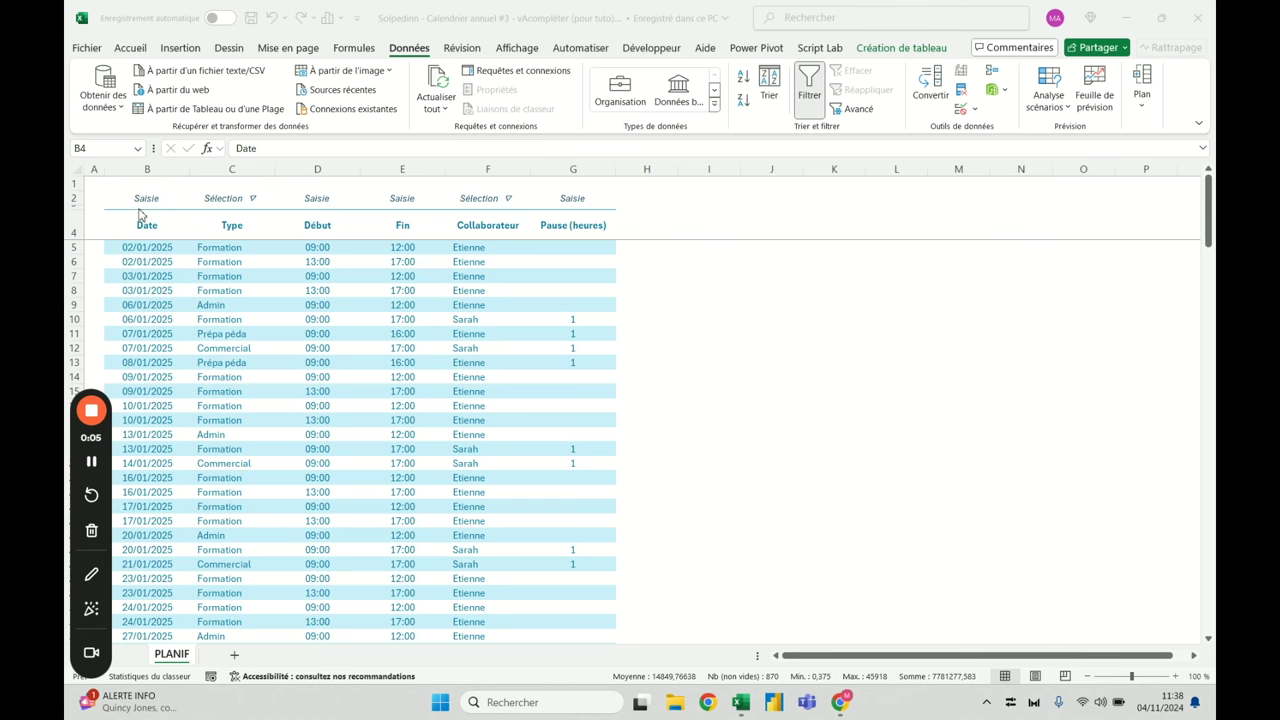
Select the PLANIF table, then filter the finished dashboard to Sarah, then Etienne's Prépa péda hours
click(107, 213)
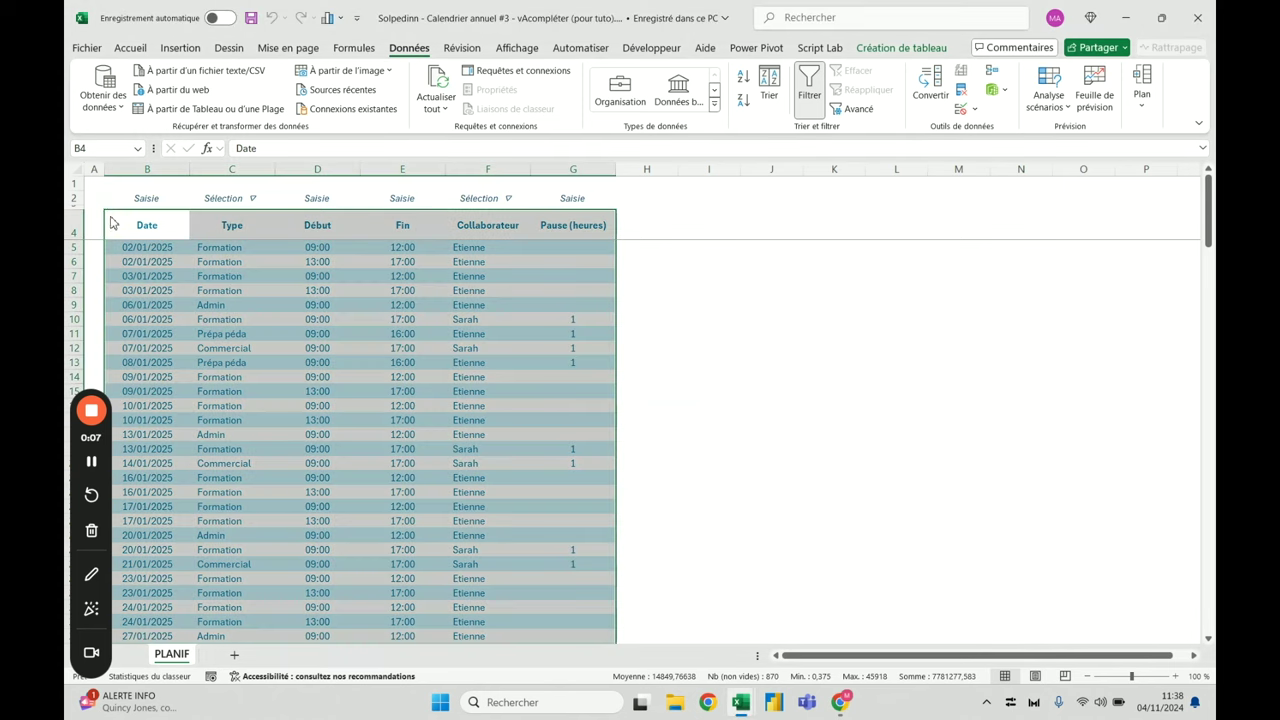
key(alt+Tab)
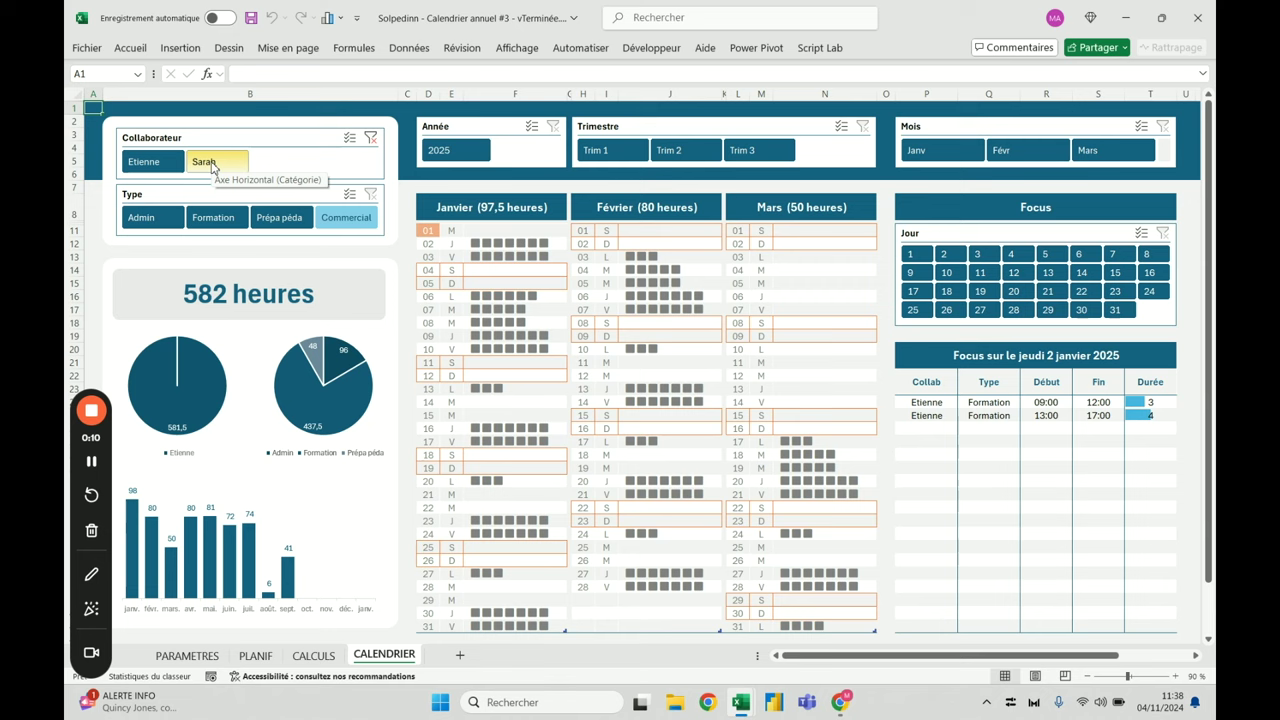
click(212, 166)
click(169, 167)
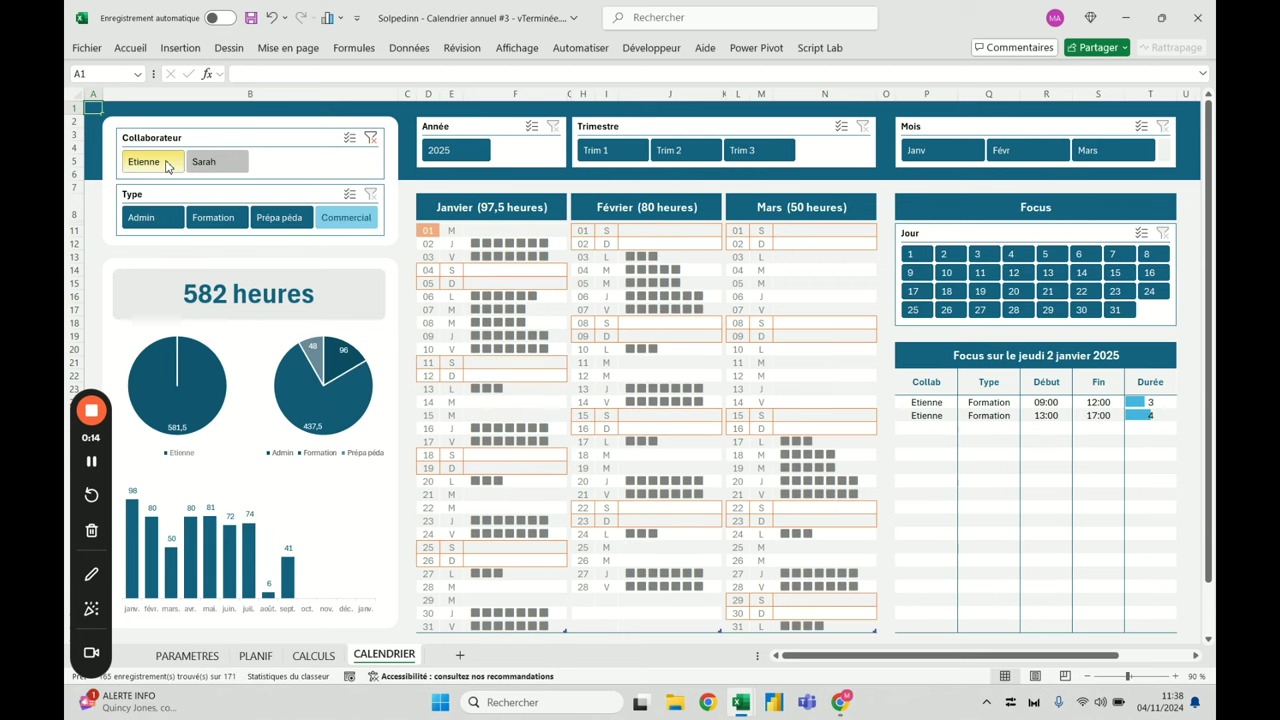
click(284, 229)
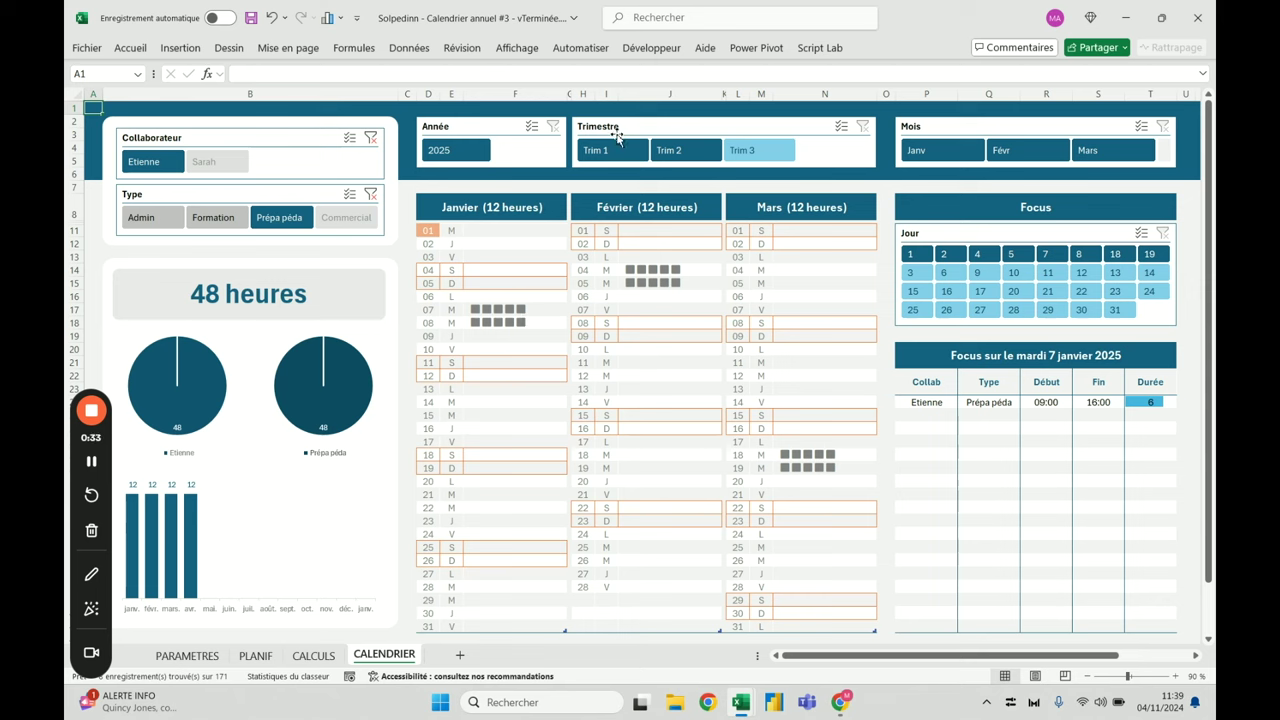
Toggle Trim 2 and Trim 1, settle on Formation (162 heures), and return to PLANIF
click(666, 150)
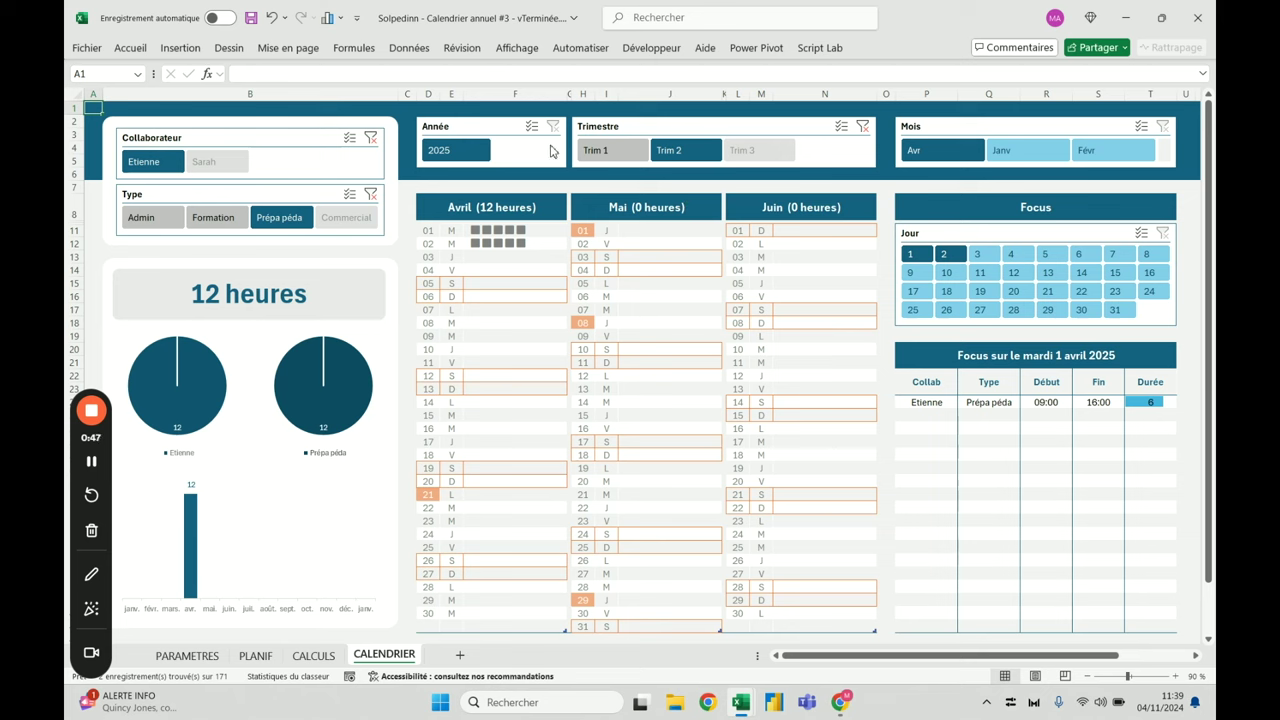
click(605, 151)
click(150, 225)
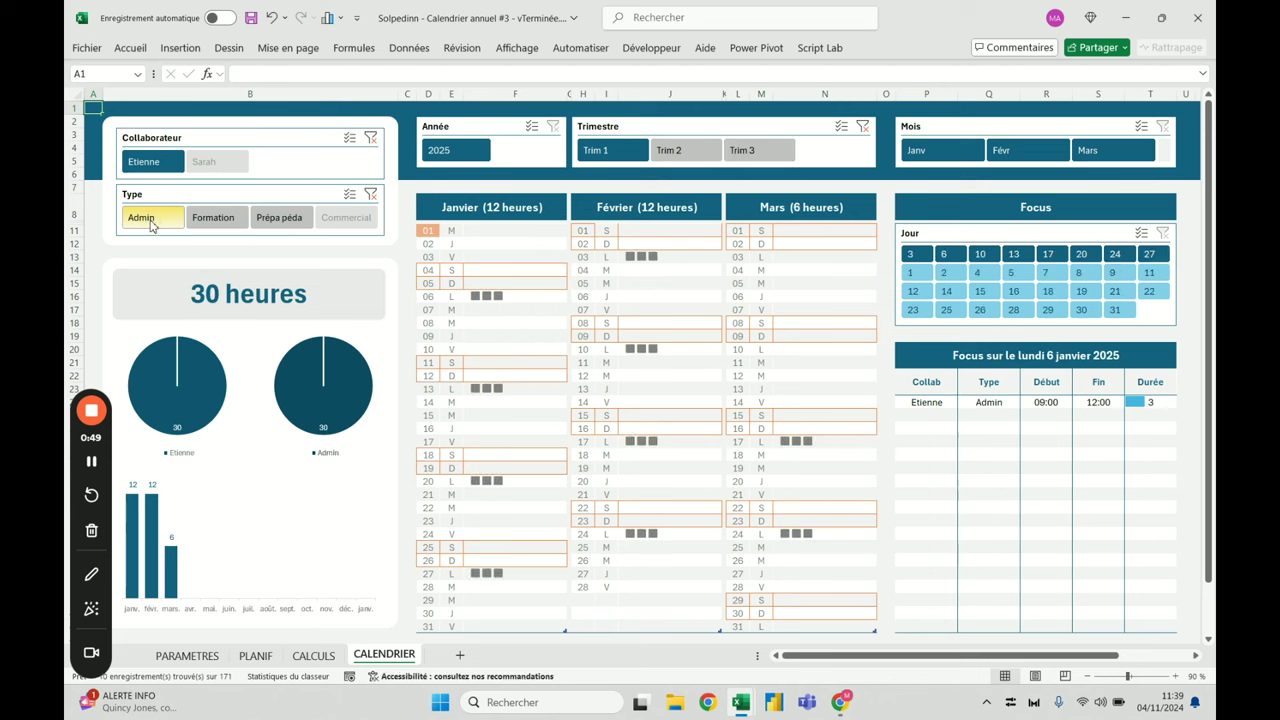
click(220, 218)
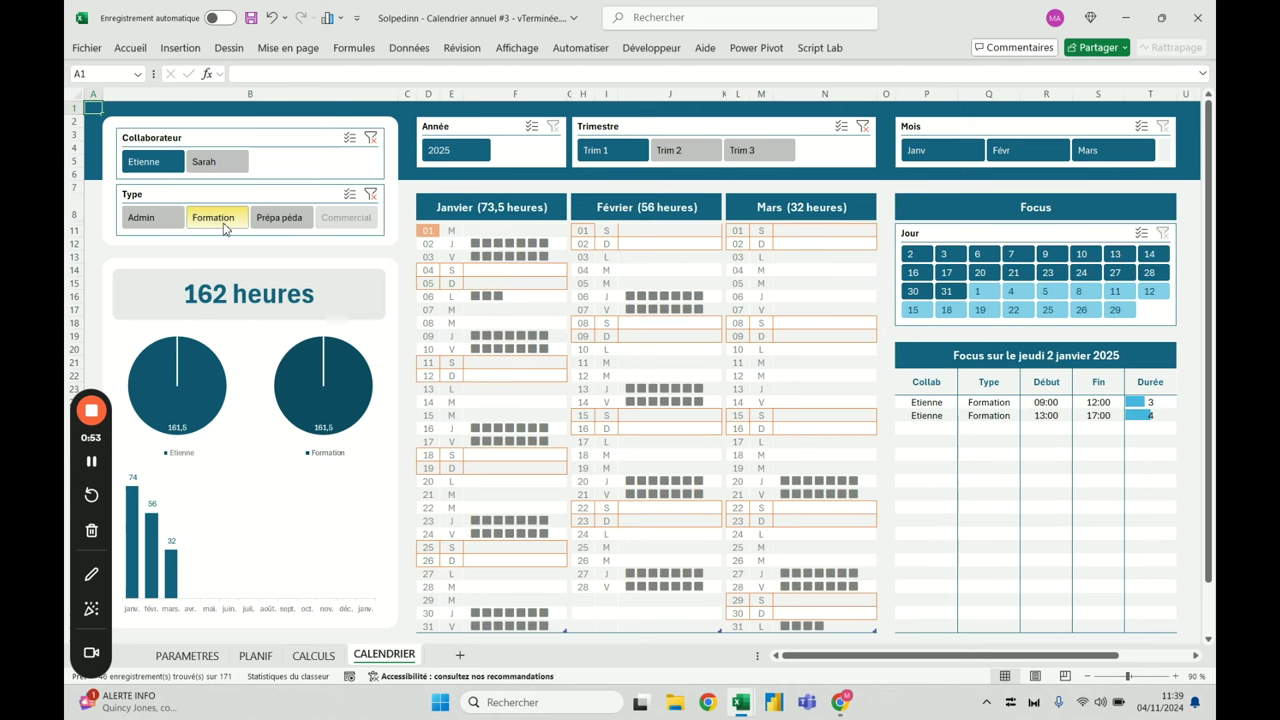
key(alt+Tab)
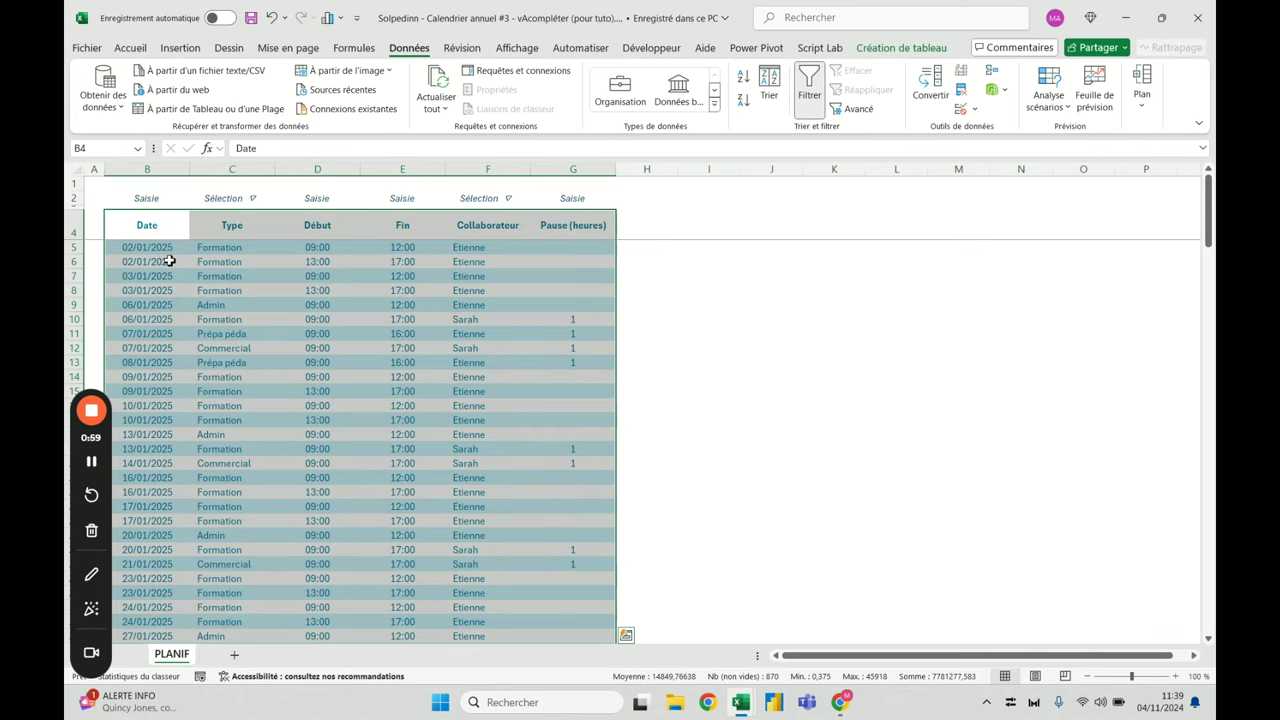
In the finished dashboard, pick Sarah, toggle Commercial and Formation types, then clear the Type filter
key(alt+Tab)
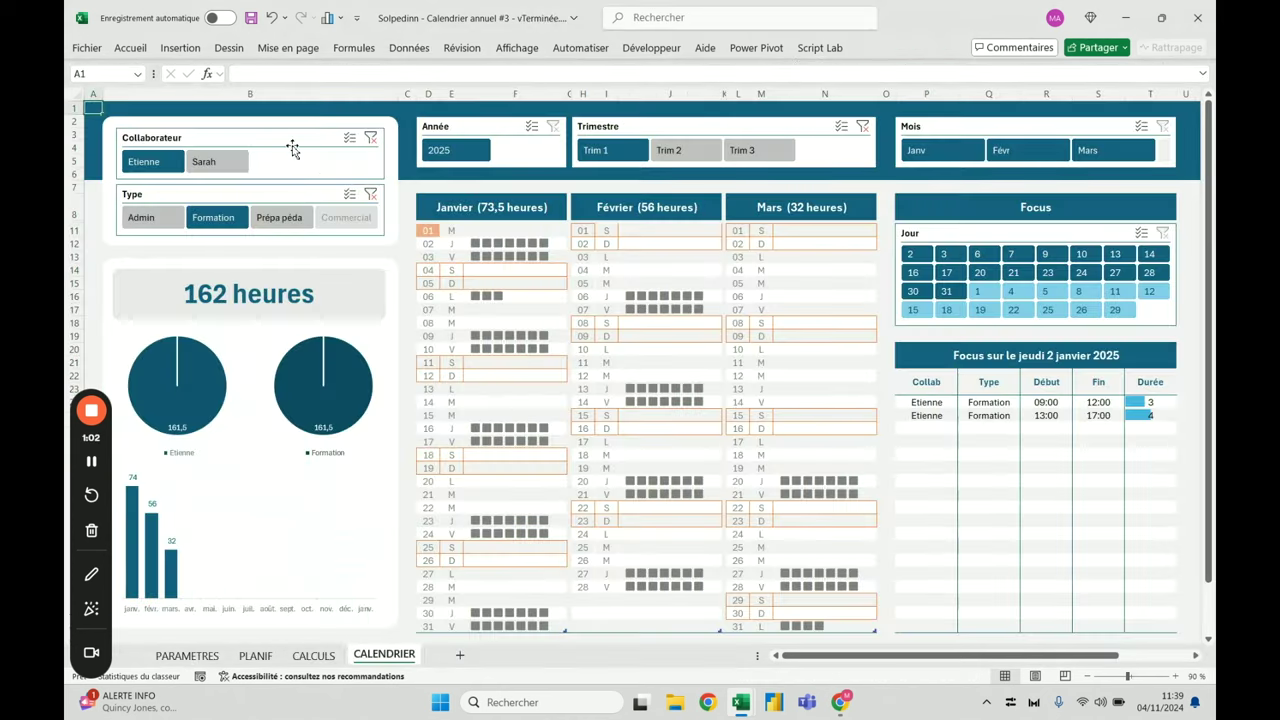
click(233, 170)
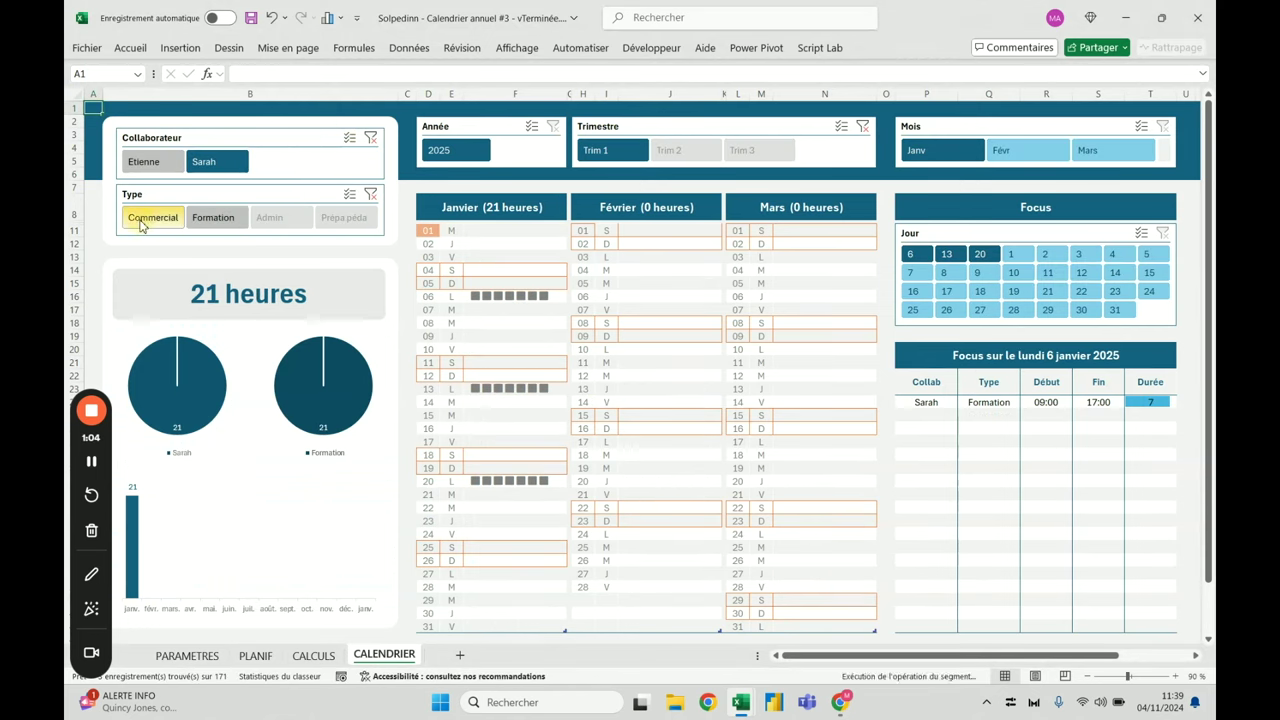
click(150, 218)
click(195, 220)
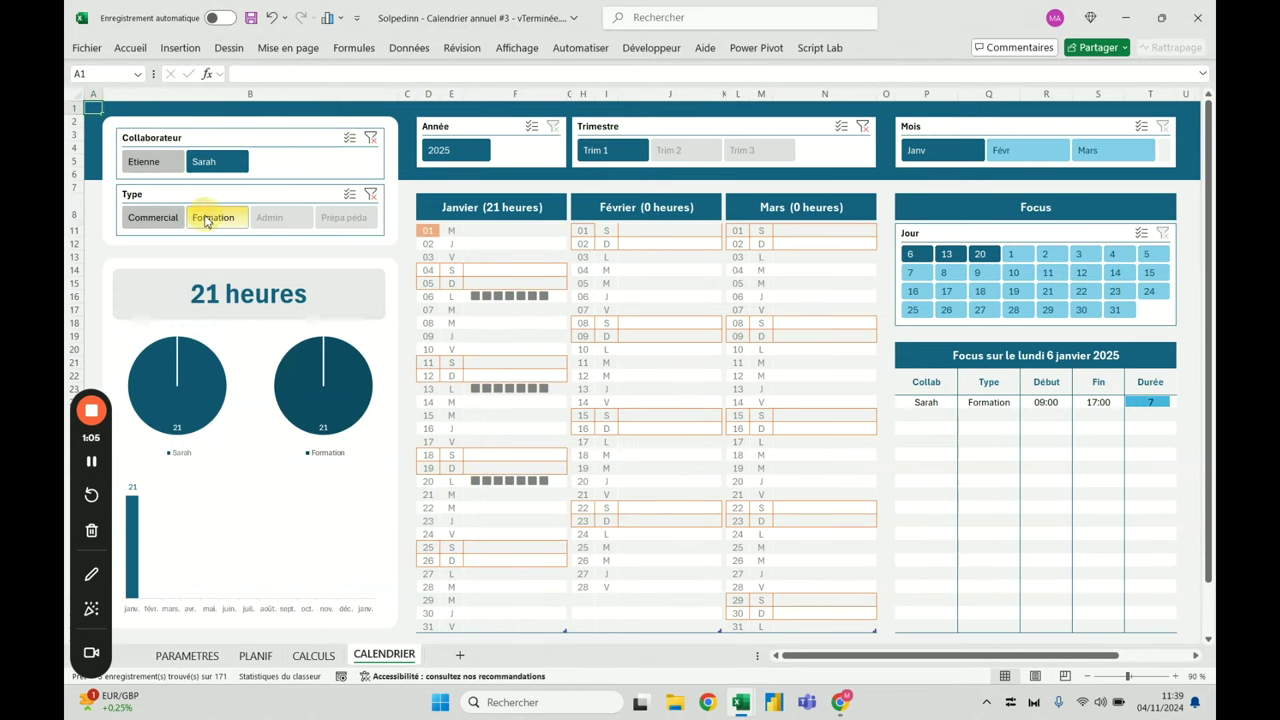
click(155, 219)
click(195, 220)
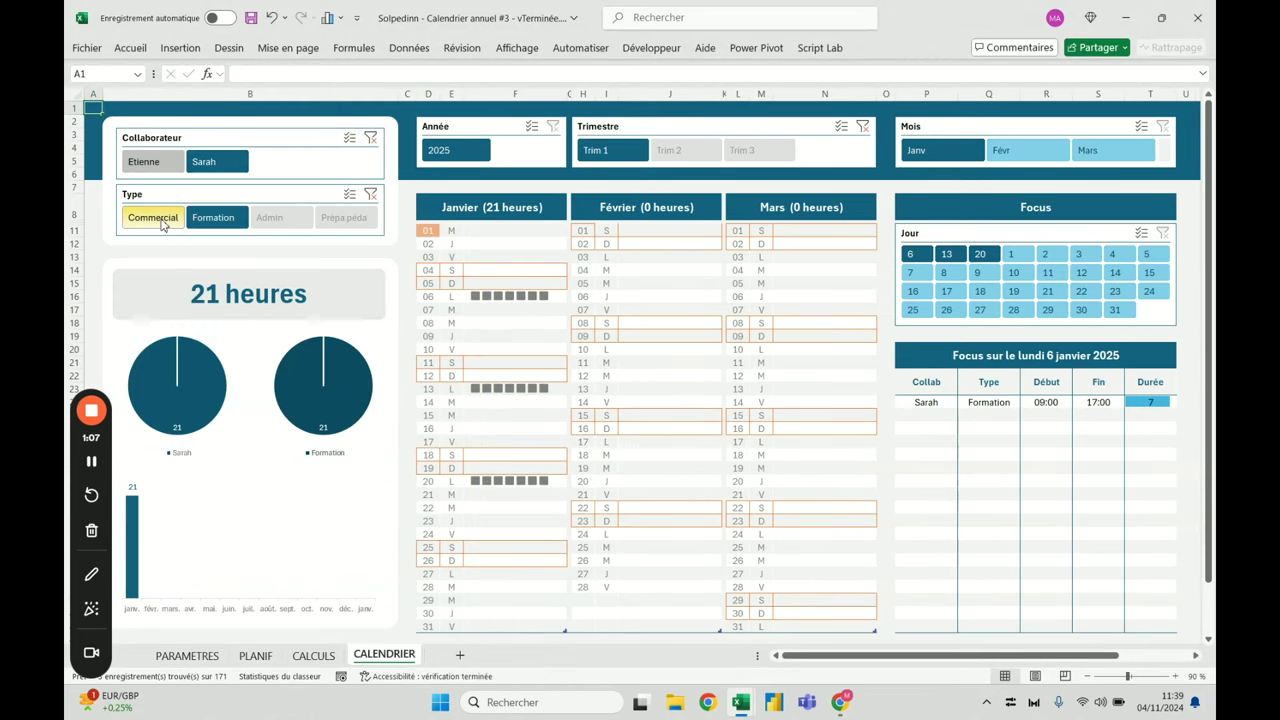
click(371, 194)
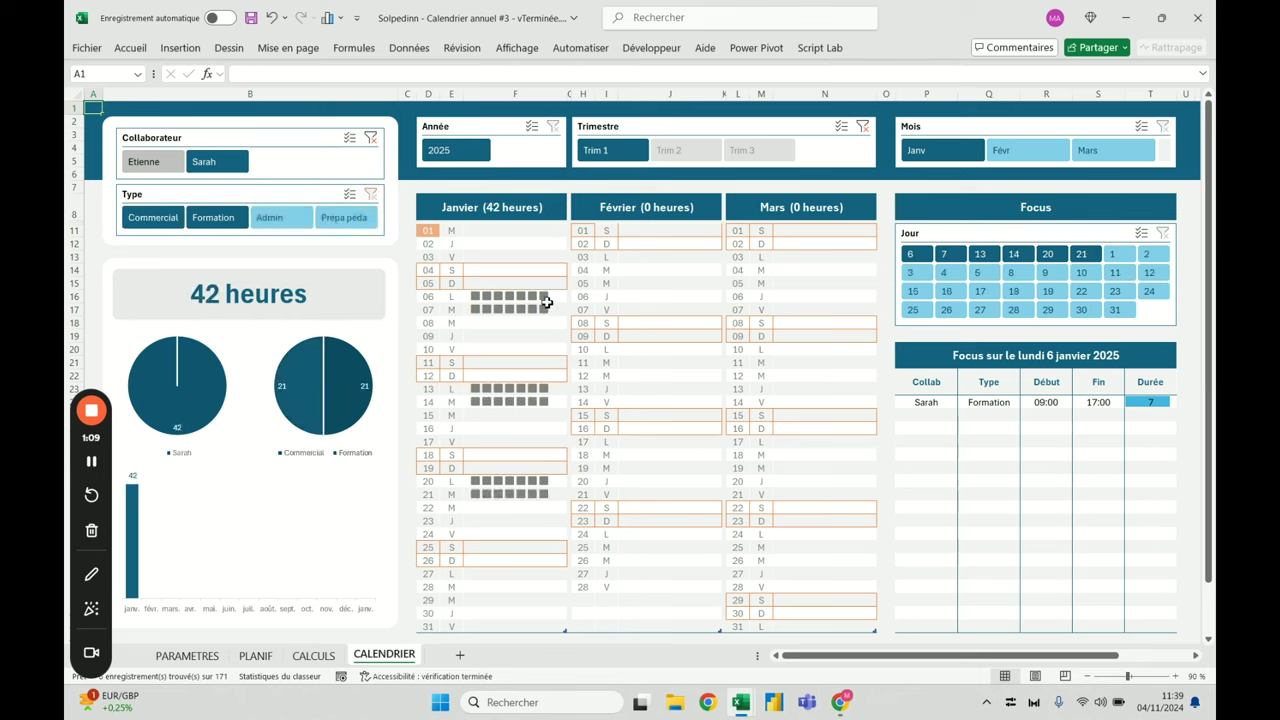
Toggle the Type slicer between Commercial and Formation again, then select the Collaborateur slicer
click(164, 217)
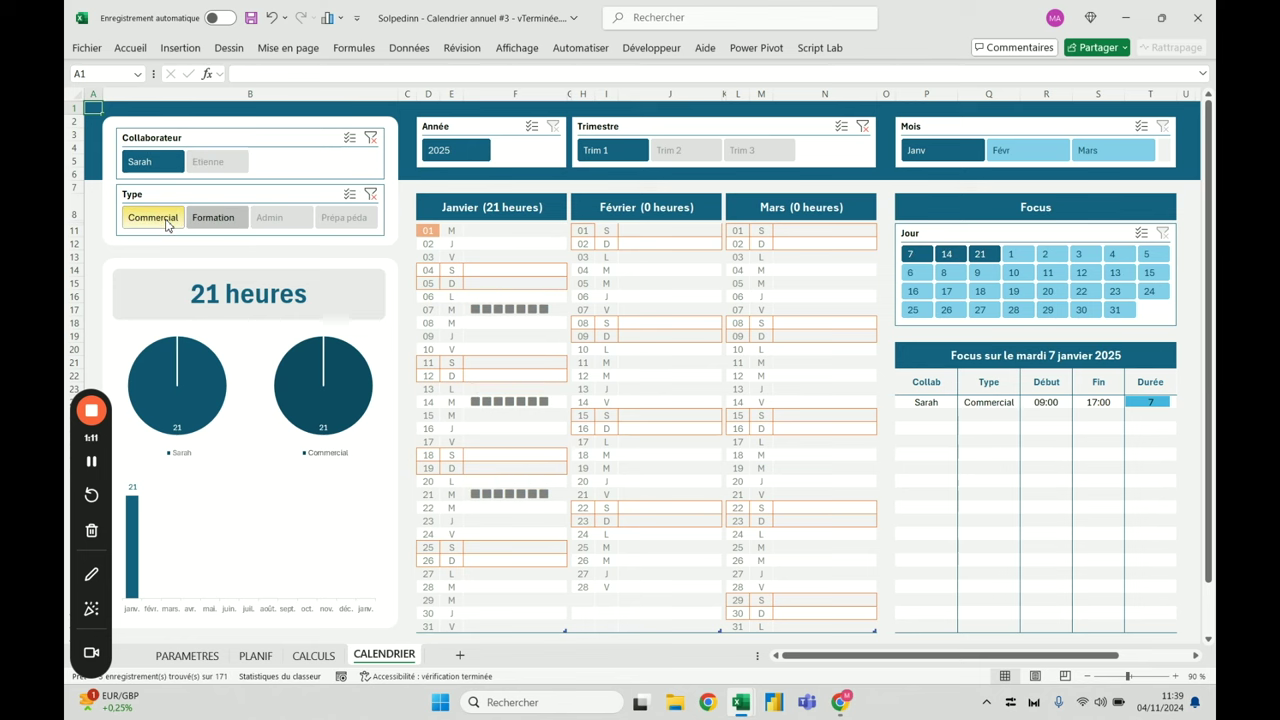
click(224, 222)
click(158, 218)
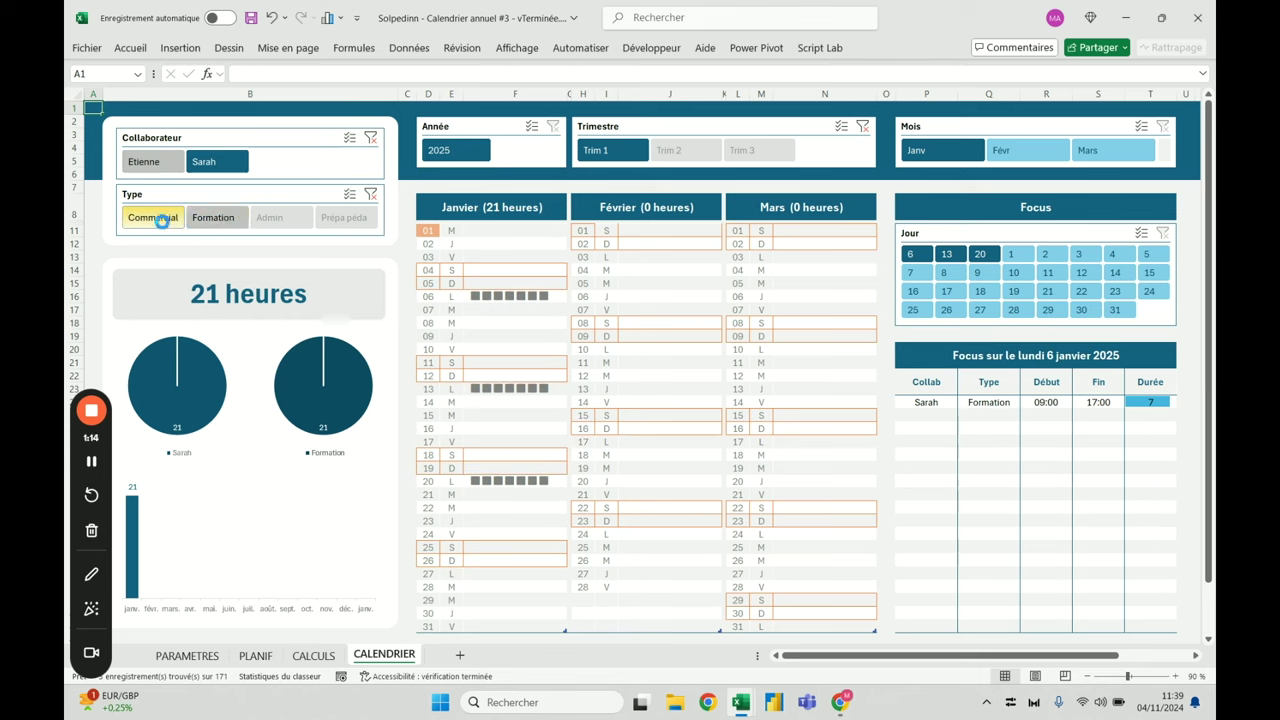
click(194, 219)
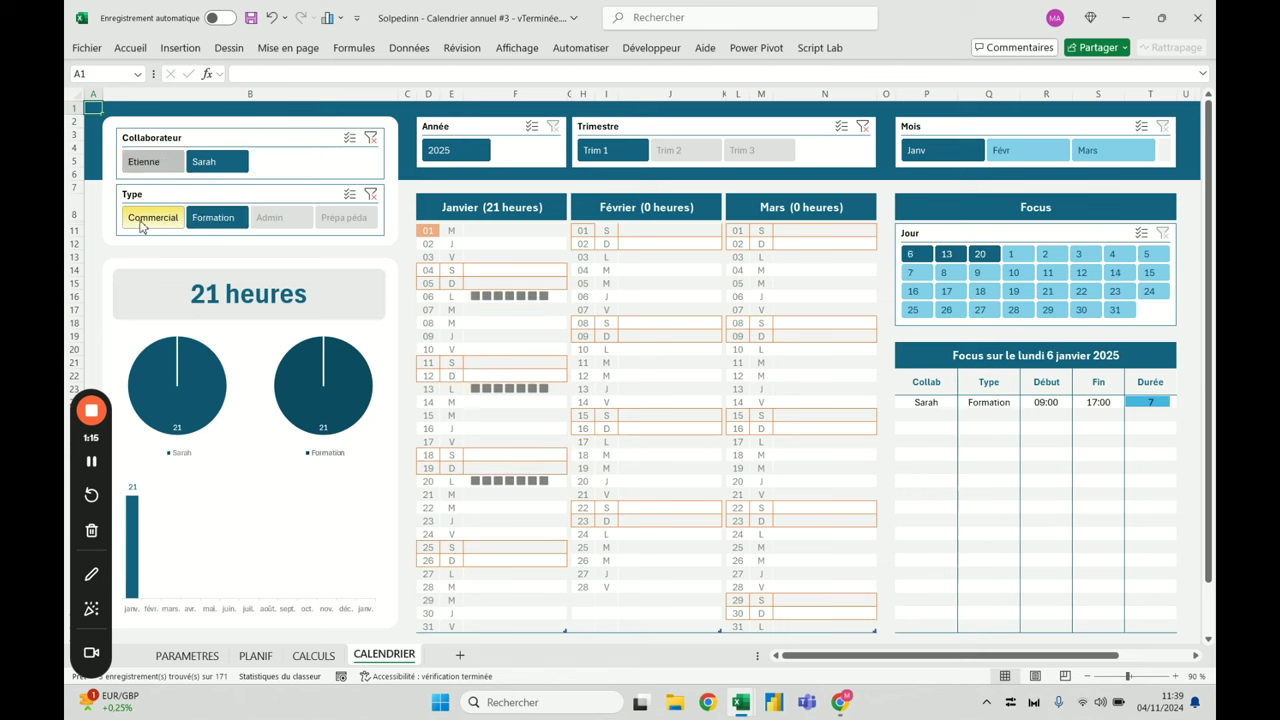
click(145, 218)
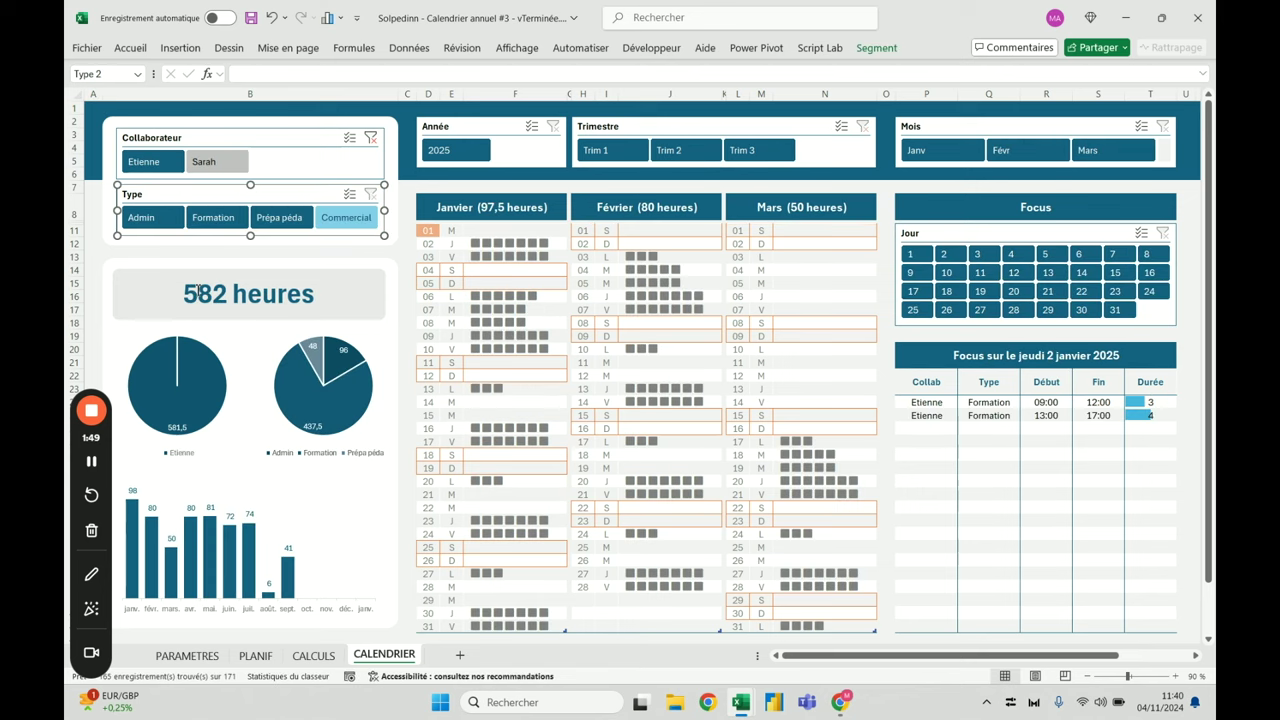
click(310, 145)
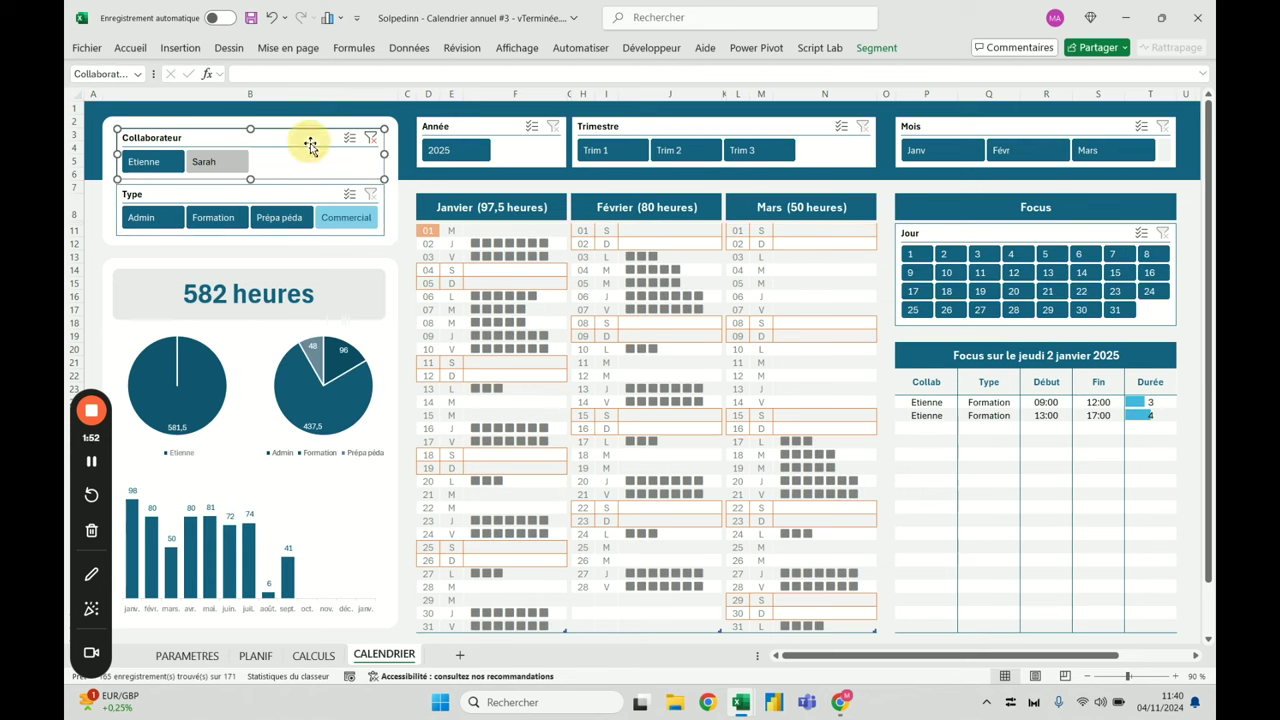
key(alt+Tab)
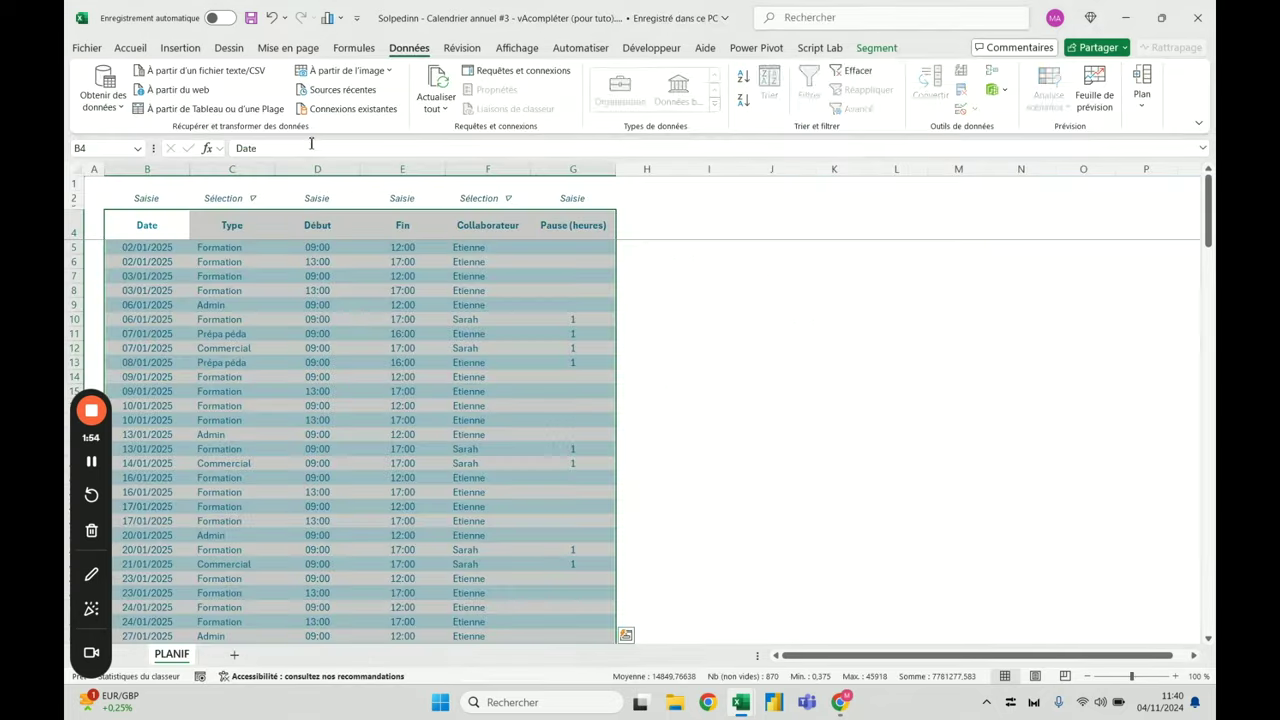
click(289, 320)
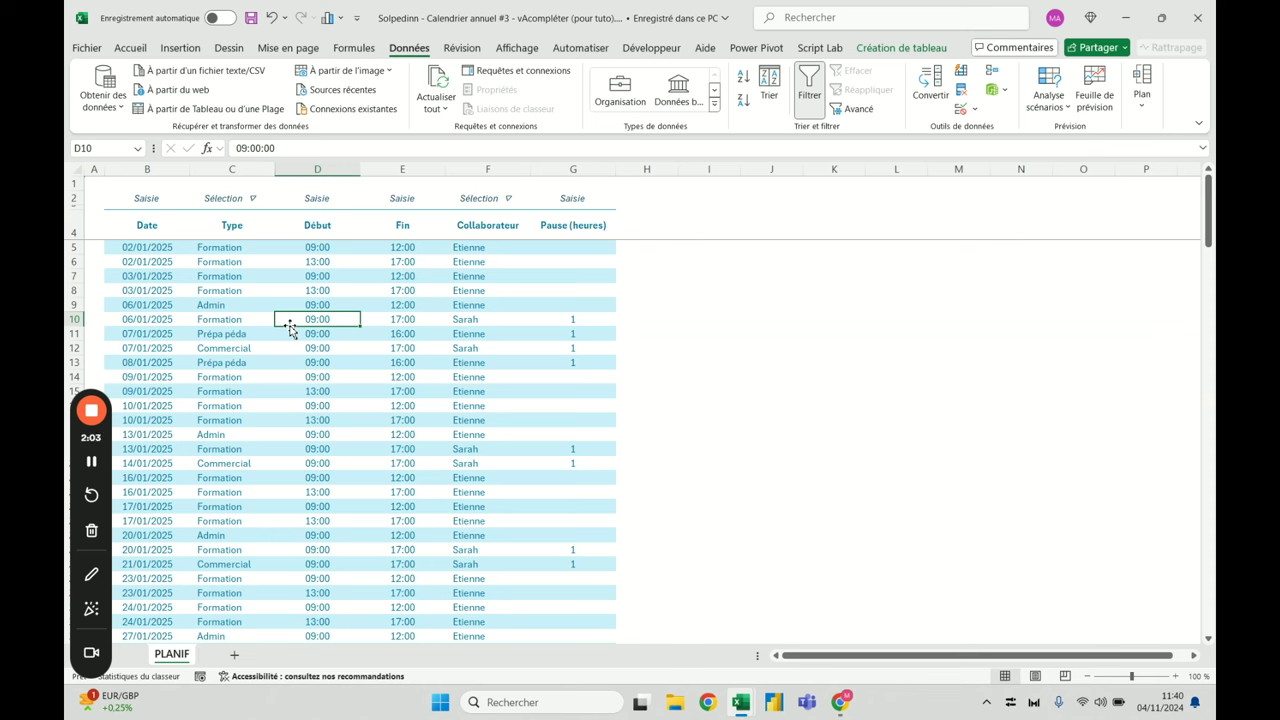
click(222, 249)
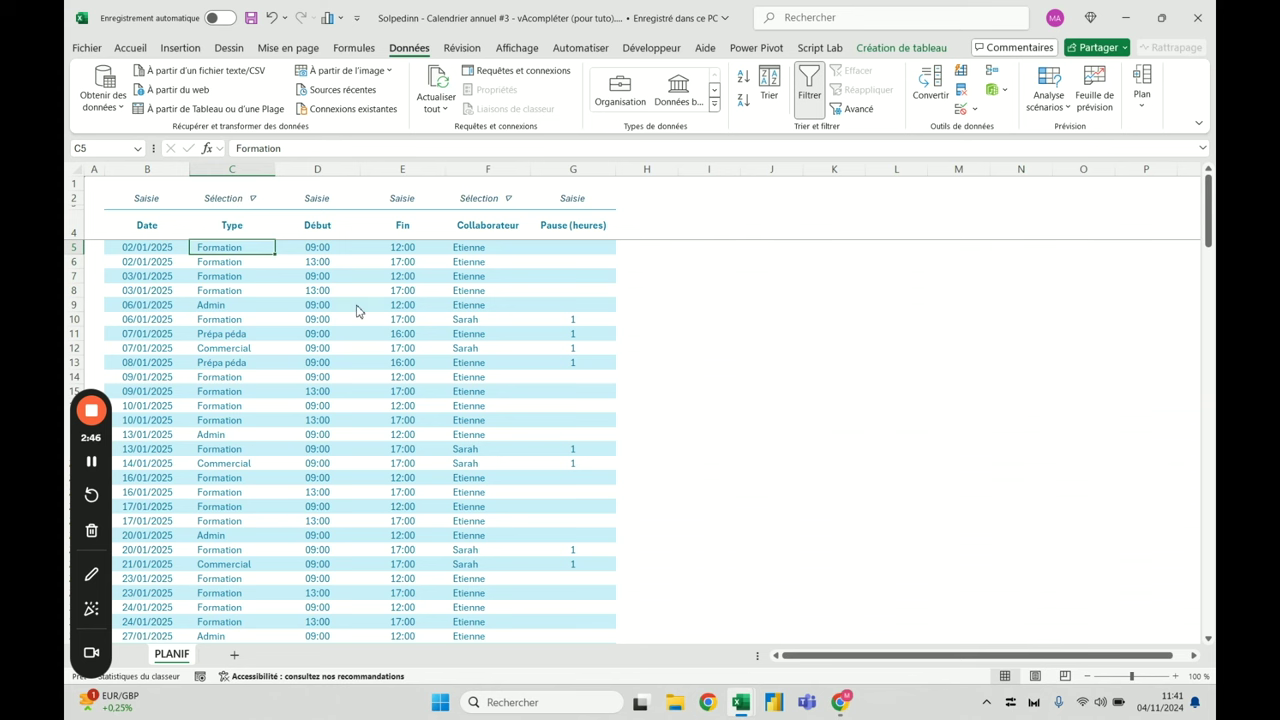
key(alt+Tab)
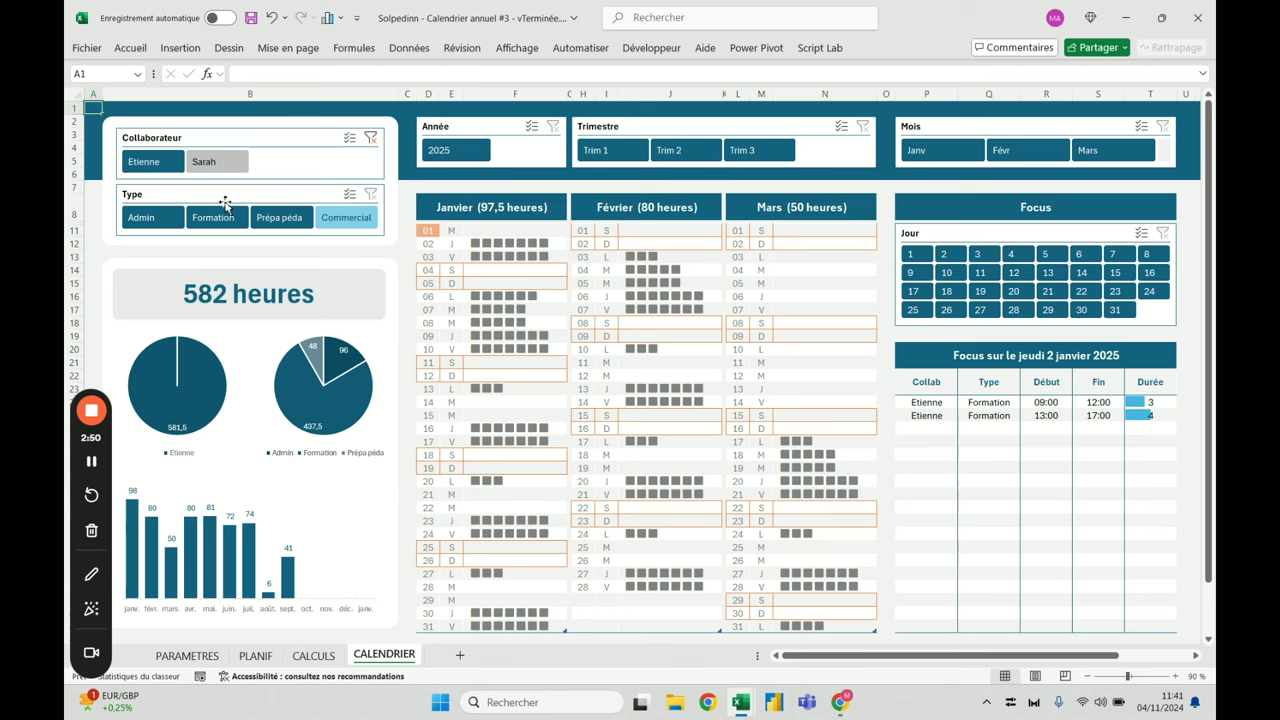
click(168, 212)
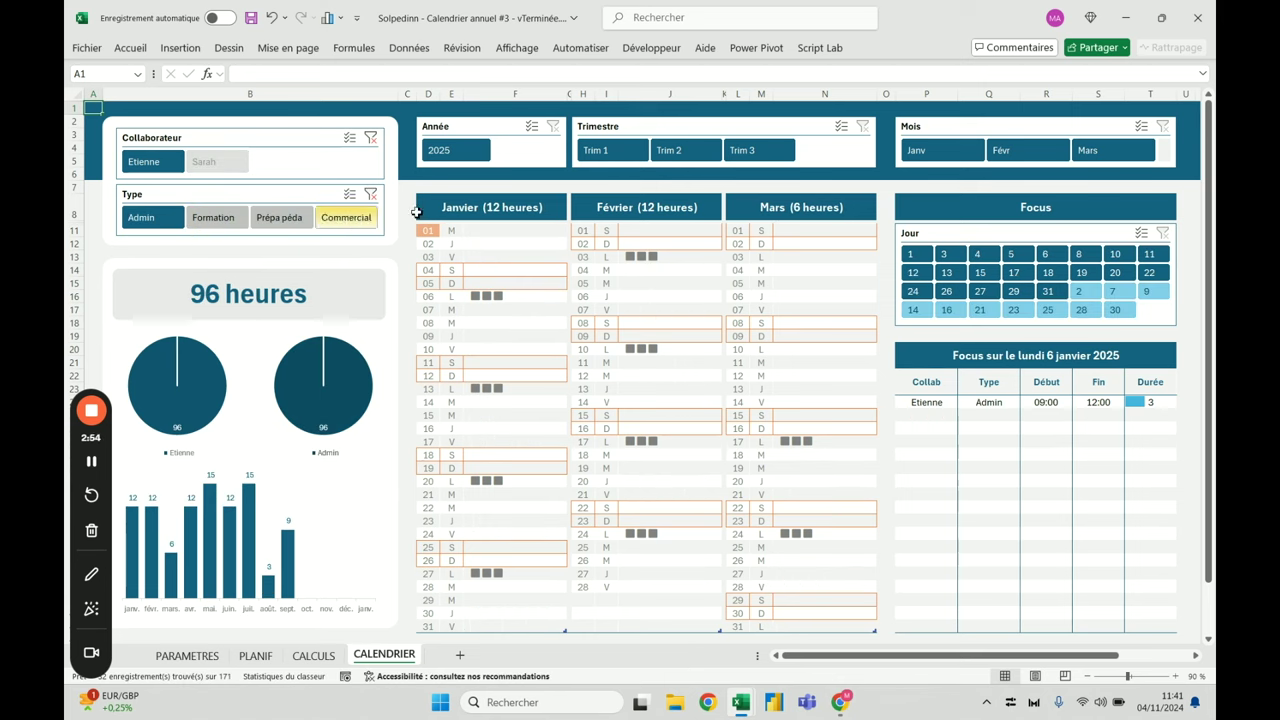
click(637, 158)
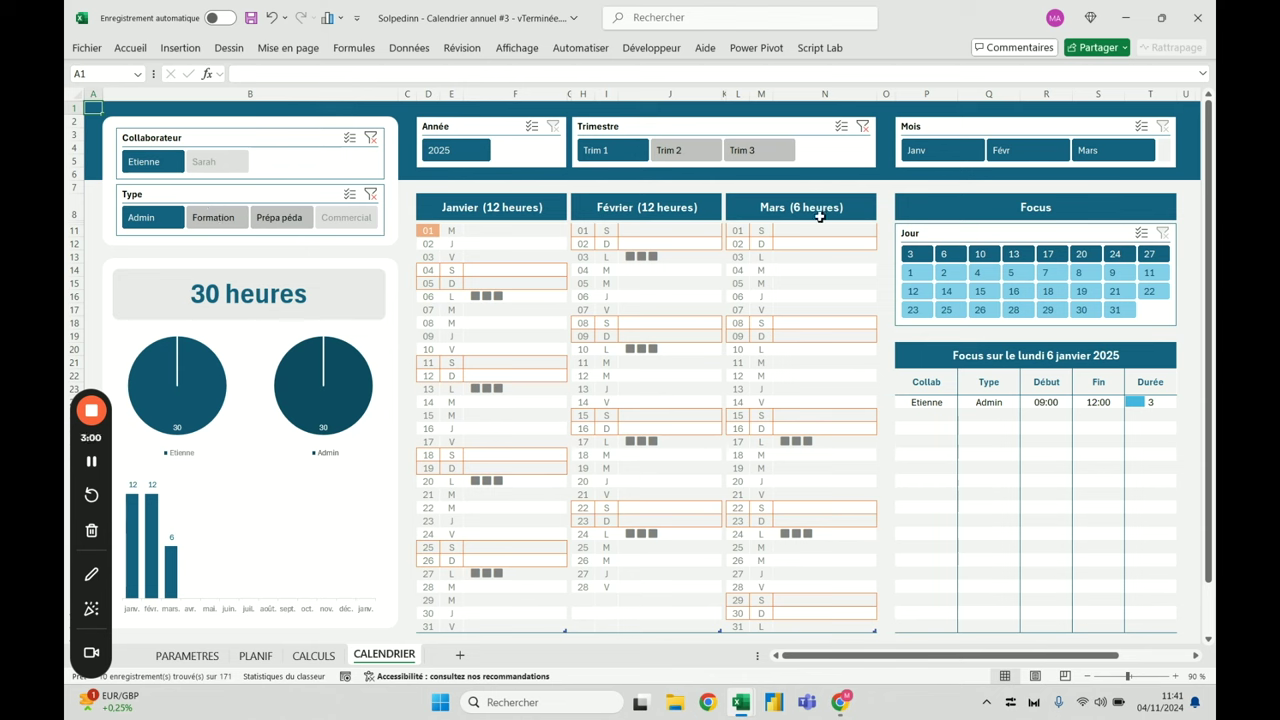
click(673, 158)
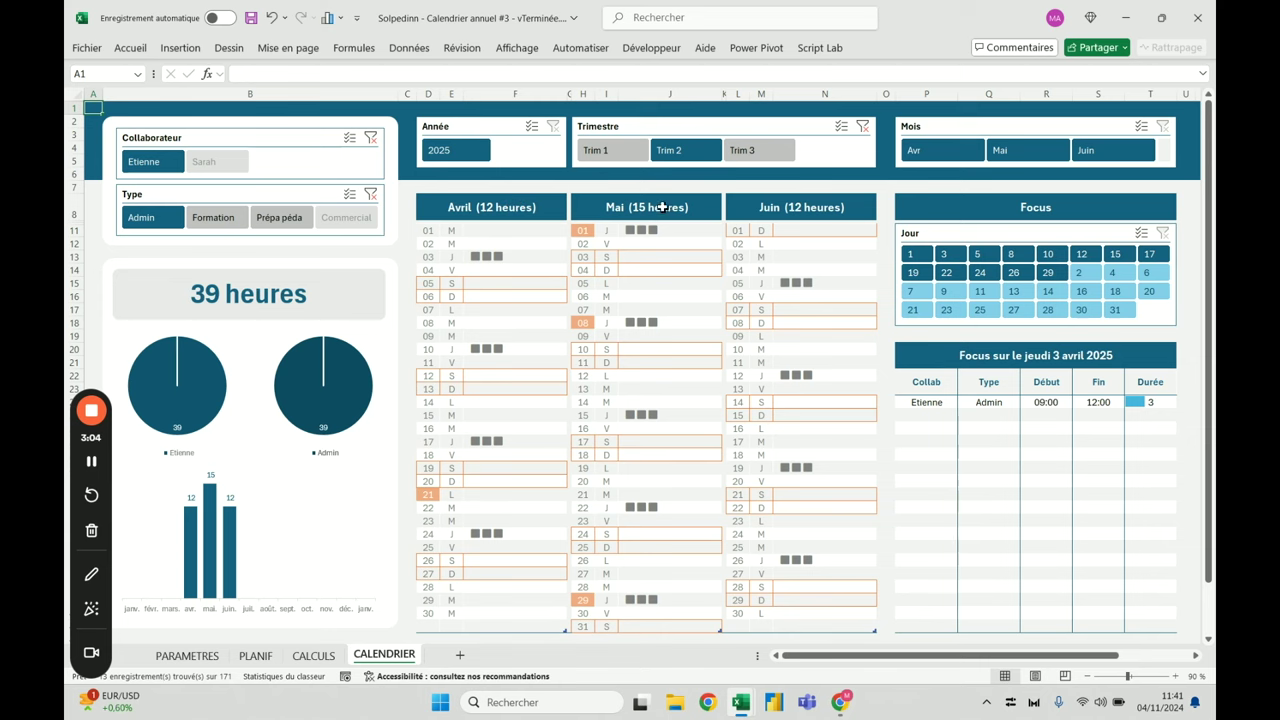
scroll(700, 271, down, 3)
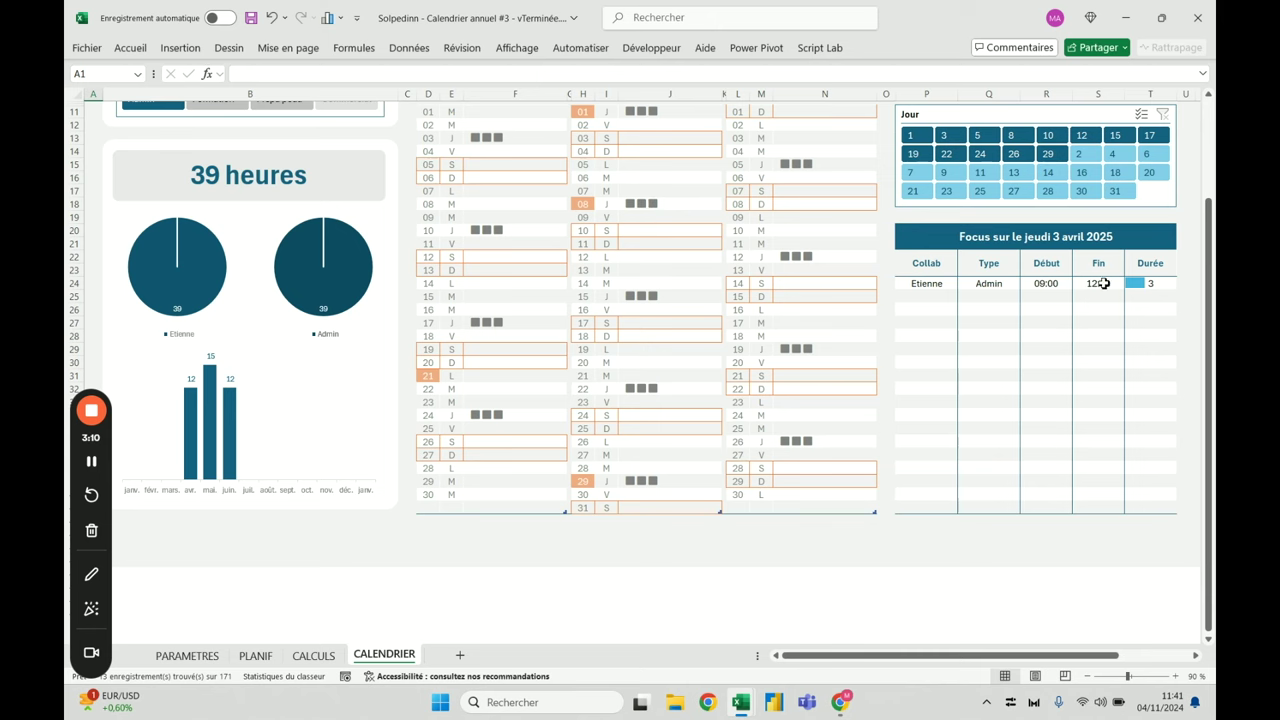
scroll(740, 391, up, 3)
scroll(672, 265, down, 1)
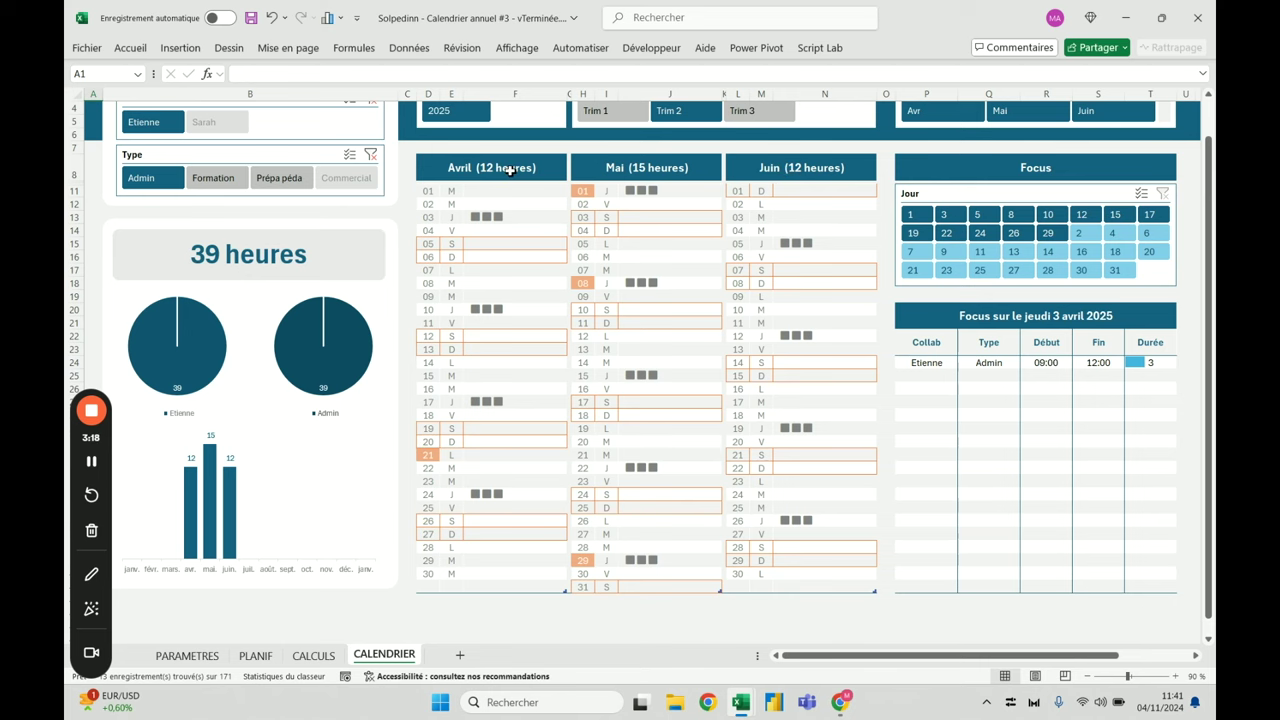
scroll(653, 230, up, 1)
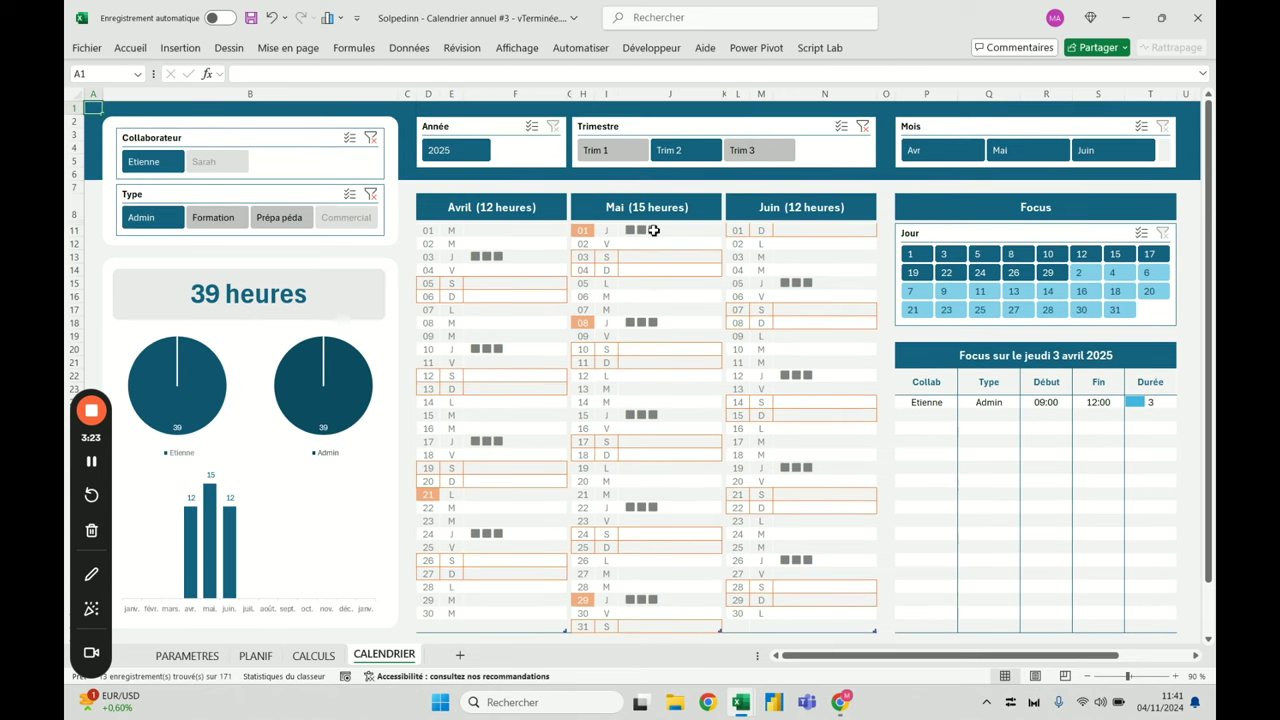
click(371, 194)
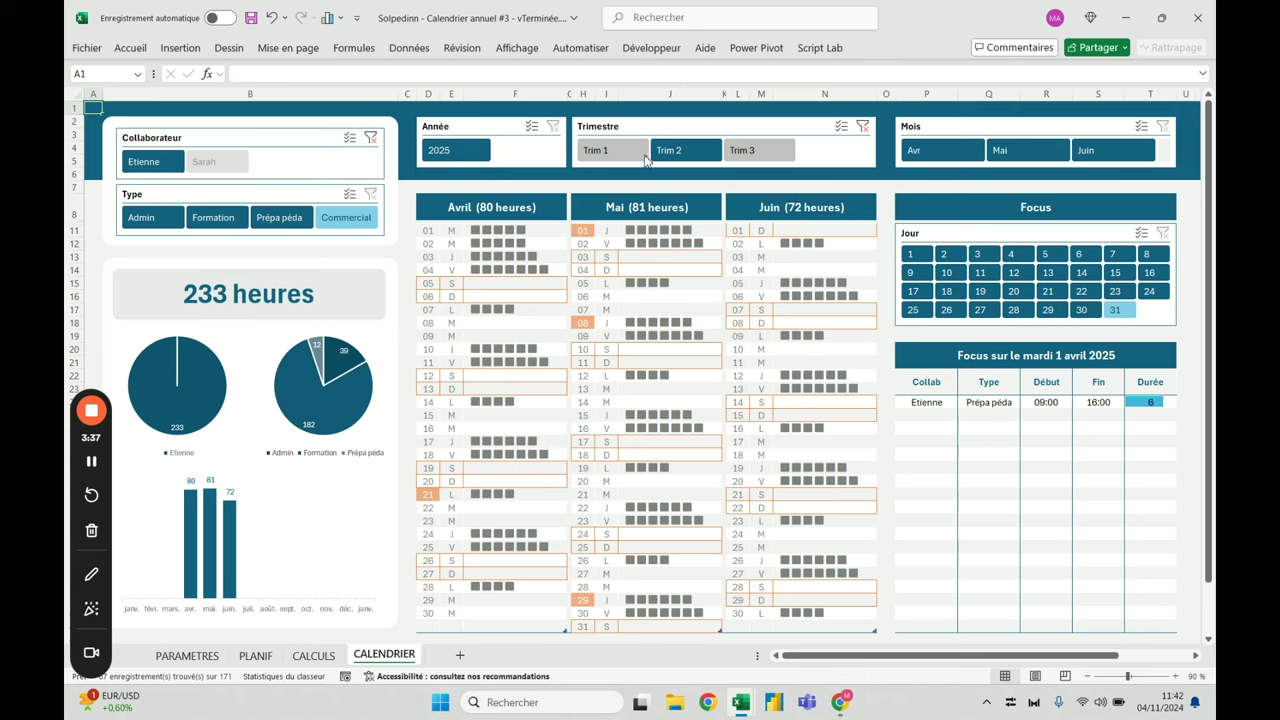
click(611, 150)
shift+click(759, 150)
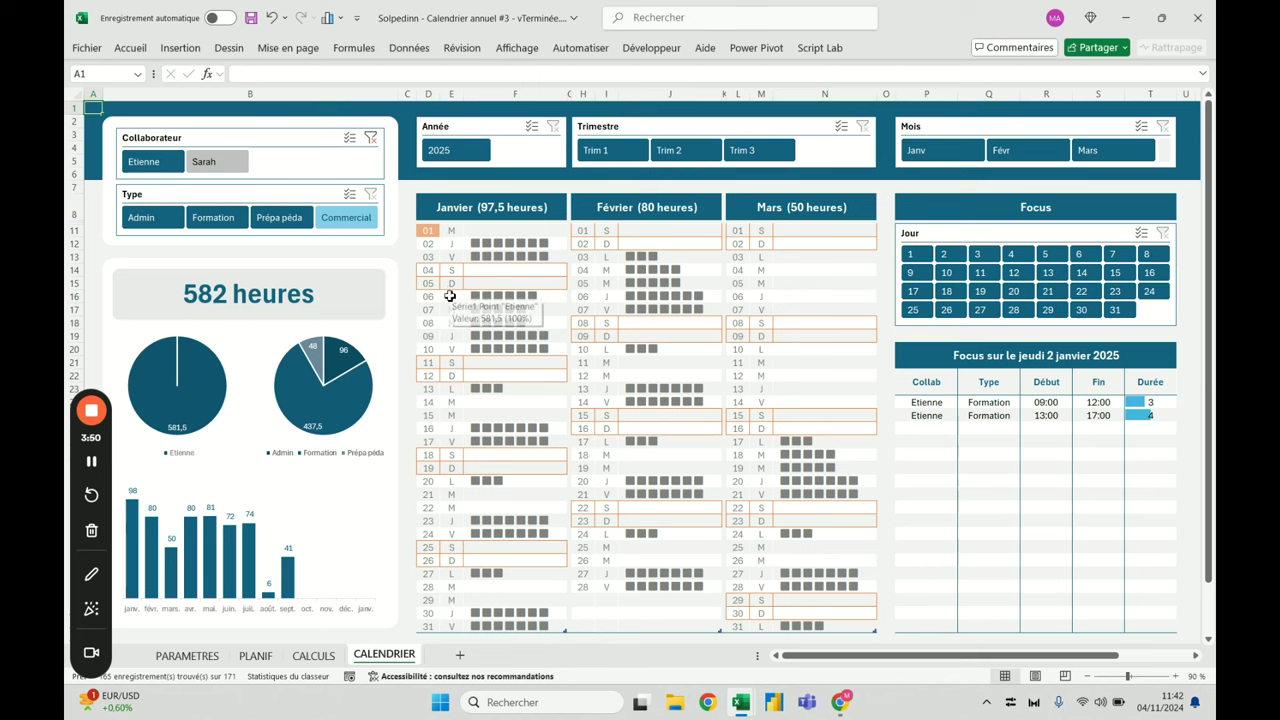
Screenshot the finished CALENDRIER dashboard and paste it at cell J7 of PLANIF
key(alt+Tab)
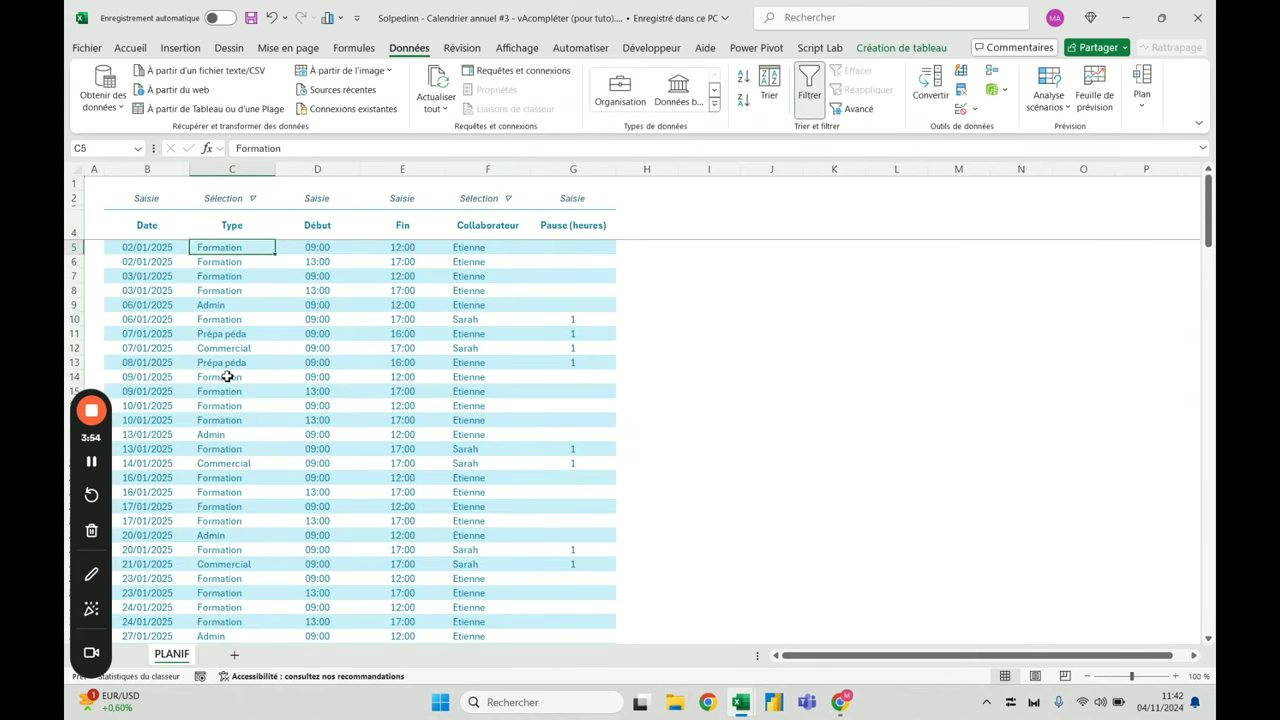
key(alt+Tab)
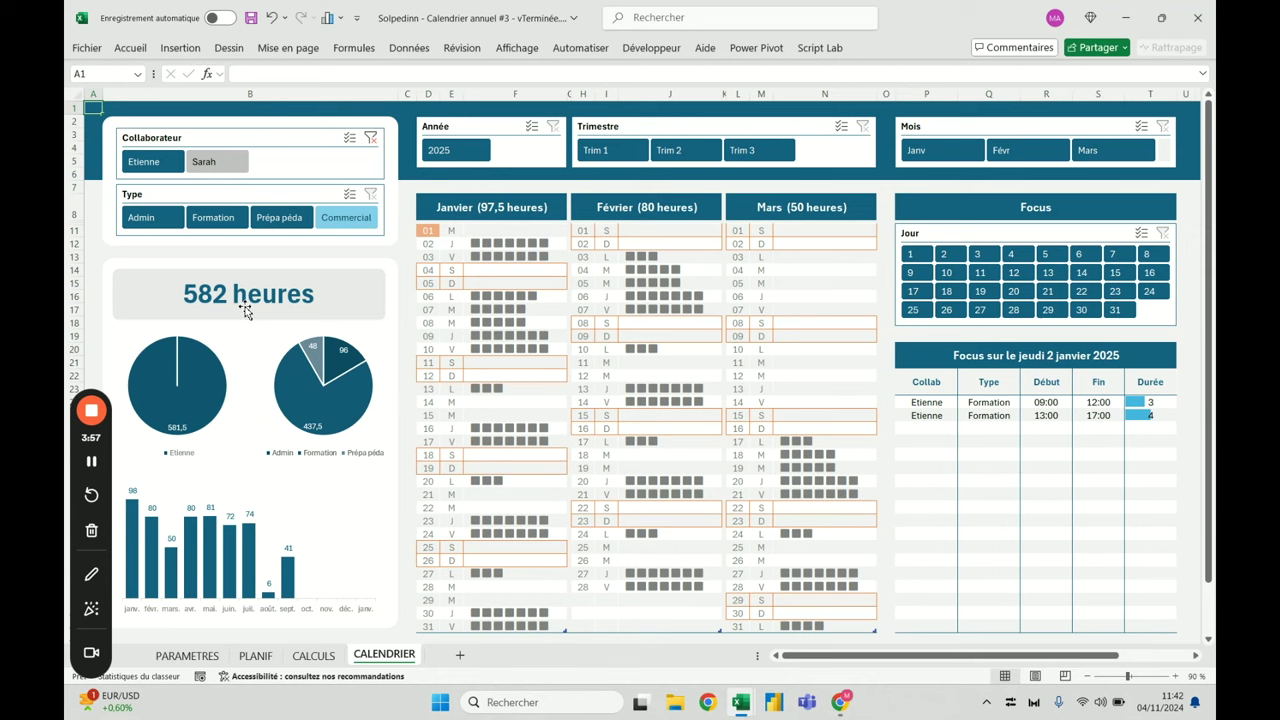
key(super+shift+s)
key(Escape)
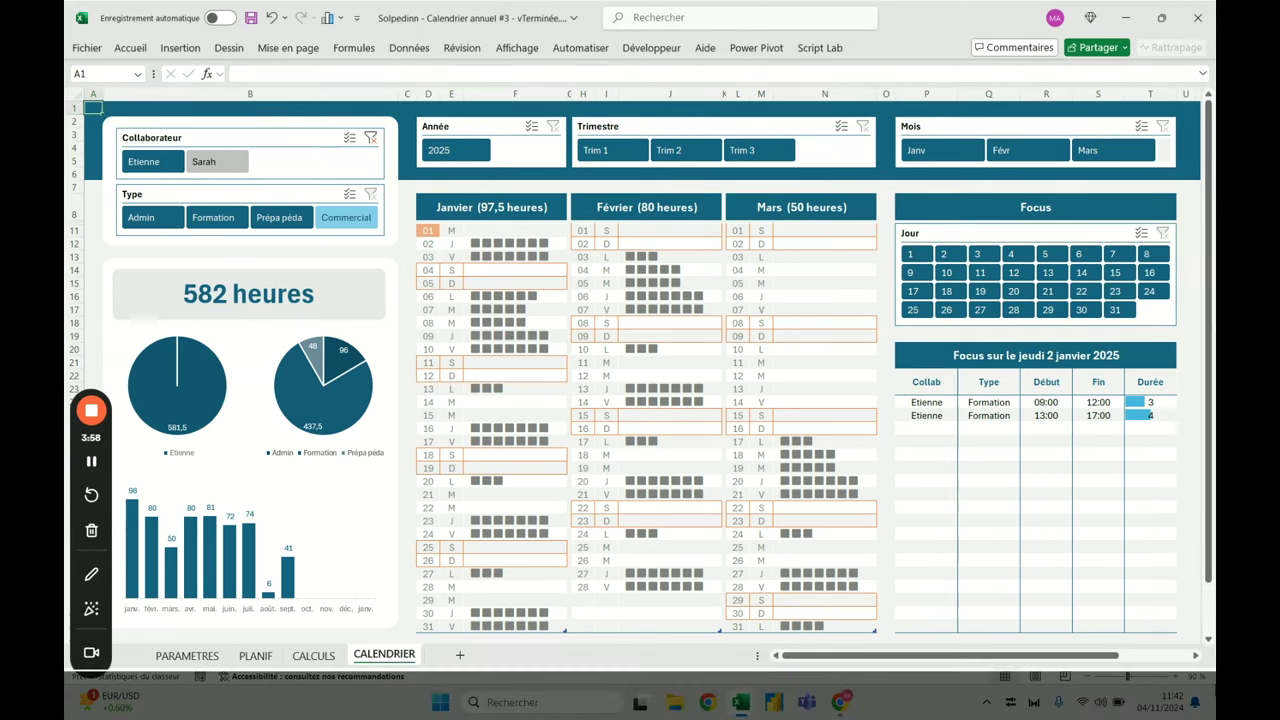
key(alt+Tab)
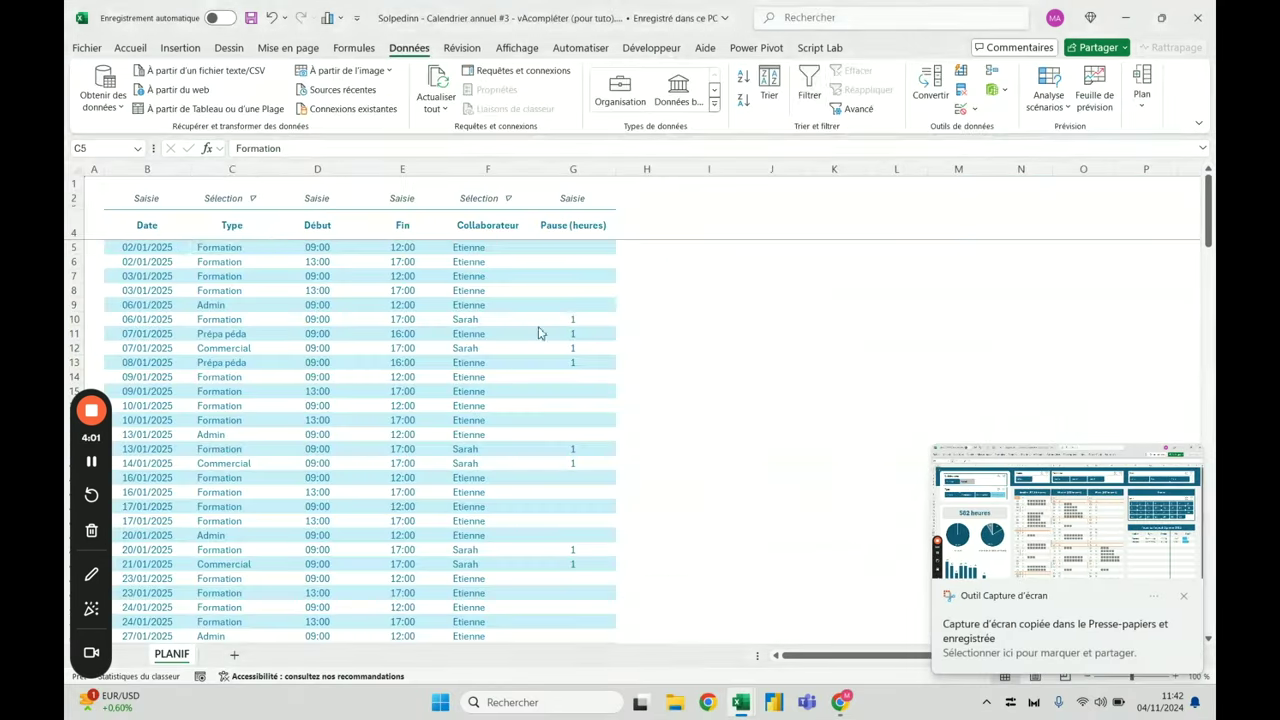
click(747, 282)
key(ctrl+v)
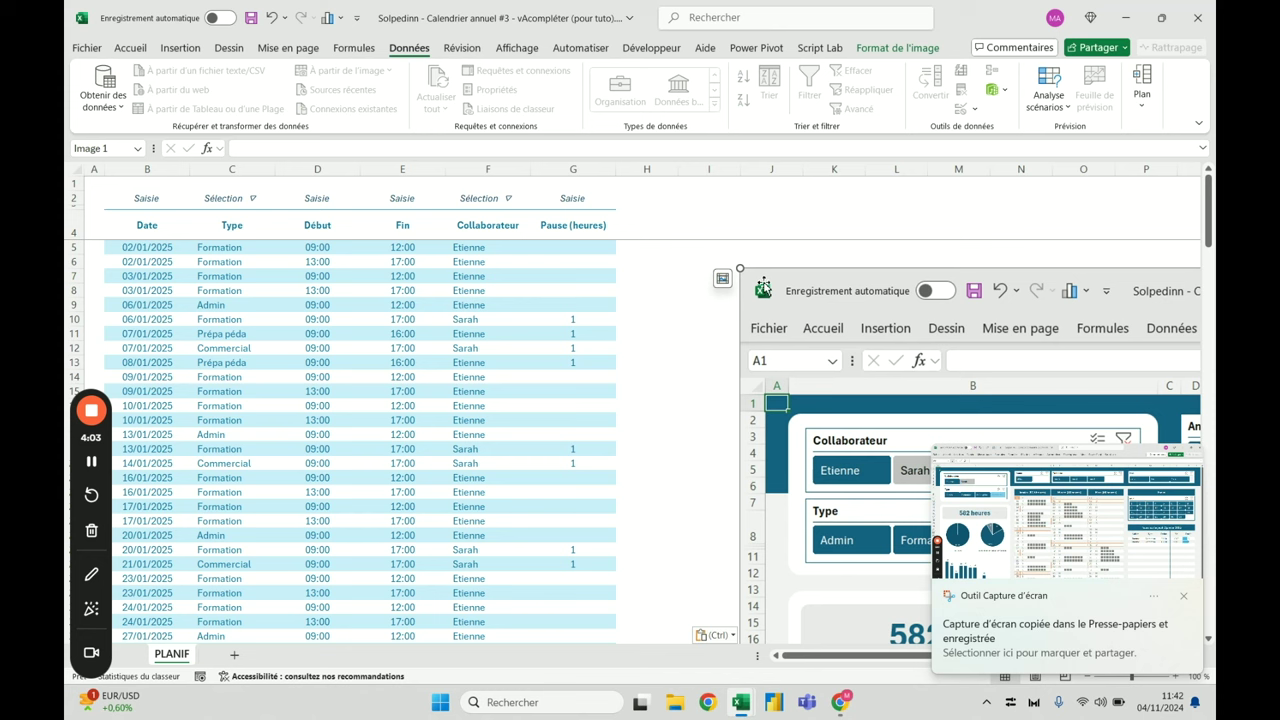
Set the pasted picture's height to 10 cm and deselect it
click(898, 47)
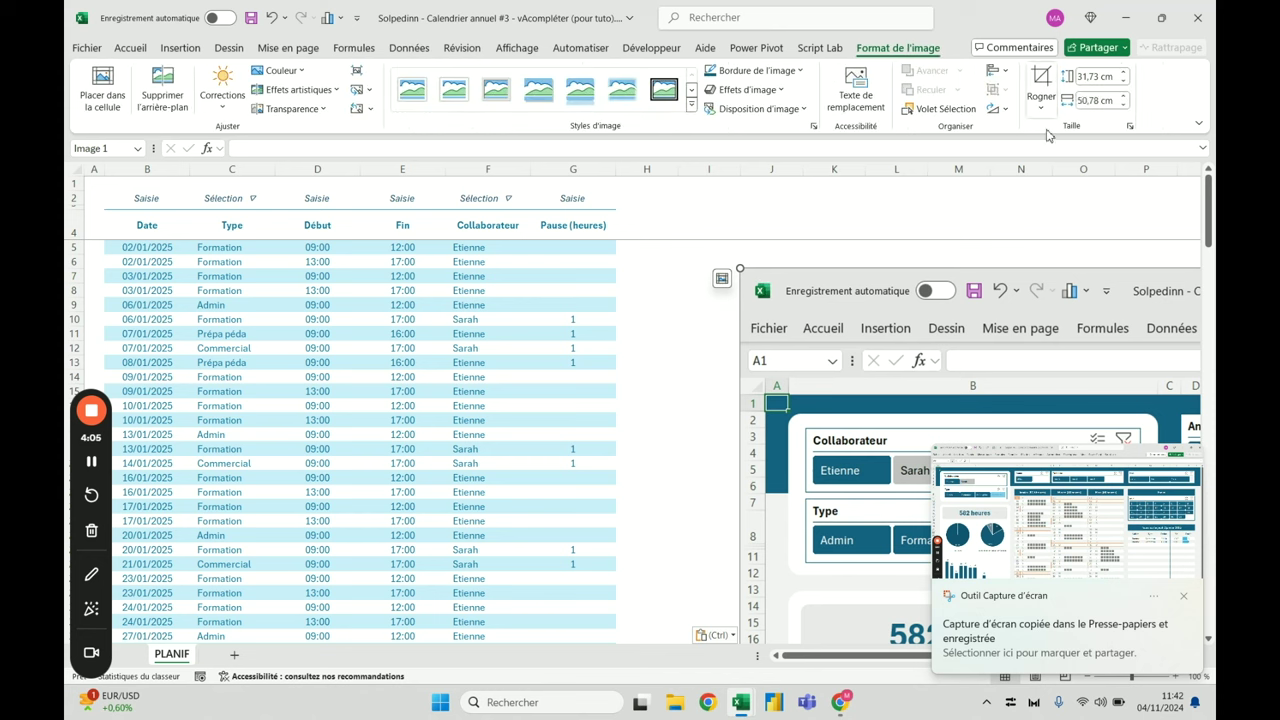
click(1093, 76)
text(10)
key(Return)
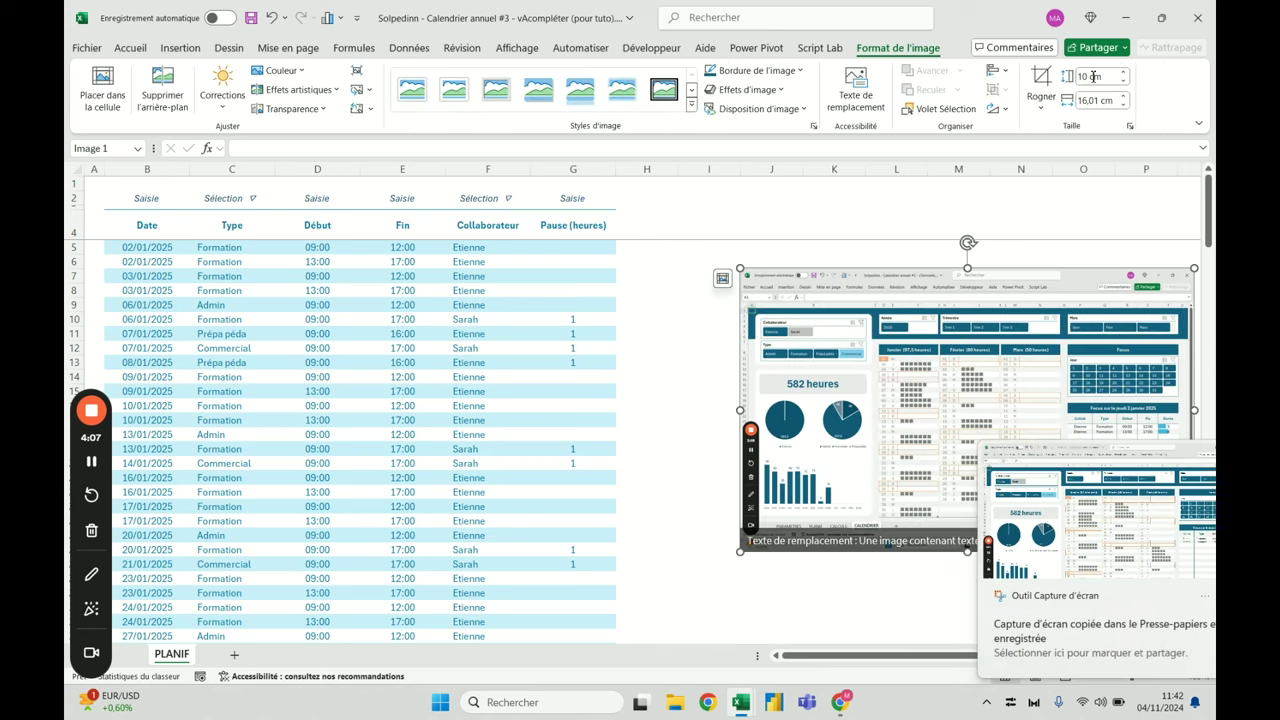
key(Escape)
click(648, 376)
Close the finished workbook without saving and add a new blank sheet, Feuil1
key(alt+Tab)
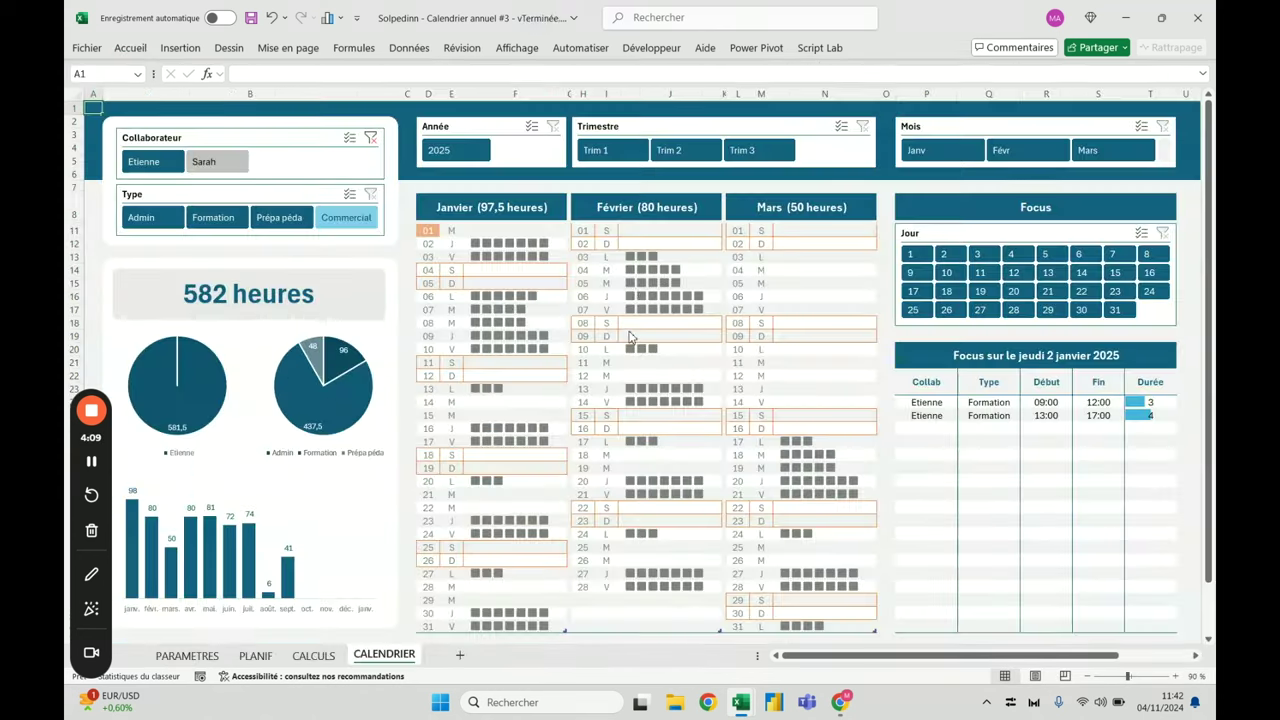
click(1197, 17)
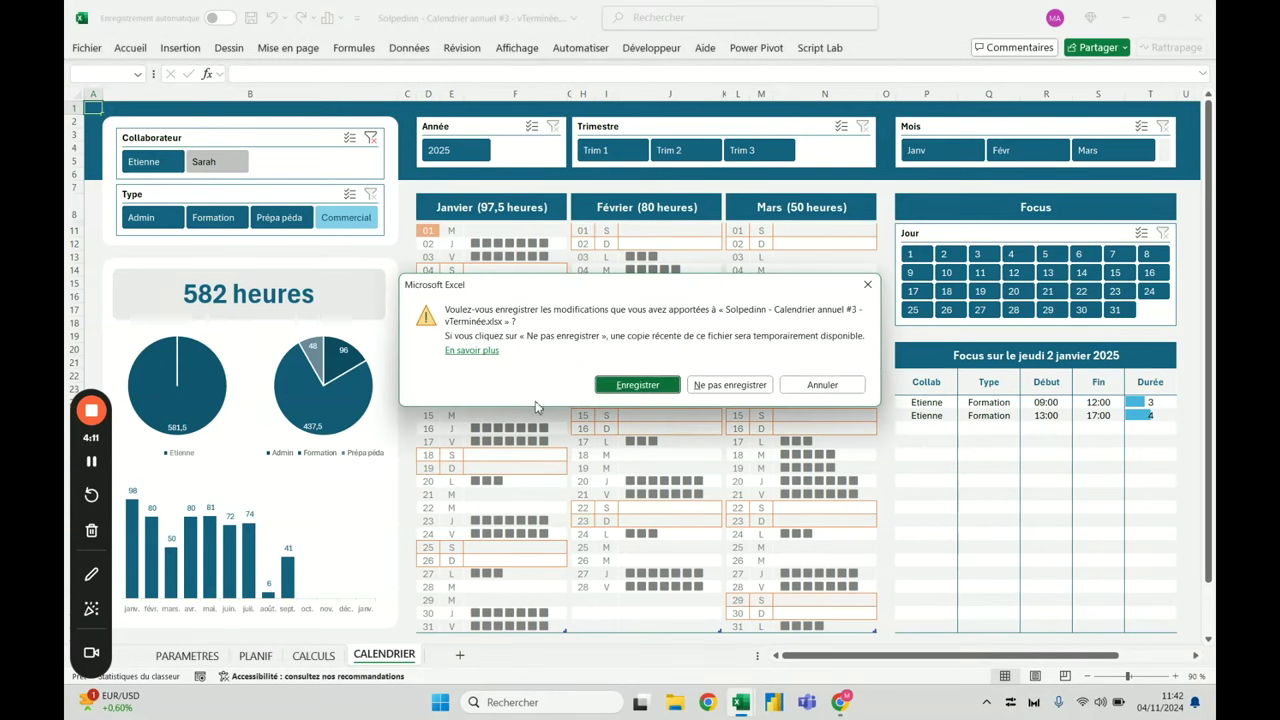
click(737, 384)
click(1077, 457)
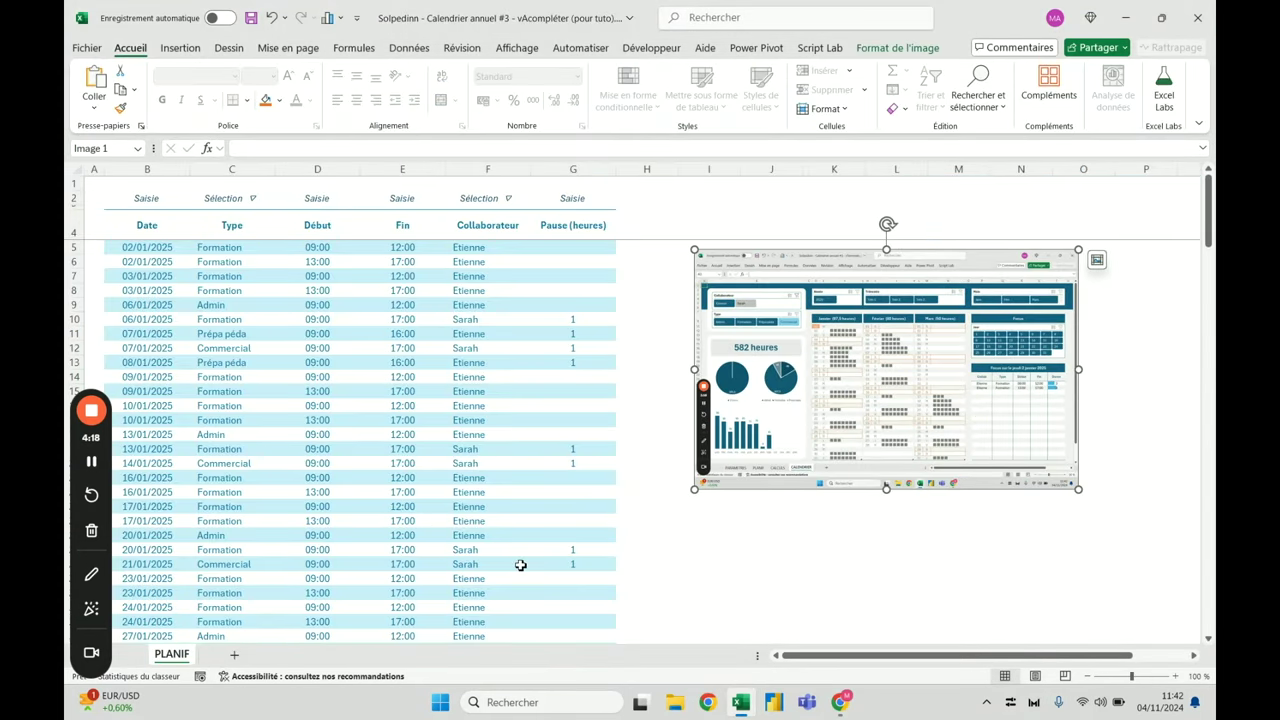
click(236, 656)
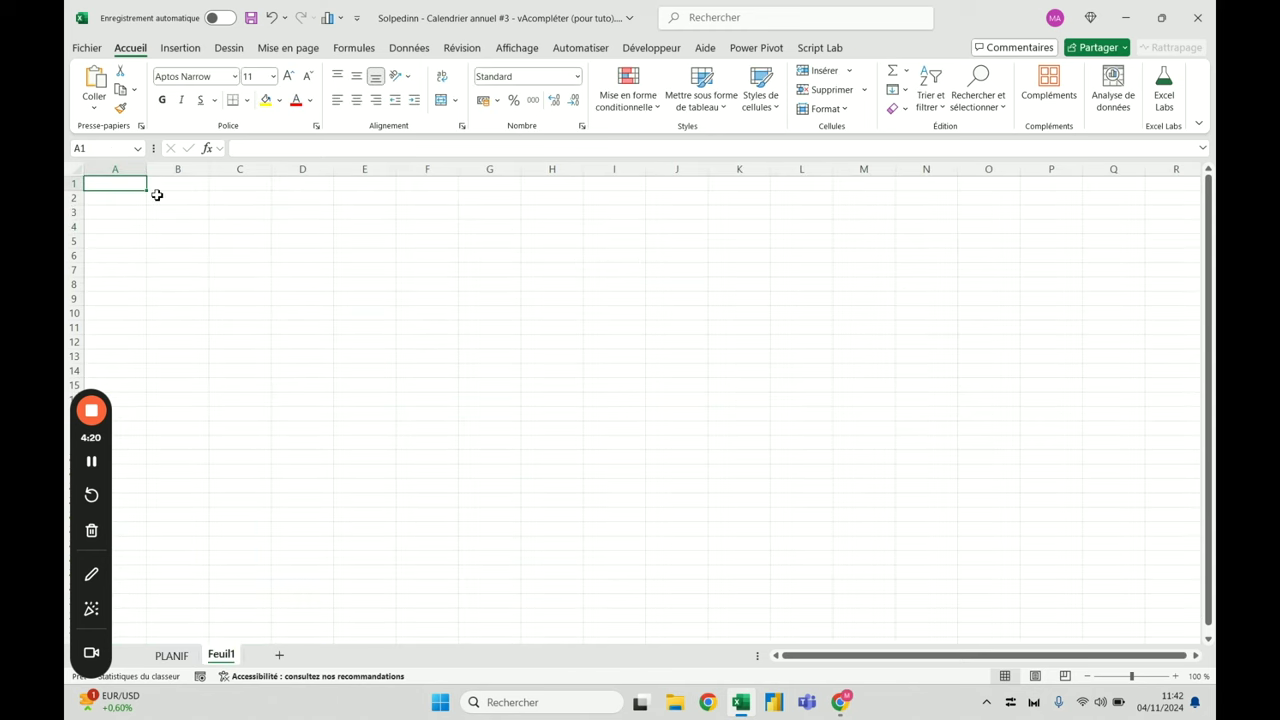
Paste the dashboard screenshot onto Feuil1, enlarge it and move it to A1
click(154, 194)
key(ctrl+v)
drag(530, 430, 1022, 593)
drag(244, 197, 188, 193)
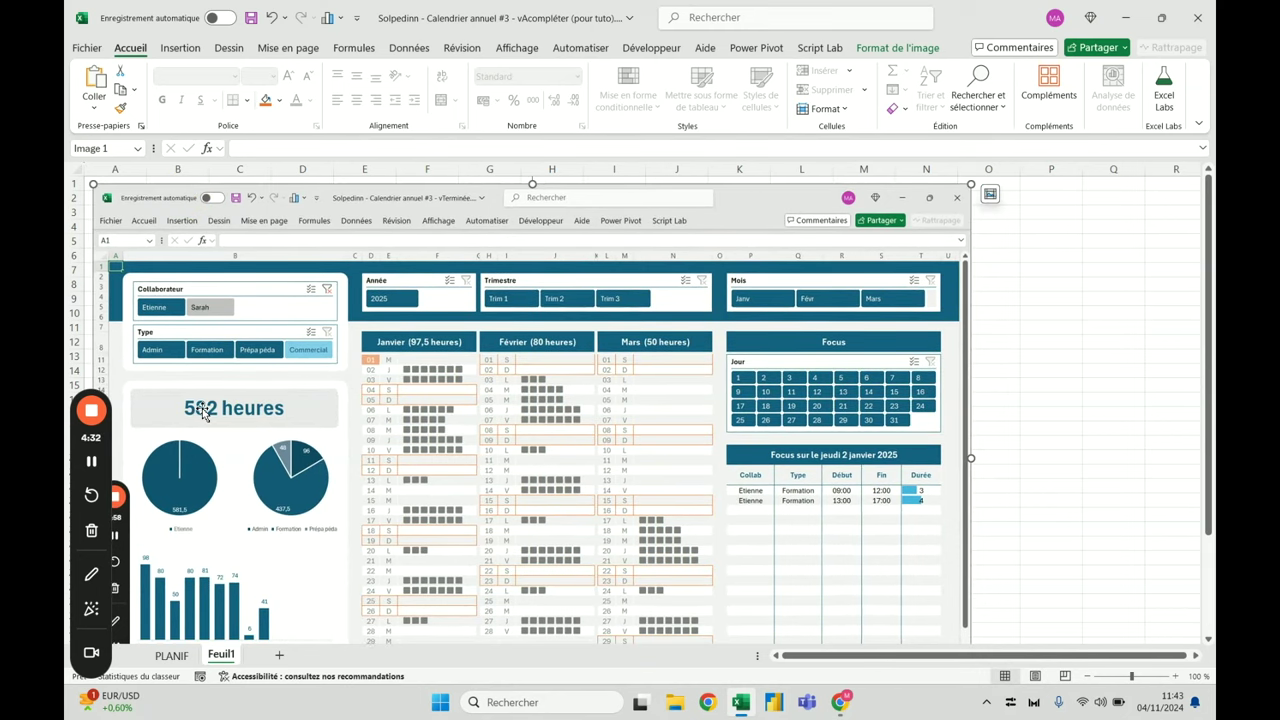
click(1044, 256)
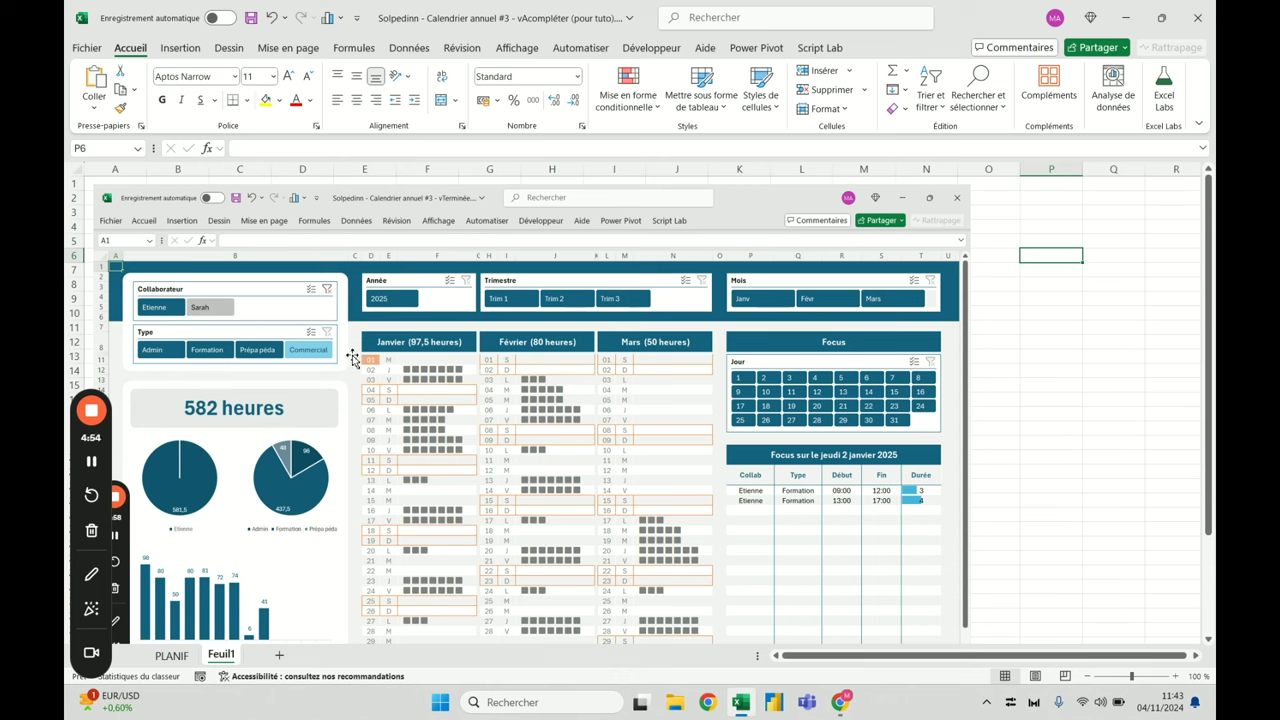
Rename the new sheet to RESULTATS
double_click(221, 655)
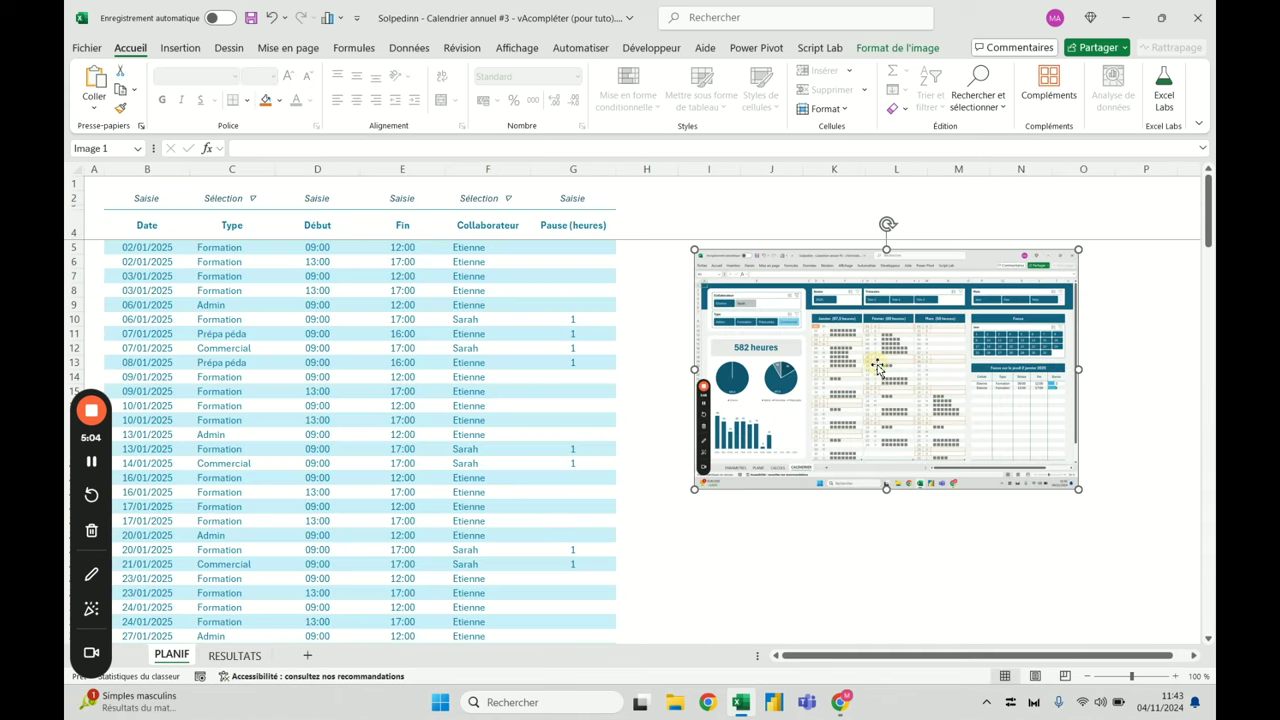
key(Delete)
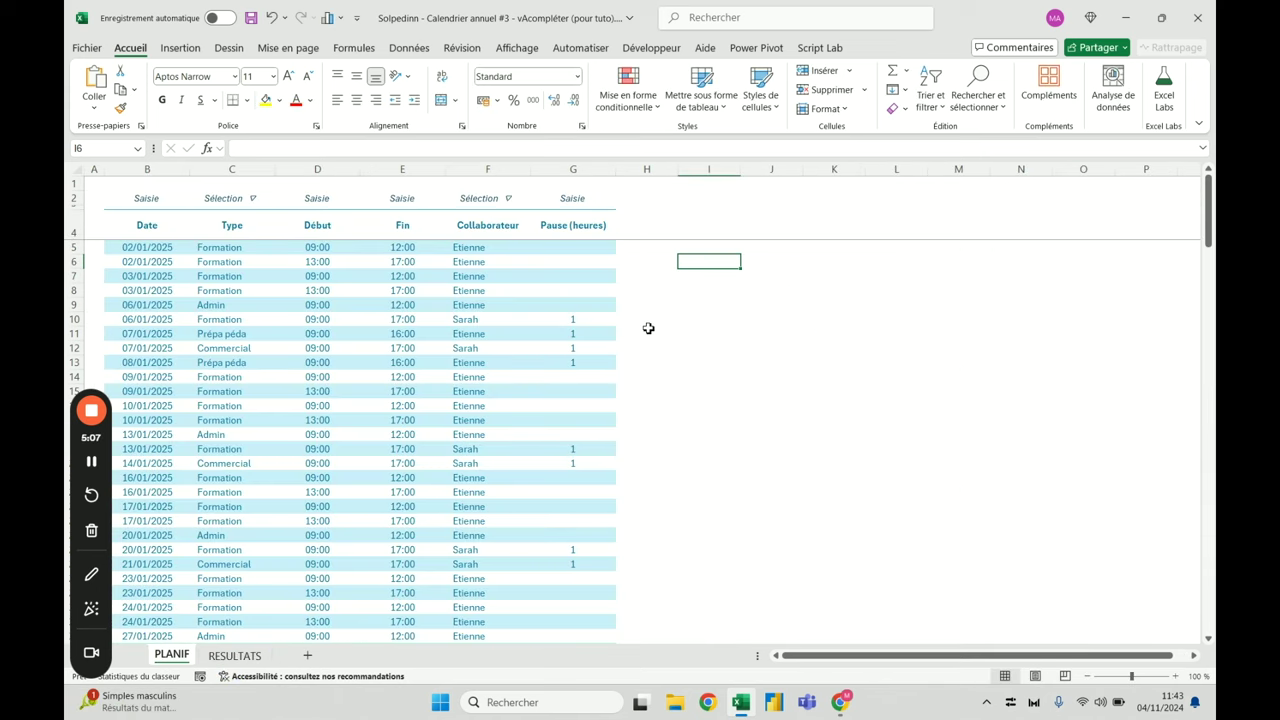
click(303, 265)
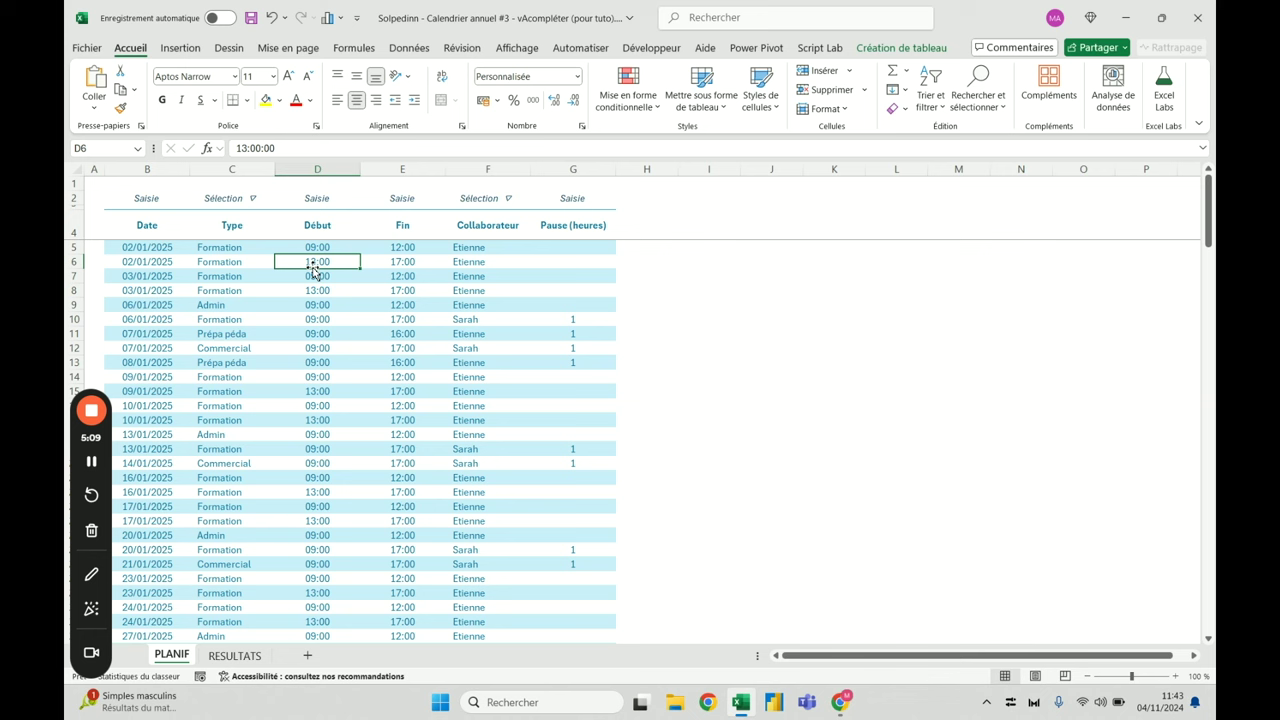
Review the dashboard picture on RESULTATS, then return to the PLANIF table
click(234, 655)
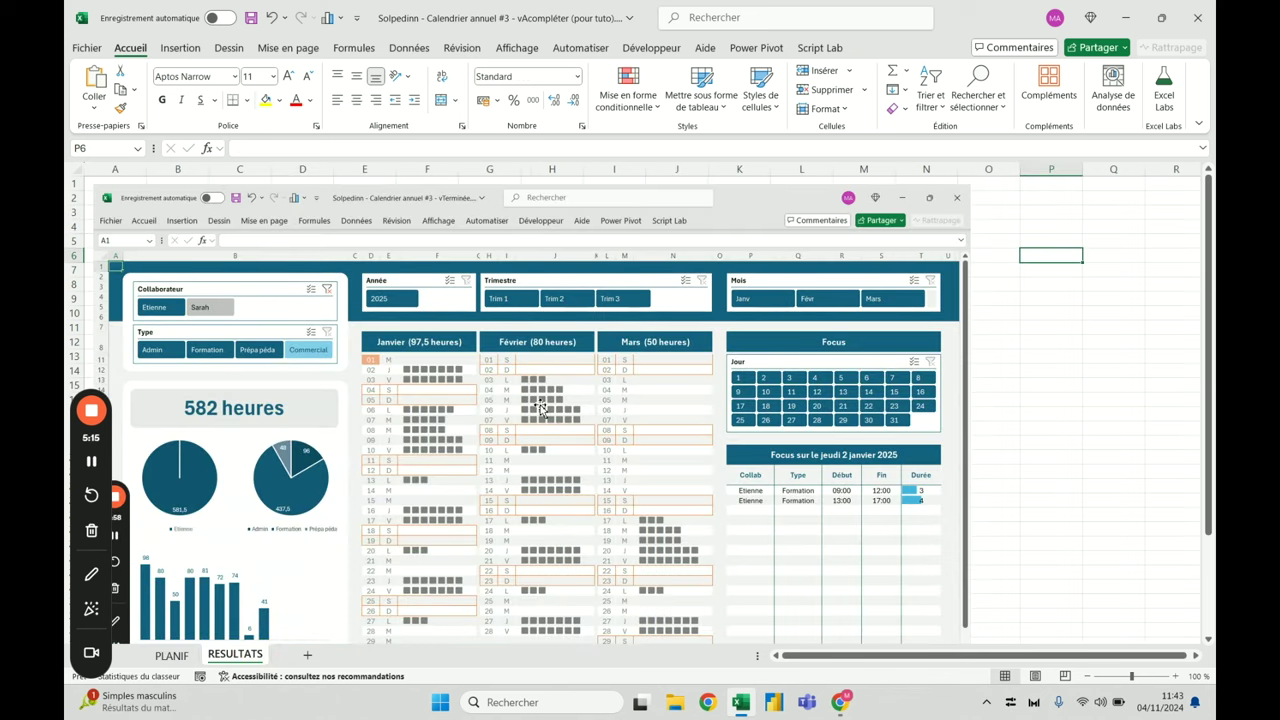
scroll(530, 400, down, 2)
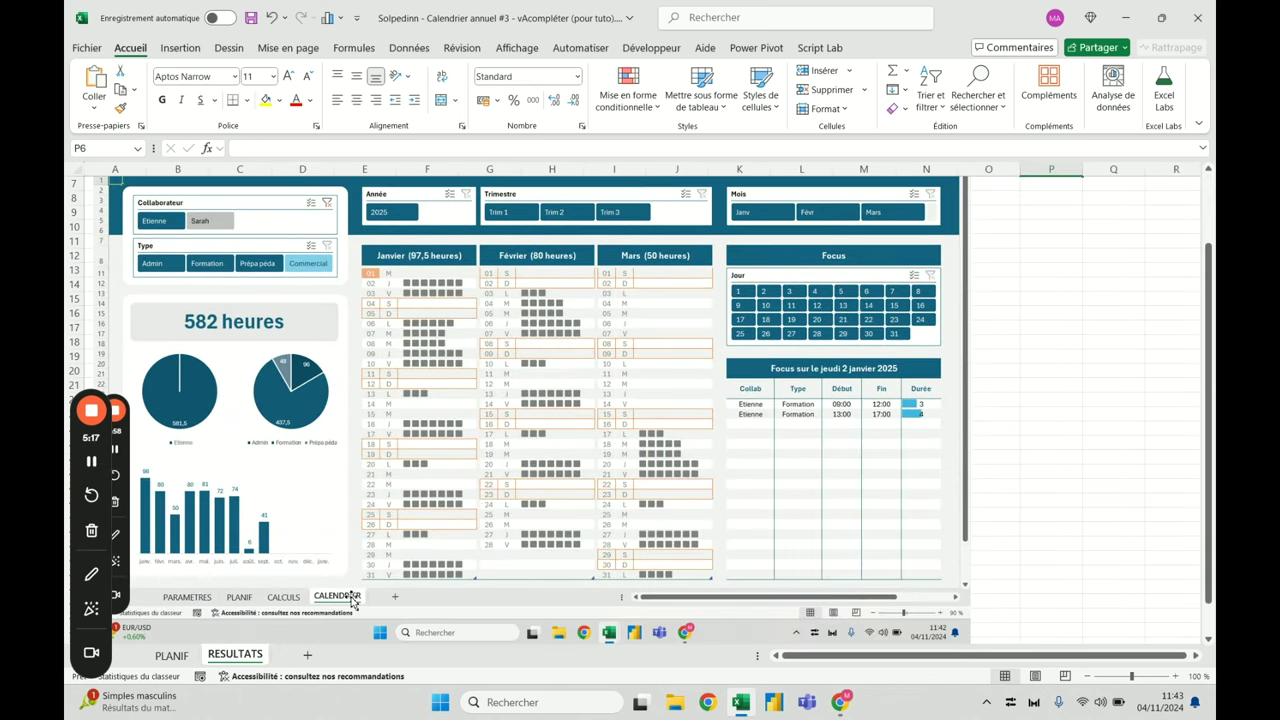
scroll(352, 601, up, 2)
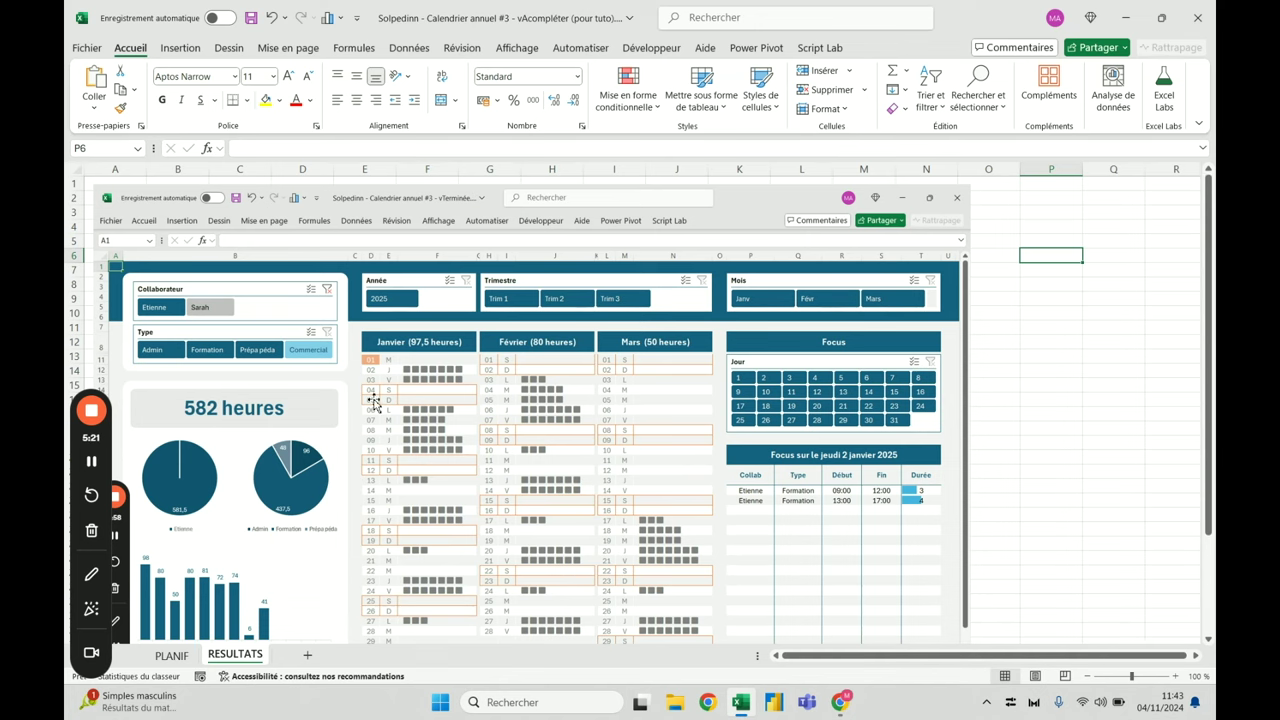
key(alt+Tab)
click(171, 656)
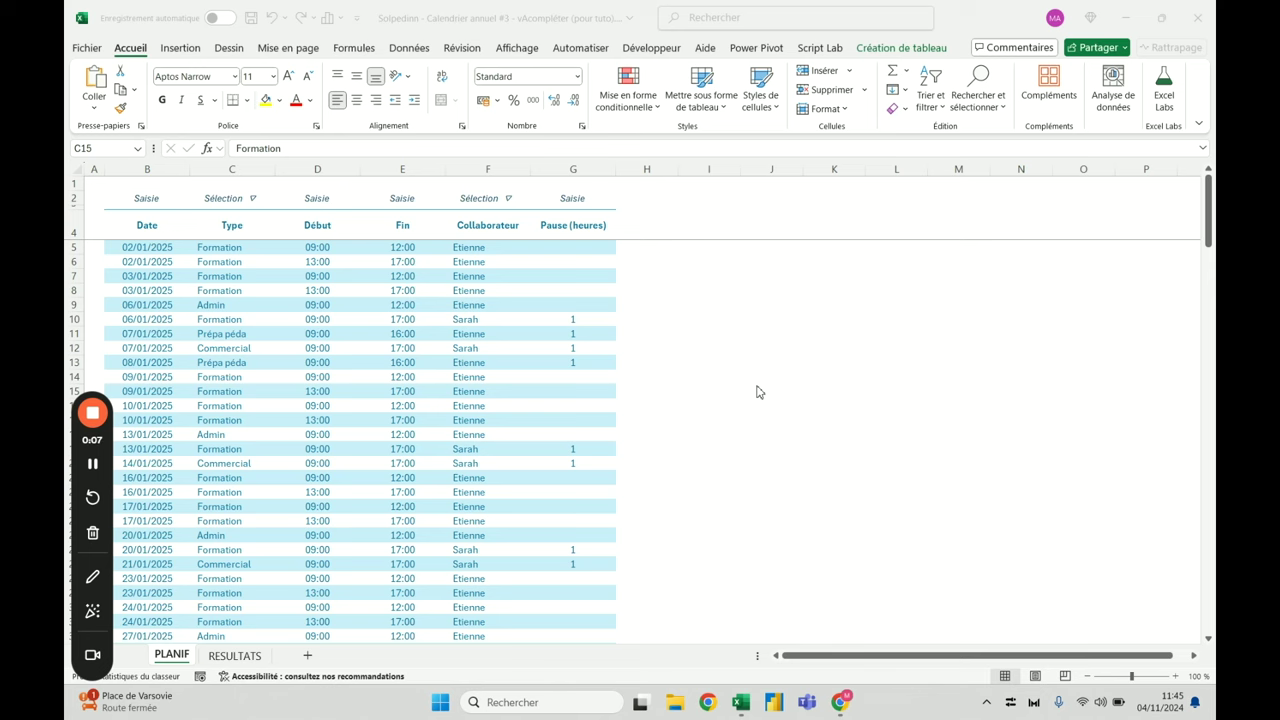
click(234, 655)
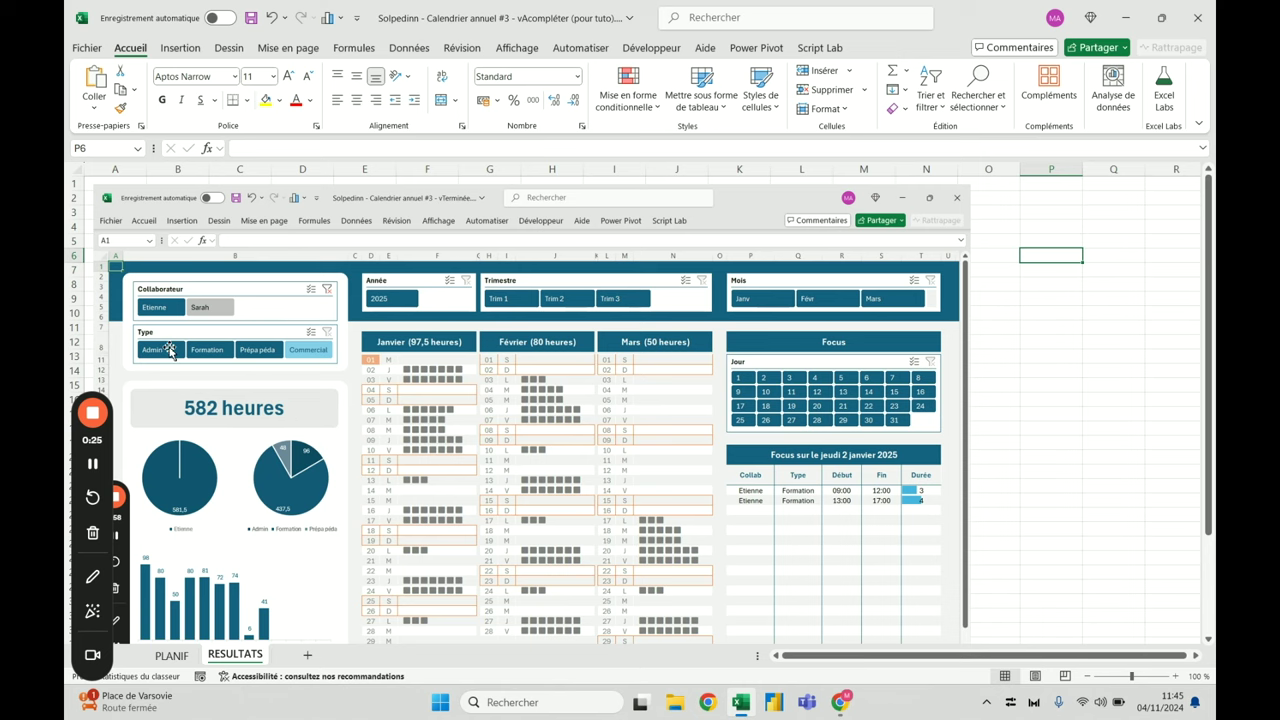
click(183, 659)
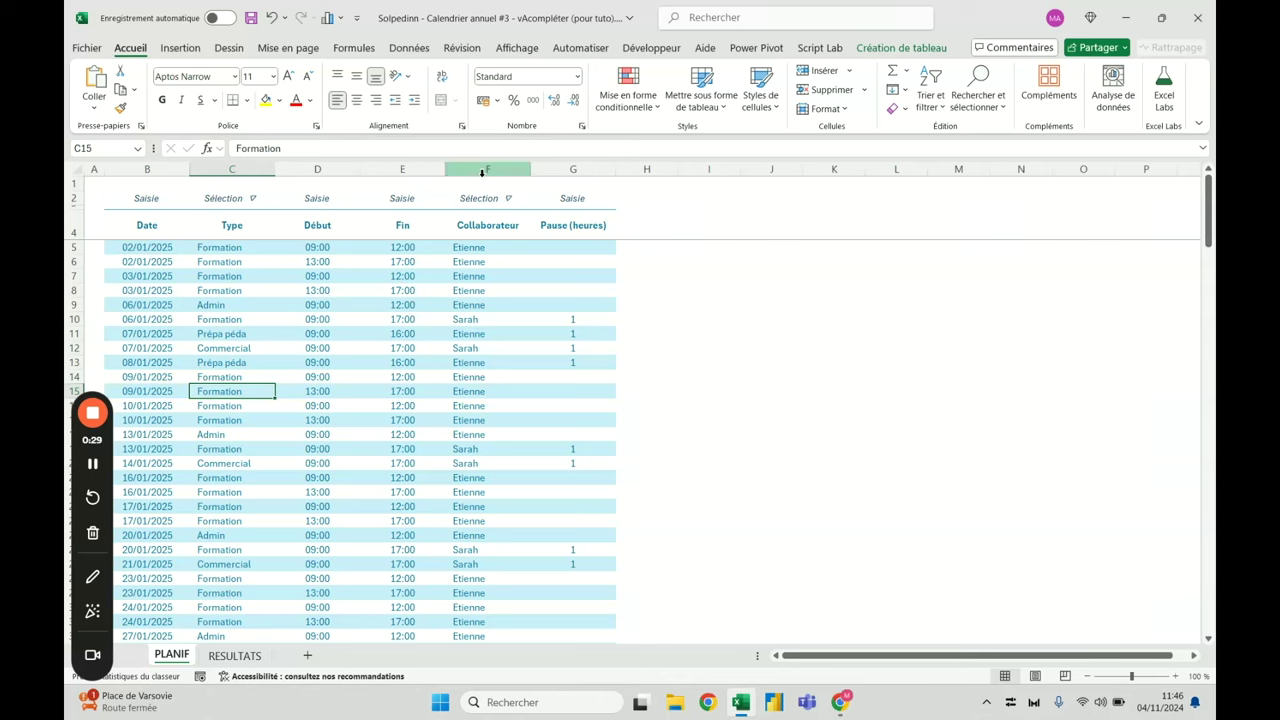
Insert blank rows above the table headers and try a row 2 height of 75
click(74, 198)
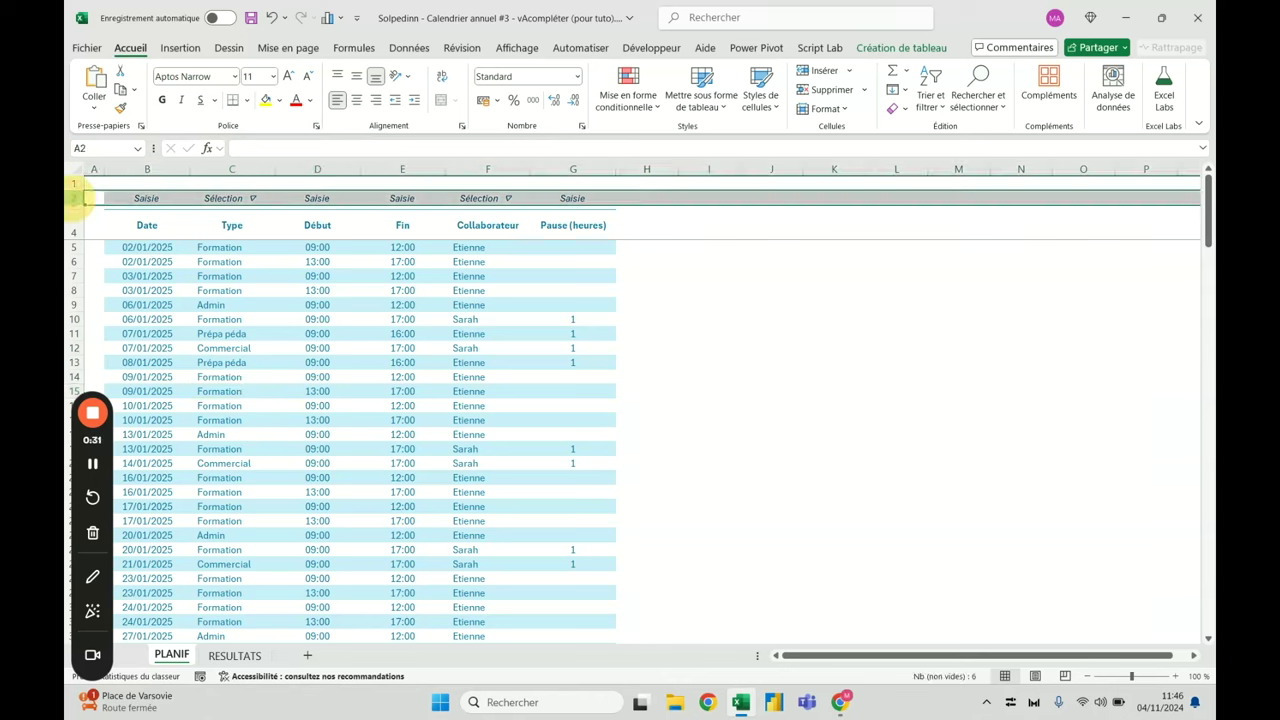
key(ctrl+plus)
key(ctrl+plus)
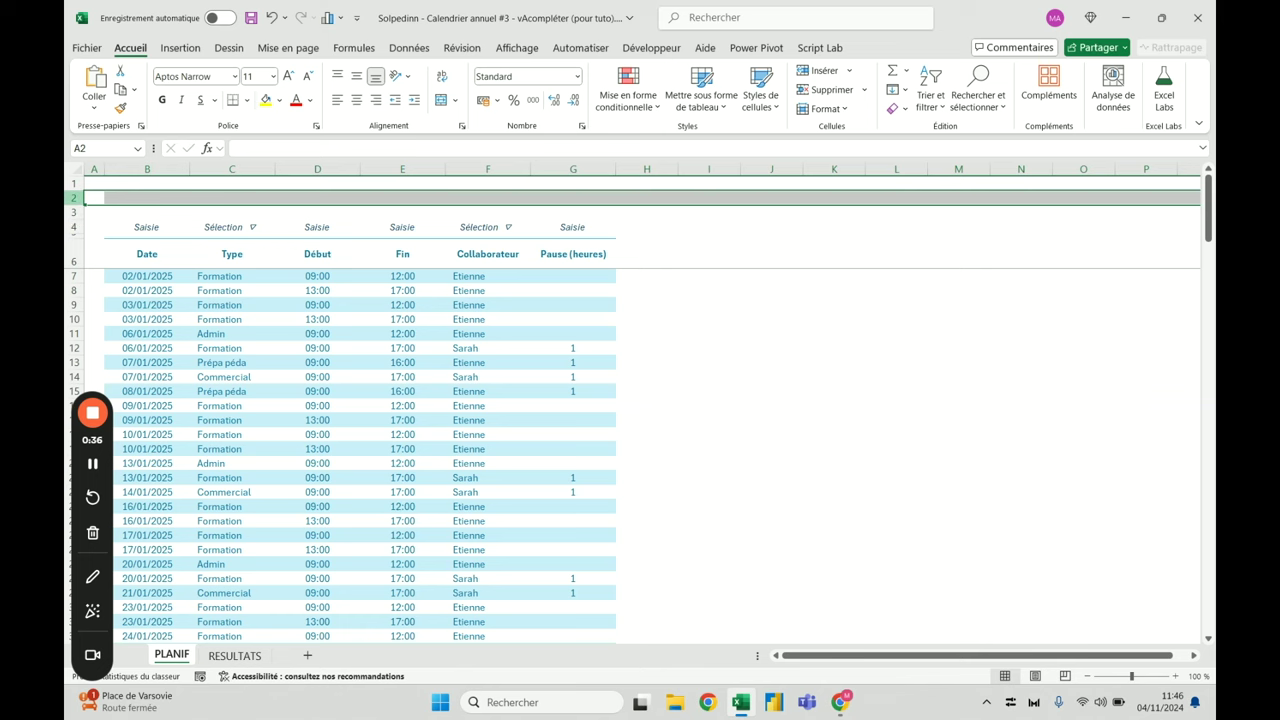
drag(74, 205, 72, 271)
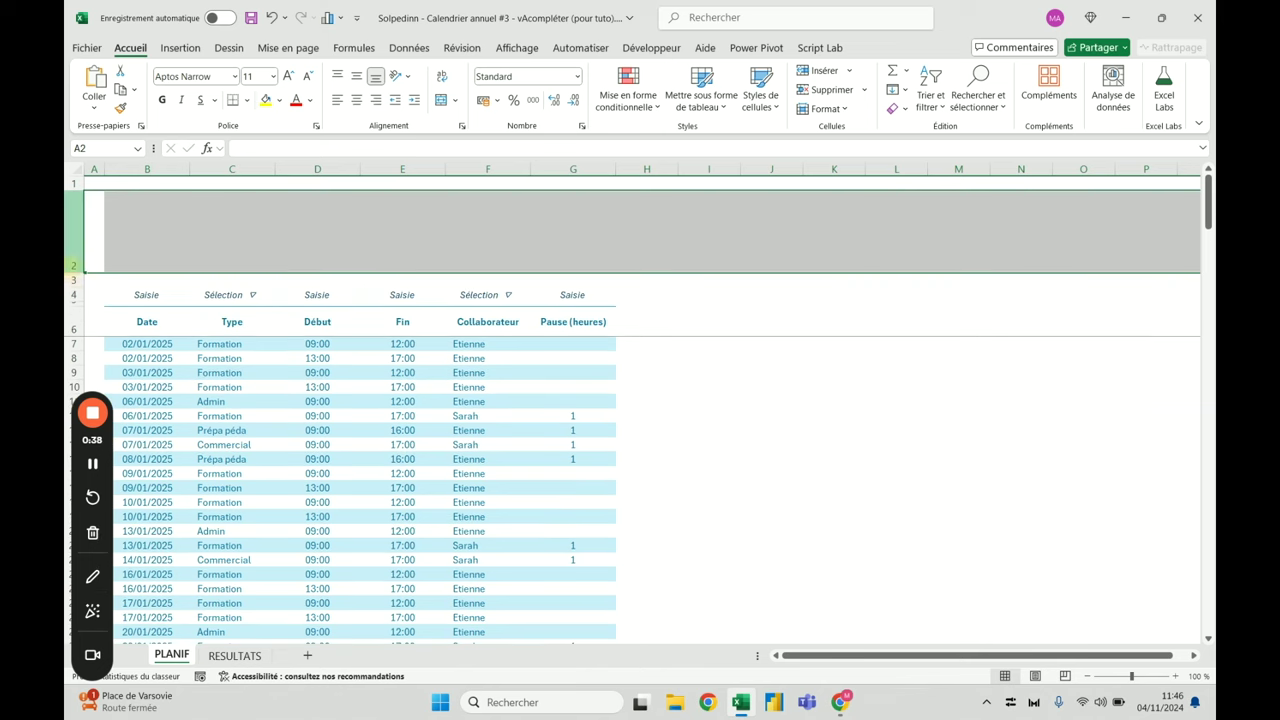
right_click(76, 236)
click(181, 484)
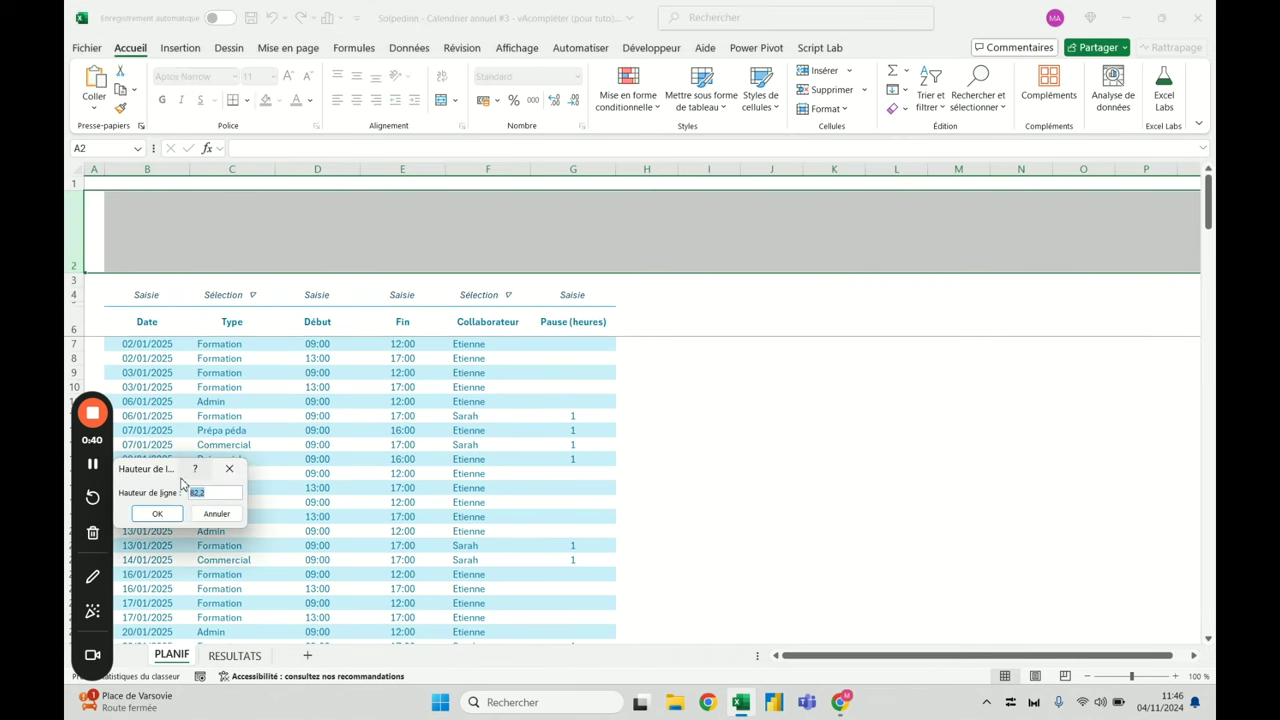
text(75)
key(Return)
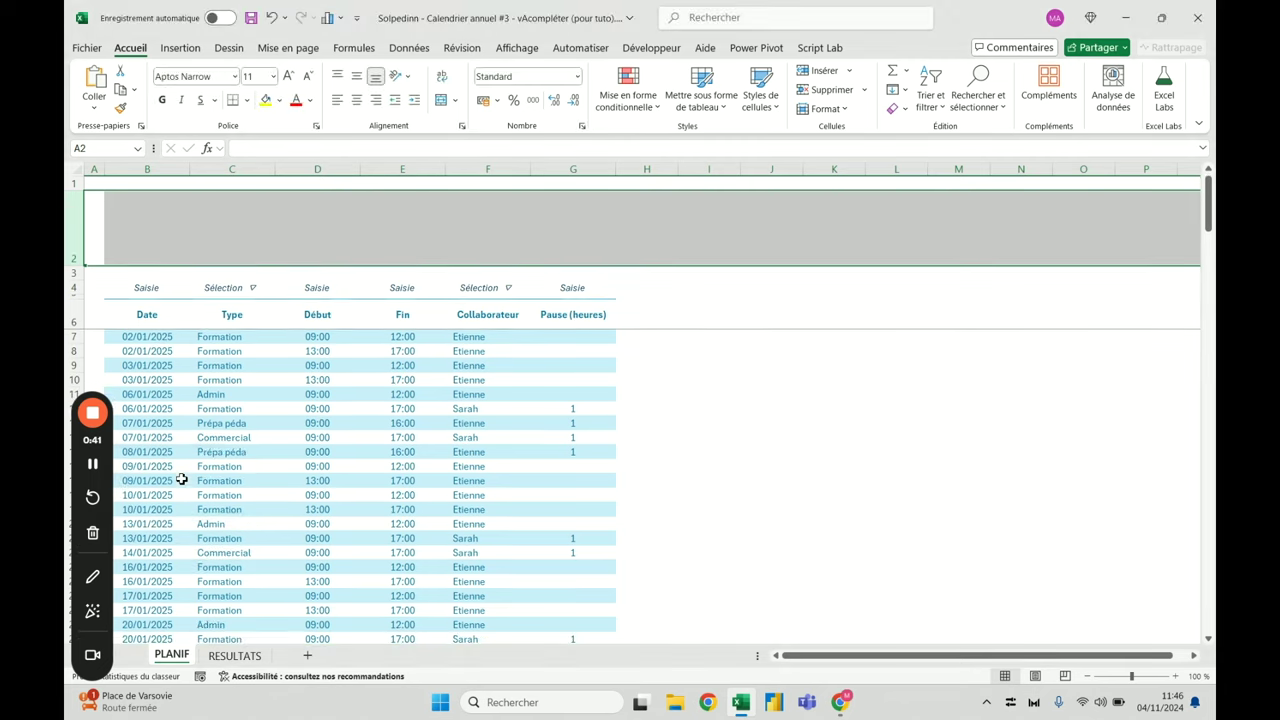
click(194, 223)
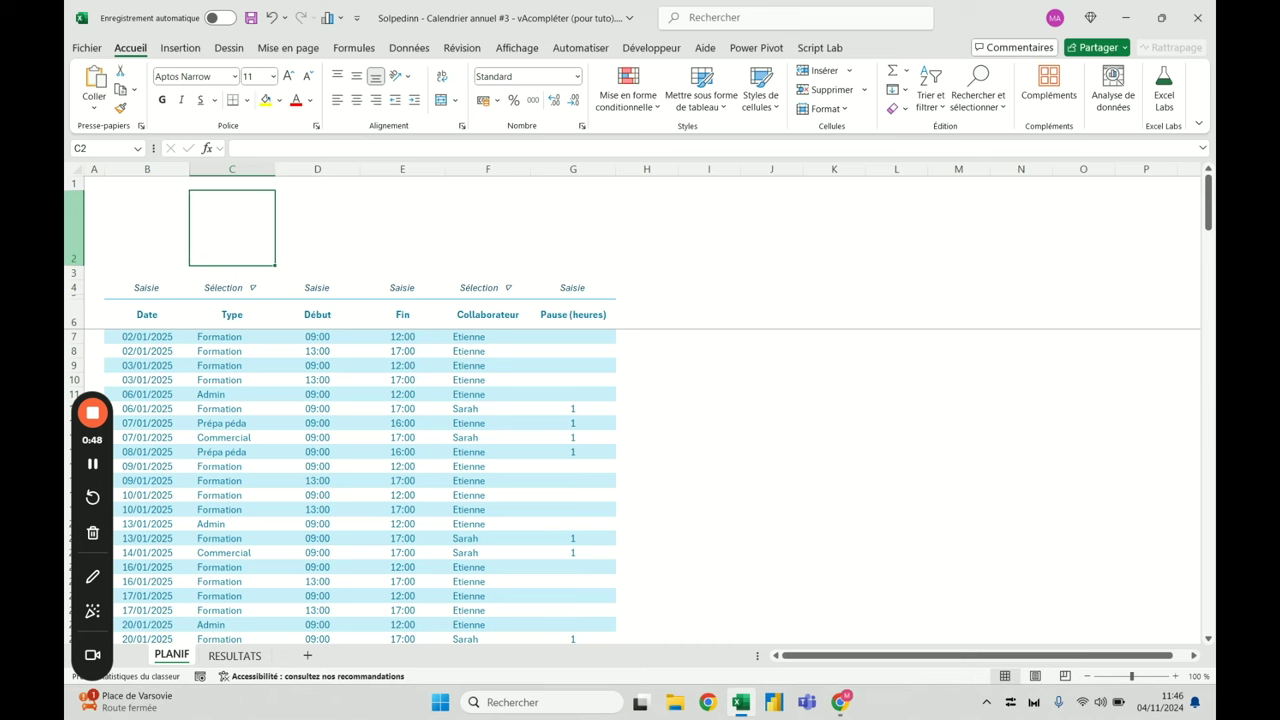
Undo the tall row and insert blank rows 2 and 3 above the table
right_click(75, 249)
key(Escape)
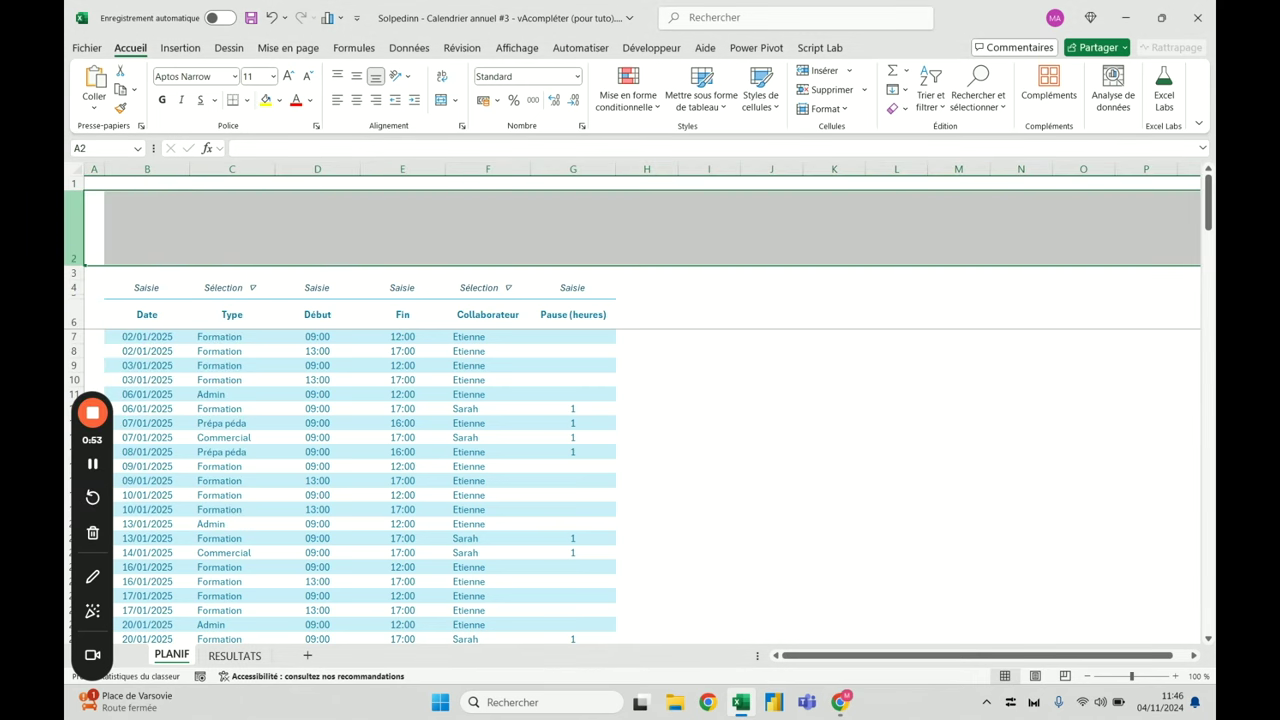
click(271, 17)
drag(75, 192, 76, 206)
right_click(77, 201)
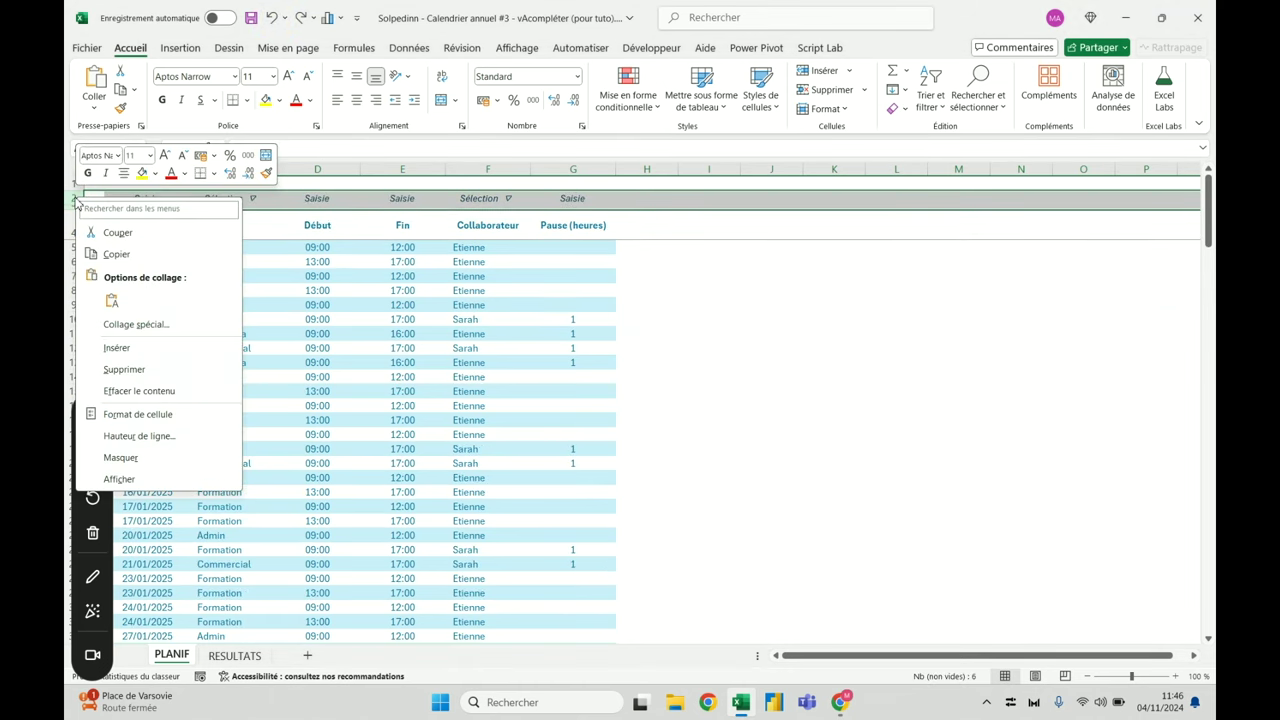
click(116, 347)
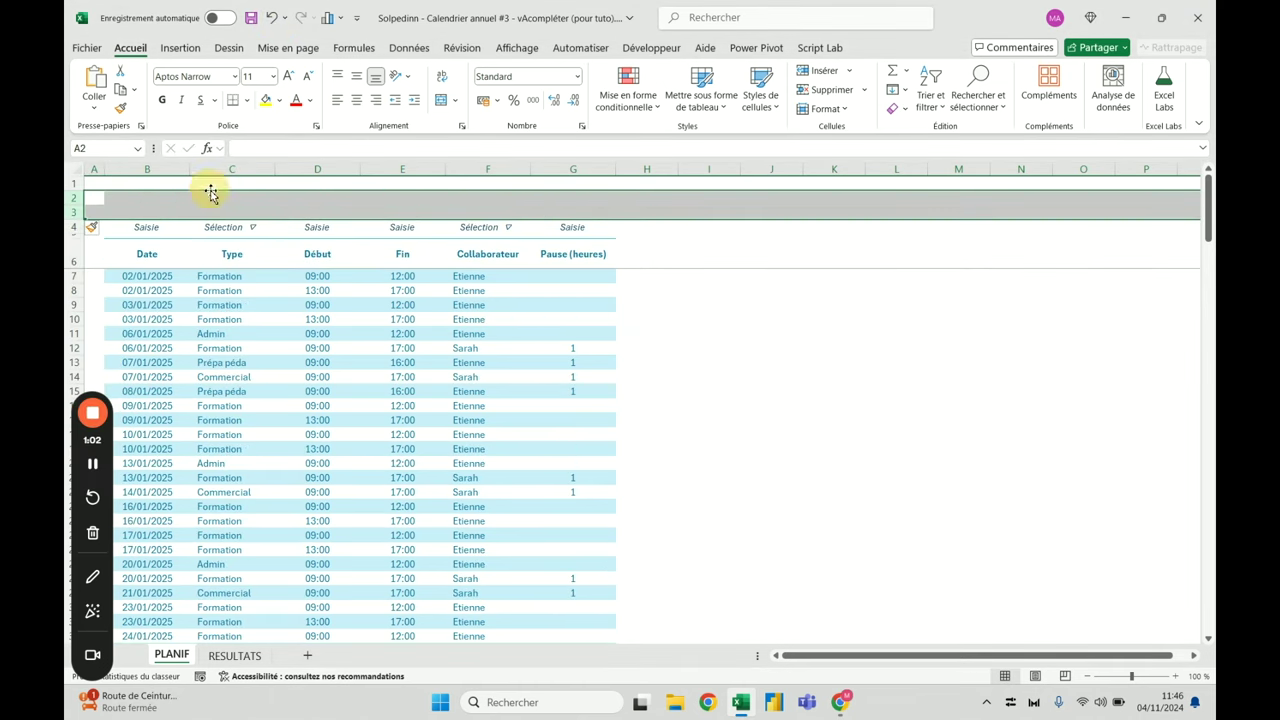
click(210, 195)
Set row 2's height to 80
click(78, 197)
right_click(77, 201)
click(77, 201)
right_click(76, 201)
click(136, 440)
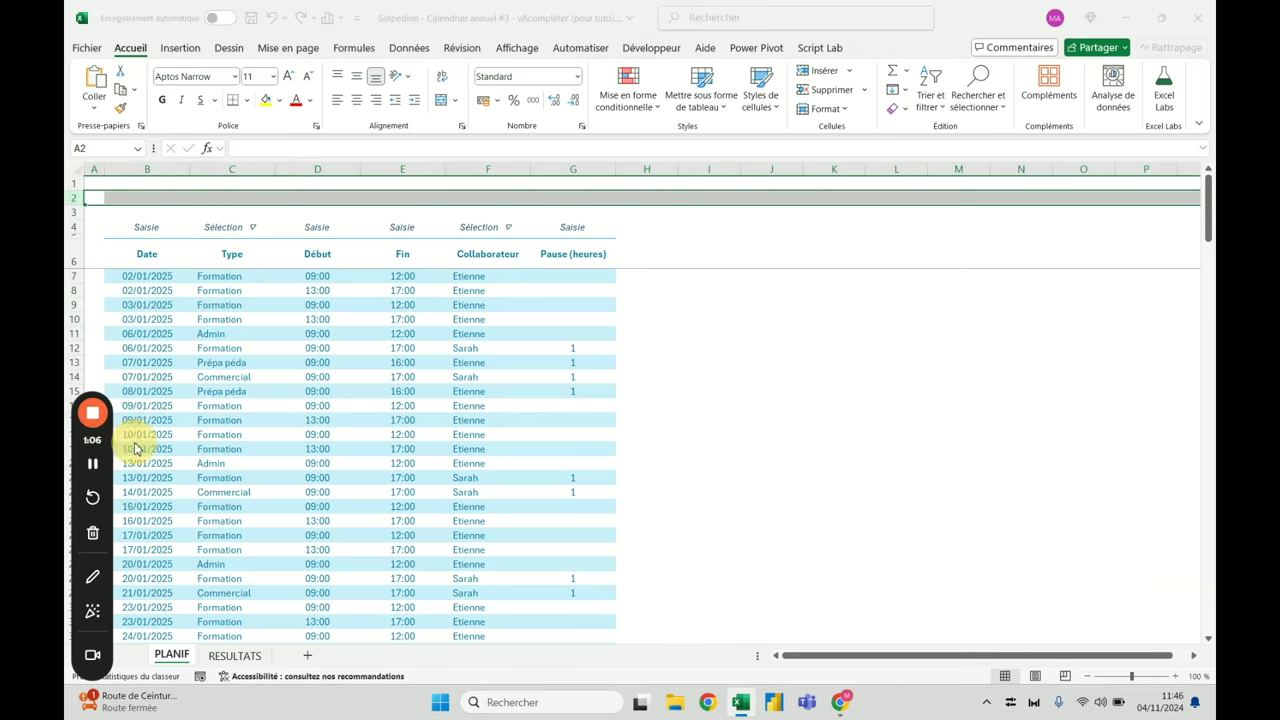
text(80)
key(Return)
click(243, 216)
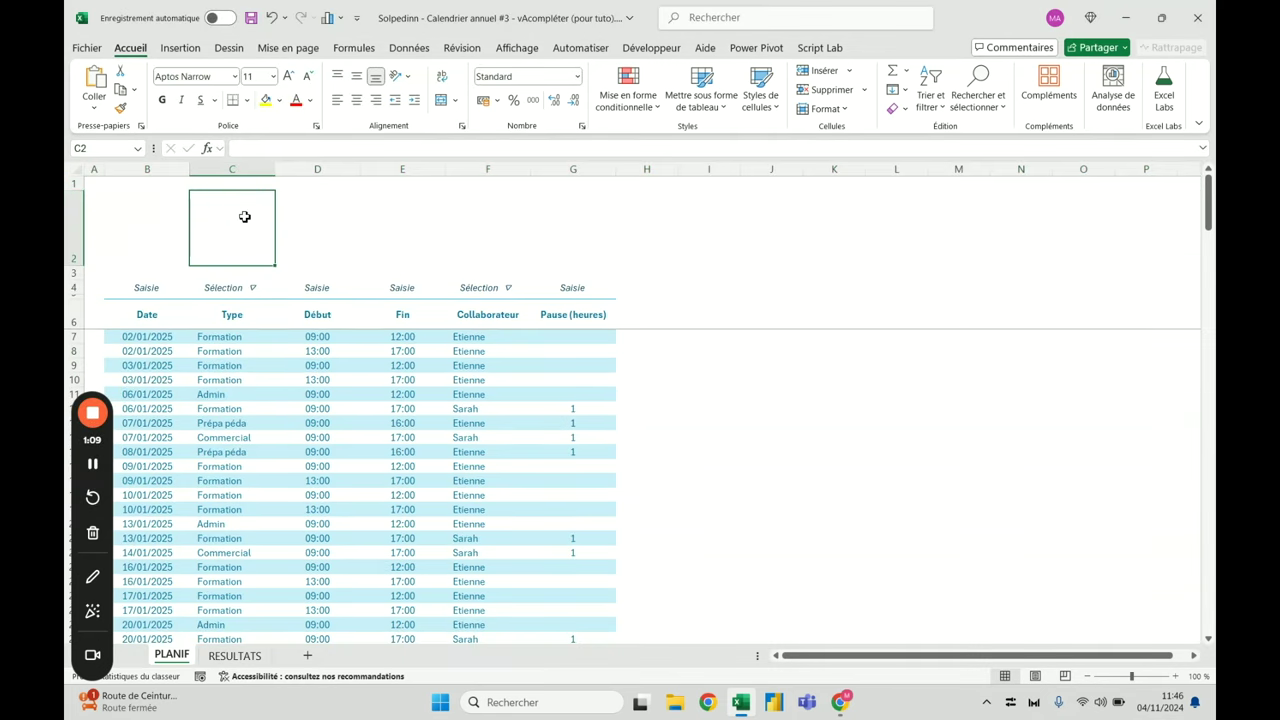
click(326, 339)
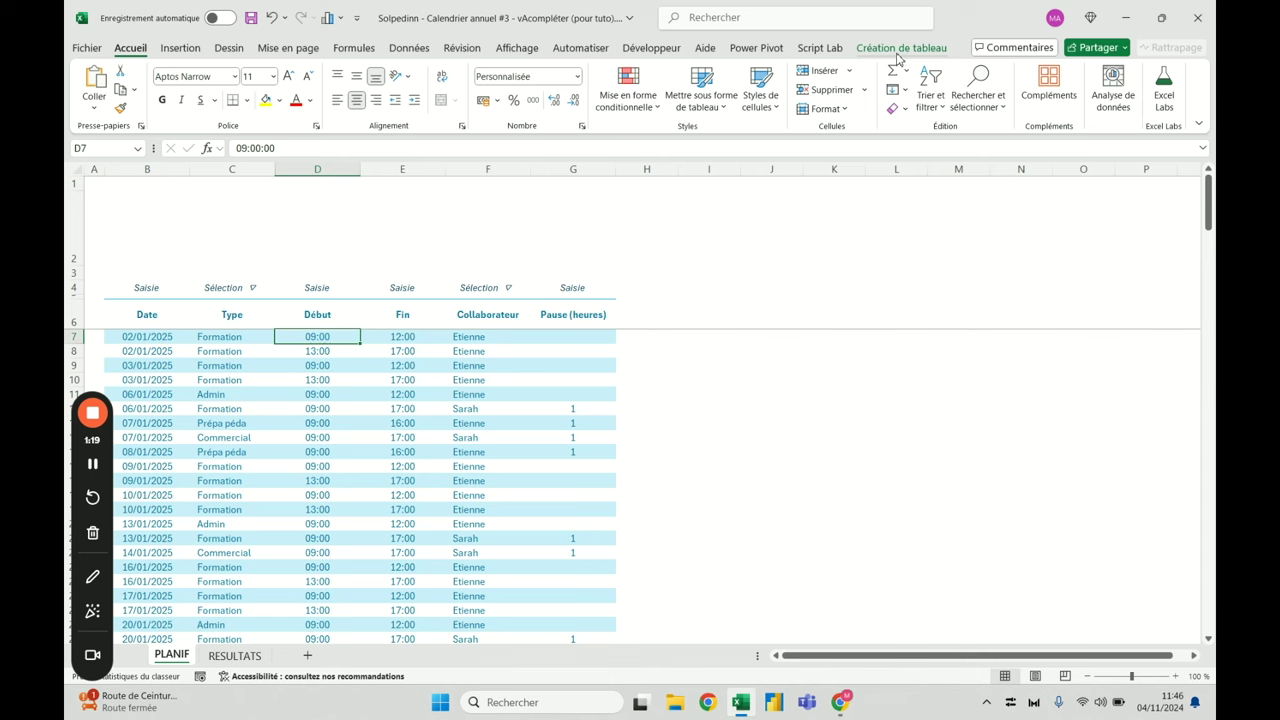
Insert Type and Collaborateur slicers for the planning table from Table Design
click(339, 314)
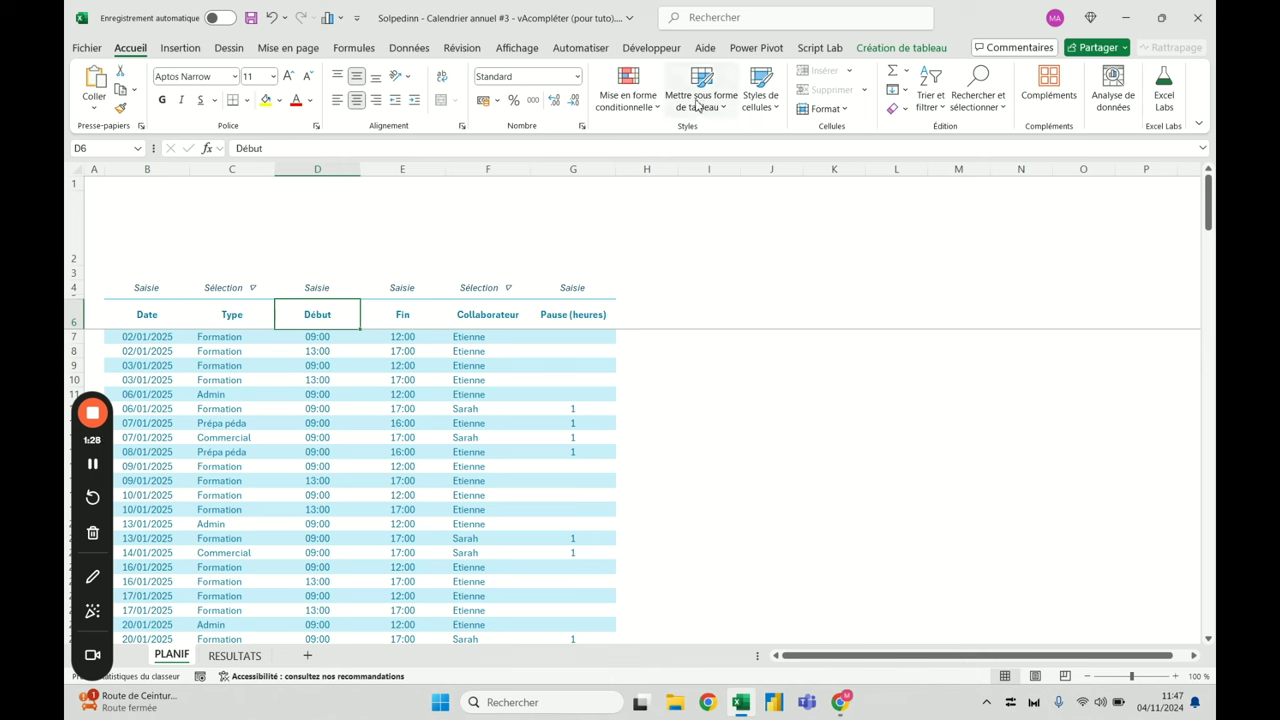
click(898, 55)
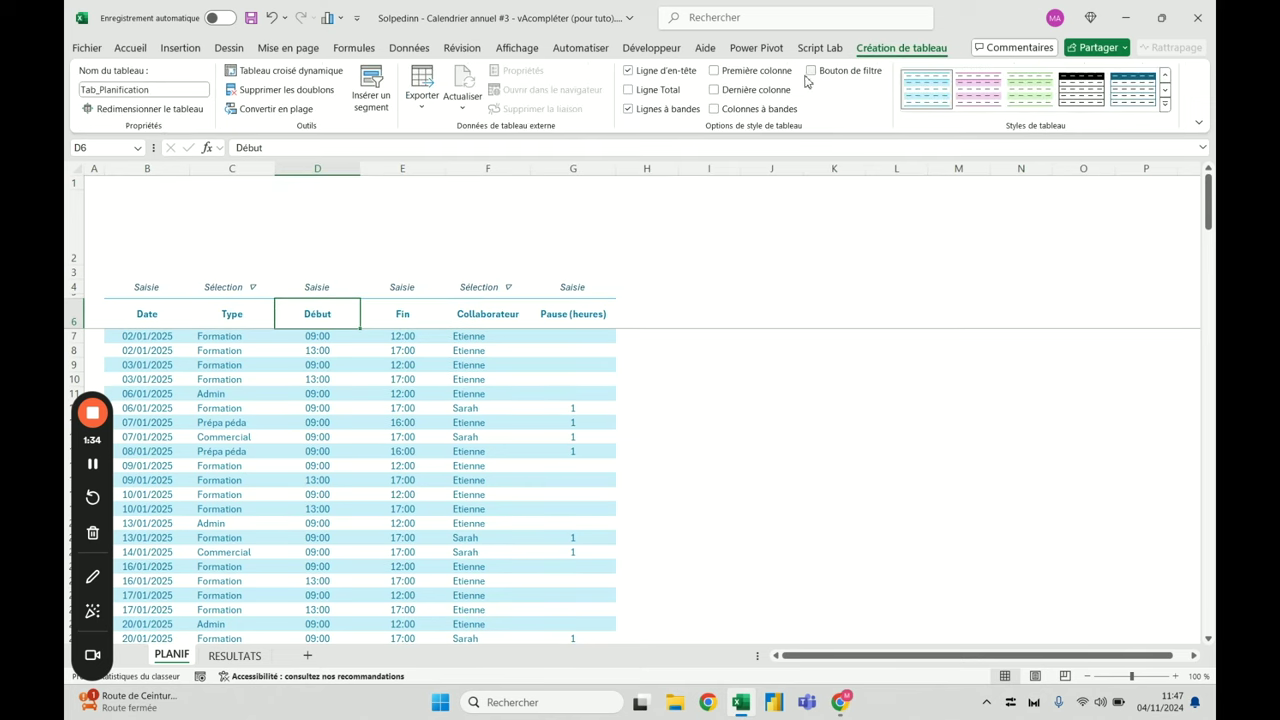
click(372, 95)
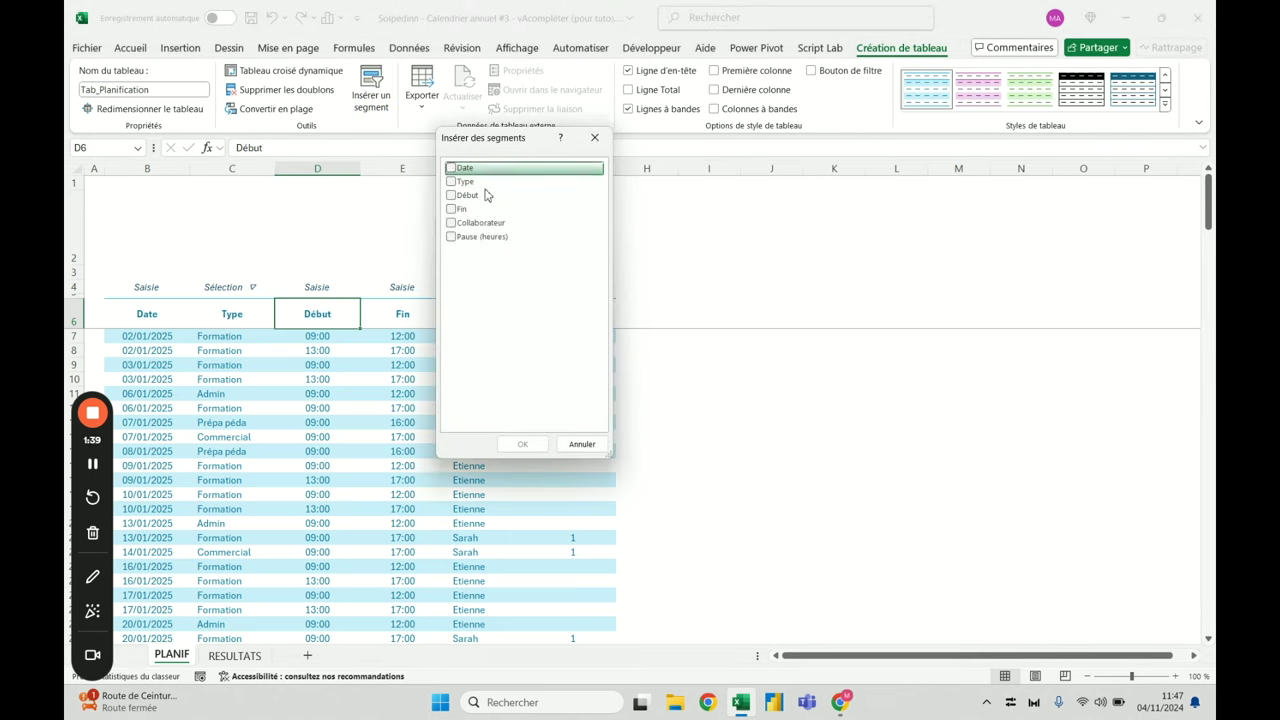
click(451, 223)
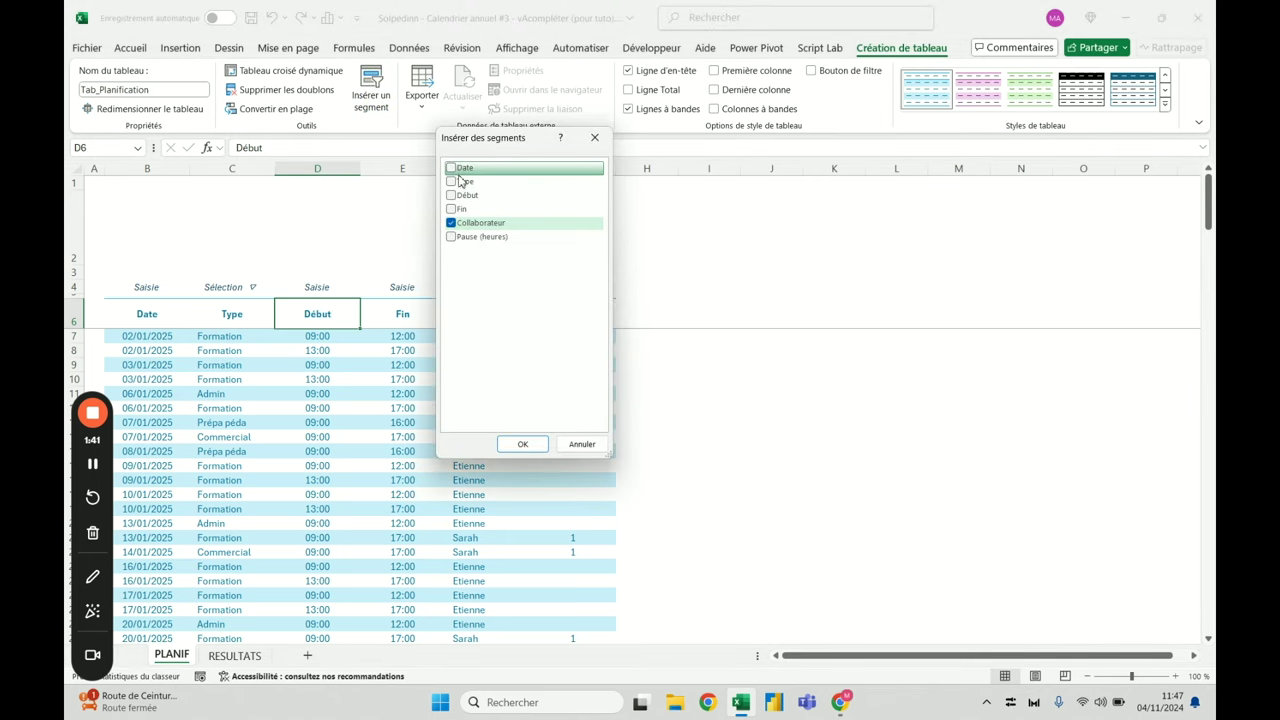
click(451, 181)
click(522, 444)
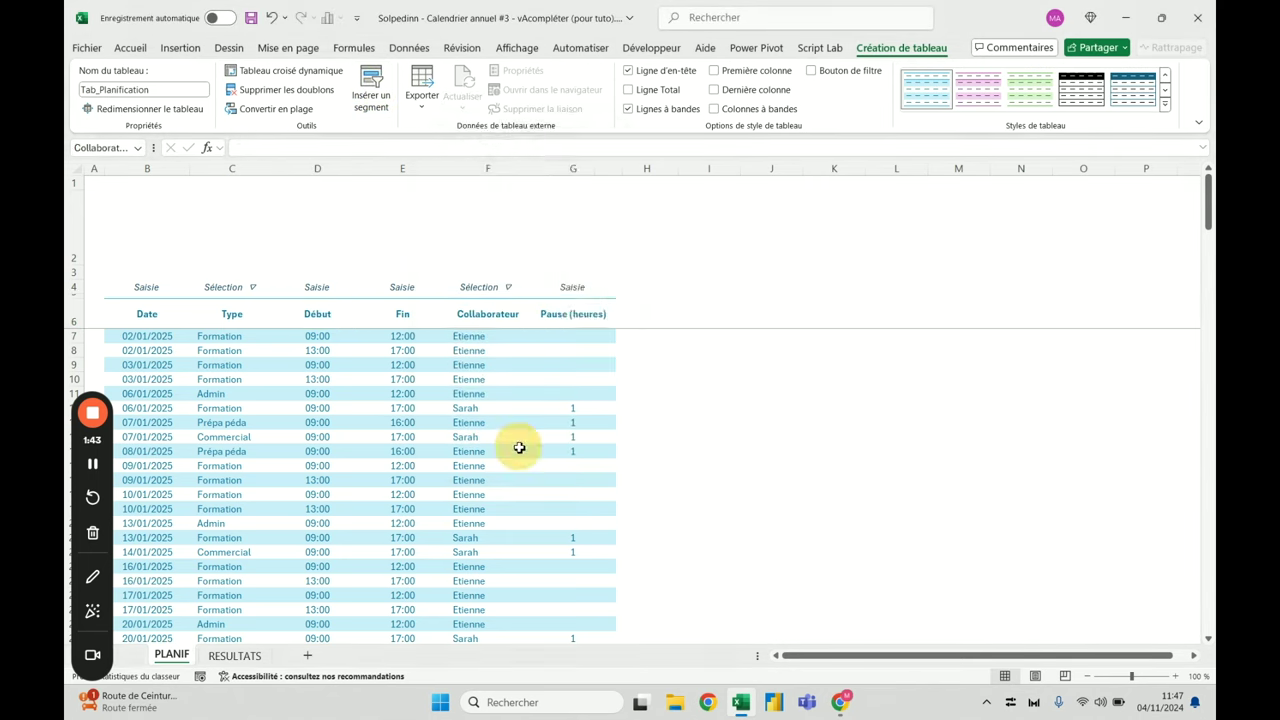
Arrange the Type and Collaborateur slicers side by side to the right of the table
drag(733, 222, 882, 232)
drag(620, 188, 670, 240)
drag(848, 228, 944, 203)
drag(667, 244, 744, 208)
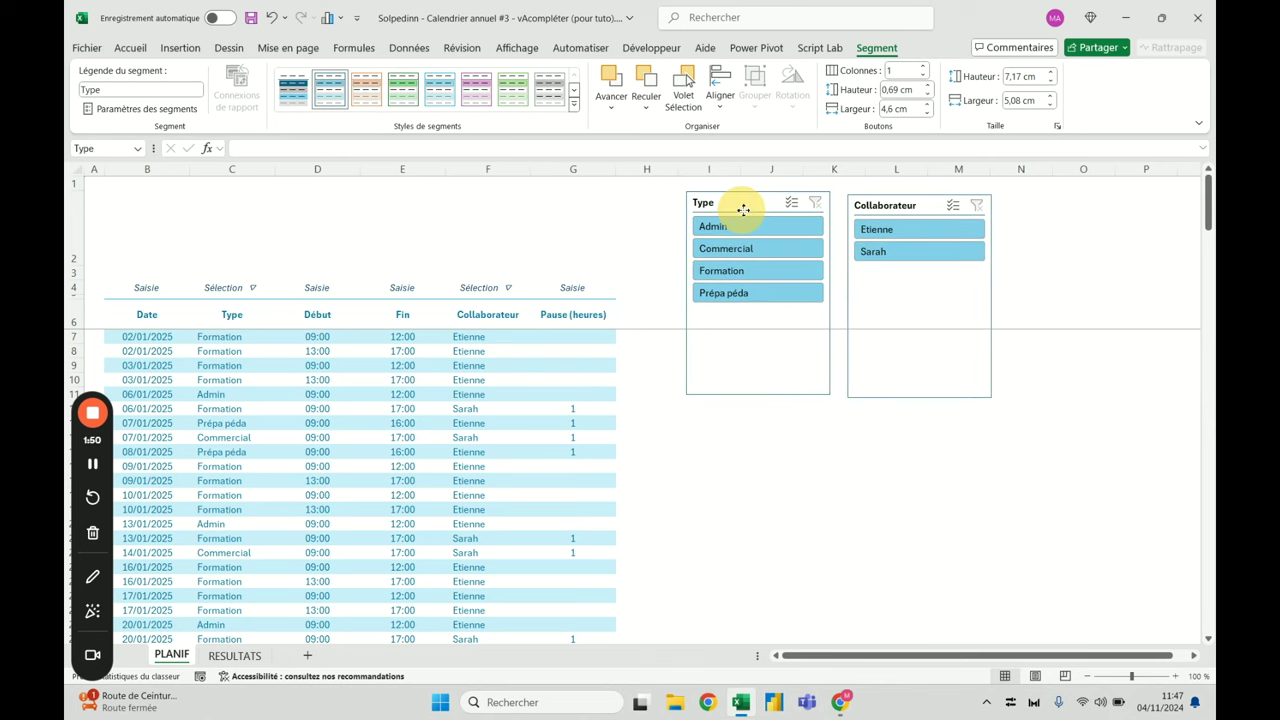
drag(876, 207, 888, 203)
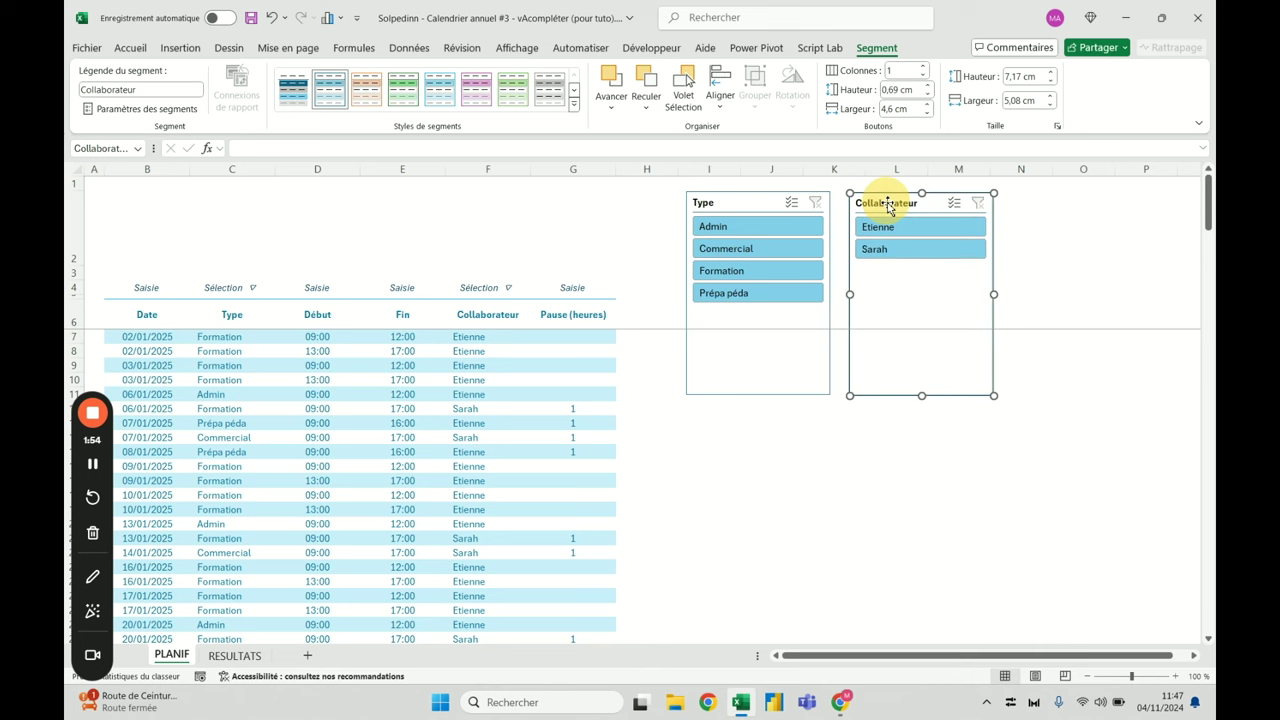
Test the Collaborateur slicer with Sarah and Etienne, filter Type to Admin, and zoom out
click(603, 220)
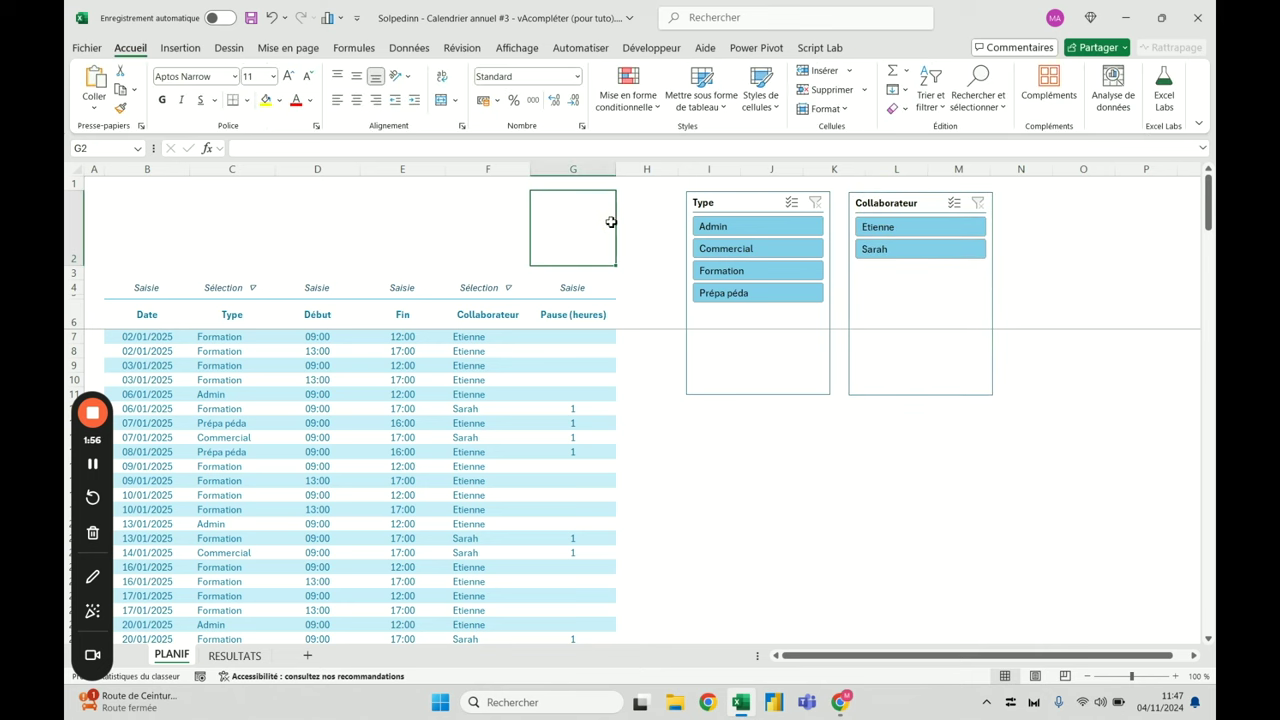
click(898, 259)
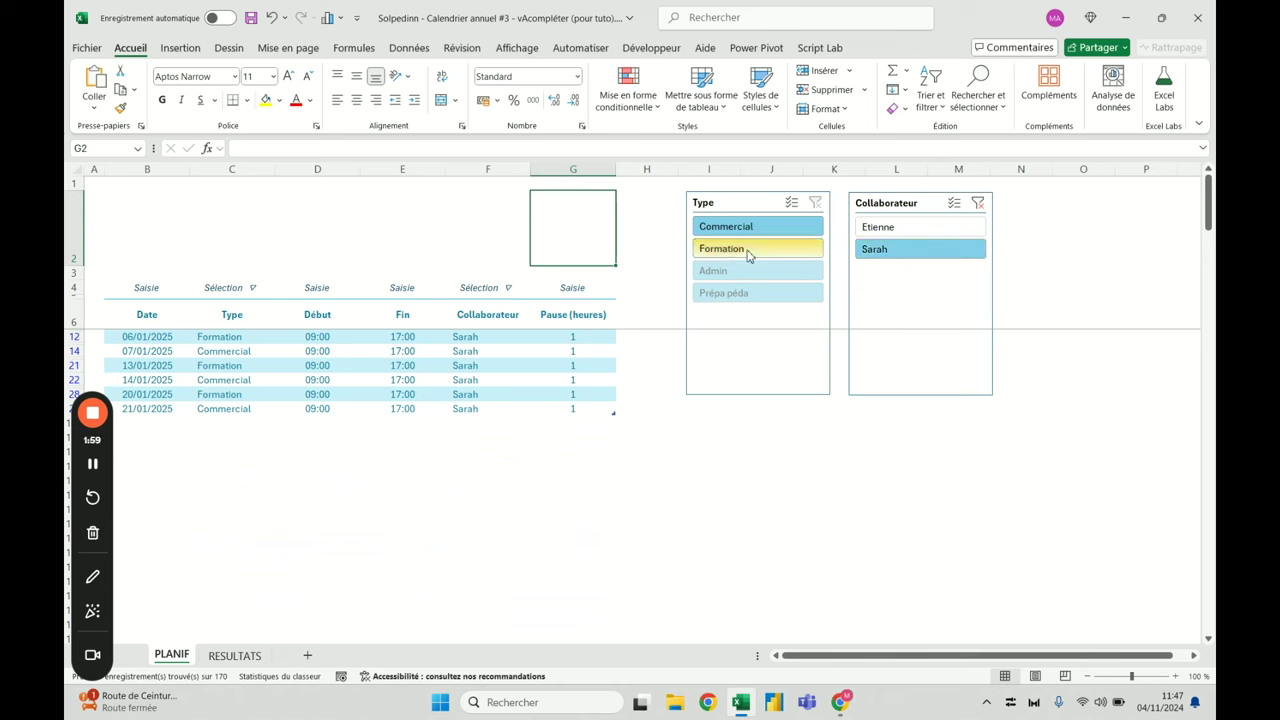
click(895, 230)
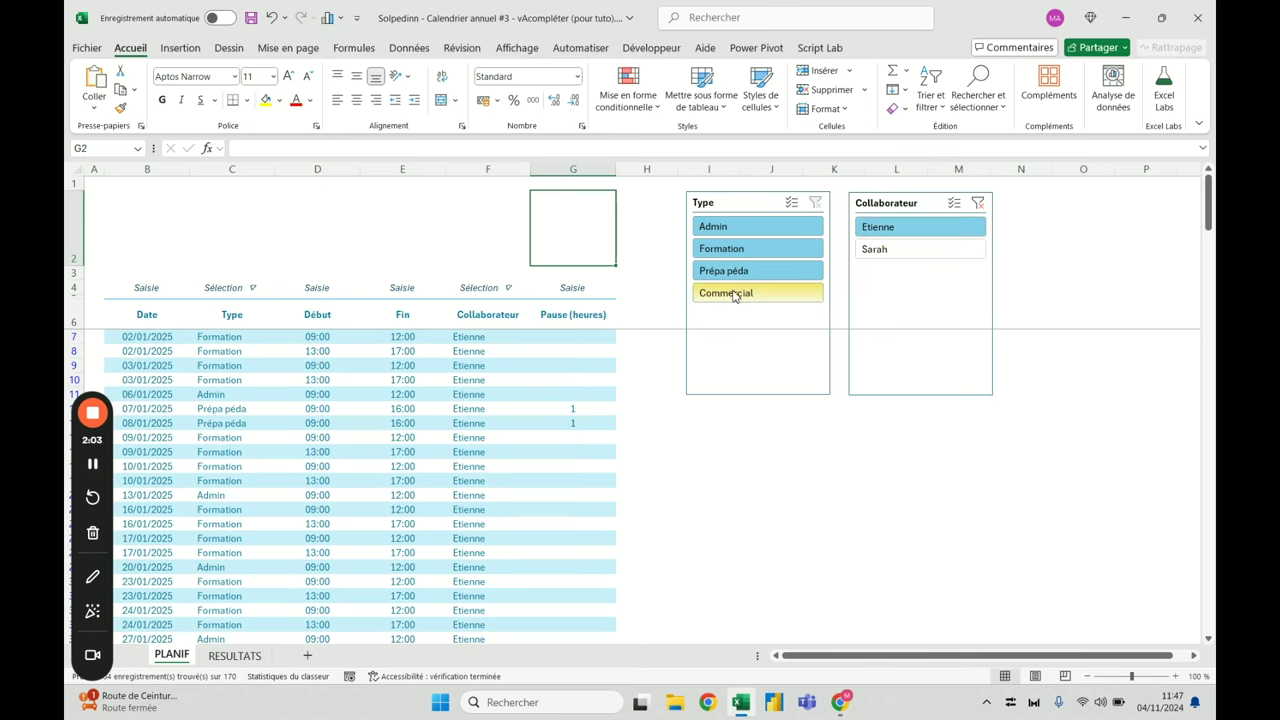
click(795, 232)
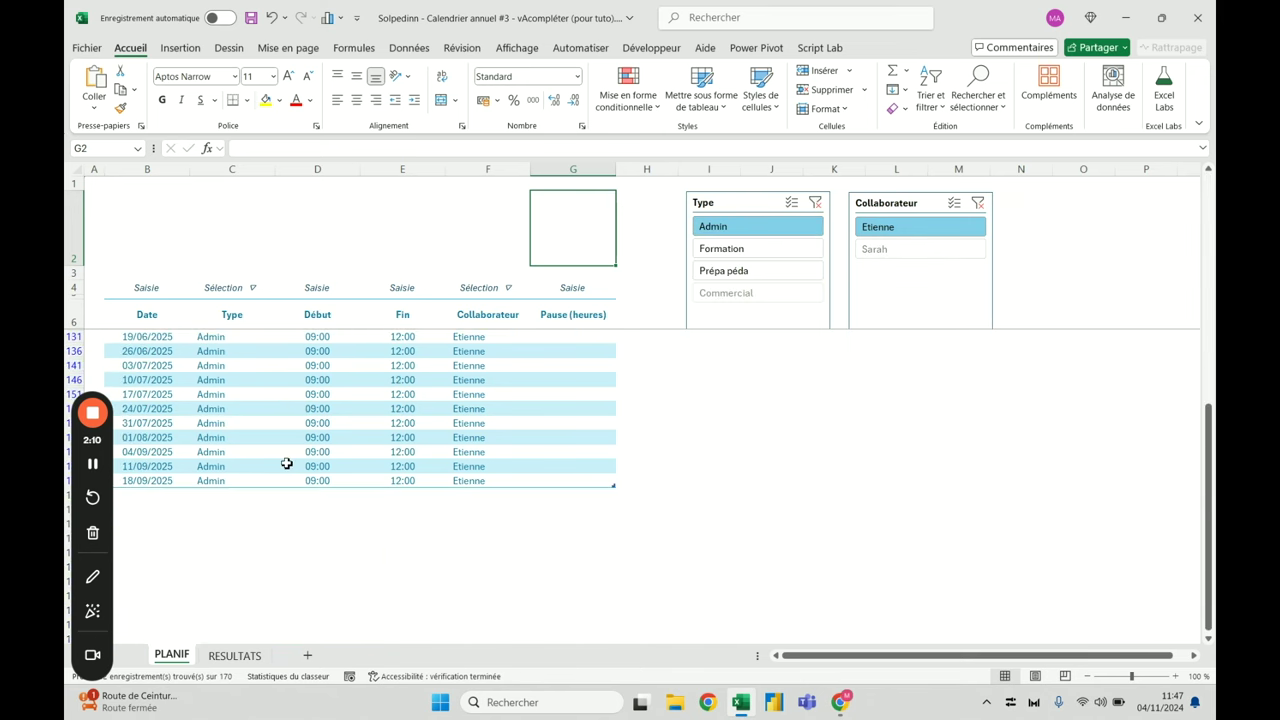
click(1087, 676)
click(1087, 676)
click(1087, 676)
click(1087, 676)
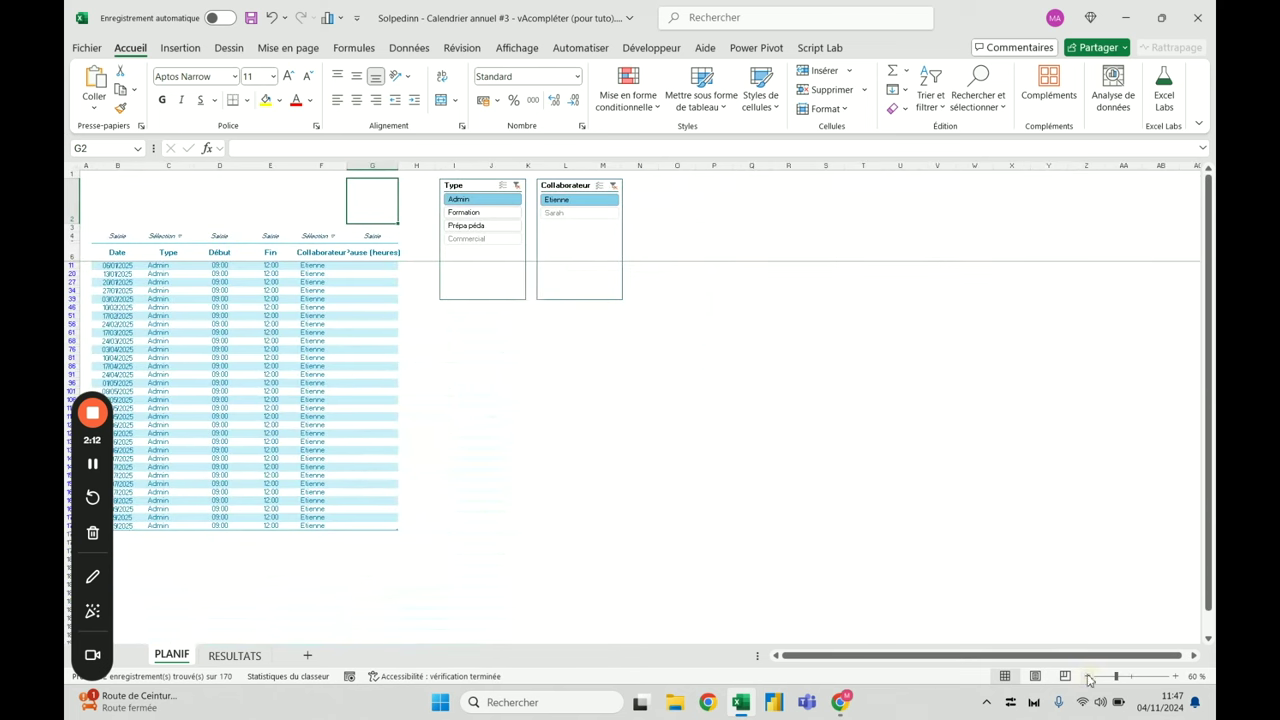
Cycle the Type filter through Formation, Prépa péda and Admin, then clear both slicers
click(506, 213)
click(498, 226)
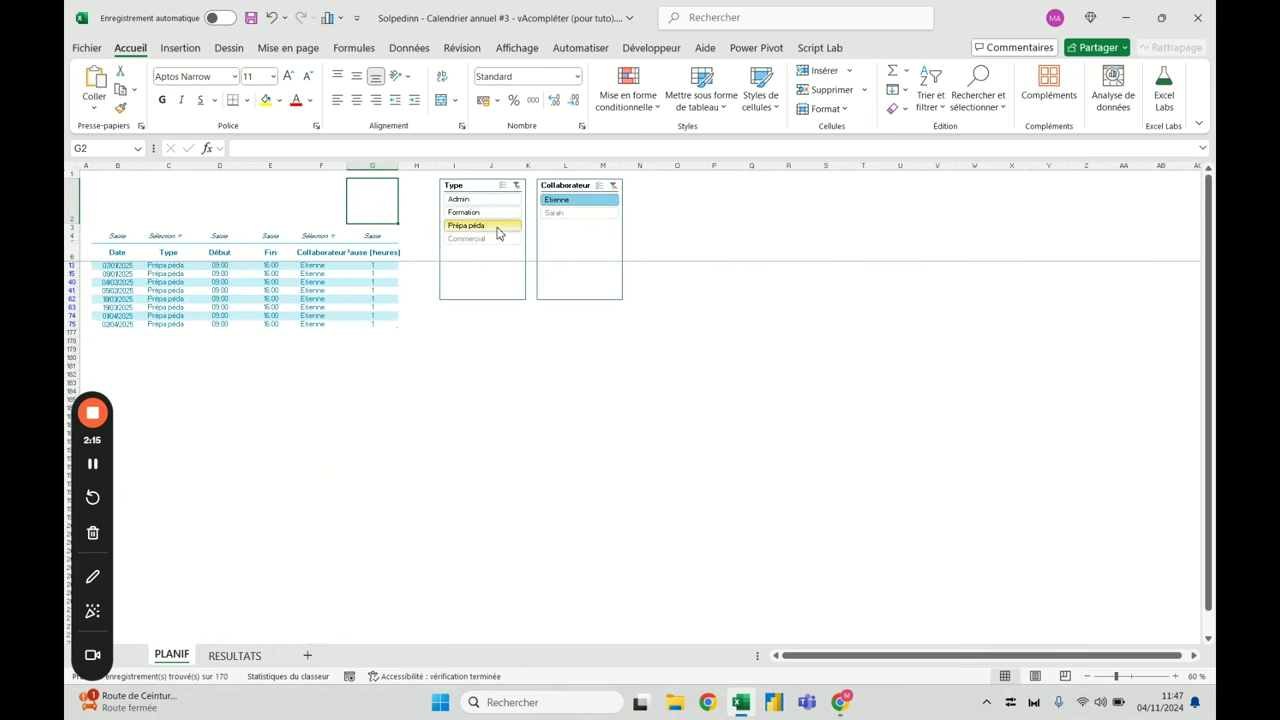
click(502, 213)
click(500, 199)
click(613, 185)
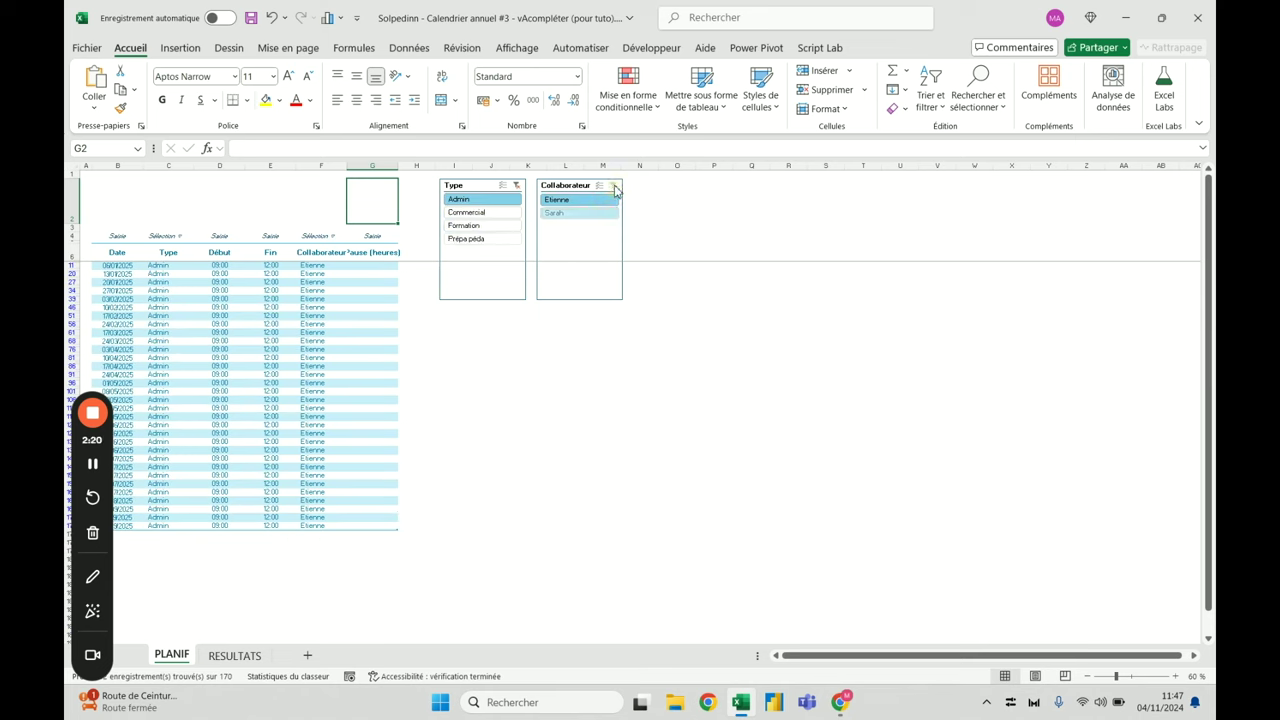
click(516, 186)
Toggle between Sarah and Etienne, finish on Sarah, and restore normal zoom
click(571, 212)
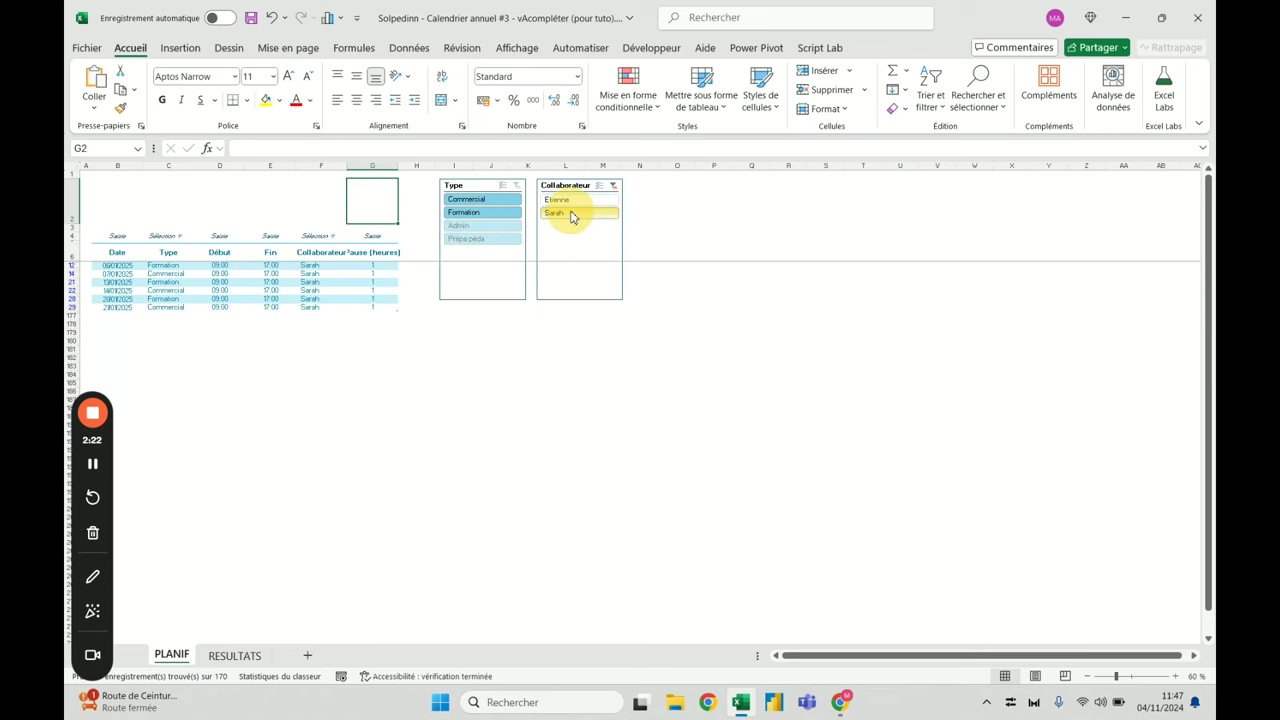
click(572, 201)
click(569, 211)
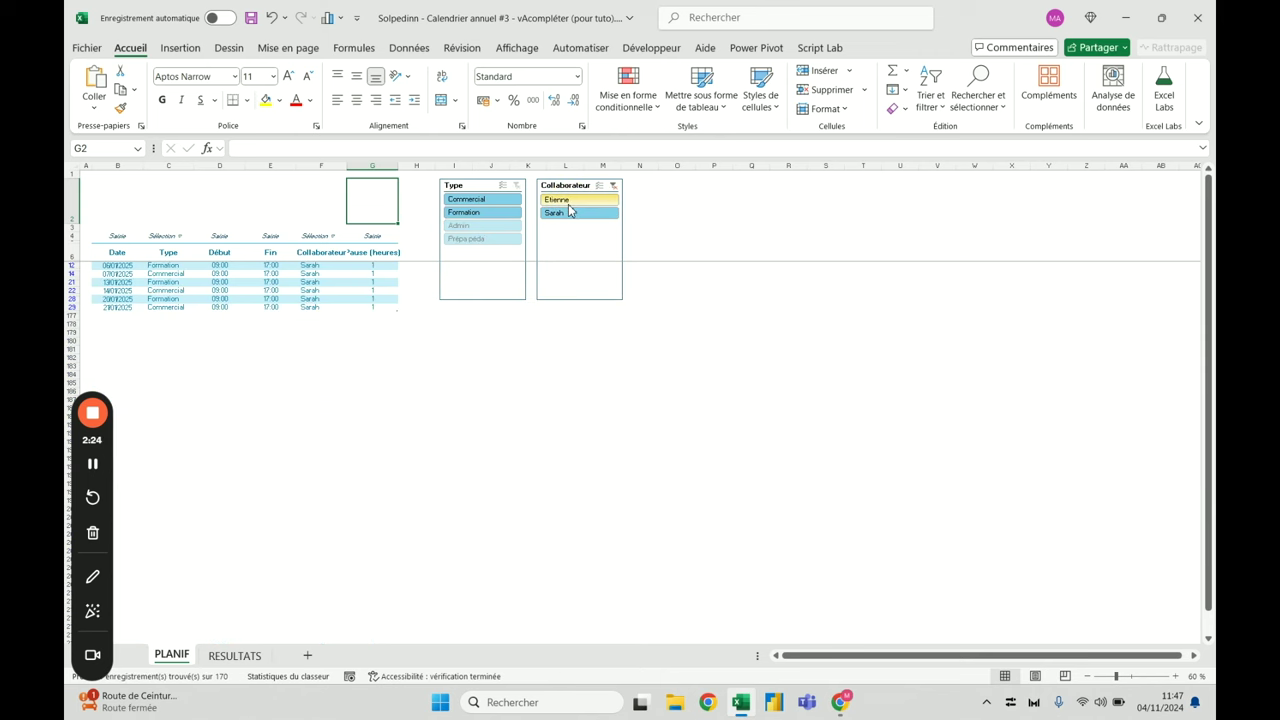
click(568, 200)
click(569, 211)
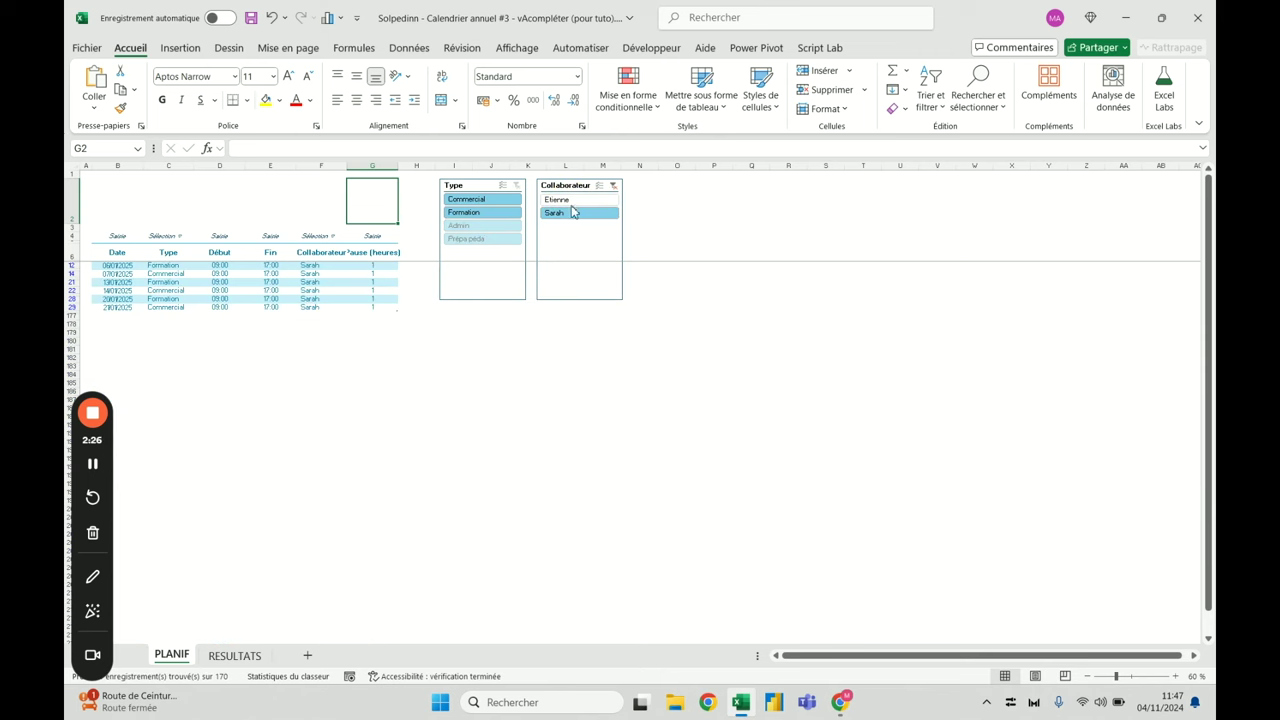
click(1176, 676)
click(1176, 676)
click(1176, 676)
click(1176, 676)
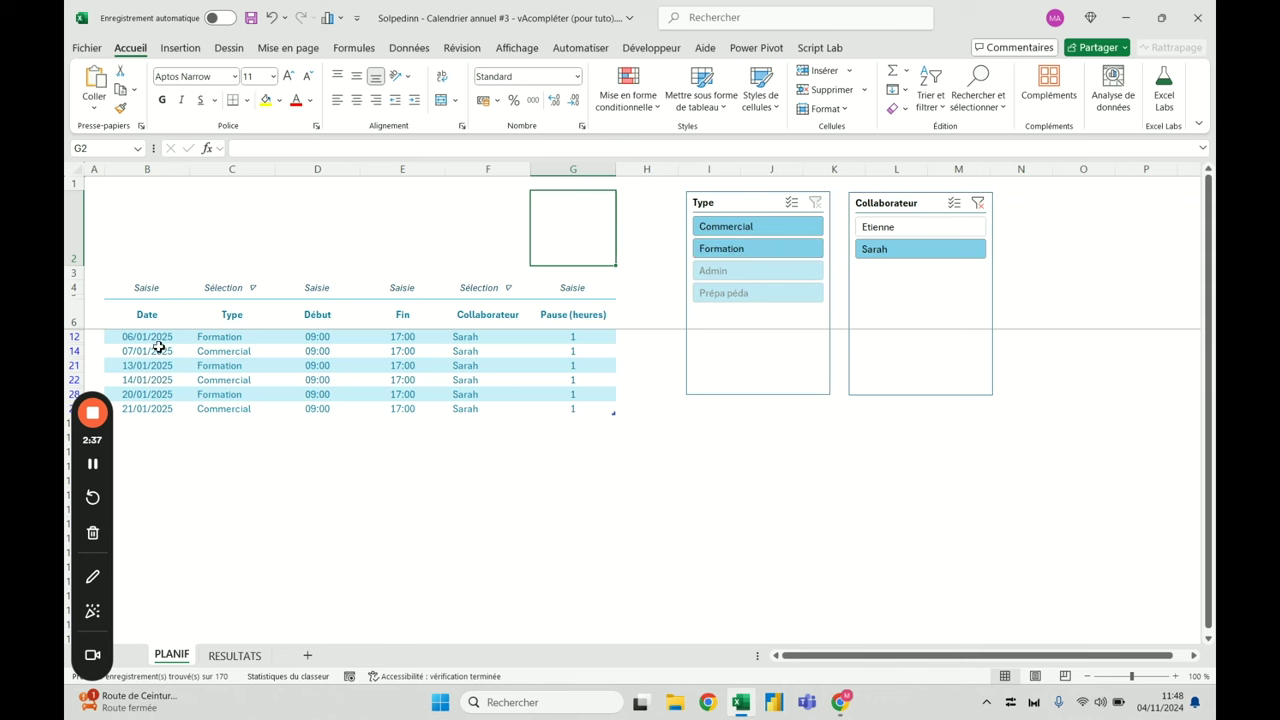
drag(74, 337, 75, 354)
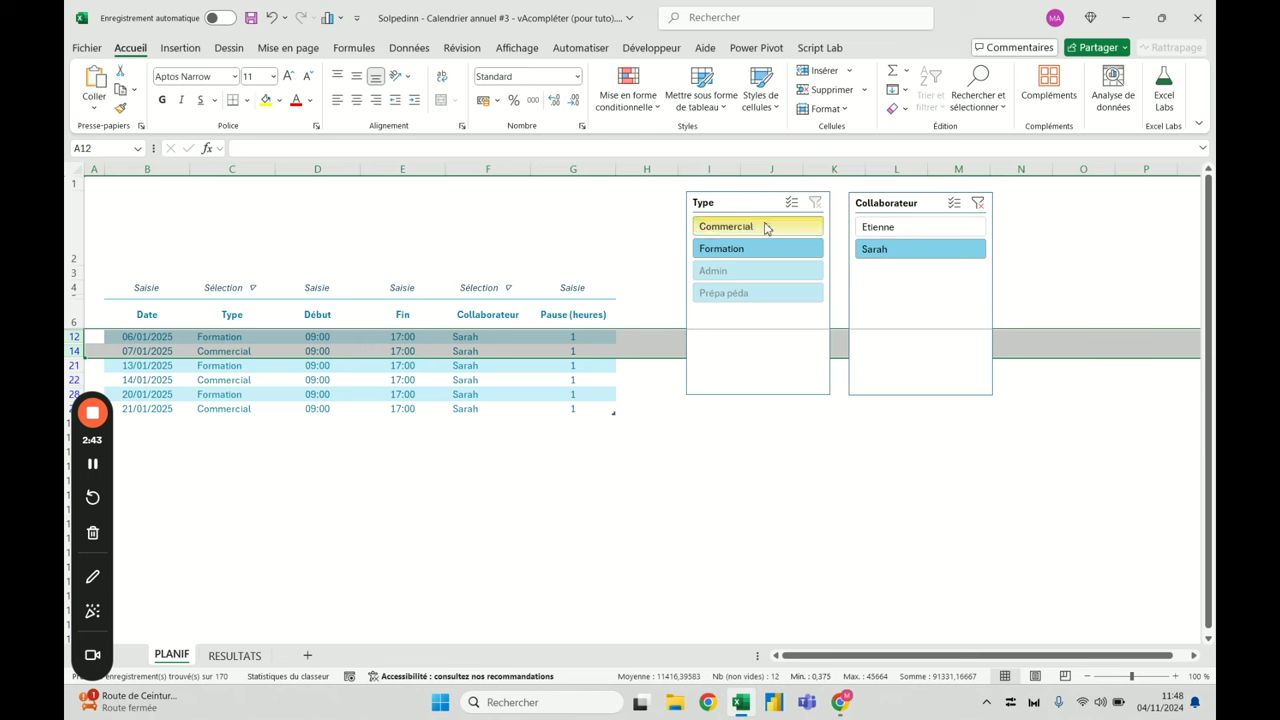
Enter a formula in merged cell B2 referencing the table's date, ending as =B13 (07/01/2025)
click(663, 201)
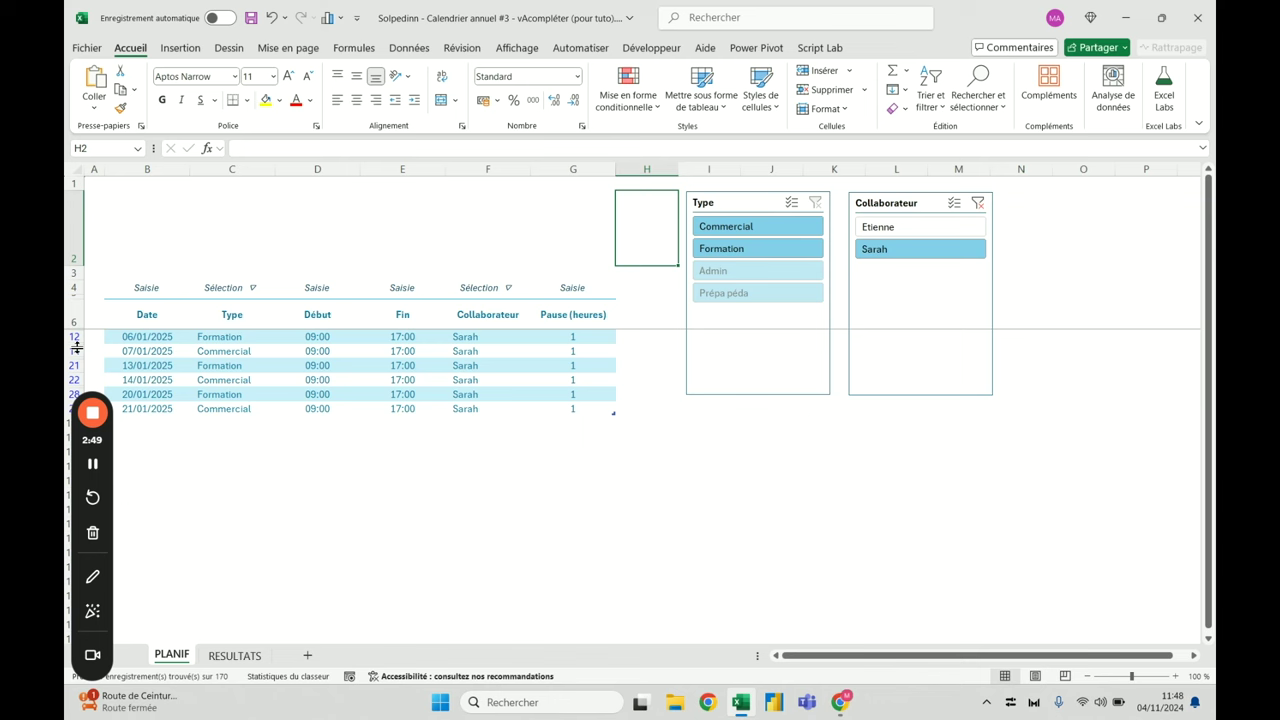
click(150, 216)
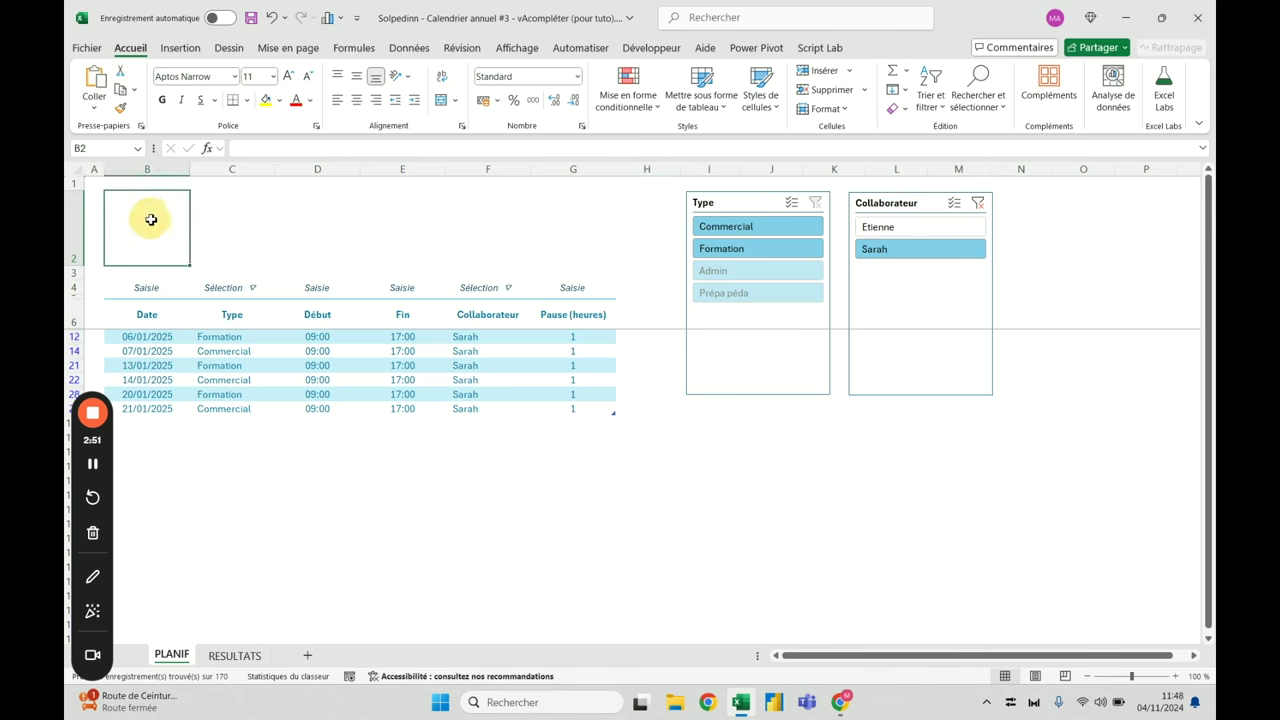
text(=b)
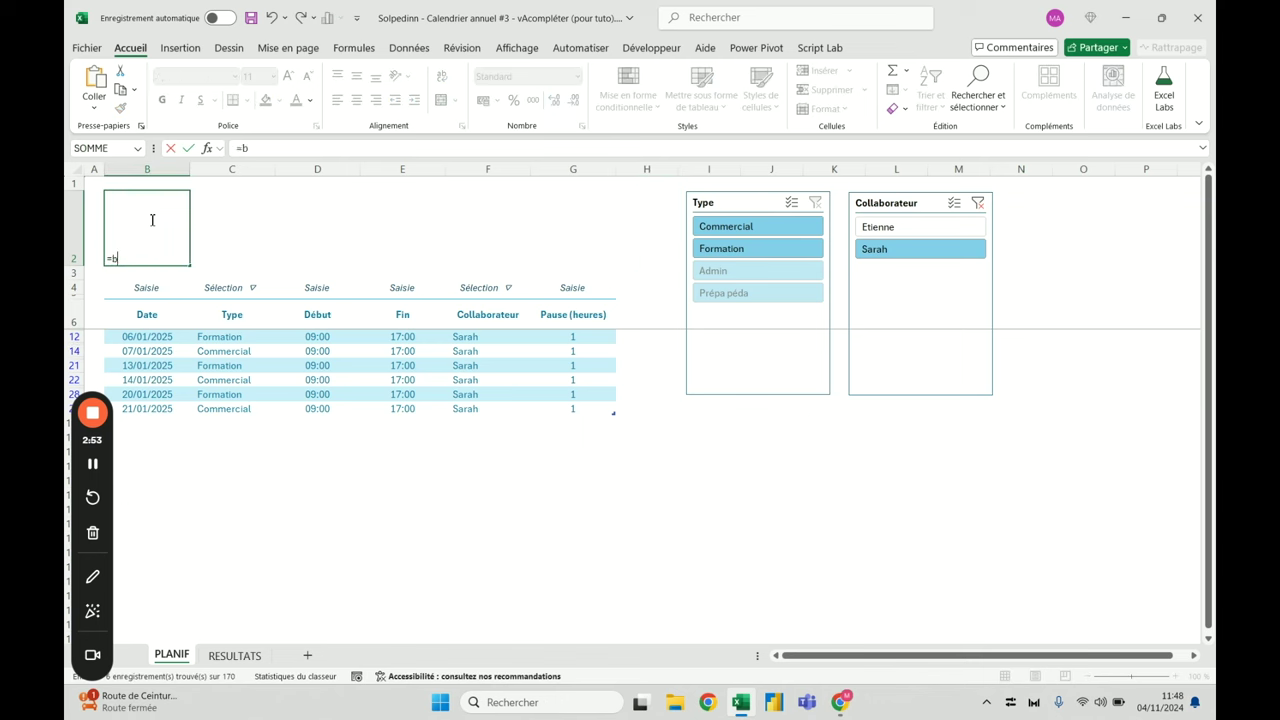
text(12)
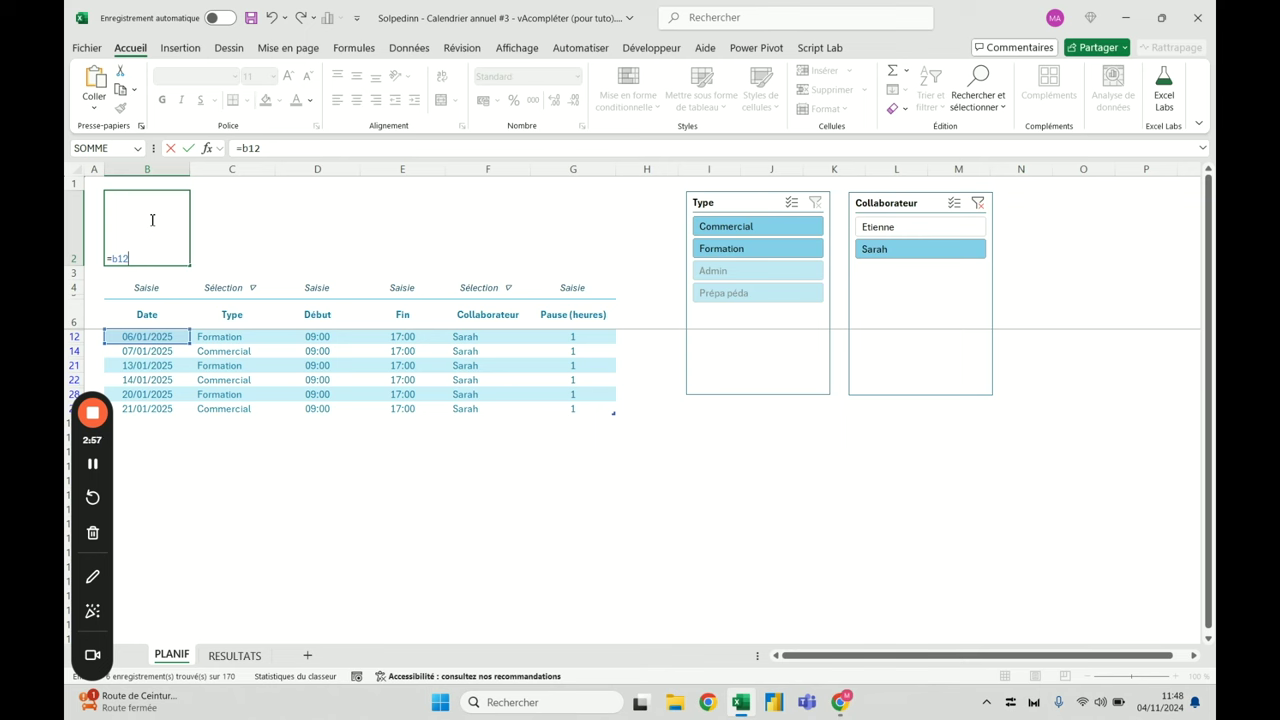
key(BackSpace)
text(4)
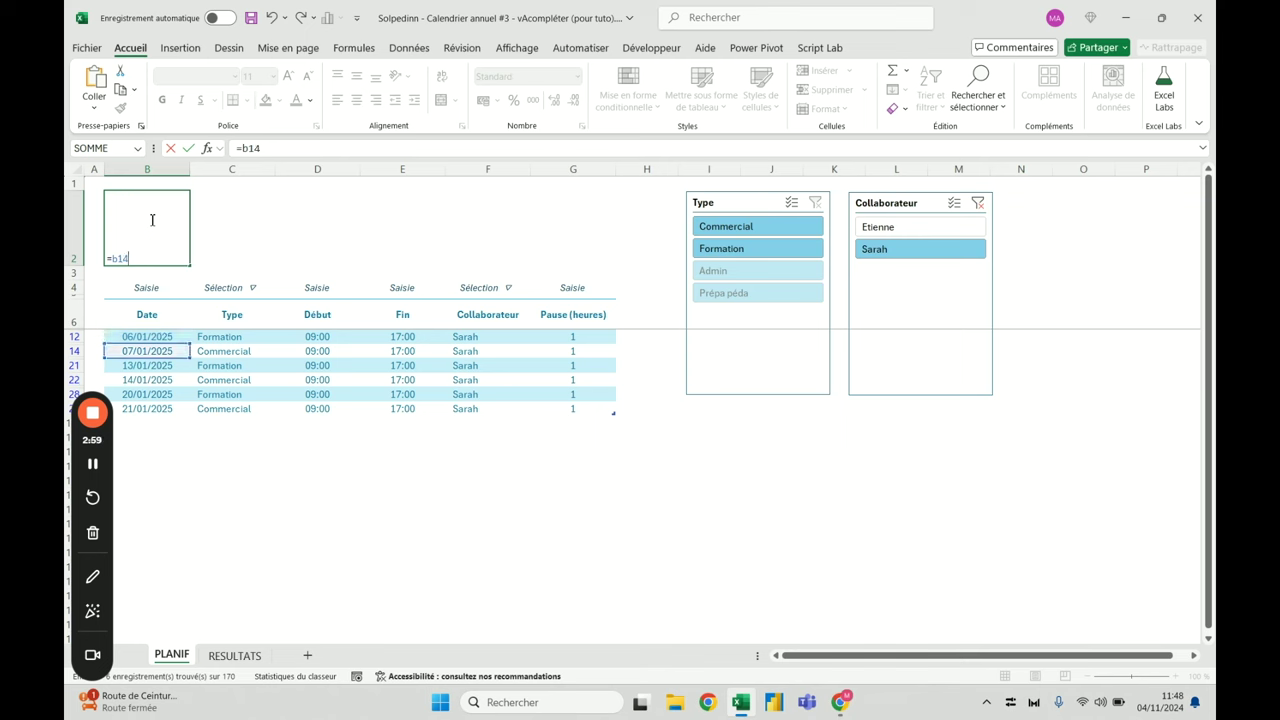
key(BackSpace)
text(3)
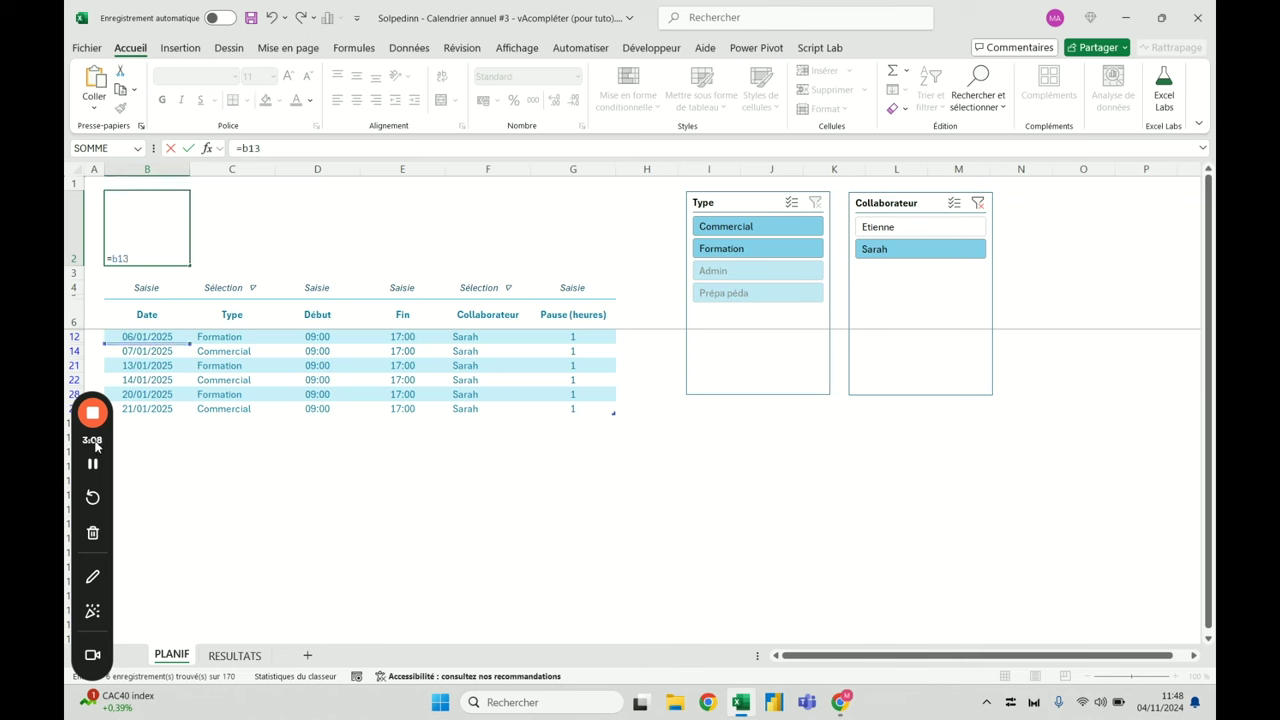
drag(93, 400, 91, 453)
click(139, 254)
key(BackSpace)
text(70)
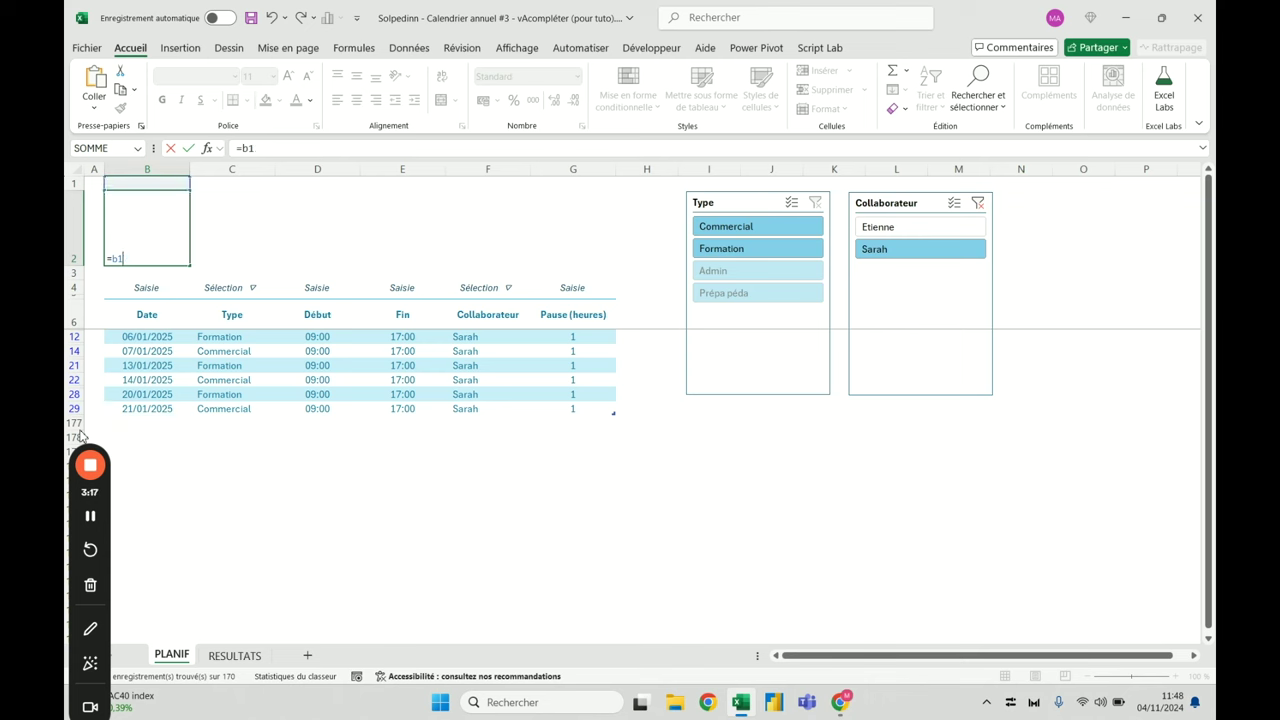
key(Return)
click(156, 256)
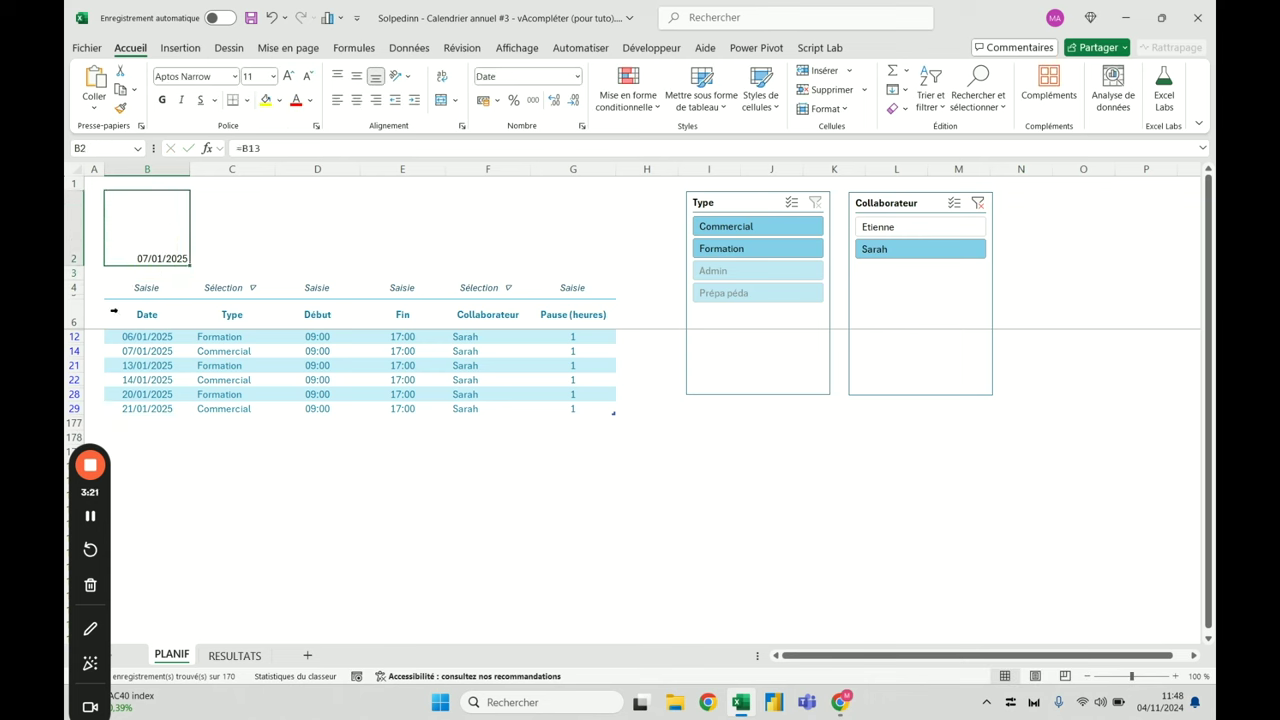
Clear the Collaborateur filter and check the formula in B2
click(978, 204)
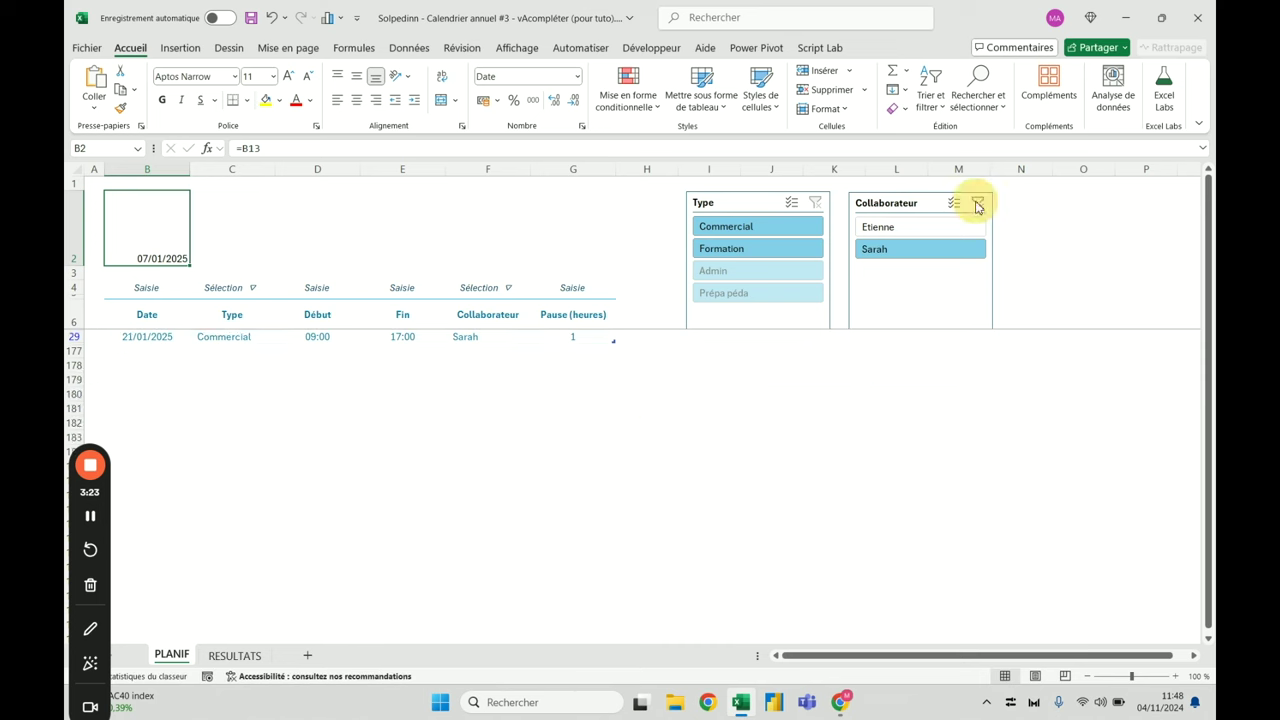
click(978, 204)
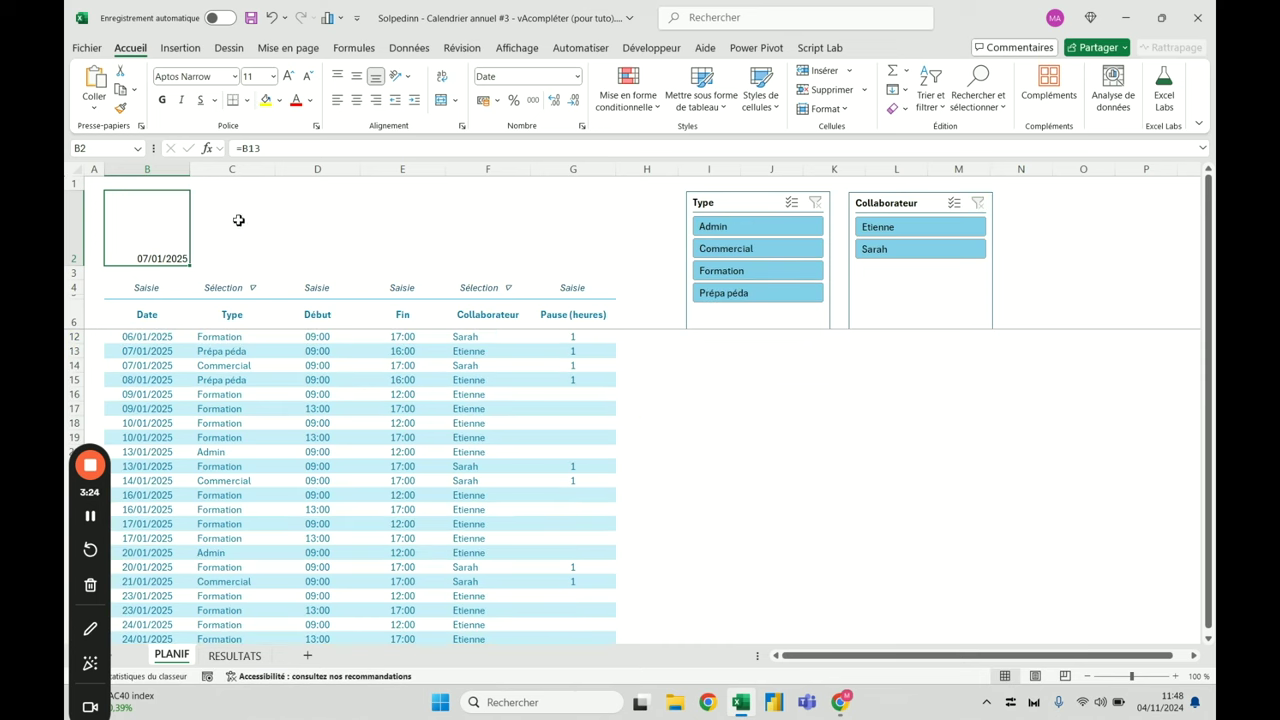
click(325, 148)
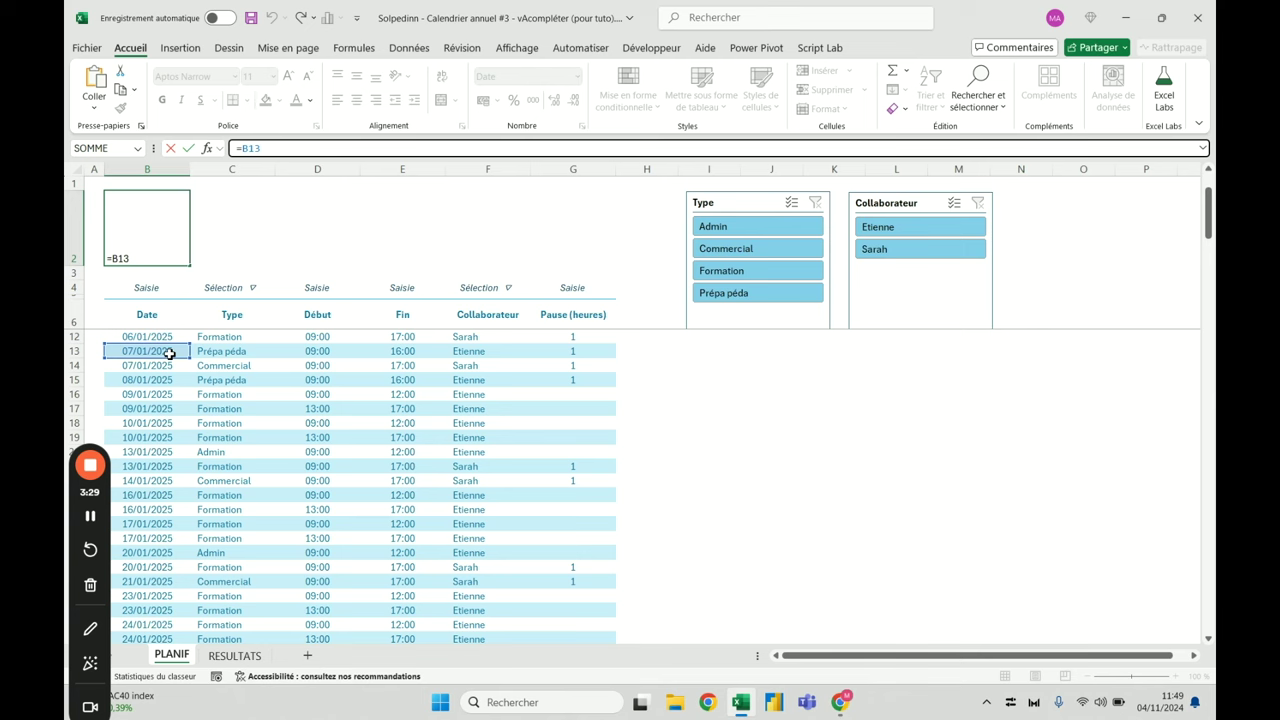
key(Escape)
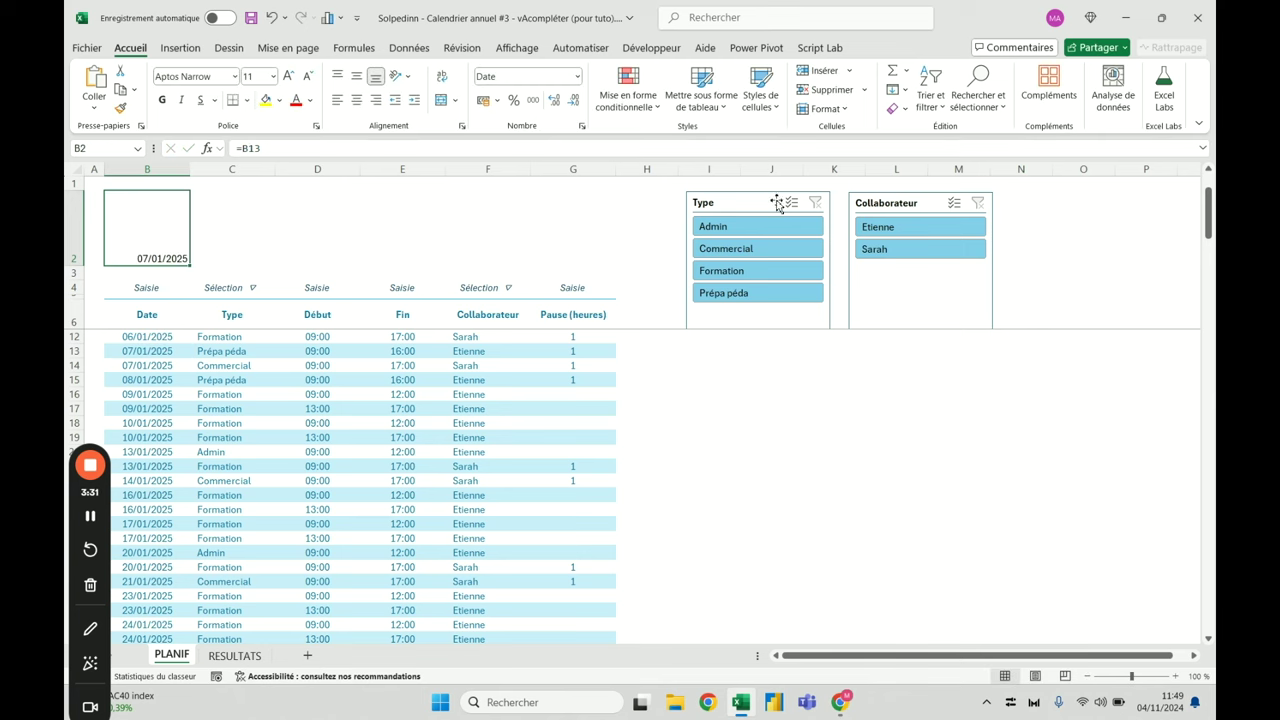
Test the Type slicer with Admin, Commercial, Formation and Prépa péda, then clear it
click(774, 226)
click(777, 249)
click(777, 272)
click(777, 293)
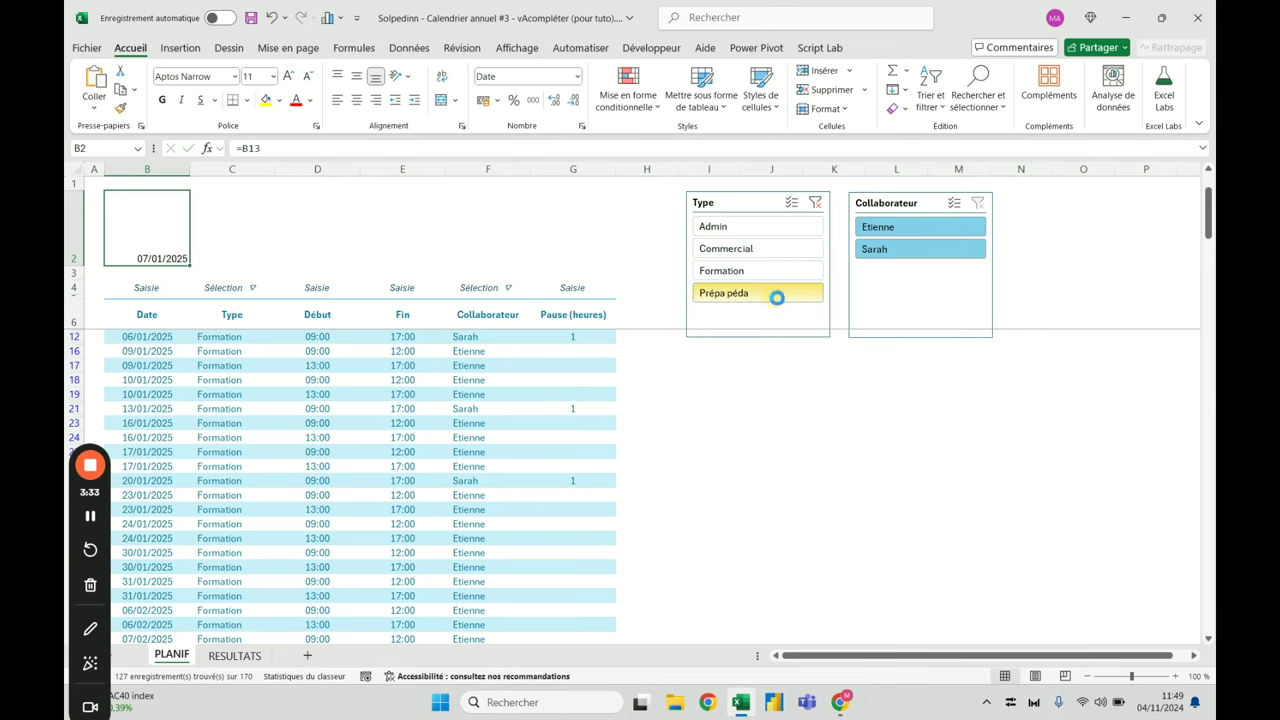
click(777, 226)
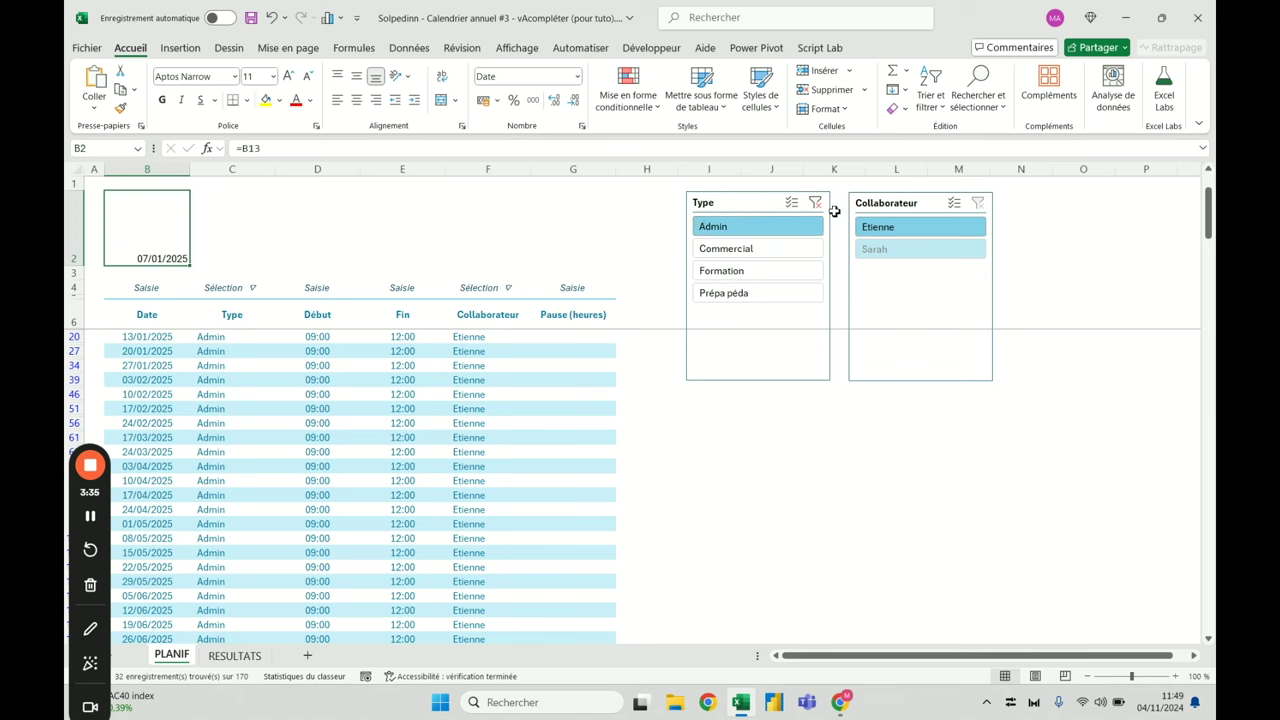
click(817, 203)
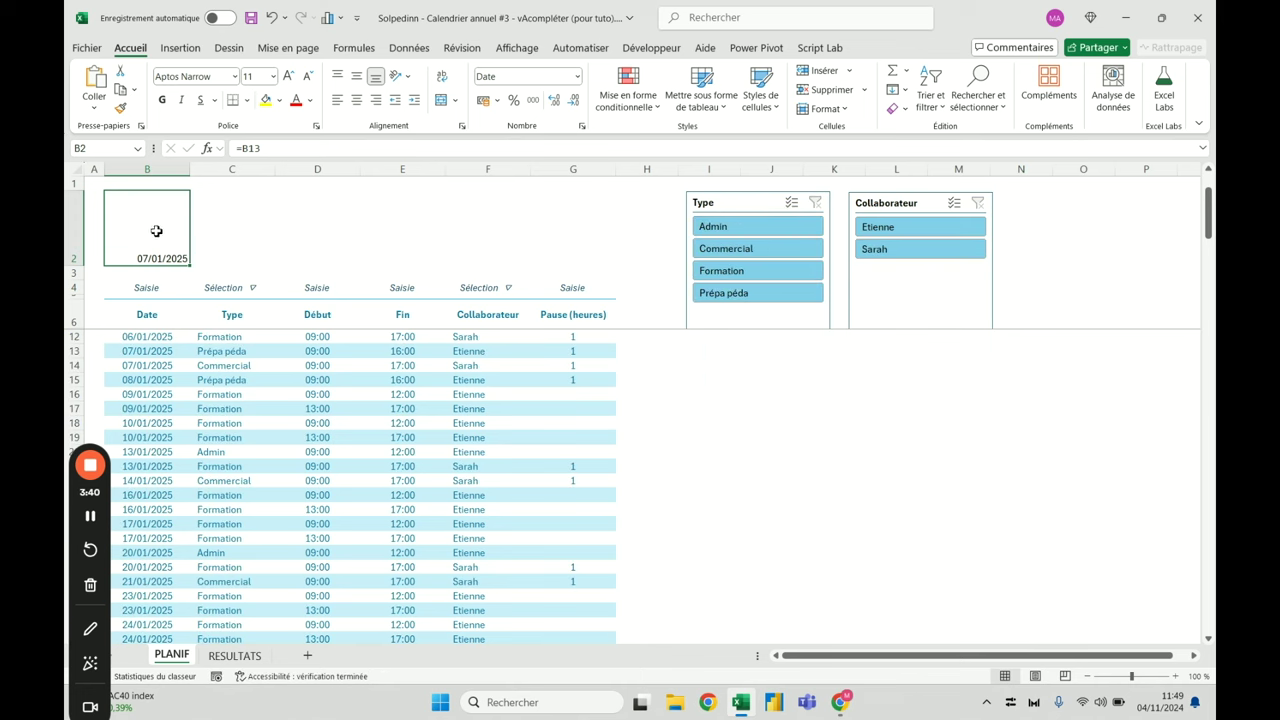
click(757, 206)
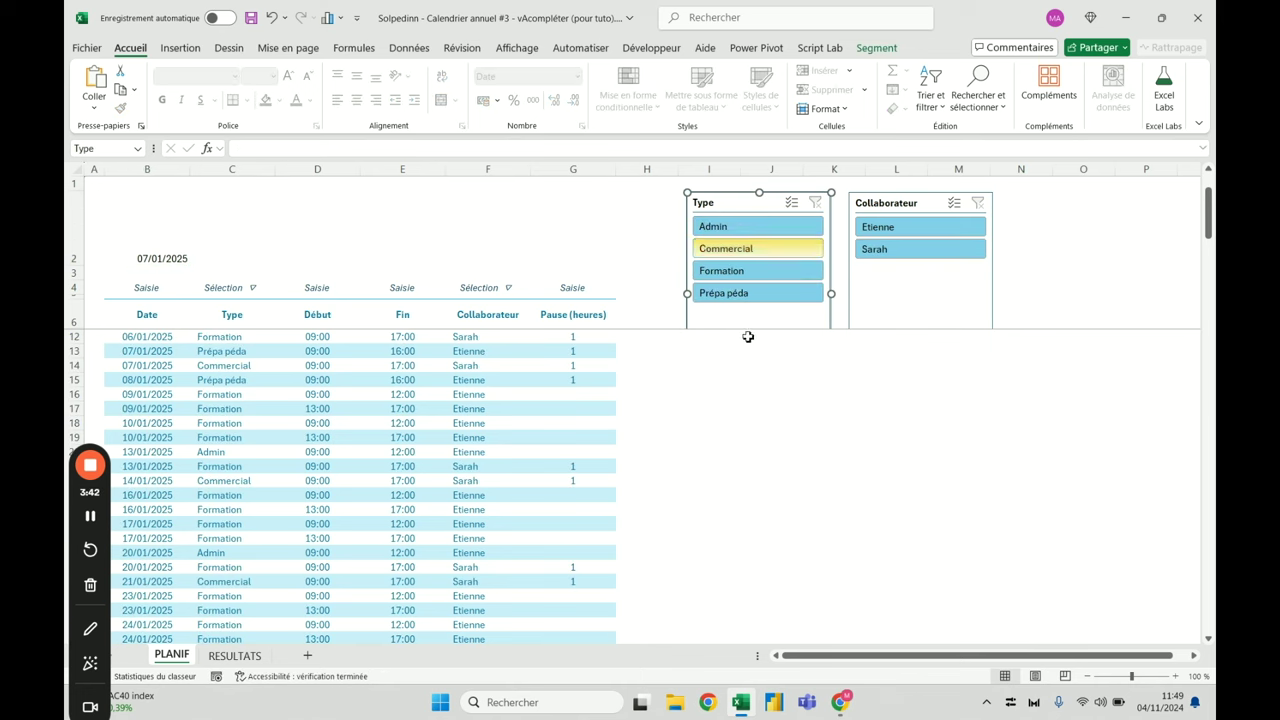
Drag the Type slicer's edges to make it taller and wider to the left
click(644, 233)
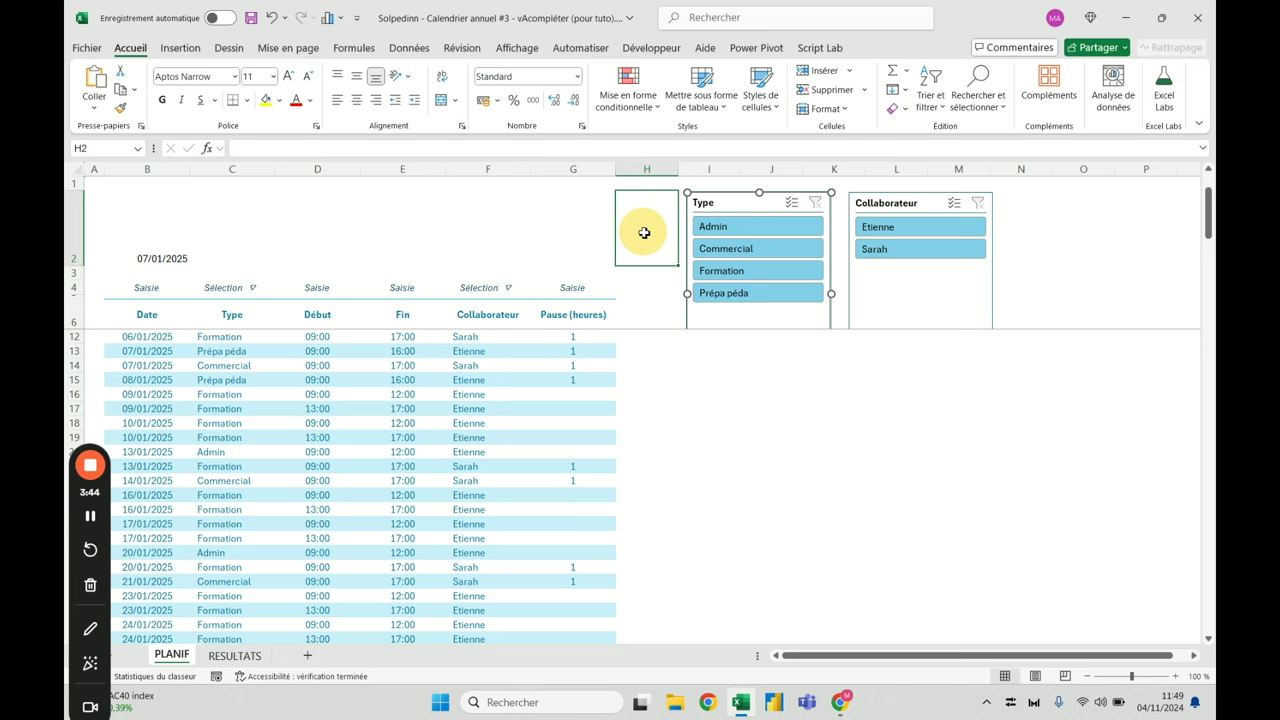
key(Down)
key(Down)
key(Down)
key(Down)
key(Down)
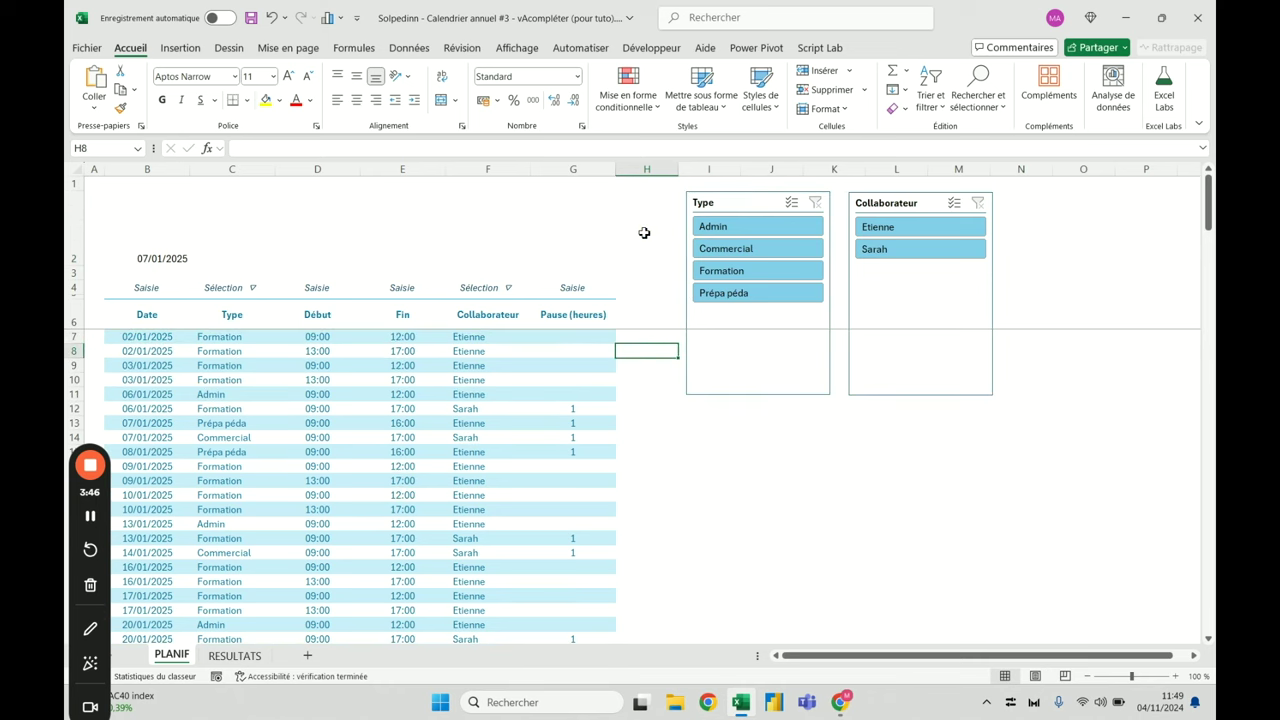
click(772, 390)
drag(759, 395, 762, 265)
drag(687, 229, 589, 228)
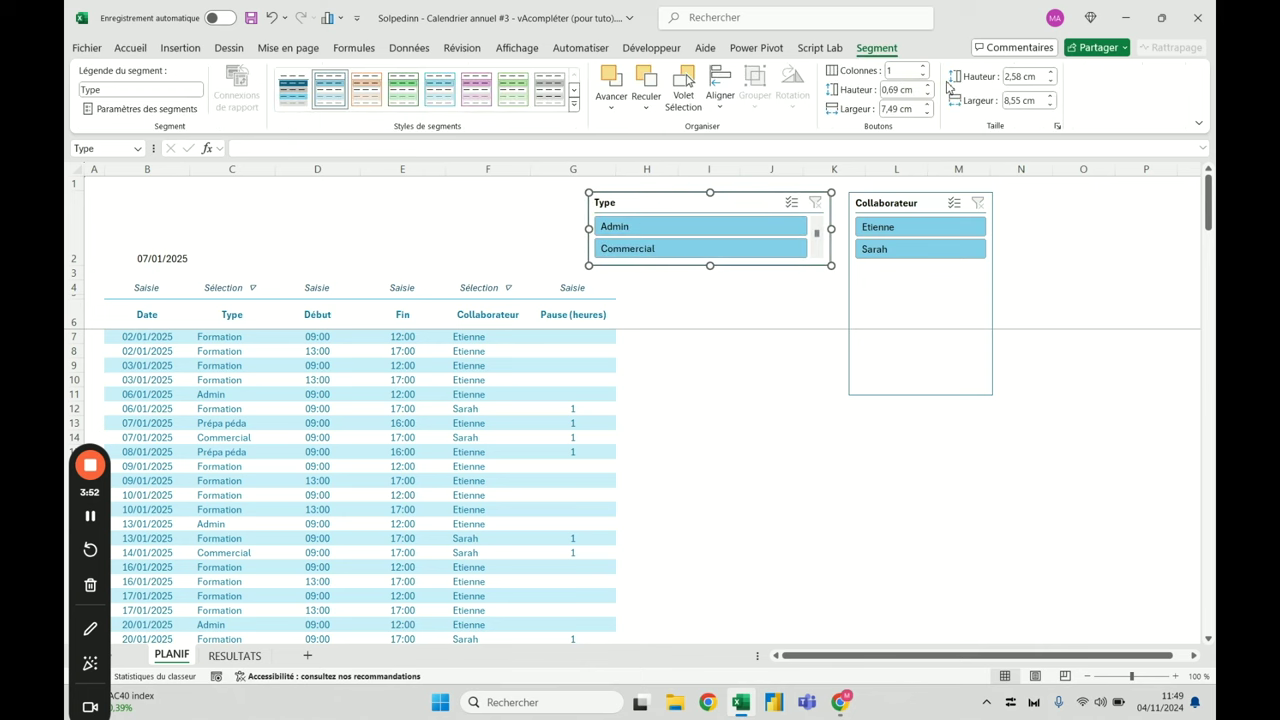
Try three and then two button columns, then return the Type slicer to one column and narrow it
click(922, 67)
click(922, 67)
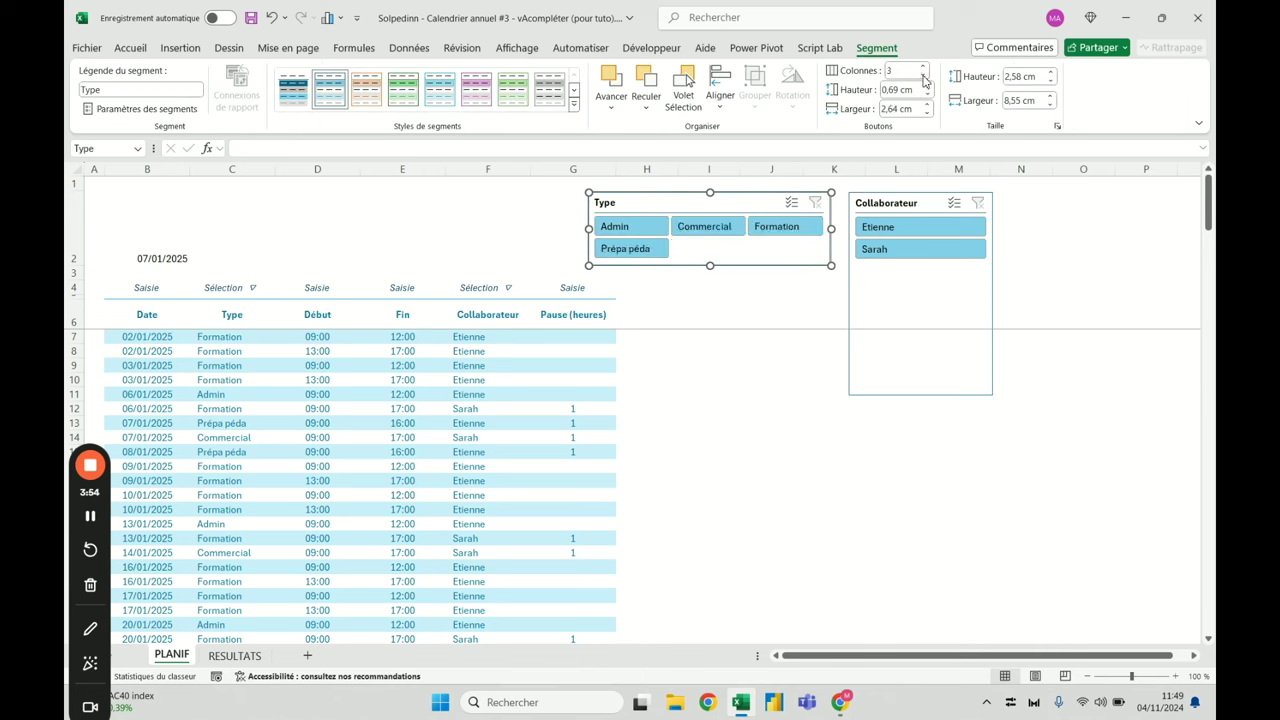
click(924, 81)
click(672, 356)
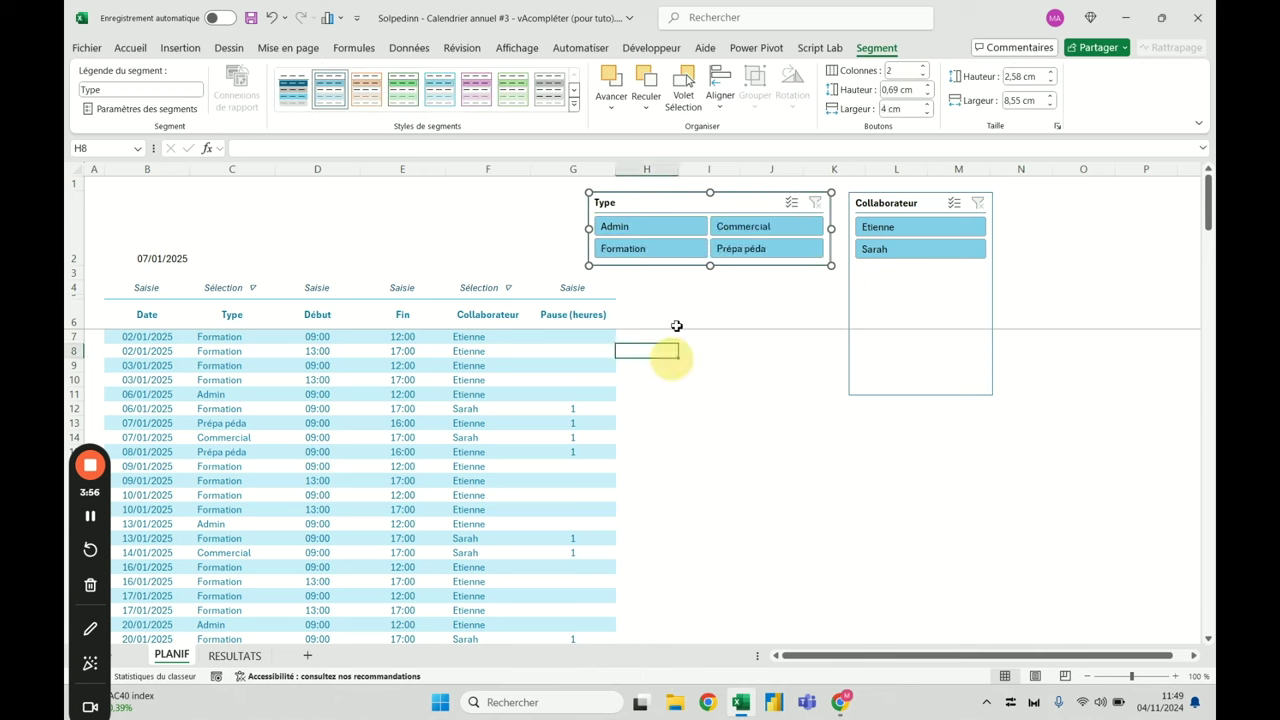
click(675, 204)
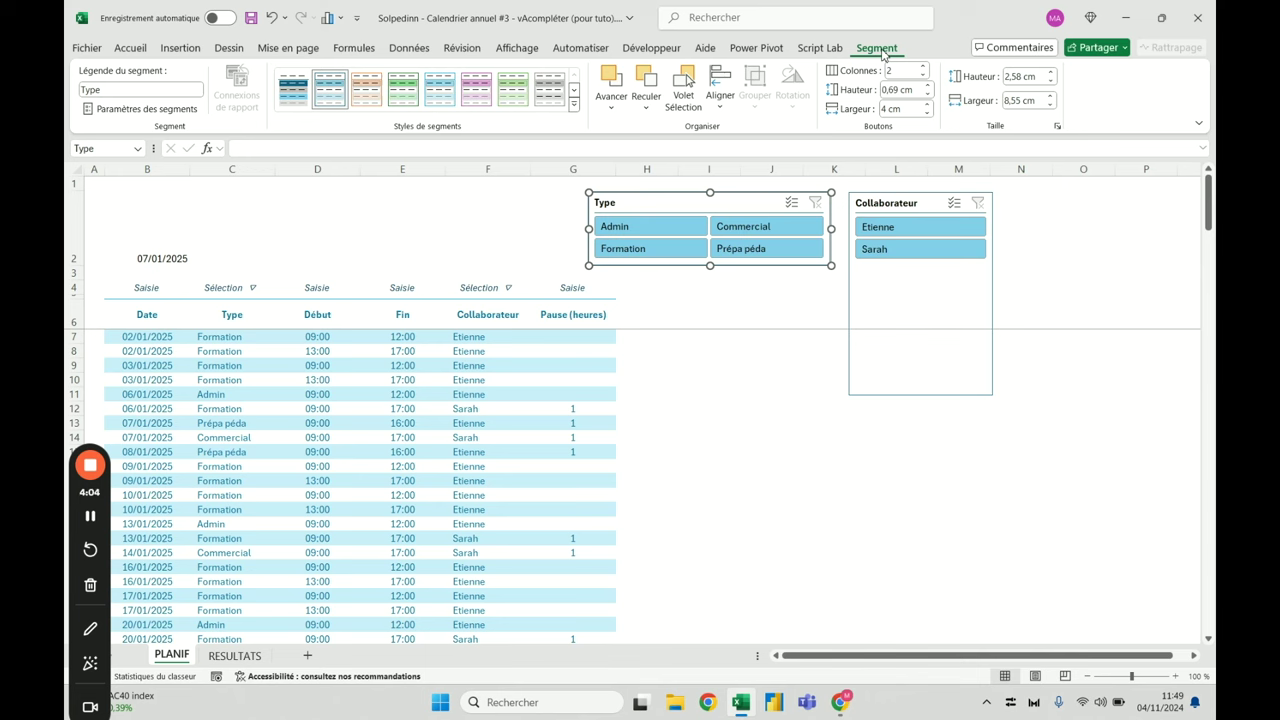
click(473, 250)
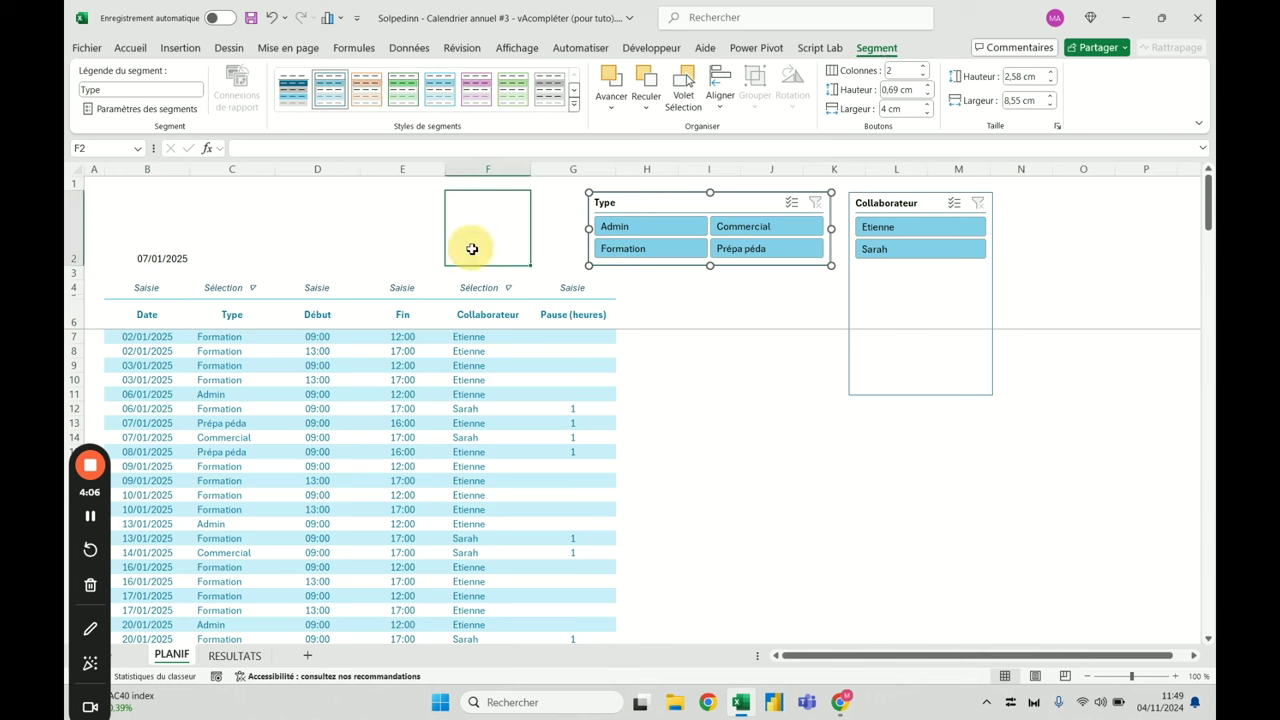
click(627, 208)
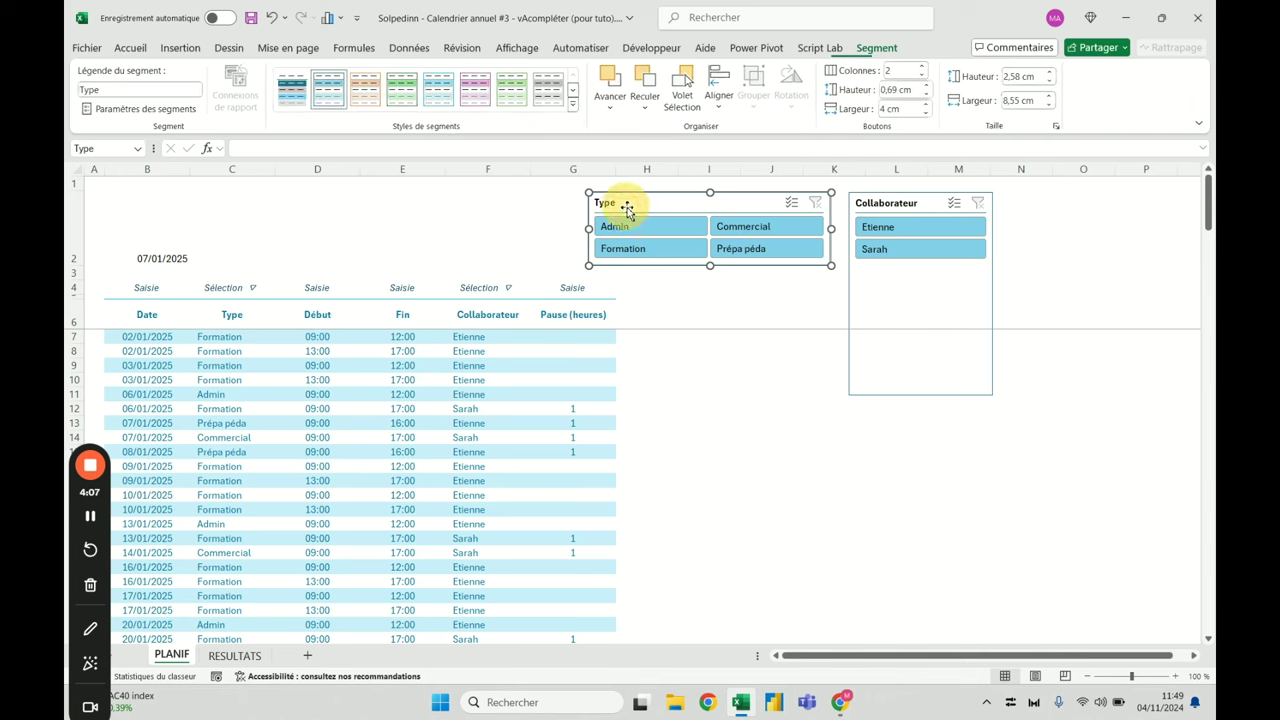
click(924, 75)
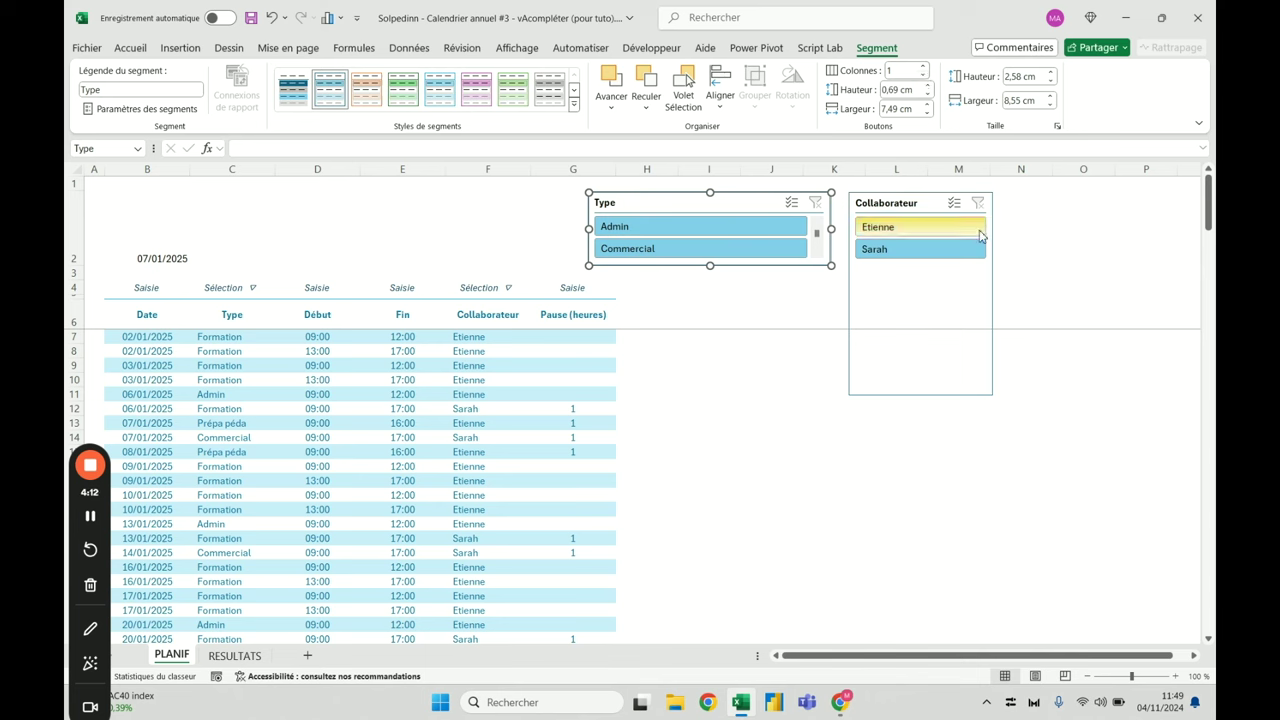
drag(831, 229, 789, 229)
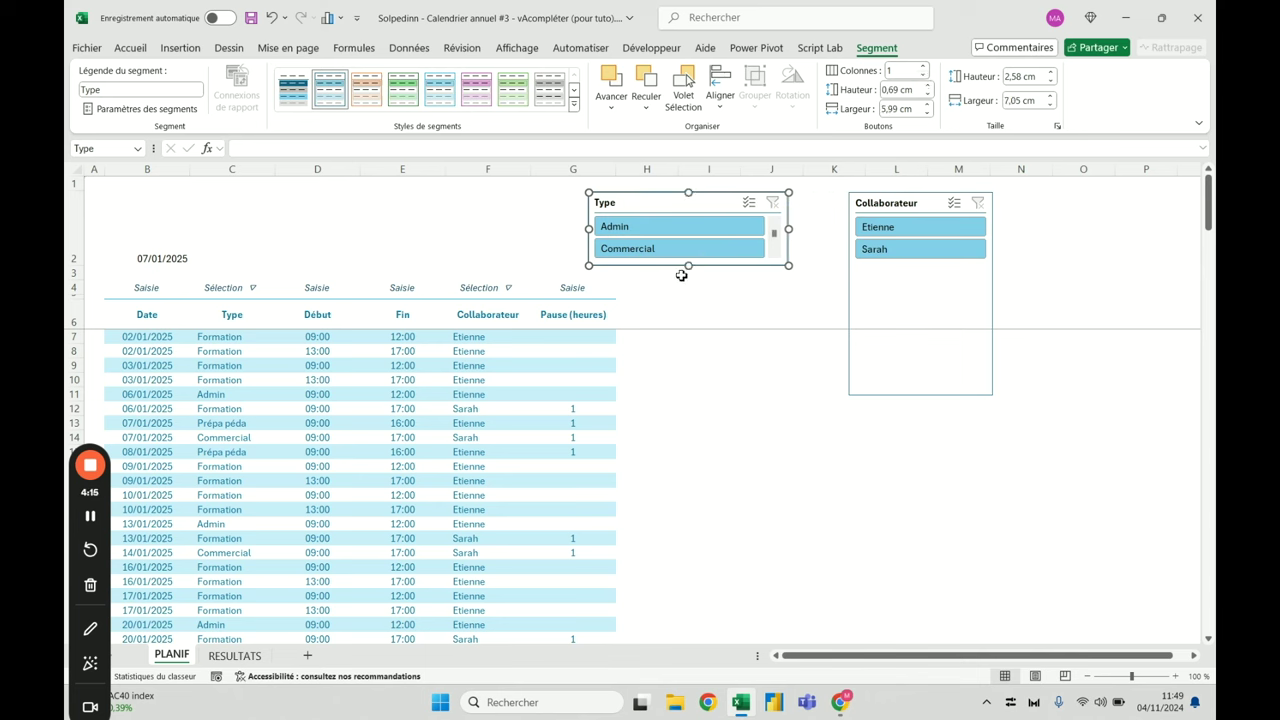
Set the Type slicer to 2 columns, 2,6 cm high, narrowed to 6 cm wide
click(1051, 75)
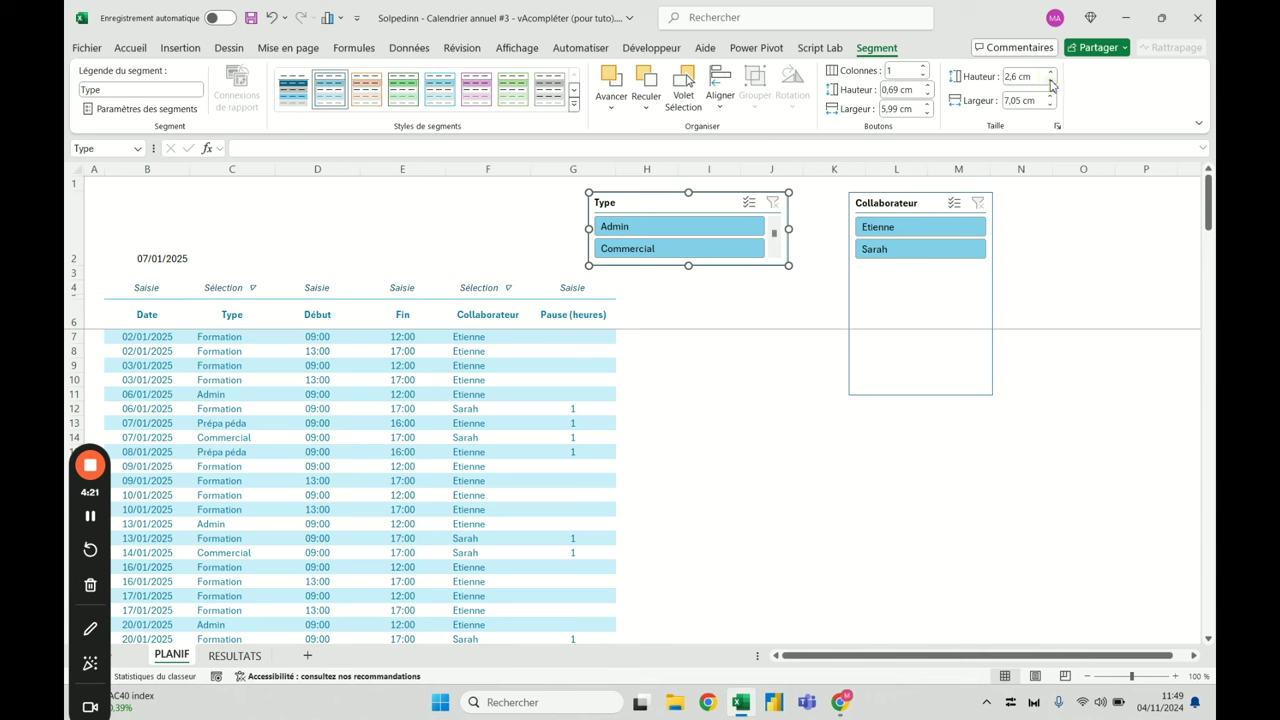
click(1051, 105)
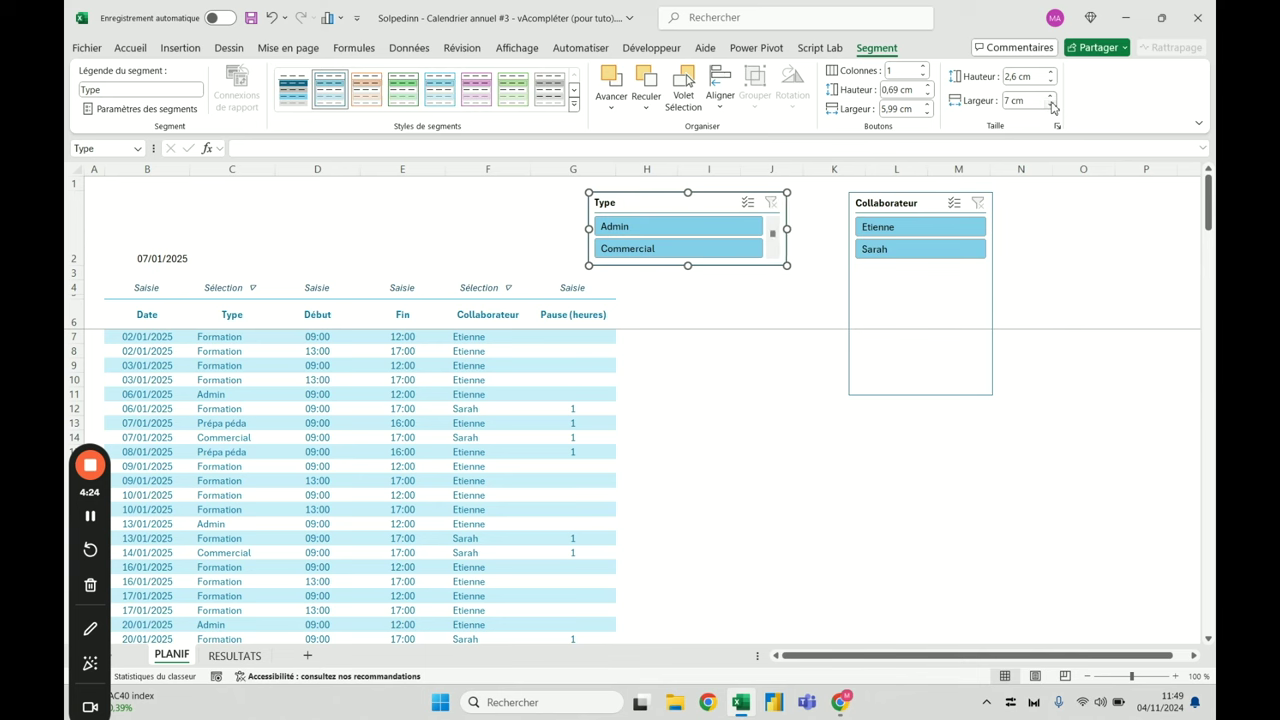
click(924, 68)
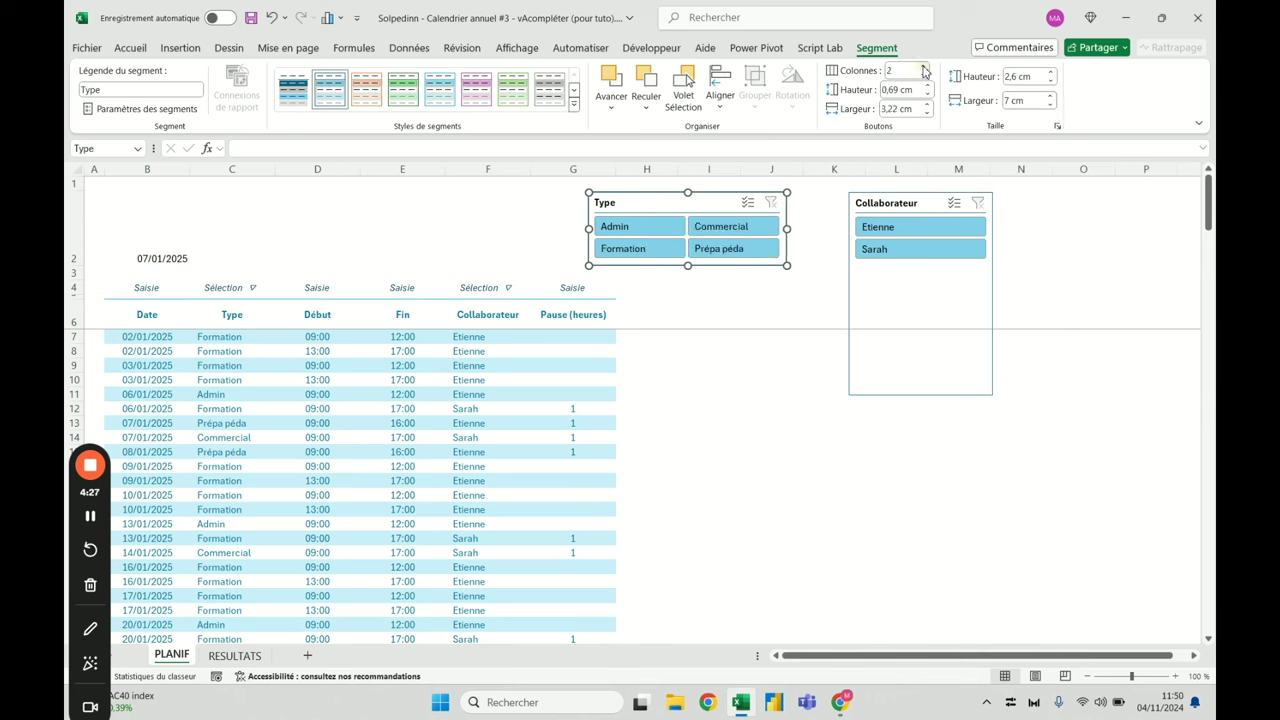
click(1050, 105)
click(1050, 105)
click(1050, 105)
click(1050, 105)
click(1050, 110)
click(813, 211)
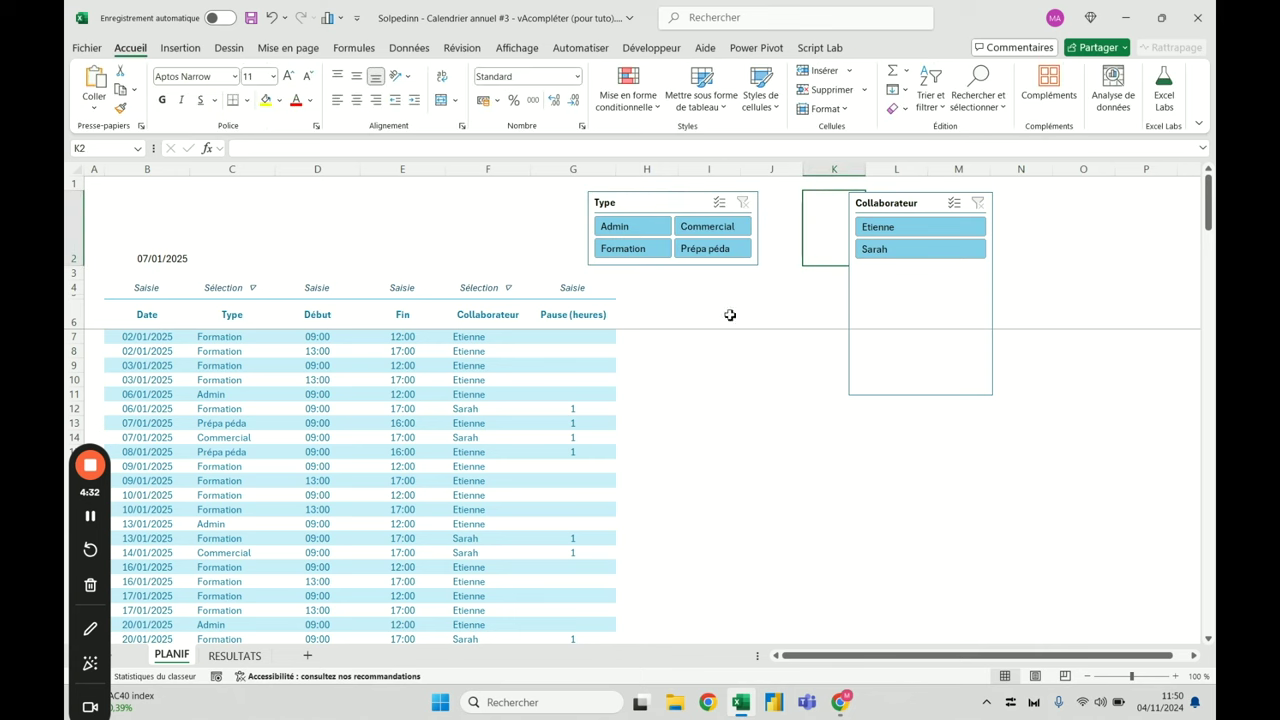
Resize the Collaborateur slicer to 2,6 cm high and 4,9 cm wide
click(897, 205)
click(1032, 76)
text(2,6)
key(Return)
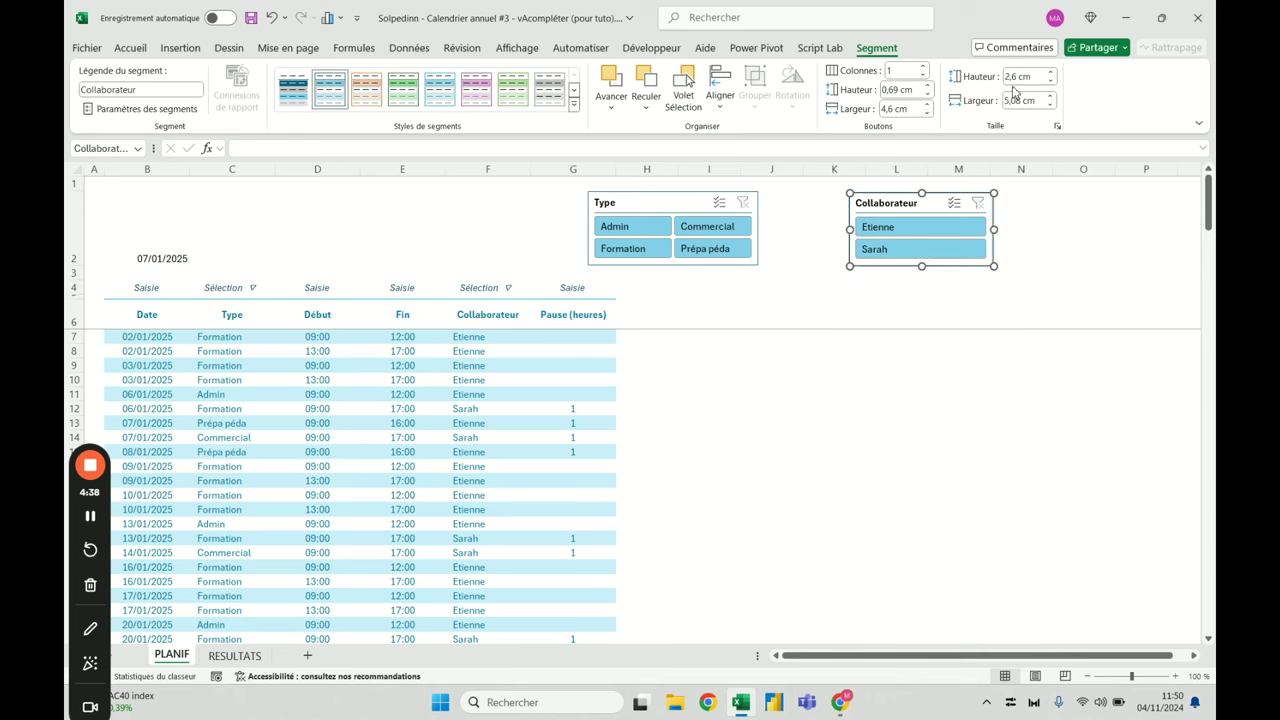
click(1050, 105)
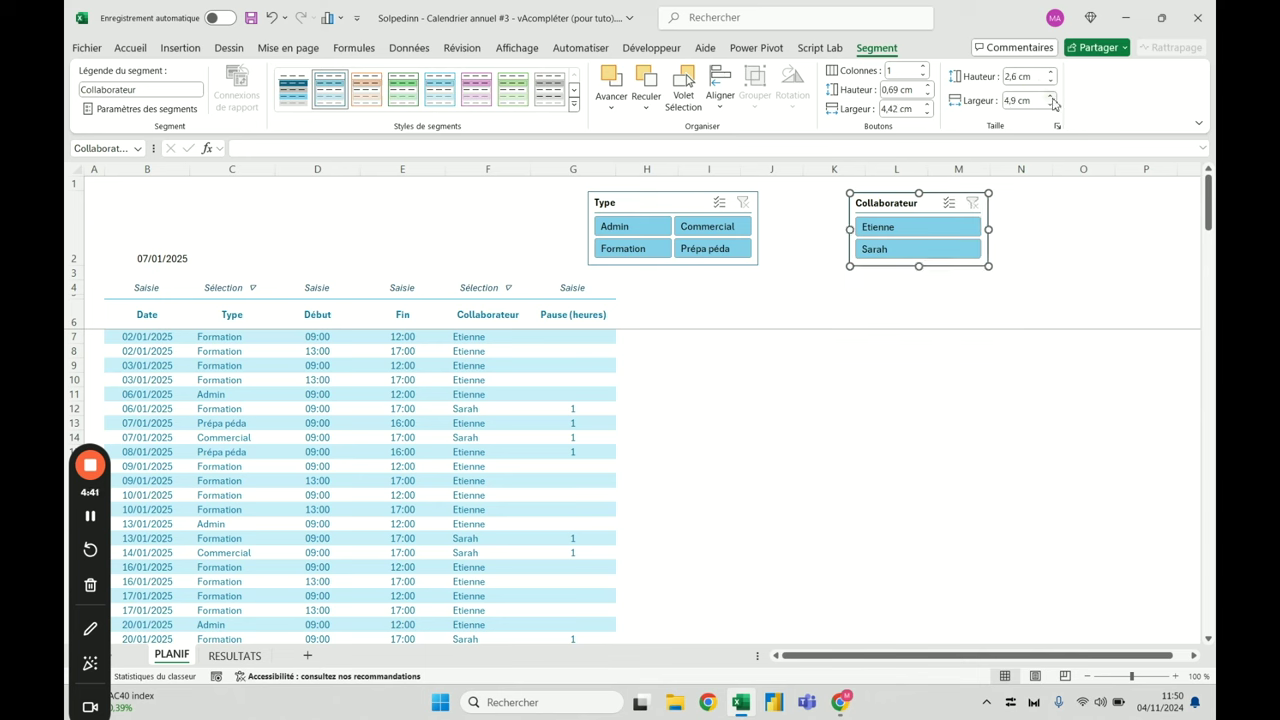
key(Escape)
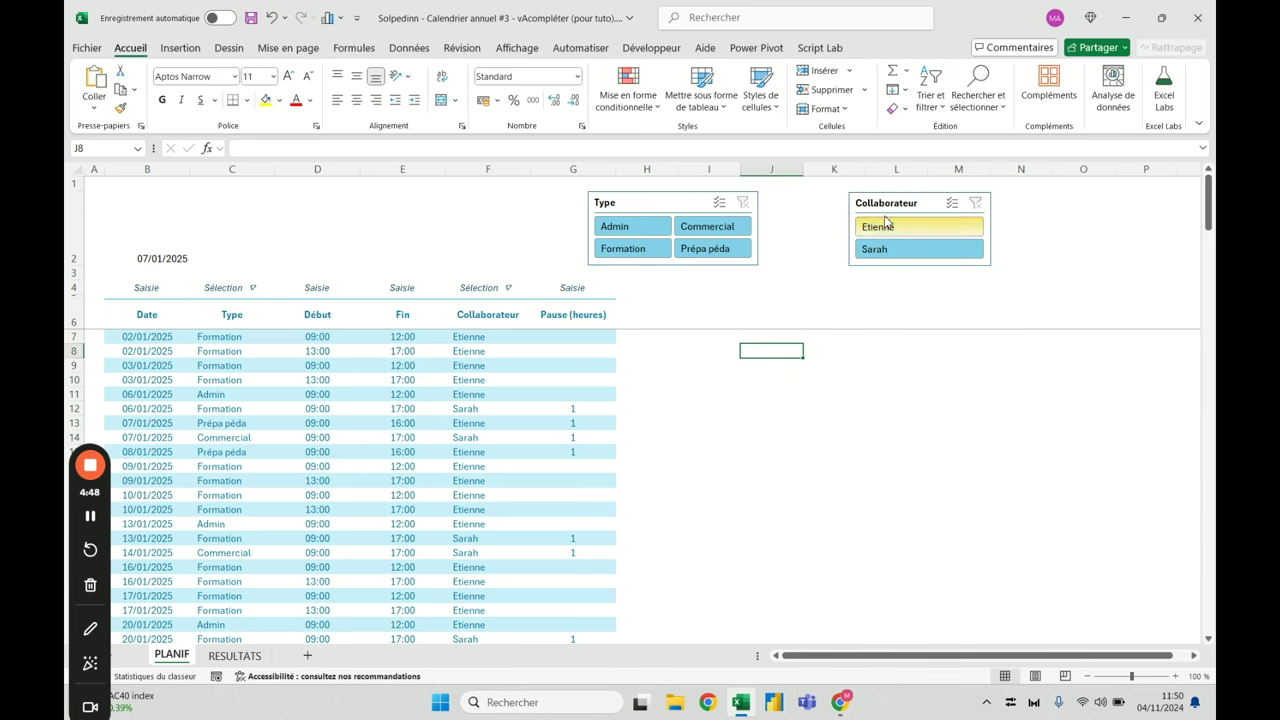
Select both the Type and Collaborateur slicers and move them left above the table
click(707, 212)
ctrl+click(919, 193)
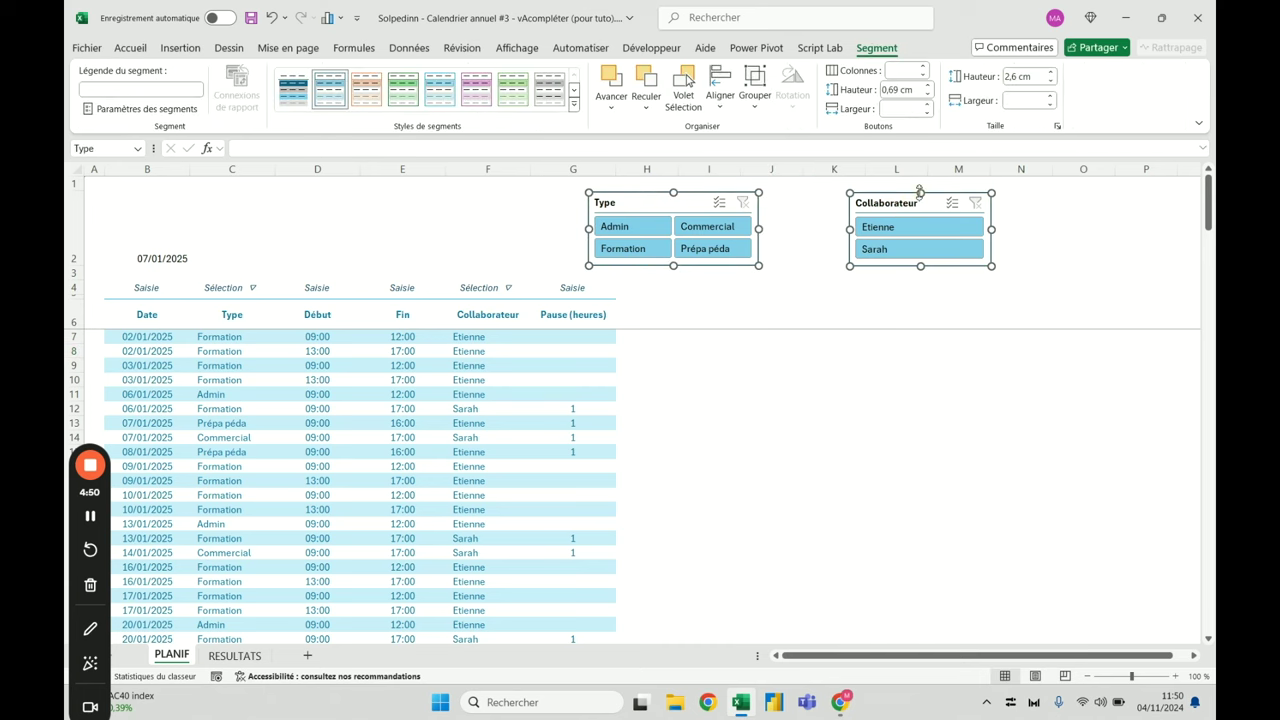
key(Left)
key(Left)
key(Left)
key(Left)
key(Left)
key(Left)
key(Left)
key(Left)
key(Left)
key(Left)
key(Left)
key(Left)
key(Left)
key(Left)
key(Left)
key(Left)
key(Left)
key(Left)
key(Left)
key(Left)
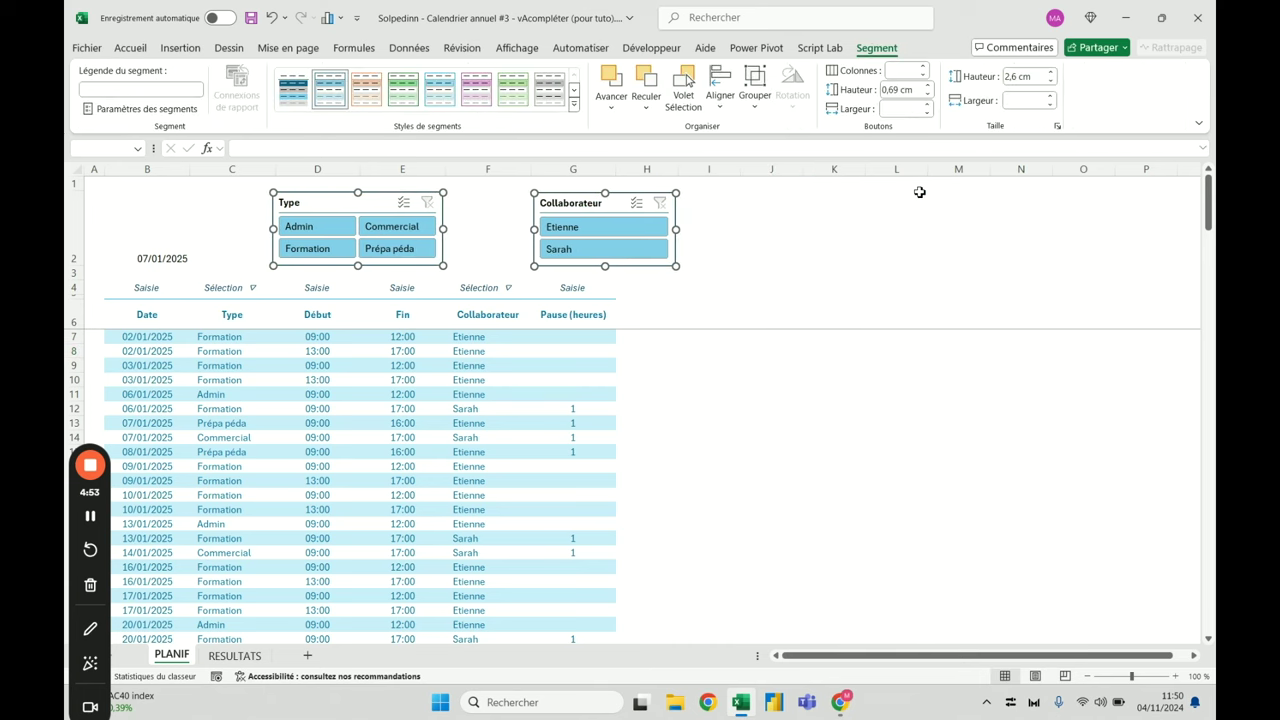
key(Escape)
Filter the table to Commercial sessions for a single collaborator
click(776, 272)
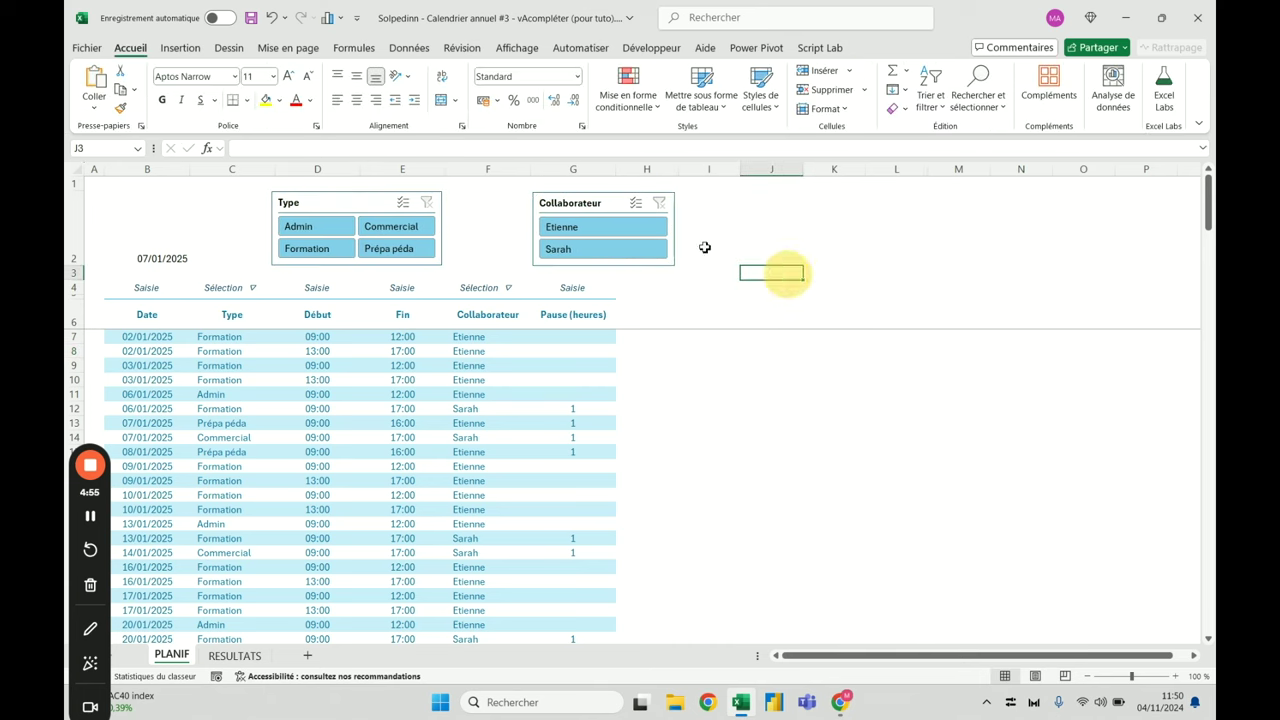
click(603, 249)
click(396, 226)
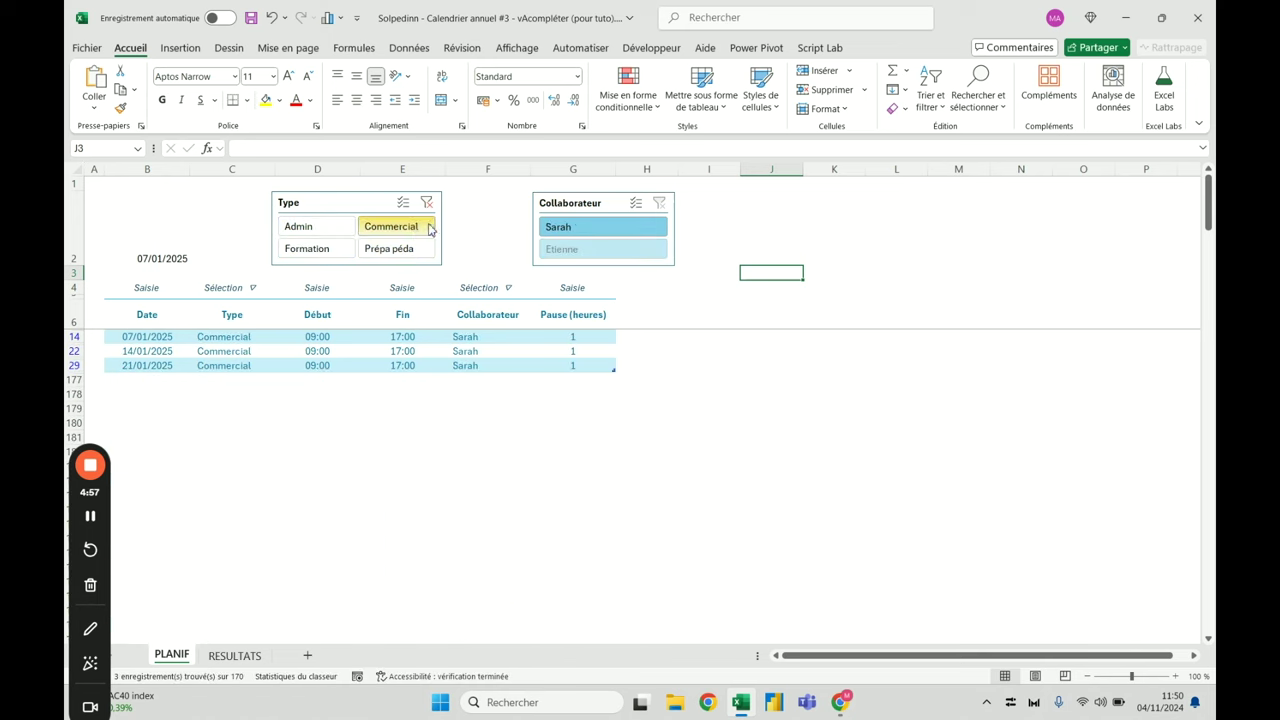
Inspect the start, end and break values in D14, E14 and G14
click(315, 338)
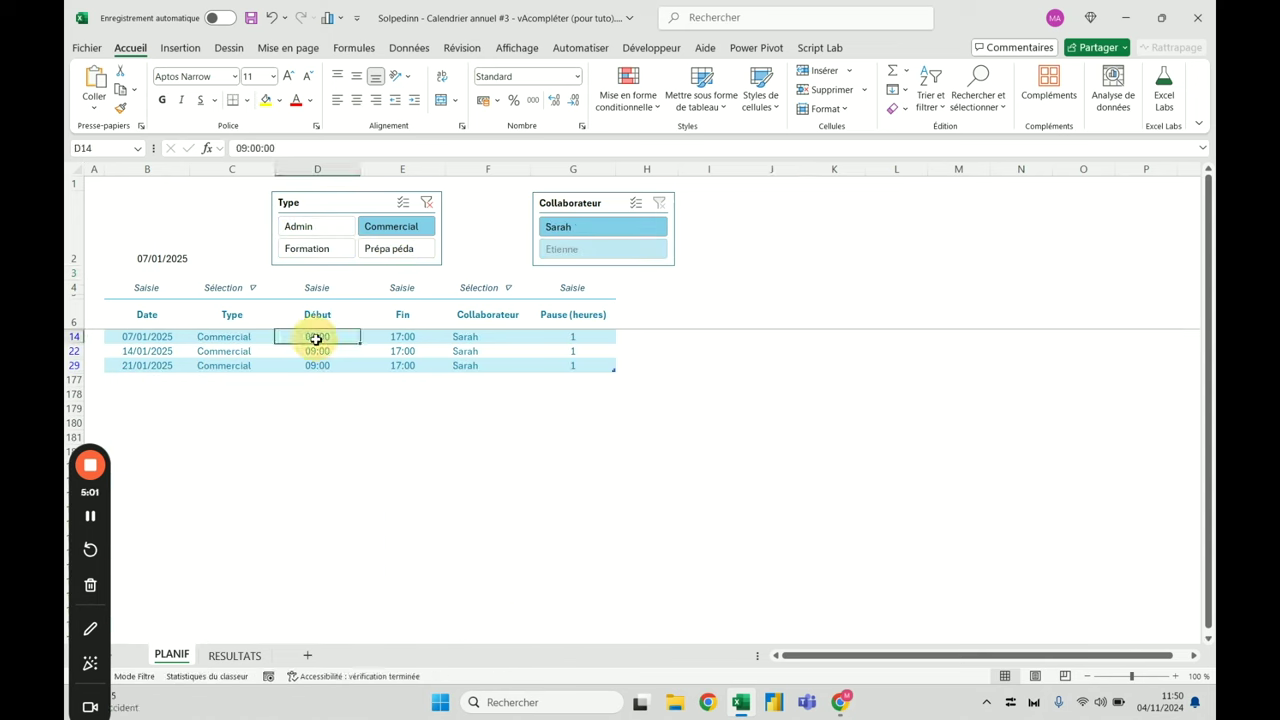
click(412, 338)
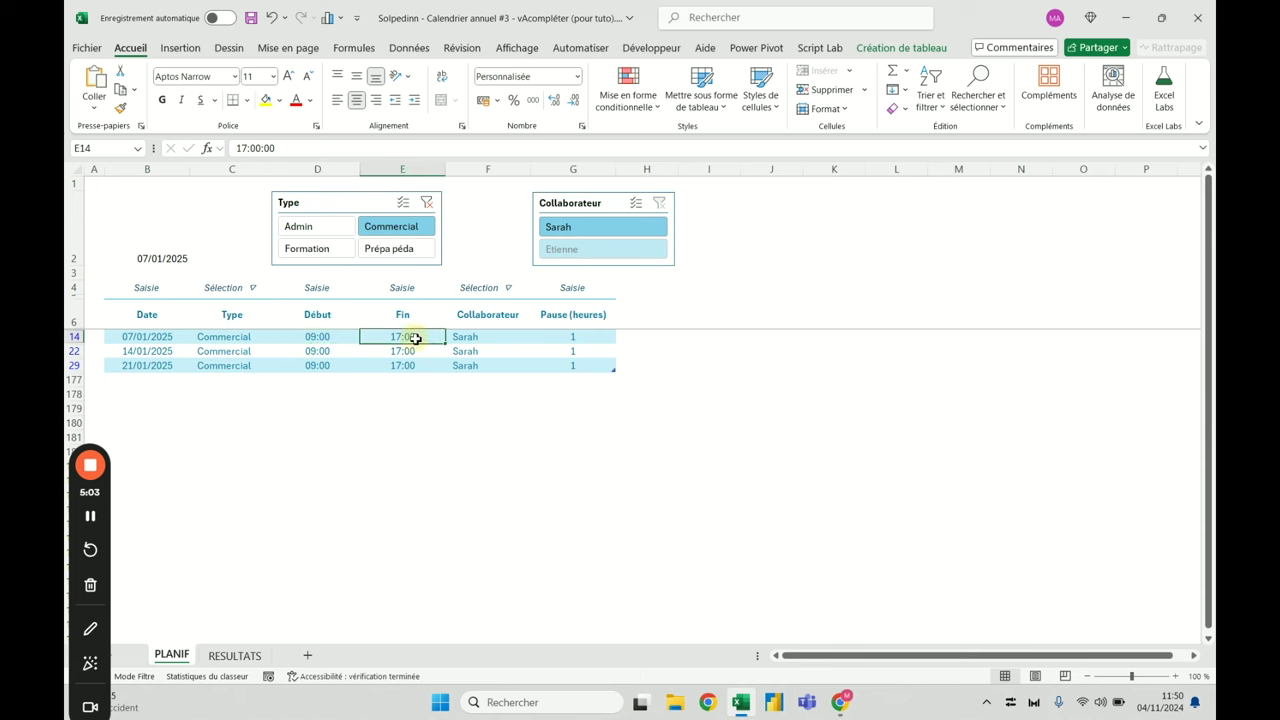
click(322, 336)
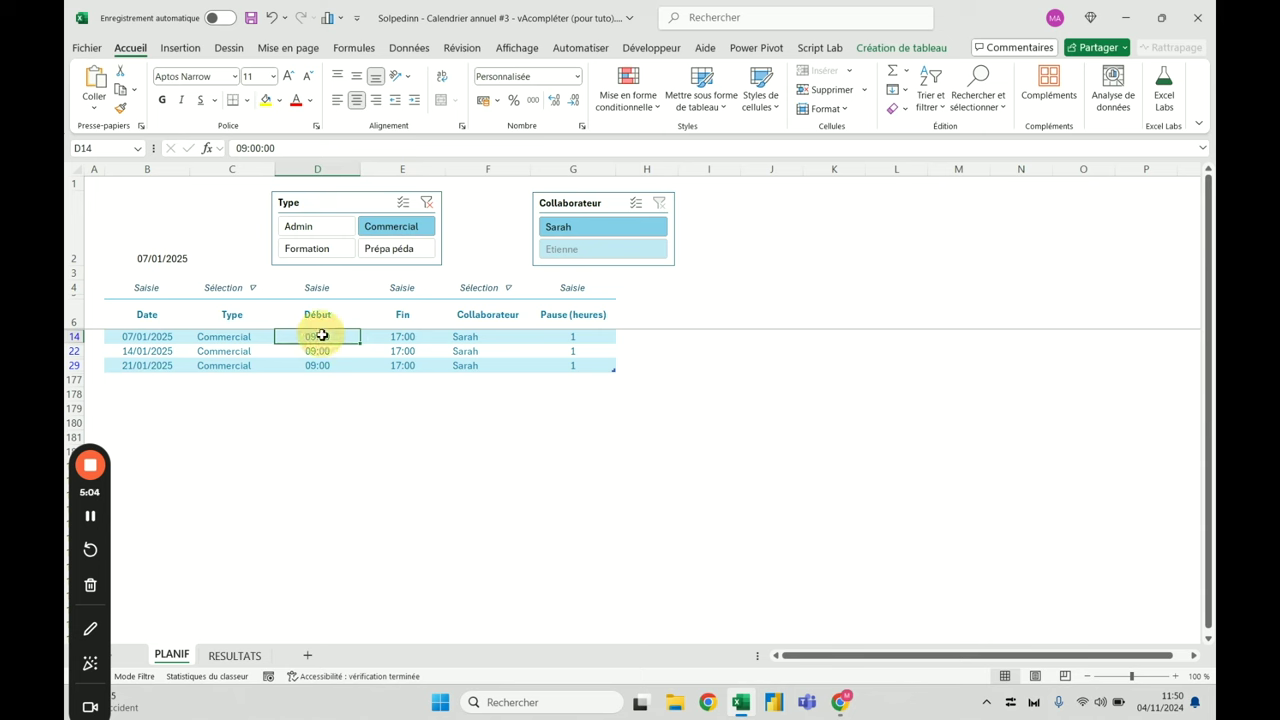
click(402, 337)
click(581, 330)
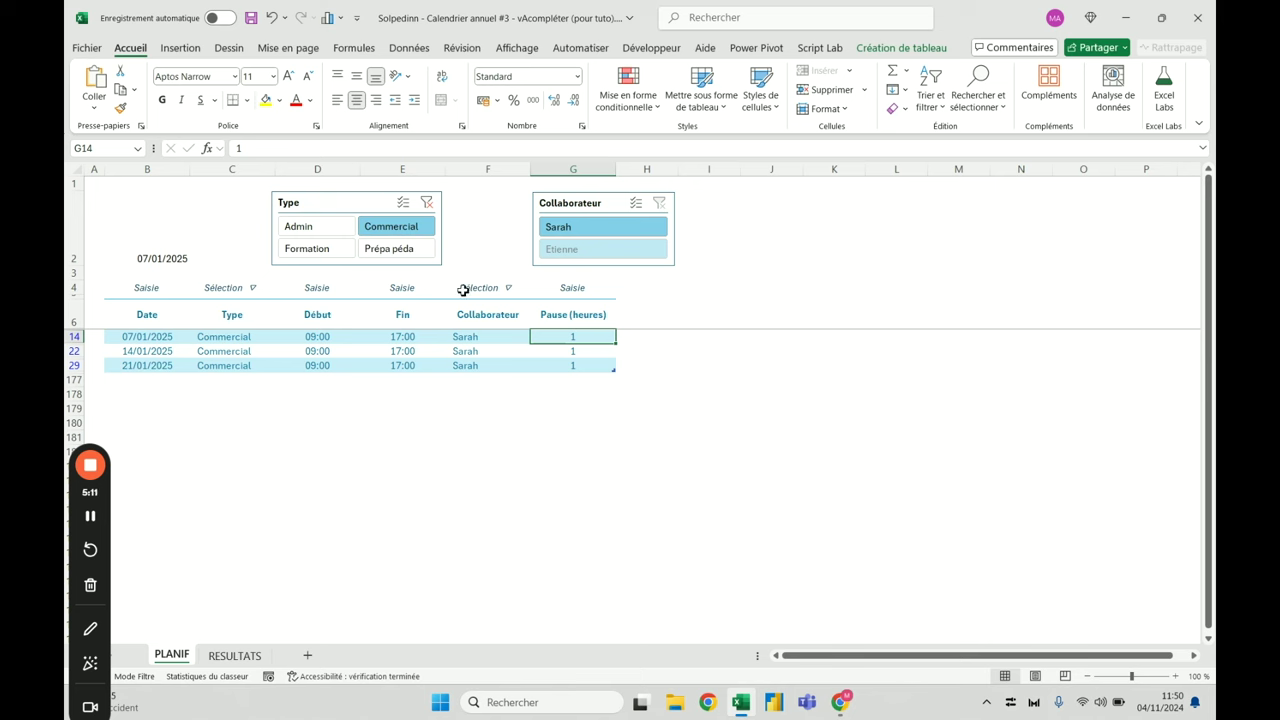
Delete the 07/01/2025 date in B2, glance at RESULTATS, then select H6 on PLANIF
click(171, 233)
key(Delete)
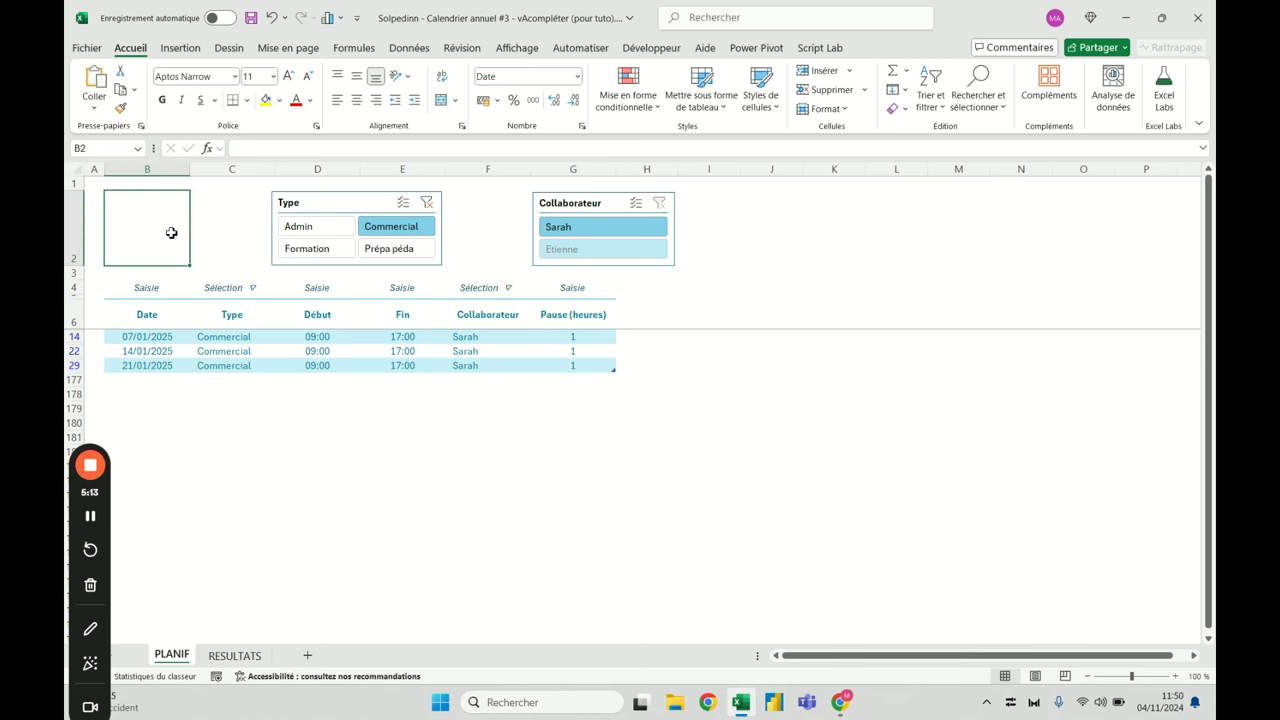
click(234, 655)
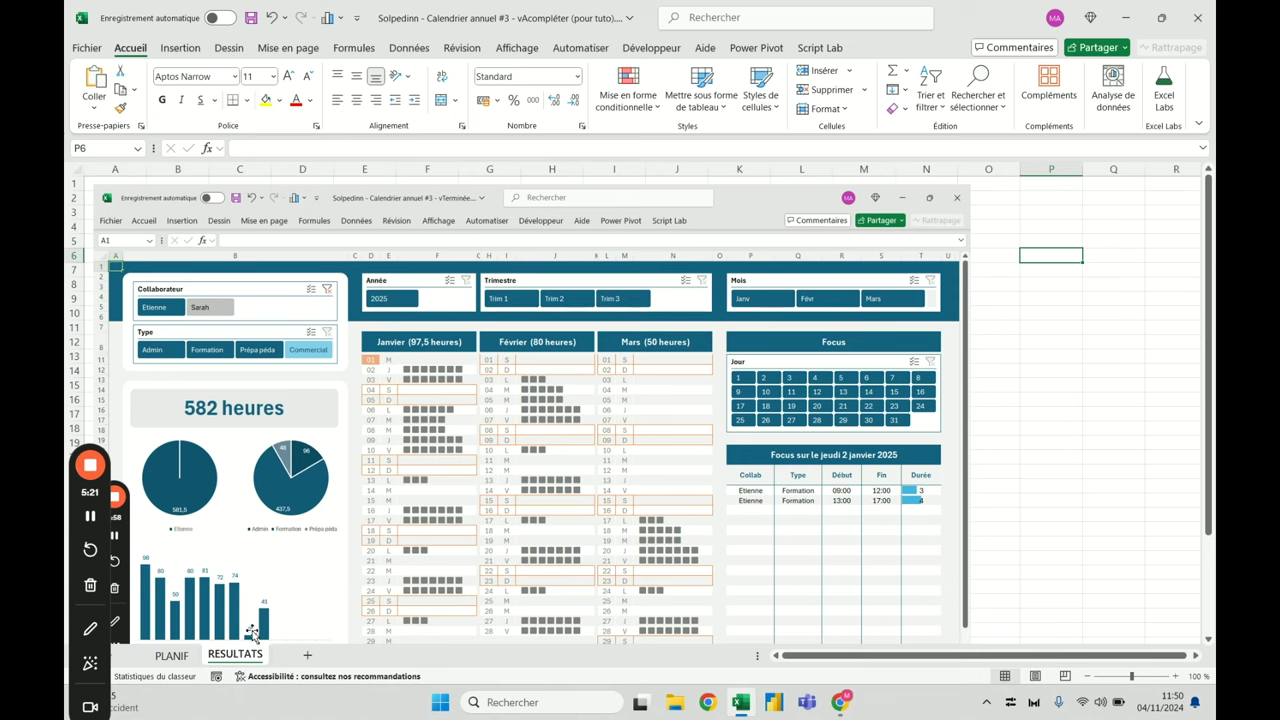
click(170, 657)
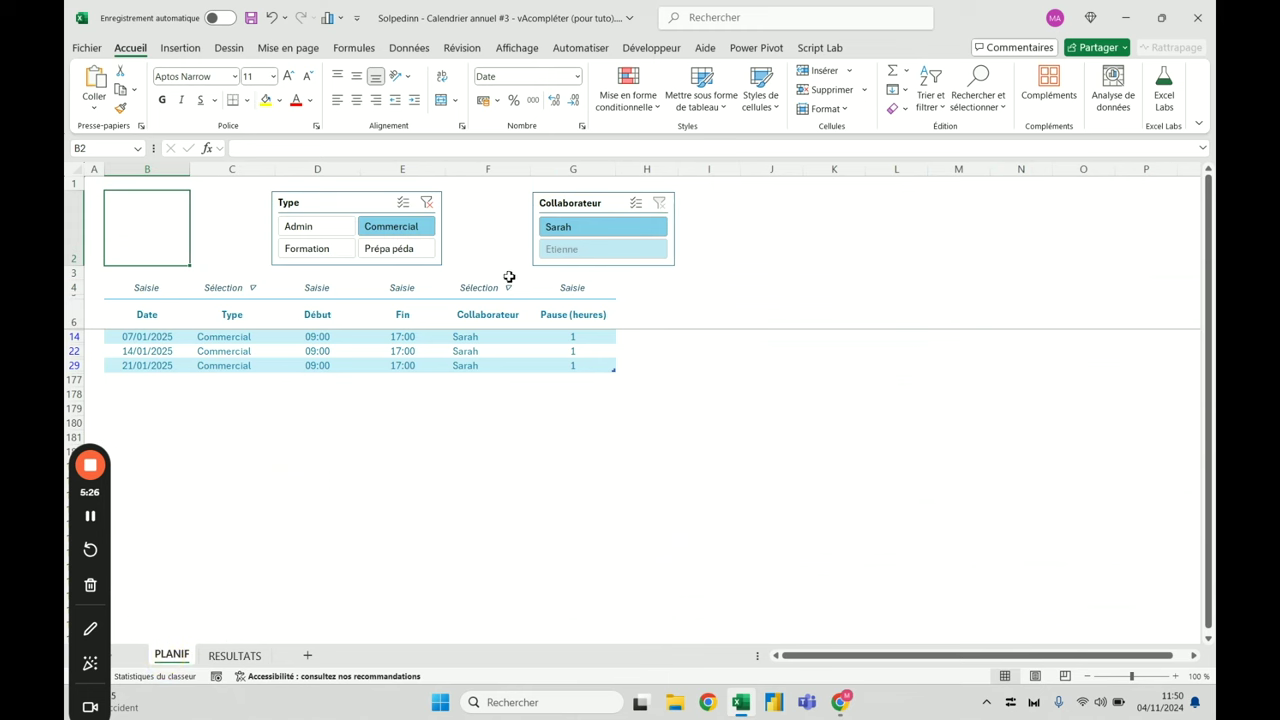
click(601, 323)
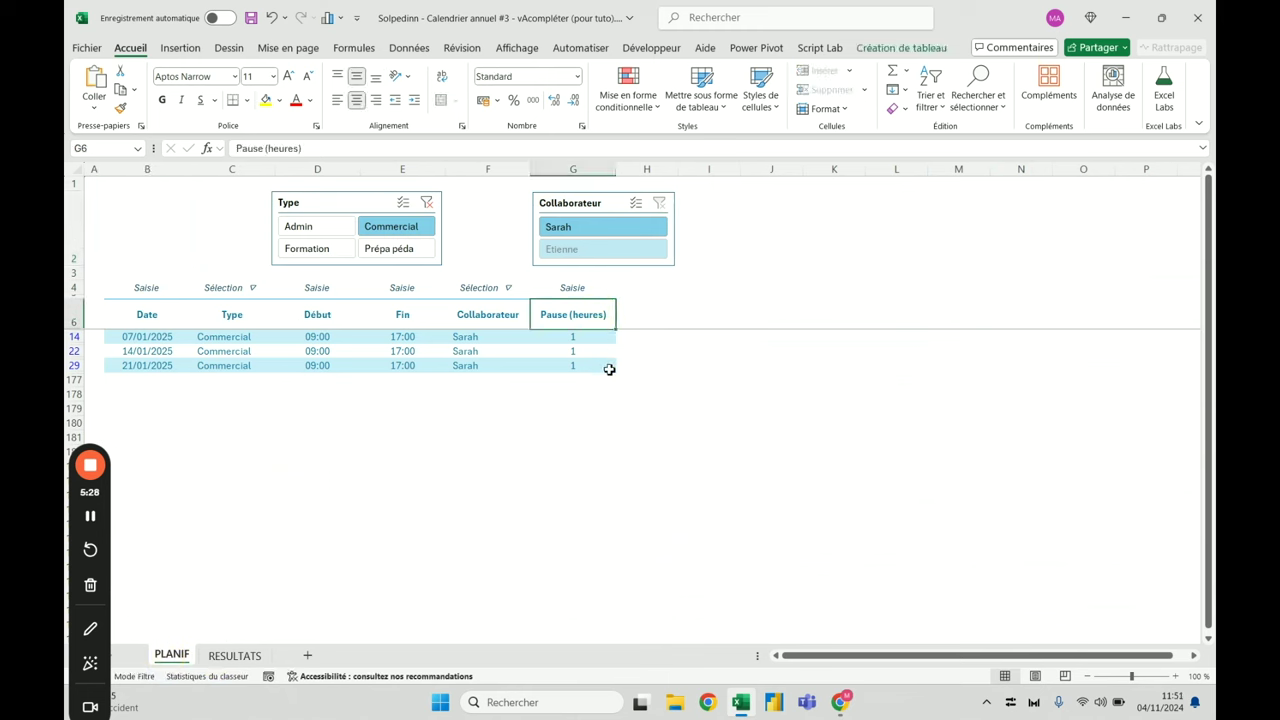
click(640, 322)
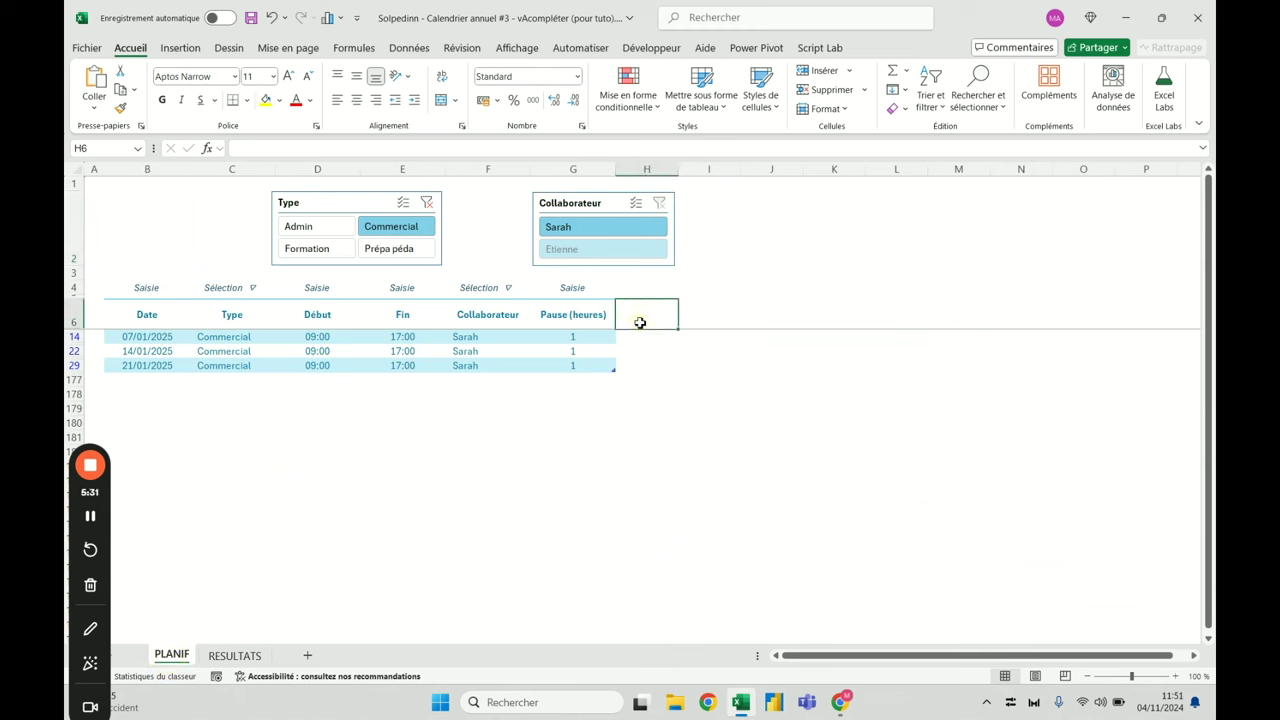
Add the 'Durée (en heures)' header in H6 and set column H's width to 15
text(Durée)
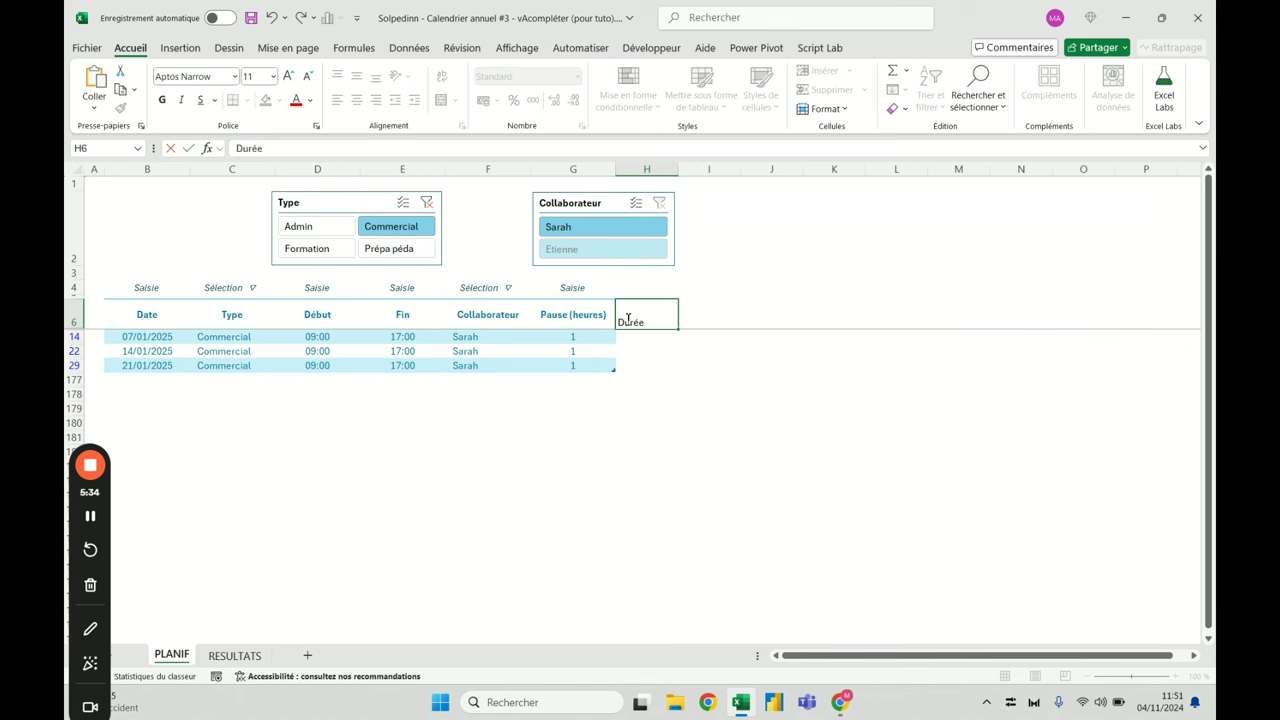
text( (en heures))
key(Return)
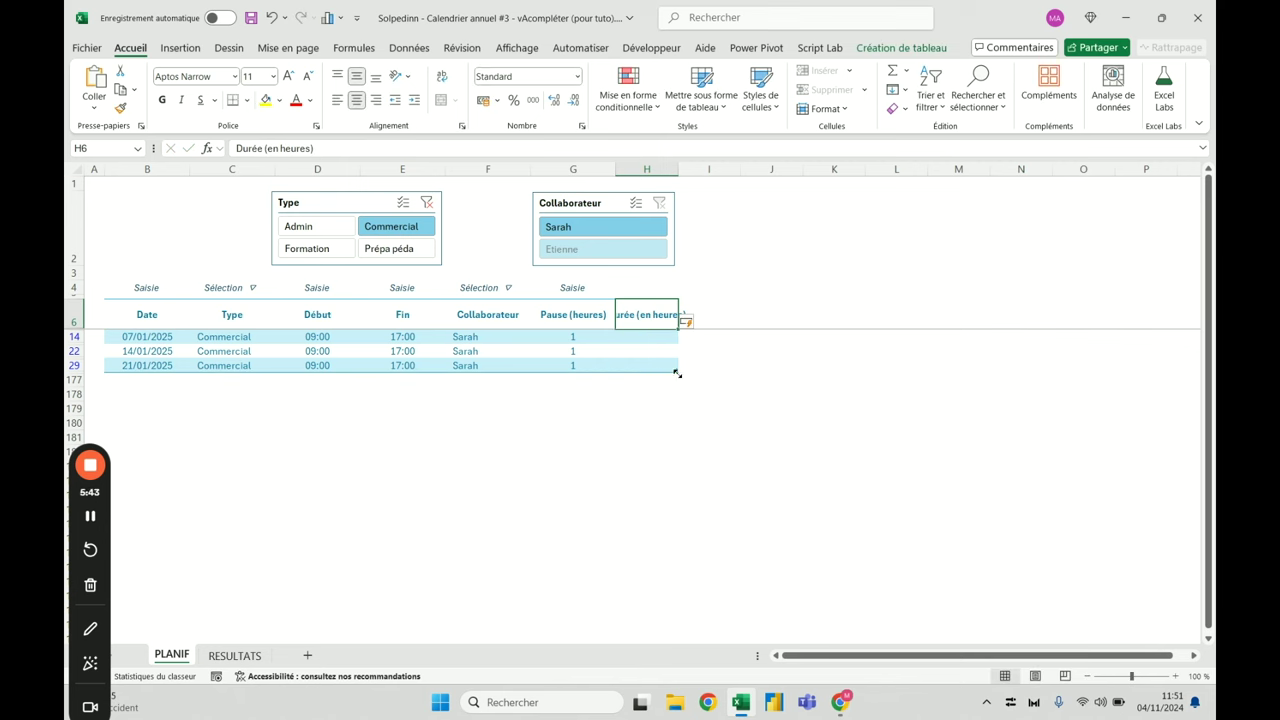
right_click(655, 169)
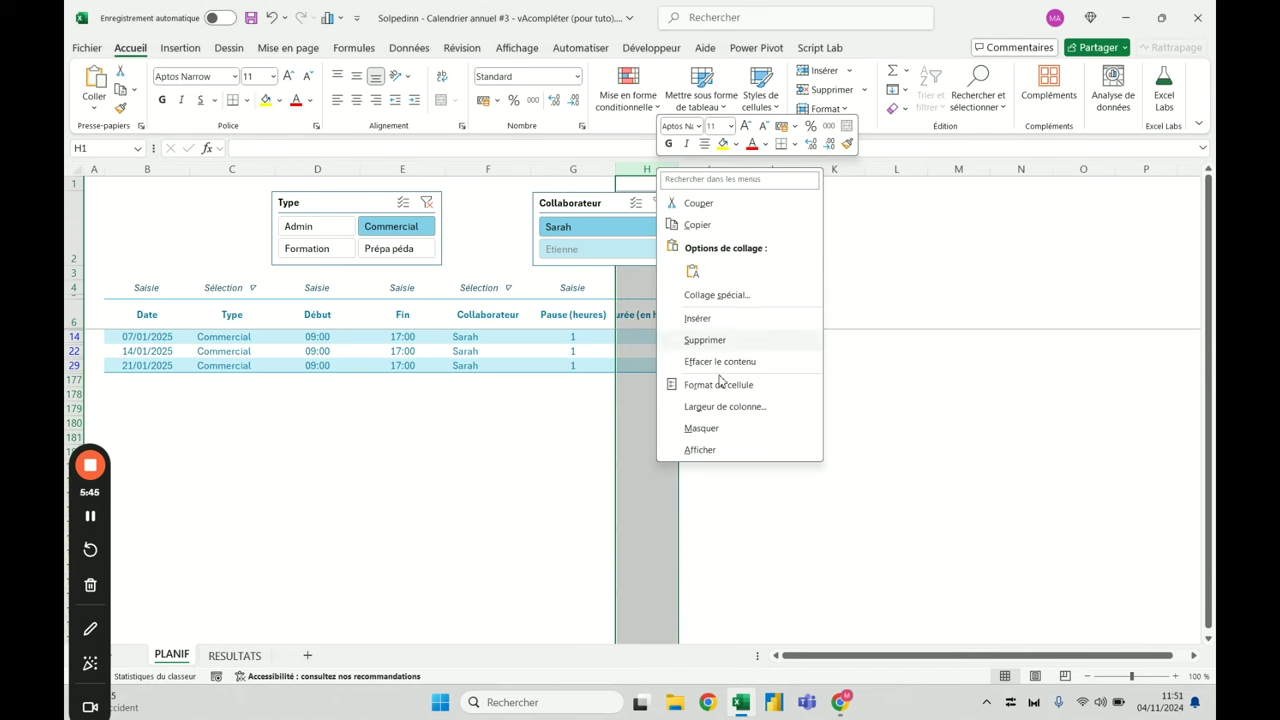
click(731, 407)
text(15)
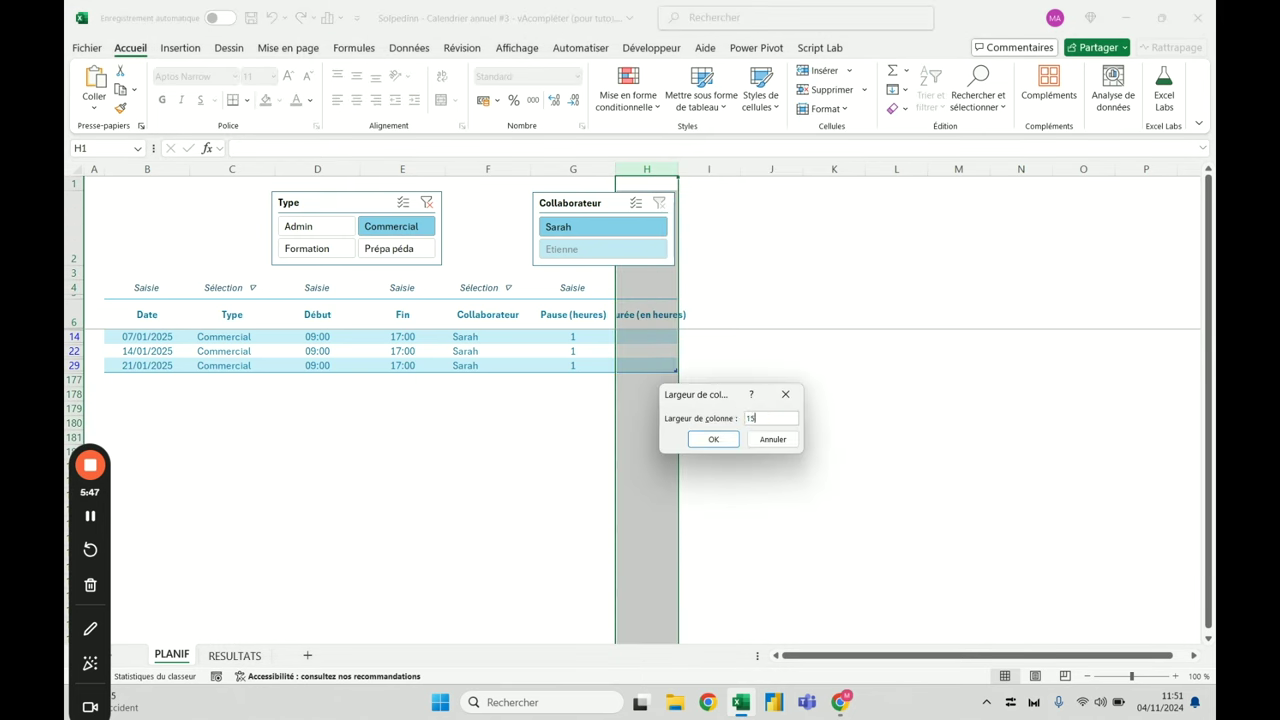
key(Return)
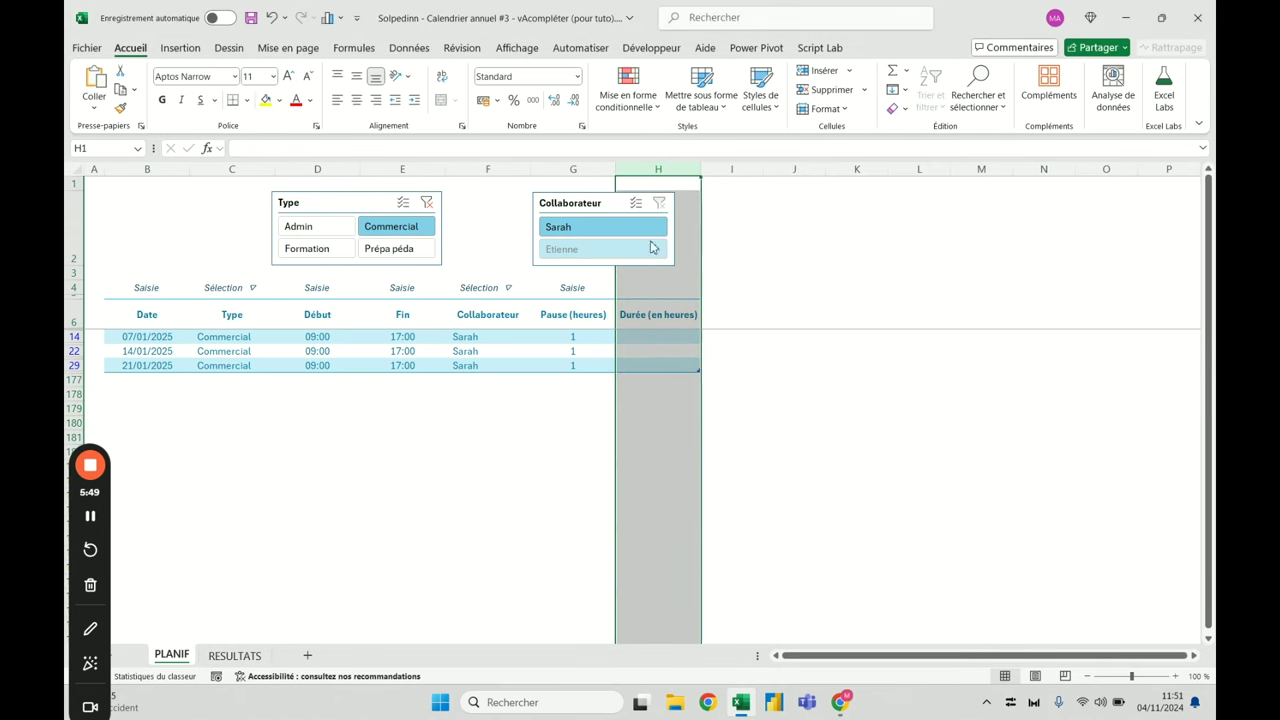
Review cells H14 and H6 in the new column and the D14 start time
click(649, 340)
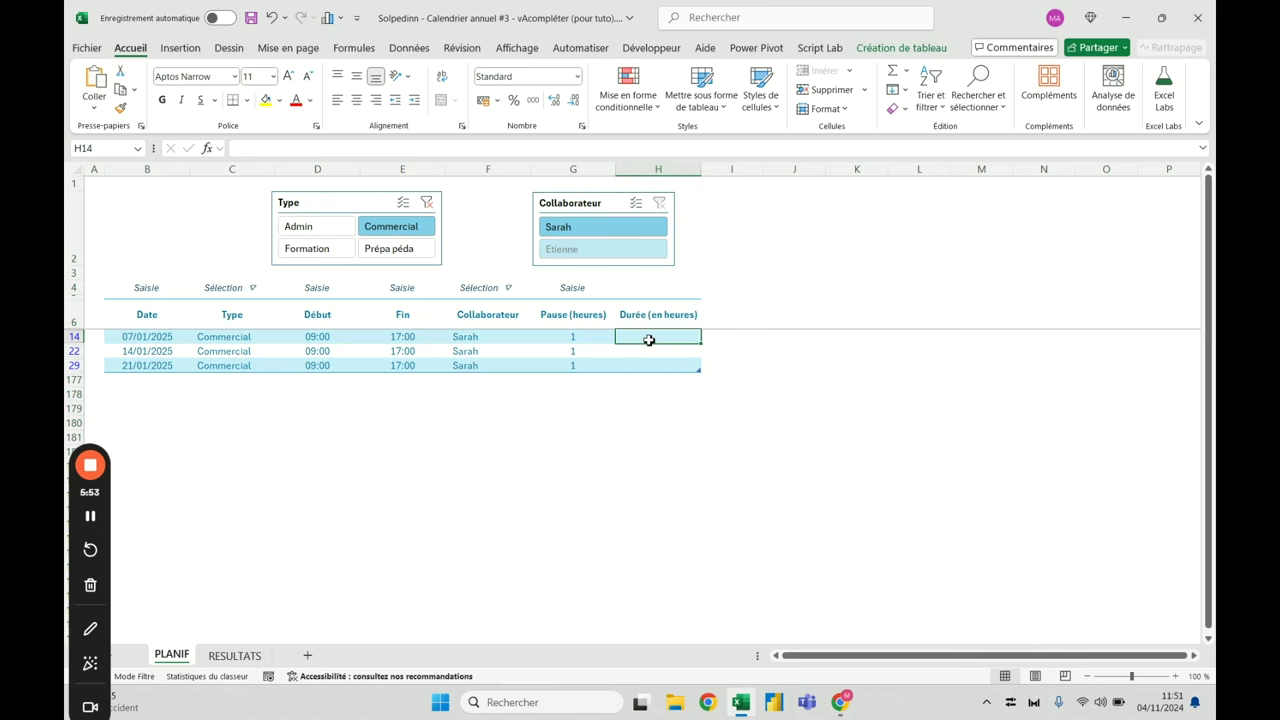
click(652, 316)
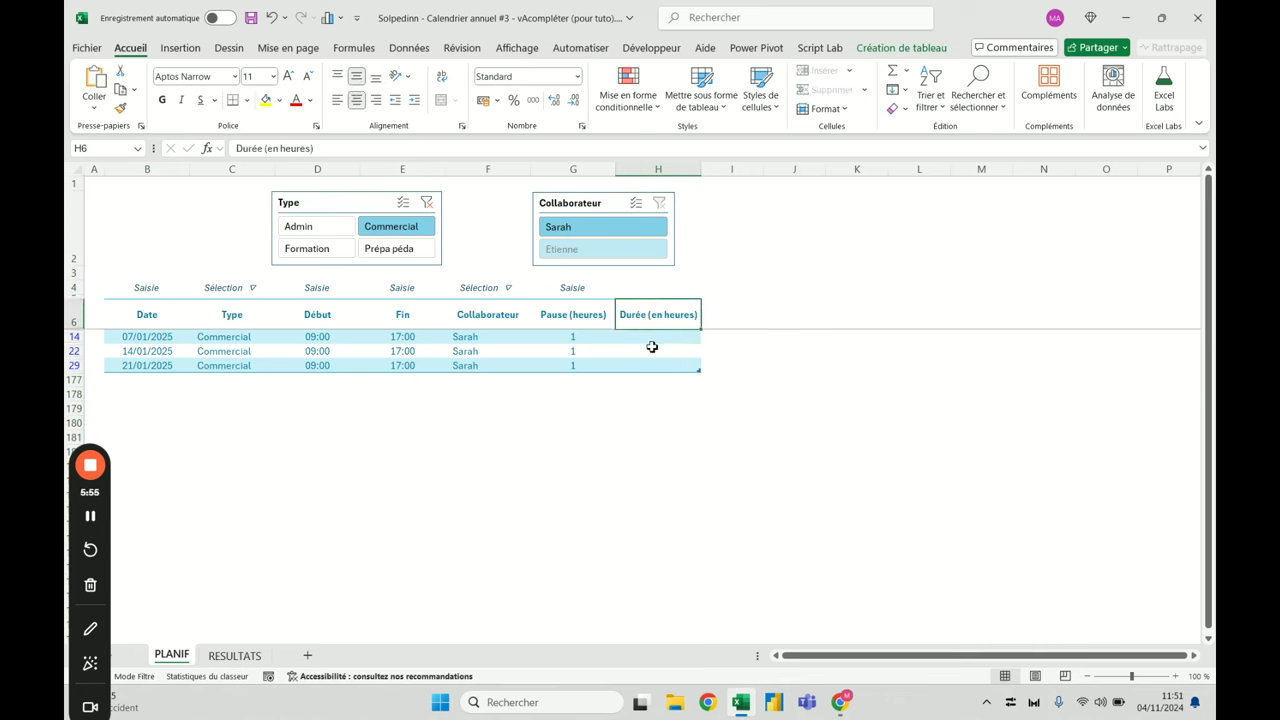
click(655, 337)
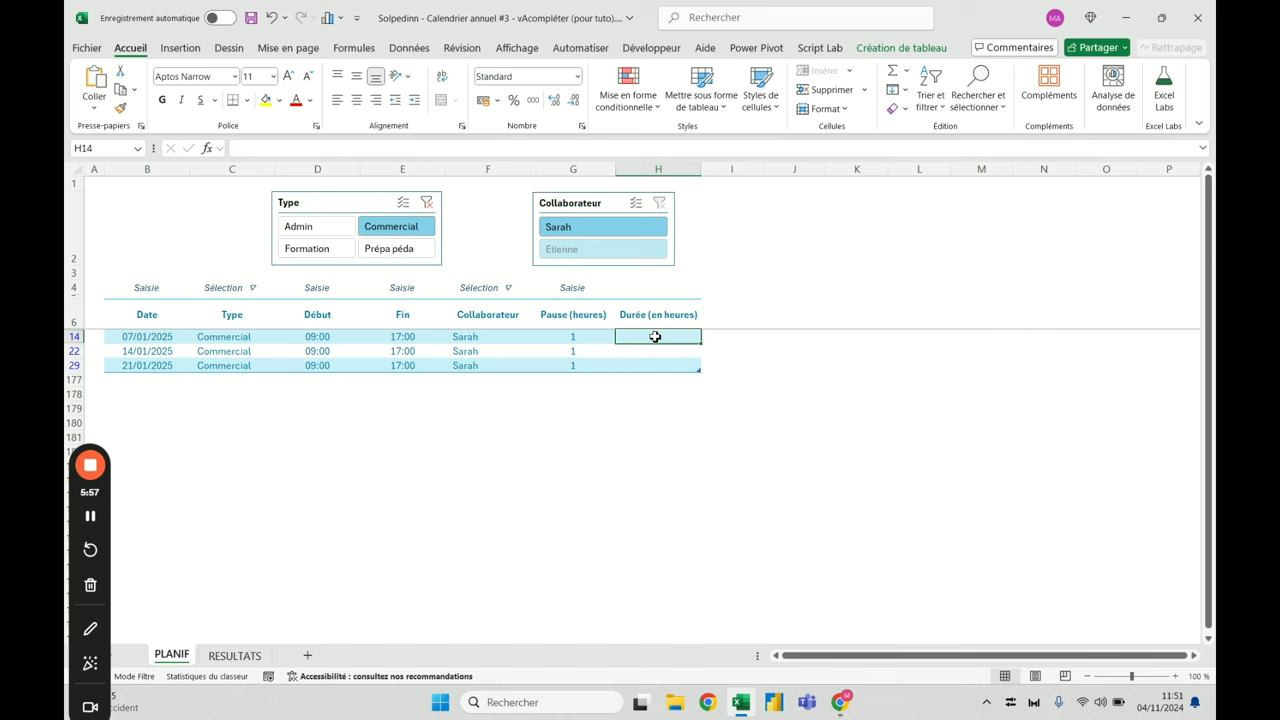
click(323, 338)
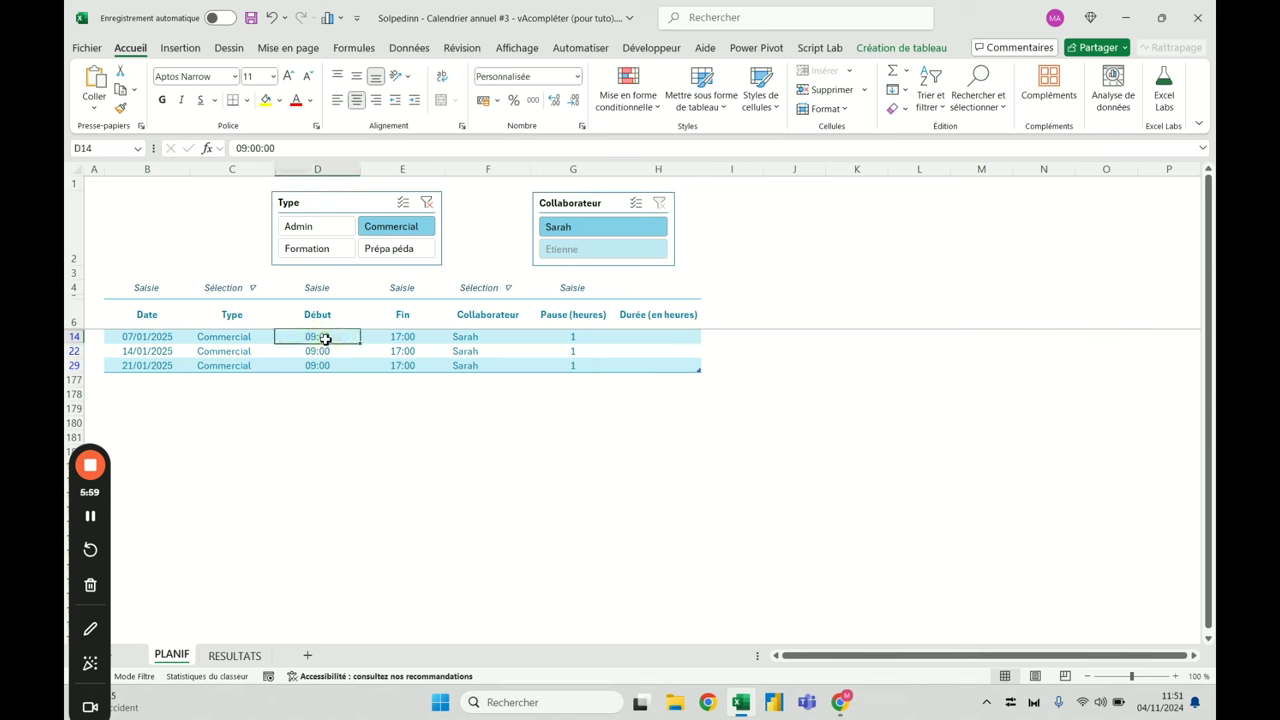
click(423, 339)
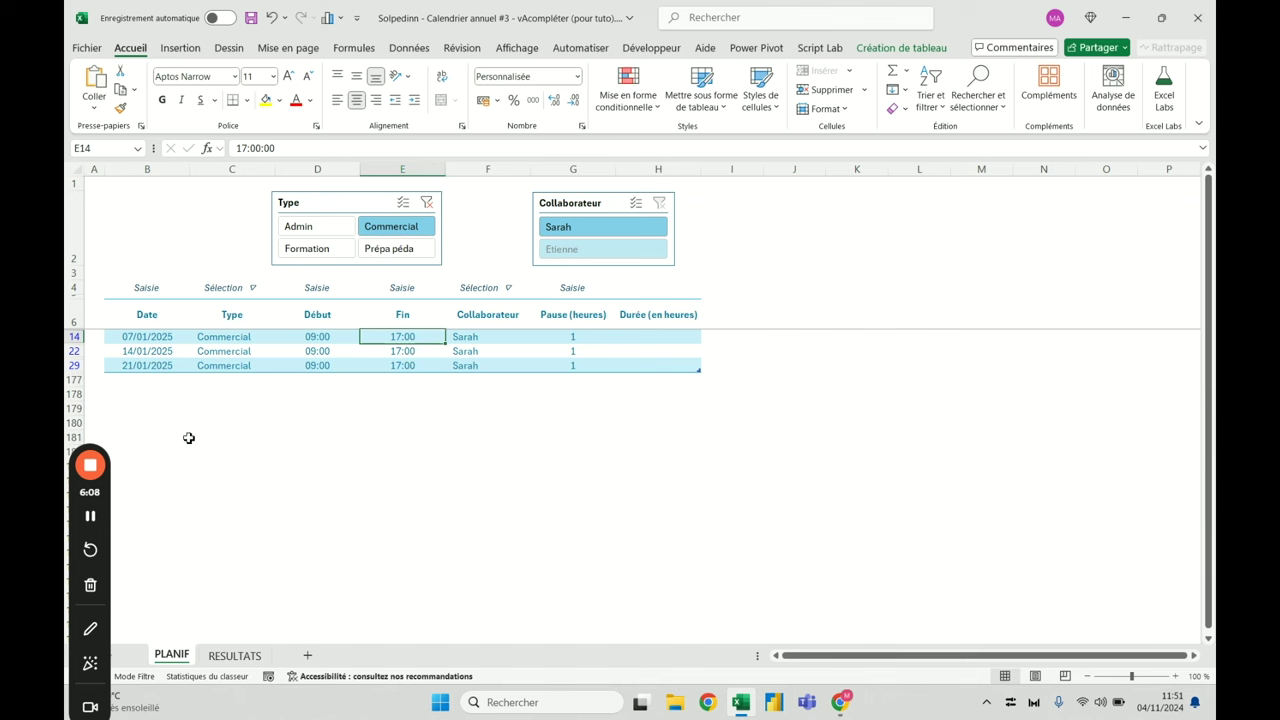
click(562, 337)
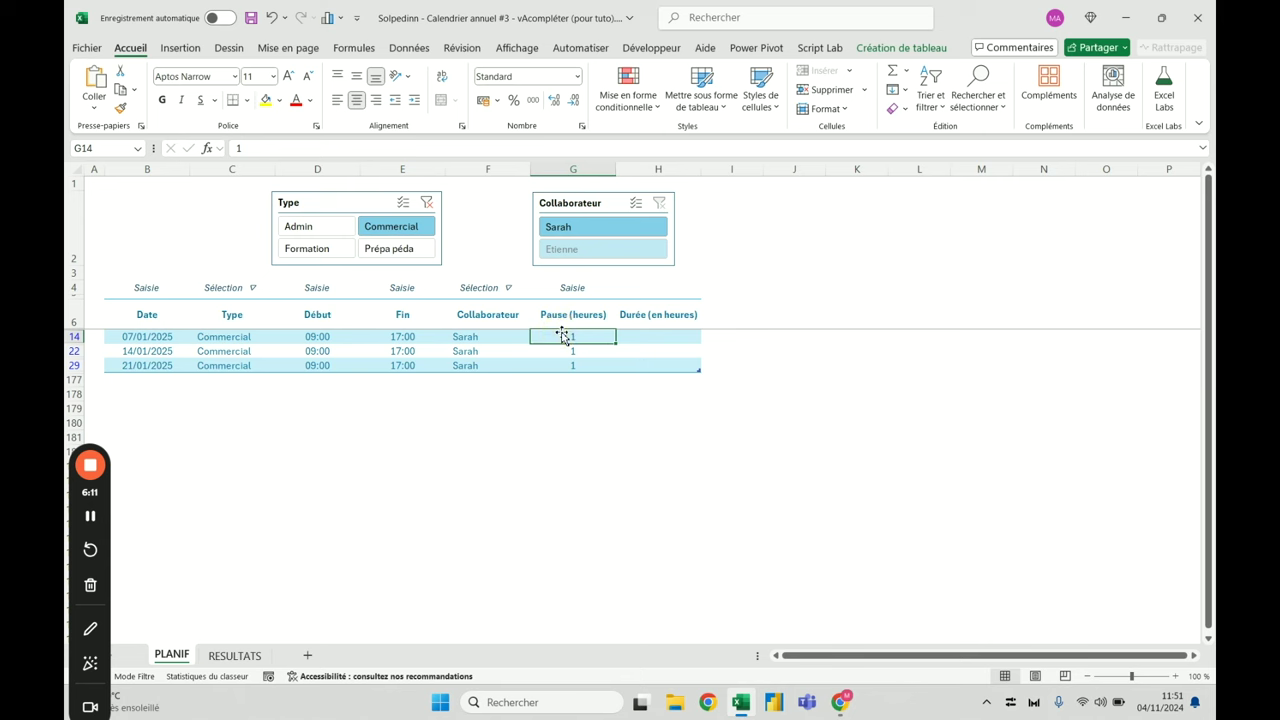
click(670, 335)
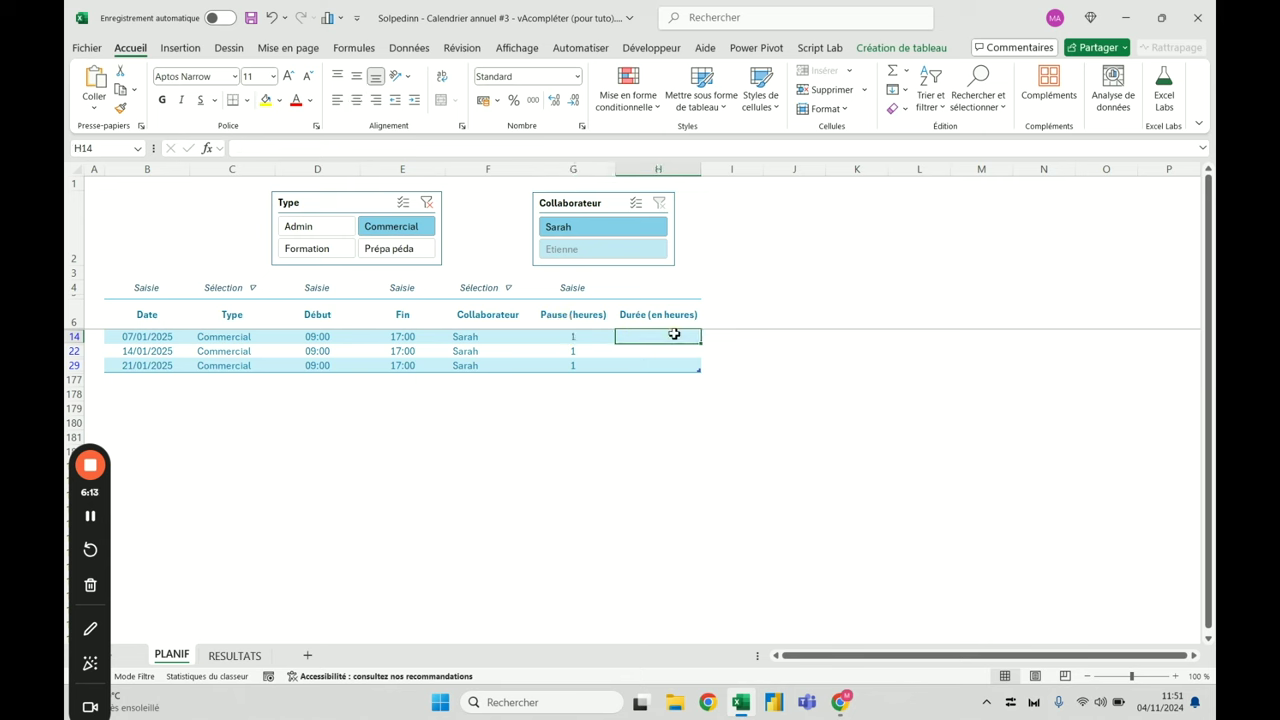
text(=)
click(402, 335)
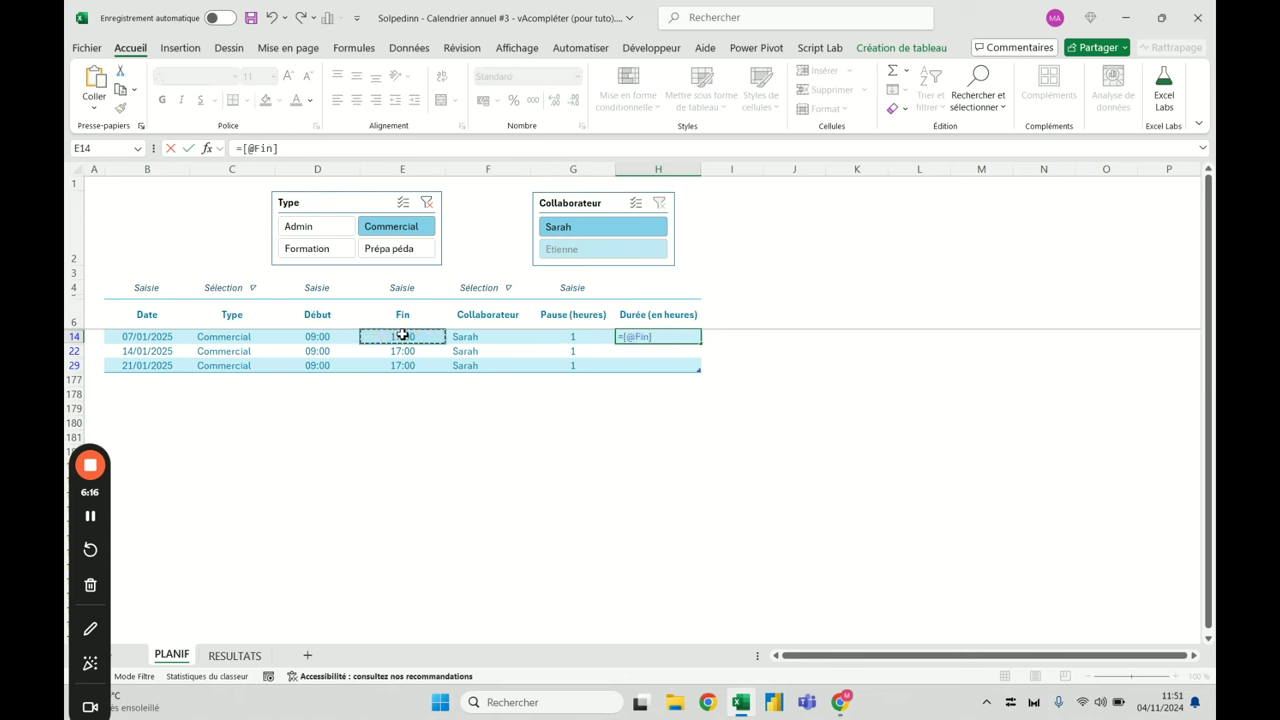
text(-)
click(340, 337)
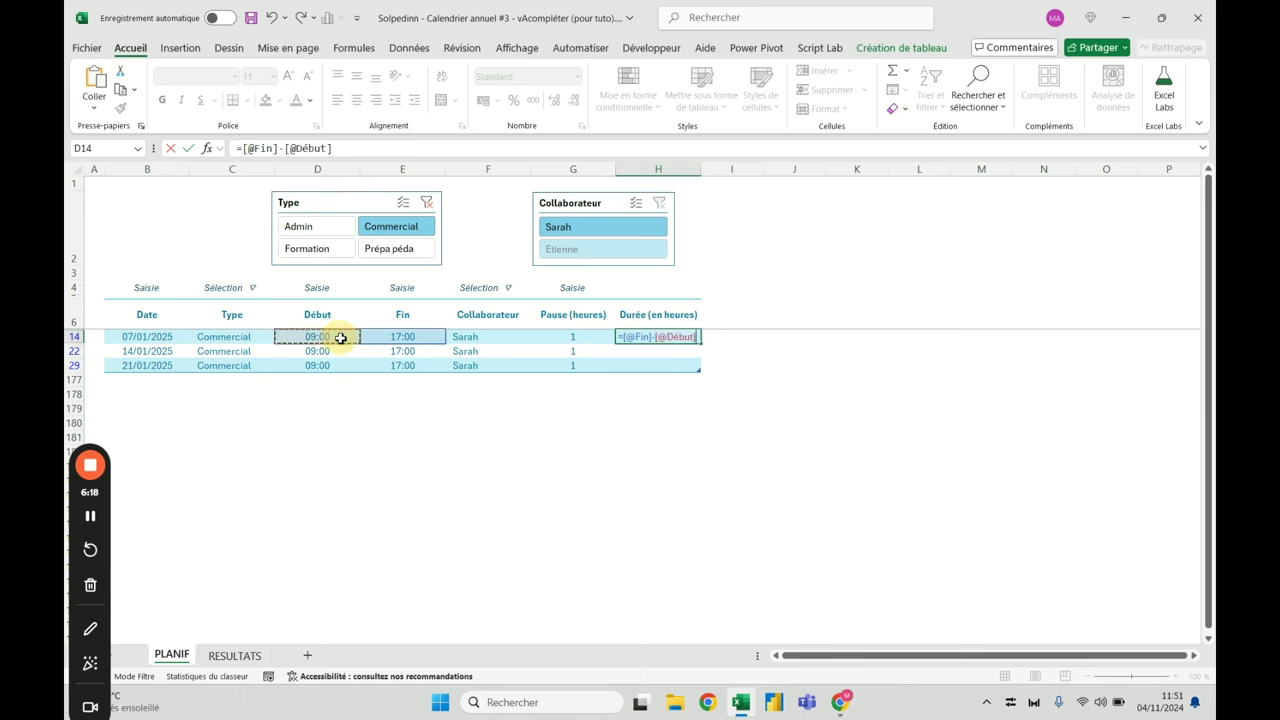
key(Return)
Reopen H14's formula and append a minus sign to extend it
click(650, 338)
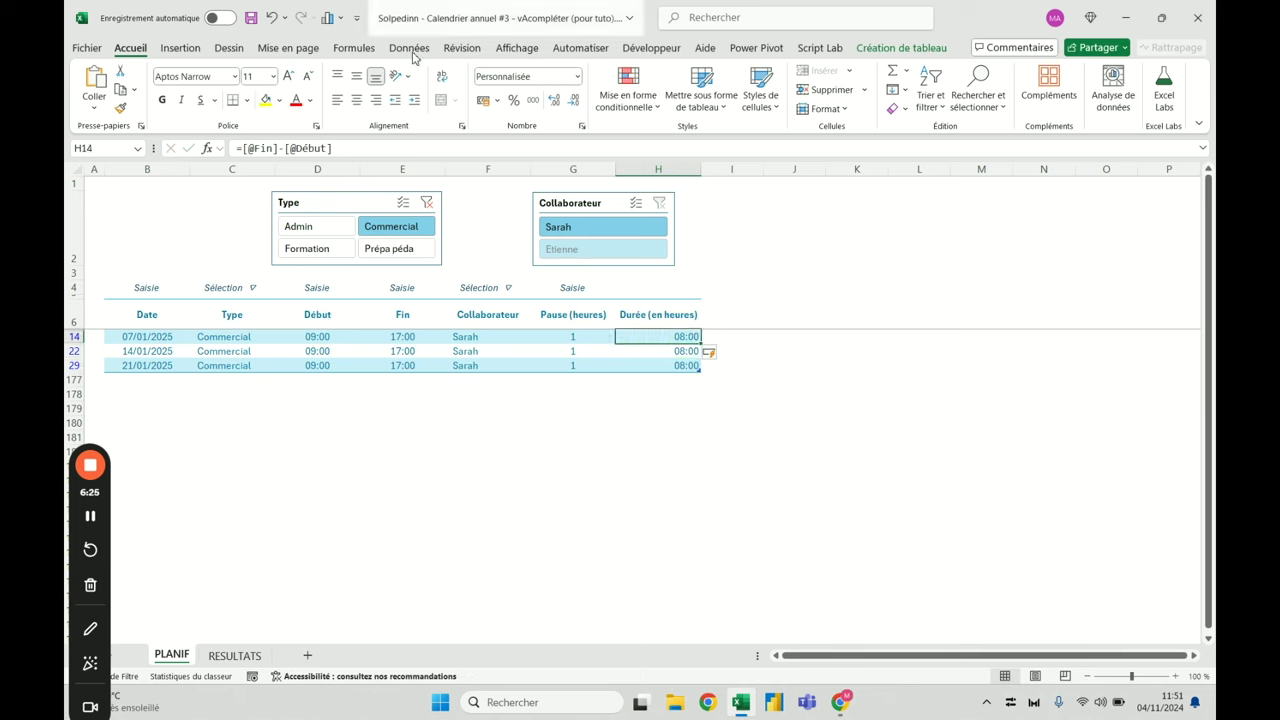
click(410, 150)
text(-)
click(587, 338)
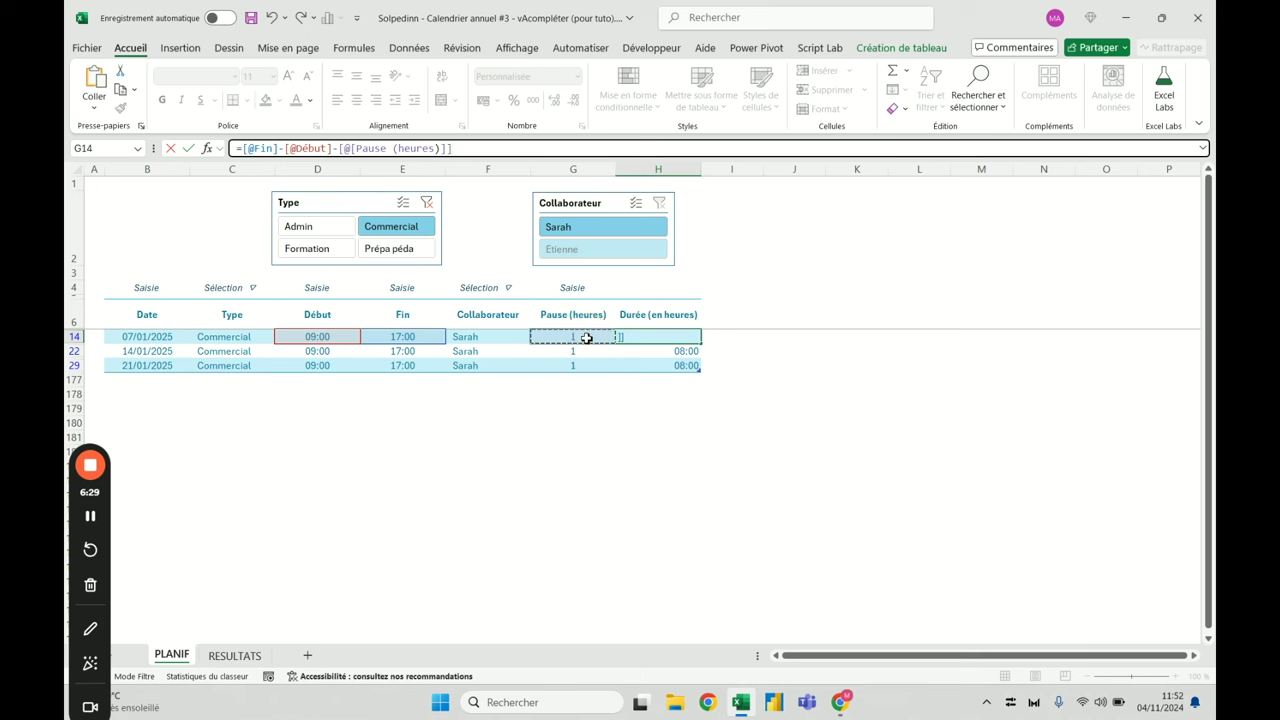
key(ctrl+Return)
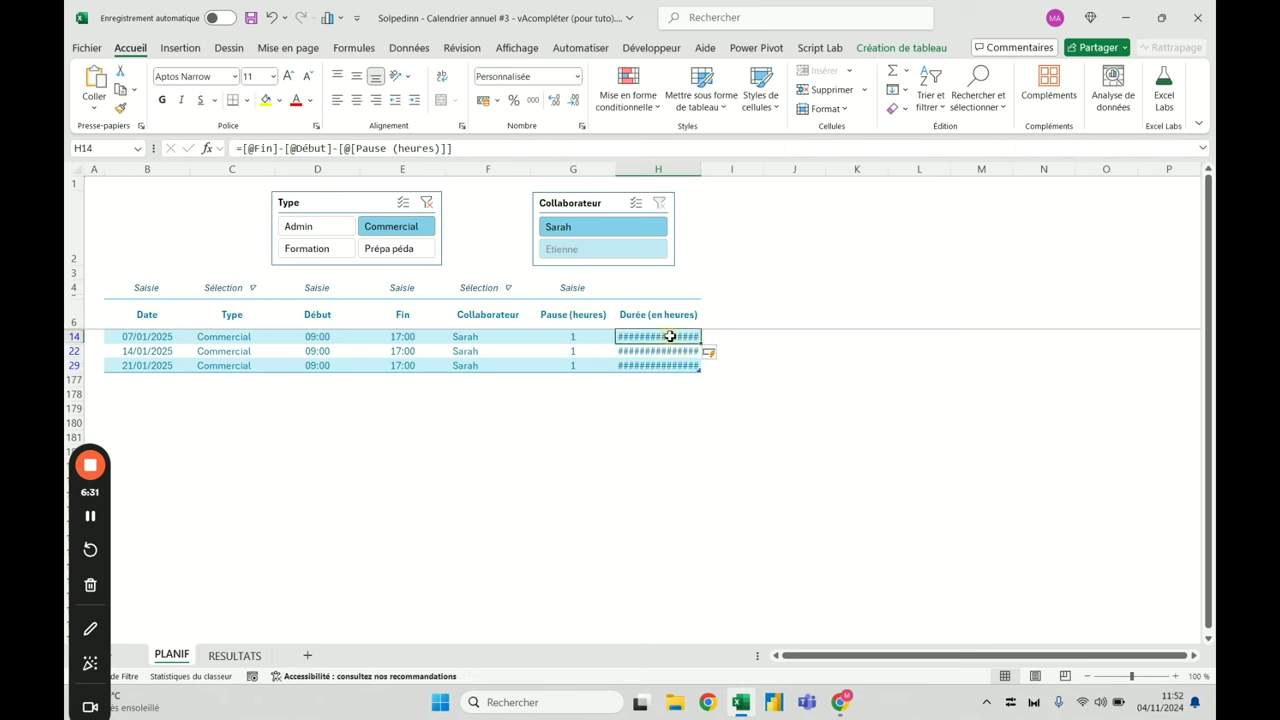
drag(701, 169, 784, 175)
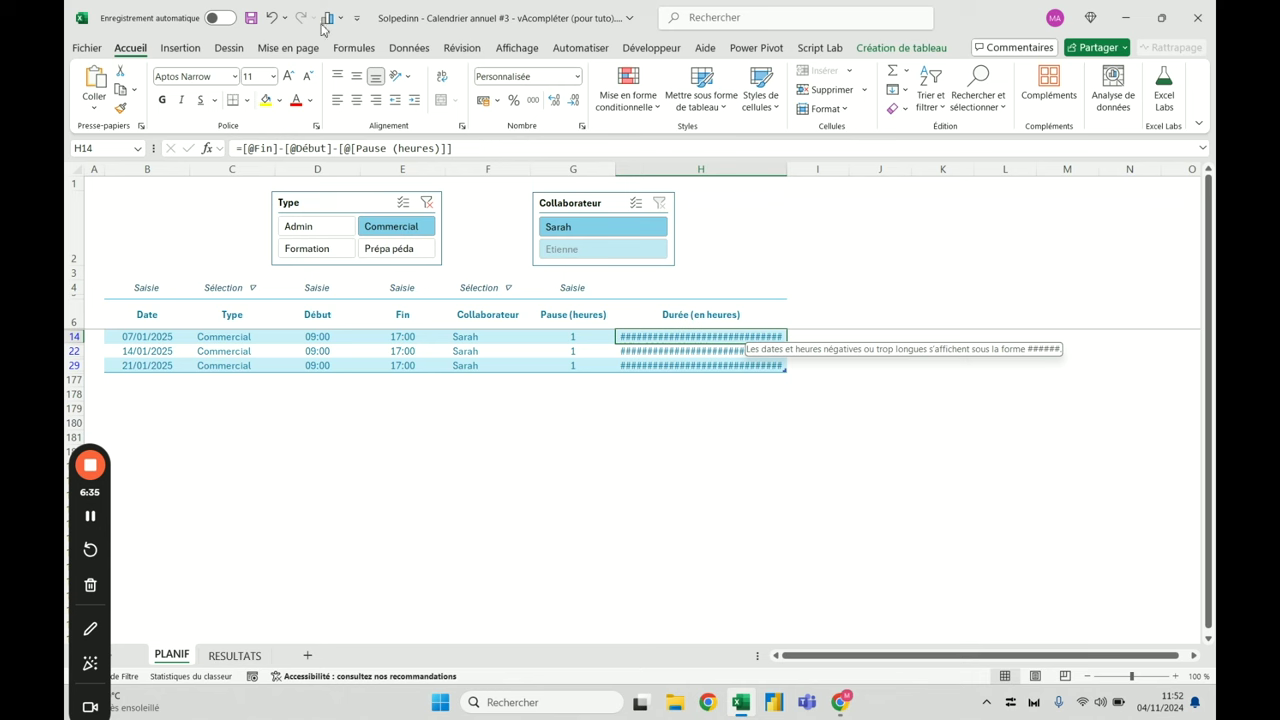
click(273, 18)
click(275, 19)
click(275, 19)
click(315, 150)
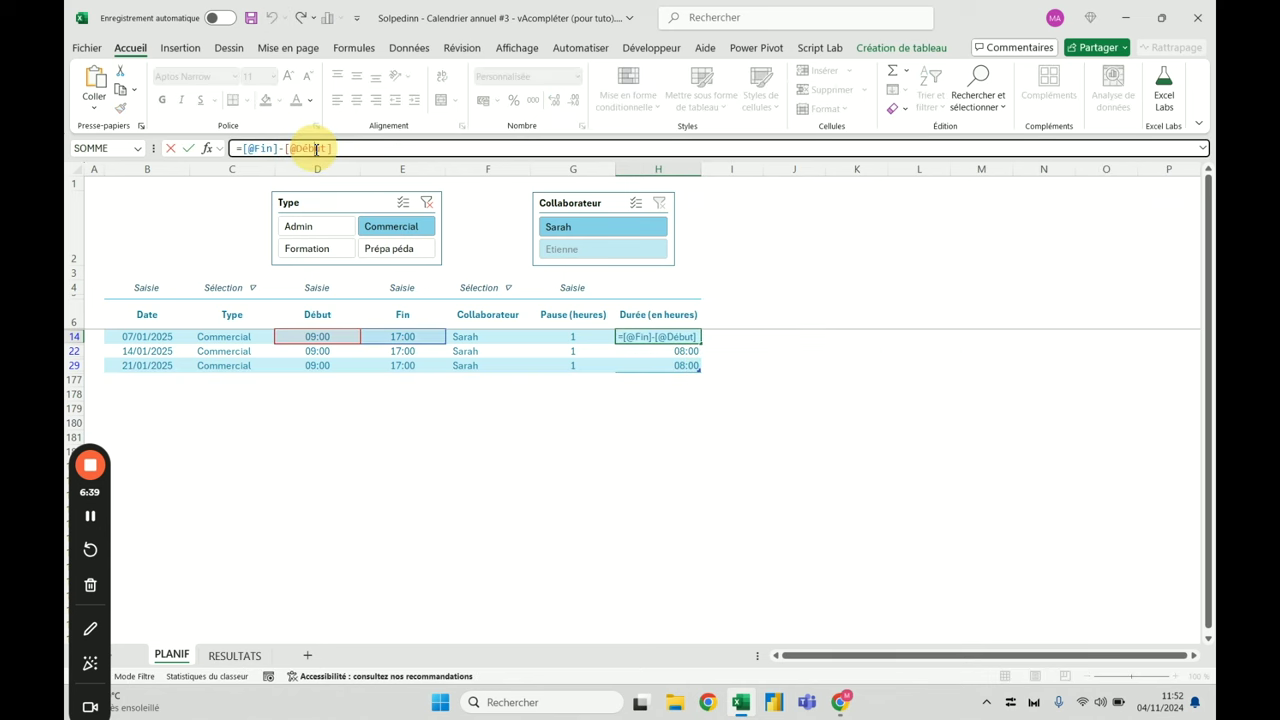
click(628, 342)
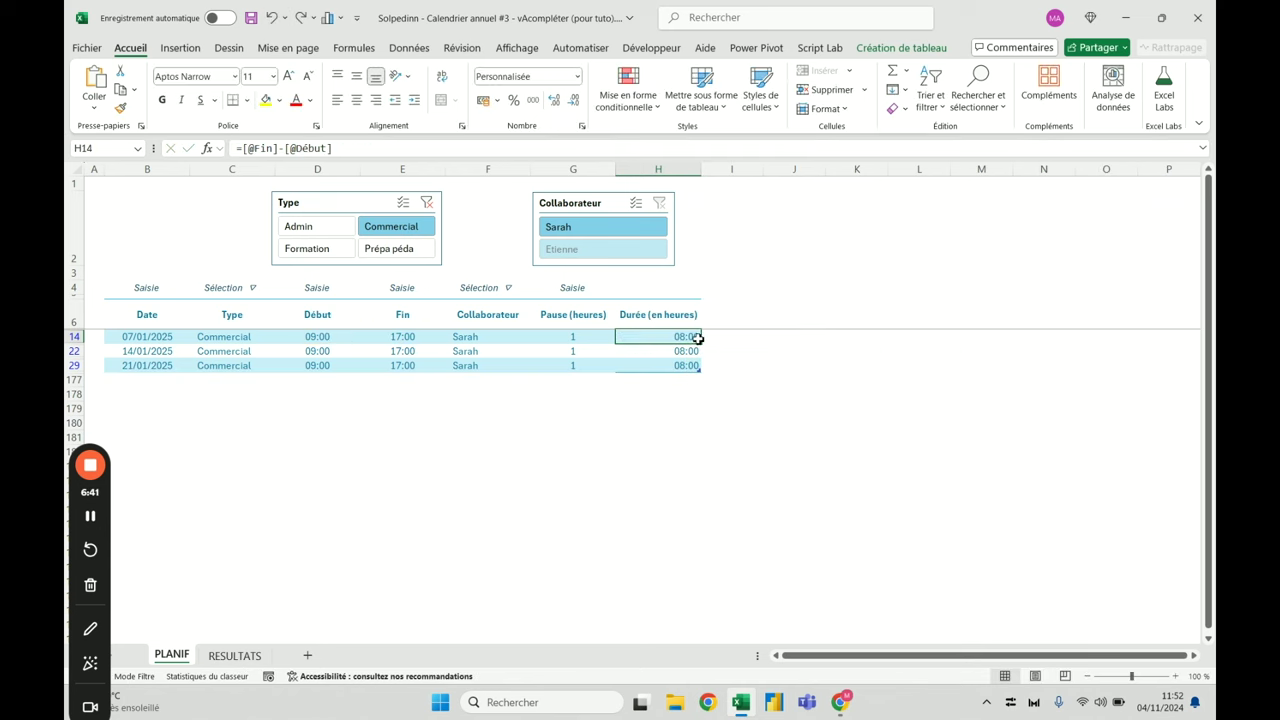
click(575, 340)
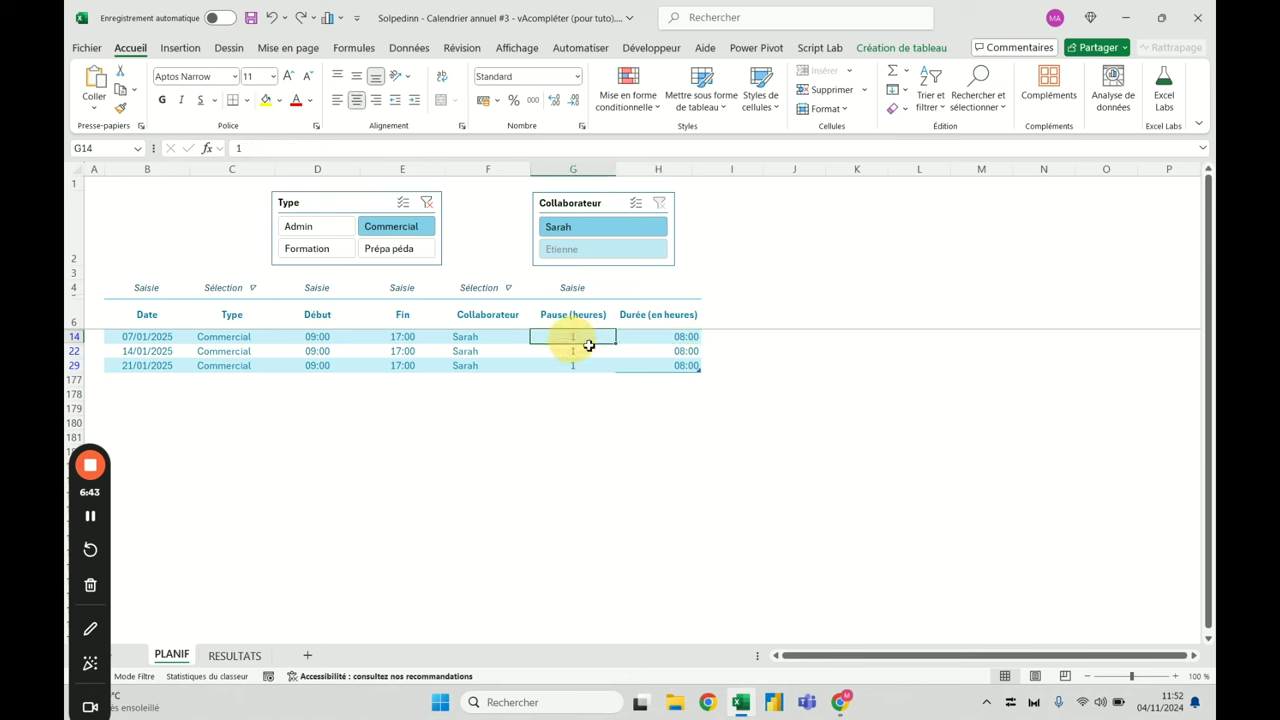
click(342, 337)
click(400, 337)
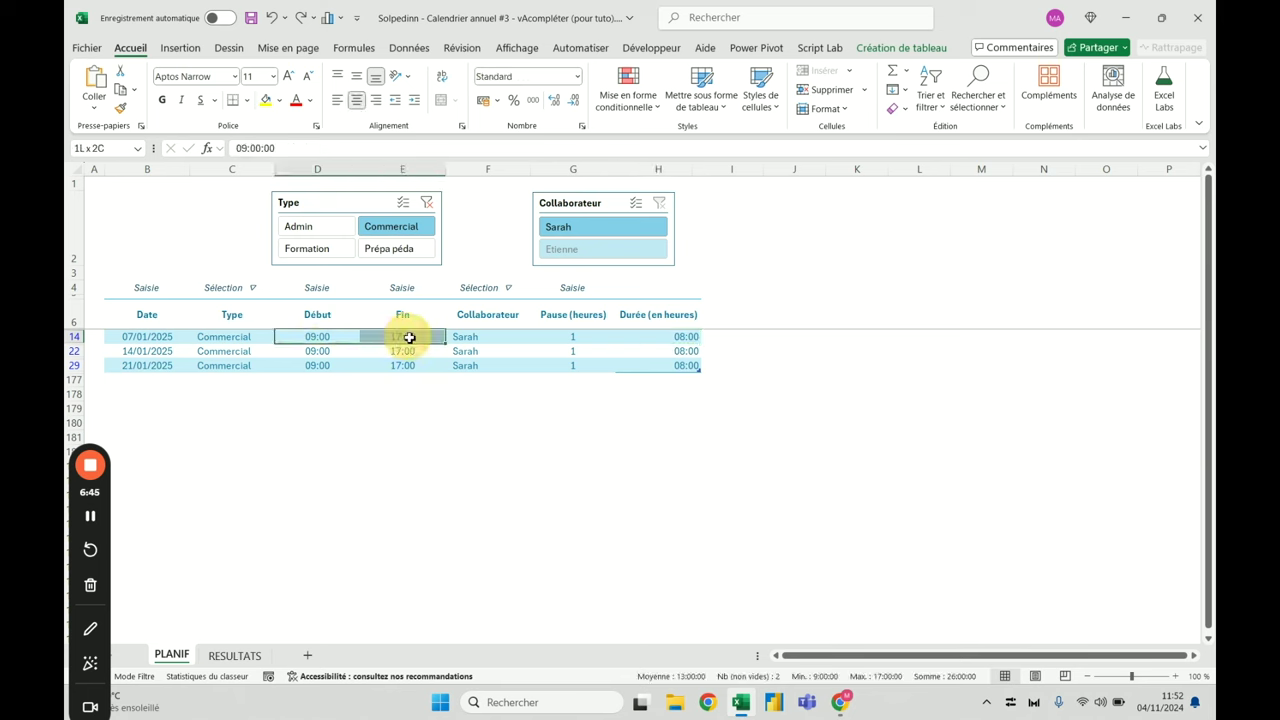
click(579, 339)
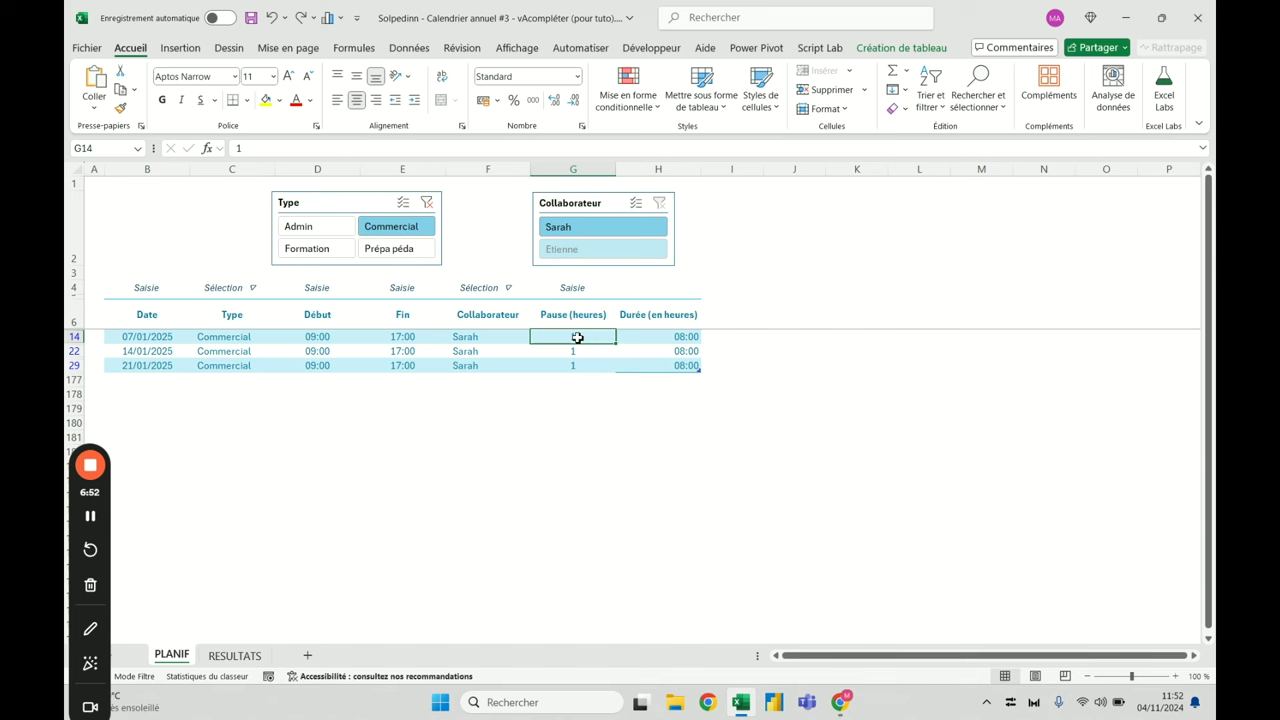
click(642, 339)
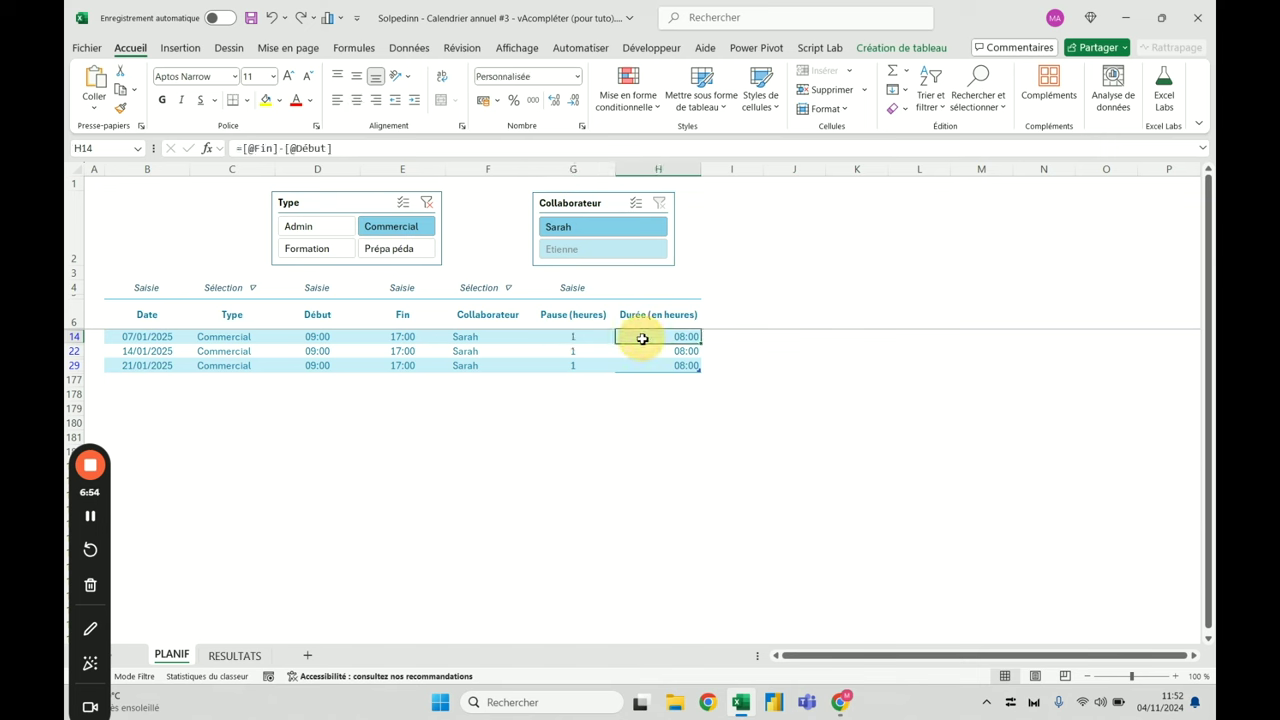
click(241, 148)
text(()
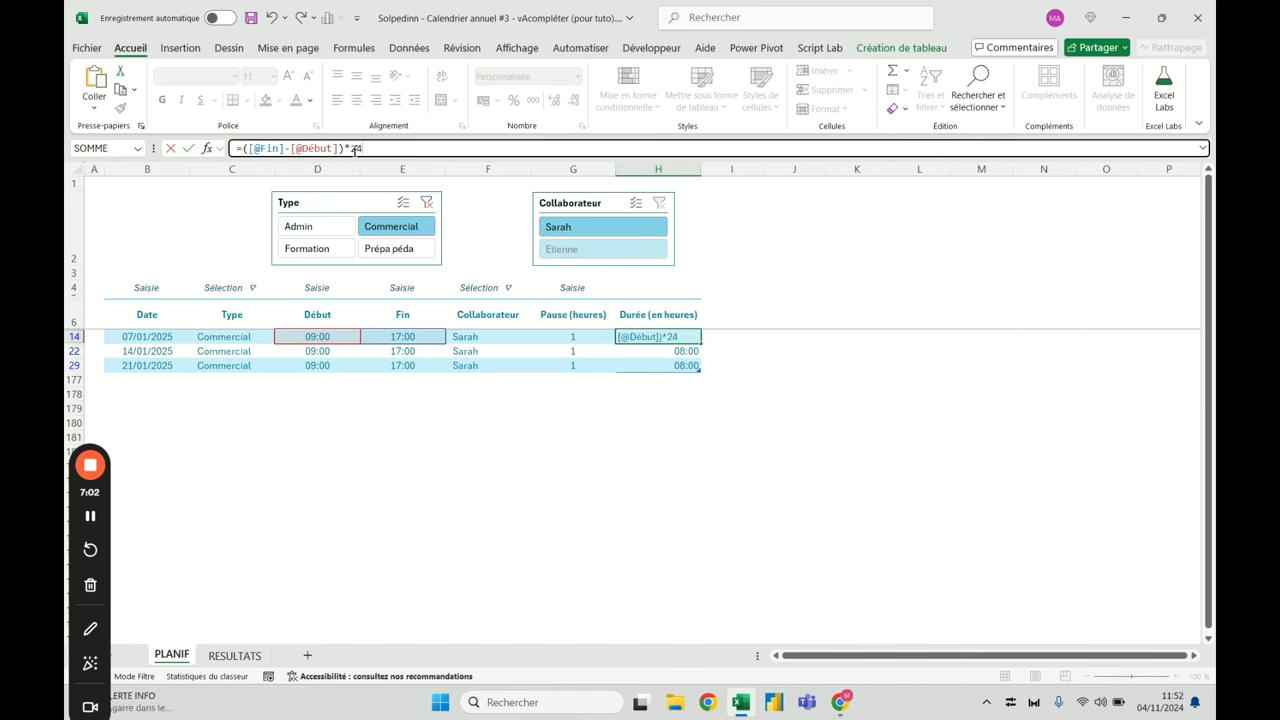
key(ctrl+Return)
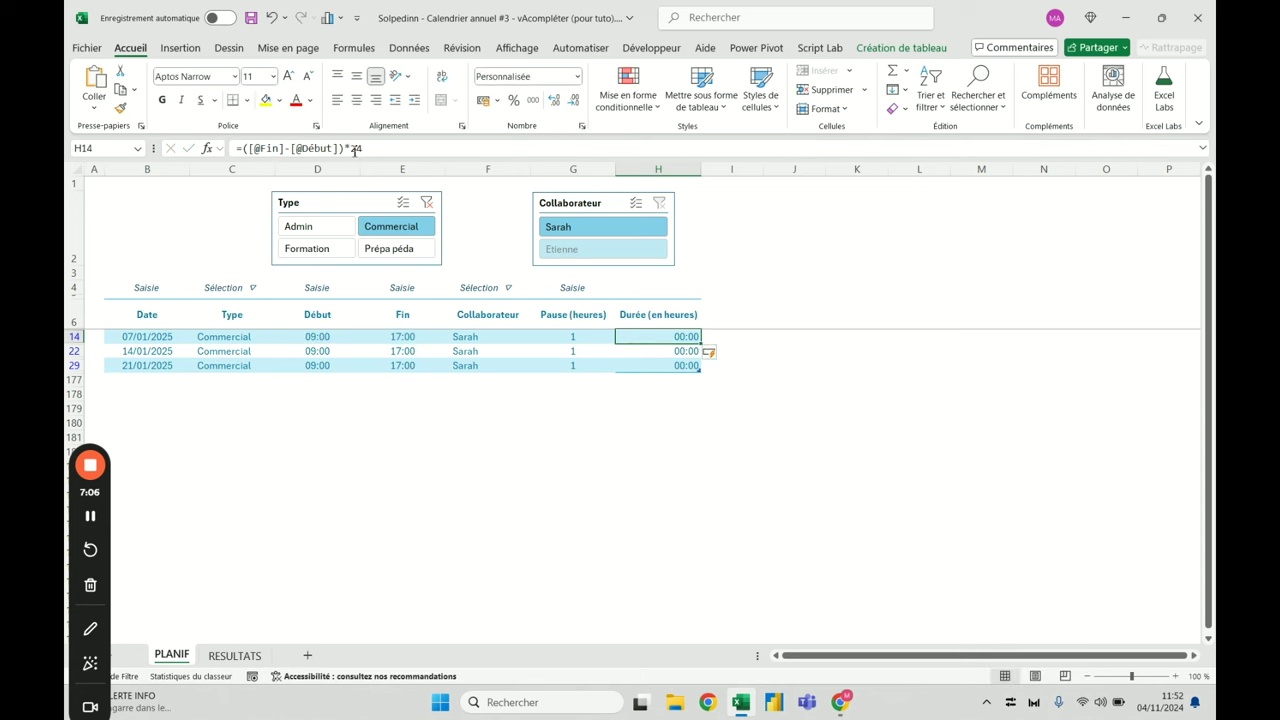
Format the Durée column data as Nombre so each row shows 8,00
click(678, 304)
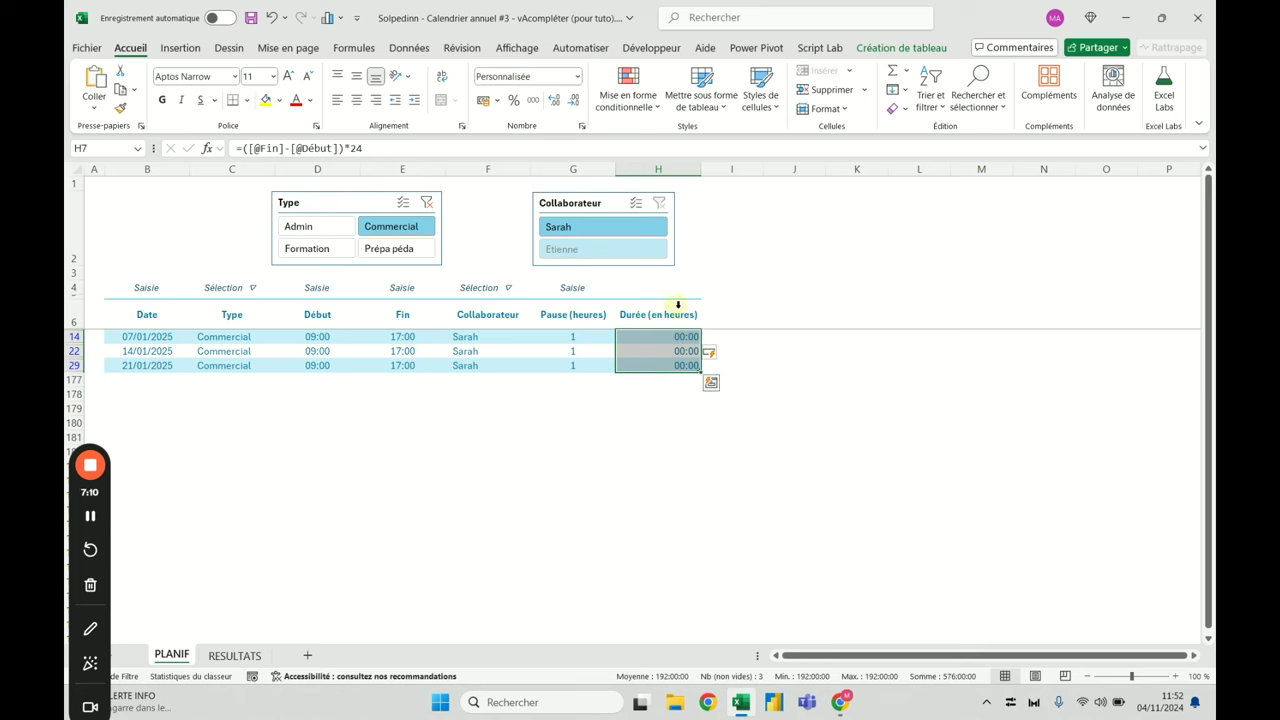
click(576, 338)
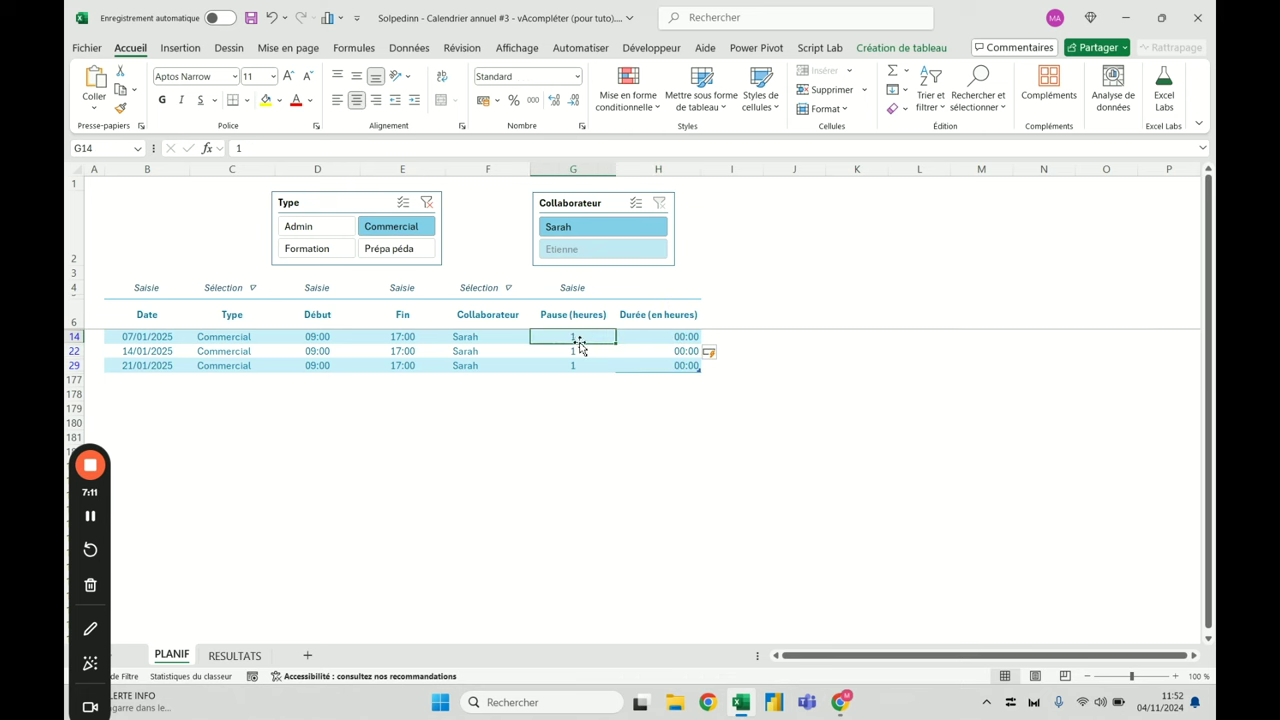
click(666, 302)
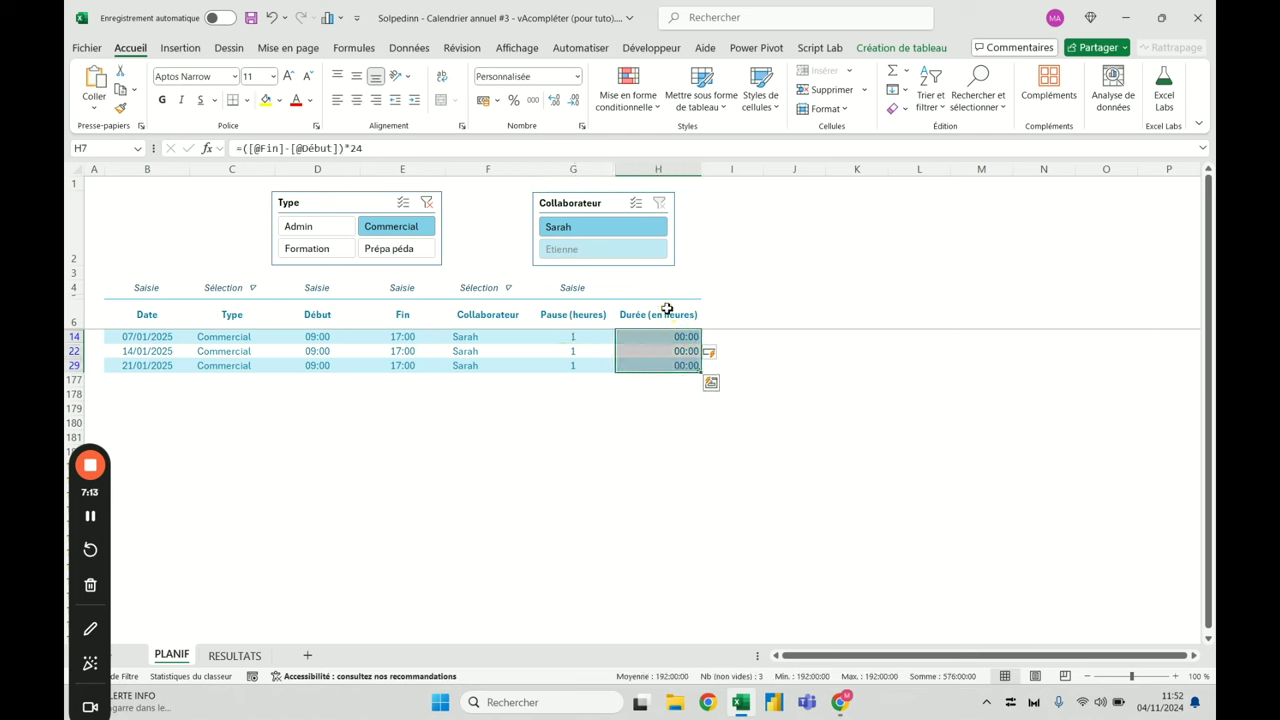
click(577, 76)
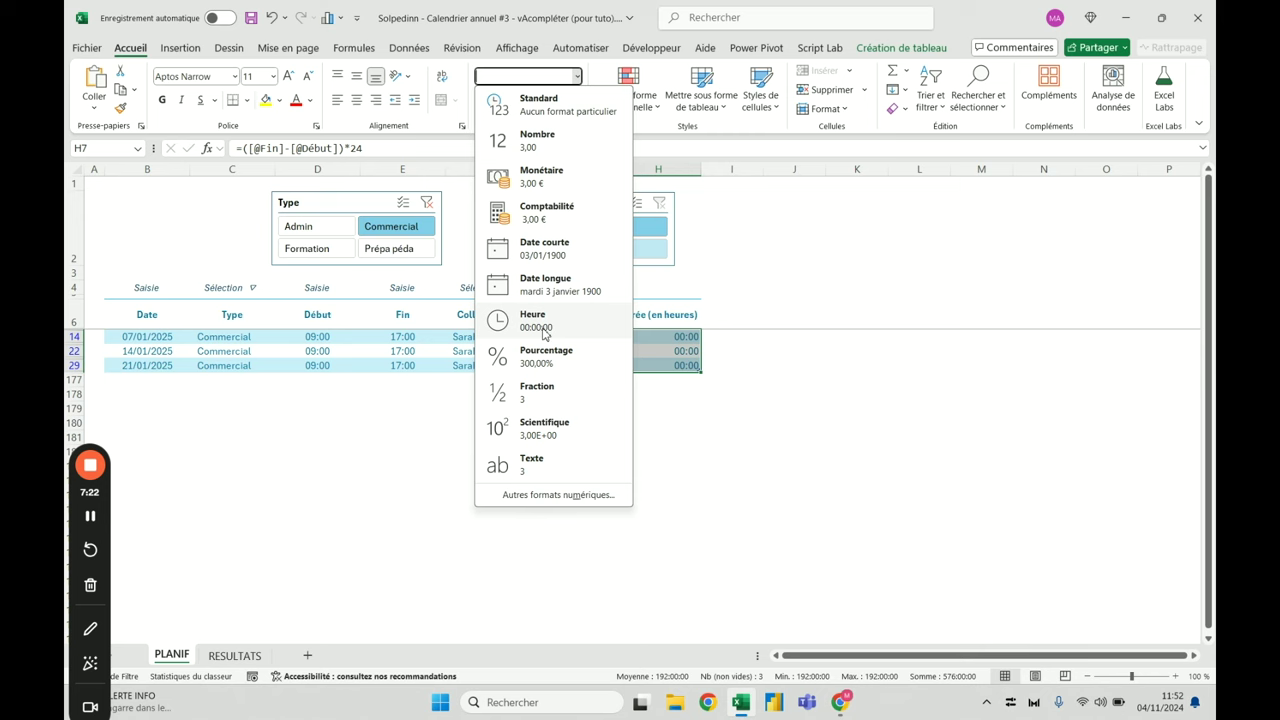
click(575, 107)
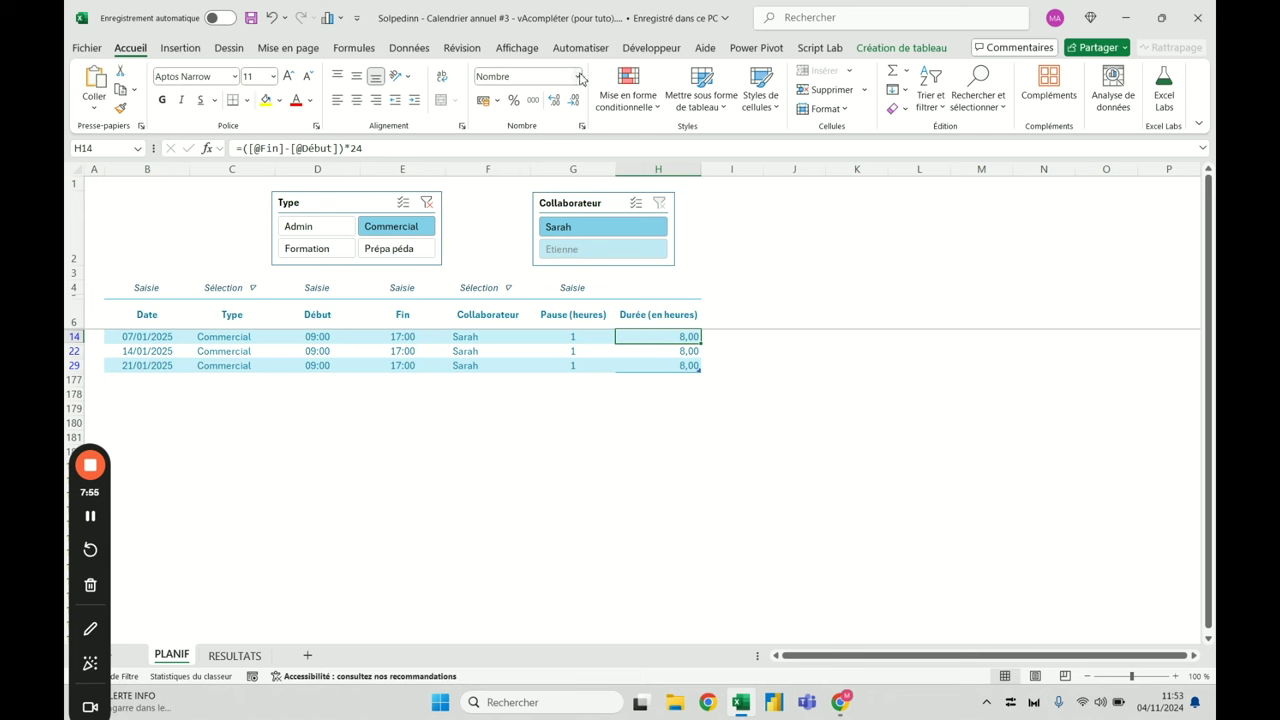
click(243, 148)
text(()
click(410, 147)
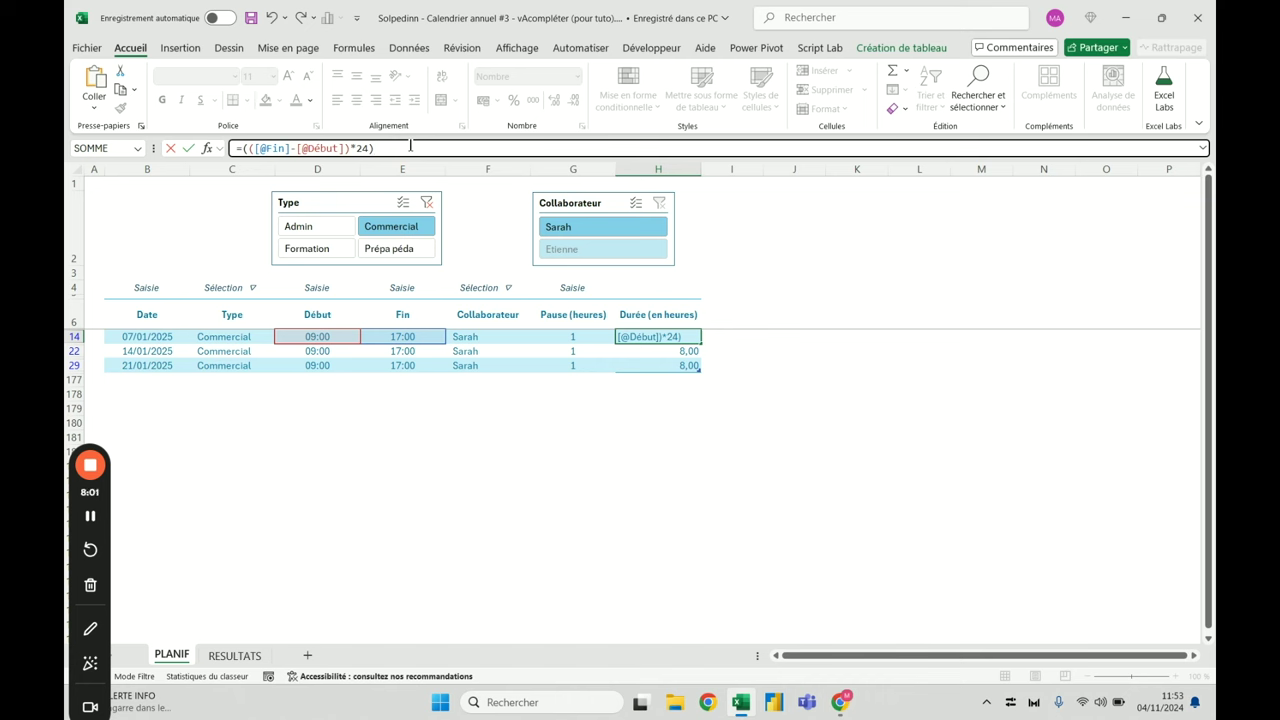
text()-)
click(571, 337)
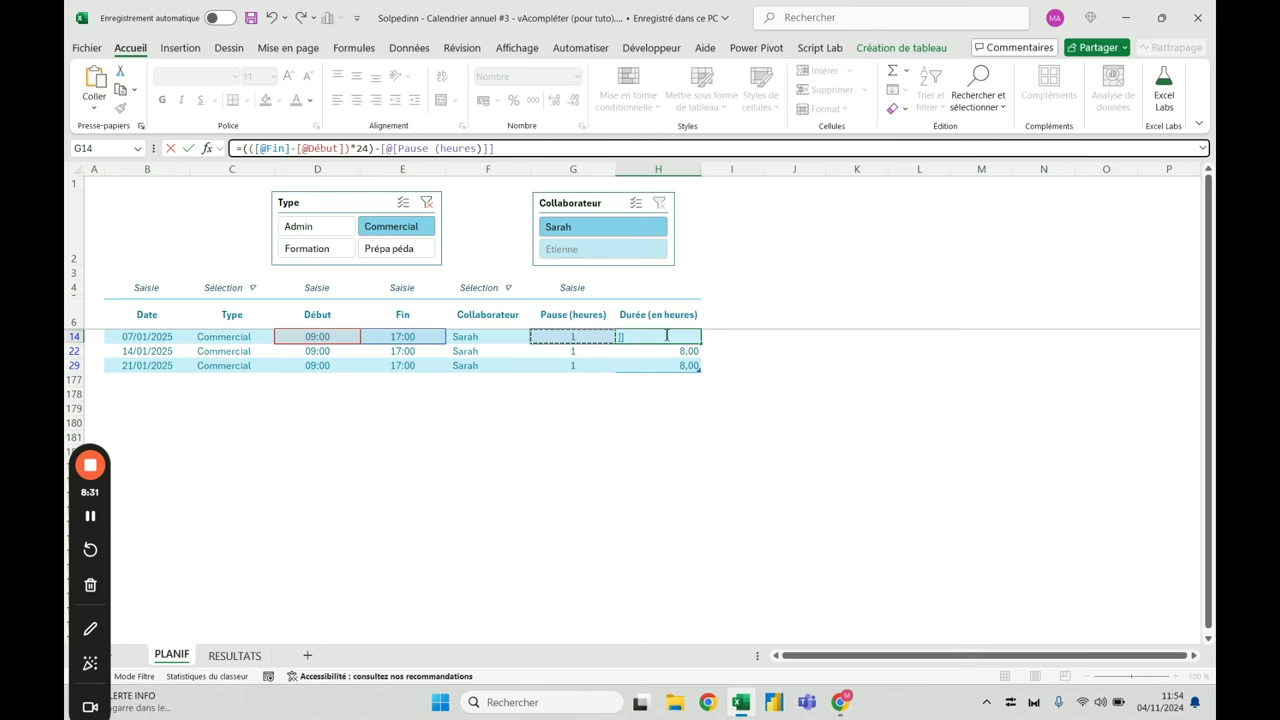
key(Return)
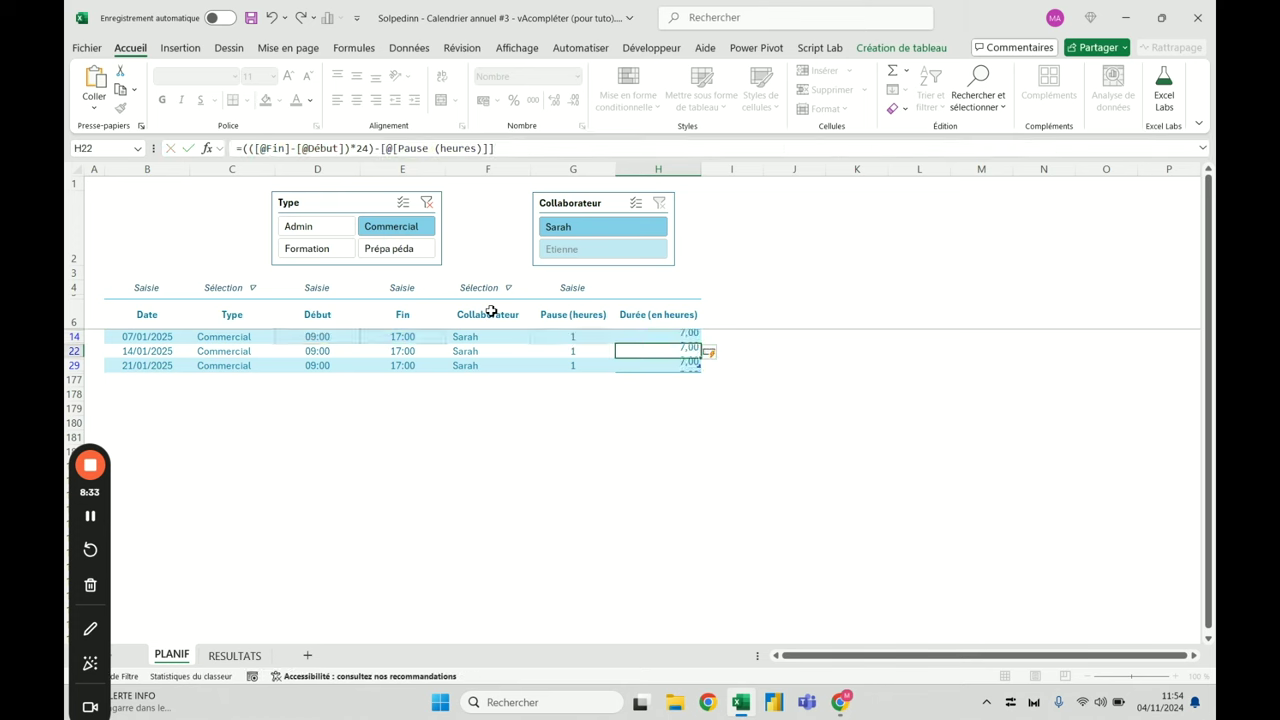
click(417, 306)
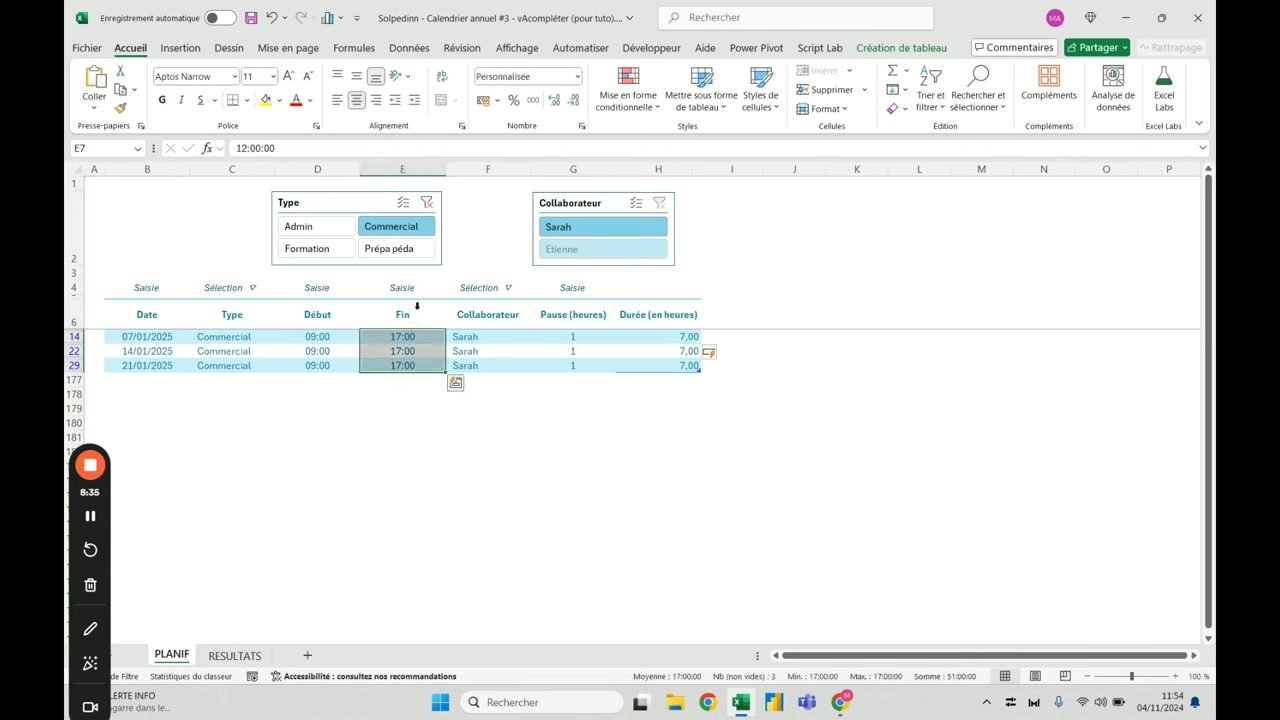
click(690, 337)
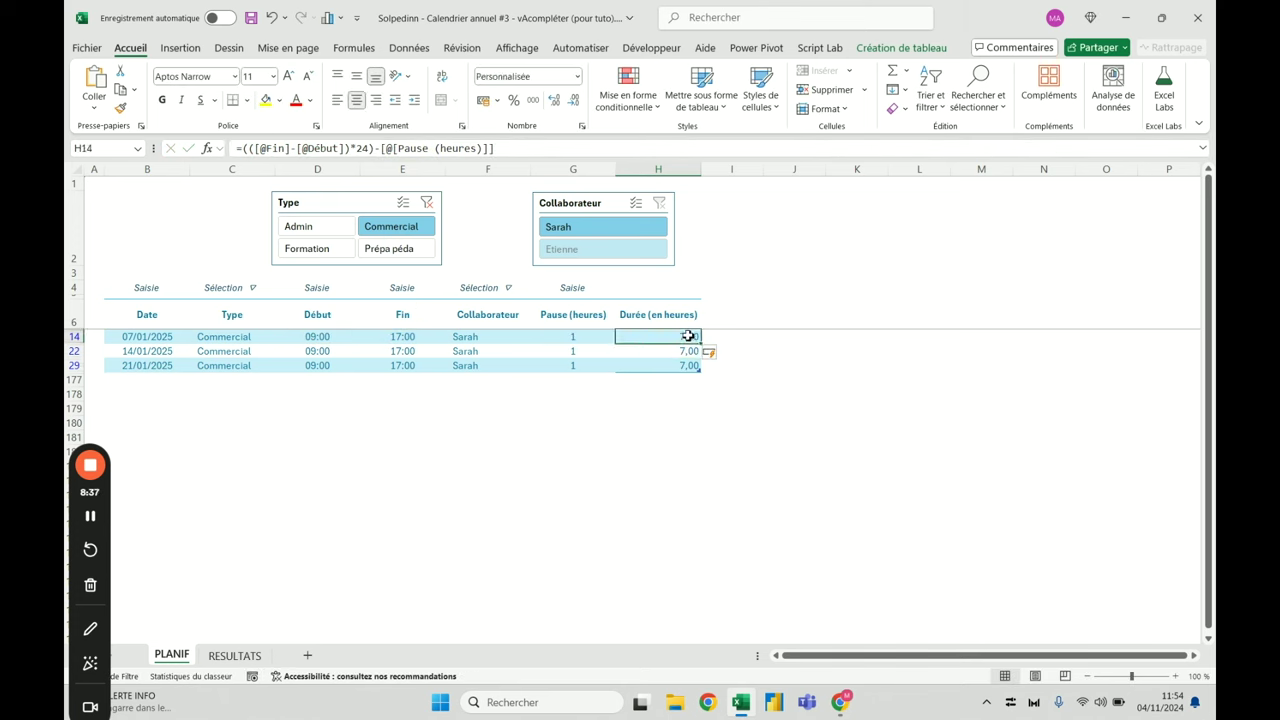
click(401, 337)
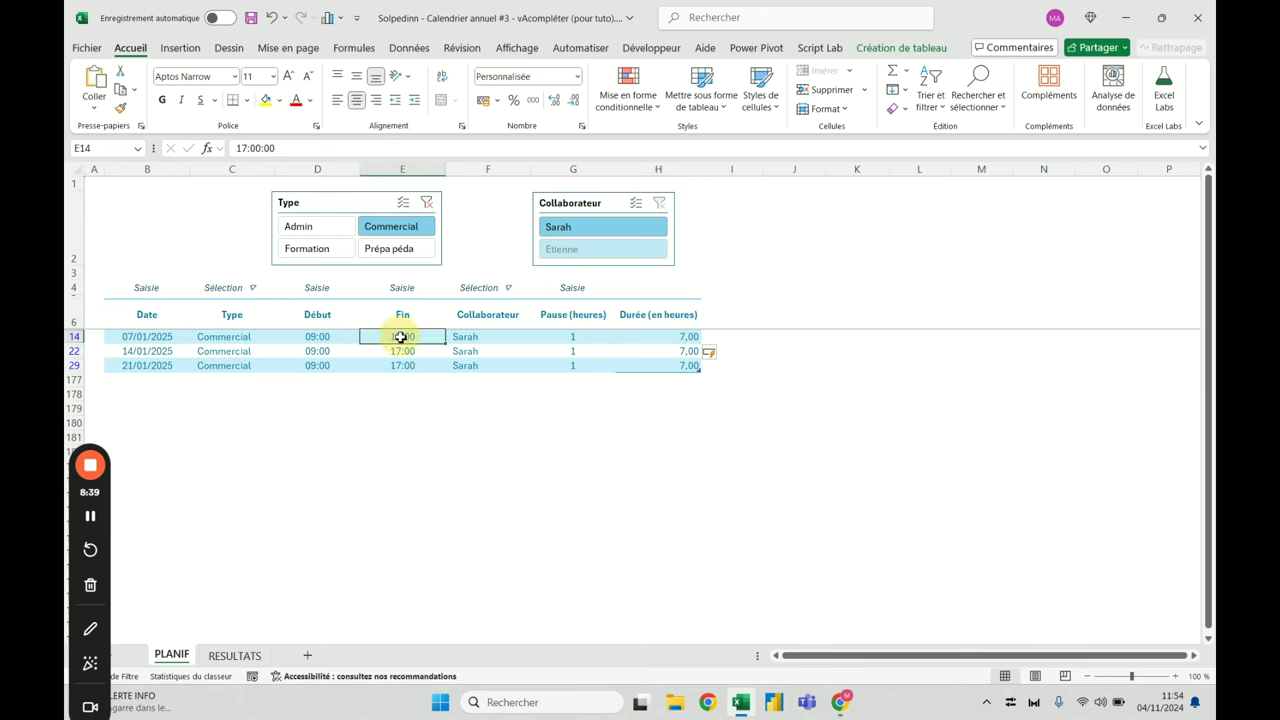
click(680, 336)
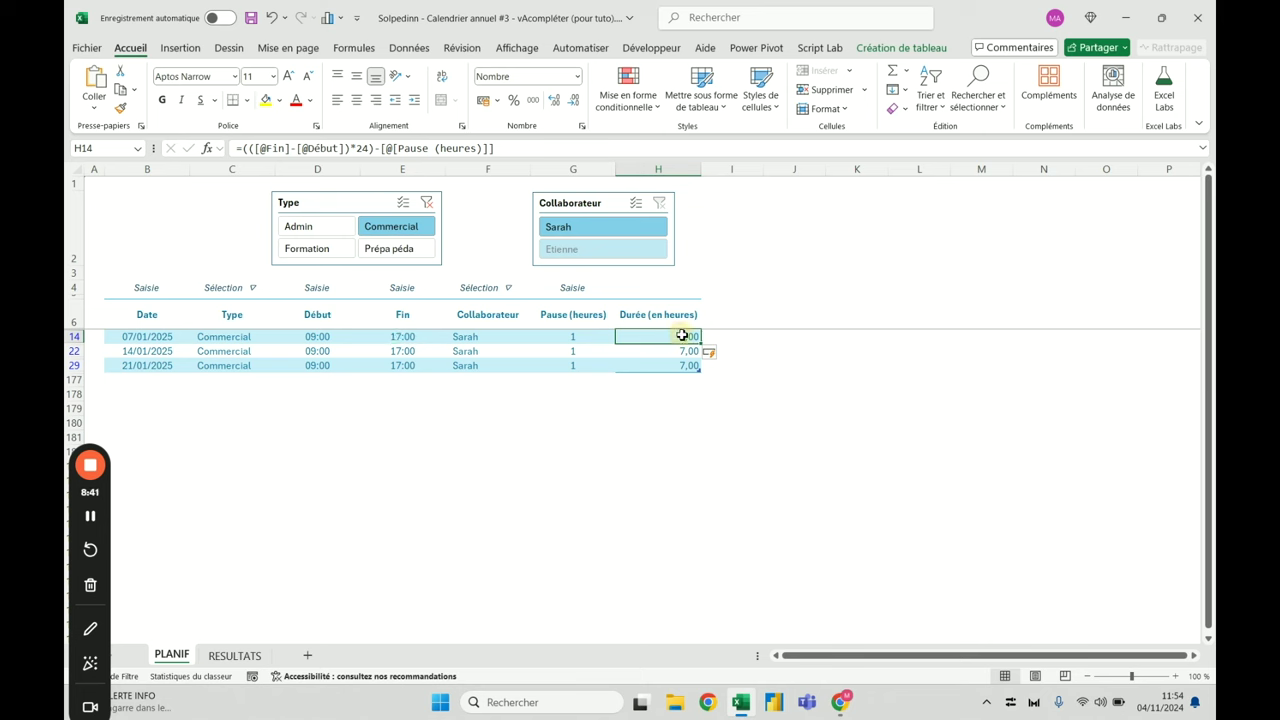
click(413, 339)
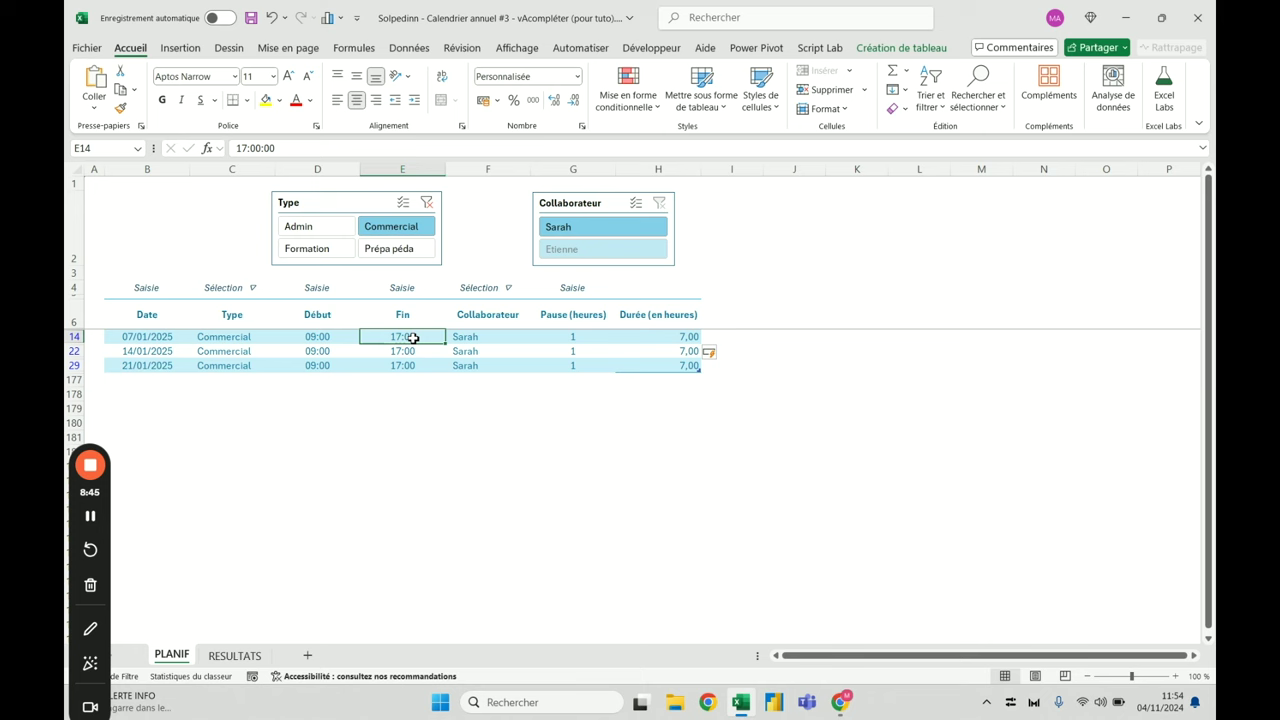
text(18:00)
key(Return)
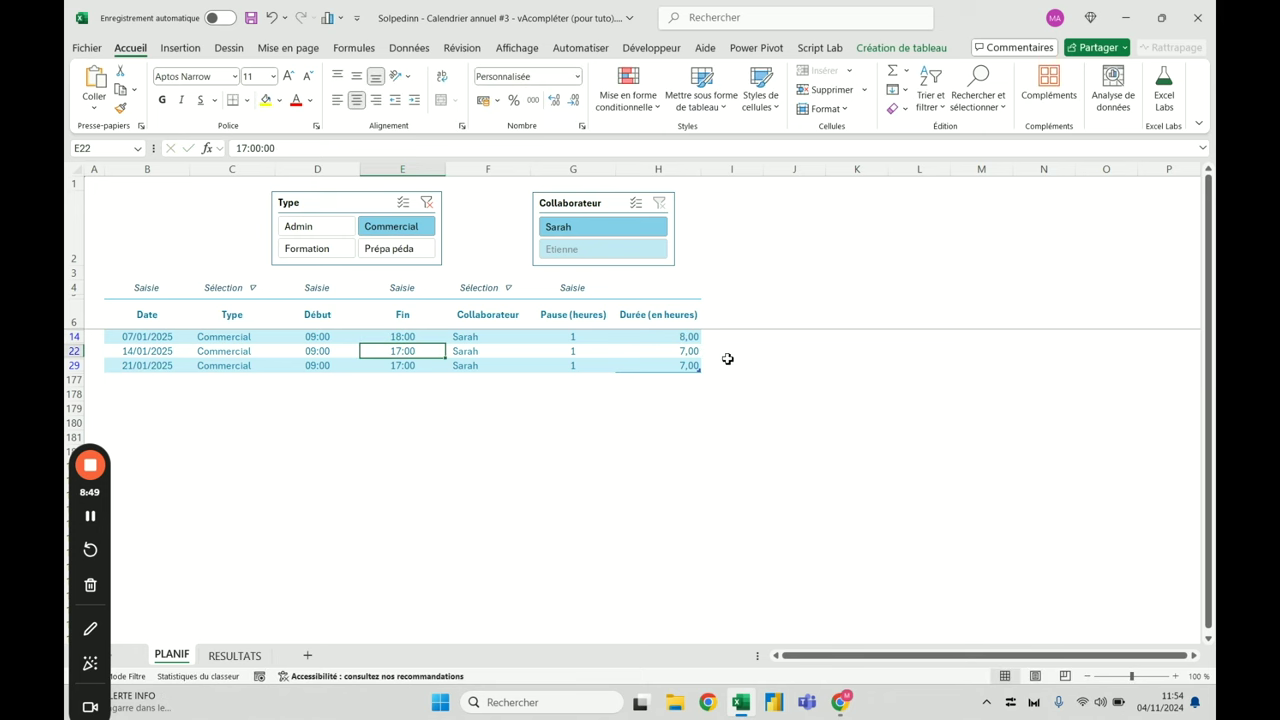
click(691, 334)
key(ctrl+z)
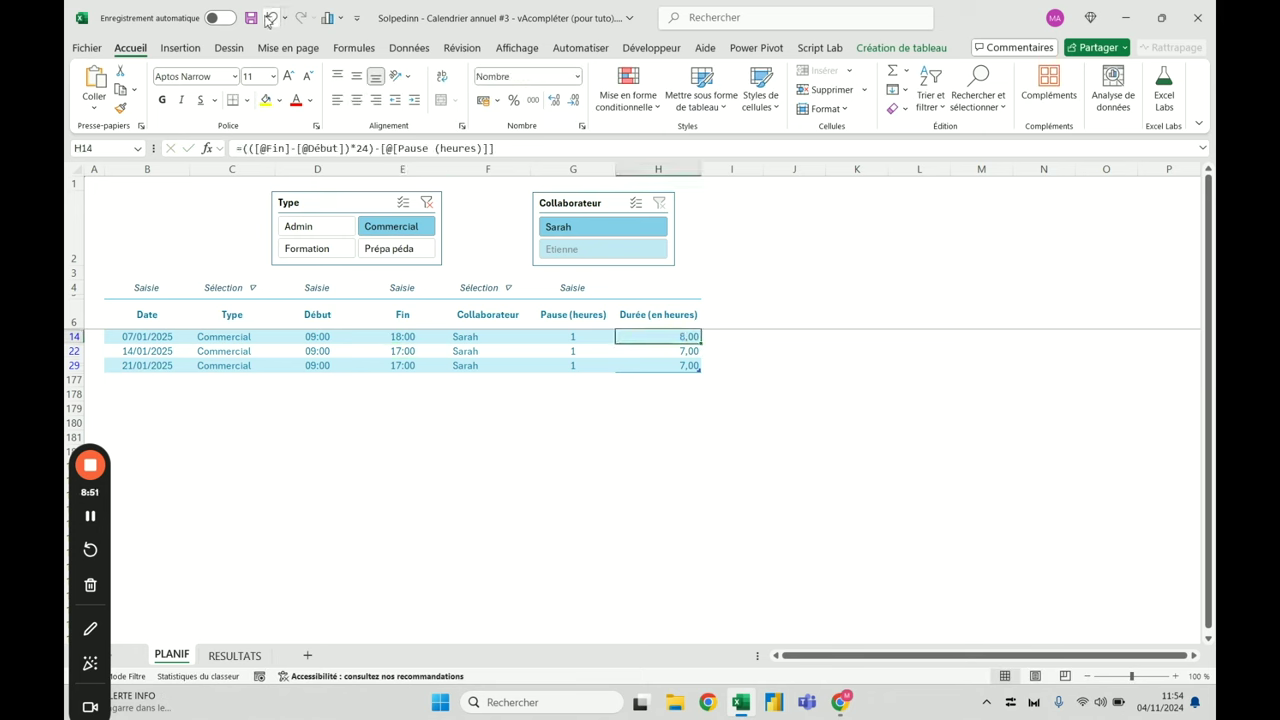
click(389, 149)
drag(389, 149, 494, 149)
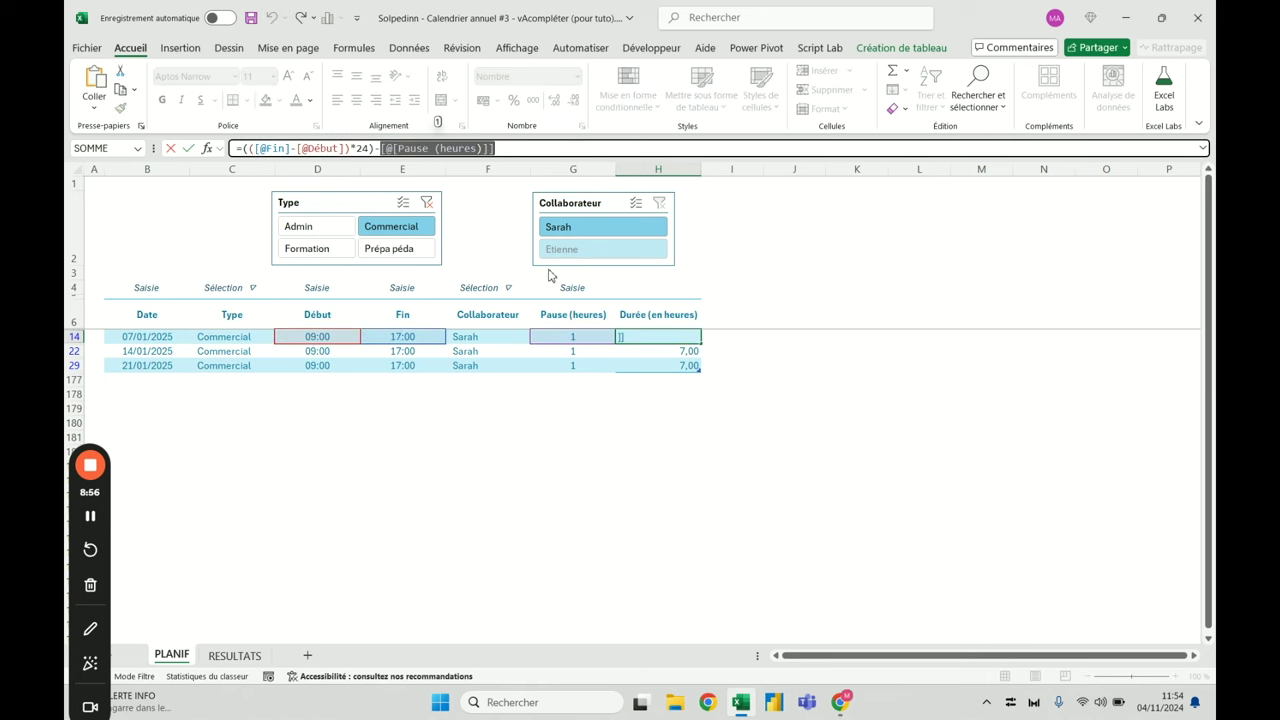
key(Escape)
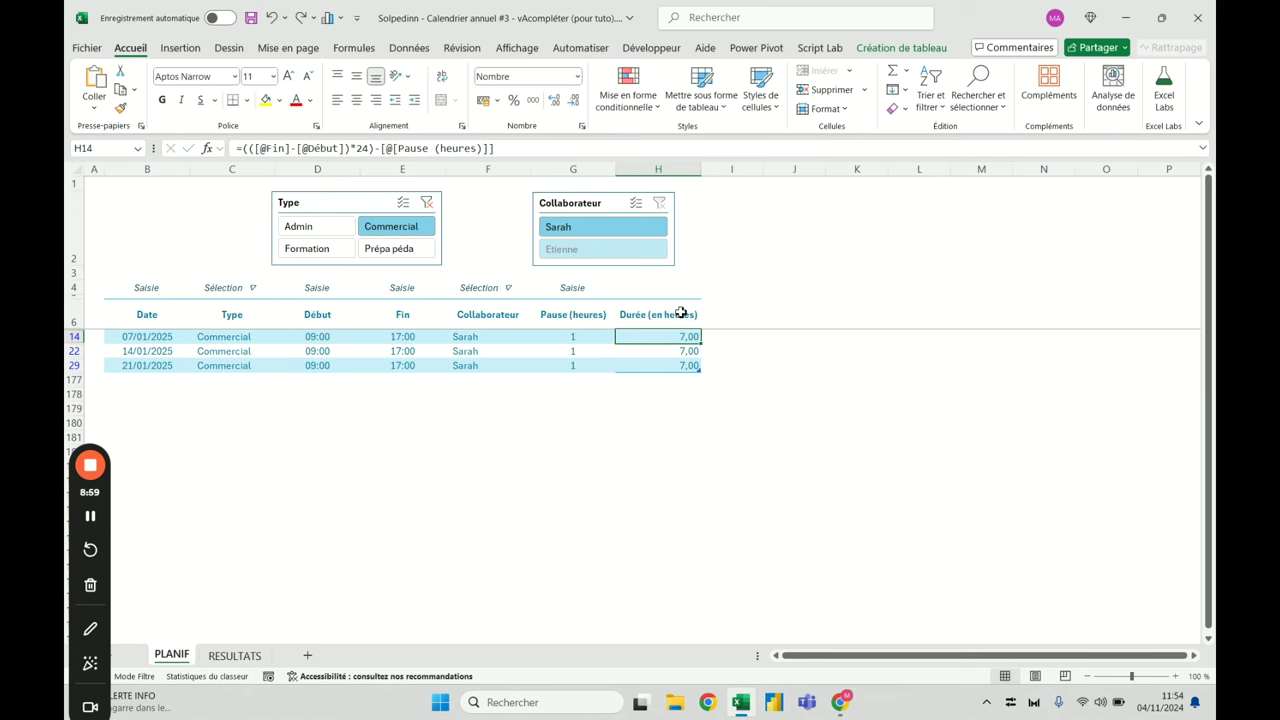
click(572, 337)
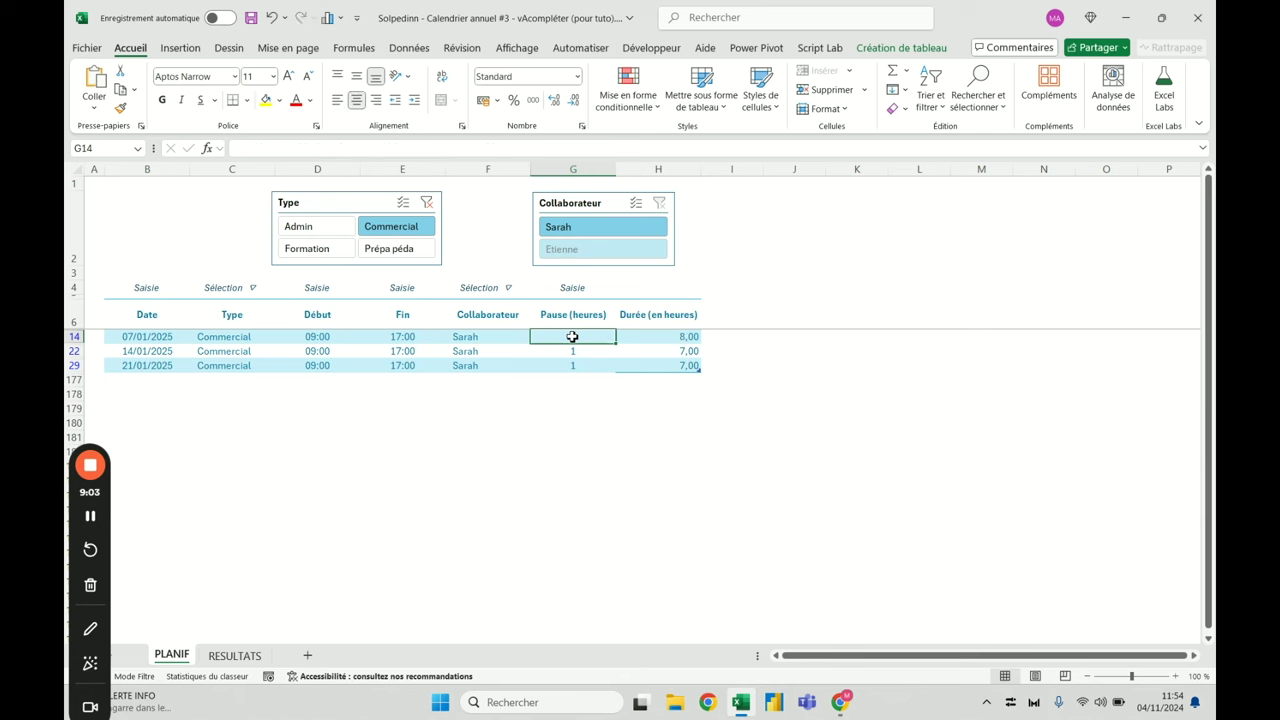
click(688, 338)
click(593, 335)
text(2)
key(Return)
click(607, 335)
text(1)
key(Return)
click(608, 335)
text(0)
key(Return)
click(605, 341)
click(690, 338)
click(575, 339)
text(1)
key(Return)
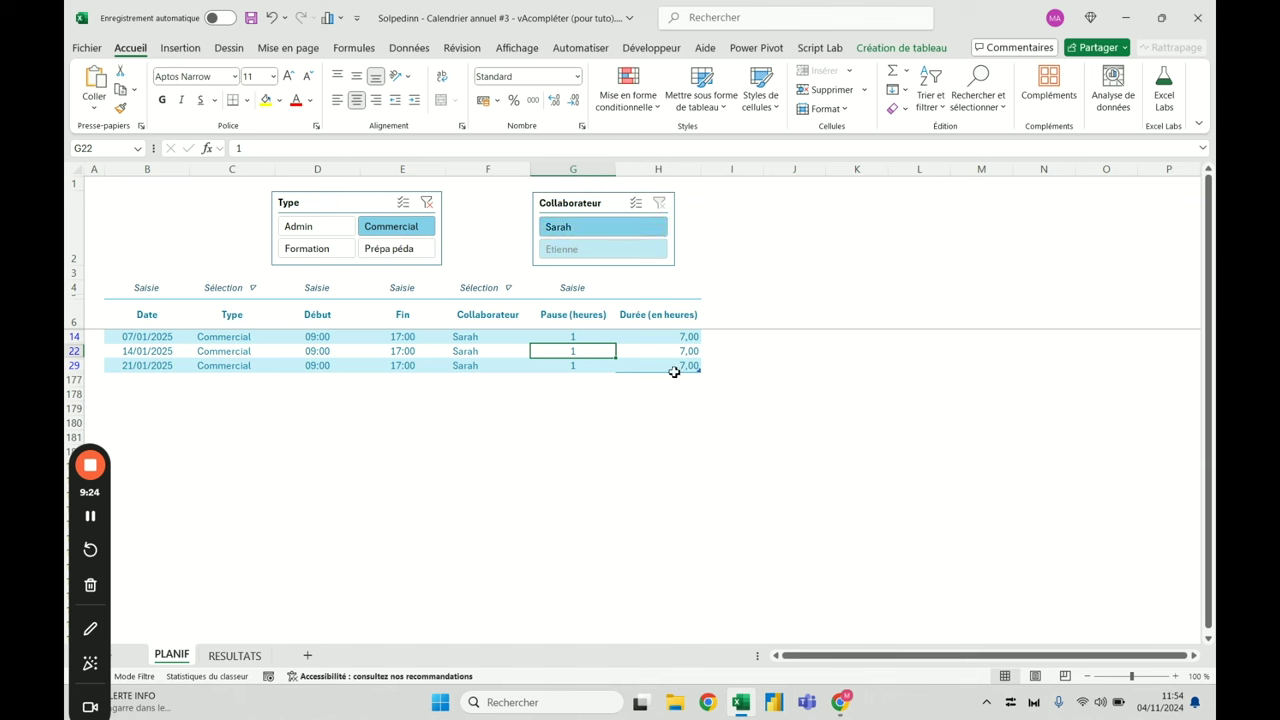
click(676, 306)
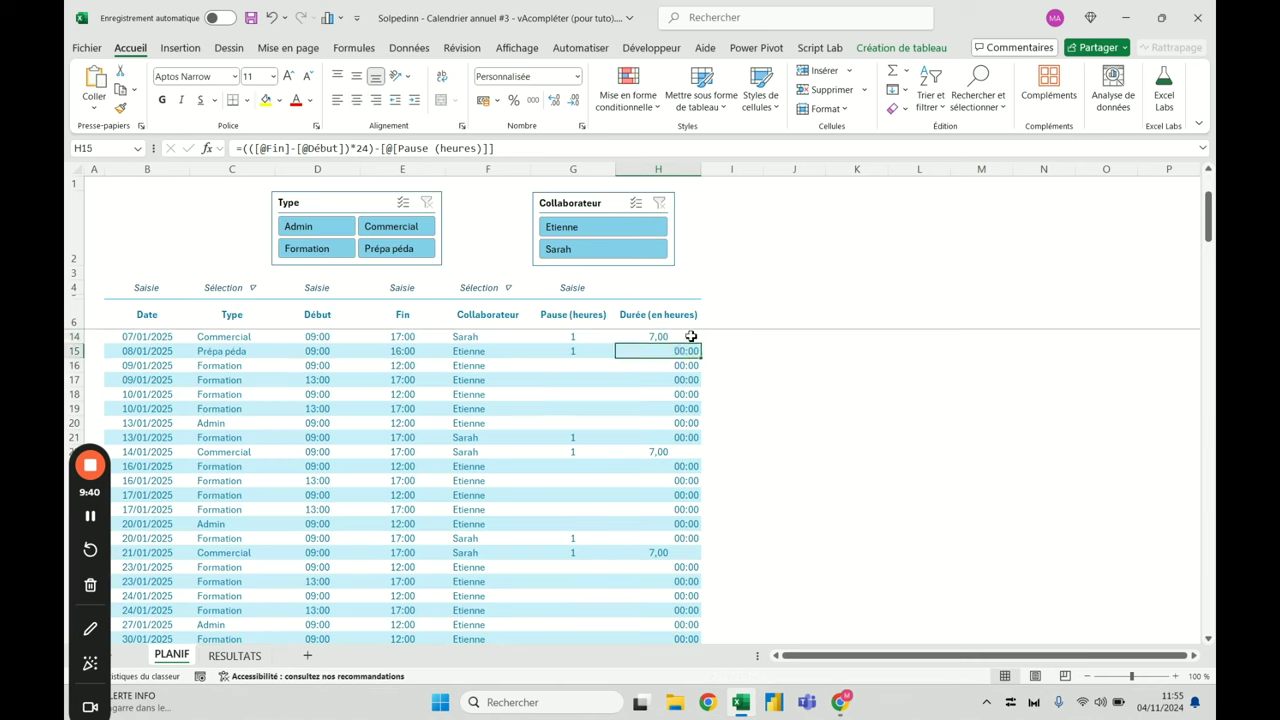
click(690, 337)
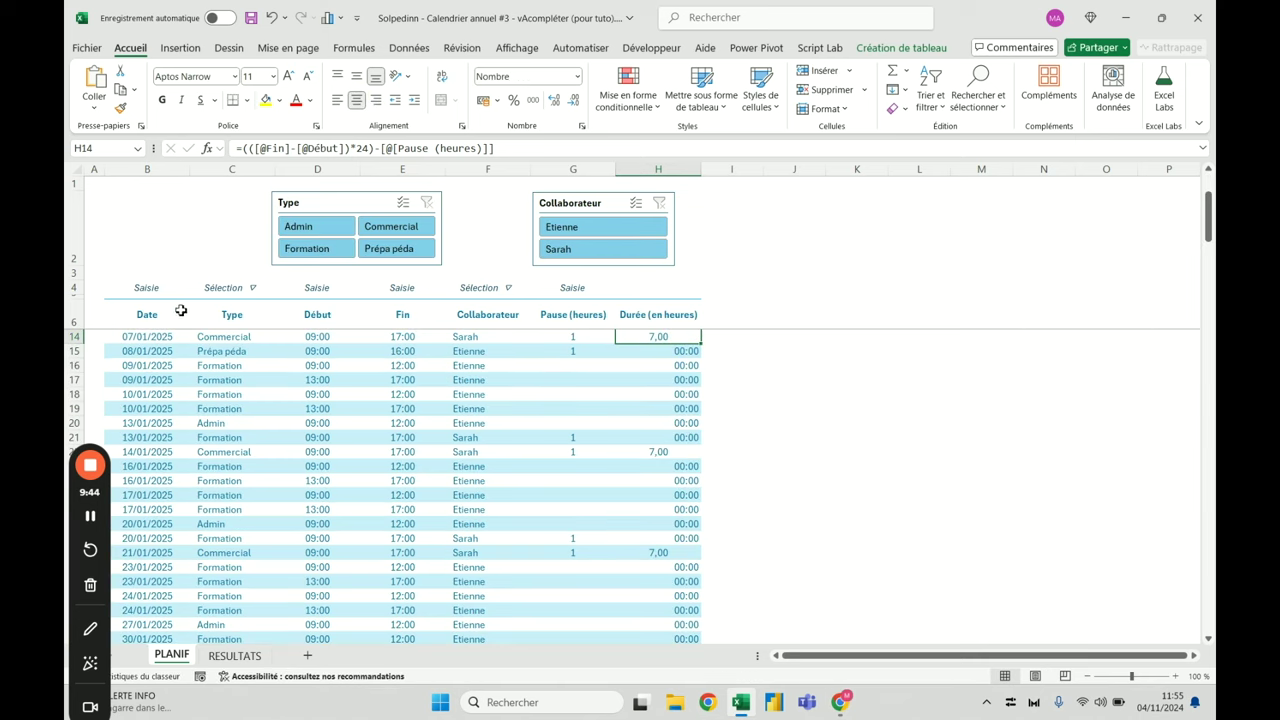
Compare the H14 and H15 formats and select the whole Durée column data
click(683, 351)
click(686, 337)
click(682, 300)
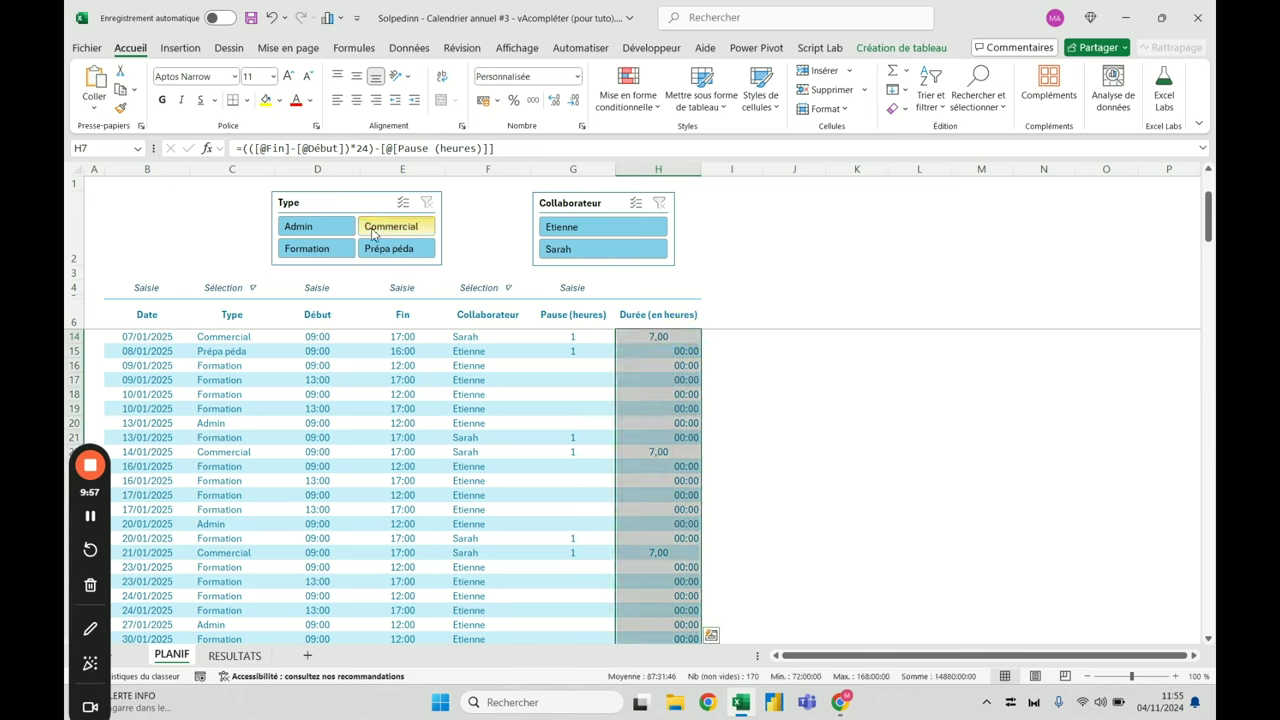
click(687, 336)
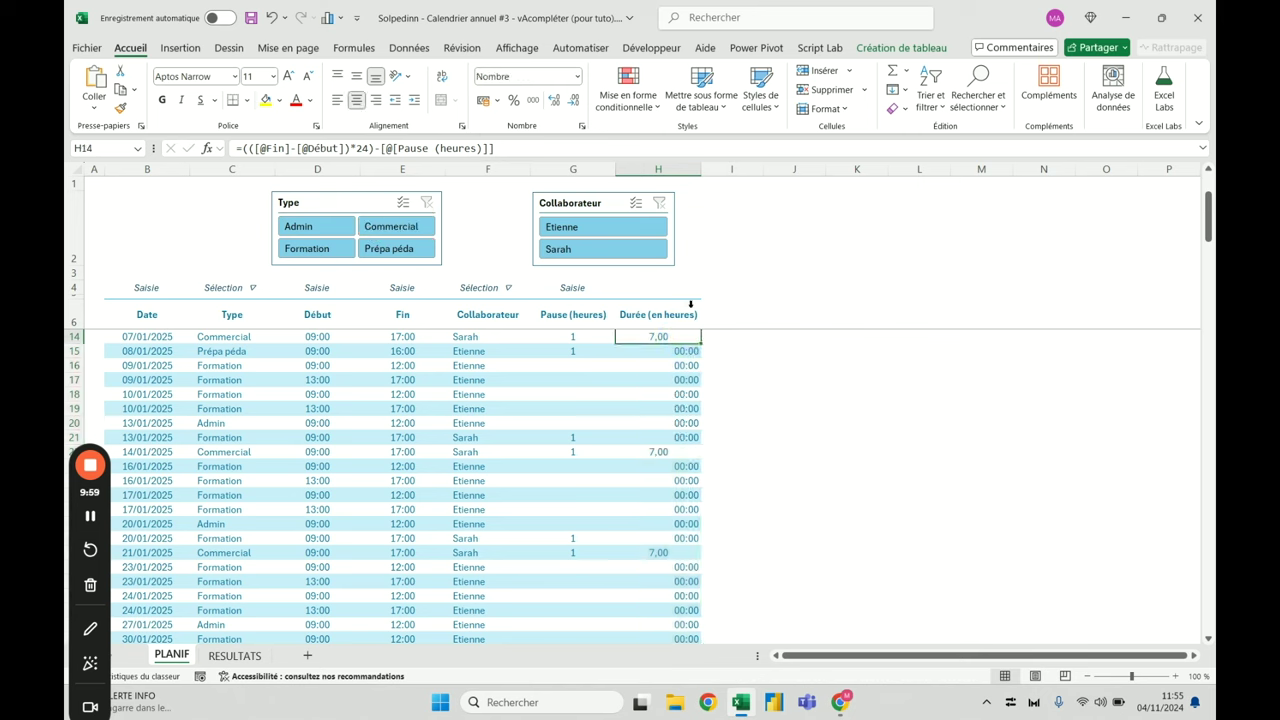
click(689, 305)
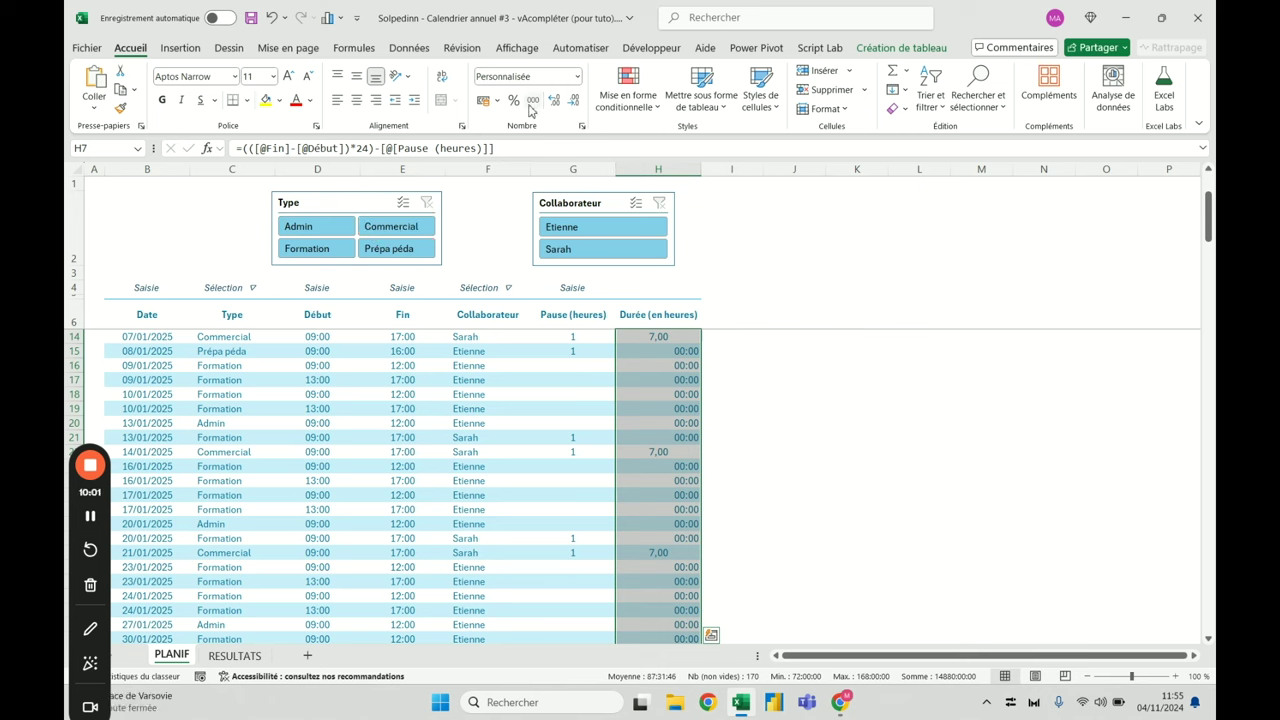
Apply Nombre format with one decimal and centre the Durée values
click(578, 77)
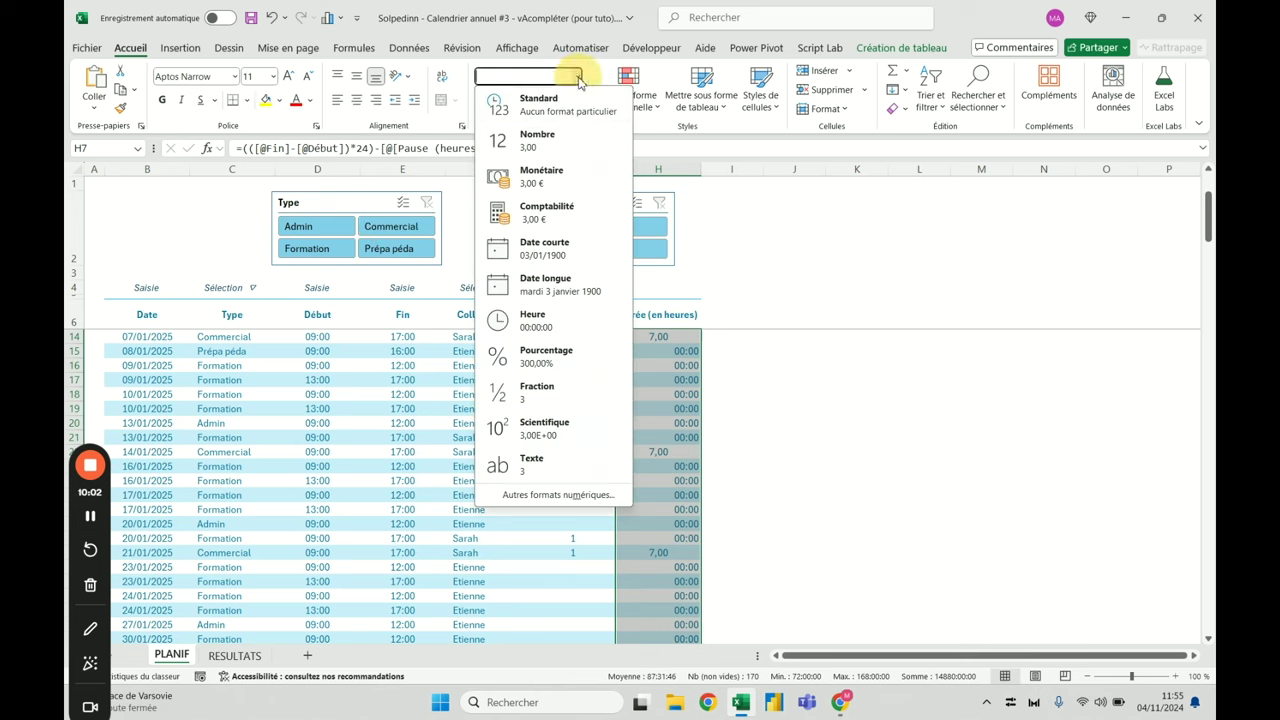
click(556, 138)
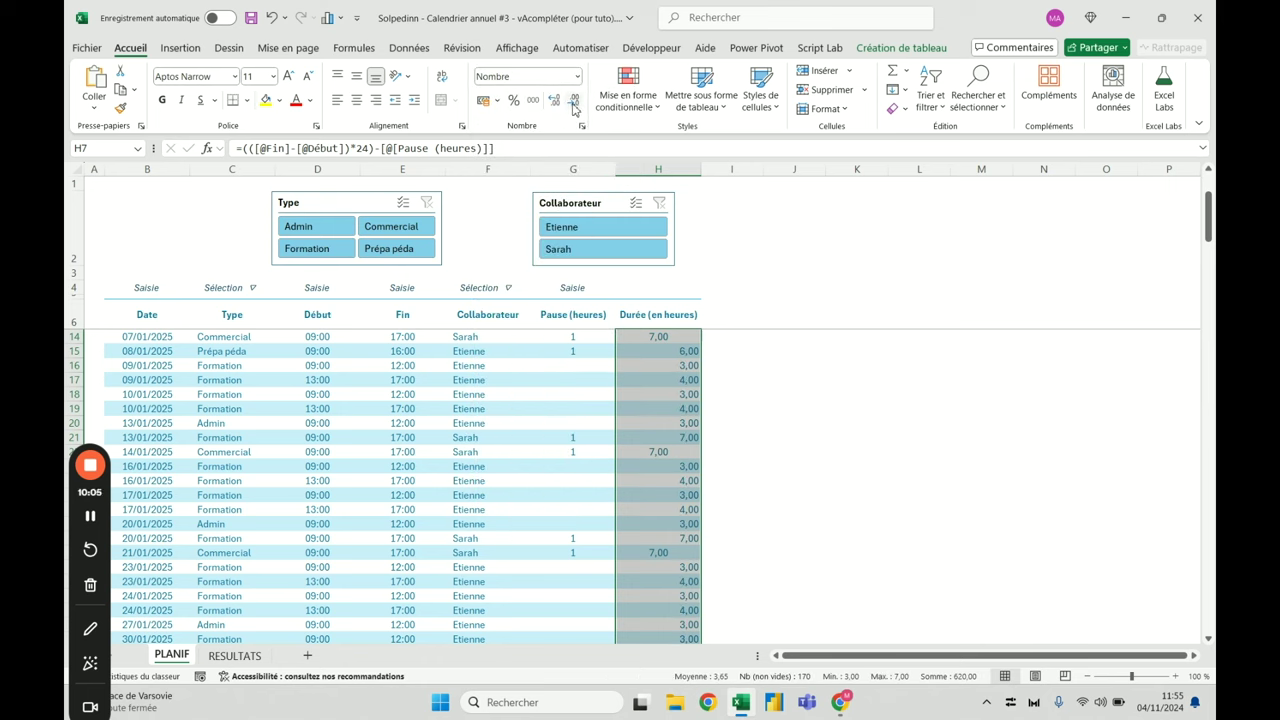
click(574, 101)
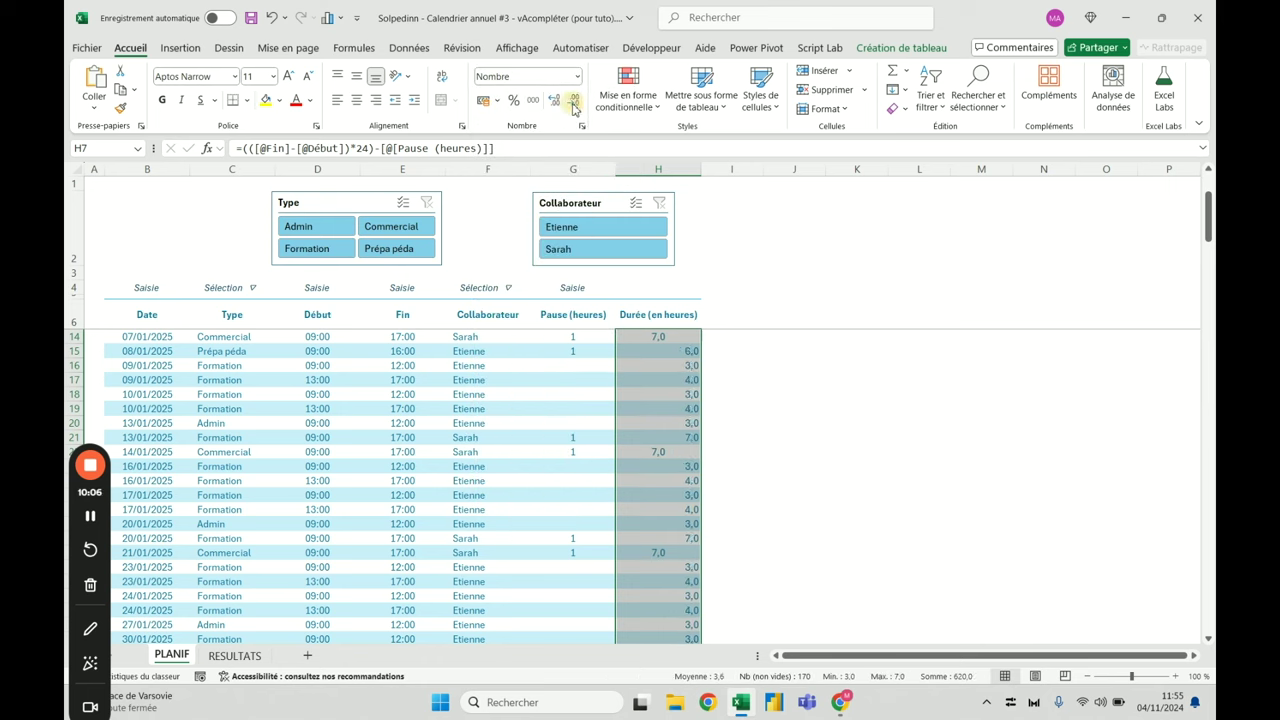
click(360, 102)
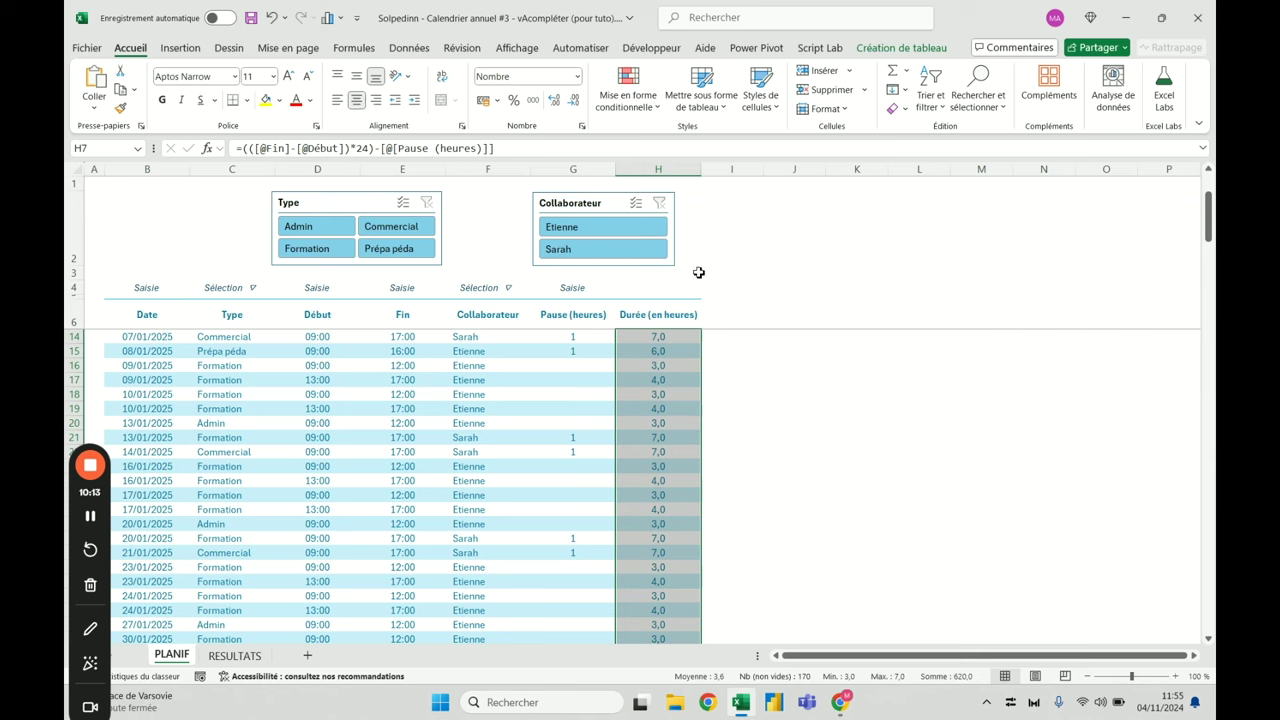
click(785, 262)
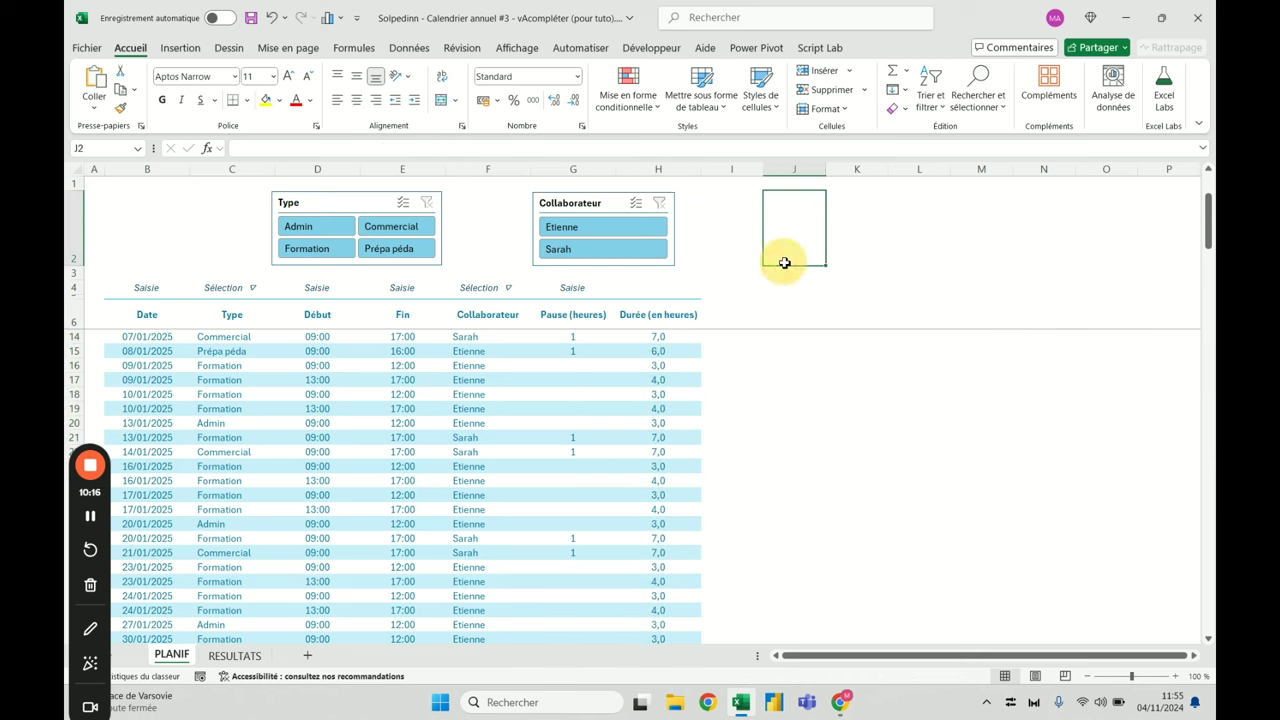
click(619, 228)
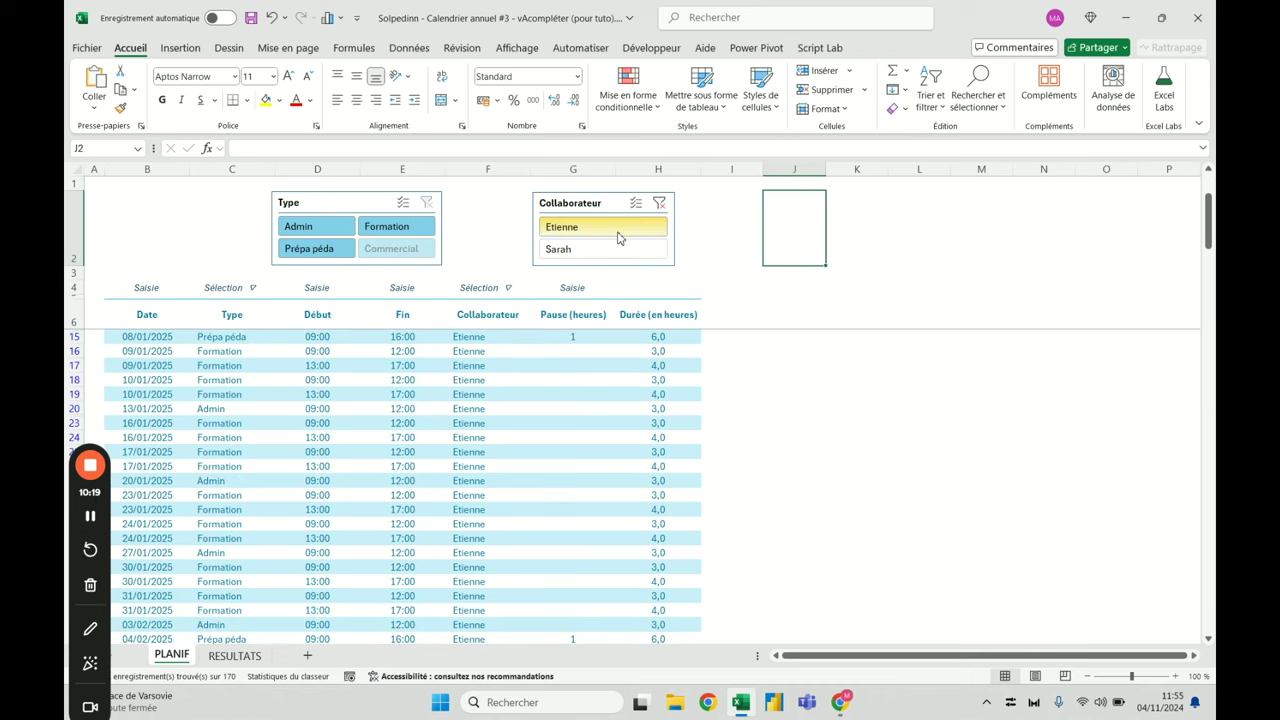
click(322, 338)
scroll(235, 348, up, 2)
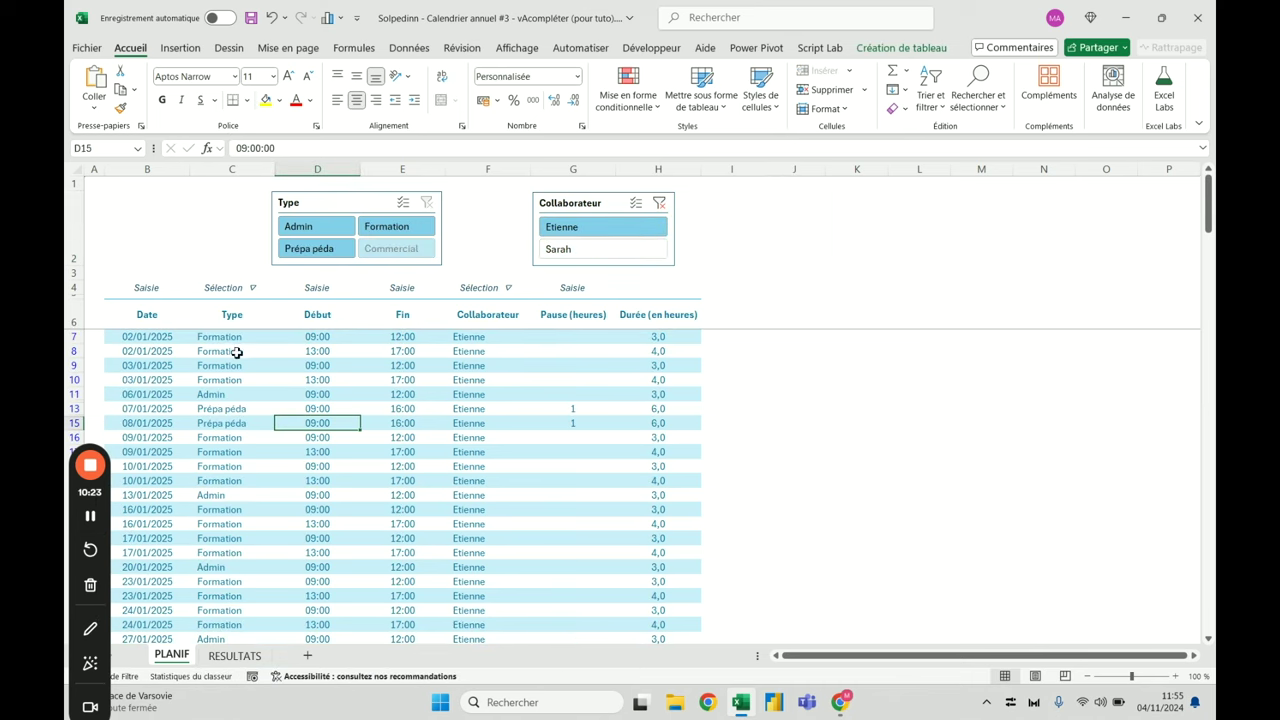
click(323, 337)
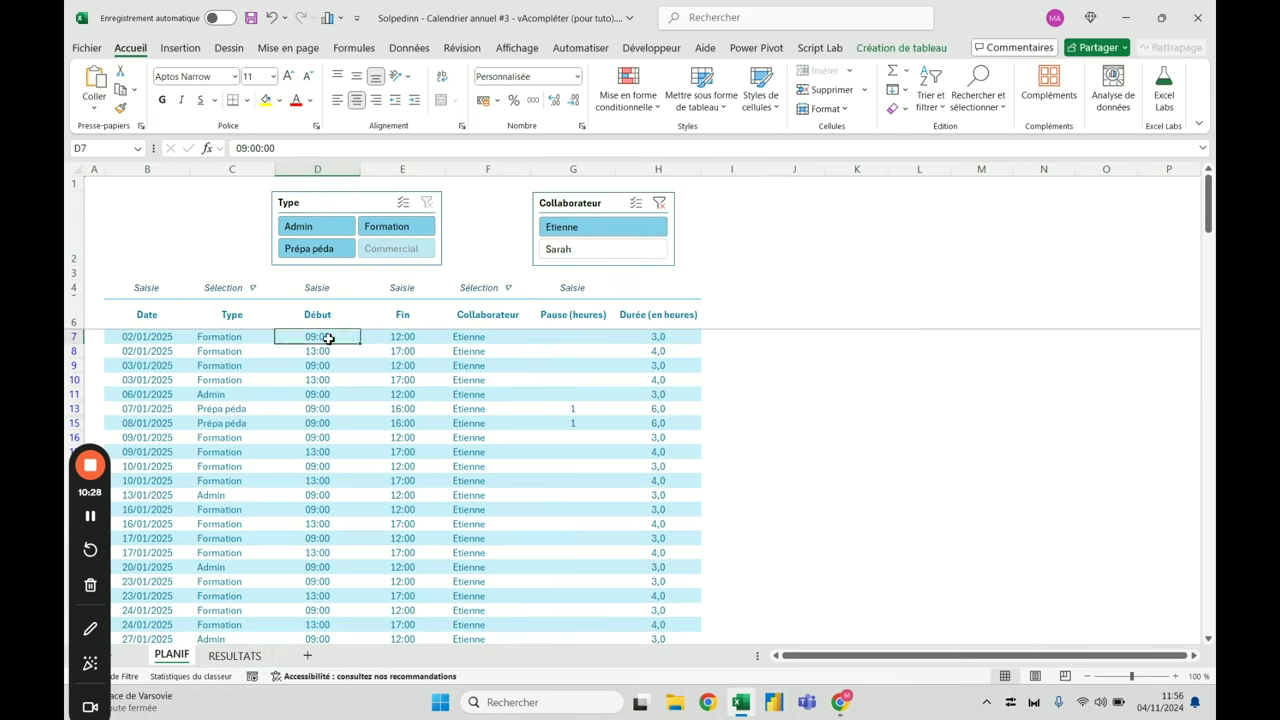
click(416, 336)
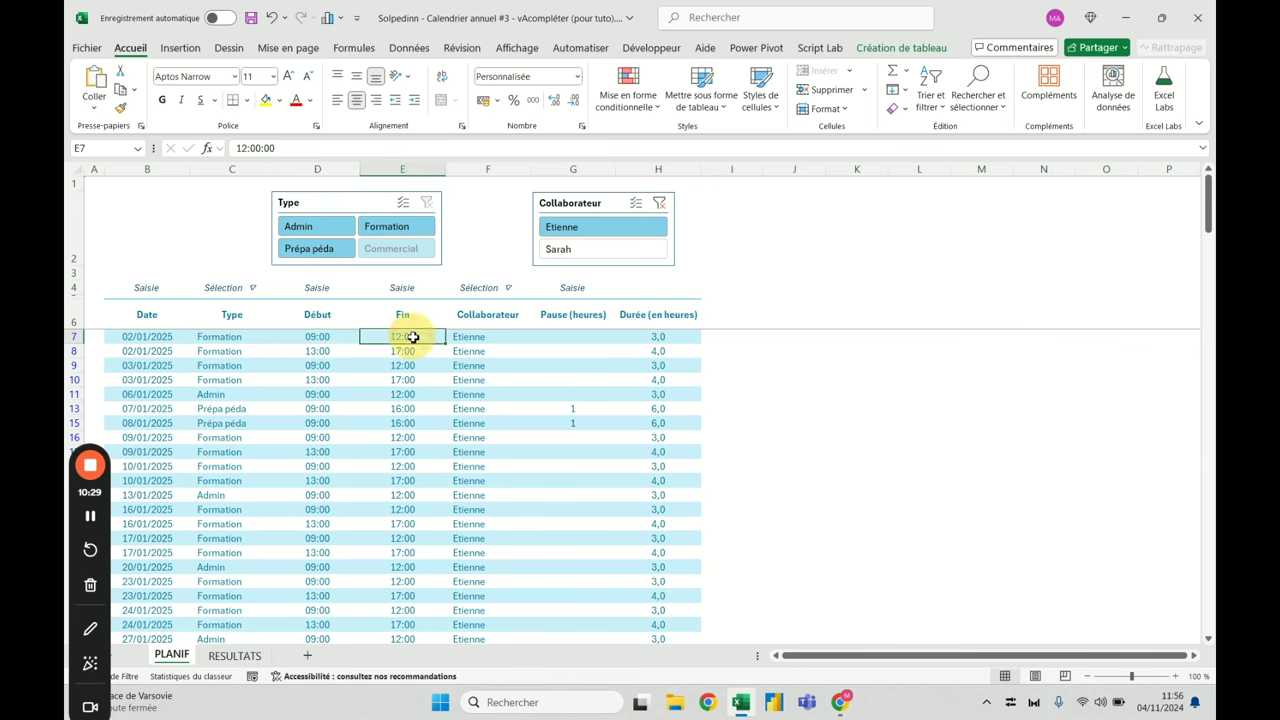
click(651, 336)
click(324, 348)
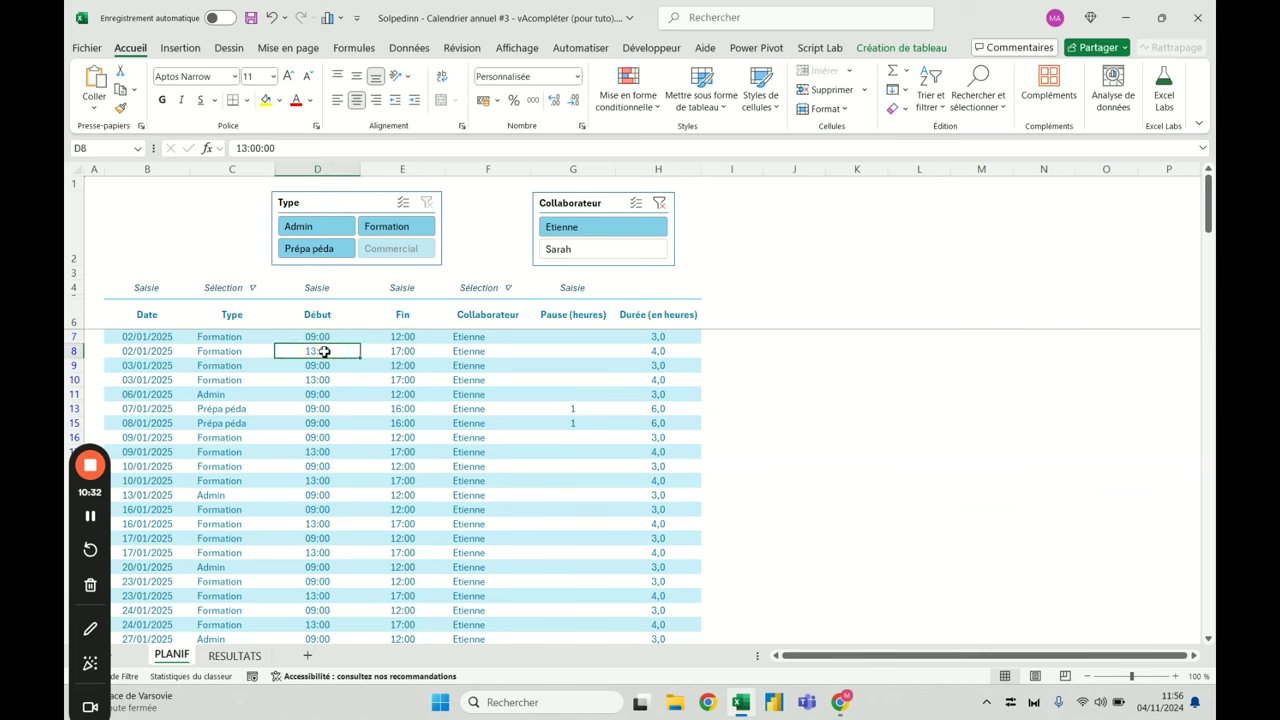
click(408, 352)
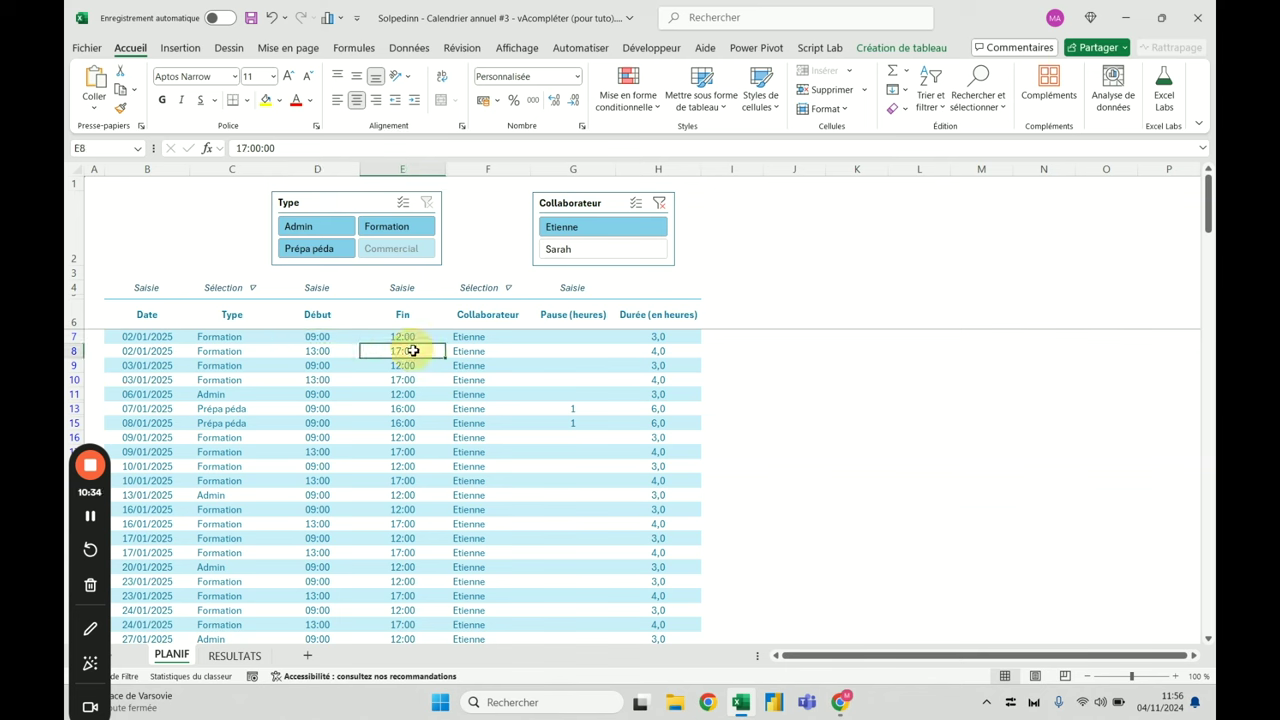
click(658, 352)
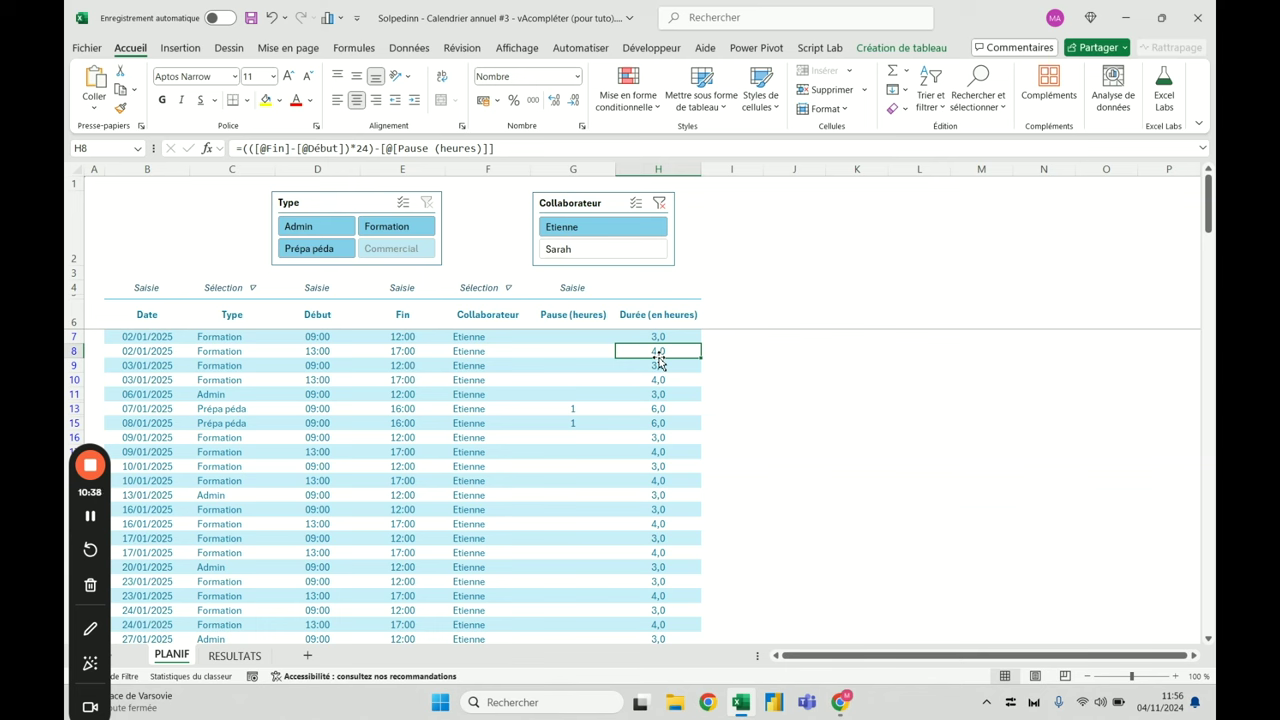
click(655, 289)
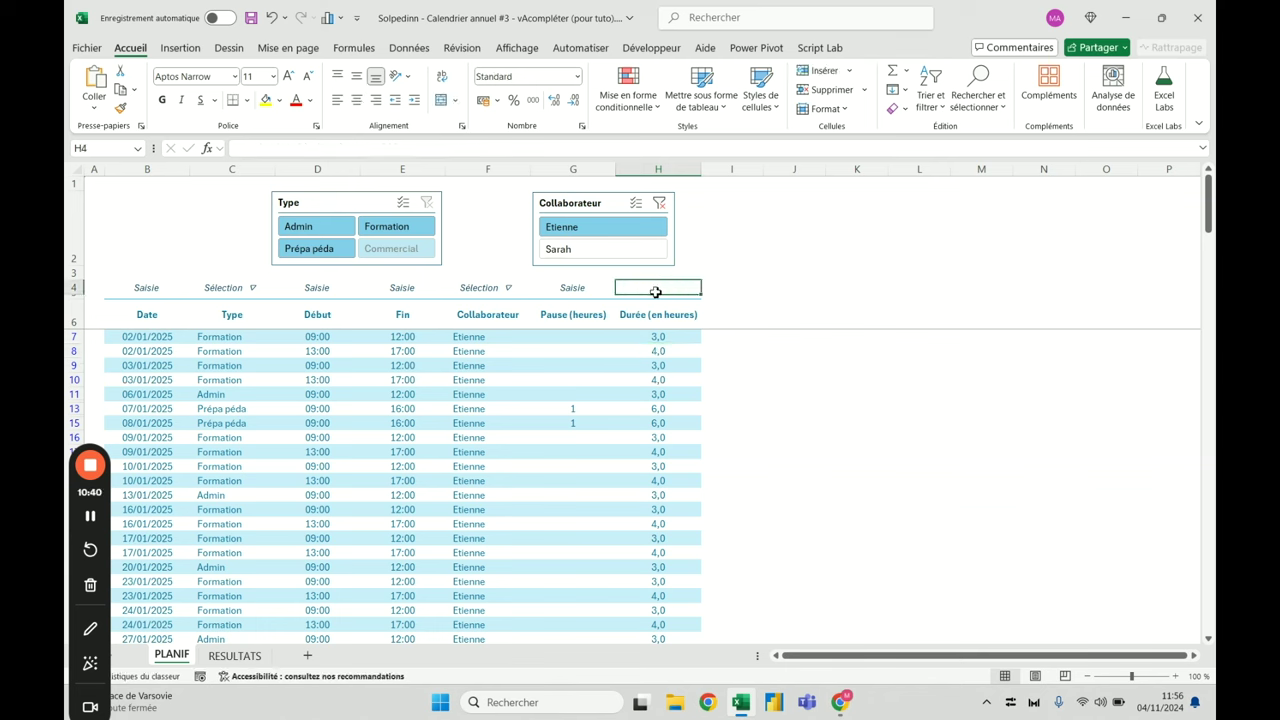
Copy the Saisie label into H4 and retype it as 'Formule'
text(Fomu)
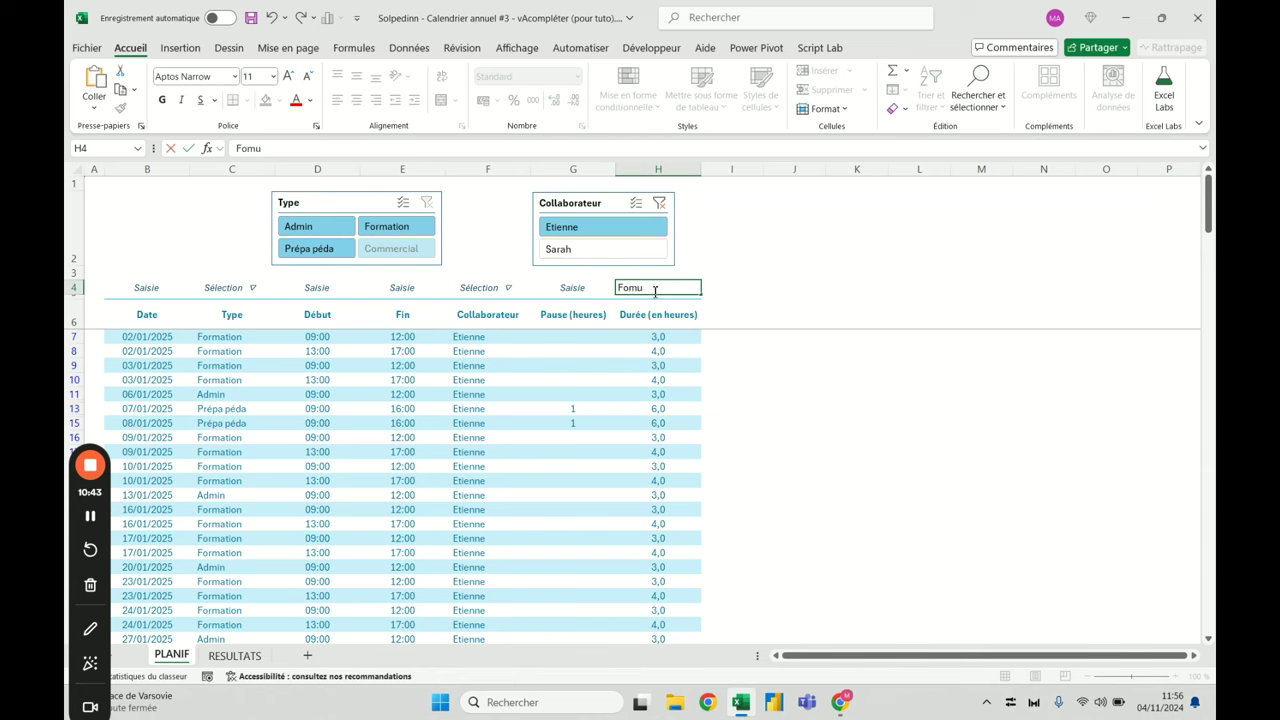
key(Escape)
key(Left)
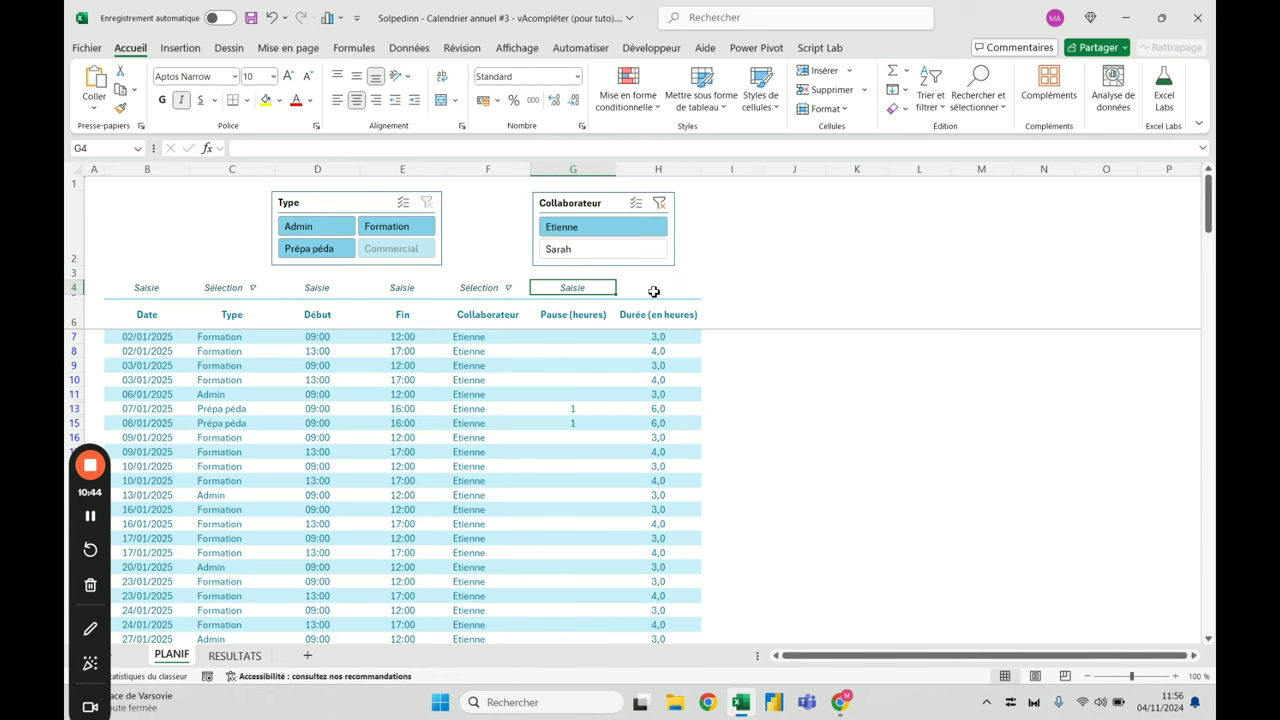
key(ctrl+c)
key(Right)
key(ctrl+v)
key(Escape)
text(Formu)
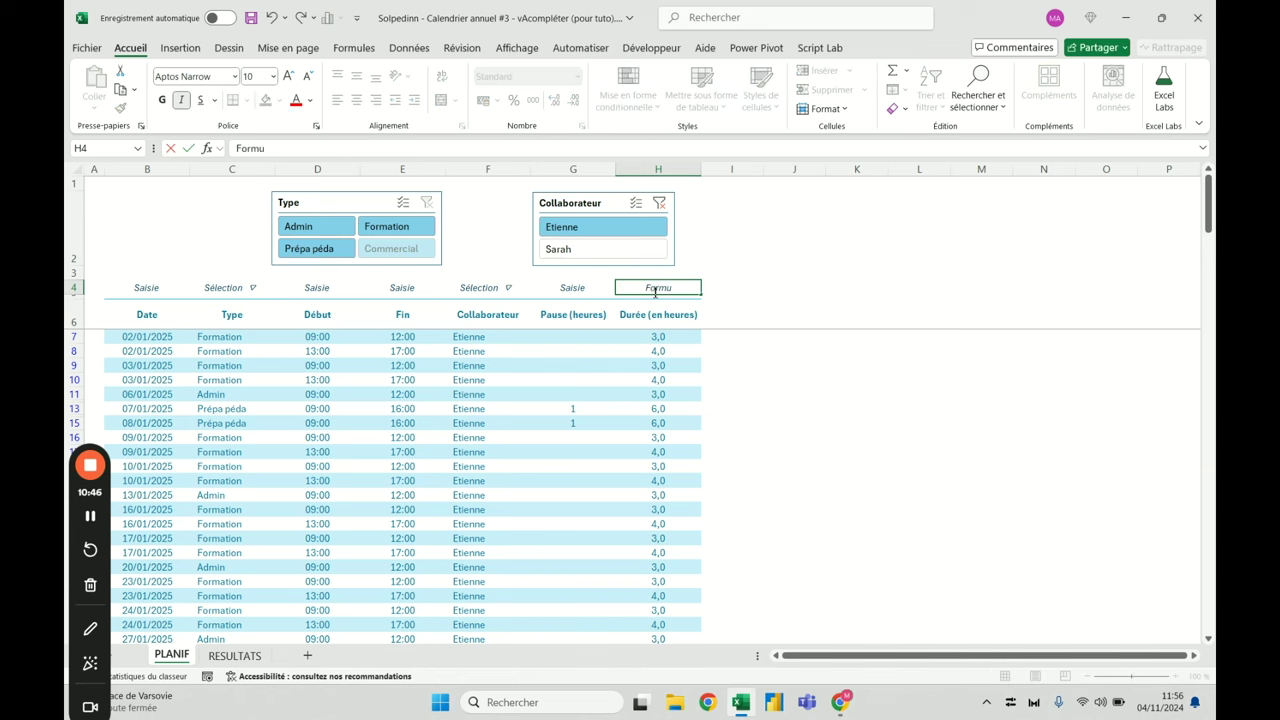
text(le)
key(ctrl+Return)
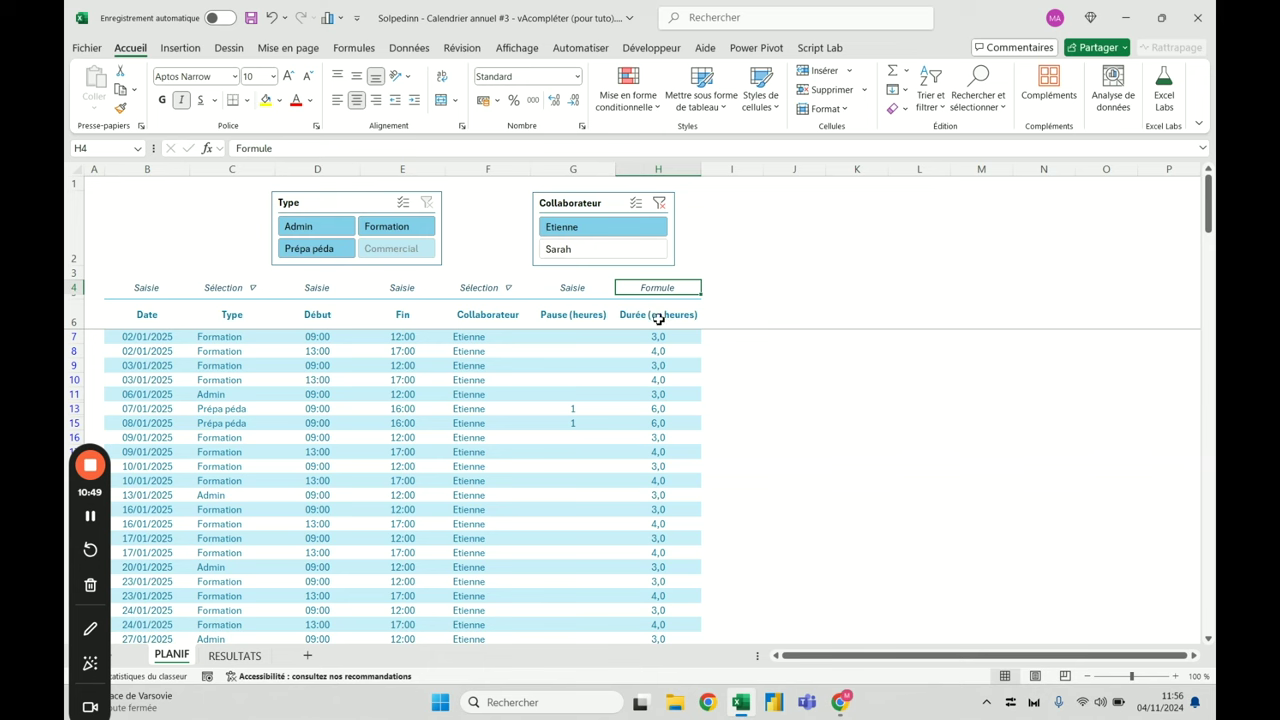
Shade the Formule label in H4 grey
click(658, 318)
click(281, 100)
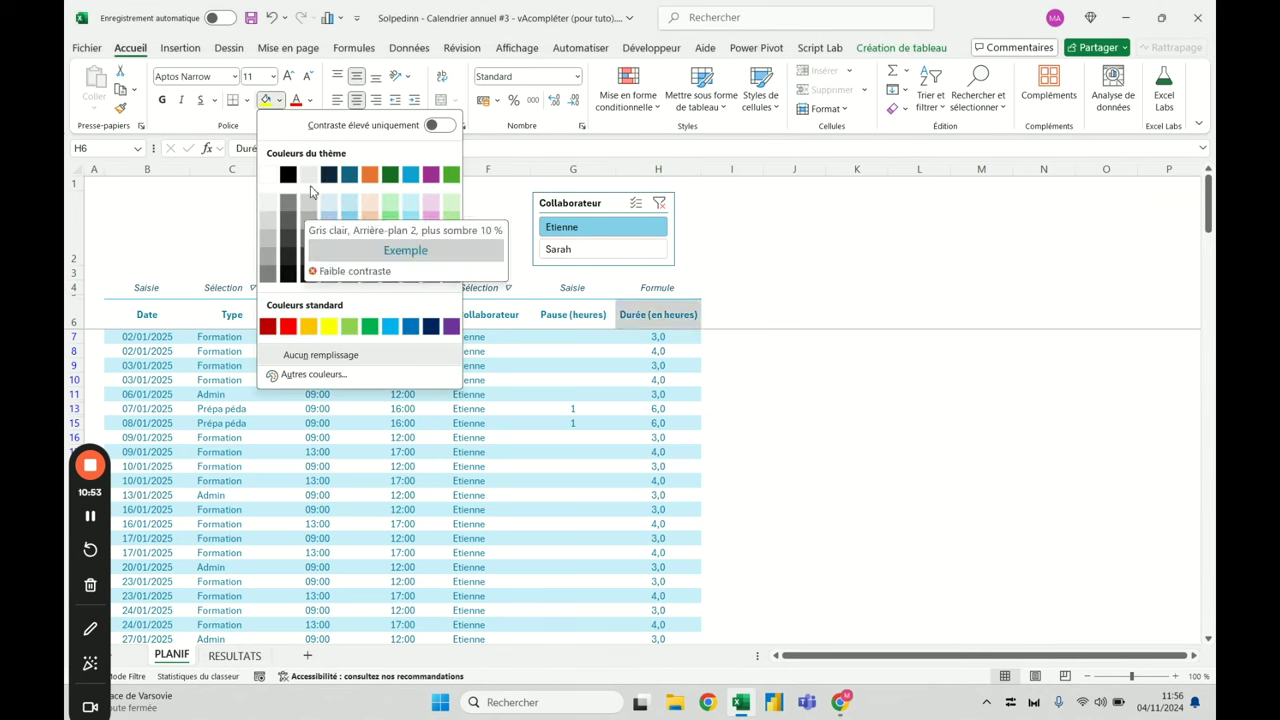
key(Escape)
click(652, 287)
click(265, 100)
click(878, 297)
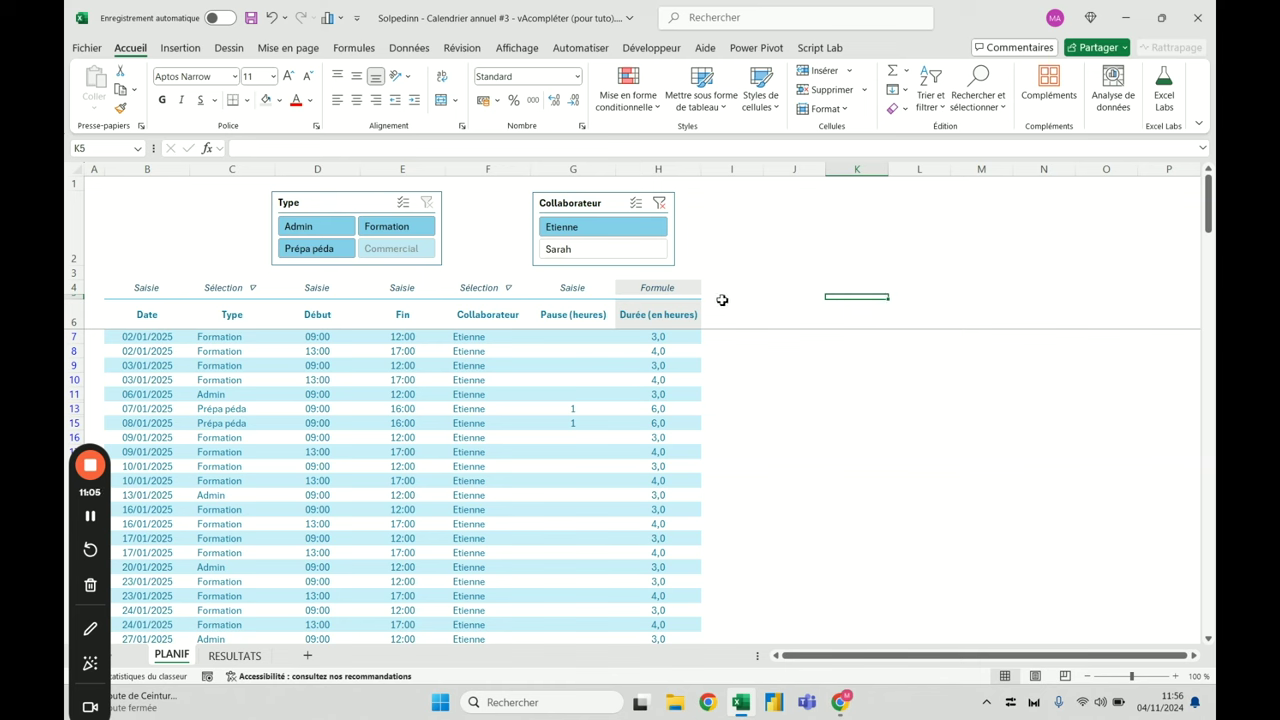
Try shading the whole Durée column grey, then undo it
click(637, 304)
click(266, 100)
click(886, 452)
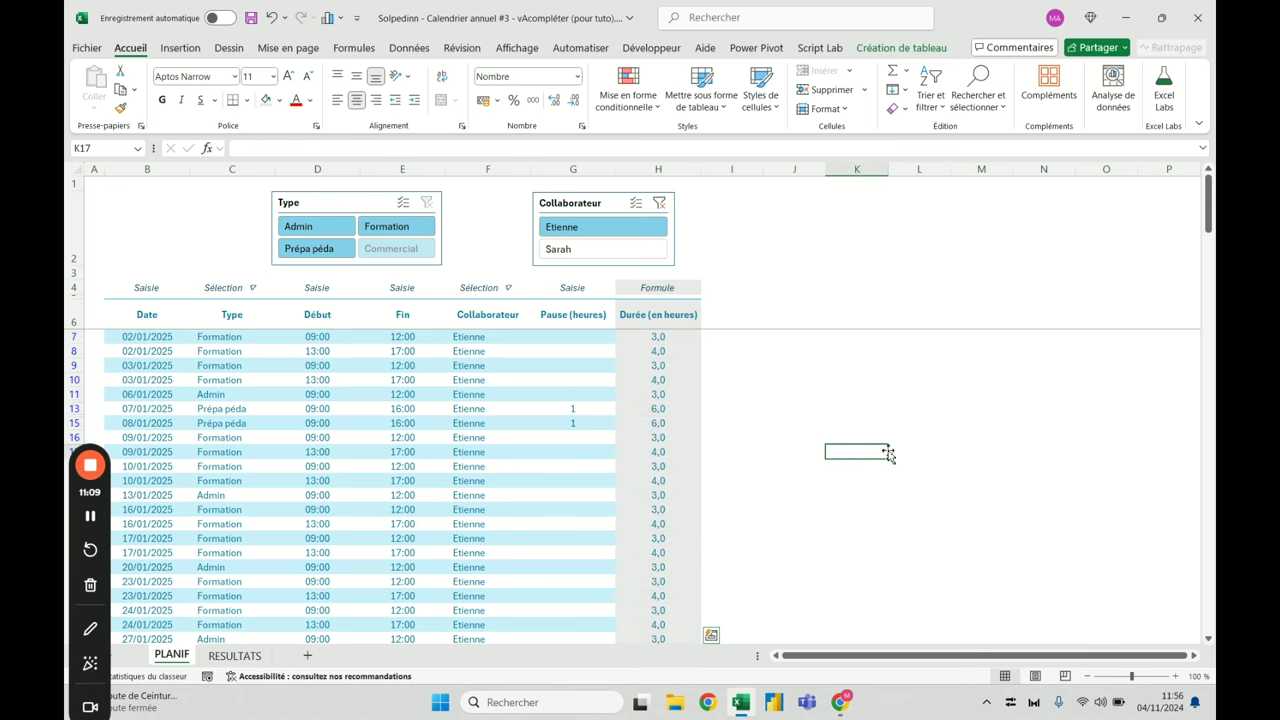
click(272, 20)
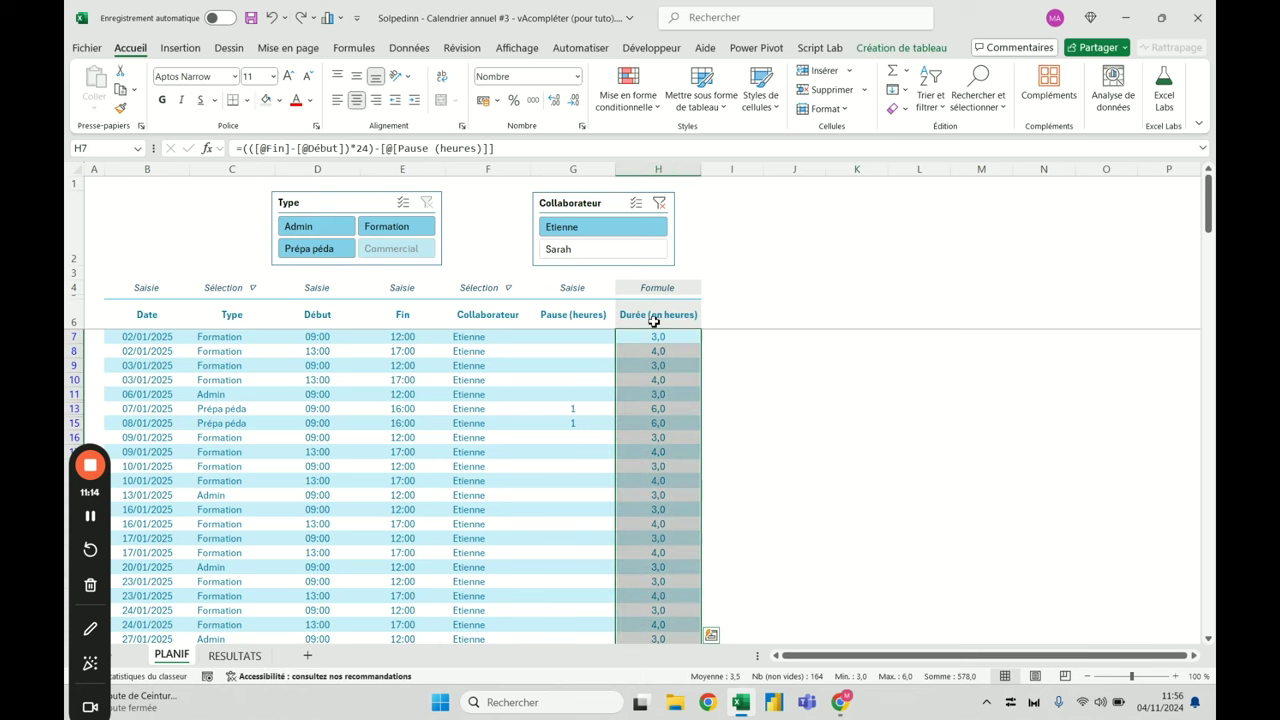
drag(655, 318, 655, 288)
click(801, 287)
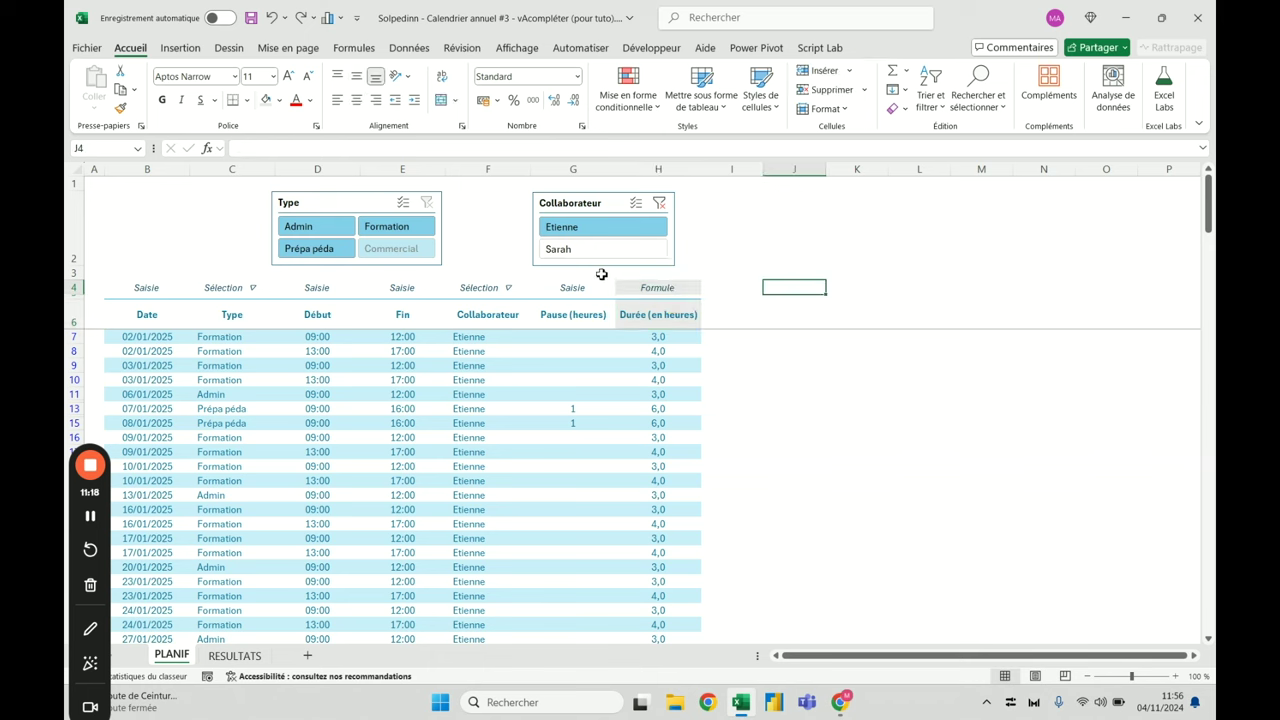
click(812, 227)
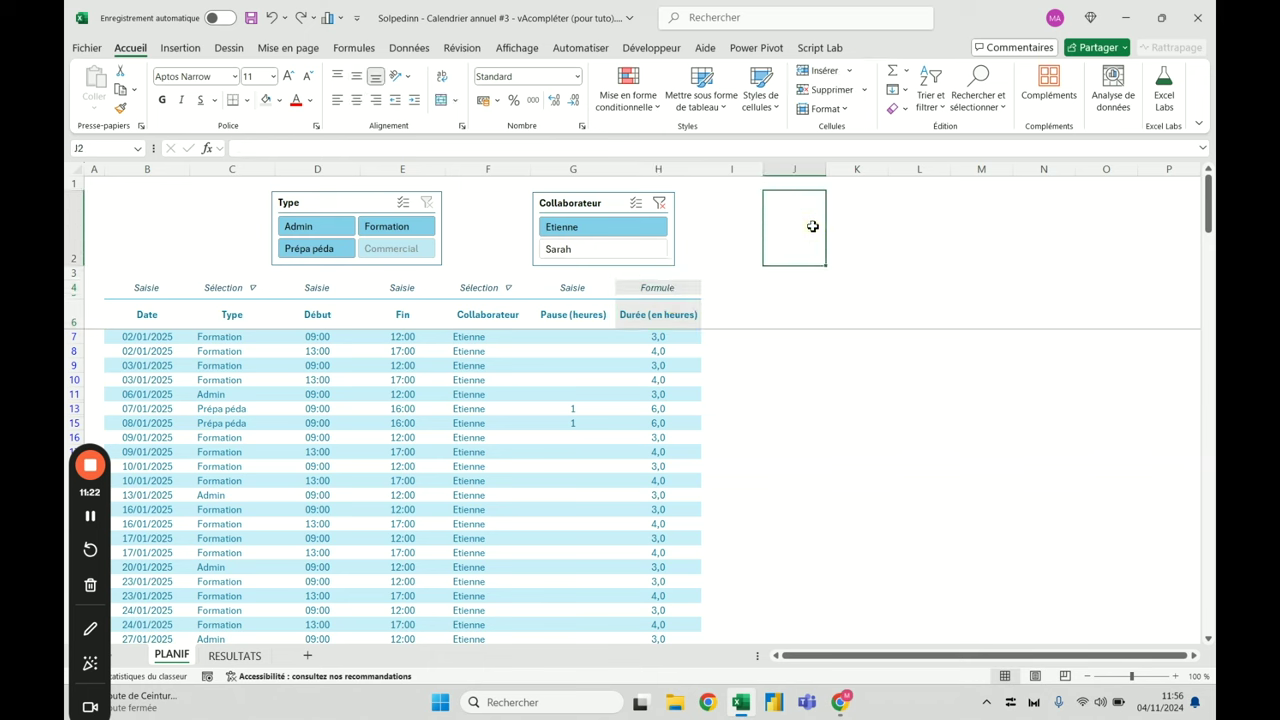
Switch between the RESULTATS dashboard and PLANIF sheets to compare them
click(234, 656)
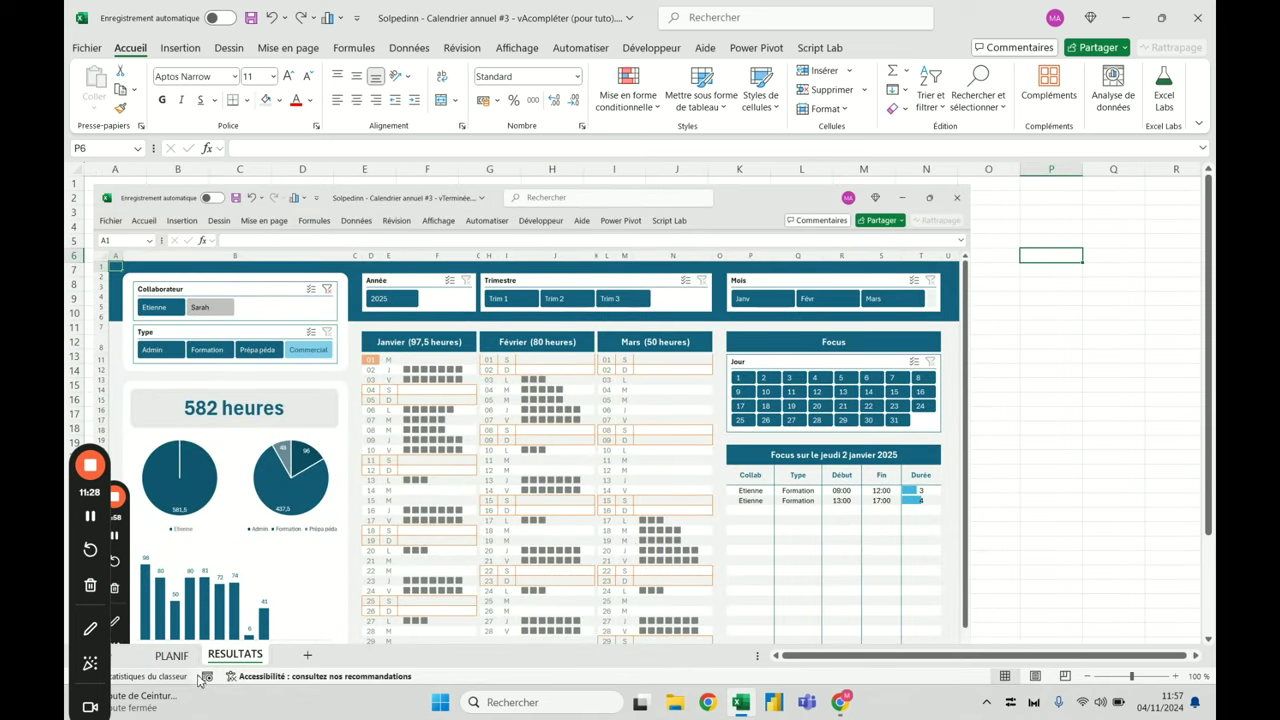
click(171, 656)
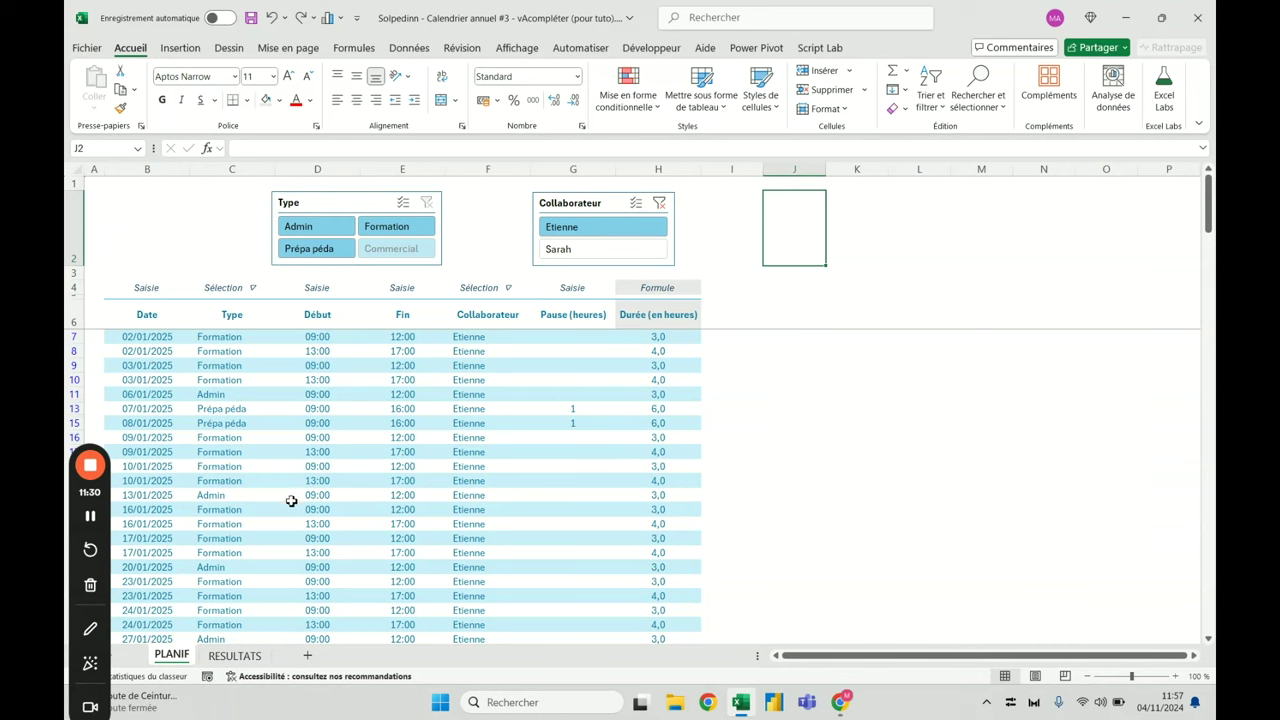
click(249, 655)
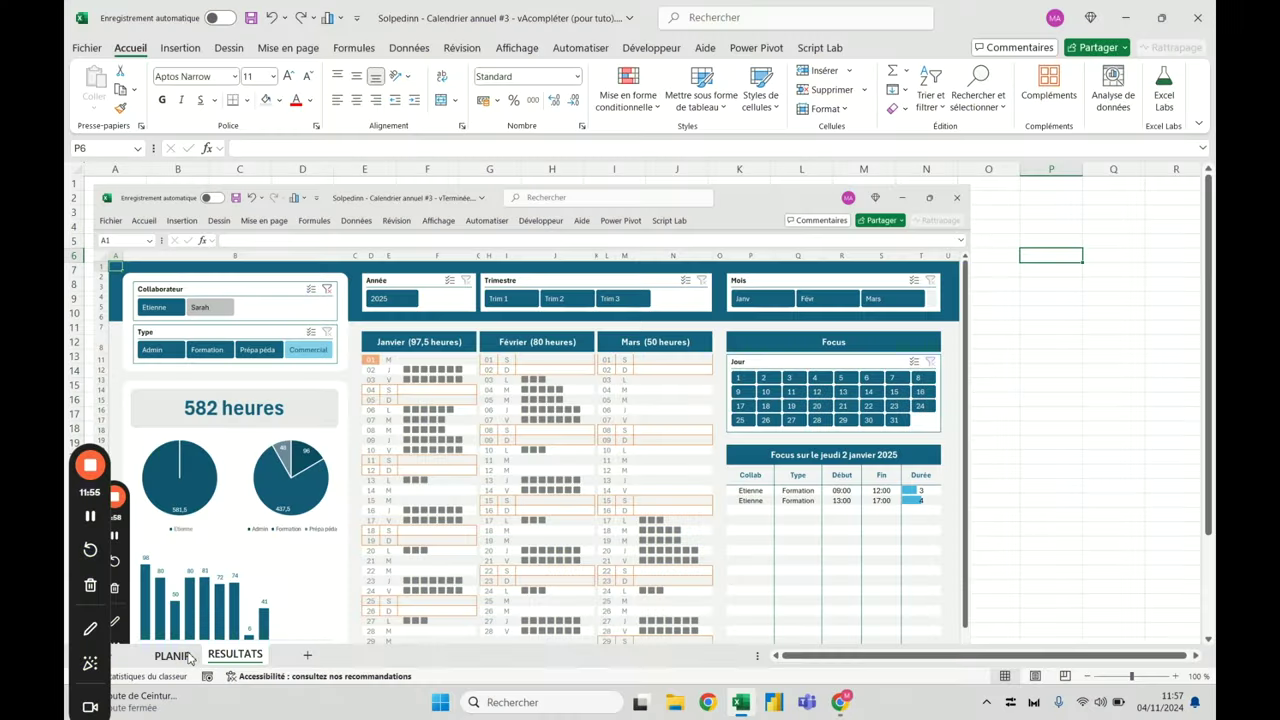
click(171, 655)
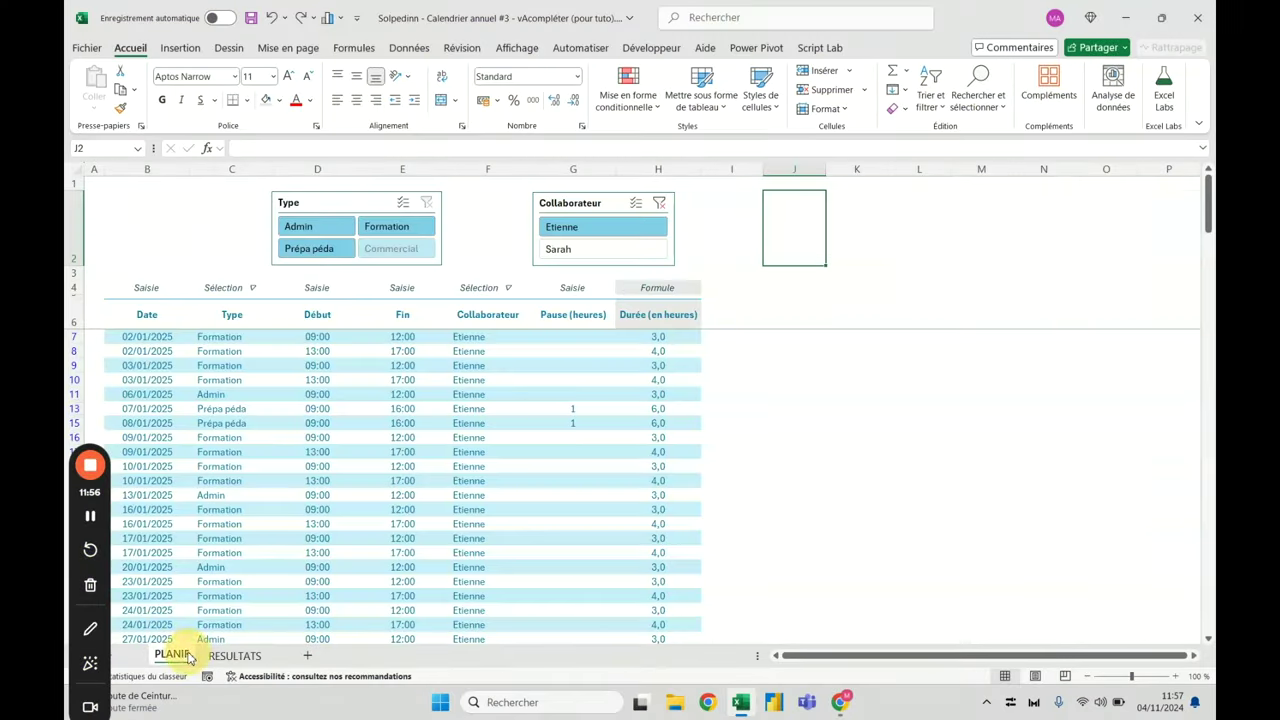
Select the first two dates, durations and collaborator entries in the PLANIF table
click(662, 335)
click(841, 337)
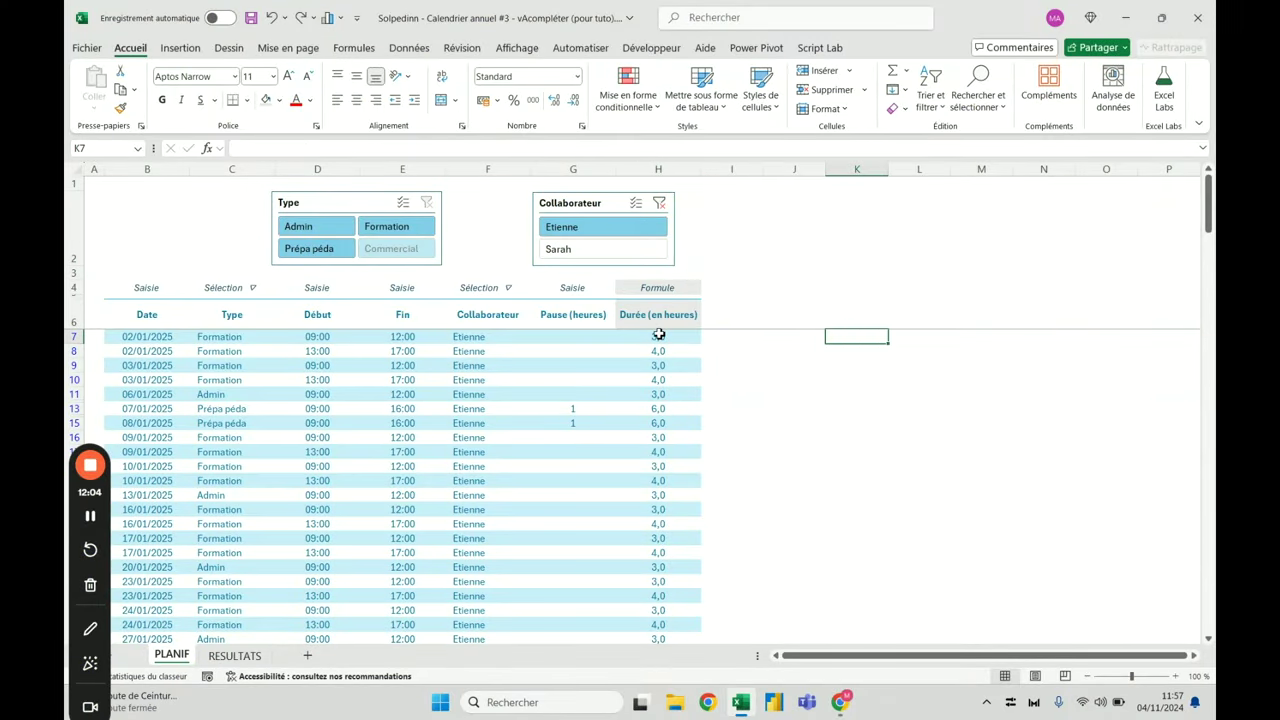
click(168, 342)
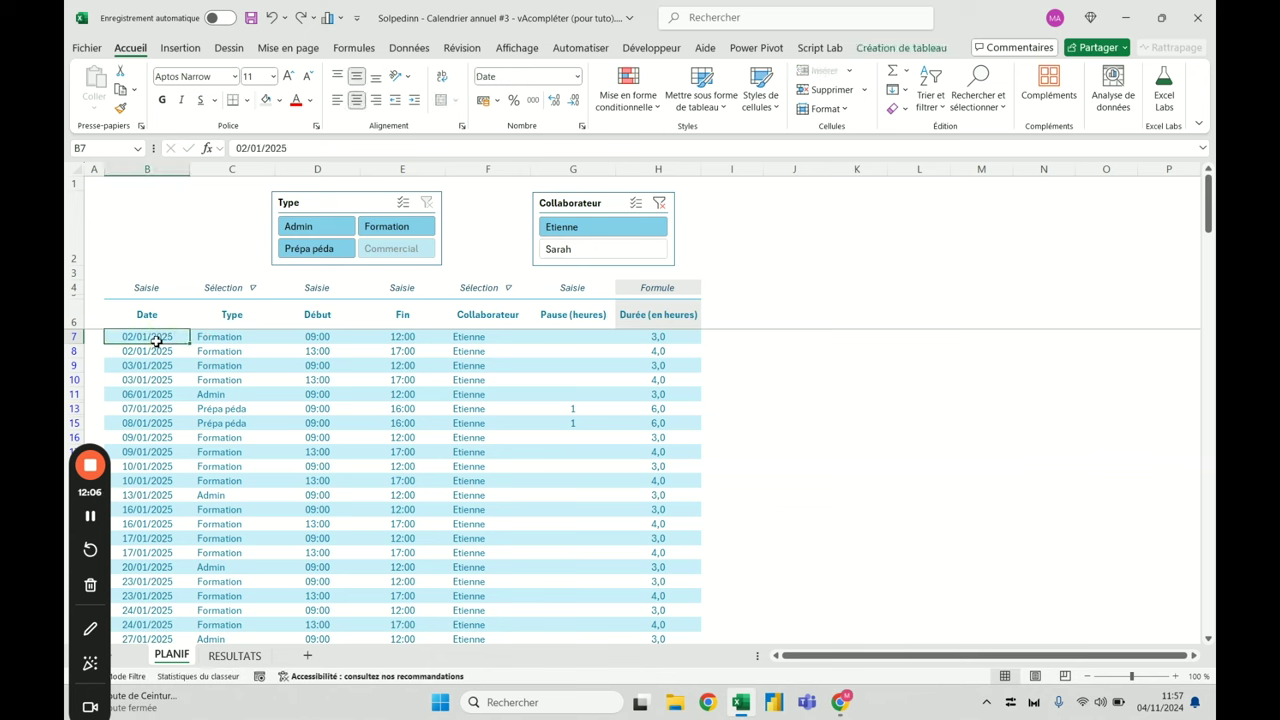
drag(163, 340, 166, 346)
drag(664, 338, 666, 350)
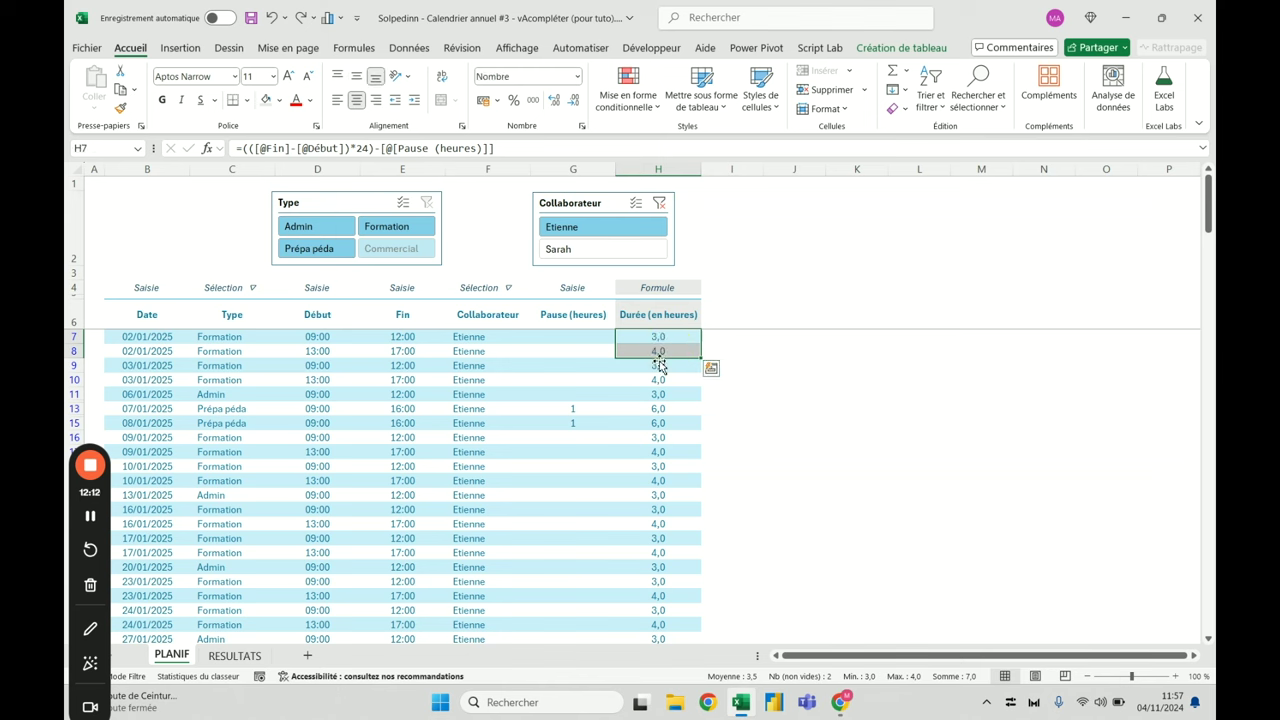
drag(472, 336, 477, 349)
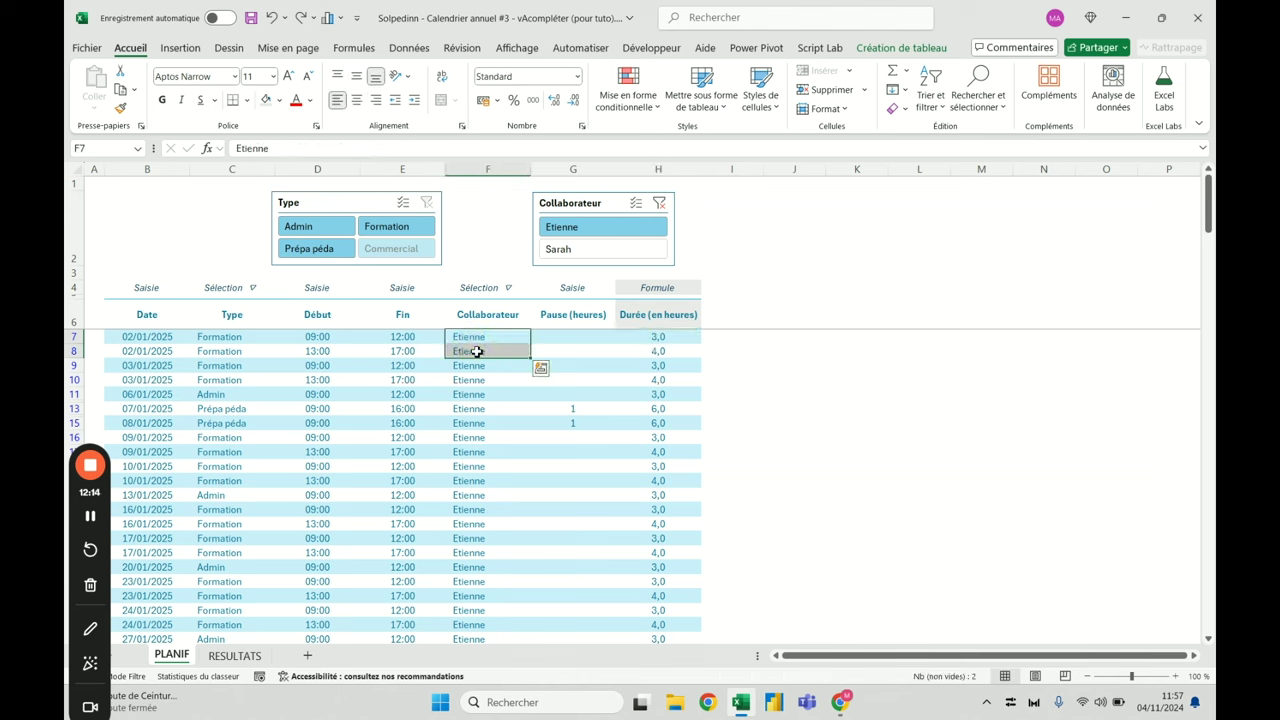
drag(720, 350, 766, 350)
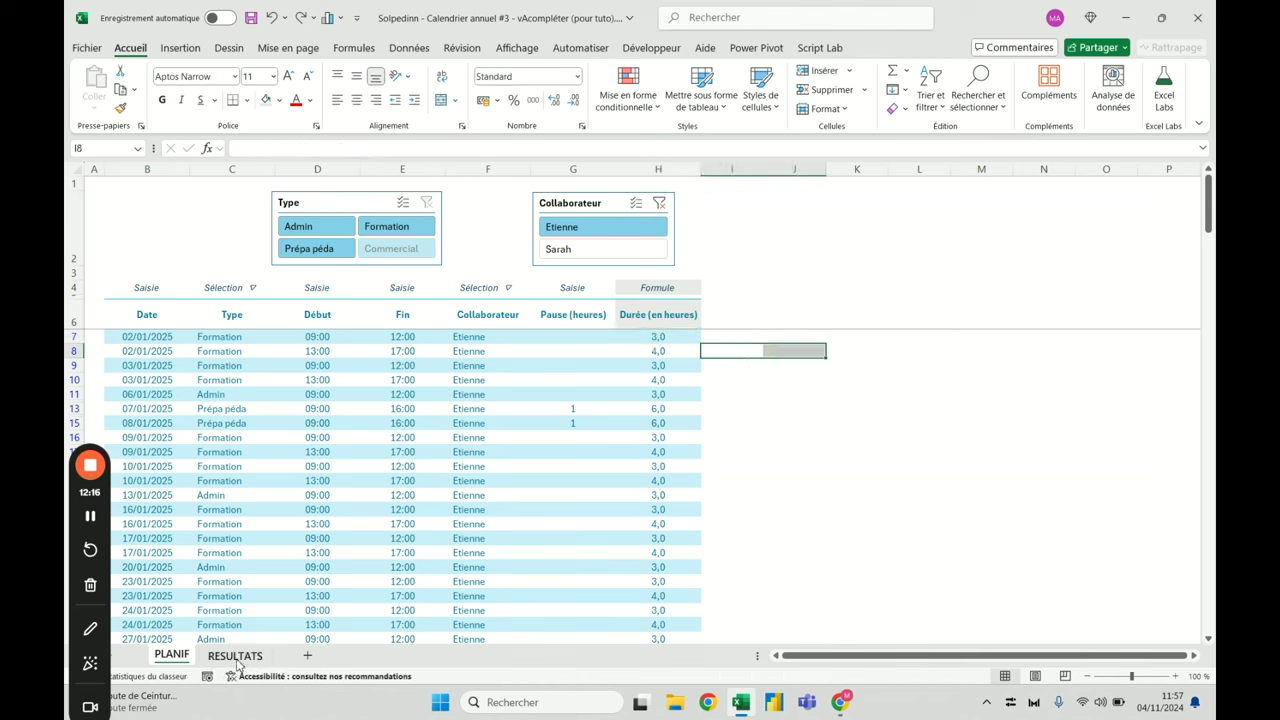
Add a new sheet named CALENDRIER, then view the RESULTATS dashboard
click(307, 655)
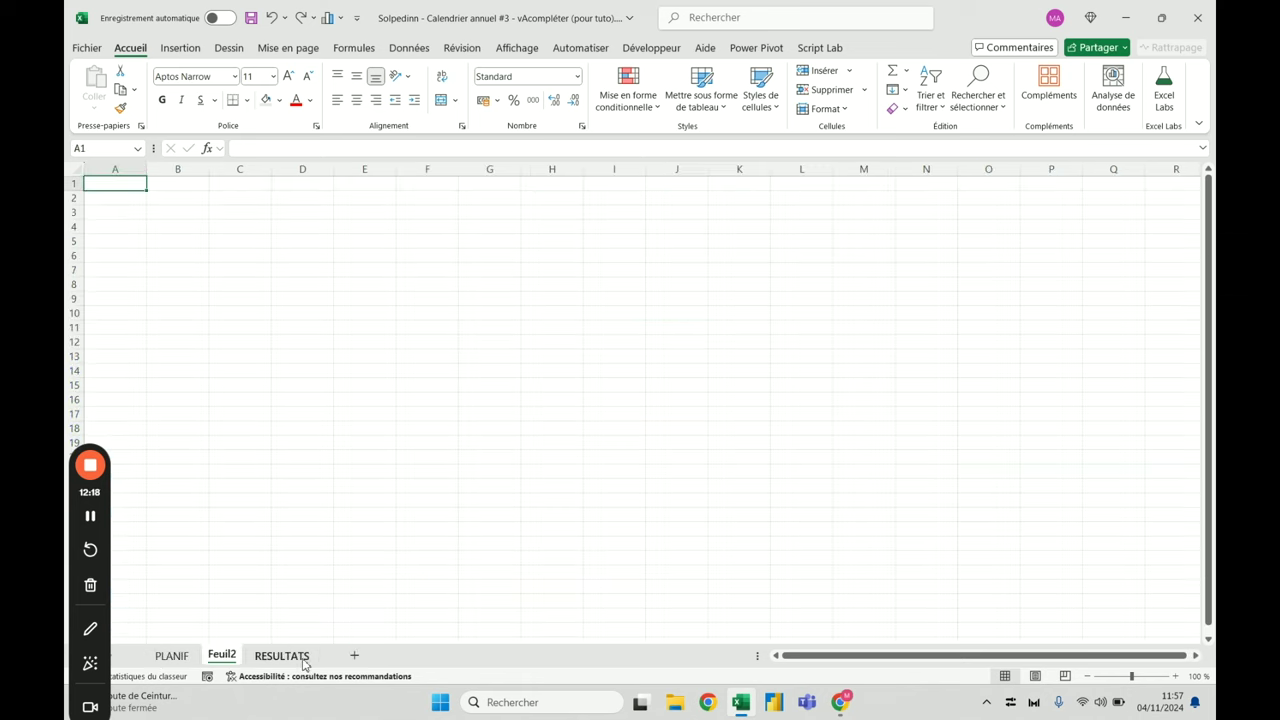
double_click(224, 657)
text(CALENDRIER)
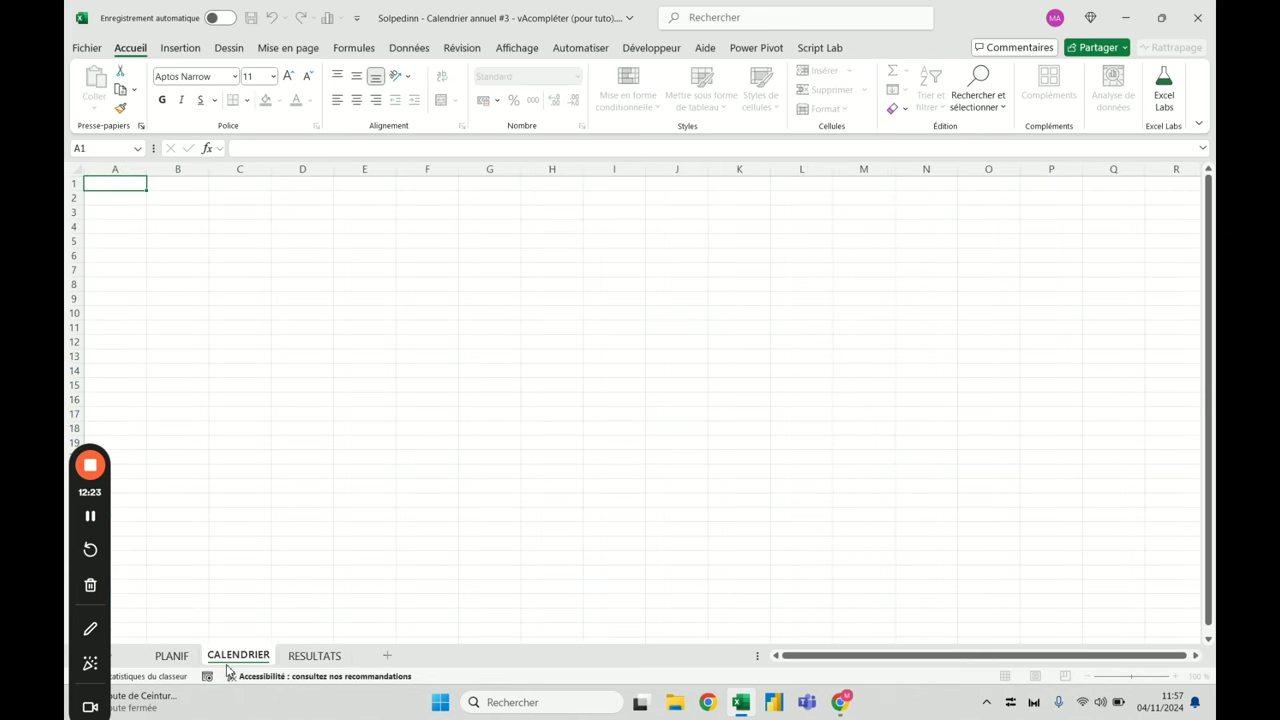
key(Return)
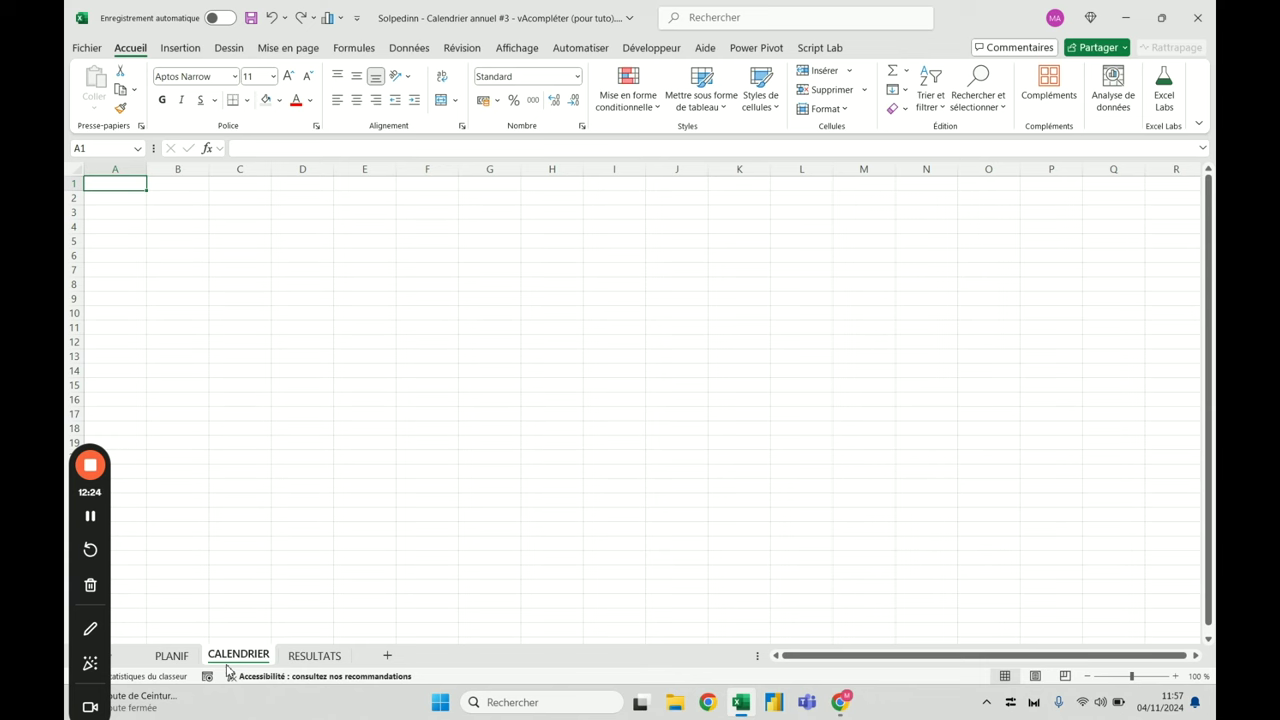
click(314, 655)
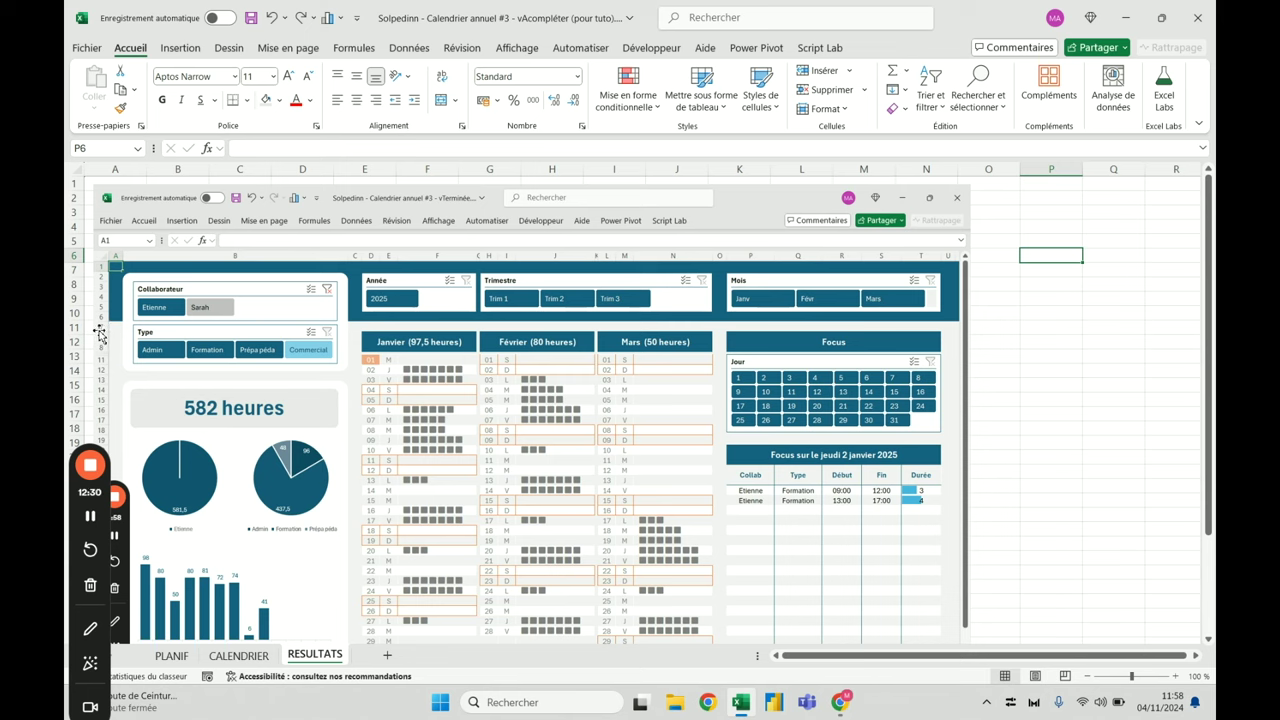
Set row 1 height on the CALENDRIER sheet to 75, after first trying 90
click(266, 664)
right_click(78, 185)
click(123, 423)
text(90)
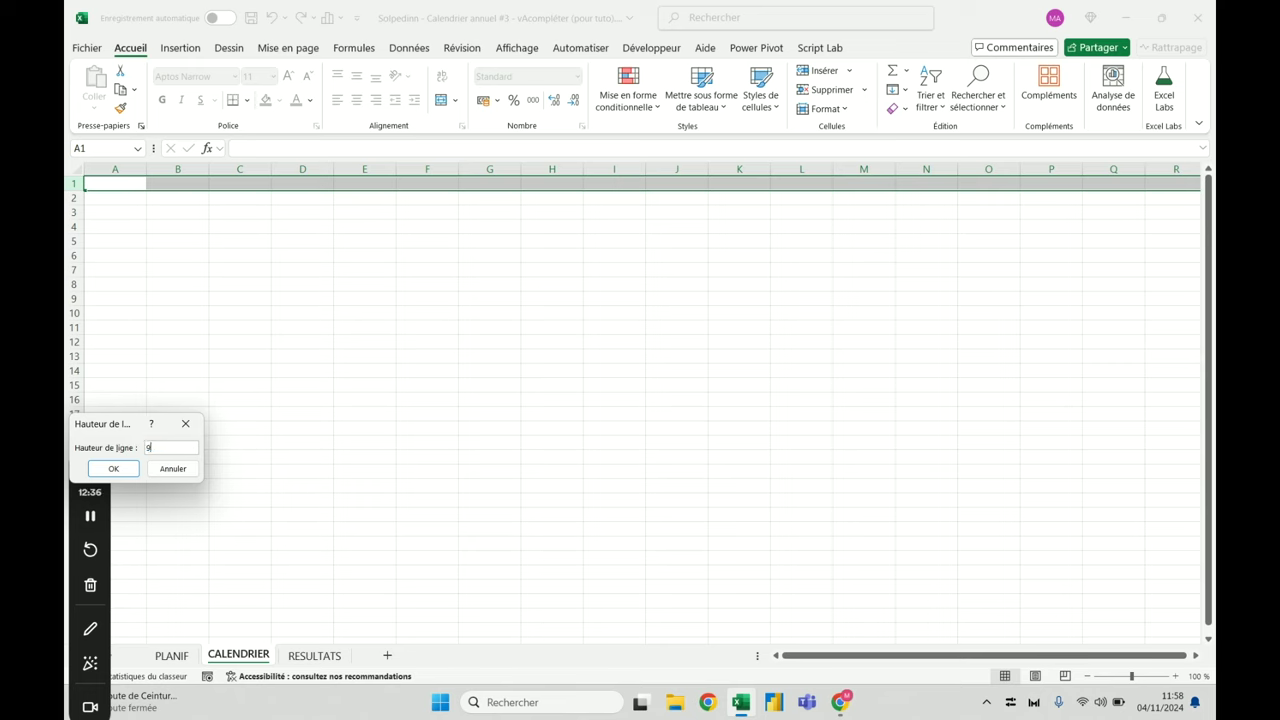
key(Return)
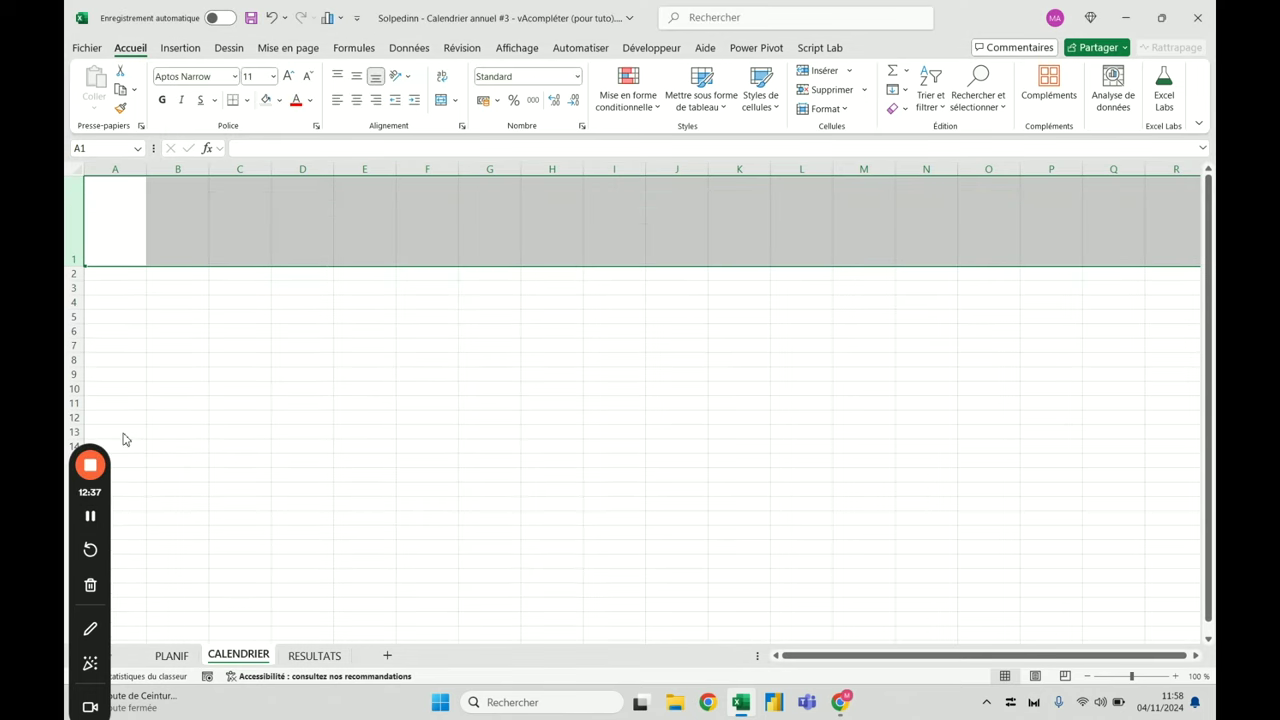
right_click(82, 198)
click(172, 443)
text(75)
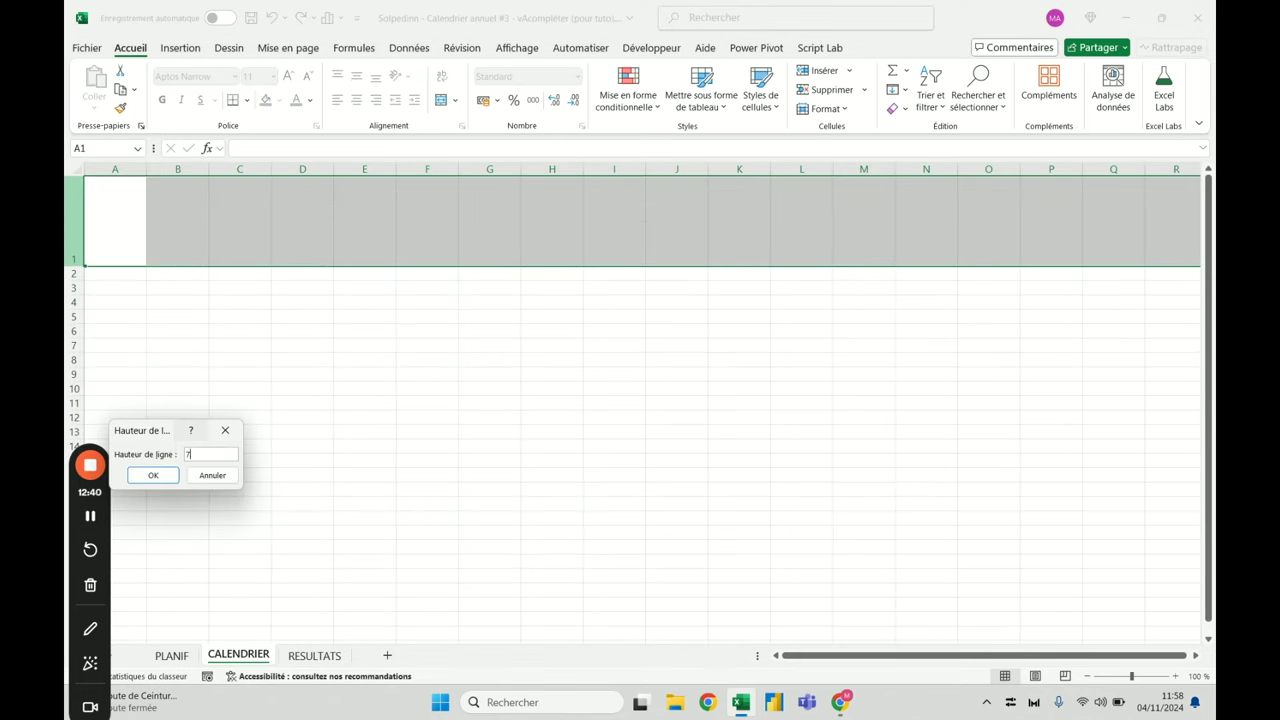
key(Return)
Fill cells A1 through R1 with teal, check RESULTATS, and return to CALENDRIER
click(239, 226)
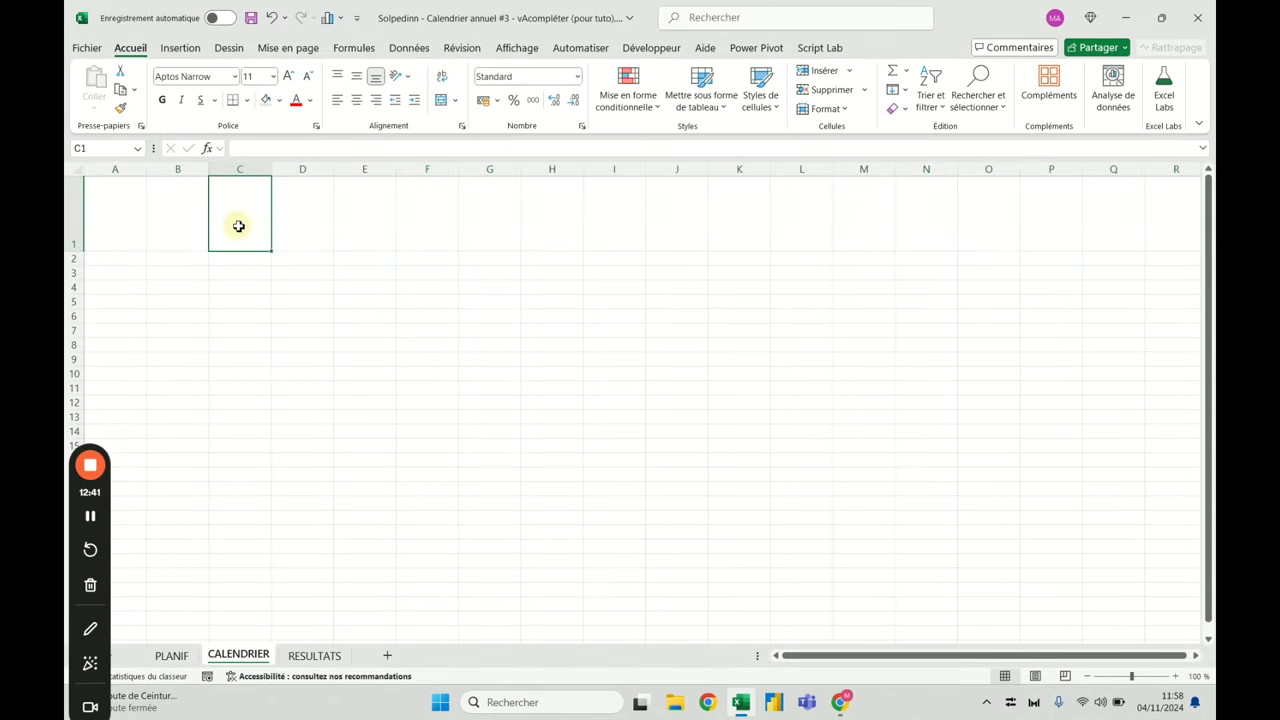
click(117, 216)
drag(111, 206, 1165, 200)
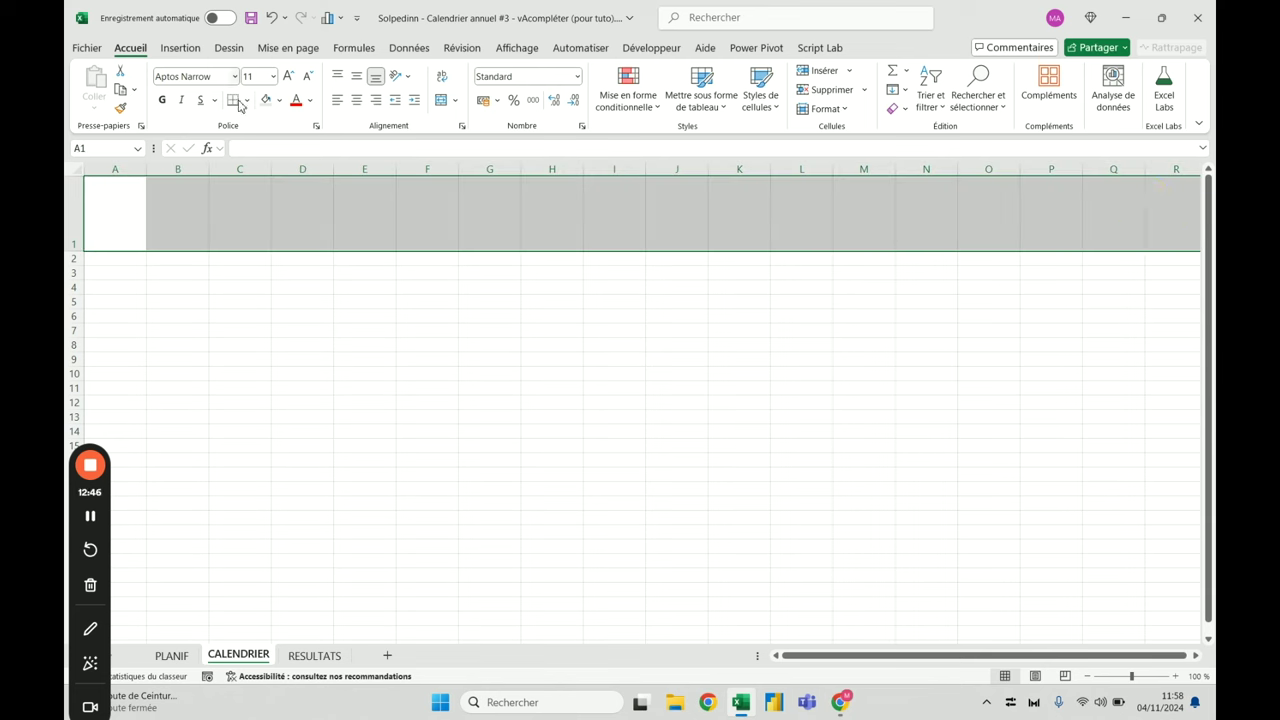
click(280, 100)
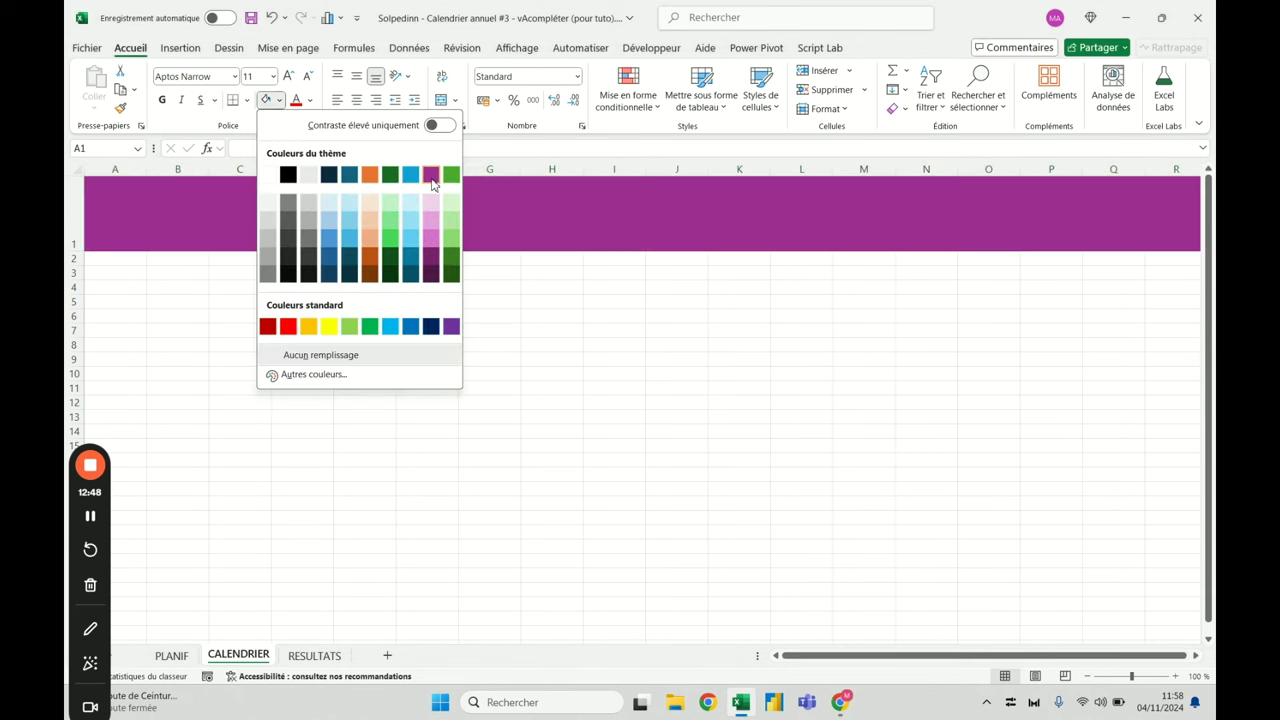
click(348, 176)
click(331, 349)
click(318, 658)
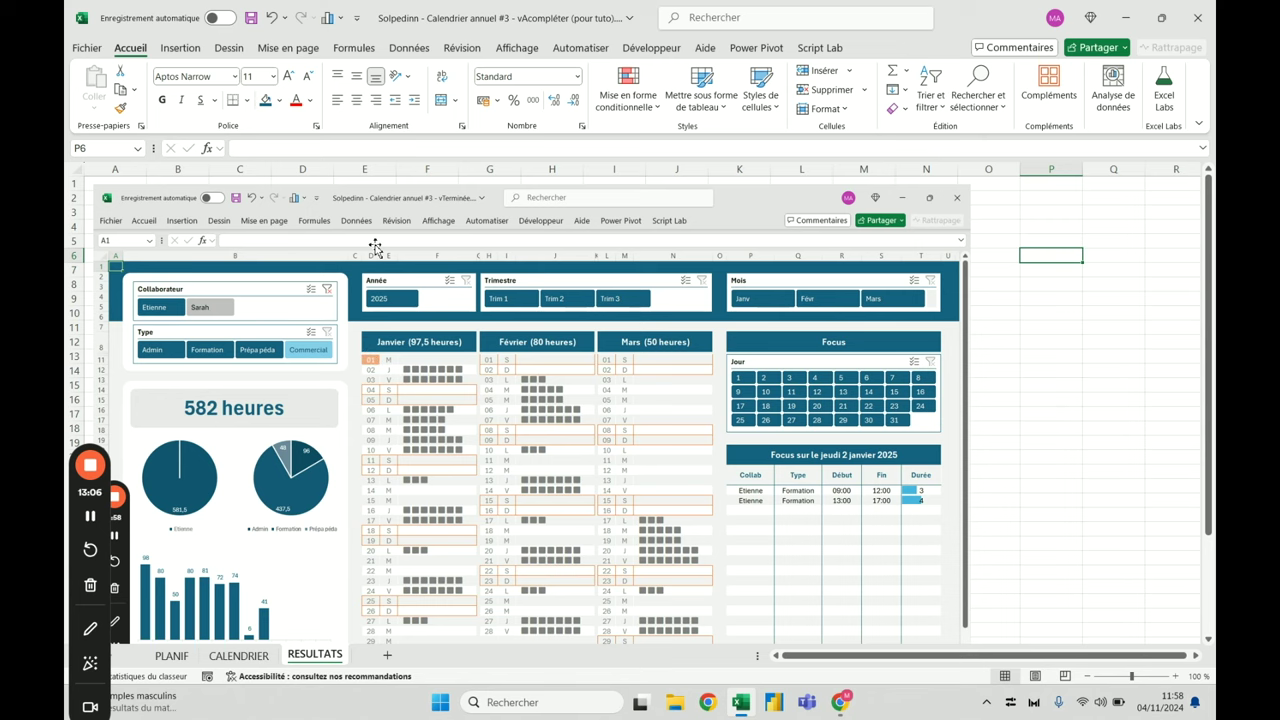
click(239, 656)
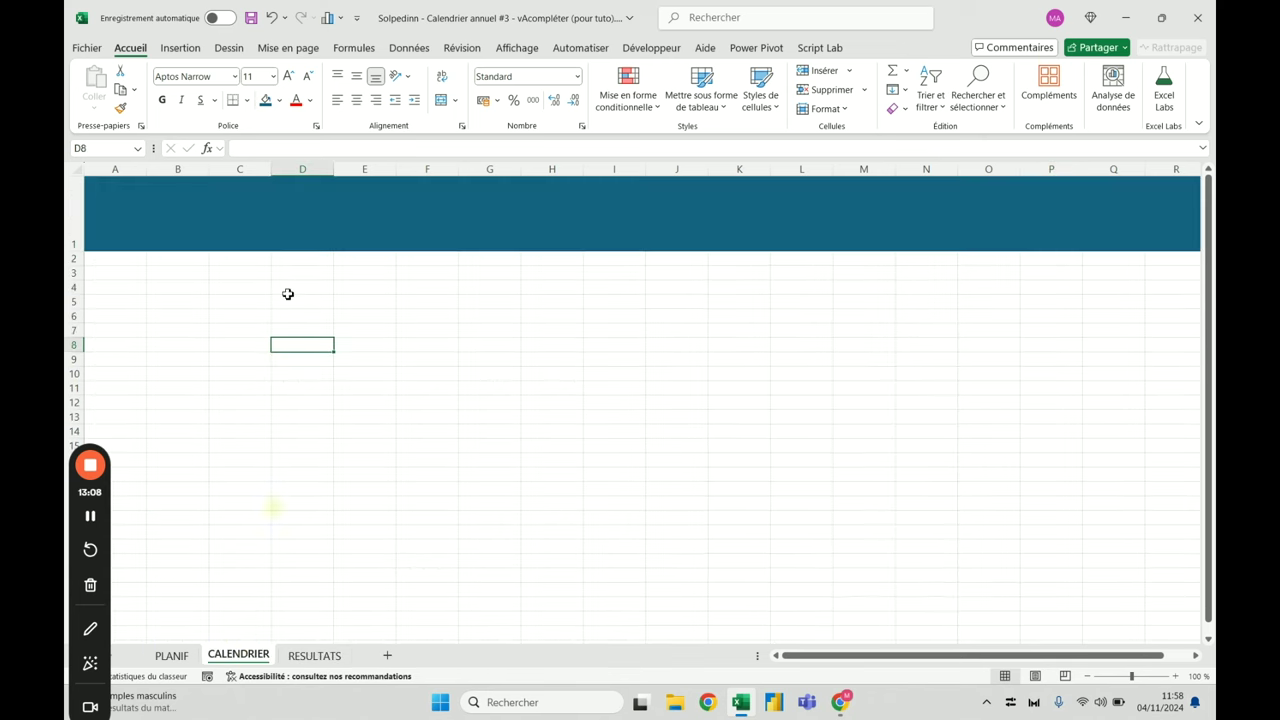
Set column B width to 30, after first trying 90
click(176, 168)
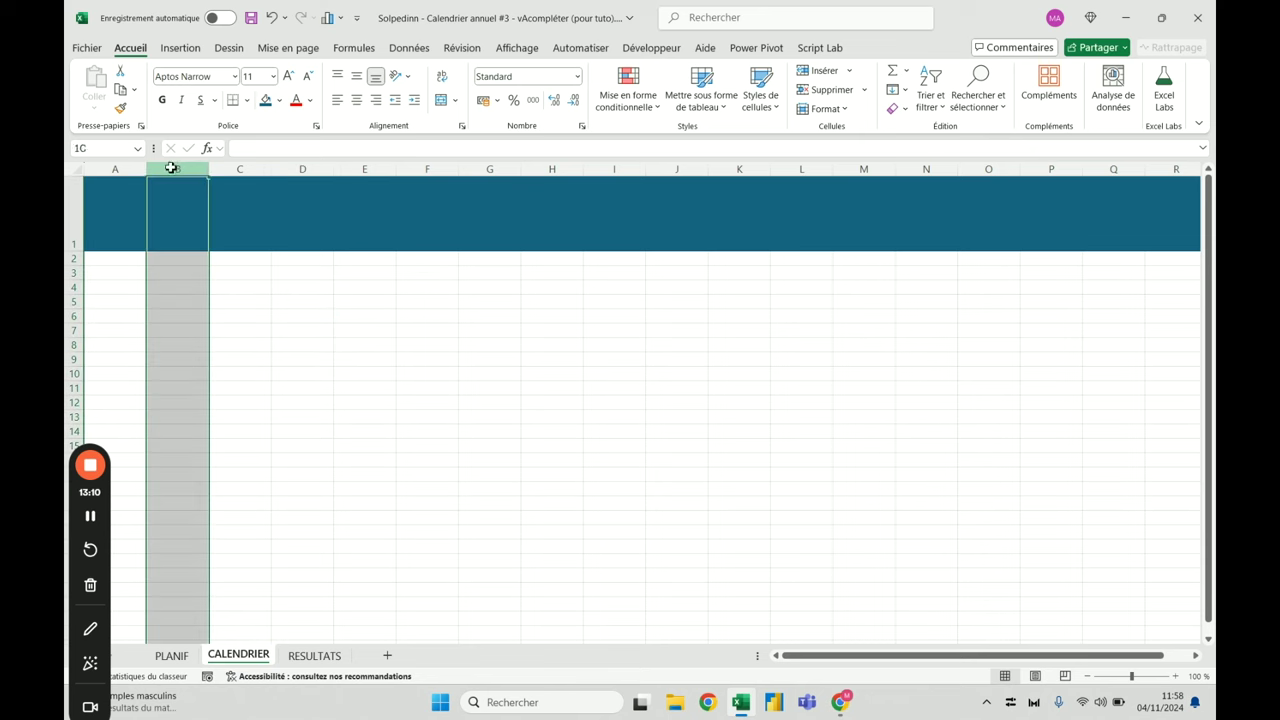
right_click(160, 168)
click(280, 410)
text(90)
key(Return)
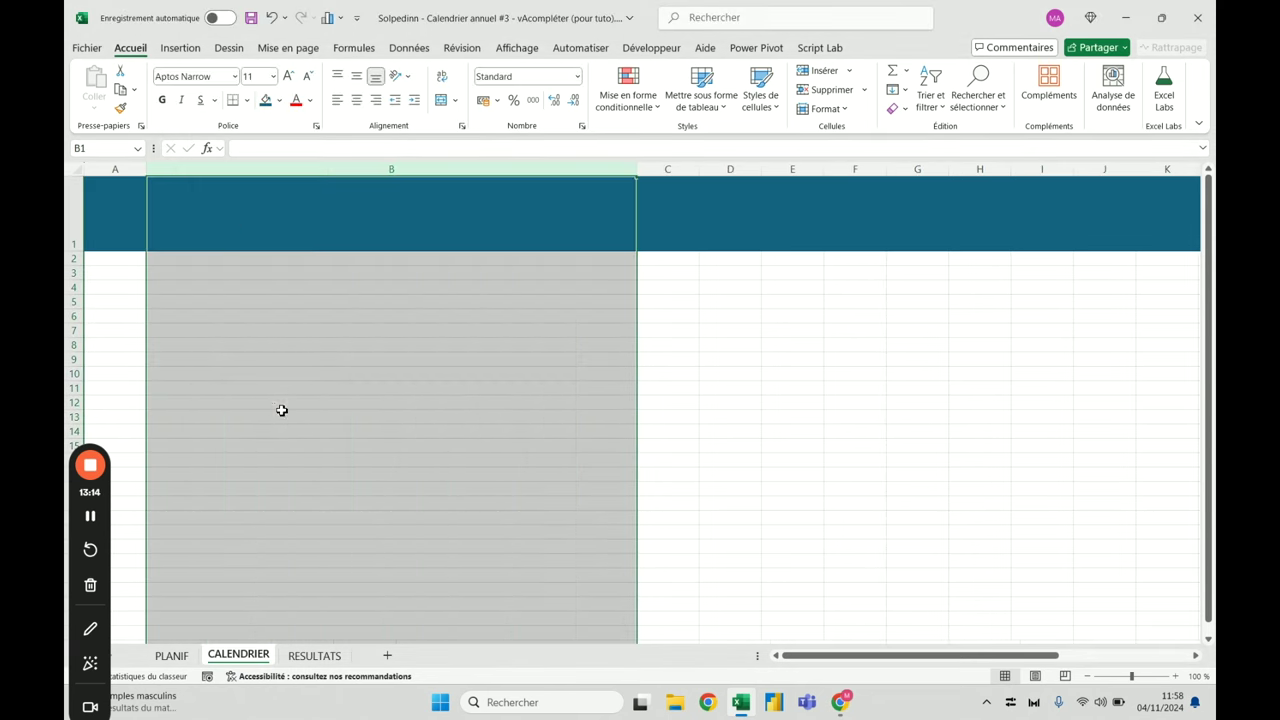
right_click(322, 170)
click(423, 410)
text(30)
click(412, 453)
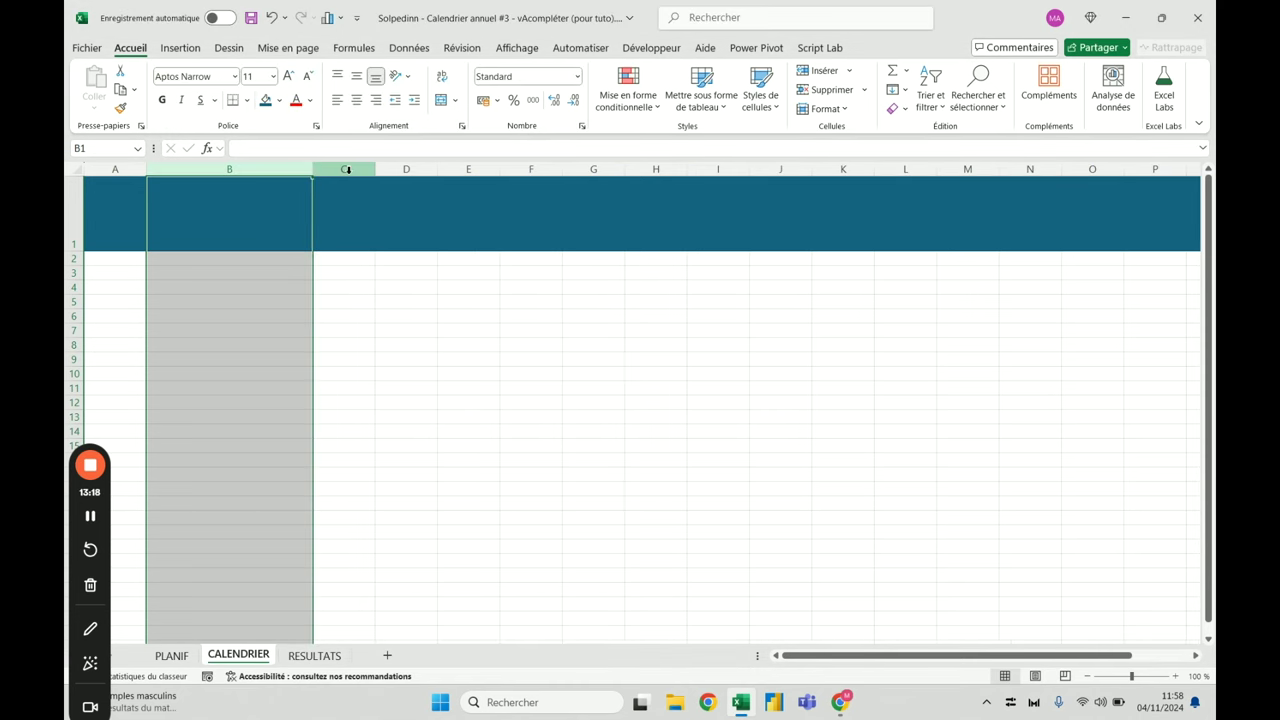
click(415, 332)
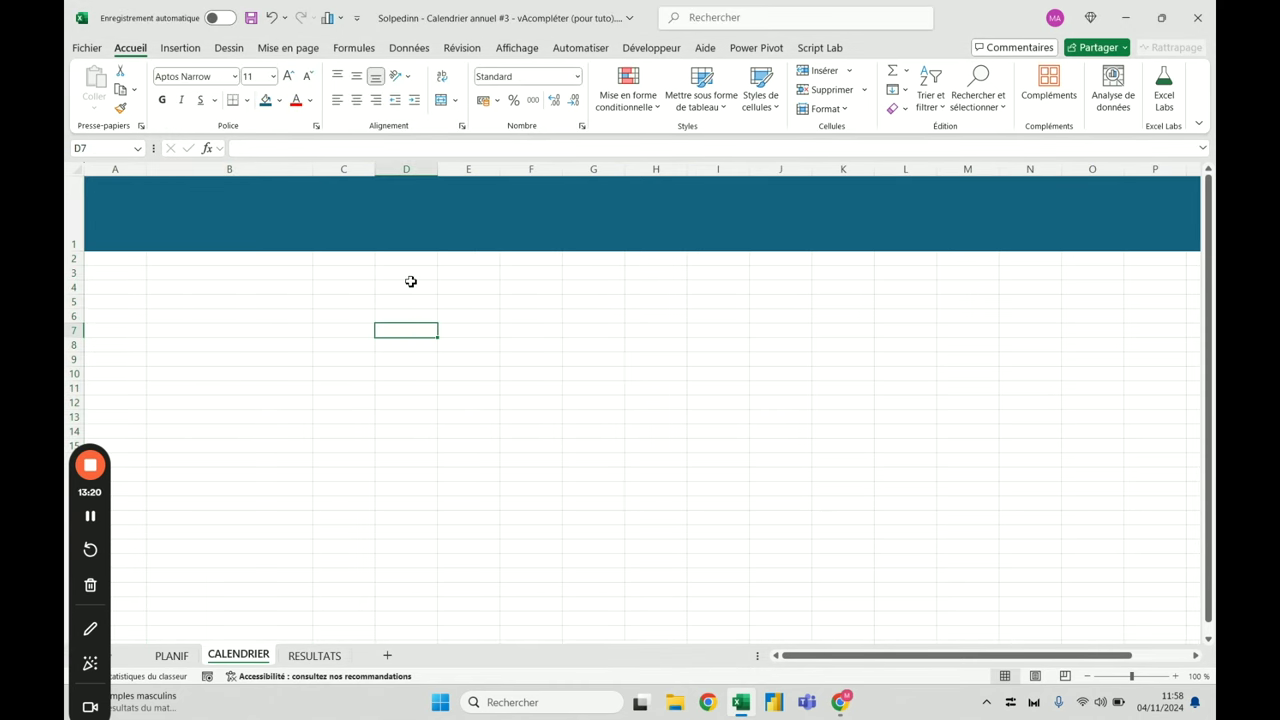
Check RESULTATS, then select D6:F20 on CALENDRIER for the table
click(314, 655)
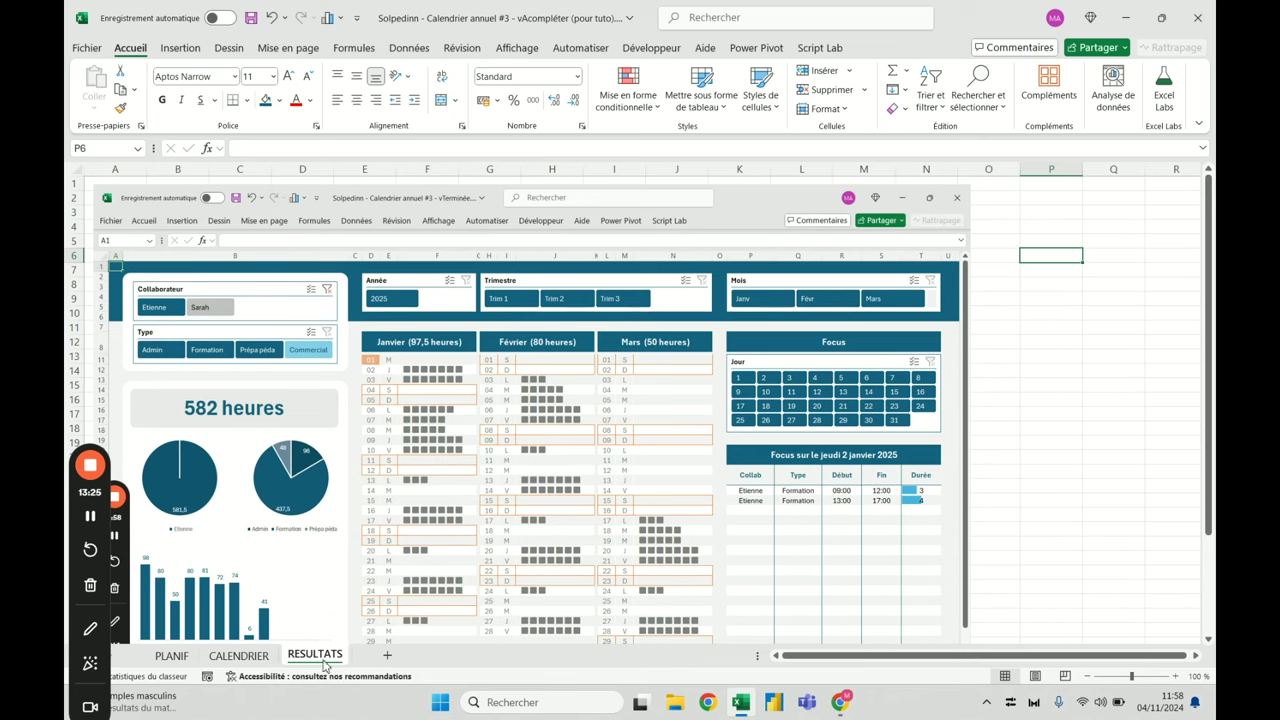
click(259, 657)
click(423, 315)
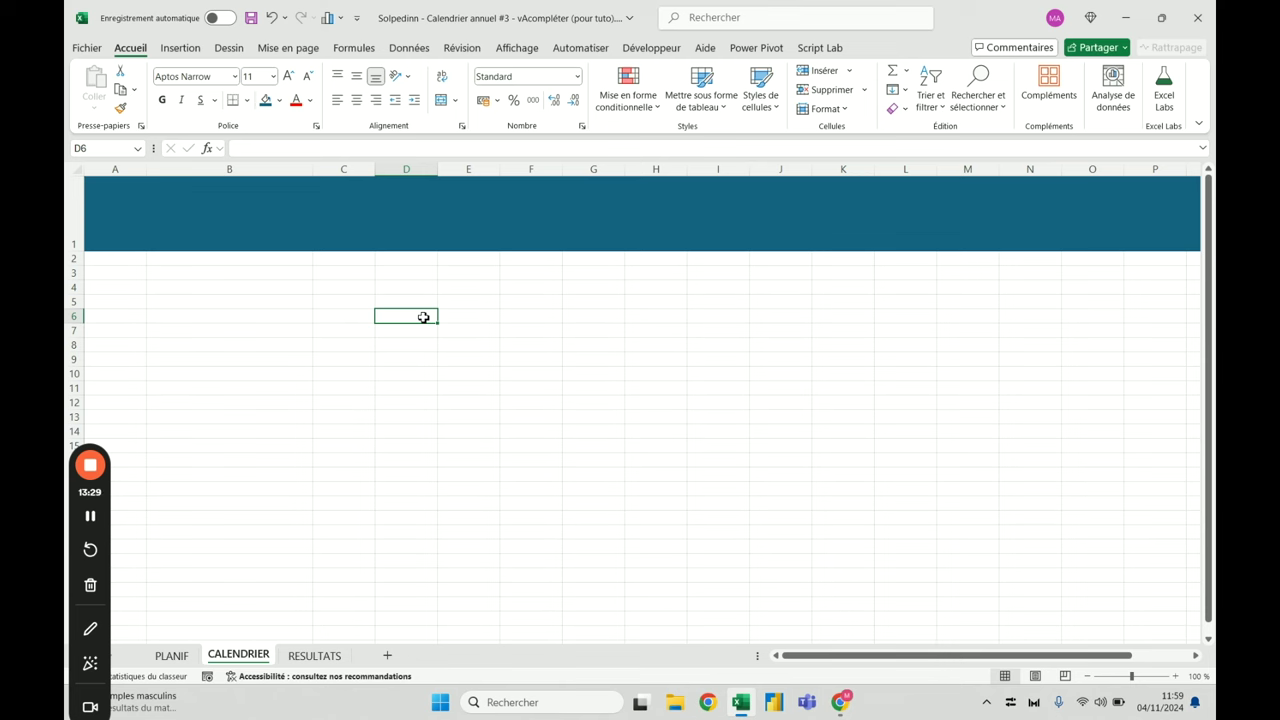
drag(435, 326, 519, 515)
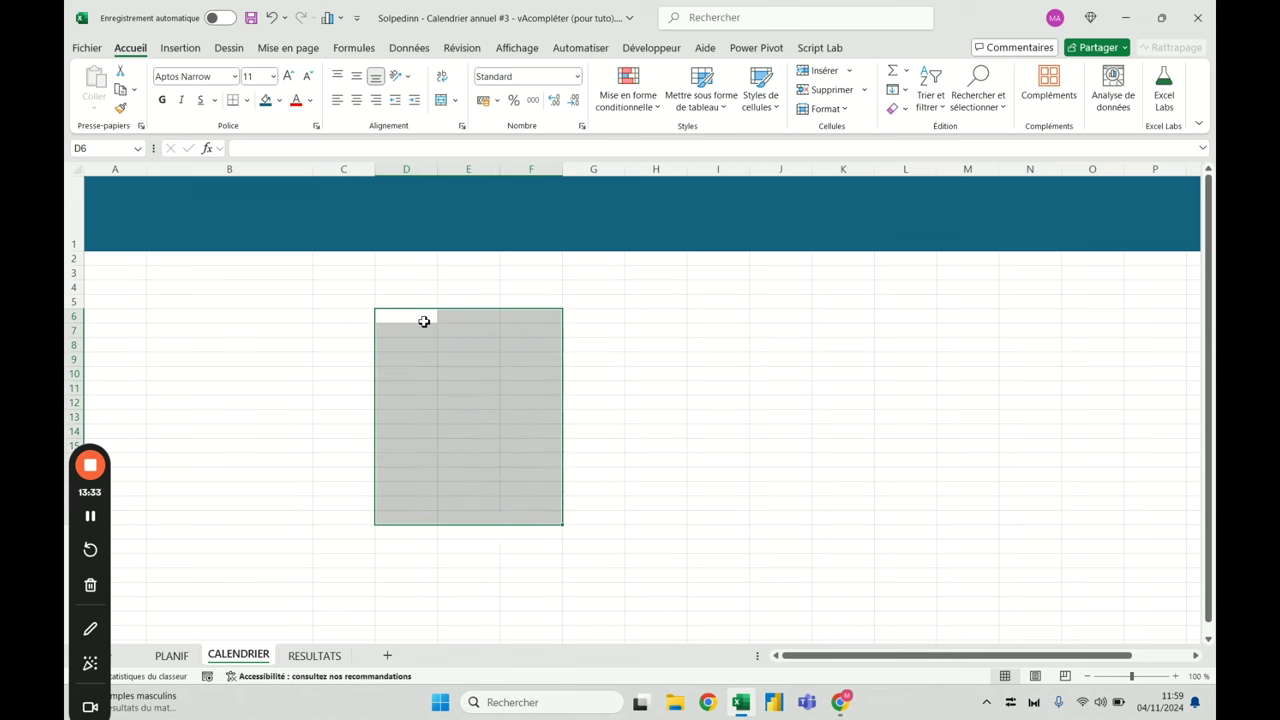
Format D6:F21 as a table using the first light style, with a header row
drag(423, 320, 540, 530)
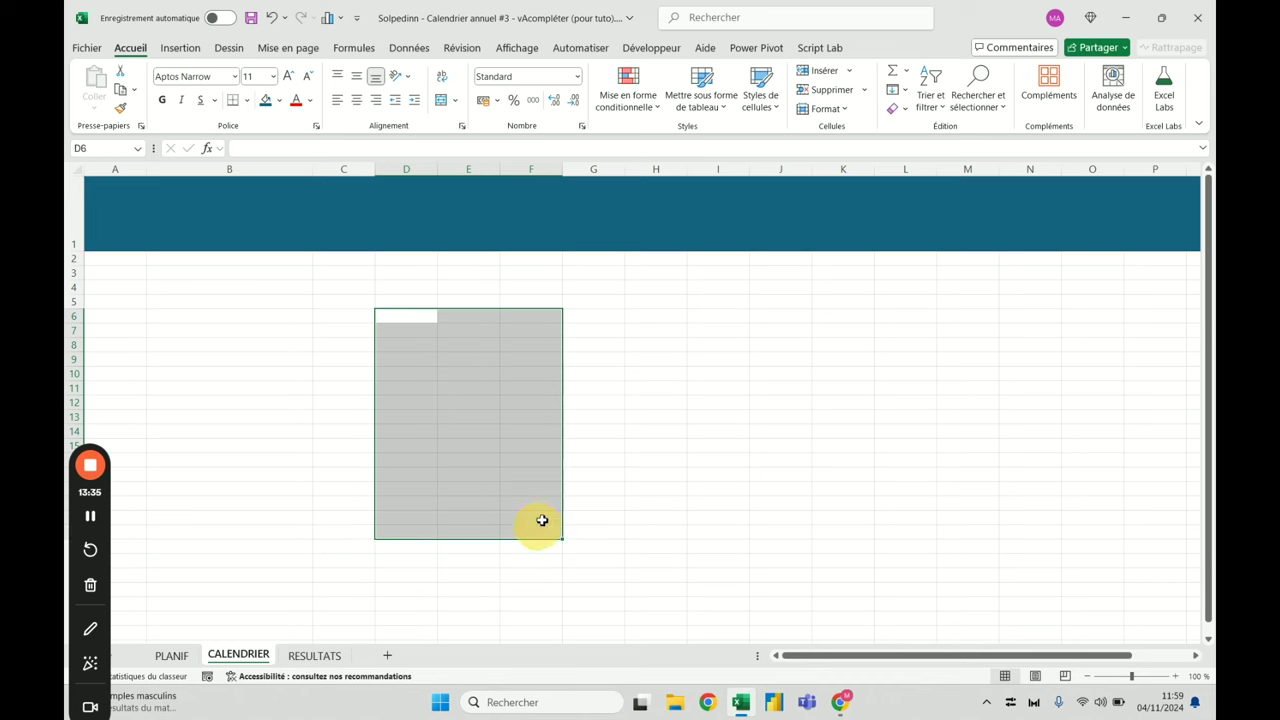
click(705, 100)
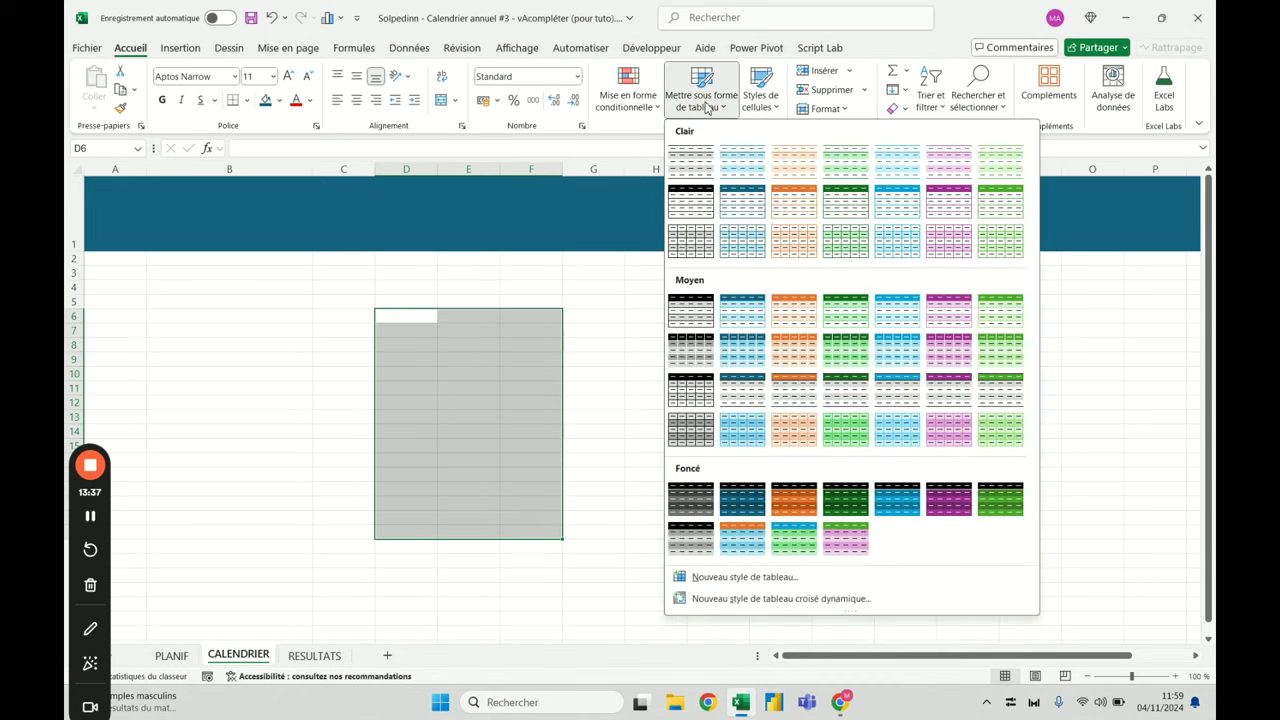
click(688, 168)
click(532, 309)
click(520, 329)
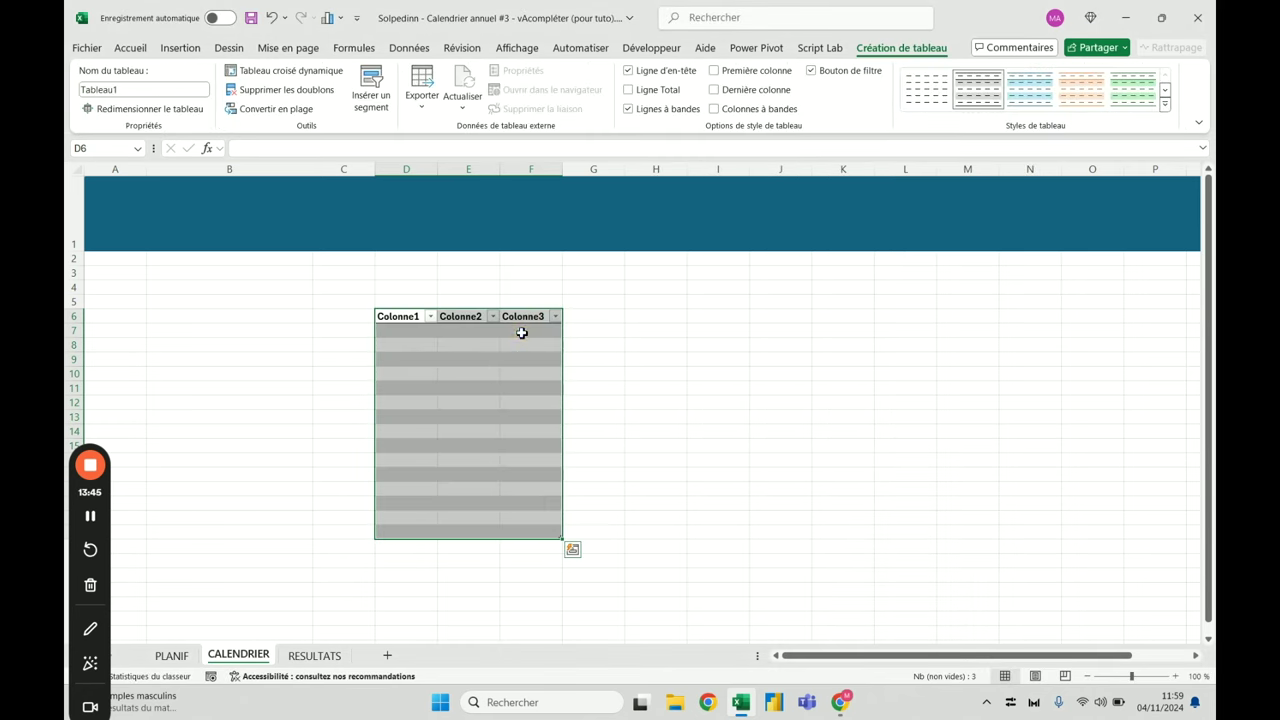
Rename the table headers to Date, JourSem and Planif, then switch to PLANIF
click(446, 383)
click(407, 318)
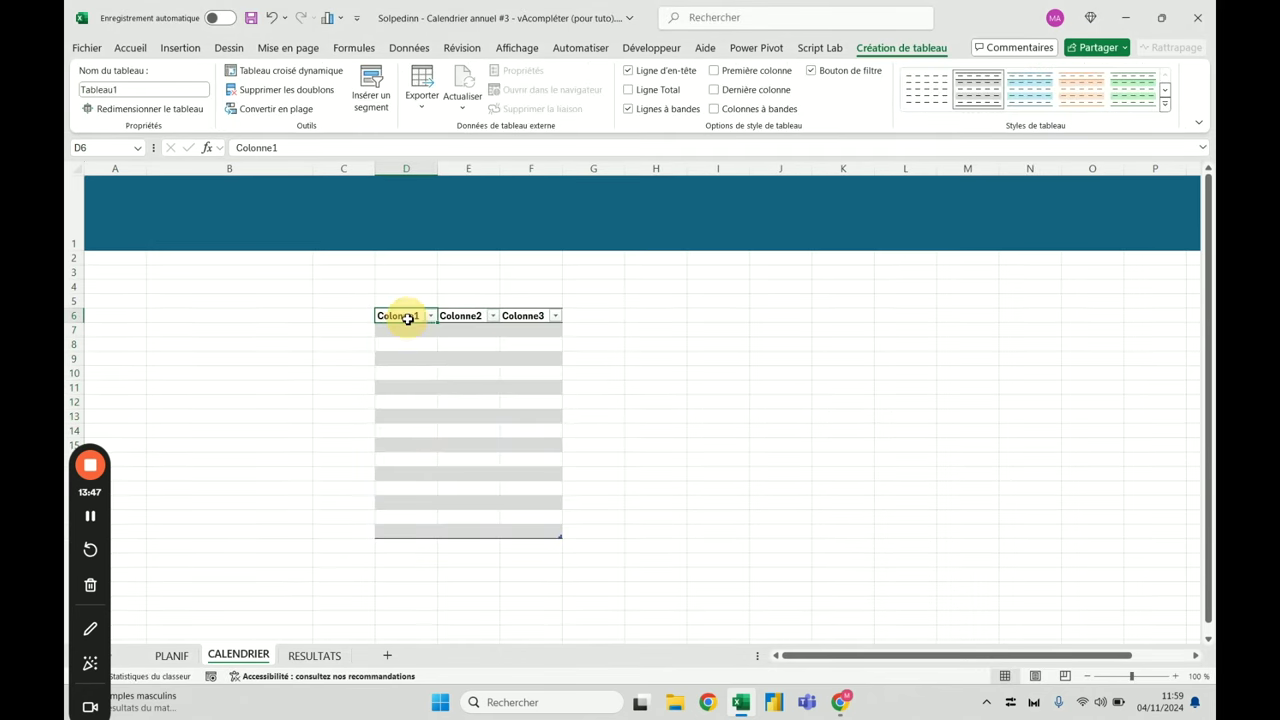
text(Date)
key(Tab)
text(Joursem)
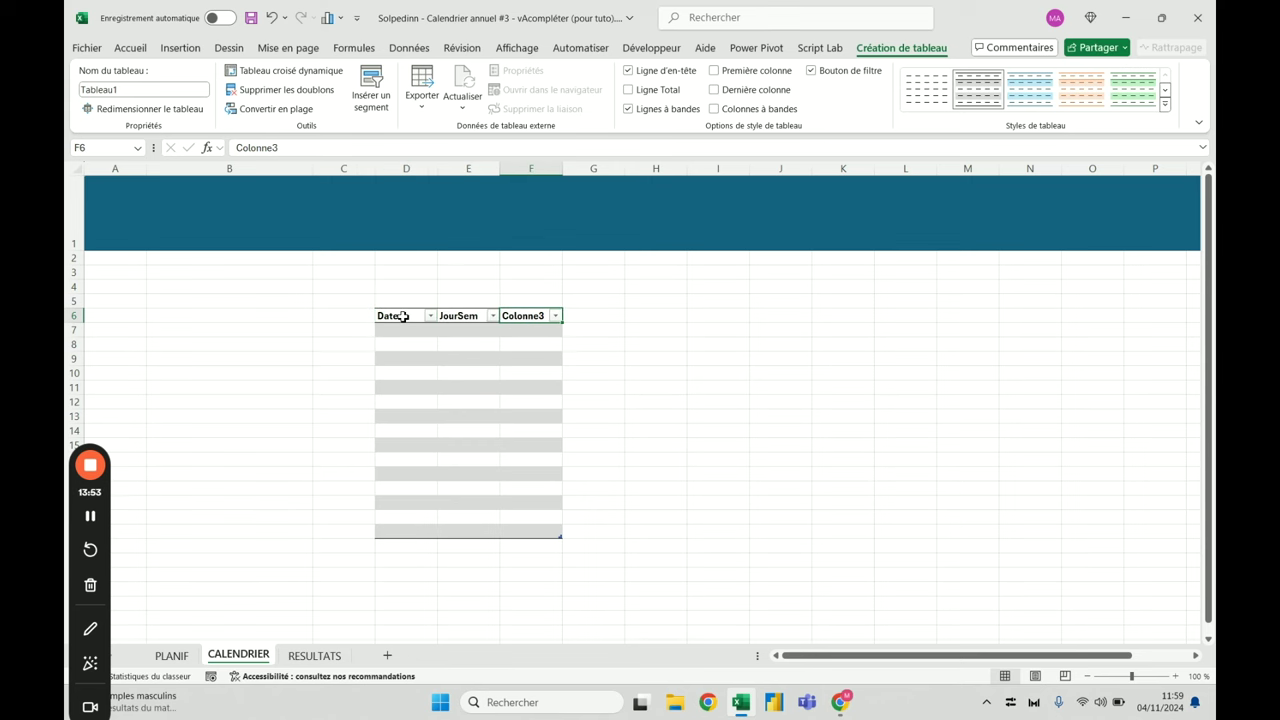
text(L)
text(lanif)
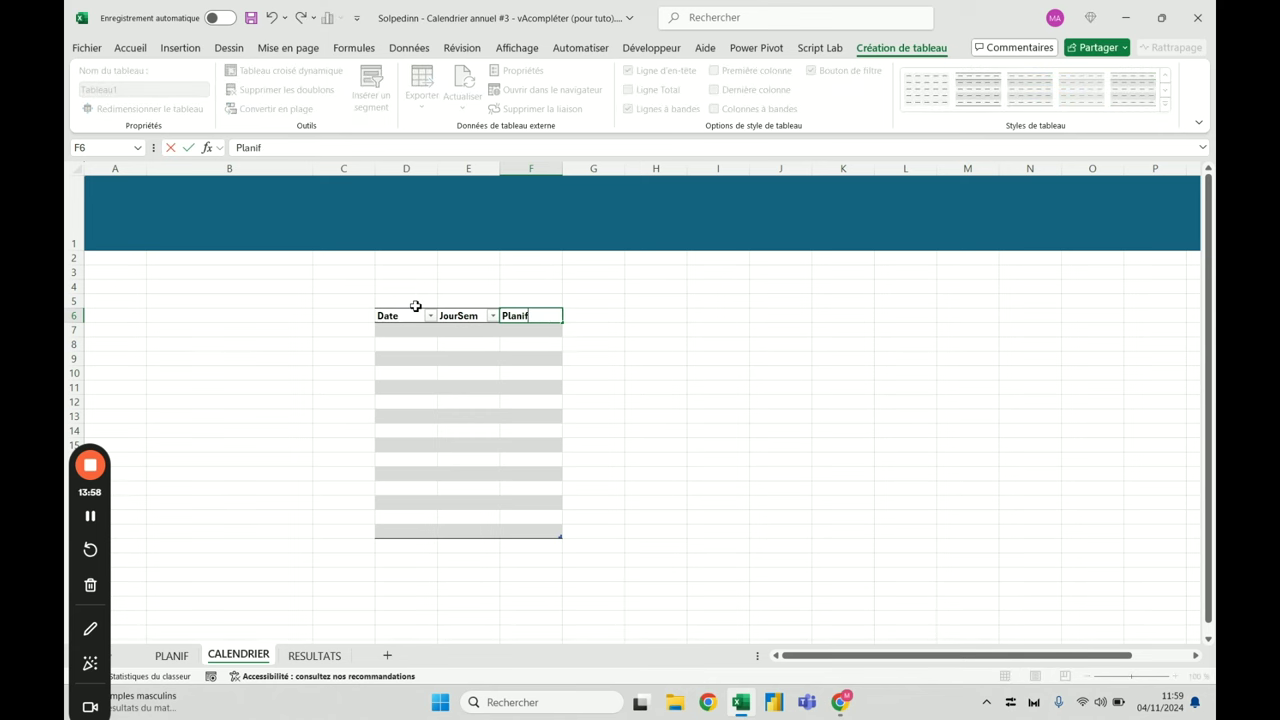
key(Tab)
click(170, 656)
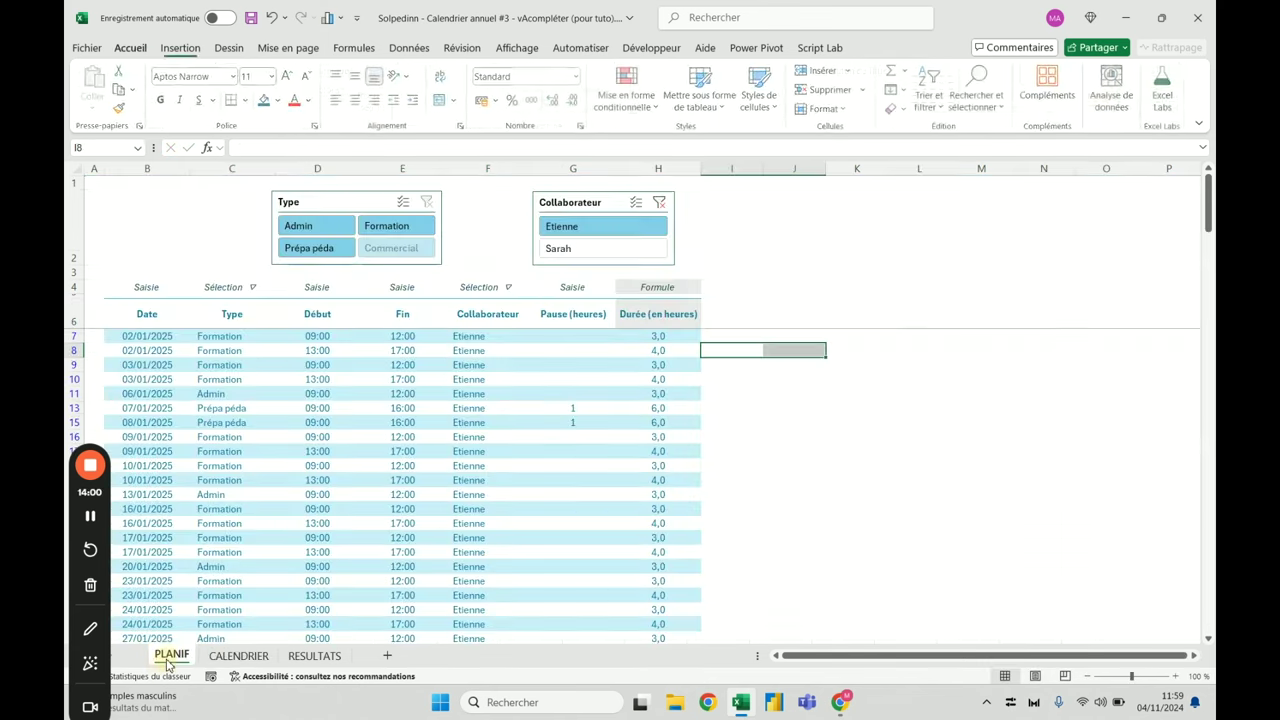
Enter the month label 'Janvier' in cell D4 of CALENDRIER
click(314, 656)
click(262, 652)
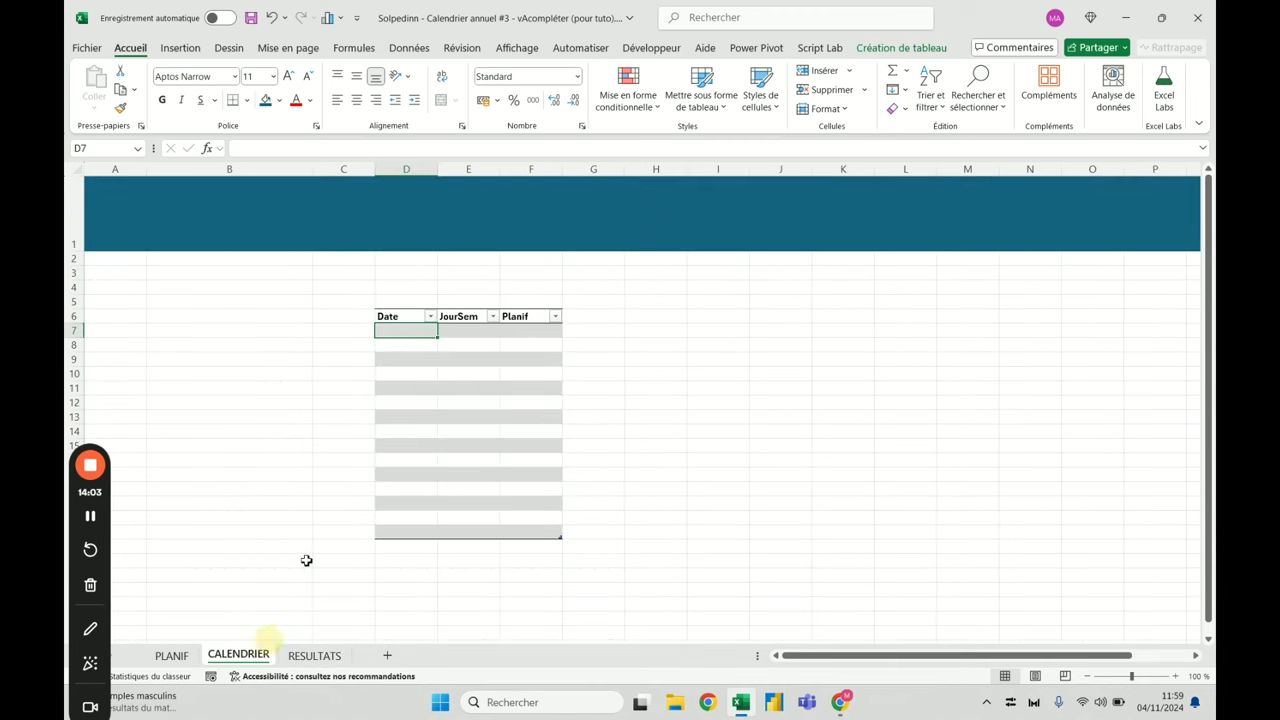
click(406, 312)
click(470, 318)
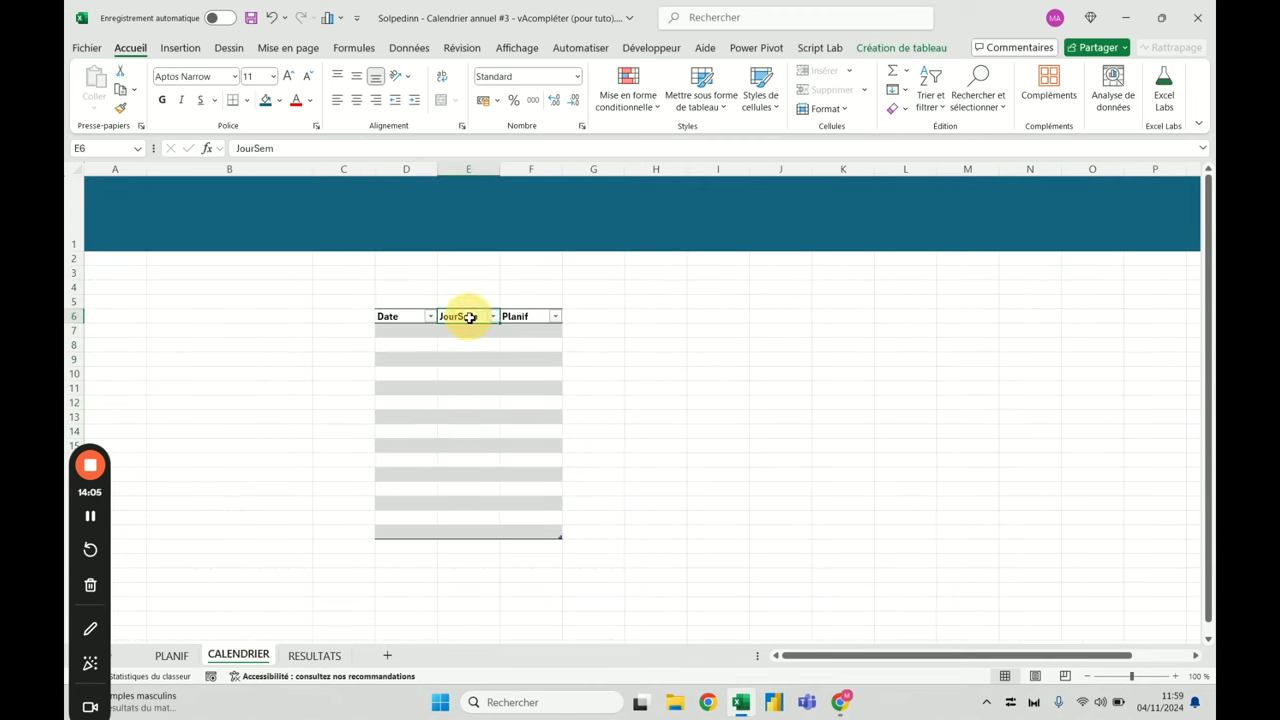
click(410, 331)
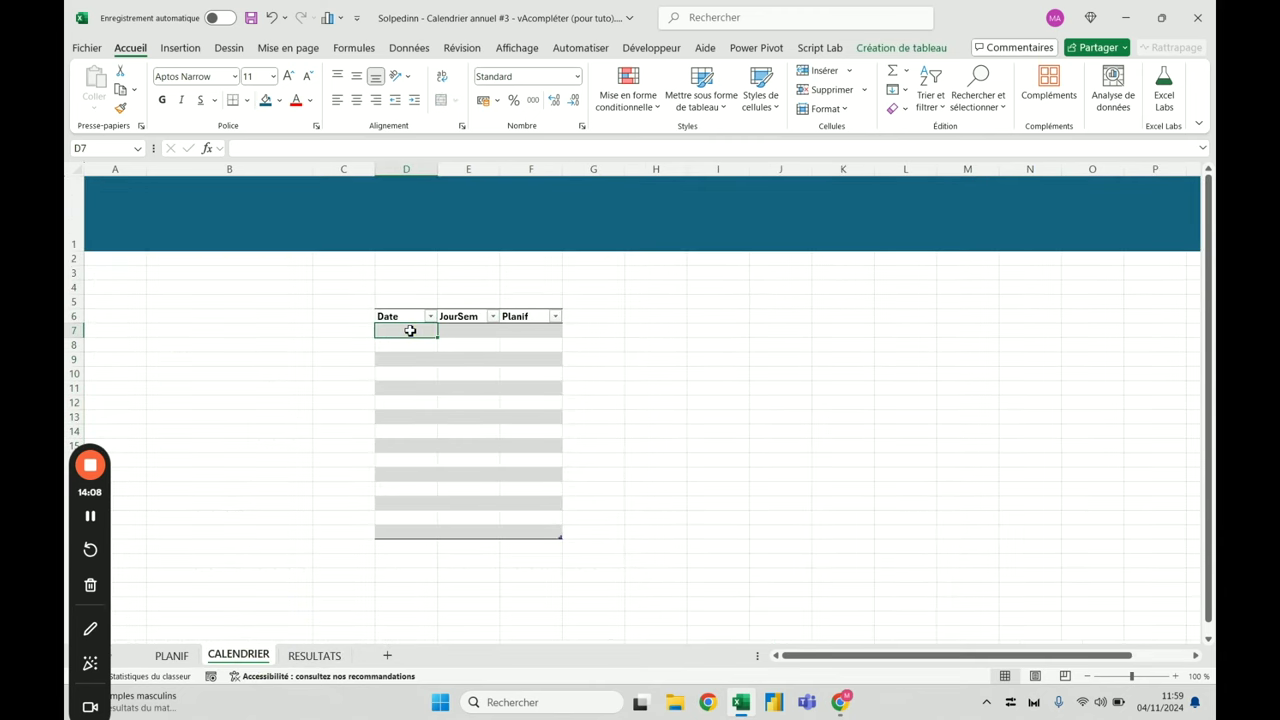
click(417, 287)
text(H)
text(anvie)
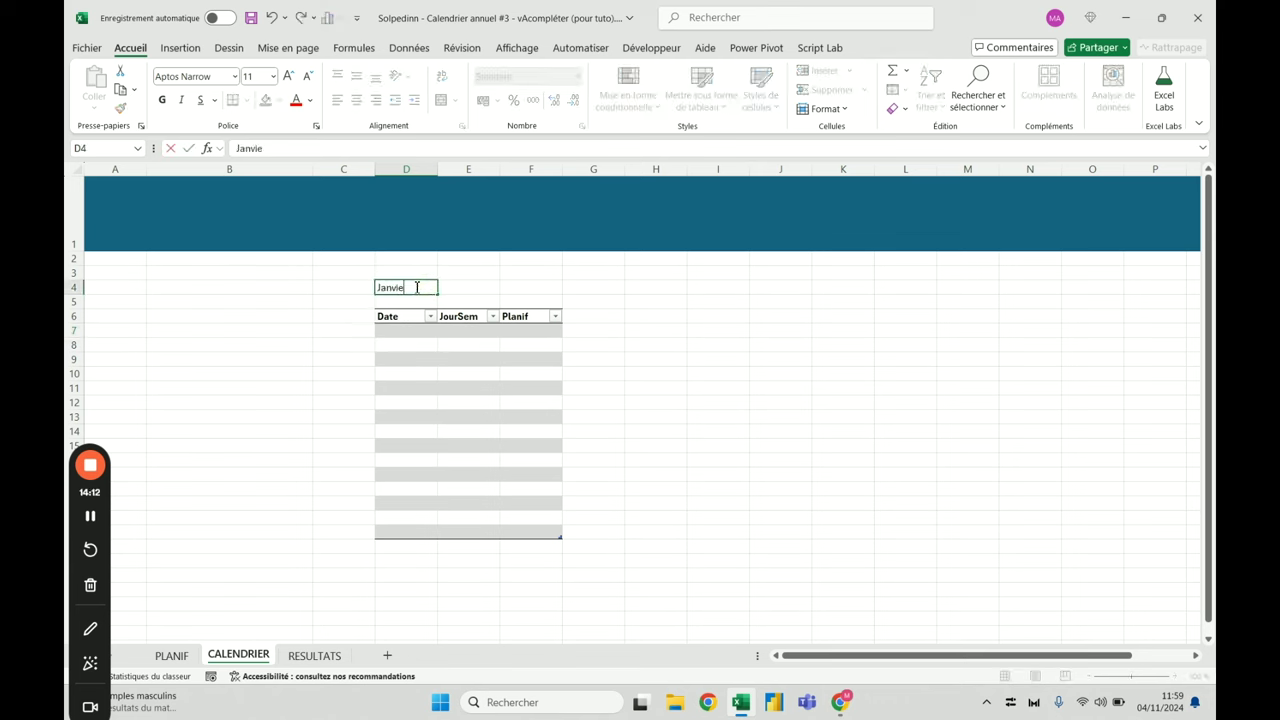
text(r)
key(Return)
Copy columns D:F into H:J and relabel the copy's H4 as 'Février'
click(413, 330)
drag(405, 168, 530, 166)
key(ctrl+c)
click(673, 165)
key(ctrl+v)
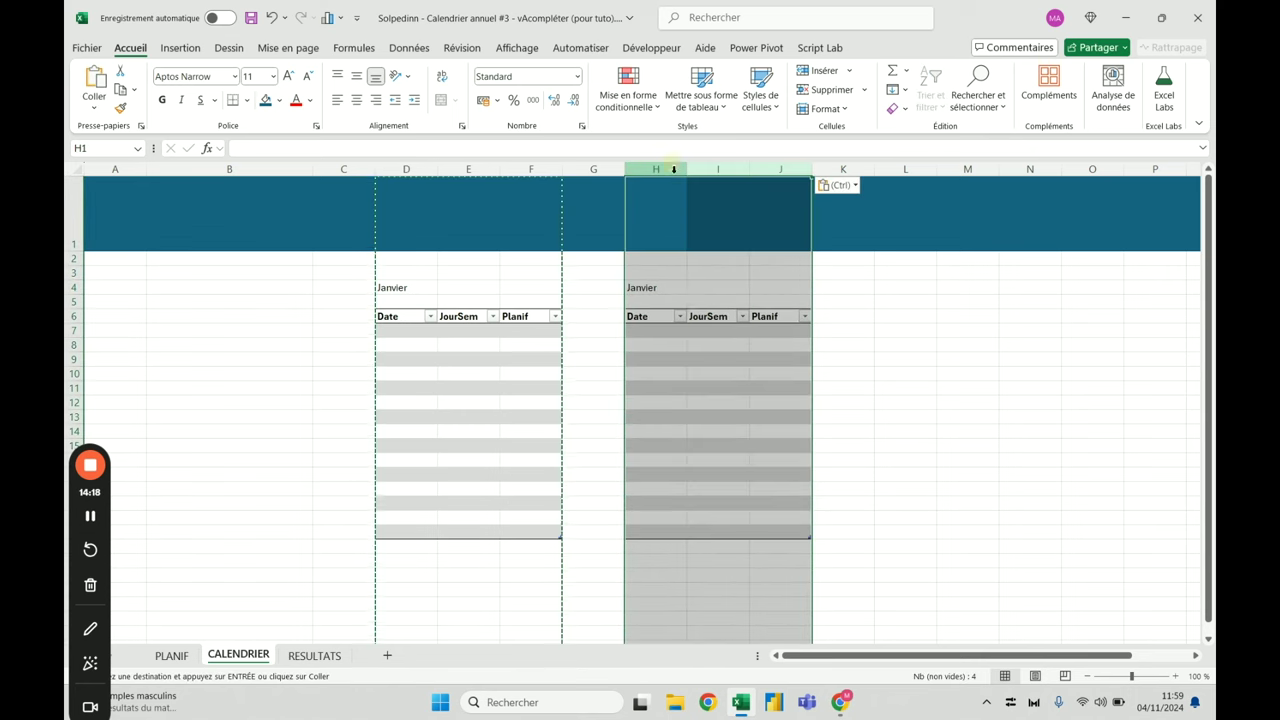
click(666, 290)
text(Février)
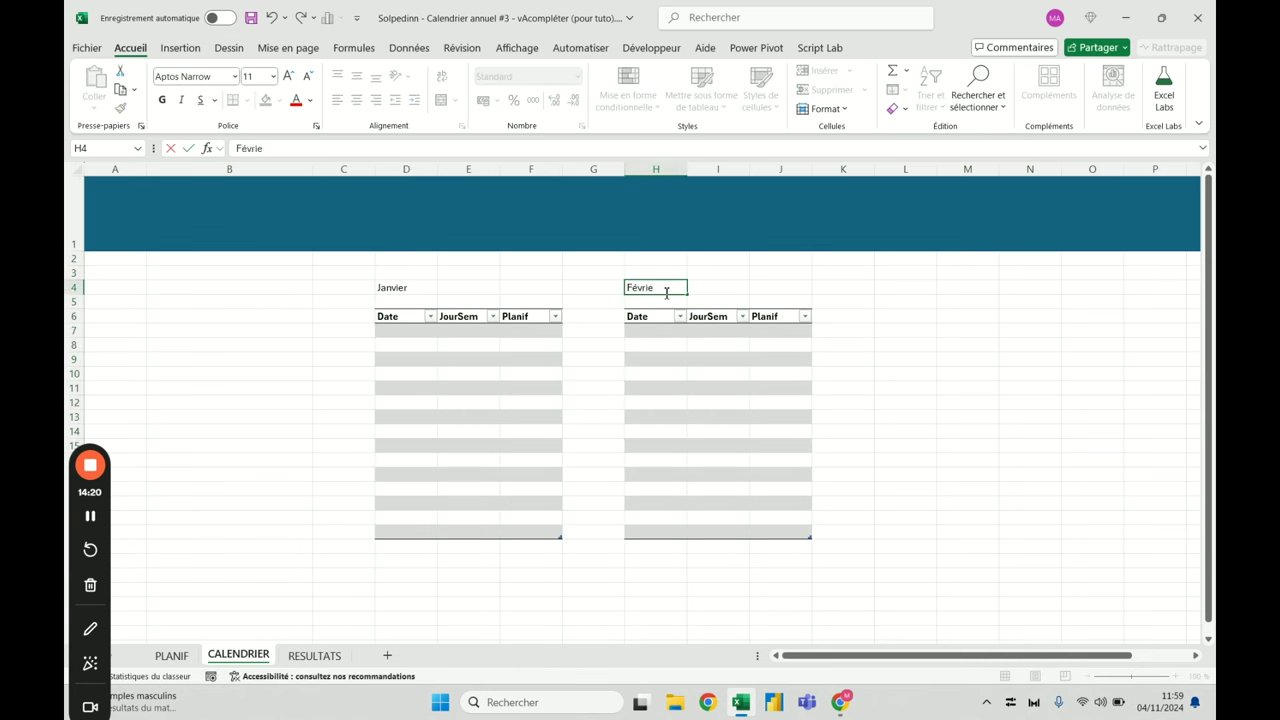
key(Return)
Undo the pasted Février copy and cancel the pending copy
drag(656, 167, 776, 160)
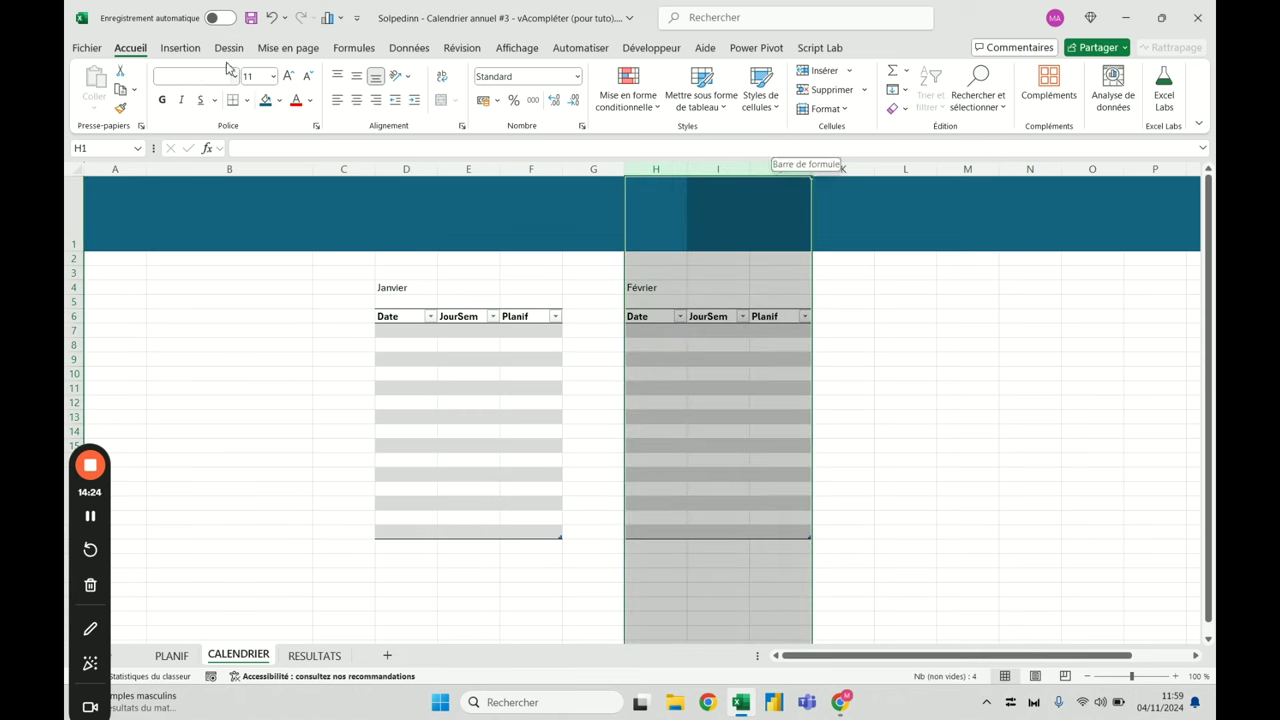
click(270, 17)
click(270, 17)
key(Escape)
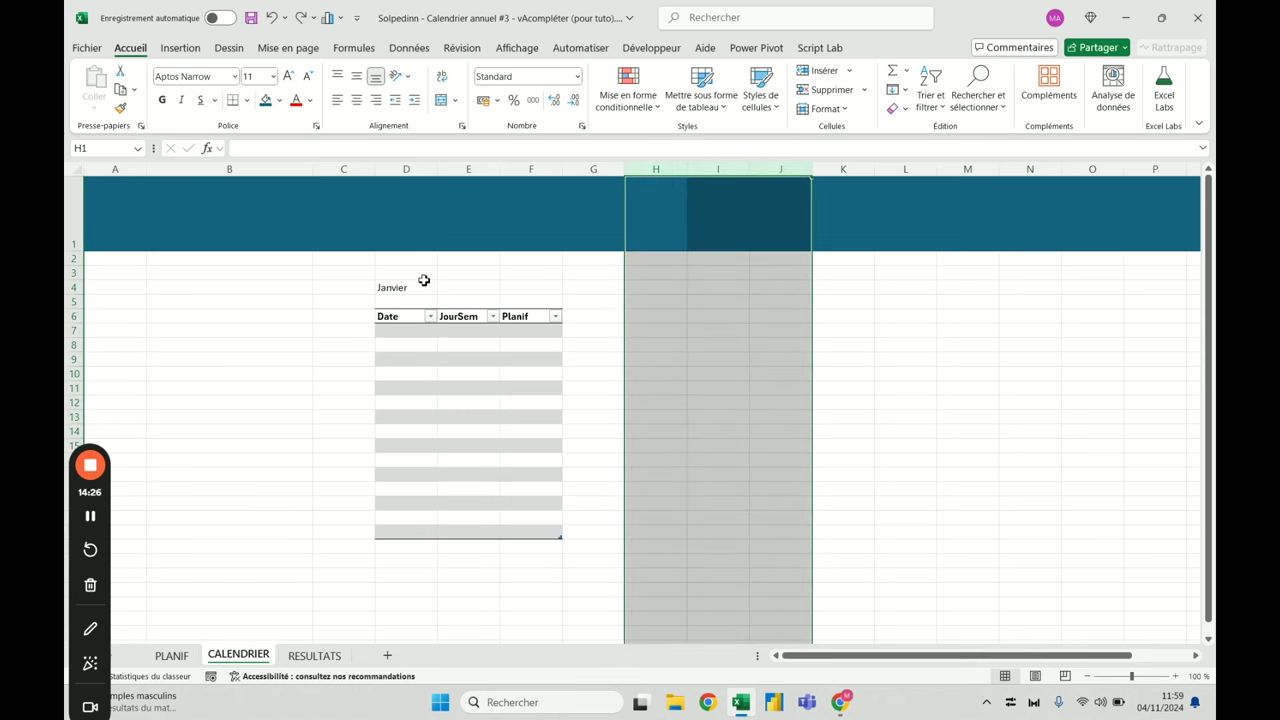
click(423, 276)
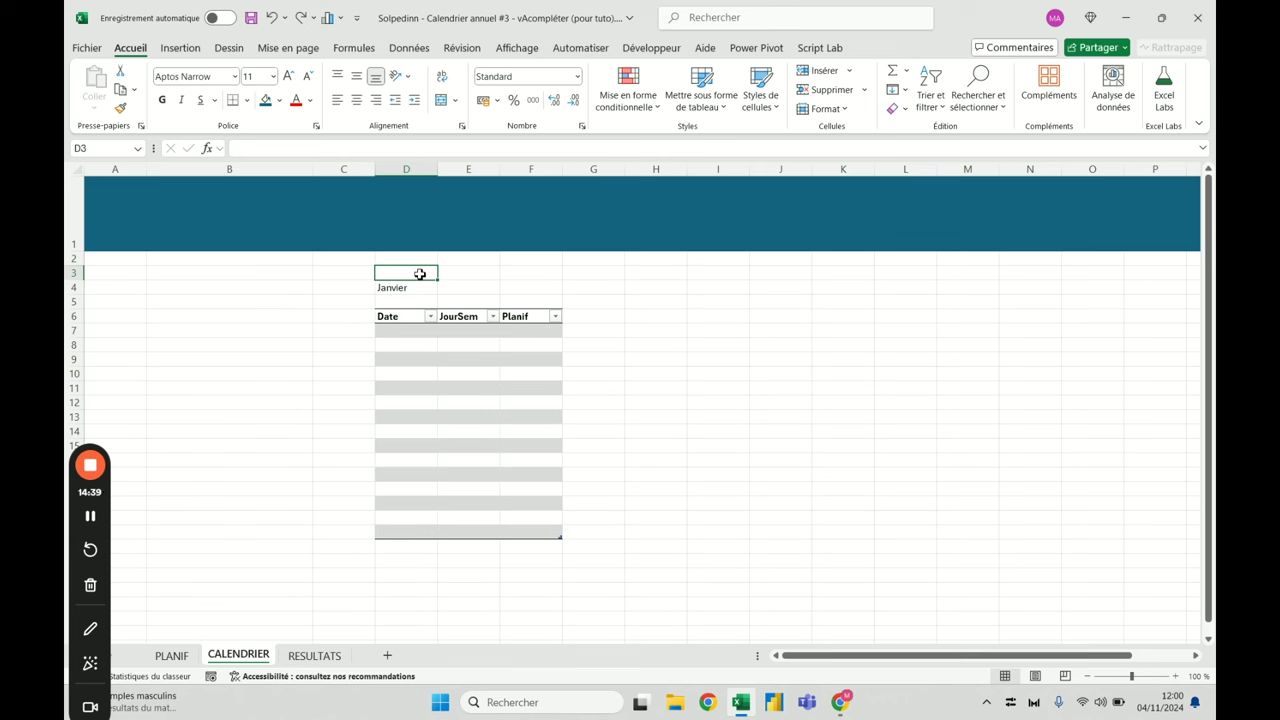
click(403, 332)
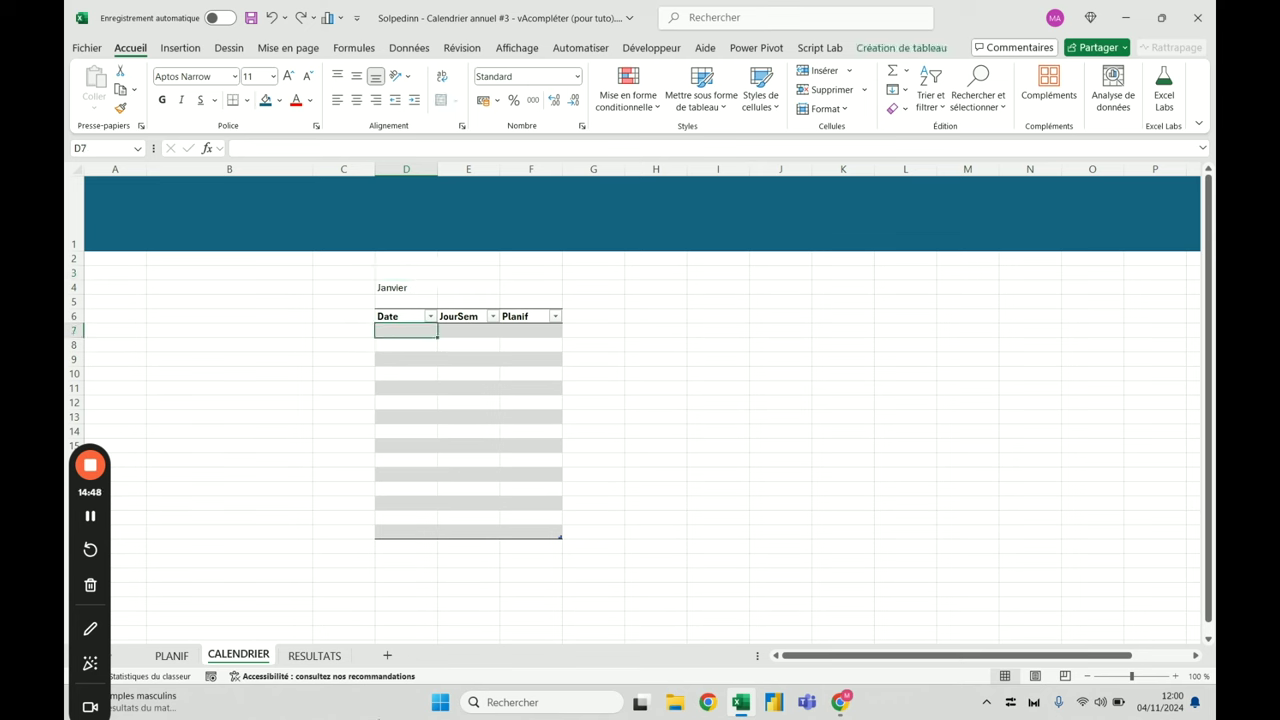
Enter =LIGNE() in D7 so the Date column fills with row numbers 7 to 21
click(482, 330)
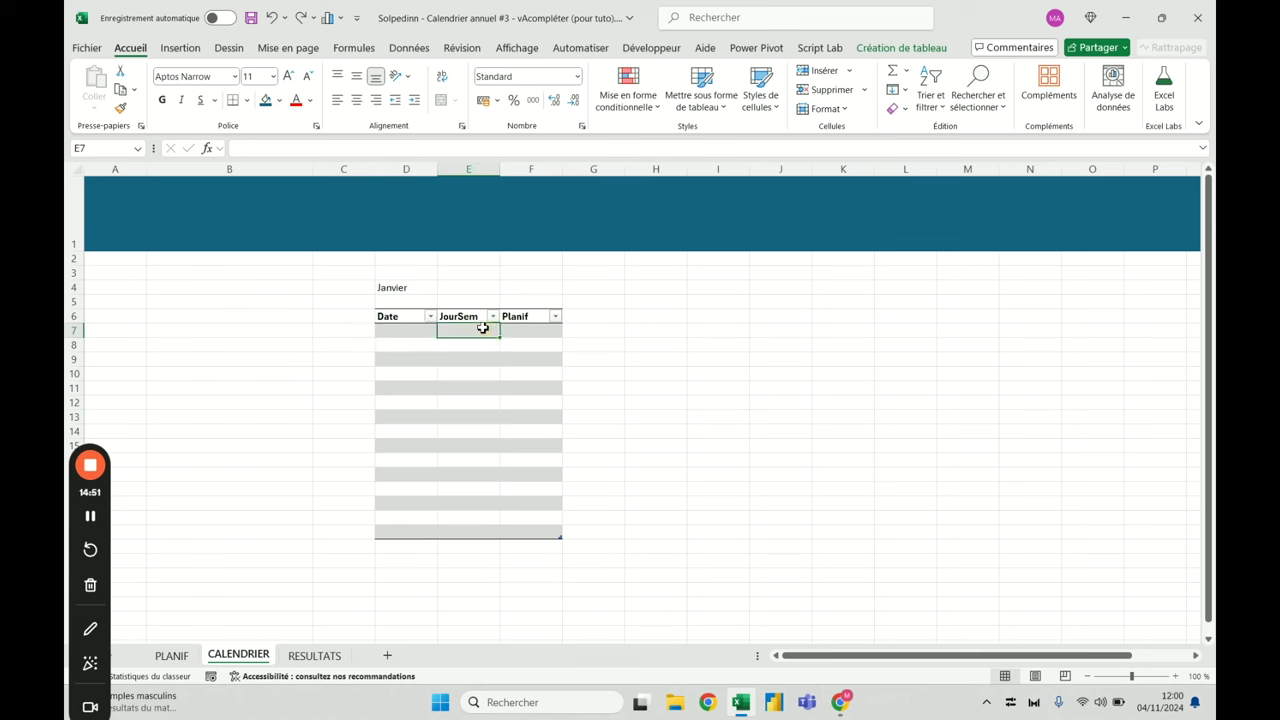
click(548, 330)
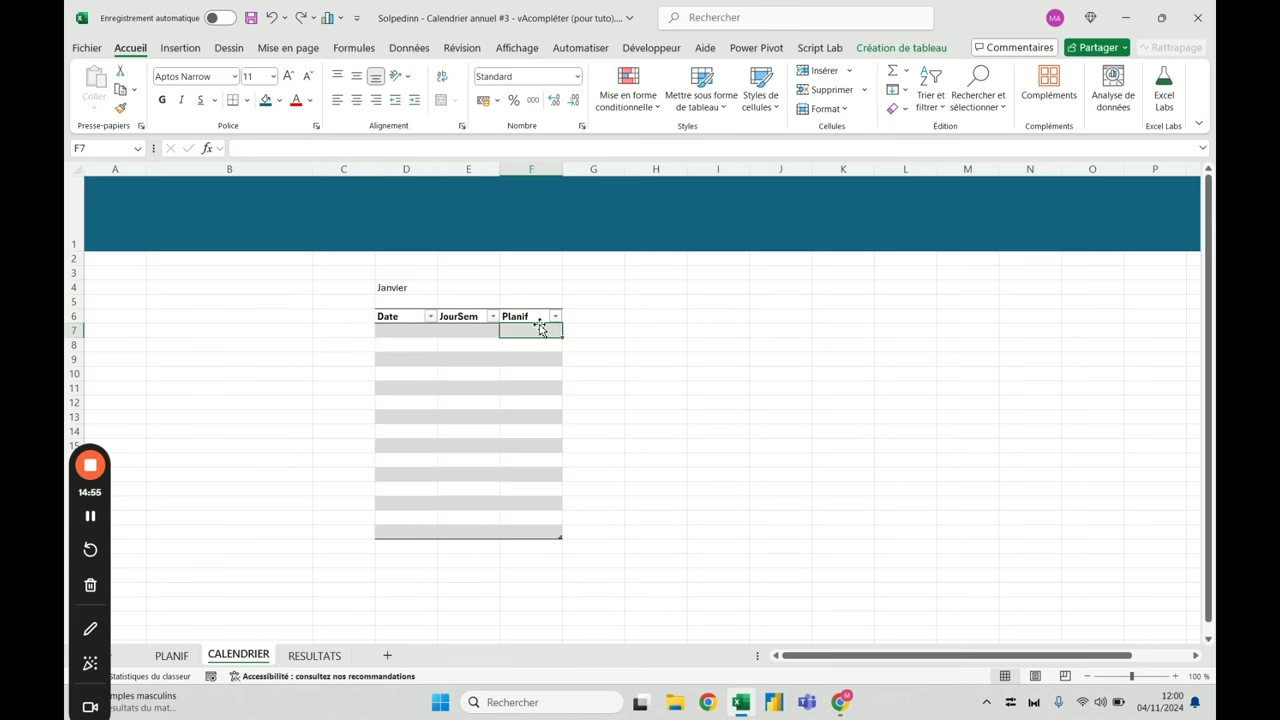
click(409, 331)
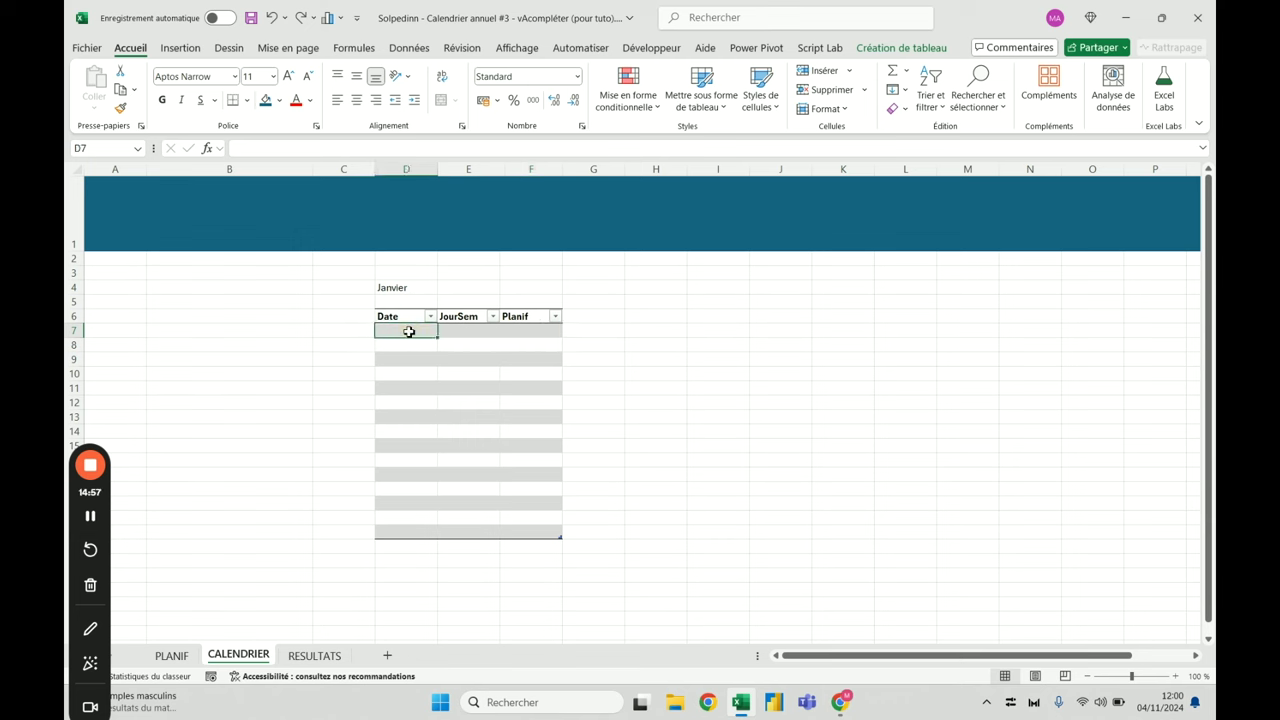
text(1)
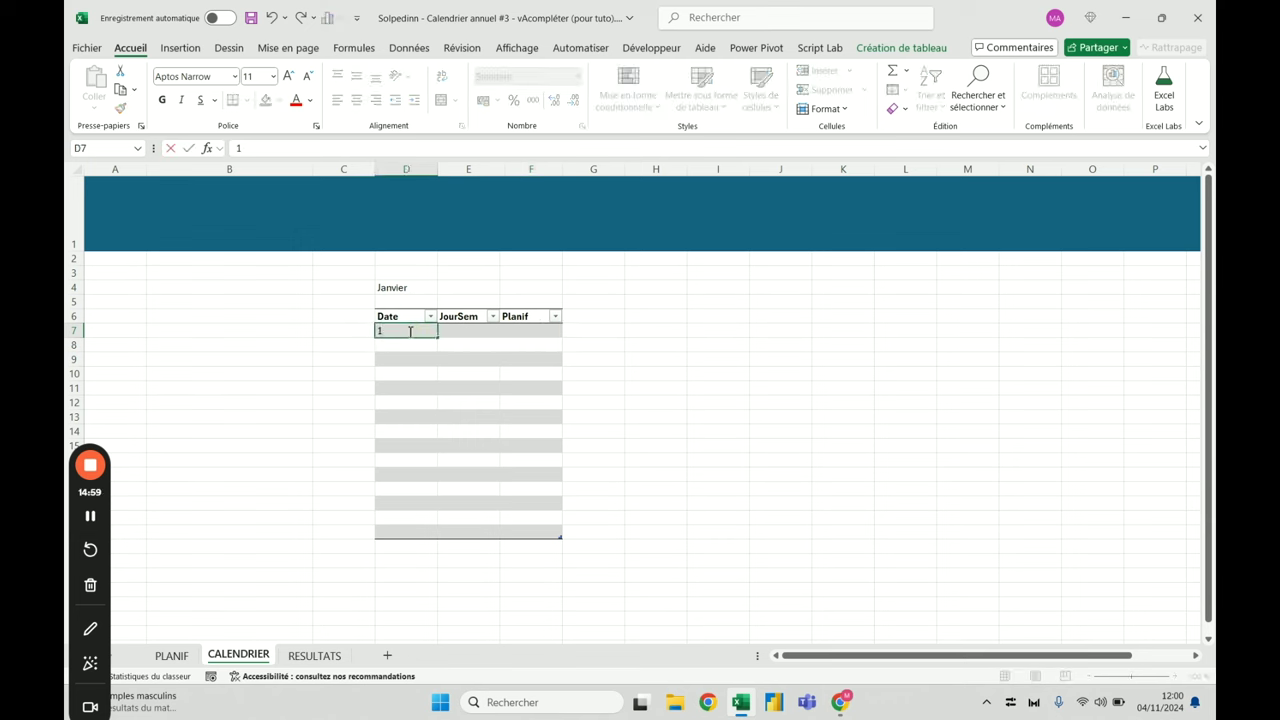
key(ctrl+Return)
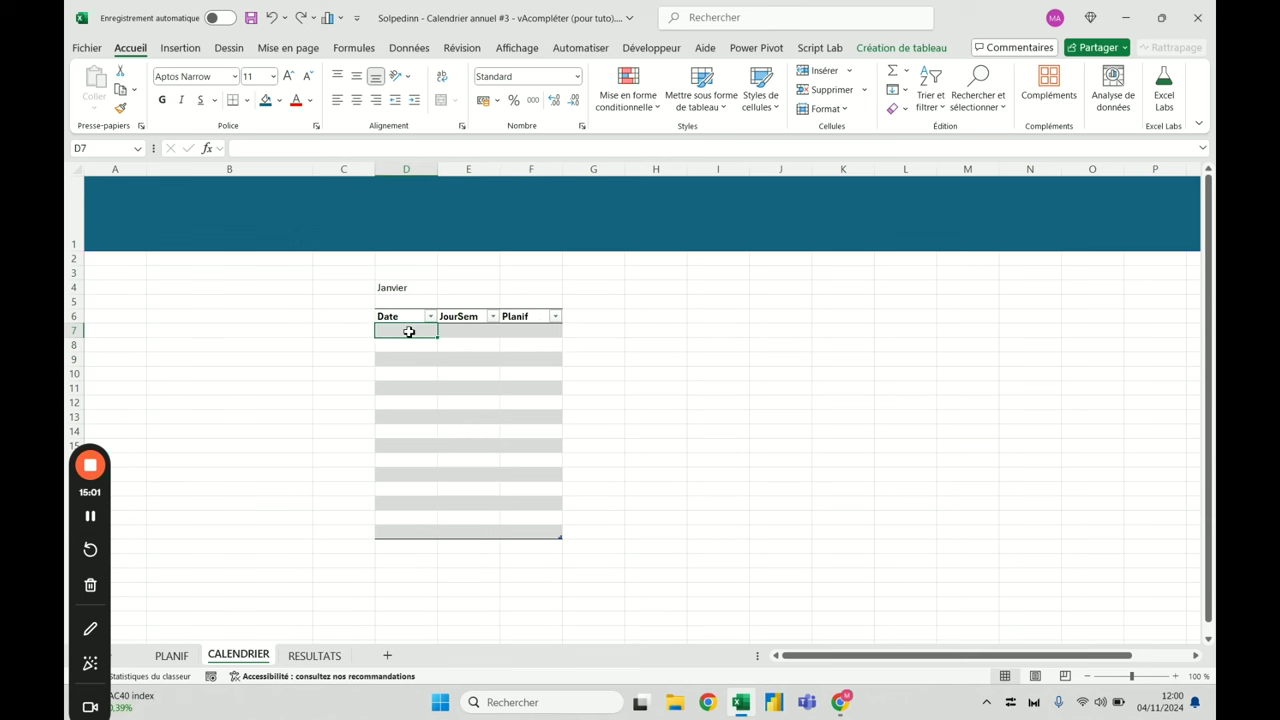
text(=)
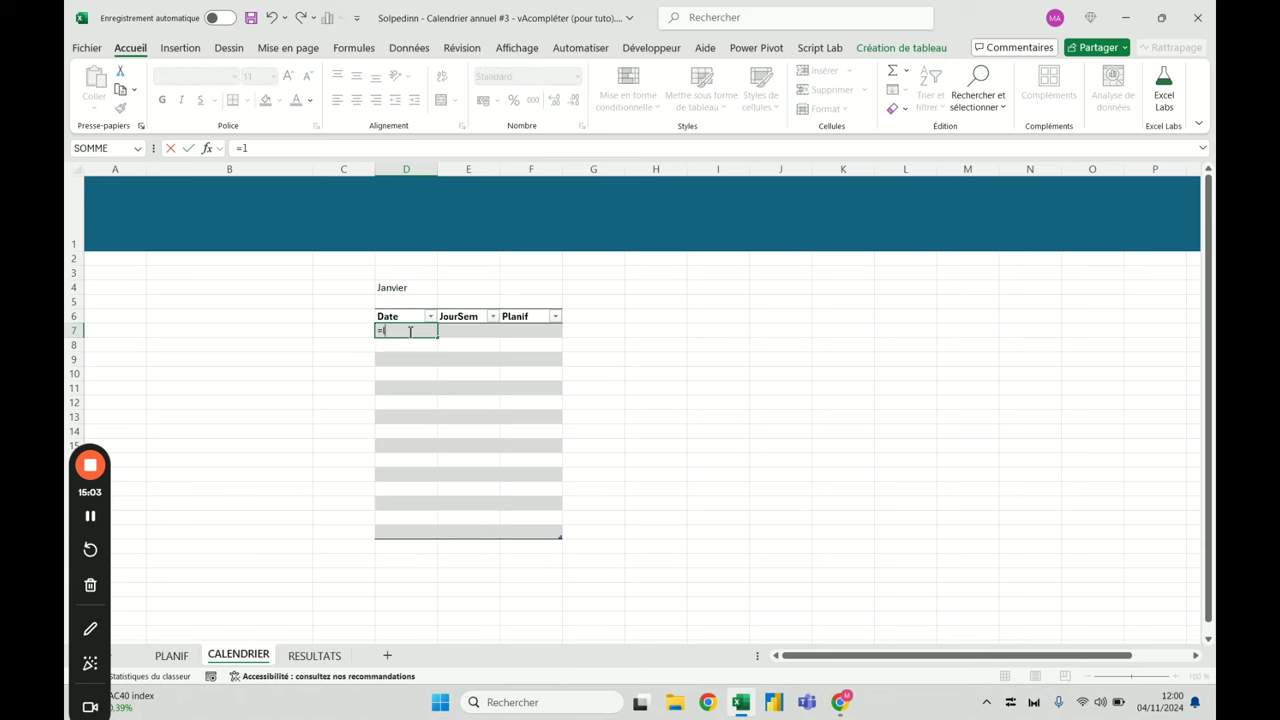
text(ligne()
key(BackSpace)
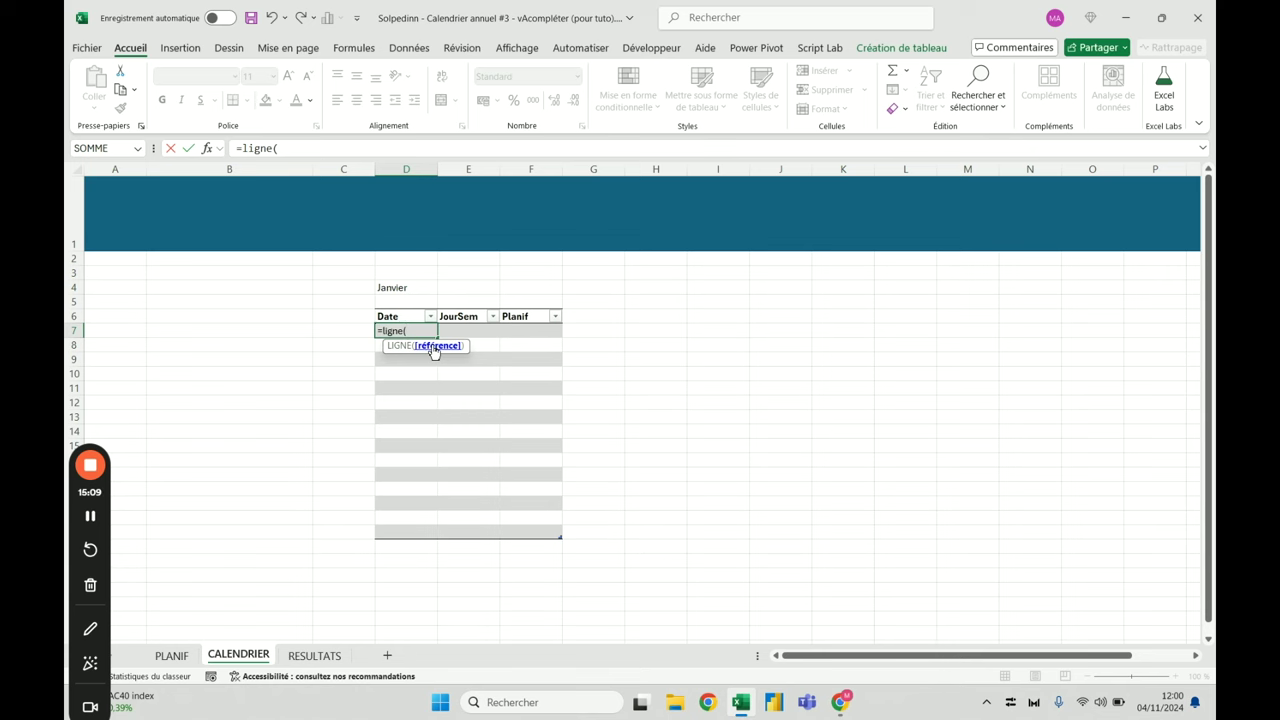
key(Return)
key(Up)
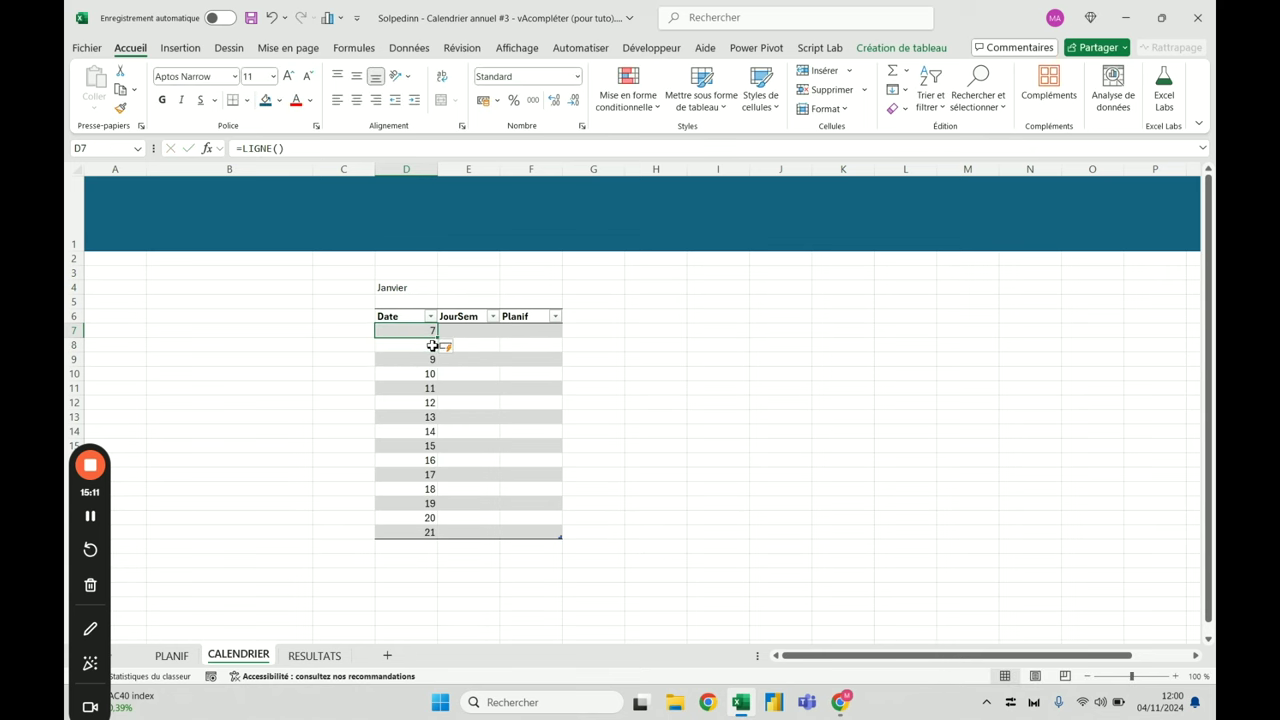
scroll(80, 336, up, 2)
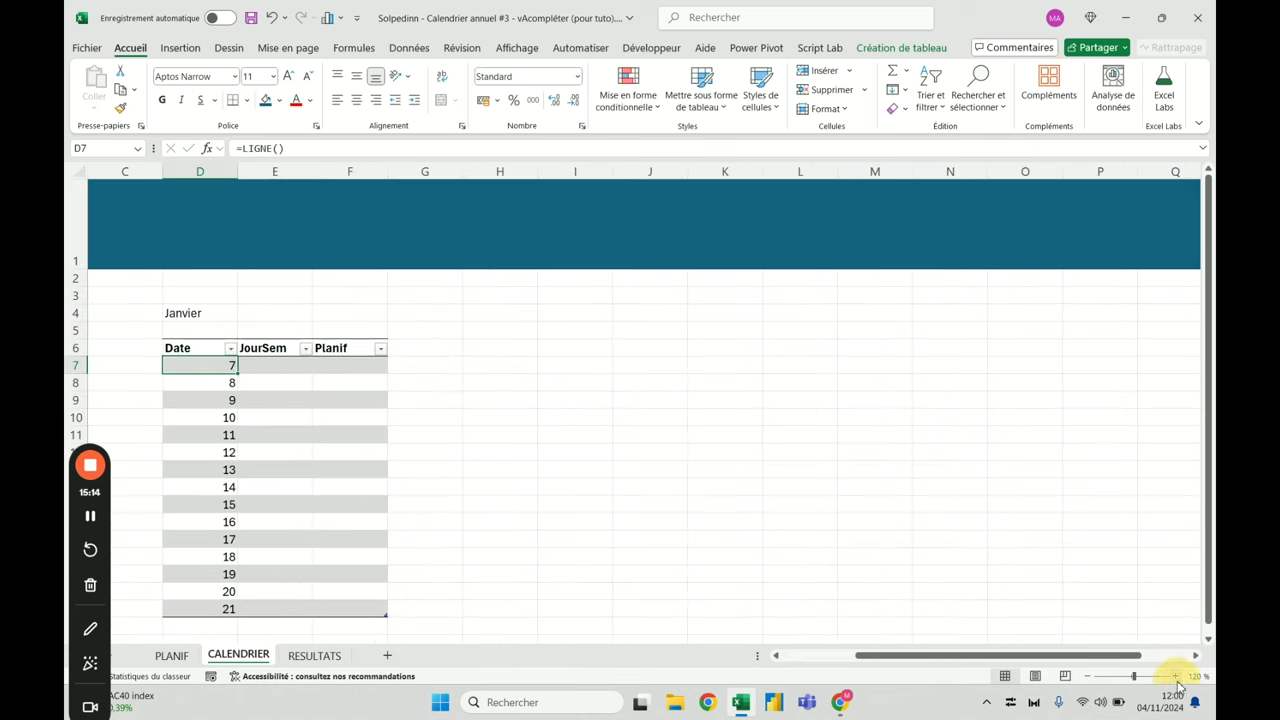
Try subtracting 5, then 3, from D7's LIGNE formula
drag(948, 655, 872, 655)
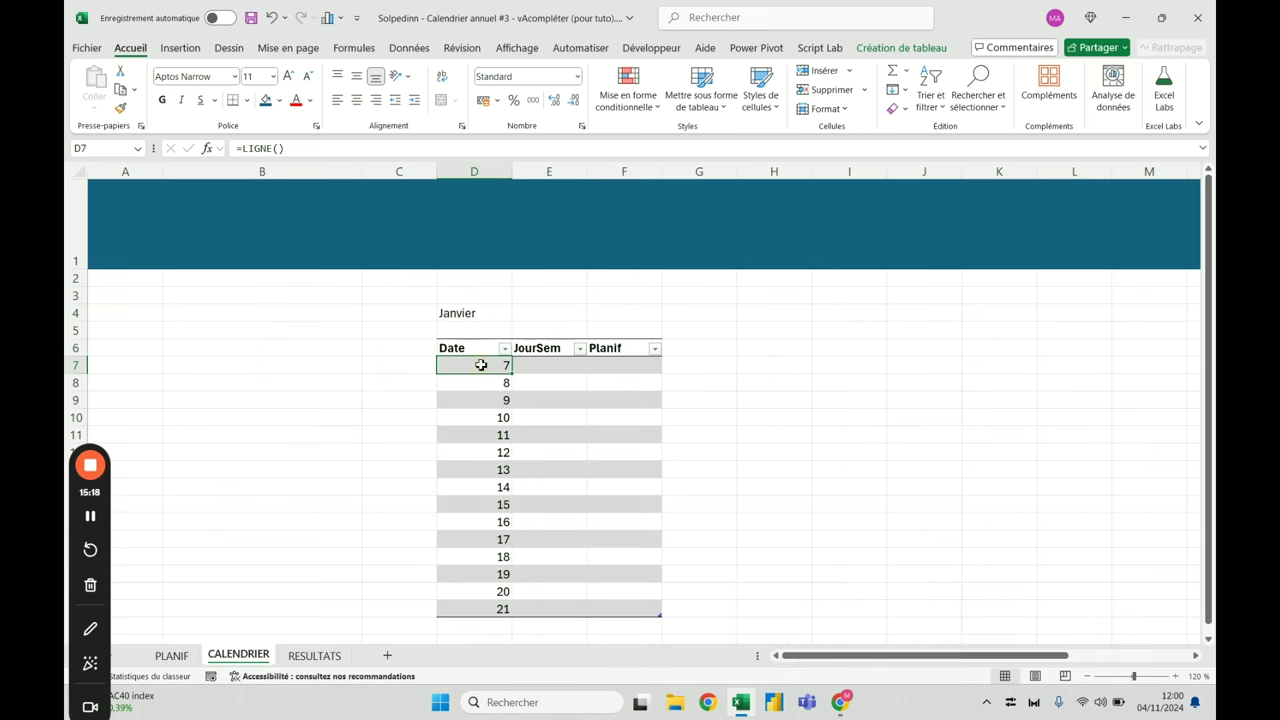
click(297, 149)
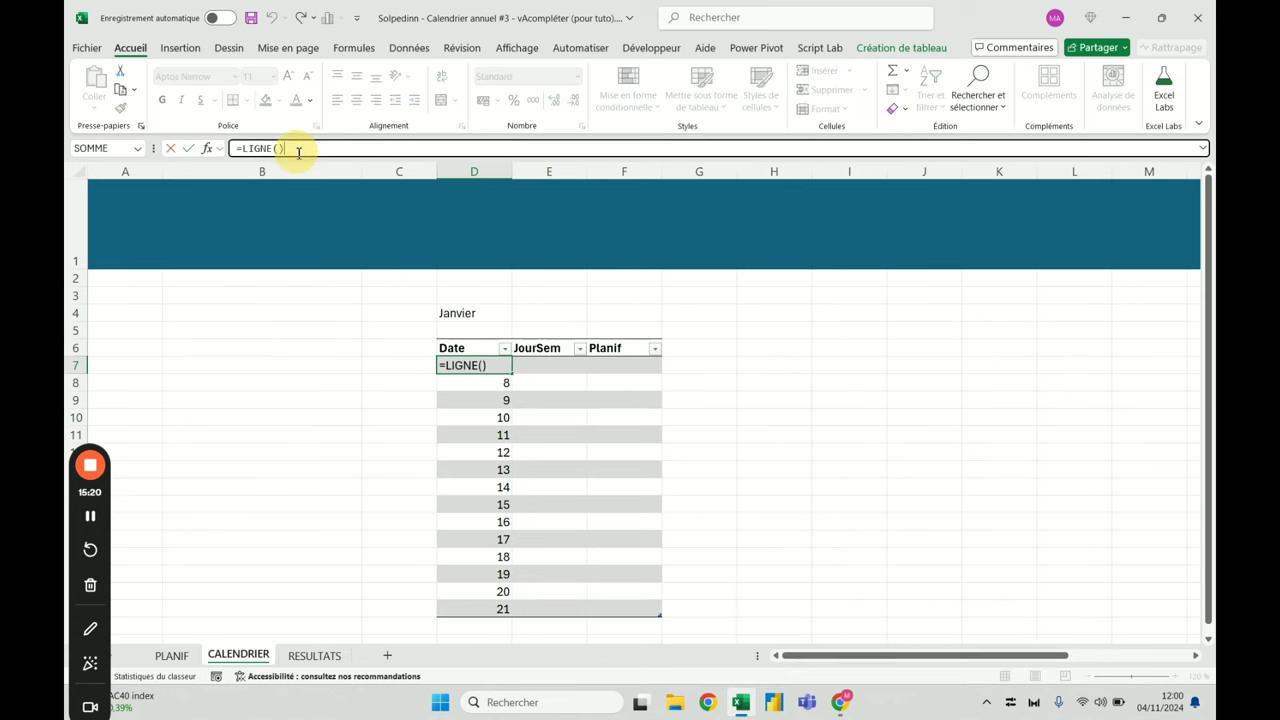
click(486, 365)
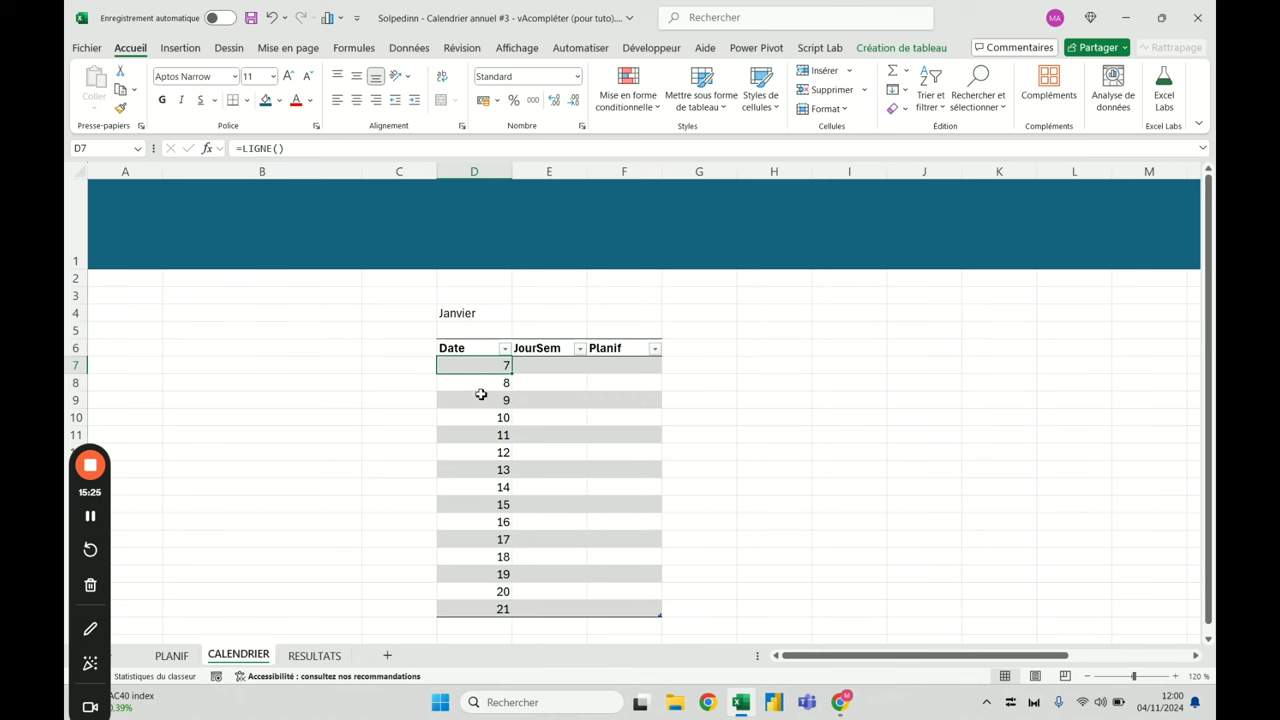
click(396, 150)
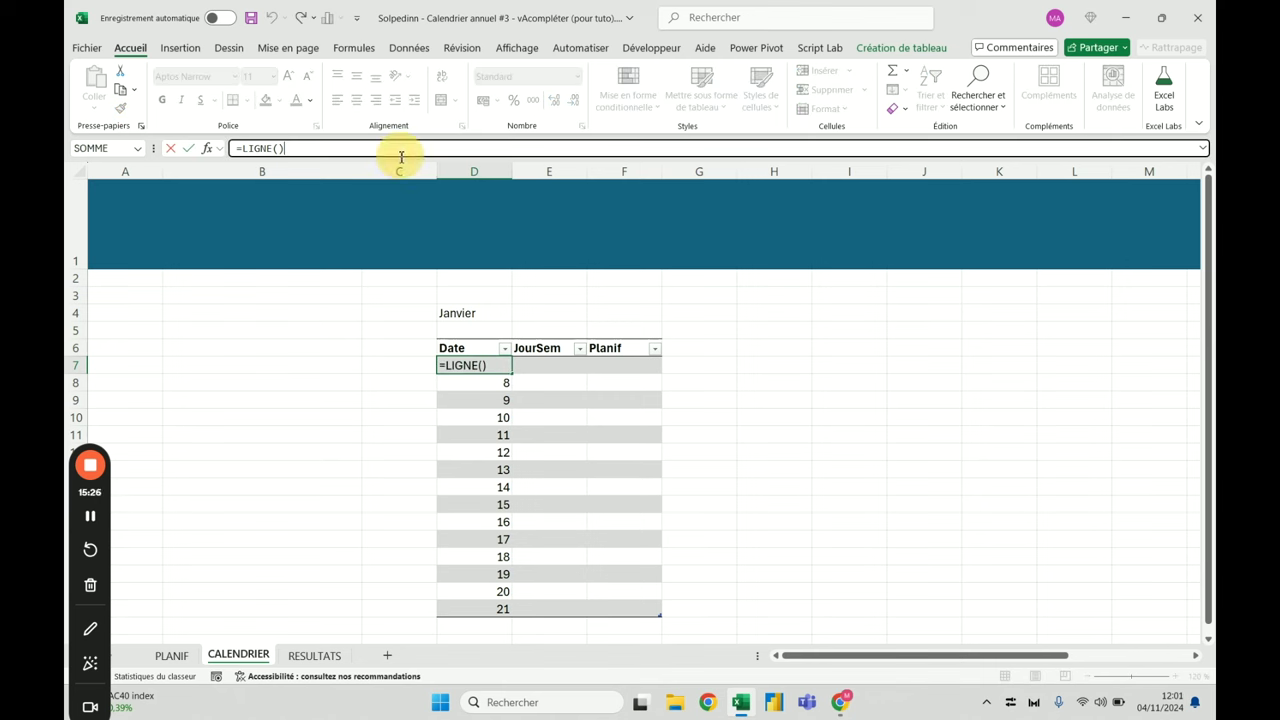
text(-5)
key(Return)
click(500, 364)
click(372, 149)
key(BackSpace)
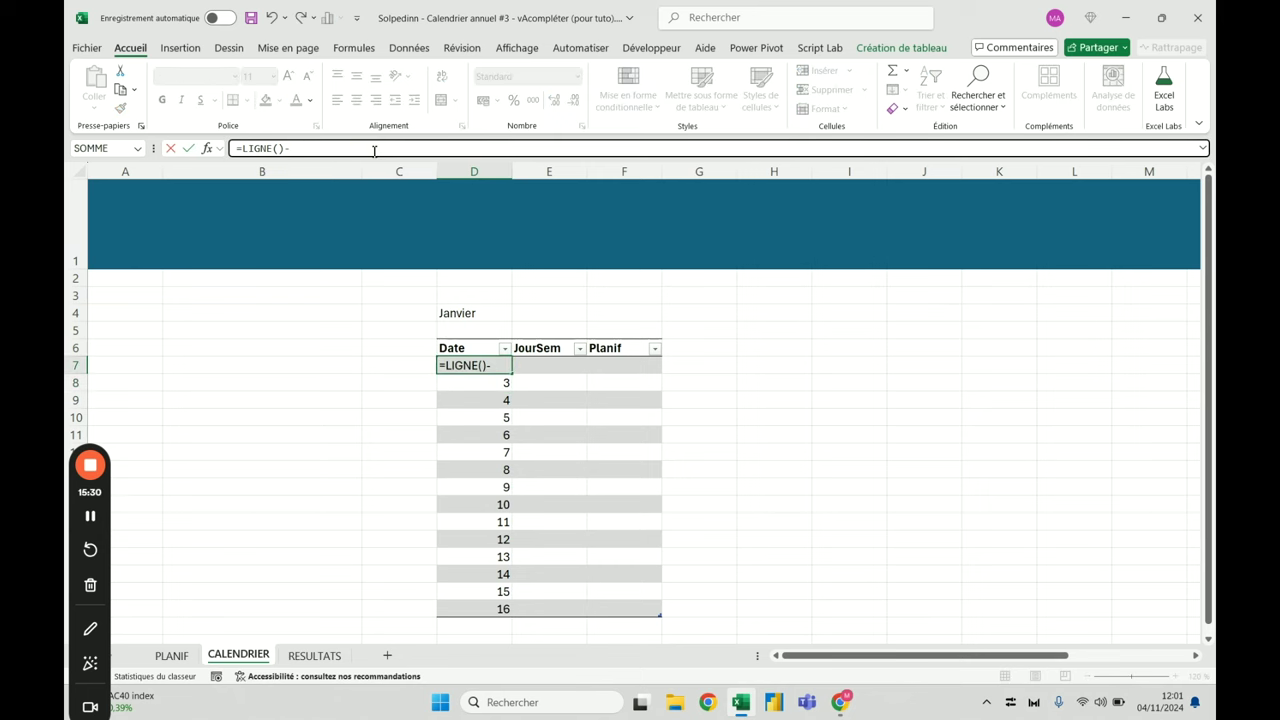
text(3)
key(Return)
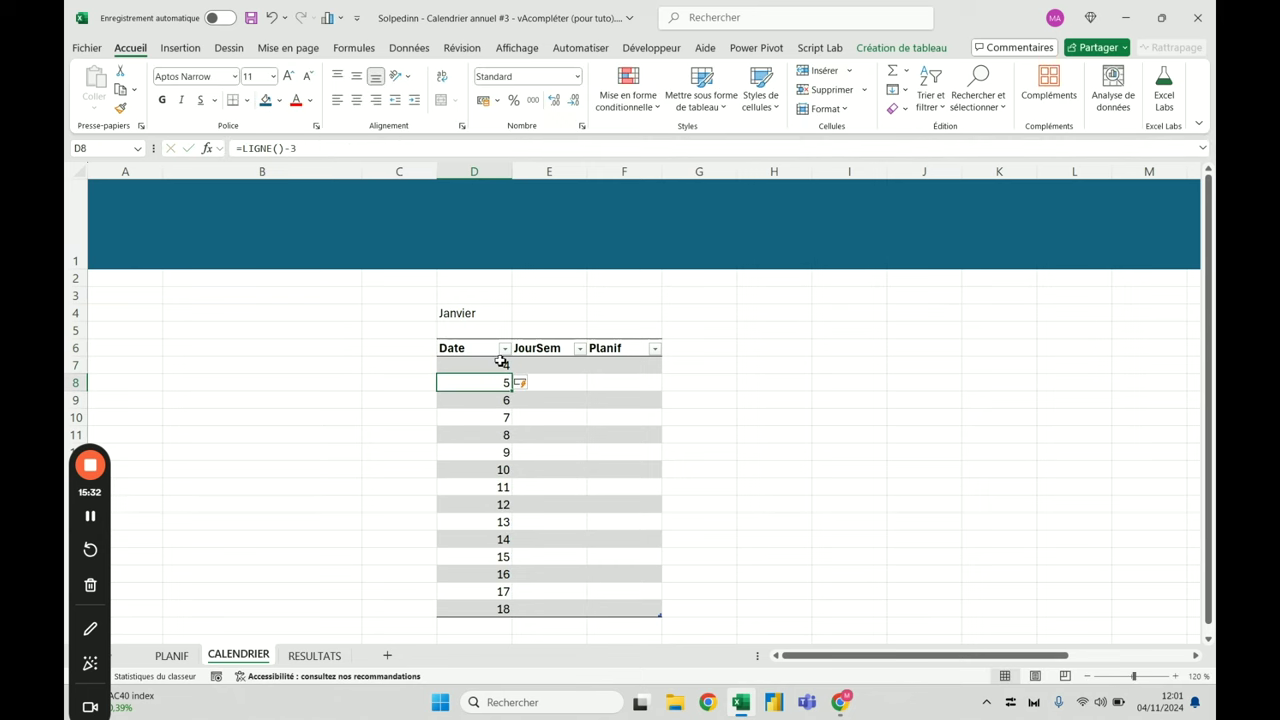
click(499, 368)
Change D7 to =LIGNE()-LIGNE(Tableau1[#En-têtes]) so Date counts 1 to 15
click(337, 148)
key(BackSpace)
text(ligne()
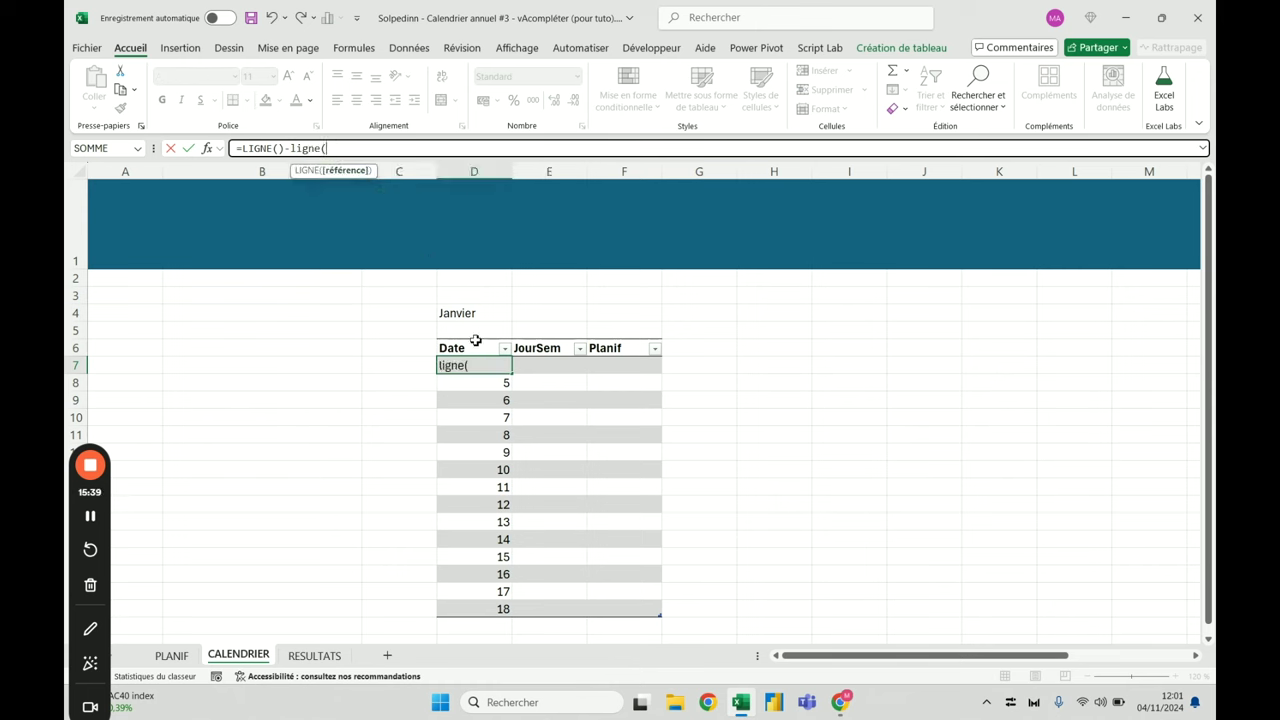
click(440, 348)
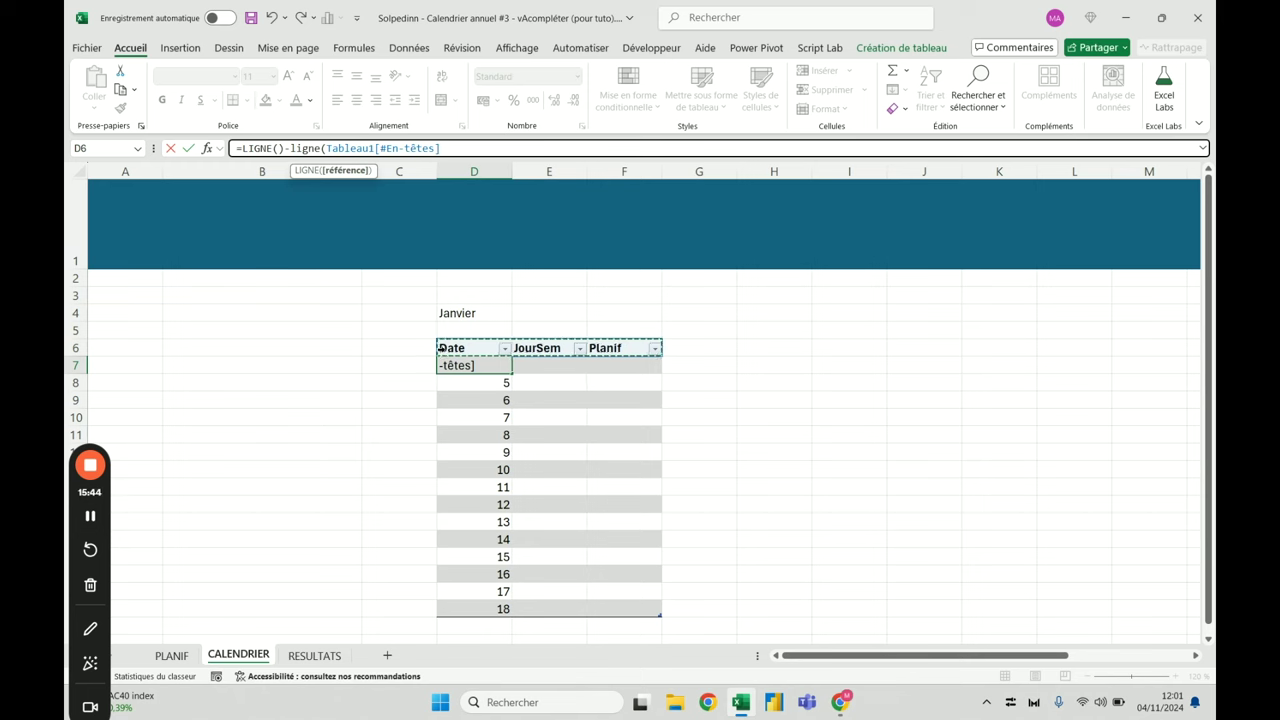
click(498, 362)
key(Return)
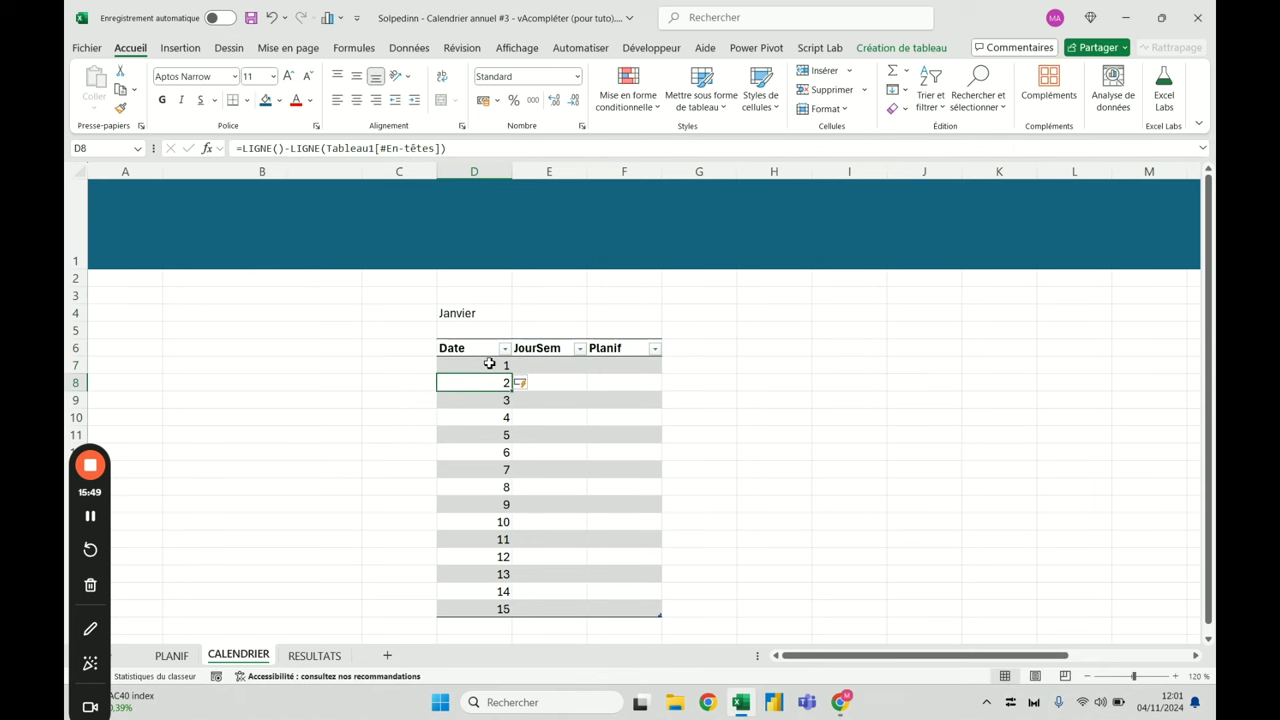
click(495, 365)
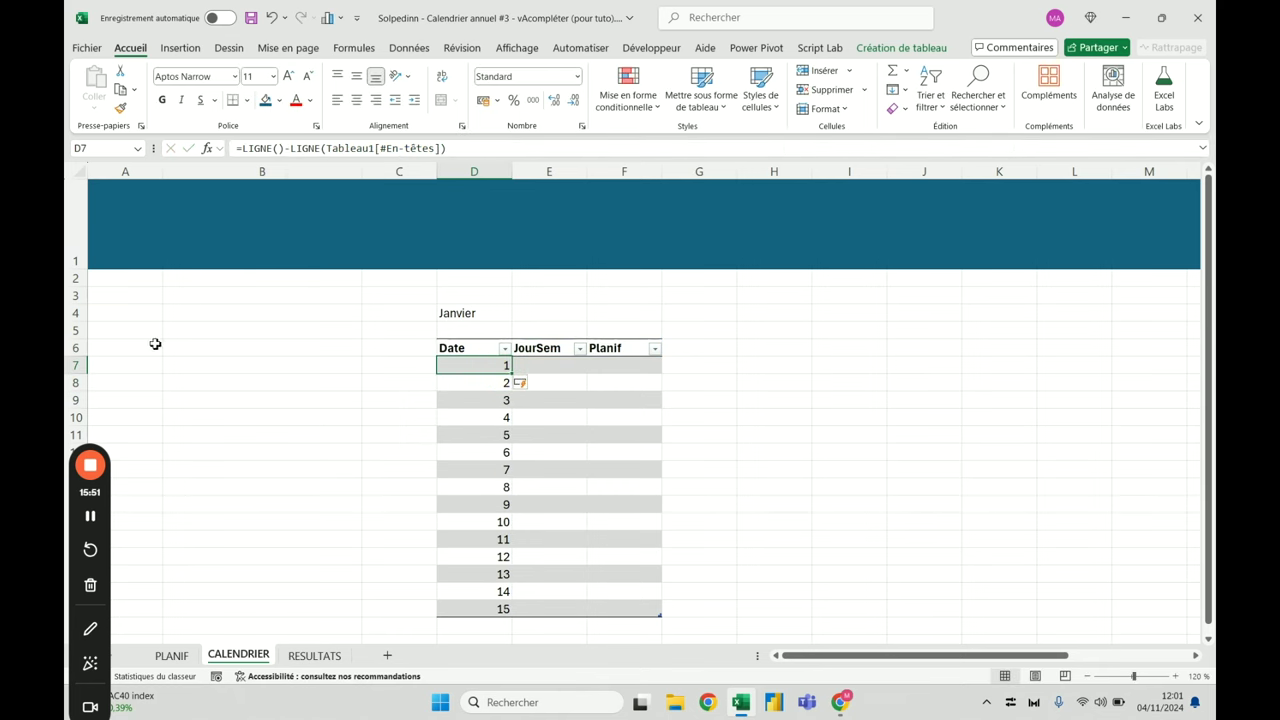
Insert and delete rows above the table to test the numbering, then review D7's formula
click(76, 330)
key(ctrl+plus)
key(ctrl+plus)
key(ctrl+plus)
key(ctrl+minus)
key(ctrl+minus)
key(ctrl+minus)
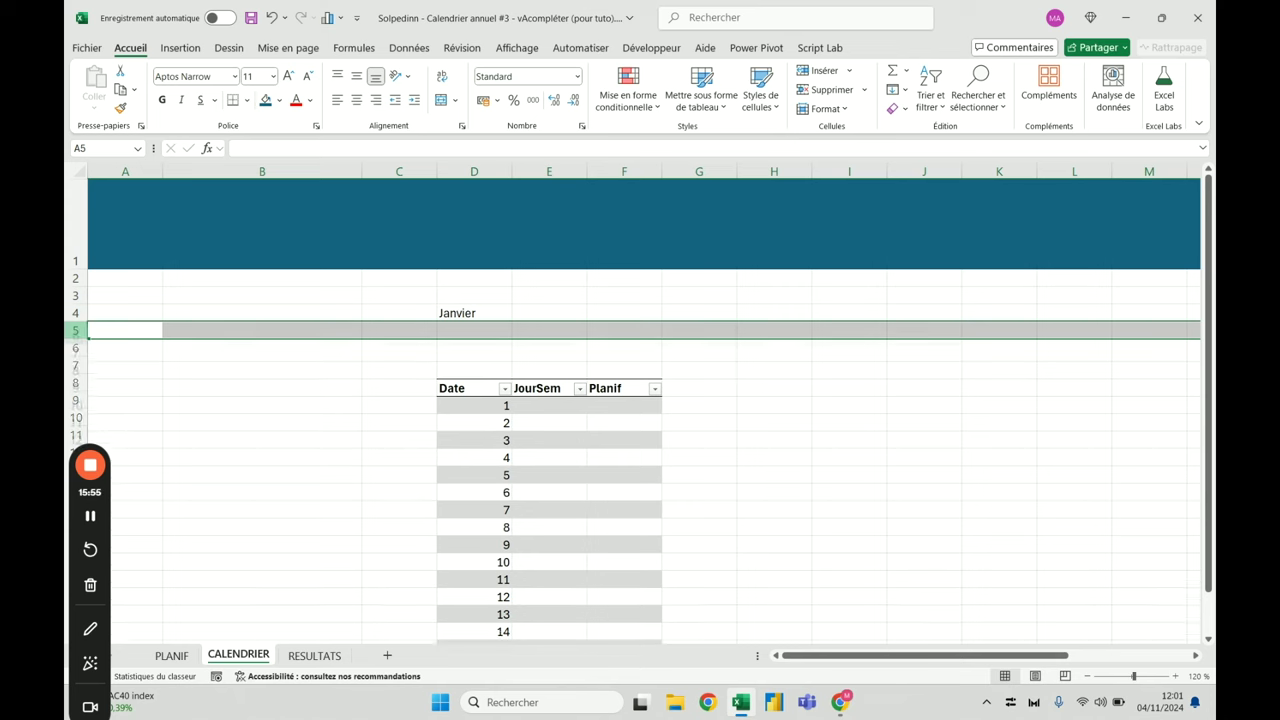
click(488, 367)
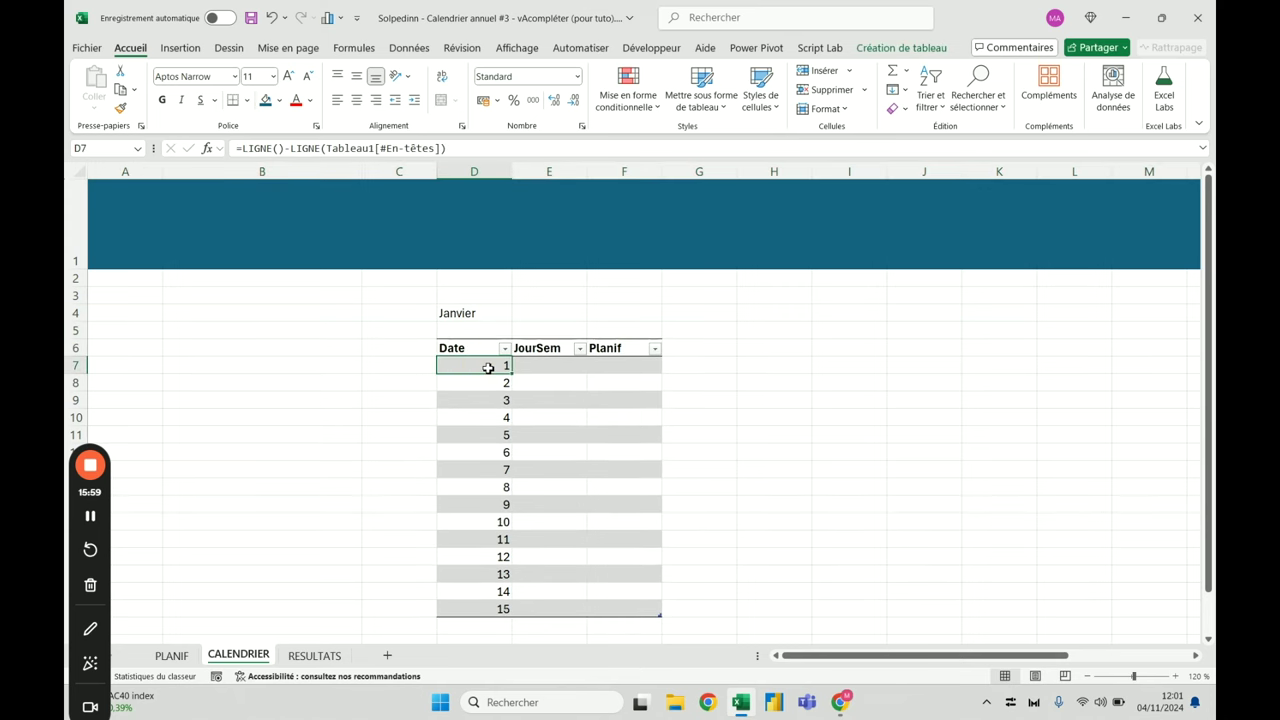
click(247, 150)
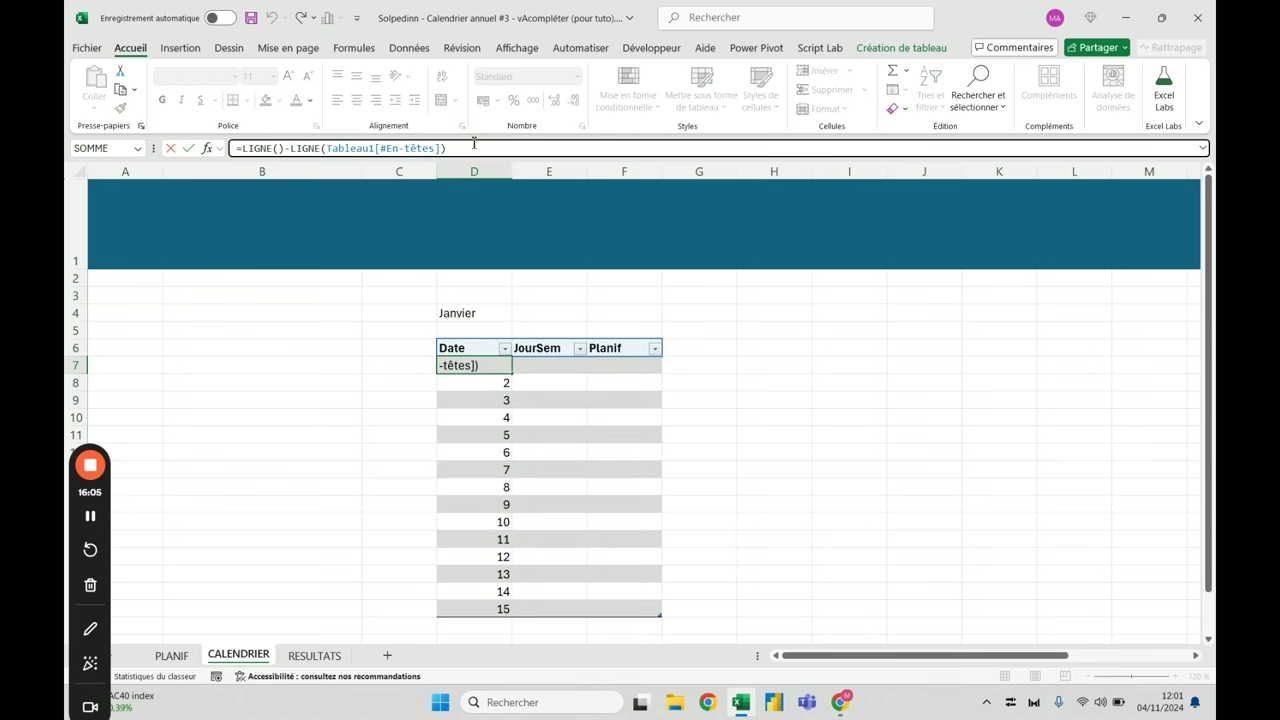
key(Escape)
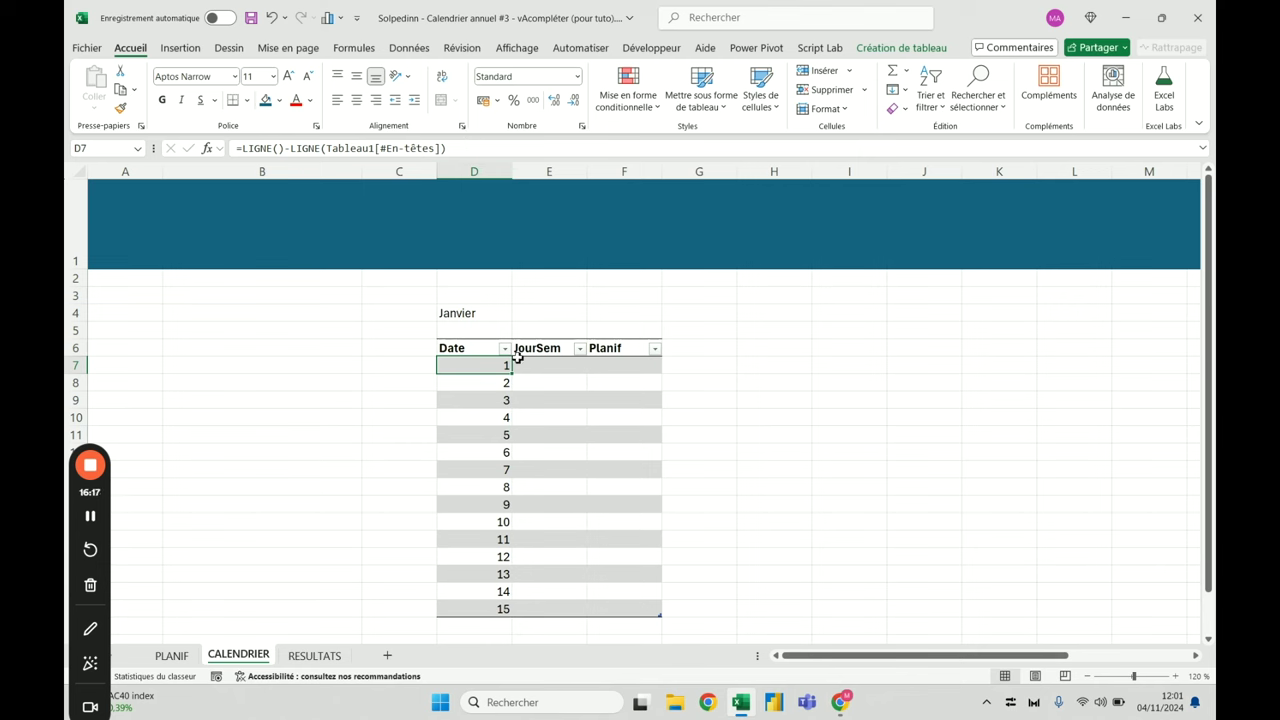
Replace Janvier in D4 with the start date 01/01/2025 by entering 1-1
click(242, 149)
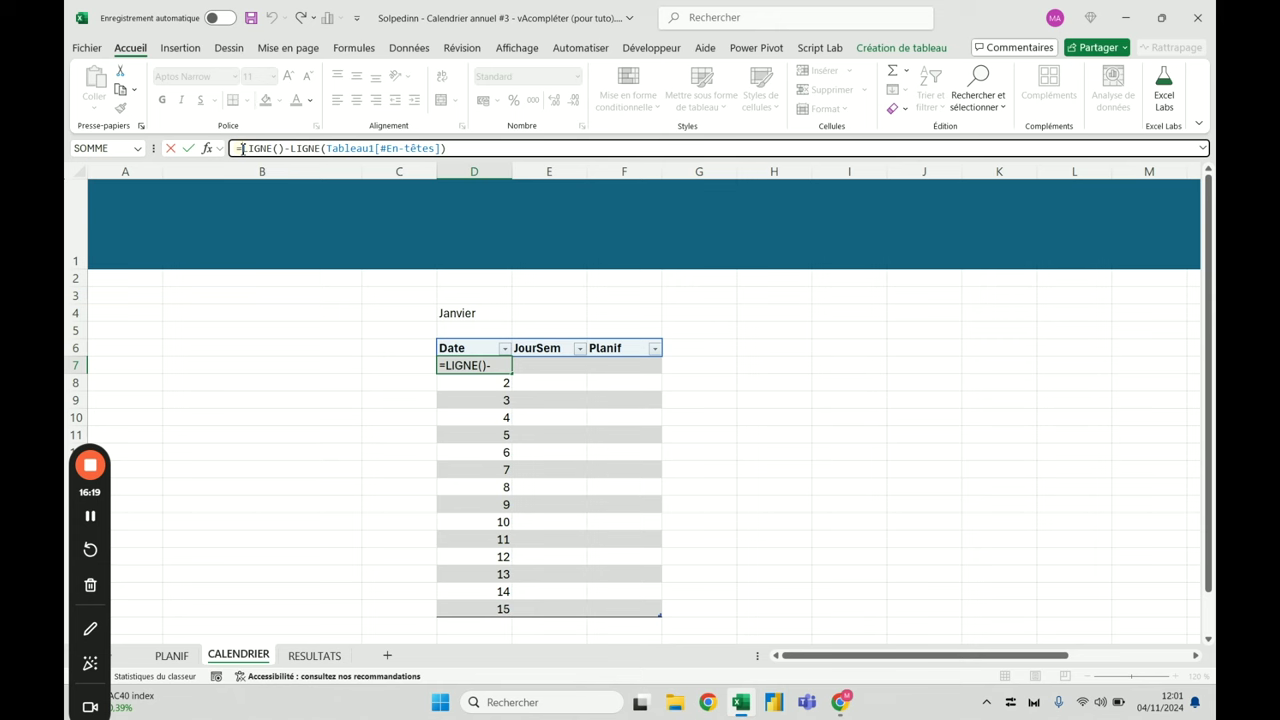
key(Escape)
click(478, 316)
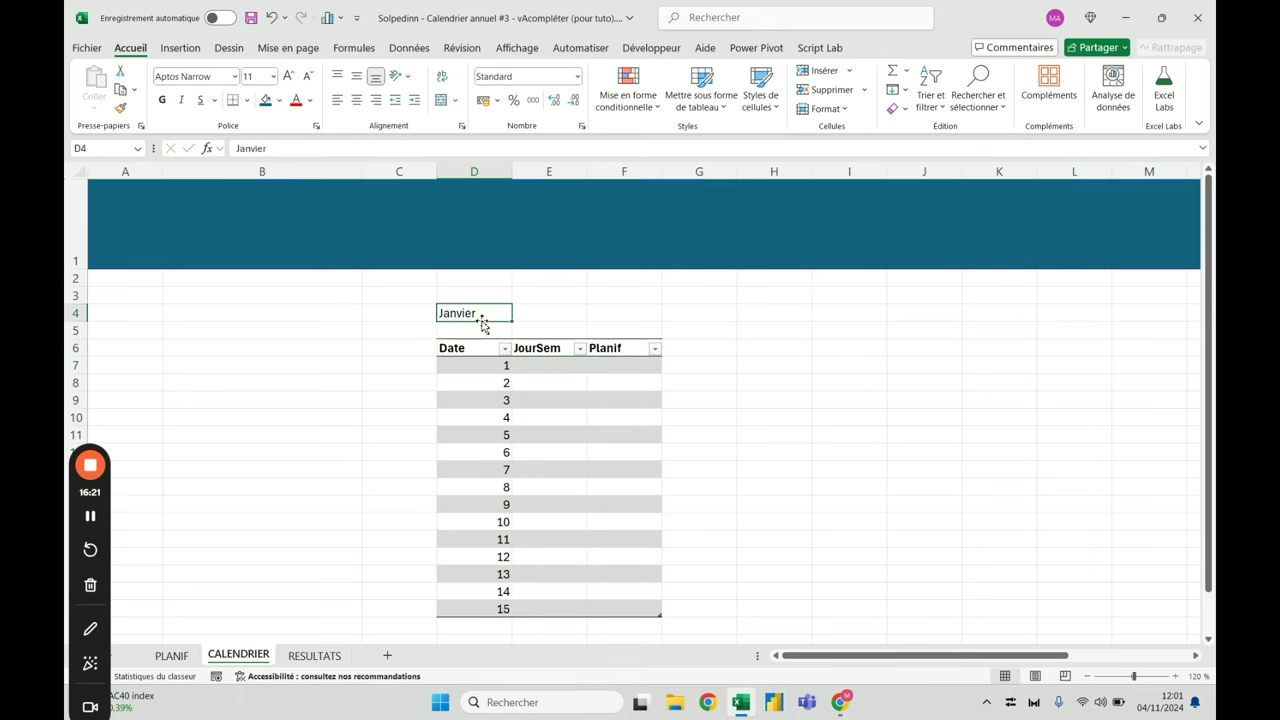
text(1-1-25)
key(Return)
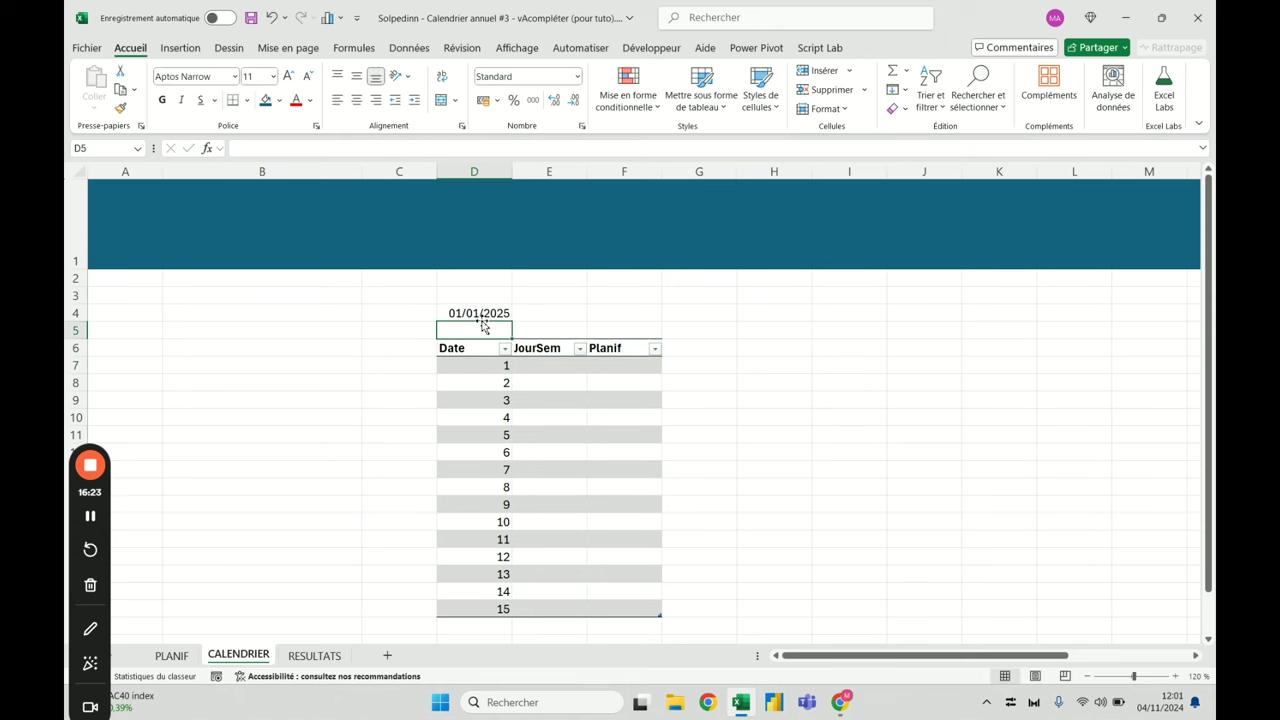
click(492, 312)
Prefix the first date's formula with D$4+ so the Date column counts days from the start date
click(488, 367)
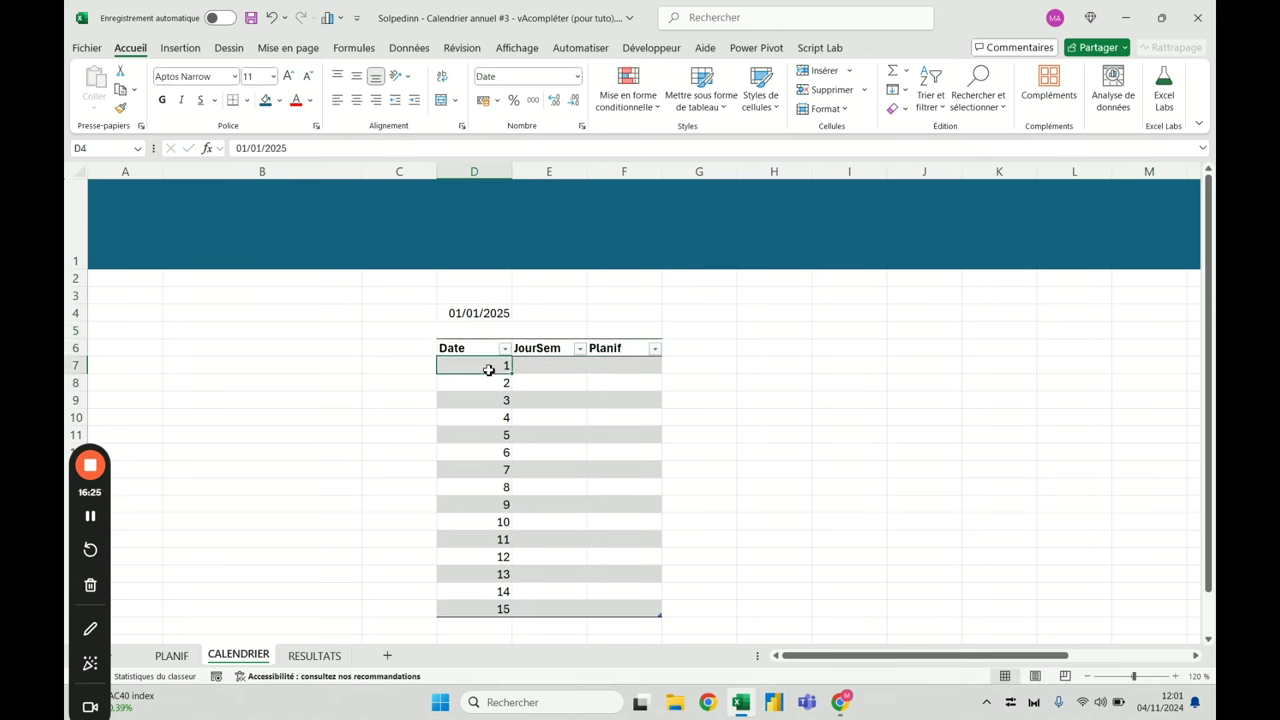
click(246, 149)
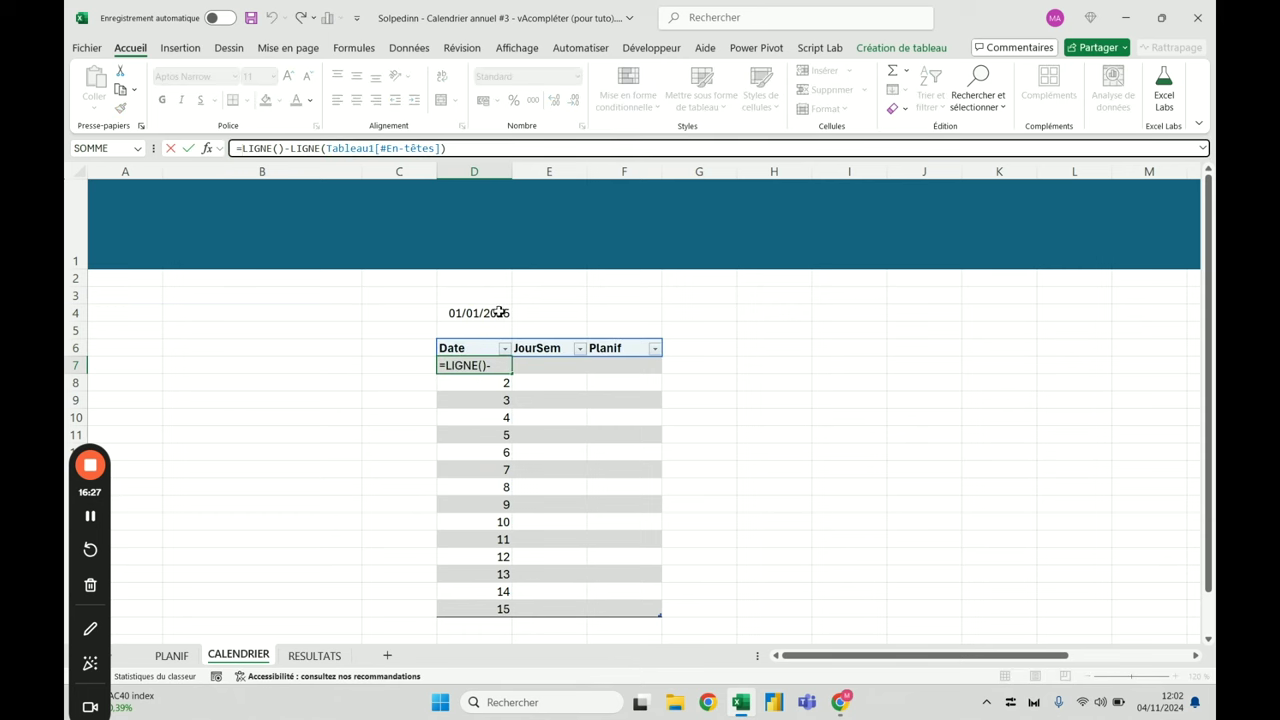
click(496, 312)
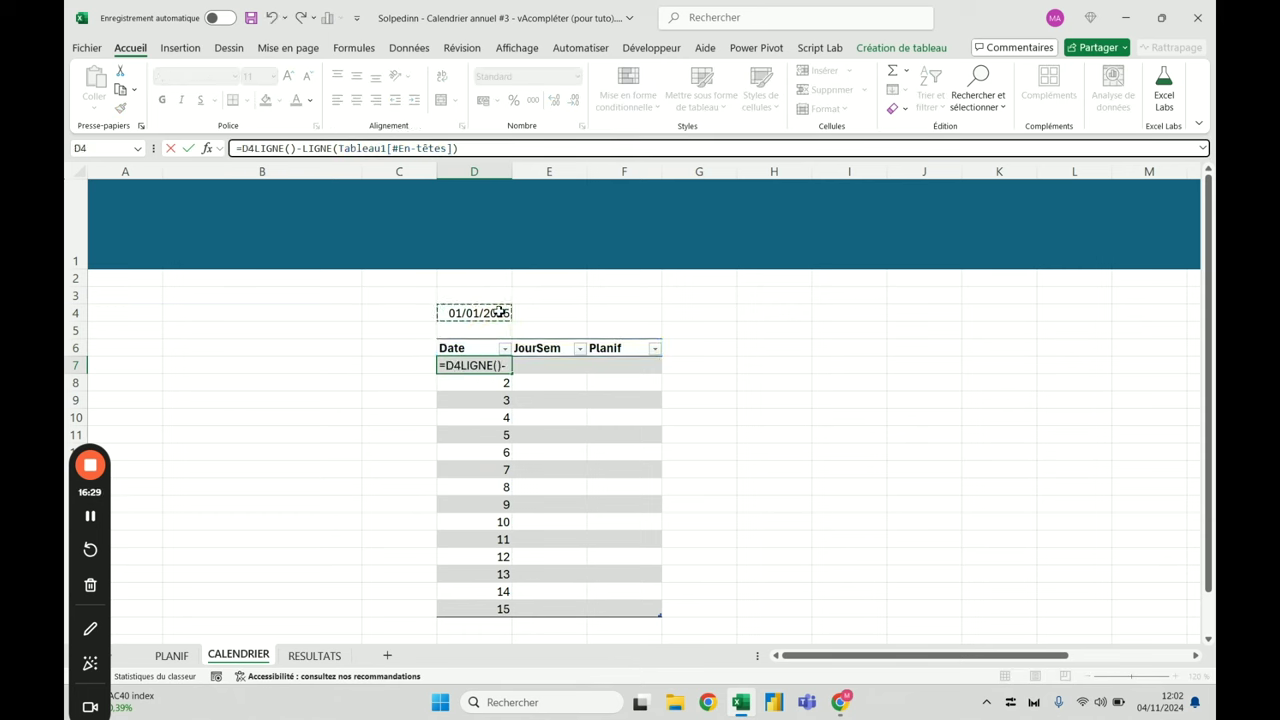
key(Escape)
click(478, 313)
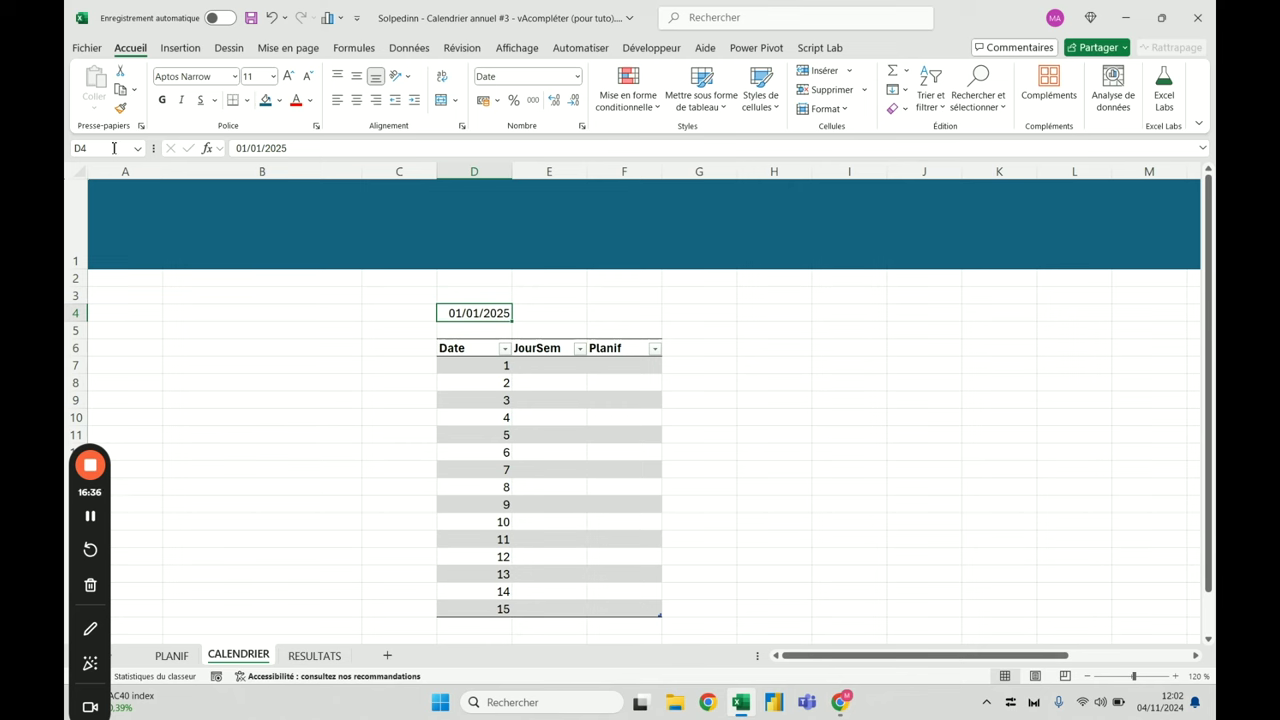
click(498, 365)
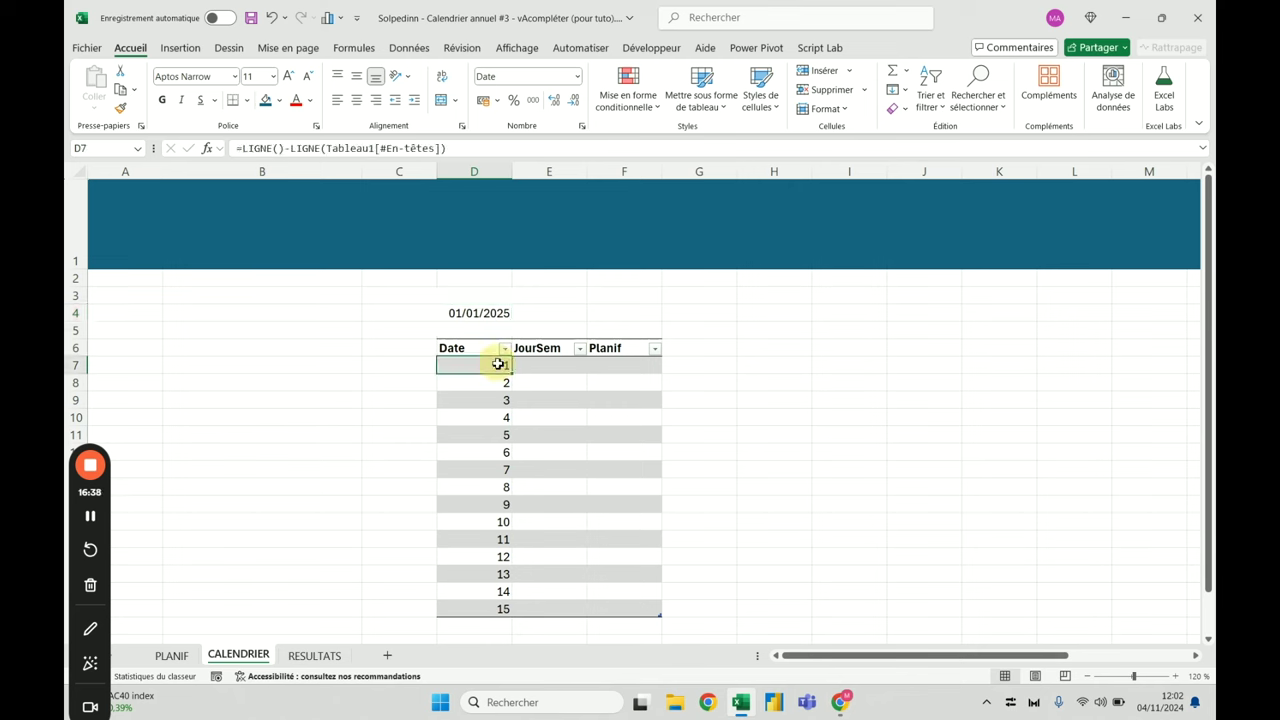
click(241, 148)
click(479, 314)
text(+)
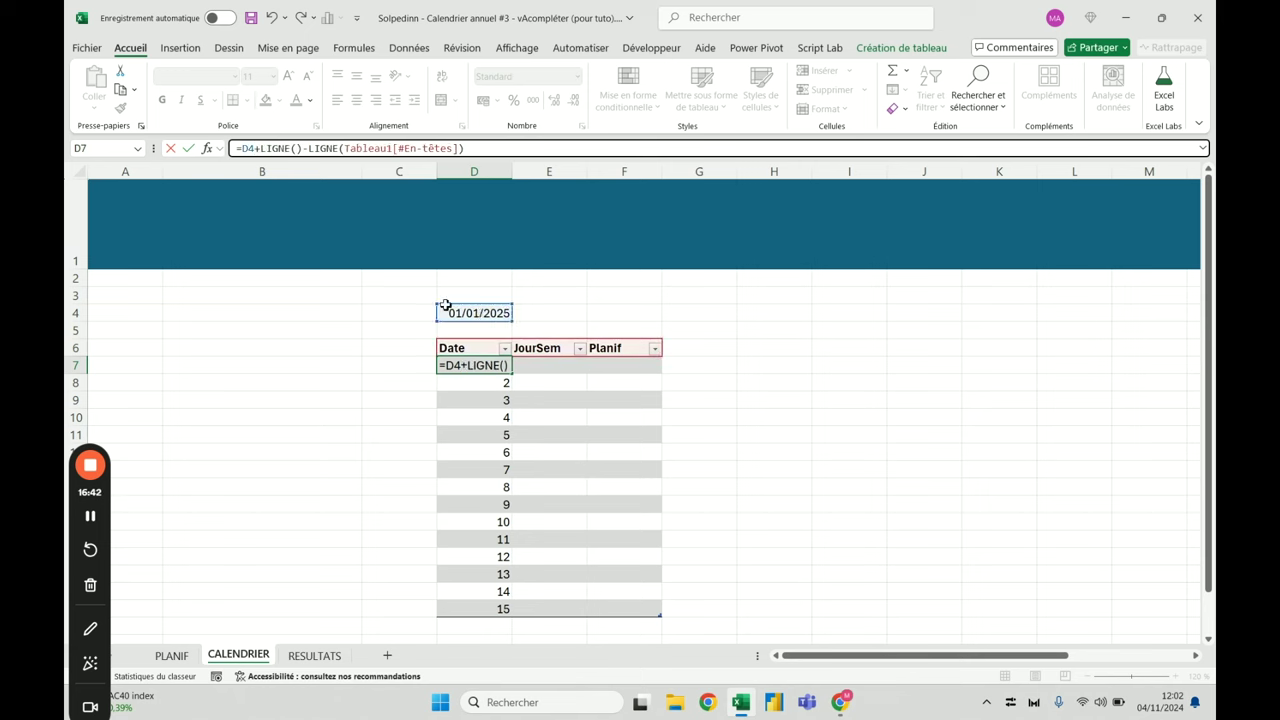
click(250, 148)
text($)
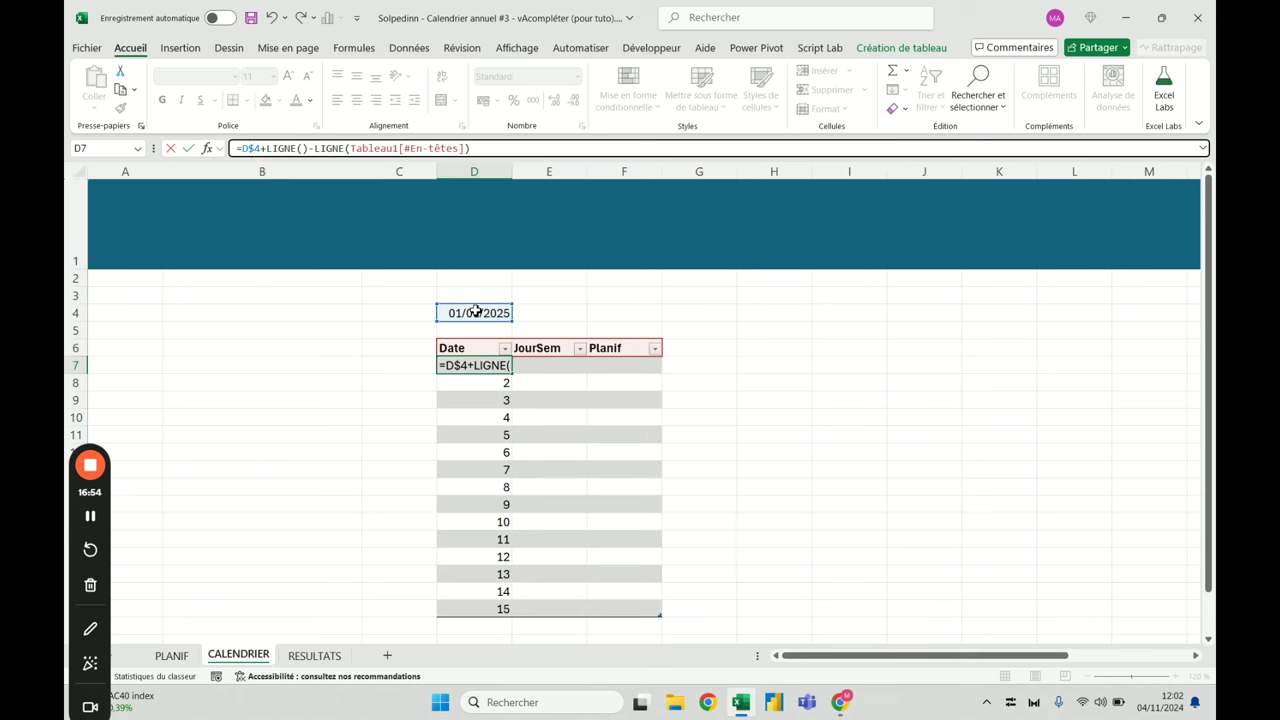
key(Return)
click(499, 365)
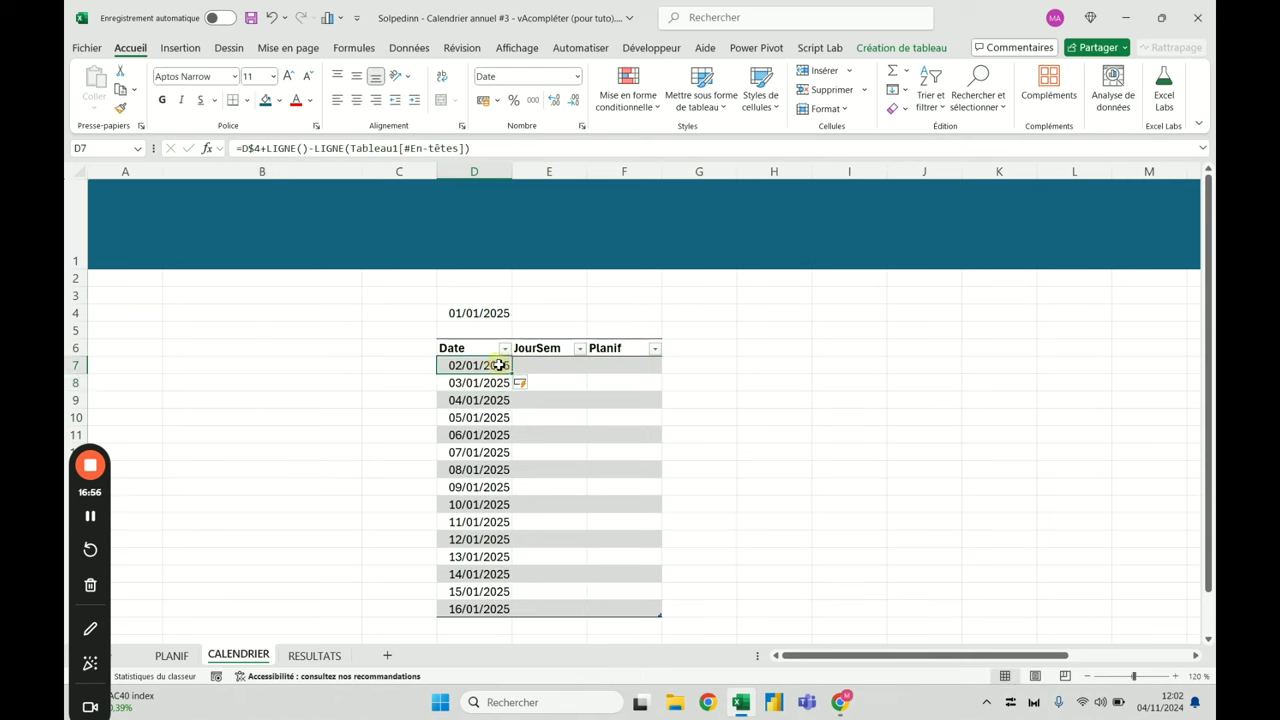
Append -1 to D7's formula so the first date equals 01/01/2025
click(481, 314)
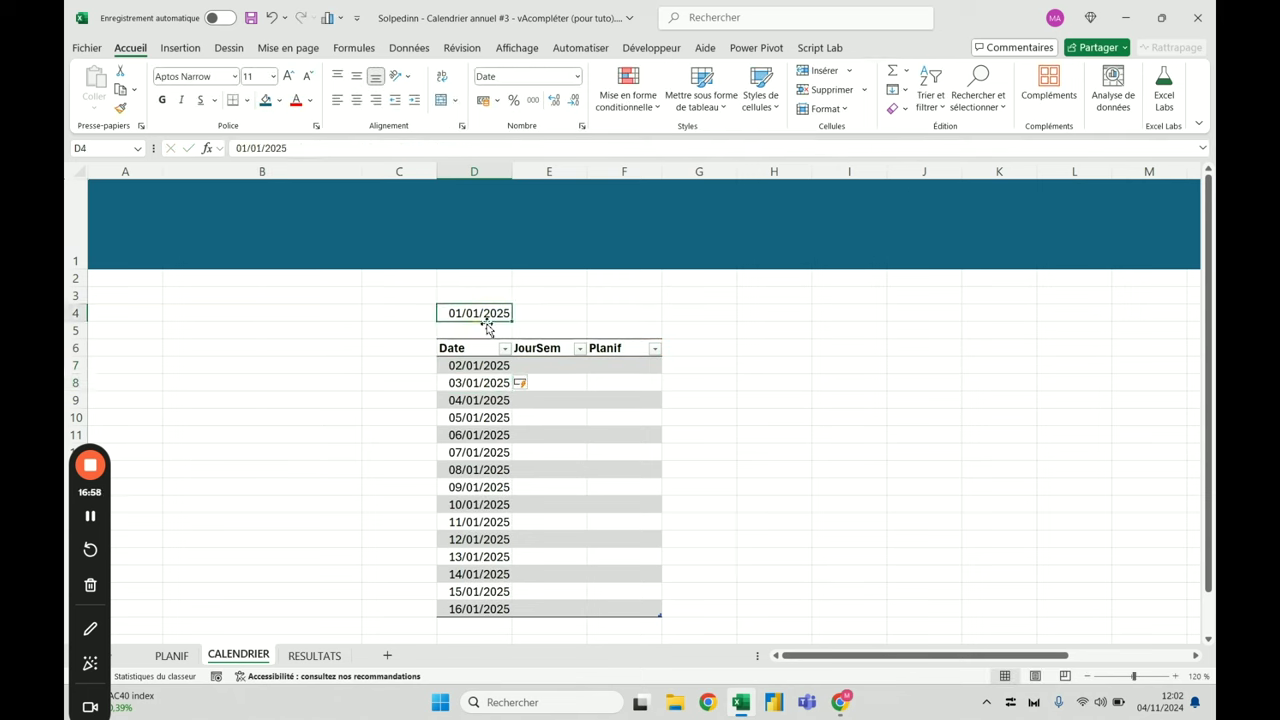
click(493, 367)
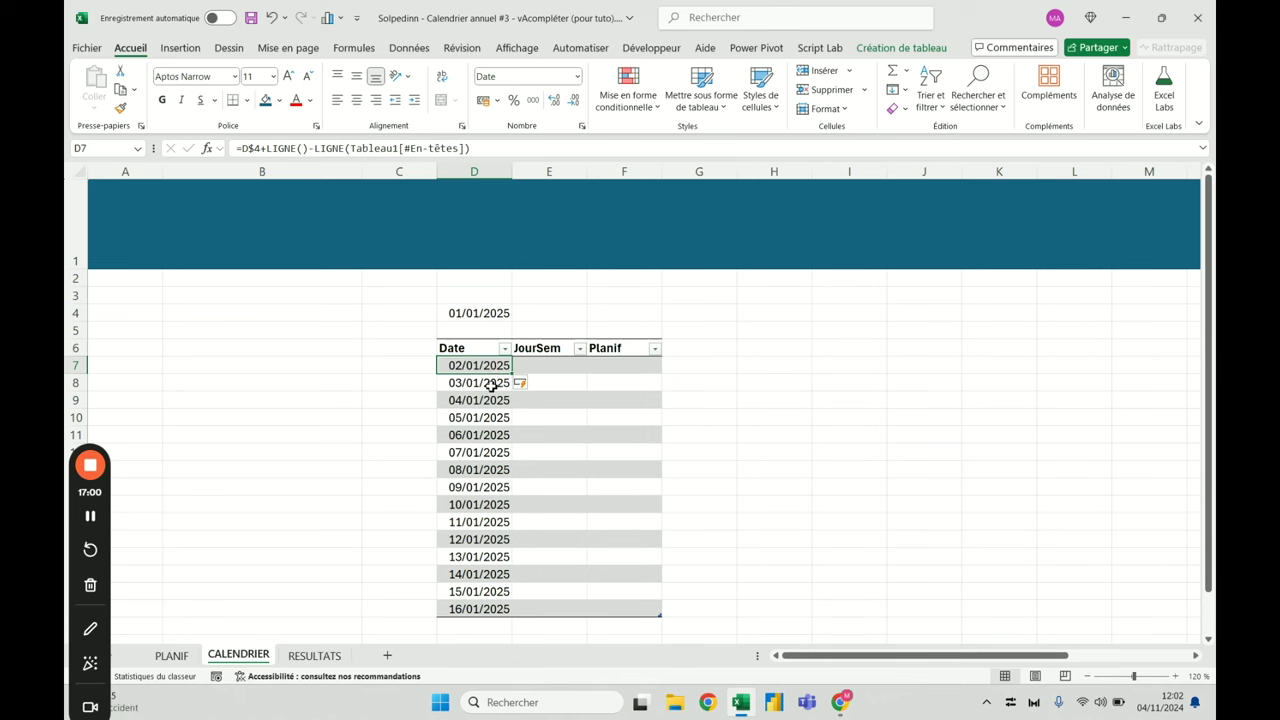
click(503, 148)
text(-1)
key(Return)
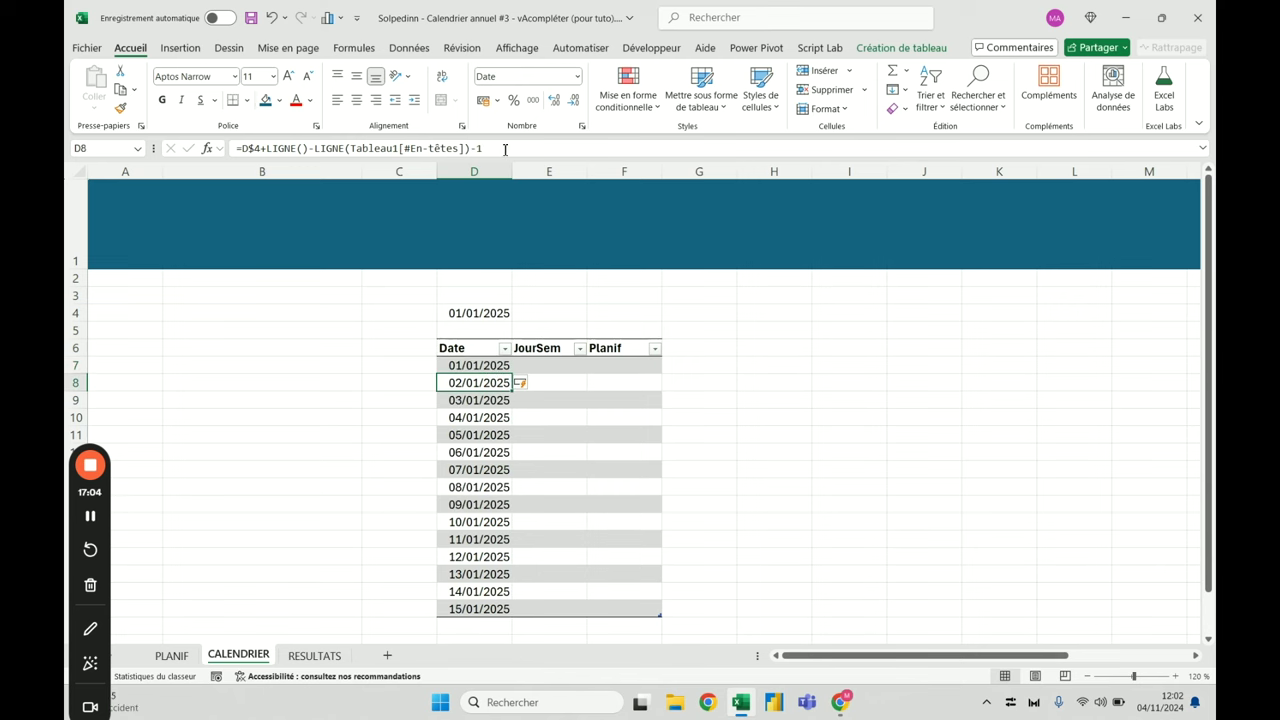
click(482, 368)
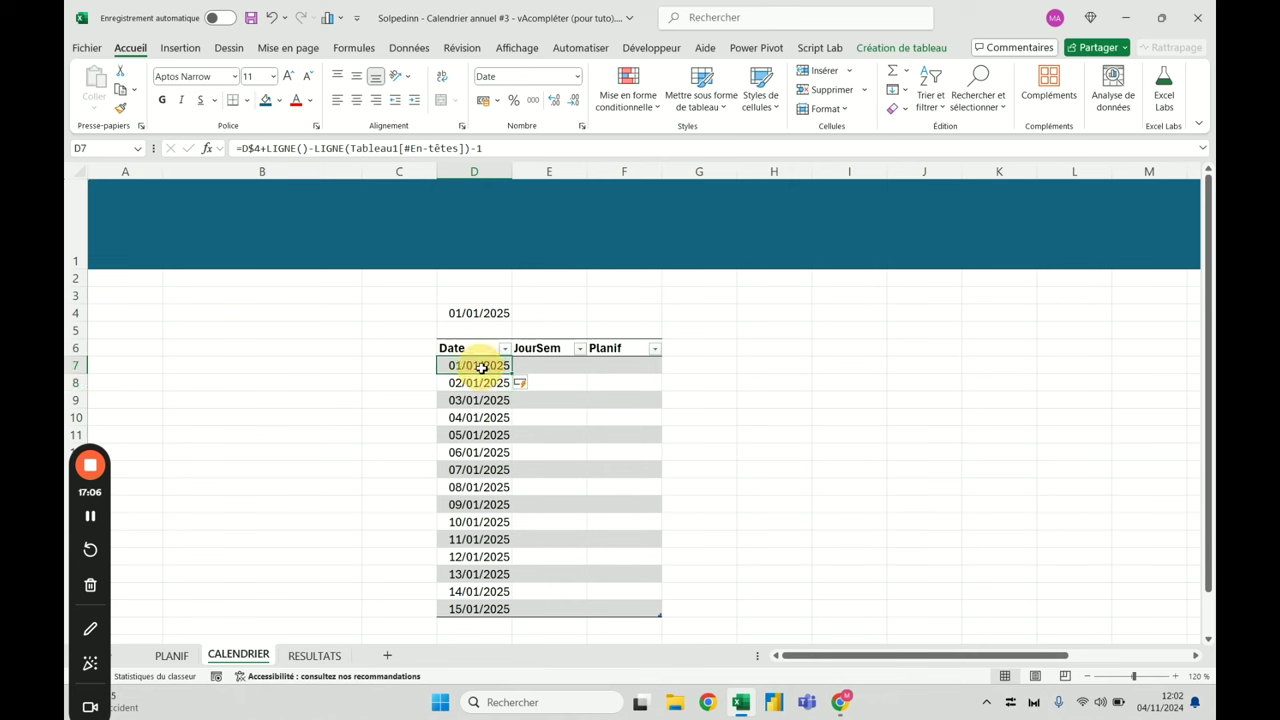
Test start dates 01/02/2025 and 01/01/2024 in D4, then restore 01/01/2025
click(479, 313)
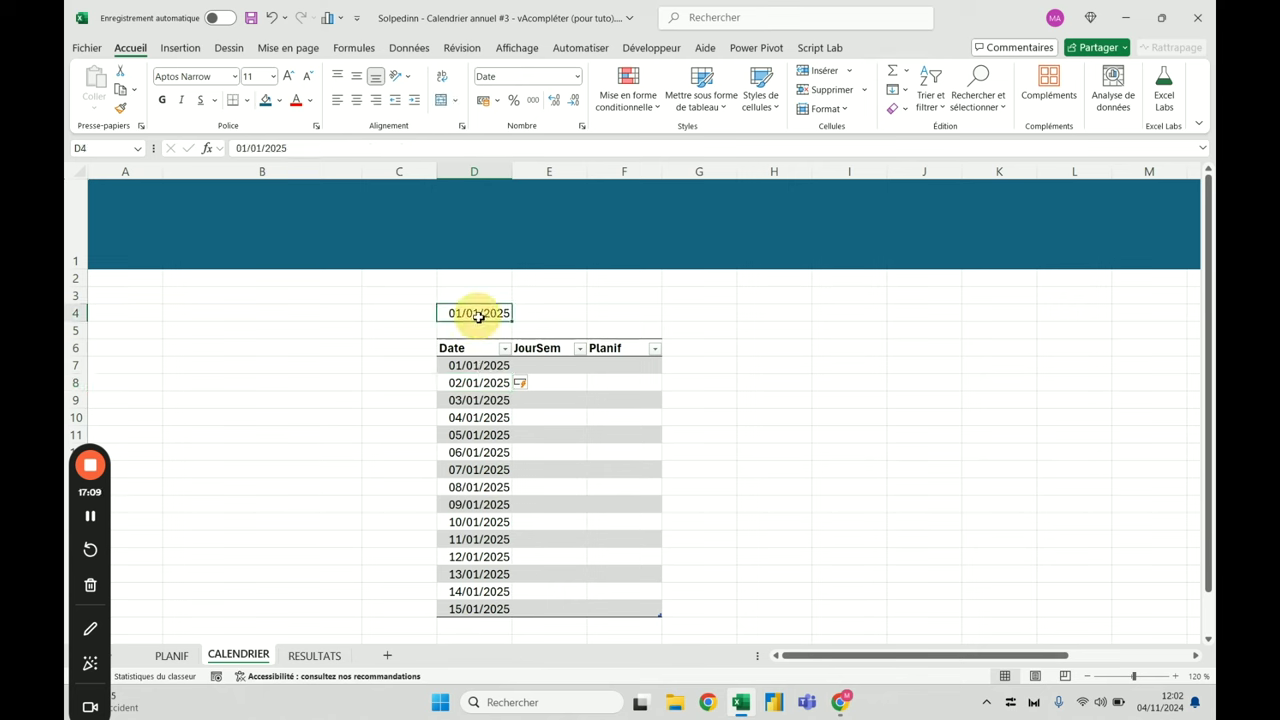
text(1-2-25)
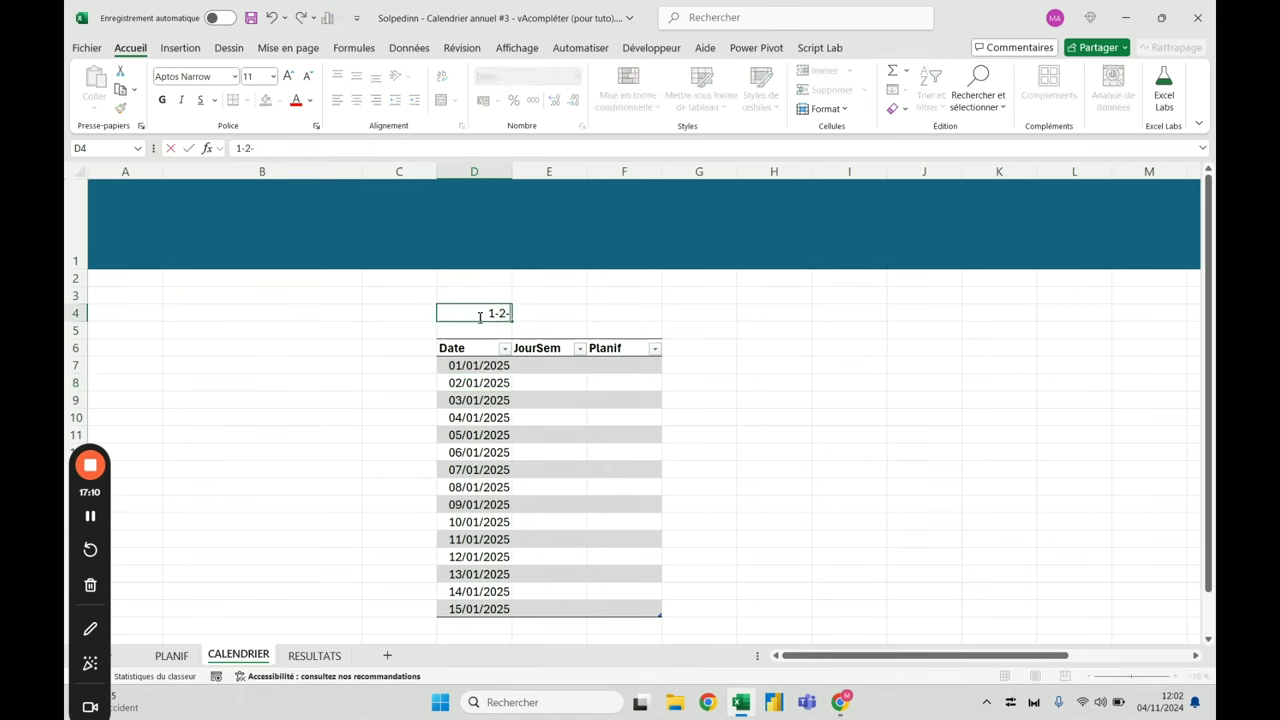
key(Return)
click(498, 366)
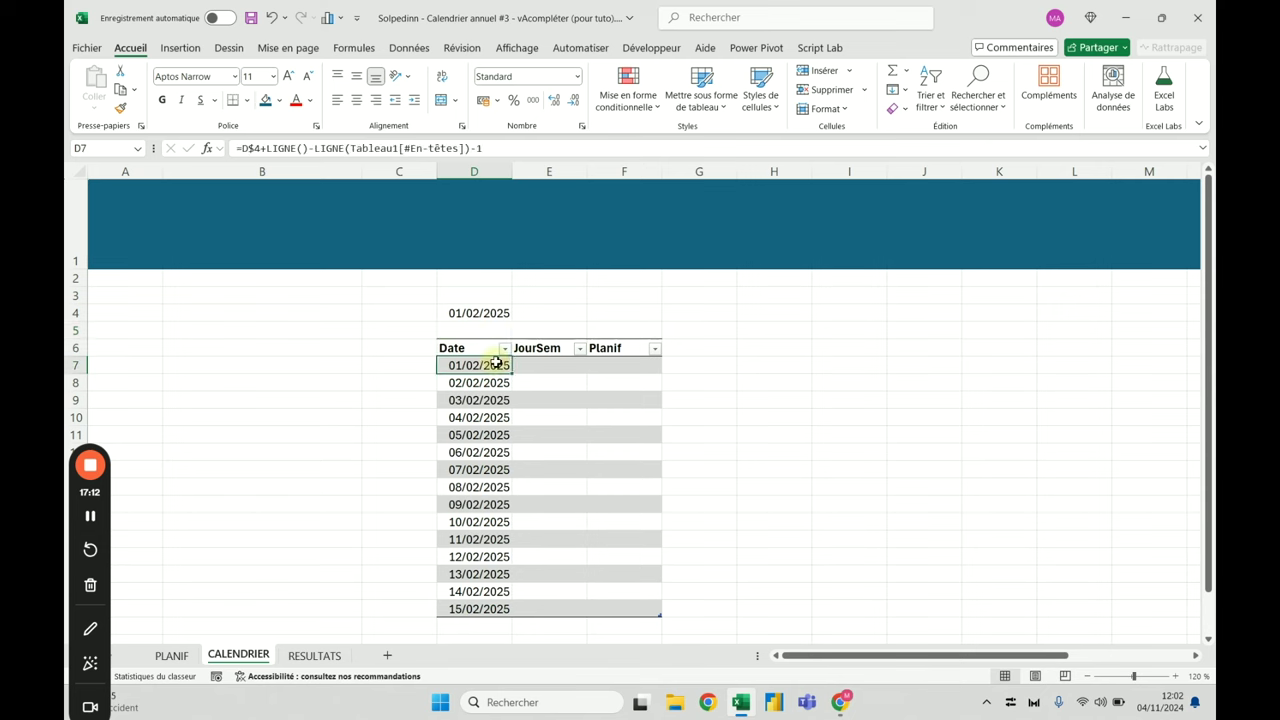
click(489, 311)
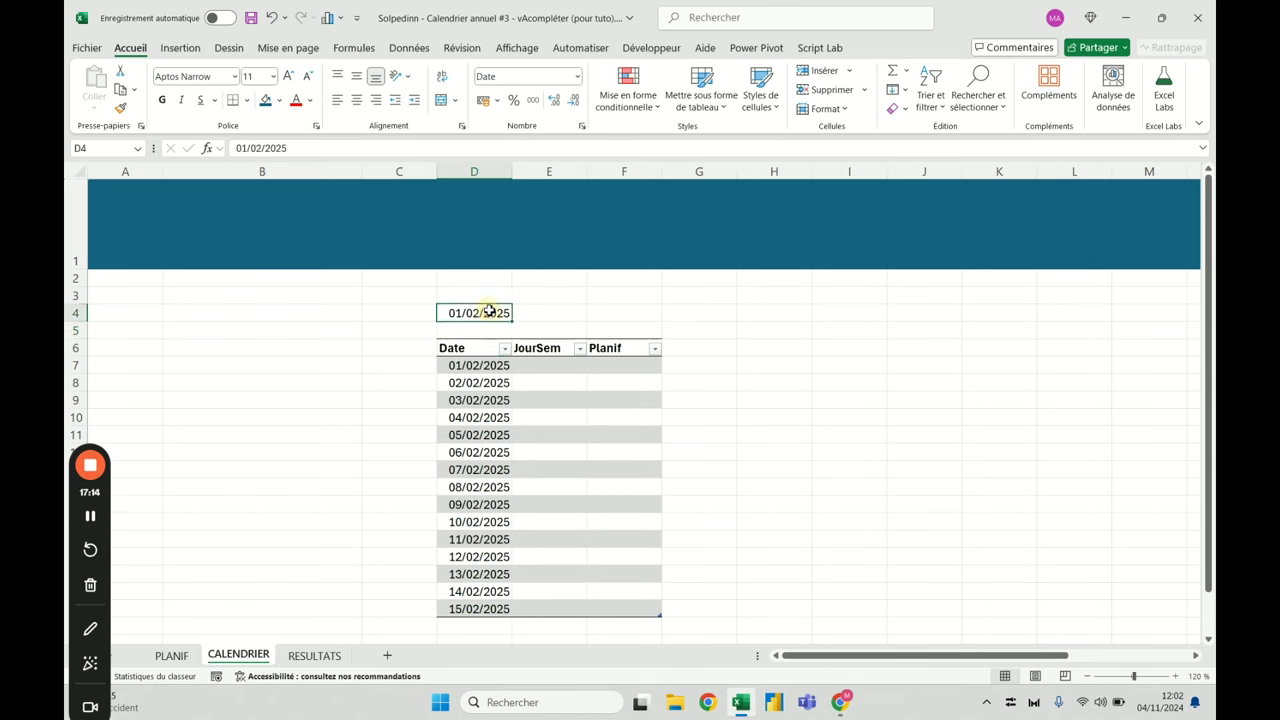
text(1-1-2)
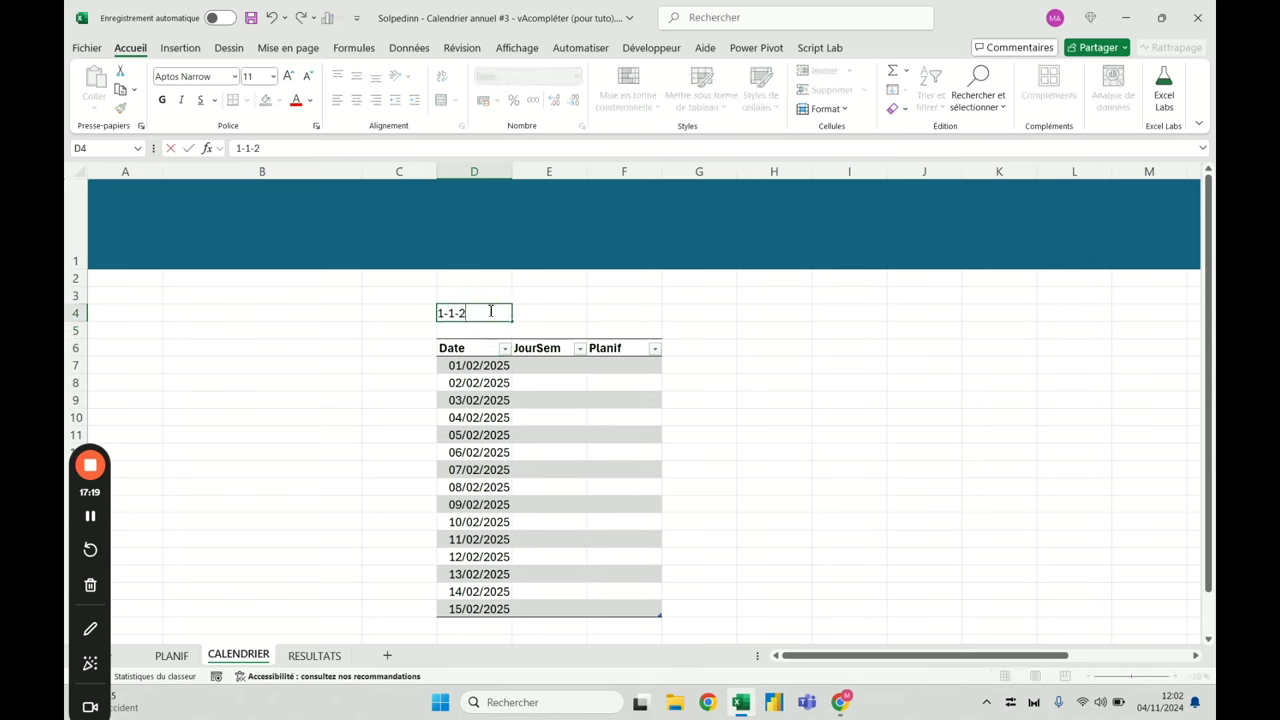
text(4)
key(Return)
click(493, 366)
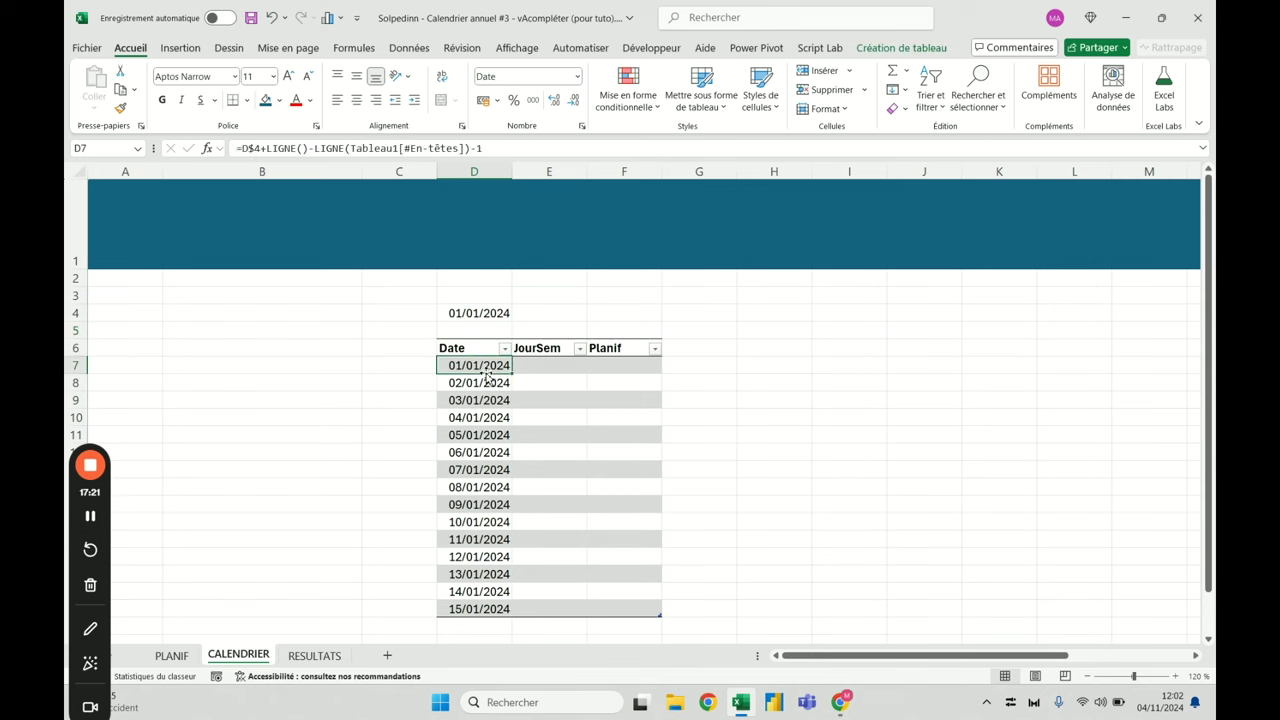
click(484, 311)
text(1-1-2025)
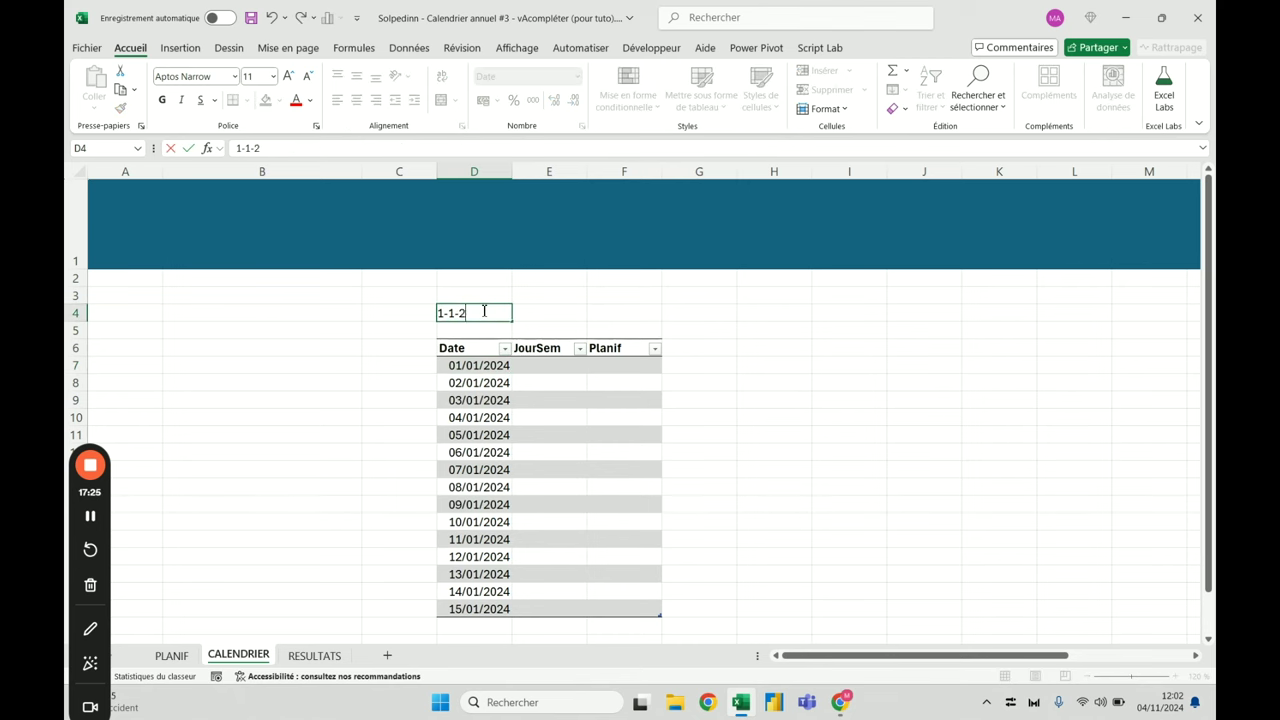
key(Return)
scroll(508, 354, down, 2)
Extend the table so the Date column runs through 31/01/2025
drag(660, 459, 665, 568)
scroll(660, 540, down, 3)
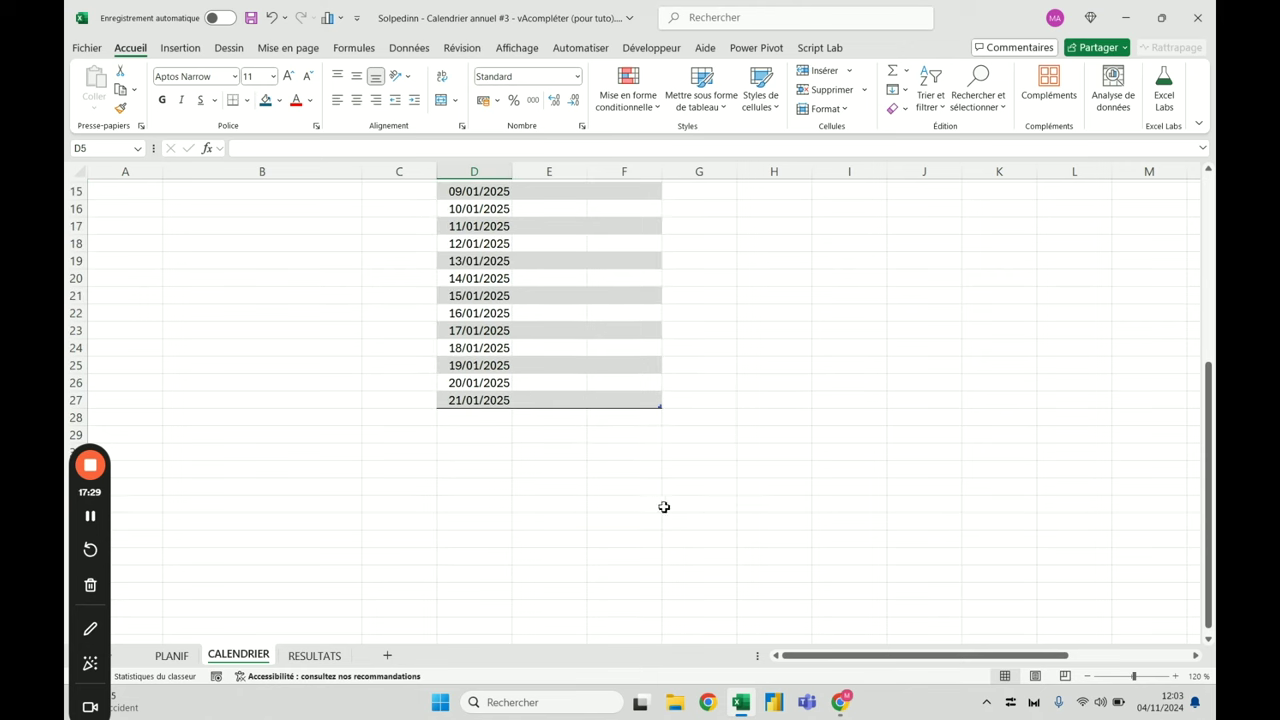
drag(660, 406, 665, 547)
drag(663, 545, 660, 586)
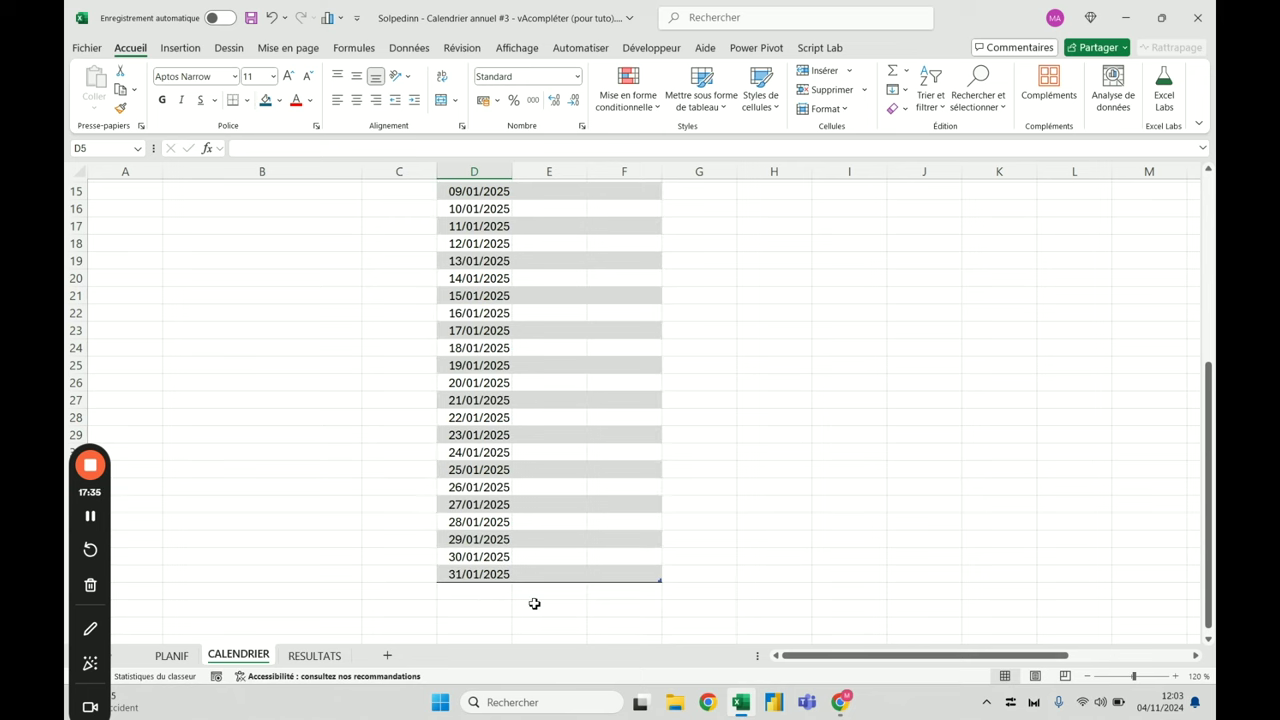
scroll(620, 585, up, 5)
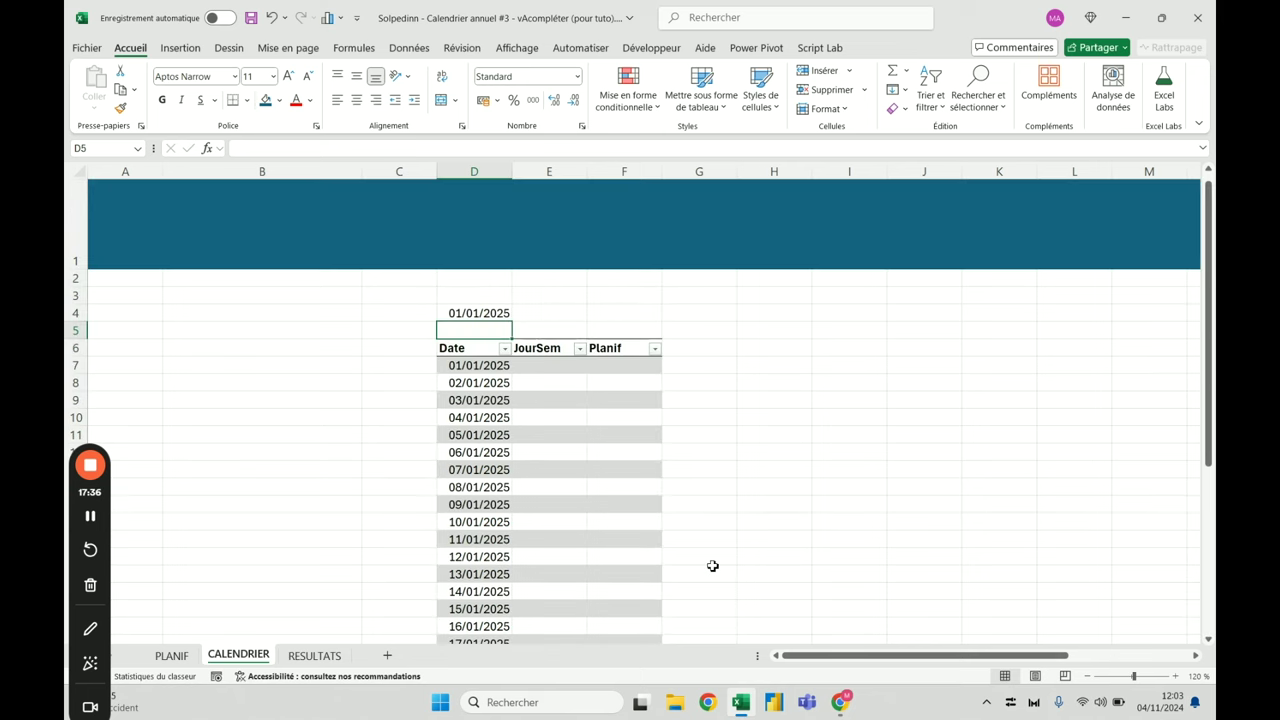
Zoom out, collapse the ribbon, and review the 31 dates in the Date column
click(1088, 676)
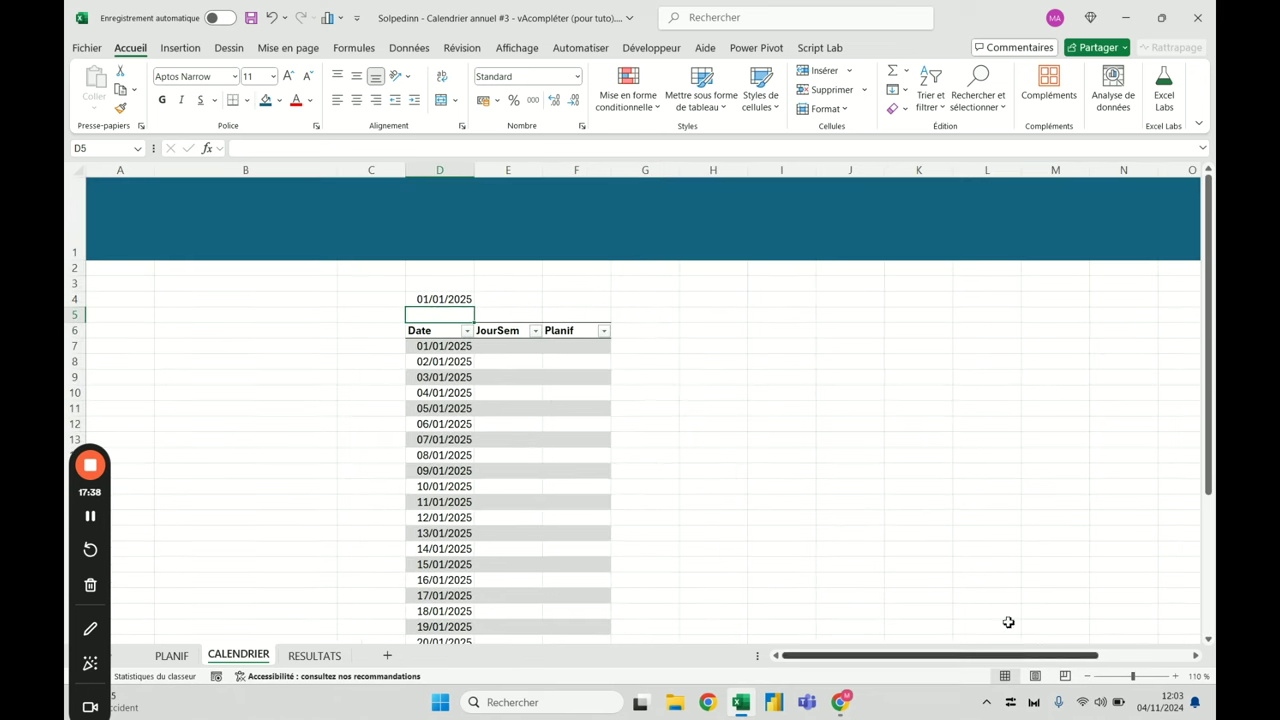
double_click(117, 55)
click(324, 337)
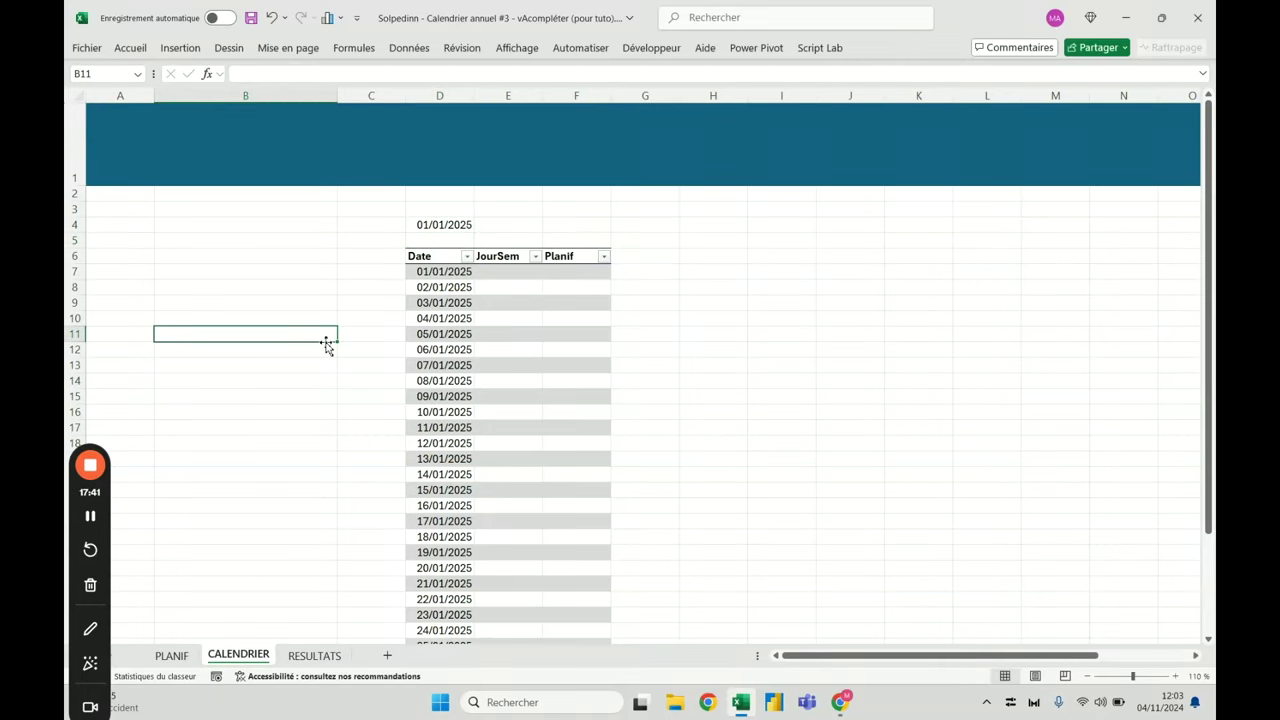
scroll(326, 346, down, 5)
click(453, 463)
drag(453, 463, 451, 143)
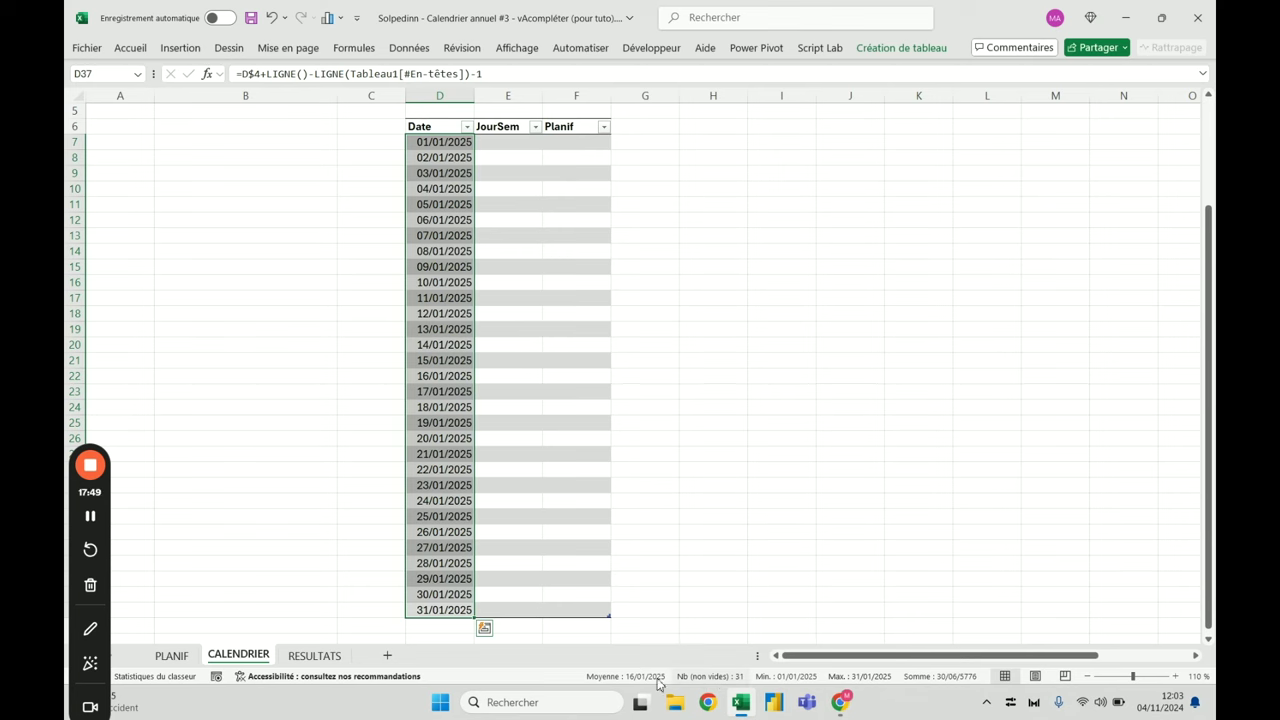
scroll(463, 346, up, 2)
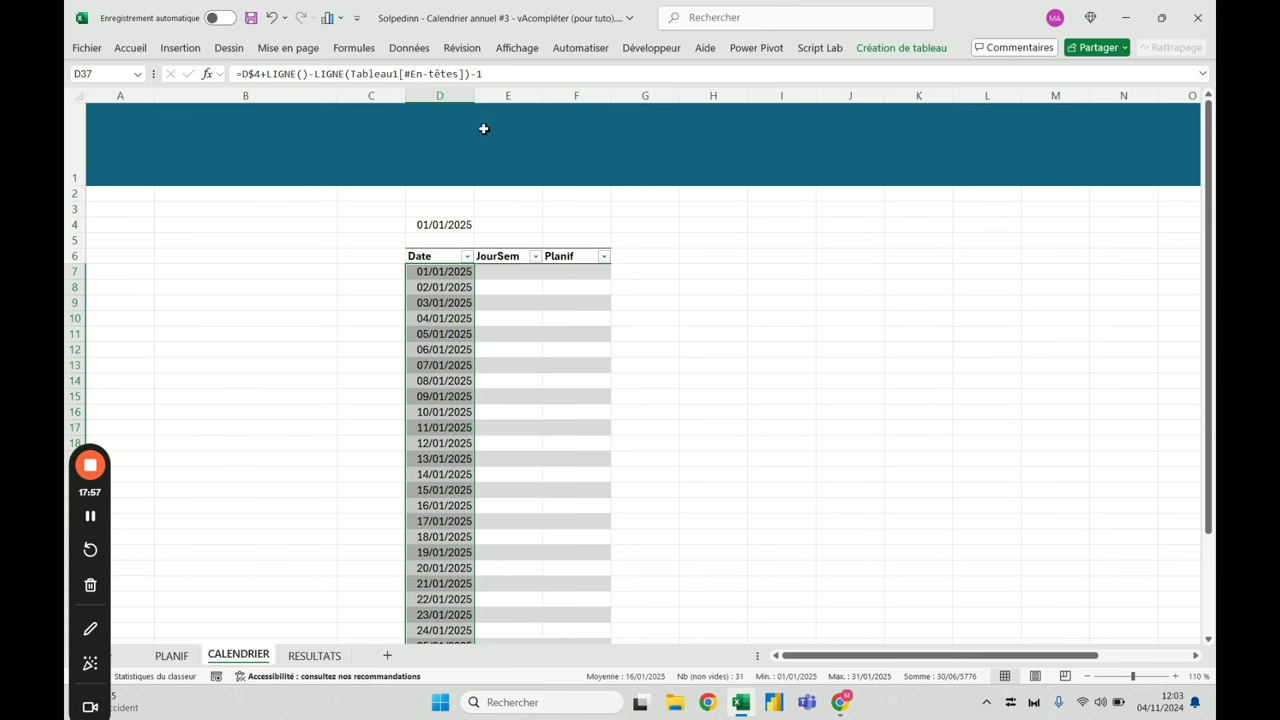
click(528, 224)
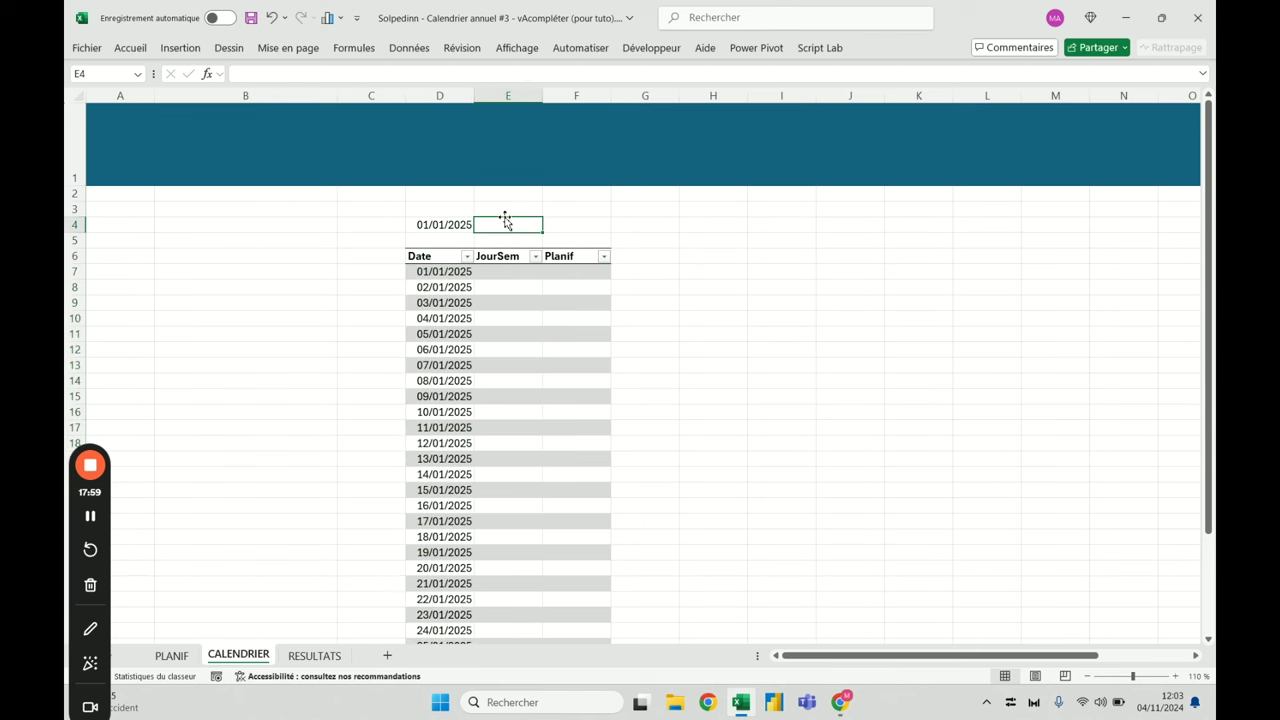
click(468, 222)
click(508, 270)
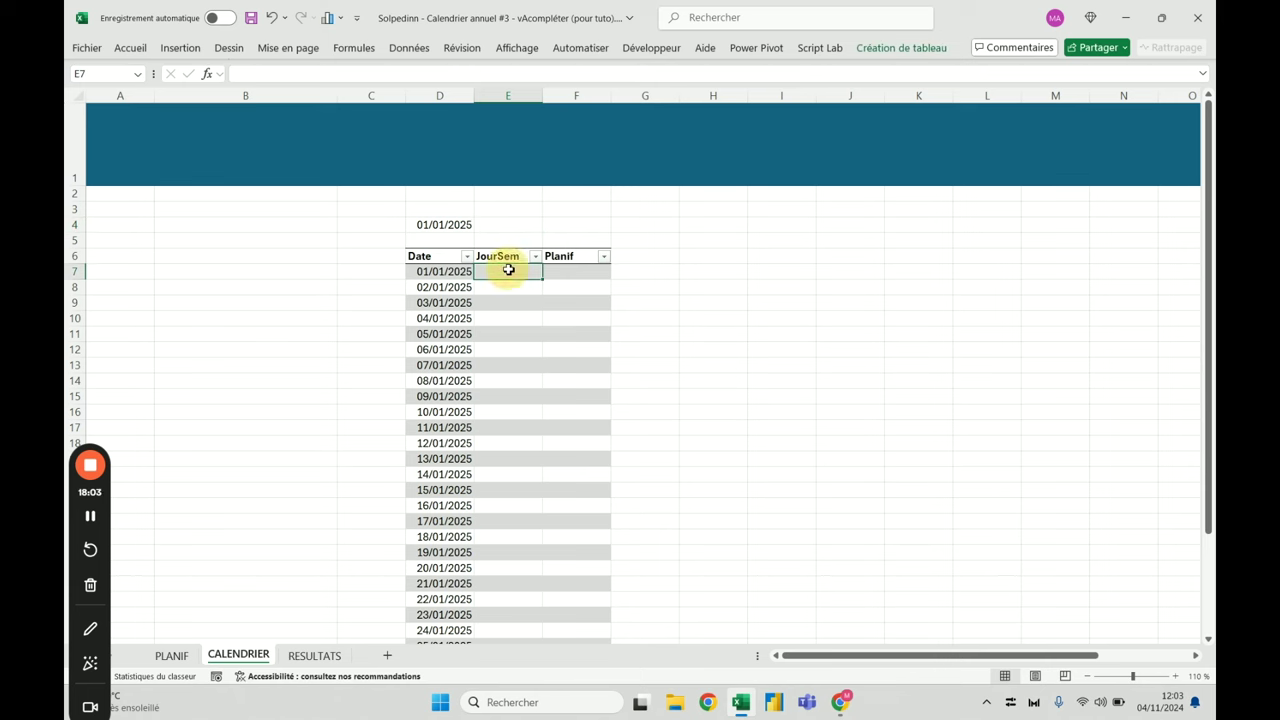
click(315, 655)
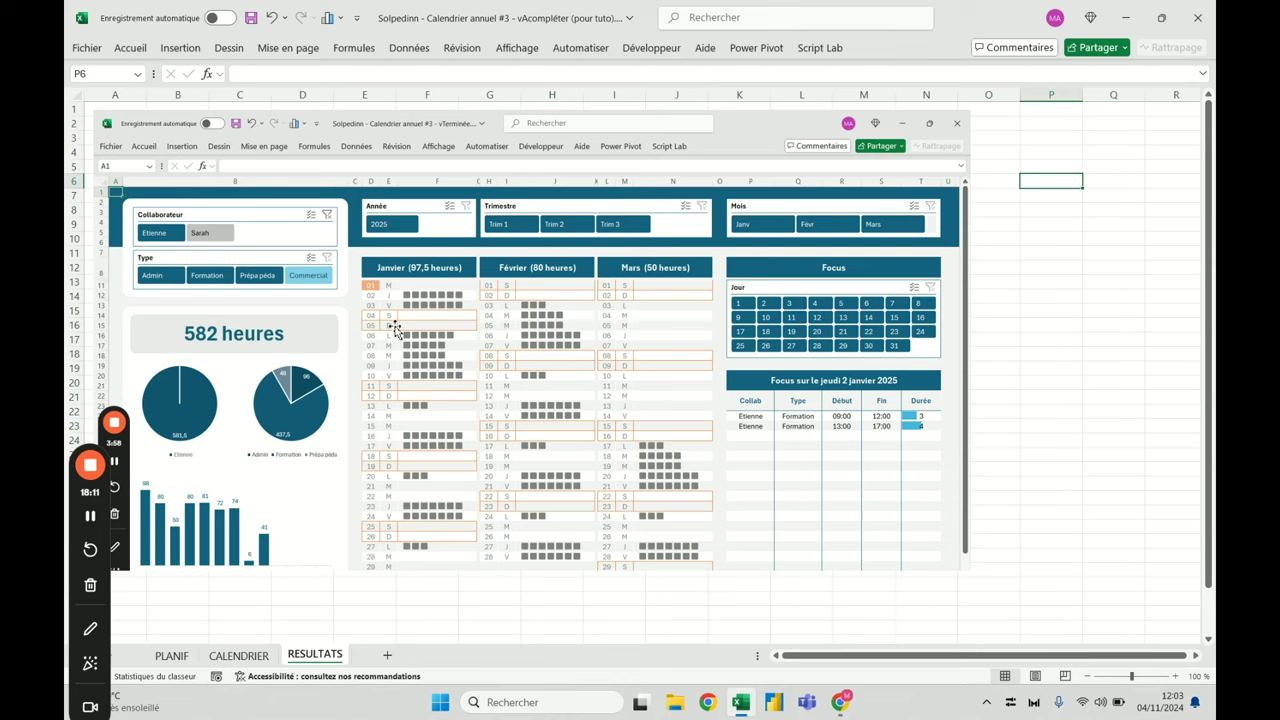
click(248, 660)
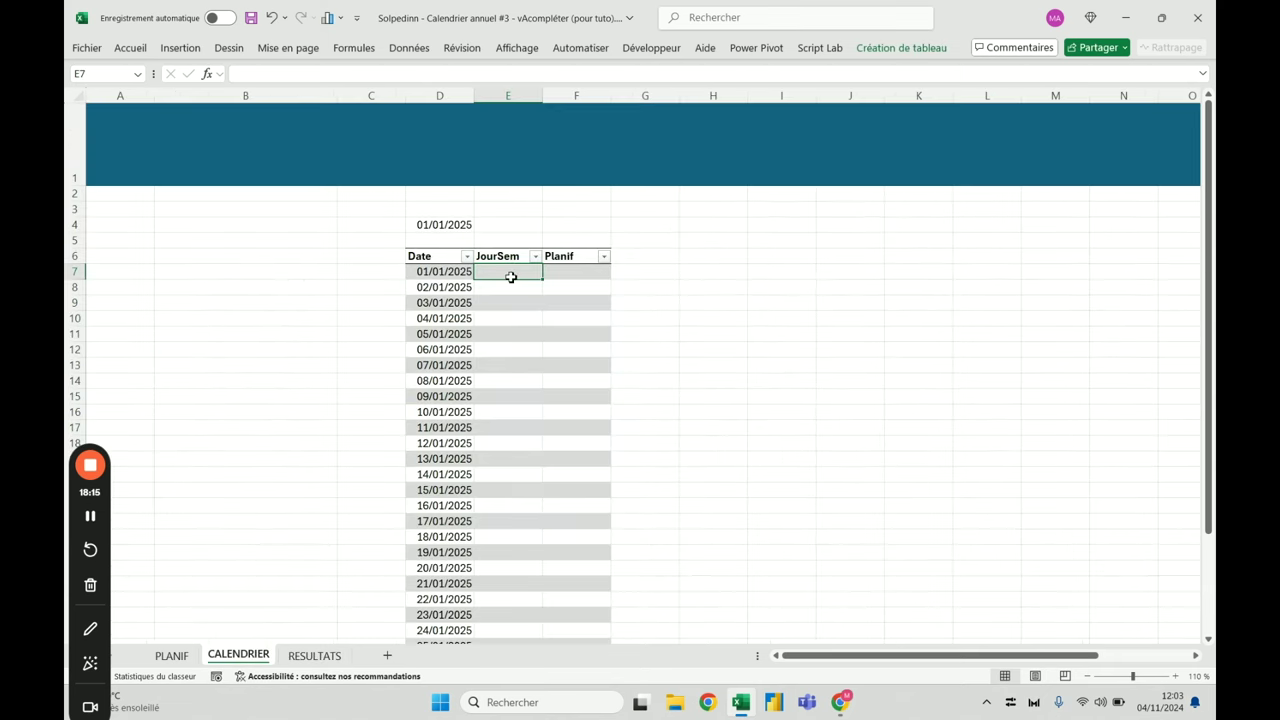
text(=)
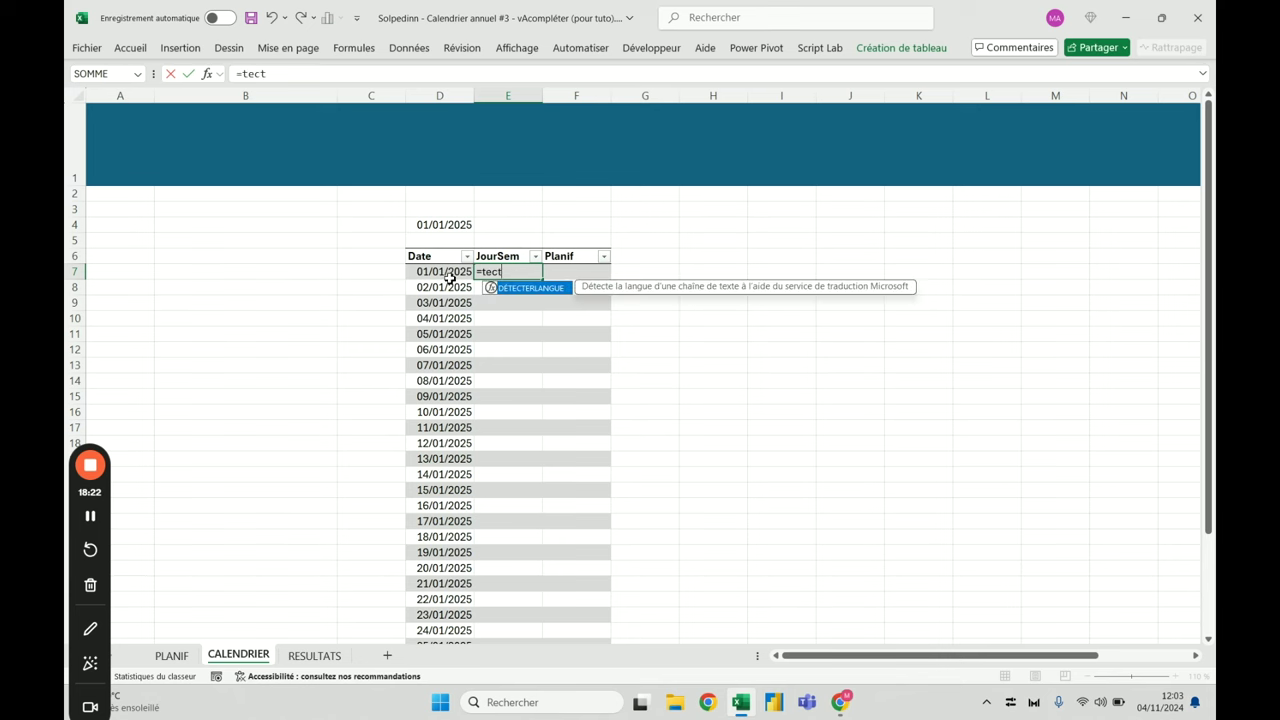
text(jourse)
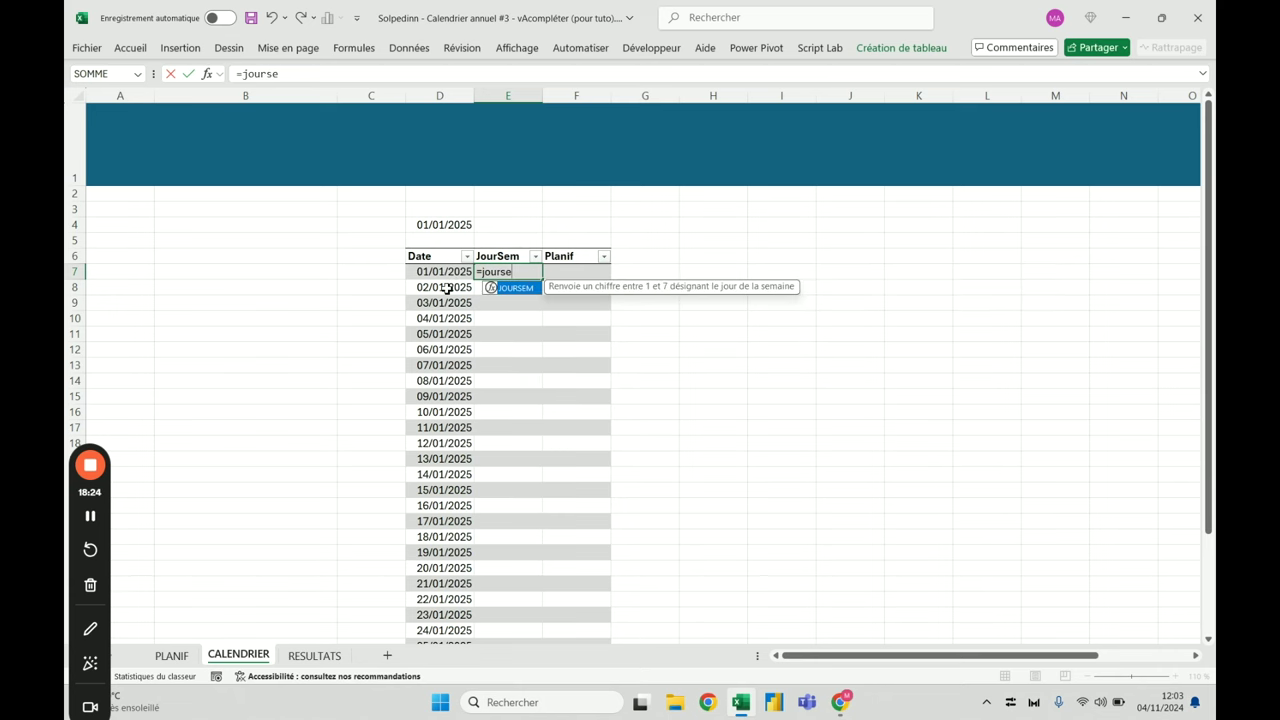
key(BackSpace)
key(BackSpace)
key(BackSpace)
key(BackSpace)
key(BackSpace)
key(BackSpace)
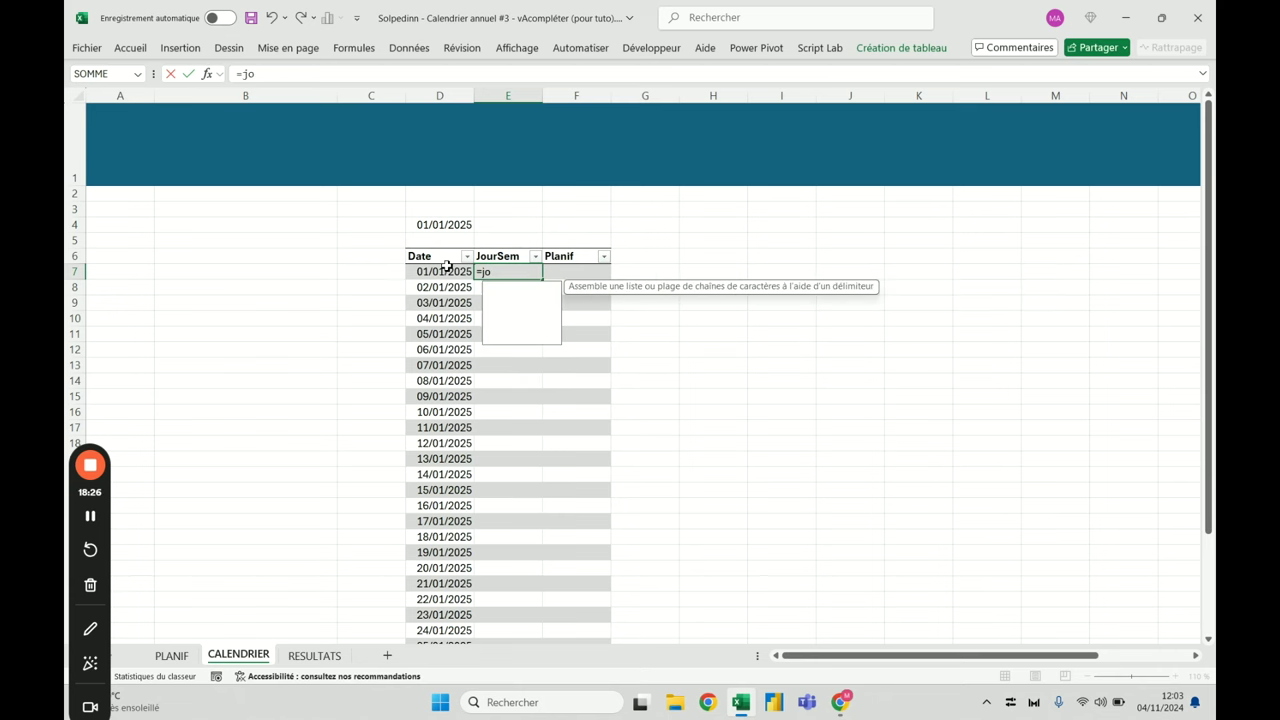
text(texte()
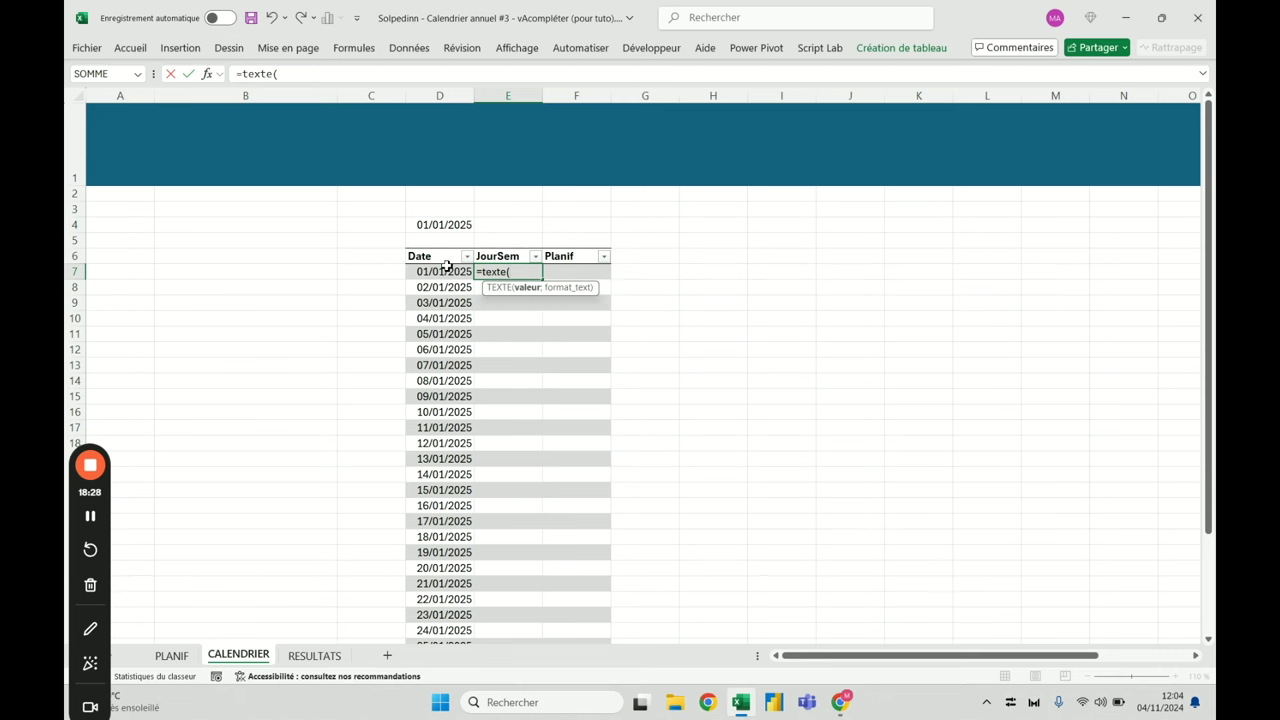
click(453, 272)
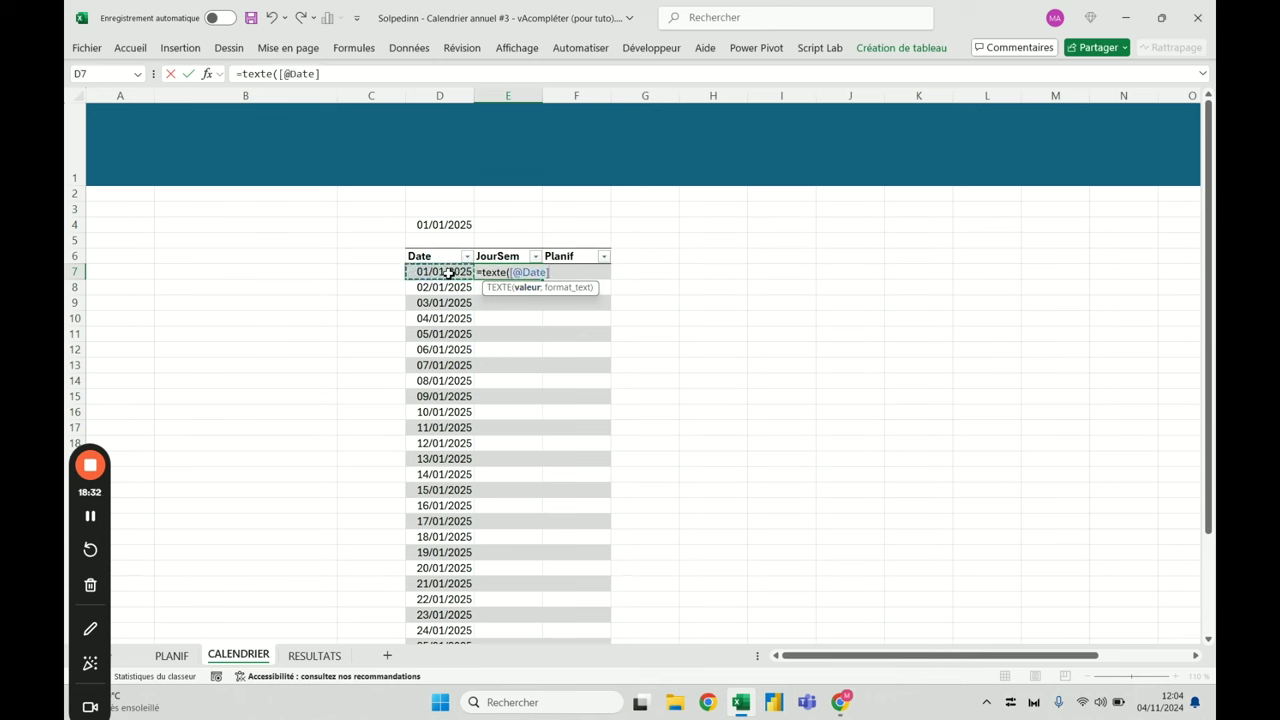
text(;"jjj)
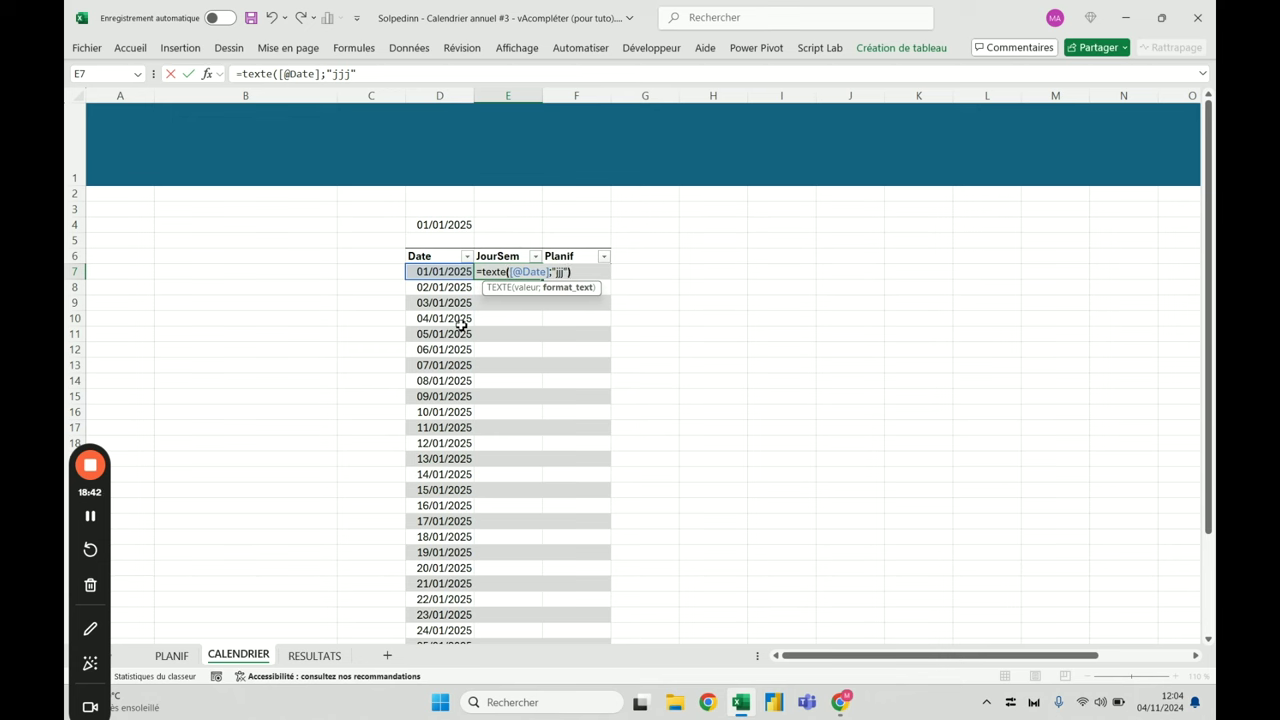
text())
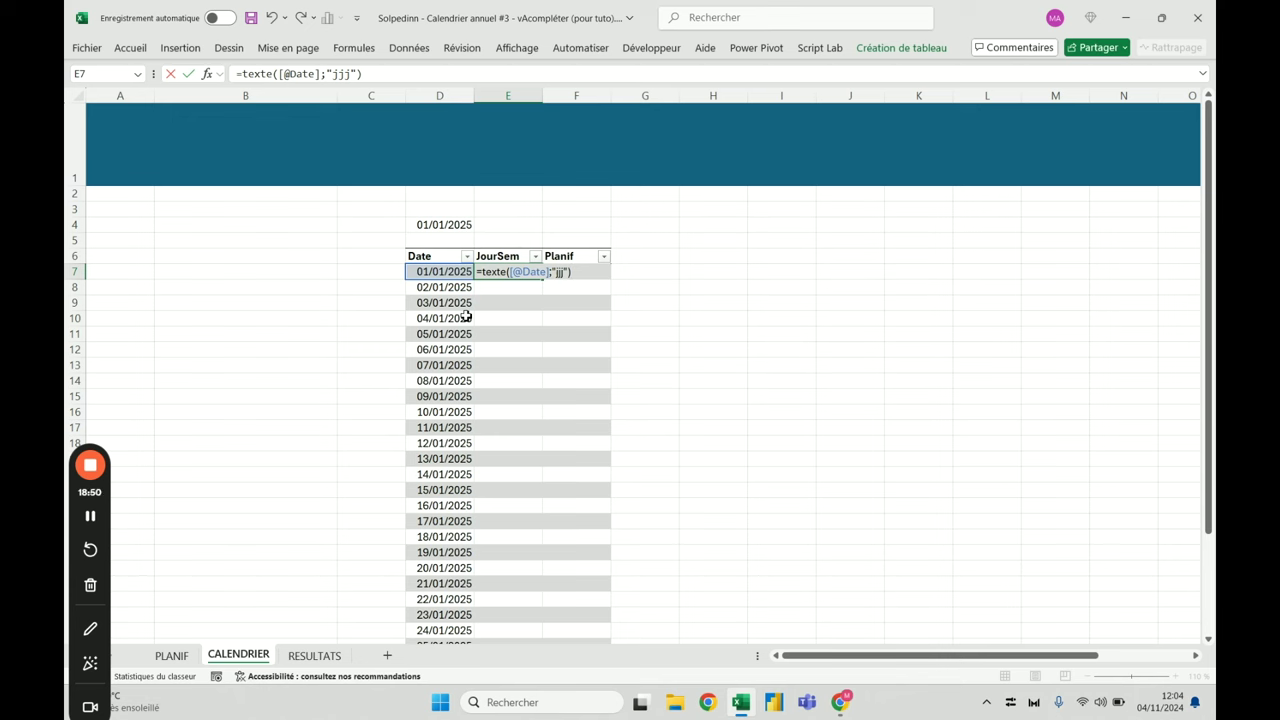
key(Return)
Check the weekday results in E8 to E11 and compare with the RESULTATS dashboard
click(511, 273)
click(506, 288)
click(506, 305)
click(506, 319)
click(501, 338)
click(528, 274)
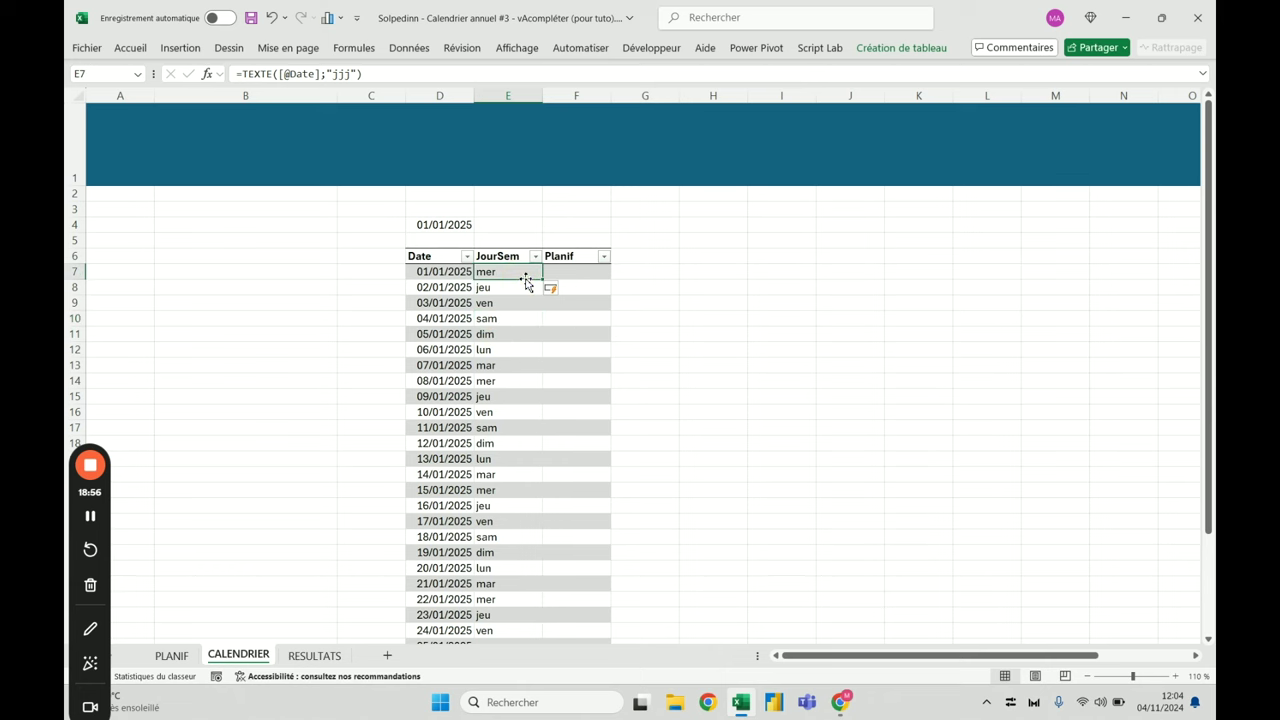
click(314, 655)
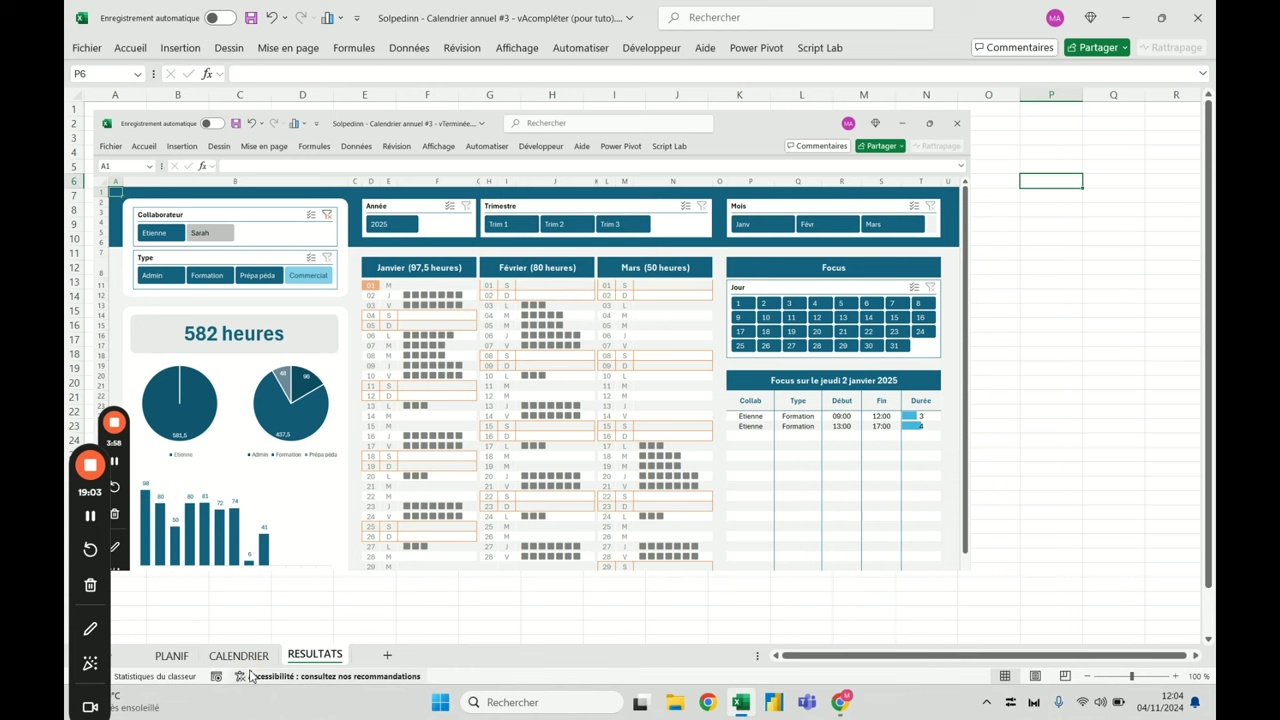
Back on CALENDRIER, wrap the JourSem formula in GAUCHE taking 2 characters
click(300, 676)
click(250, 660)
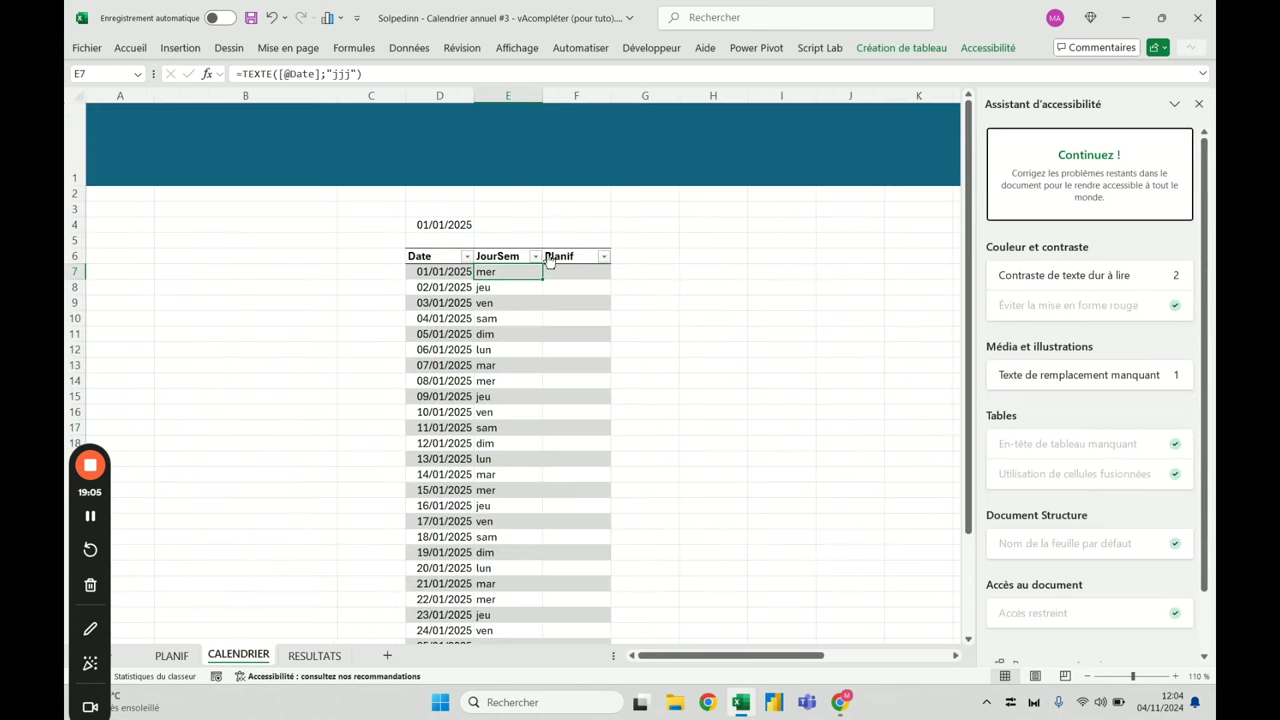
click(1198, 103)
click(245, 74)
text(gauche()
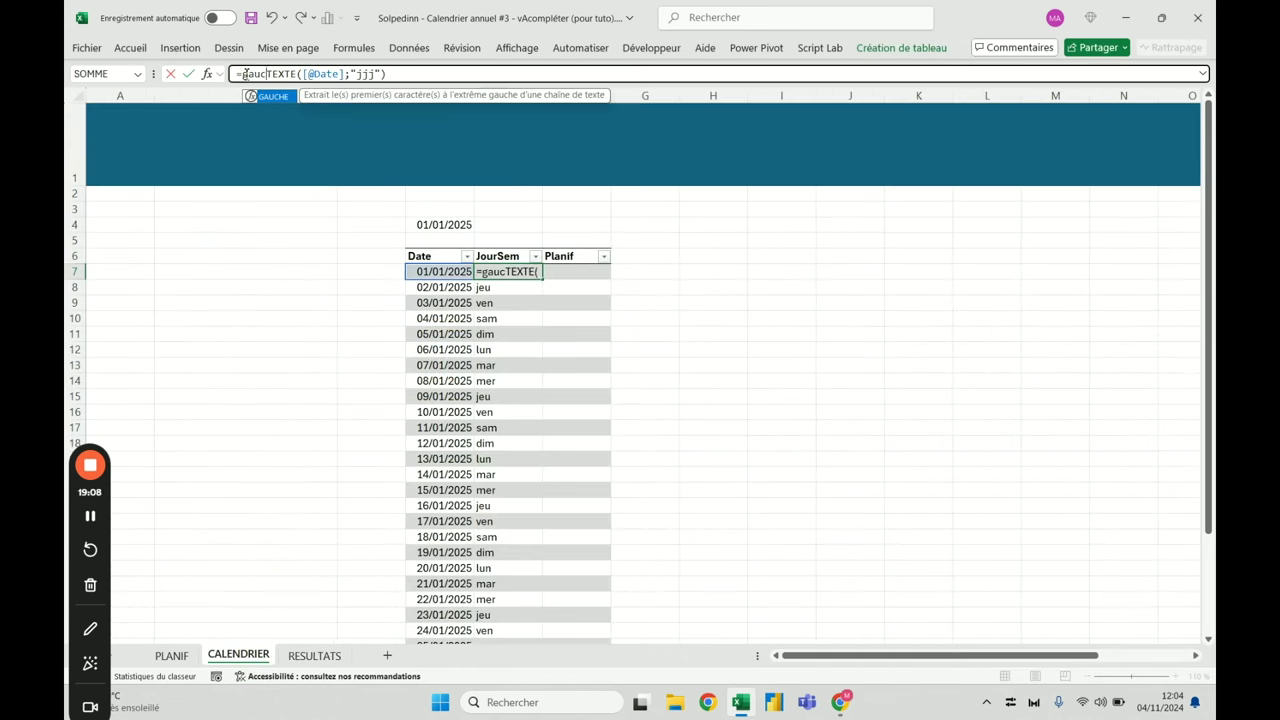
key(End)
text())
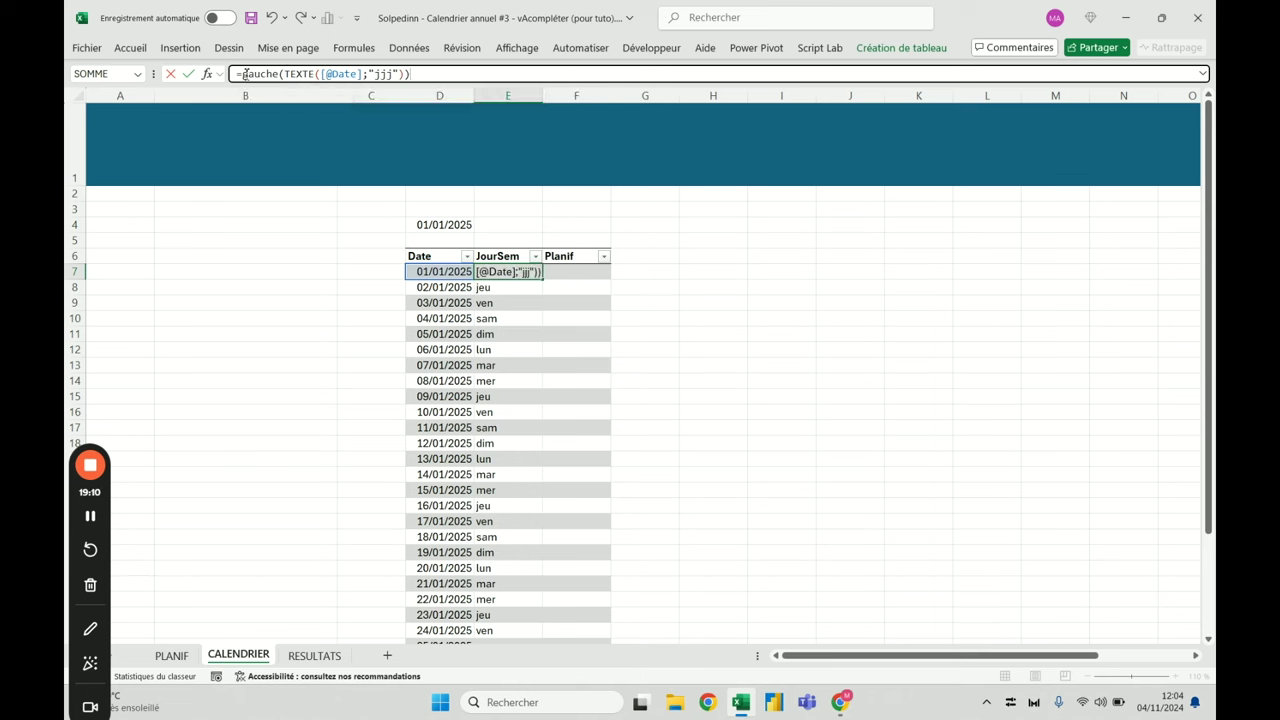
key(BackSpace)
text(;)
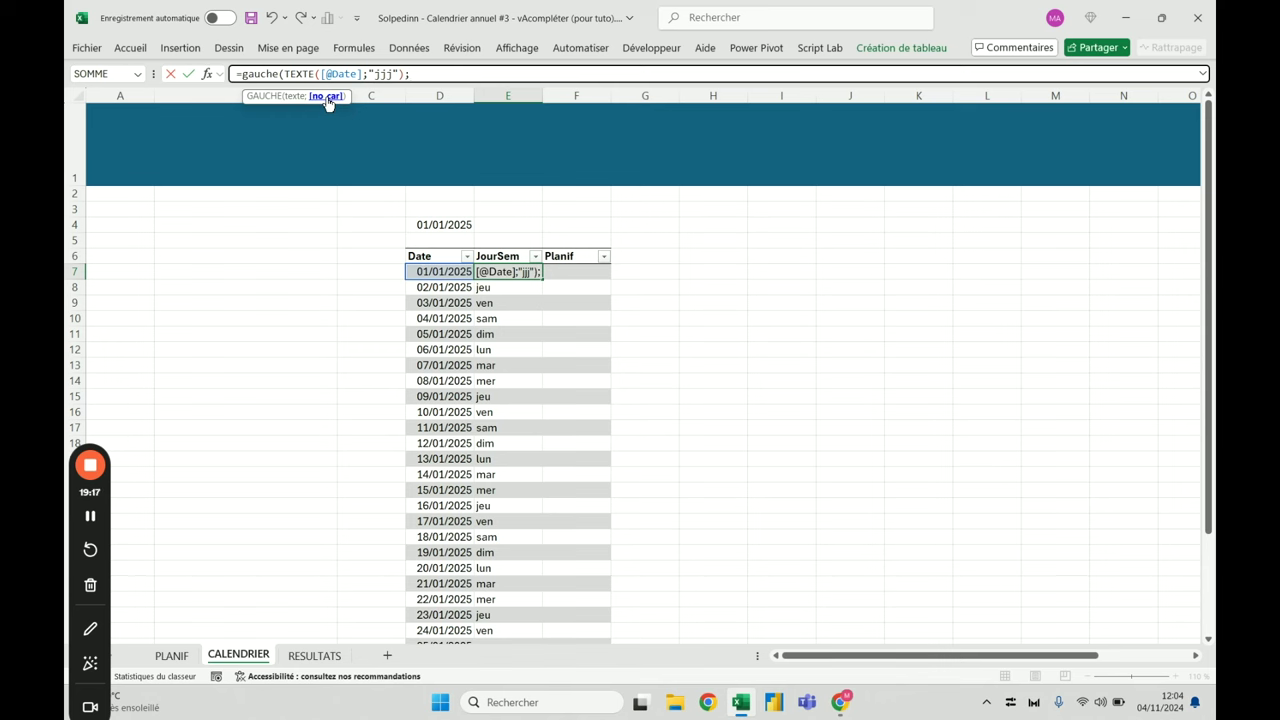
text(2))
key(Return)
Remove the character count so GAUCHE returns a single weekday letter
key(Up)
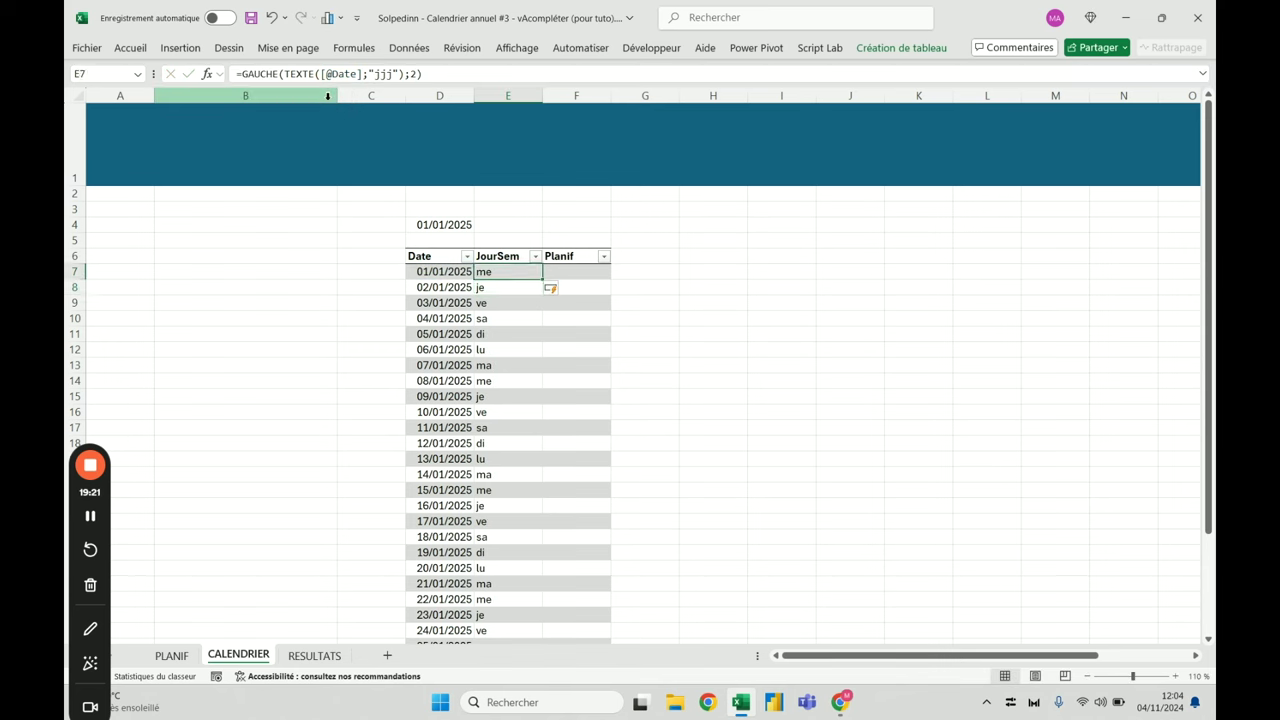
click(418, 75)
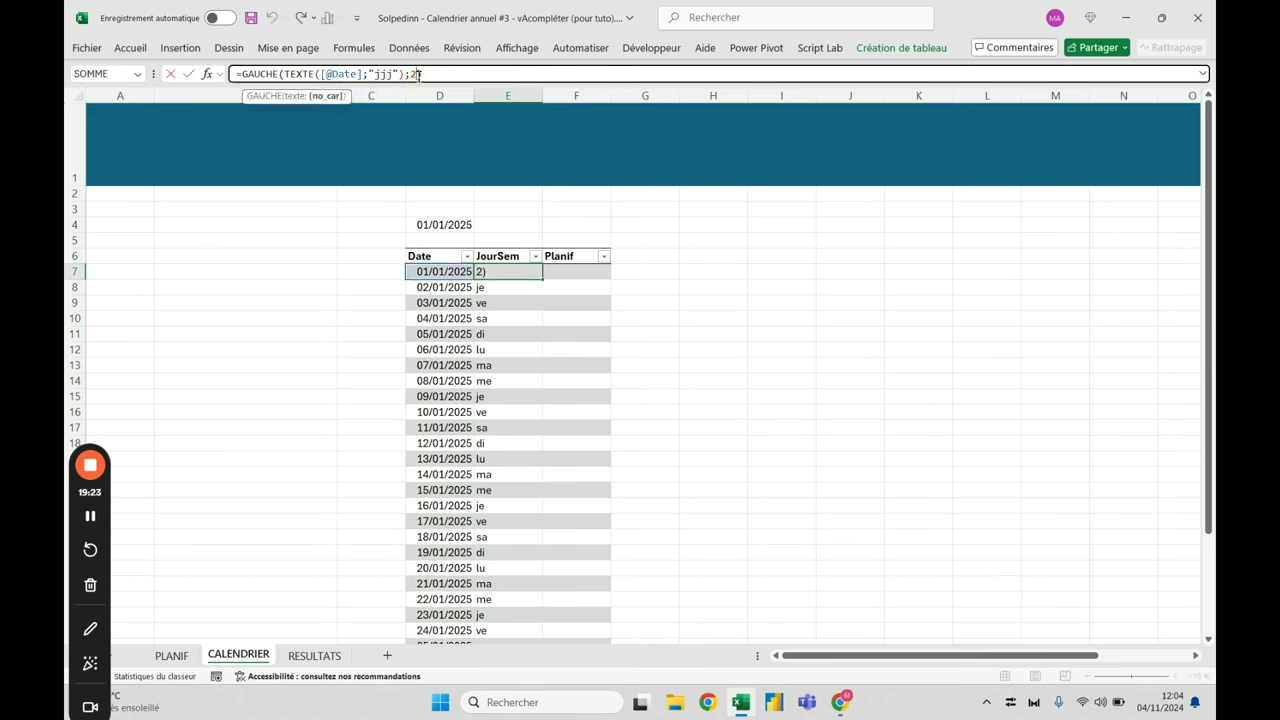
key(BackSpace)
key(BackSpace)
key(Return)
key(Up)
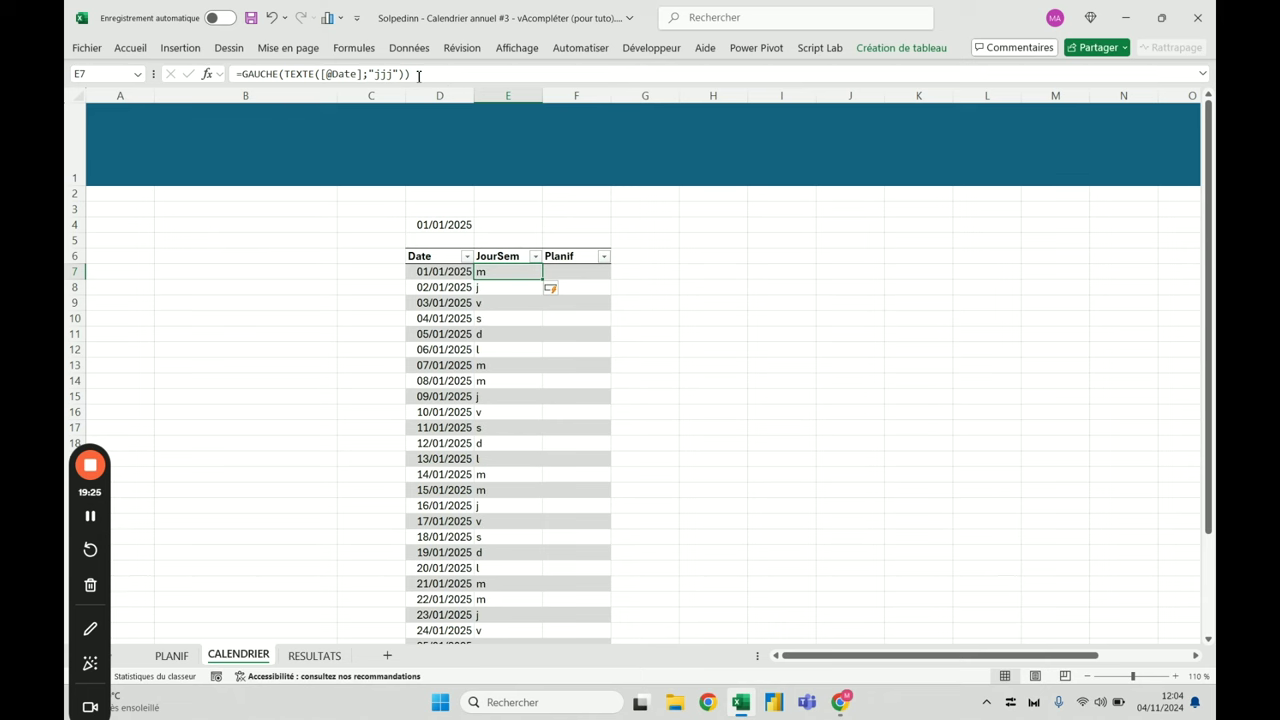
Wrap the formula in MAJUSCULE for capital weekday initials and compare with RESULTATS
click(242, 74)
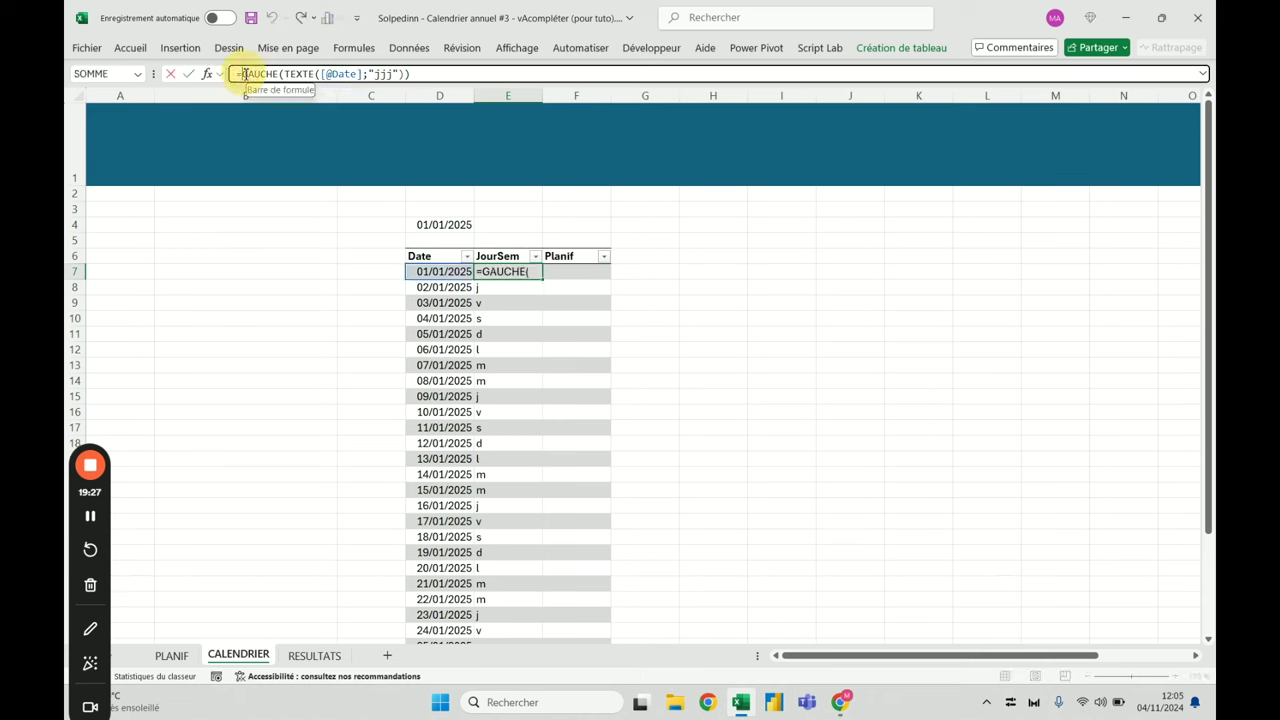
text(Majuscule()
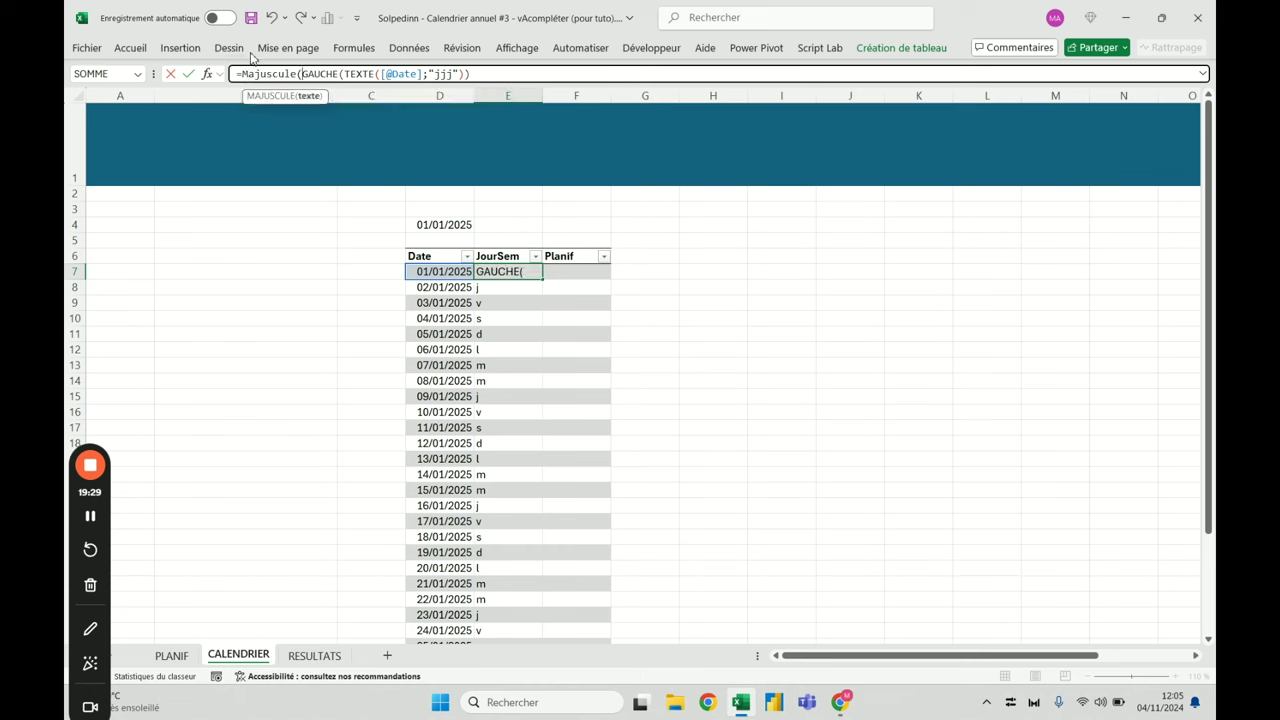
key(End)
text())
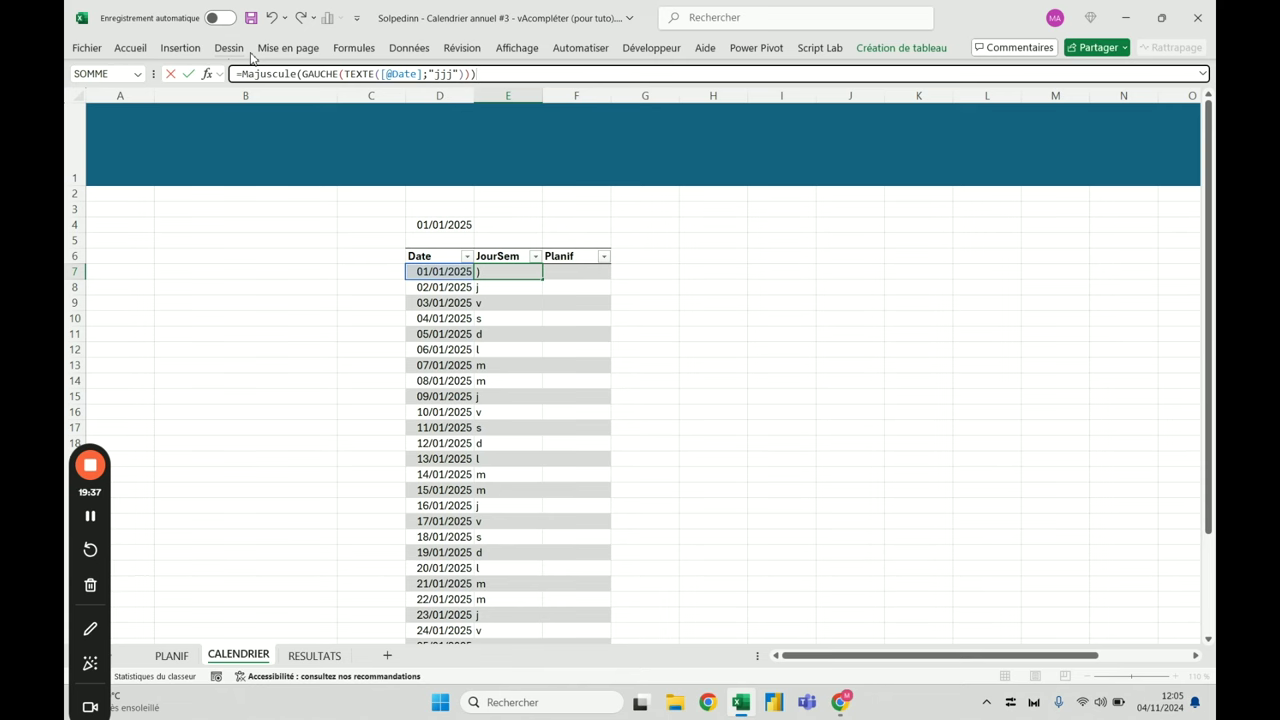
key(Return)
key(Up)
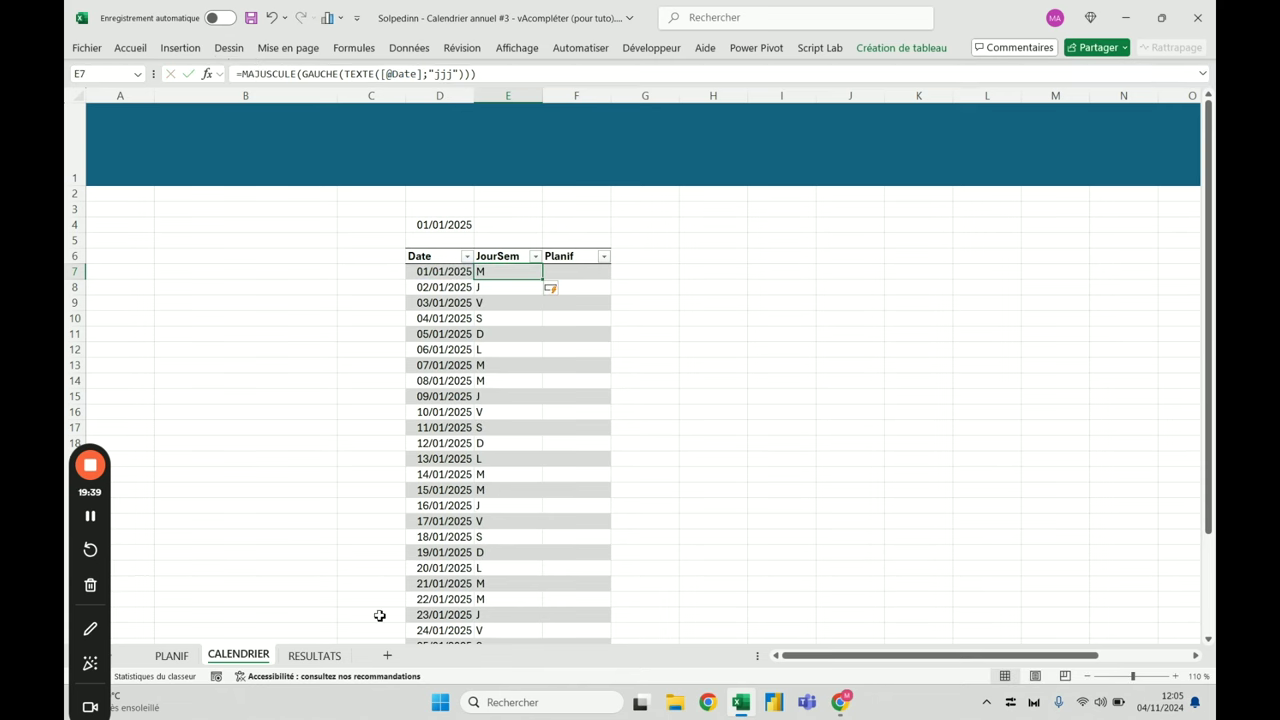
click(315, 655)
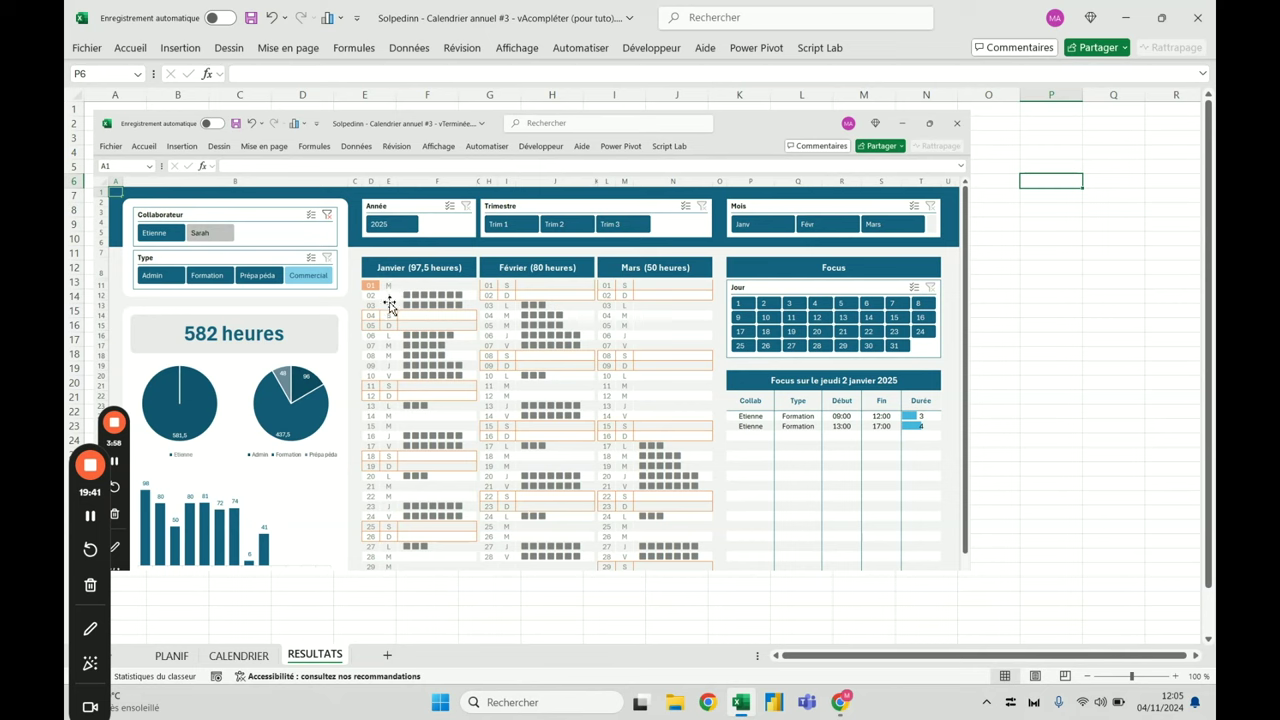
Try start date 01/01/2024, then set 01/01/2025 in D4 and check the weekday formulas
click(240, 655)
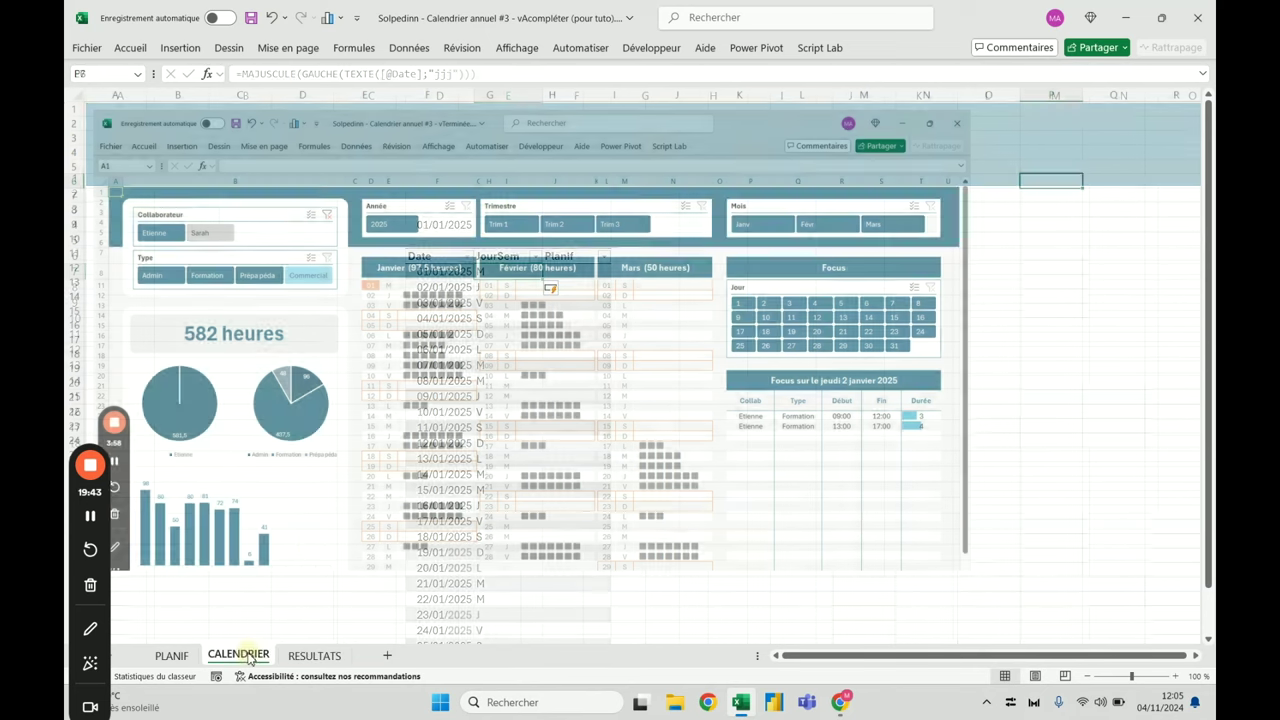
click(465, 226)
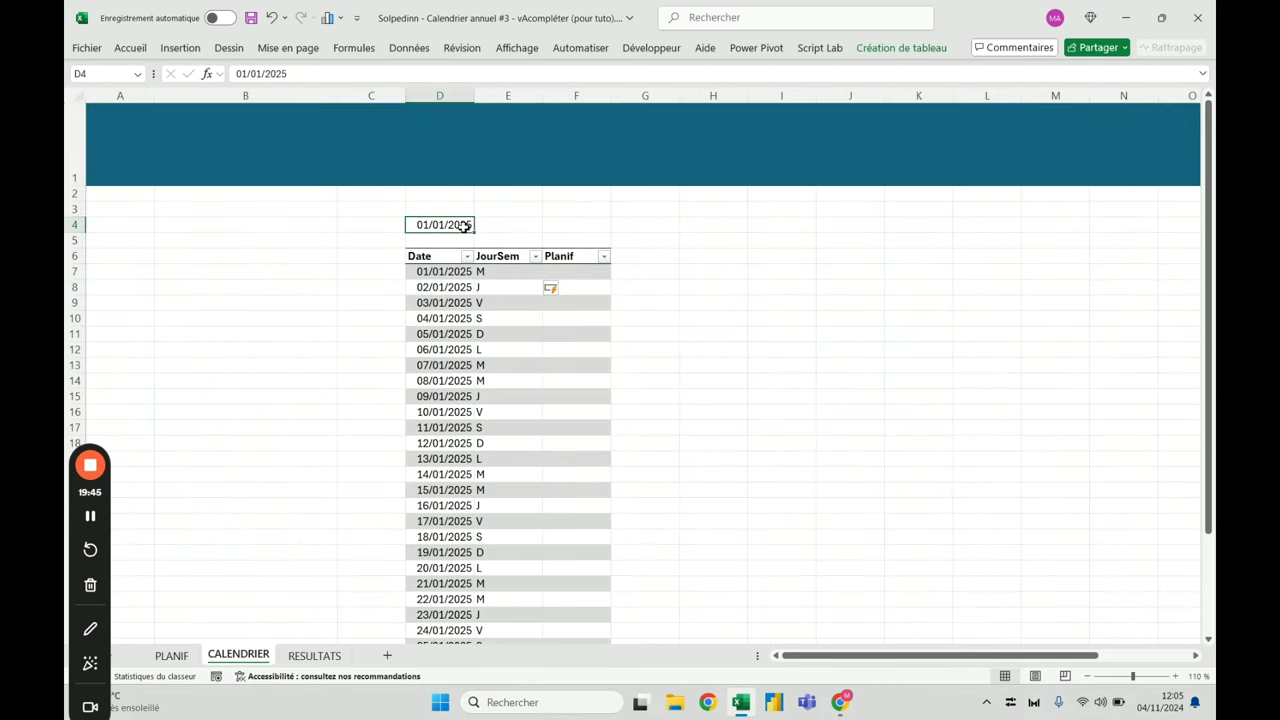
text(1-1-24)
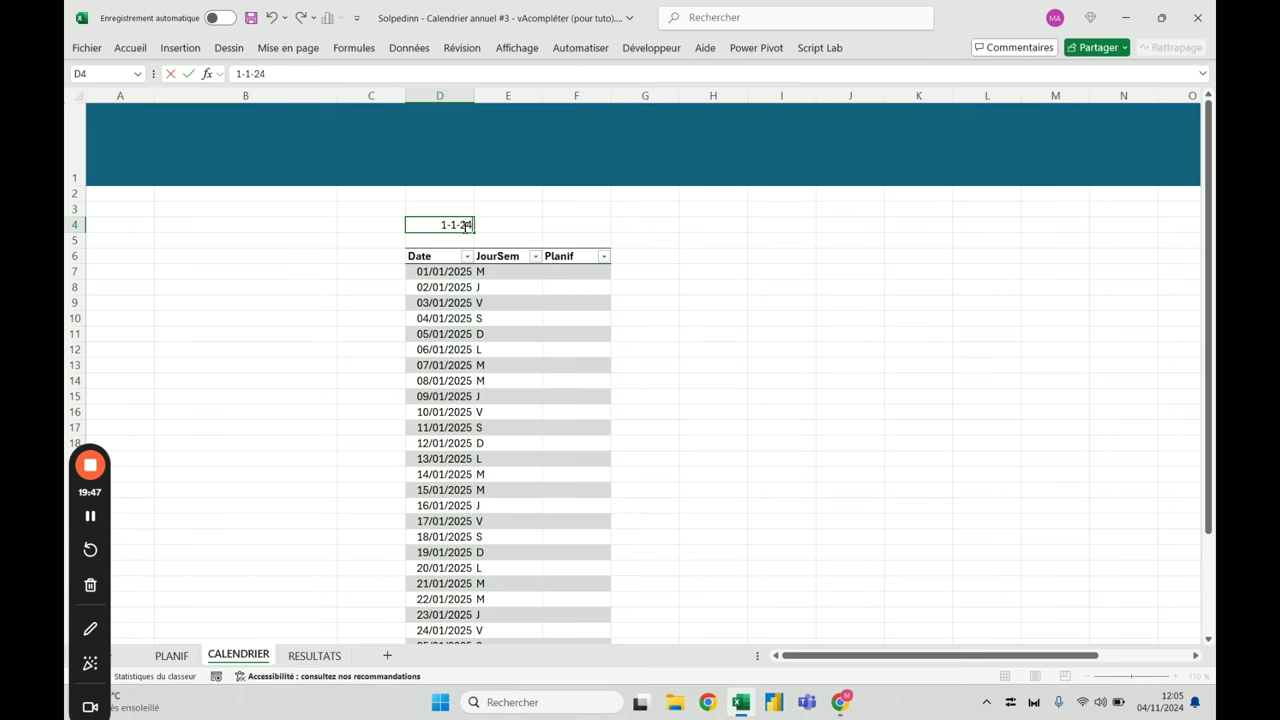
key(Return)
click(494, 272)
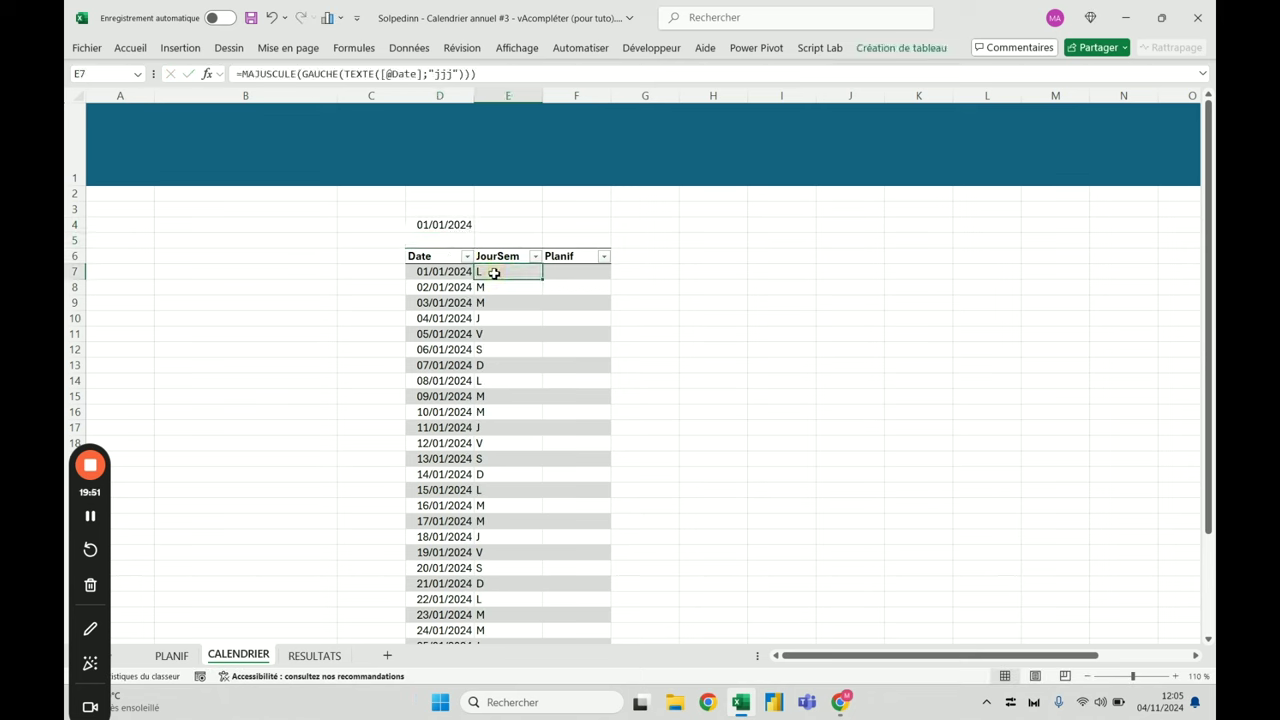
click(441, 231)
text(1-1-2)
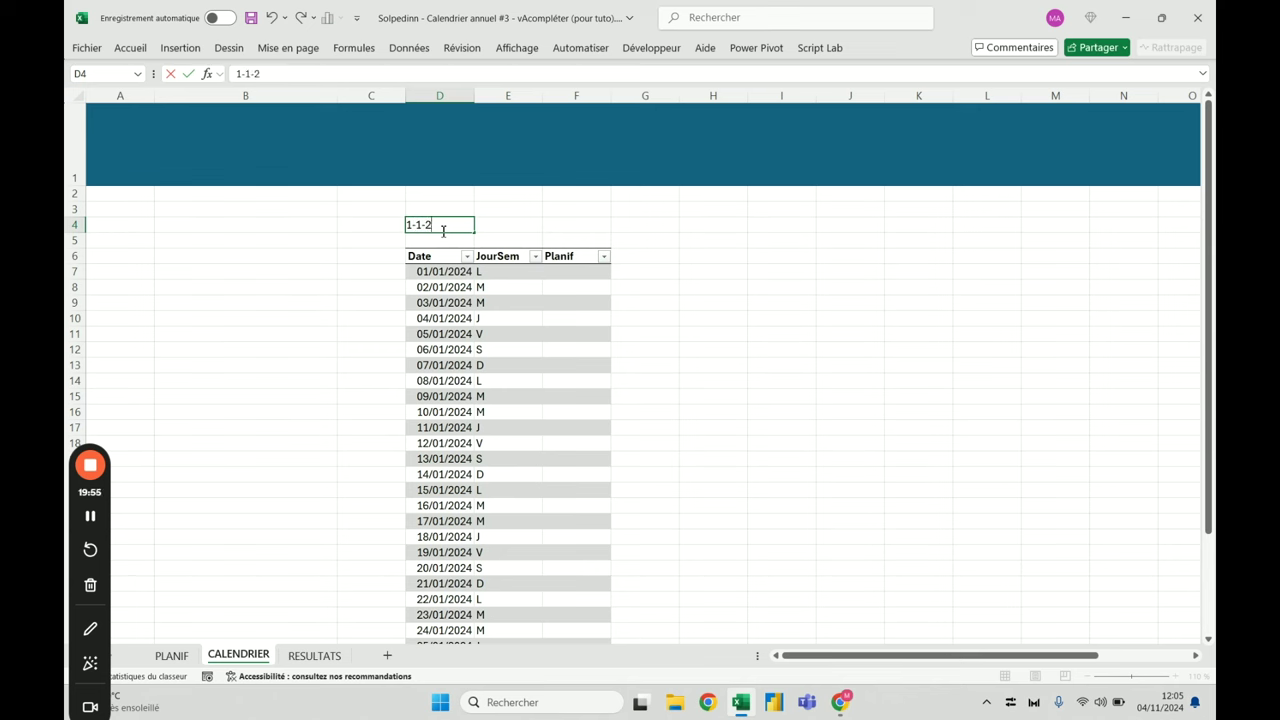
text(5)
key(Return)
click(520, 272)
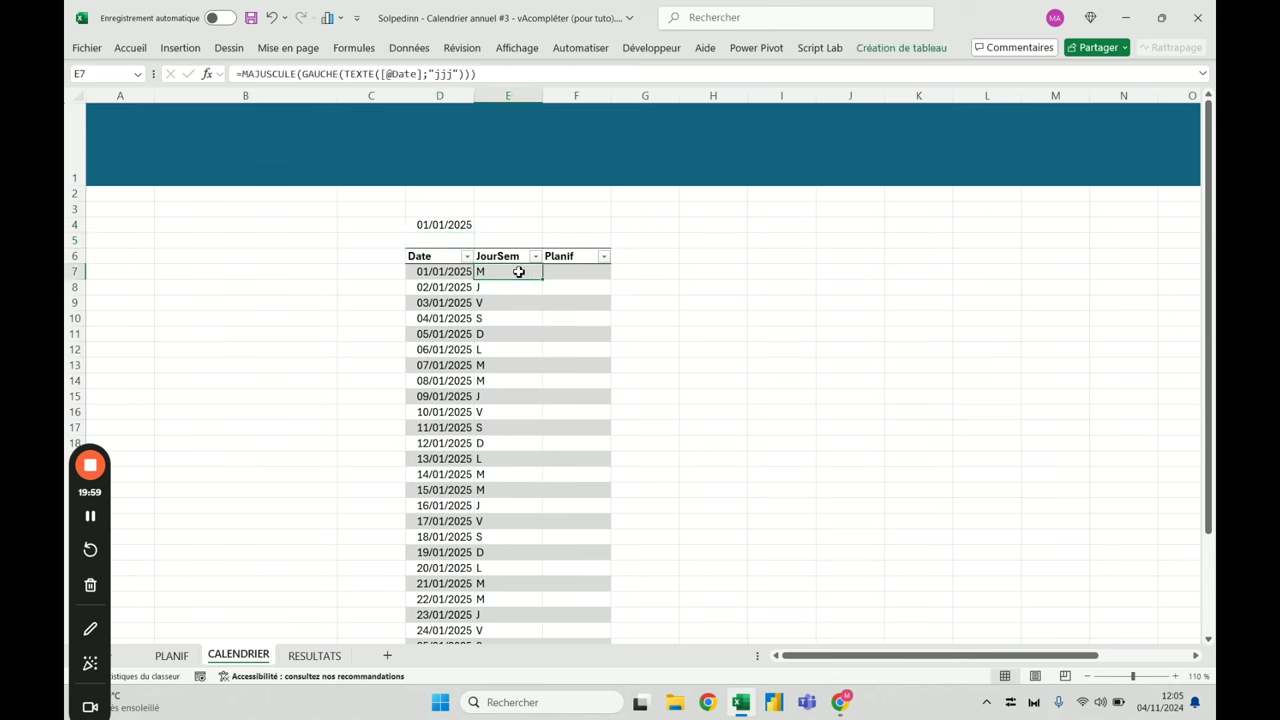
click(500, 293)
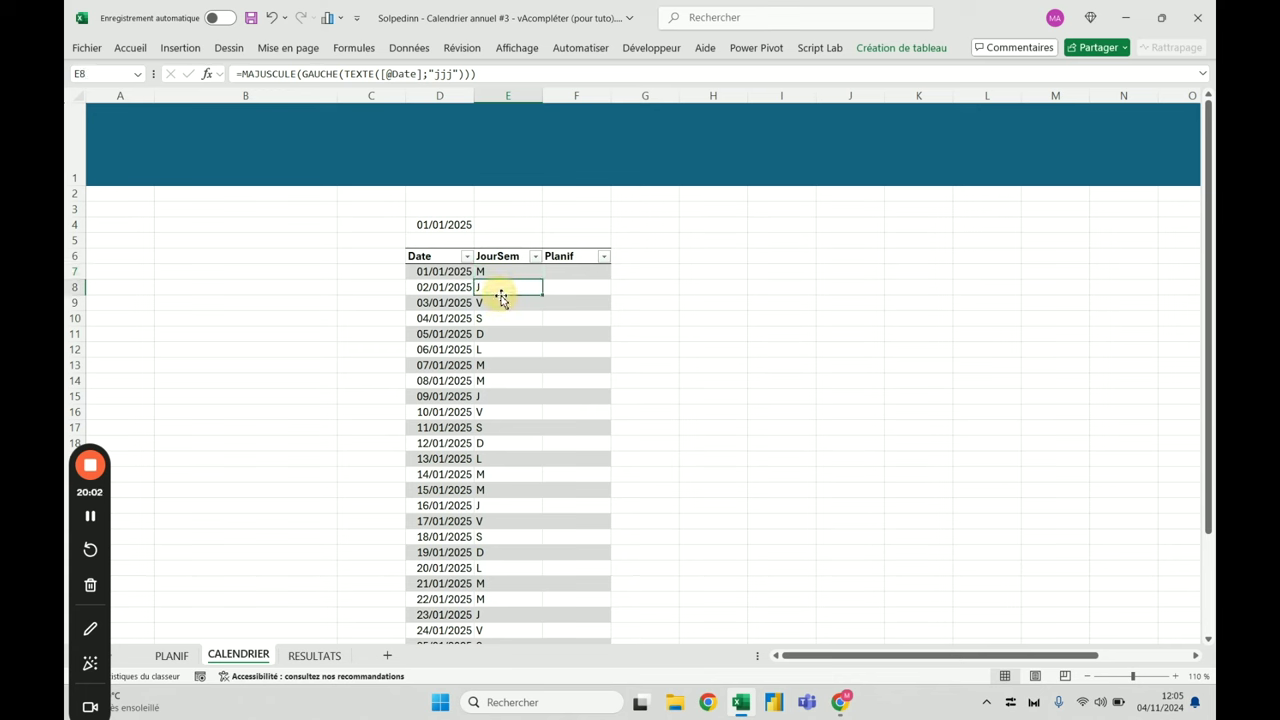
click(498, 275)
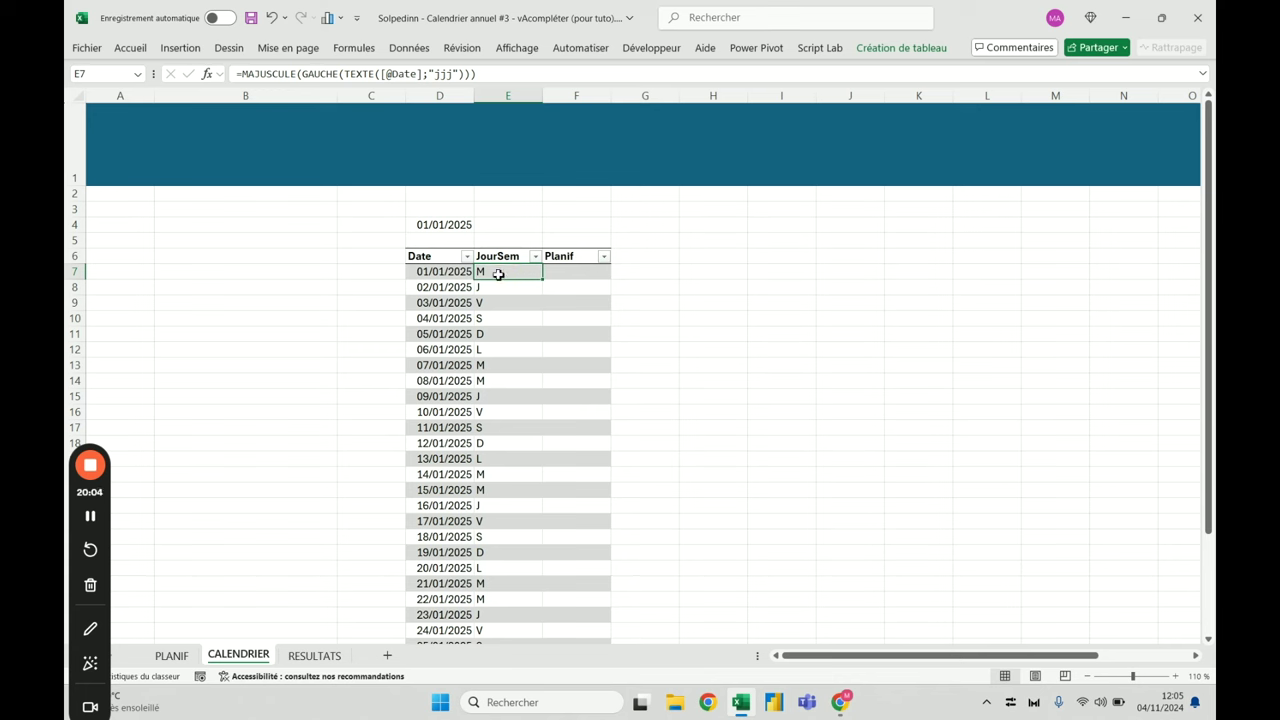
Label D3 'Janvier', select the dates, and switch to the RESULTATS sheet
click(449, 225)
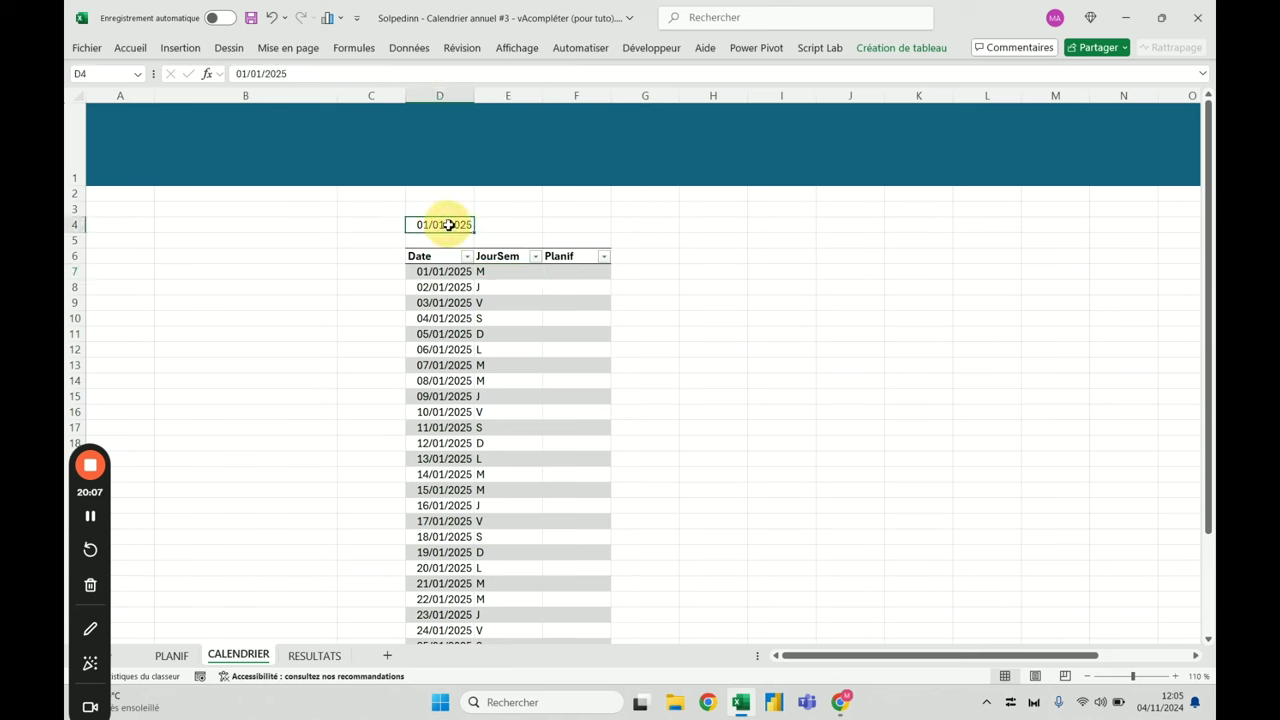
click(451, 208)
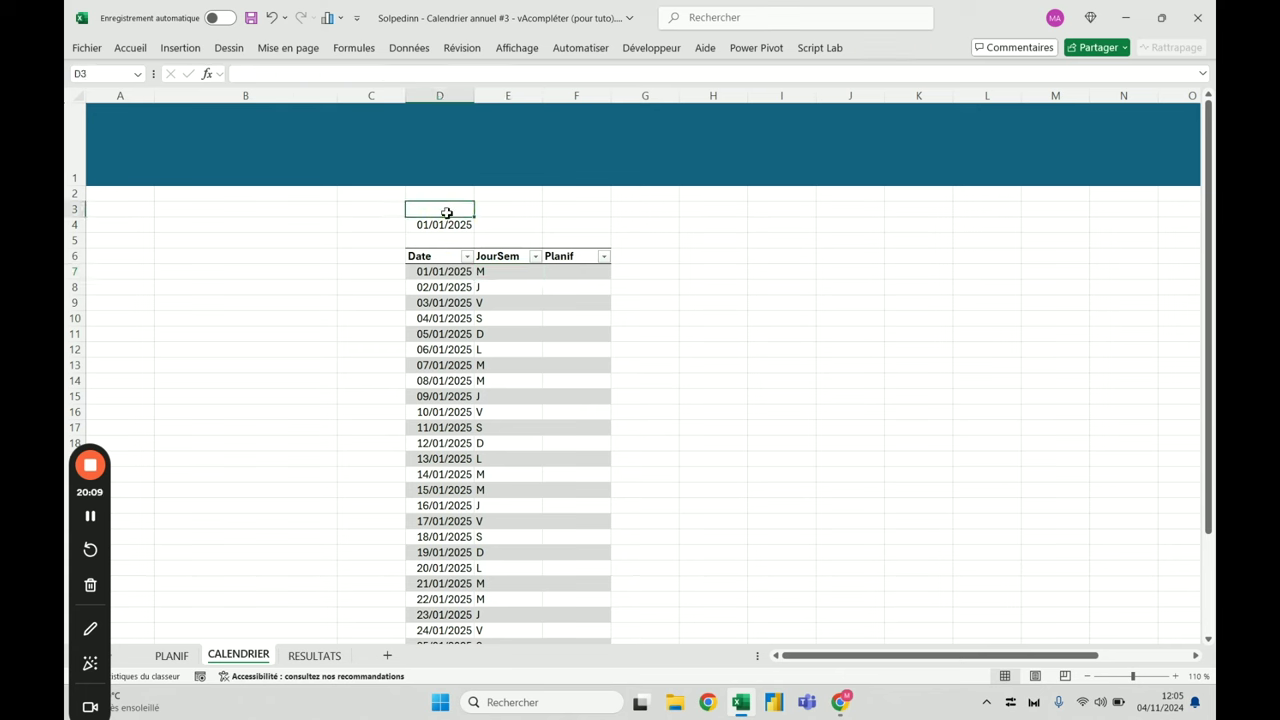
text(Janvier)
key(Return)
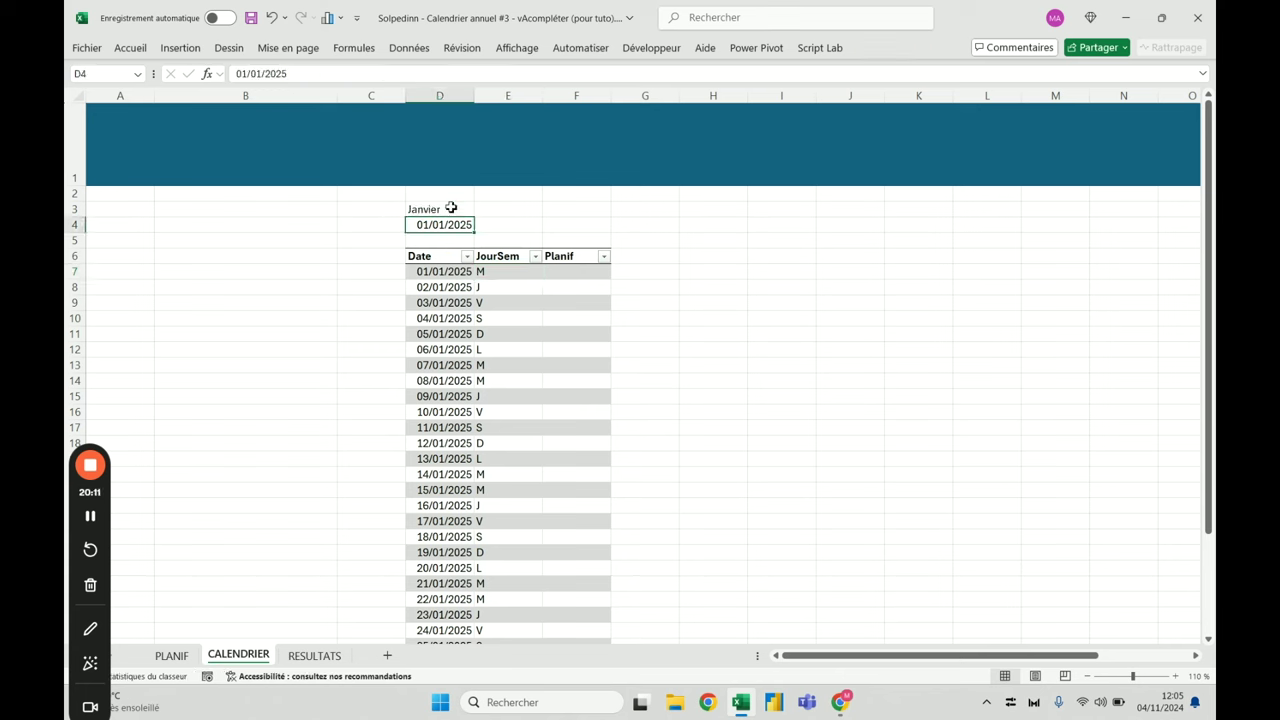
click(449, 211)
click(453, 257)
drag(442, 272, 423, 551)
key(ctrl+Page_Down)
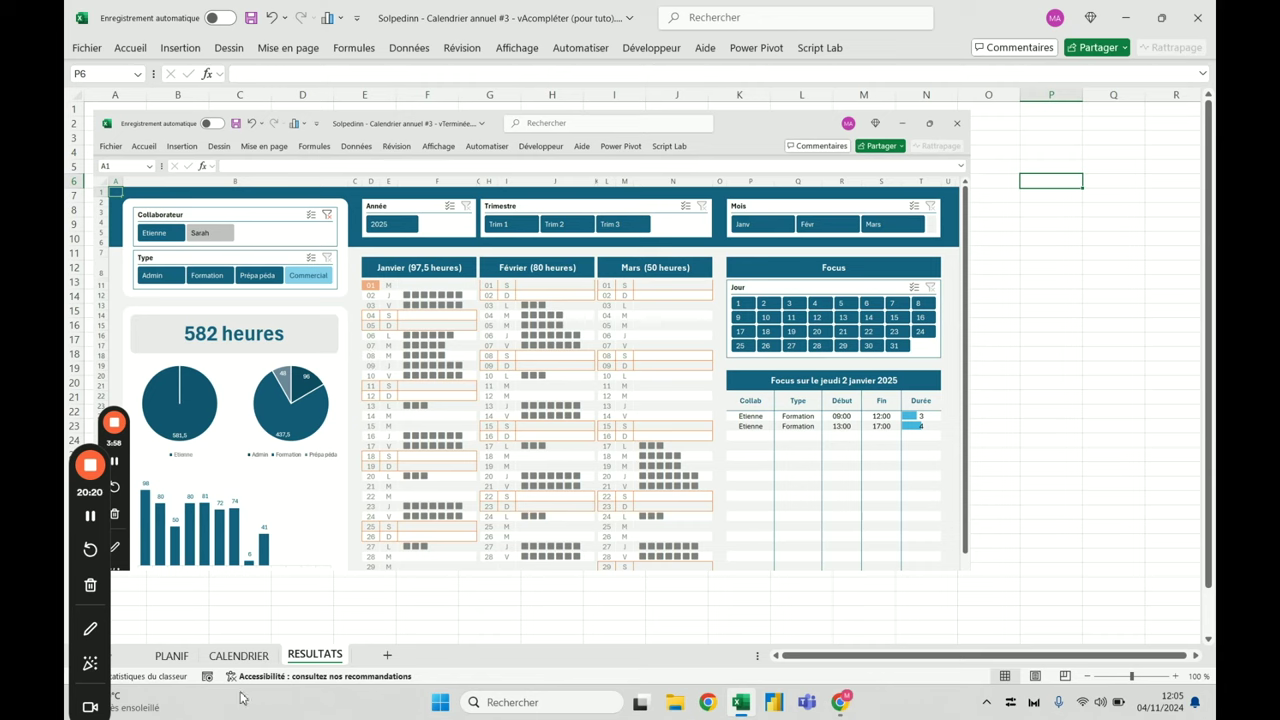
Return to CALENDRIER and select the table's Date column
click(254, 658)
click(449, 252)
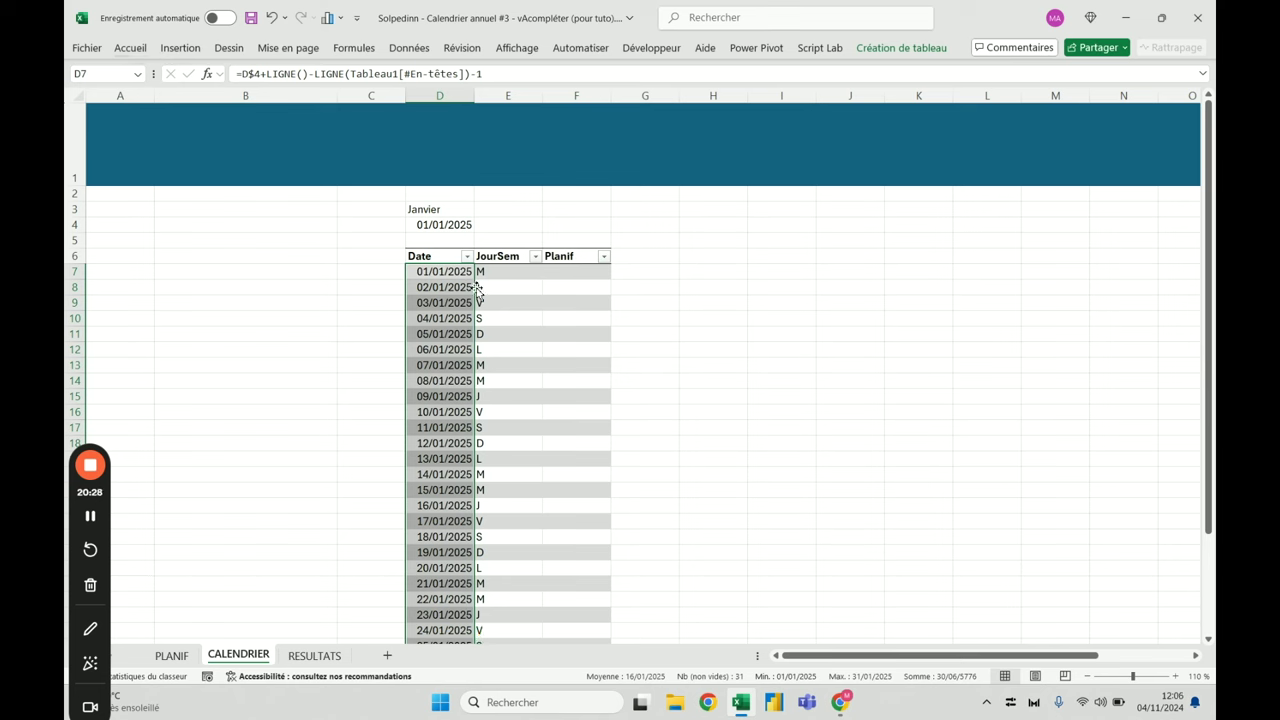
click(556, 210)
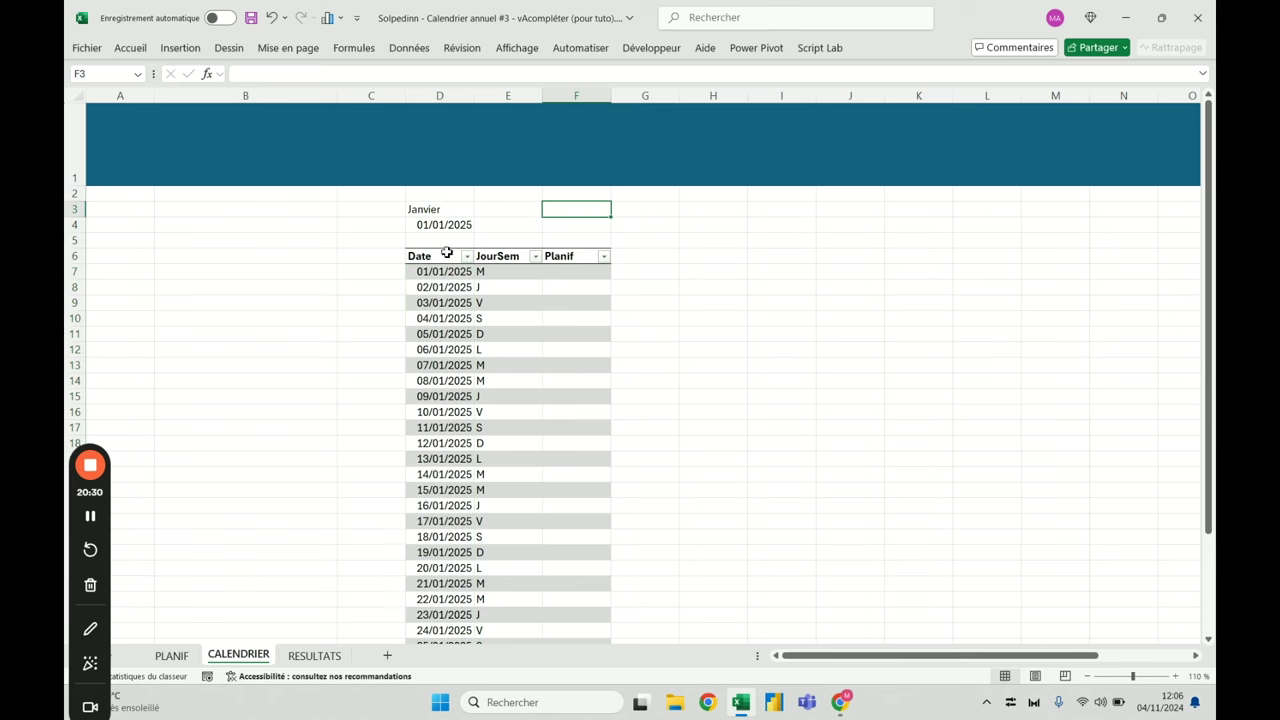
click(445, 249)
click(451, 89)
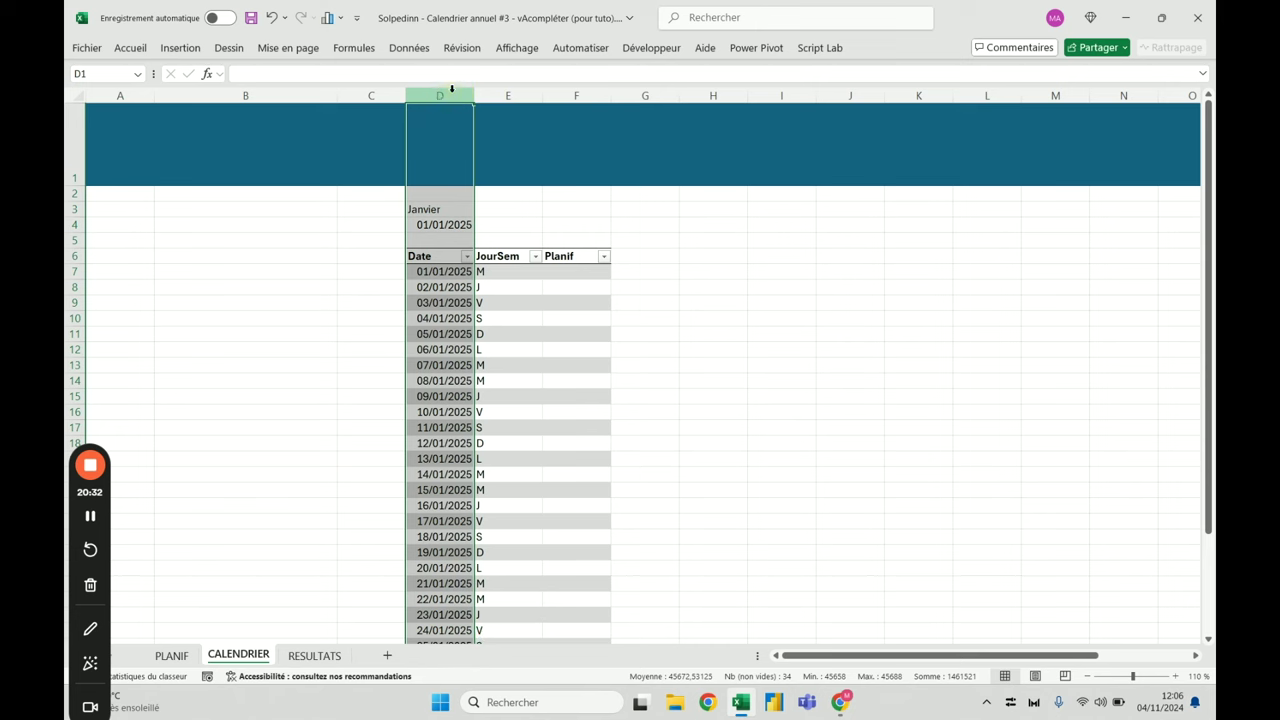
click(630, 183)
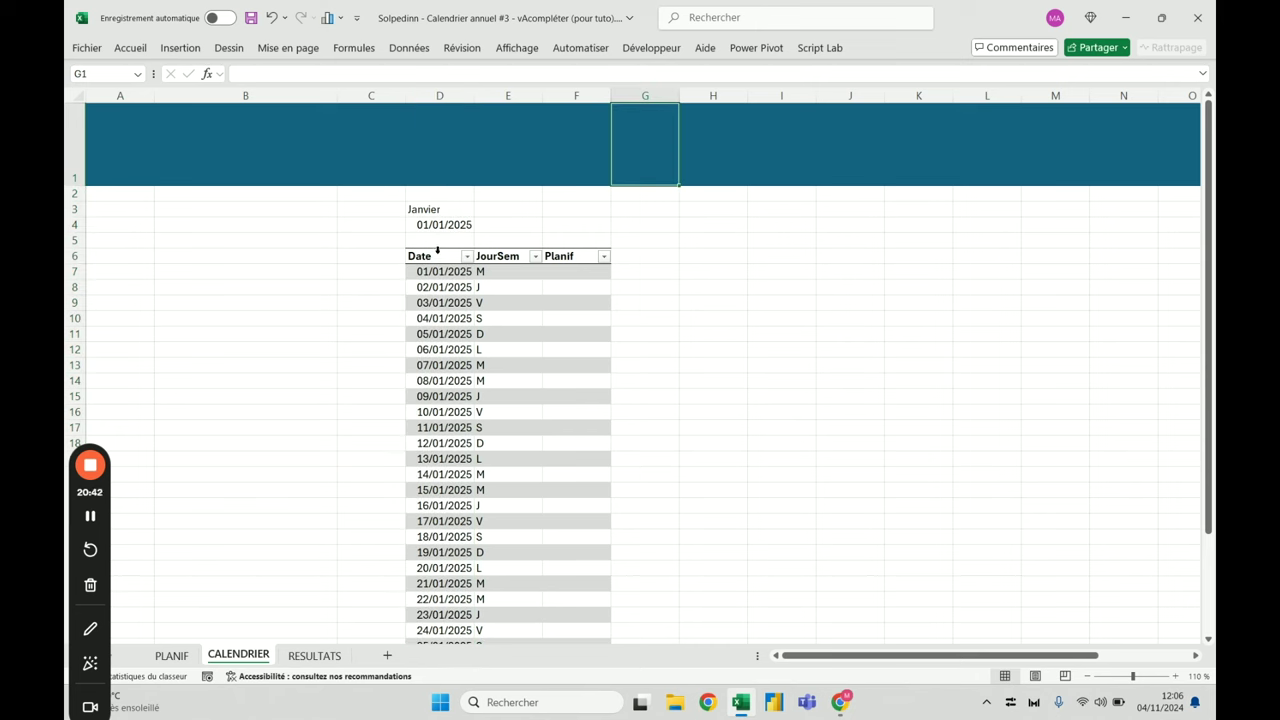
click(437, 250)
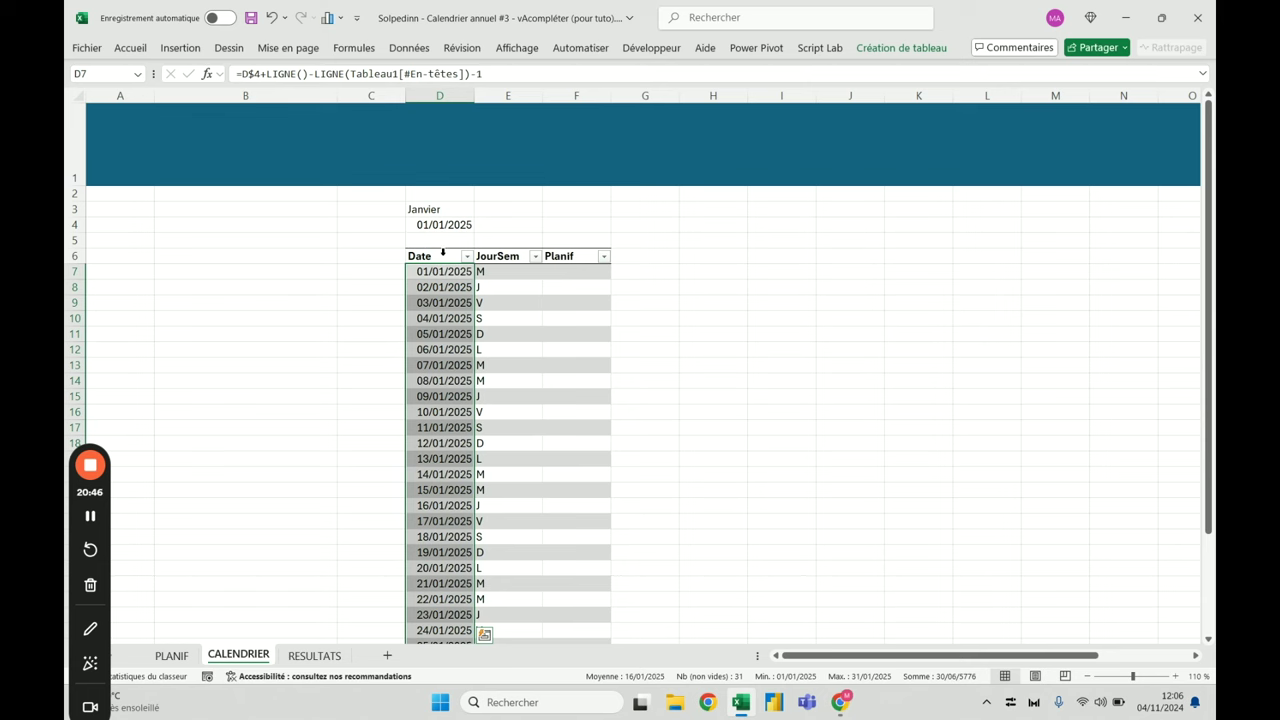
scroll(410, 370, down, 6)
scroll(432, 414, up, 6)
Apply the custom number format jj so the dates show only day numbers
click(130, 48)
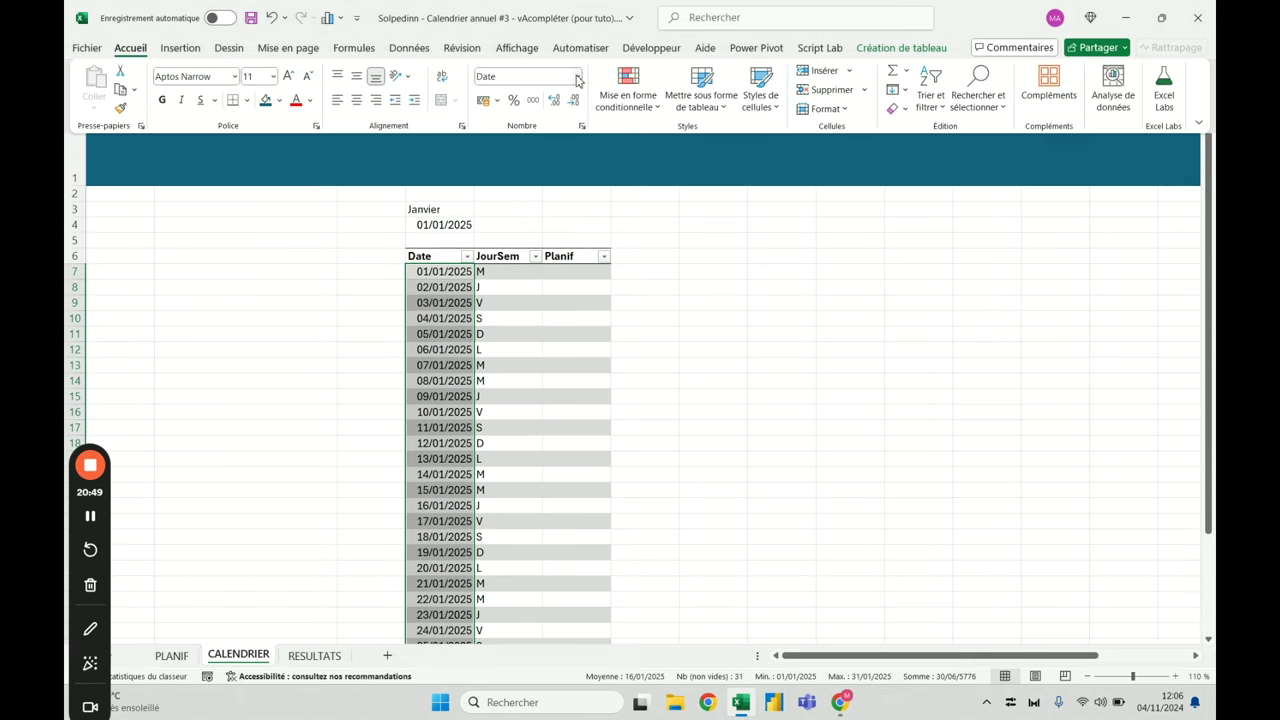
click(576, 78)
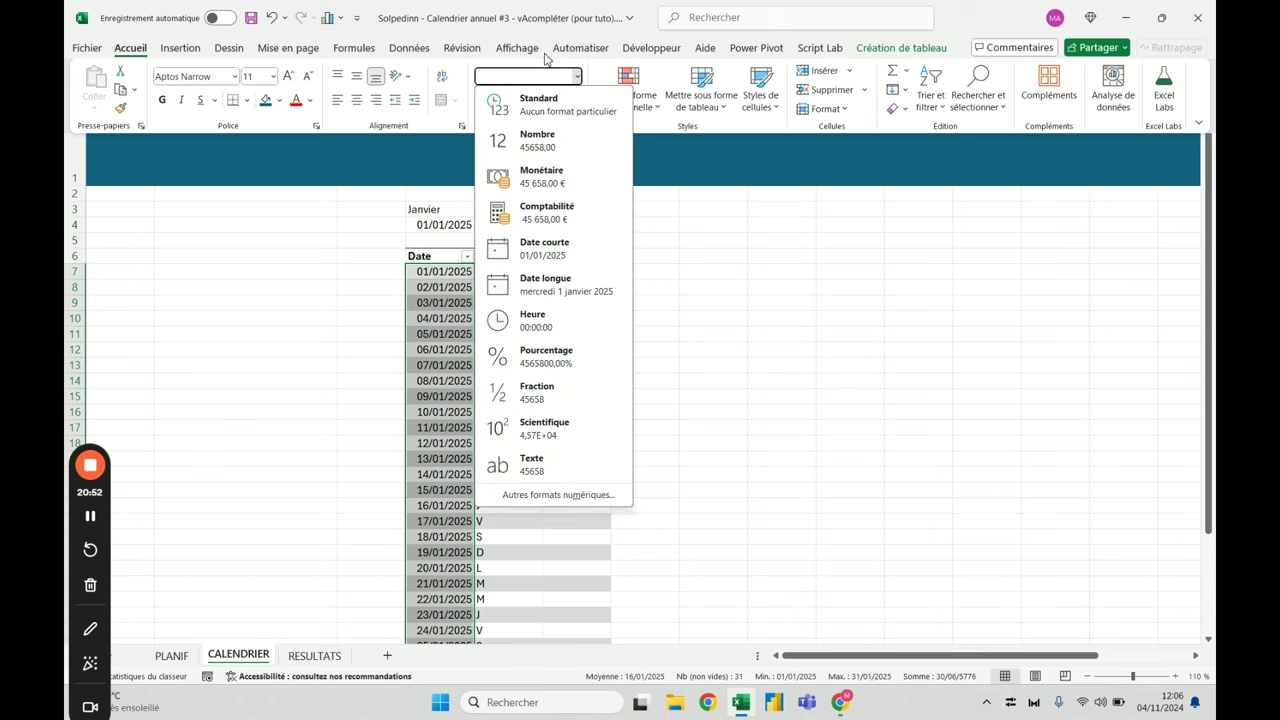
click(549, 497)
click(359, 263)
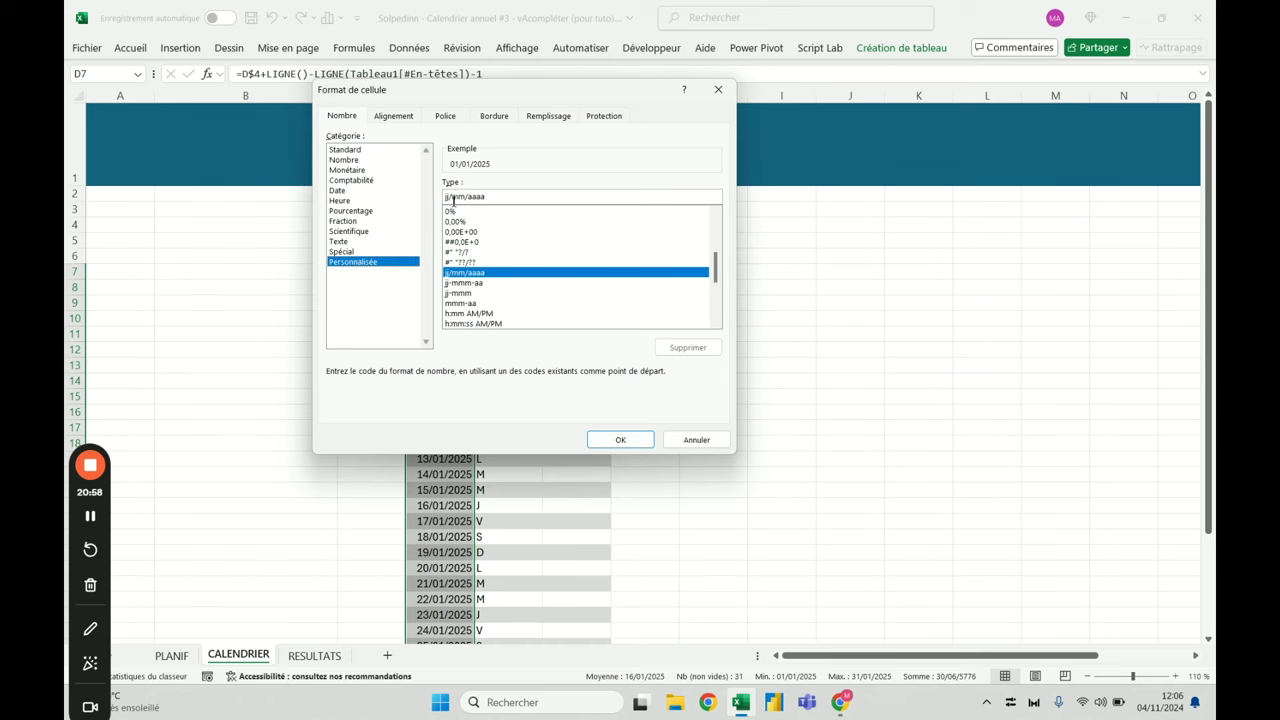
click(491, 196)
drag(494, 196, 445, 196)
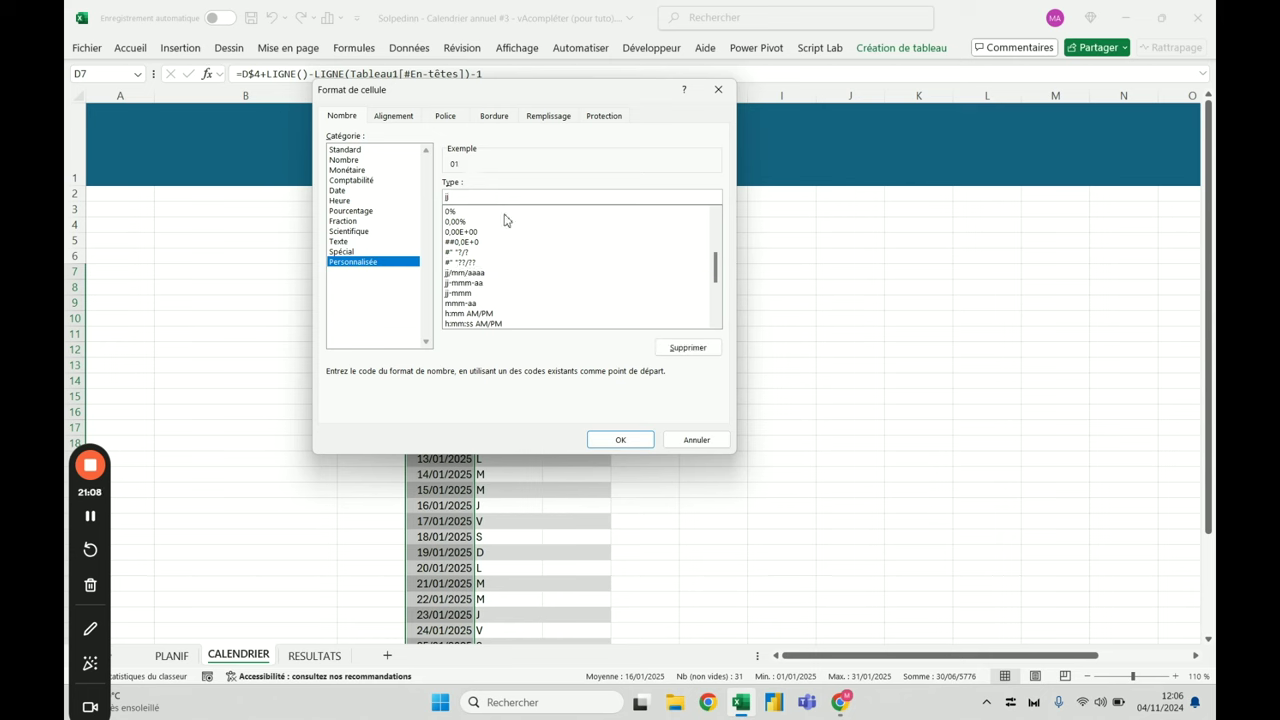
key(Return)
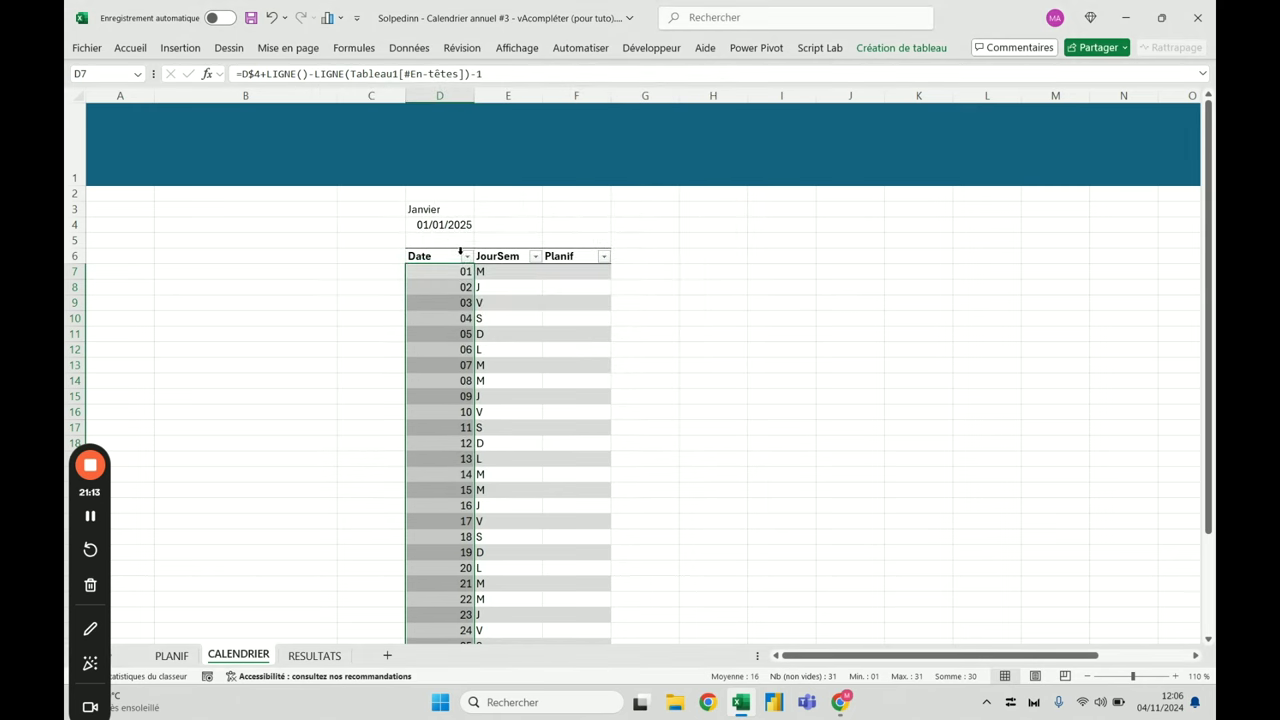
drag(445, 92, 504, 94)
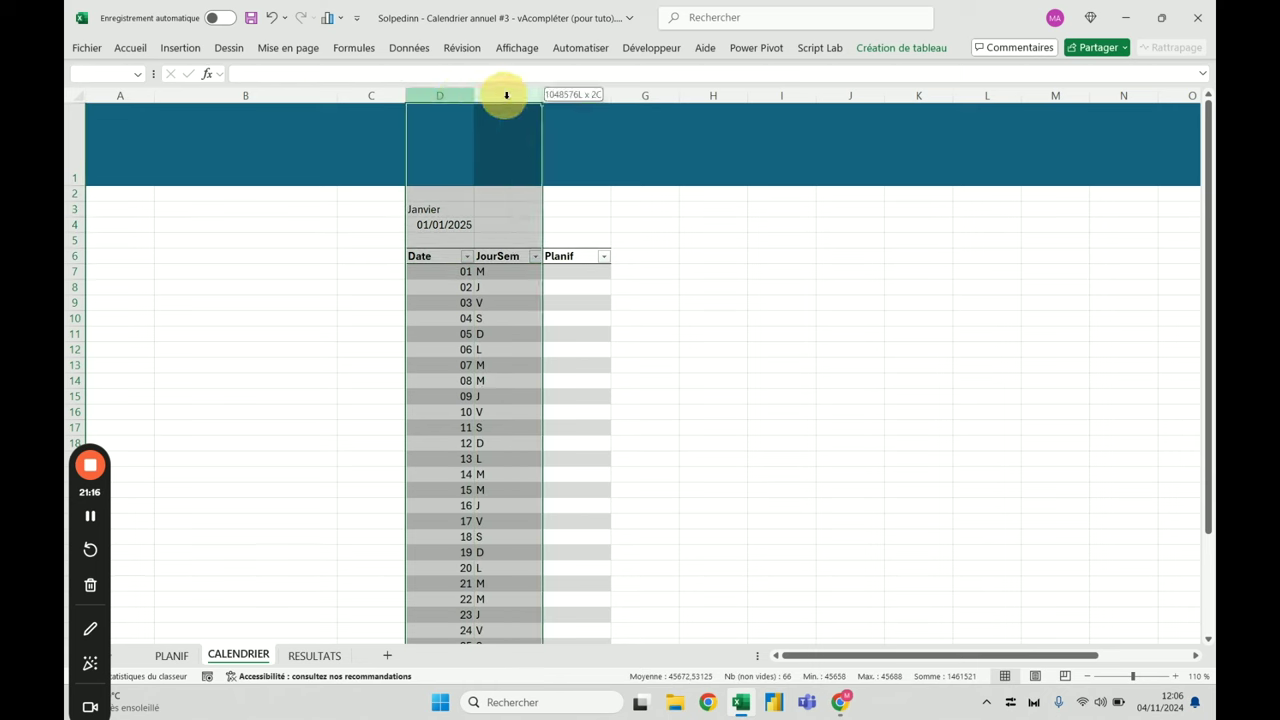
Set columns D and E to a width of 3
right_click(506, 96)
click(573, 335)
text(3)
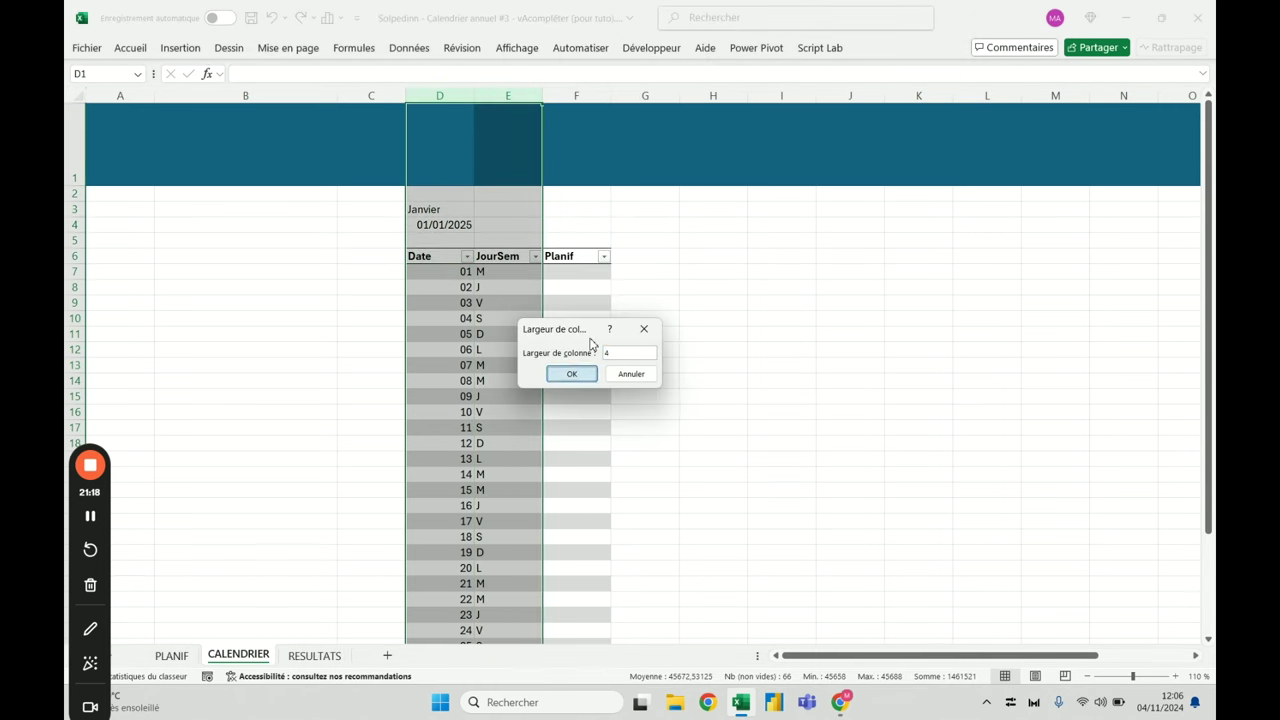
key(Return)
click(612, 256)
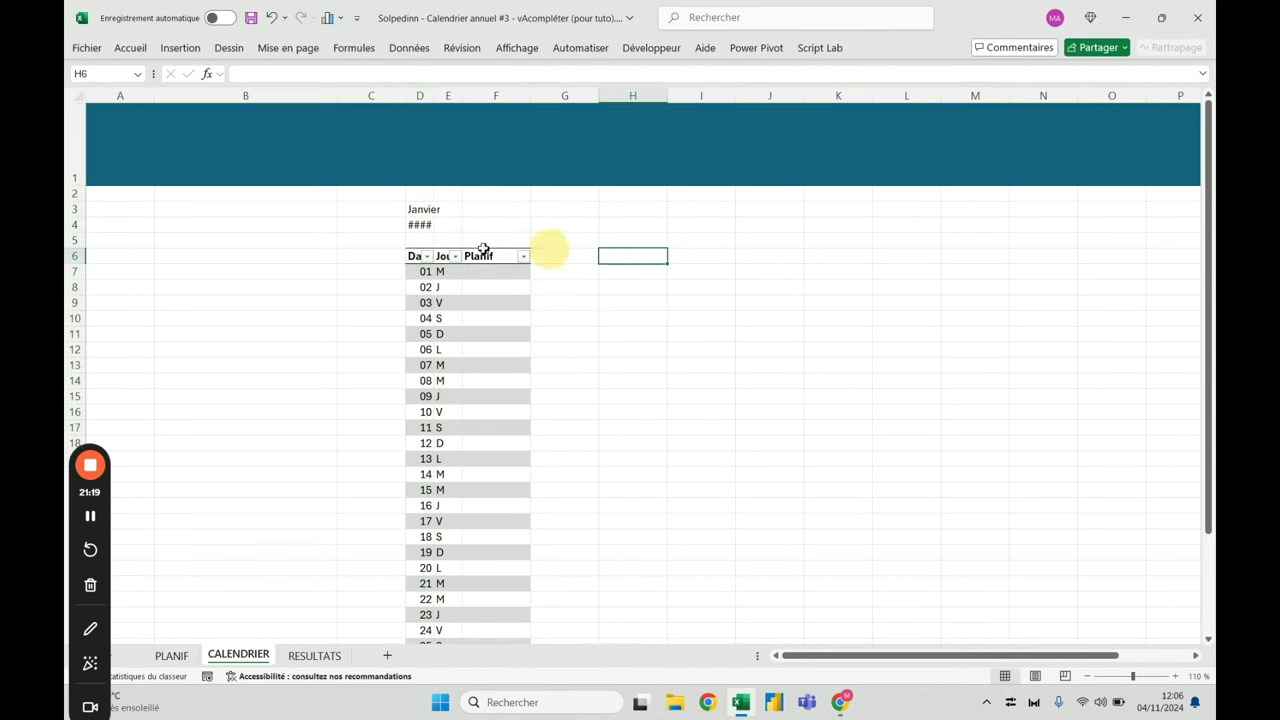
Centre the day numbers and weekday letters and compare with the RESULTATS sheet
click(414, 250)
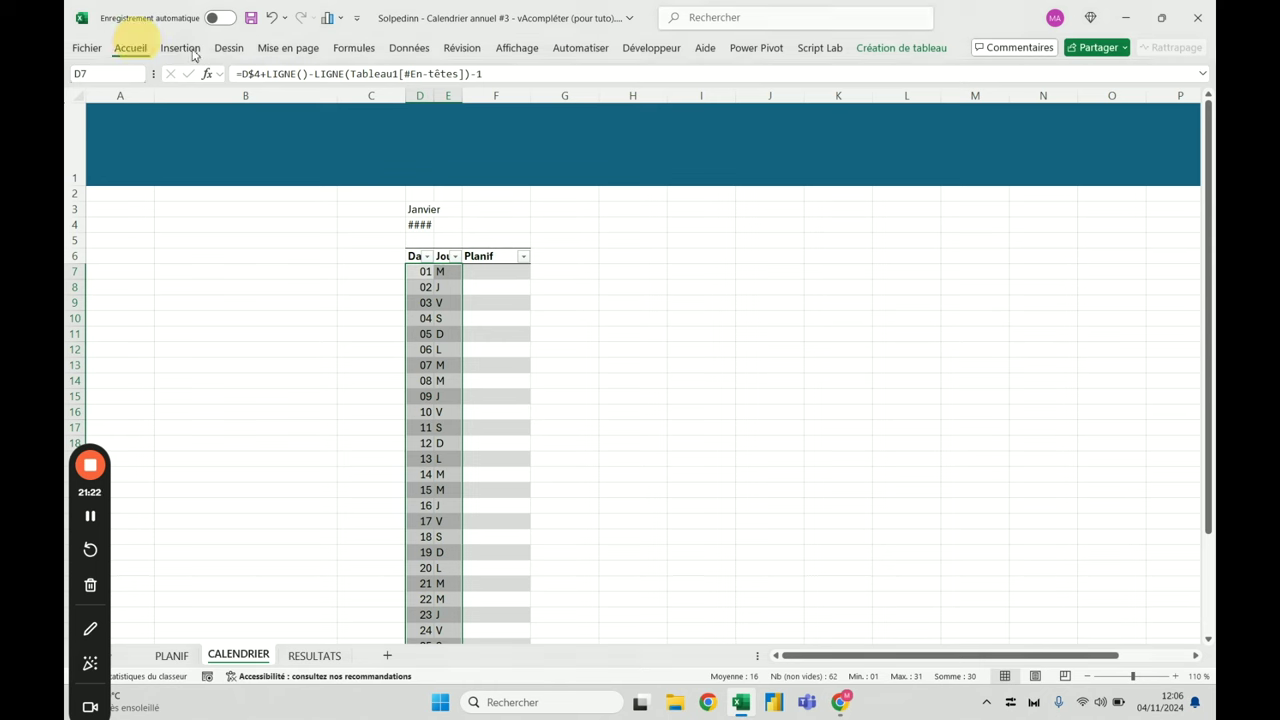
click(130, 48)
click(357, 108)
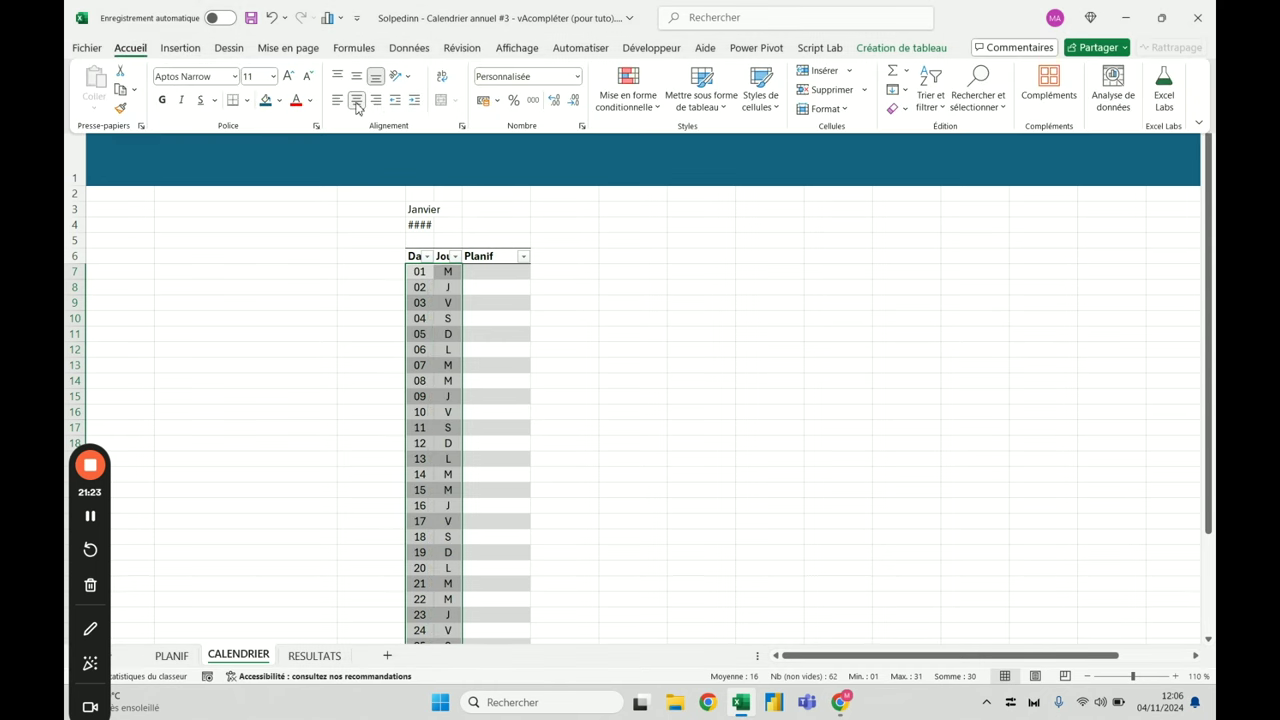
click(680, 324)
click(654, 323)
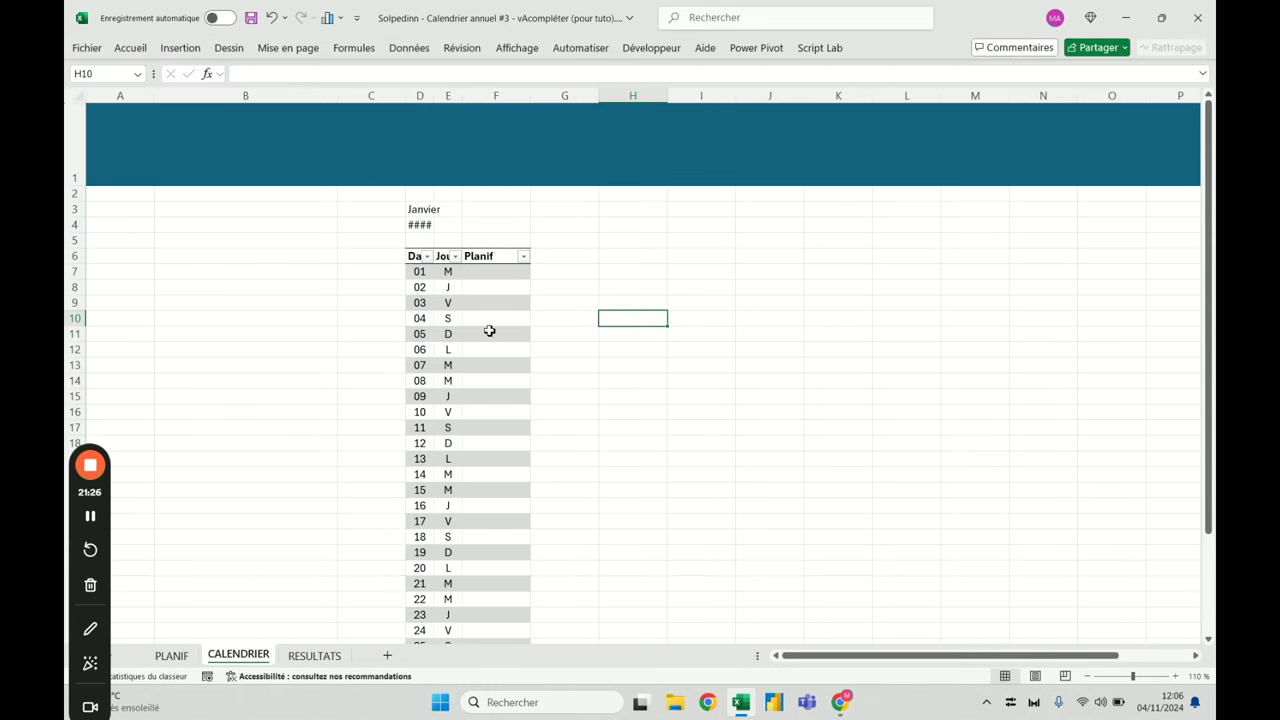
click(314, 655)
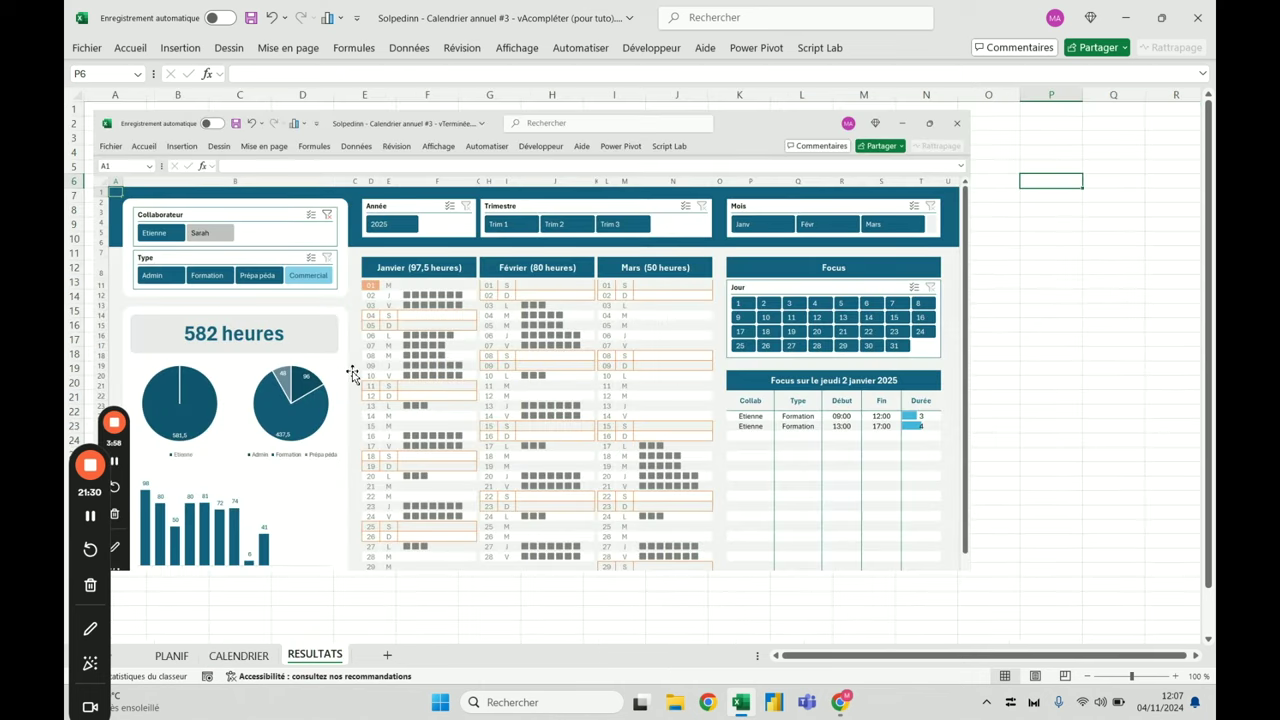
click(259, 659)
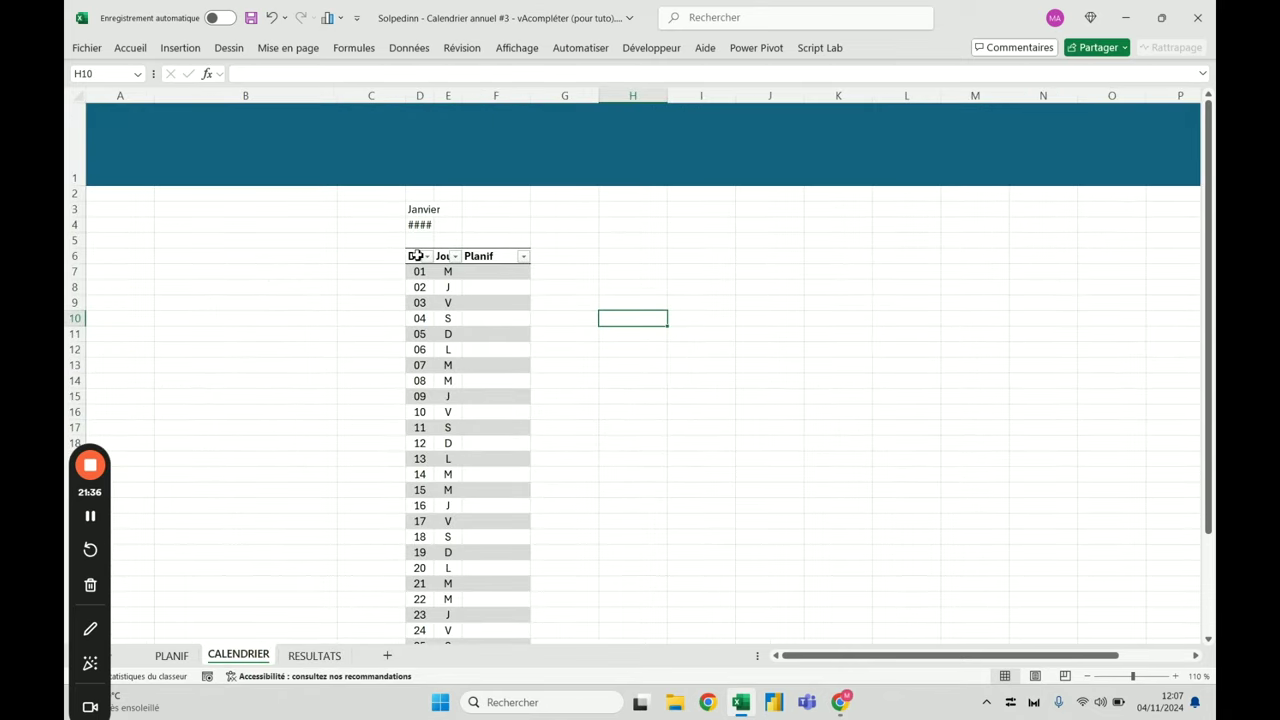
Copy the calendar table in columns D–F into columns H–J
drag(418, 251, 486, 249)
drag(420, 95, 515, 97)
key(ctrl+c)
click(613, 95)
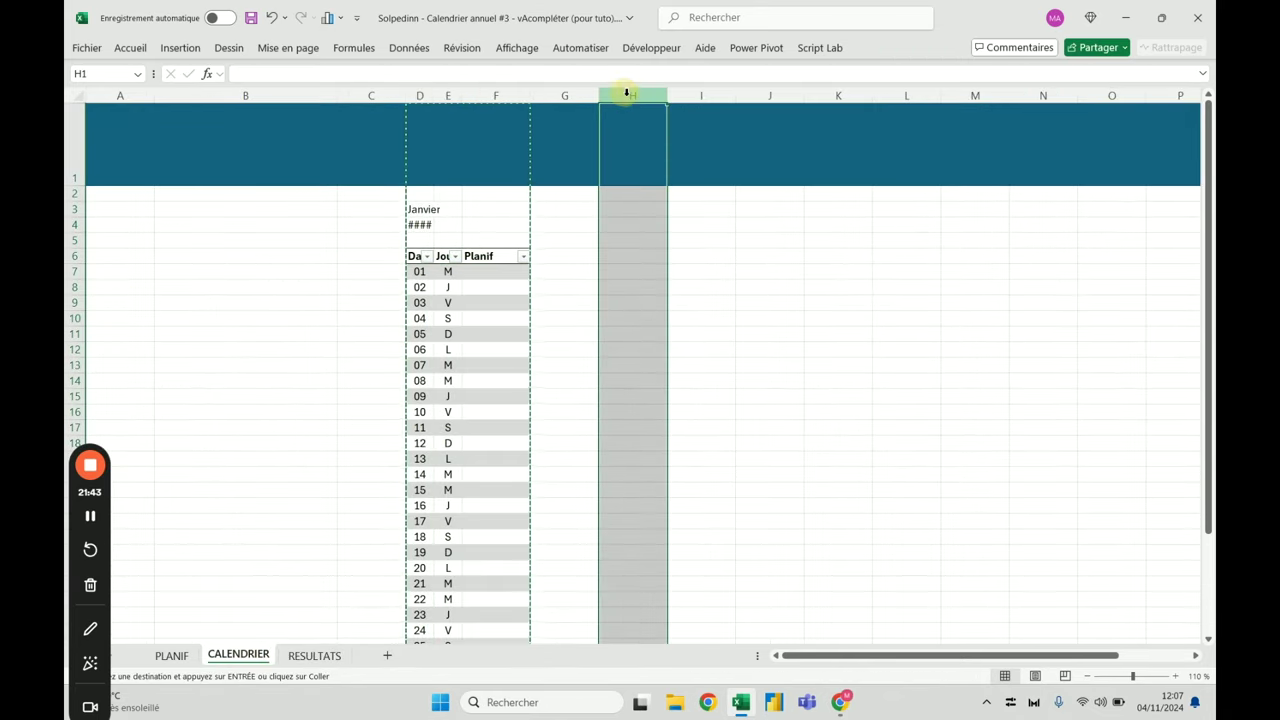
key(ctrl+v)
Narrow spacer column G to width 1 and select the H$4 reference in H7's formula
click(582, 95)
right_click(582, 95)
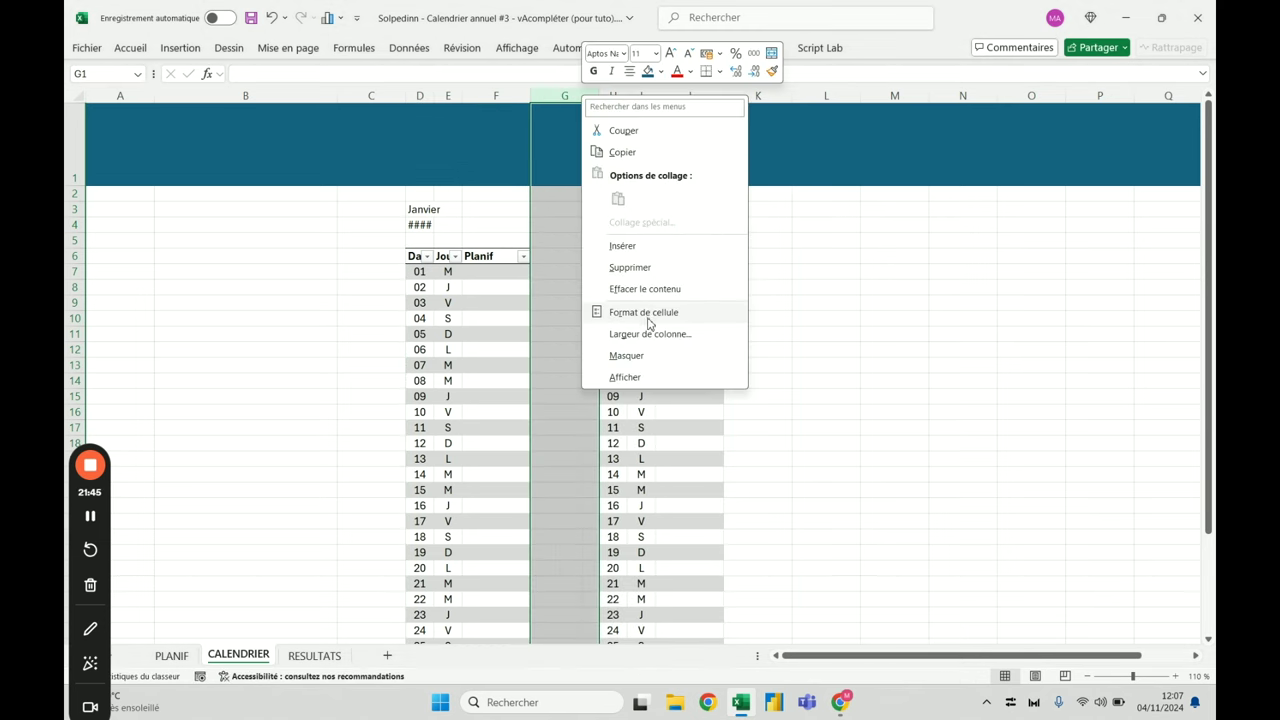
click(655, 345)
text(1)
key(Return)
click(556, 272)
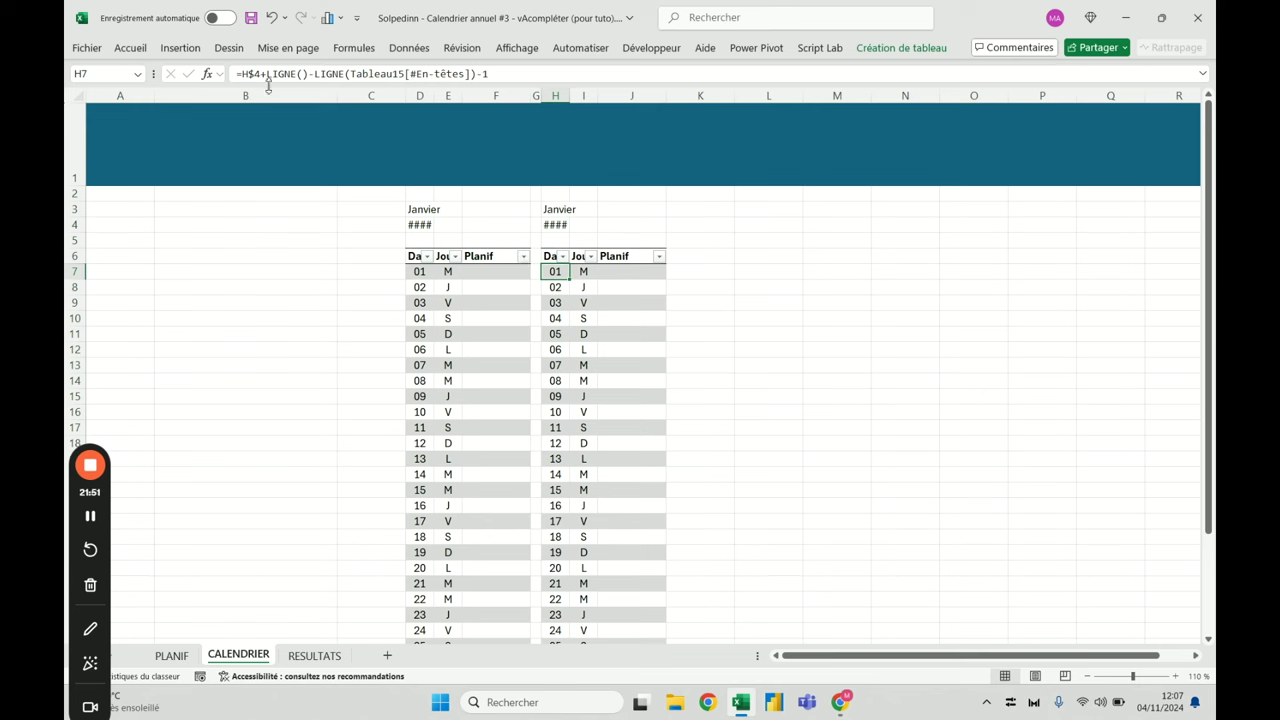
drag(258, 74, 242, 74)
Replace H$4 in H7 with MOIS.DECALER(D$4;1) so the second table starts one month later
text(moi)
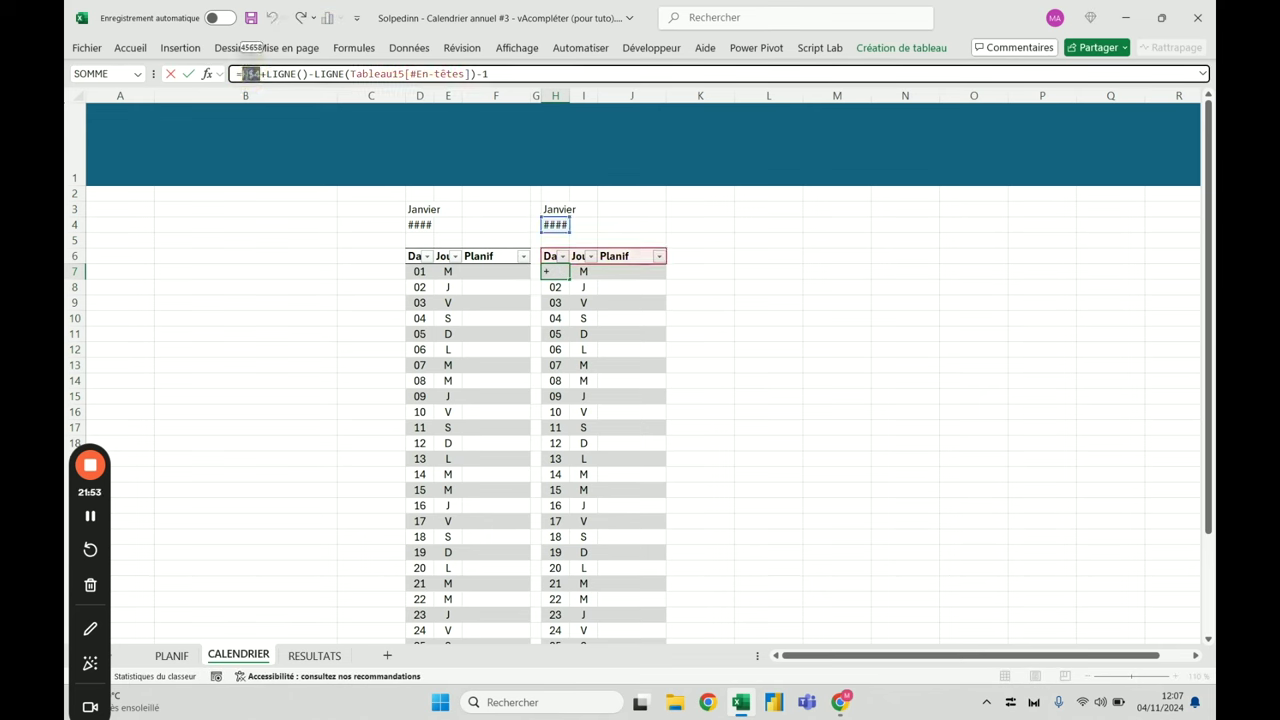
text(s)
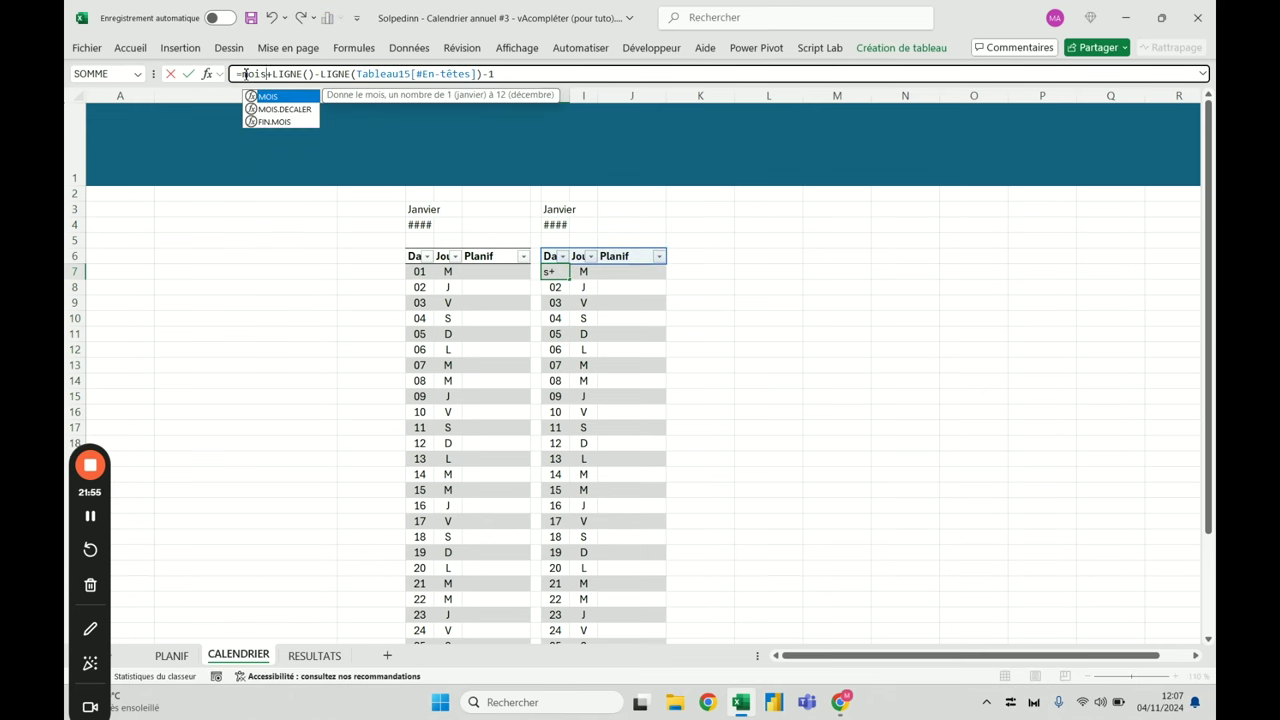
key(Down)
key(Tab)
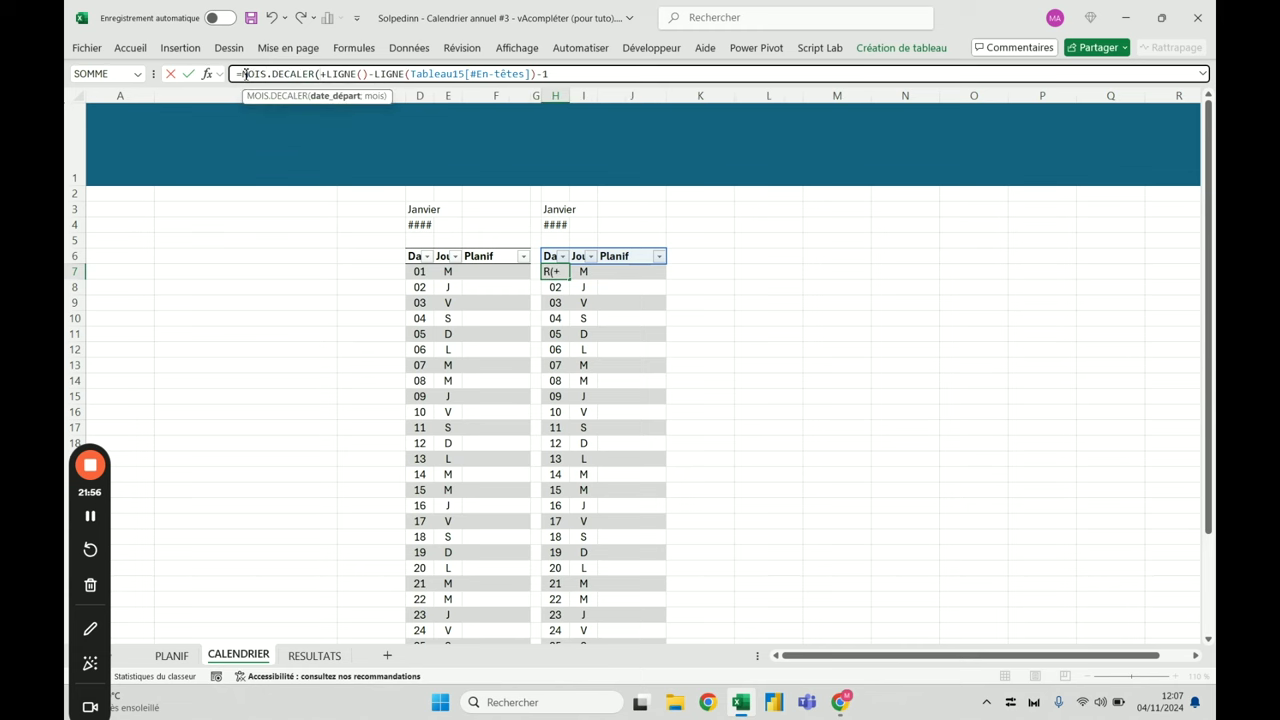
click(423, 224)
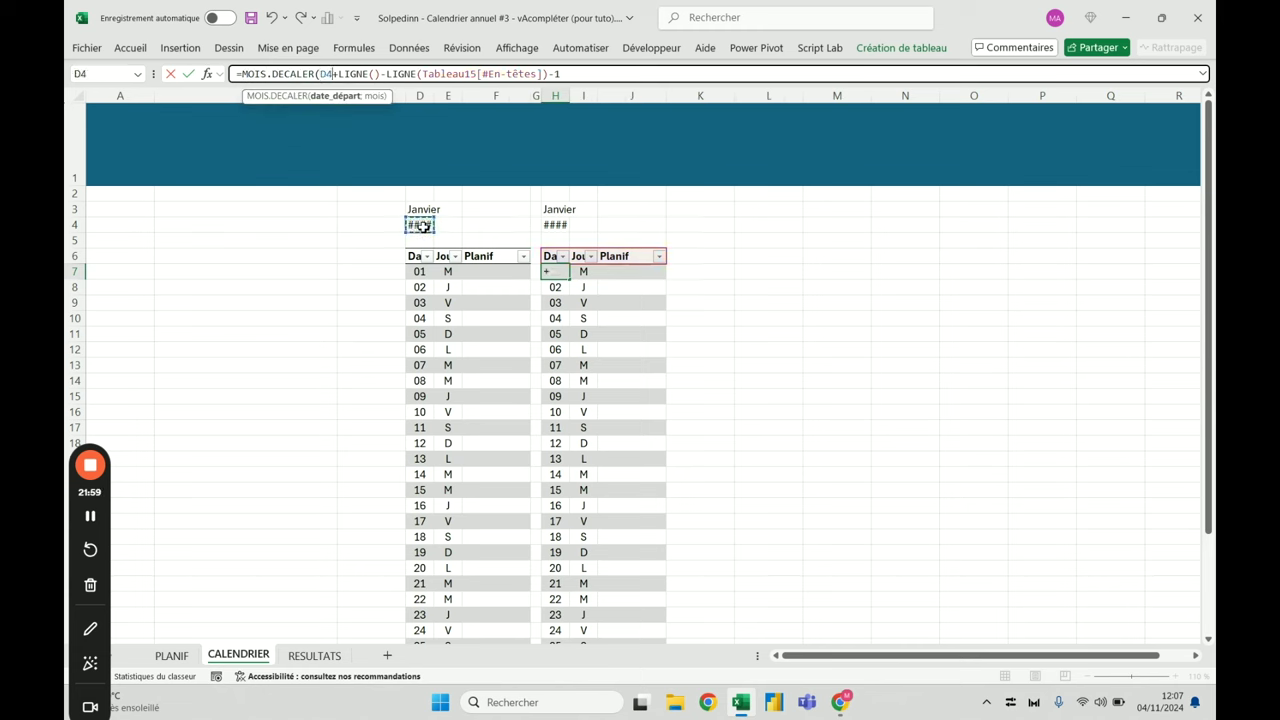
text(;1))
click(188, 73)
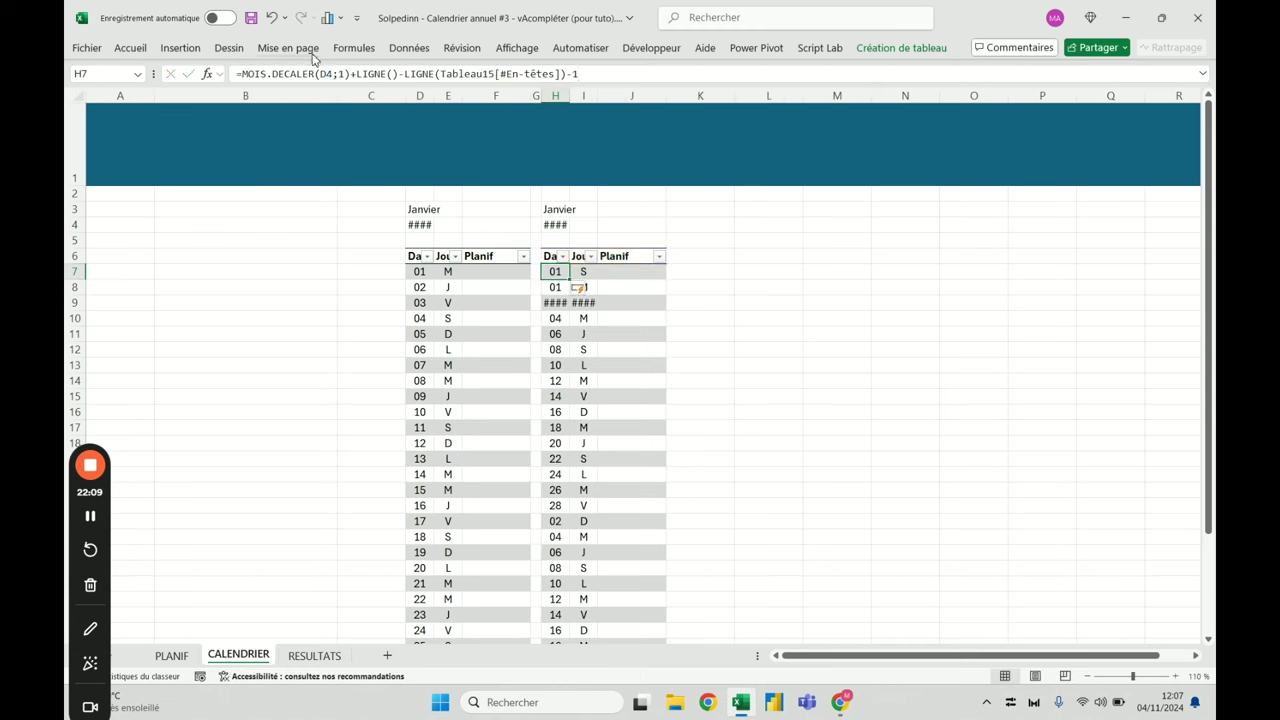
click(328, 73)
text($)
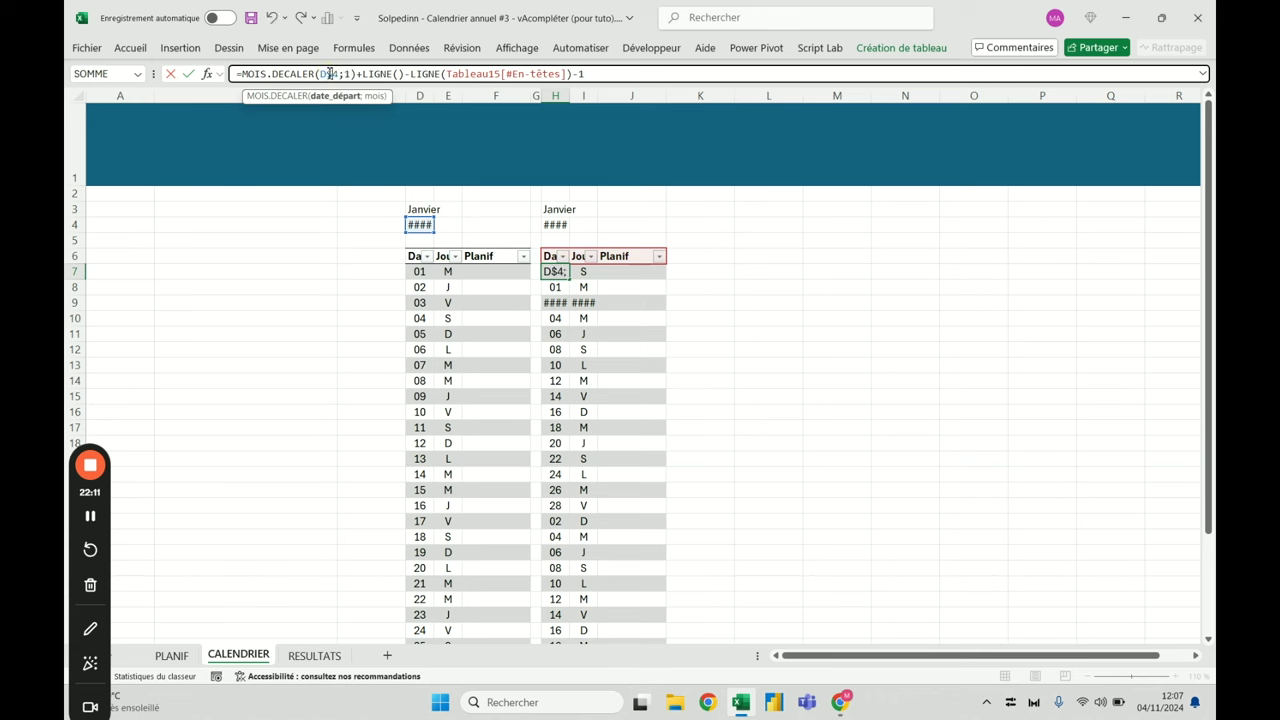
key(Return)
click(555, 272)
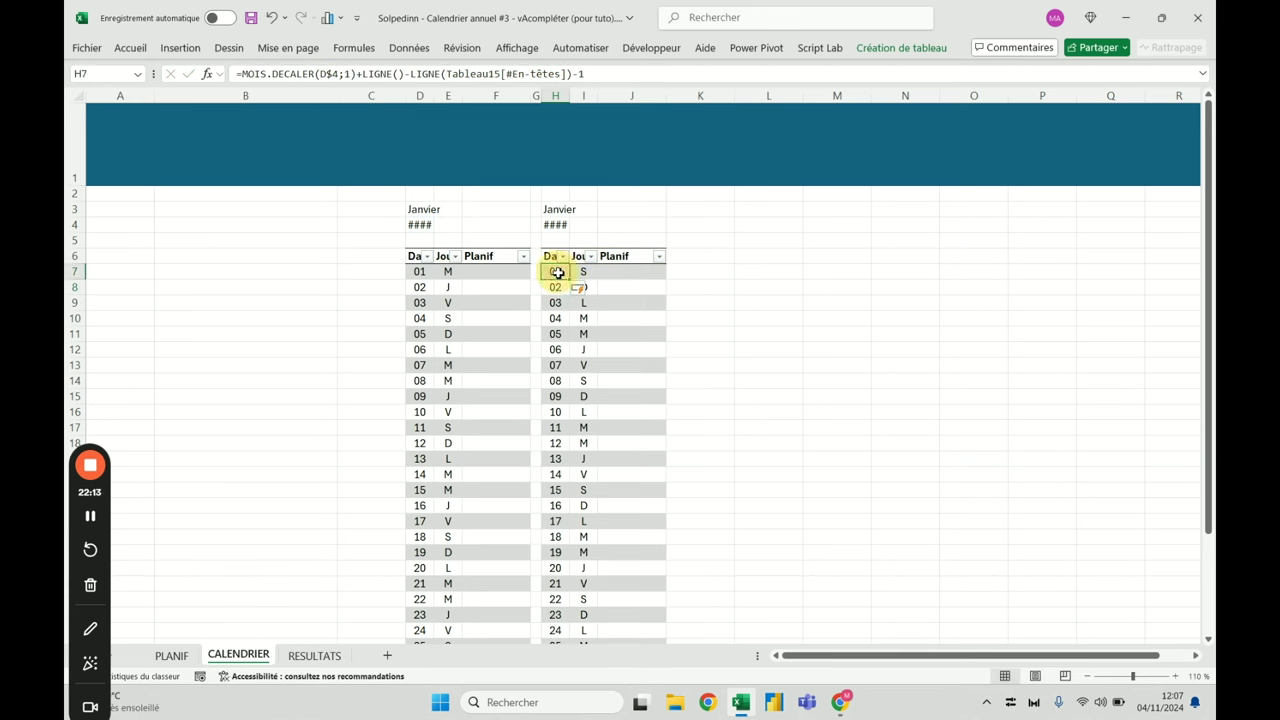
click(557, 209)
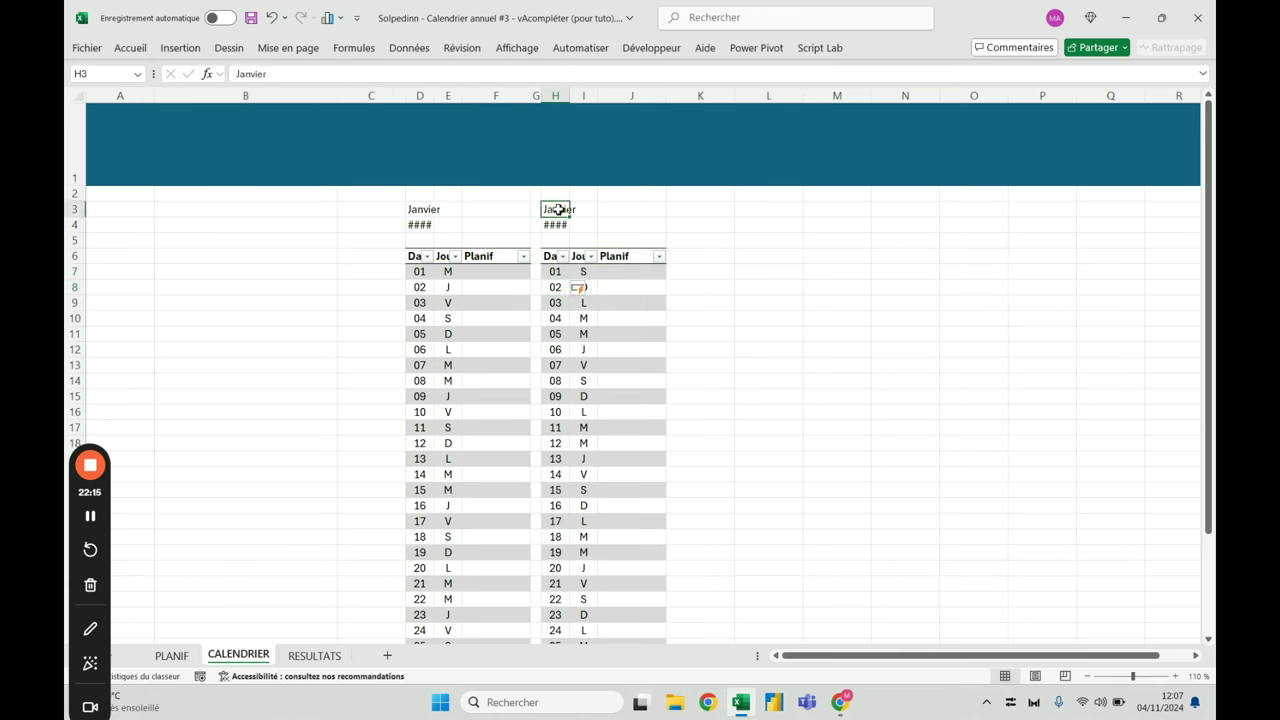
Test the recalculation by changing D4's start year to 2026
click(426, 226)
click(295, 73)
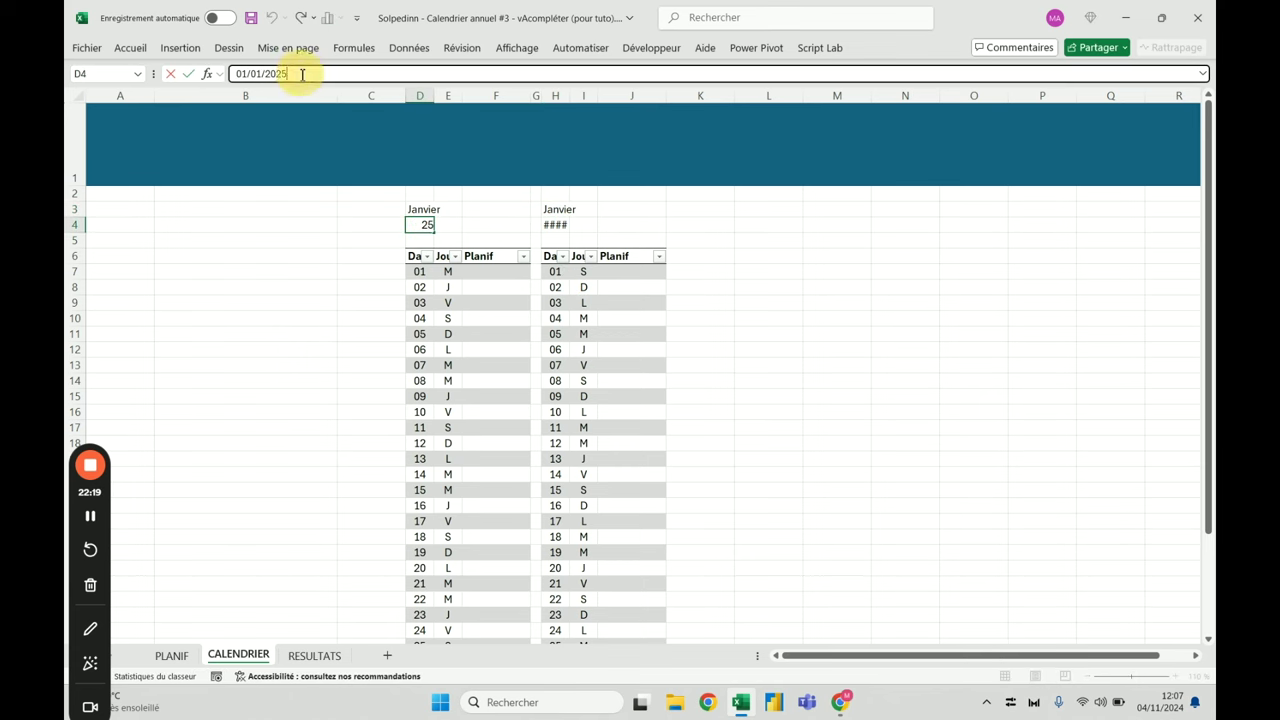
key(BackSpace)
text(6)
key(Return)
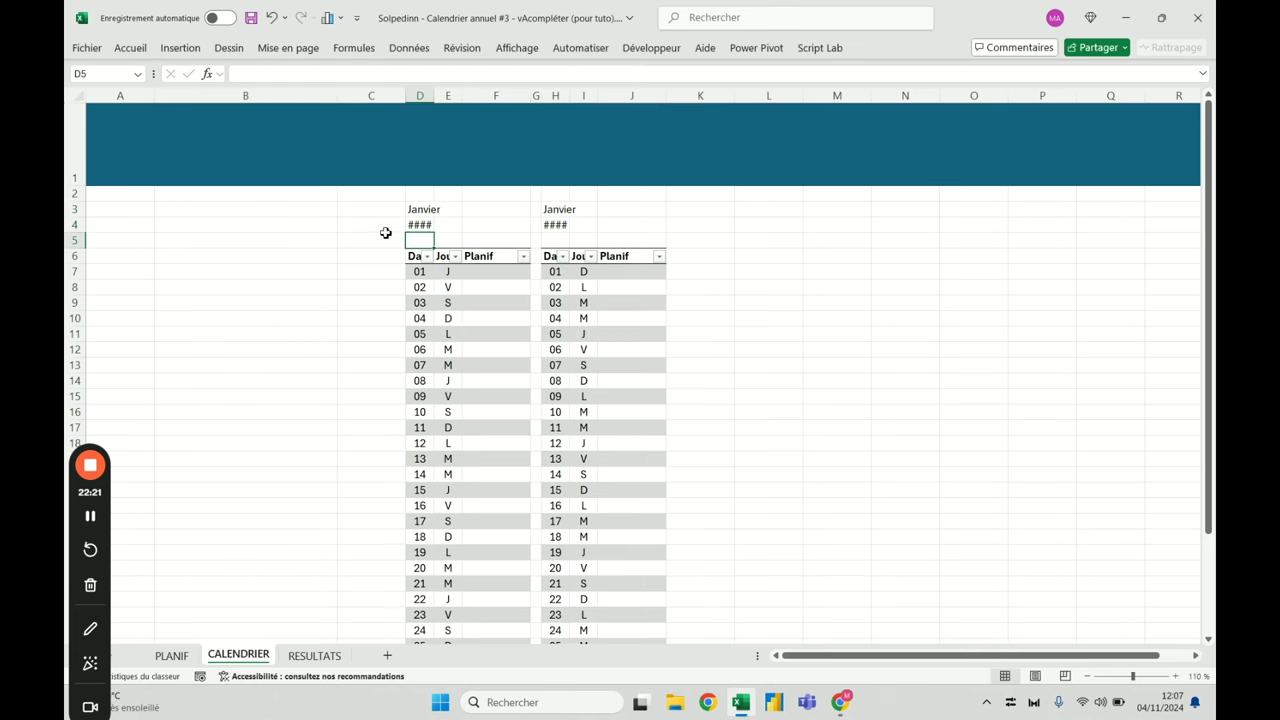
click(422, 272)
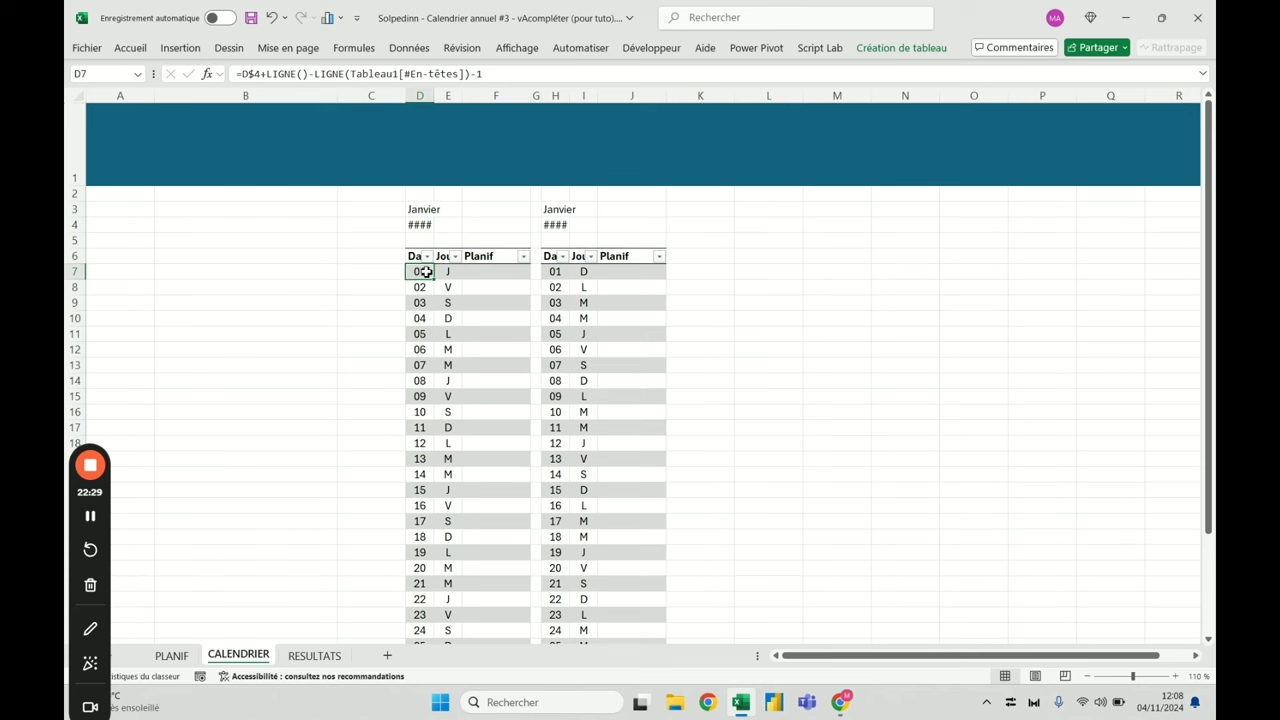
Title the second table Février in H3
click(563, 209)
text(F)
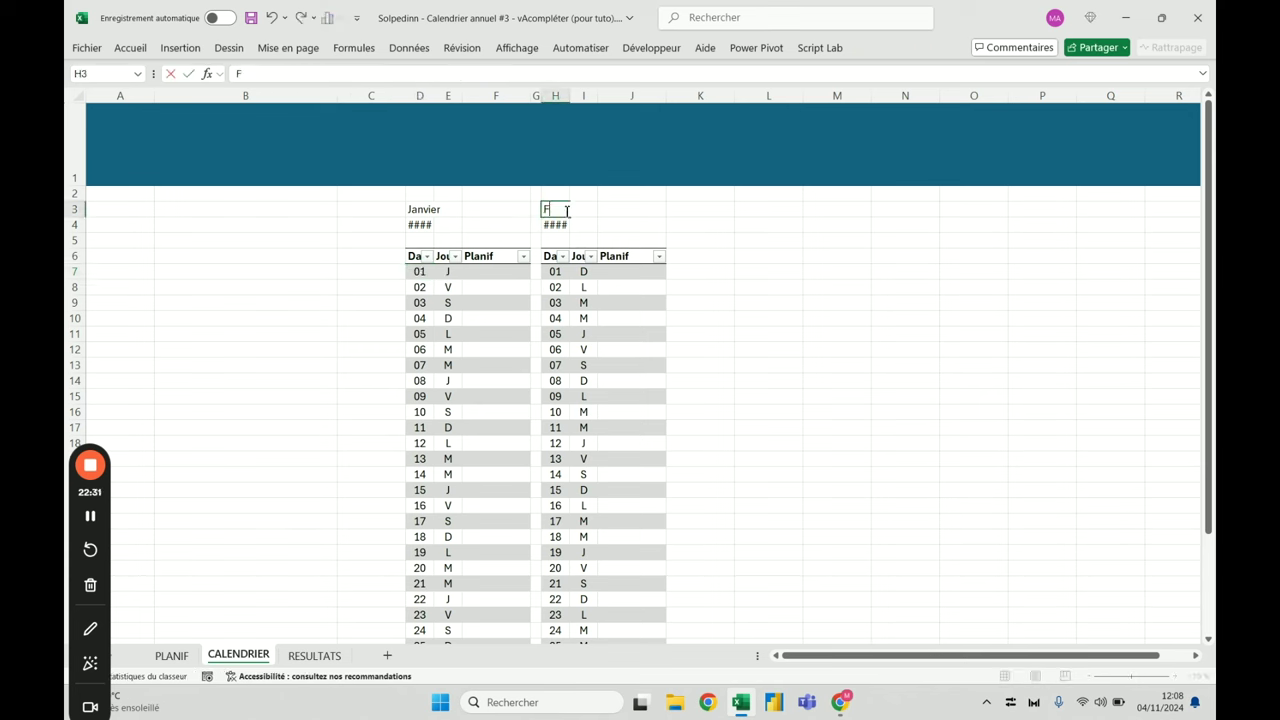
text(évrier)
key(Return)
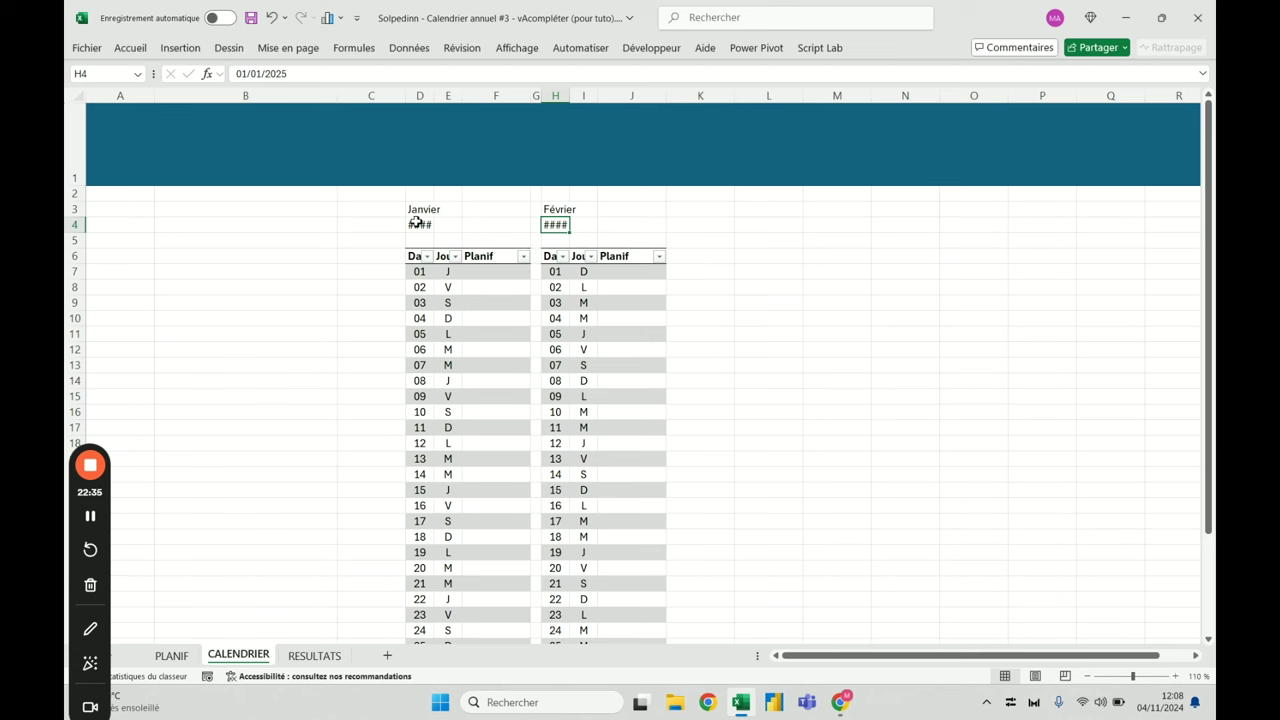
Set the start date in D4 to 01/11/2024
click(418, 226)
click(263, 73)
key(BackSpace)
text(2)
key(BackSpace)
key(BackSpace)
text(11)
click(327, 73)
key(BackSpace)
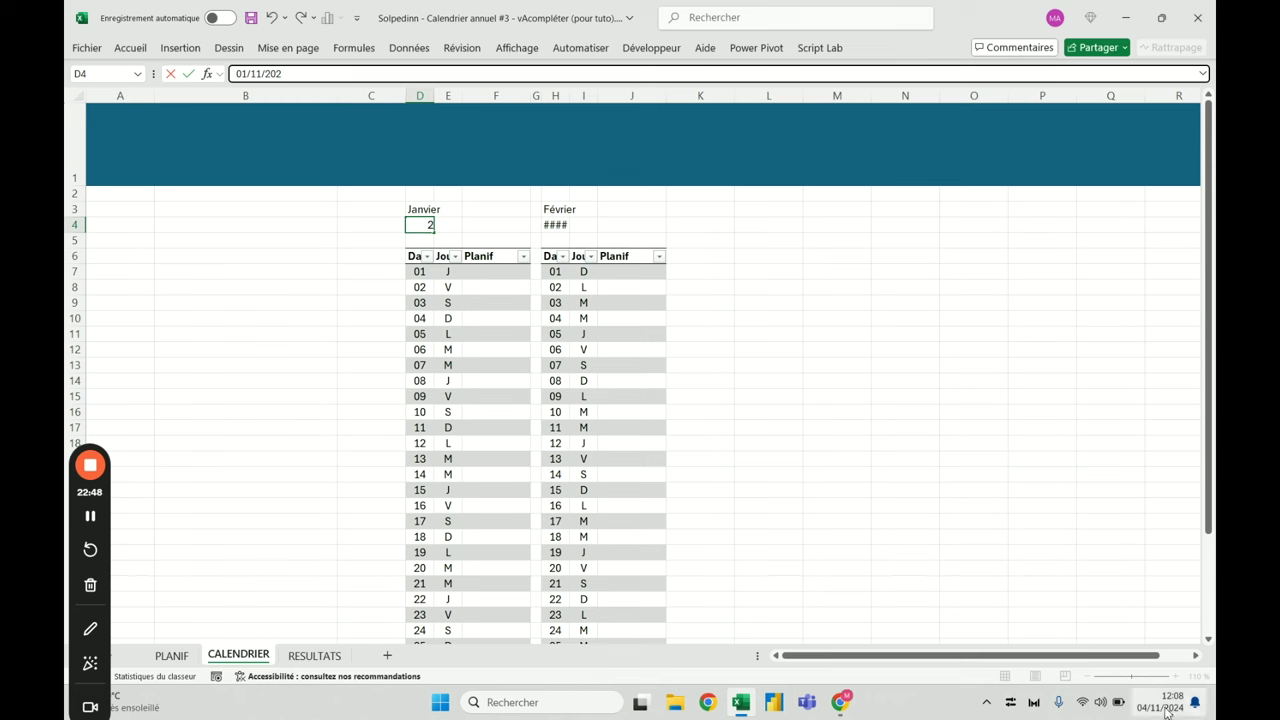
mouse_move(1166, 712)
text(4)
key(Return)
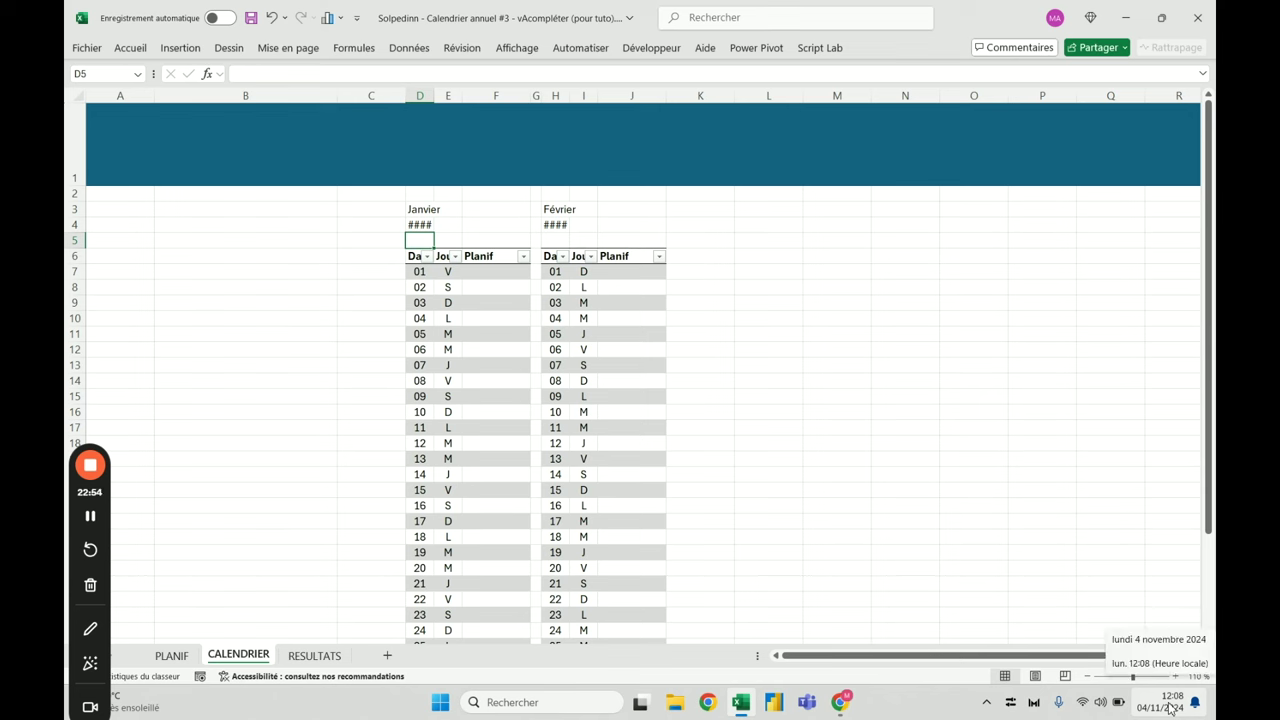
click(447, 318)
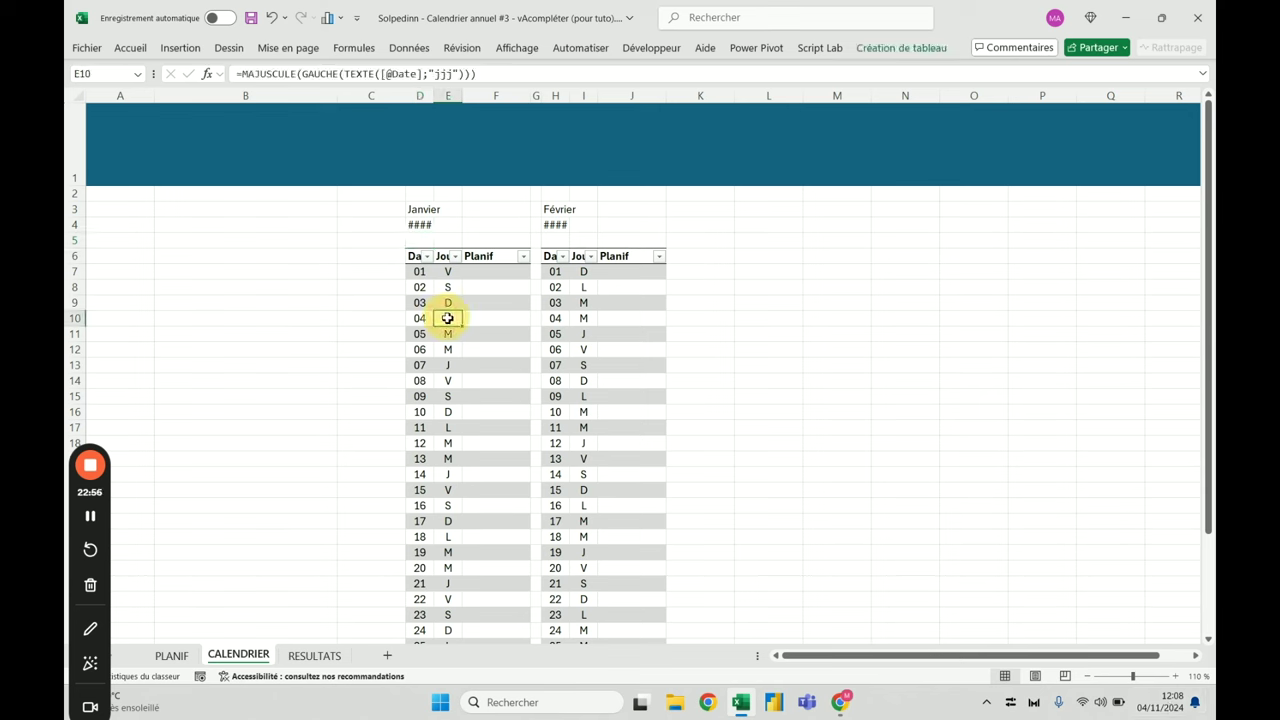
click(556, 320)
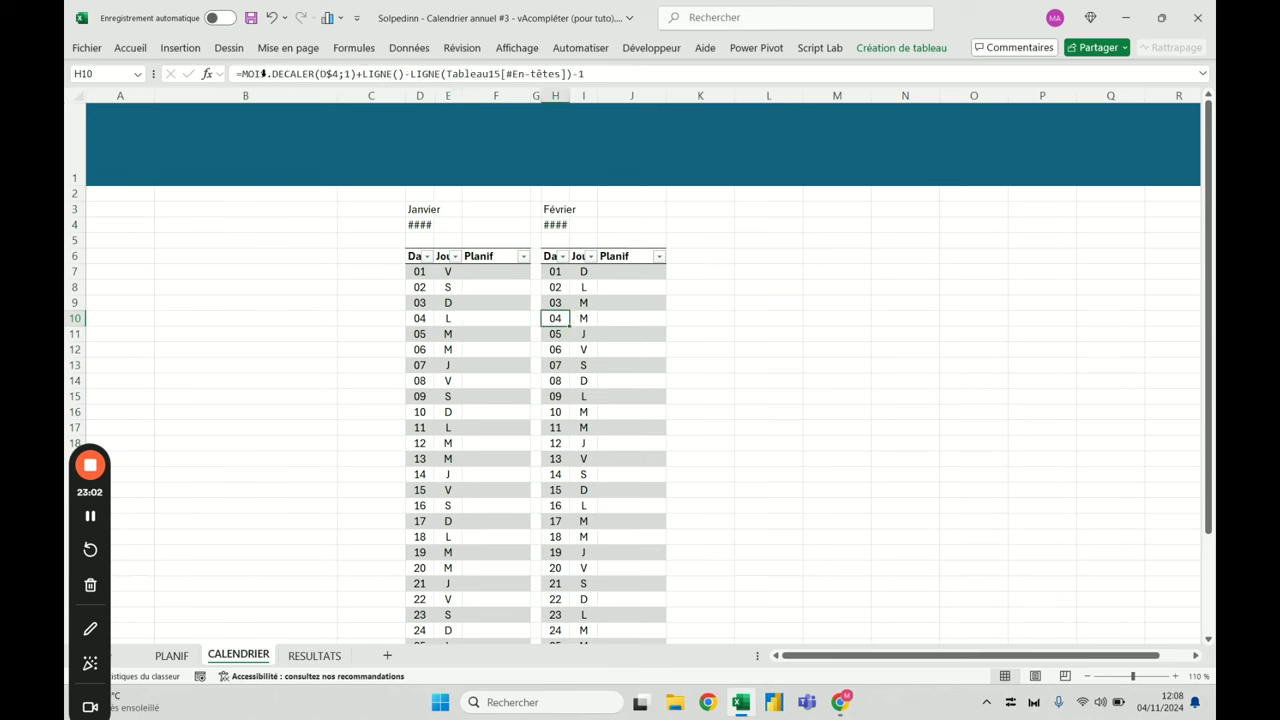
click(135, 50)
click(578, 77)
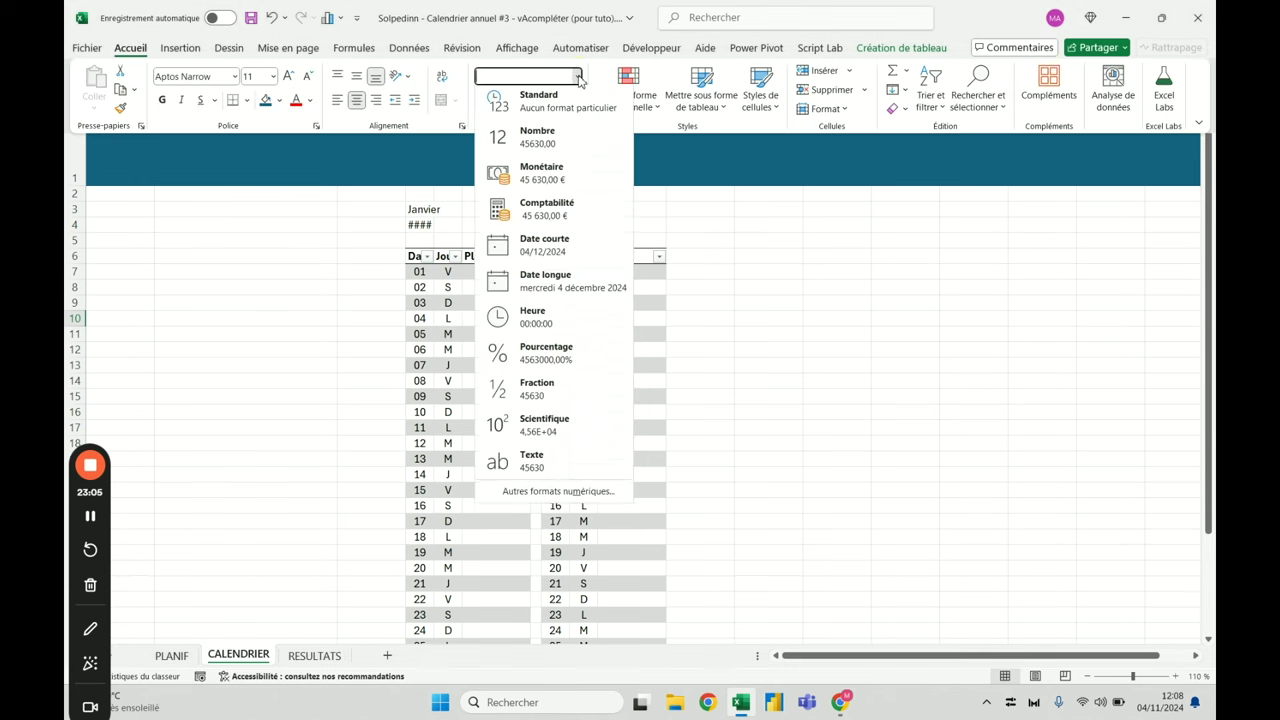
click(567, 289)
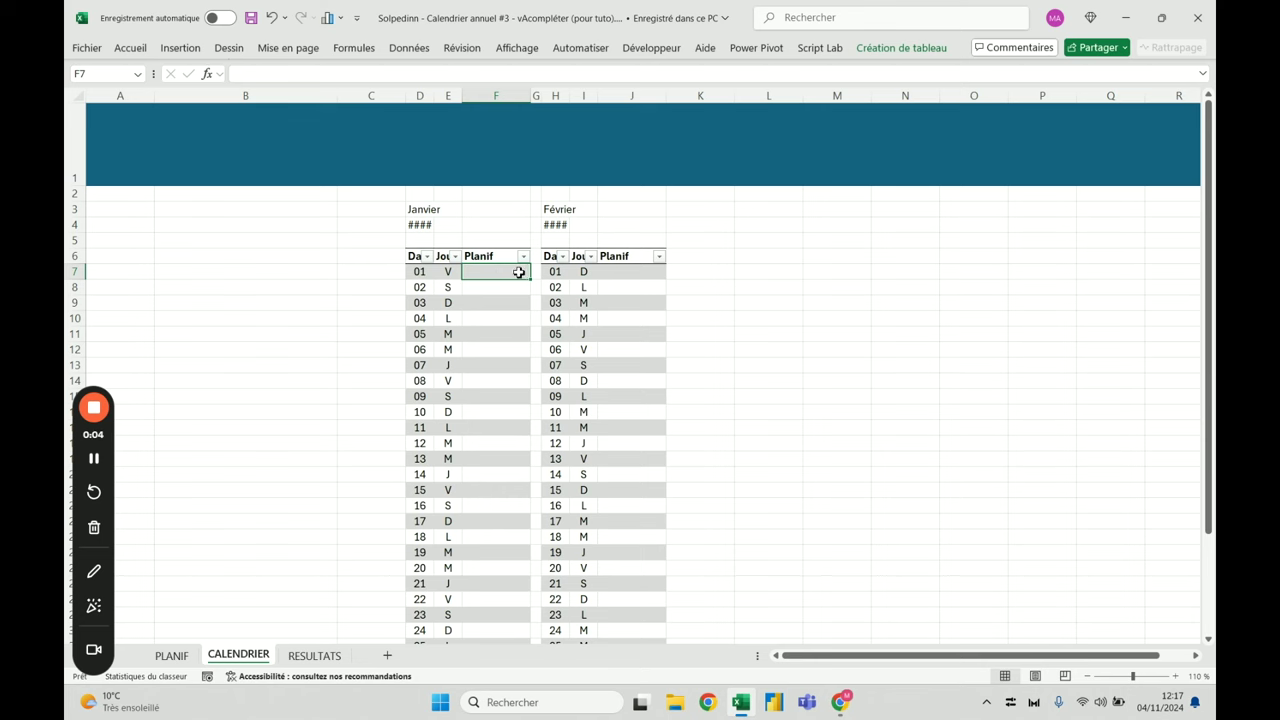
Select and copy both the Type and Collaborateur slicers on PLANIF, then return to CALENDRIER
click(420, 271)
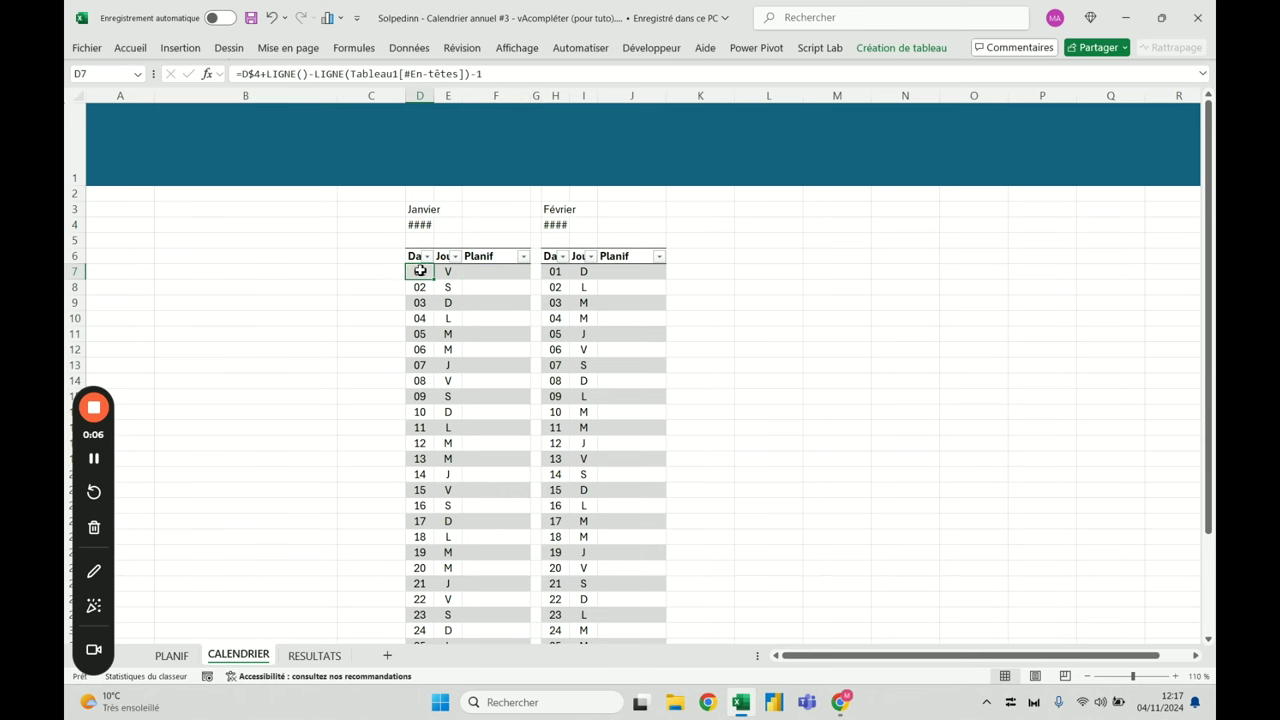
click(171, 655)
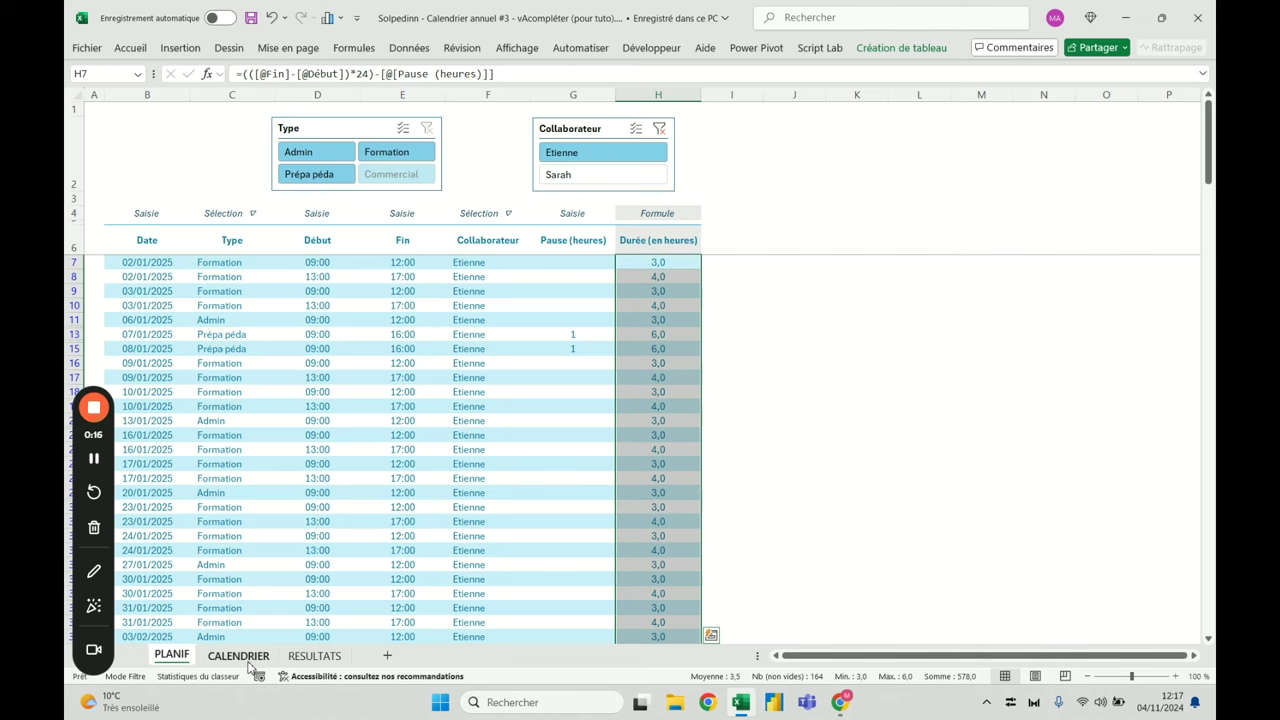
click(374, 127)
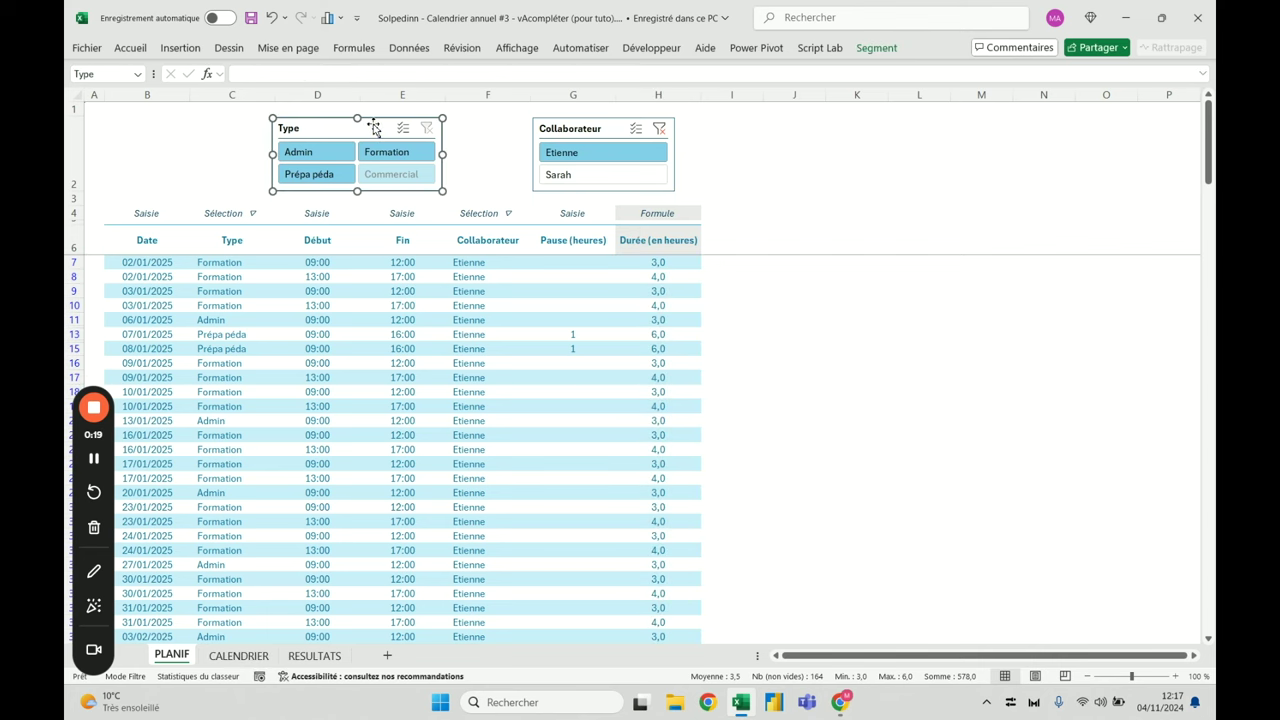
ctrl+click(610, 131)
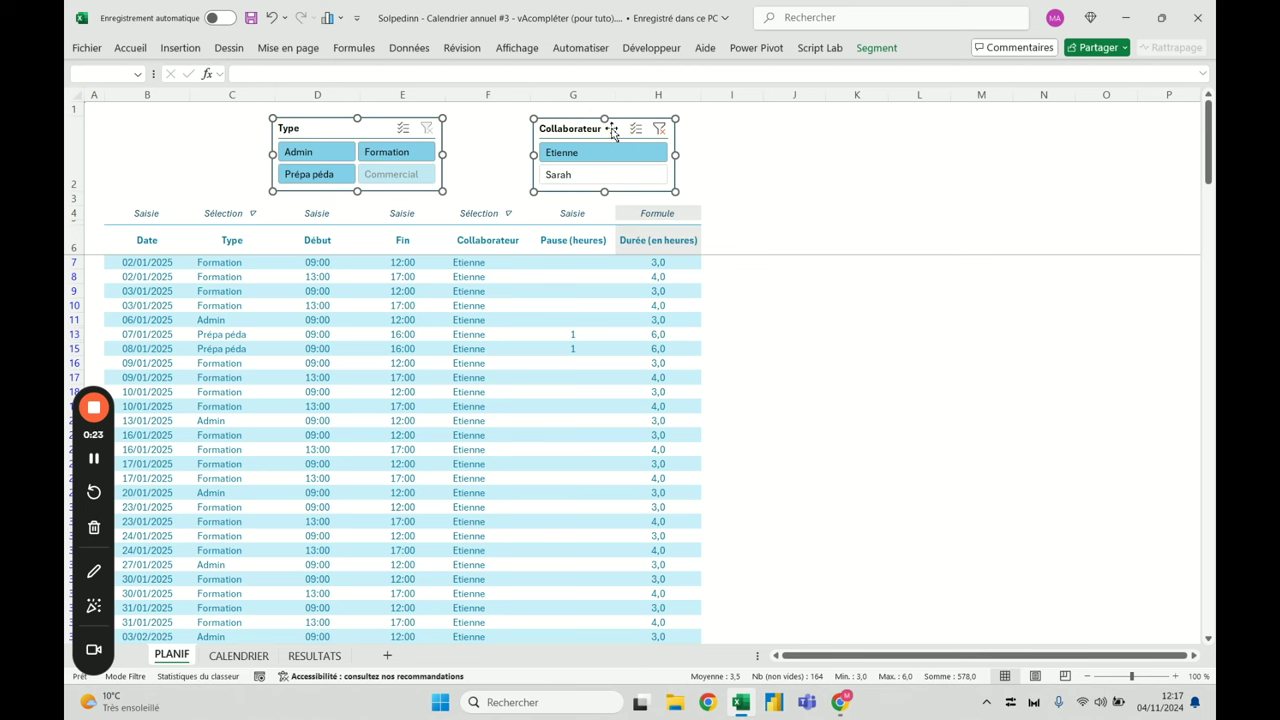
click(252, 660)
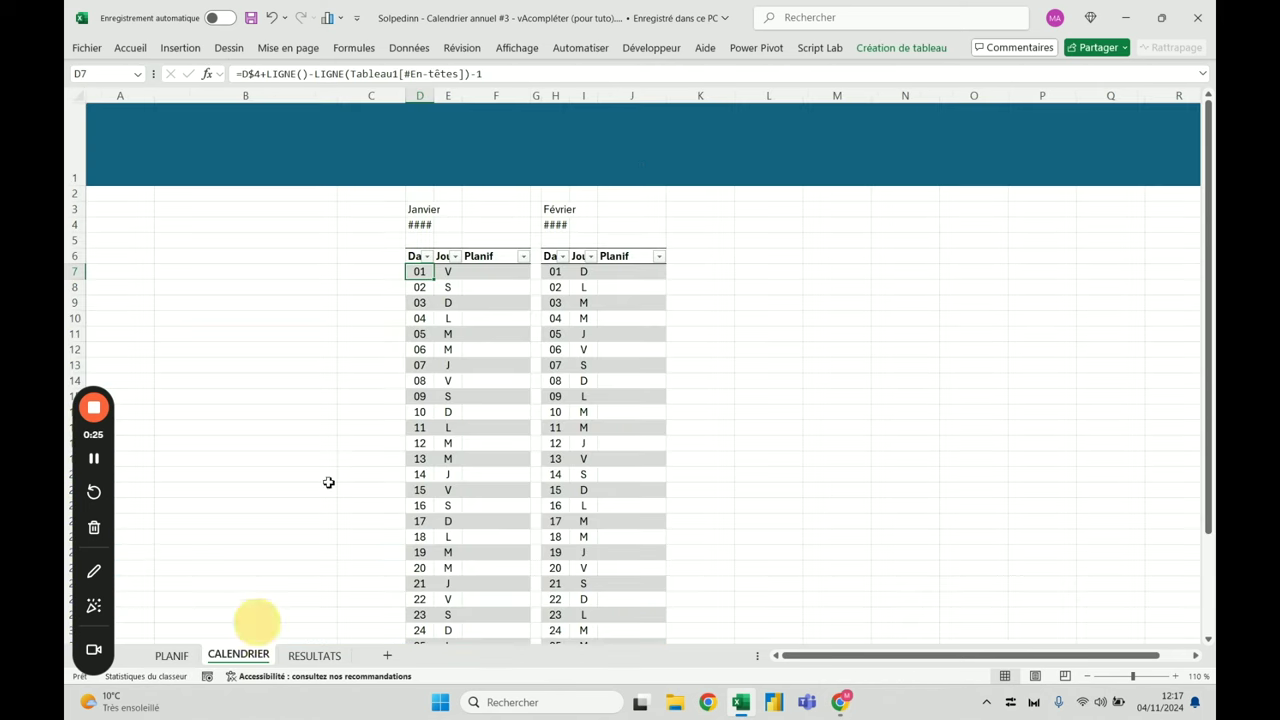
Paste the Type and Collaborateur slicers and position them right of the Février table
key(ctrl+v)
drag(857, 145, 817, 220)
drag(1063, 217, 1004, 217)
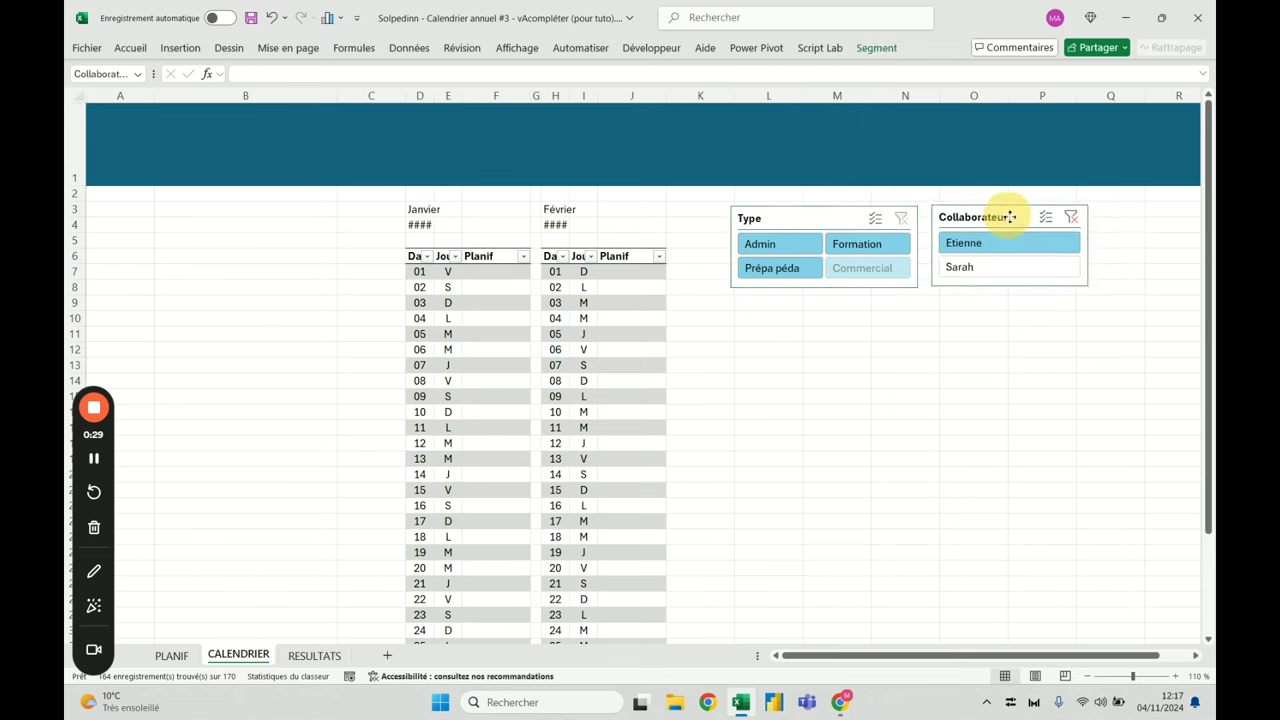
key(Escape)
Test the Collaborateur slicer with Sarah and Etienne, then clear its filter
click(1002, 270)
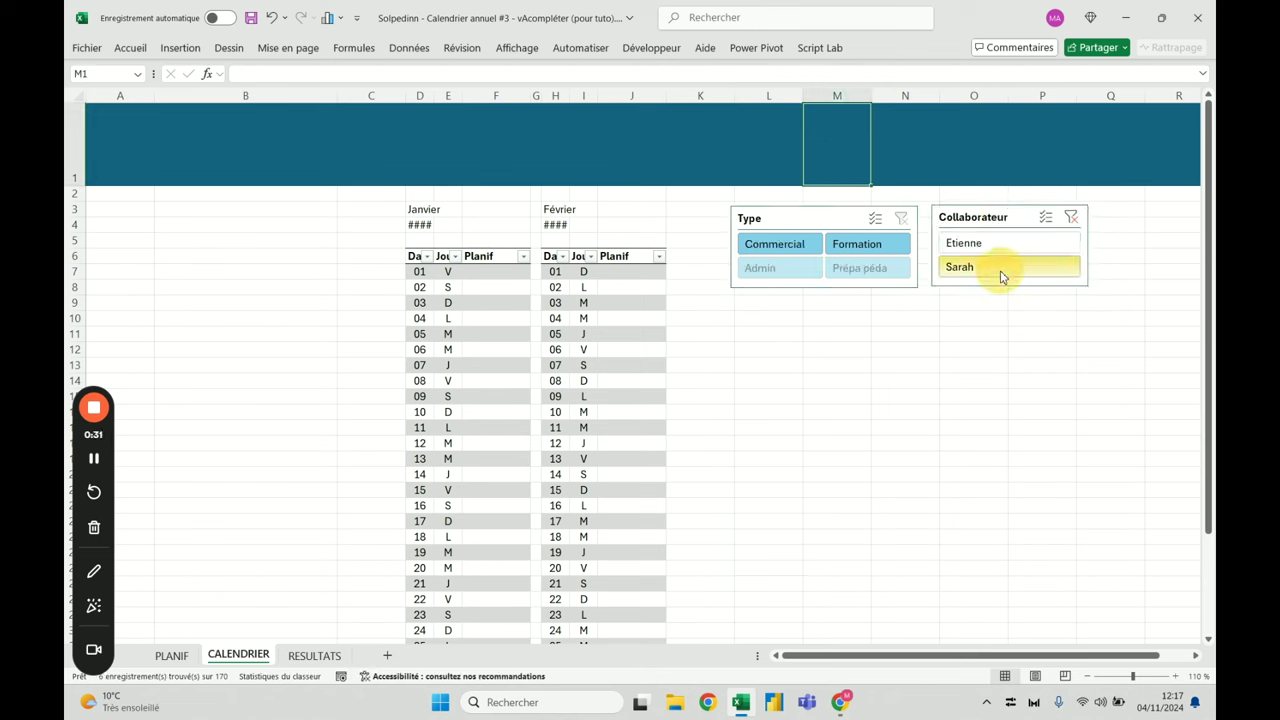
click(1011, 246)
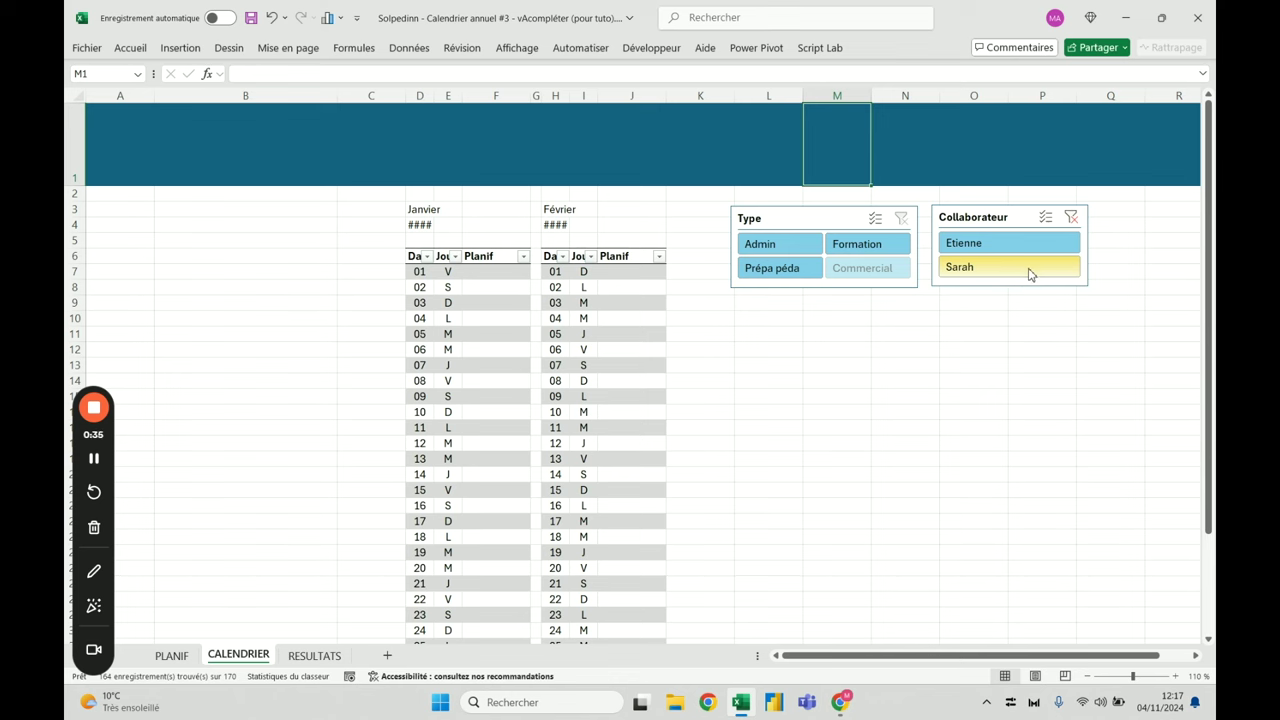
click(1071, 217)
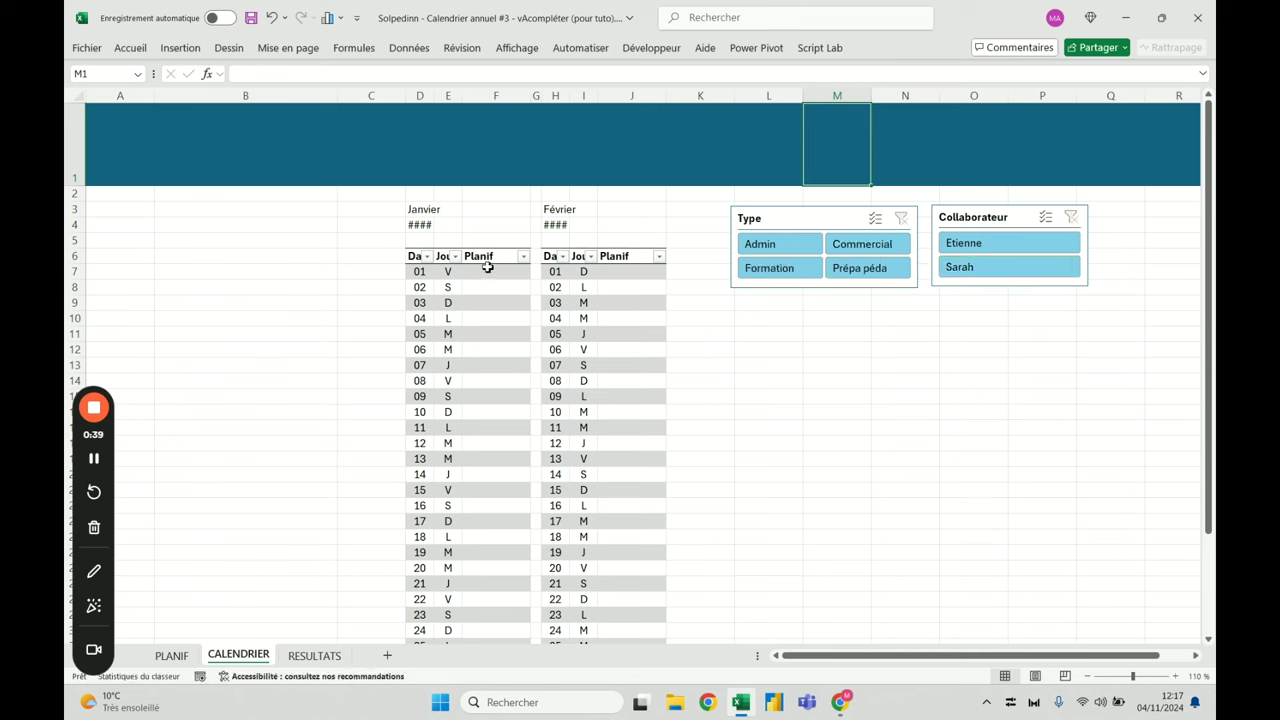
click(496, 95)
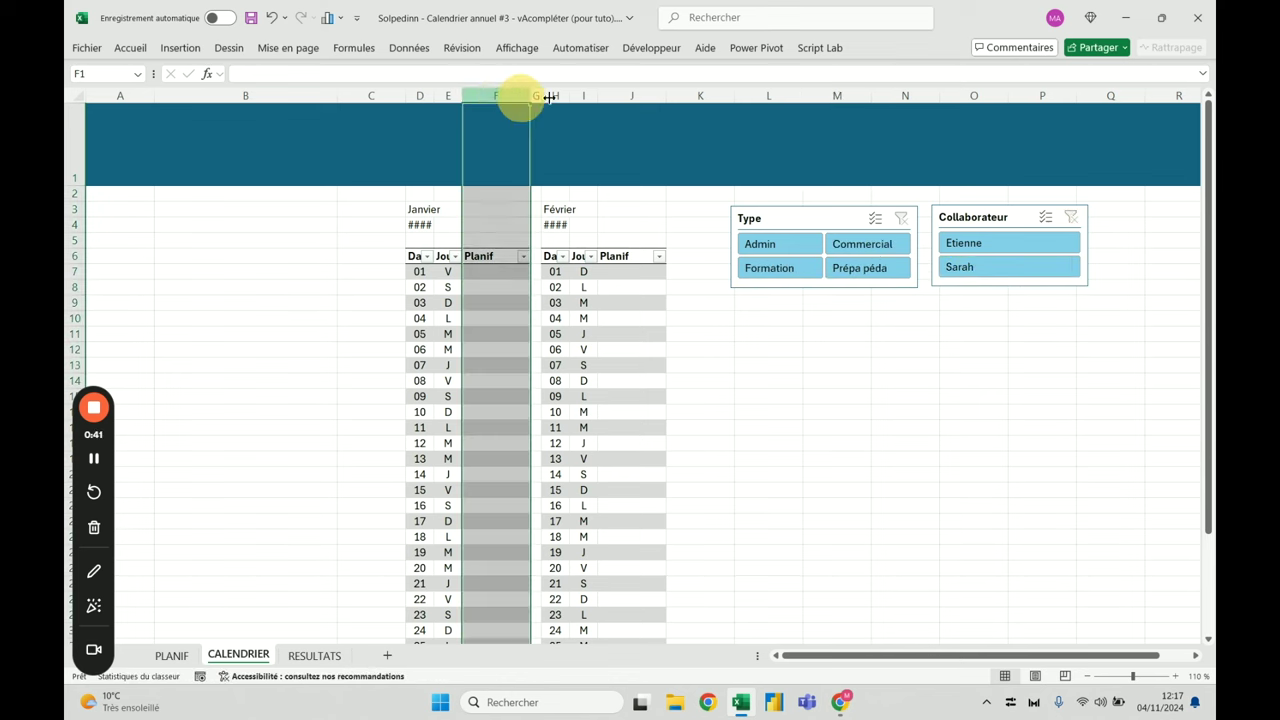
Set the width of Planif columns F and J to 20
ctrl+click(634, 95)
right_click(634, 95)
click(688, 329)
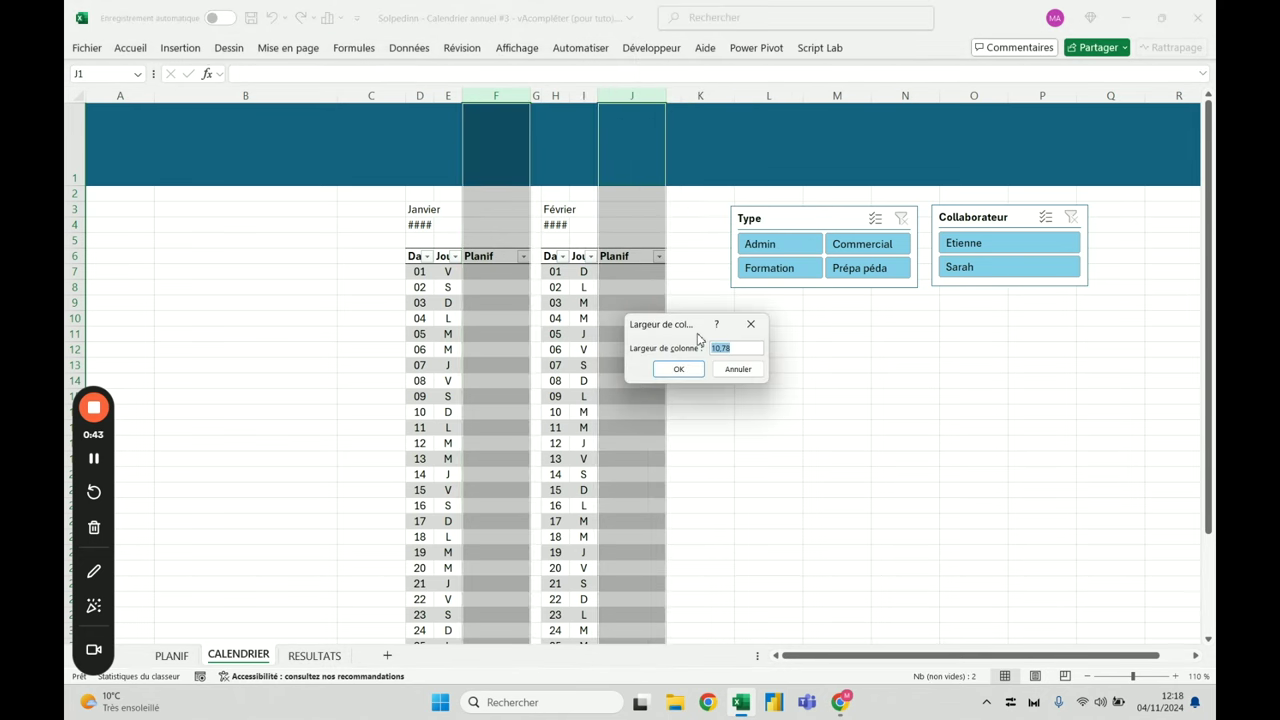
text(20)
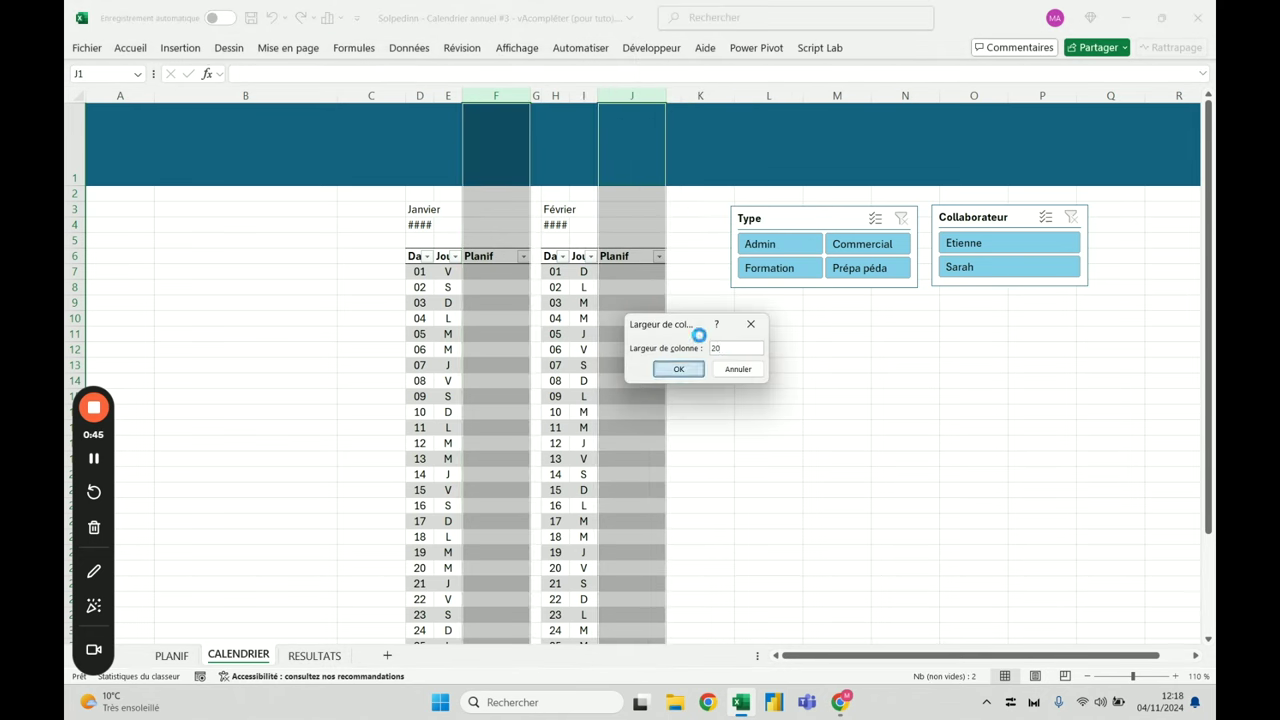
key(Return)
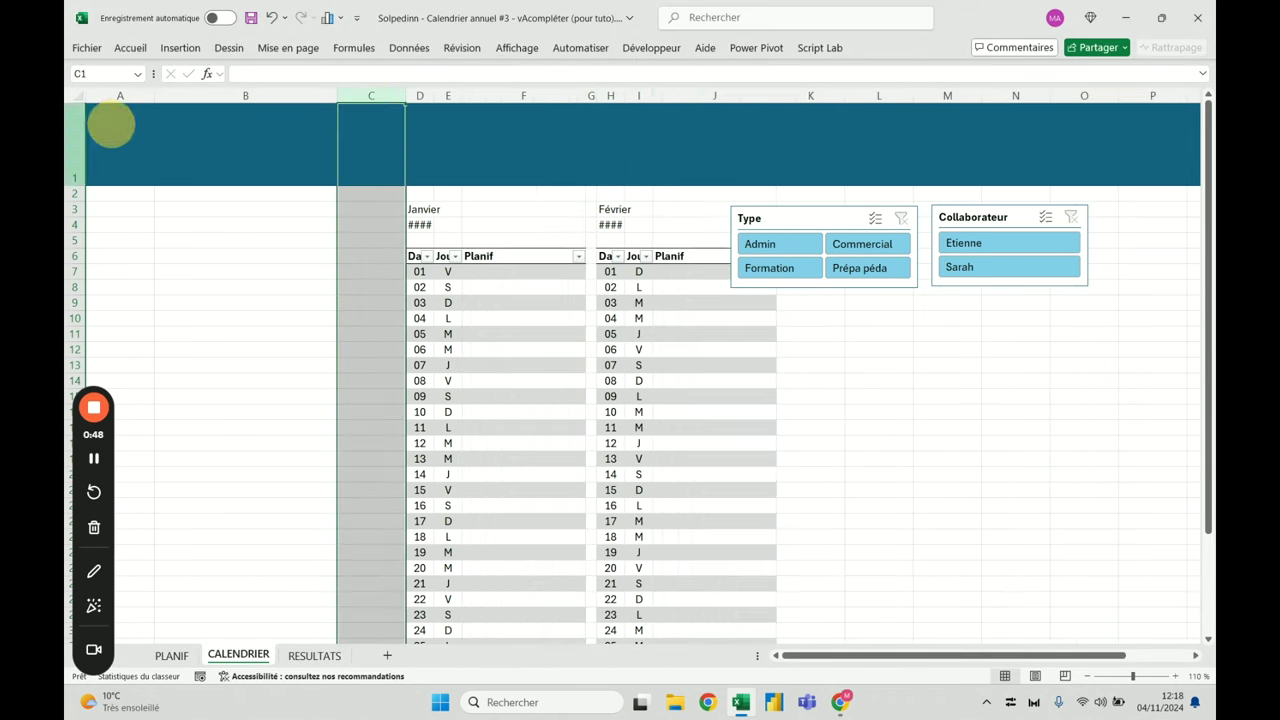
Set the width of spacer columns A and C to 3
ctrl+click(120, 95)
right_click(120, 95)
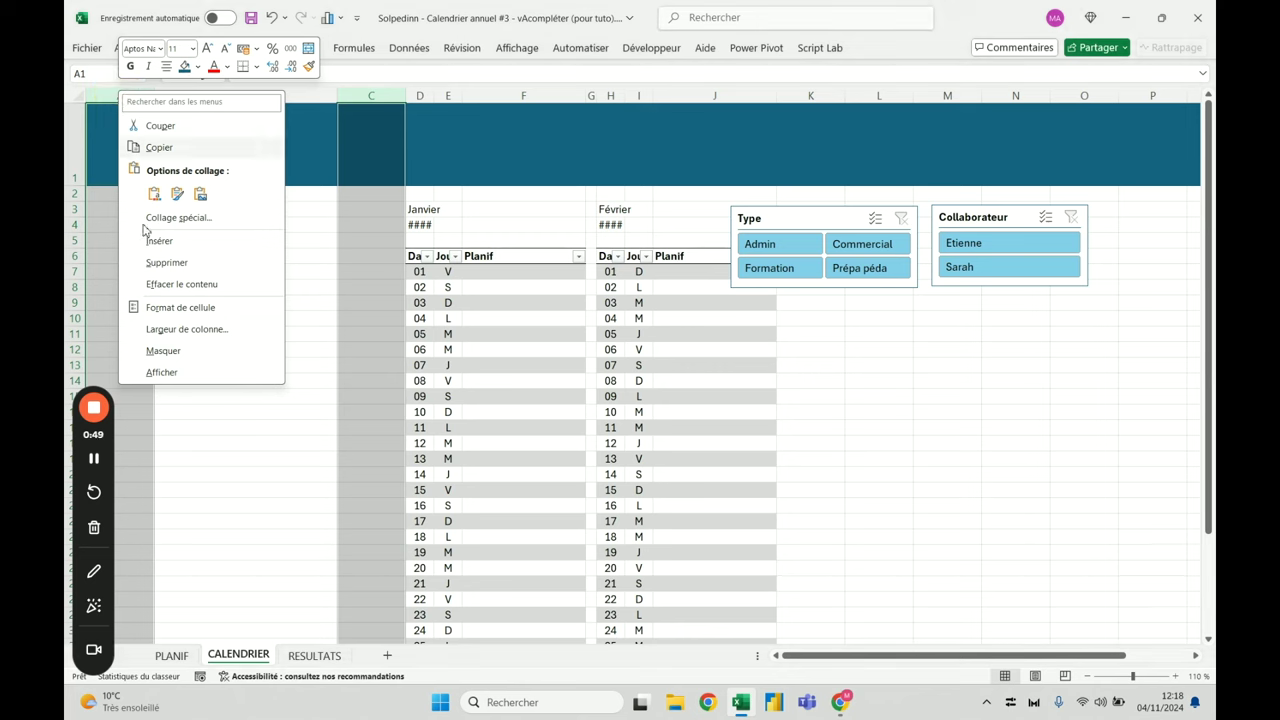
click(197, 329)
text(3)
key(Return)
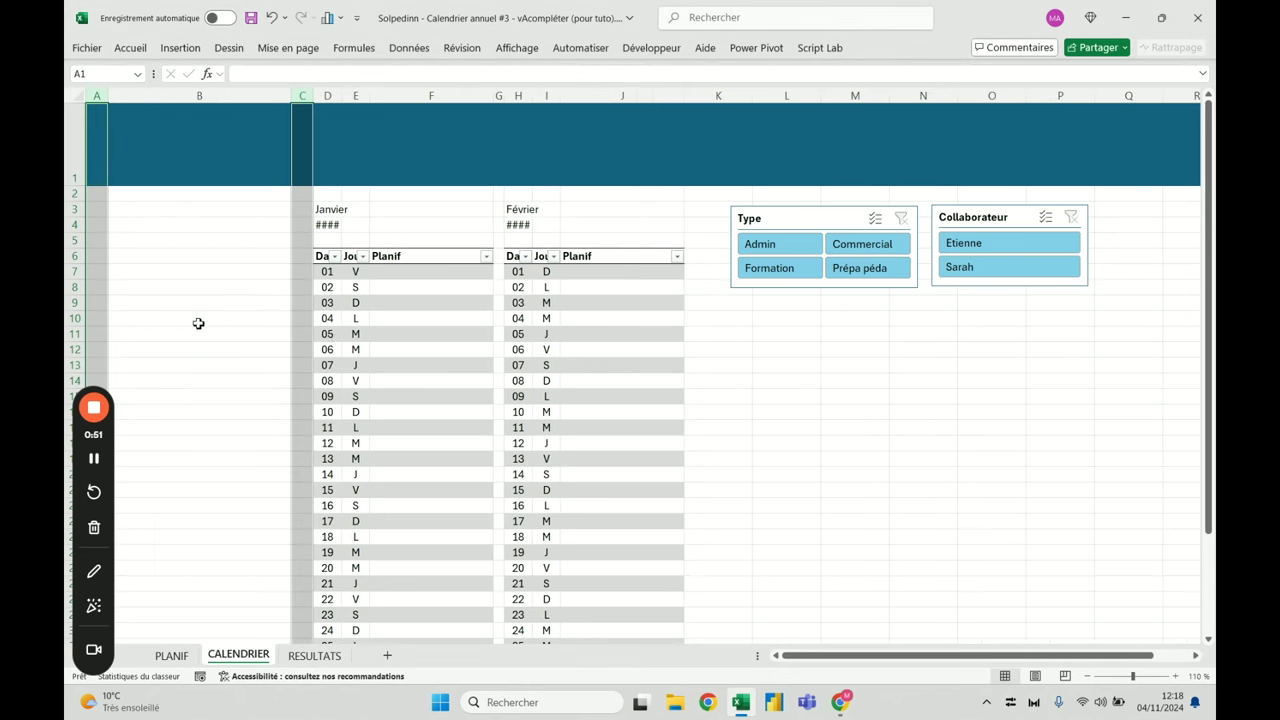
click(410, 362)
click(413, 276)
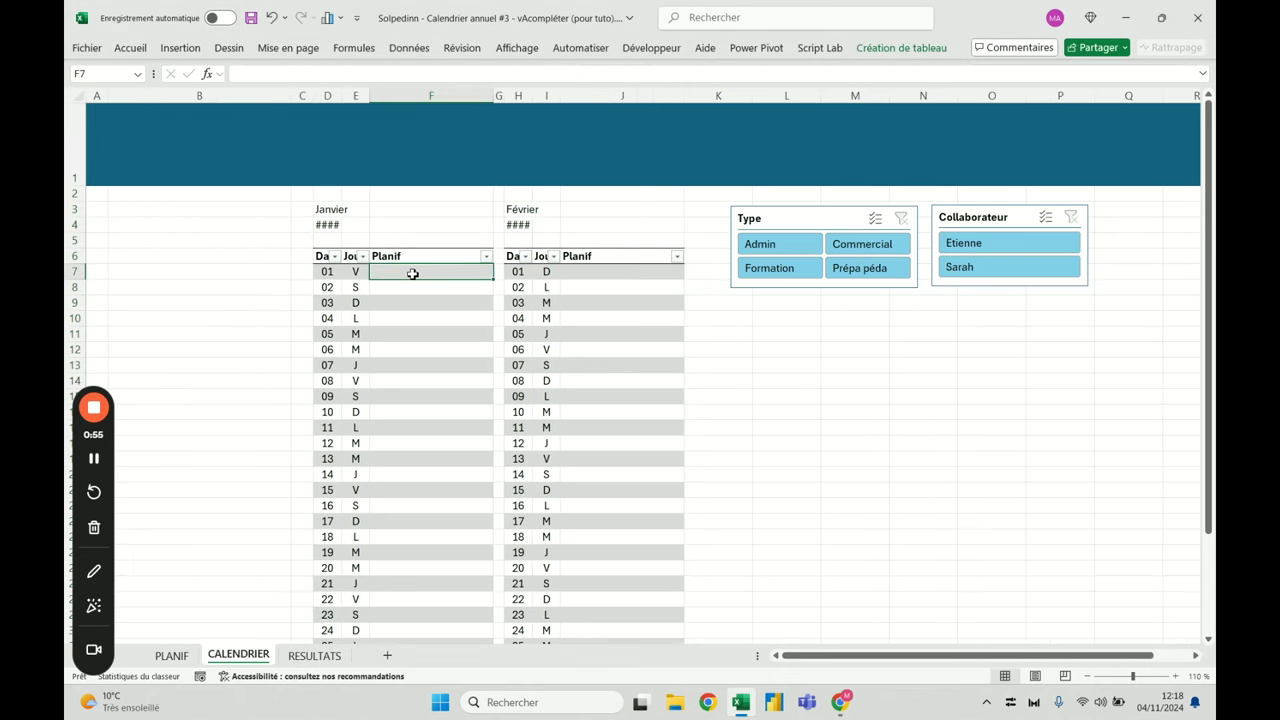
Start a SOMME.SI.ENS in F7 summing Tab_Planification[Durée (en heures)] by Tab_Planification[Date]
text(=somm)
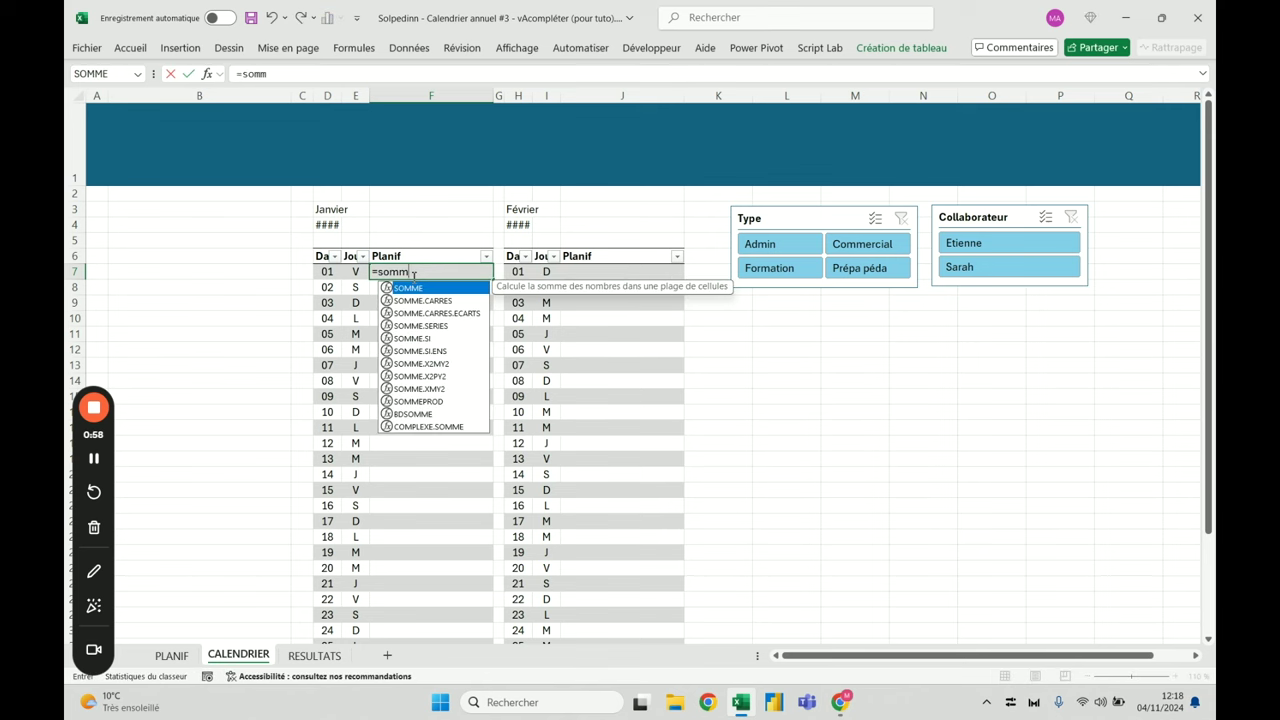
text(e.si.ens()
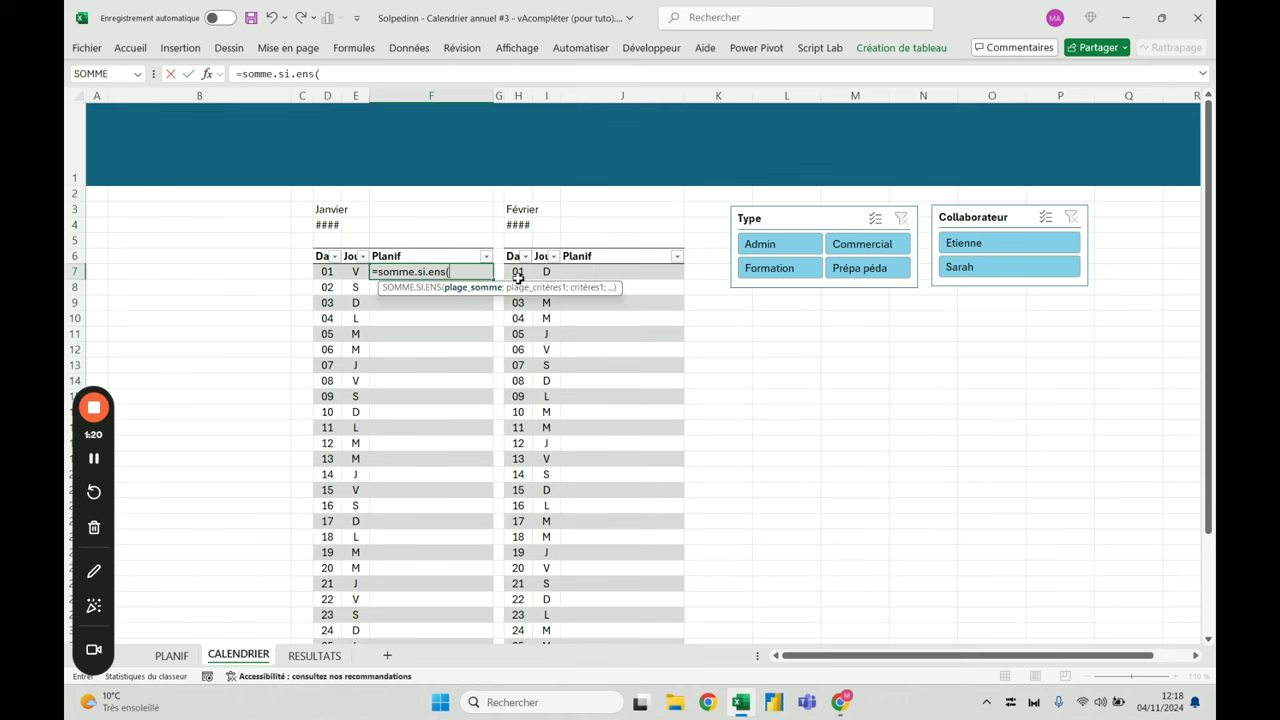
click(171, 656)
click(645, 228)
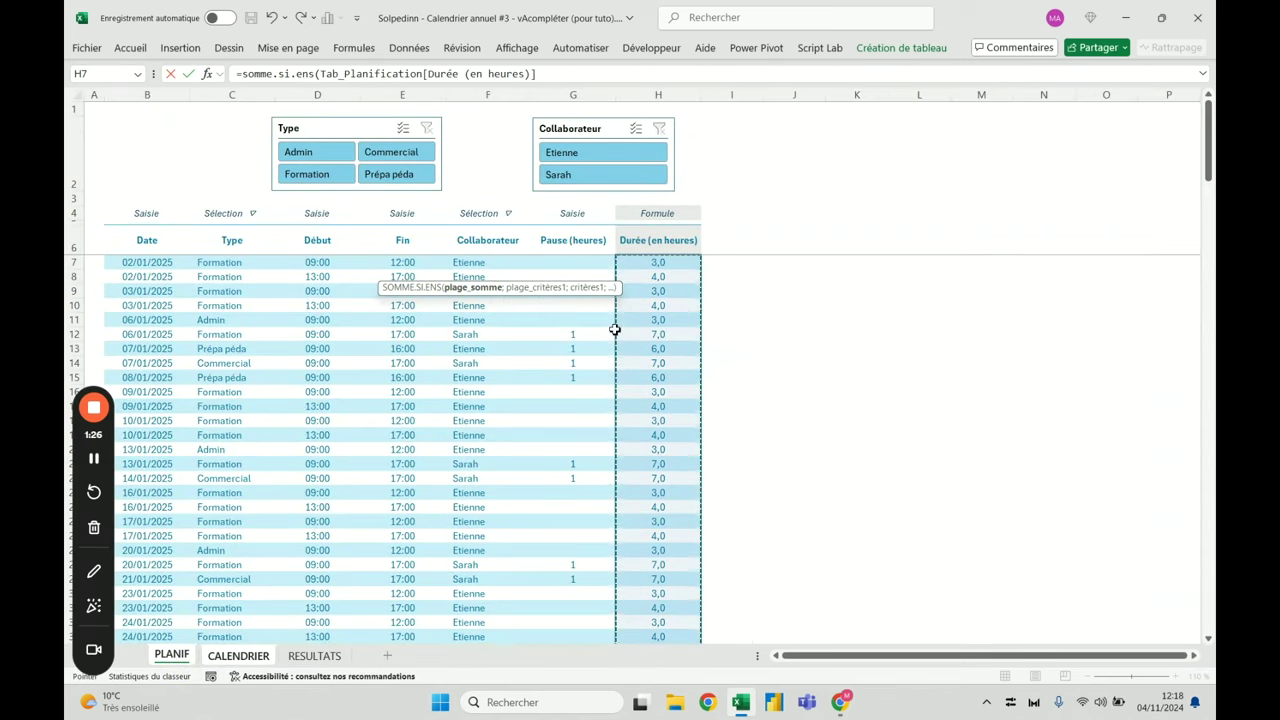
click(687, 94)
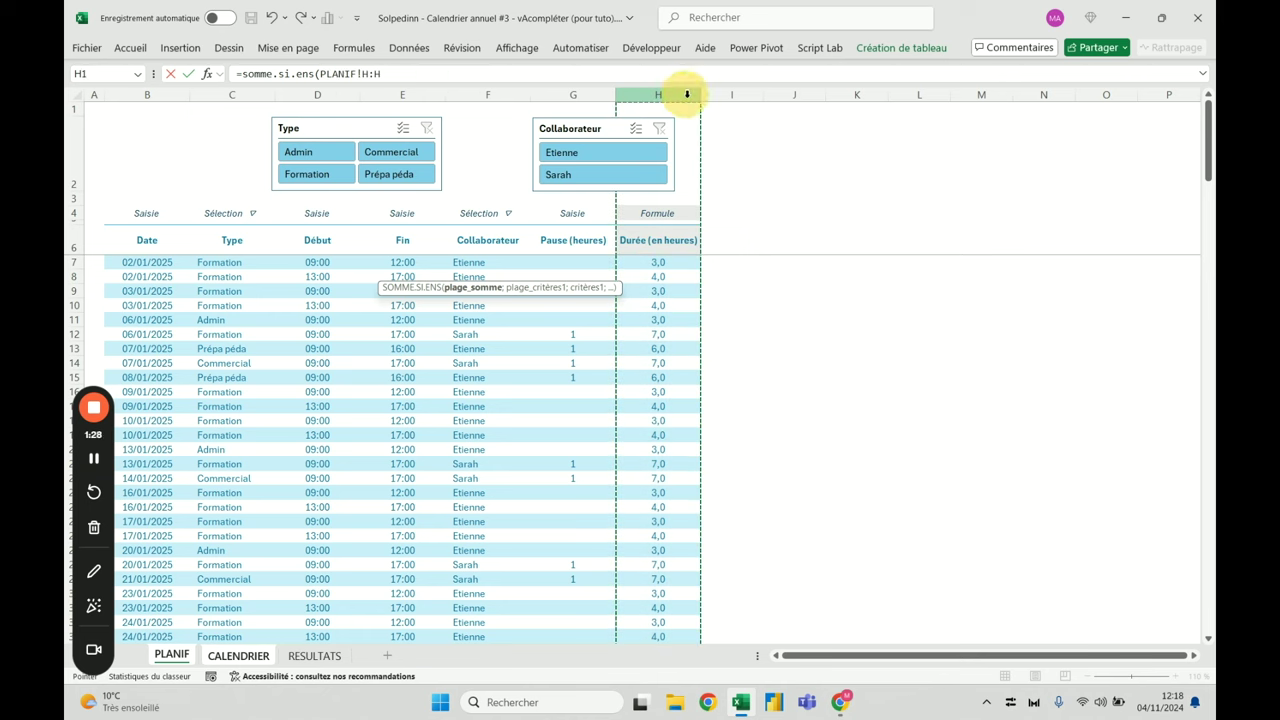
click(846, 168)
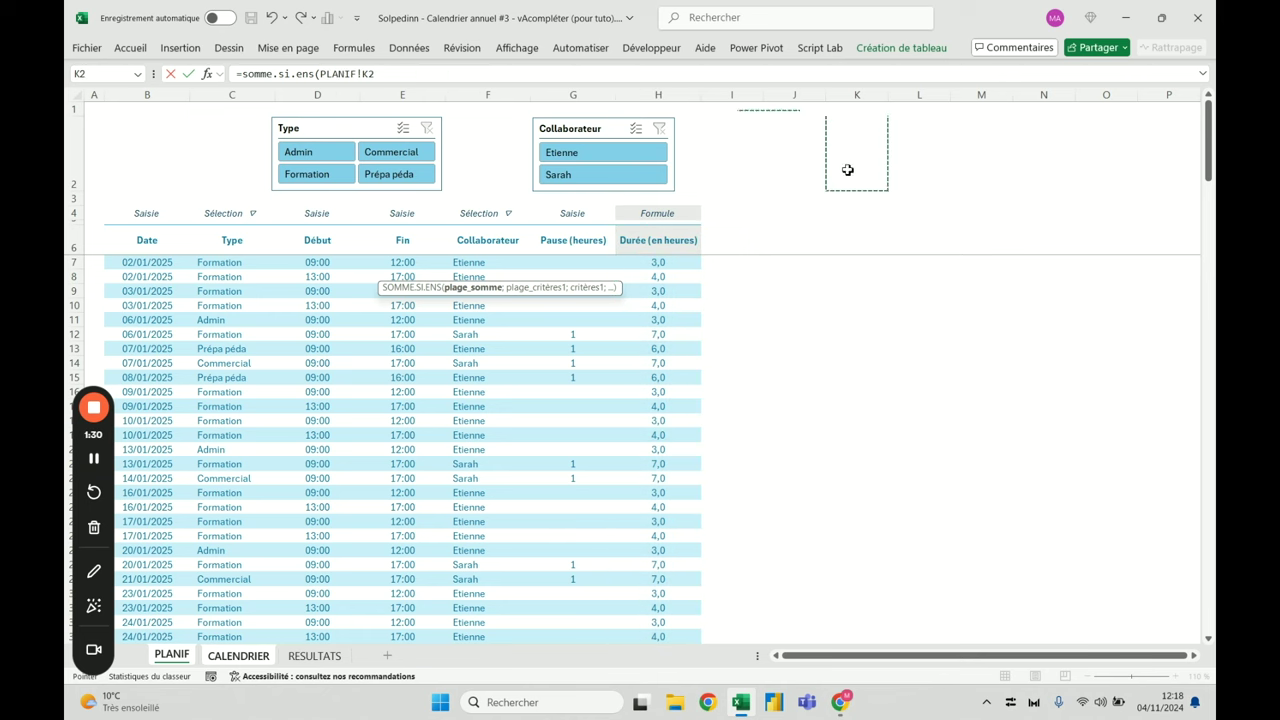
click(670, 230)
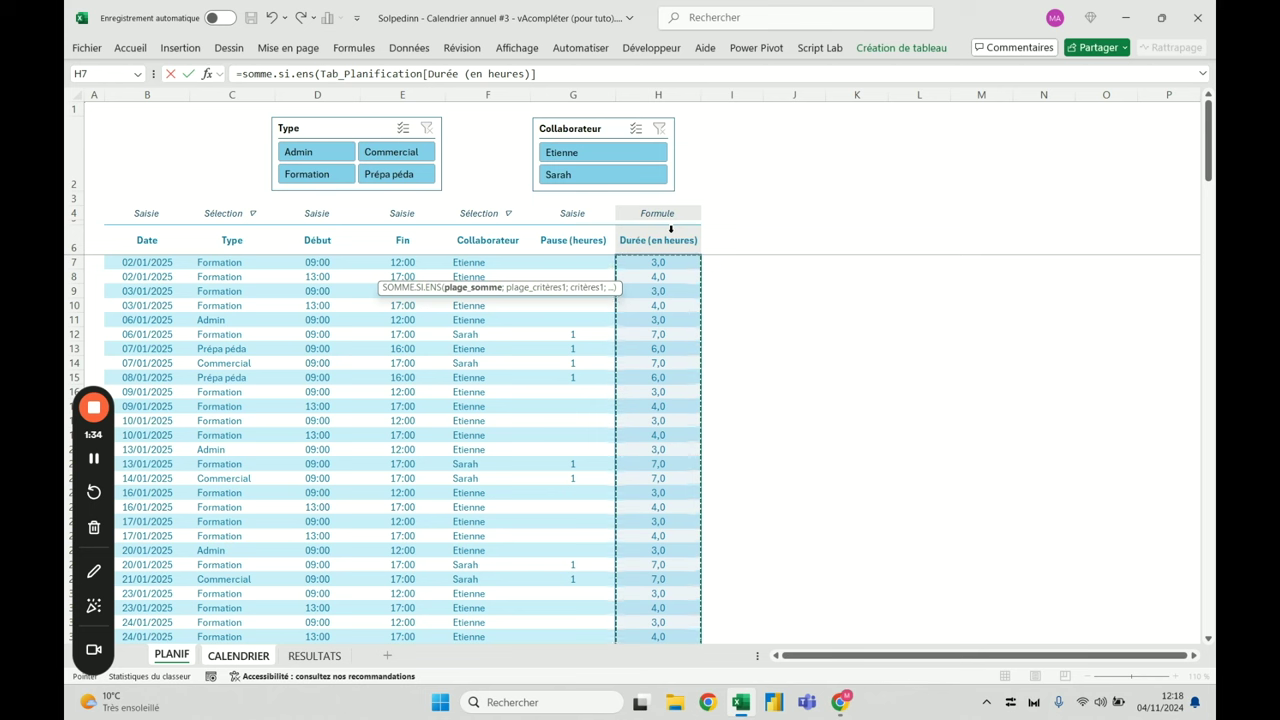
scroll(679, 312, down, 20)
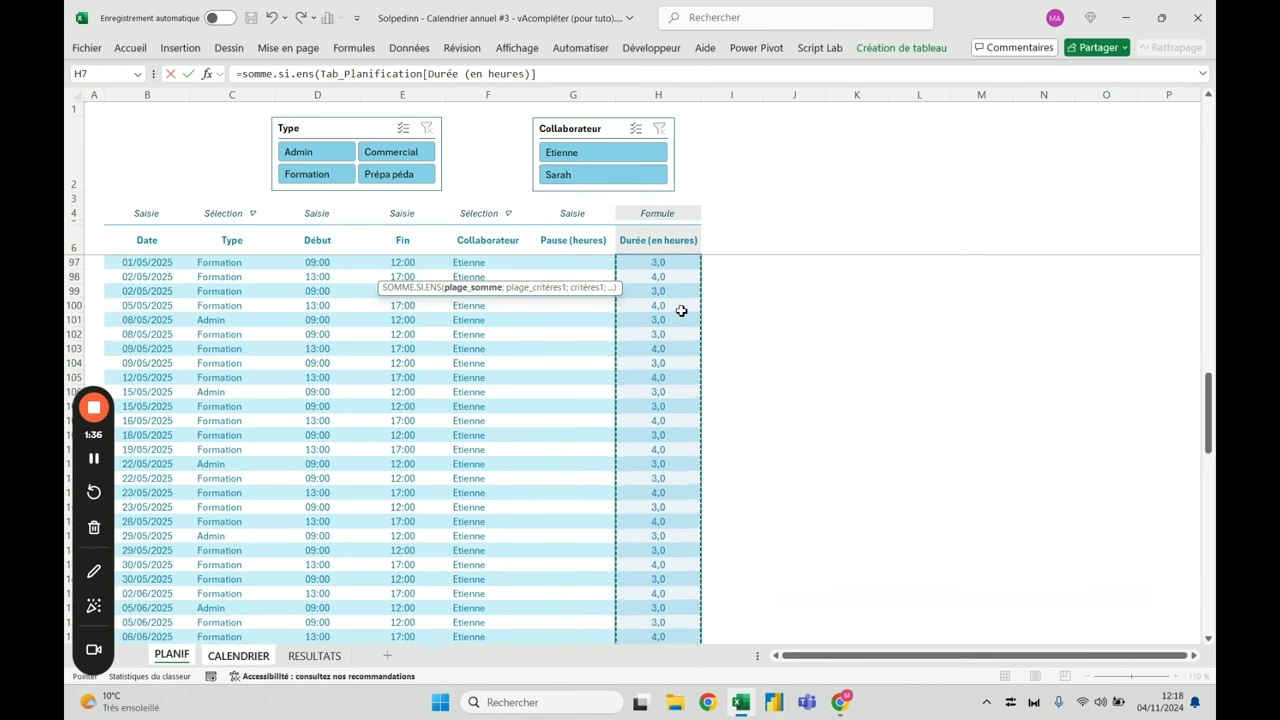
scroll(679, 312, down, 12)
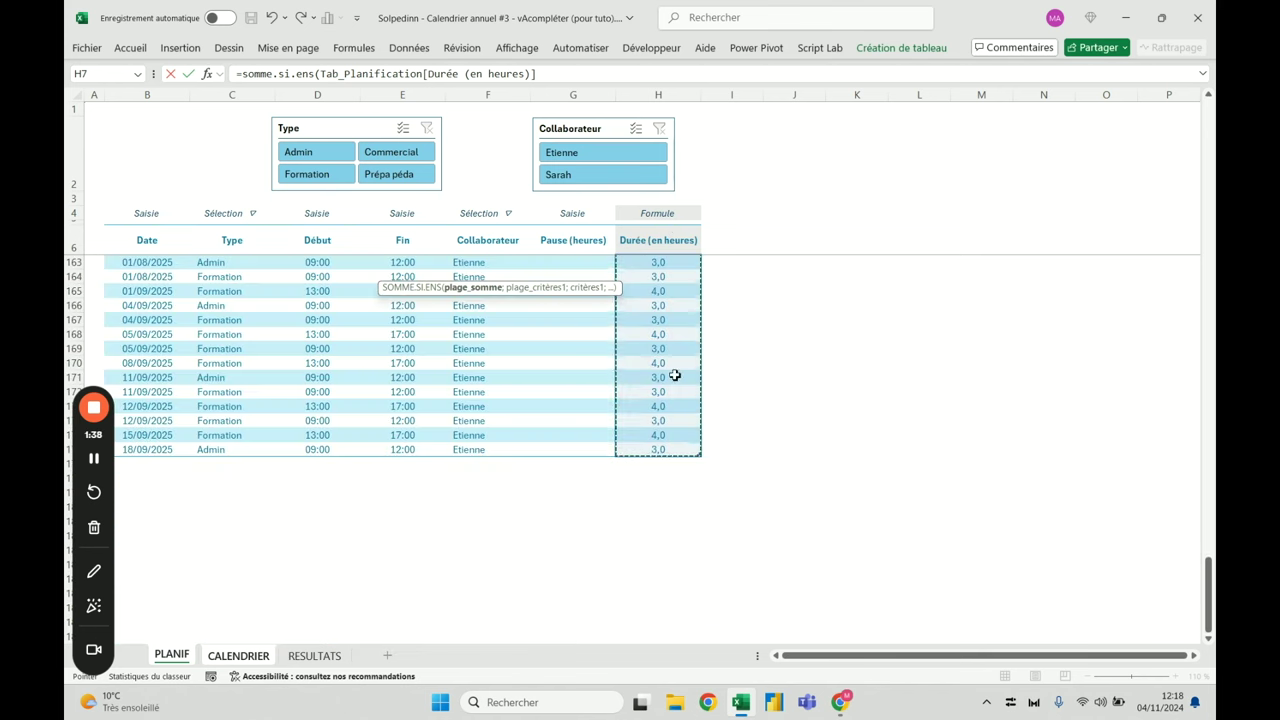
scroll(648, 462, up, 20)
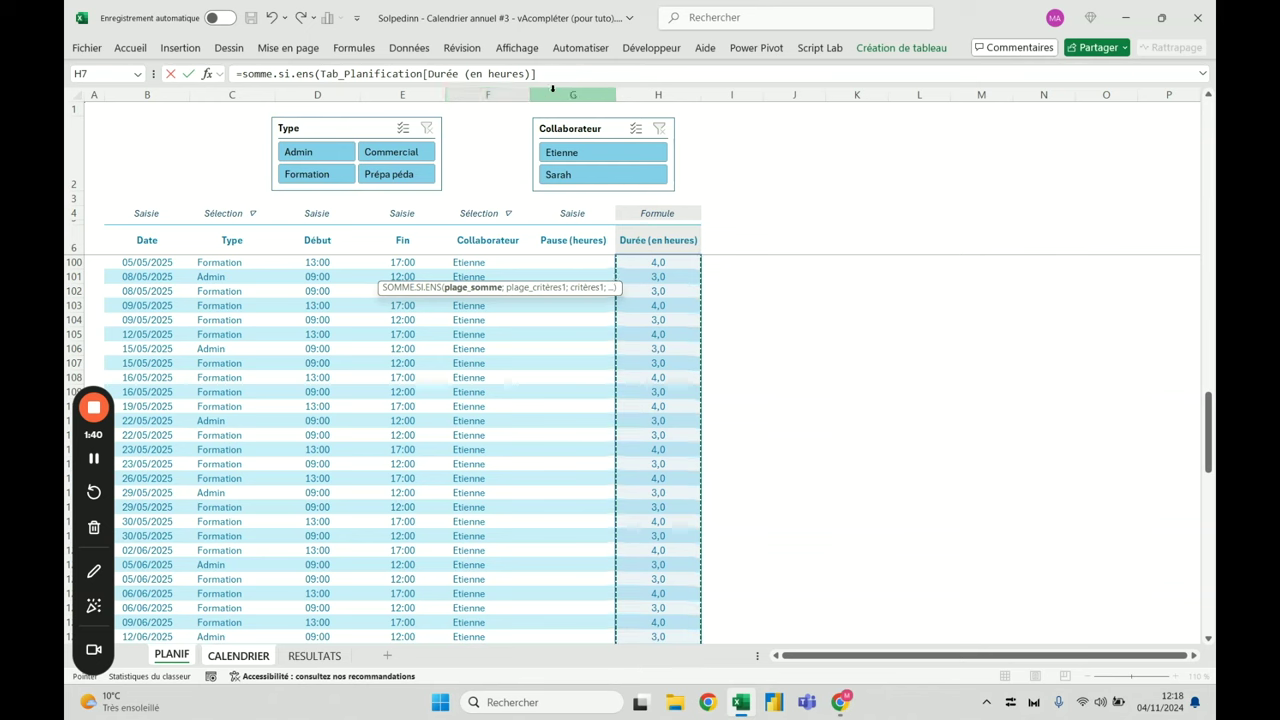
click(568, 73)
text(;)
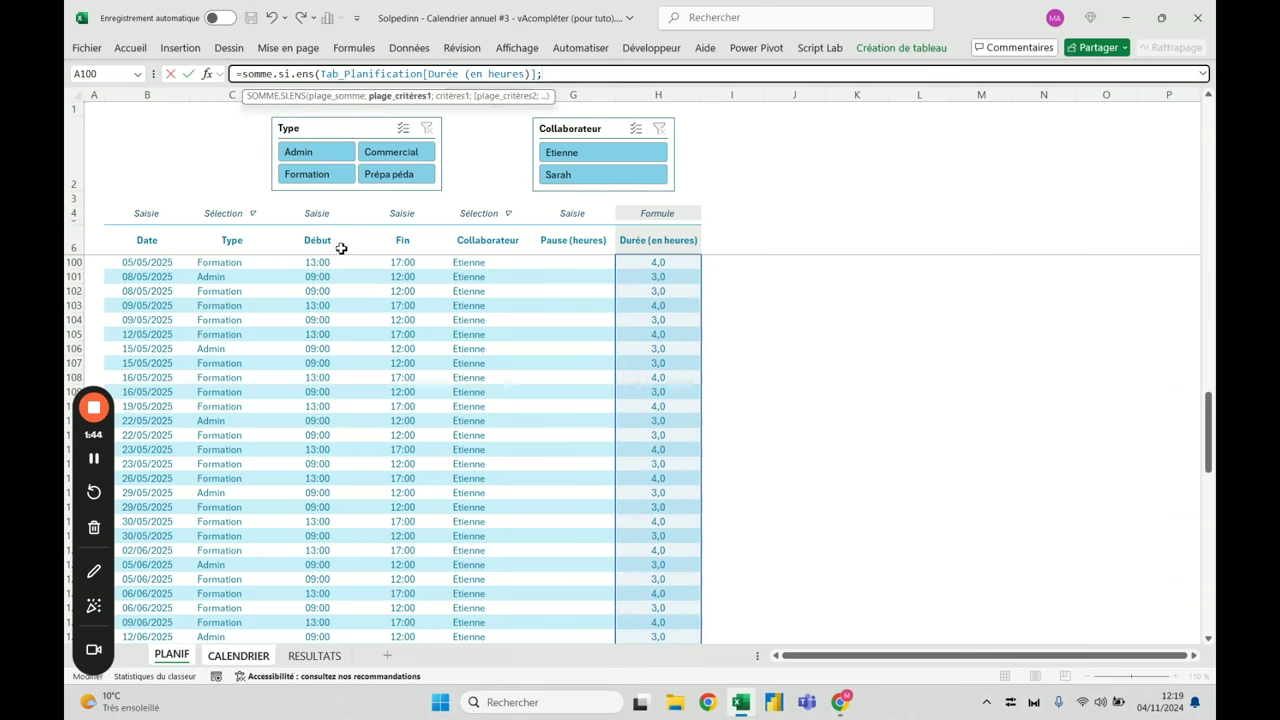
click(152, 234)
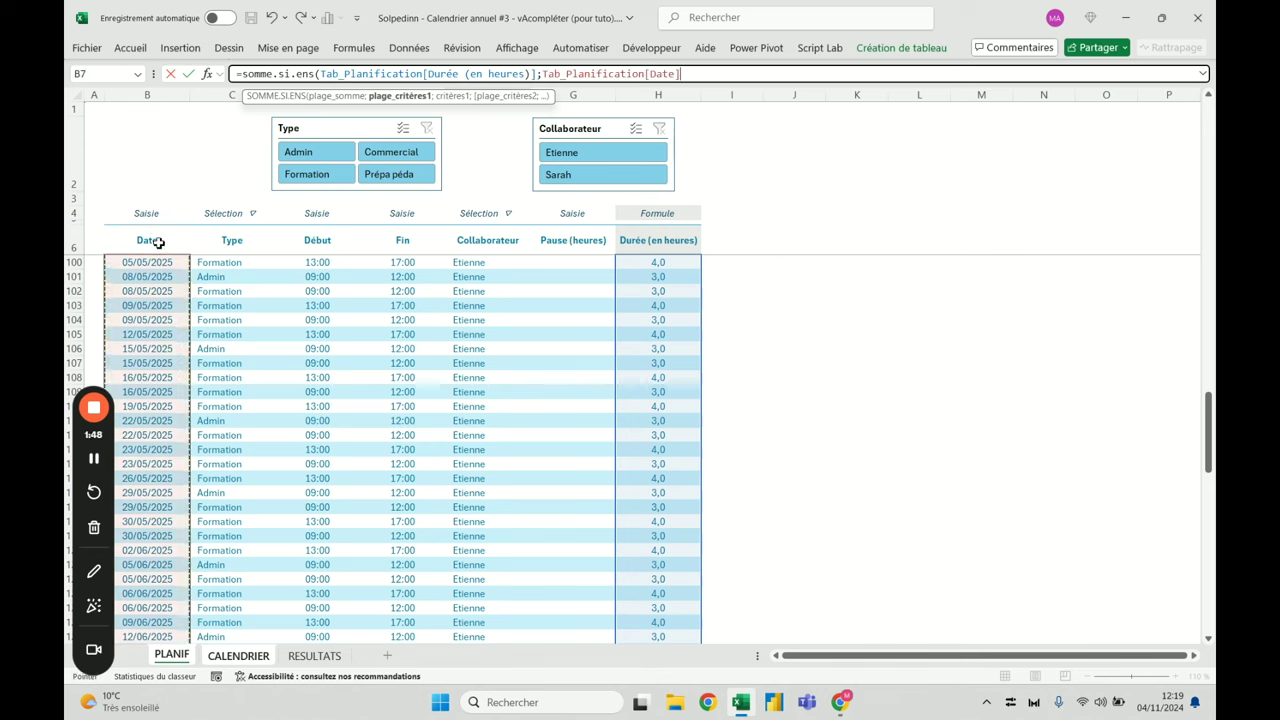
text(;)
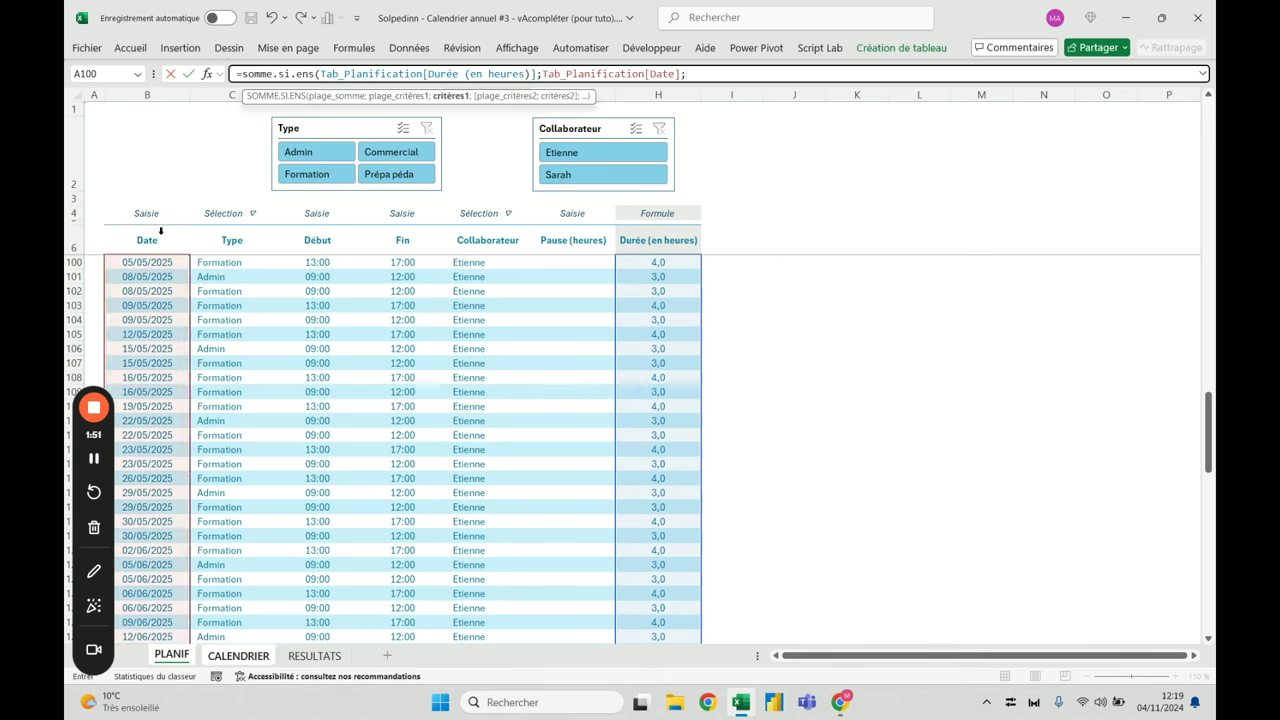
click(318, 656)
click(238, 655)
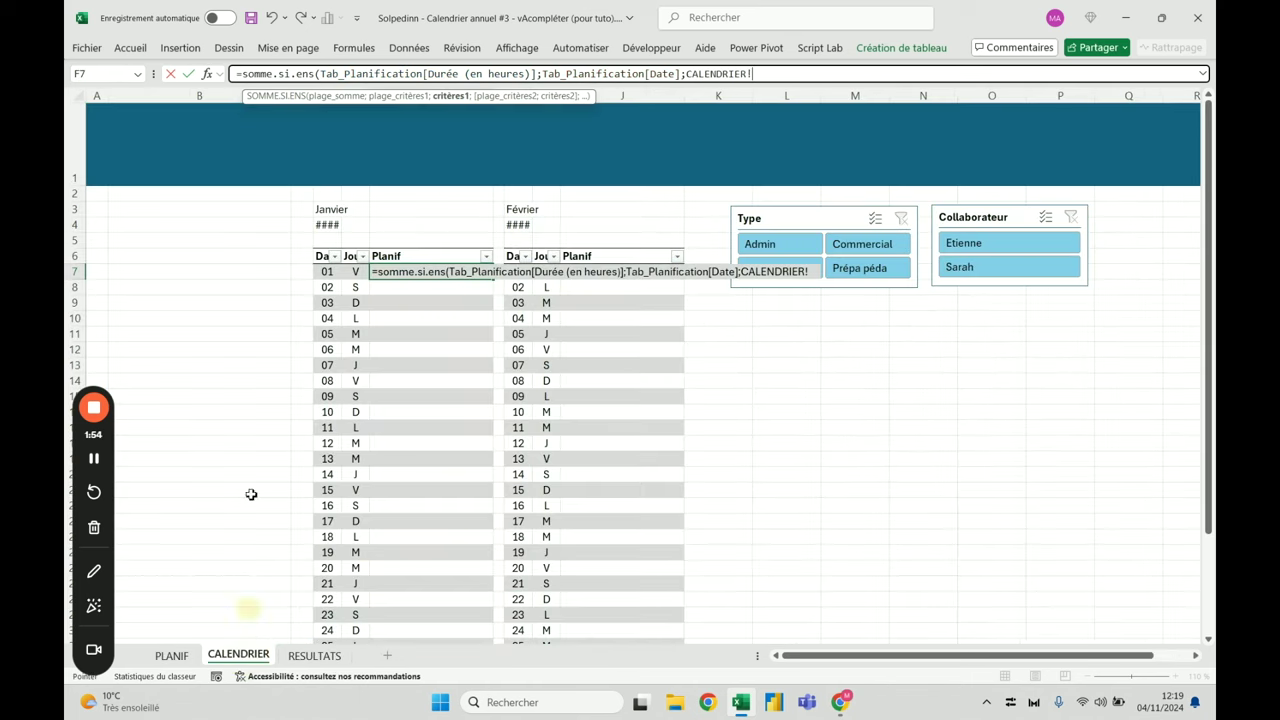
click(328, 272)
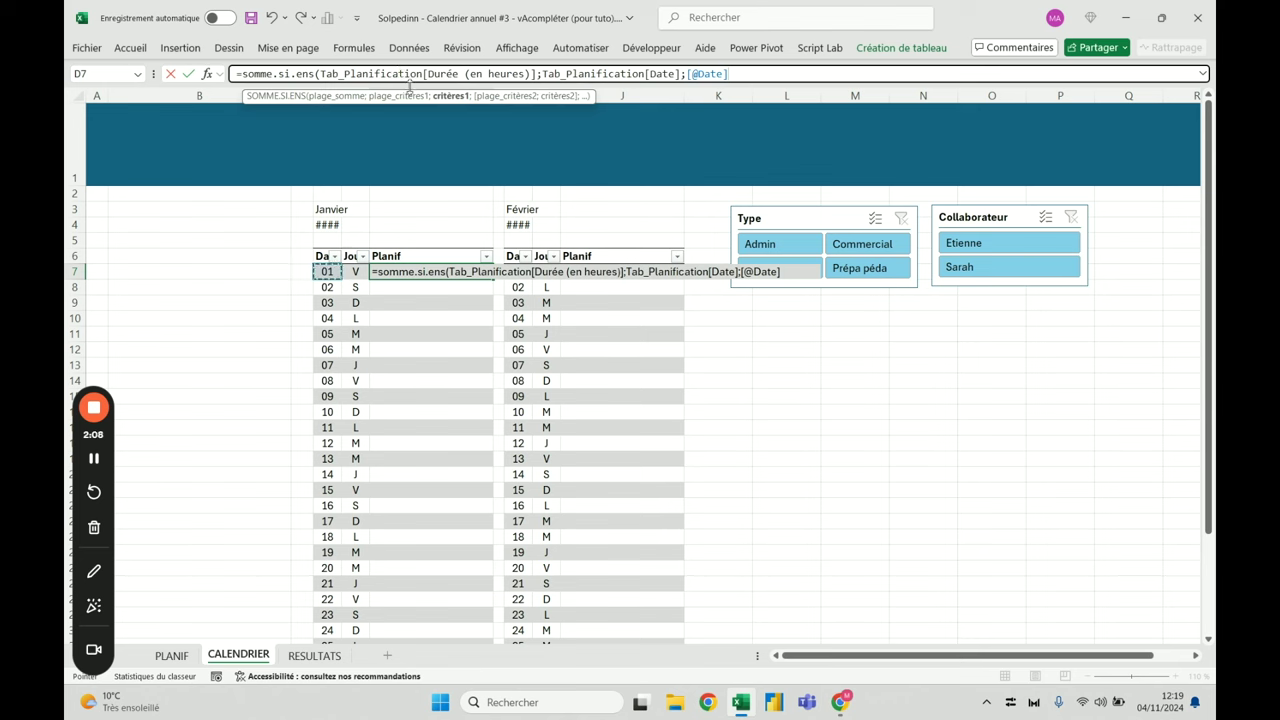
click(652, 73)
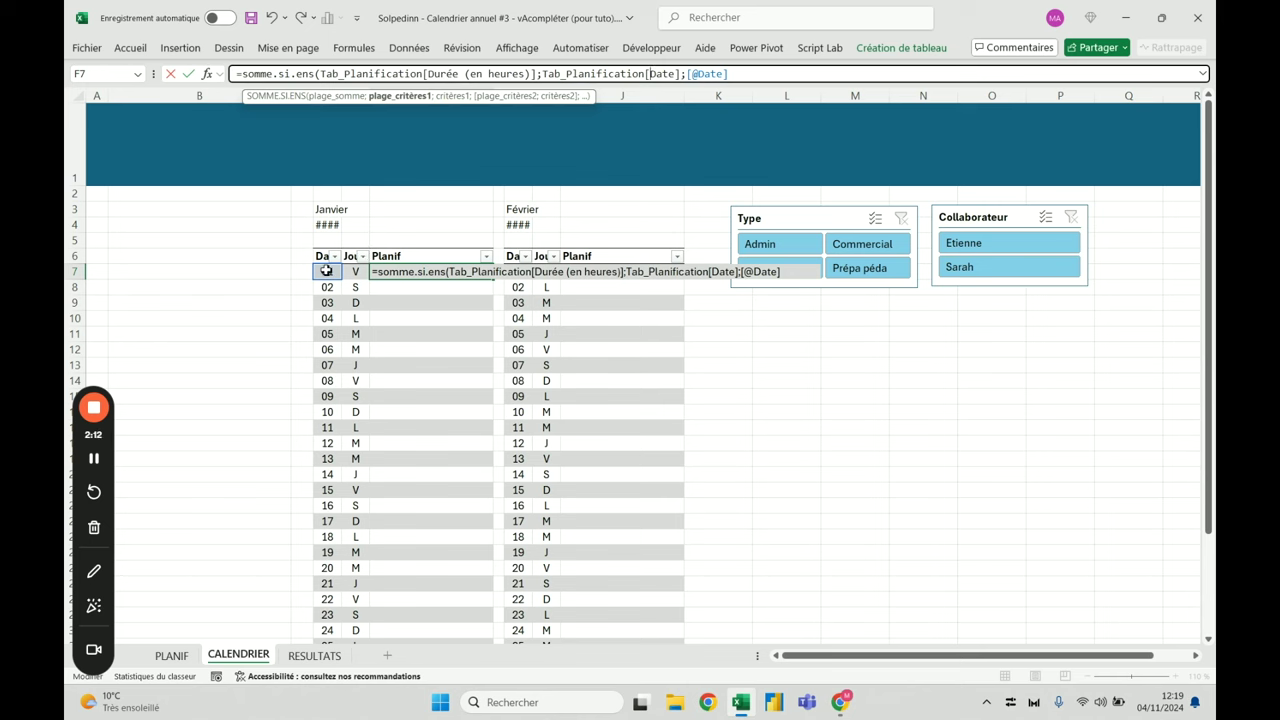
click(758, 73)
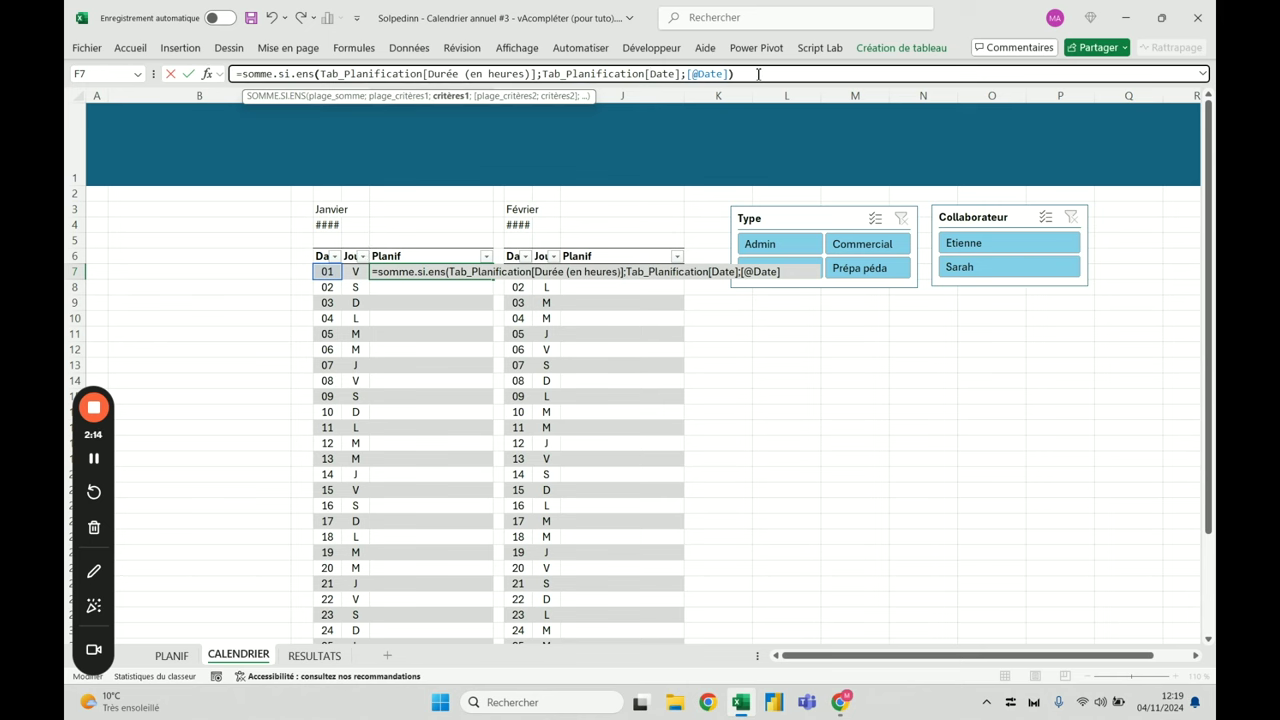
key(Return)
key(Up)
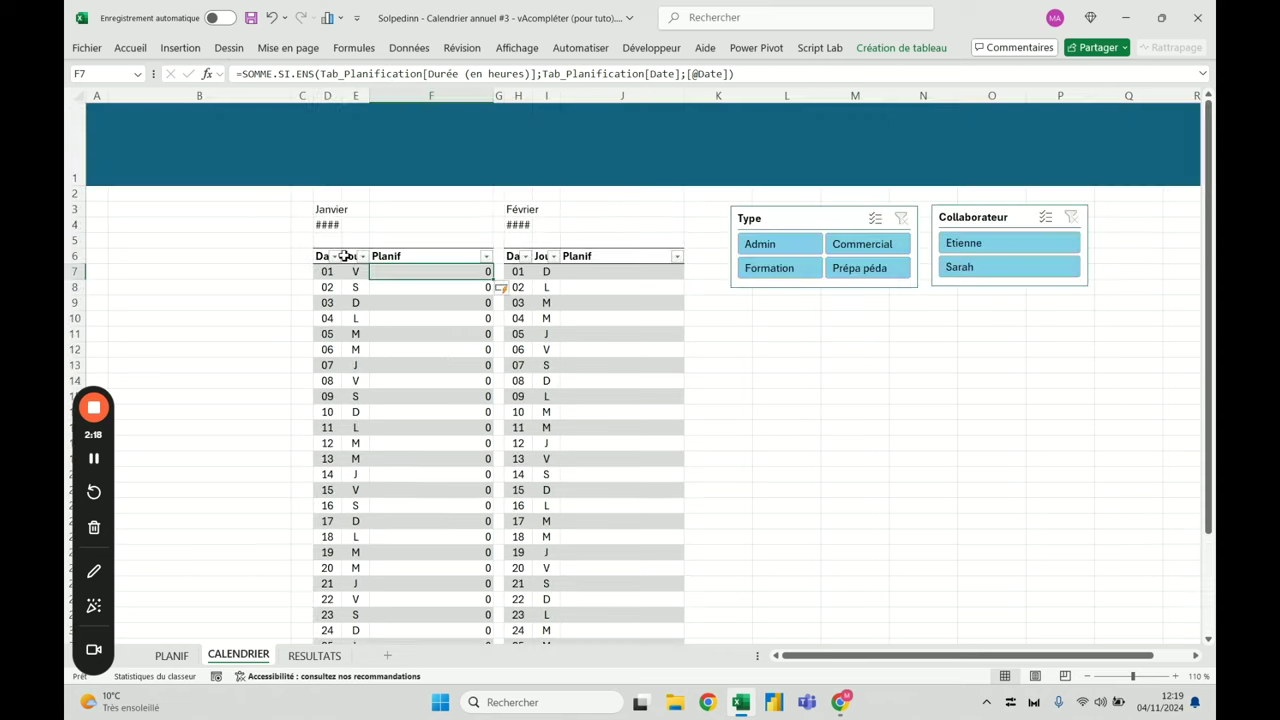
click(328, 224)
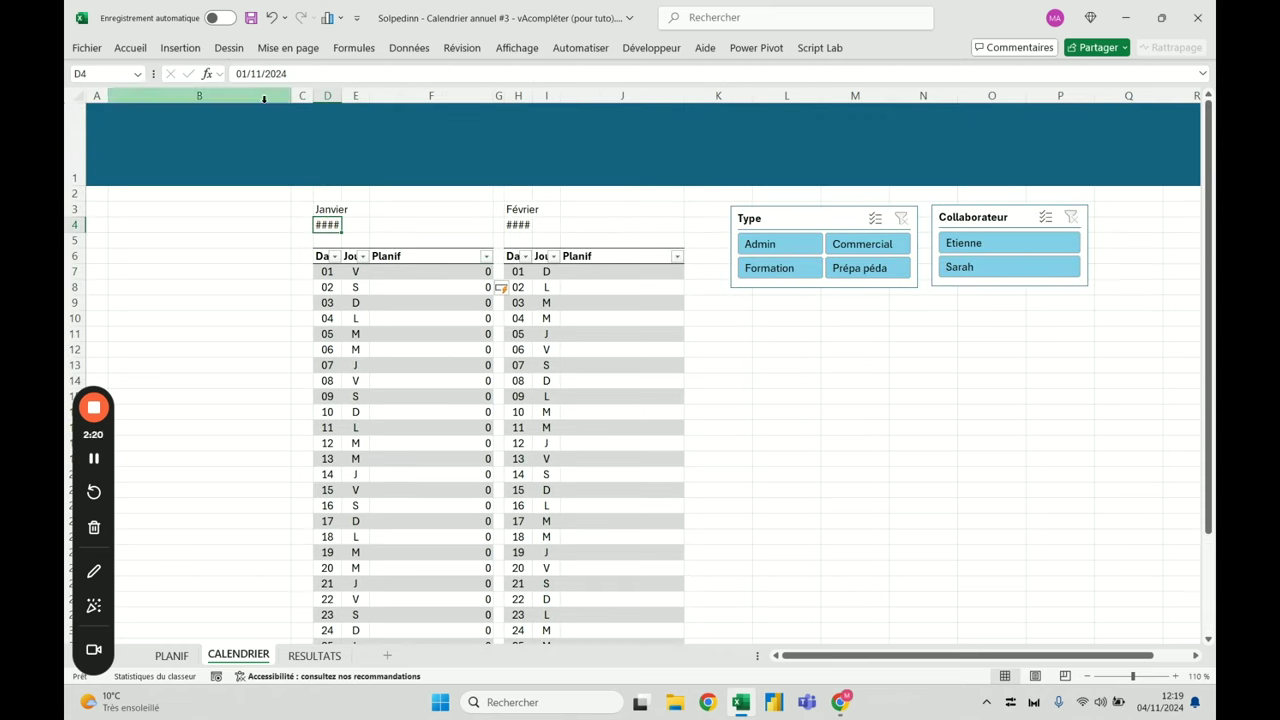
text(1-1-25)
key(Return)
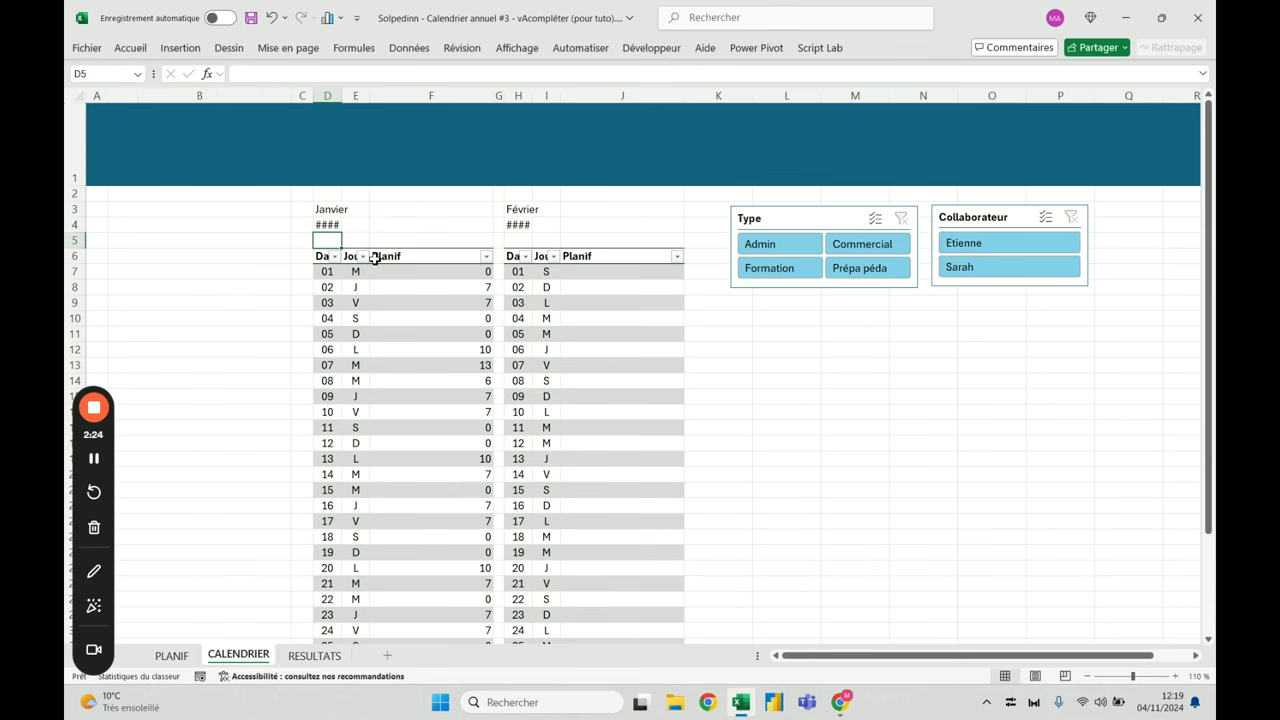
click(420, 272)
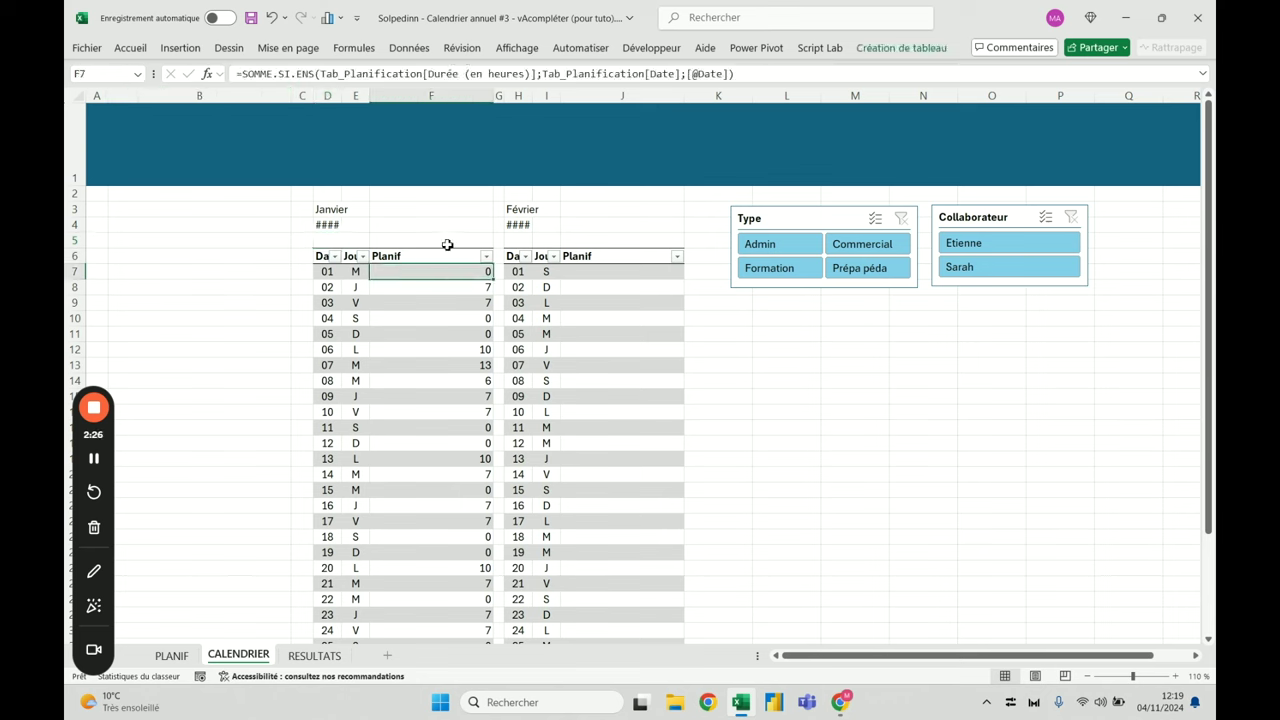
click(455, 252)
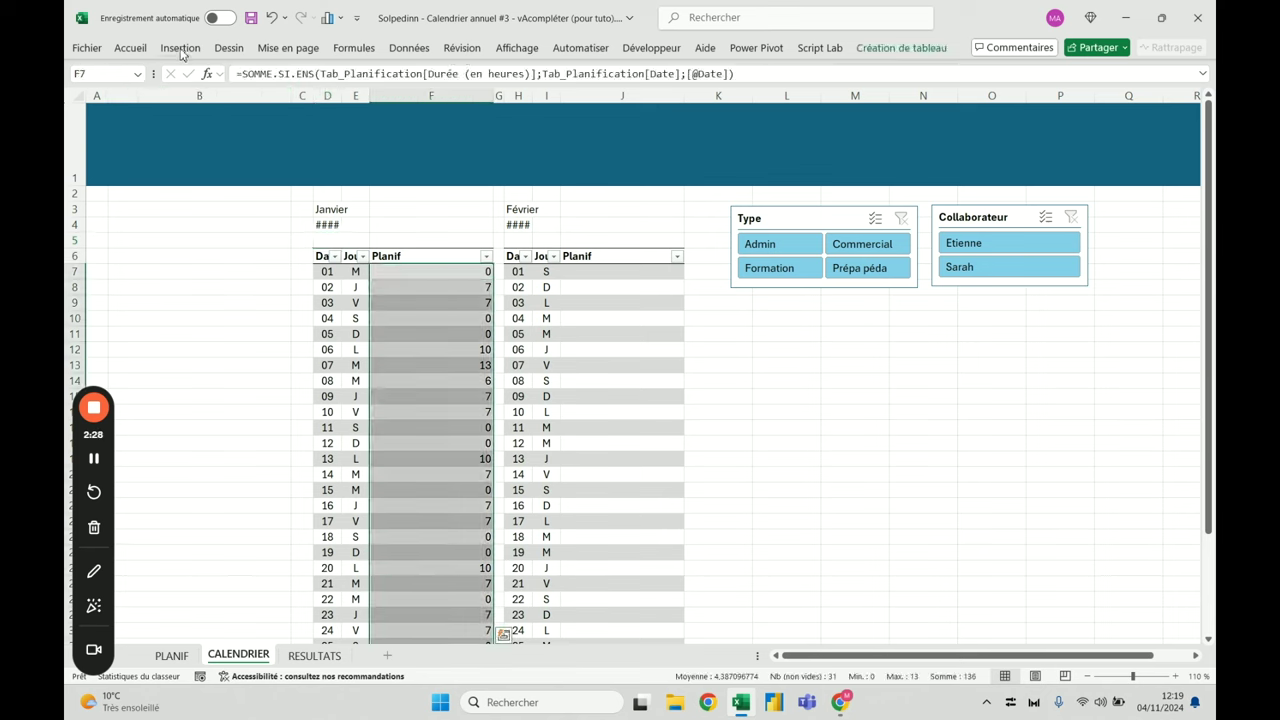
click(131, 50)
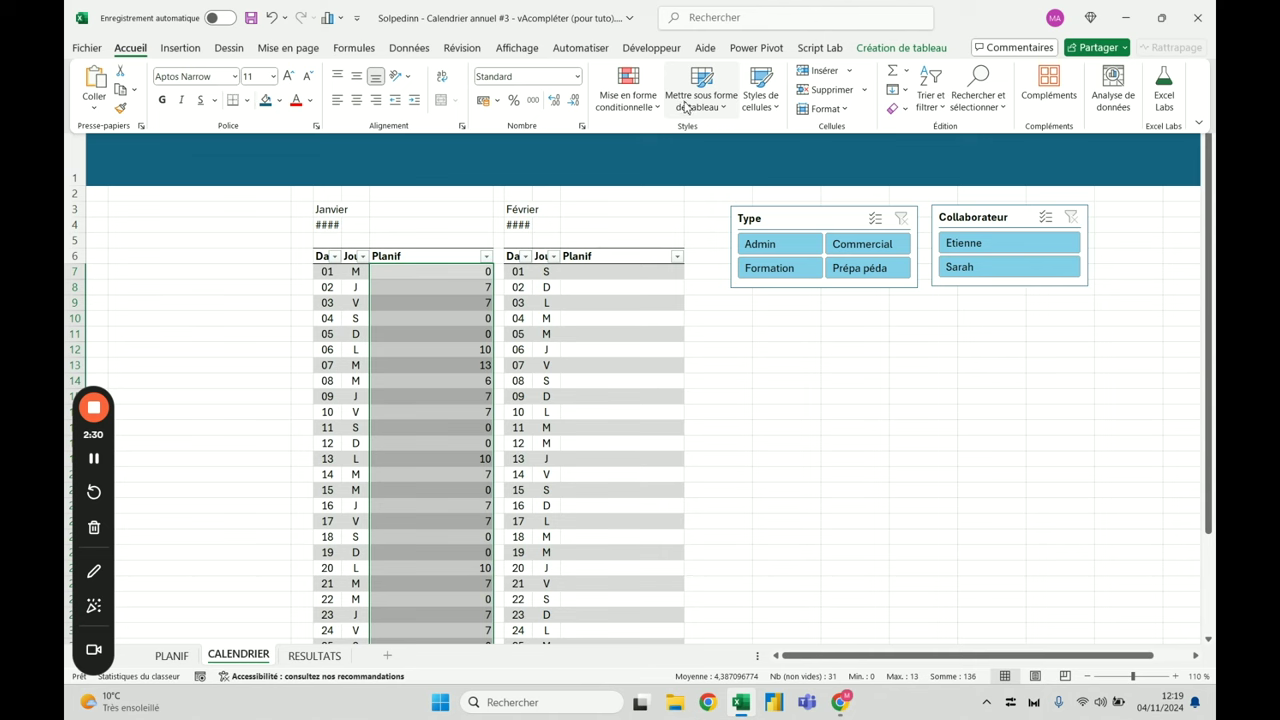
click(650, 100)
mouse_move(655, 200)
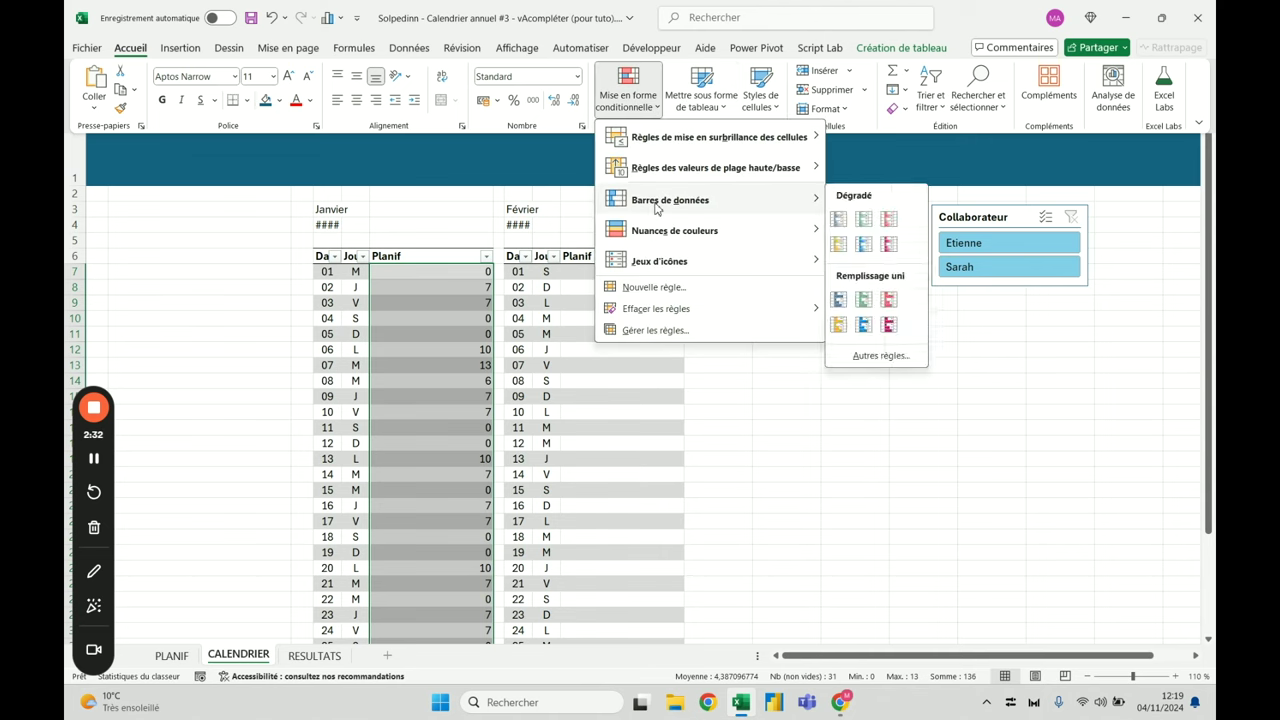
click(866, 326)
click(740, 423)
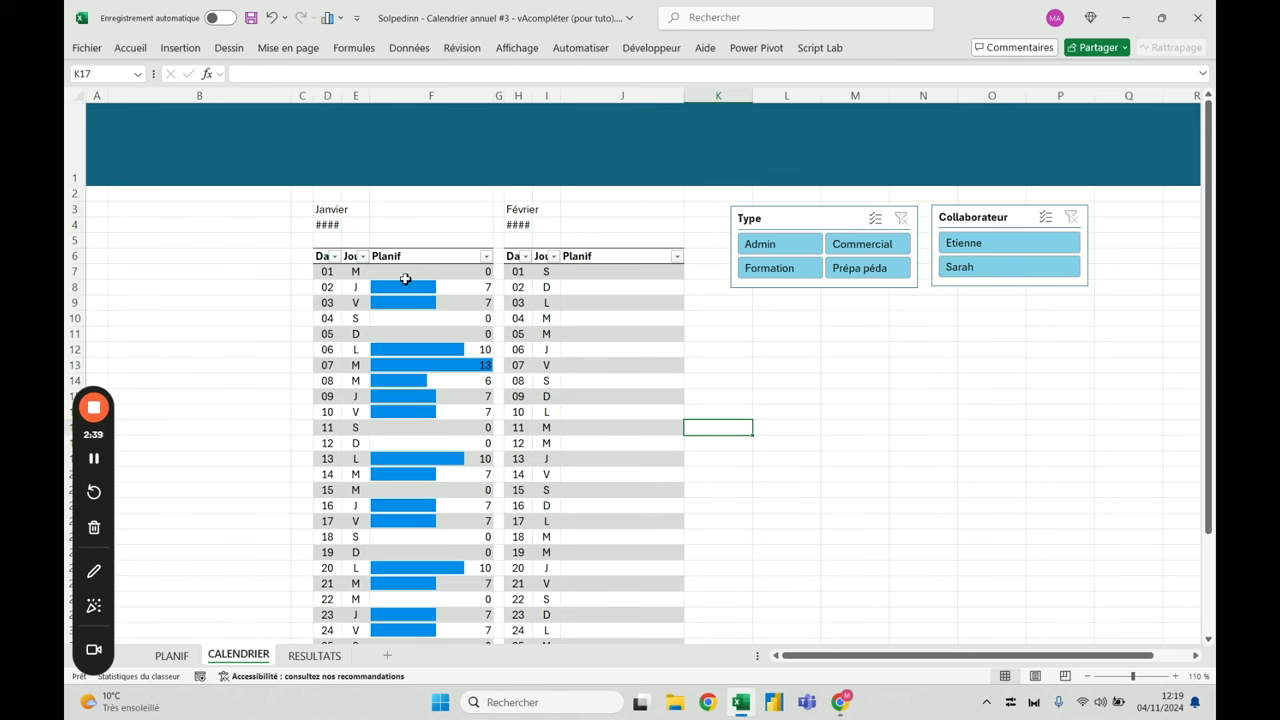
drag(408, 322, 408, 328)
click(461, 363)
scroll(460, 363, down, 5)
scroll(466, 353, up, 5)
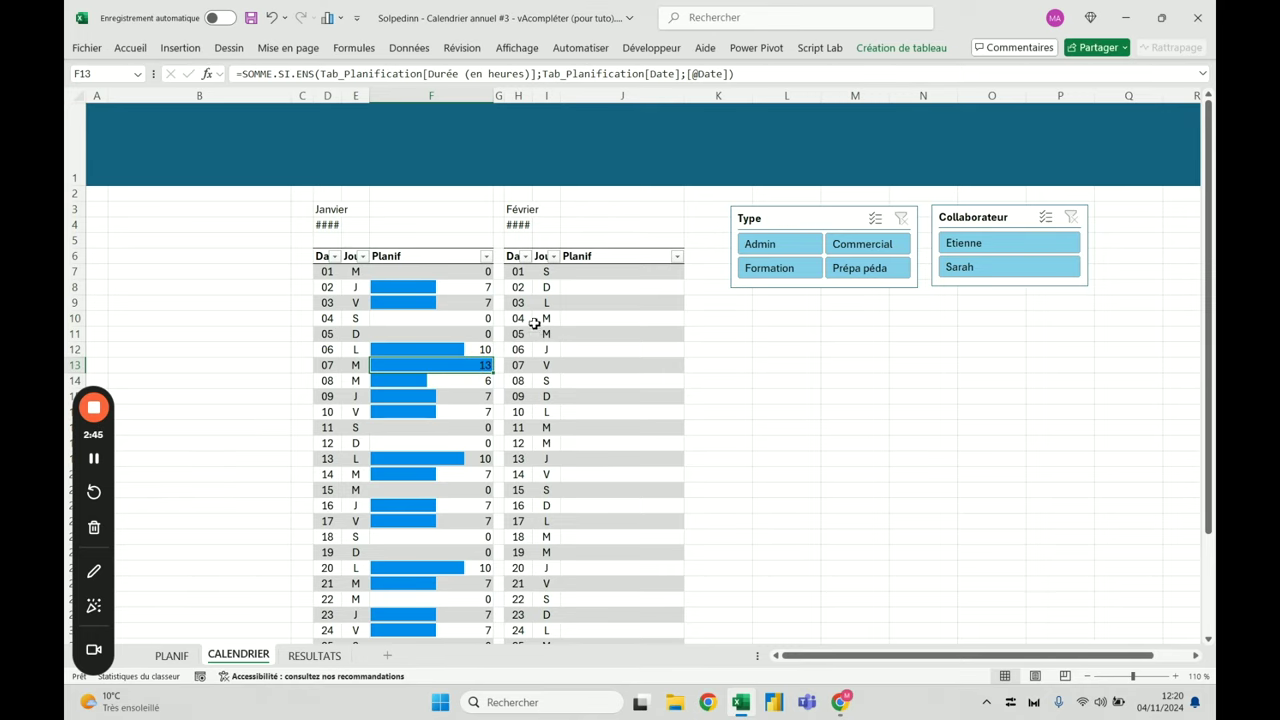
click(980, 246)
click(991, 267)
click(991, 244)
click(991, 267)
click(1015, 242)
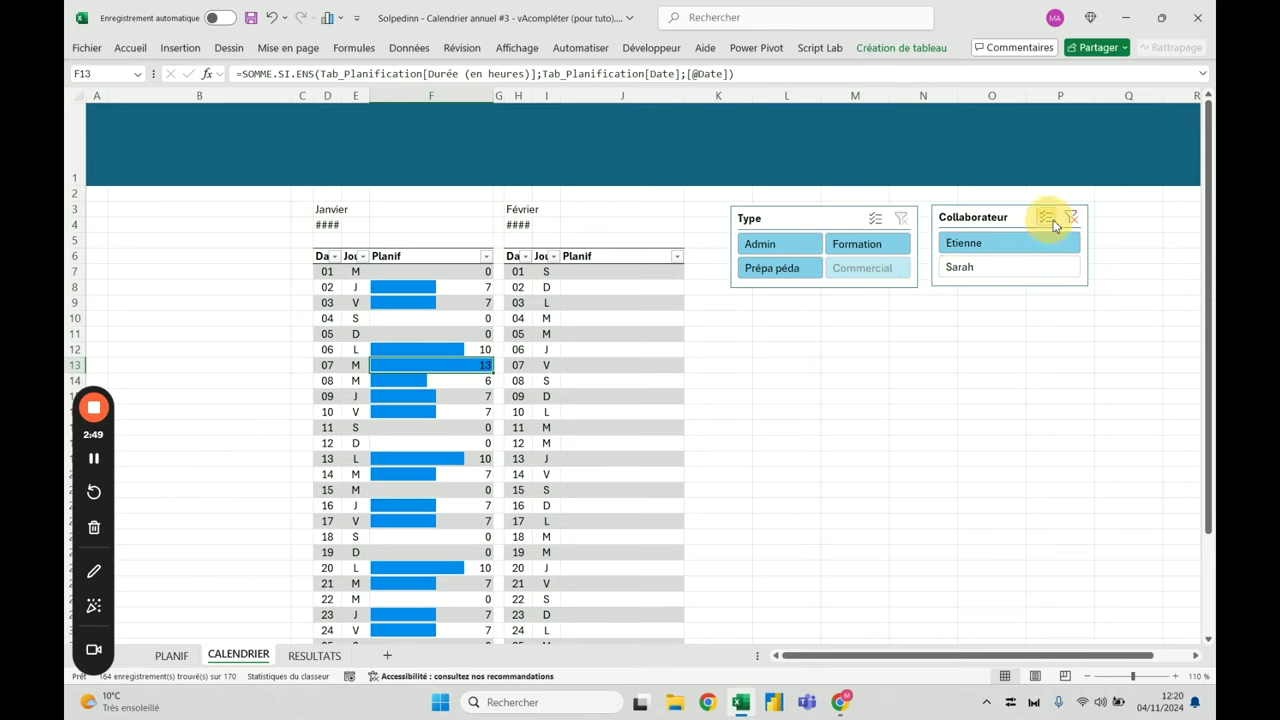
click(1071, 217)
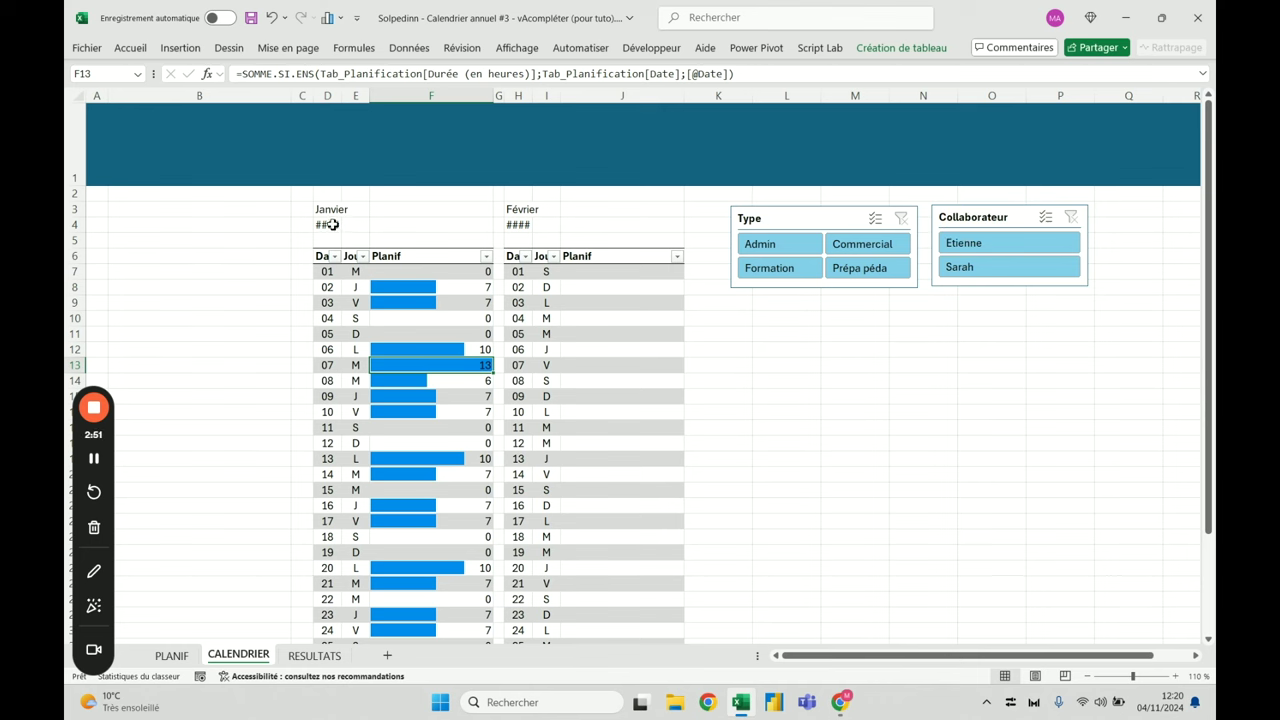
click(334, 227)
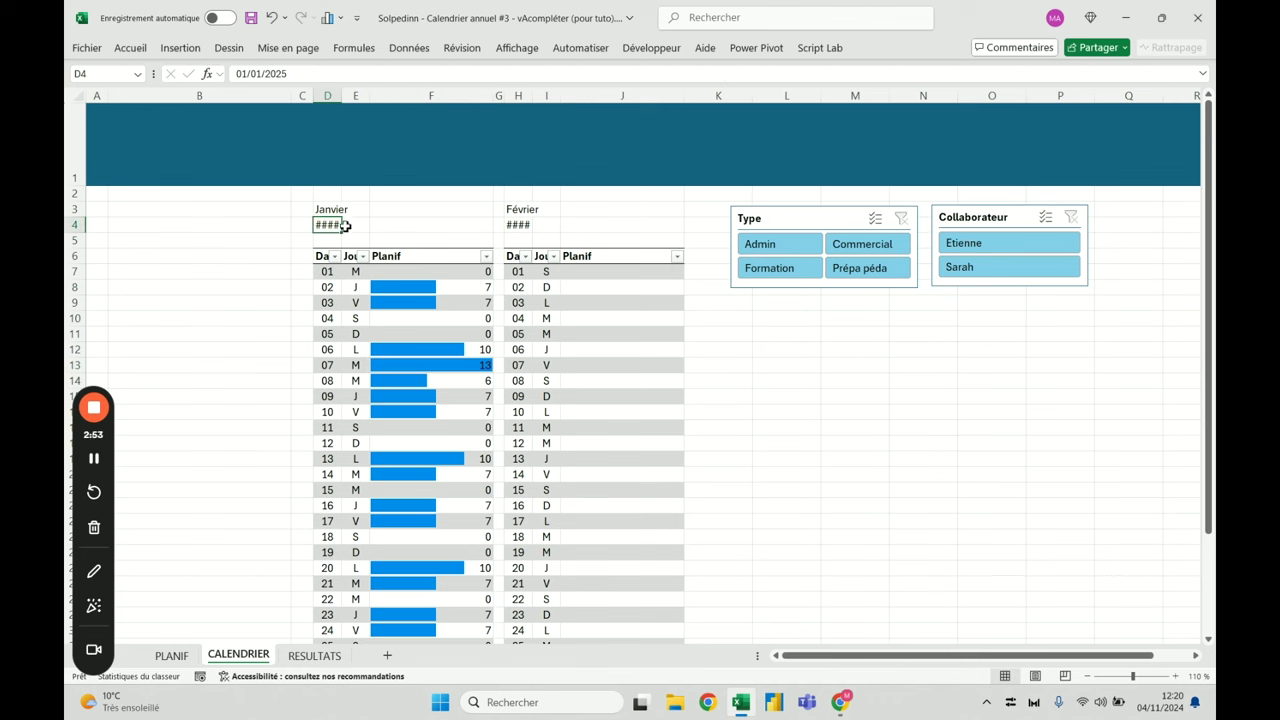
text(1-2-)
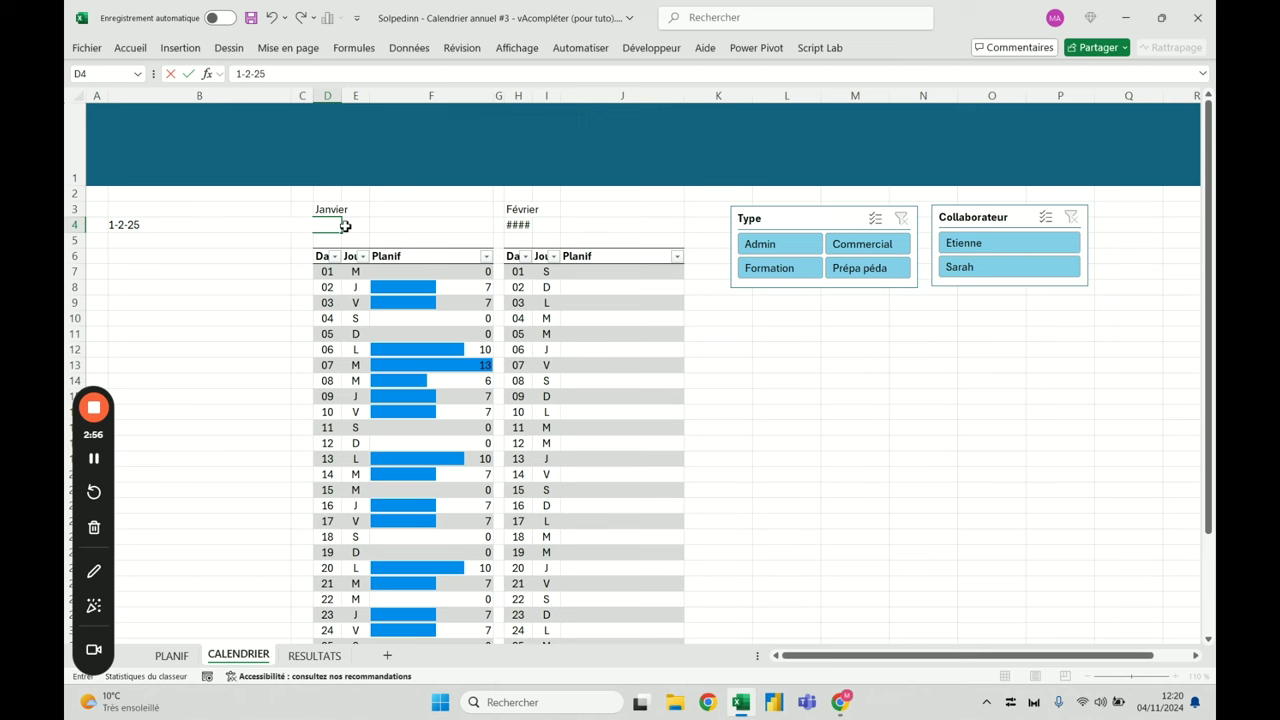
key(Return)
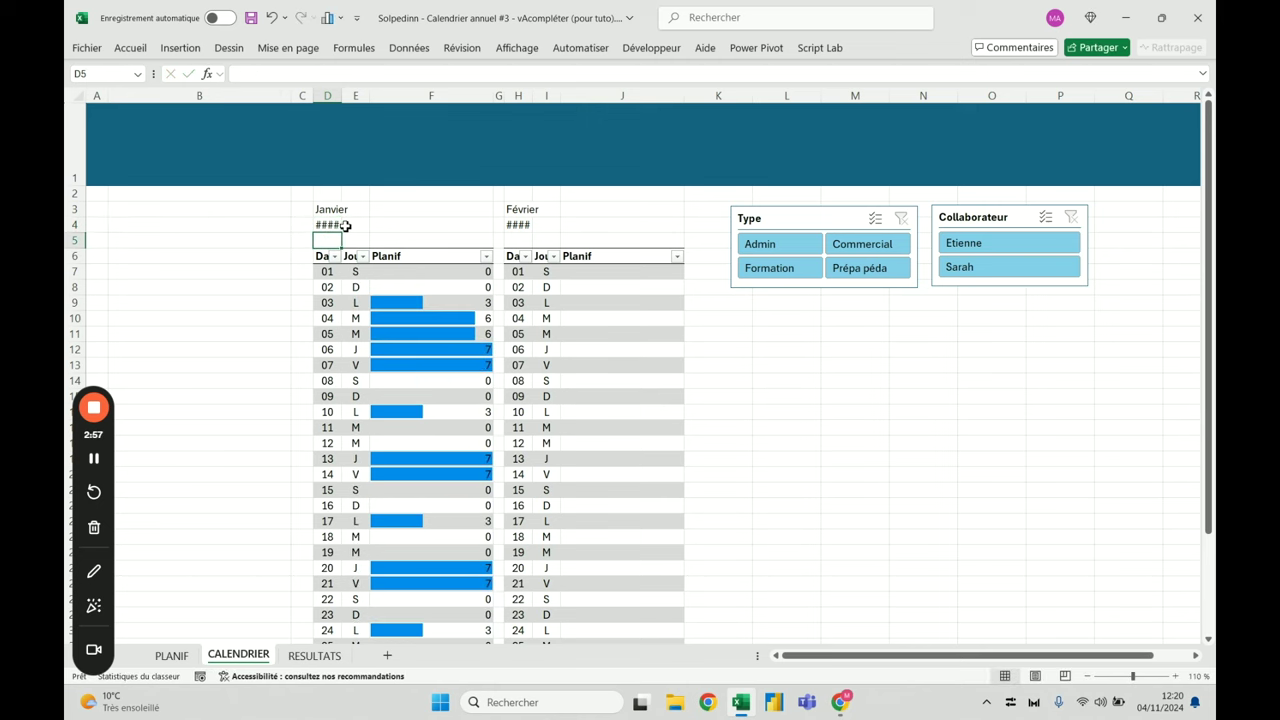
drag(414, 303, 414, 362)
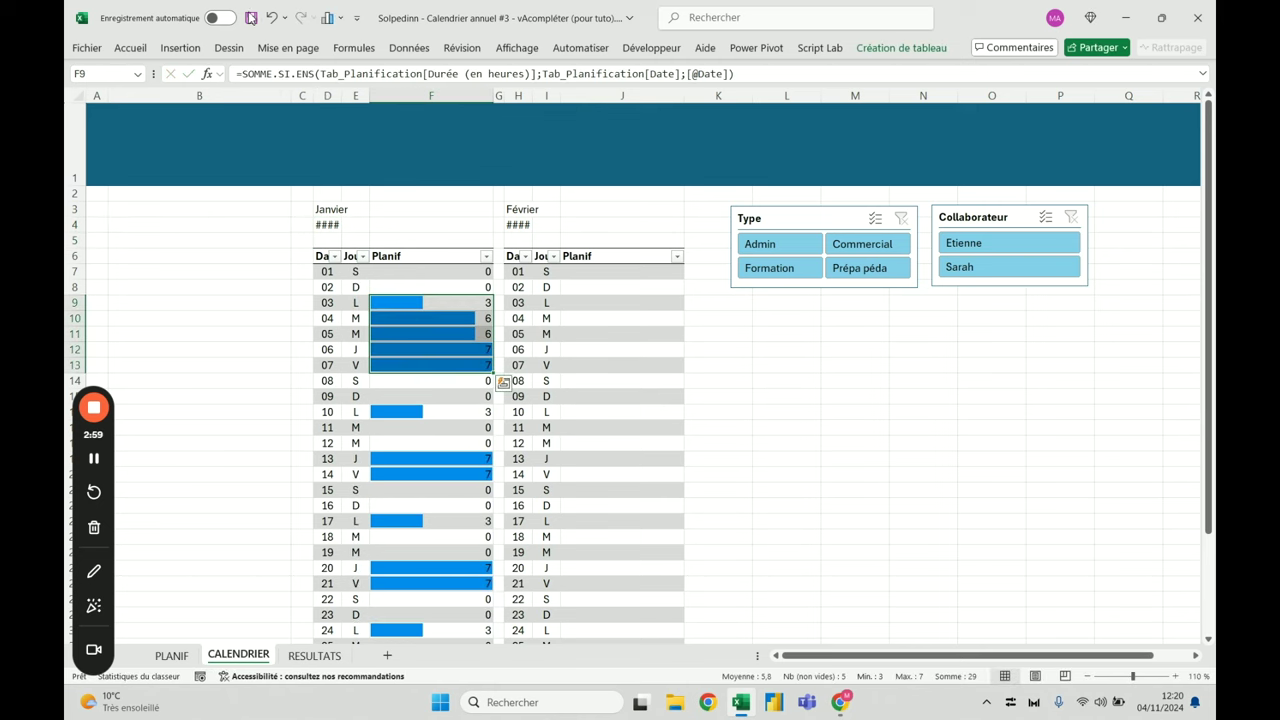
click(275, 18)
click(301, 18)
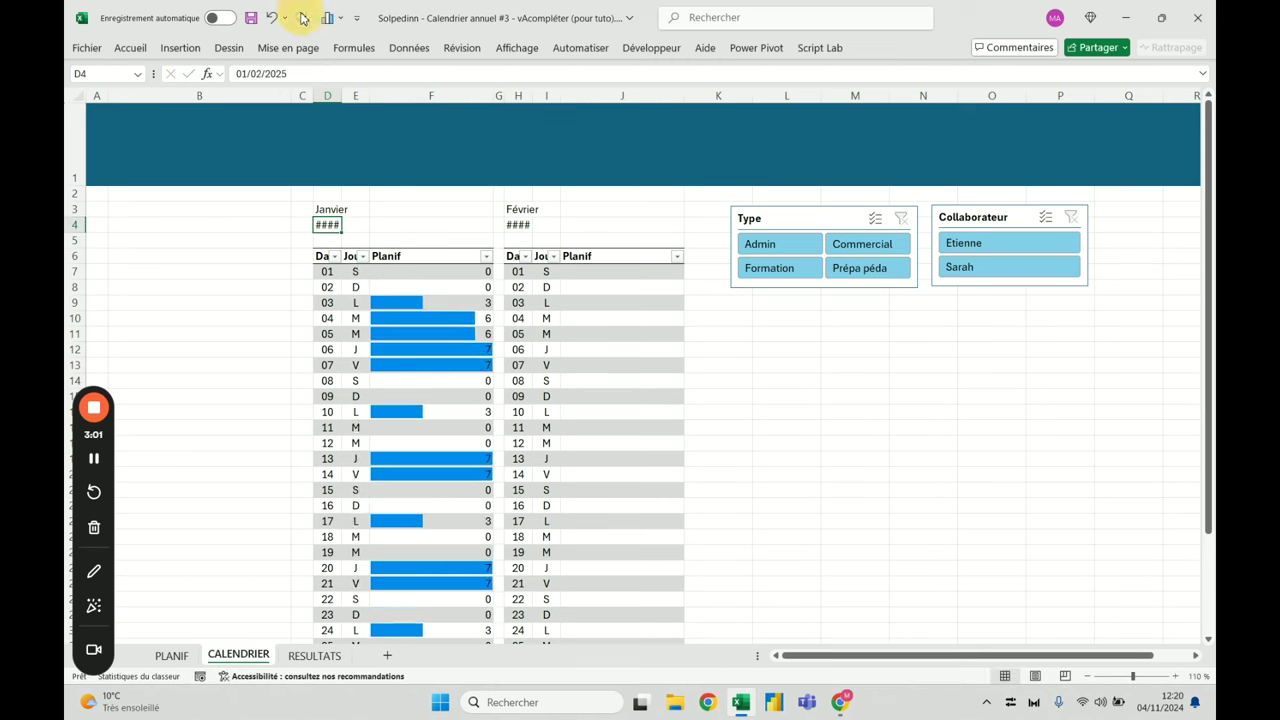
click(272, 18)
click(301, 18)
key(ctrl+z)
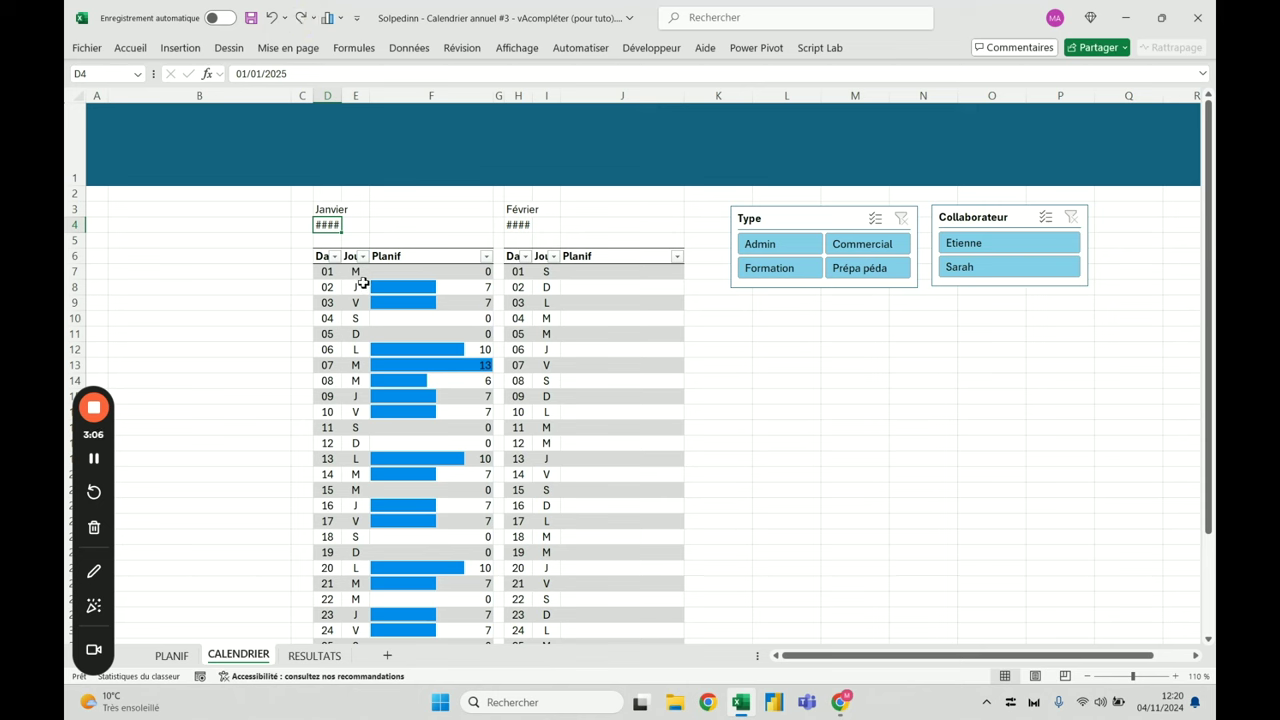
click(409, 271)
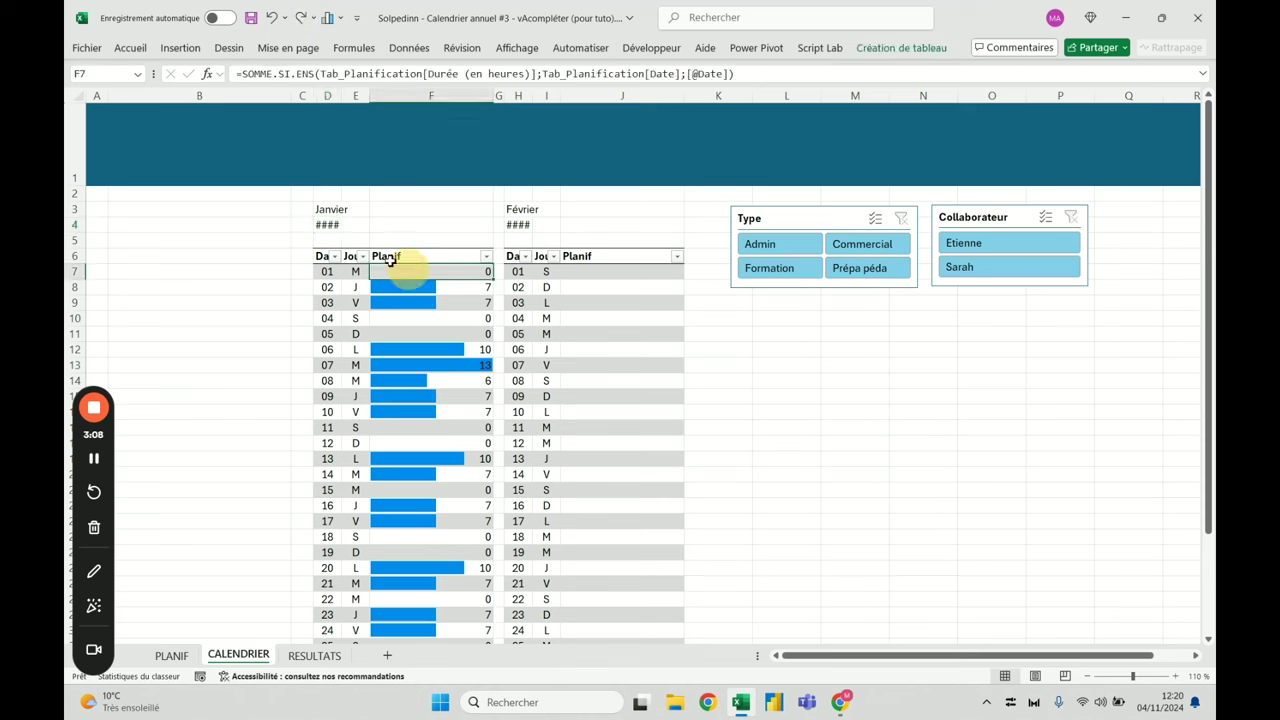
click(330, 227)
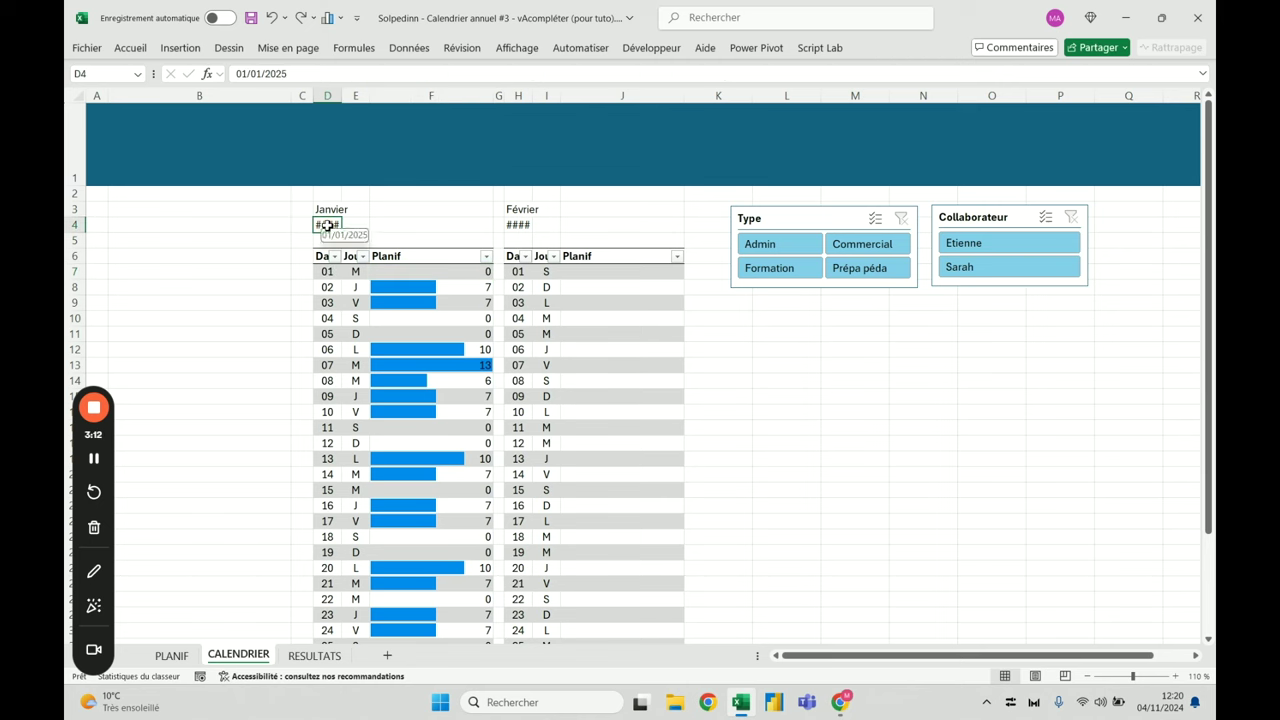
click(420, 274)
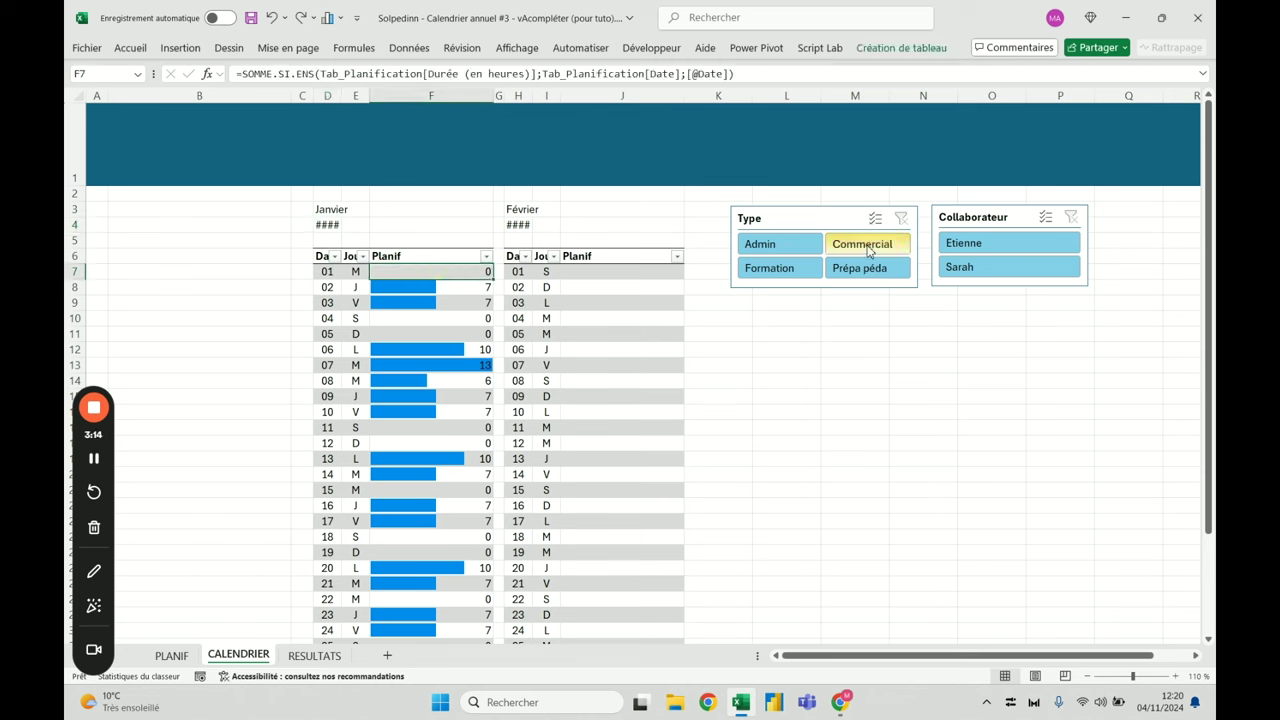
click(802, 245)
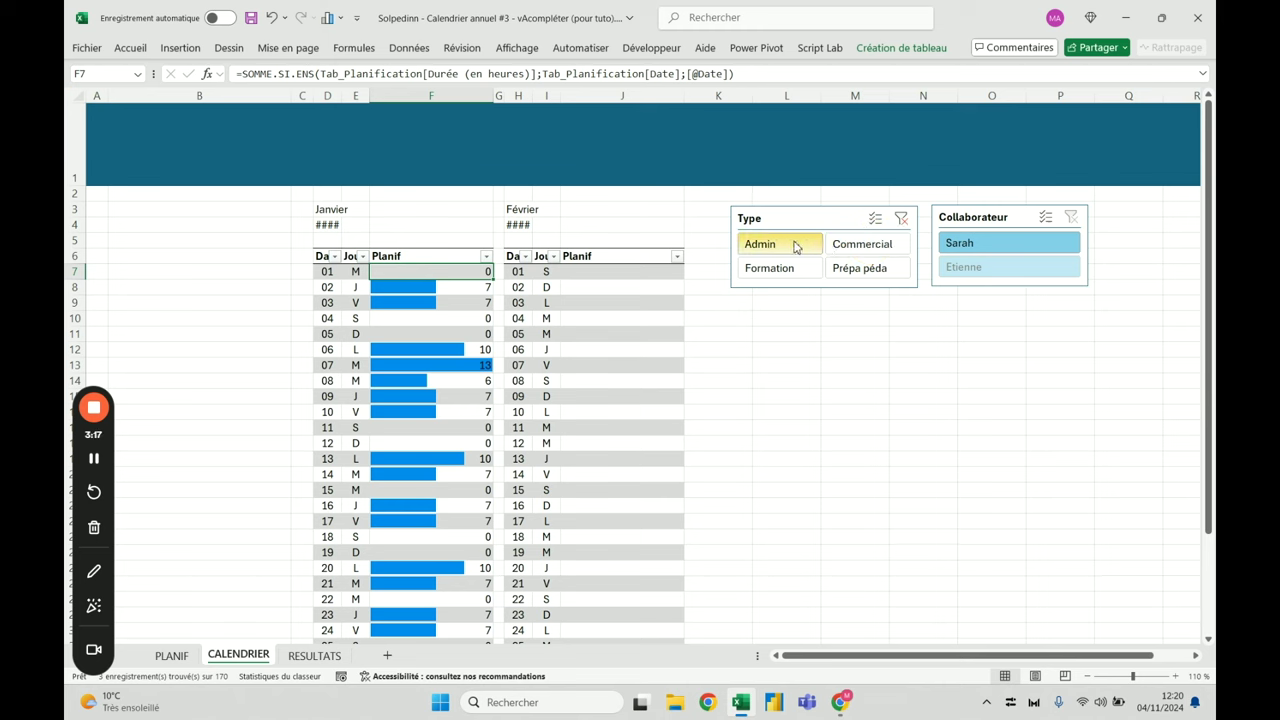
click(862, 246)
click(800, 245)
click(870, 247)
click(796, 246)
click(866, 247)
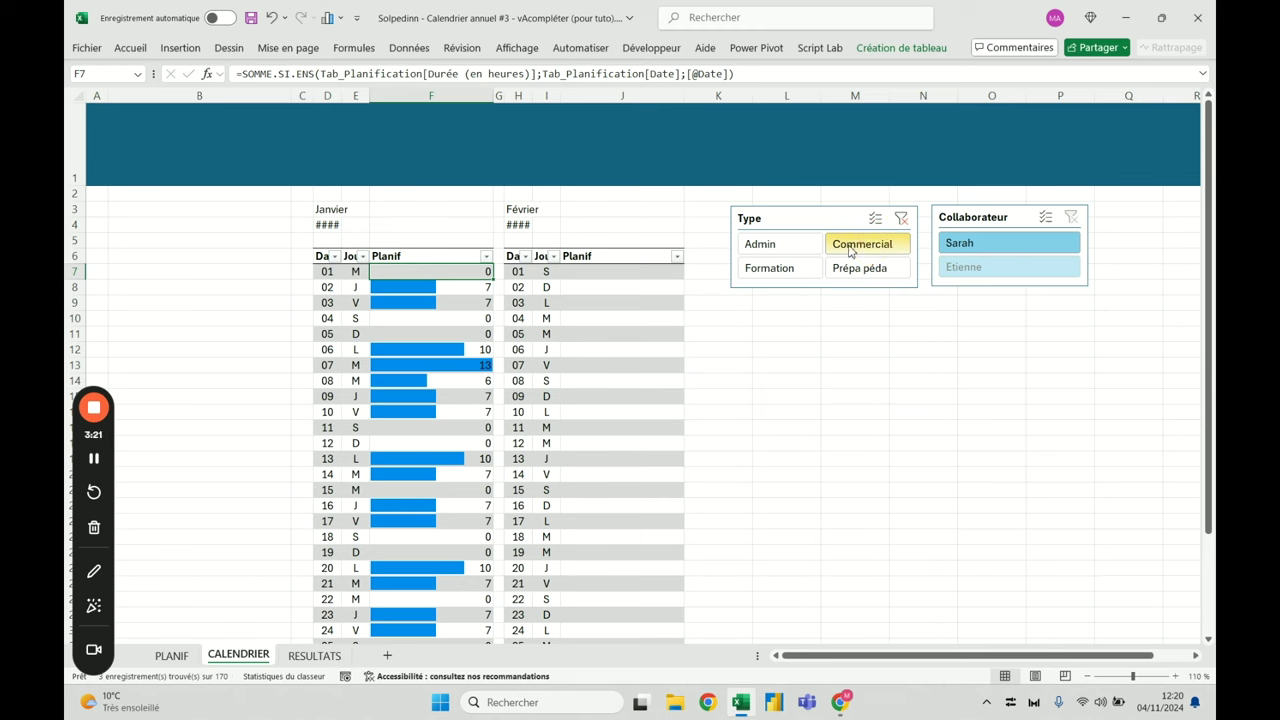
click(792, 247)
click(901, 218)
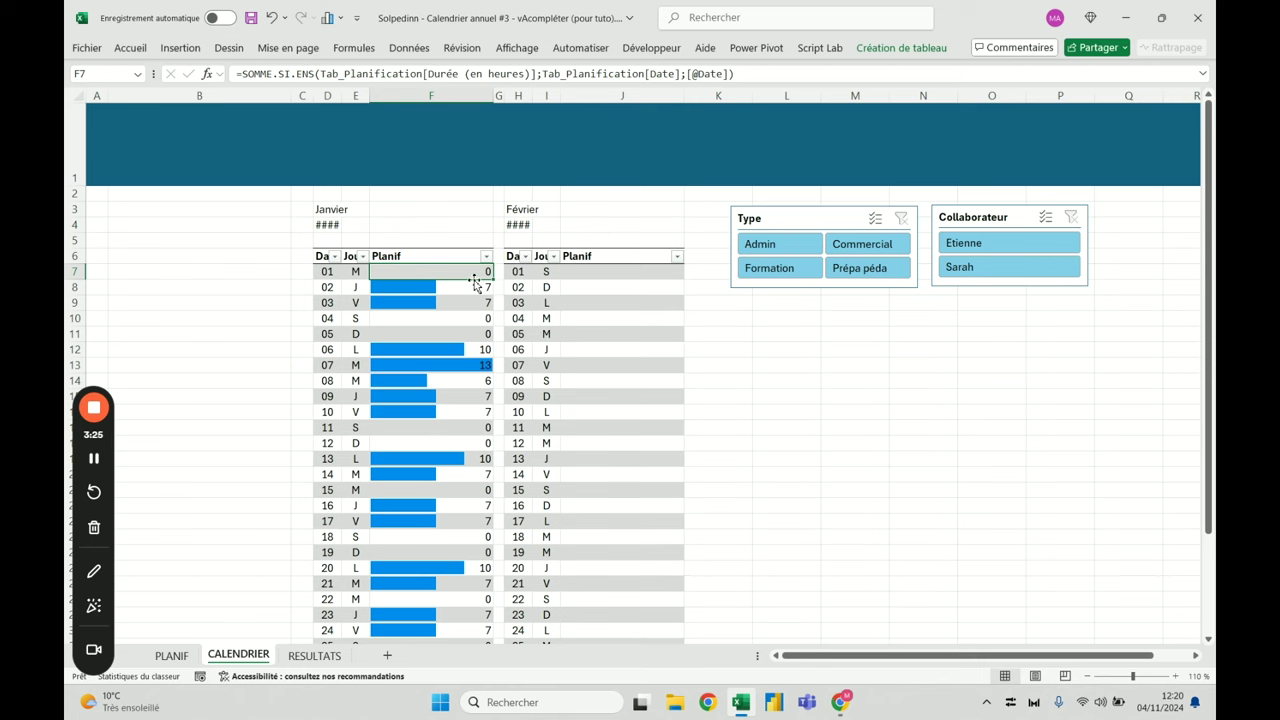
click(171, 656)
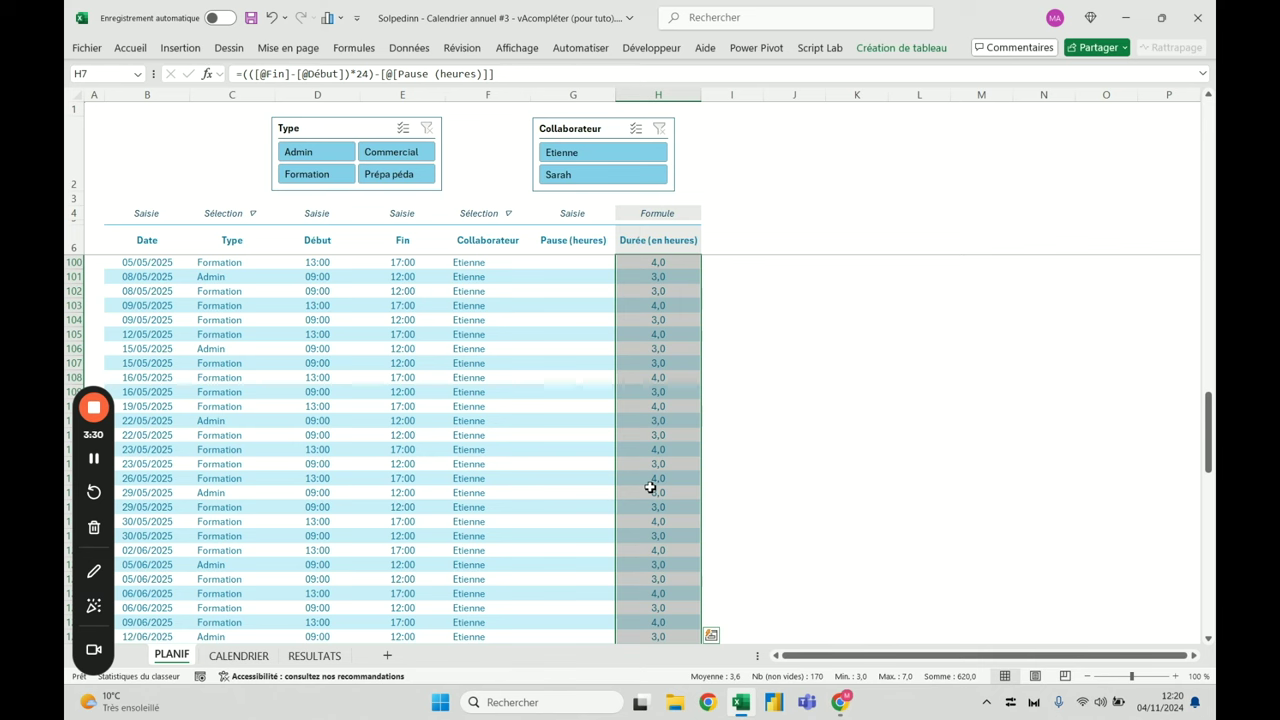
Add a new planning table column headed Agr in I6
click(714, 240)
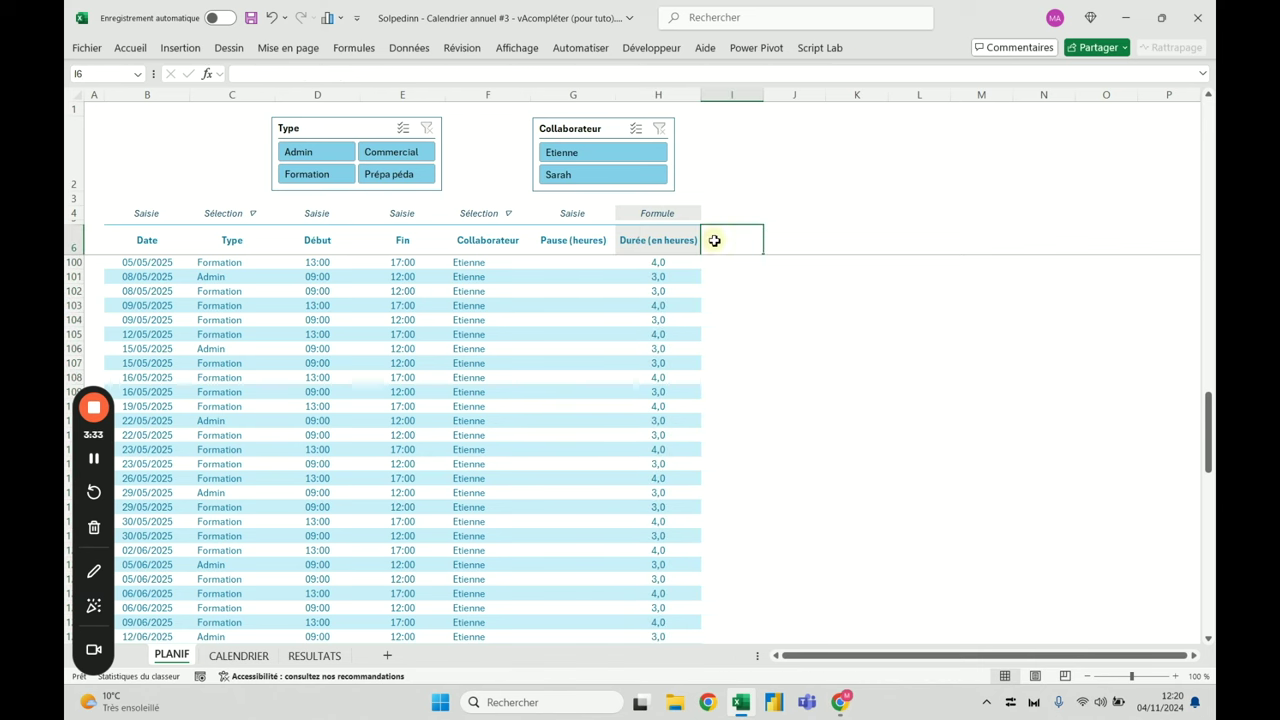
text(Agregat)
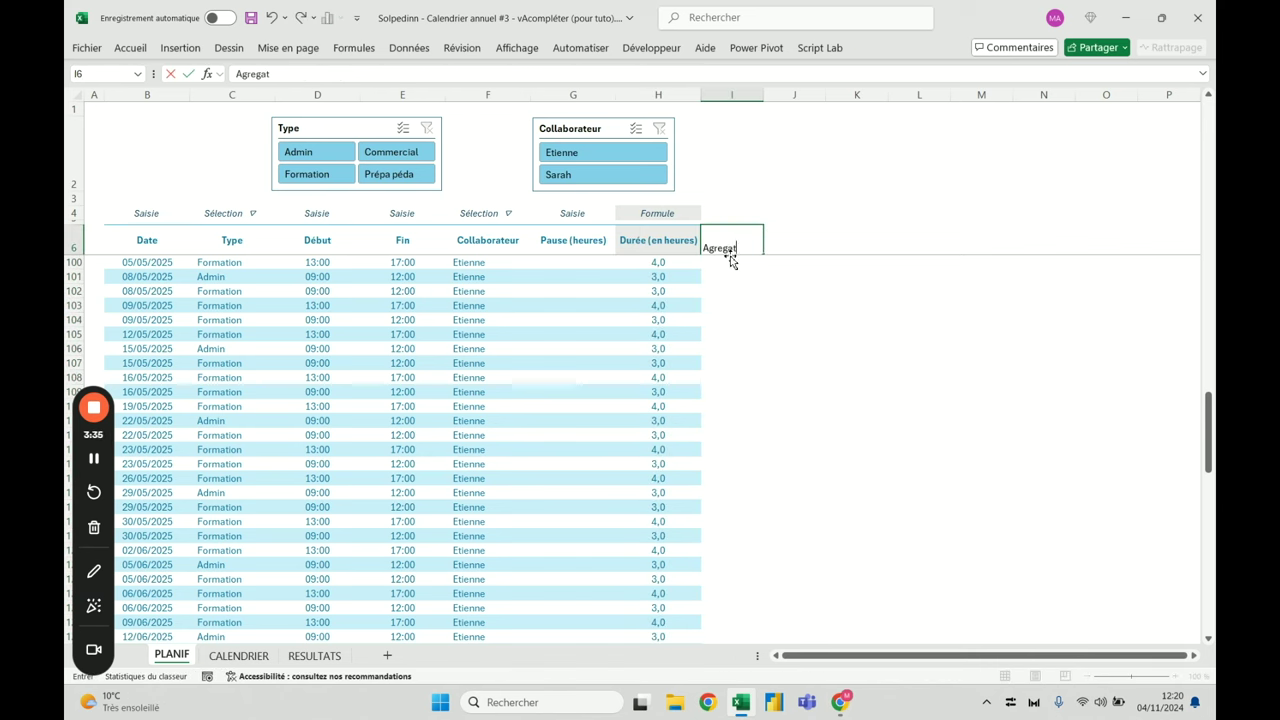
key(ctrl+Return)
Merge and centre Formule across H4:I4 and give the I6 header a light grey fill
drag(695, 218, 728, 213)
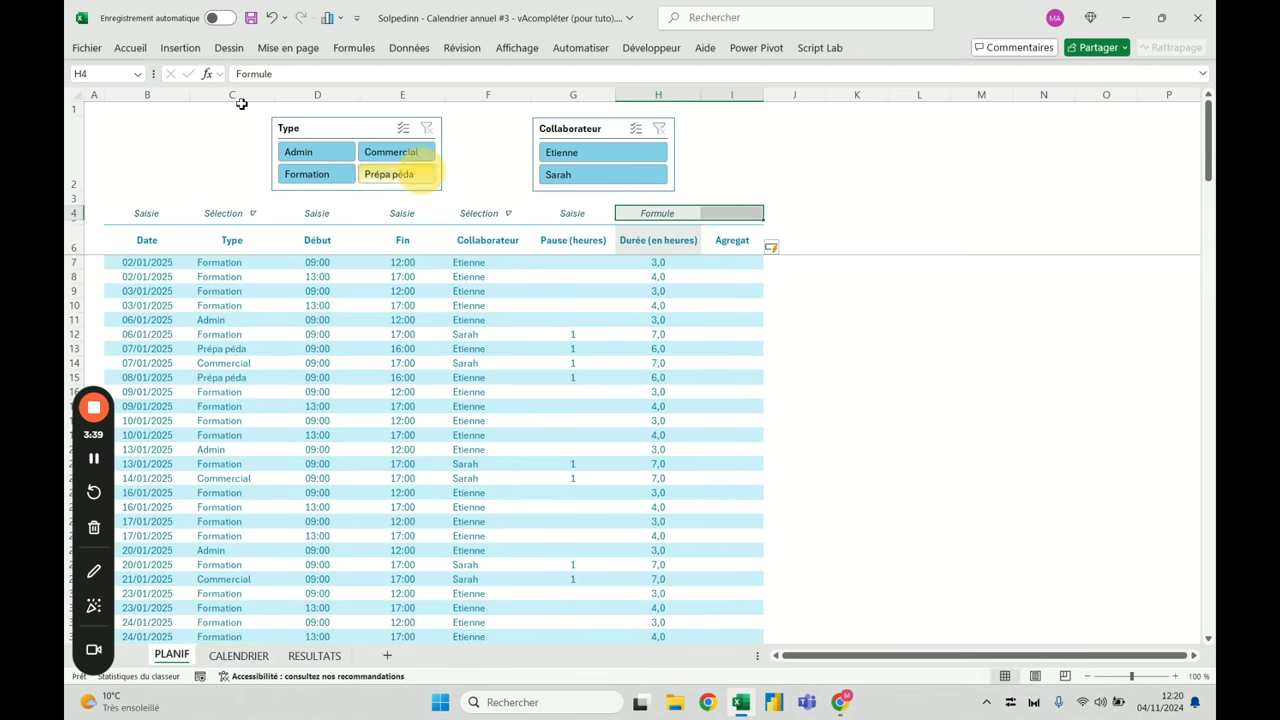
click(136, 50)
click(441, 100)
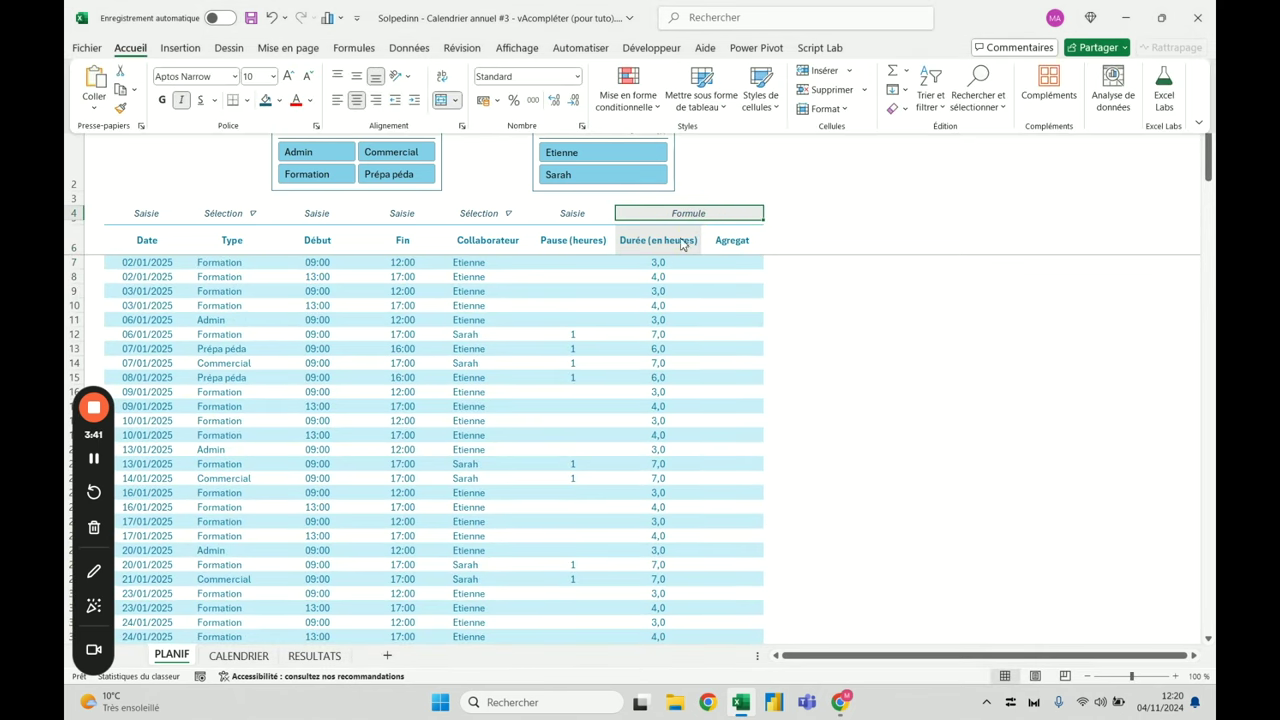
click(726, 241)
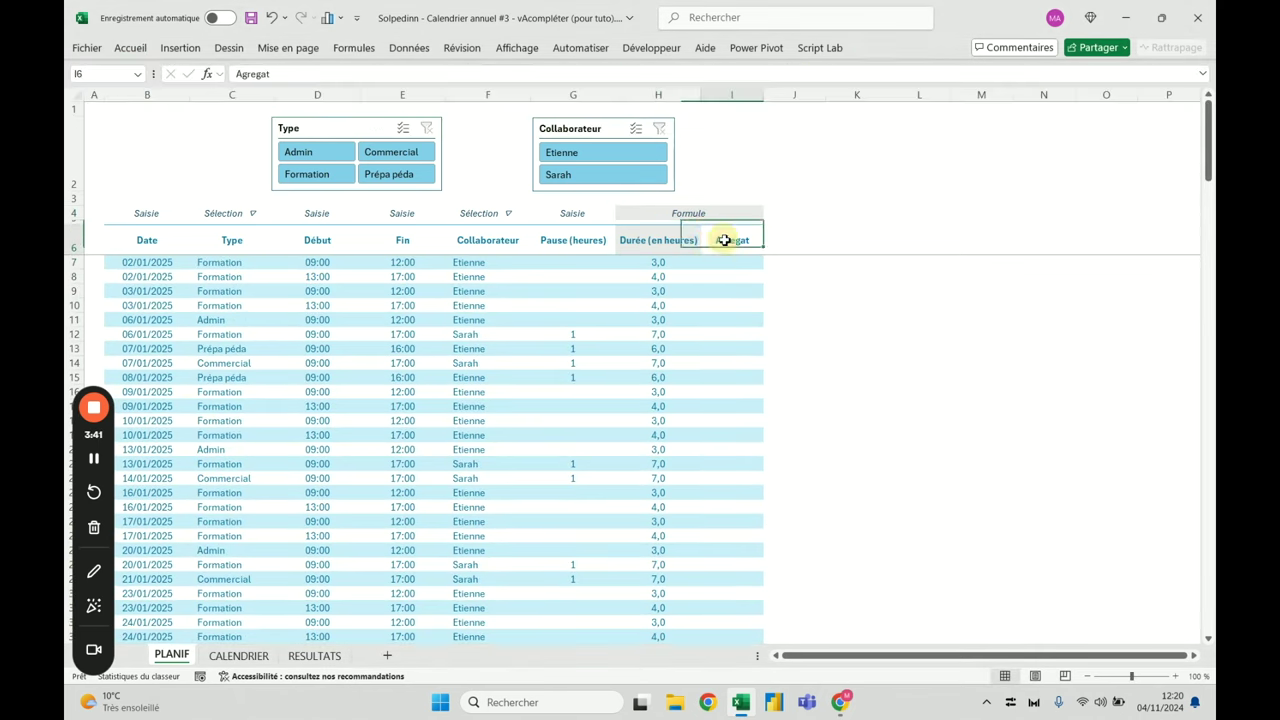
click(132, 48)
click(281, 101)
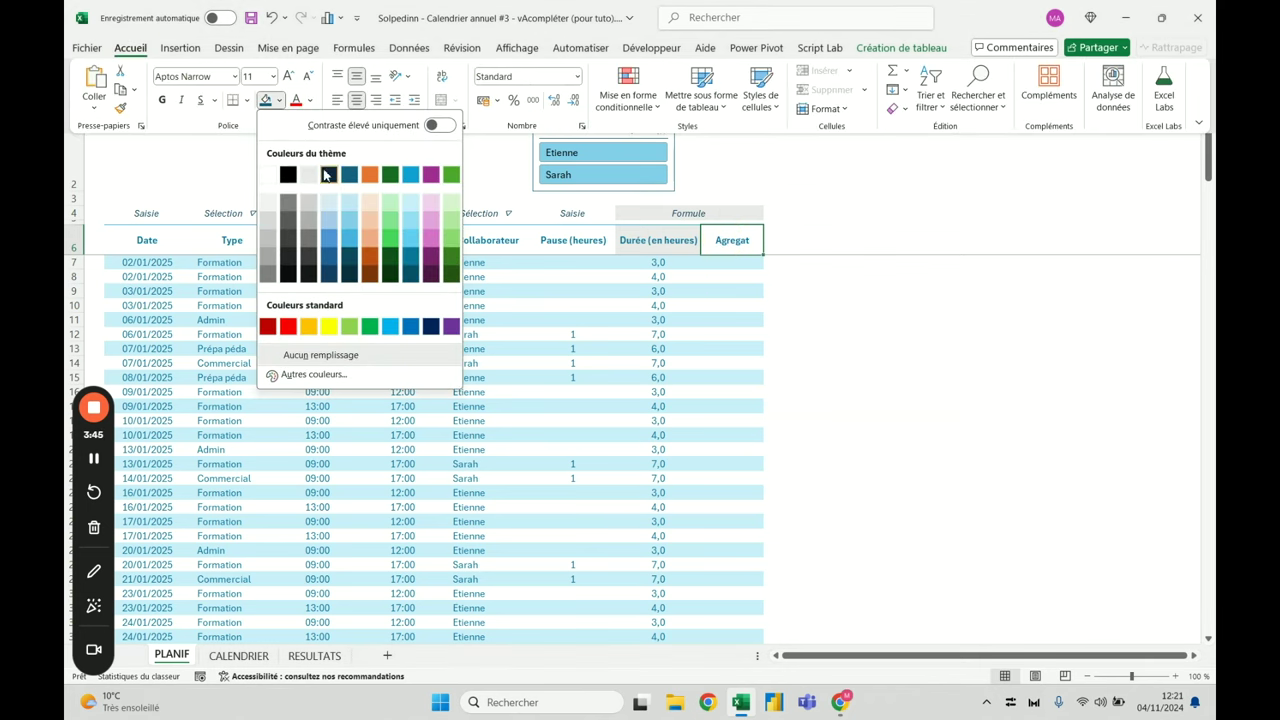
click(312, 175)
Abandon a formula in I7 and rename the I6 header to Focus
click(739, 261)
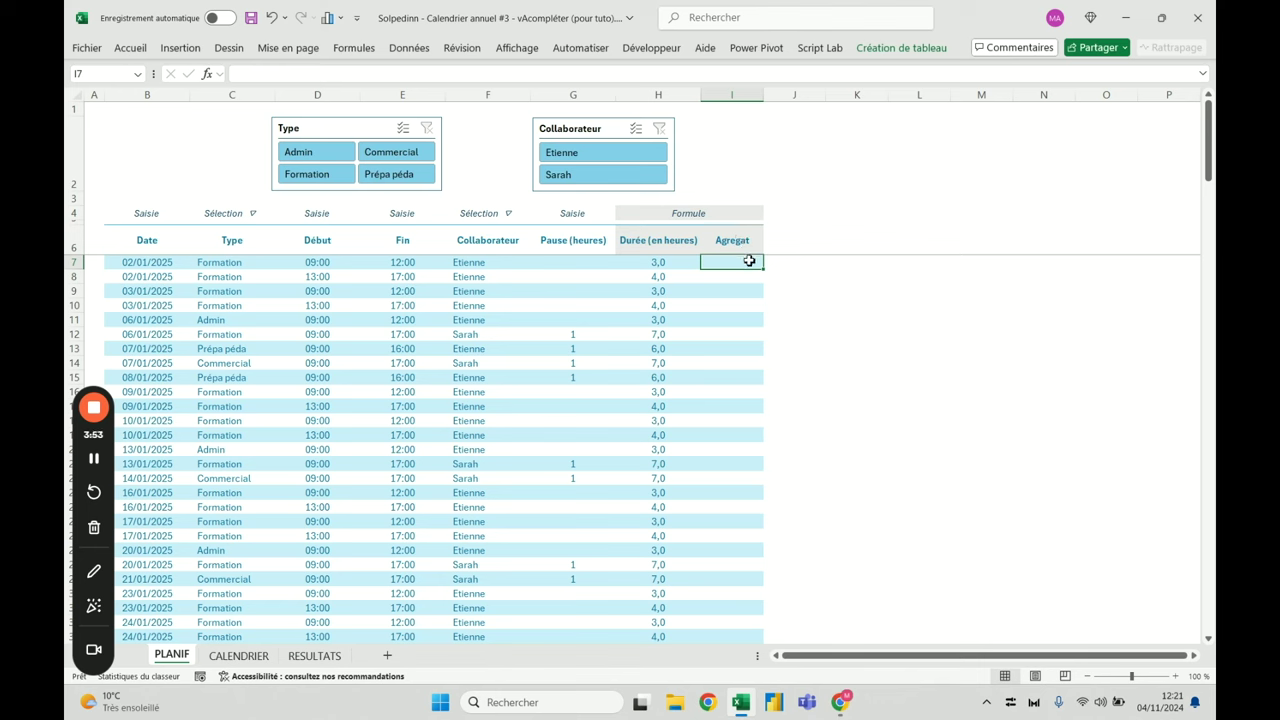
text(=)
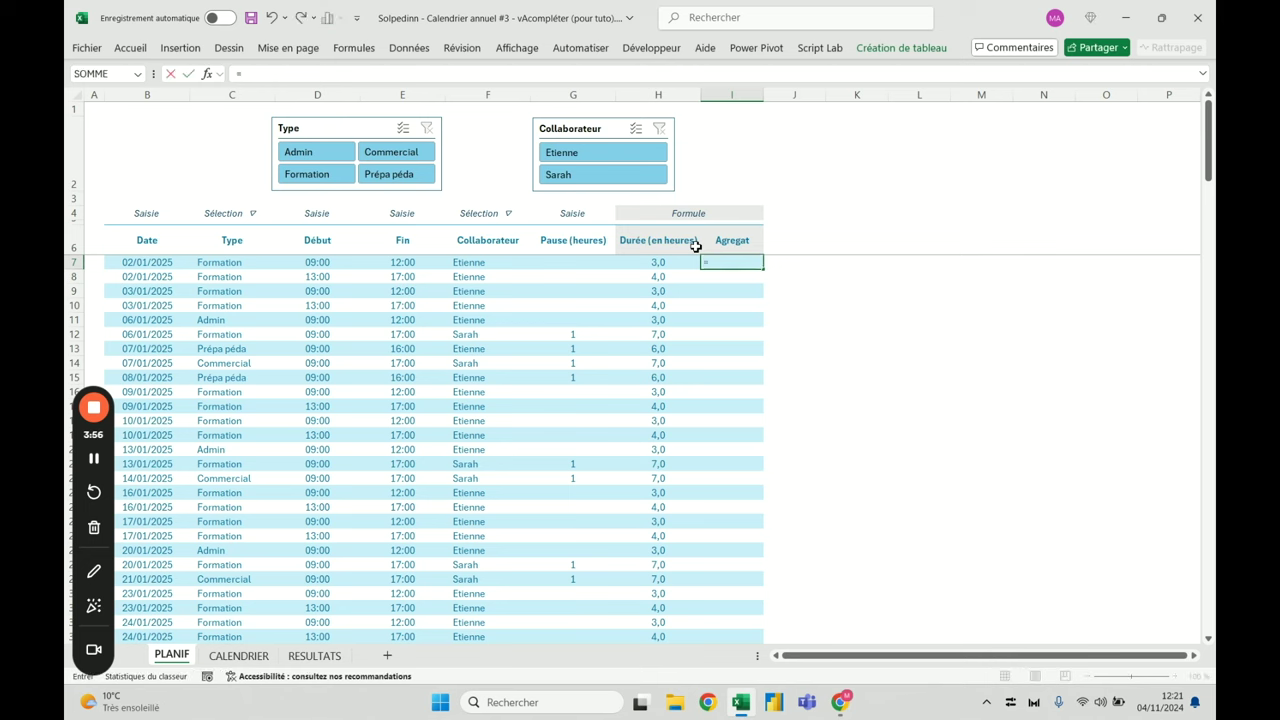
text(a)
key(Escape)
click(737, 240)
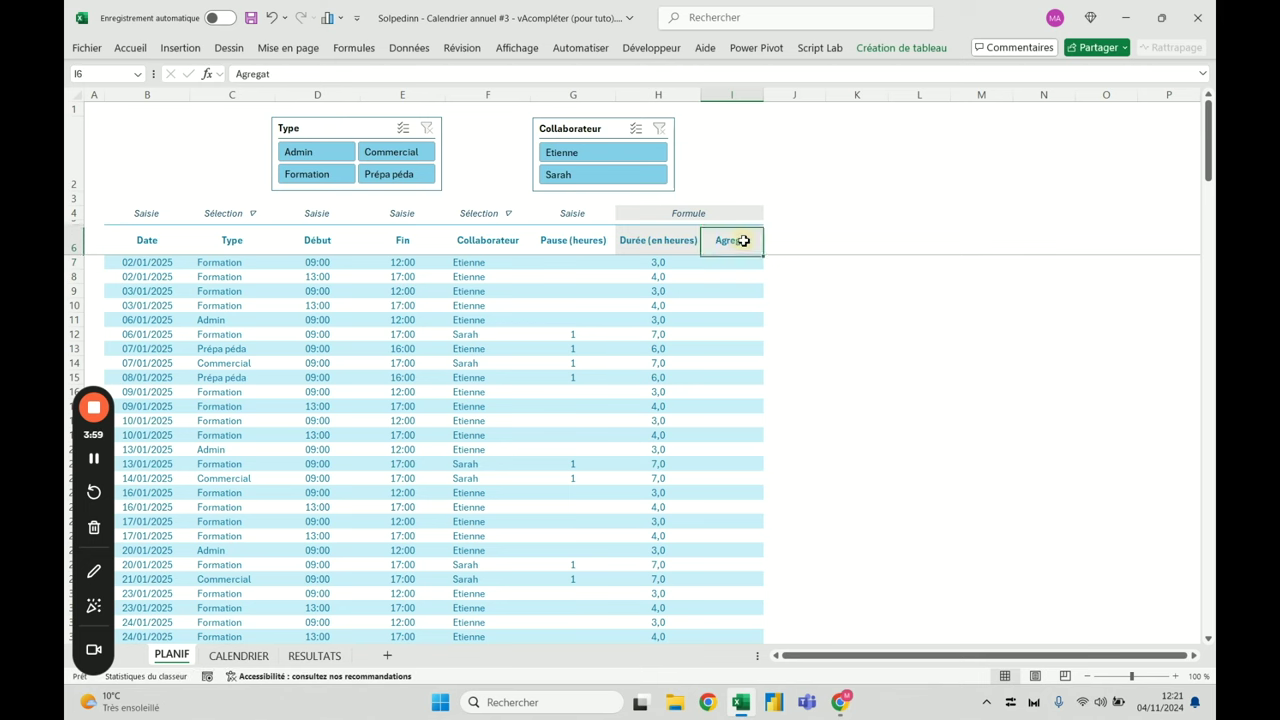
key(ctrl+z)
Begin an AGREGAT formula in I7, then restart it in the merged cell I1:I2
key(Down)
text(=ag)
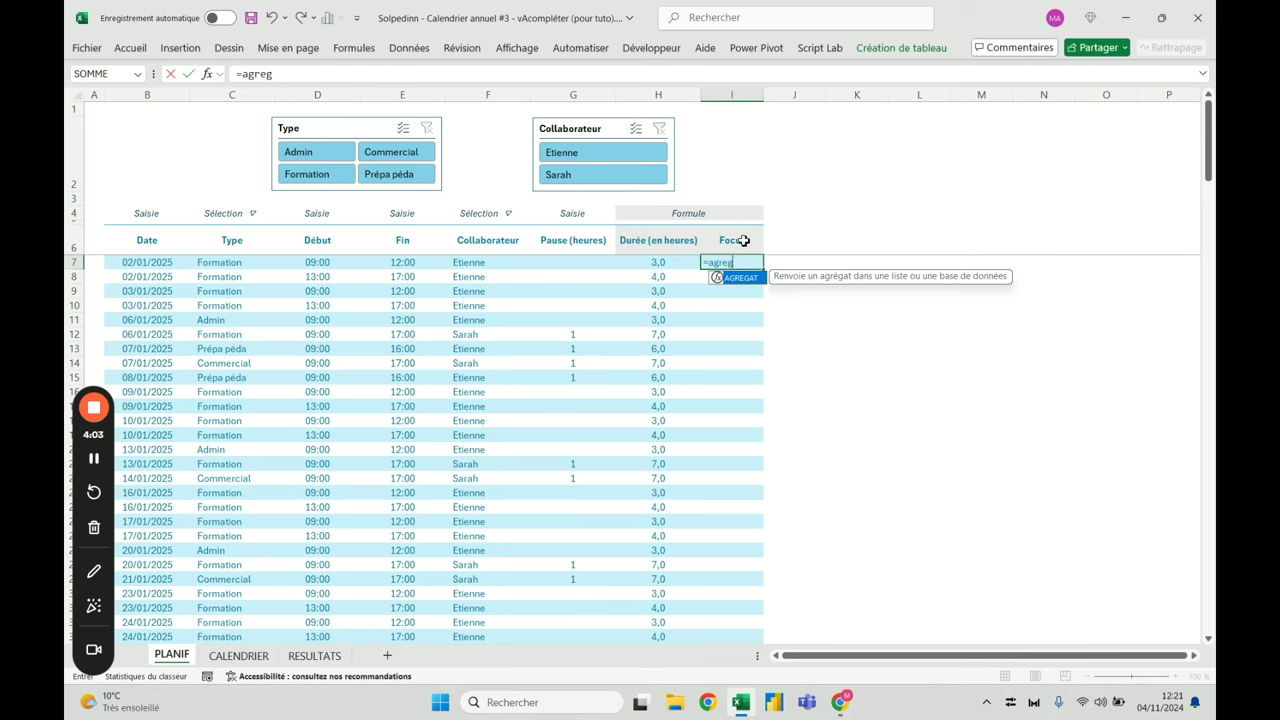
text(reg)
key(Tab)
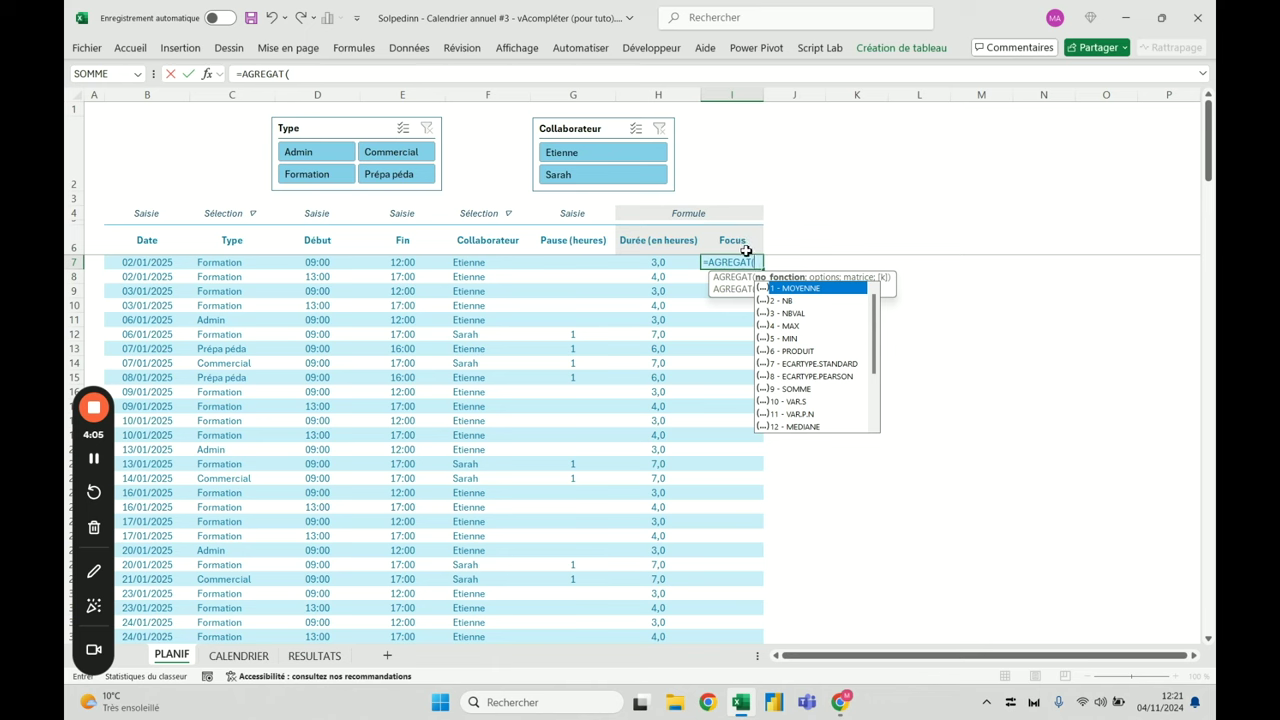
key(Escape)
key(Escape)
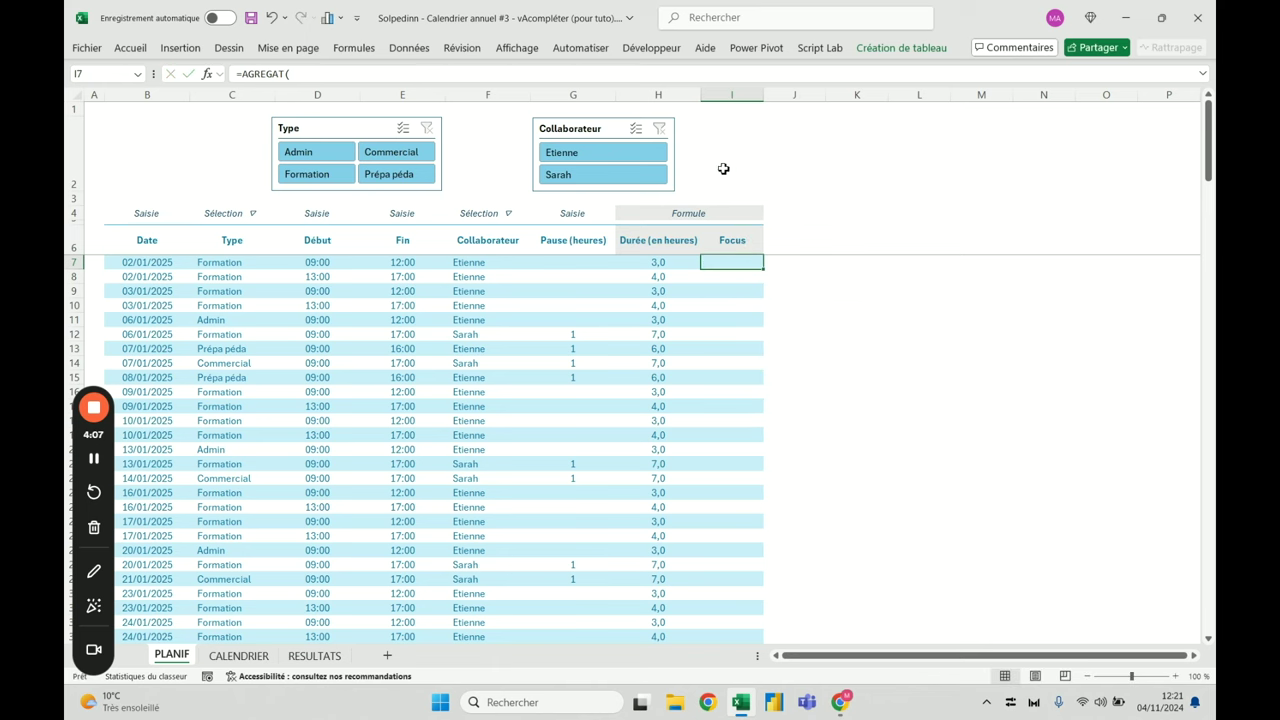
click(726, 166)
text(=agreg)
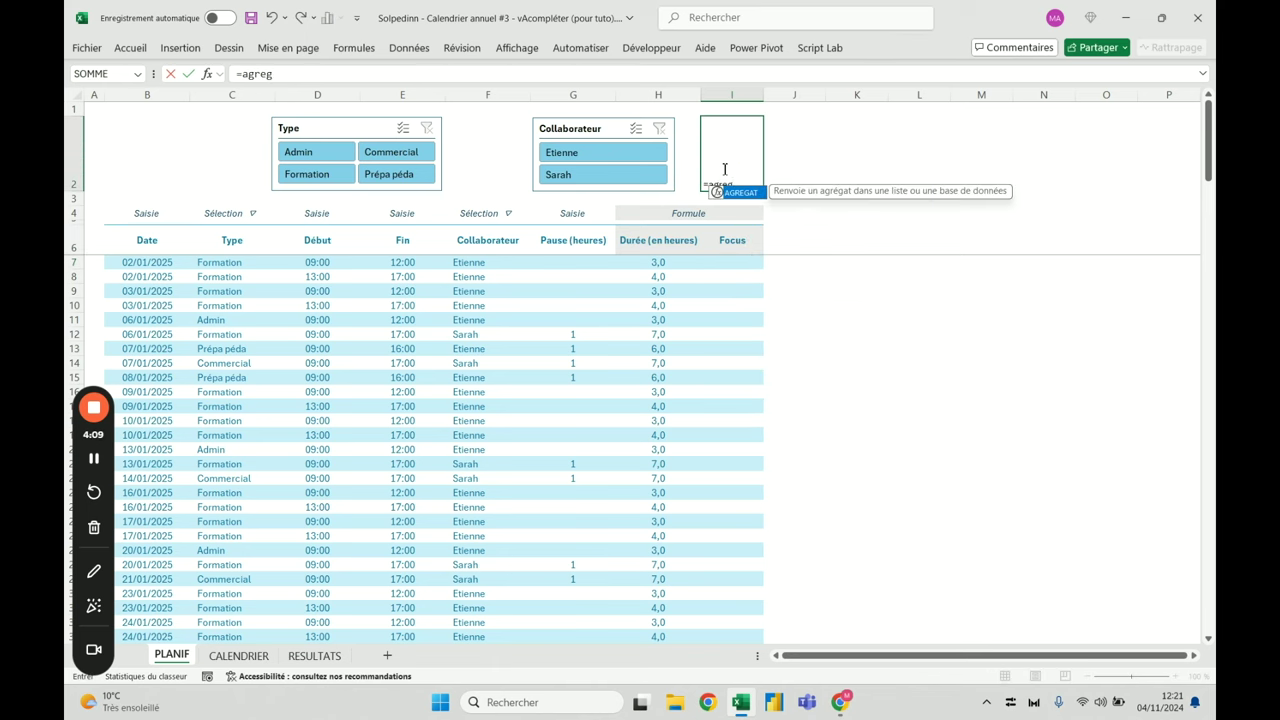
double_click(743, 193)
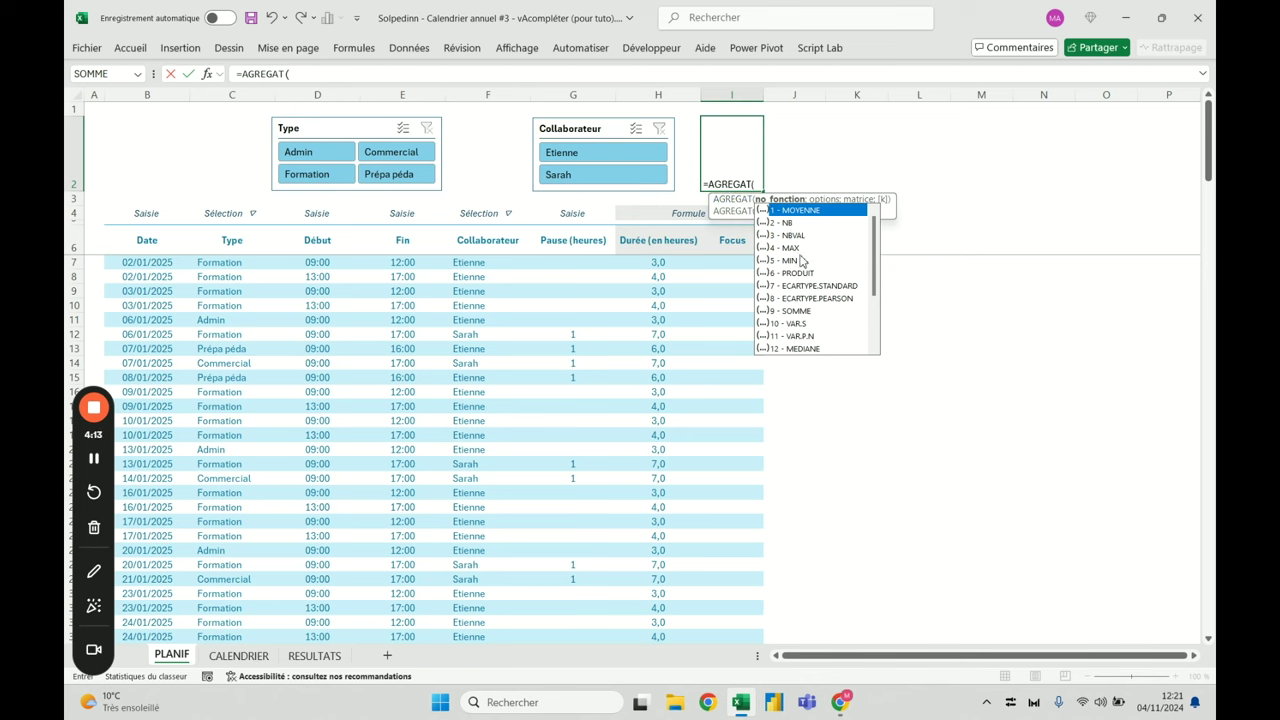
double_click(801, 312)
text(;)
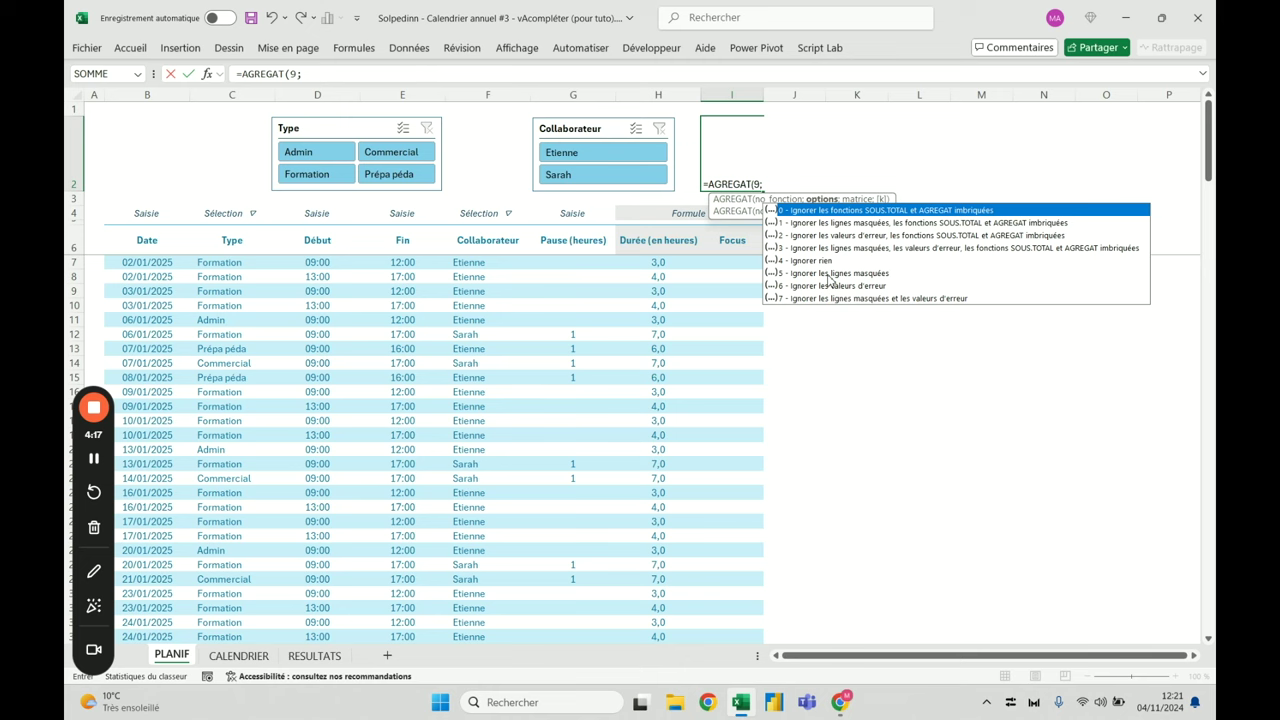
double_click(829, 274)
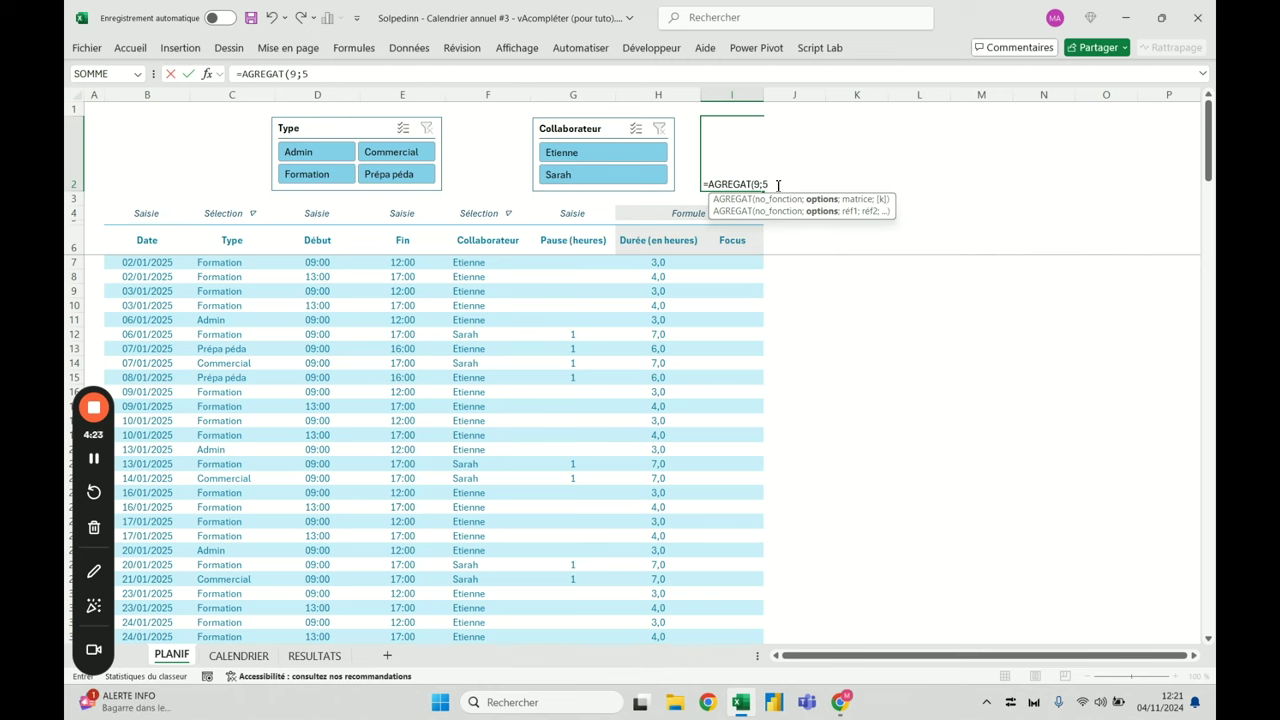
text(;)
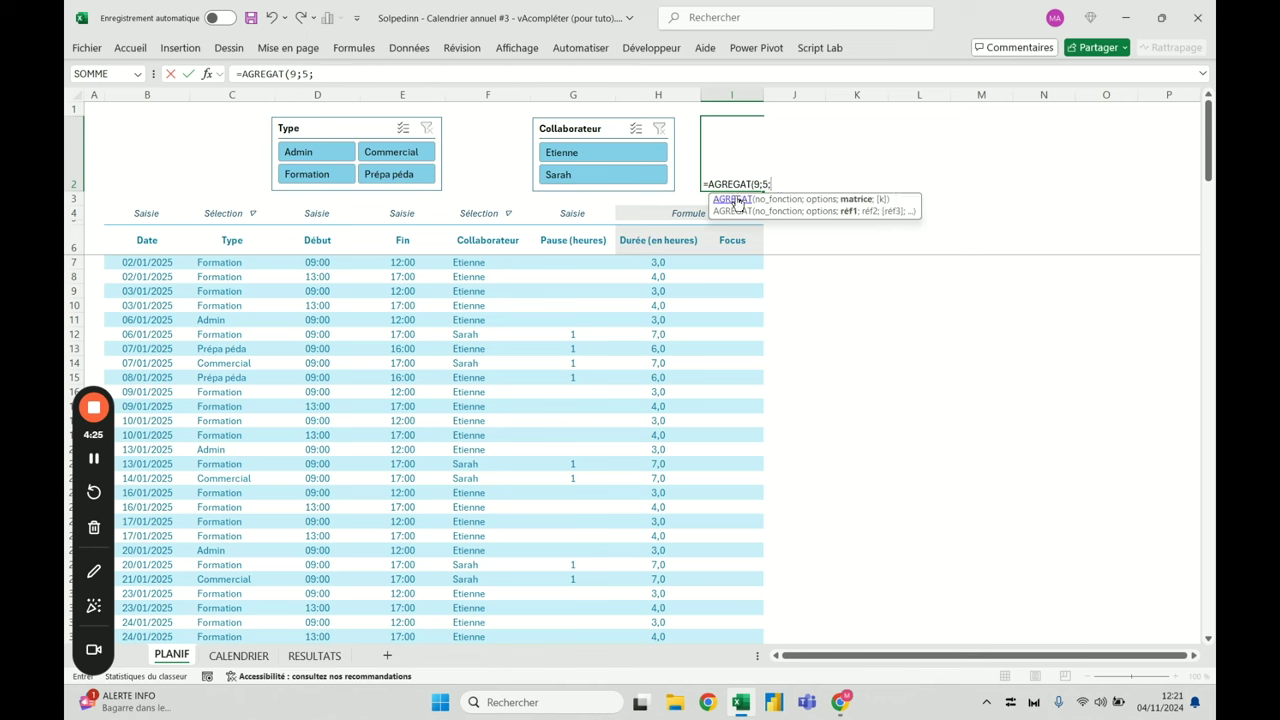
click(673, 232)
text())
key(Return)
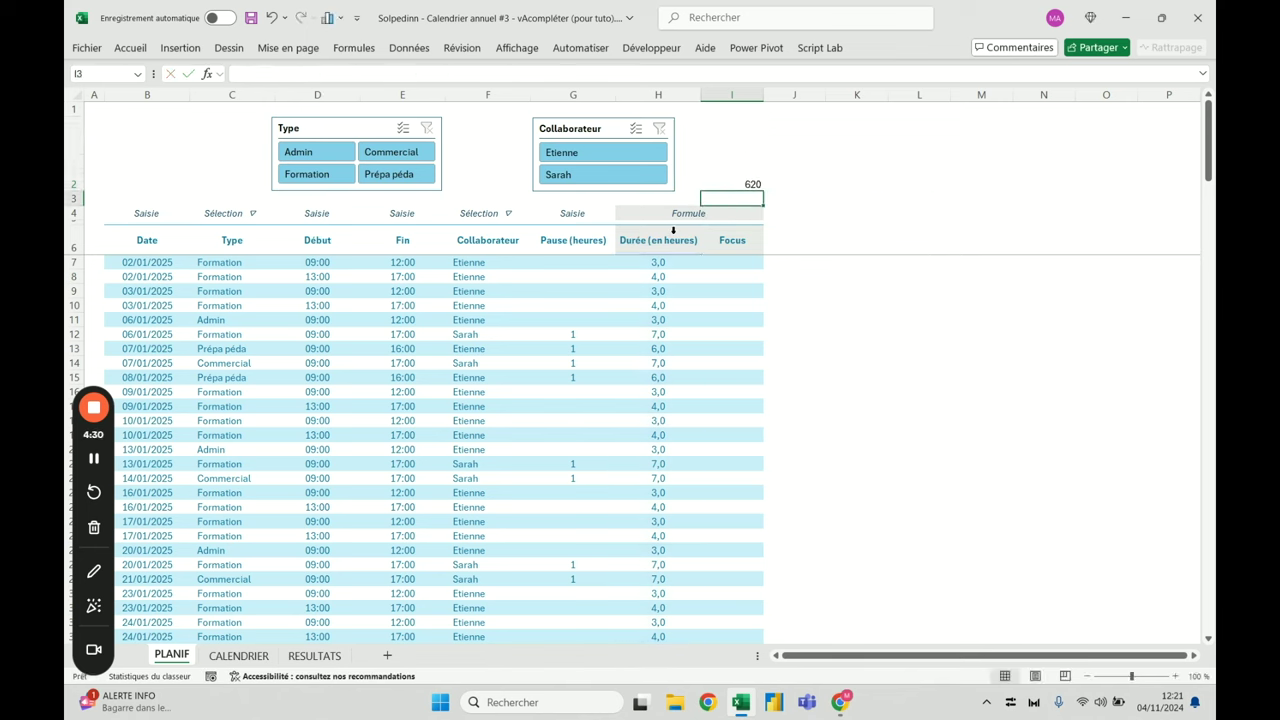
click(723, 177)
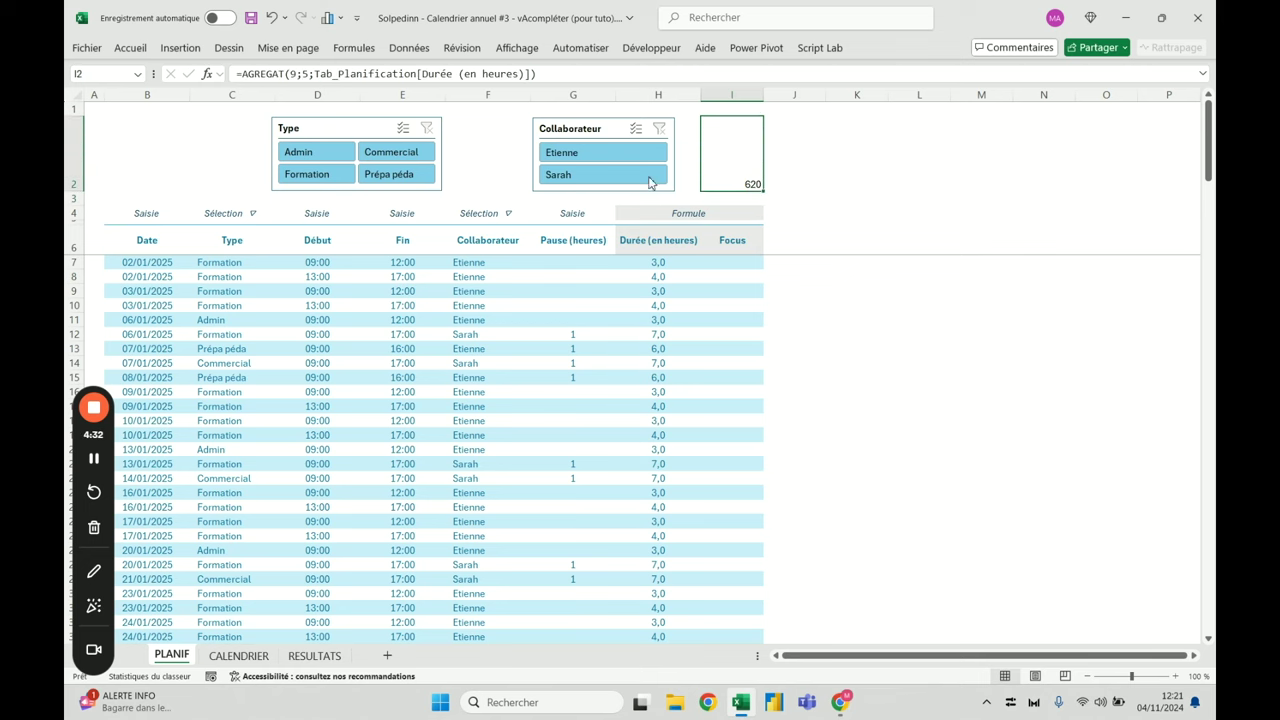
click(603, 176)
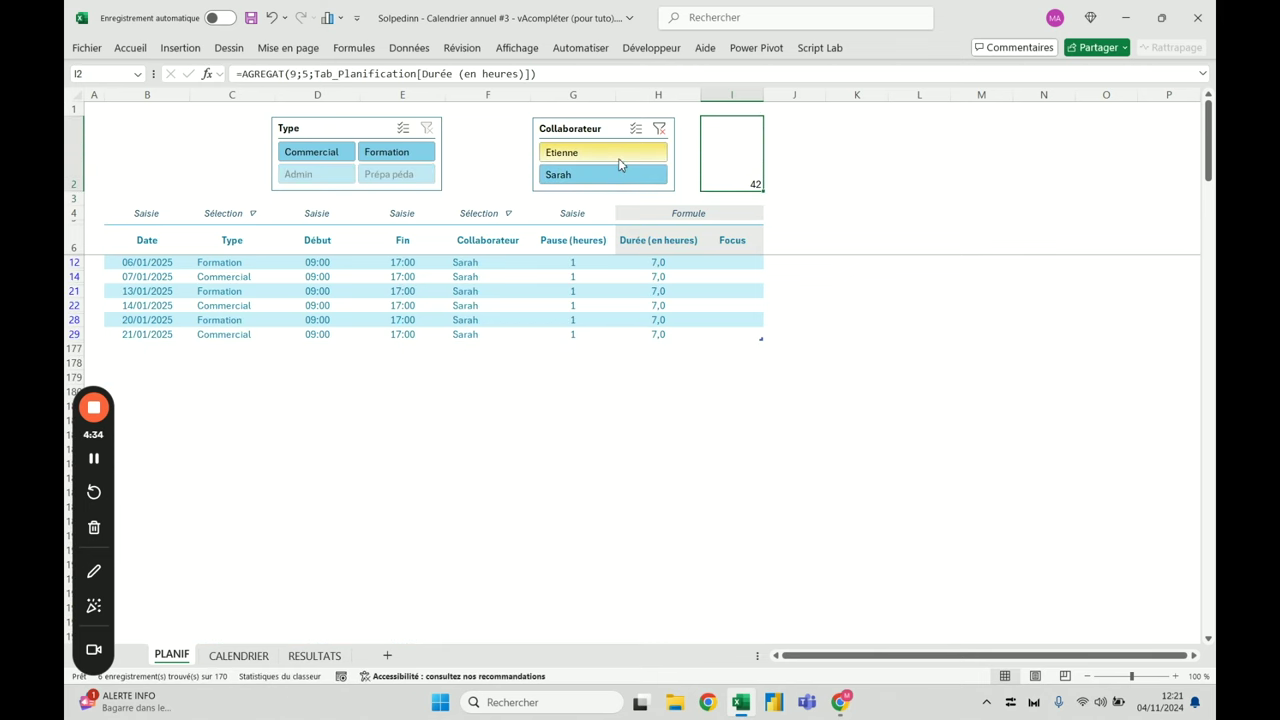
click(324, 153)
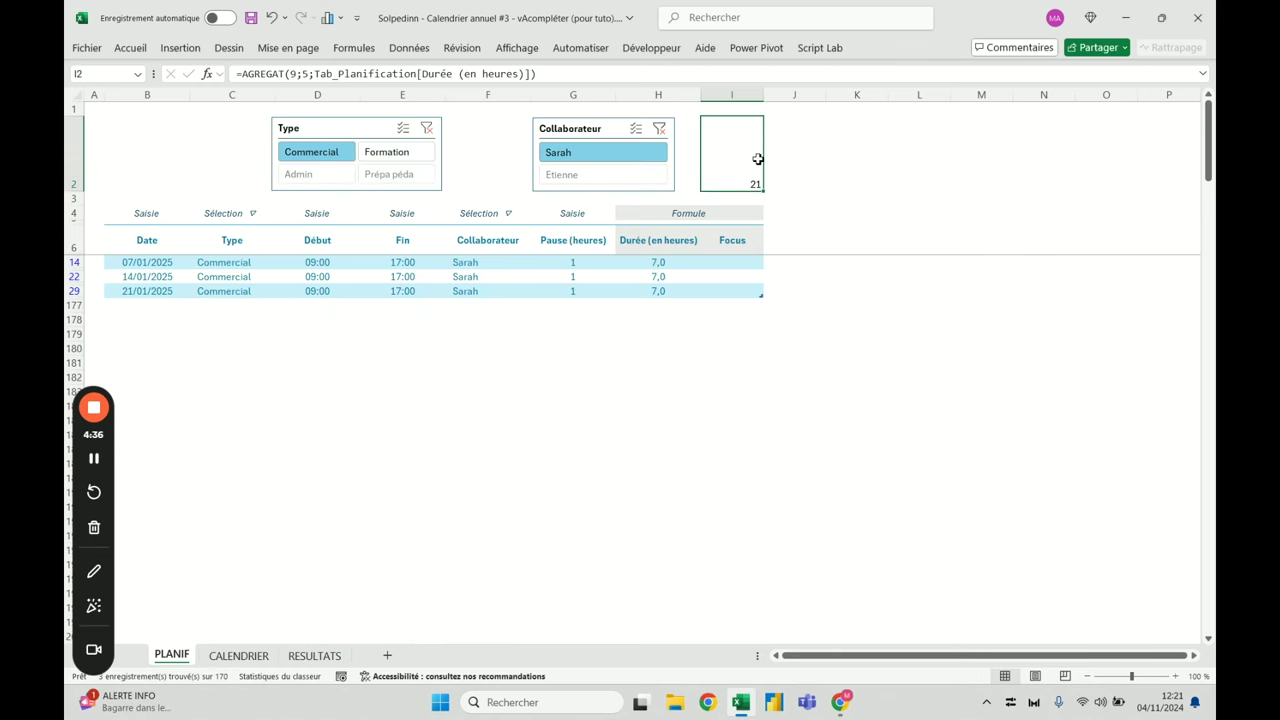
drag(674, 264, 666, 296)
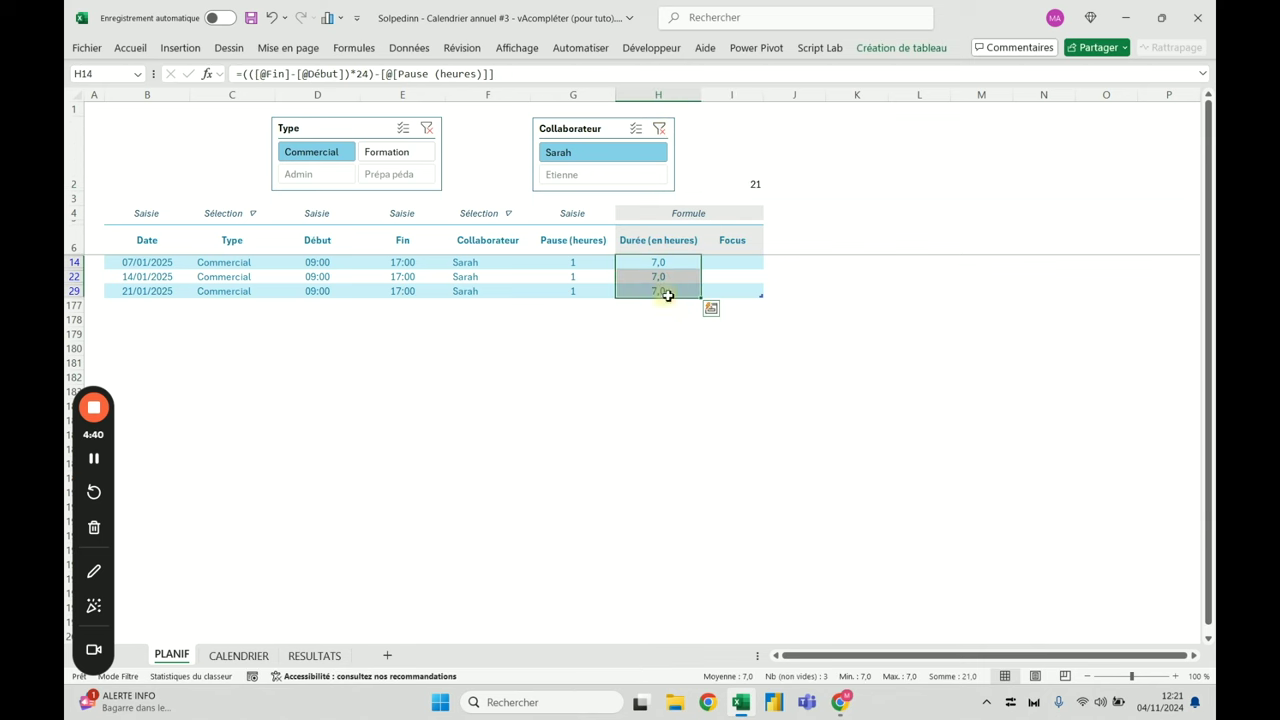
click(427, 128)
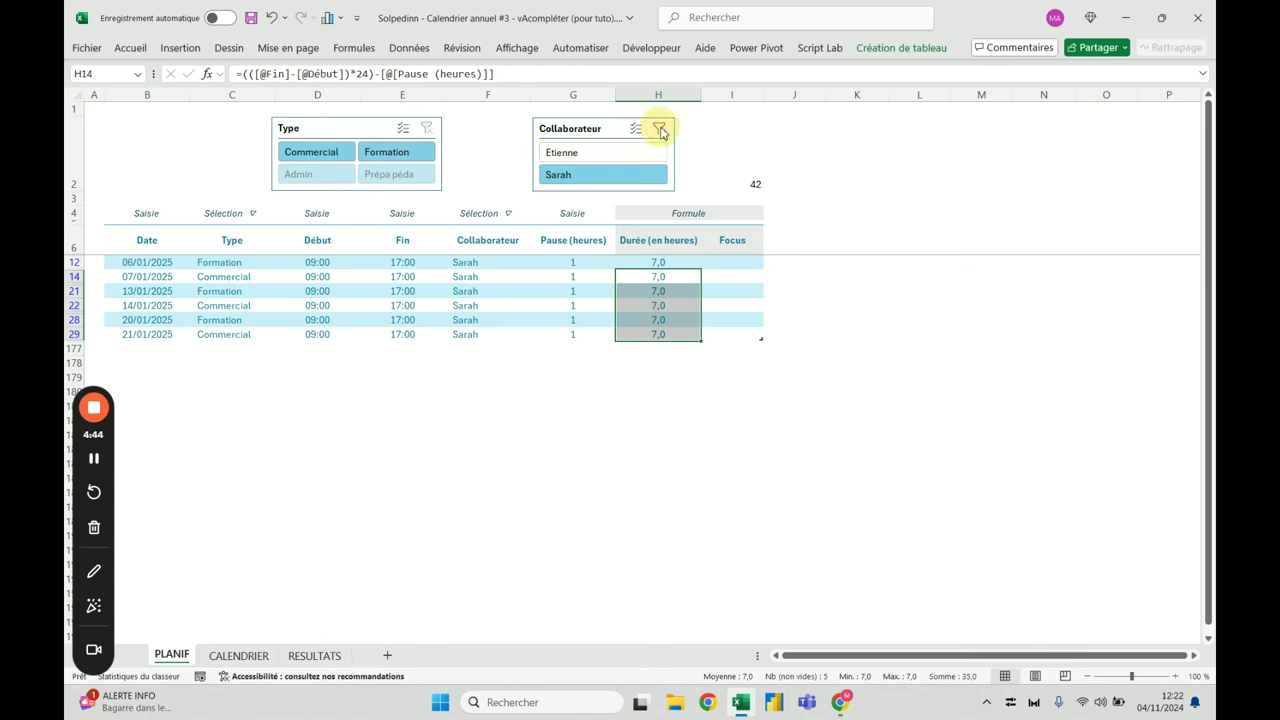
click(660, 130)
click(741, 171)
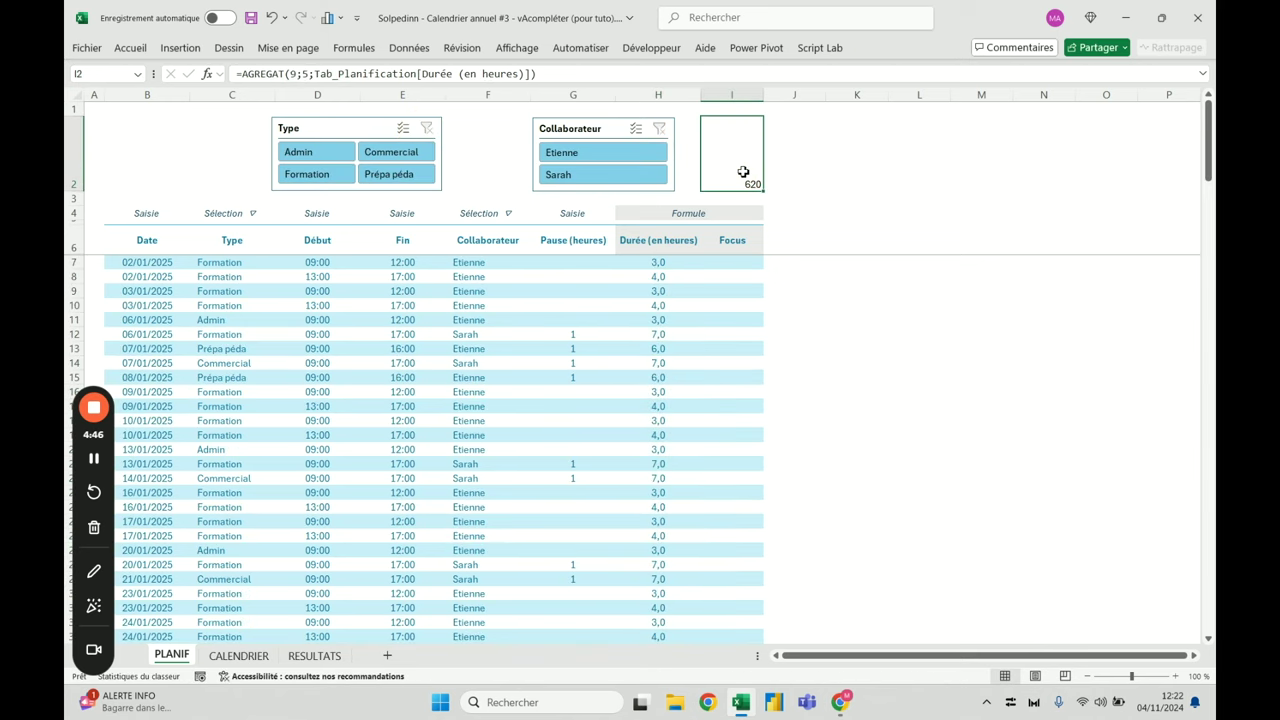
key(Delete)
click(736, 262)
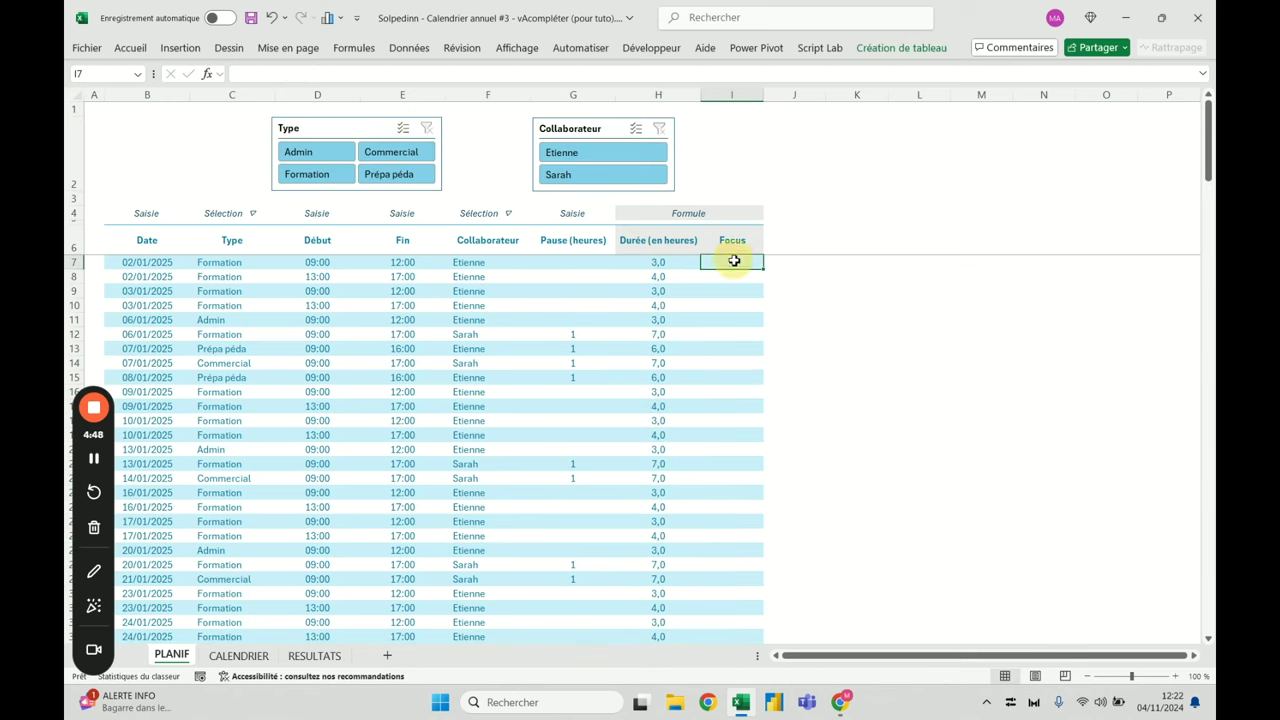
text(=agre)
key(Tab)
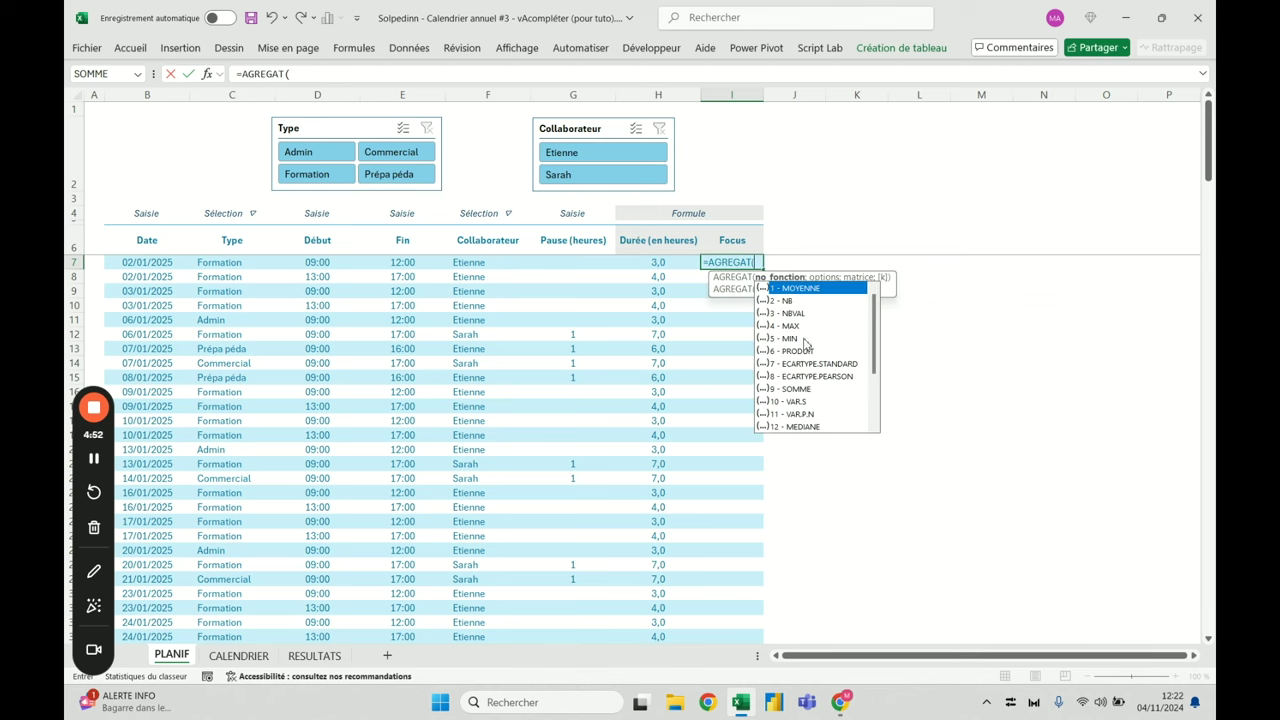
double_click(800, 314)
text(;)
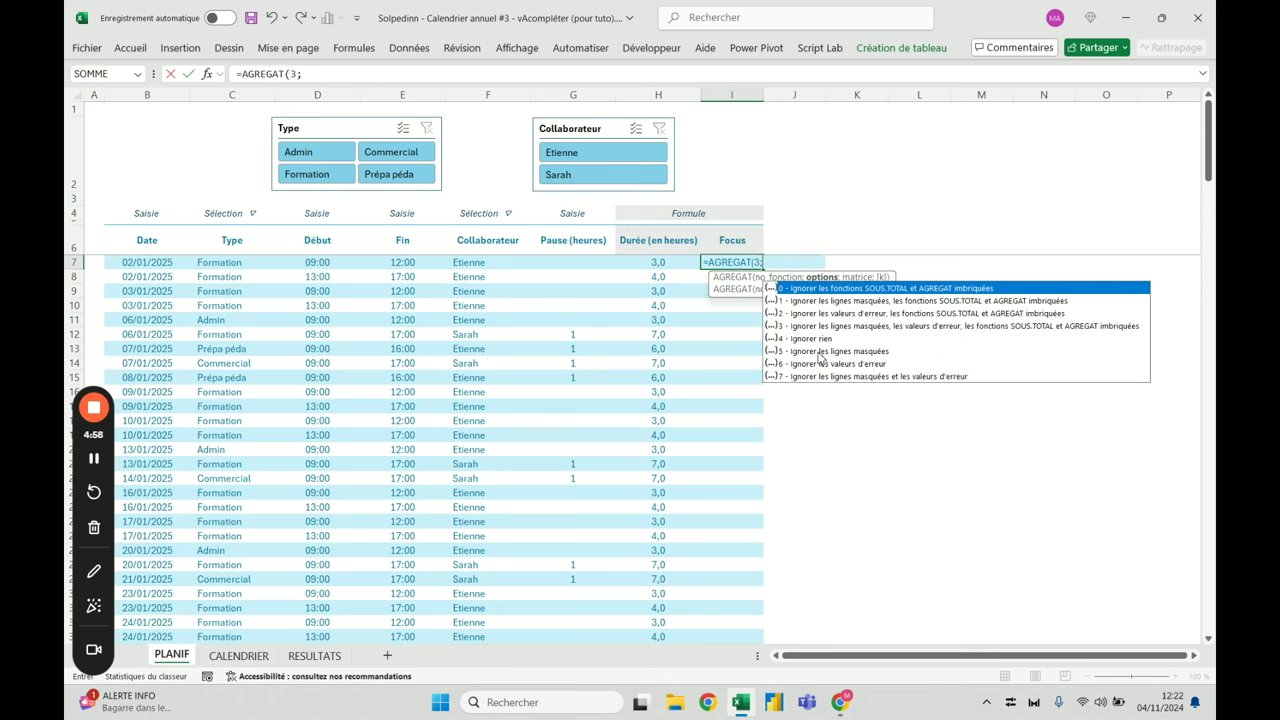
double_click(819, 351)
text(;)
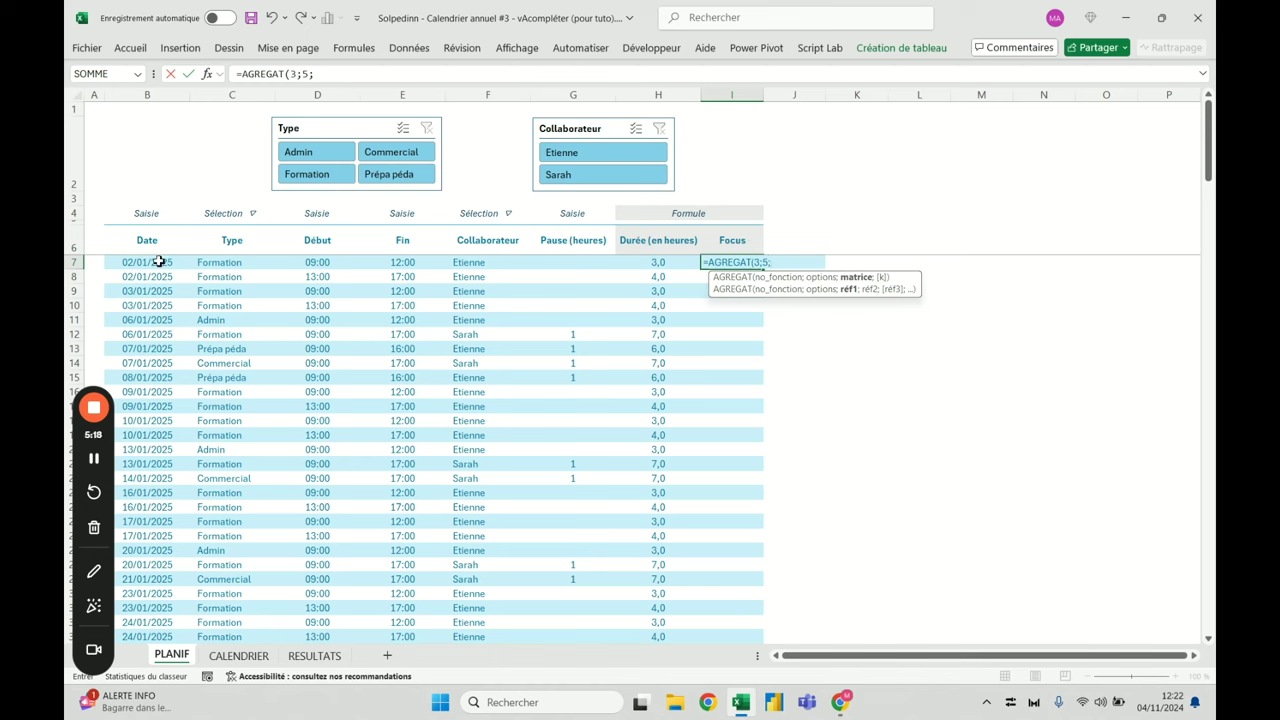
click(153, 261)
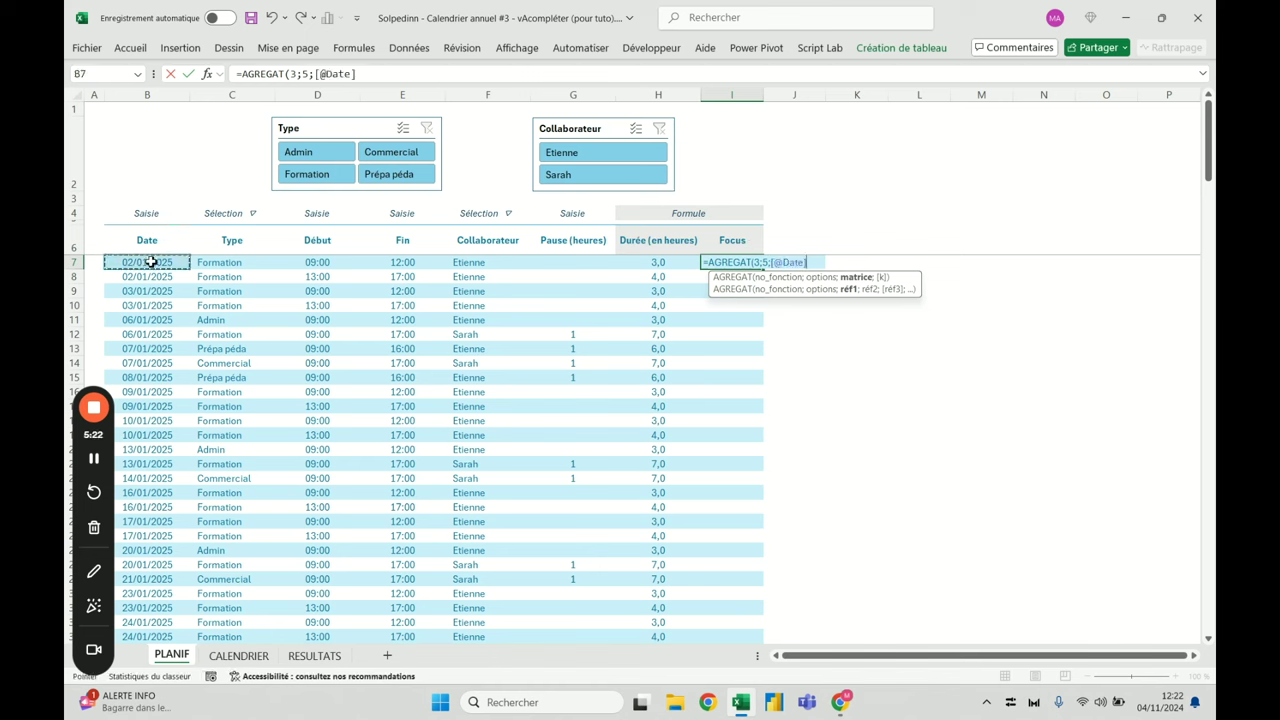
text())
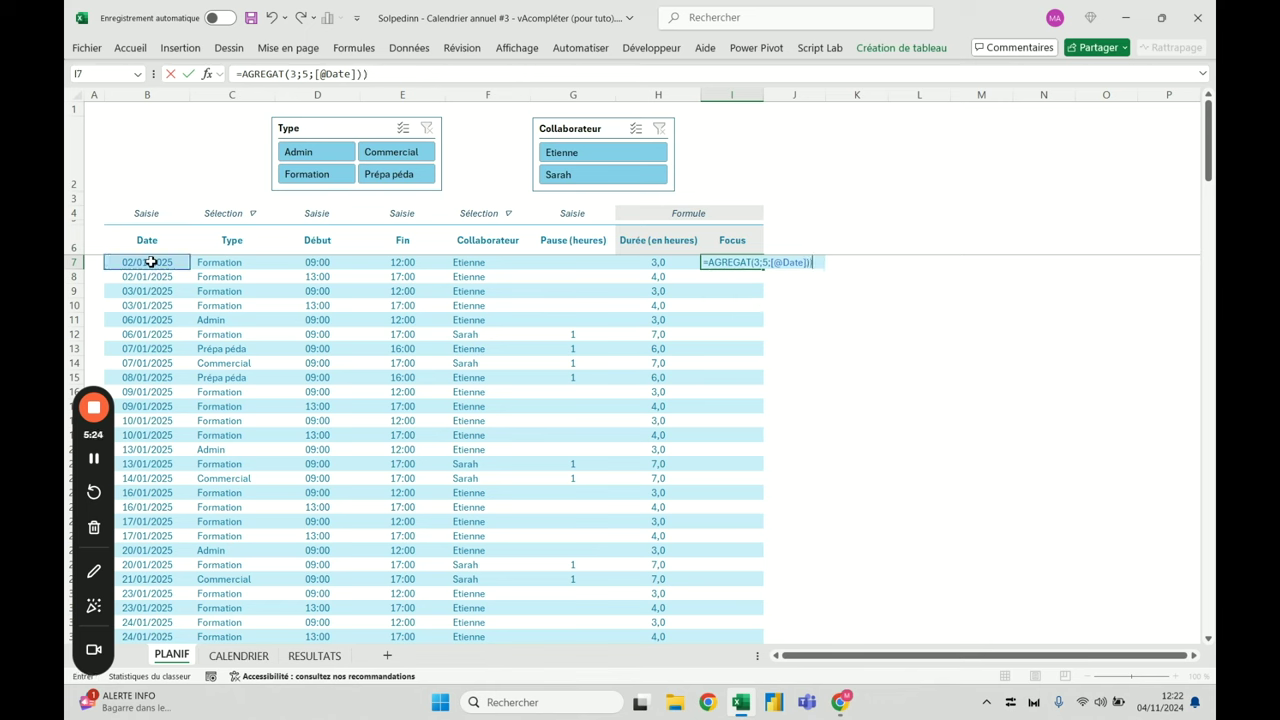
key(ctrl+Return)
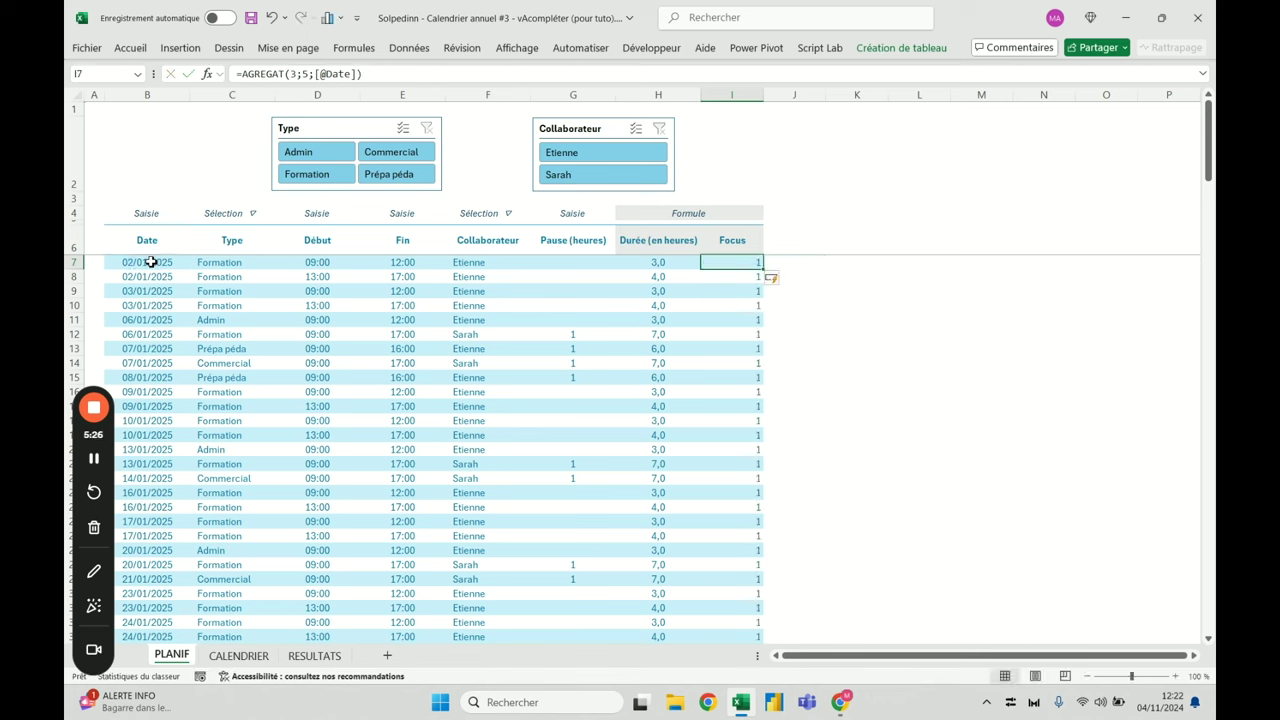
click(740, 152)
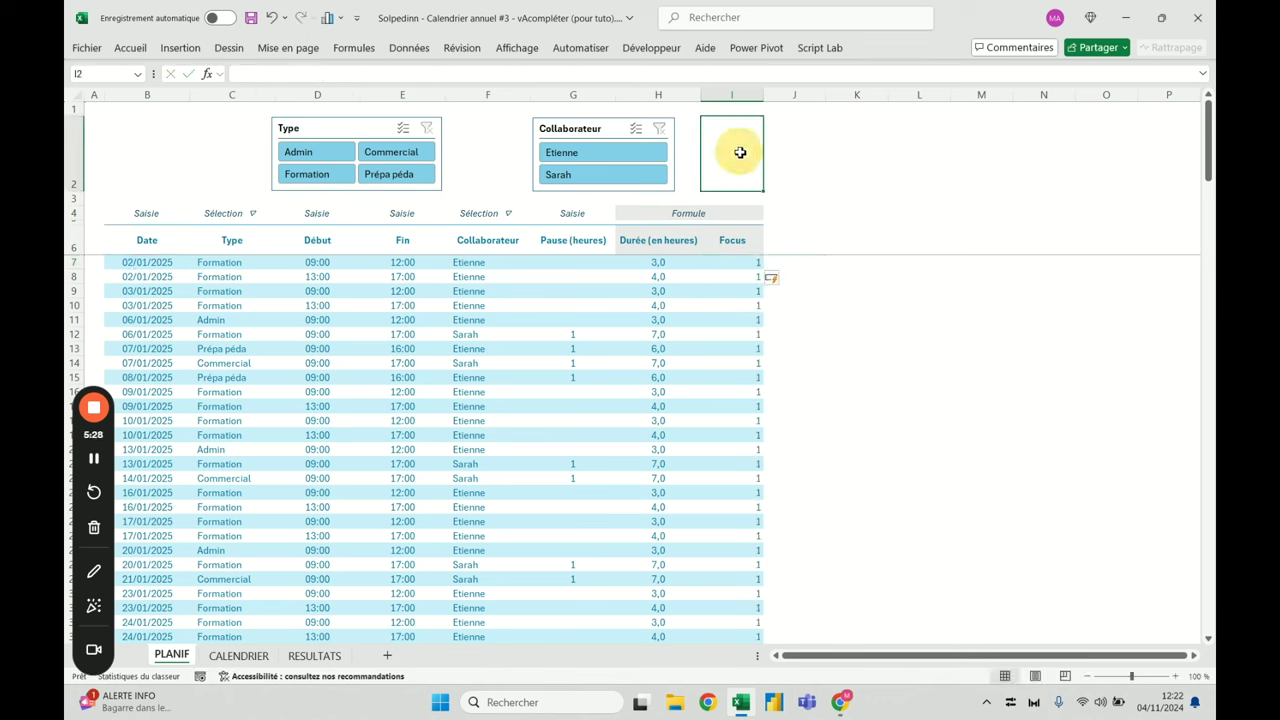
text(=somme()
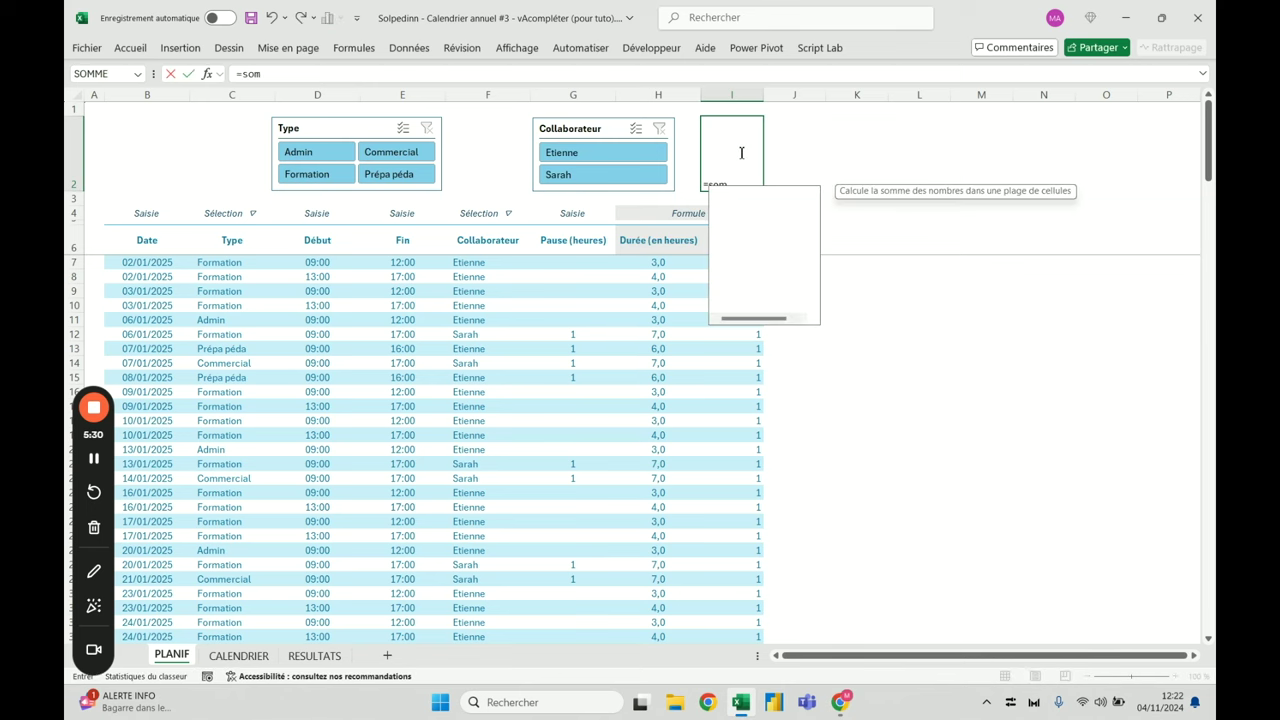
click(747, 246)
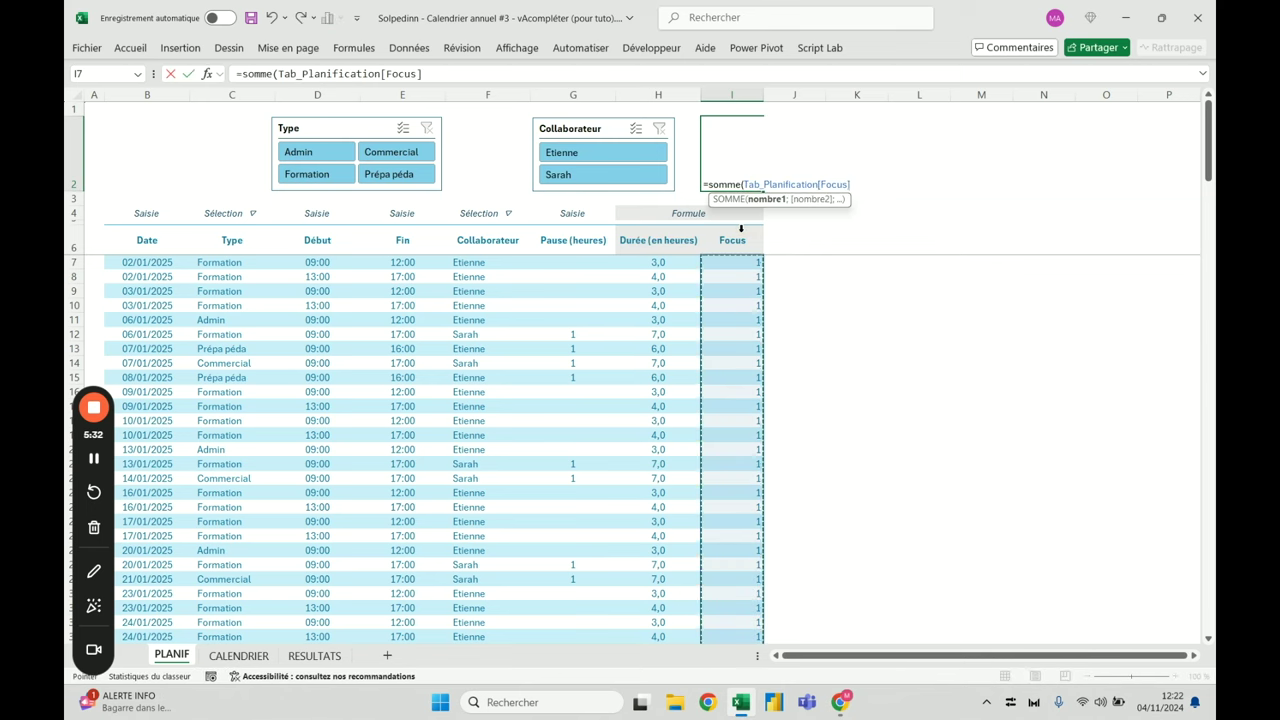
key(Return)
key(Up)
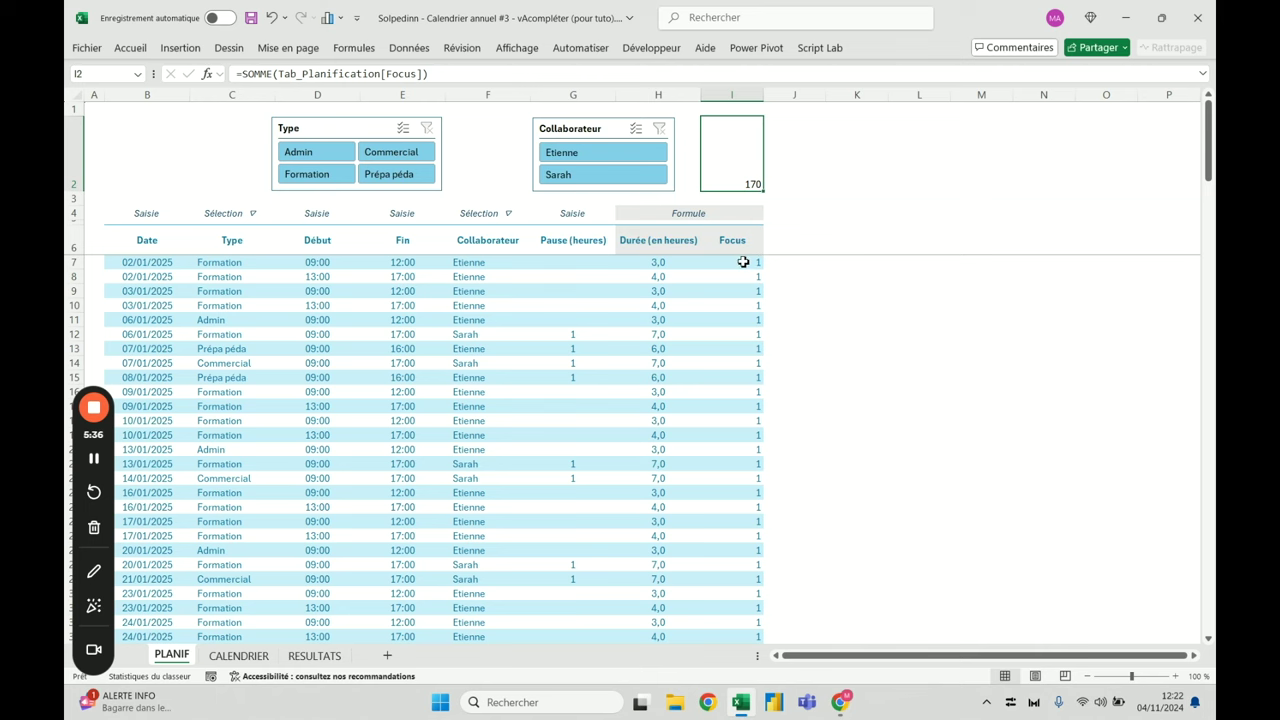
click(640, 152)
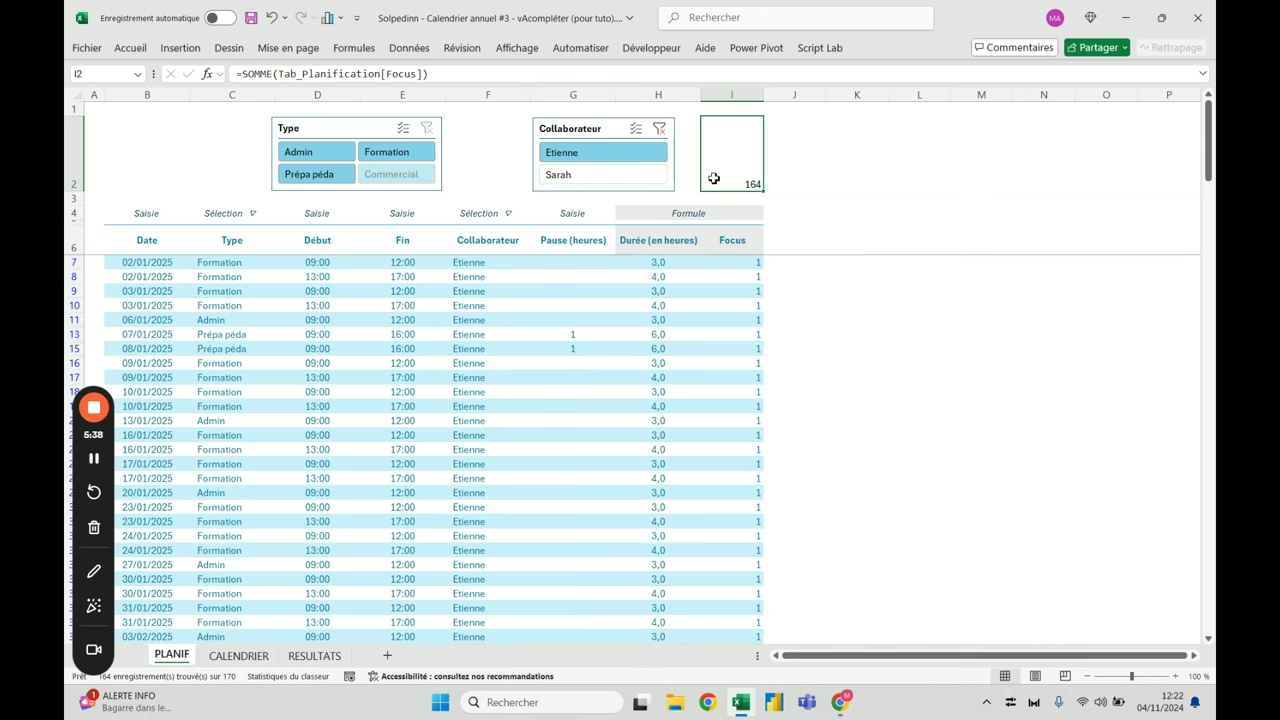
click(628, 175)
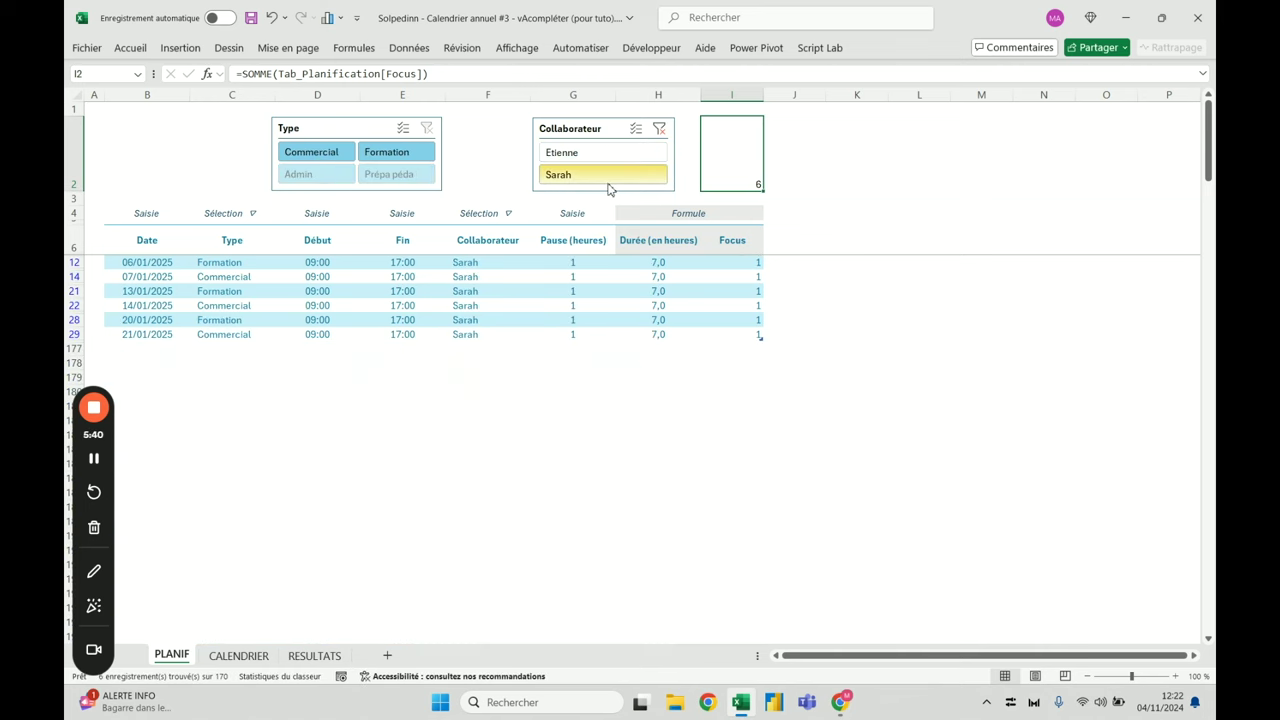
drag(744, 263, 741, 340)
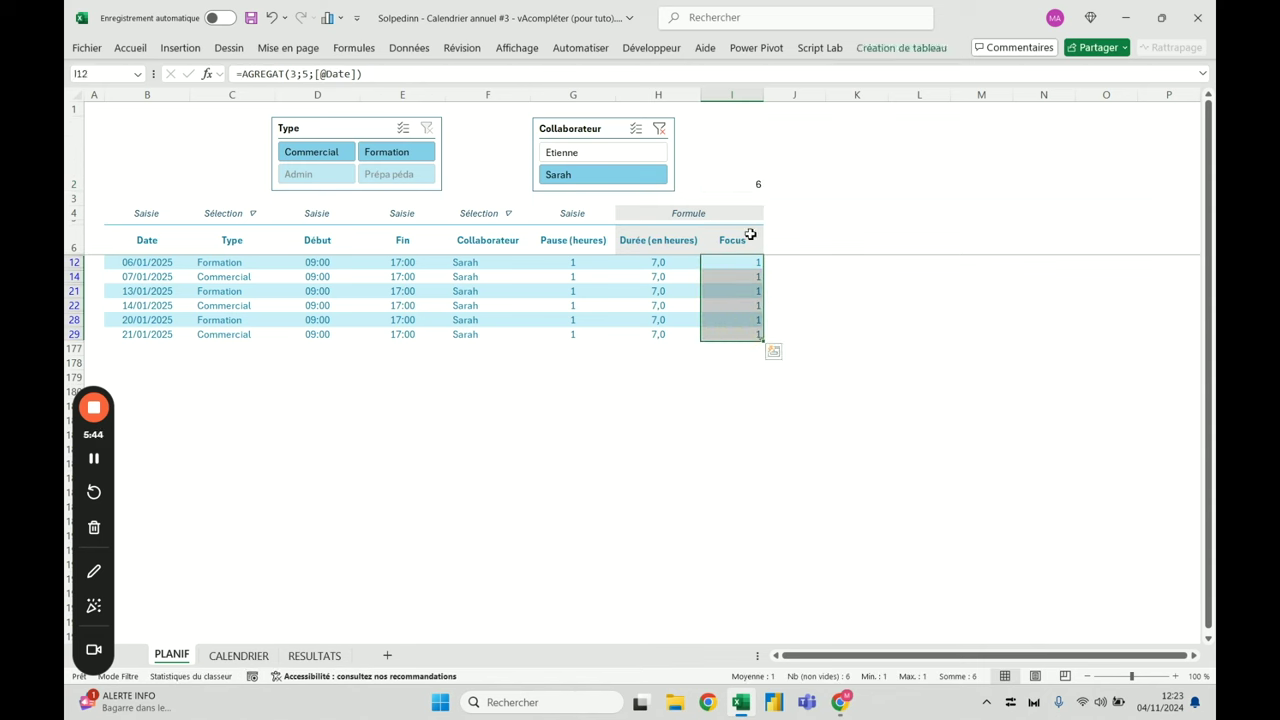
click(752, 172)
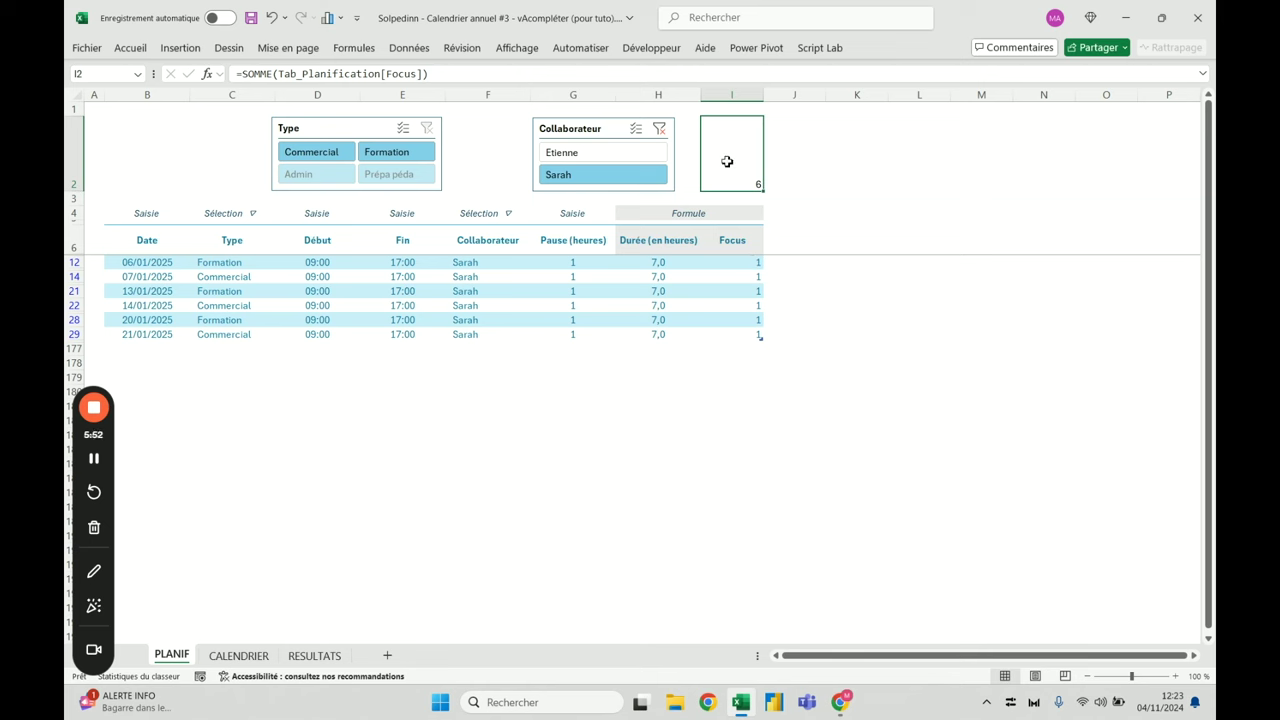
key(Delete)
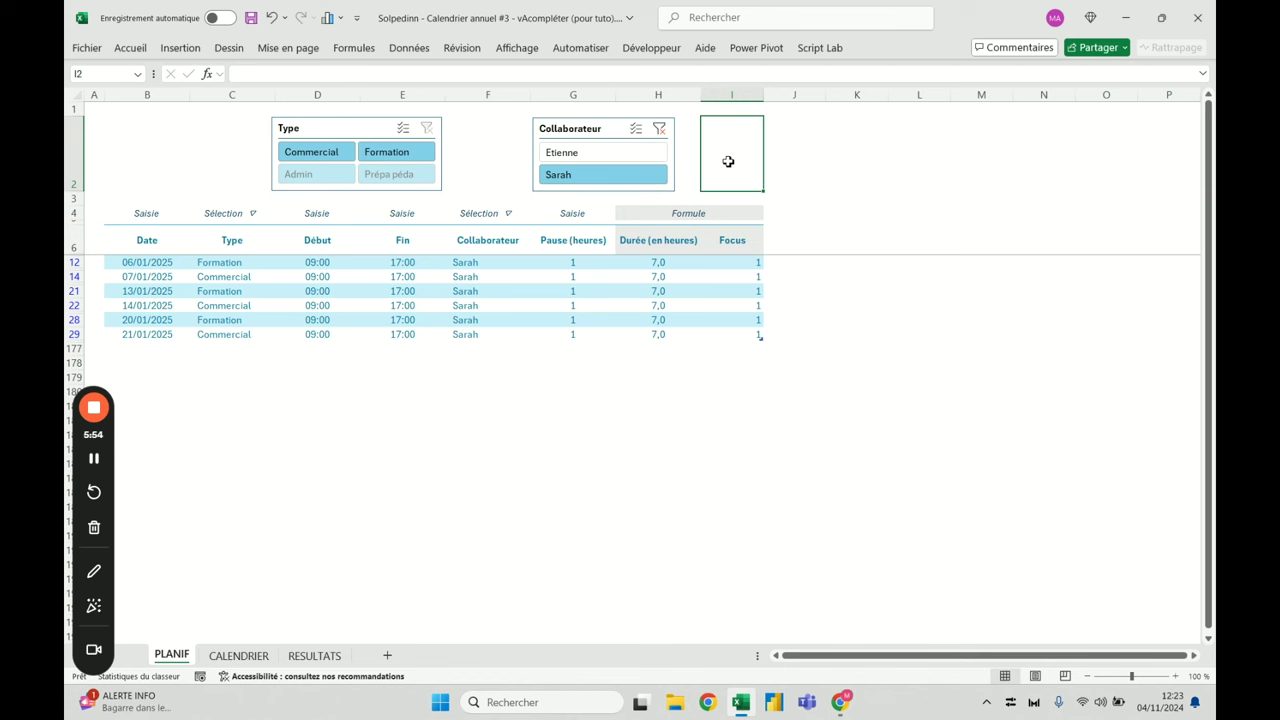
click(733, 240)
click(736, 263)
click(659, 129)
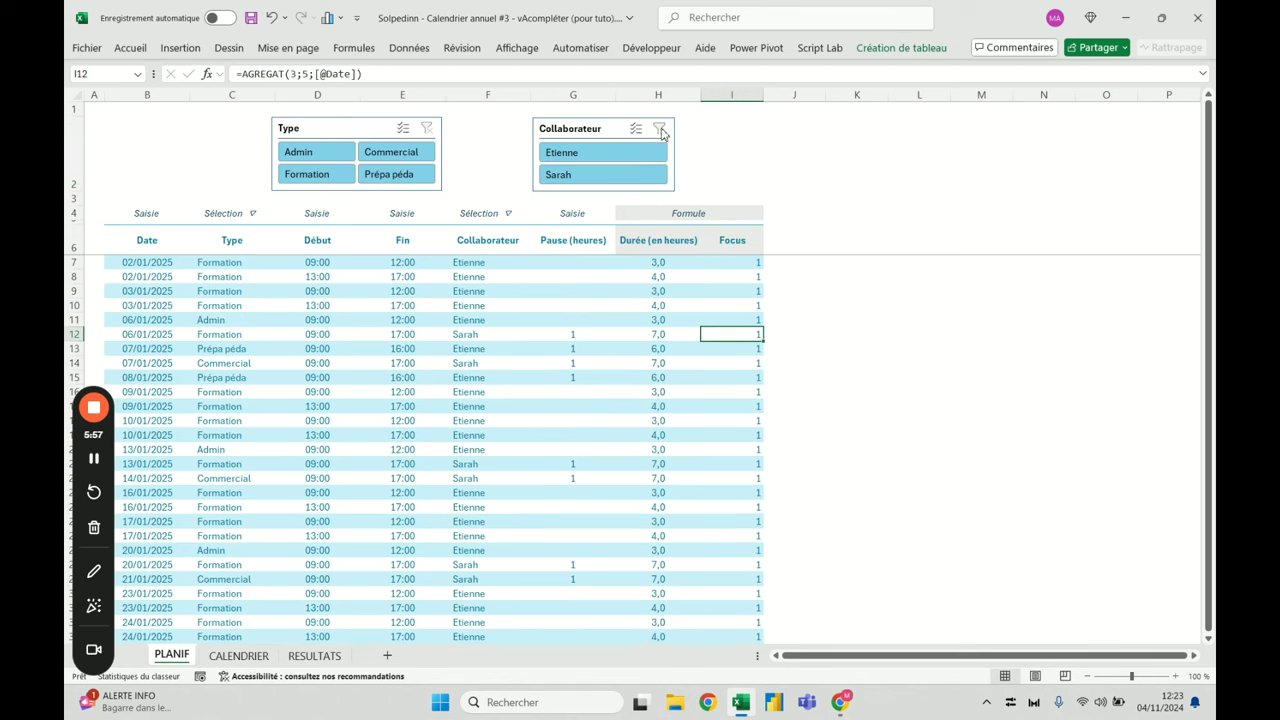
click(316, 656)
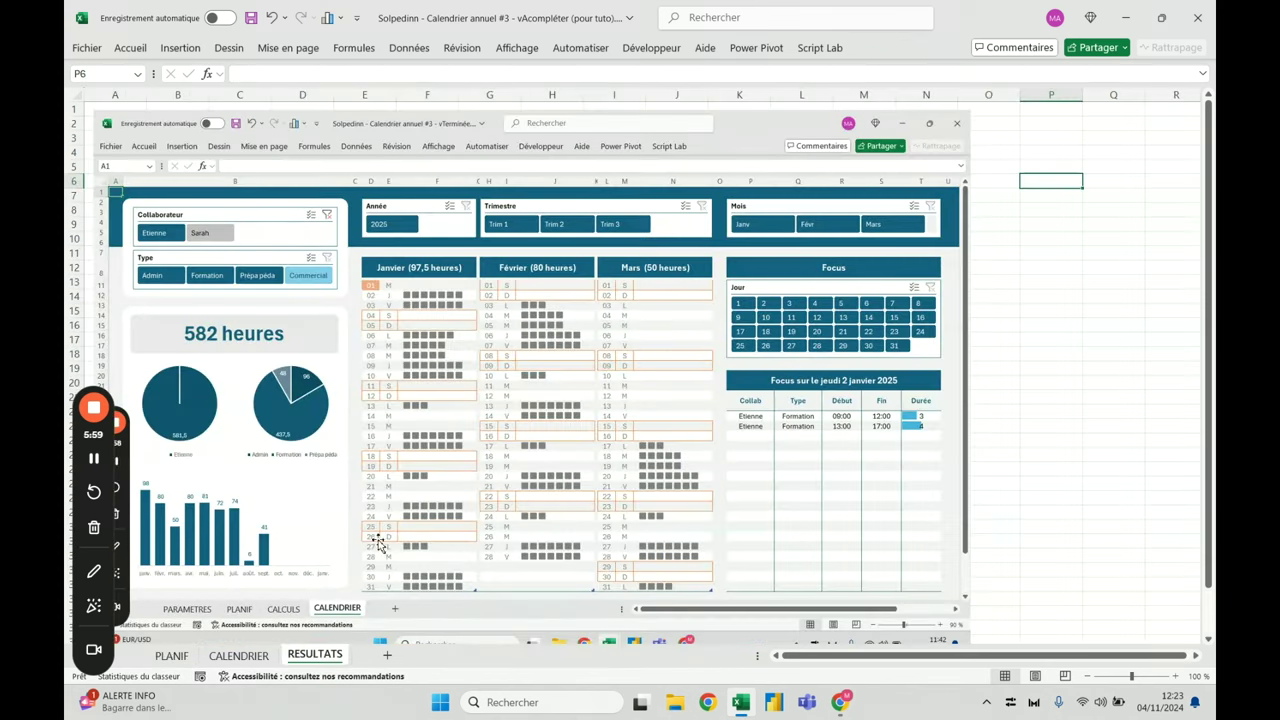
Add the criterion Tab_Planification[Focus];1 to F7's SOMME.SI.ENS formula
click(263, 654)
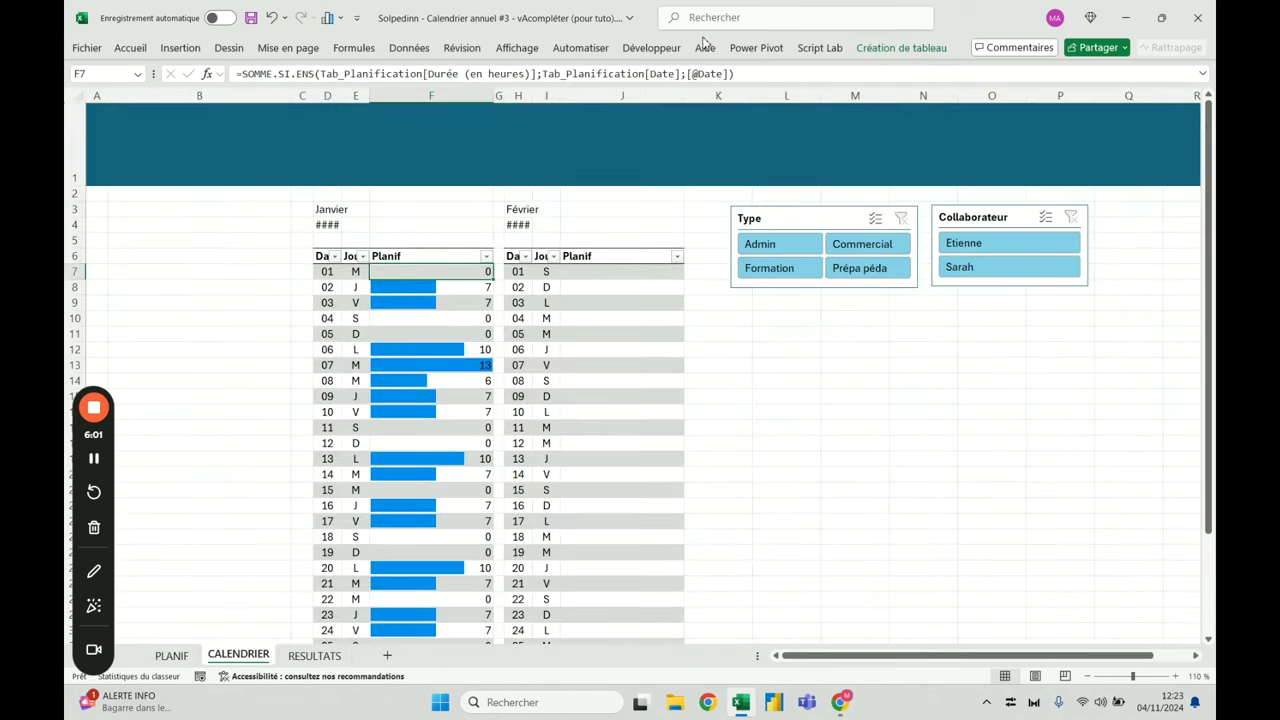
click(734, 76)
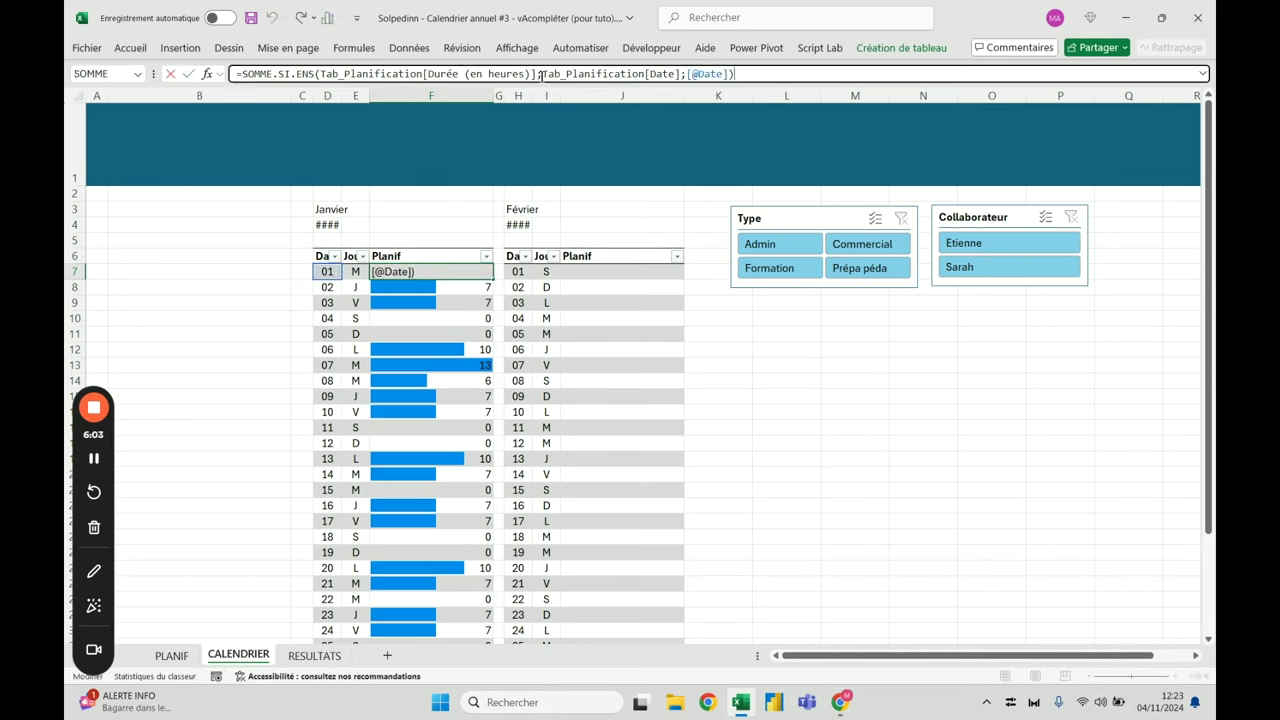
key(BackSpace)
text(;)
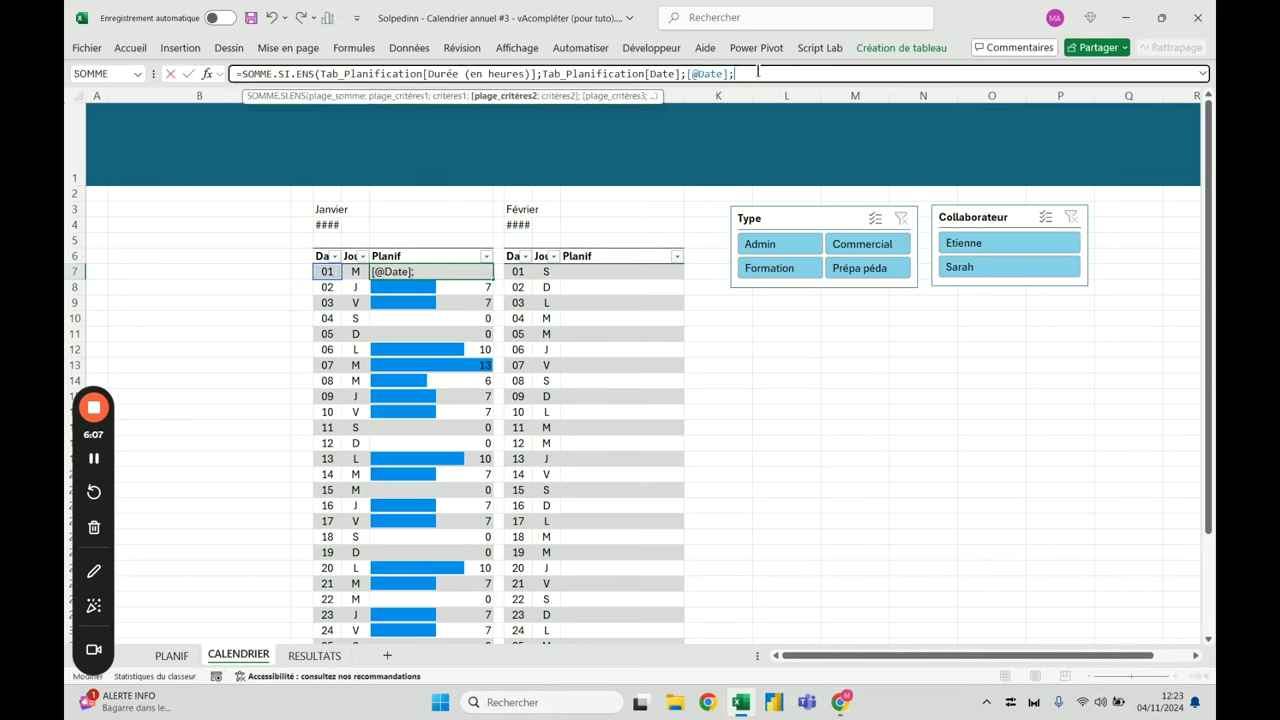
click(170, 656)
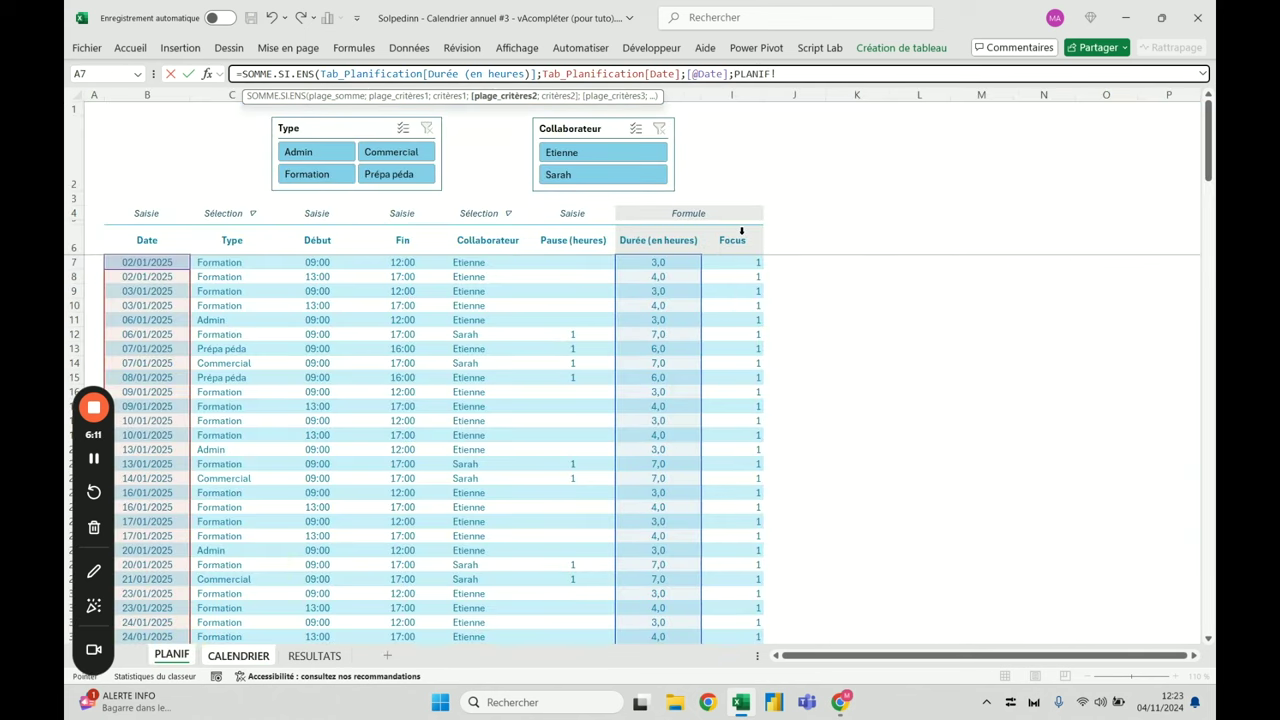
click(741, 231)
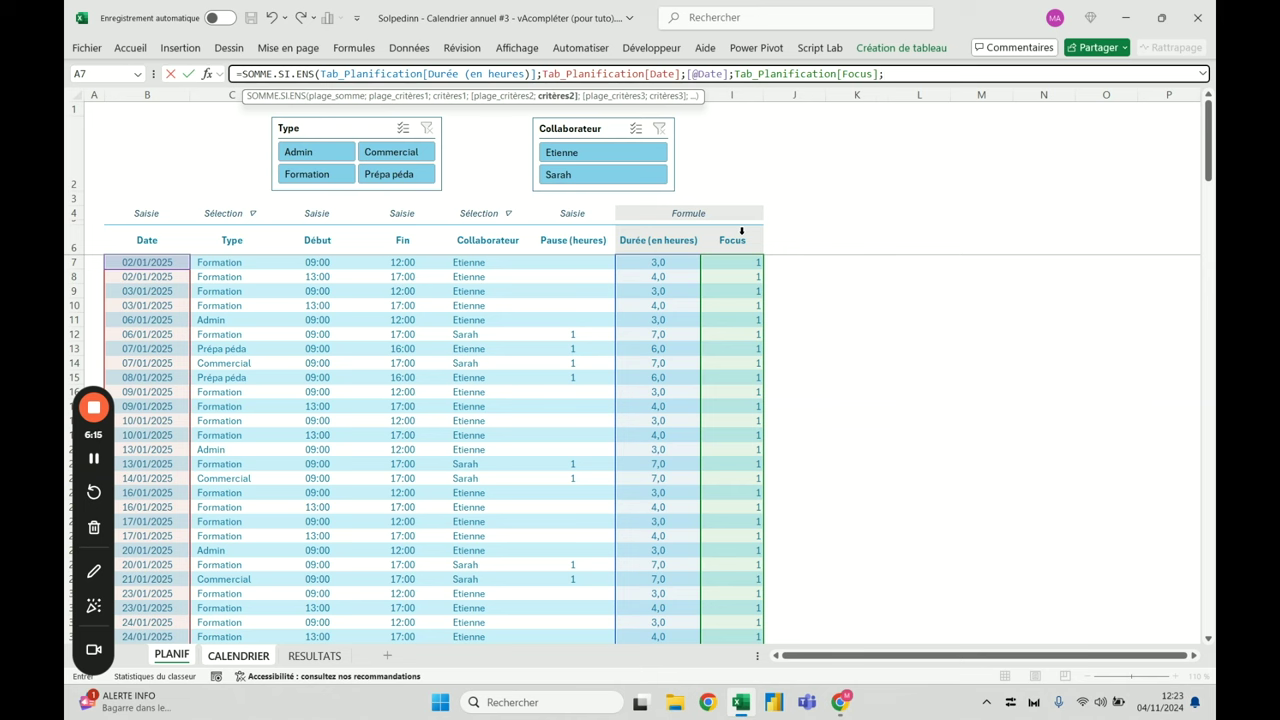
key(Return)
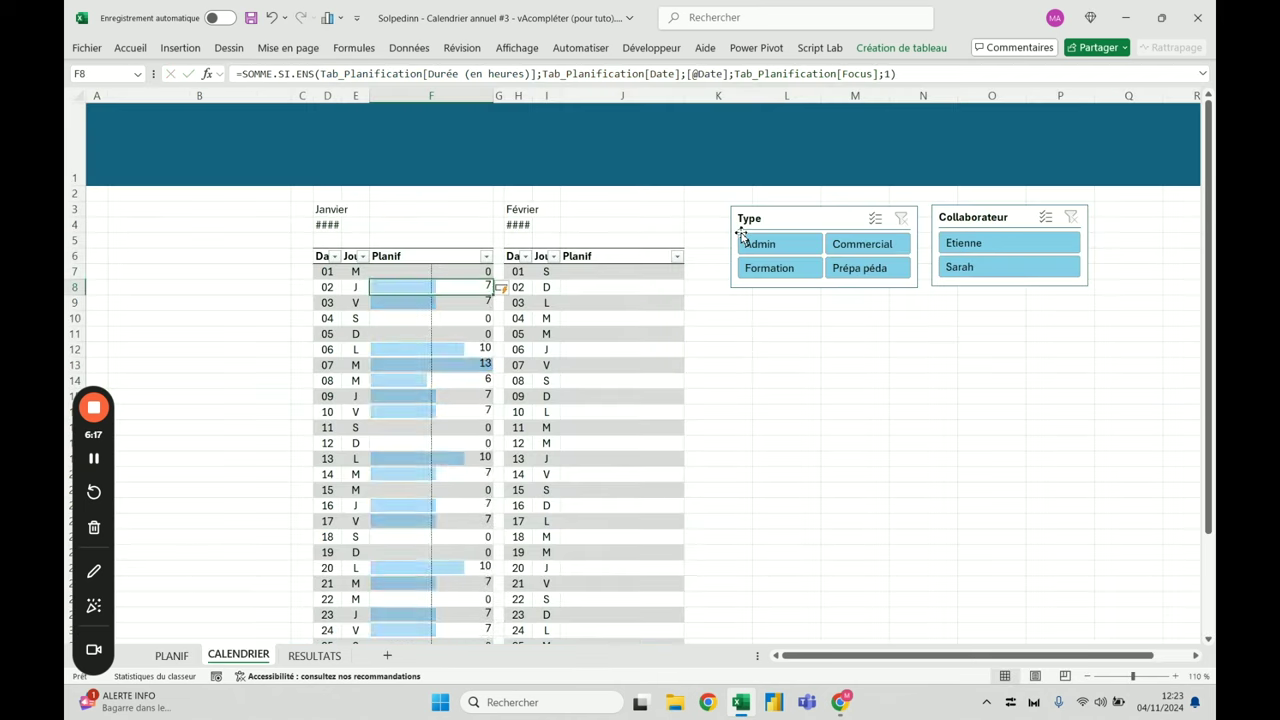
click(776, 317)
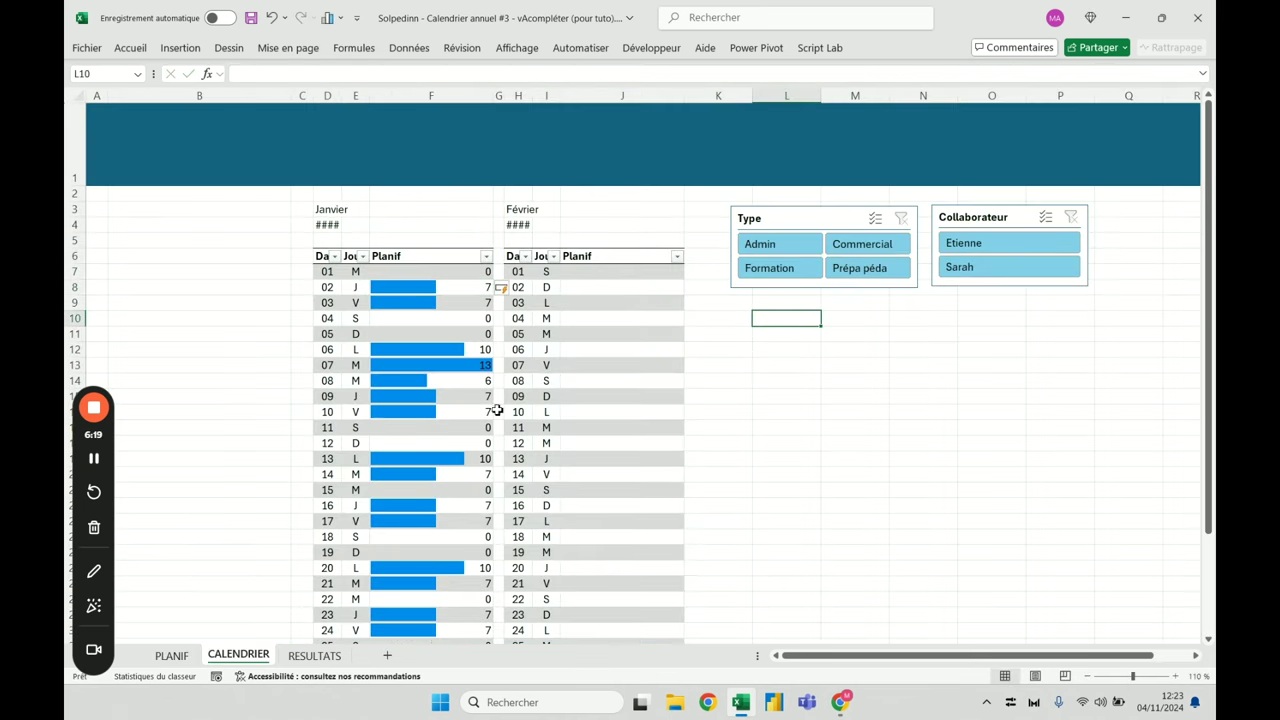
Try the Admin, Commercial, Prépa péda and Formation Type filters, then clear the Type filter
click(785, 258)
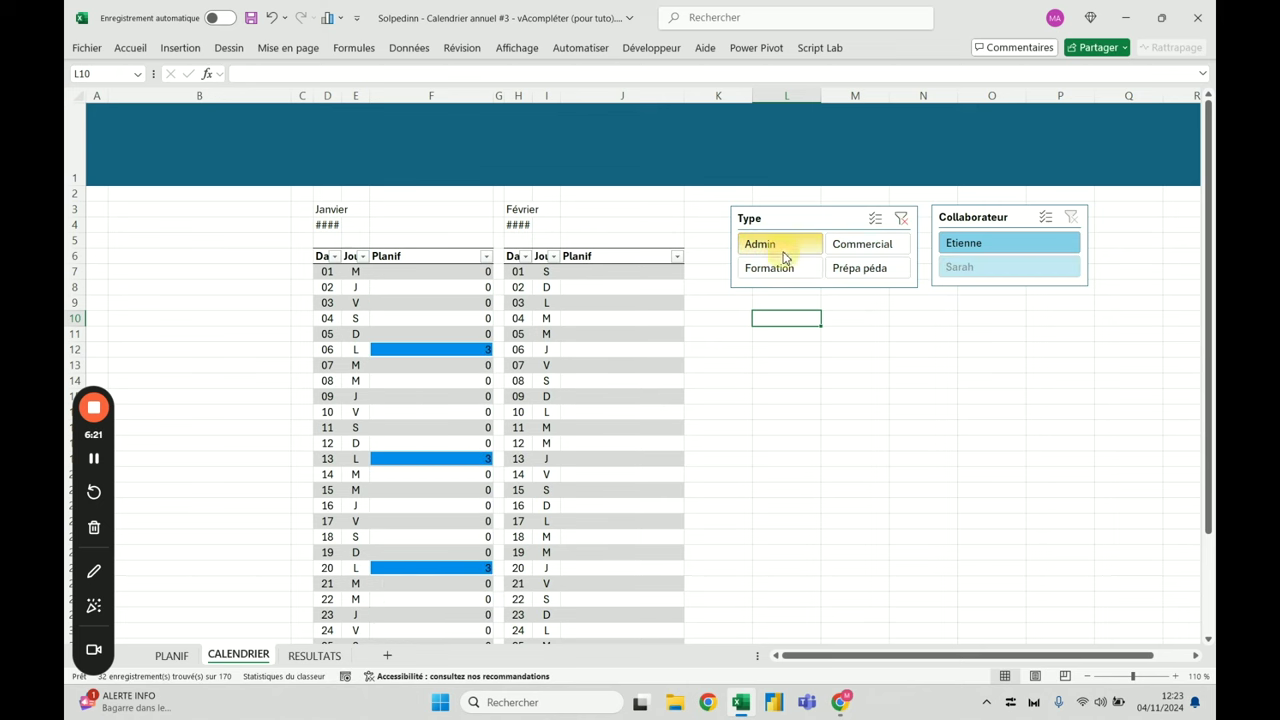
click(860, 247)
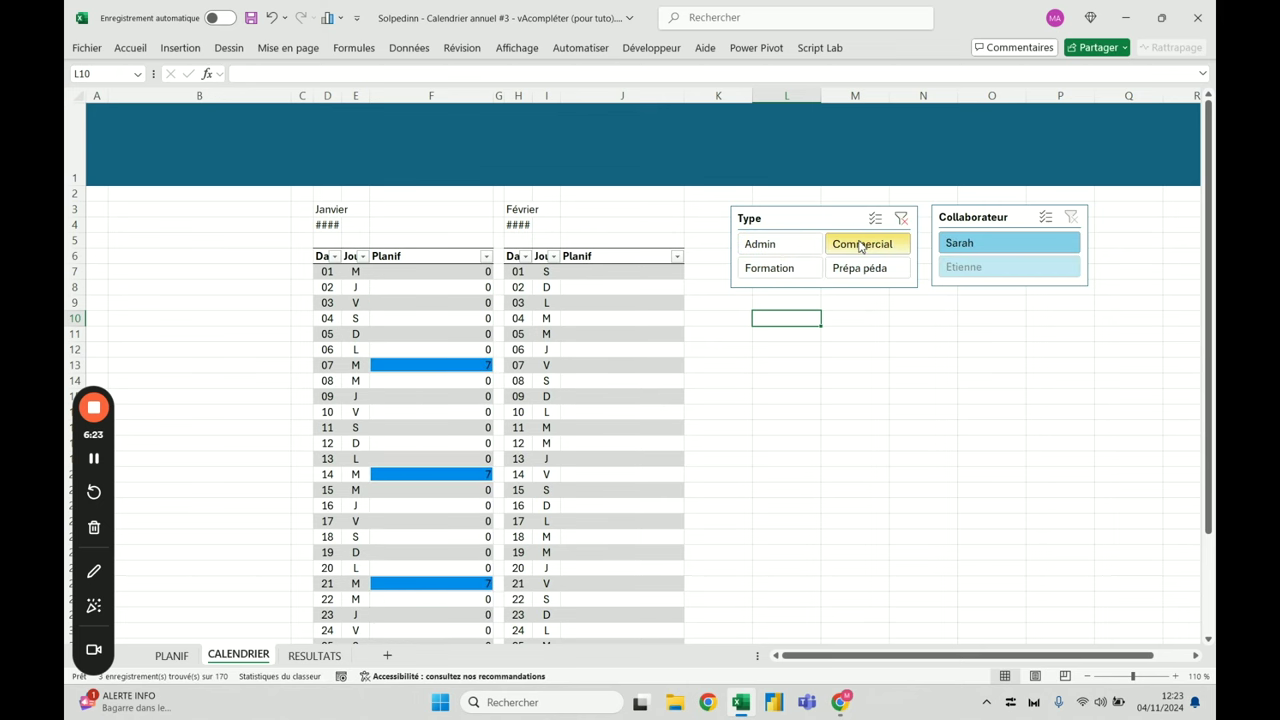
click(860, 275)
click(773, 267)
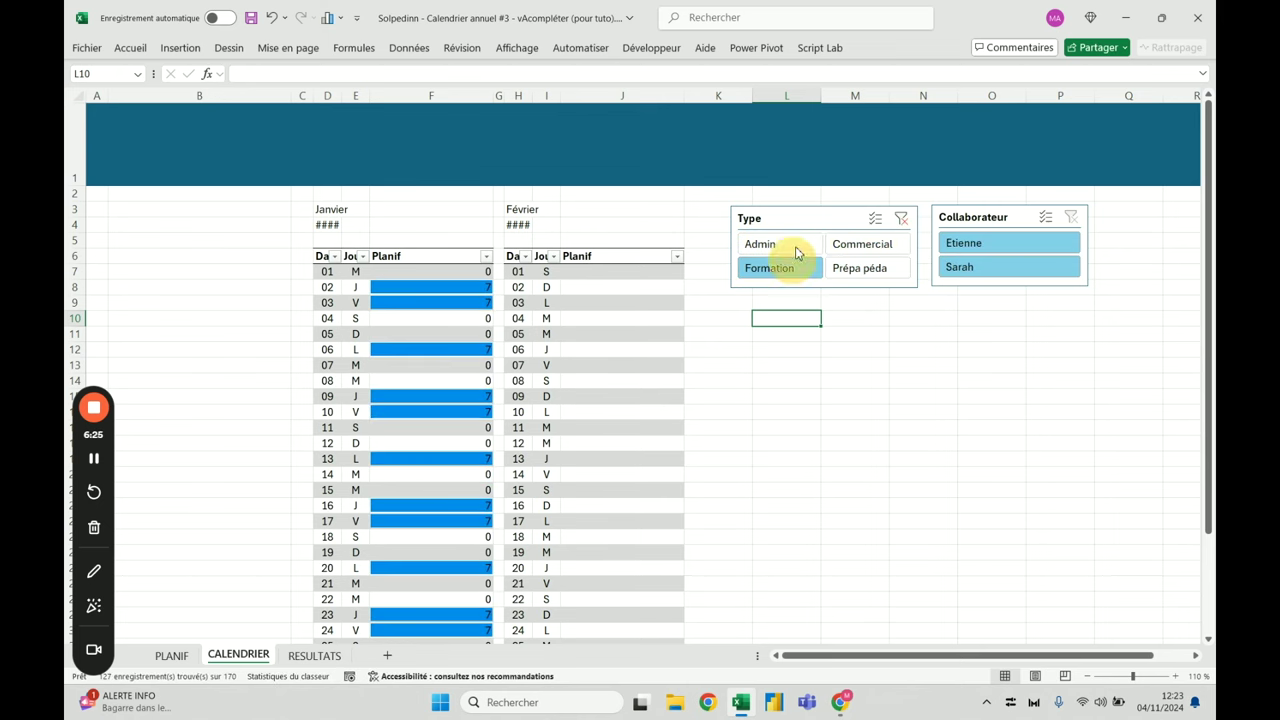
click(901, 218)
Switch the Collaborateur slicer back and forth between the two collaborators, then clear it
click(985, 240)
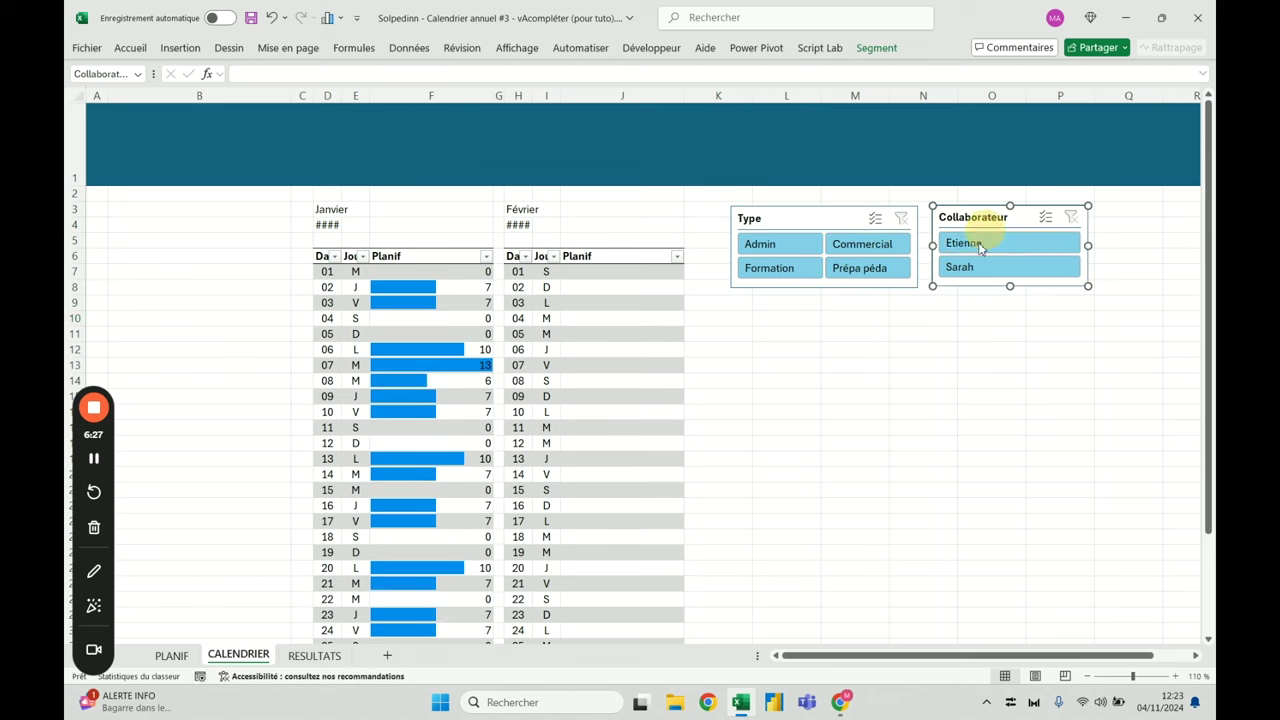
click(985, 269)
click(985, 244)
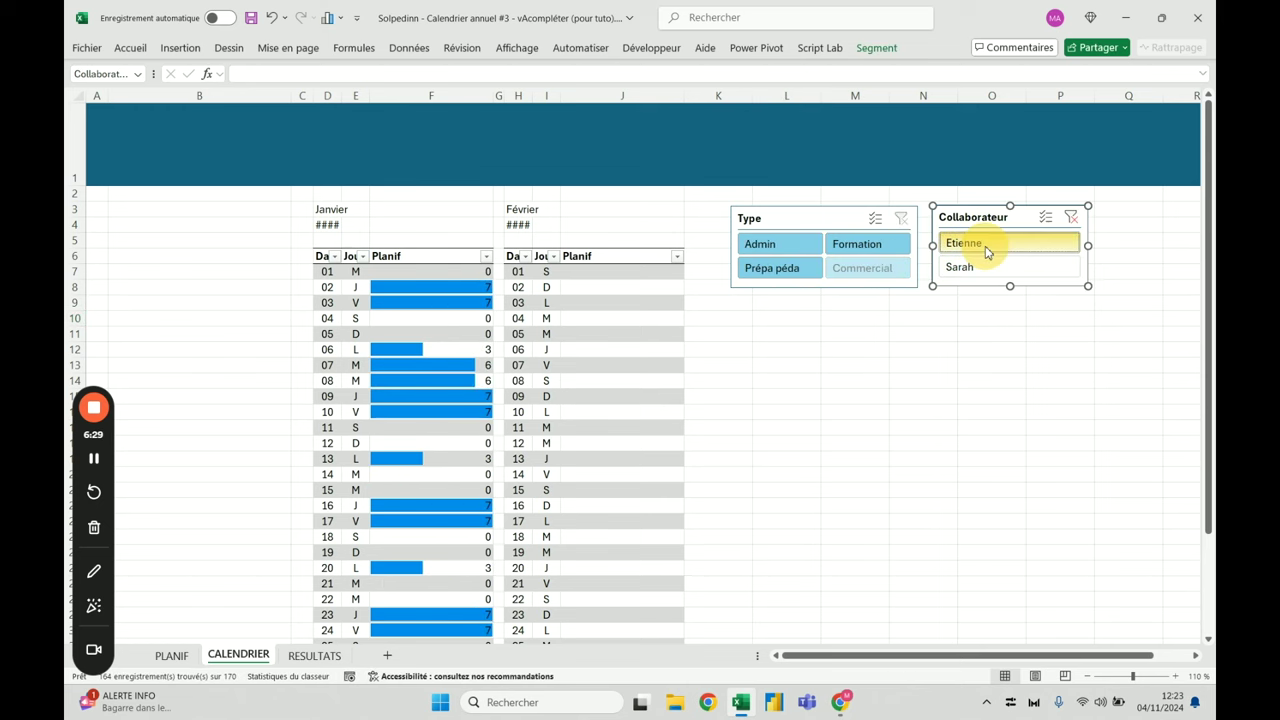
click(984, 268)
click(988, 244)
click(990, 267)
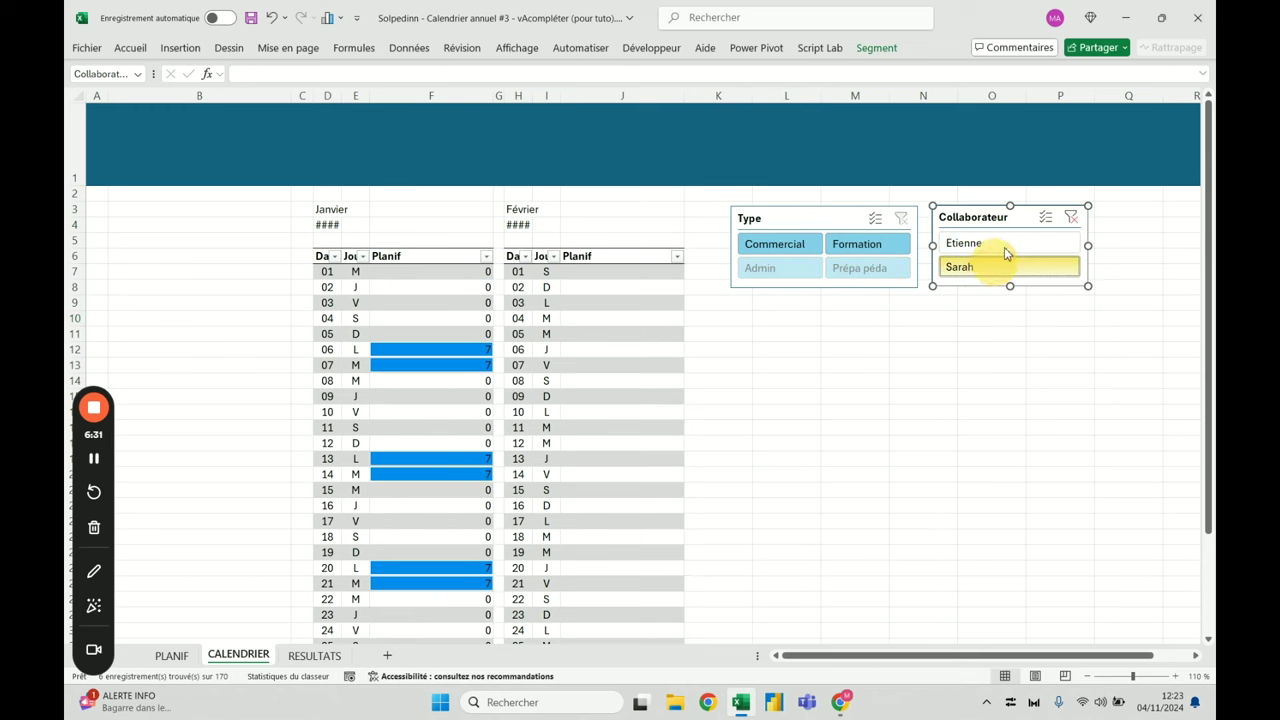
click(1071, 217)
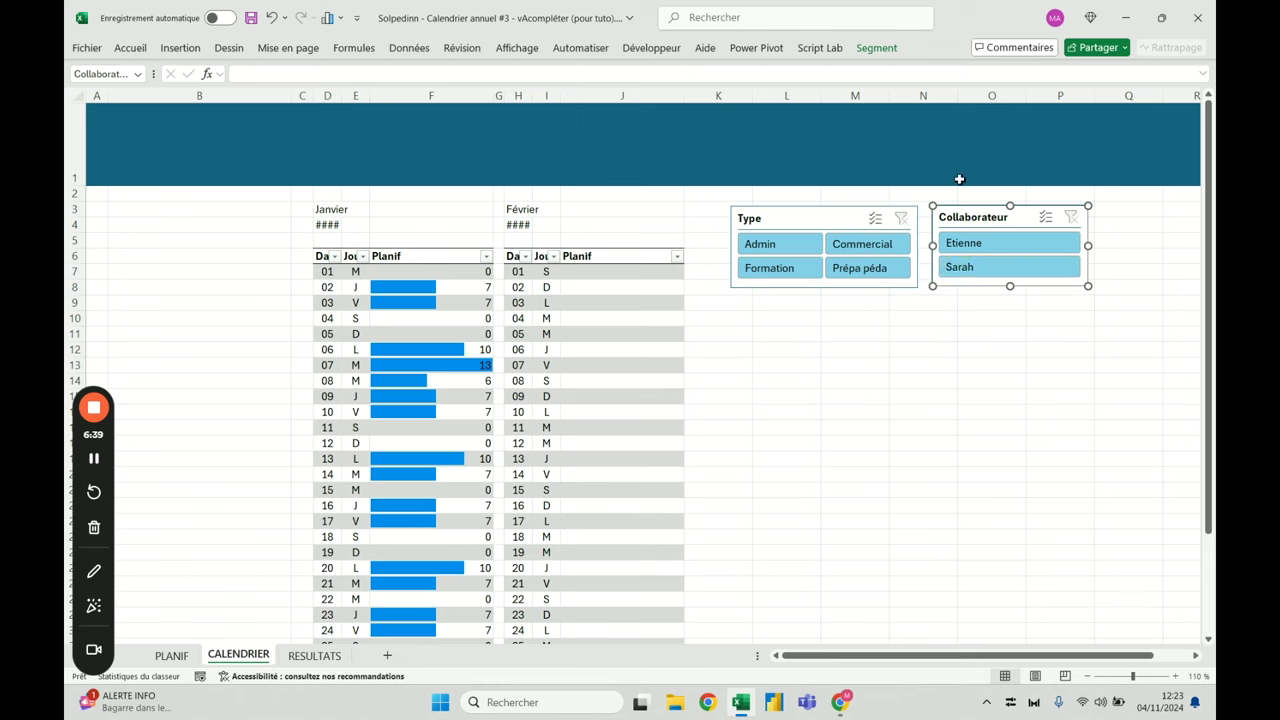
Filter Collaborateur to the second collaborator and view their six 7,0-hour rows on PLANIF
key(Escape)
click(990, 222)
click(862, 411)
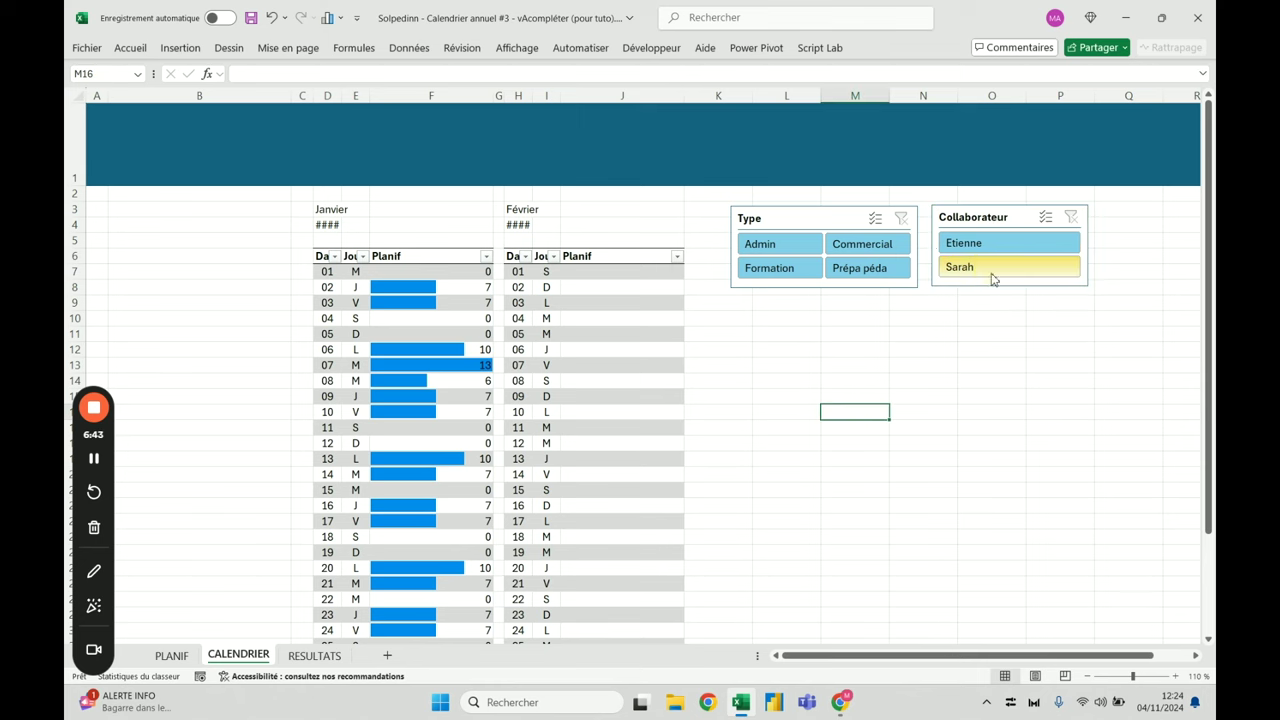
click(990, 268)
click(180, 662)
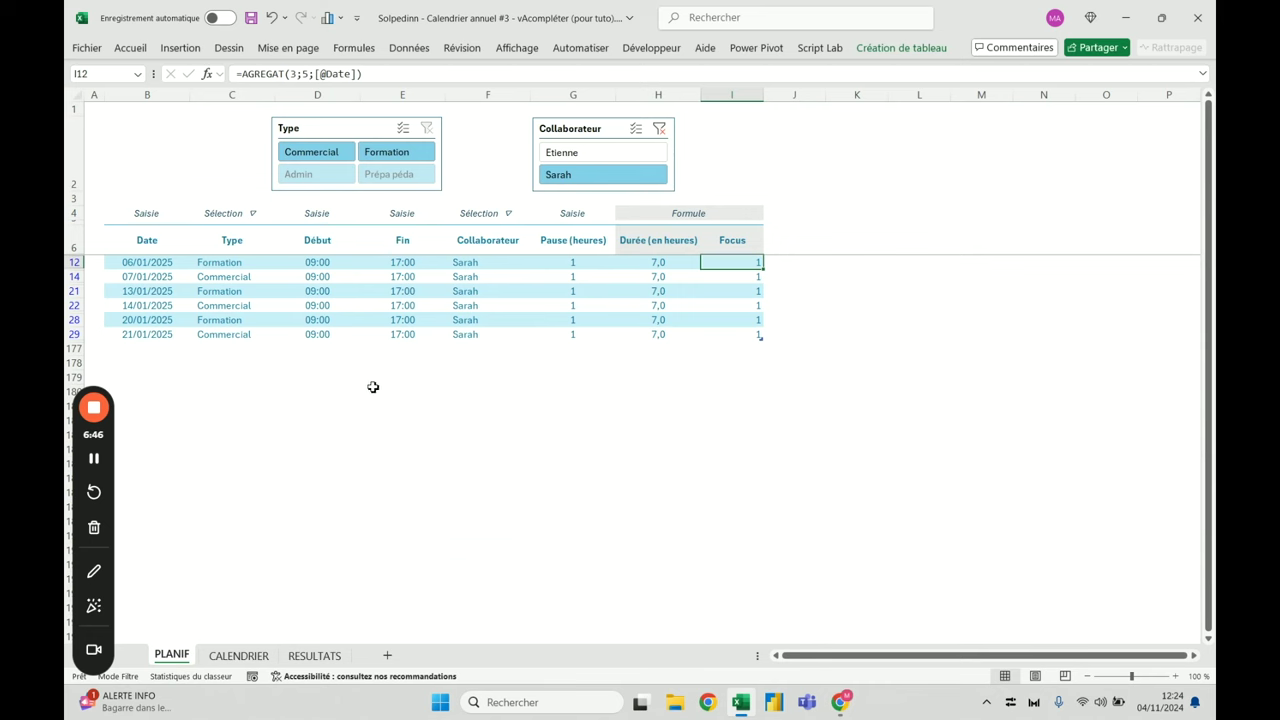
Clear the Collaborateur filter and return to CALENDRIER, where January totals show 7, 10 and 13 hours
click(659, 128)
click(249, 661)
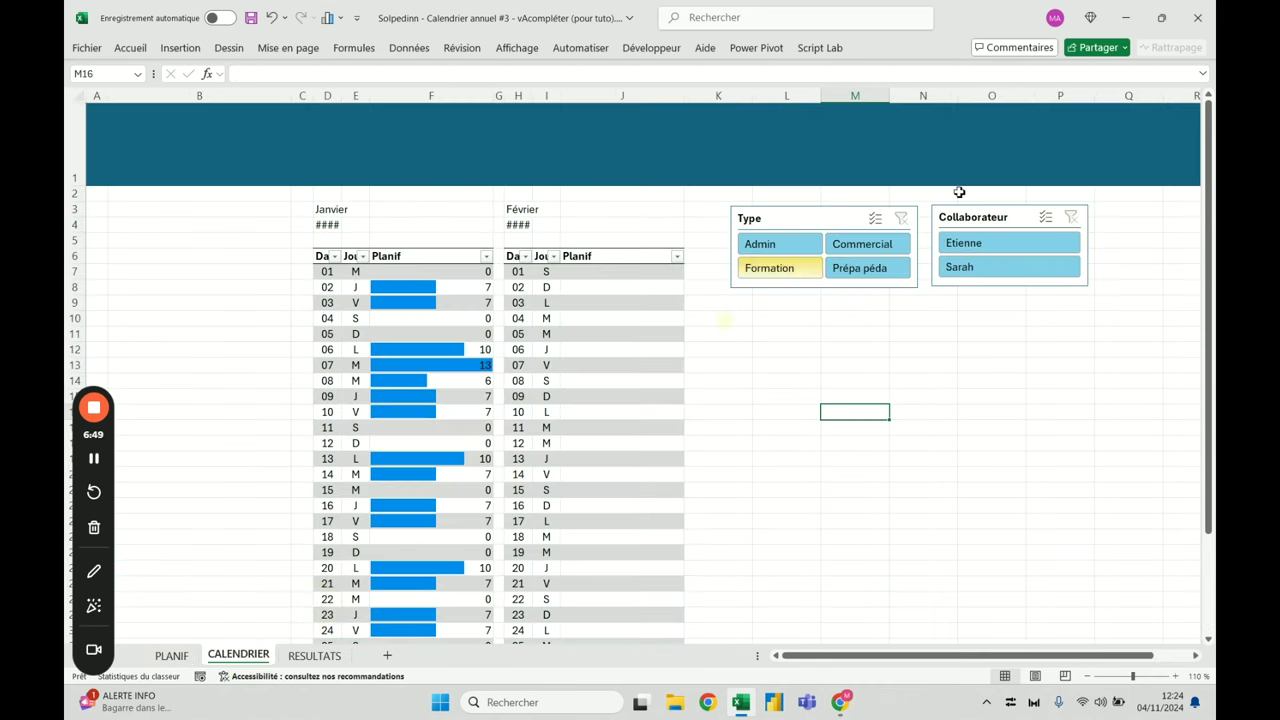
click(1015, 268)
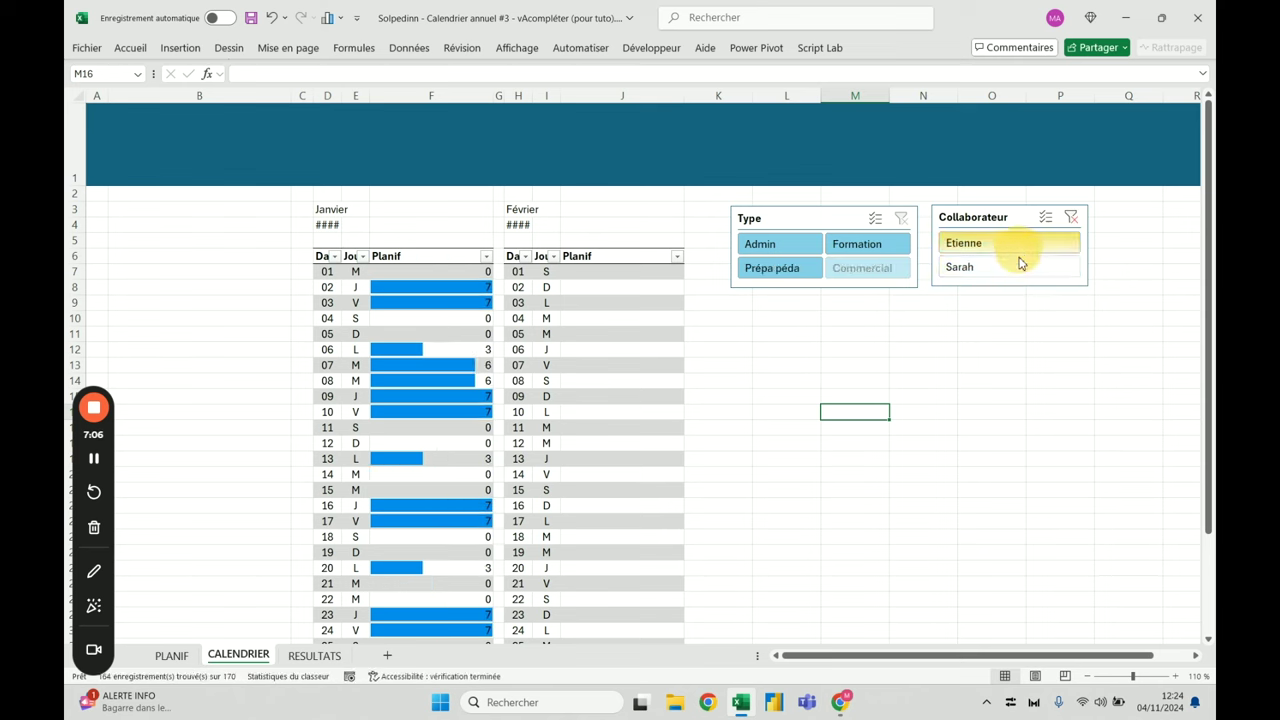
ctrl+click(1016, 245)
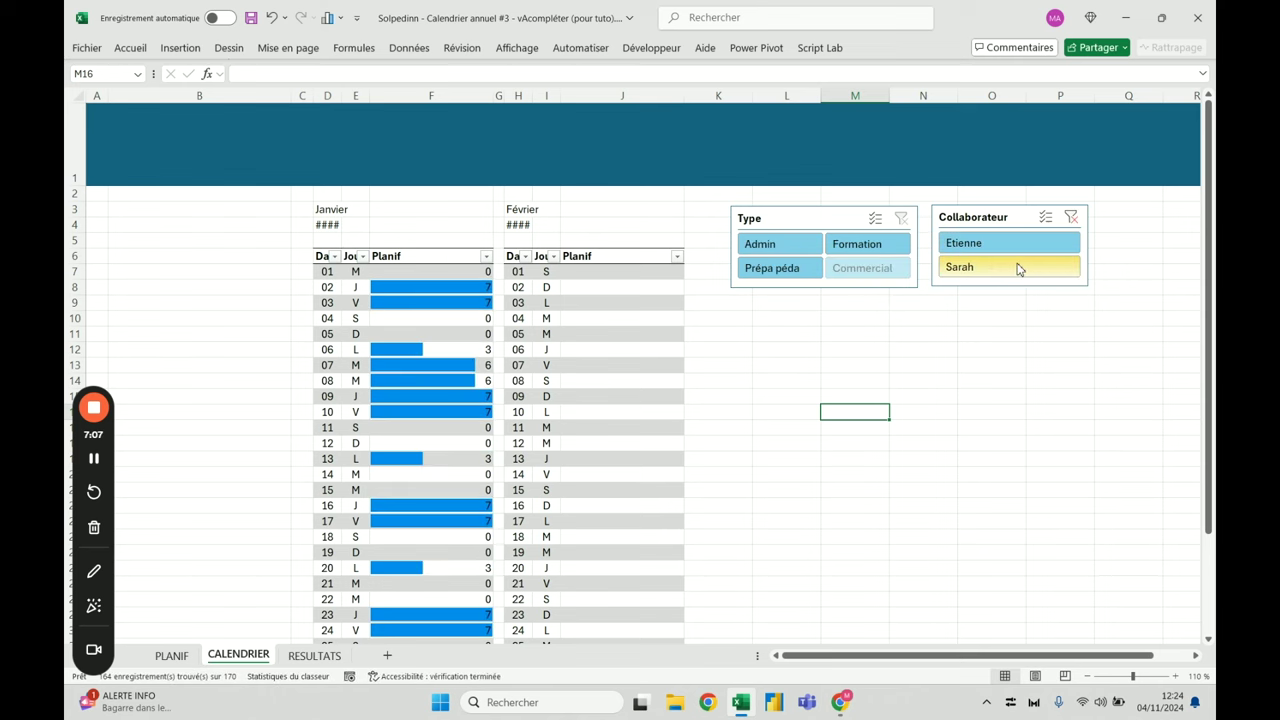
ctrl+click(1016, 245)
click(1016, 245)
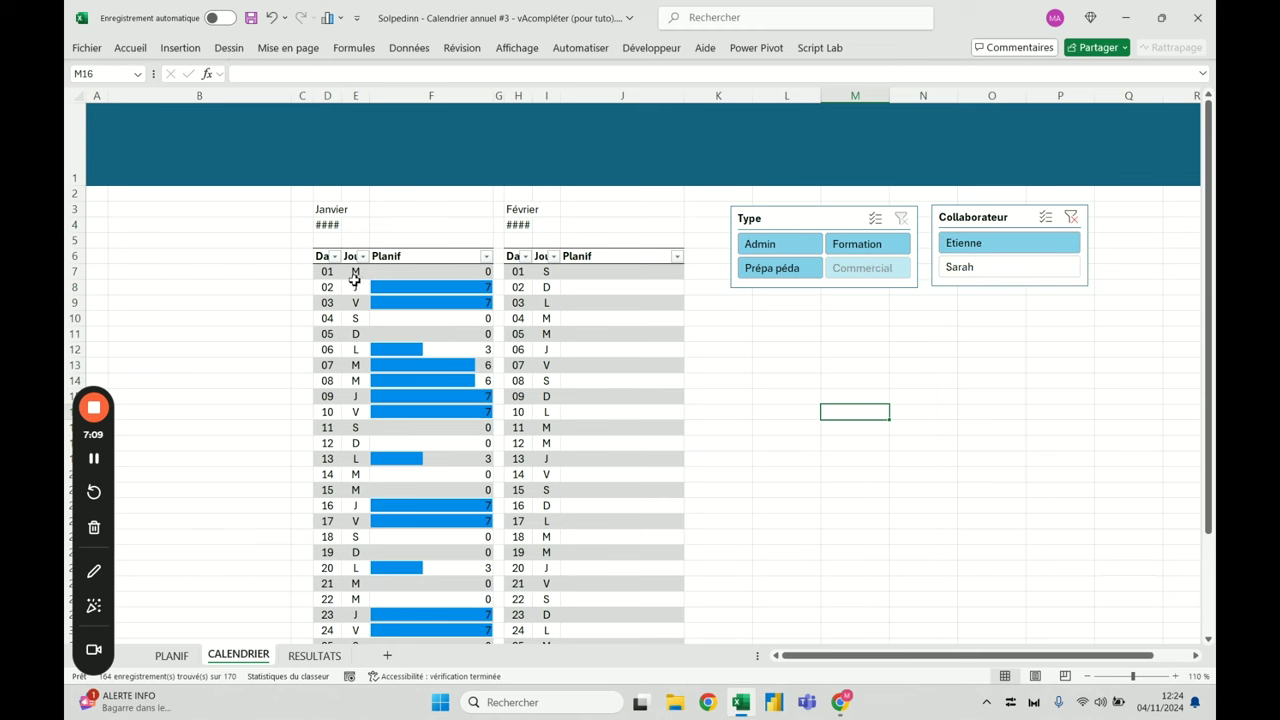
click(1070, 218)
click(870, 302)
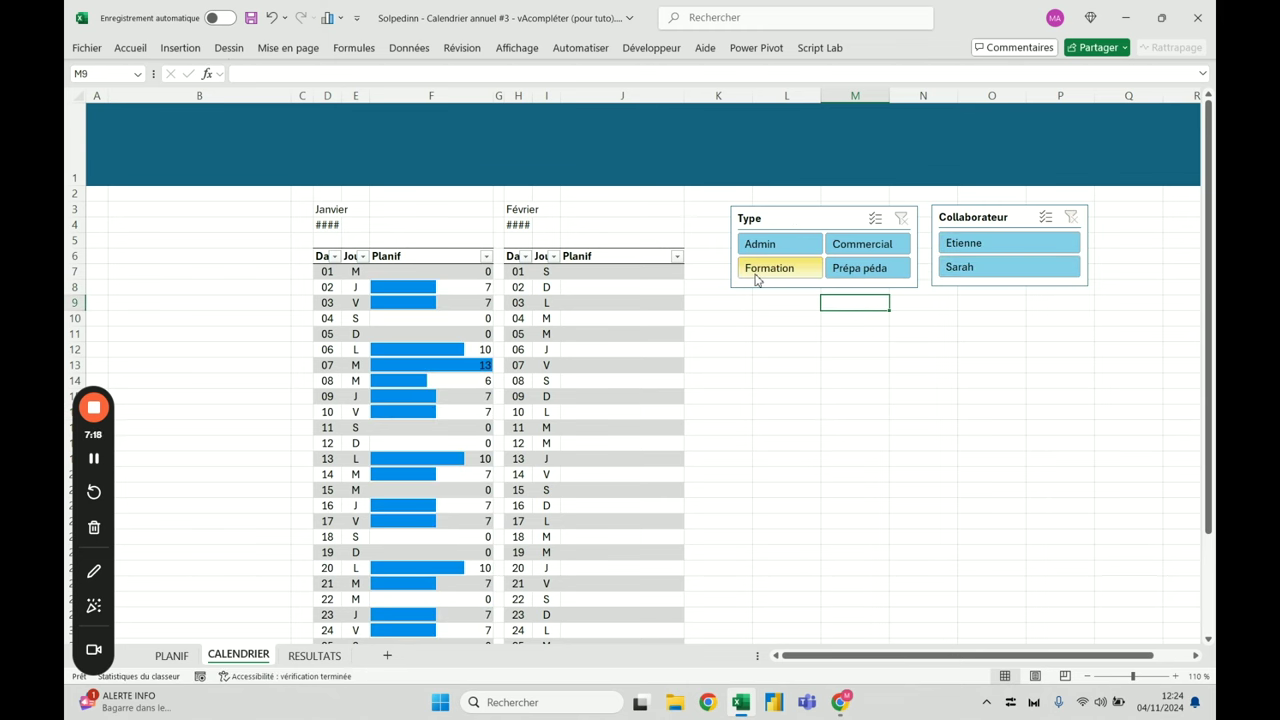
click(397, 270)
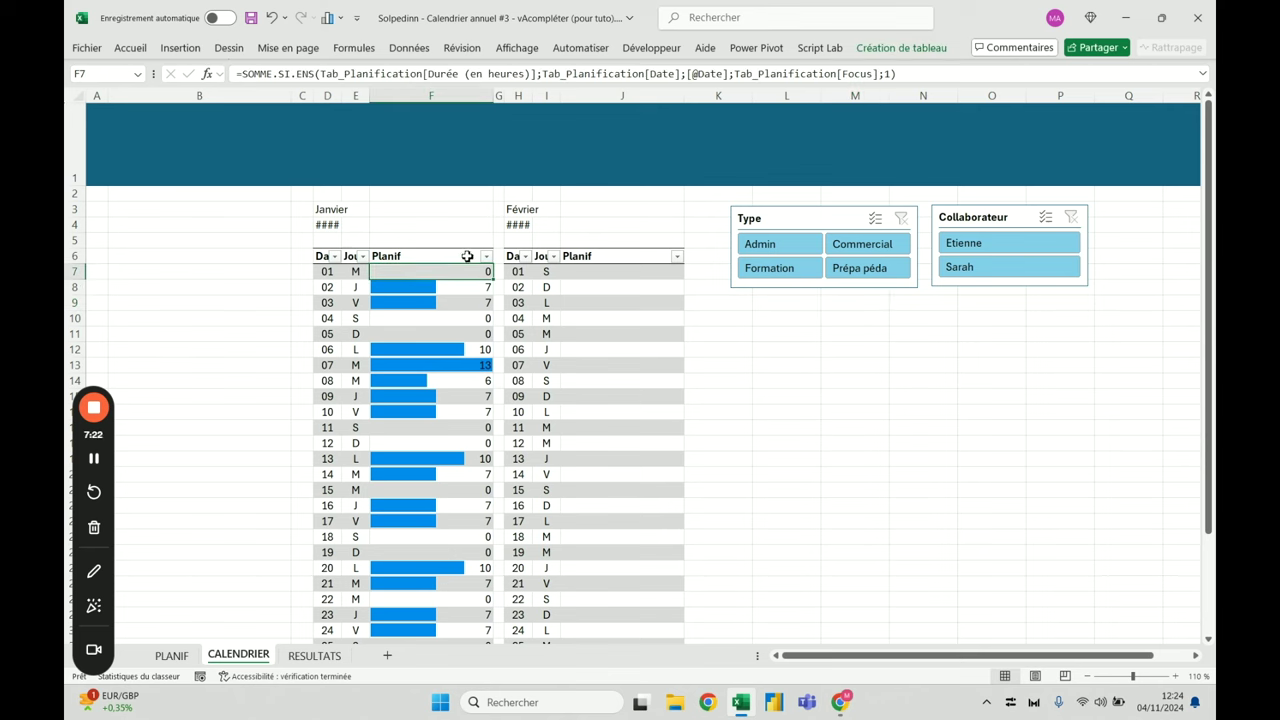
click(481, 365)
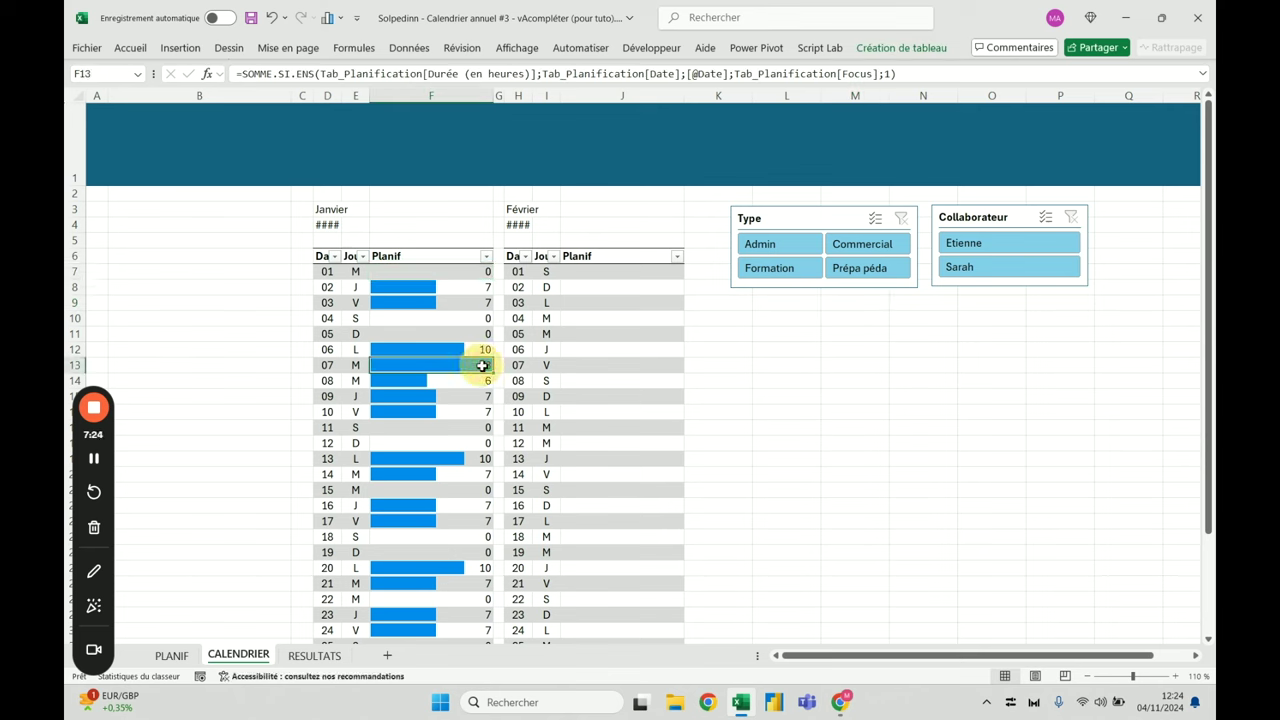
click(1035, 248)
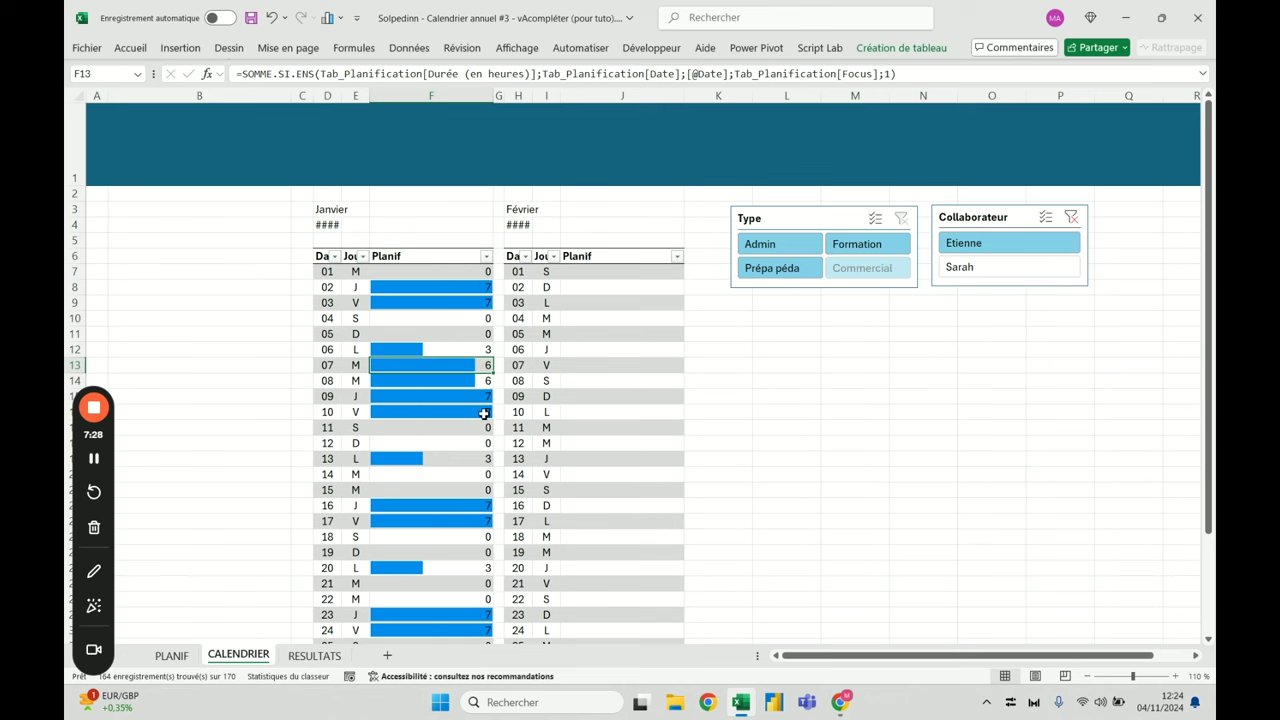
click(960, 267)
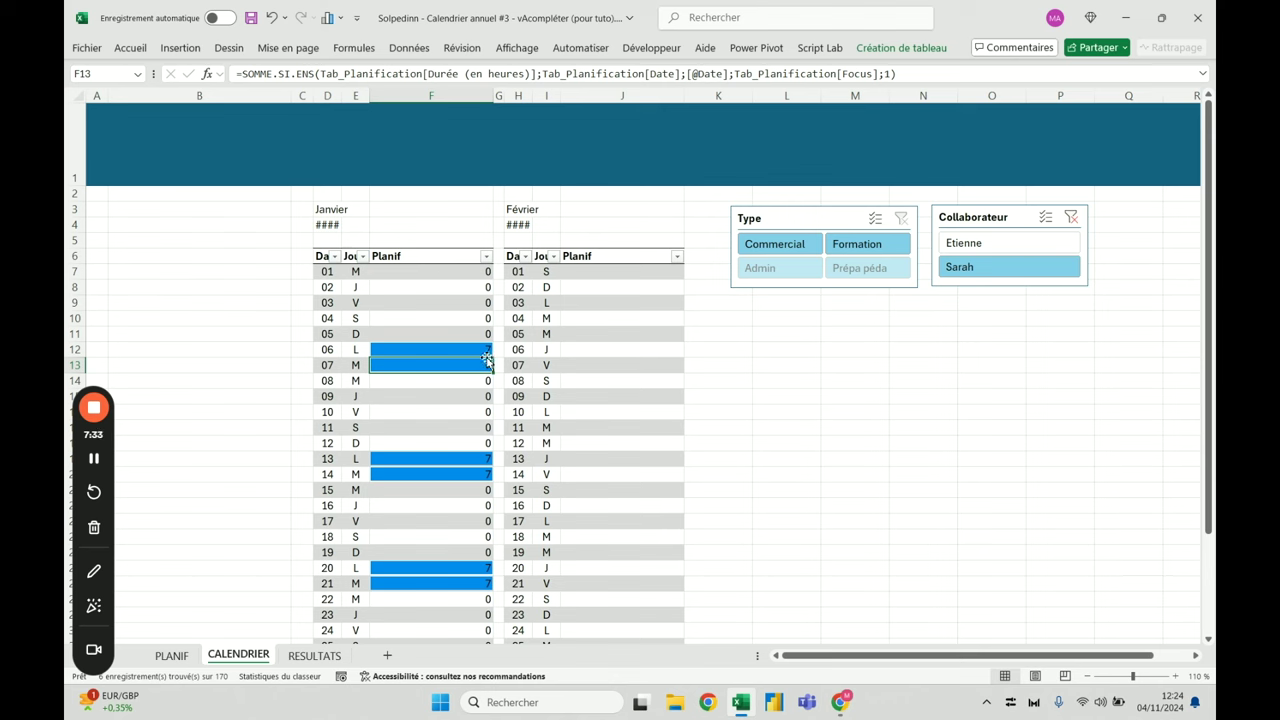
click(1070, 217)
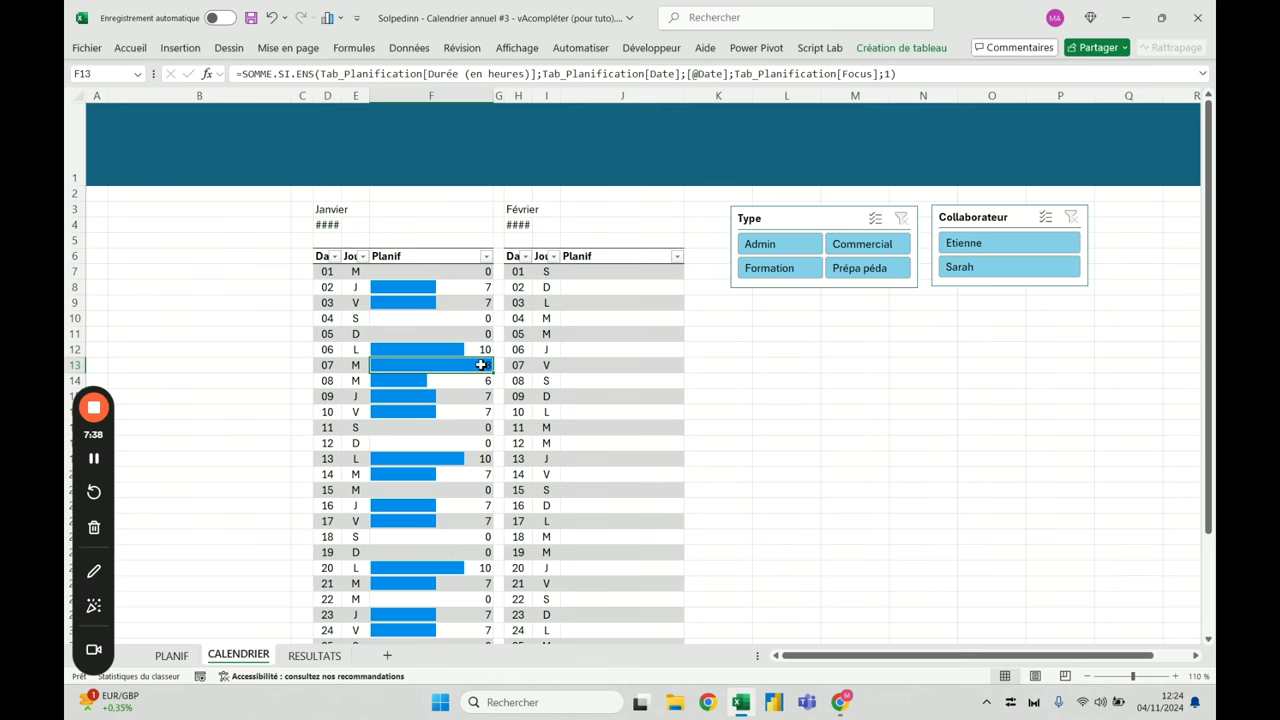
click(467, 271)
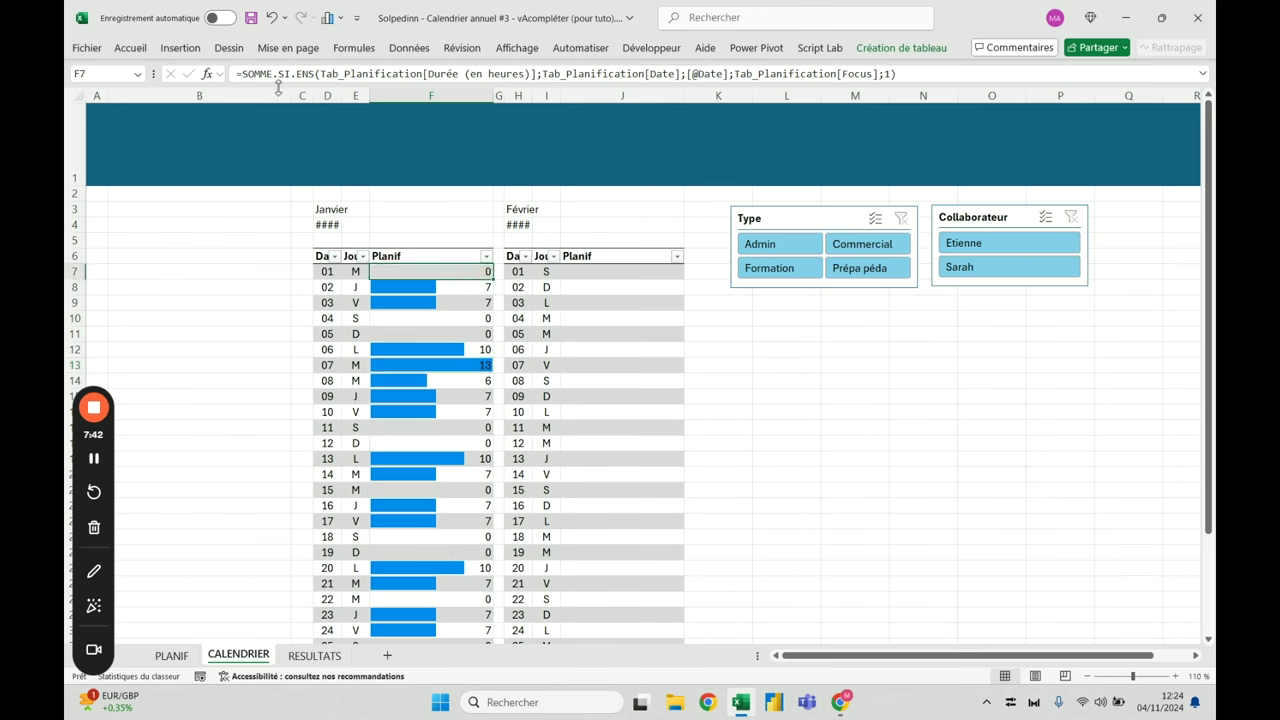
key(ctrl+shift+Down)
Clear the conditional formatting rules from the entire sheet, then select cell F7
click(130, 47)
click(637, 90)
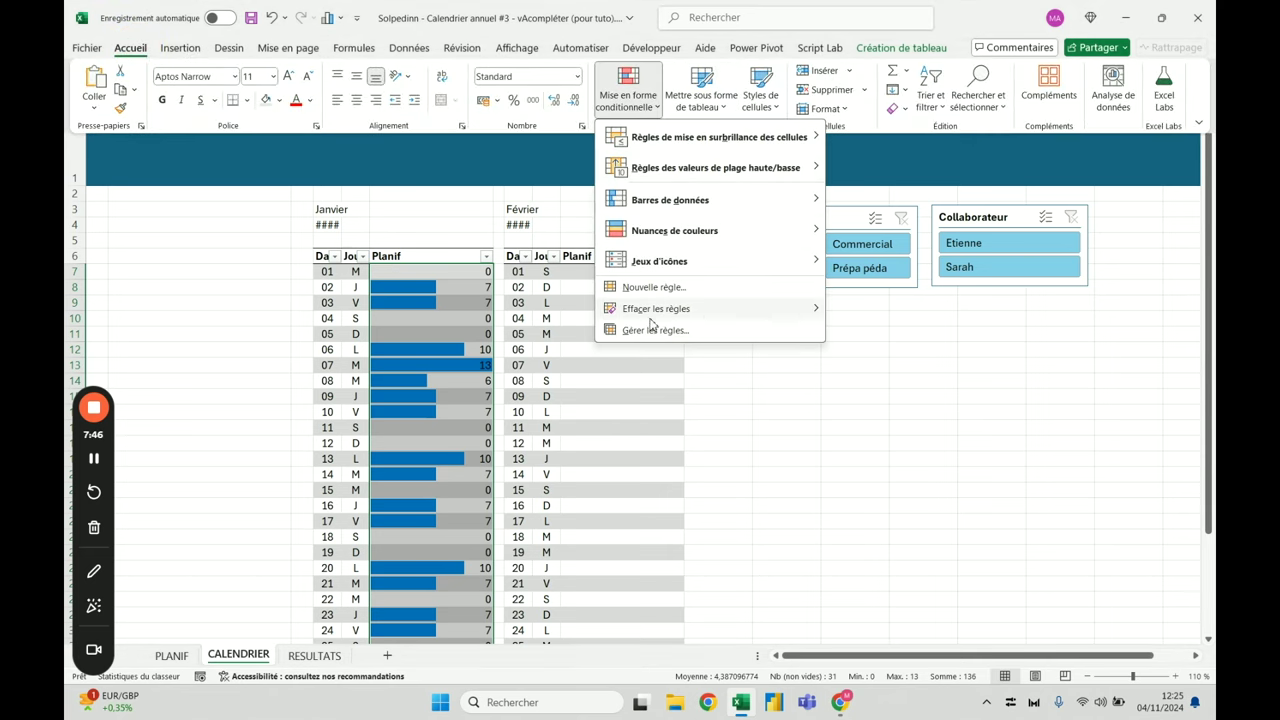
mouse_move(656, 310)
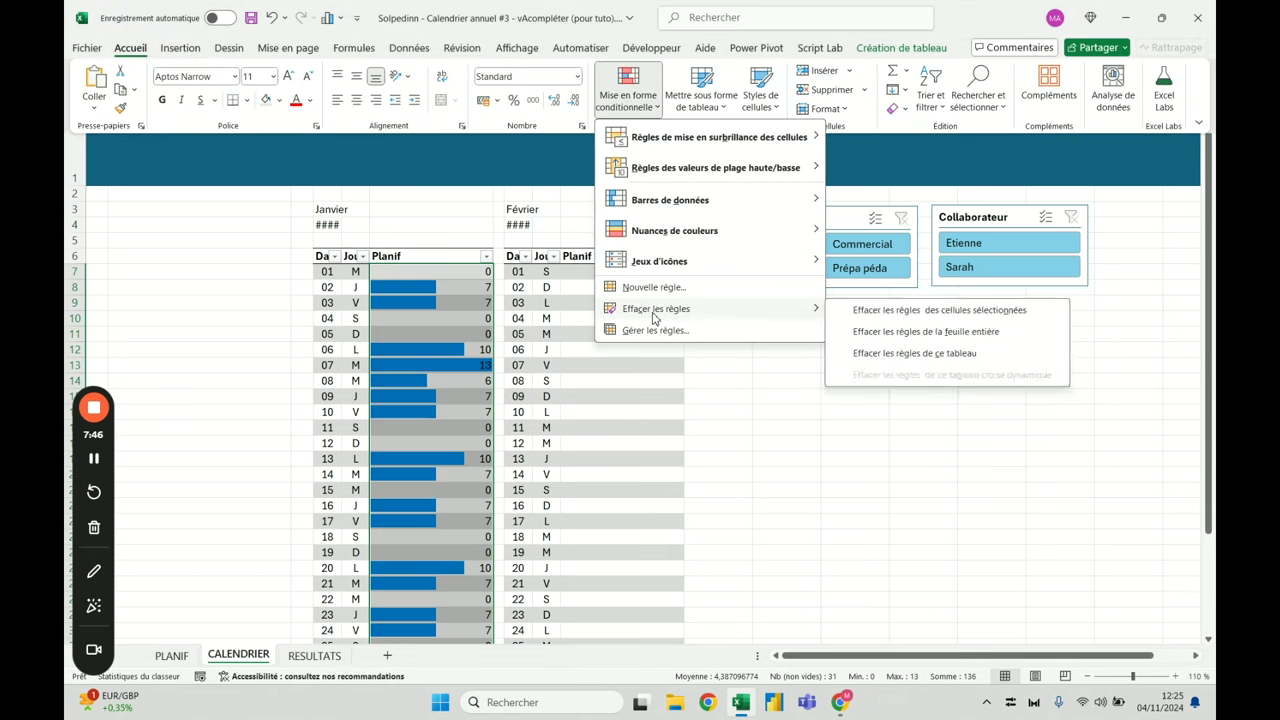
click(920, 331)
click(463, 272)
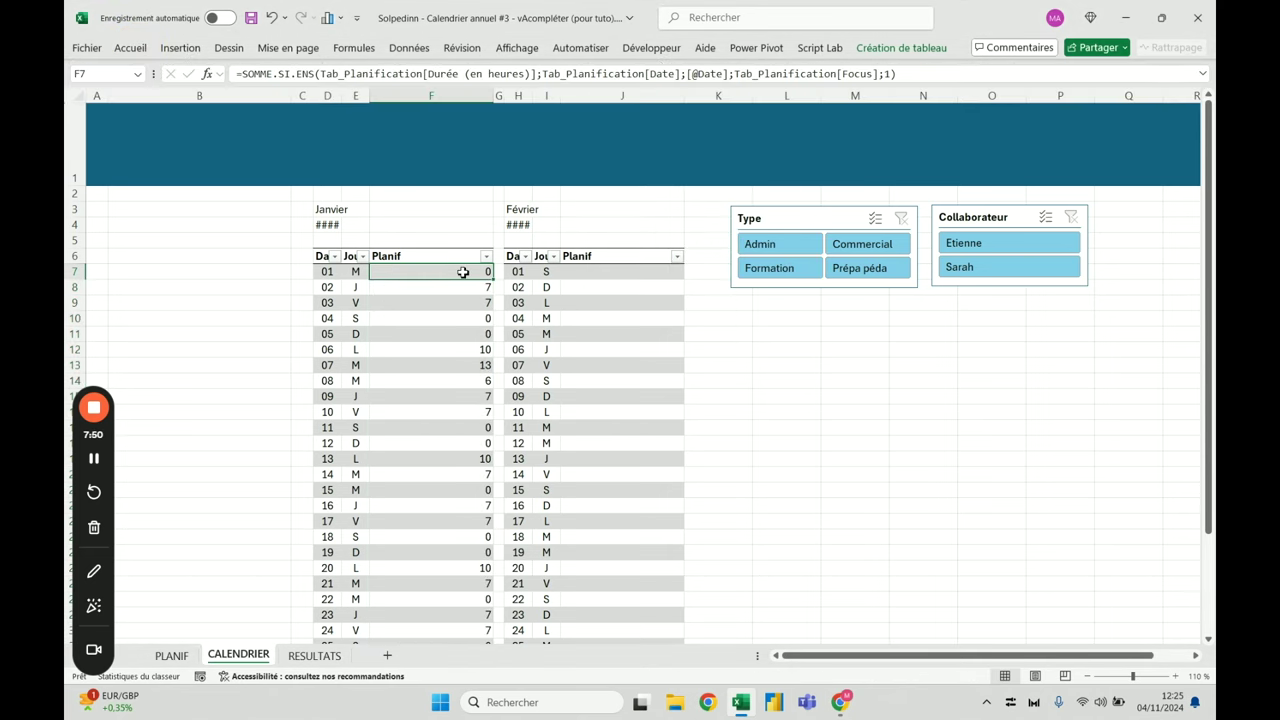
Wrap F7's SOMME.SI.ENS formula in REPT("x";…) so each day repeats x per hour
click(241, 73)
text(rept)
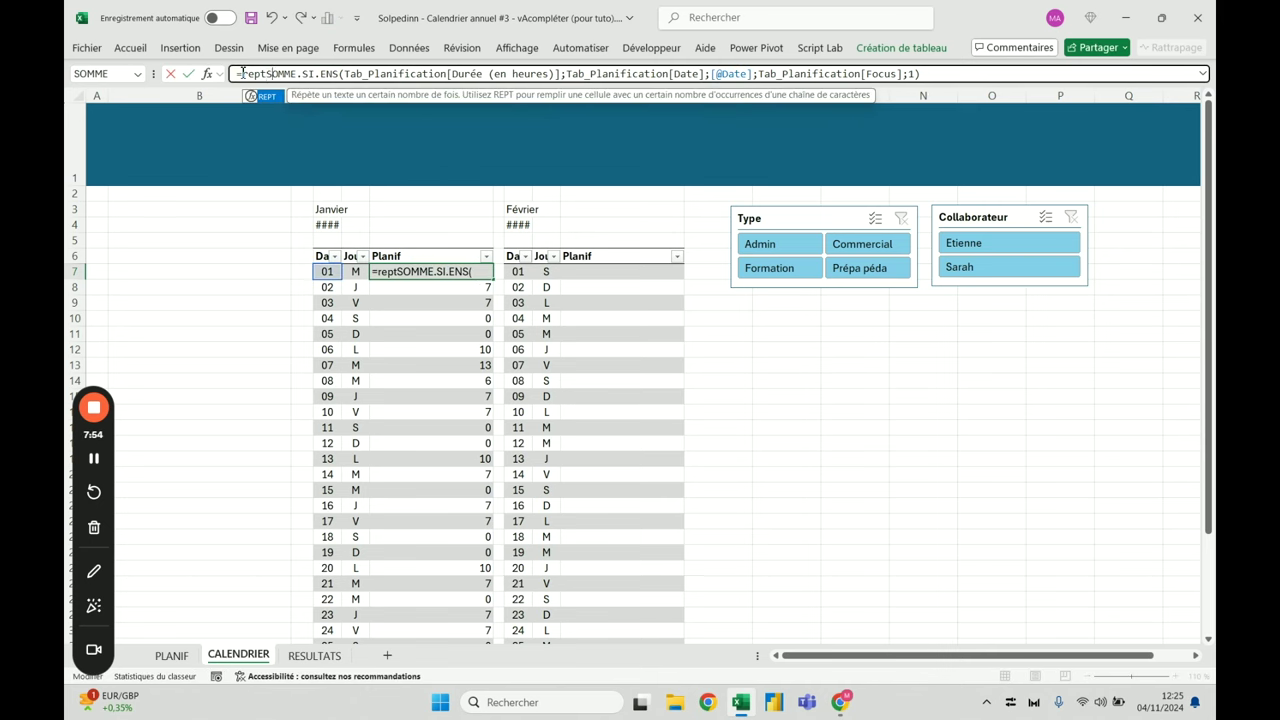
text((")
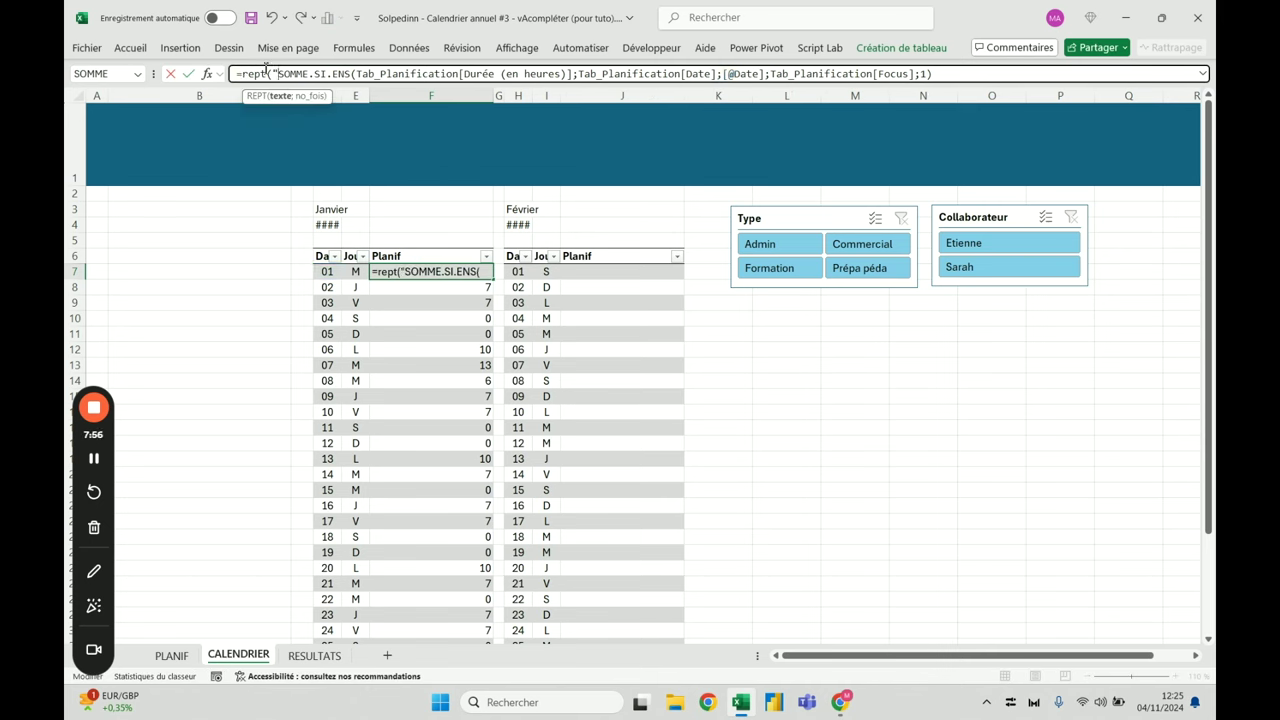
text(x)
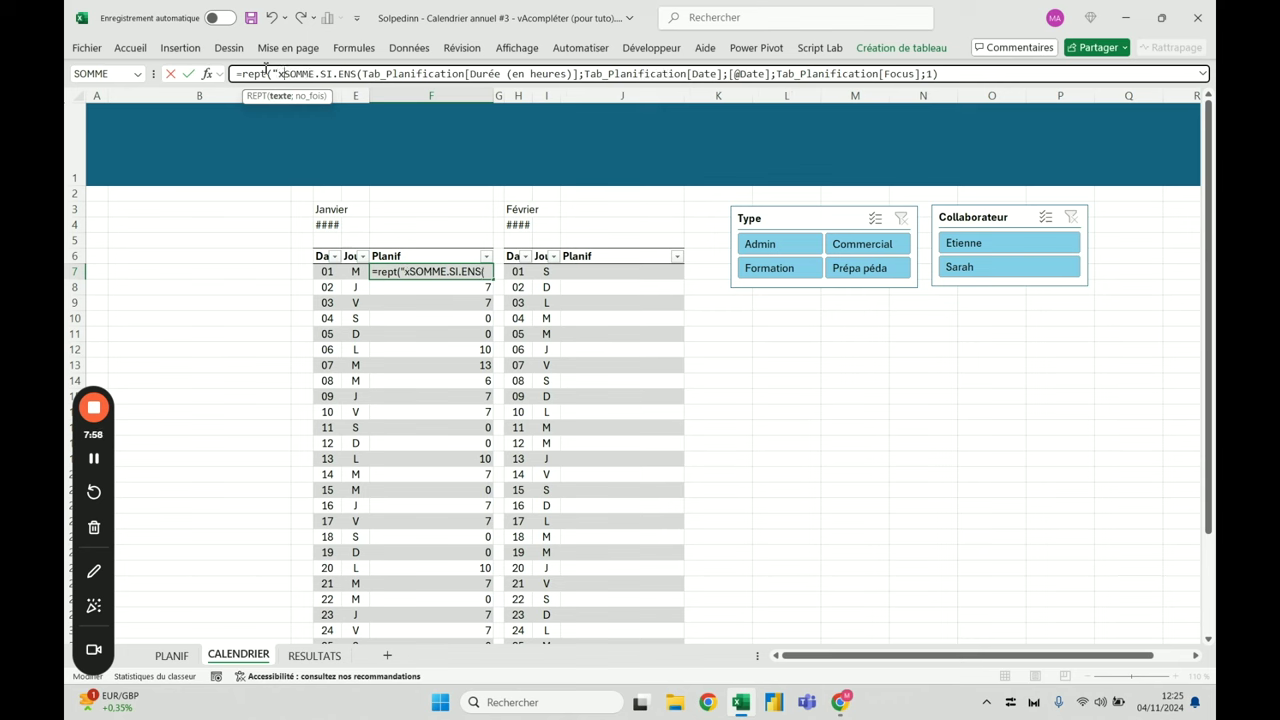
text(";)
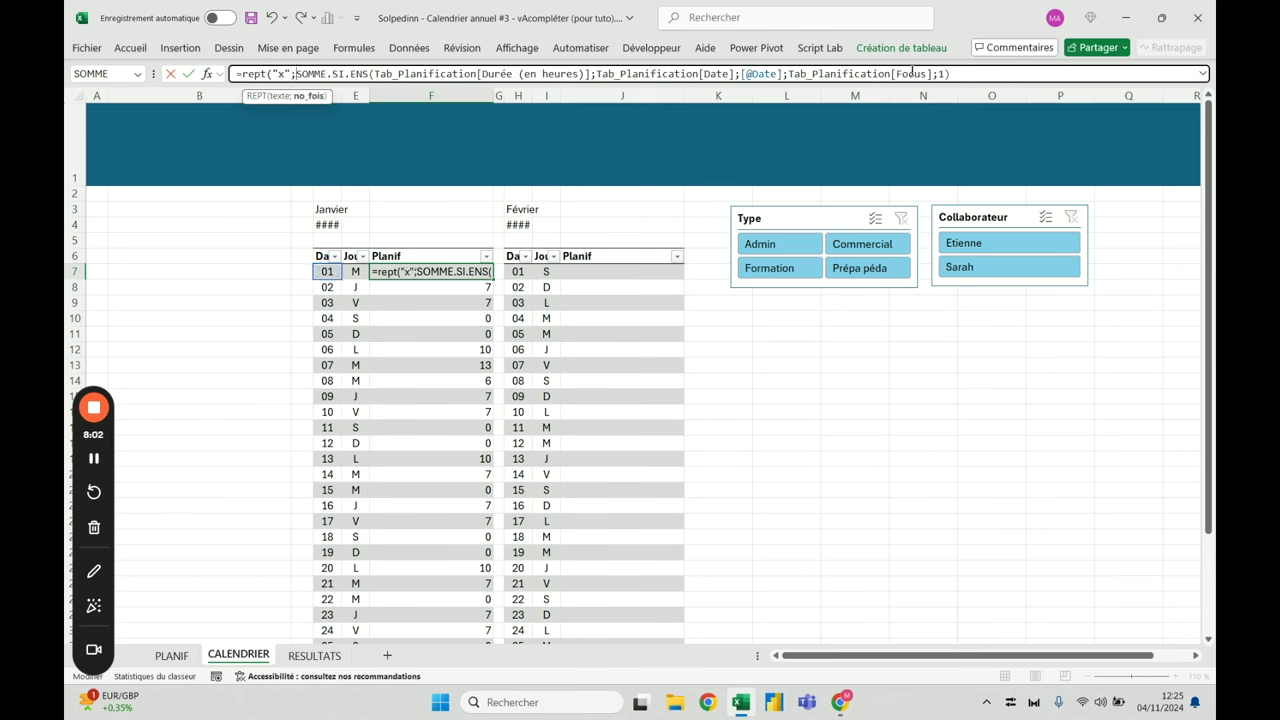
click(961, 76)
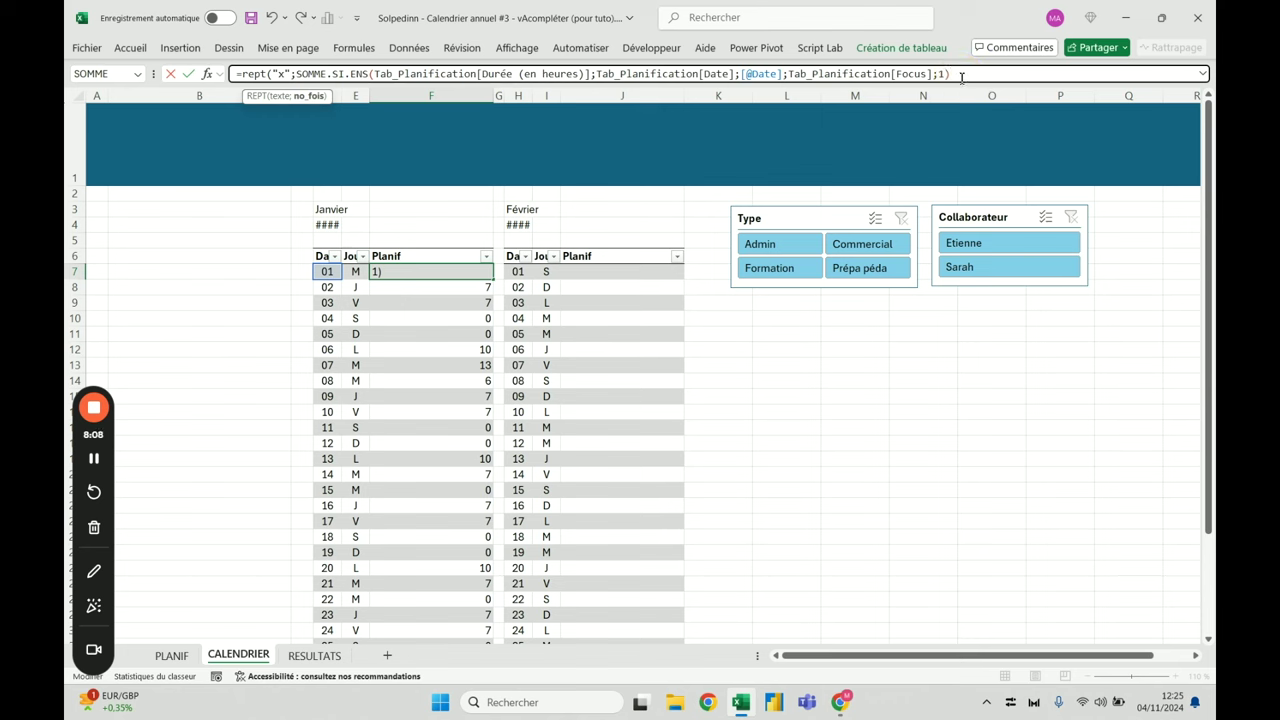
key(ctrl+Return)
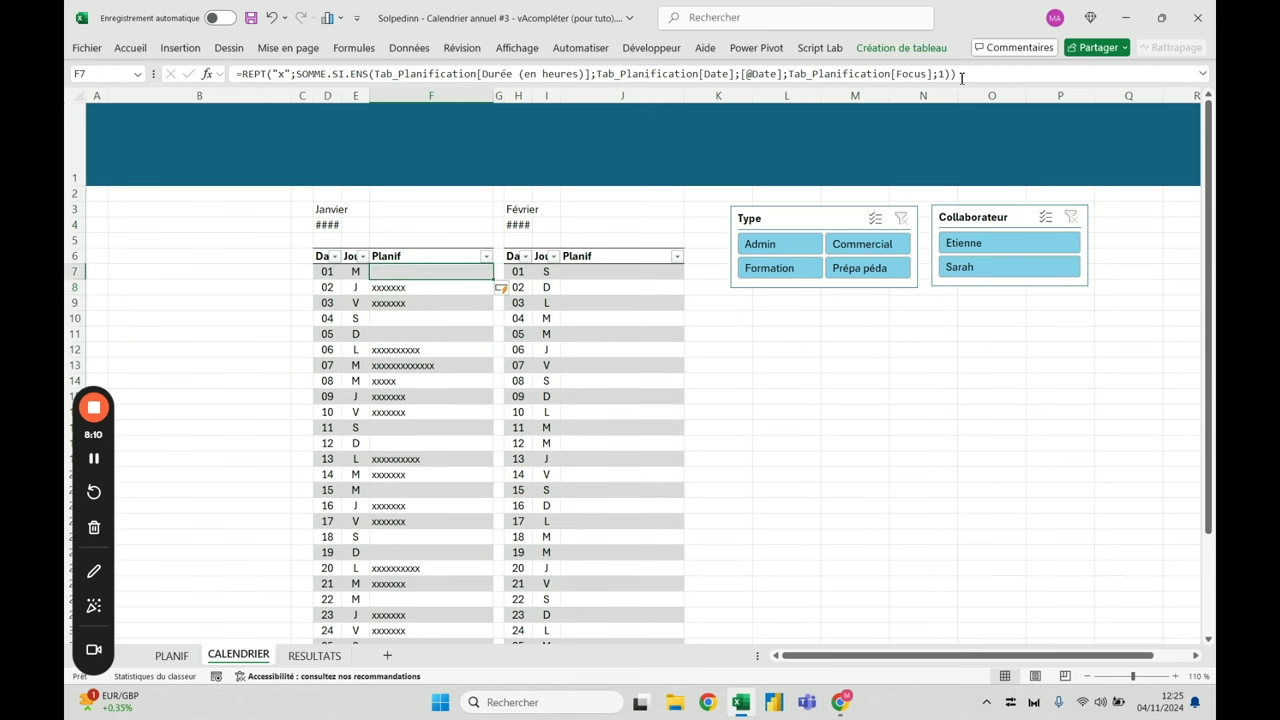
Change the repeated character to "O", then delete it to make room for a symbol
double_click(283, 73)
text(O)
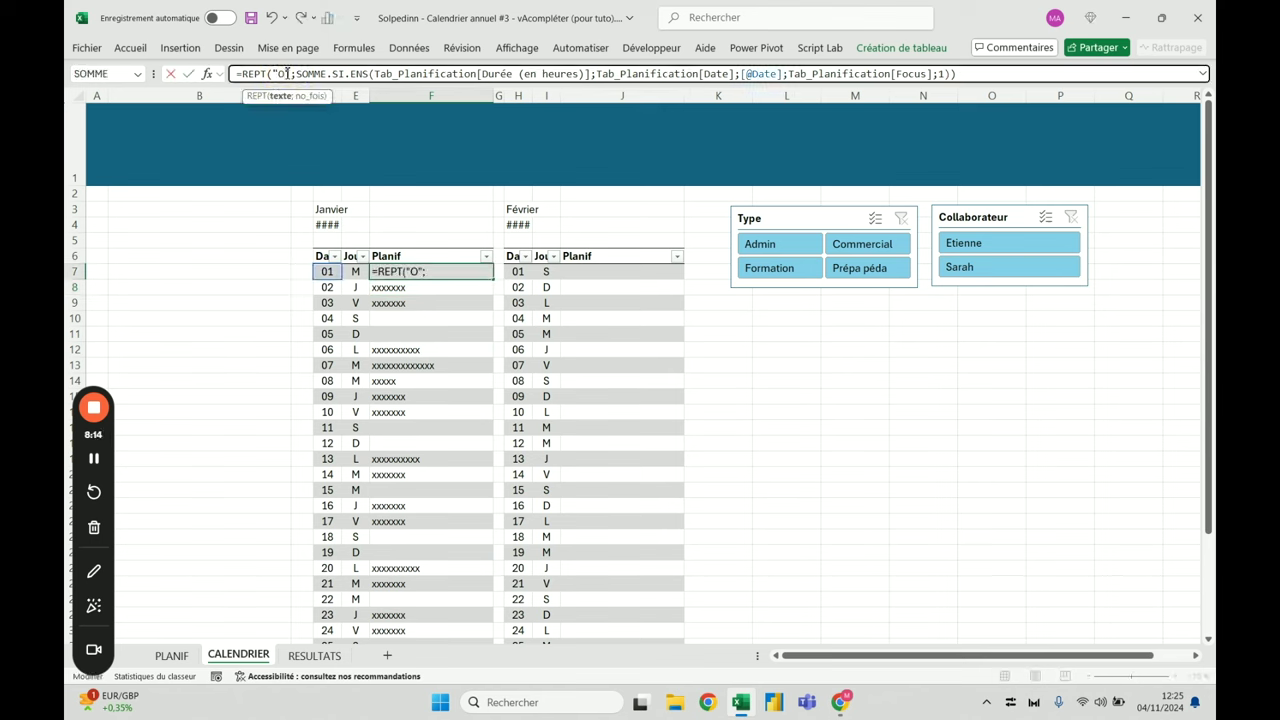
key(ctrl+Return)
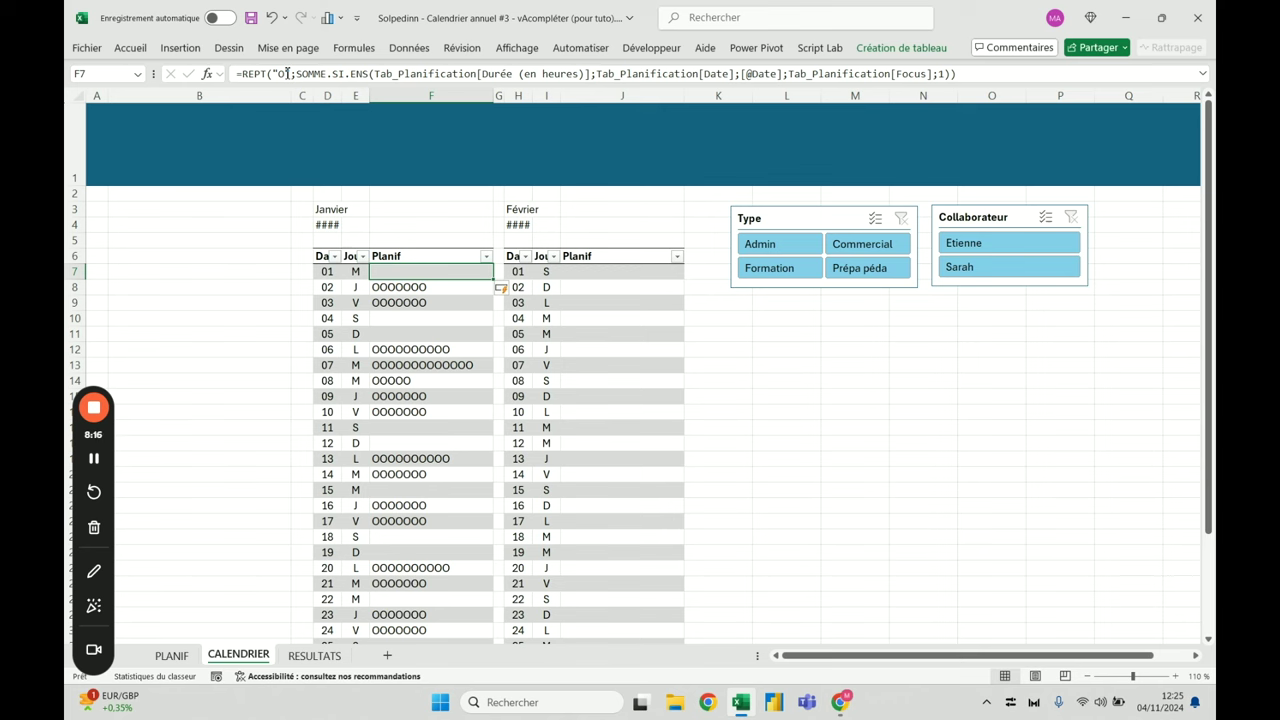
click(286, 73)
key(BackSpace)
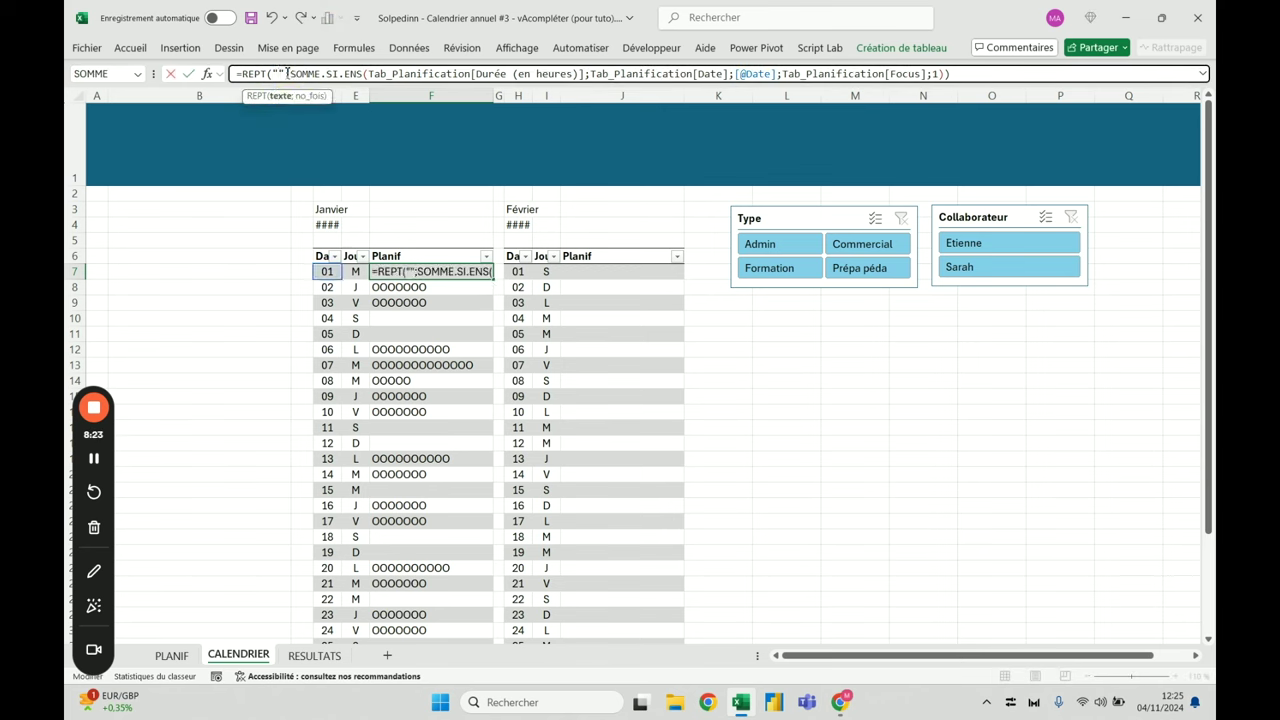
key(super+period)
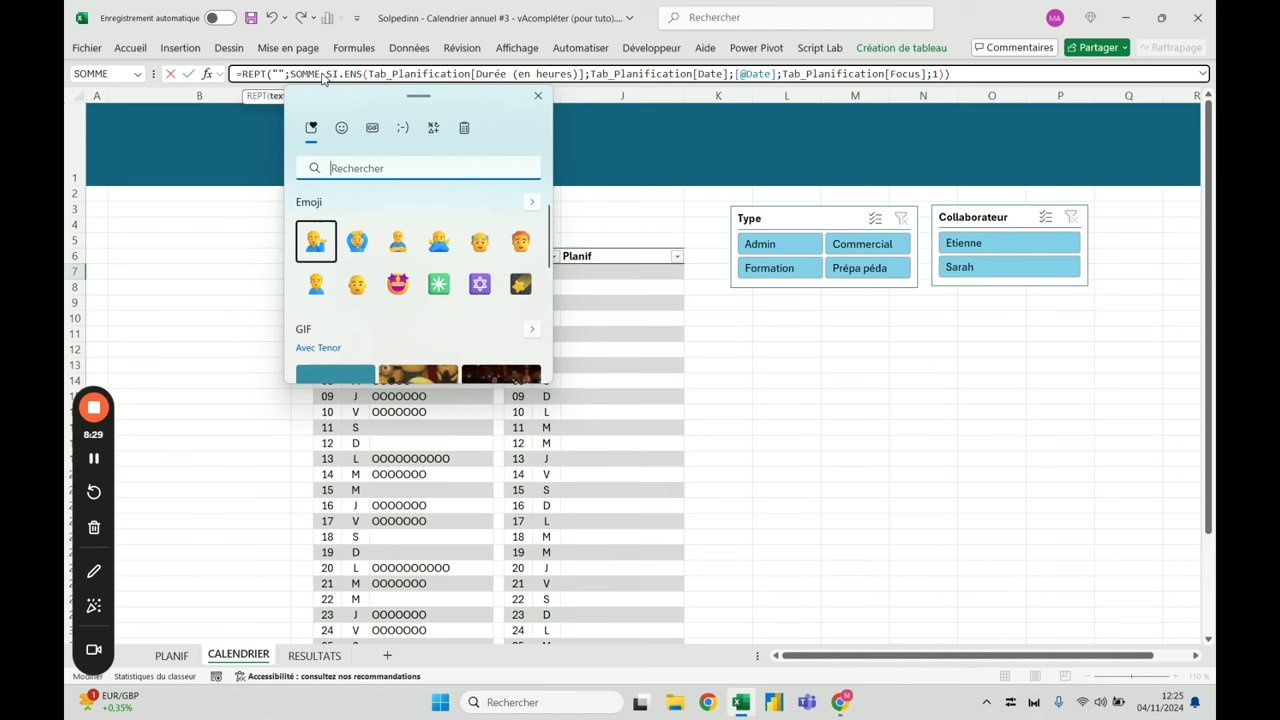
Browse the picker's symbol categories and insert a black rectangle into the REPT quotes
click(433, 128)
click(508, 128)
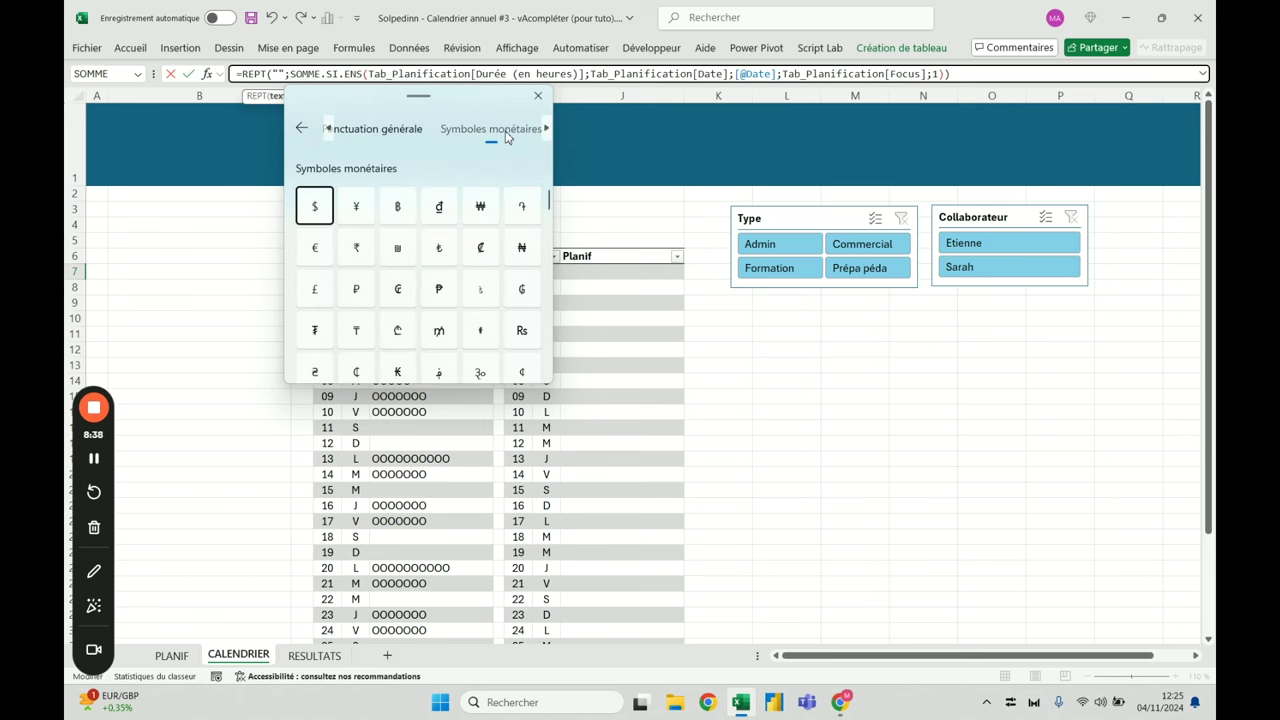
click(547, 128)
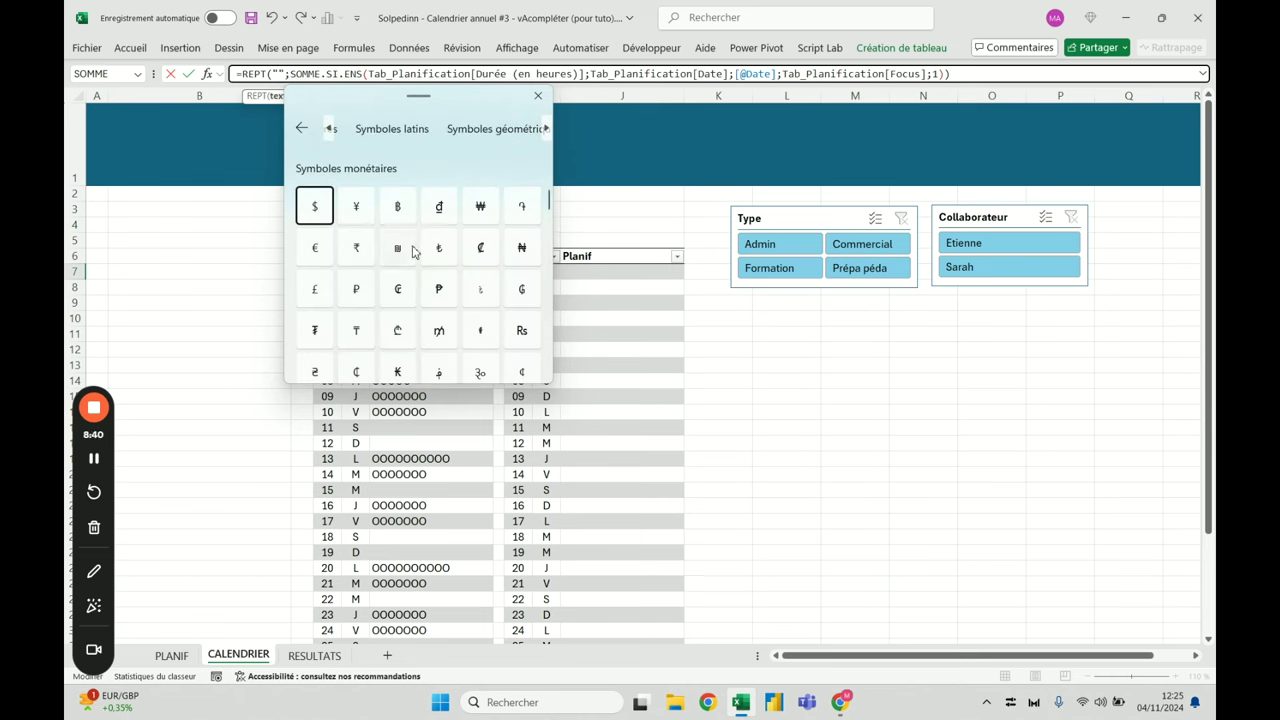
scroll(414, 251, down, 6)
scroll(420, 222, down, 10)
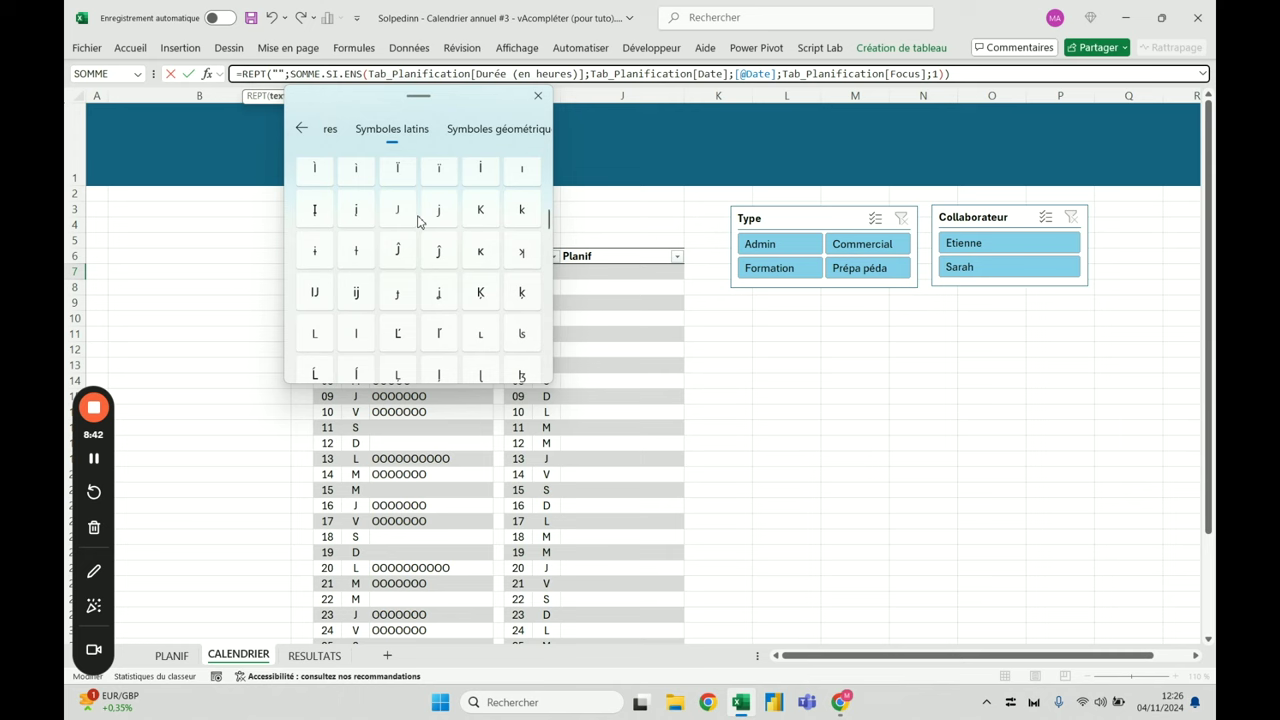
scroll(416, 219, up, 5)
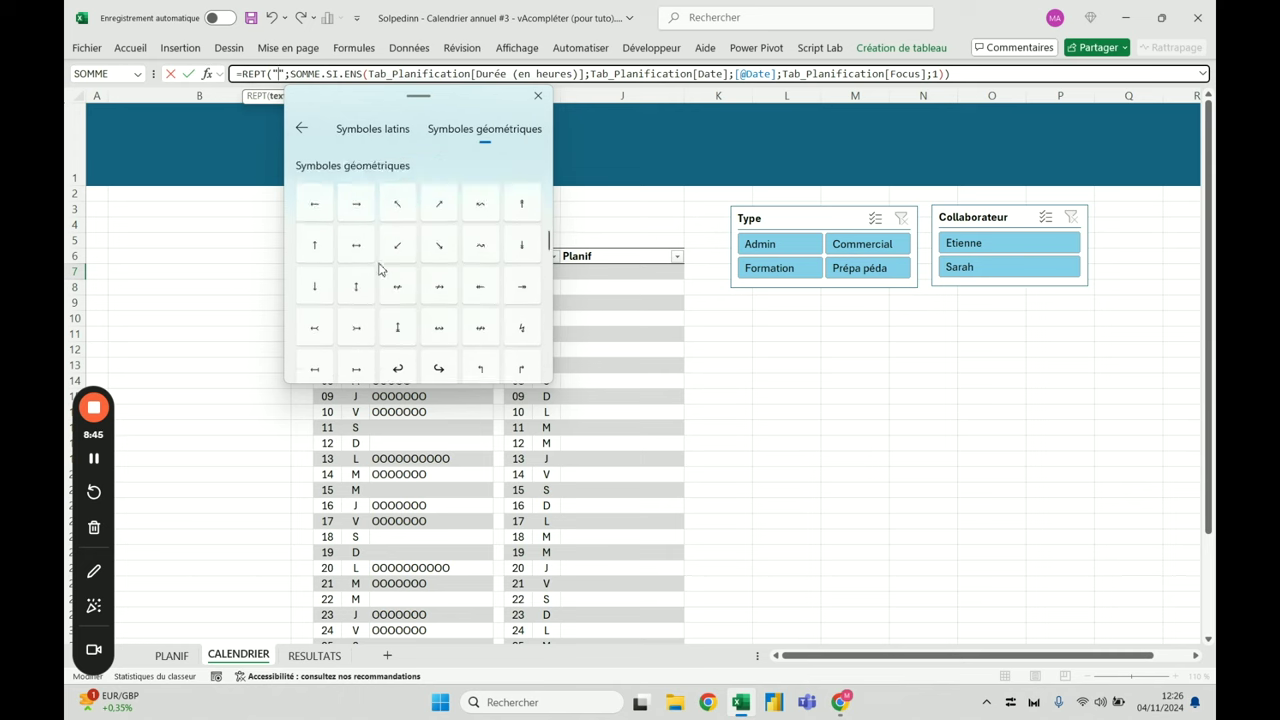
scroll(351, 283, down, 10)
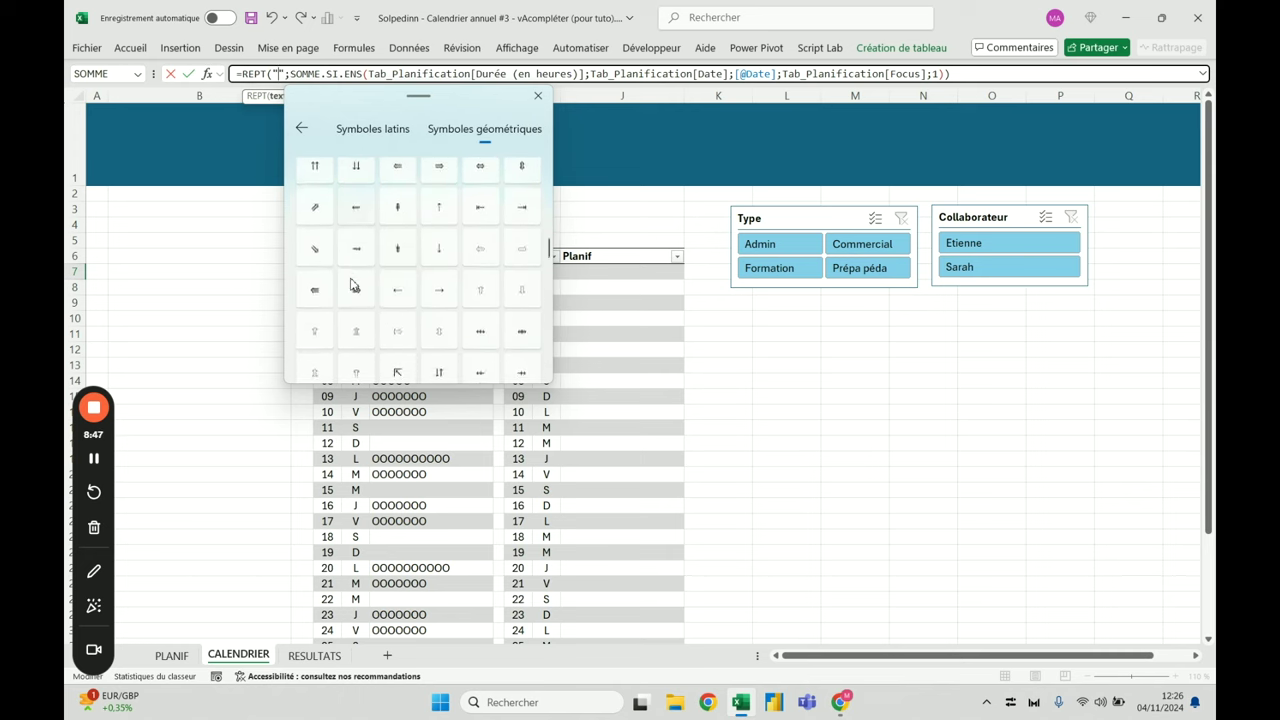
click(487, 200)
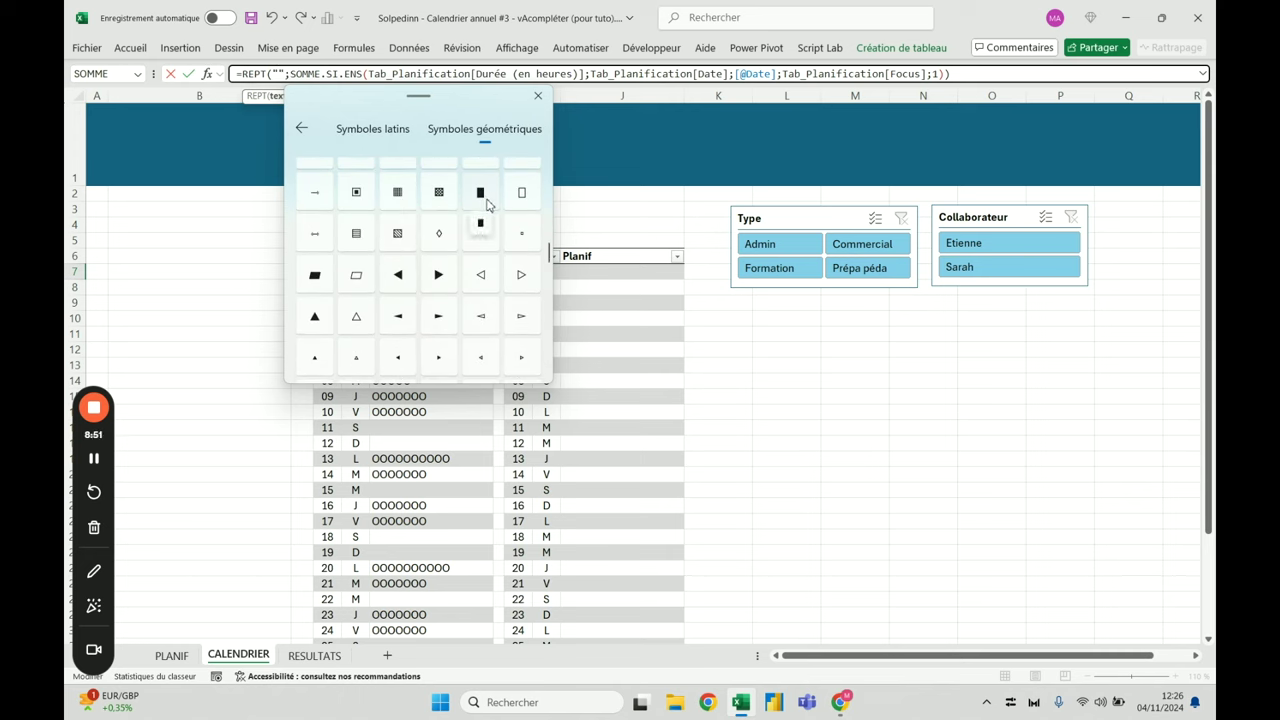
scroll(437, 238, down, 3)
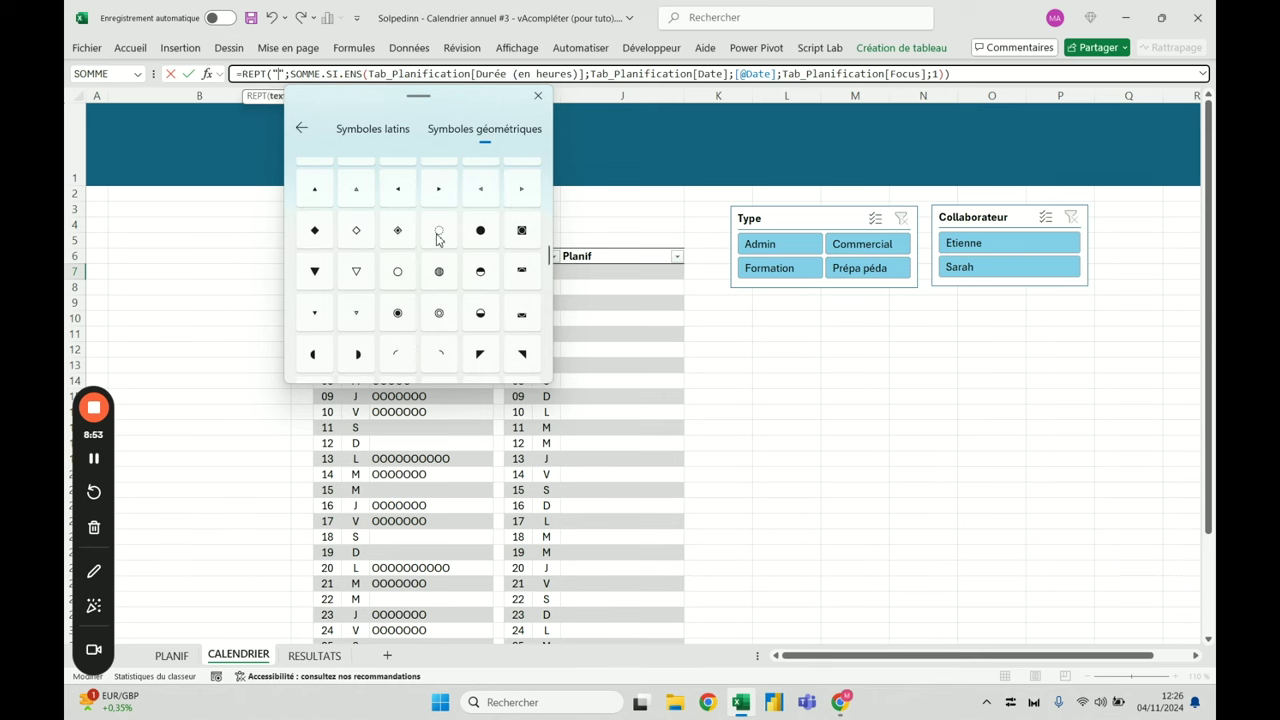
key(Escape)
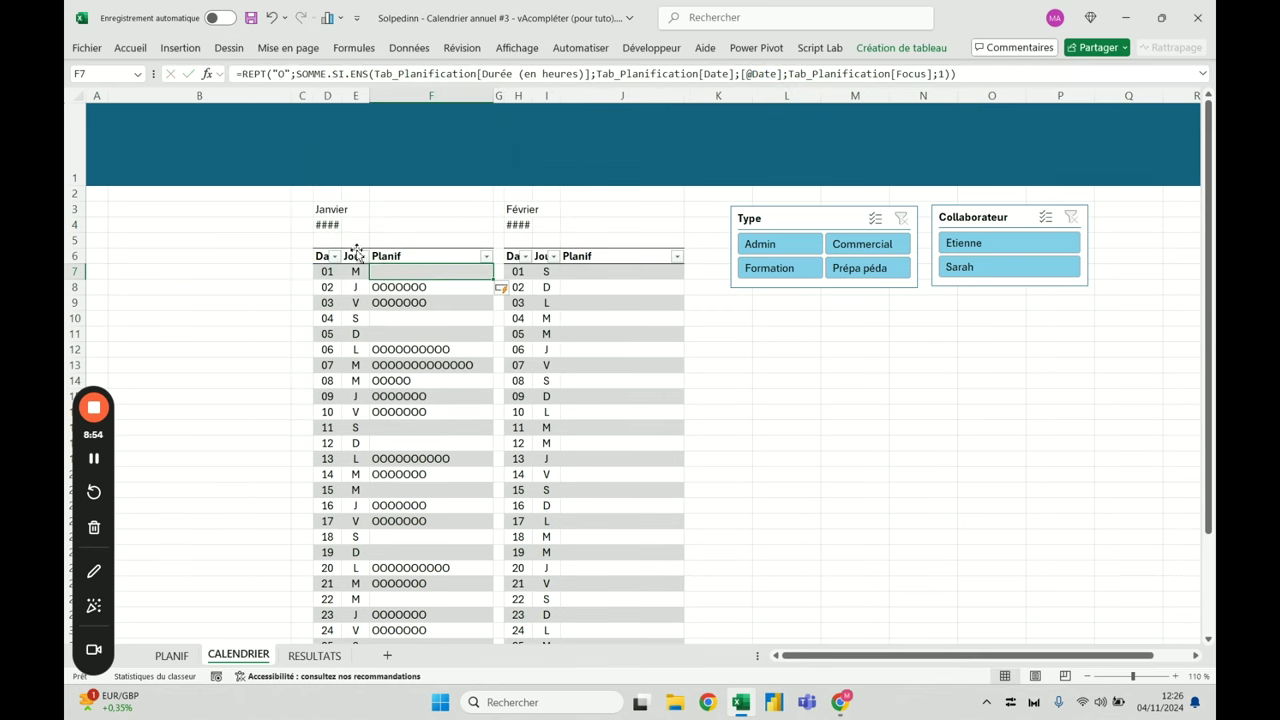
Insert a recently used symbol into F7's REPT quotes, searching 'carré', and confirm the formula
click(286, 72)
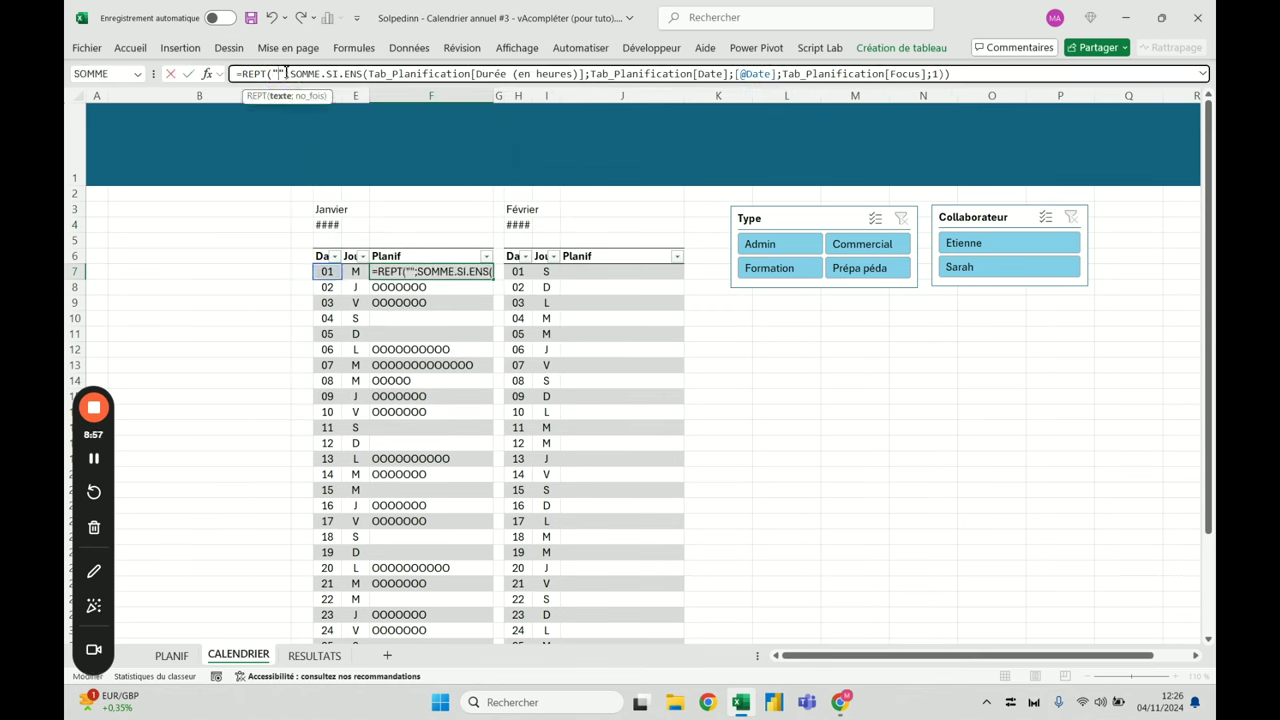
key(super+period)
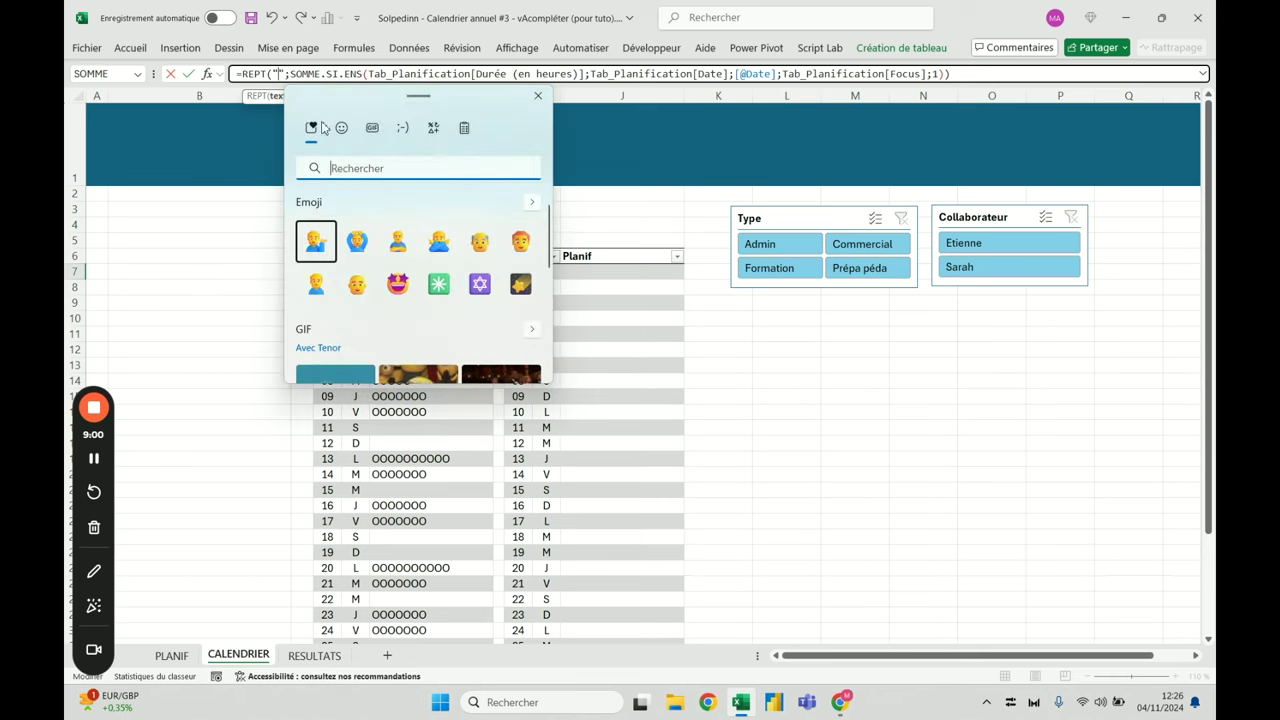
click(431, 128)
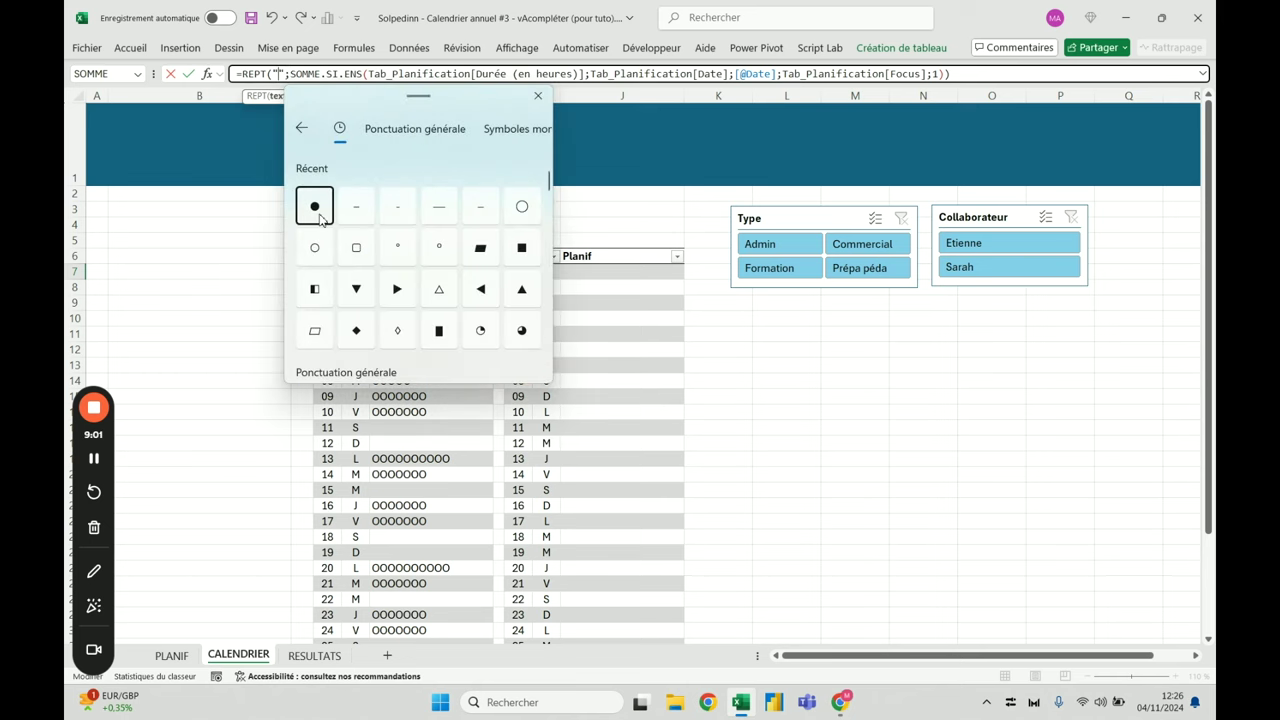
click(316, 210)
text(carré)
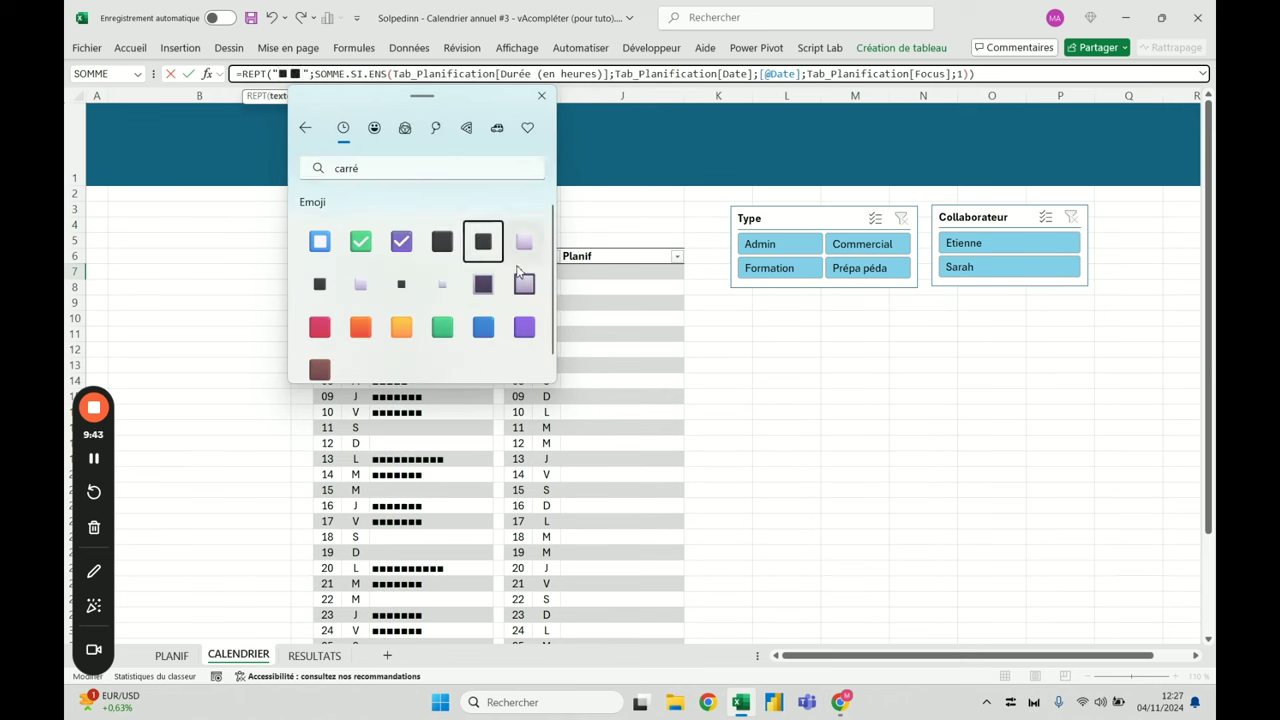
key(Escape)
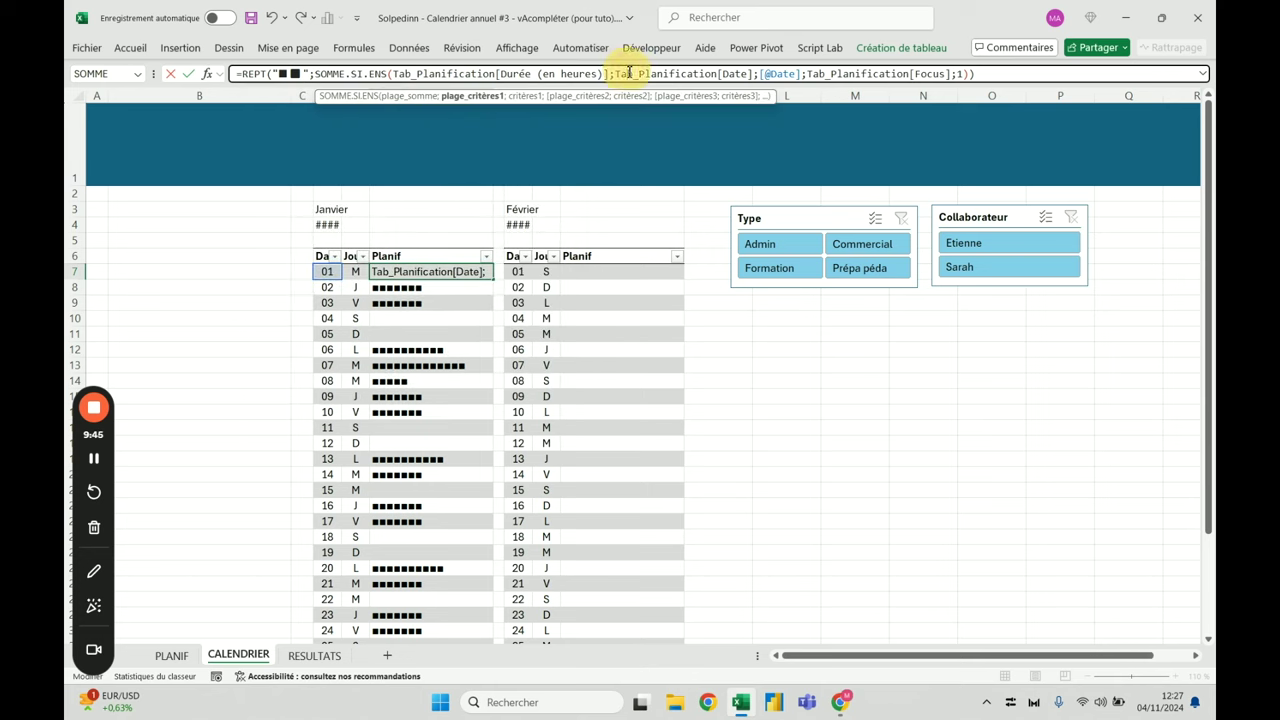
key(Return)
Redo F7's formula with the black square emoji as the bar character and confirm it
key(Up)
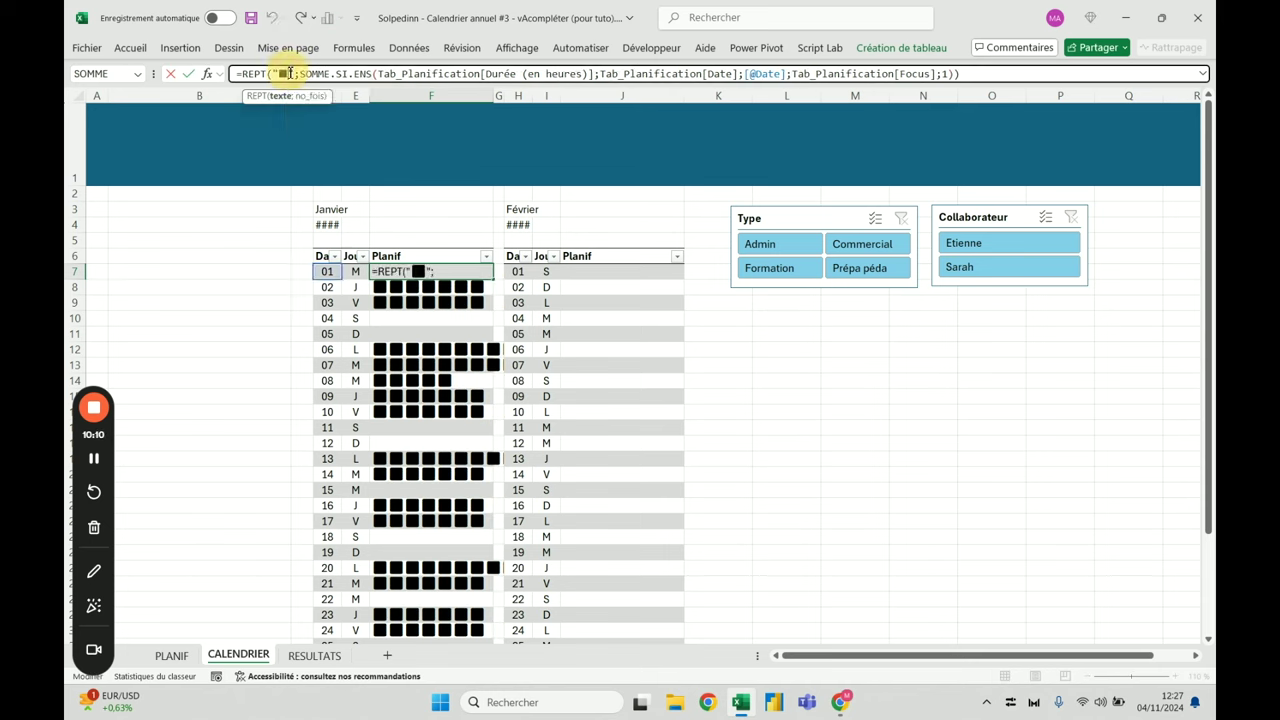
key(super+period)
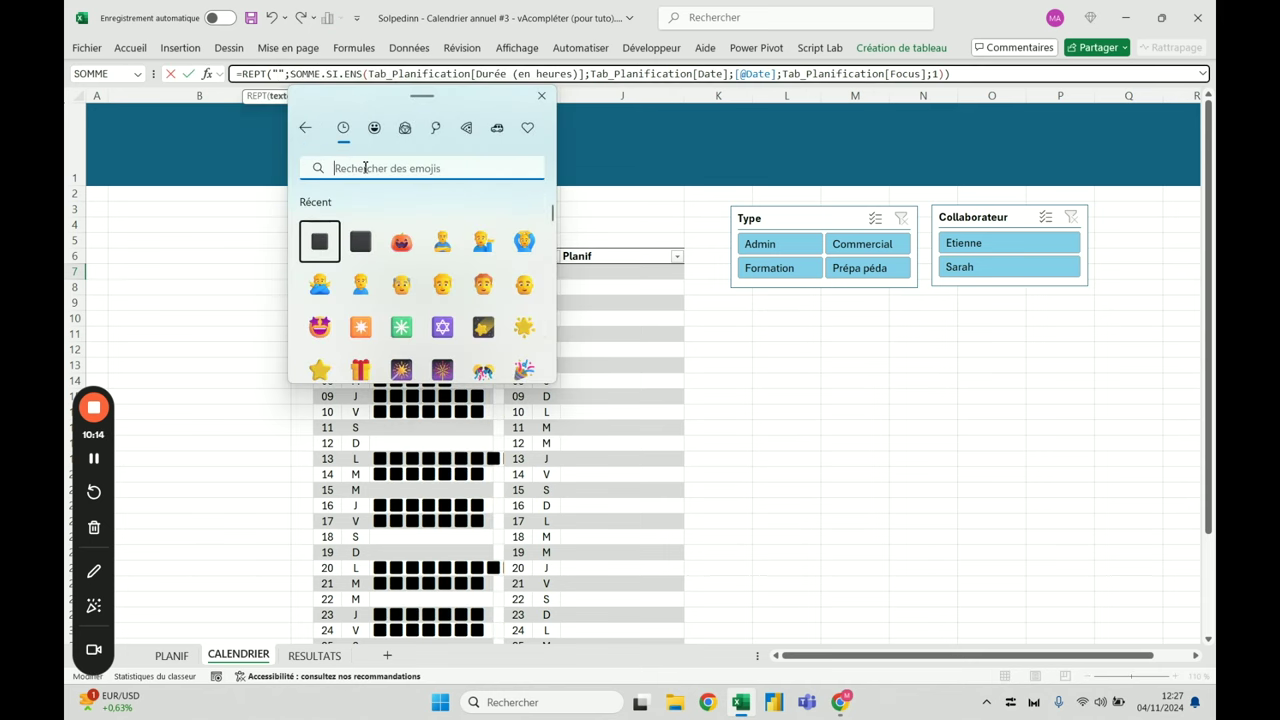
click(319, 241)
key(Return)
click(452, 290)
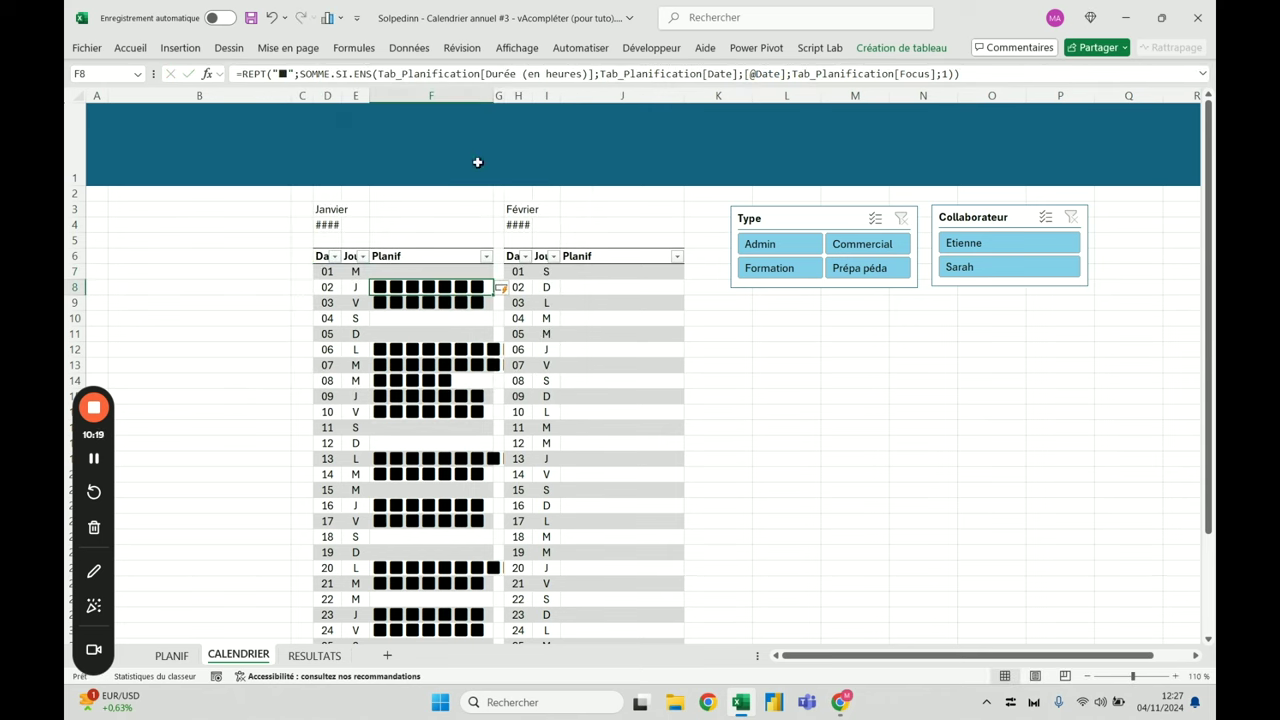
click(455, 93)
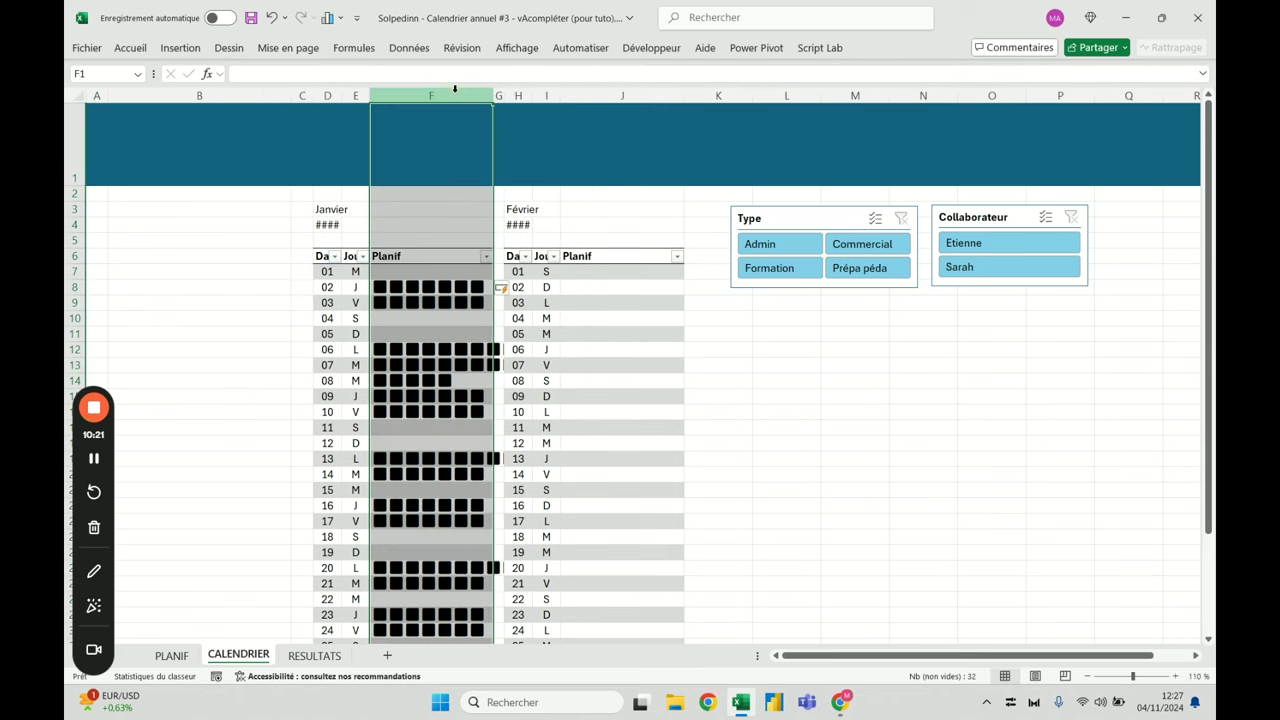
Set Planif columns F and J (January and February) to a column width of 21
click(440, 252)
click(130, 47)
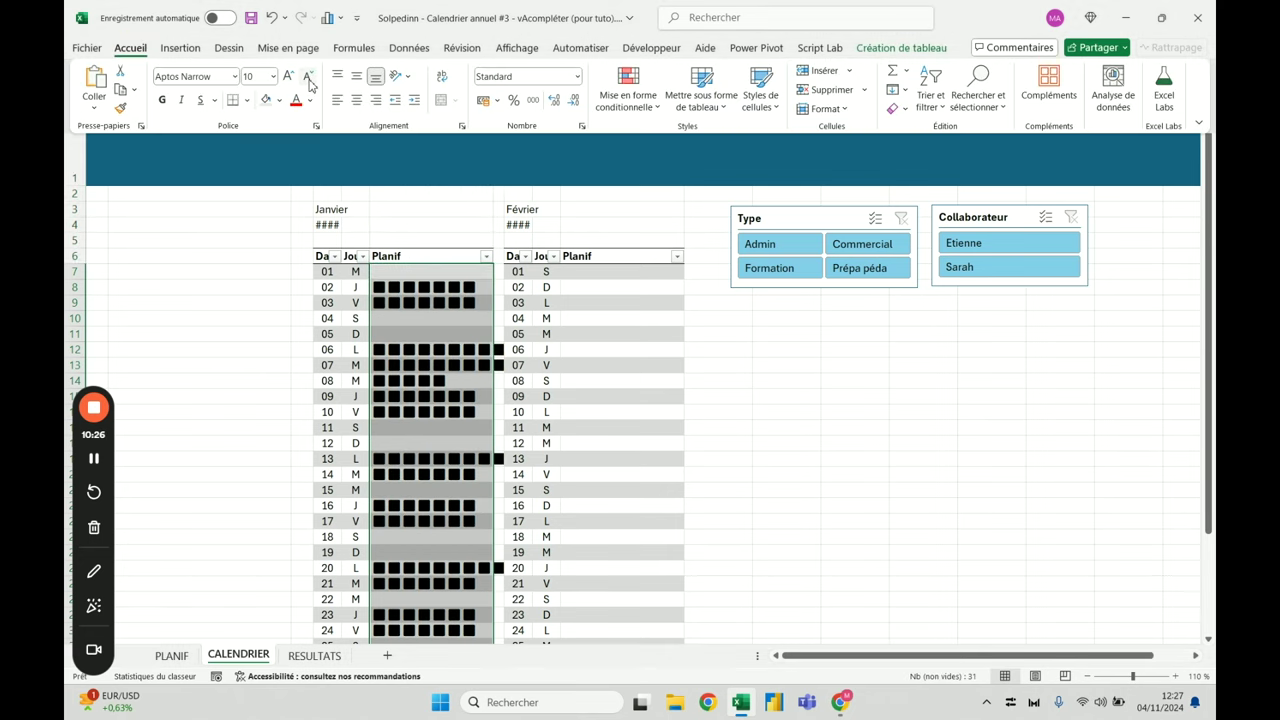
click(452, 95)
ctrl+click(590, 94)
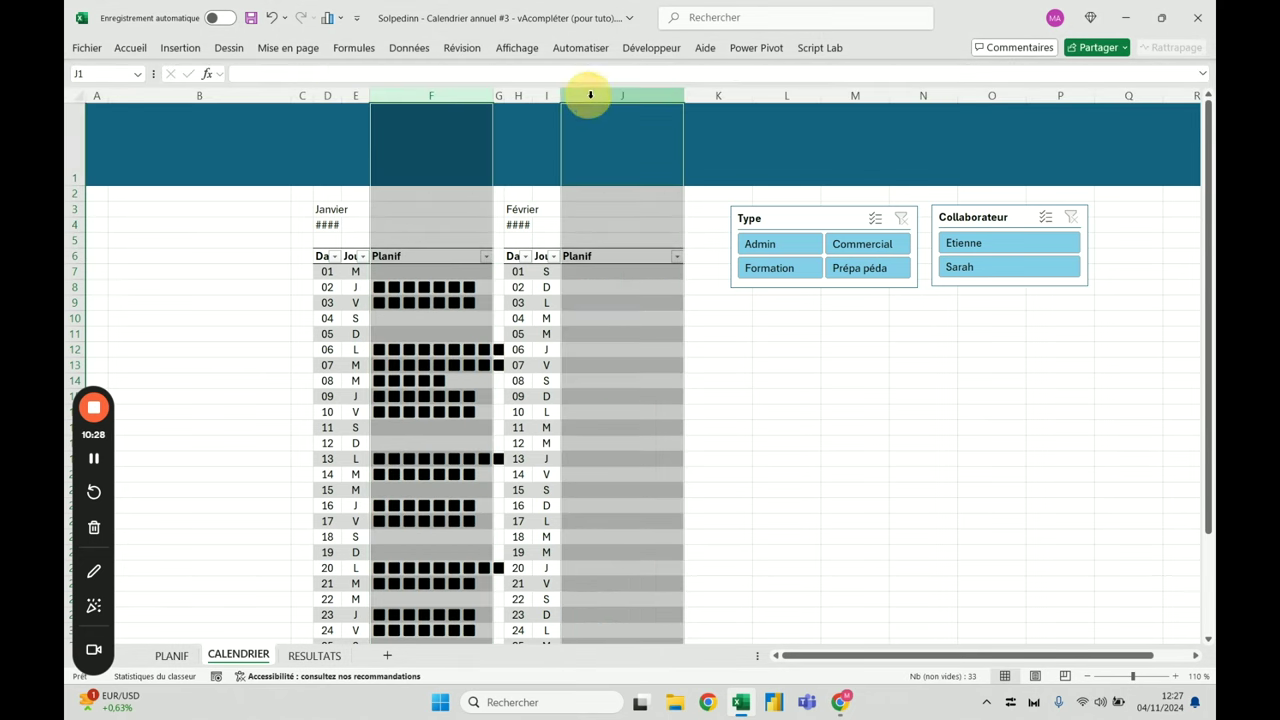
right_click(590, 94)
click(698, 334)
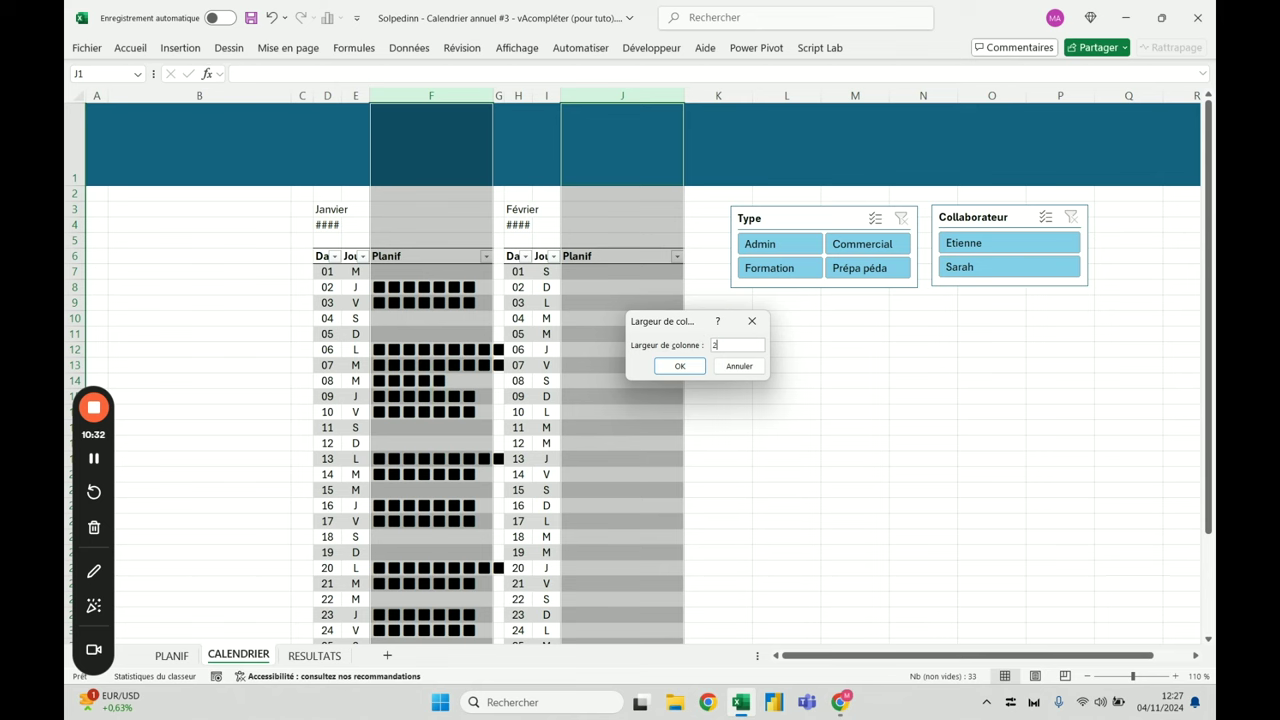
key(Return)
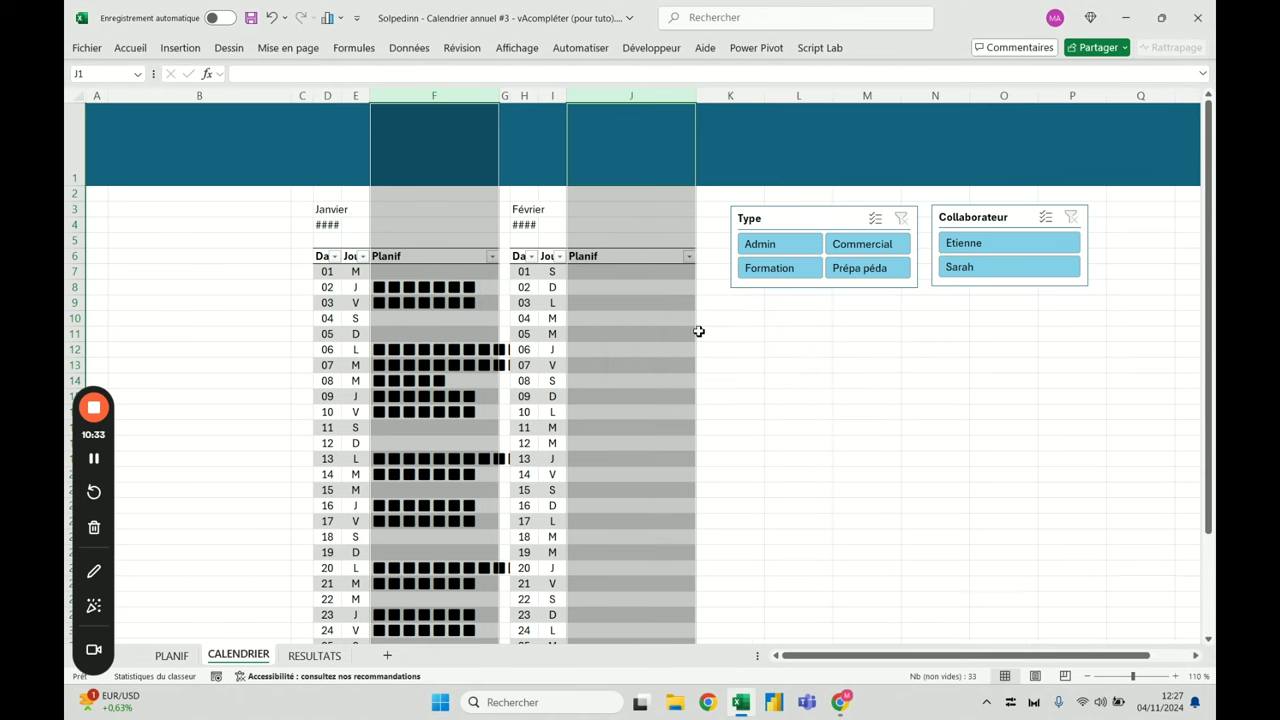
right_click(662, 106)
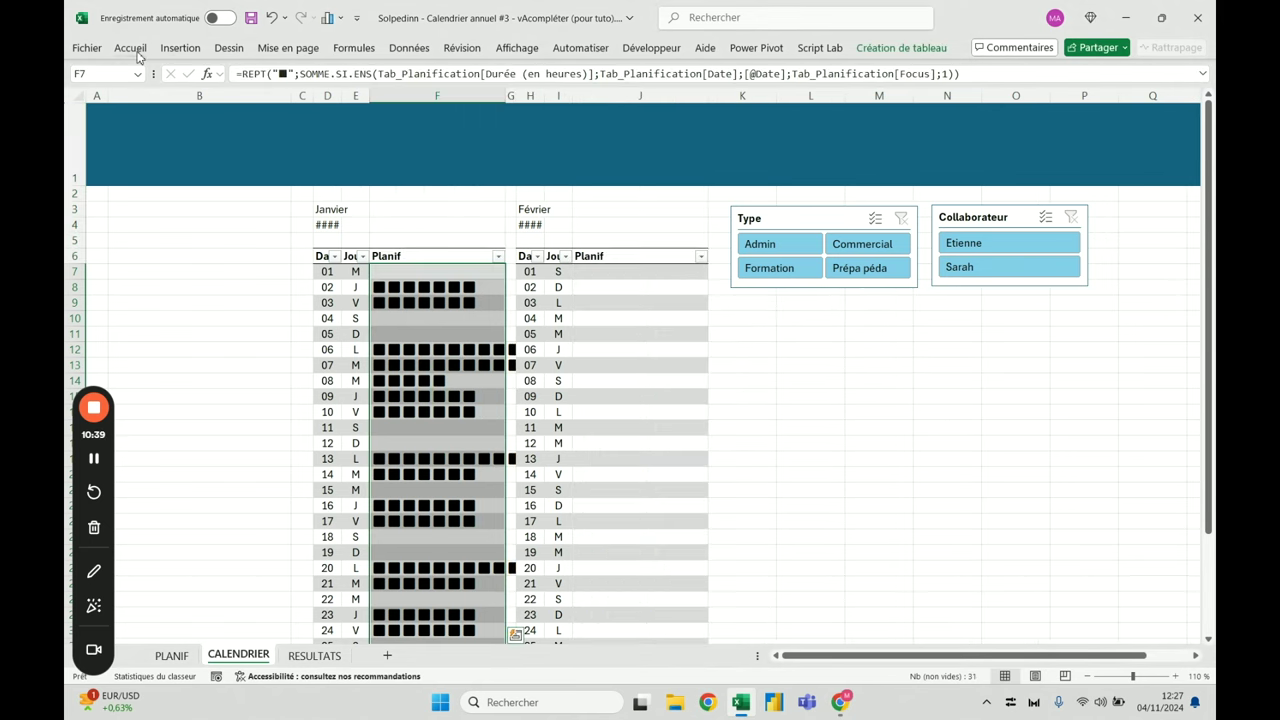
click(132, 50)
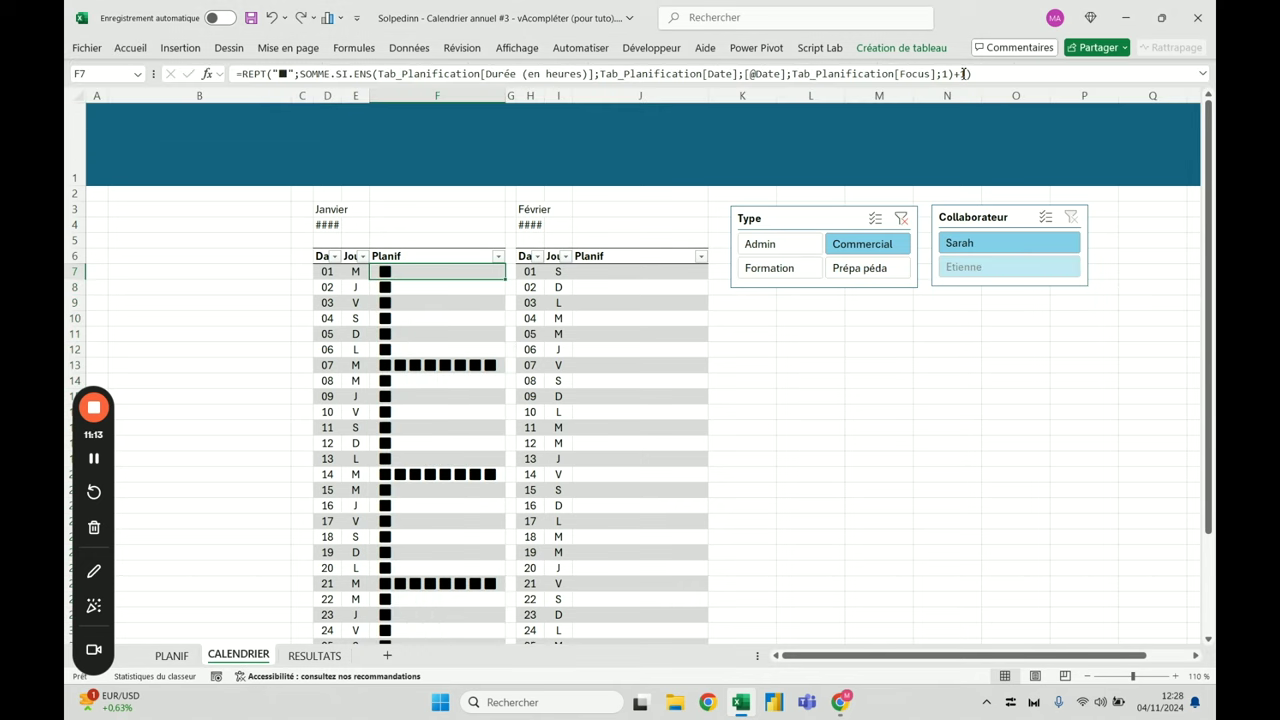
Delete the trailing +1 from the REPT formula so days without hours show no squares
click(968, 74)
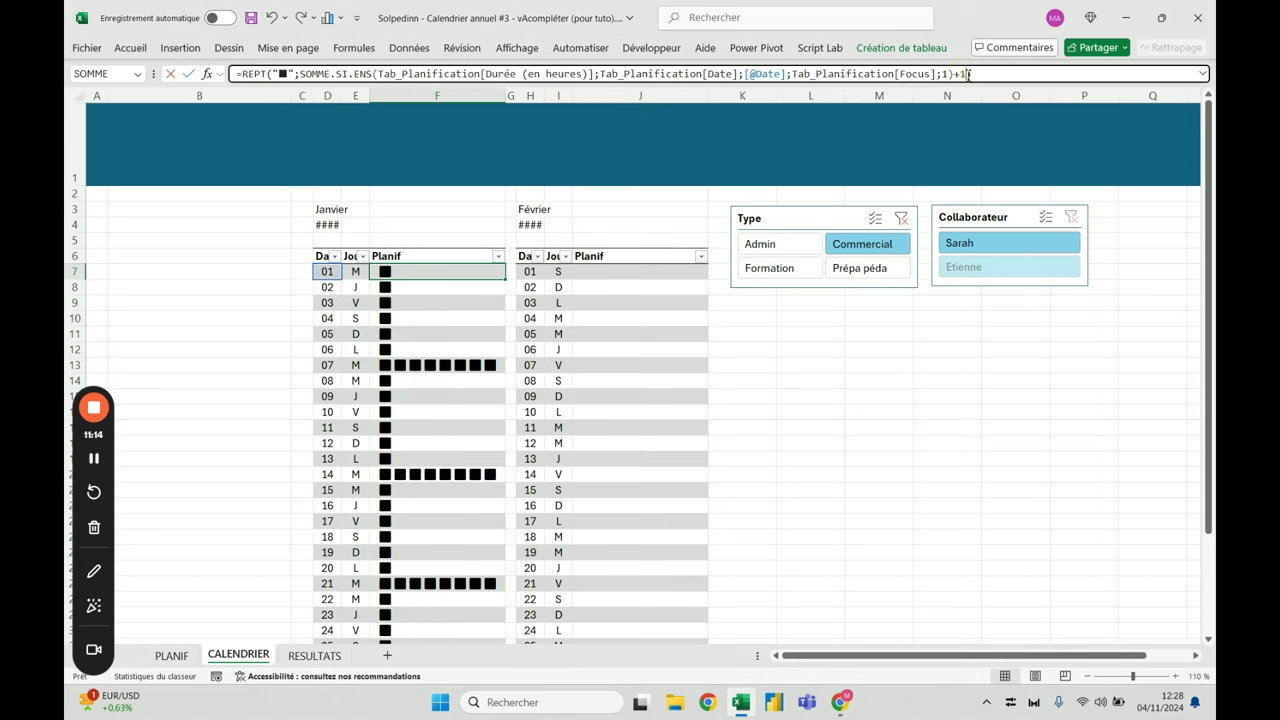
key(BackSpace)
key(BackSpace)
key(Return)
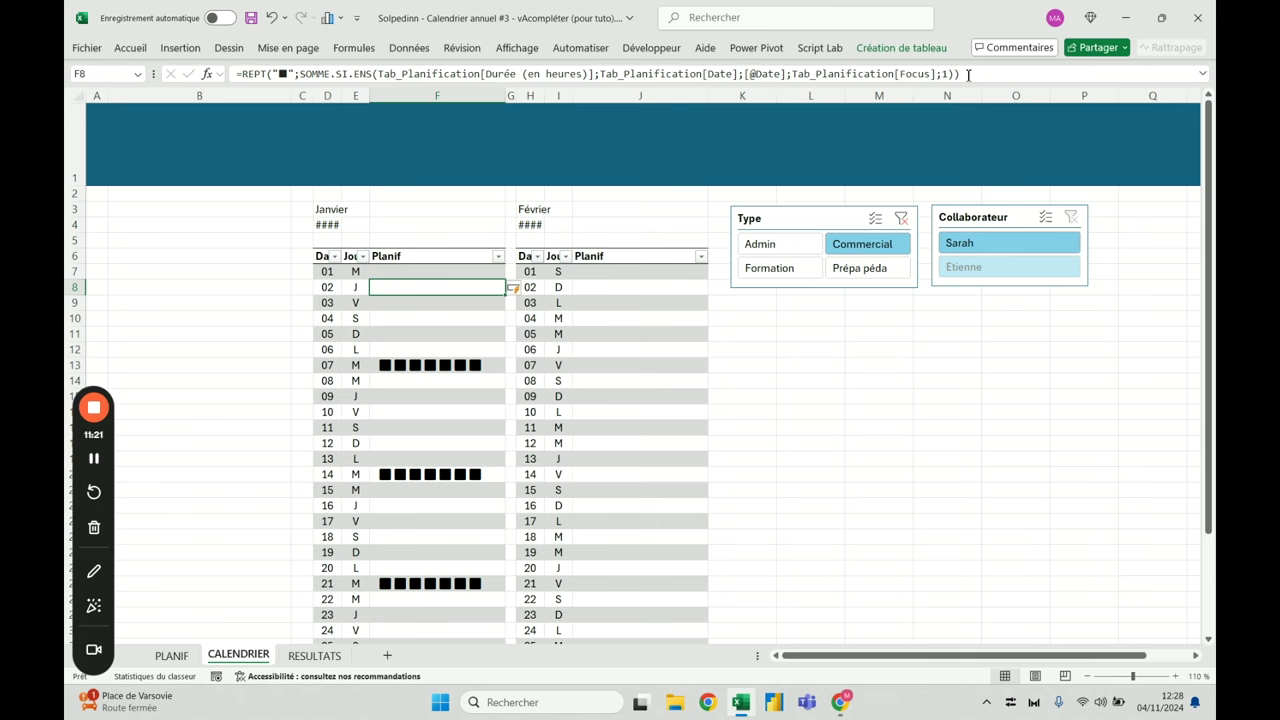
click(490, 367)
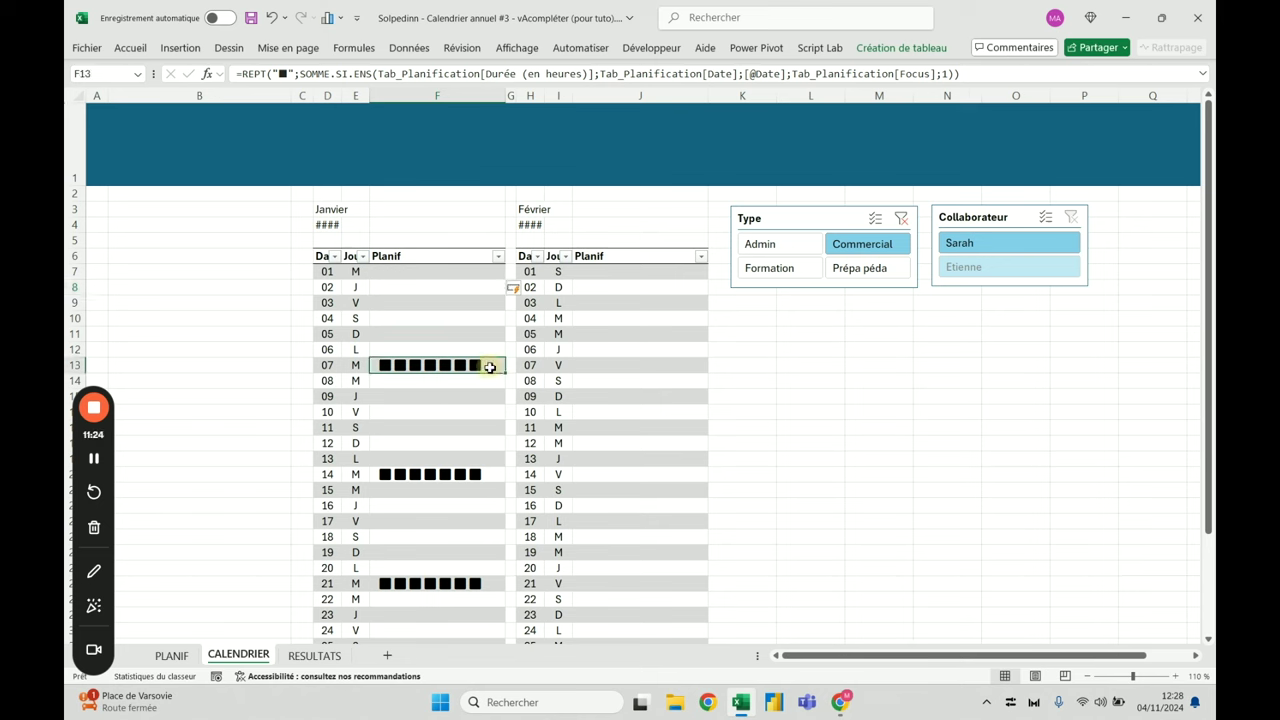
click(447, 250)
click(810, 411)
Test the Type and Collaborateur slicers on the bars, then clear the Collaborateur filter
click(795, 243)
click(866, 244)
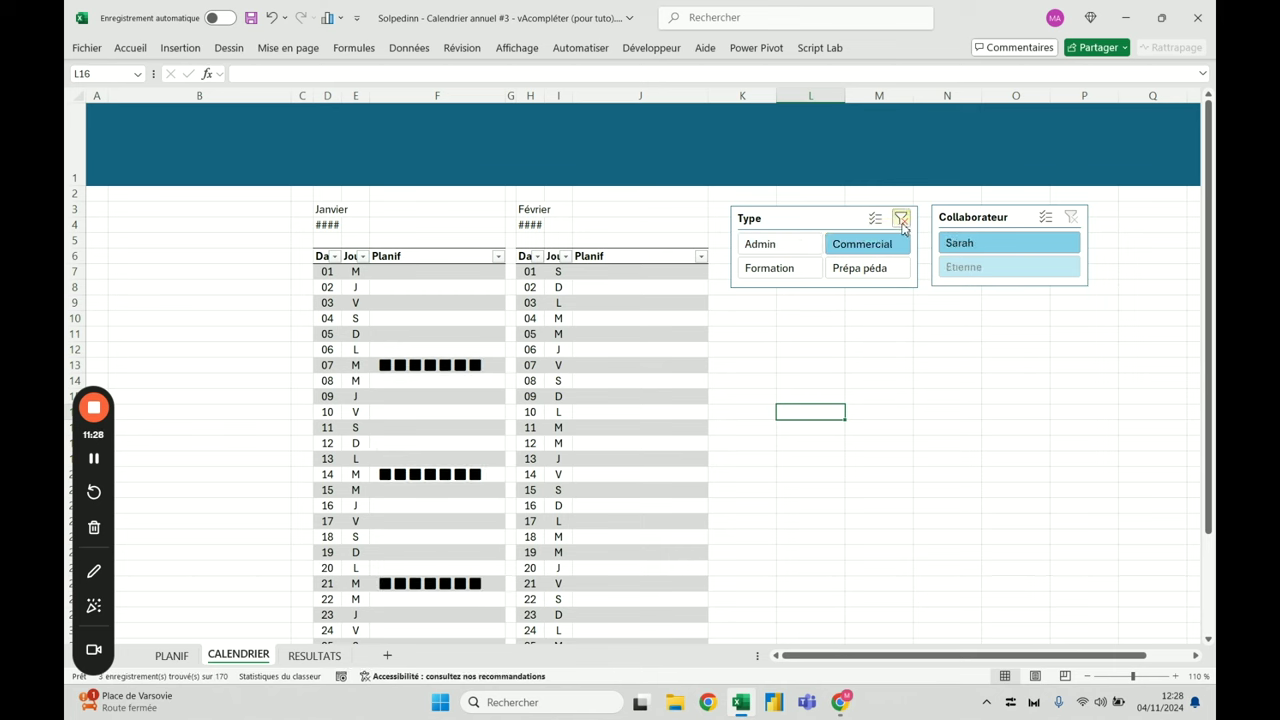
click(901, 218)
drag(411, 287, 411, 305)
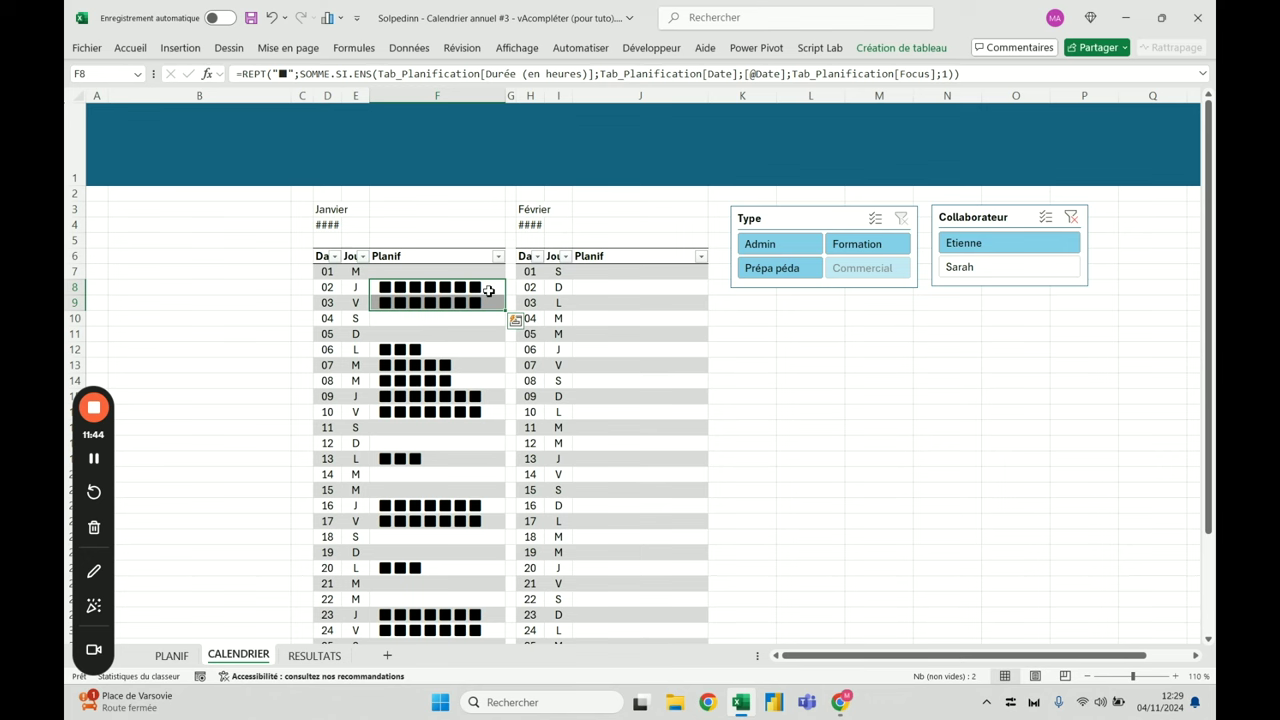
click(960, 272)
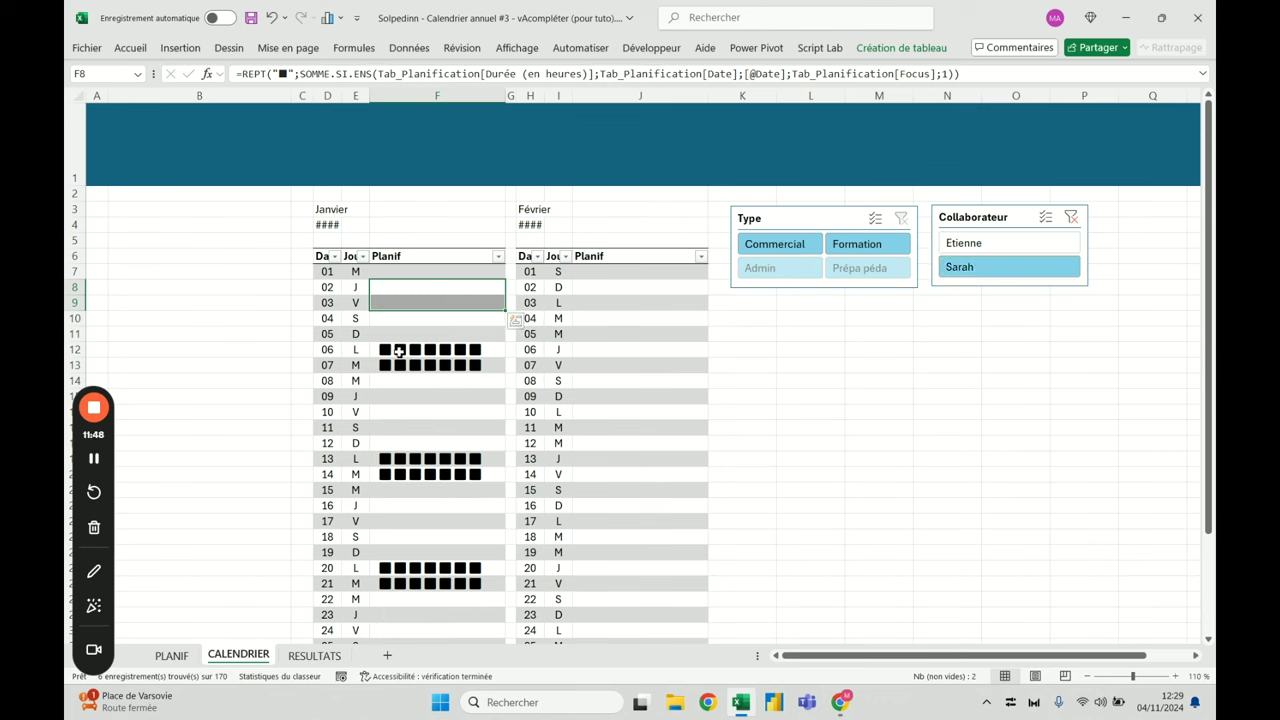
drag(400, 350, 406, 364)
click(942, 245)
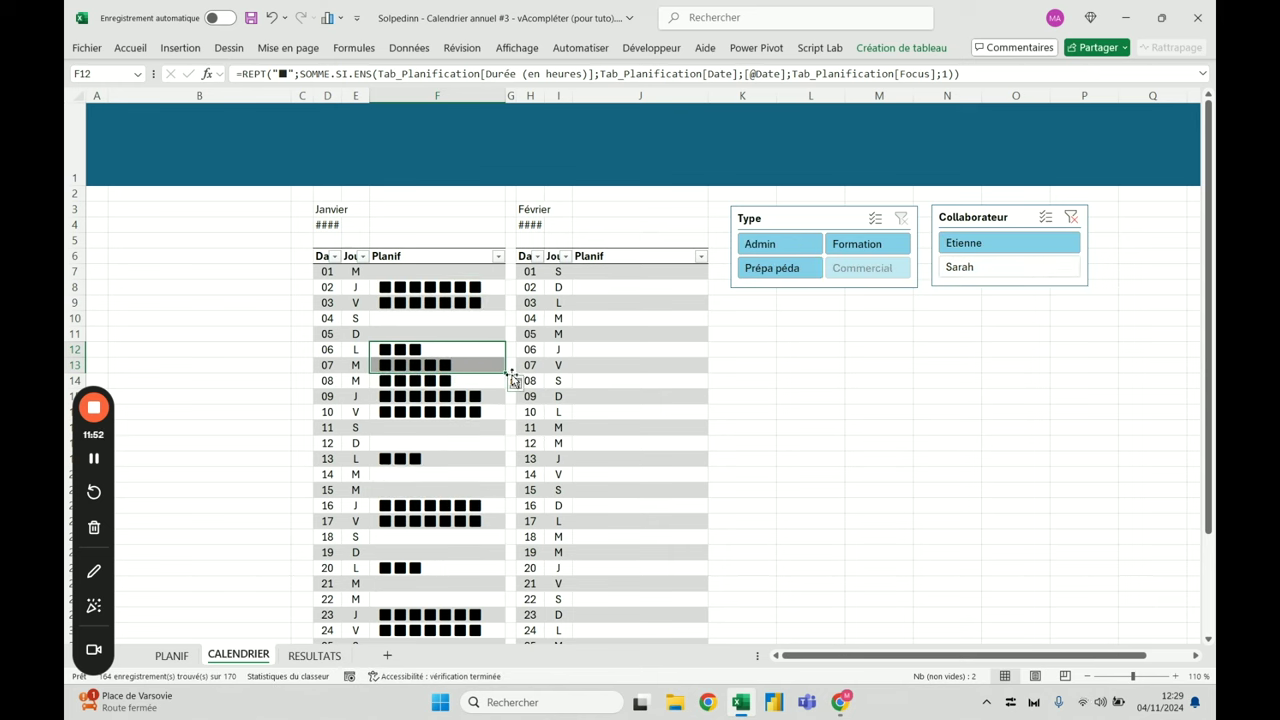
click(960, 267)
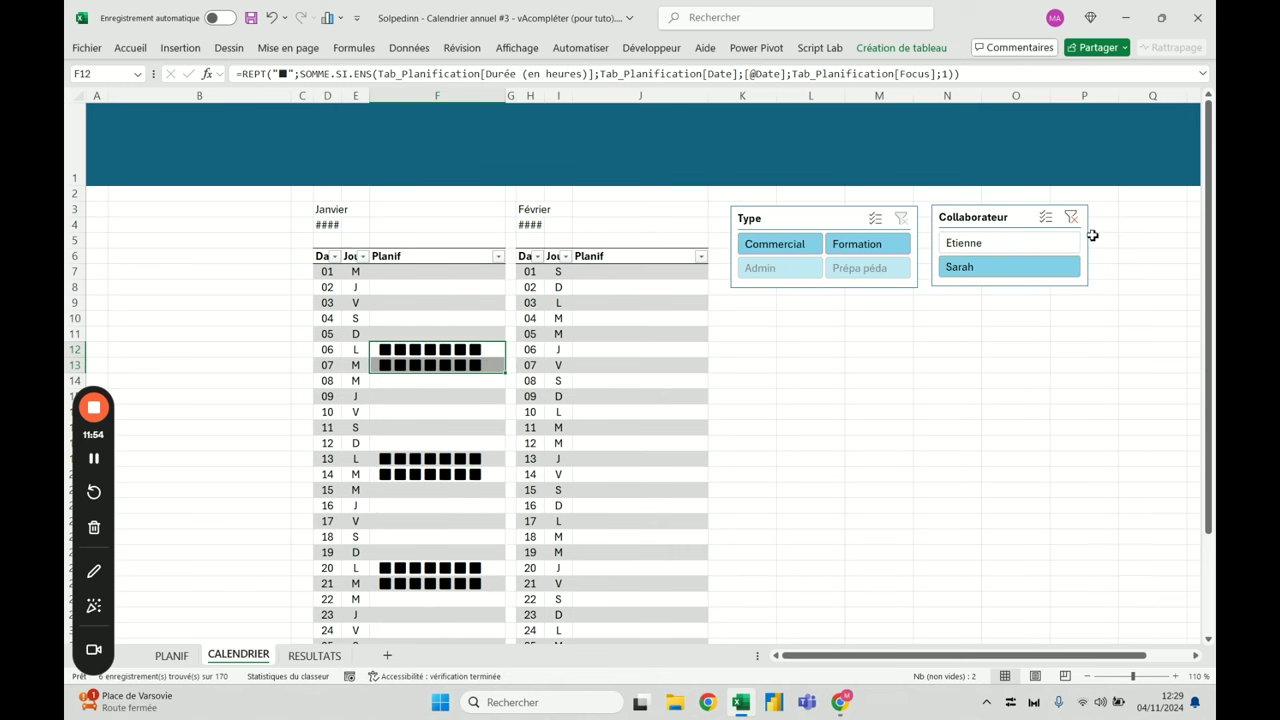
click(1071, 217)
click(844, 364)
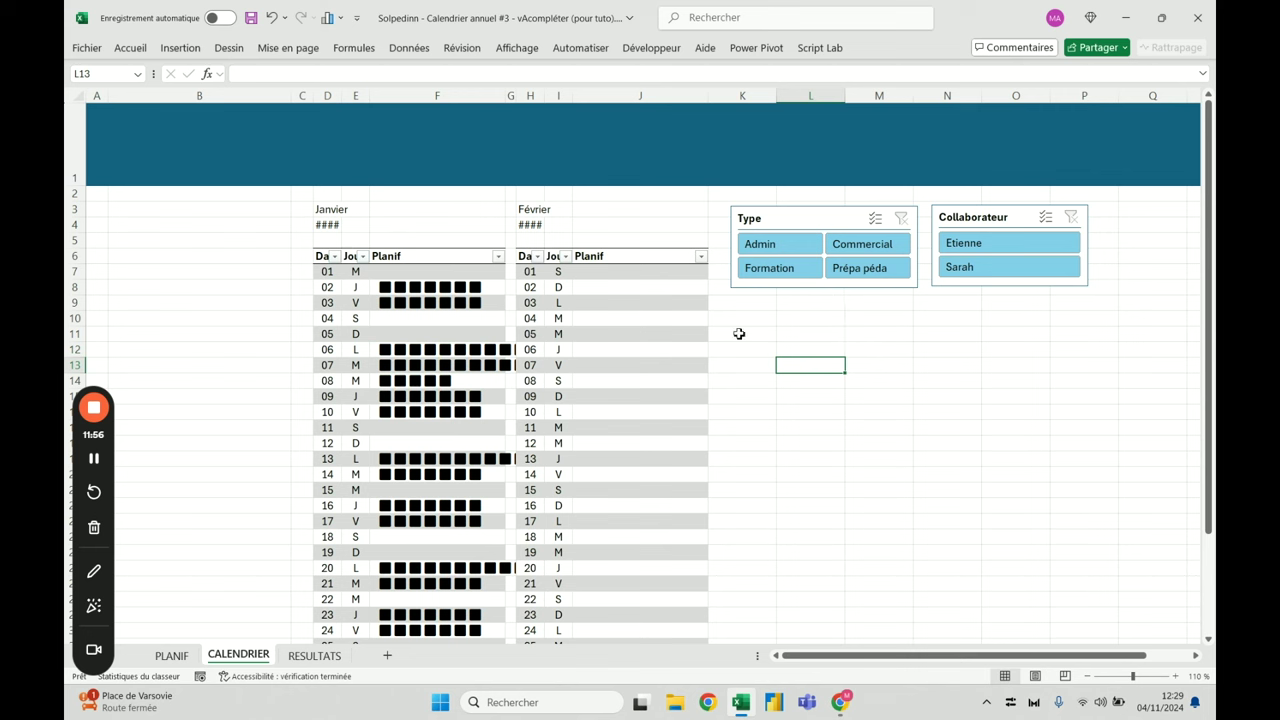
Cycle the Type slicer through Prépa péda, Commercial and Admin, settling on Formation
click(845, 278)
scroll(565, 430, down, 4)
scroll(565, 430, up, 4)
click(862, 244)
scroll(360, 527, down, 3)
scroll(360, 527, up, 3)
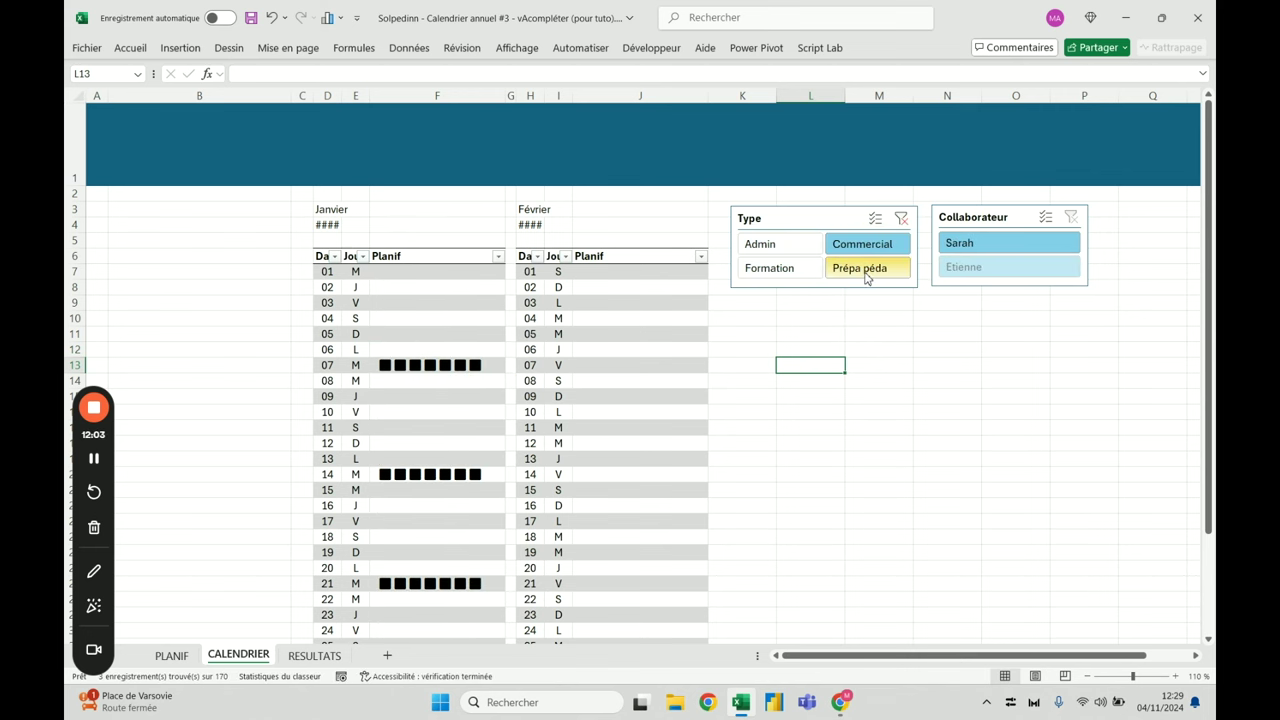
click(786, 250)
scroll(385, 472, down, 4)
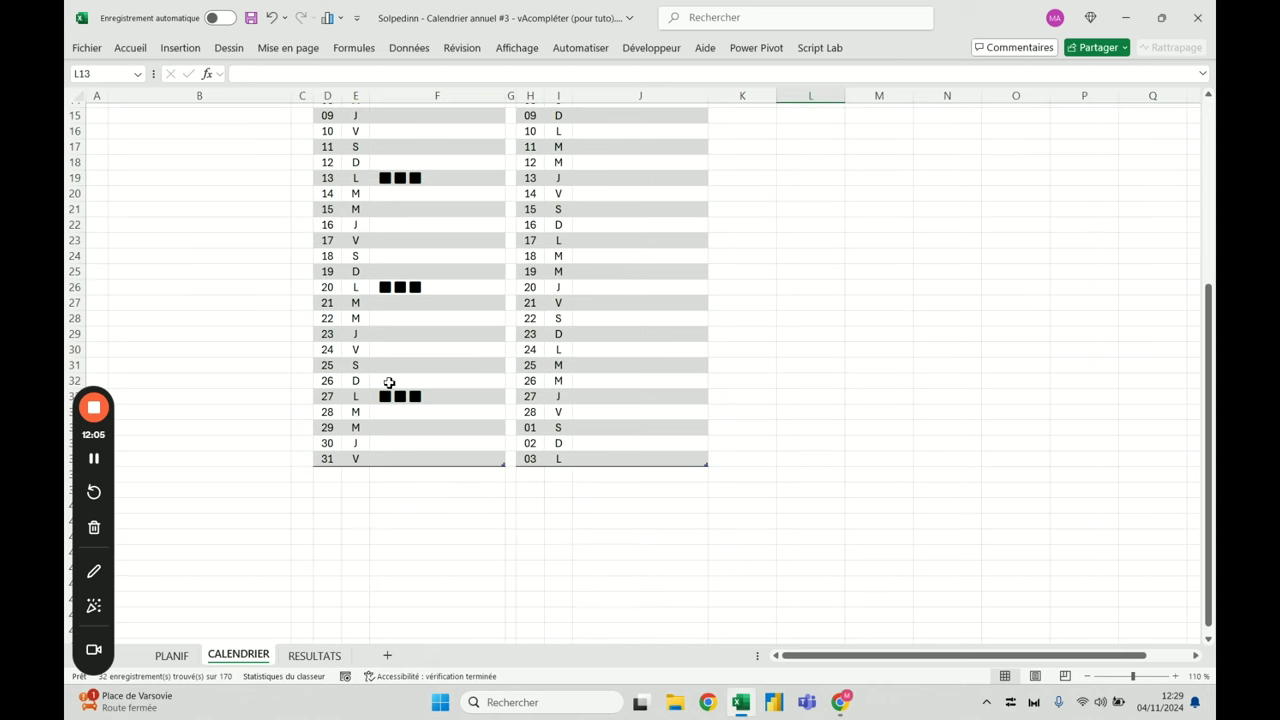
scroll(389, 383, up, 4)
click(778, 268)
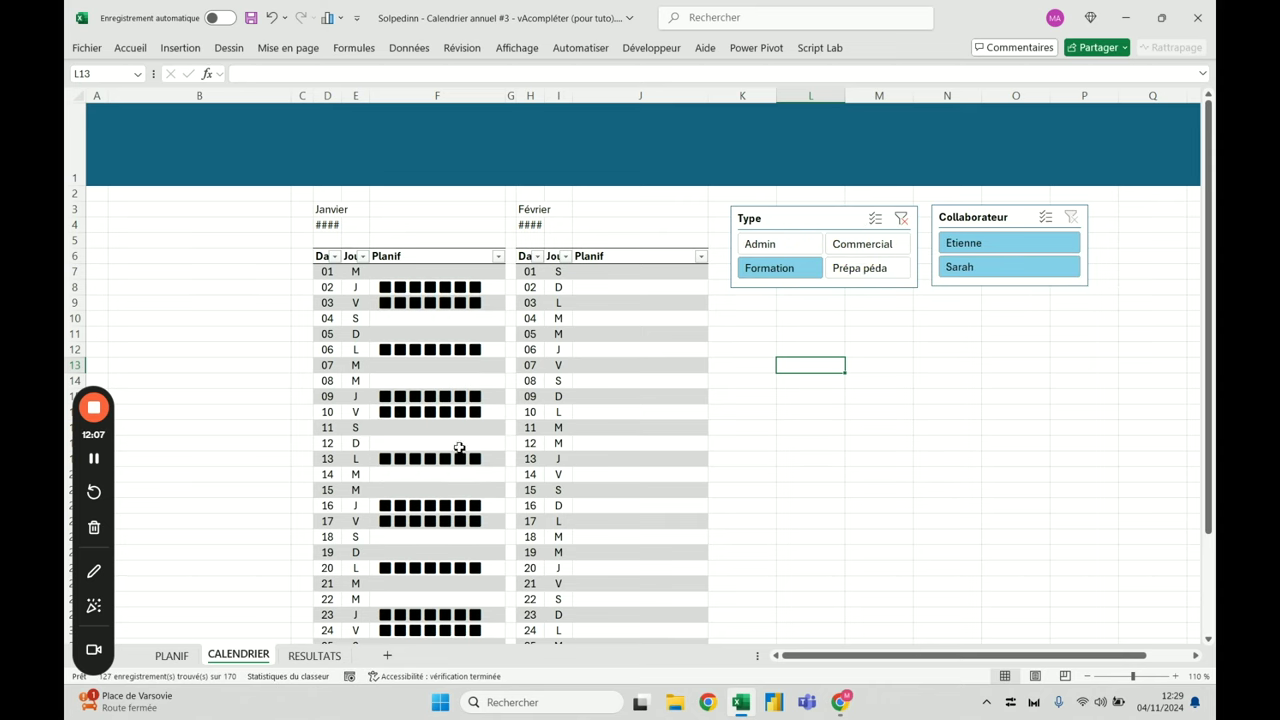
scroll(407, 458, down, 4)
scroll(407, 458, up, 4)
click(461, 269)
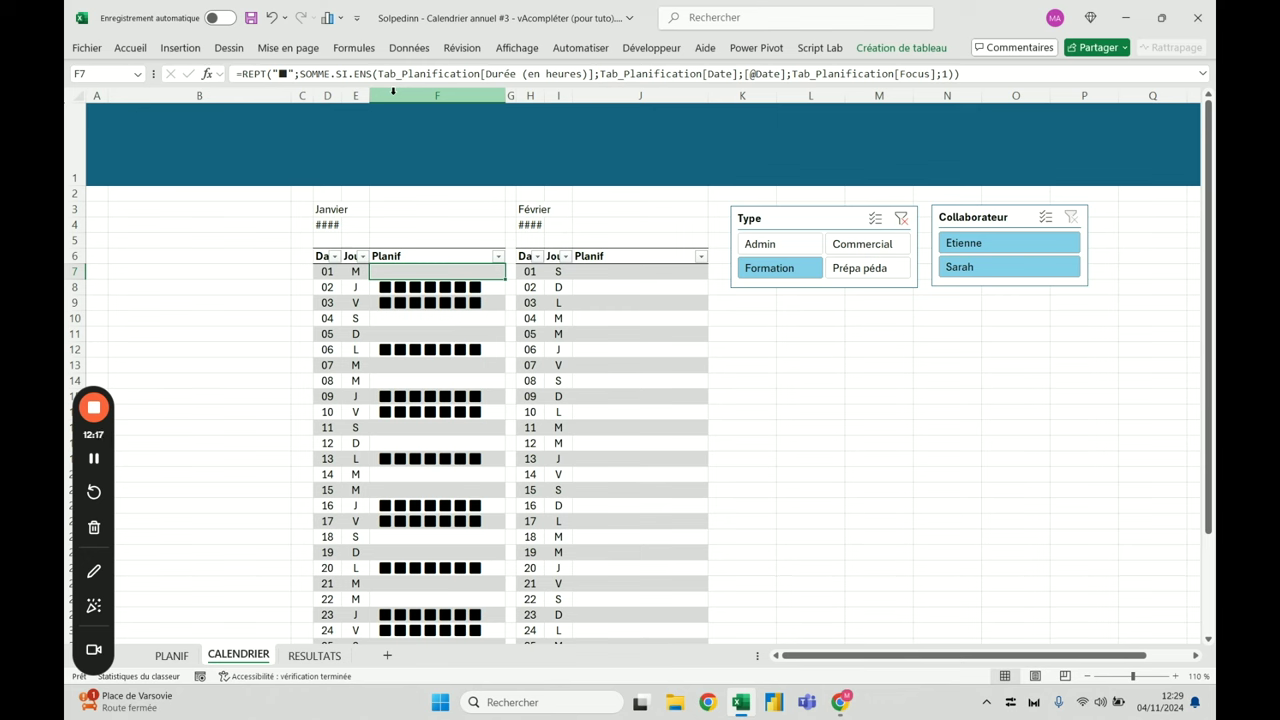
drag(301, 74, 952, 74)
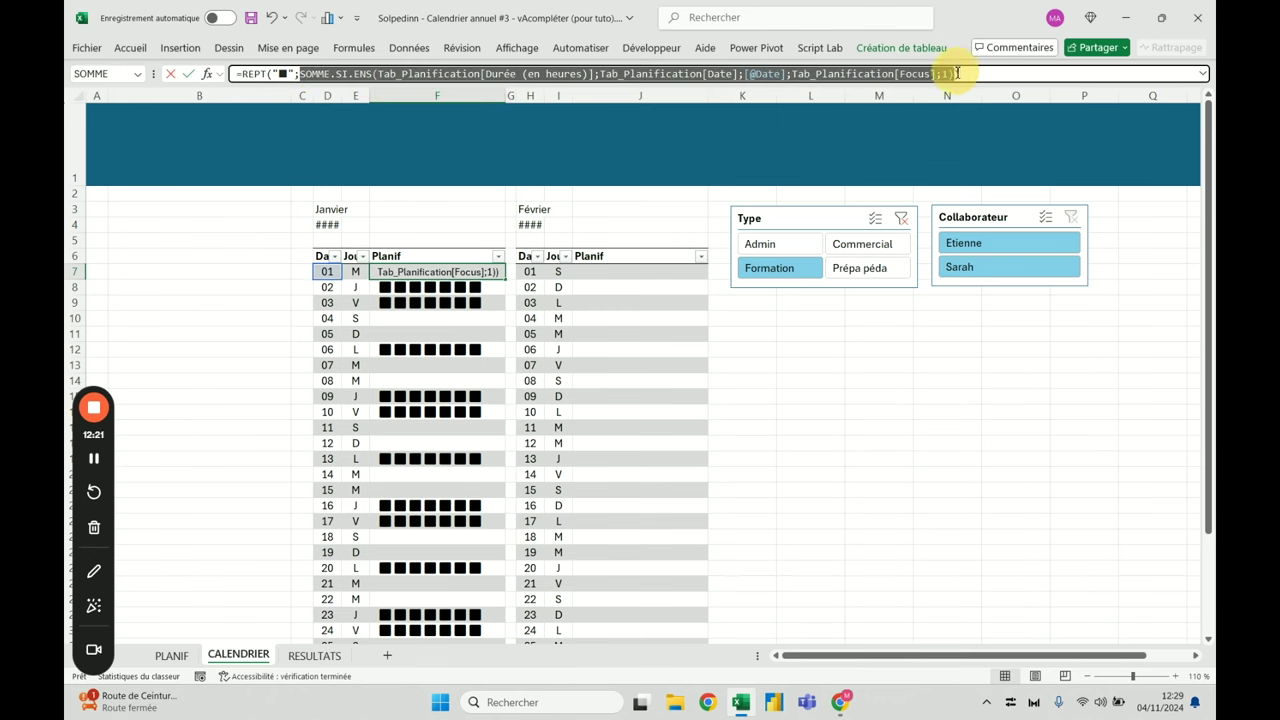
key(Escape)
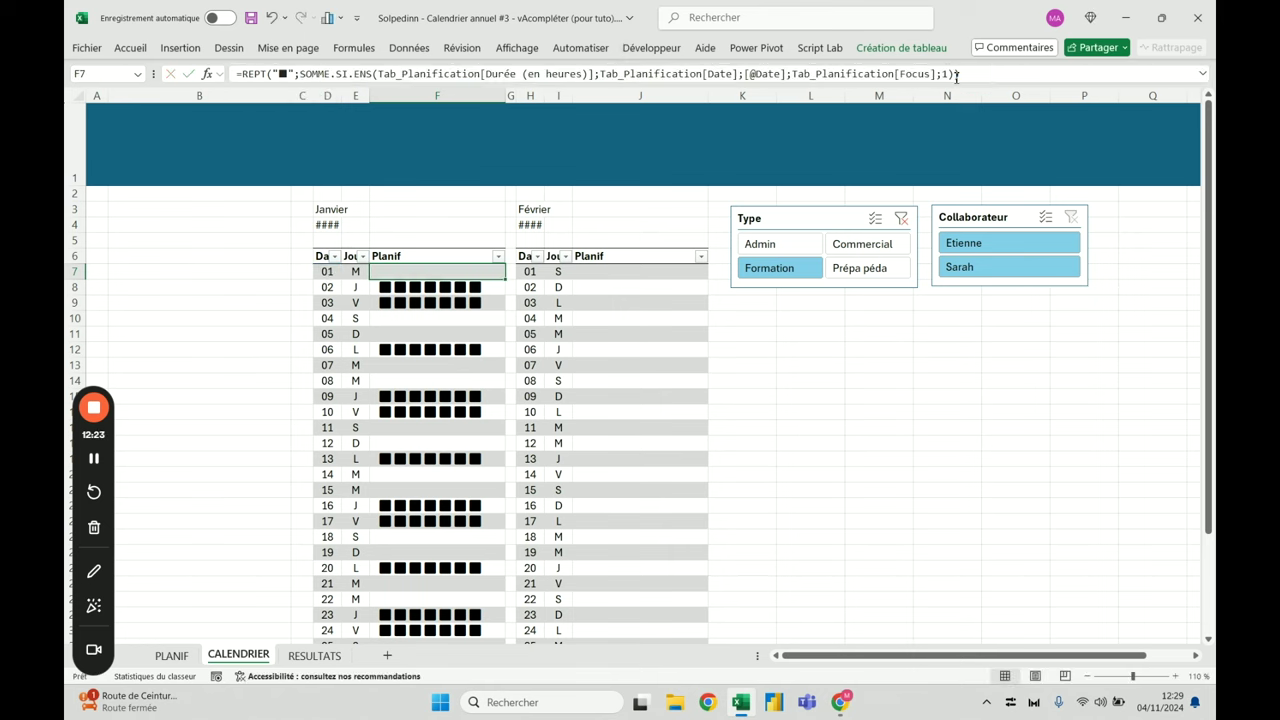
click(180, 656)
click(729, 276)
click(729, 262)
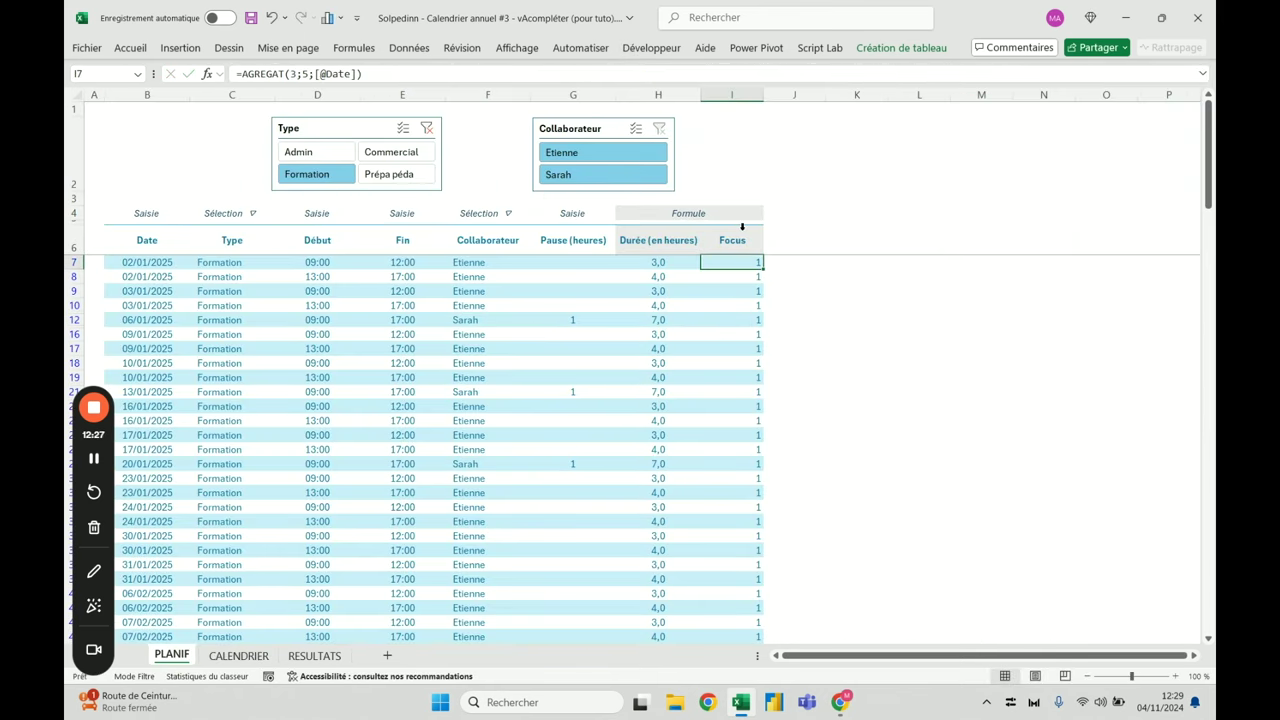
click(741, 232)
click(130, 47)
click(716, 170)
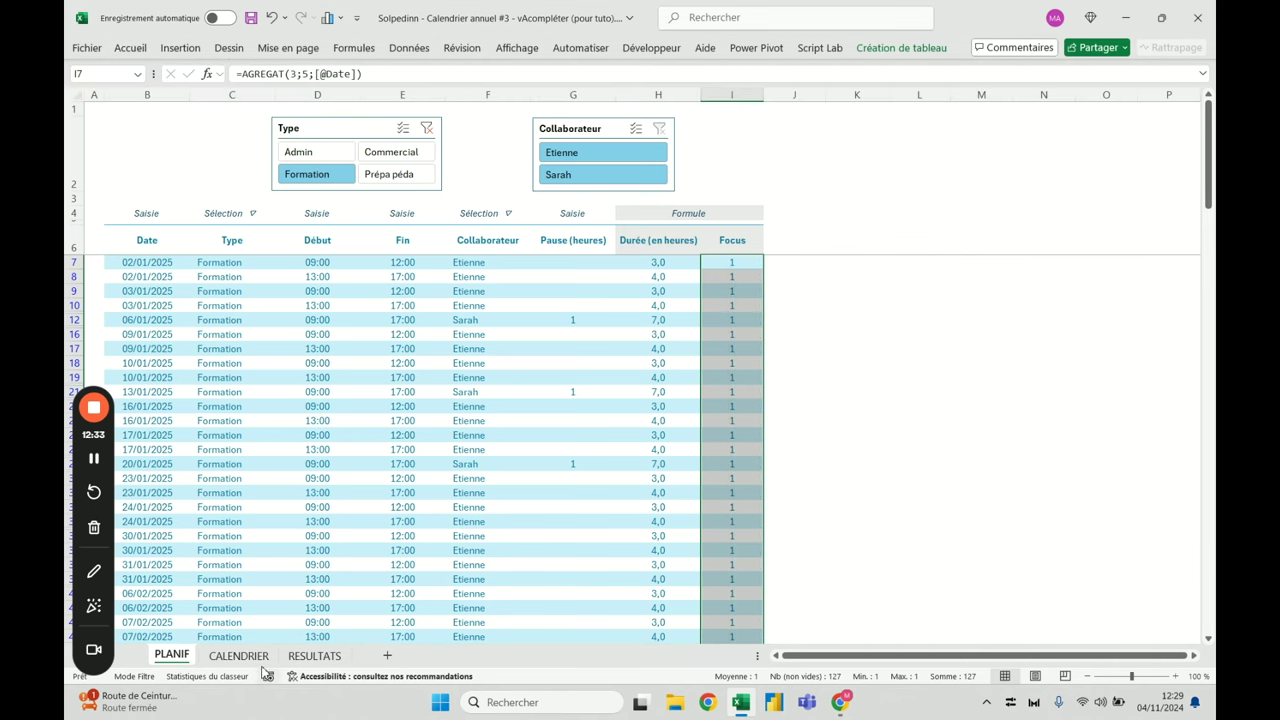
click(238, 656)
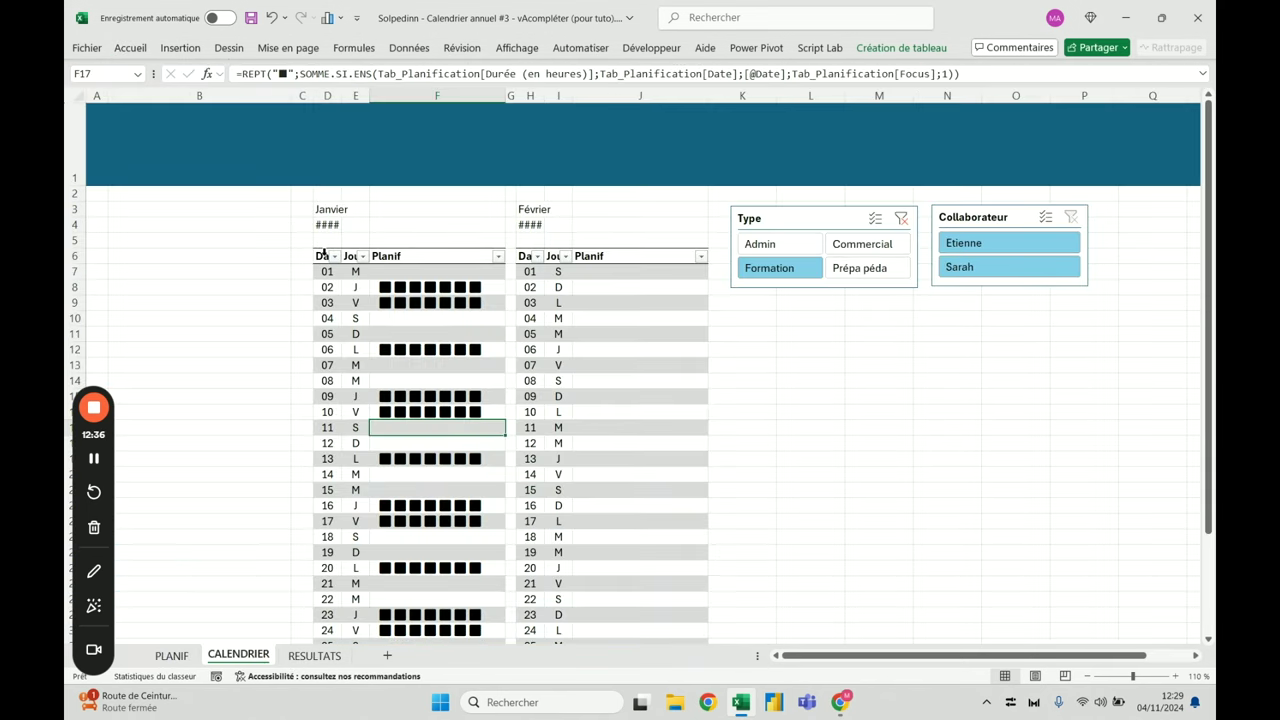
Give the January table's columns D–F a teal theme font colour
drag(323, 253, 437, 251)
click(130, 47)
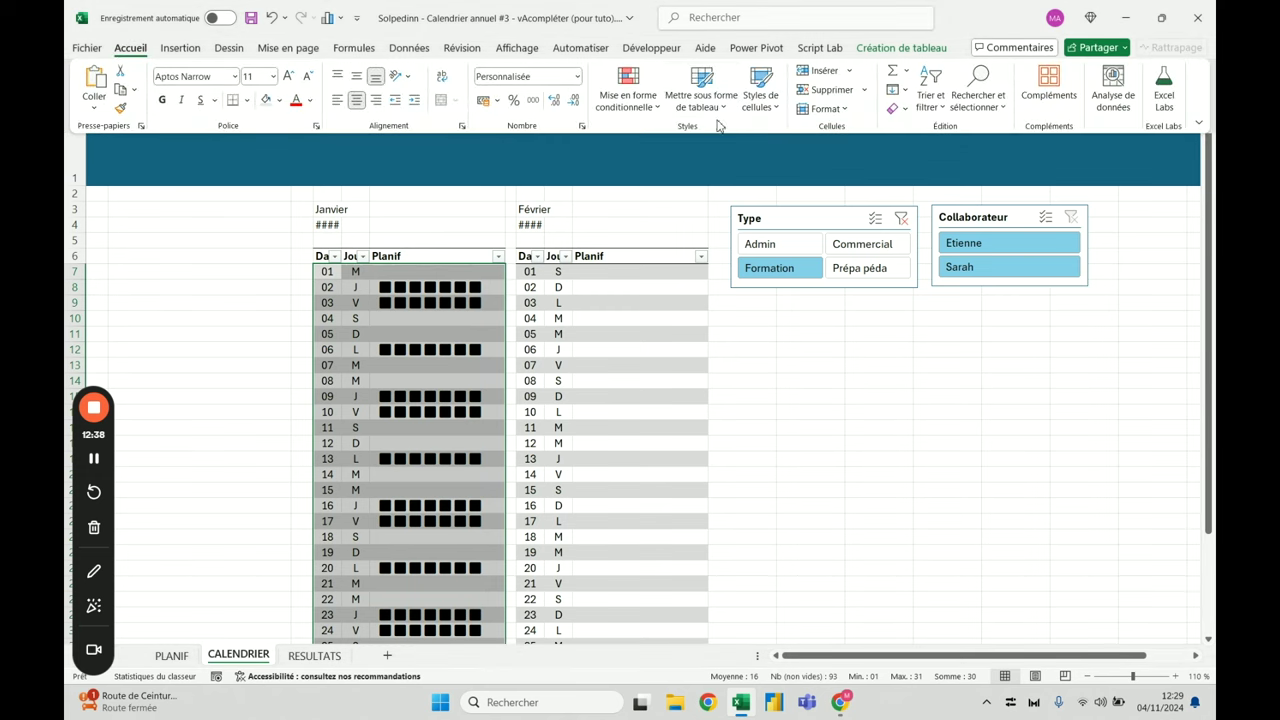
click(309, 100)
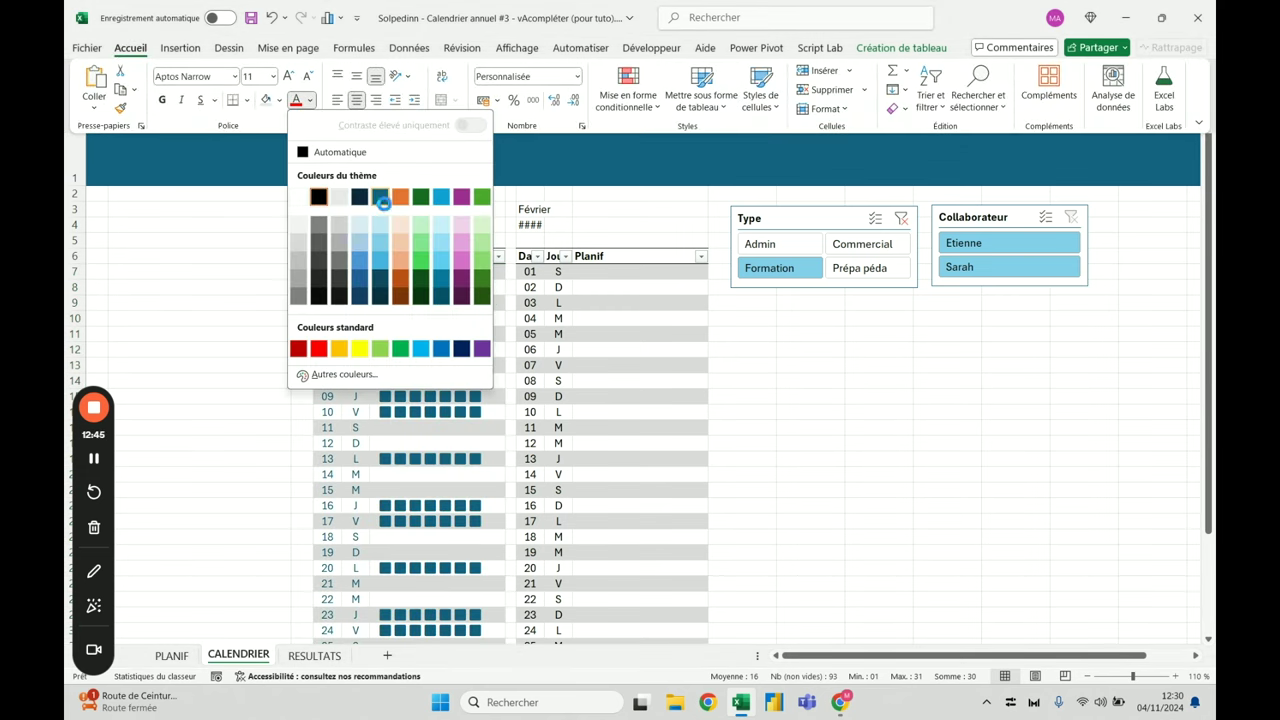
click(381, 197)
click(234, 326)
click(234, 302)
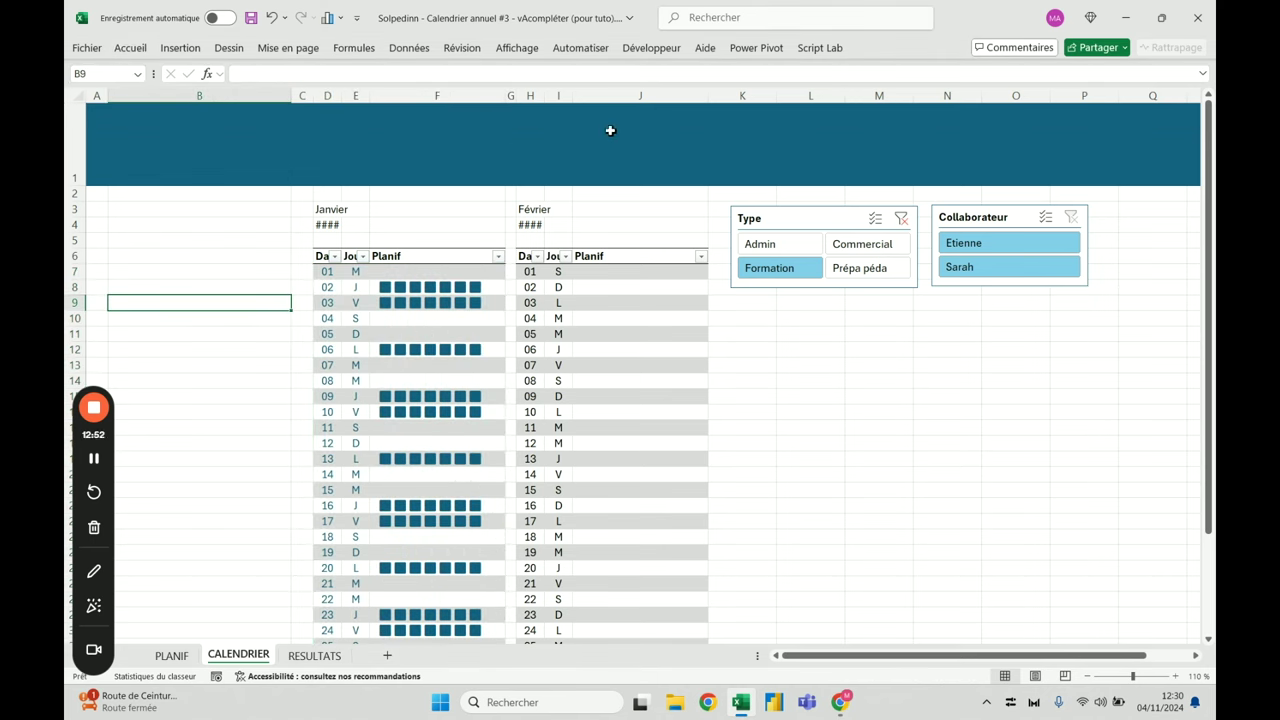
Try the Commercial type filter, then clear the Type slicer filter
click(810, 380)
click(862, 244)
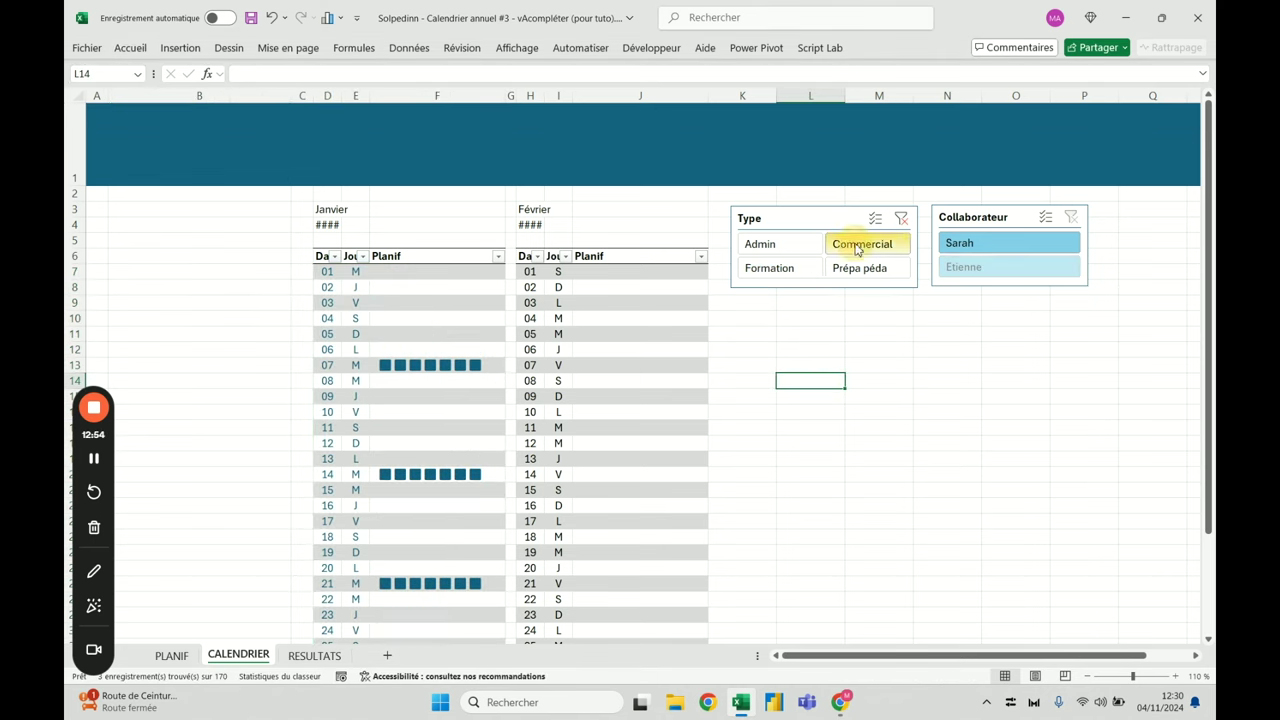
click(901, 220)
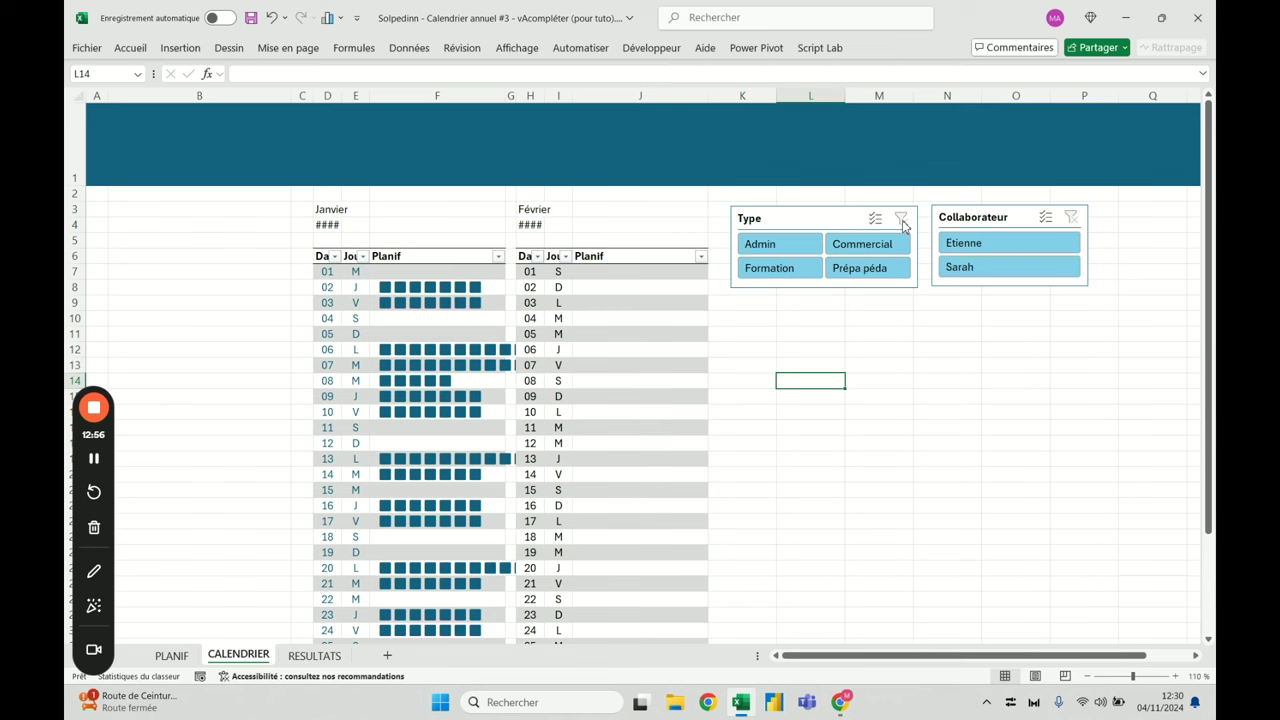
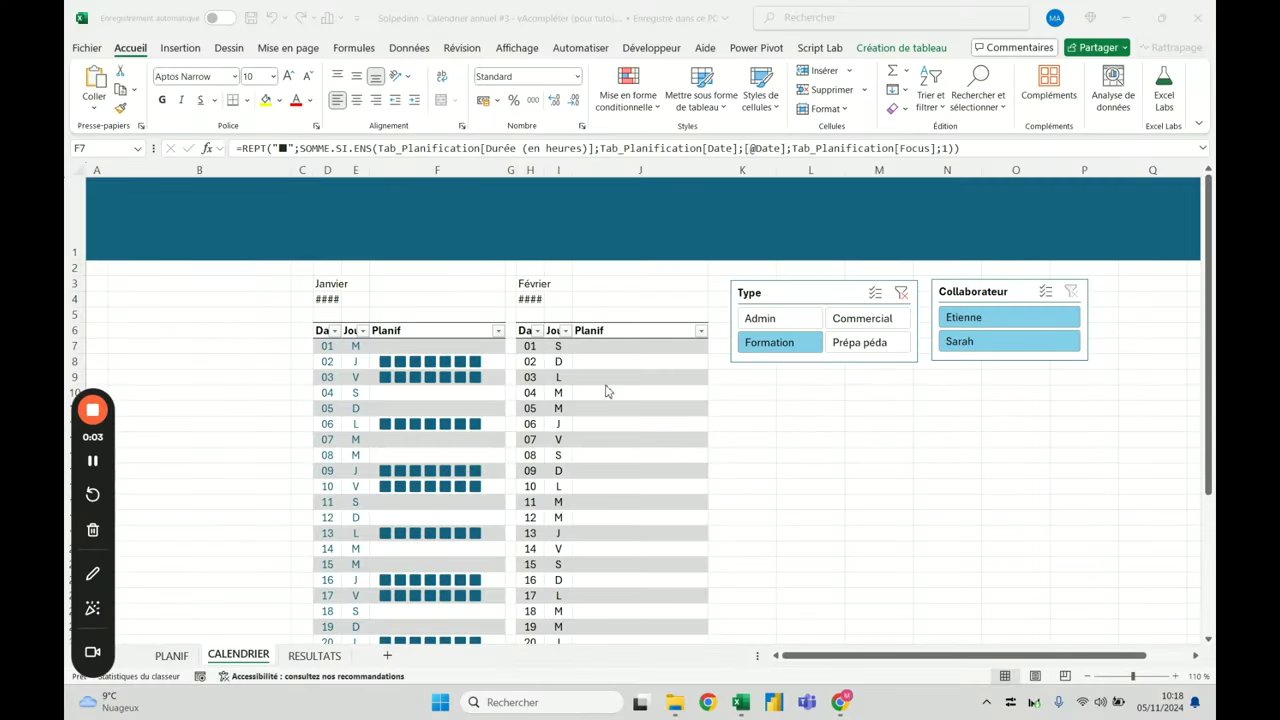
Test the calendar with collaborator (Etienne, Sarah) and Type (Formation, Prépa péda, Admin) slicers, then clear both
click(811, 392)
click(968, 318)
click(972, 343)
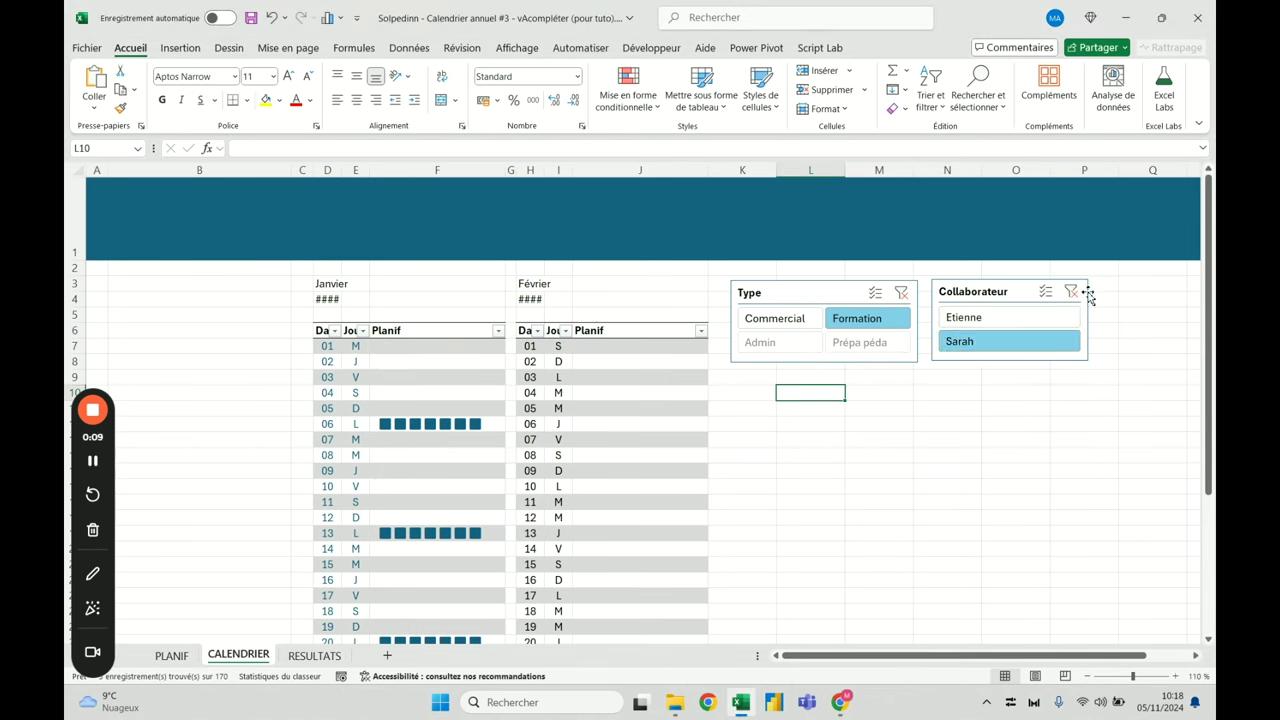
click(857, 320)
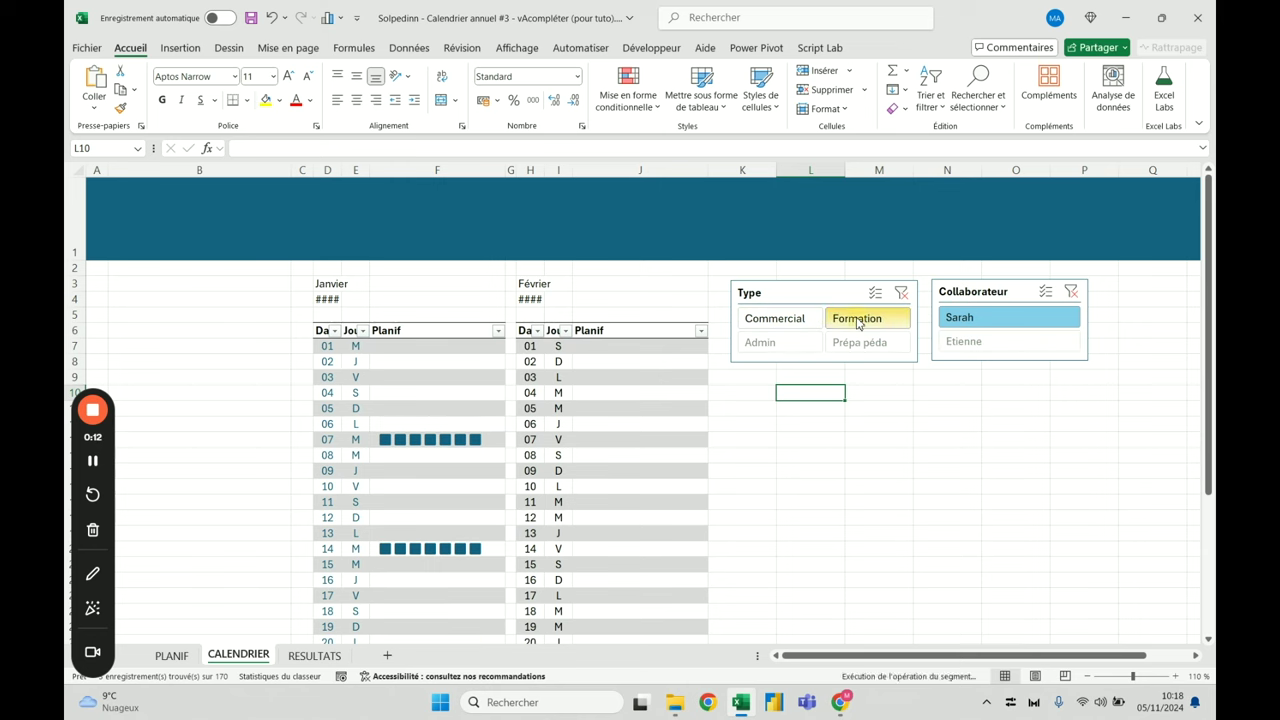
click(1071, 291)
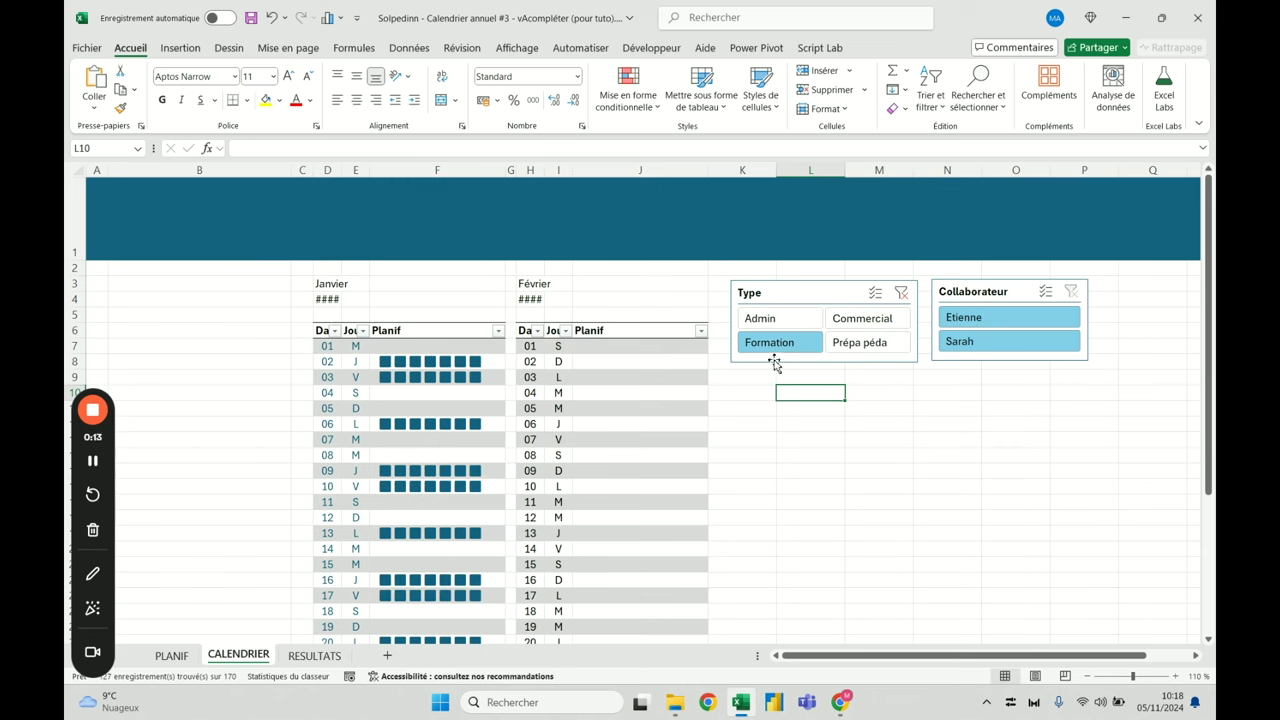
click(856, 352)
click(801, 322)
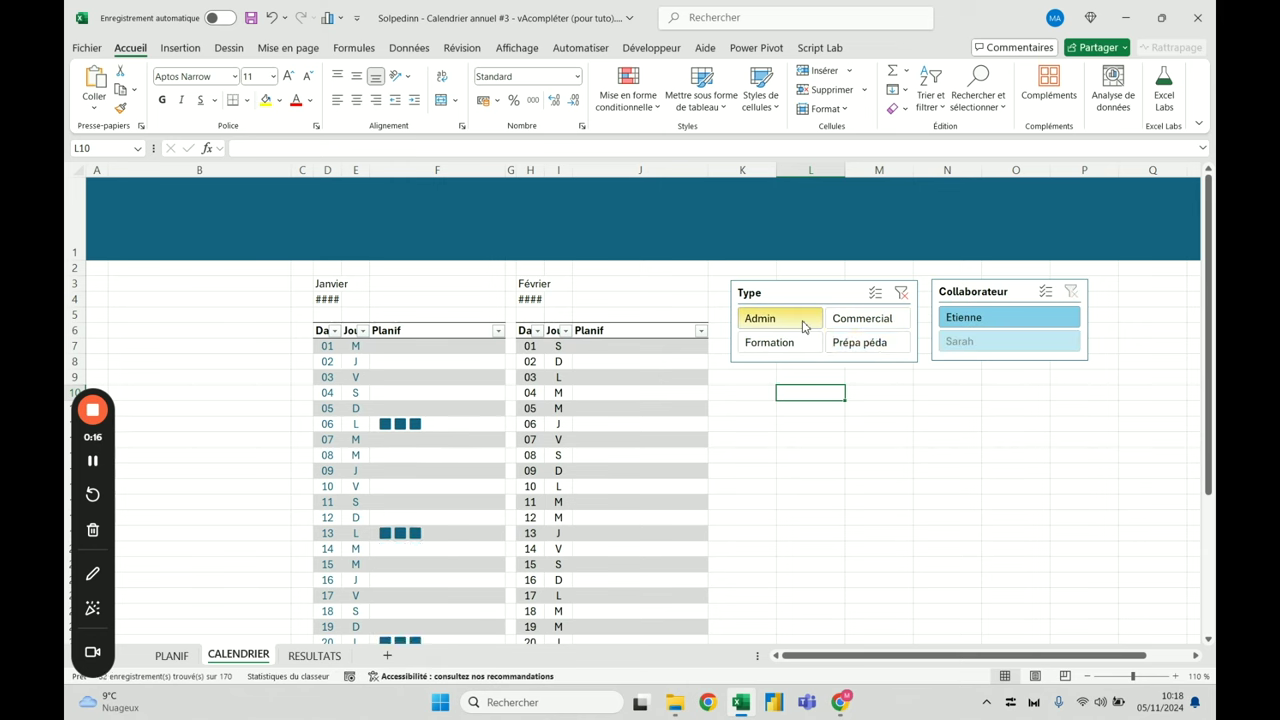
click(900, 292)
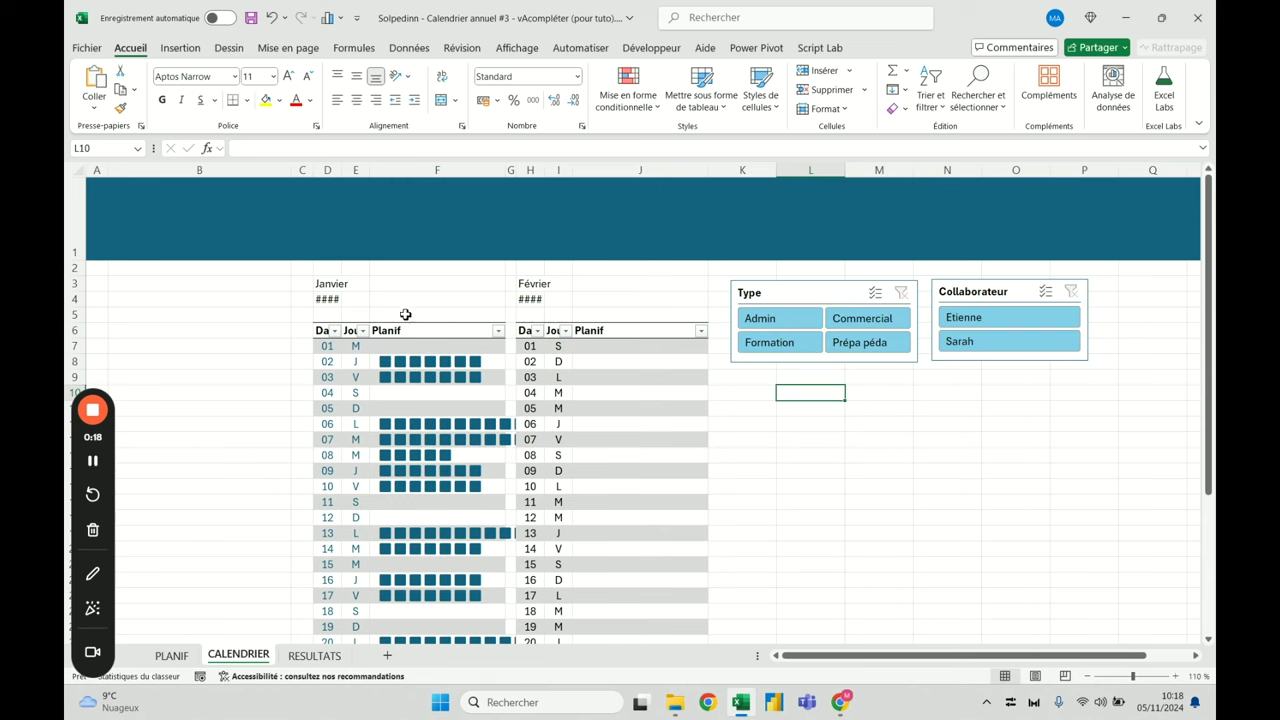
Inspect the full January date in D4 without changing it, then go to PLANIF
click(330, 299)
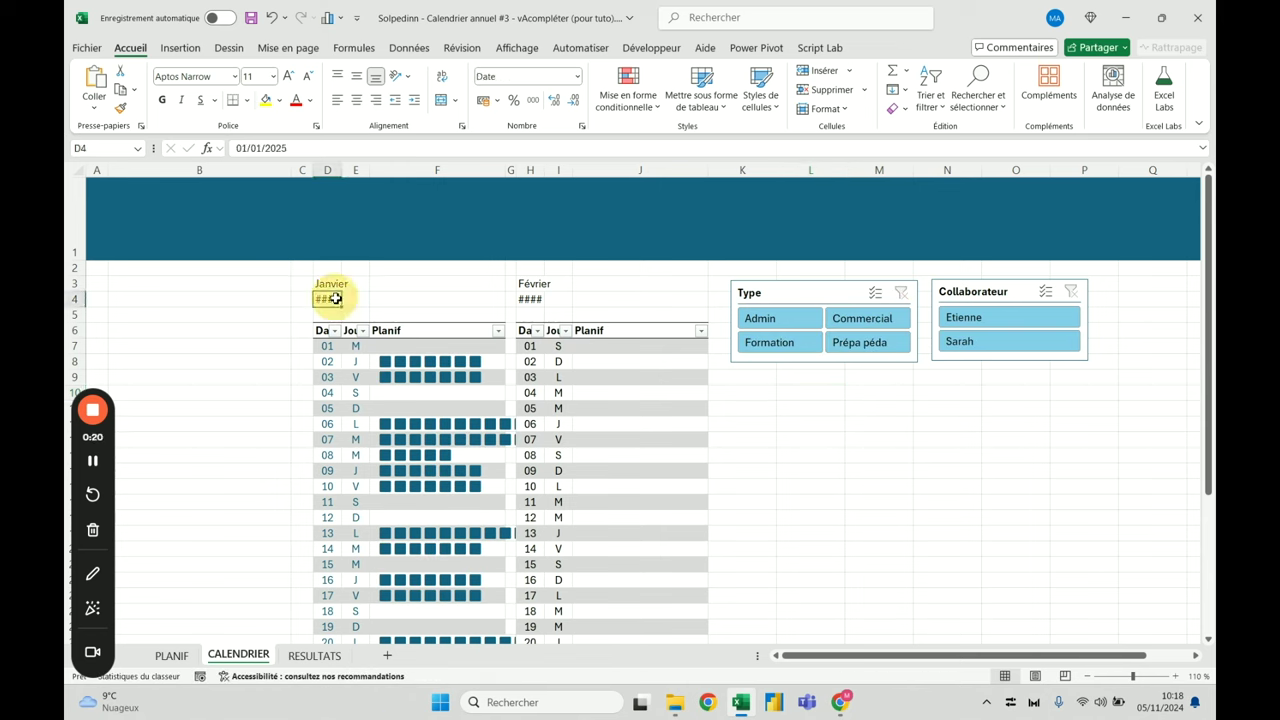
click(261, 148)
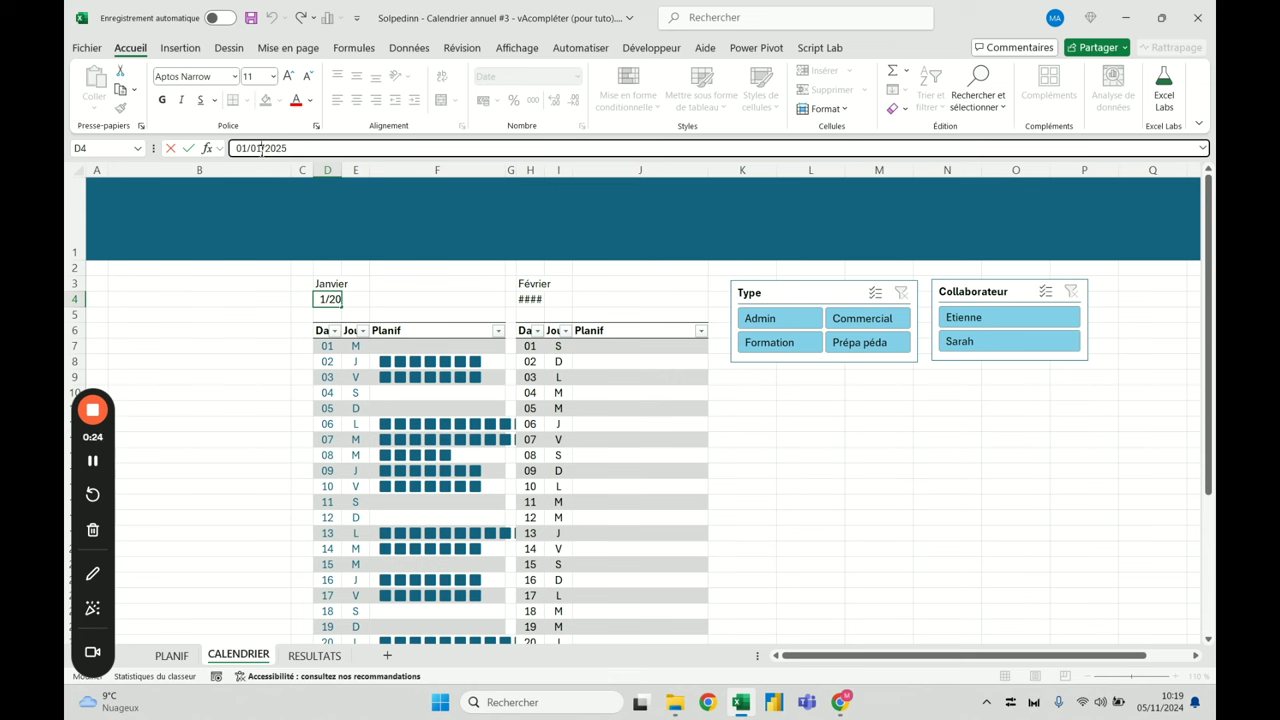
key(Escape)
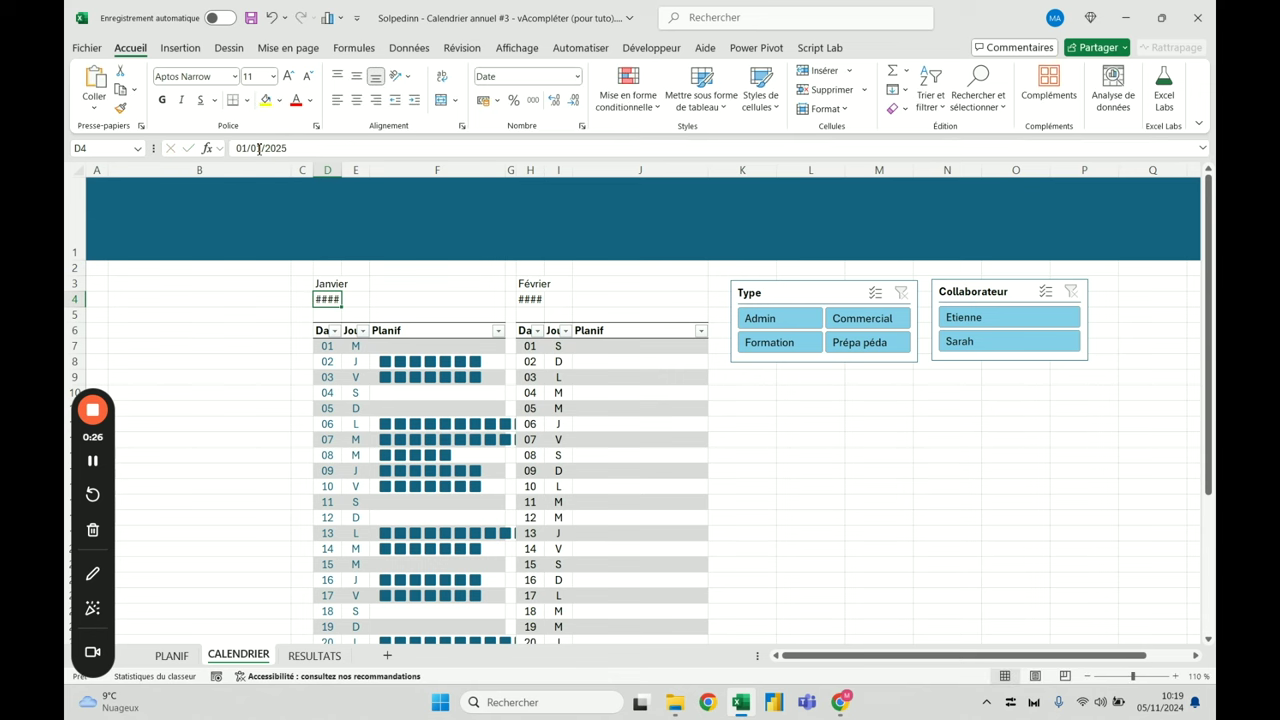
click(850, 302)
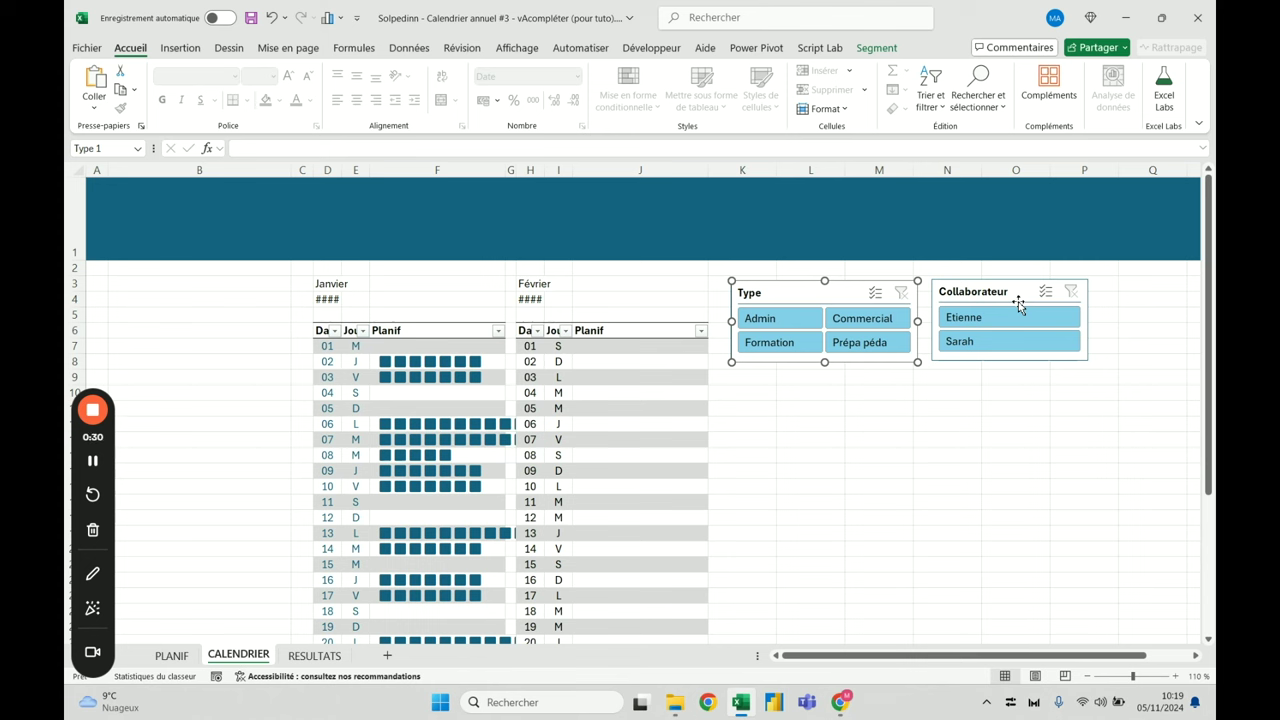
click(171, 655)
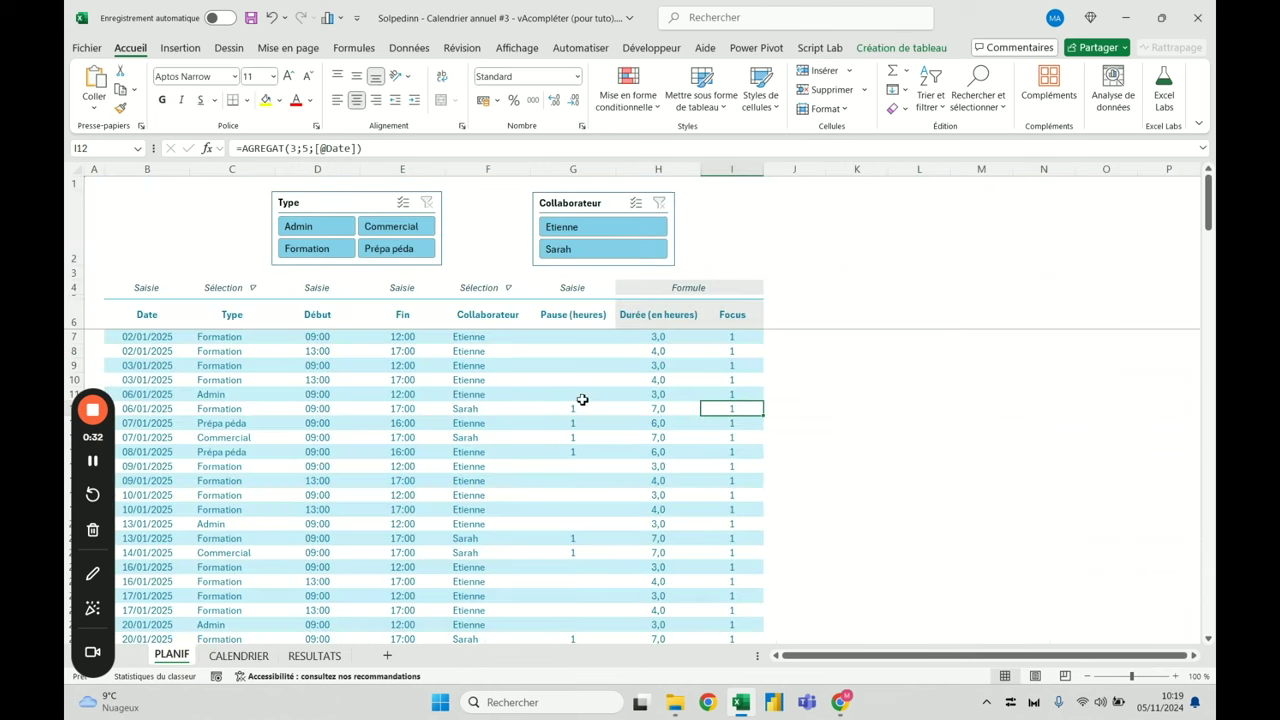
click(733, 341)
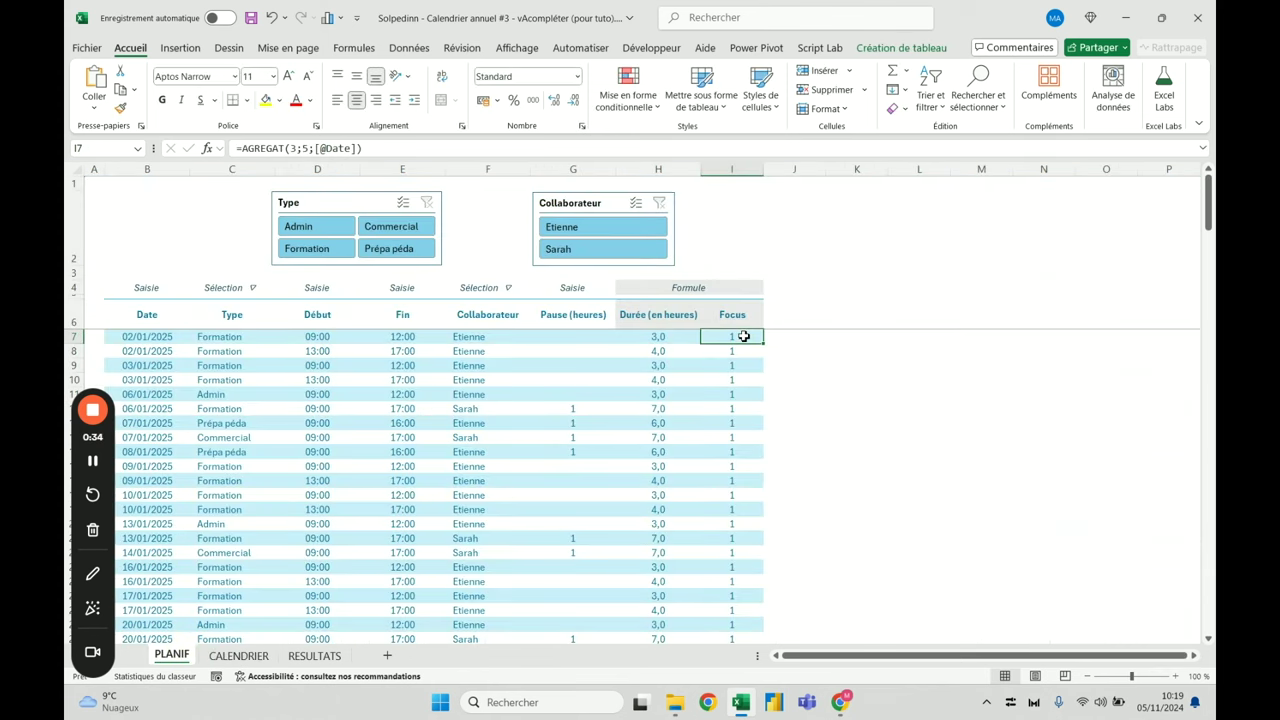
click(314, 655)
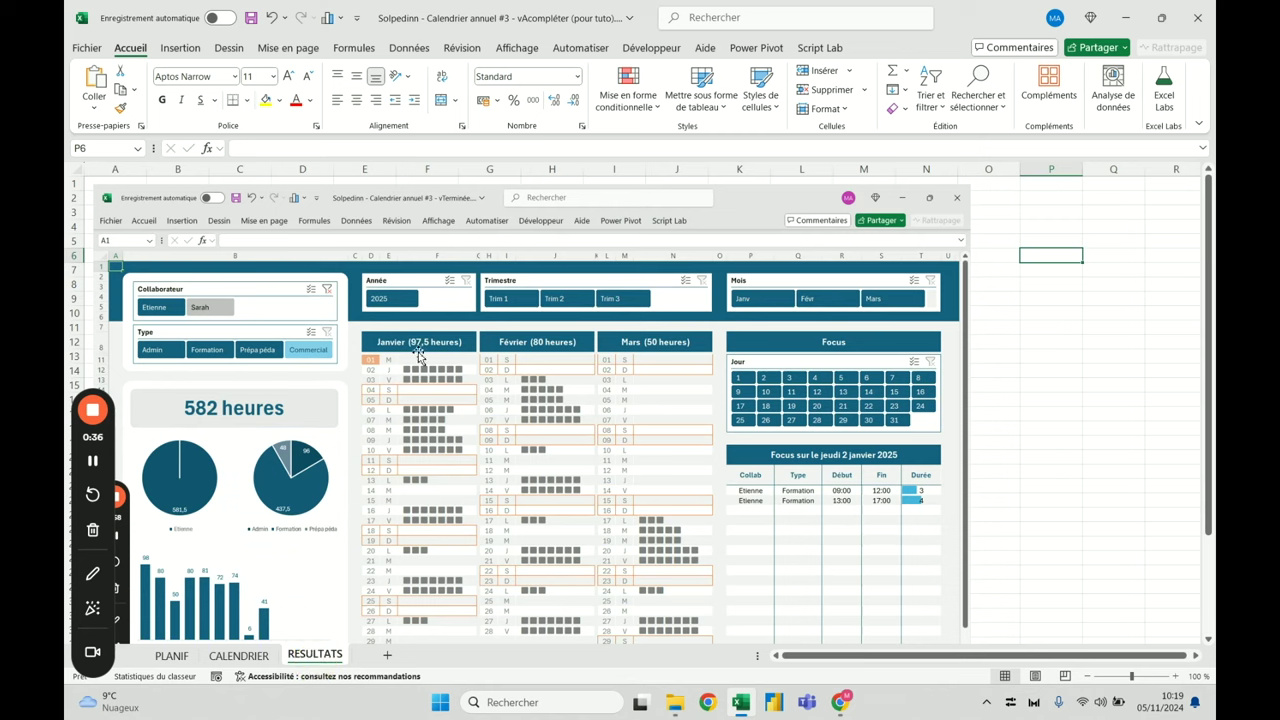
click(238, 655)
click(443, 346)
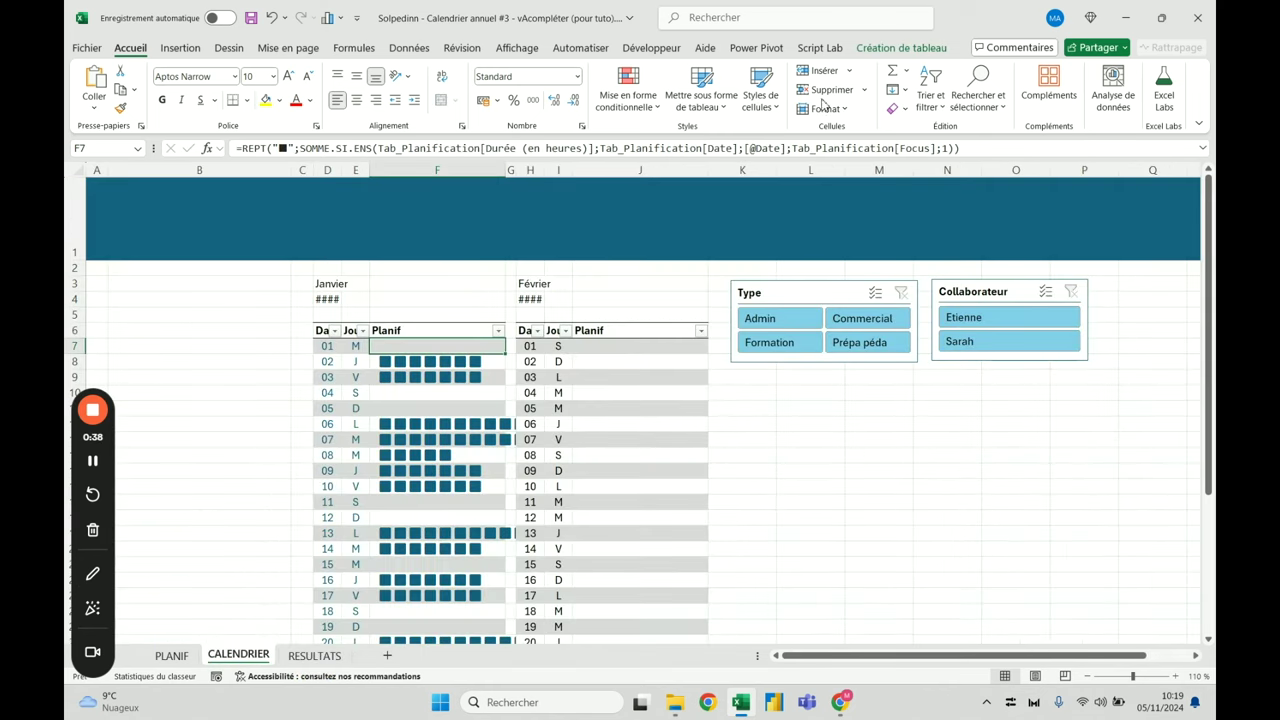
drag(792, 148, 924, 150)
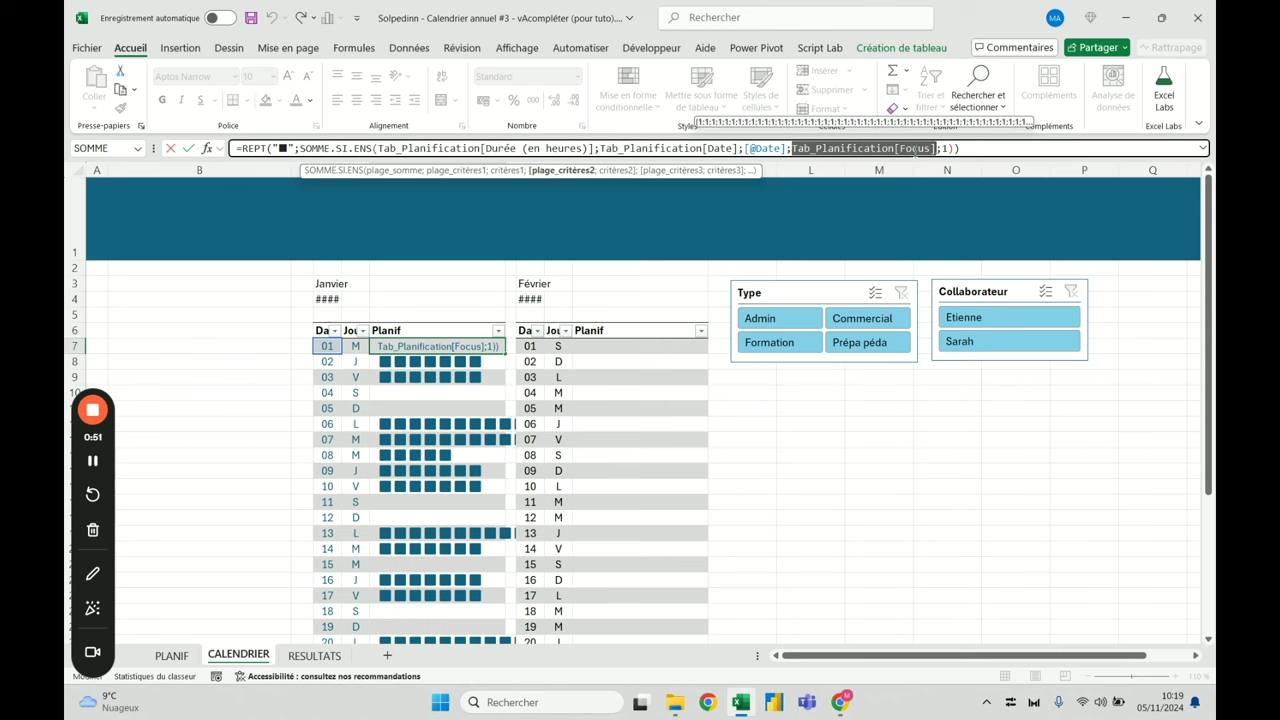
key(Escape)
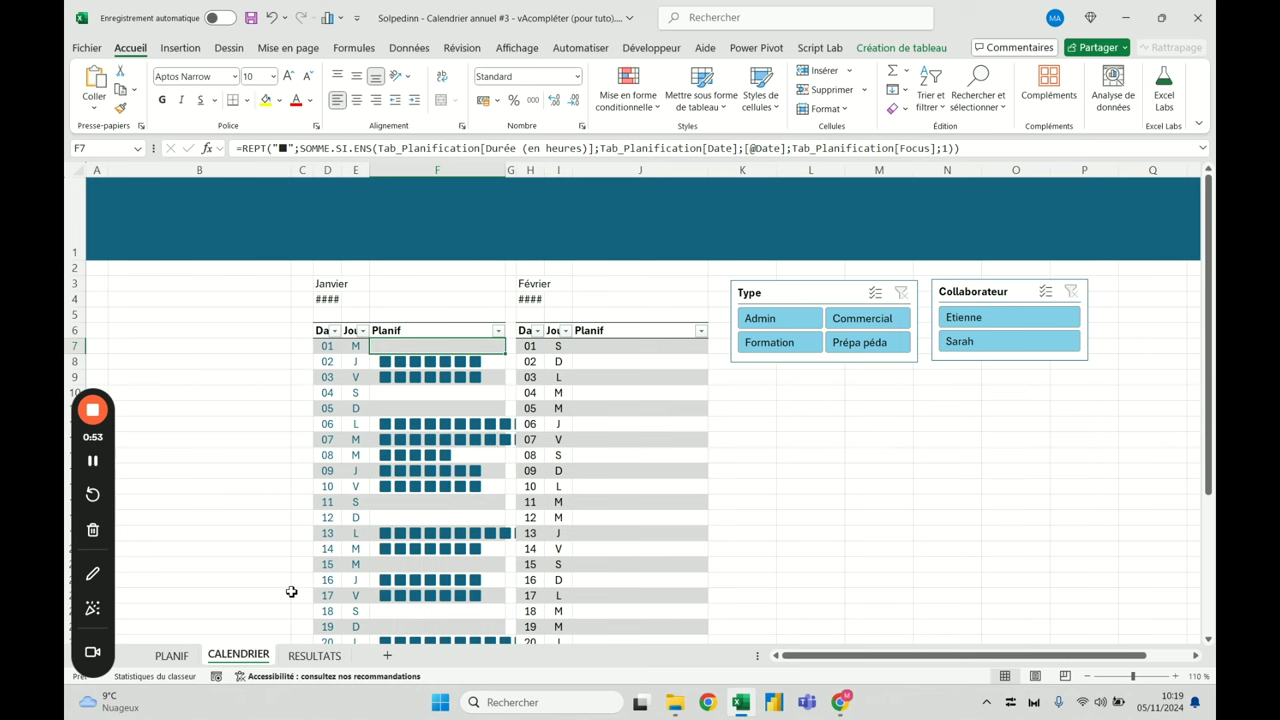
click(172, 656)
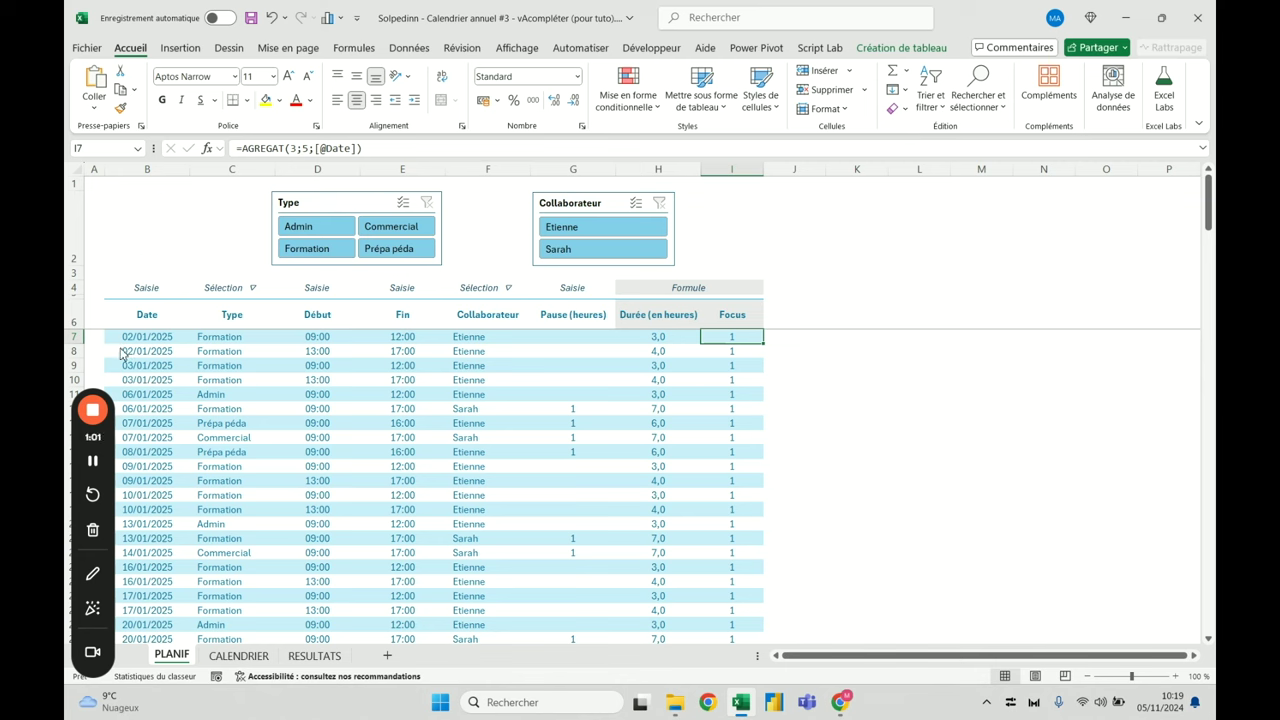
click(224, 168)
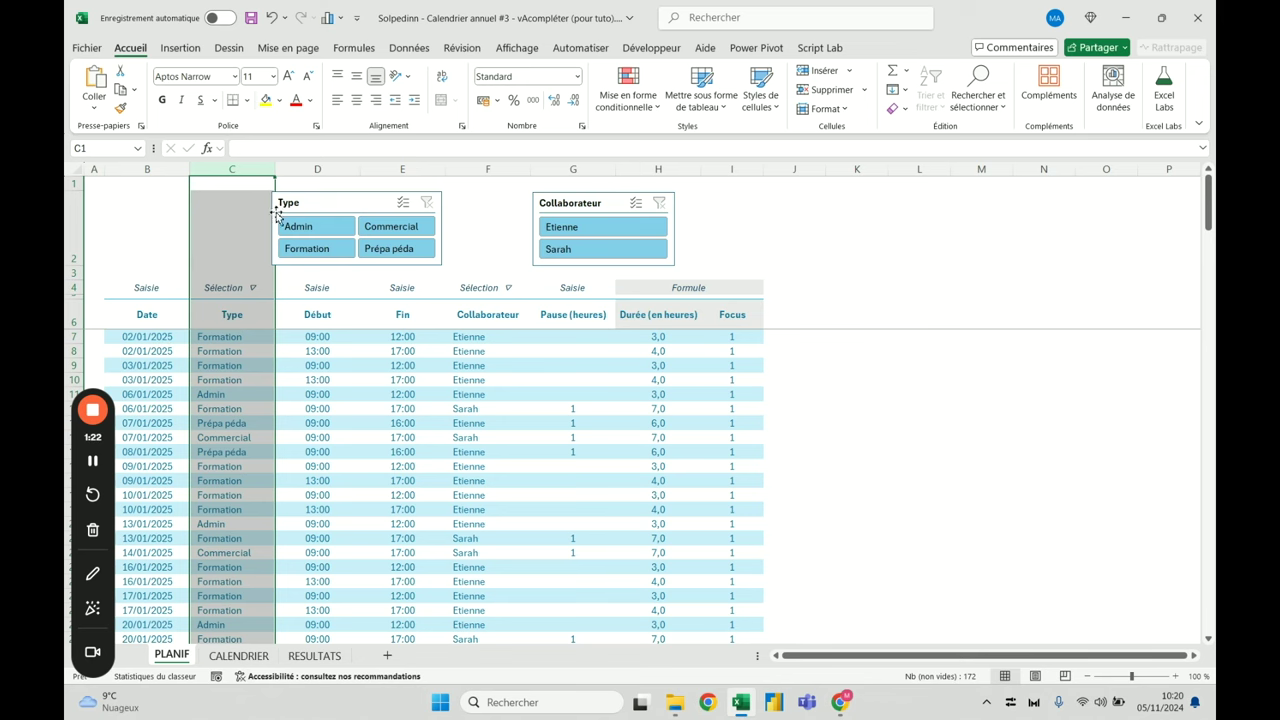
drag(245, 169, 271, 170)
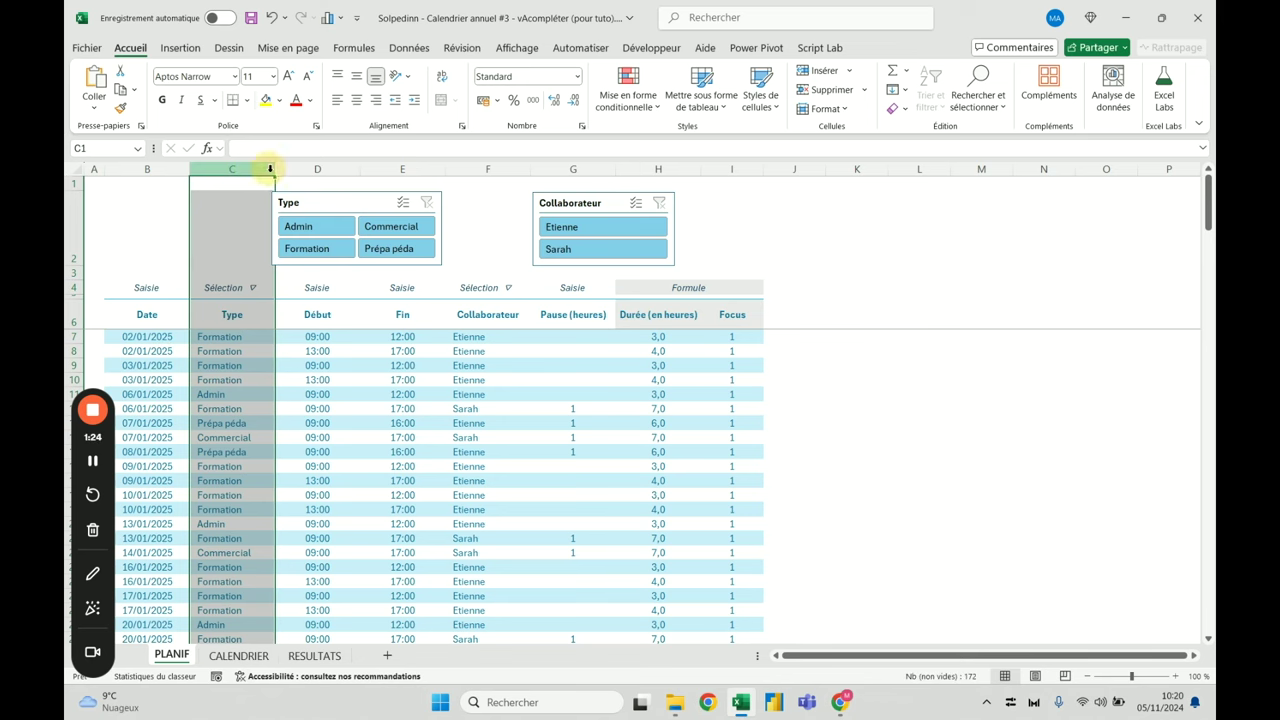
Insert seven empty table columns between Date and Type, then select columns C through I
key(ctrl+plus)
key(ctrl+plus)
key(ctrl+plus)
key(ctrl+plus)
key(ctrl+plus)
key(ctrl+plus)
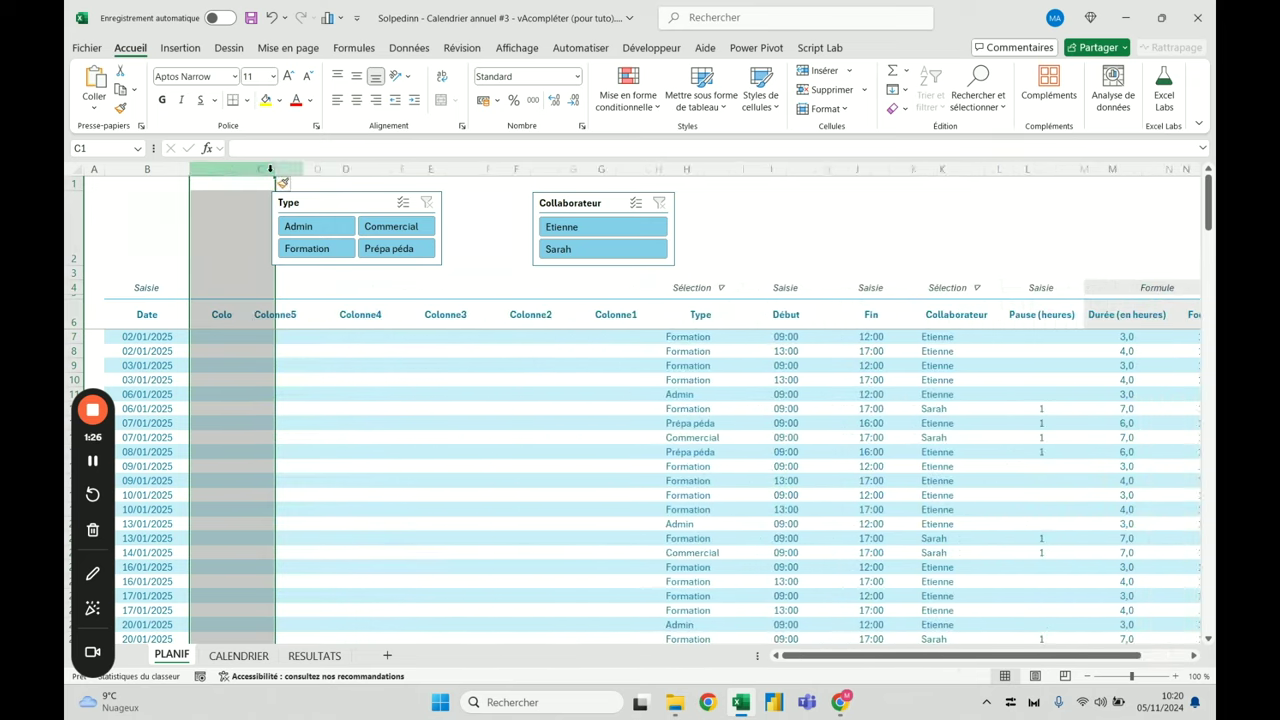
click(258, 318)
drag(258, 318, 681, 330)
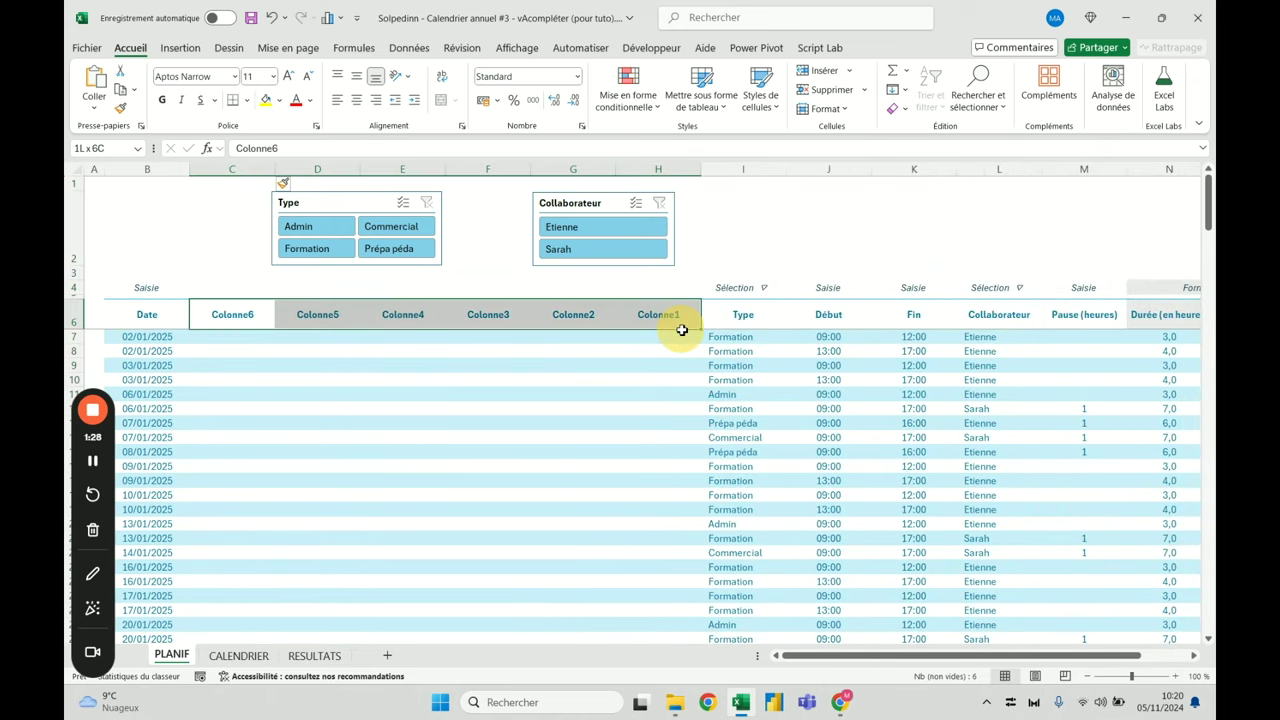
click(579, 168)
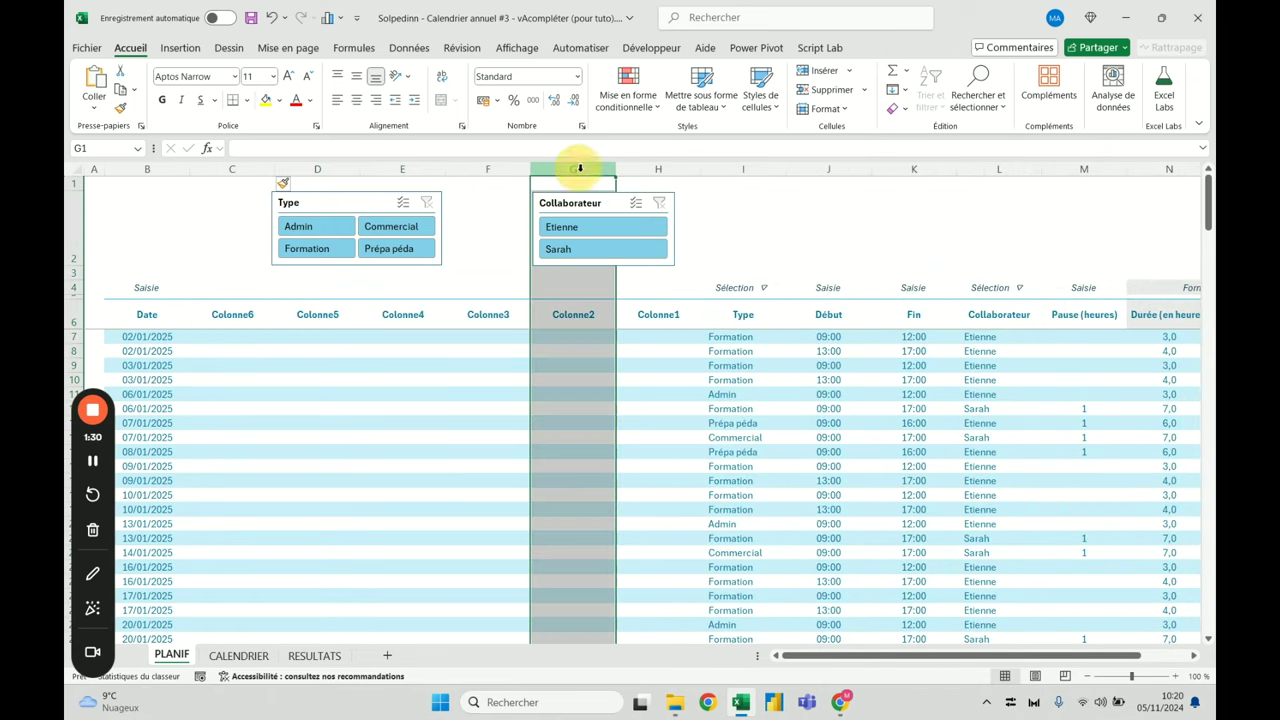
key(ctrl+plus)
drag(245, 168, 748, 177)
Set a column width for the selected new columns, entered first as 1, then 11
right_click(748, 177)
click(800, 408)
text(12)
key(Return)
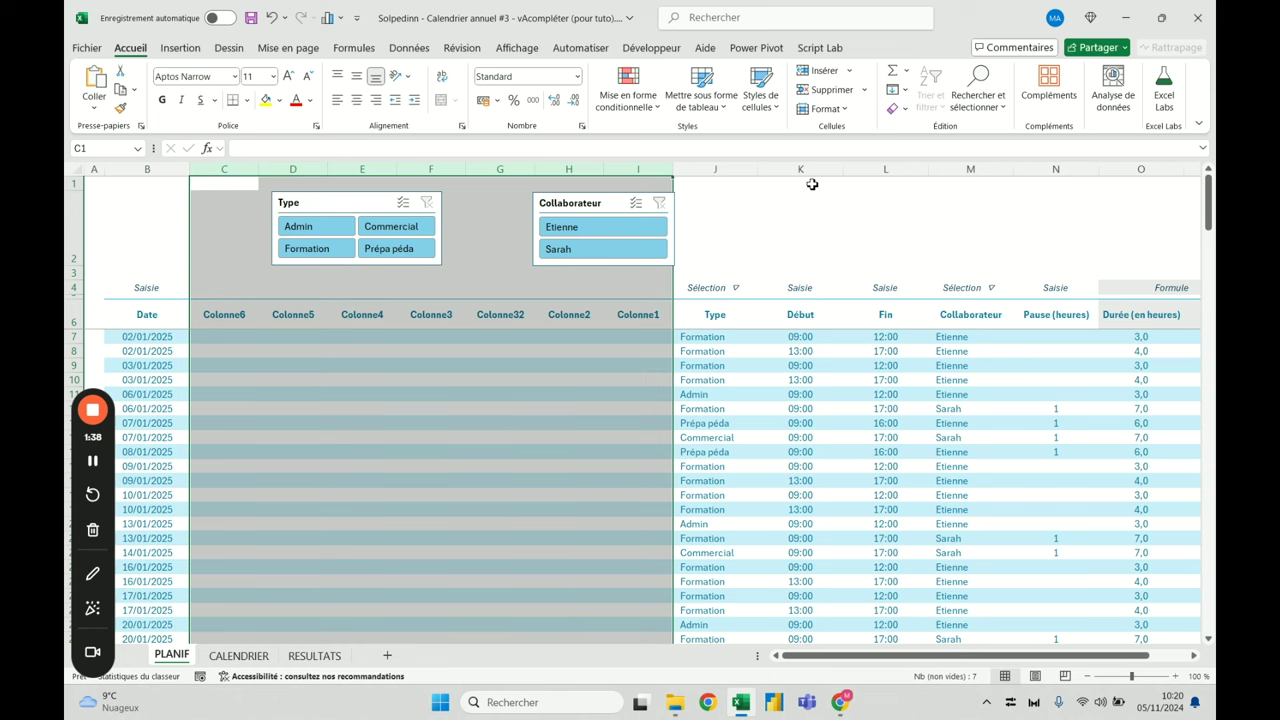
right_click(660, 170)
click(712, 400)
text(11)
click(729, 449)
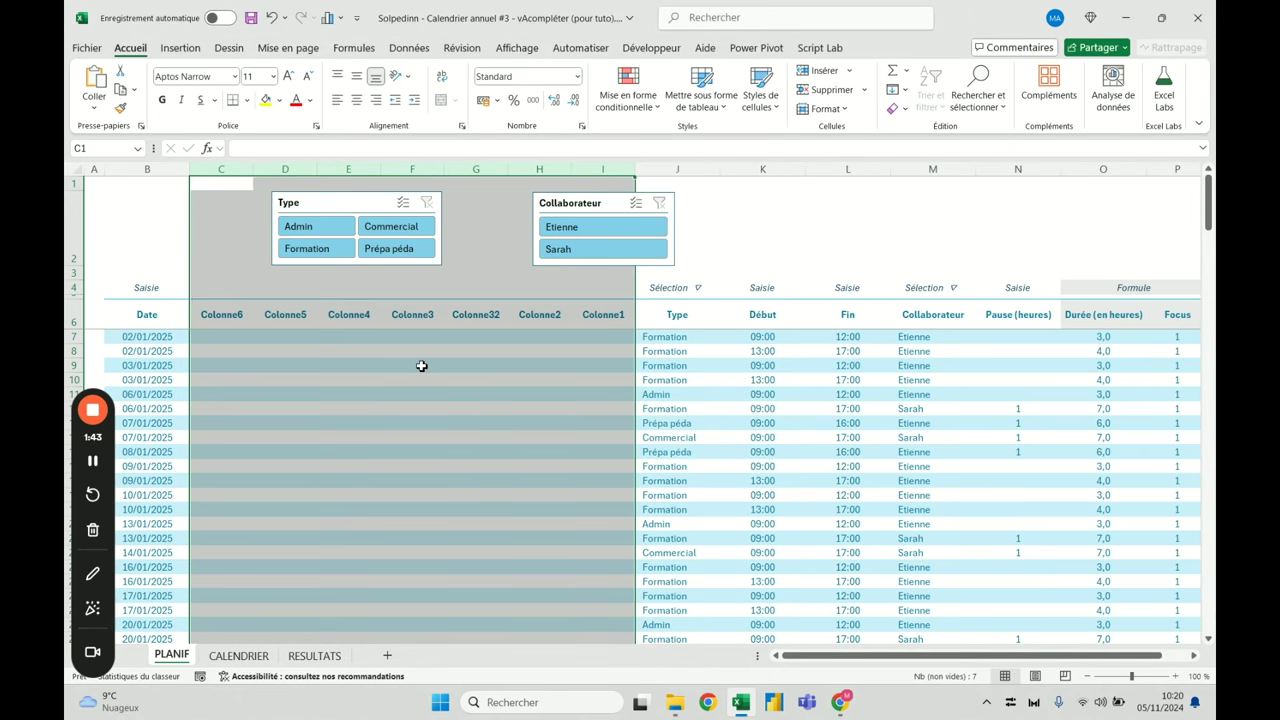
Zoom out, reselect columns C through I and set their width to 12
click(238, 655)
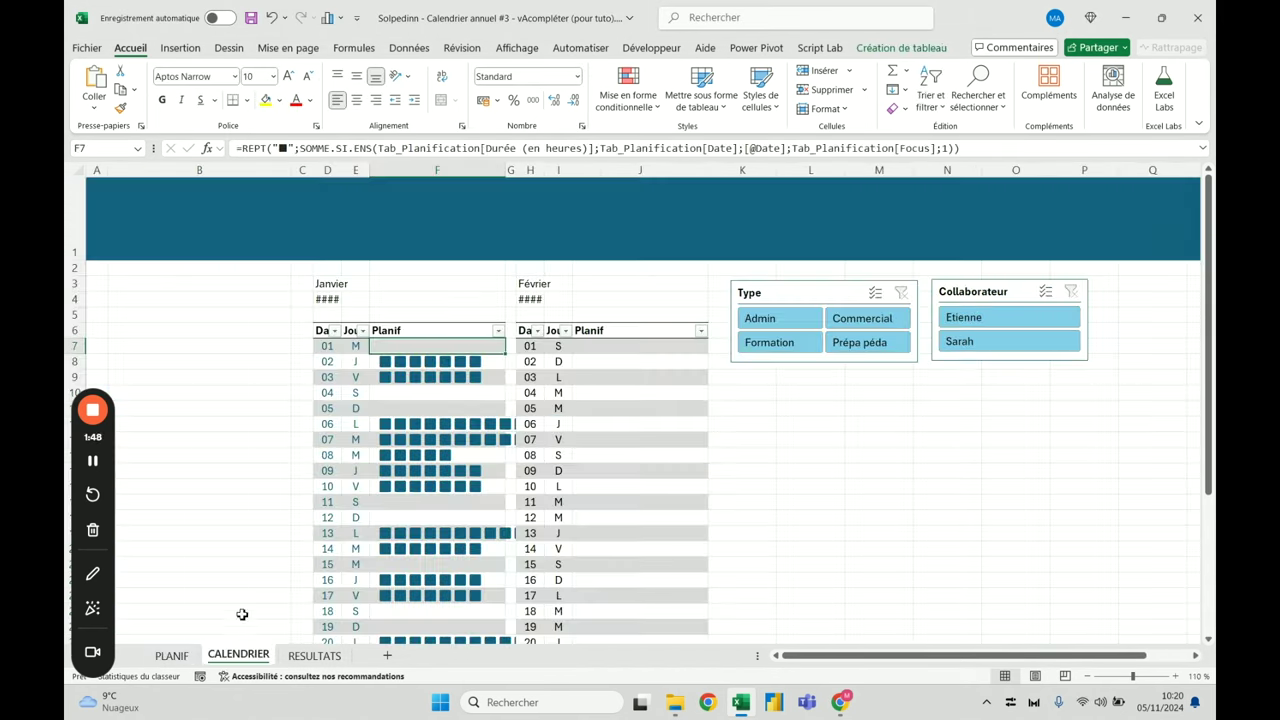
click(185, 656)
click(348, 451)
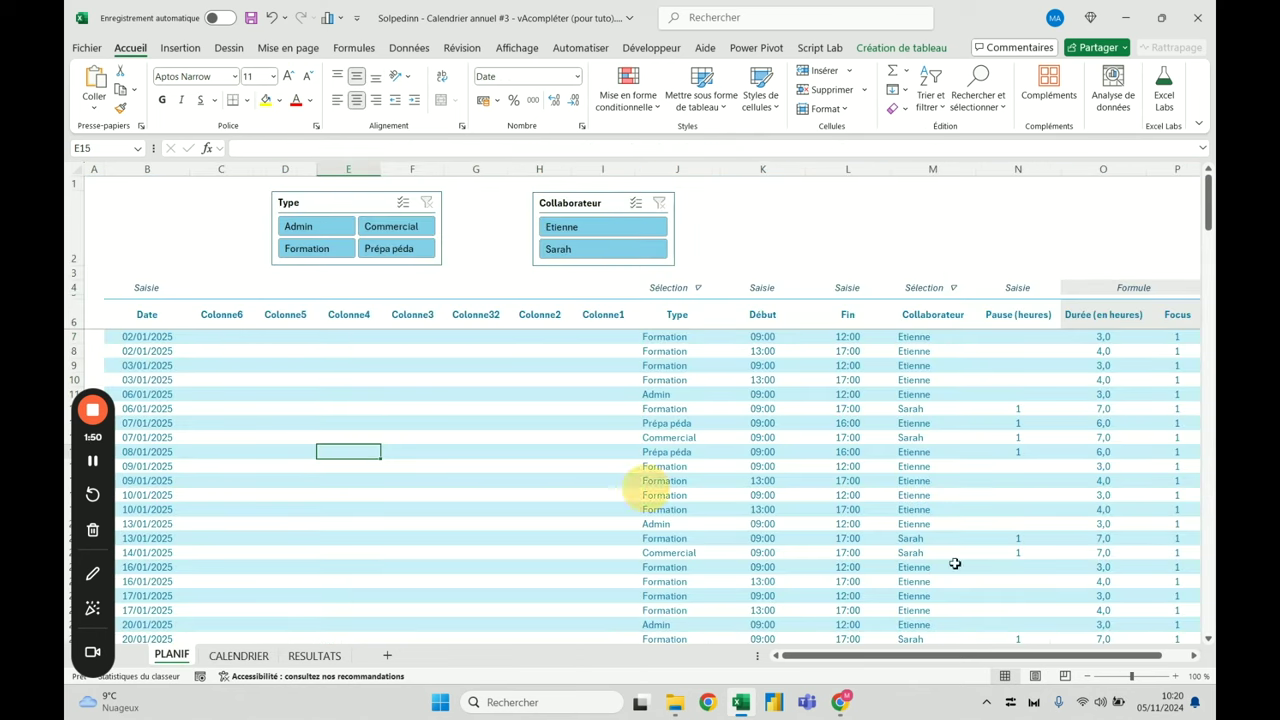
click(1089, 677)
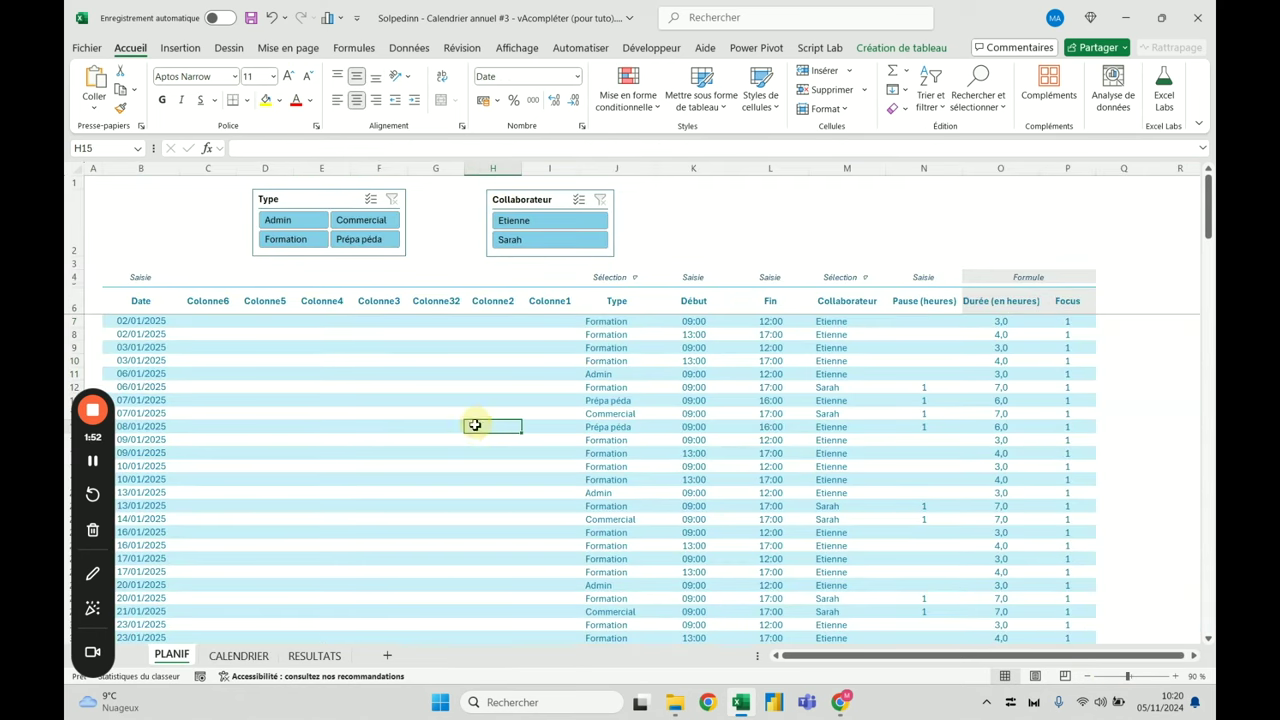
drag(206, 168, 543, 168)
right_click(543, 168)
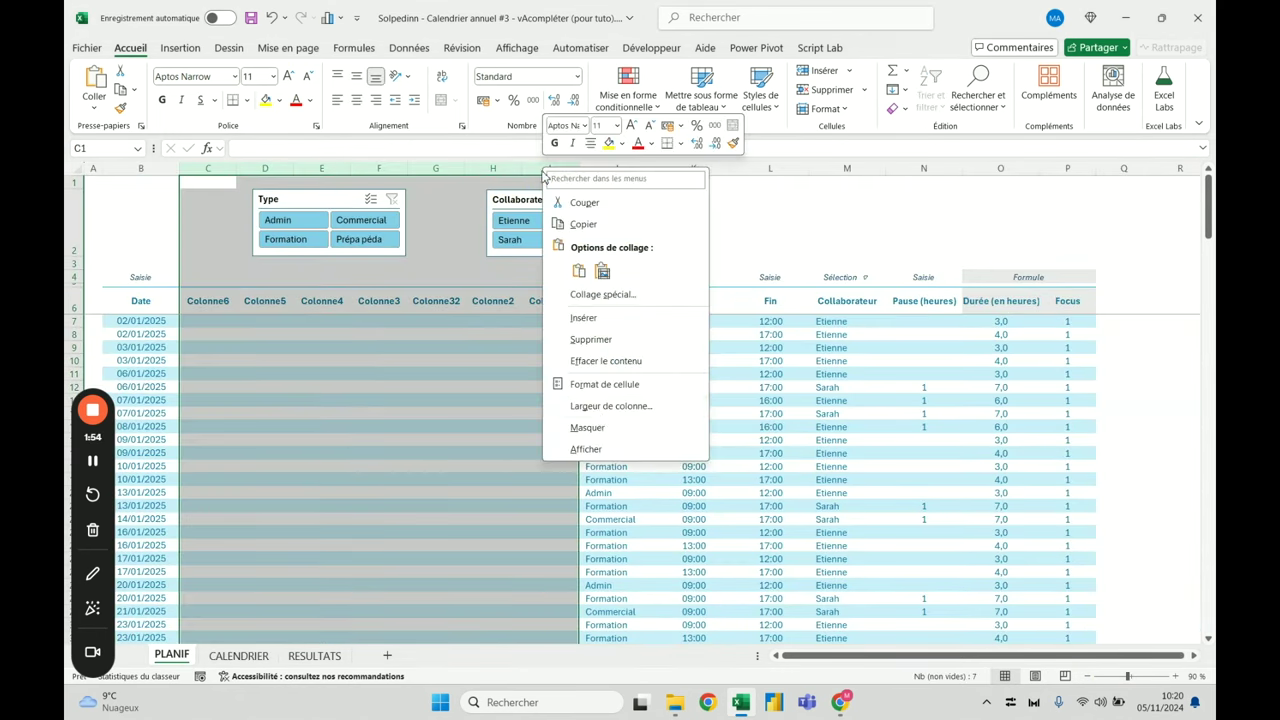
click(605, 408)
text(12)
key(Return)
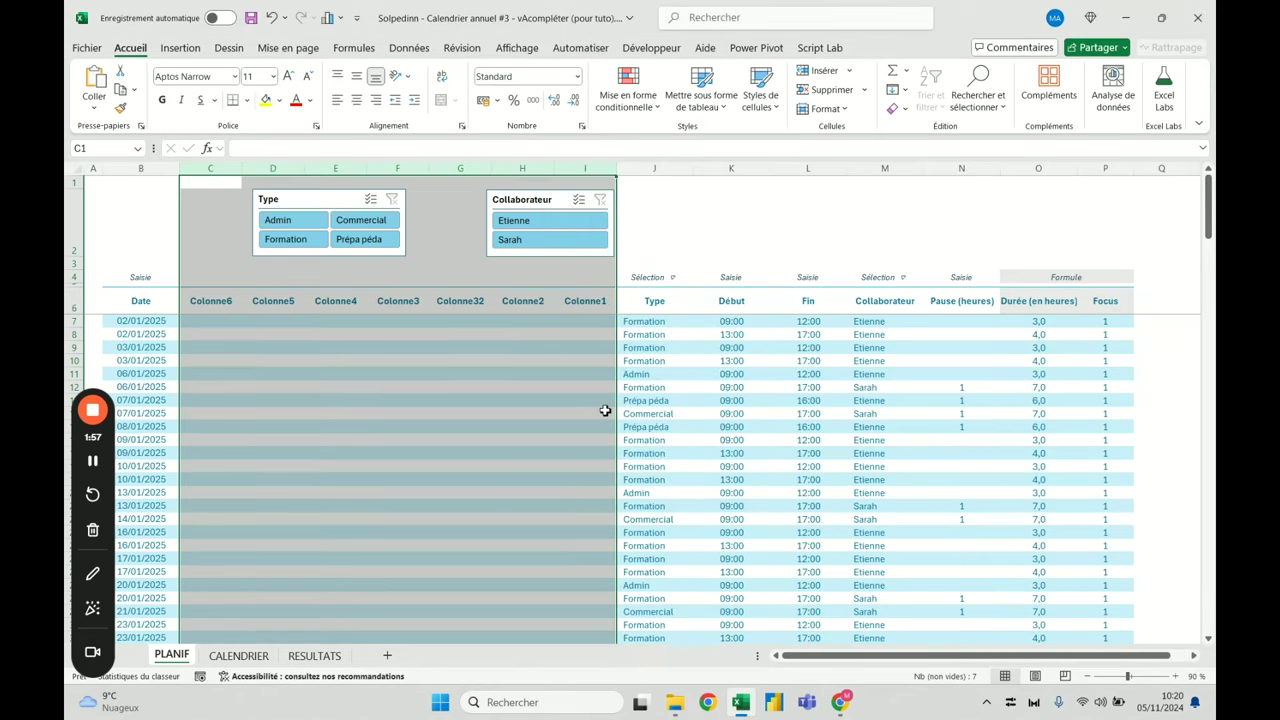
Zoom back to 100% and select the new header cells starting at Colonne6
click(425, 341)
click(1173, 677)
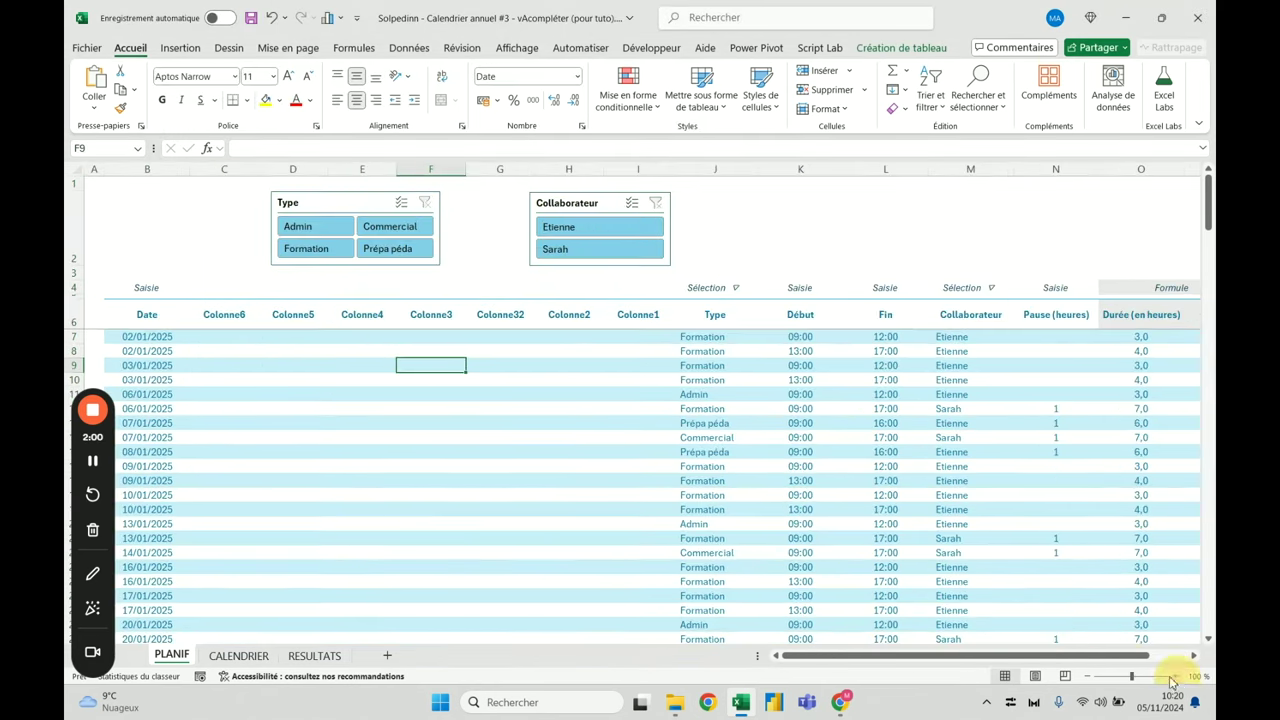
click(263, 314)
drag(223, 317, 680, 314)
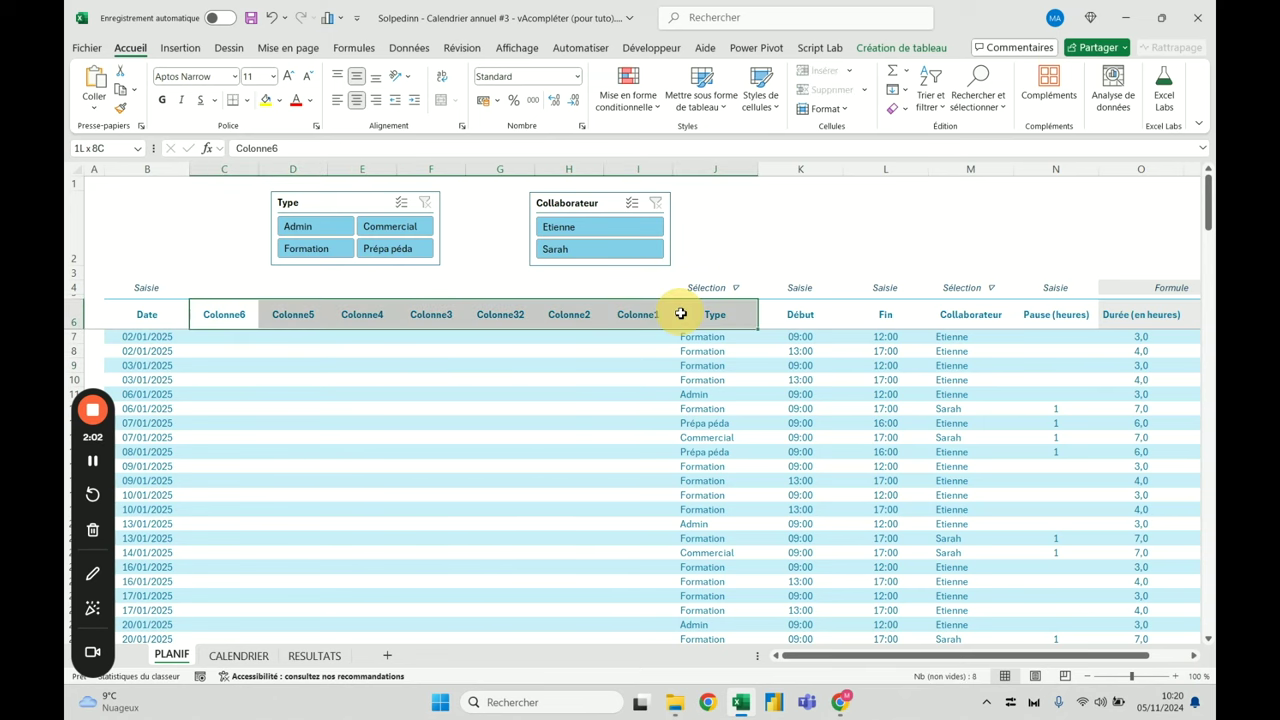
click(215, 315)
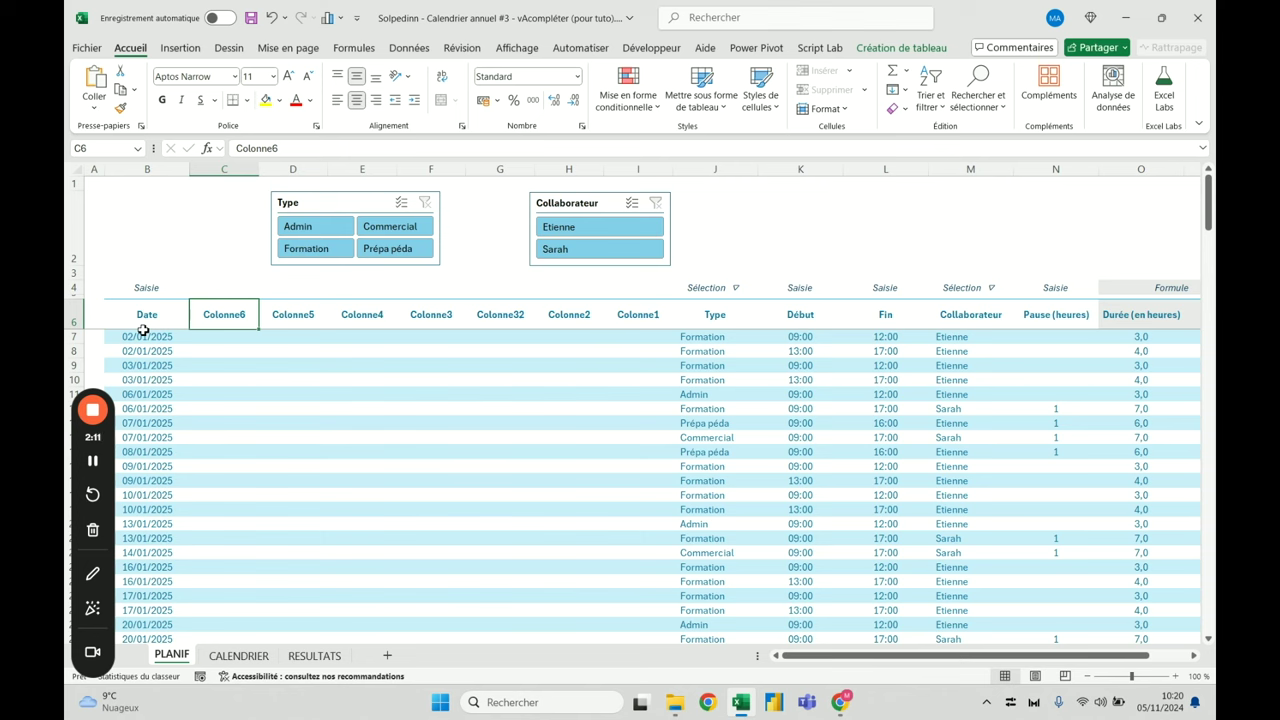
Rename headers C6 to F6 to Année, Trimestre, Mois and FinMois
text(Année)
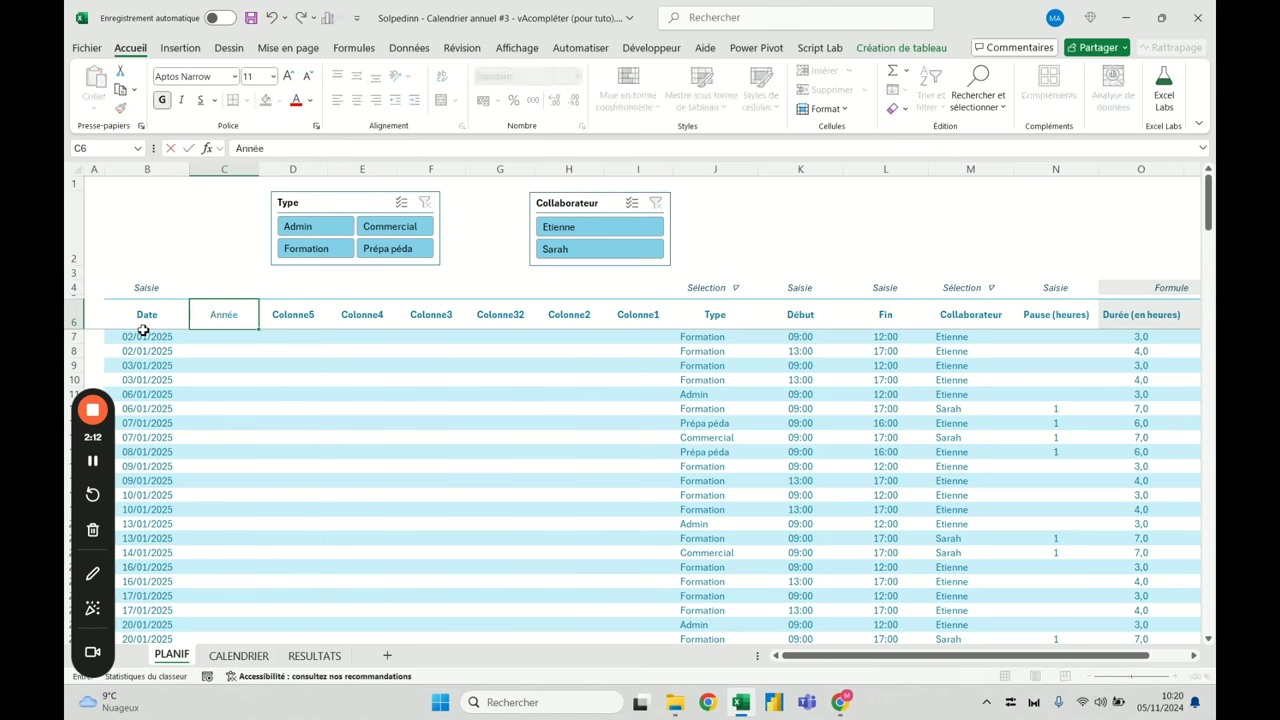
key(Tab)
text(Trimestre)
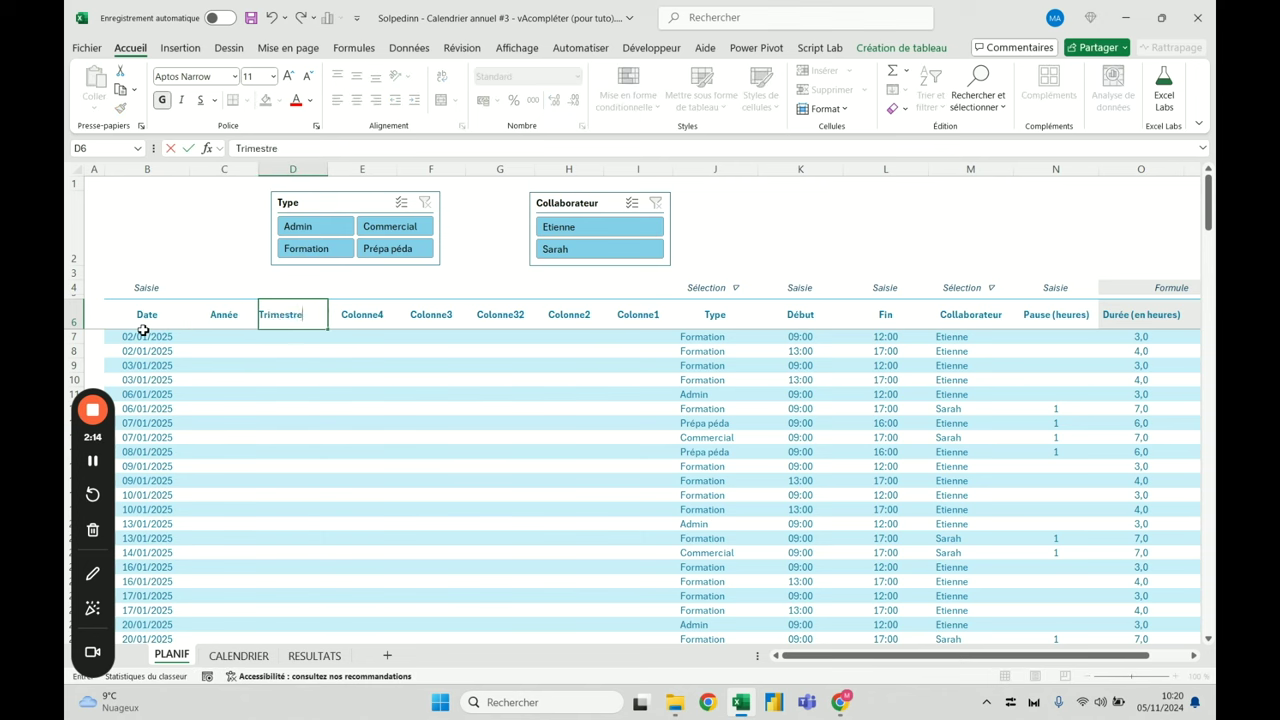
key(Tab)
text(Mois)
key(Tab)
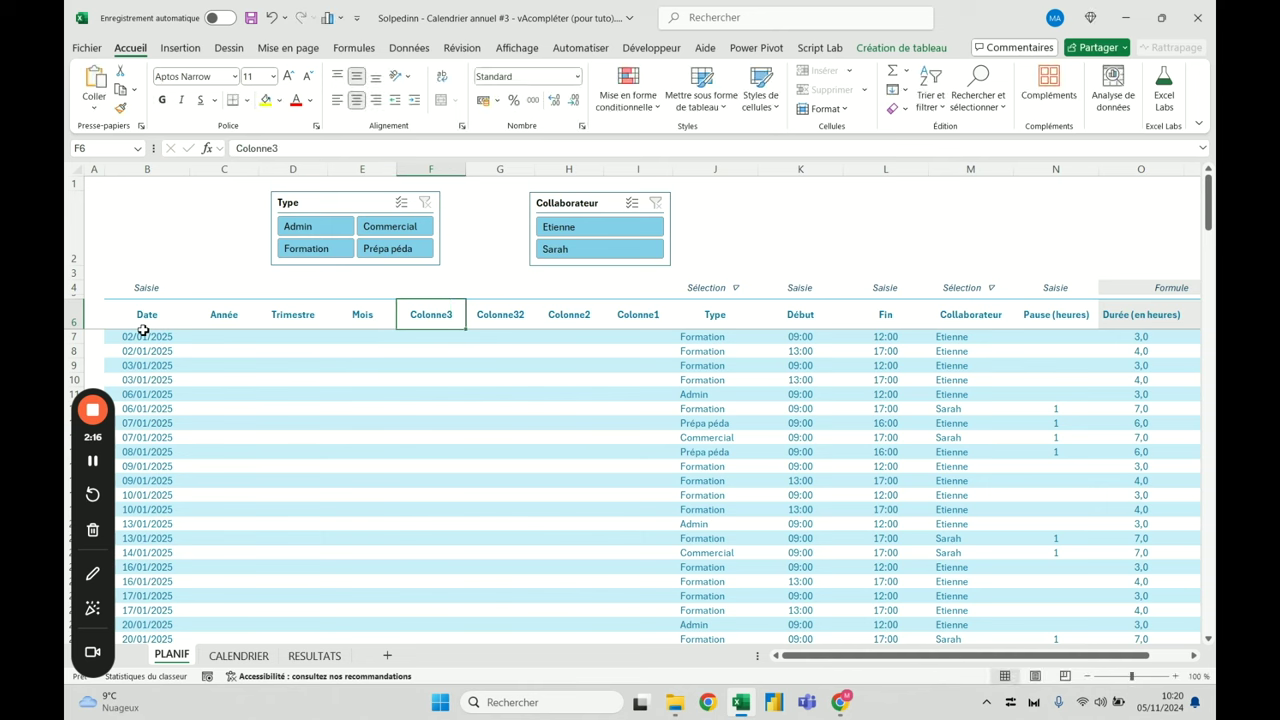
text(FinMois)
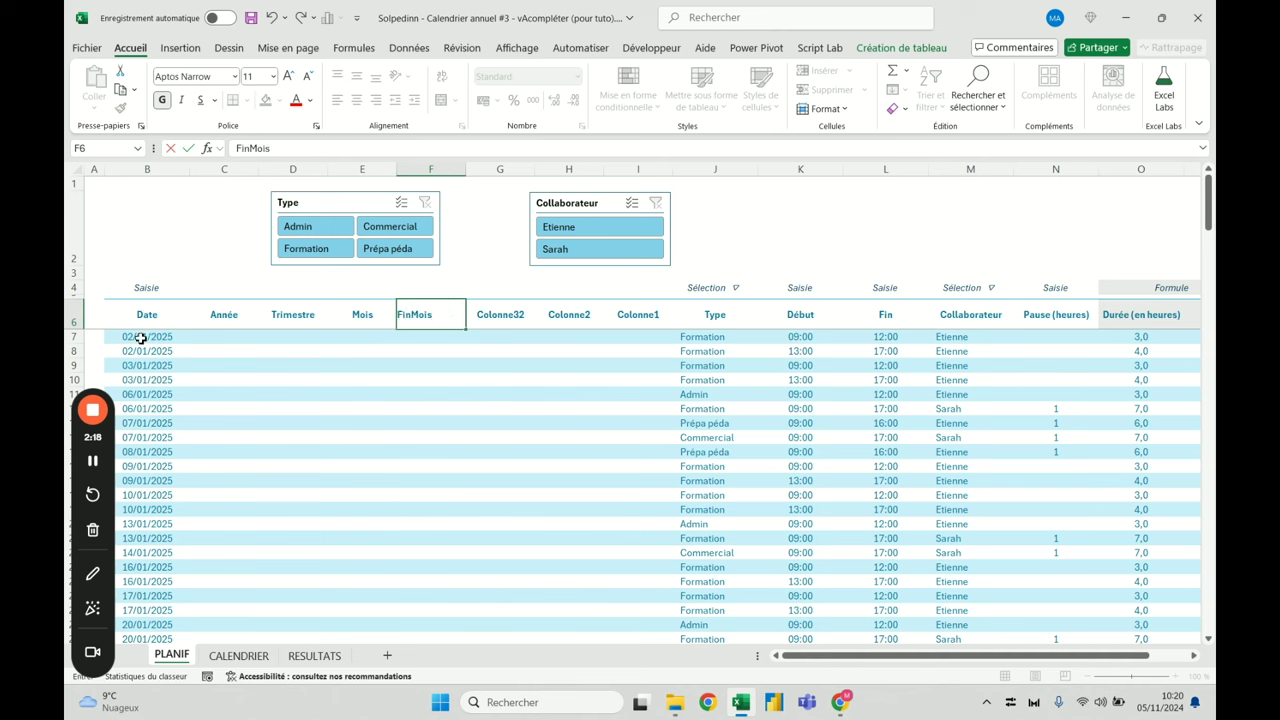
key(Tab)
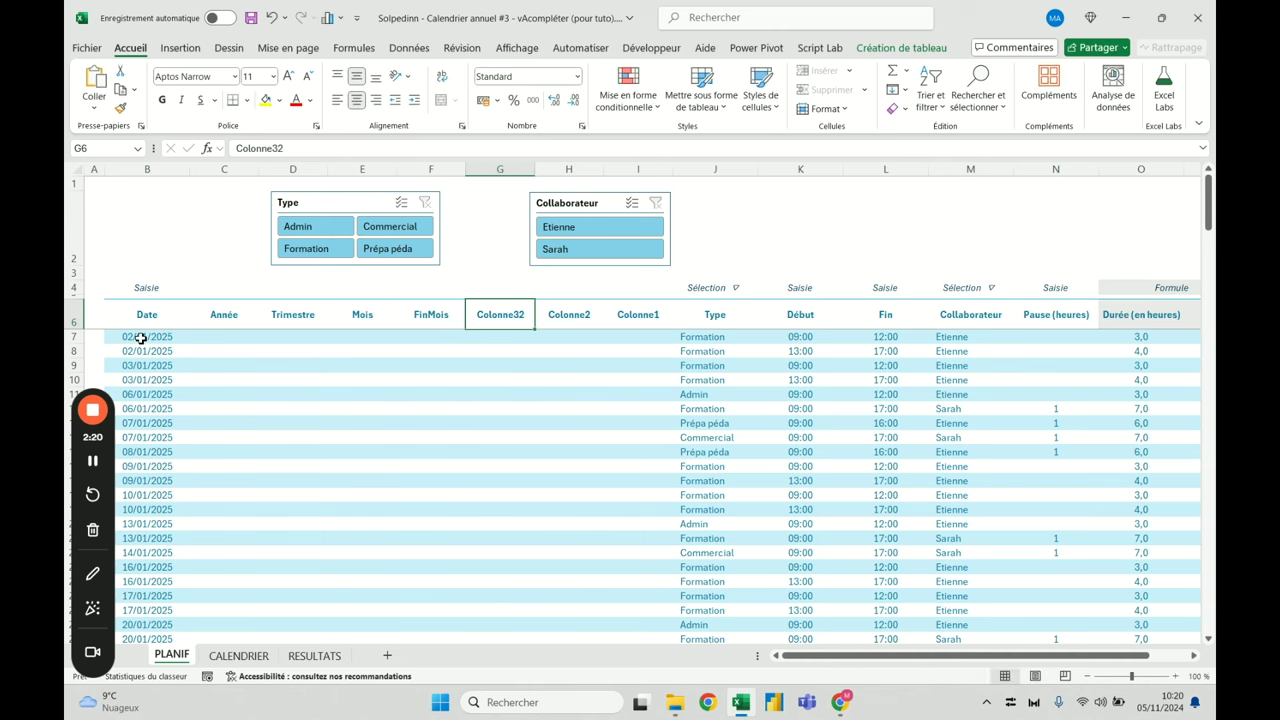
Inspect the first data cells of the FinMois, Année and Mois columns
click(434, 318)
click(439, 338)
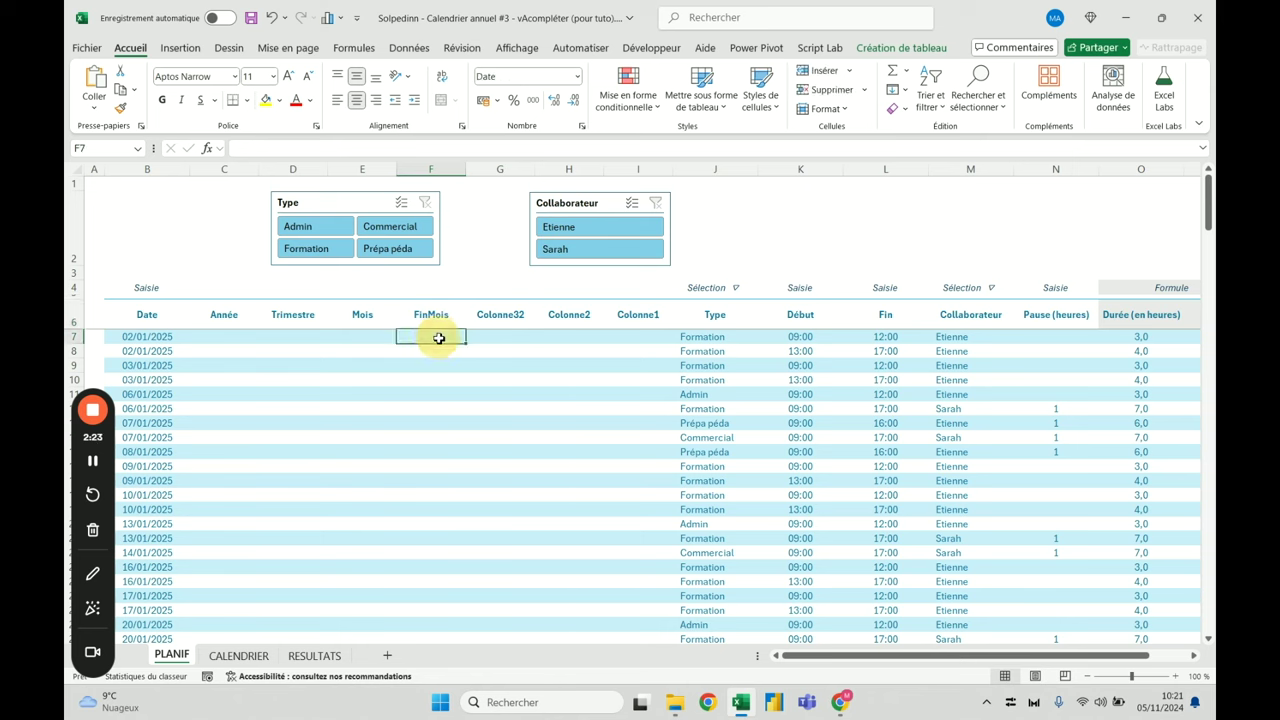
click(229, 337)
click(375, 337)
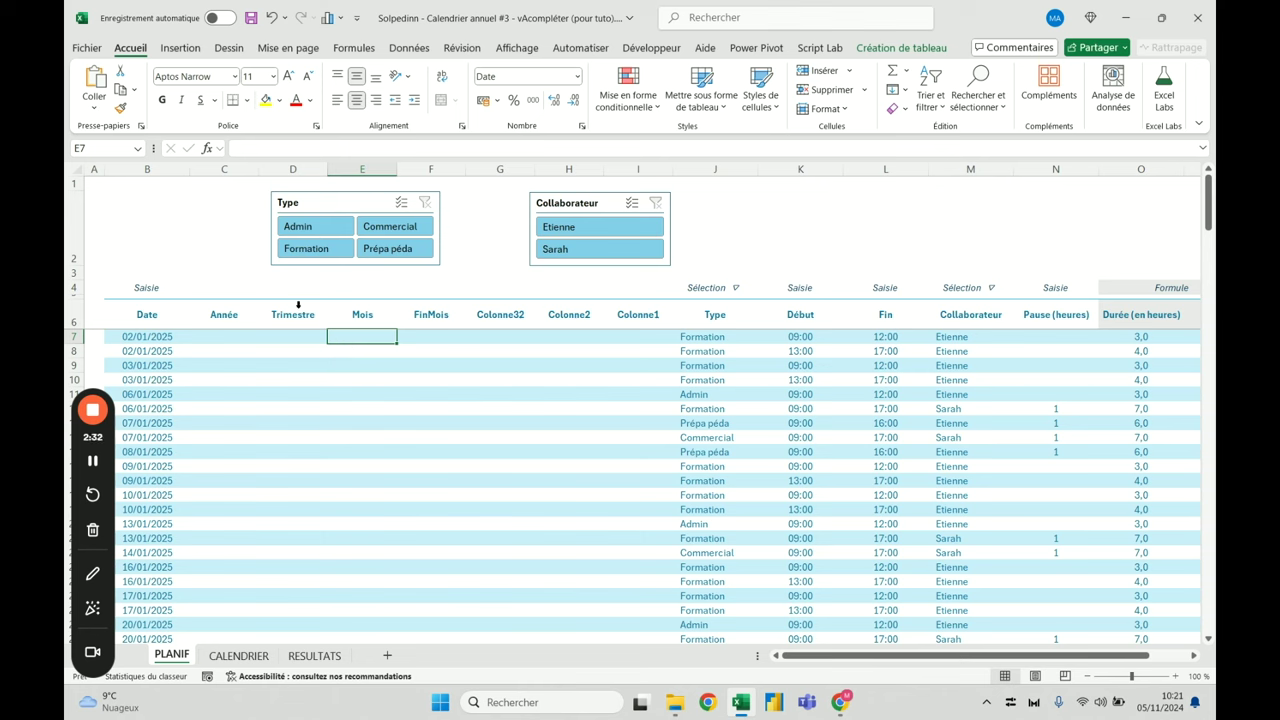
click(239, 336)
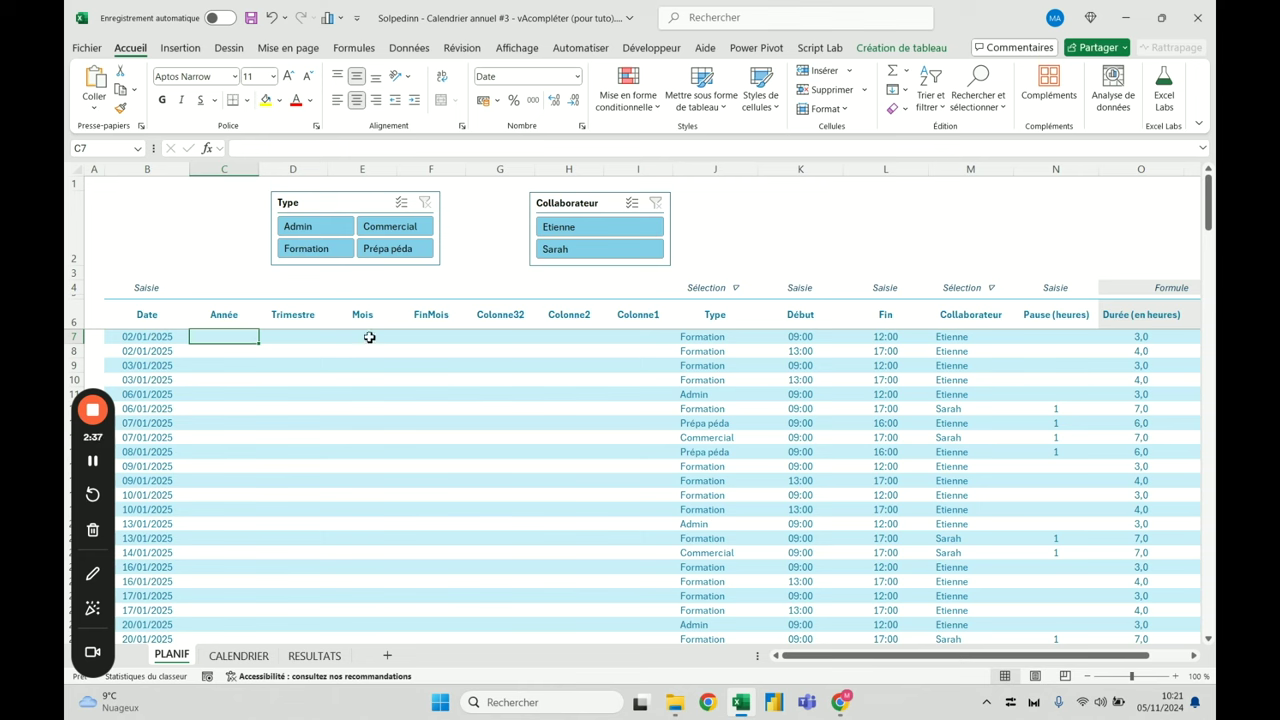
click(447, 336)
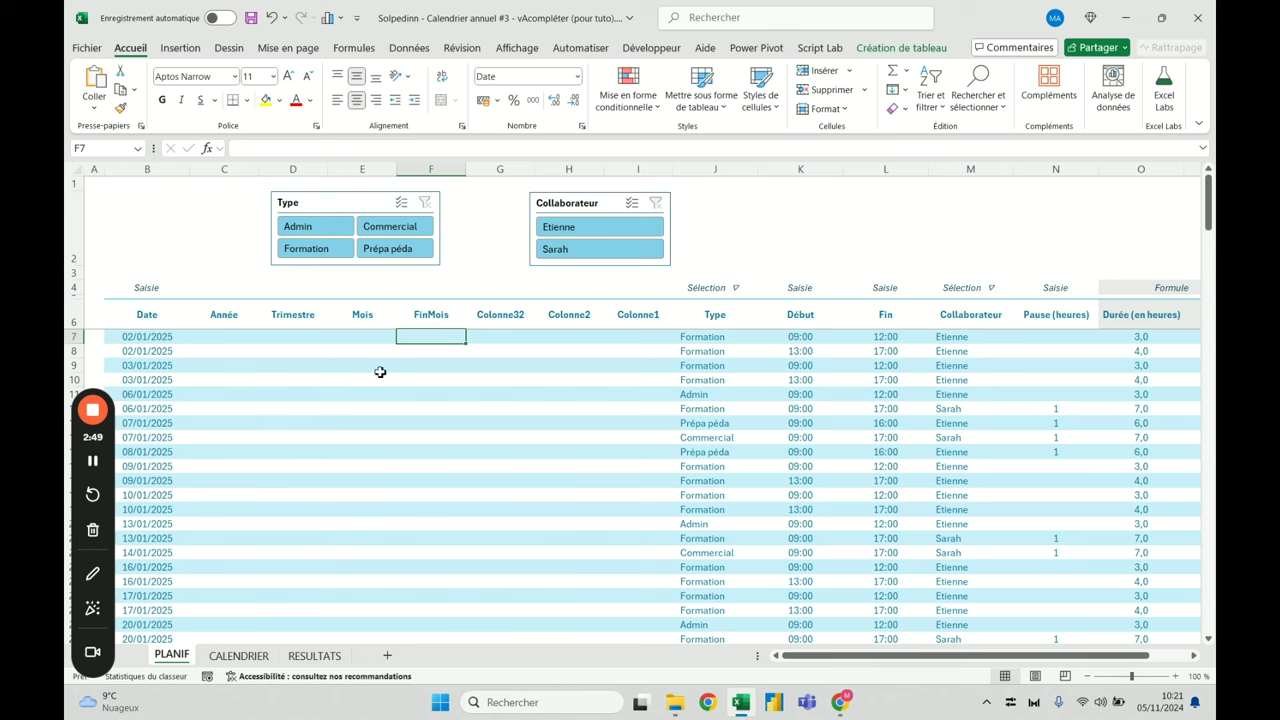
Rename the remaining headers to NoSemaine, JourSem and Jour, then select C6:I6
click(508, 309)
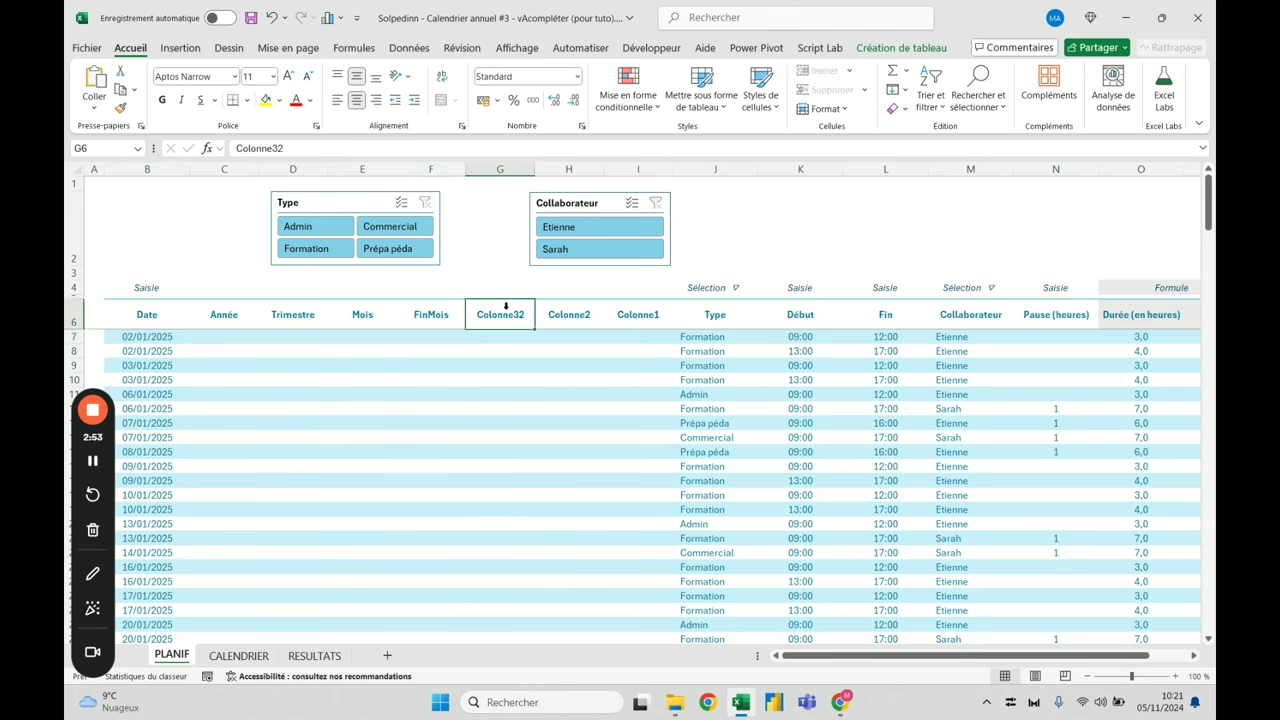
text(NoSemaine)
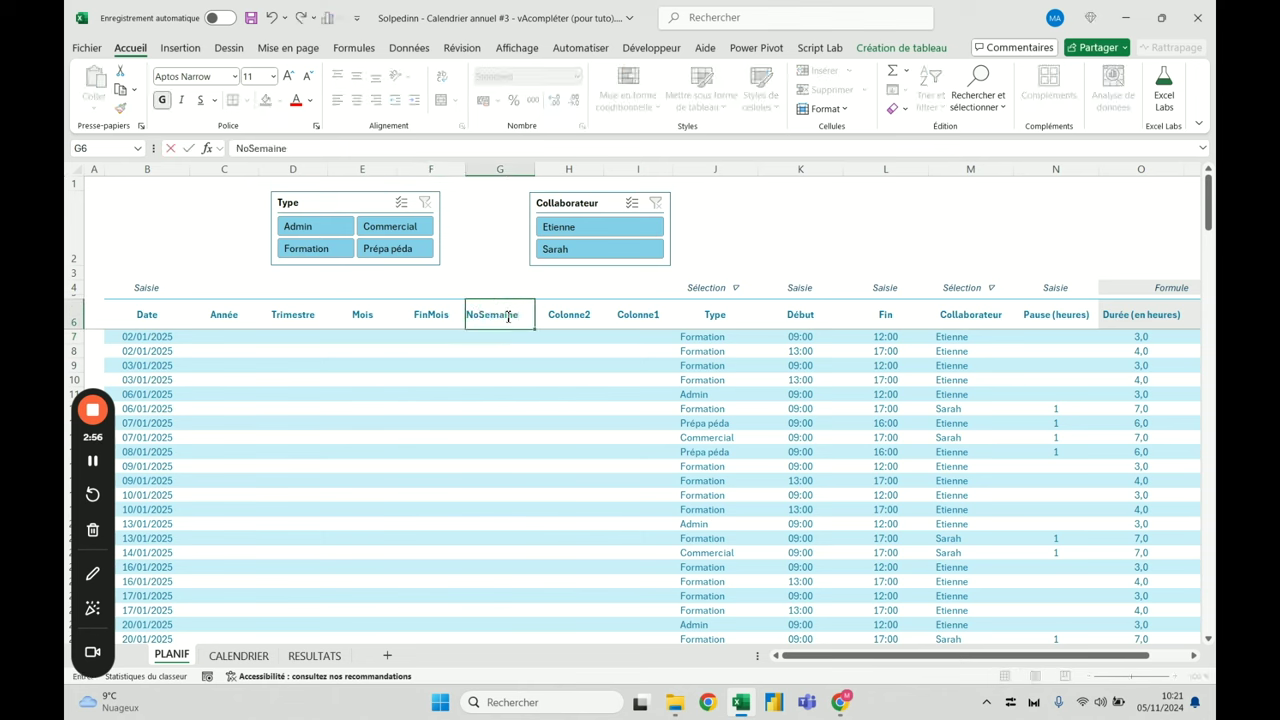
key(Tab)
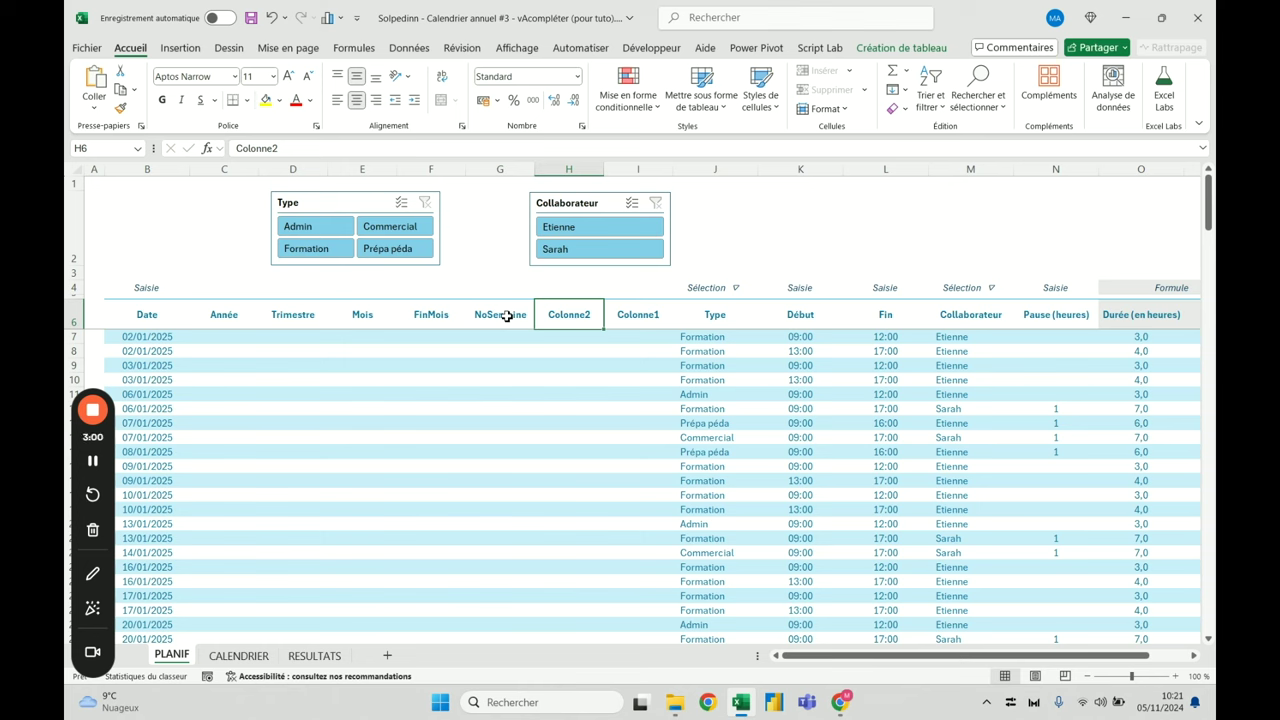
text(JourSem)
key(Tab)
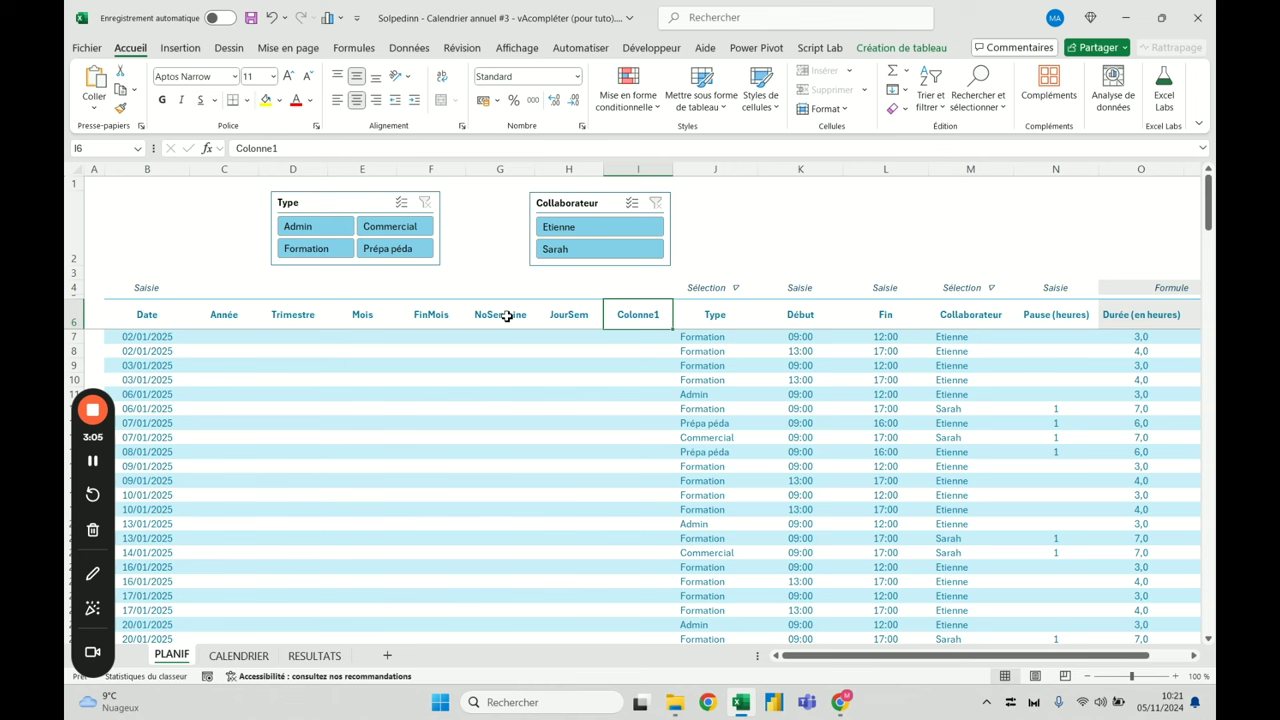
text(Jour)
key(Return)
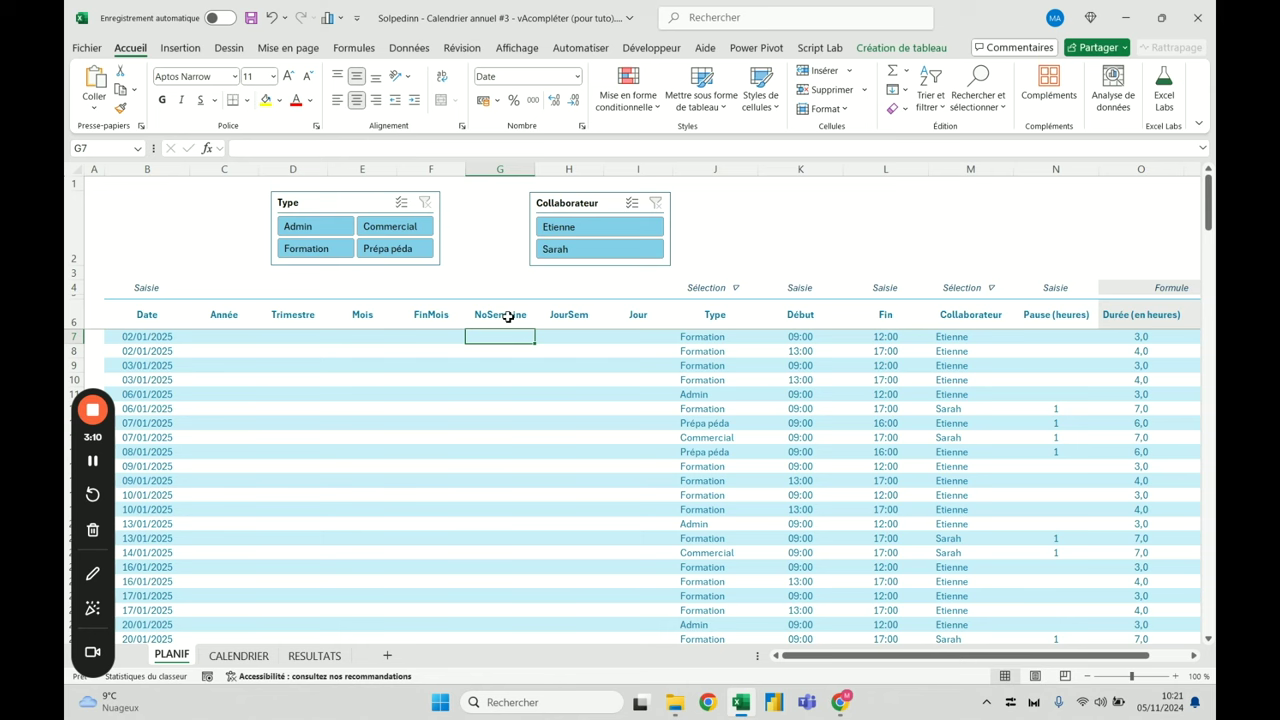
drag(223, 314, 638, 311)
Shade the new headers C6:I6 with a fill colour and copy the Formule label from O4
click(279, 100)
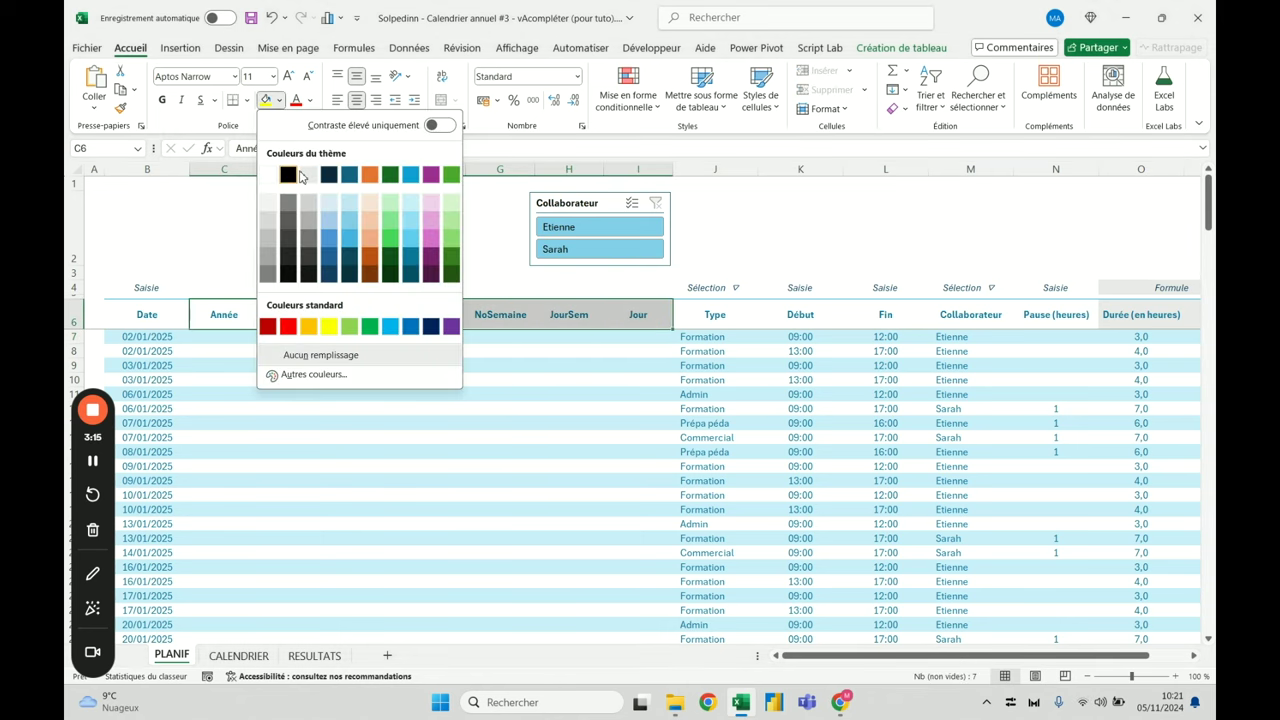
click(306, 177)
click(229, 288)
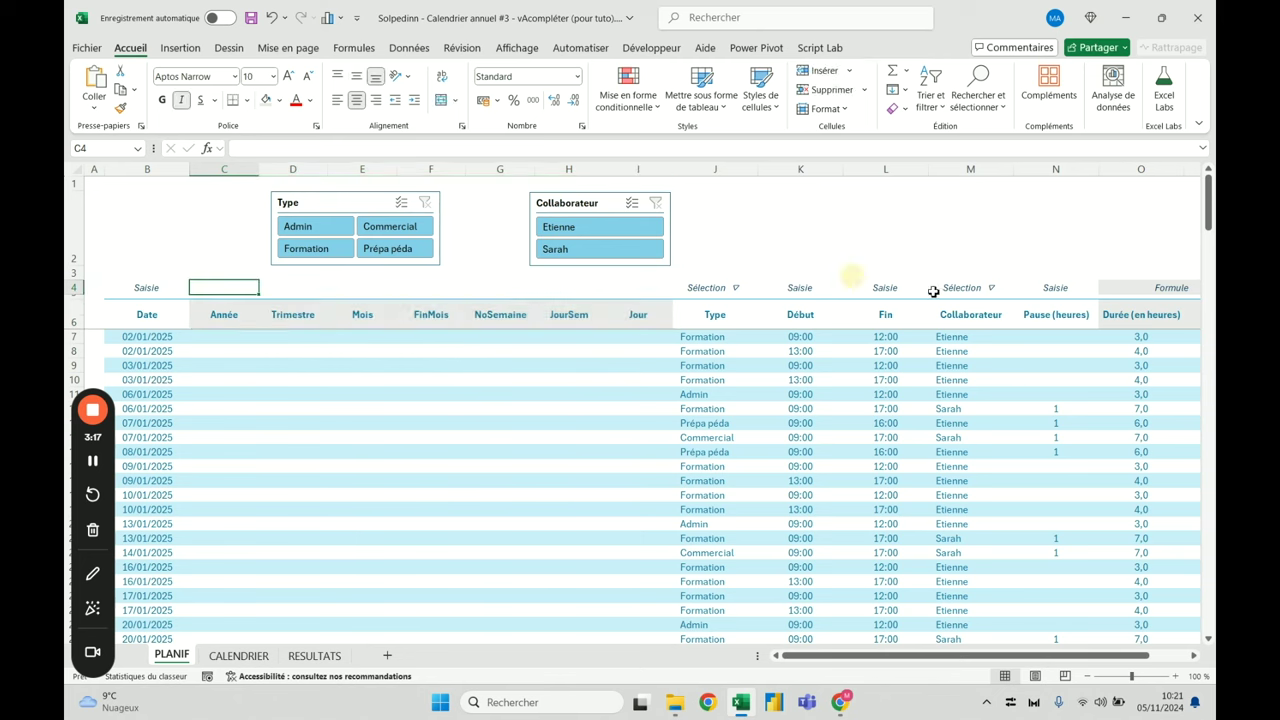
click(1160, 290)
key(ctrl+c)
Paste Formule into C4 and merge and centre it across C4:I4
click(237, 276)
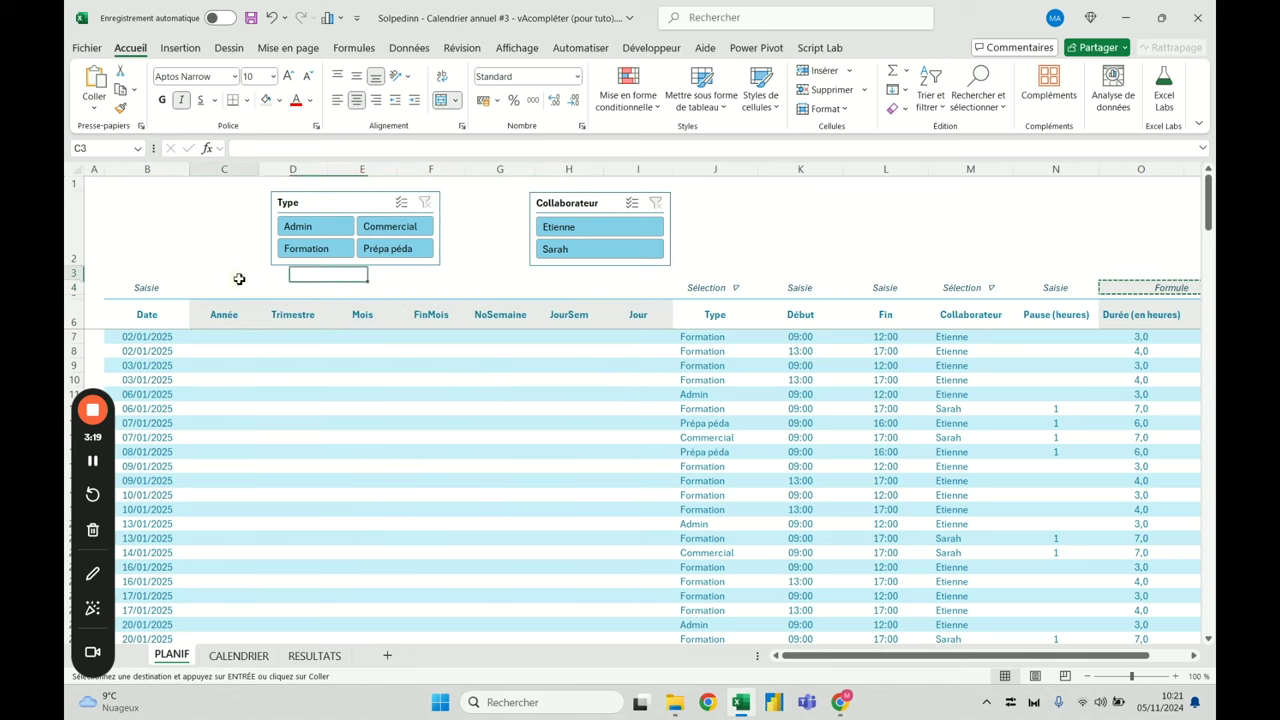
click(239, 290)
key(ctrl+v)
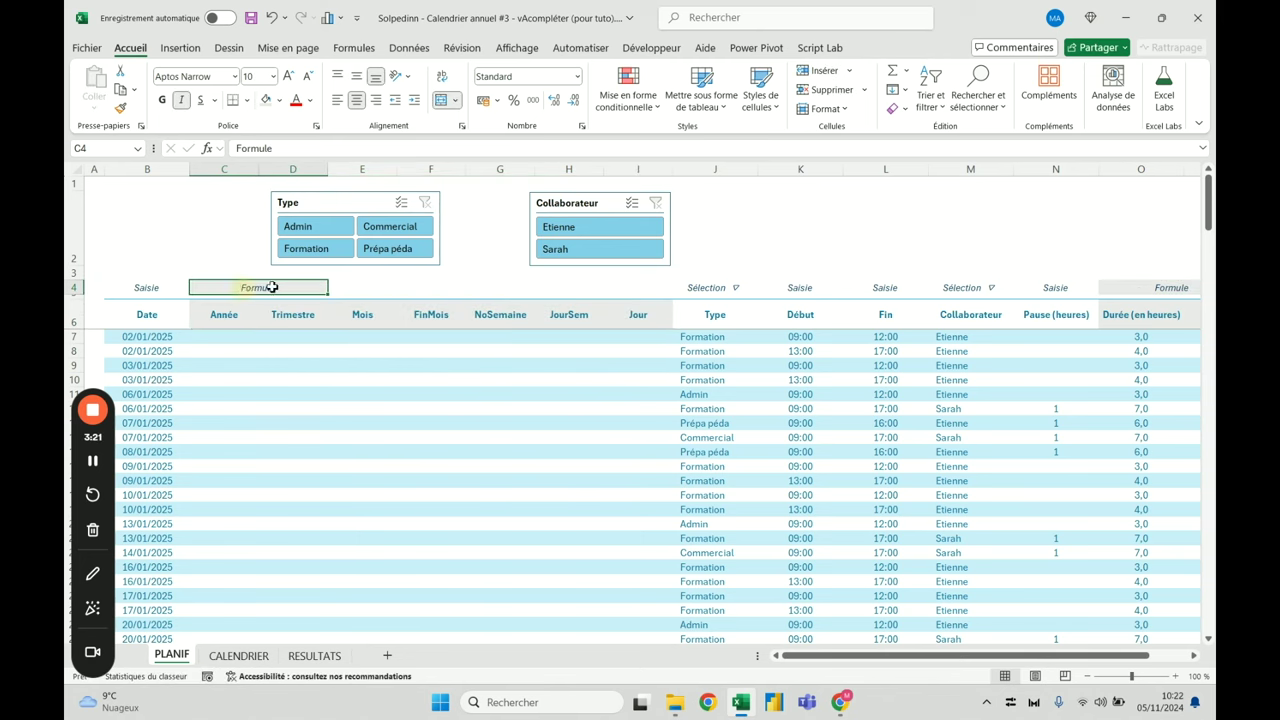
drag(245, 289, 637, 294)
click(441, 100)
click(440, 394)
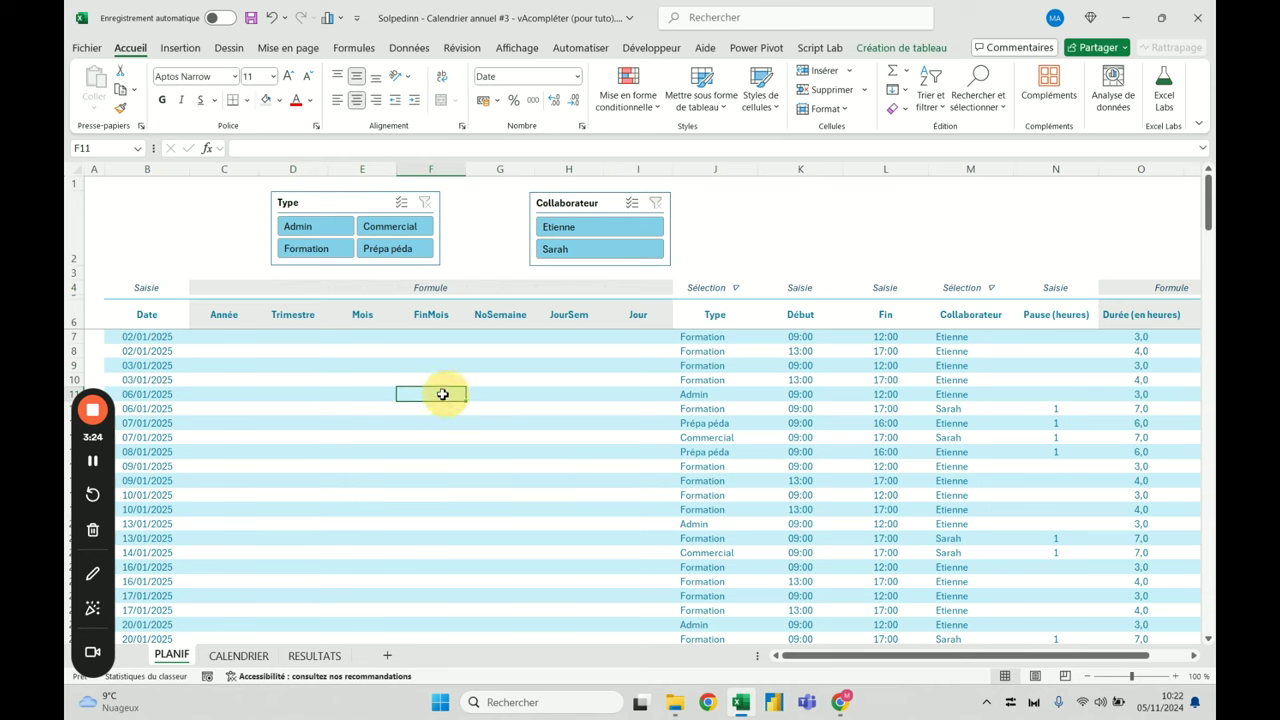
click(440, 290)
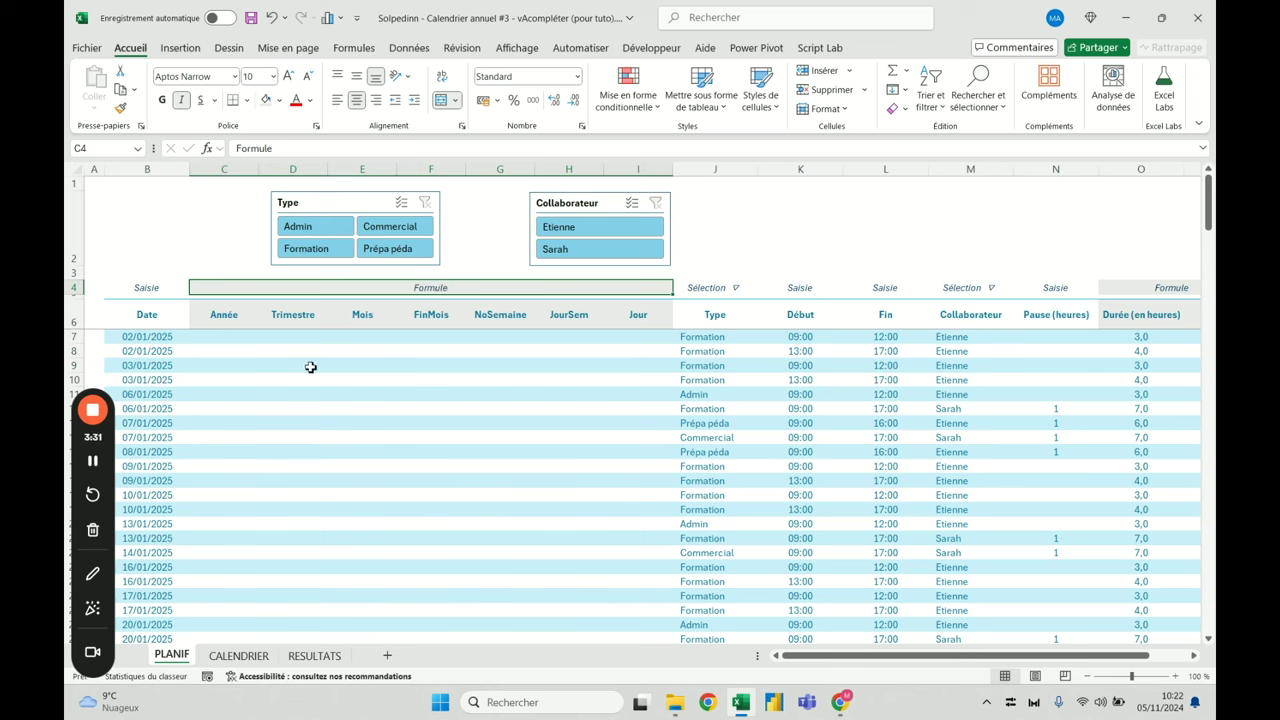
click(247, 313)
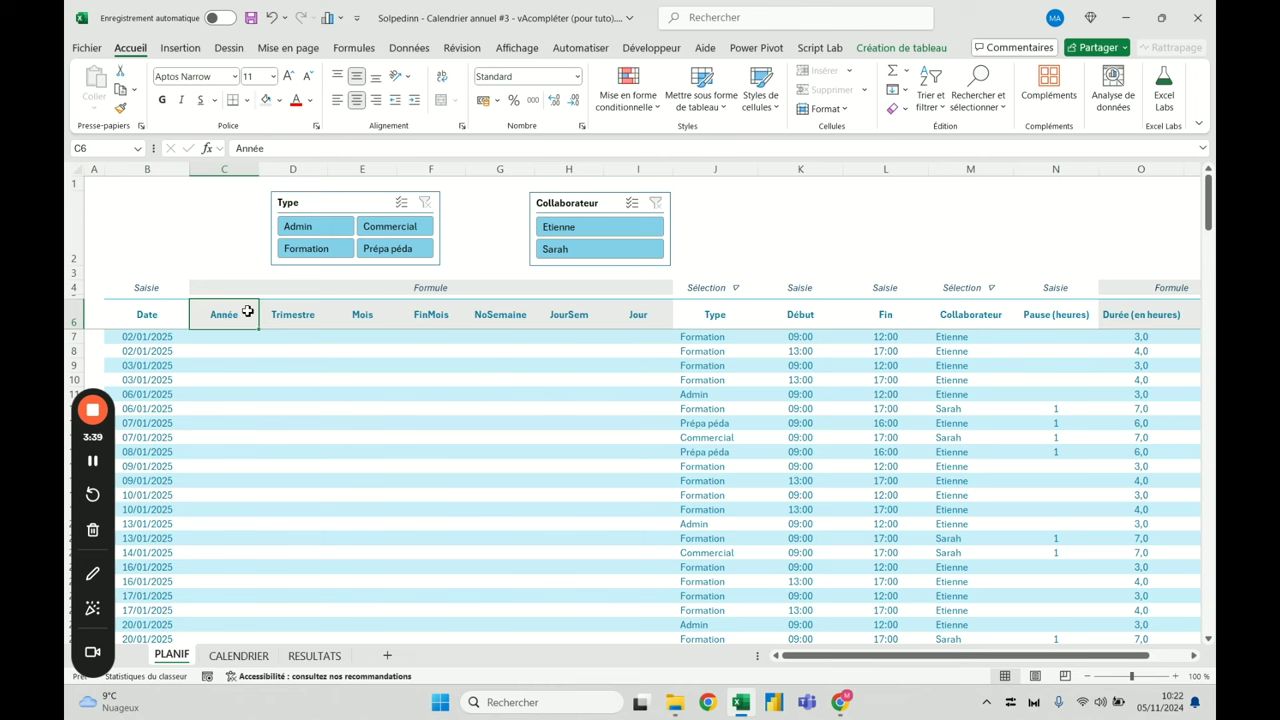
click(440, 287)
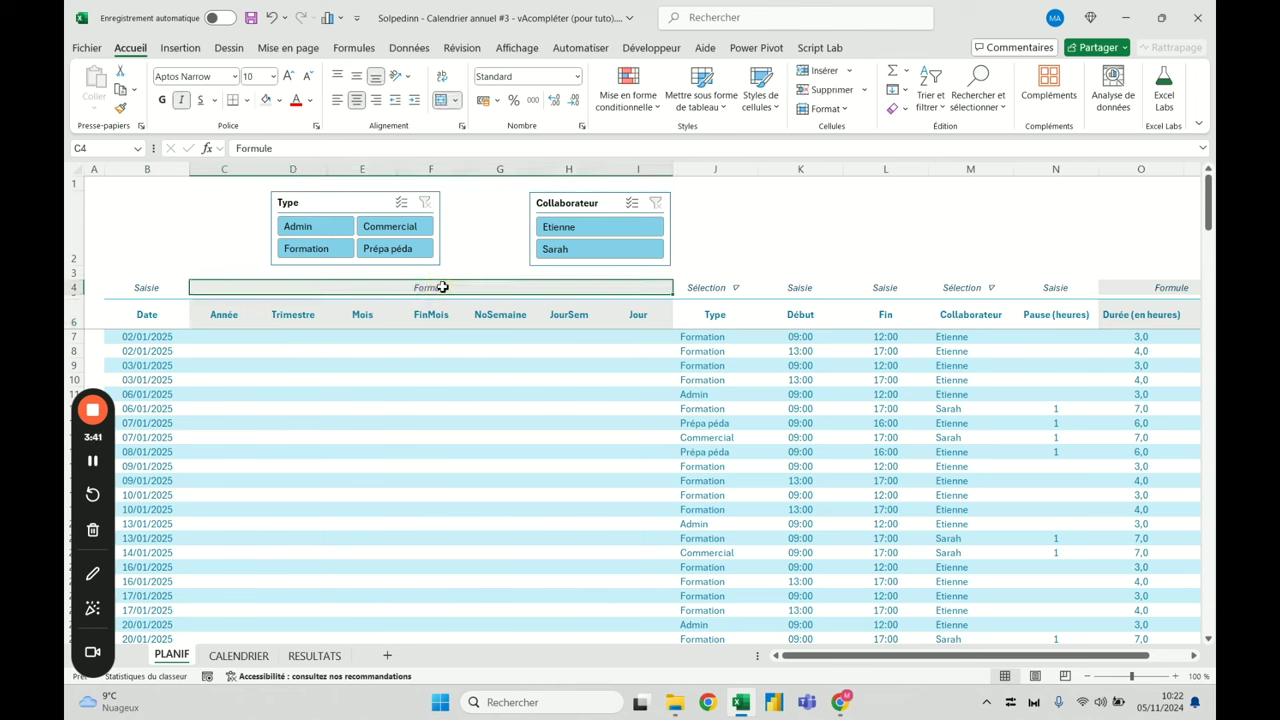
click(374, 167)
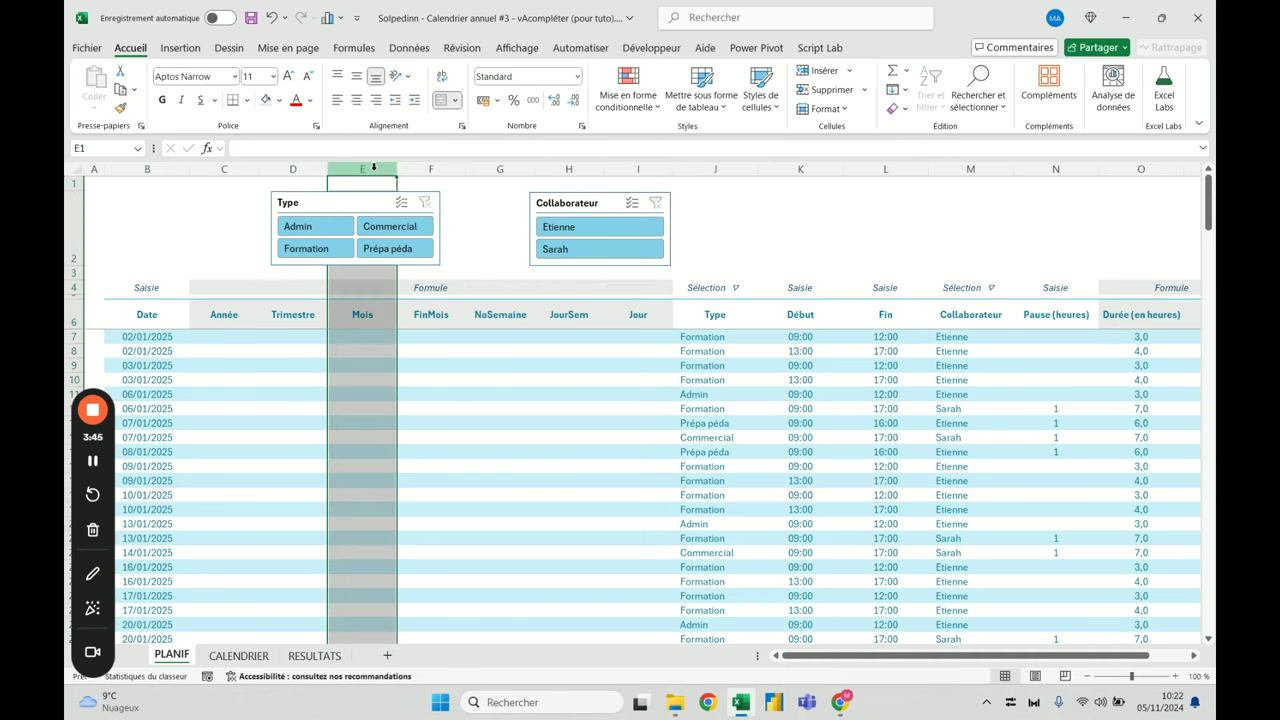
click(361, 301)
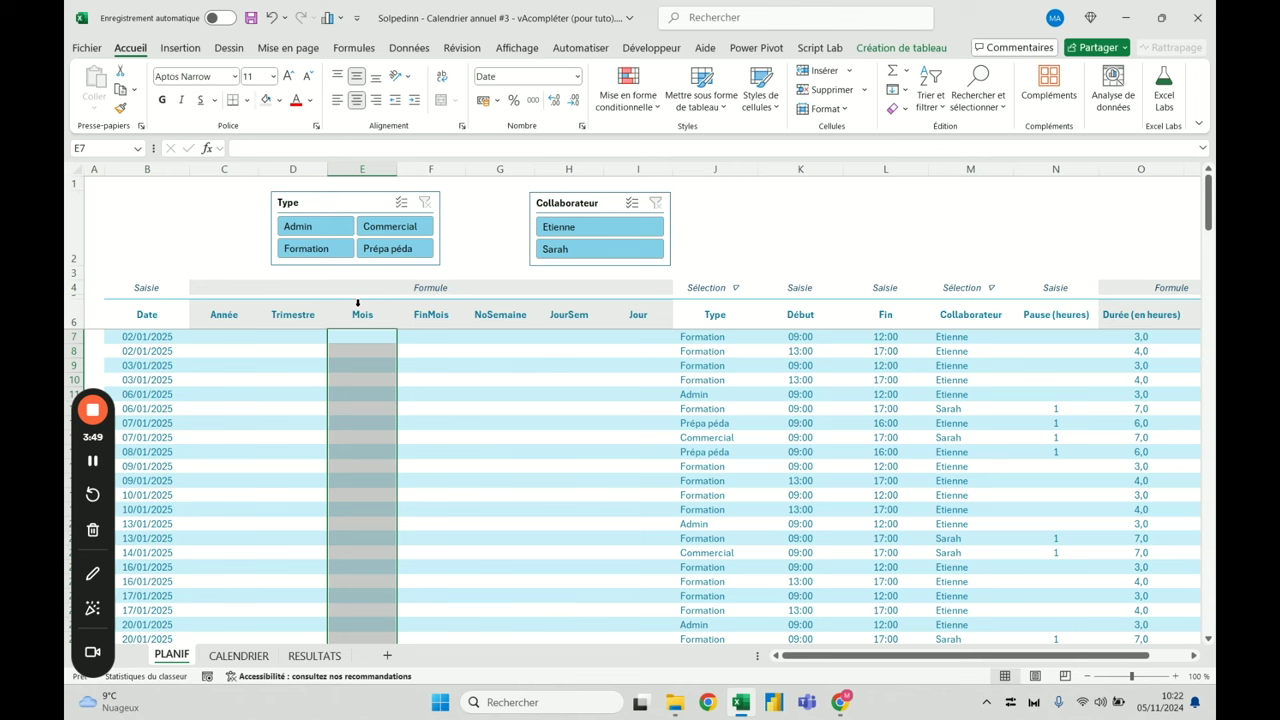
scroll(360, 330, down, 6)
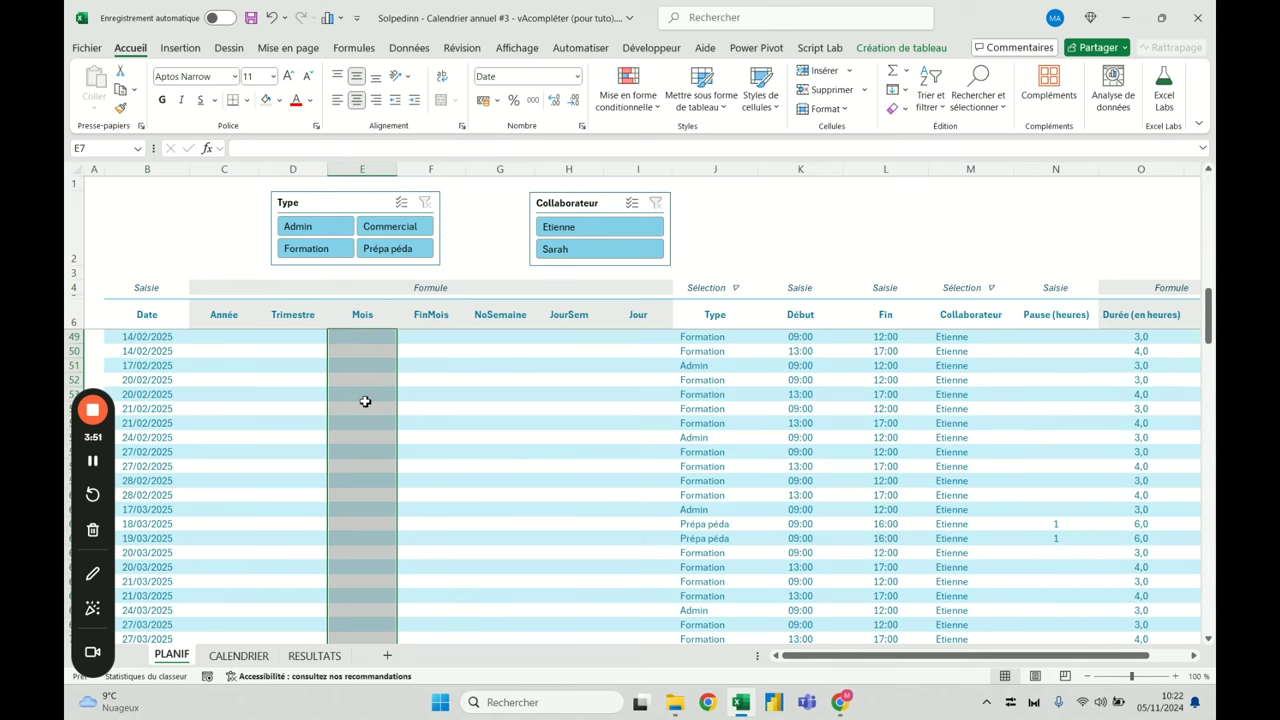
scroll(367, 379, up, 1)
click(371, 168)
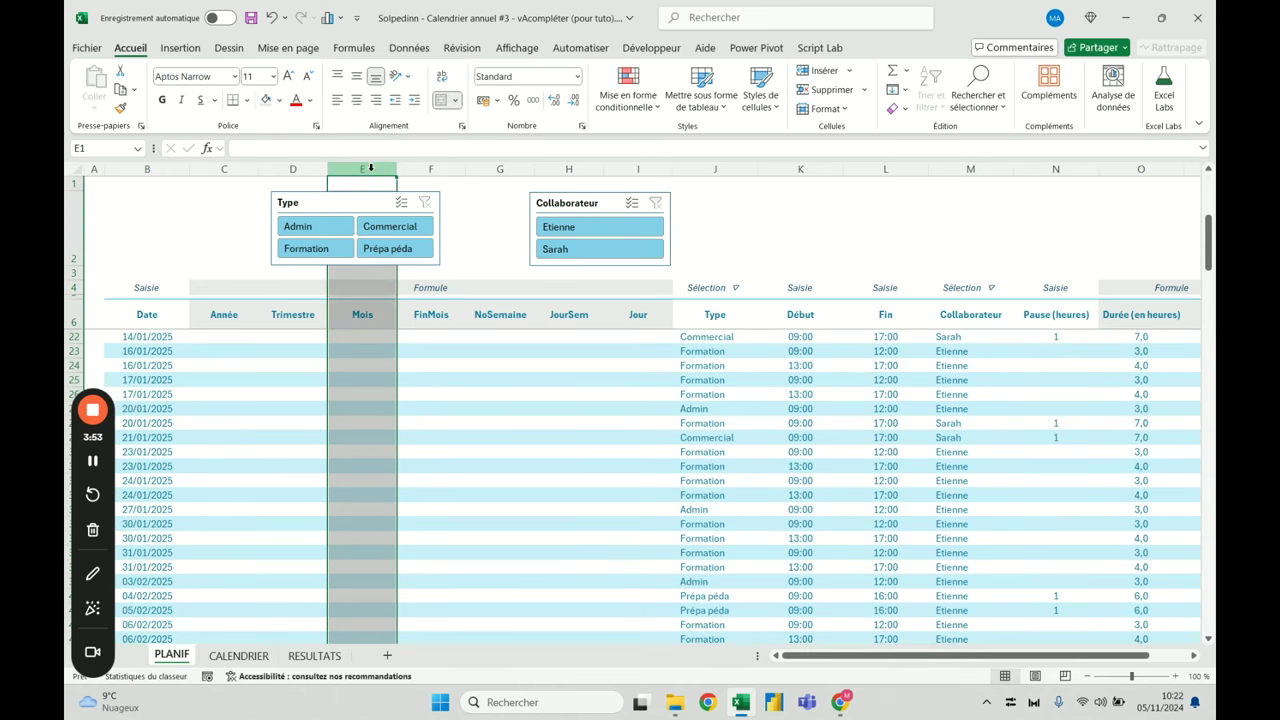
click(358, 289)
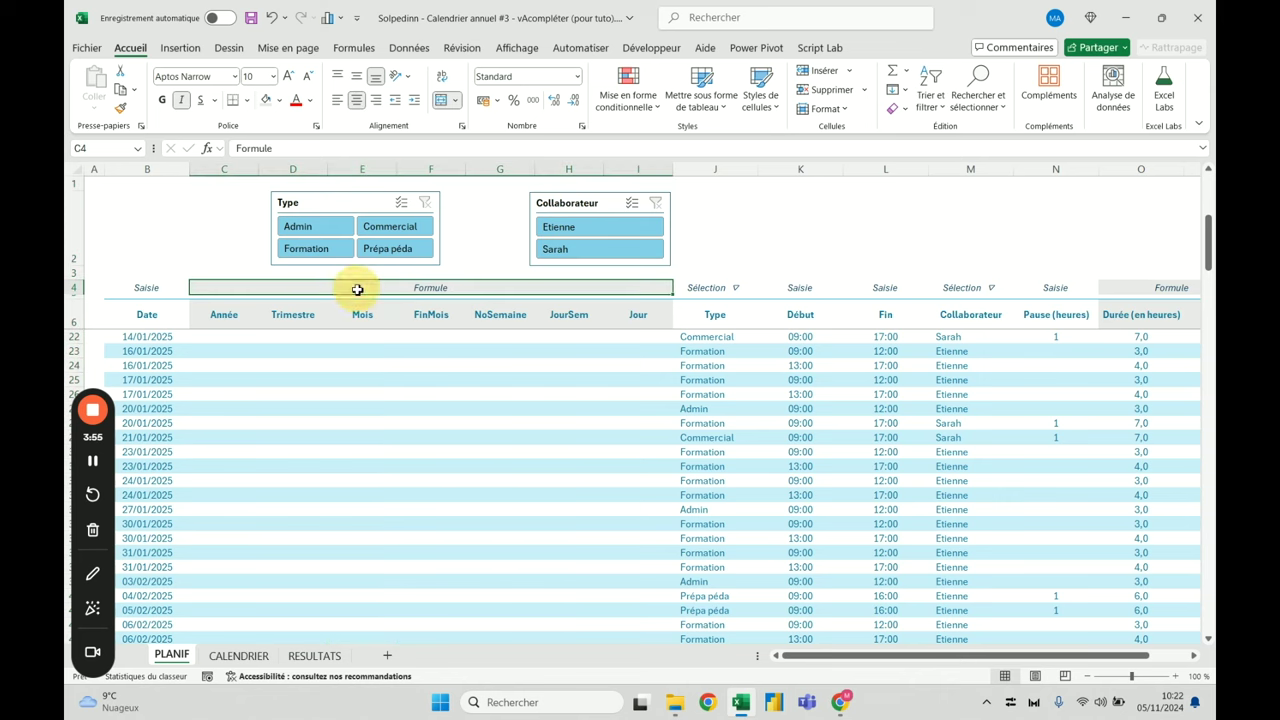
click(744, 203)
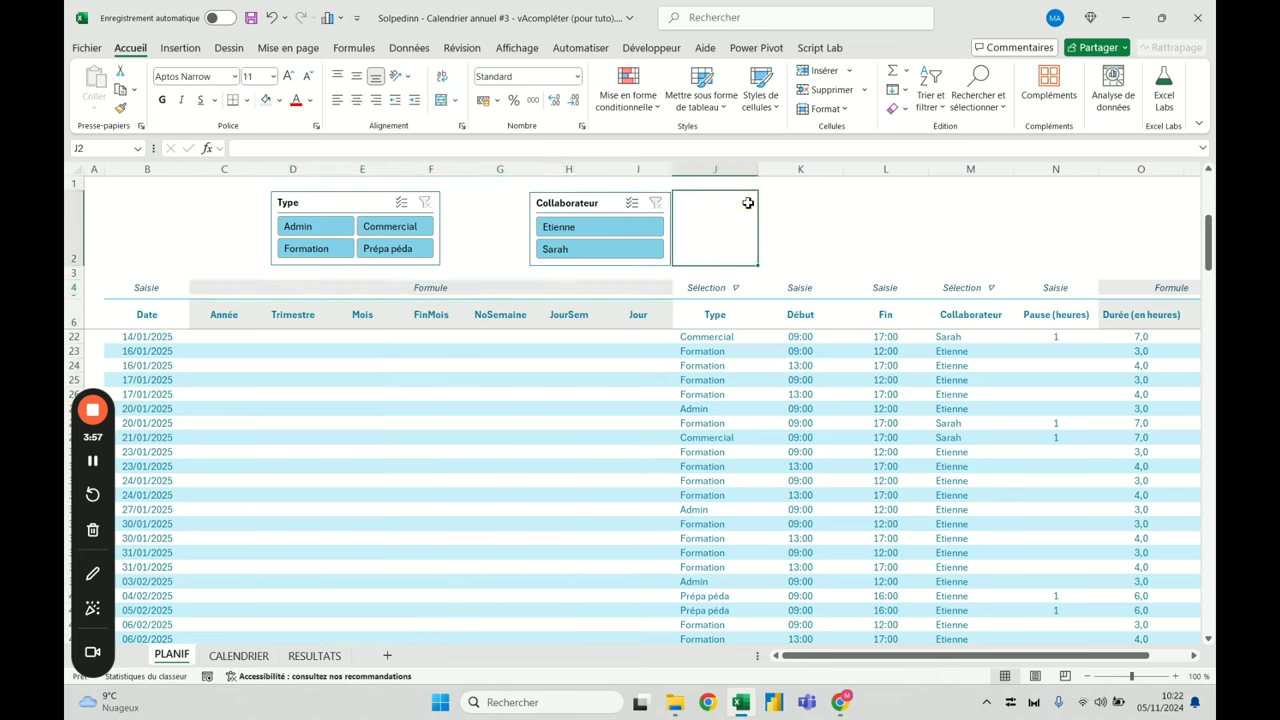
click(789, 204)
text(=somm)
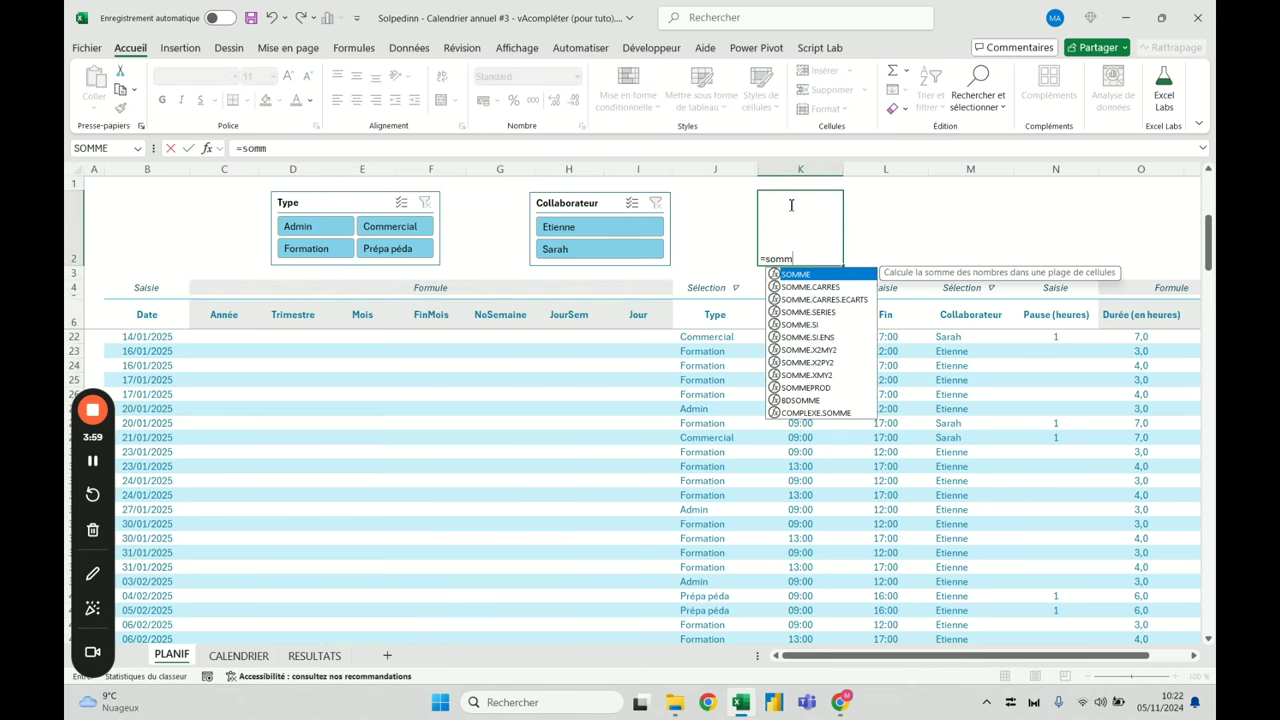
text(e(C:I)
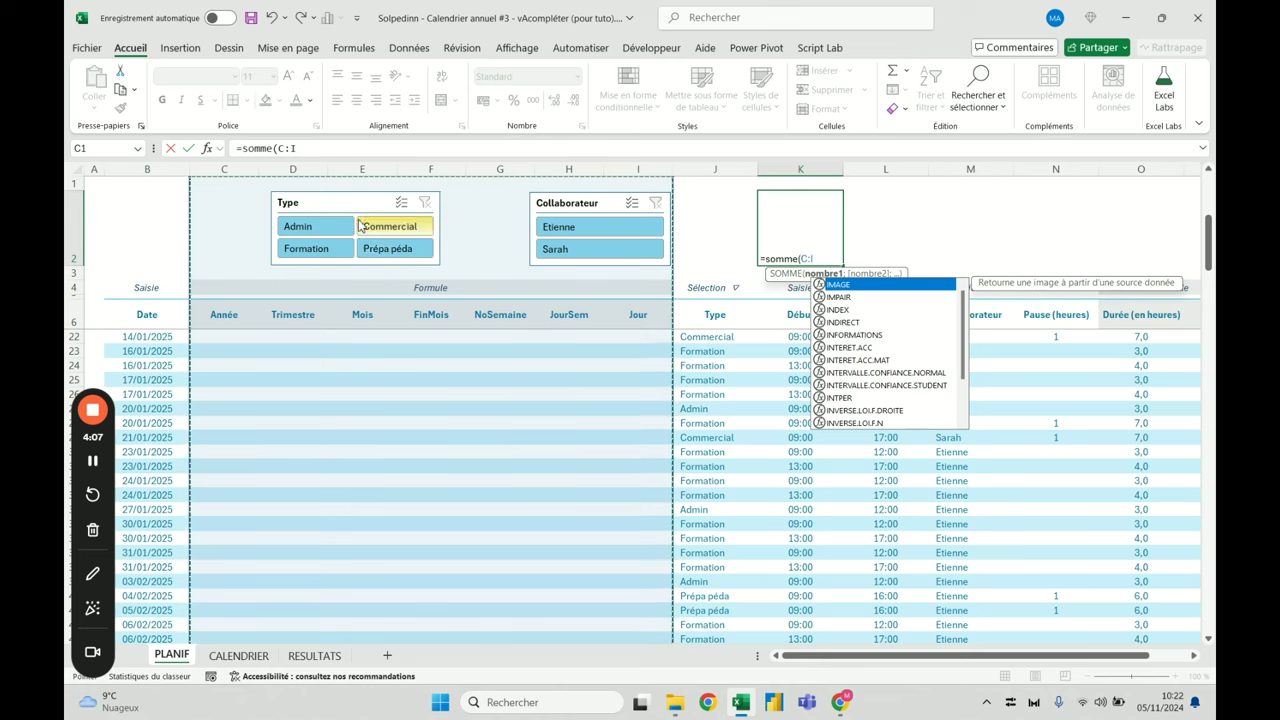
key(Escape)
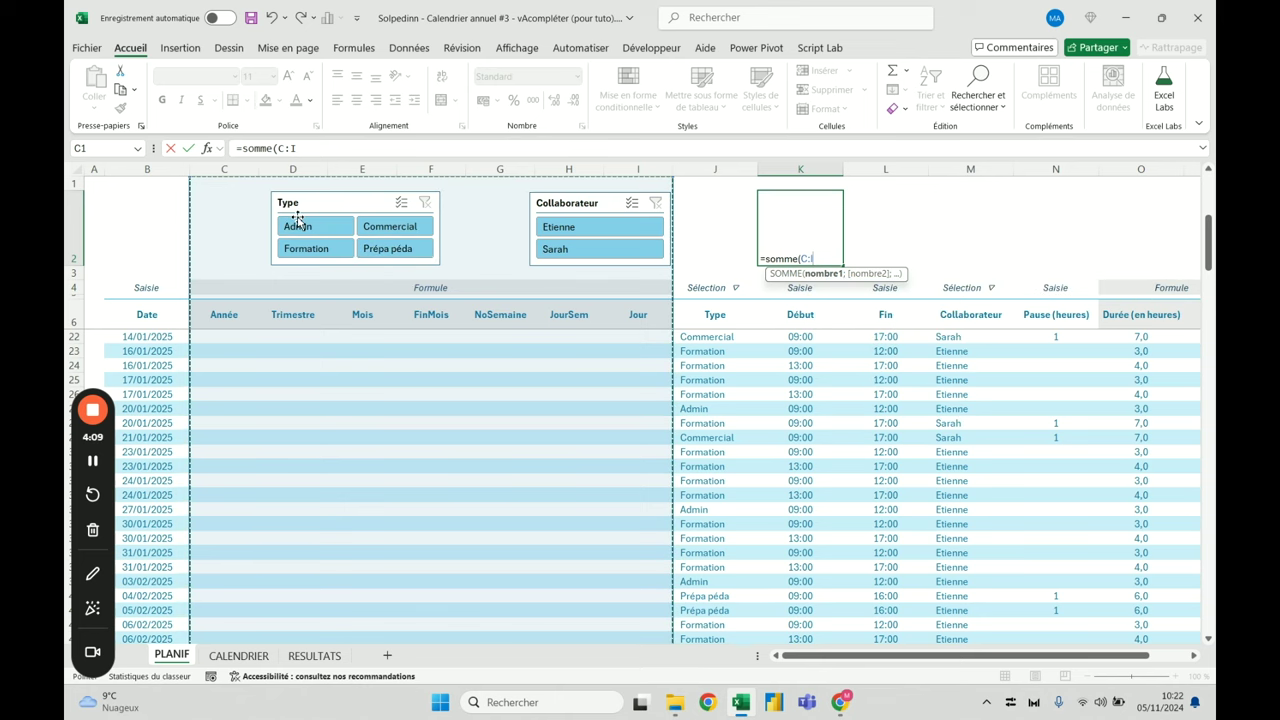
key(Escape)
click(381, 302)
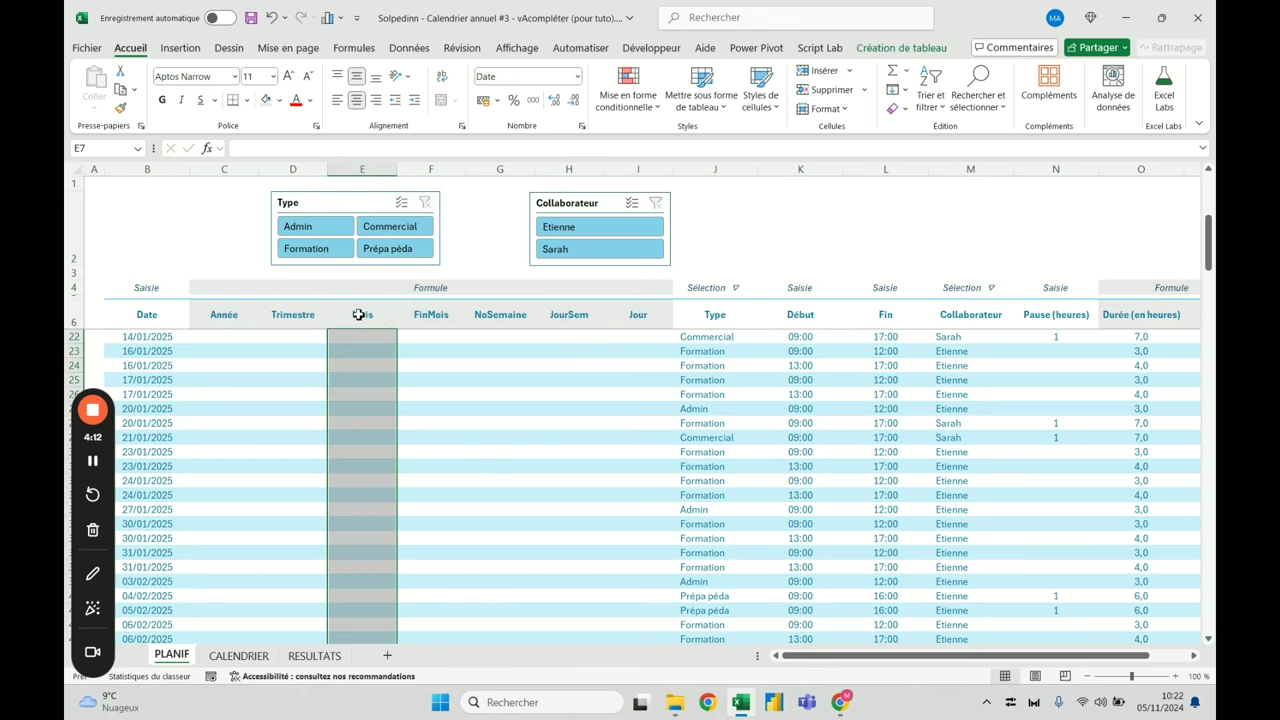
click(240, 325)
click(236, 335)
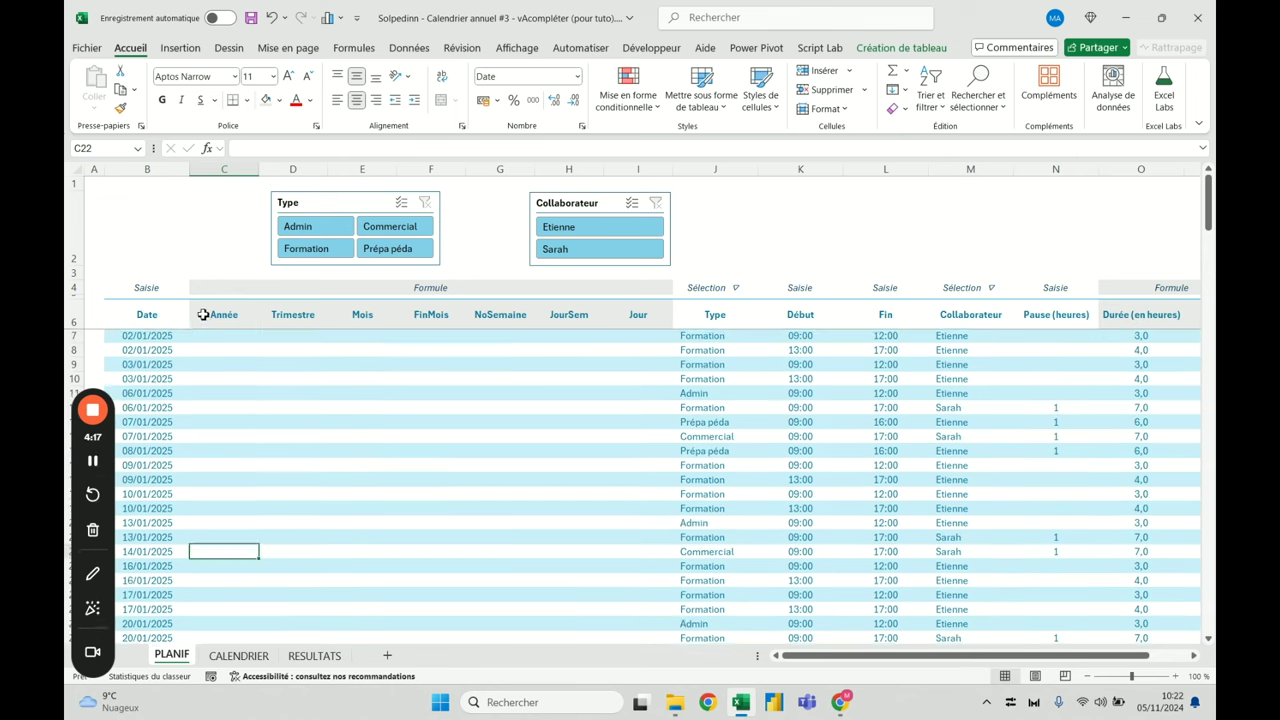
scroll(210, 314, up, 5)
click(224, 310)
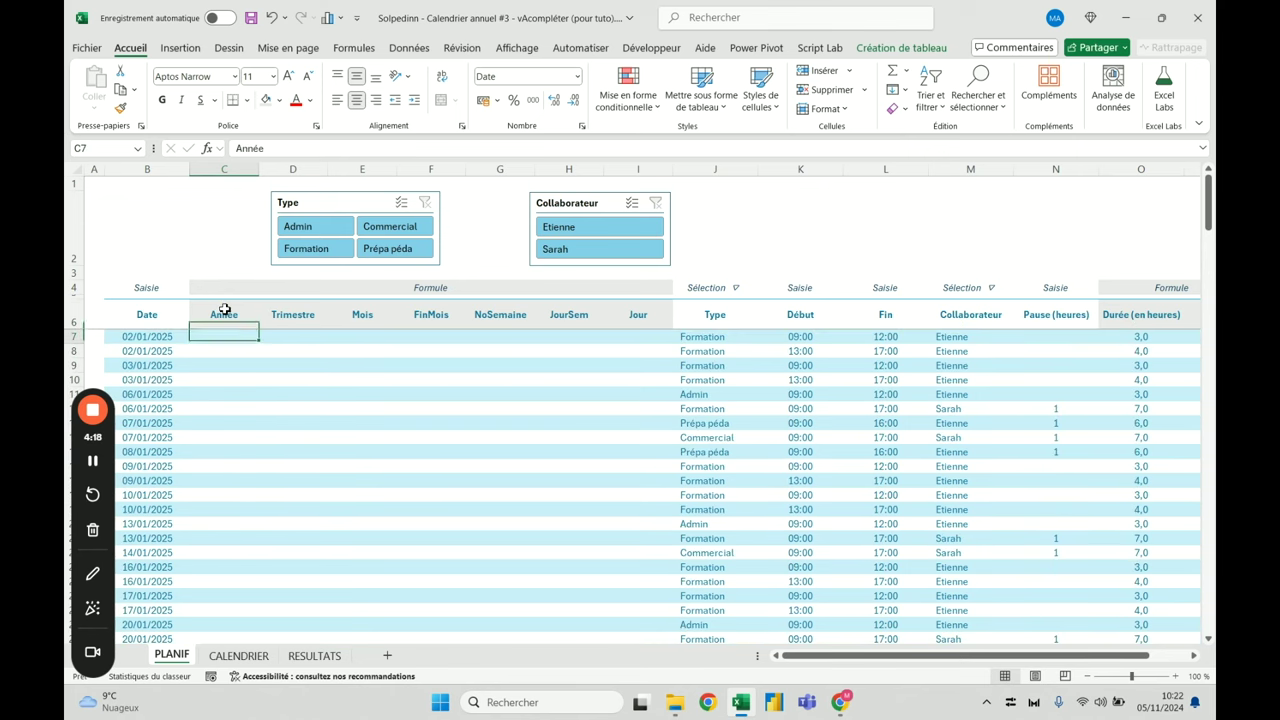
key(Left)
key(Right)
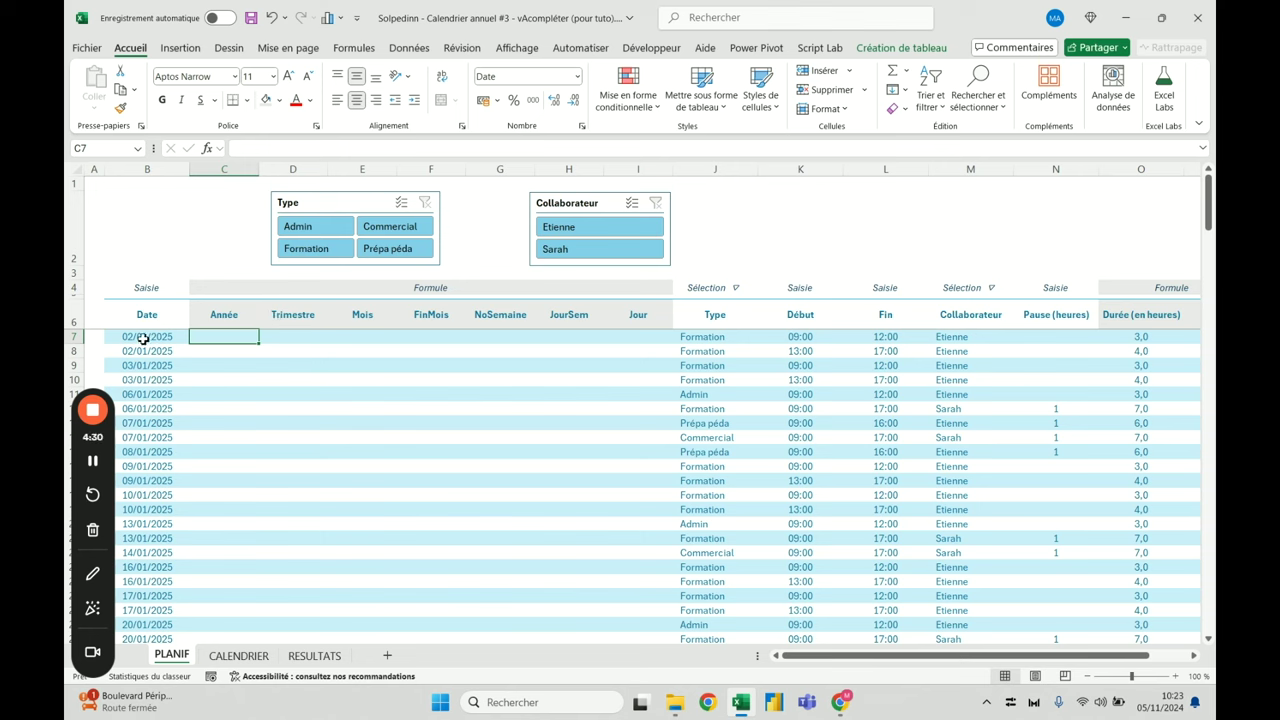
text(=annee()
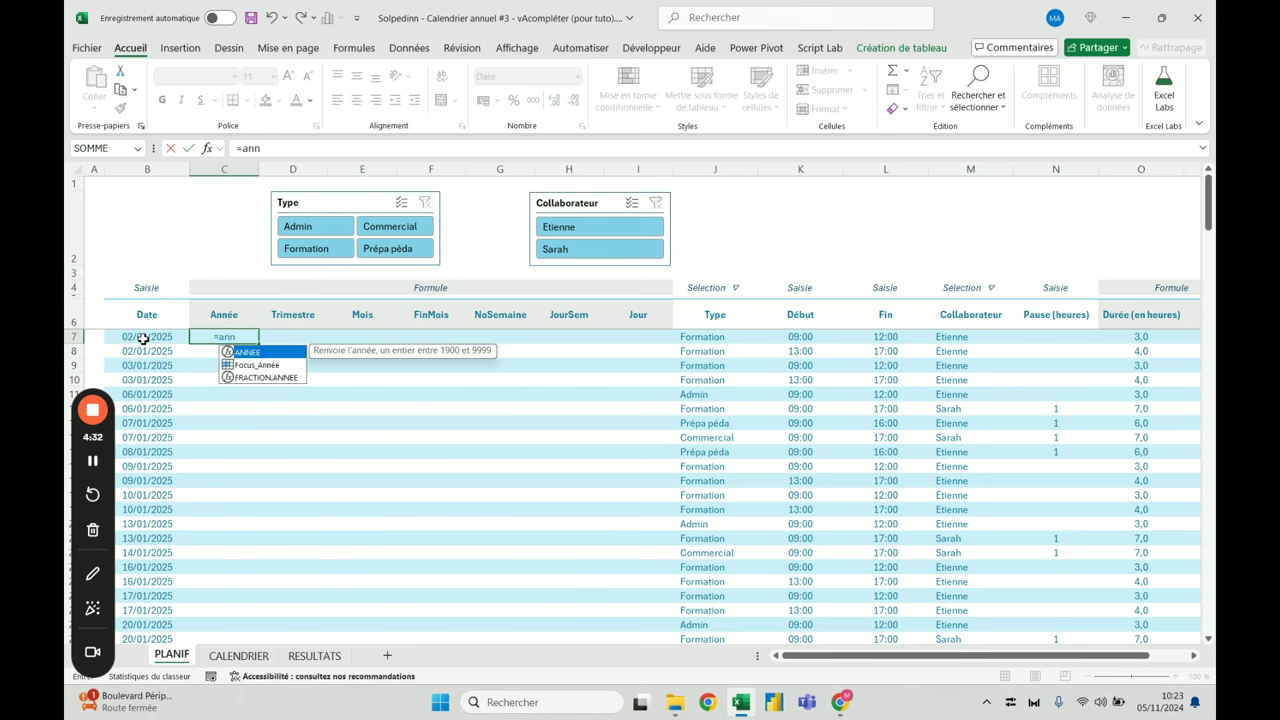
click(157, 337)
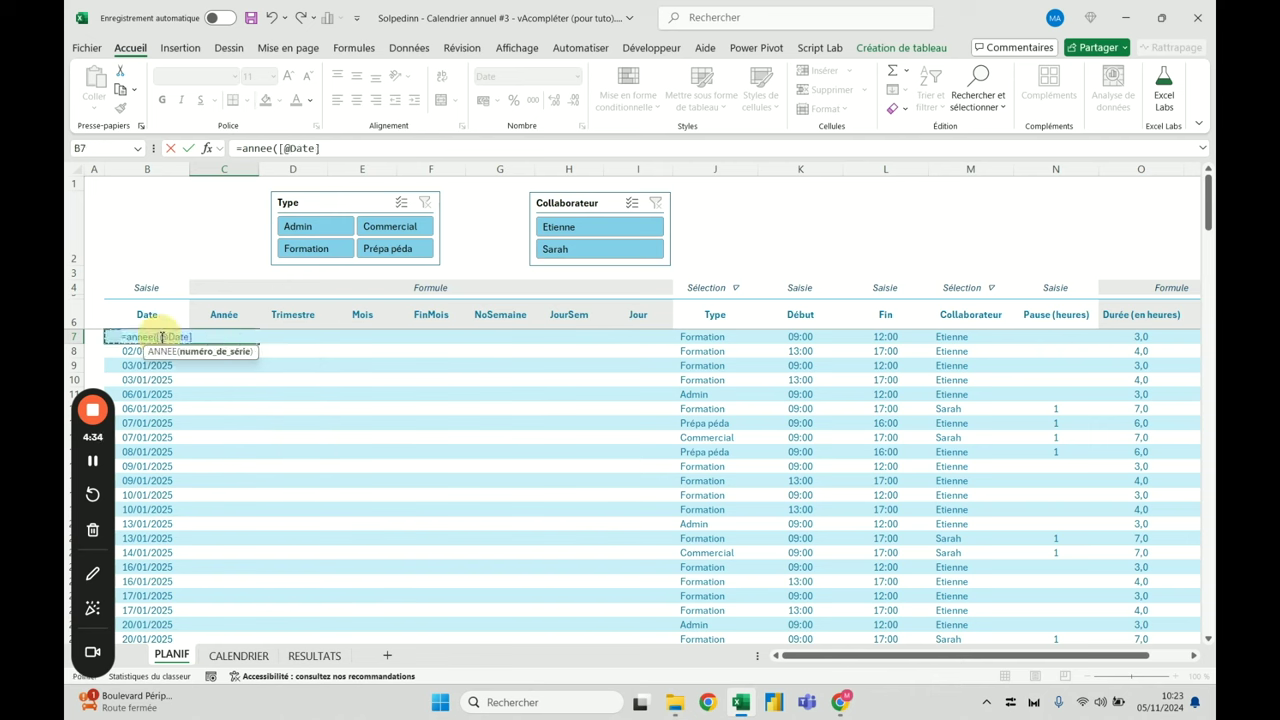
text())
key(Return)
key(Return)
key(Up)
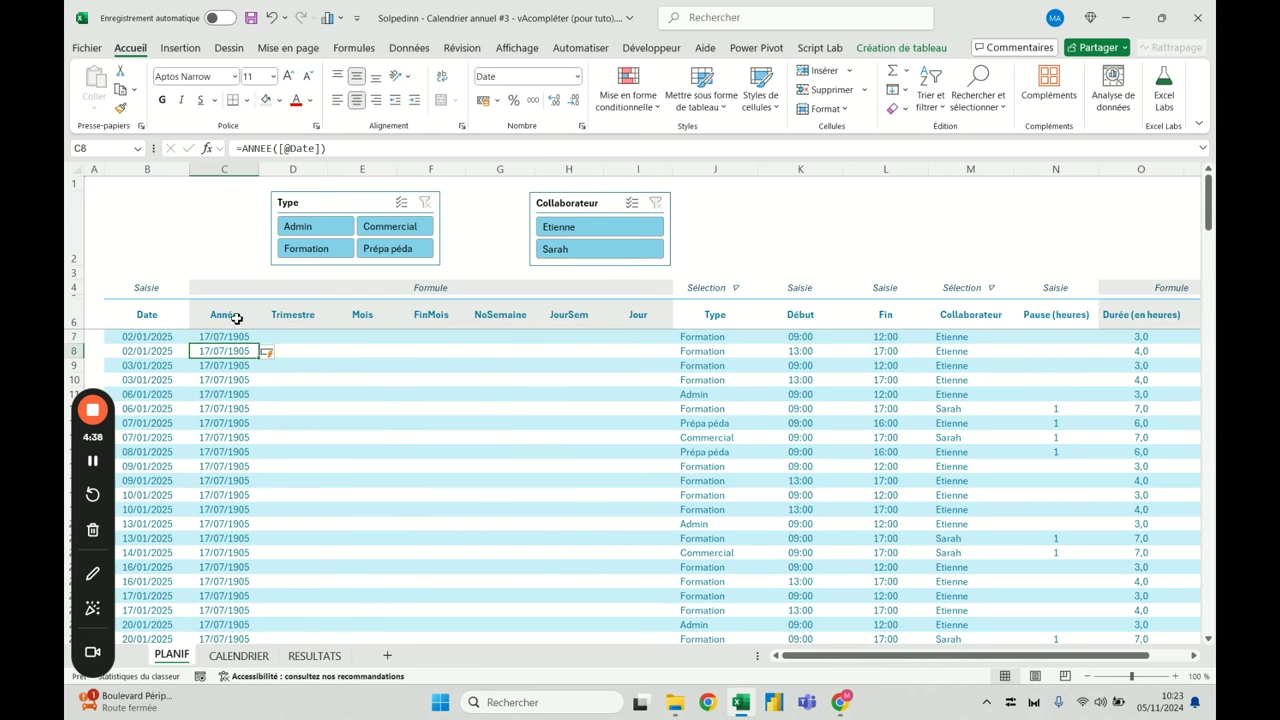
Format columns Année through Jour as Standard so years show as 2025
drag(243, 302, 654, 303)
click(577, 76)
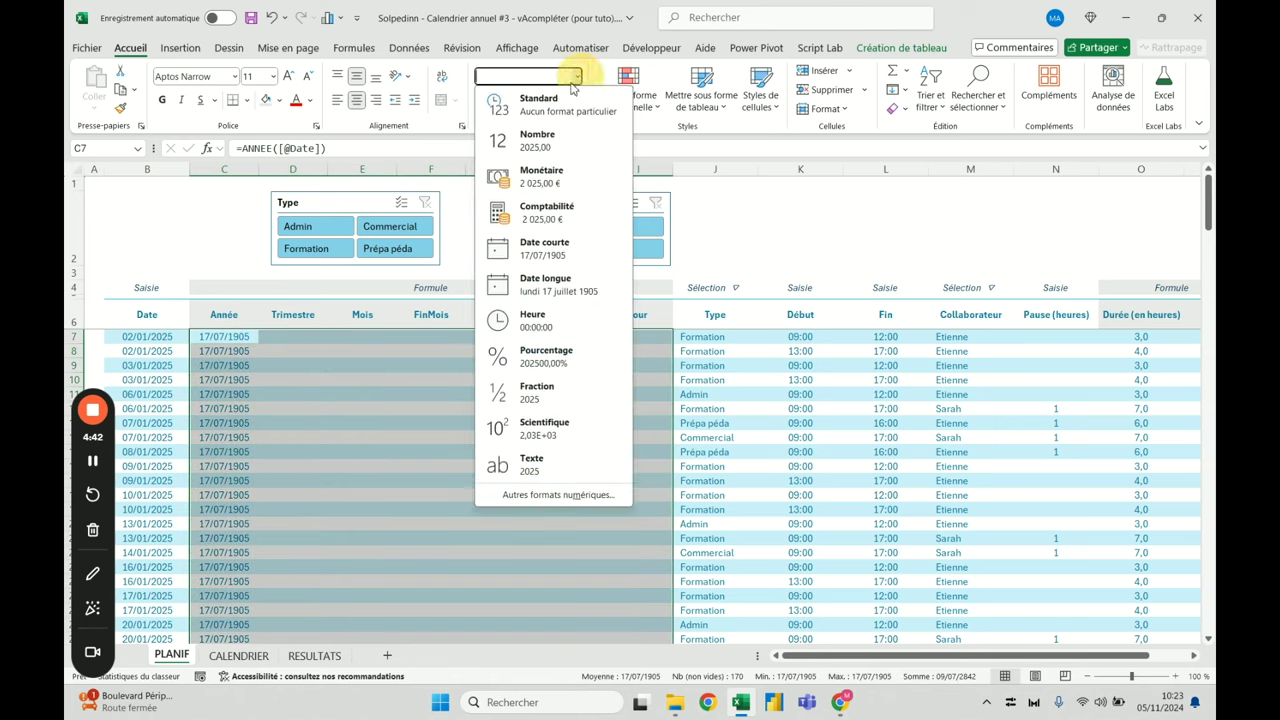
click(530, 98)
click(238, 337)
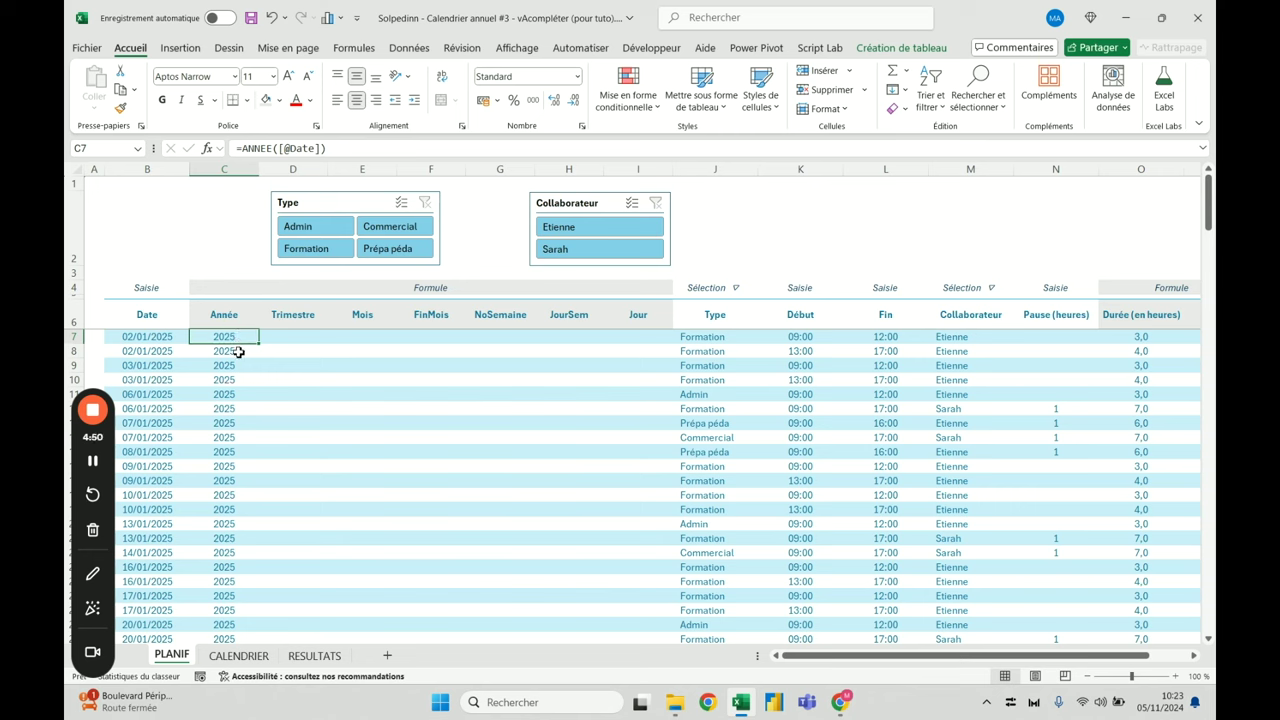
text(=jour()
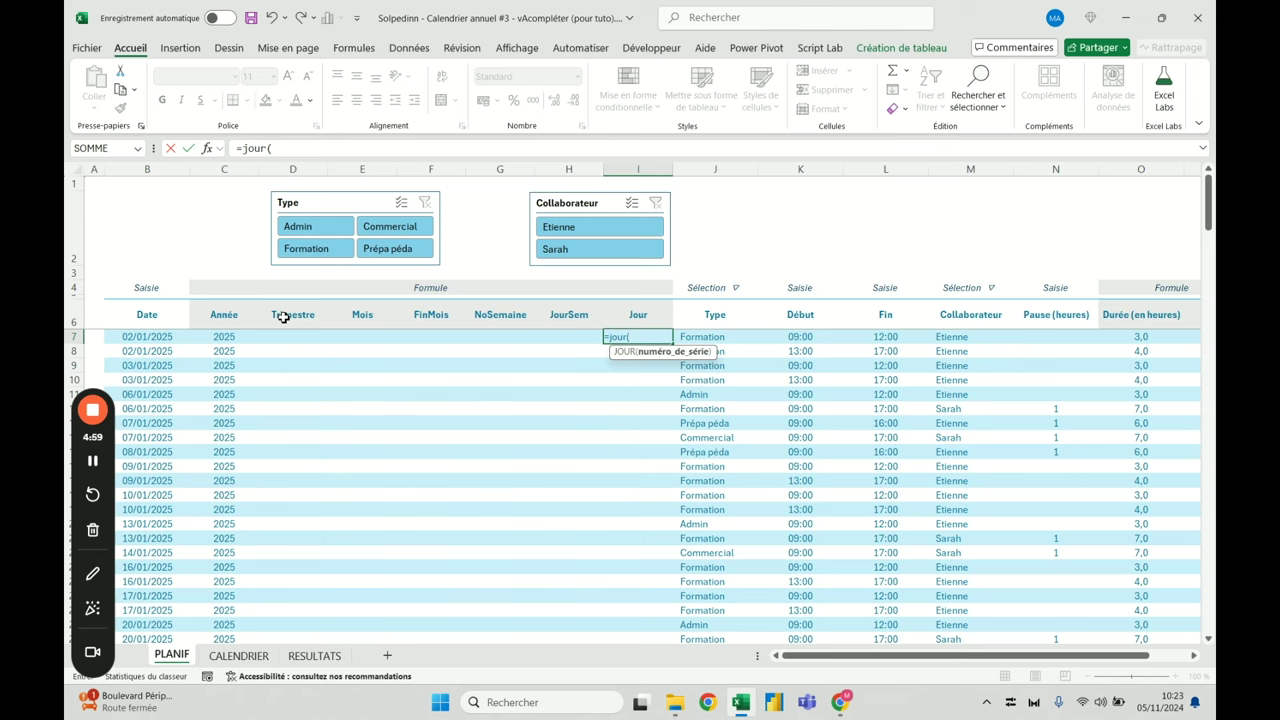
click(154, 337)
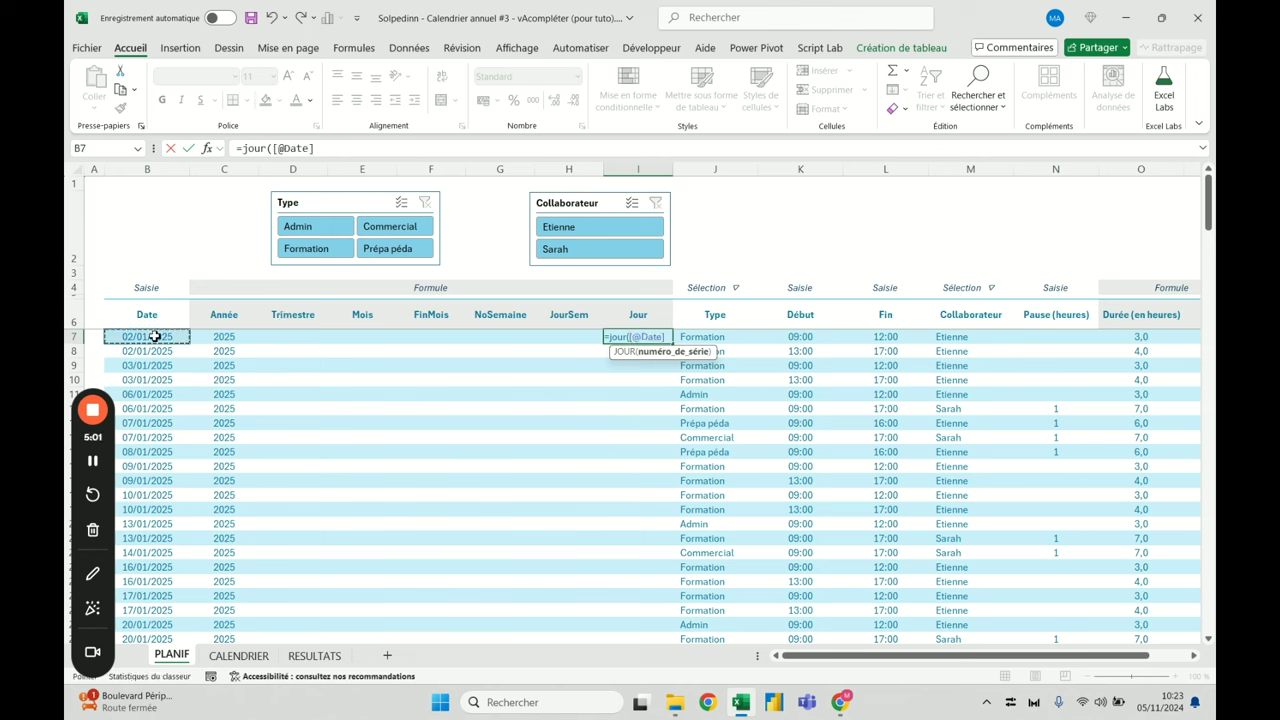
key(Return)
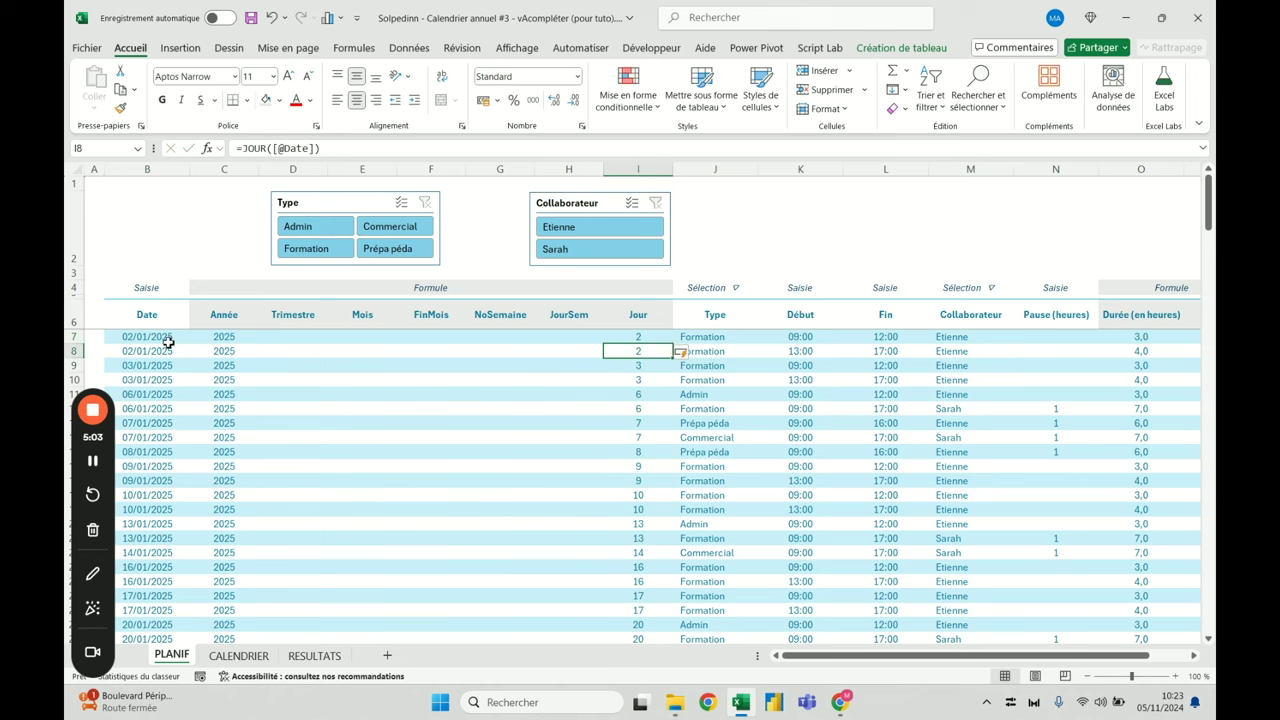
click(159, 341)
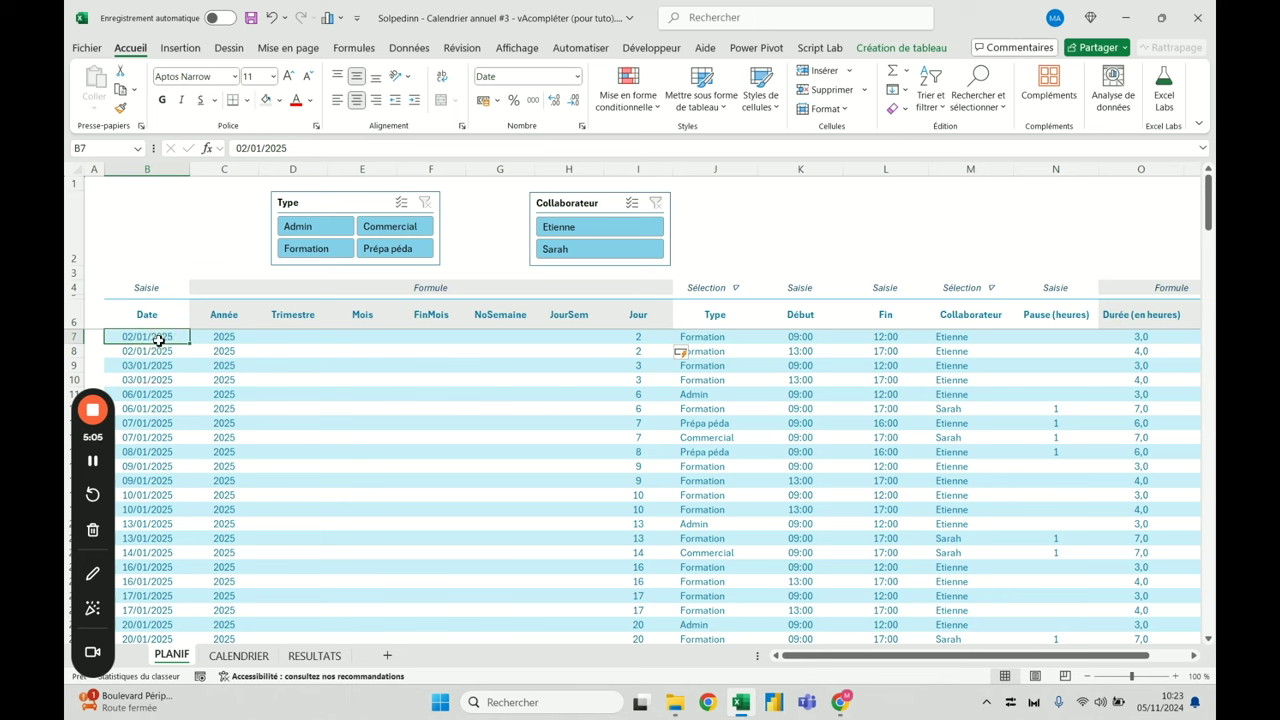
click(645, 338)
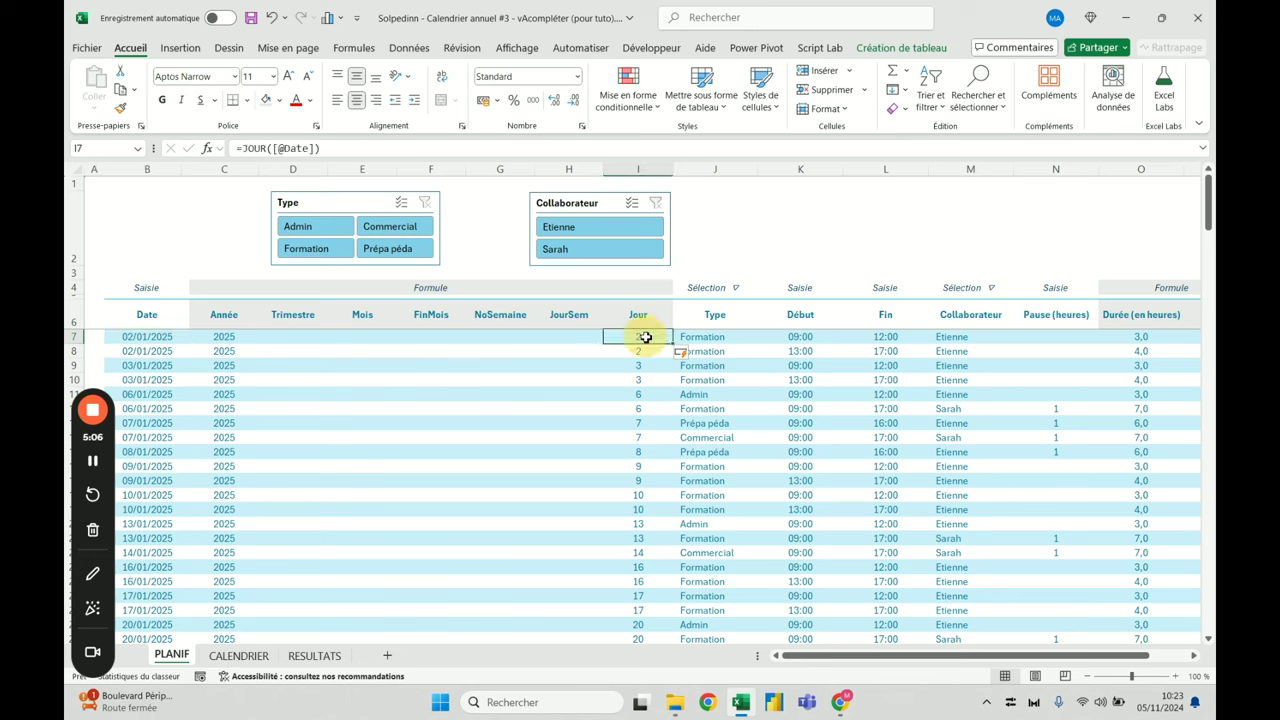
click(654, 493)
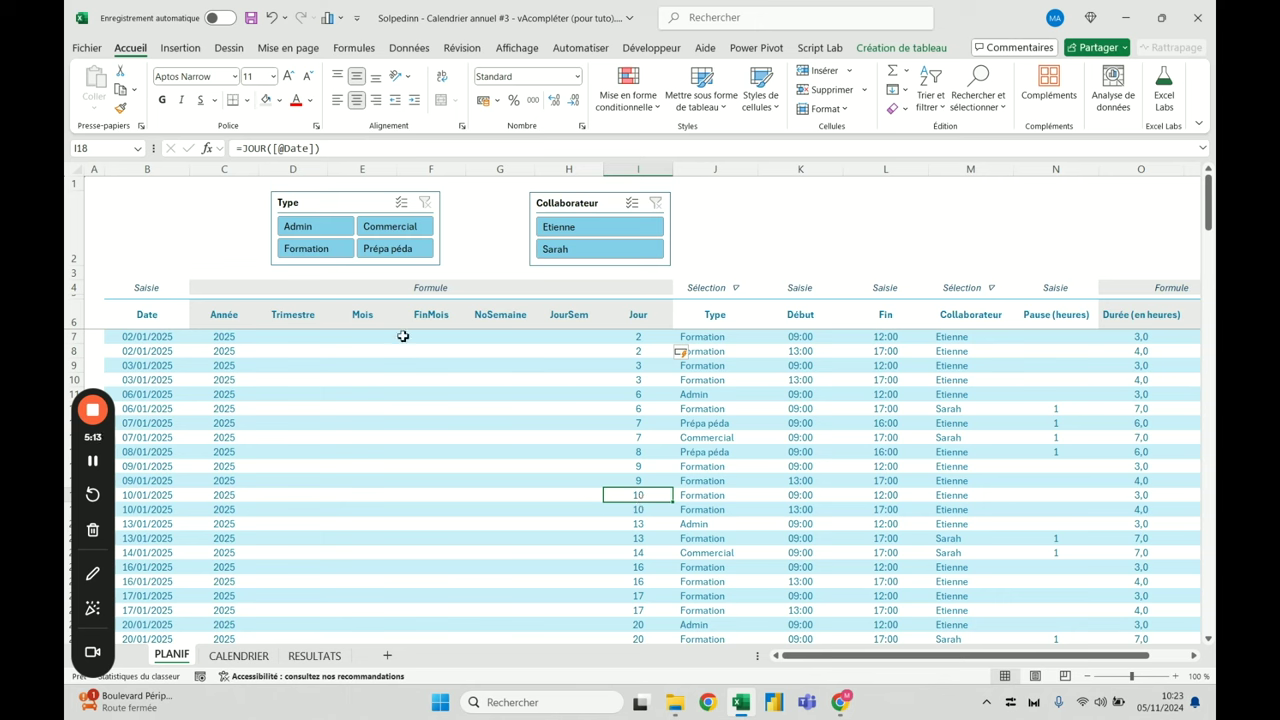
click(505, 336)
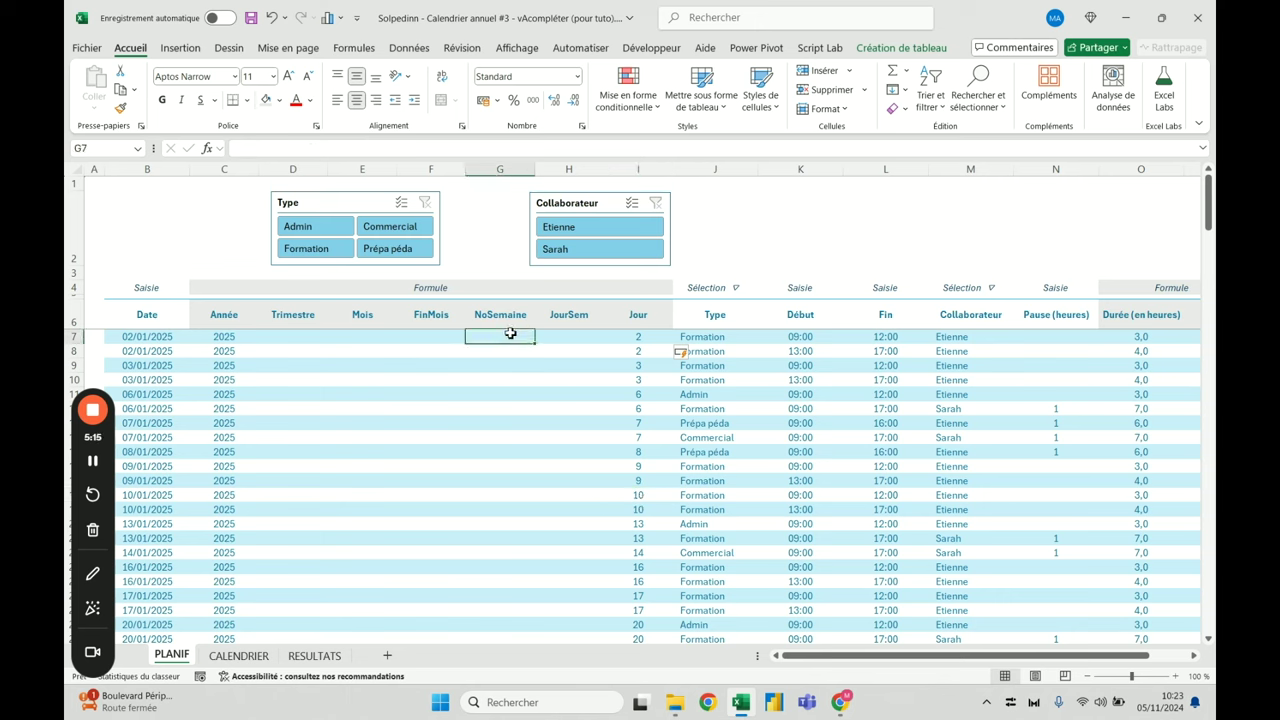
text(=no)
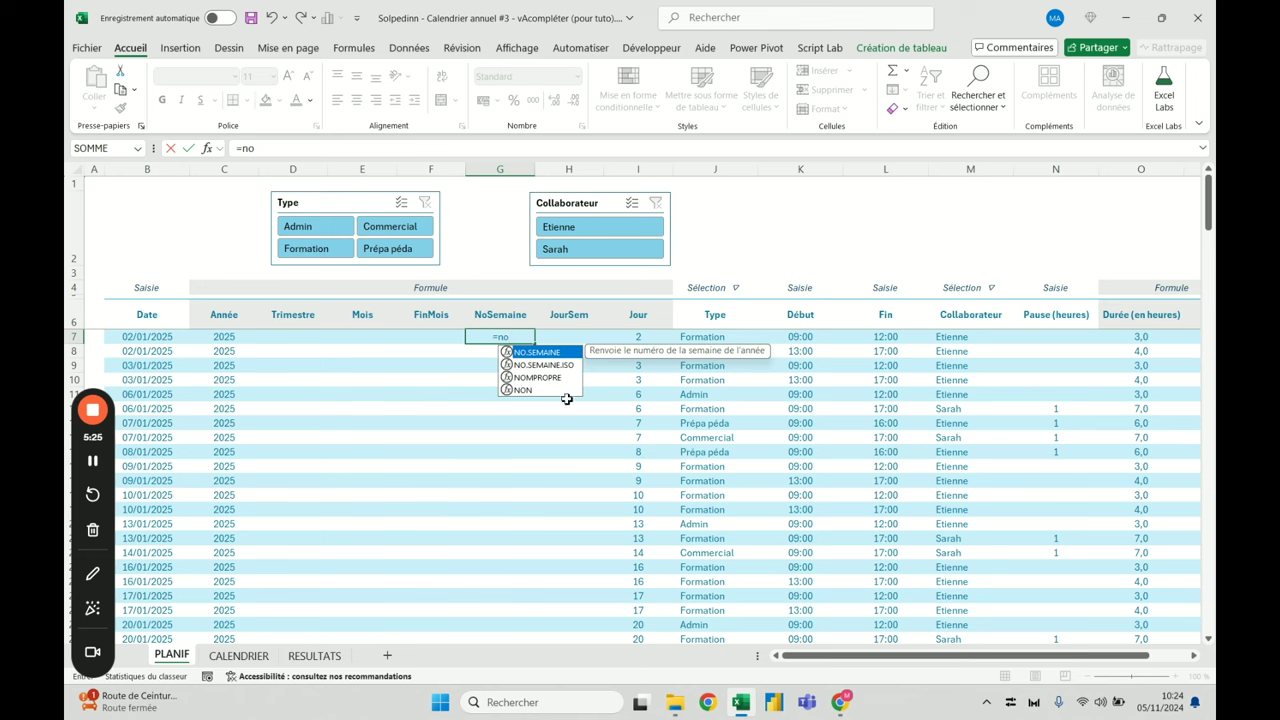
click(575, 367)
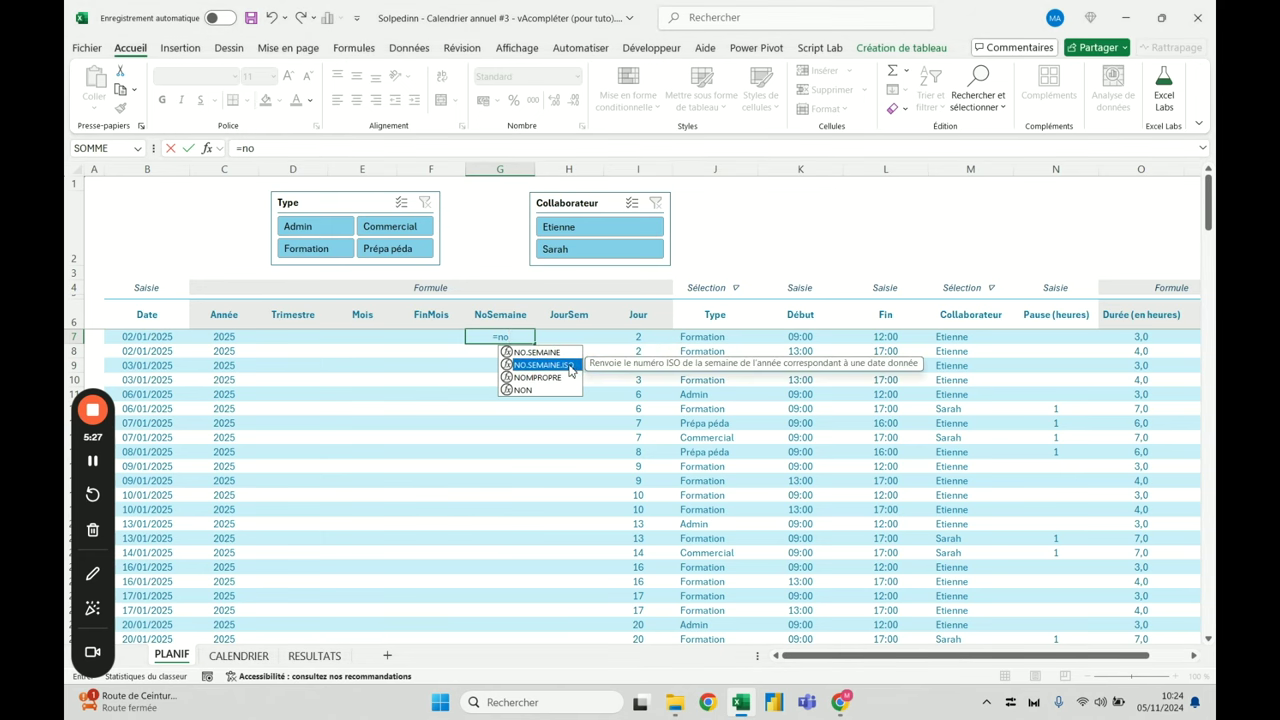
double_click(575, 367)
click(166, 337)
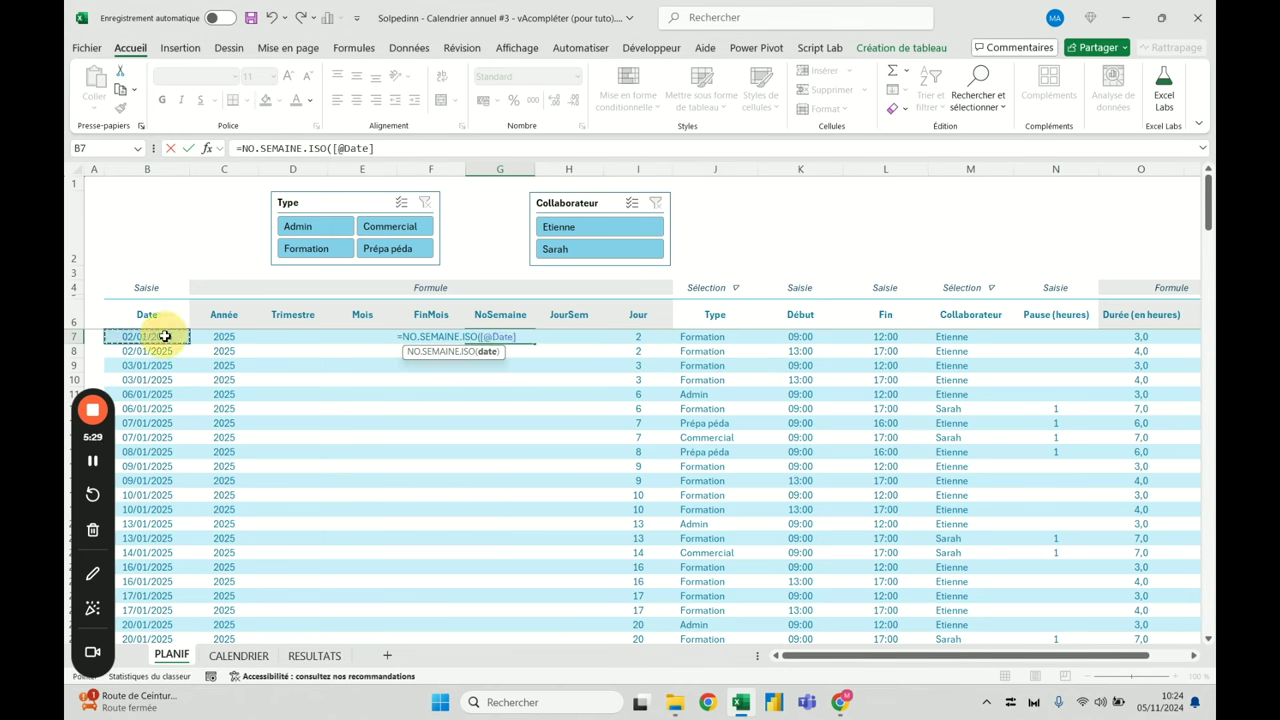
text())
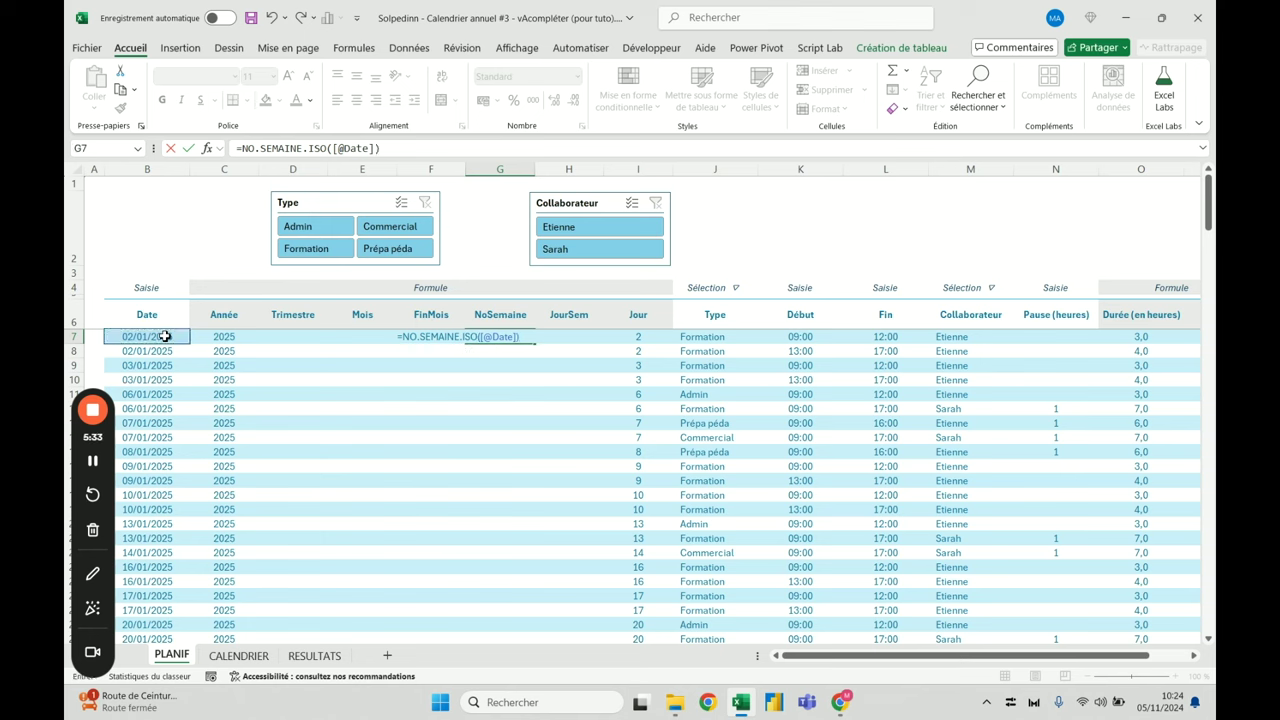
key(ctrl+Return)
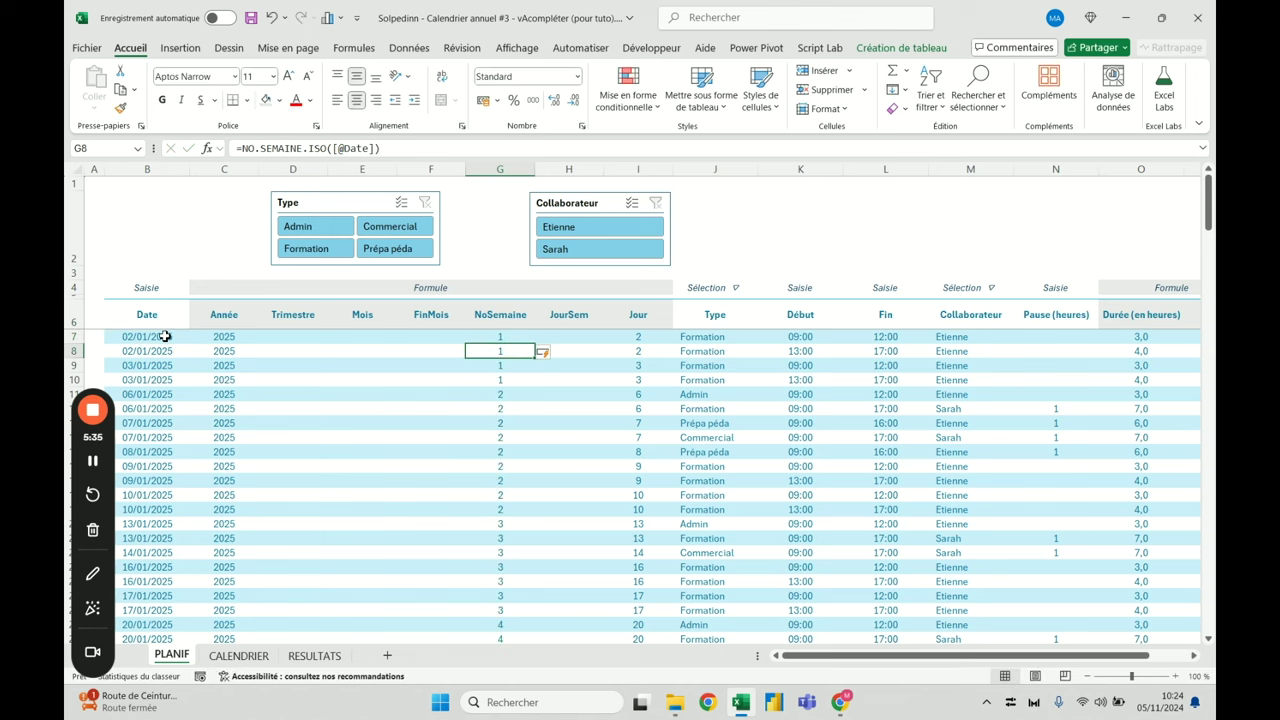
click(162, 336)
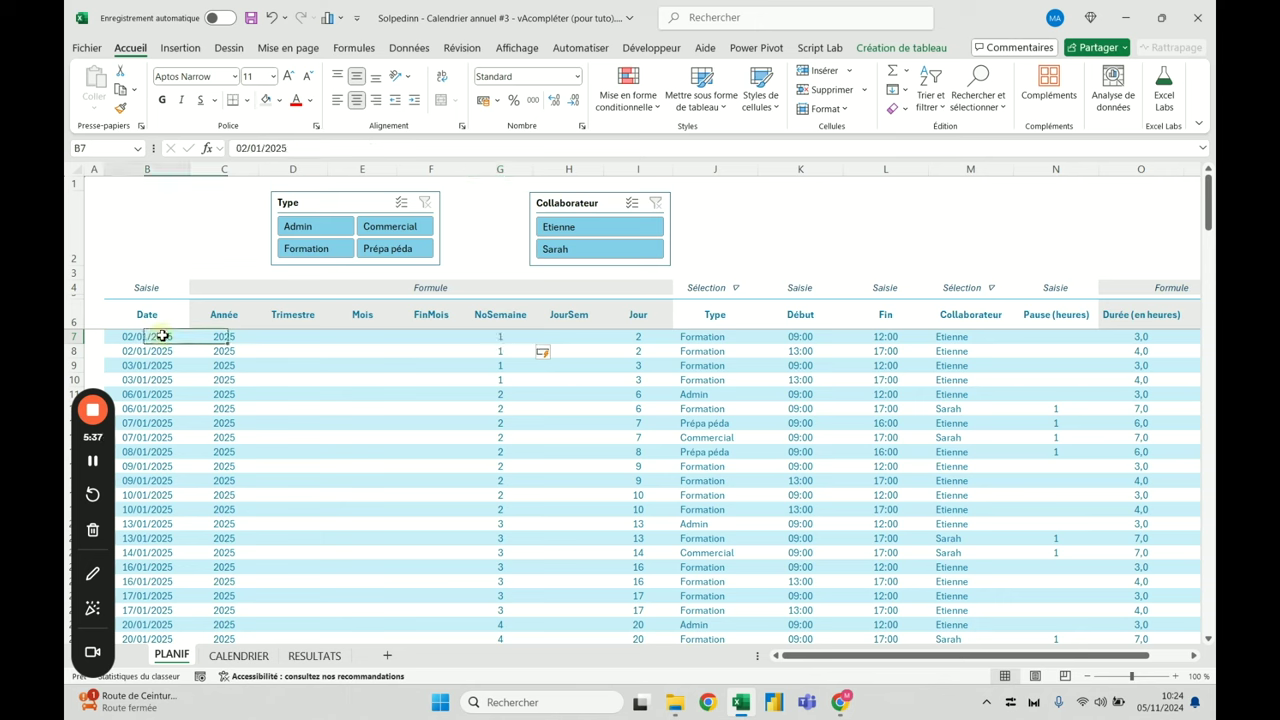
click(489, 340)
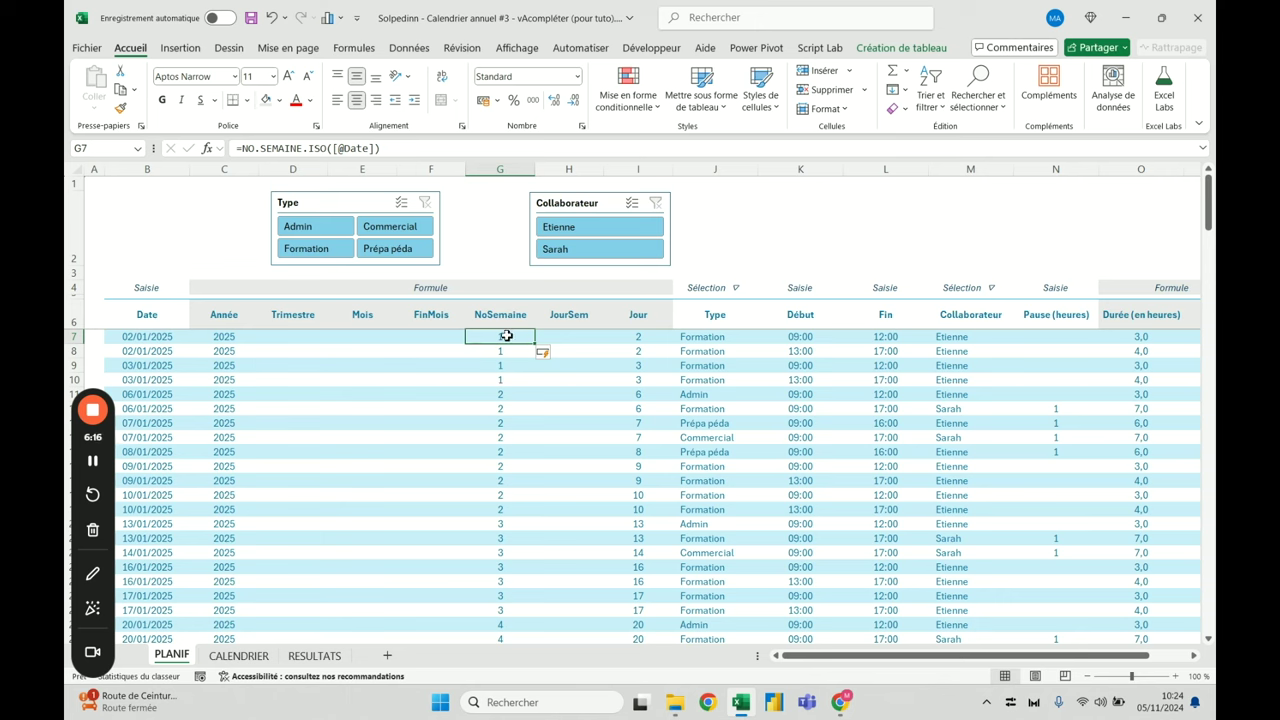
Prefix the week formula with "Sem " to produce week labels
click(420, 336)
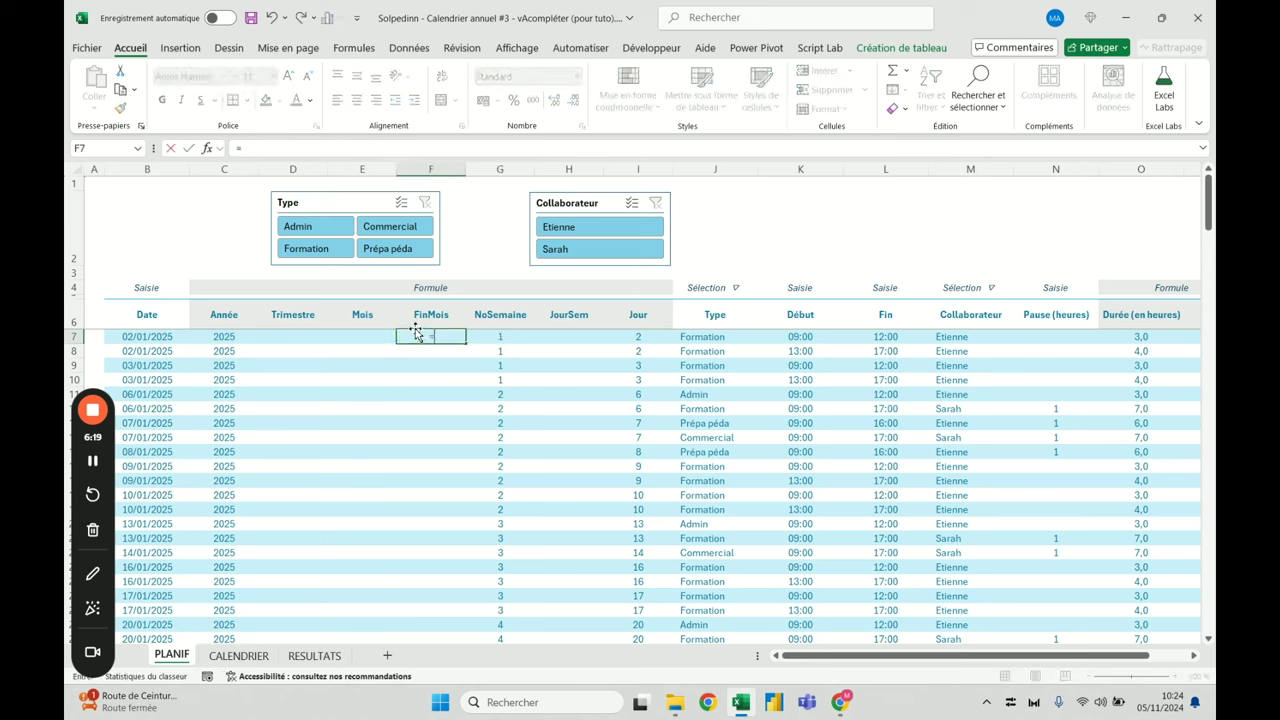
click(498, 338)
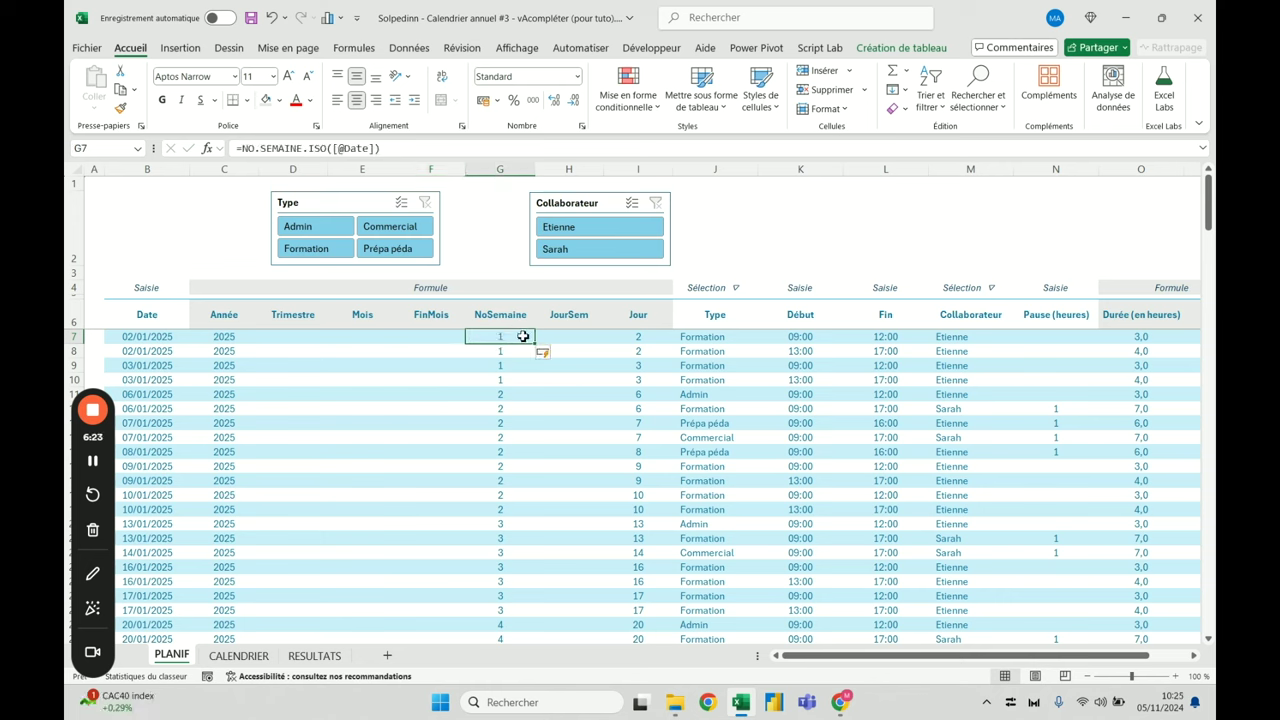
click(244, 148)
text("S)
text(em ")
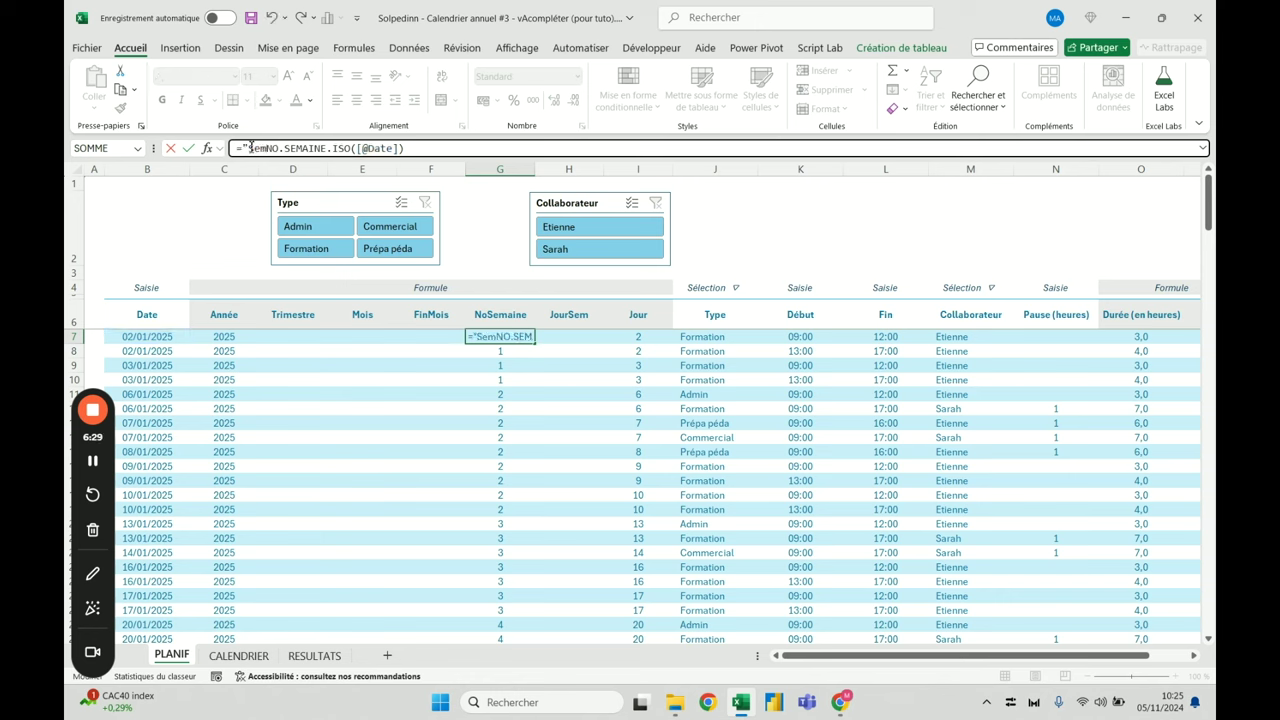
text(&)
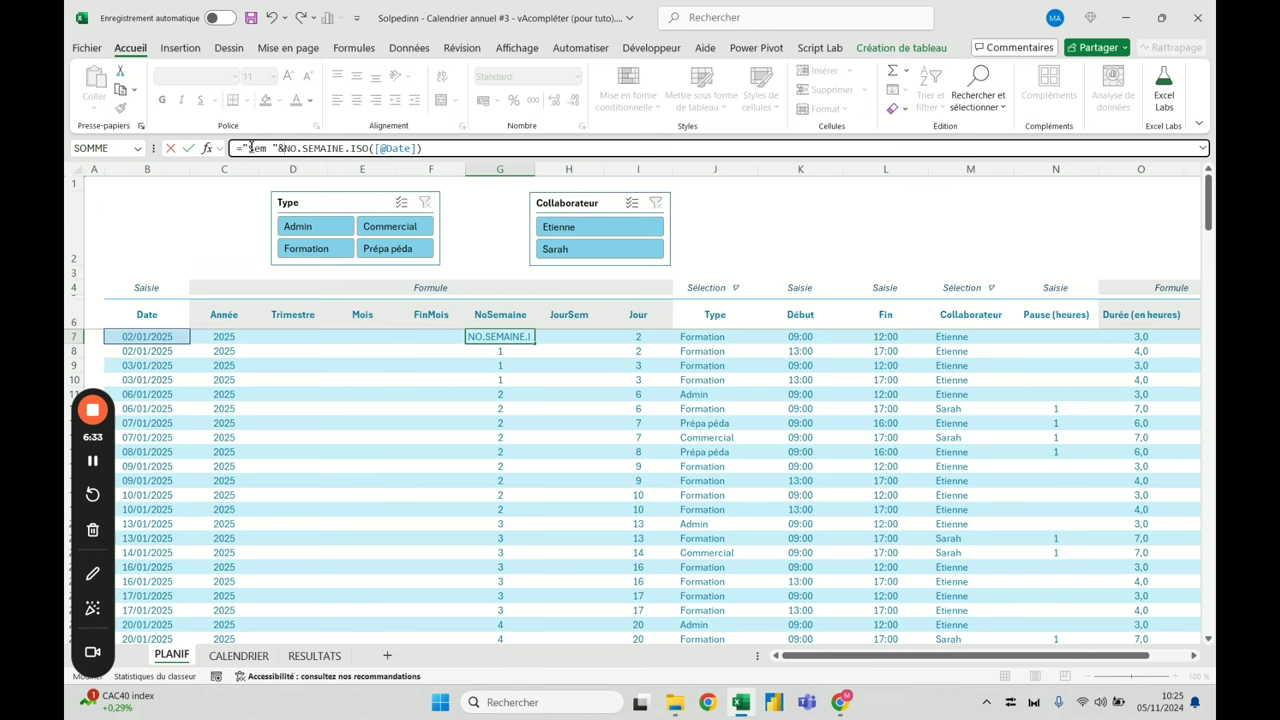
key(Return)
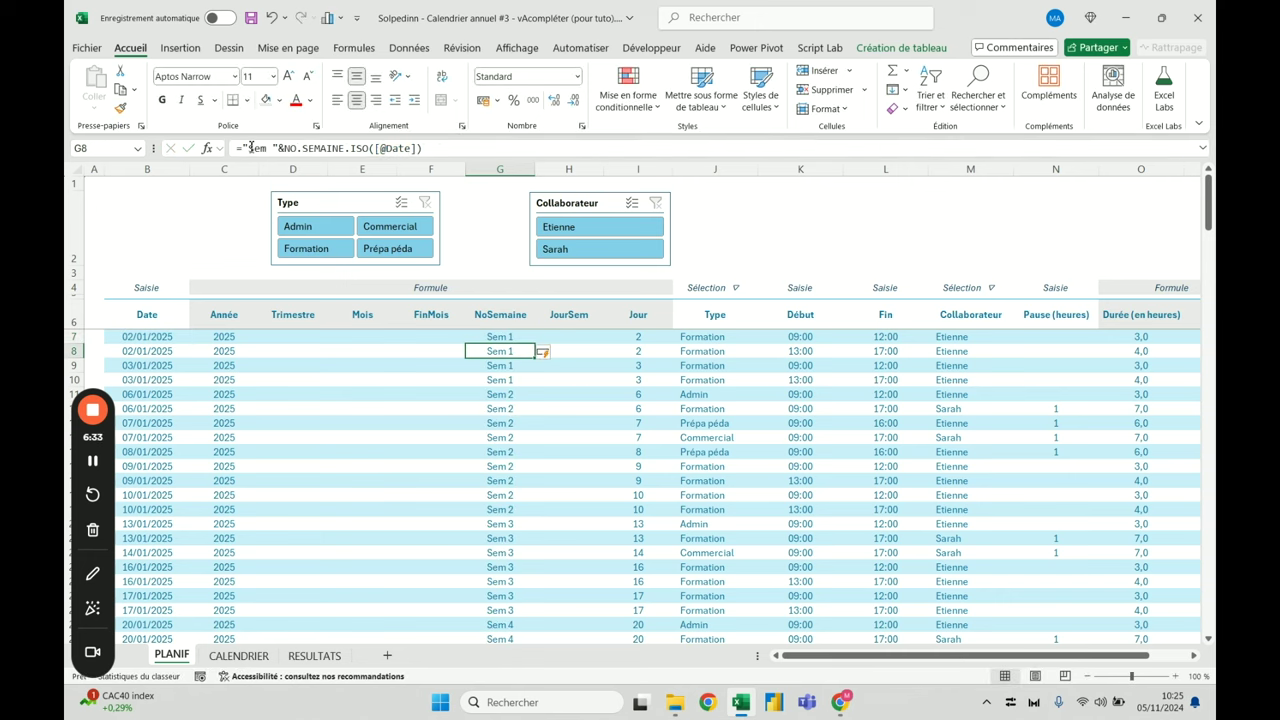
click(527, 340)
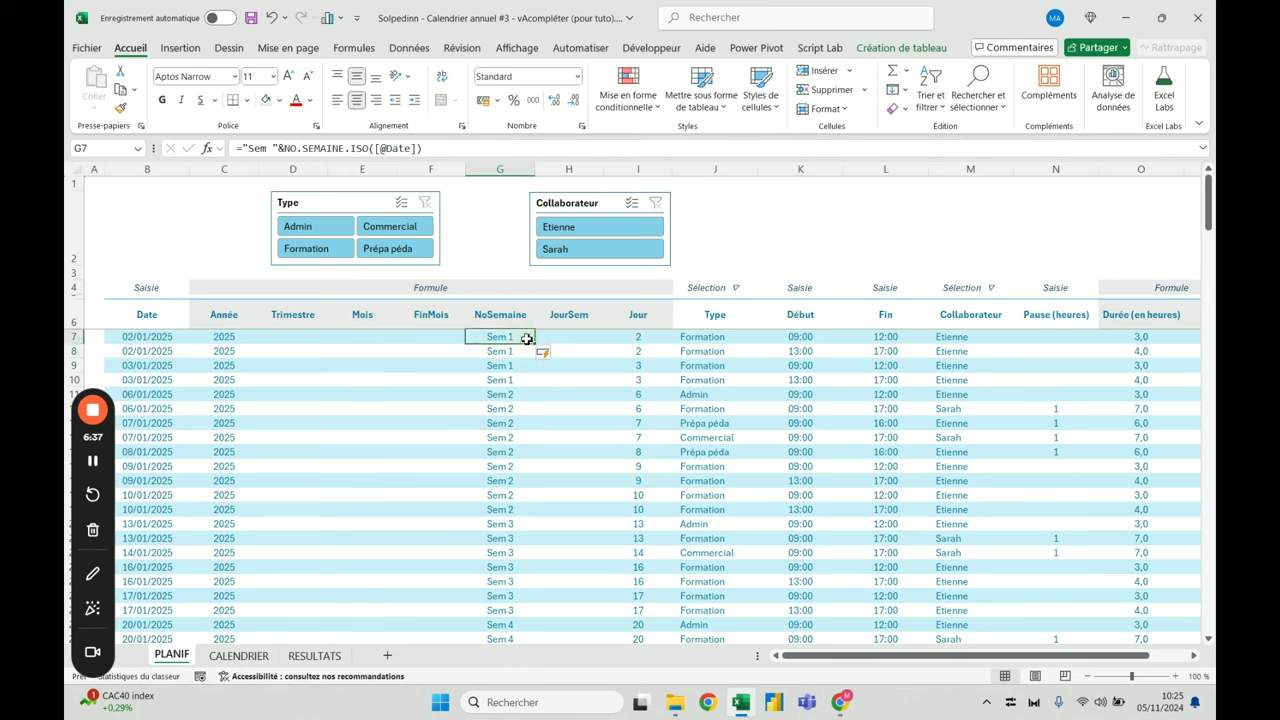
Wrap the week number in TEXTE(...;"00") so labels read Sem 01, Sem 02
click(287, 148)
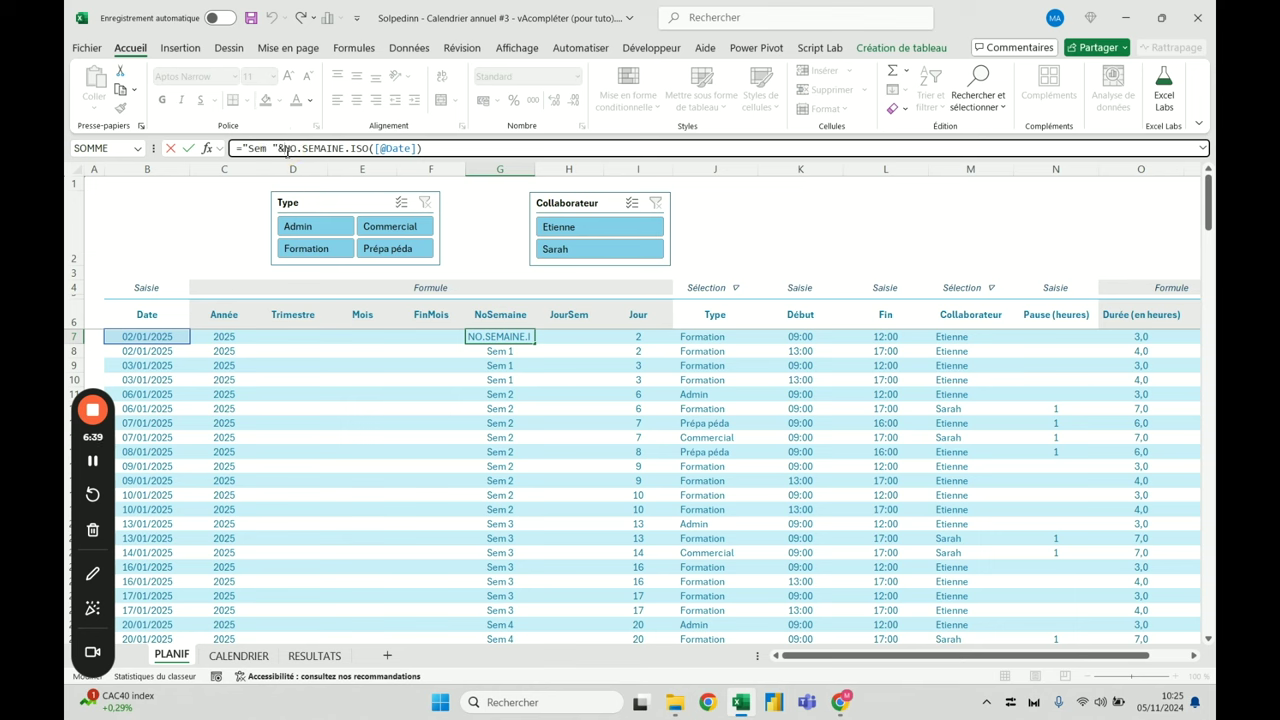
text(texte()
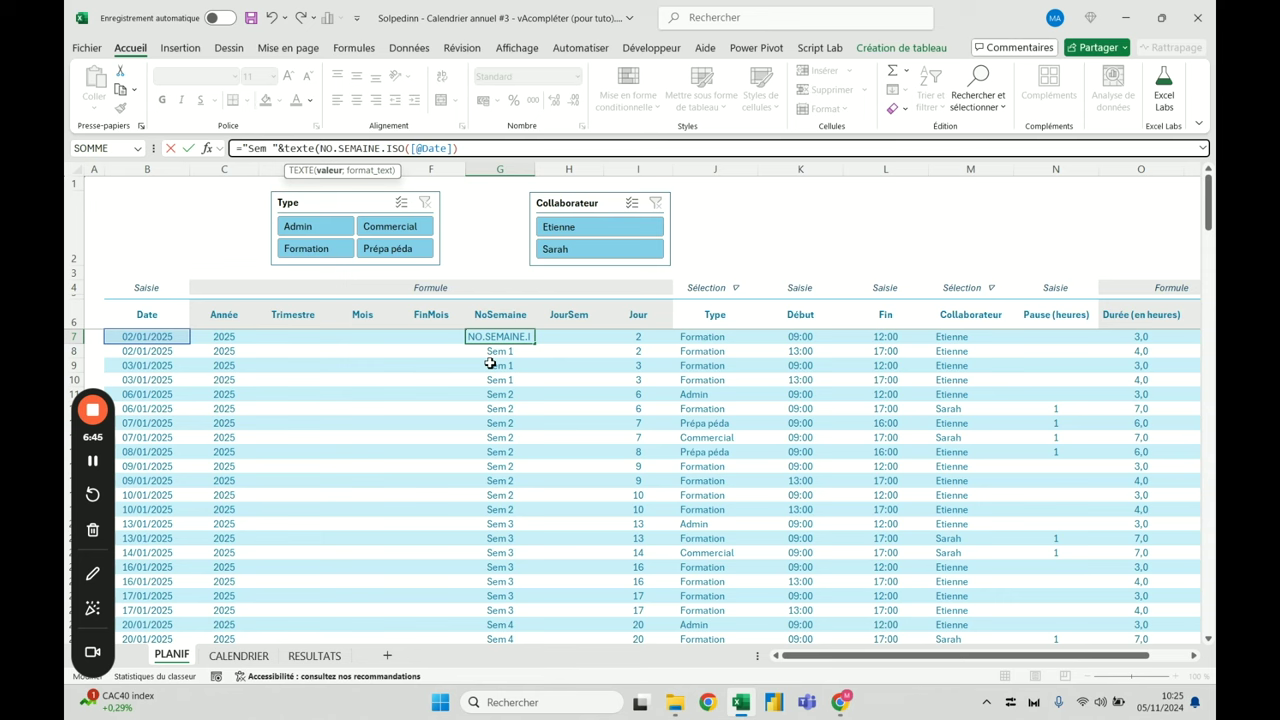
click(502, 148)
text(;)
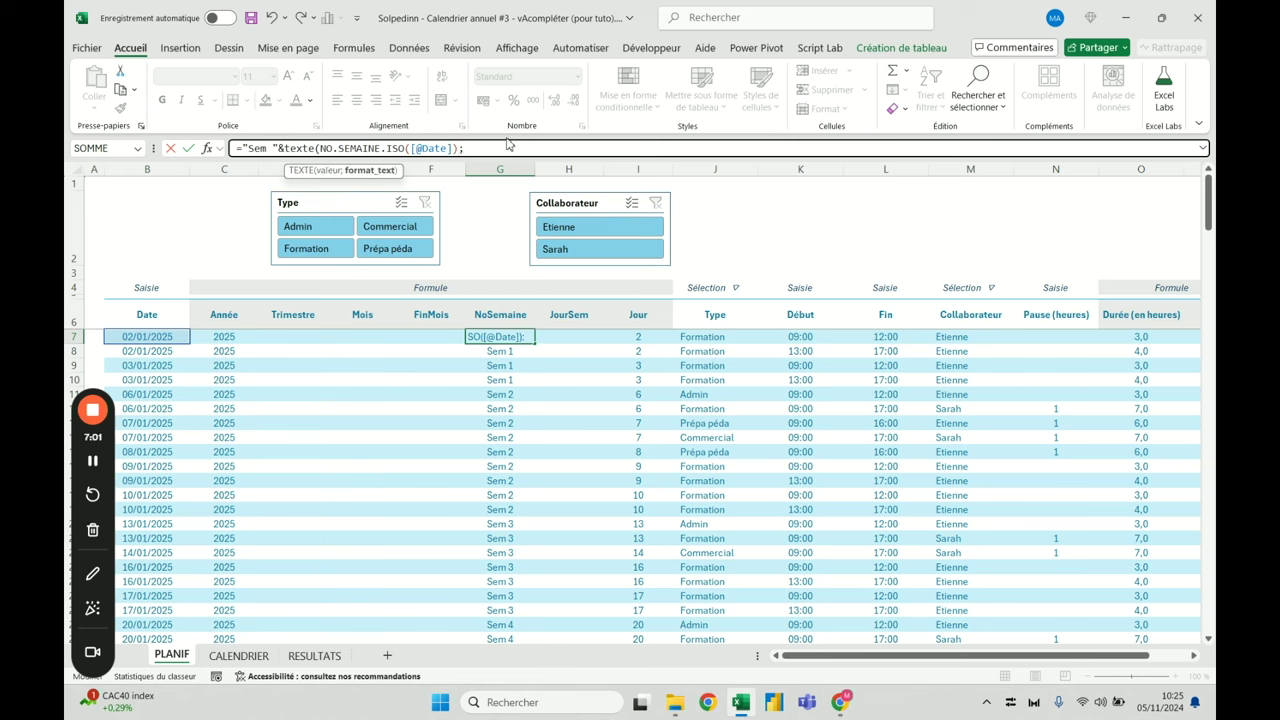
text("00")
text())
key(Return)
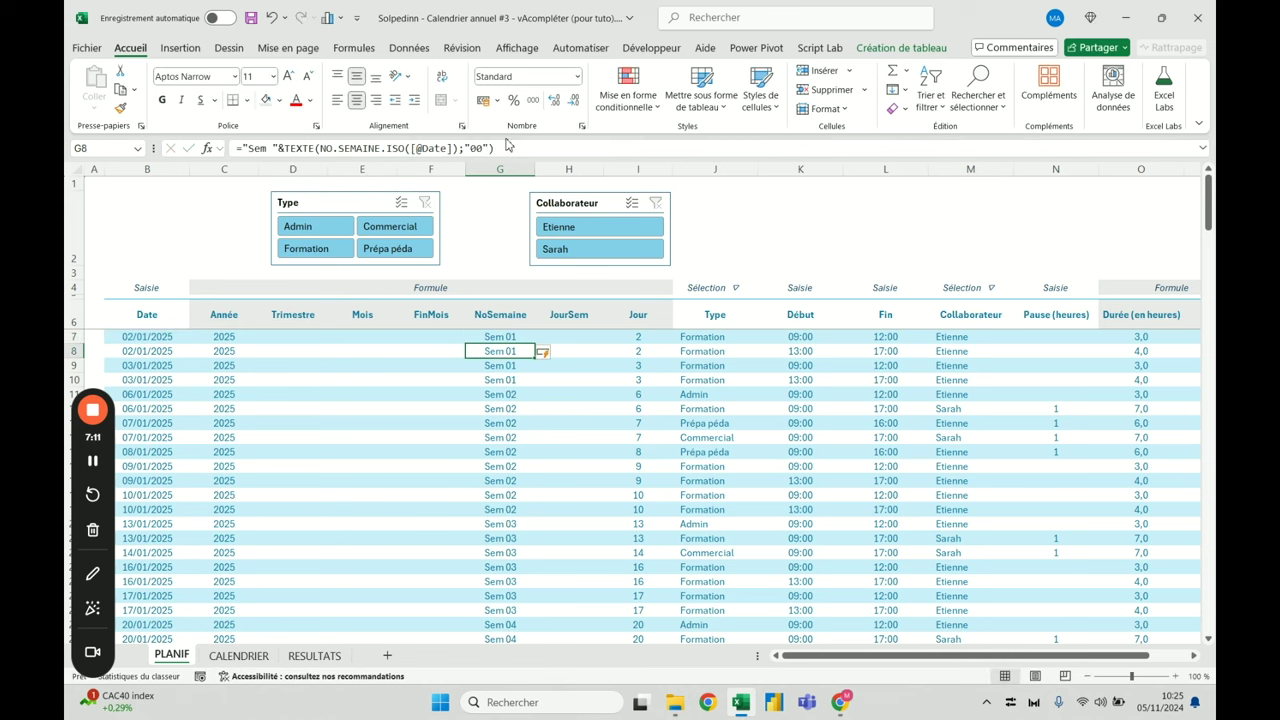
scroll(510, 365, down, 2)
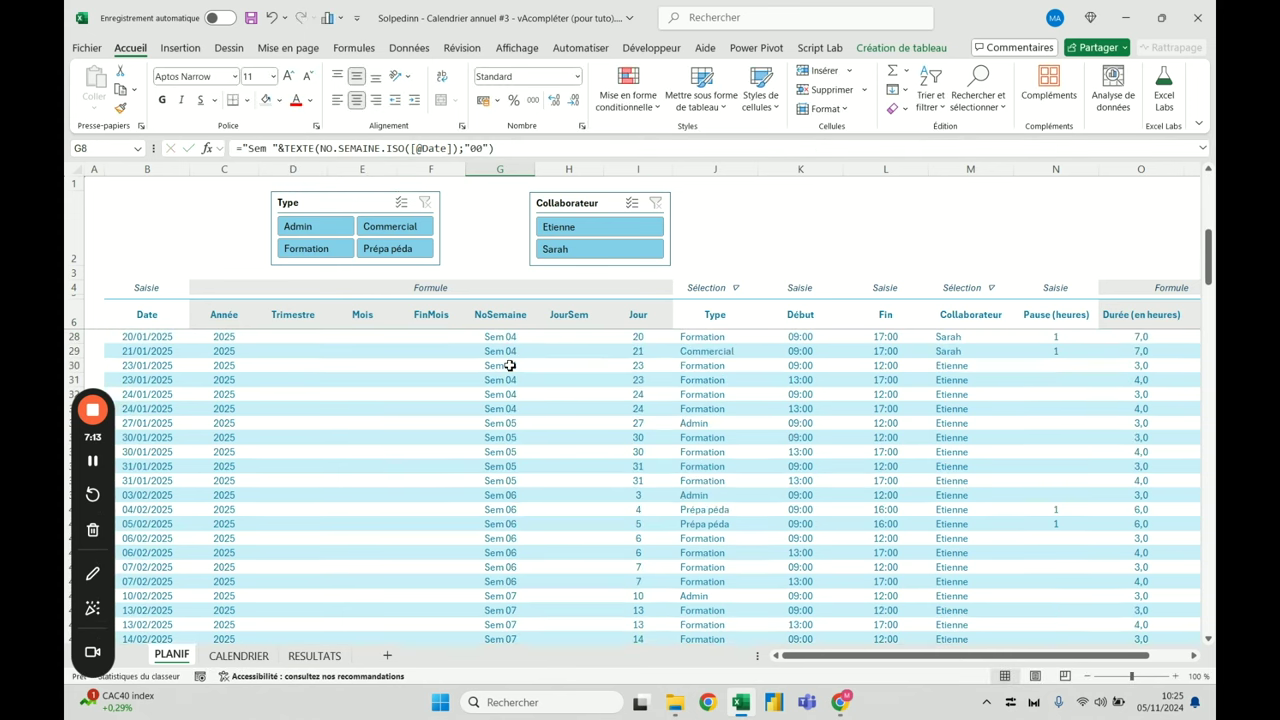
scroll(510, 365, up, 2)
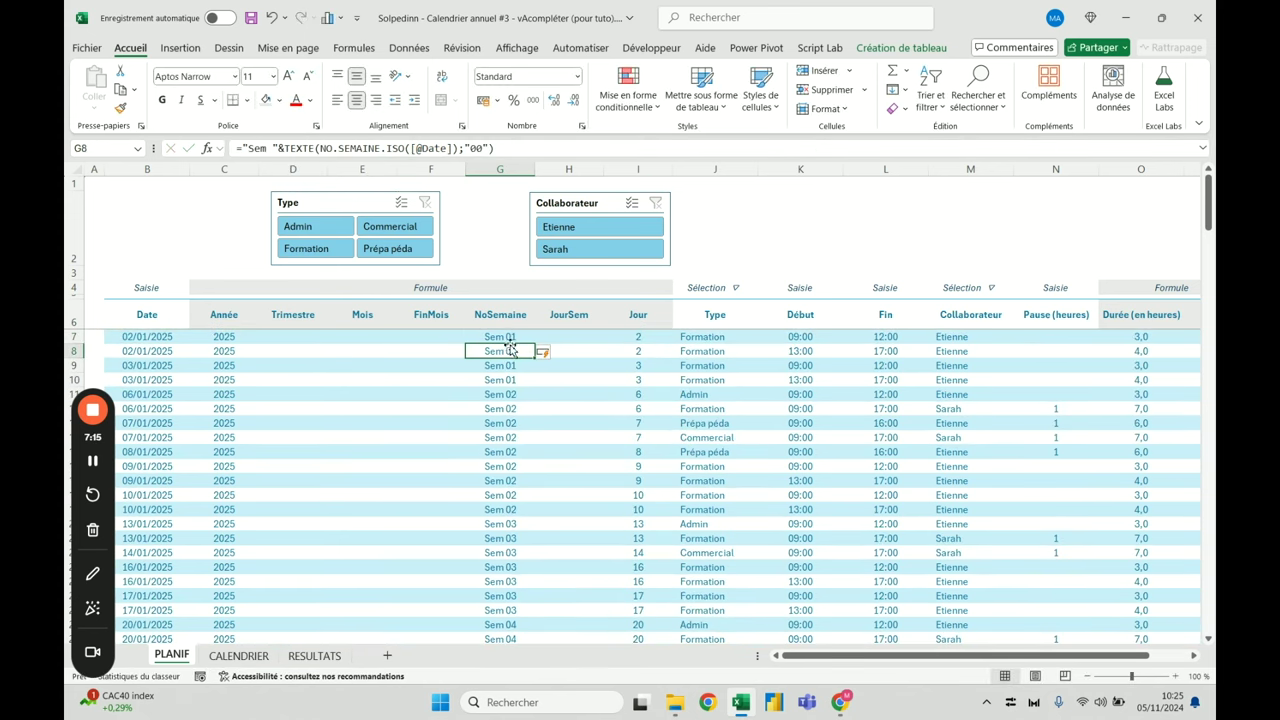
click(436, 337)
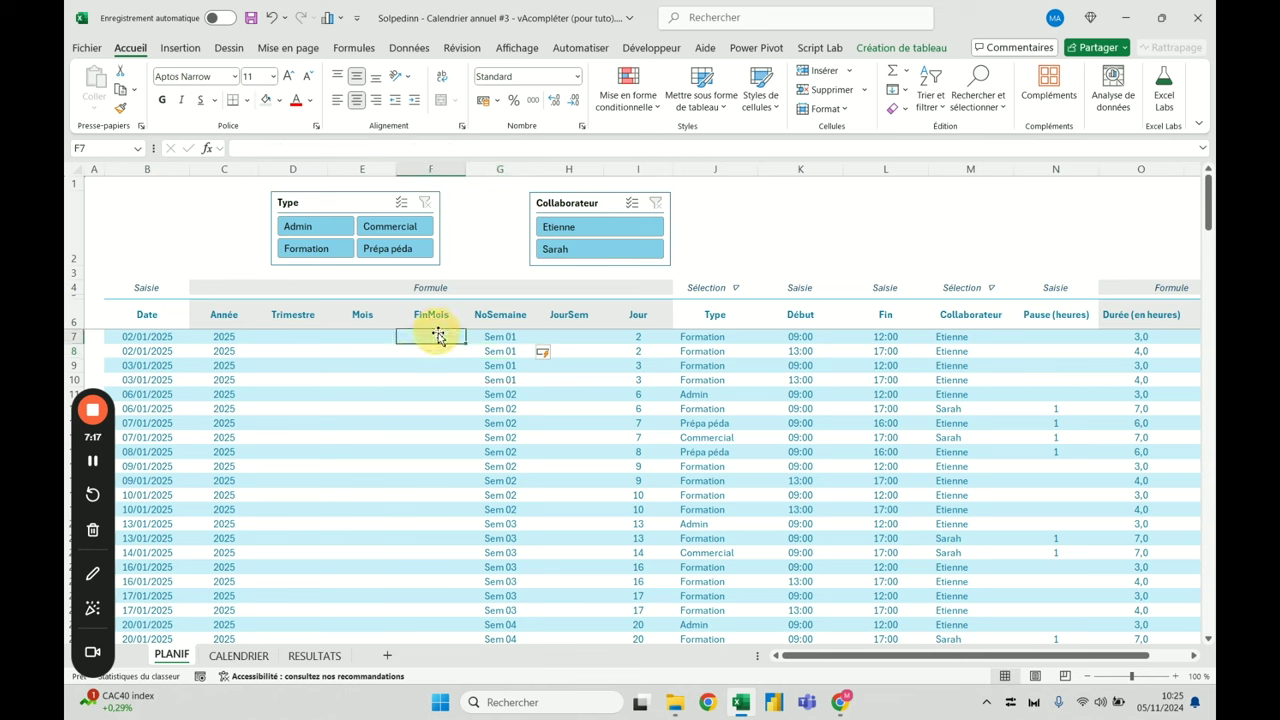
text(=)
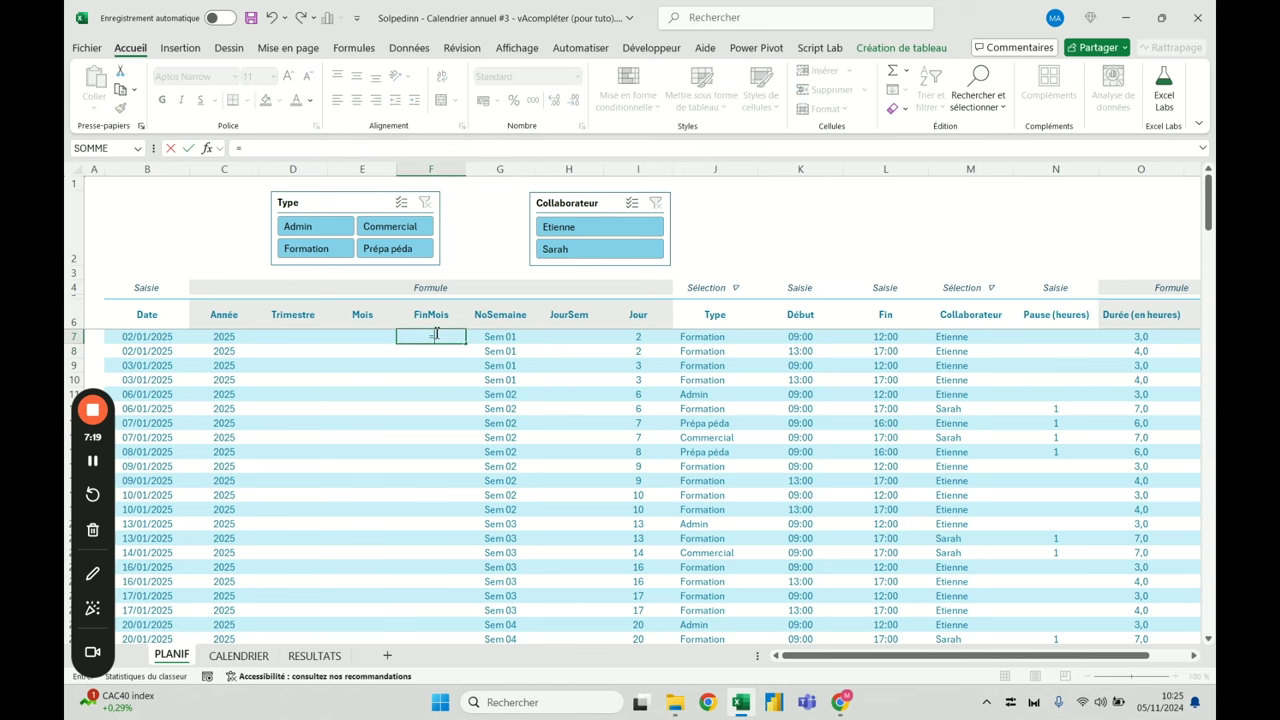
text(fin)
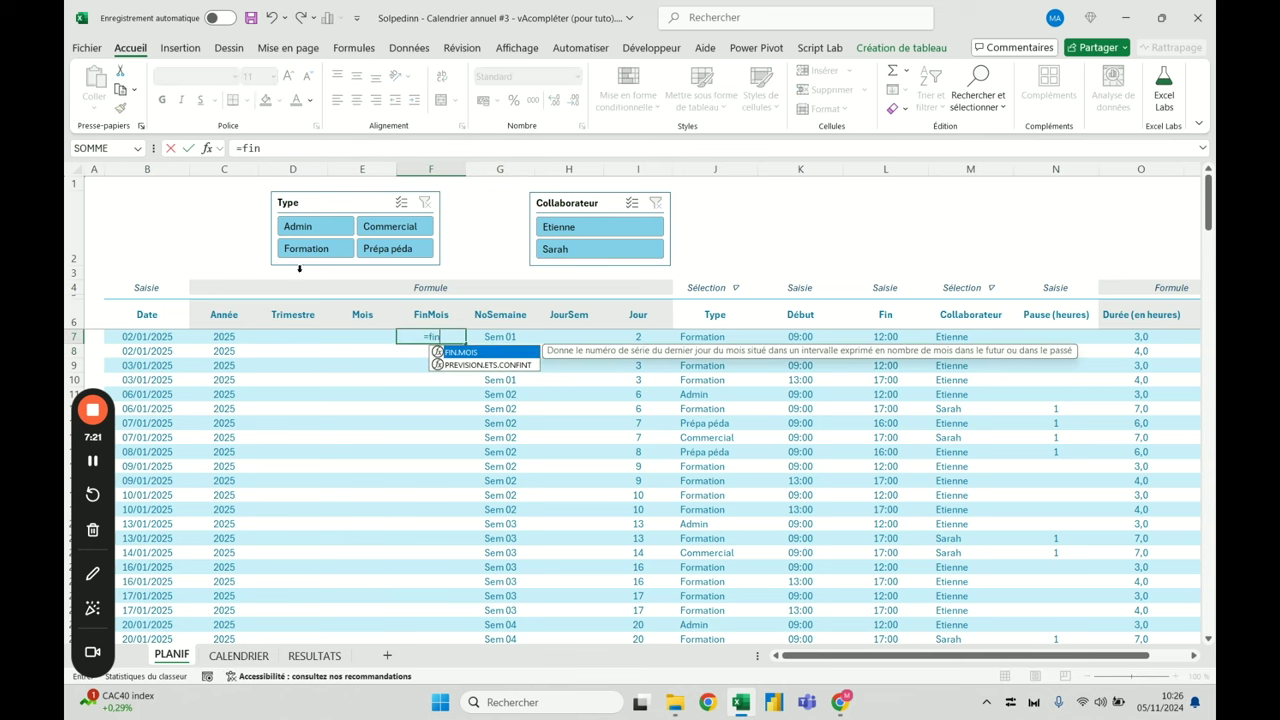
double_click(474, 354)
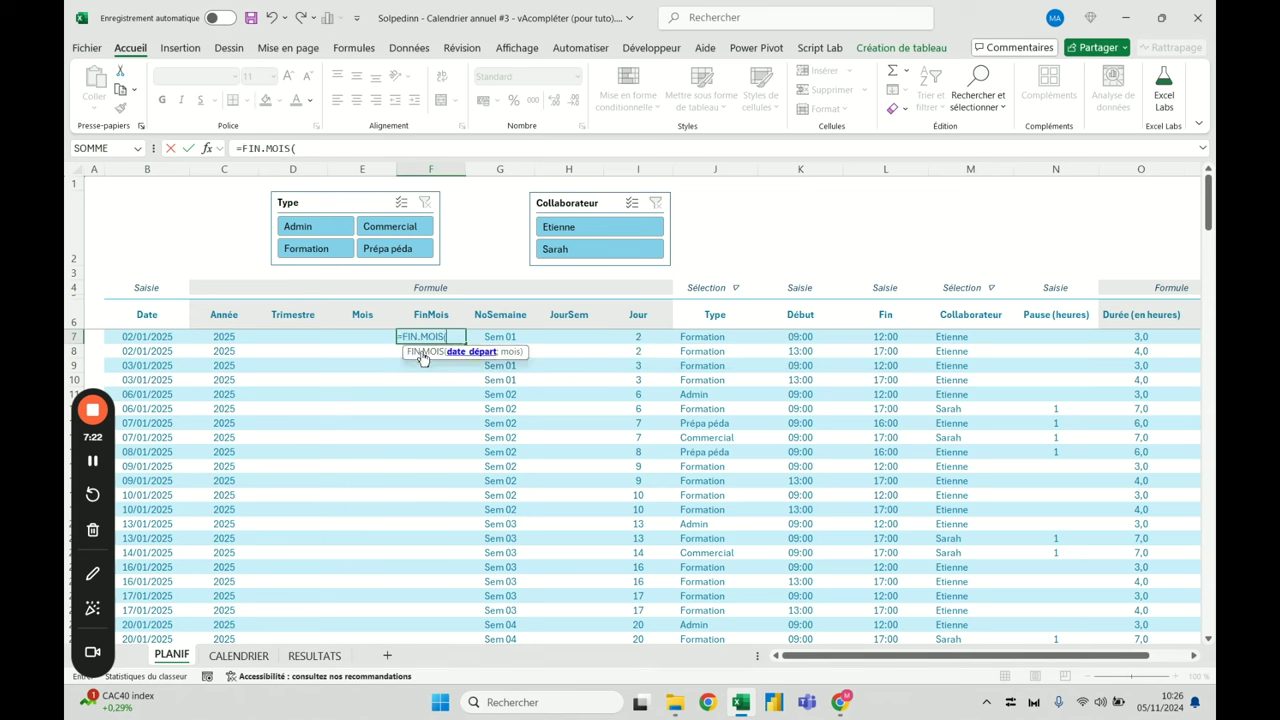
click(160, 338)
text(;-1)
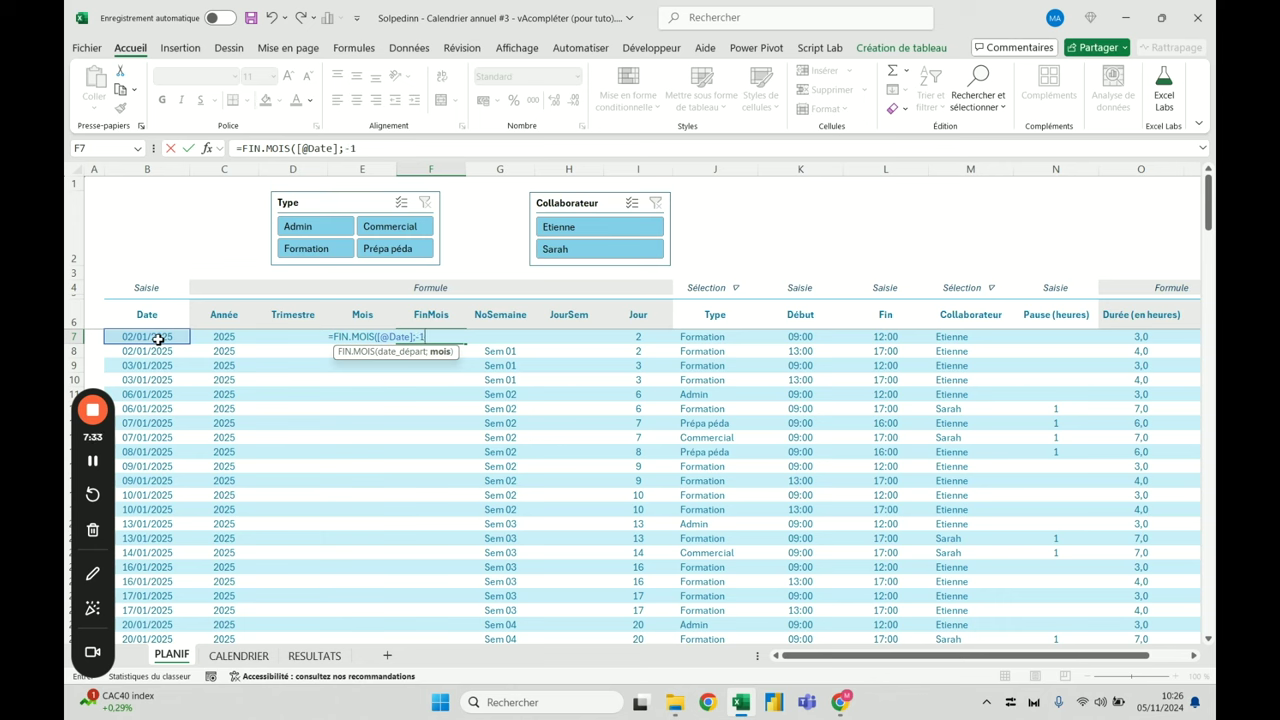
key(BackSpace)
key(BackSpace)
text(0))
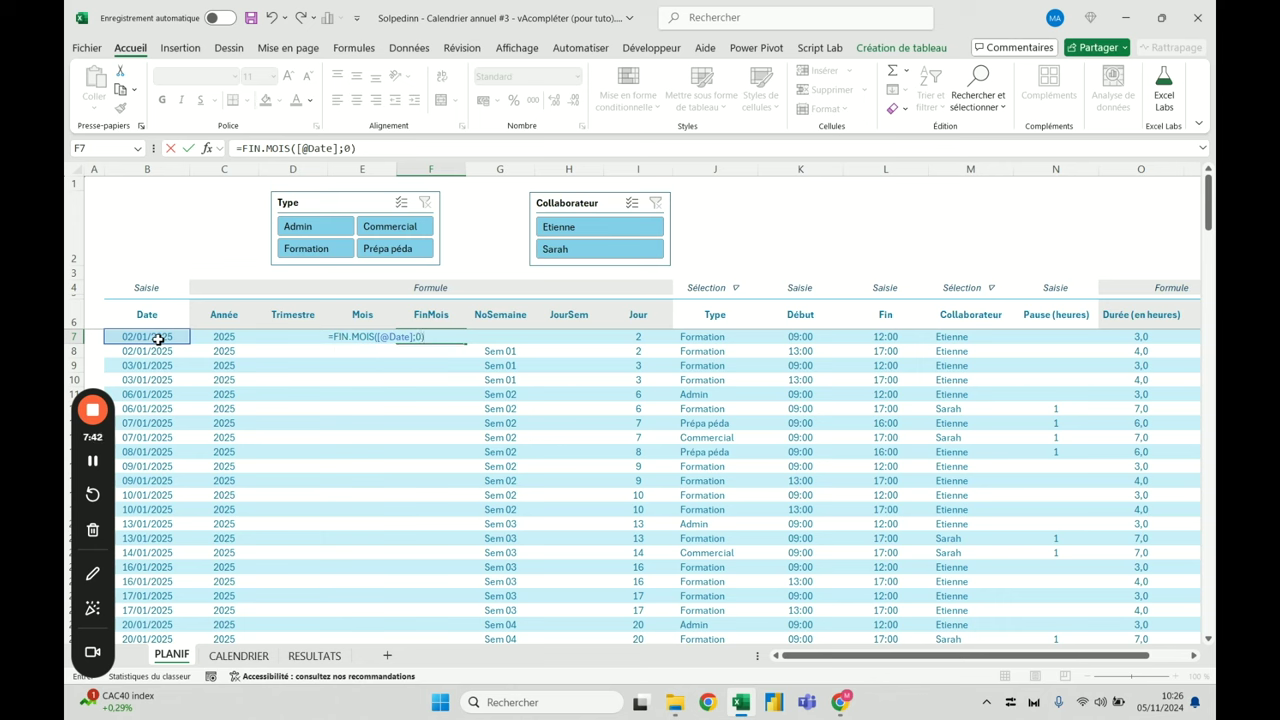
key(Return)
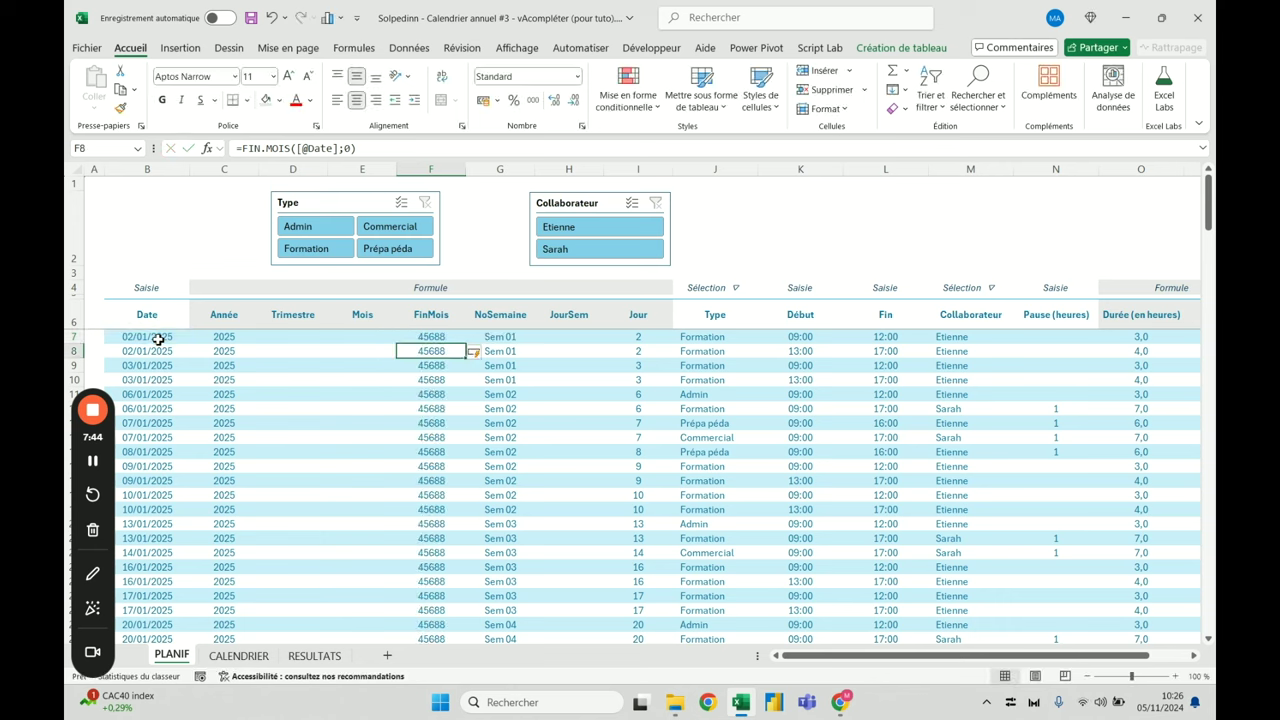
click(441, 304)
click(578, 77)
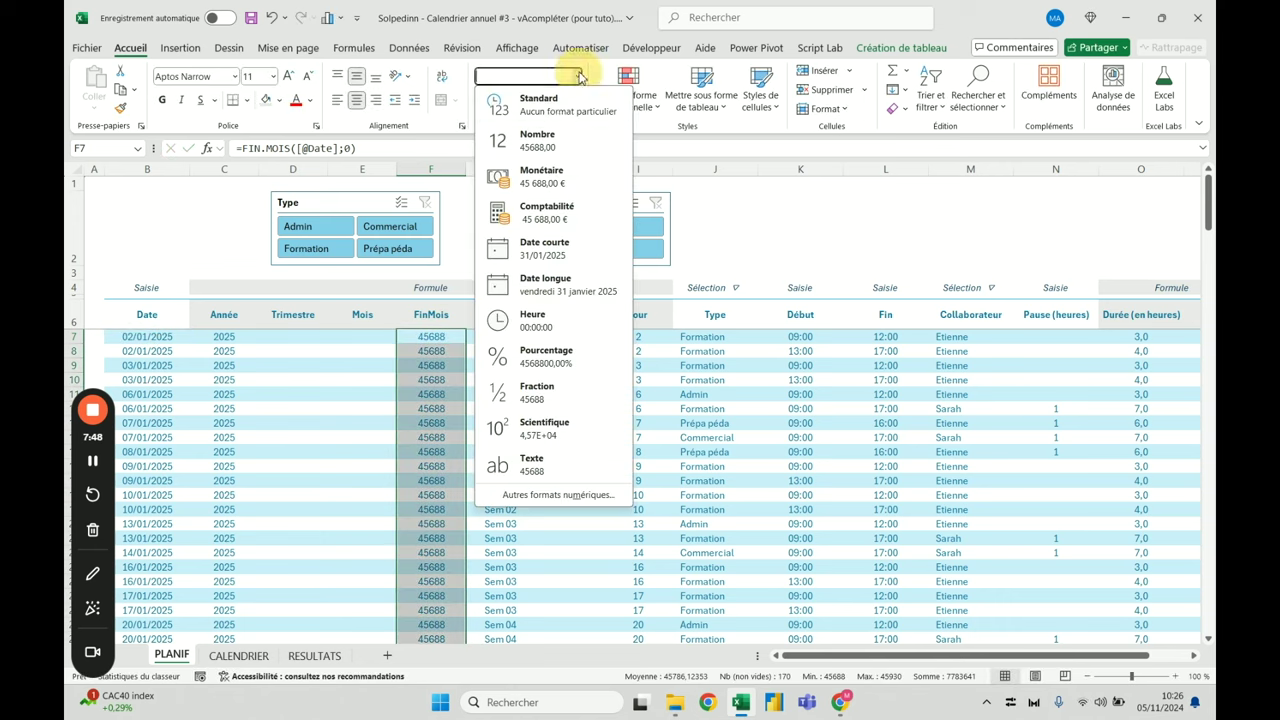
Format FinMois as Date courte and check the February month-end values
click(542, 254)
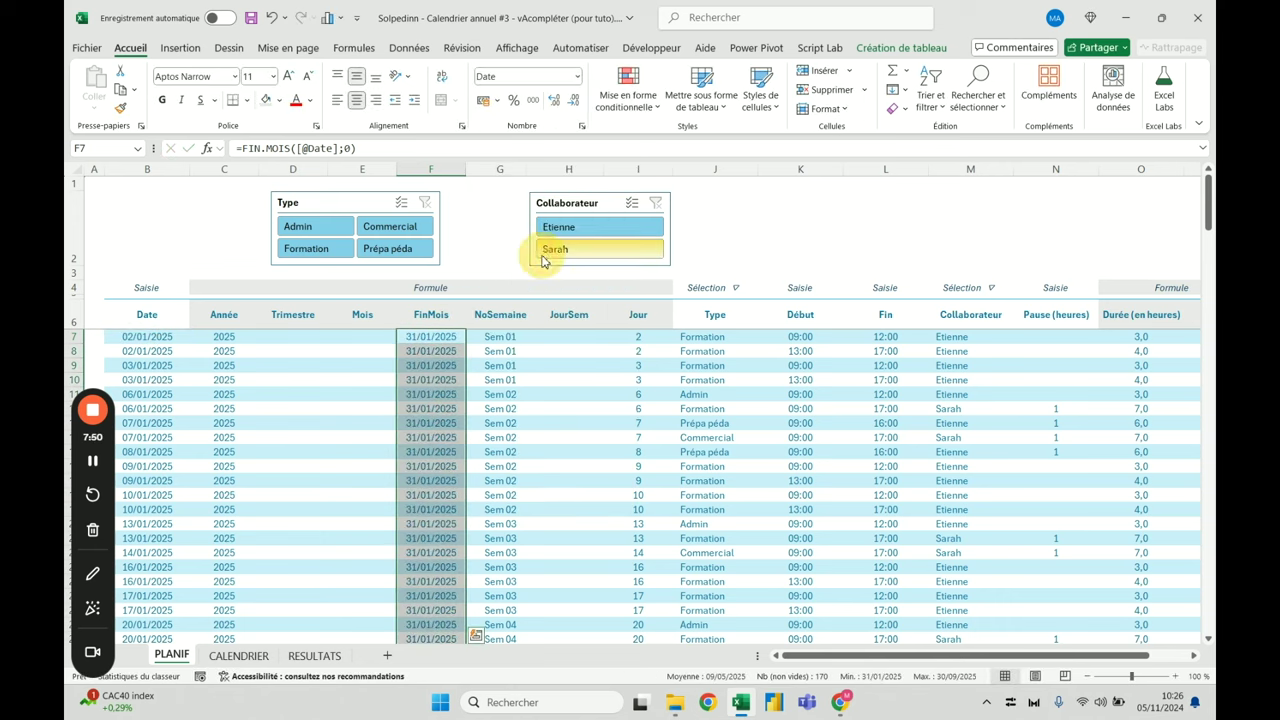
click(433, 336)
drag(433, 336, 435, 393)
click(430, 394)
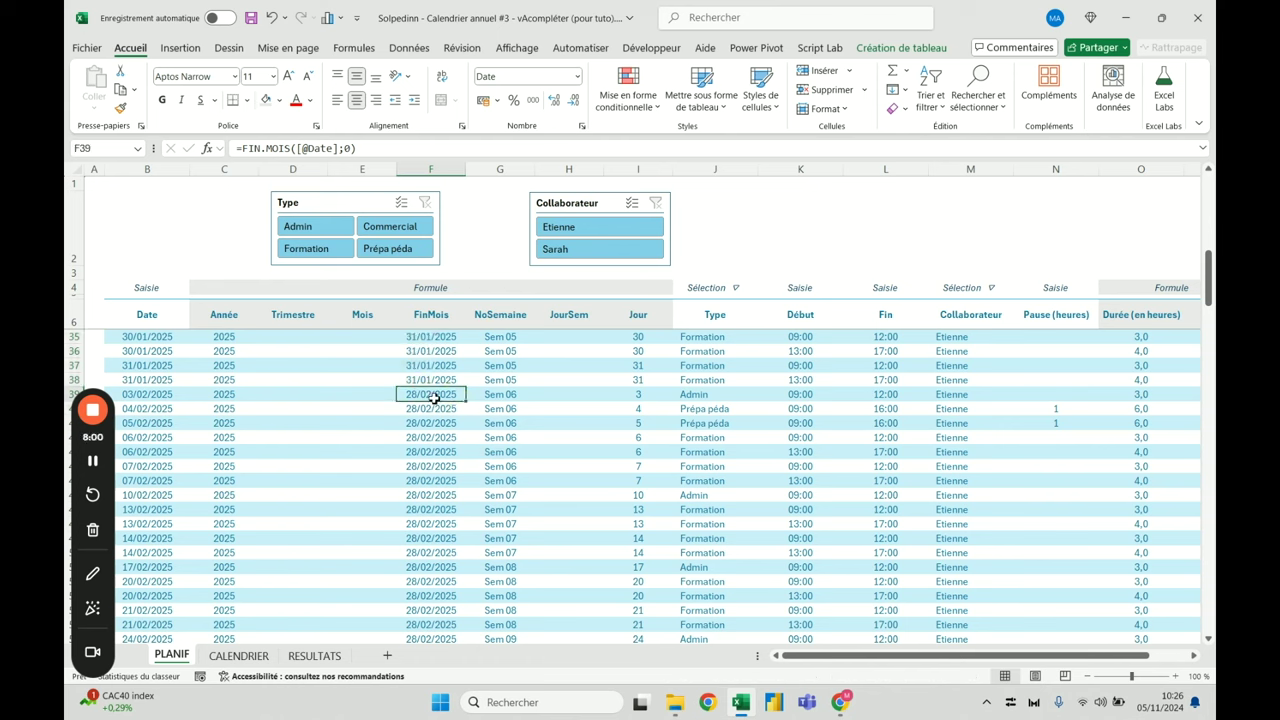
Test by changing B39 to 03/02/2028, confirm FinMois shows 29/02/2028, then undo
click(170, 394)
click(296, 147)
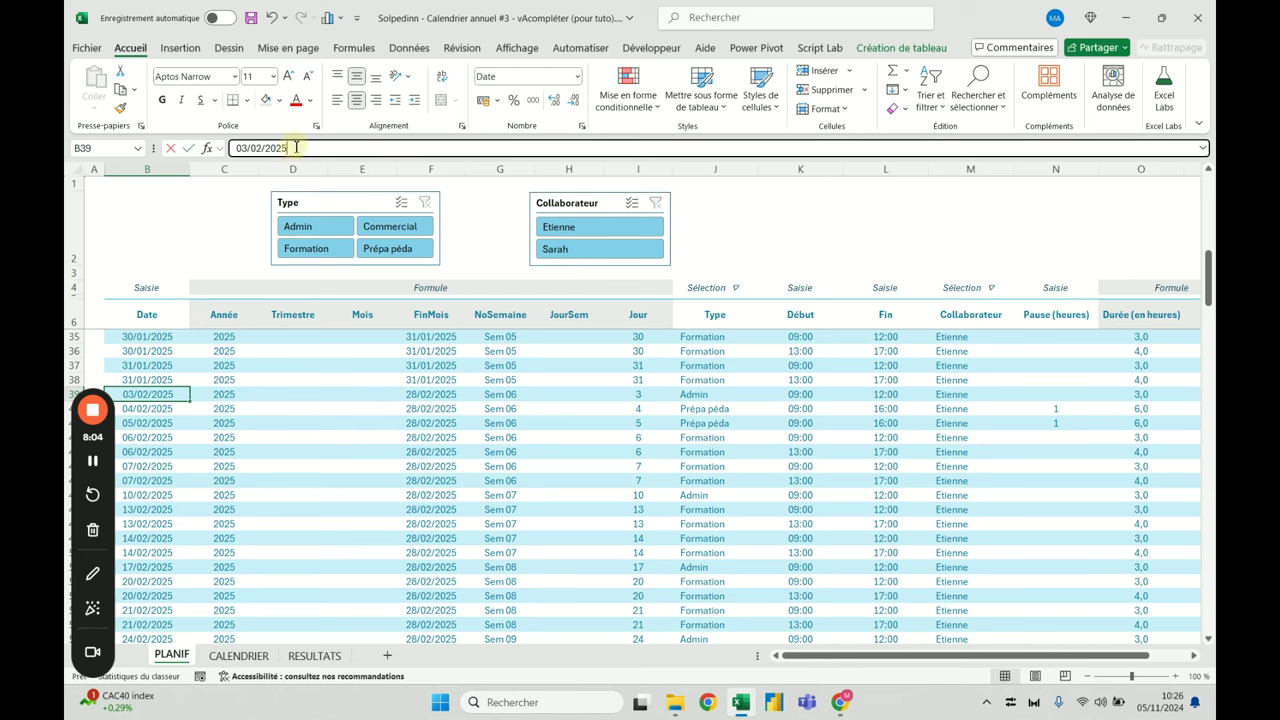
key(BackSpace)
text(8)
key(Return)
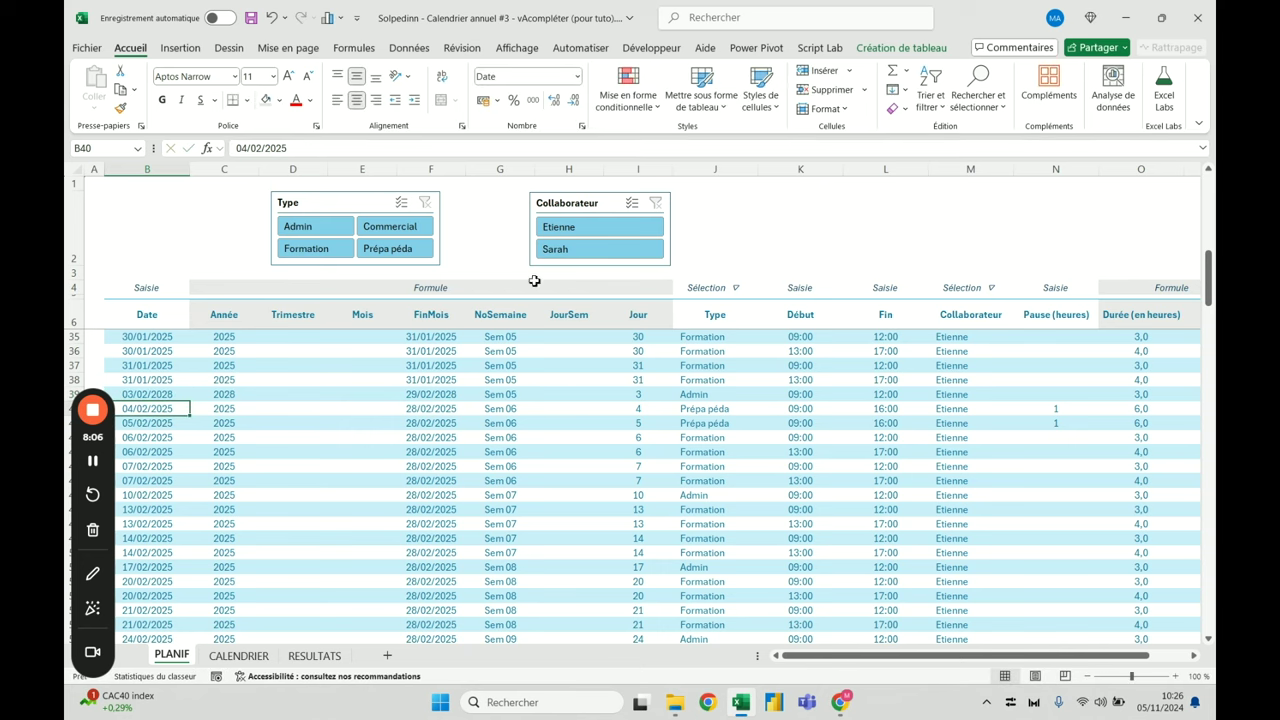
click(441, 396)
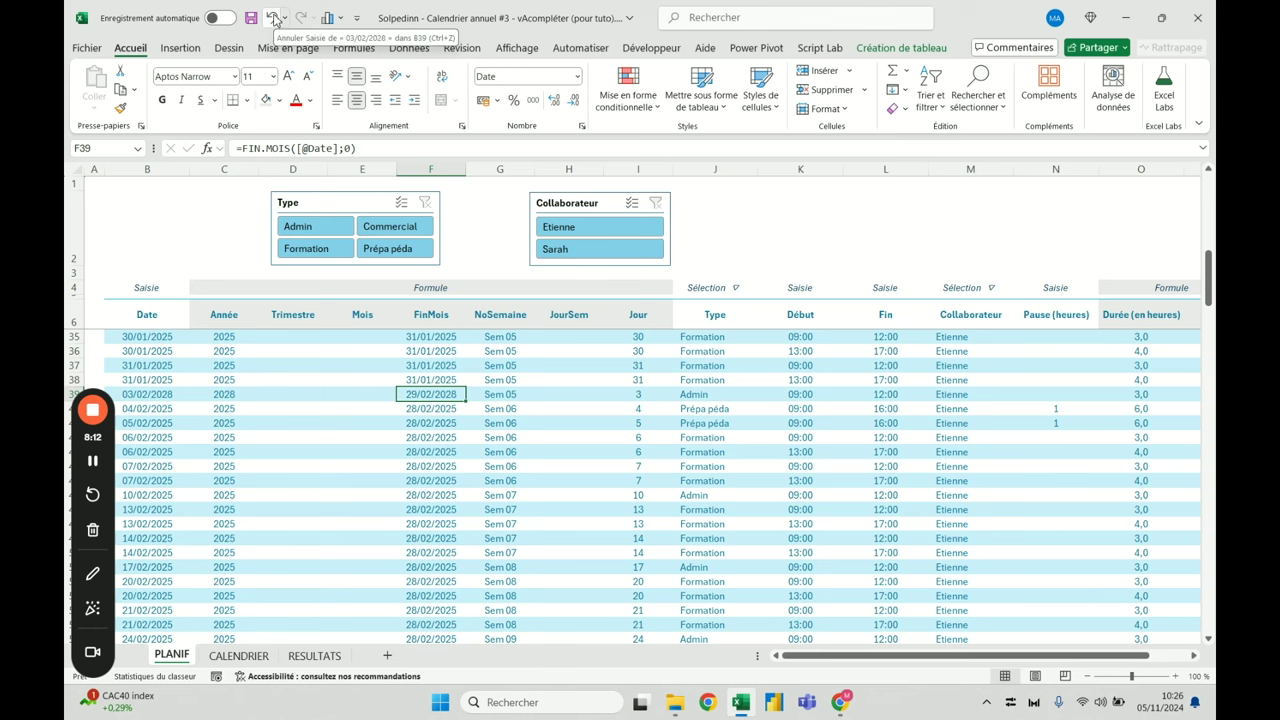
click(273, 18)
Move from the FinMois header to the first JourSem cell, H7
scroll(400, 330, up, 9)
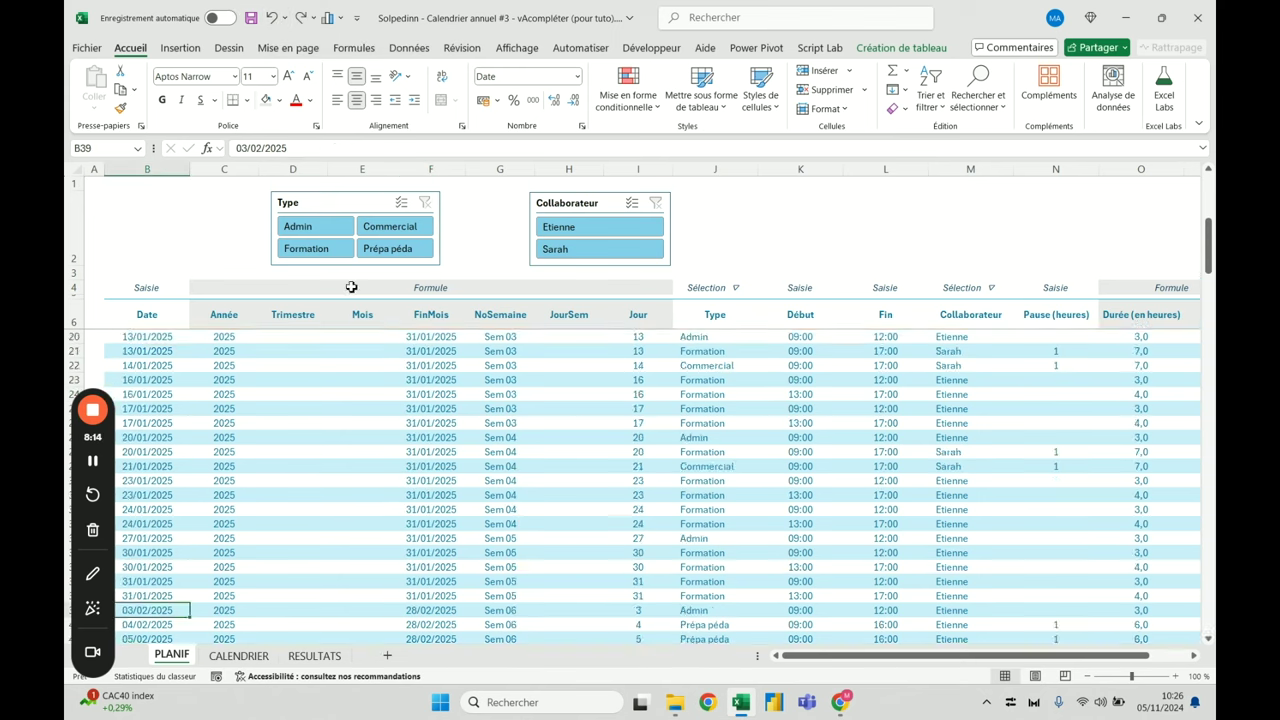
click(425, 316)
key(Down)
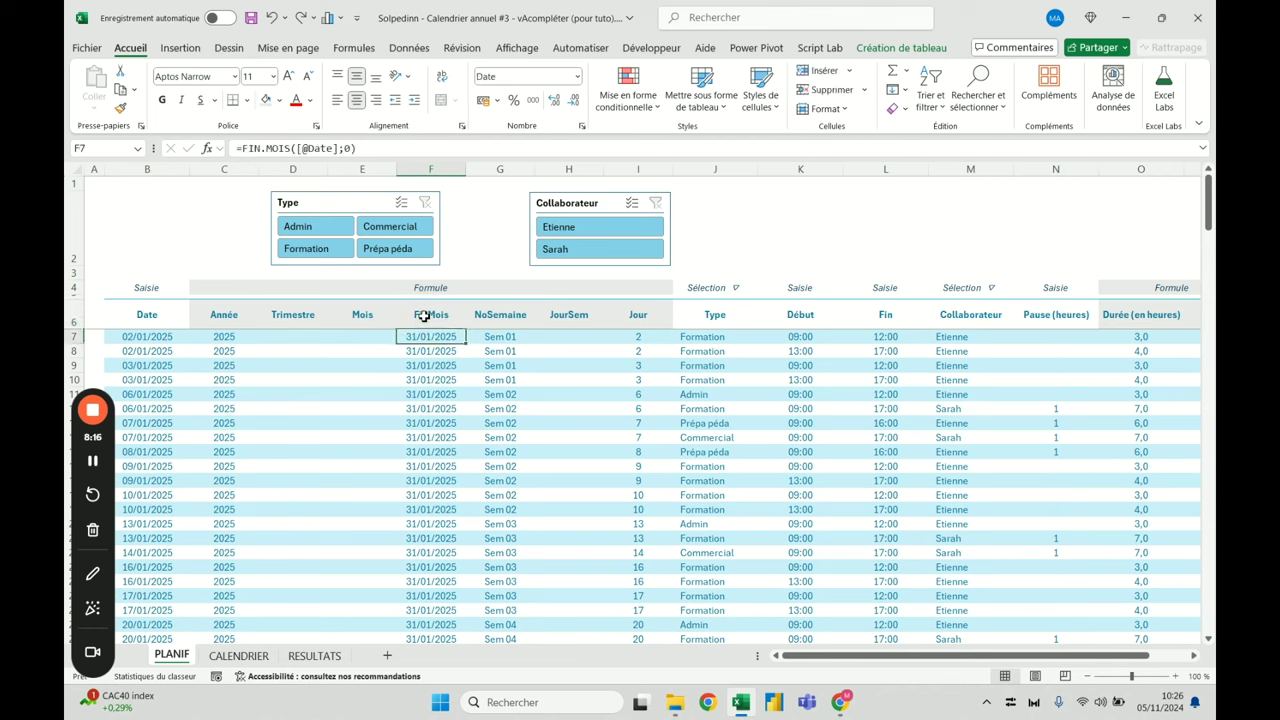
key(Right)
key(Right)
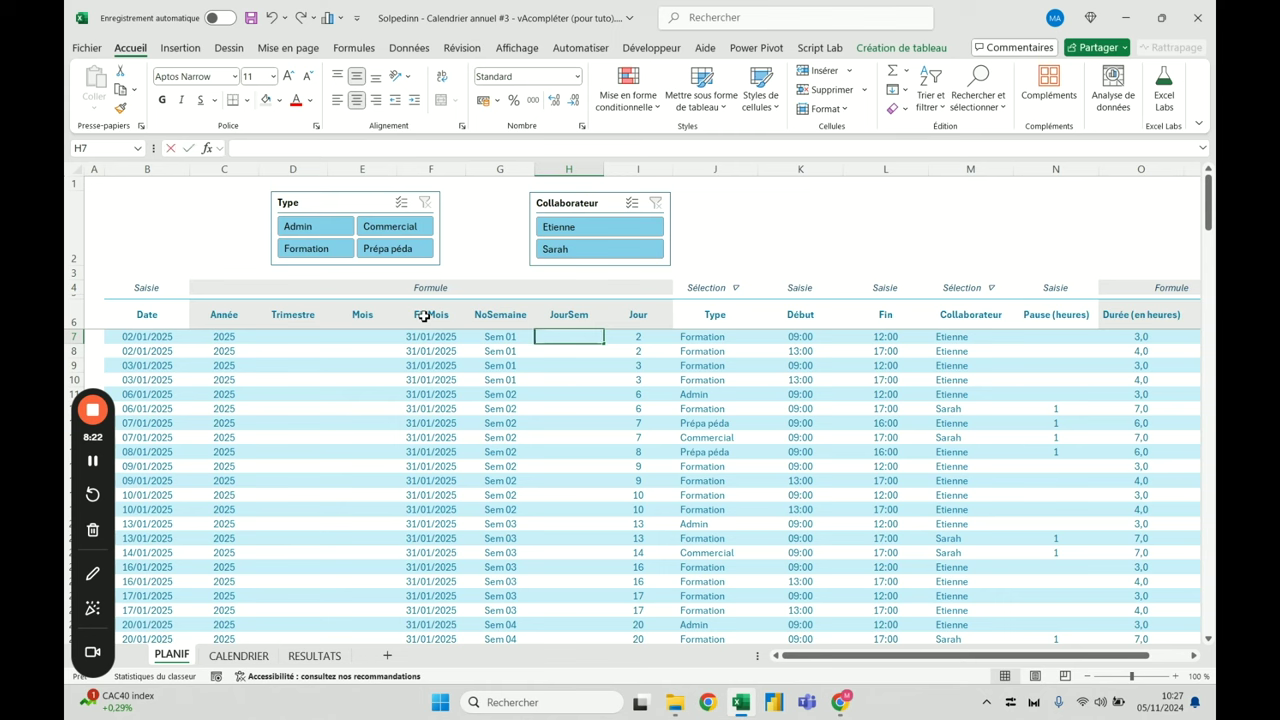
text(=)
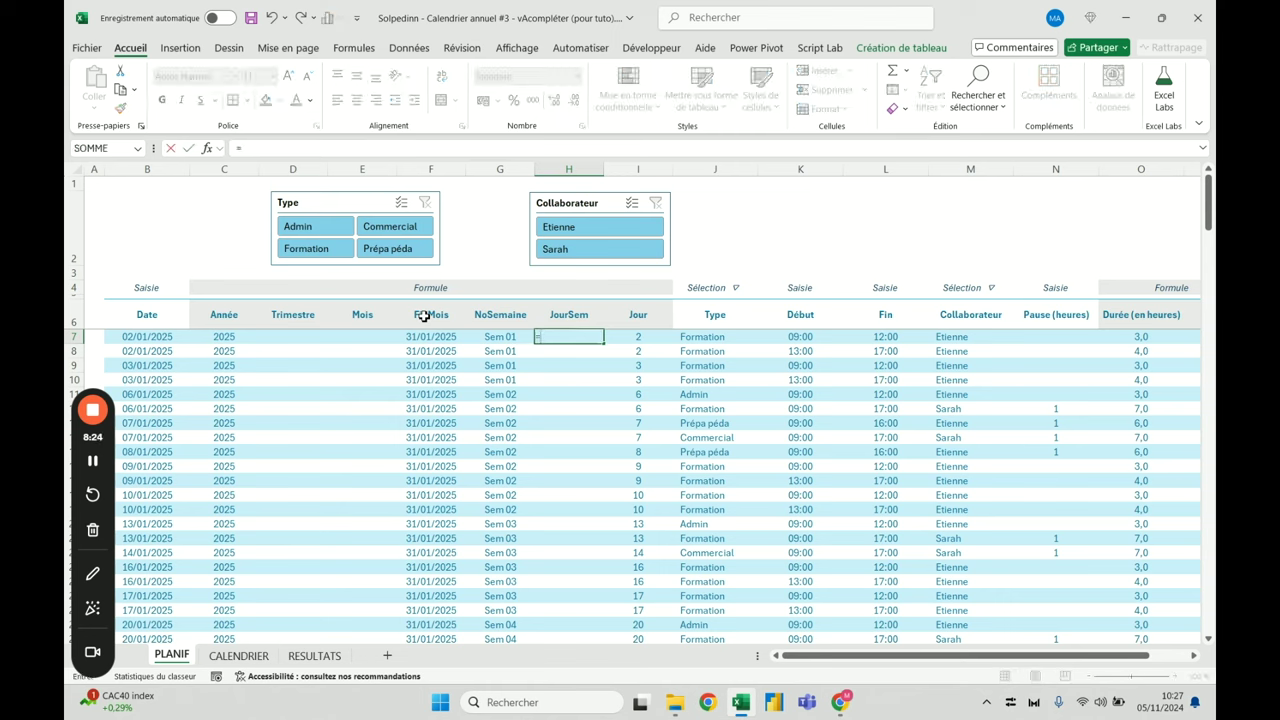
text(texte()
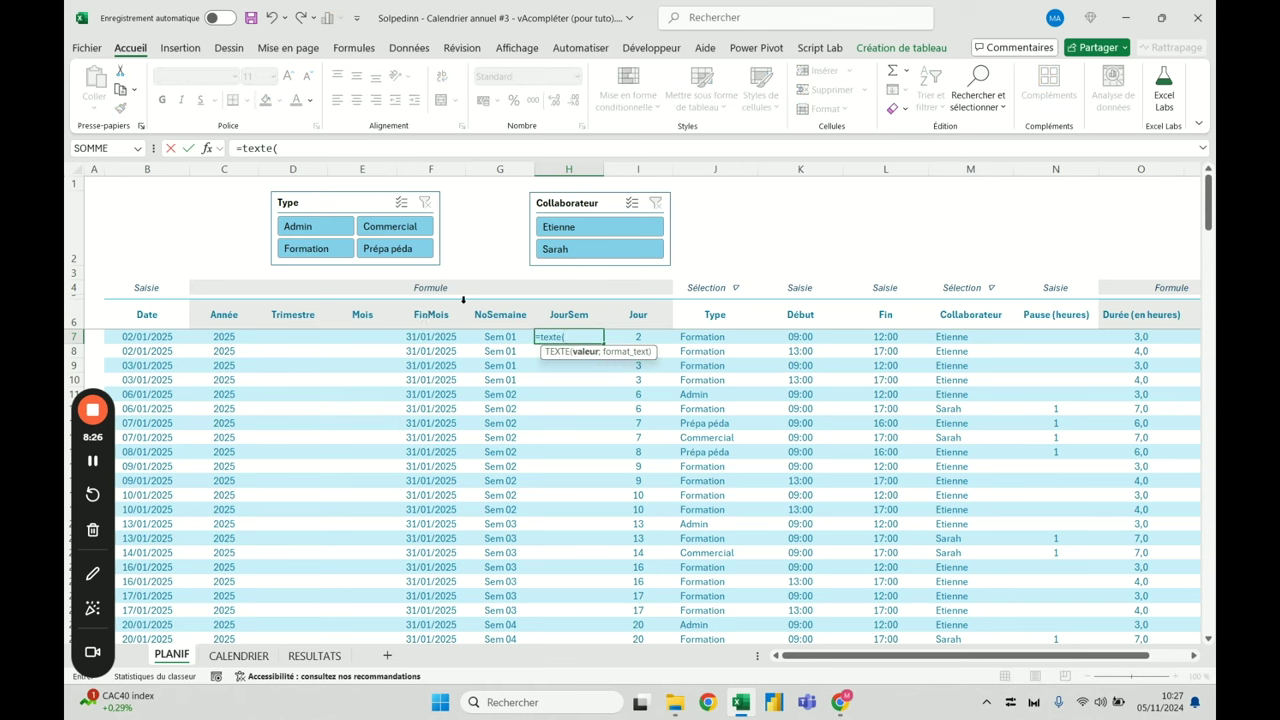
click(146, 336)
text(;)
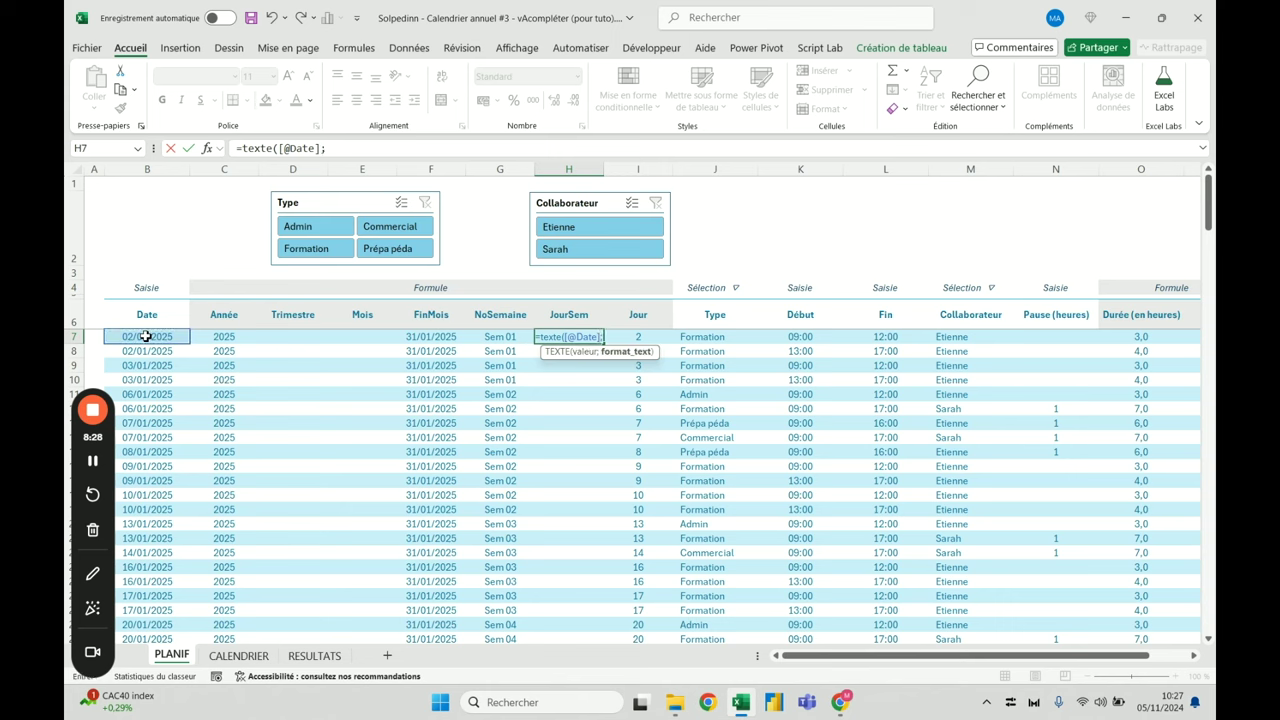
text("jjj)
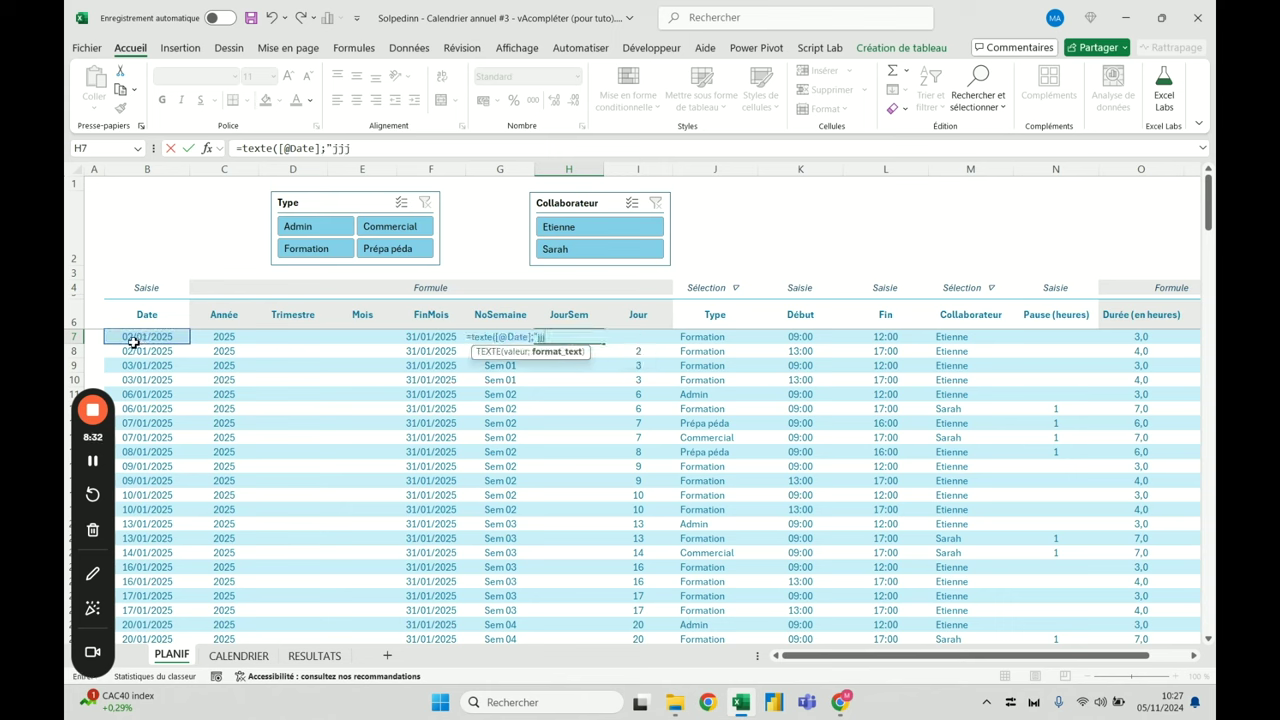
text(j")
key(Return)
Wrap the H7 formula in NOMPROPRE so weekdays read Jeudi, Vendredi, etc
key(Up)
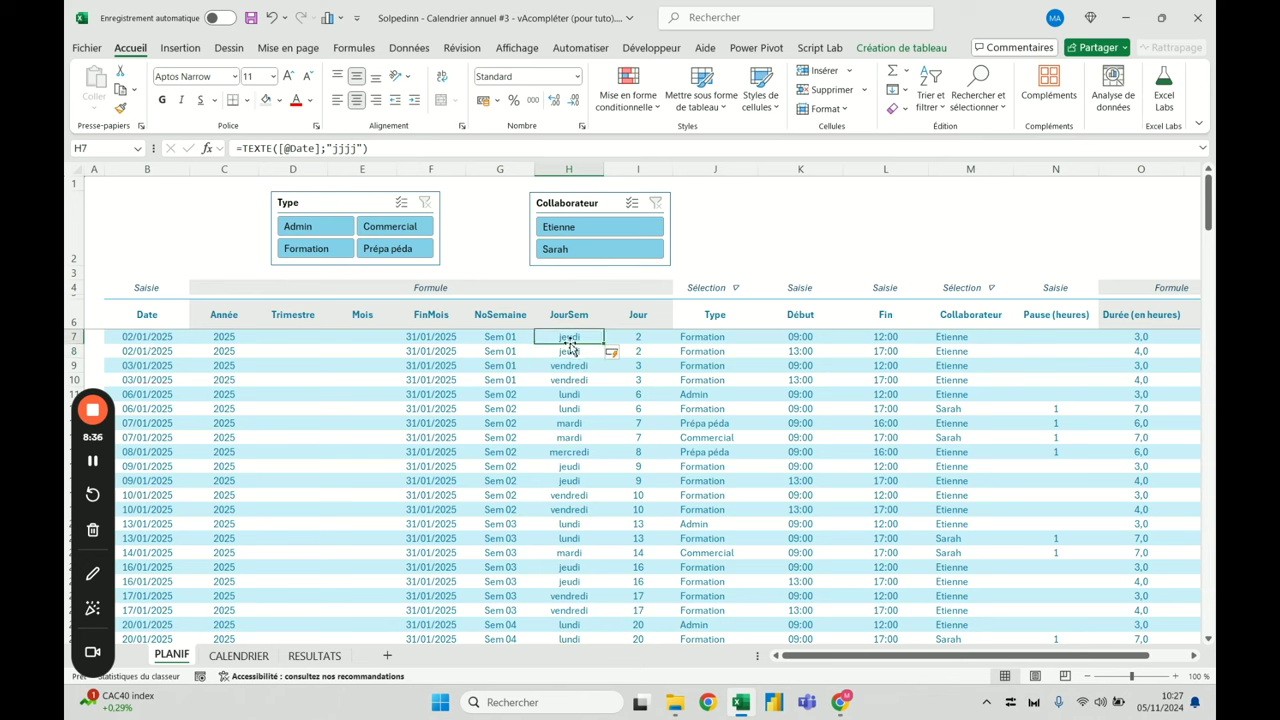
click(245, 148)
text(nom)
key(Tab)
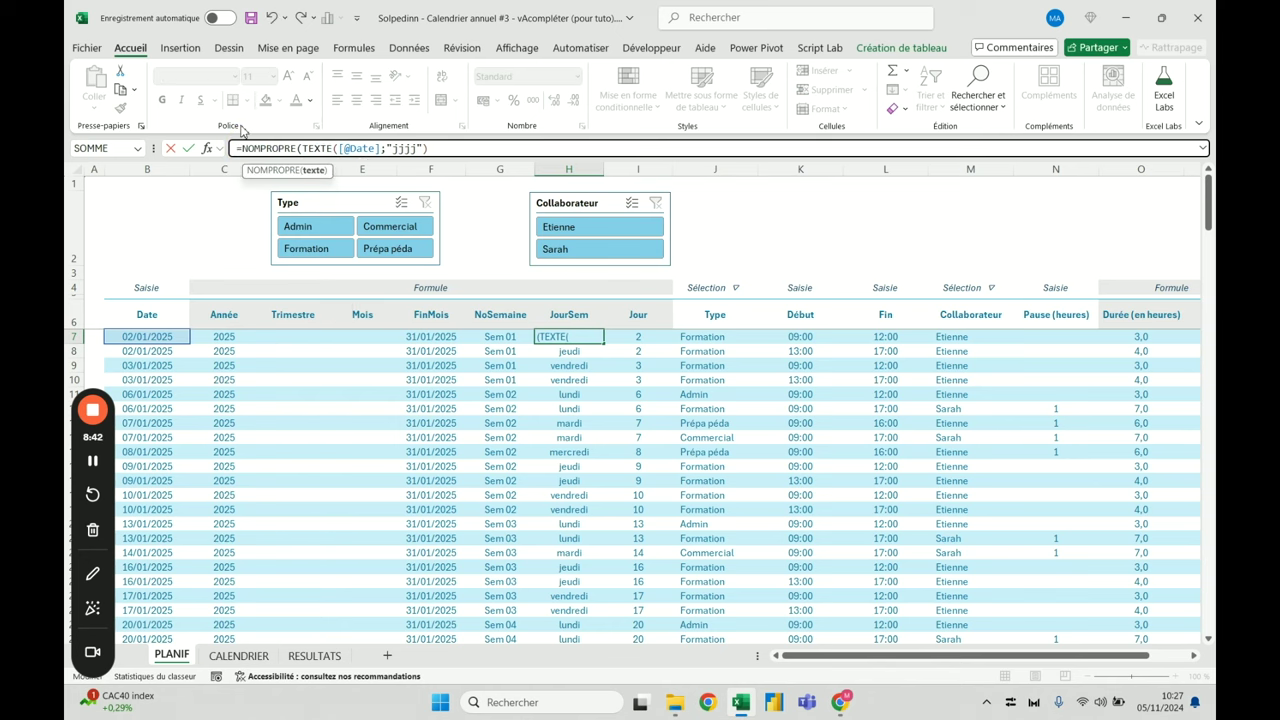
key(End)
text())
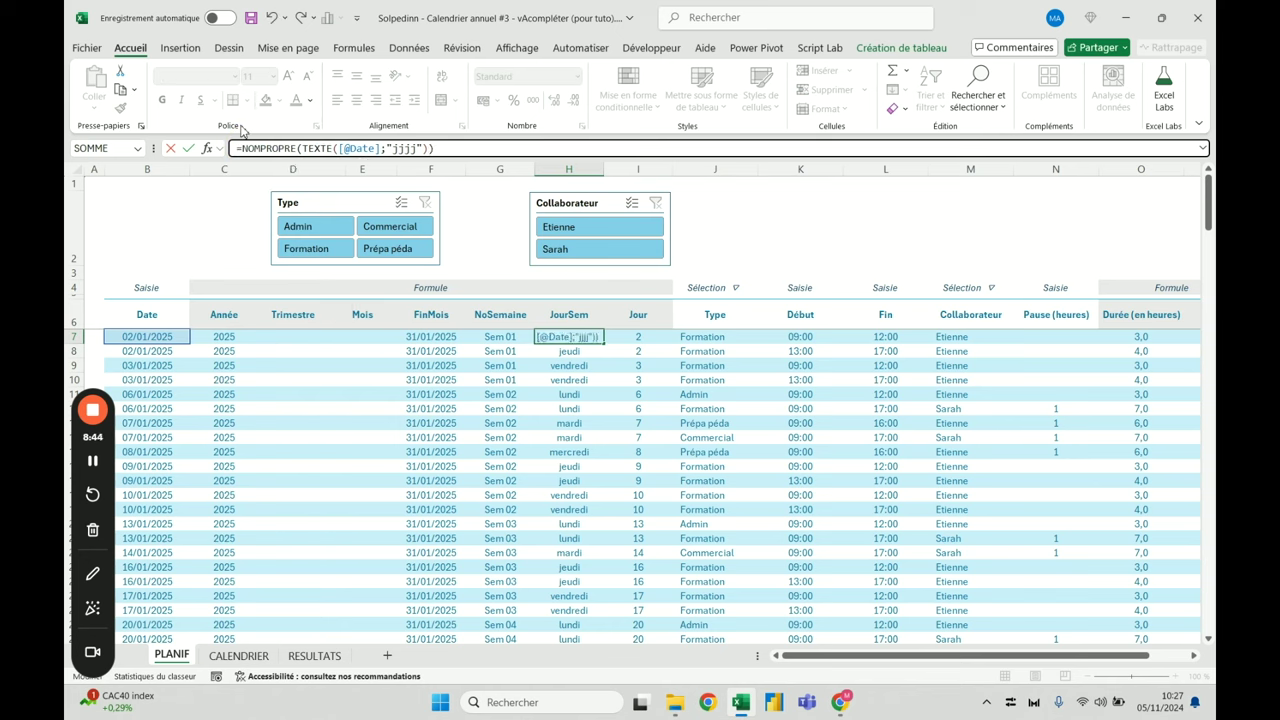
key(ctrl+Return)
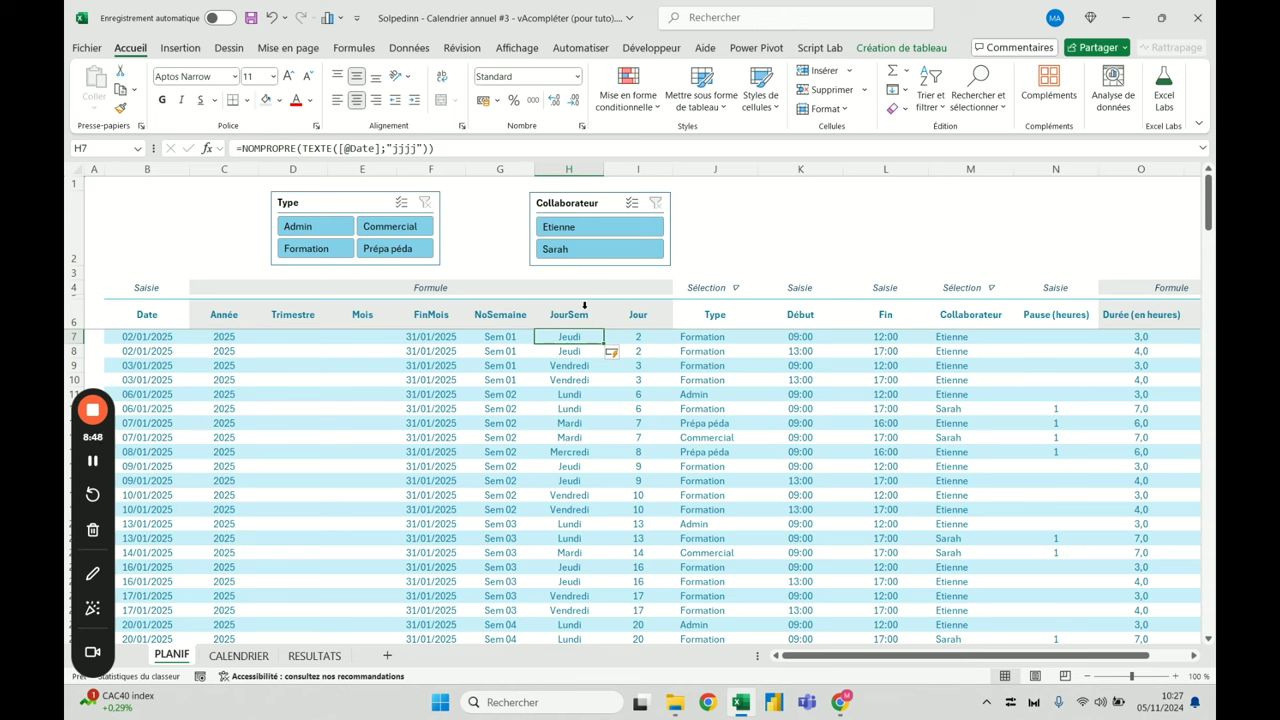
Left-align the JourSem column and increase its indent by one step
drag(569, 338, 578, 455)
double_click(578, 455)
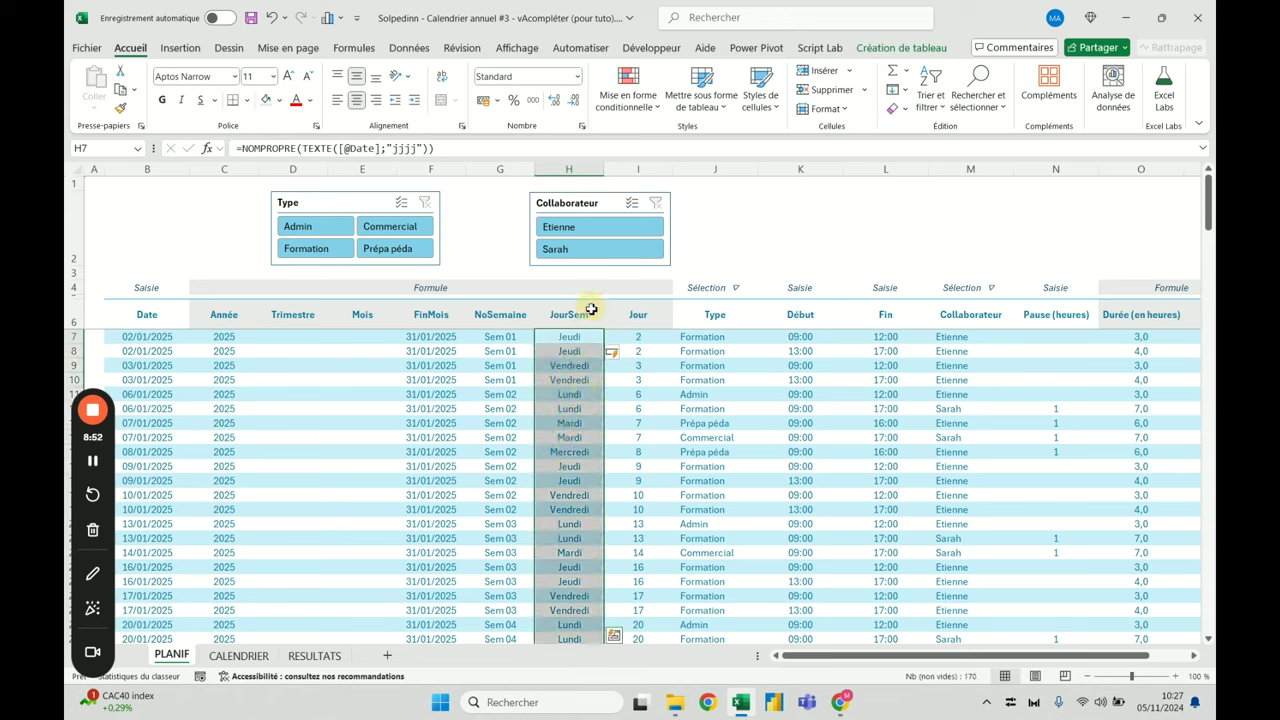
ctrl+click(626, 311)
click(624, 312)
click(590, 307)
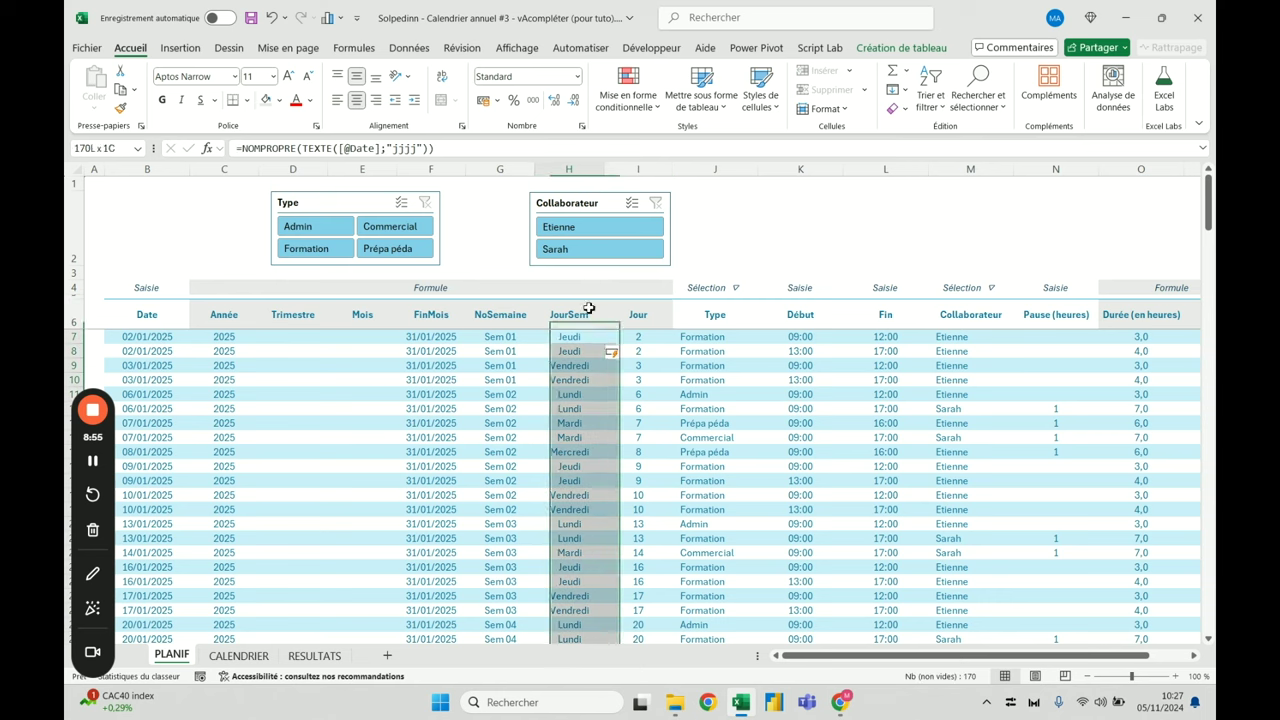
click(337, 100)
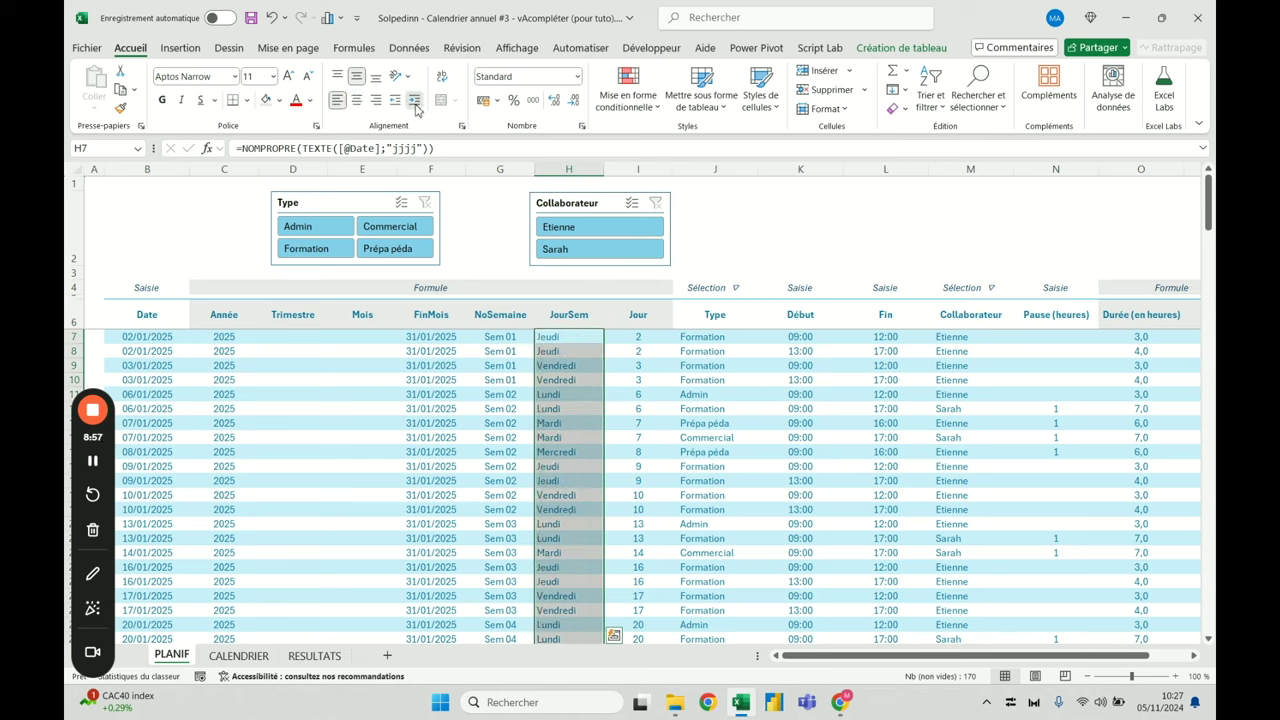
click(414, 100)
click(476, 380)
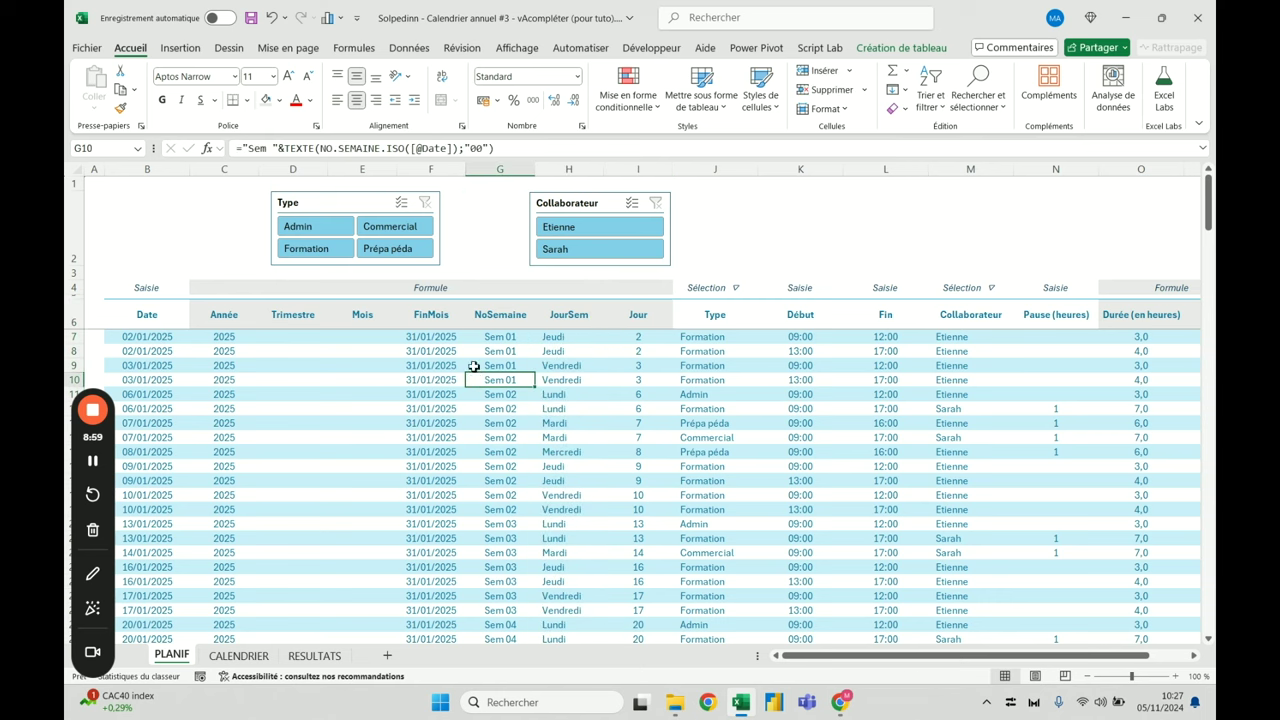
click(359, 324)
click(364, 340)
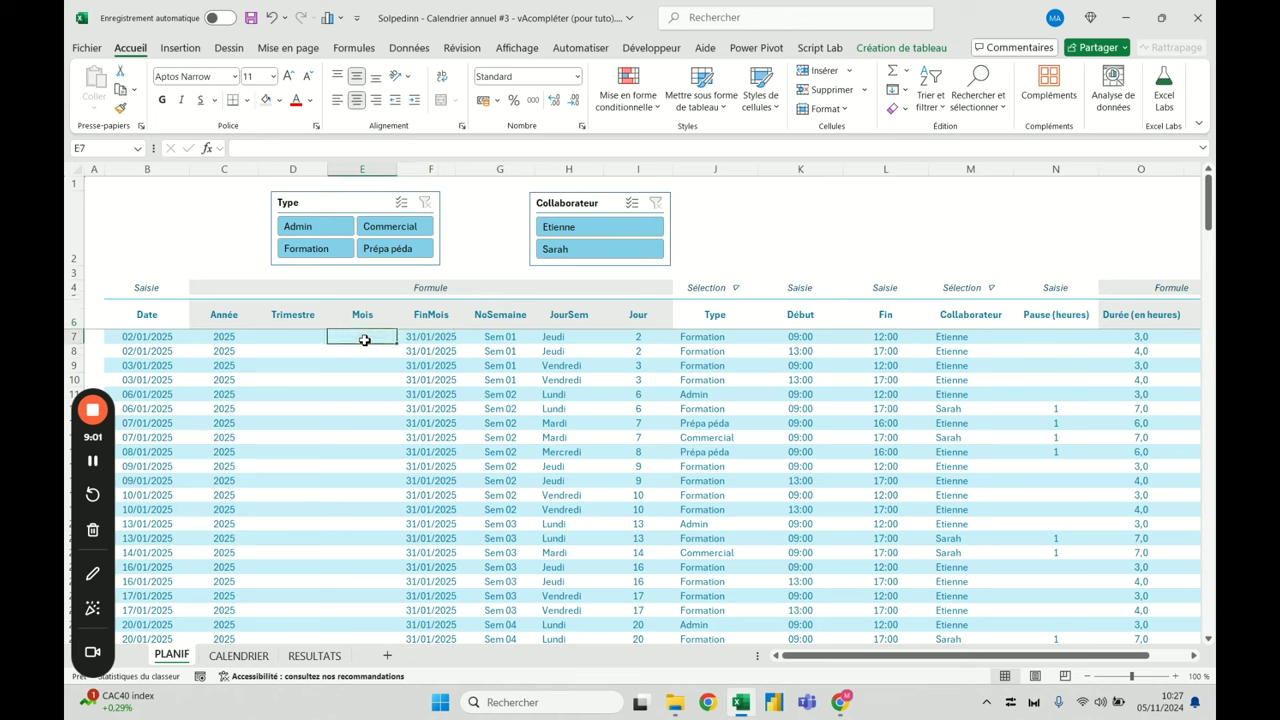
text(=)
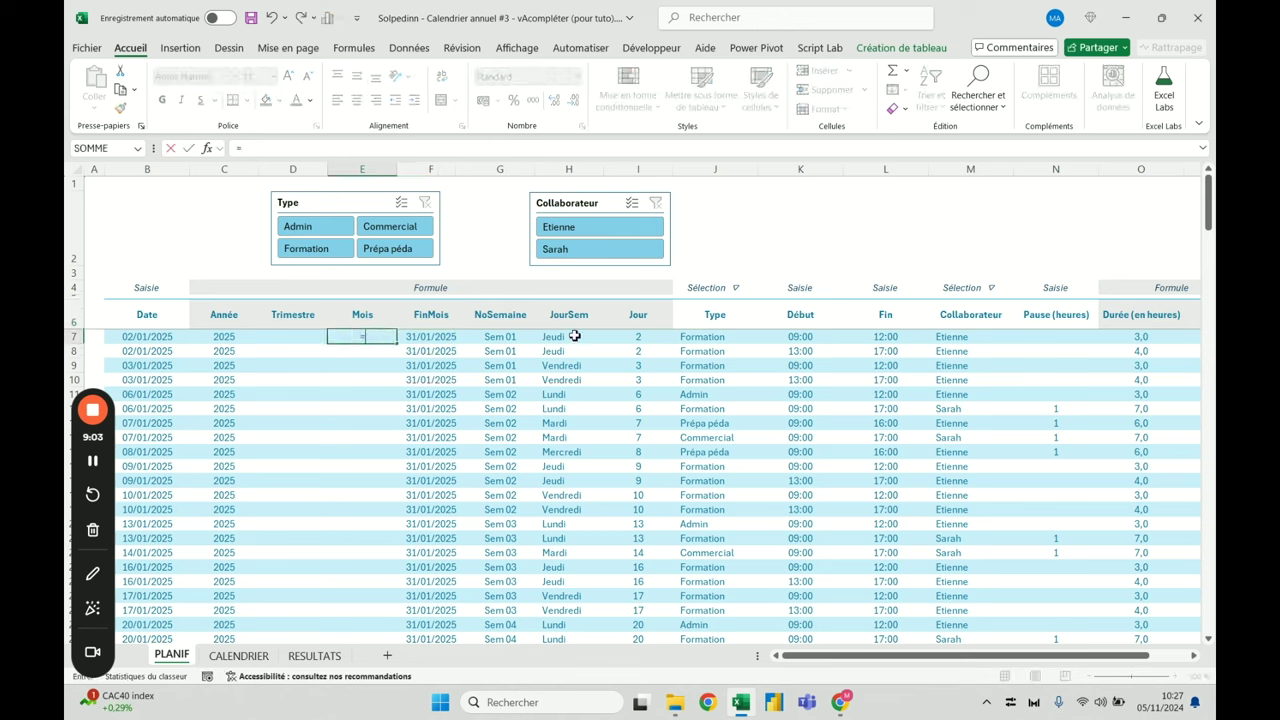
text(mois()
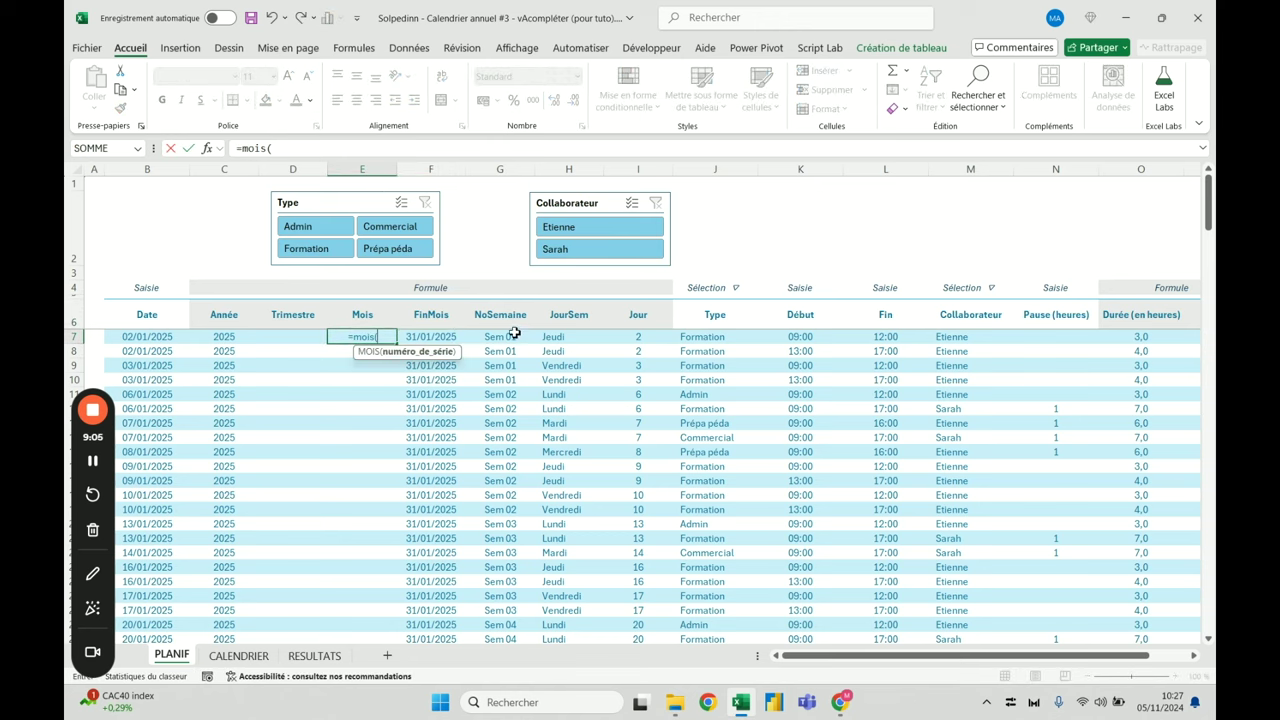
click(163, 338)
key(ctrl+Return)
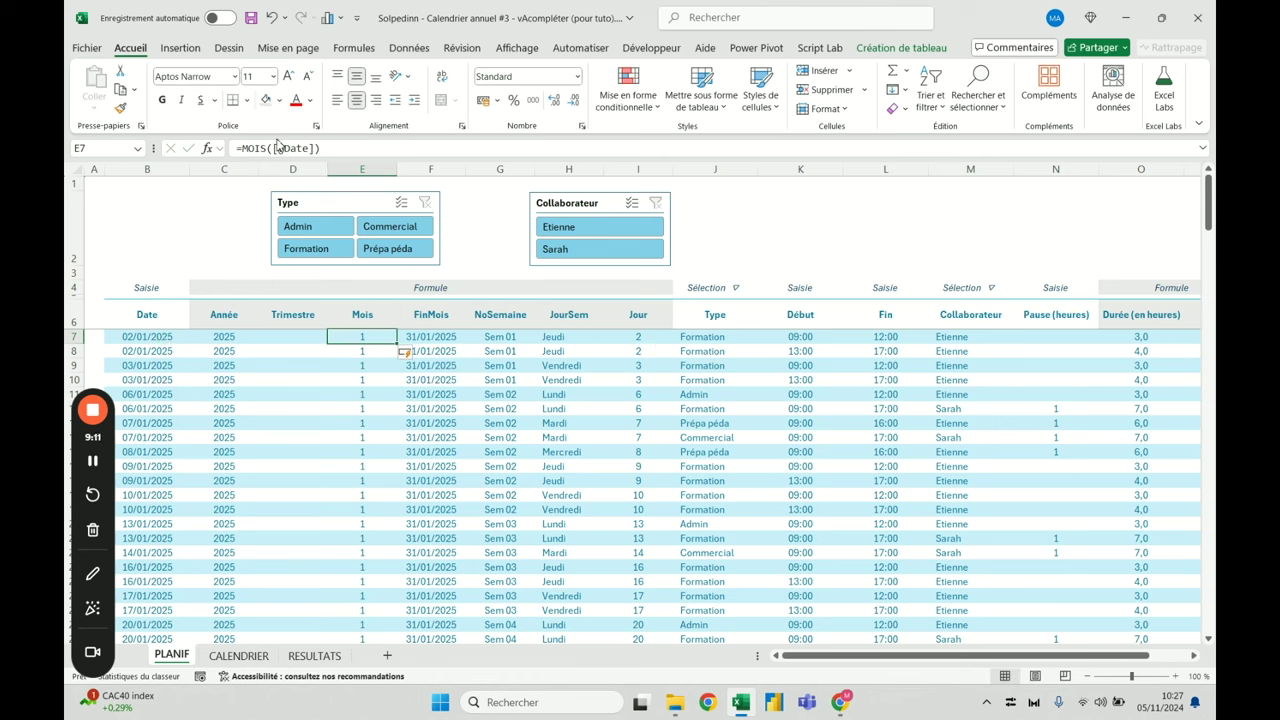
drag(244, 150, 425, 143)
text(texte()
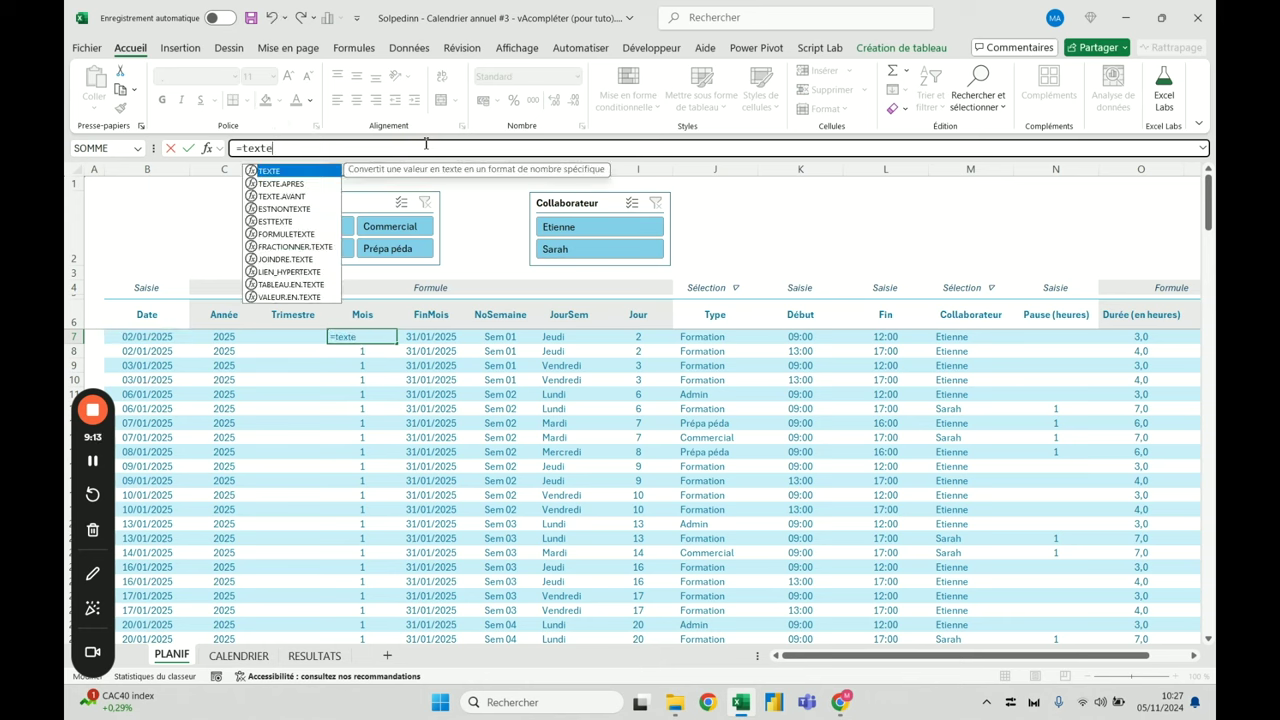
click(157, 337)
text(;"mmmm"))
key(ctrl+Return)
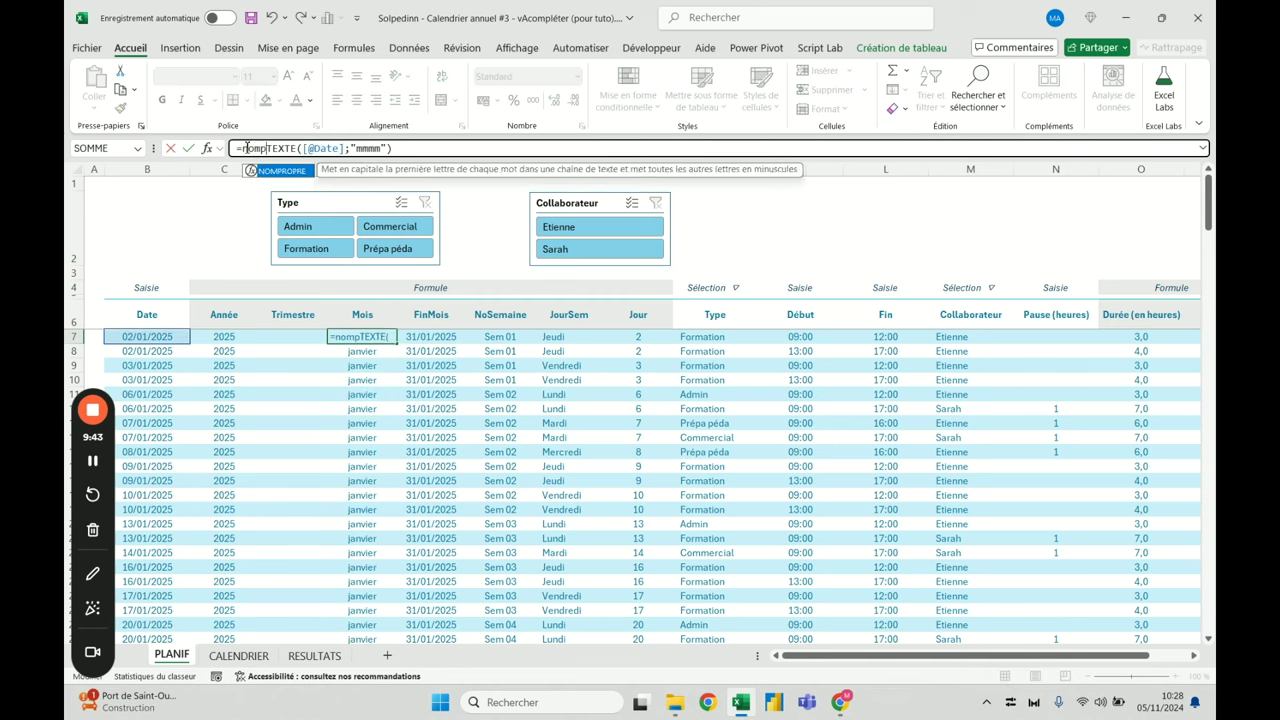
key(Tab)
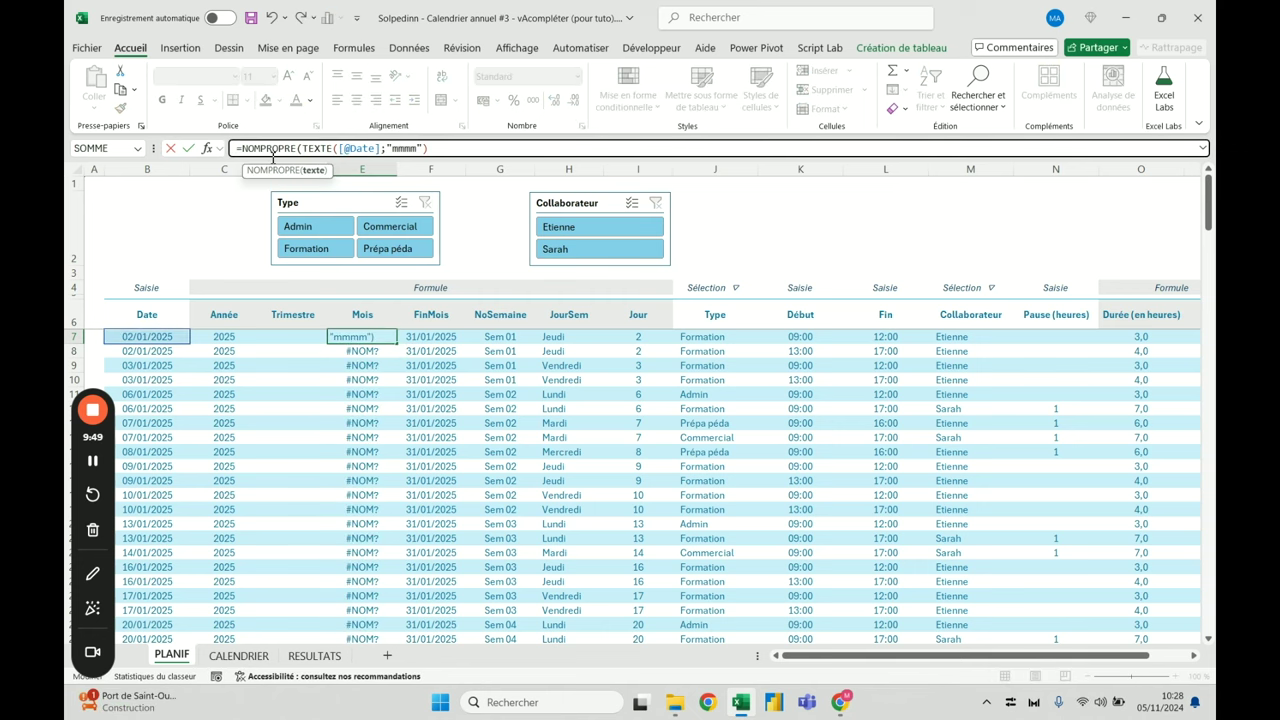
key(ctrl+Return)
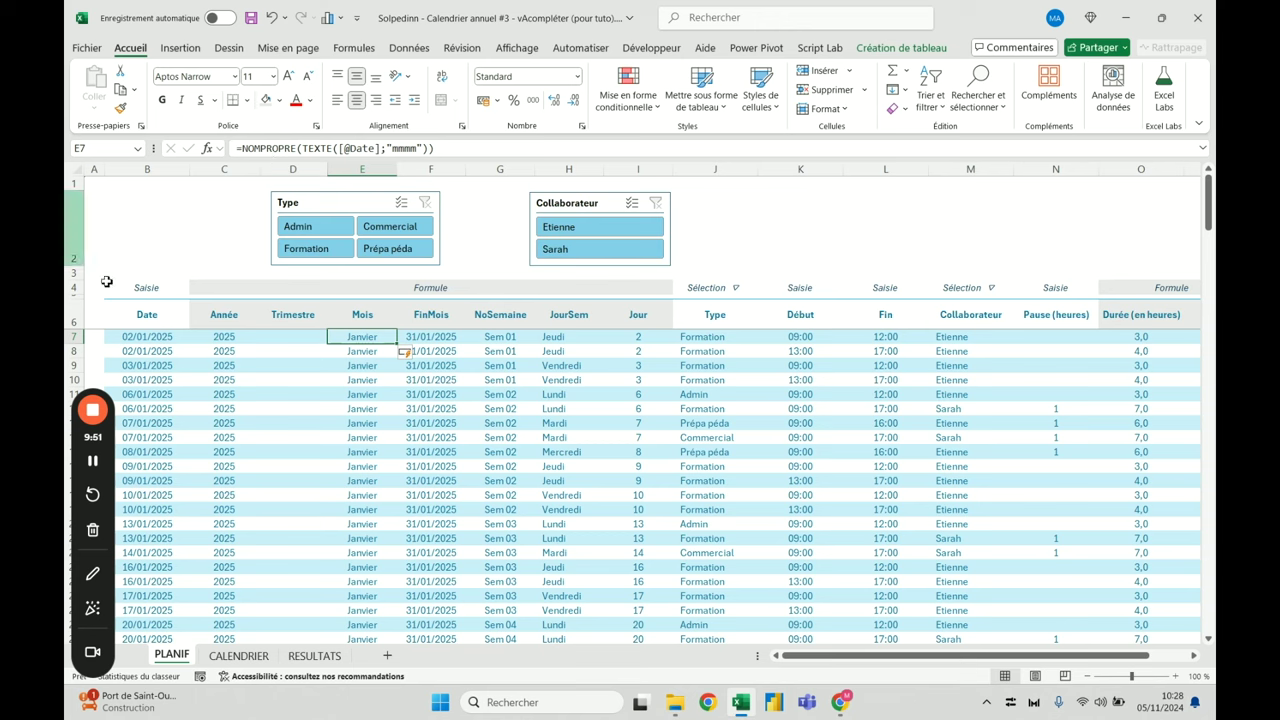
Left-align the Mois column and increase its indent slightly
click(351, 312)
click(337, 100)
click(414, 100)
scroll(368, 343, down, 10)
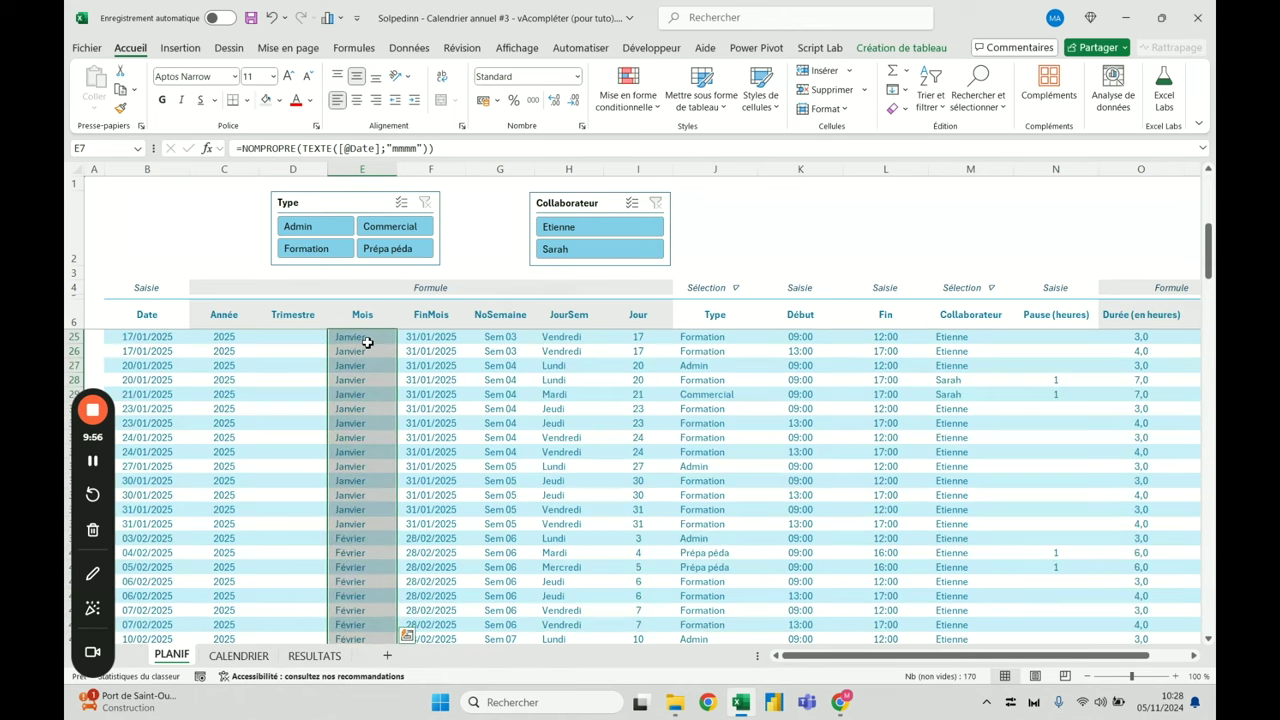
scroll(368, 343, down, 11)
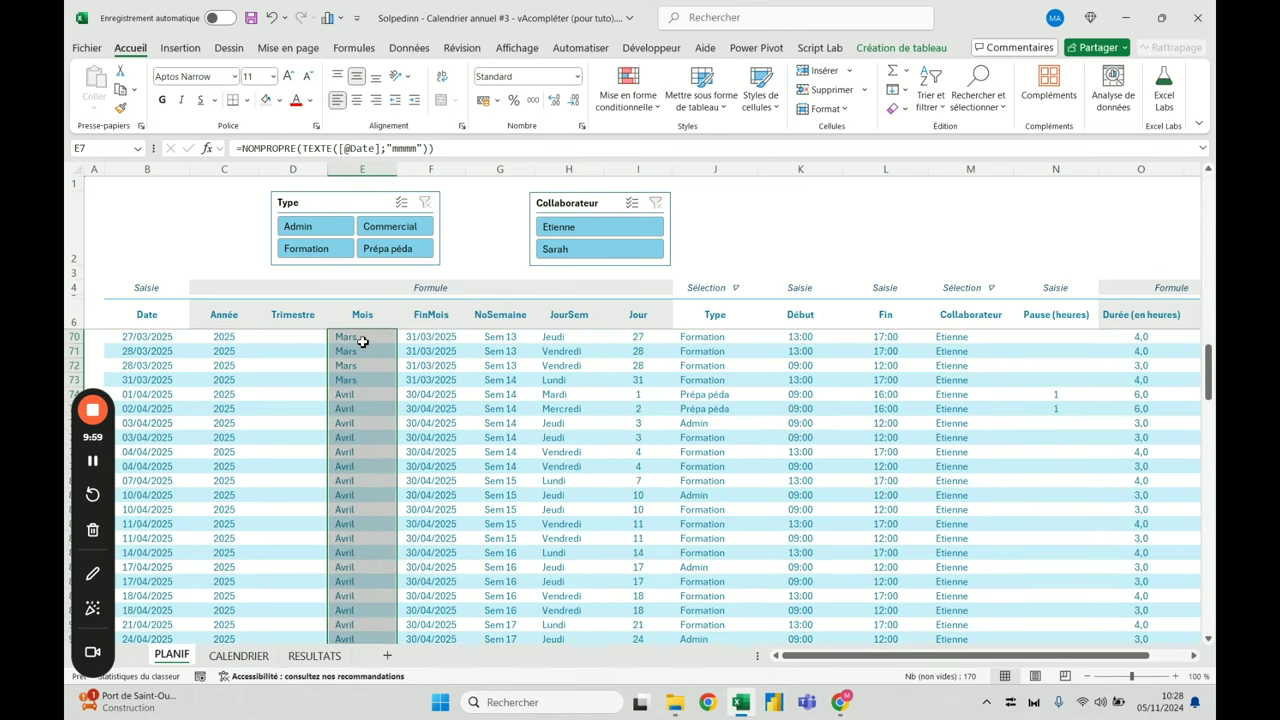
scroll(362, 343, up, 20)
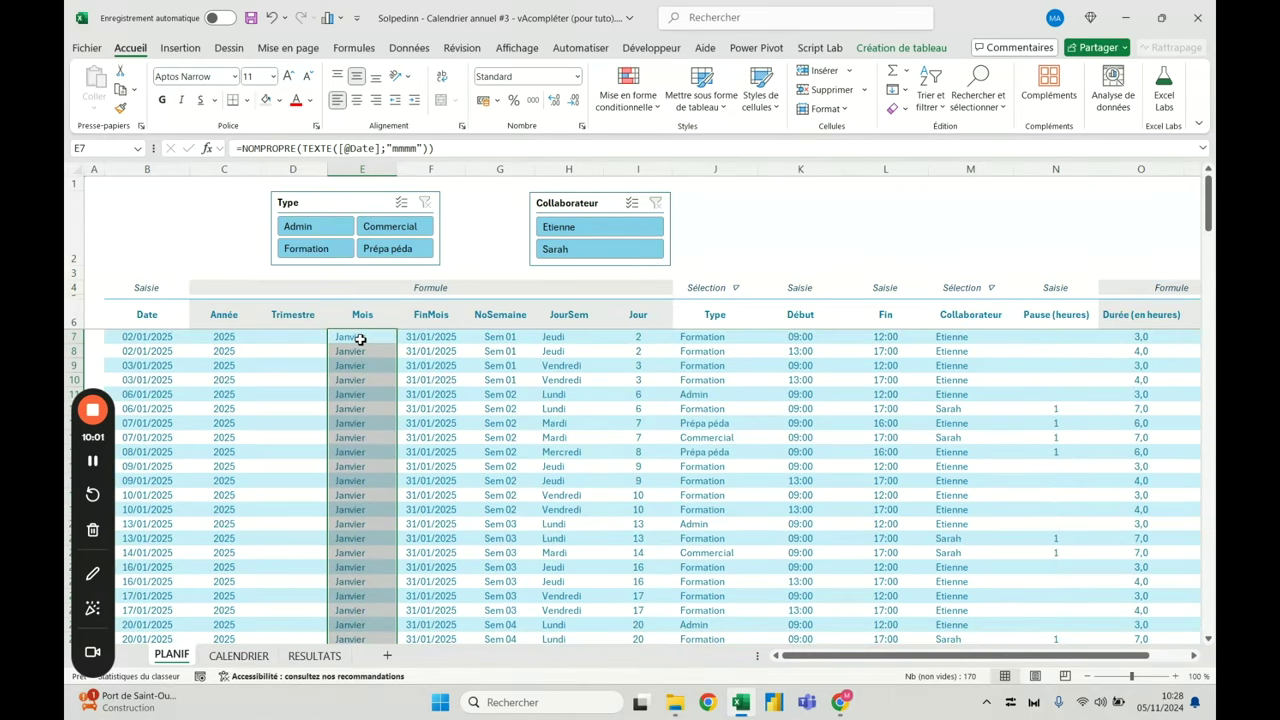
click(309, 334)
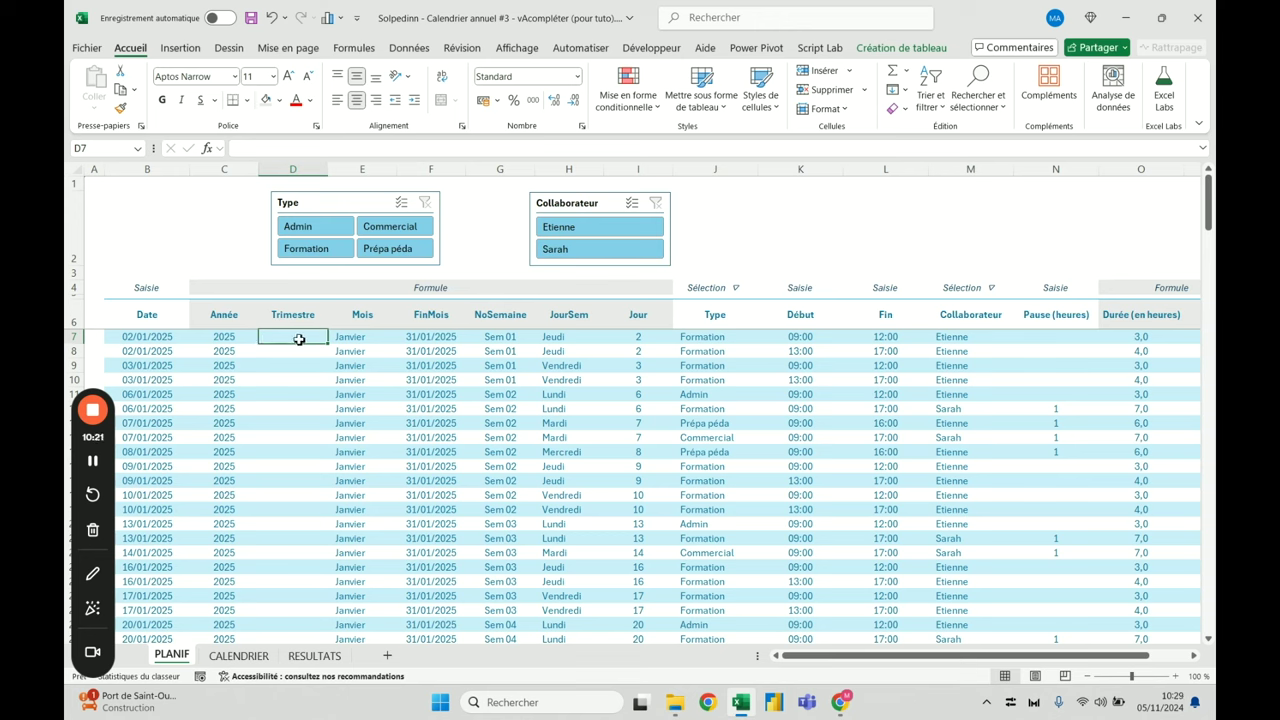
text(=)
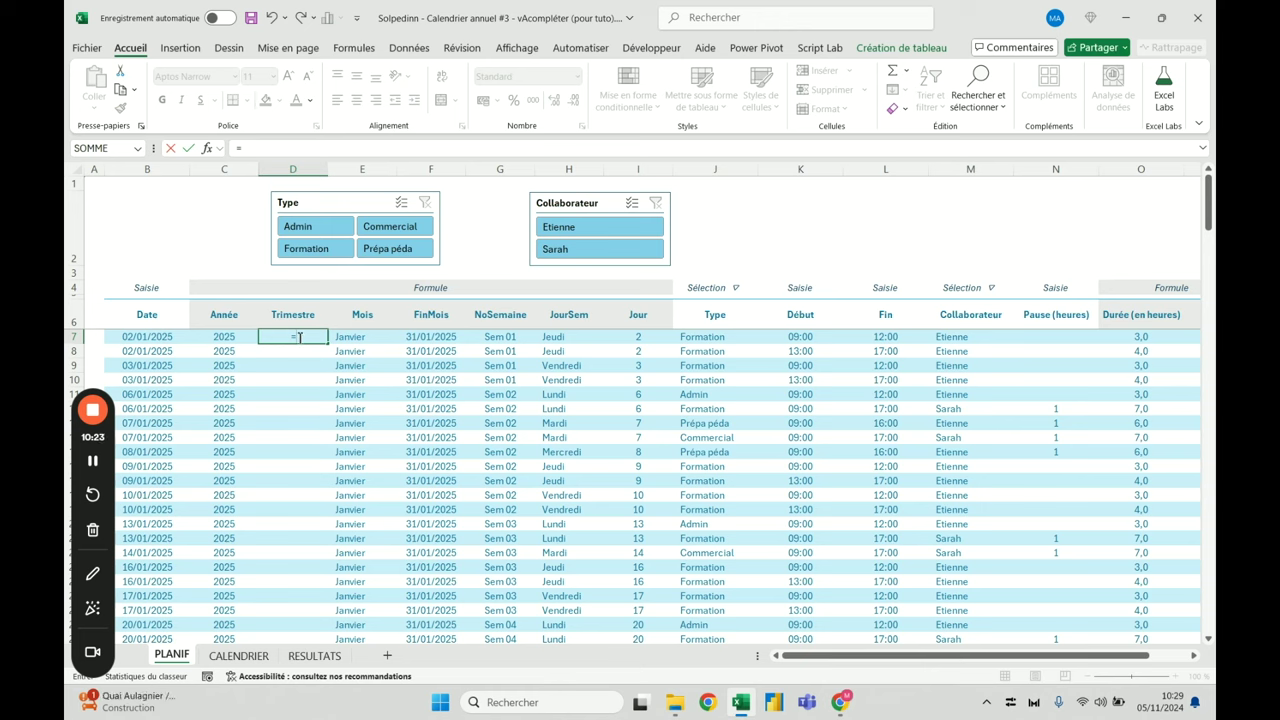
text(trim)
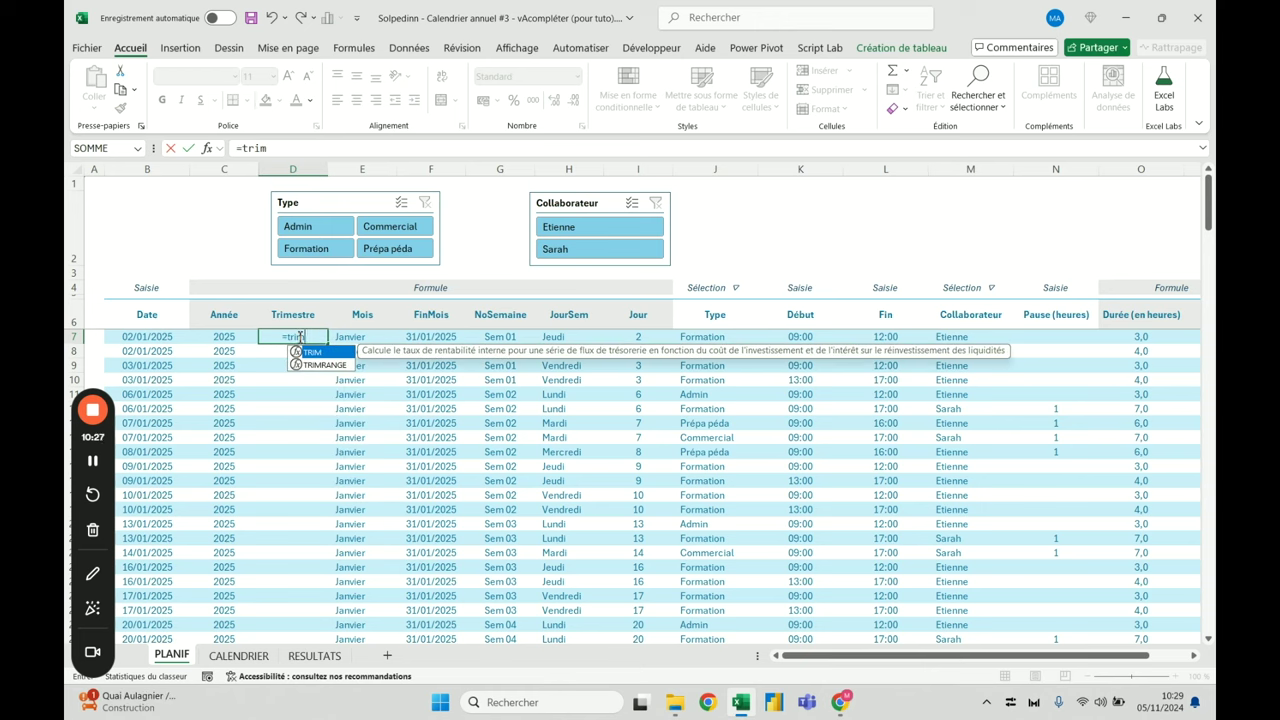
key(BackSpace)
key(BackSpace)
key(Escape)
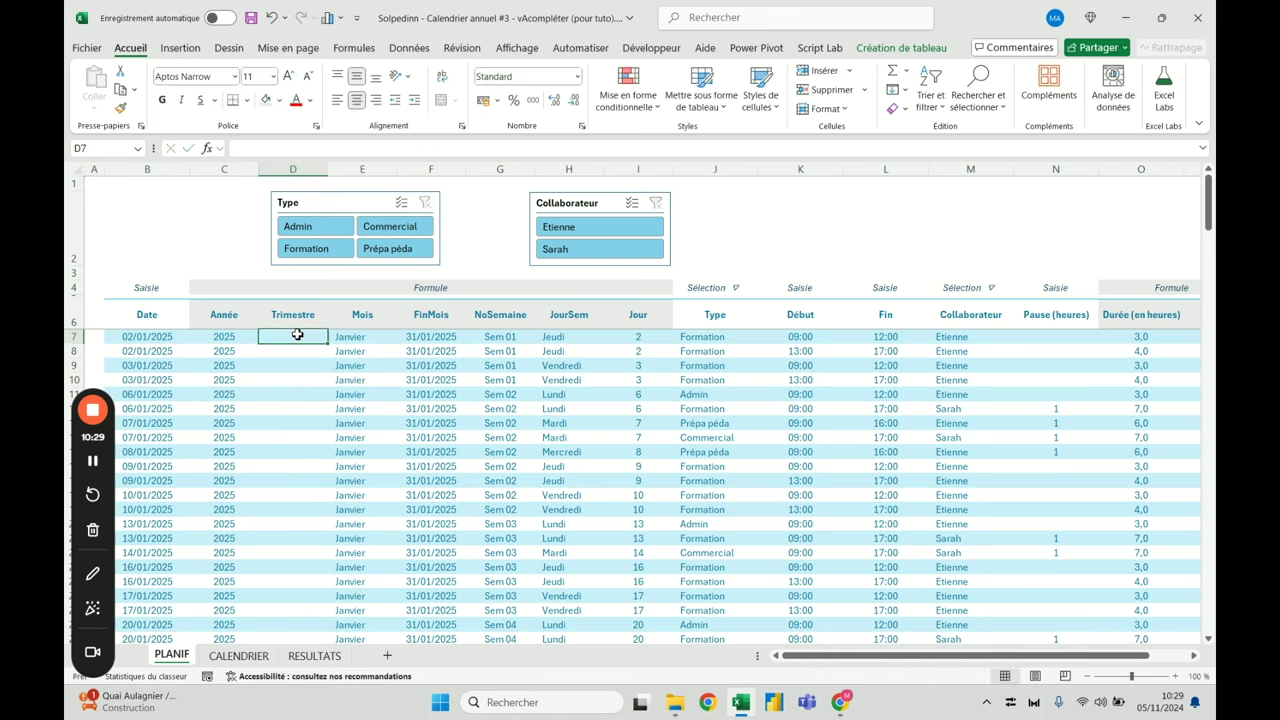
text(=texte()
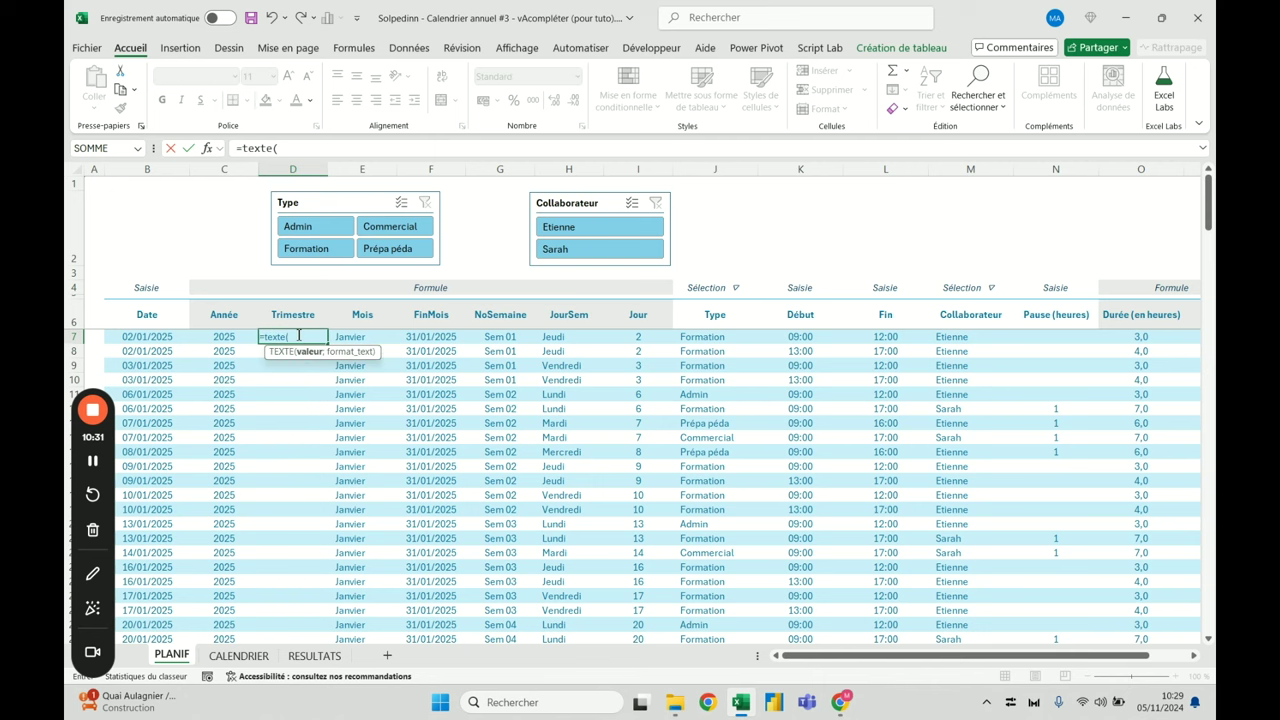
click(150, 337)
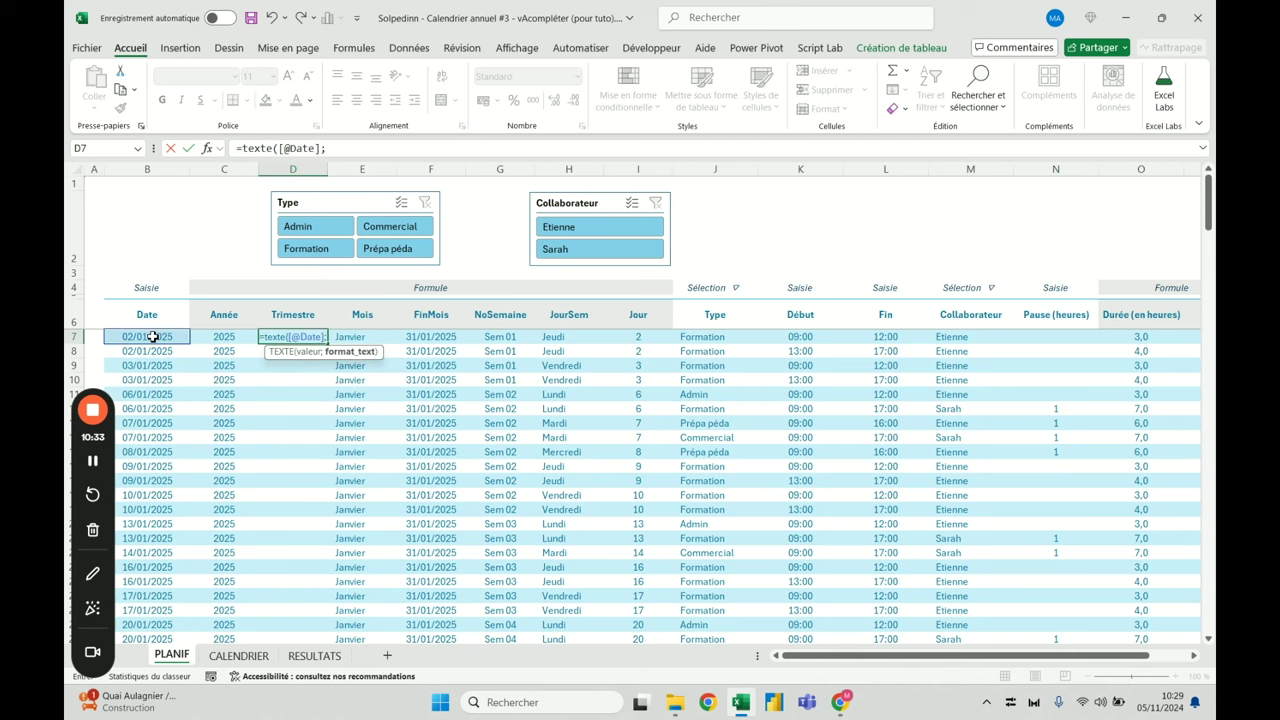
text(;"t")
key(Return)
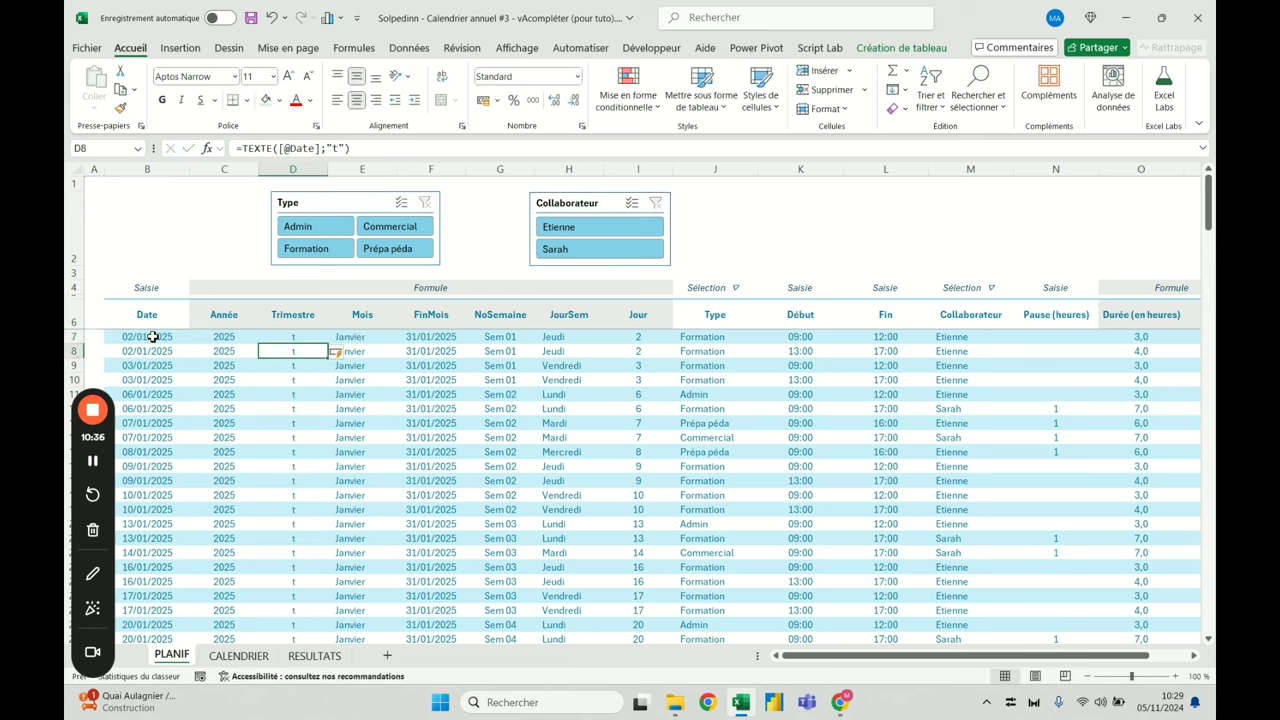
Change the quarter format code to "tttt", then to "qqqq"
click(338, 148)
text(t)
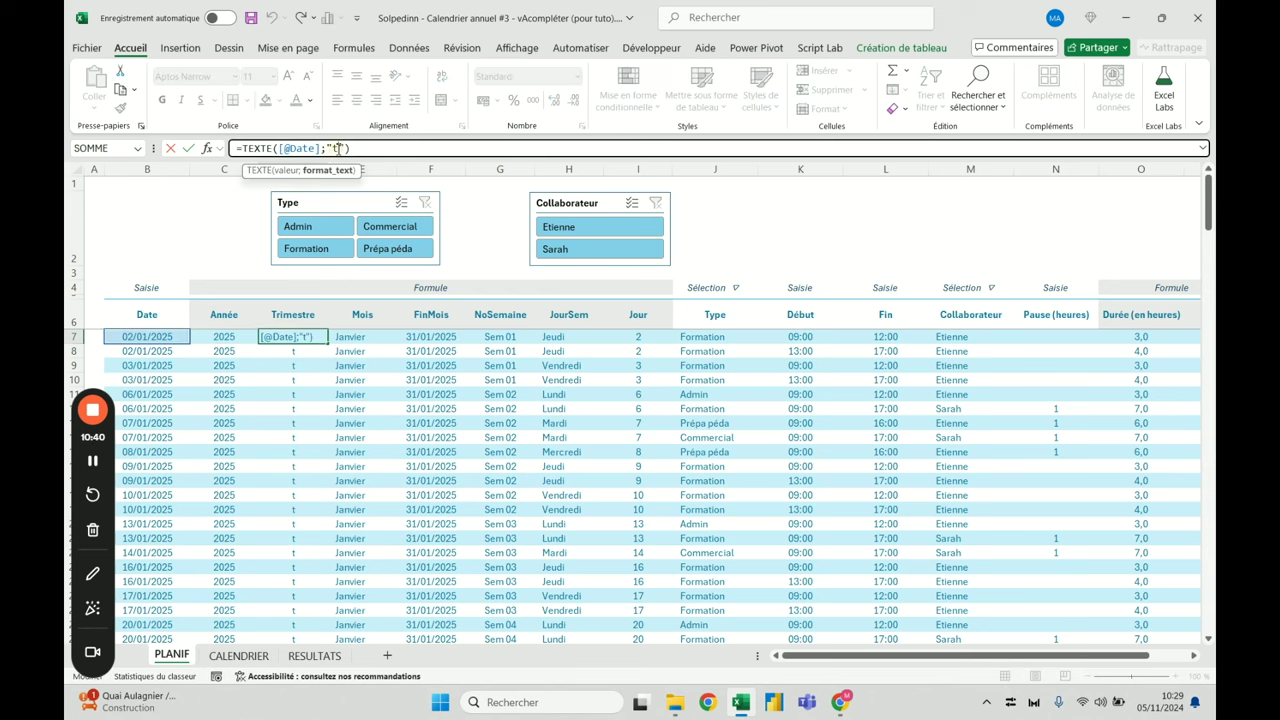
text(tt)
key(ctrl+Return)
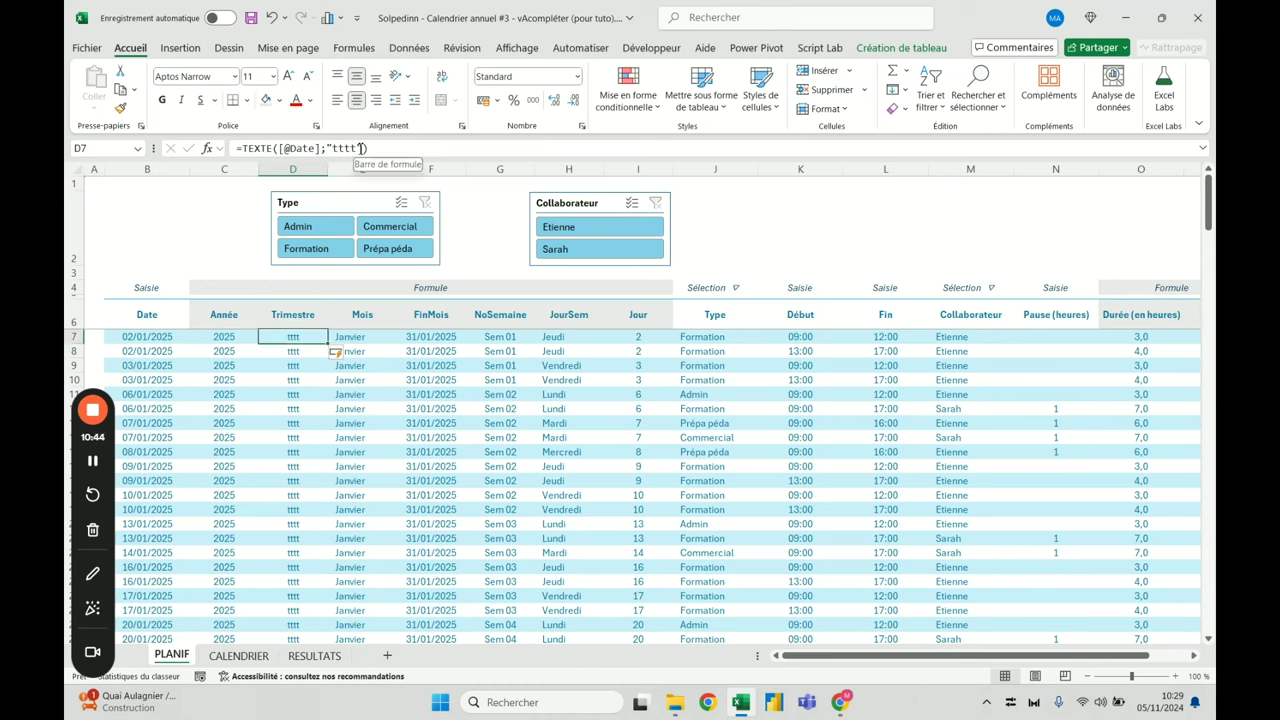
drag(361, 148, 337, 148)
text(qqqq)
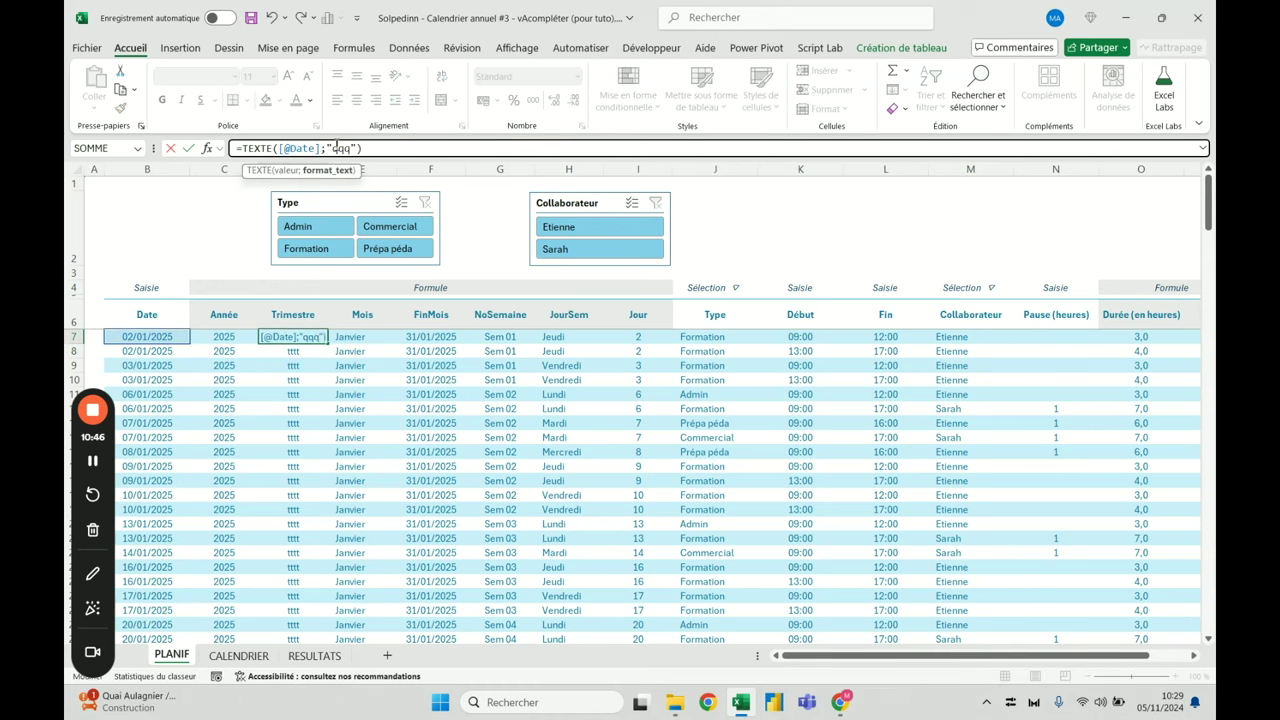
key(ctrl+Return)
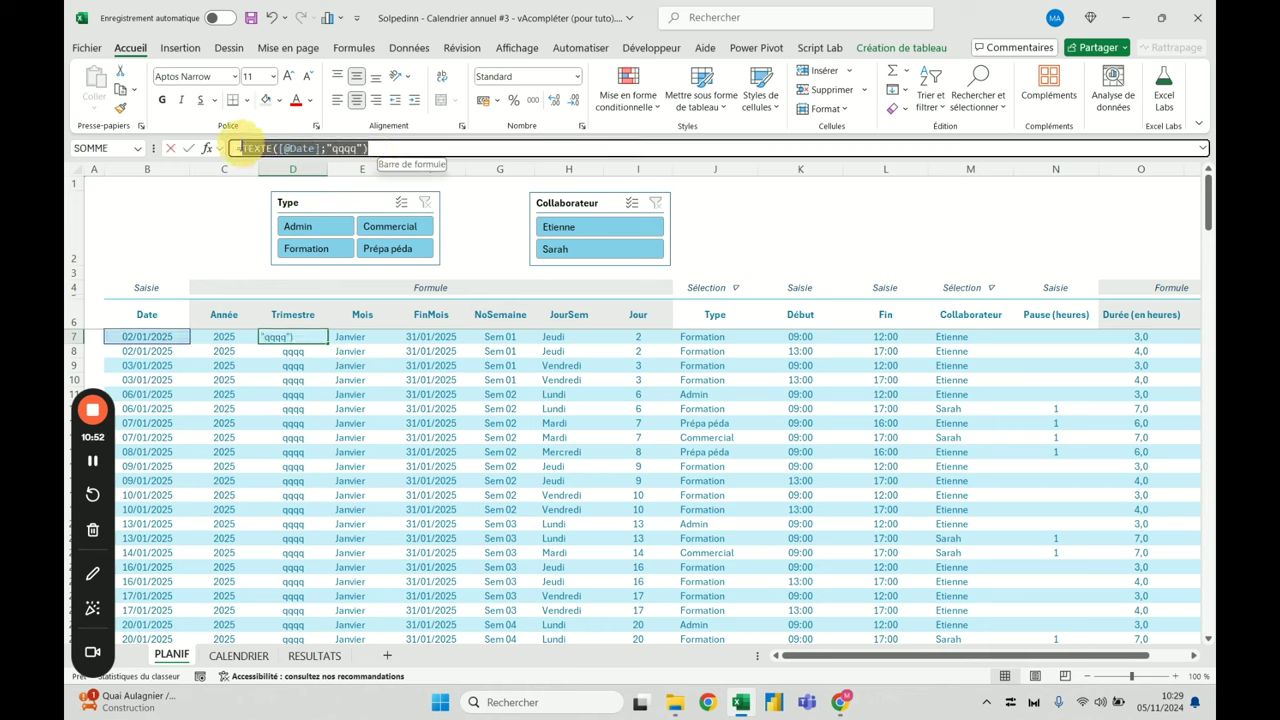
Delete the trial Trimestre formula and start a new one with =
triple_click(240, 147)
key(BackSpace)
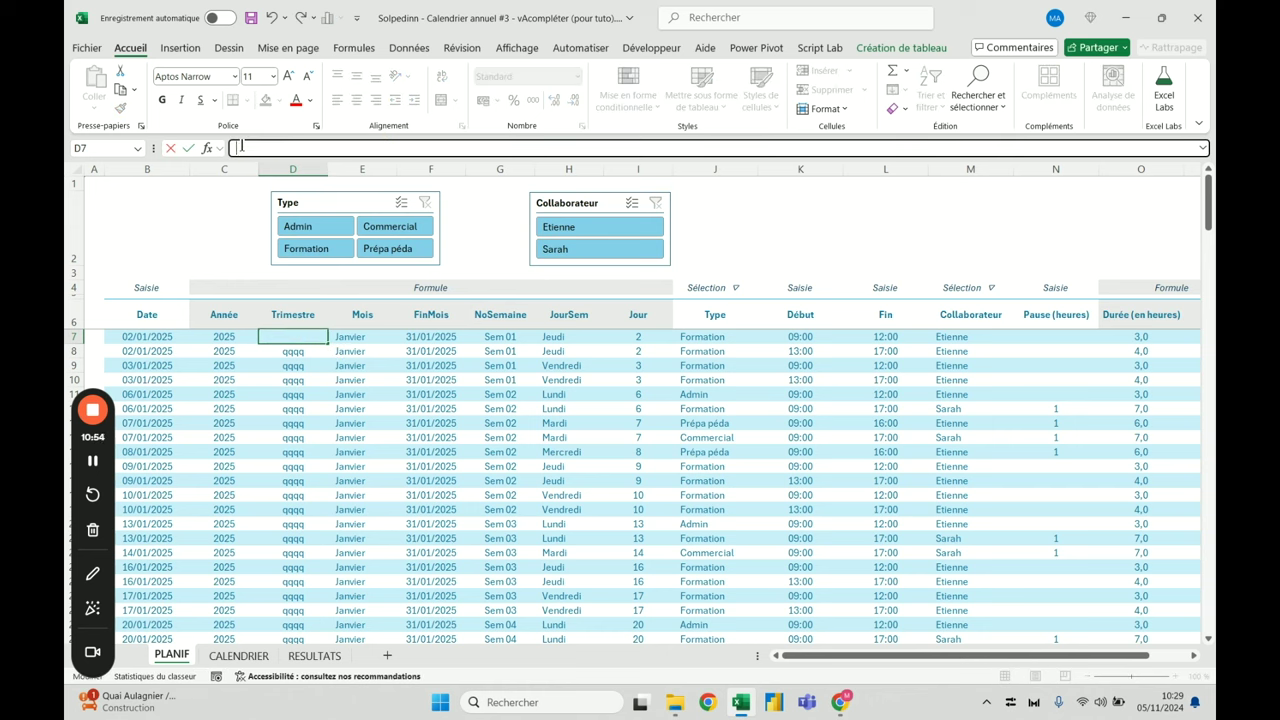
text(=)
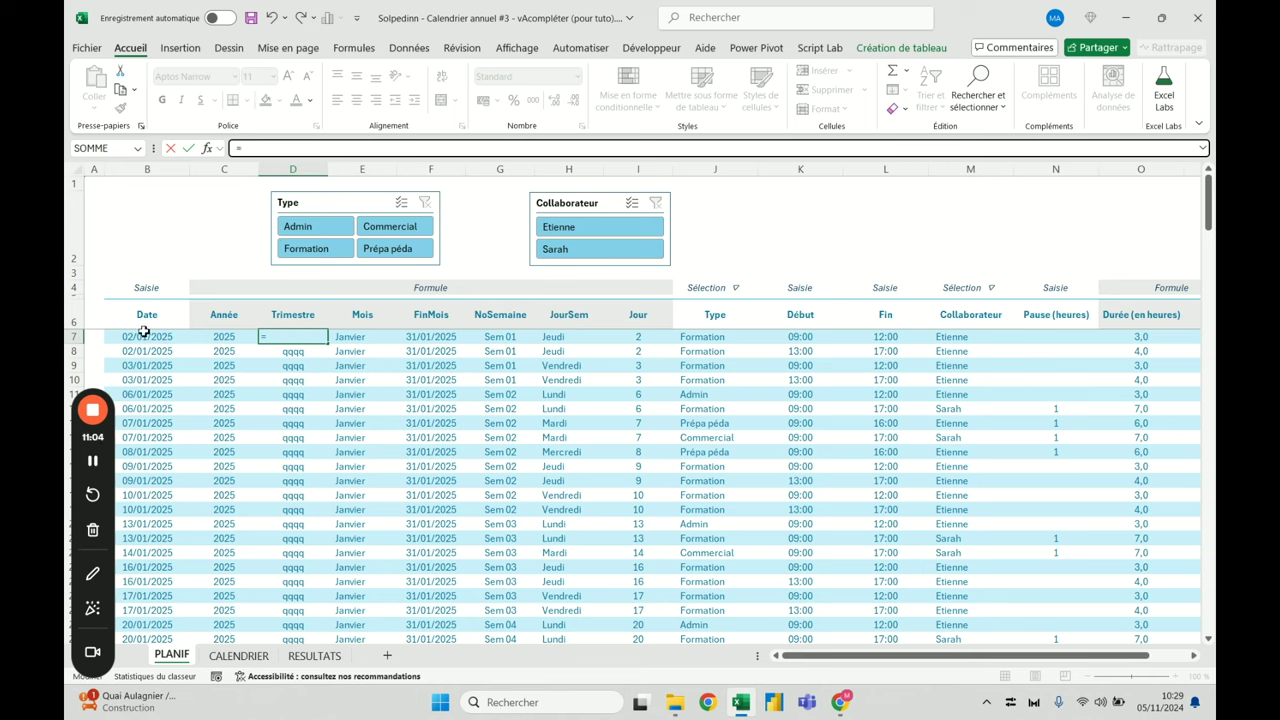
text(mois()
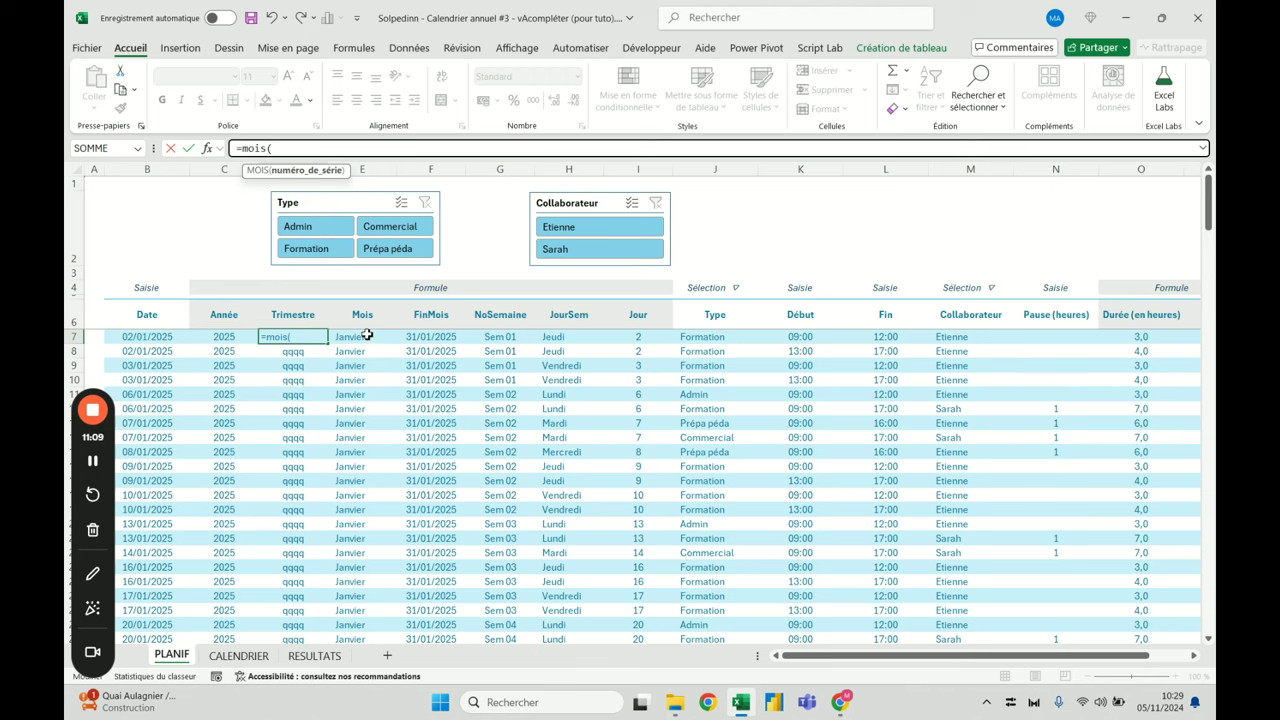
click(157, 336)
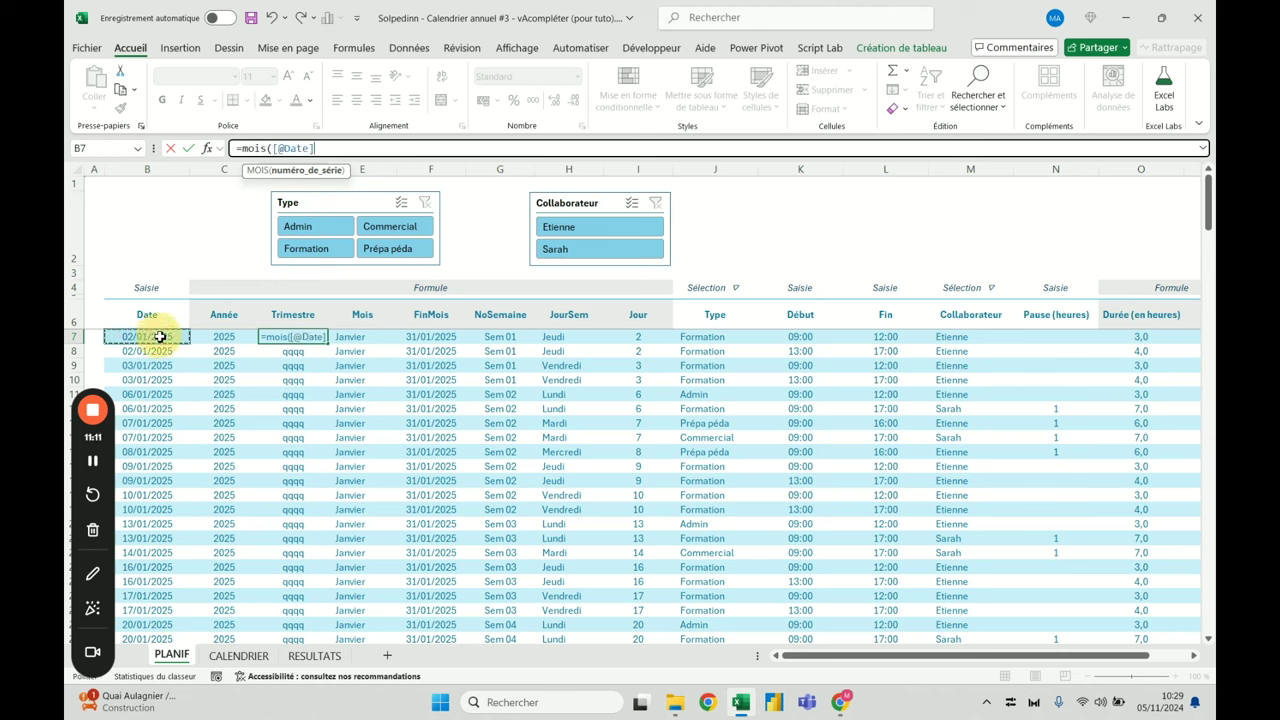
key(Return)
key(Up)
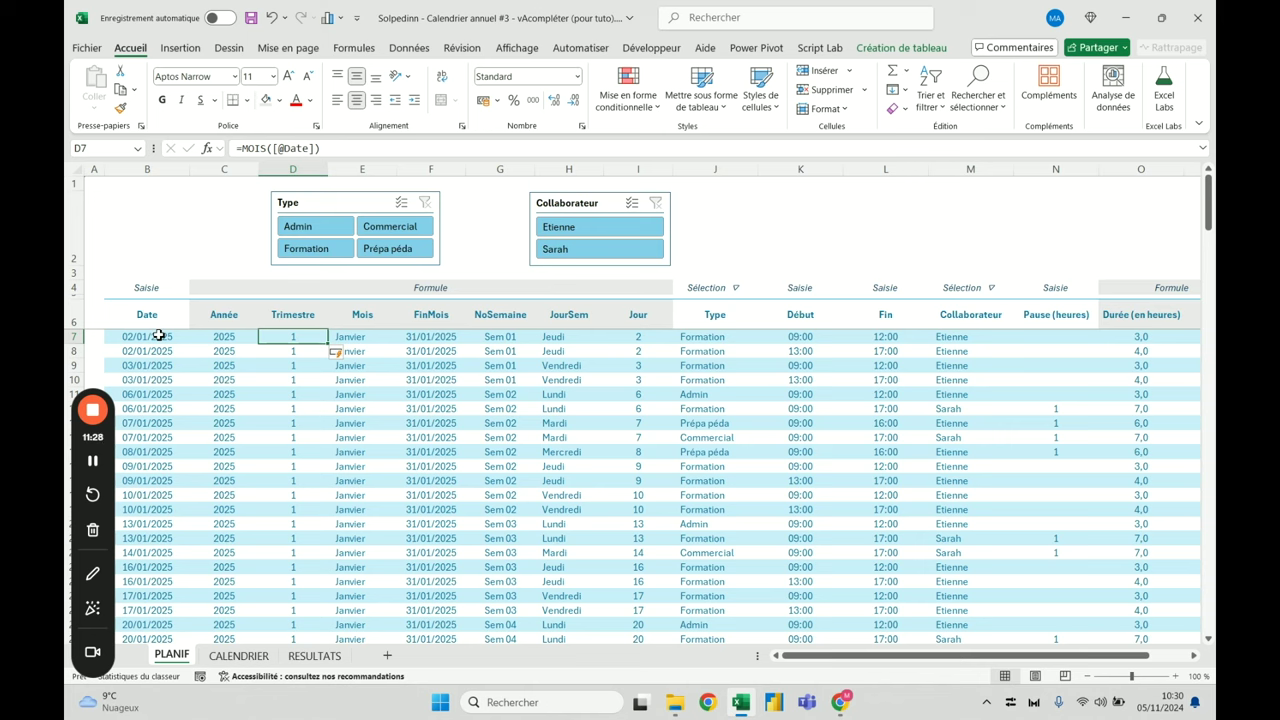
Enlarge the formula bar and review the D7 formula without changing it
drag(362, 162, 362, 191)
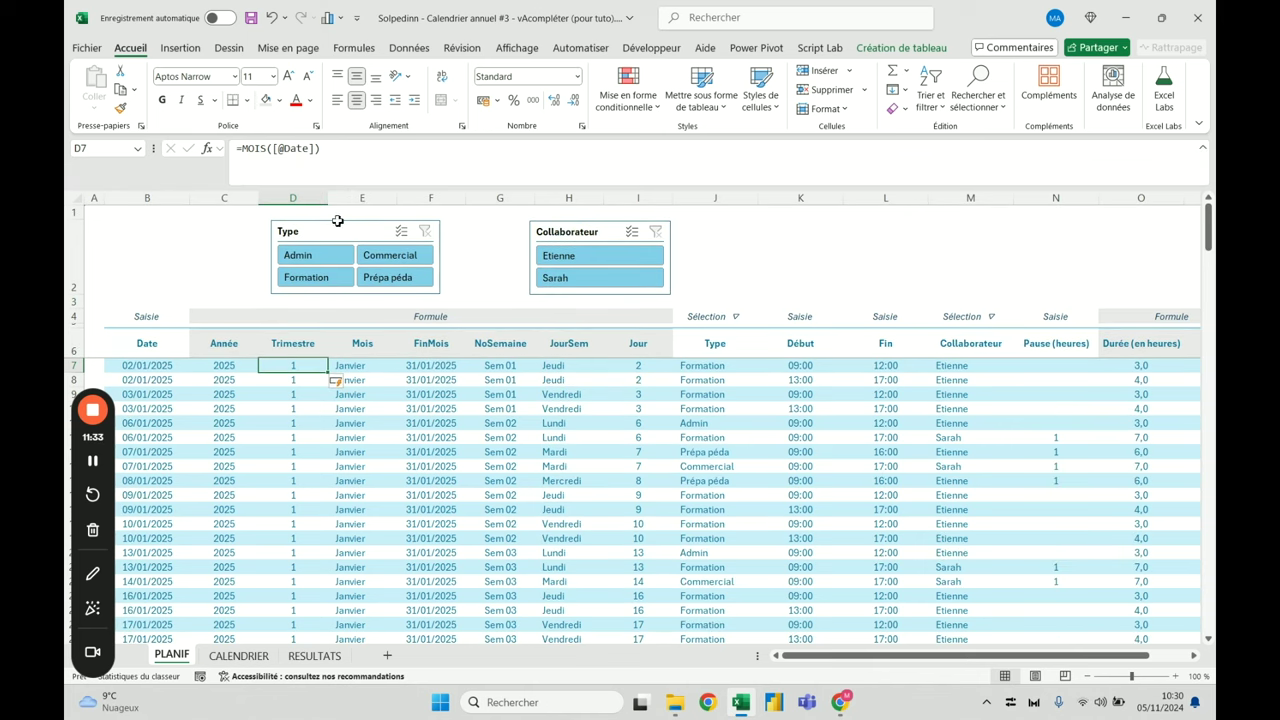
click(244, 148)
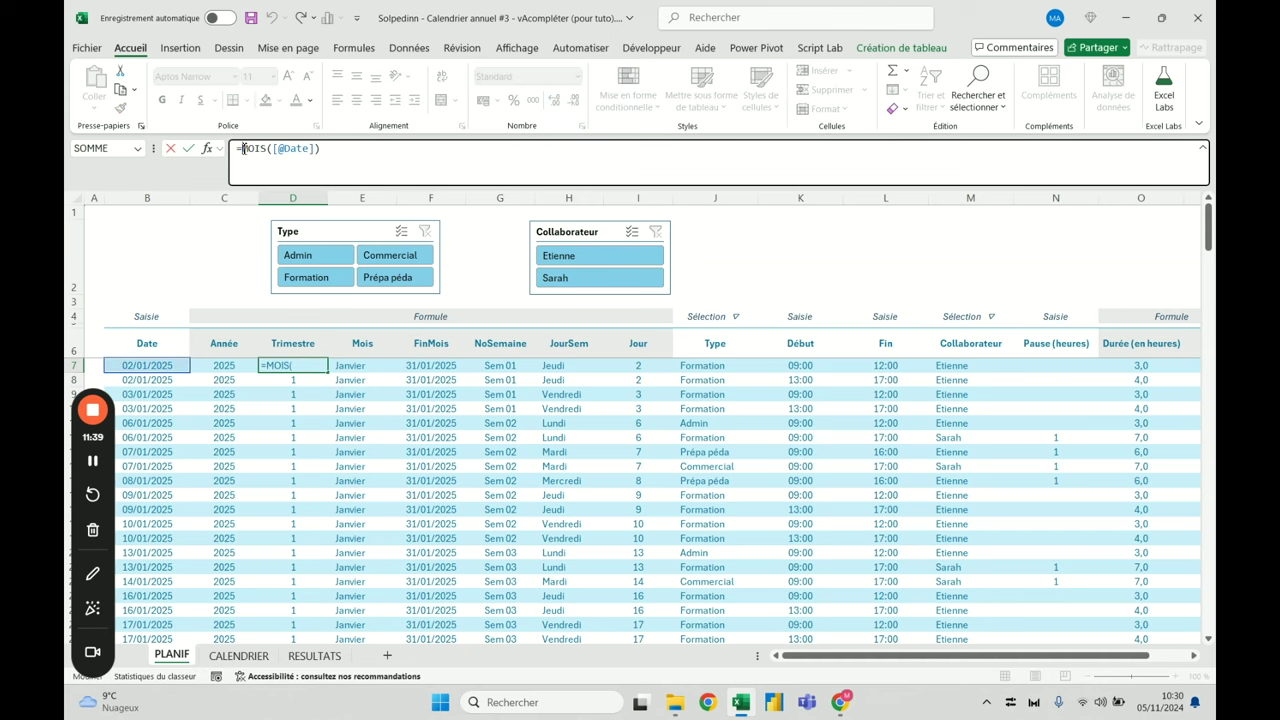
key(ctrl+Return)
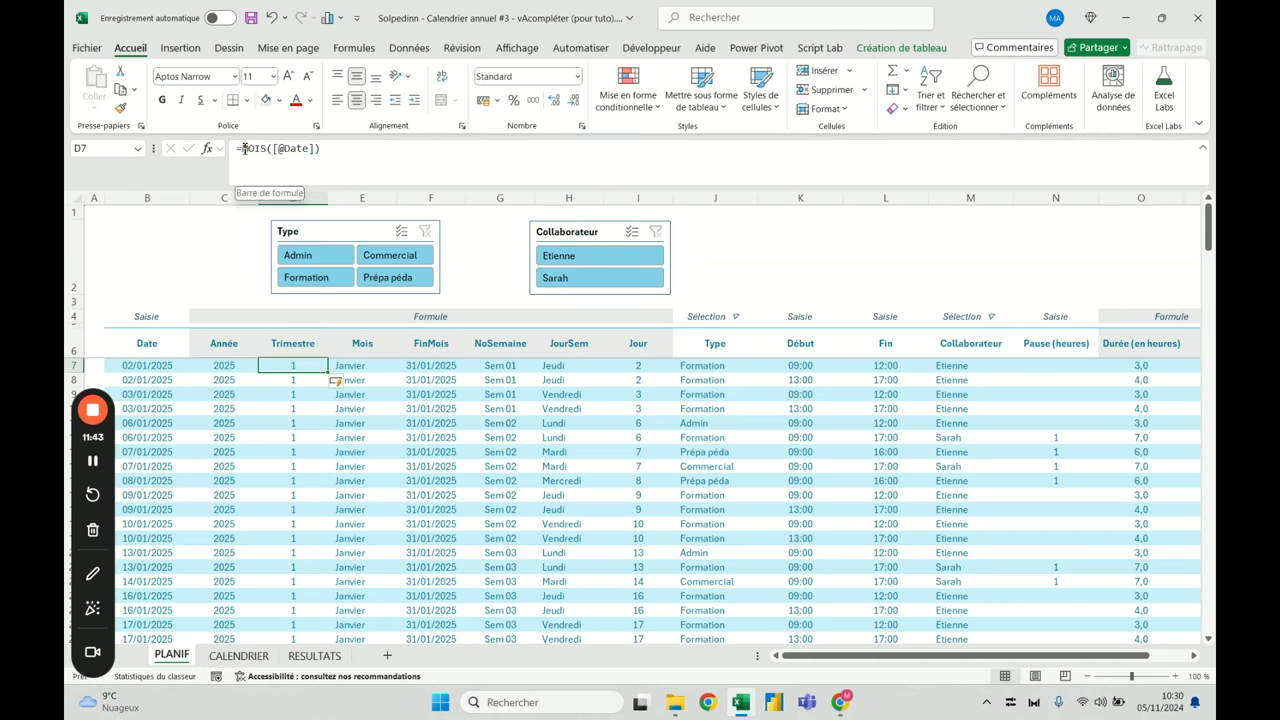
click(244, 148)
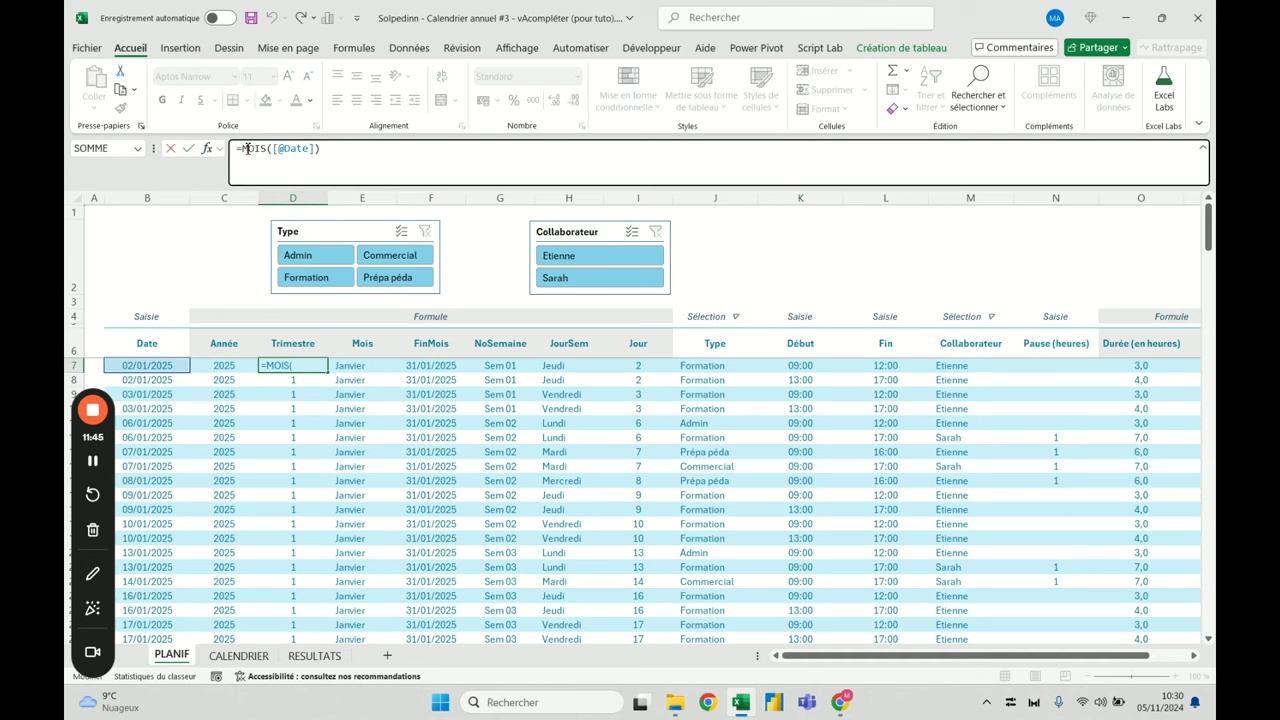
key(Escape)
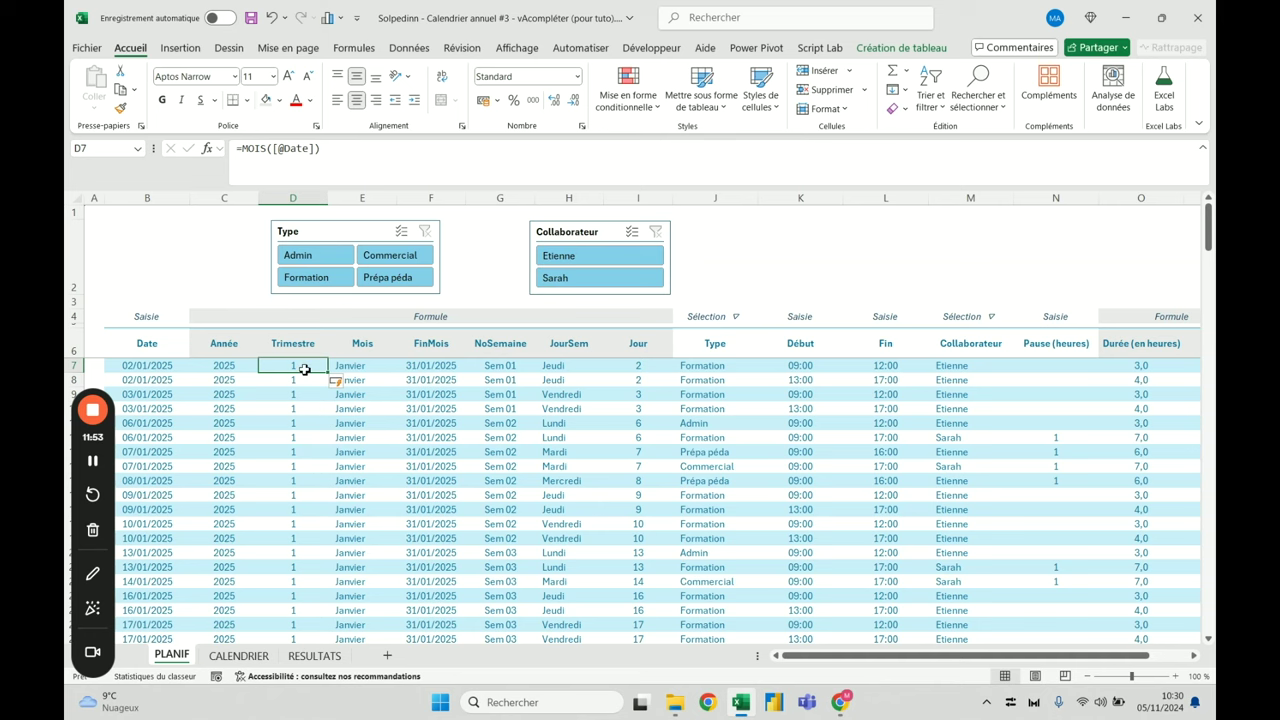
Check Trimestre values in the February, March and April rows, then edit D7
scroll(307, 366, down, 8)
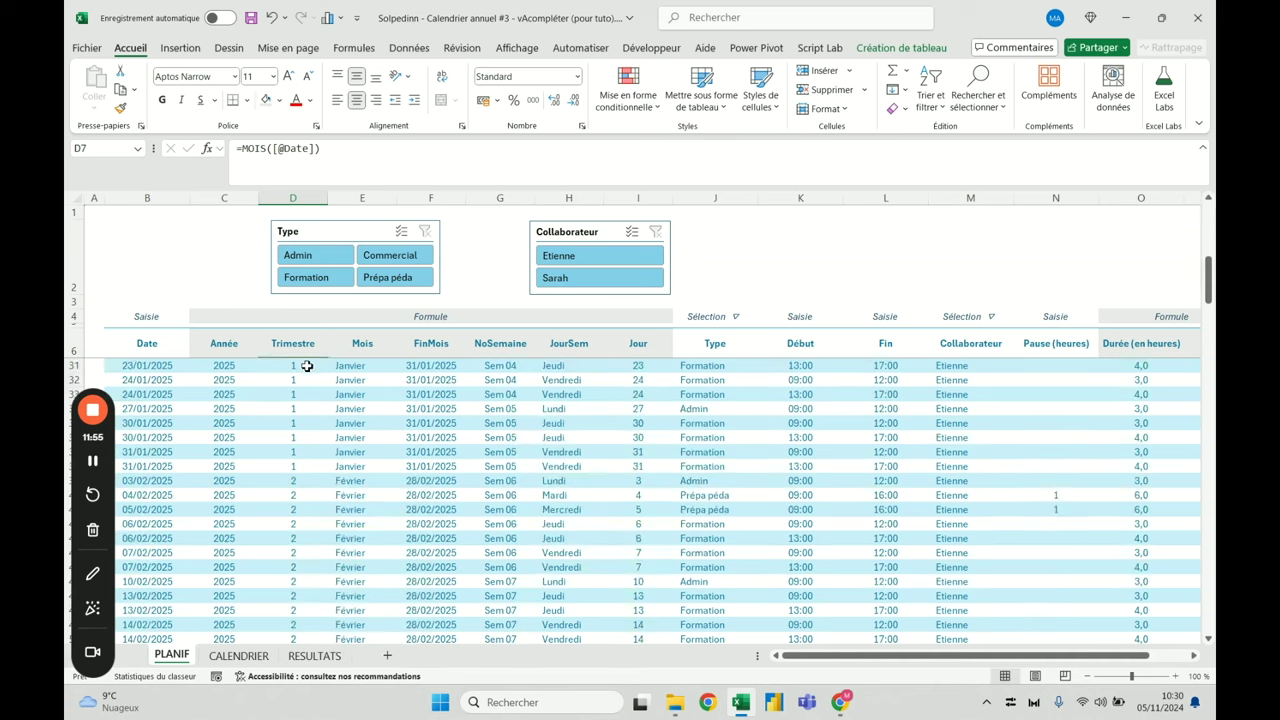
click(308, 482)
scroll(308, 484, down, 8)
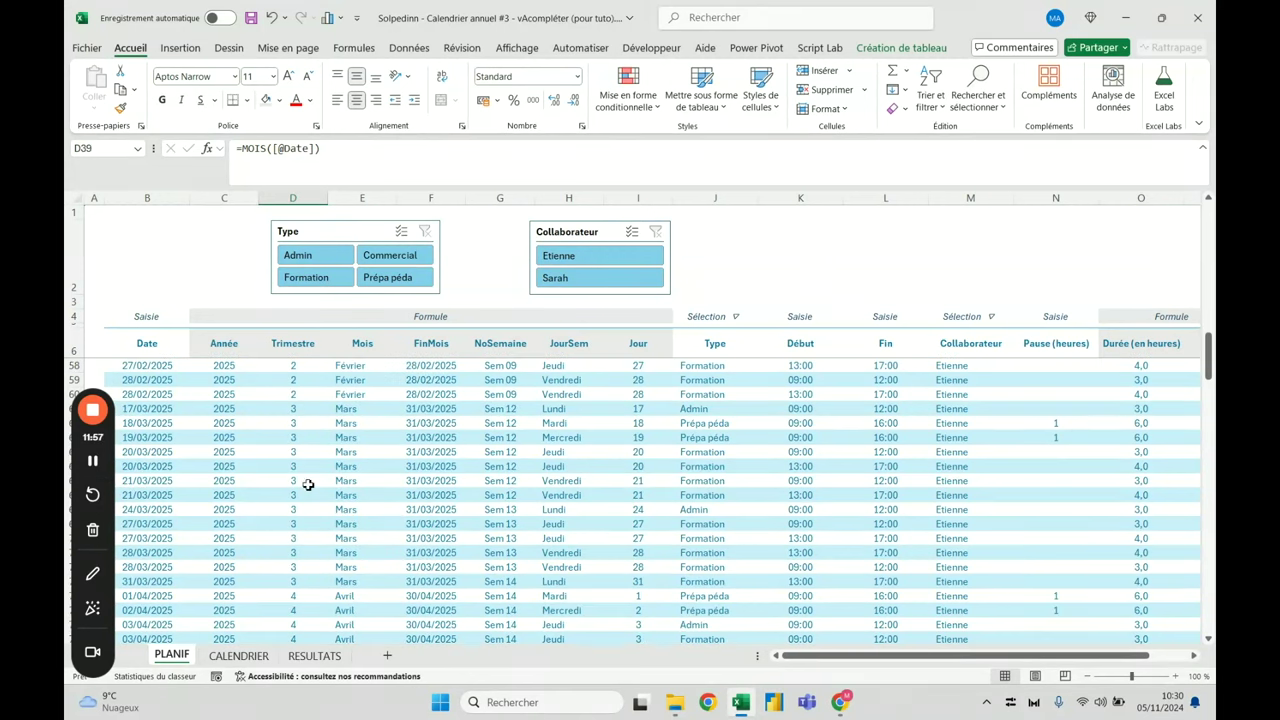
click(310, 524)
scroll(310, 525, down, 6)
click(310, 525)
scroll(306, 500, up, 12)
click(301, 341)
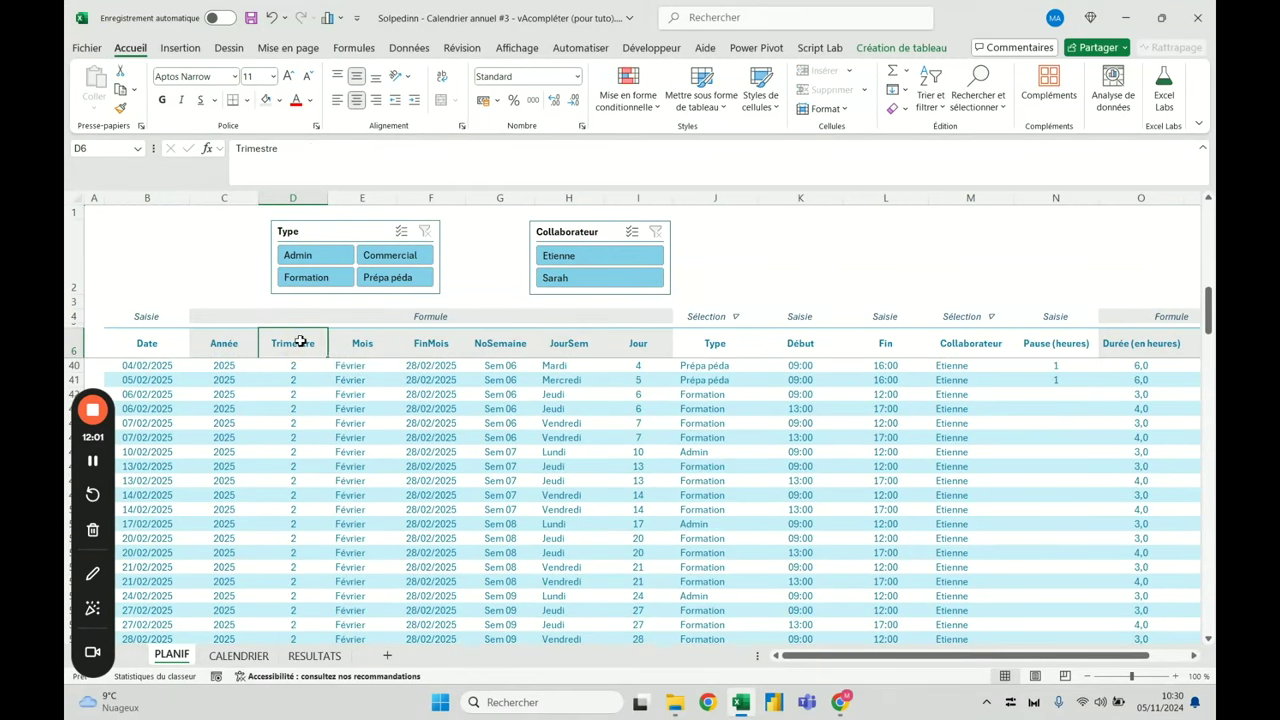
key(Down)
click(362, 157)
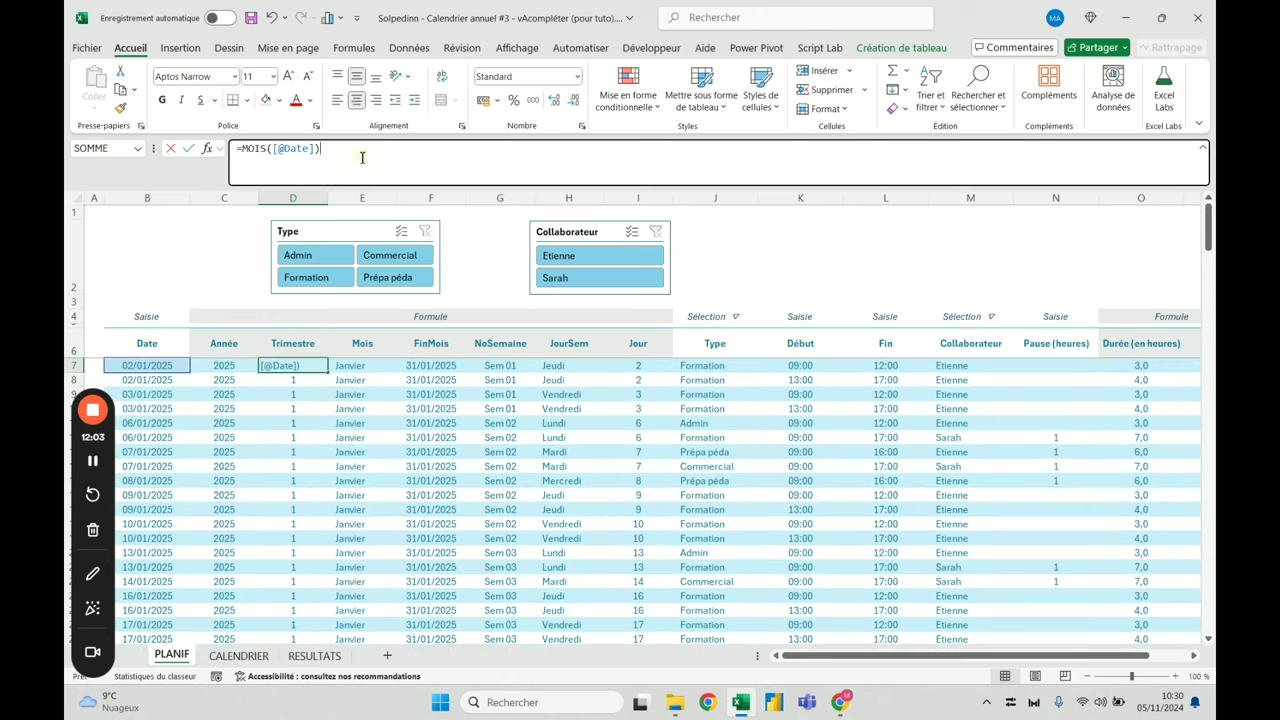
Divide the month by 3 and format the Trimestre column as Standard
text(/)
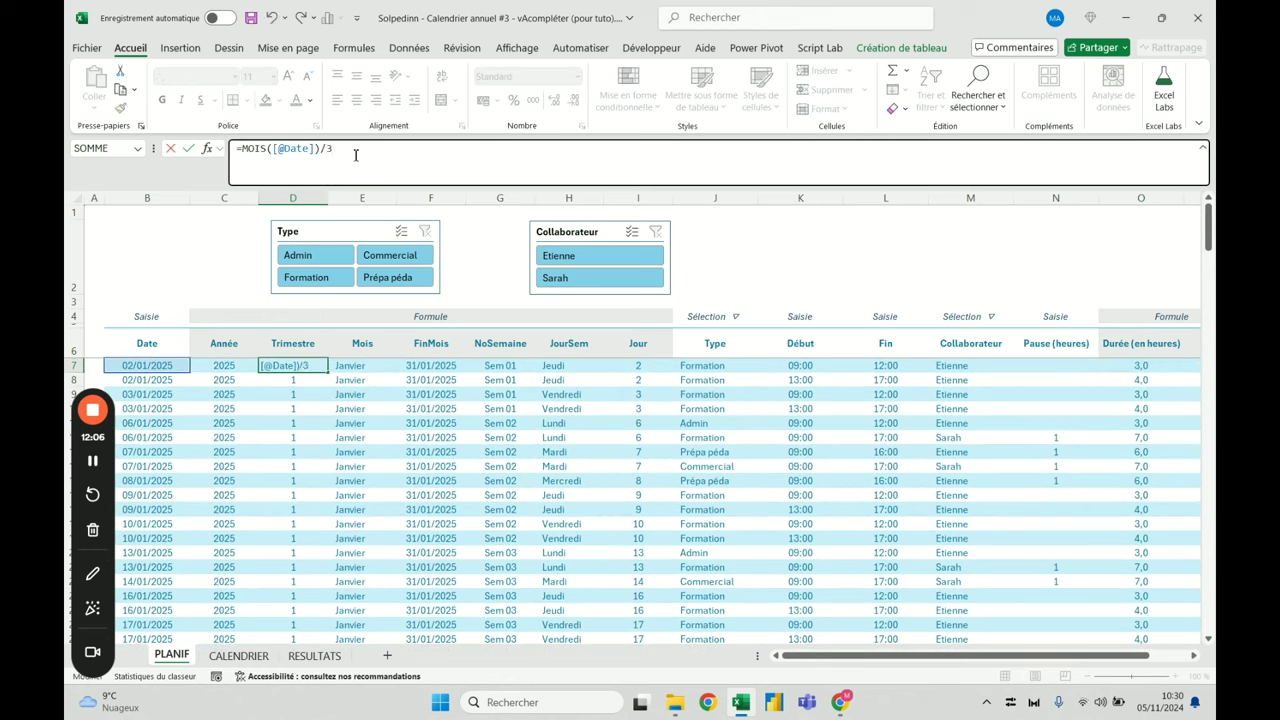
text(3)
key(ctrl+Return)
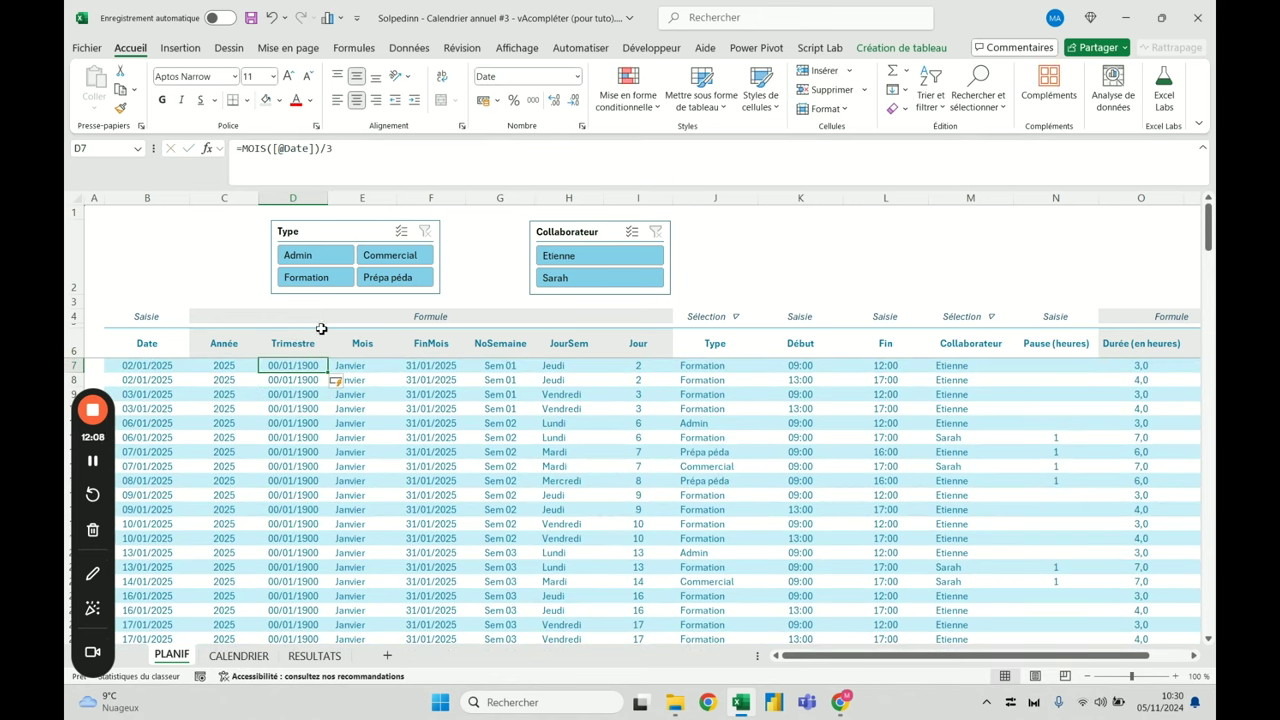
click(317, 333)
click(577, 76)
click(530, 102)
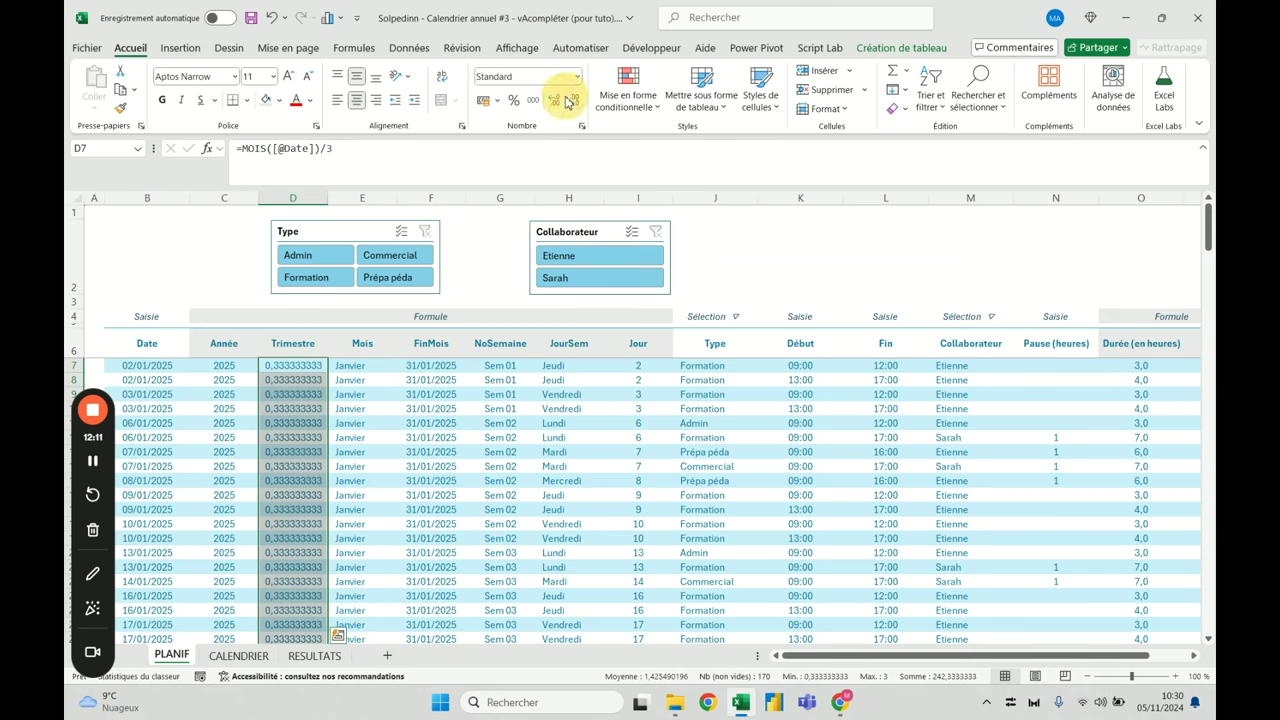
click(317, 366)
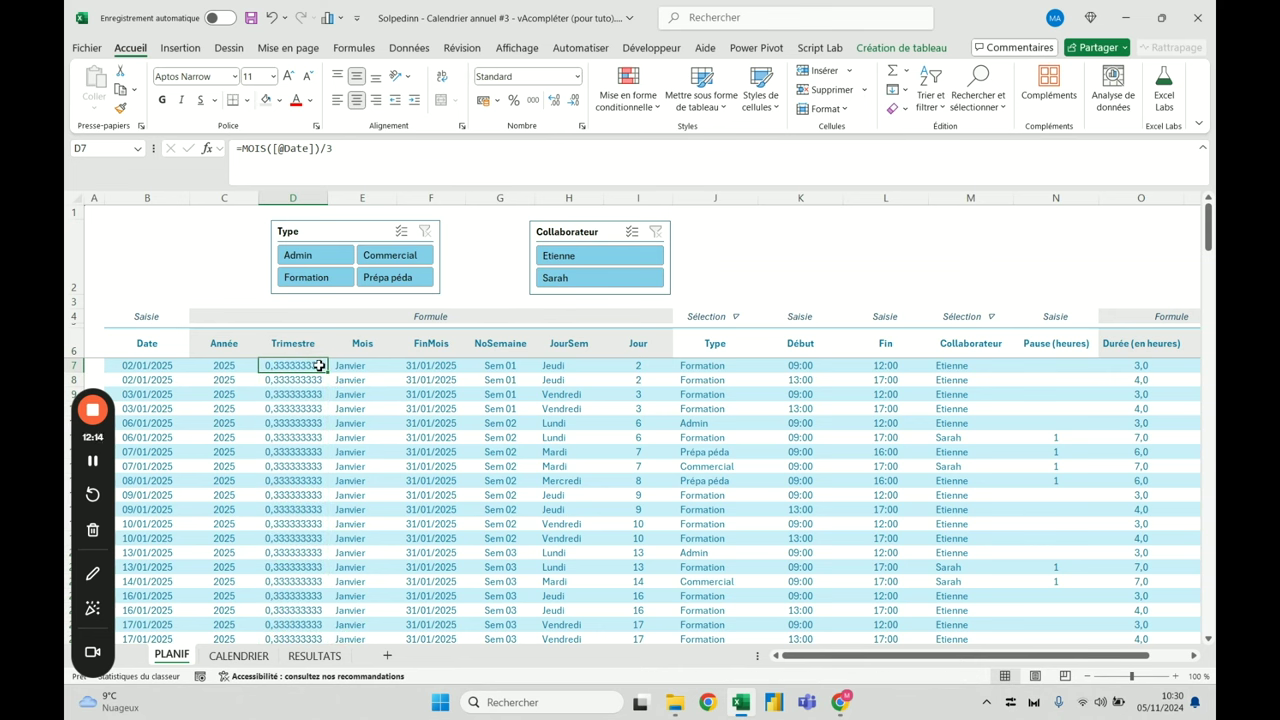
Check the February and March quotients, including D61, then return to D7
scroll(298, 378, down, 5)
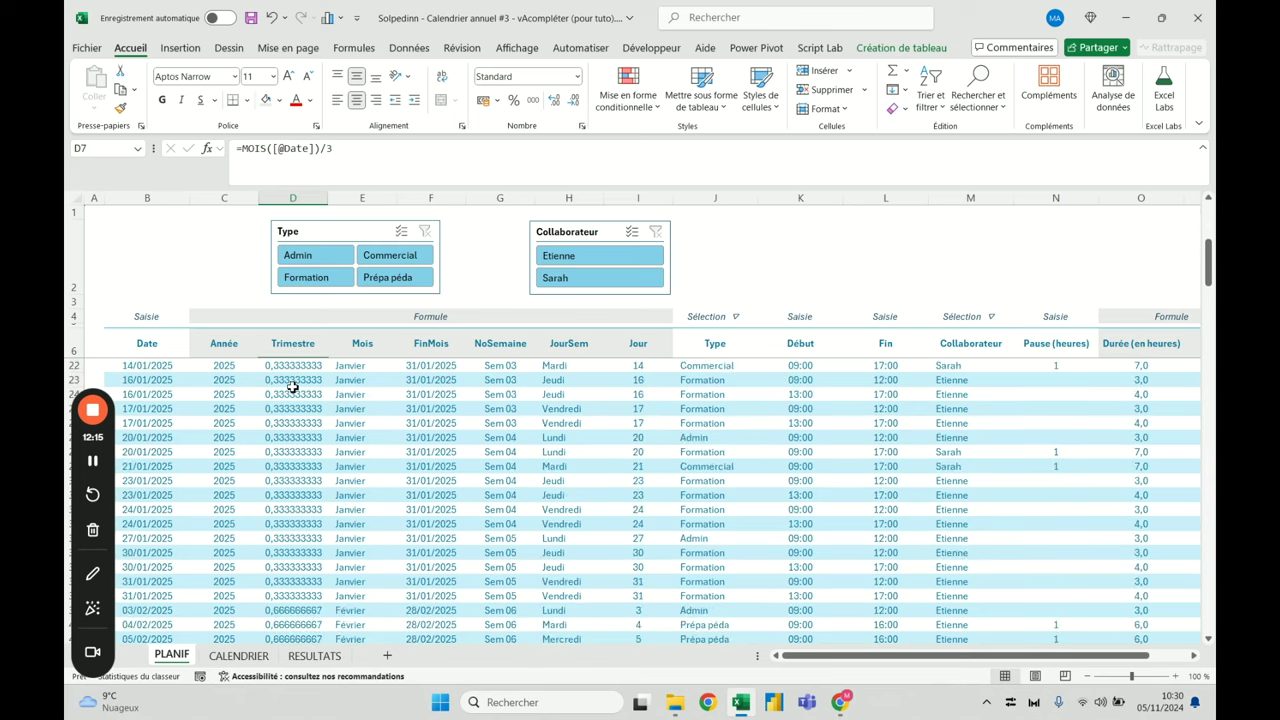
scroll(293, 520, down, 3)
click(290, 491)
scroll(290, 495, down, 5)
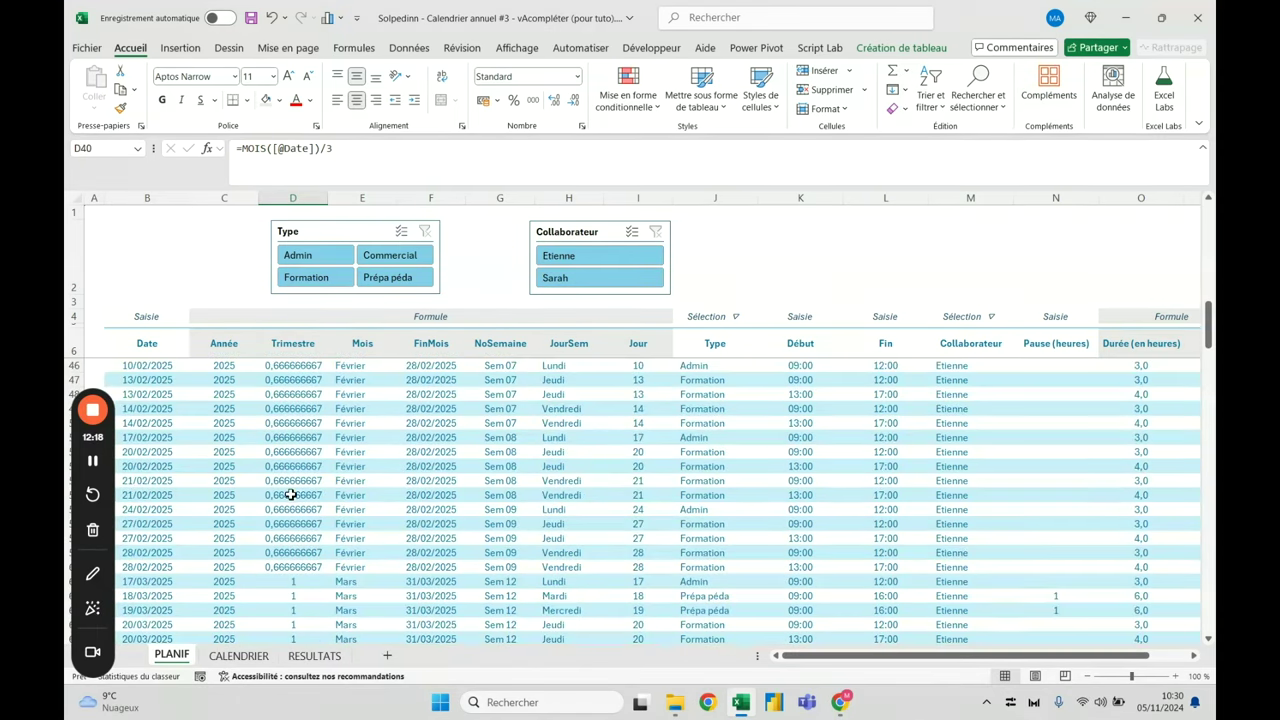
click(287, 581)
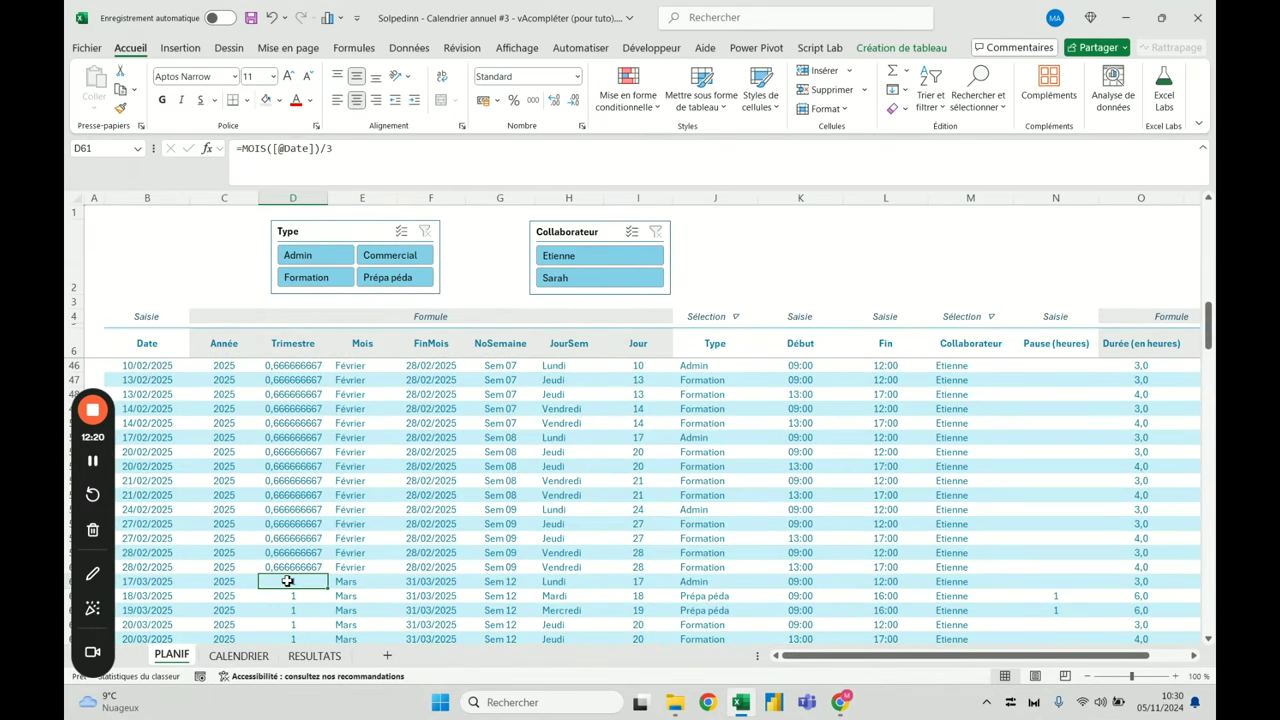
scroll(287, 575, up, 13)
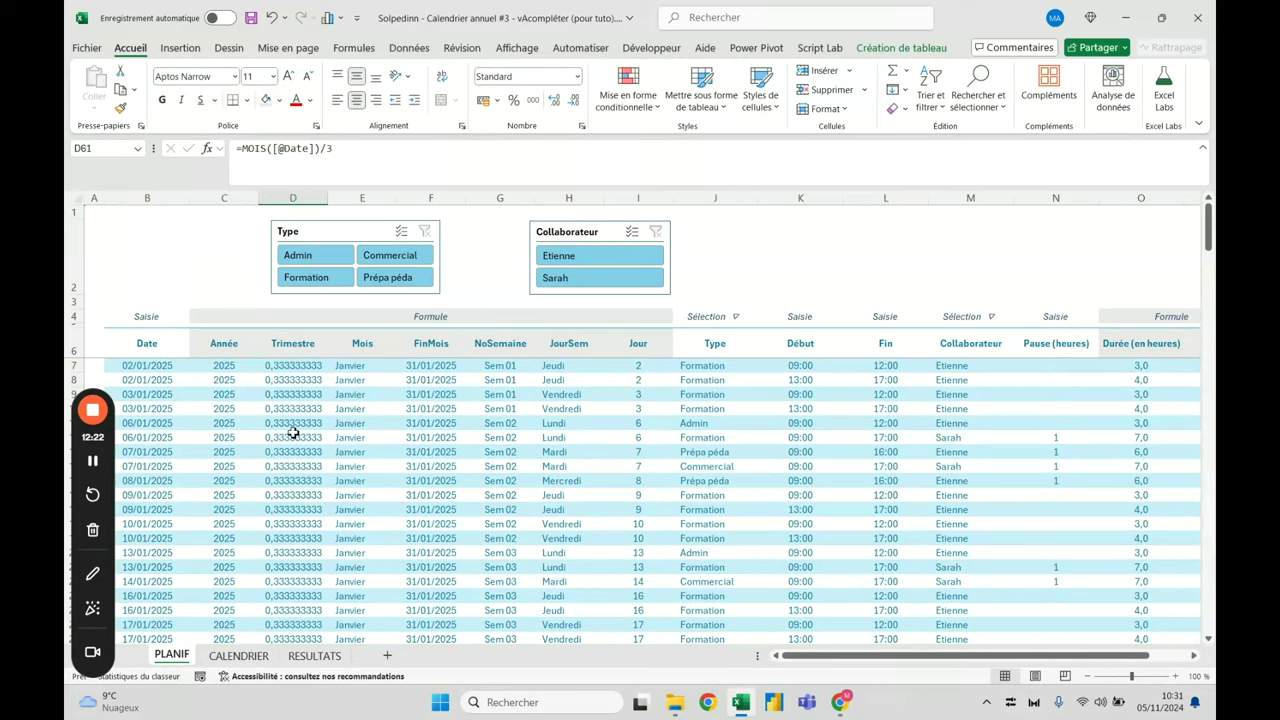
click(288, 355)
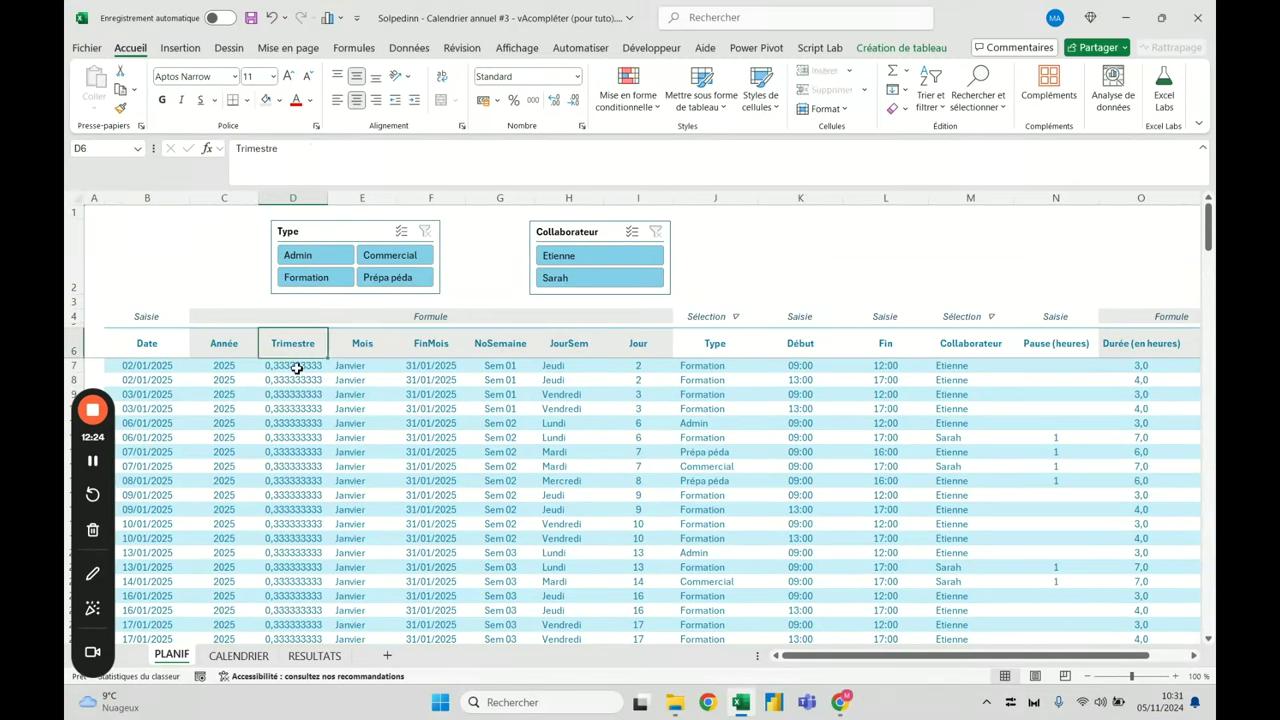
click(297, 367)
Wrap the D7 formula in ENT() to round the quotient down
click(242, 148)
text(INT()
key(End)
text())
key(Return)
key(Up)
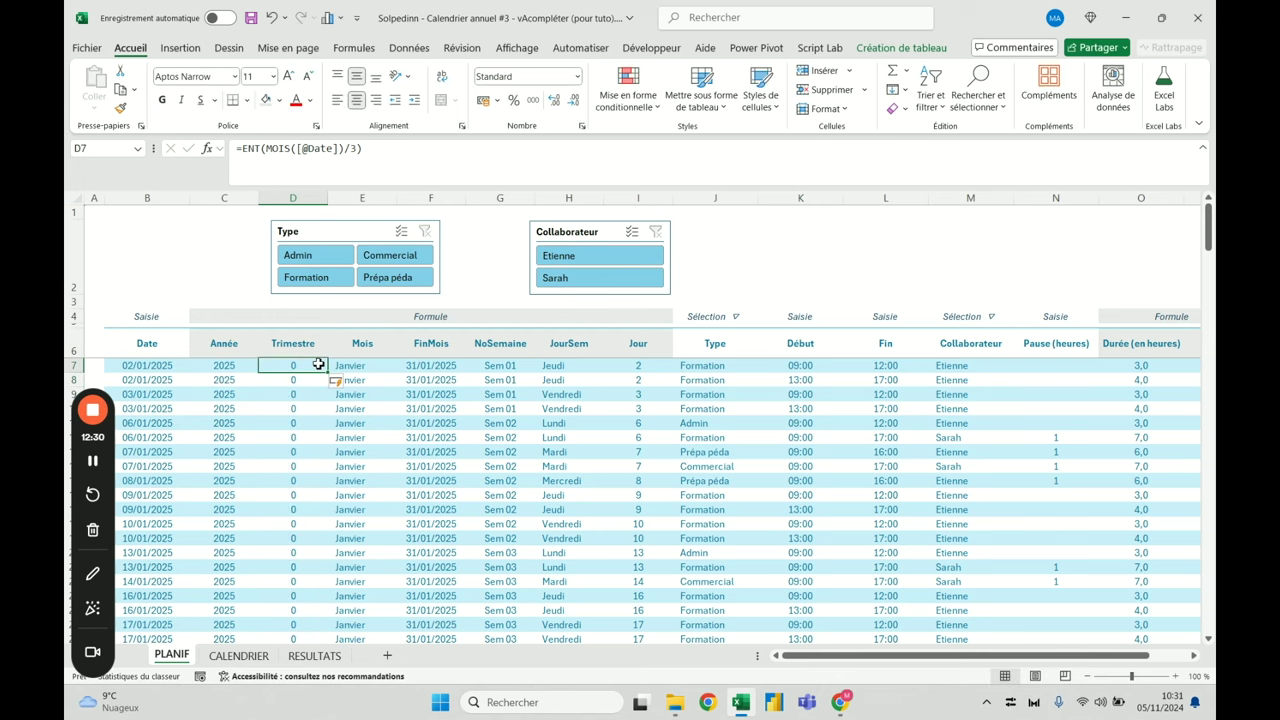
Check the rounded late-February and March values, then insert -1 after the month
scroll(320, 385, down, 8)
click(294, 482)
scroll(294, 470, down, 7)
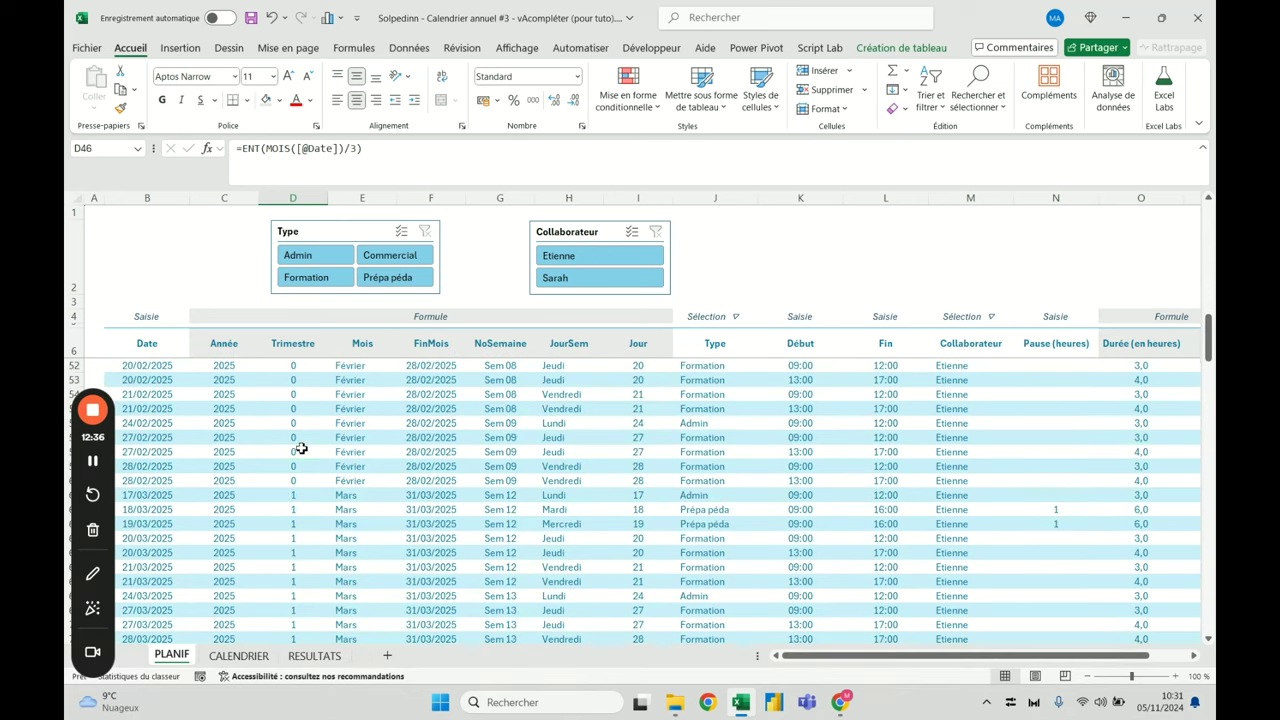
click(289, 496)
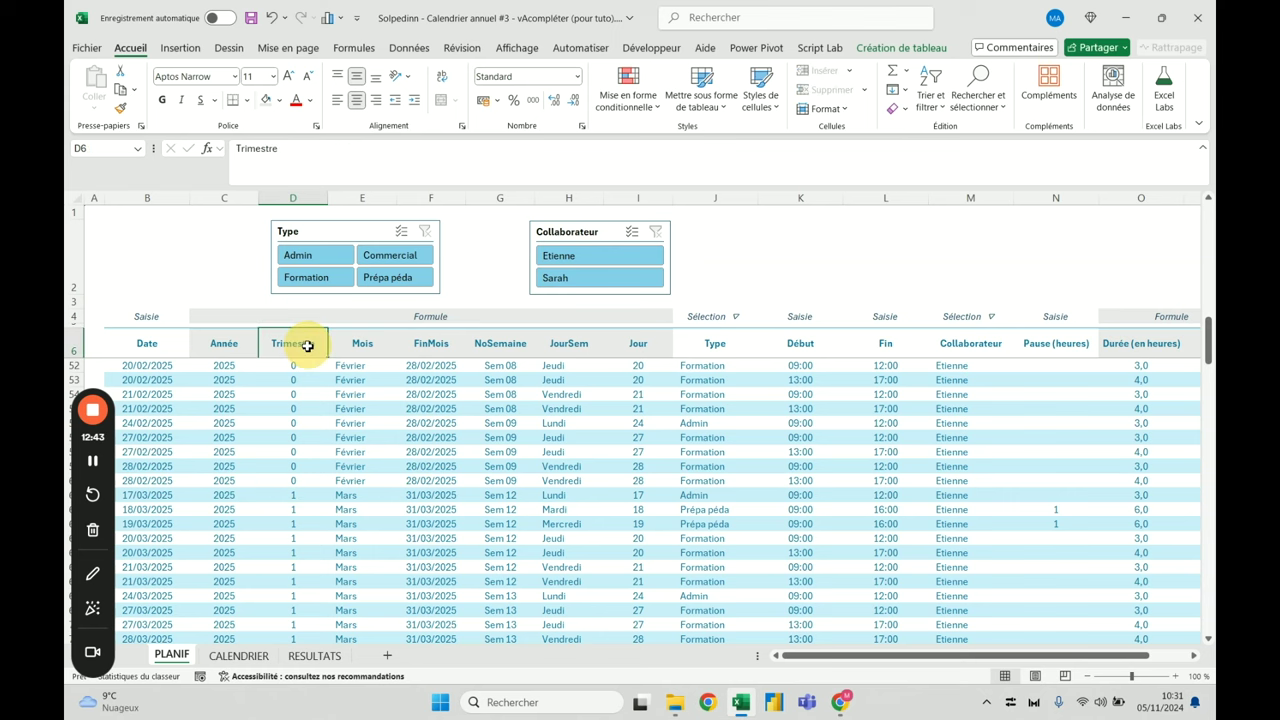
key(ctrl+Up)
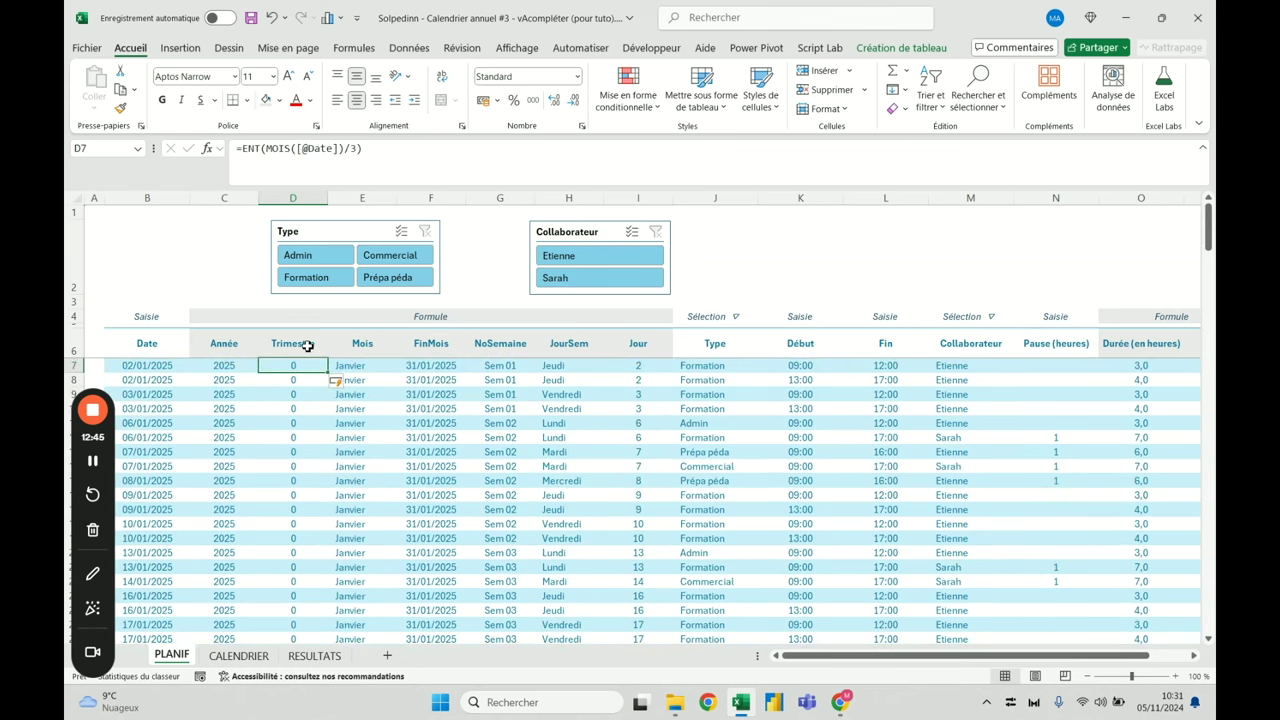
click(341, 152)
text(-1)
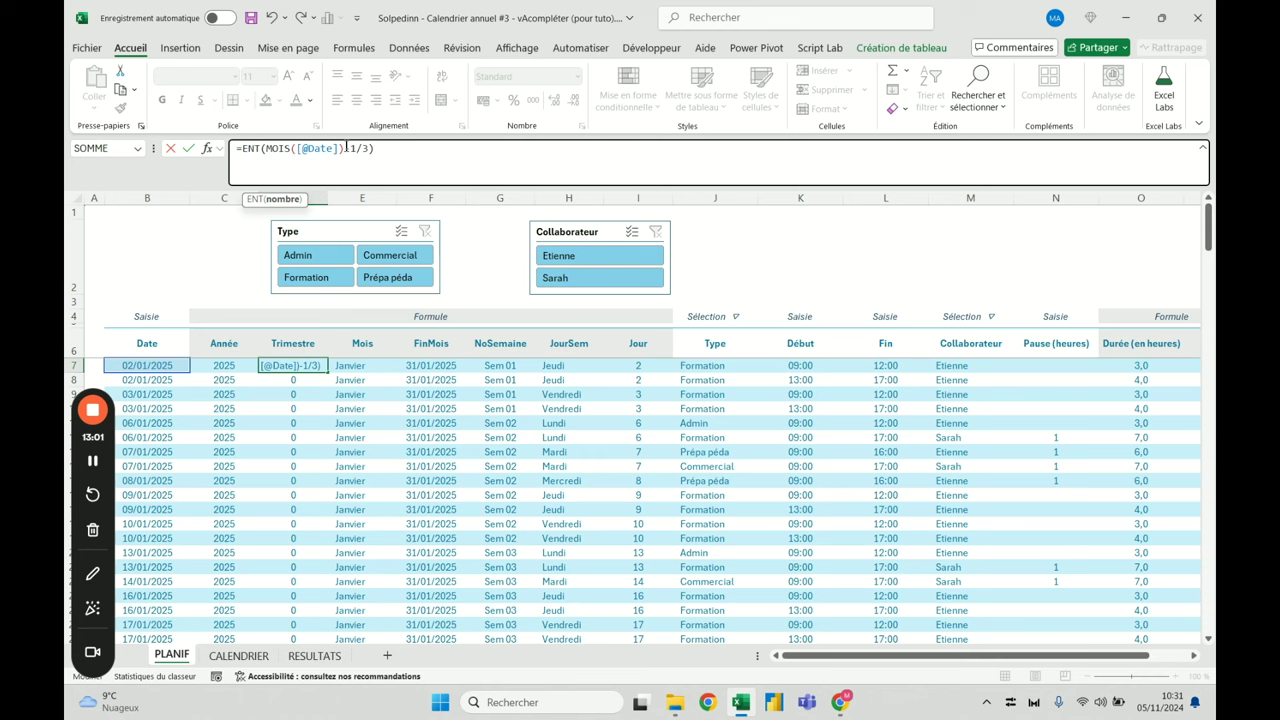
Commit the -1 change and review a run of Trimestre cells
key(Return)
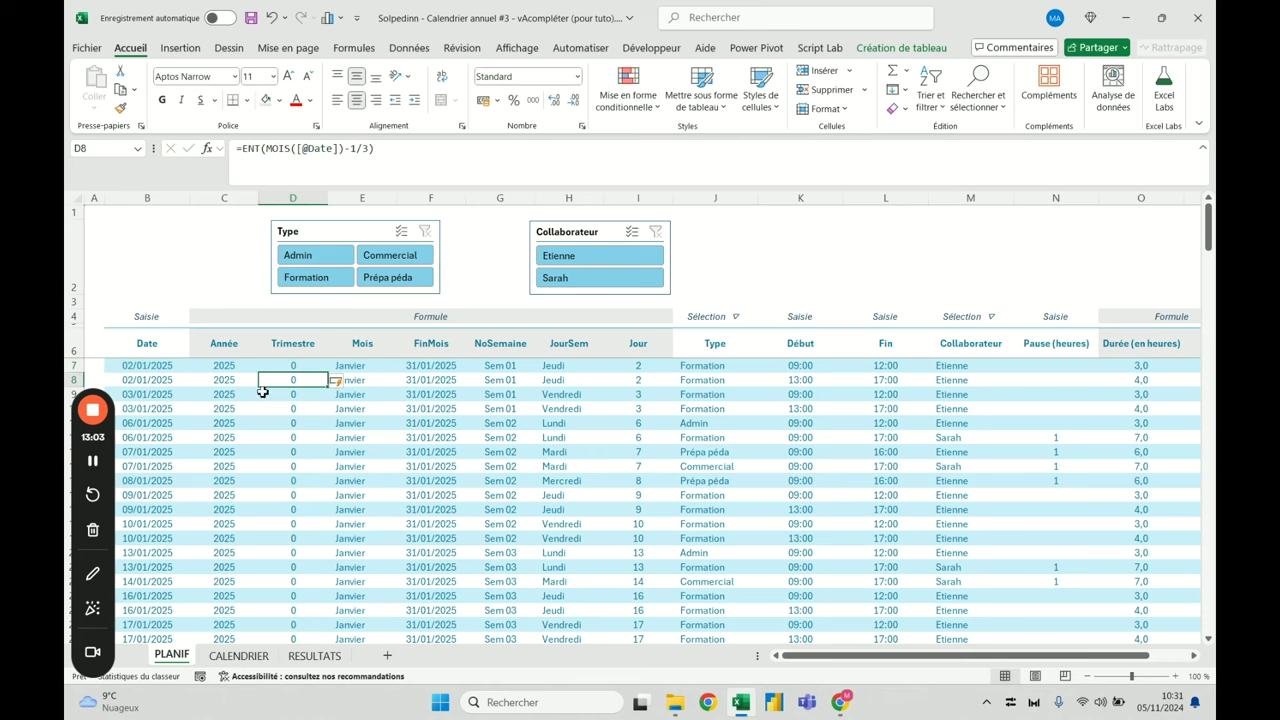
click(314, 365)
scroll(314, 366, down, 6)
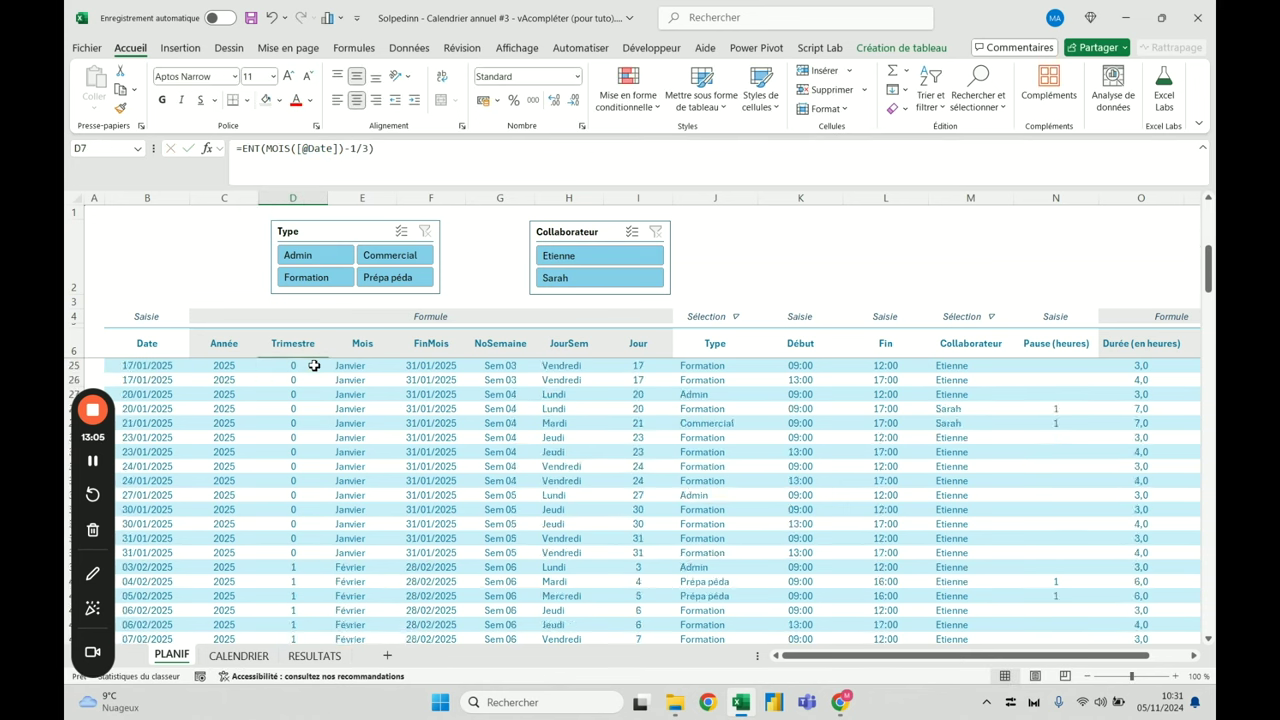
scroll(310, 370, down, 10)
scroll(300, 480, up, 16)
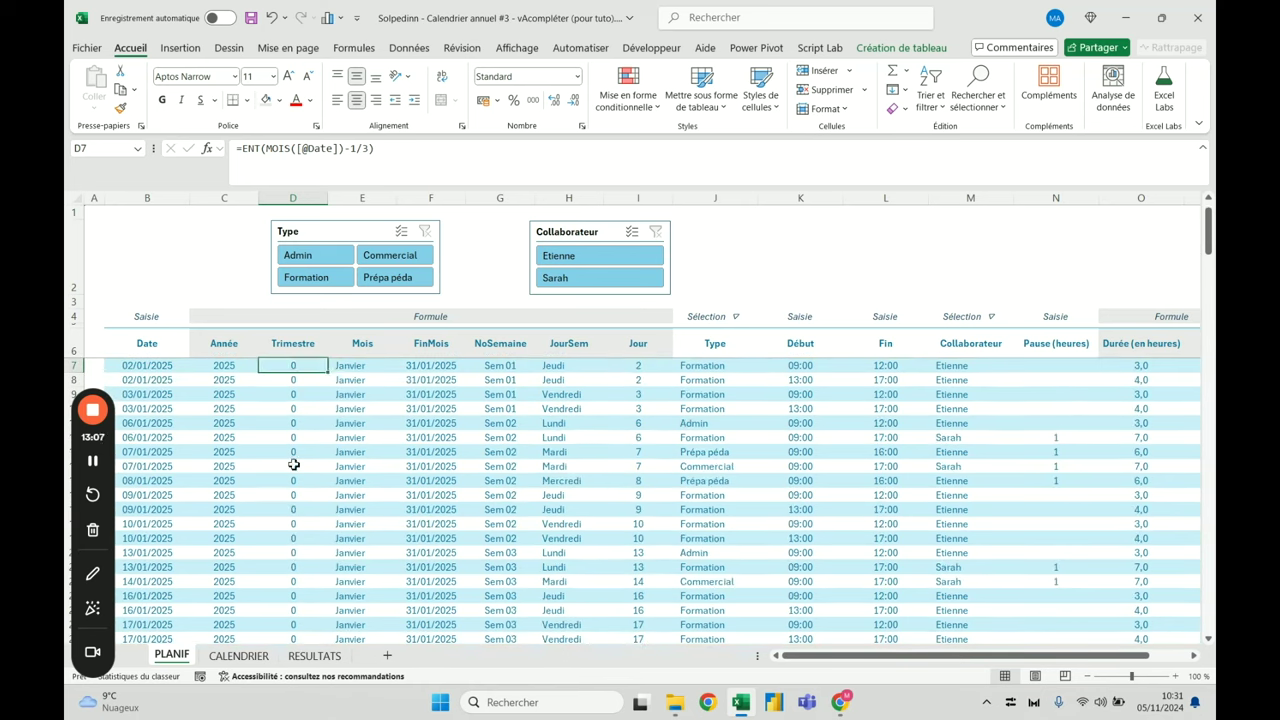
drag(294, 366, 285, 590)
click(266, 148)
text(()
click(363, 149)
text())
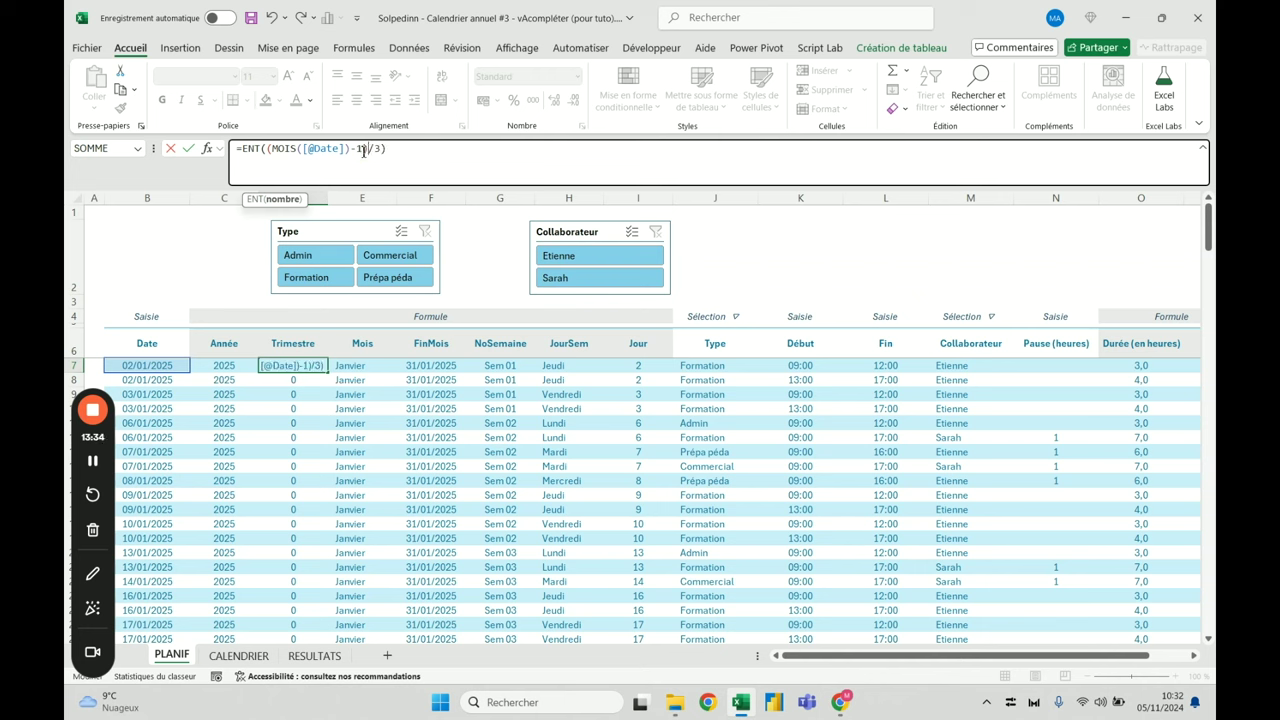
key(ctrl+Return)
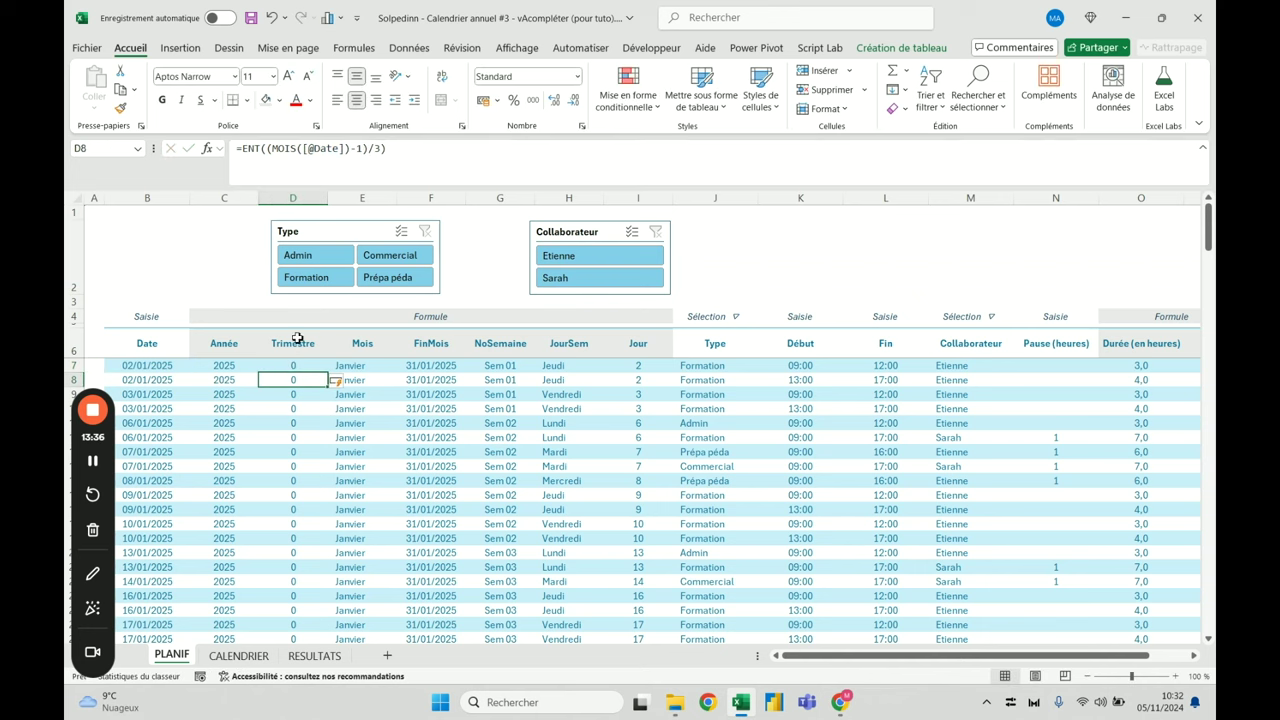
Verify January–March rows show 0 and July's D141 shows 2
key(Down)
key(Down)
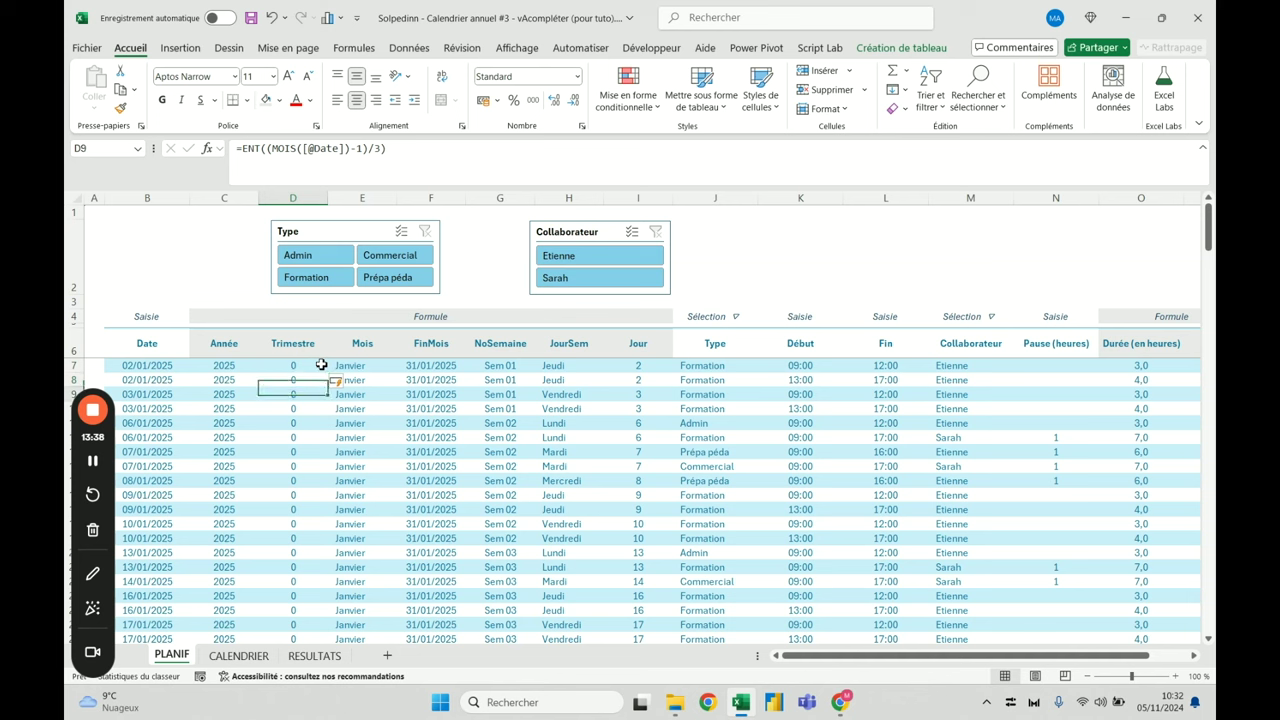
drag(319, 367, 311, 584)
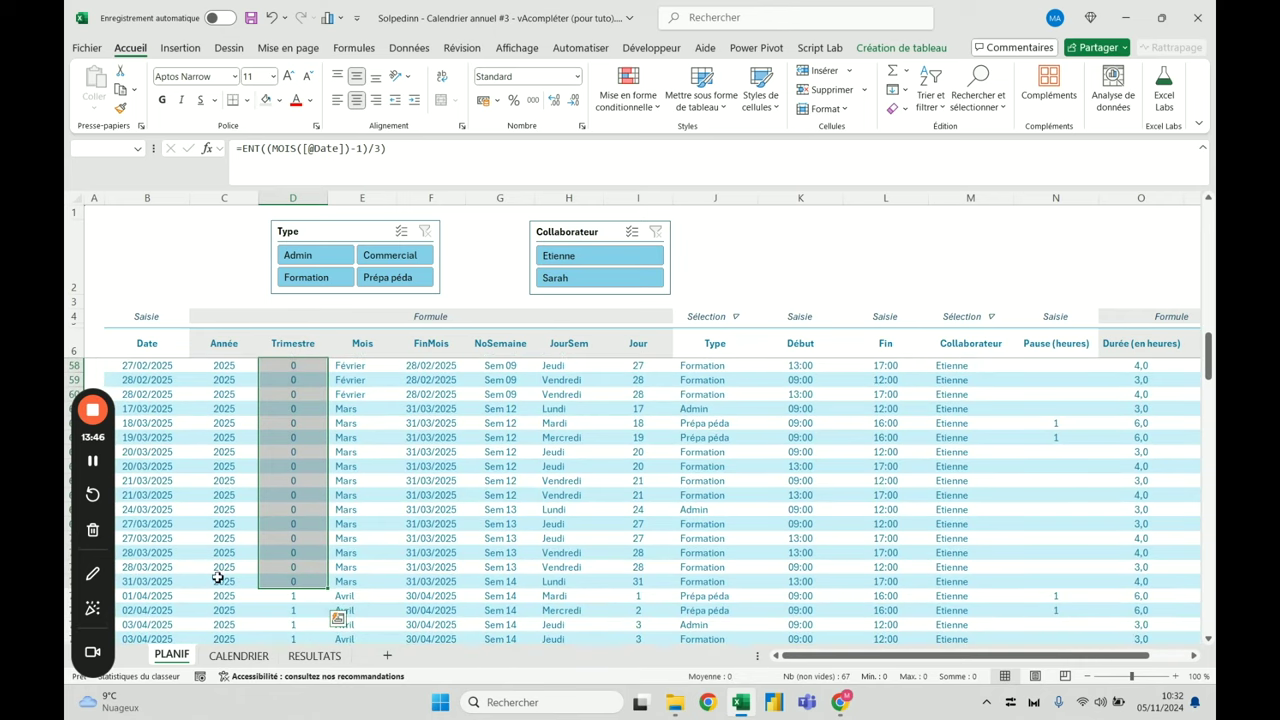
scroll(295, 544, down, 17)
scroll(295, 544, down, 11)
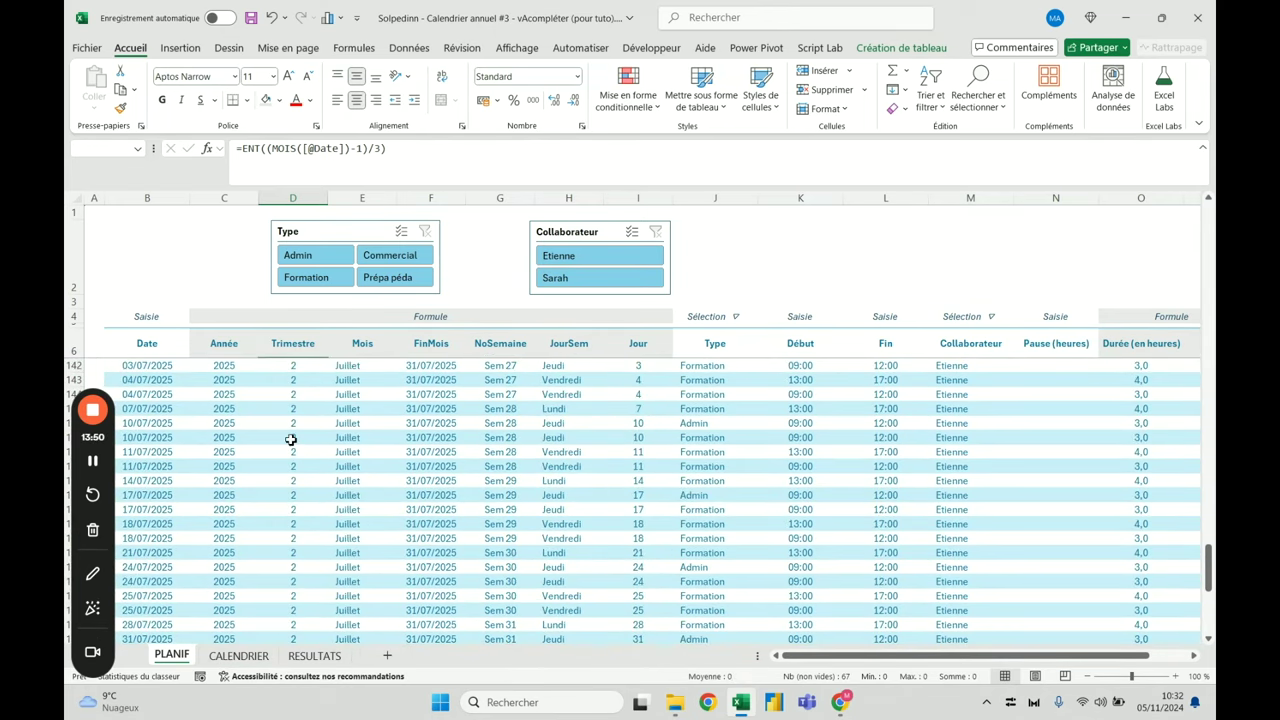
scroll(290, 412, up, 2)
click(298, 440)
key(ctrl+Up)
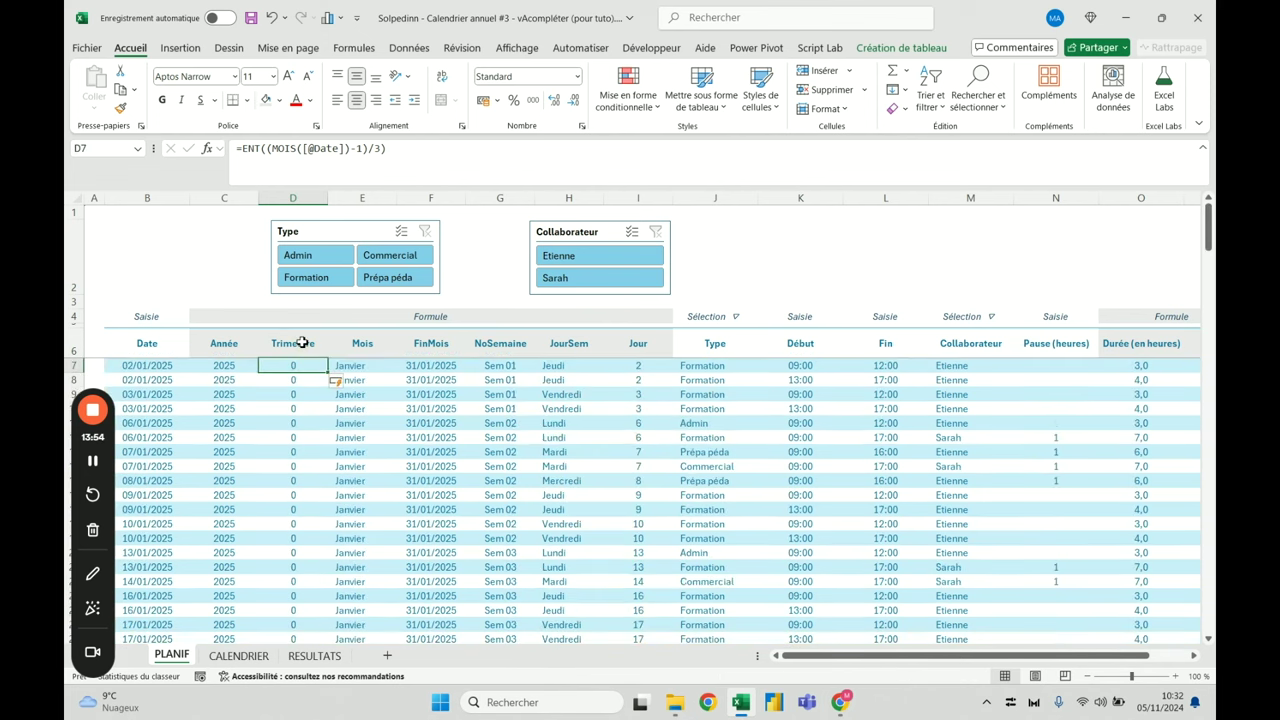
Add +1 to the quarter formula and format the Trimestre column as Standard
click(429, 150)
text(+1)
key(Return)
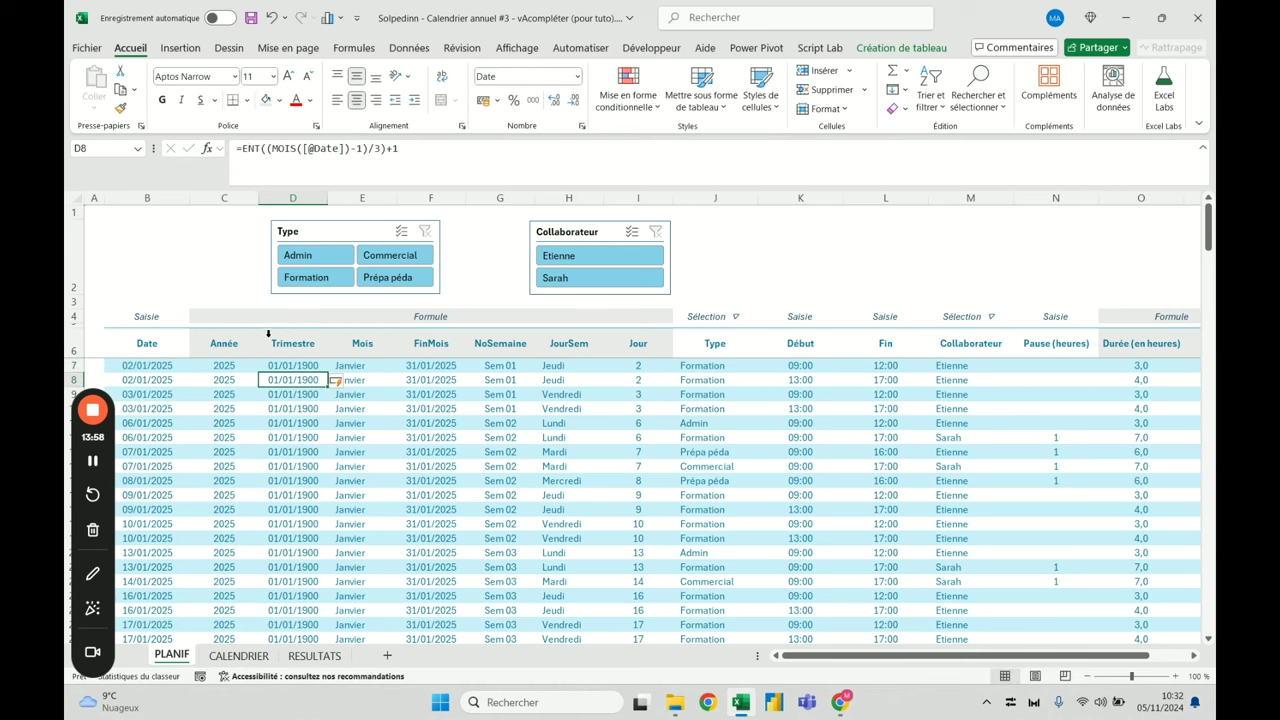
click(294, 336)
click(578, 77)
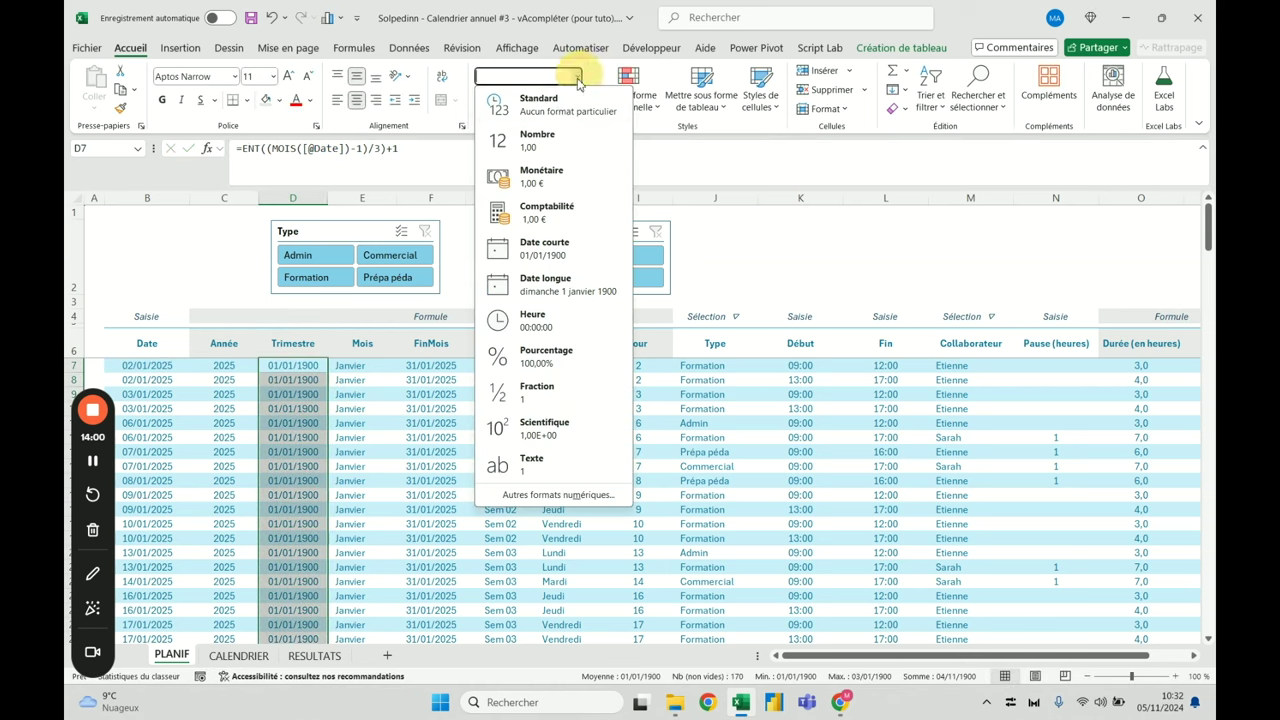
click(558, 108)
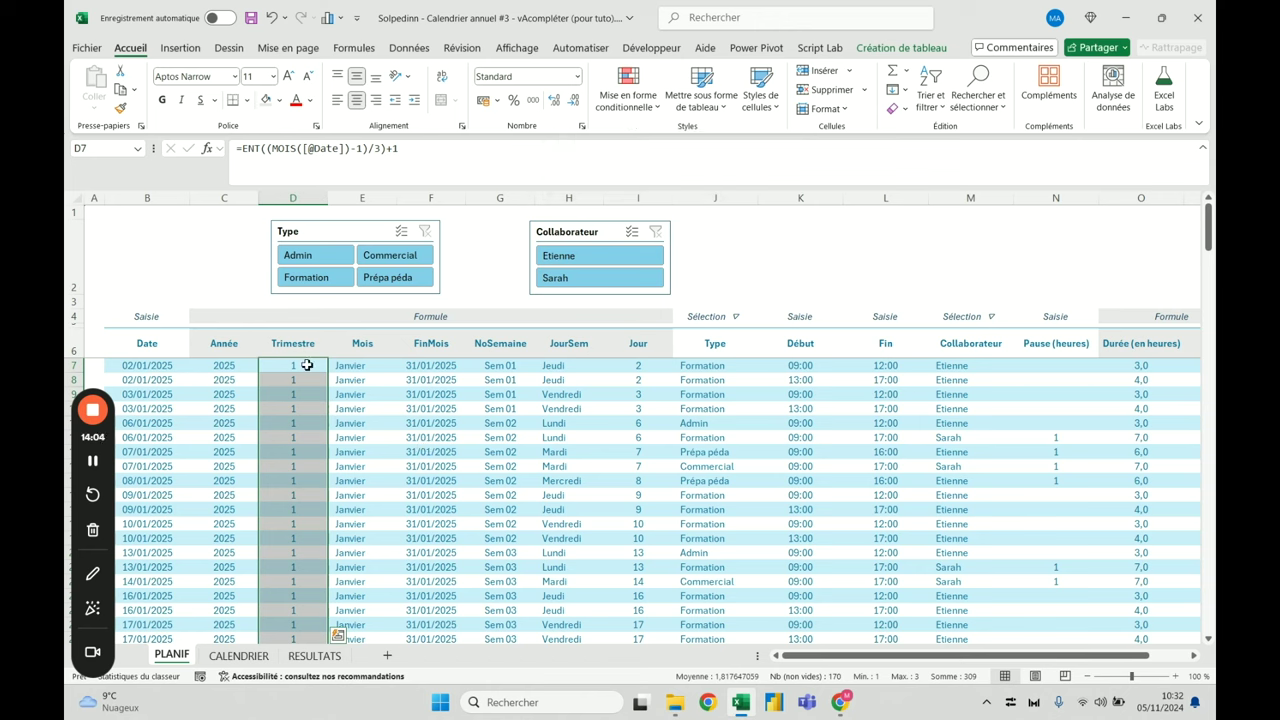
Prefix the formula with "Trim "& and check the labels down to the last row
click(242, 148)
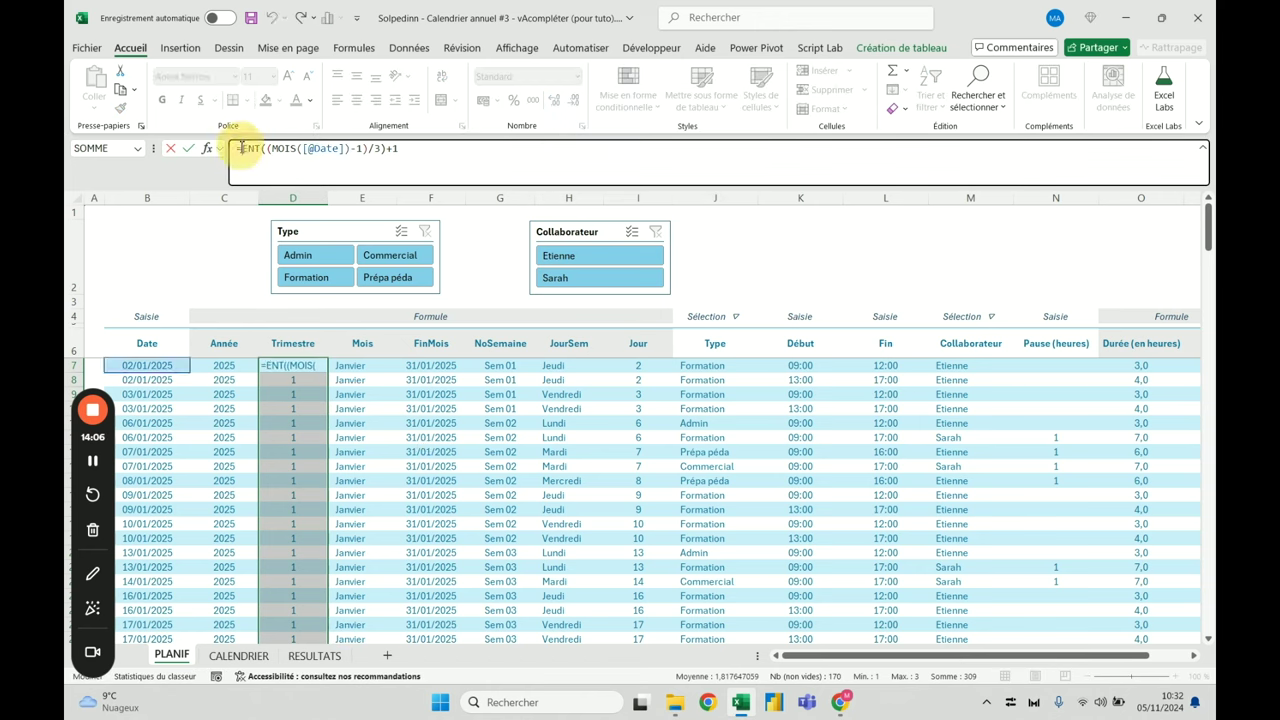
text(Trim)
text( "&)
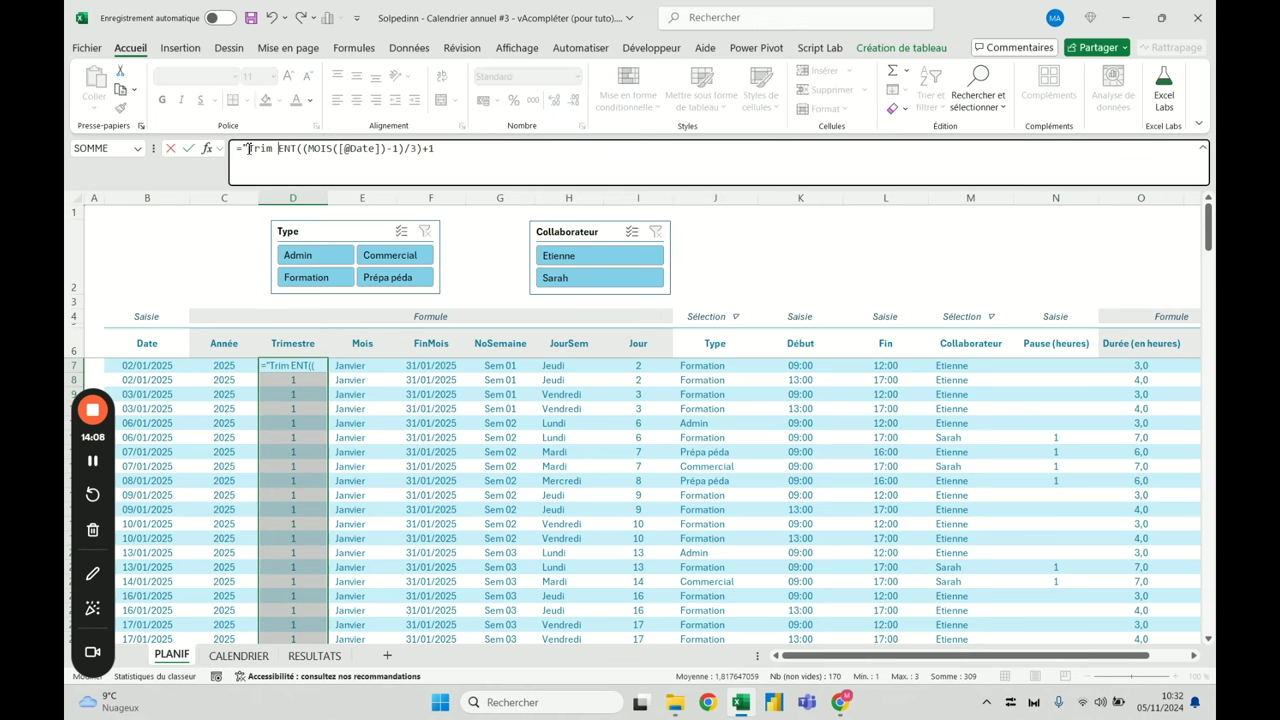
key(Return)
click(314, 394)
scroll(314, 394, down, 13)
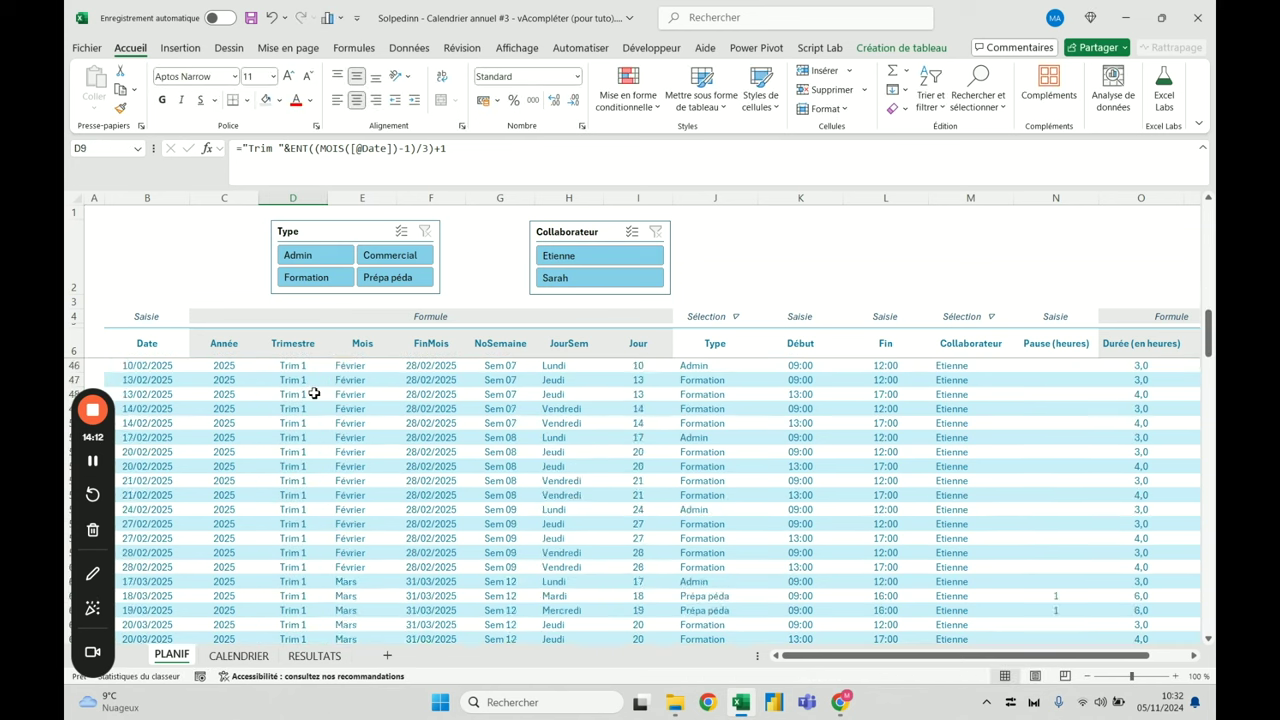
scroll(314, 394, up, 13)
scroll(289, 434, down, 16)
click(287, 437)
key(ctrl+Down)
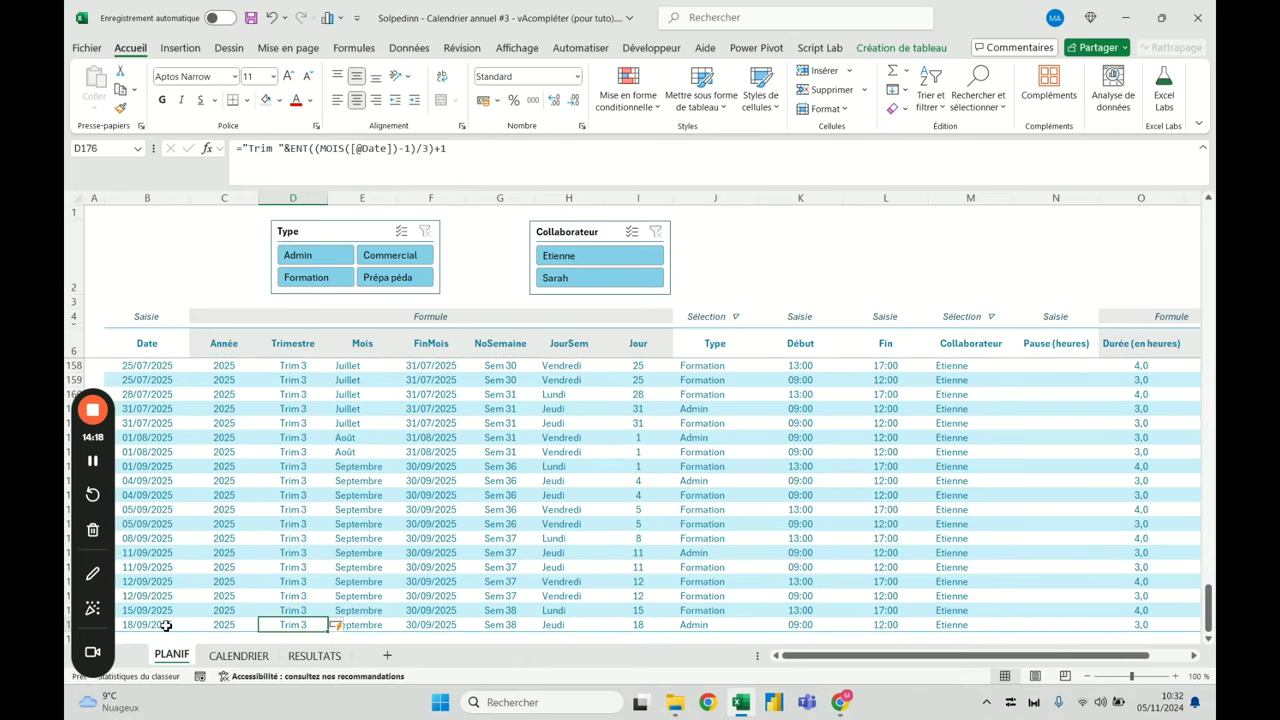
scroll(166, 625, down, 1)
click(170, 583)
click(264, 148)
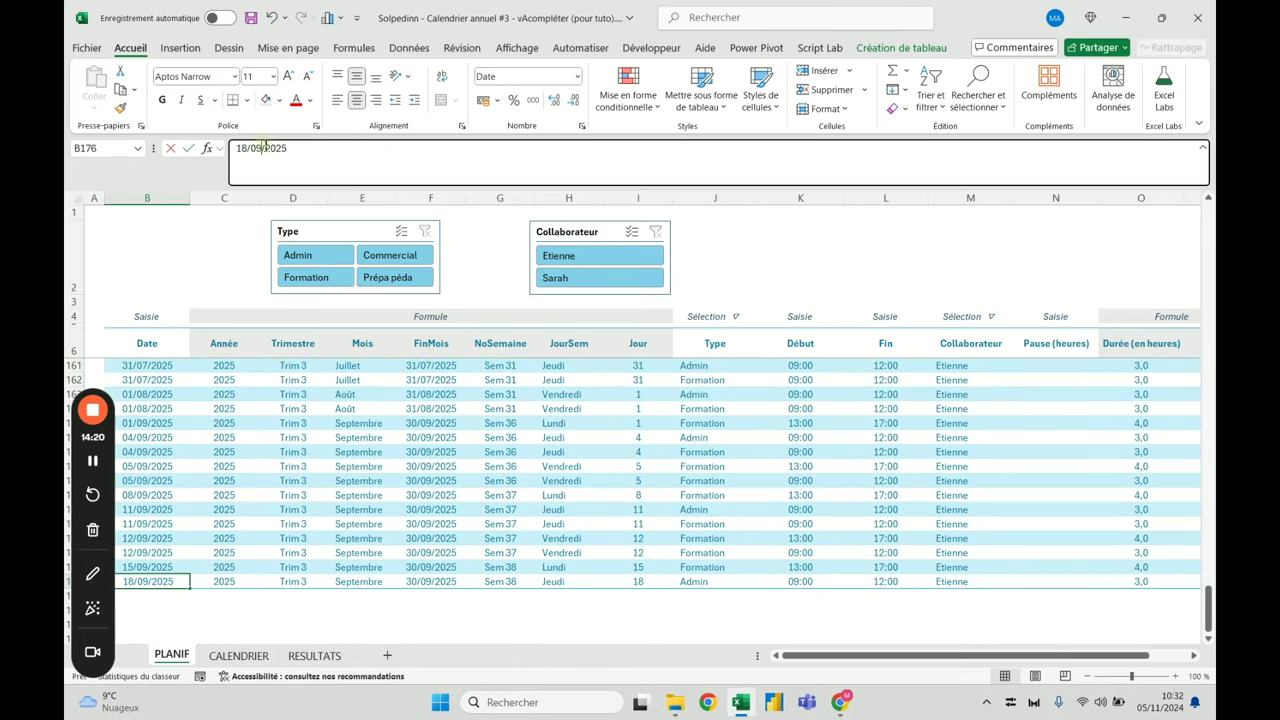
key(BackSpace)
key(BackSpace)
text(12)
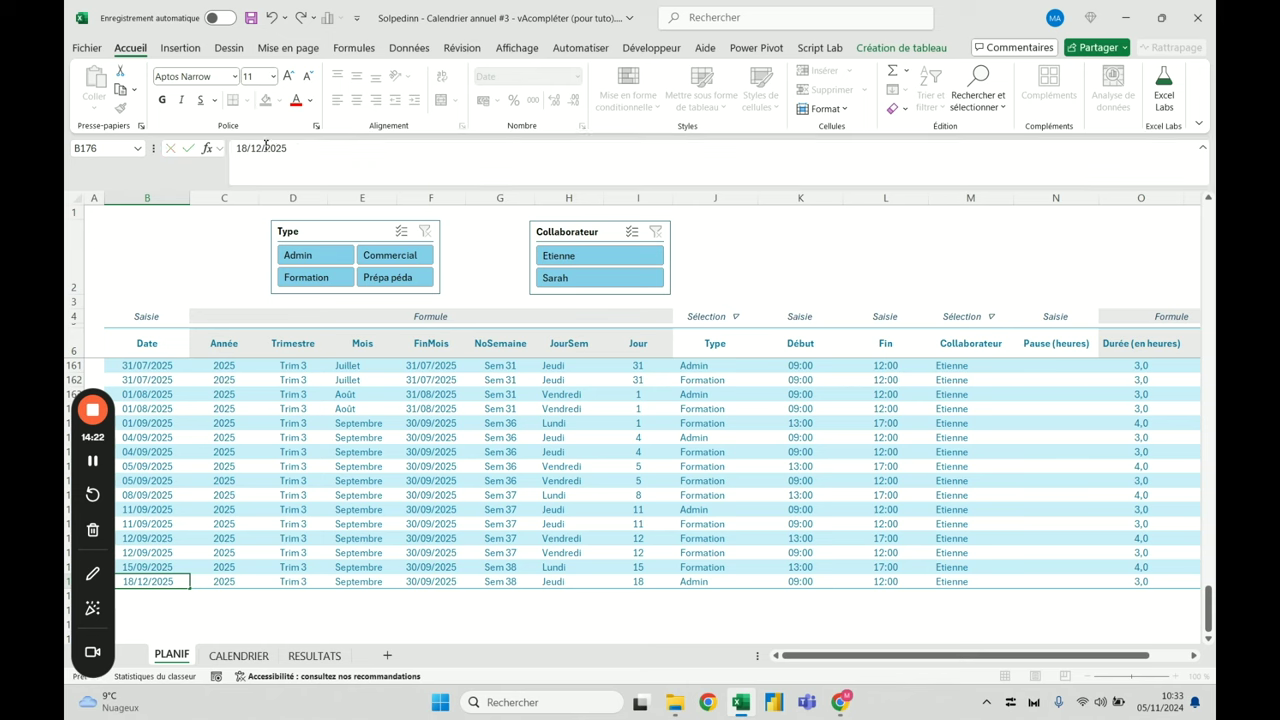
key(Return)
click(283, 584)
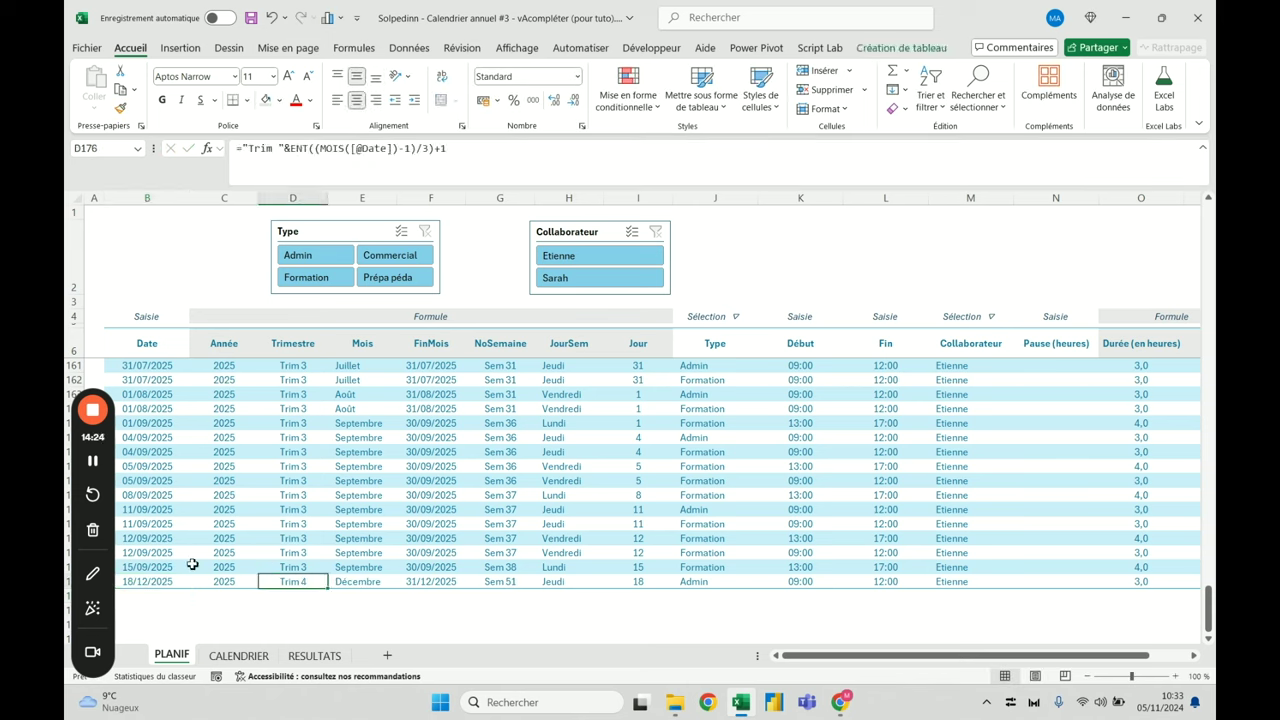
click(272, 18)
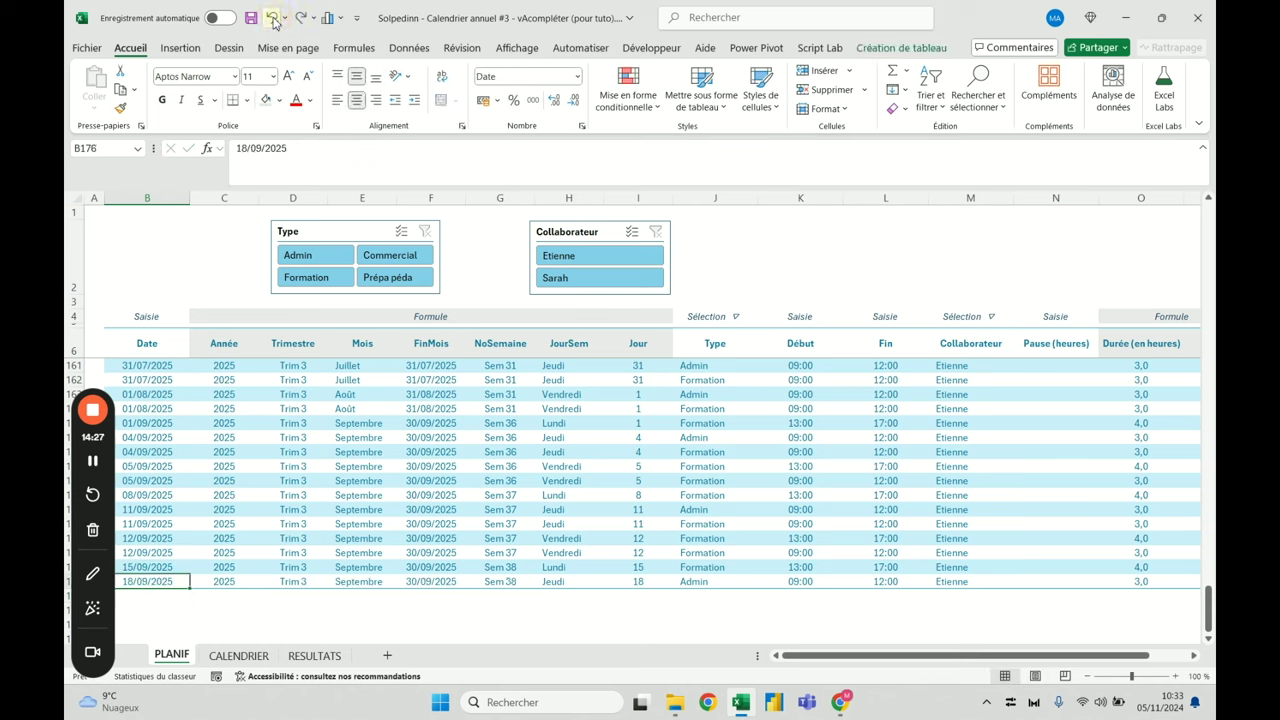
click(290, 344)
key(Down)
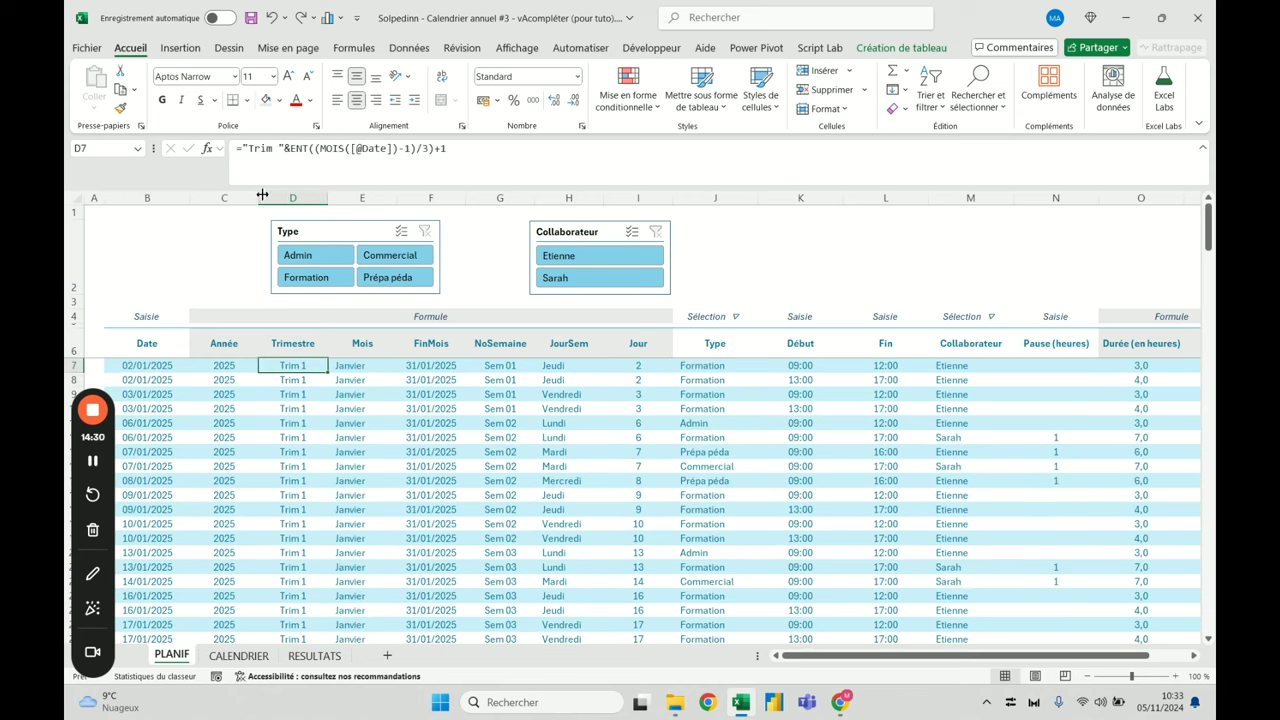
click(259, 156)
drag(446, 148, 273, 148)
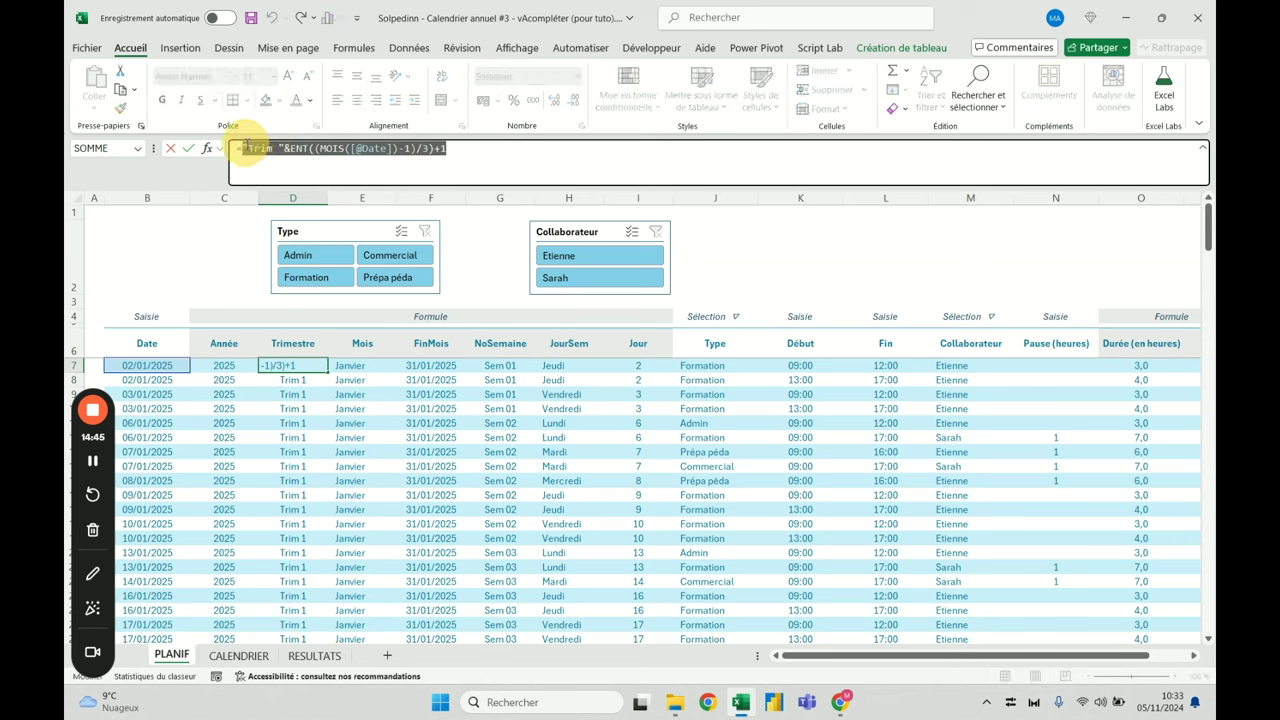
key(Escape)
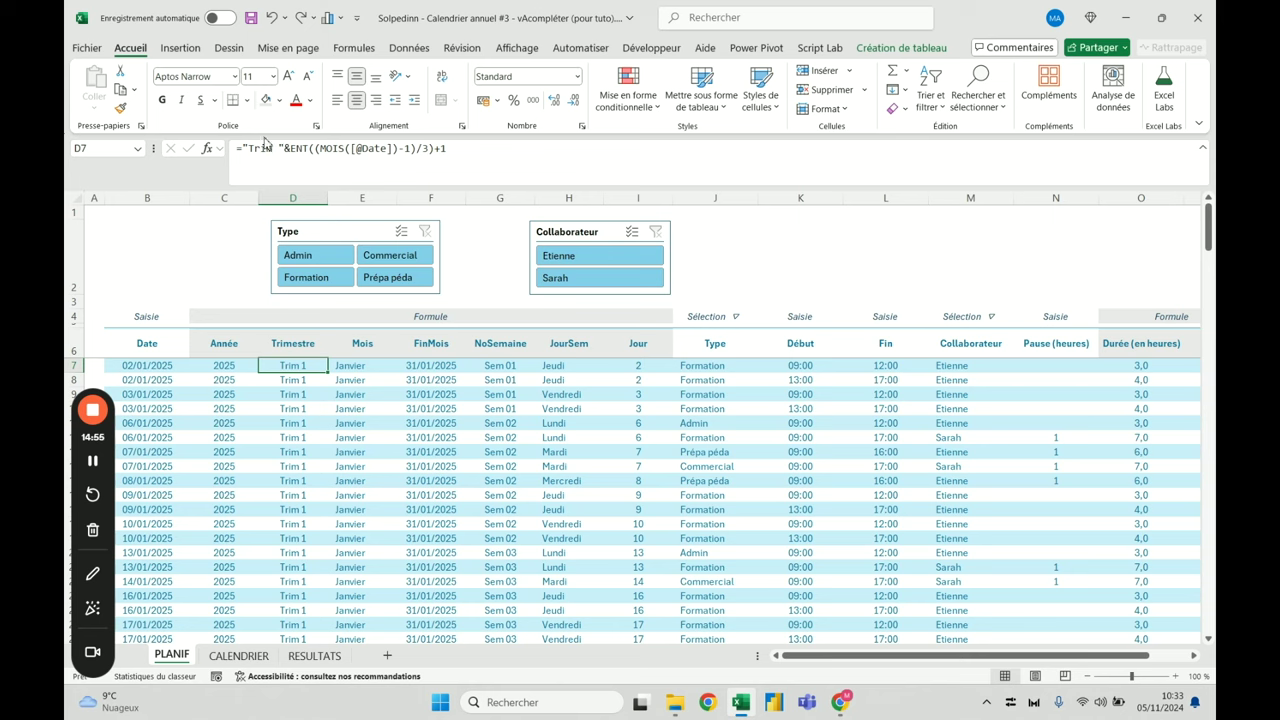
Insert slicers for the Année, Trimestre, Mois and Jour fields of the planning table
click(950, 49)
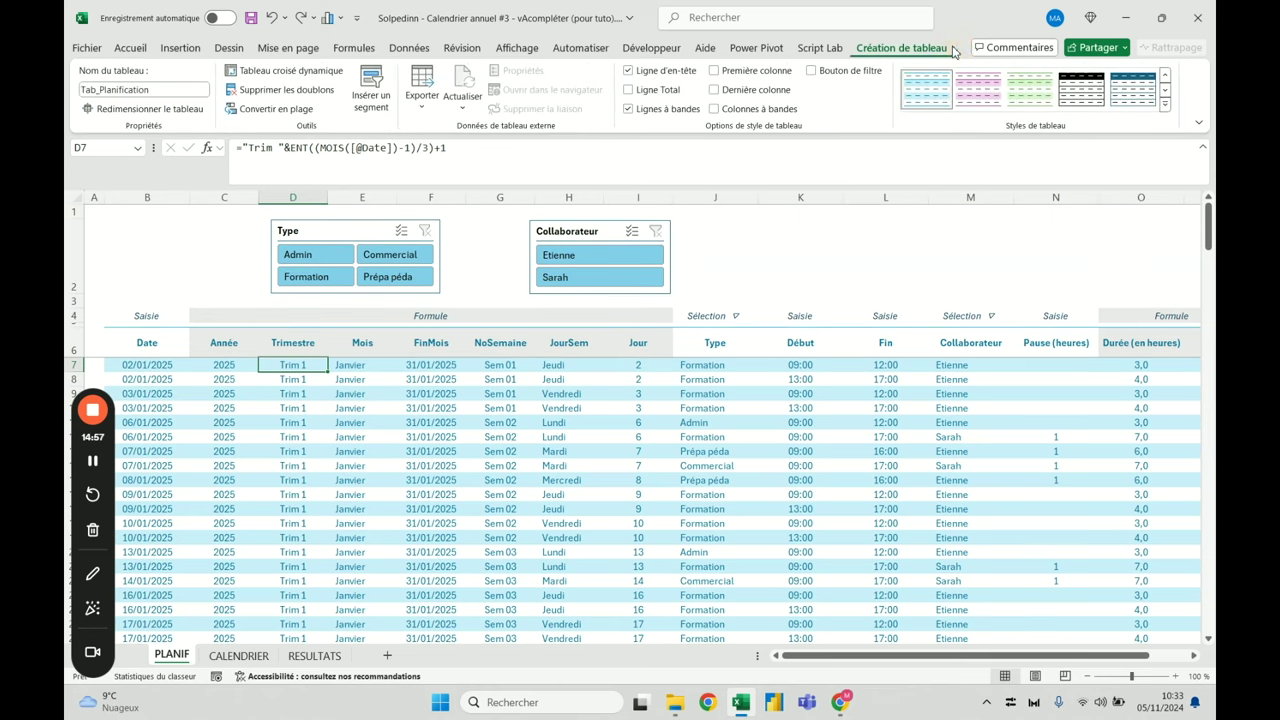
click(372, 86)
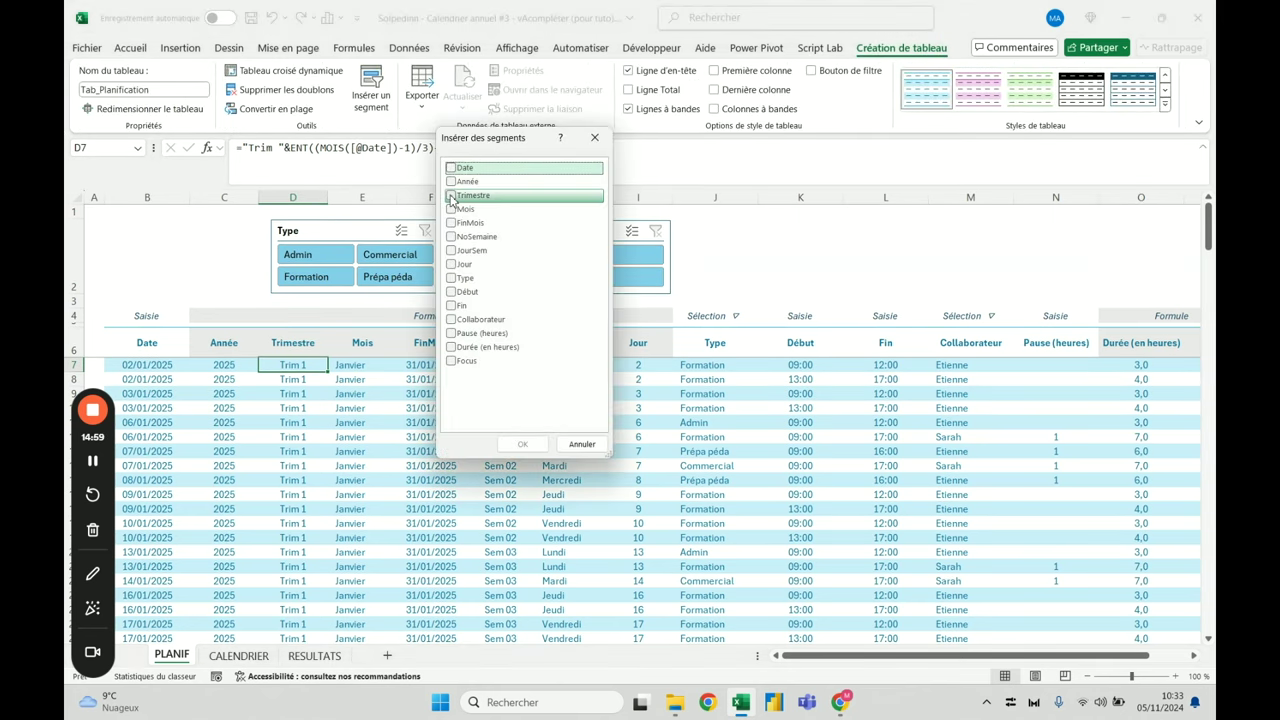
click(451, 182)
click(451, 196)
click(451, 209)
click(451, 265)
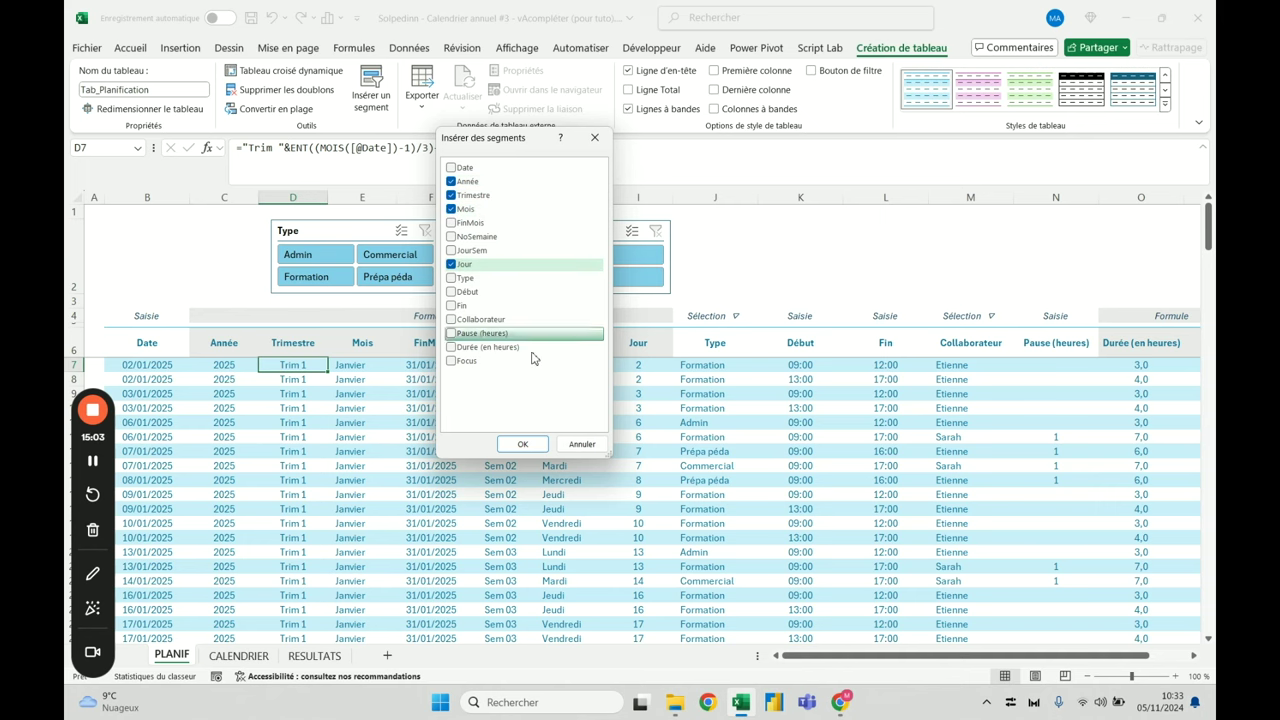
click(523, 445)
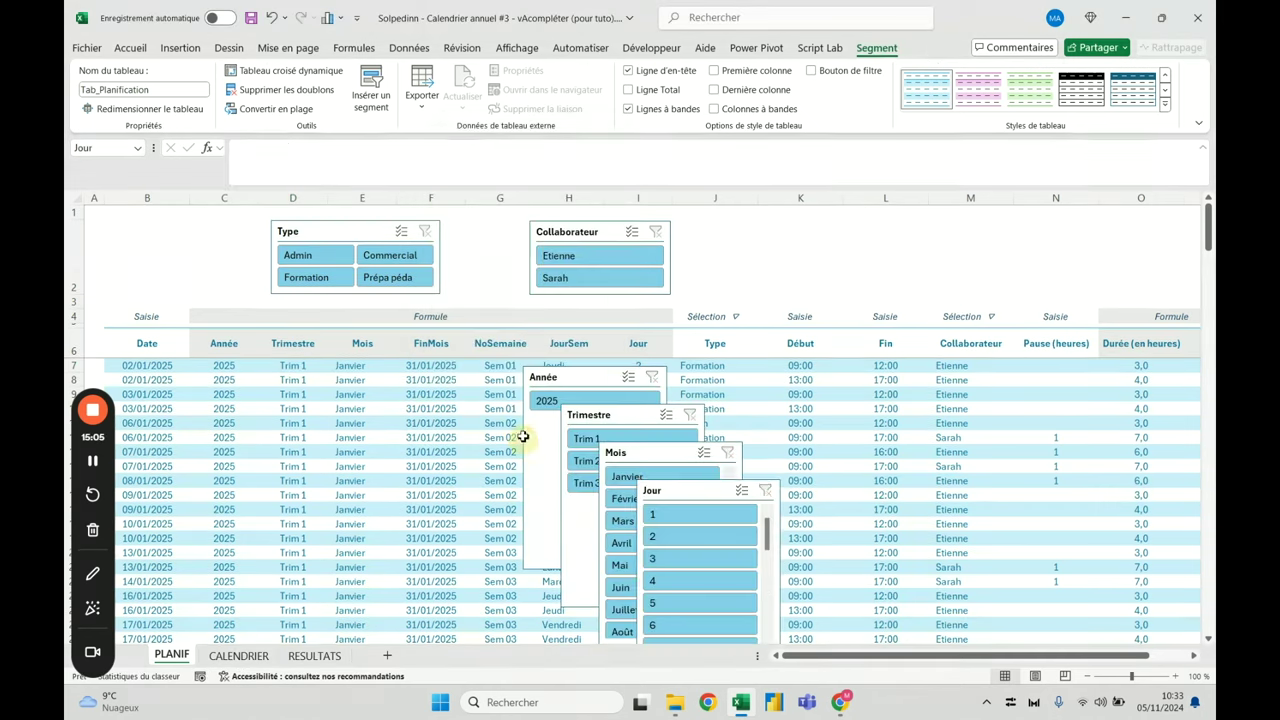
Line up the Année, Trimestre, Mois and Jour slicers in a top row and select all four
drag(700, 490, 923, 365)
drag(750, 452, 800, 366)
drag(688, 457, 774, 399)
drag(565, 380, 664, 245)
drag(609, 406, 845, 268)
click(728, 395)
drag(728, 395, 1000, 252)
click(900, 370)
drag(900, 372, 1082, 272)
ctrl+click(1000, 250)
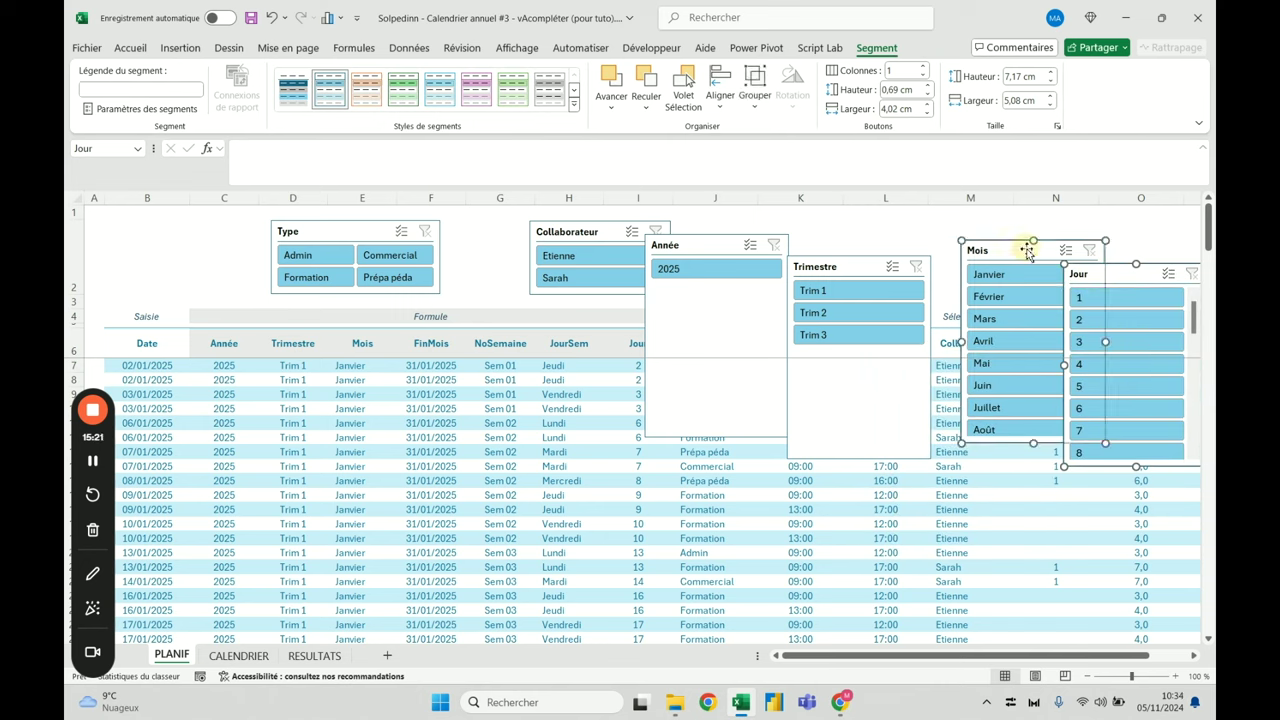
ctrl+click(848, 268)
ctrl+click(713, 252)
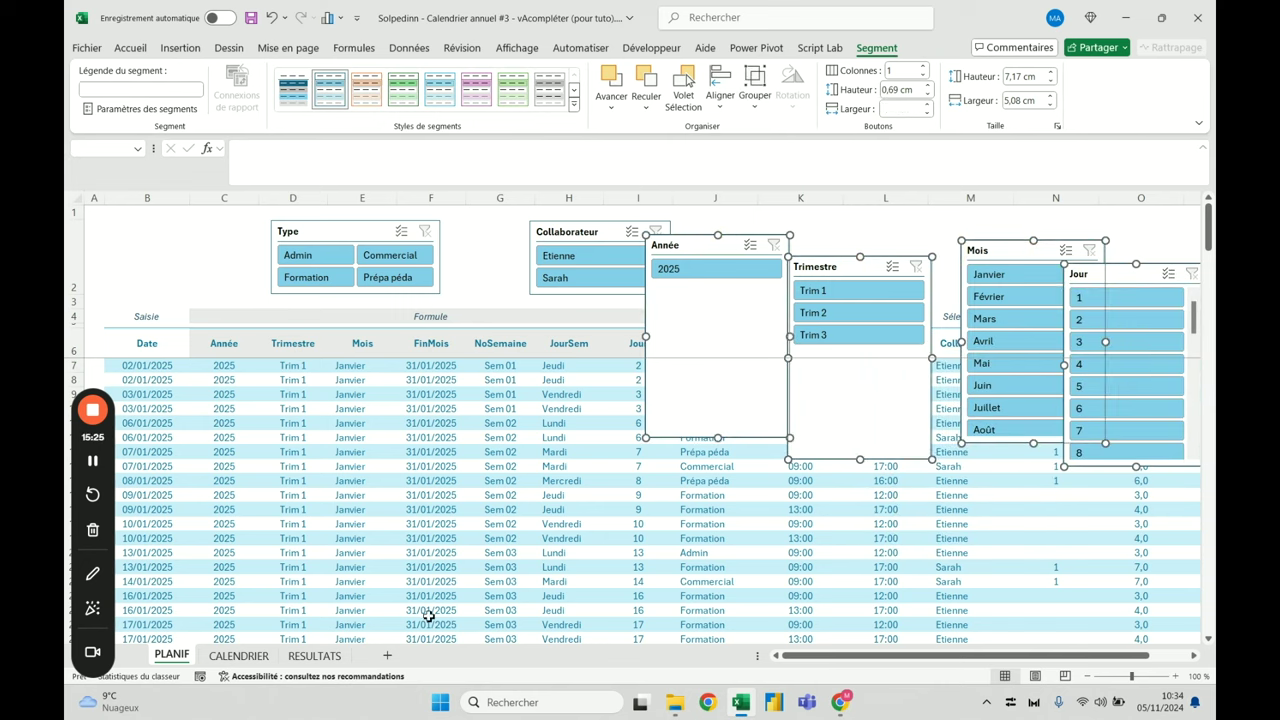
Paste the four date slicers into the CALENDRIER header band, using RESULTATS as layout reference
click(314, 656)
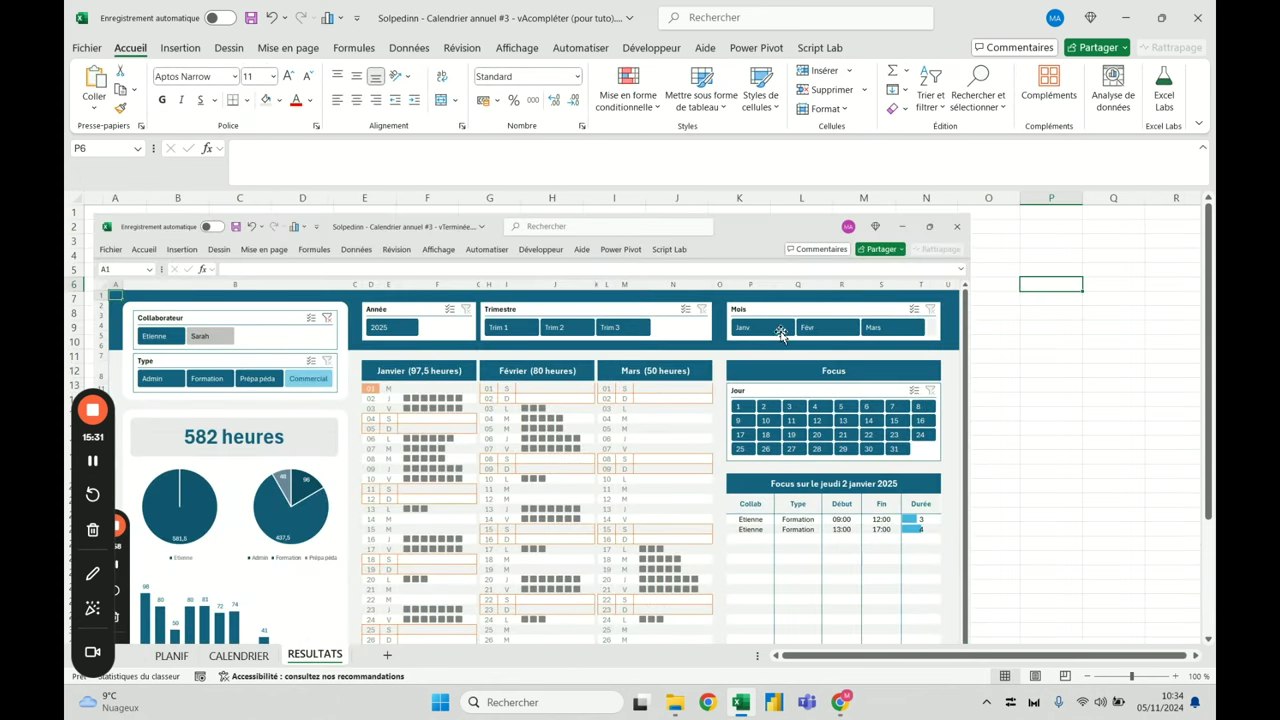
click(238, 655)
click(371, 263)
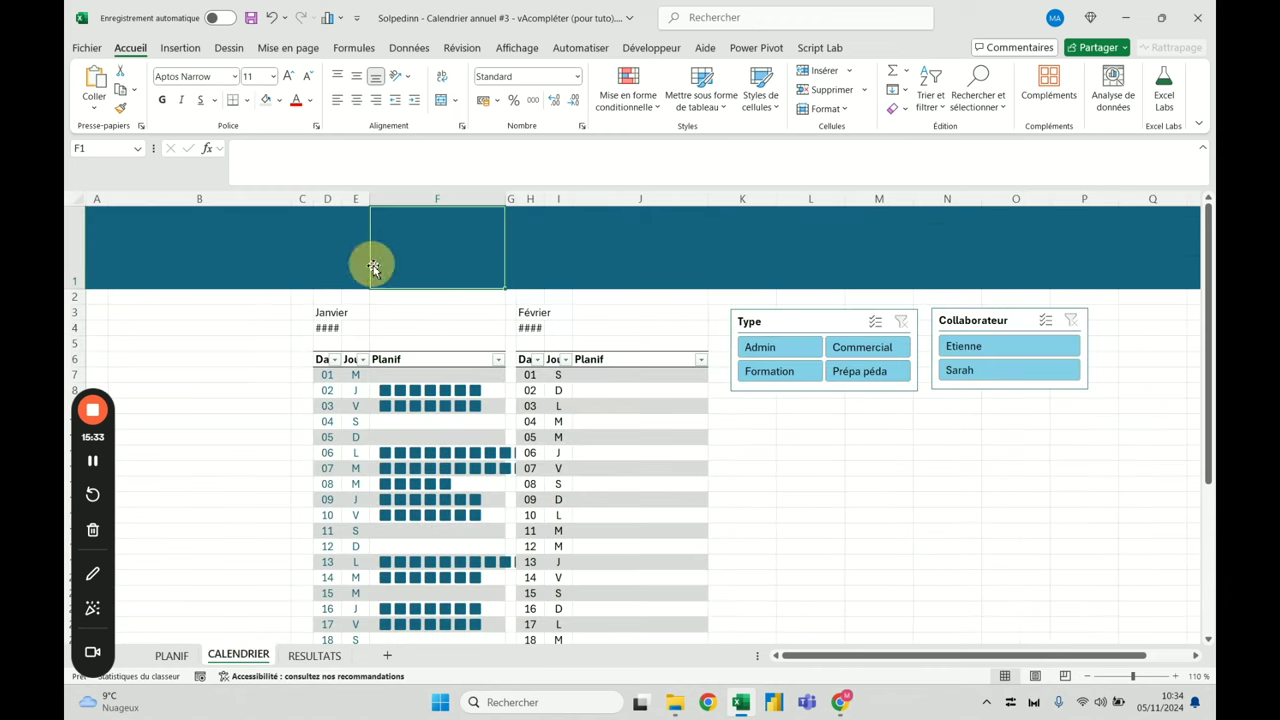
key(ctrl+v)
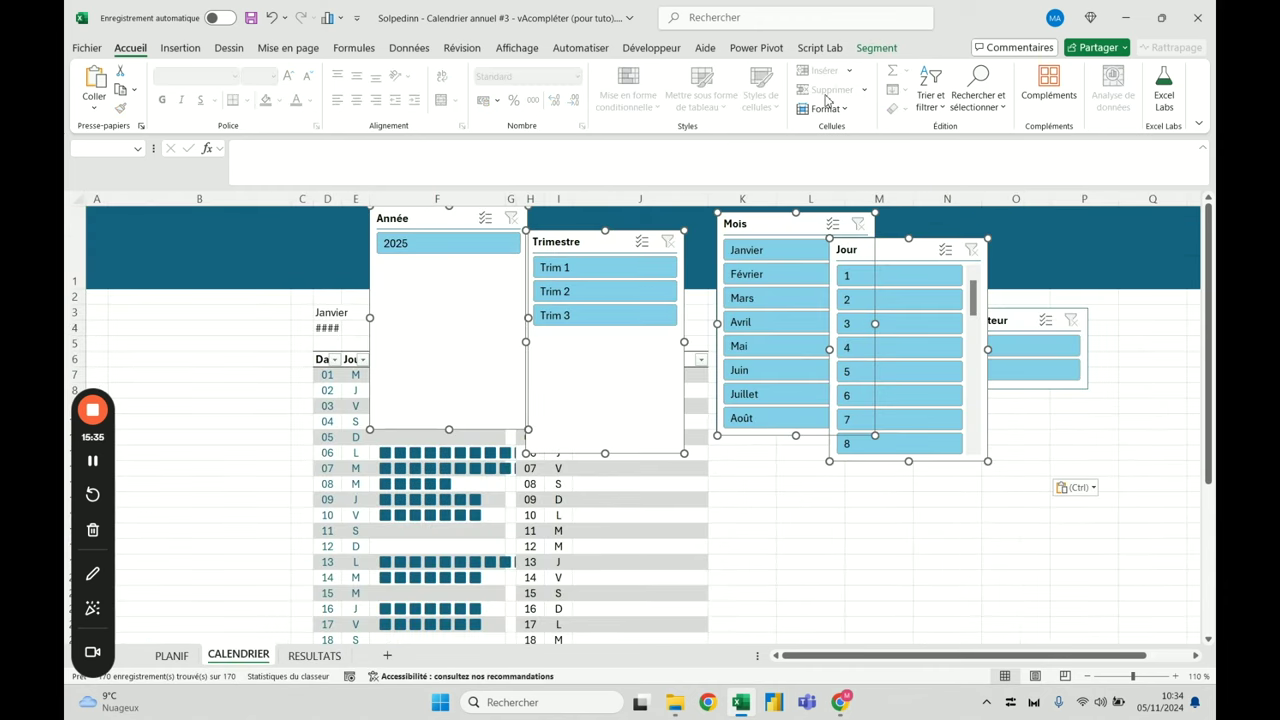
Set the height of all CALENDRIER slicers to 2,6 cm
click(876, 47)
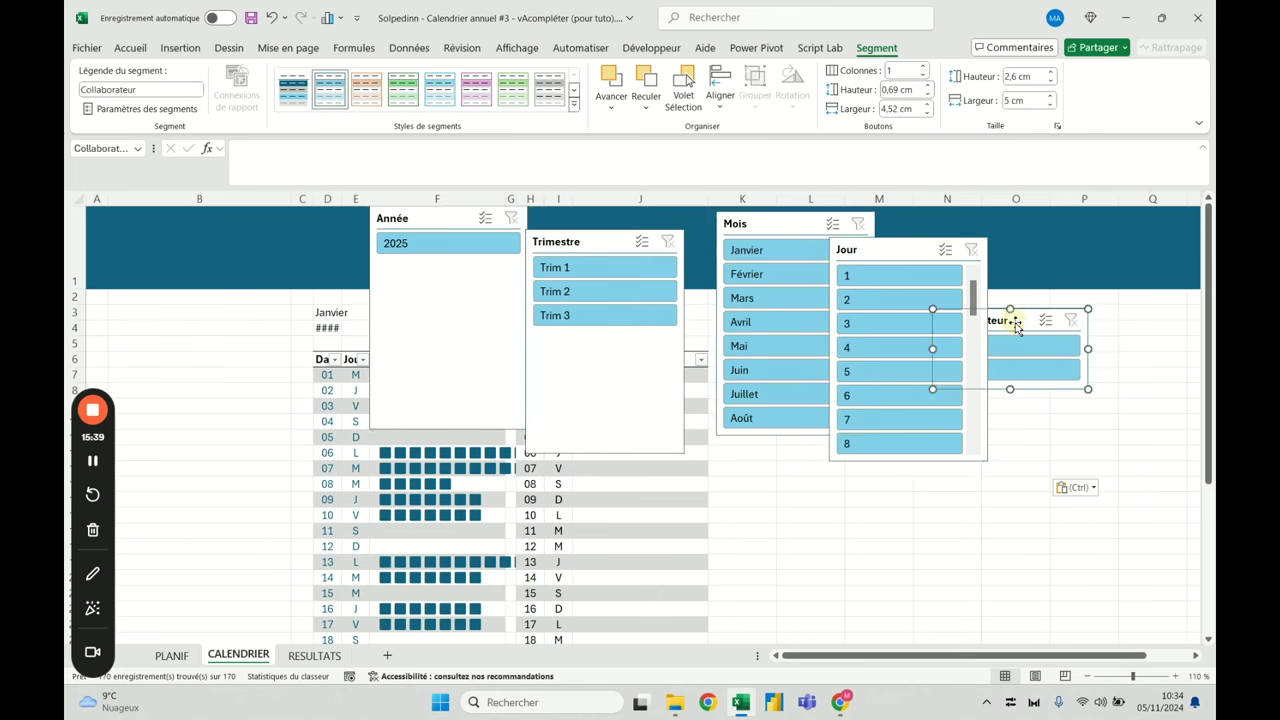
click(873, 251)
key(ctrl+a)
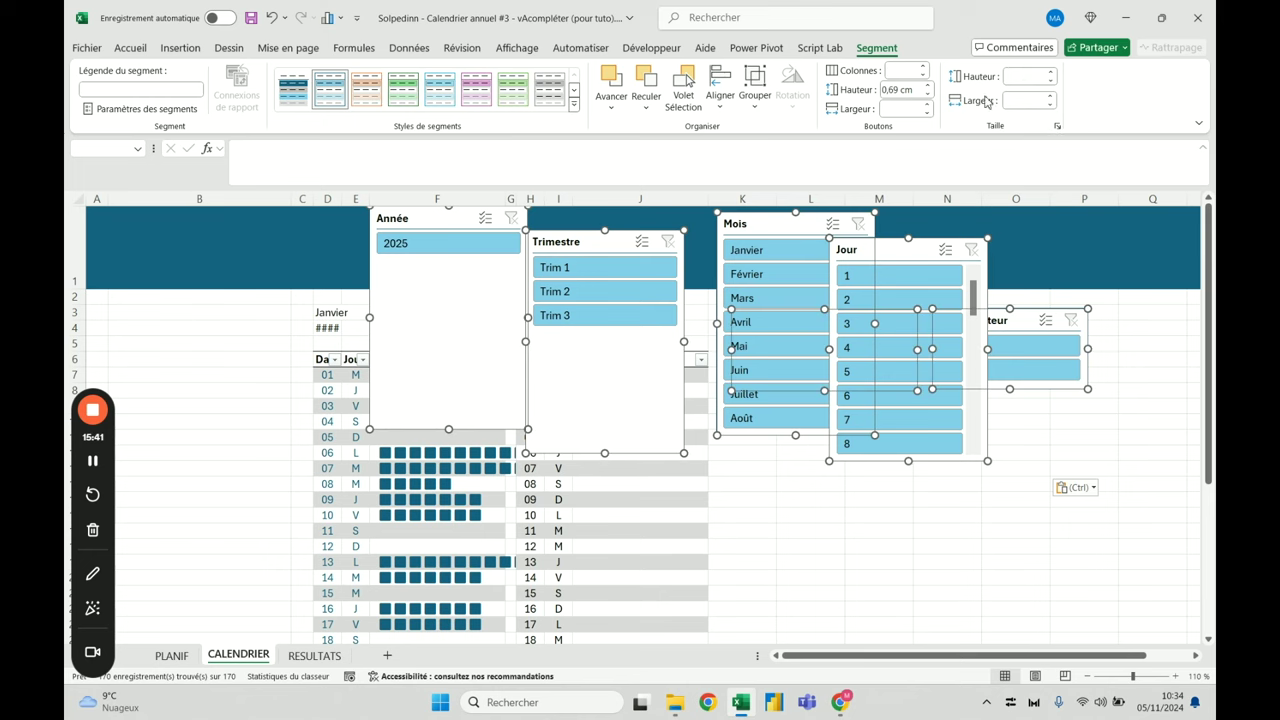
click(1025, 78)
text(2,6)
key(Return)
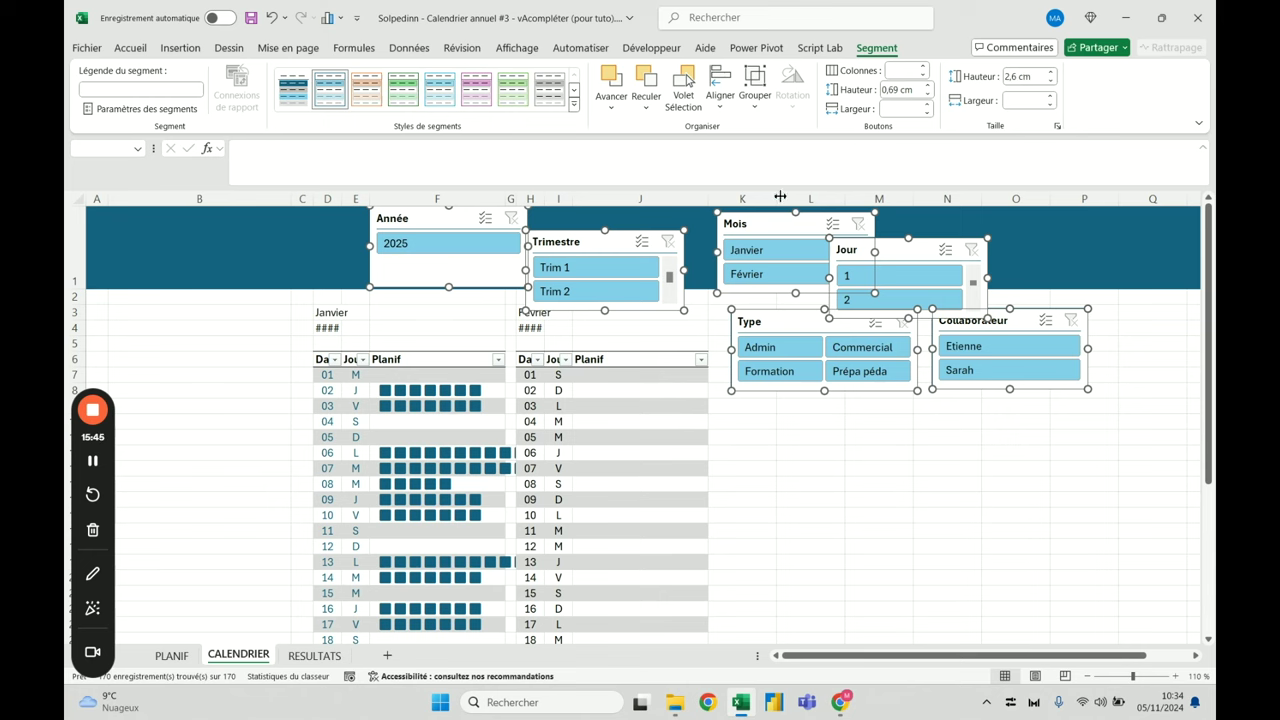
Arrange the Année, Trimestre, Mois and Jour slicers side by side in the header band
click(130, 47)
drag(437, 226, 425, 234)
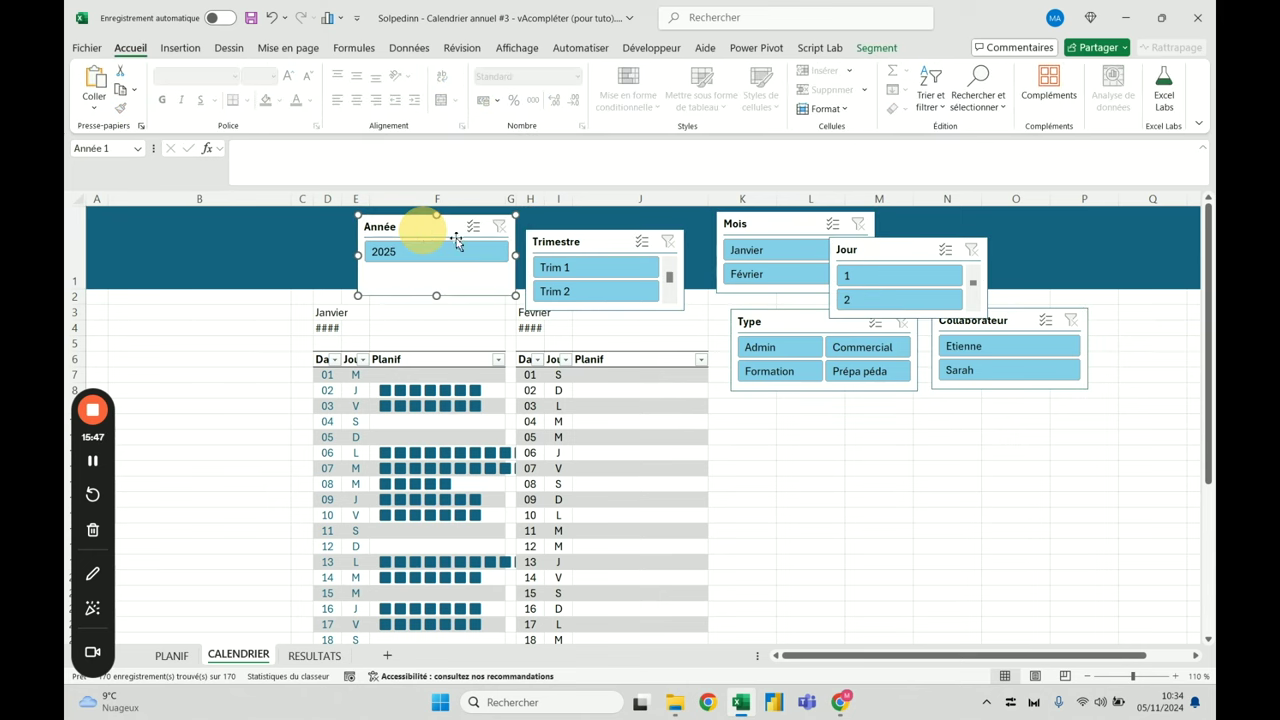
drag(567, 240, 573, 229)
drag(876, 247, 1006, 226)
drag(774, 223, 810, 229)
drag(598, 232, 618, 232)
Give Trimestre and Mois 2 button columns, Jour 5 columns, and widen the Jour slicer
click(877, 47)
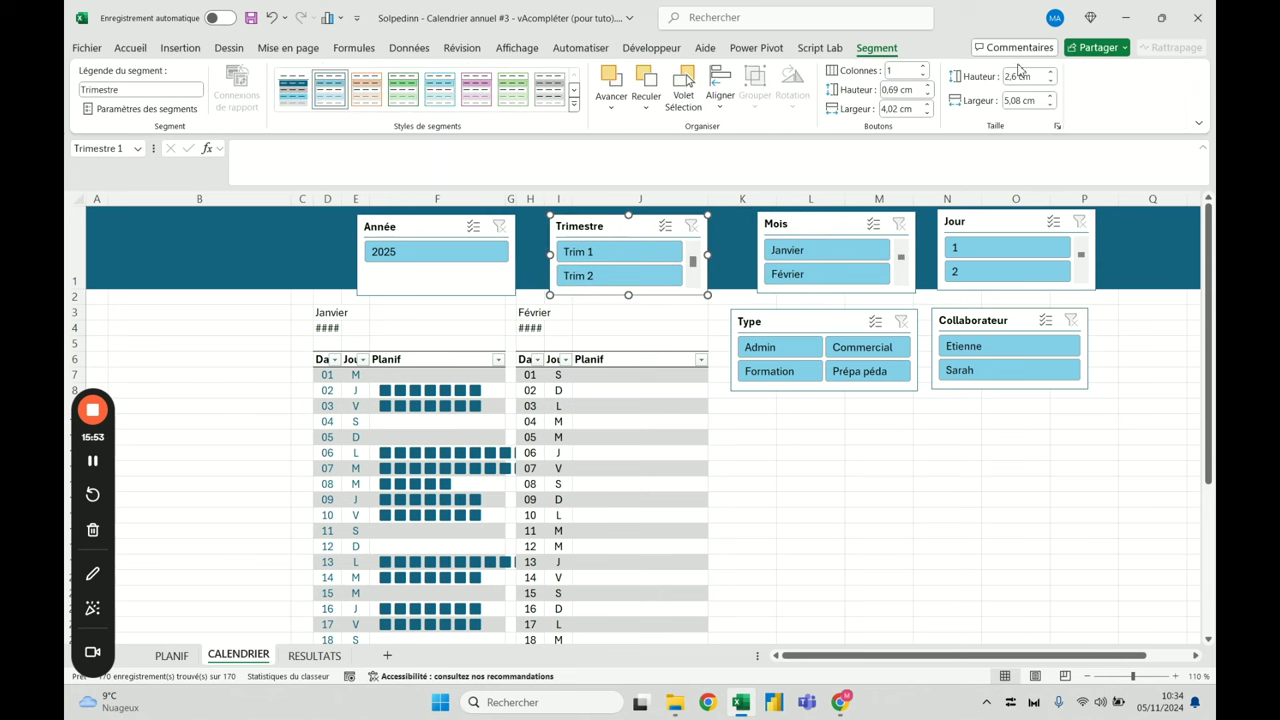
click(923, 67)
click(806, 228)
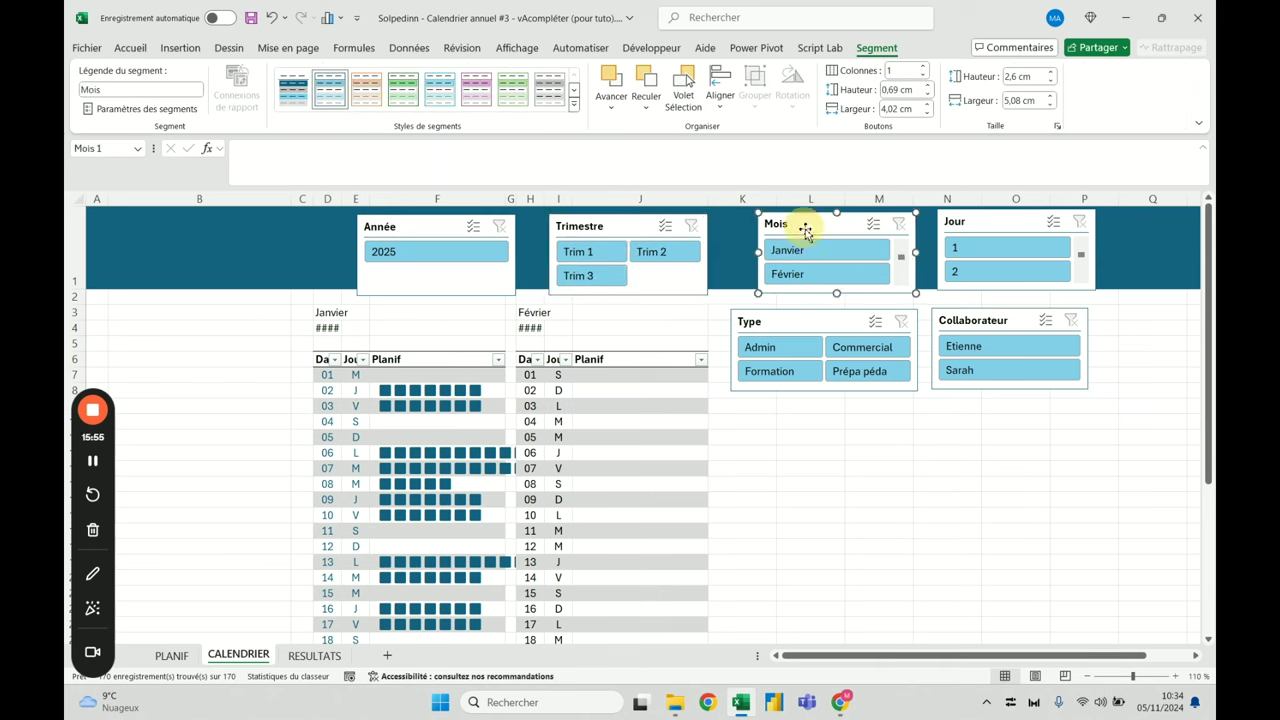
click(923, 68)
drag(822, 228, 804, 229)
click(970, 229)
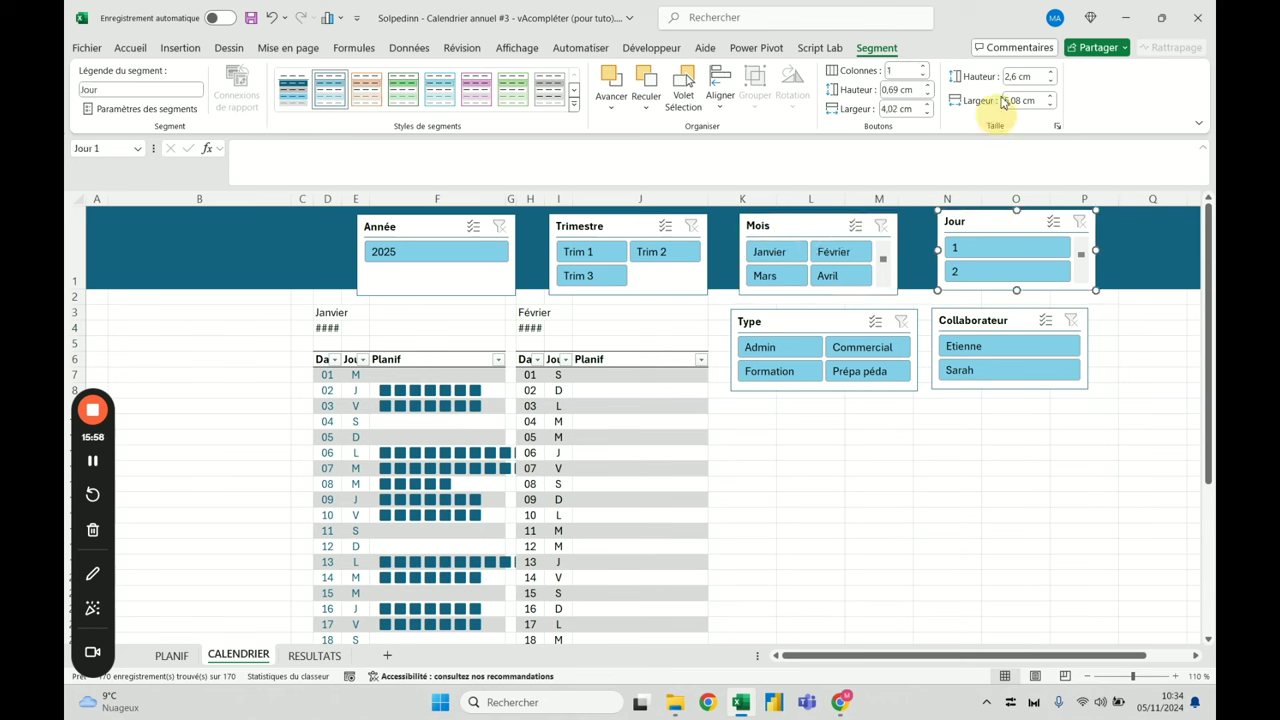
click(924, 67)
click(924, 67)
click(924, 67)
click(924, 67)
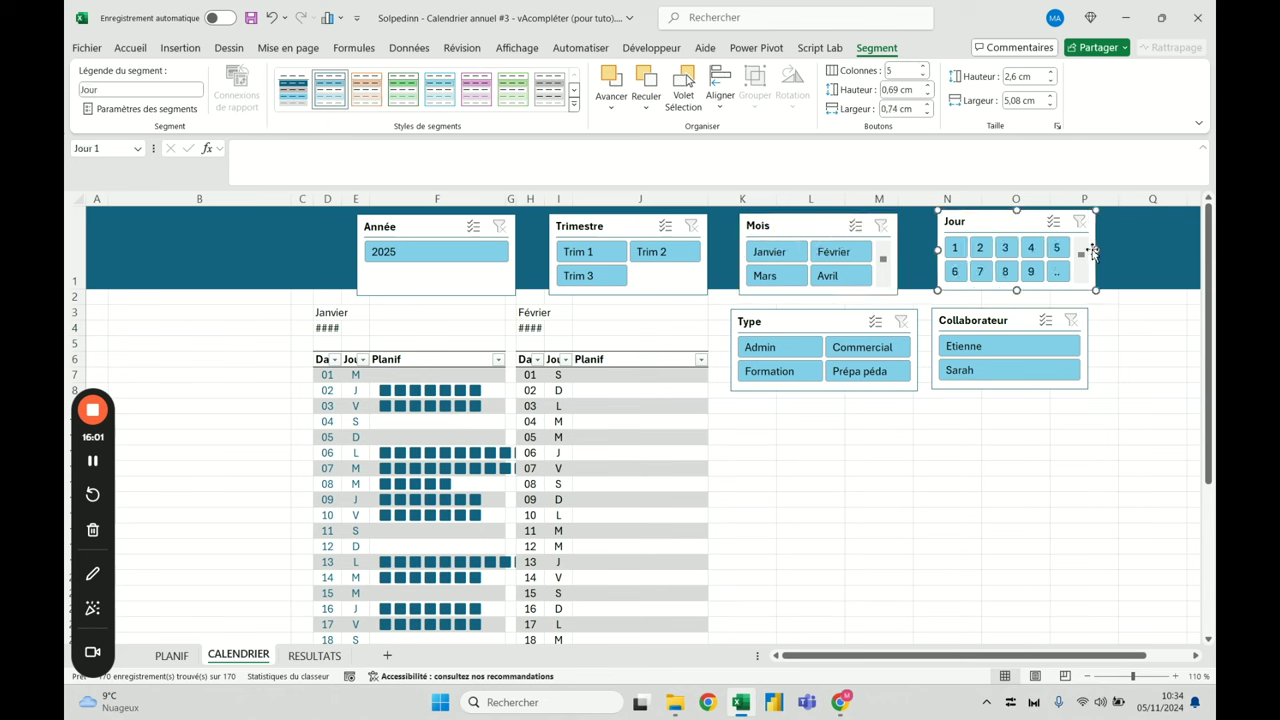
drag(1096, 250, 1169, 249)
click(1040, 468)
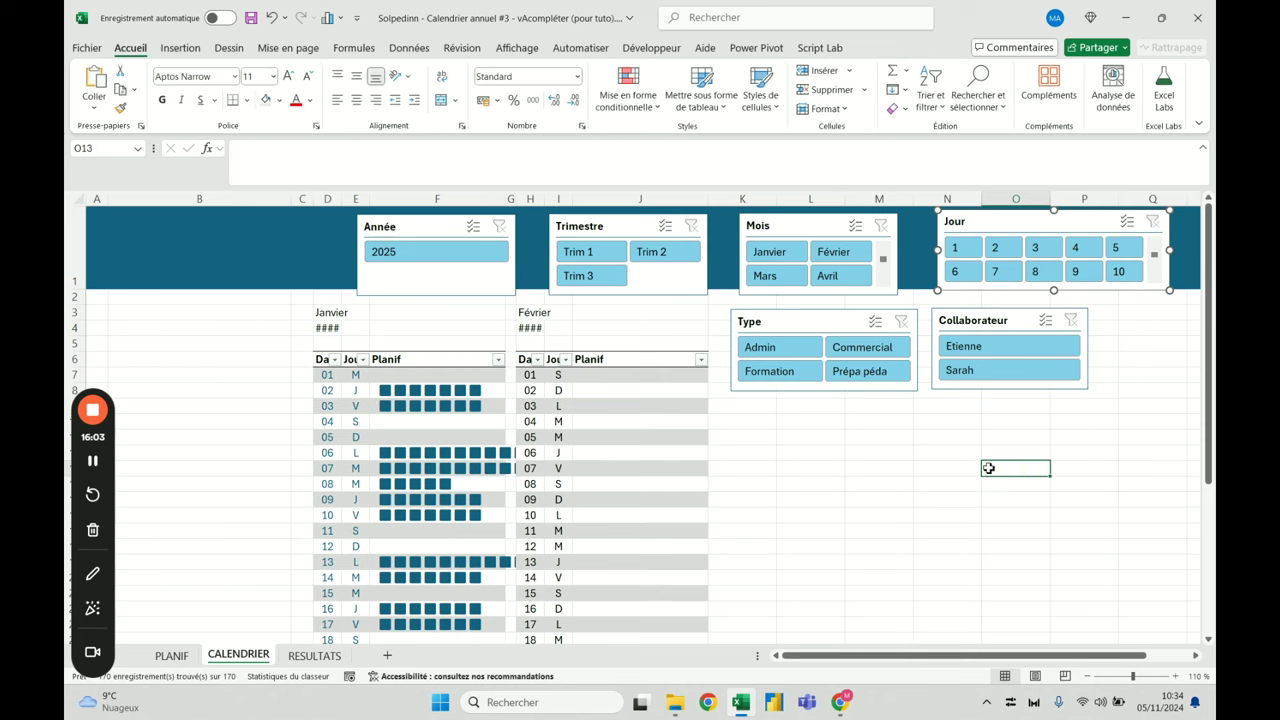
Test the Trimestre slicer with Trim 1, 2 and 3, then clear its filter
click(594, 257)
click(651, 252)
click(582, 276)
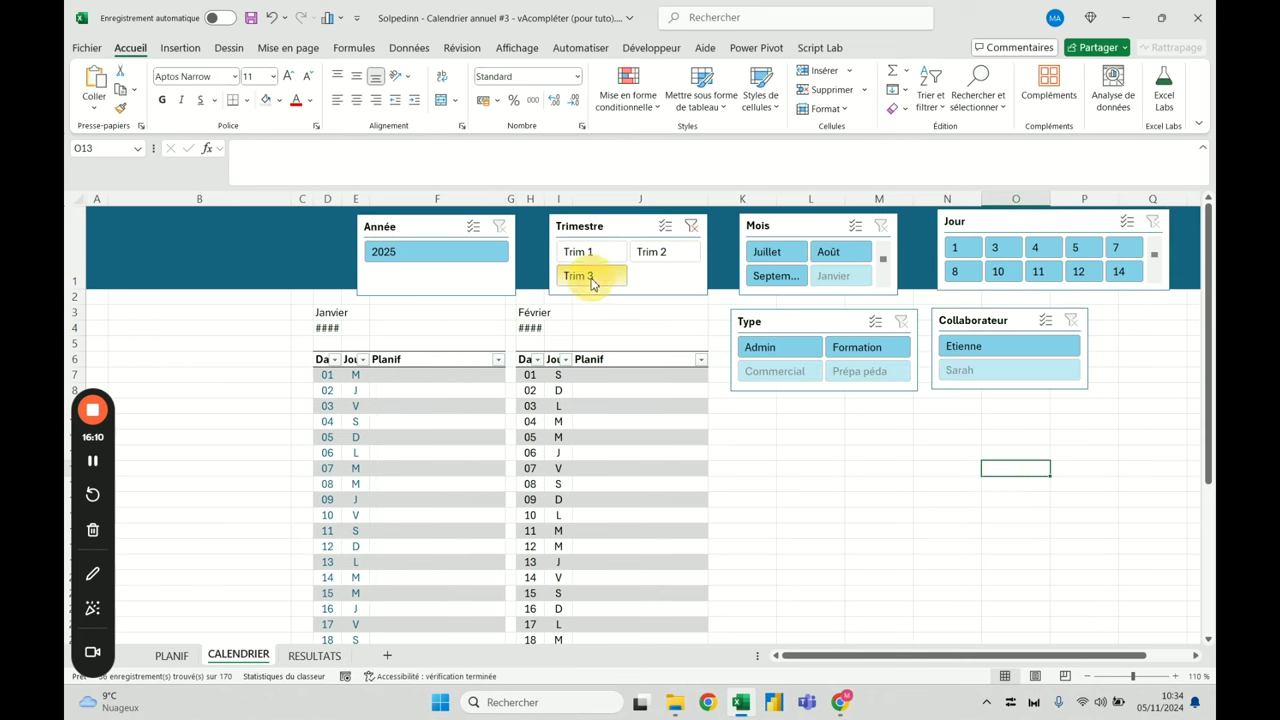
click(645, 252)
click(578, 252)
click(644, 253)
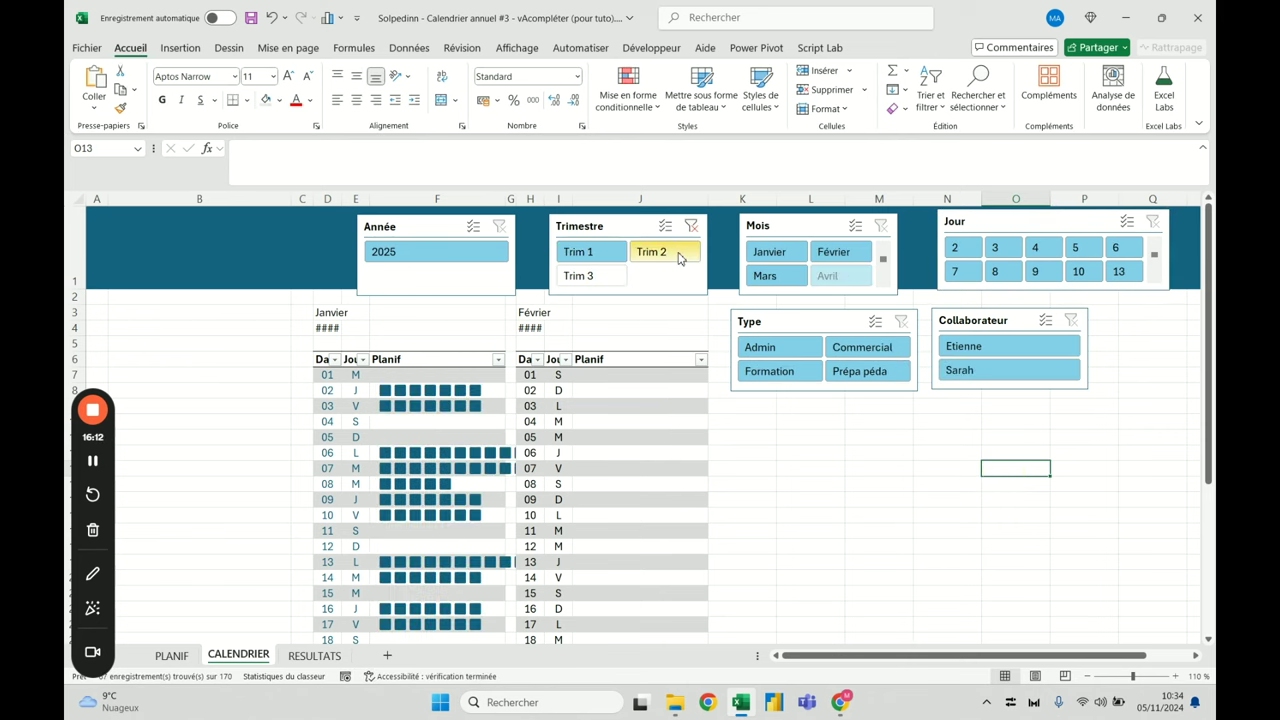
click(691, 226)
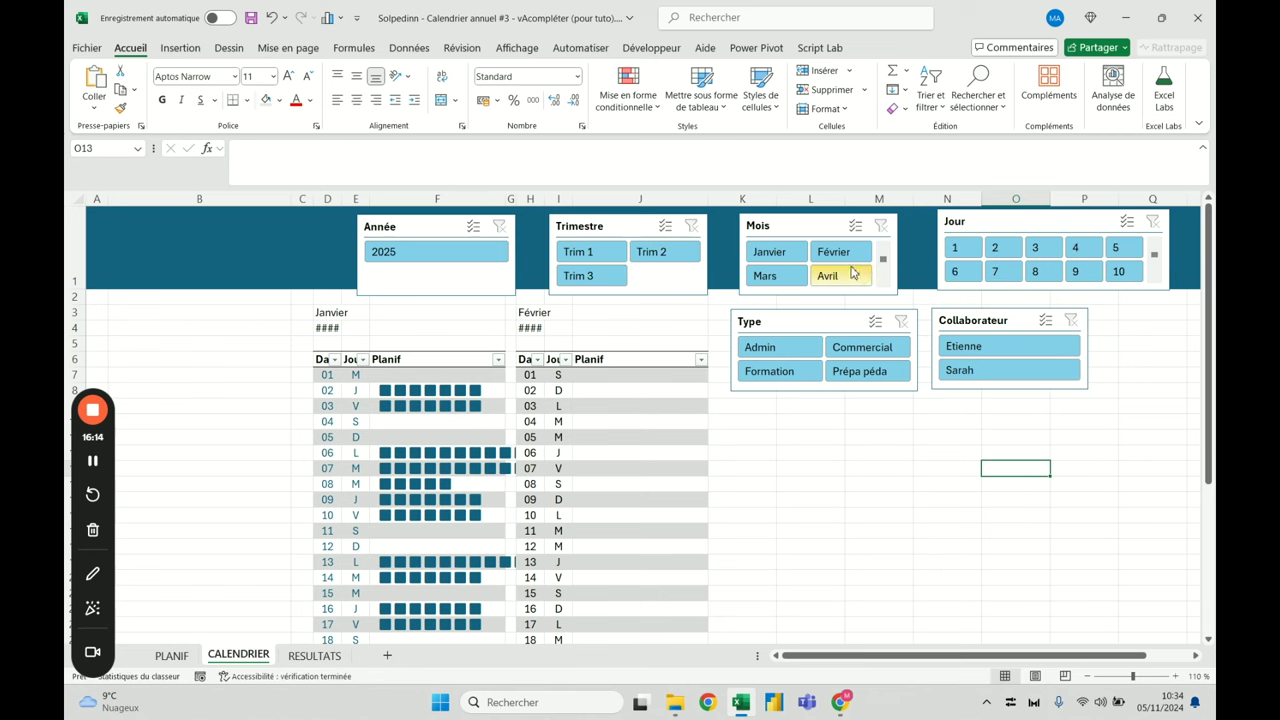
Test the Mois slicer with Avril, Mars, Février and Janvier, then clear its filter
click(851, 273)
click(763, 276)
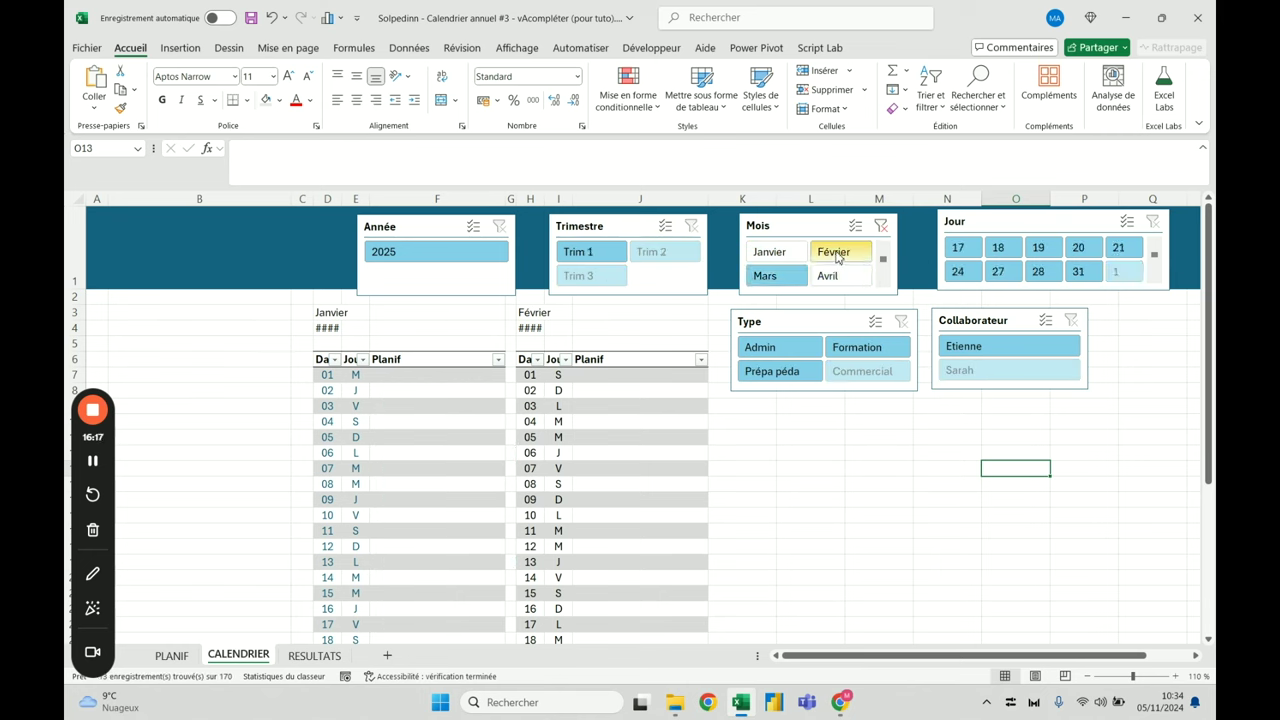
click(836, 254)
click(778, 253)
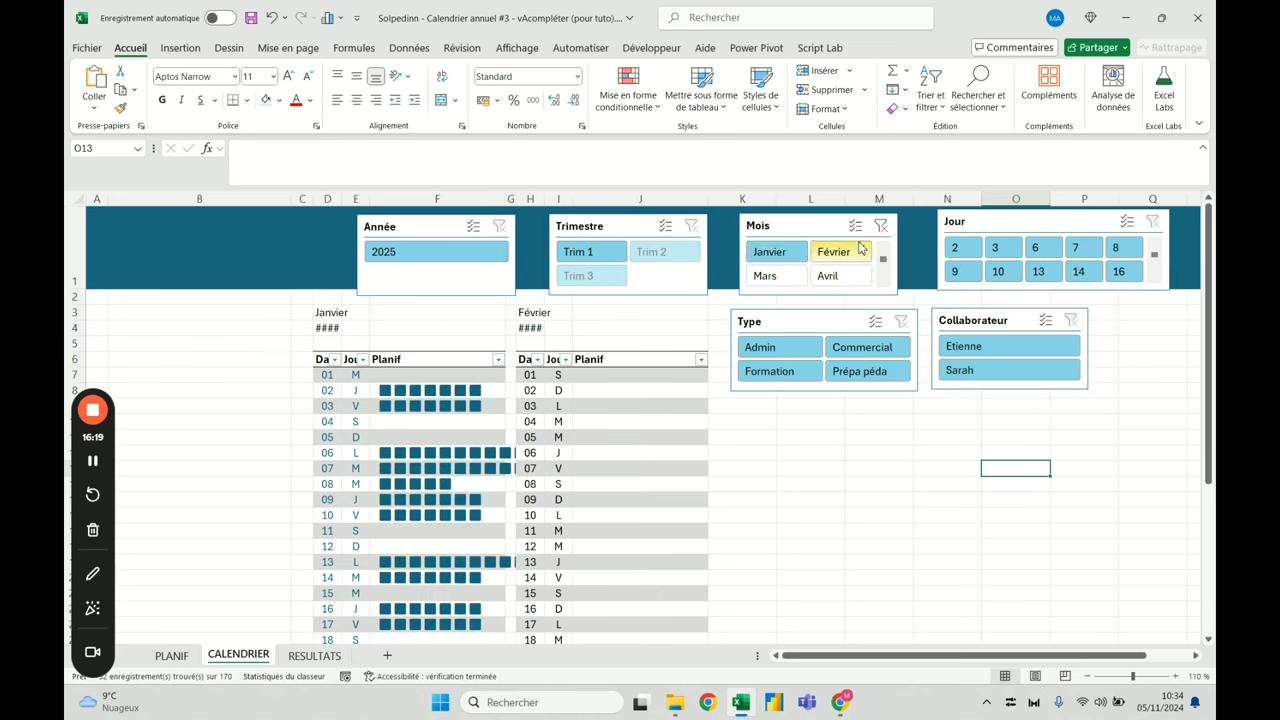
click(879, 228)
Check the calendar's first day in D7 and start date in D4, then return to PLANIF
click(333, 374)
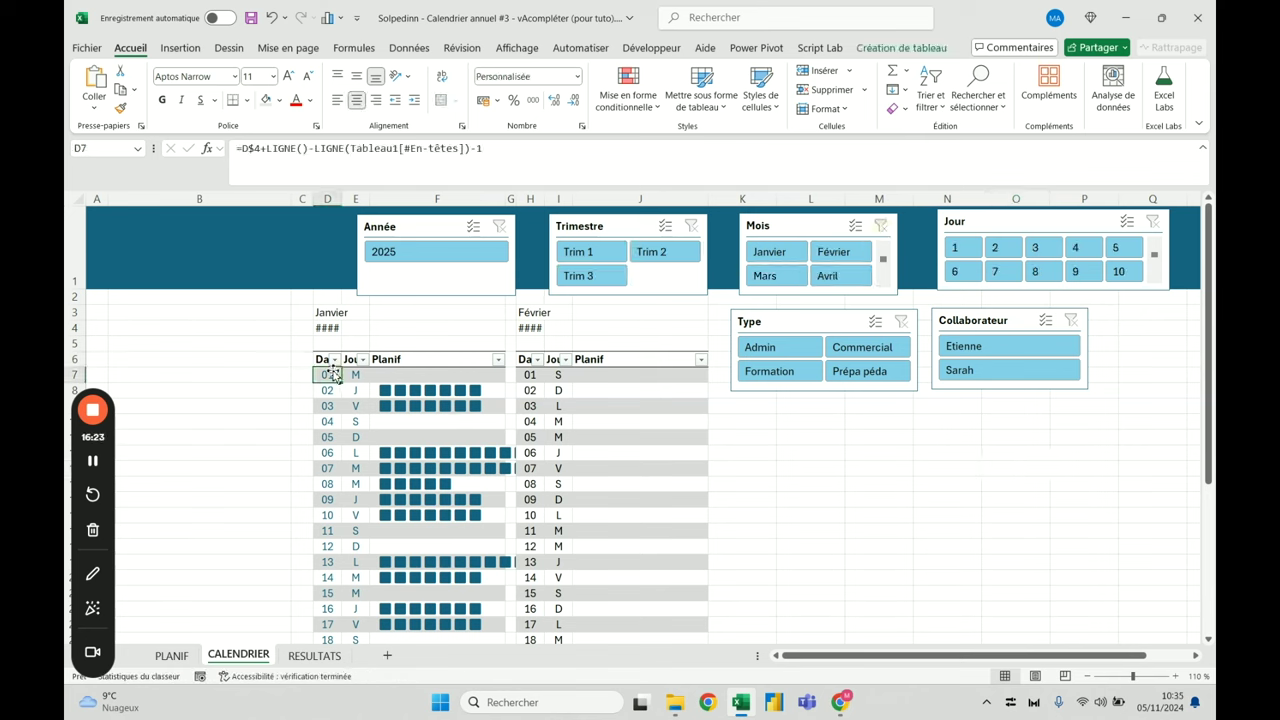
click(329, 329)
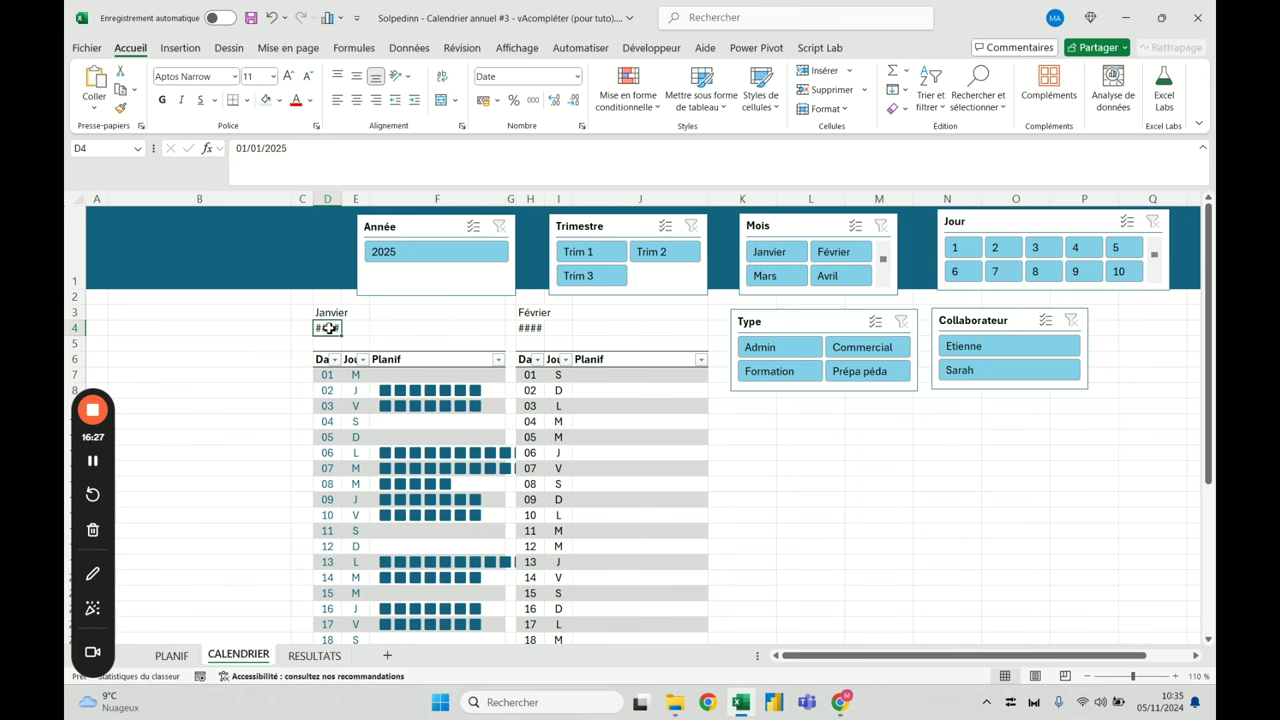
click(171, 656)
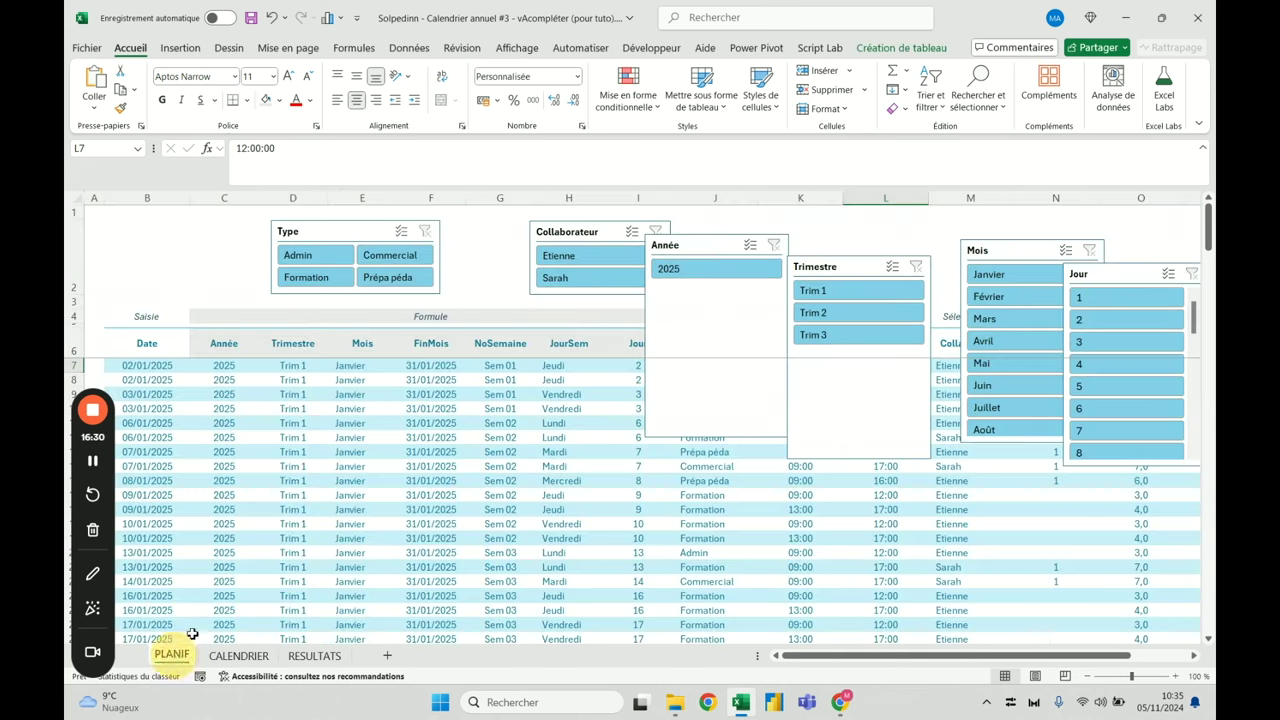
Set the height of all PLANIF slicers to 2,6 cm
click(224, 198)
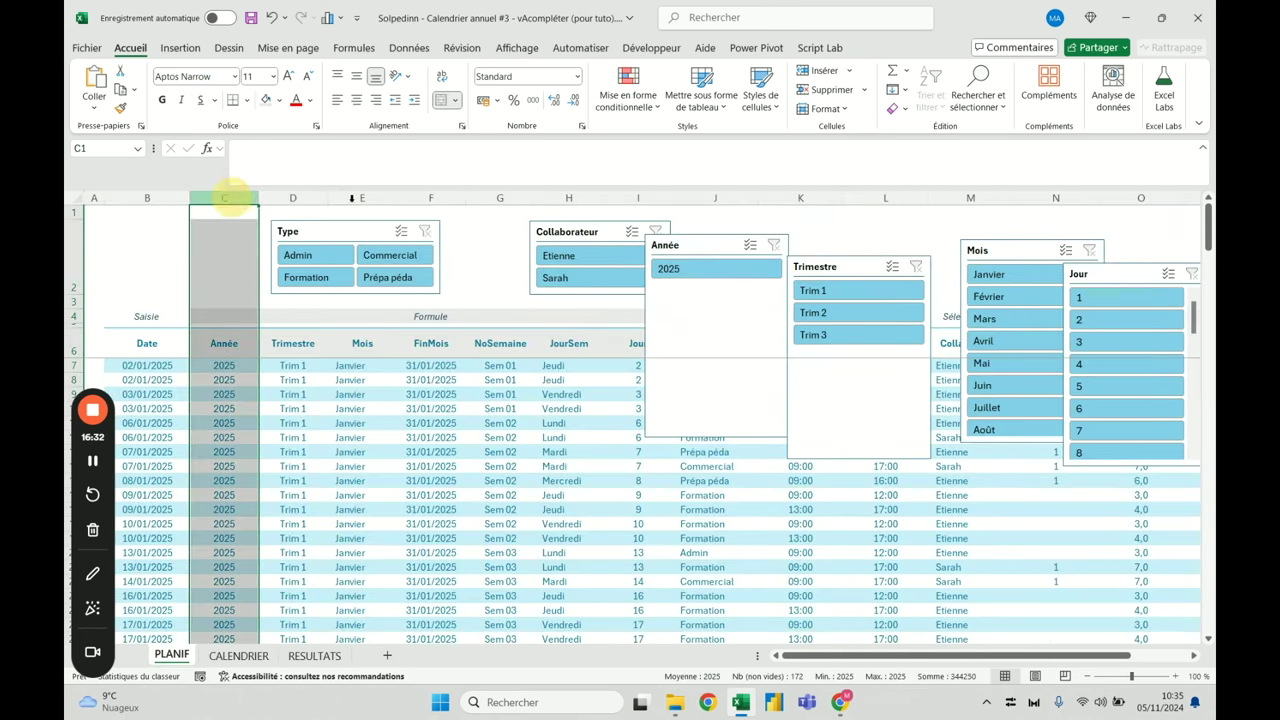
click(699, 252)
click(586, 224)
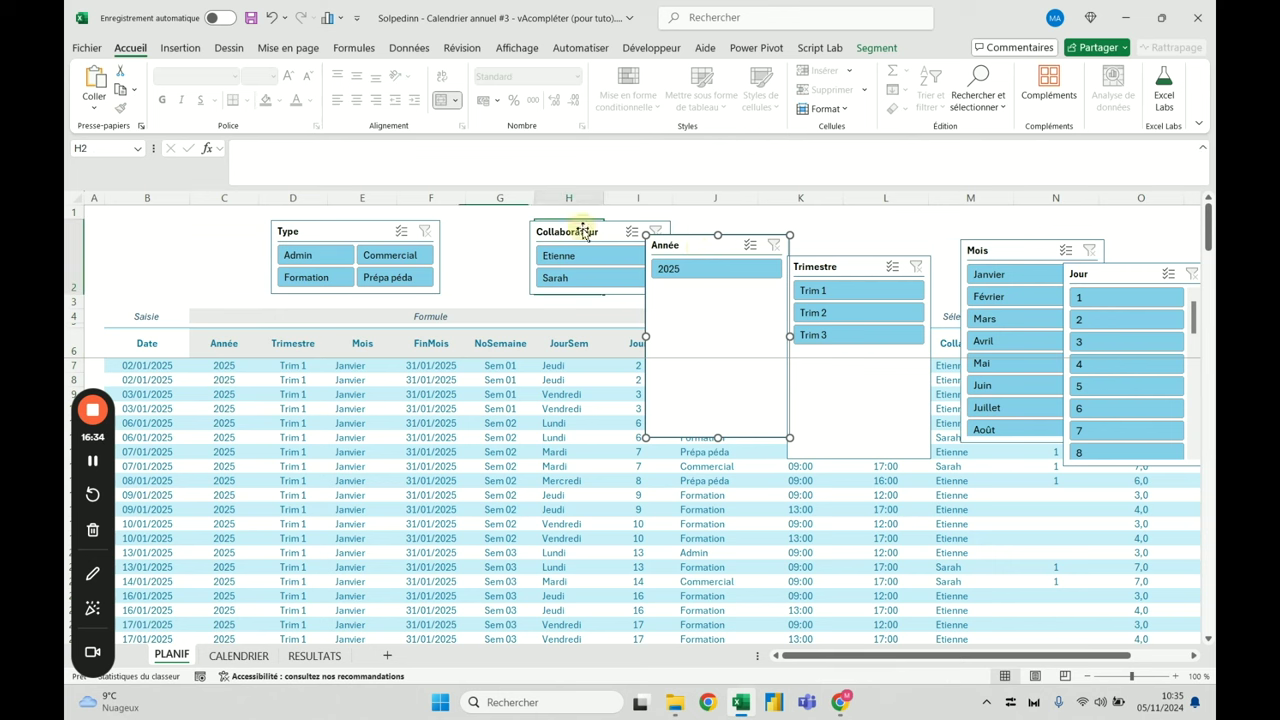
click(620, 226)
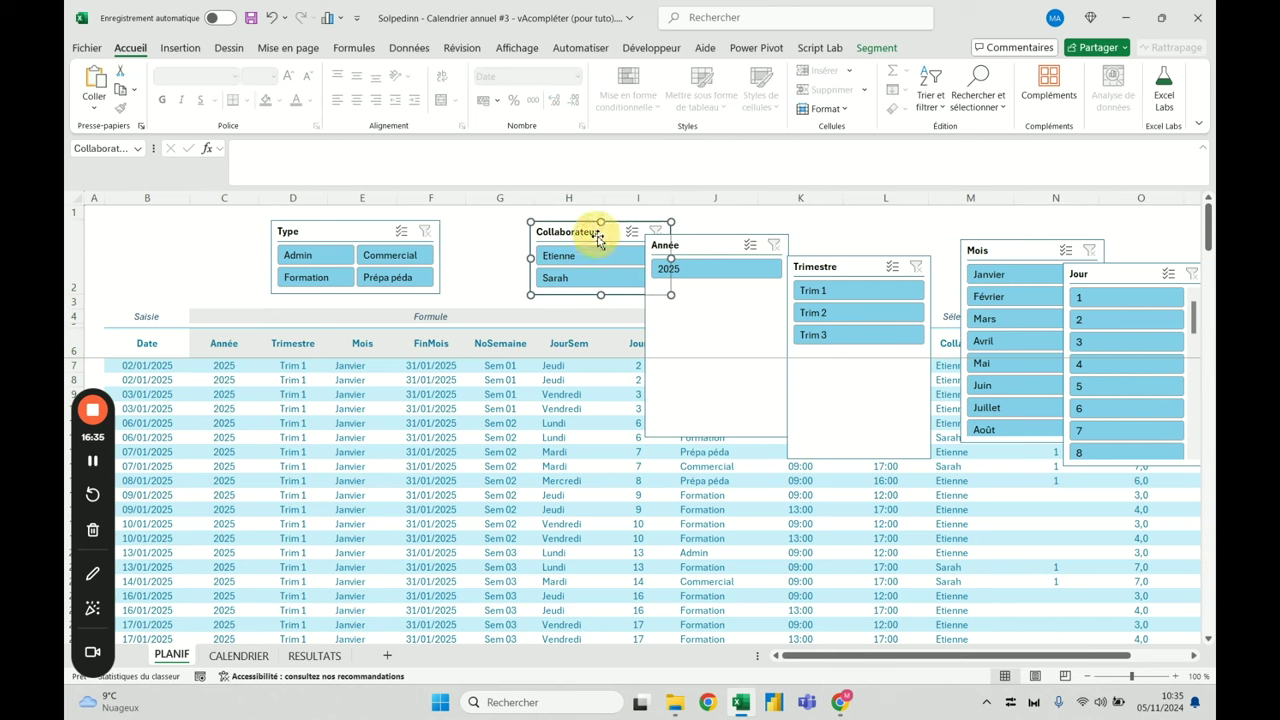
click(866, 48)
ctrl+click(716, 253)
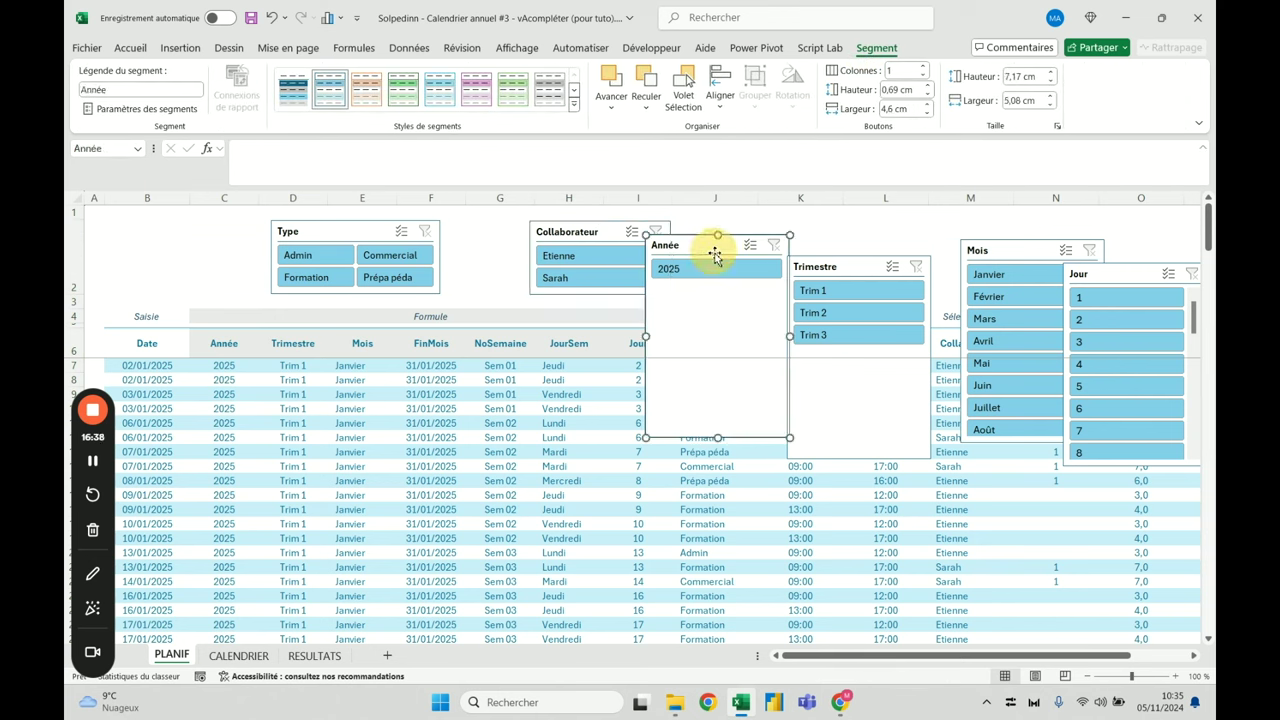
key(ctrl+a)
click(1015, 76)
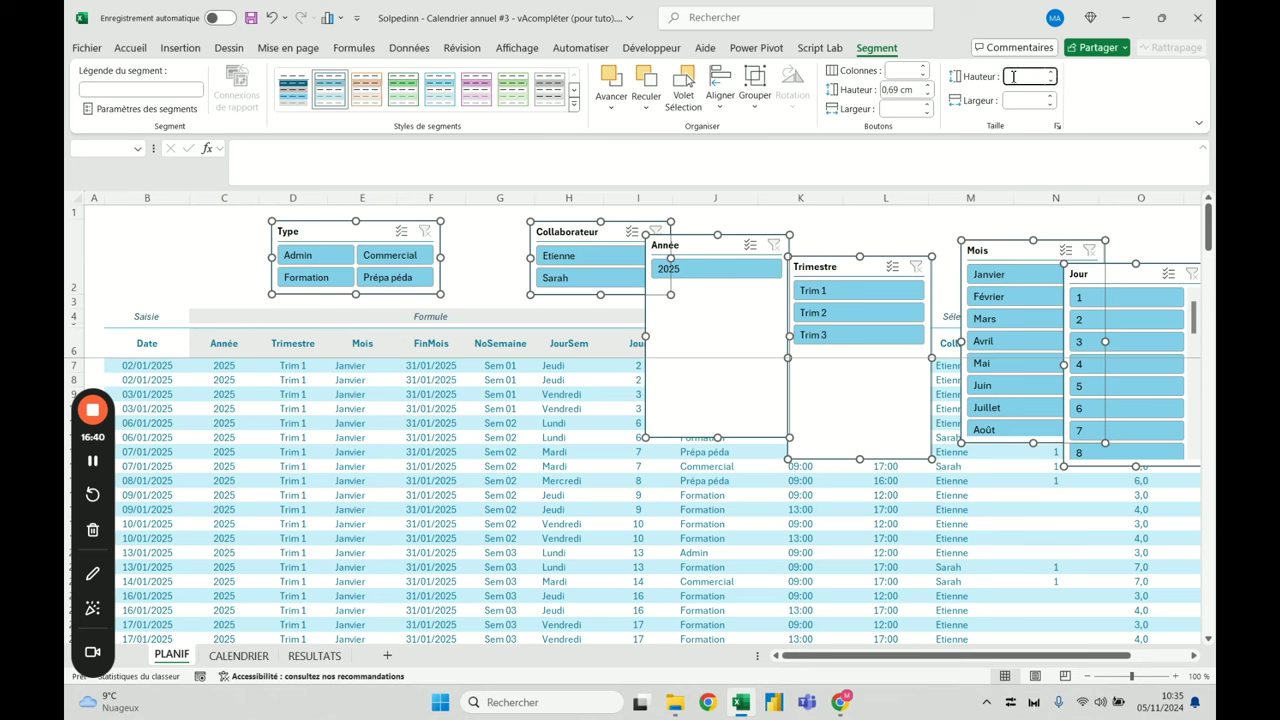
key(Return)
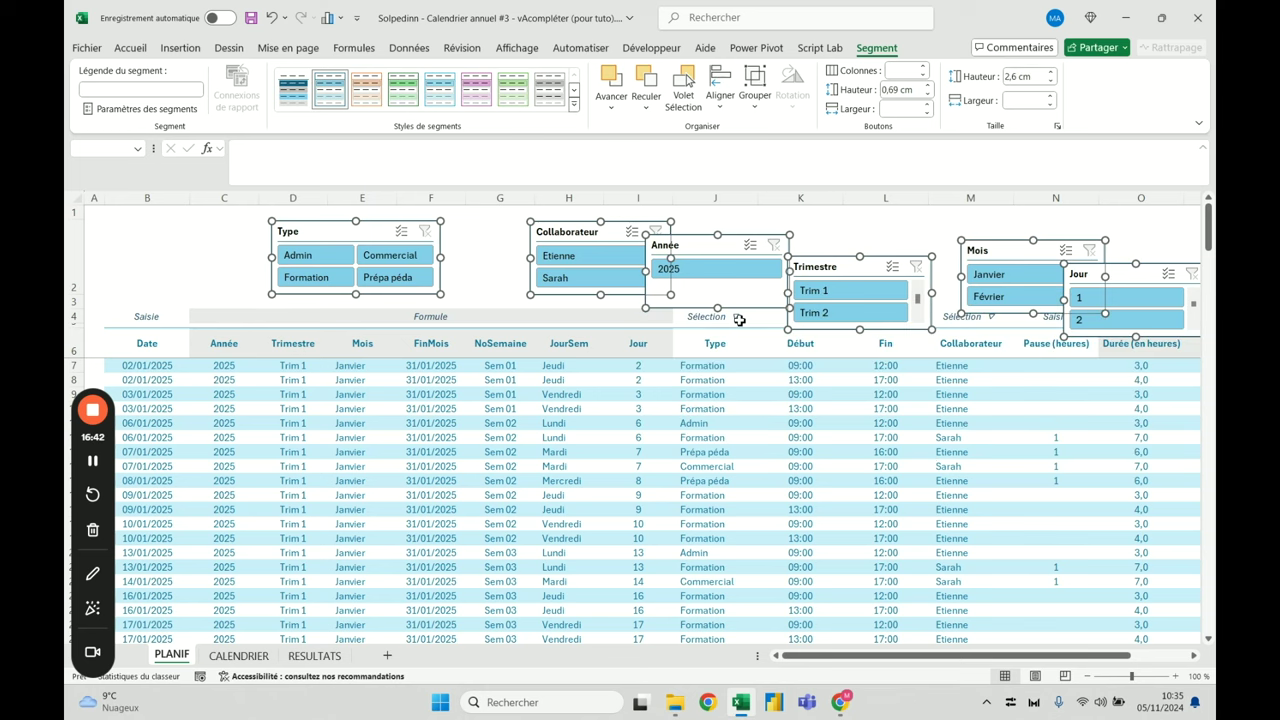
click(730, 380)
Move the Année, Trimestre, Mois and Jour slicers up into one row beside Collaborateur
drag(716, 244, 737, 229)
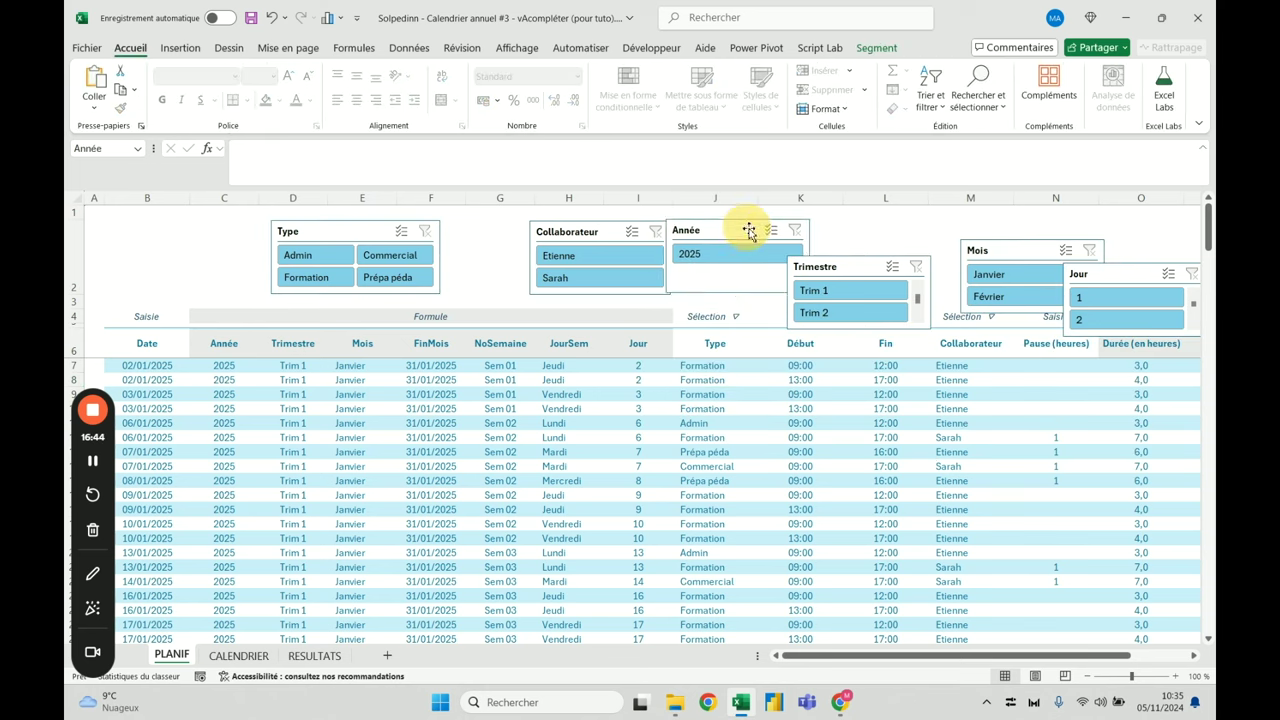
drag(880, 266, 904, 223)
click(1025, 246)
drag(1023, 242, 1035, 224)
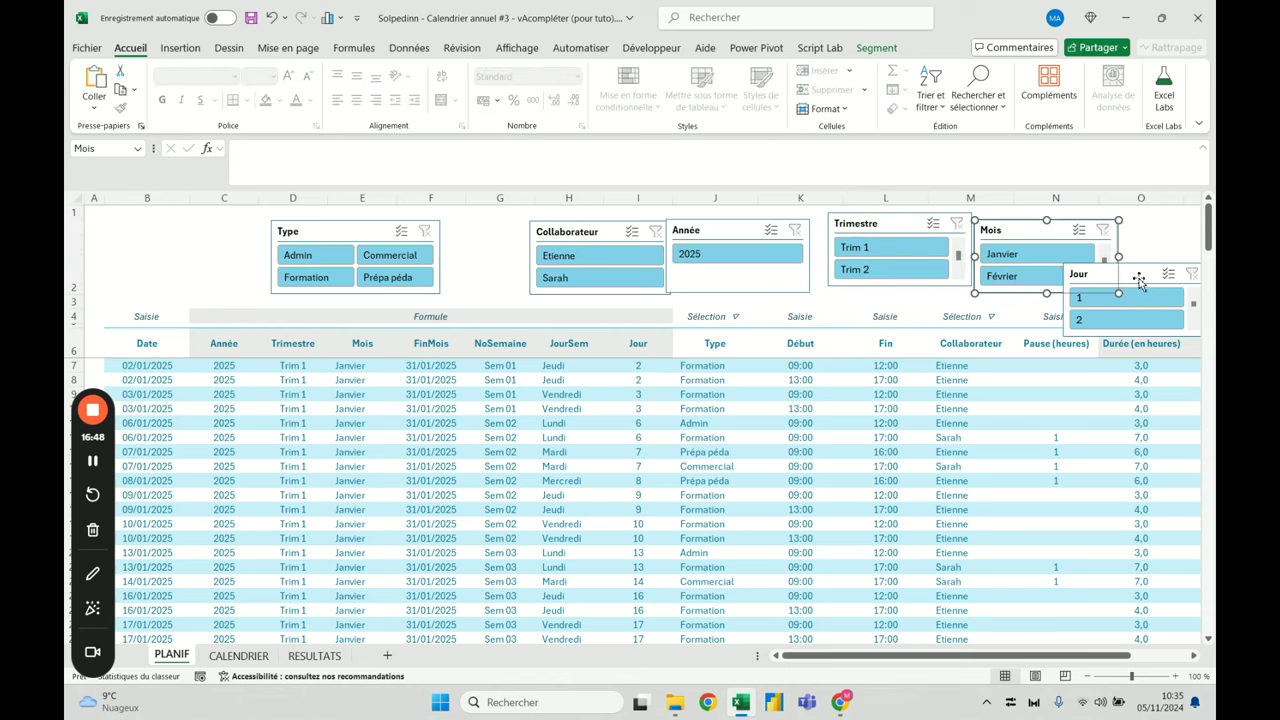
drag(1136, 281, 1138, 253)
Check cells O9, C9, J8, J4 and M8, then place Collaborateur between Type and Année
click(1138, 394)
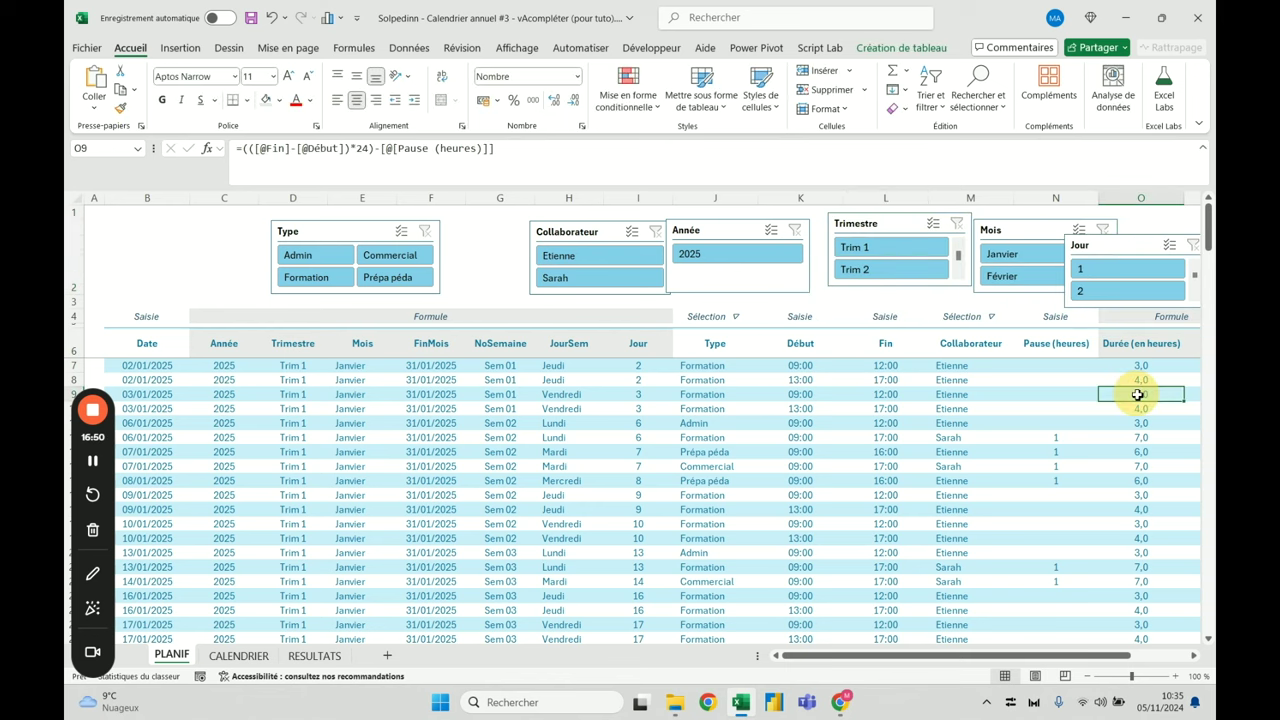
key(Right)
key(Left)
key(Left)
key(Left)
key(Left)
key(Left)
key(Home)
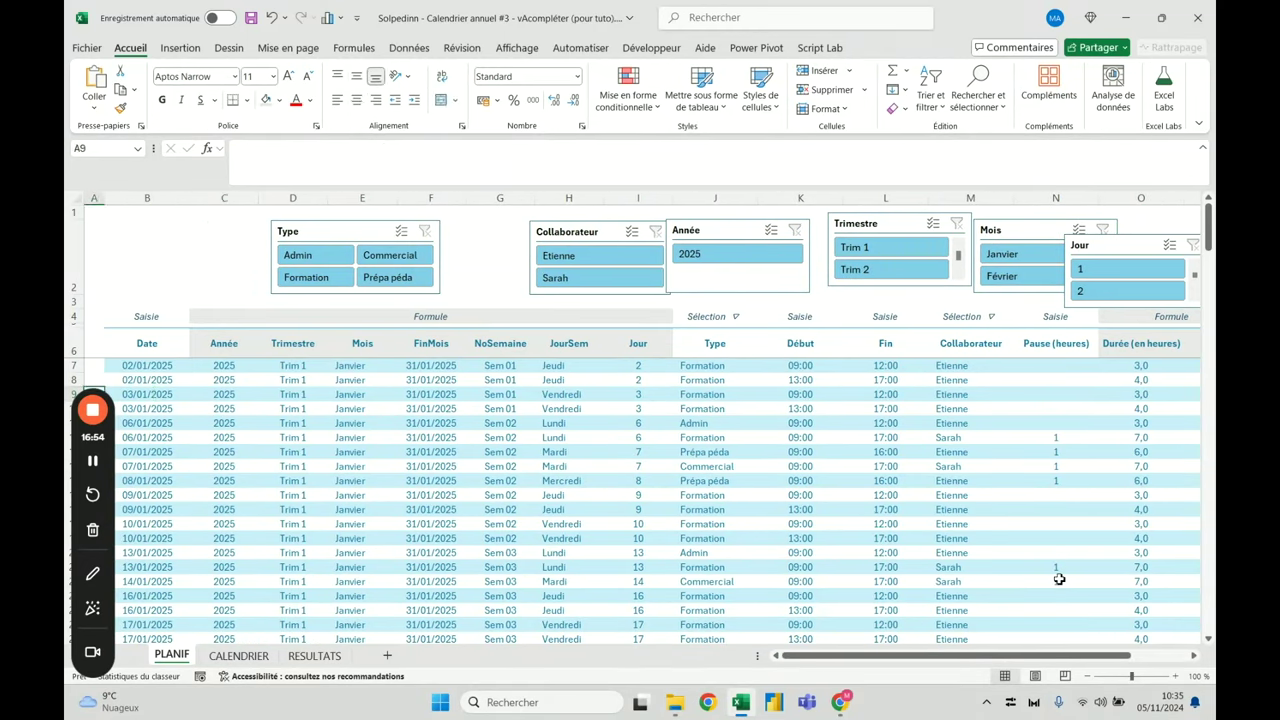
key(Right)
key(Right)
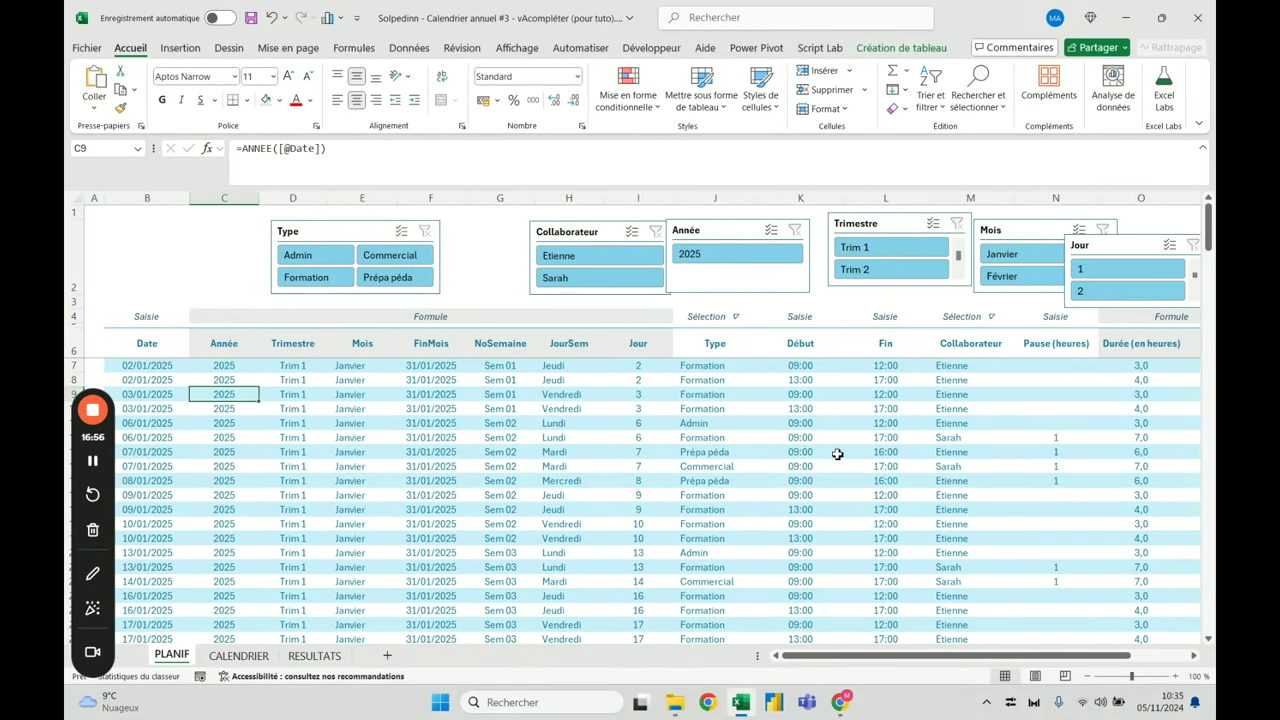
click(701, 378)
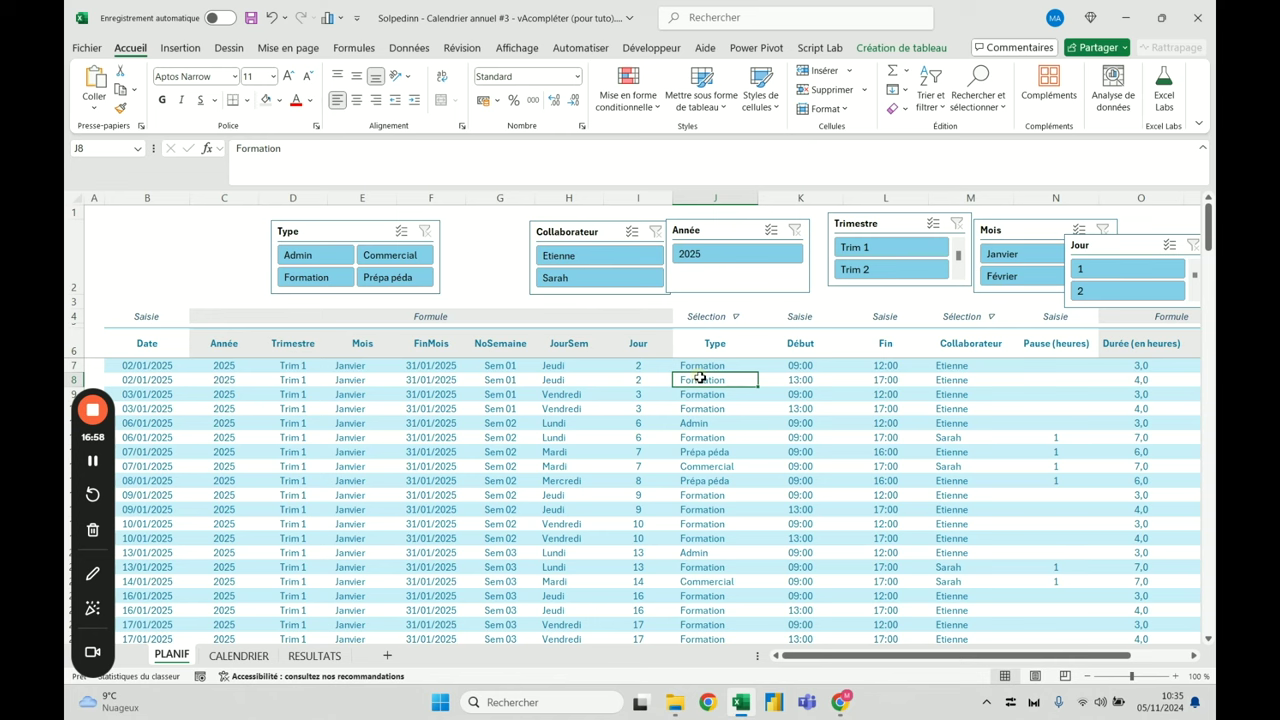
click(706, 317)
click(705, 381)
click(955, 375)
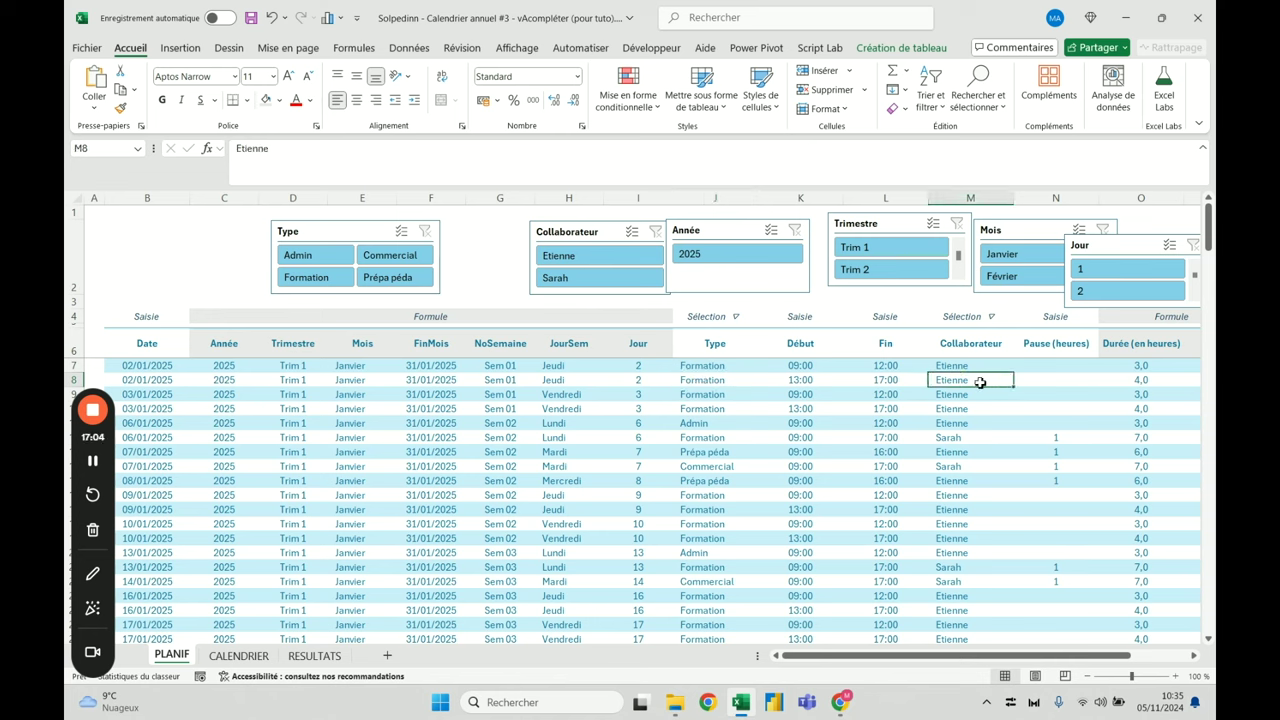
drag(601, 230, 539, 232)
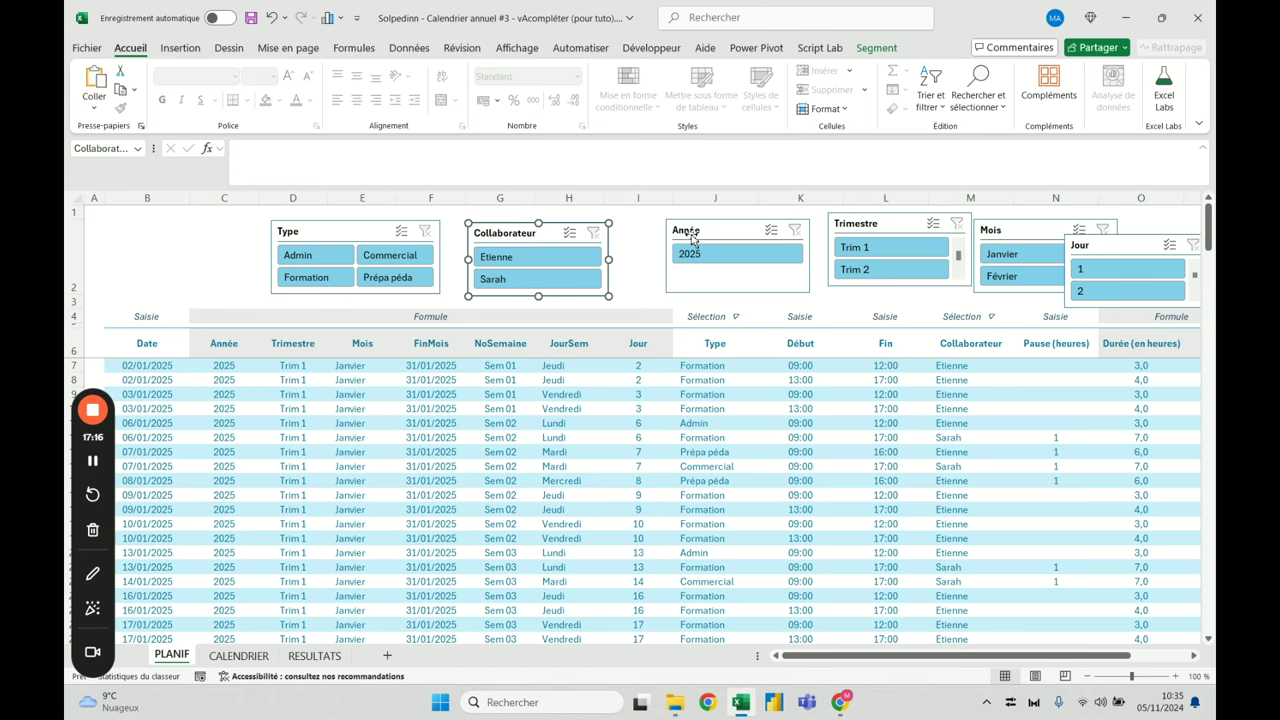
click(314, 655)
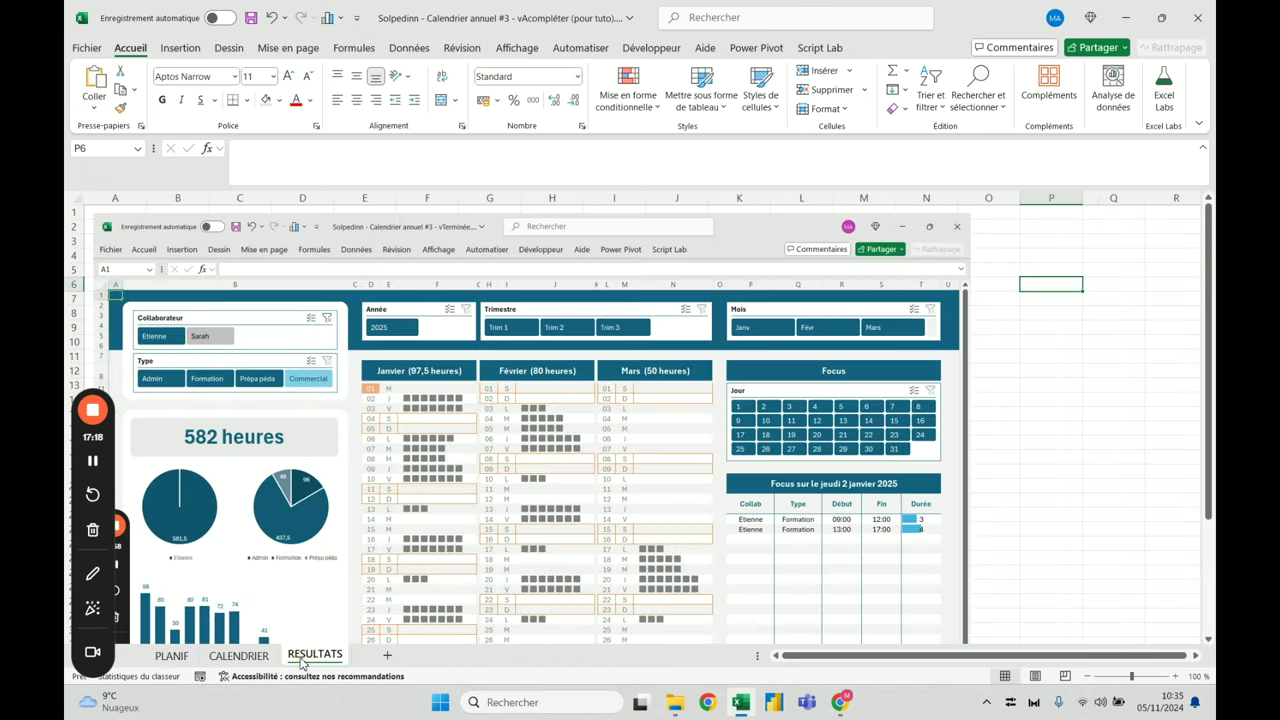
Inspect the January start date in D4 and the day formula in D7 on CALENDRIER
click(243, 652)
click(254, 331)
click(325, 328)
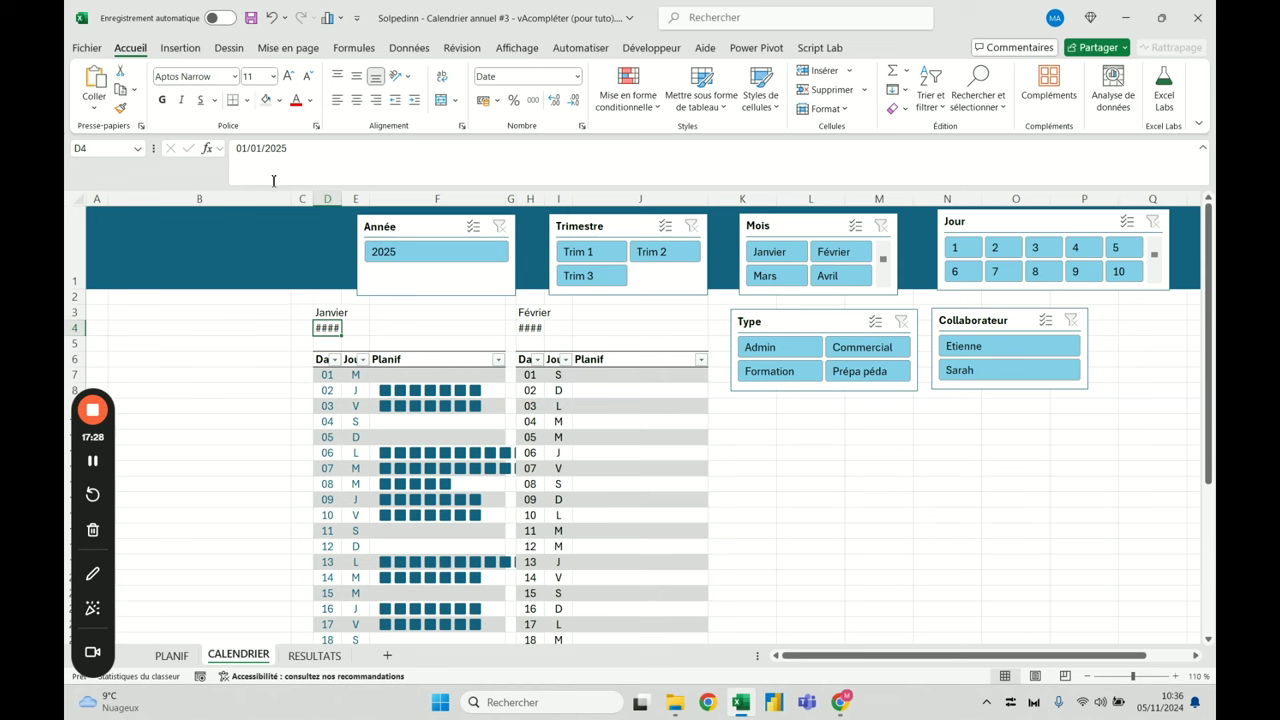
click(331, 374)
double_click(328, 375)
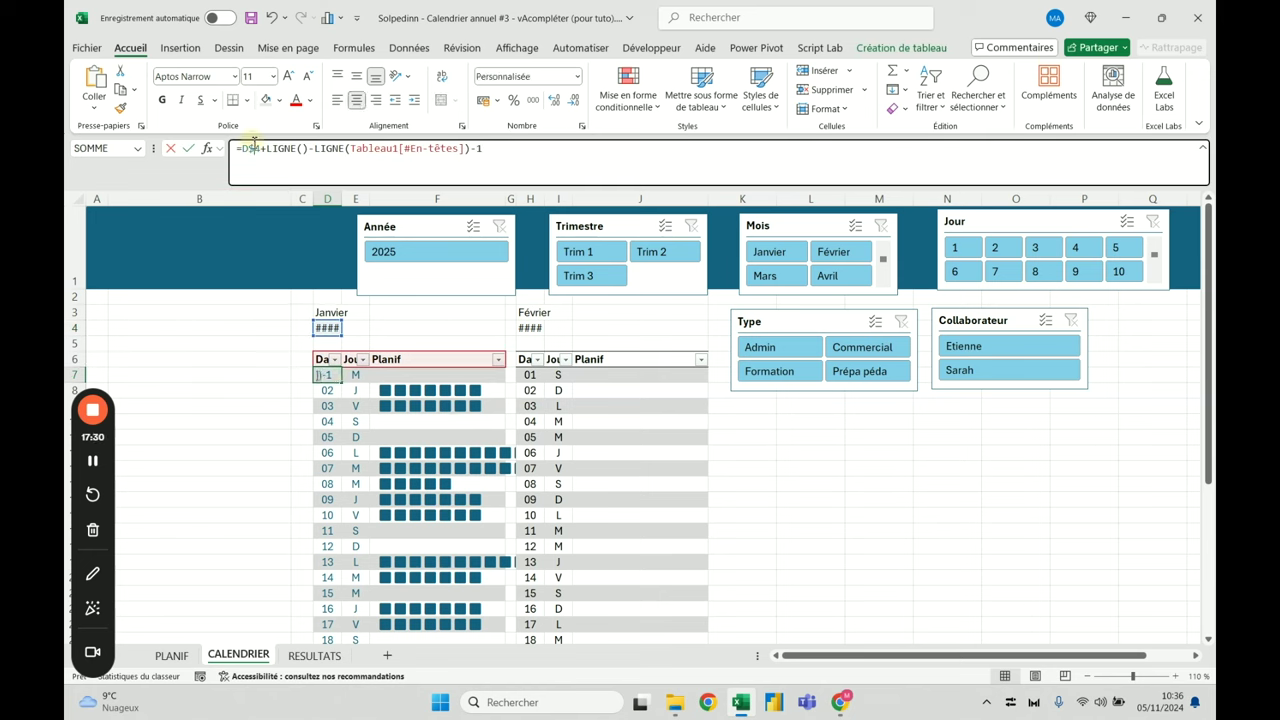
click(286, 330)
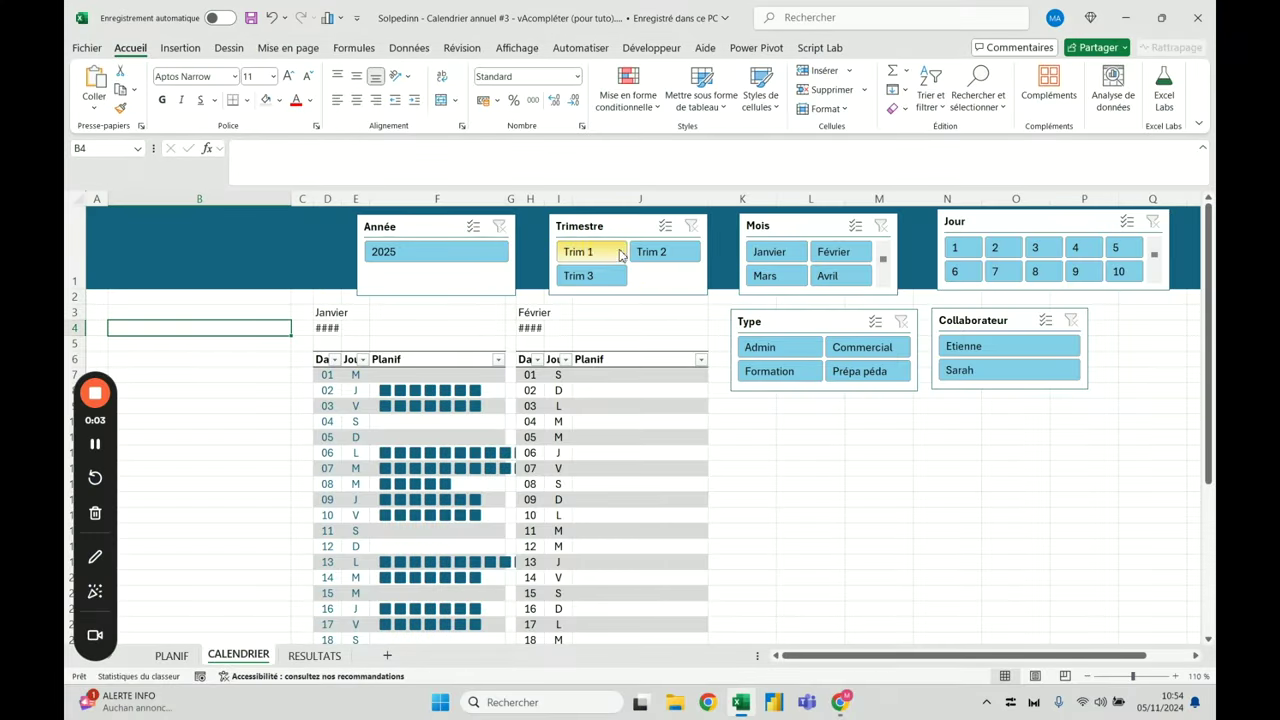
Try the Trimestre slicer with Trim 2 and Trim 1, then insert a new sheet after PLANIF
click(648, 254)
click(634, 252)
click(650, 251)
click(577, 251)
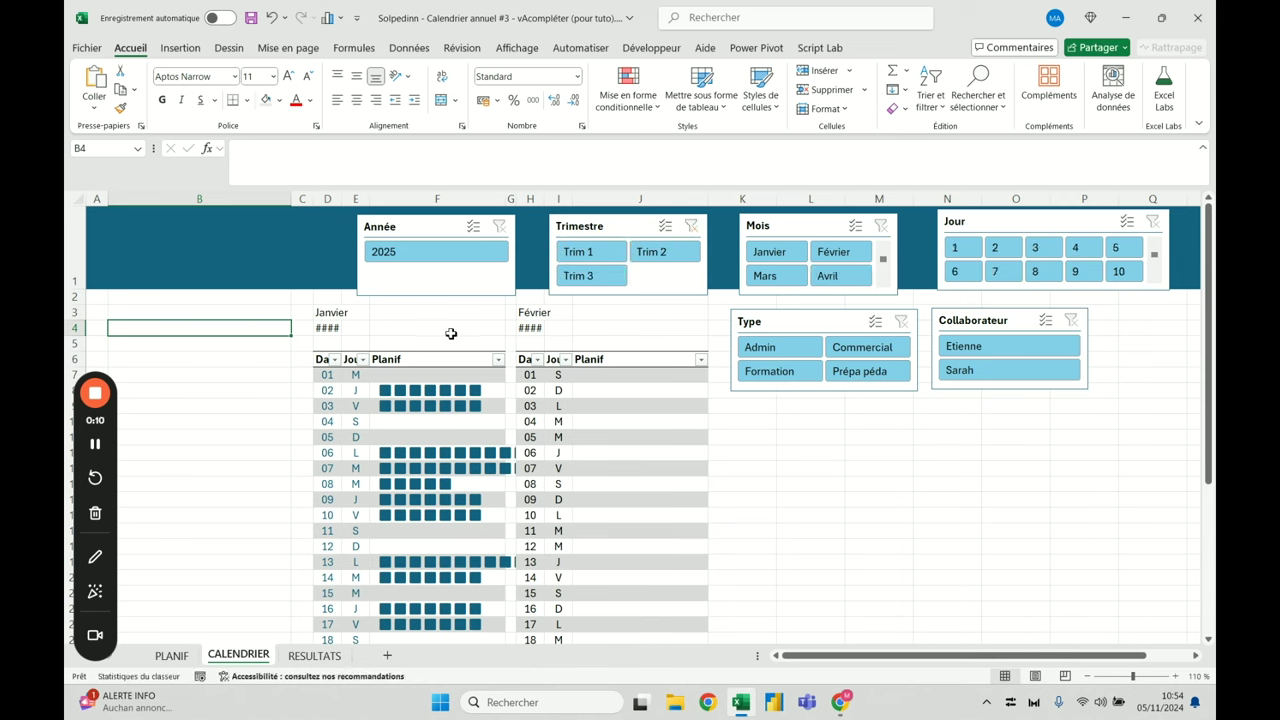
click(331, 334)
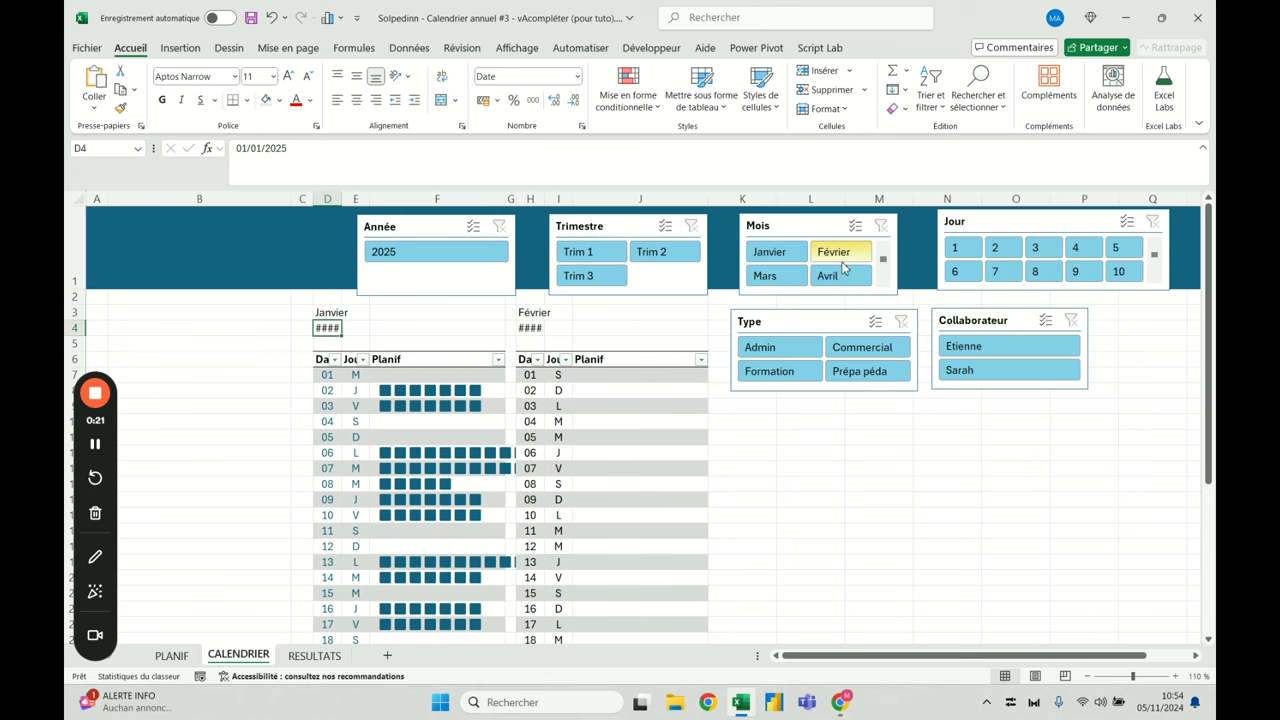
click(173, 656)
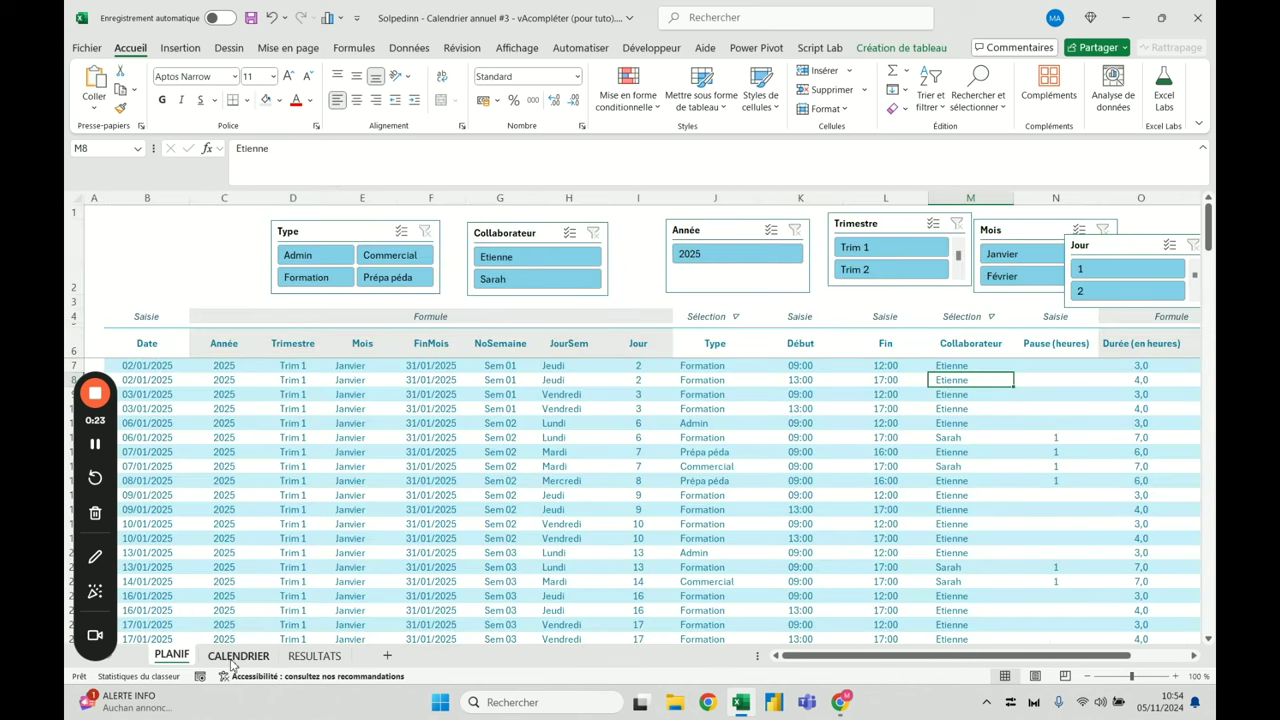
click(387, 655)
Rename the new sheet to CALCULS and widen column B
double_click(221, 656)
text(CALCULS)
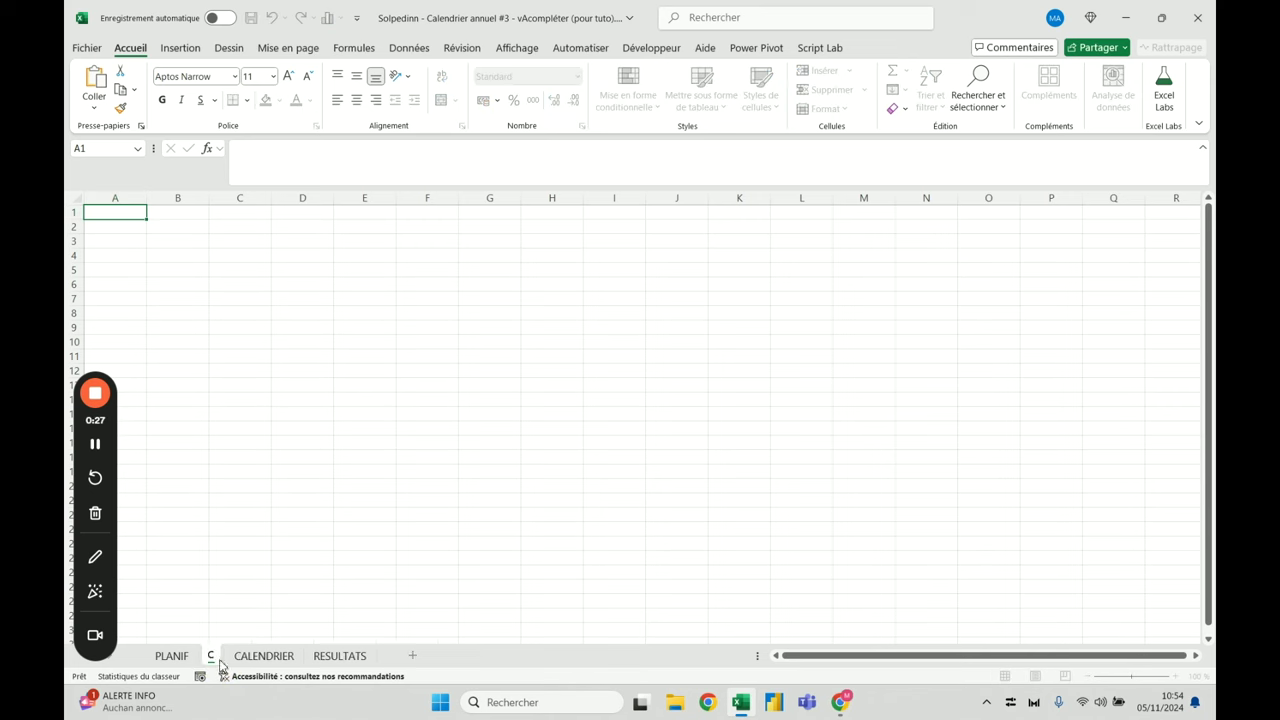
key(Return)
click(300, 655)
click(229, 655)
drag(209, 197, 299, 197)
Enter DATES in B2, Focus début in B4 and Focus Mois 1 in B7
click(177, 229)
text(DATES)
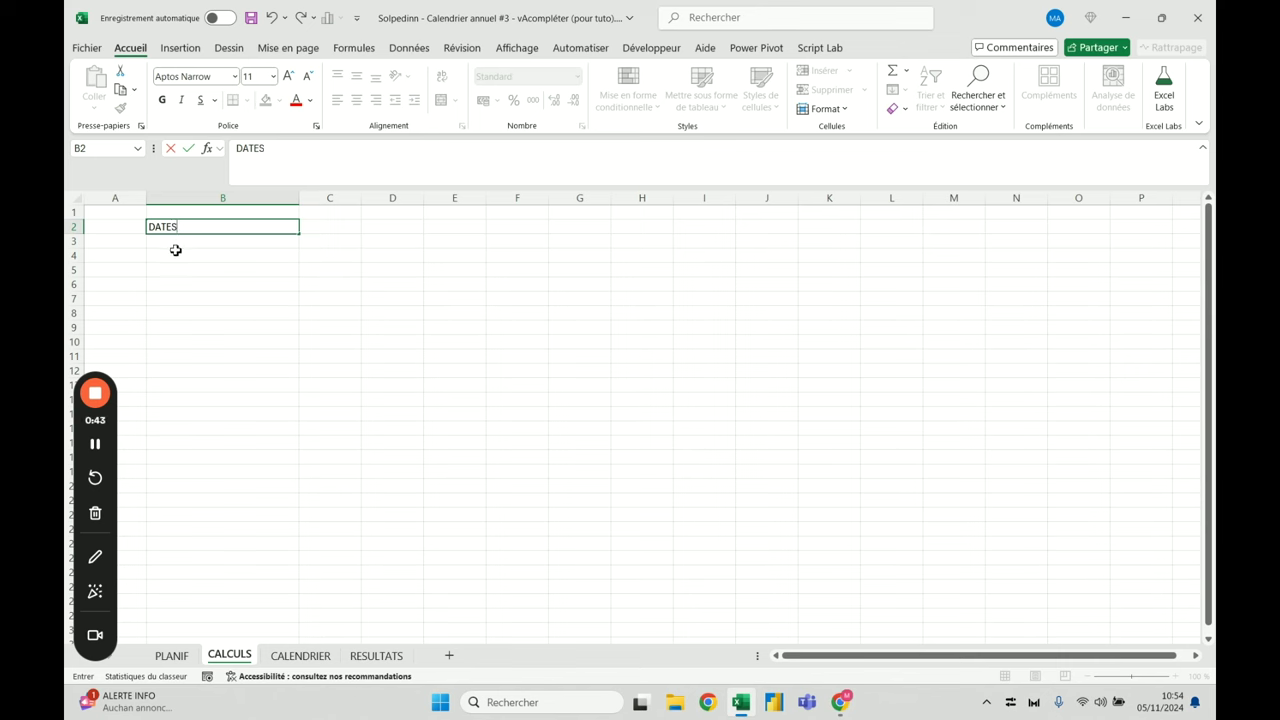
key(Return)
key(Return)
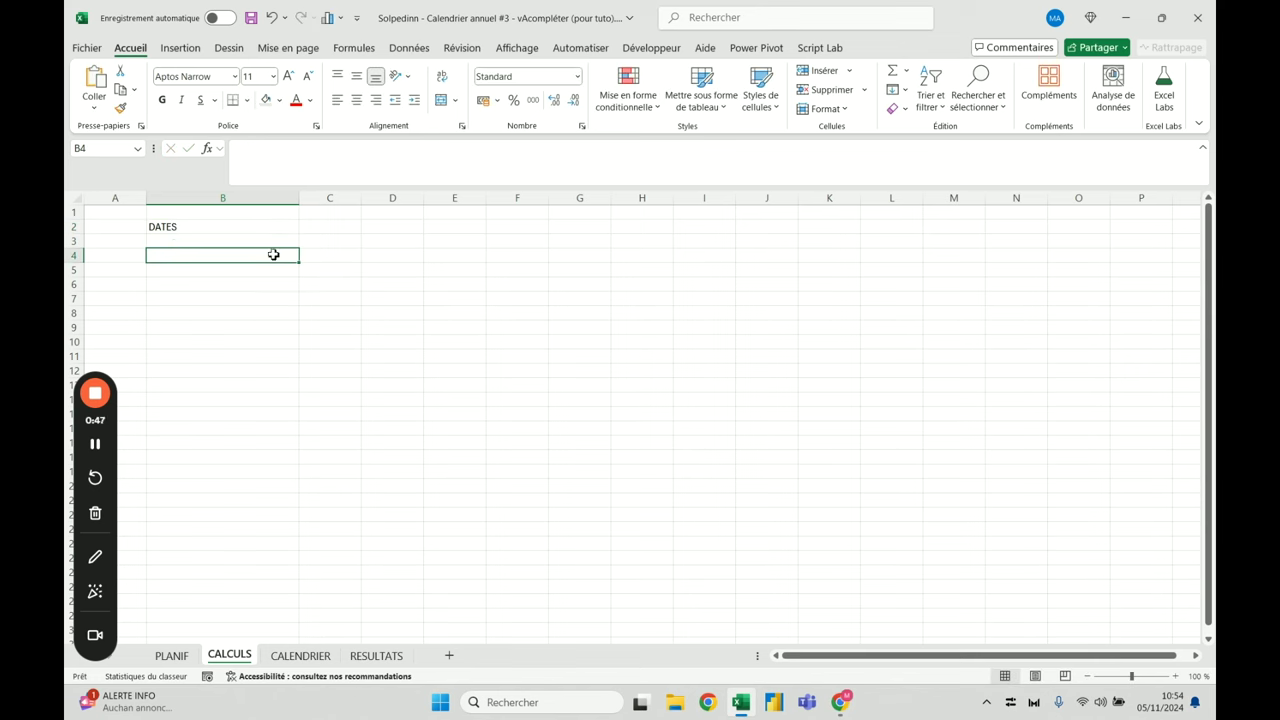
text(Dae)
key(BackSpace)
key(BackSpace)
key(BackSpace)
text(Focus)
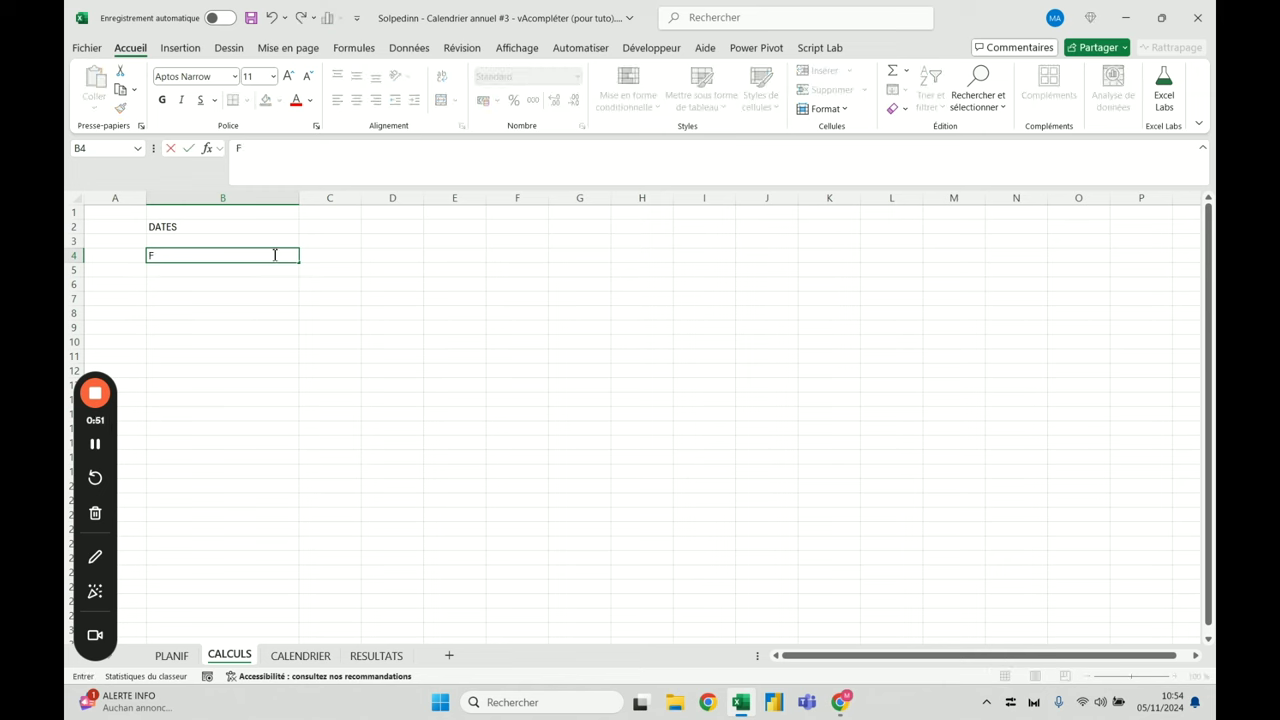
key(Return)
key(Down)
key(Down)
text(Focu)
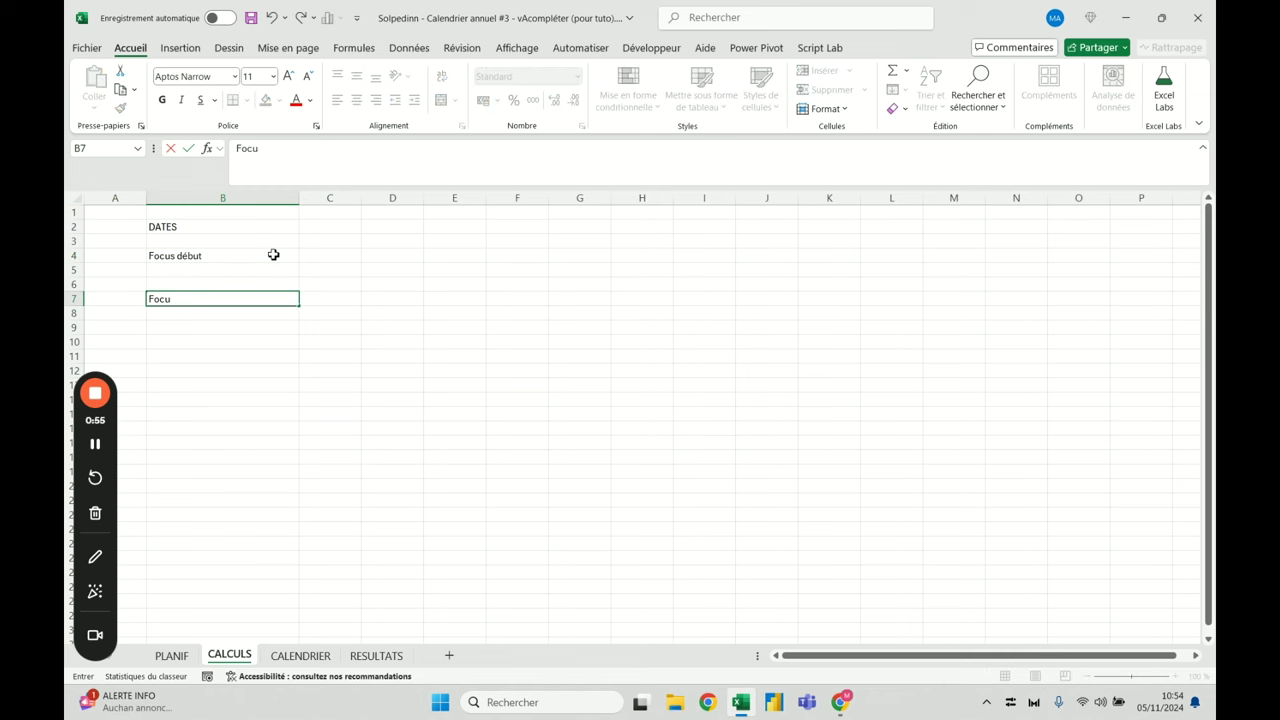
text(s Mois 1)
key(Return)
Enter Focus Mois 2 in B10 and Focus Mois 3 in B13, then view RESULTATS
key(Down)
key(Down)
text(Focus Mois 2)
key(Return)
key(Down)
key(Down)
text(F)
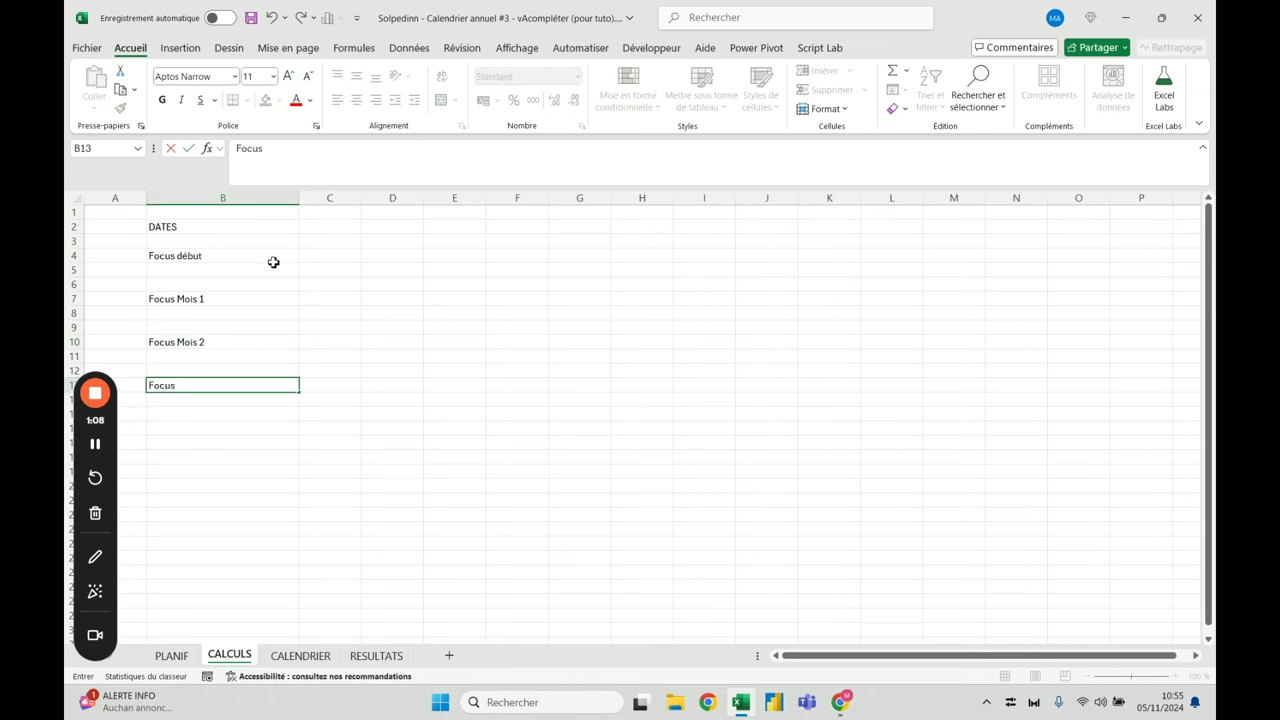
text(ocus Mois 3)
key(Return)
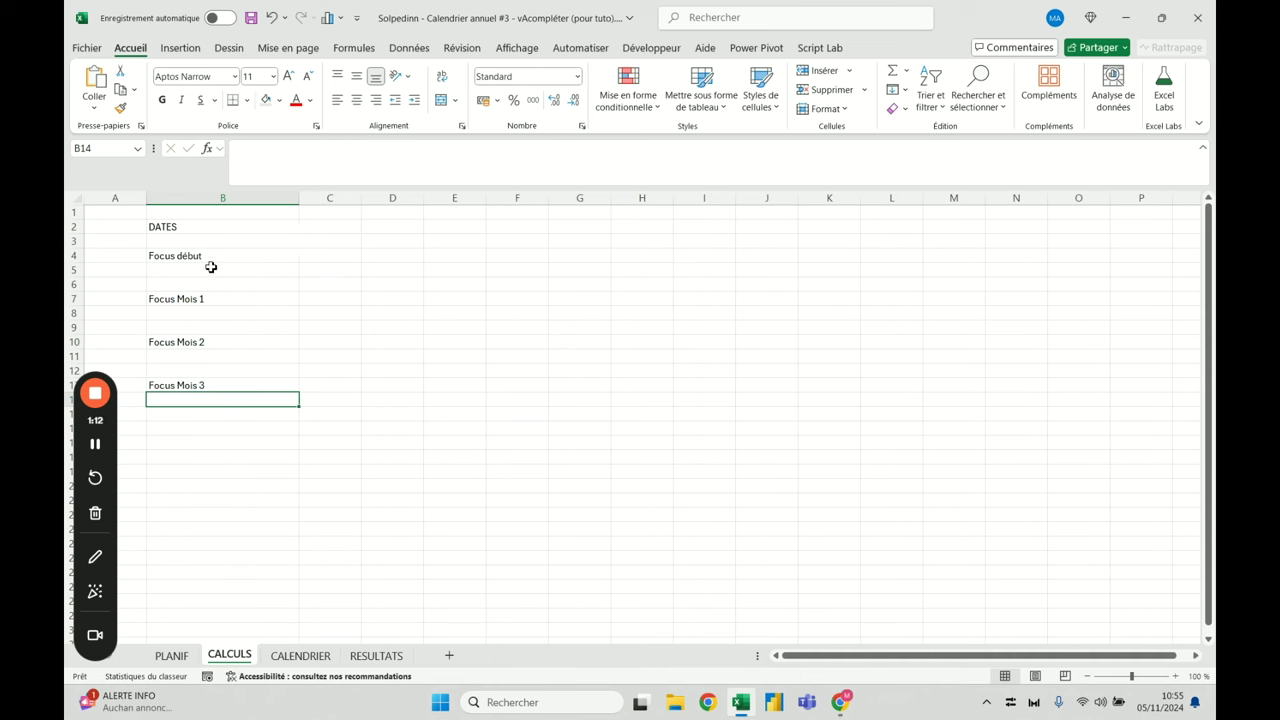
drag(377, 189, 366, 158)
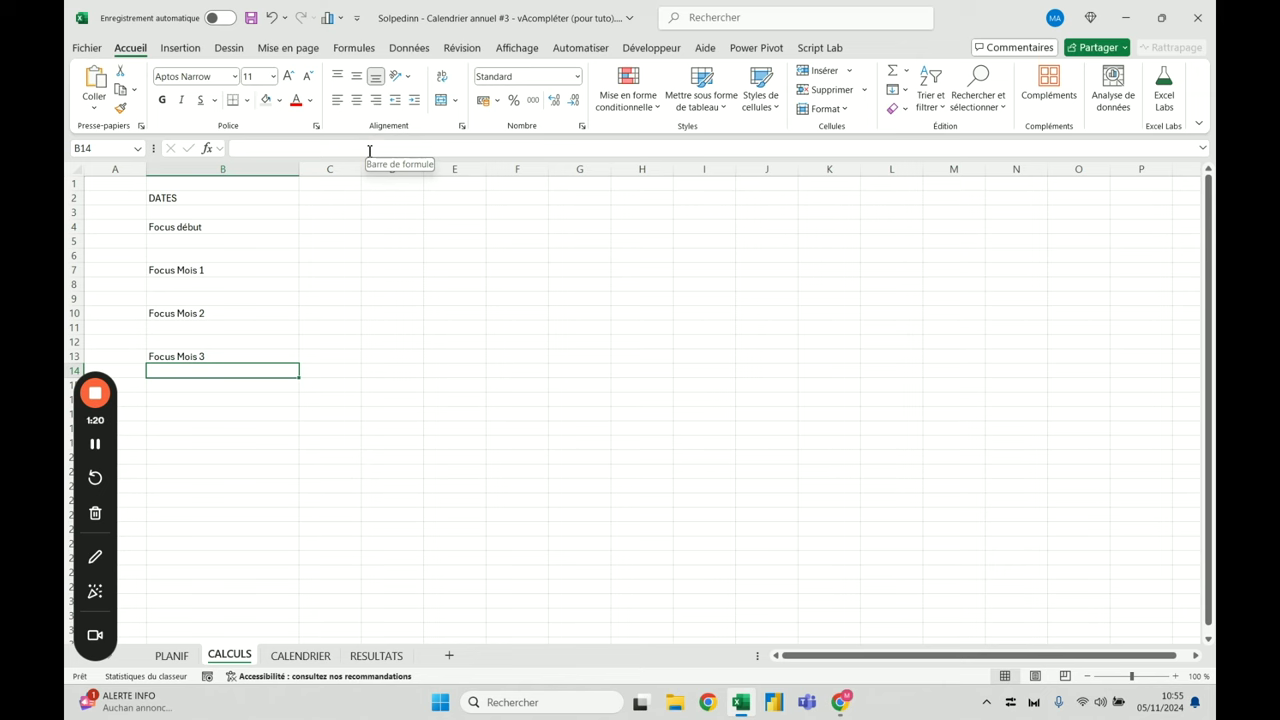
click(376, 655)
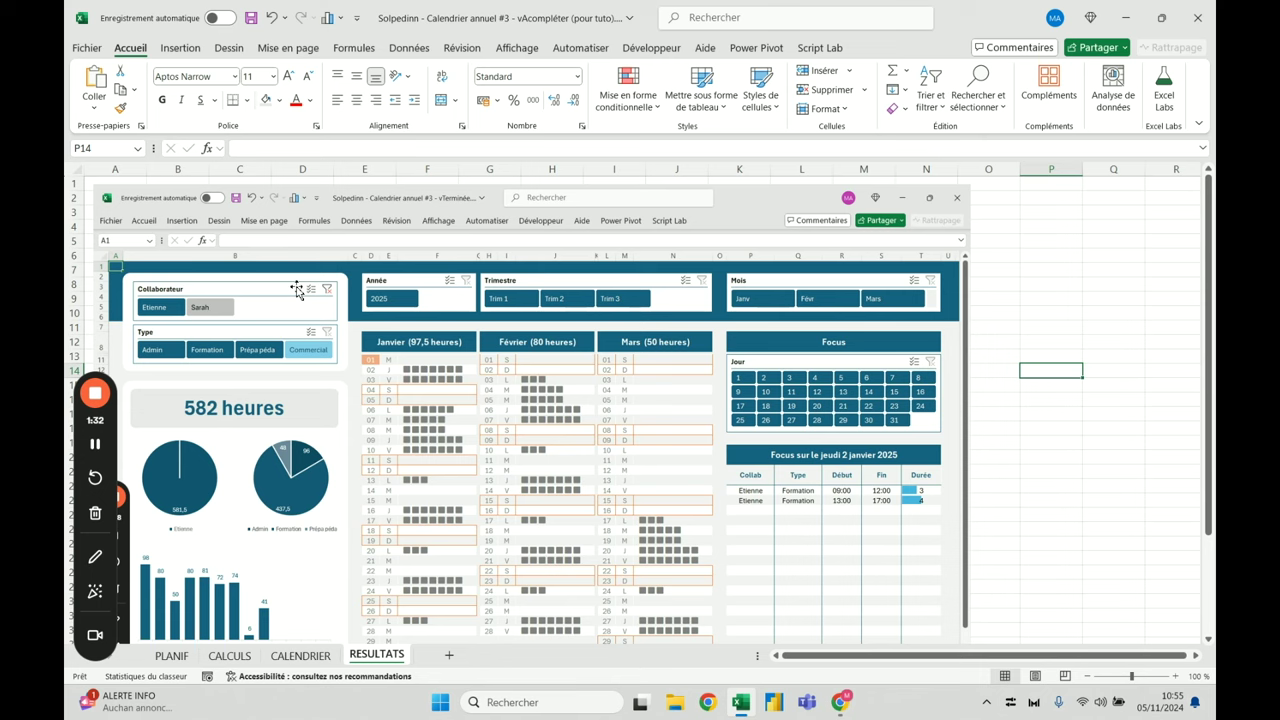
Browse the CALCULS, CALENDRIER and RESULTATS sheets, then select Focus début cell B4 on CALCULS
click(245, 658)
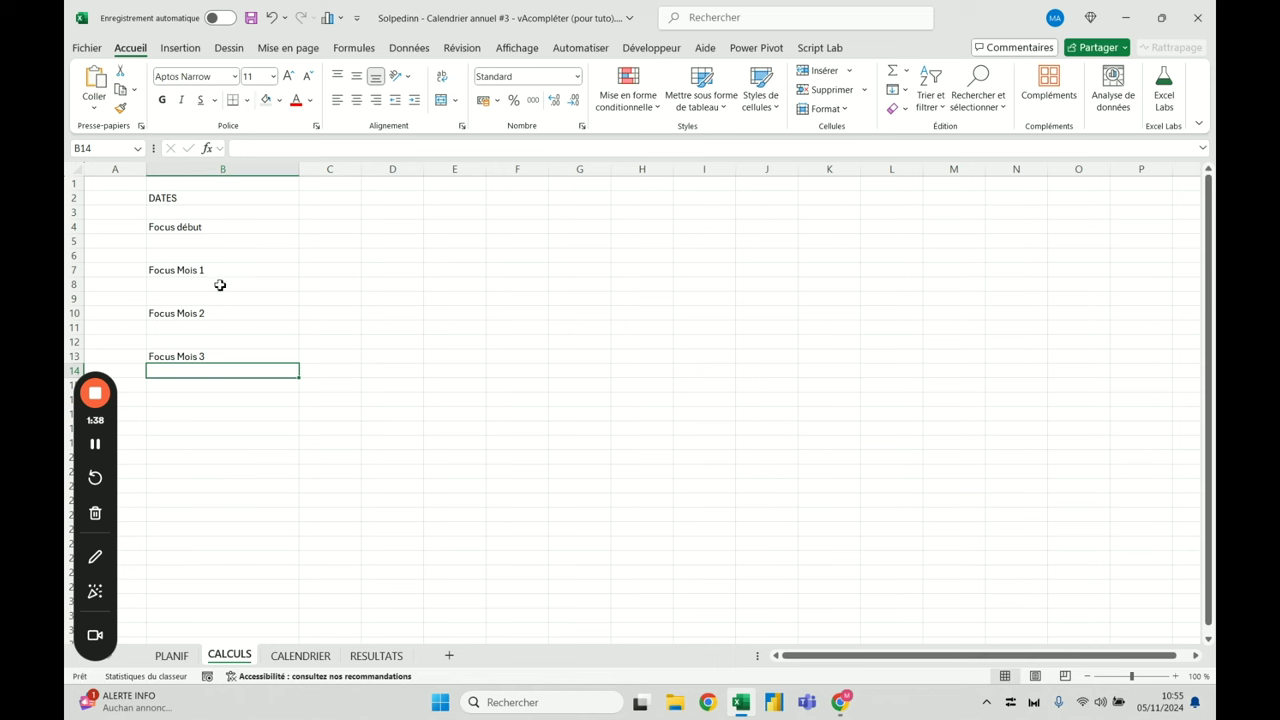
click(195, 199)
click(318, 658)
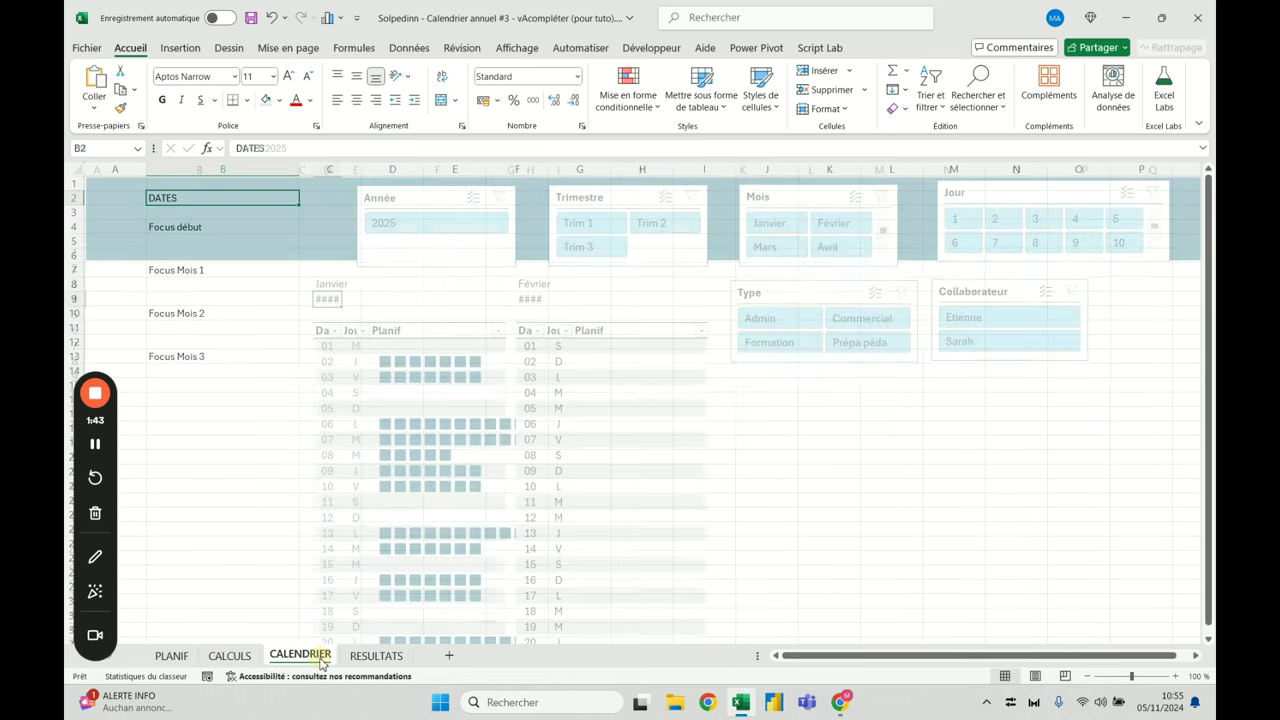
click(372, 657)
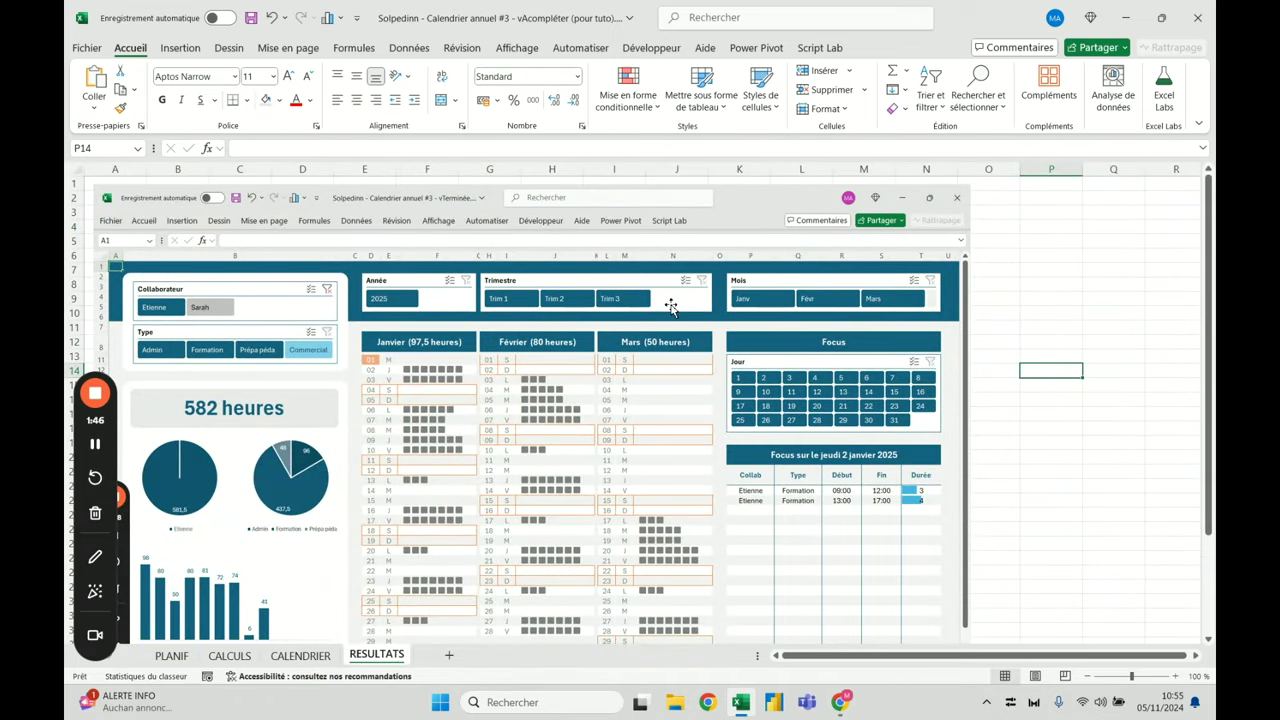
click(230, 660)
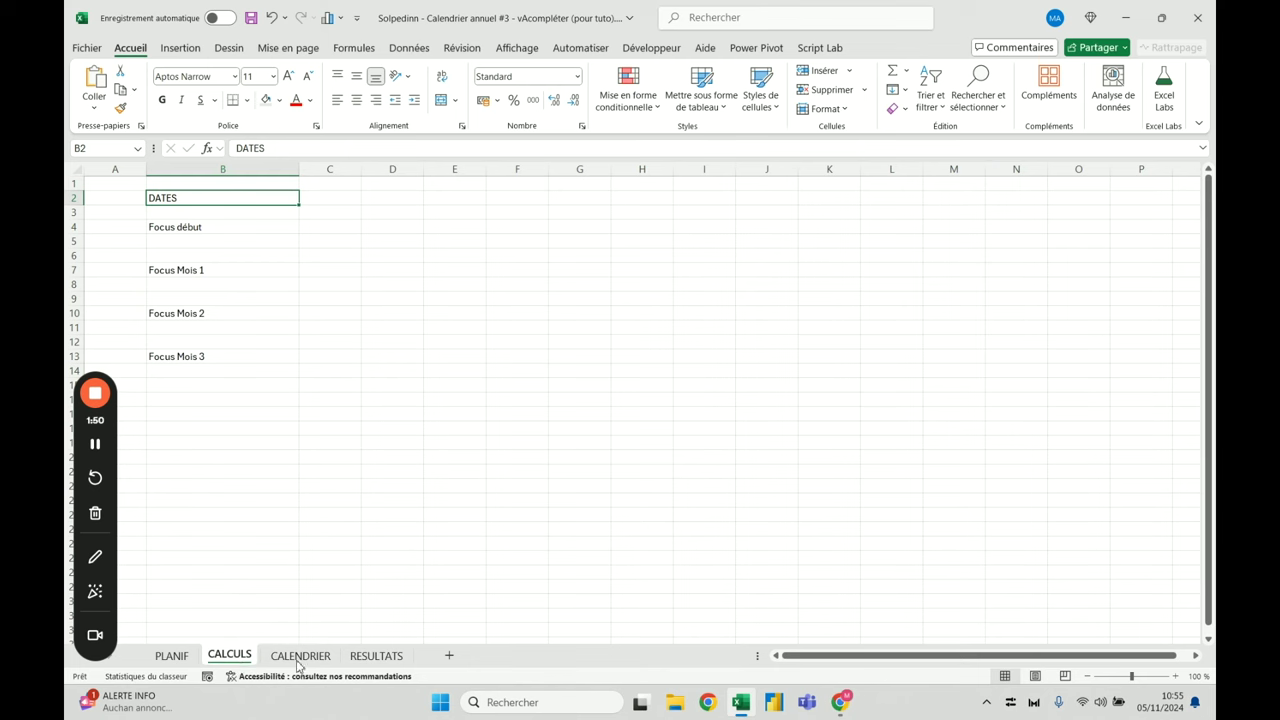
click(207, 230)
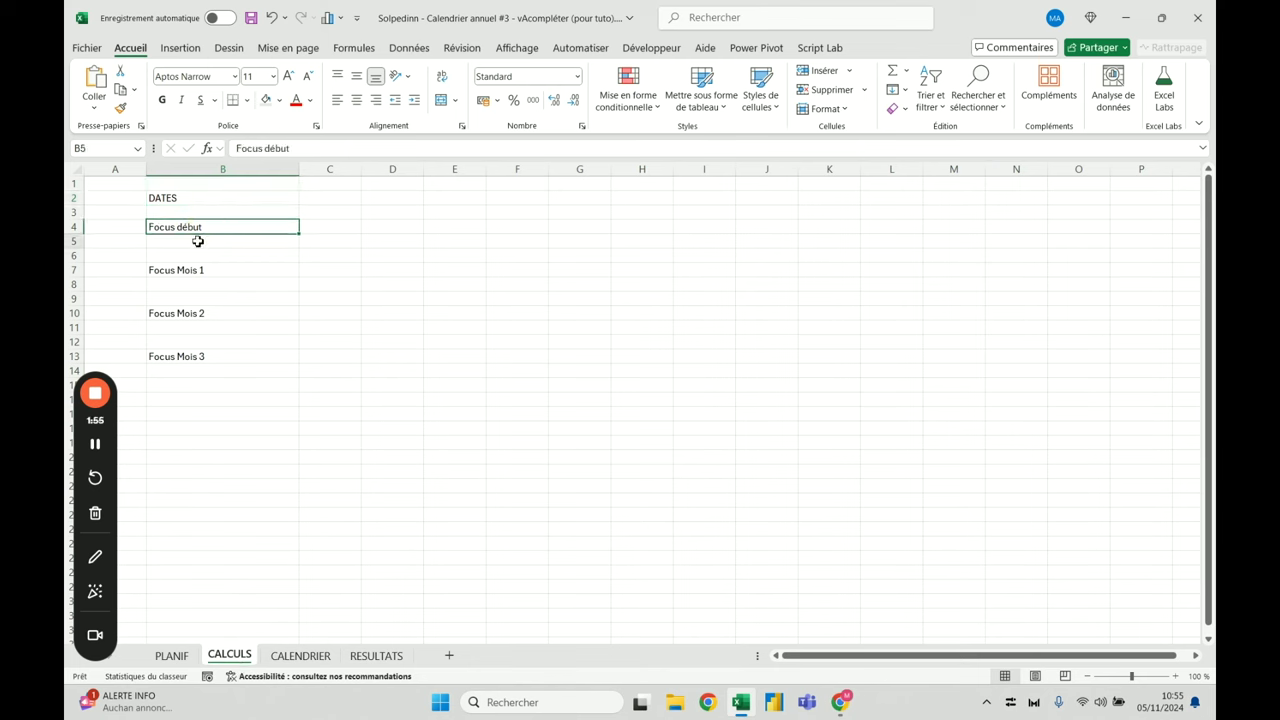
Style the four Focus headers B4, B7, B10, B13 with teal fill and white, bold, centred text
ctrl+click(200, 270)
ctrl+click(203, 313)
ctrl+click(206, 357)
click(280, 100)
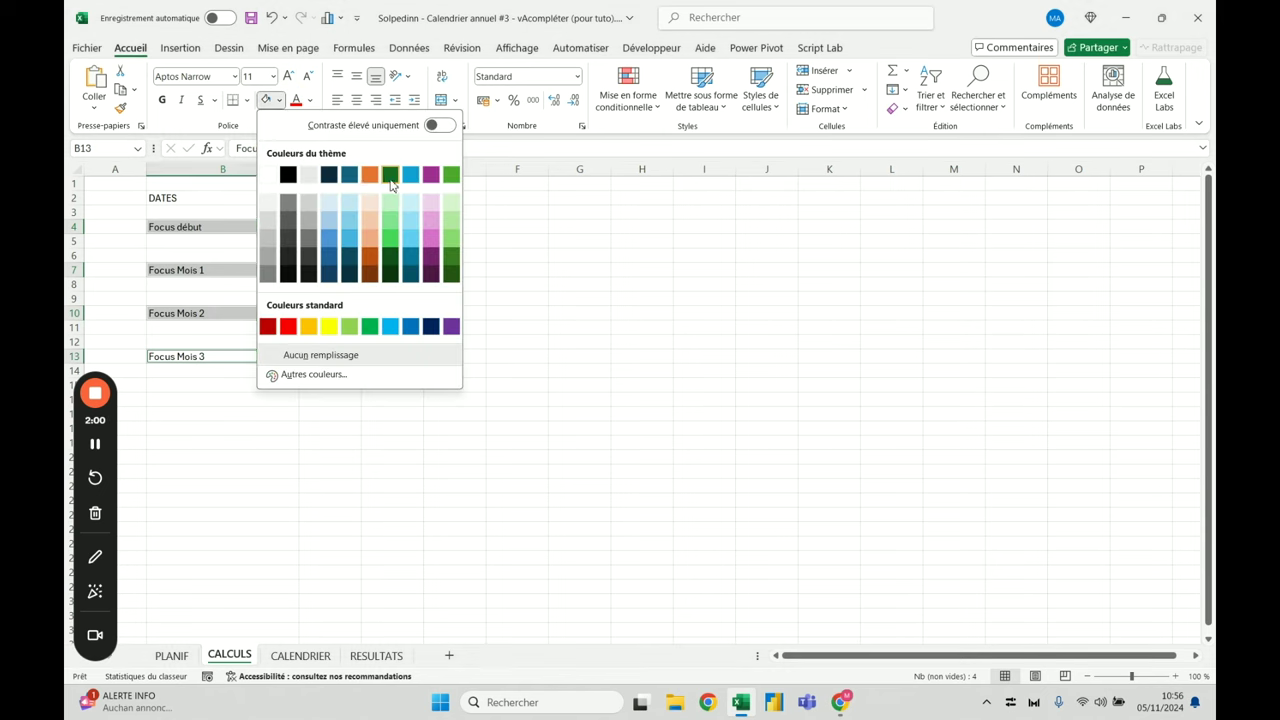
click(349, 176)
click(310, 100)
click(302, 199)
click(162, 100)
click(356, 100)
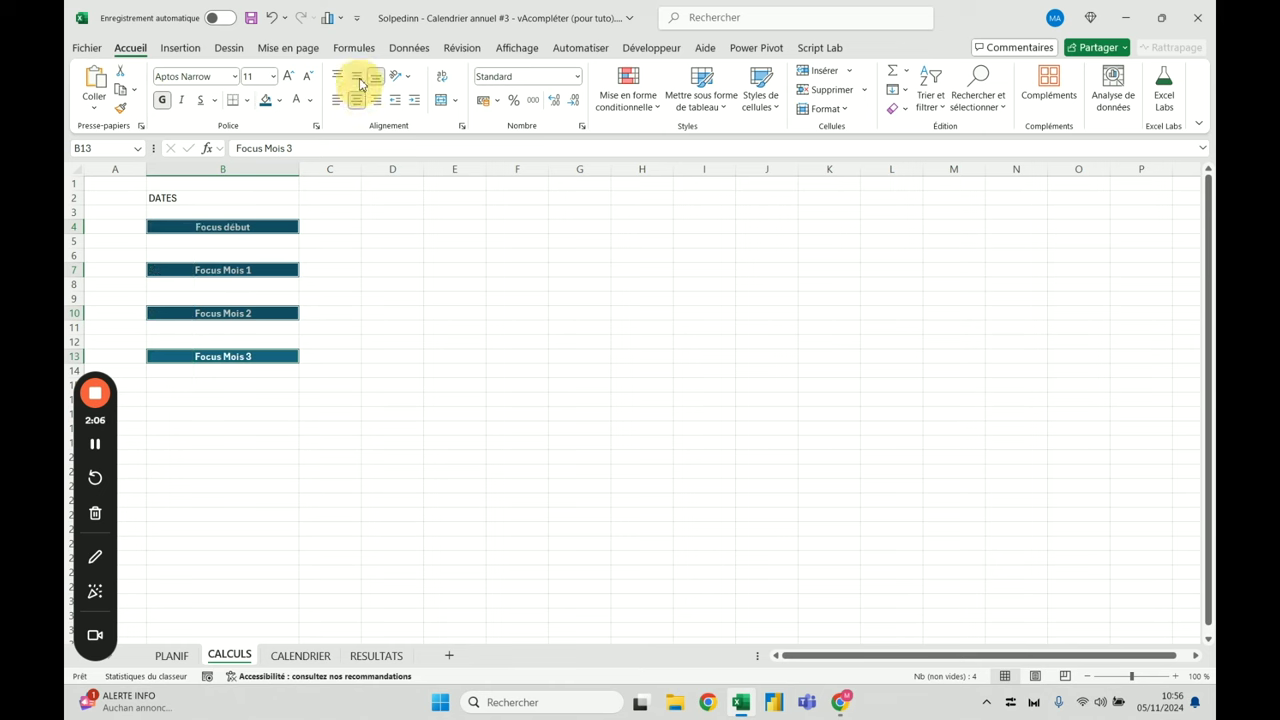
Give the DATES header in B2 the same teal fill with white, bold, centred text
click(190, 198)
click(265, 100)
click(296, 100)
click(162, 100)
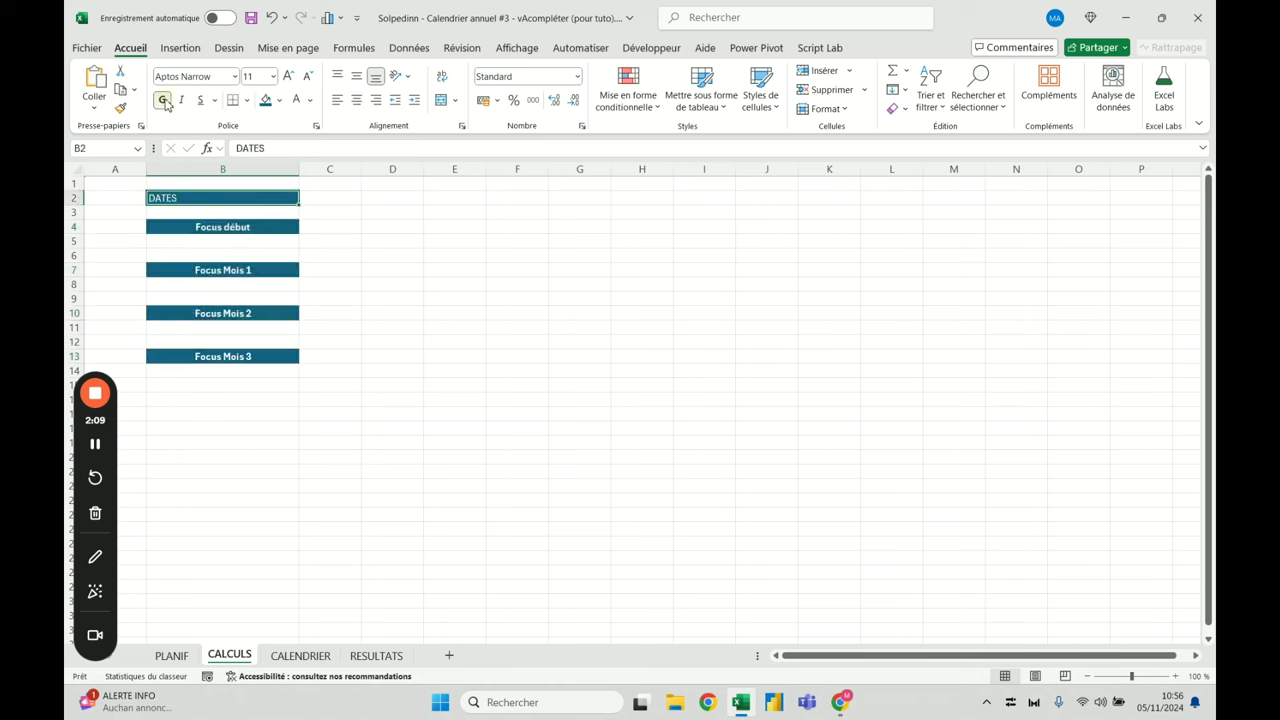
click(356, 100)
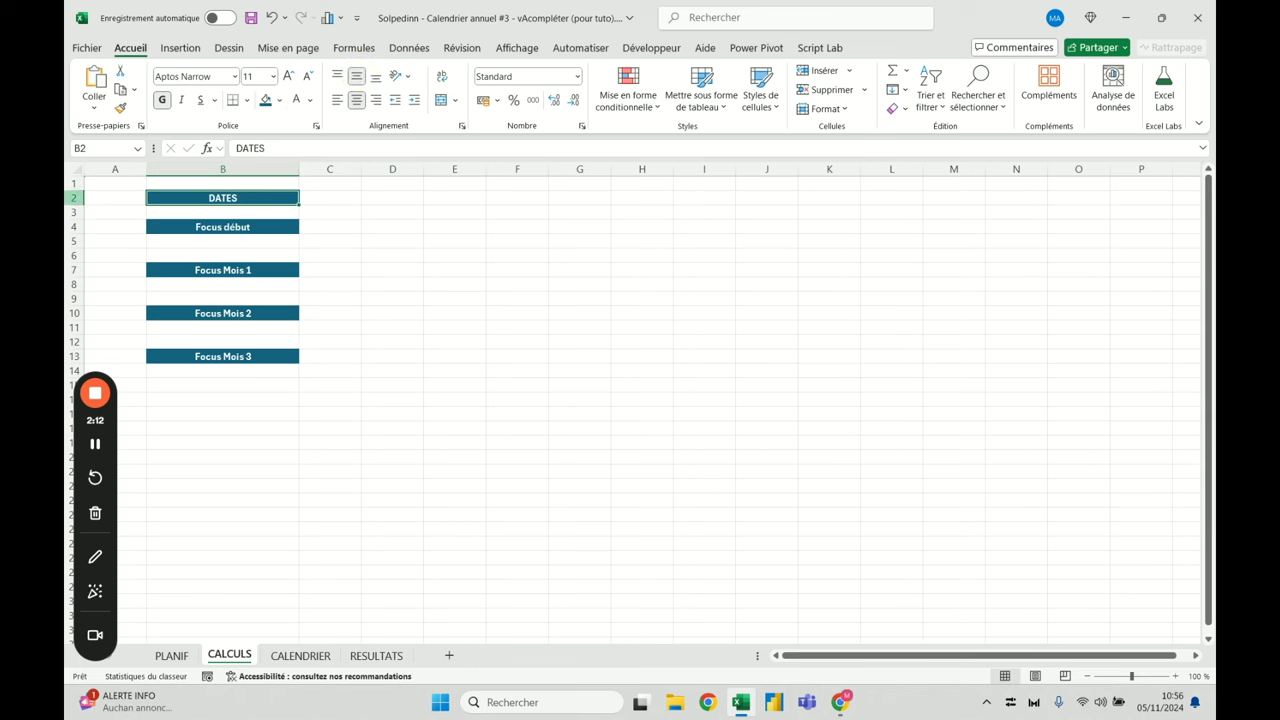
Set the height of row 2 to 30
right_click(76, 198)
click(140, 439)
text(30)
click(124, 479)
click(386, 343)
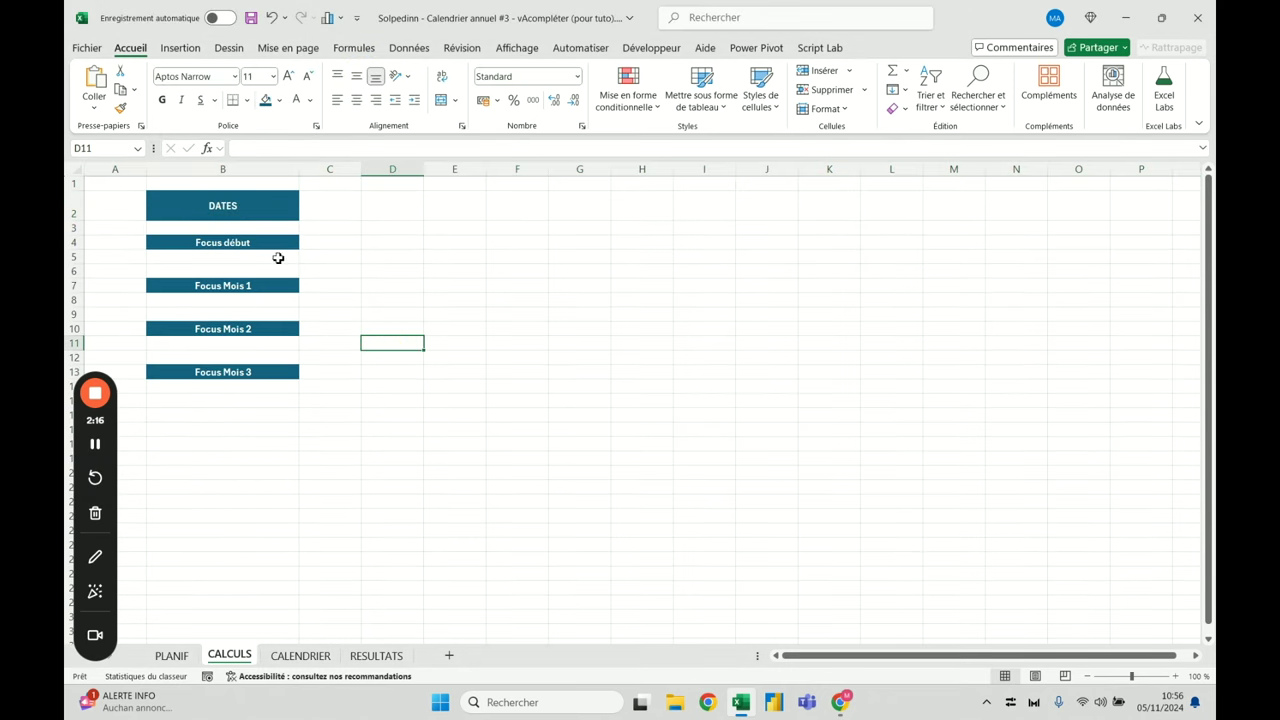
Review the cells under each Focus header and the PLANIF planning table, then select B5
click(246, 255)
click(243, 300)
click(245, 345)
click(243, 386)
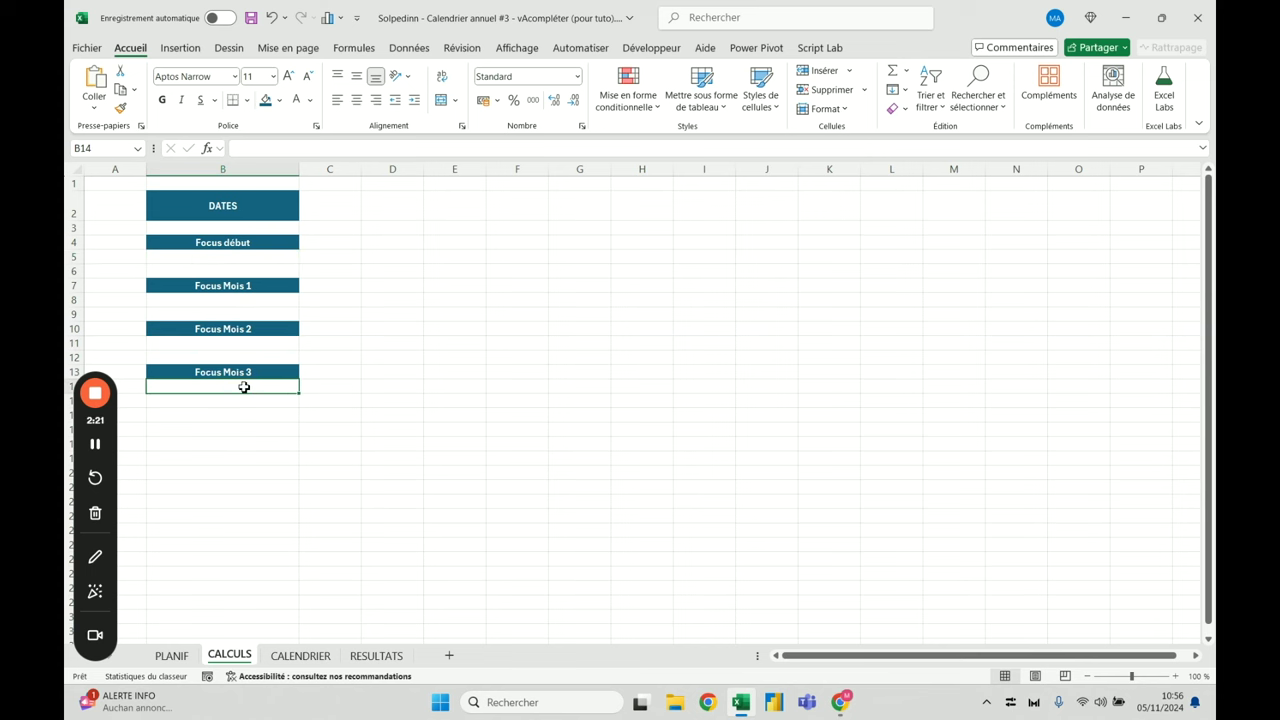
click(172, 655)
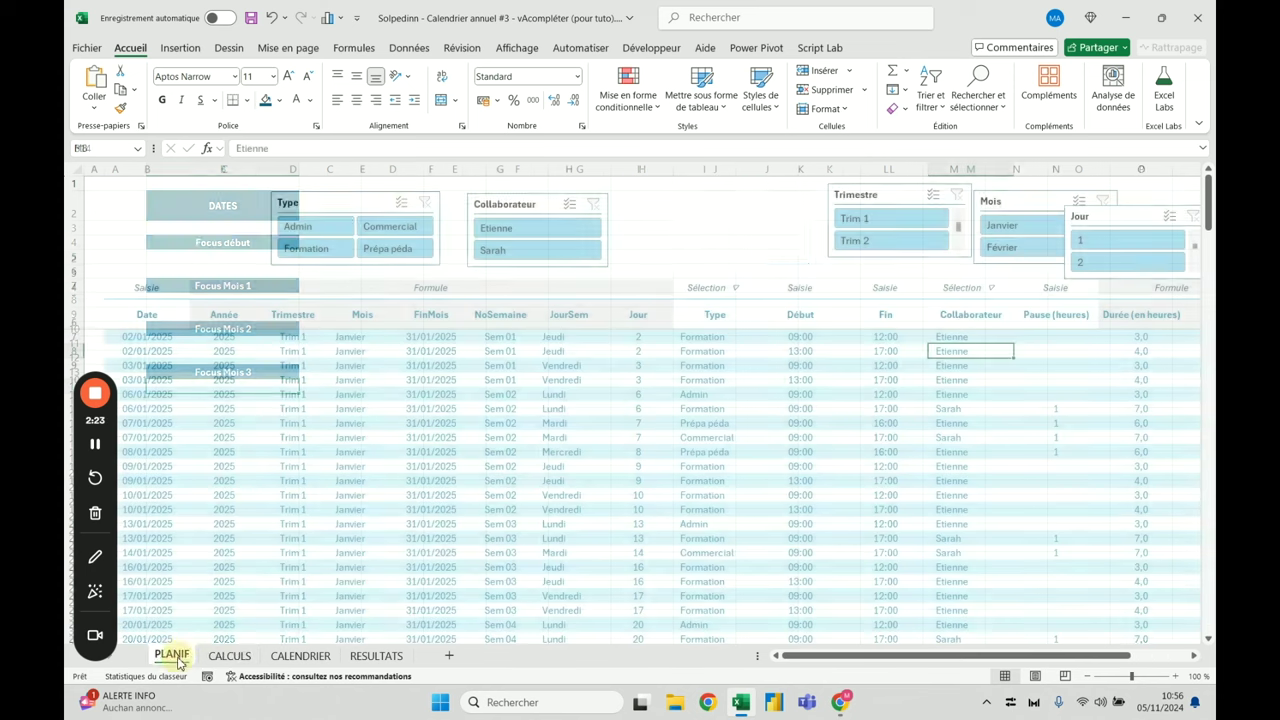
click(229, 655)
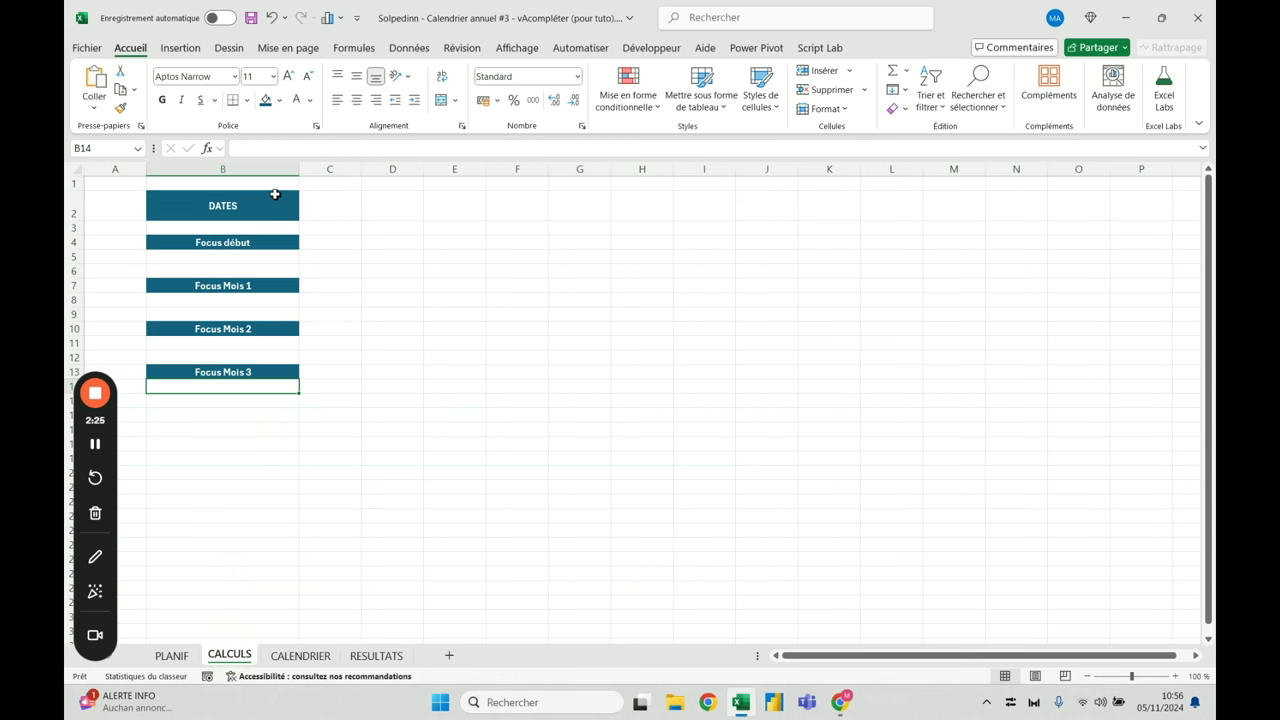
click(219, 255)
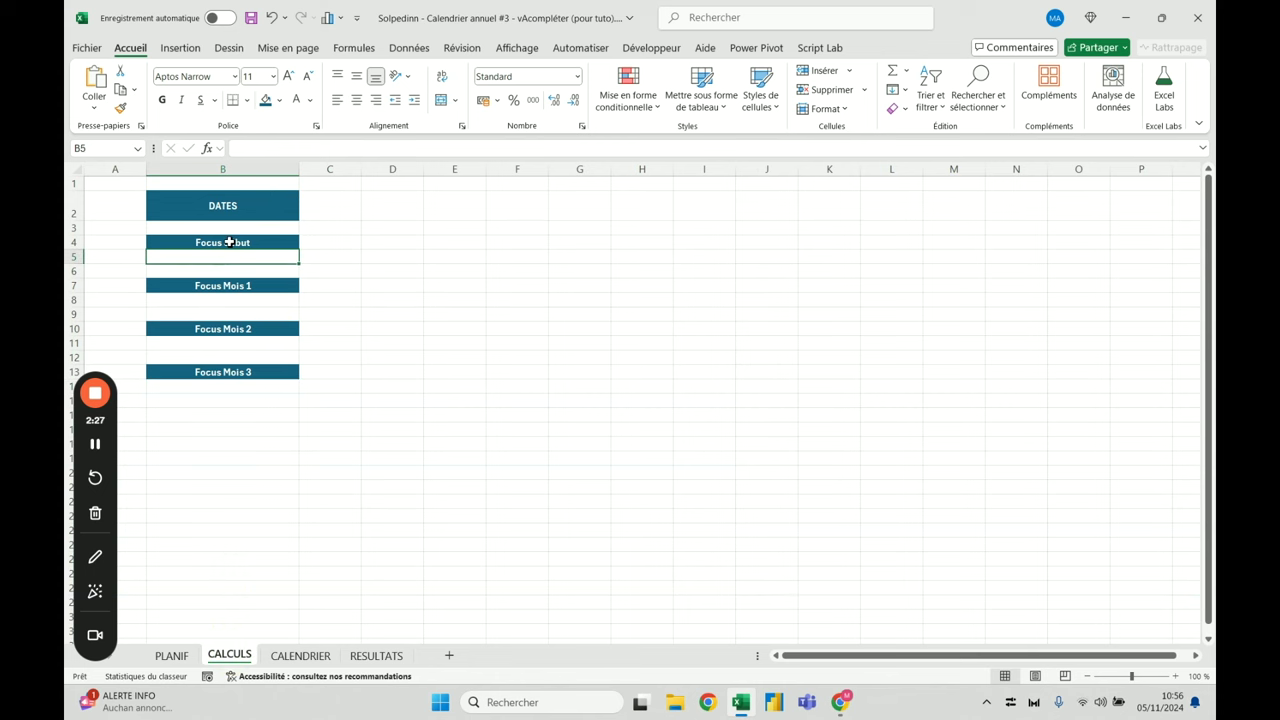
click(174, 656)
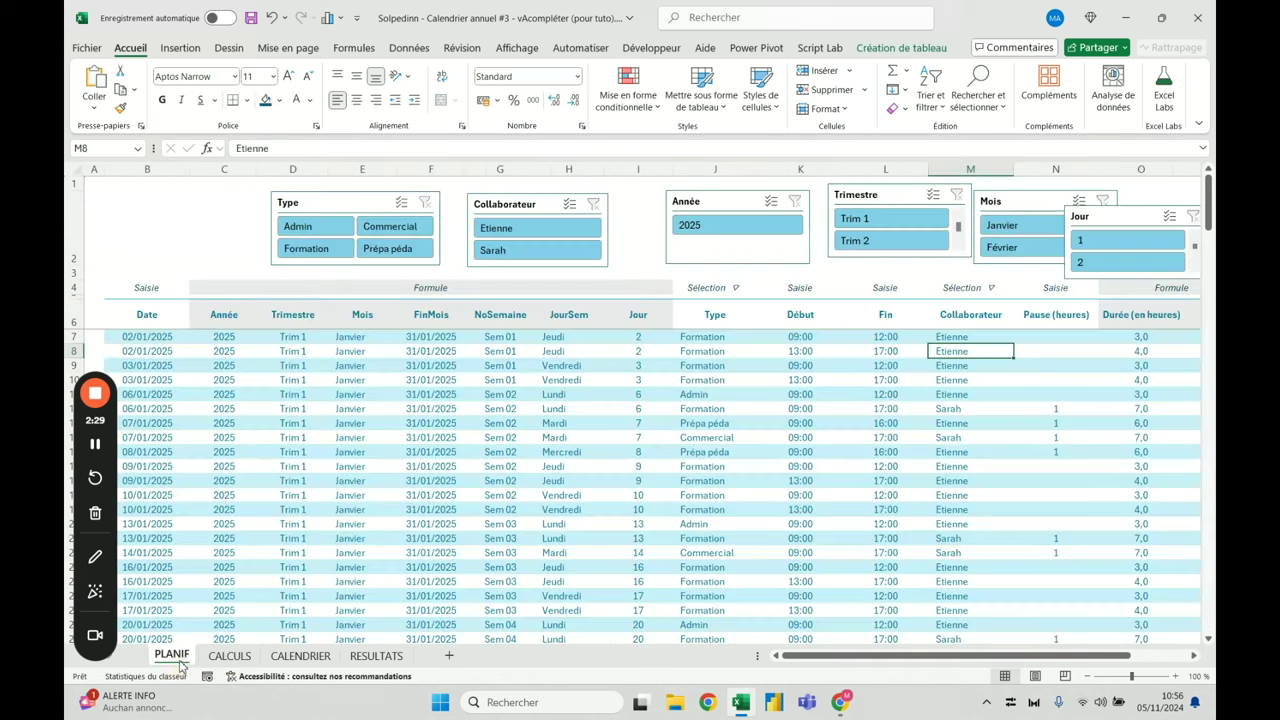
click(230, 658)
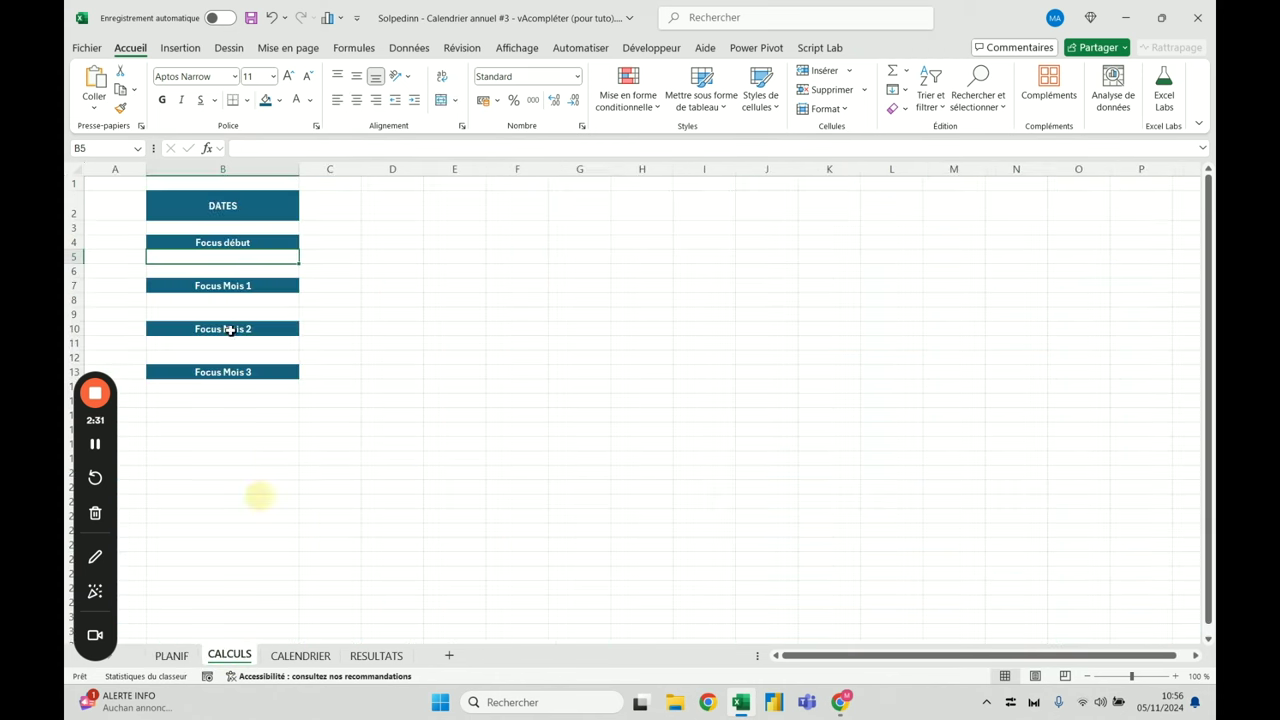
Abandon a first AGREGAT attempt in B5 and inspect the PLANIF Focus column formula in P7
text(=)
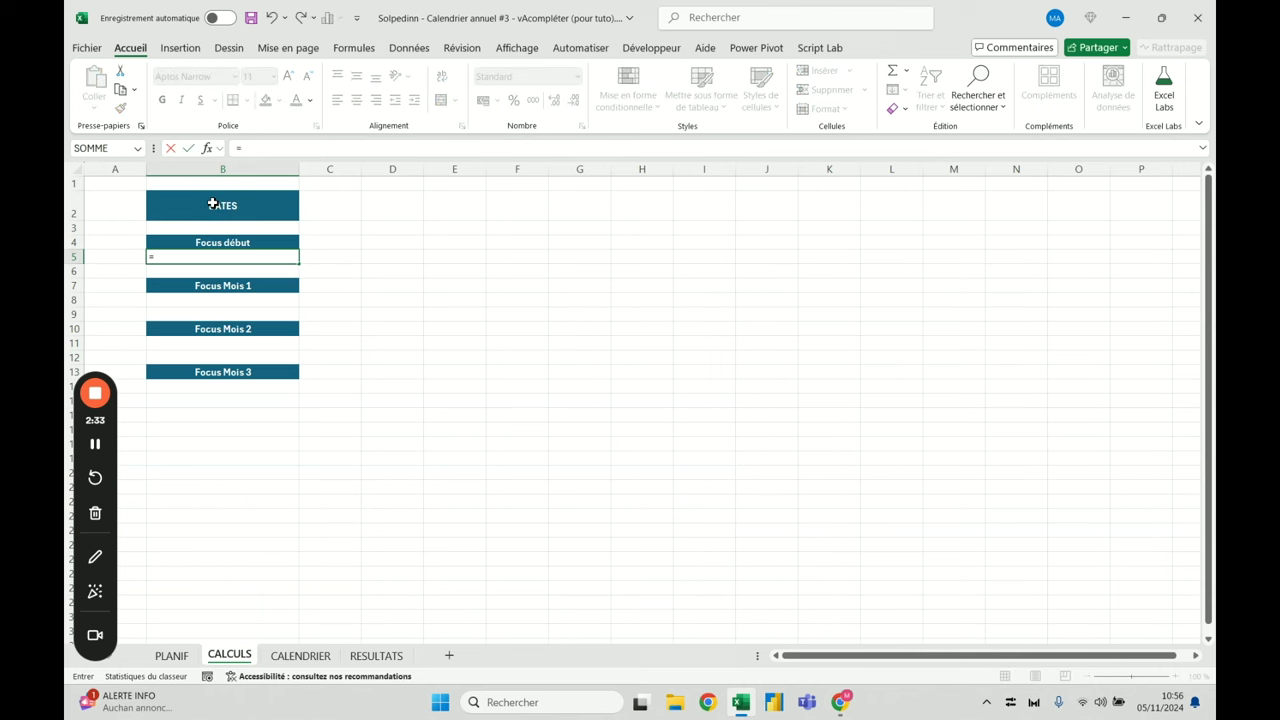
text(agreg)
key(Tab)
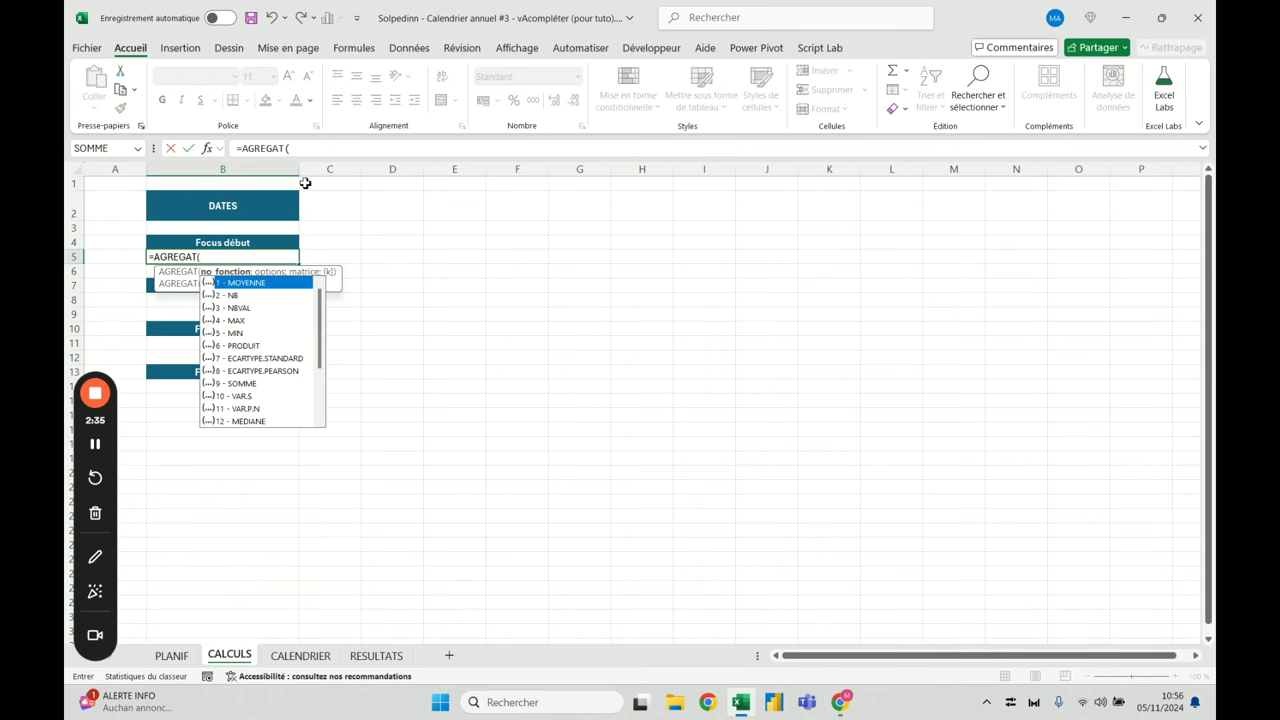
key(Escape)
click(171, 655)
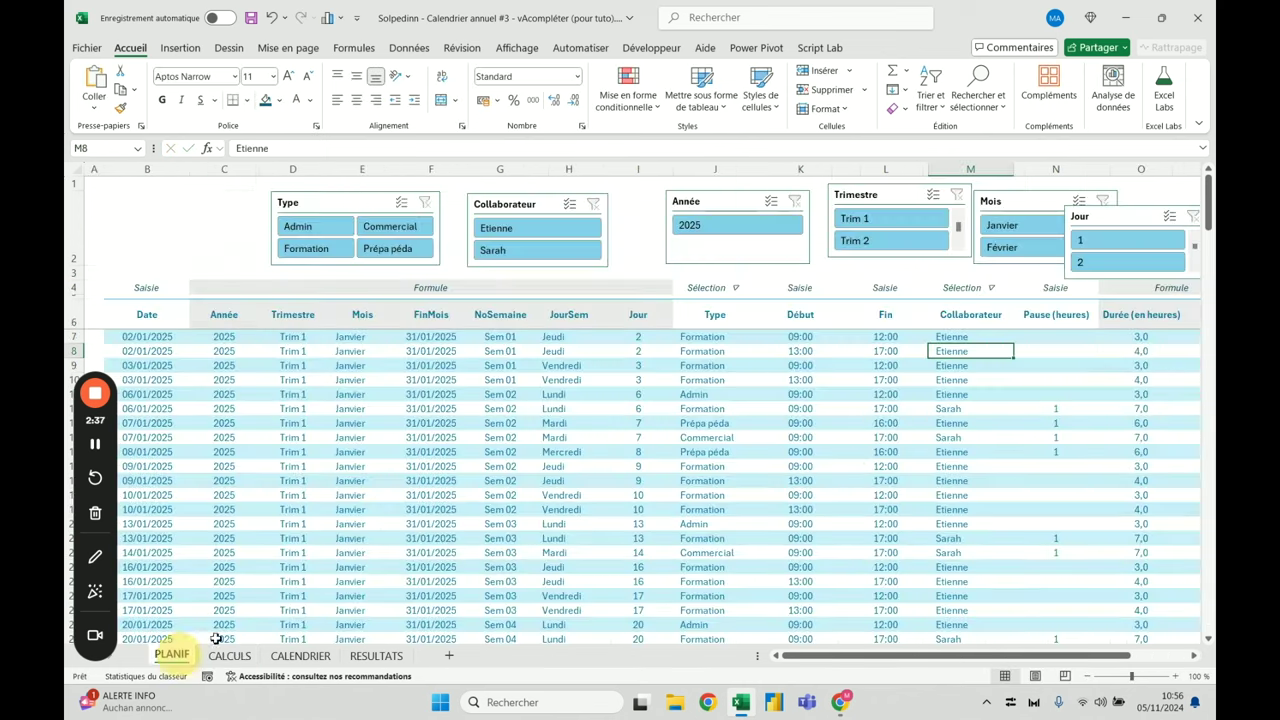
drag(975, 655, 895, 657)
click(1042, 336)
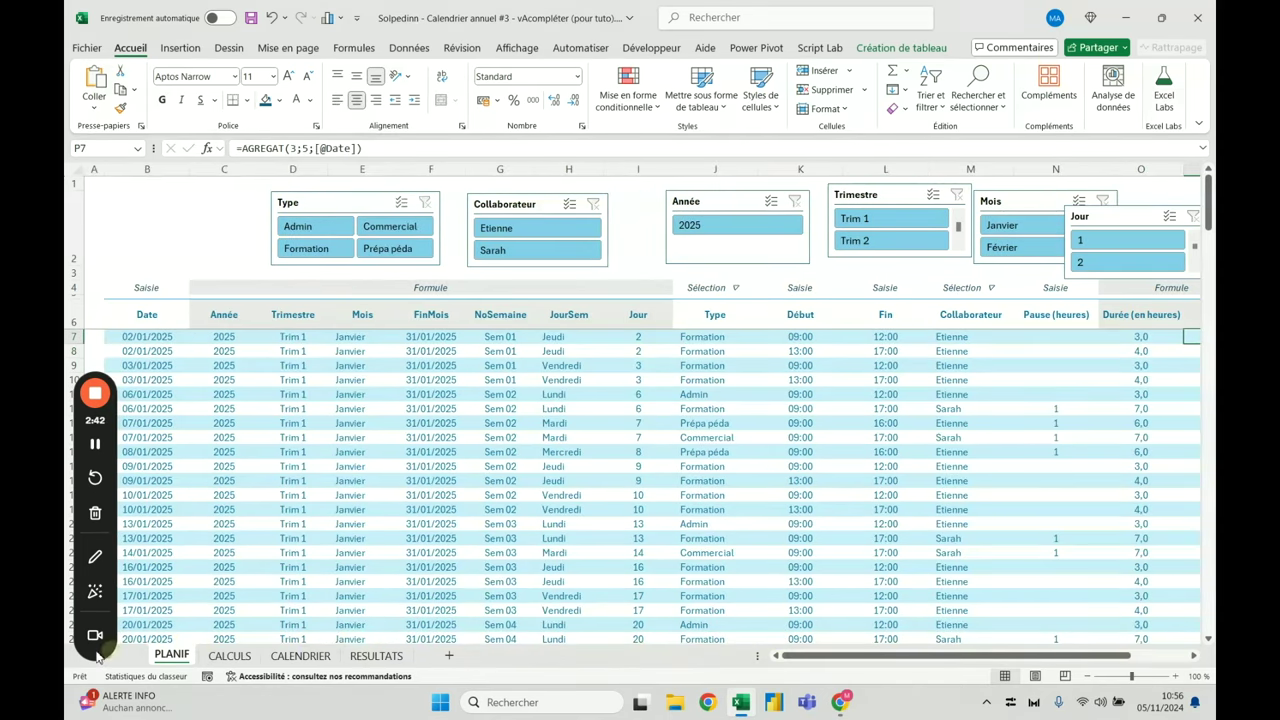
click(229, 655)
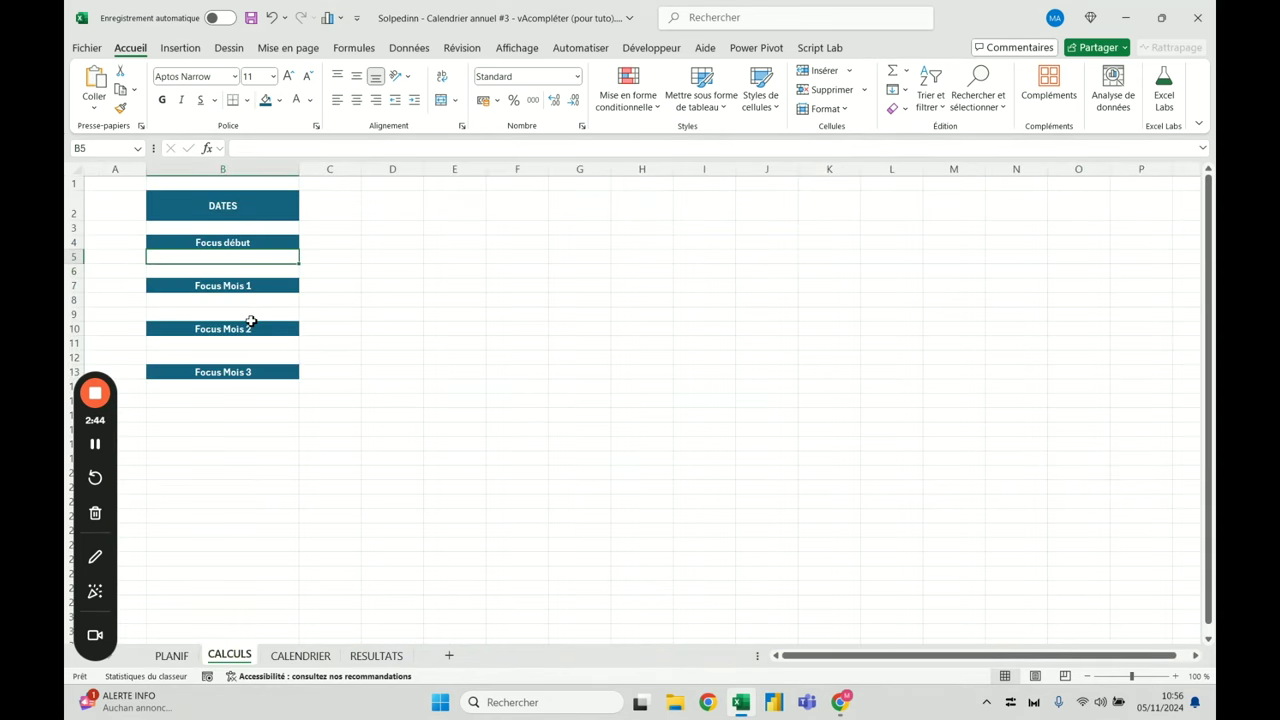
Enter =AGREGAT(5;5;Tab_Planification[Date]) in B5 to get the earliest planned date
text(=agr)
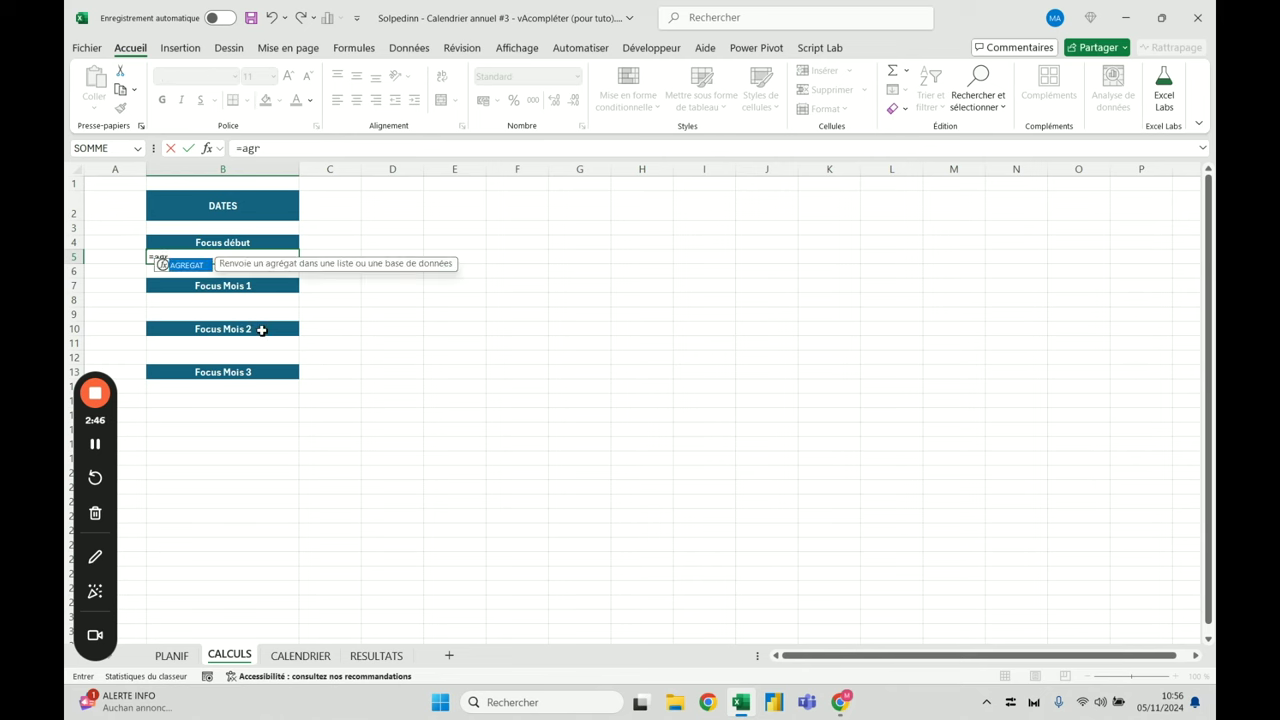
key(Tab)
double_click(236, 334)
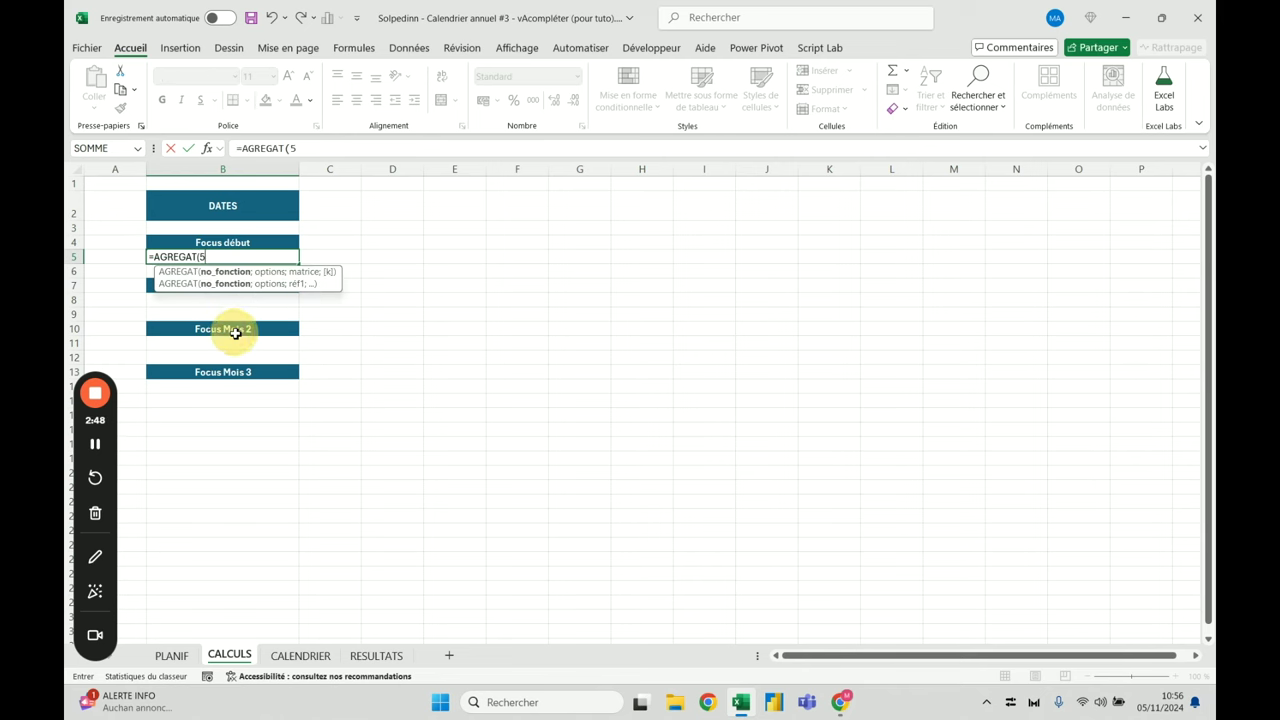
text(;)
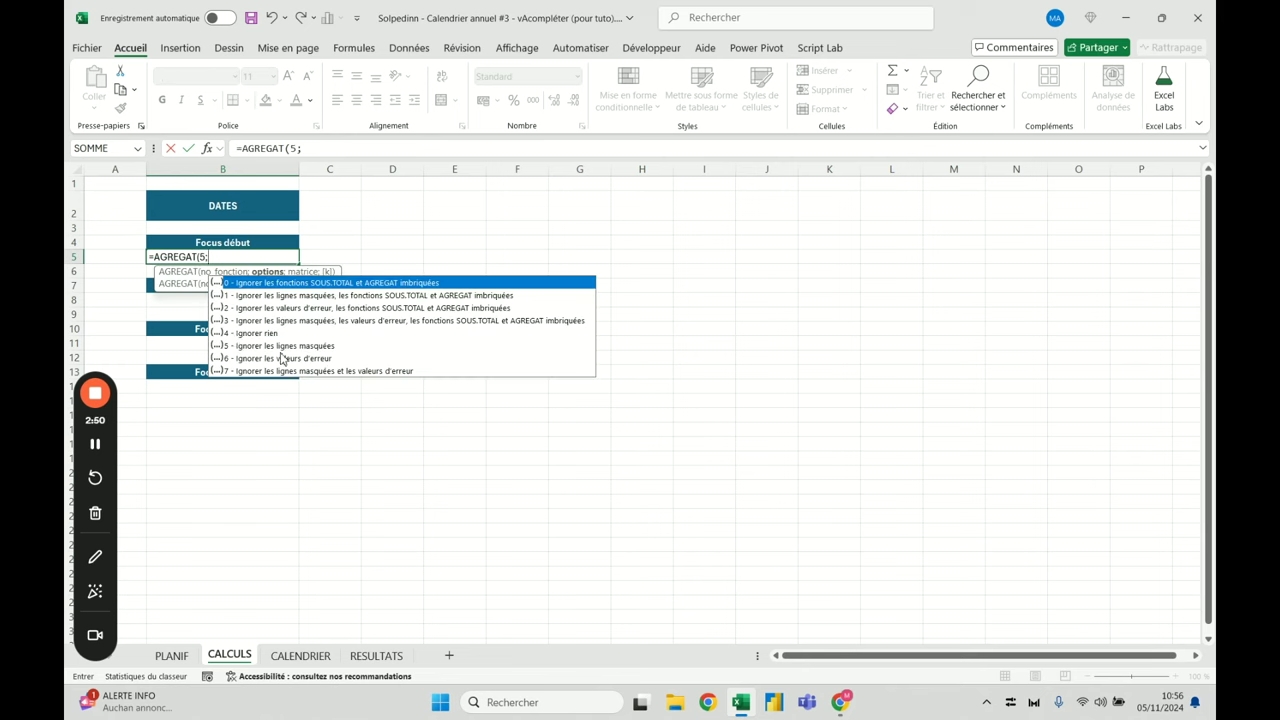
double_click(282, 346)
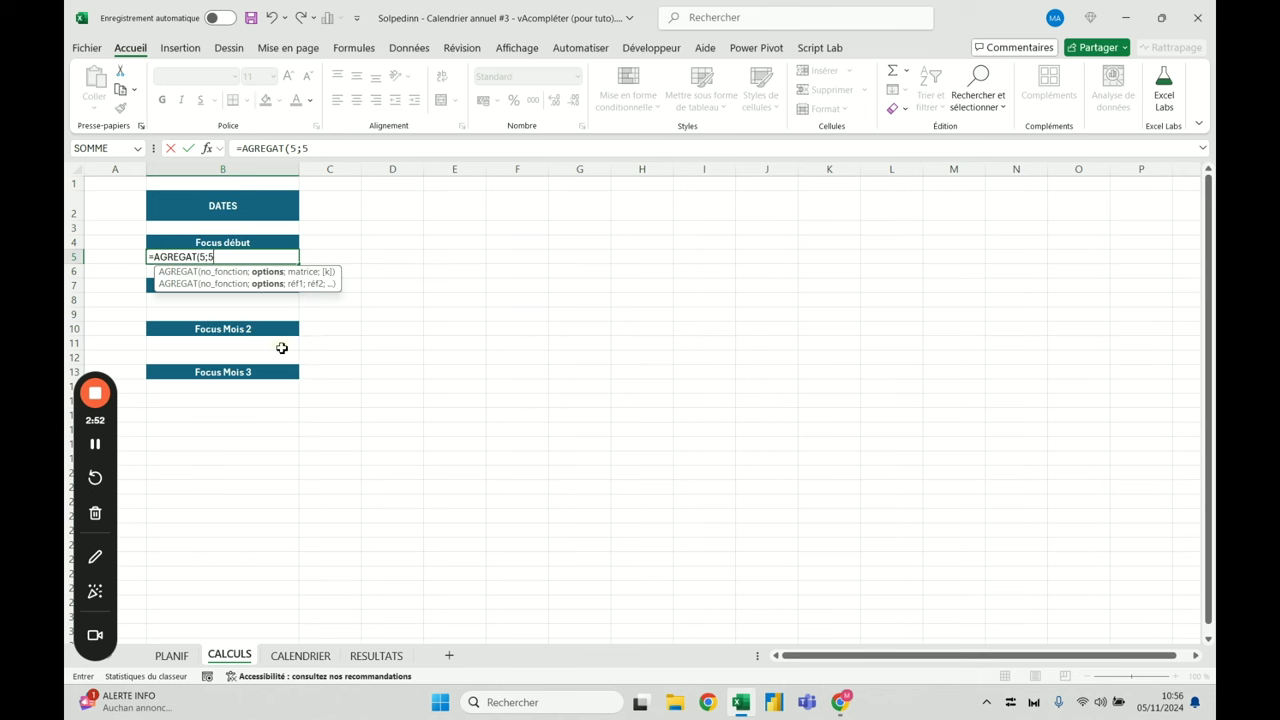
text(;)
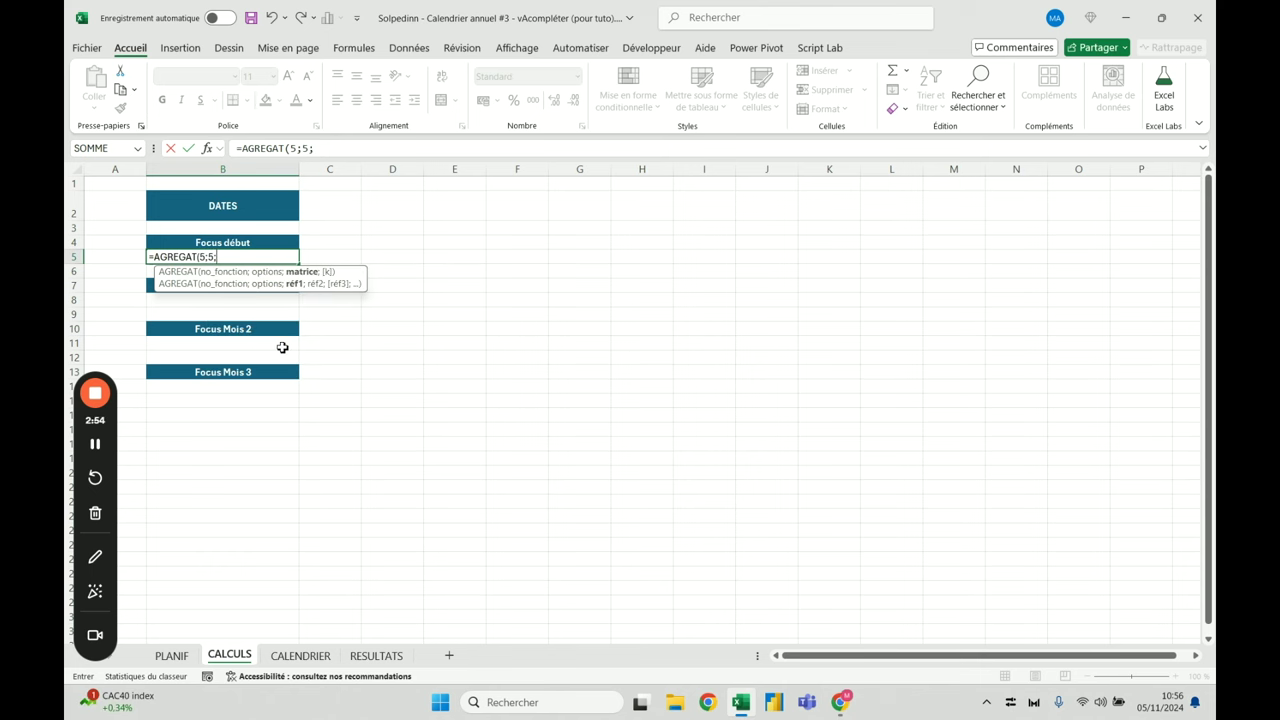
click(171, 656)
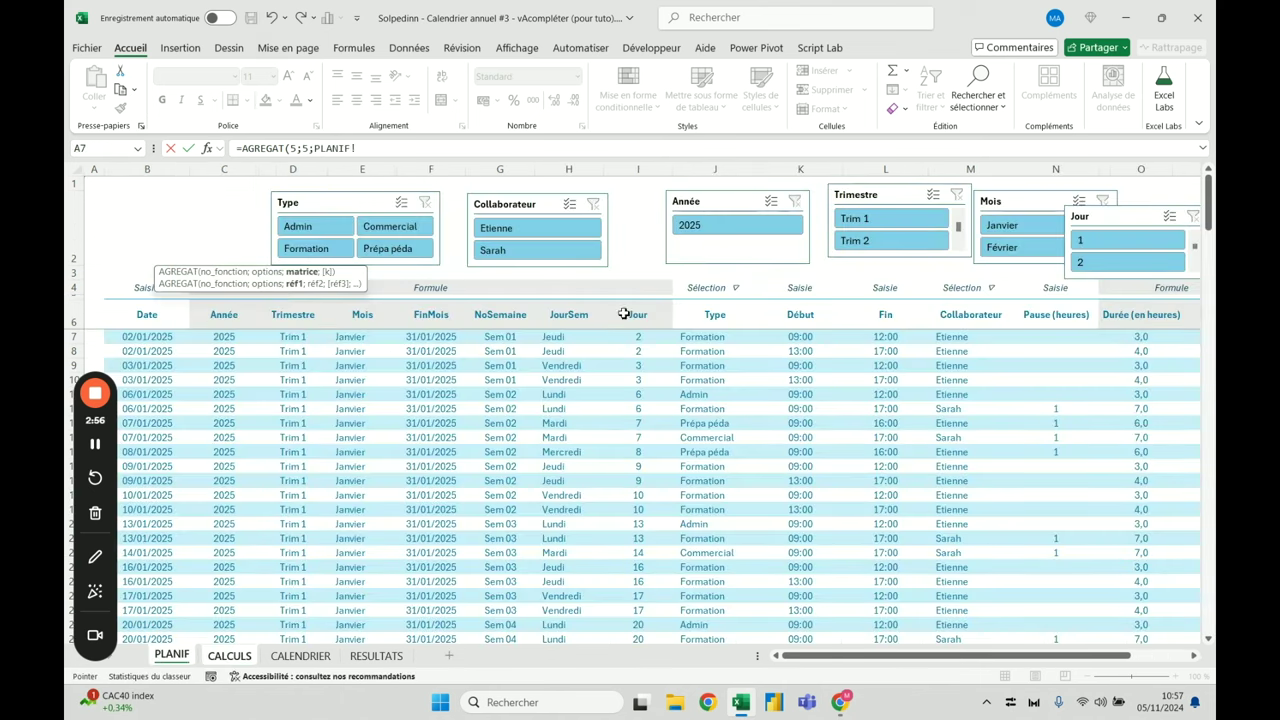
click(146, 306)
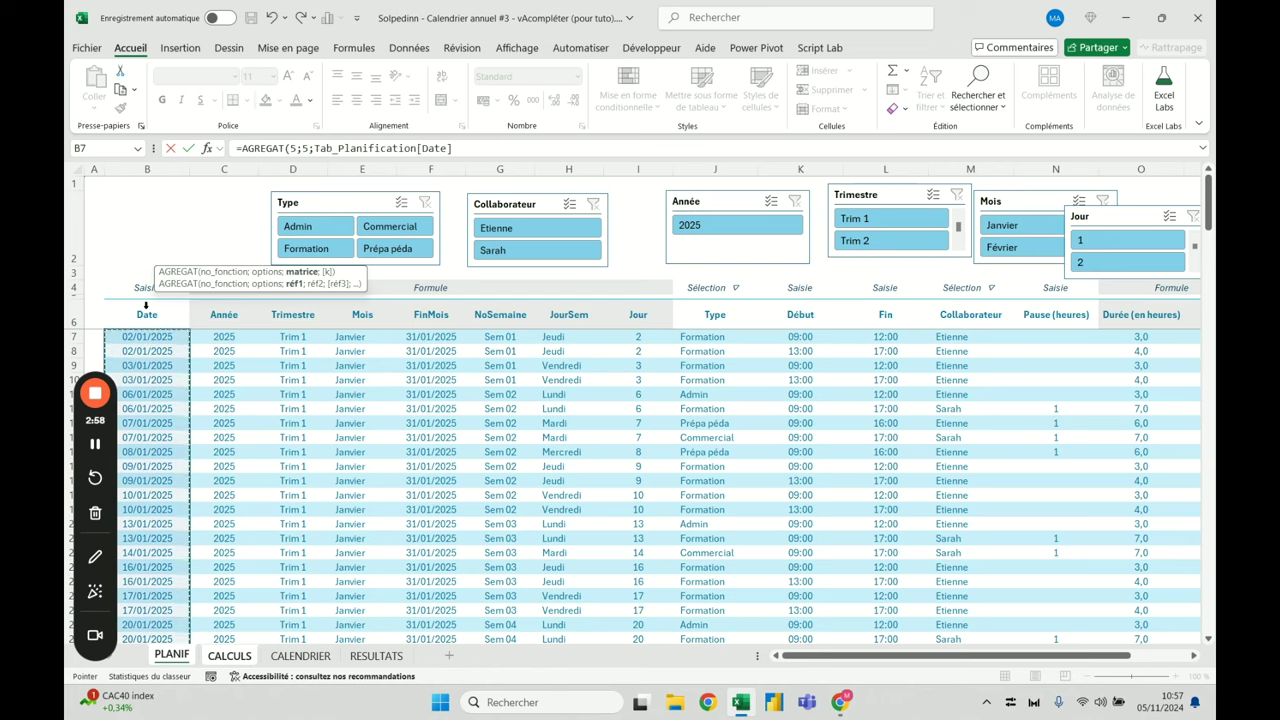
key(Return)
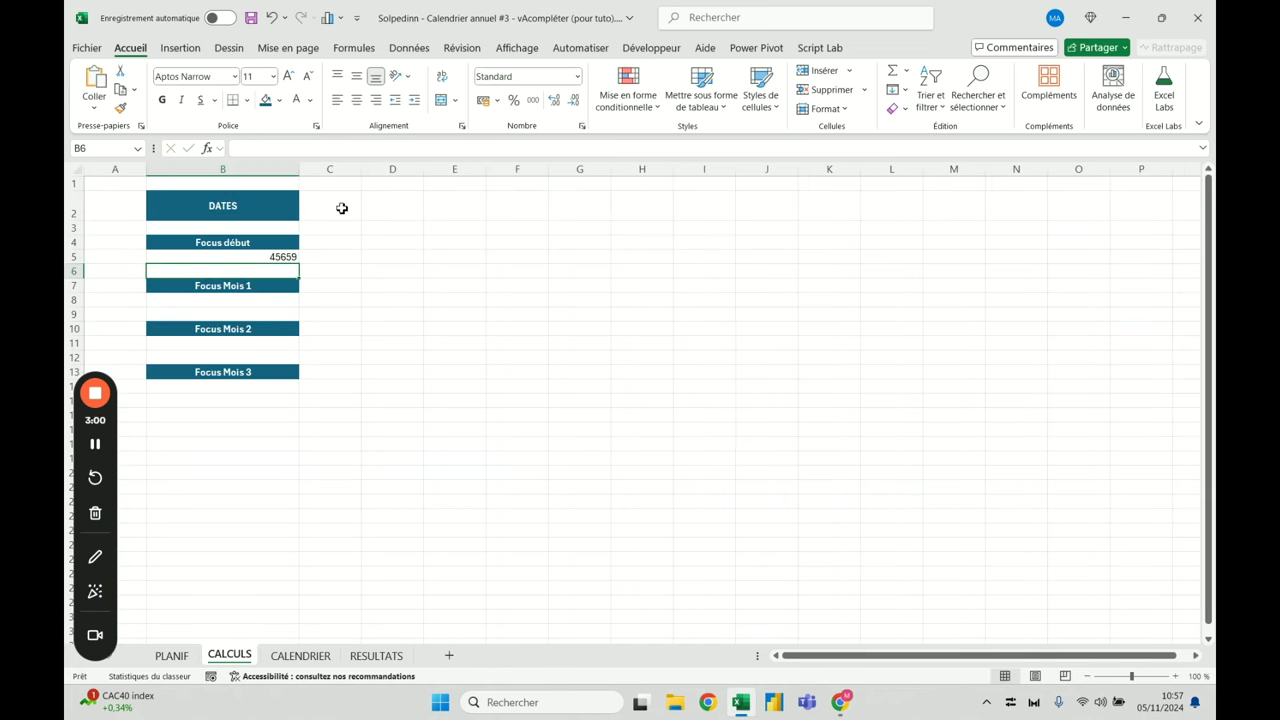
Centre B5 and format it as a short date, showing 02/01/2025 instead of 45659
click(276, 256)
click(577, 77)
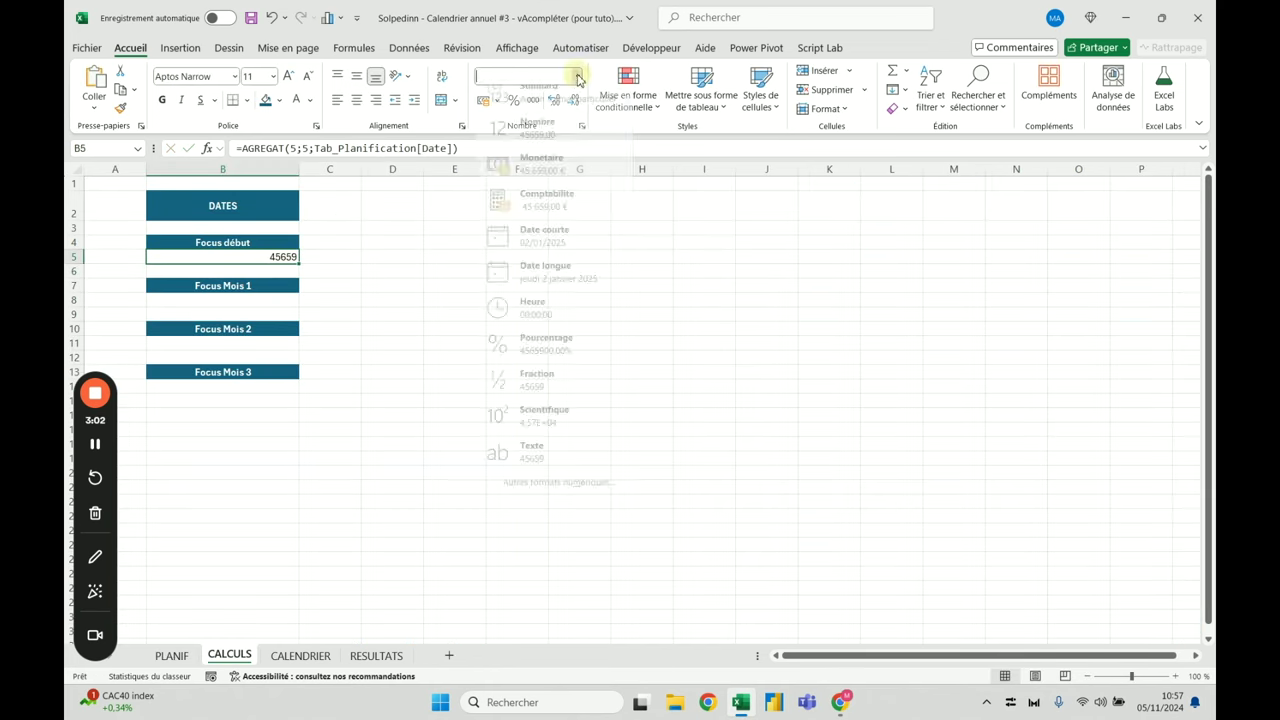
click(545, 97)
click(356, 100)
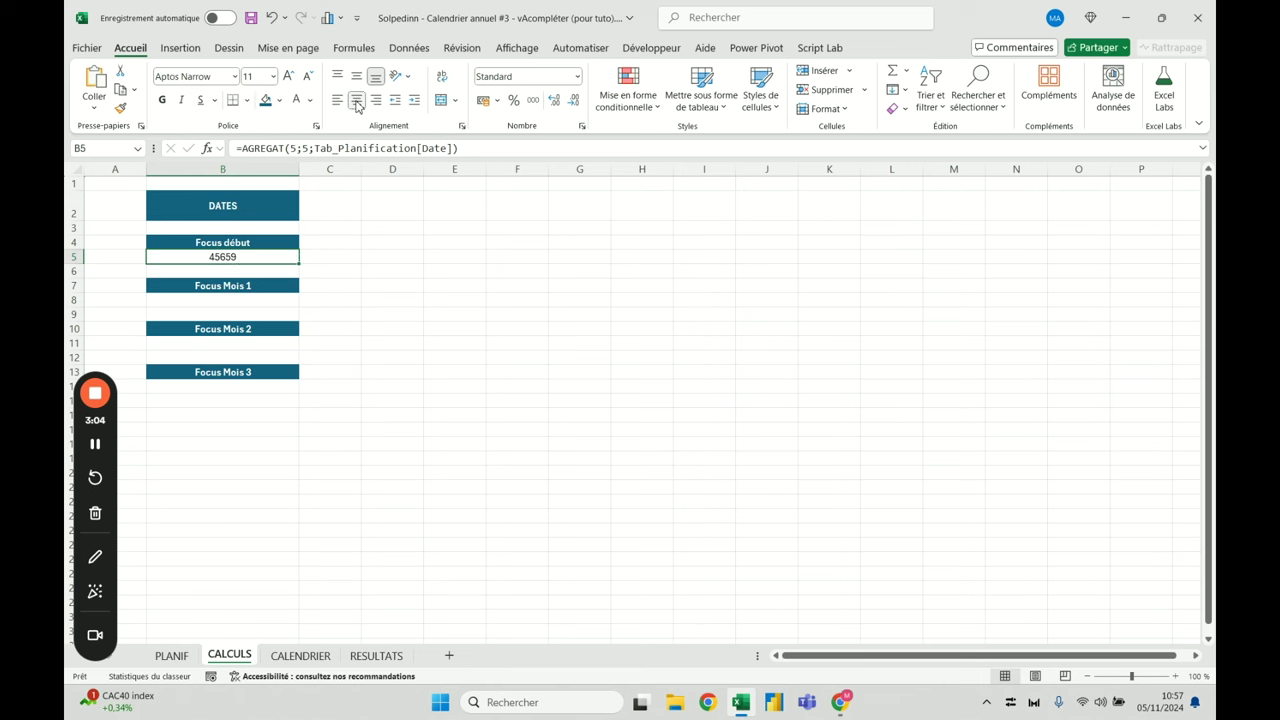
click(577, 77)
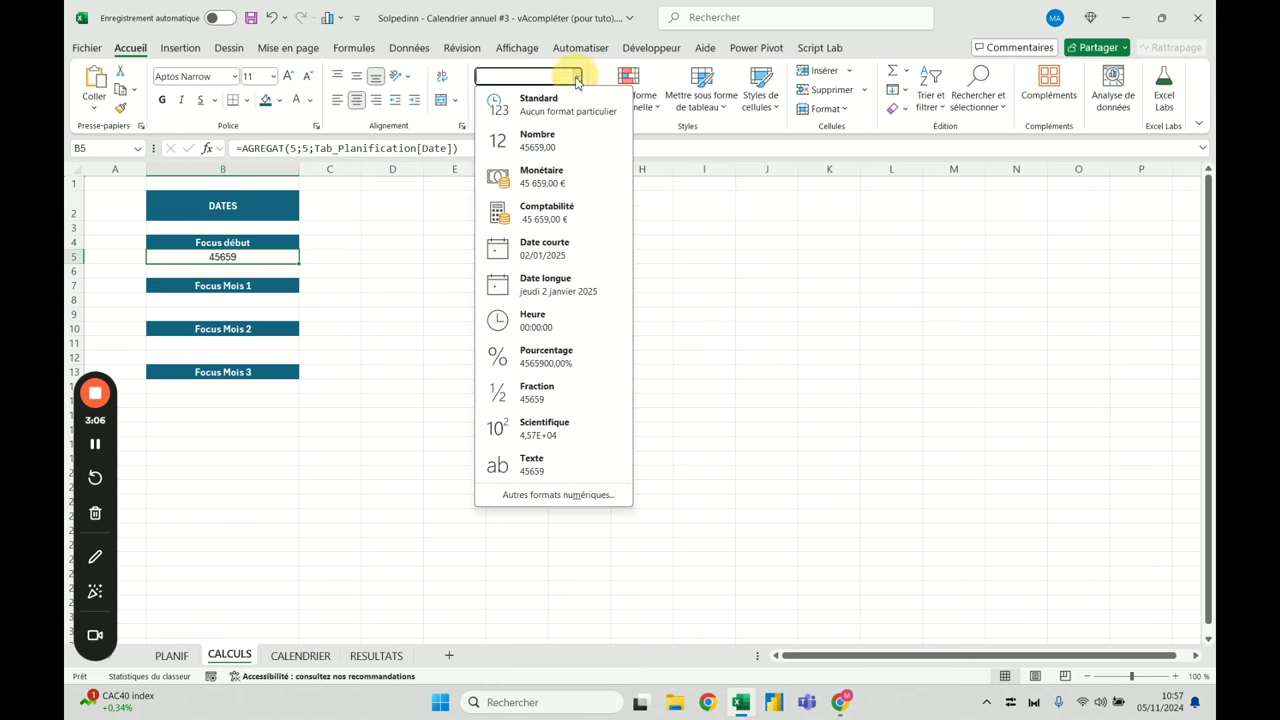
click(567, 249)
click(371, 301)
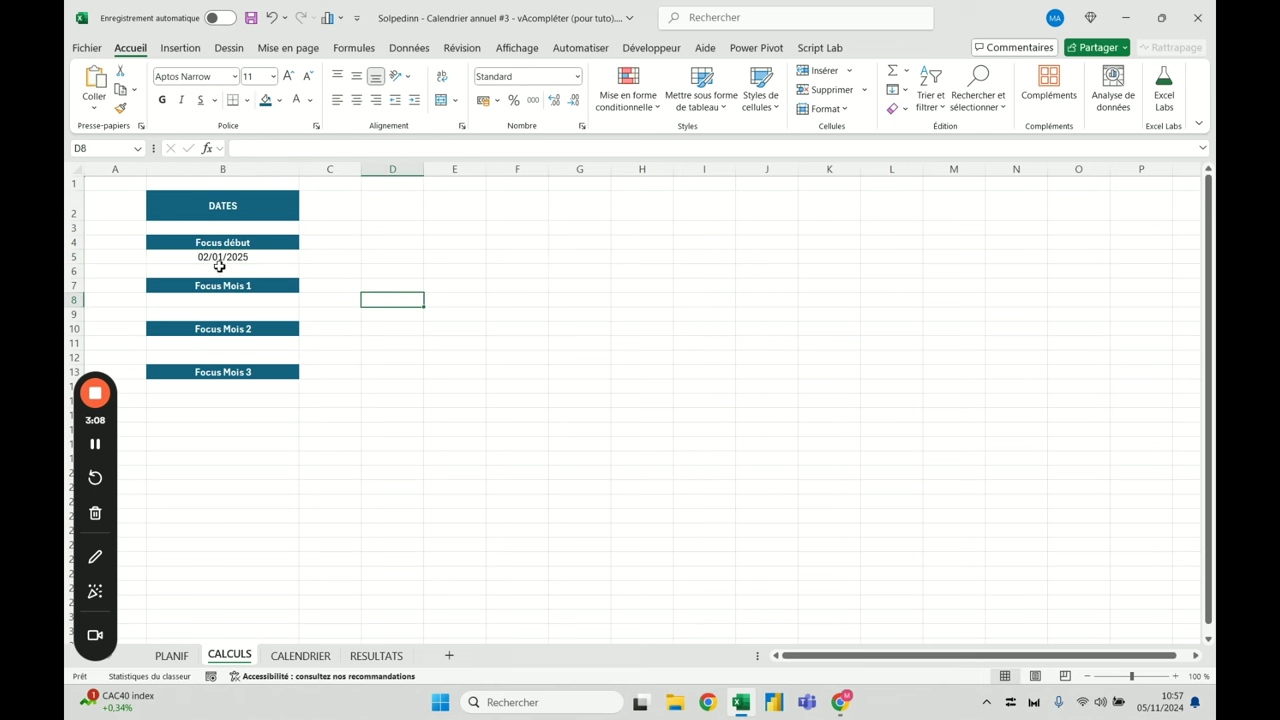
Copy the Trimestre and Mois slicers from PLANIF onto CALCULS and position them near F1:H3
click(171, 655)
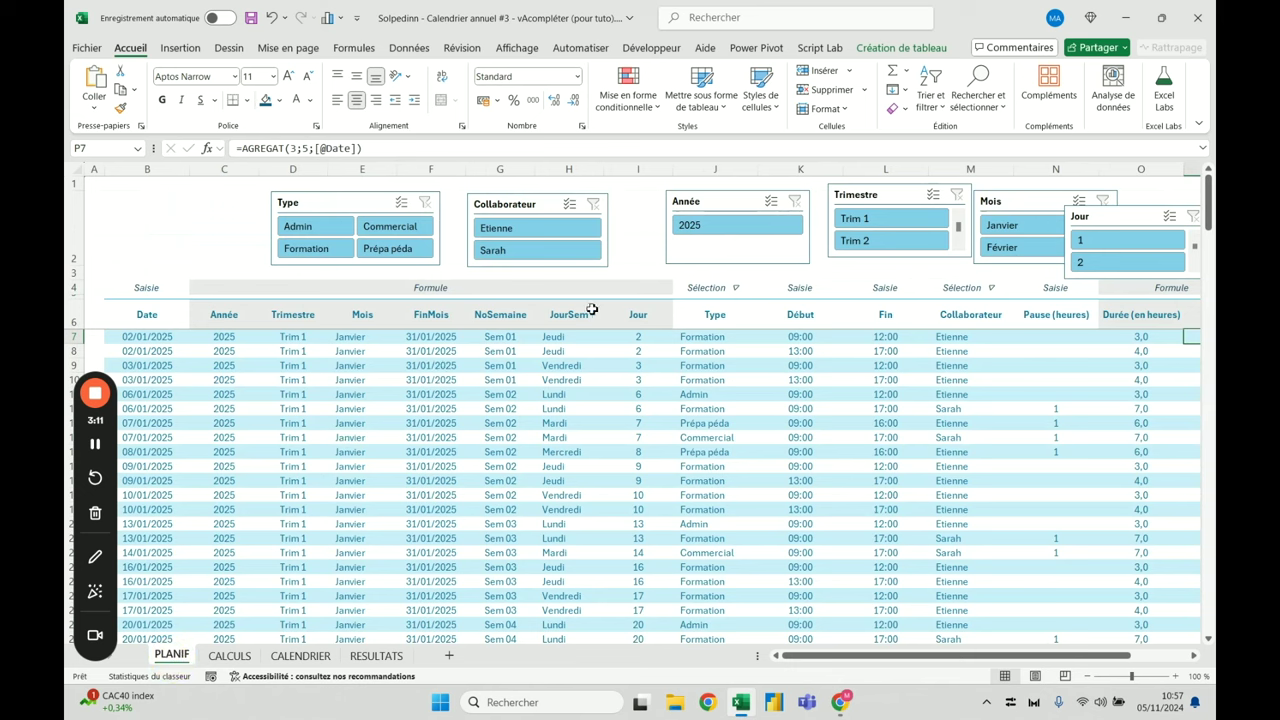
click(862, 198)
ctrl+click(1020, 203)
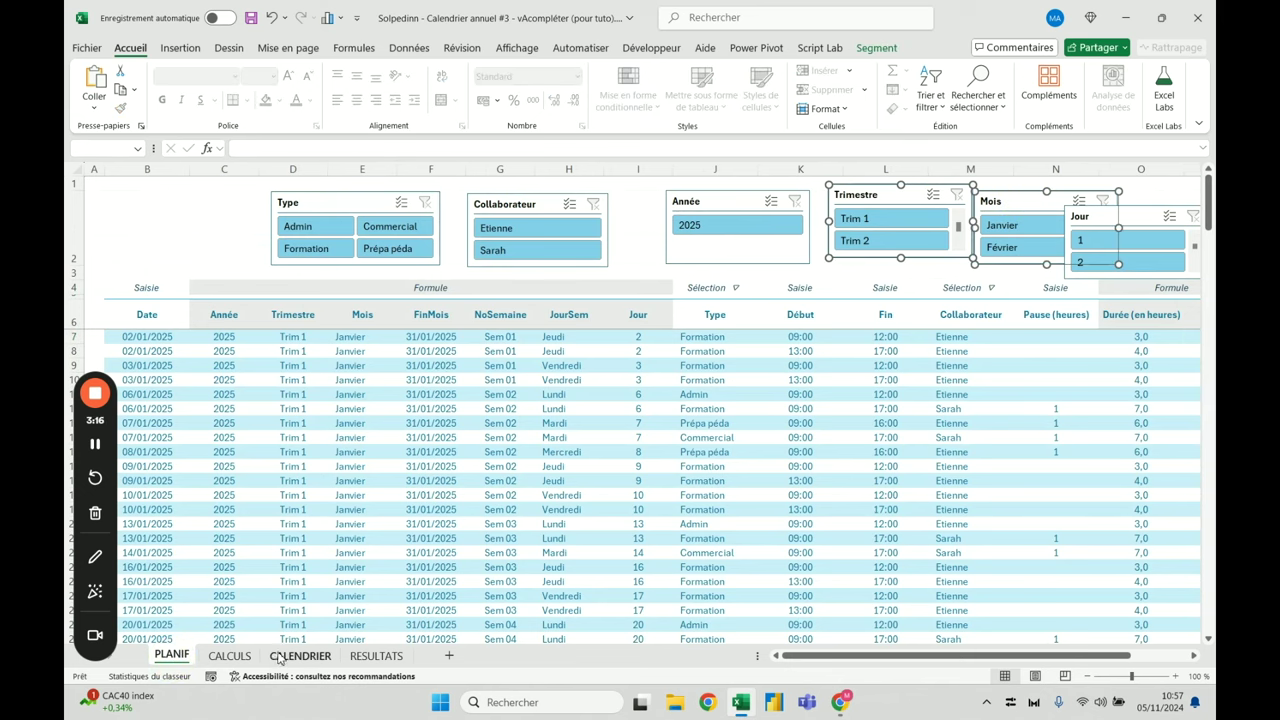
click(229, 655)
click(432, 266)
key(ctrl+v)
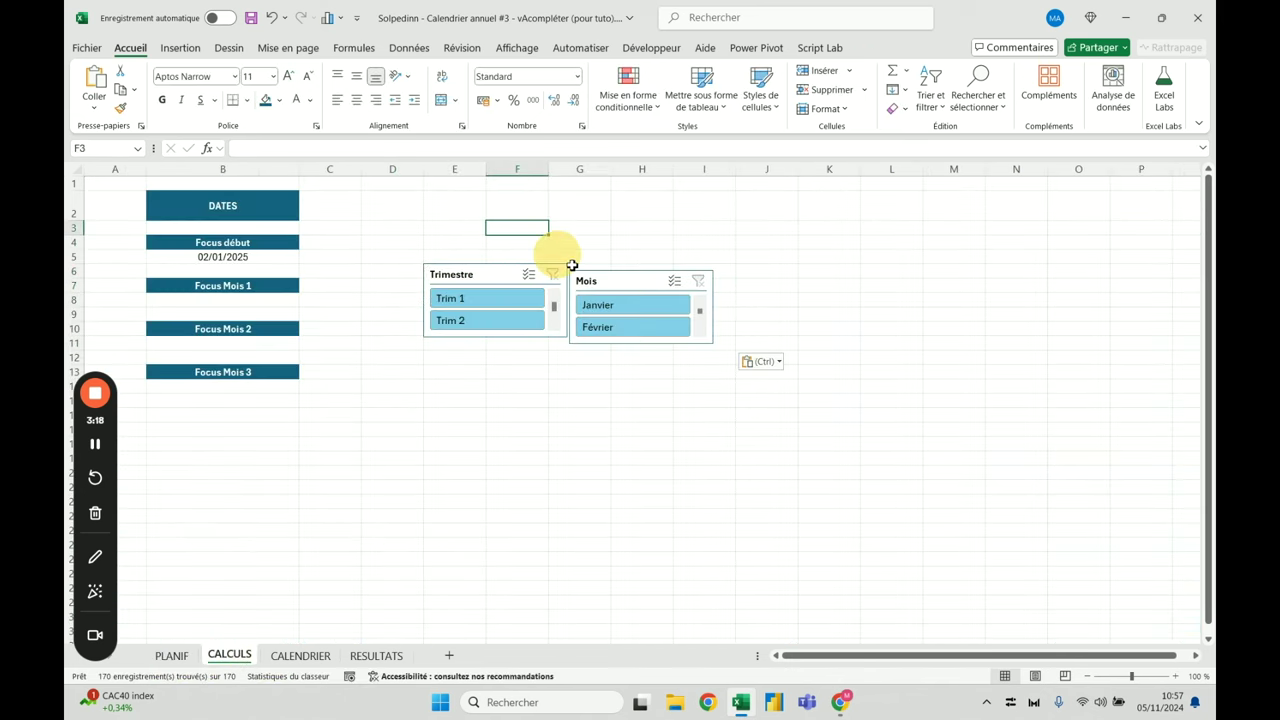
drag(663, 277, 756, 251)
drag(452, 288, 533, 201)
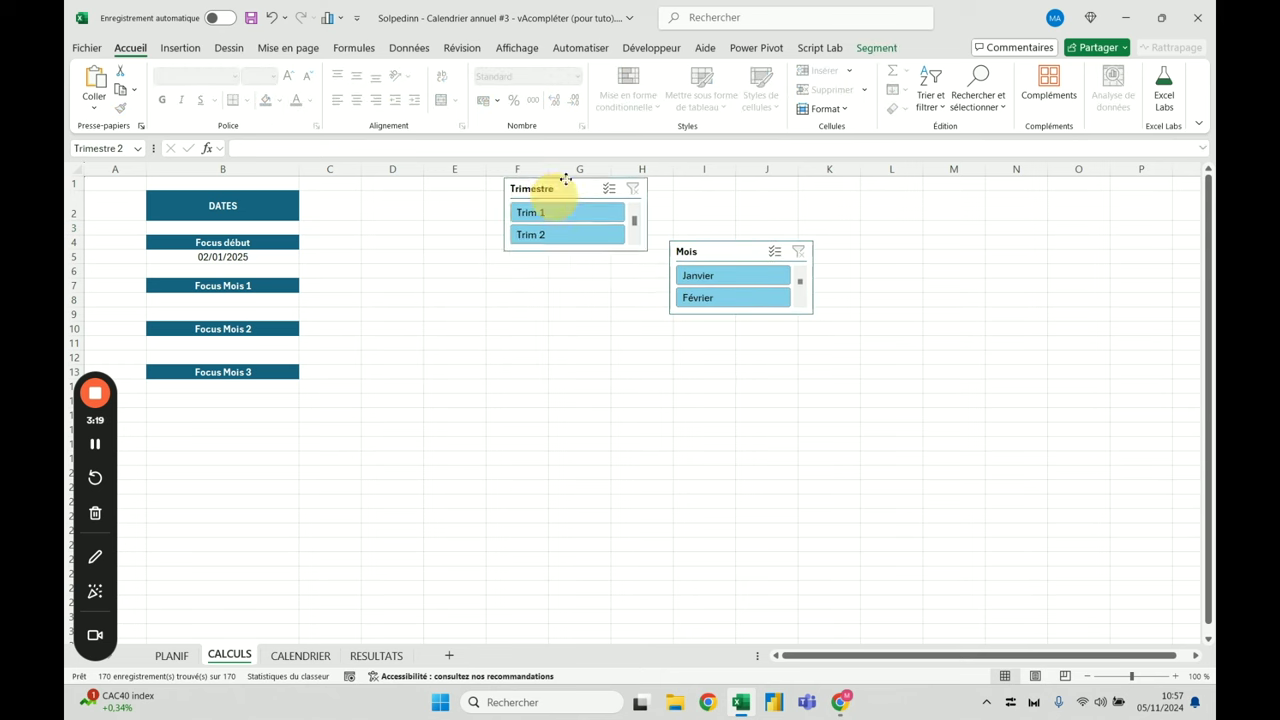
Test the slicers with Trim 2, Février and Juin, ending on Mai so Focus début shows 01/05/2025
click(567, 233)
click(236, 257)
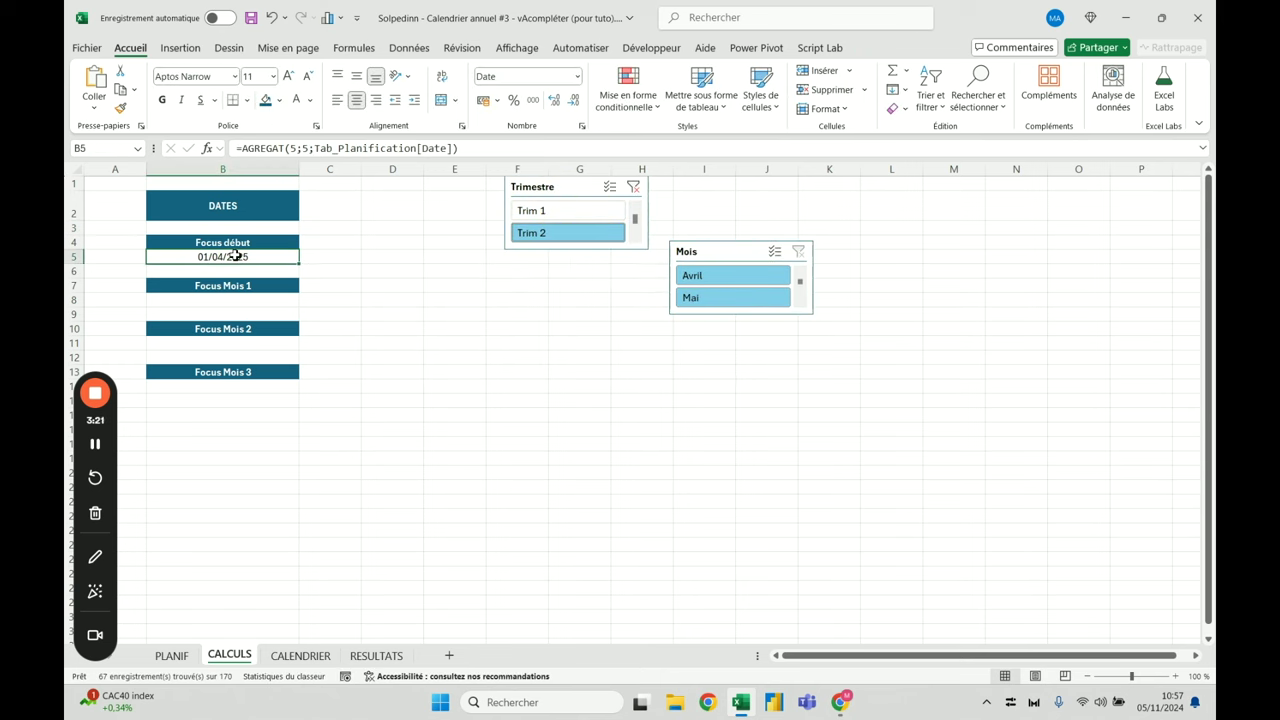
click(633, 186)
drag(743, 312, 743, 434)
click(740, 300)
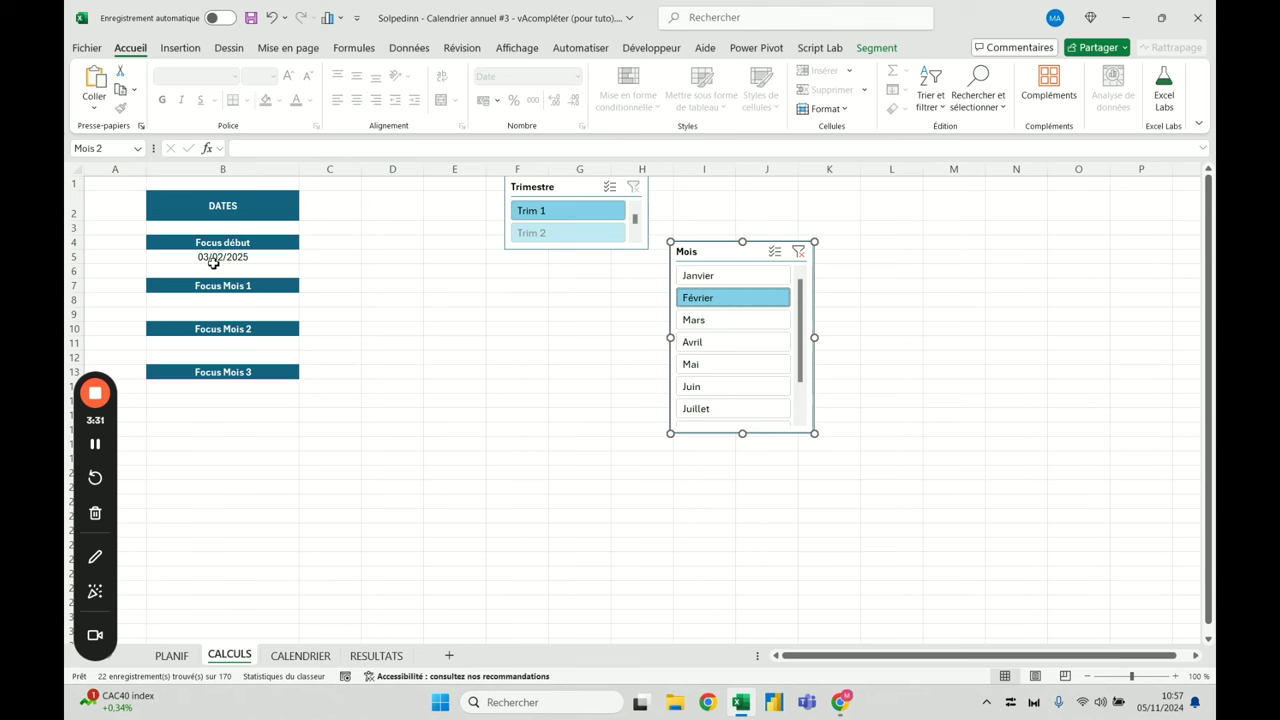
click(733, 390)
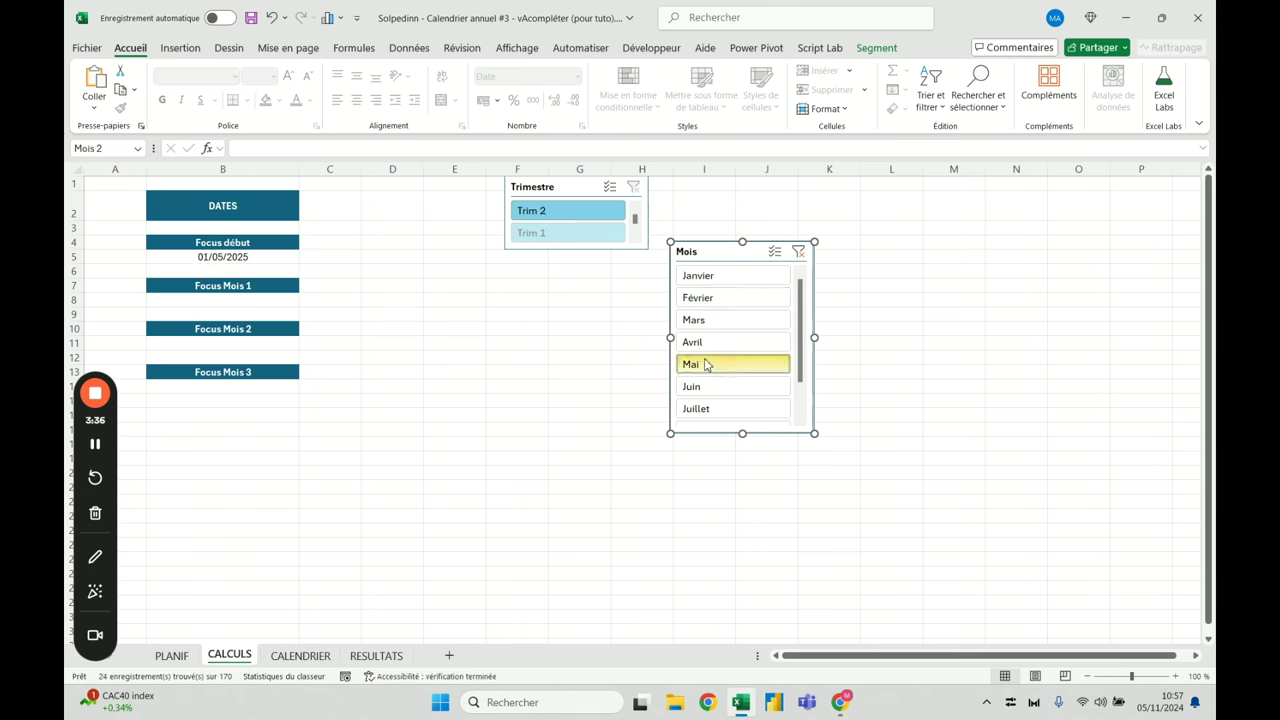
click(752, 366)
click(224, 256)
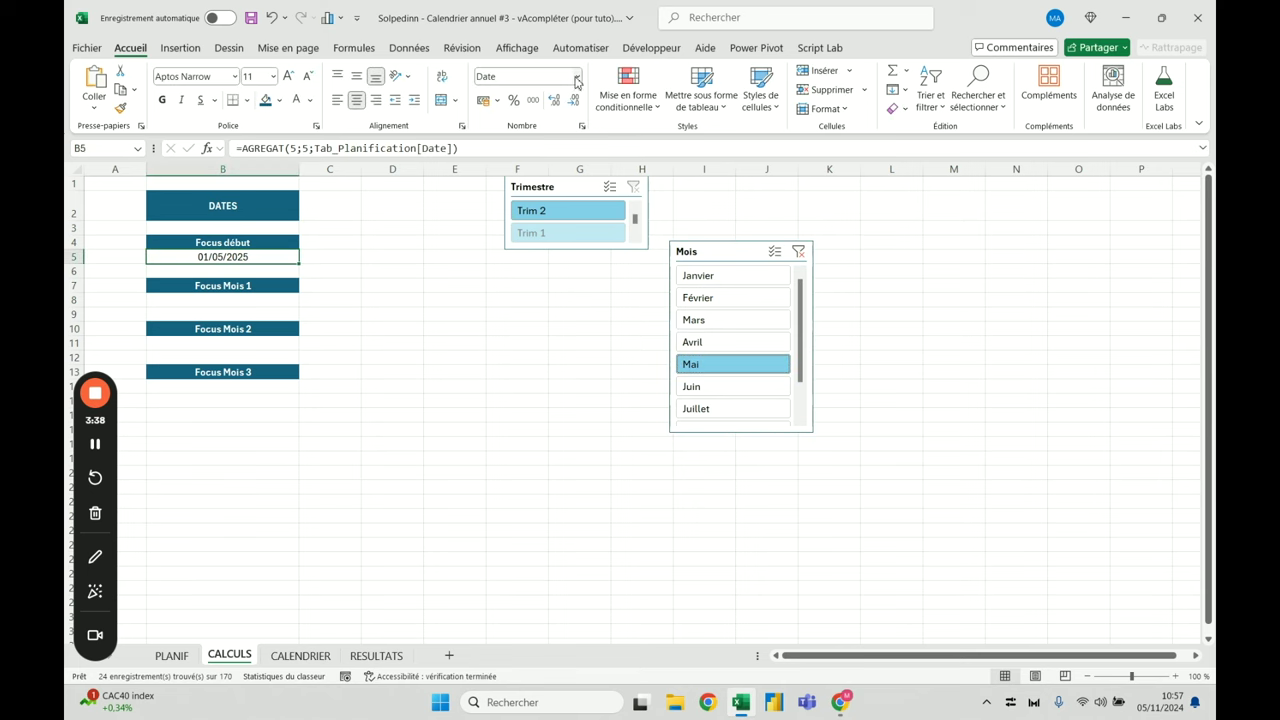
Apply the custom format jjjj jj/mm/aaaa to Focus début so it reads jeudi 01/05/2025
click(576, 76)
click(571, 494)
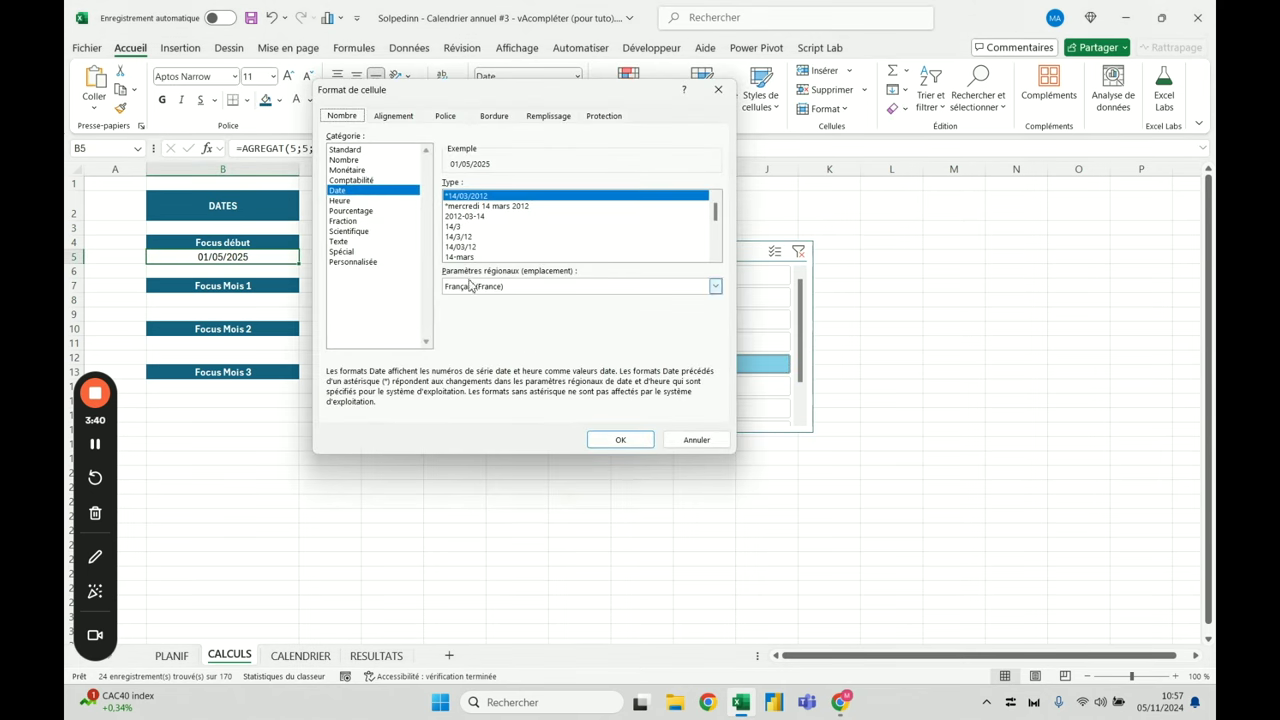
click(370, 262)
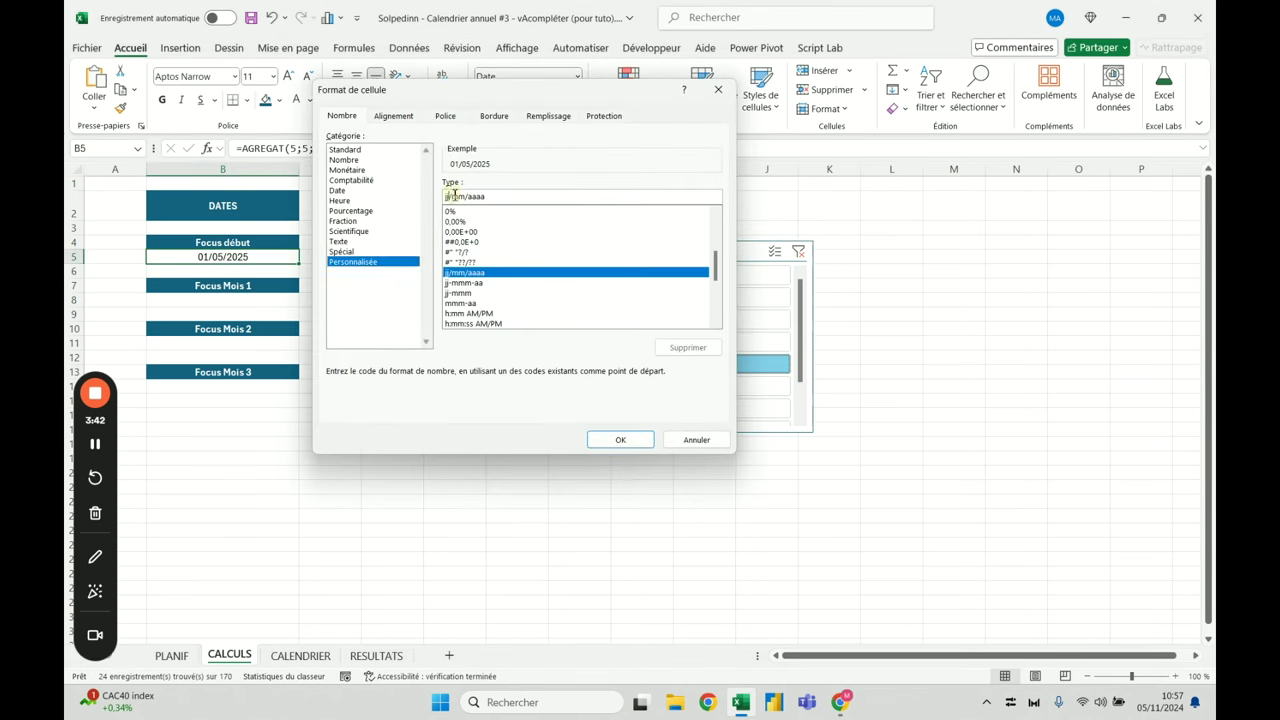
click(454, 196)
text(jj jj)
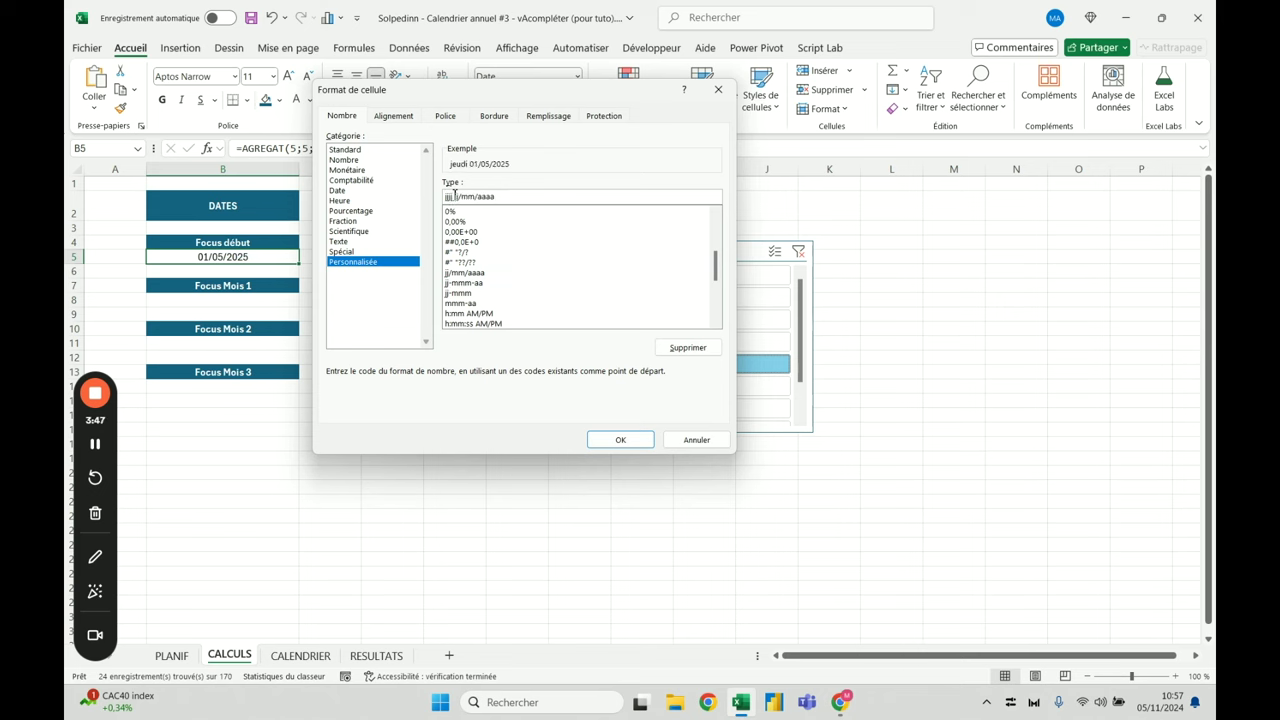
key(Return)
click(180, 373)
click(225, 257)
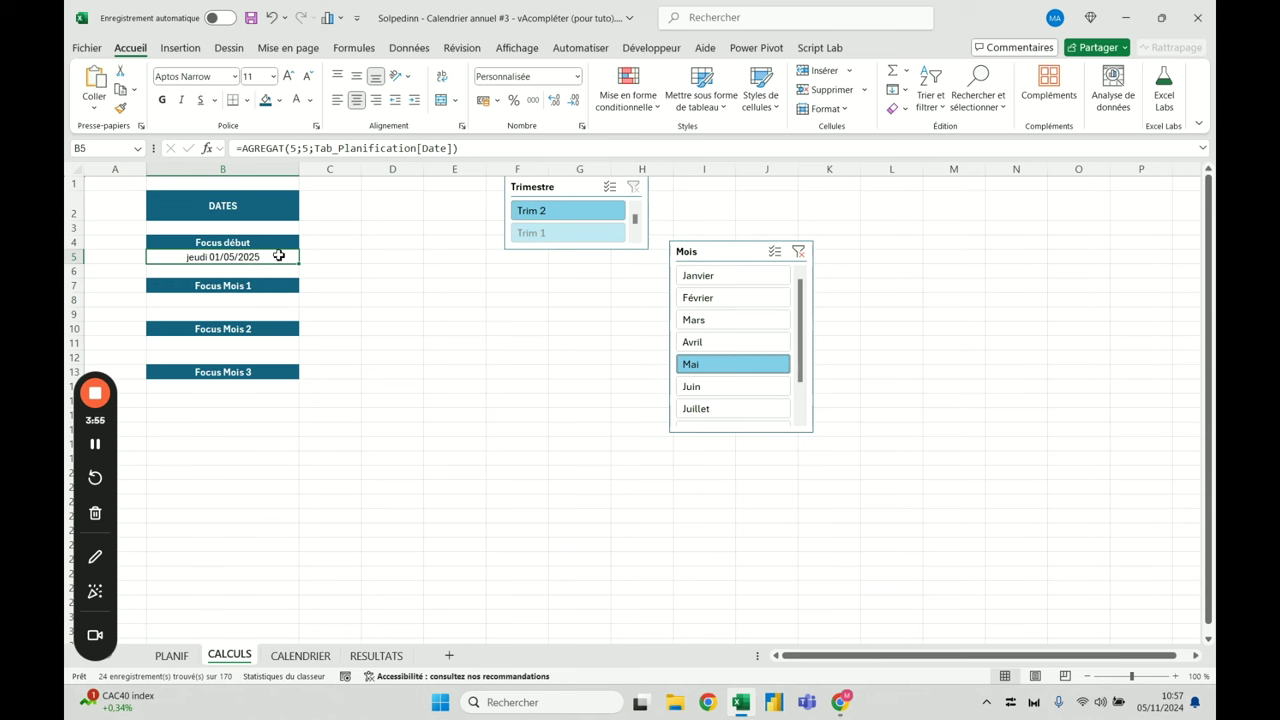
Filter the Mois slicer to Avril, then Juin, peek at CALENDRIER, and come back to CALCULS
click(743, 343)
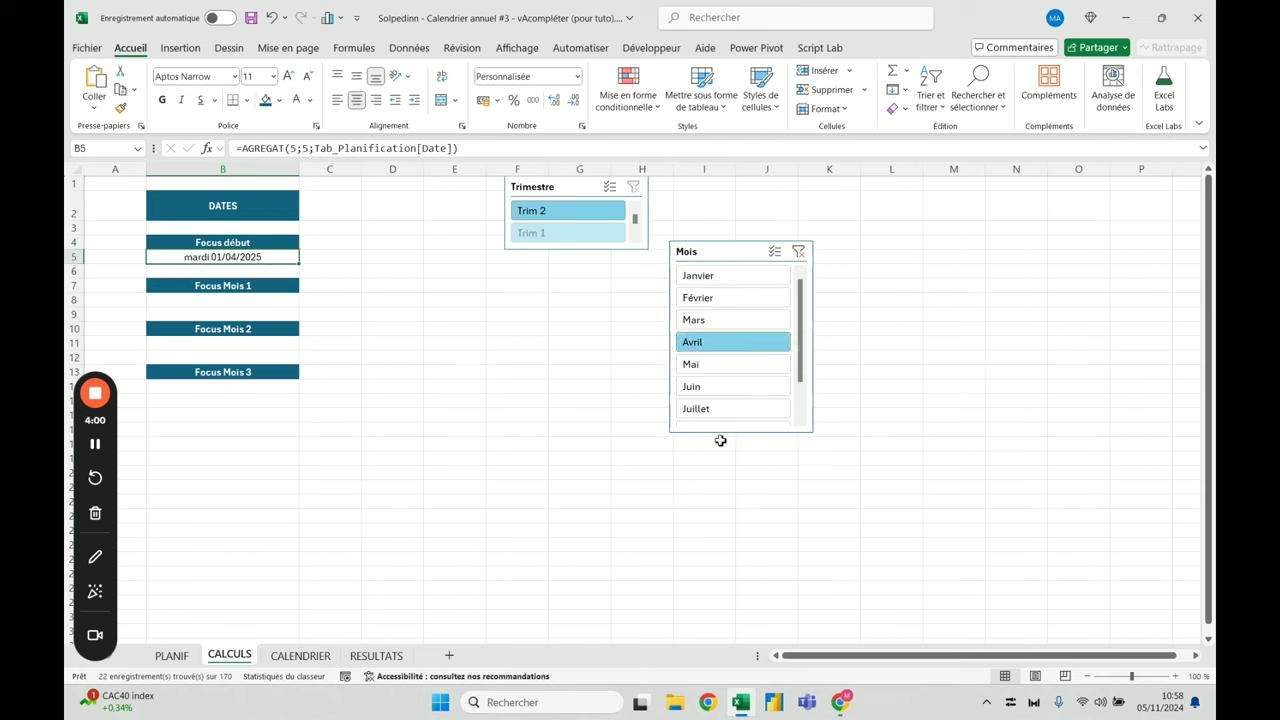
click(755, 385)
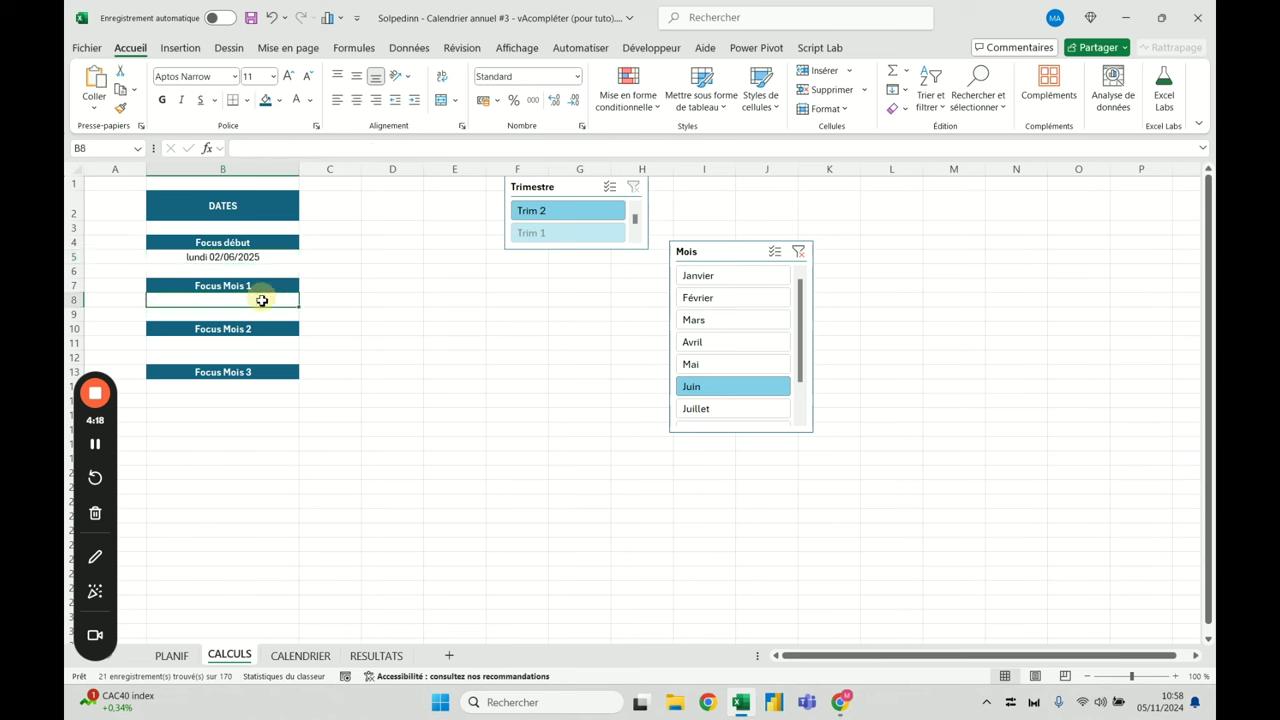
key(ctrl+Page_Down)
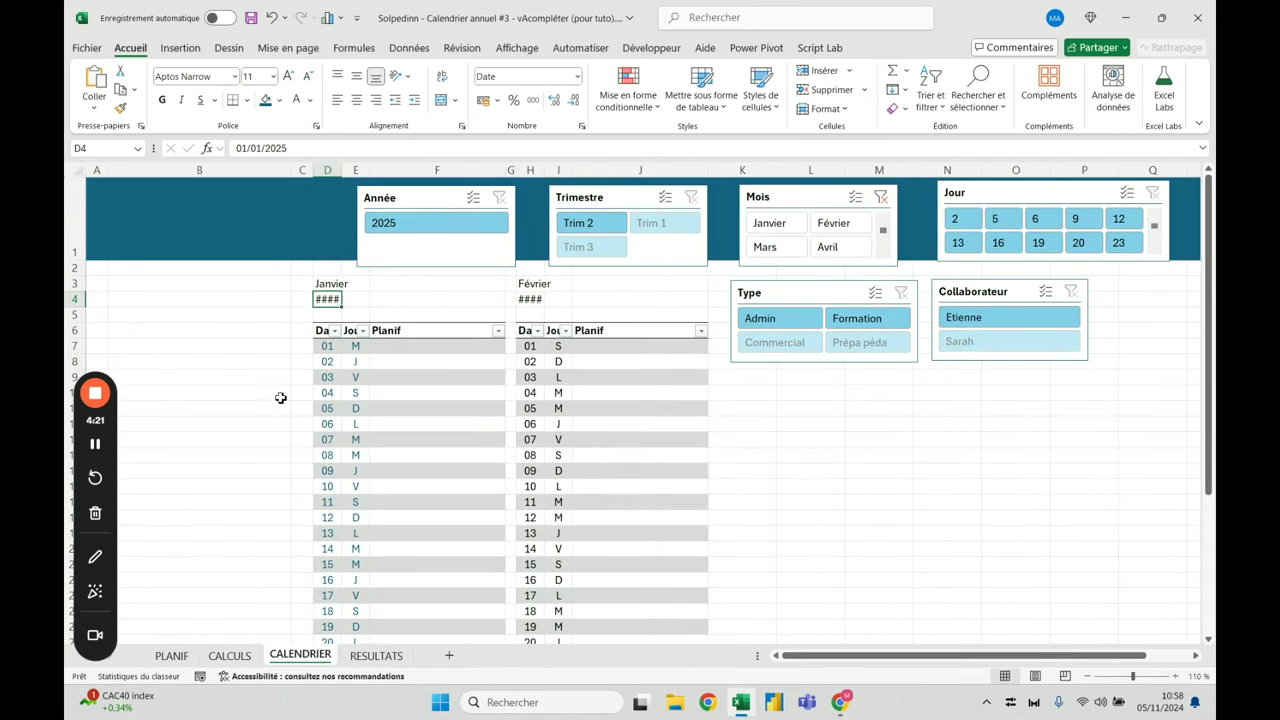
click(228, 660)
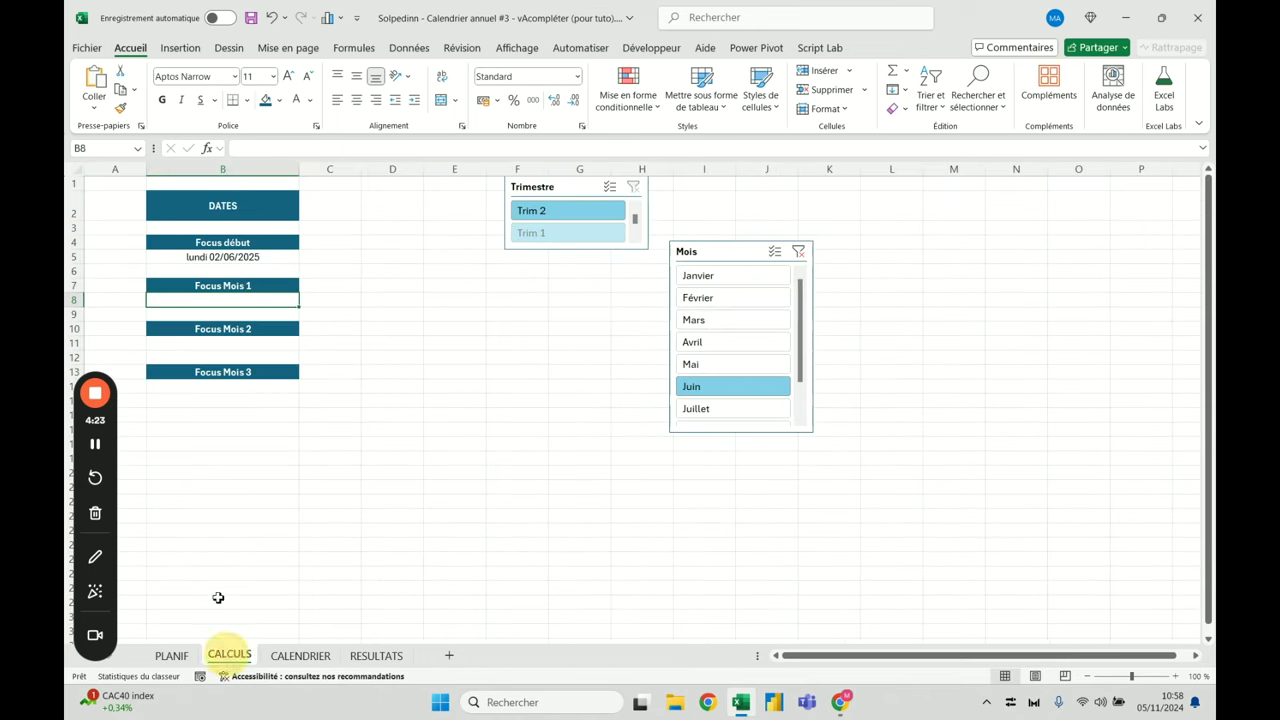
Enter =FIN.MOIS(B5;-1) in the Focus Mois 1 cell B8
click(231, 343)
click(231, 386)
click(226, 302)
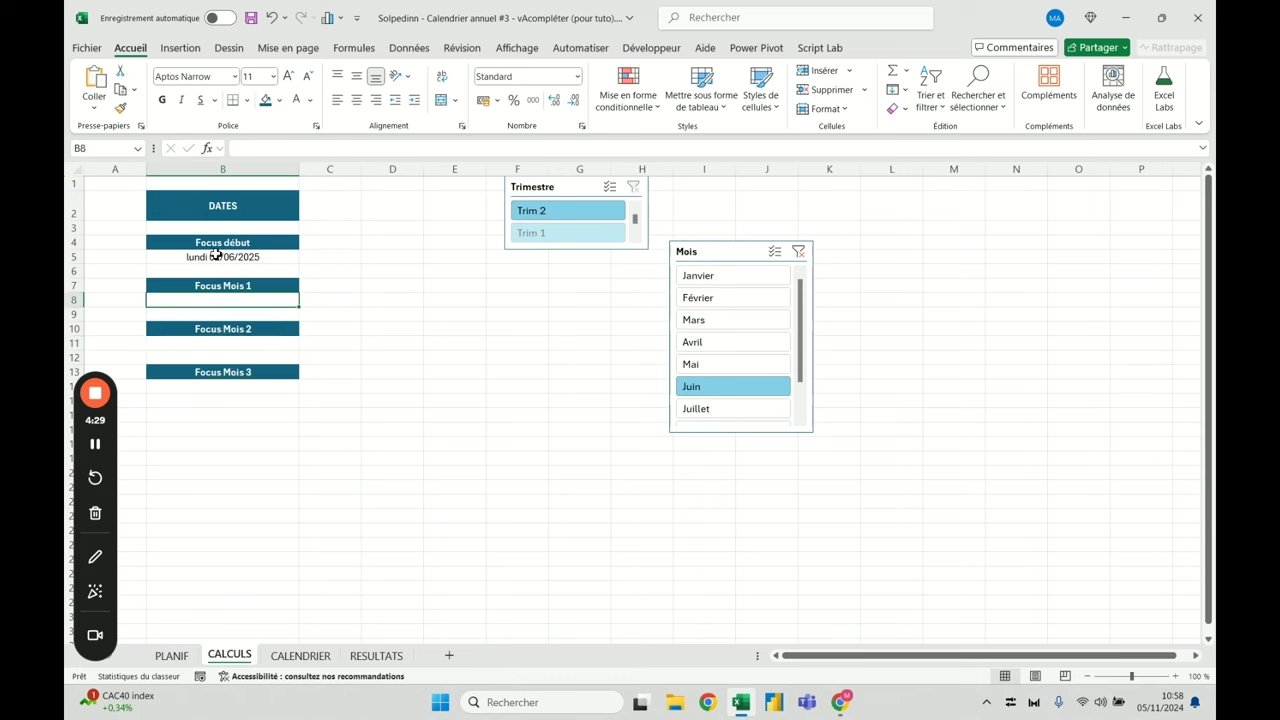
text(=)
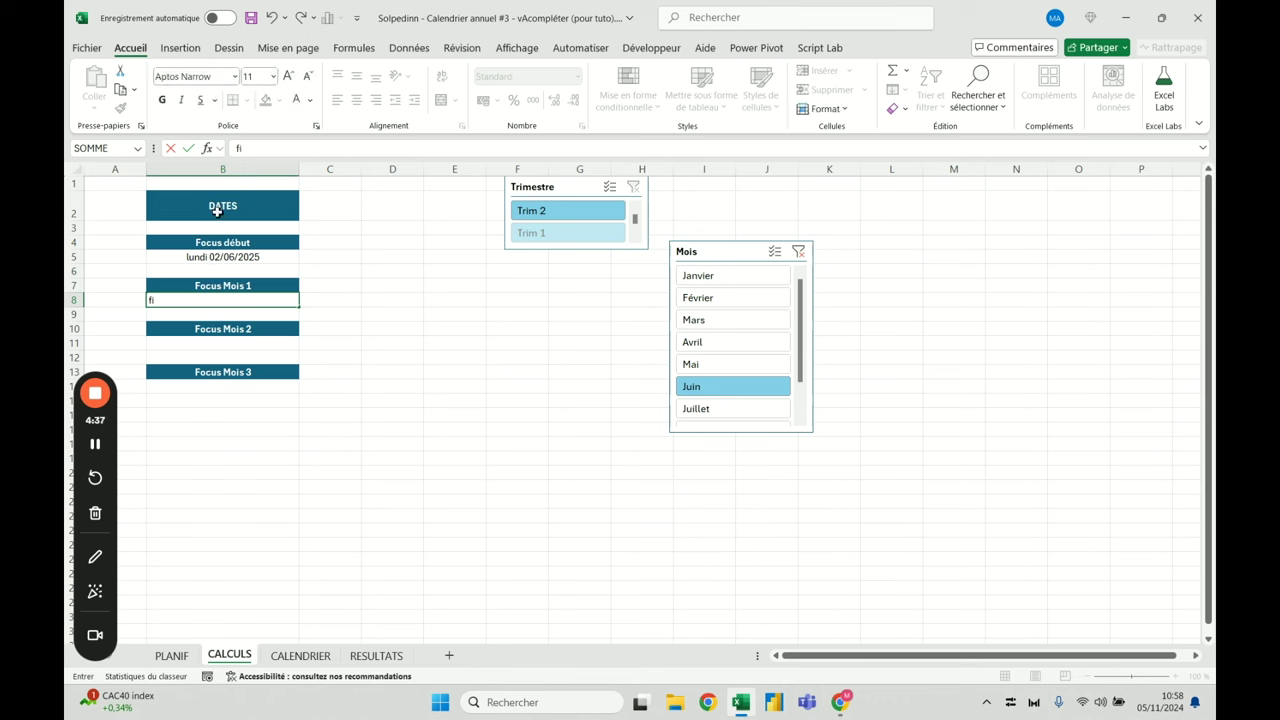
text(fin)
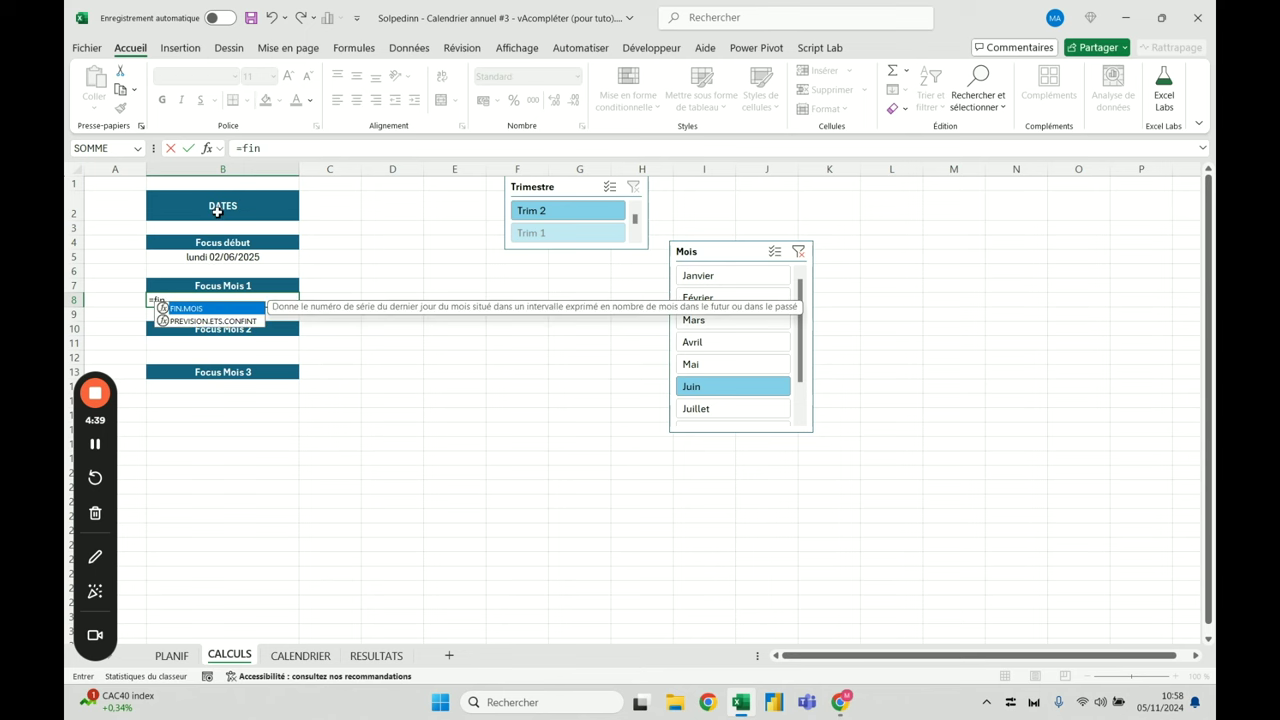
double_click(224, 310)
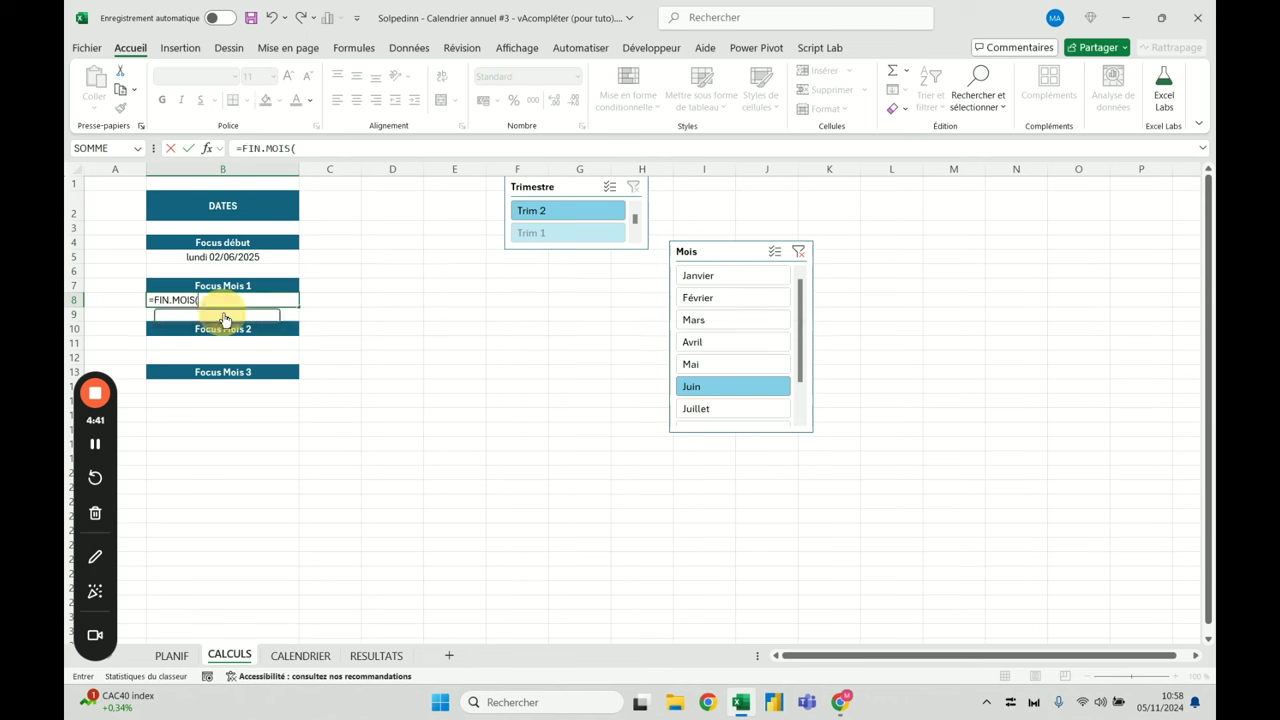
click(221, 255)
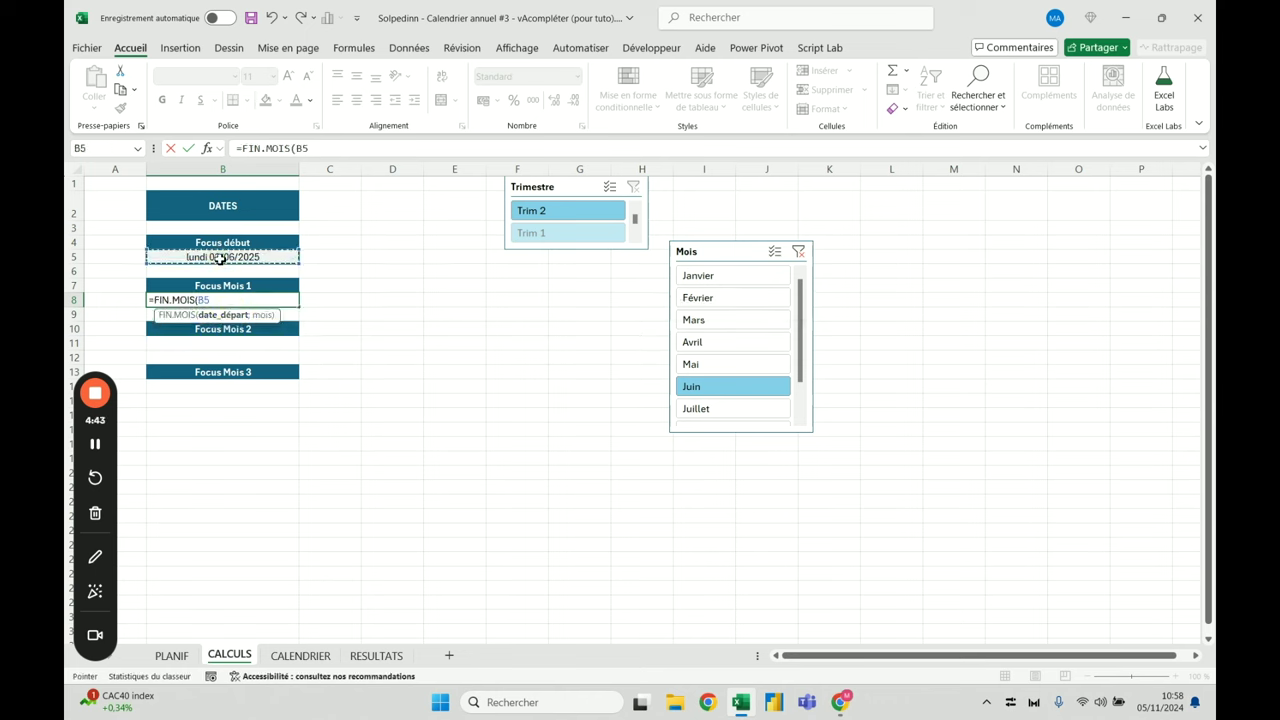
text(;-1))
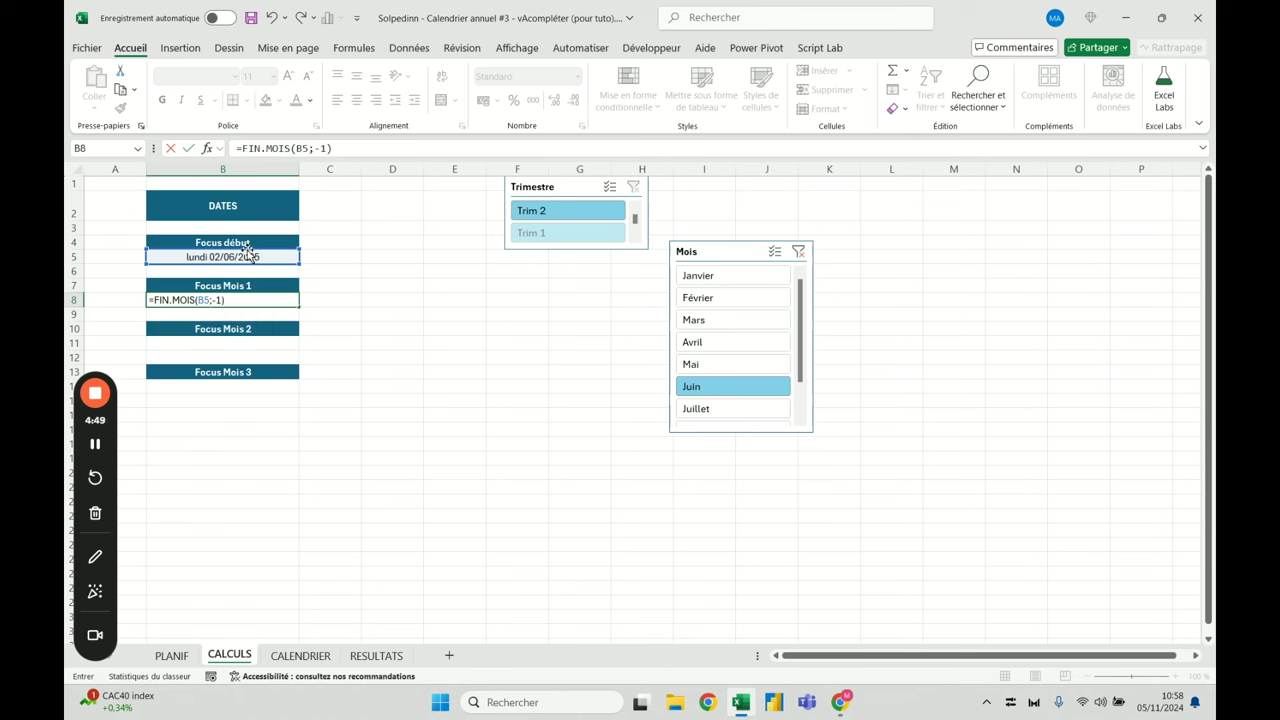
key(Return)
Format B8 as a centred date and add +1 so it shows the month's first day, 01/06/2025
click(240, 300)
click(575, 76)
click(540, 250)
click(360, 101)
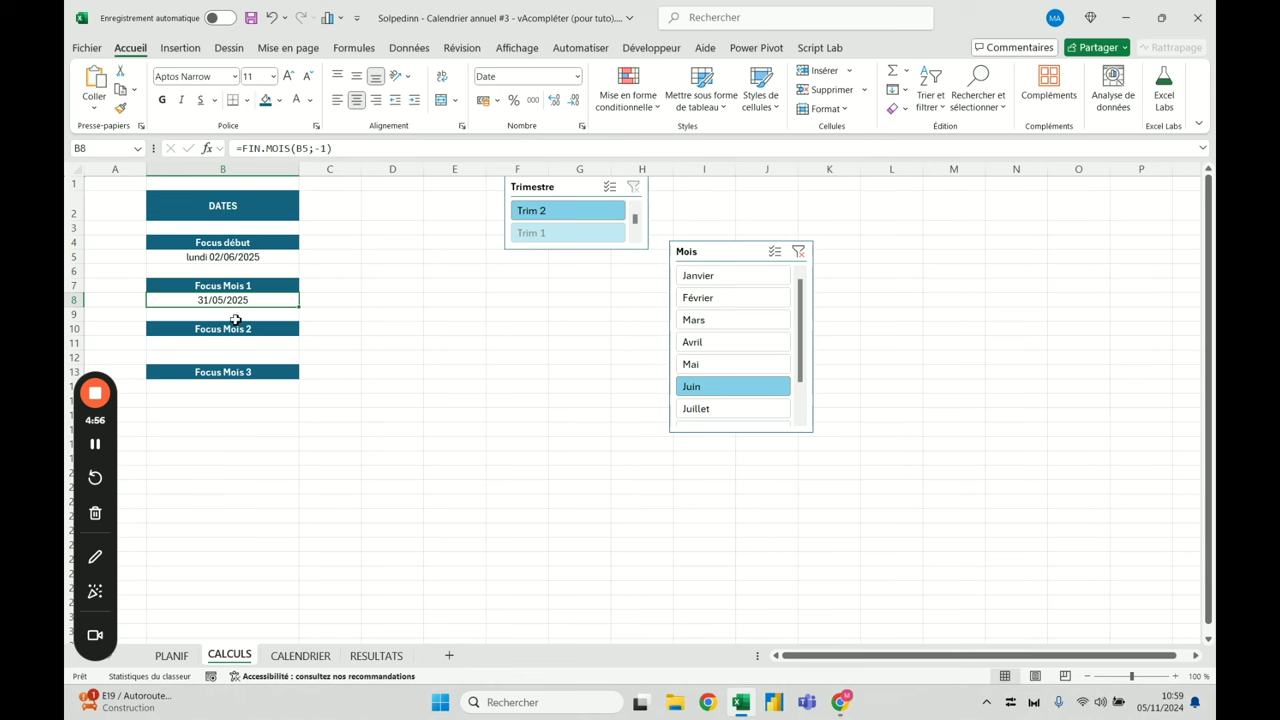
click(1189, 676)
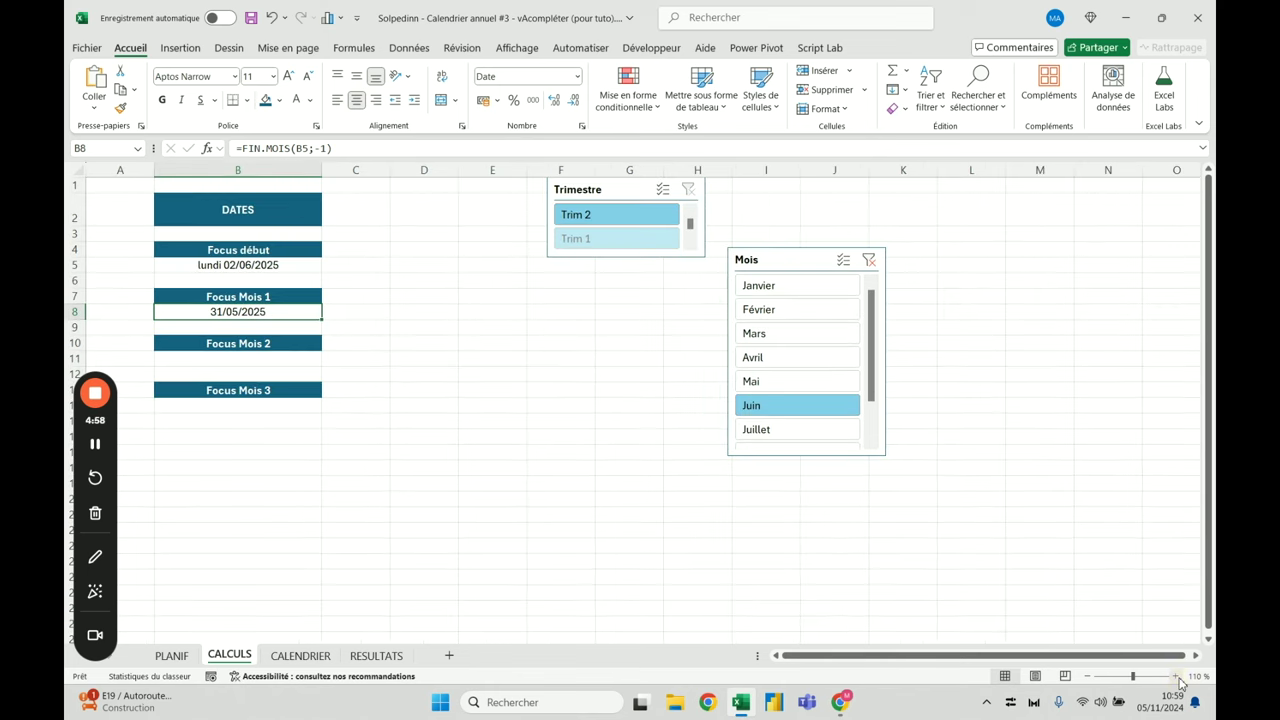
click(1189, 676)
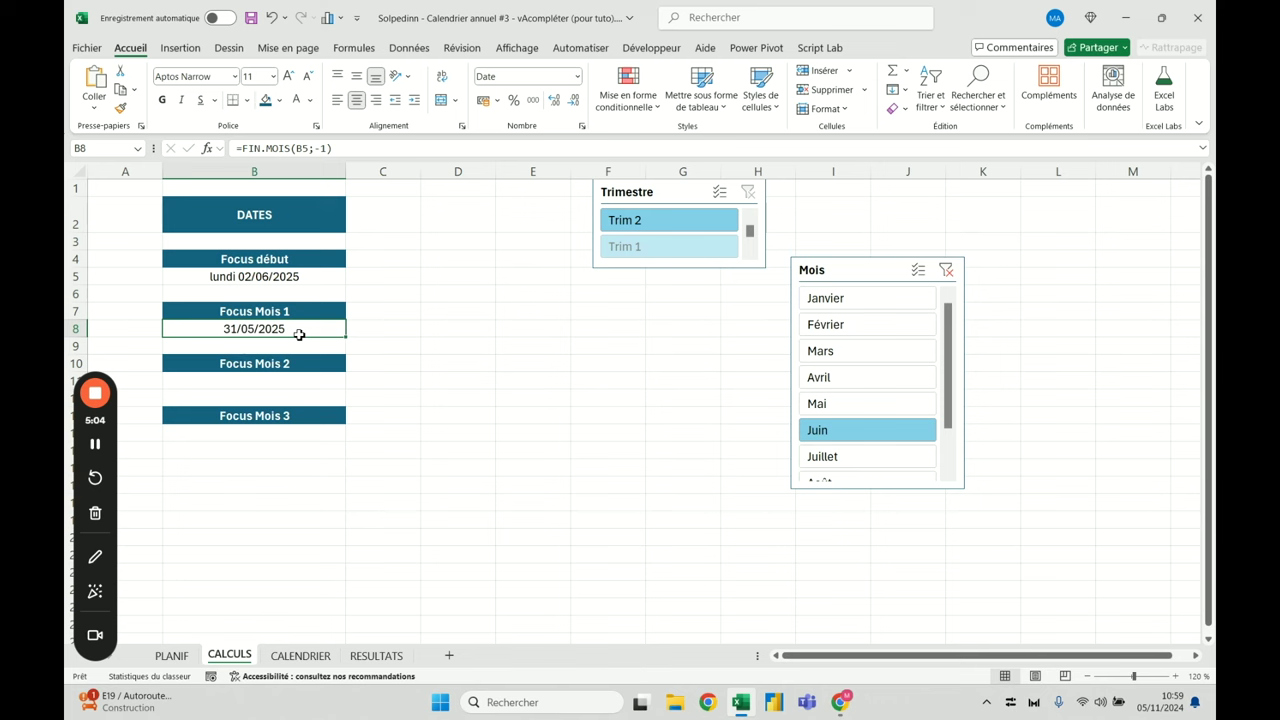
click(365, 150)
text(+1)
key(Return)
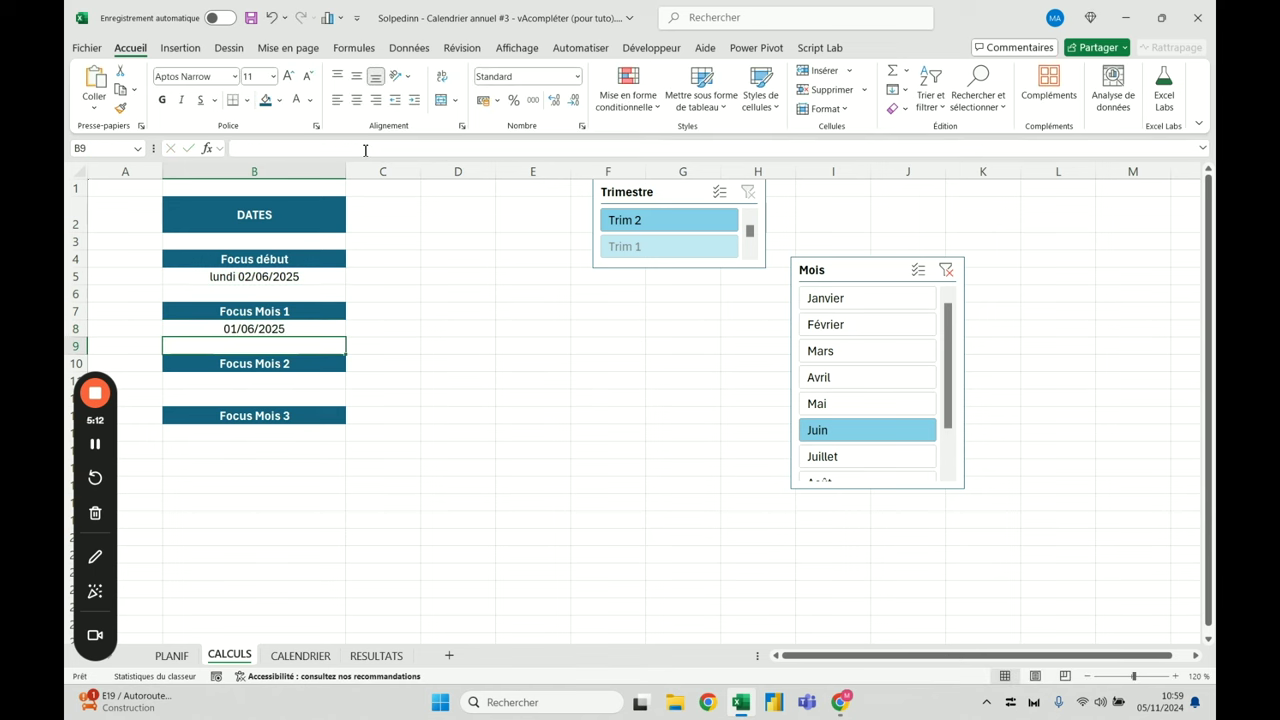
click(318, 331)
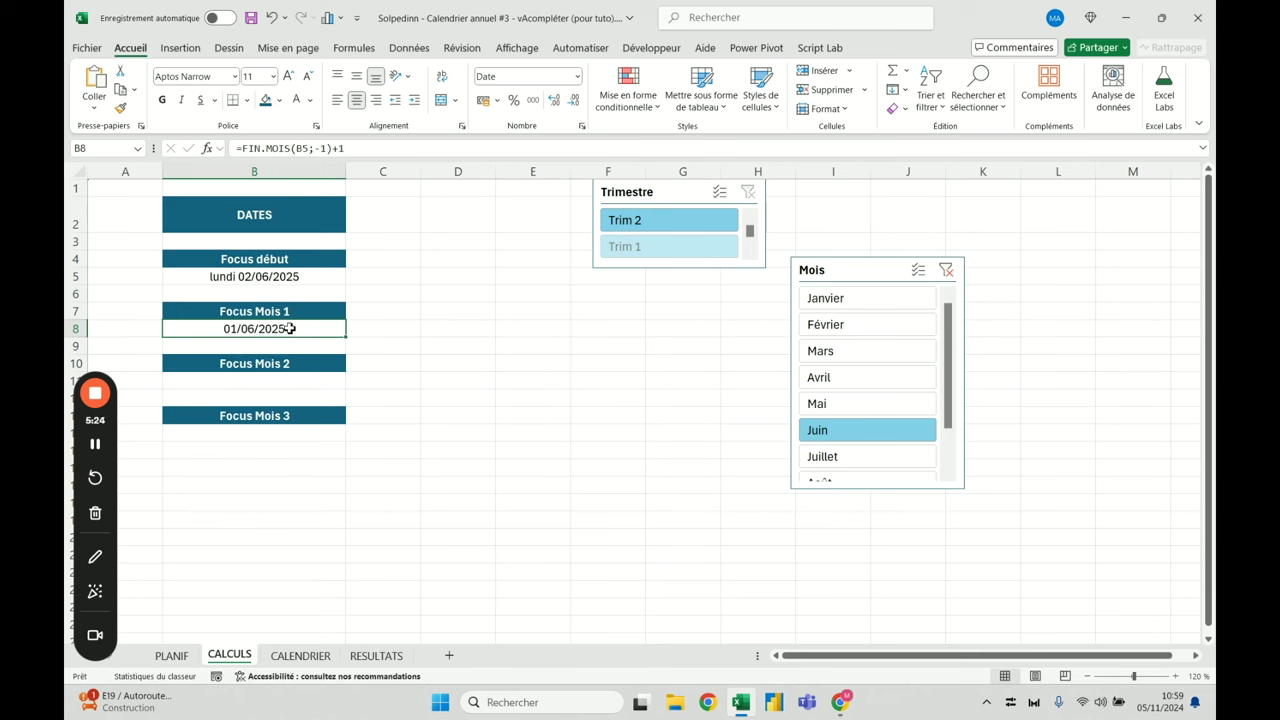
Filter the Mois slicer to Mars and enter a MOIS.DECALER formula for Focus Mois 2 in B11
click(891, 358)
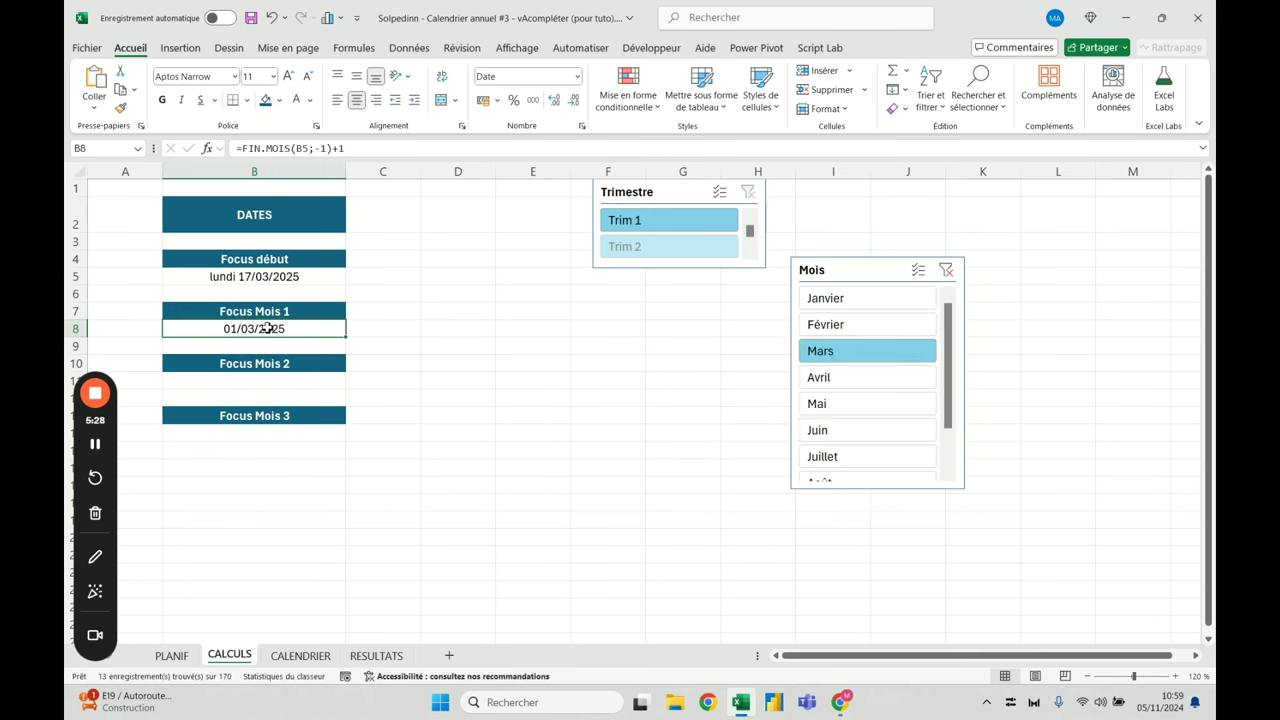
click(258, 278)
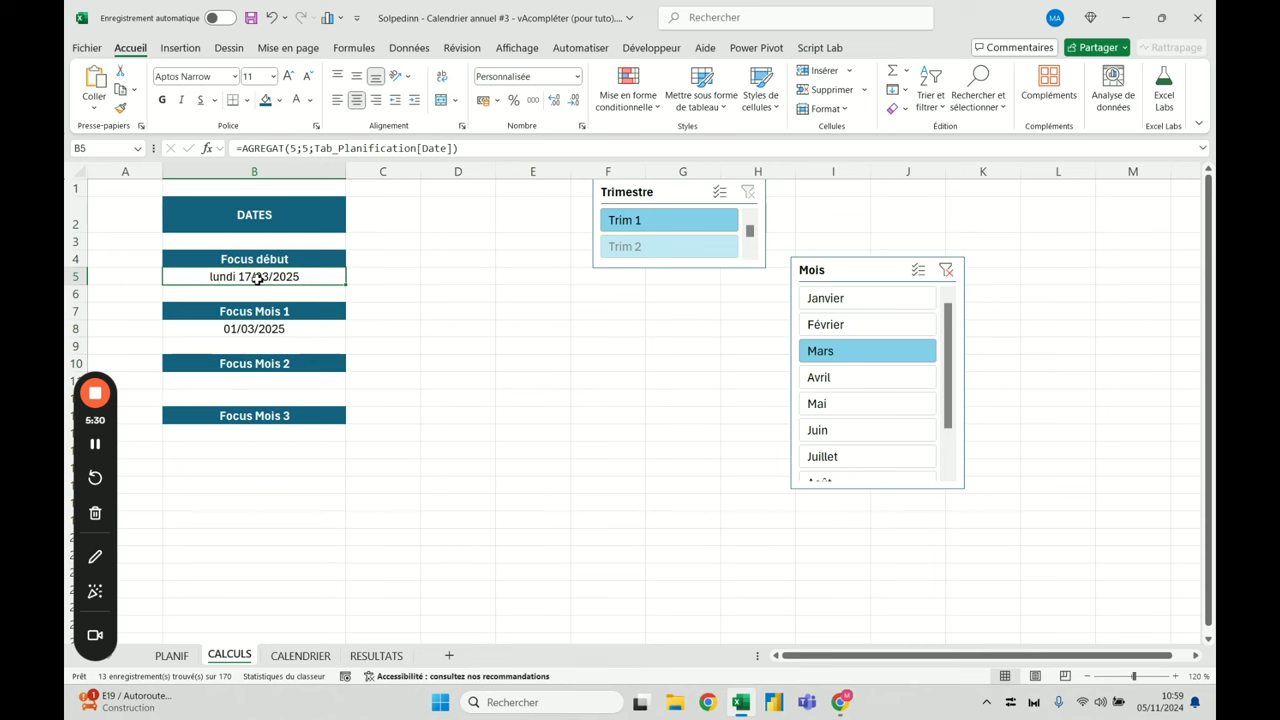
click(274, 381)
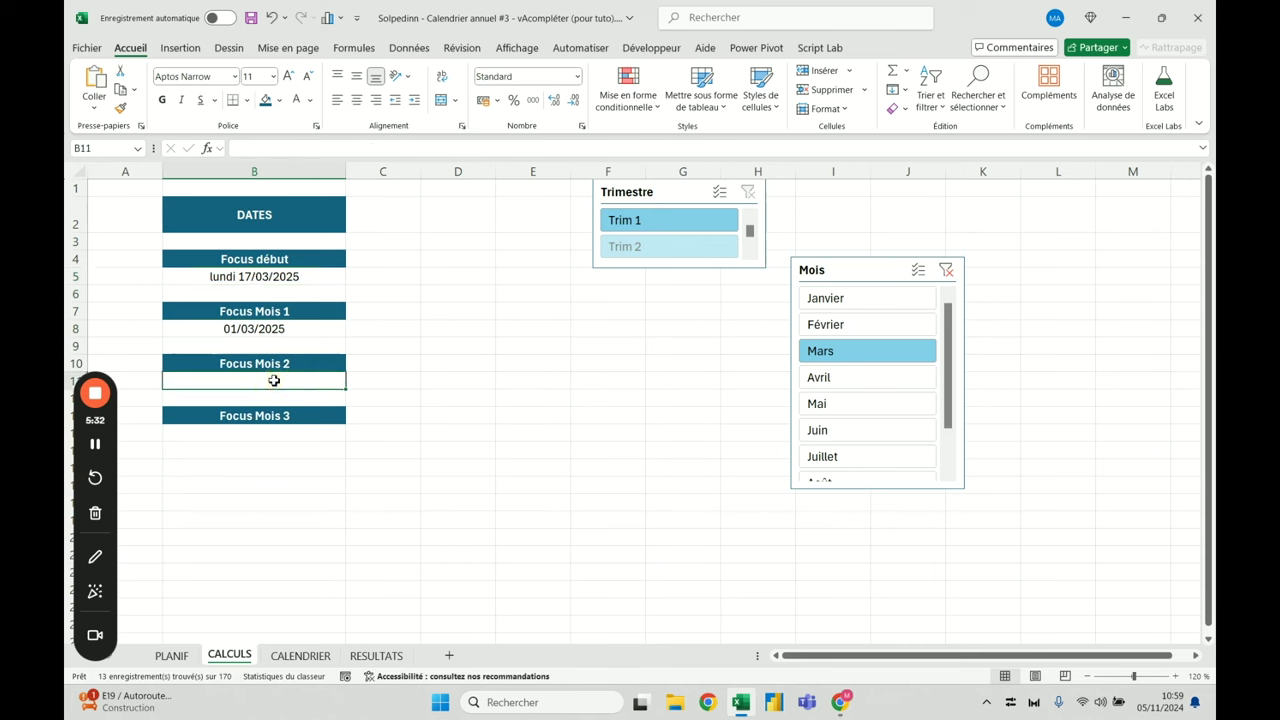
text(=moi)
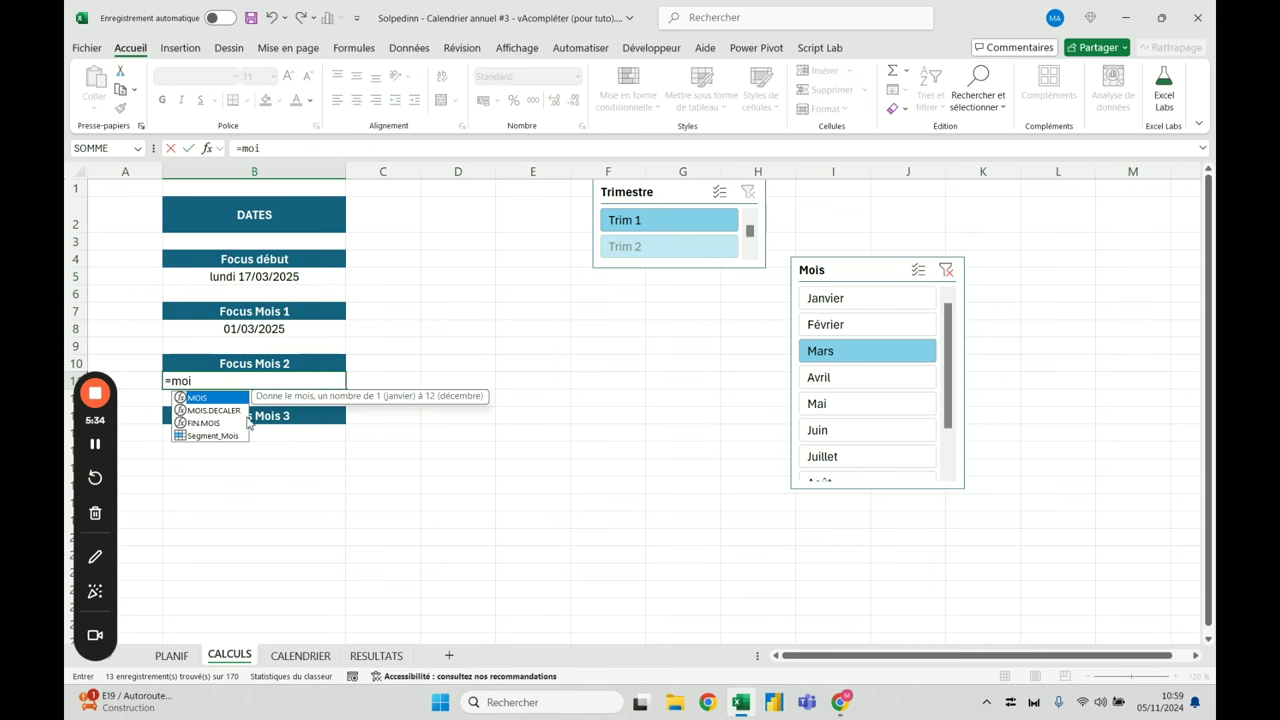
key(Return)
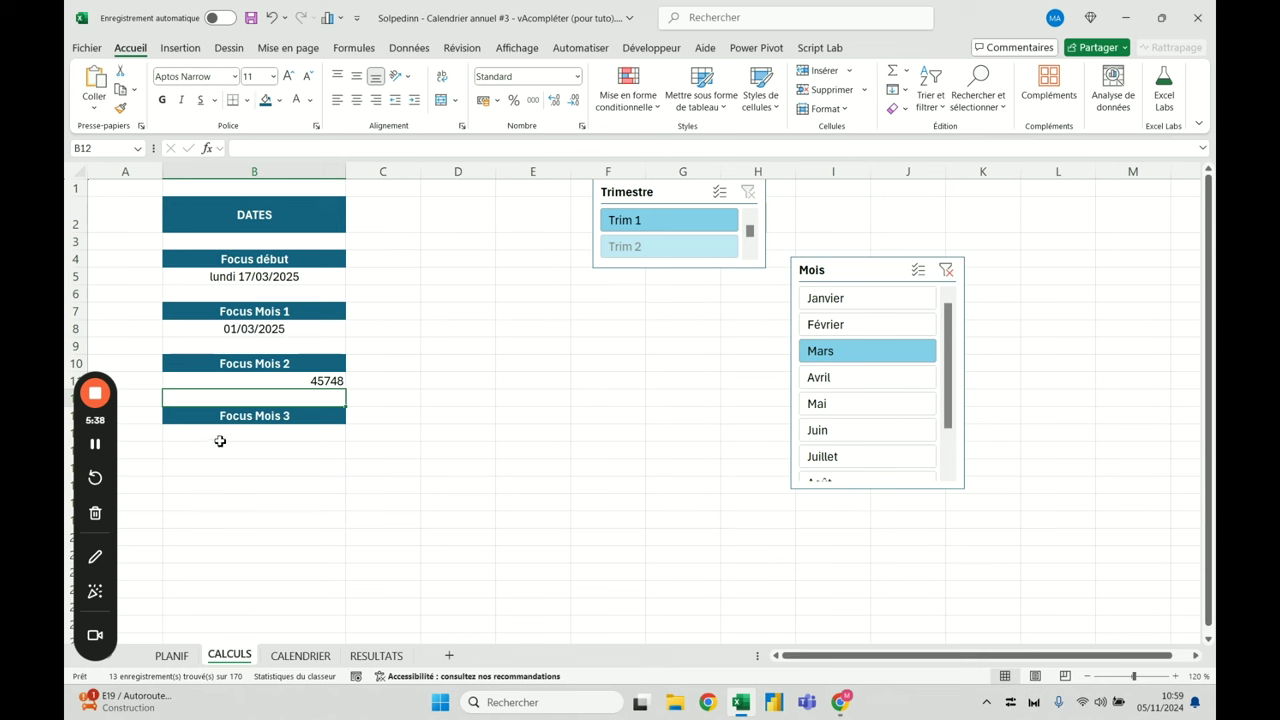
Enter =MOIS.DECALER(B8;2) in B14 for Focus Mois 3
click(246, 438)
text(=mois)
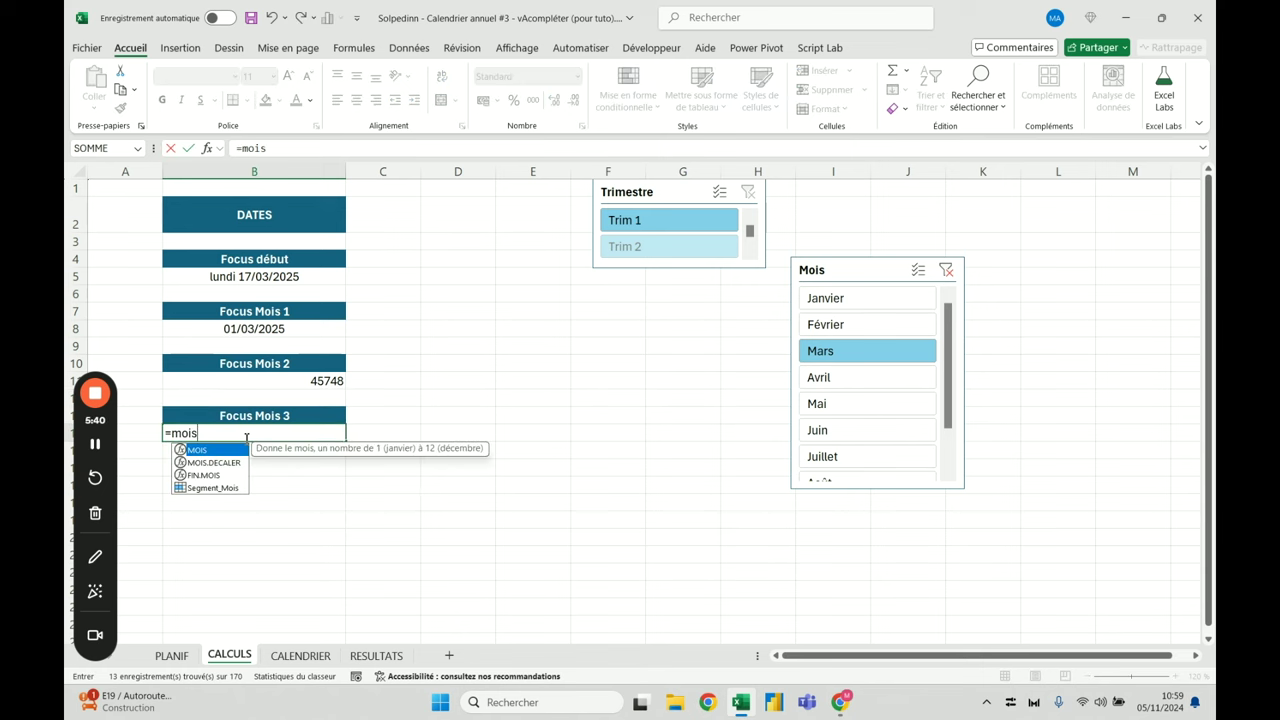
double_click(226, 463)
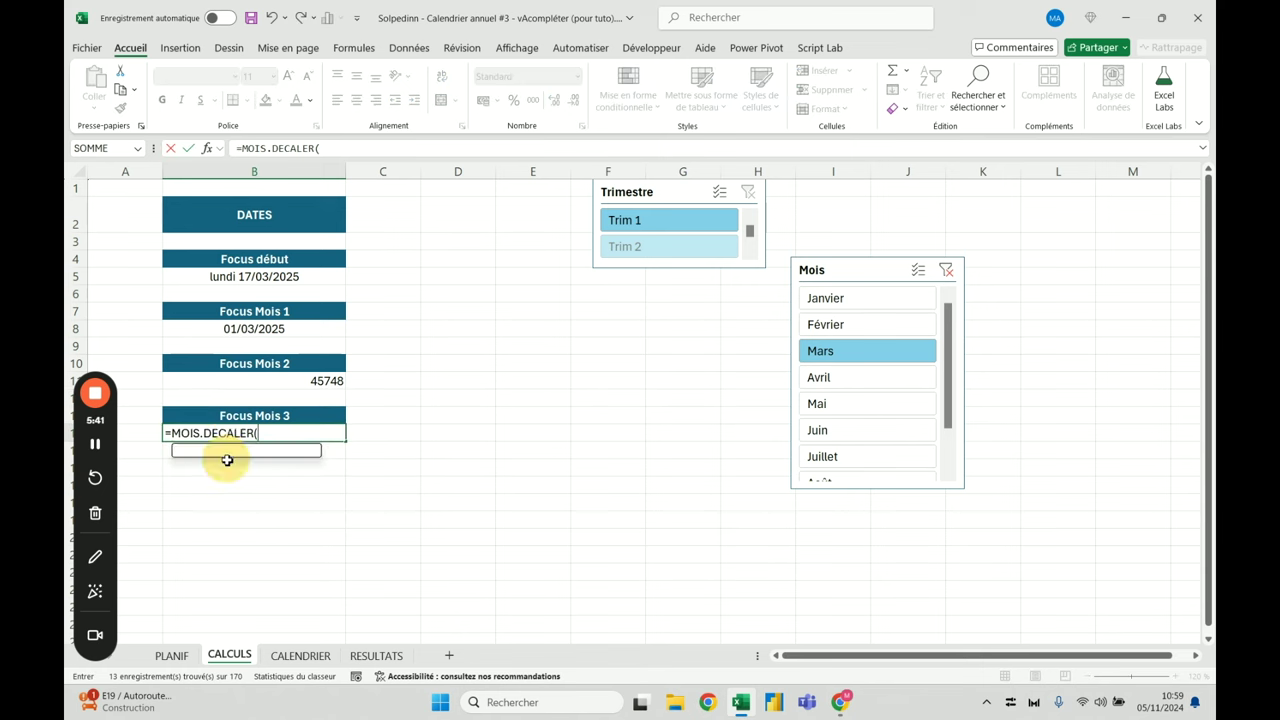
click(249, 329)
text(;2))
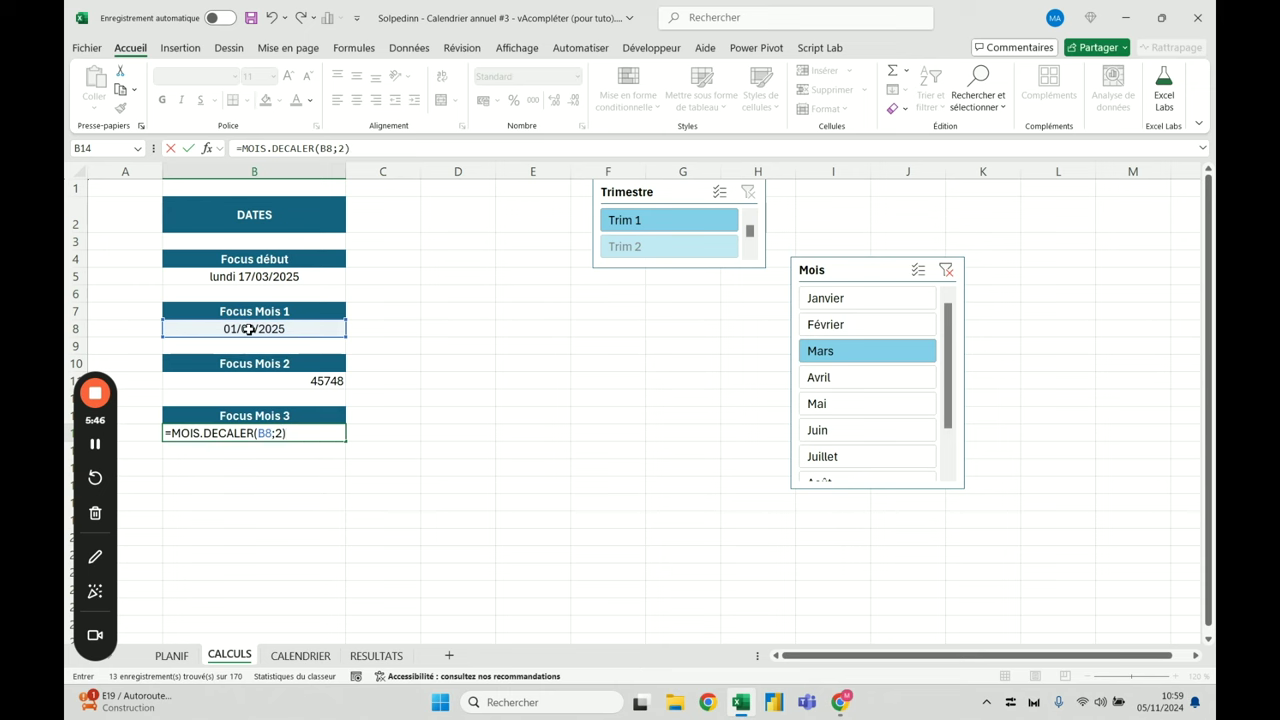
key(Return)
Centre B11 and B14 as short dates, showing 01/04/2025 and 01/05/2025
key(Up)
key(Up)
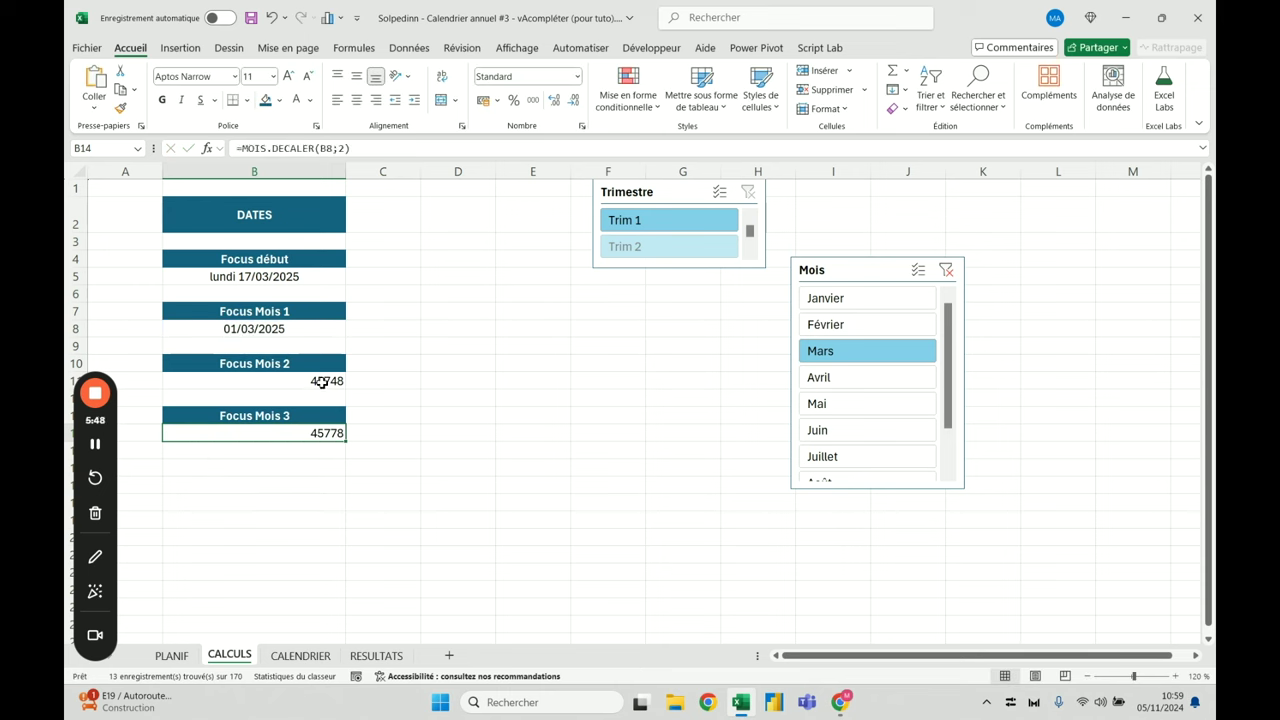
ctrl+click(323, 380)
click(356, 99)
click(577, 79)
click(551, 249)
click(471, 381)
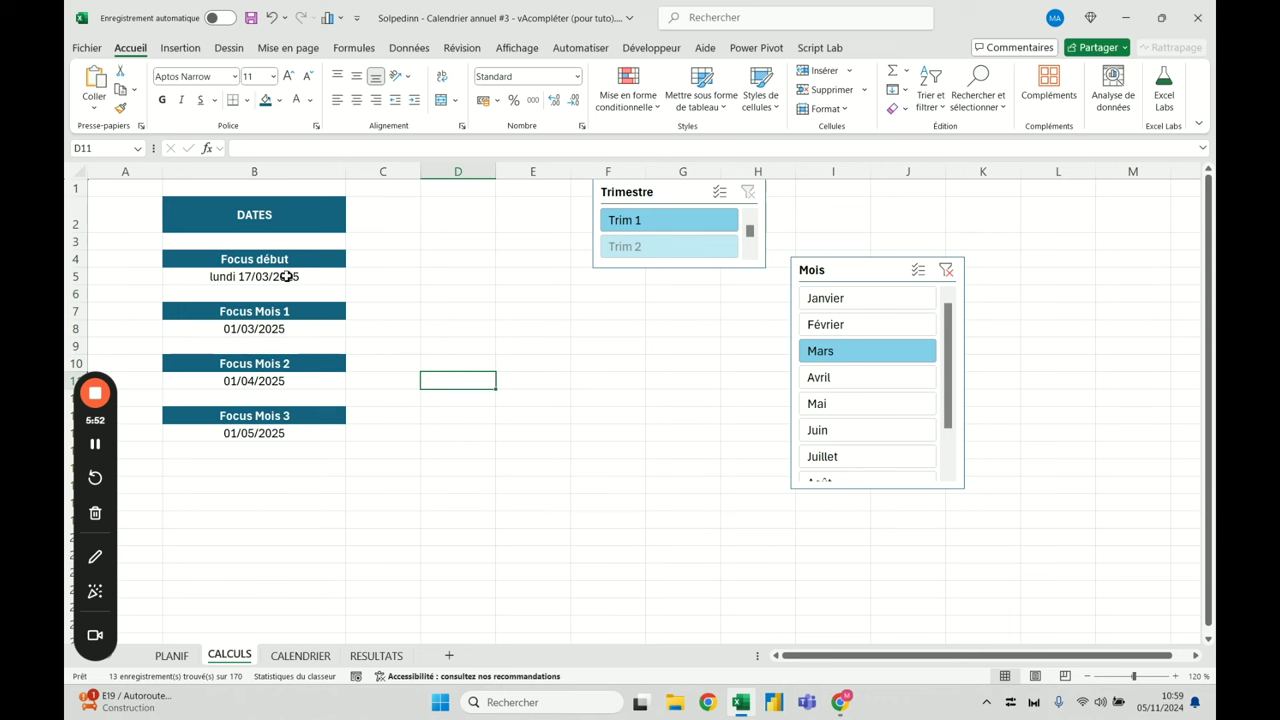
click(288, 277)
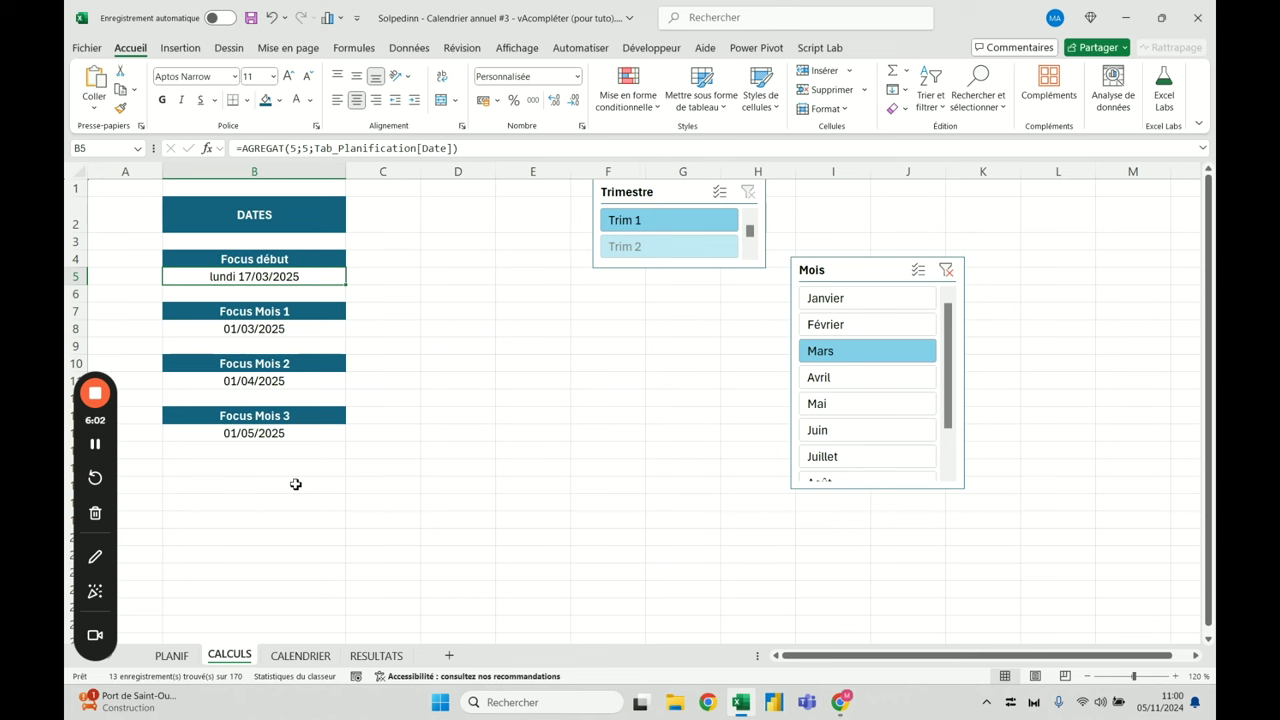
click(302, 384)
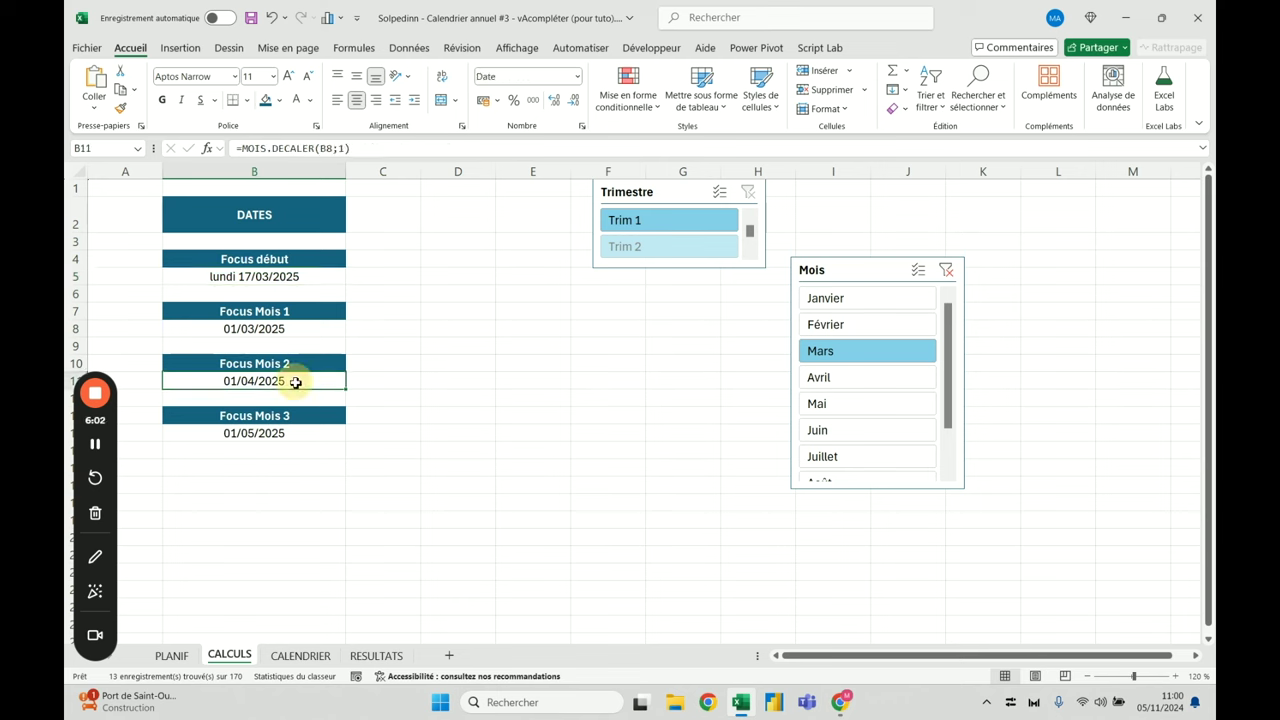
click(321, 150)
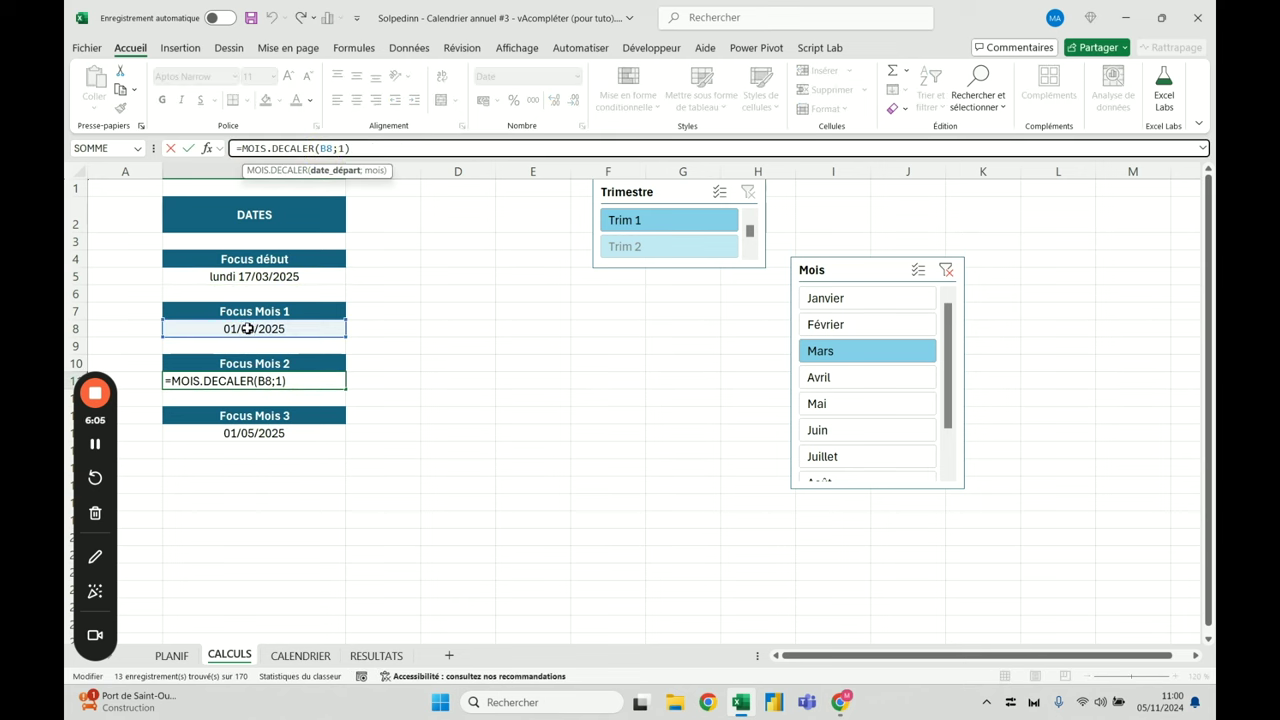
click(330, 432)
click(340, 148)
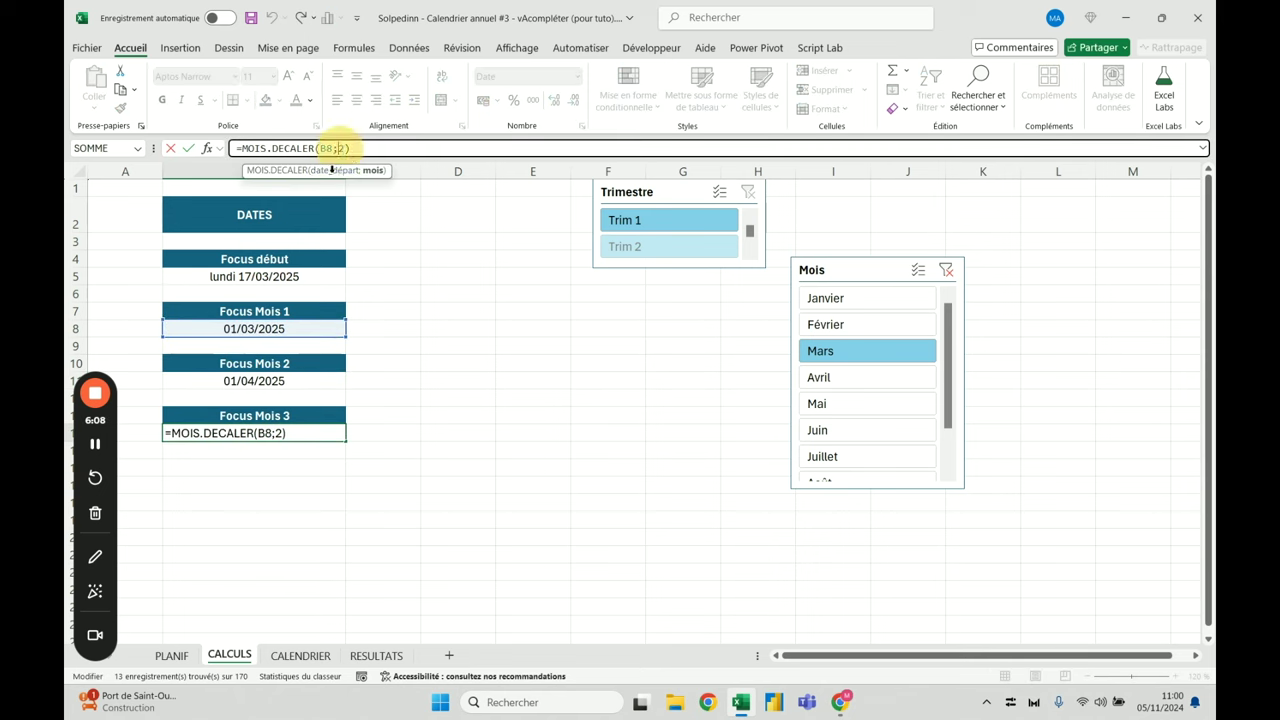
key(Escape)
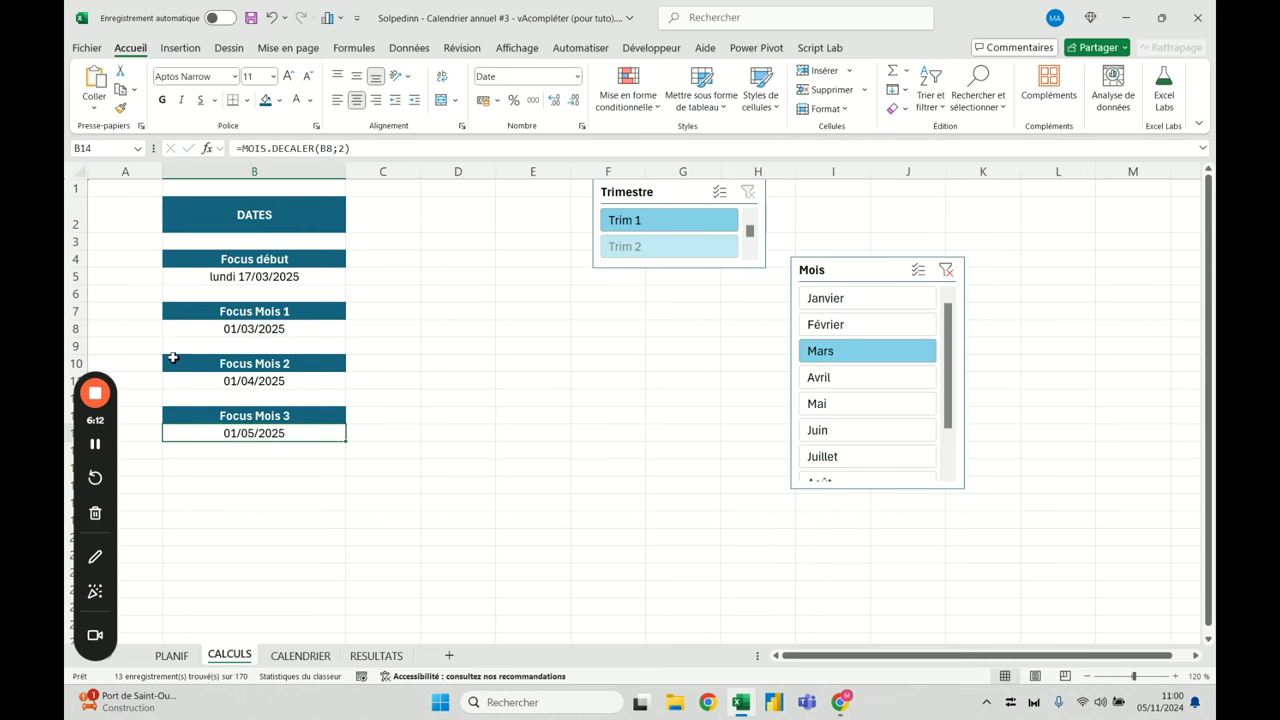
click(274, 278)
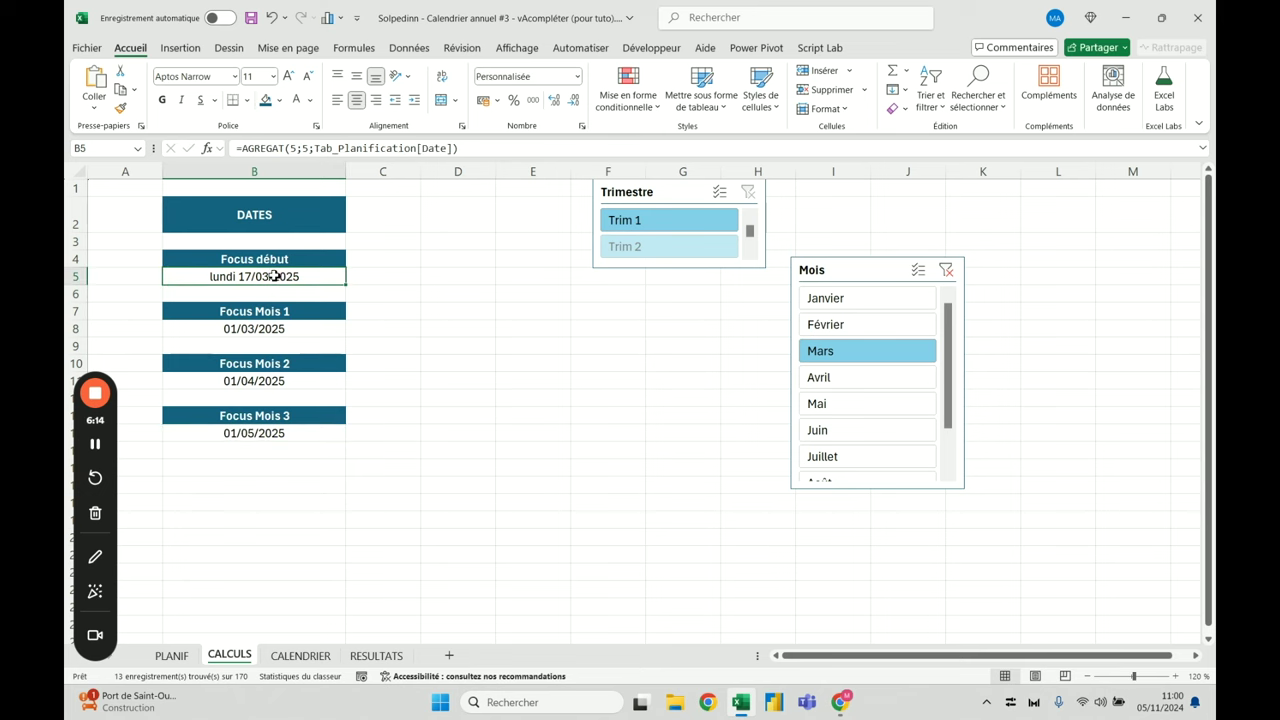
click(311, 660)
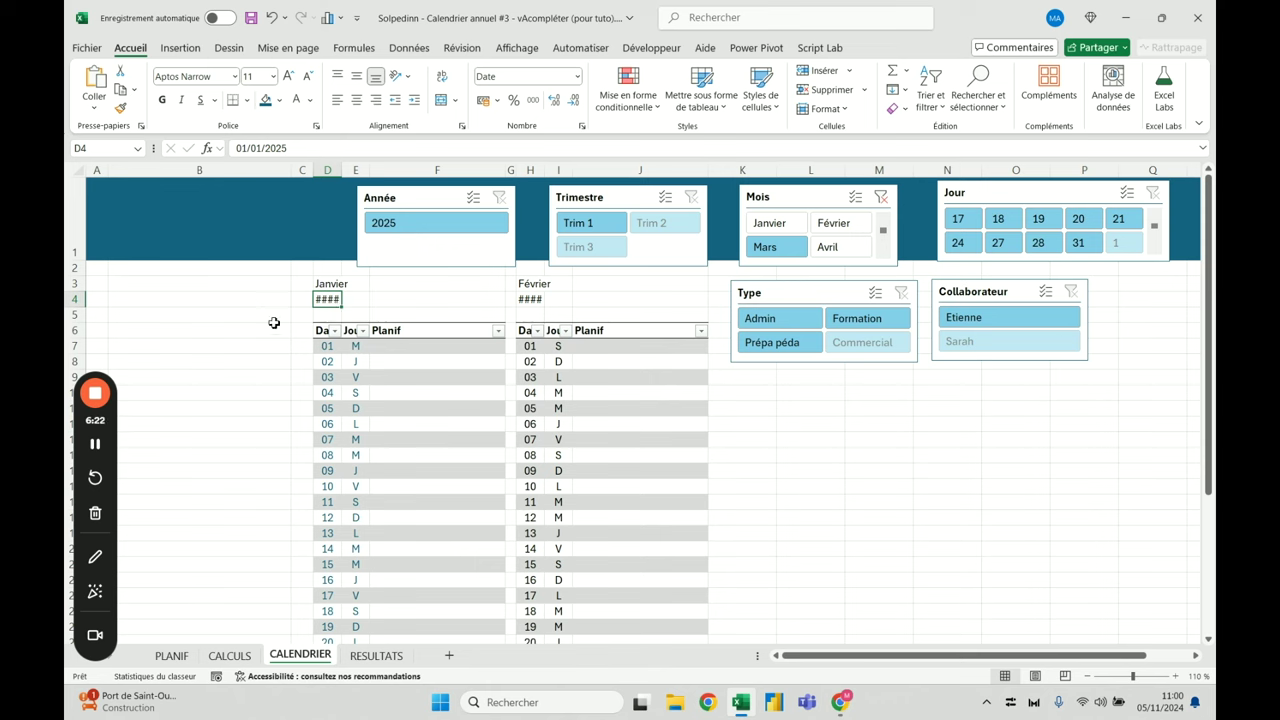
click(327, 346)
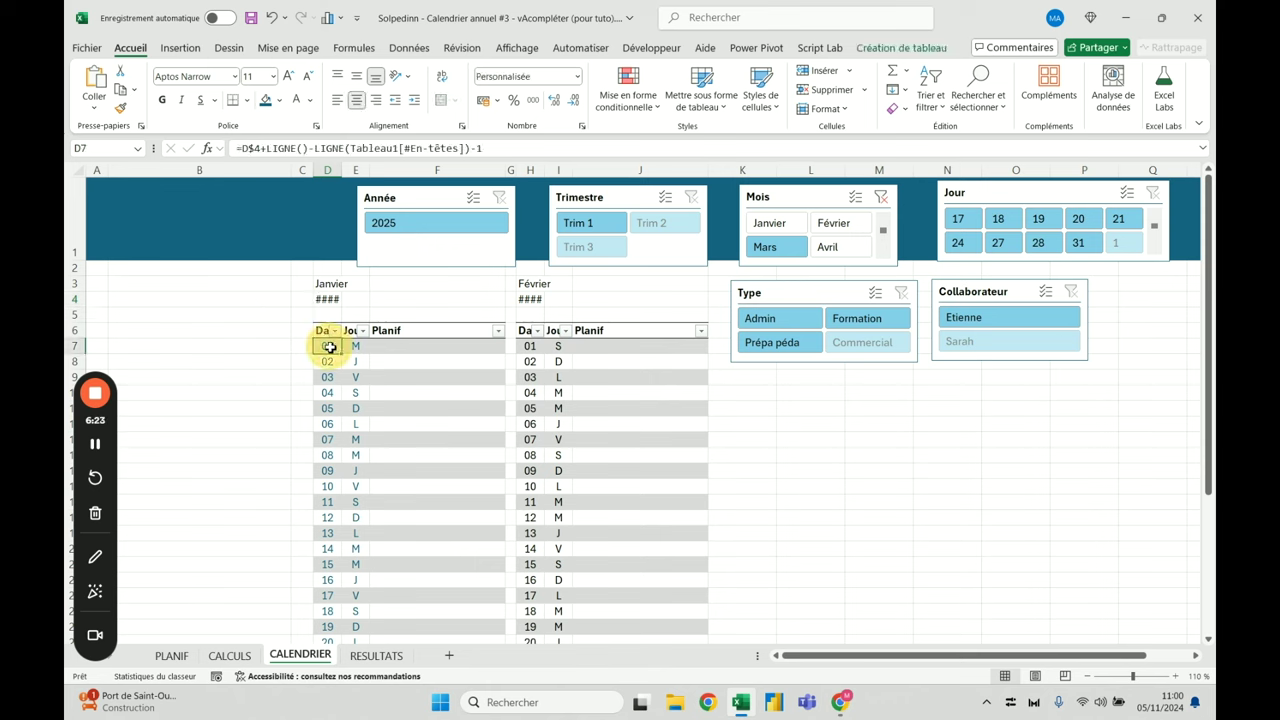
double_click(248, 148)
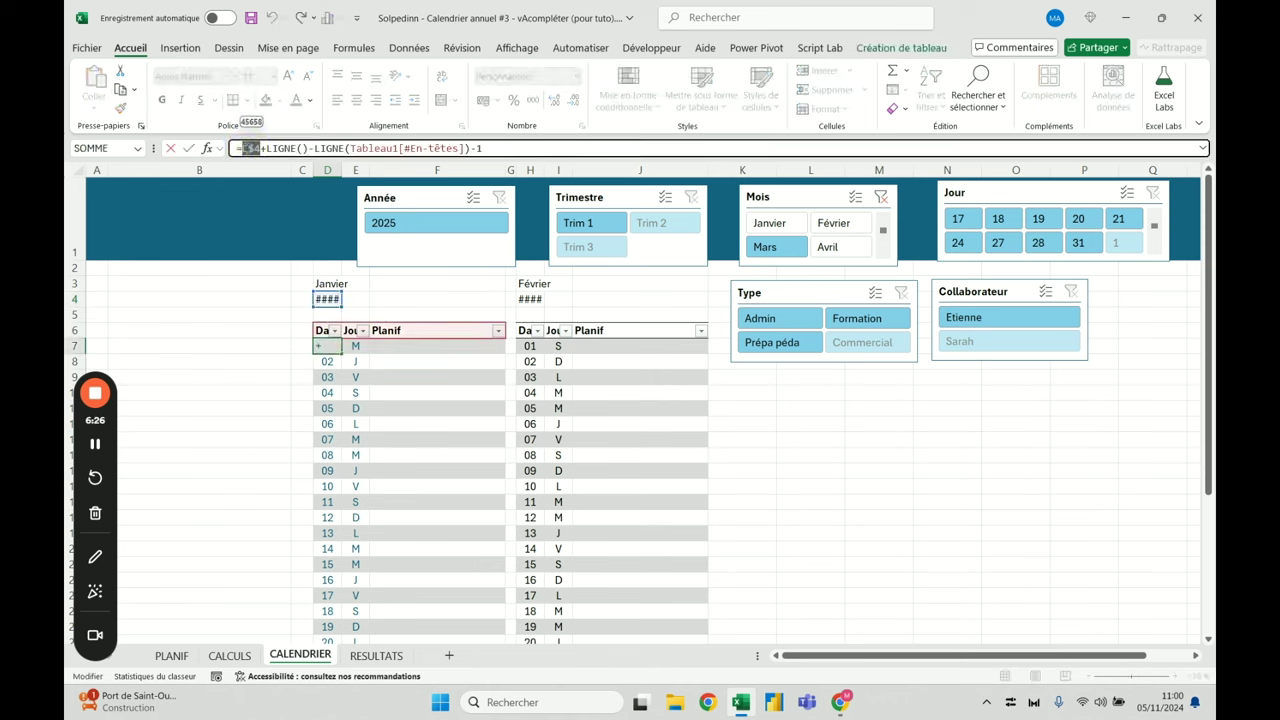
key(Escape)
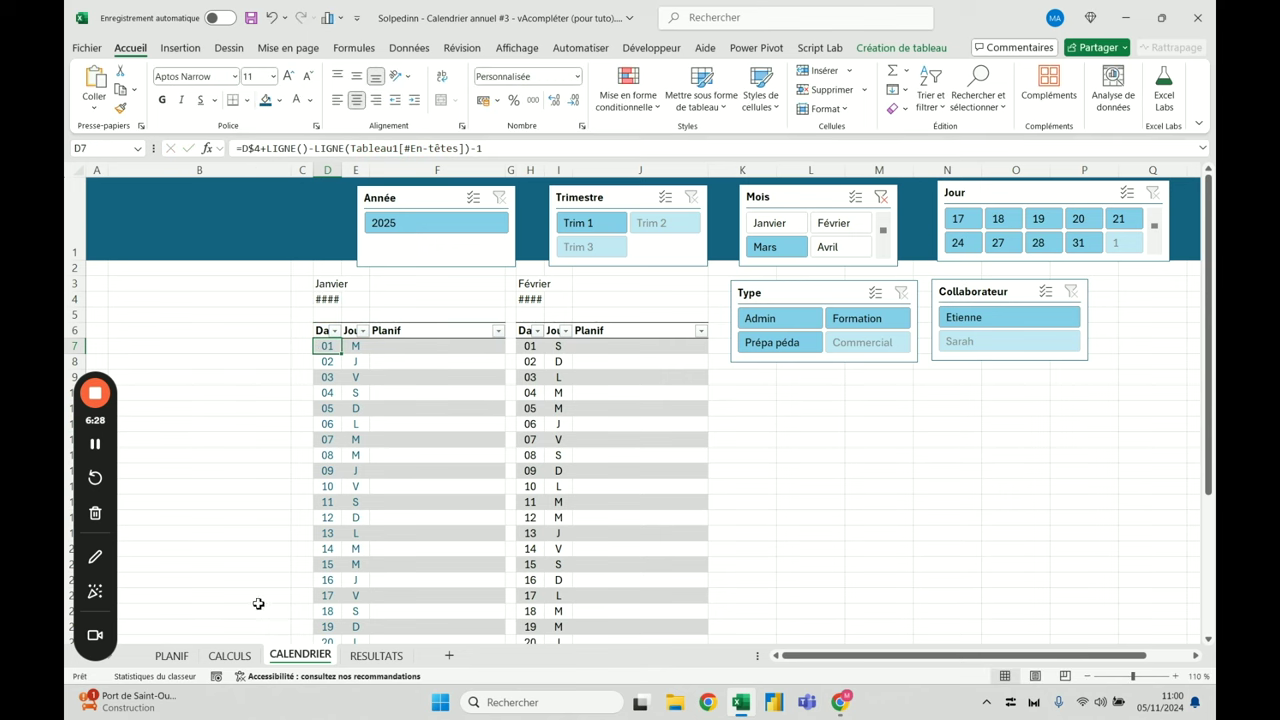
click(229, 655)
click(251, 329)
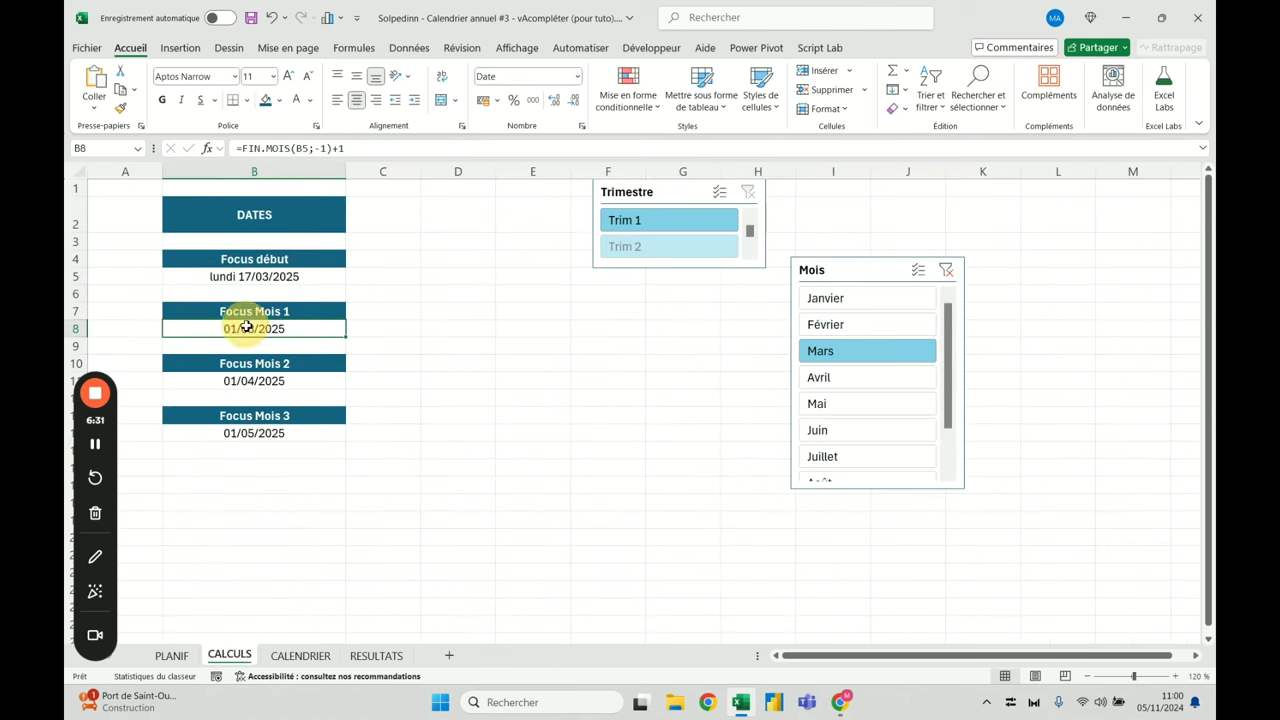
click(292, 273)
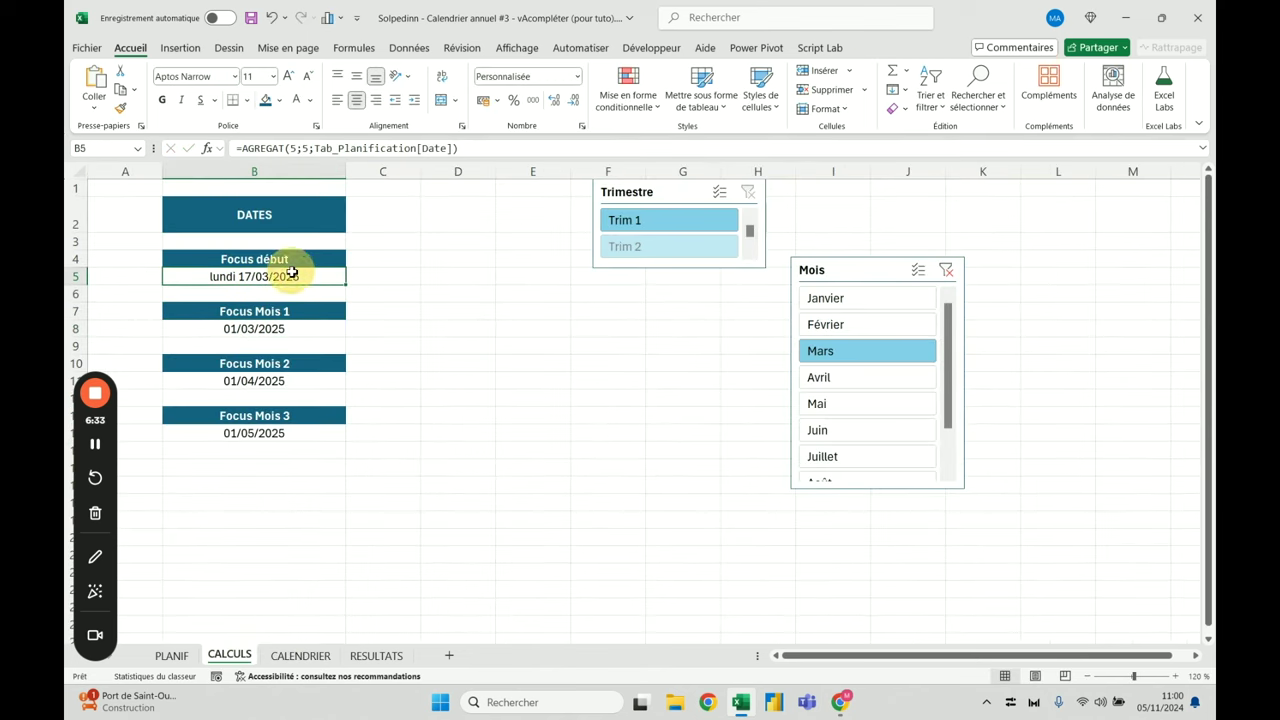
click(300, 655)
drag(262, 148, 243, 148)
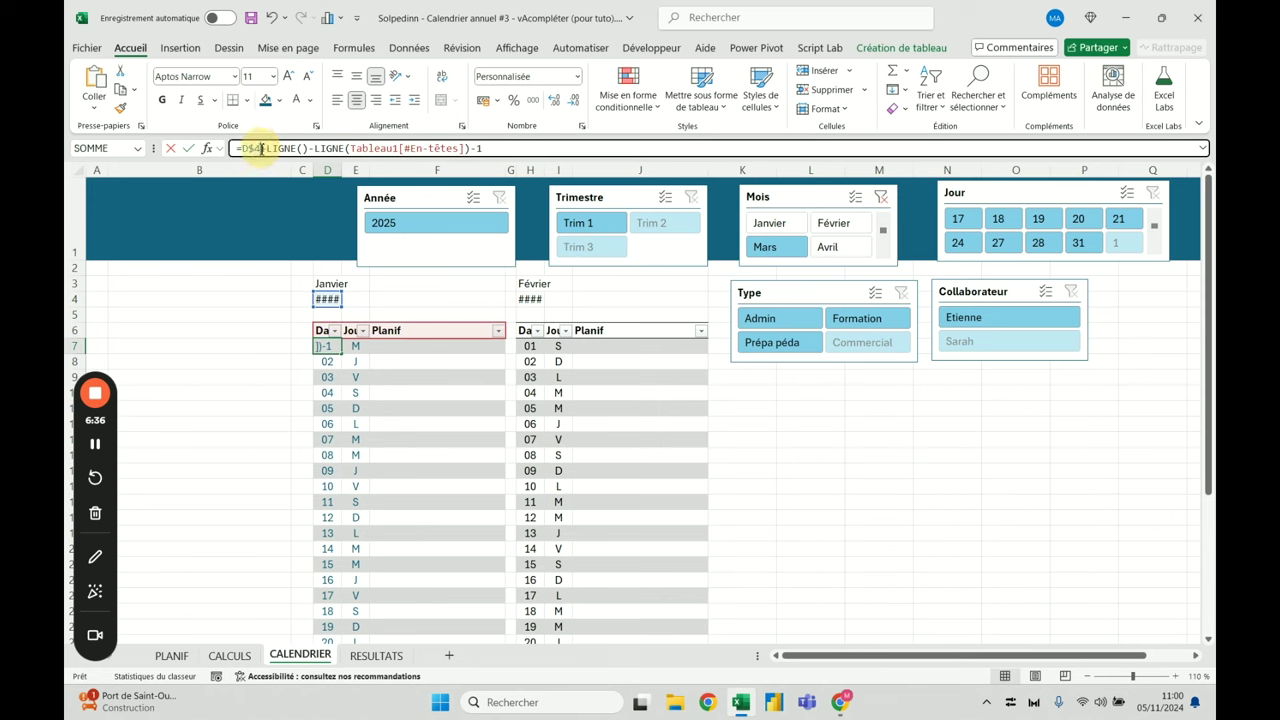
key(BackSpace)
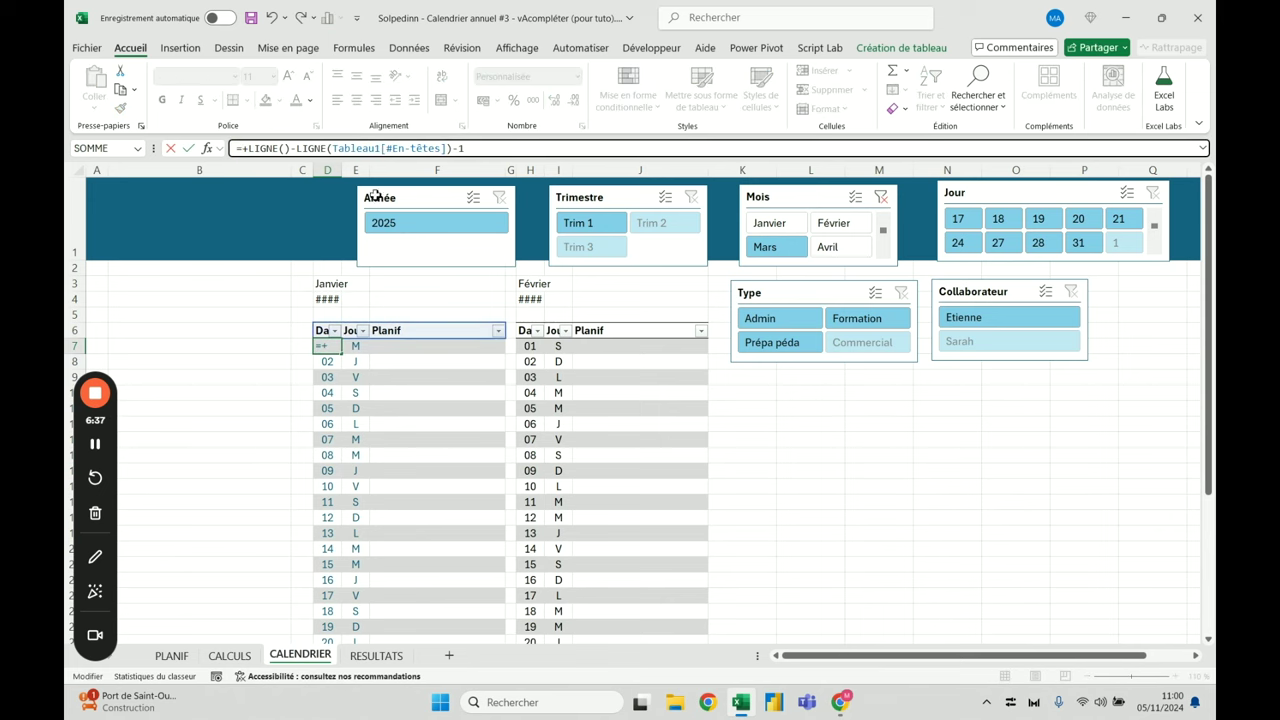
click(229, 655)
click(227, 326)
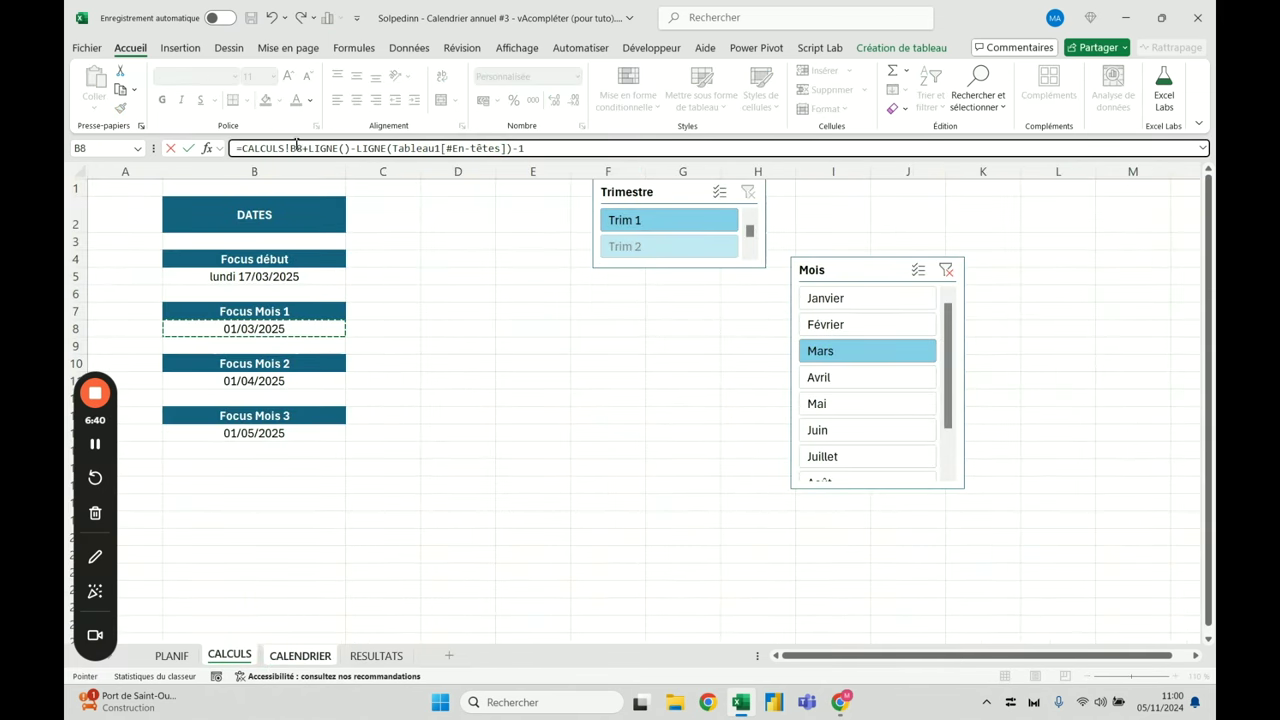
click(298, 147)
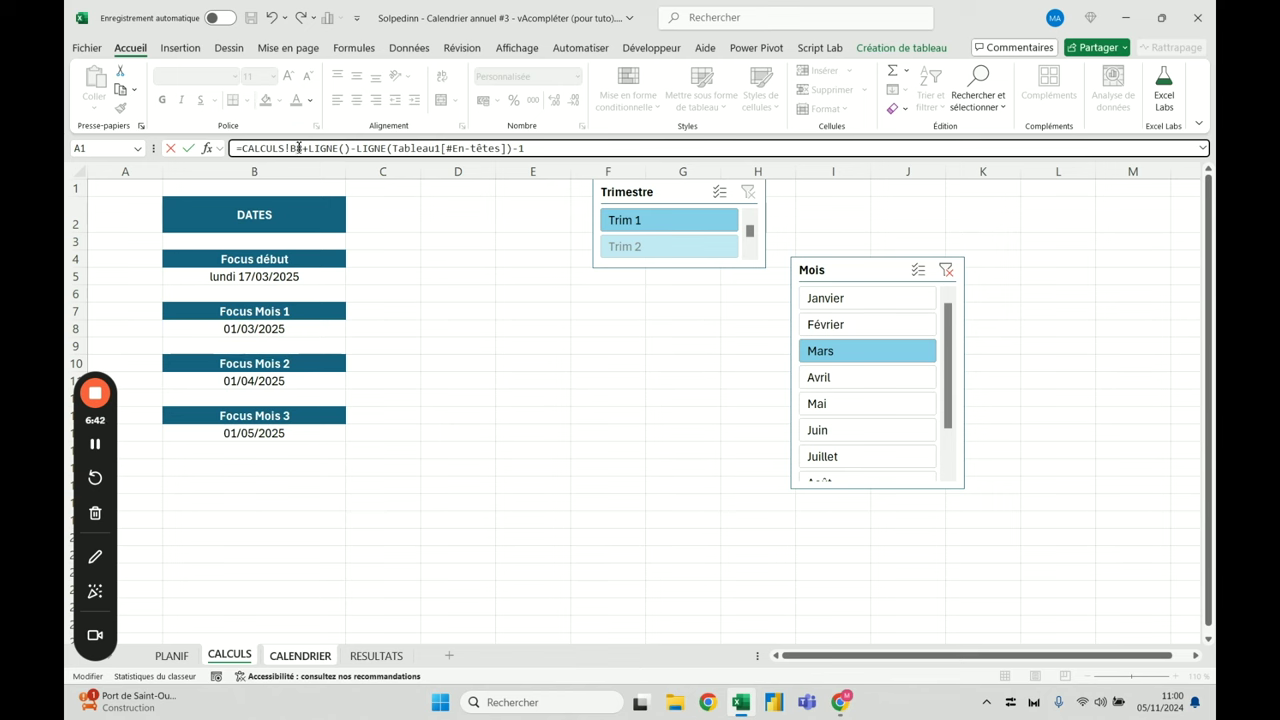
key(Return)
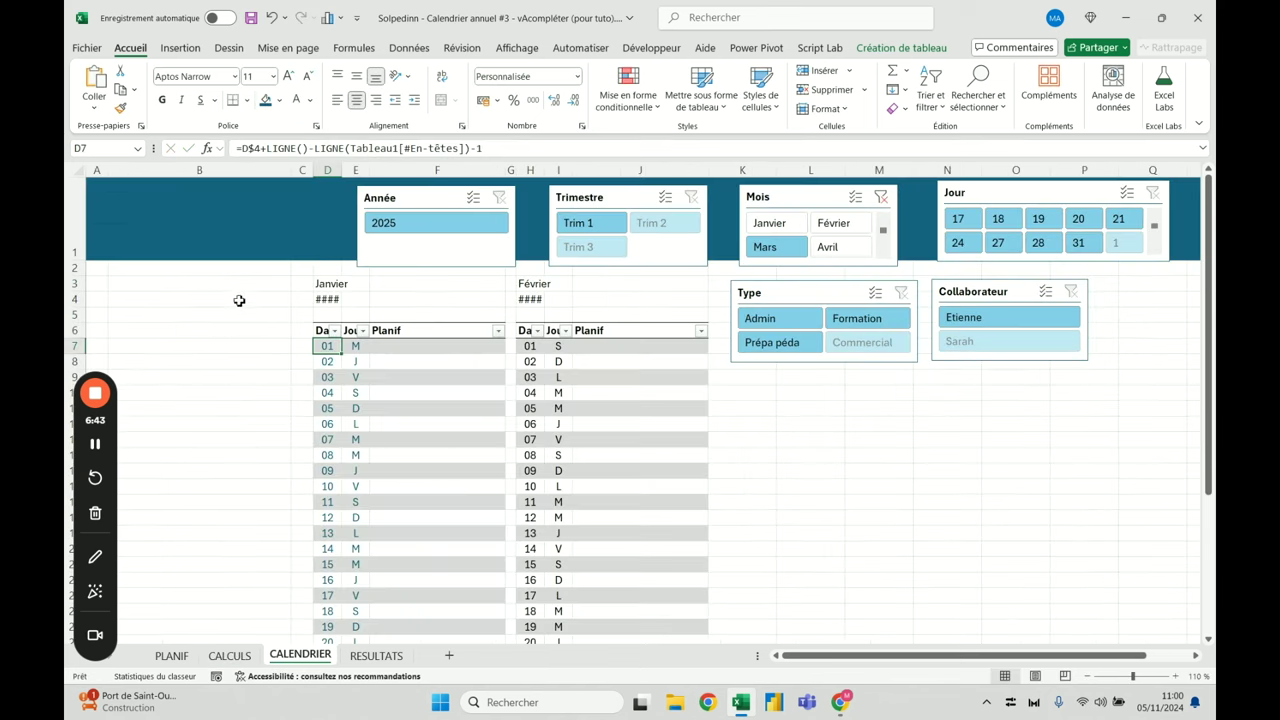
click(229, 655)
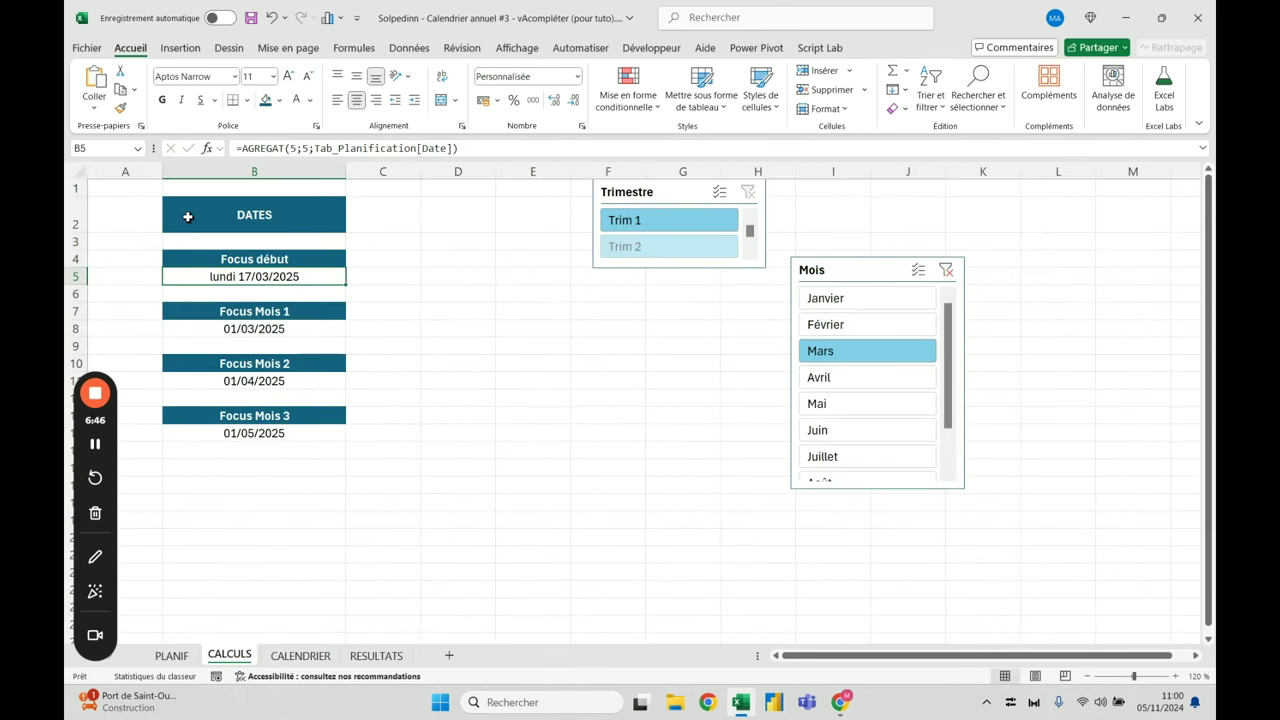
drag(160, 147, 182, 148)
Name the Focus début cell Focus_Début and the Focus Mois 1 cell Focus_Mois_1
click(133, 147)
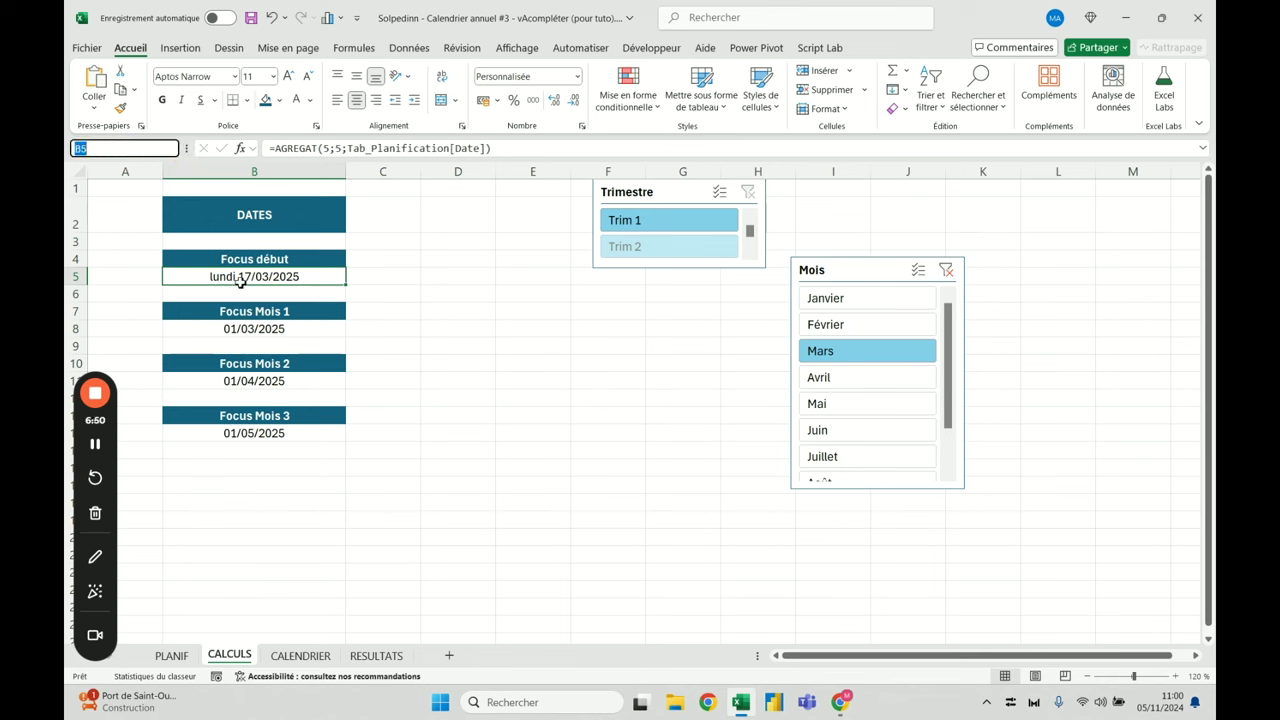
text(Focus_Début)
key(Return)
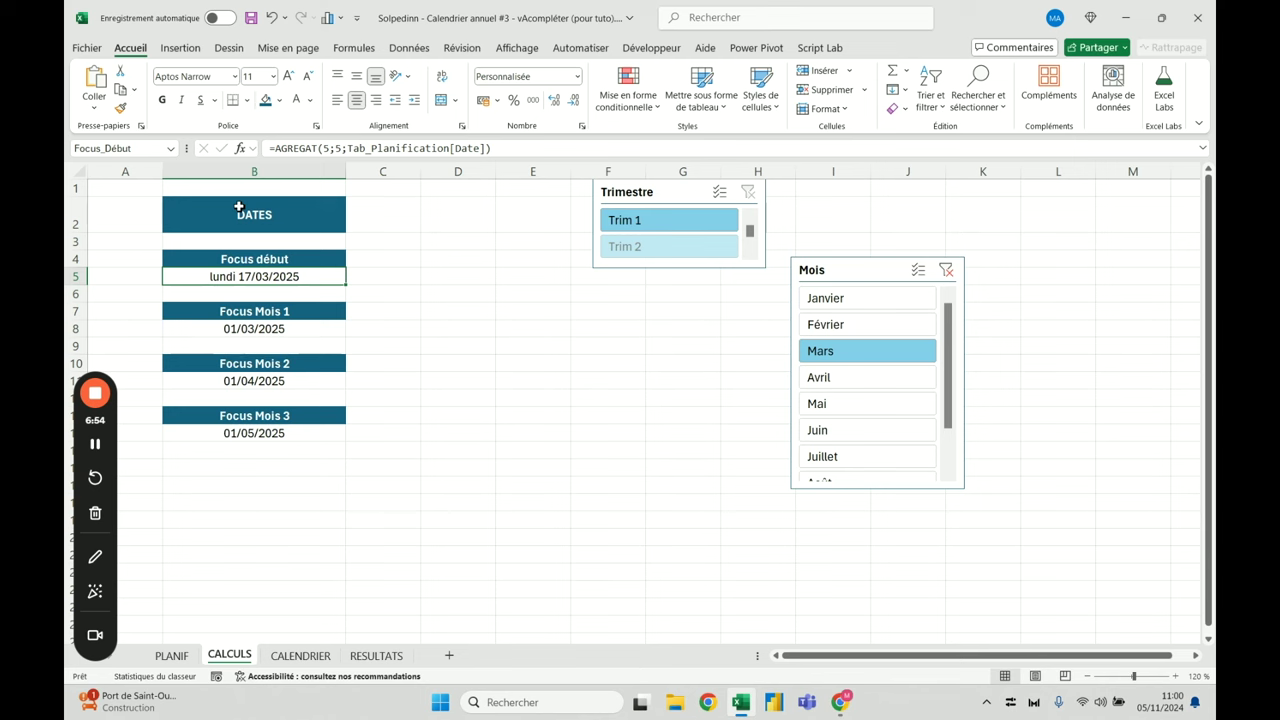
click(263, 327)
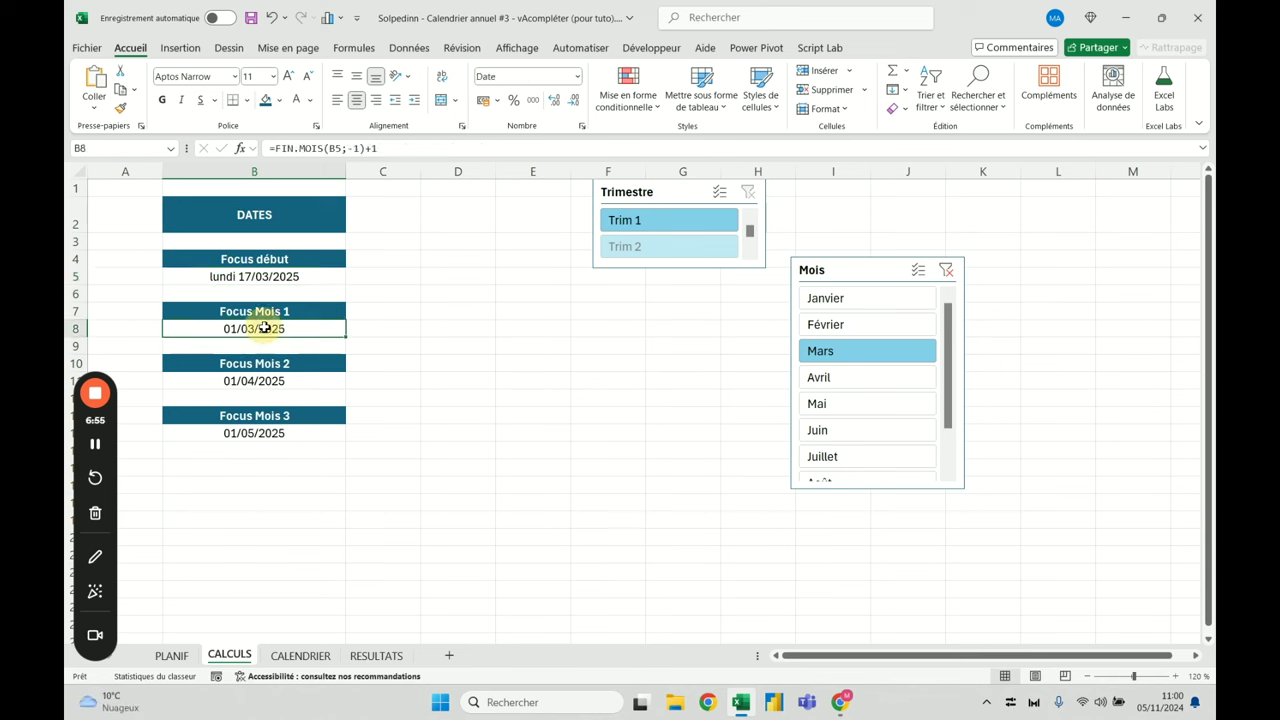
click(121, 148)
text(Focus_)
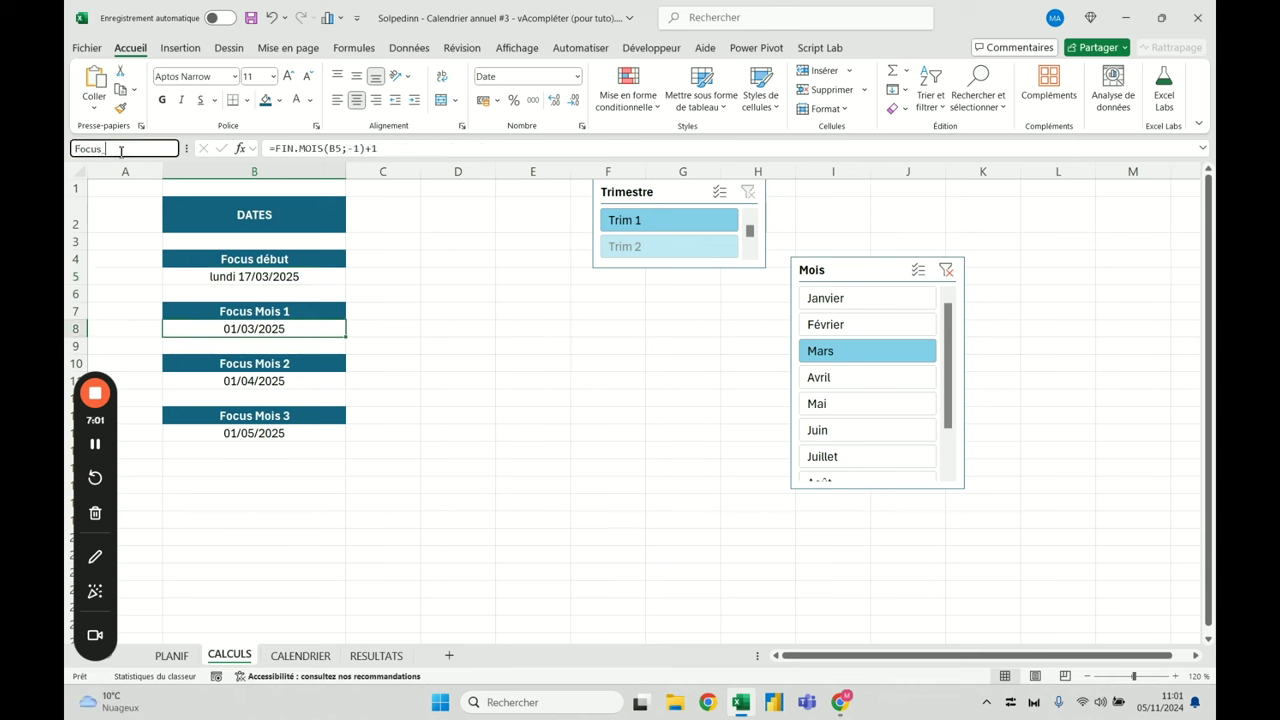
text(Mois_1)
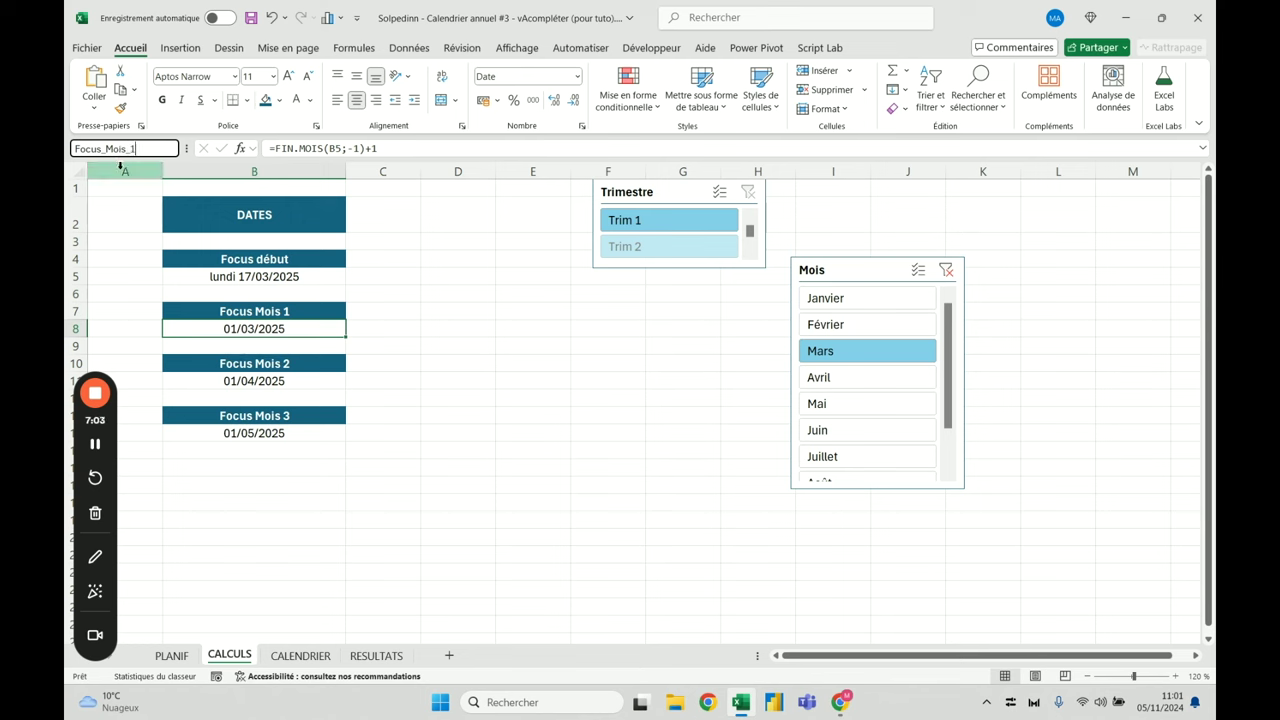
key(Return)
Name the Focus Mois 2 and 3 date cells Focus_Mois_2 and Focus_Mois_3
click(317, 383)
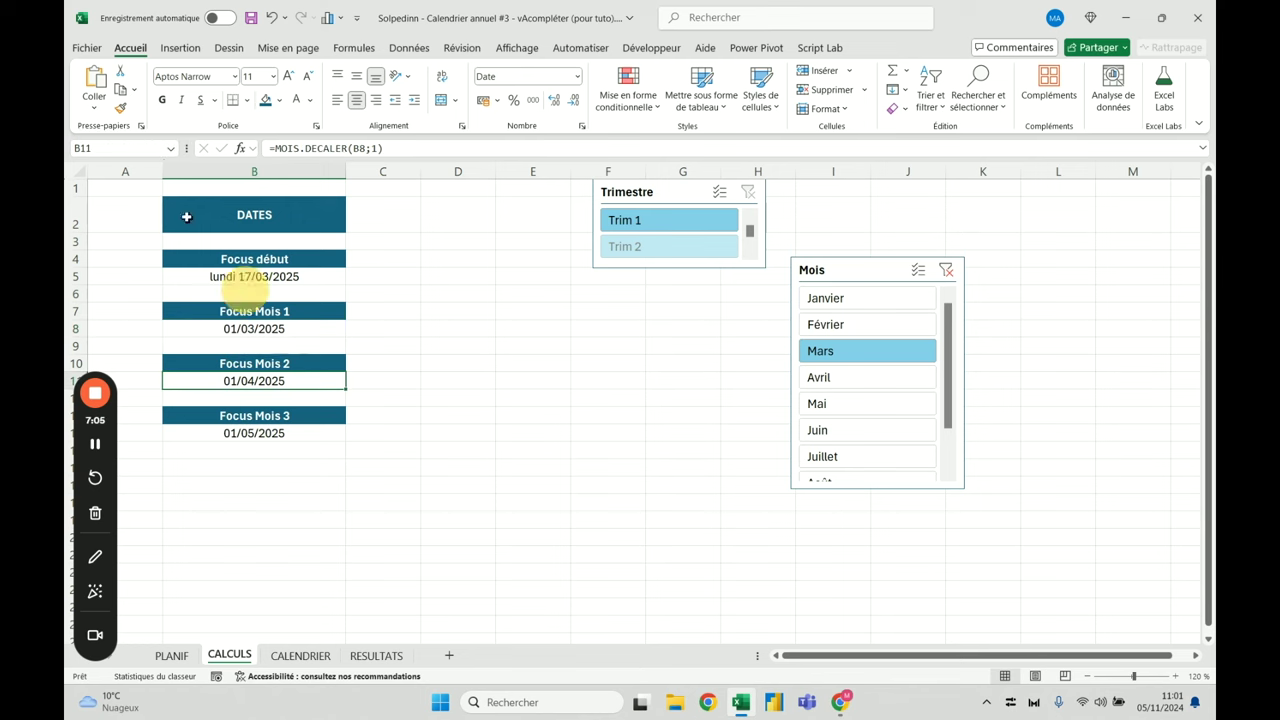
click(155, 145)
text(Focus_Mois_2)
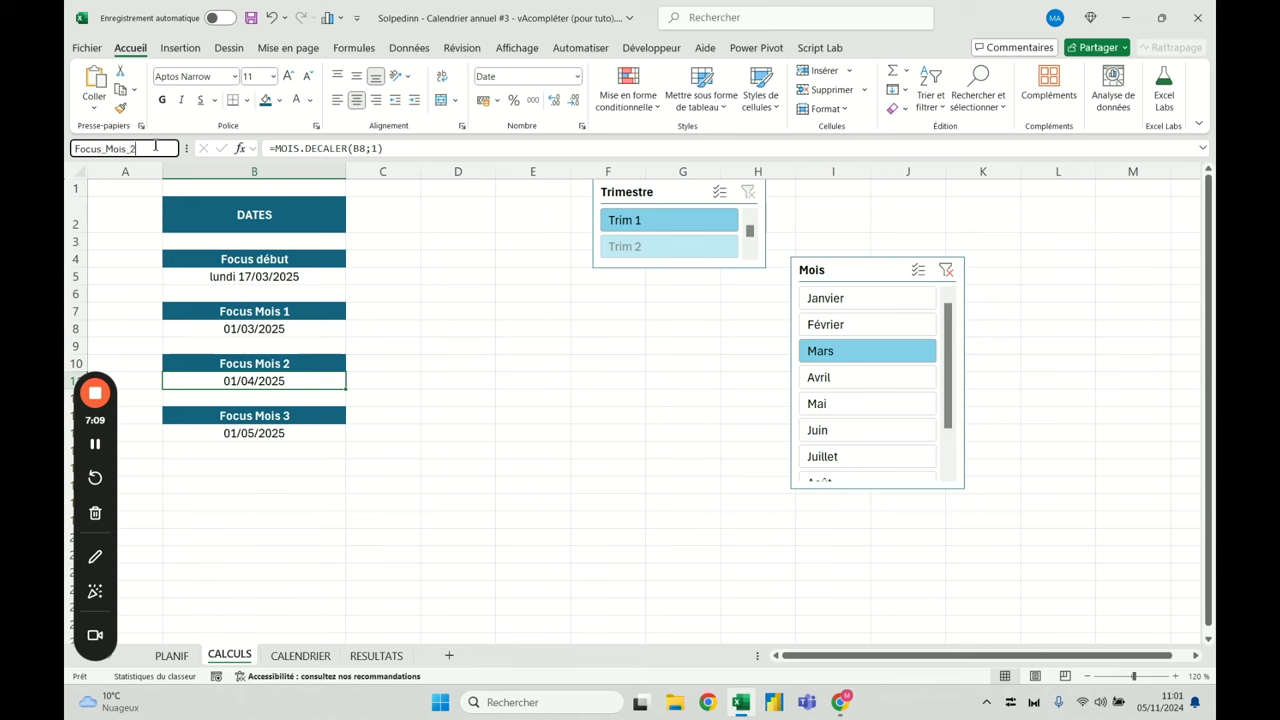
key(Return)
click(305, 434)
click(130, 149)
text(Focus_Mois_)
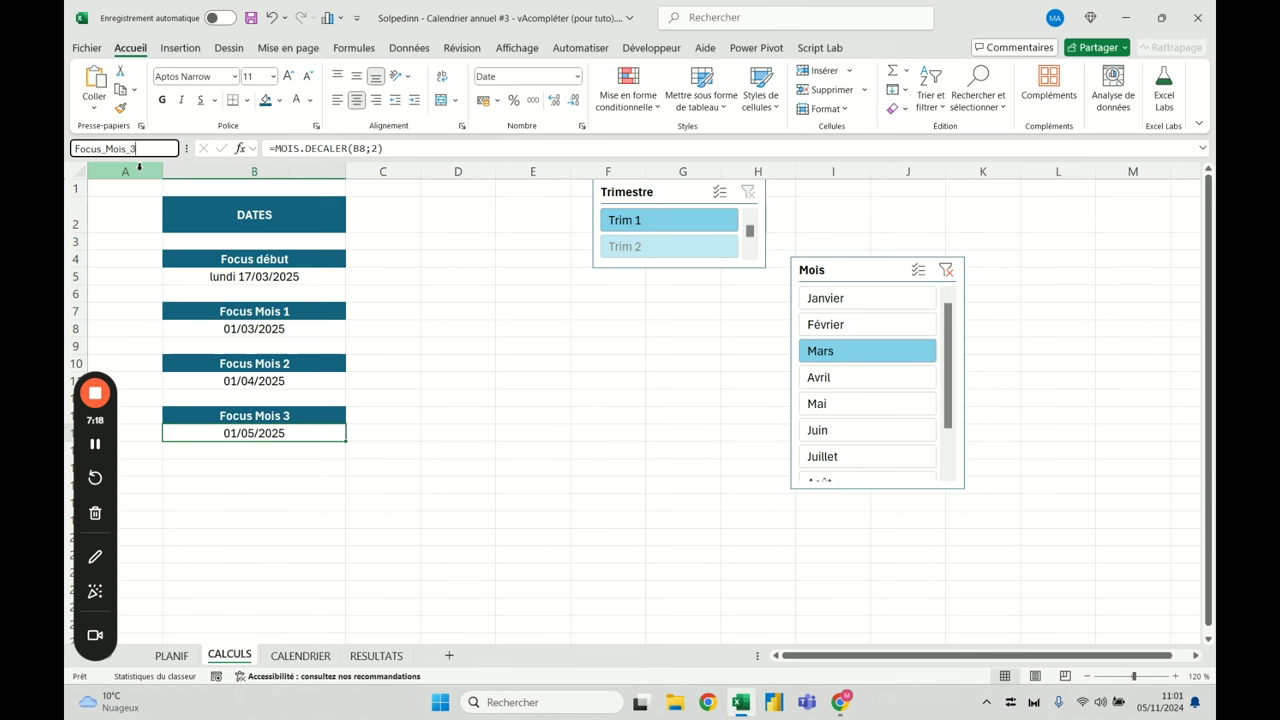
text(3)
key(Return)
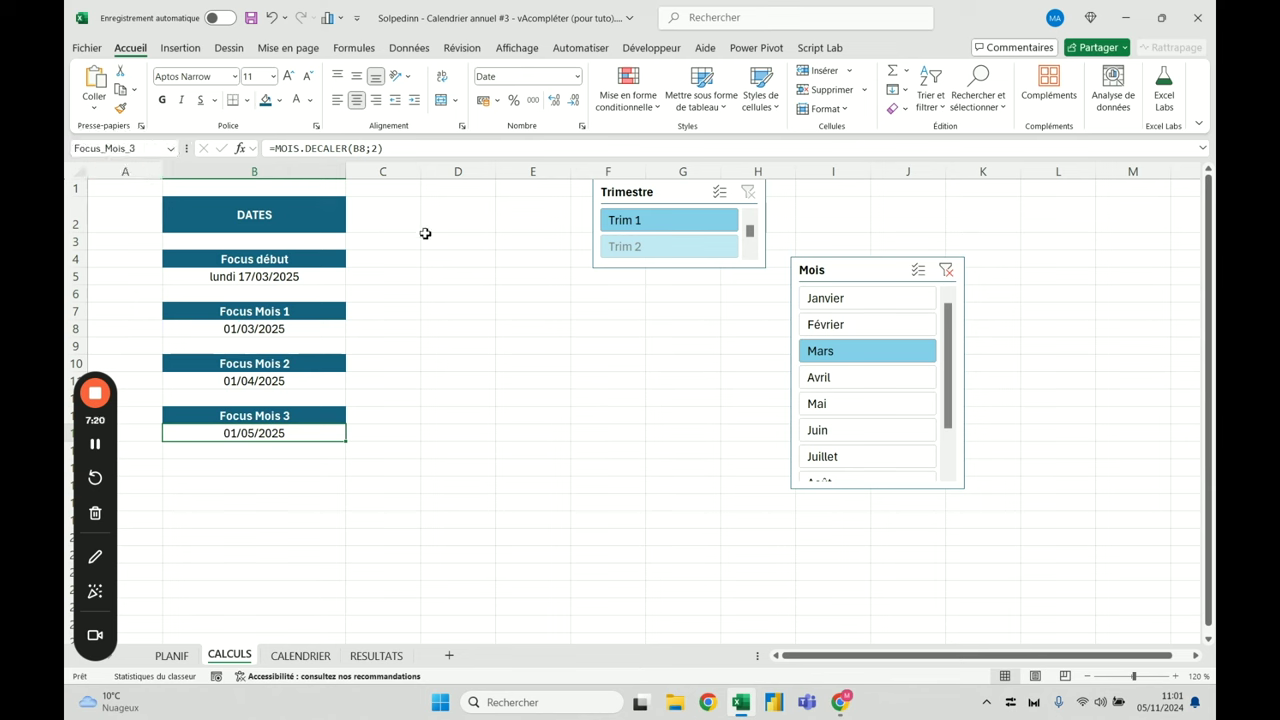
click(373, 349)
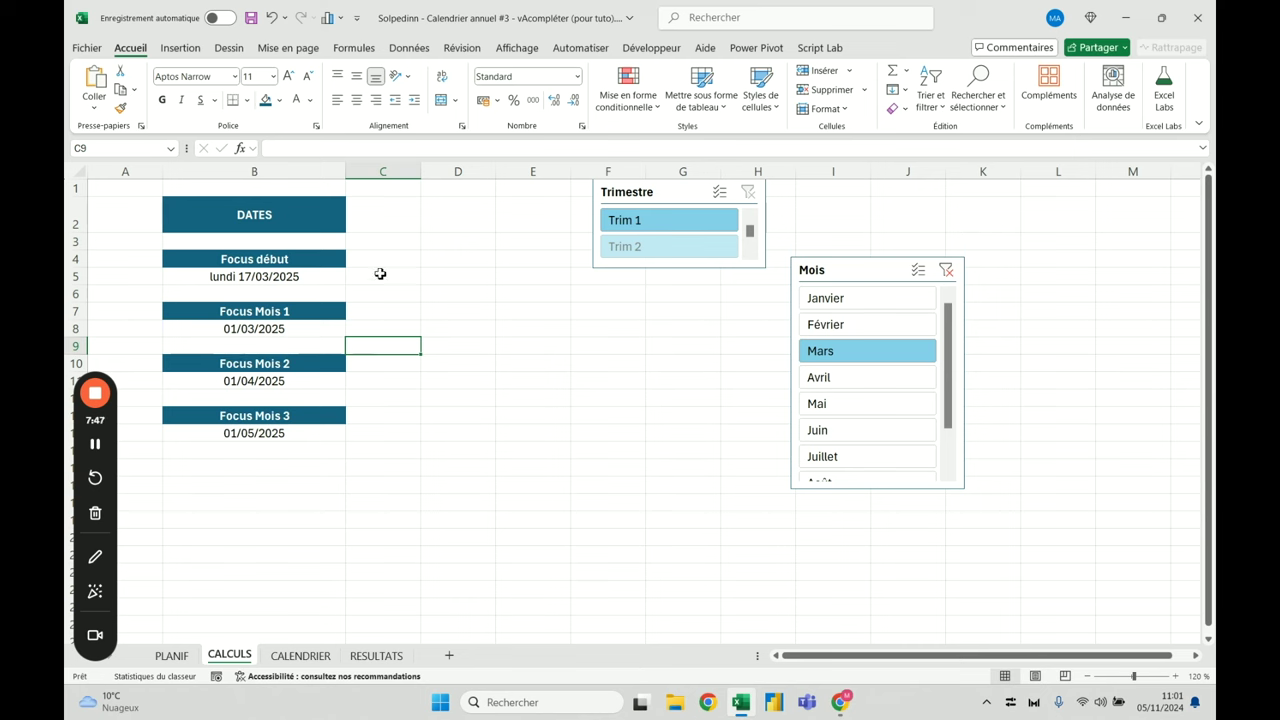
click(472, 257)
text(=)
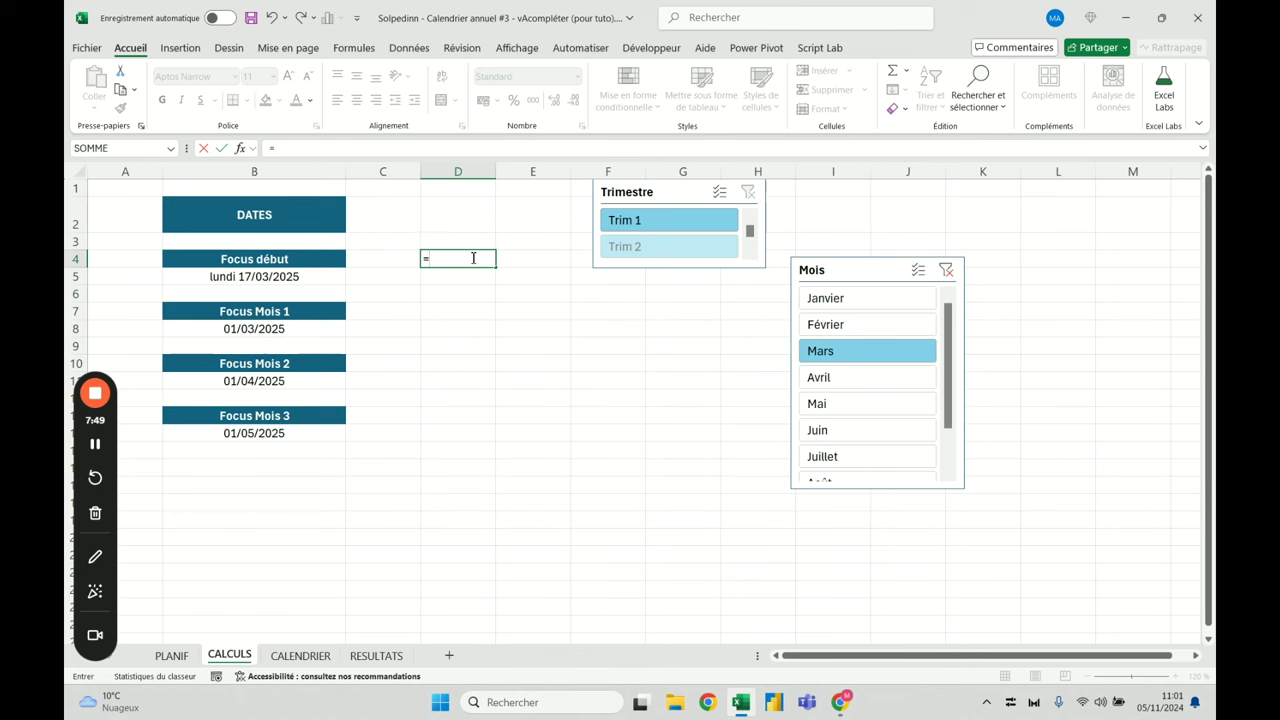
text(D8)
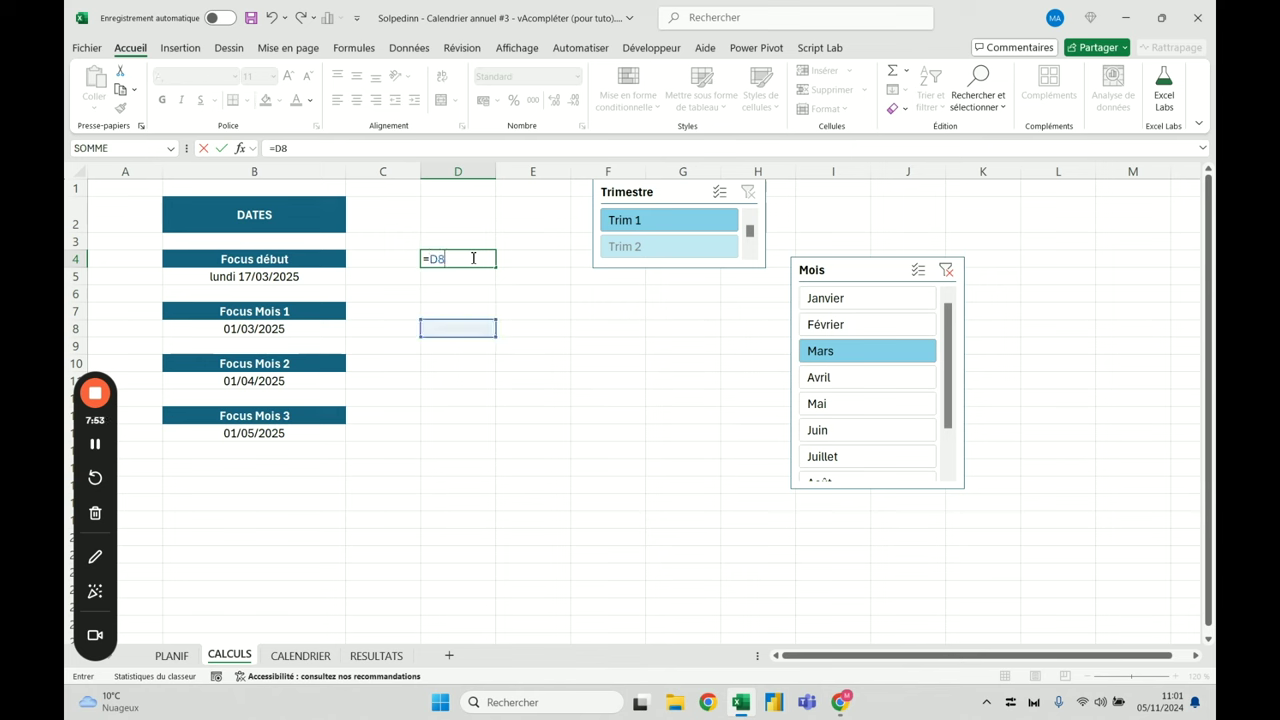
key(Escape)
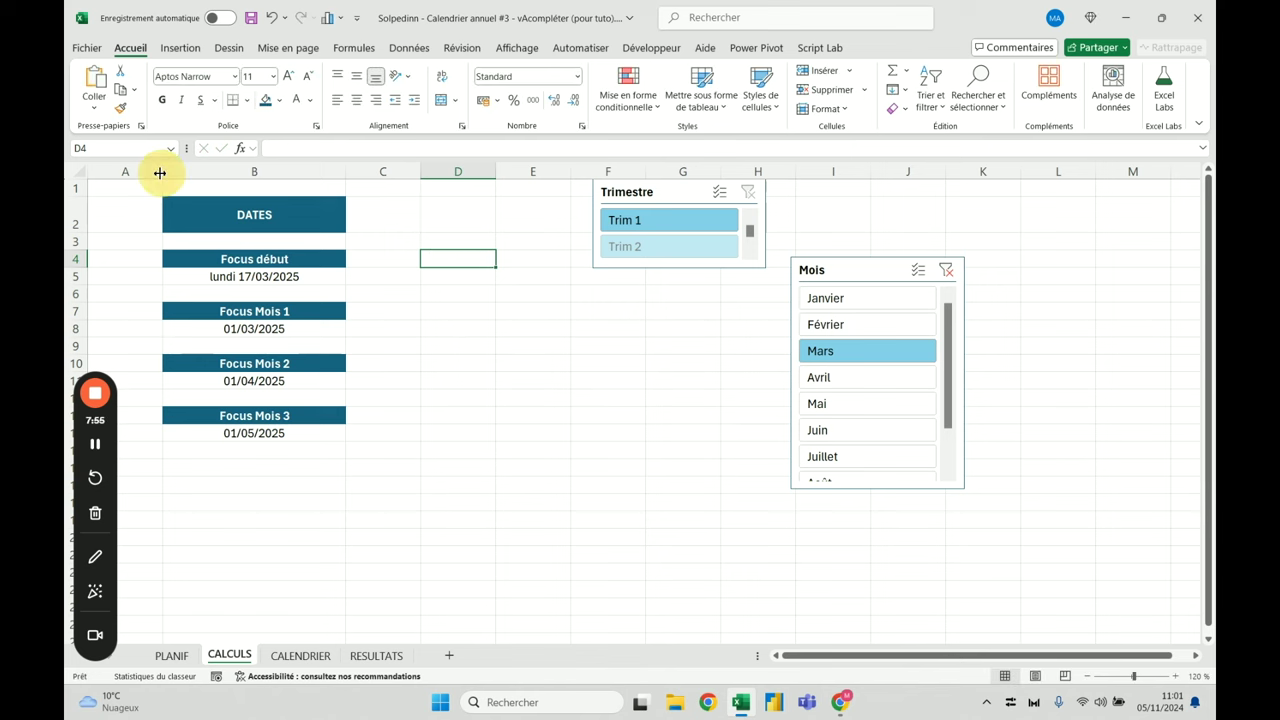
Narrow columns A and C to a width of 2
click(152, 172)
ctrl+click(400, 171)
right_click(405, 170)
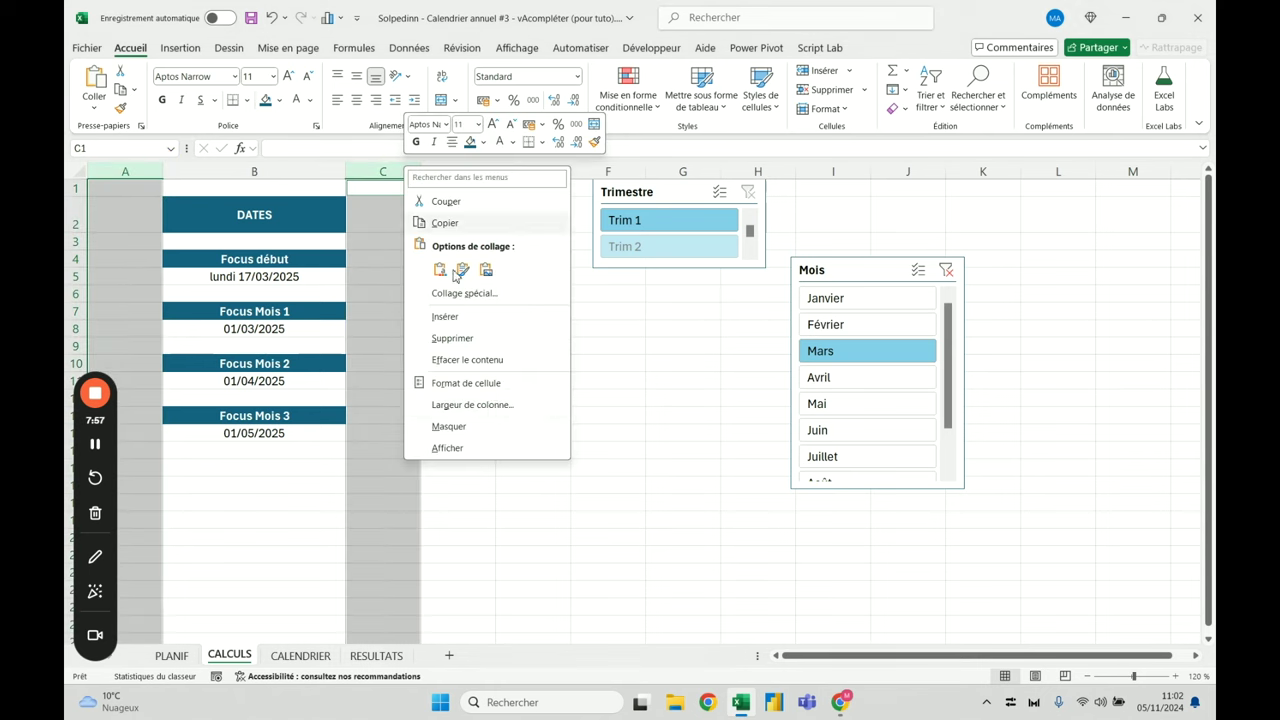
click(472, 405)
text(2)
key(Return)
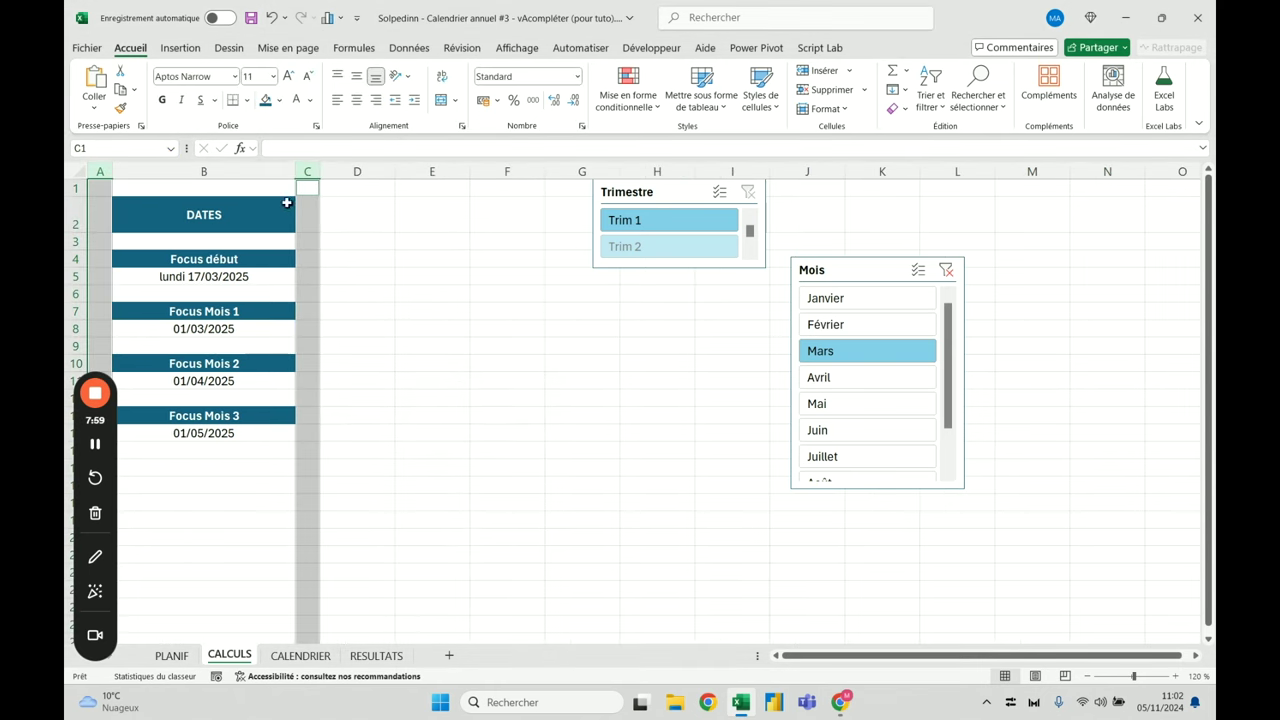
Set column B's width to 20
click(240, 172)
right_click(240, 175)
click(333, 416)
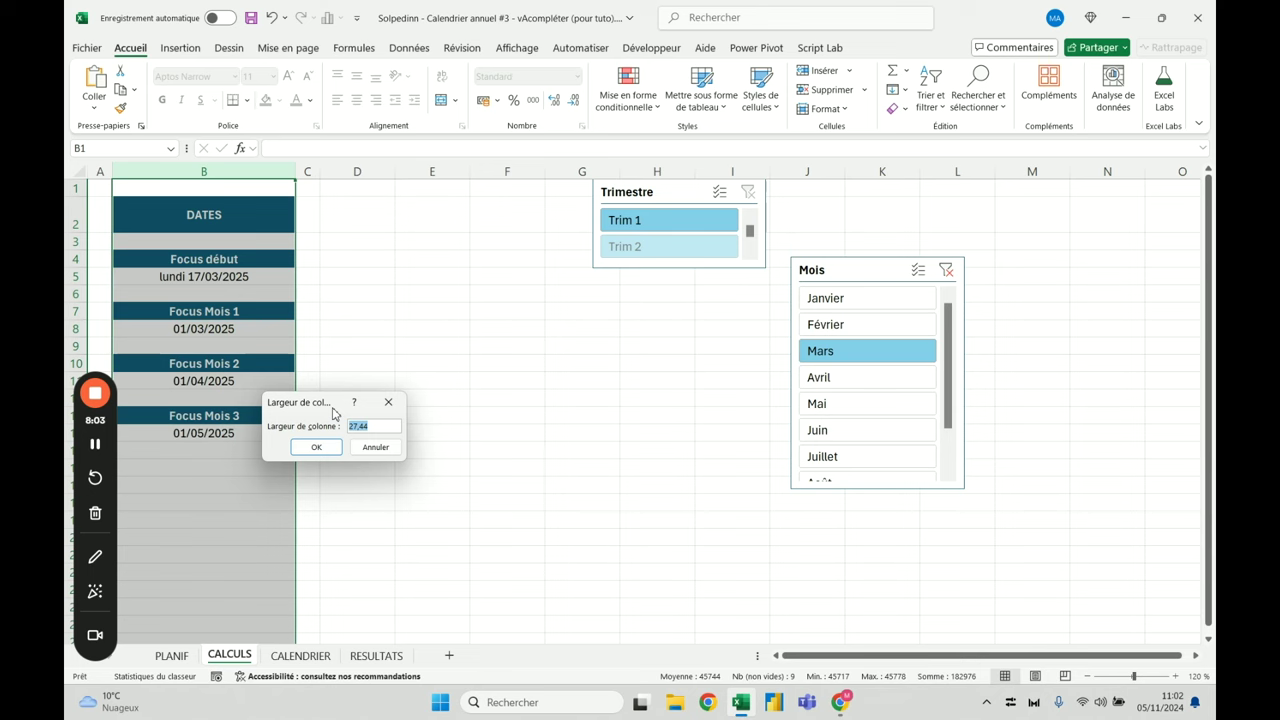
text(20)
key(Return)
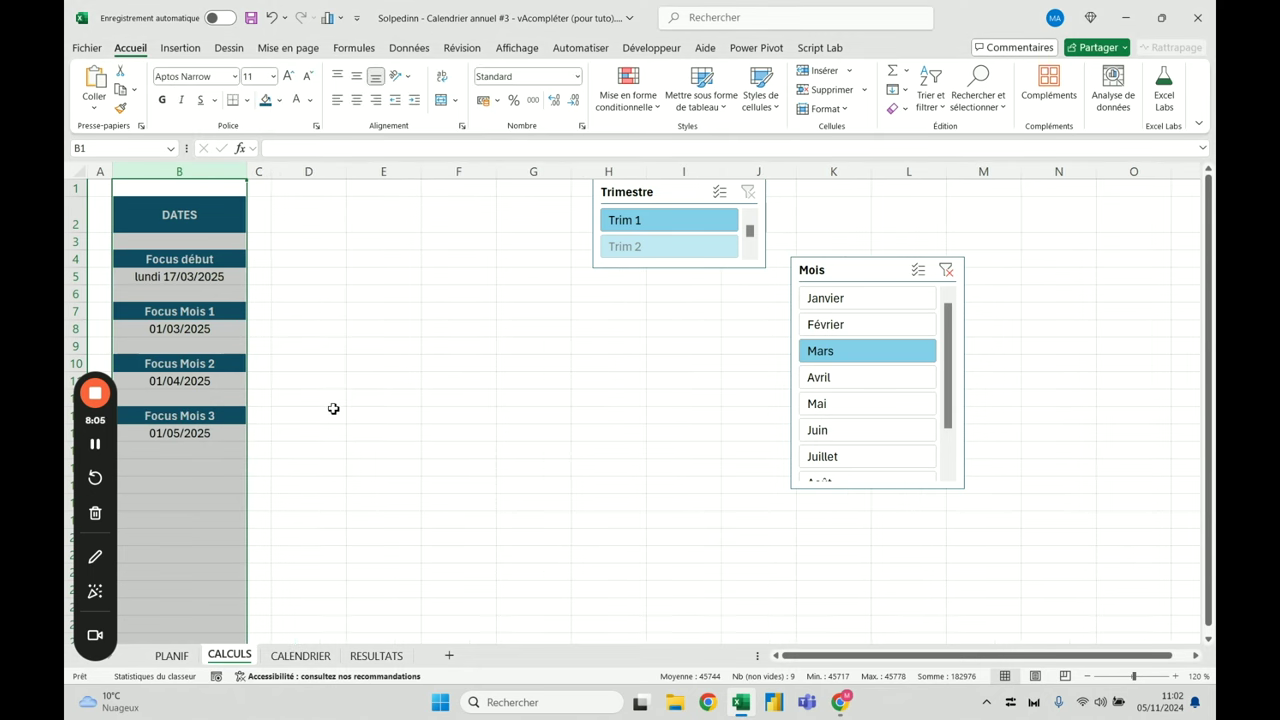
click(215, 258)
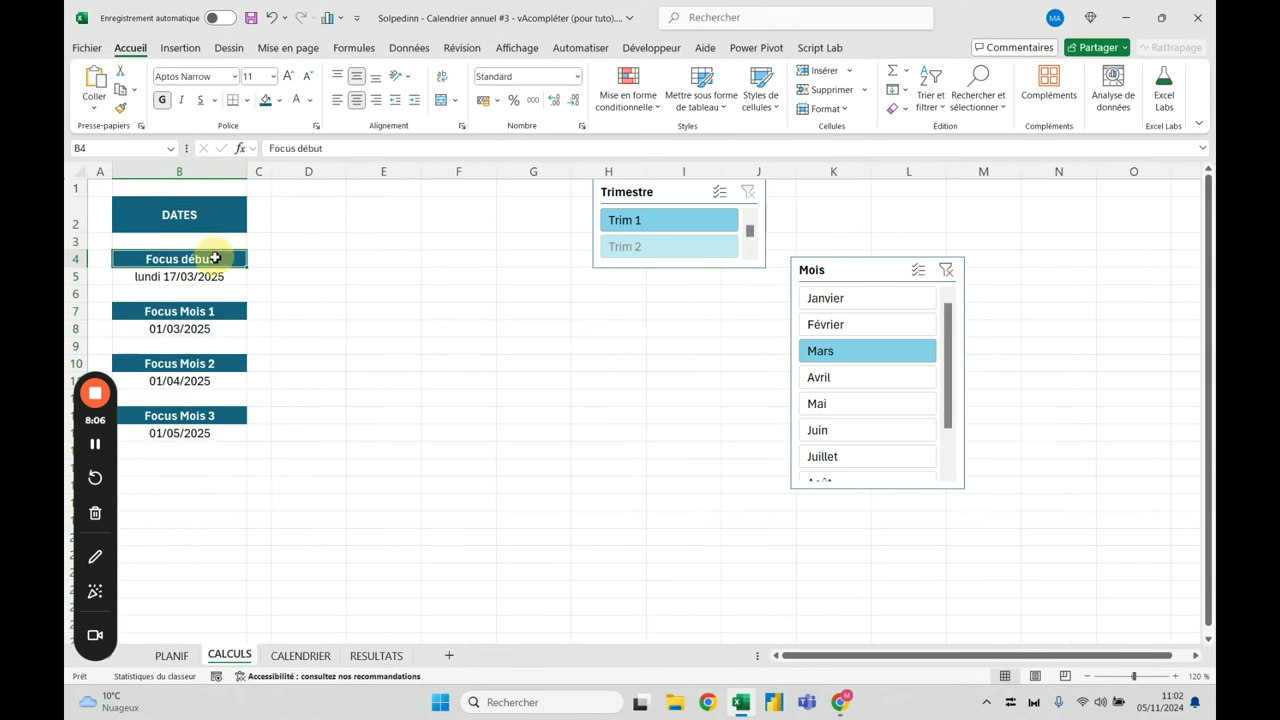
click(520, 48)
Hide the sheet gridlines and review the Focus début and Focus Mois 1 formulas
click(551, 89)
click(458, 345)
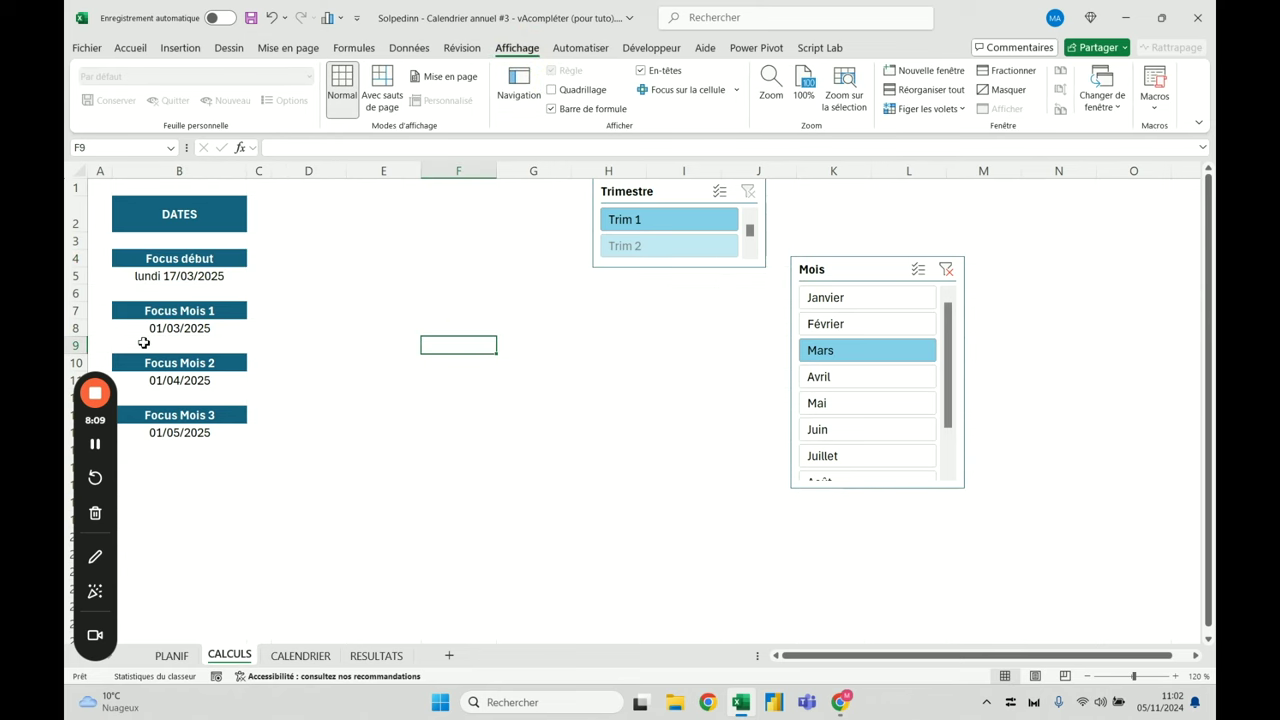
click(159, 278)
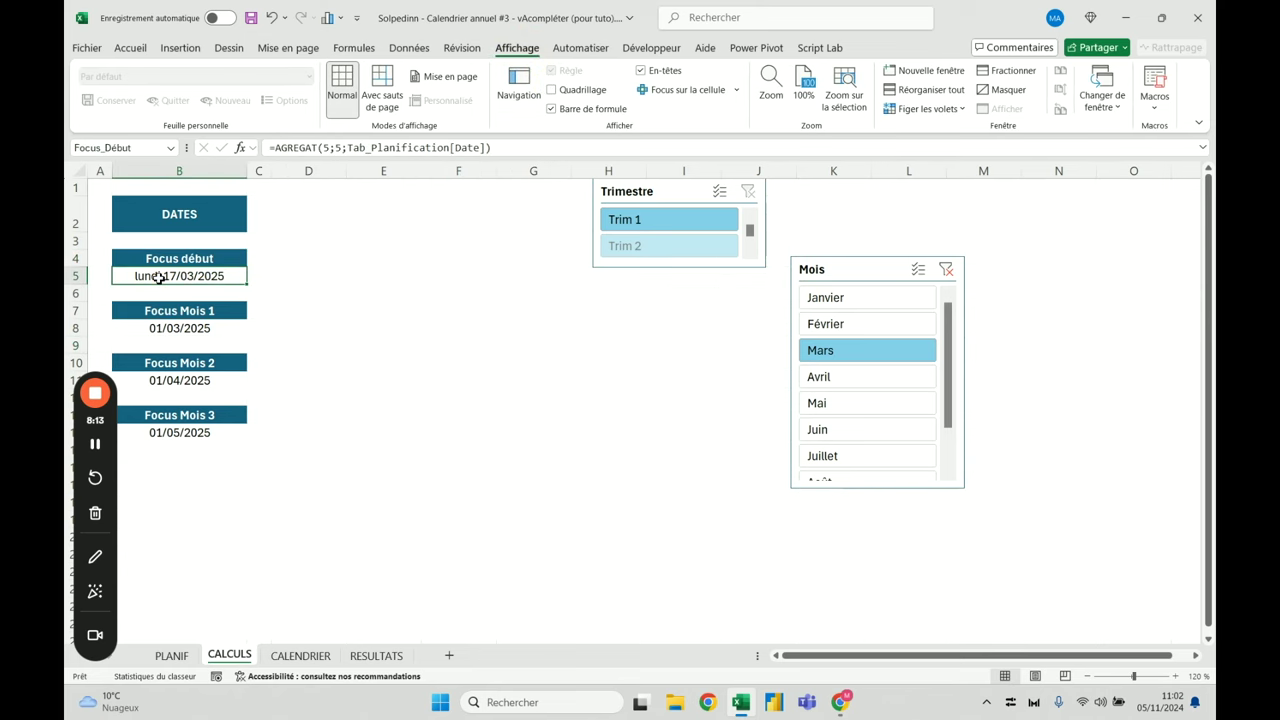
click(189, 327)
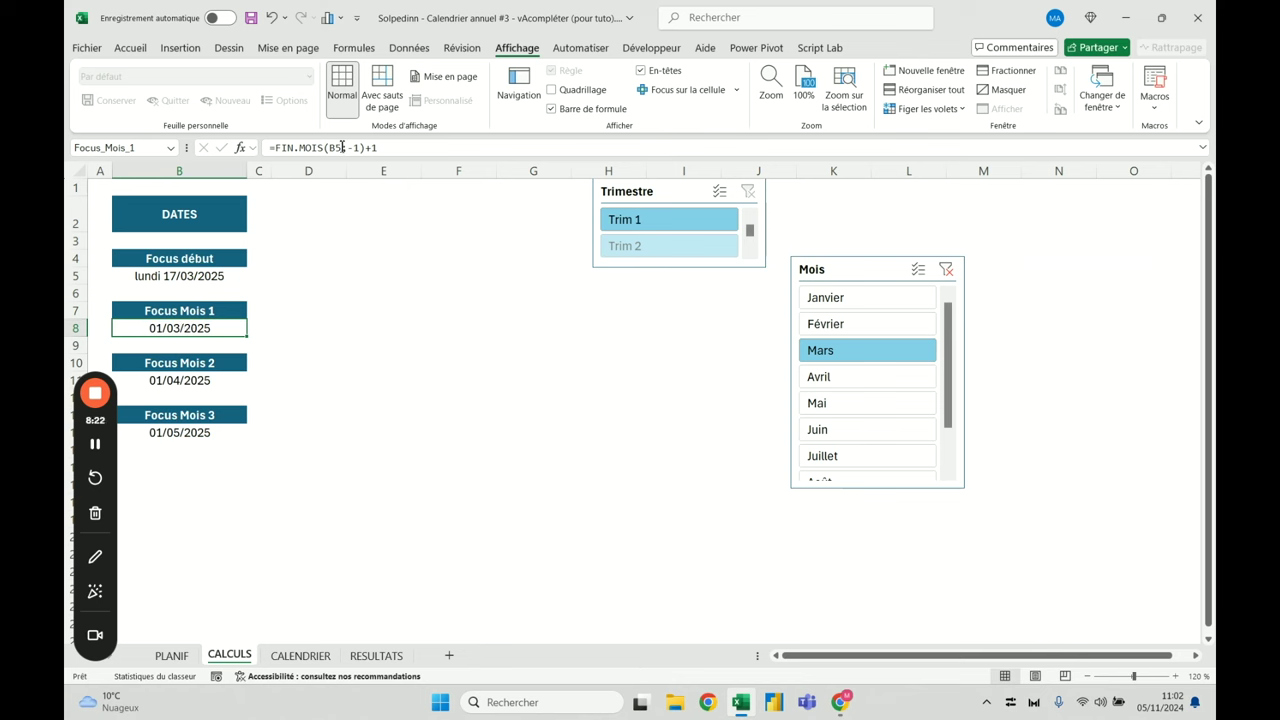
Make the Focus Mois 1 formula reference Focus_Début instead of B5
click(338, 147)
double_click(334, 147)
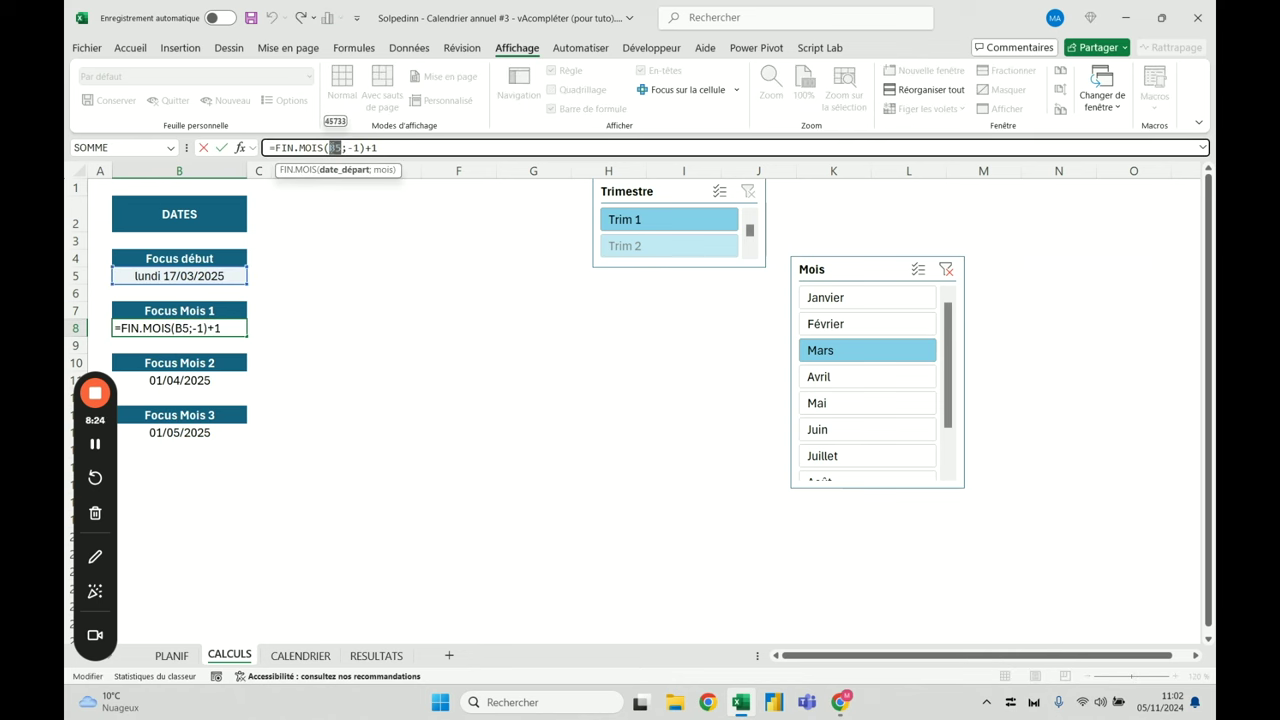
click(210, 273)
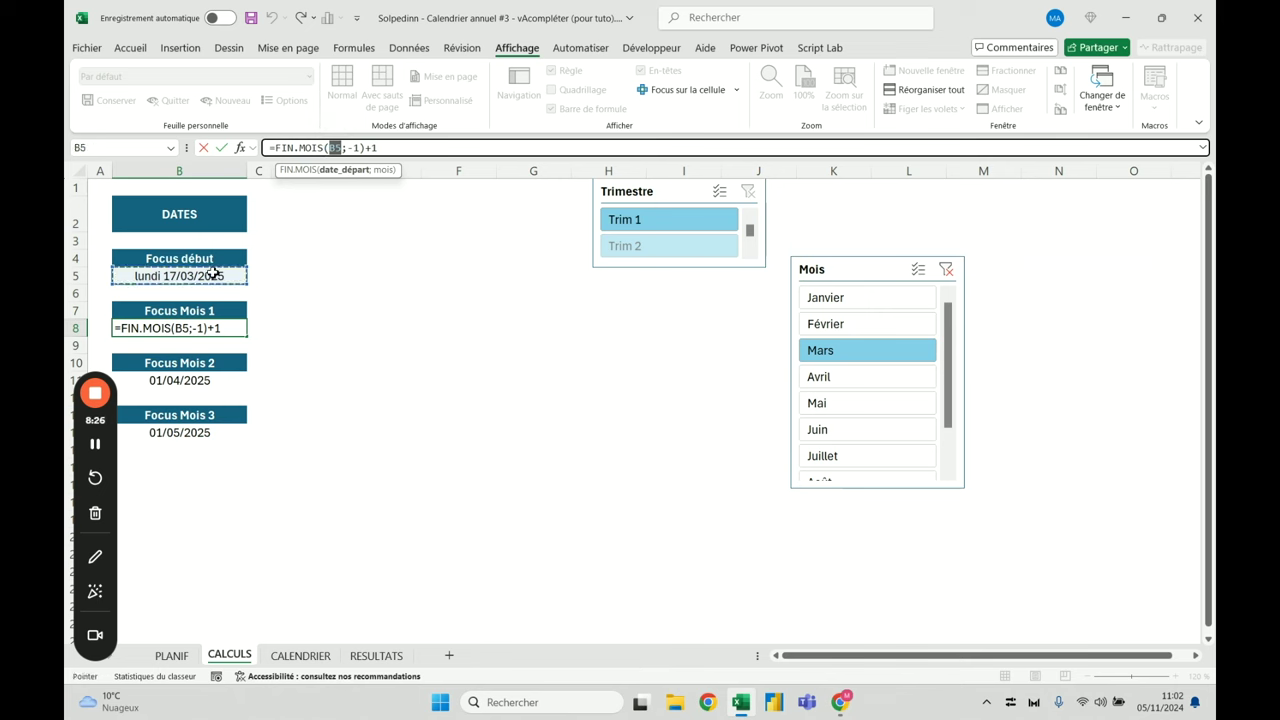
key(Return)
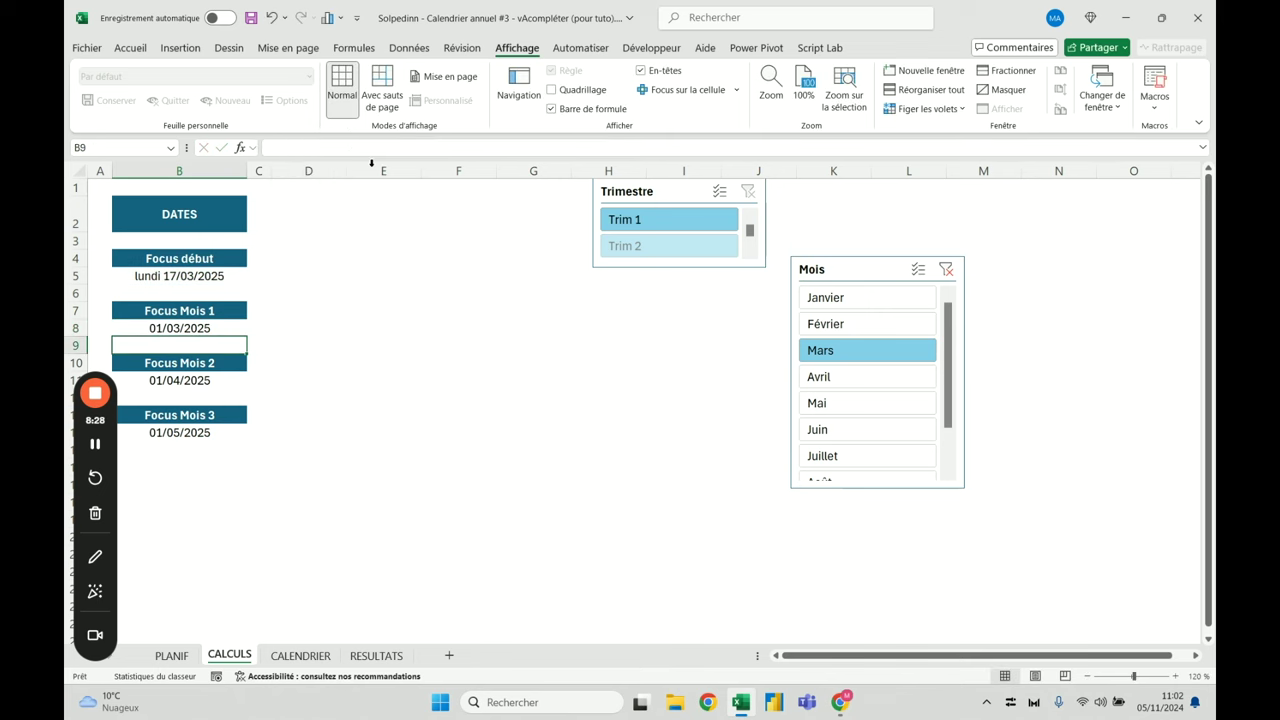
Replace B8 with Focus_Mois_1 in the Focus Mois 2 and Focus Mois 3 formulas
click(200, 383)
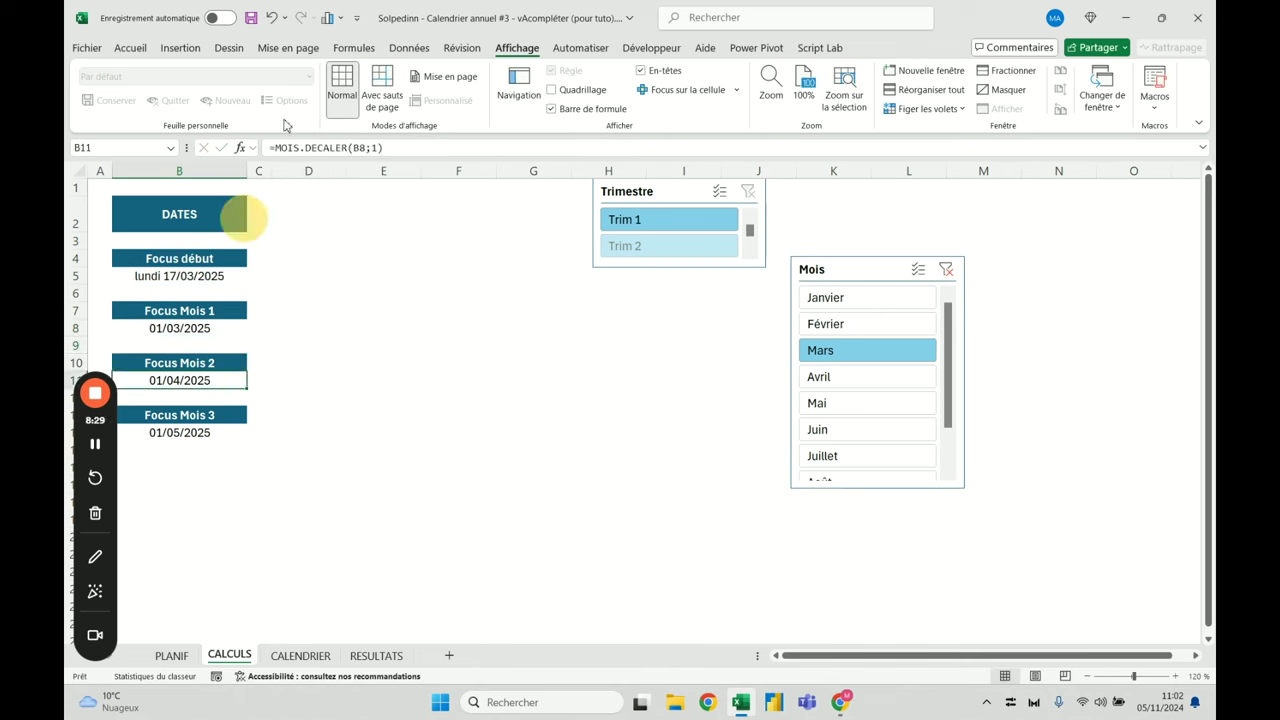
double_click(366, 148)
key(Delete)
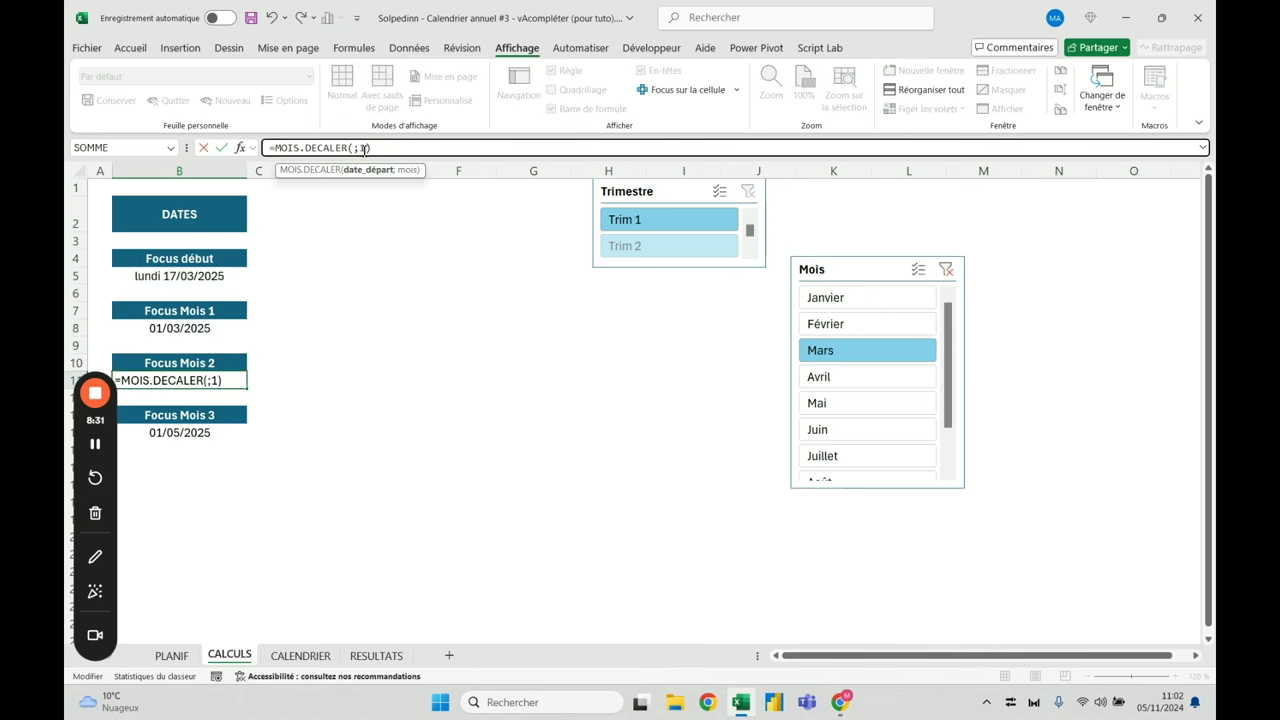
click(195, 330)
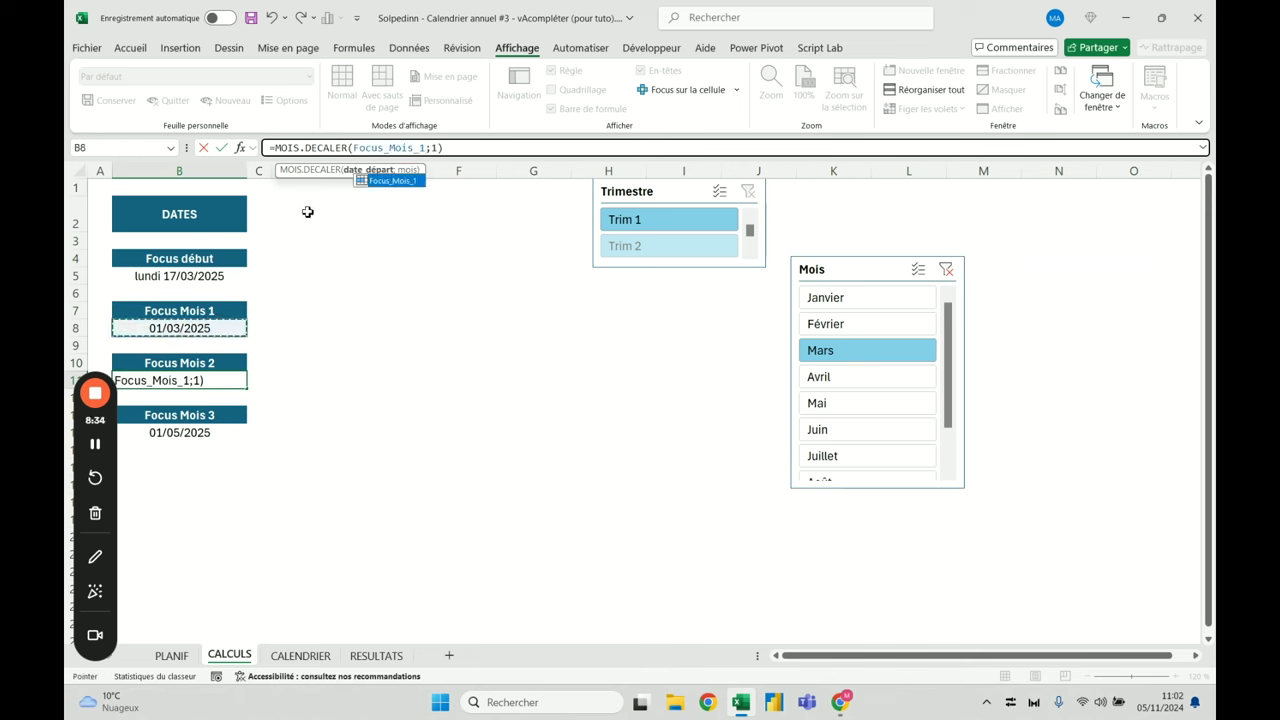
key(Return)
click(212, 433)
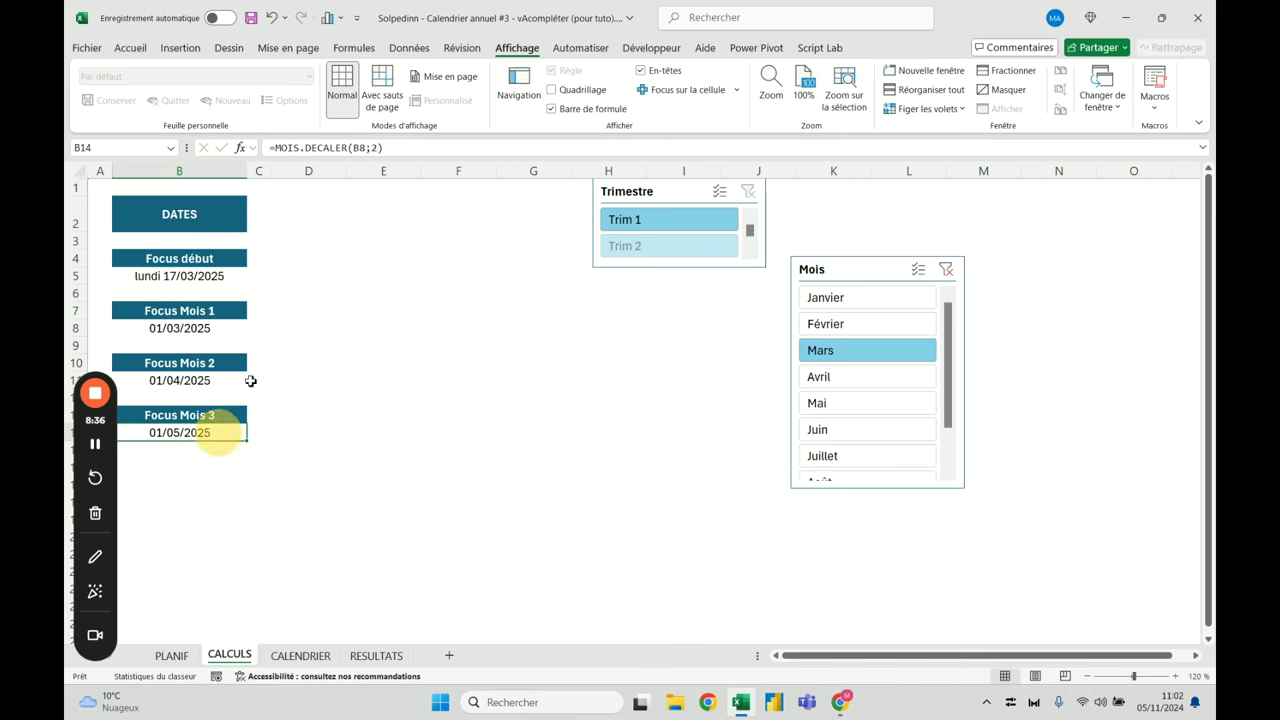
double_click(367, 149)
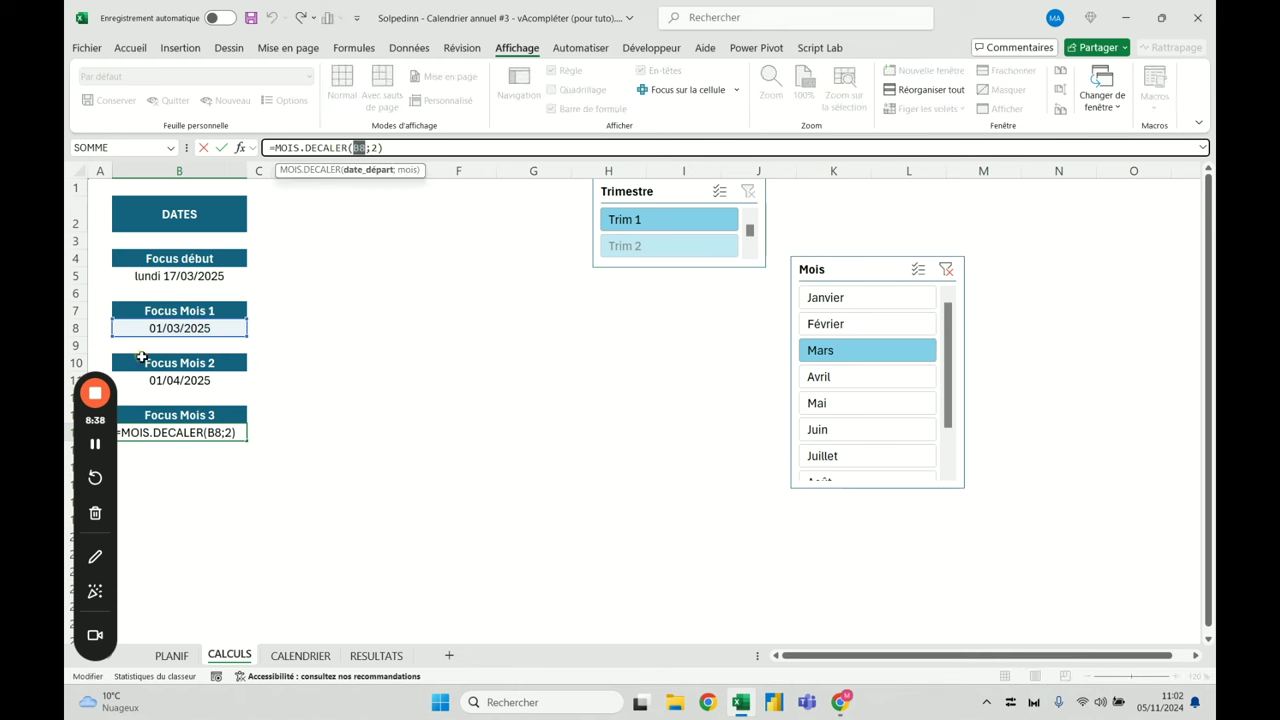
click(187, 331)
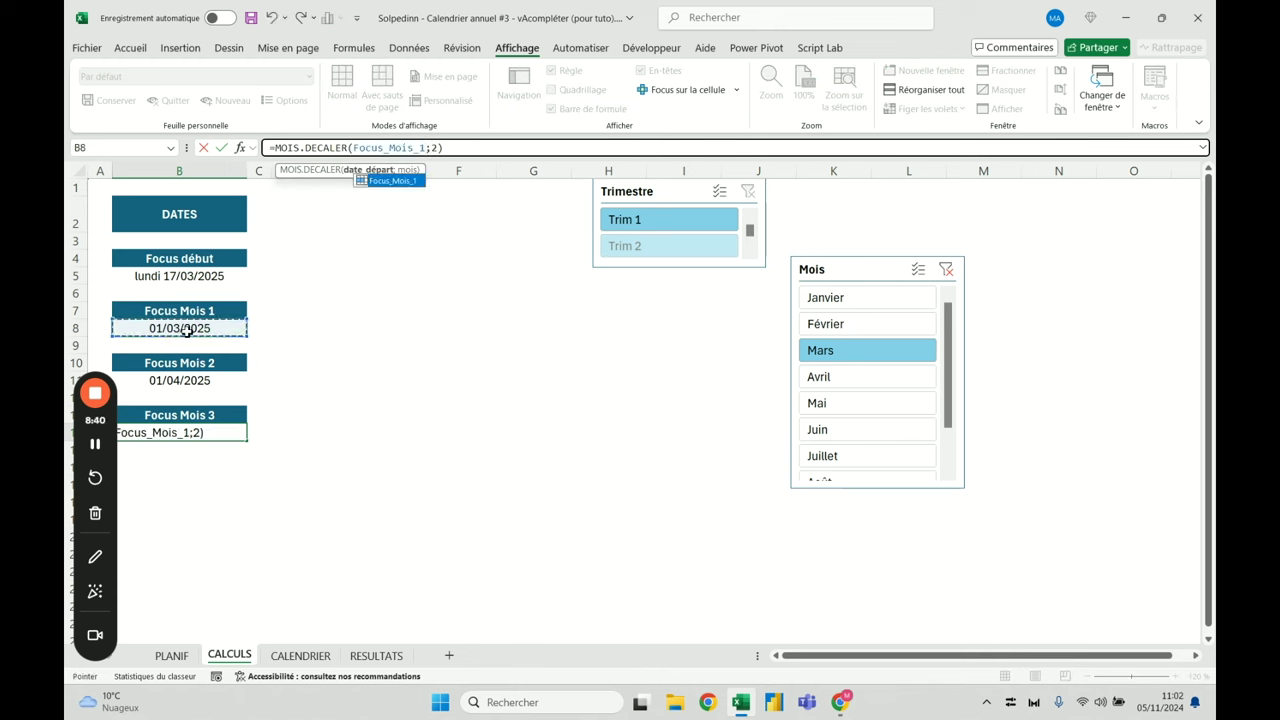
key(Return)
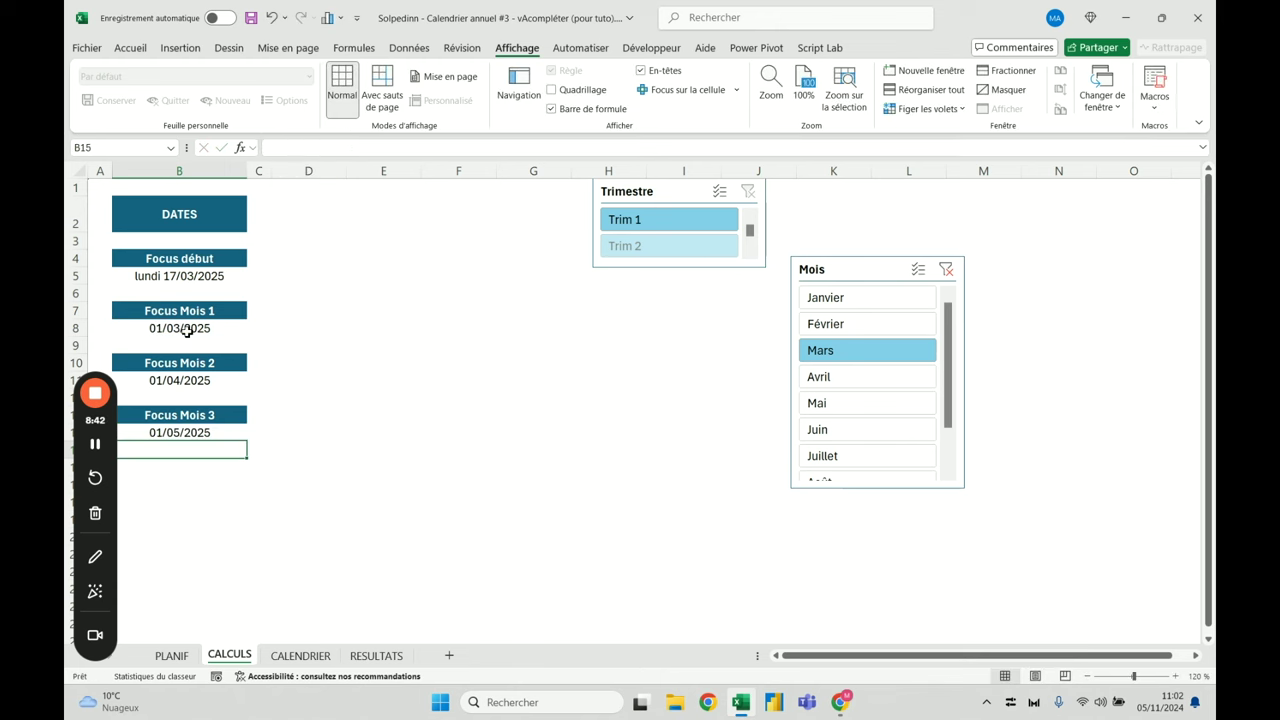
click(219, 432)
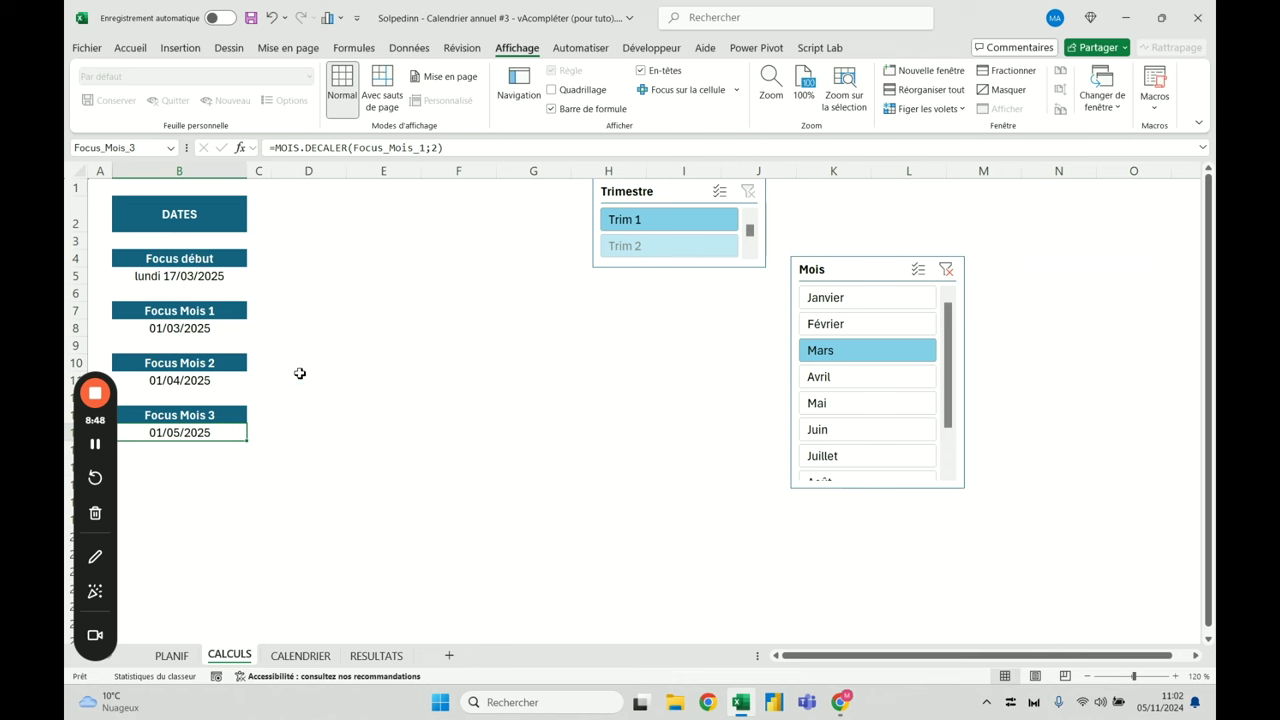
click(201, 383)
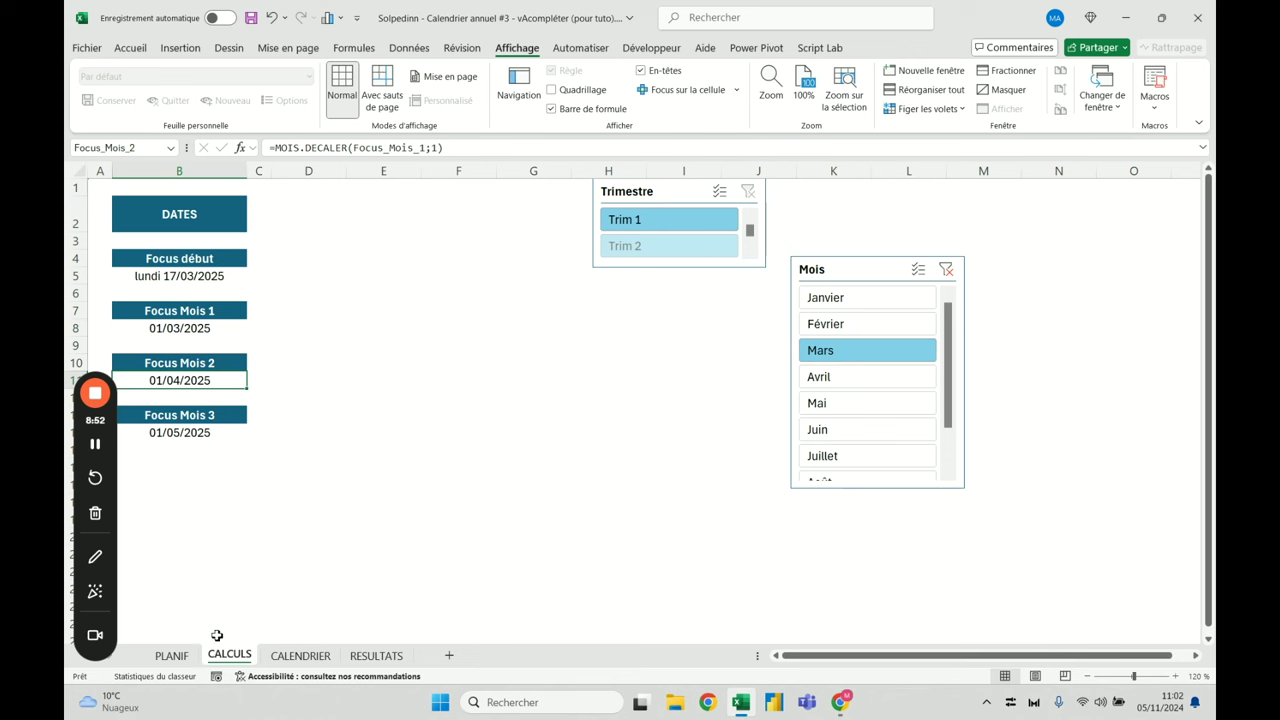
Inspect the Jour and duration formulas in row 61 of the PLANIF sheet
click(171, 655)
click(662, 336)
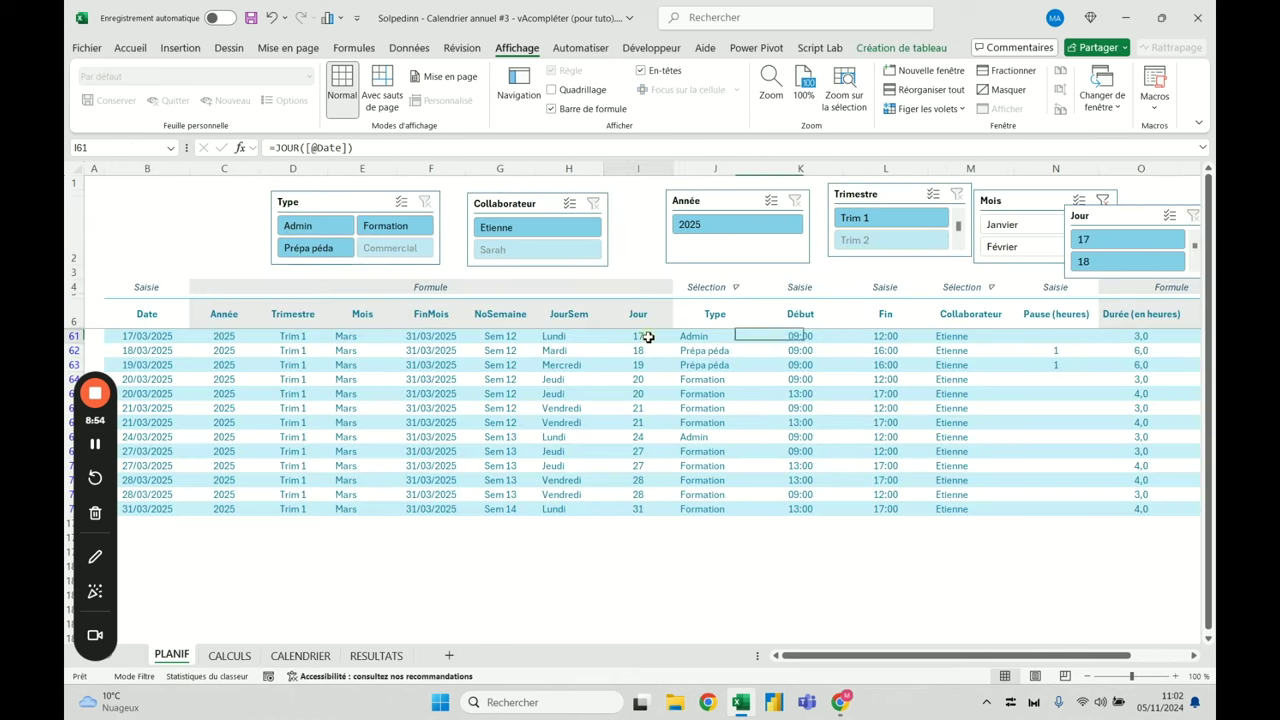
click(327, 147)
click(1103, 336)
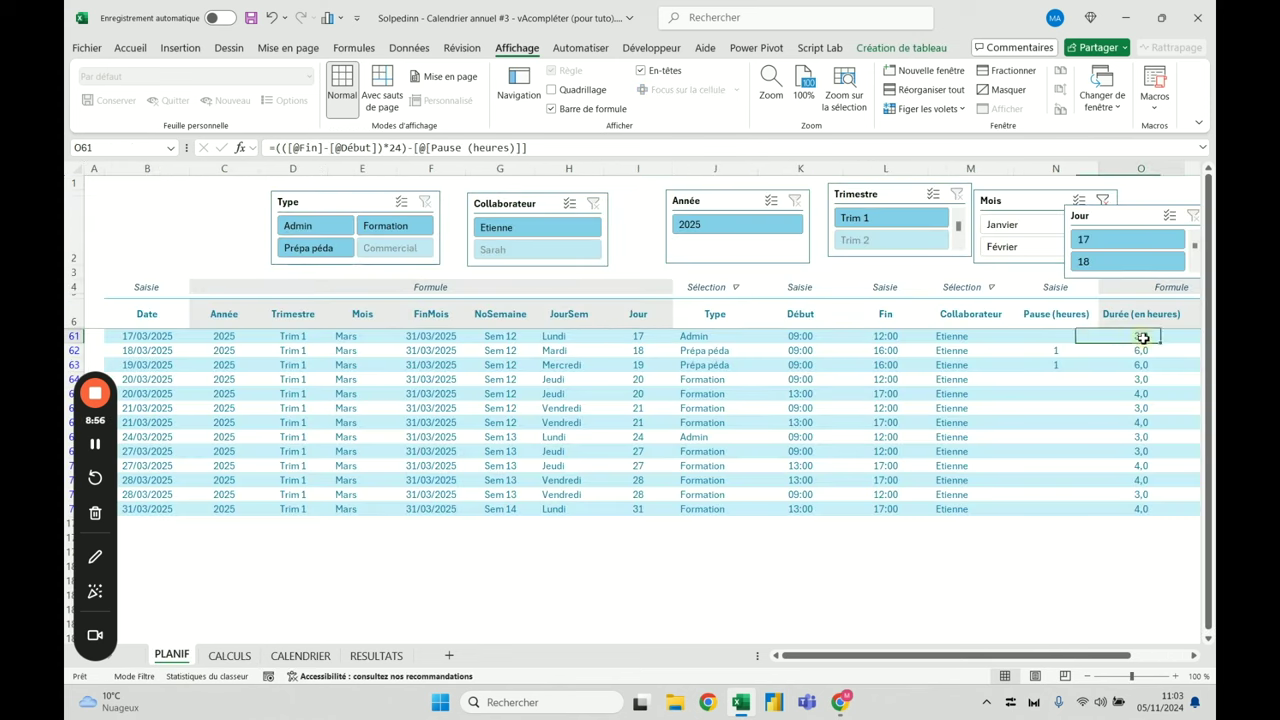
click(392, 147)
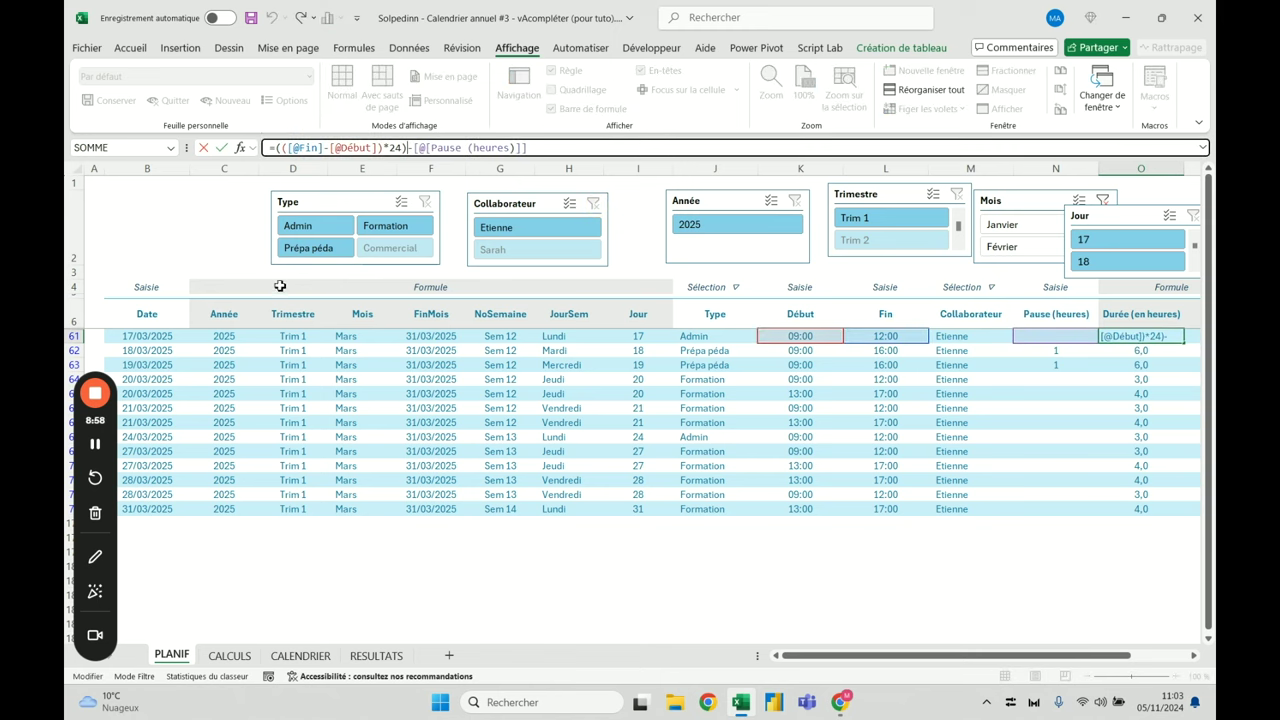
key(Escape)
Review the four focus dates on CALCULS, then go to the CALENDRIER sheet
click(232, 656)
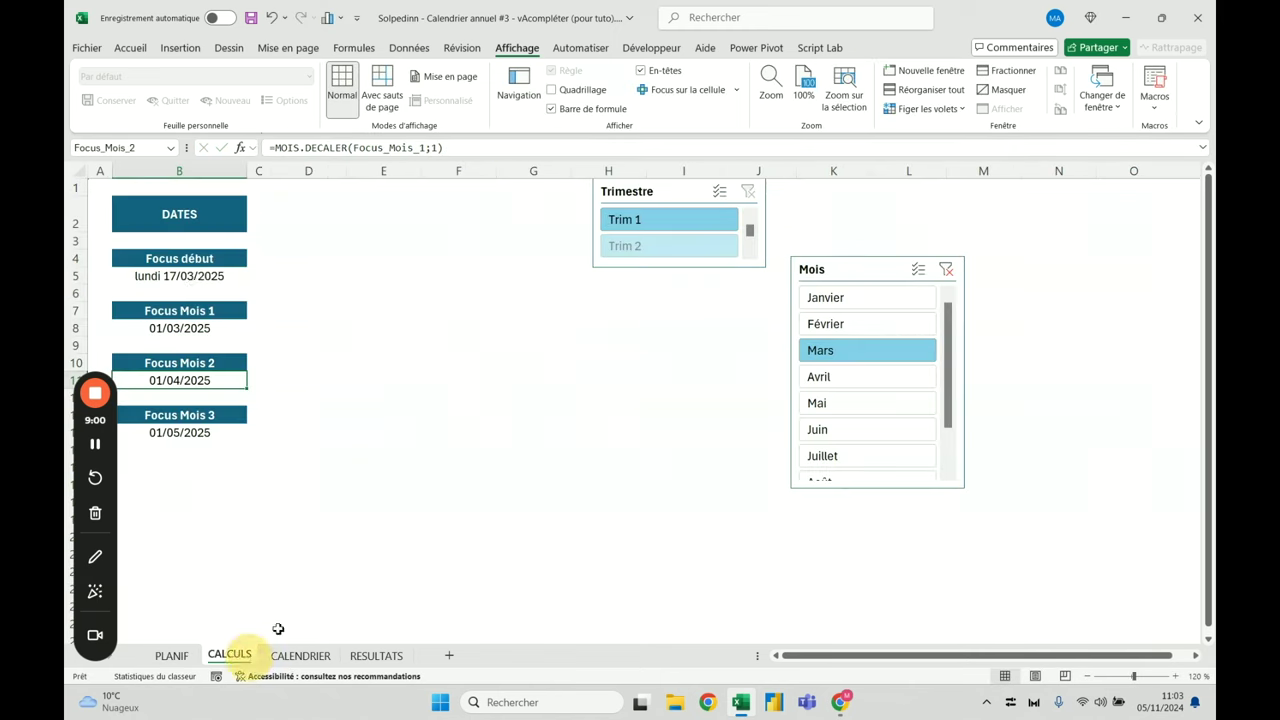
click(198, 277)
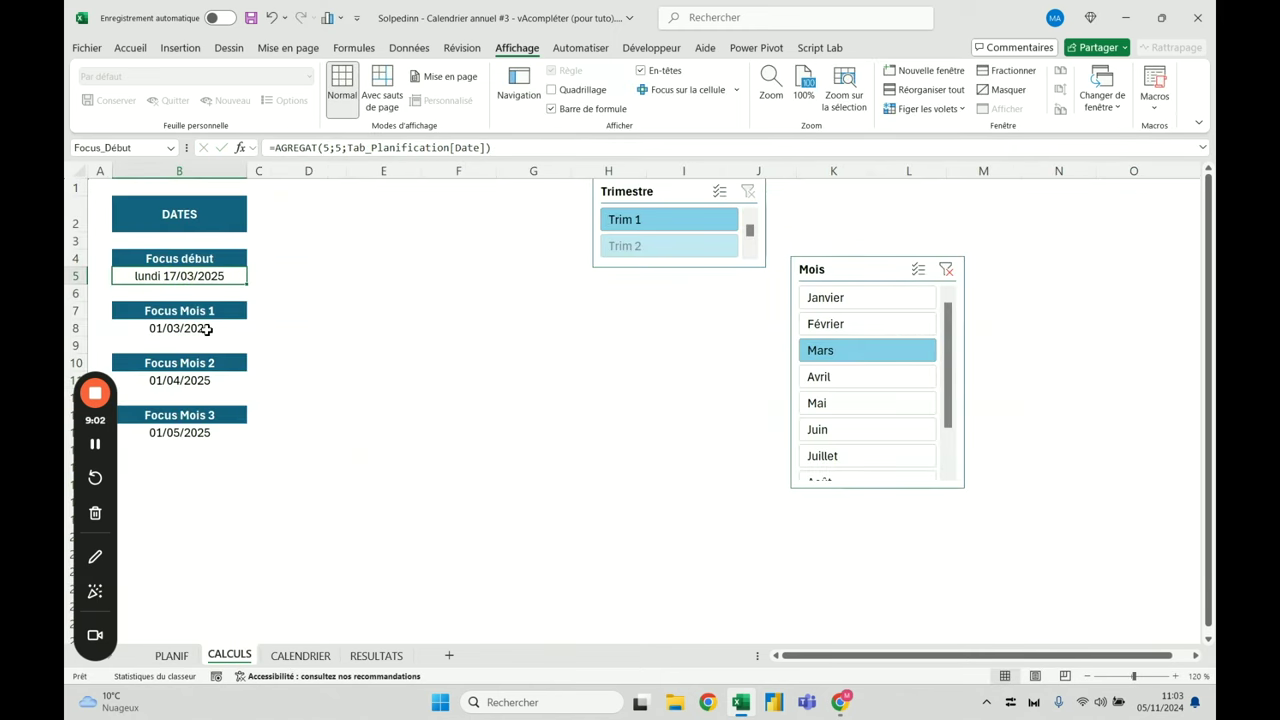
click(206, 328)
click(206, 381)
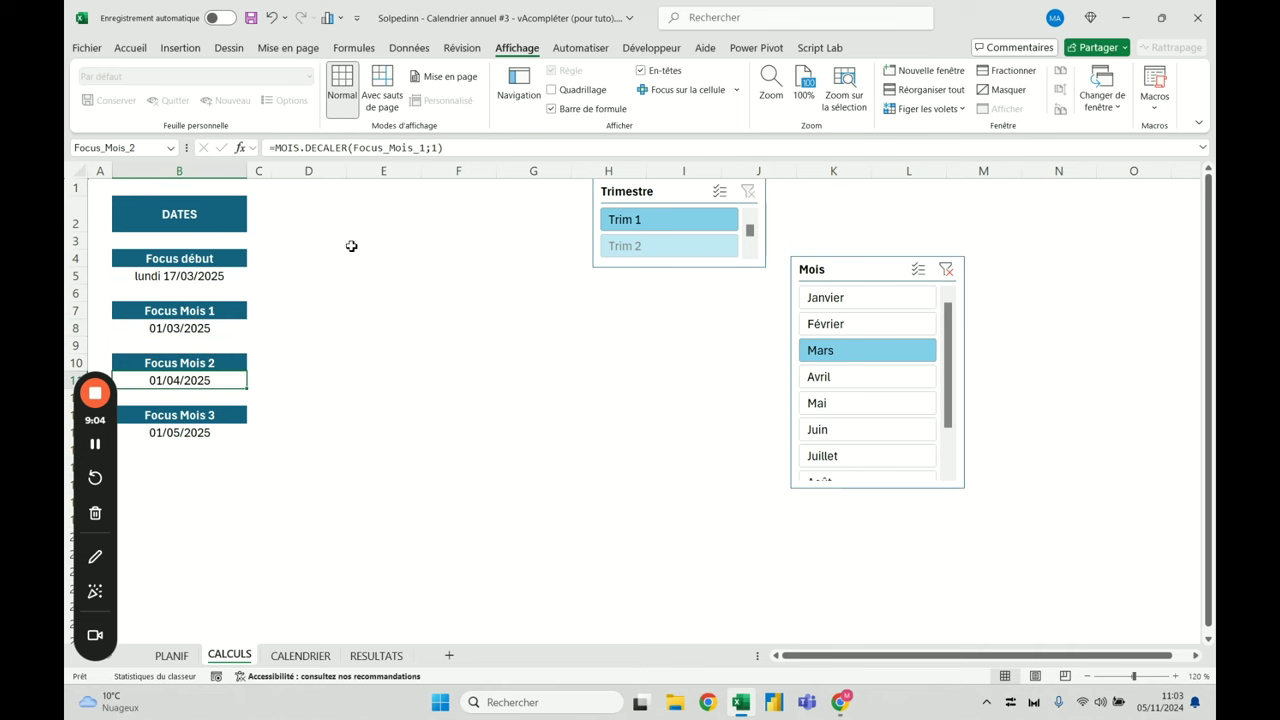
click(212, 433)
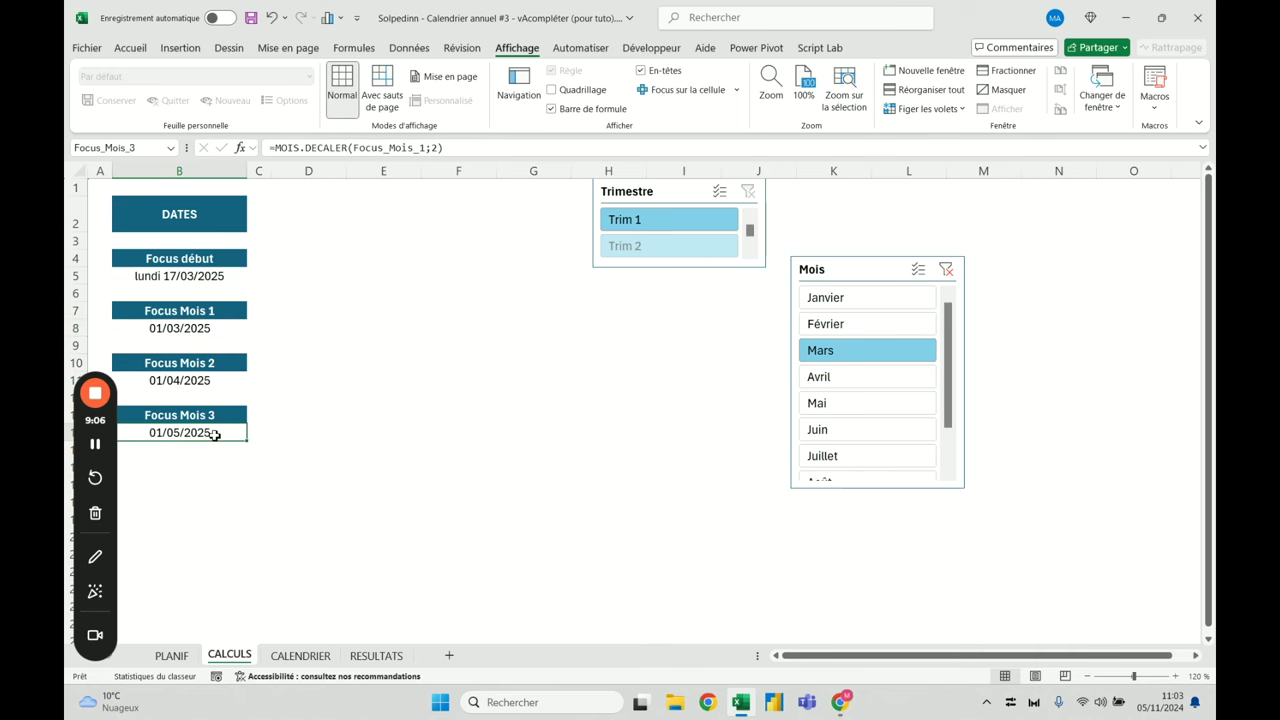
click(300, 656)
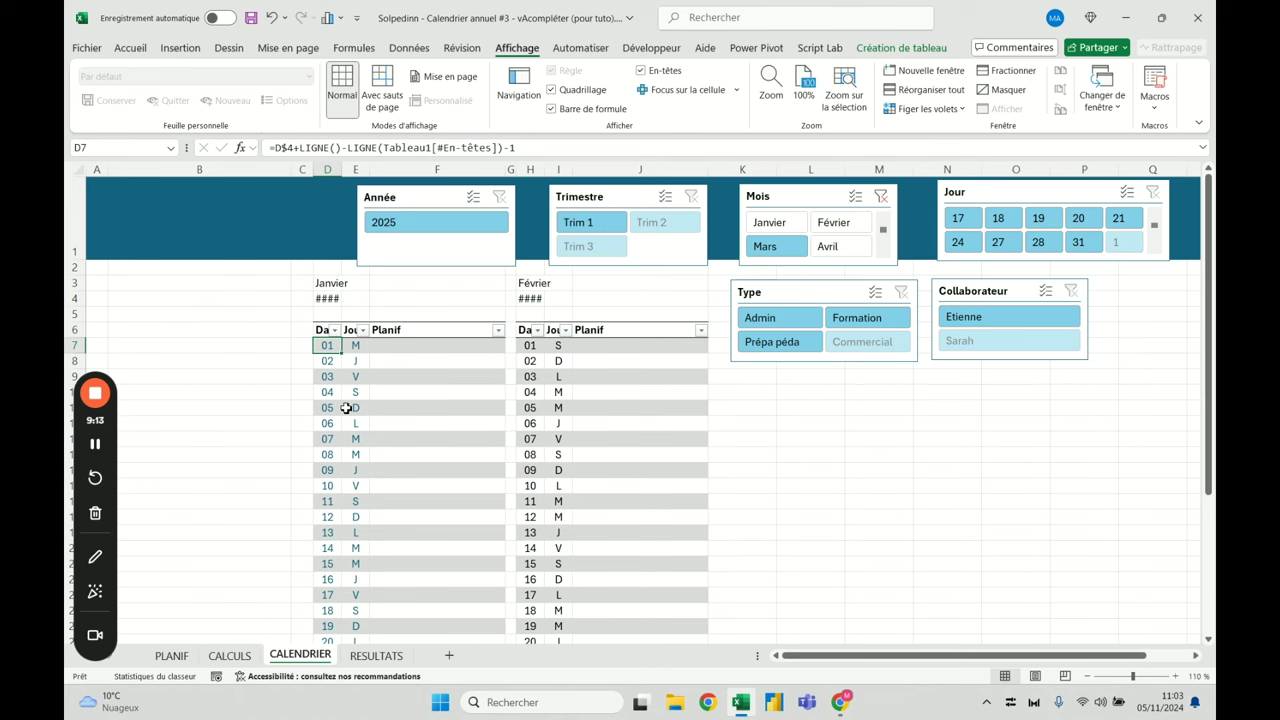
drag(298, 148, 275, 148)
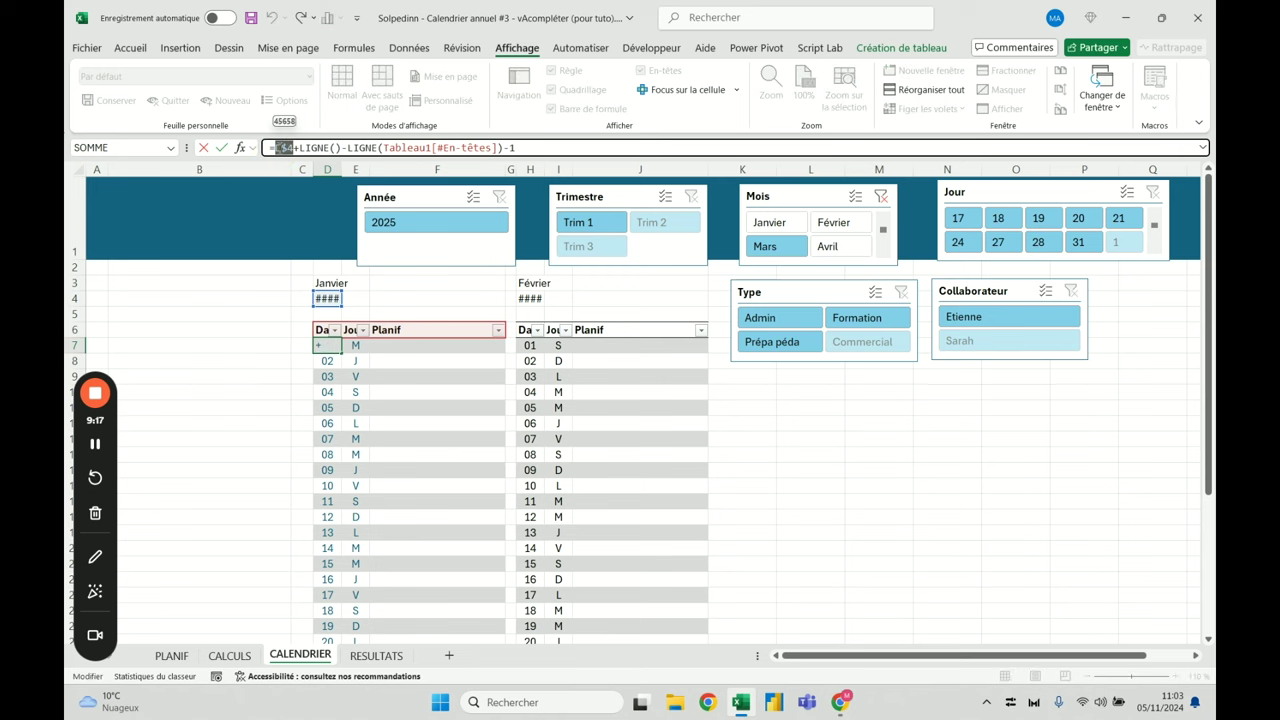
text(fo)
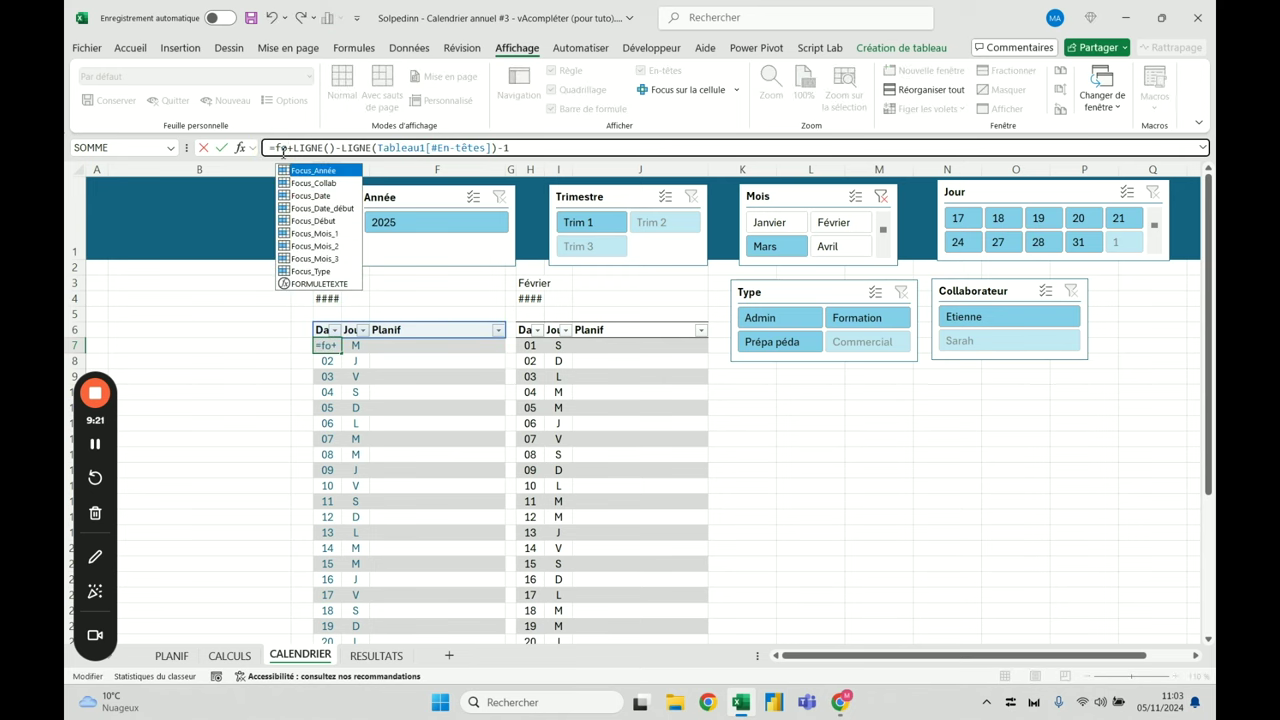
text(cu)
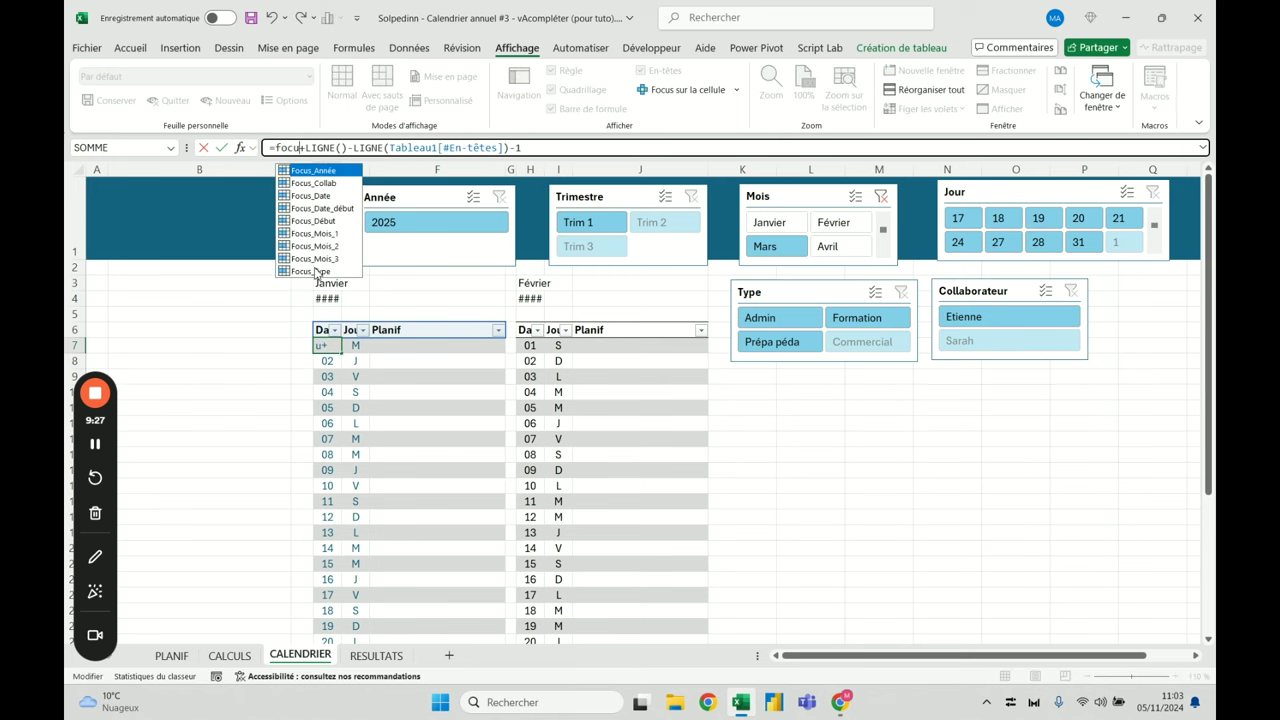
key(Escape)
key(Escape)
click(409, 48)
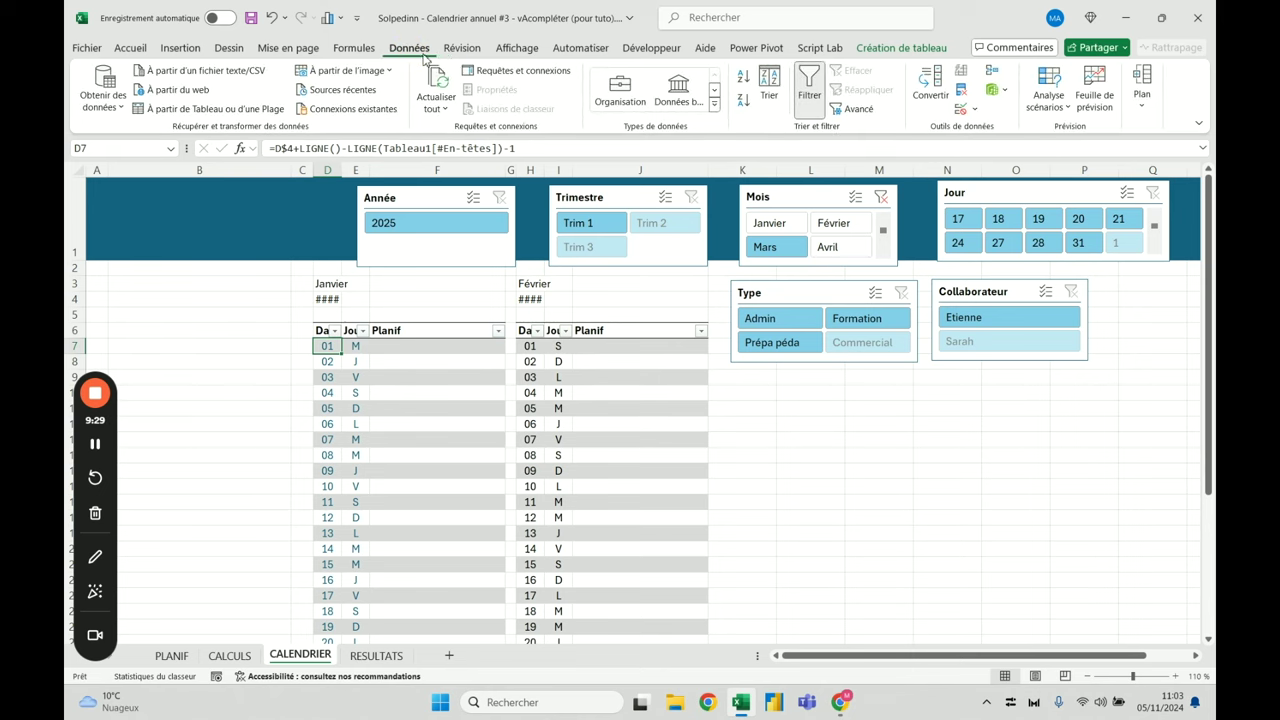
click(354, 48)
Delete the broken names Focus_Année, Focus_Collab and Focus_Date in the Name Manager
click(615, 88)
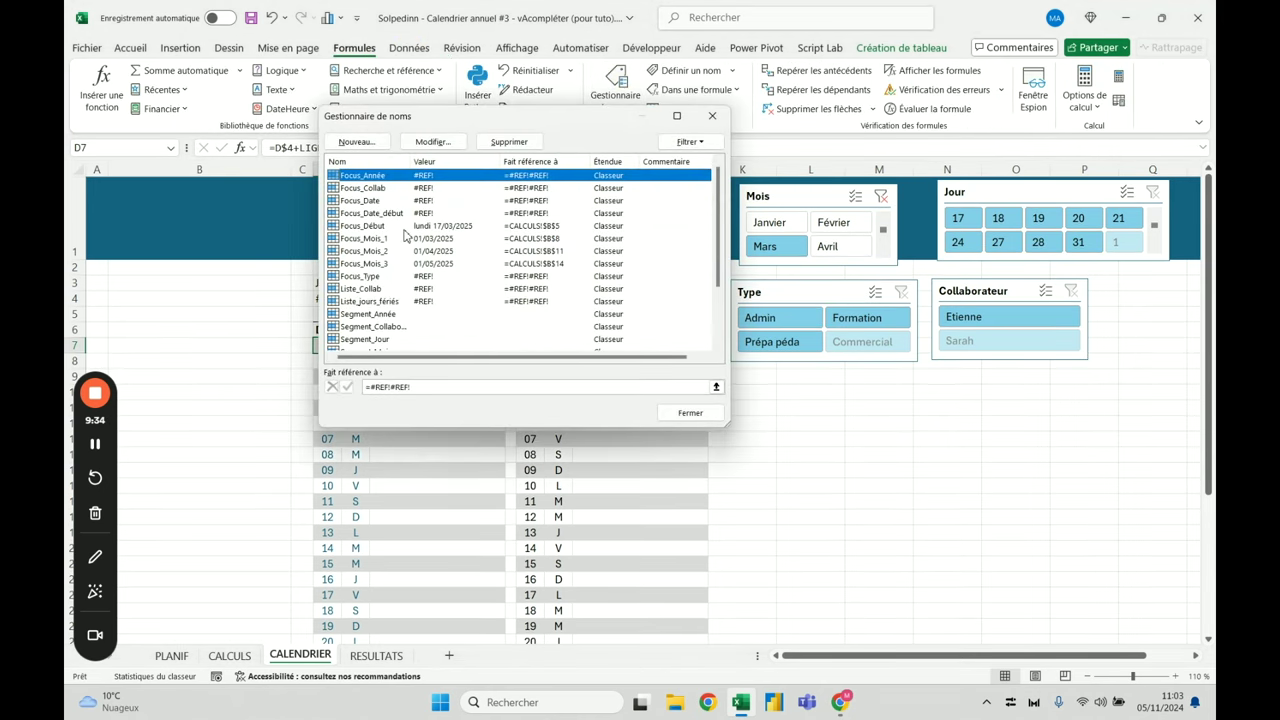
click(519, 143)
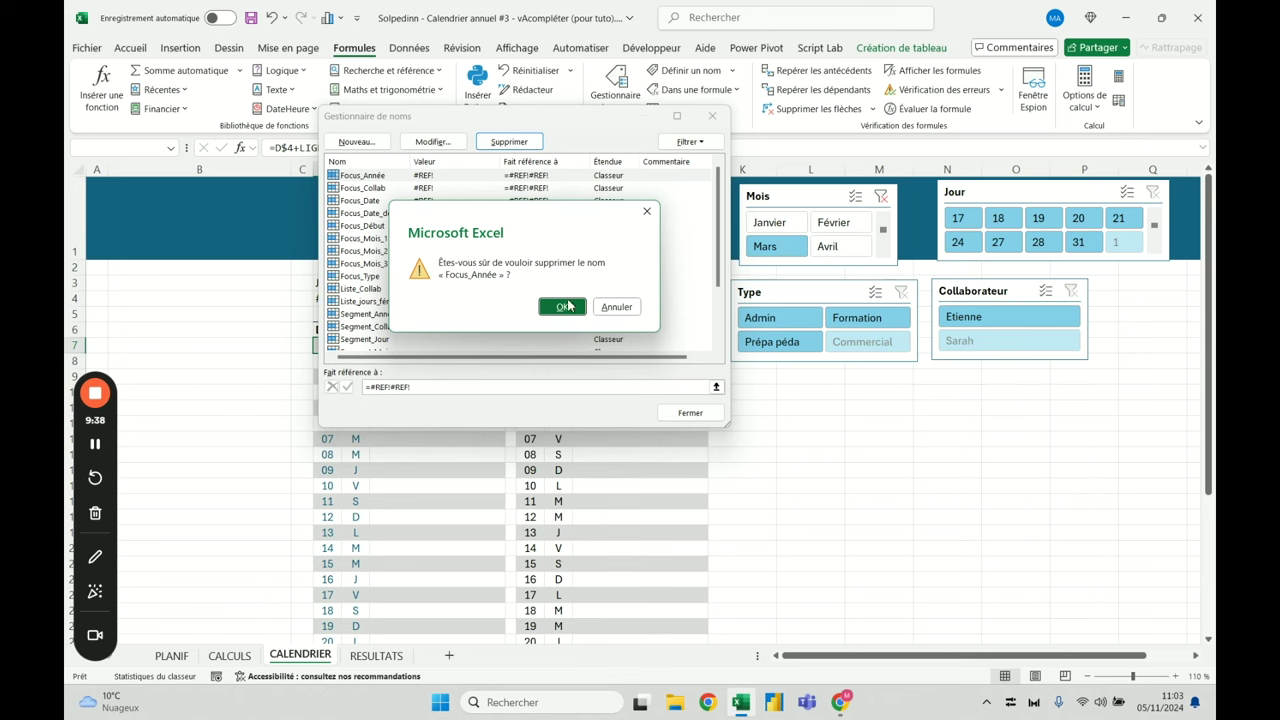
click(571, 307)
click(412, 178)
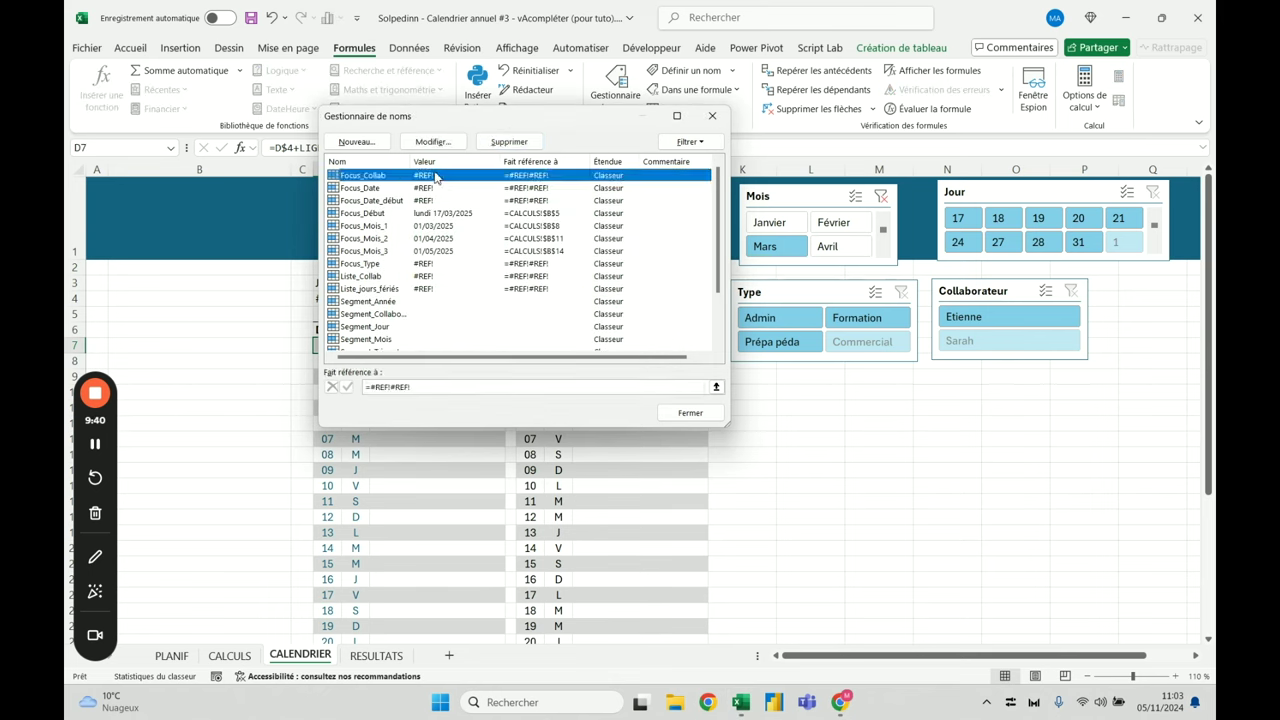
click(509, 141)
click(562, 307)
click(489, 176)
click(512, 143)
click(562, 307)
Delete Focus_Date_début, Focus_Type, Liste_Collab and Liste_jours_fériés, then close the Name Manager
click(520, 176)
click(510, 142)
click(562, 307)
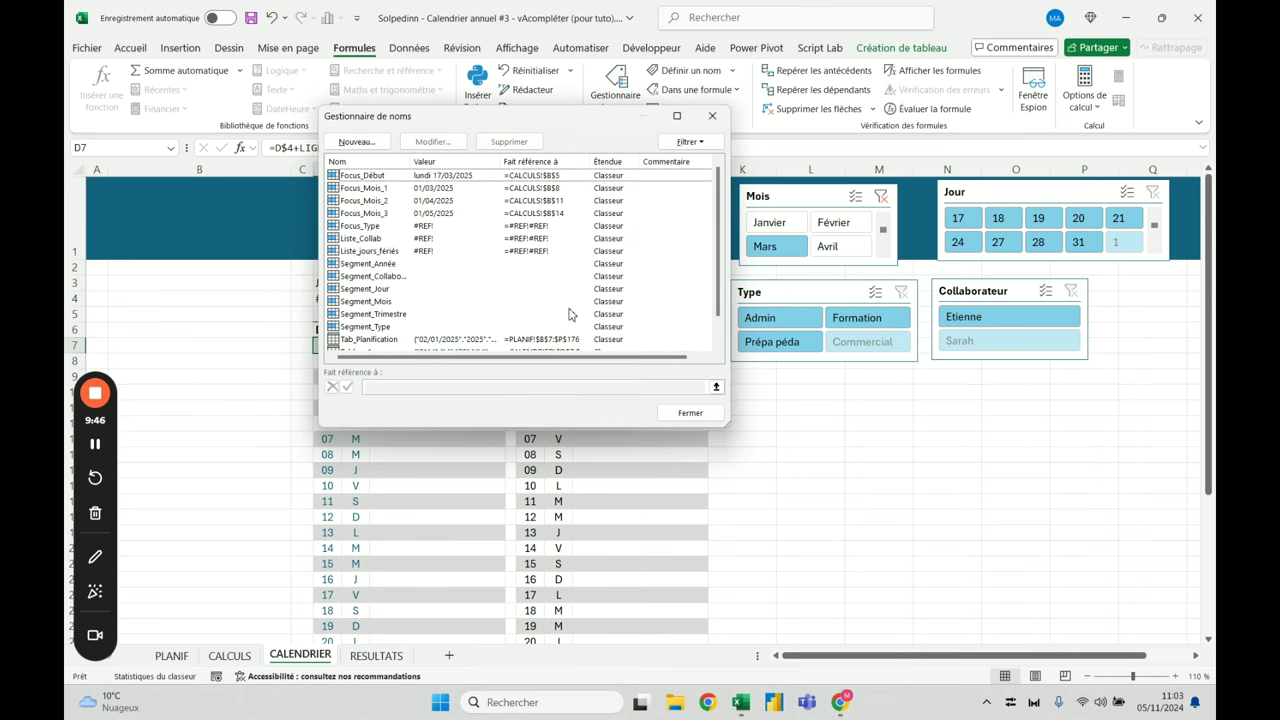
click(398, 226)
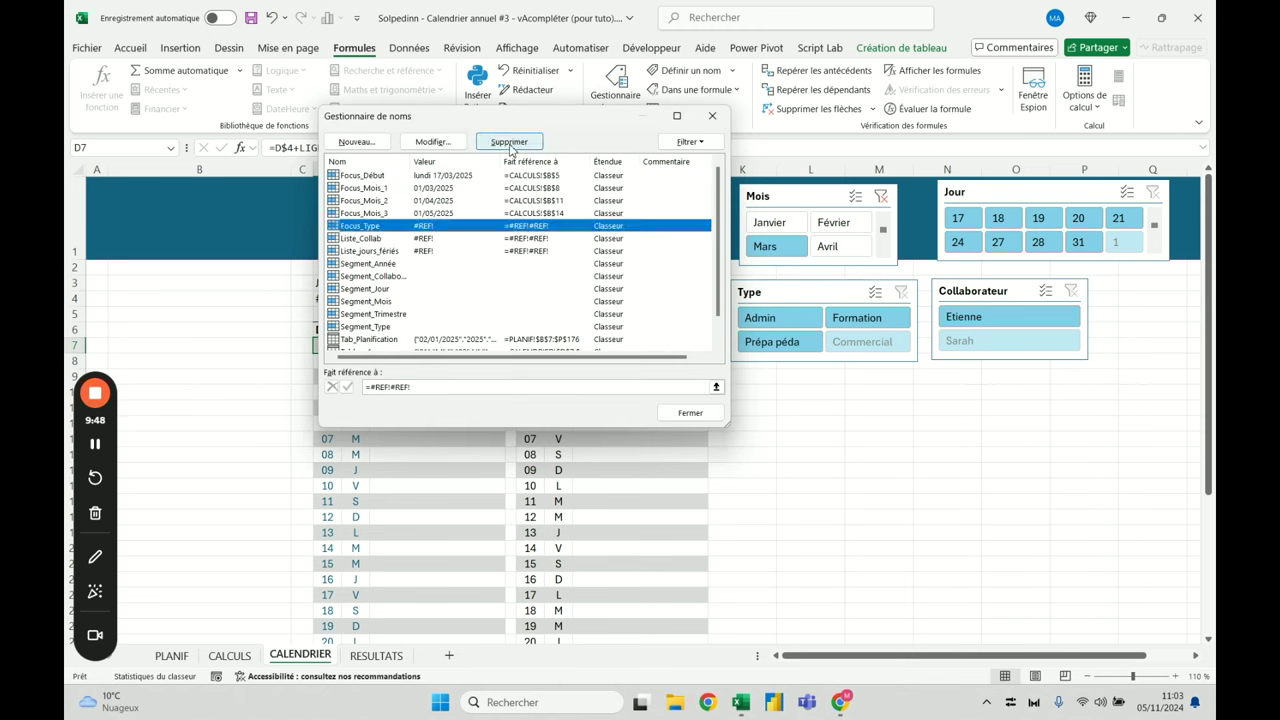
click(510, 142)
click(562, 307)
click(462, 226)
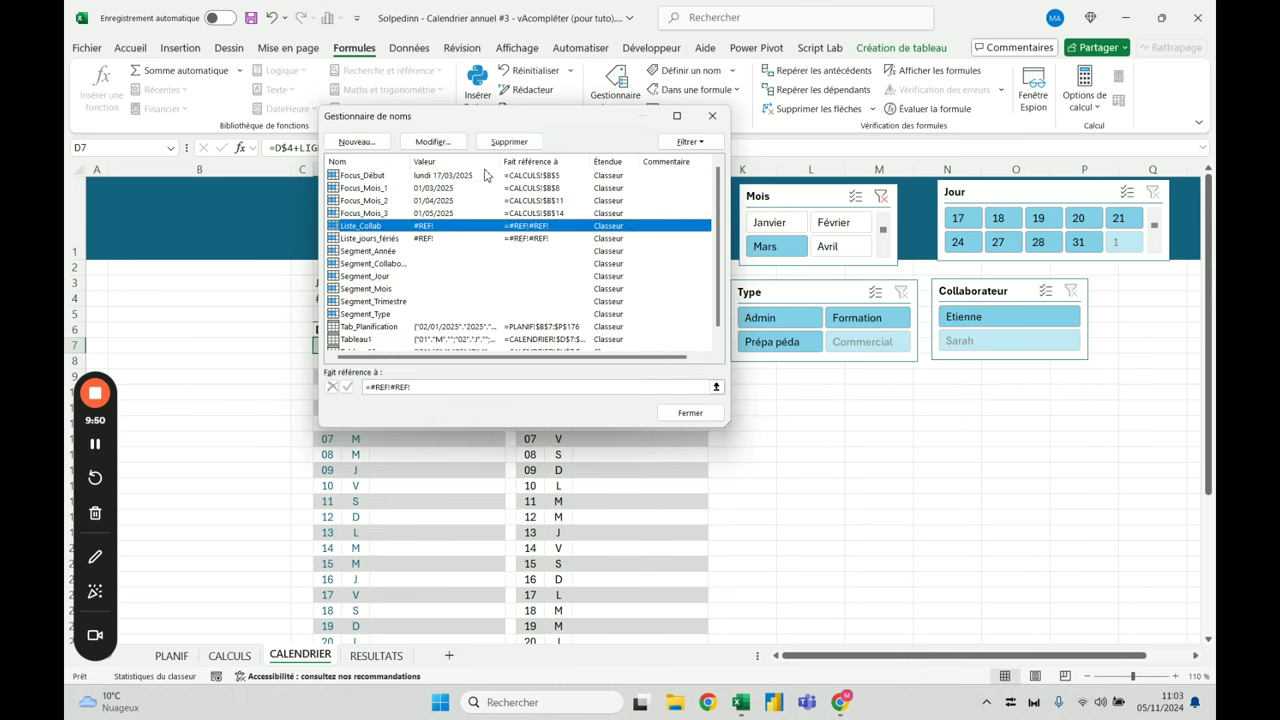
click(510, 142)
click(582, 308)
click(437, 226)
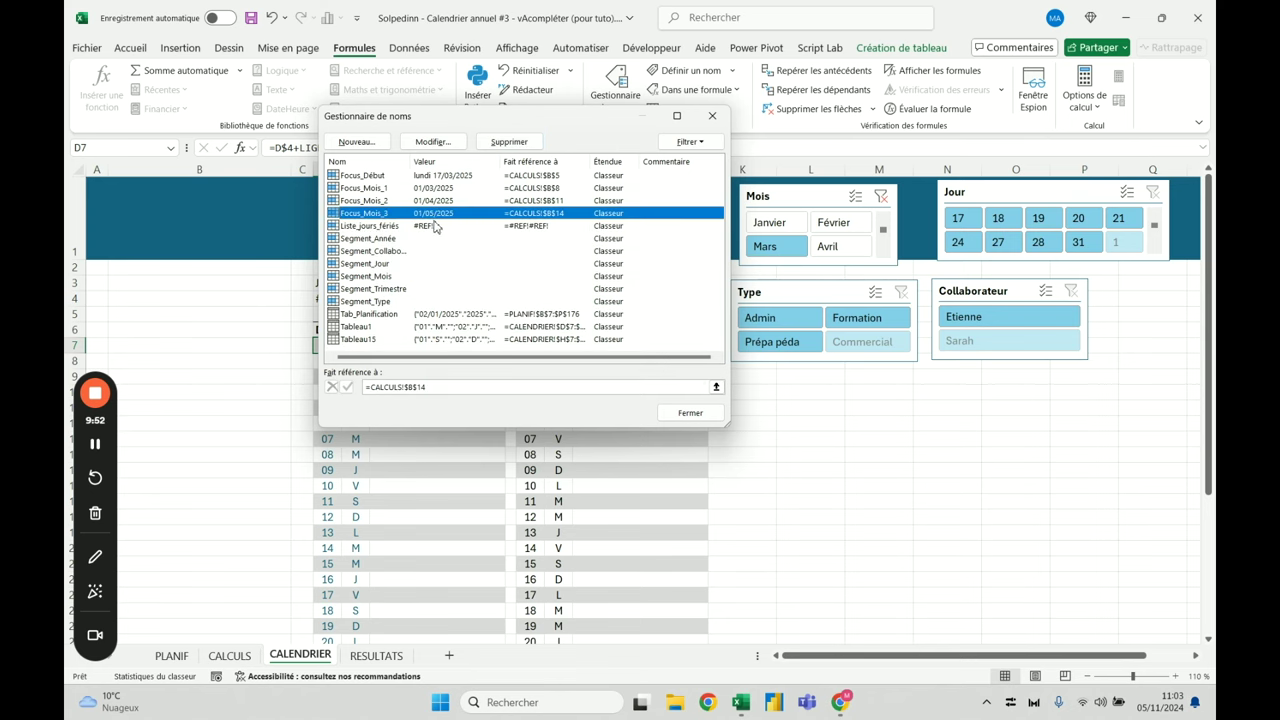
click(510, 141)
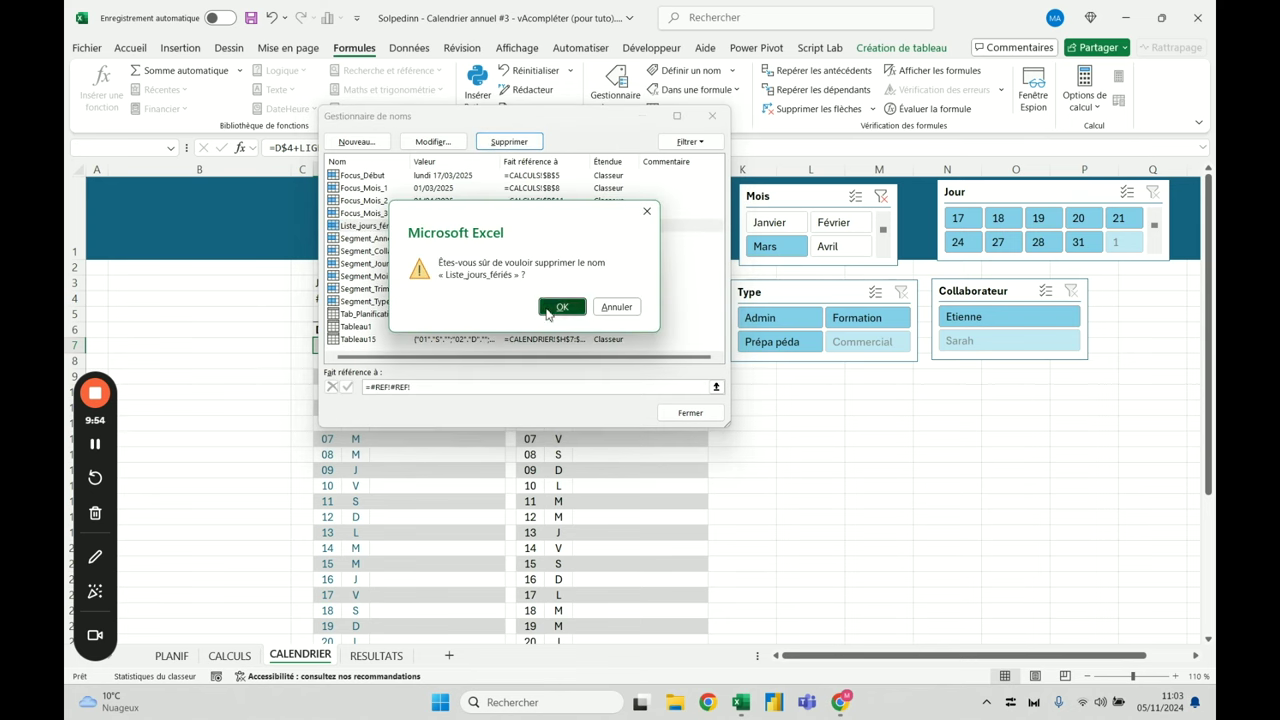
click(562, 306)
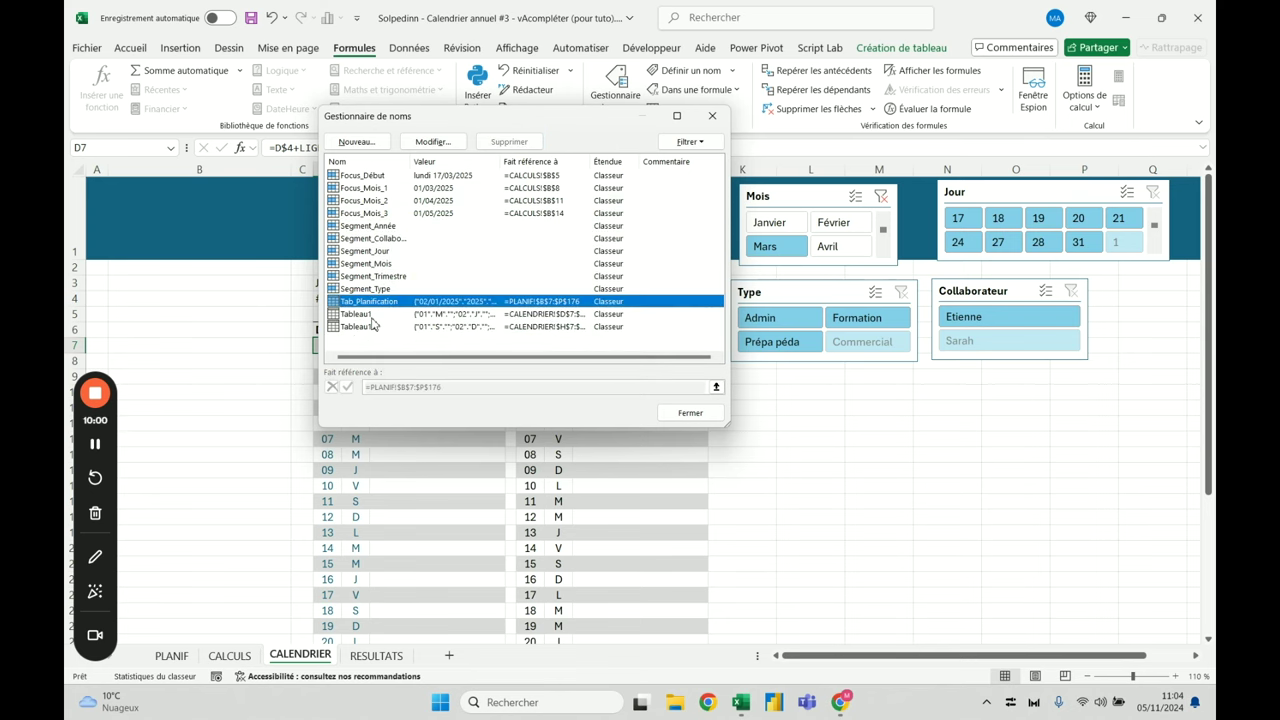
click(362, 314)
key(Escape)
click(325, 345)
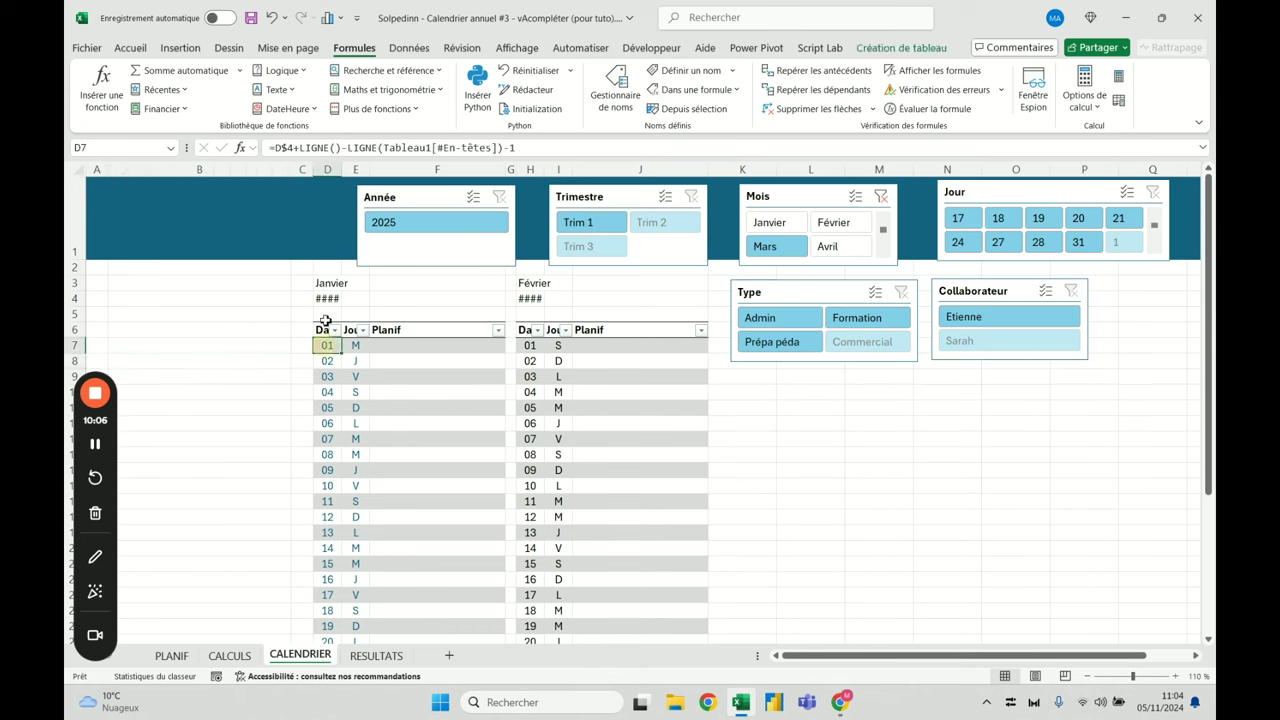
Replace D$4 with Focus_Mois_1 in D7's day formula
drag(271, 147, 292, 148)
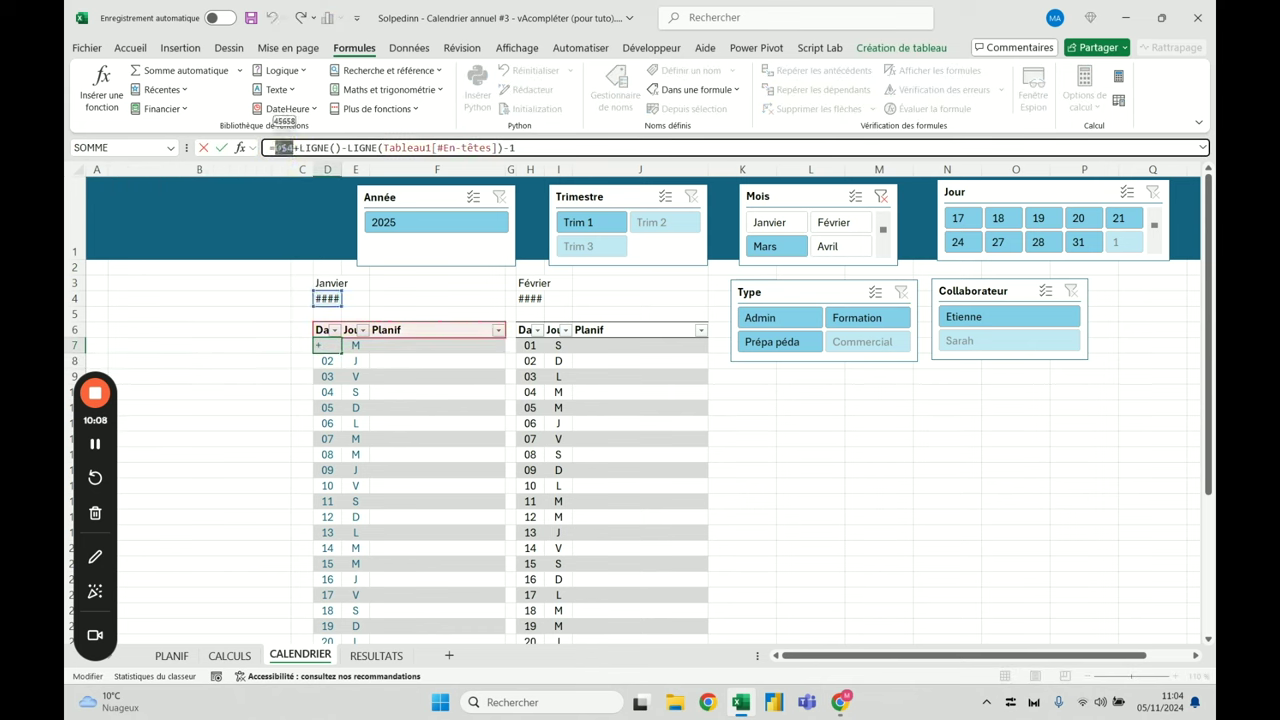
text(focu)
click(322, 185)
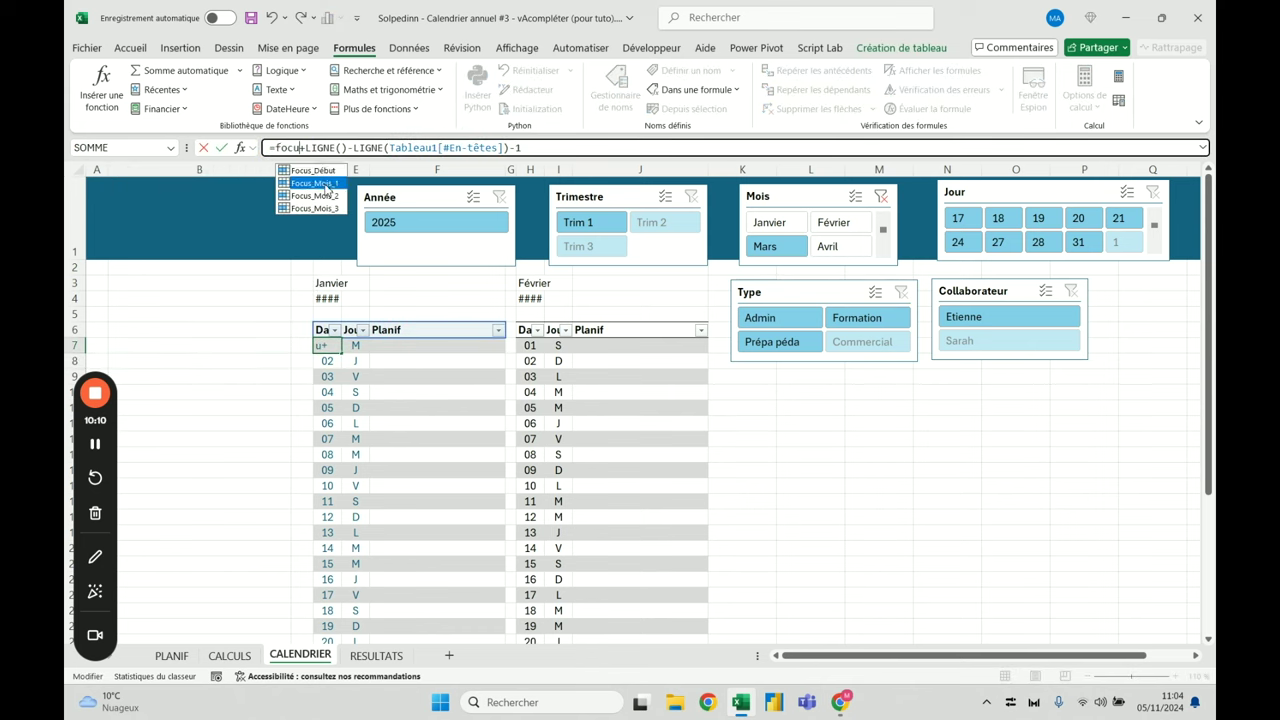
double_click(324, 186)
key(Return)
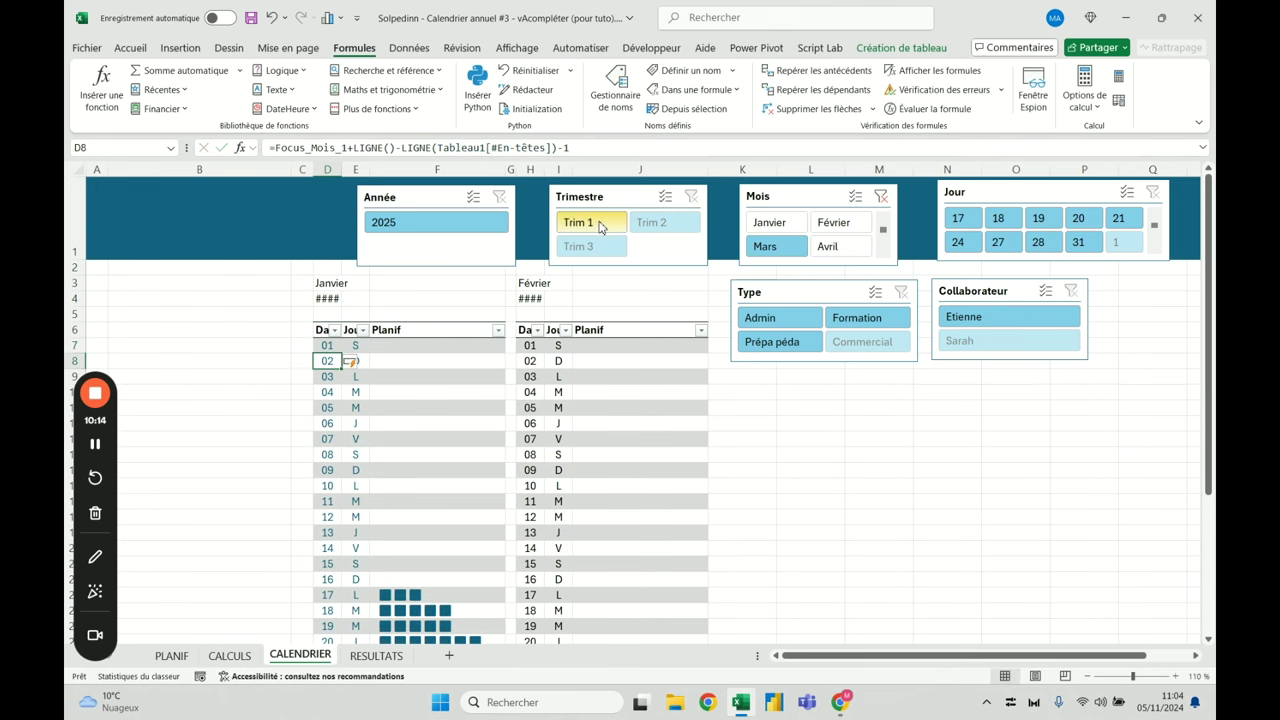
click(795, 257)
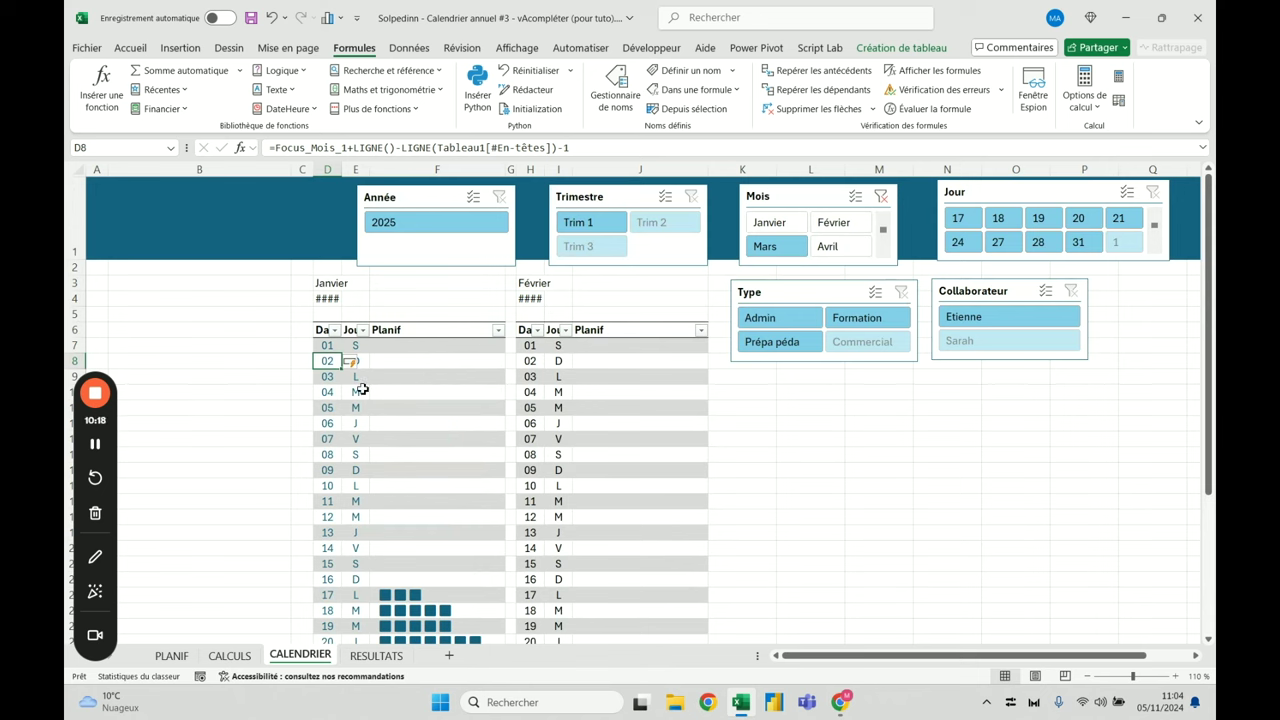
Replace MOIS.DECALER(D$4;1) with Focus_Mois_2 in H7's formula
click(530, 345)
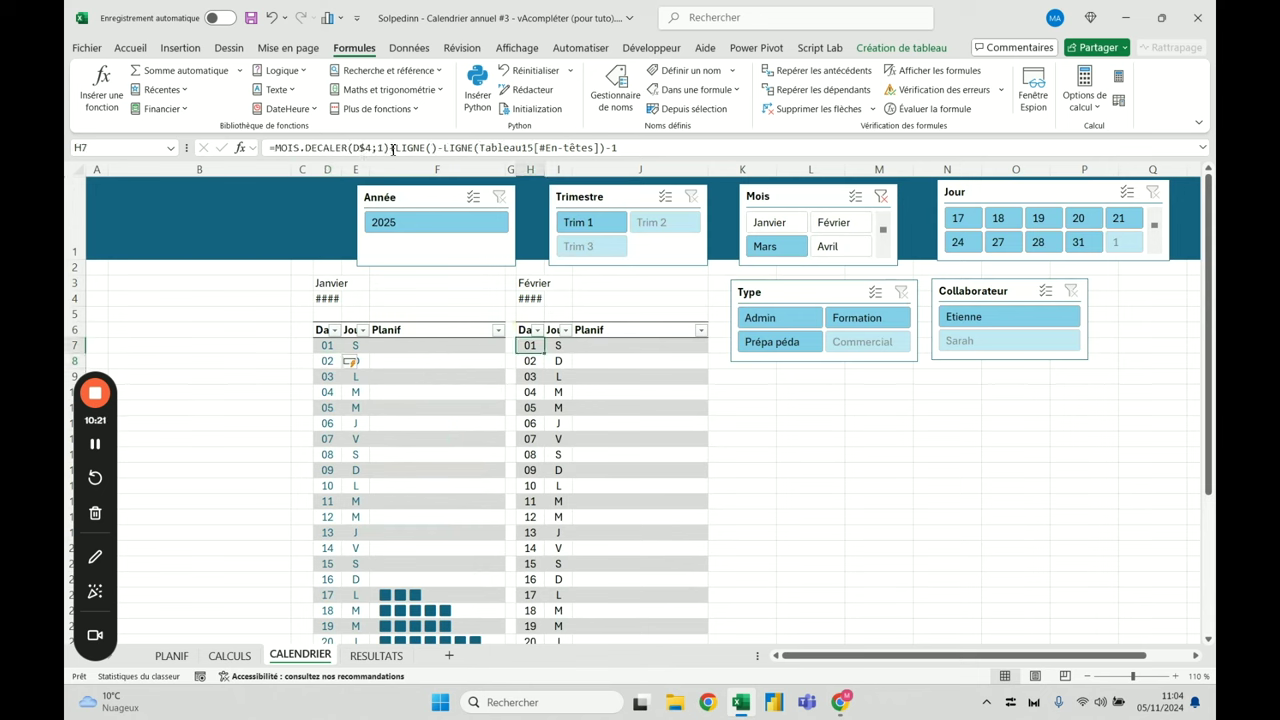
drag(391, 147, 272, 147)
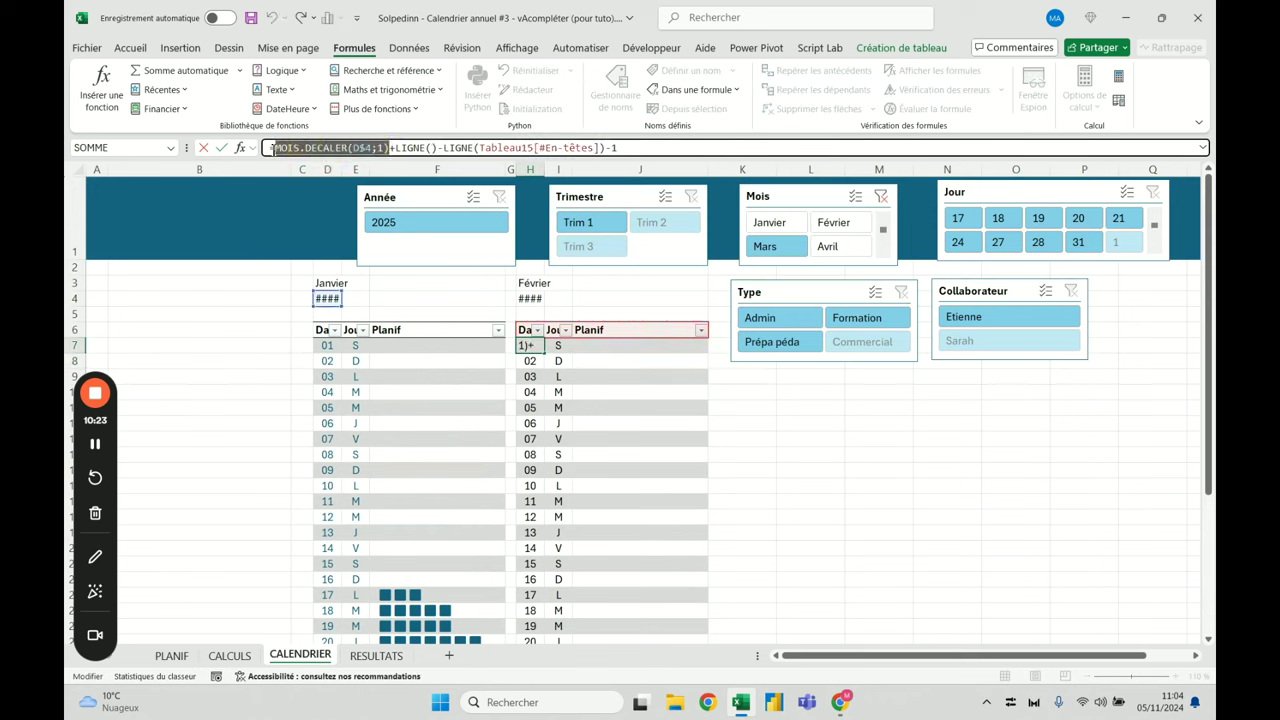
text(focu)
double_click(327, 196)
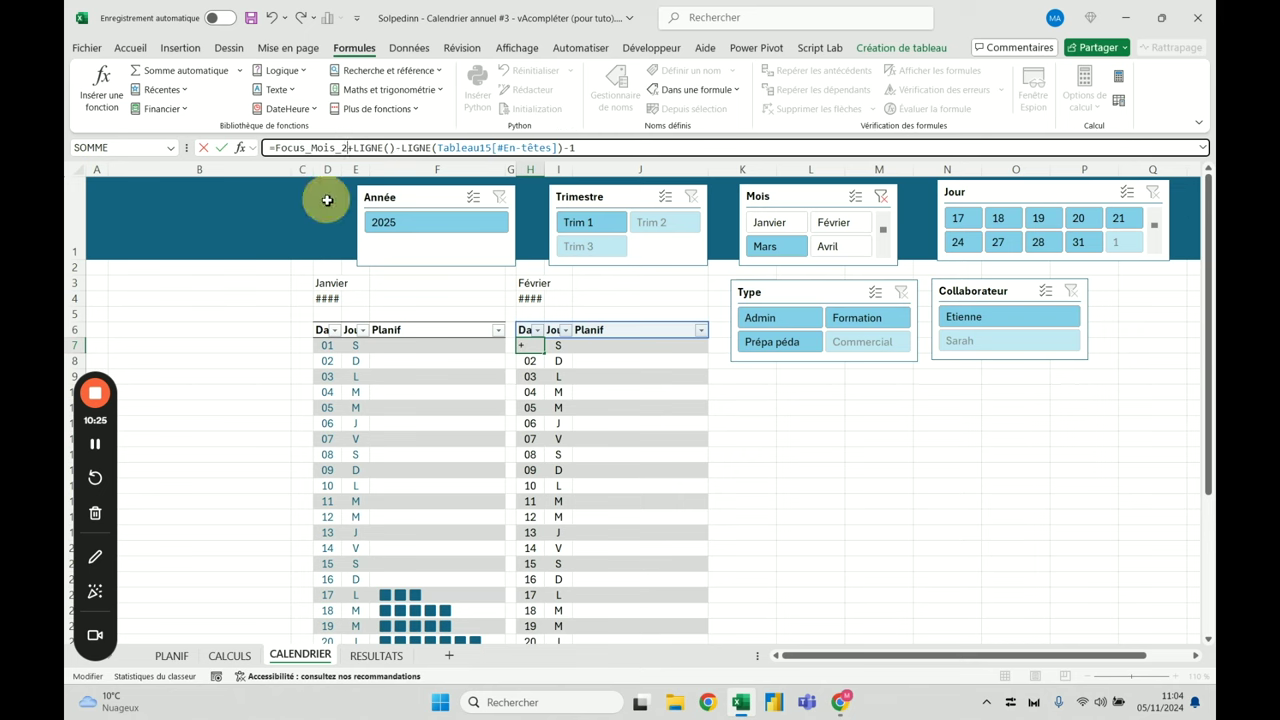
click(584, 149)
key(Return)
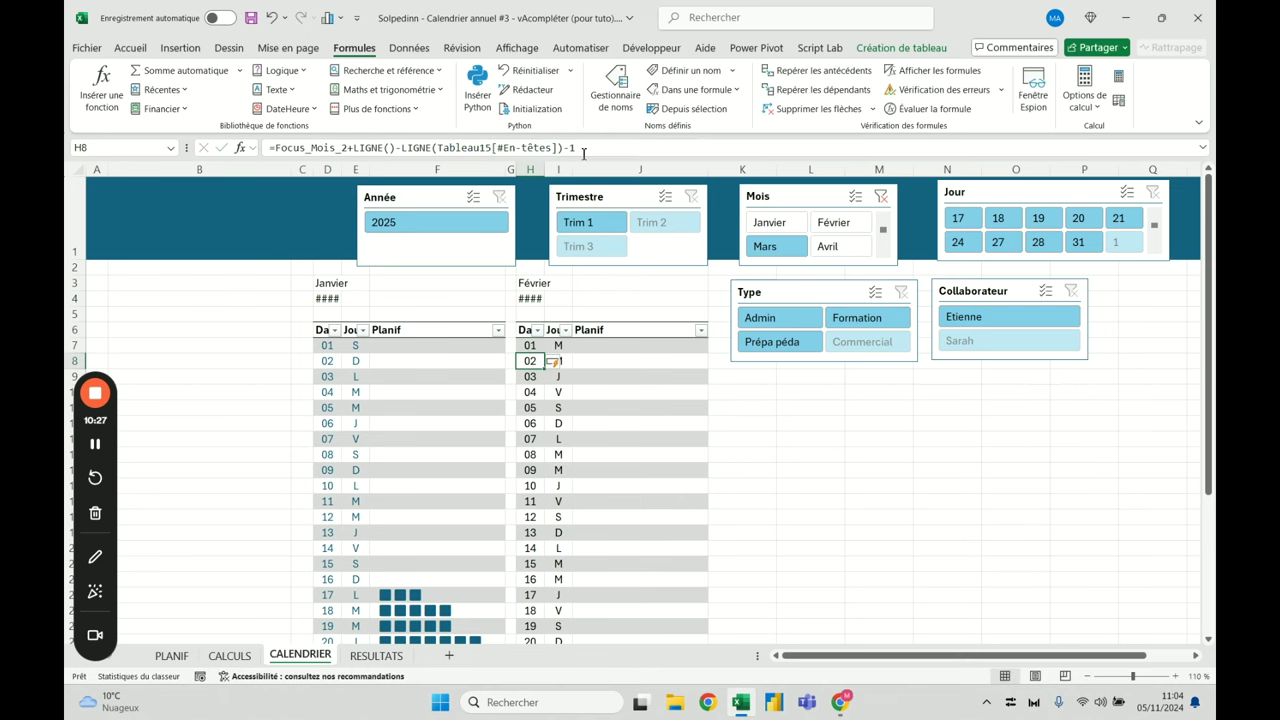
click(735, 425)
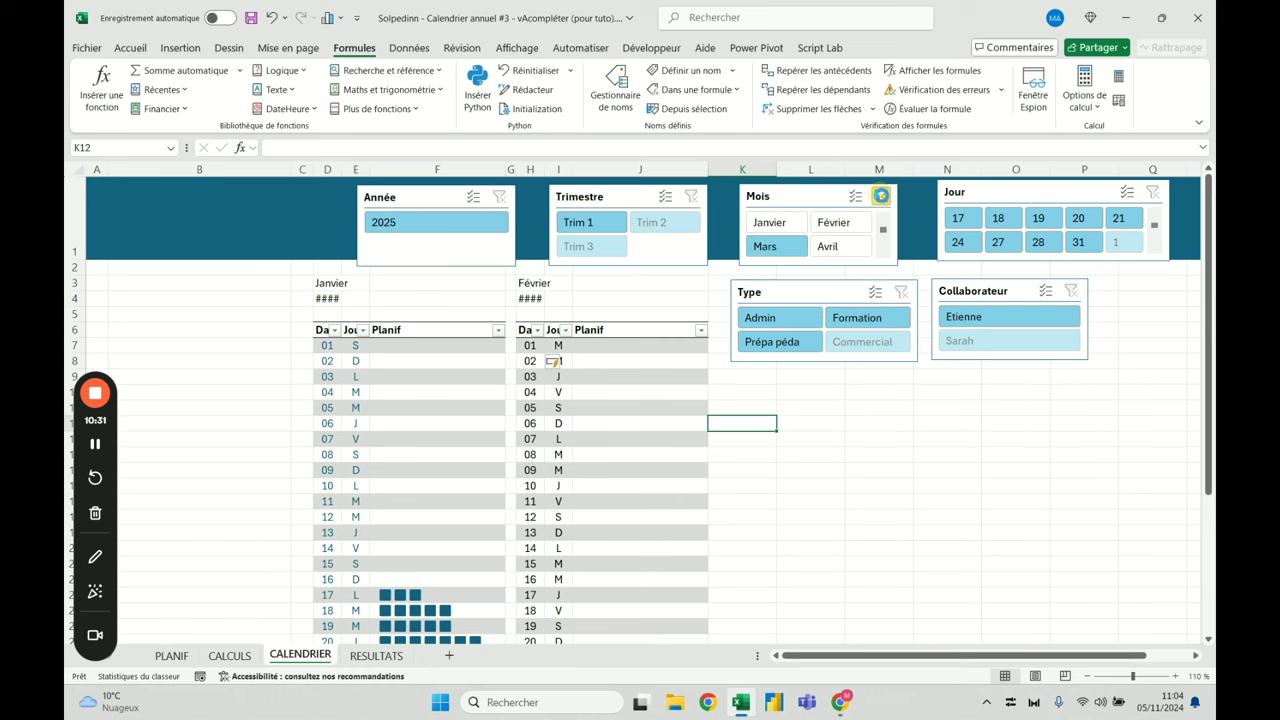
Clear the Mois slicer filter and paste F7's REPT/SOMME.SI.ENS hour-bar formula into J7
click(880, 197)
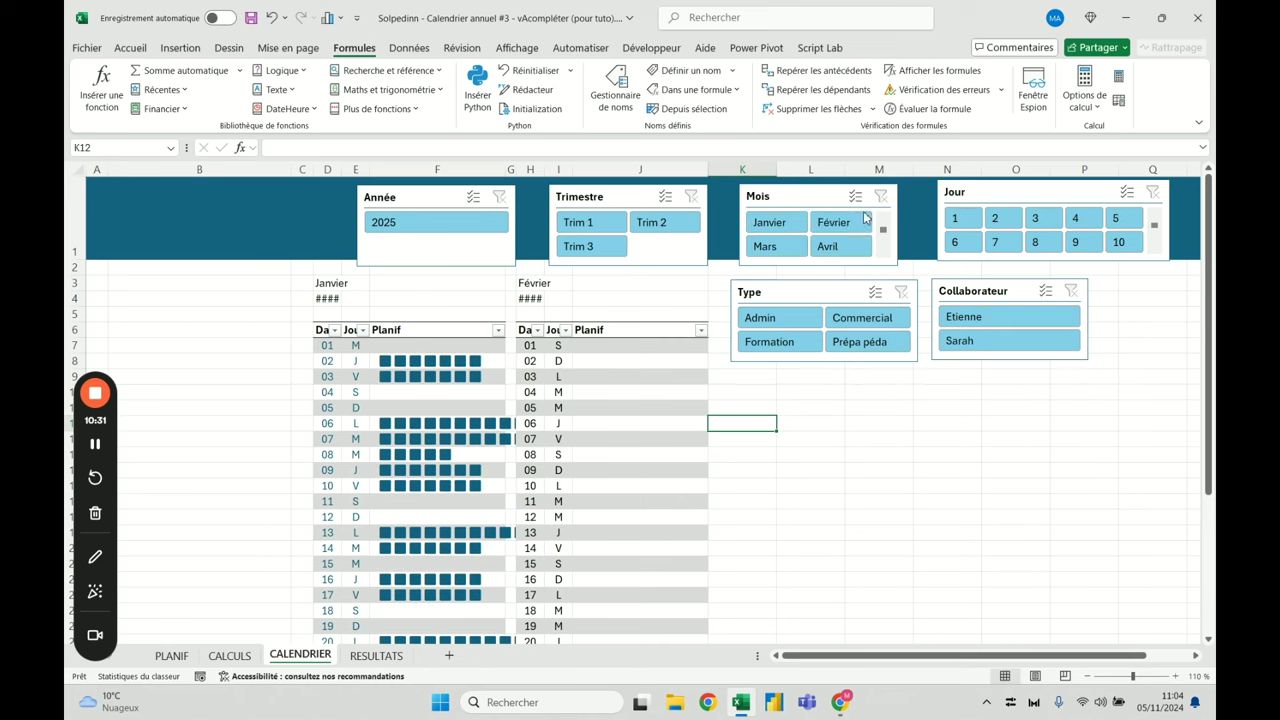
click(604, 347)
click(461, 345)
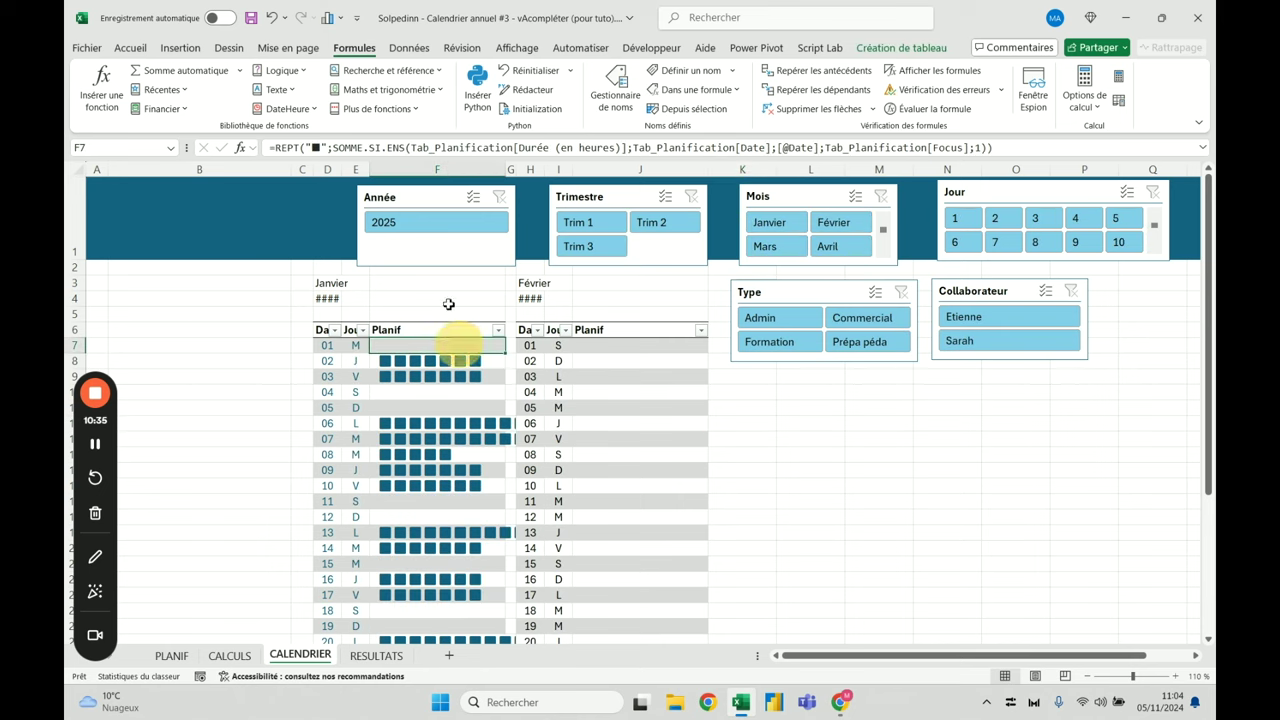
click(437, 147)
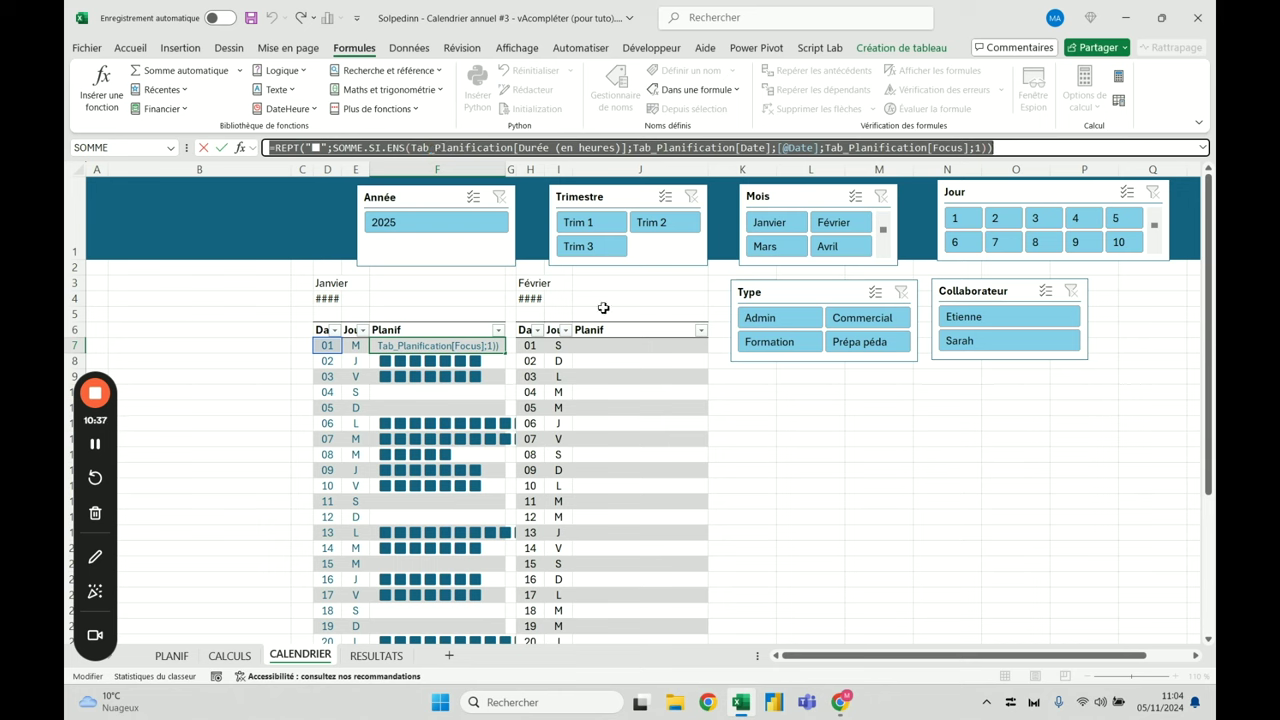
click(615, 340)
text(=REPT("■";SOMME.SI.ENS(Tab_Planification[Durée (en heures)];Tab_Planification[Date];[@Date];Tab_Planification[Focus];1)))
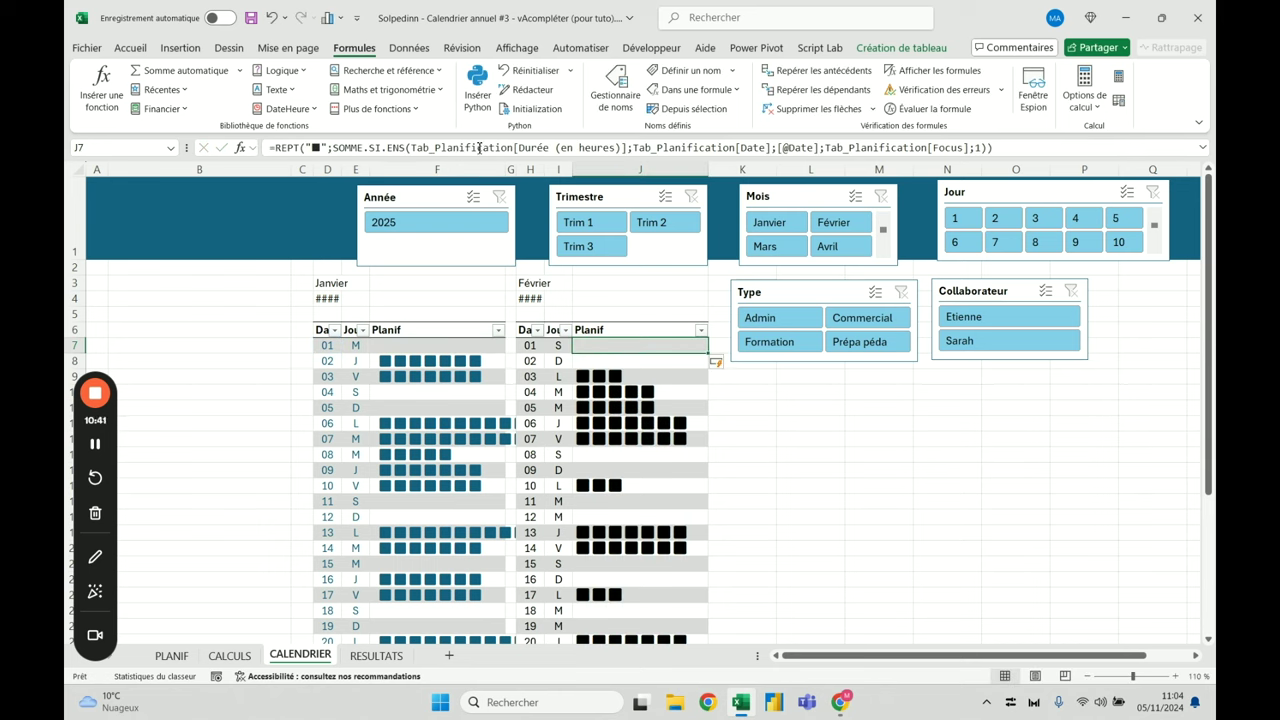
click(577, 148)
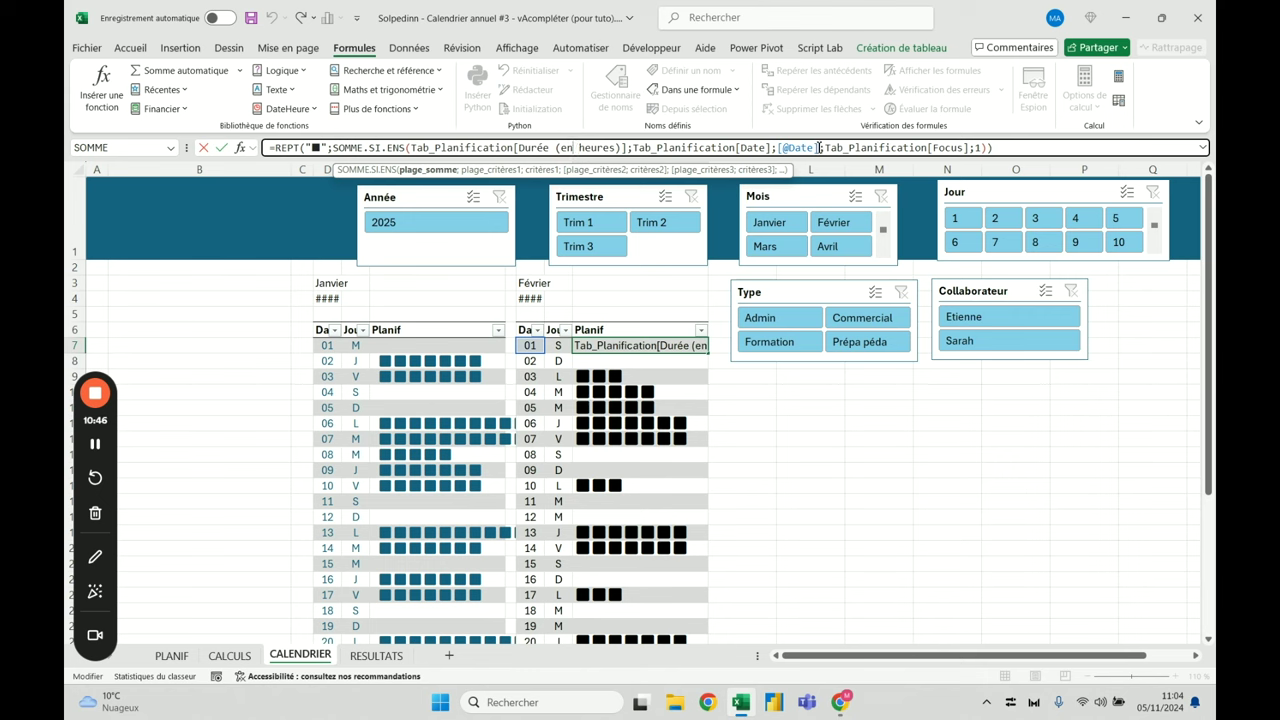
click(818, 456)
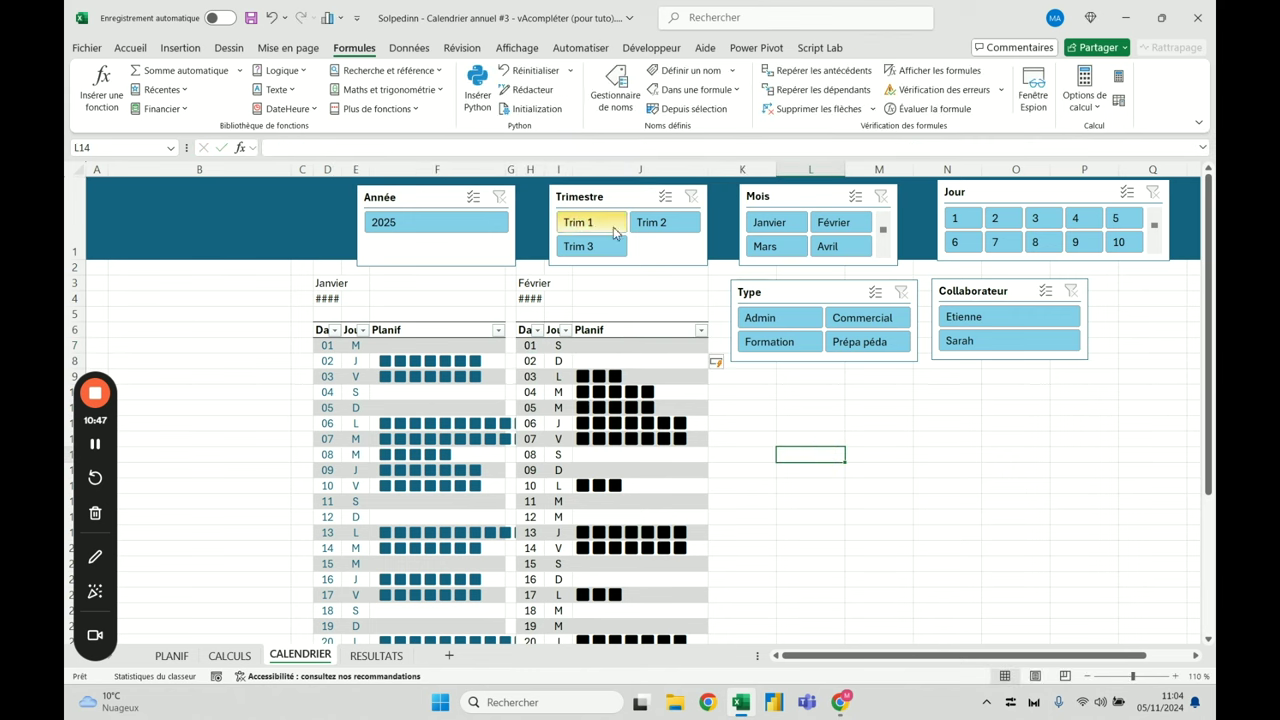
click(646, 230)
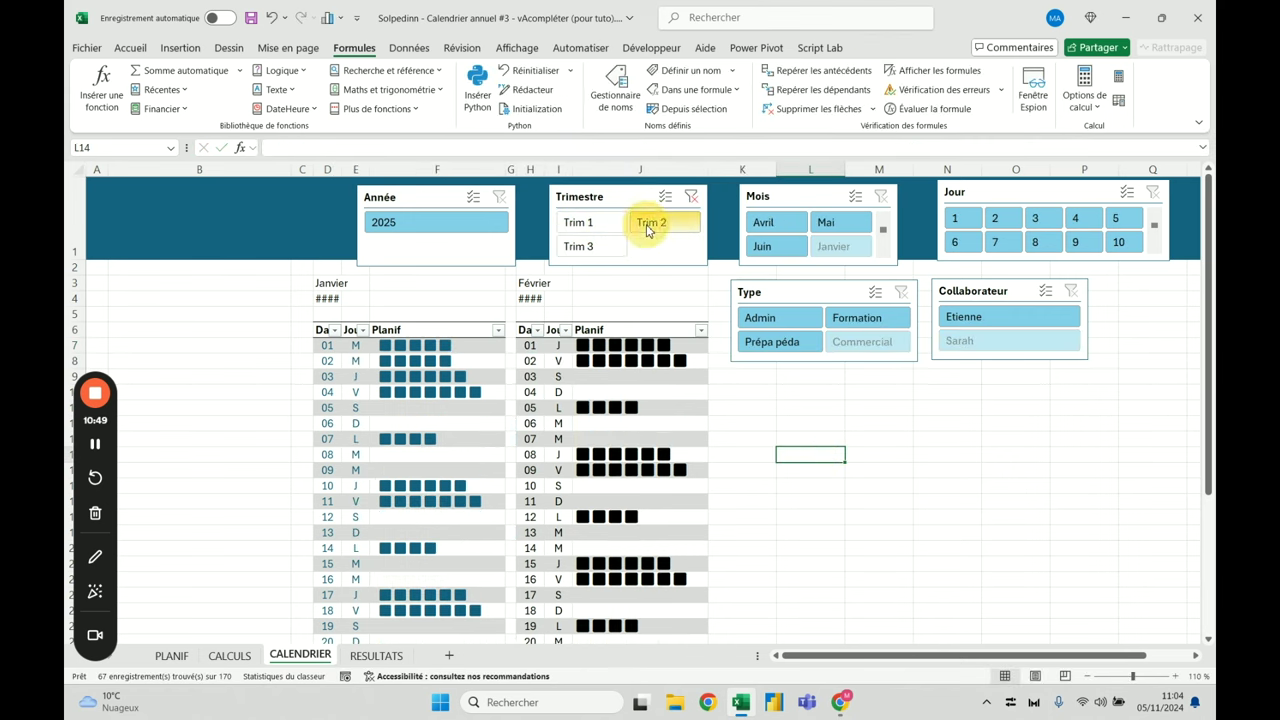
click(594, 229)
click(643, 229)
click(594, 229)
click(657, 233)
click(592, 229)
click(650, 229)
click(612, 246)
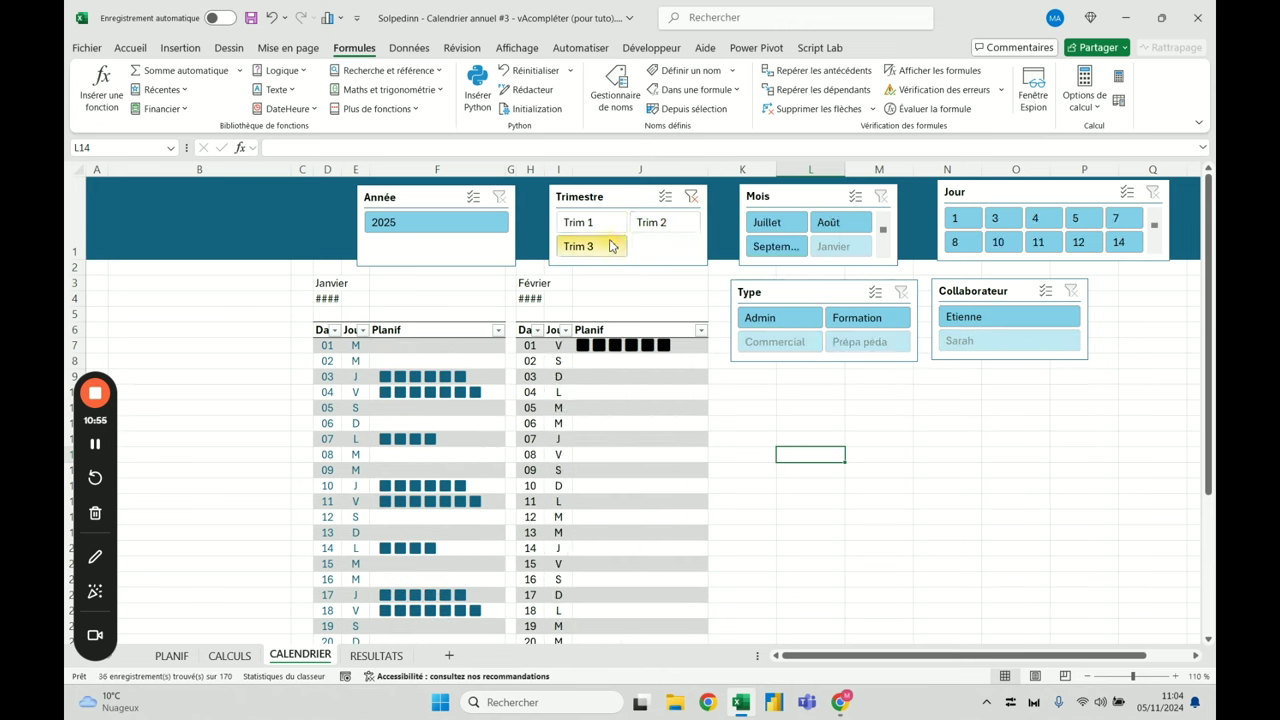
click(691, 196)
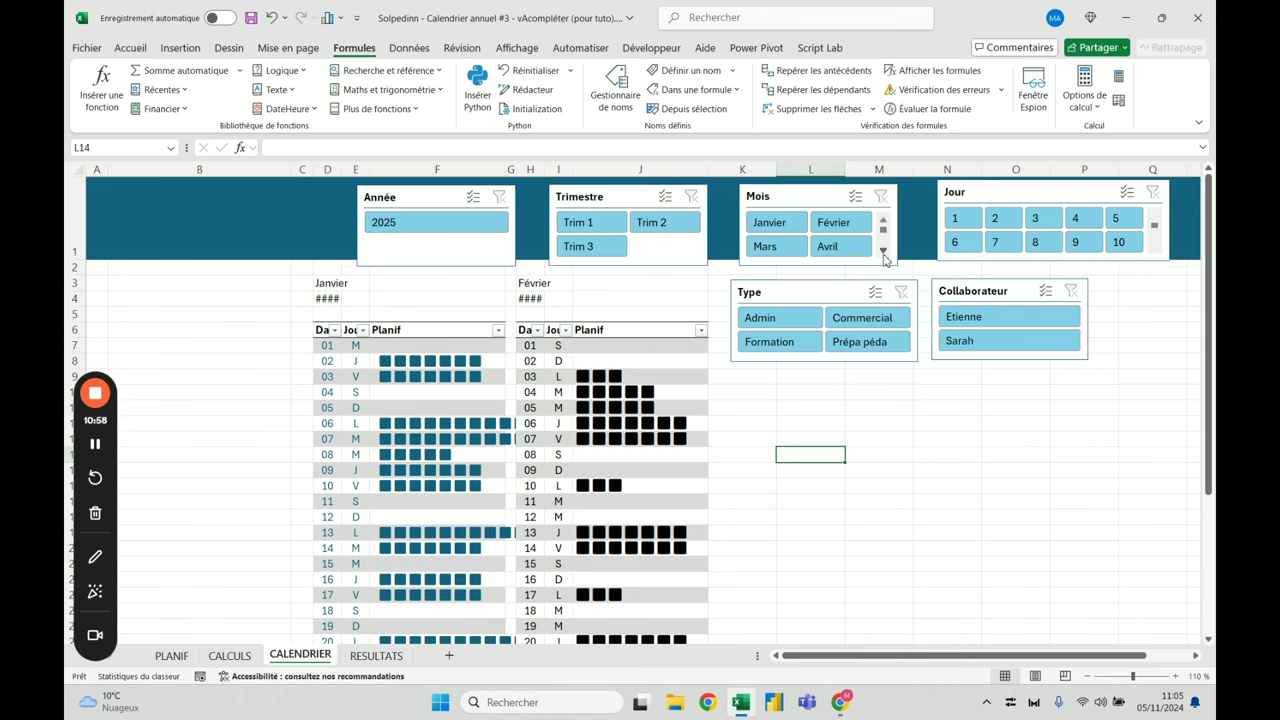
scroll(883, 252, down, 3)
click(766, 224)
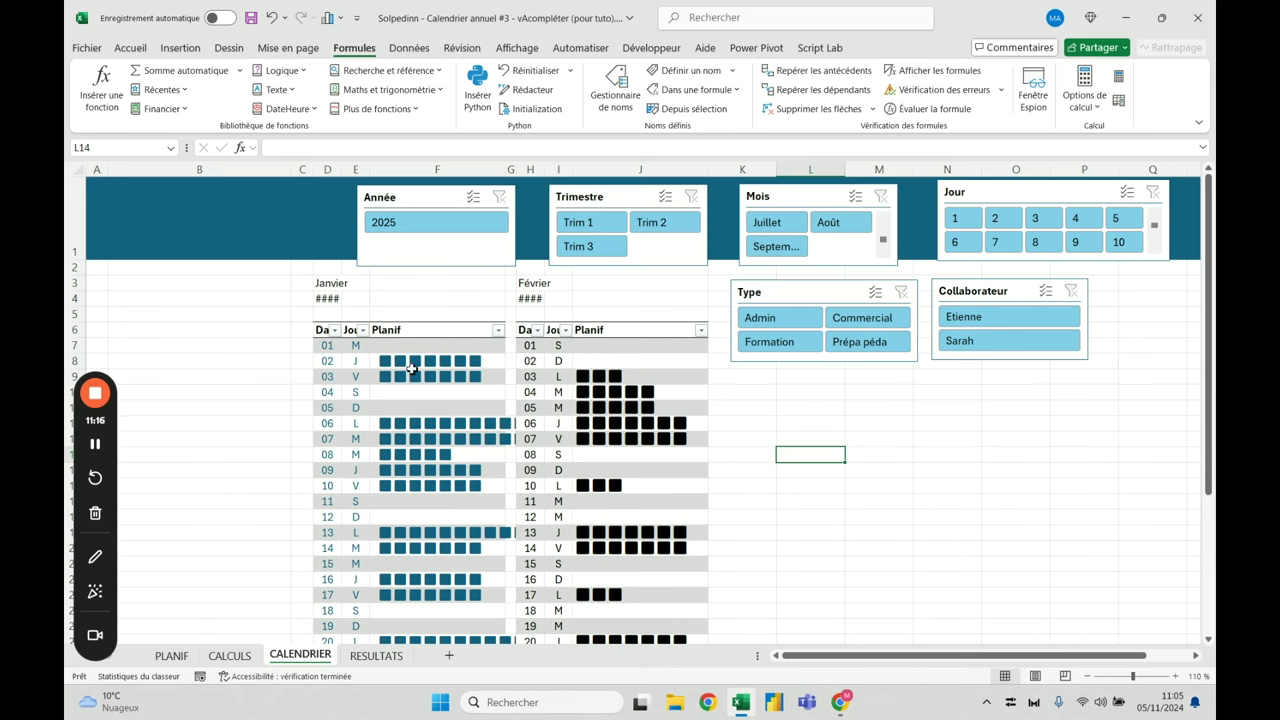
click(431, 346)
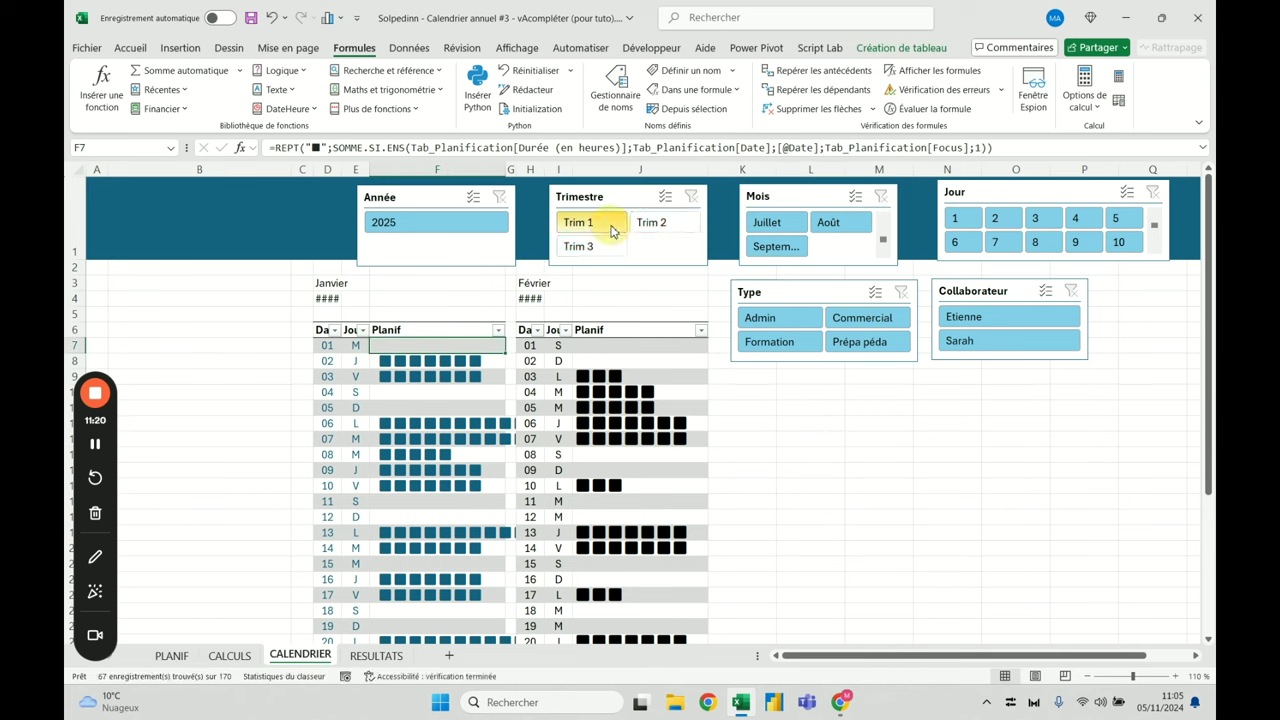
click(655, 222)
click(592, 248)
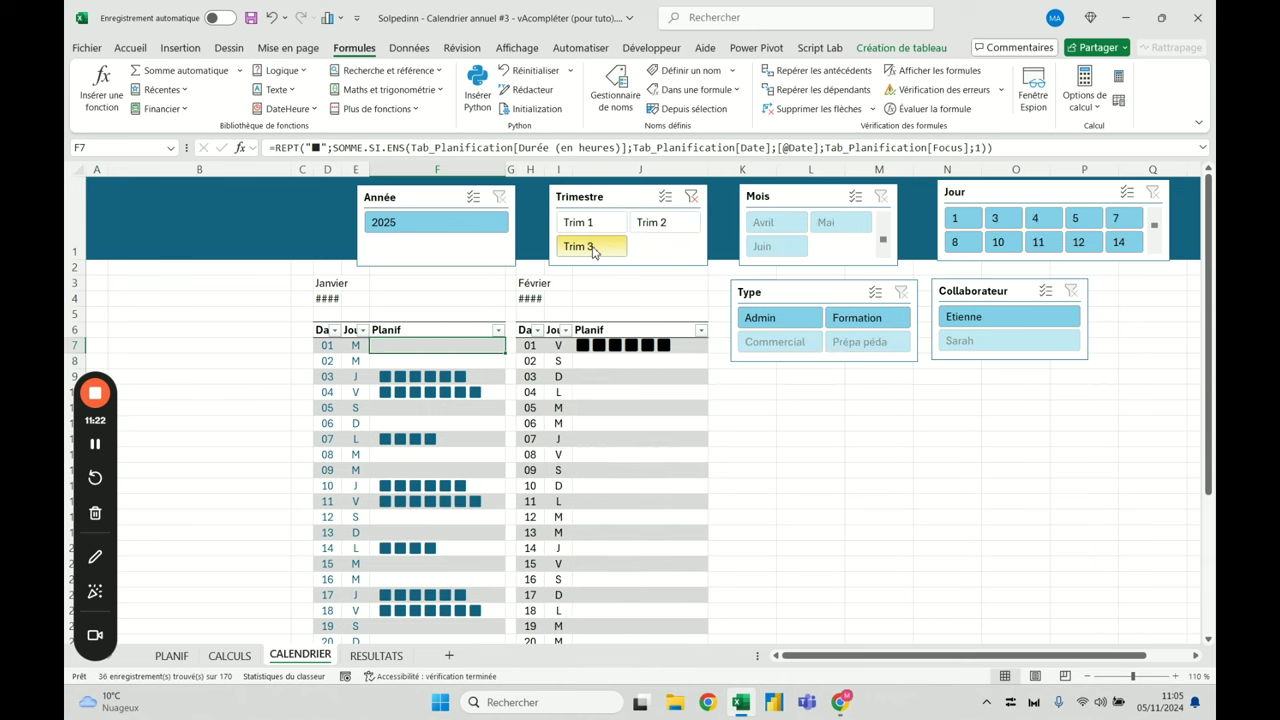
click(580, 222)
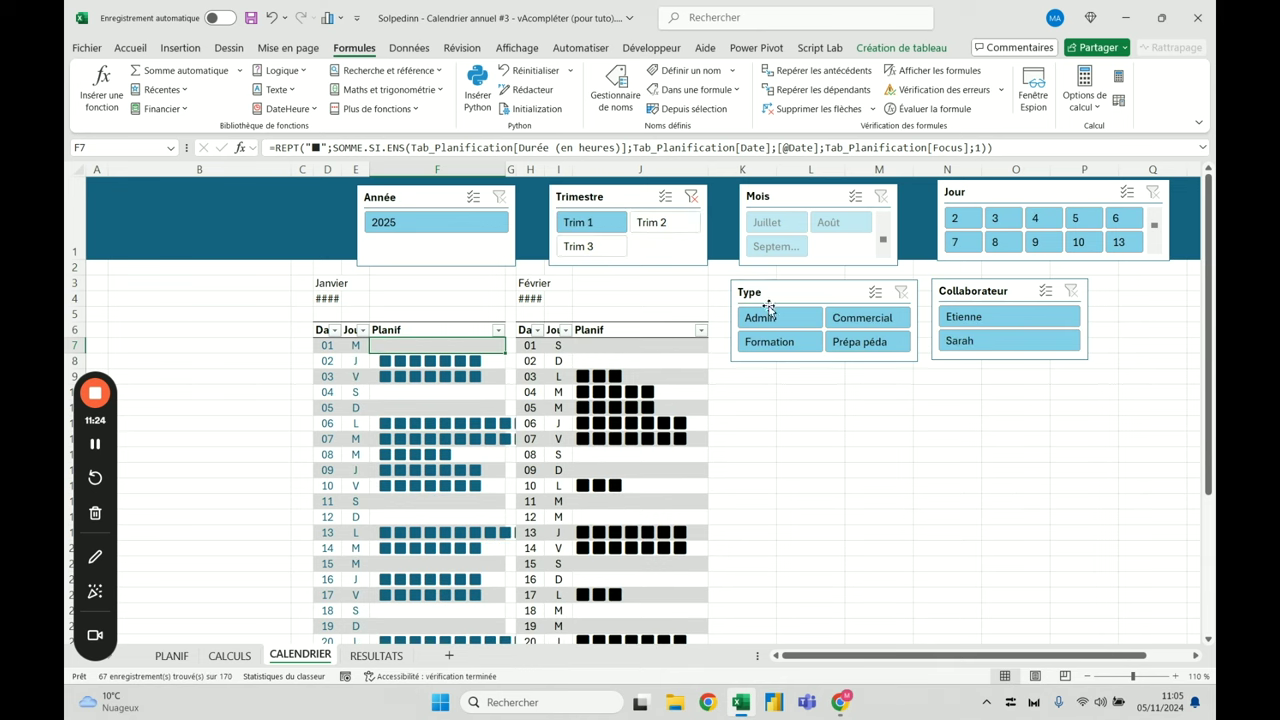
click(997, 318)
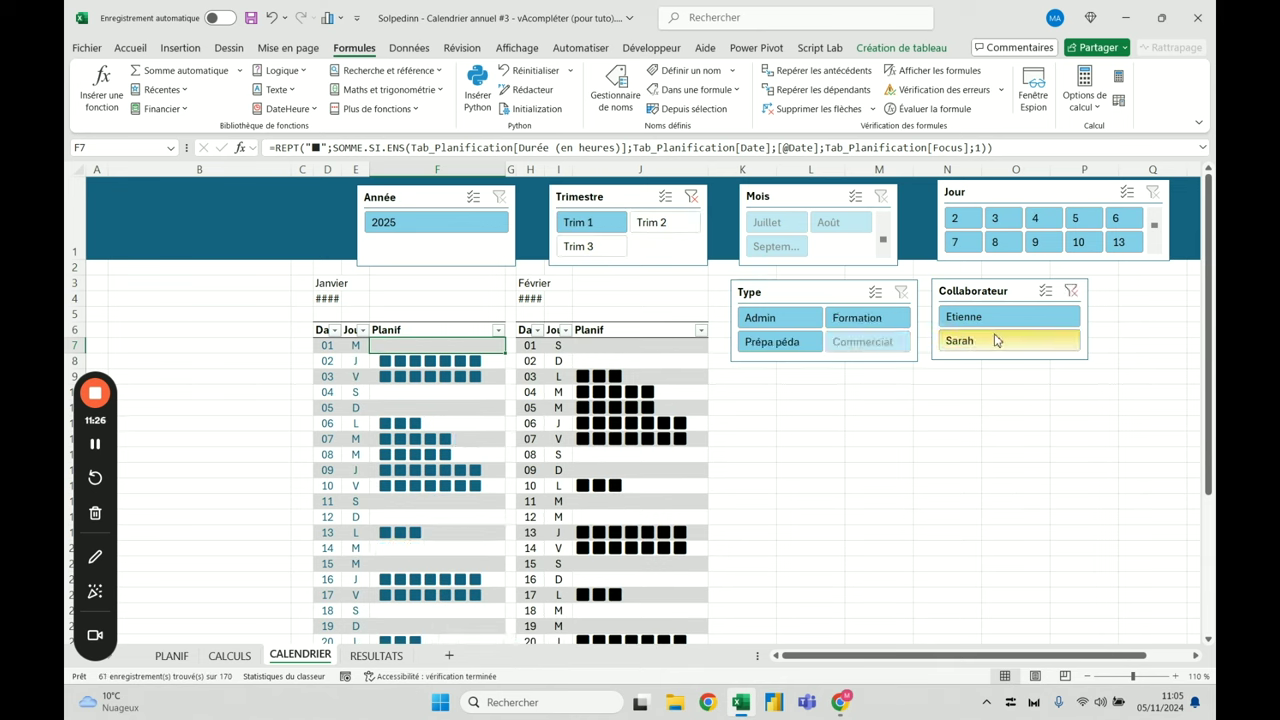
click(995, 340)
click(990, 317)
click(997, 341)
click(990, 317)
click(1071, 291)
click(691, 197)
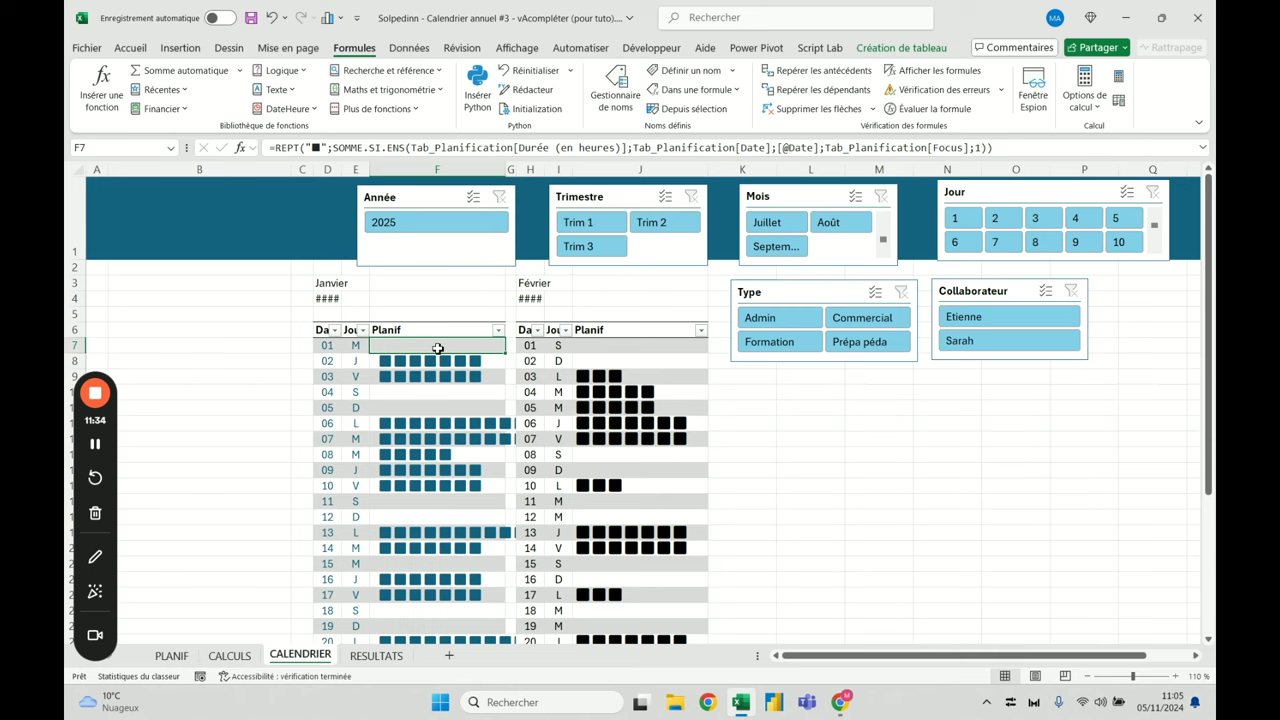
click(936, 148)
key(Escape)
key(ctrl+Page_Up)
key(ctrl+Page_Up)
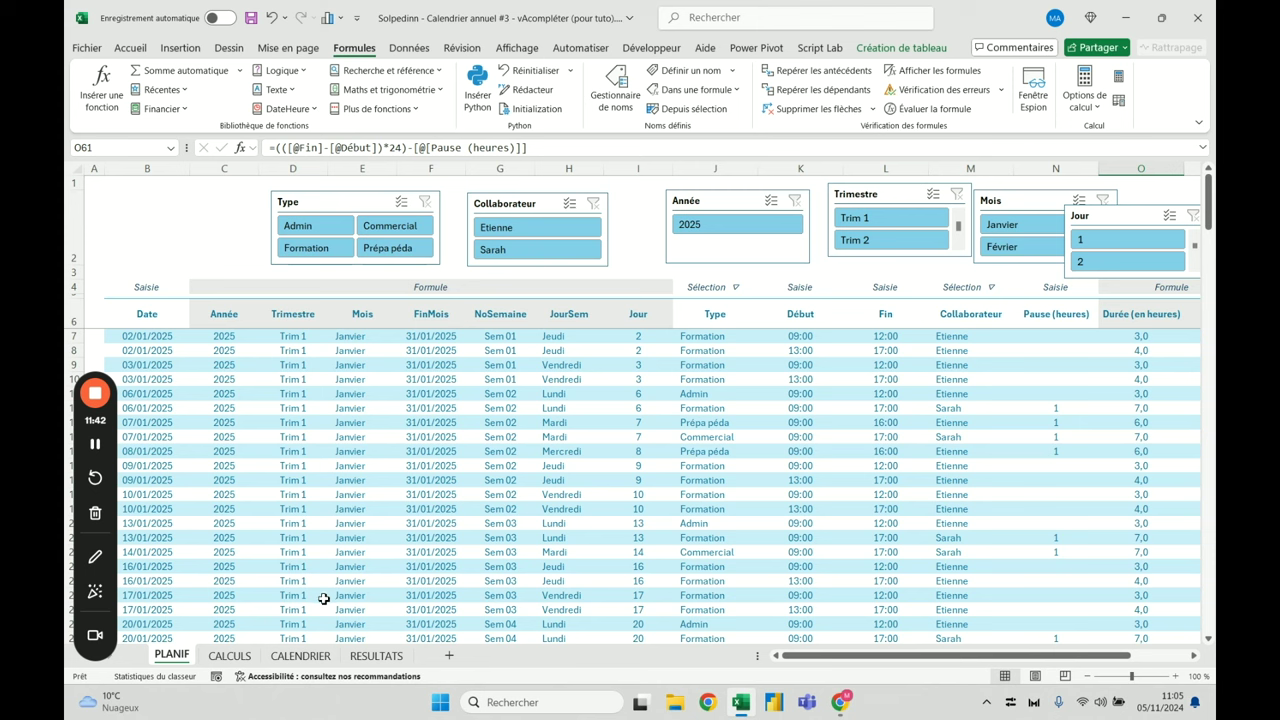
scroll(745, 660, right, 2)
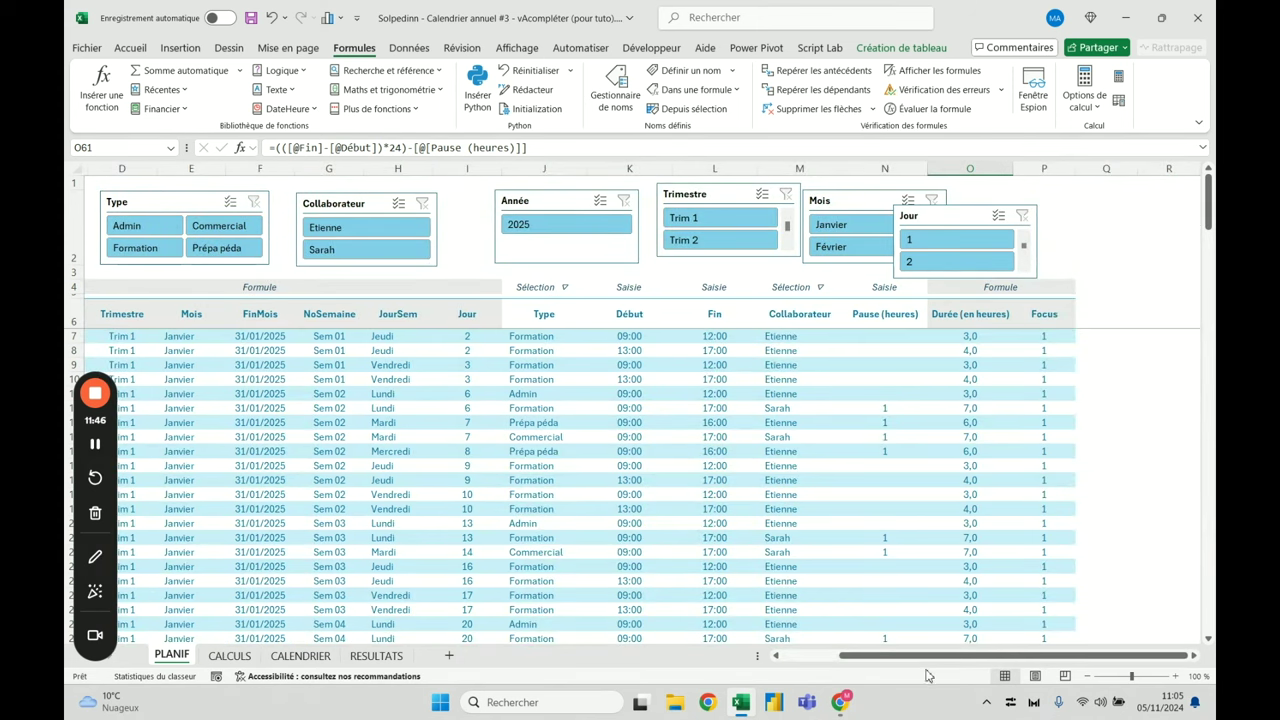
scroll(920, 660, left, 3)
click(222, 656)
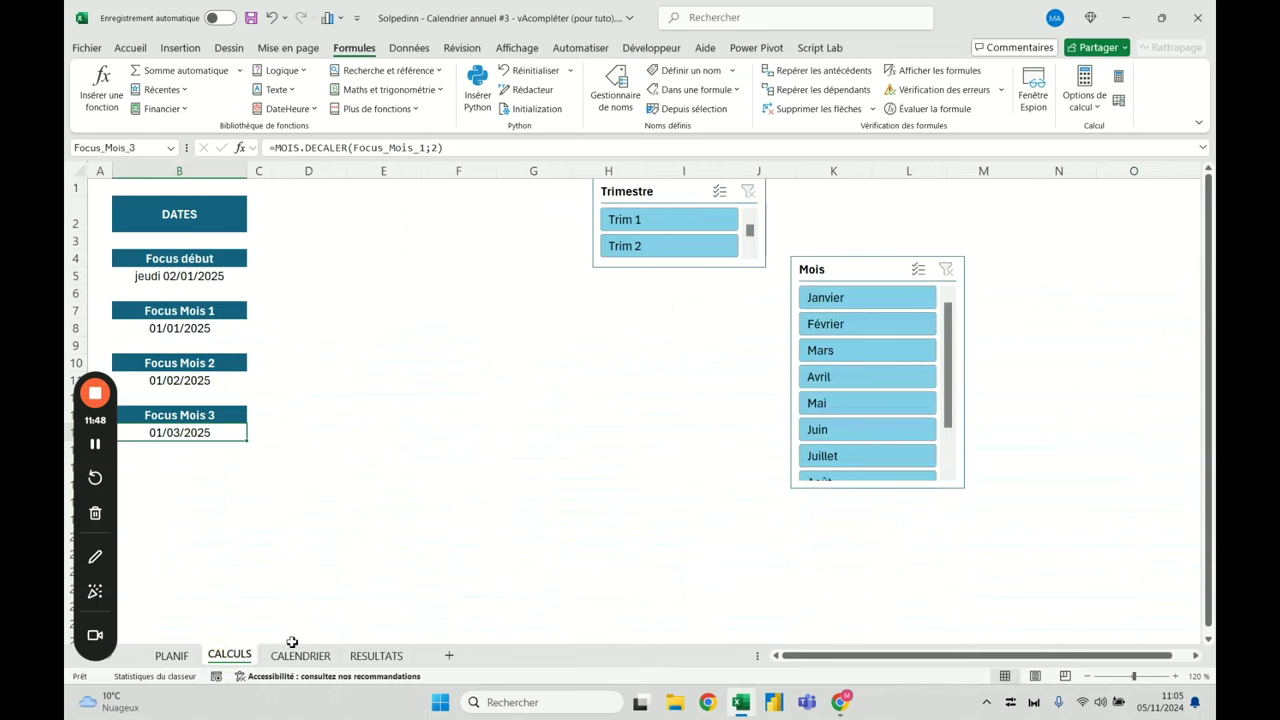
click(300, 655)
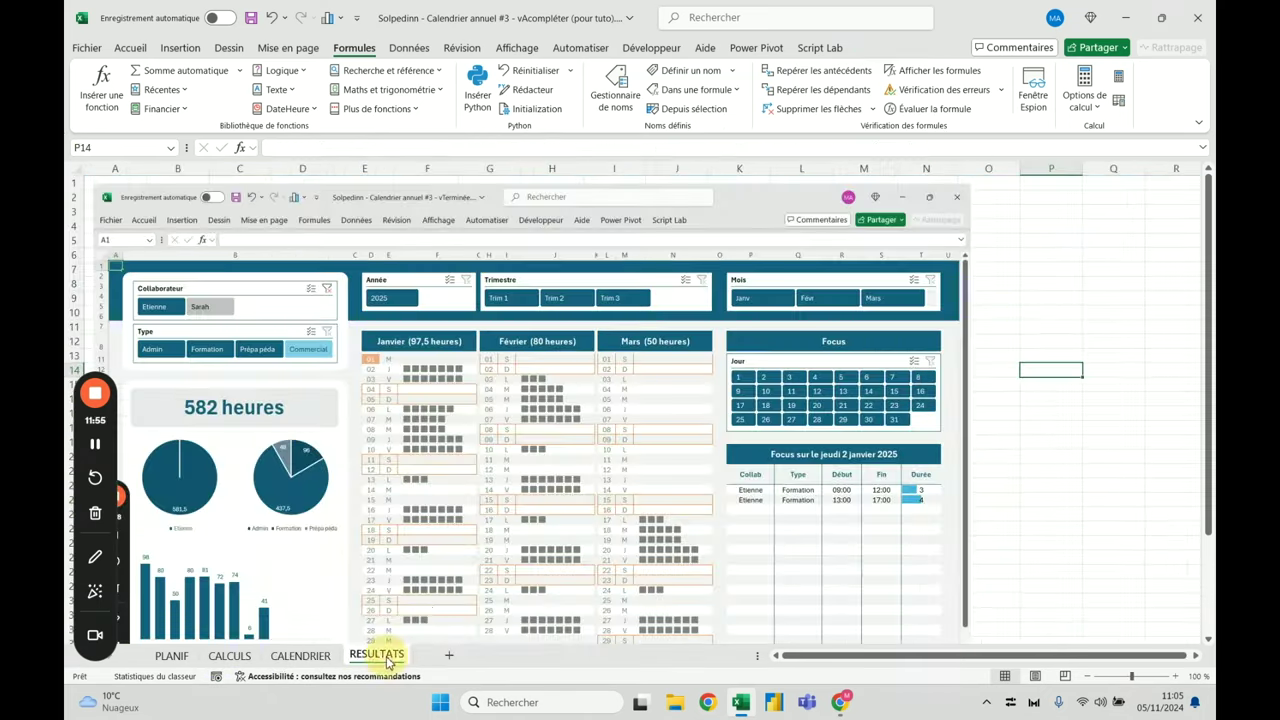
click(378, 656)
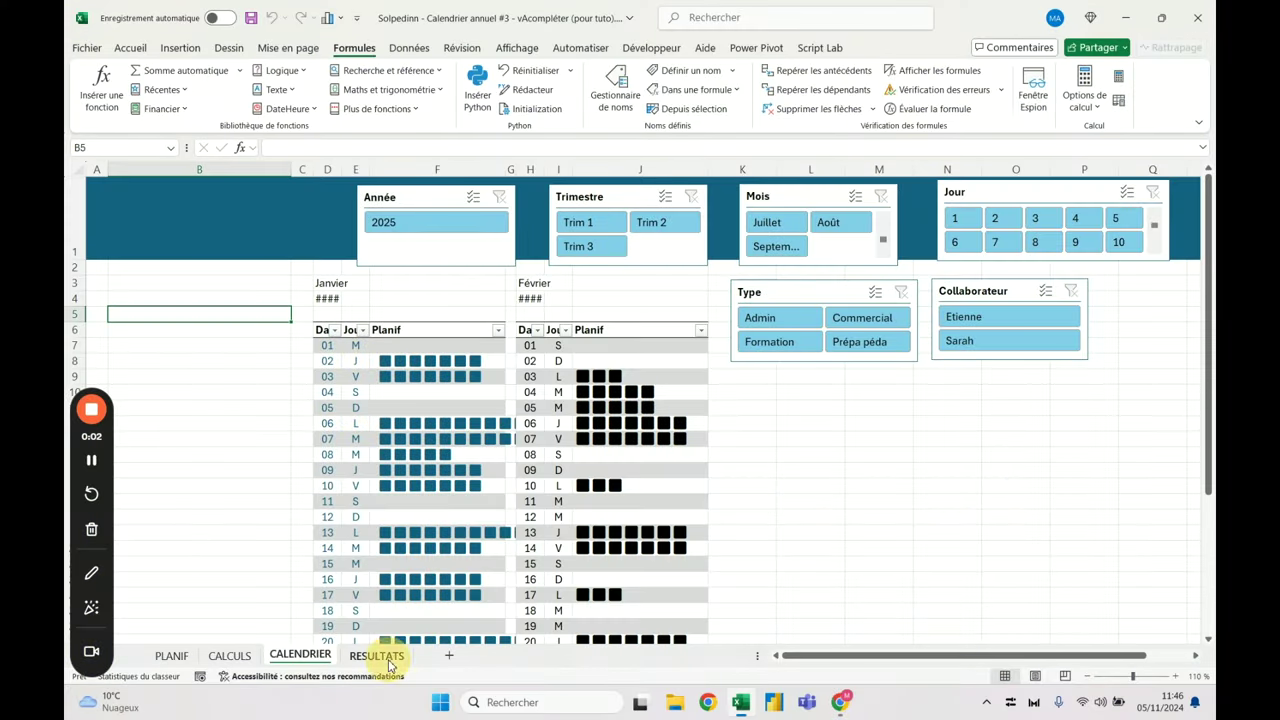
Glance at the RESULTATS dashboard, then select CALENDRIER row 4 holding the #### dates
click(389, 660)
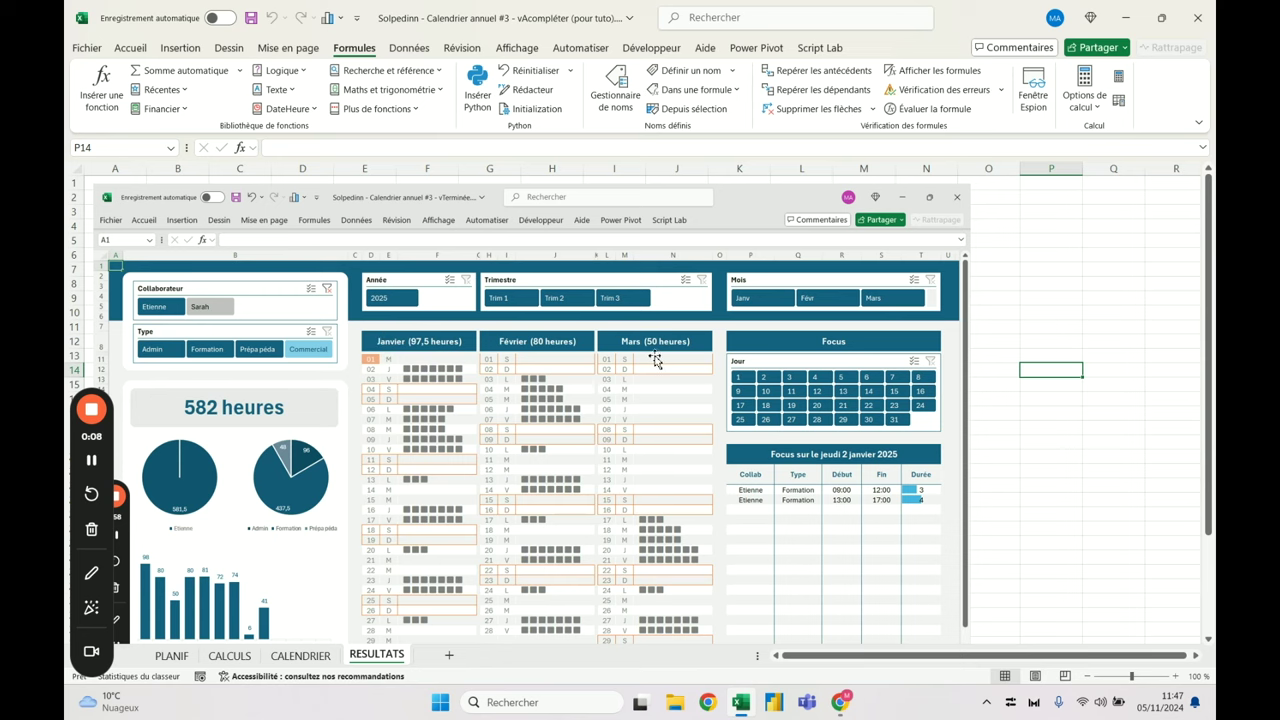
click(300, 655)
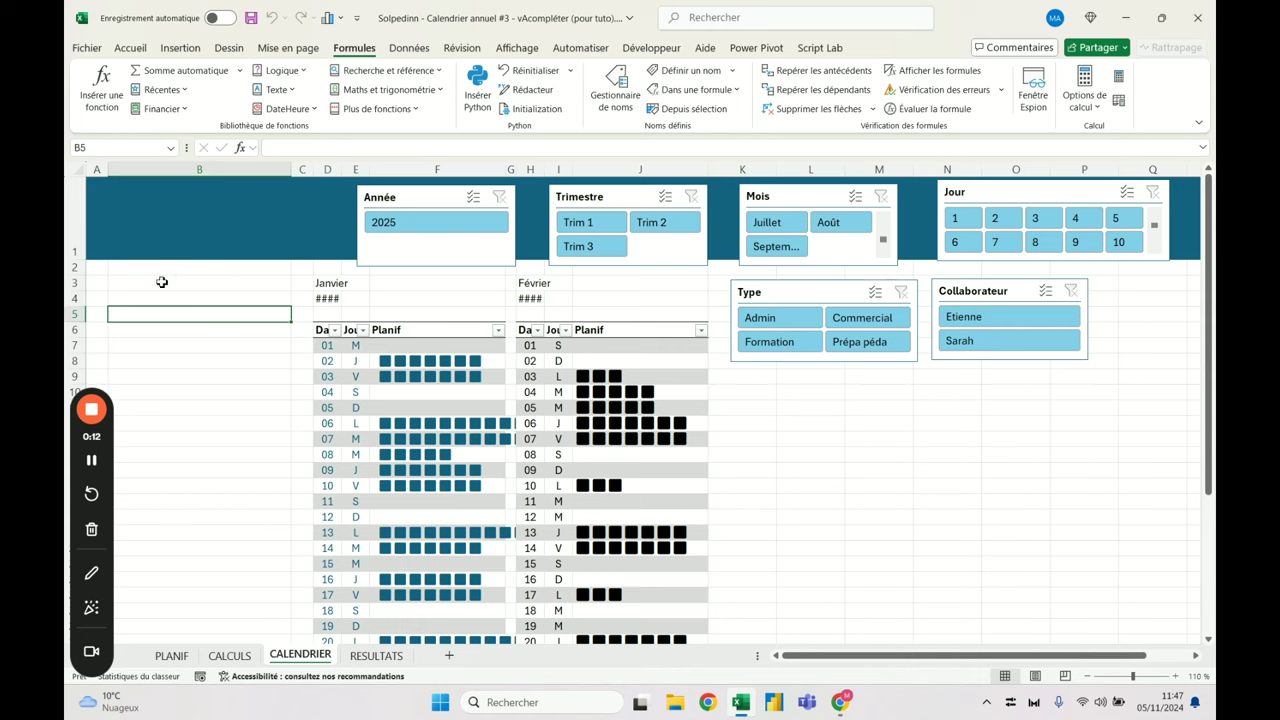
click(328, 299)
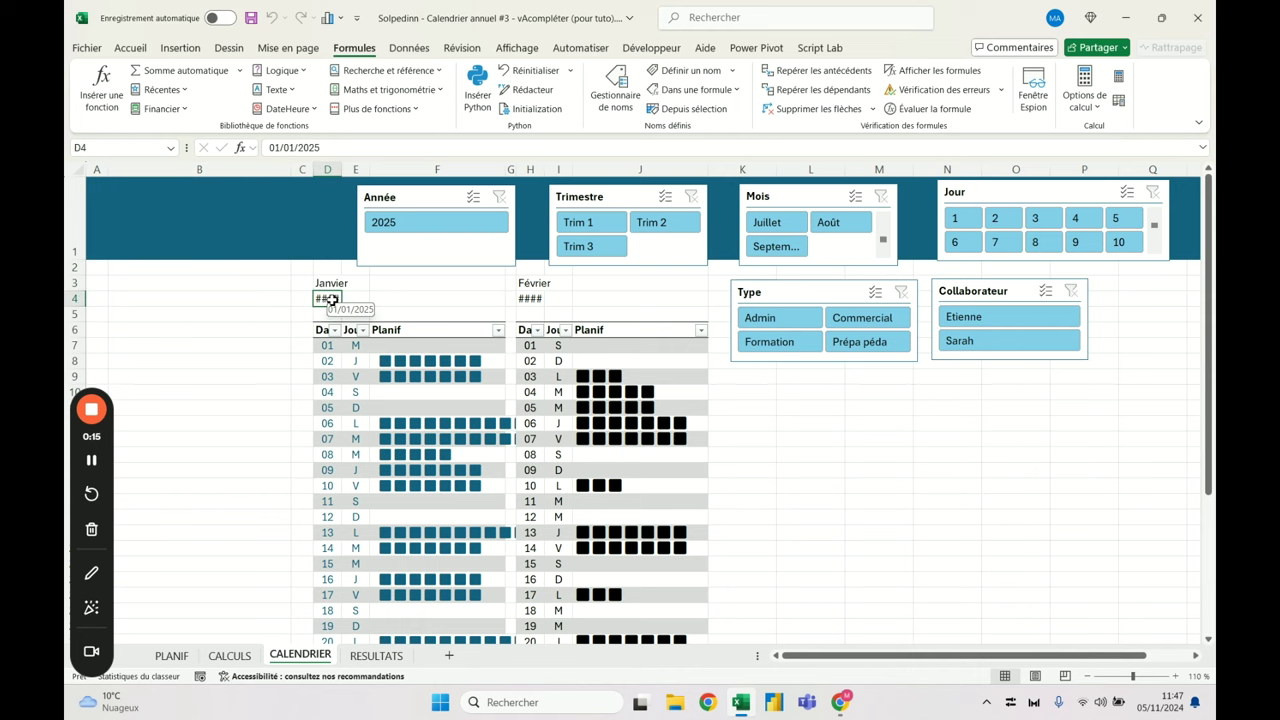
click(75, 298)
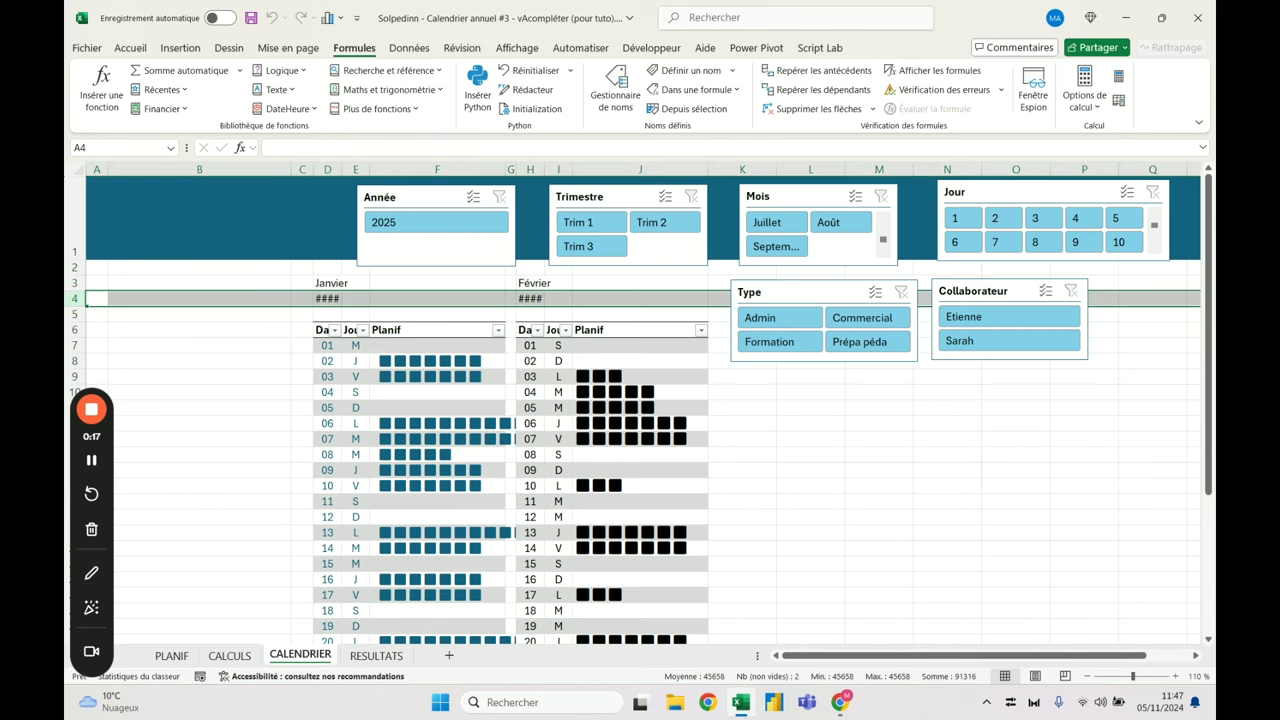
Delete row 4 and confirm D6's formula uses Focus_Mois_1 from the CALCULS dates
key(ctrl+minus)
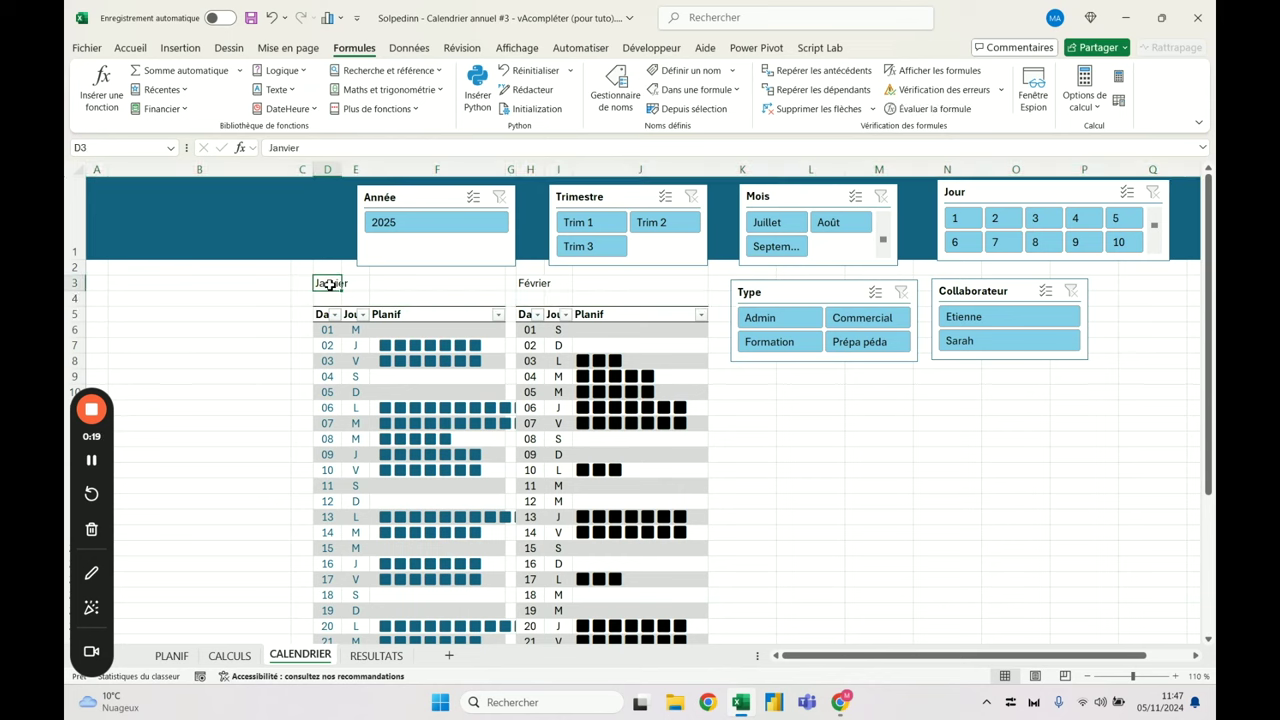
click(327, 329)
click(313, 150)
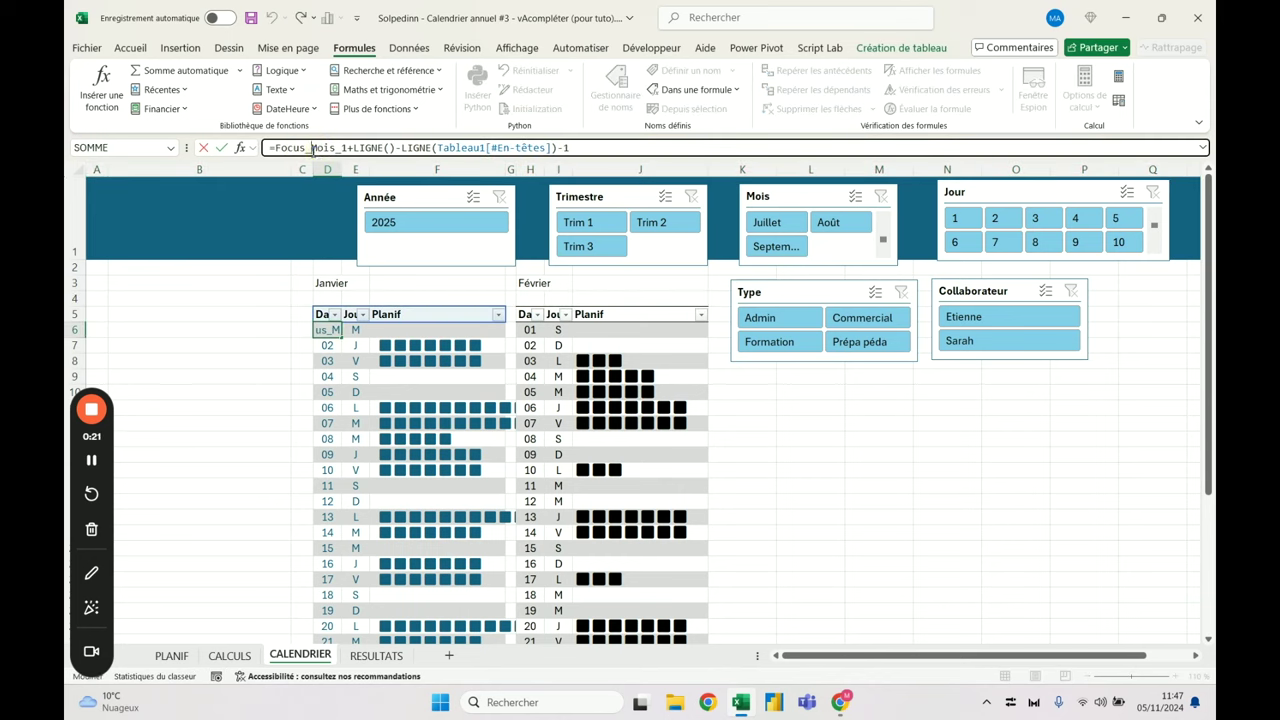
drag(278, 147, 349, 148)
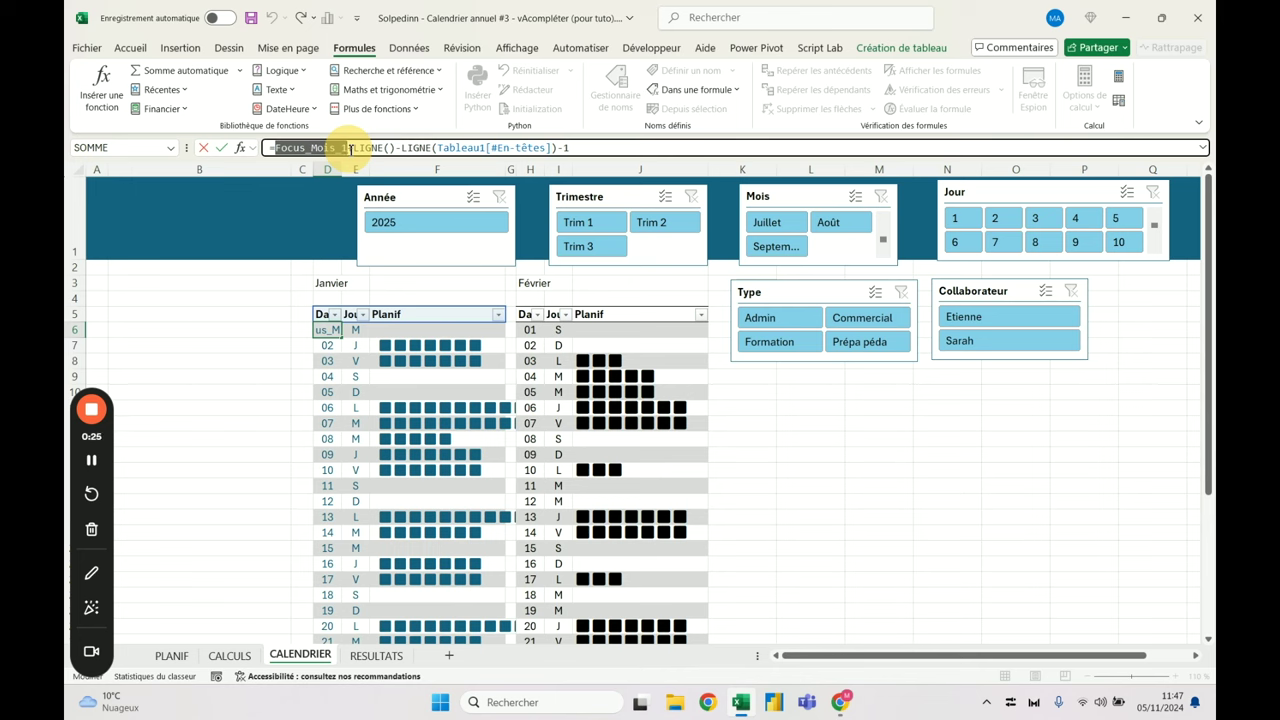
key(Escape)
click(229, 655)
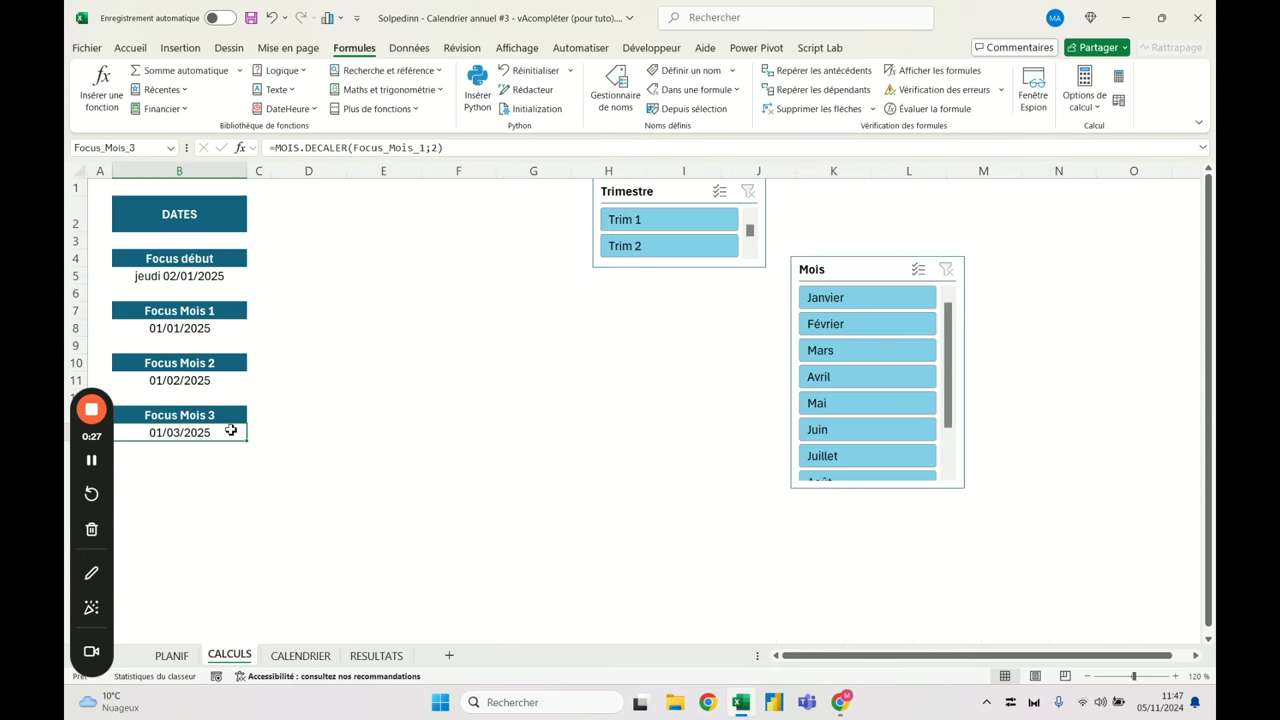
click(210, 378)
click(207, 312)
click(207, 328)
click(306, 657)
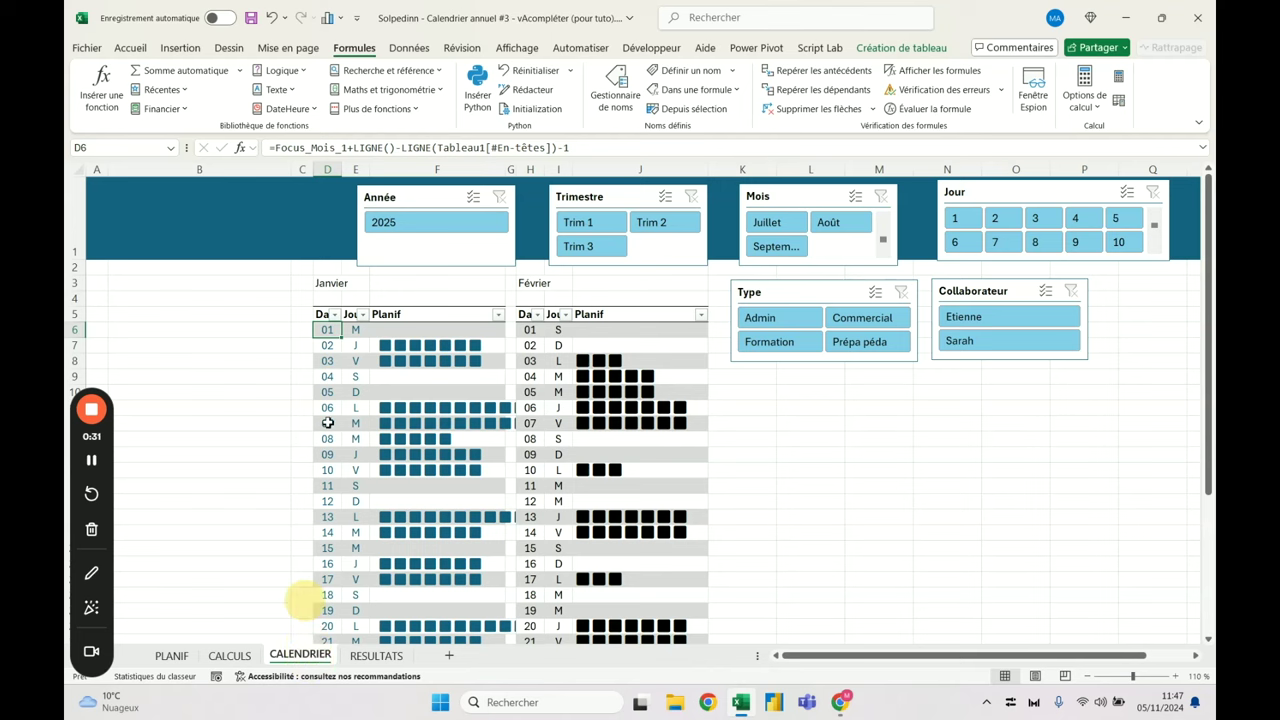
Set row 3's height to 30 and row 4's height to 5
right_click(75, 283)
click(165, 522)
text(30)
key(Return)
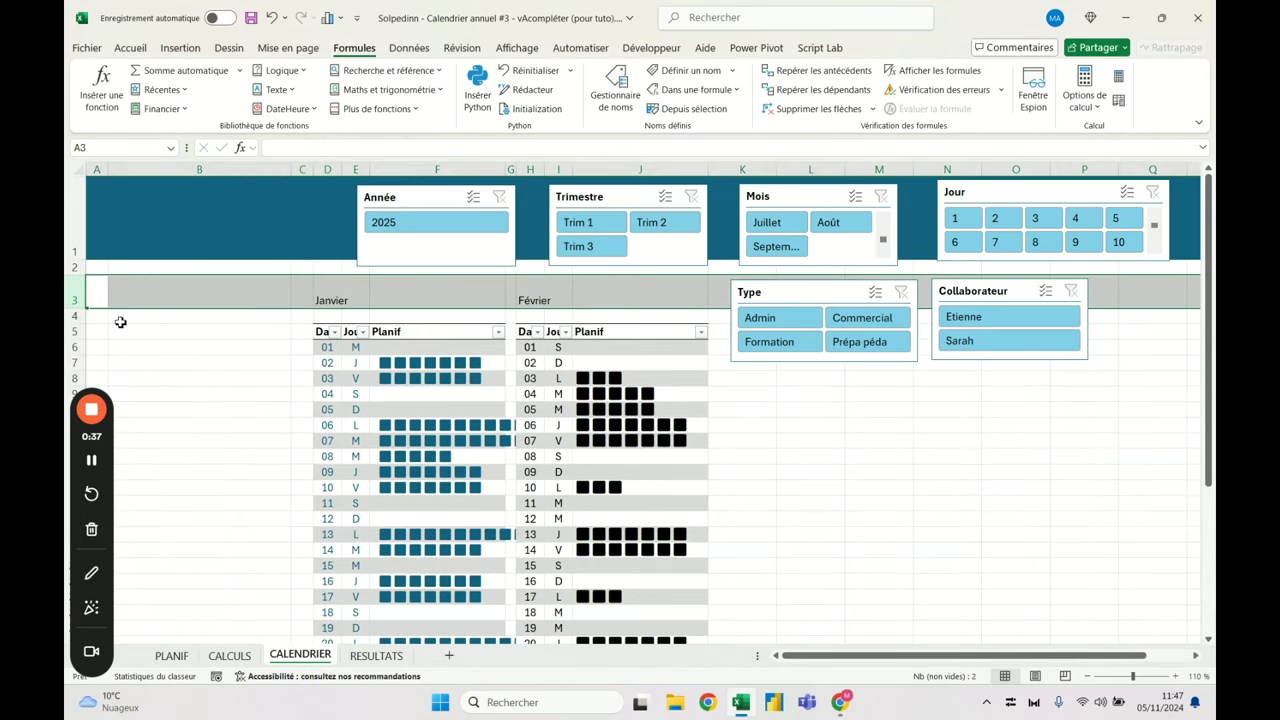
right_click(80, 318)
click(155, 562)
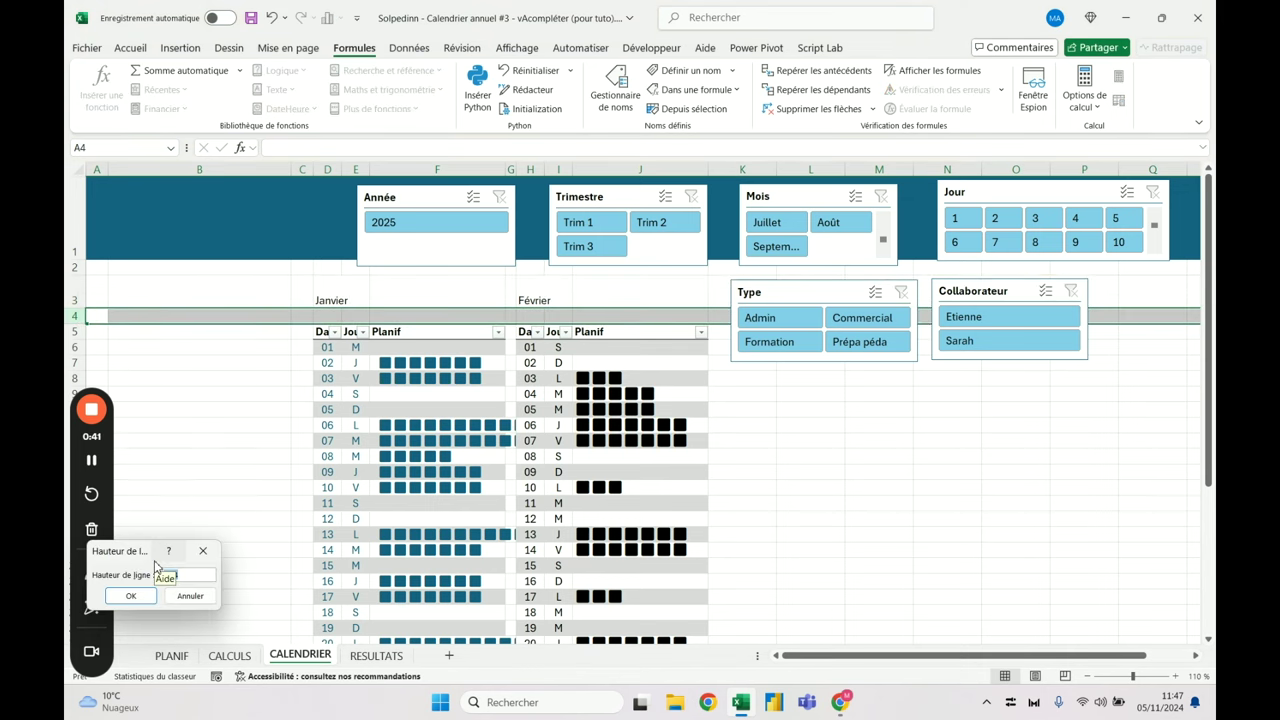
text(5)
key(Return)
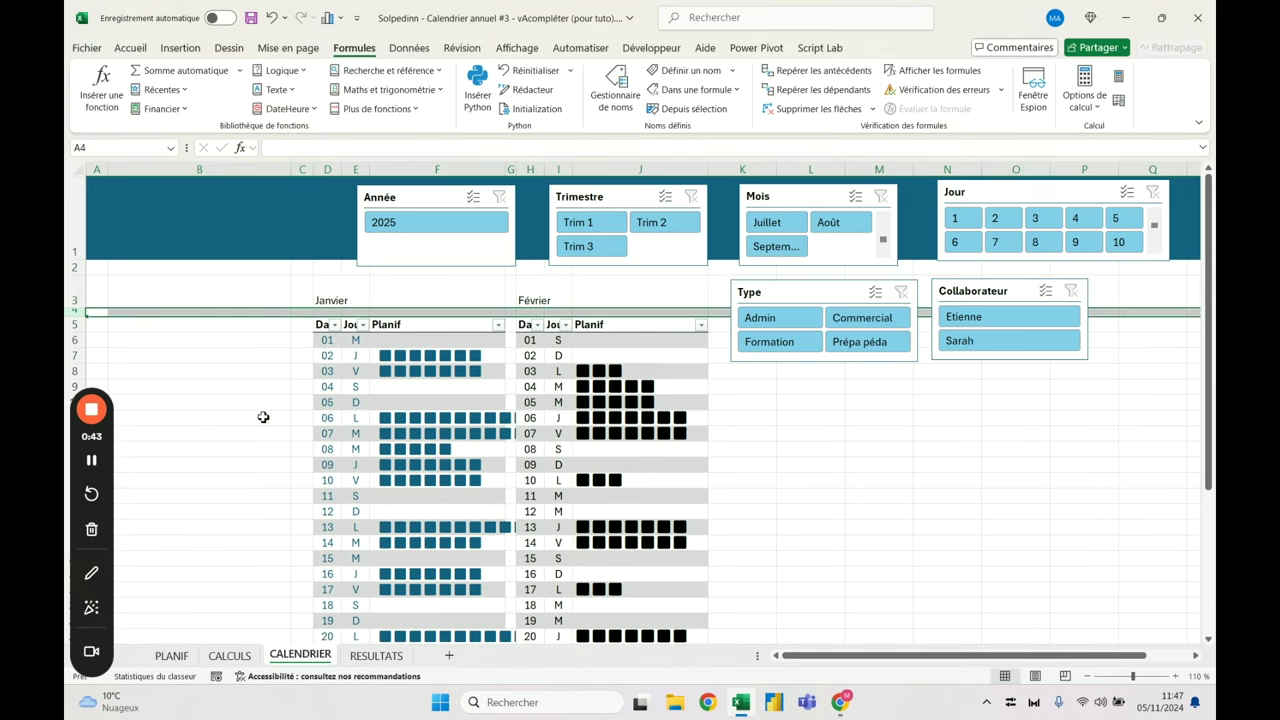
click(263, 417)
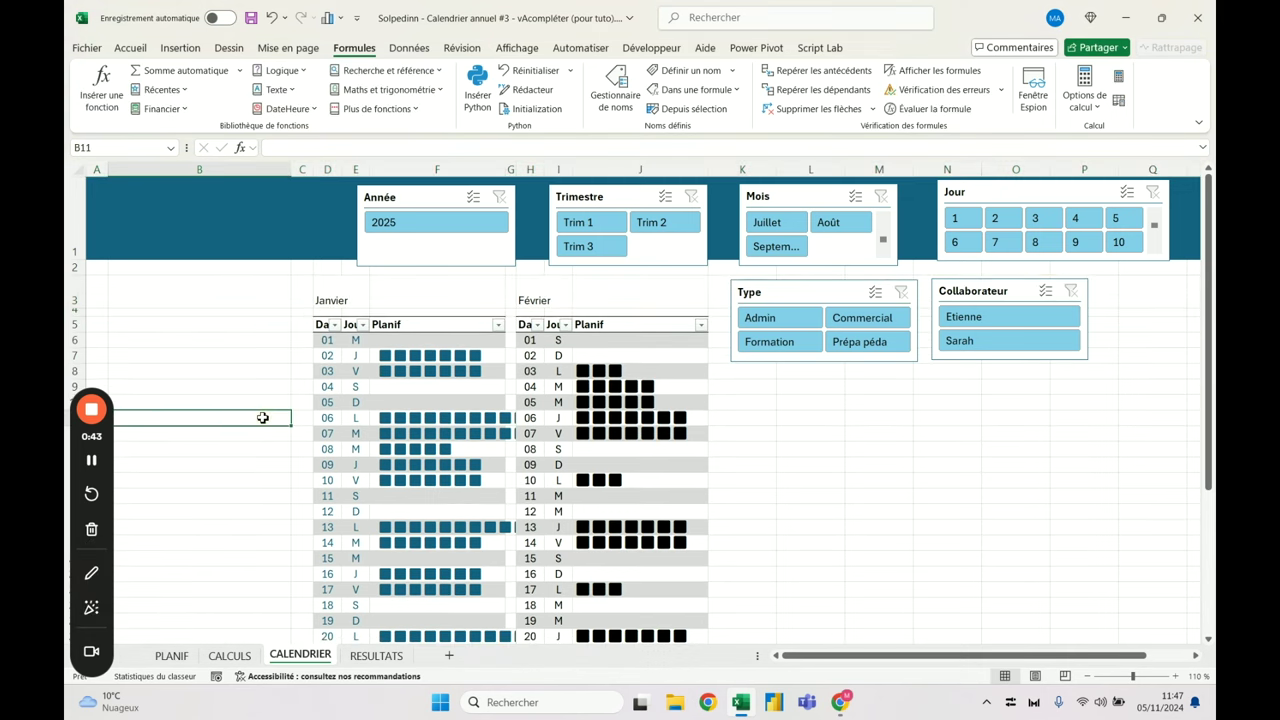
Hide the table header row 5, then undo to bring it back
click(318, 295)
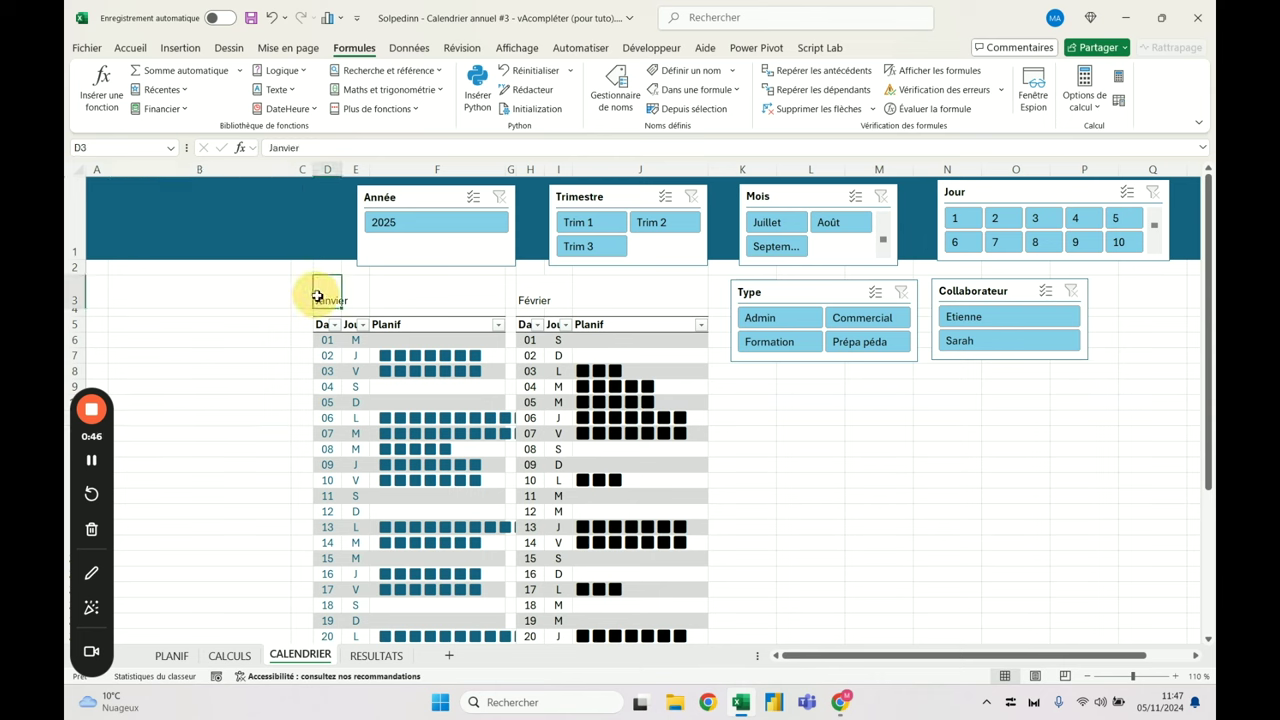
click(77, 324)
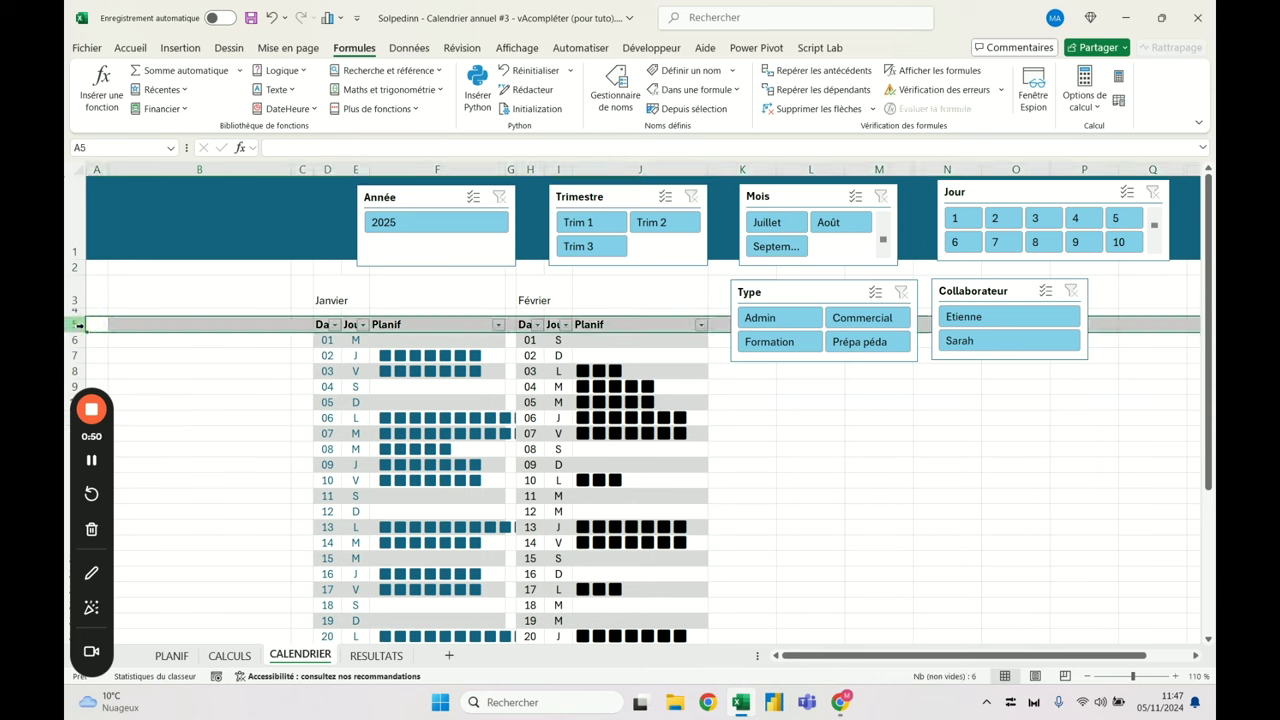
right_click(77, 324)
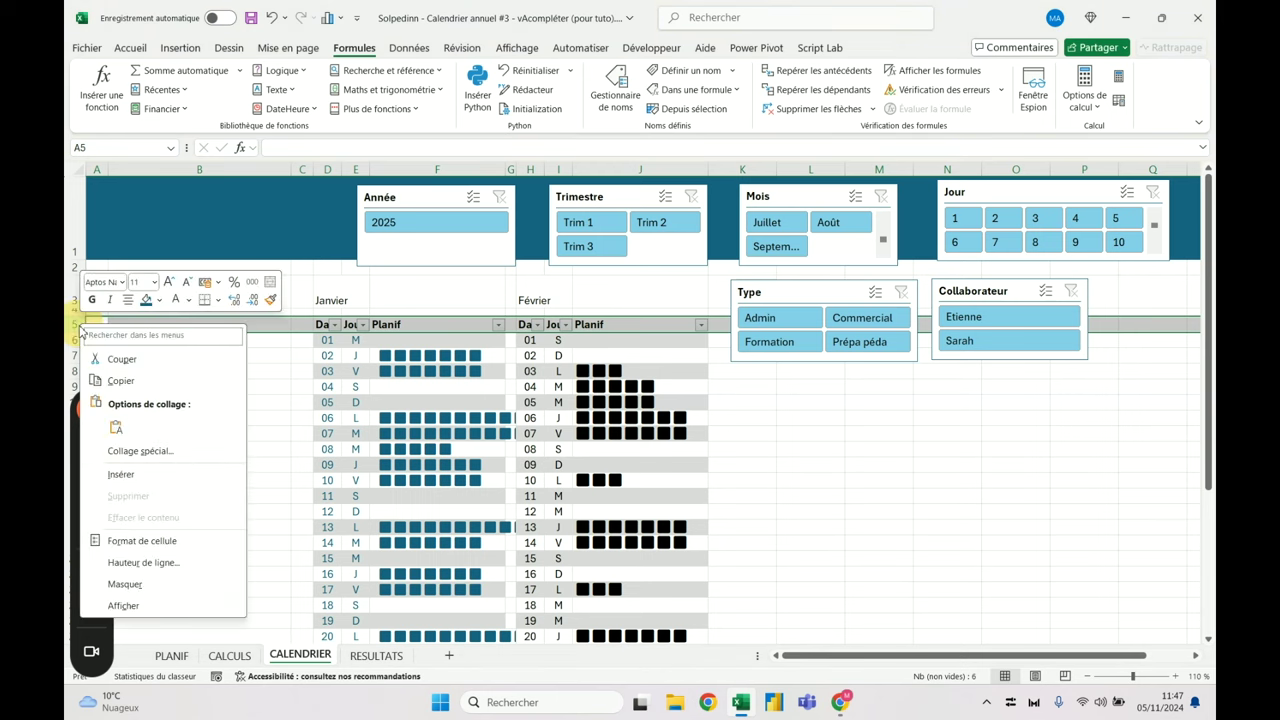
click(121, 585)
click(265, 412)
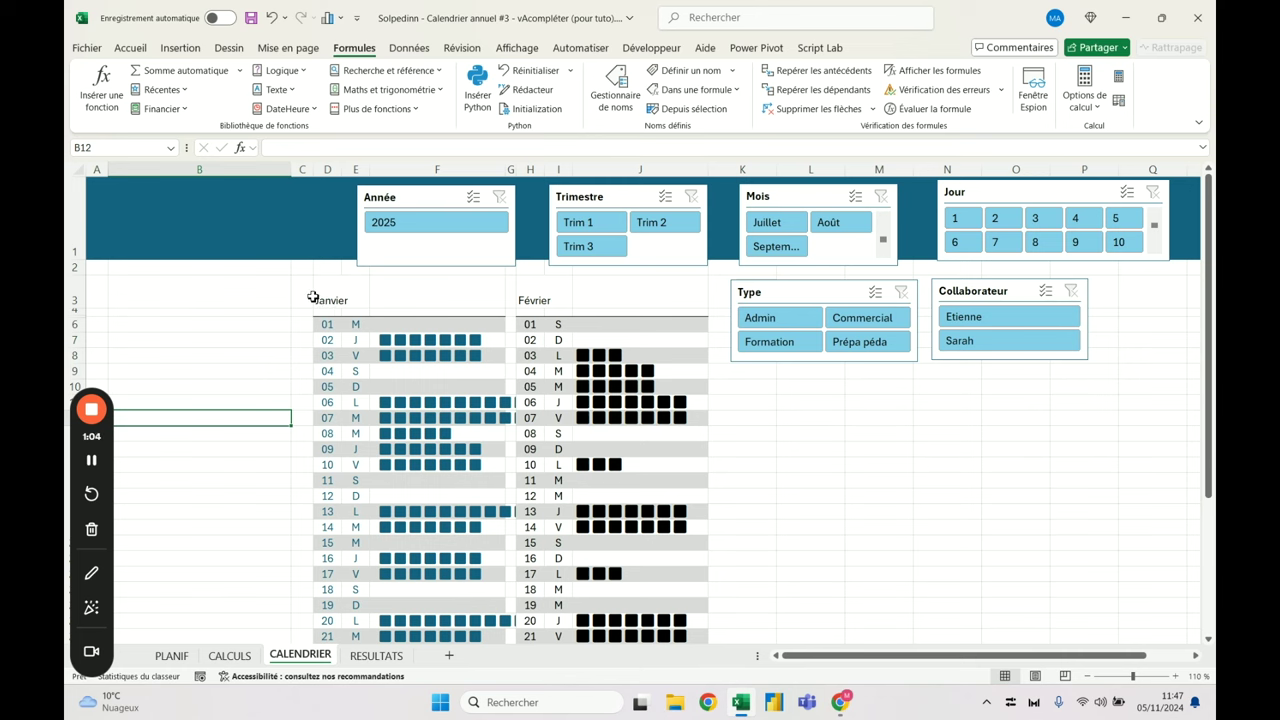
click(328, 325)
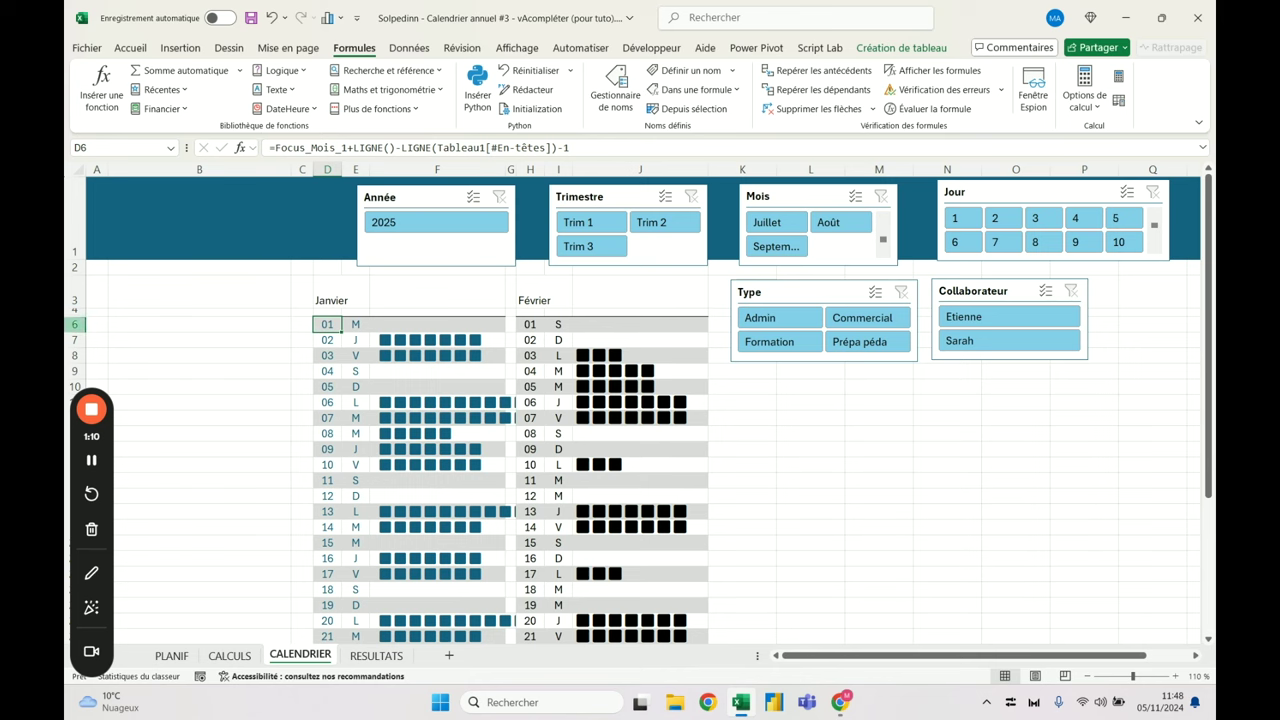
click(271, 17)
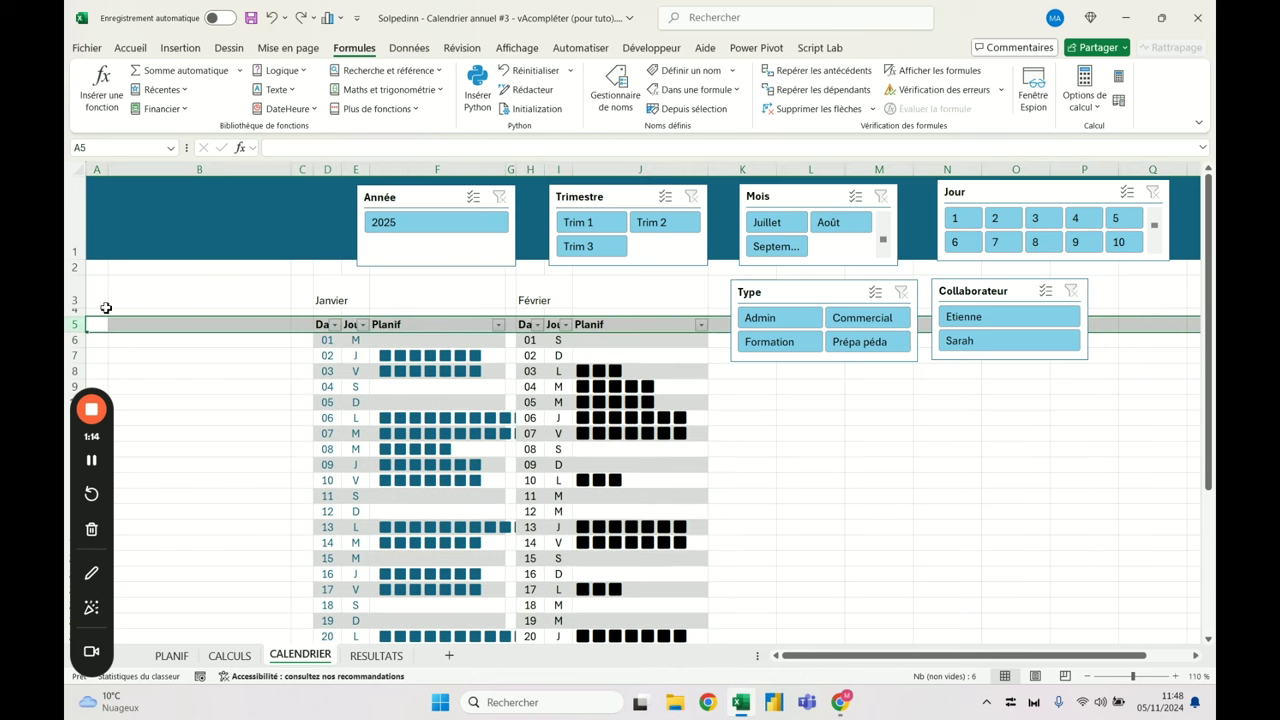
right_click(76, 325)
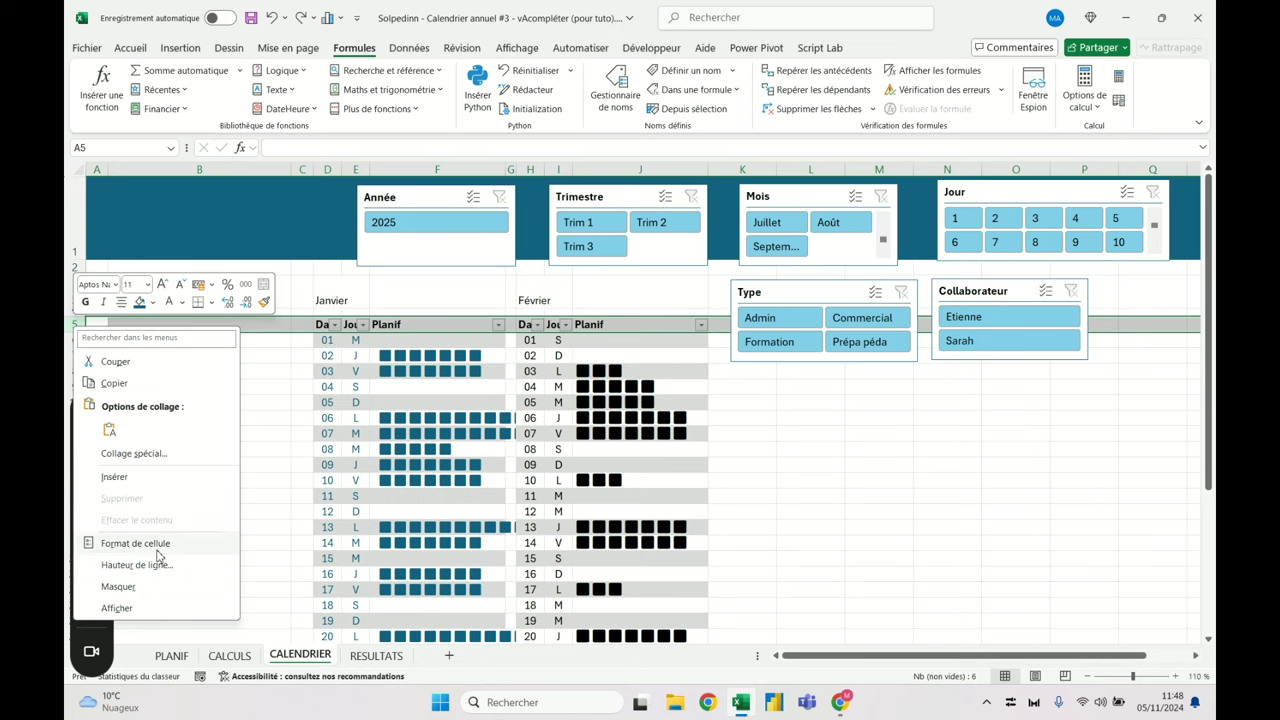
Hide row 5 and make Janvier a merged D3:F3 title, bold white on dark teal, size 14
click(163, 586)
click(334, 292)
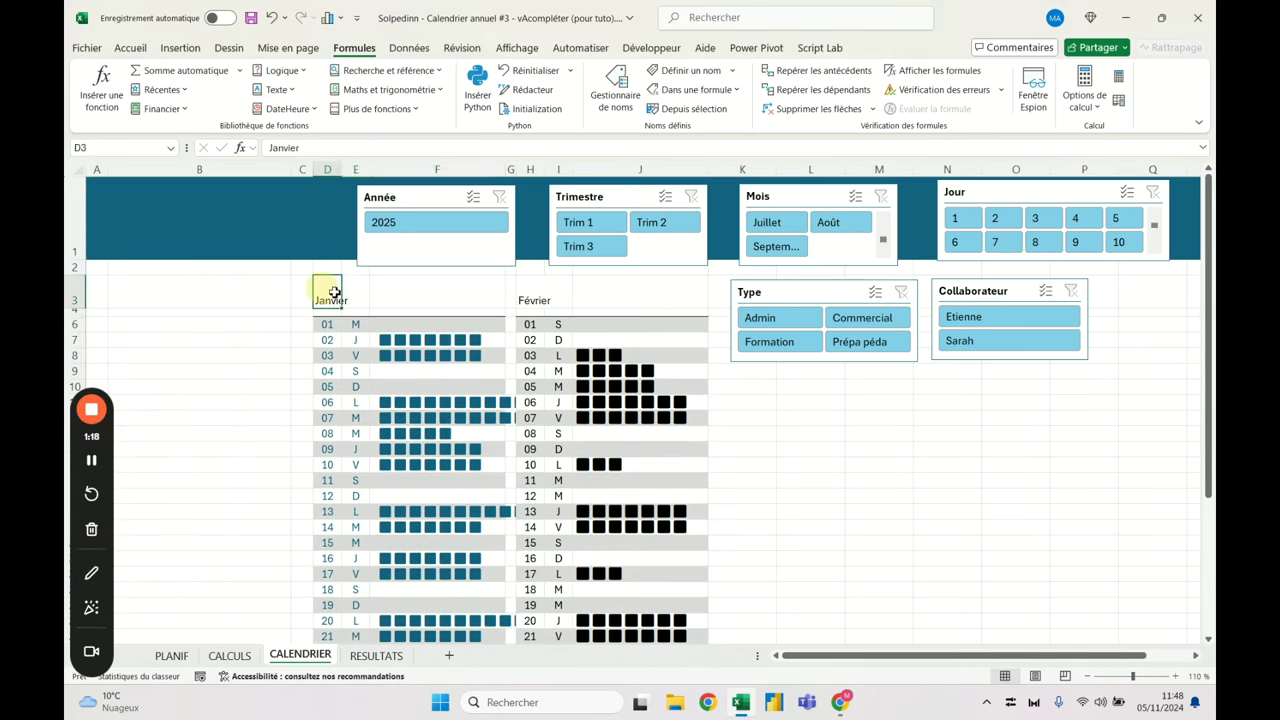
drag(334, 292, 466, 294)
click(128, 48)
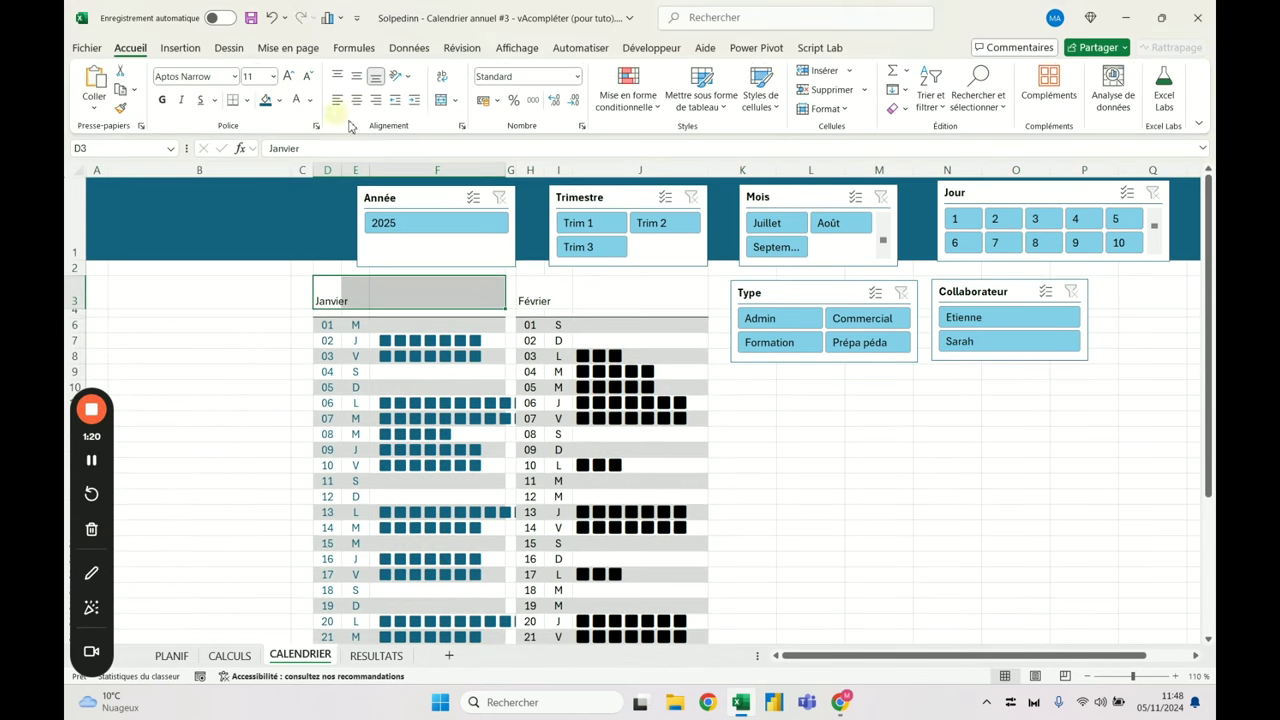
click(442, 100)
click(356, 76)
click(266, 100)
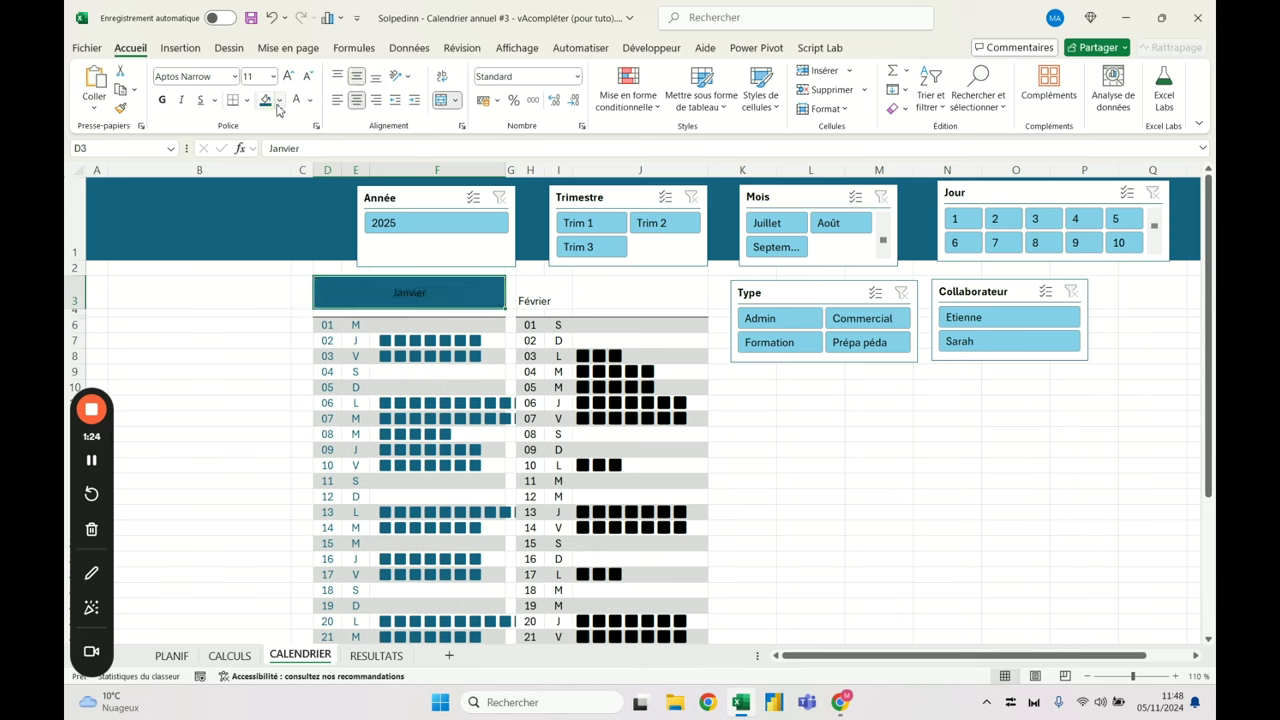
click(310, 100)
click(415, 194)
click(161, 101)
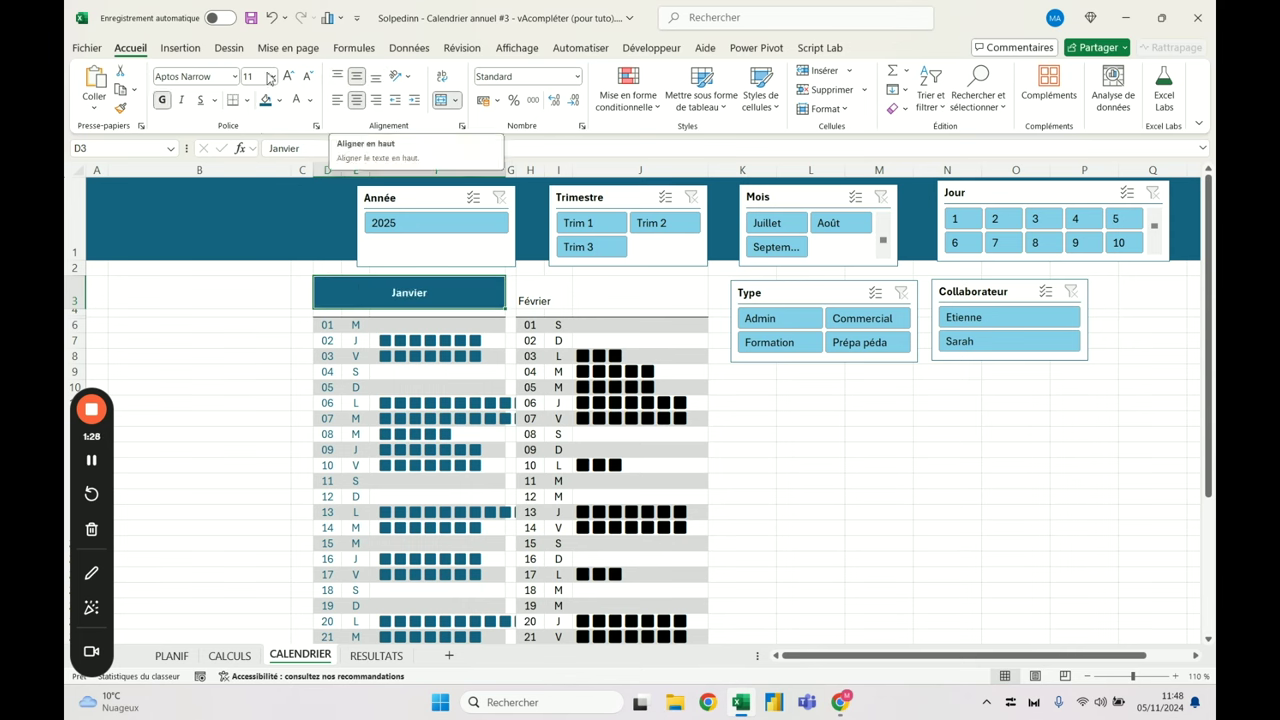
click(288, 79)
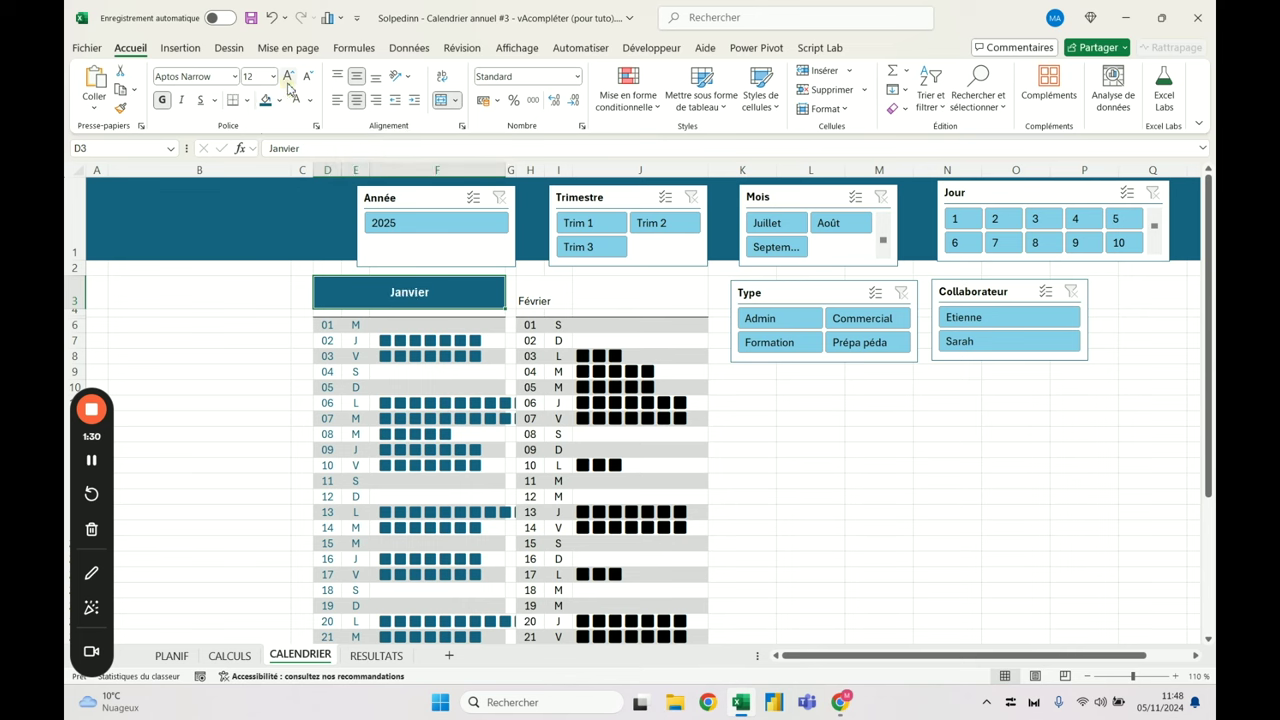
click(288, 79)
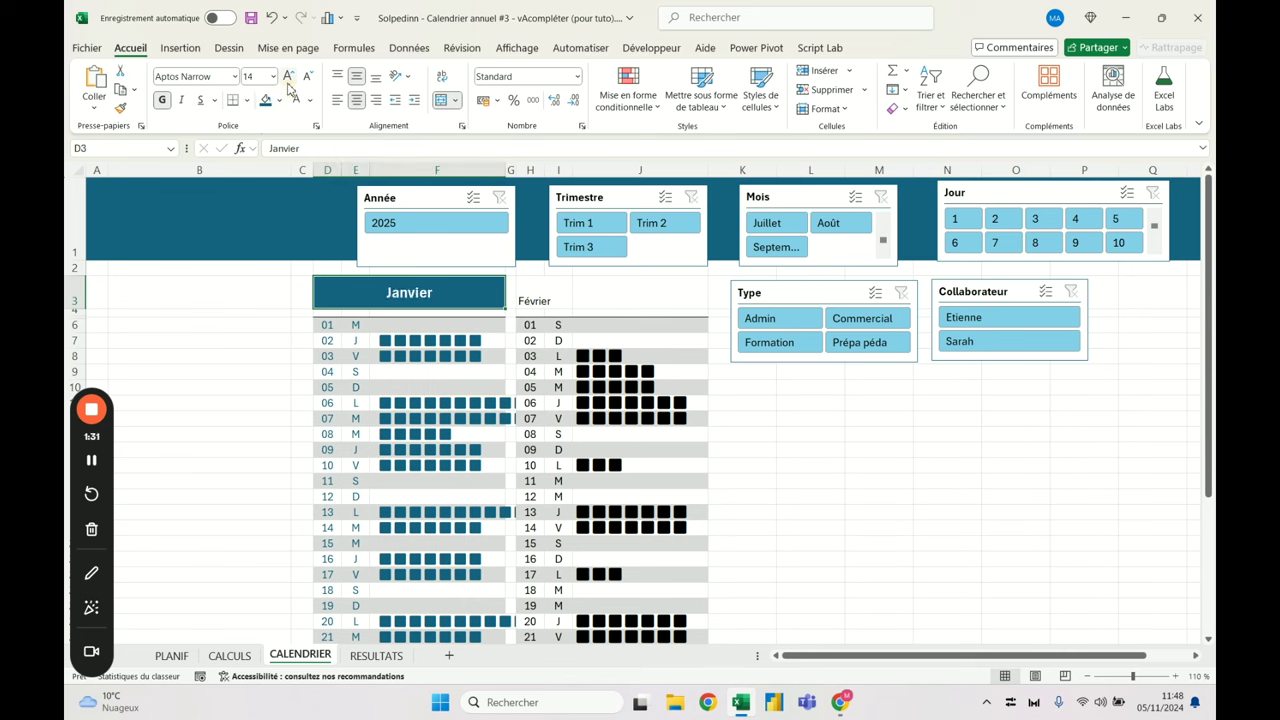
Turn off the worksheet gridlines
click(348, 372)
click(358, 296)
click(195, 371)
click(517, 48)
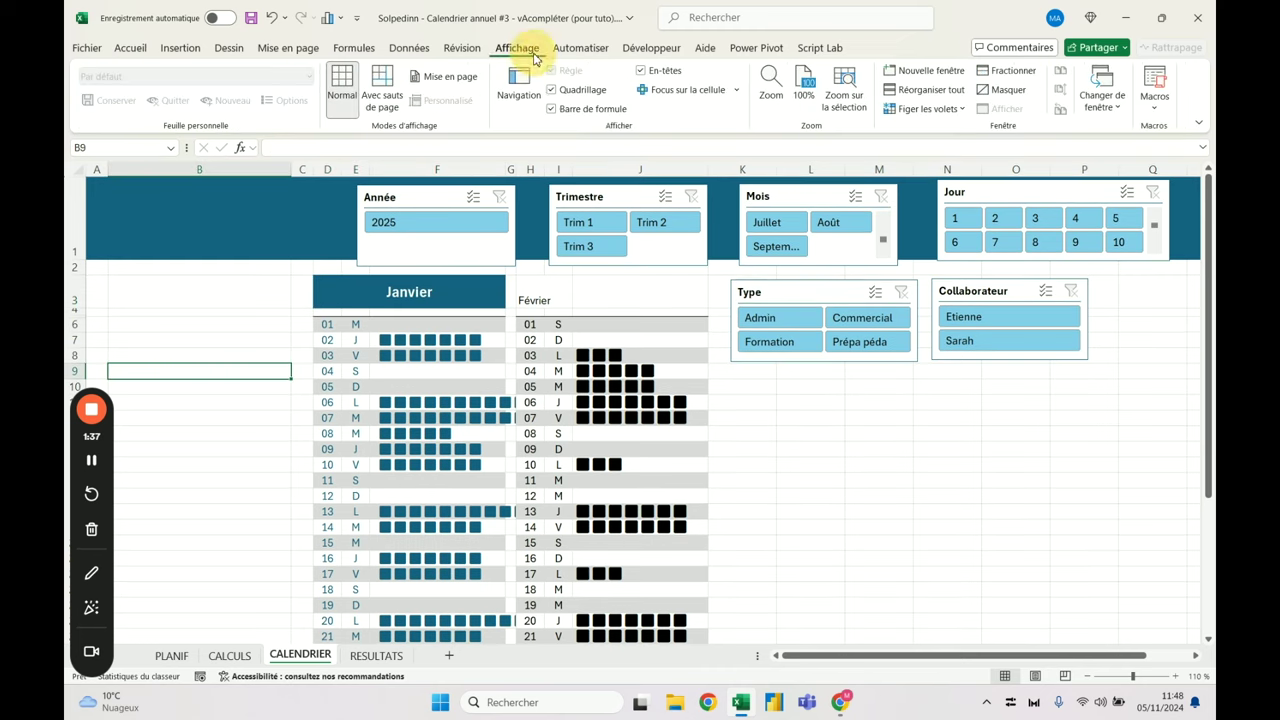
click(552, 90)
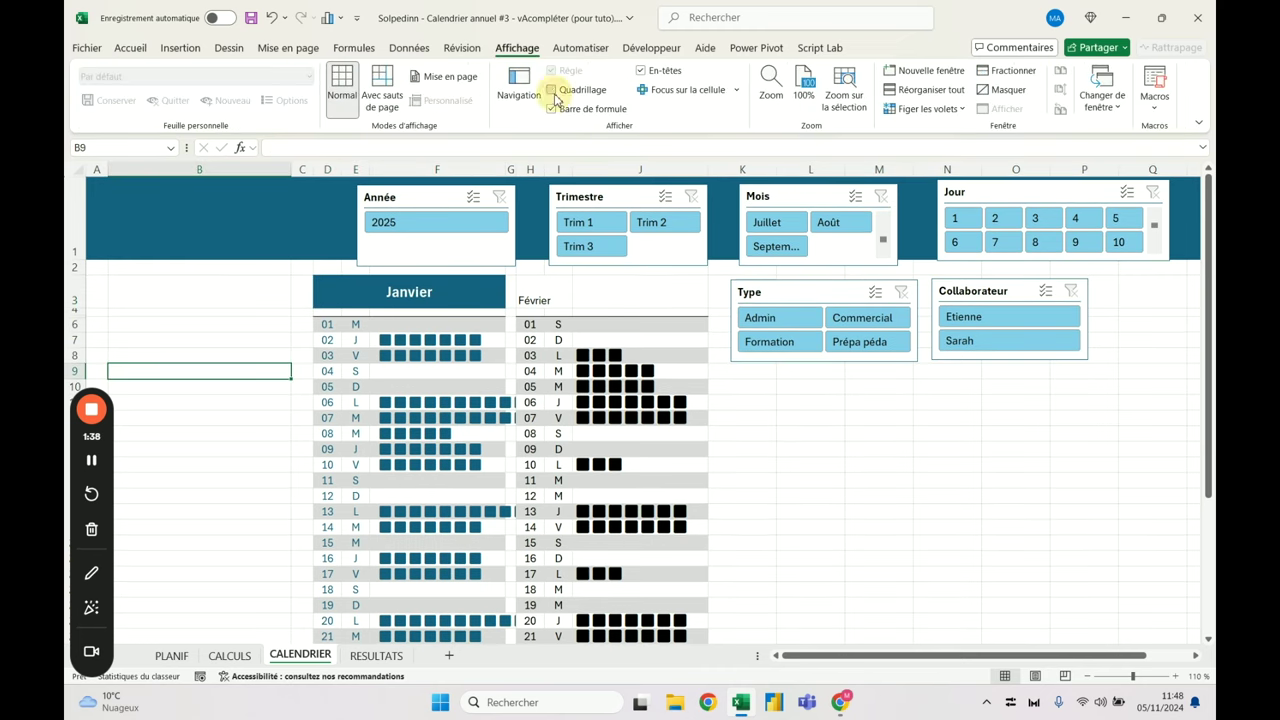
Filter the calendar to quarter Trim 2
click(404, 360)
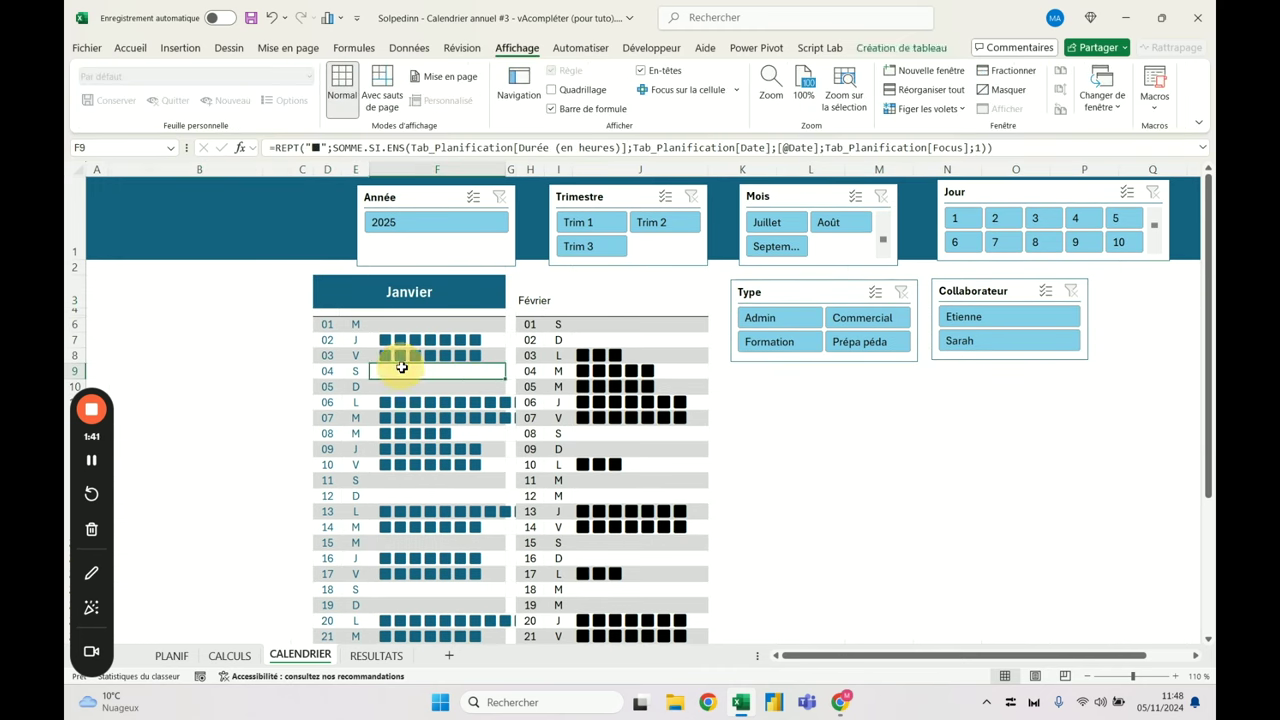
click(384, 293)
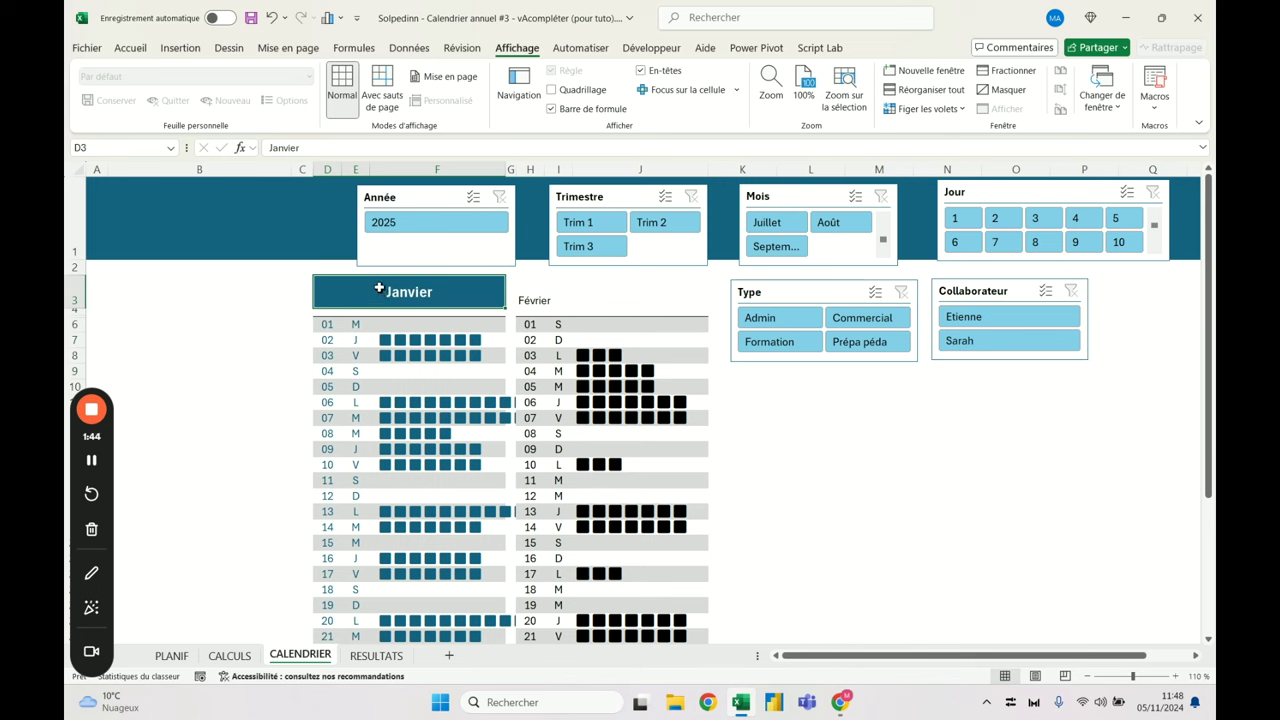
click(677, 229)
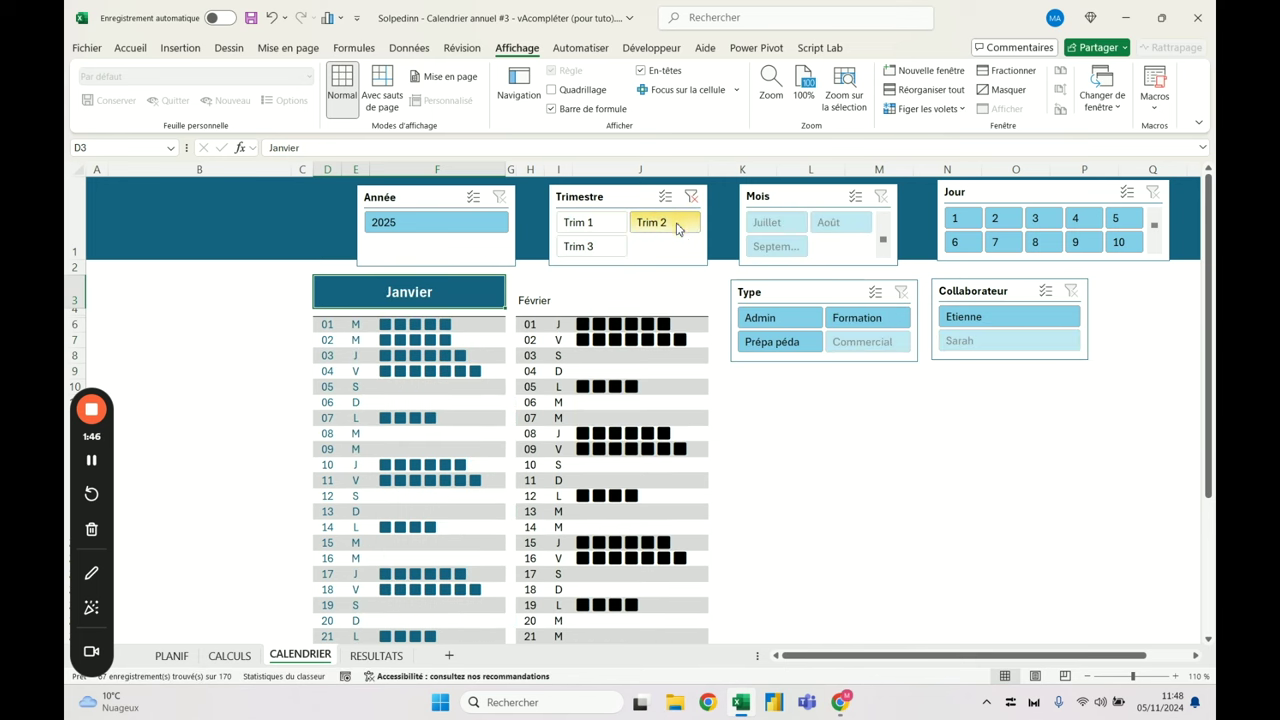
Check D6's day number format, then start a =TEXTE( formula in the Janvier title cell D3
click(329, 326)
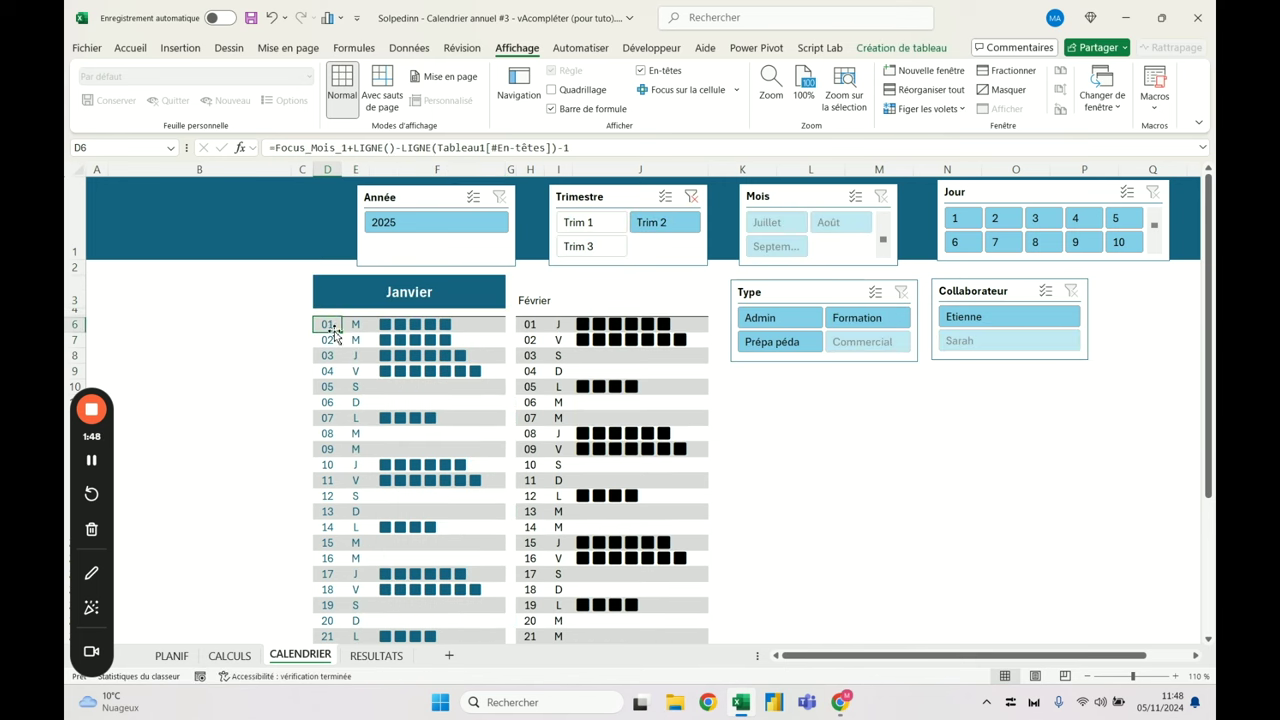
click(130, 48)
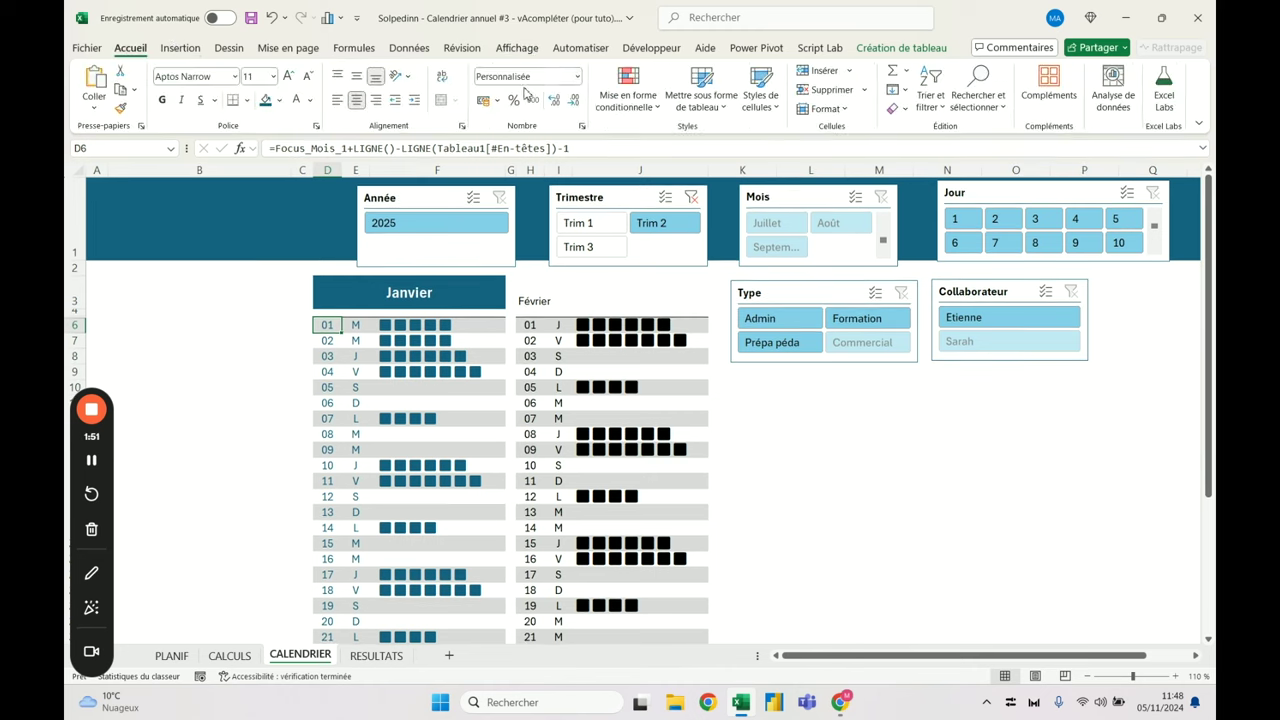
click(575, 76)
click(418, 310)
click(367, 294)
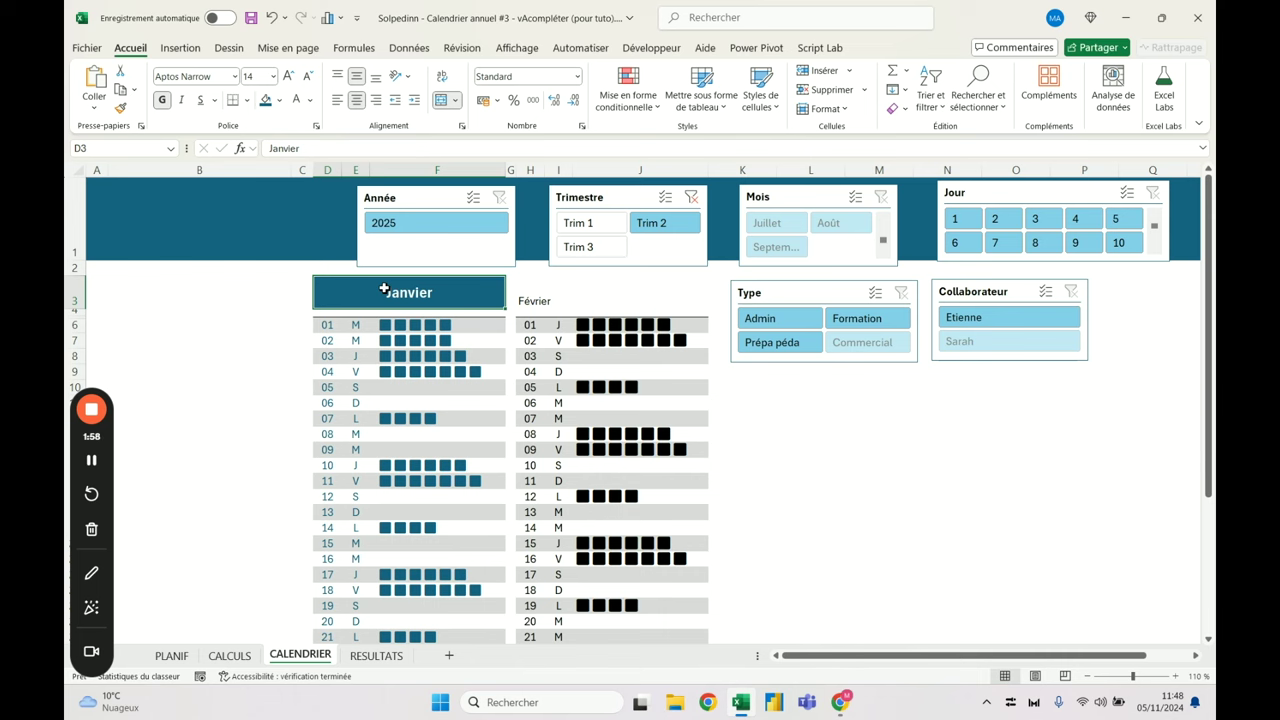
text(=texte()
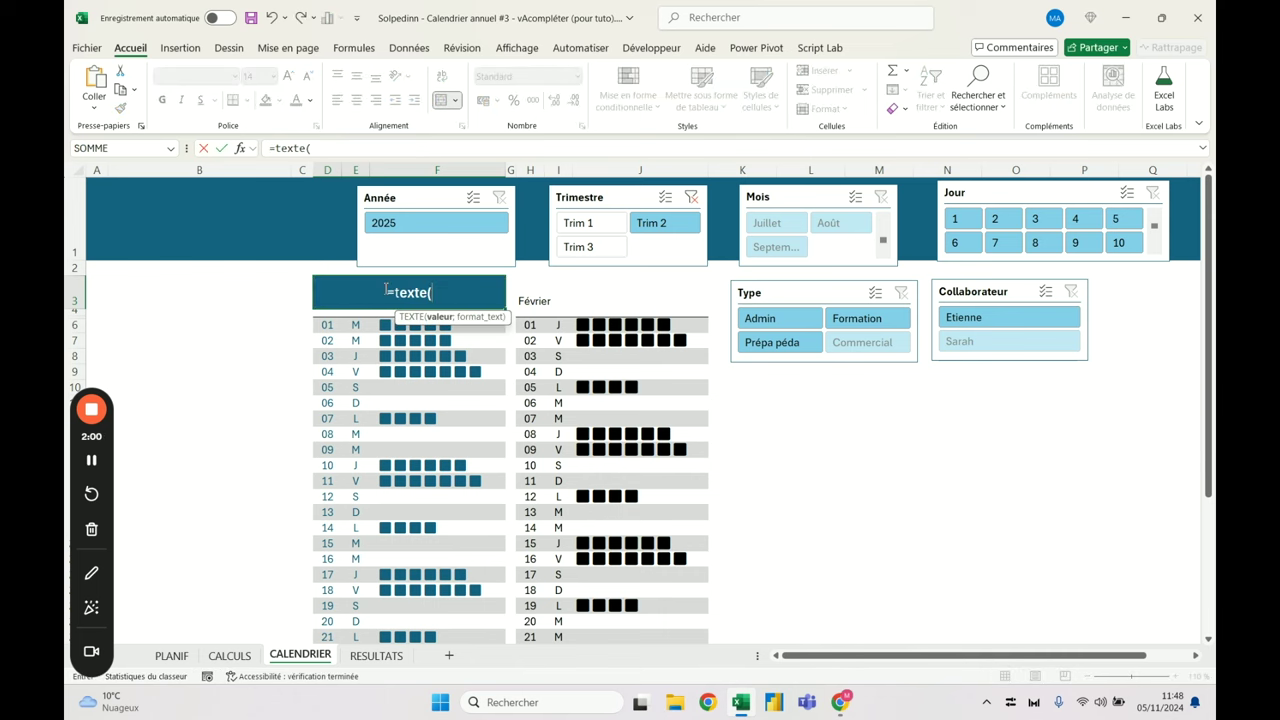
Enter =TEXTE(Focus_Mois_1;"mmmm") in D3 so the title reads avril, then filter to Trim 1
click(329, 328)
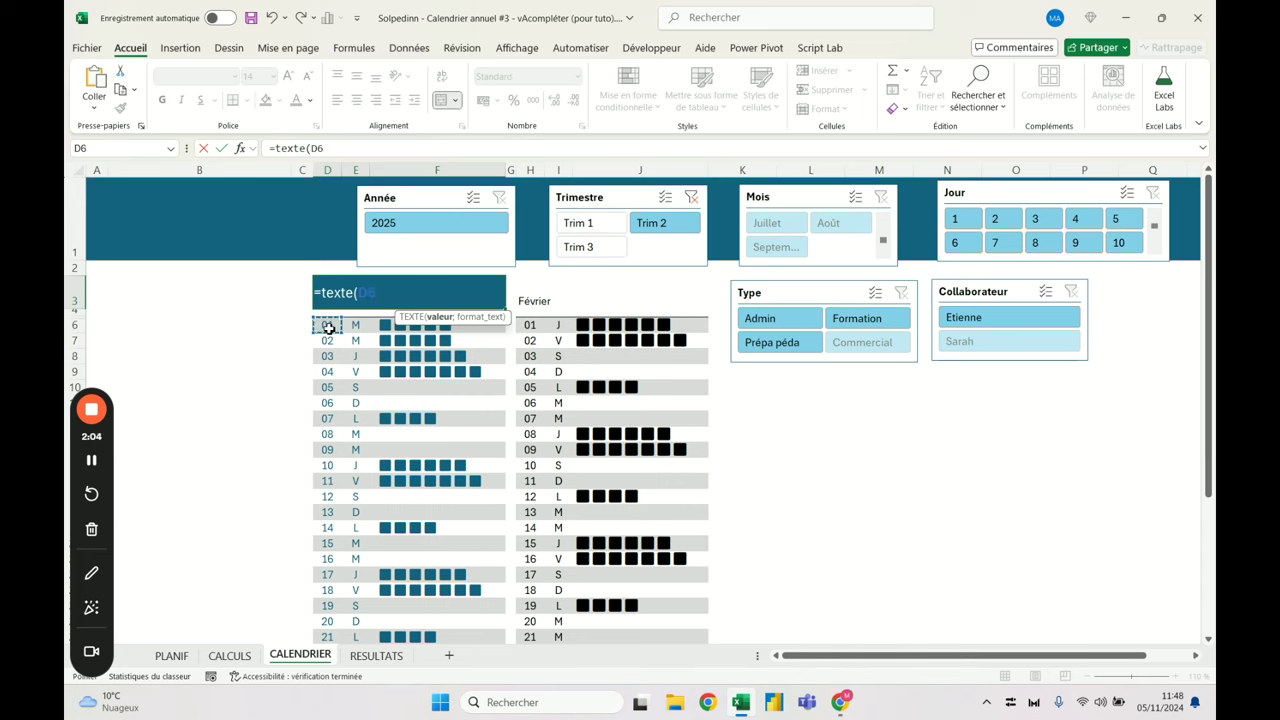
key(BackSpace)
key(BackSpace)
text(focus)
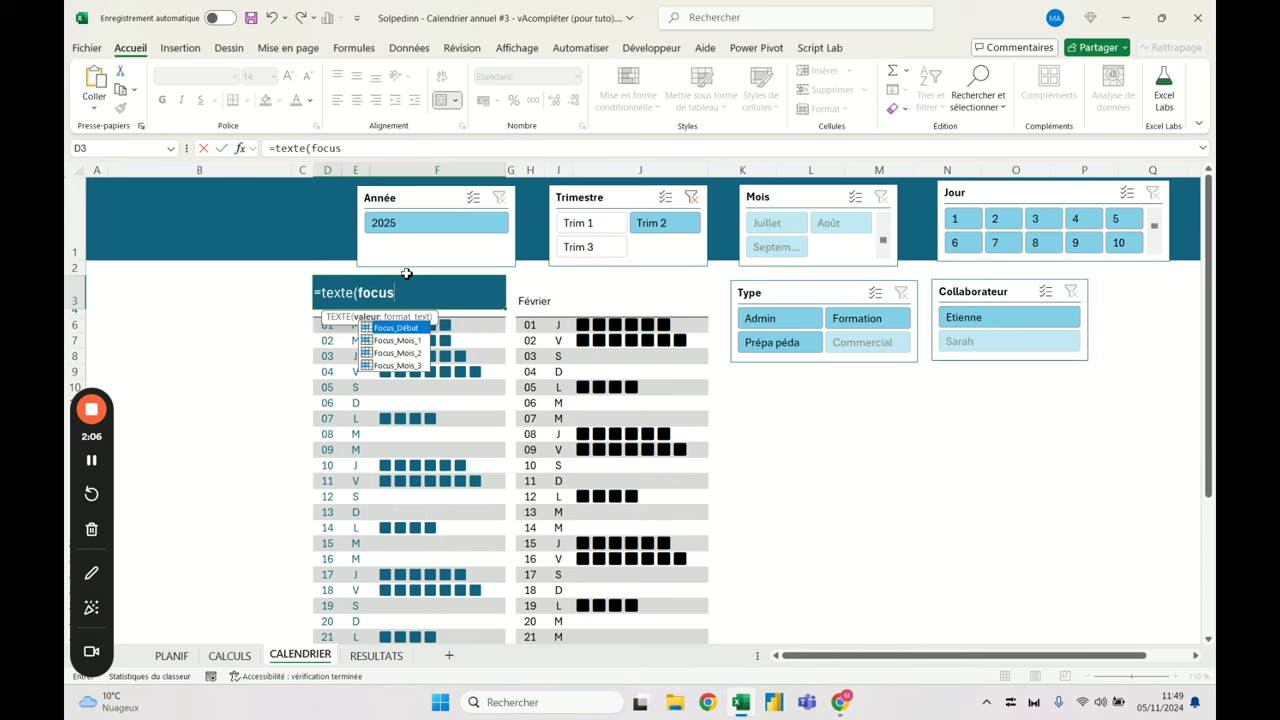
double_click(400, 341)
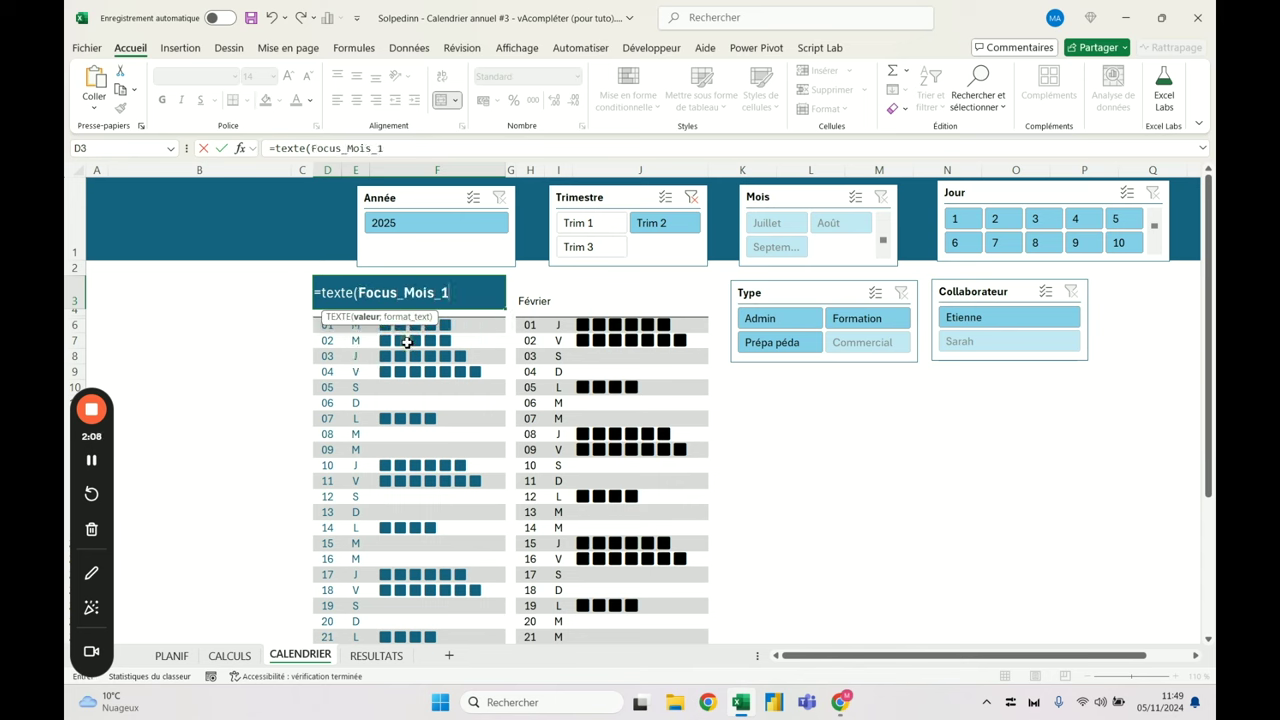
text(;"jjj)
key(BackSpace)
key(BackSpace)
key(BackSpace)
text(mmmm")
key(ctrl+Return)
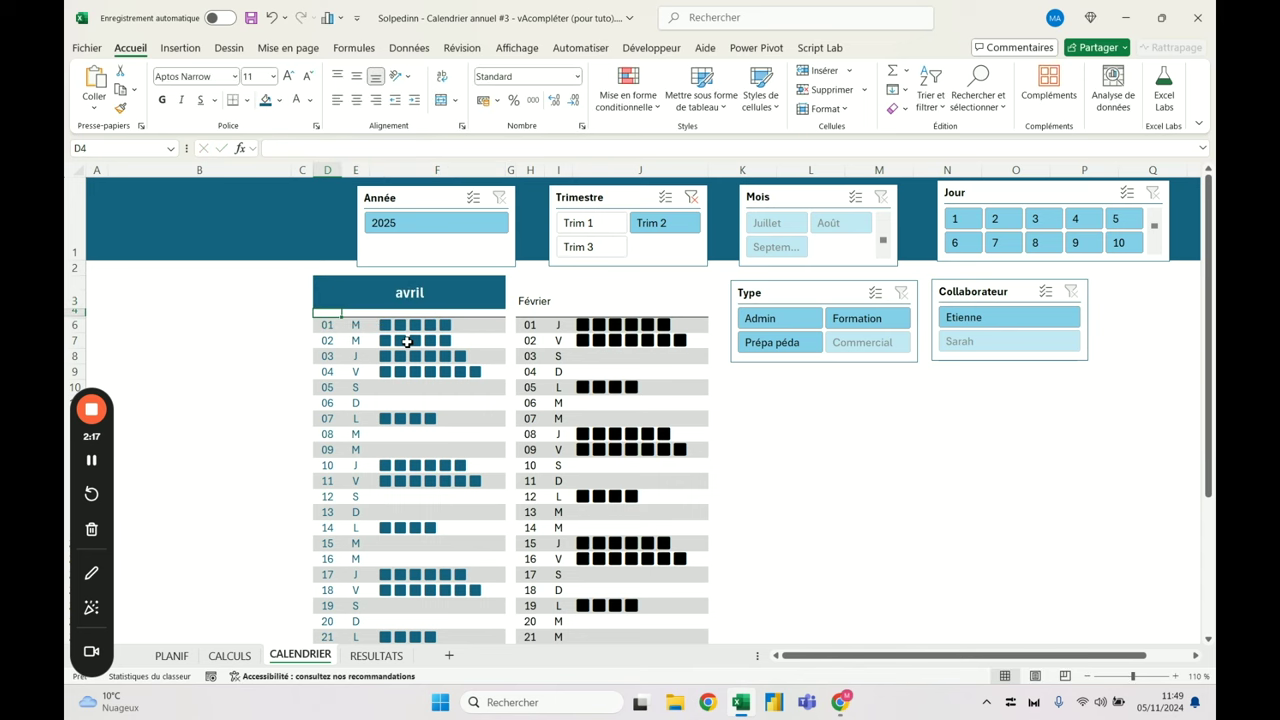
click(591, 222)
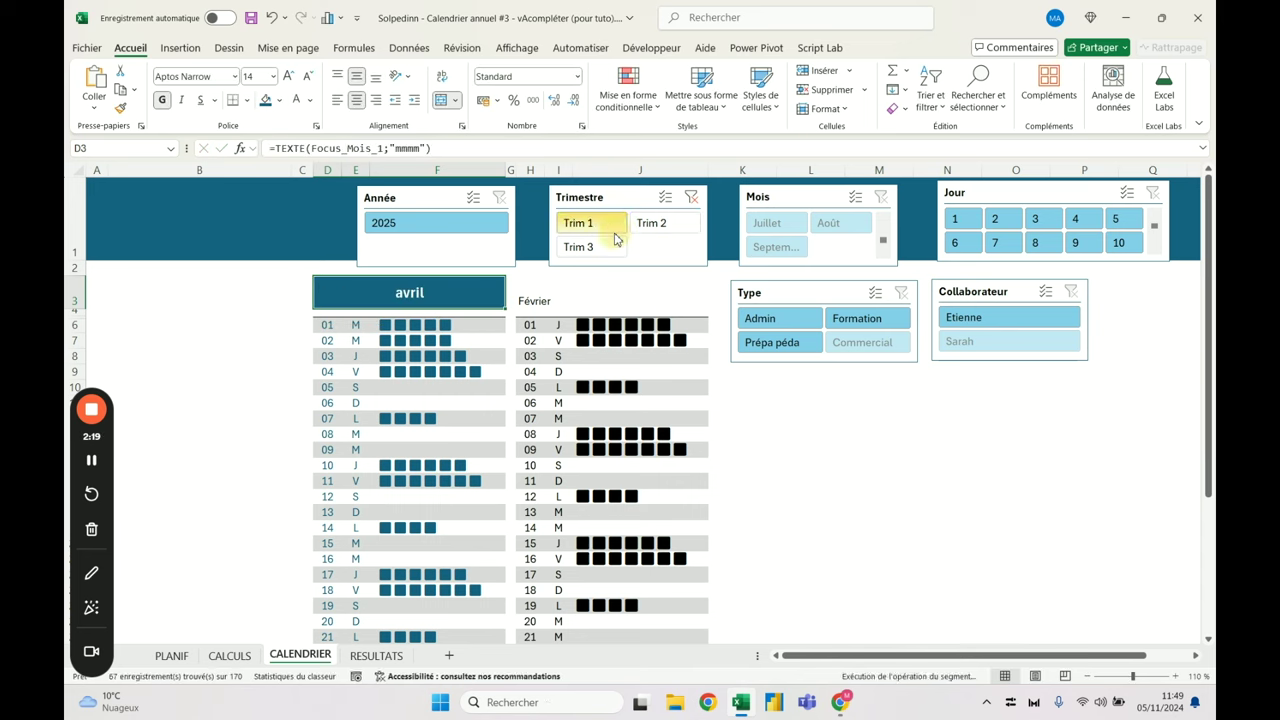
Test the title with Trim 2, Trim 3, Trim 1 and Juillet filters, then clear both slicers
click(660, 223)
click(593, 248)
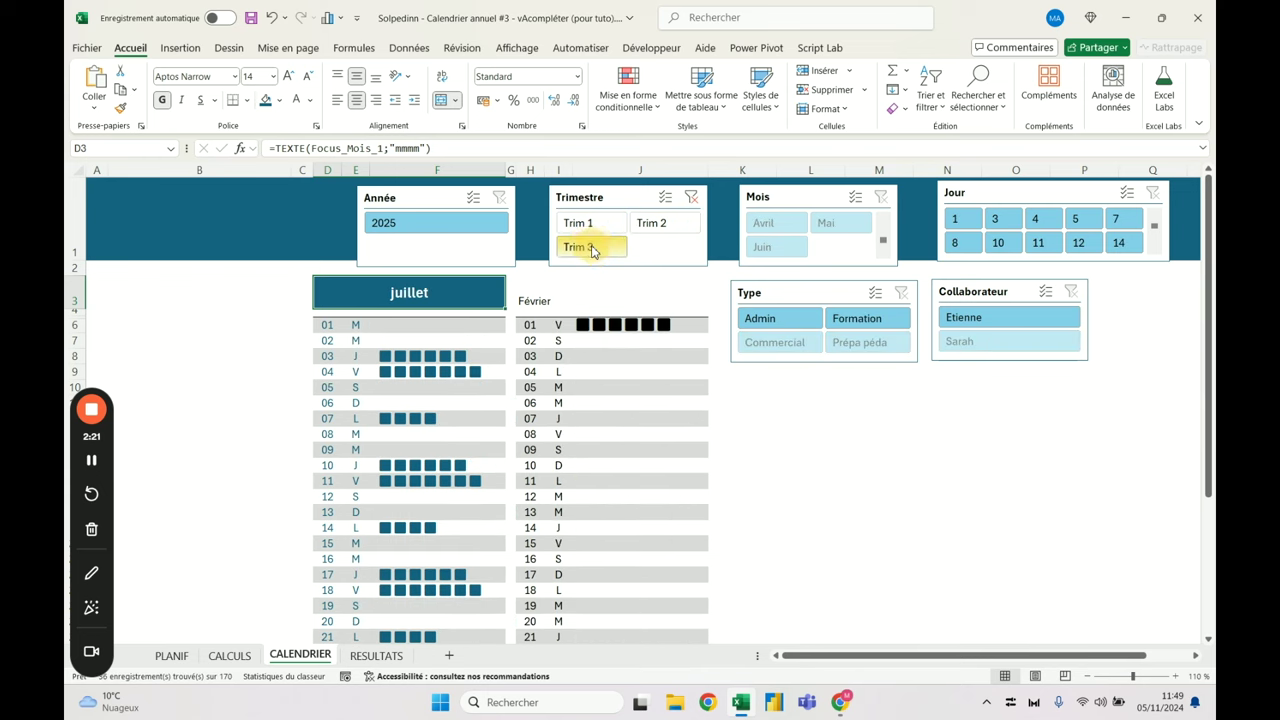
click(591, 222)
click(665, 222)
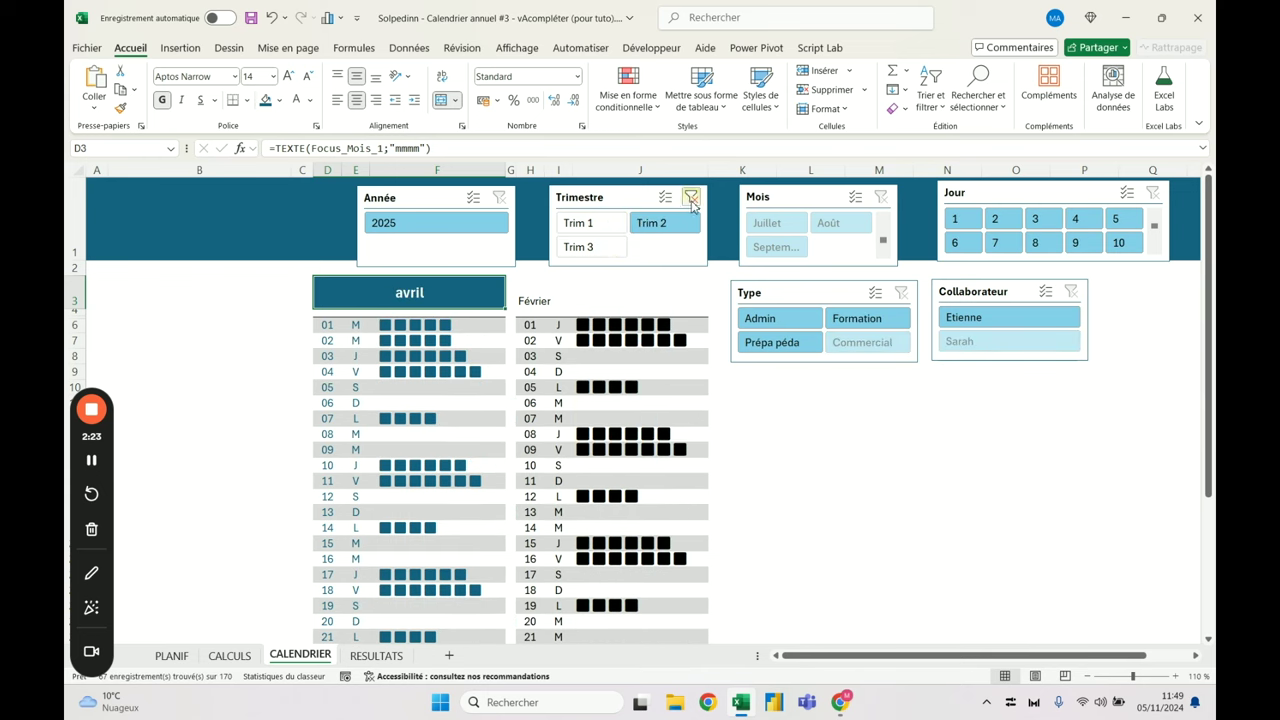
click(691, 197)
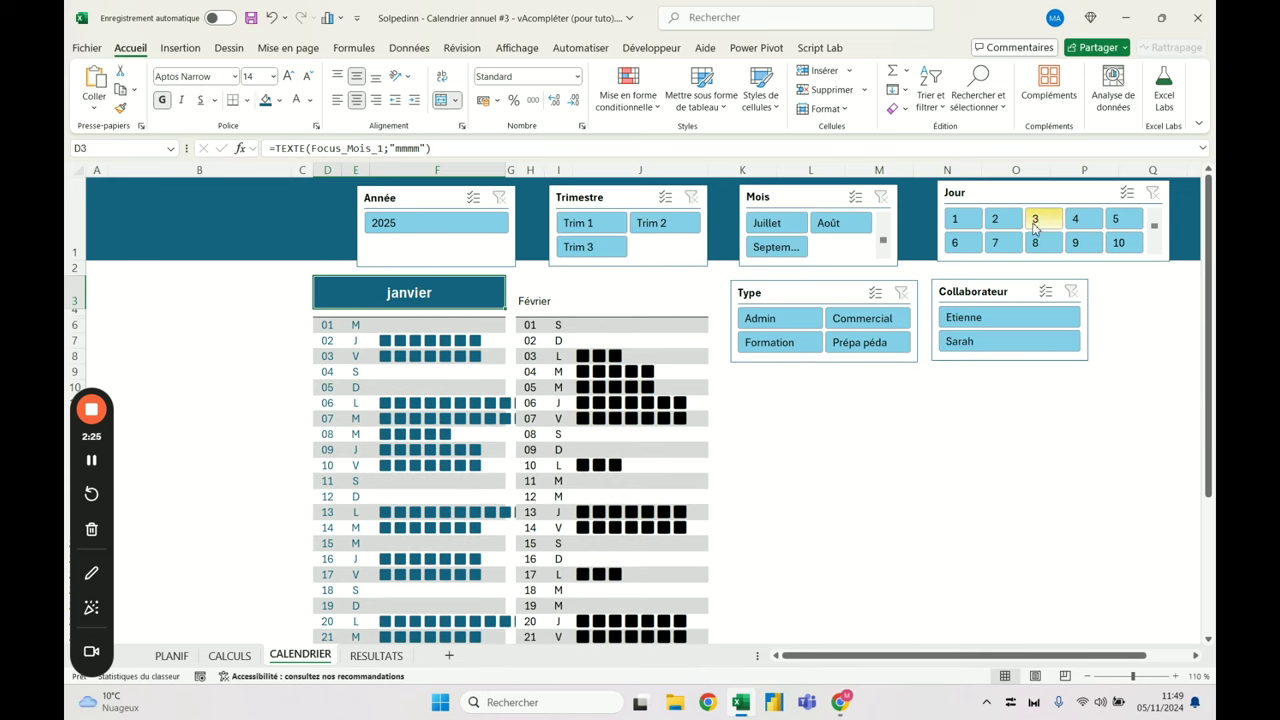
click(760, 222)
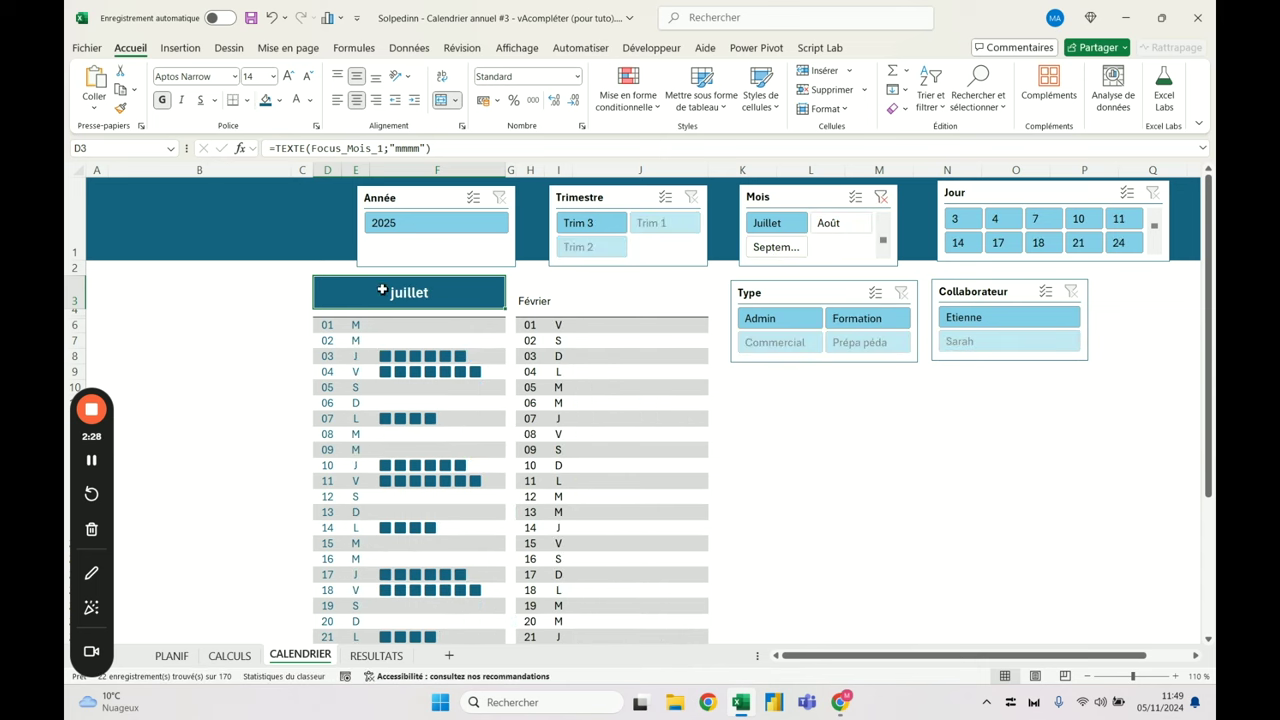
click(880, 197)
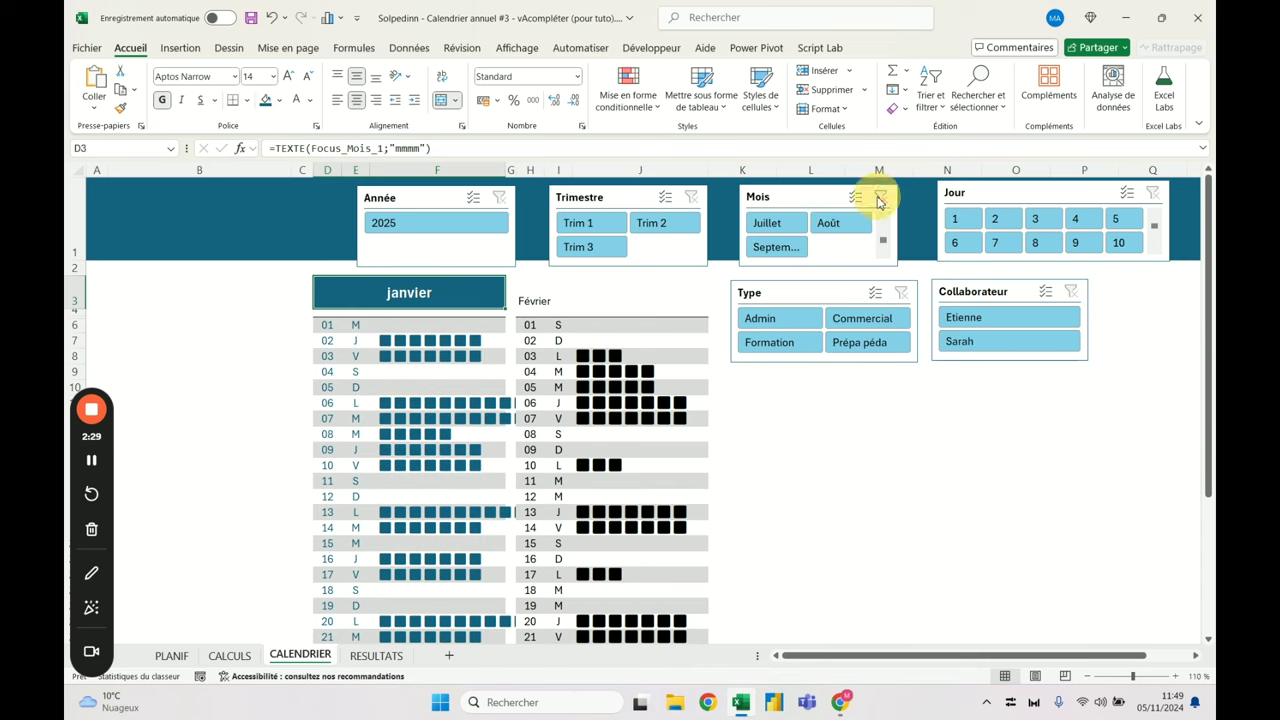
Review the D3 title and D6 day formulas, briefly checking the CALCULS sheet
click(334, 148)
key(Escape)
click(229, 655)
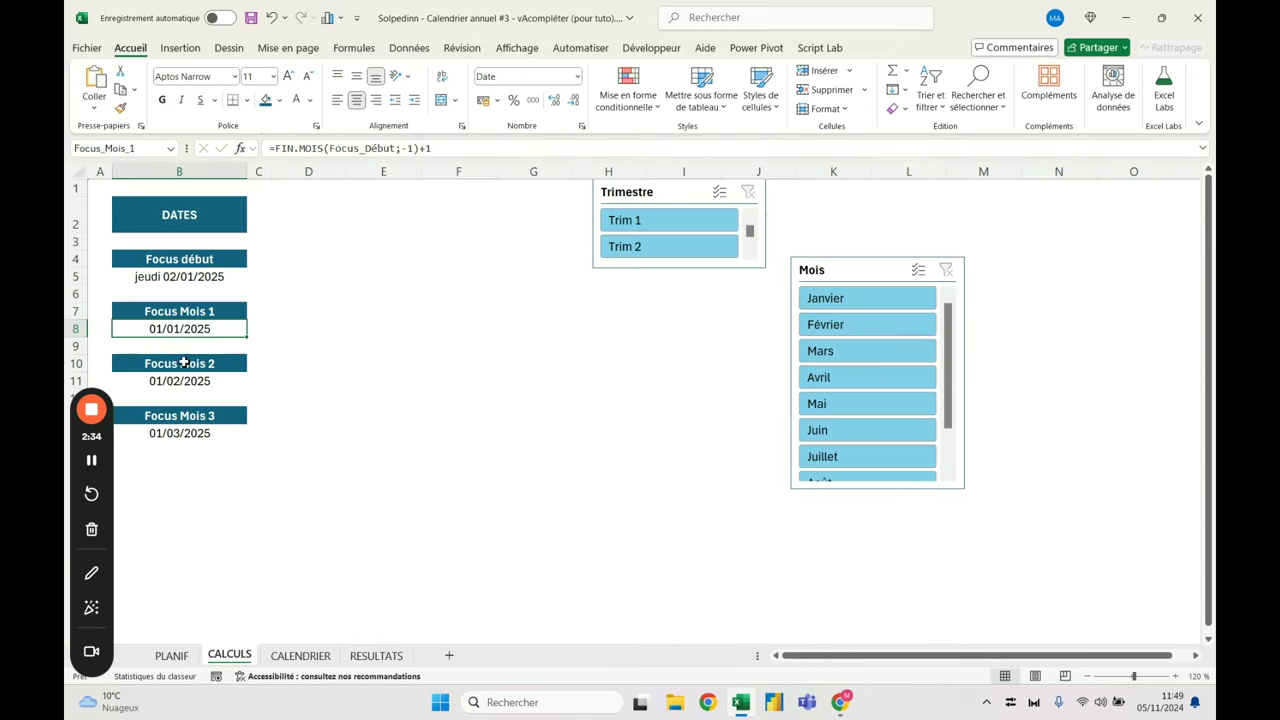
click(300, 655)
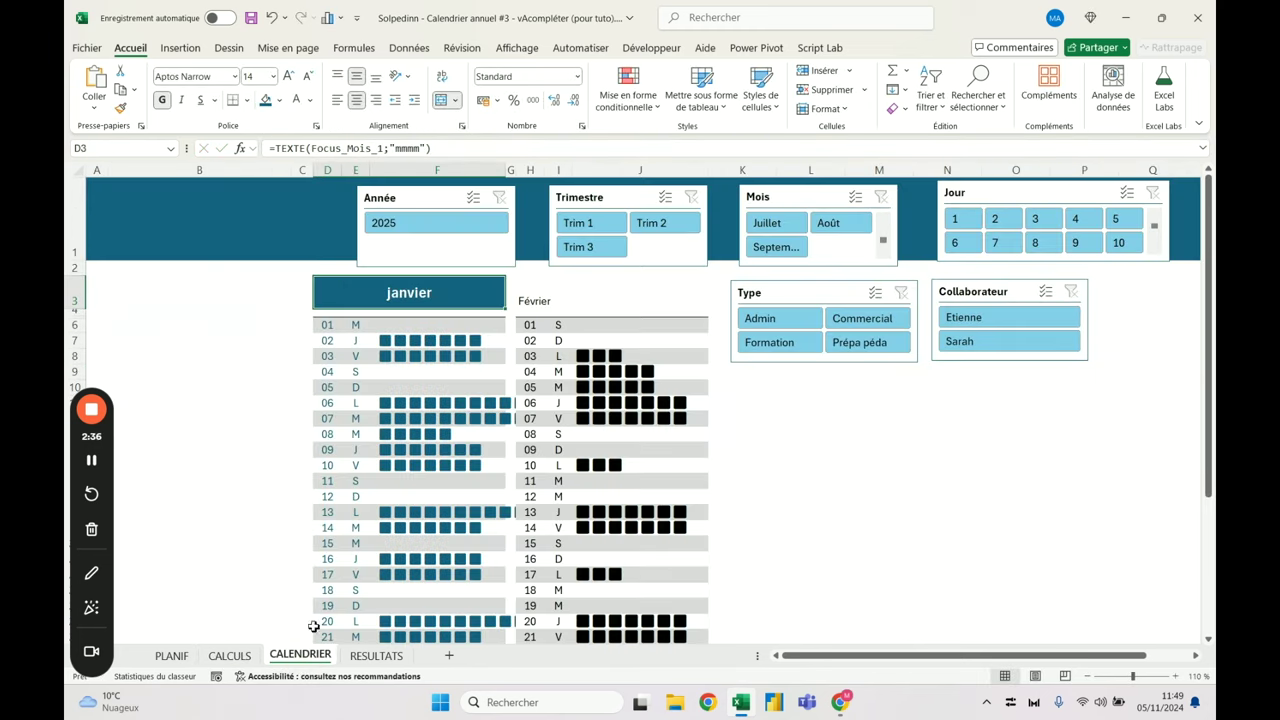
click(327, 328)
click(354, 289)
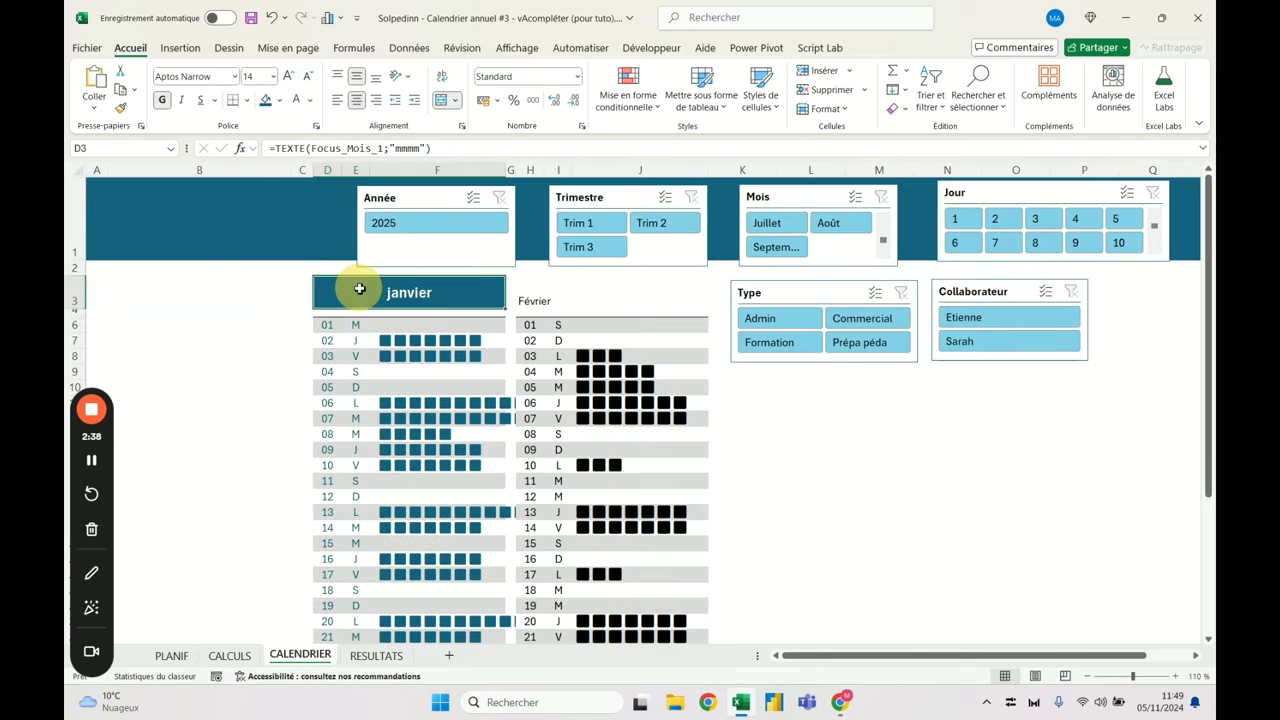
click(329, 326)
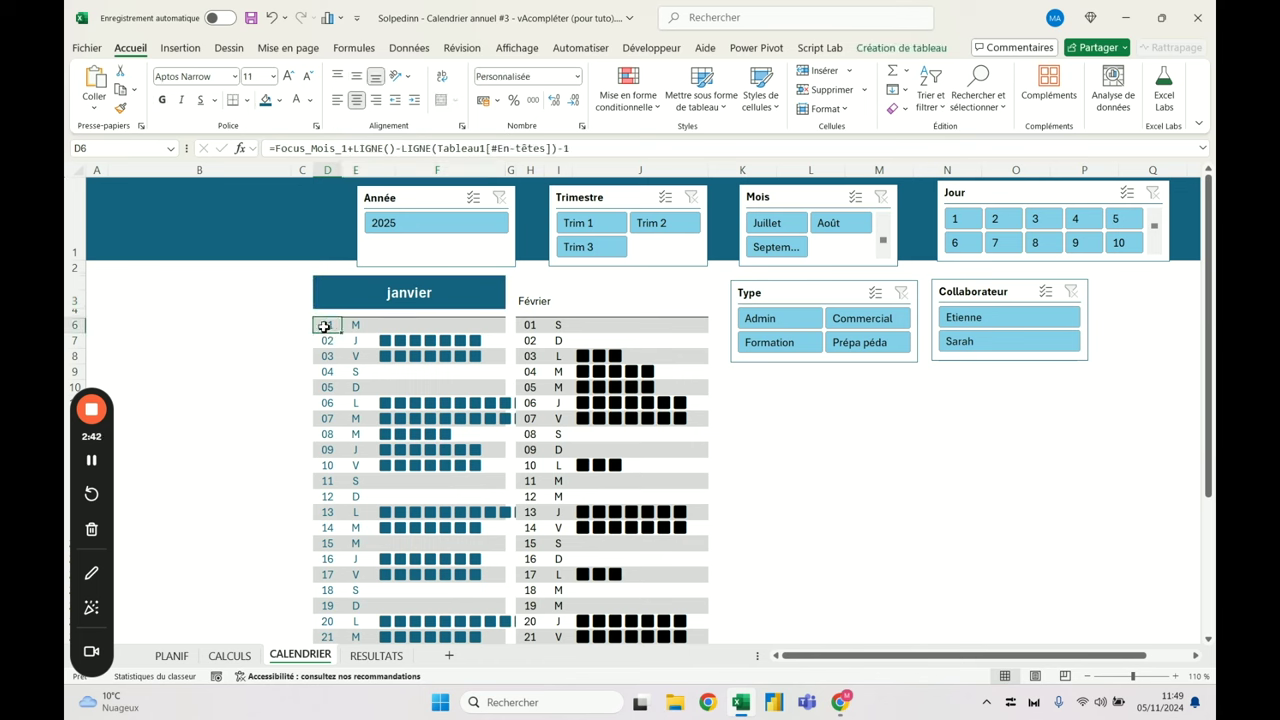
click(340, 292)
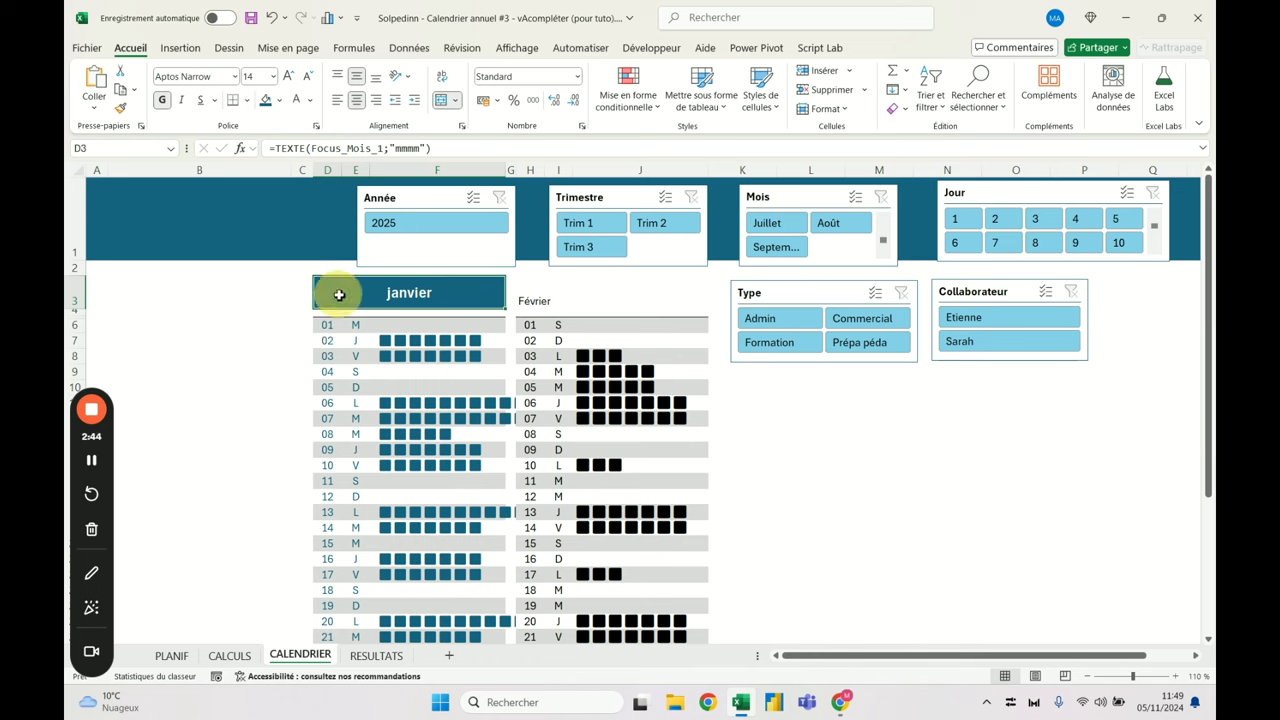
Wrap D3's formula in NOMPROPRE() so the month name is capitalised
click(450, 148)
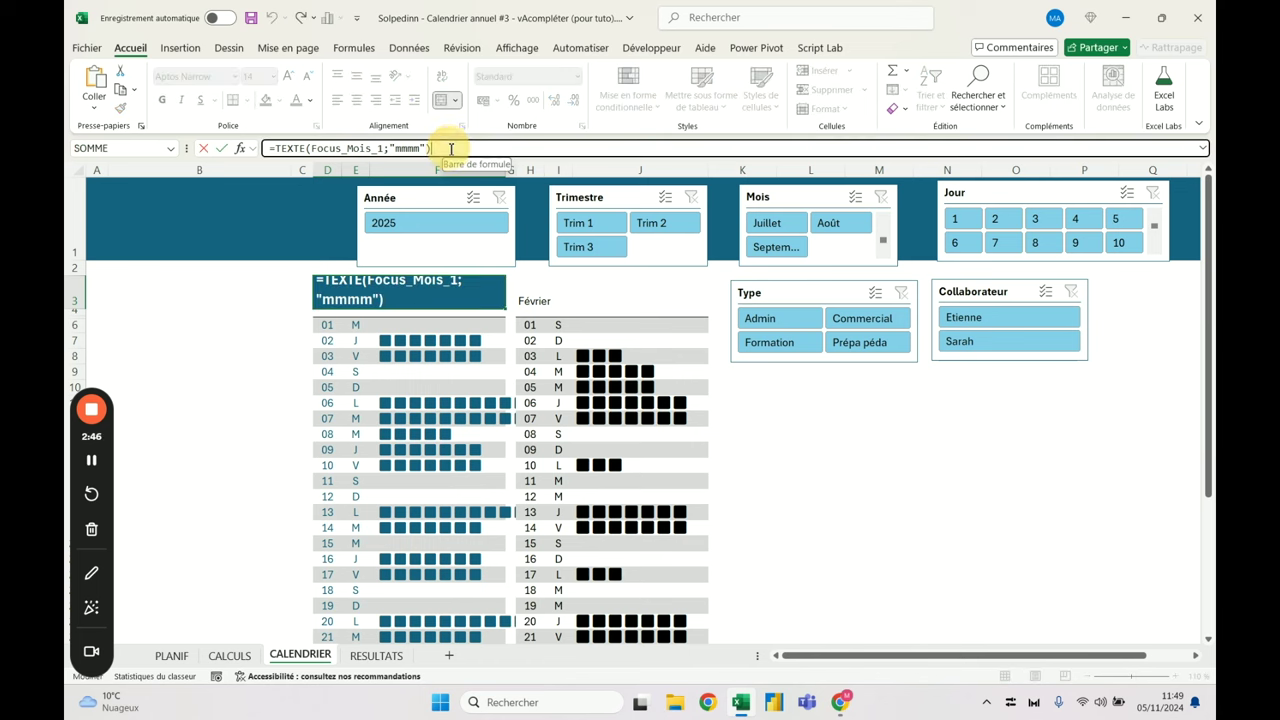
click(273, 148)
text(NOMPROPRE()
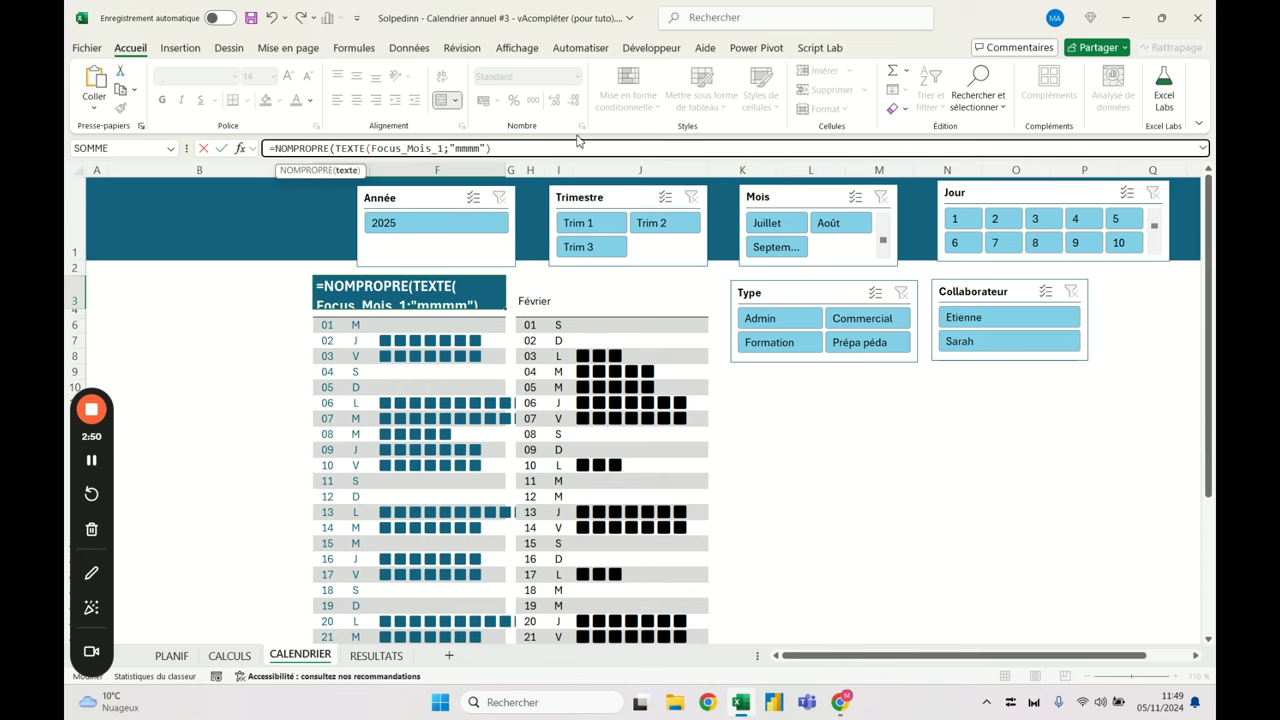
text())
key(Return)
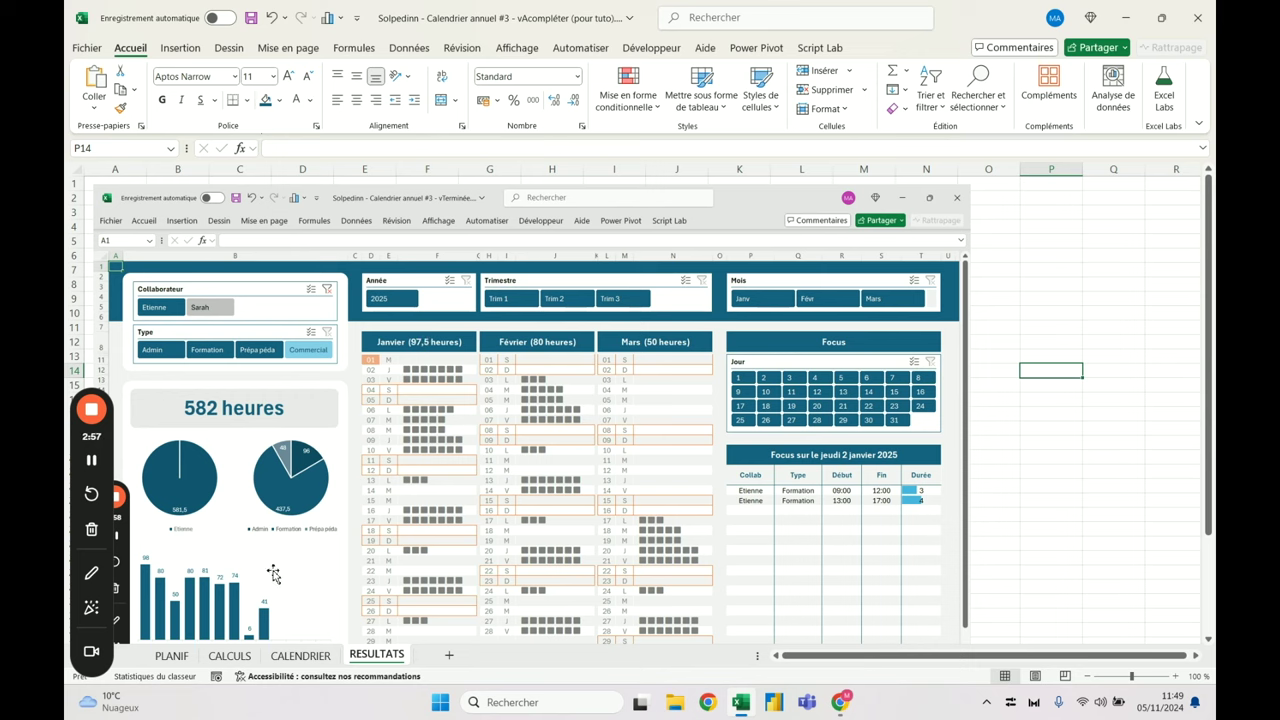
On CALENDRIER, start appending " (" after the NOMPROPRE month name in D3's formula
click(299, 655)
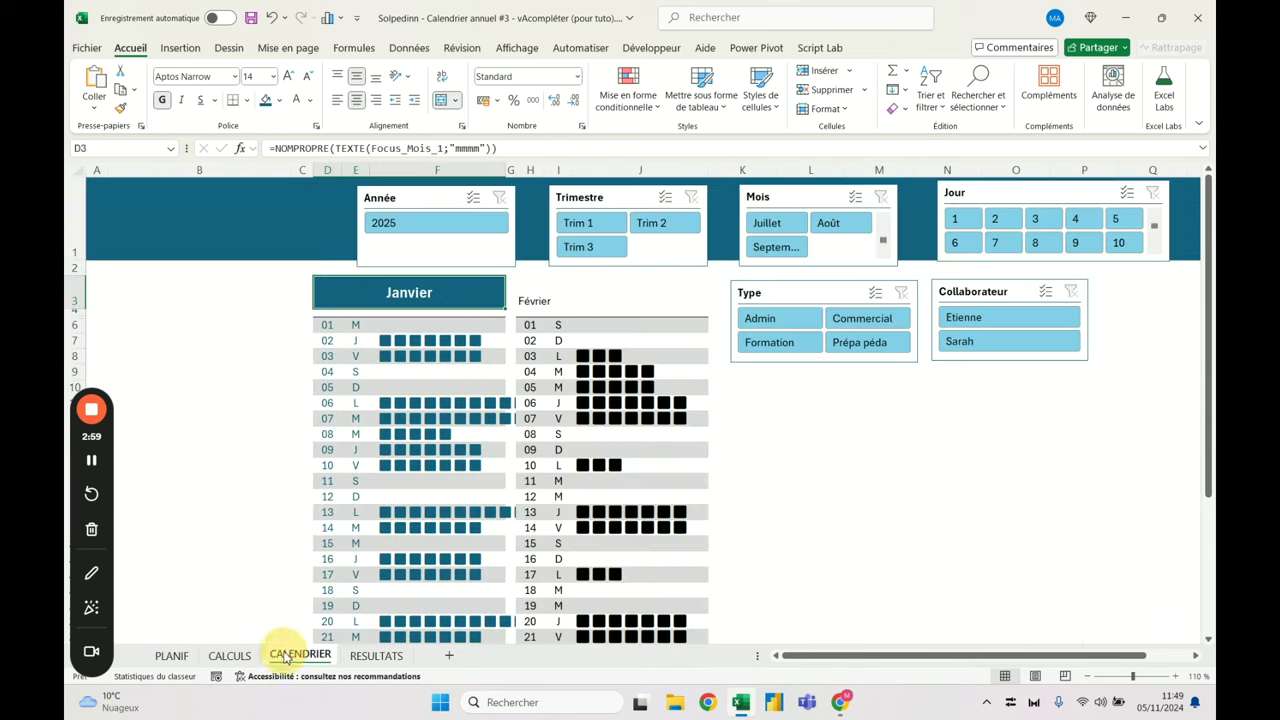
click(531, 146)
text(&")
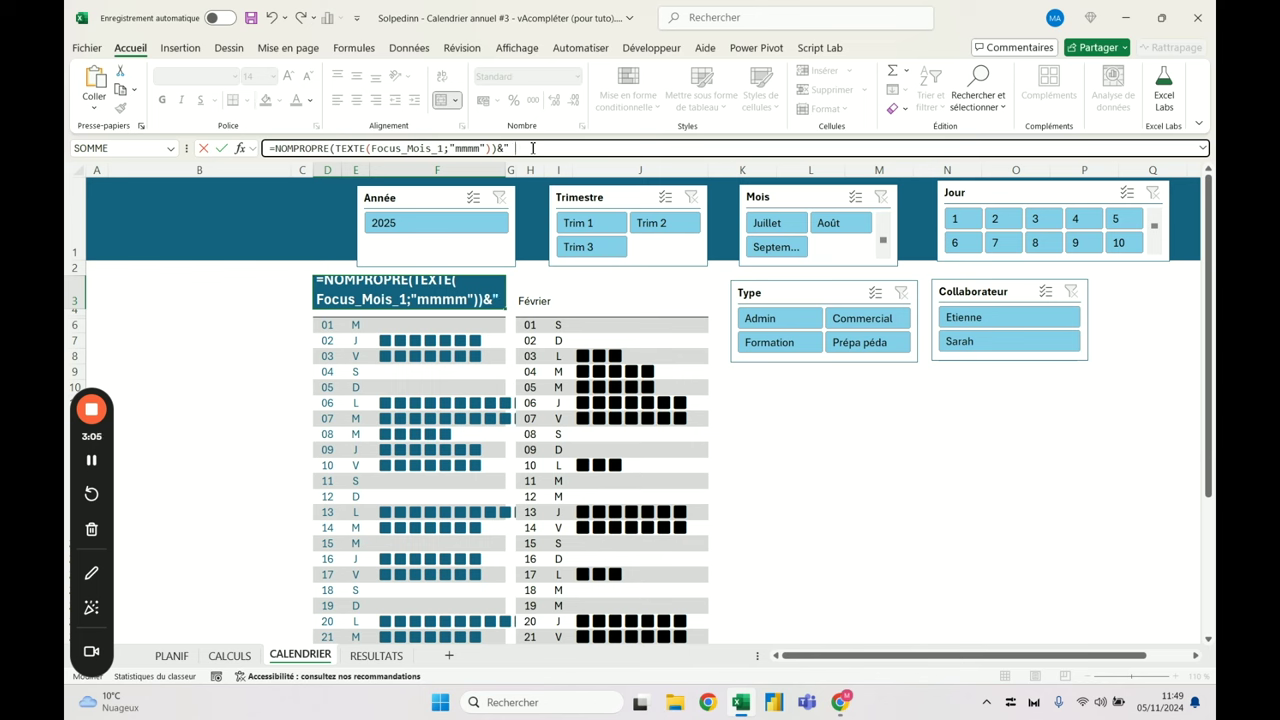
text( ()
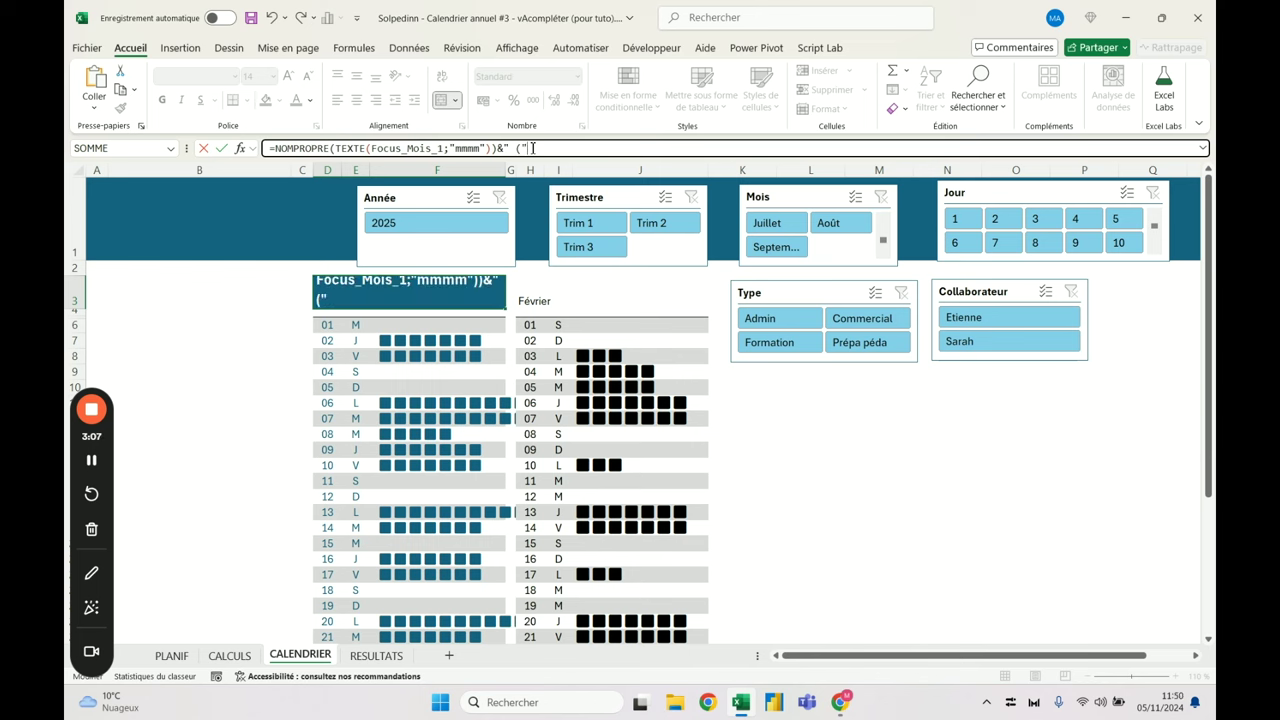
key(ctrl+Return)
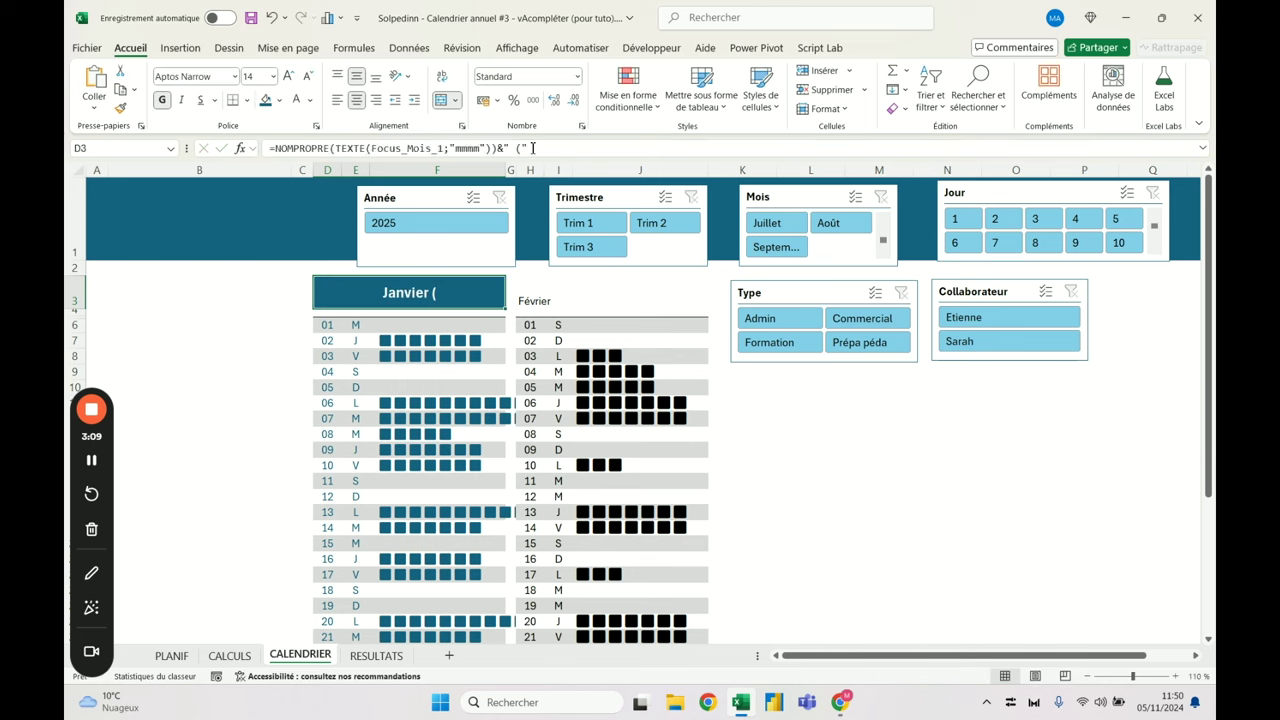
Add the 1000 placeholder and closing bracket so D3 reads Janvier (1000); glance at RESULTATS
click(574, 150)
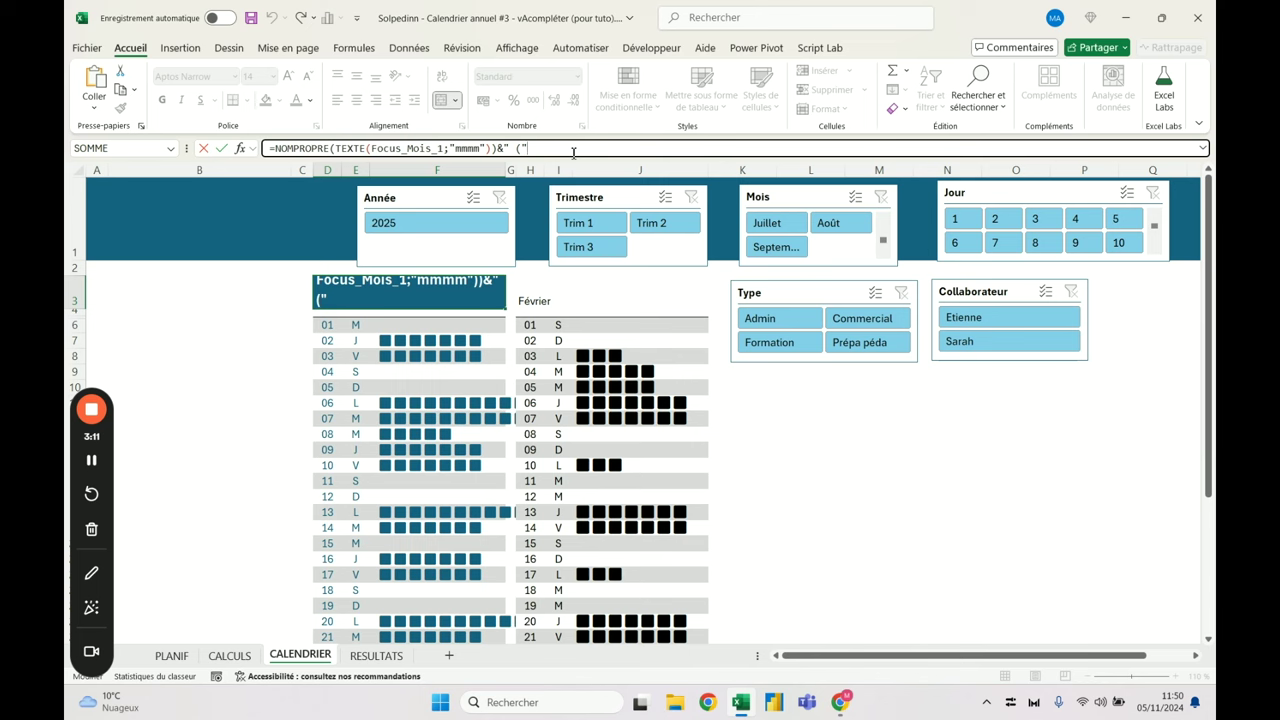
text(1000)
key(BackSpace)
key(BackSpace)
key(BackSpace)
text(&1000)
key(Return)
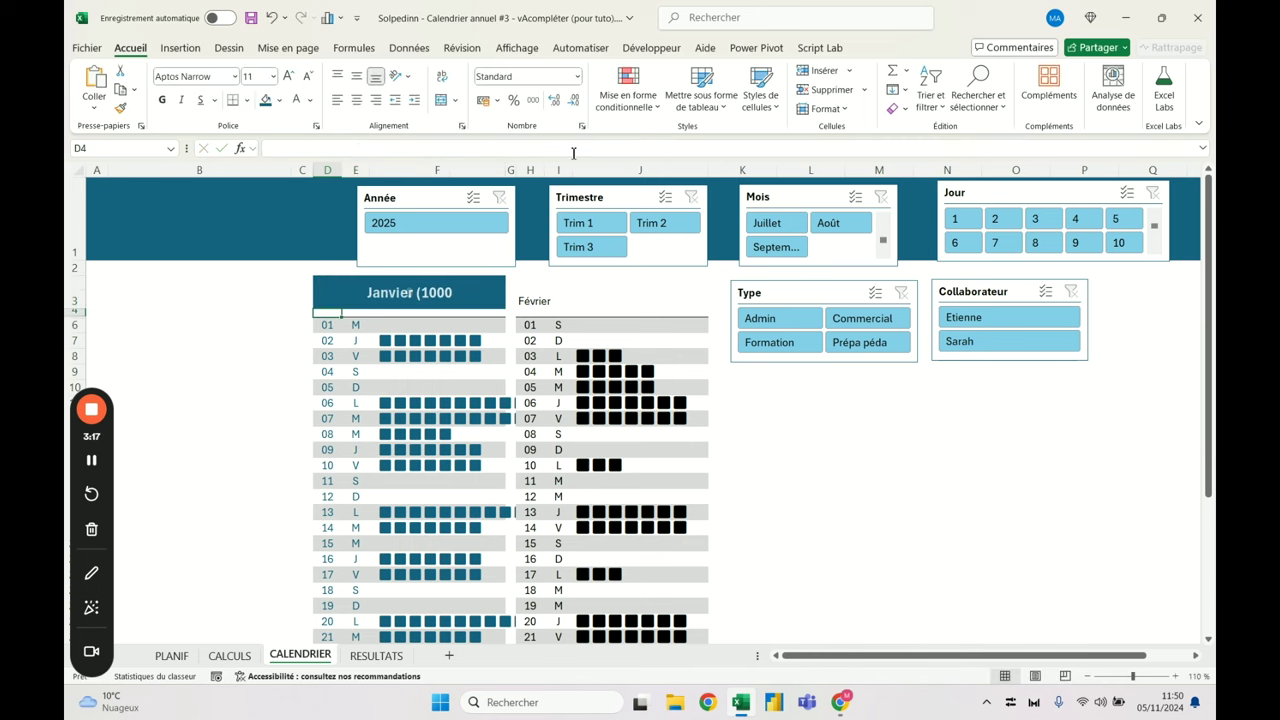
click(573, 148)
text(&" ("&1000&")
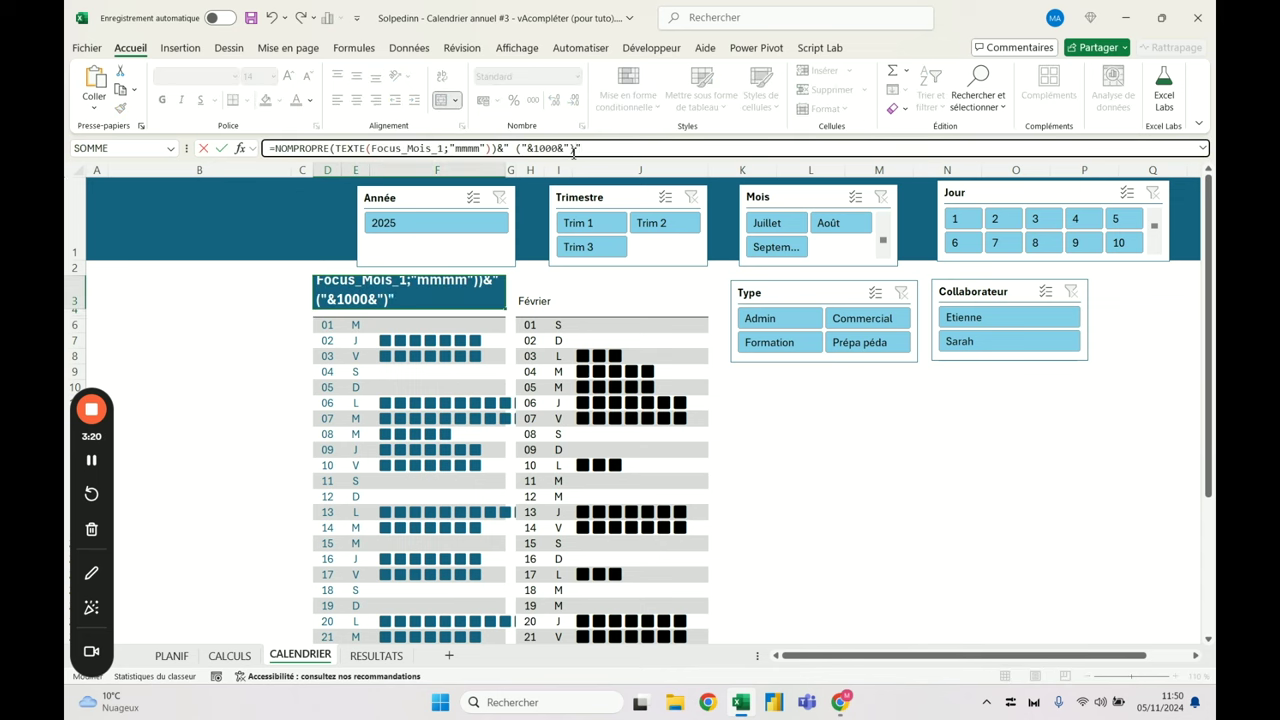
key(Return)
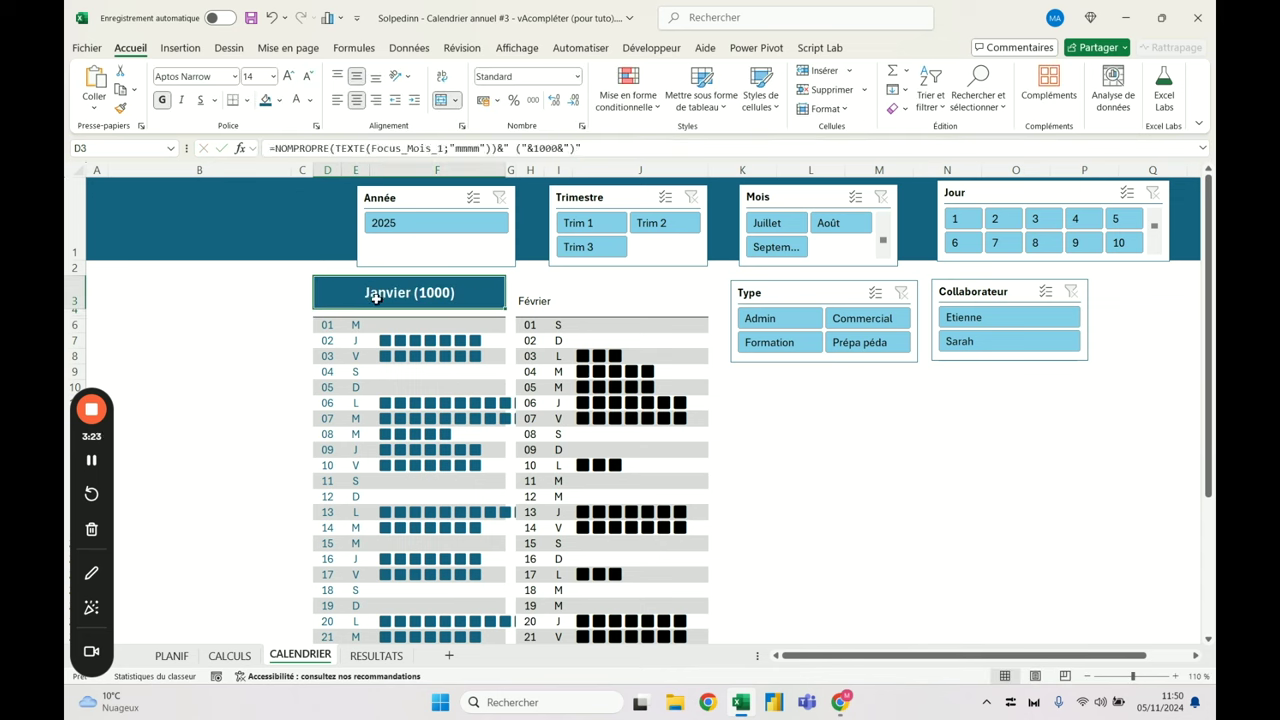
click(394, 658)
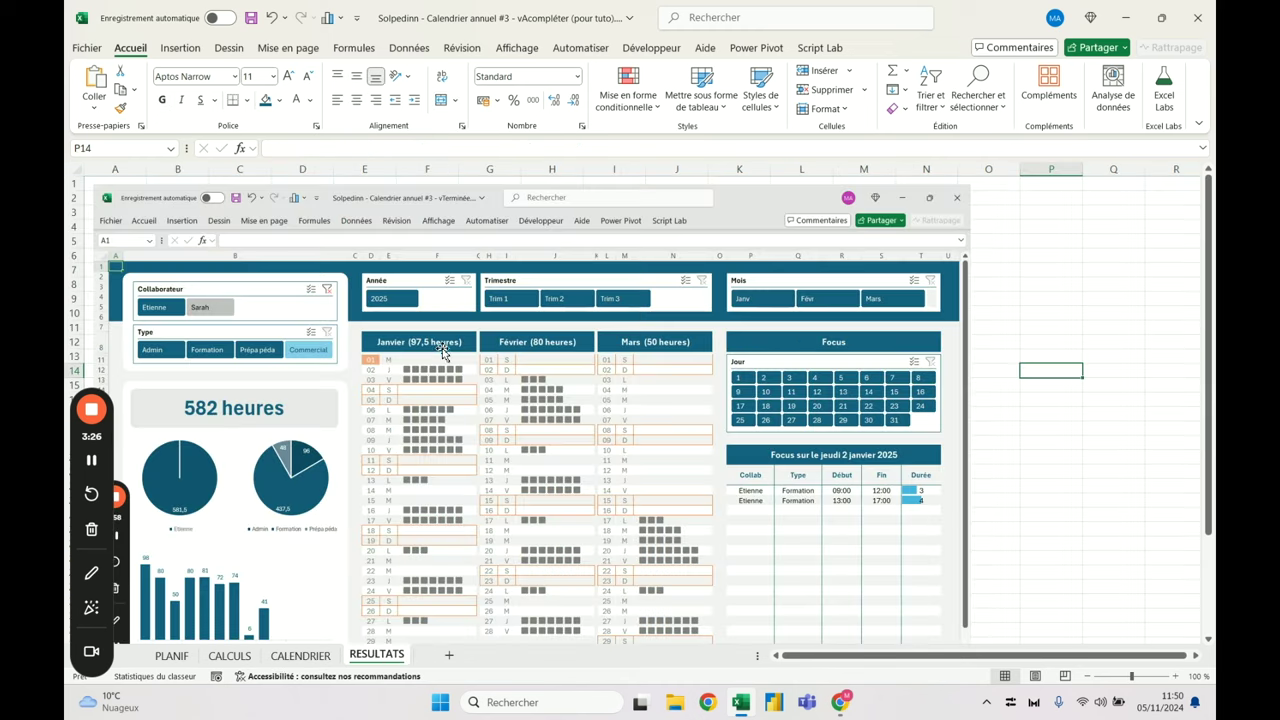
click(322, 656)
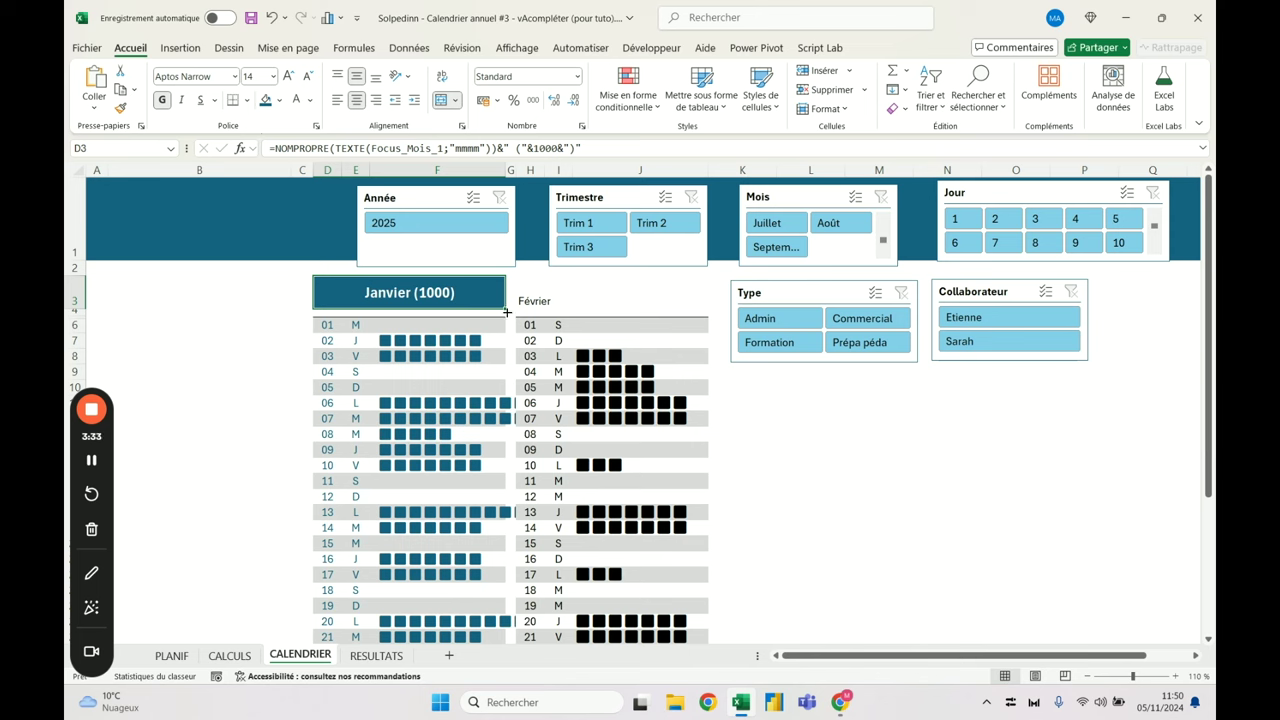
Begin replacing 1000 with SOMME.SI.ENS in D3, abandon the edit, and go to PLANIF
drag(563, 149, 533, 148)
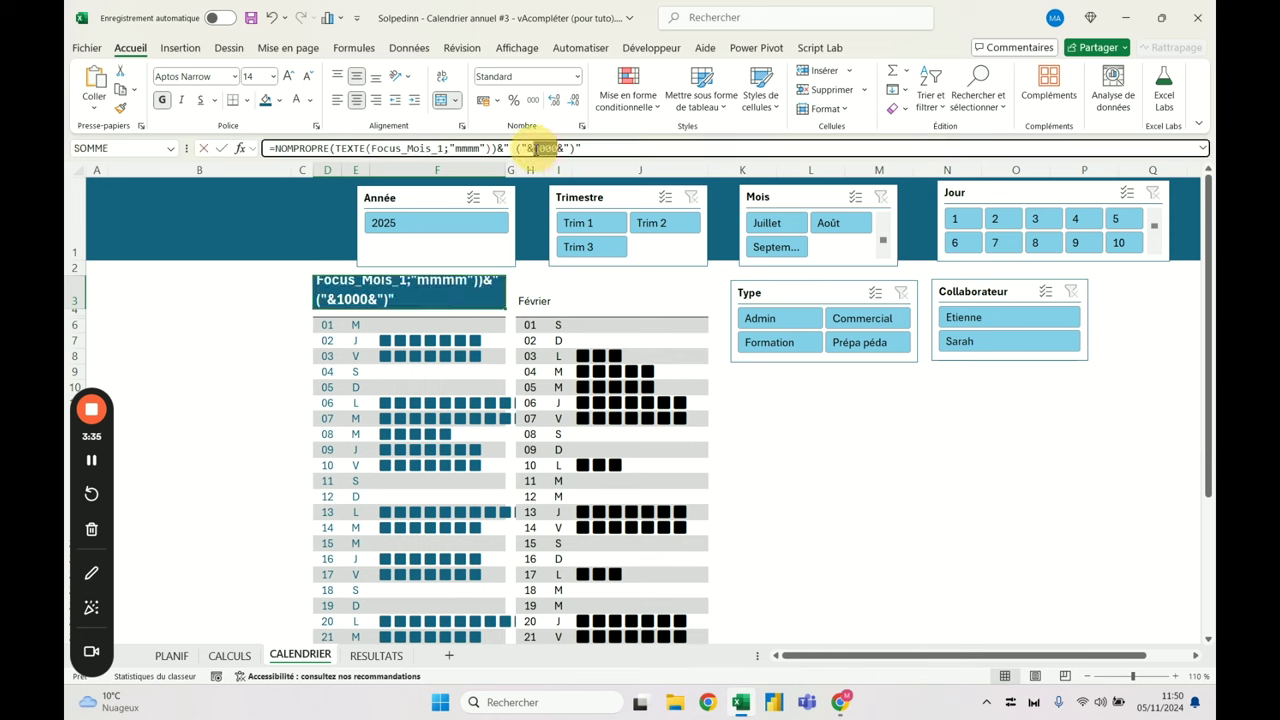
text(somm)
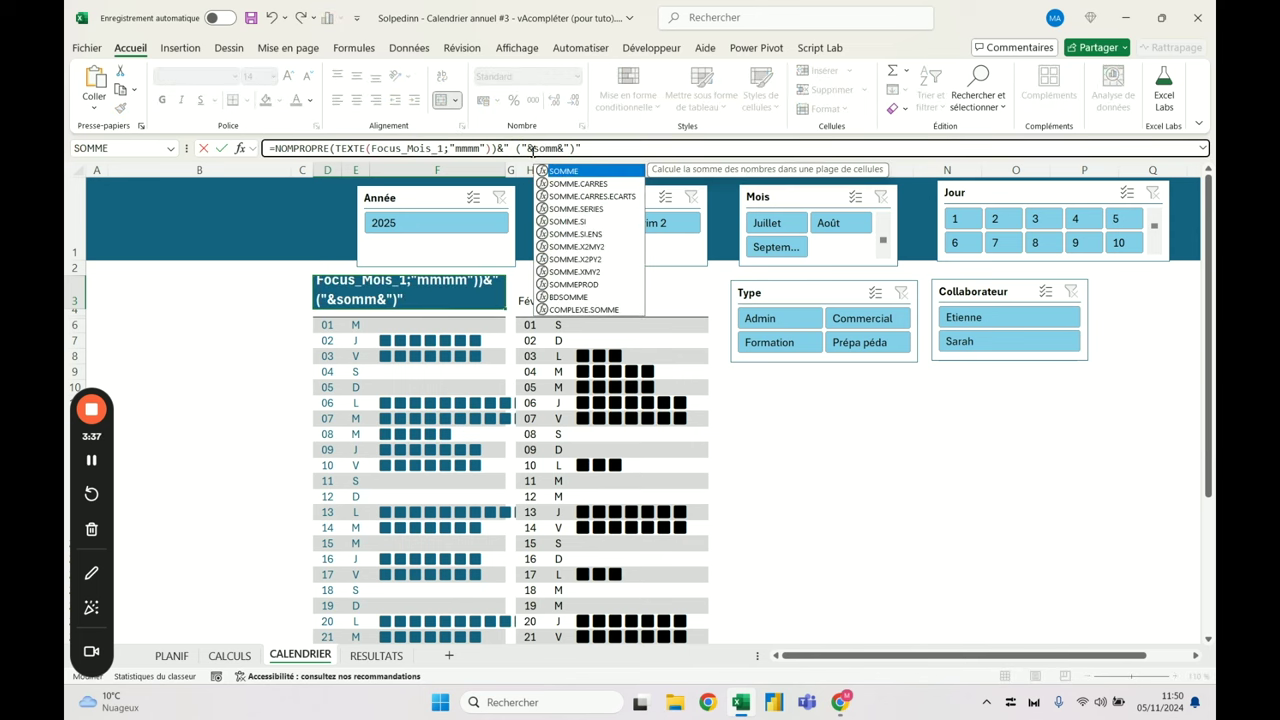
text(e.si)
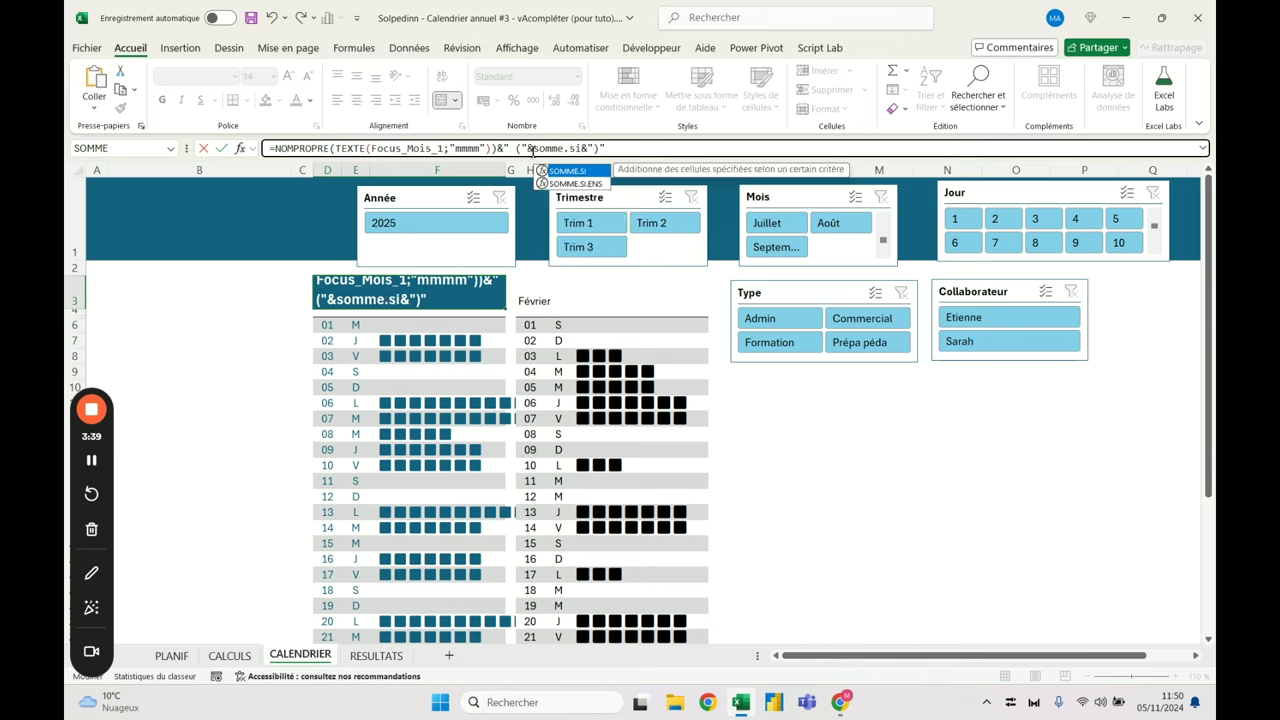
double_click(590, 184)
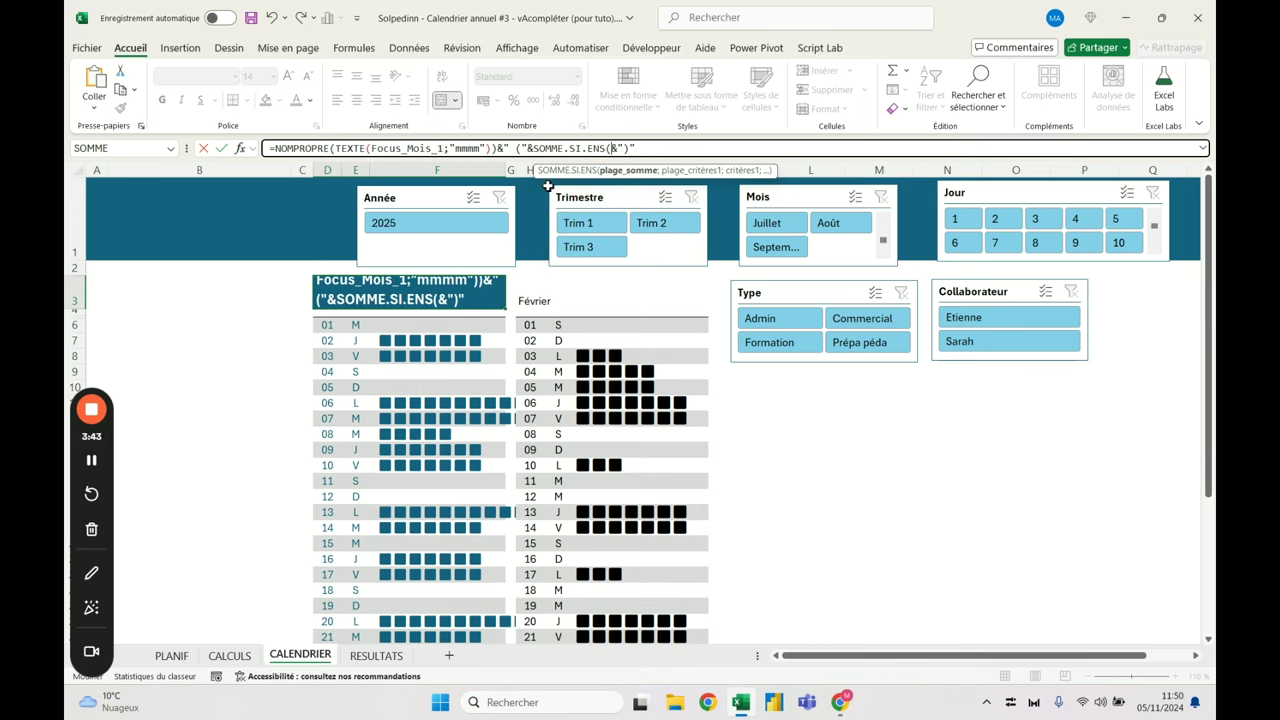
text())
click(615, 147)
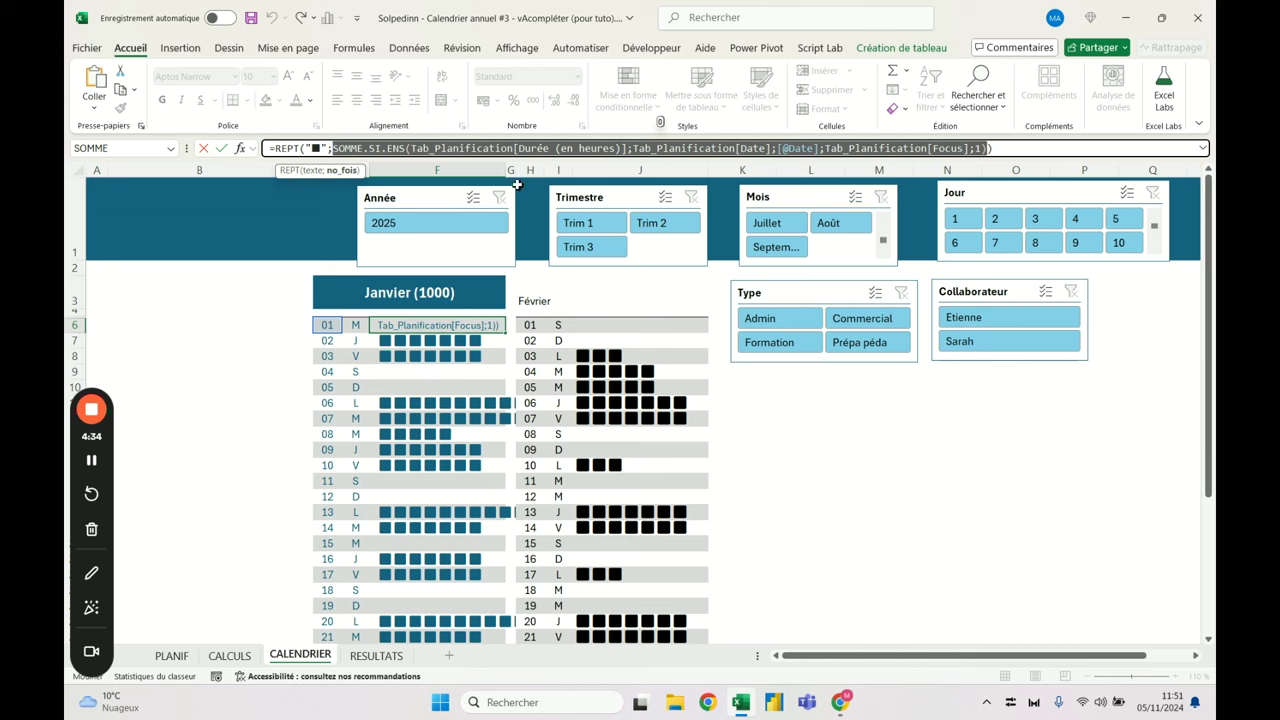
key(Escape)
click(191, 463)
click(171, 655)
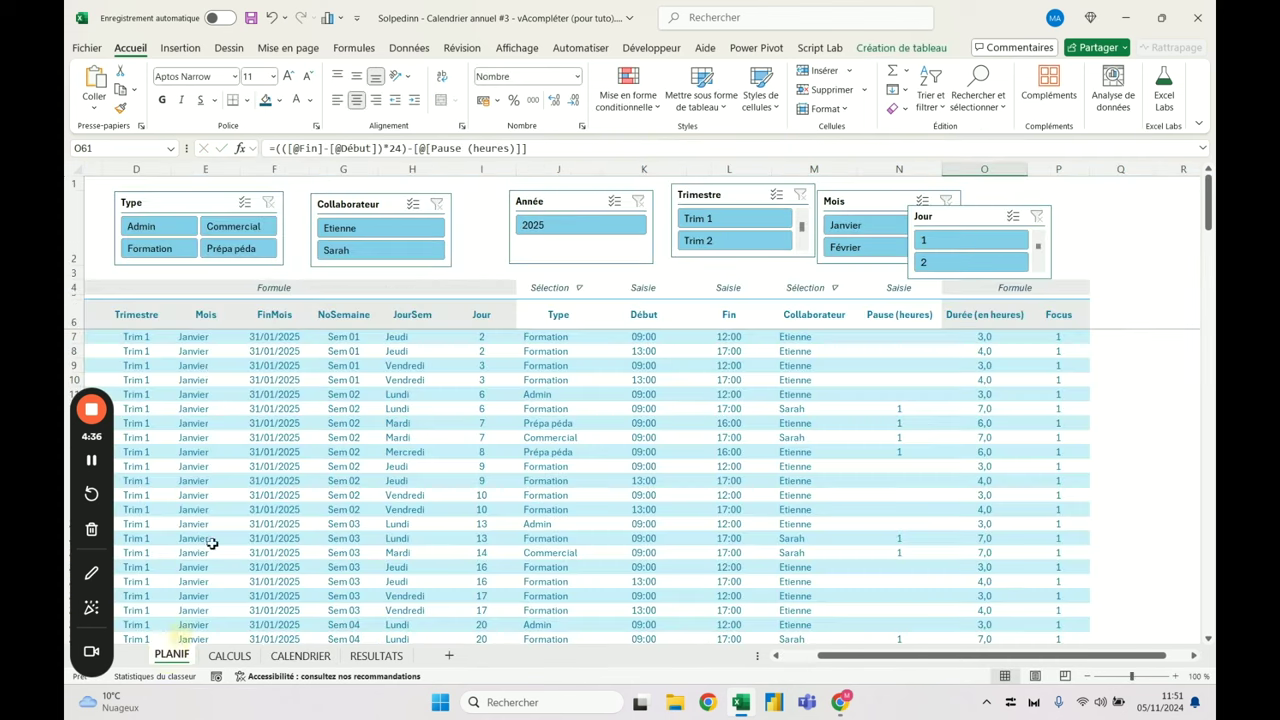
Rename the planning table to Tab_Planif in Table Design
click(200, 366)
click(872, 50)
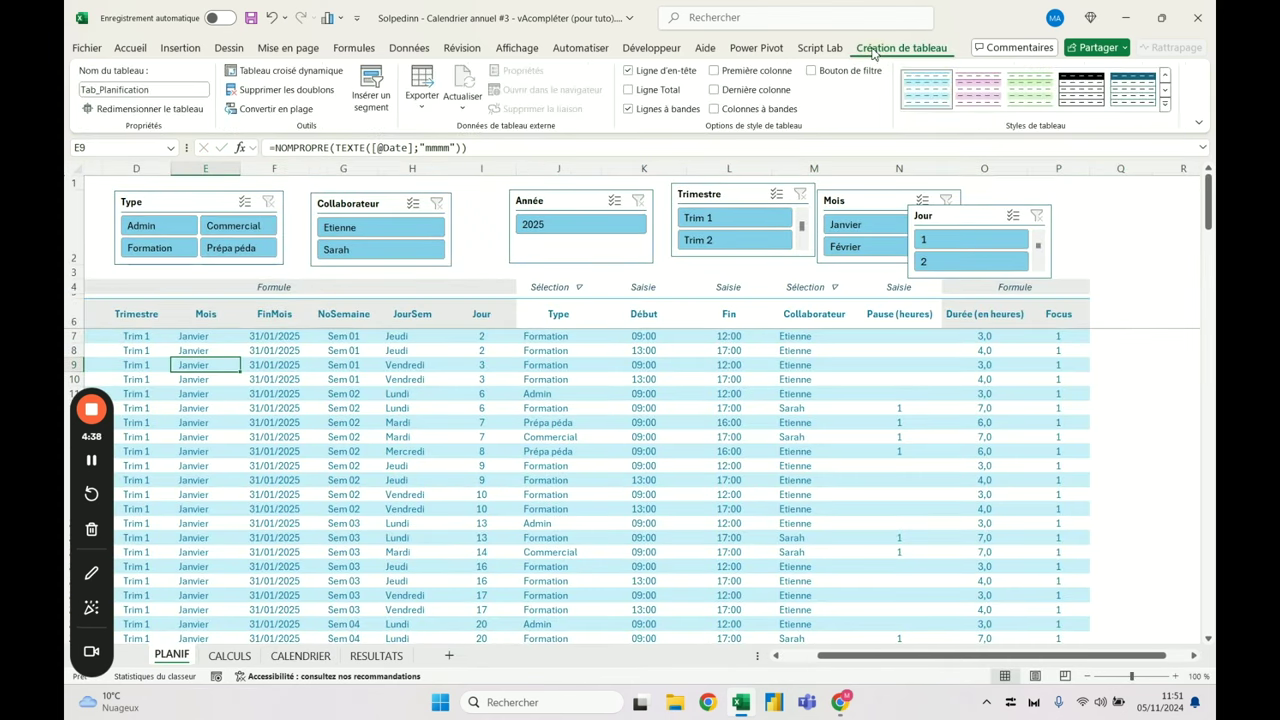
click(171, 89)
click(171, 89)
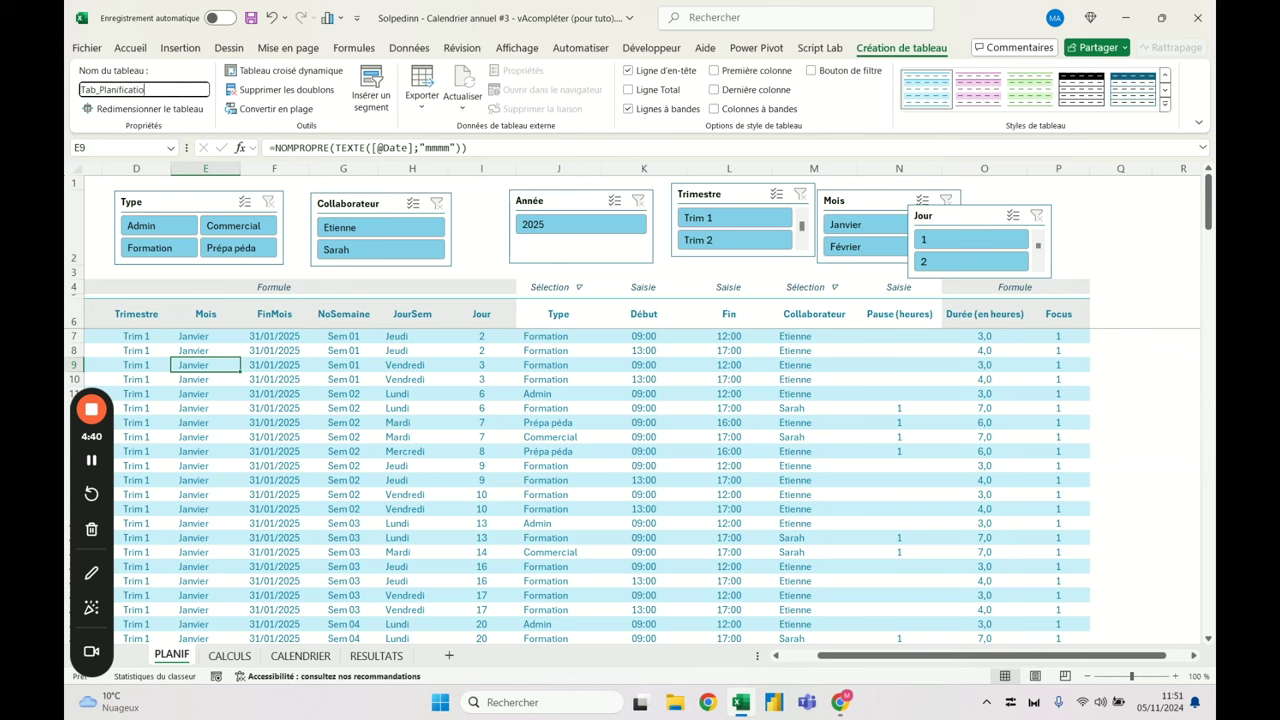
key(Return)
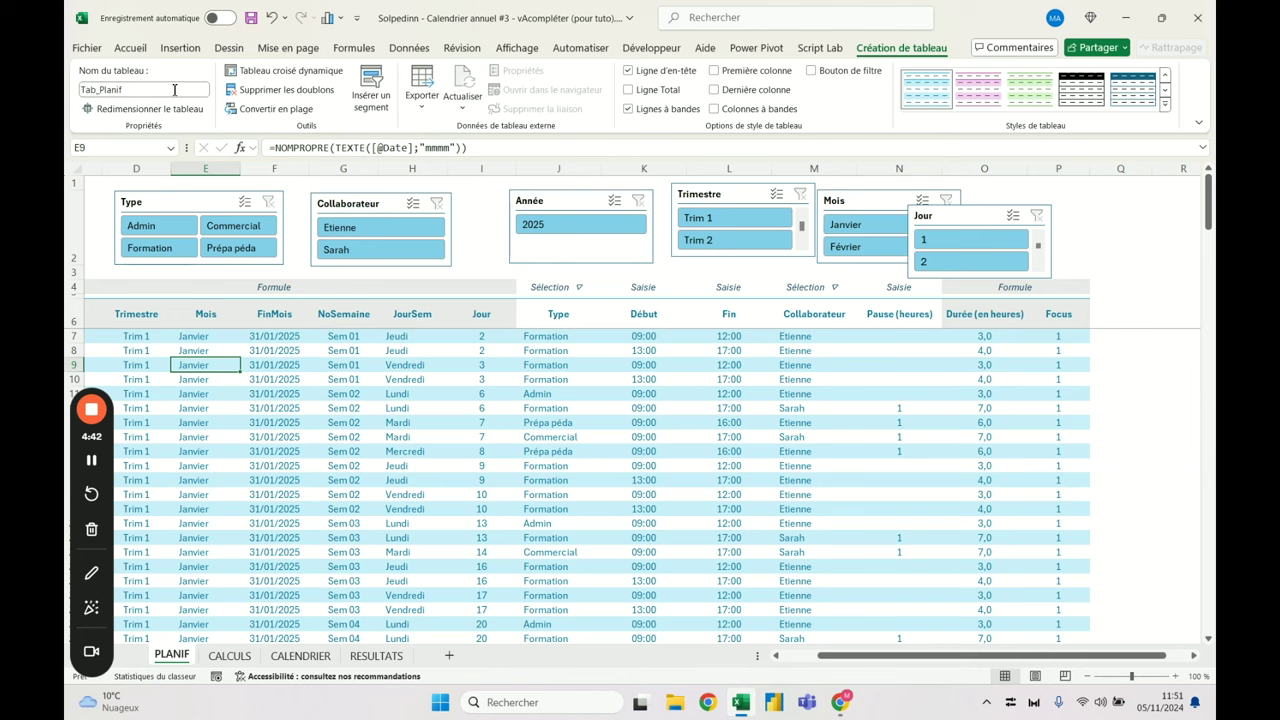
Copy the SOMME.SI.ENS expression from cell F6's formula on CALENDRIER
click(229, 656)
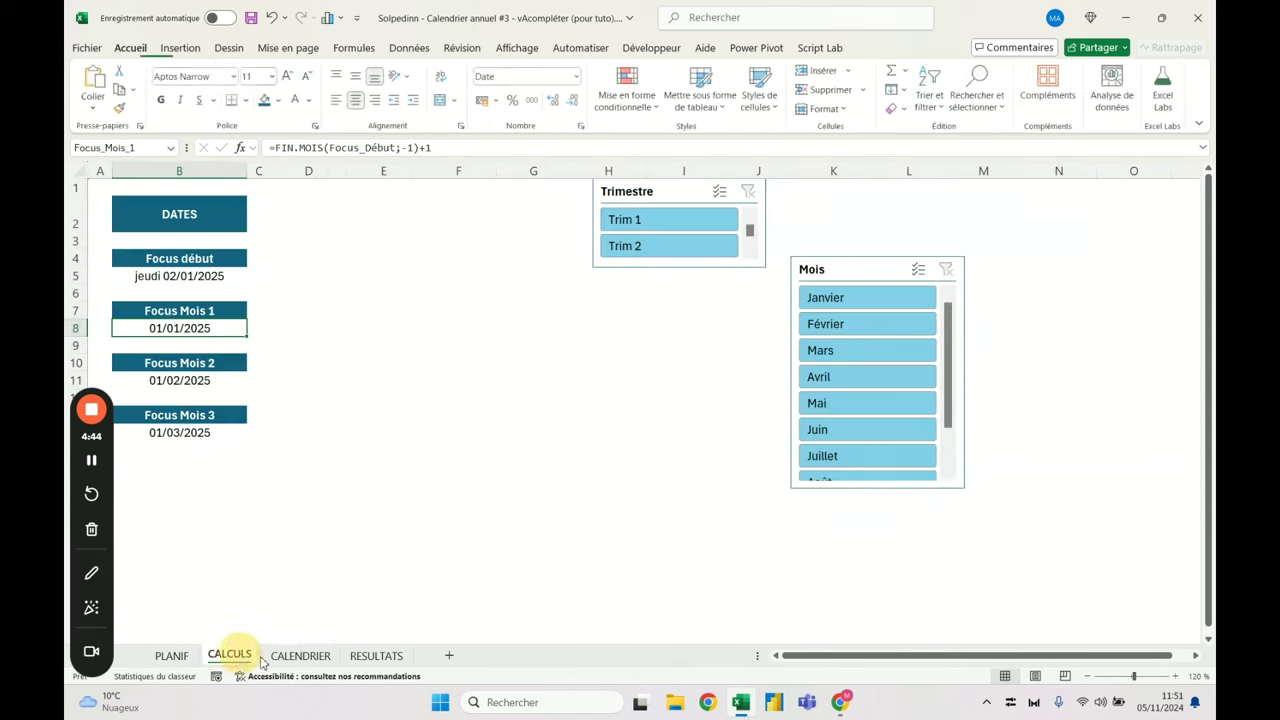
click(298, 656)
click(390, 327)
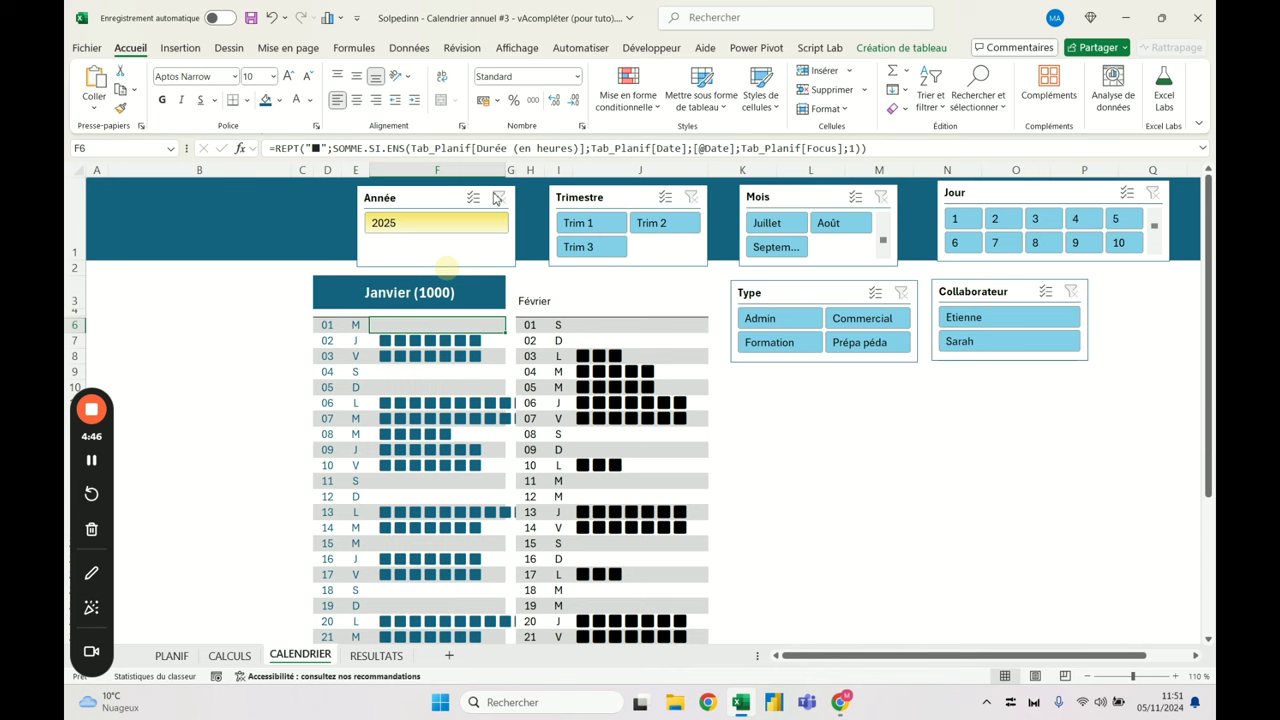
click(515, 147)
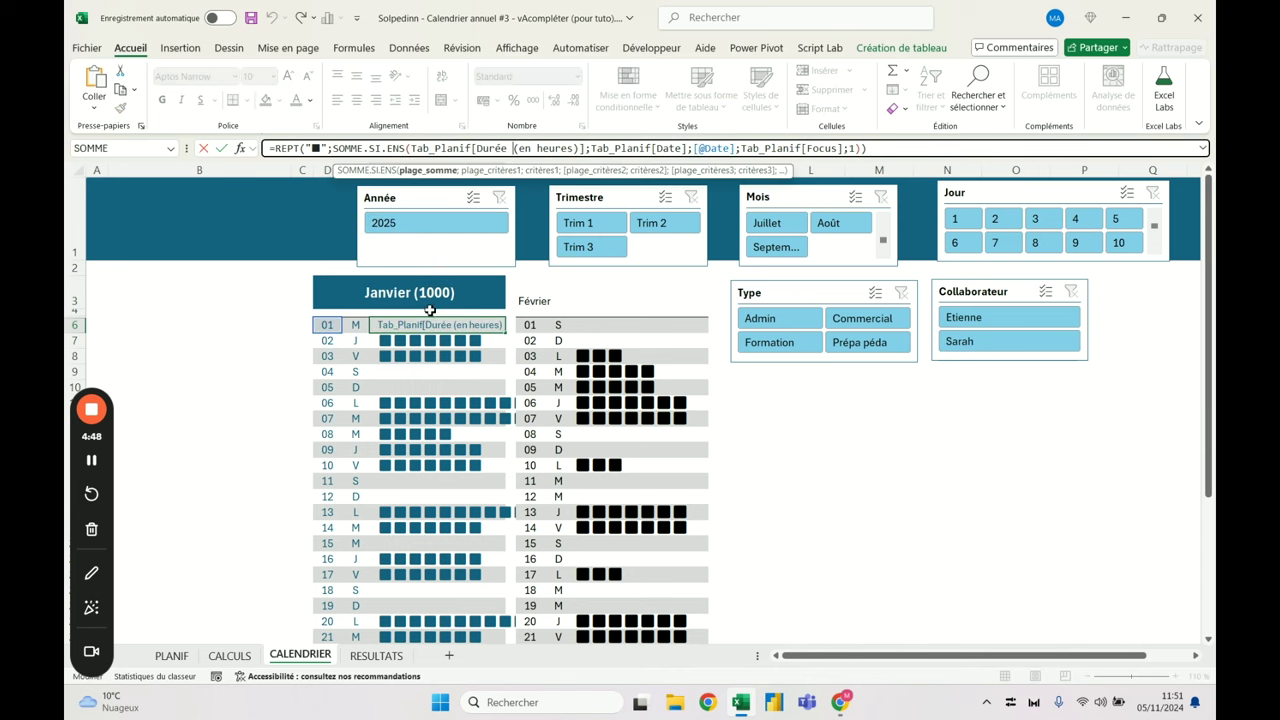
key(Escape)
drag(337, 147, 862, 148)
key(ctrl+c)
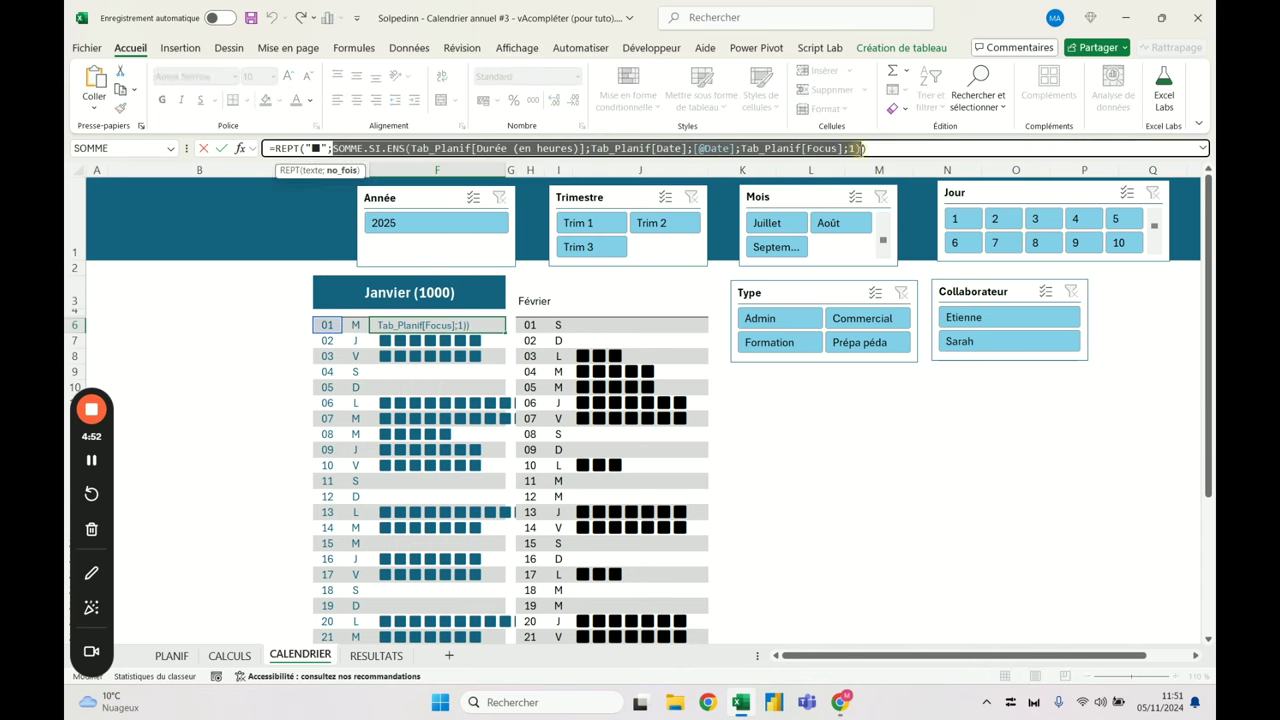
key(Escape)
key(Up)
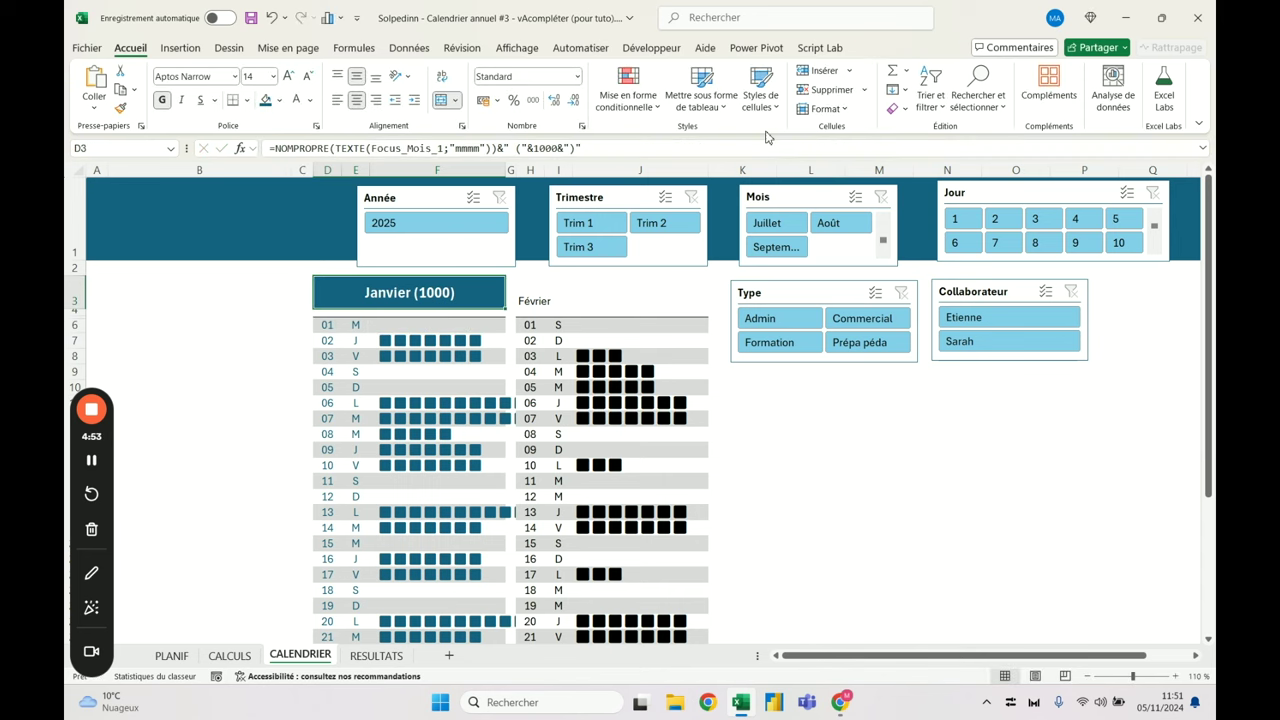
Paste the sum over 1000 in D3 and delete its Date criterion, giving Janvier (620)
double_click(544, 148)
key(ctrl+v)
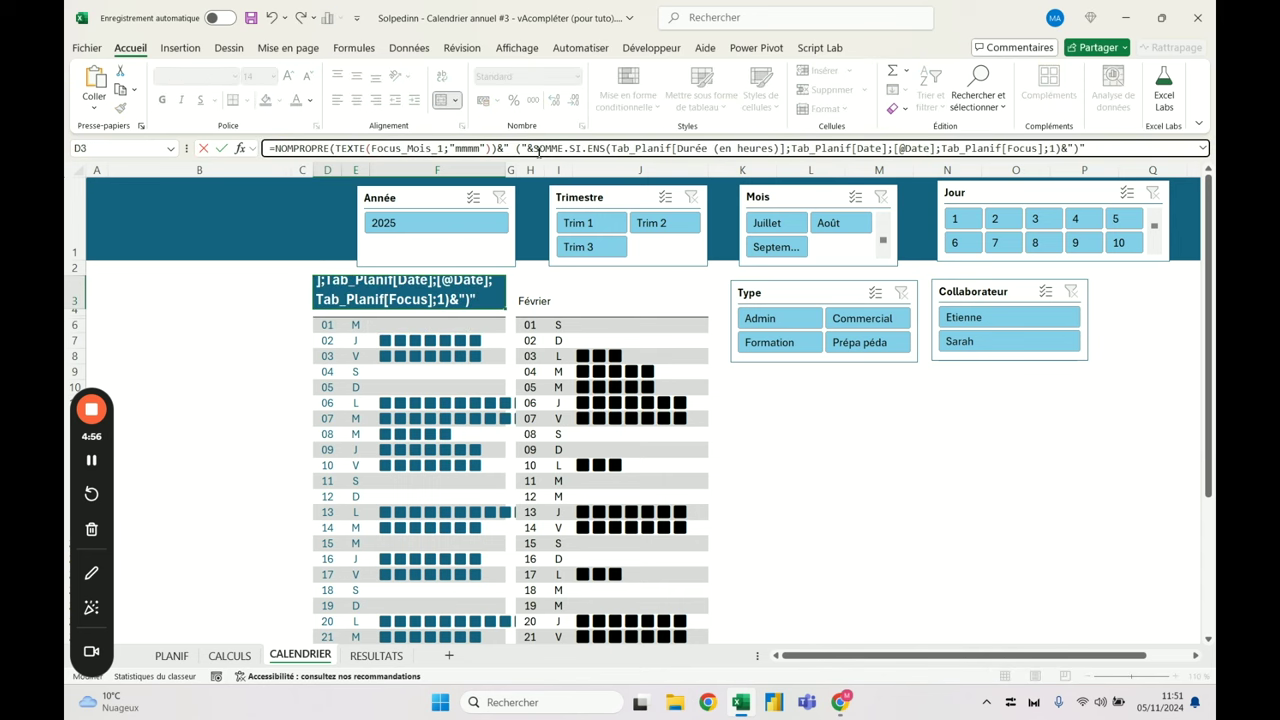
click(1062, 148)
drag(938, 148, 792, 143)
key(BackSpace)
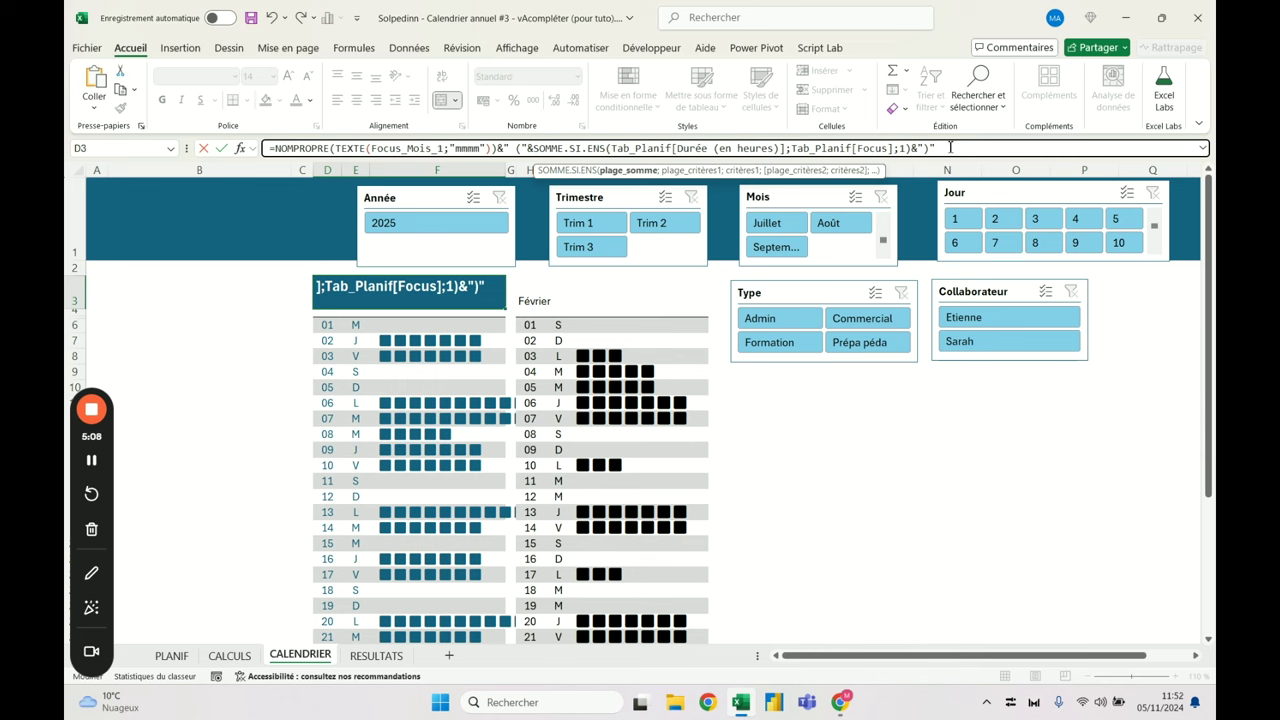
key(Return)
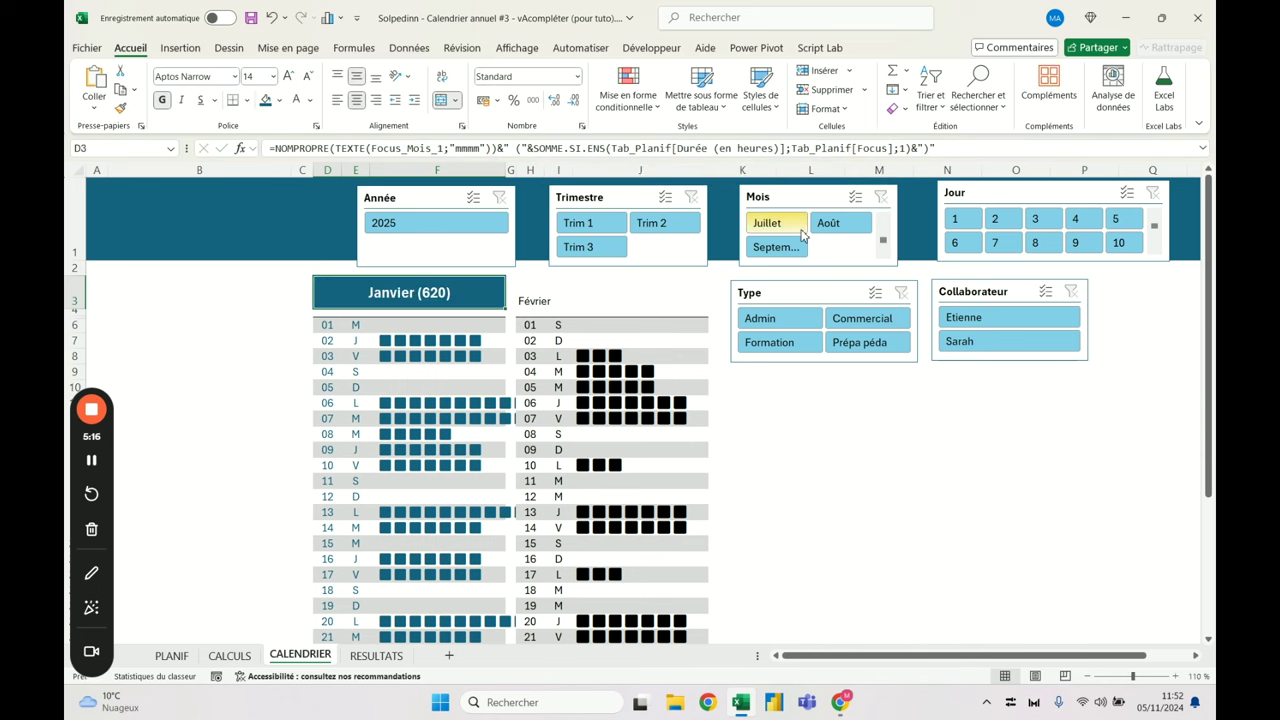
click(610, 230)
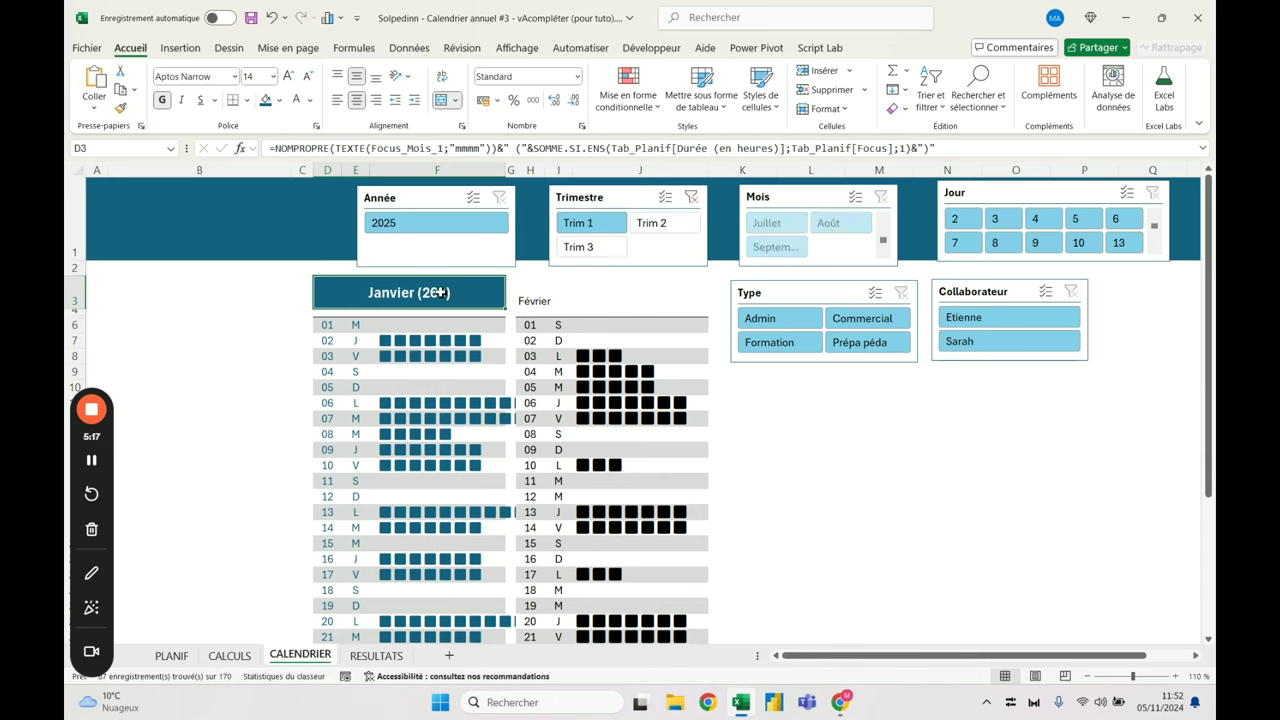
click(660, 223)
click(585, 247)
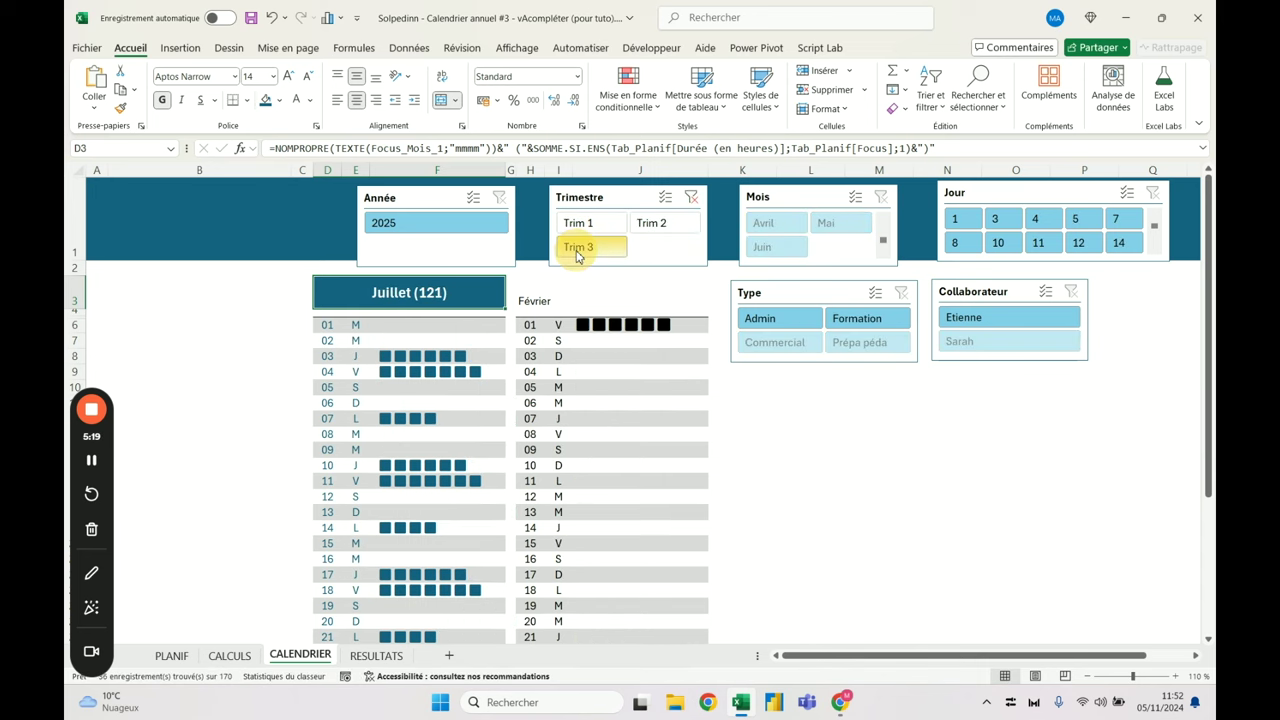
click(691, 197)
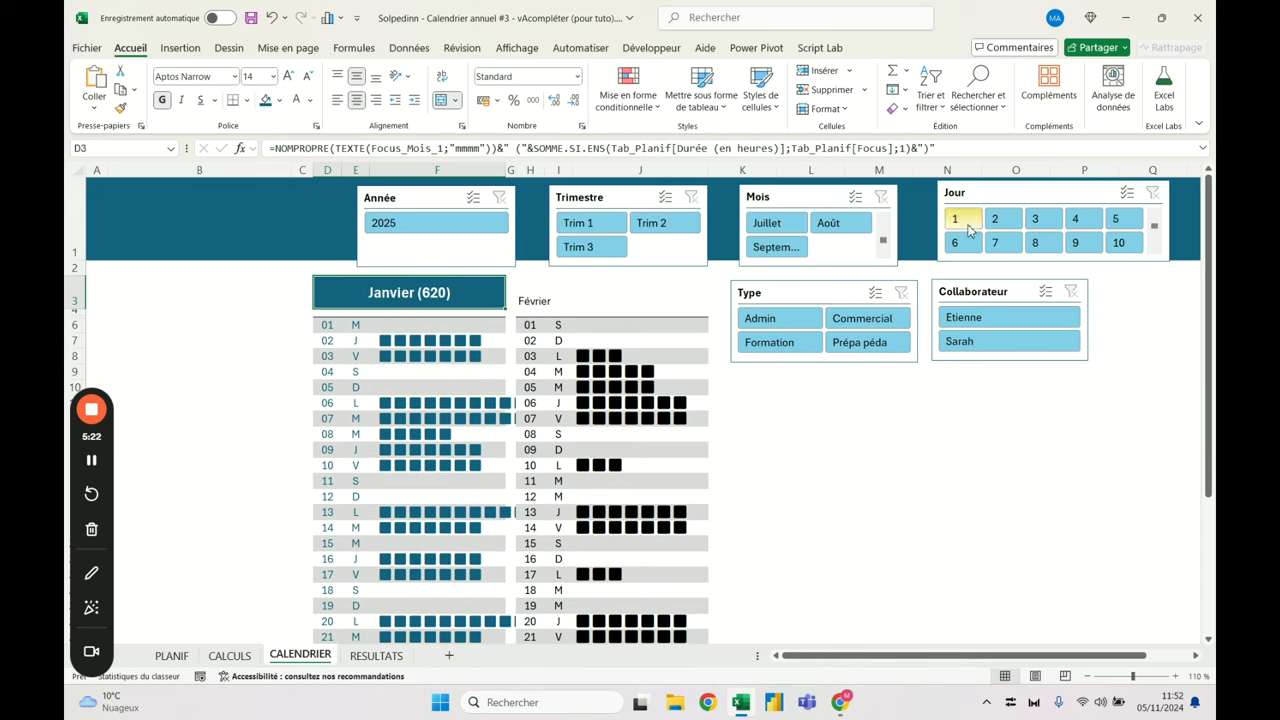
scroll(860, 225, up, 3)
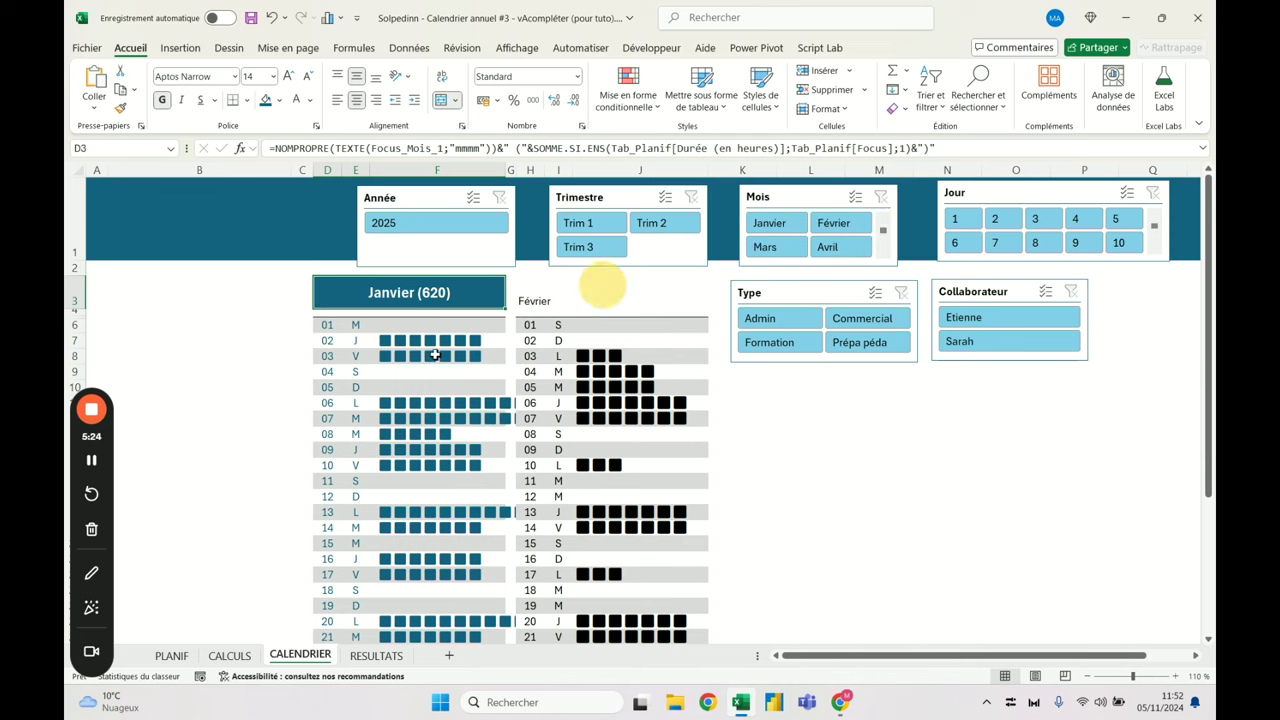
click(789, 226)
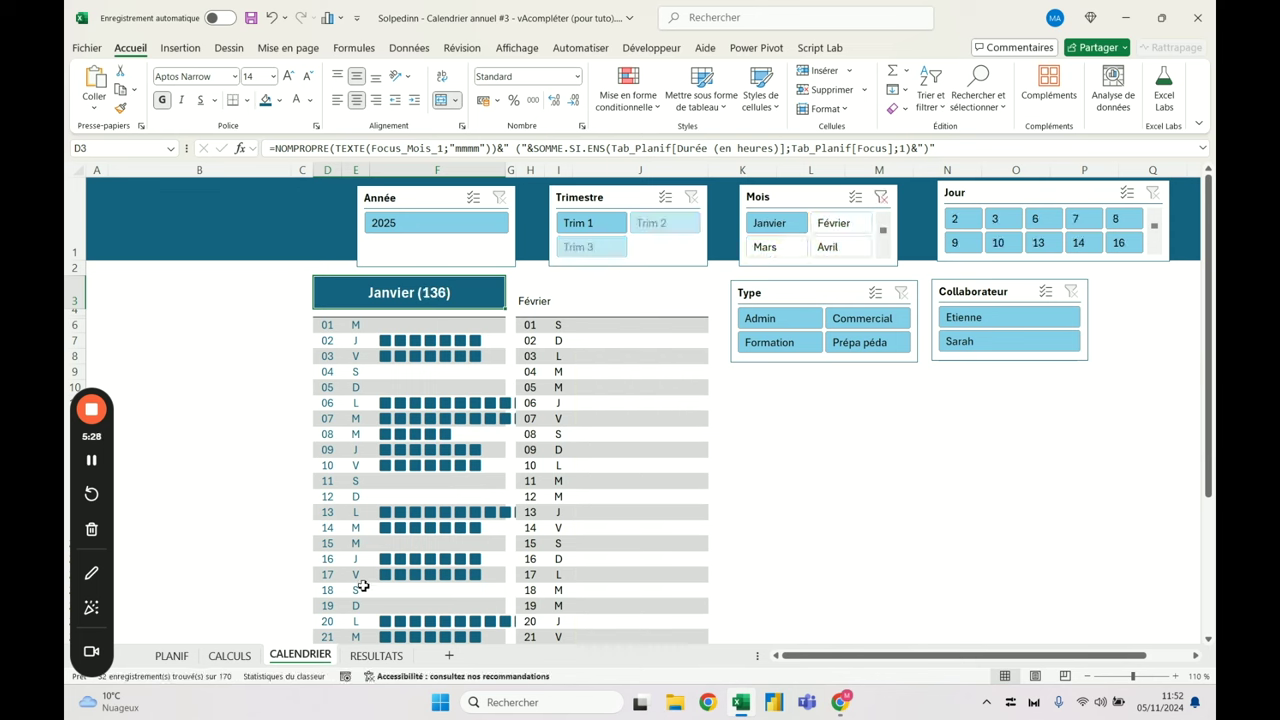
click(1006, 317)
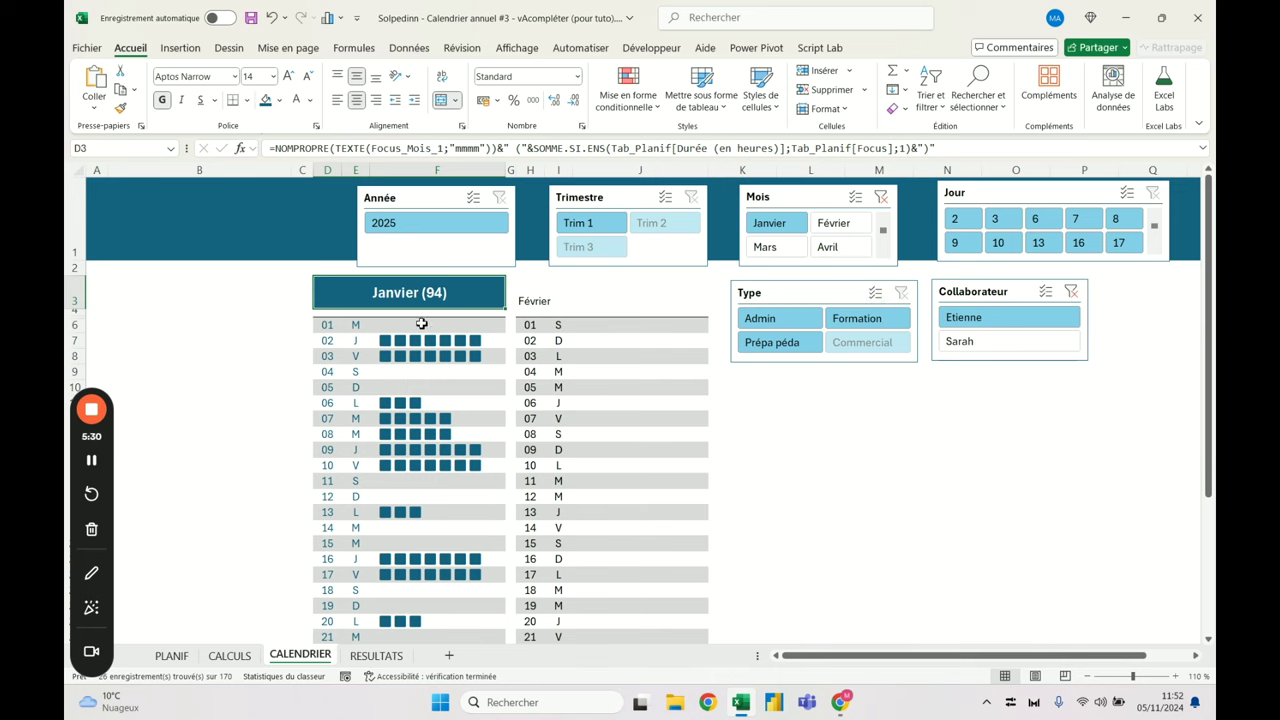
click(1015, 342)
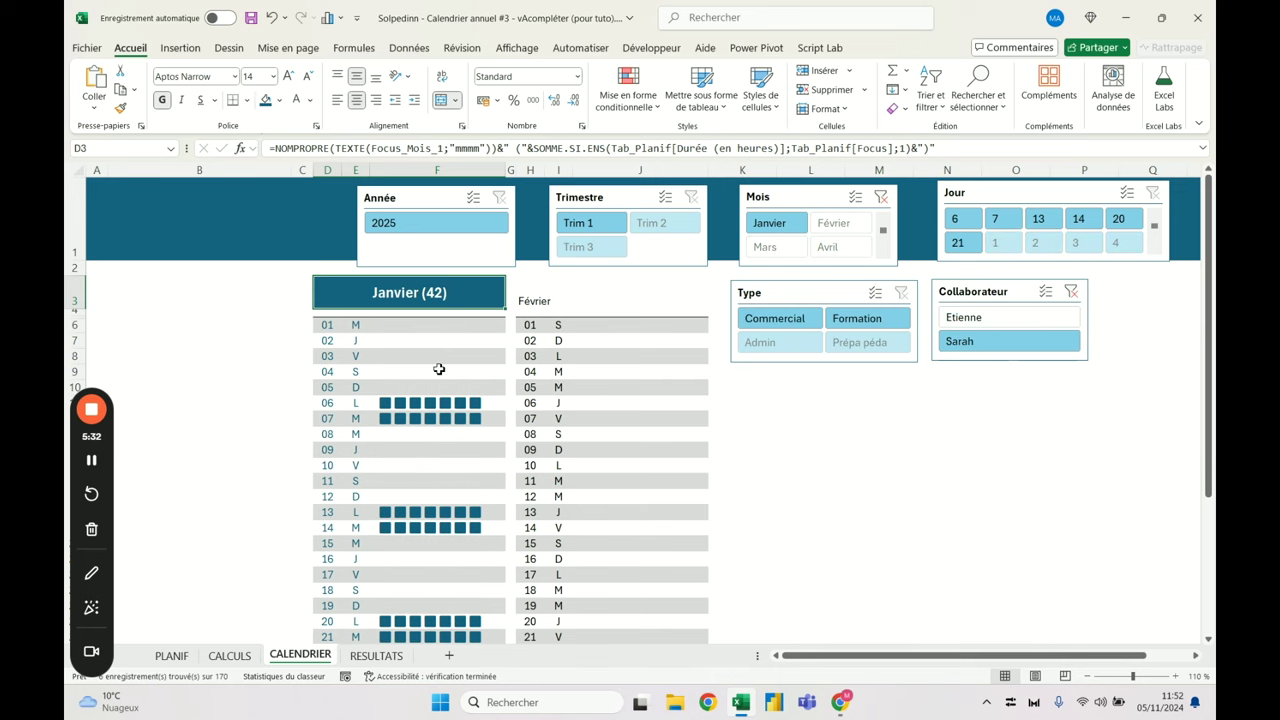
scroll(440, 370, down, 3)
scroll(436, 382, up, 1)
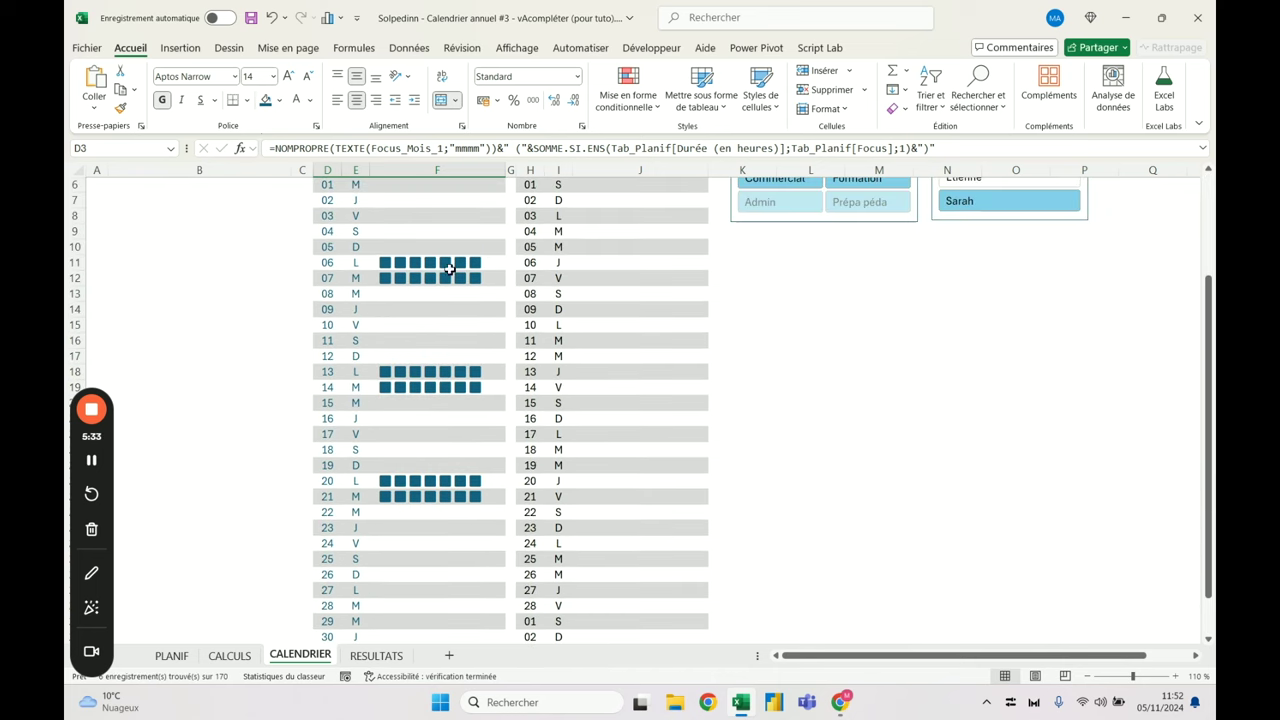
scroll(412, 250, up, 2)
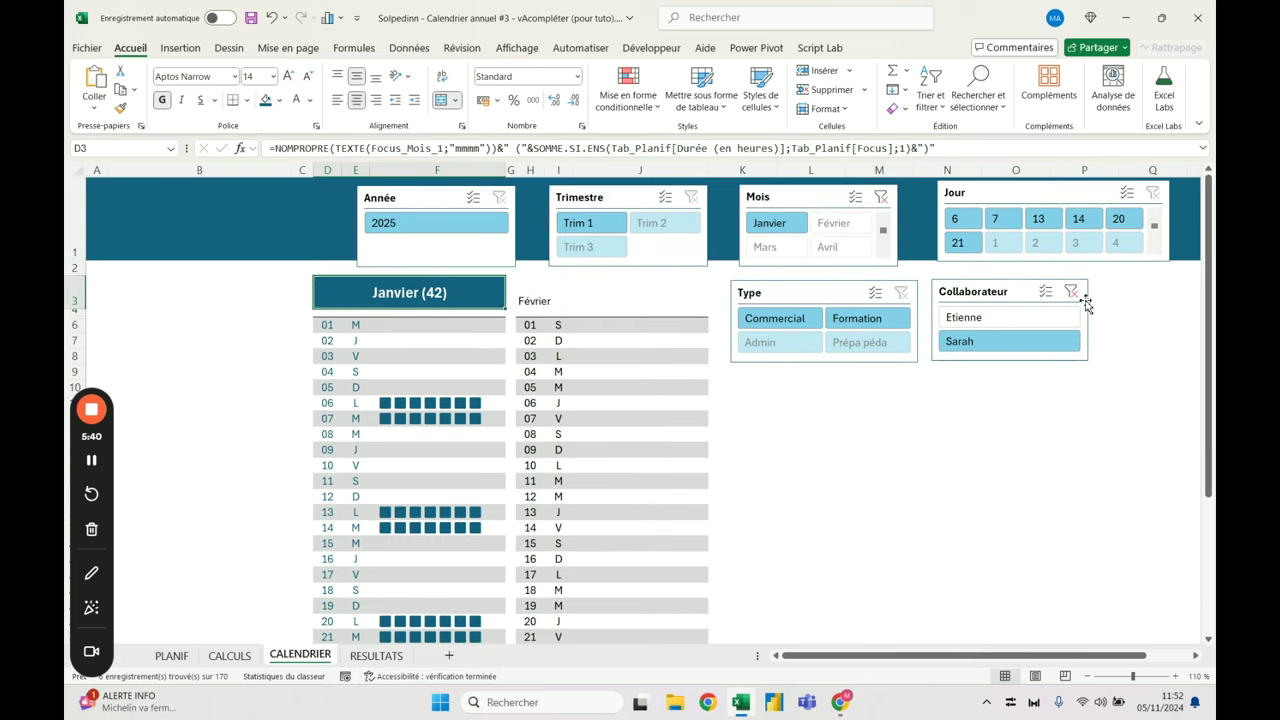
click(1071, 291)
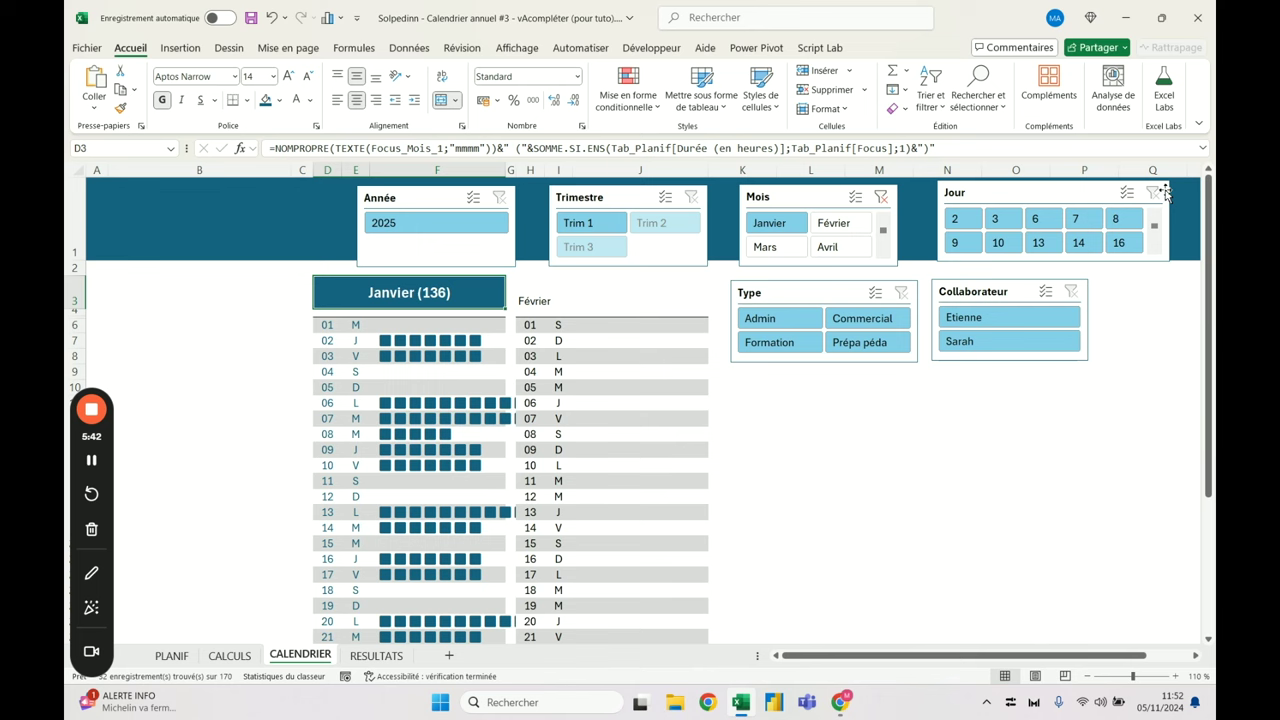
click(881, 197)
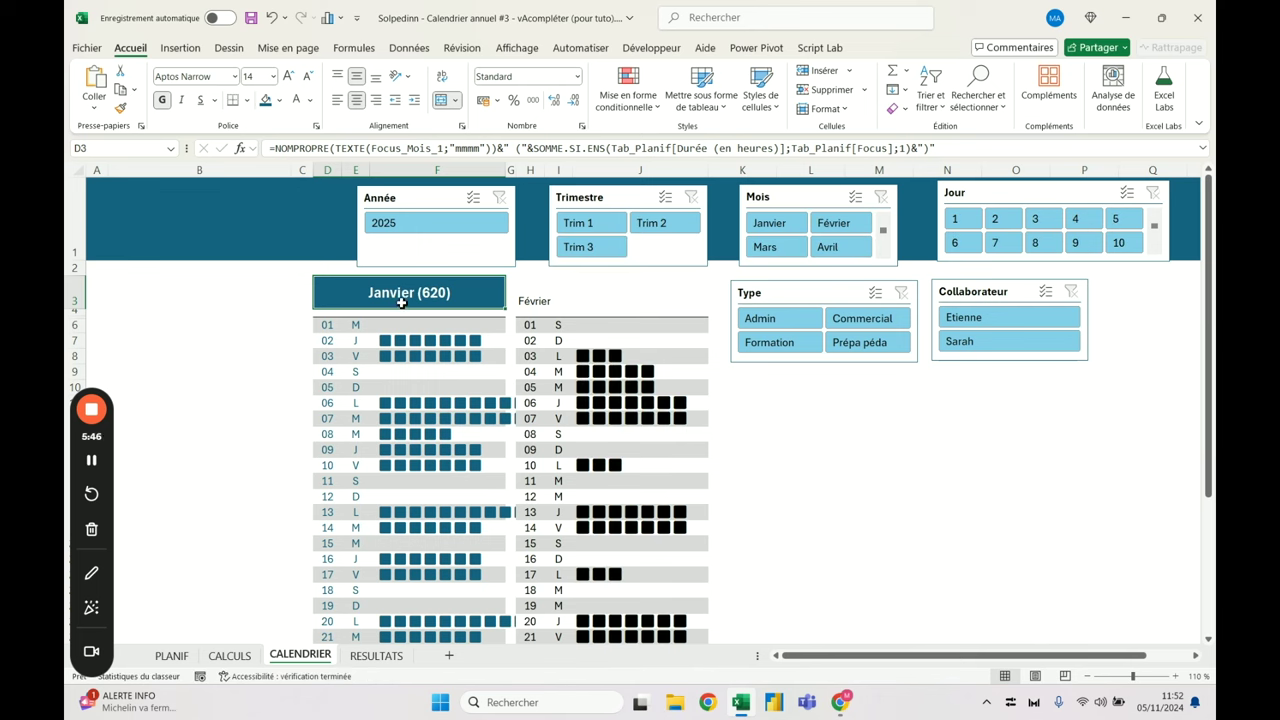
click(796, 148)
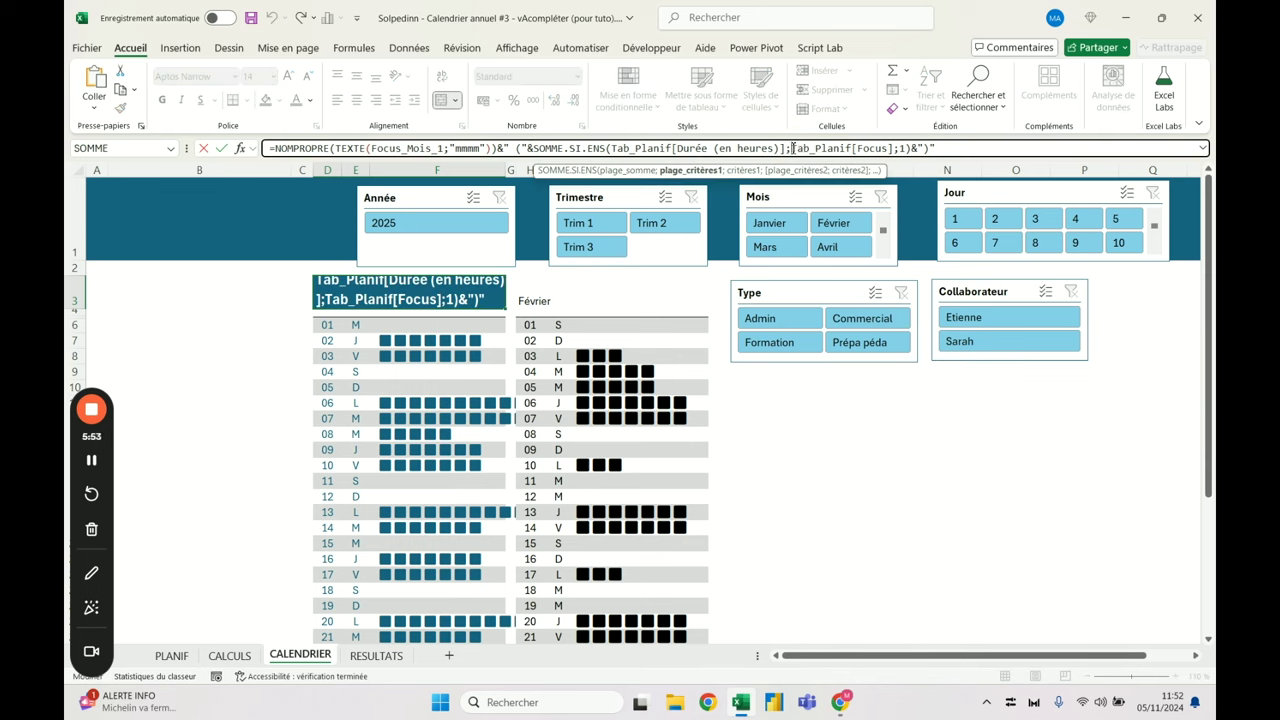
Add a new criteria range to D3's SOMME.SI.ENS by reusing the Tab_Planif column reference
click(784, 148)
text(;)
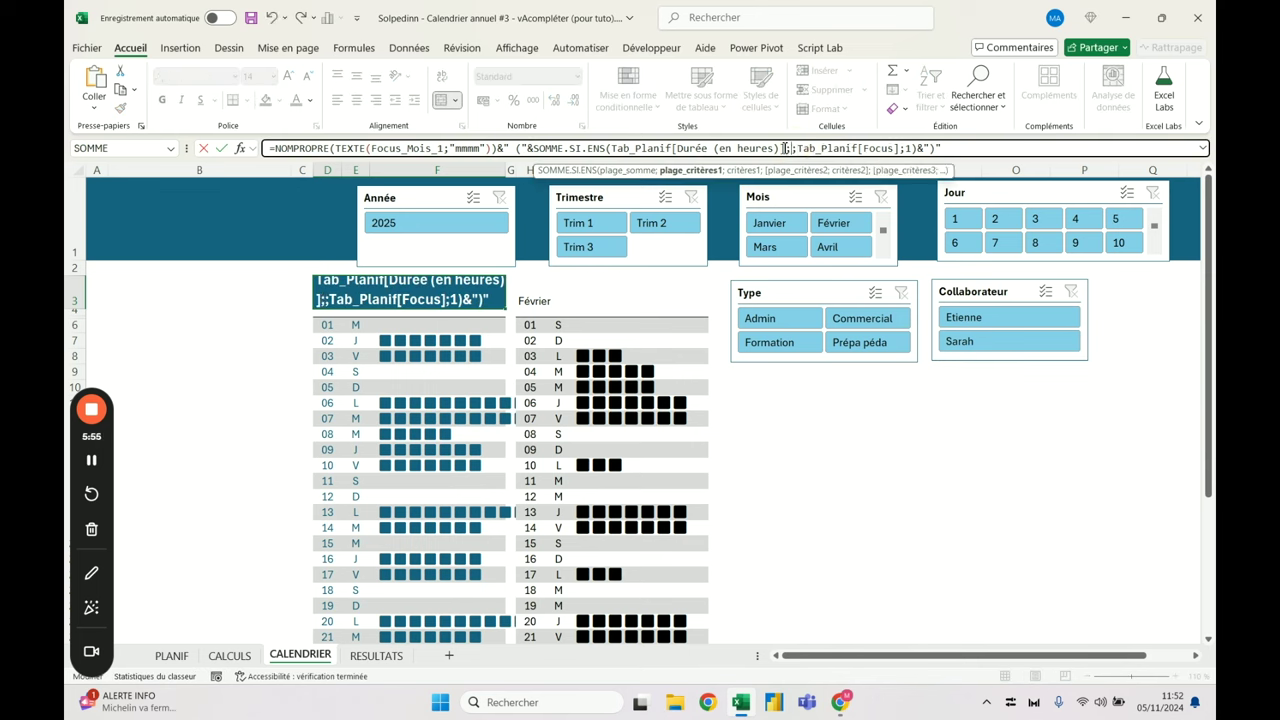
click(250, 660)
click(172, 656)
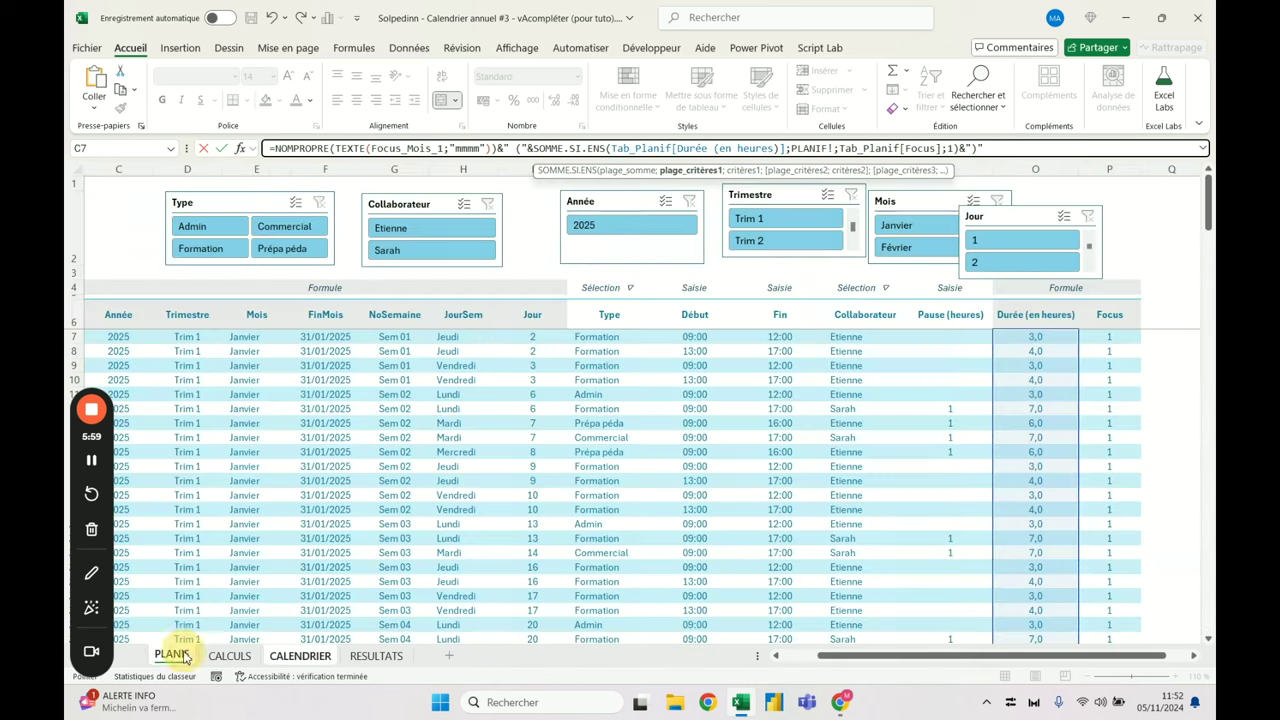
click(348, 305)
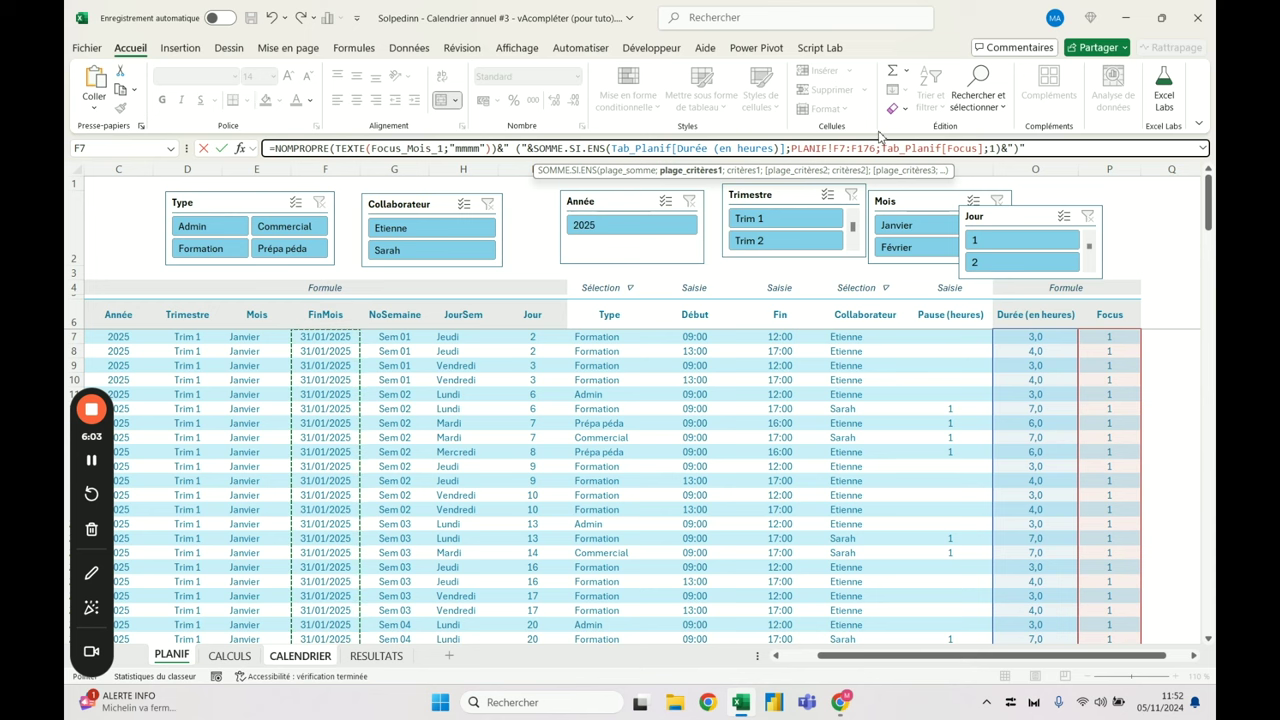
drag(876, 148, 793, 150)
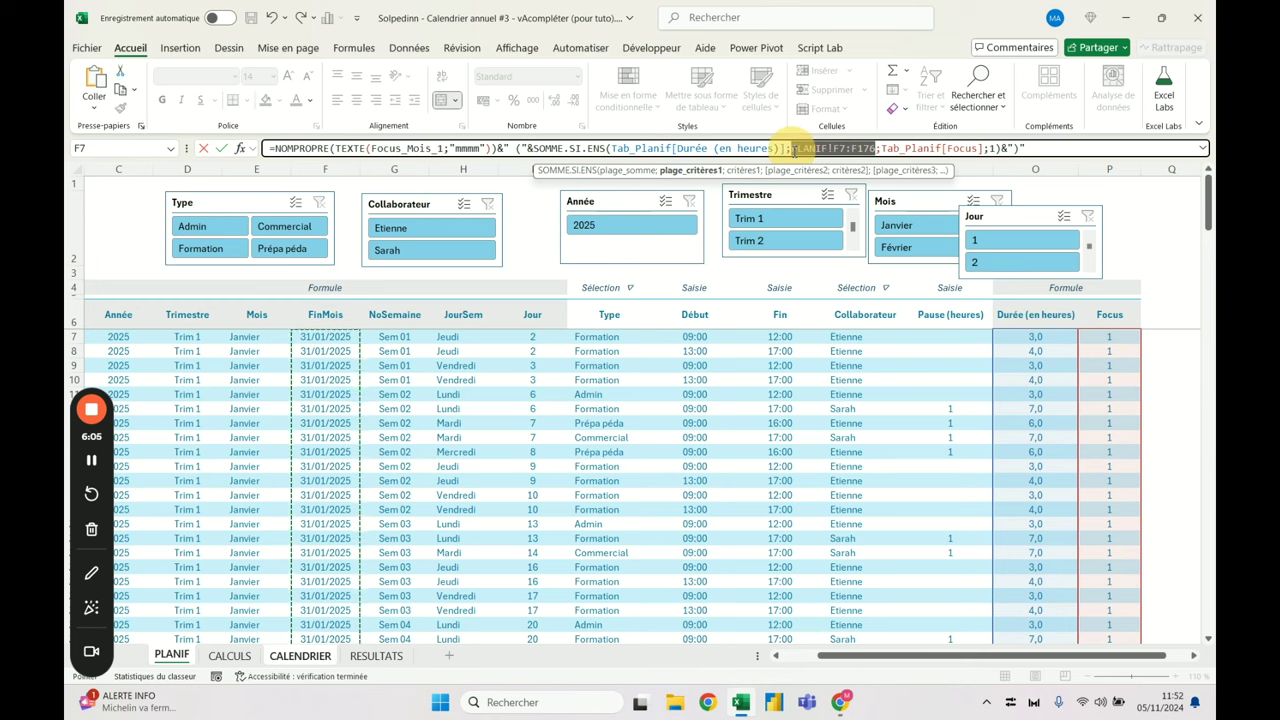
key(BackSpace)
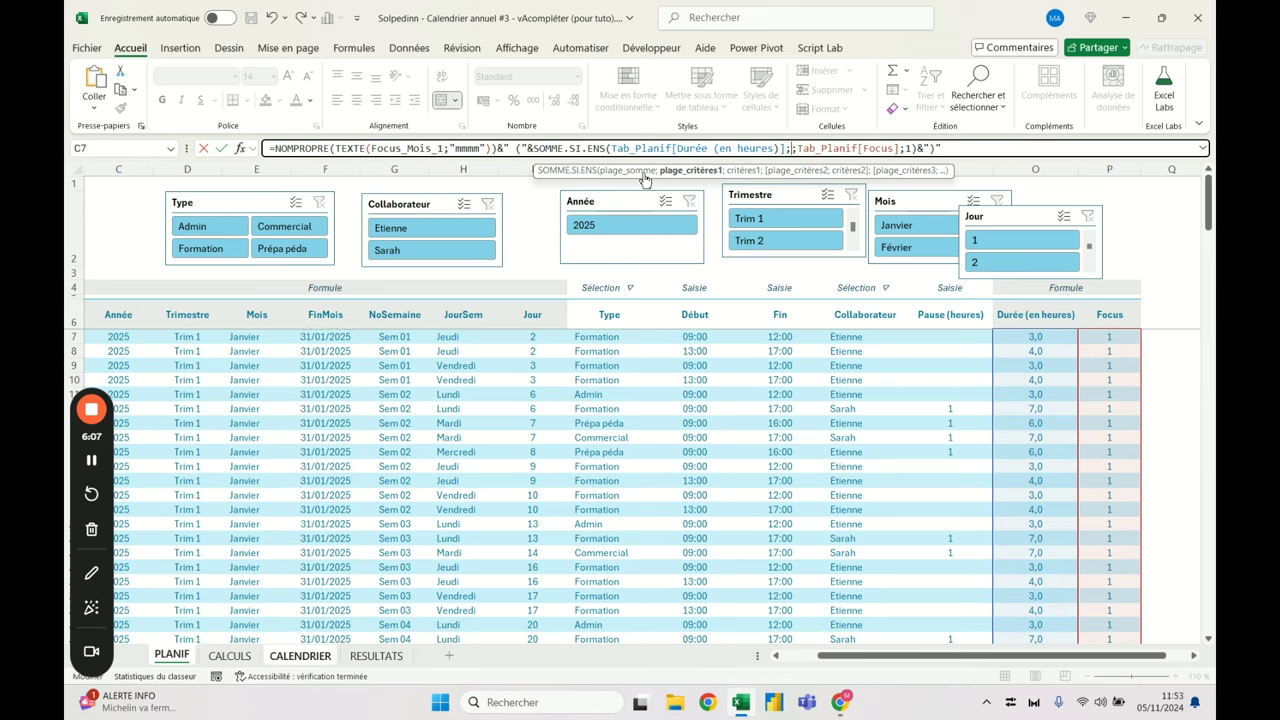
drag(612, 148, 790, 150)
key(ctrl+c)
click(793, 148)
key(ctrl+v)
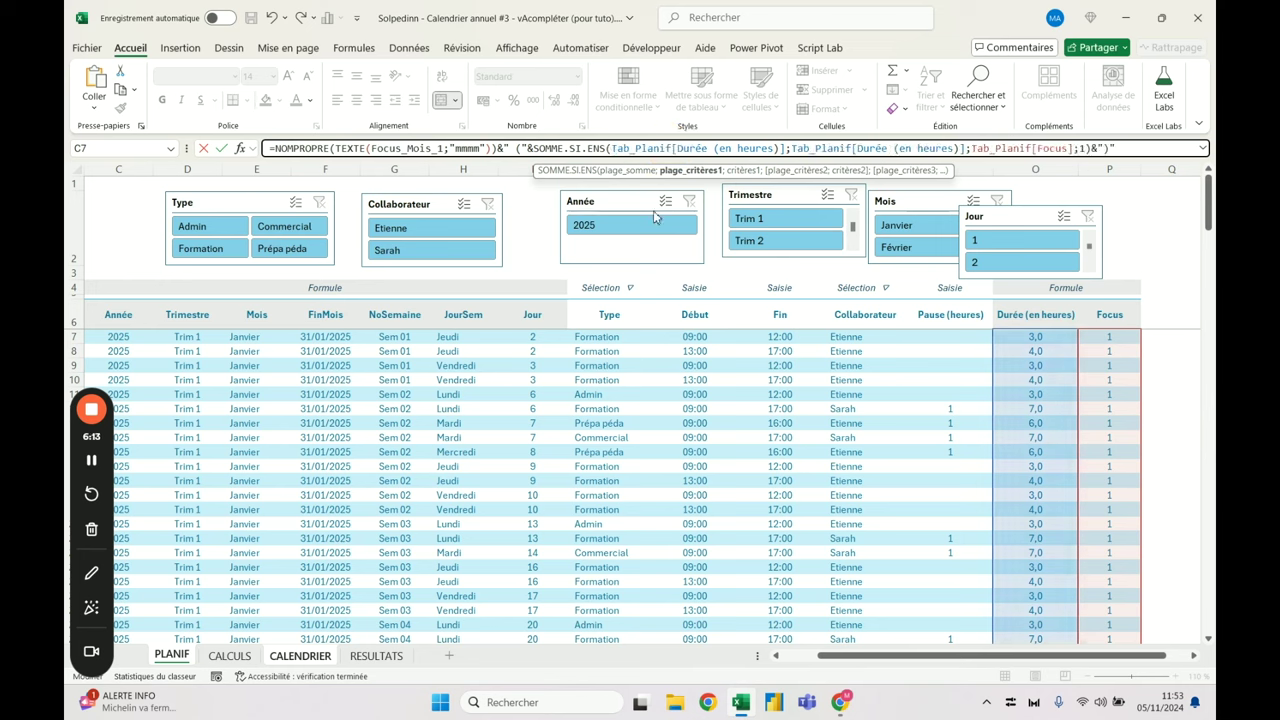
Point the criteria at Tab_Planif[FinMois] with FIN.MOIS(Focus_Mois_1;0), giving Janvier (136)
drag(960, 148, 854, 148)
text(Fin)
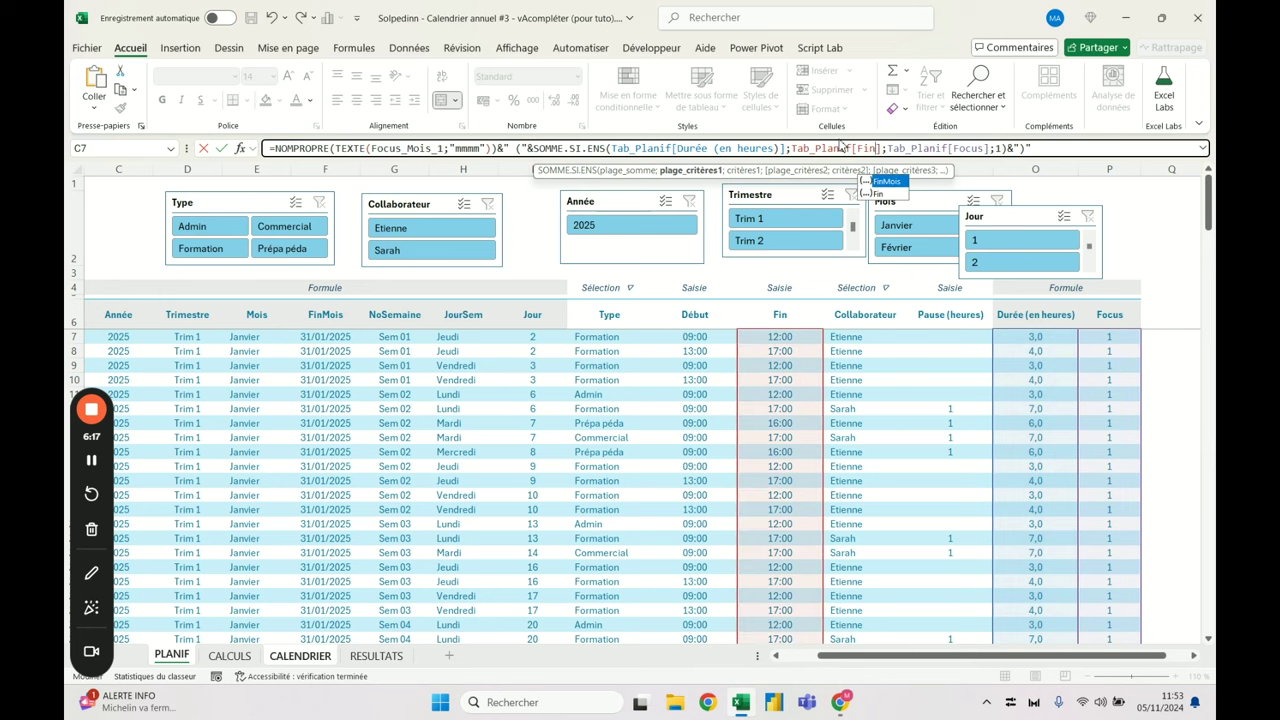
double_click(890, 182)
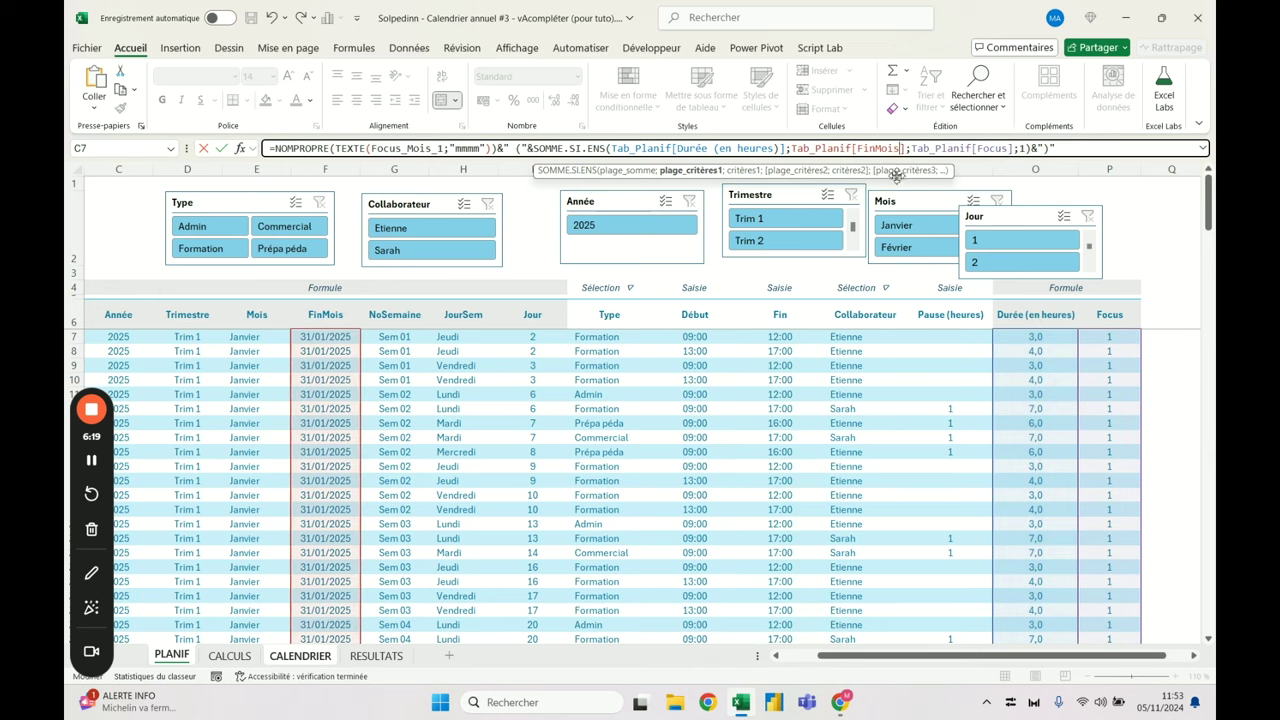
click(913, 148)
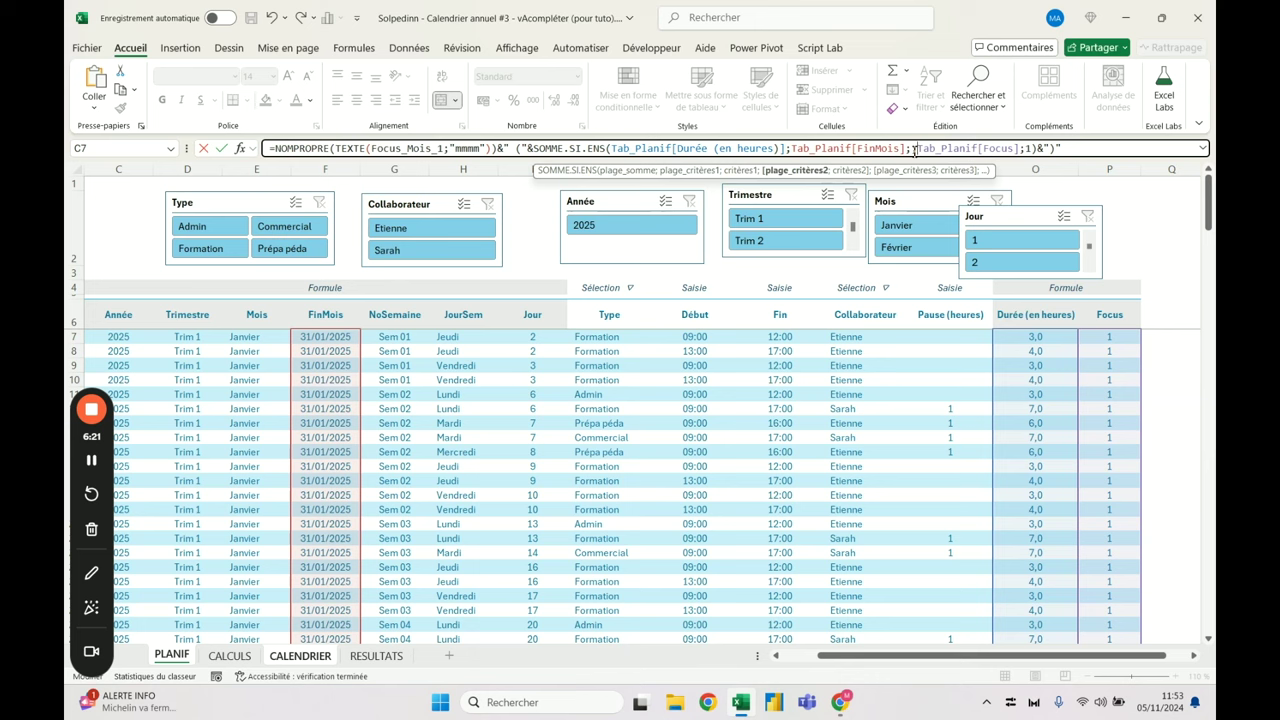
key(Left)
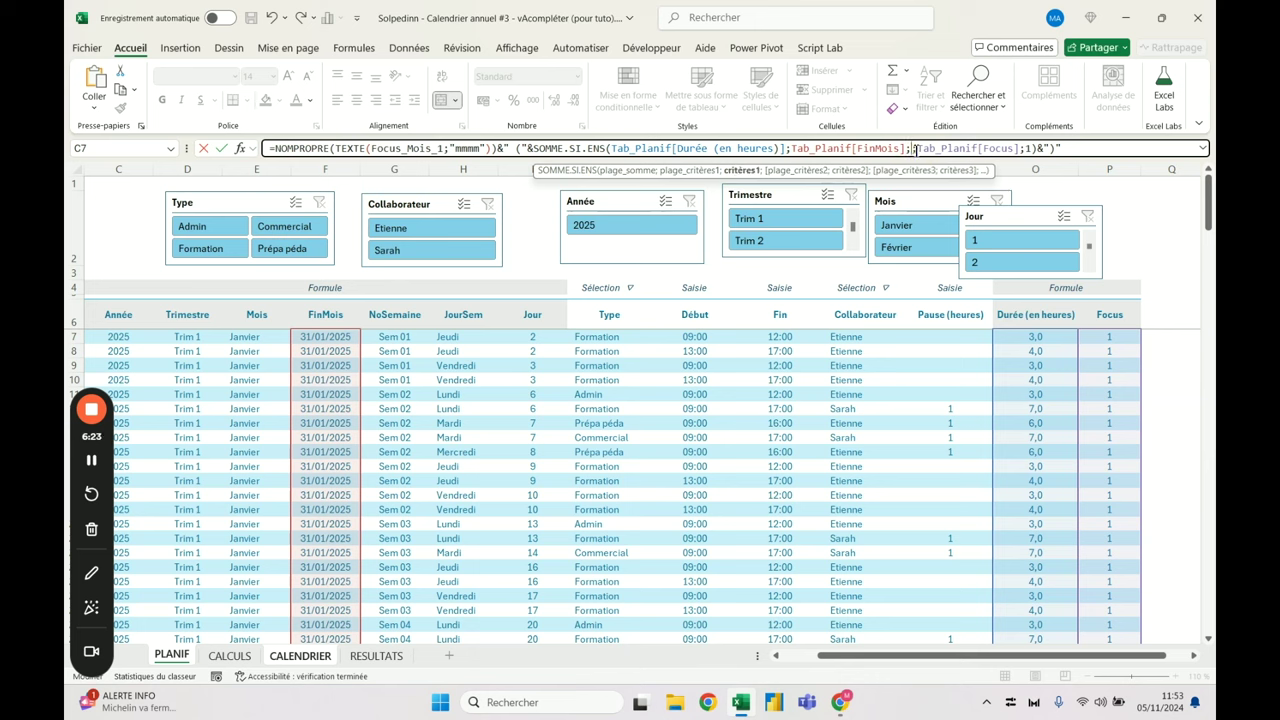
text(FIN.MOIS()
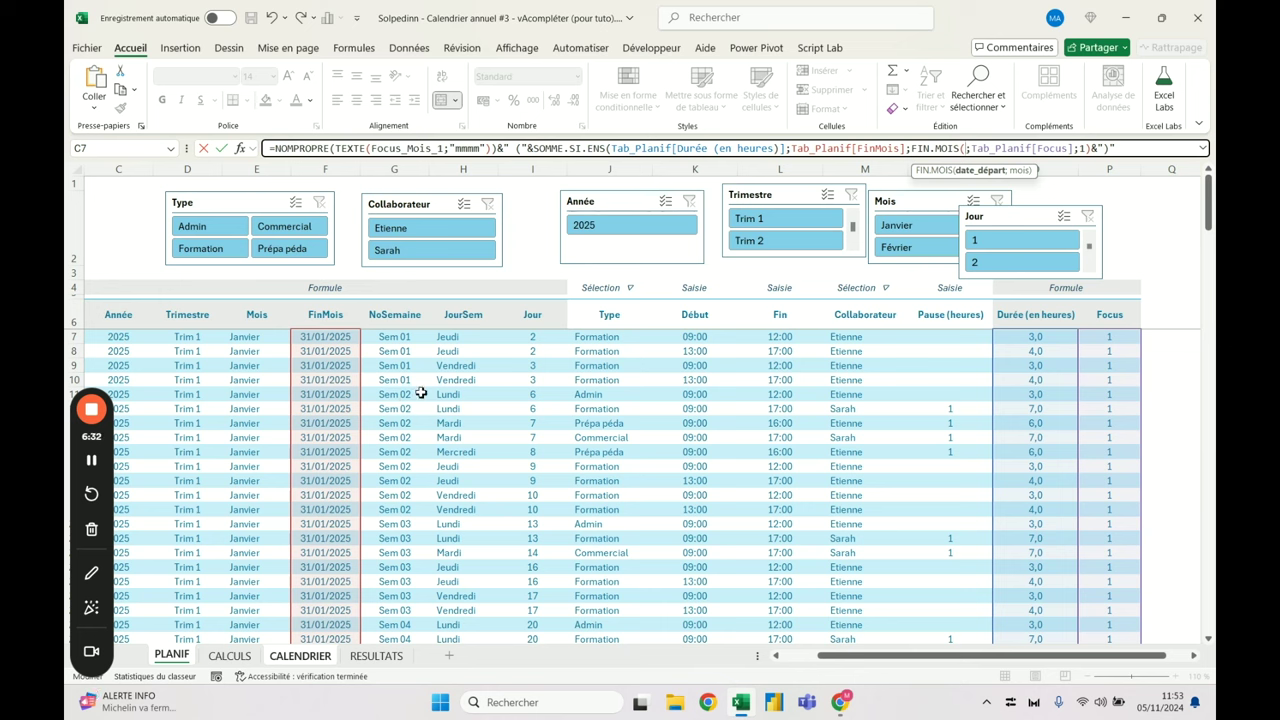
text(focu)
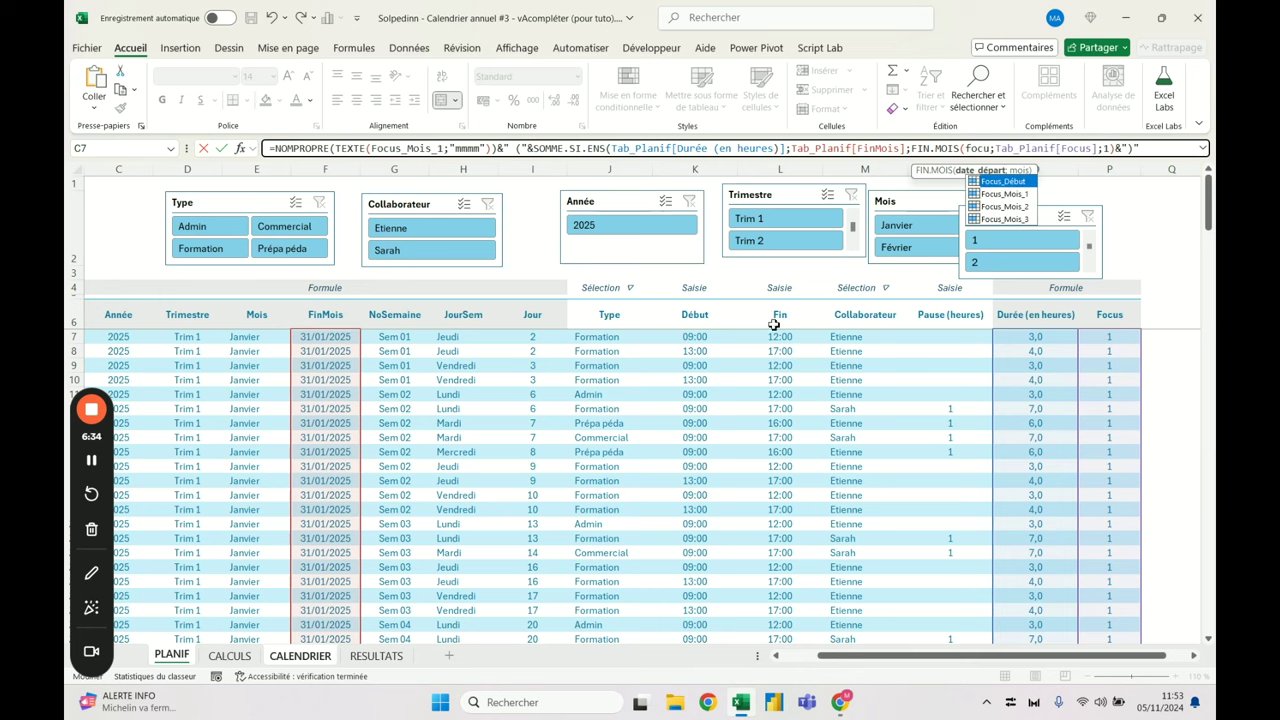
double_click(1026, 194)
text(;0)
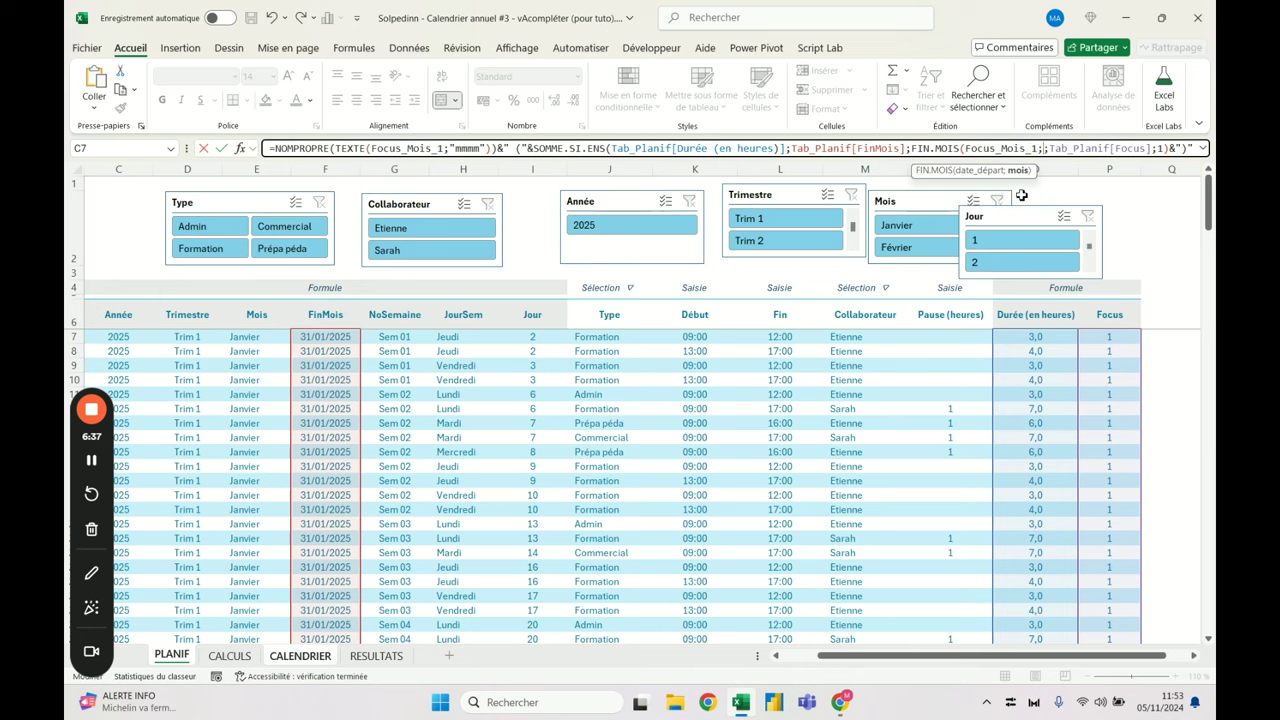
text())
key(Return)
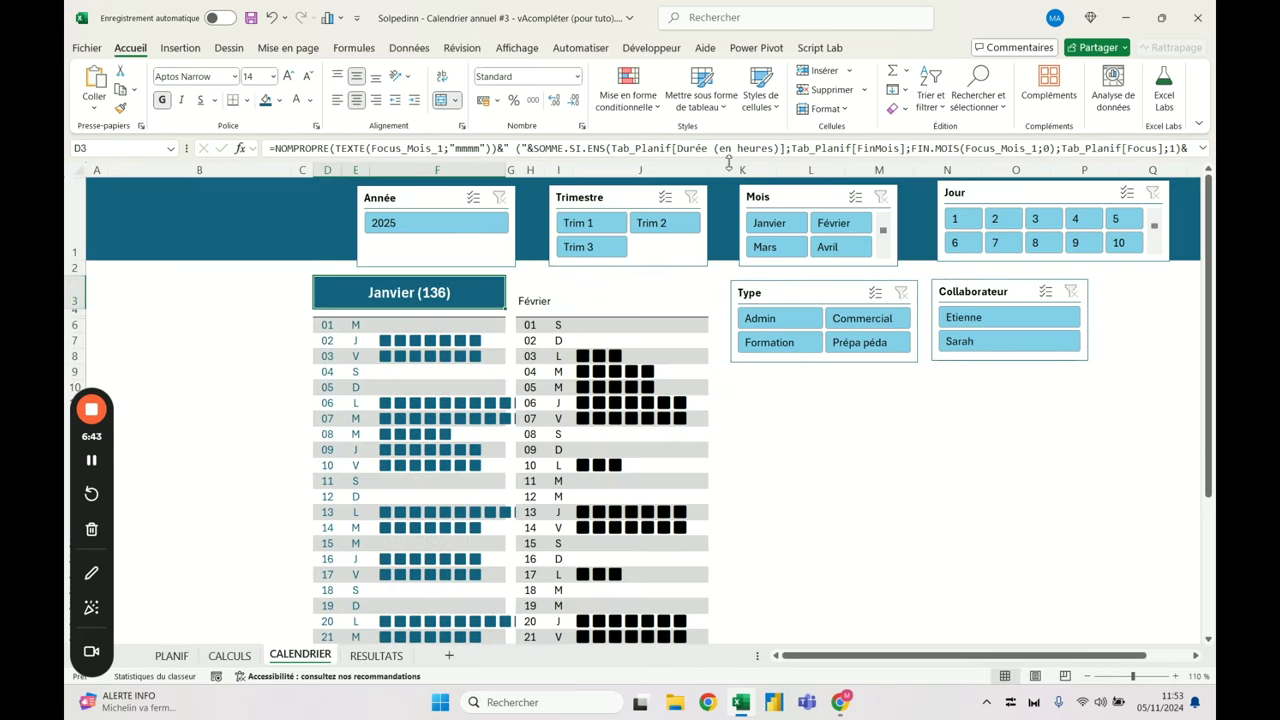
Expand the formula bar and review the TEXTE and FIN.MOIS parts of D3's formula
drag(732, 158, 731, 184)
click(540, 148)
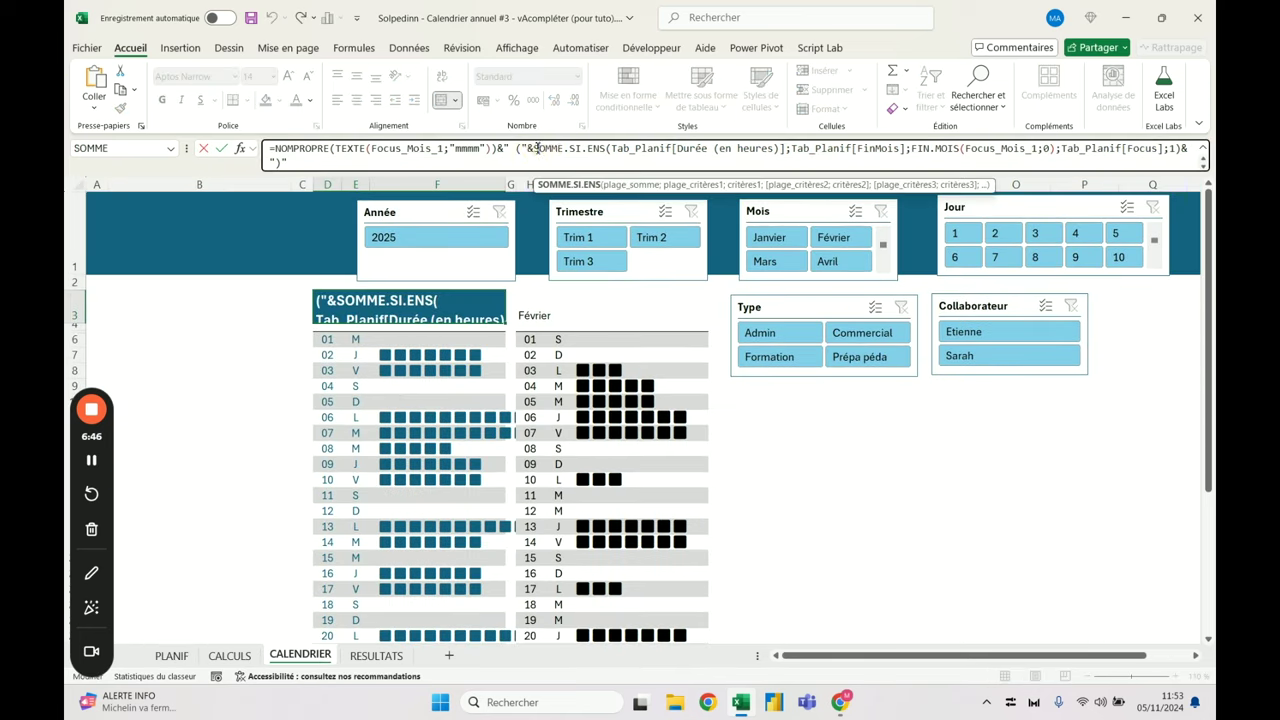
click(920, 148)
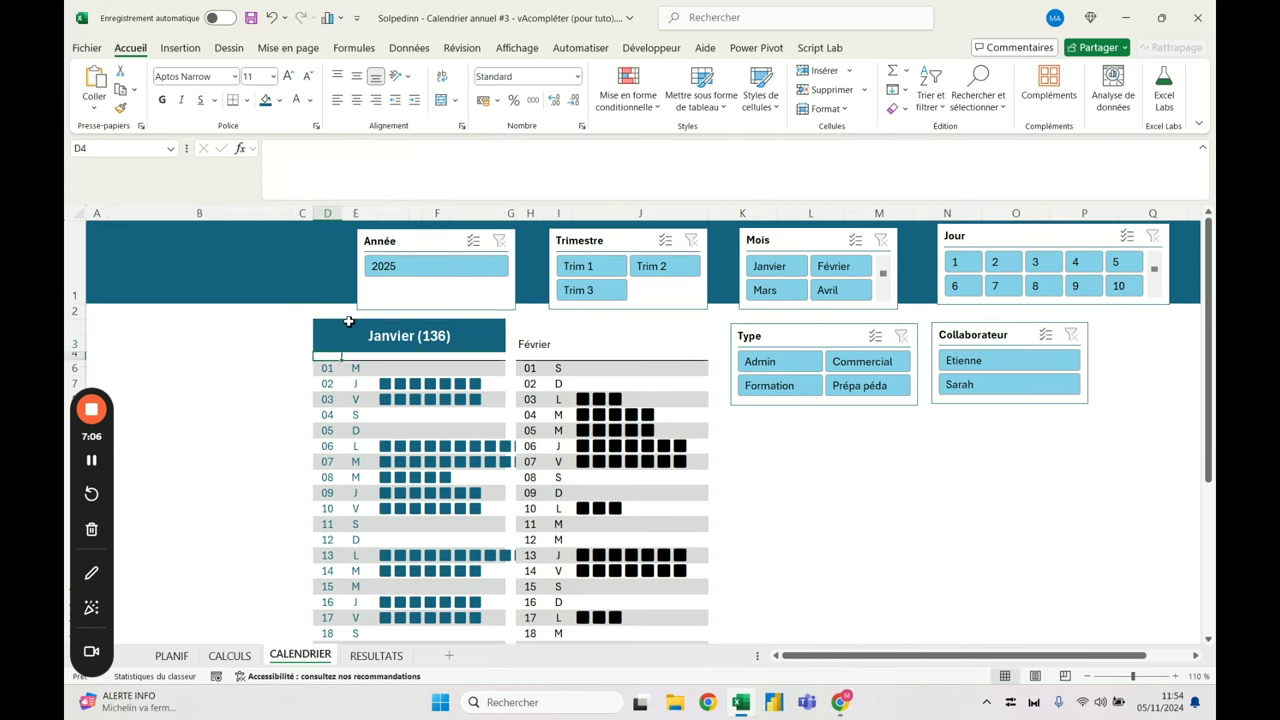
drag(276, 148, 533, 150)
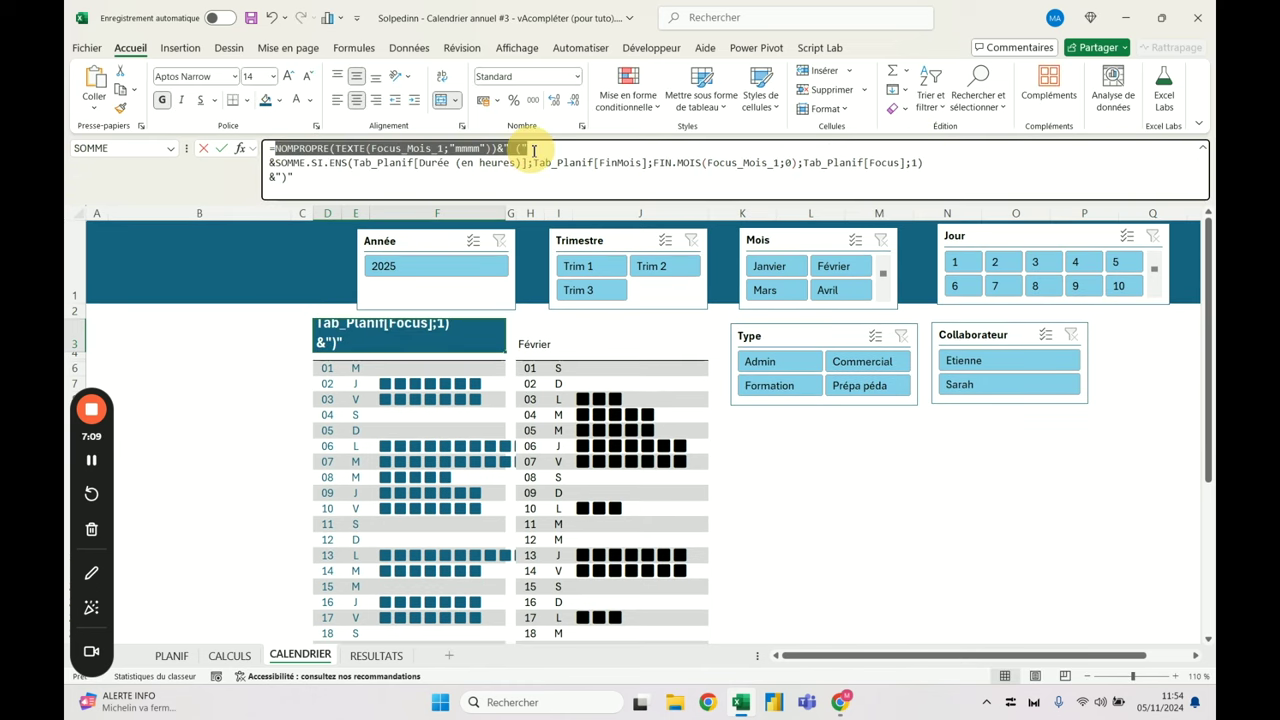
click(355, 168)
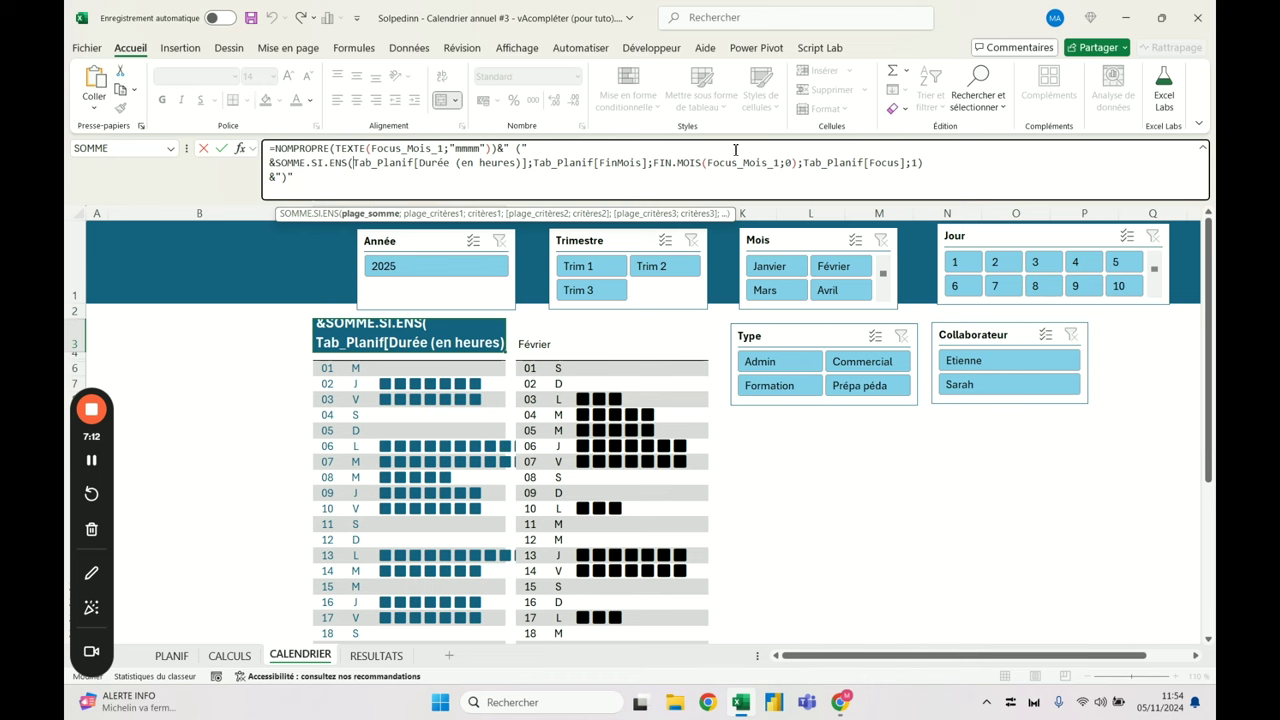
click(309, 178)
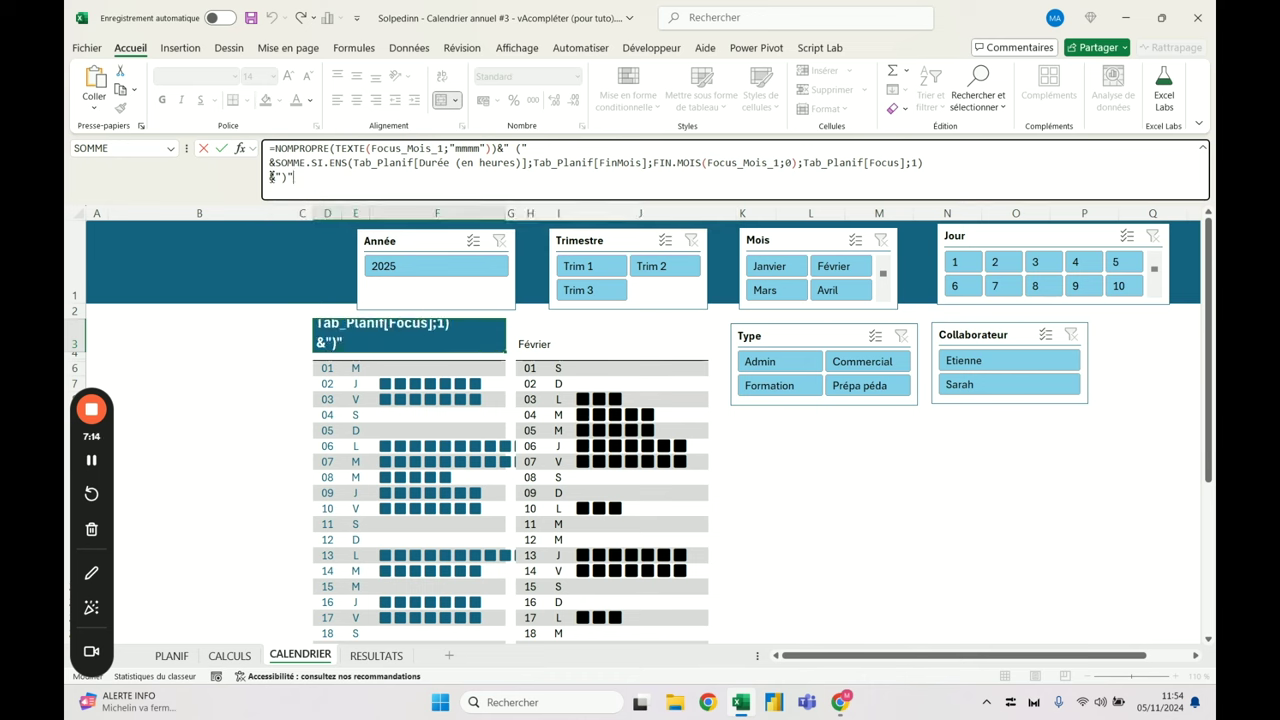
drag(743, 162, 797, 162)
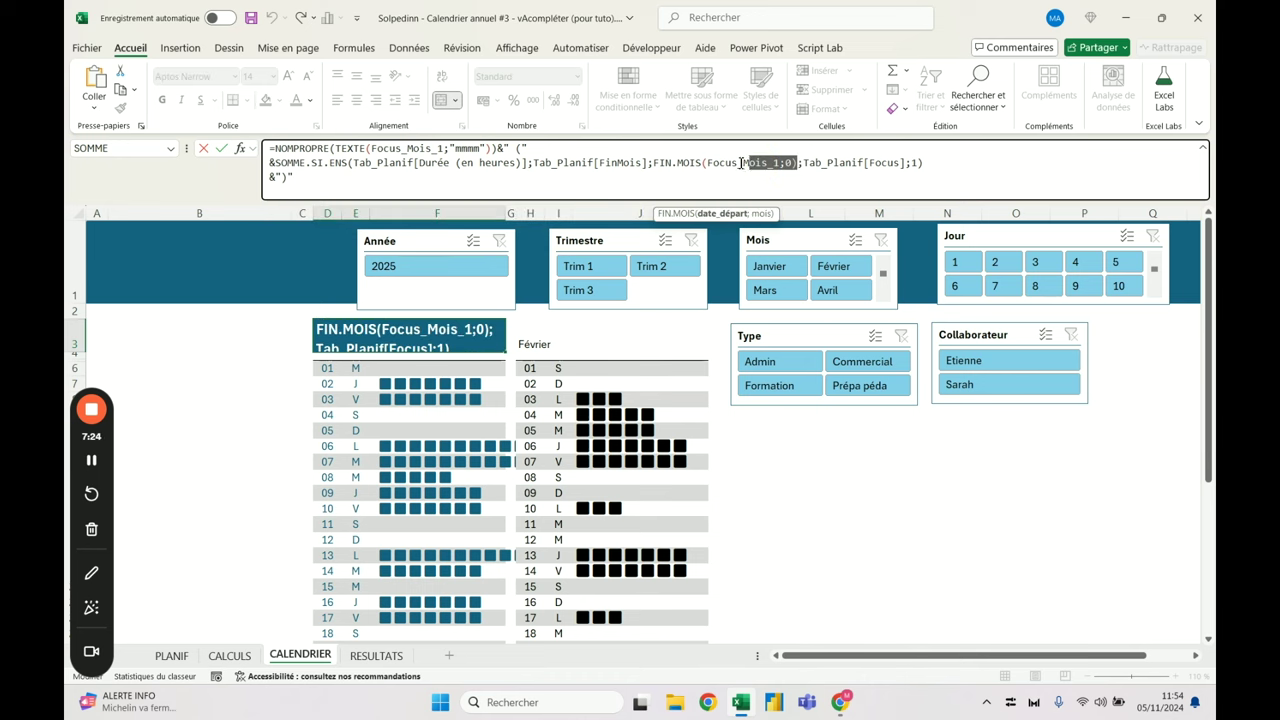
click(741, 164)
click(421, 148)
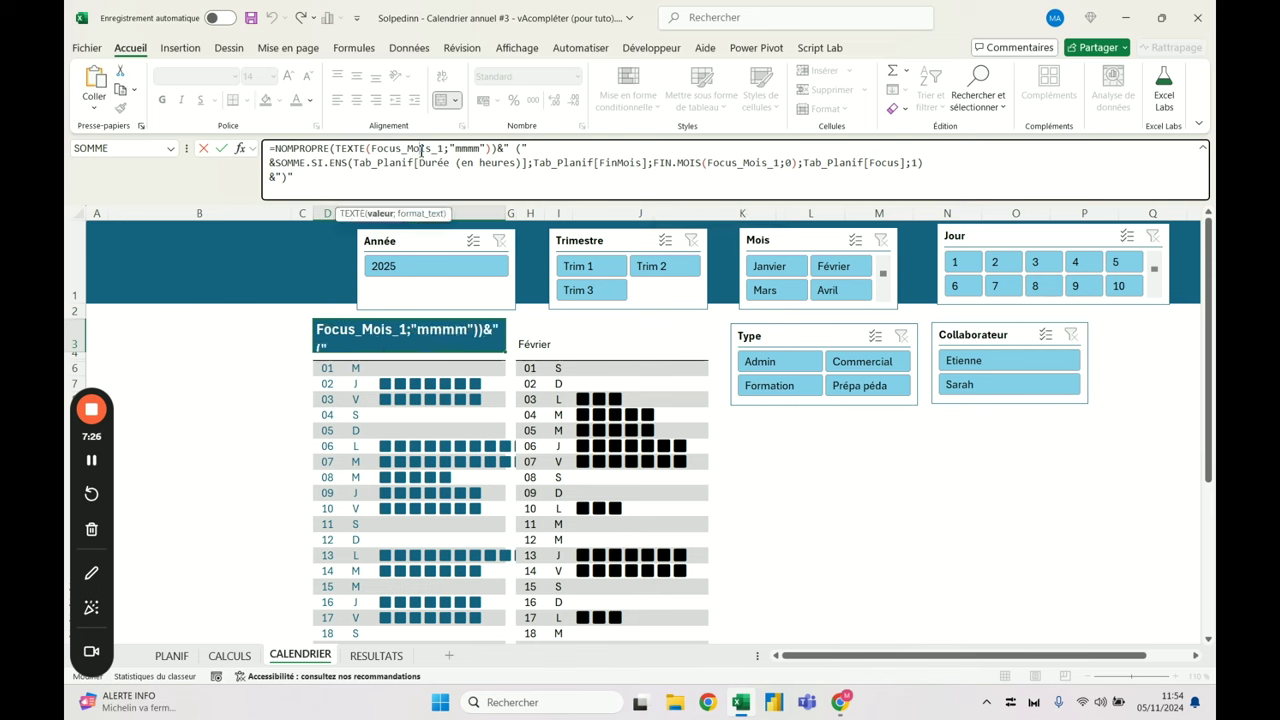
click(741, 162)
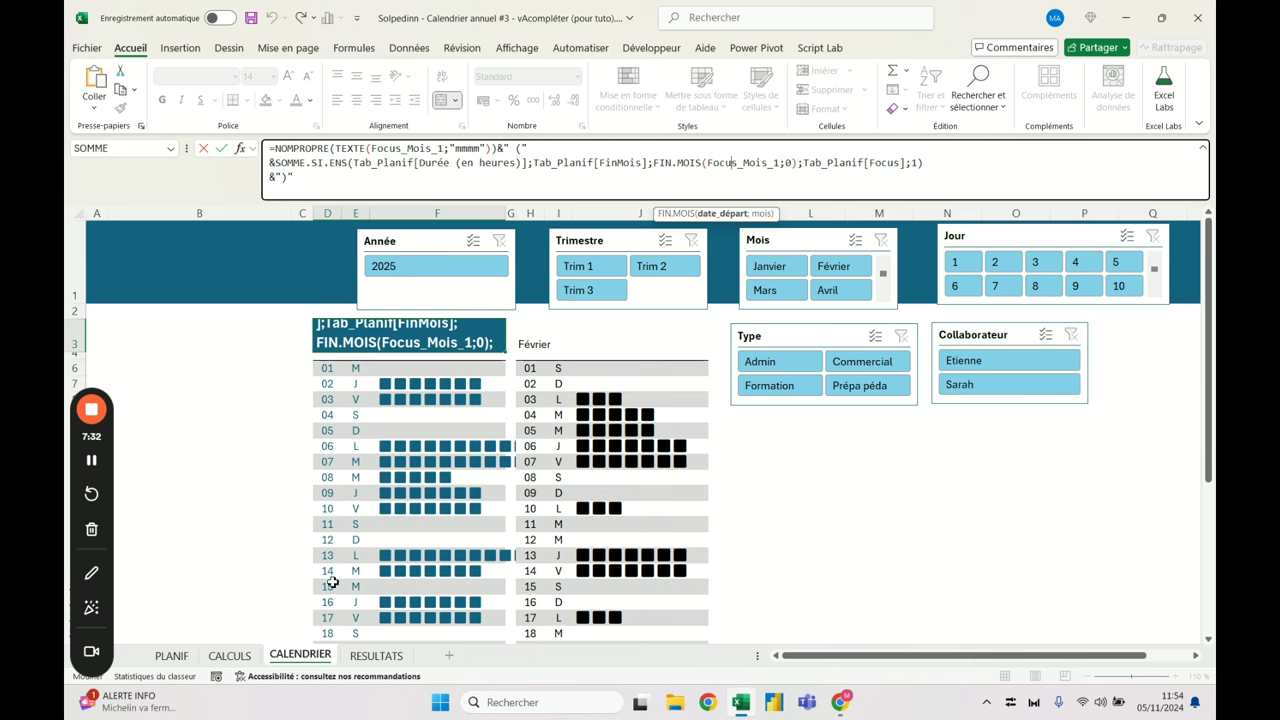
key(Escape)
Check PLANIF's FinMois values and the RESULTATS reference, then reopen the Janvier (136) header formula
click(171, 655)
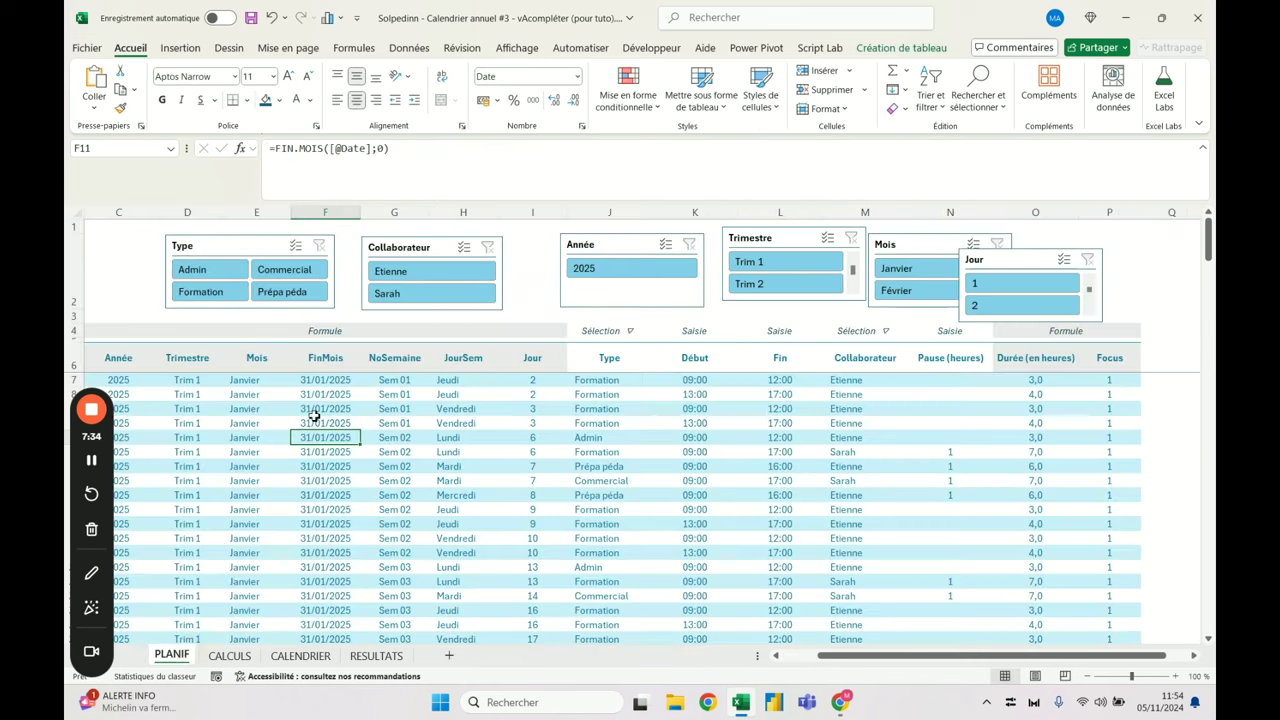
click(345, 348)
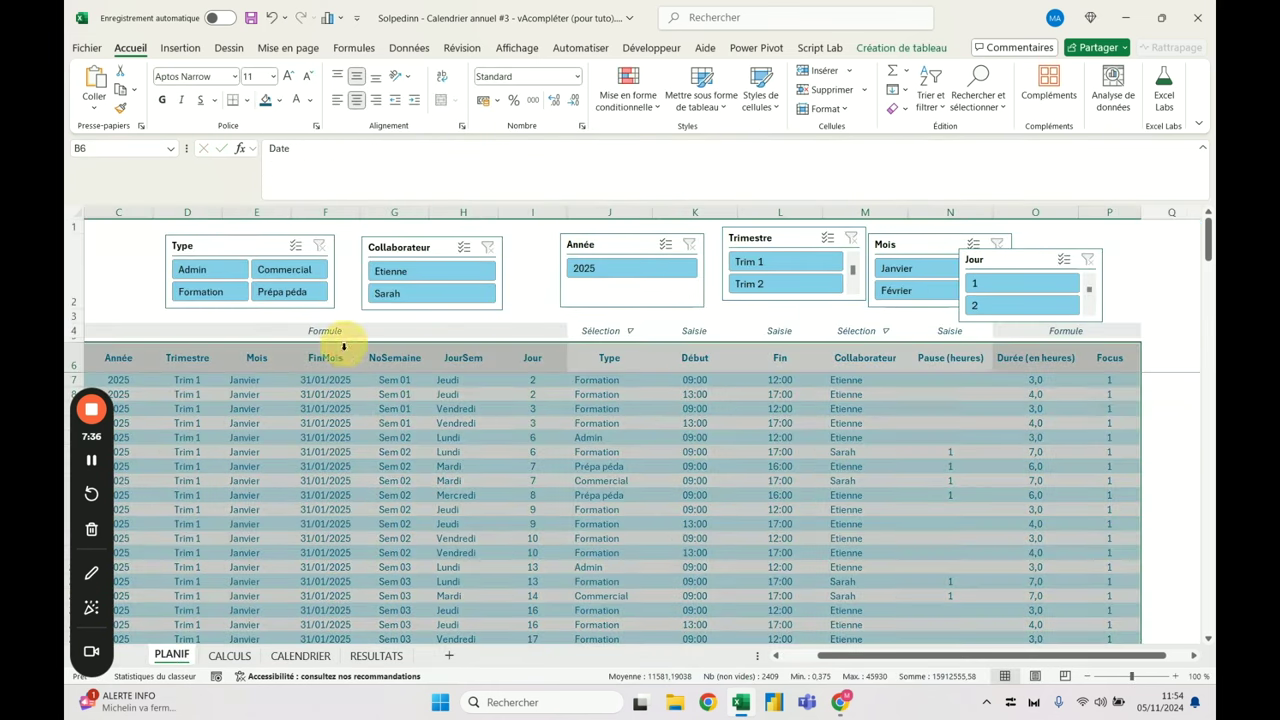
click(376, 655)
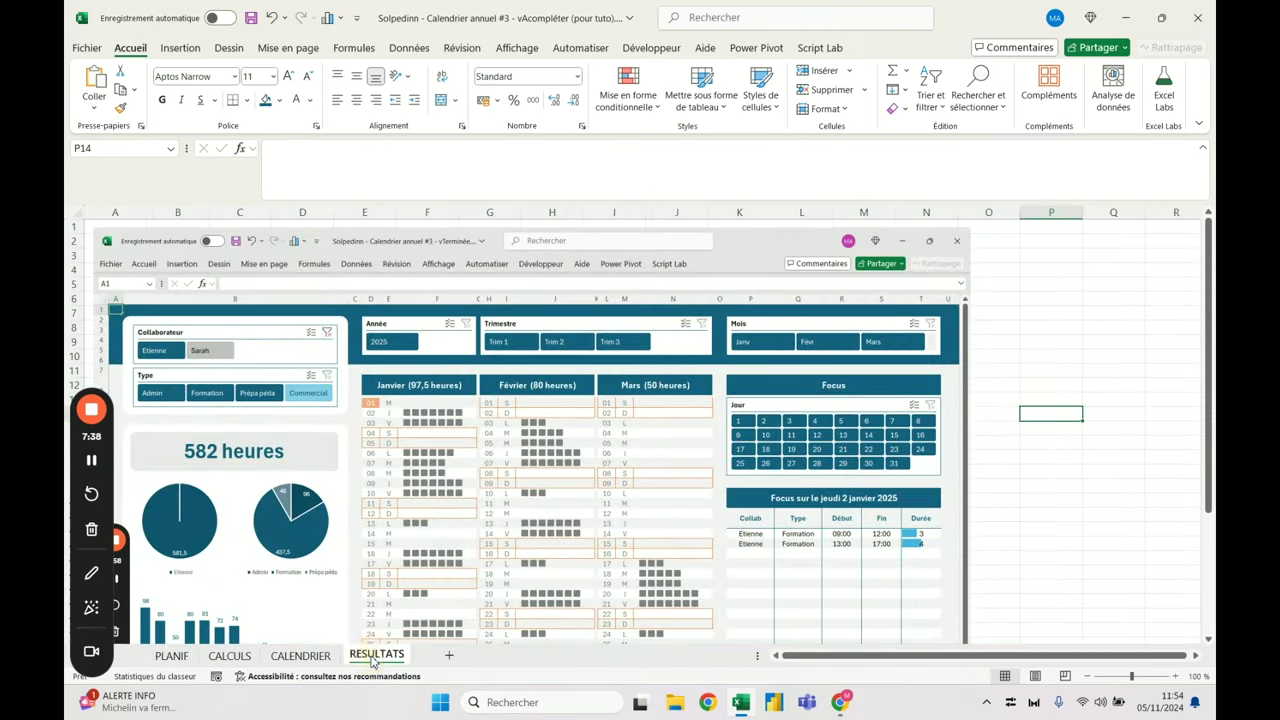
click(300, 655)
click(366, 347)
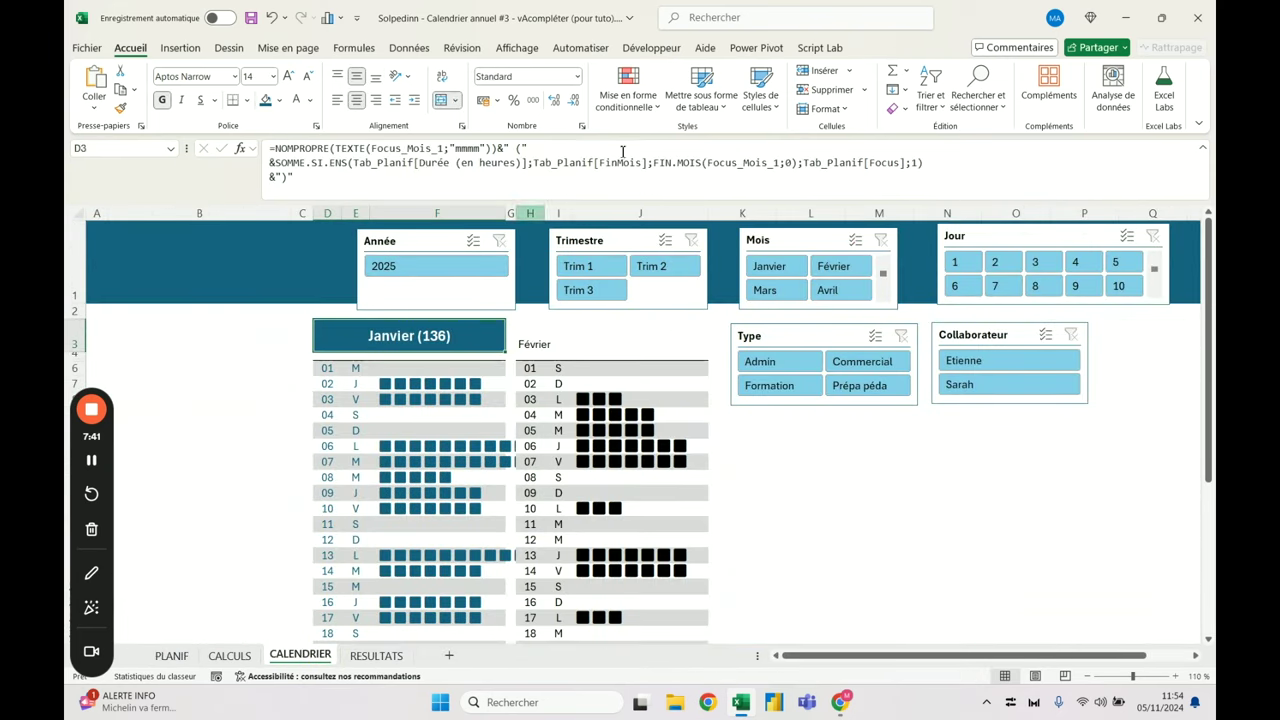
click(273, 162)
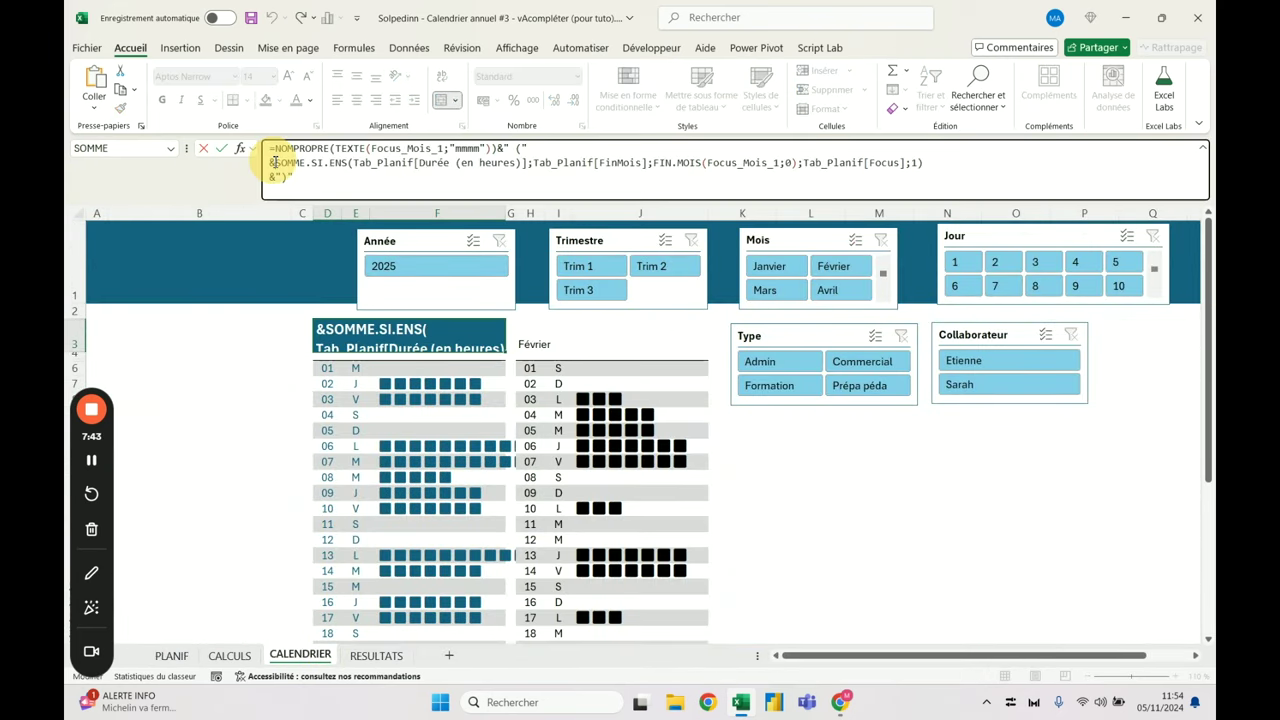
Wrap the SOMME.SI.ENS total in TEXTE with a "0,0" number format
text(texte()
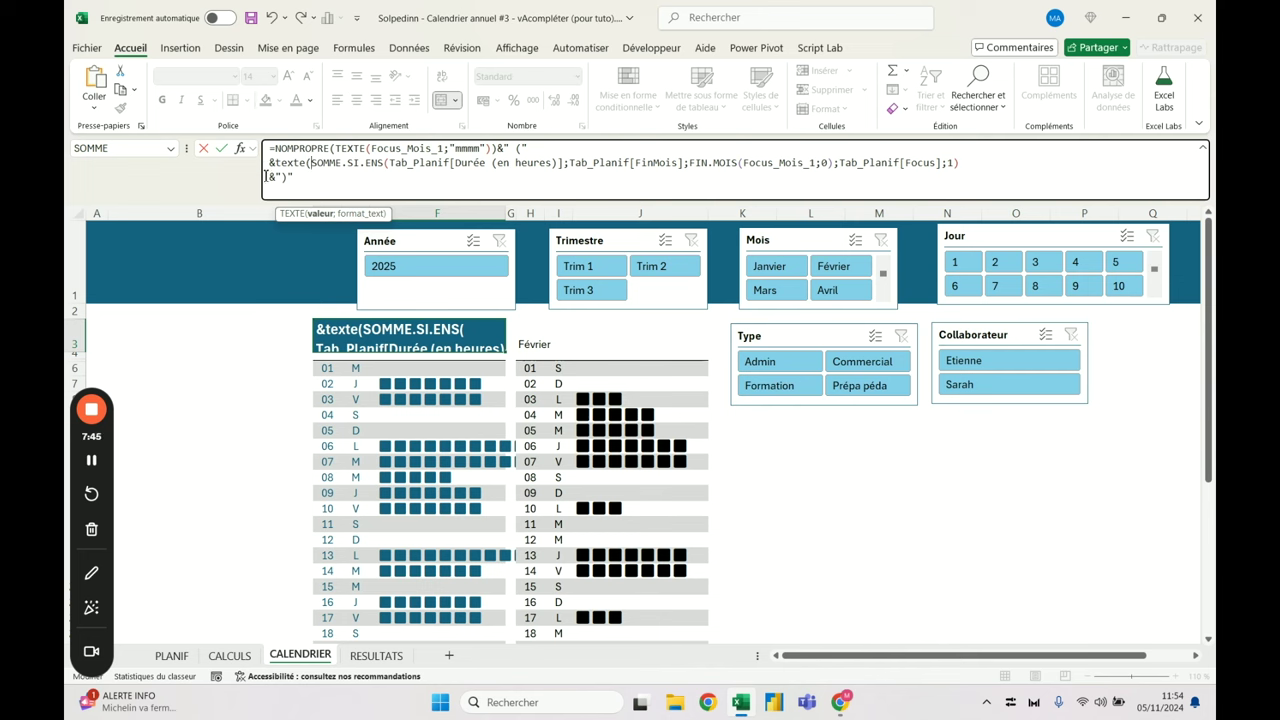
click(965, 163)
text(;")
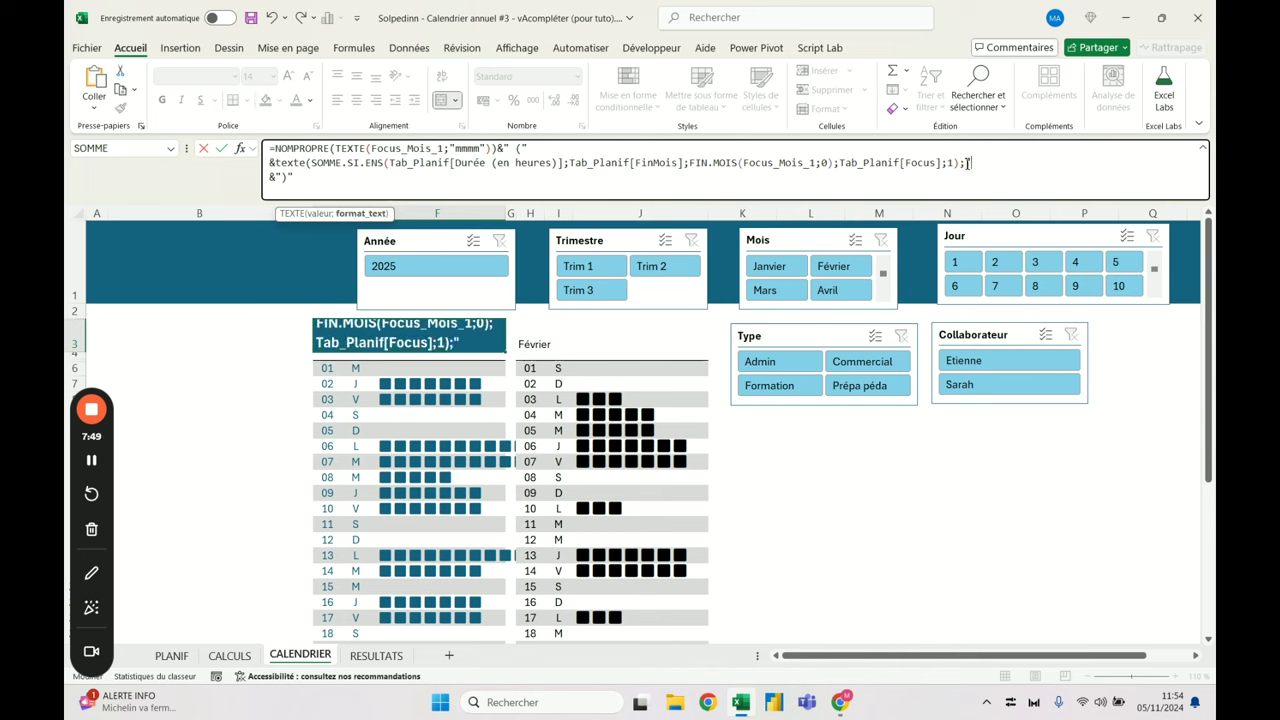
text(0,0 heures"))
key(Return)
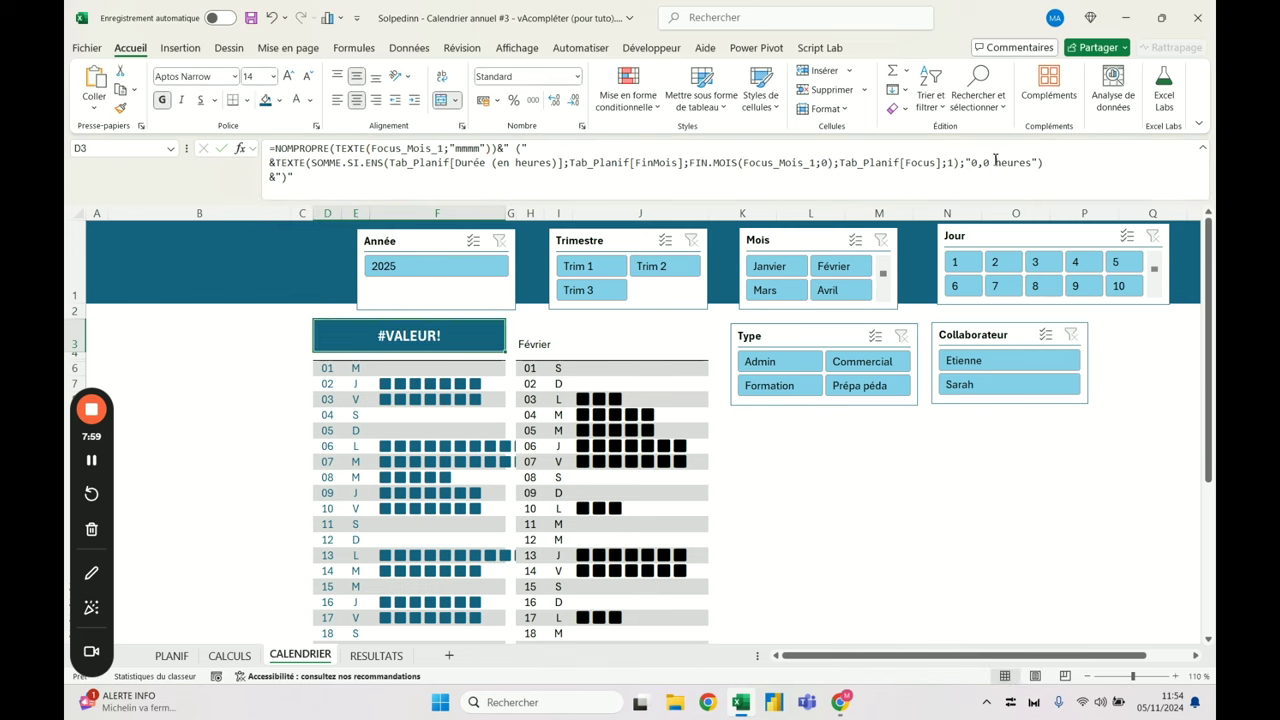
drag(998, 162, 1034, 163)
key(BackSpace)
key(BackSpace)
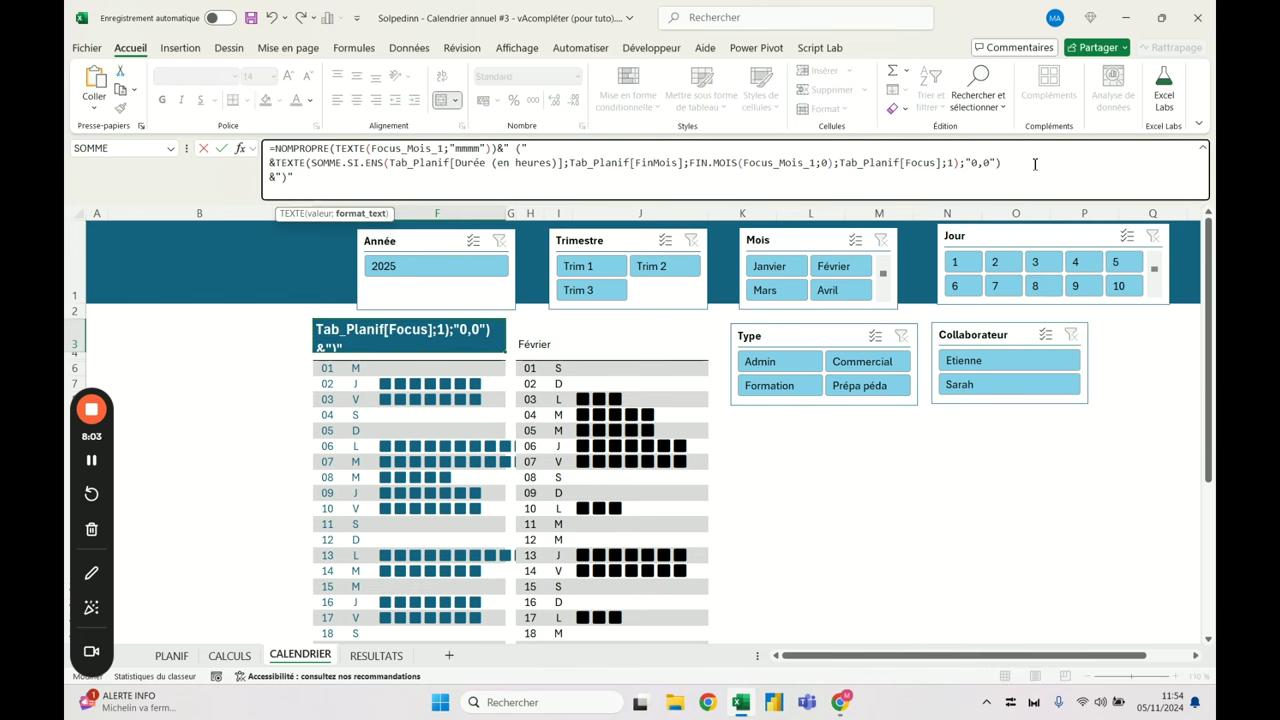
key(Return)
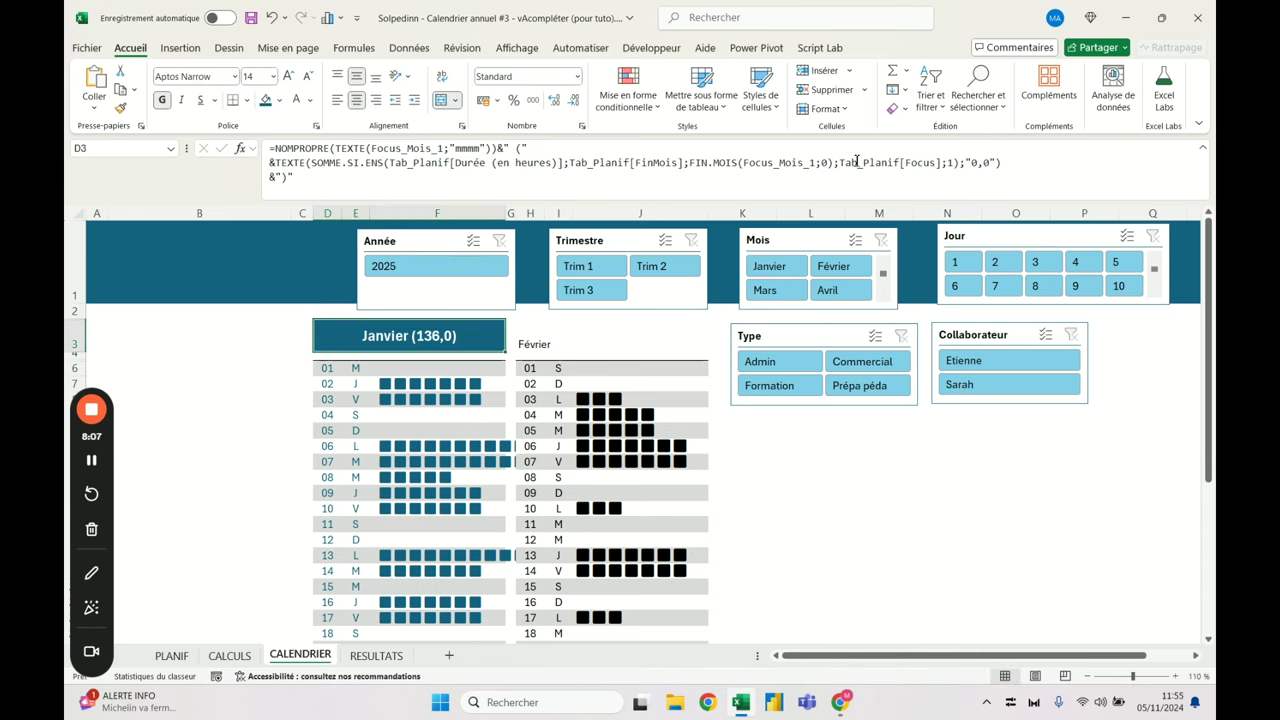
Append an heures label before the closing bracket so it reads Janvier (136,0 heures)
click(284, 181)
text(heures)
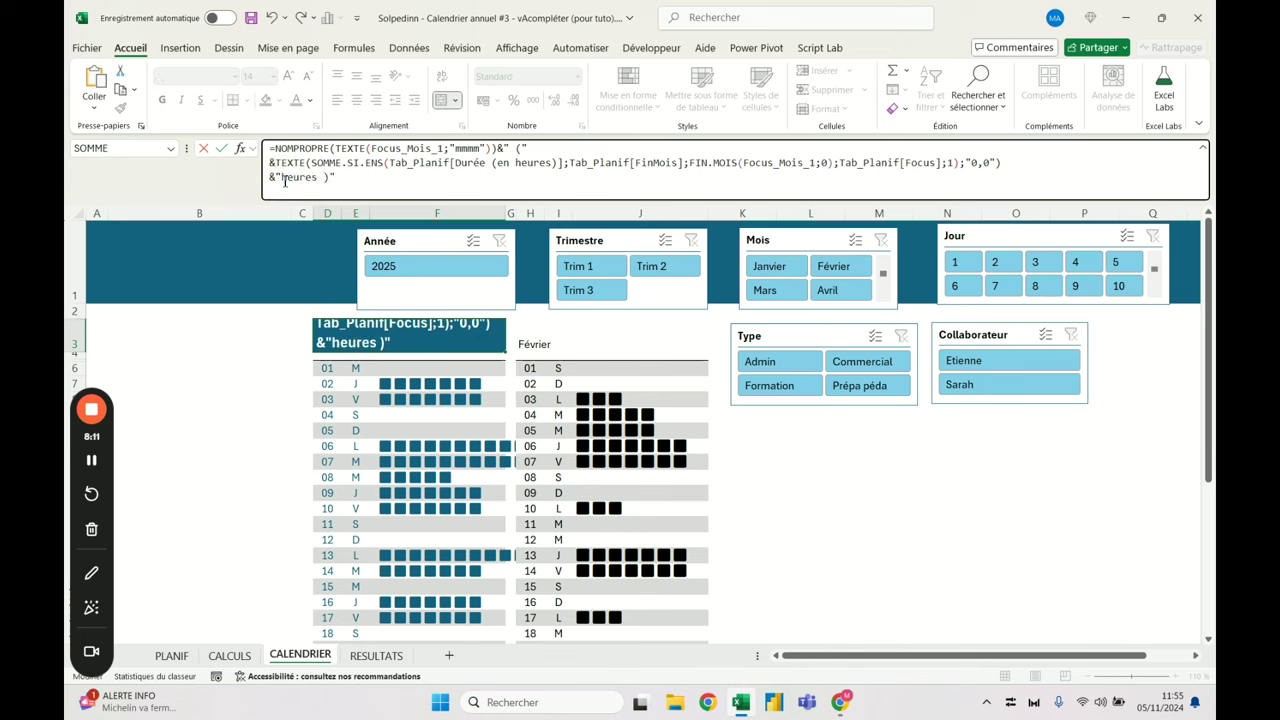
key(BackSpace)
key(Return)
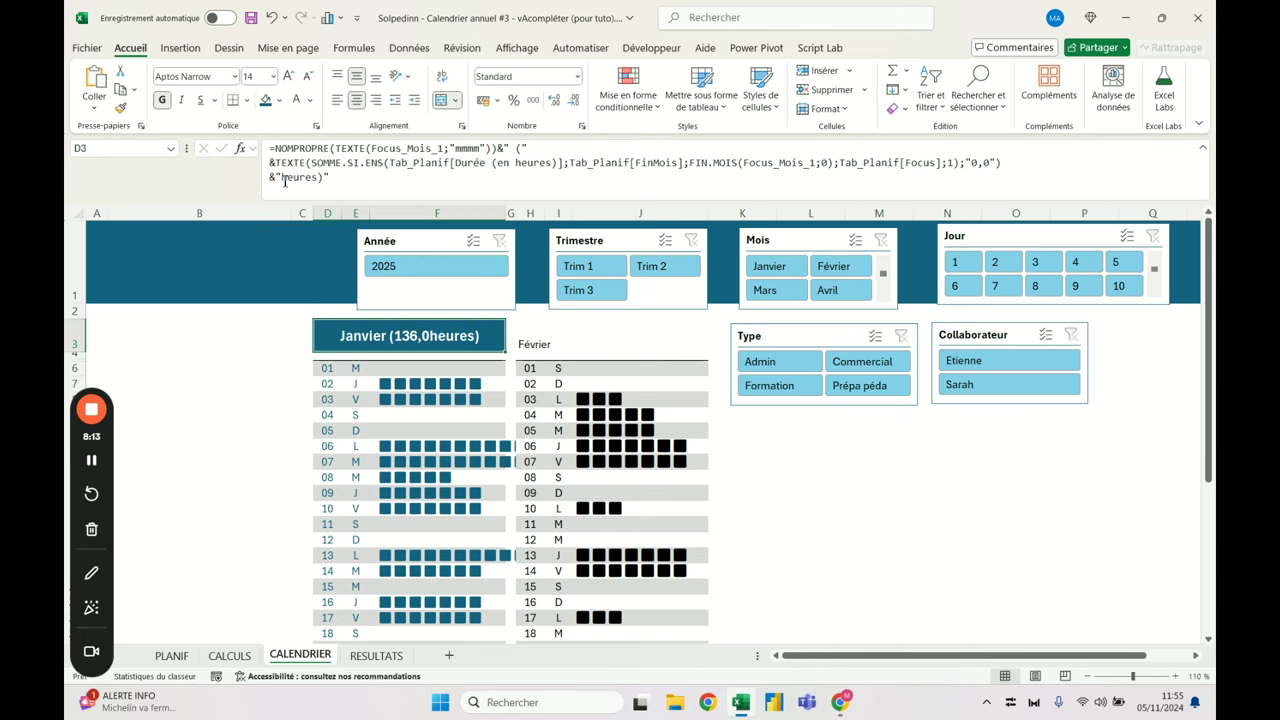
click(281, 177)
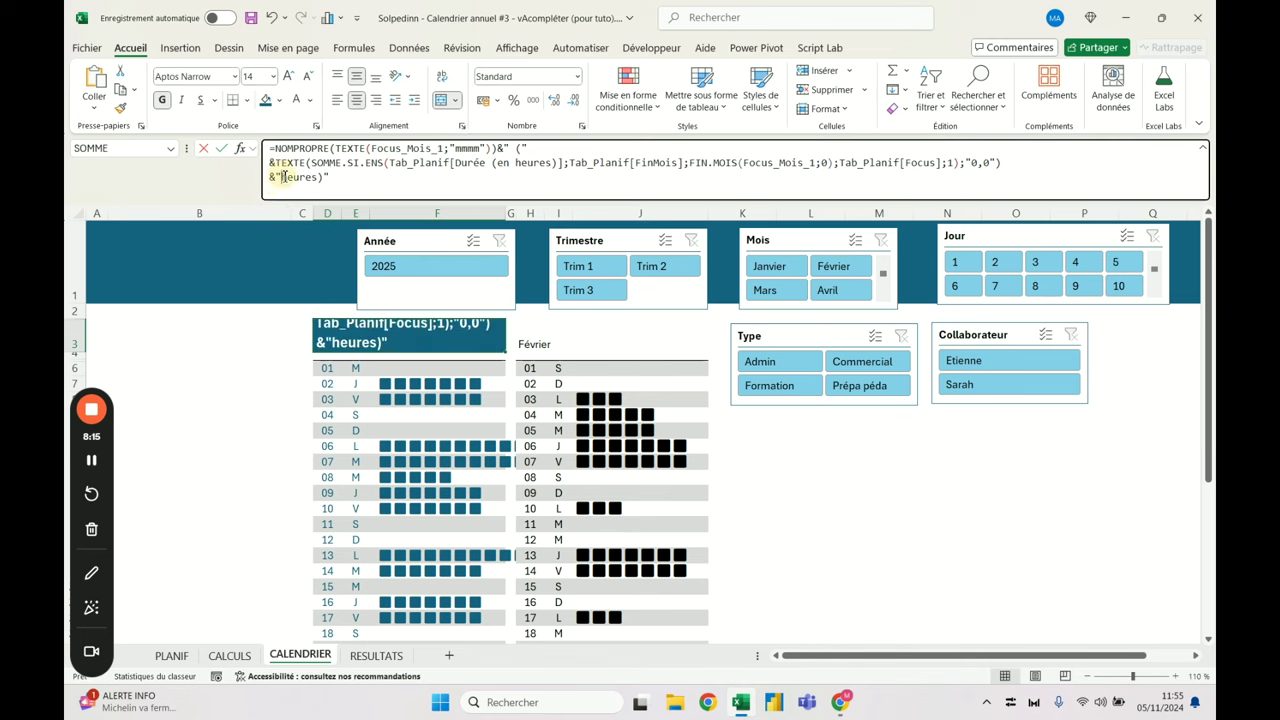
key(Return)
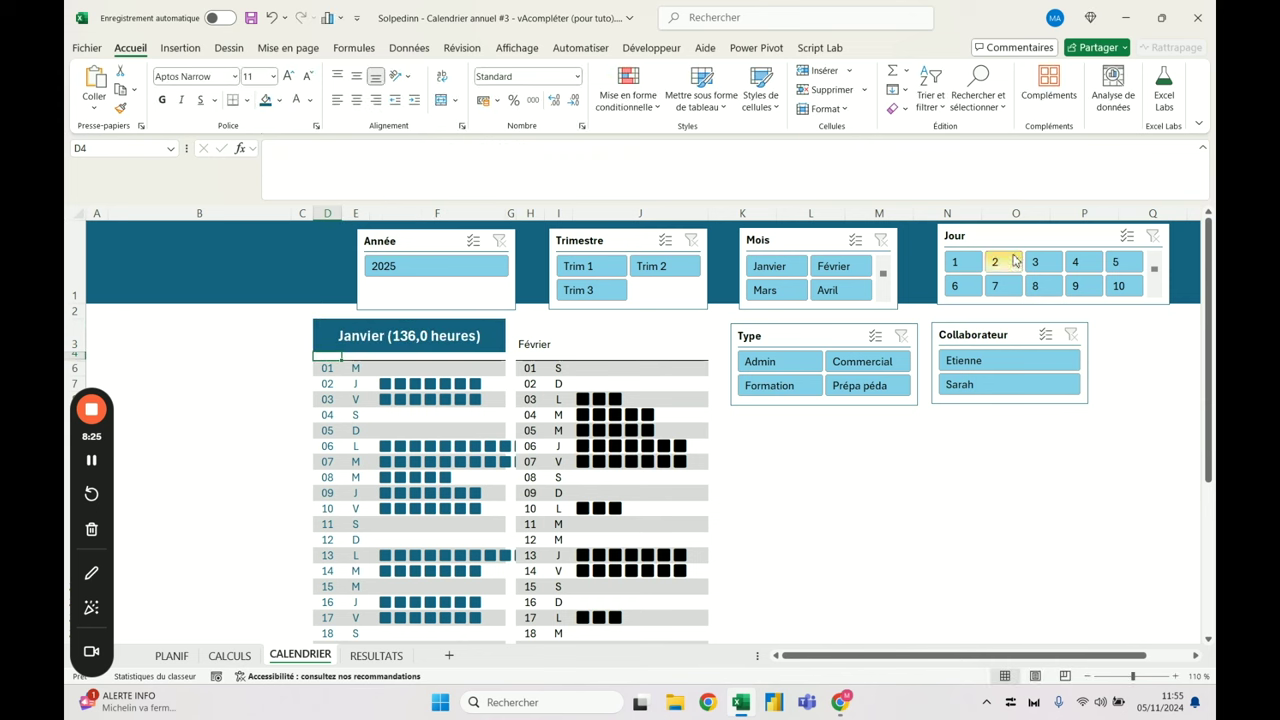
click(988, 362)
click(986, 384)
click(966, 361)
click(986, 384)
click(983, 369)
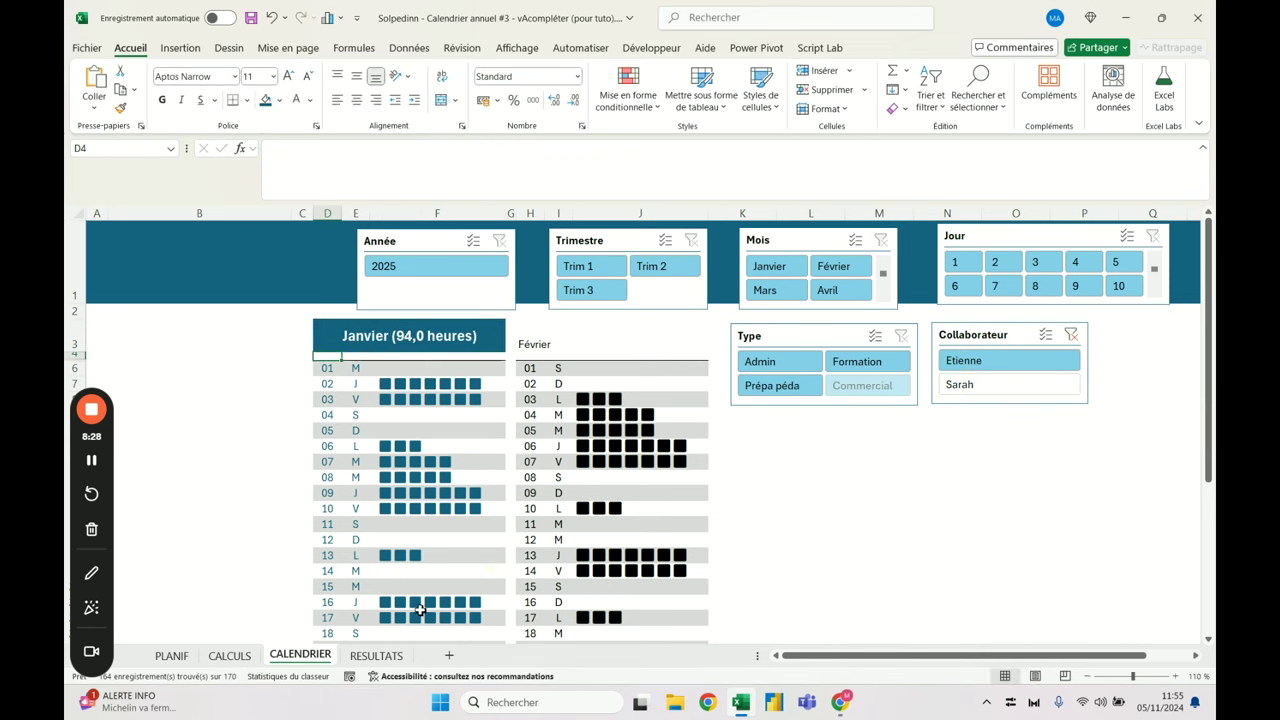
click(378, 655)
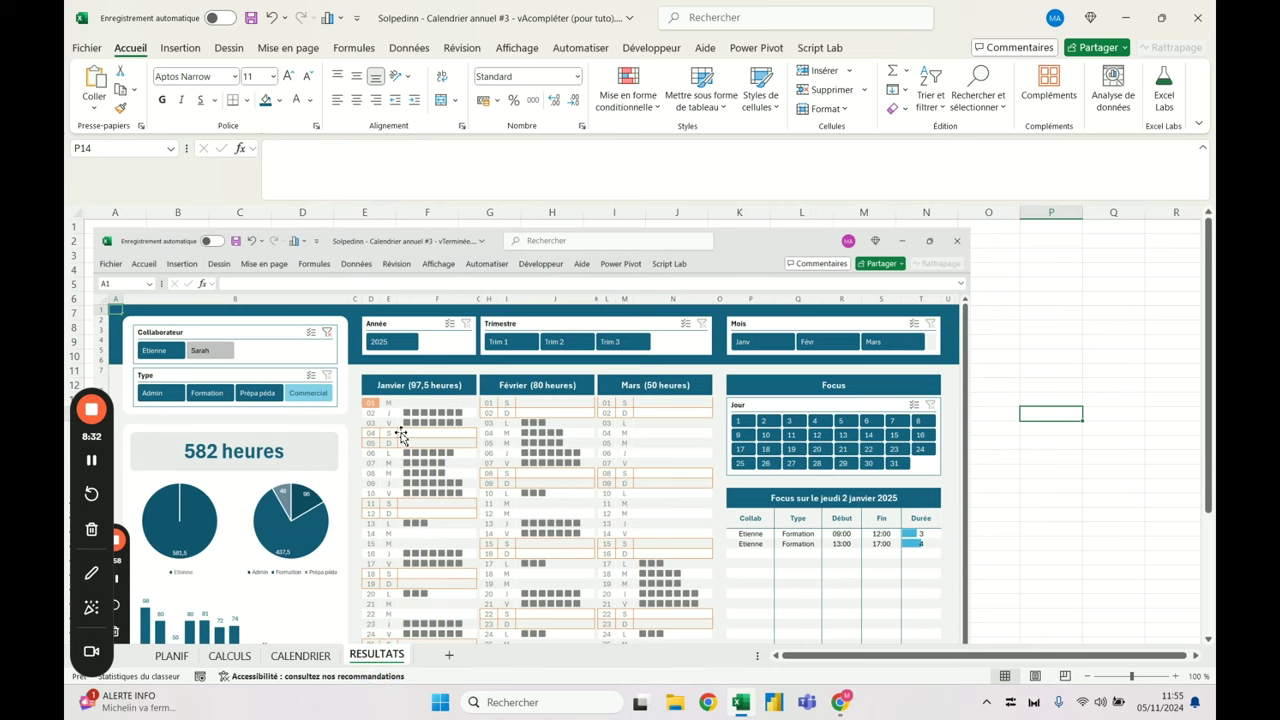
click(299, 655)
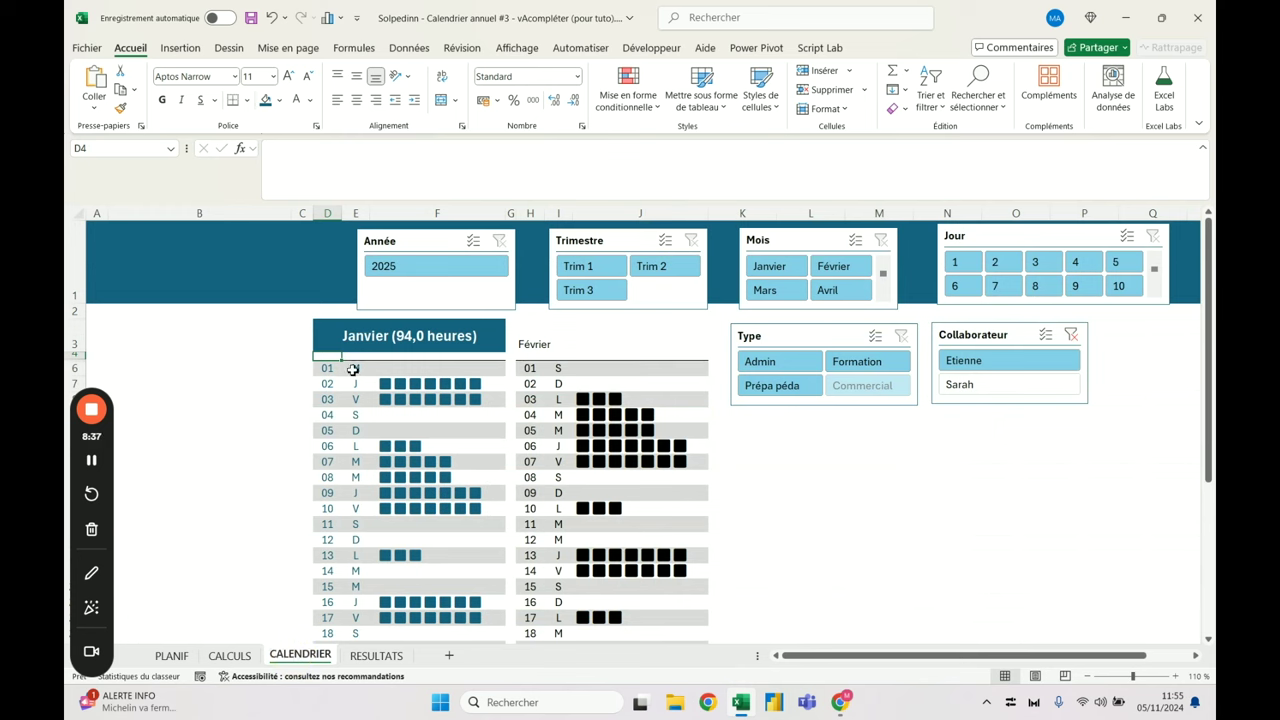
click(355, 332)
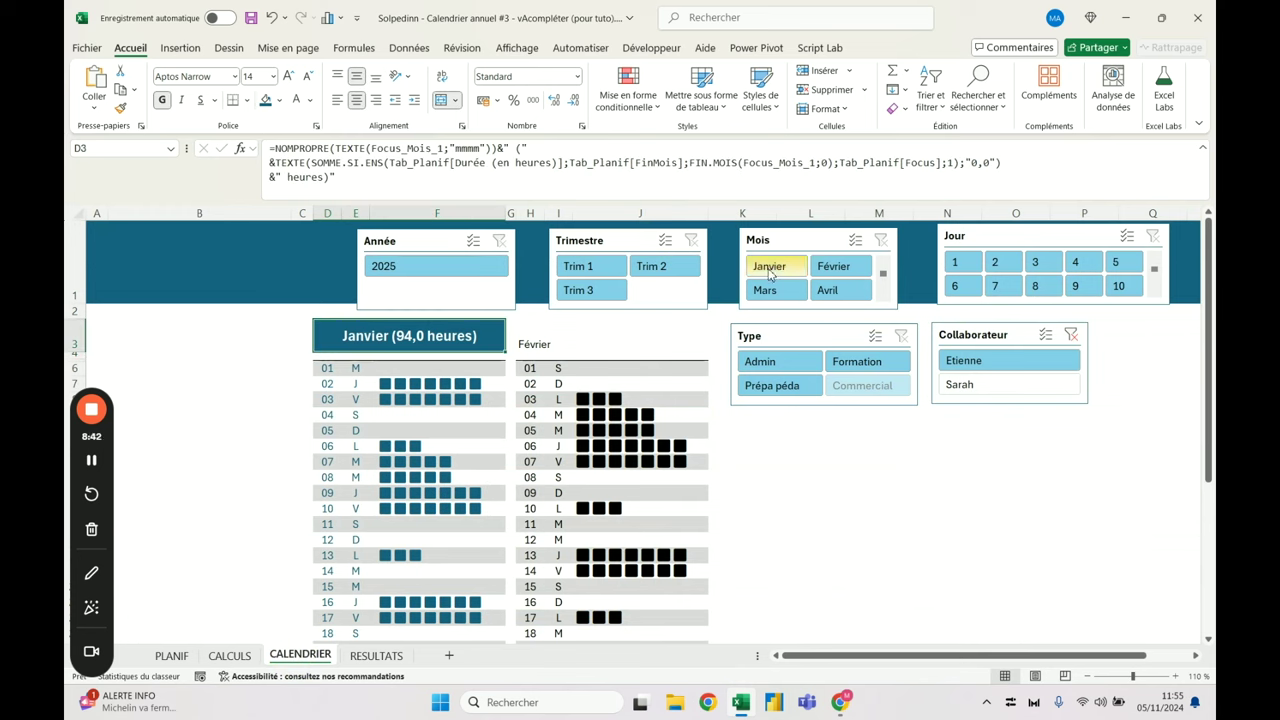
click(651, 268)
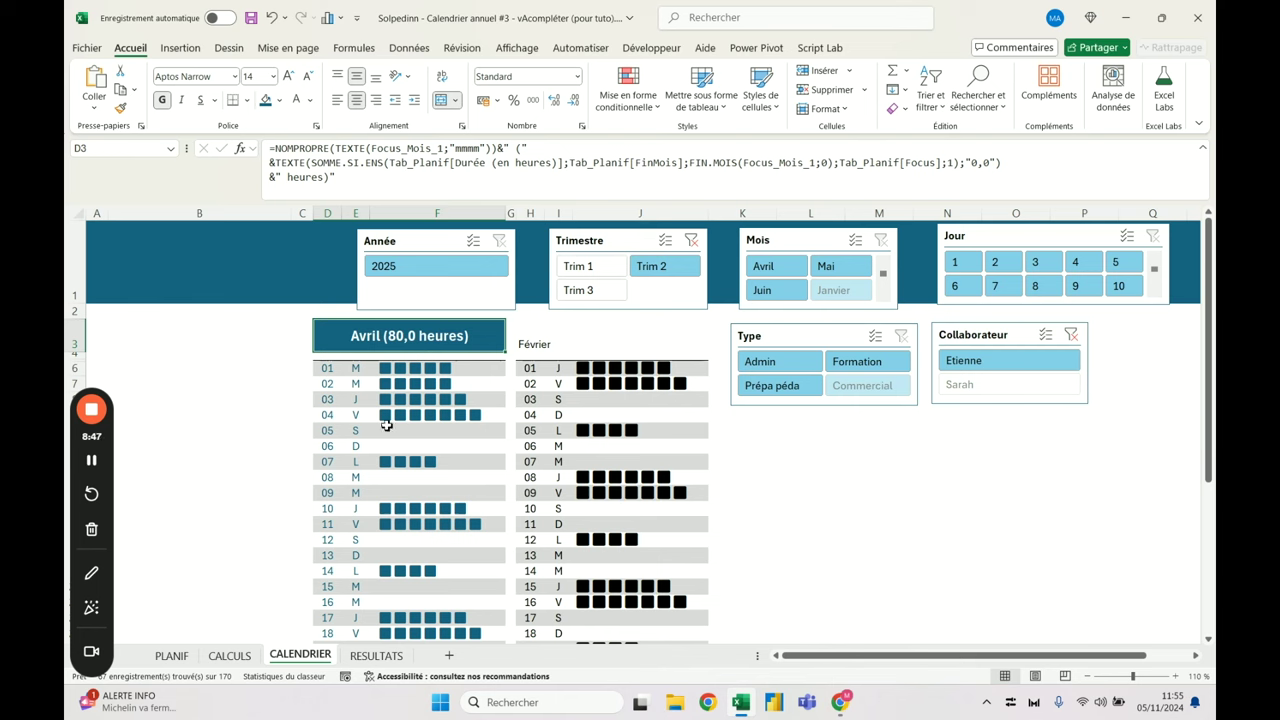
click(1071, 335)
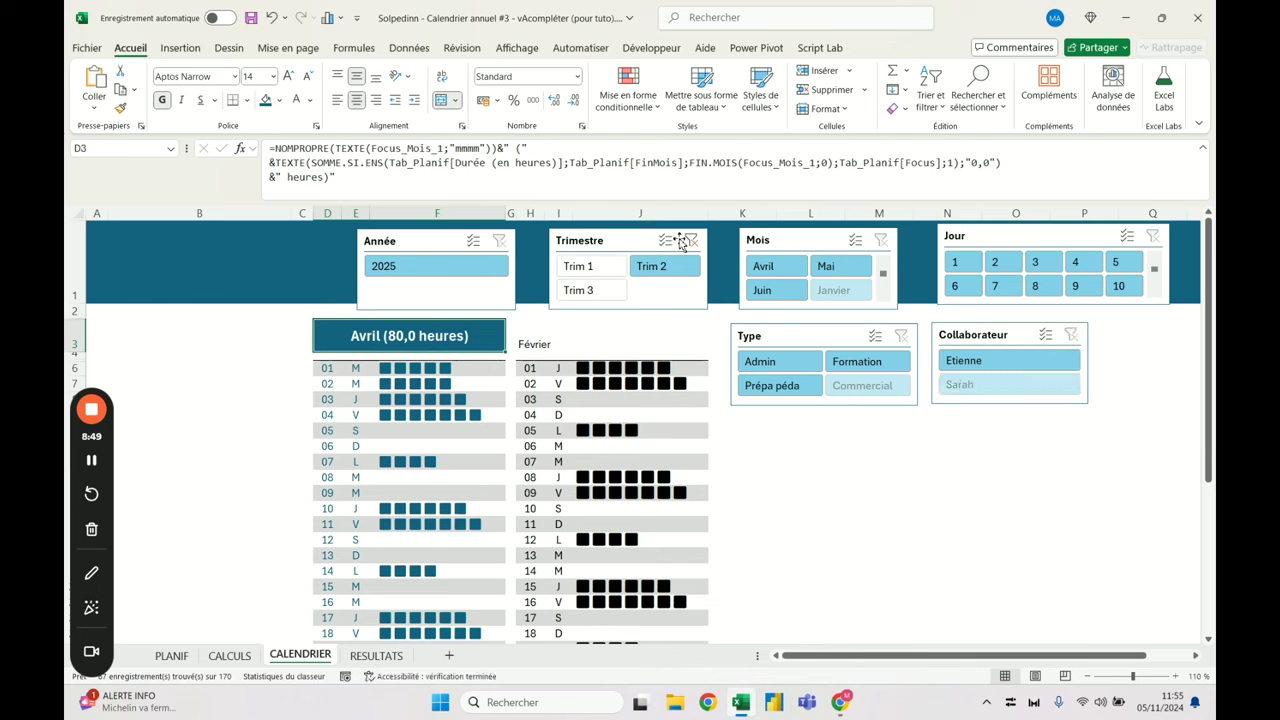
click(692, 243)
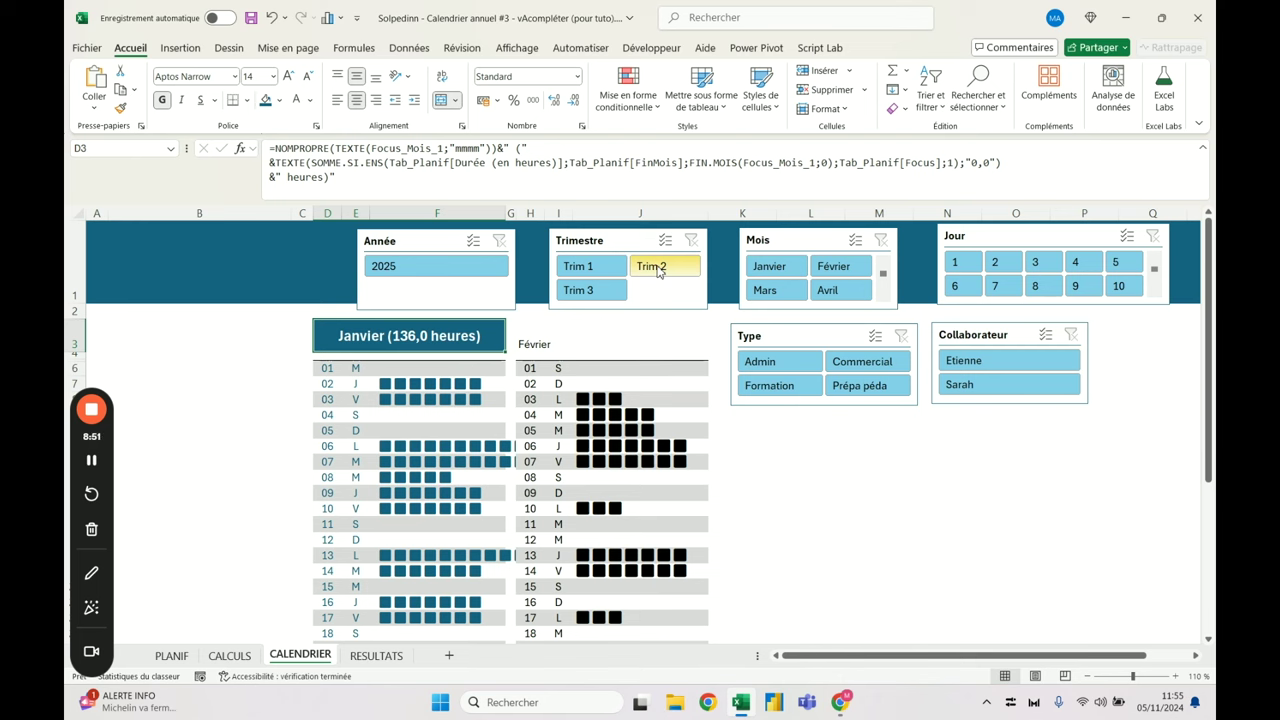
click(485, 163)
key(Escape)
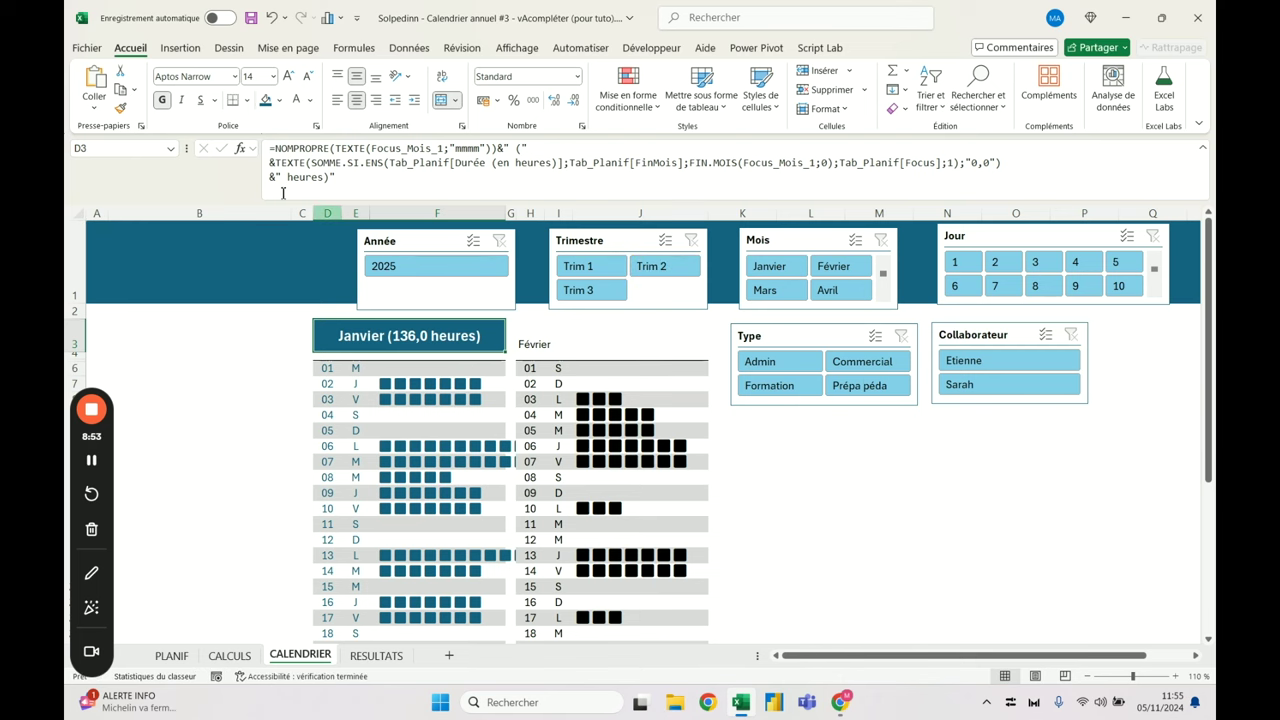
click(414, 148)
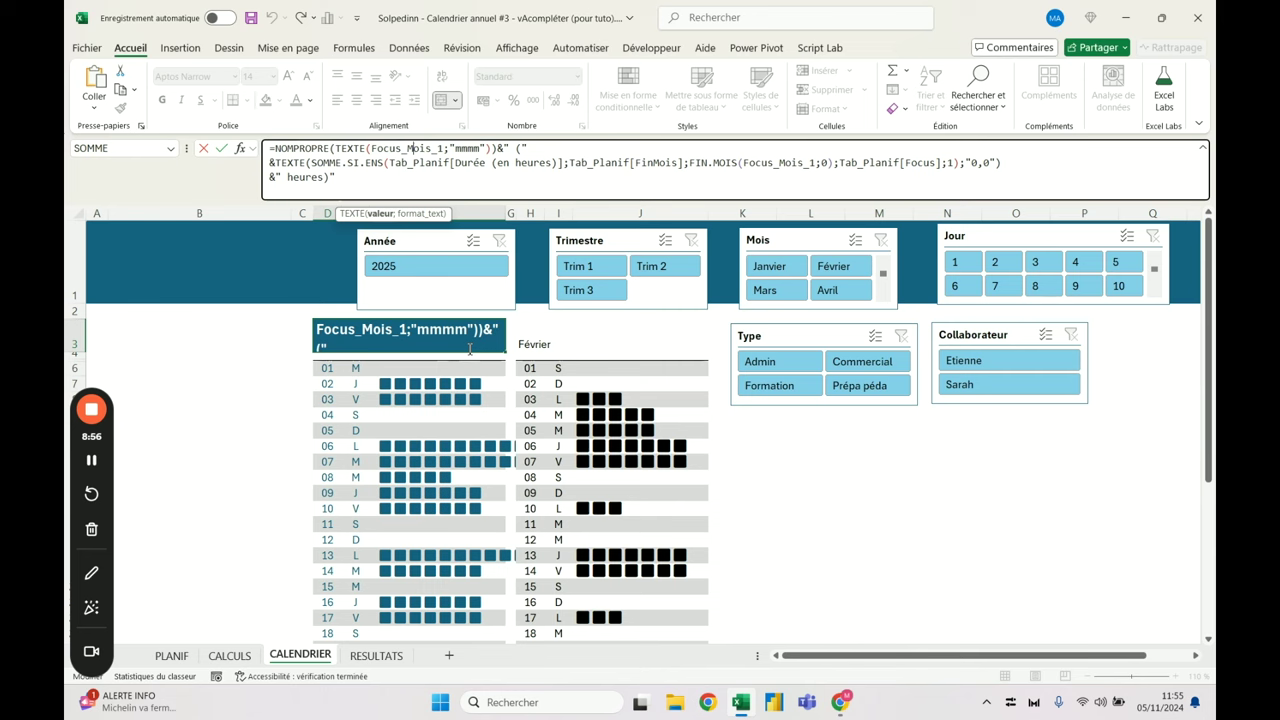
Wrap D3's formula in LET, defining the variable lemois as Focus_Mois_1
key(Escape)
click(276, 148)
text(let)
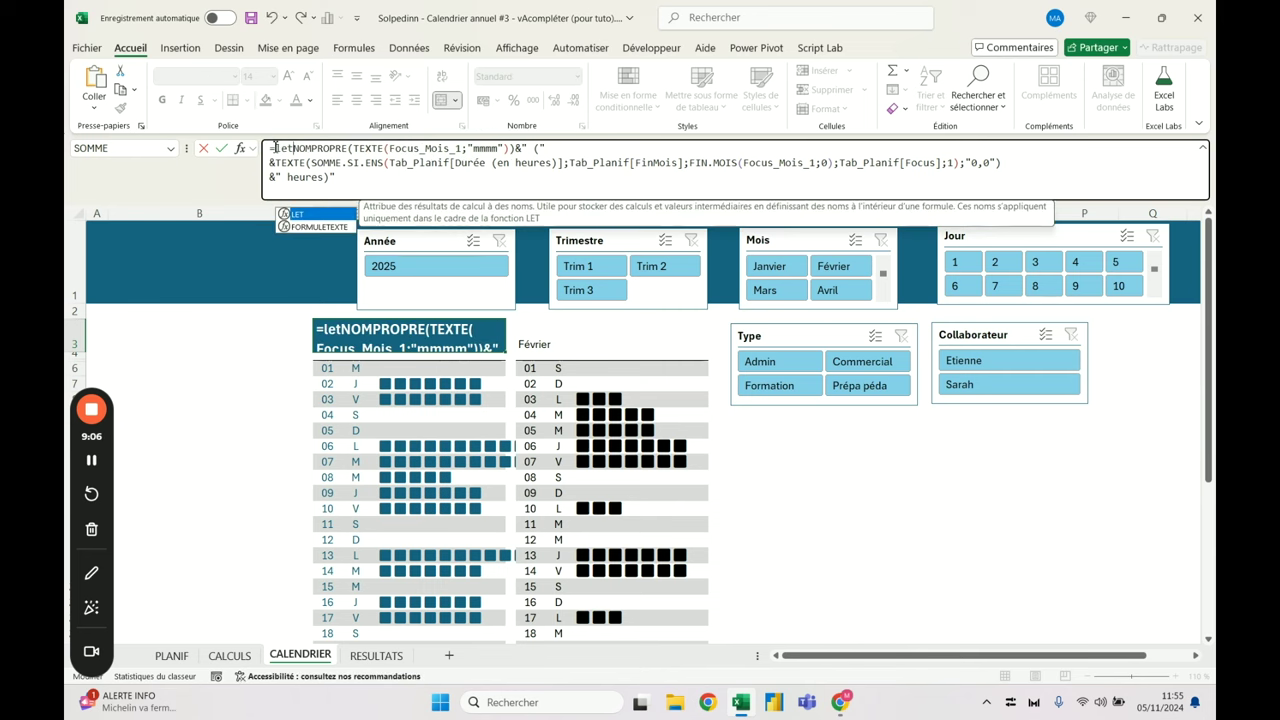
text(()
key(alt+Return)
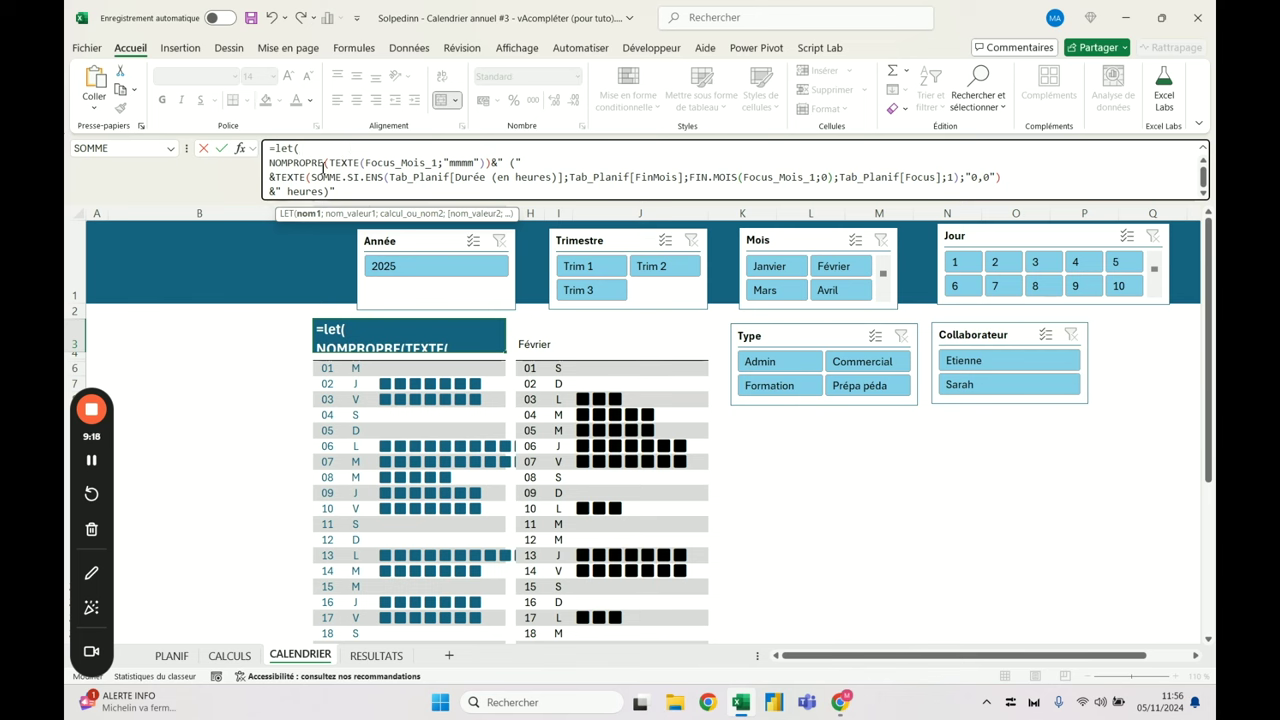
text(lefocus)
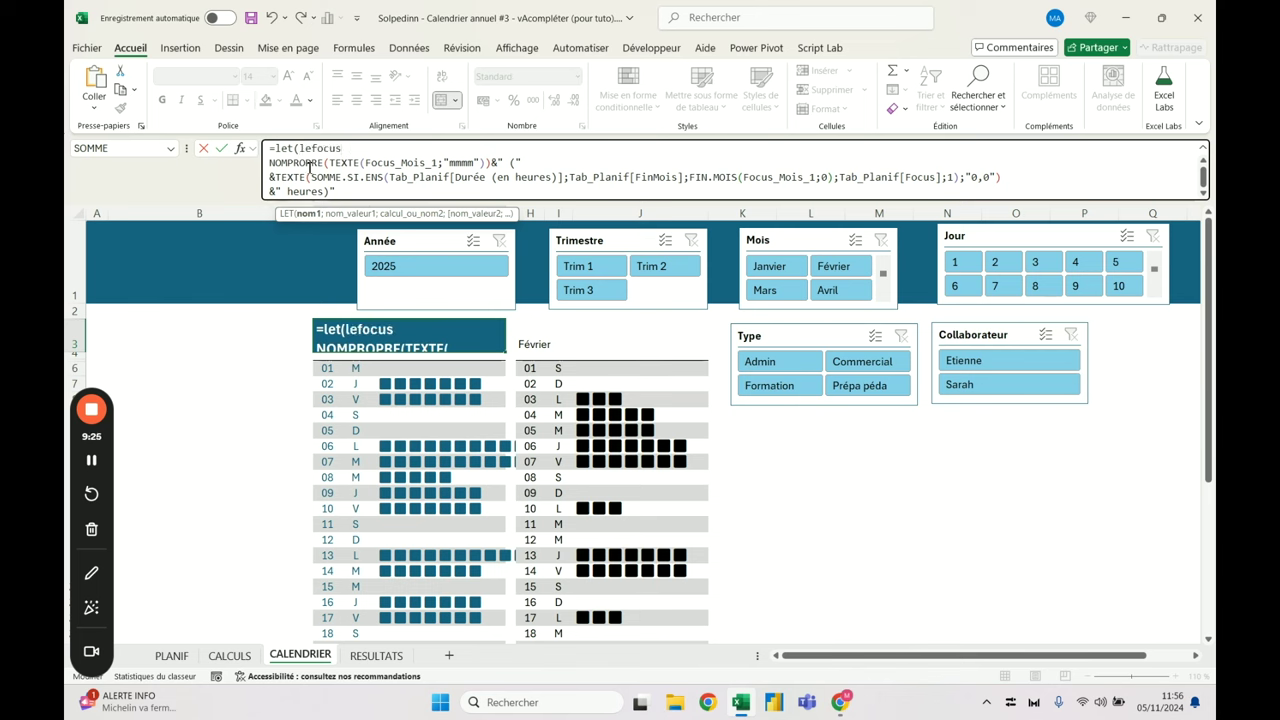
key(BackSpace)
key(BackSpace)
key(BackSpace)
key(BackSpace)
key(BackSpace)
text(mois;)
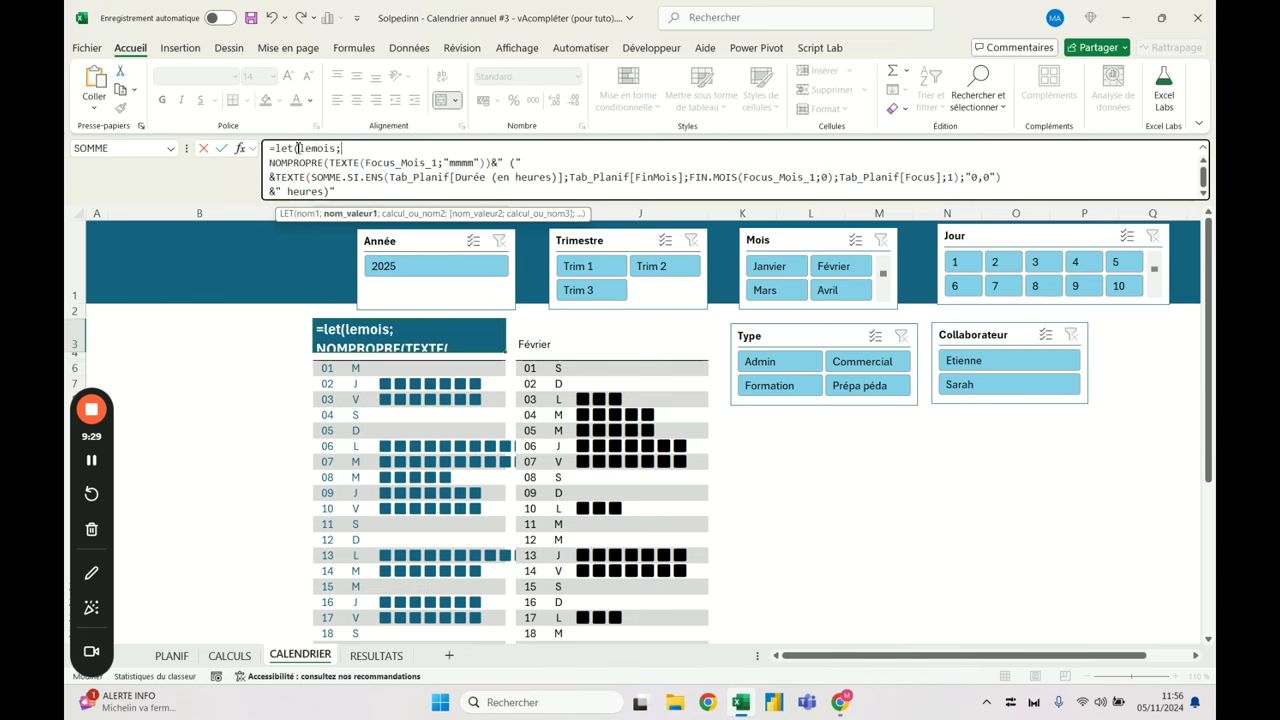
drag(366, 163, 441, 165)
key(ctrl+c)
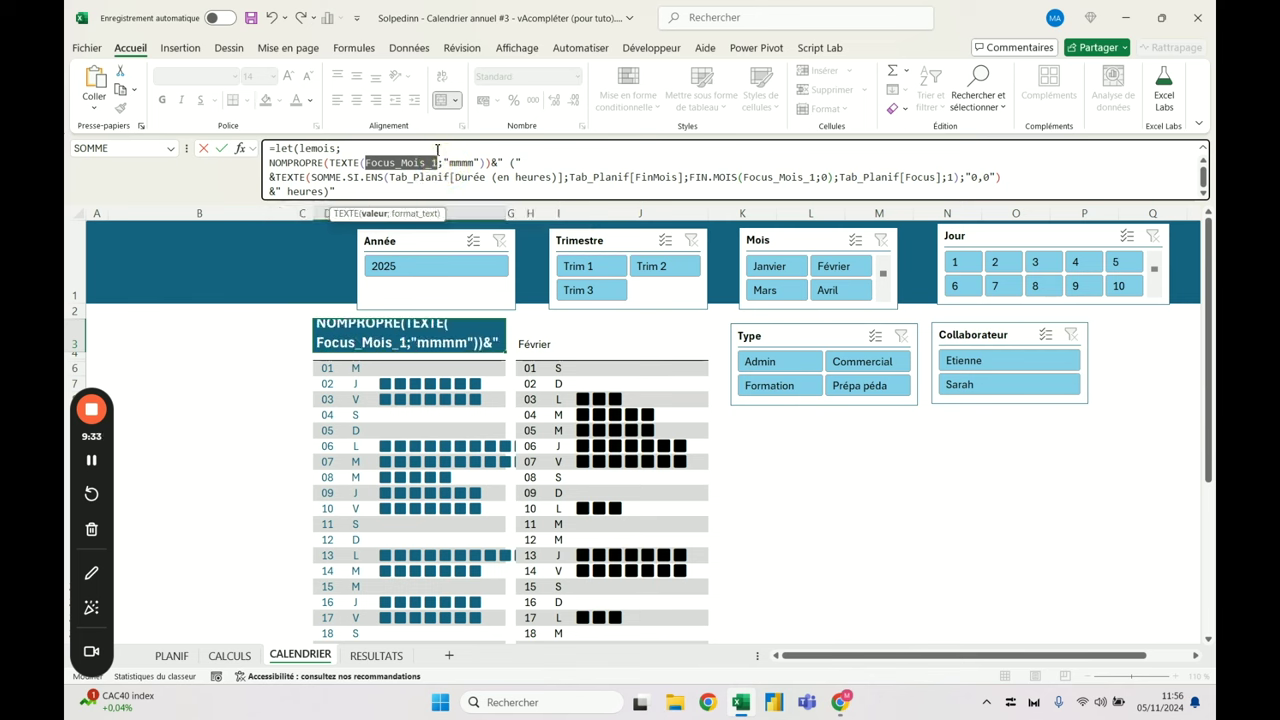
click(437, 149)
key(ctrl+v)
text(;)
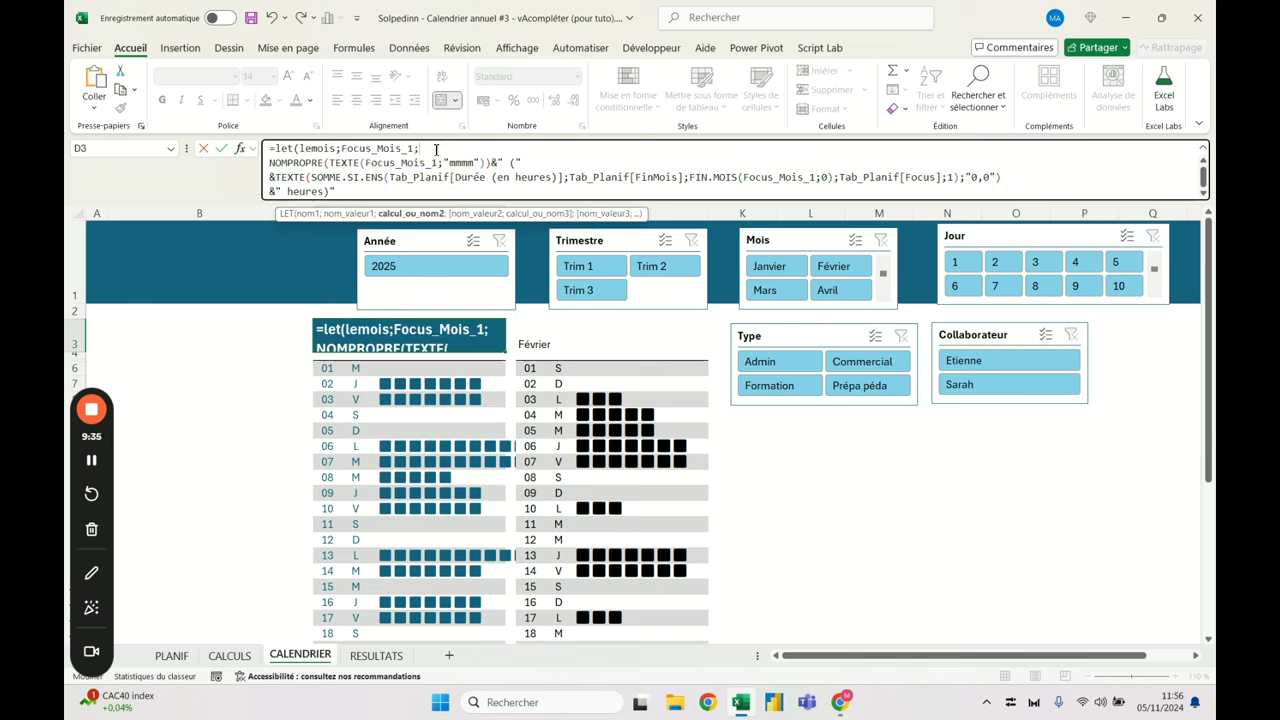
Replace Focus_Mois_1 with lemois in both the TEXTE month name and FIN.MOIS
drag(442, 162, 366, 163)
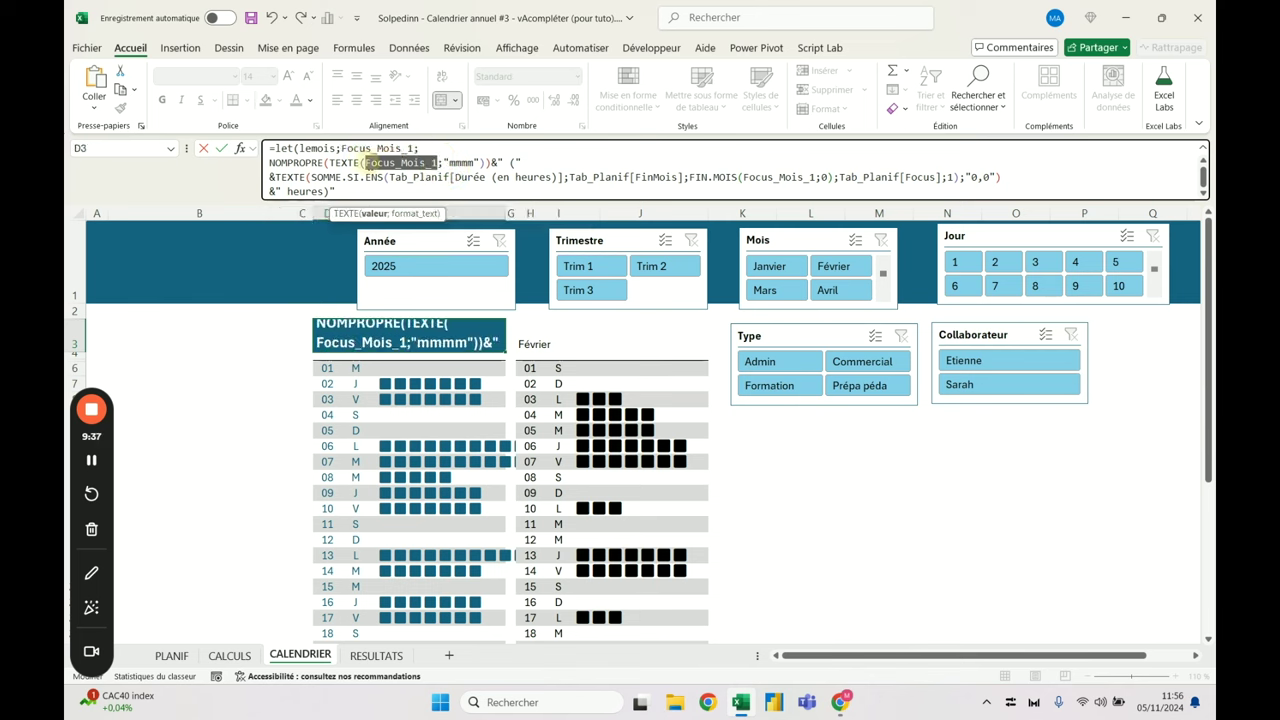
key(BackSpace)
text(le)
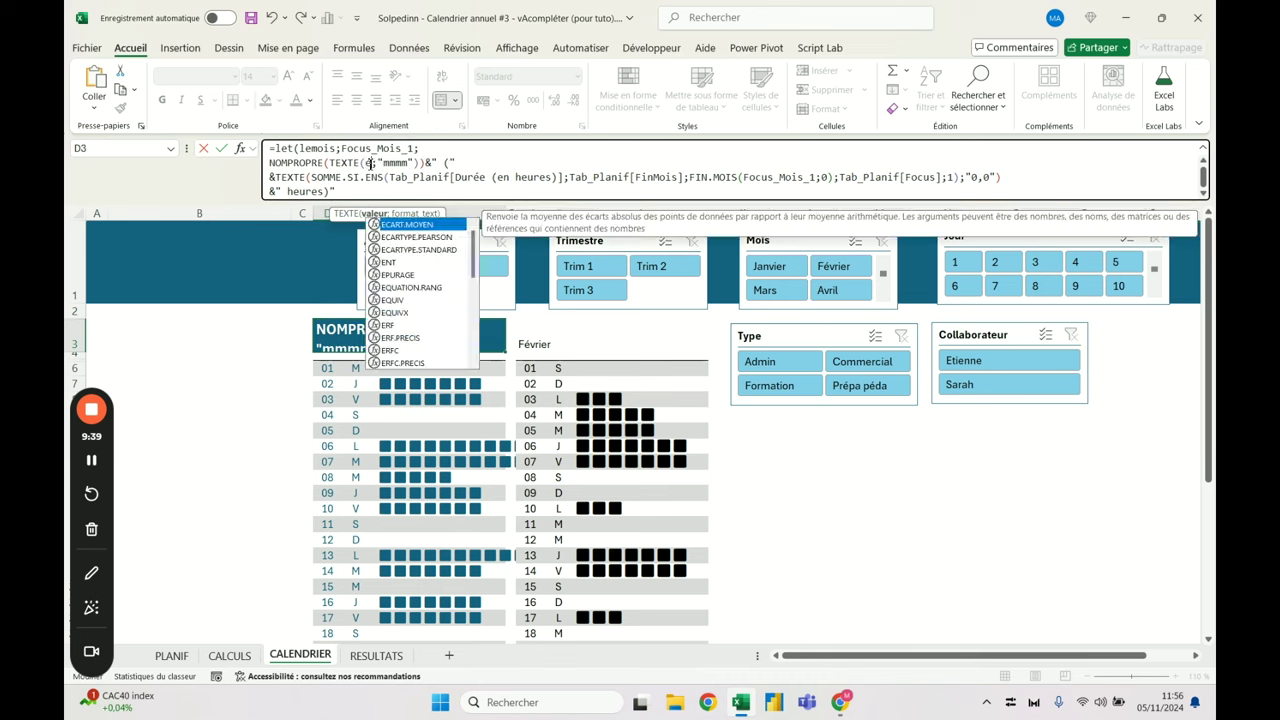
key(Tab)
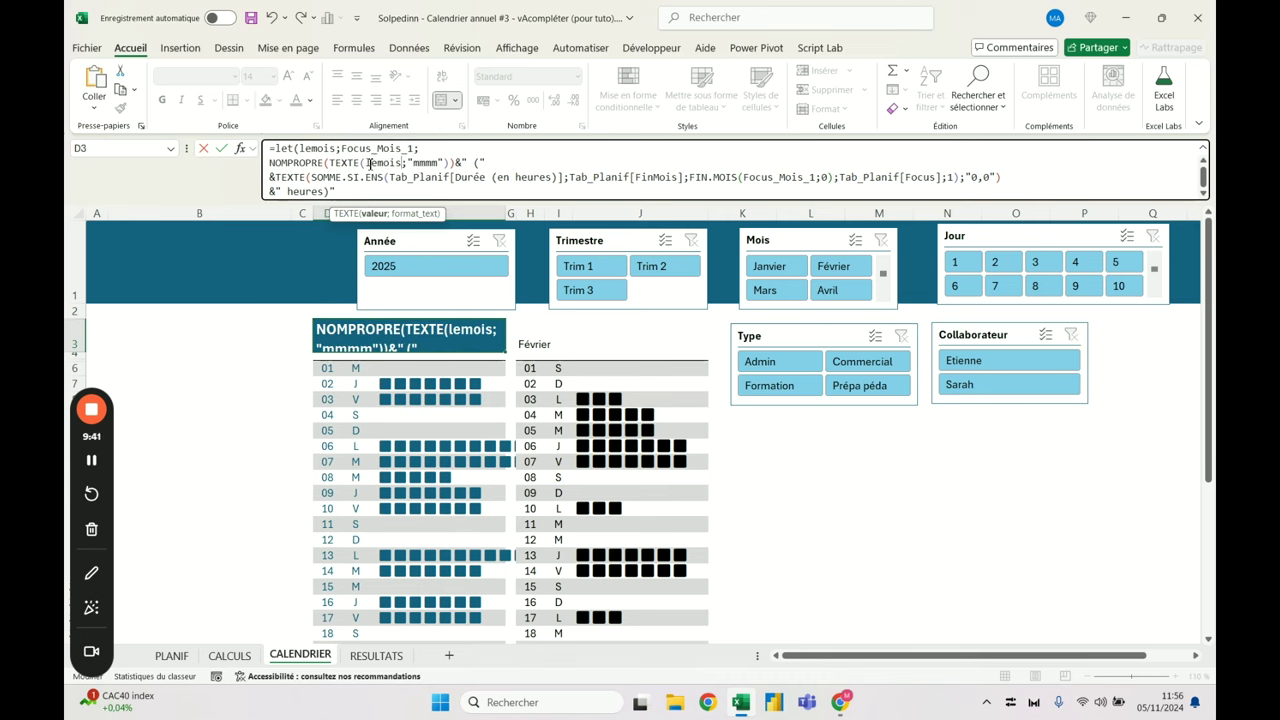
drag(818, 176, 743, 177)
text(le)
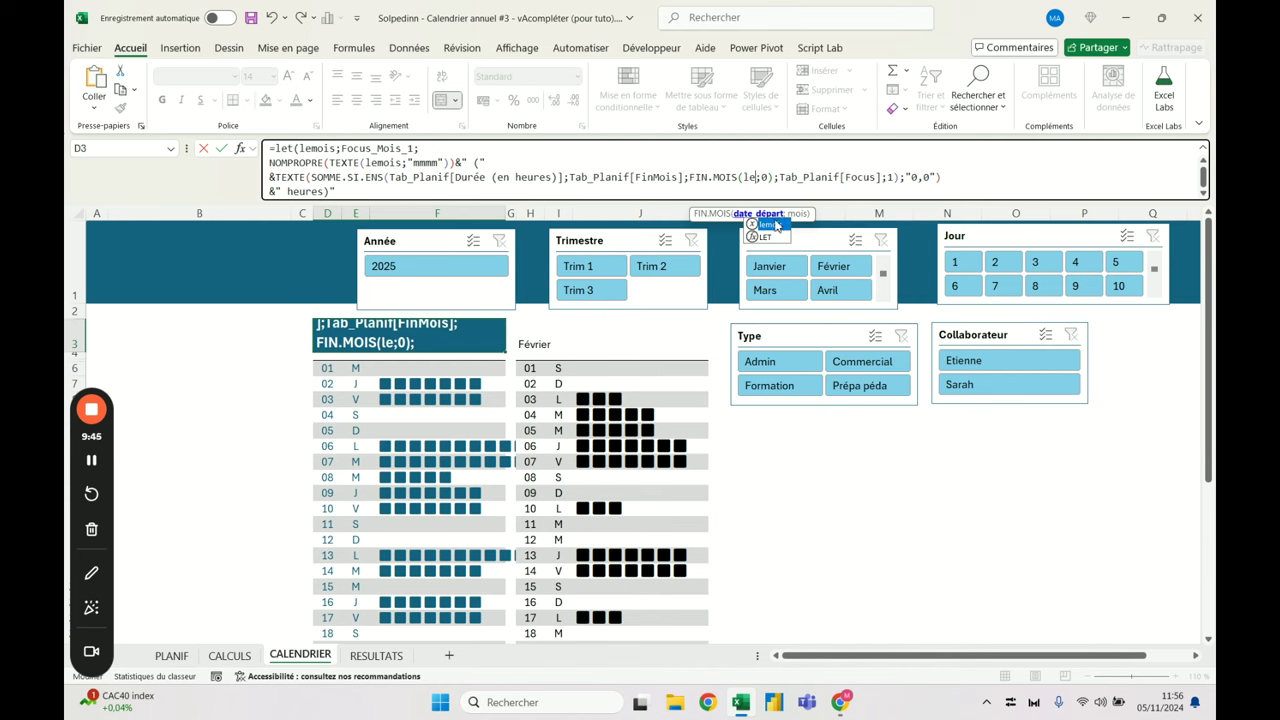
double_click(776, 225)
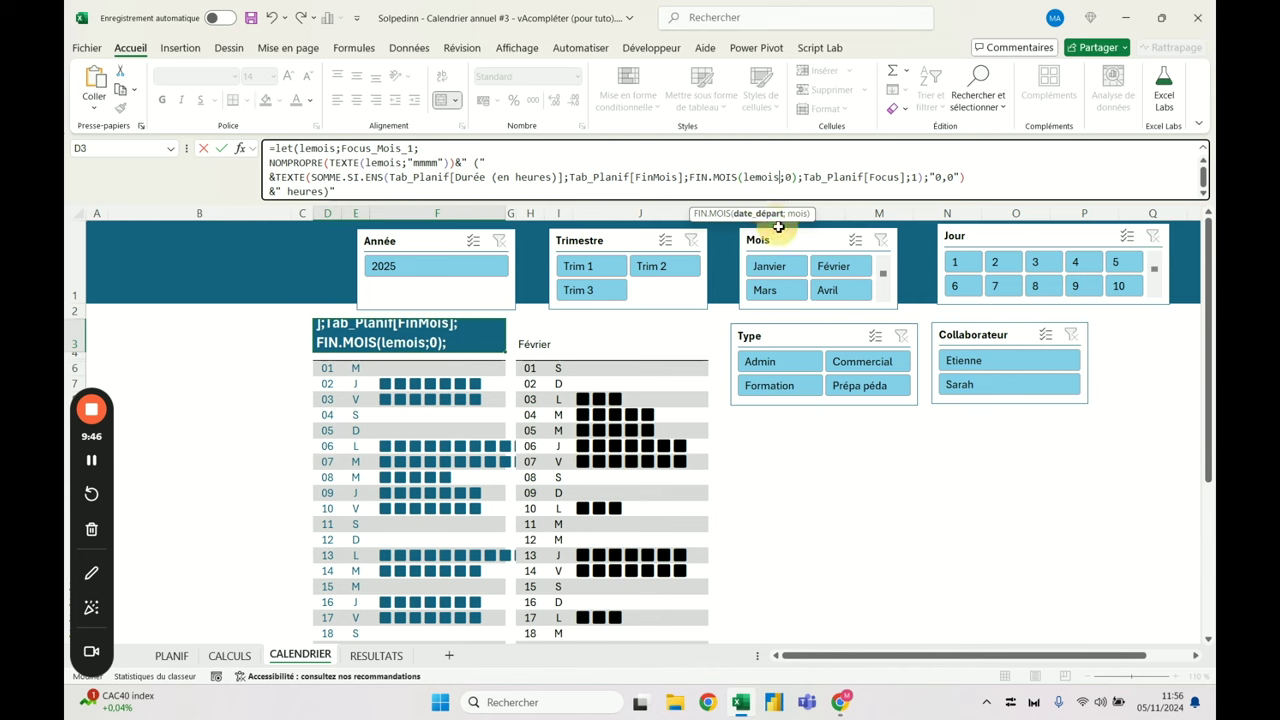
click(800, 179)
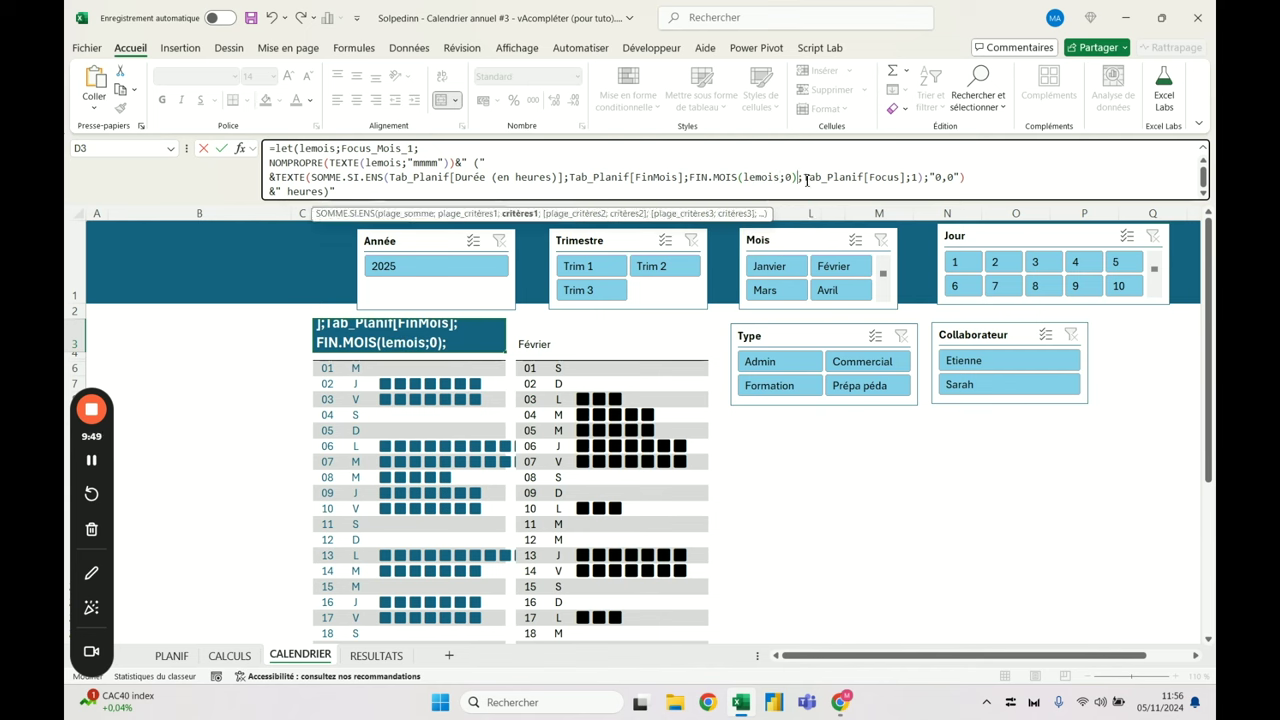
key(Return)
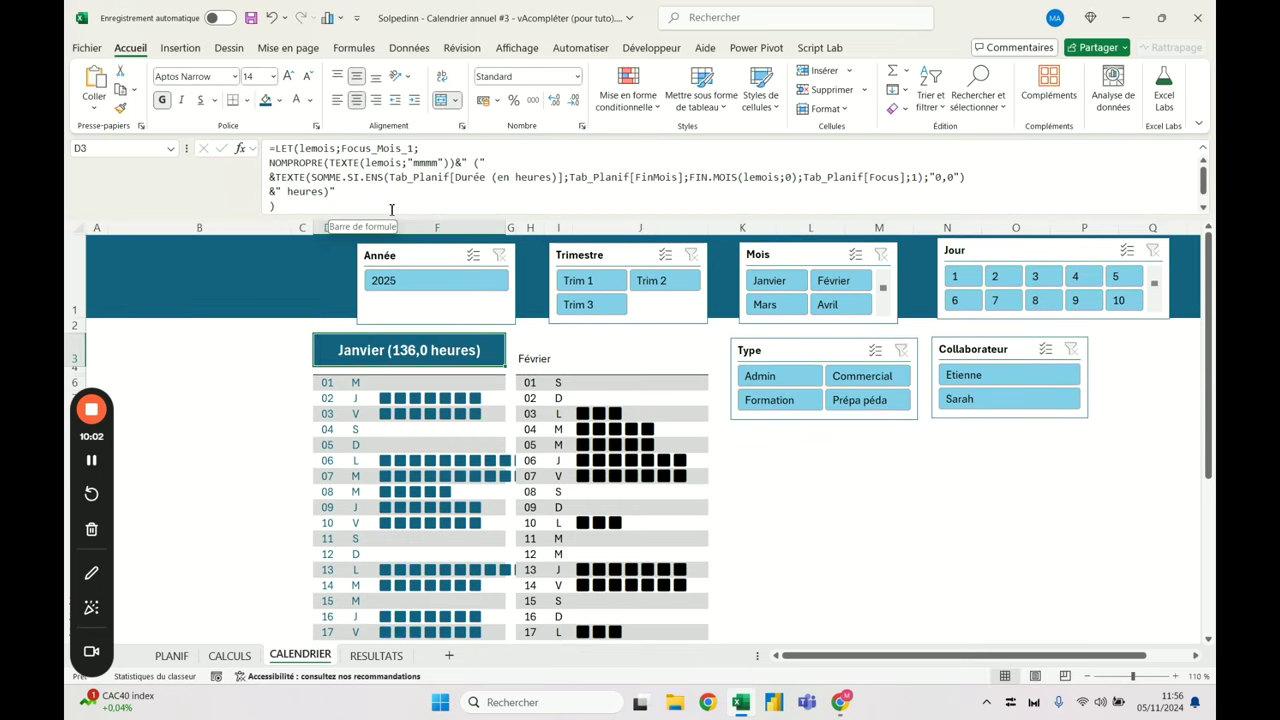
Review the LET formula and decrease the header font size to 12
click(305, 148)
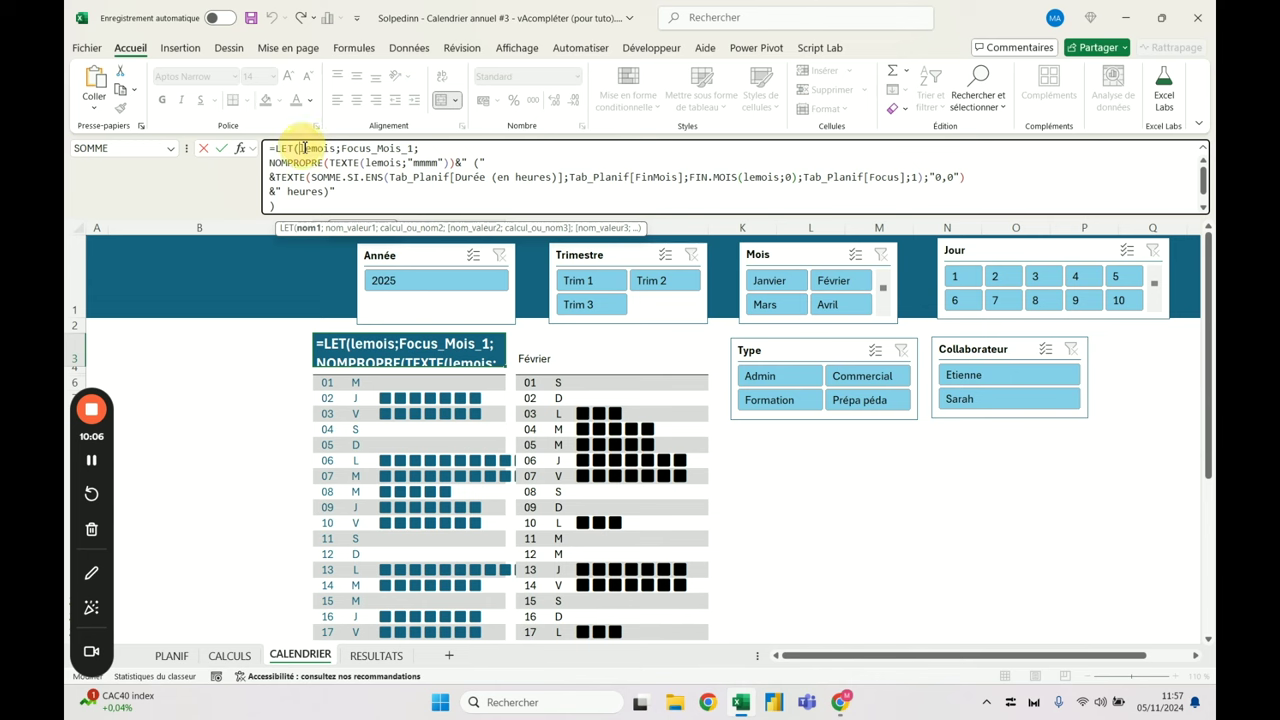
key(Escape)
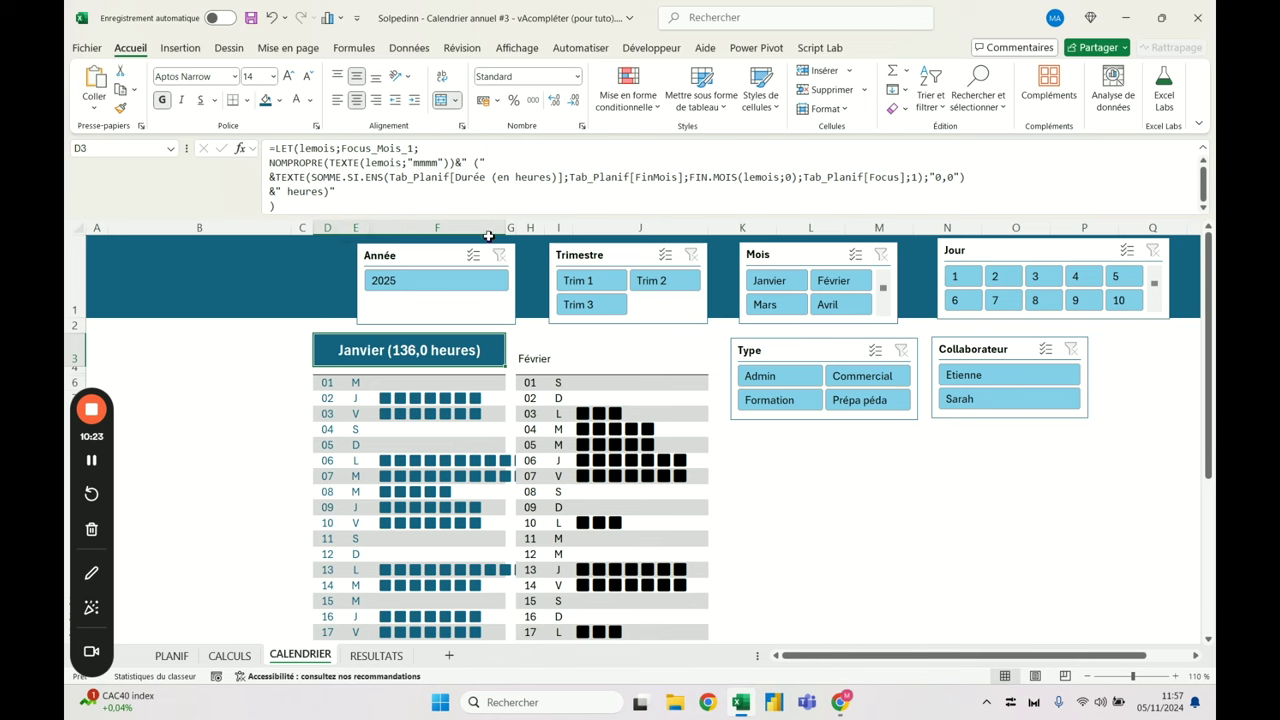
click(316, 177)
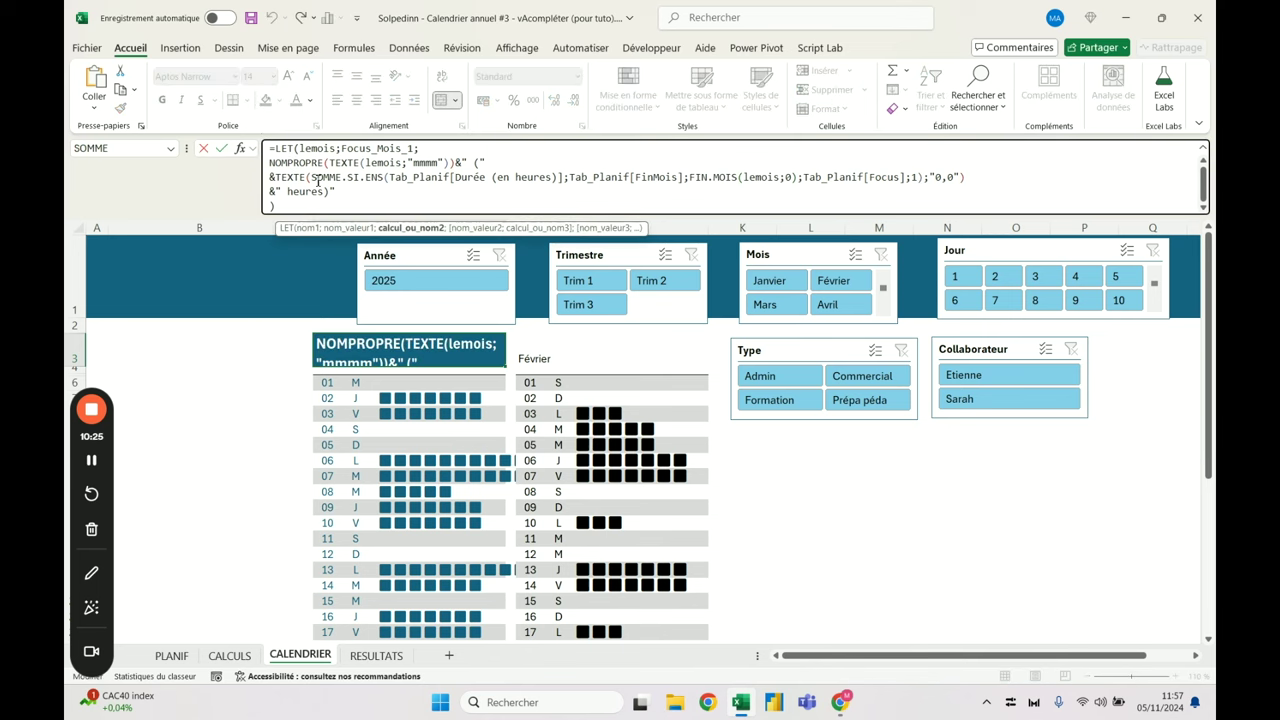
click(311, 177)
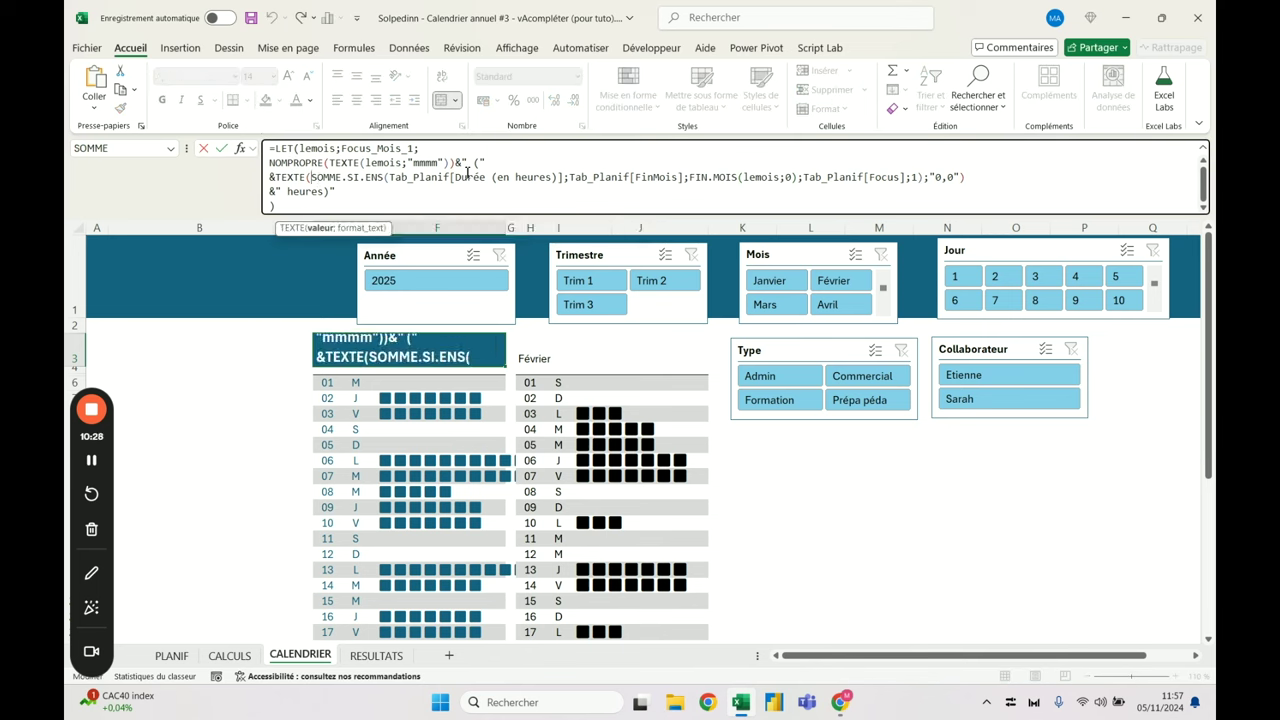
key(Escape)
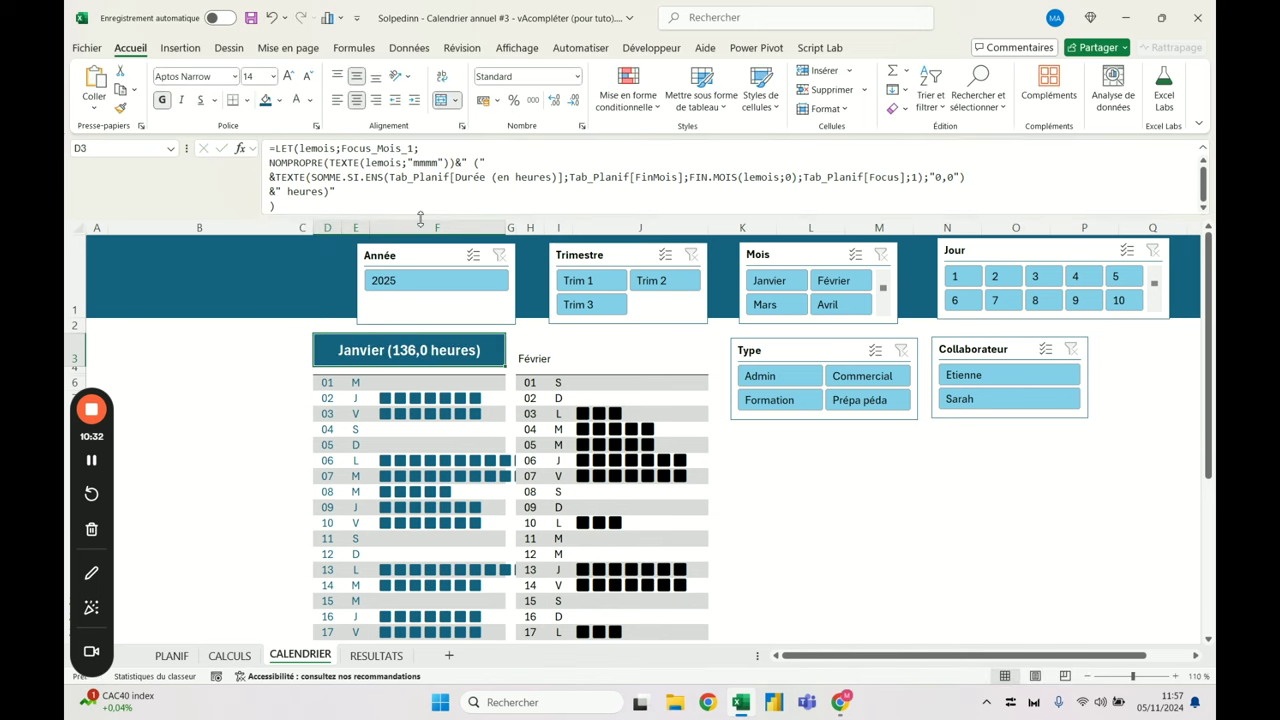
click(307, 77)
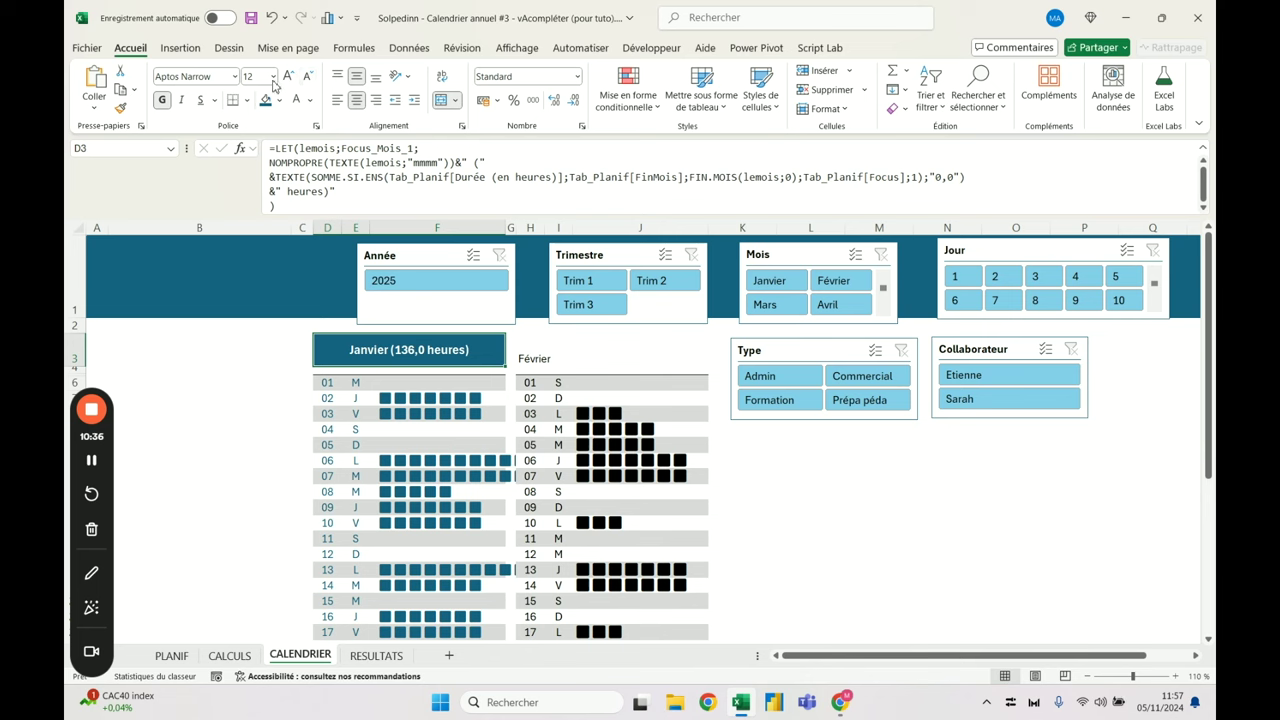
Copy the January header from D3 to H3 and change its Focus_Mois_1 to Focus_Mois_2
click(250, 354)
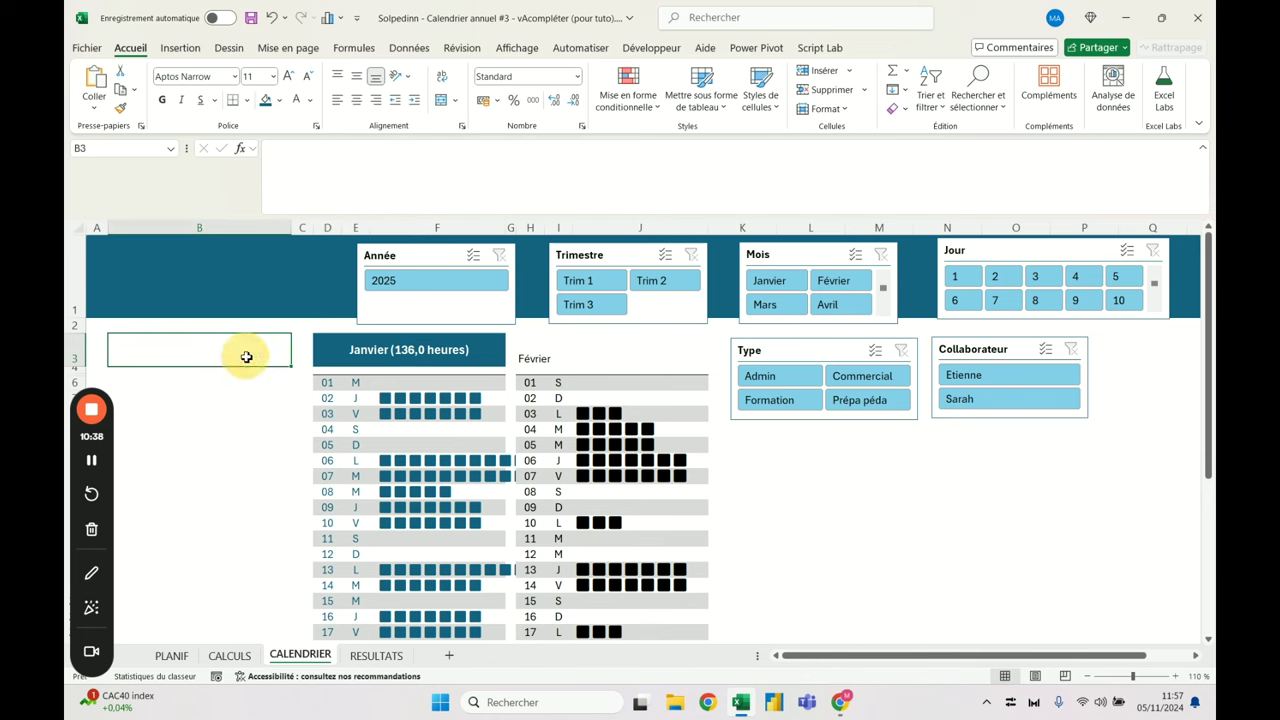
click(390, 358)
key(ctrl+c)
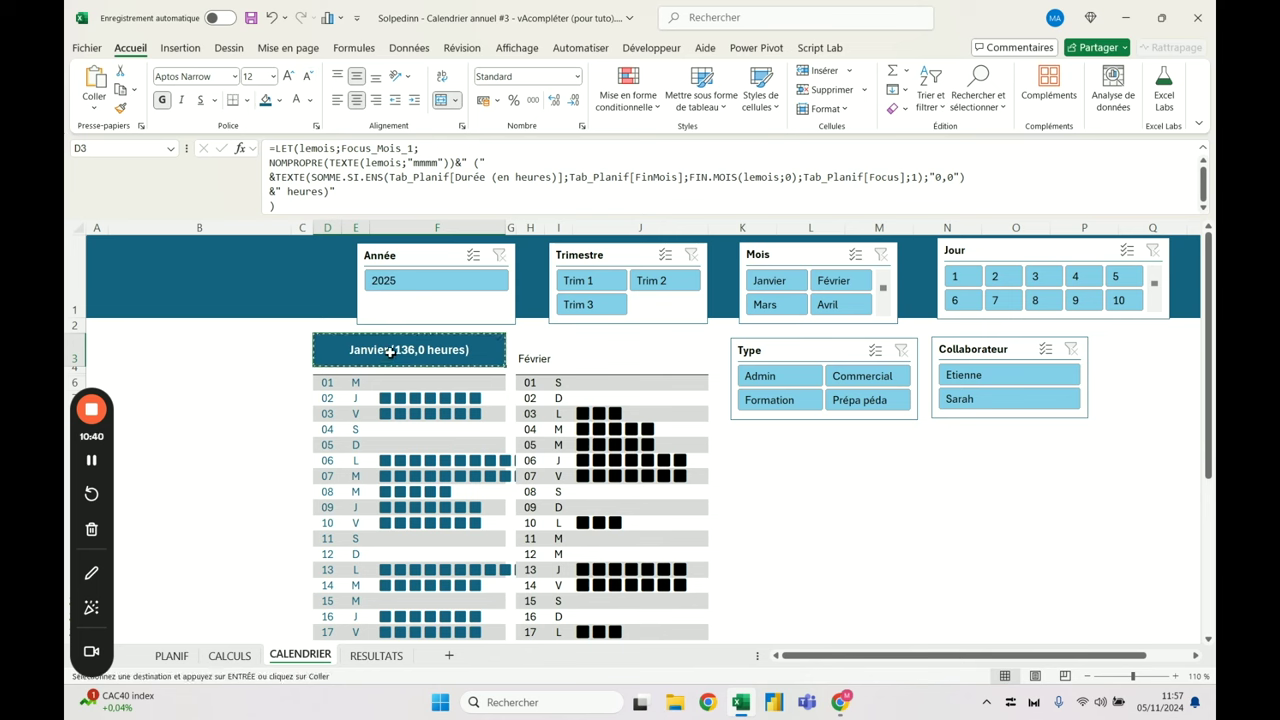
click(537, 350)
key(ctrl+v)
key(Escape)
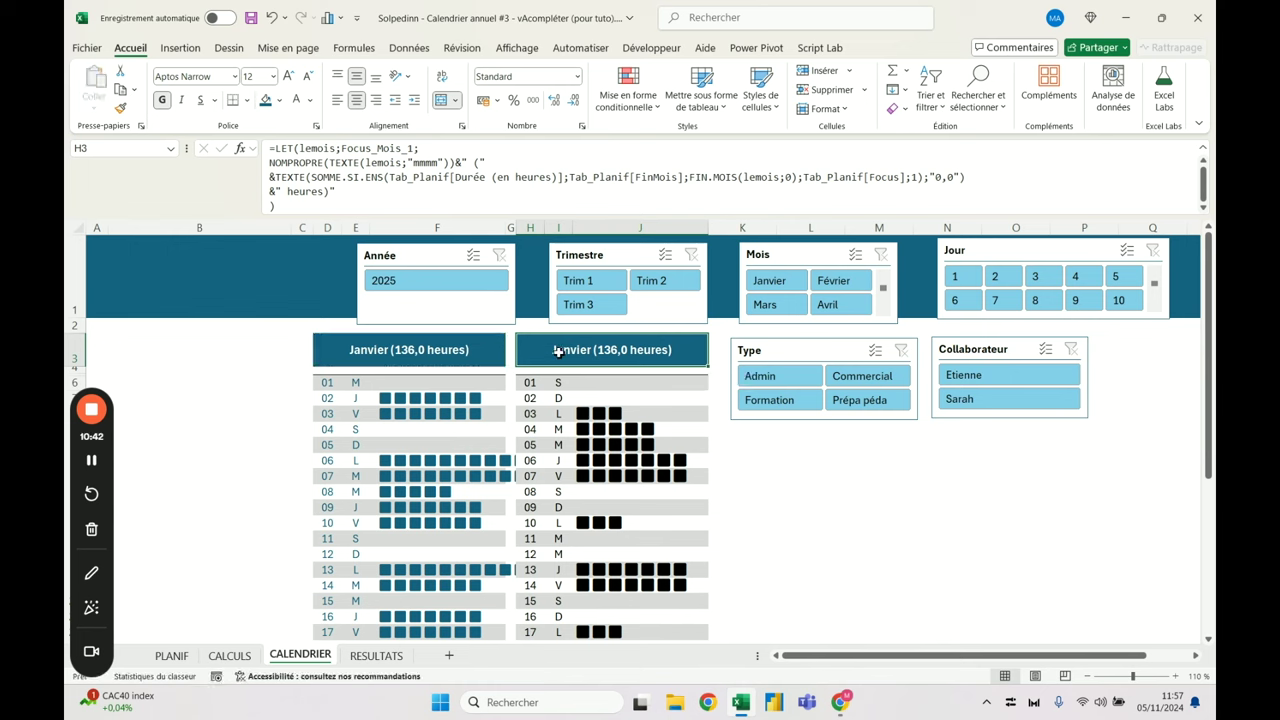
click(418, 148)
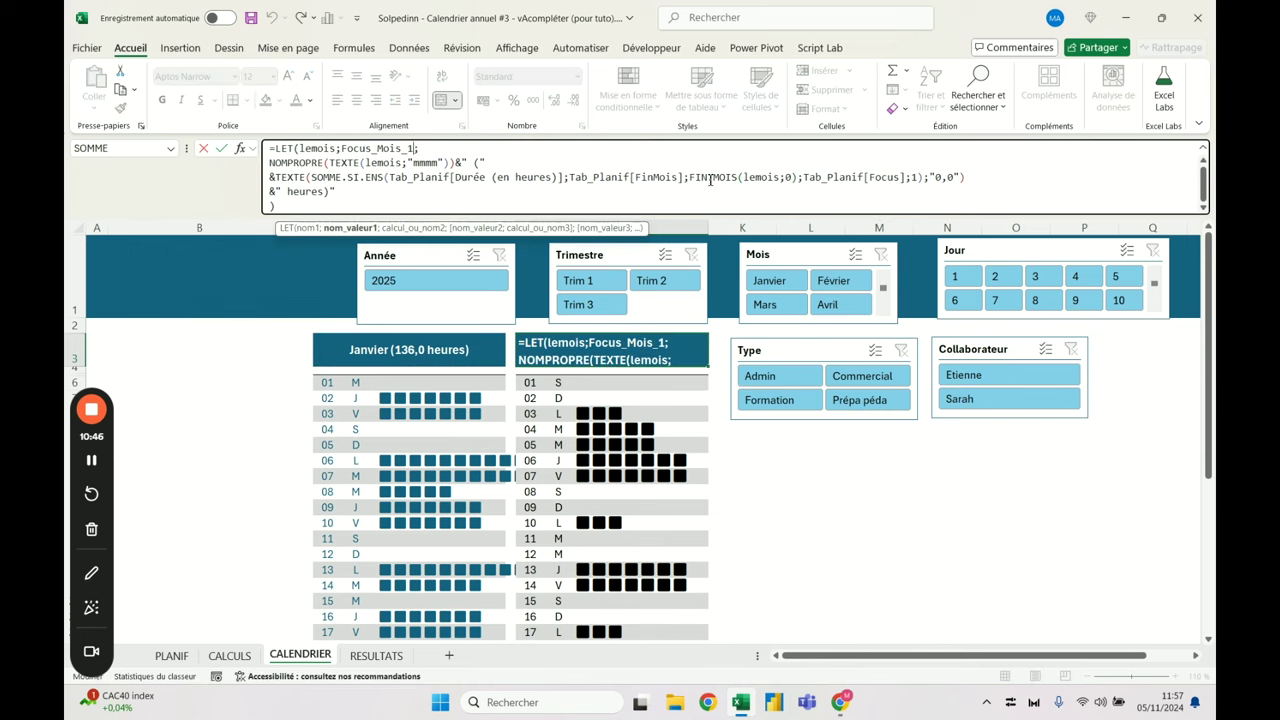
key(BackSpace)
text(2)
key(Return)
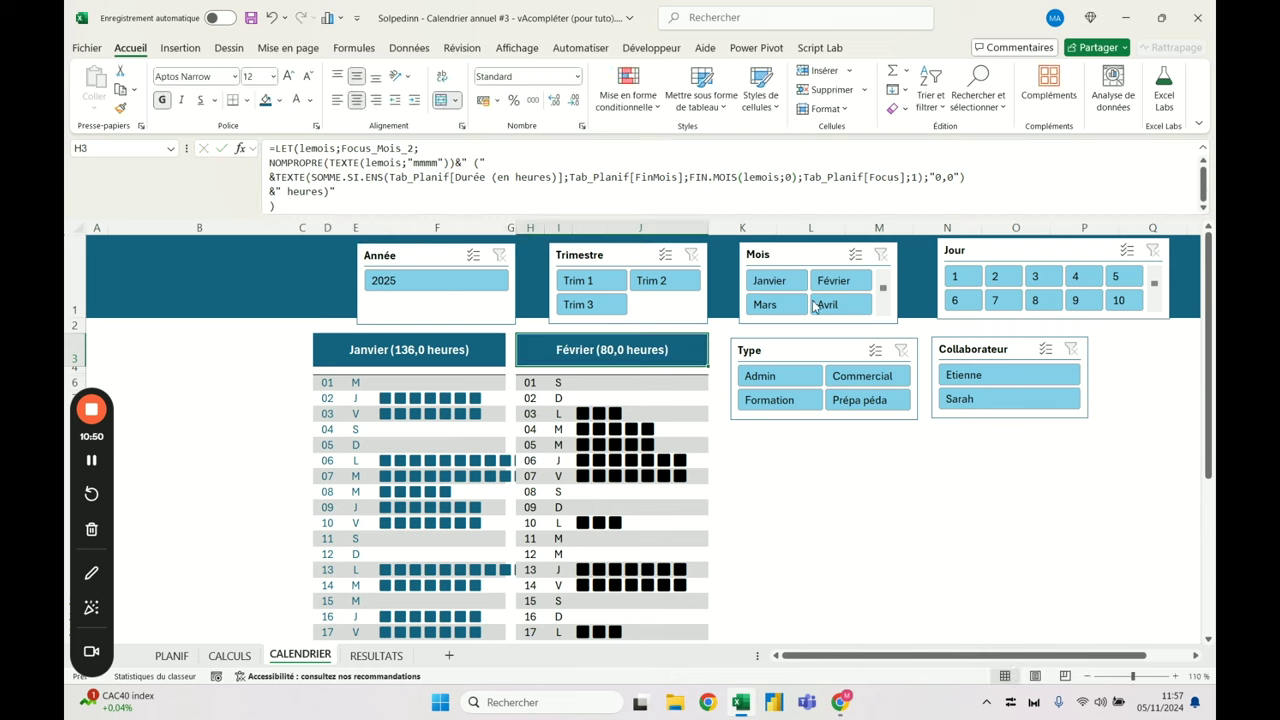
Filter the Mois slicer to Février and compare the January and February headers
click(370, 350)
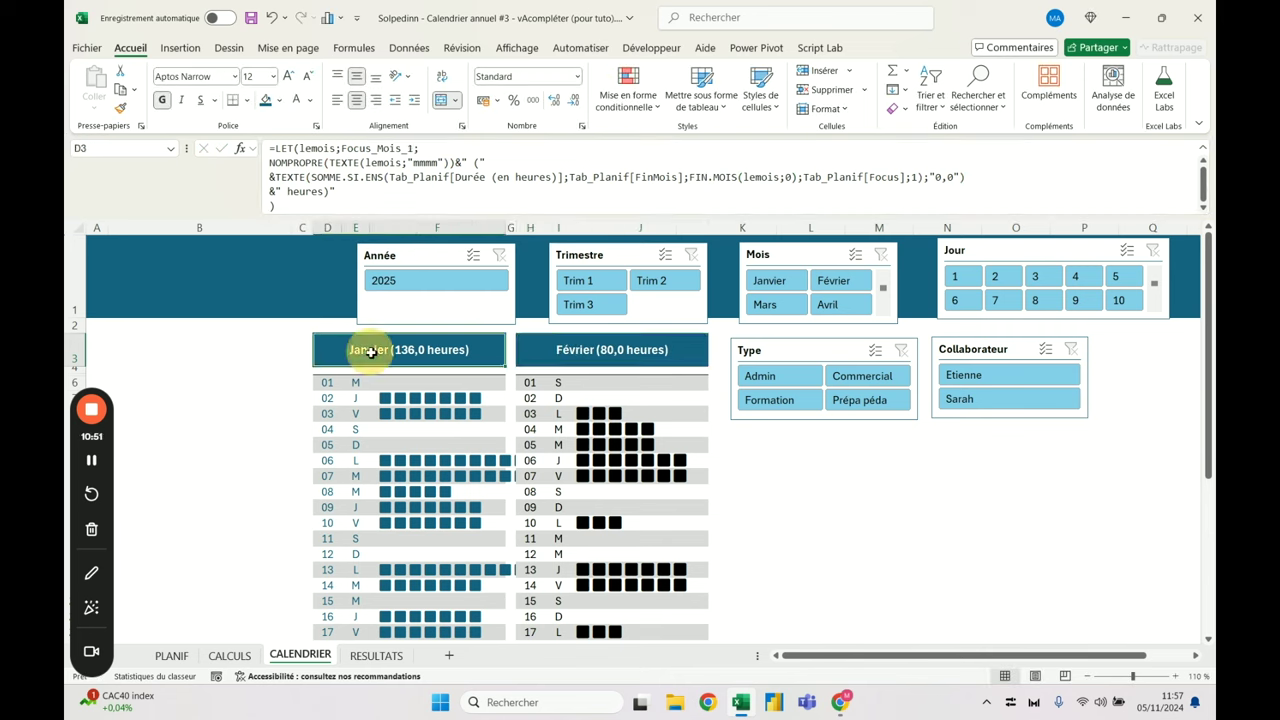
click(588, 350)
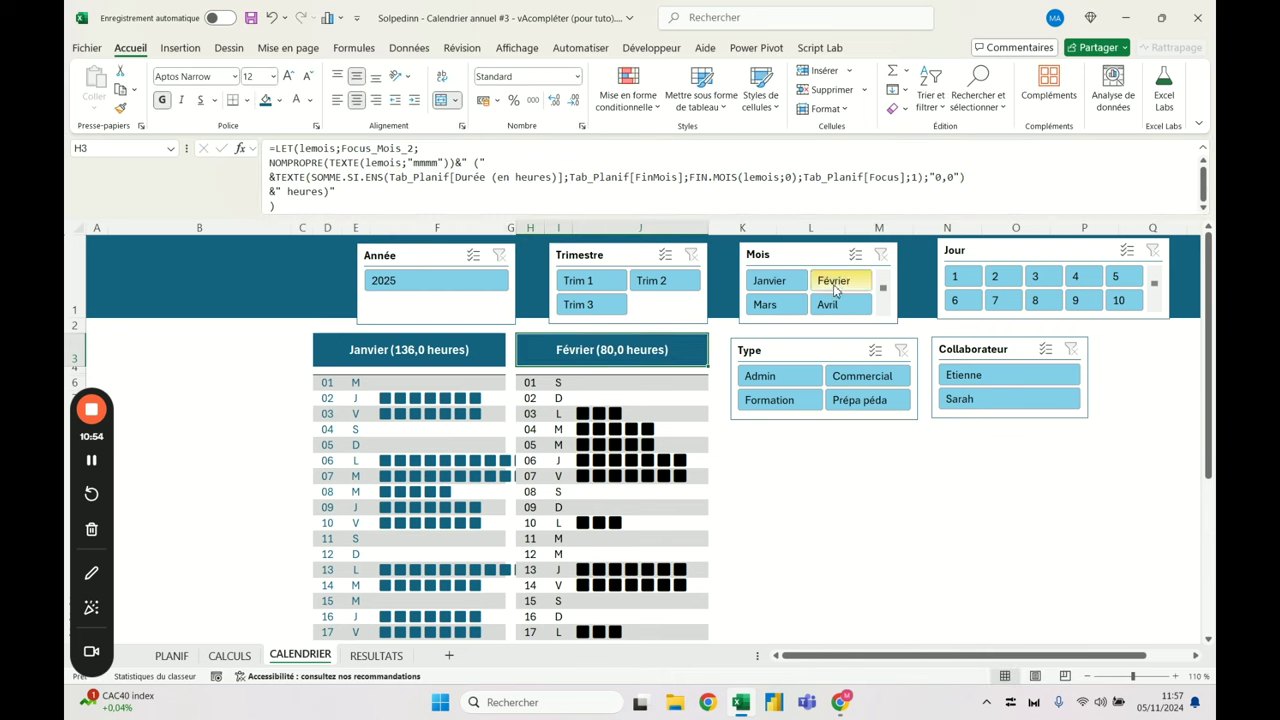
click(833, 283)
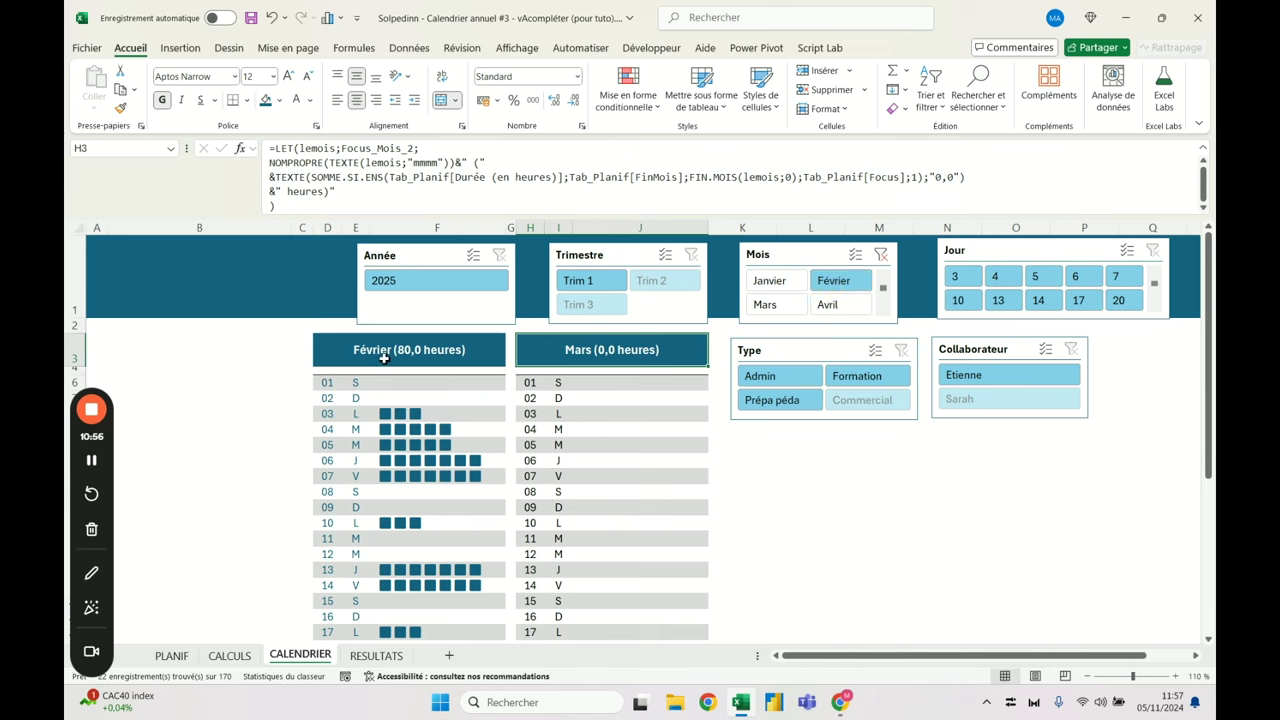
click(373, 349)
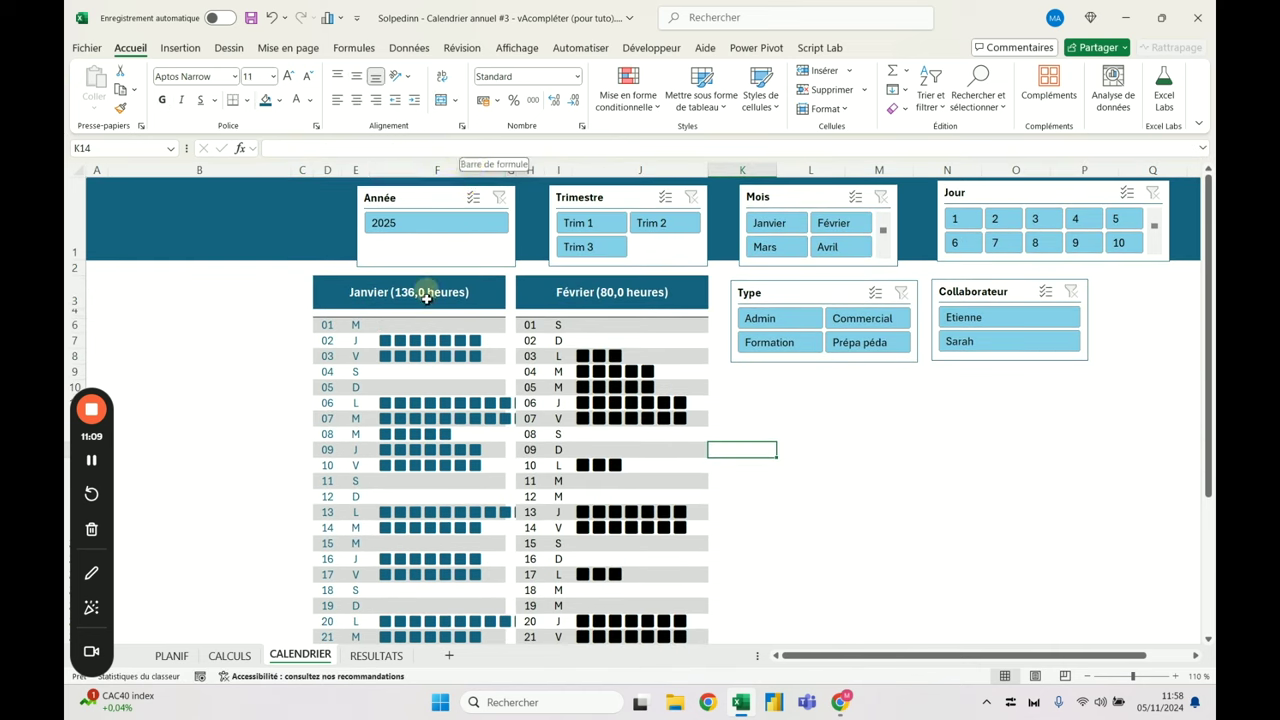
click(427, 325)
click(403, 306)
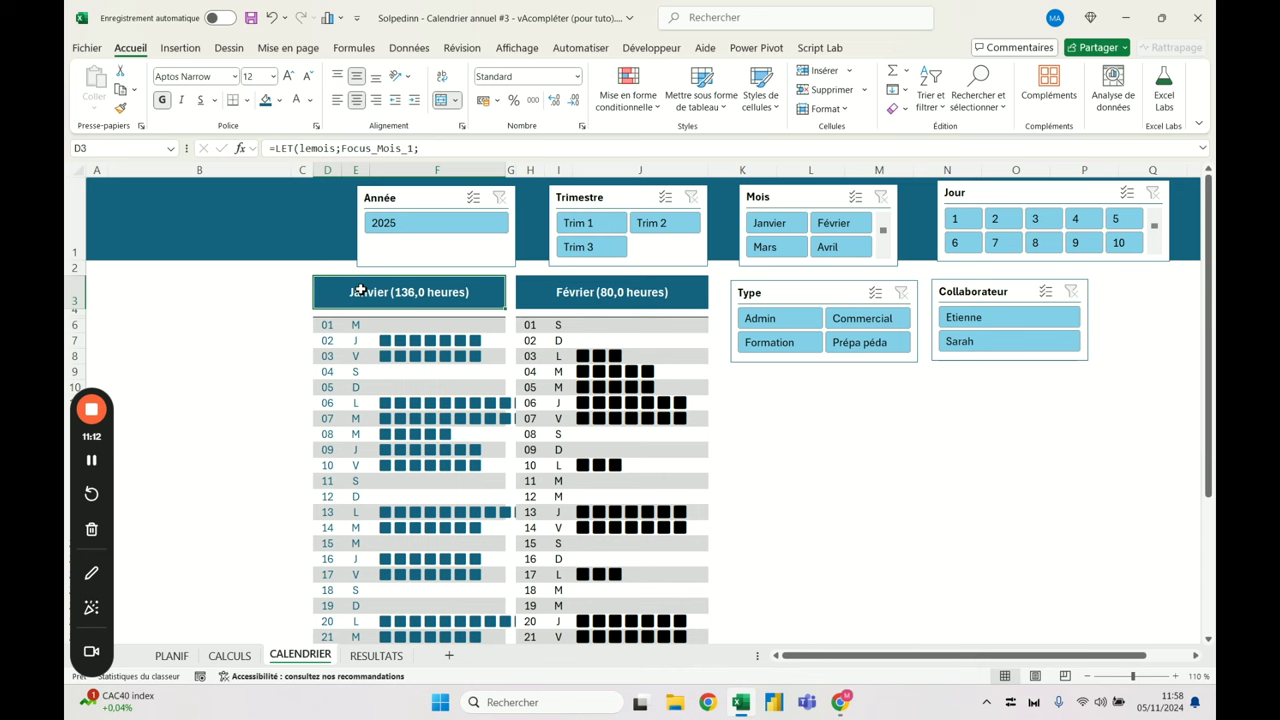
click(560, 292)
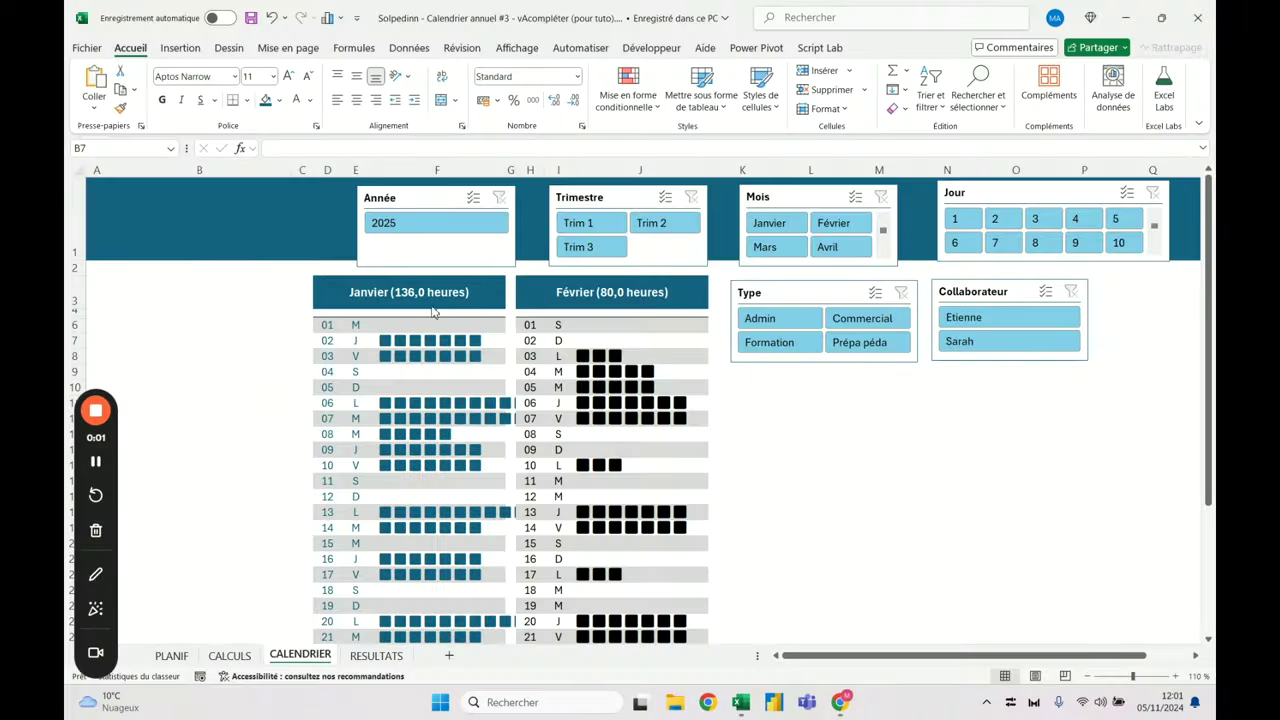
Copy the reference dashboard screenshot from RESULTATS and paste it onto the CALENDRIER sheet
click(378, 653)
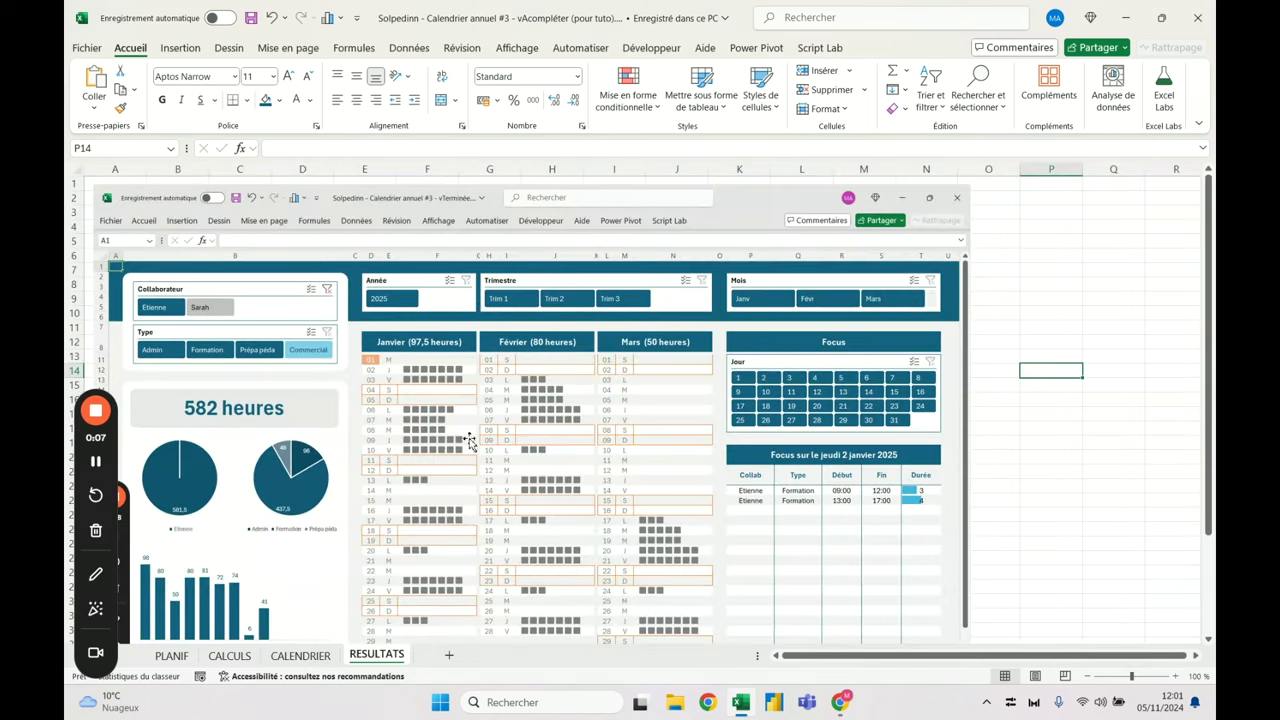
click(325, 282)
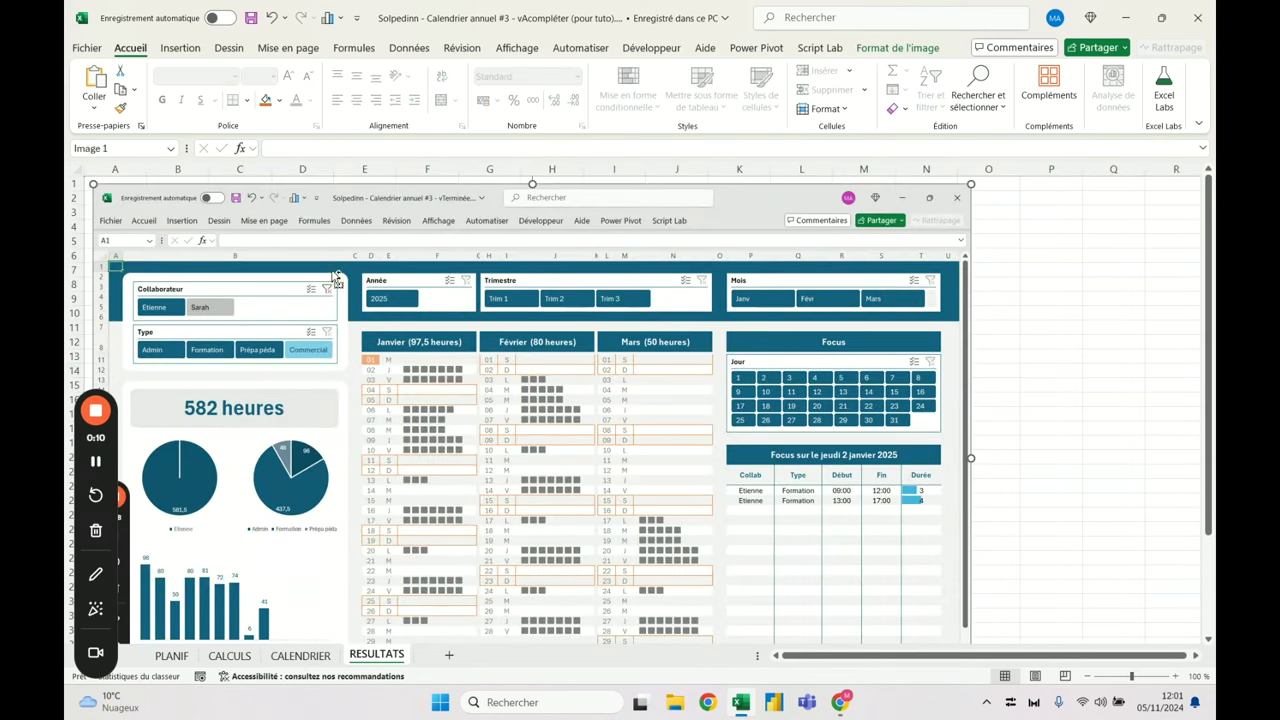
click(300, 655)
key(ctrl+v)
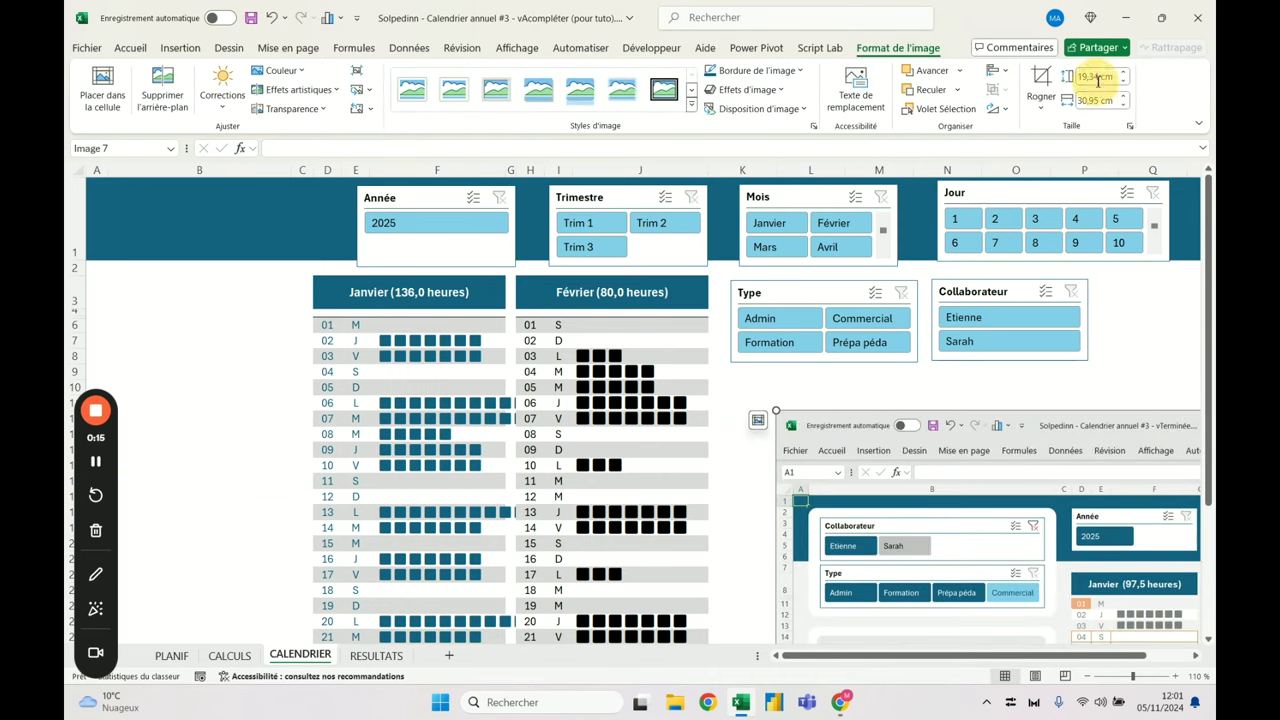
Set the screenshot's height to 8 cm and nudge it right below the slicers
click(1098, 77)
text(8)
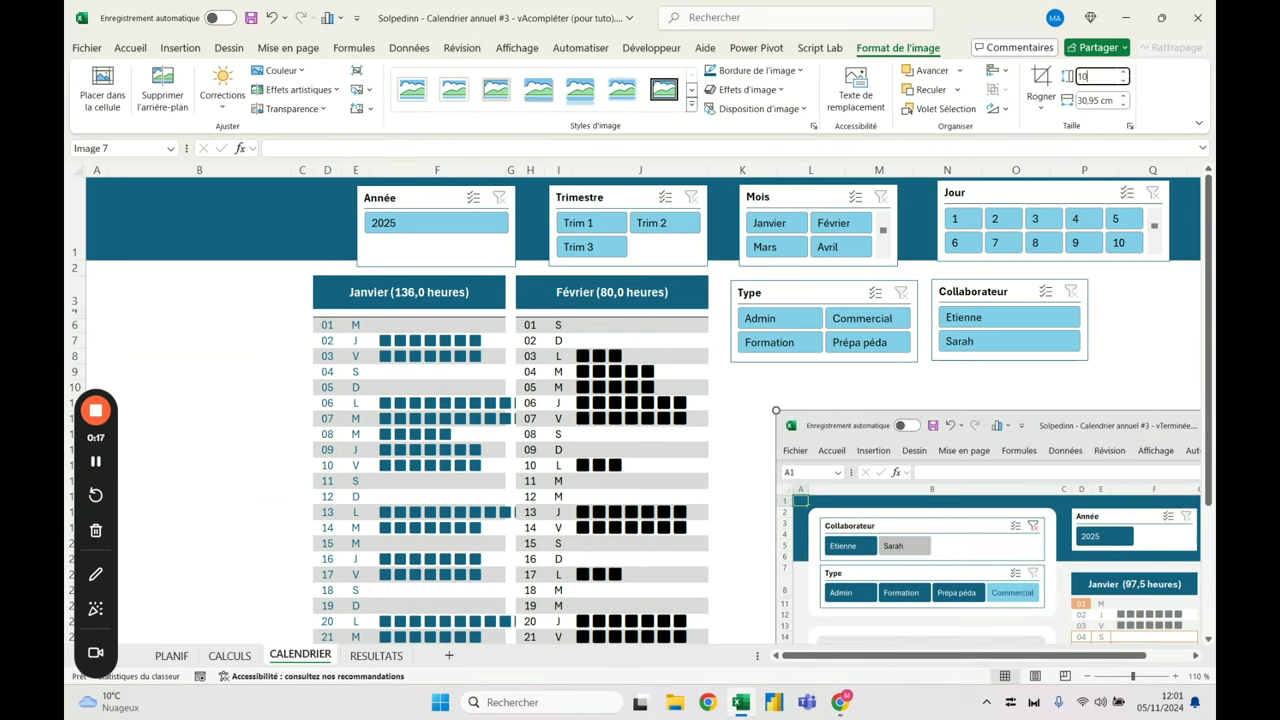
key(Return)
click(278, 299)
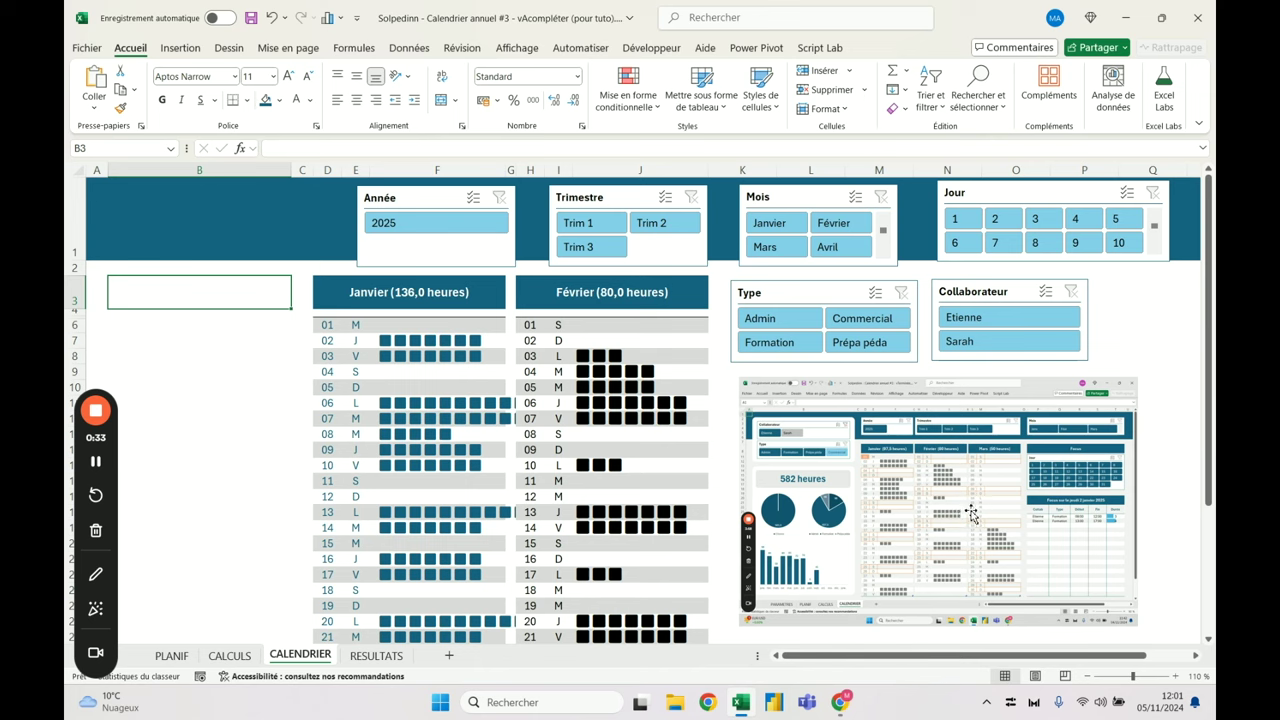
drag(961, 520, 970, 521)
Reduce the screenshot height to 7 cm and zoom the sheet to 90%
click(1105, 75)
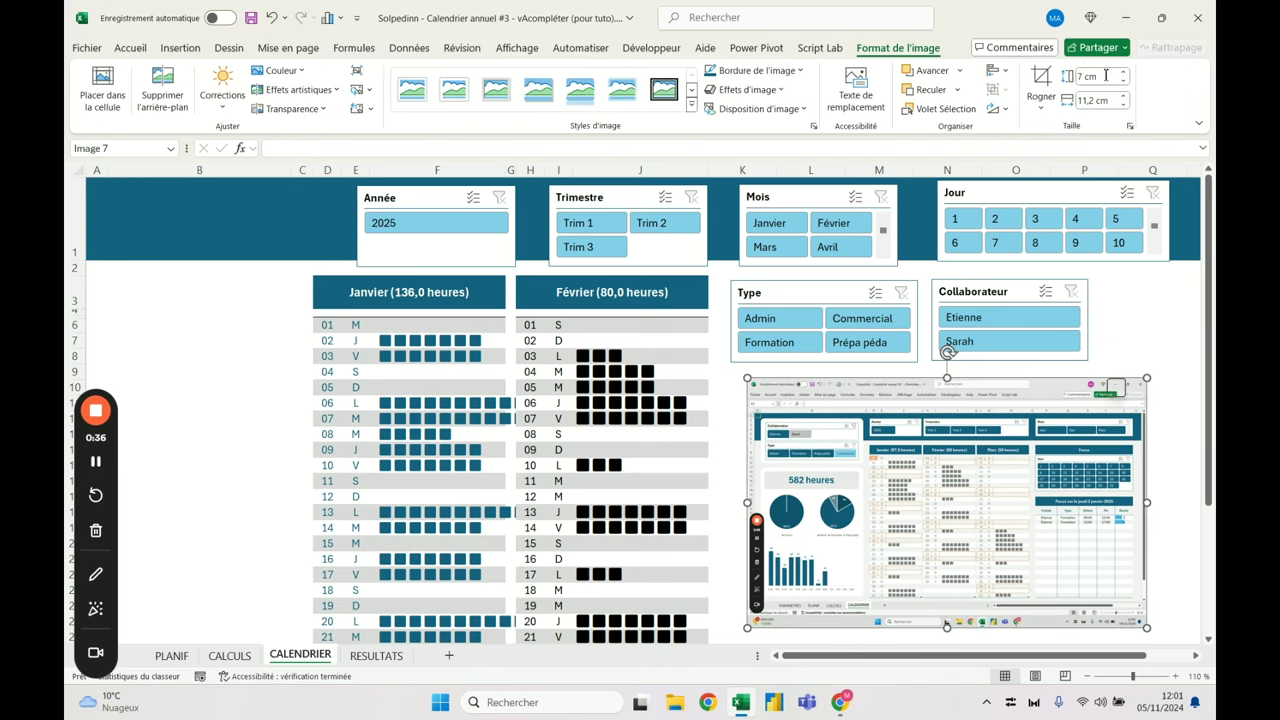
text(7)
key(Return)
key(Escape)
click(960, 449)
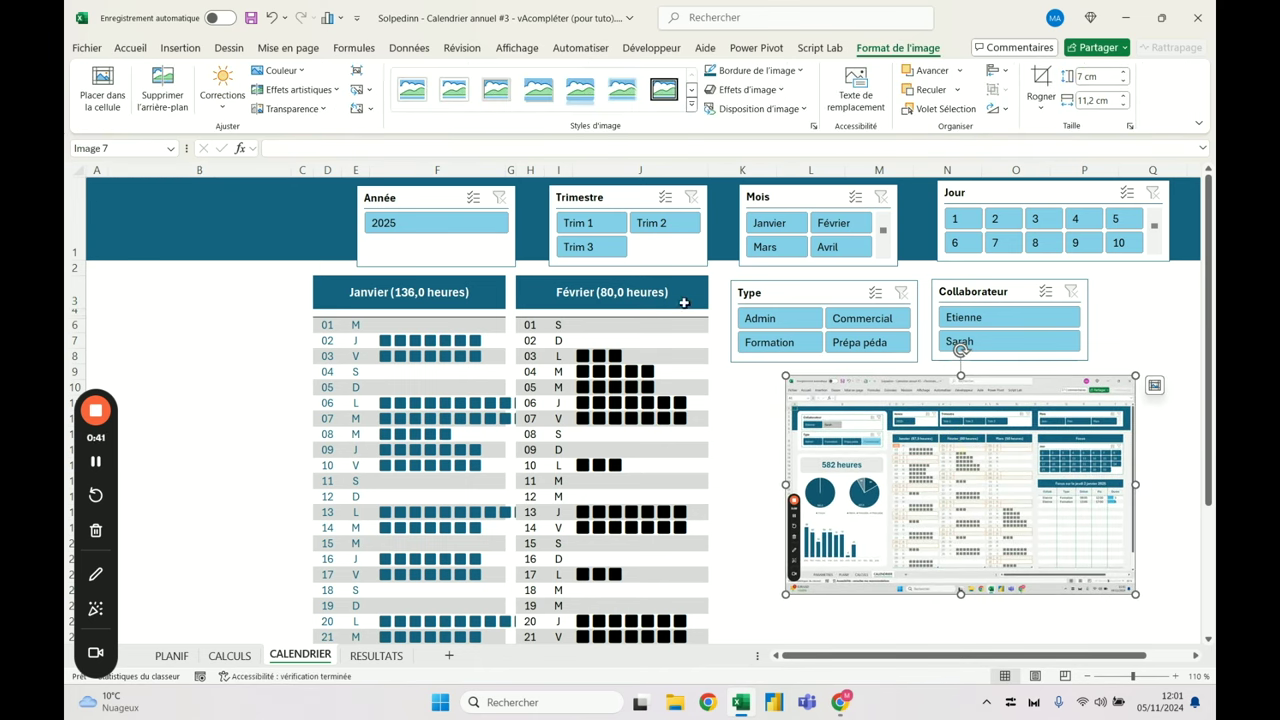
click(218, 230)
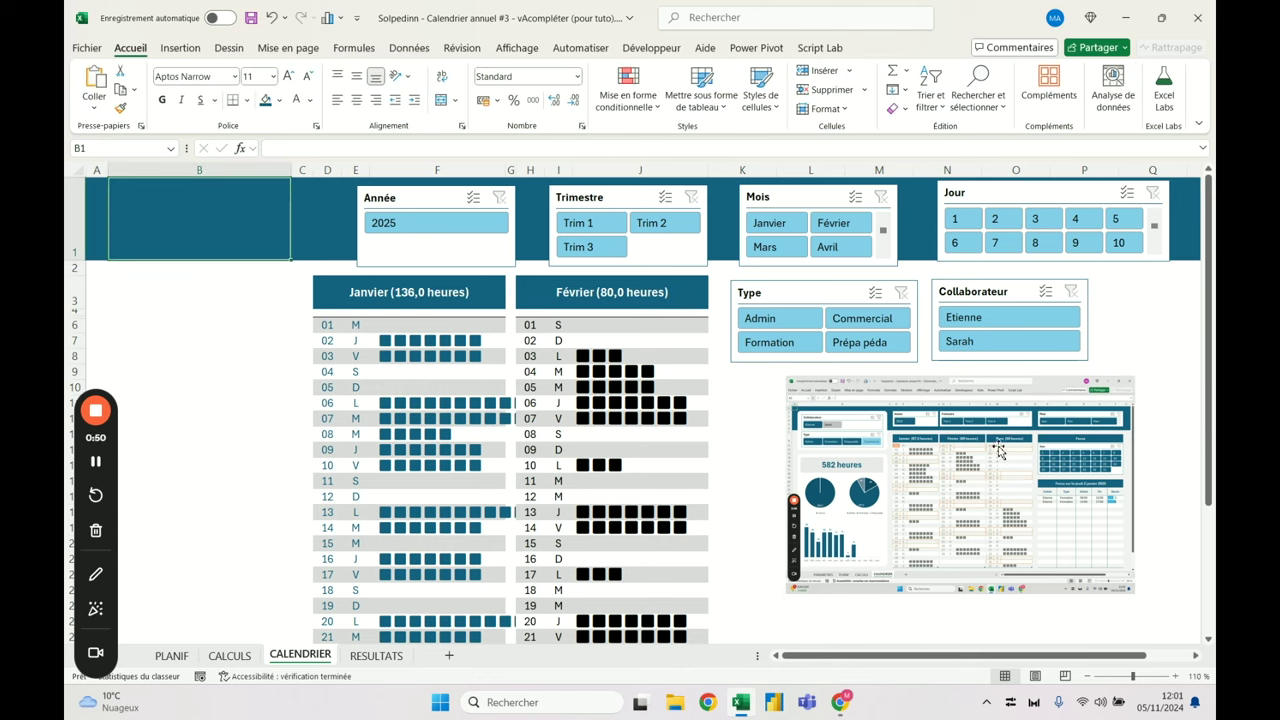
click(1089, 676)
click(1089, 676)
click(771, 588)
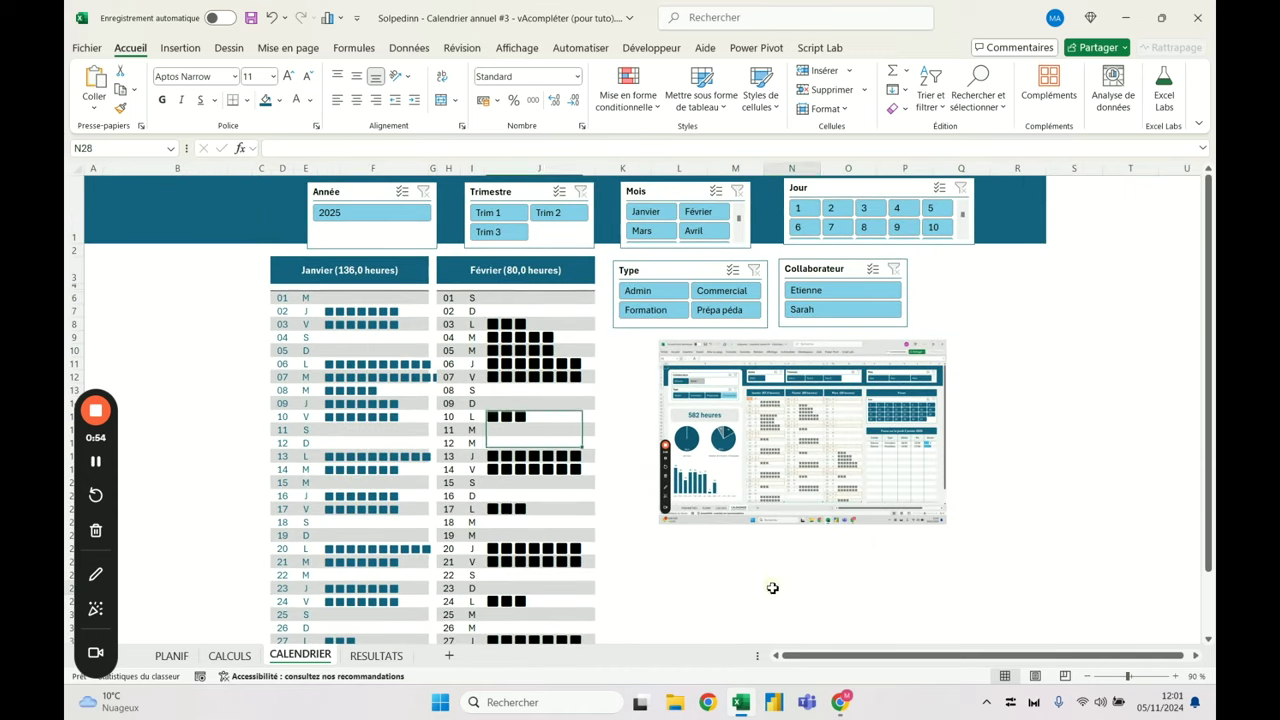
Collapse the ribbon to tab names only, leaving an empty cell selected
double_click(129, 50)
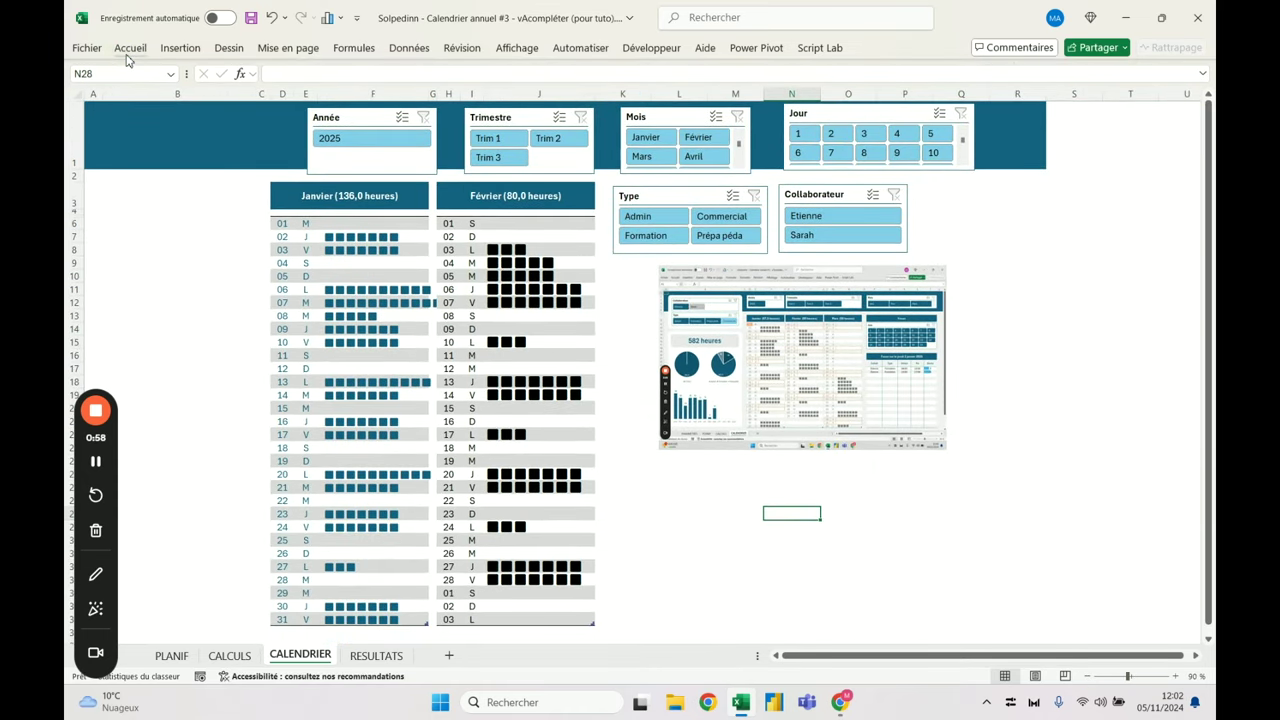
drag(373, 223, 372, 618)
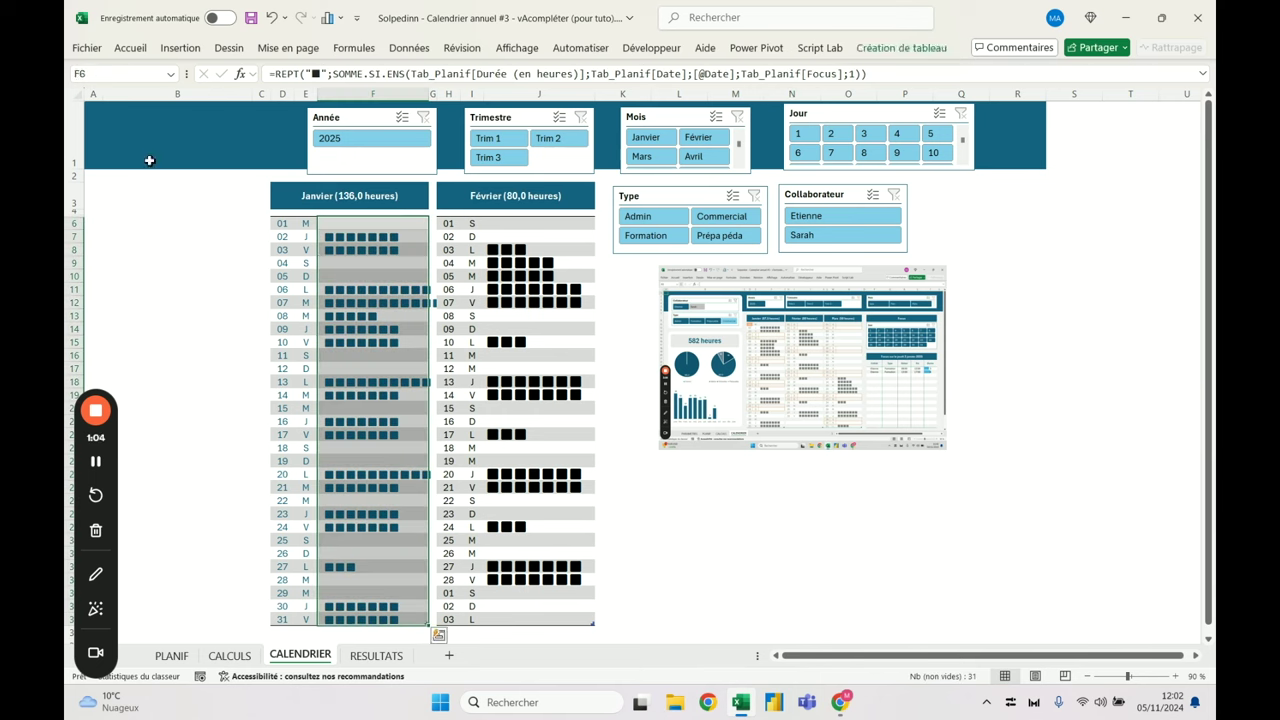
double_click(130, 48)
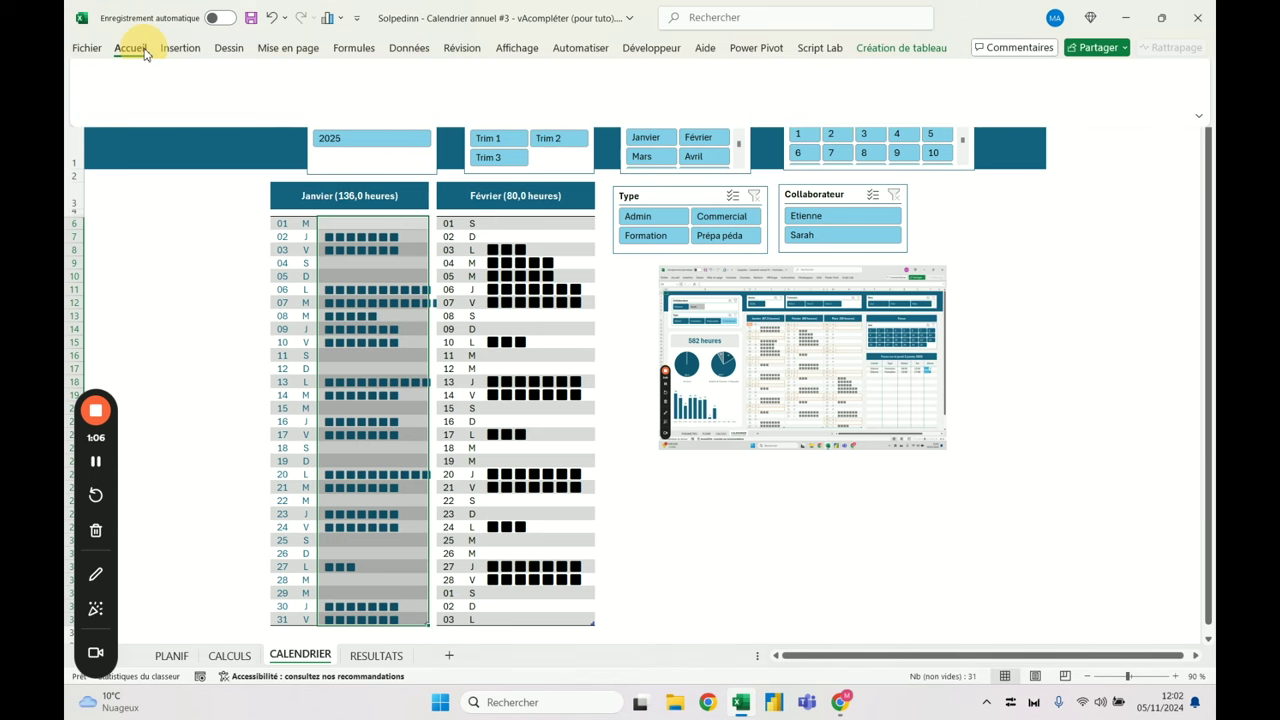
double_click(130, 48)
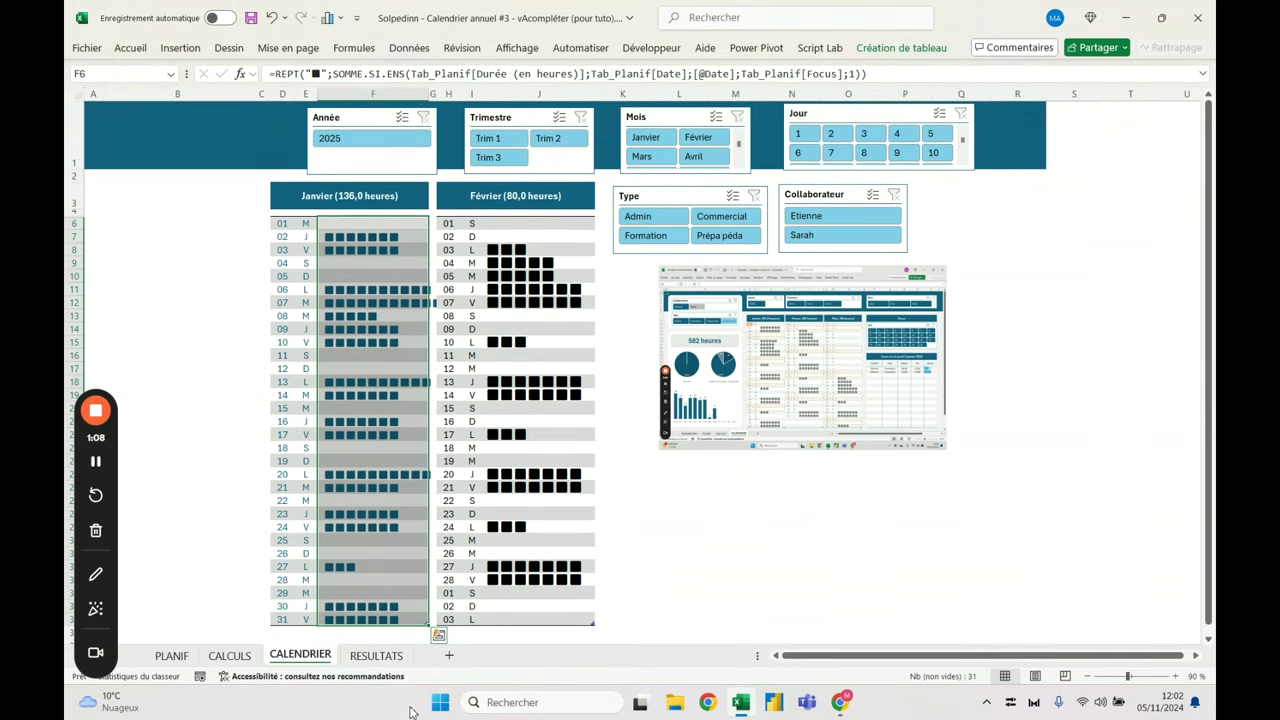
click(385, 637)
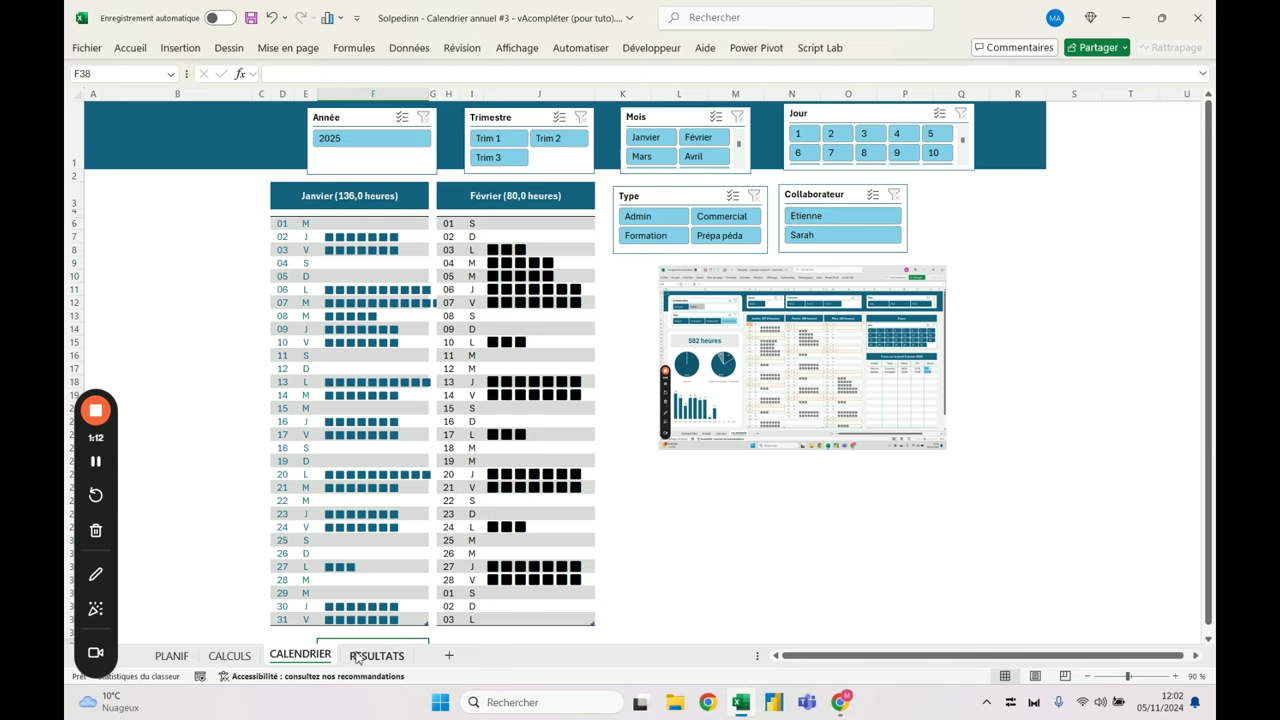
right_click(72, 211)
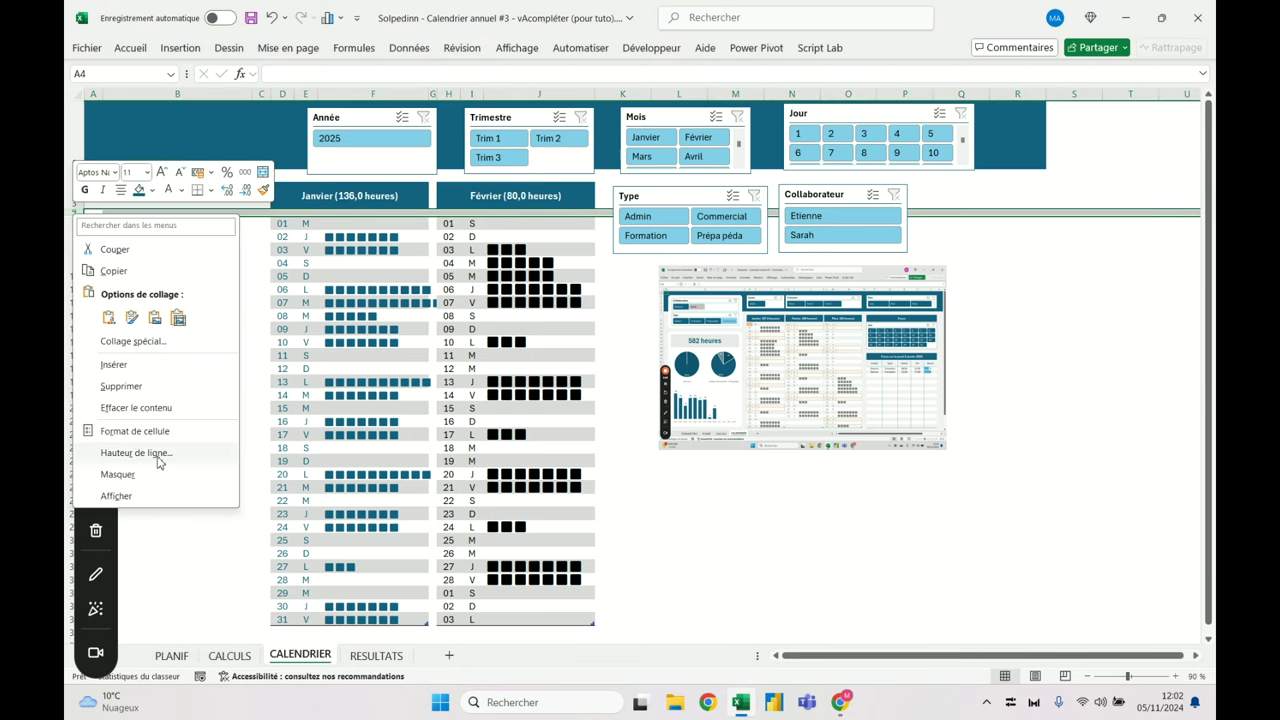
Set row 4's height to 5 and adjust row 1's height
click(136, 452)
text(5)
key(Return)
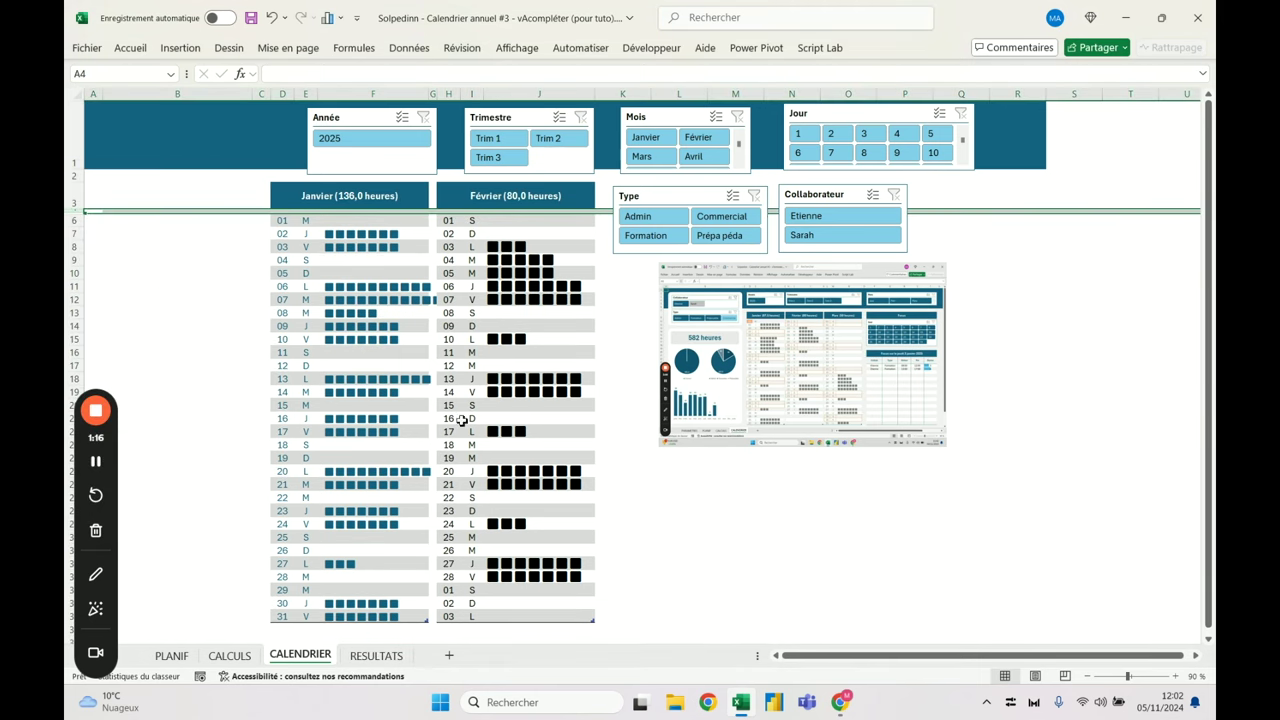
click(499, 410)
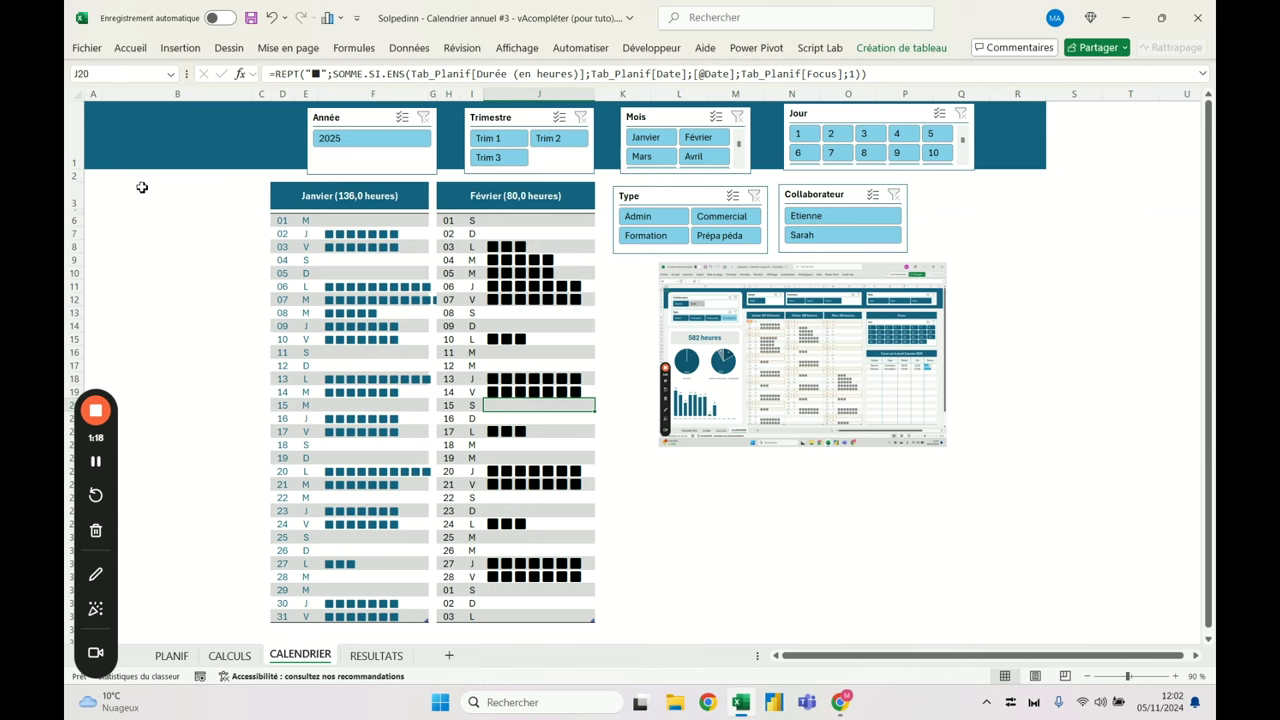
right_click(72, 203)
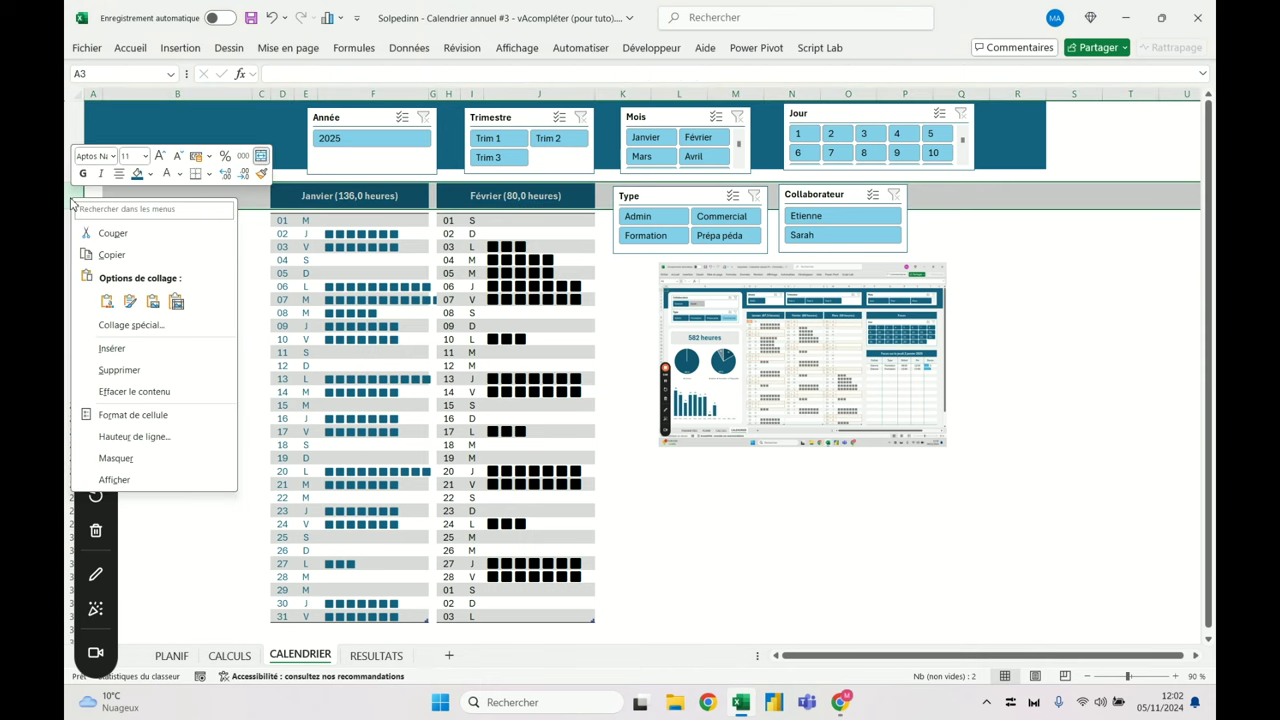
click(72, 135)
right_click(72, 135)
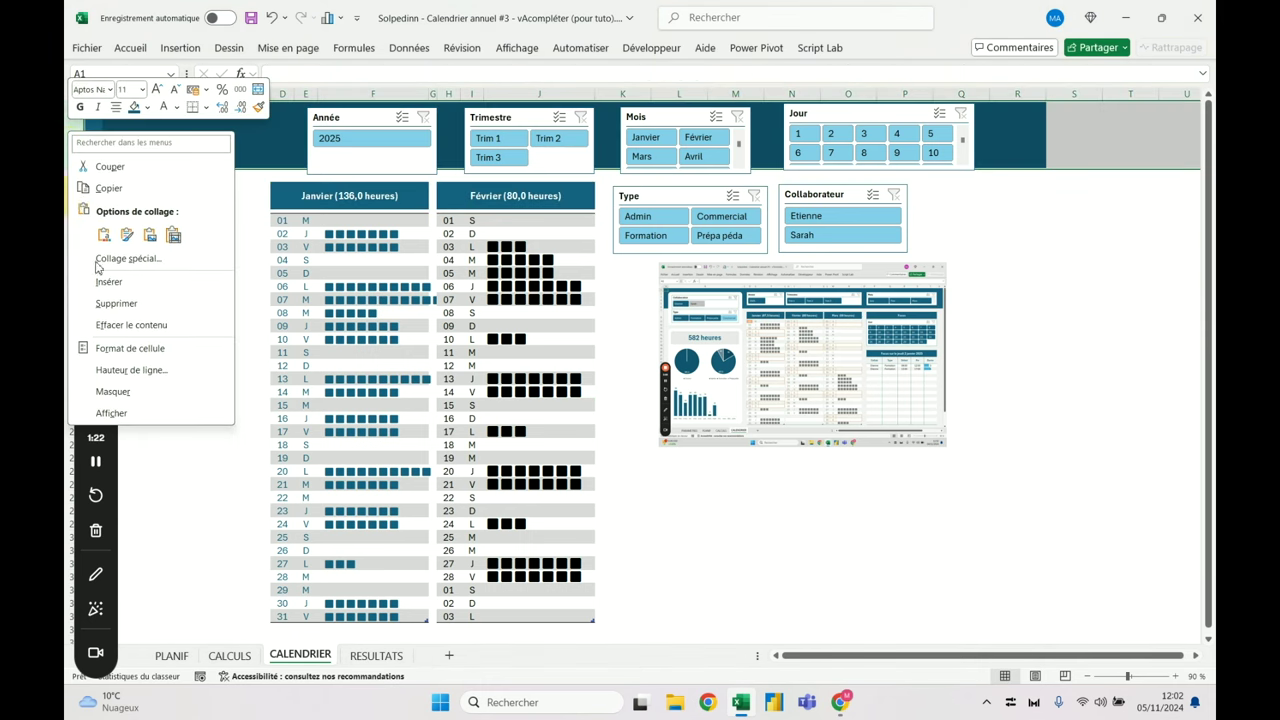
click(136, 368)
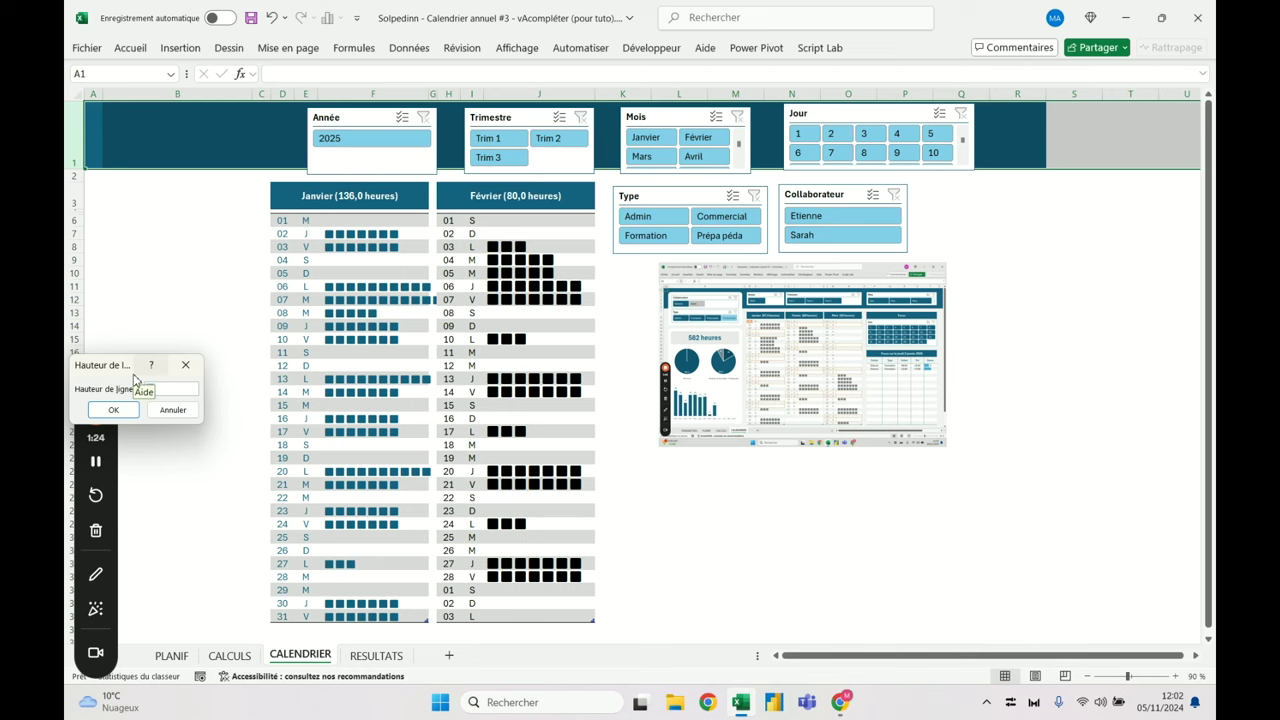
key(Return)
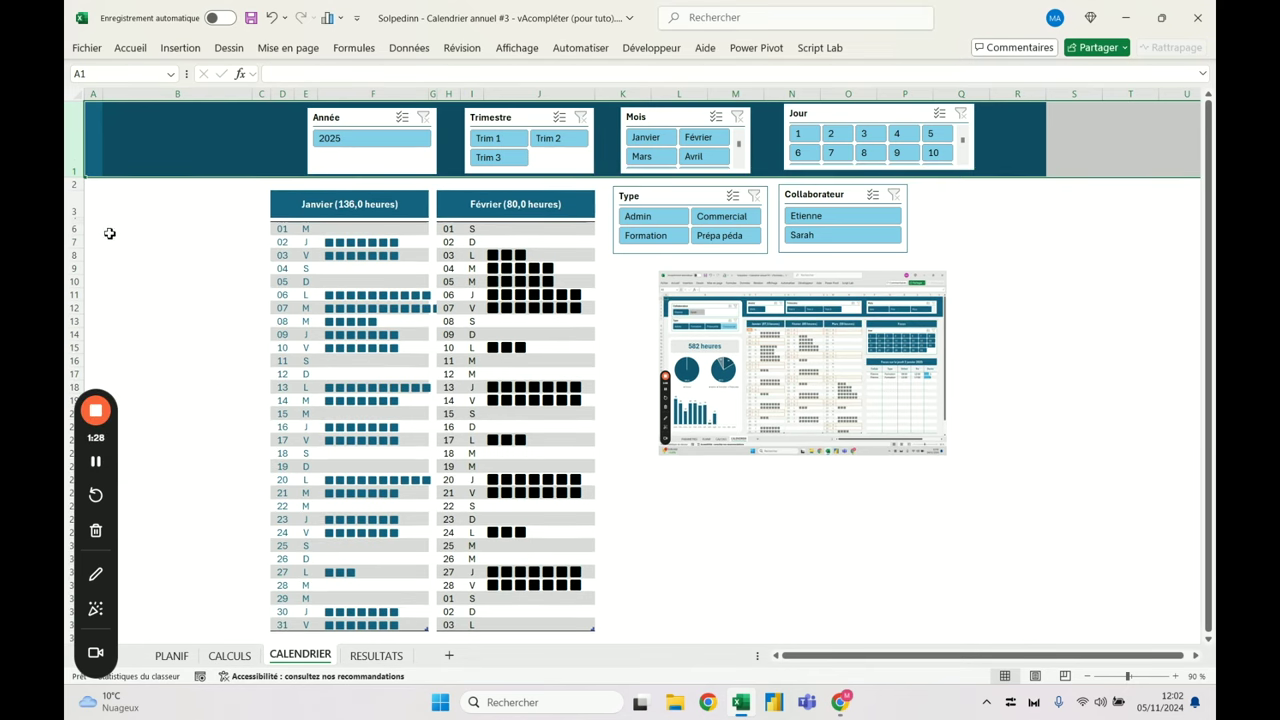
right_click(76, 155)
click(100, 332)
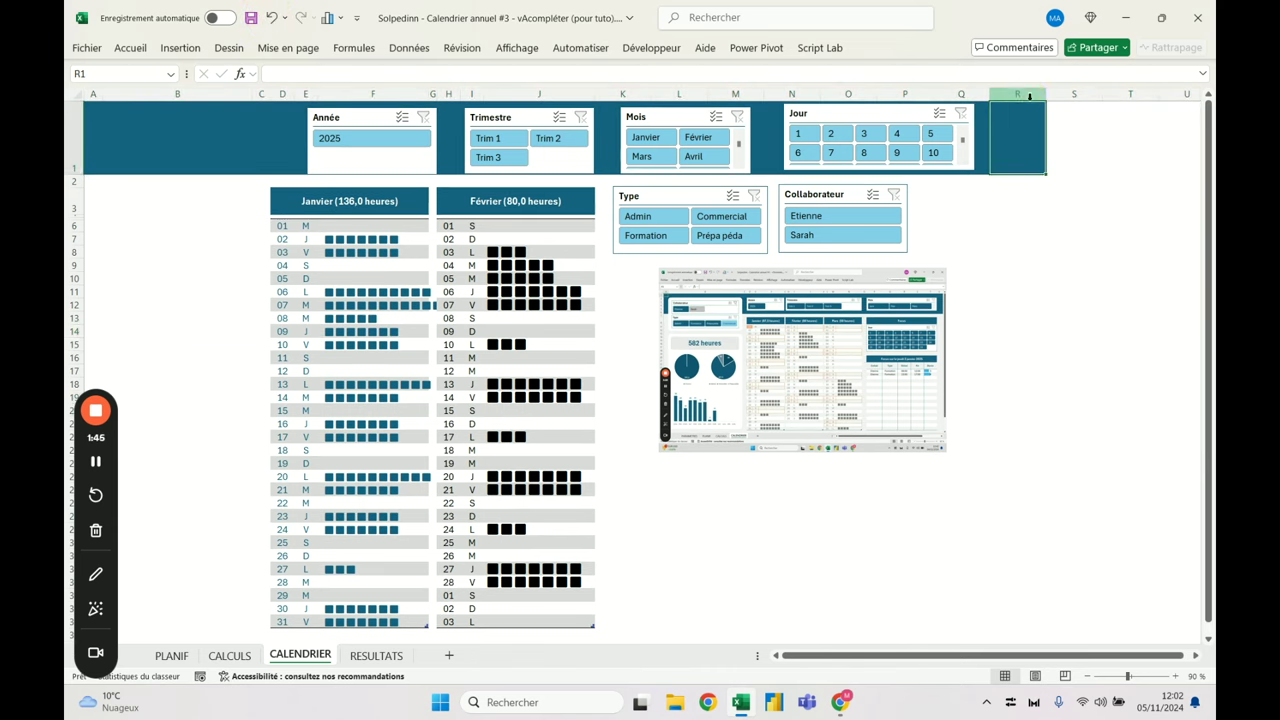
Move the Type slicer right of Collaborateur and Collaborateur below it
click(1025, 94)
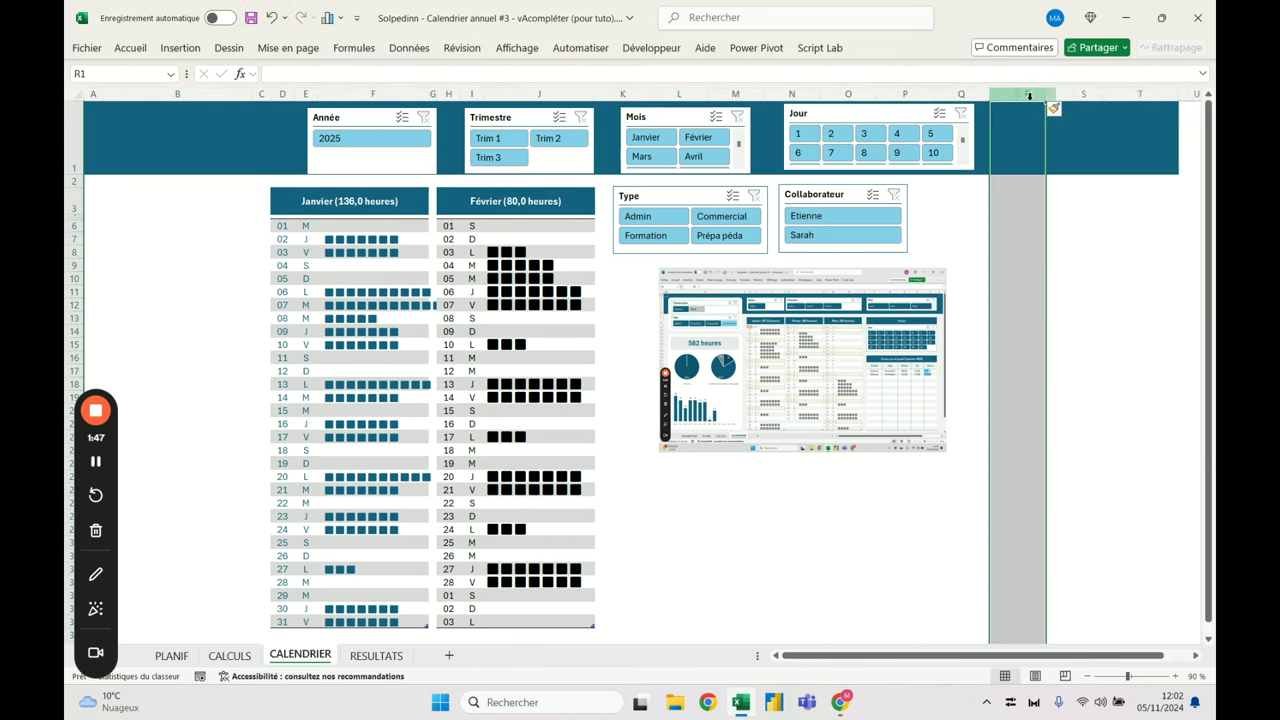
click(1117, 231)
click(1080, 210)
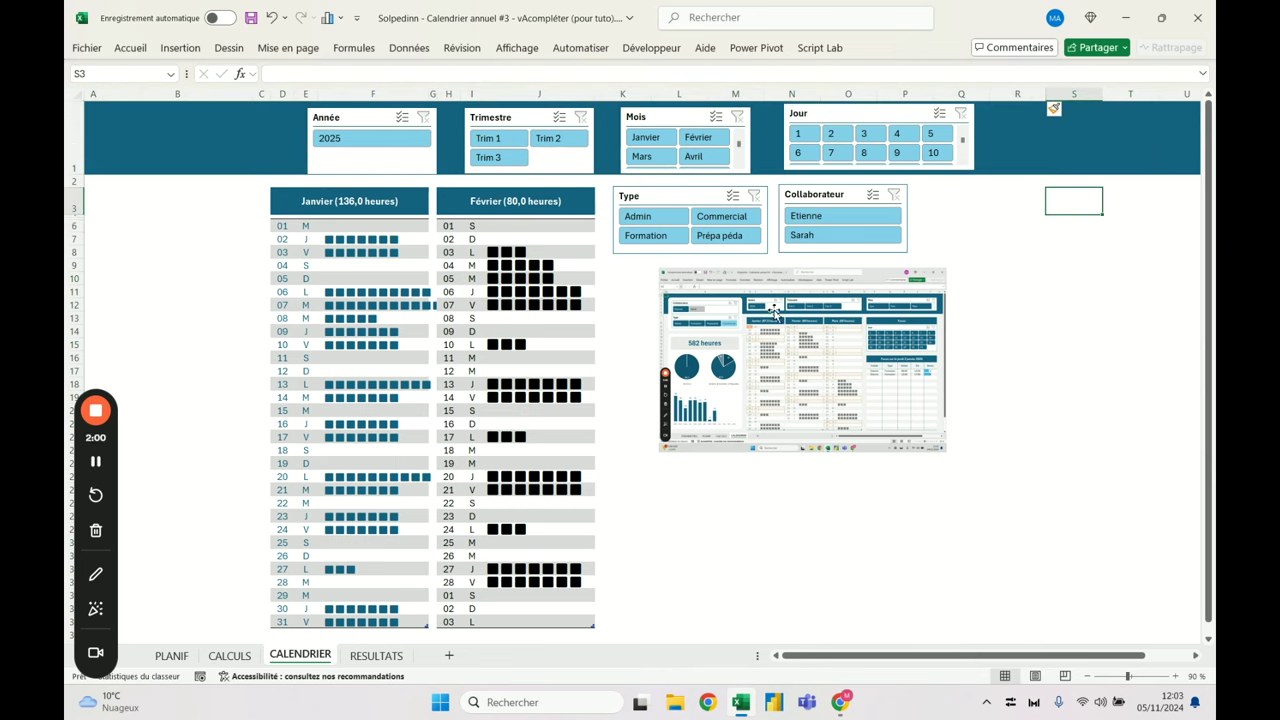
drag(614, 186, 940, 198)
drag(861, 200, 1081, 297)
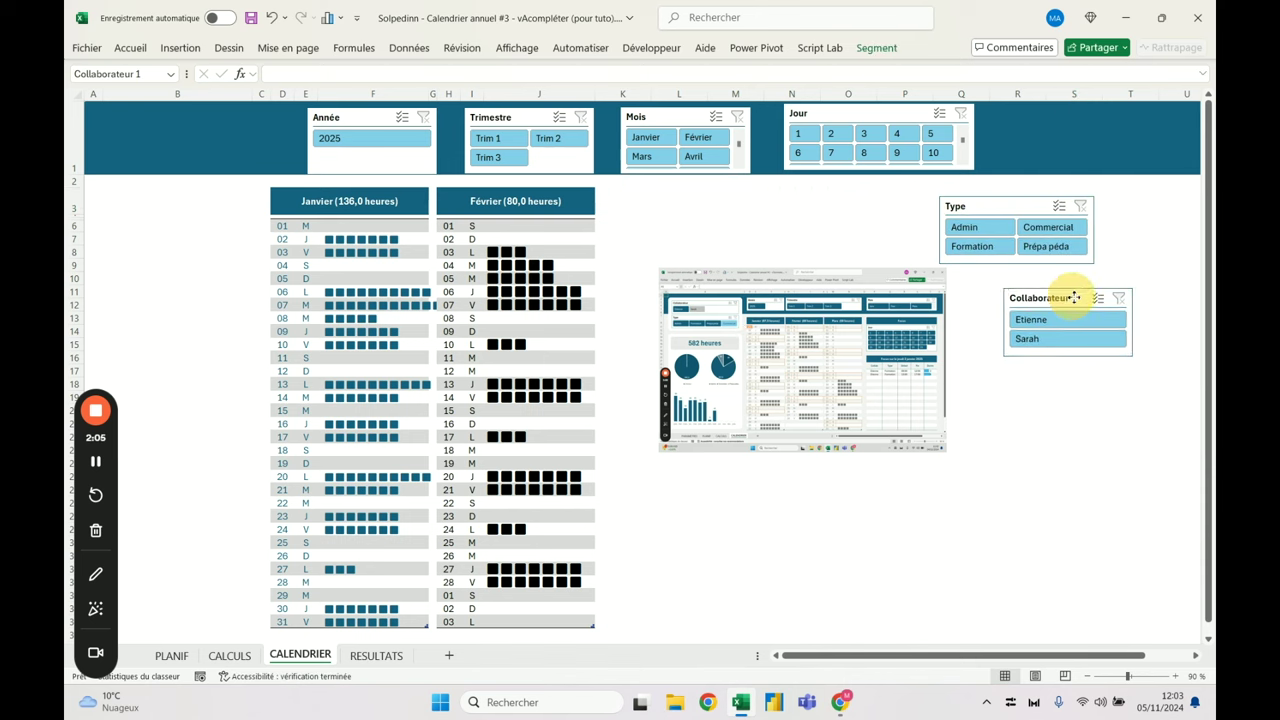
Set column B's width to 50
right_click(178, 94)
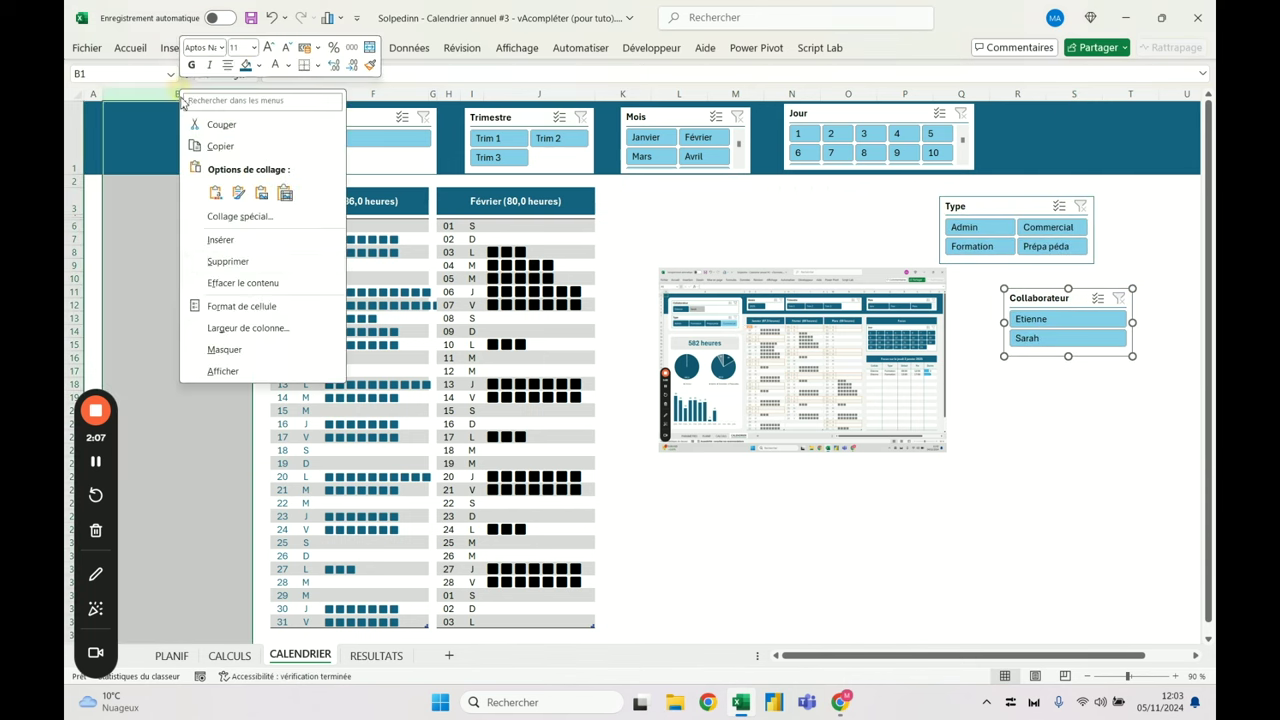
click(280, 330)
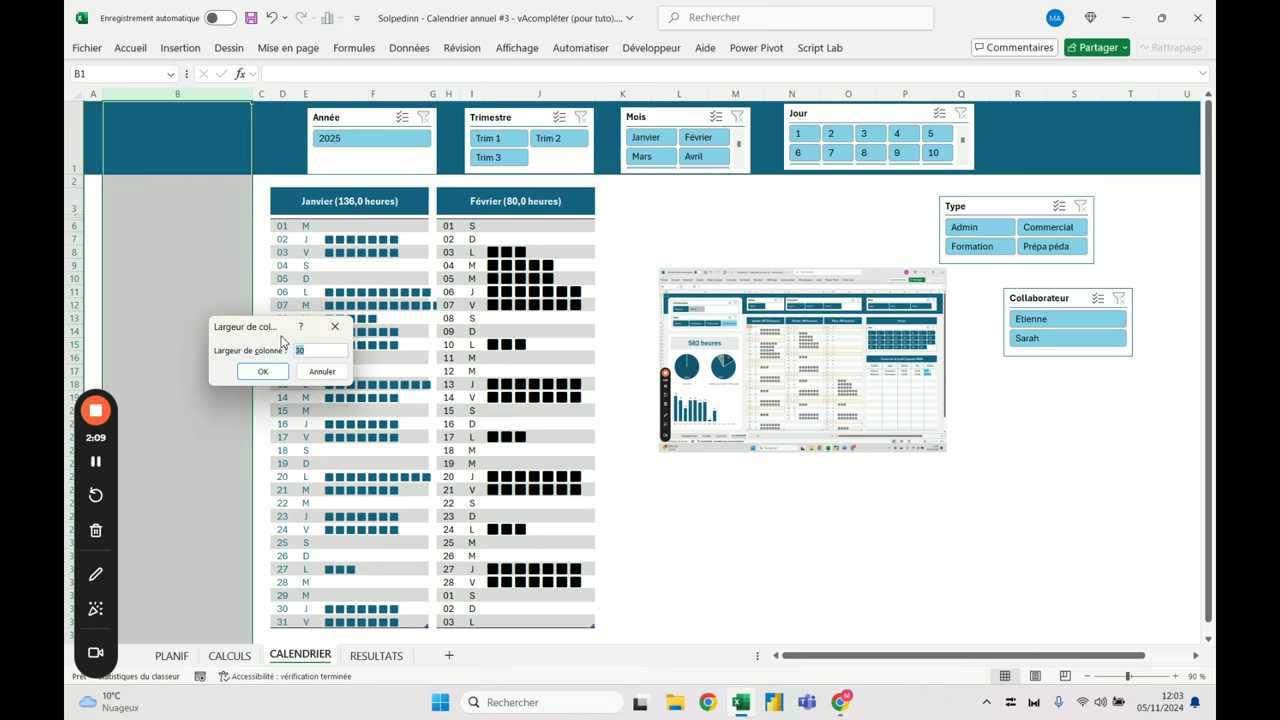
text(50)
key(Return)
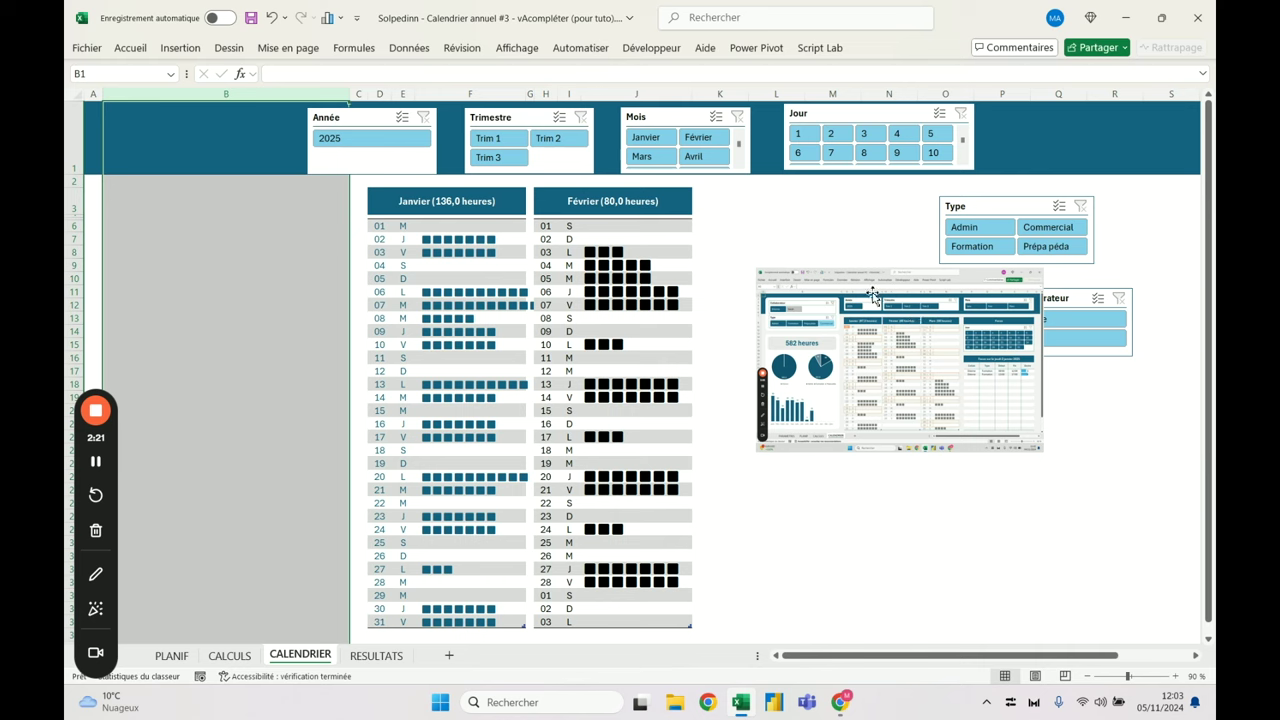
click(292, 277)
Shift Année and Trimestre right, then stack Collaborateur above Type left of the calendar
drag(361, 118, 484, 135)
drag(562, 124, 733, 160)
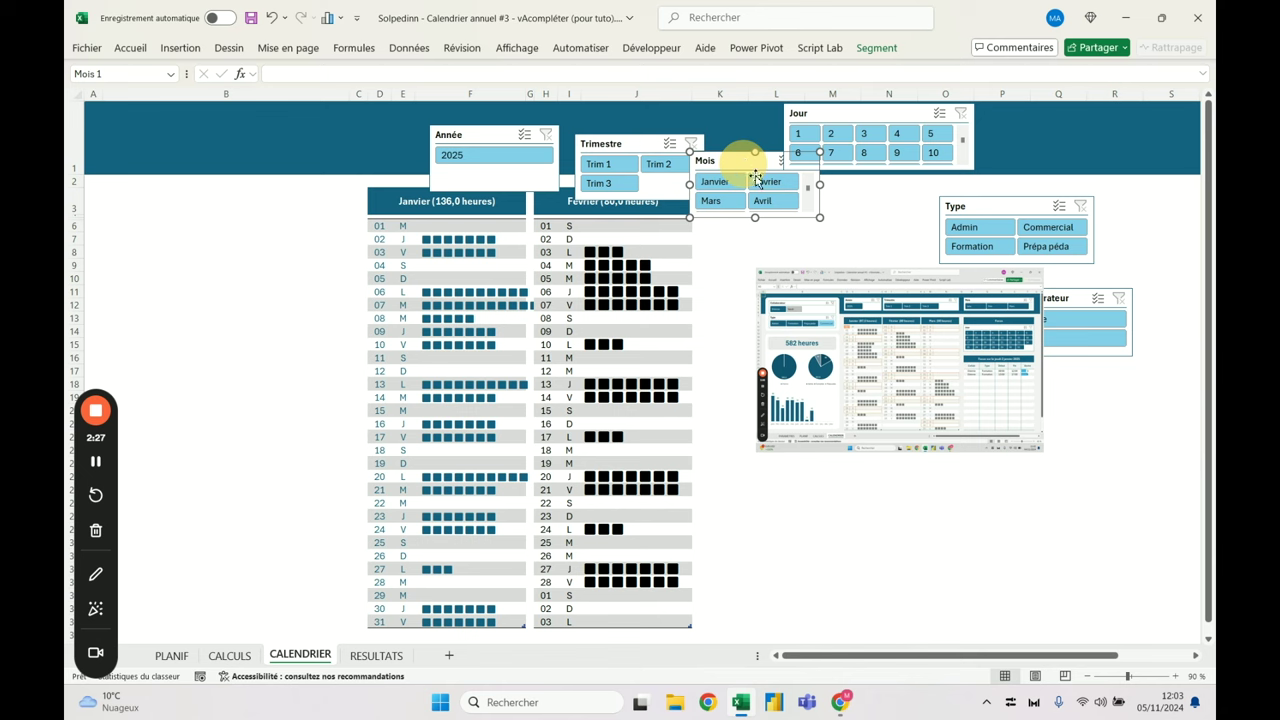
click(1071, 317)
ctrl+click(1037, 208)
drag(1037, 208, 226, 206)
drag(307, 306, 268, 300)
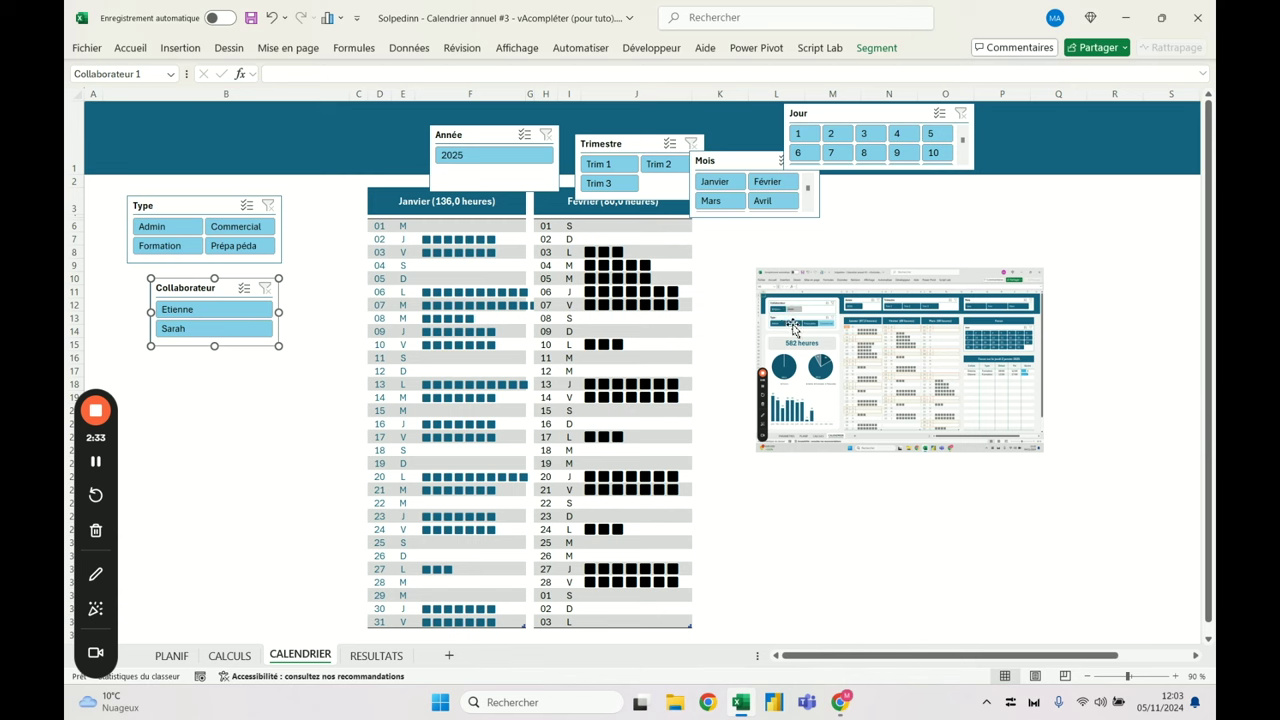
drag(225, 295, 342, 157)
click(877, 48)
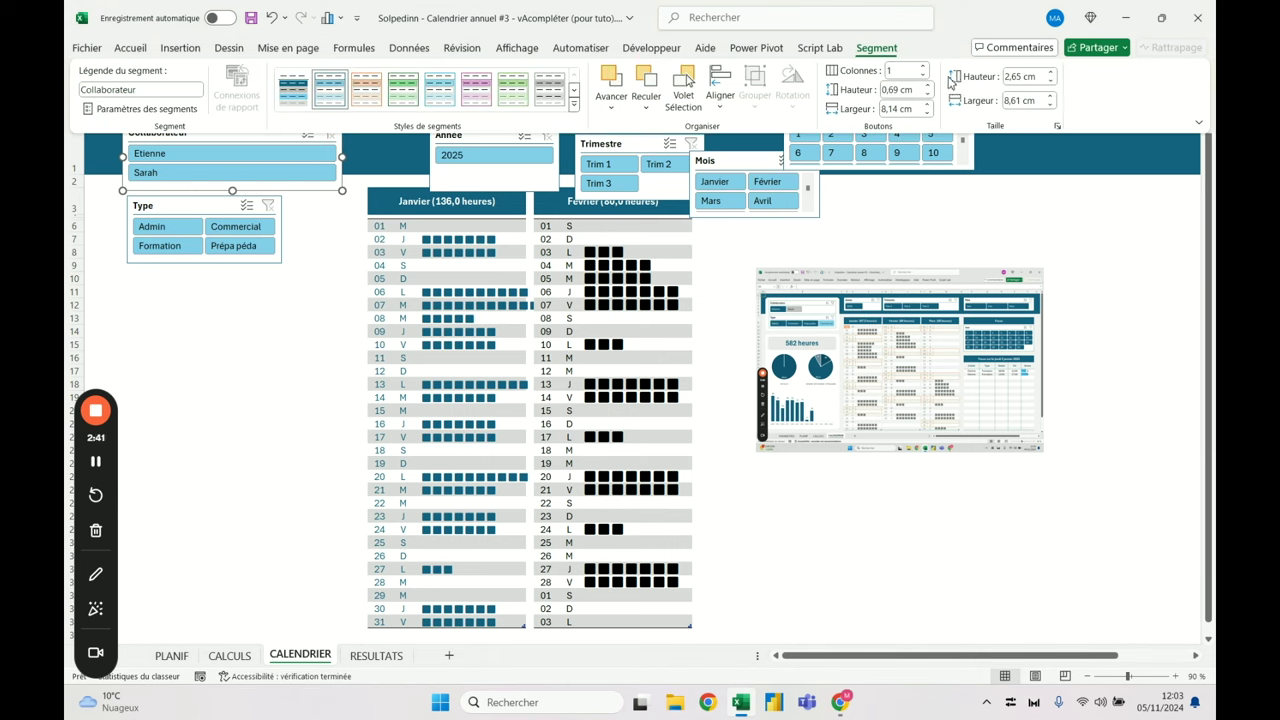
Give the Collaborateur slicer four columns, 2 cm height, taller buttons and 8,5 cm width
click(923, 66)
click(923, 66)
click(923, 66)
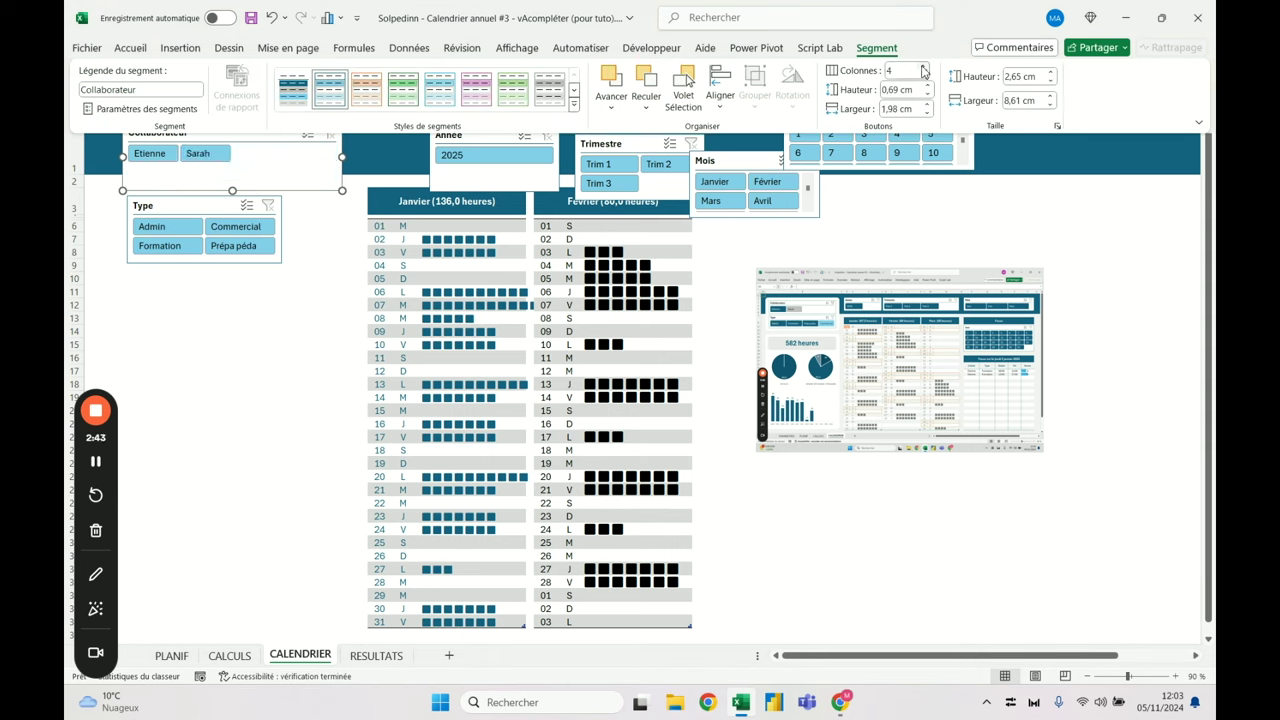
click(1050, 82)
click(1050, 82)
click(1050, 82)
click(1050, 82)
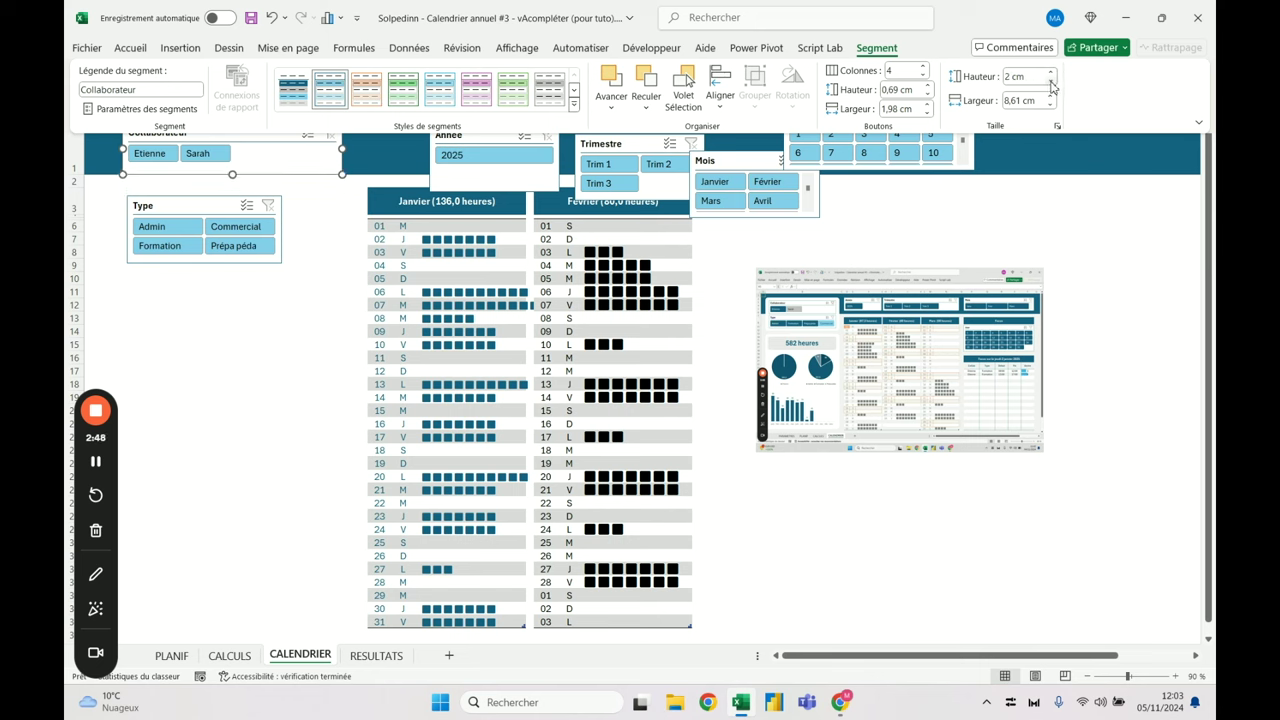
click(927, 86)
click(927, 86)
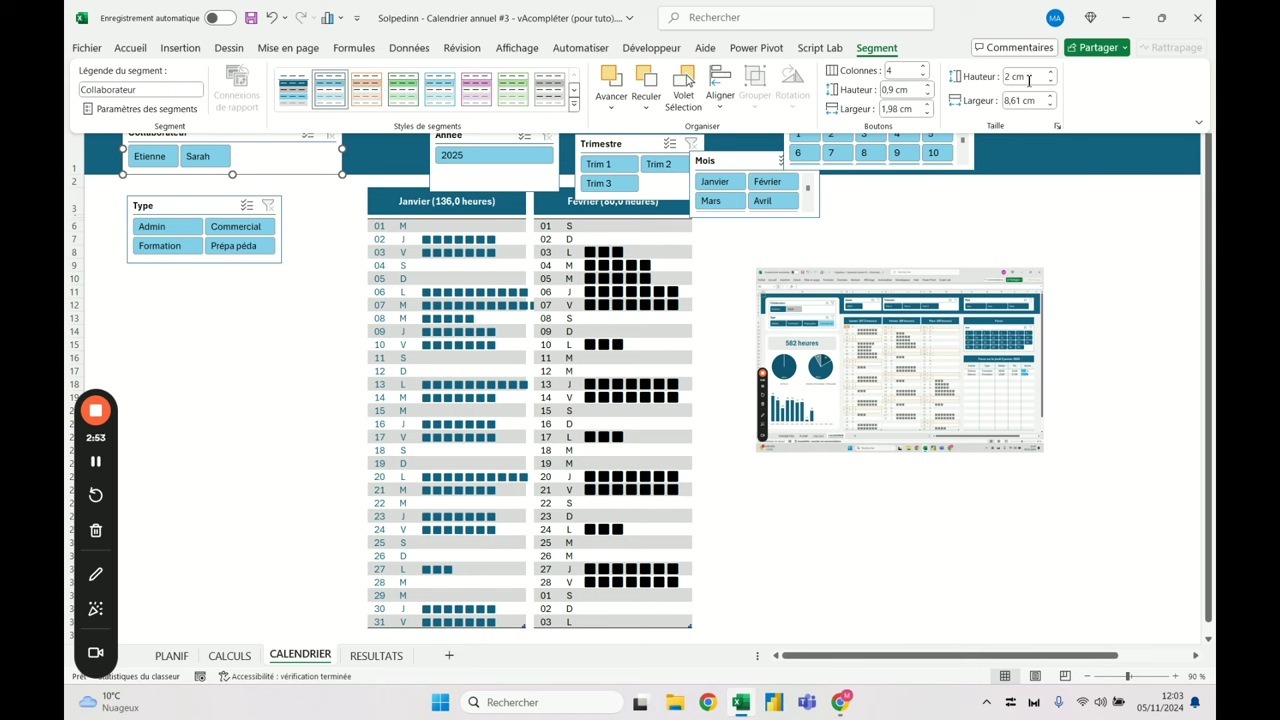
click(1051, 105)
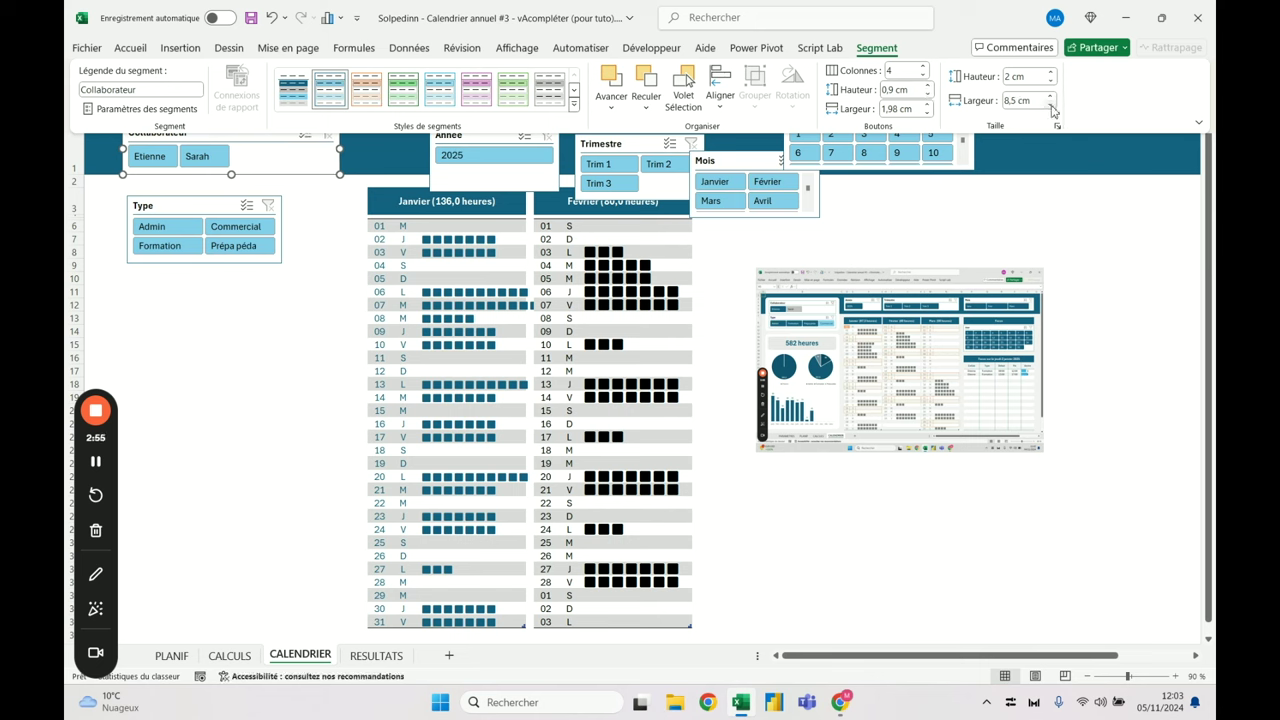
Set the Type slicer to 8,5 cm wide, four buttons in one row, taller buttons
click(165, 214)
click(183, 212)
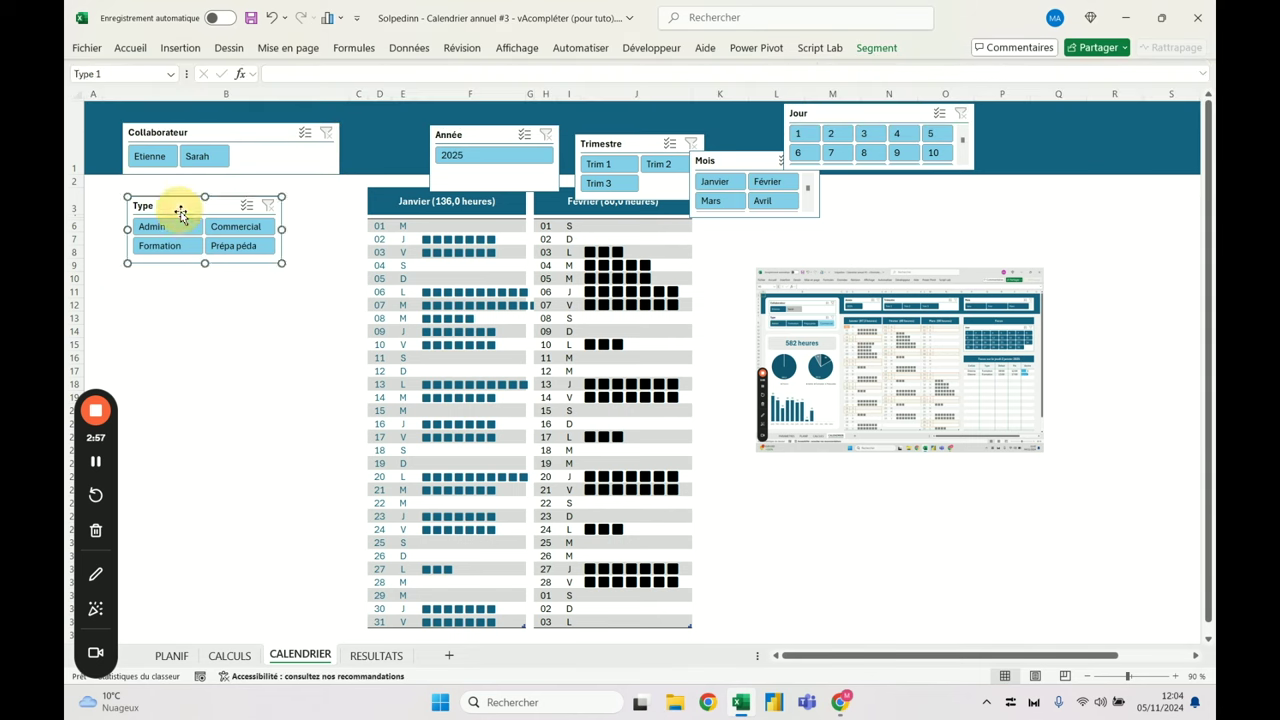
click(878, 48)
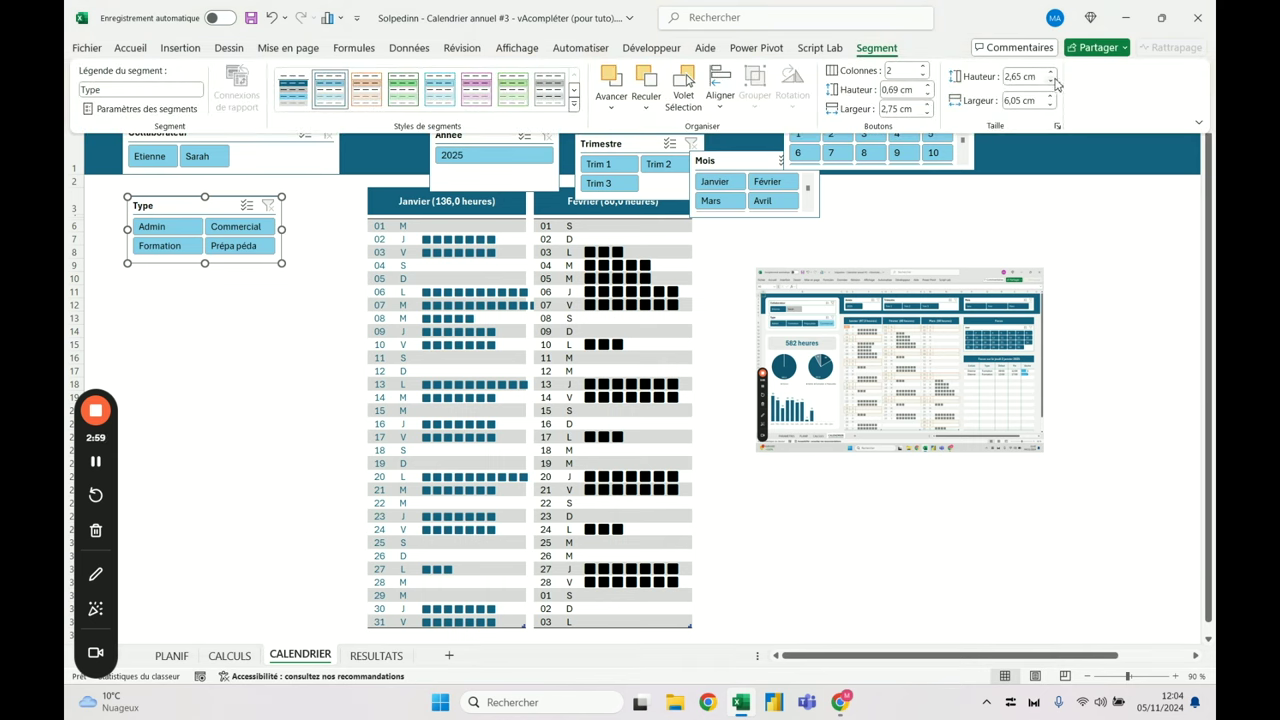
click(1051, 81)
click(1025, 101)
text(8,5)
key(Return)
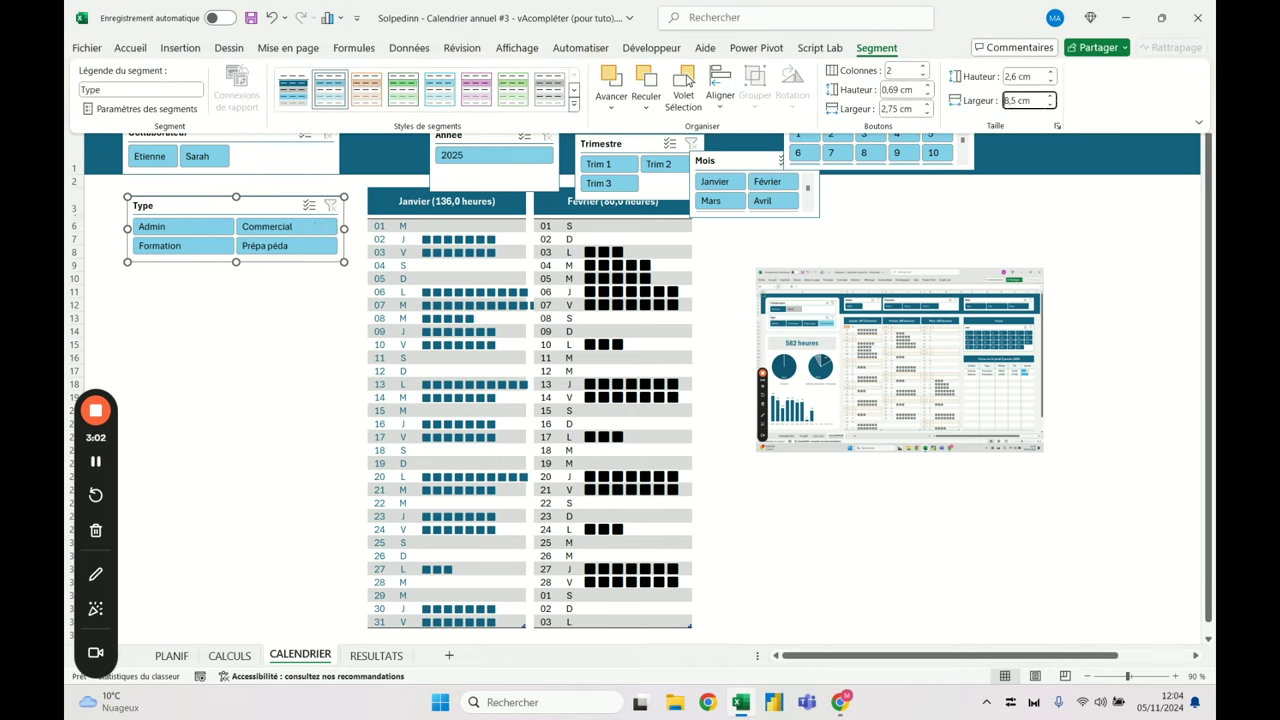
click(924, 66)
click(924, 66)
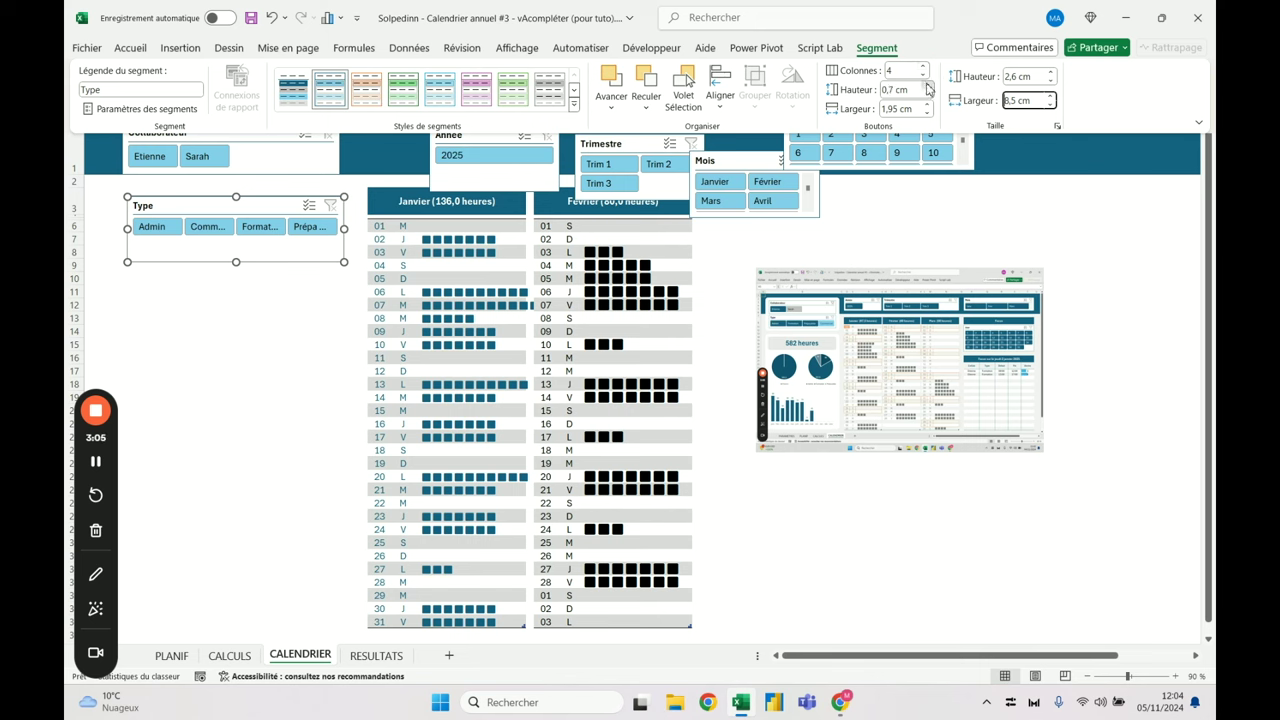
click(927, 86)
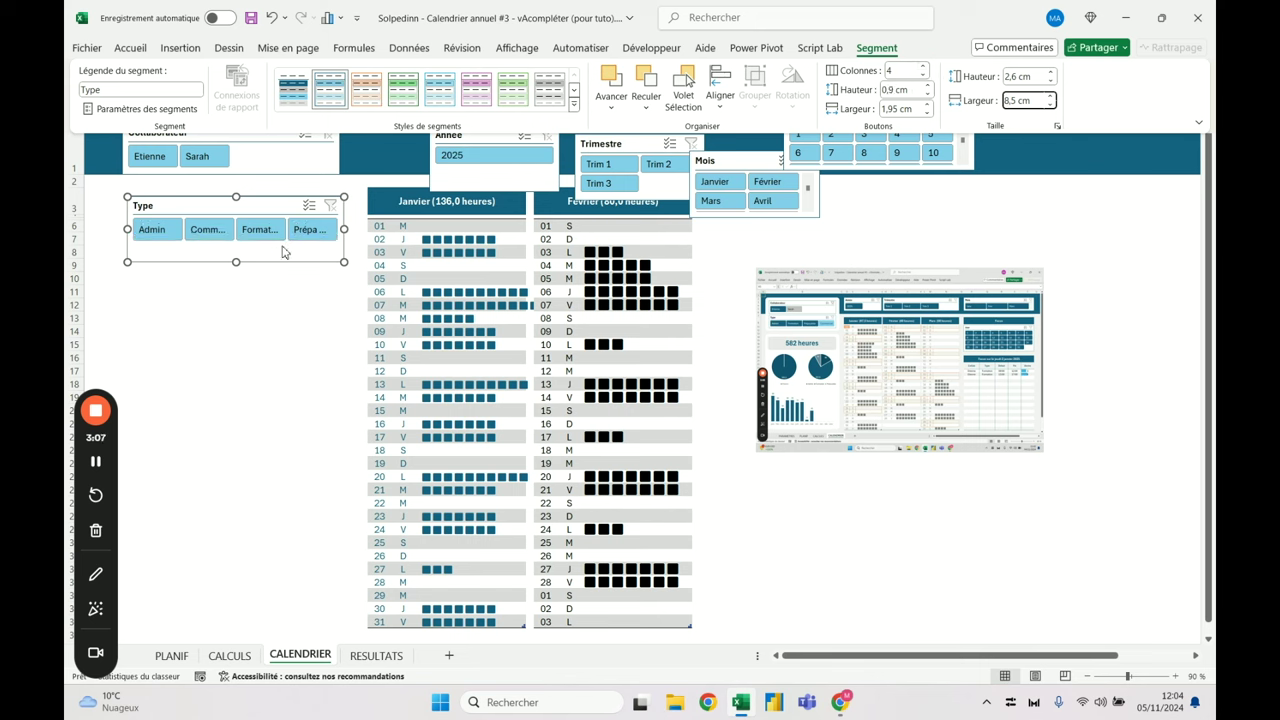
click(226, 279)
Shrink the Type slicer's height and move it up under Collaborateur
click(251, 122)
click(877, 48)
click(877, 48)
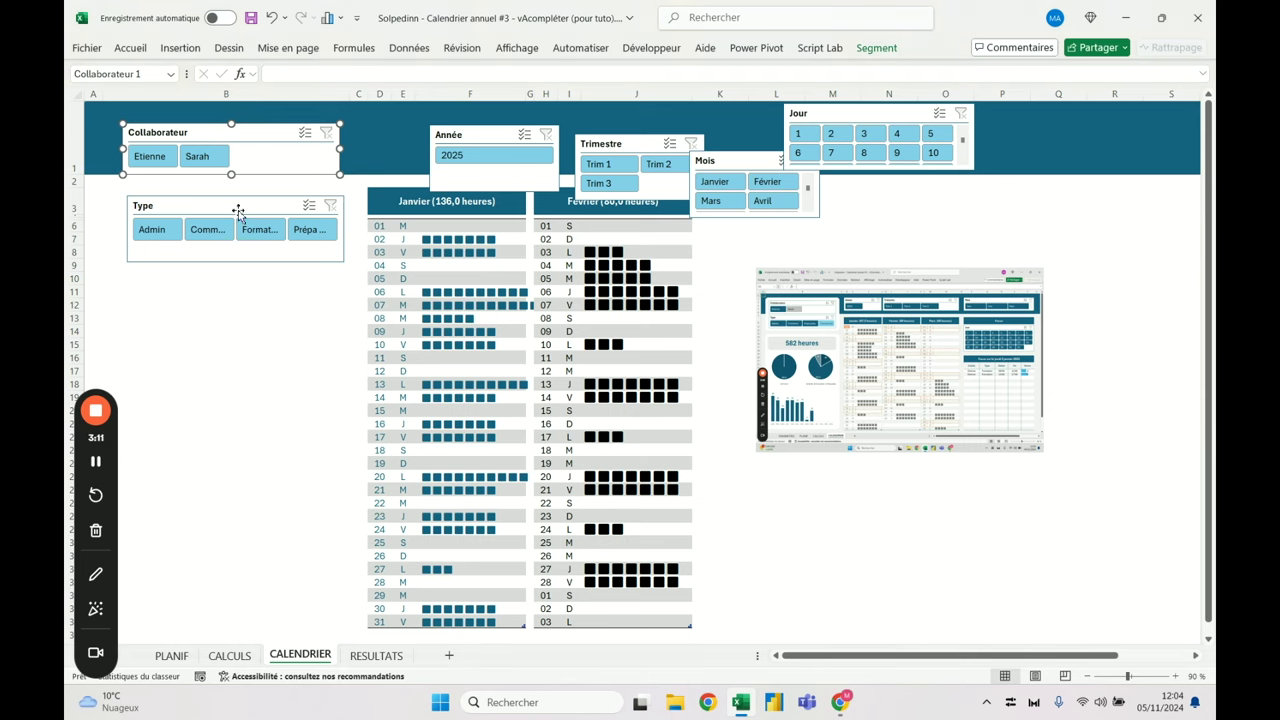
click(229, 214)
click(878, 49)
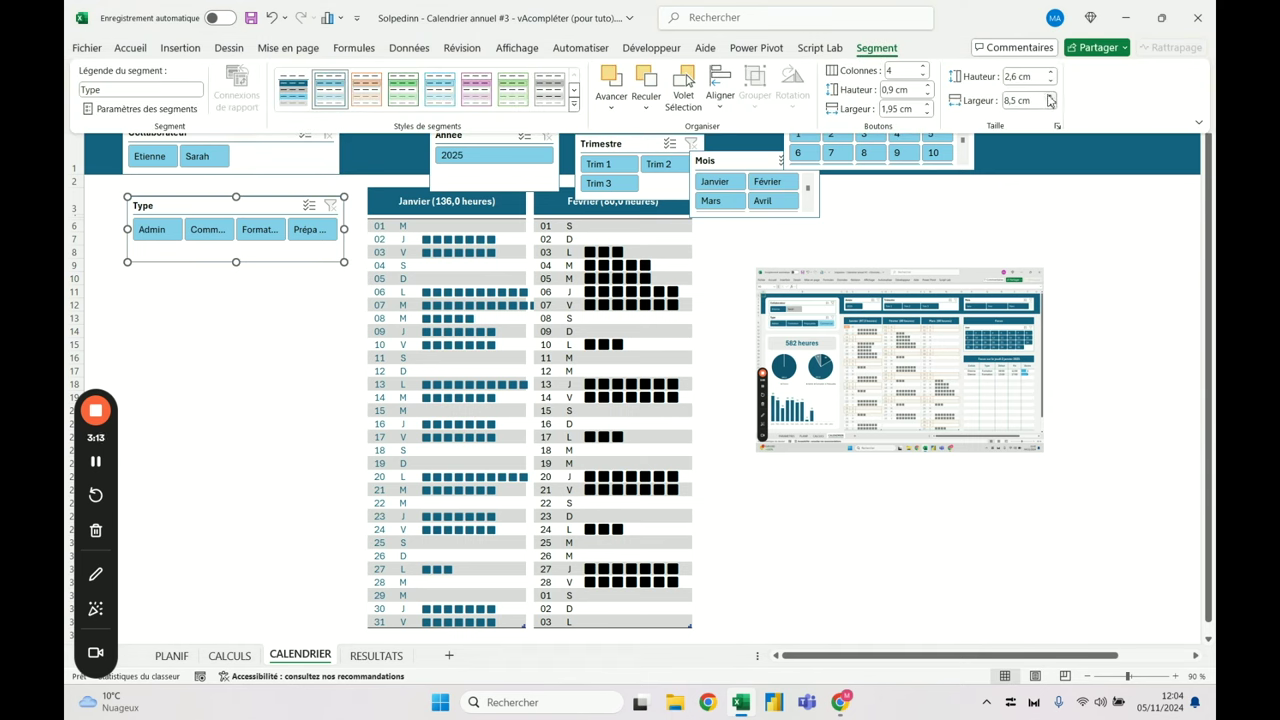
click(1050, 81)
click(1050, 81)
click(1050, 81)
click(270, 214)
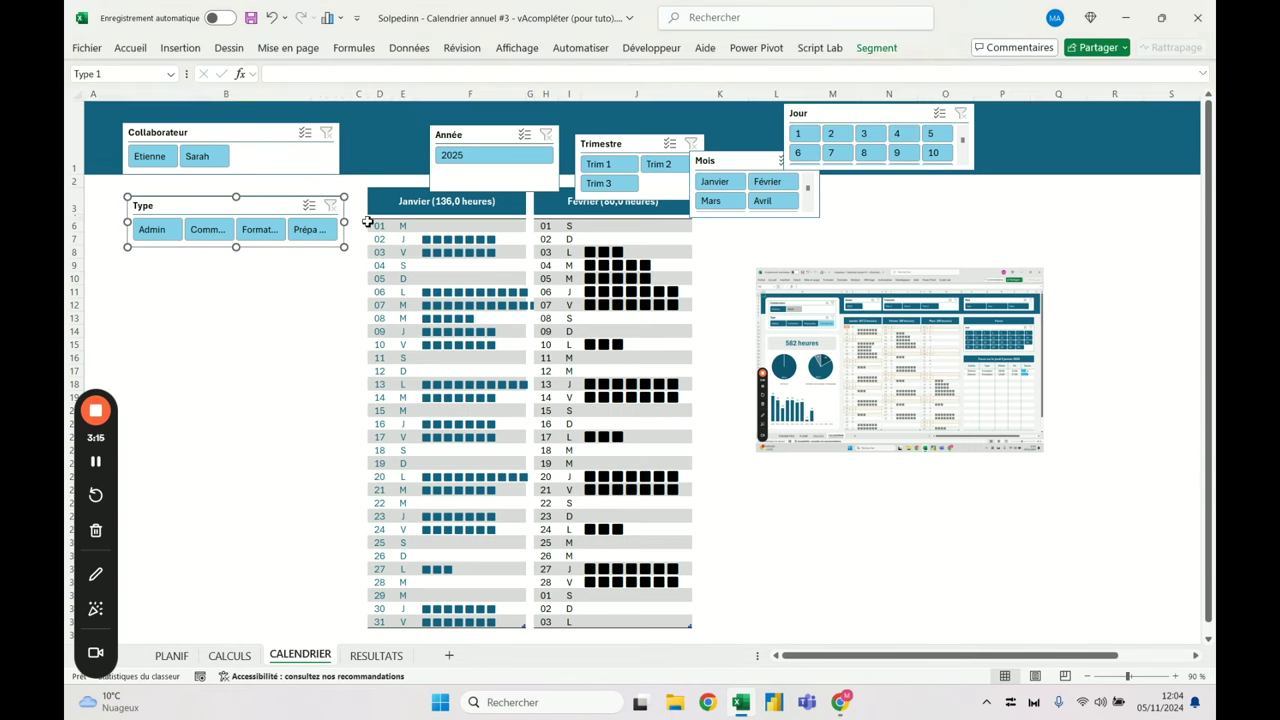
drag(270, 214, 265, 203)
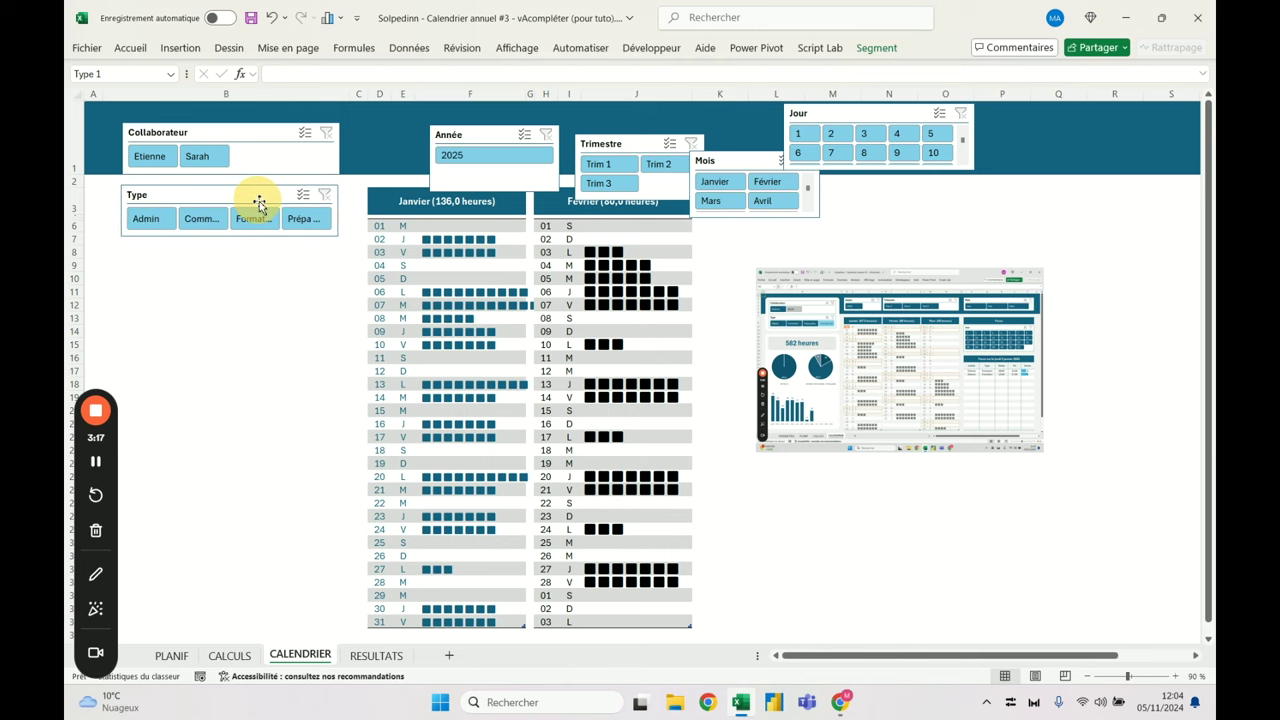
Set column B's width to 55
right_click(250, 94)
click(336, 339)
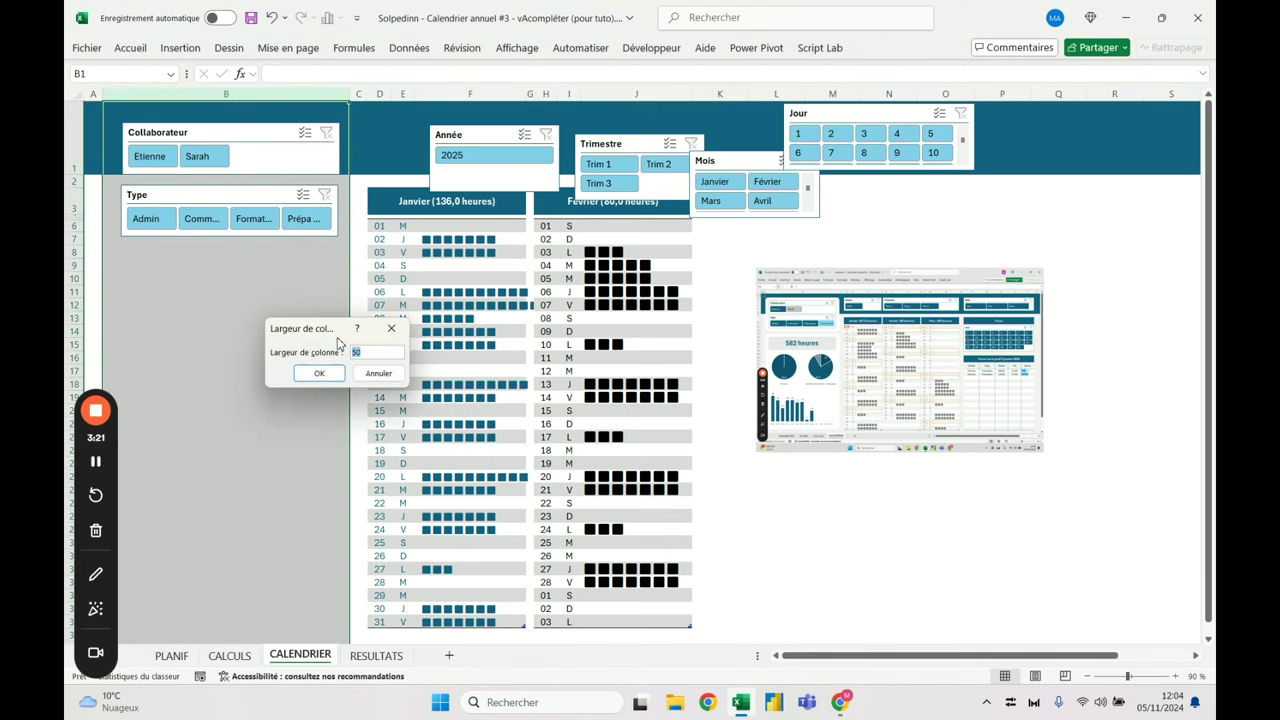
key(Return)
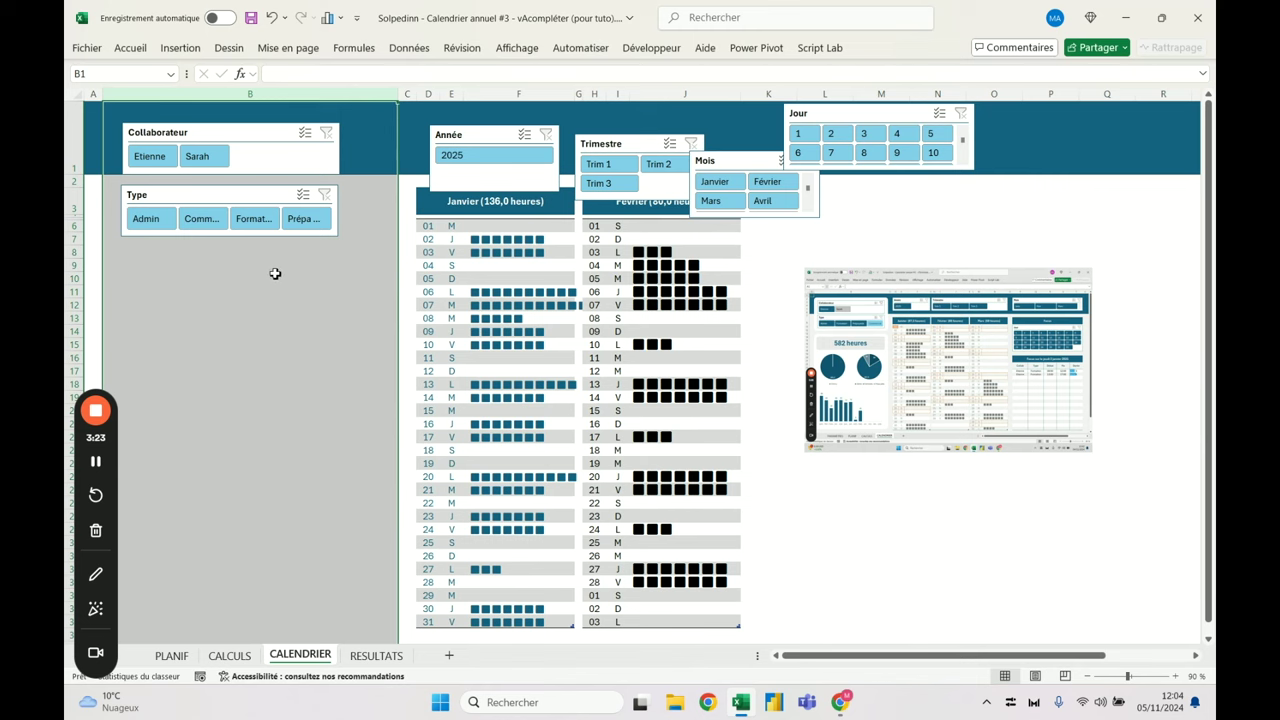
right_click(290, 94)
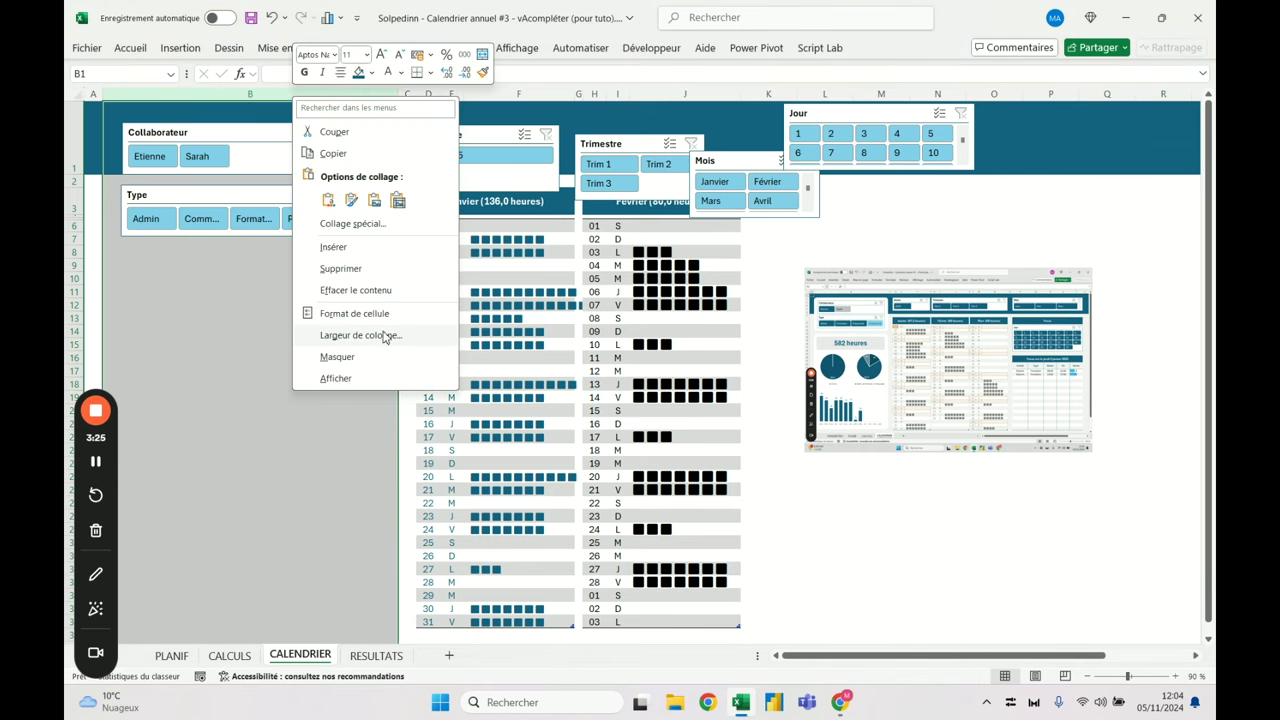
click(380, 336)
text(58)
key(Return)
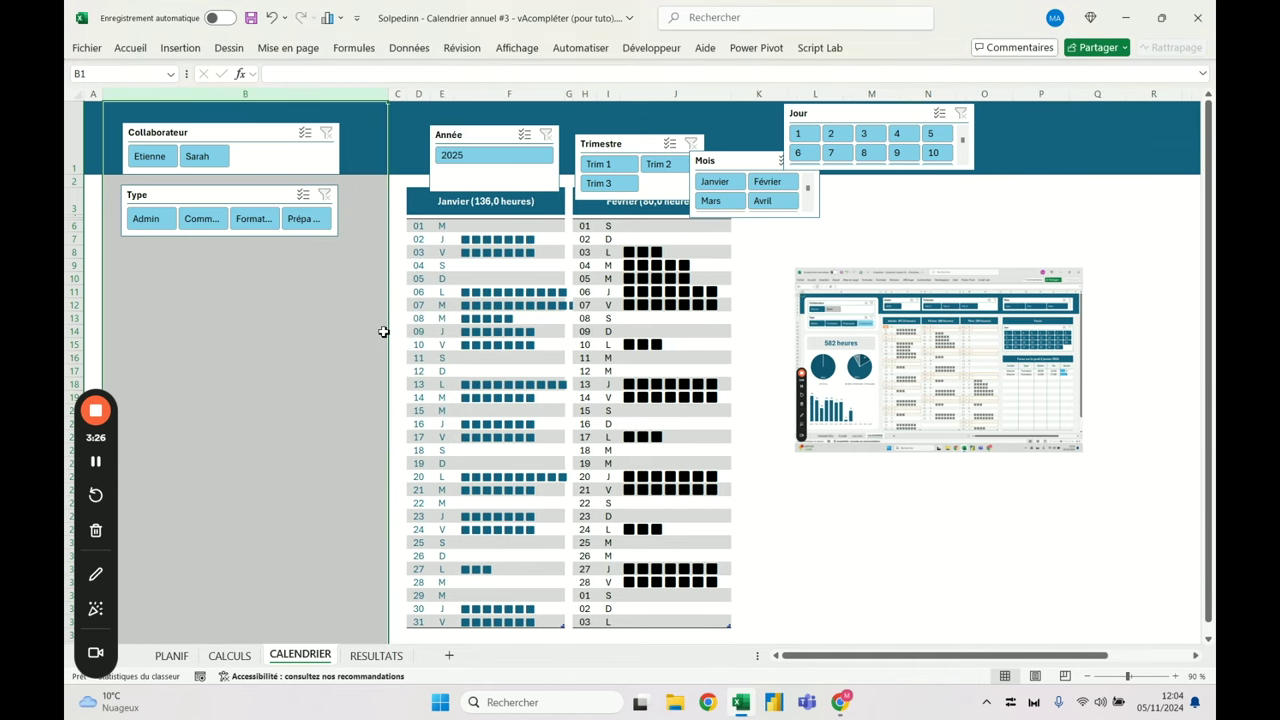
right_click(345, 103)
click(414, 337)
text(55)
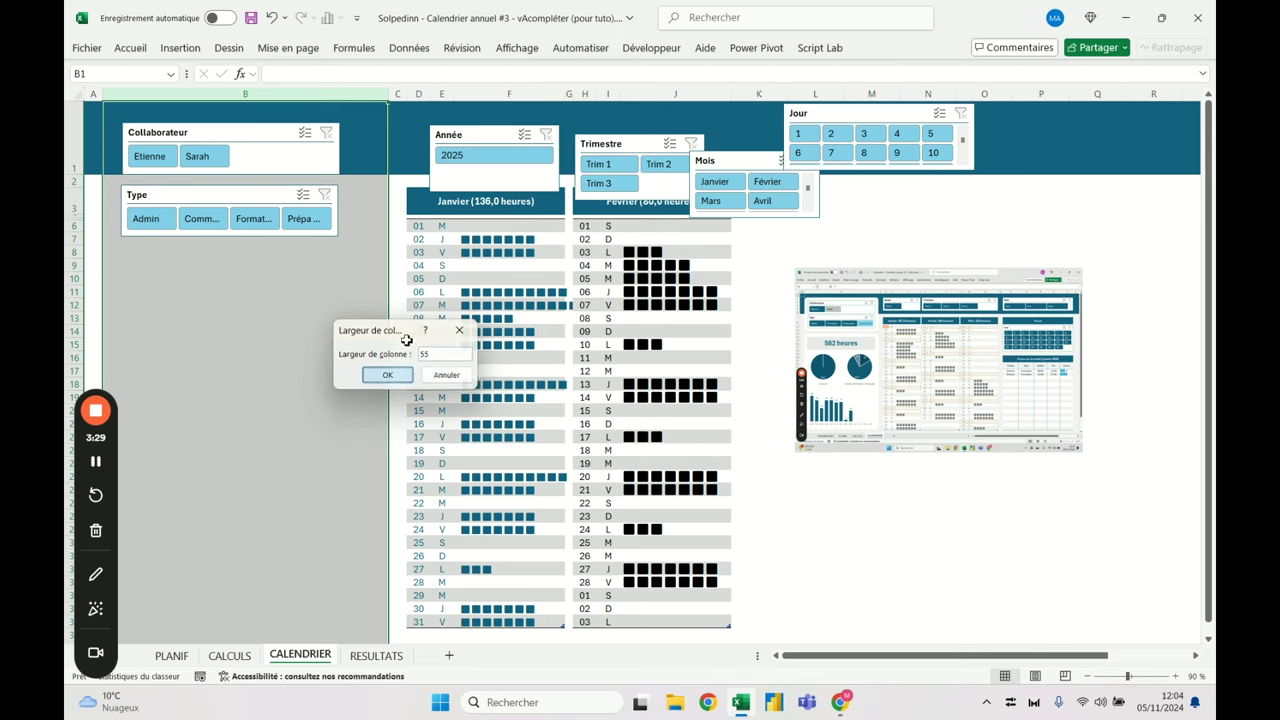
key(Return)
click(222, 137)
Widen both the Collaborateur and Type slicers to 9,2 cm
ctrl+click(245, 205)
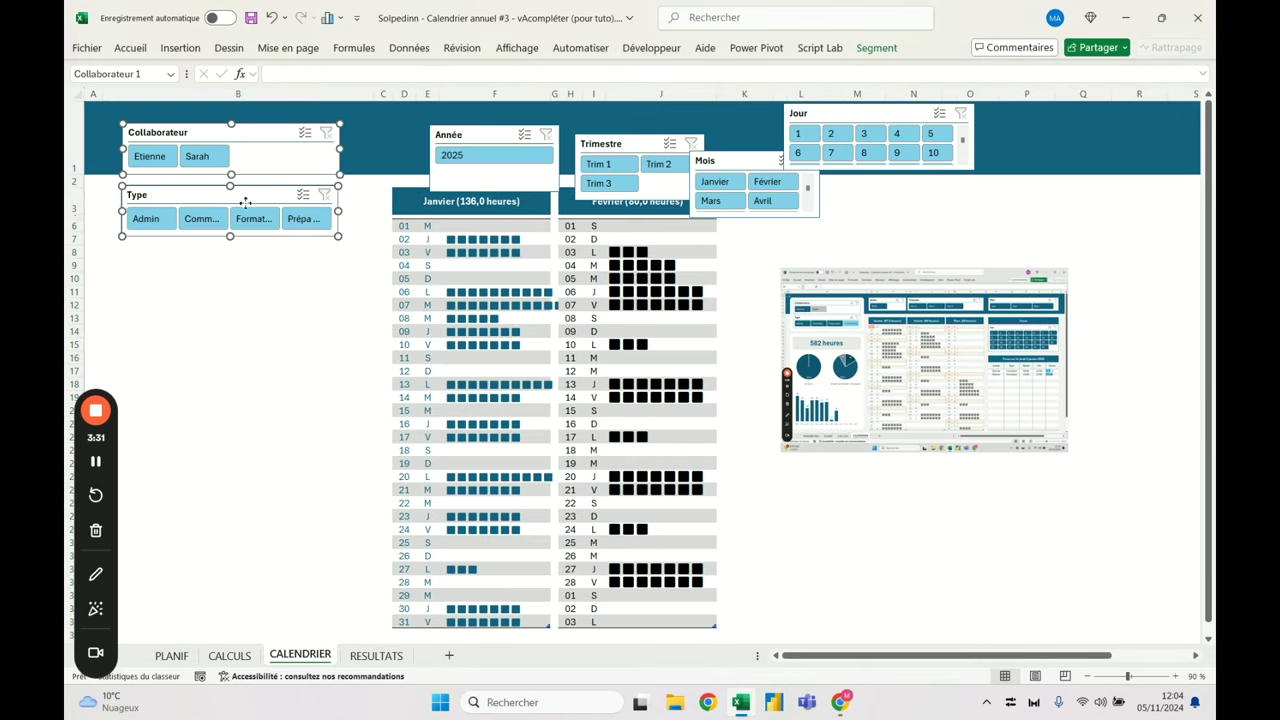
click(876, 47)
click(1050, 95)
click(1050, 95)
click(1050, 95)
click(1050, 95)
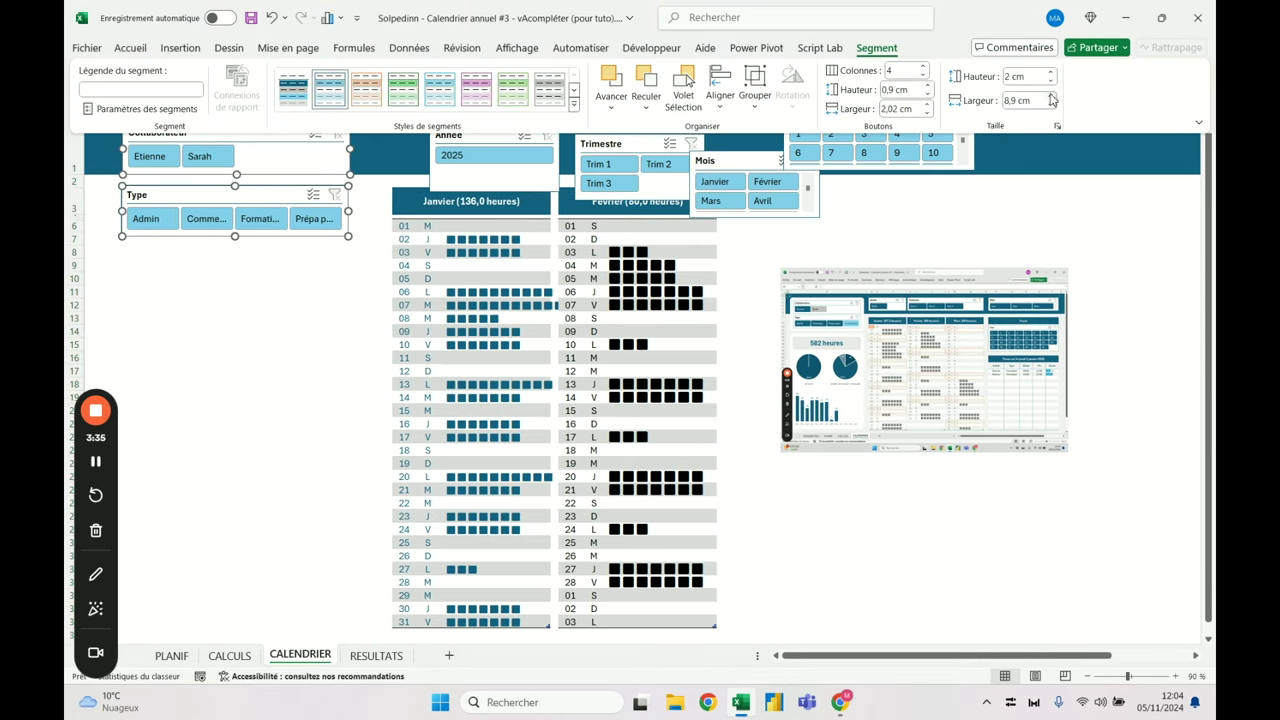
click(1050, 95)
click(1050, 95)
click(1050, 95)
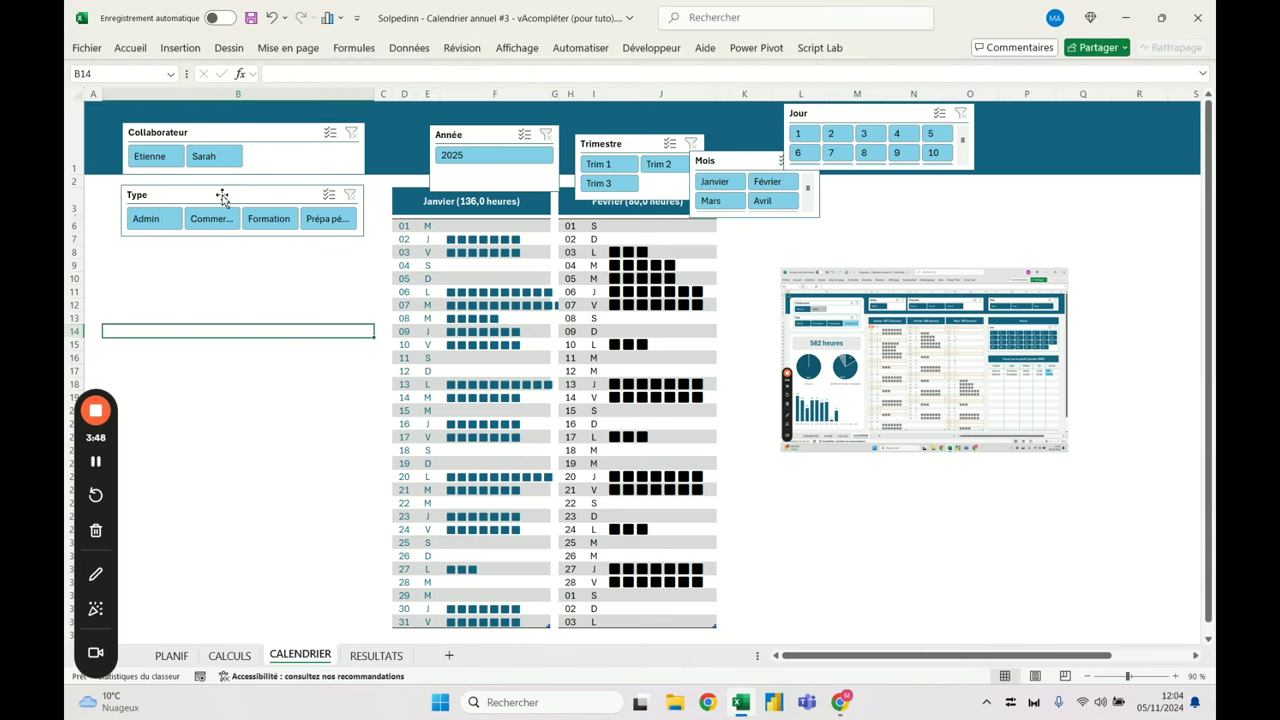
click(222, 198)
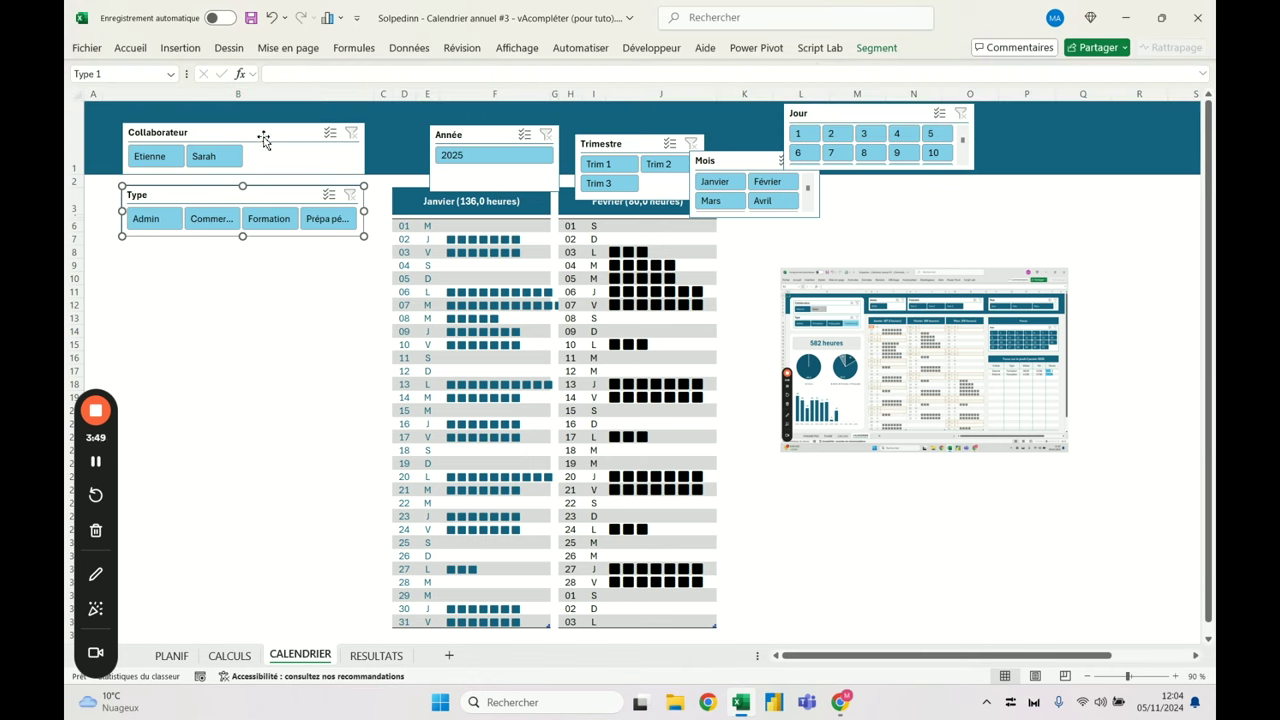
Nudge both slicers slightly left and down, then test the collaborator filter
drag(257, 191, 249, 200)
drag(284, 139, 275, 153)
click(200, 304)
click(195, 171)
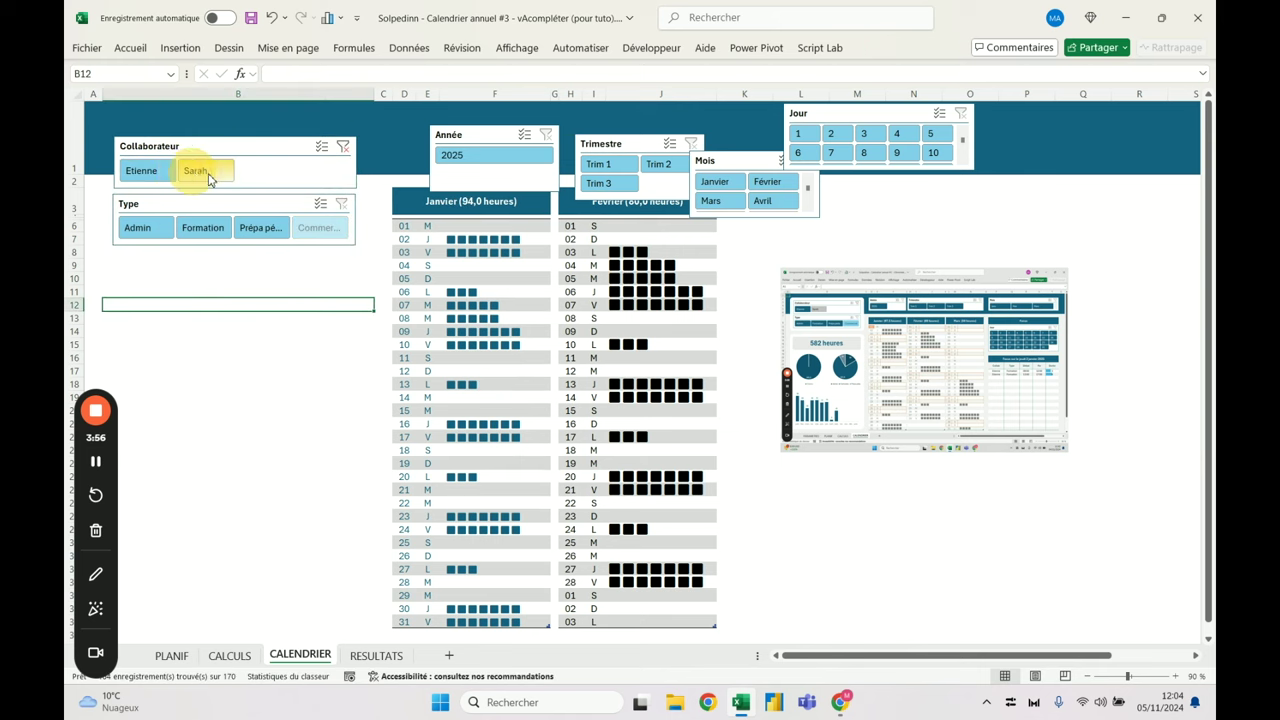
click(141, 171)
click(205, 171)
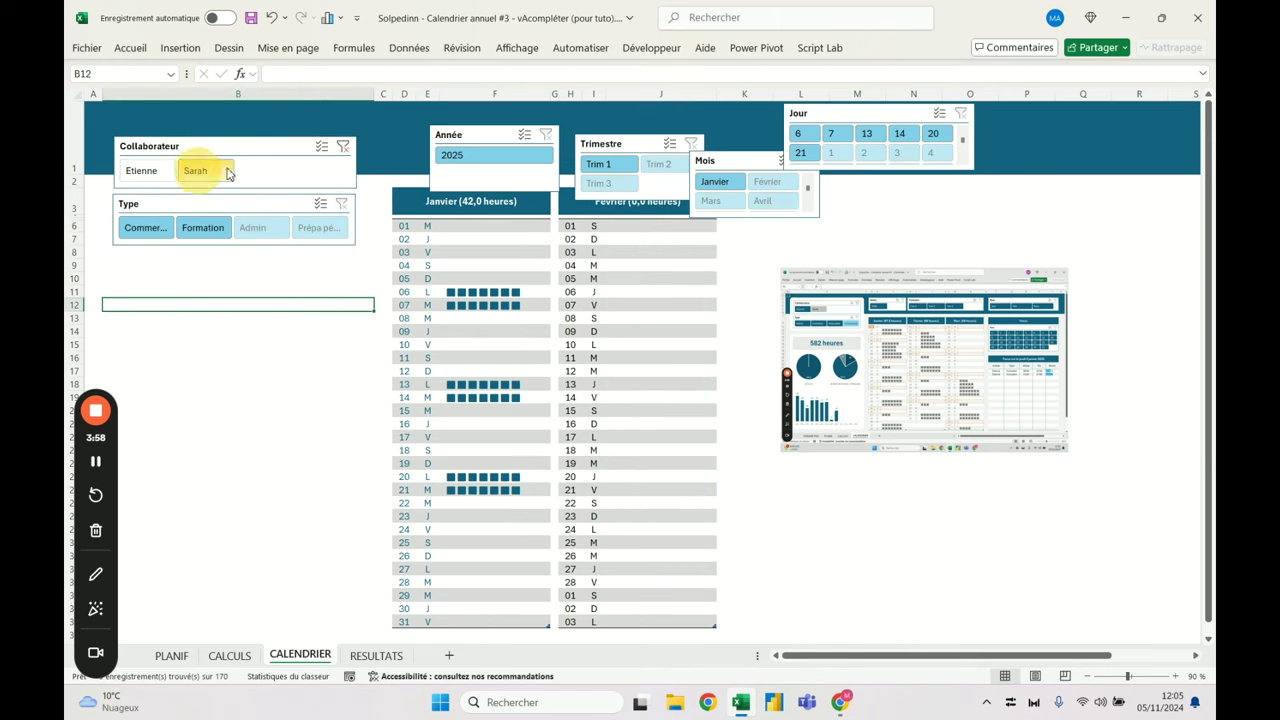
click(343, 146)
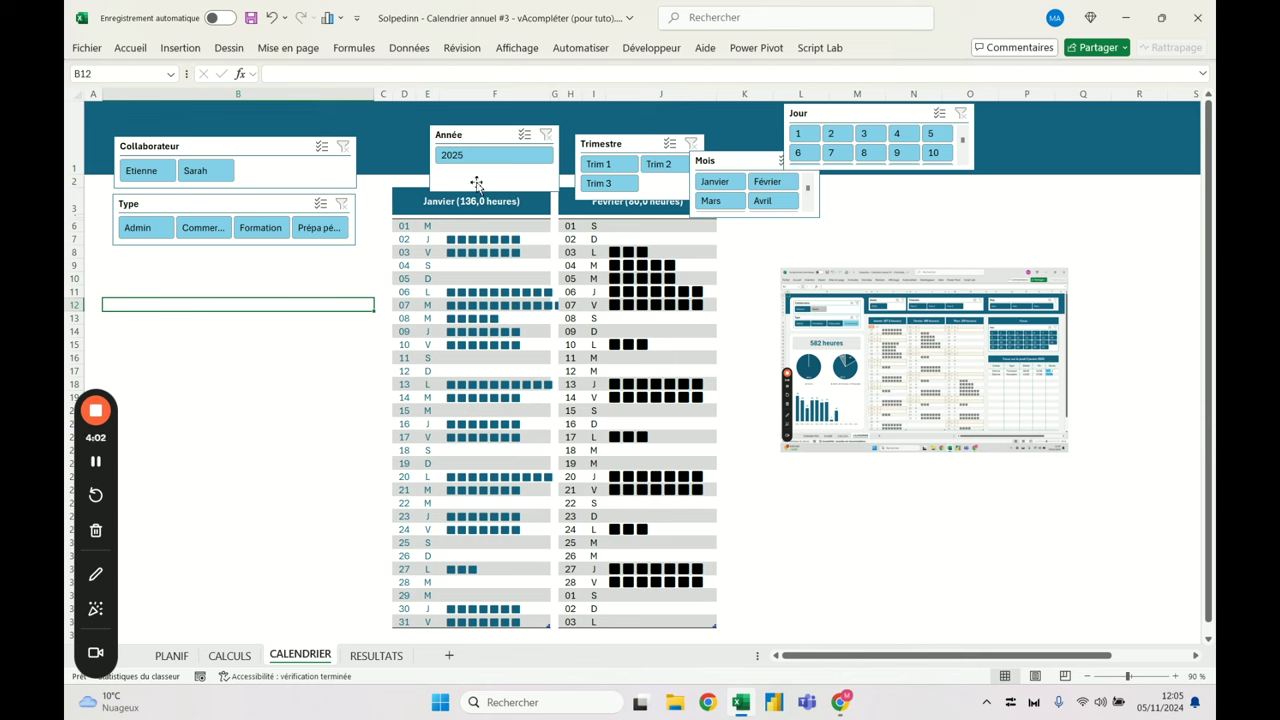
Draw a rounded rectangle and size it over the top-left slicer area
click(178, 48)
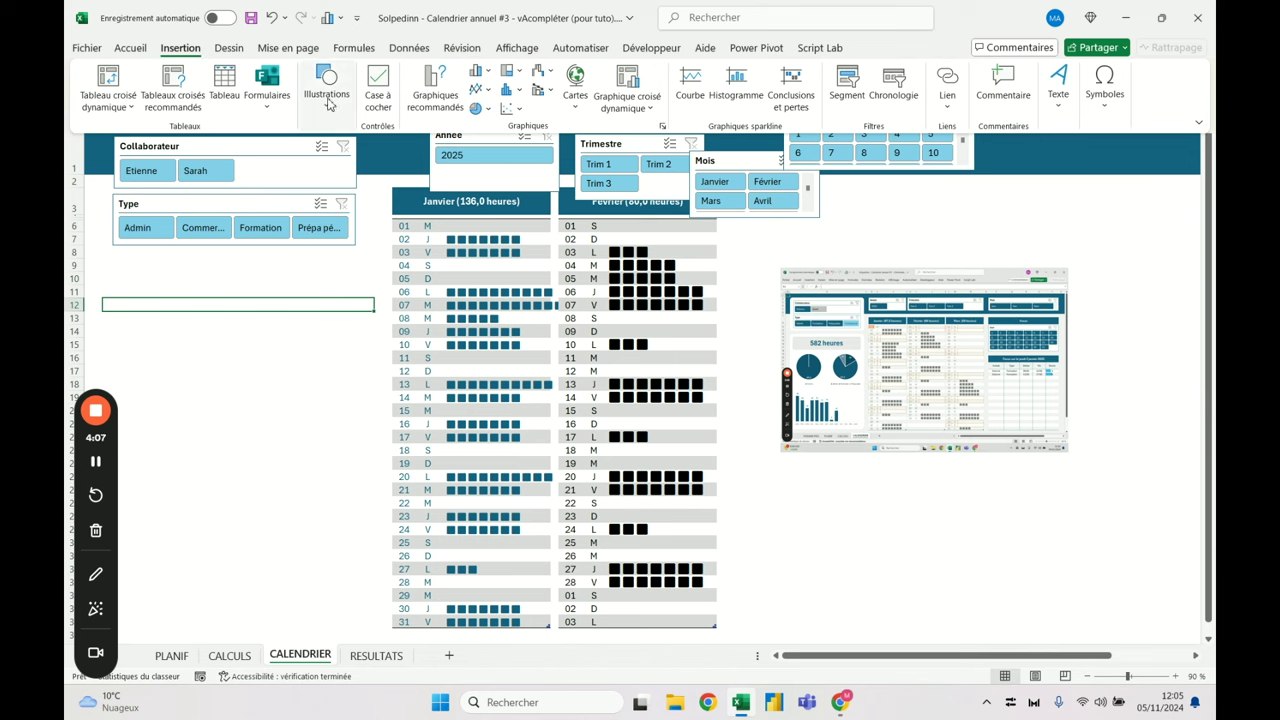
click(327, 100)
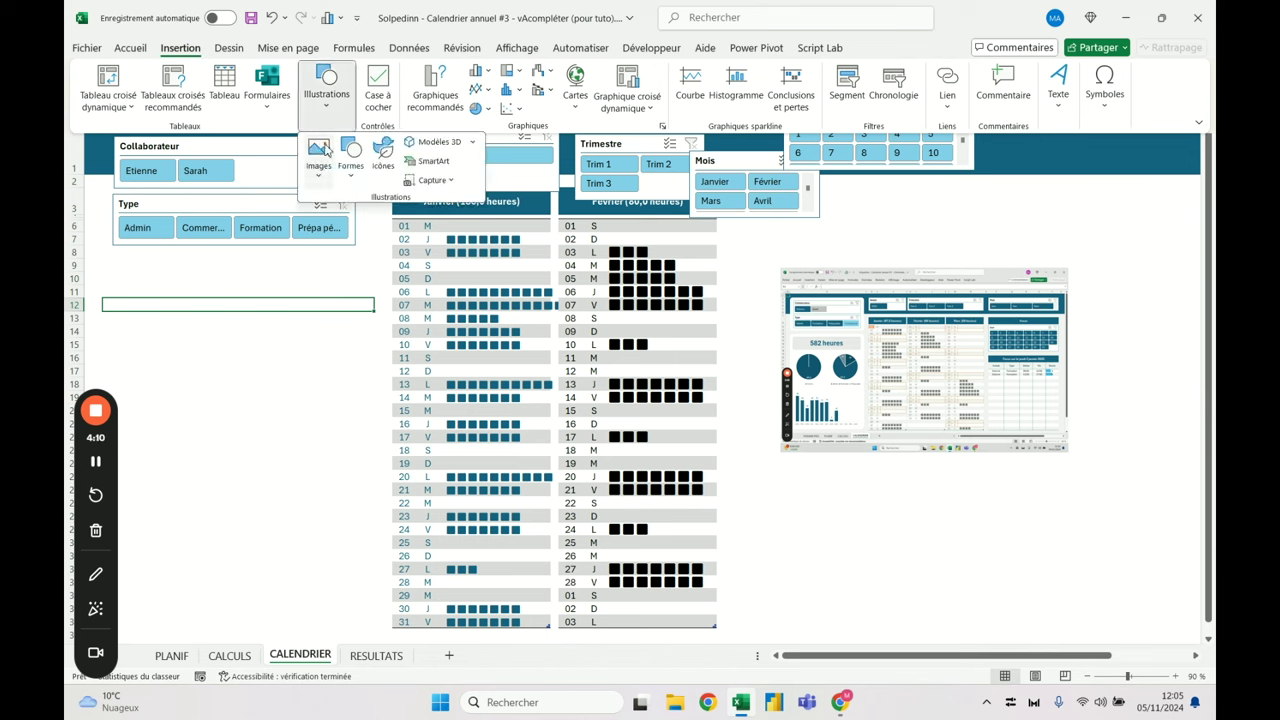
click(351, 165)
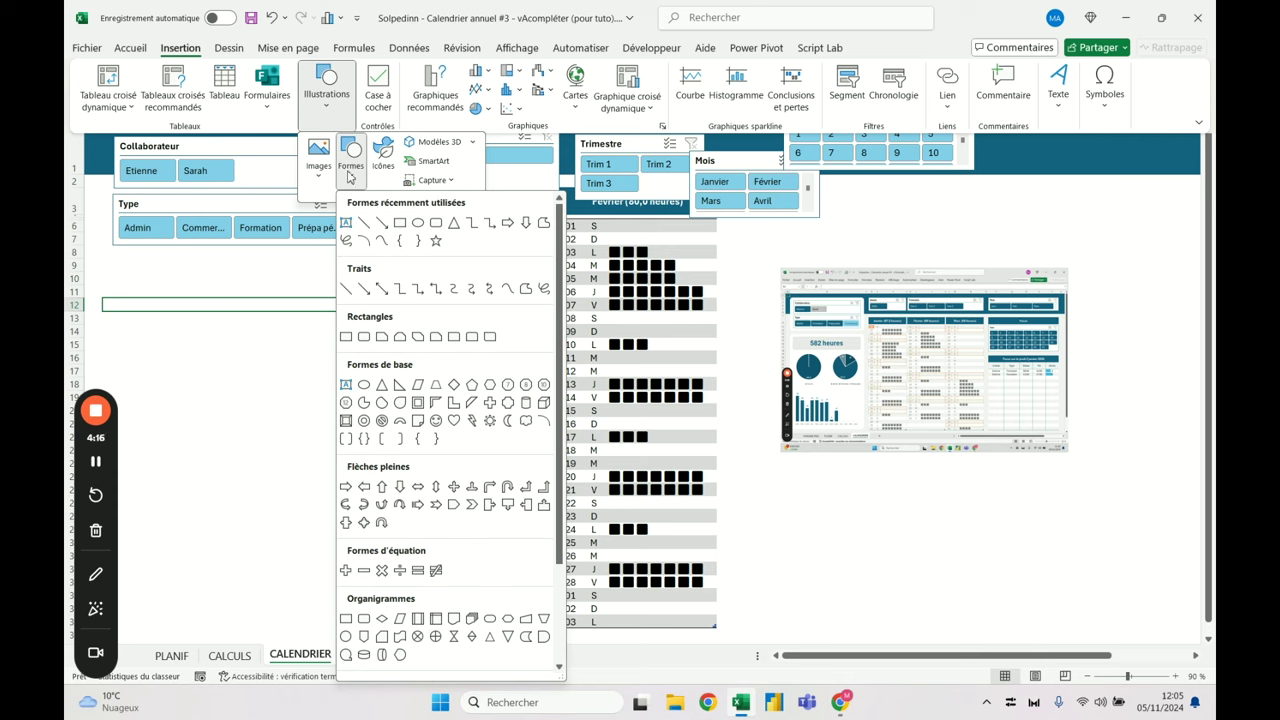
click(436, 222)
drag(107, 270, 357, 593)
drag(255, 461, 252, 310)
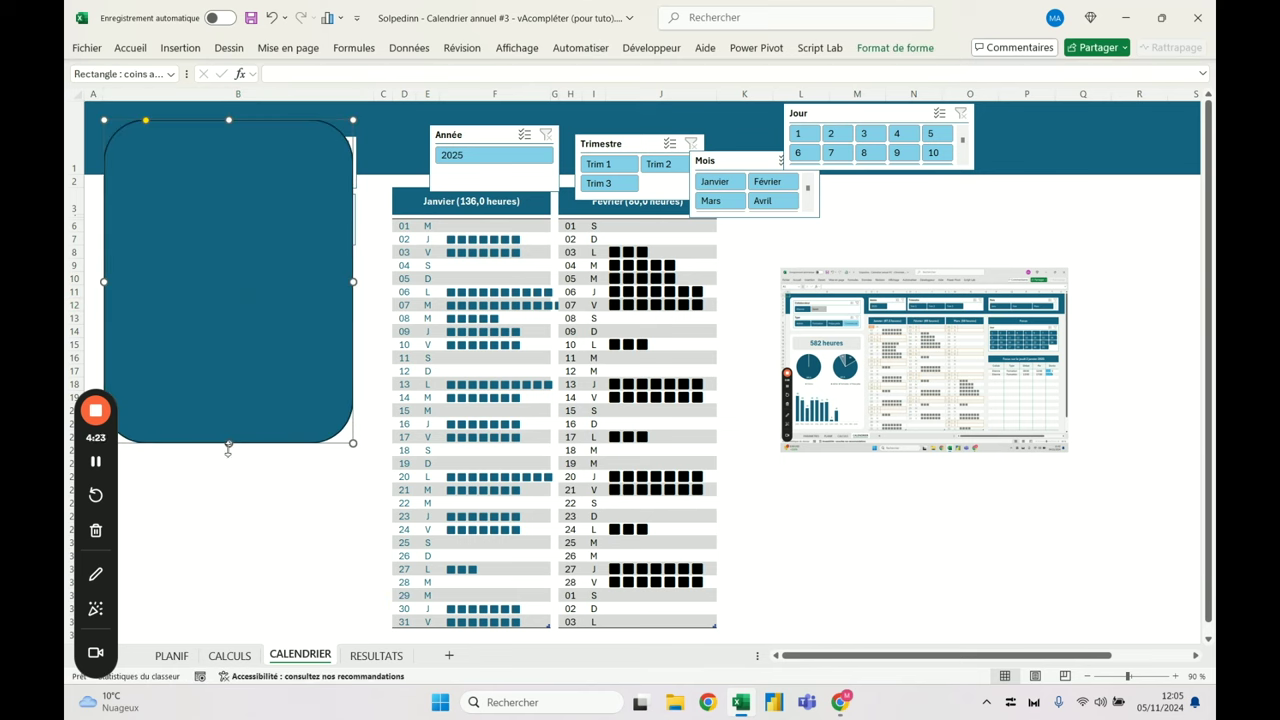
drag(228, 448, 234, 256)
drag(357, 186, 399, 199)
Cut and paste the rectangle at cell B1, nudging it into place slightly taller
key(Delete)
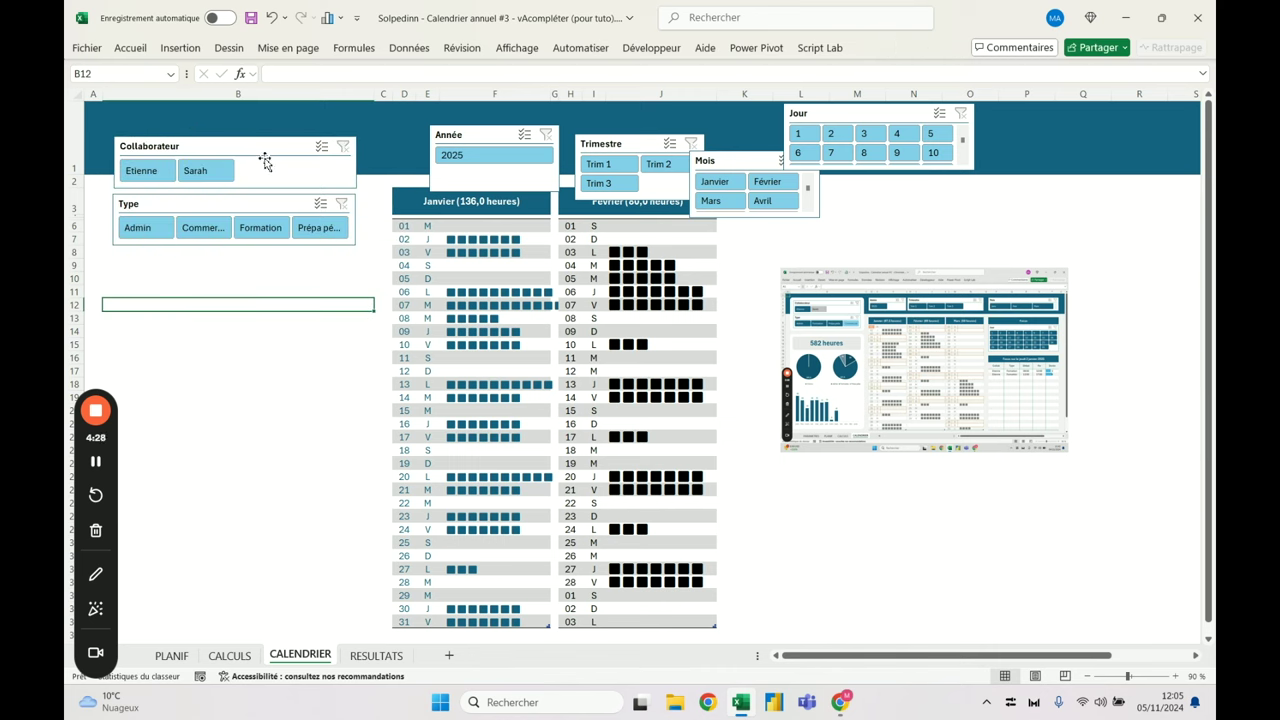
click(114, 129)
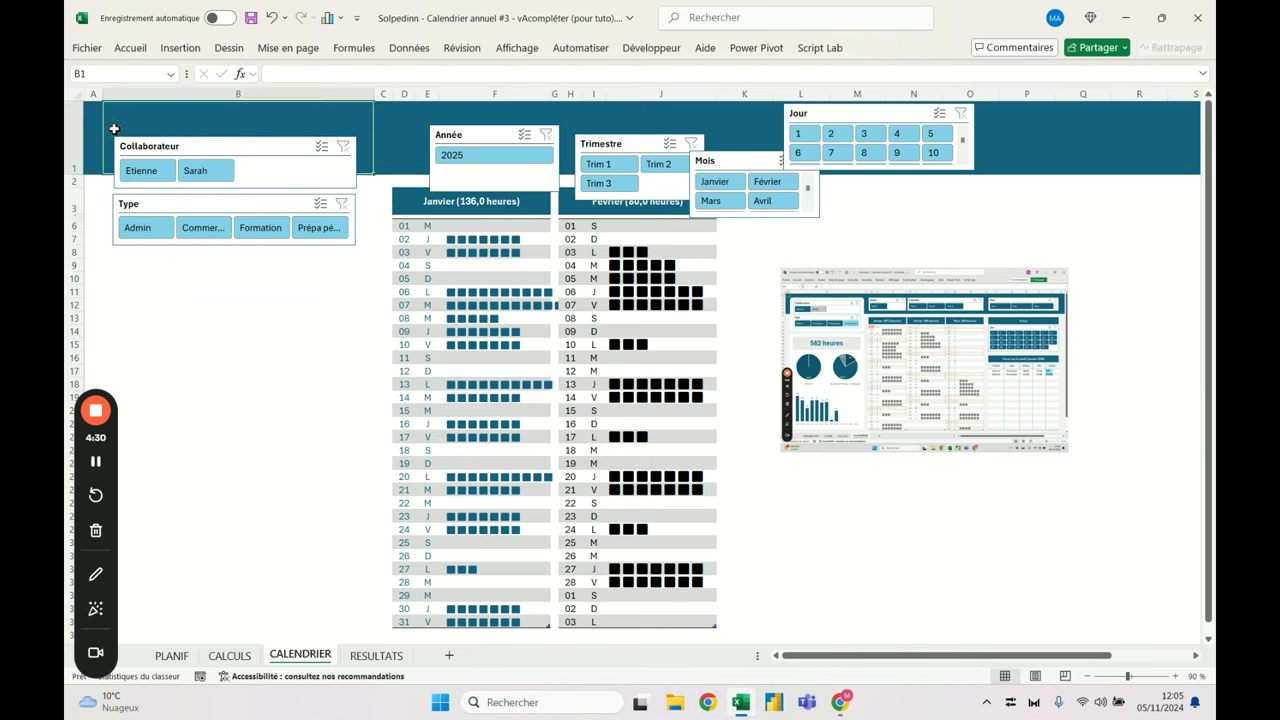
key(ctrl+v)
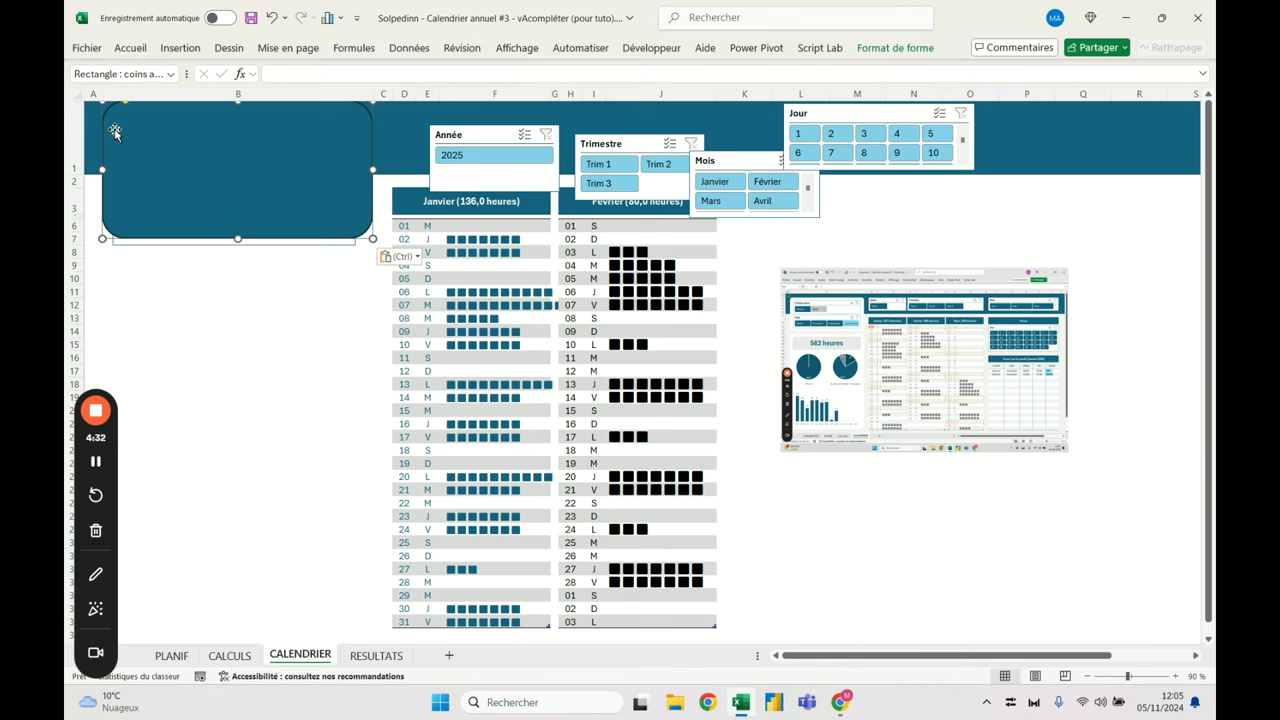
key(Down)
key(Down)
key(Down)
key(Down)
key(Down)
key(Down)
key(Down)
key(Down)
key(Down)
key(Down)
key(Down)
key(Up)
key(Up)
key(Up)
key(Up)
key(Up)
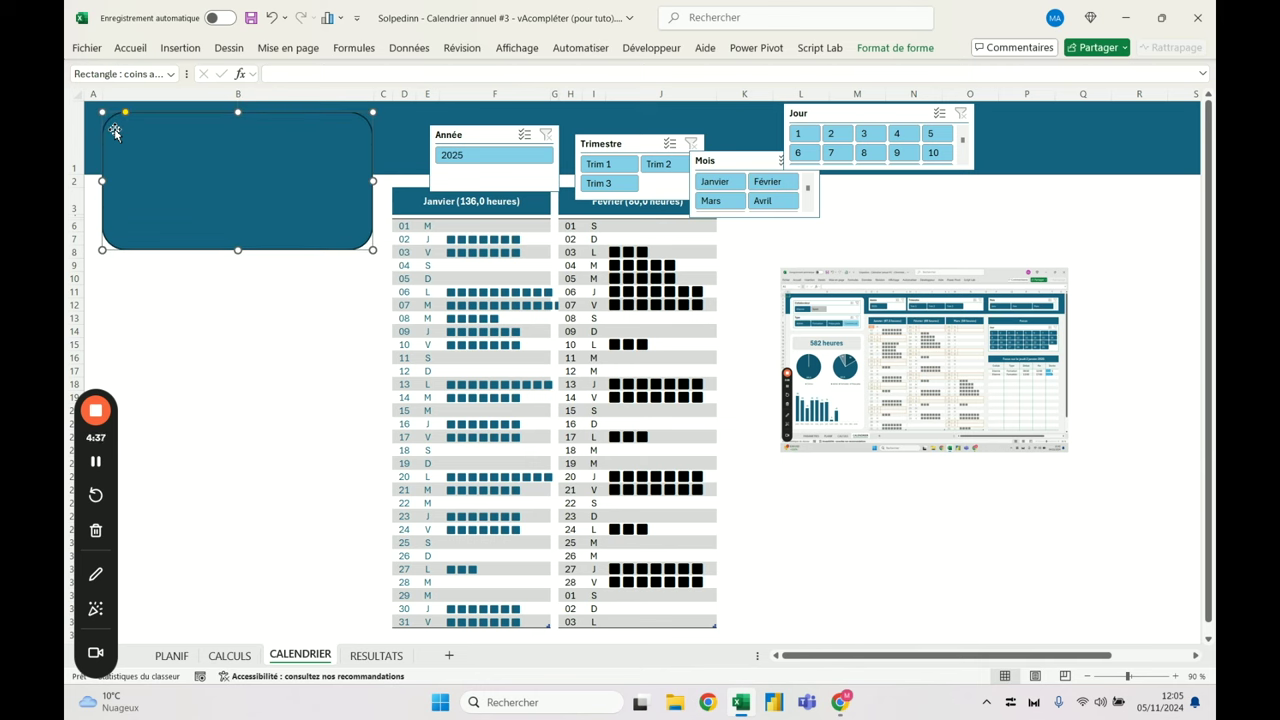
key(shift+Down)
click(895, 48)
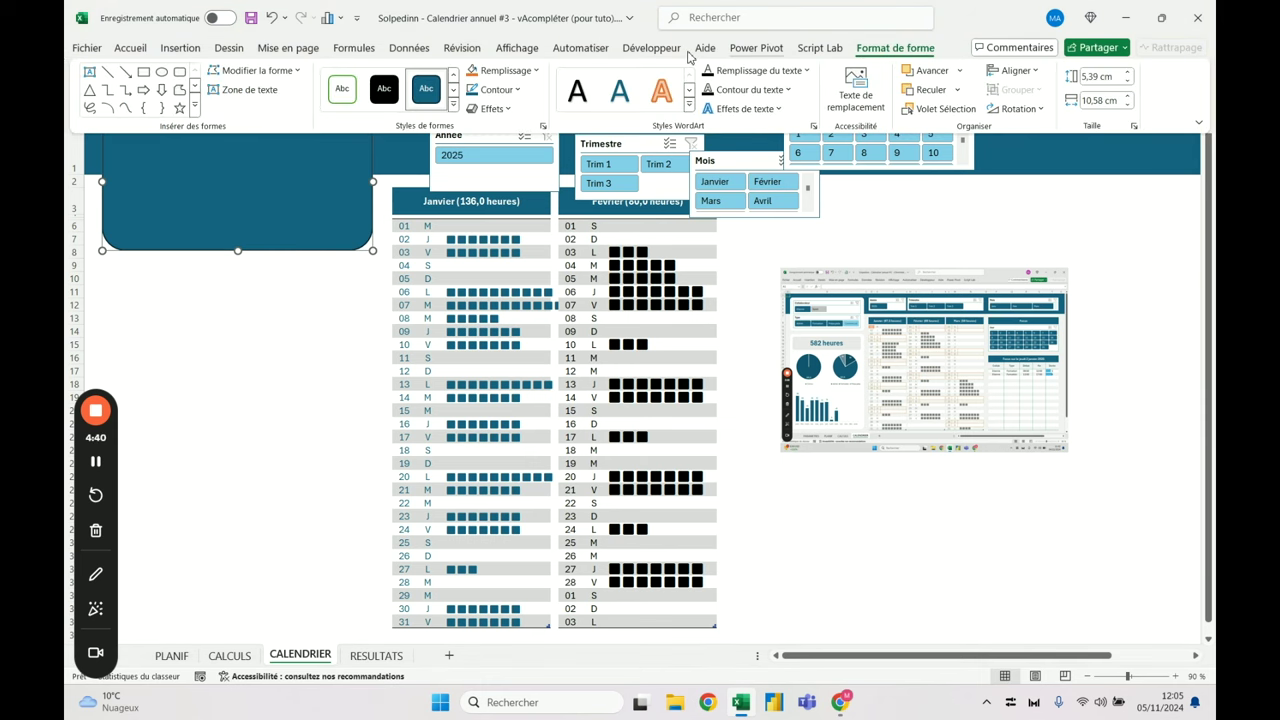
Fill the panel white, send it to the background, and remove its outline
click(508, 70)
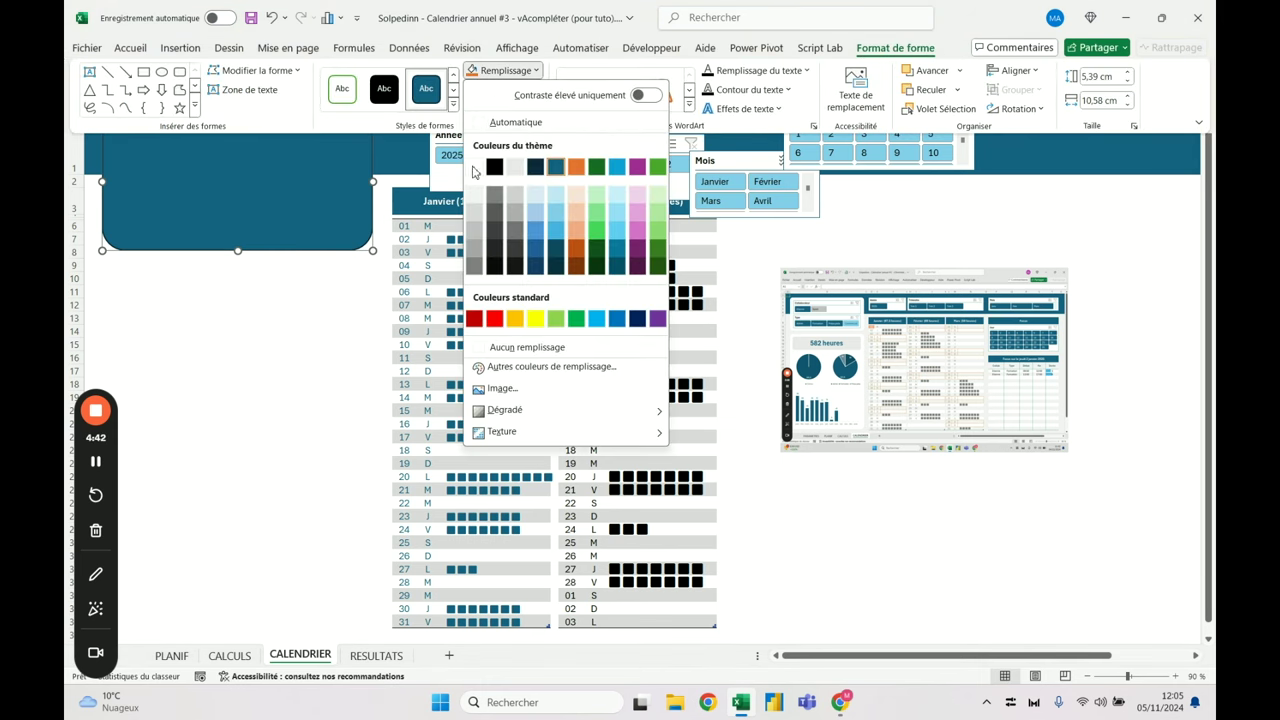
click(476, 166)
click(956, 90)
click(956, 132)
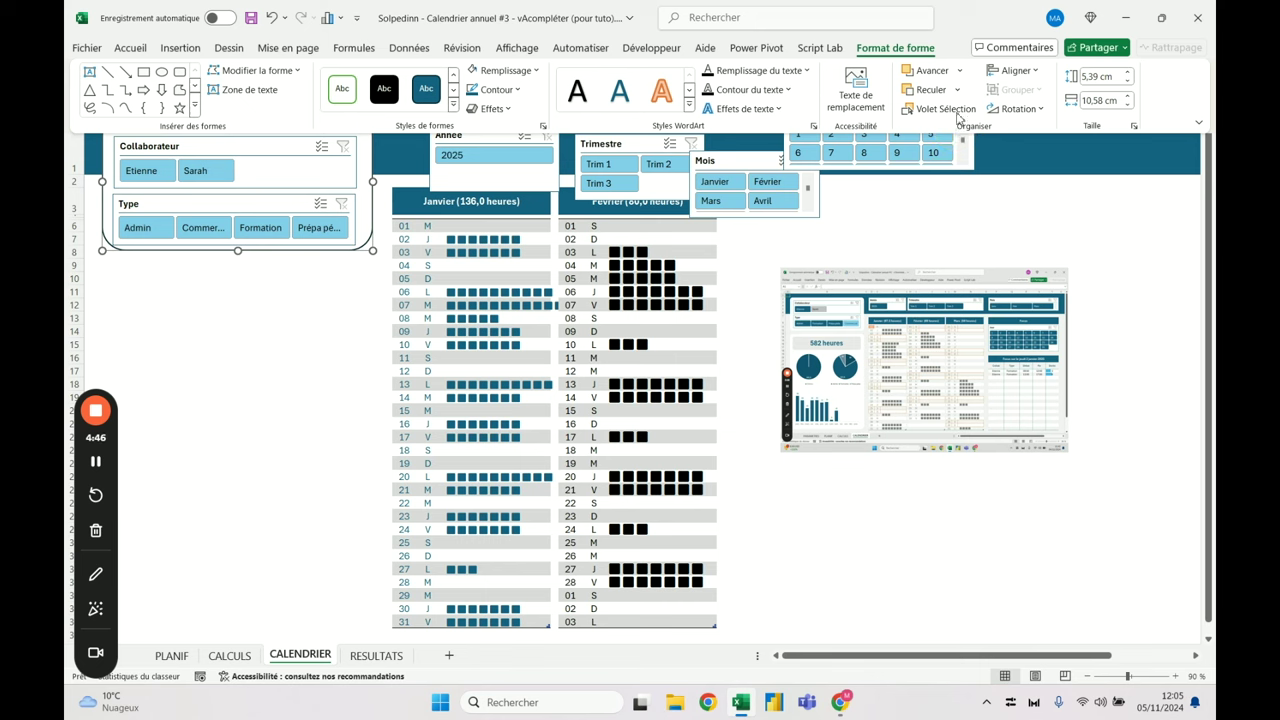
click(497, 89)
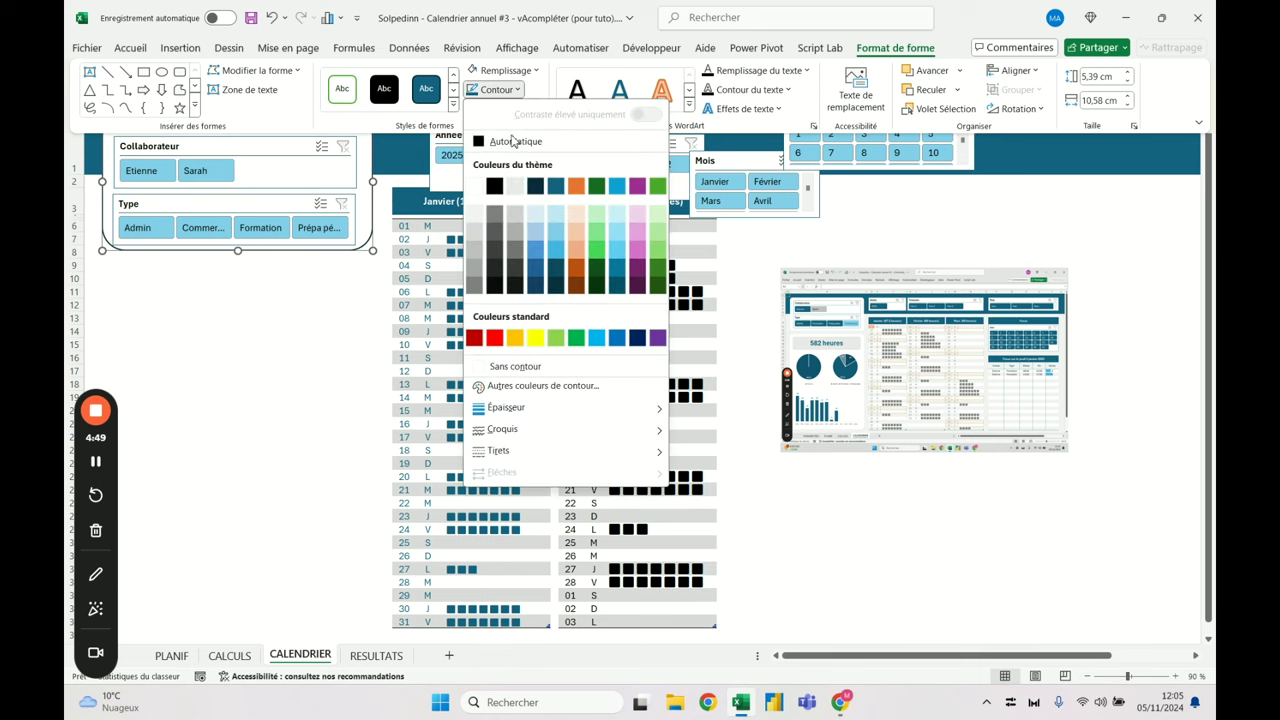
click(515, 367)
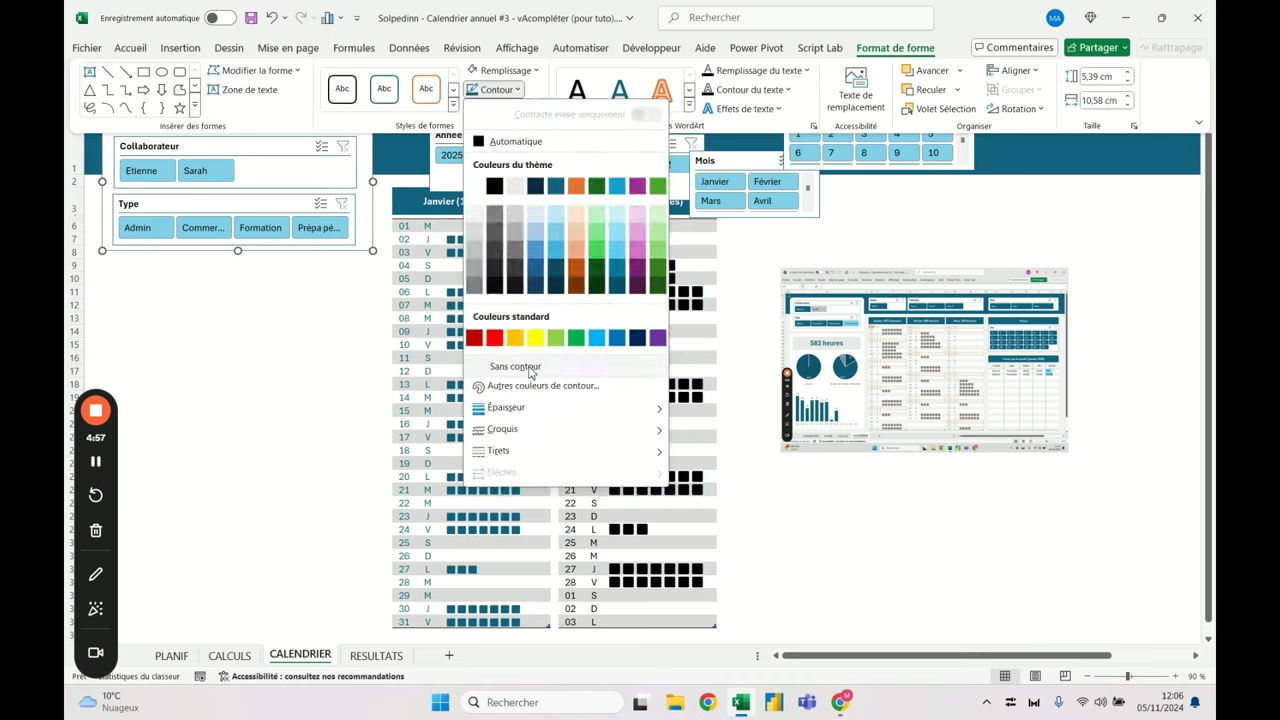
click(515, 367)
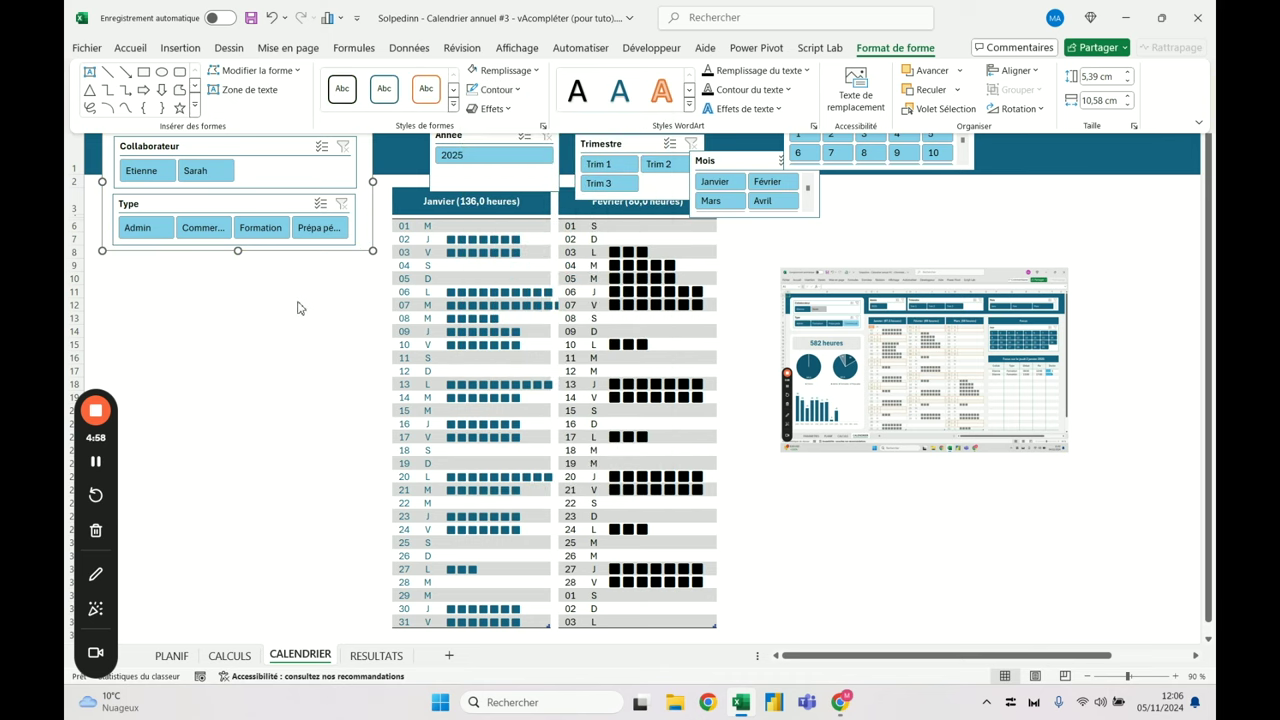
click(297, 306)
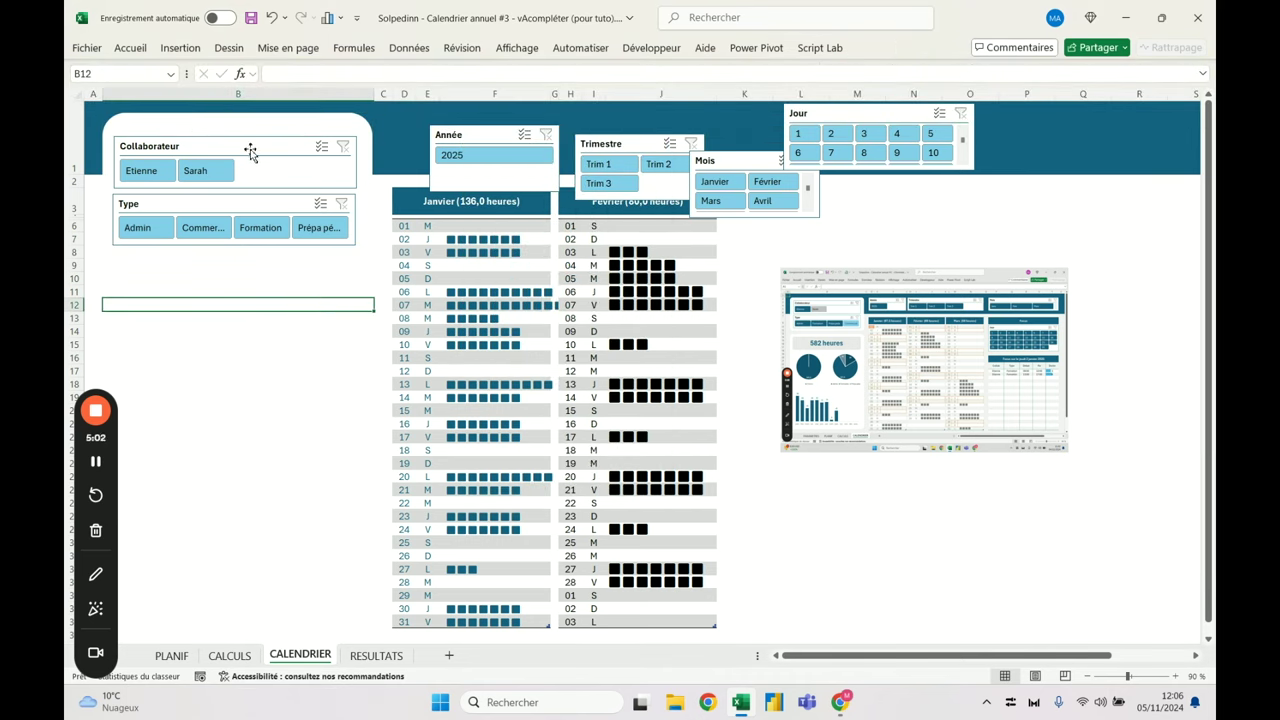
Round the panel's corners to the maximum
click(263, 131)
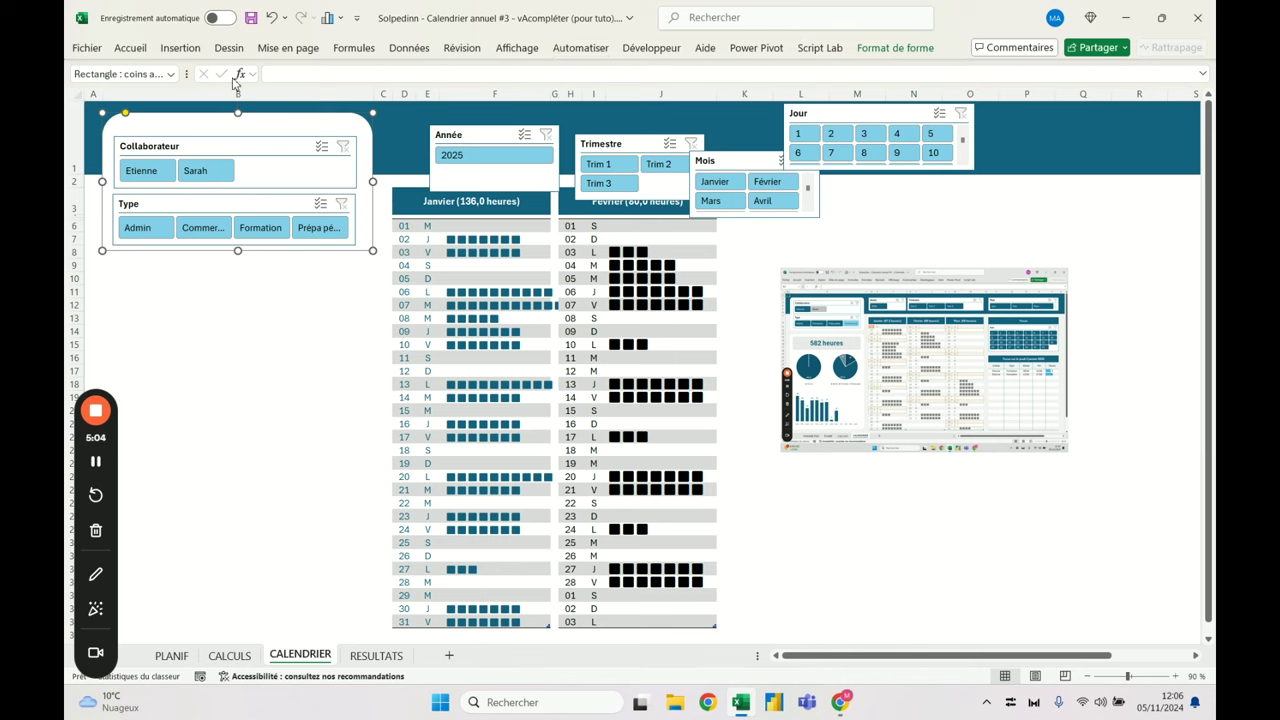
drag(125, 113, 115, 118)
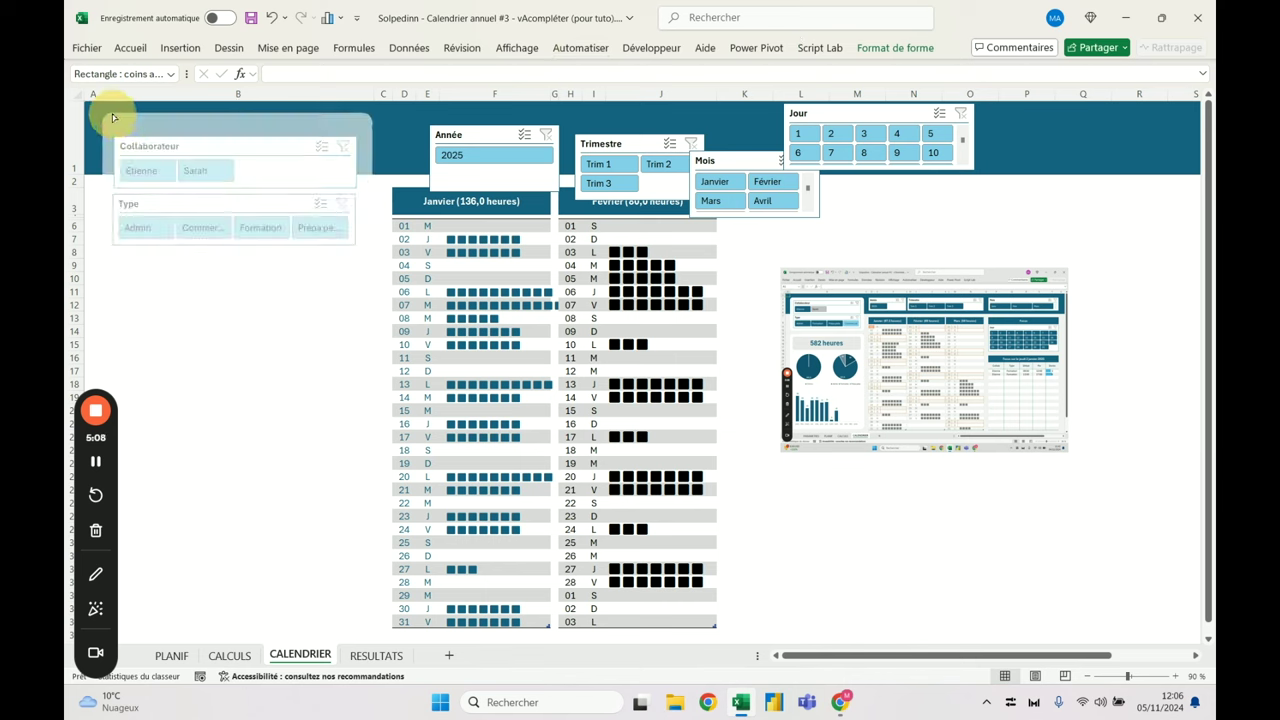
mouse_move(112, 114)
mouse_down()
mouse_move(270, 120)
mouse_move(223, 391)
mouse_move(112, 118)
mouse_up()
click(173, 318)
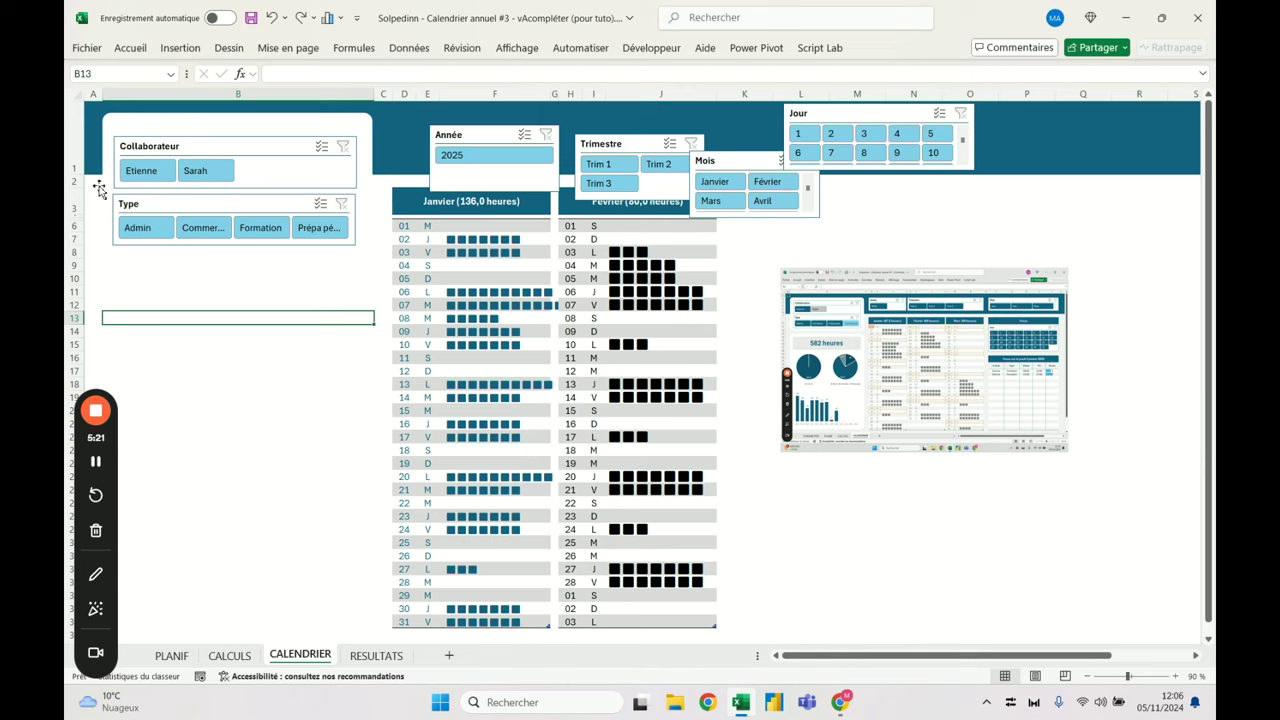
drag(86, 200, 1066, 528)
Fill the background cells down to row 40 with 'Blanc, Arrière-plan 1, plus sombre 5 %'
scroll(969, 505, down, 7)
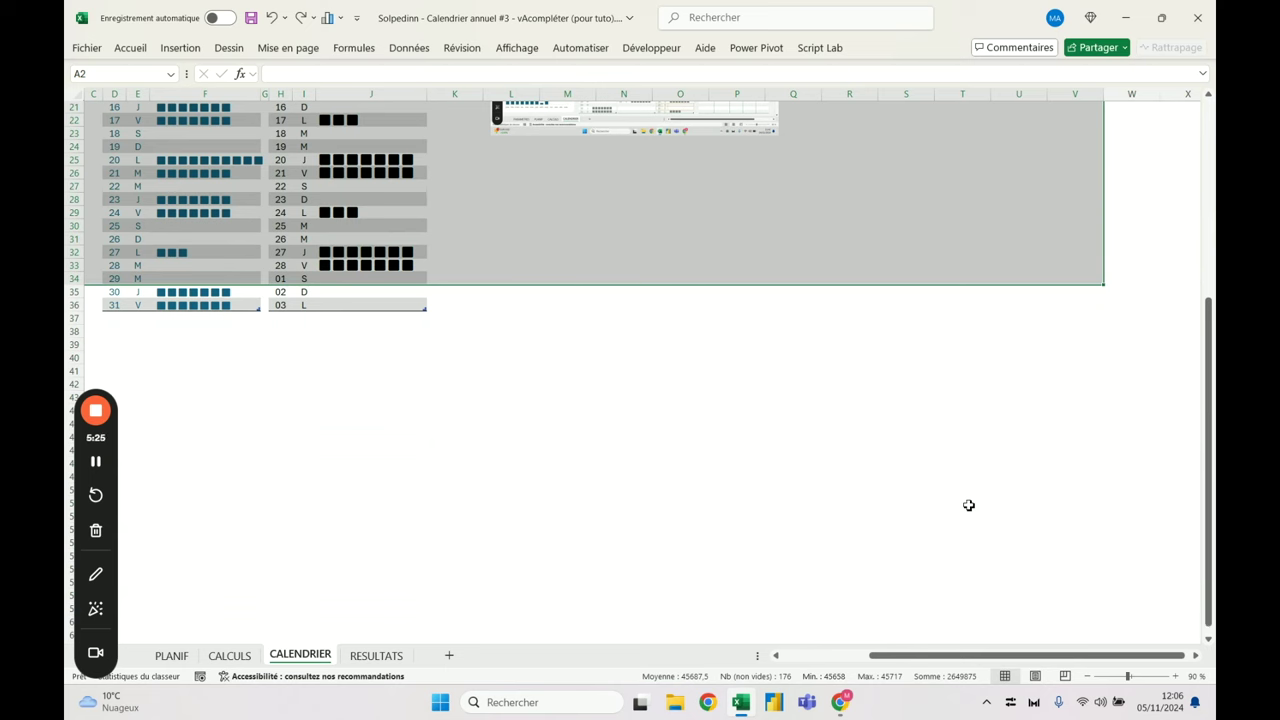
key(shift+Down)
key(shift+Down)
key(shift+Down)
key(shift+Down)
key(shift+Down)
key(shift+Down)
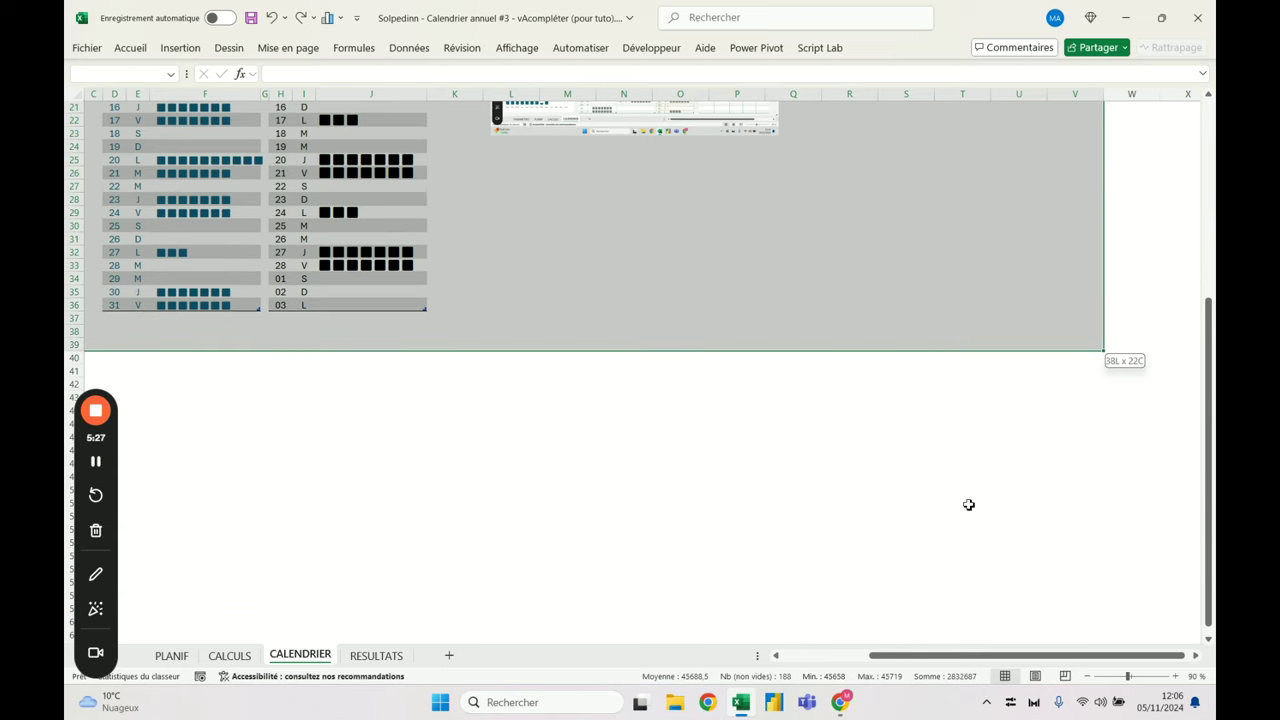
key(shift+Down)
key(shift+Up)
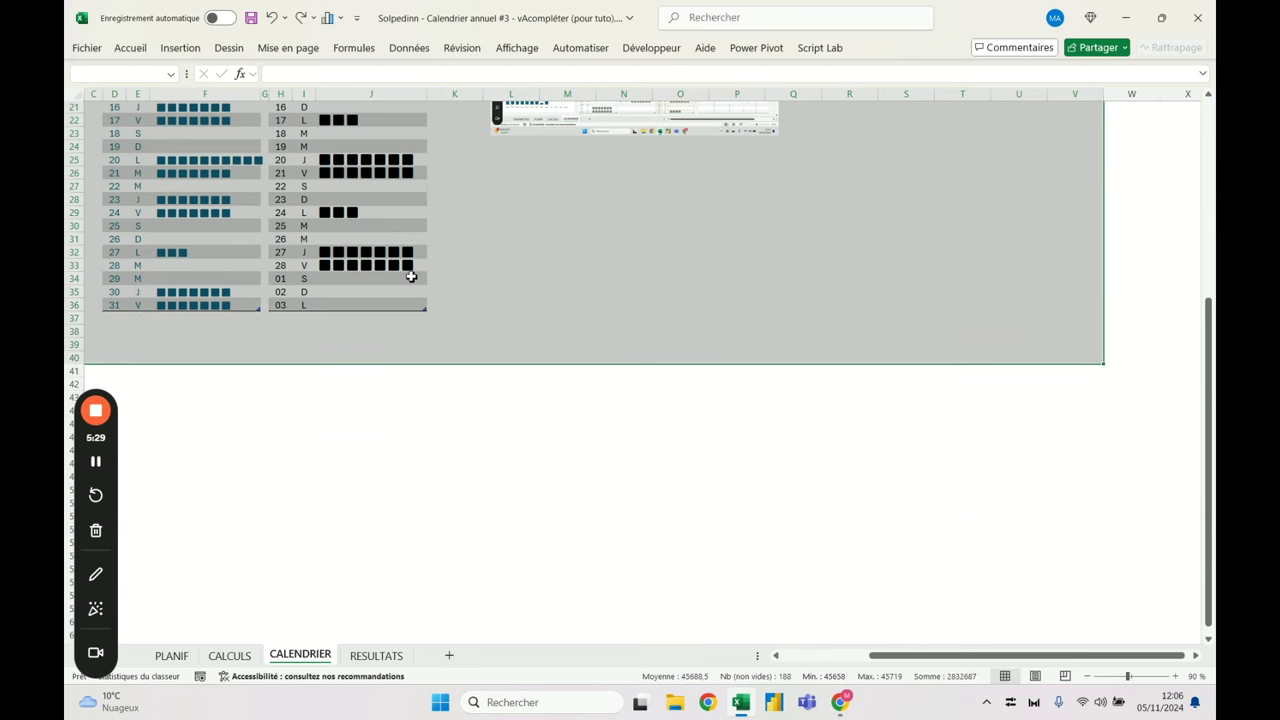
scroll(368, 276, up, 6)
scroll(368, 276, up, 1)
click(130, 48)
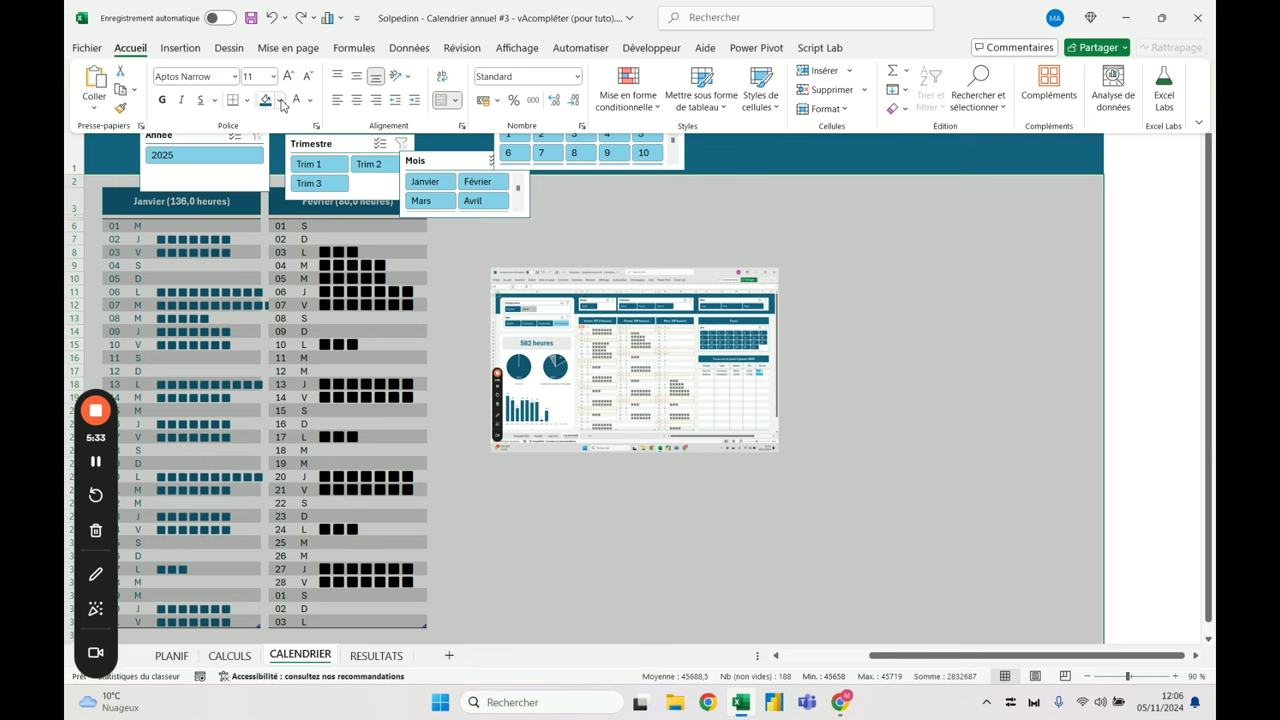
click(281, 104)
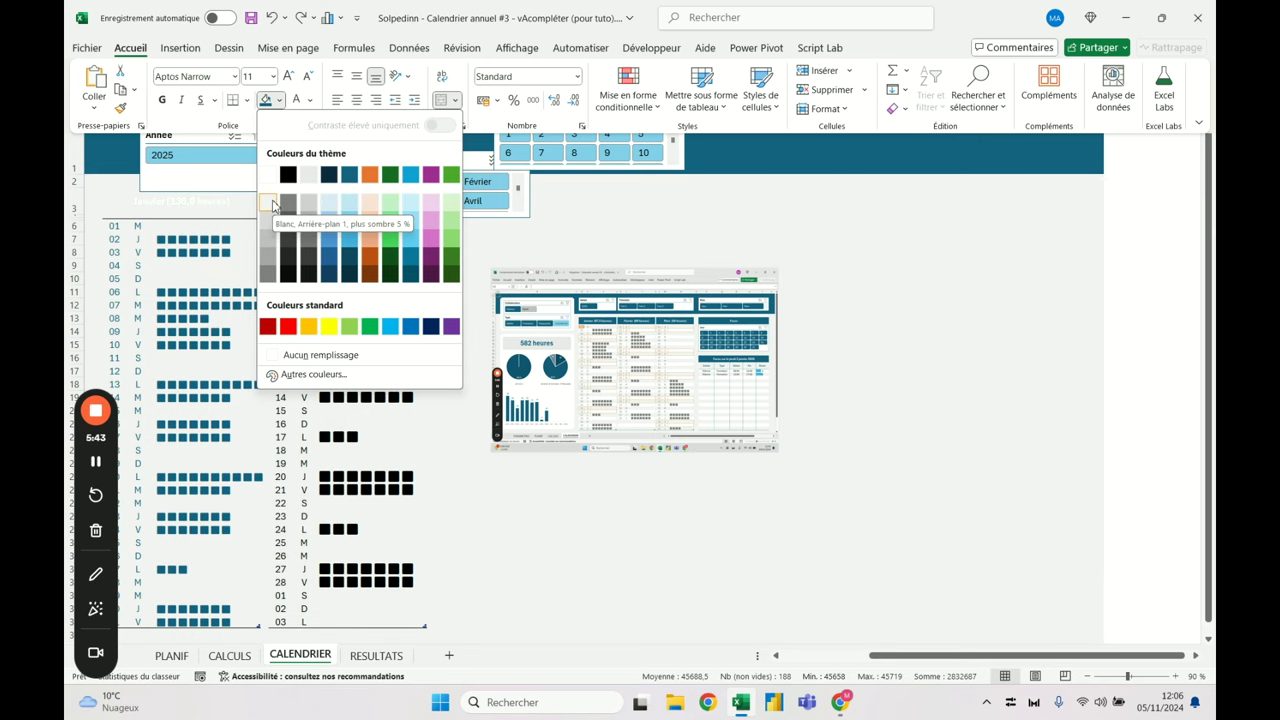
click(273, 205)
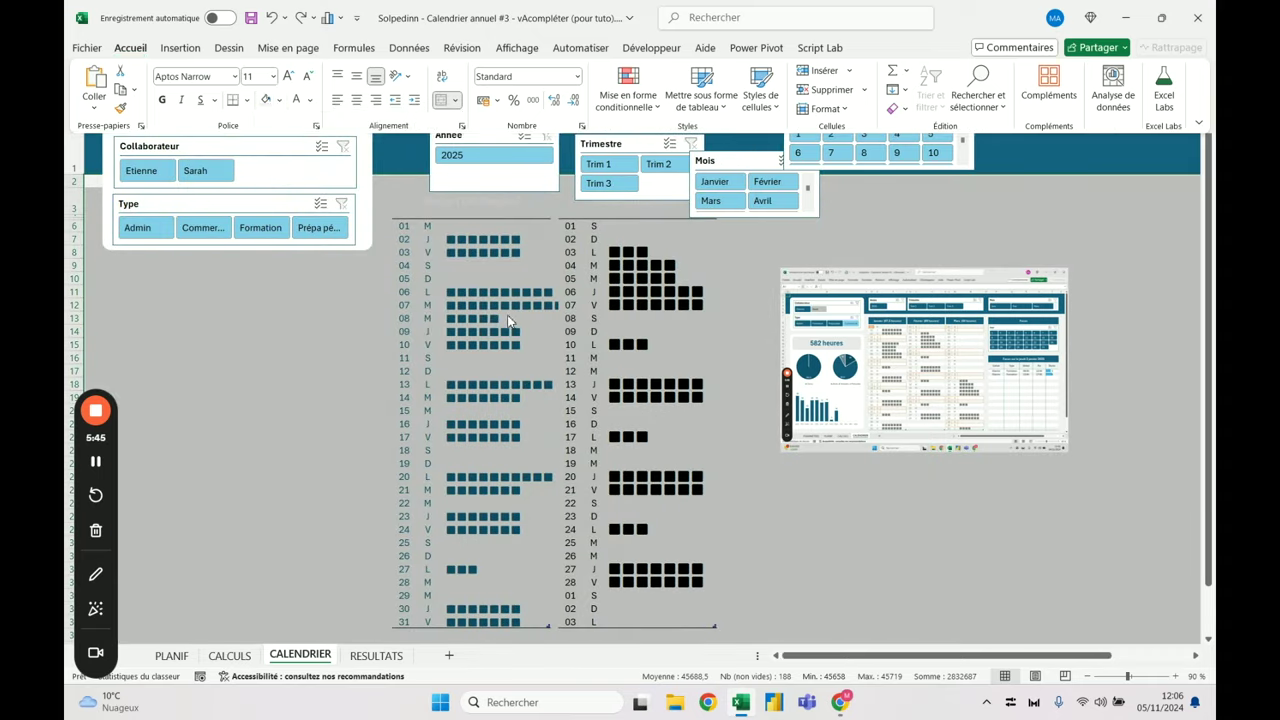
click(425, 318)
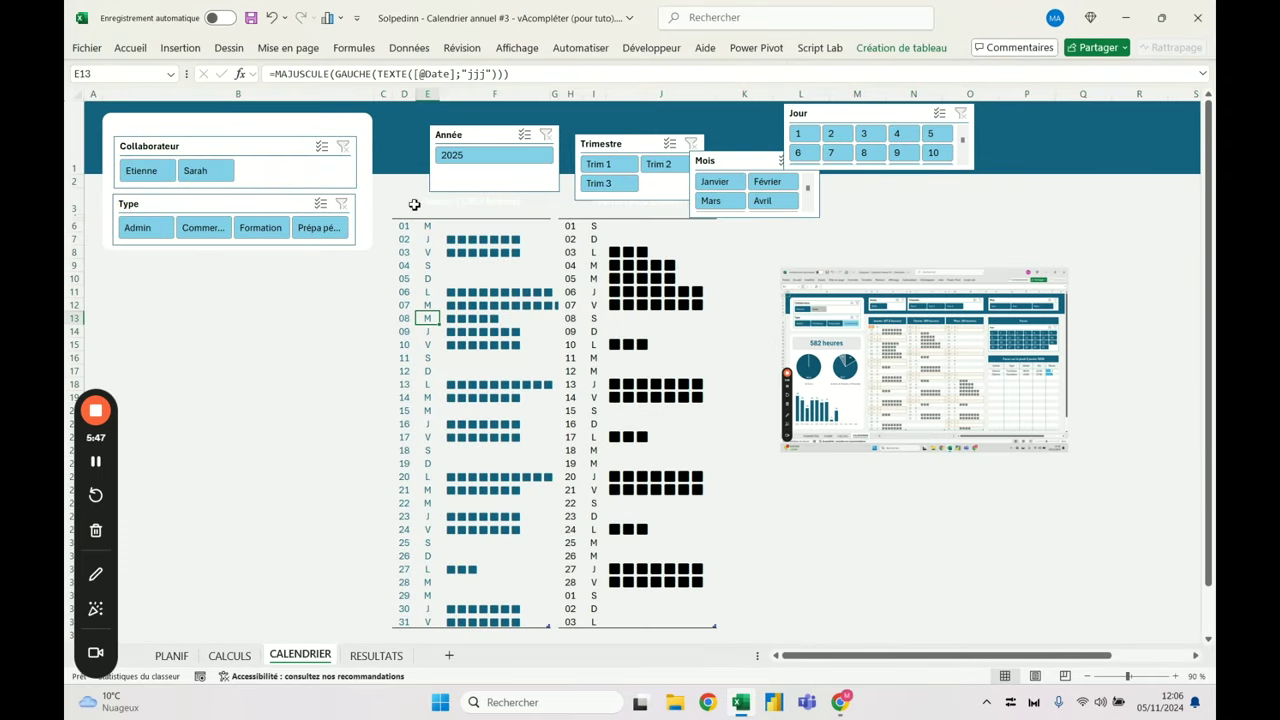
Undo the grey fill covering the calendar and select cells A2:B6 and banner D2:P3
click(414, 204)
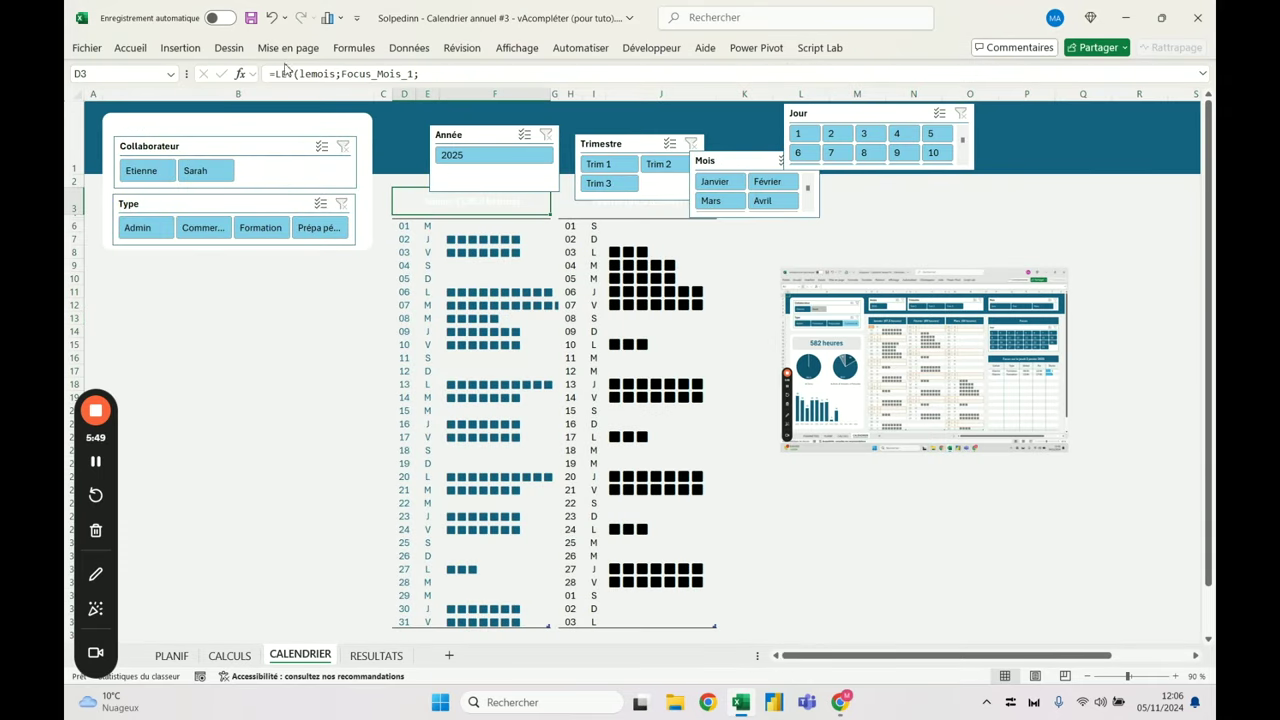
click(271, 22)
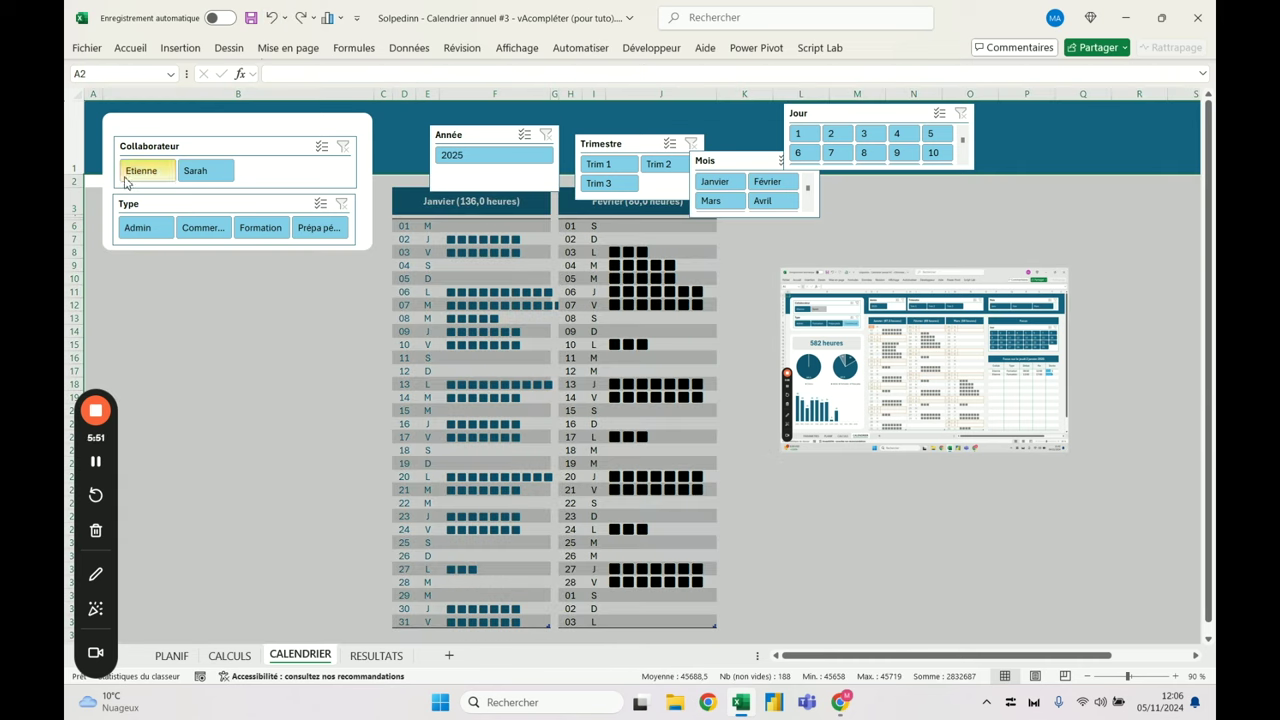
drag(90, 183, 389, 546)
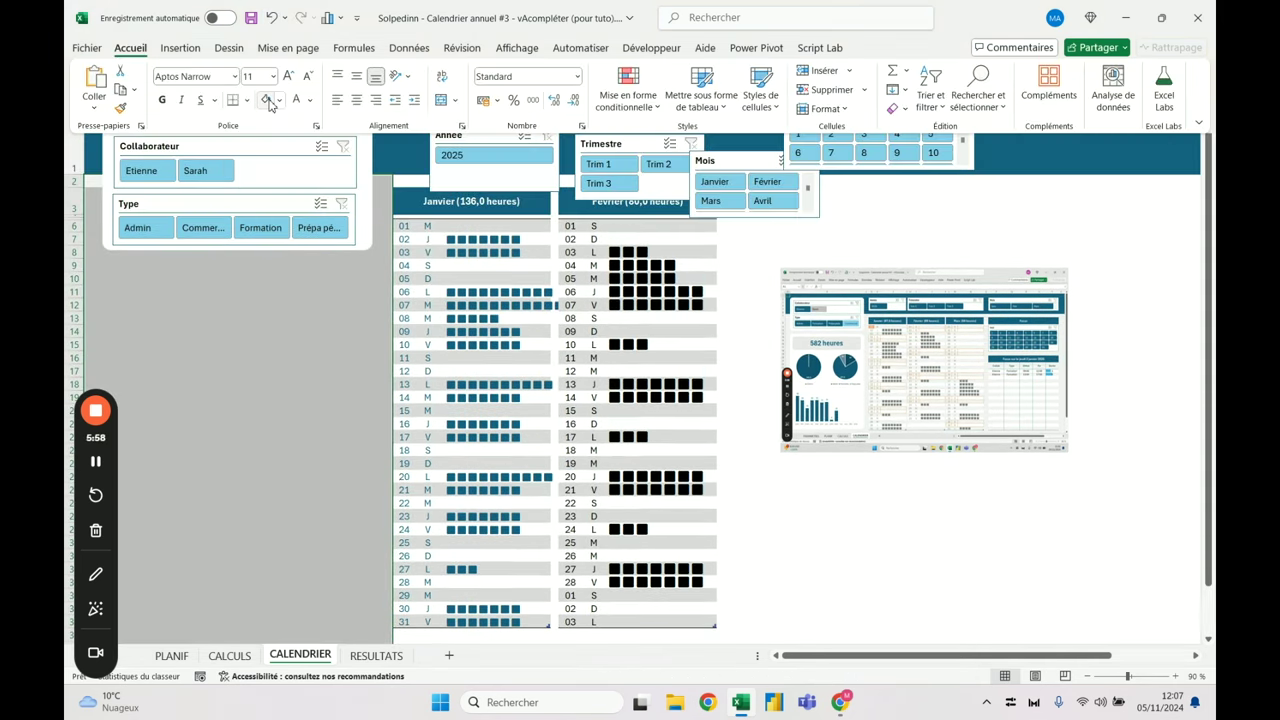
drag(400, 182, 1065, 197)
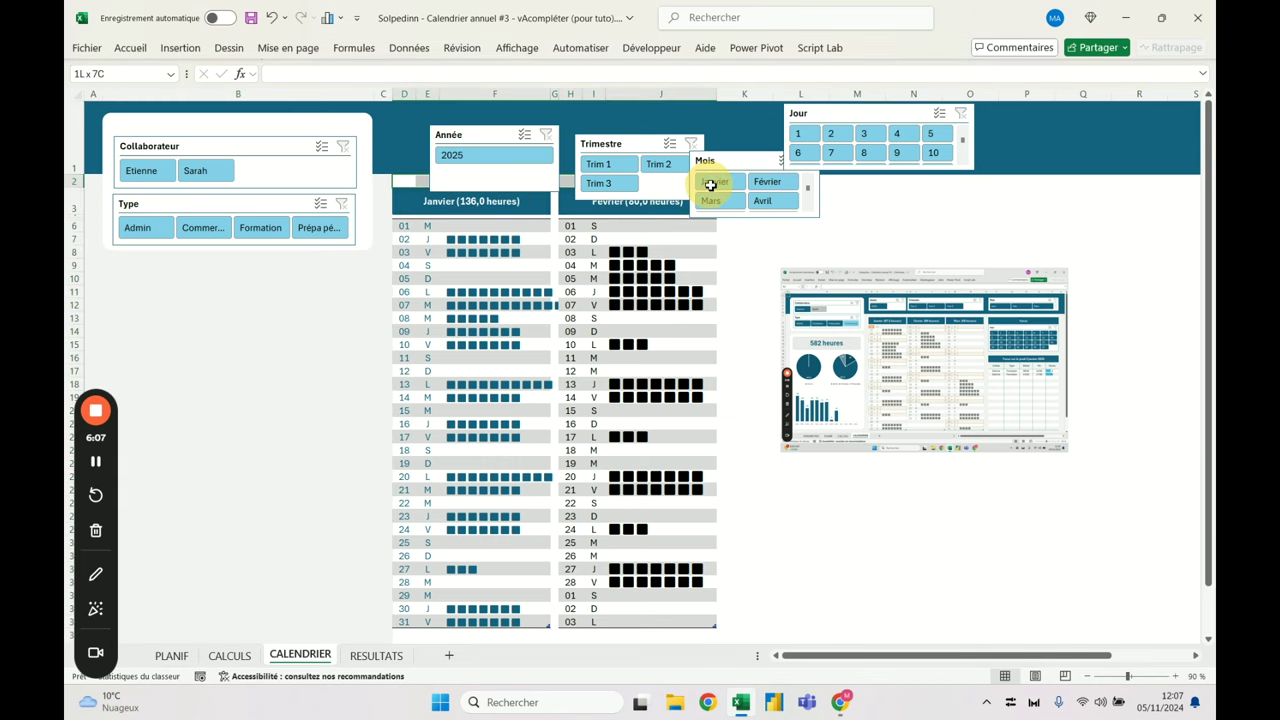
double_click(130, 48)
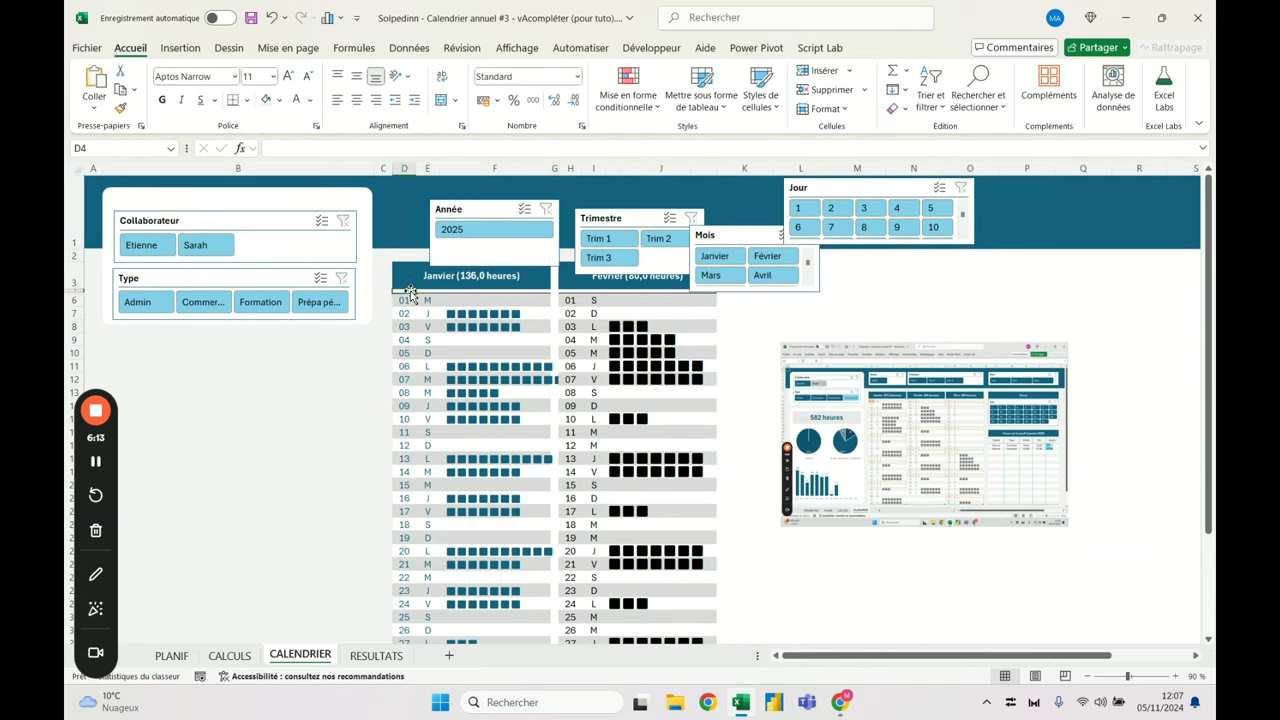
Shade the thin row under Janvier and the cells beneath and beside the calendar light grey
click(410, 290)
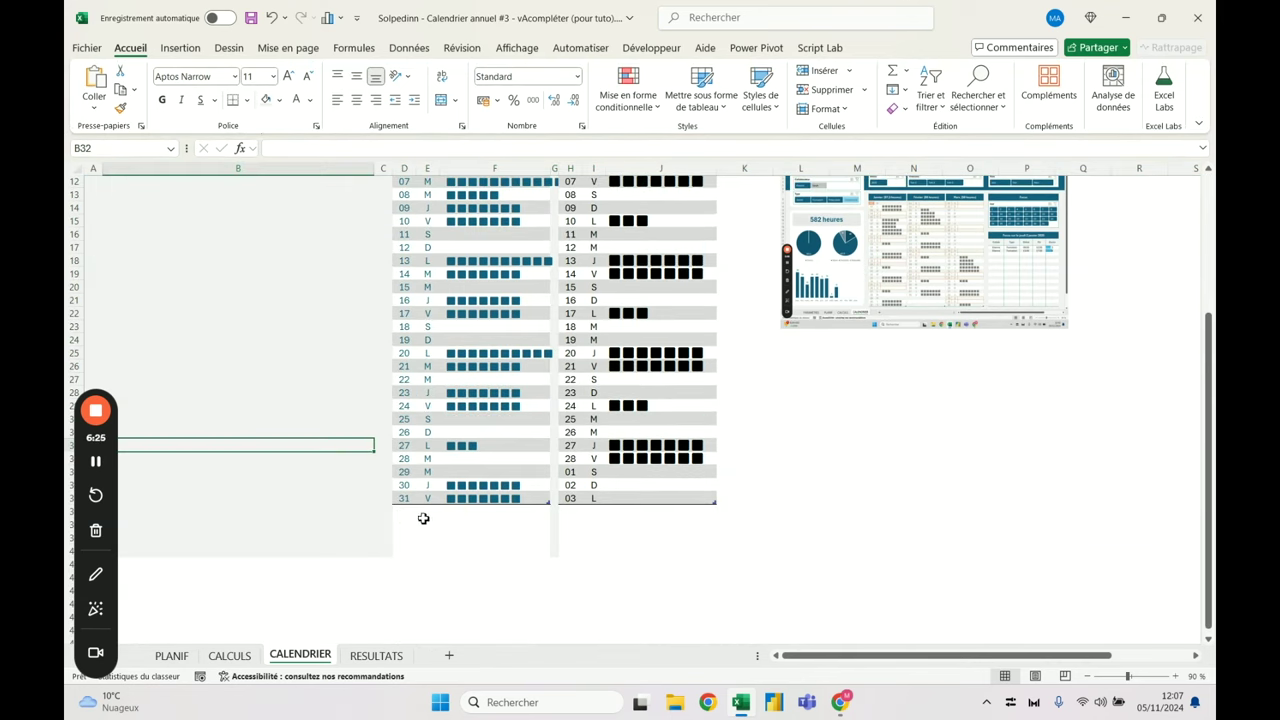
drag(408, 512, 700, 560)
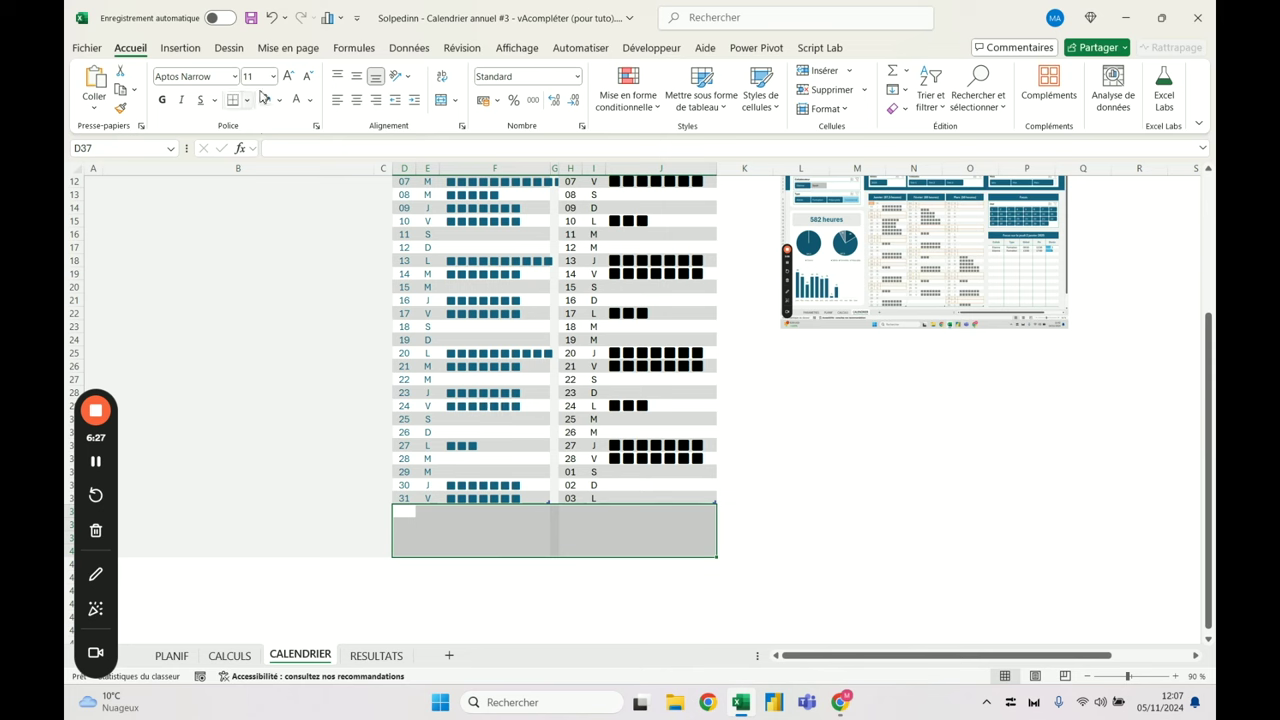
drag(732, 552, 1085, 257)
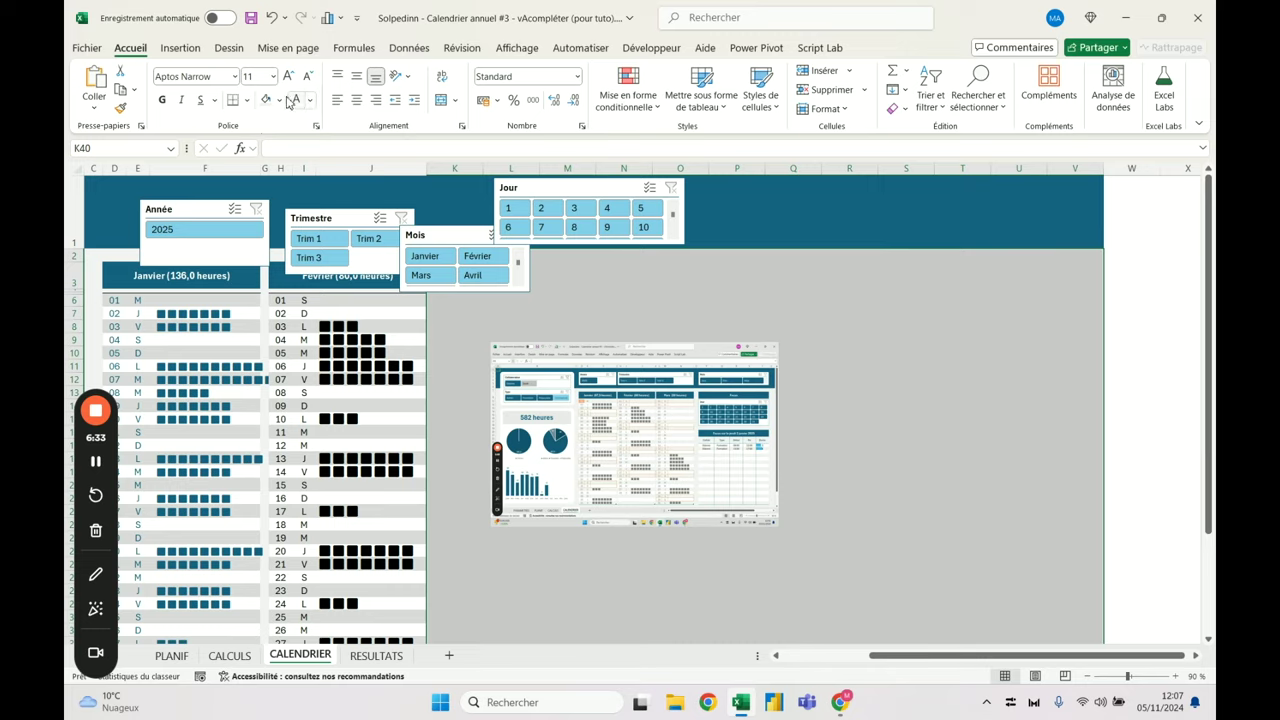
scroll(635, 328, down, 7)
scroll(590, 357, up, 5)
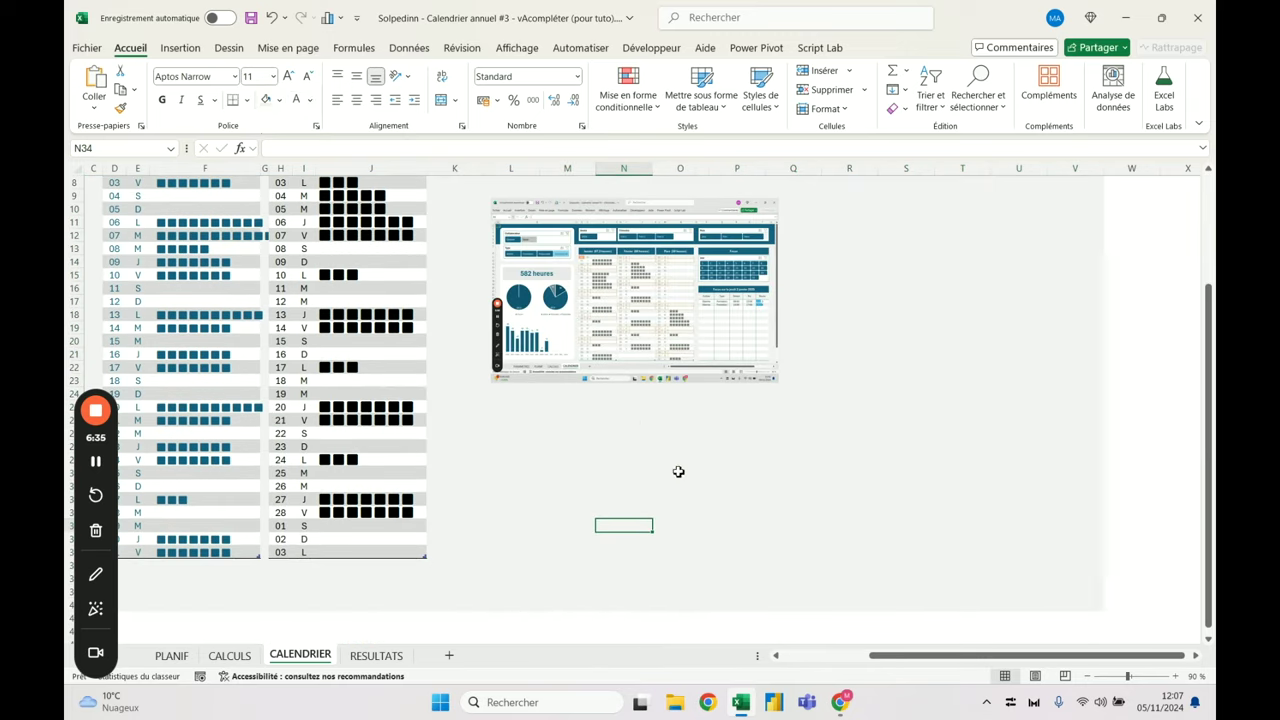
scroll(600, 634, left, 3)
scroll(557, 537, up, 3)
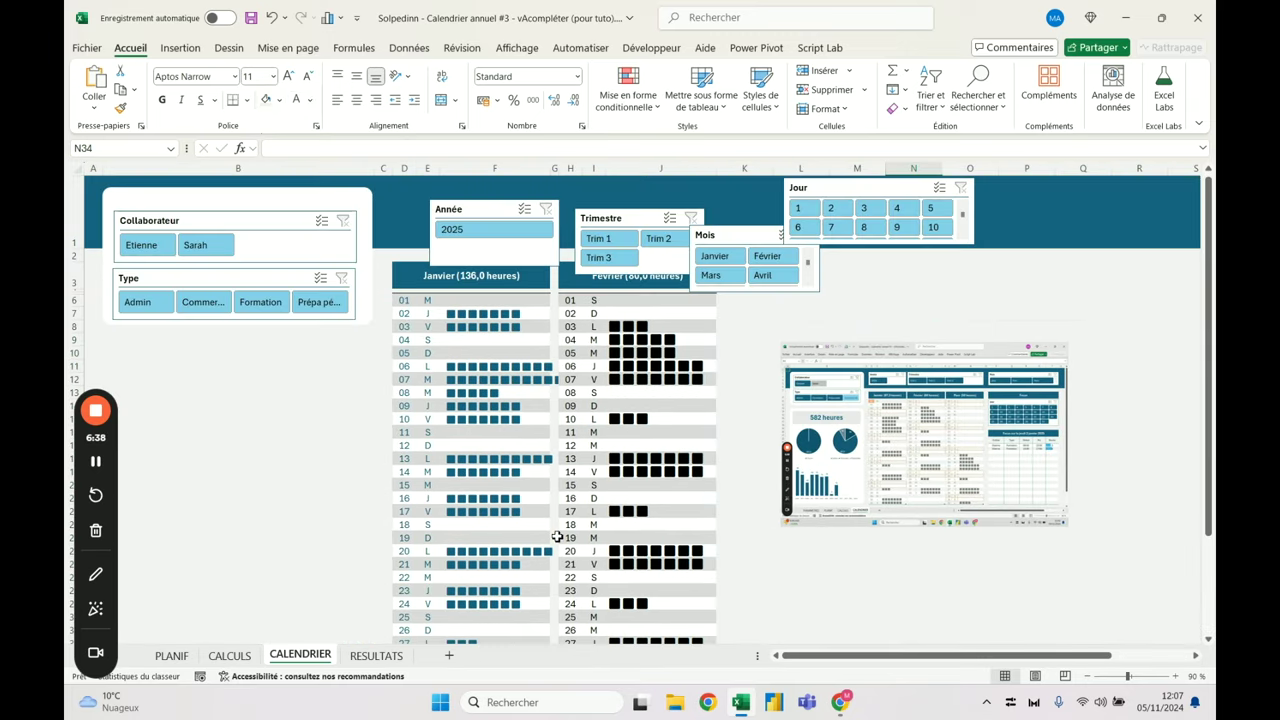
click(207, 444)
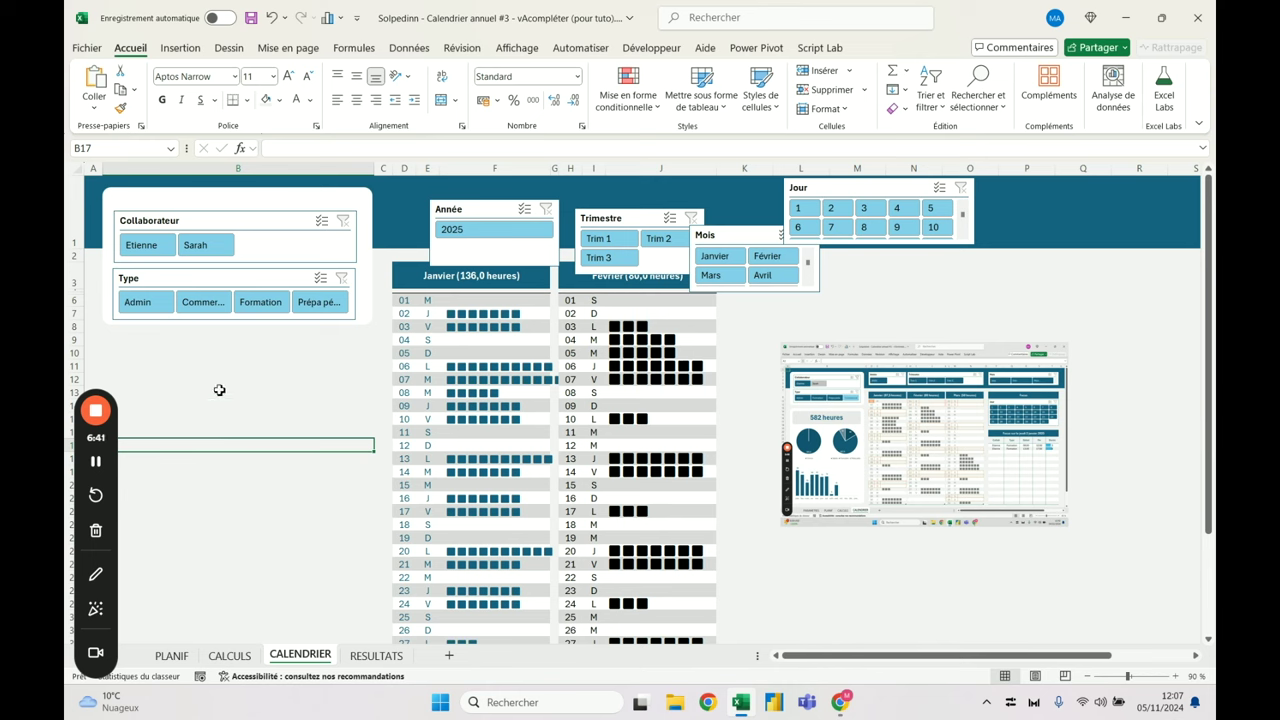
click(245, 258)
Move the Collaborateur and Type slicers up and shorten the white panel behind them
shift+click(279, 284)
drag(277, 229, 275, 218)
click(224, 416)
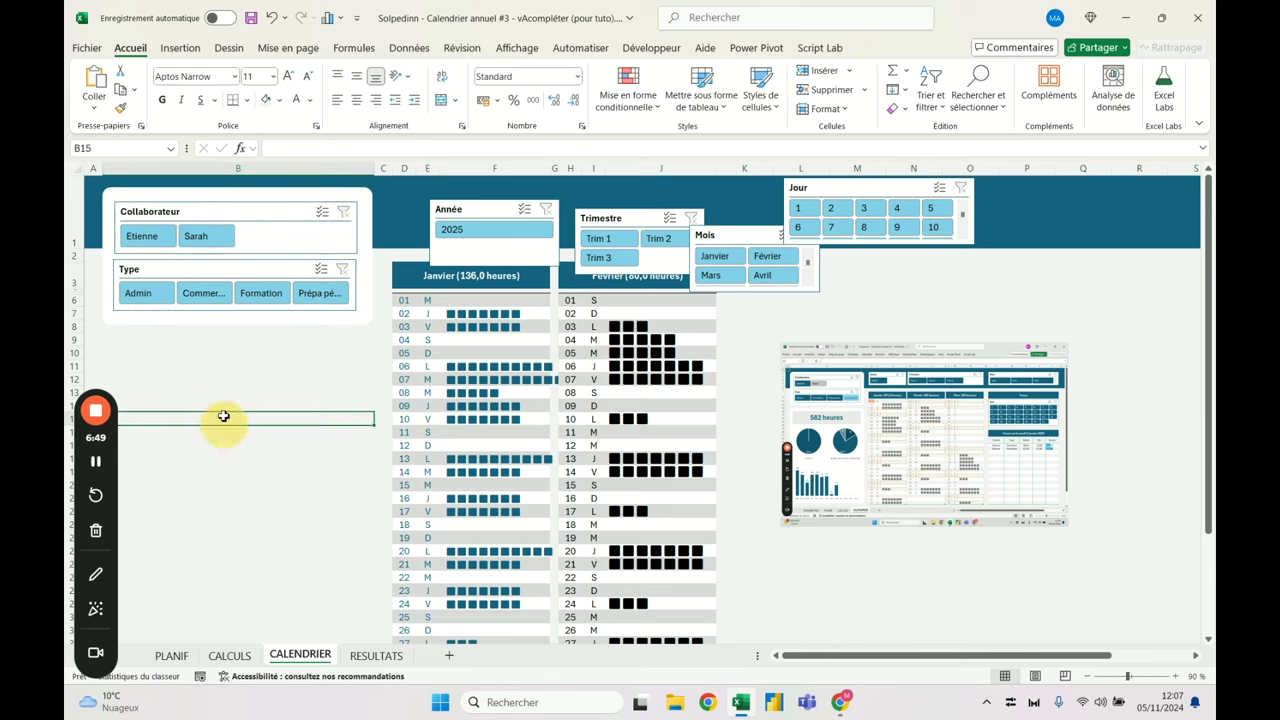
click(126, 321)
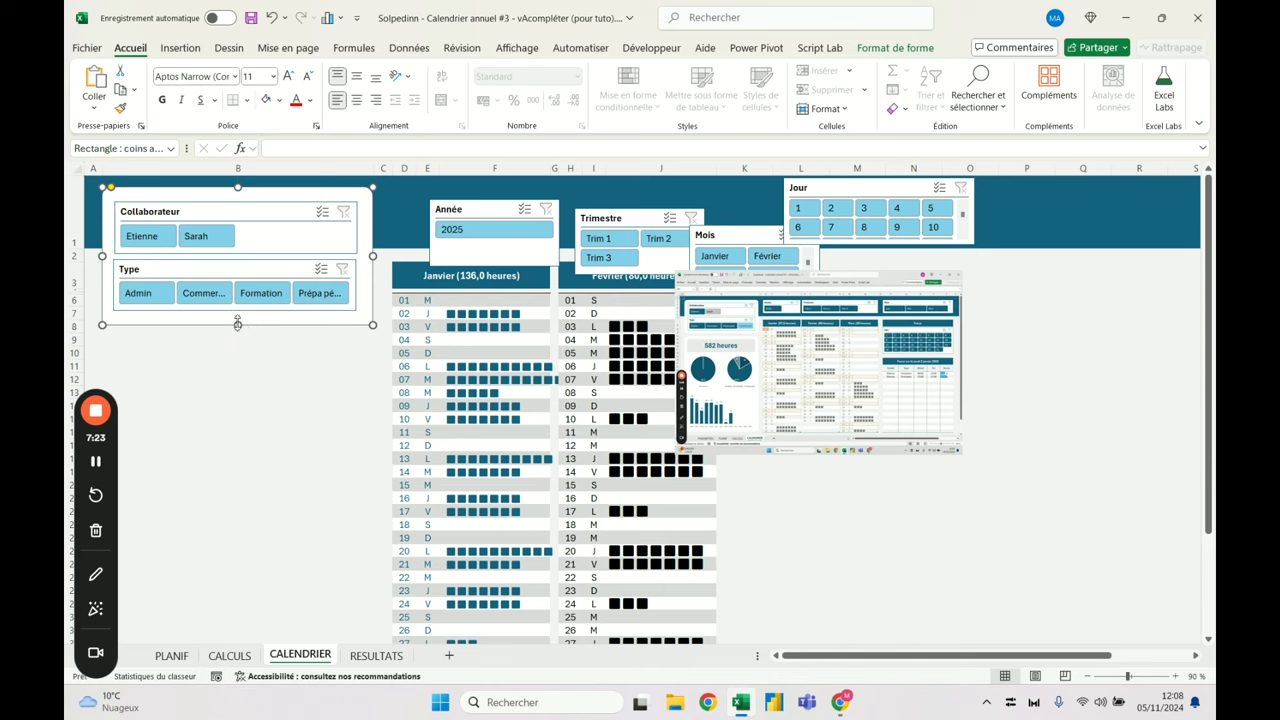
drag(238, 325, 239, 312)
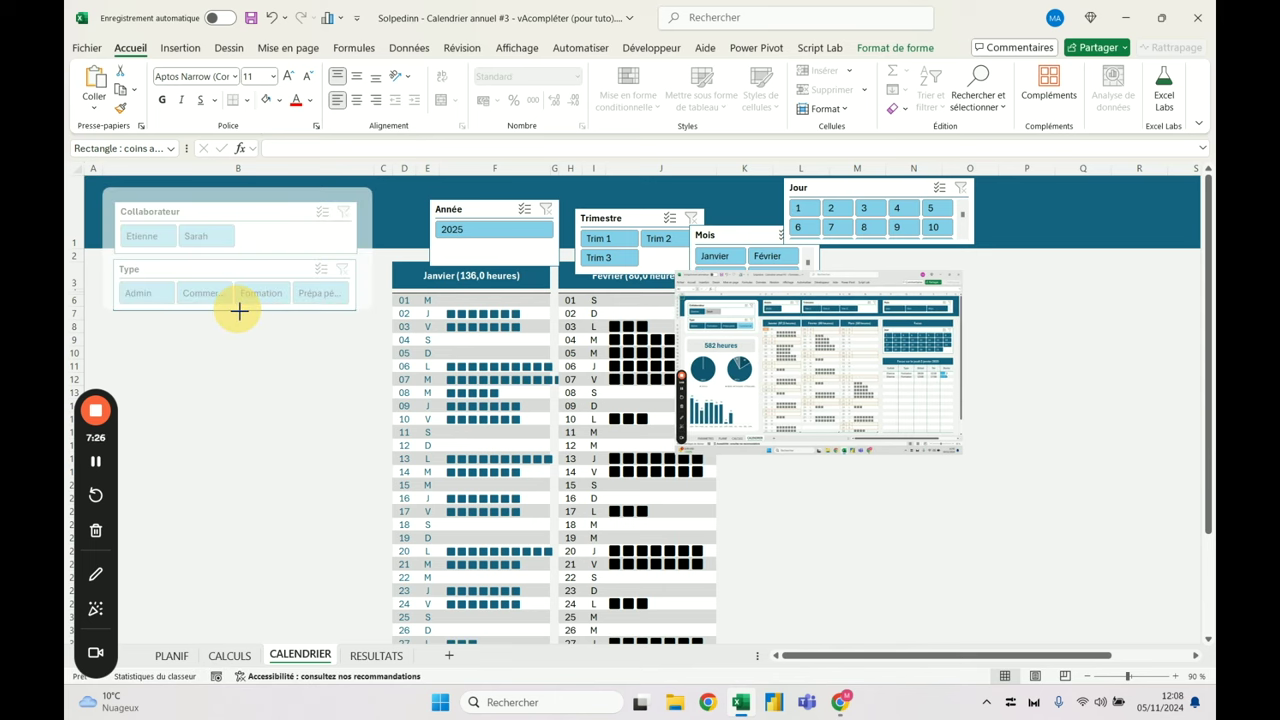
click(257, 206)
ctrl+click(263, 266)
key(Up)
key(Up)
key(Up)
key(Up)
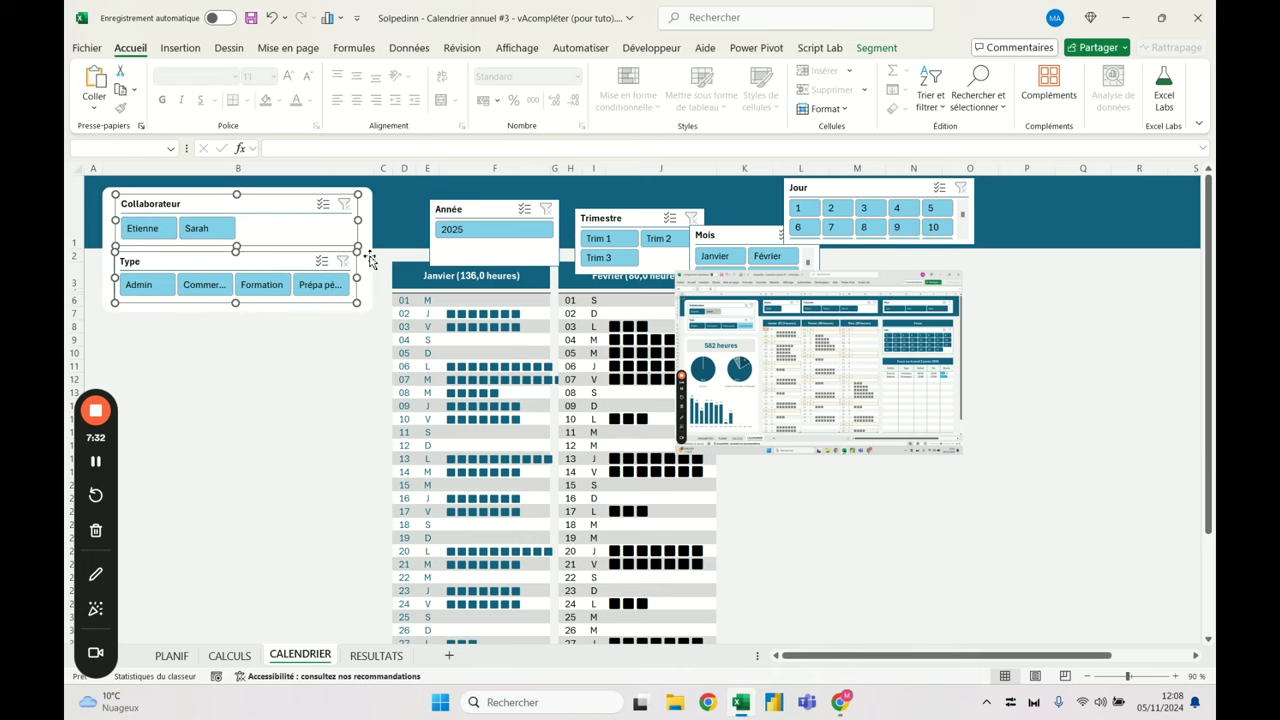
Set both slicers' width to 10 cm
click(876, 47)
click(1051, 97)
click(1051, 97)
click(1051, 97)
click(1051, 97)
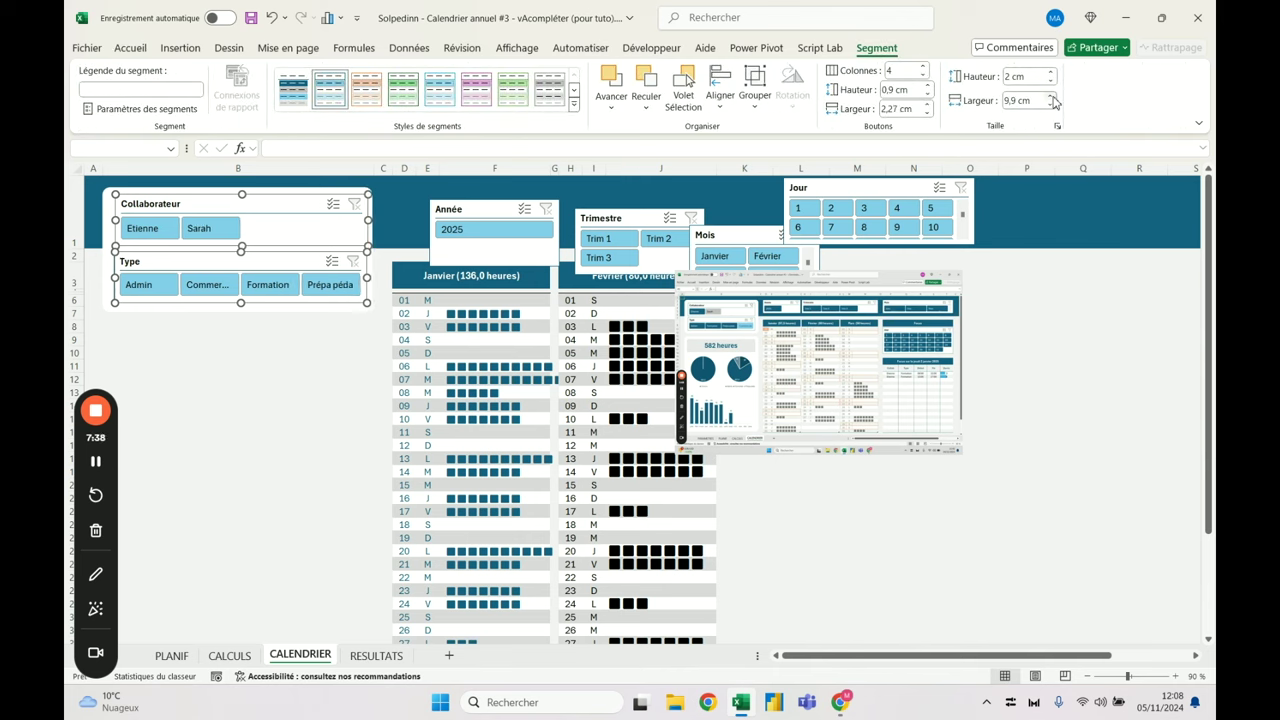
click(1051, 97)
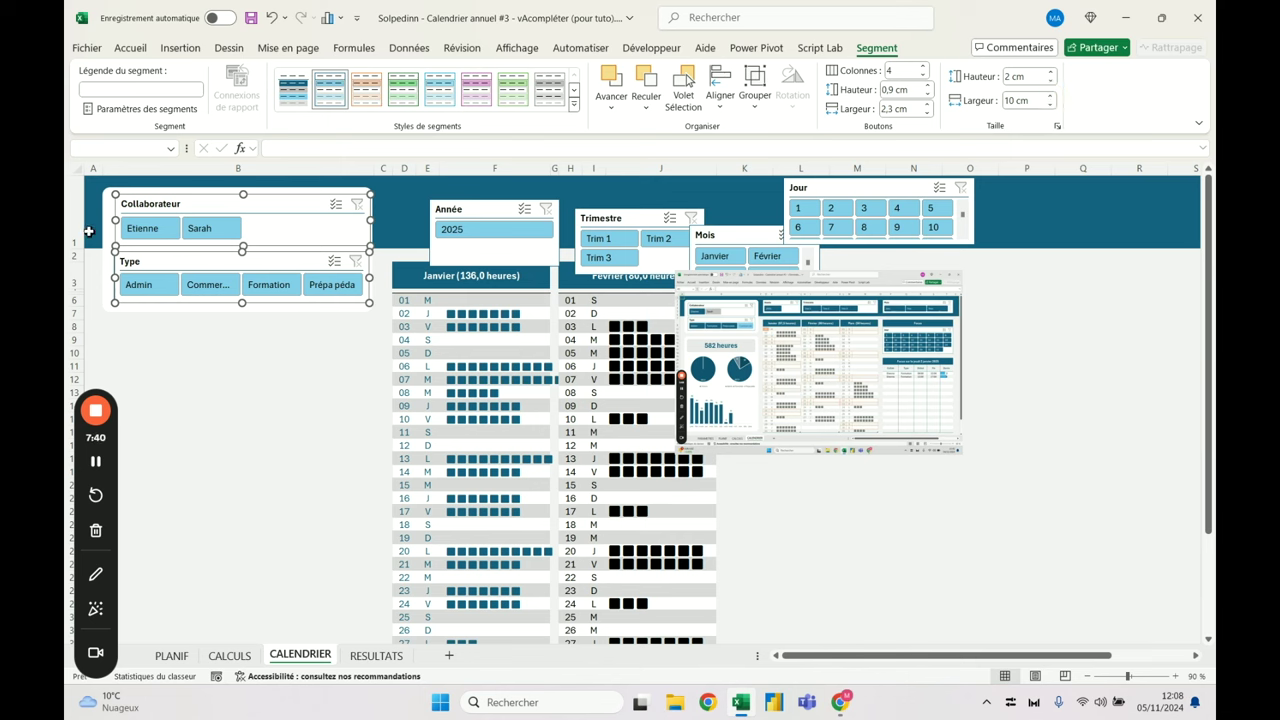
Centre the Collaborateur and Type slicers on each other and group them
key(ctrl+g)
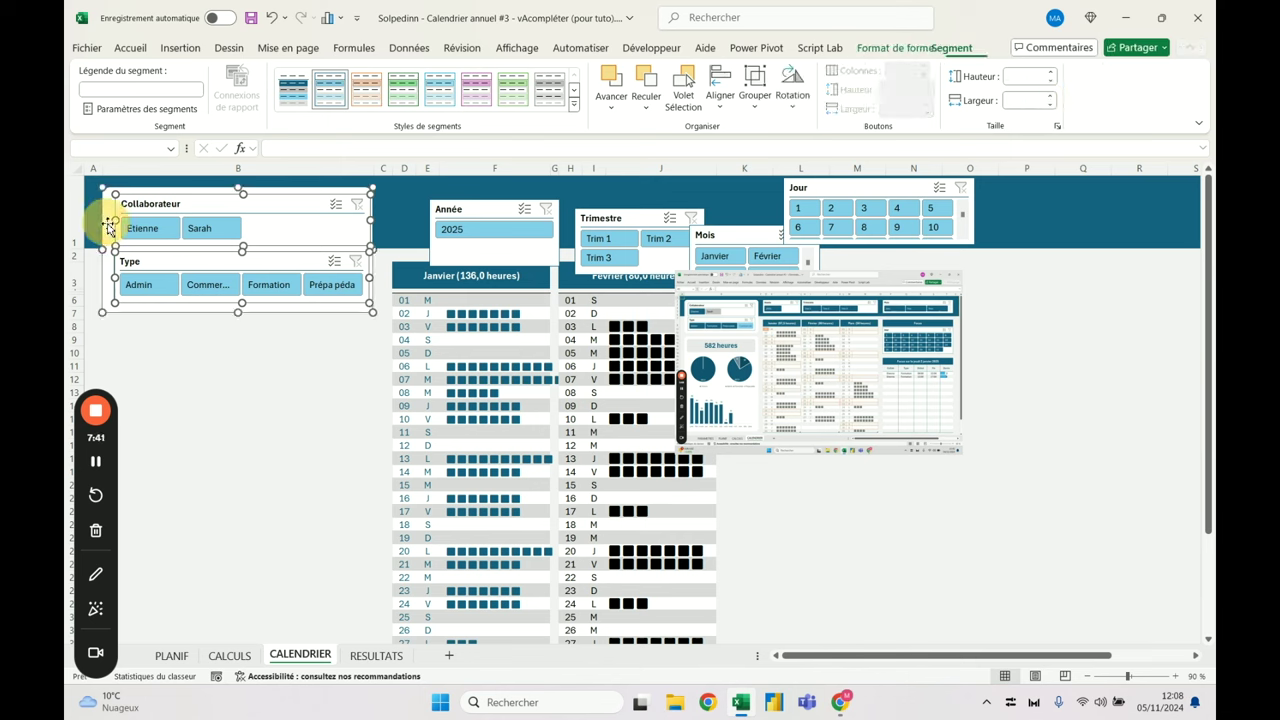
click(720, 85)
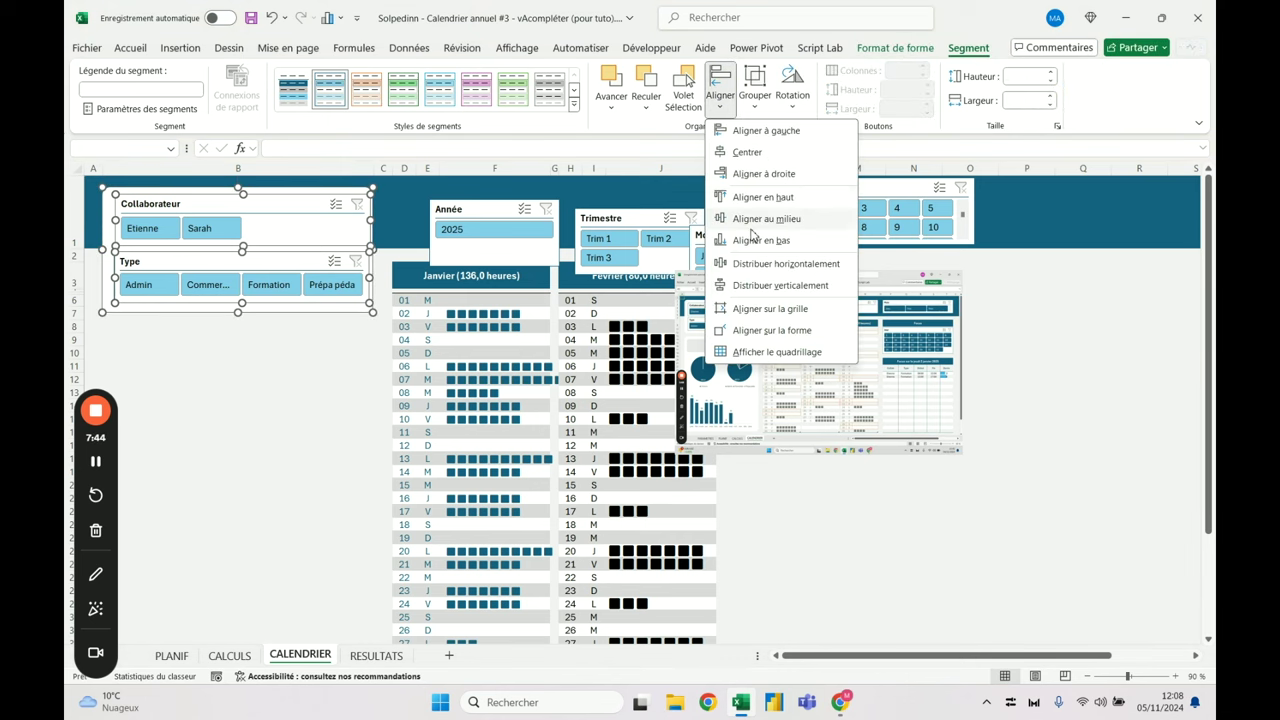
click(747, 153)
click(217, 443)
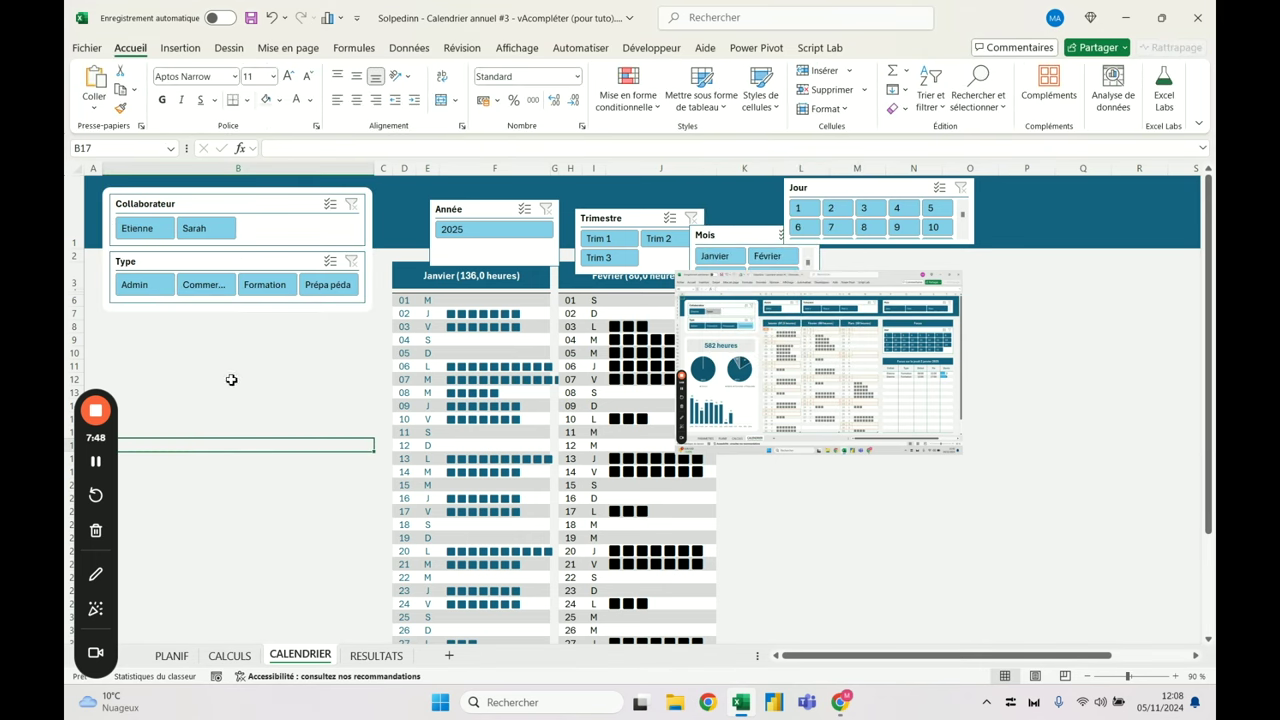
click(250, 263)
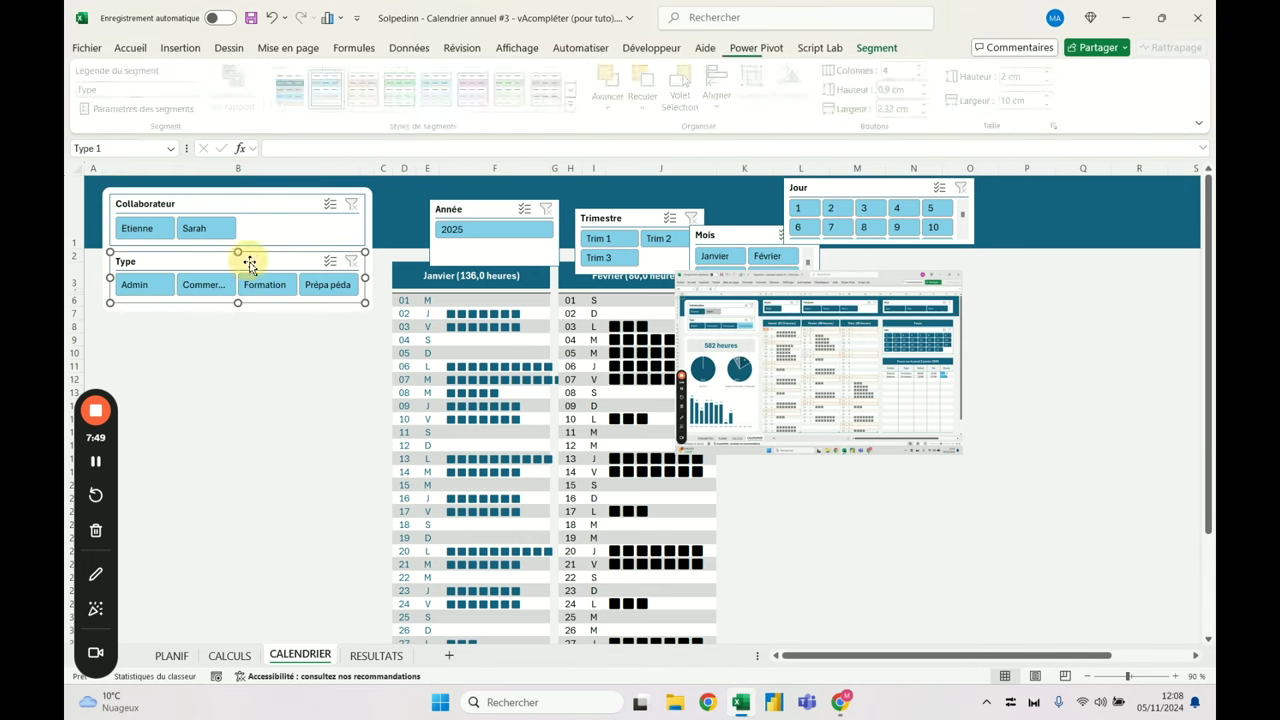
ctrl+click(259, 207)
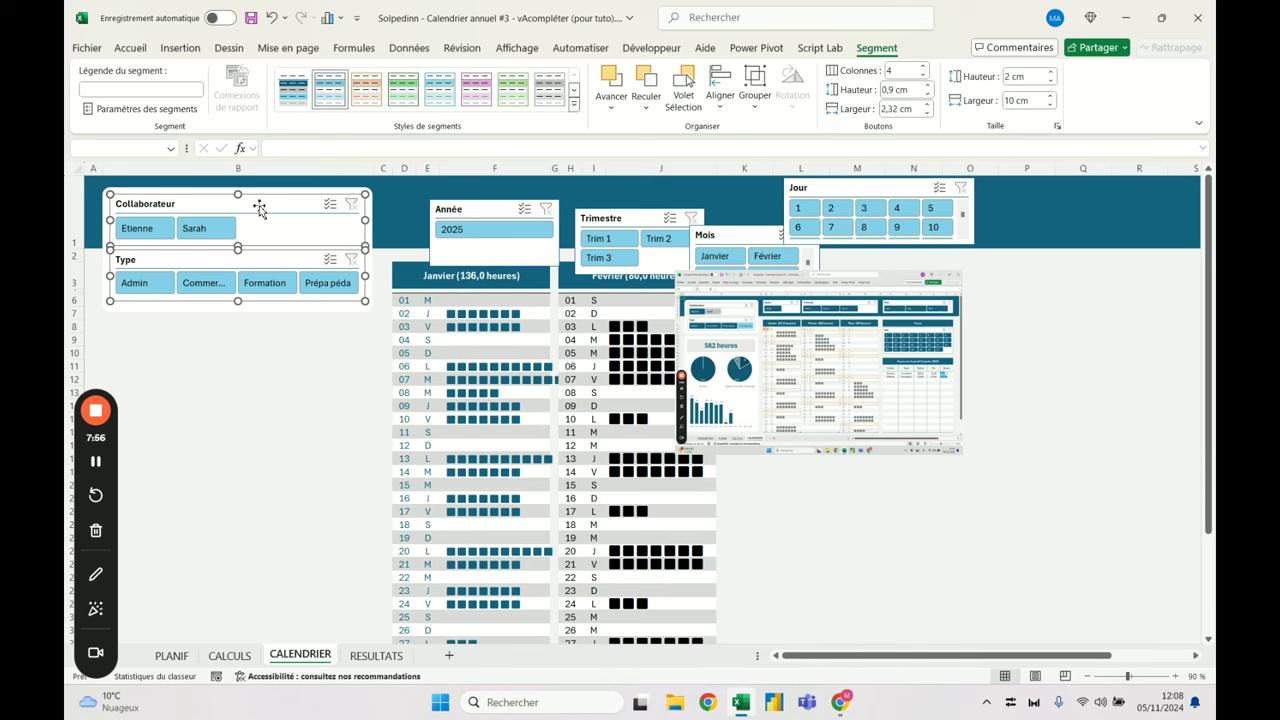
click(755, 88)
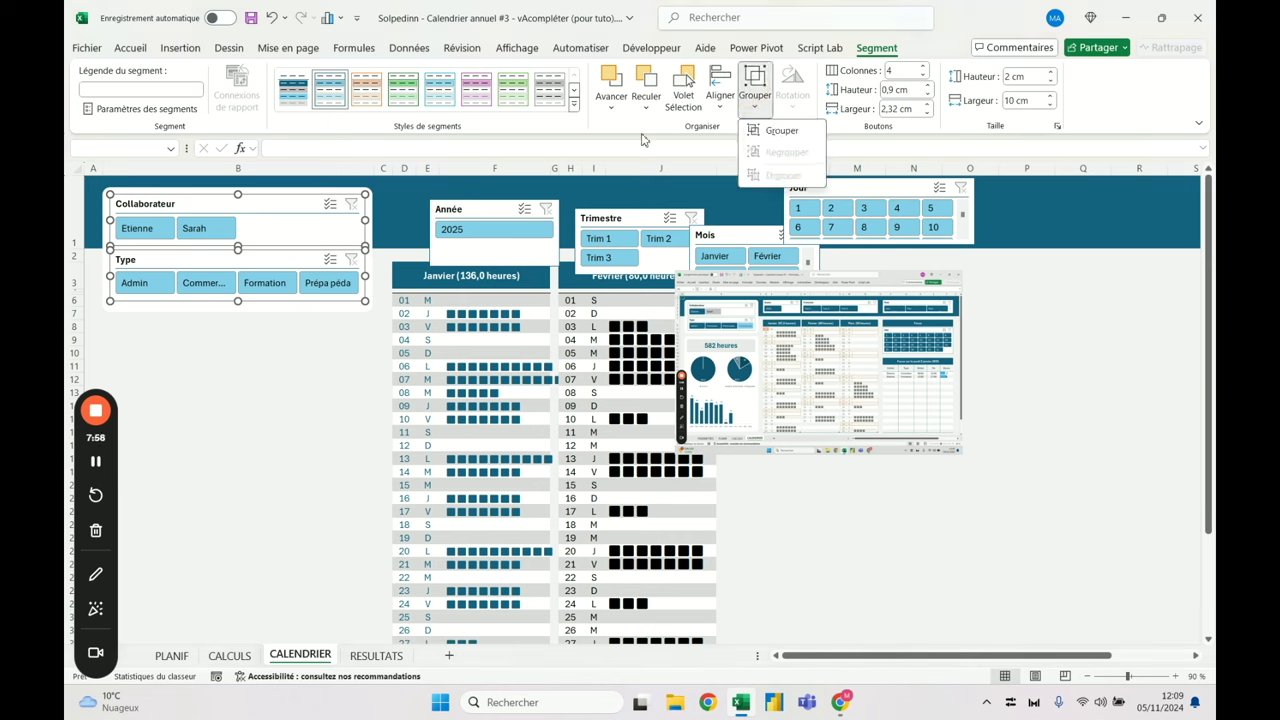
click(765, 131)
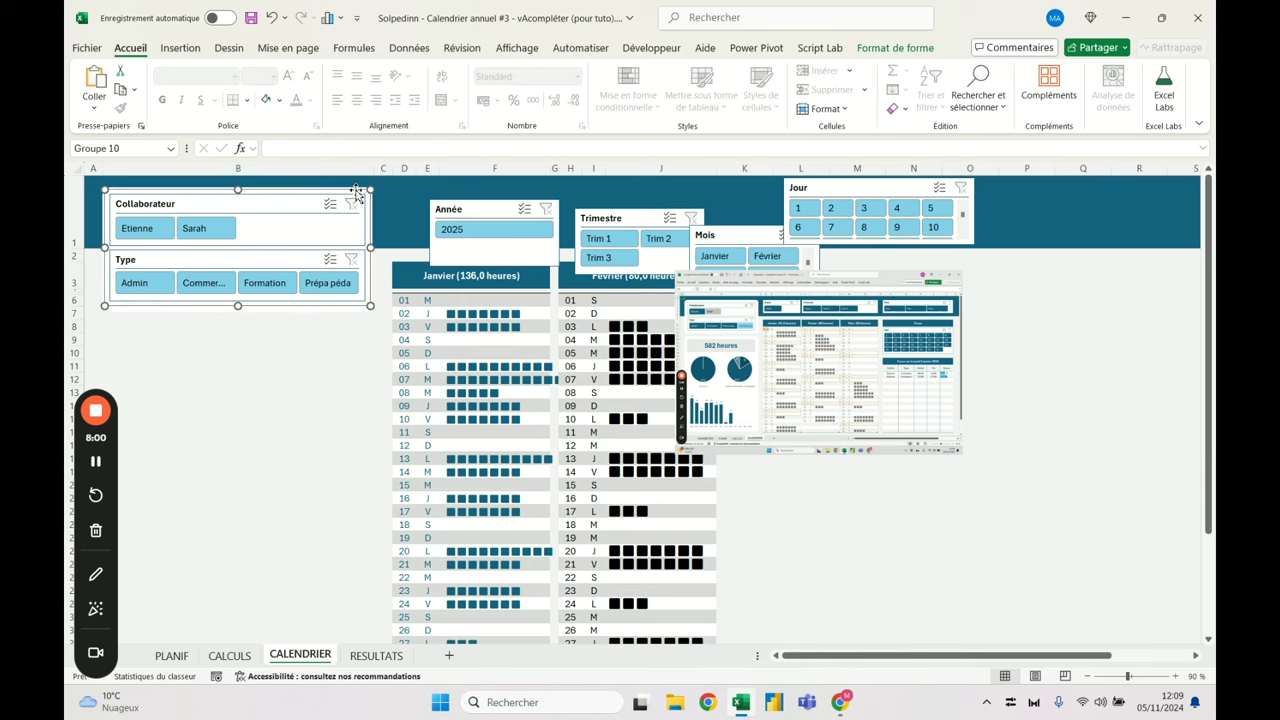
Reselect the grouped Collaborateur and Type slicers to show their style options
click(318, 350)
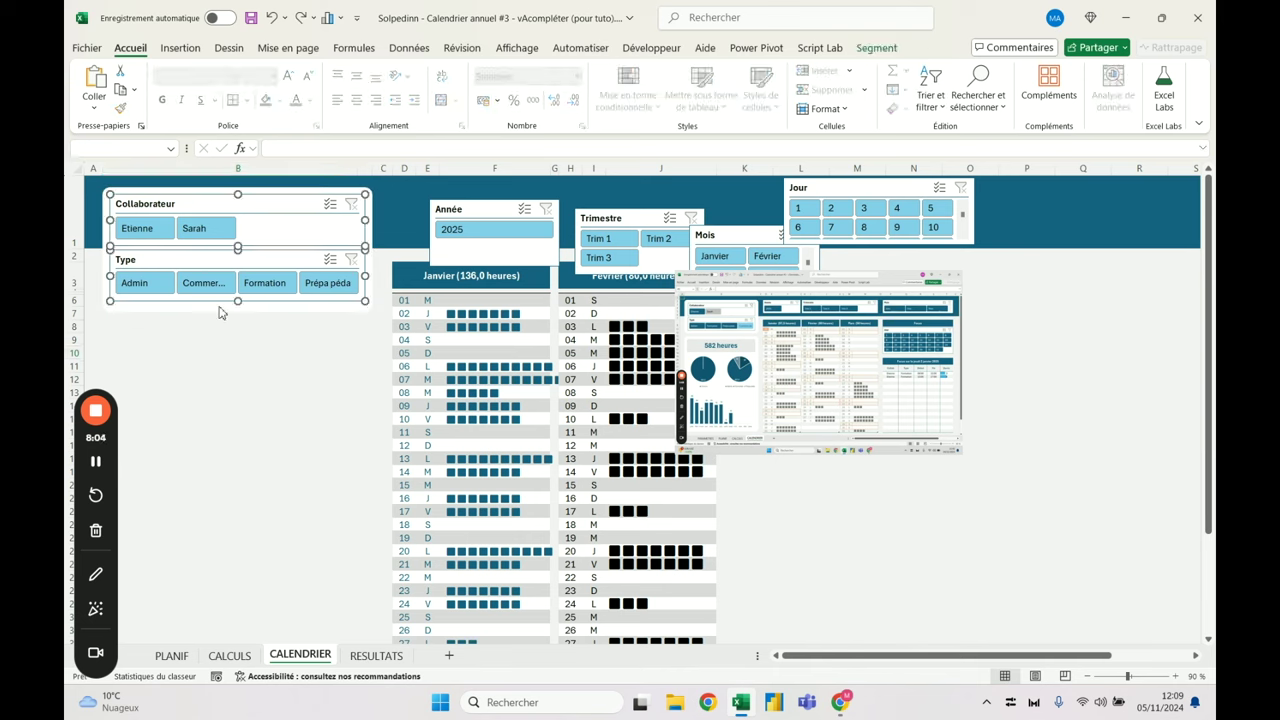
click(268, 208)
ctrl+click(272, 260)
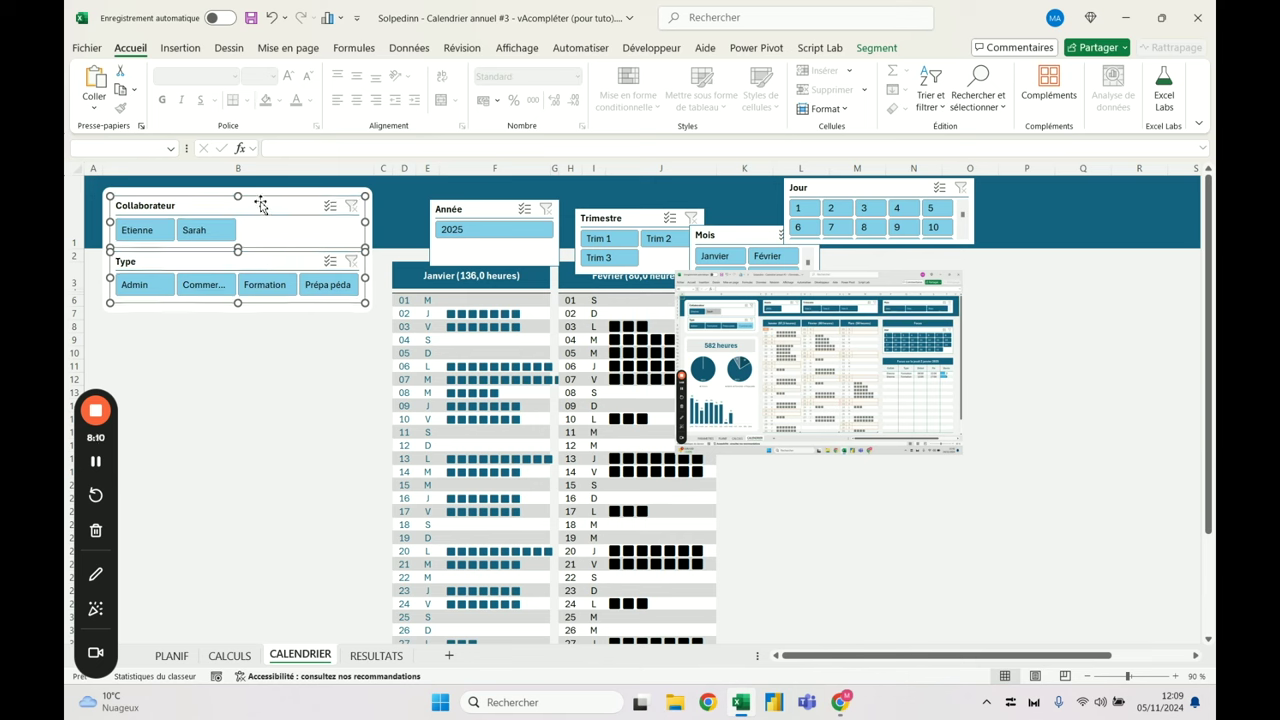
click(877, 48)
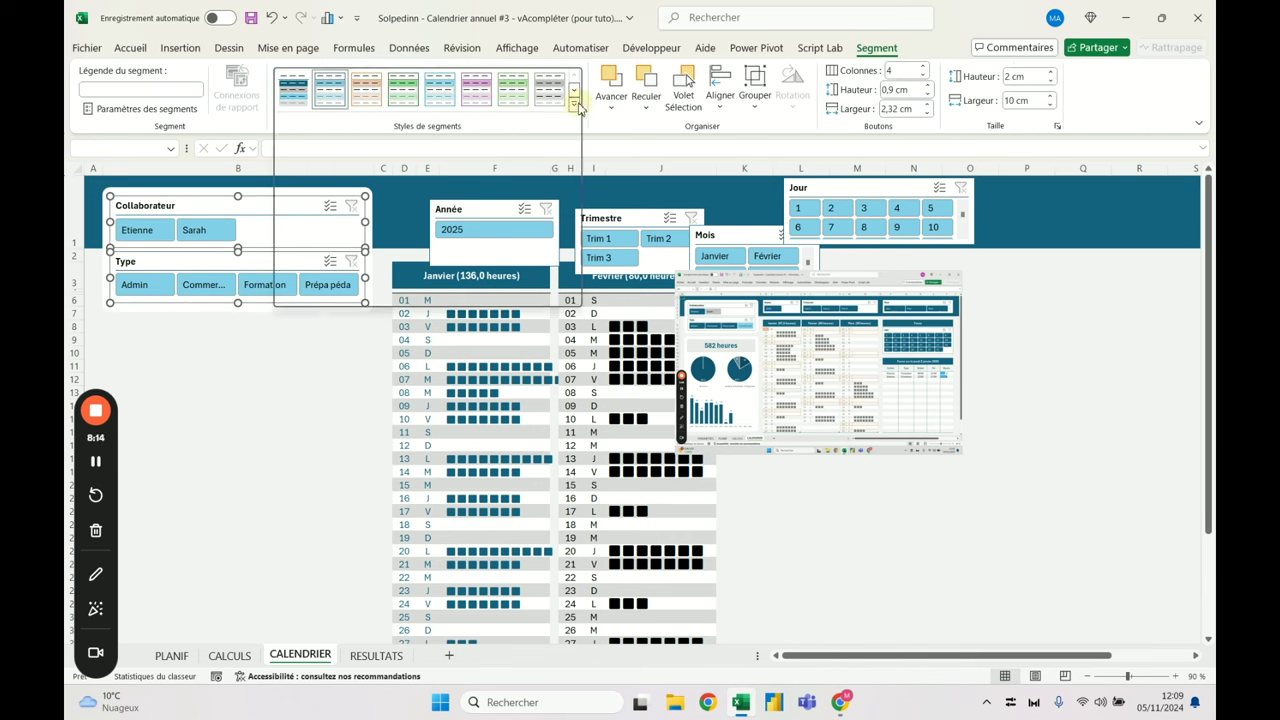
Apply the first dark slicer style to the Collaborateur and Type slicers
click(574, 104)
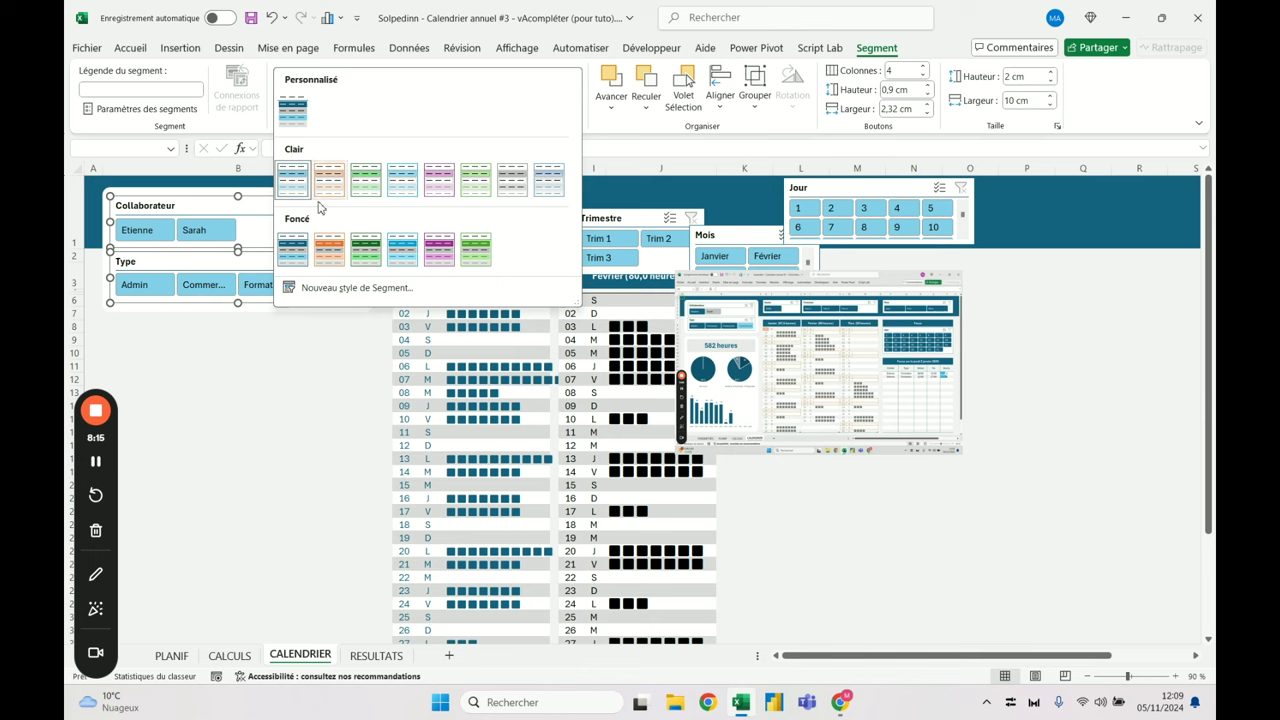
click(291, 254)
click(197, 405)
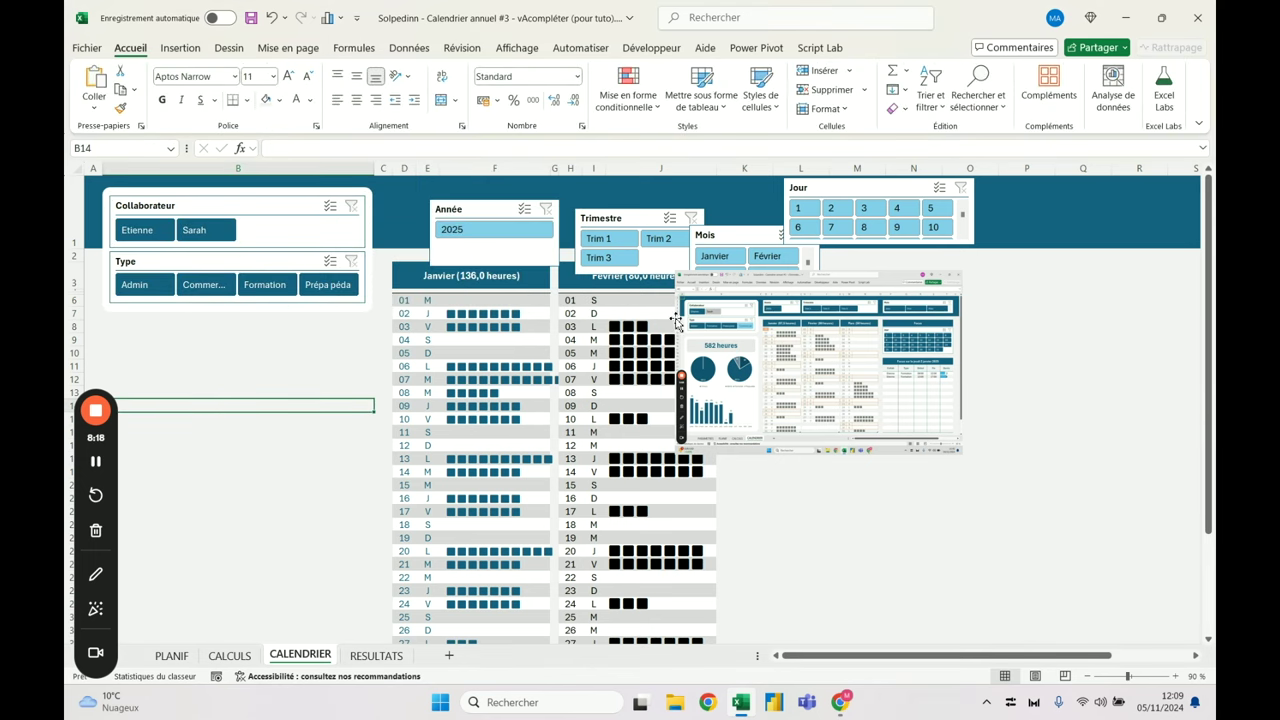
Apply the same first dark style to the Année, Trimestre, Mois and Jour slicers
click(498, 212)
ctrl+click(628, 219)
ctrl+click(720, 236)
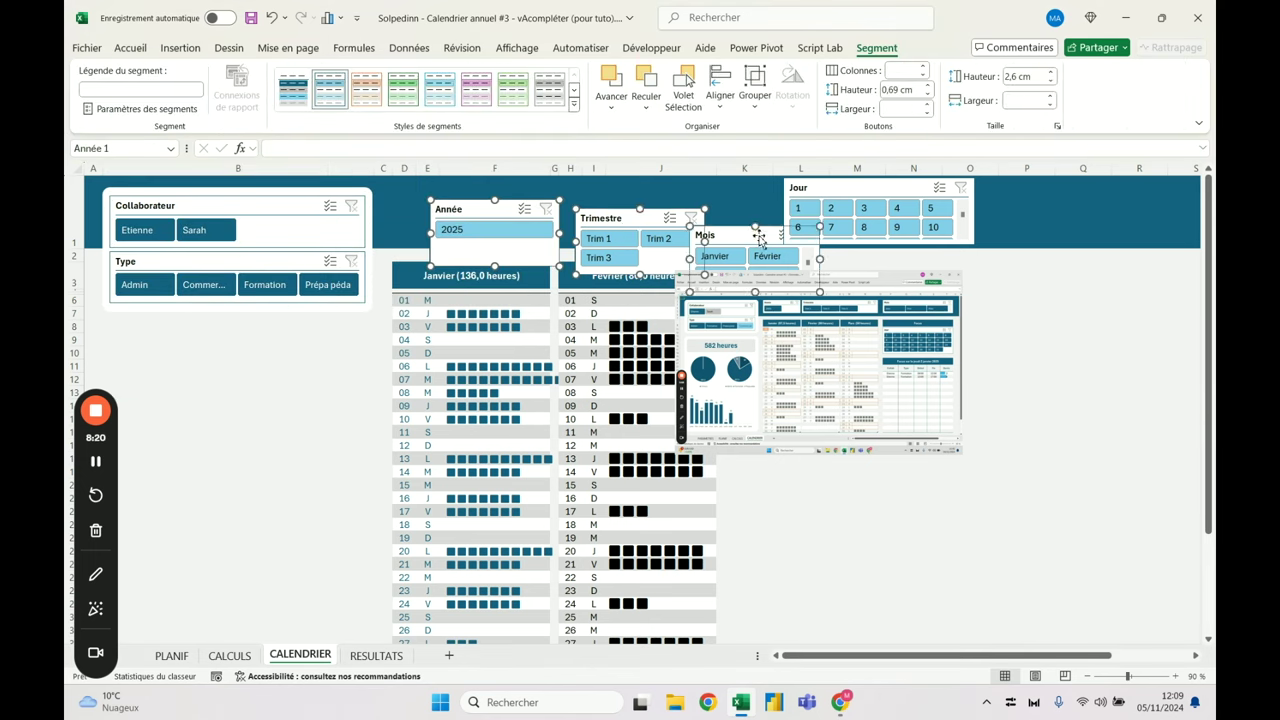
ctrl+click(853, 192)
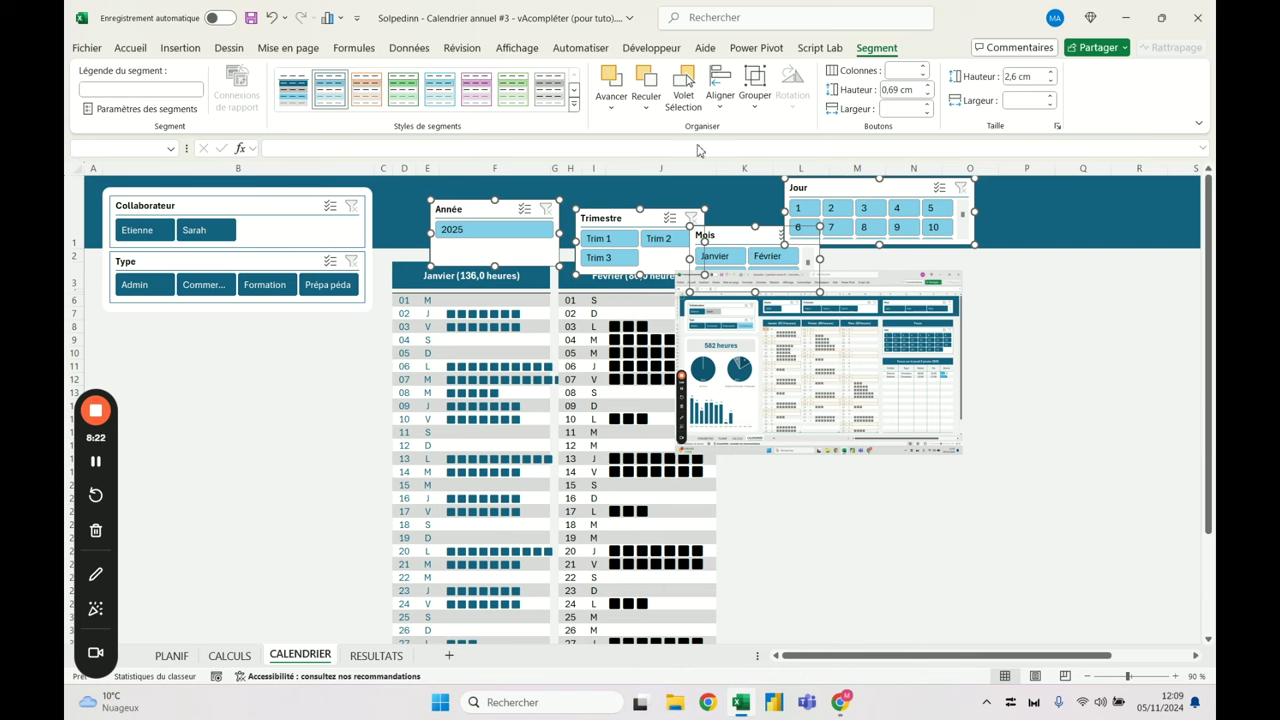
click(575, 104)
click(291, 252)
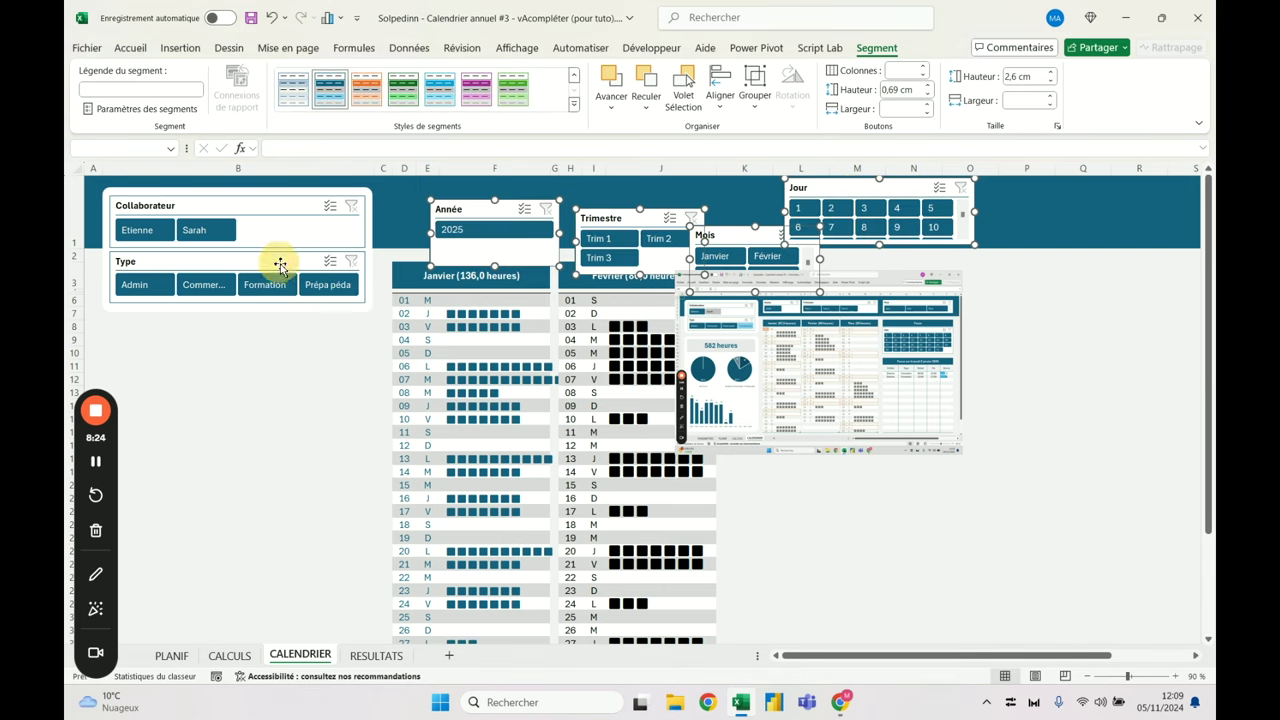
click(275, 410)
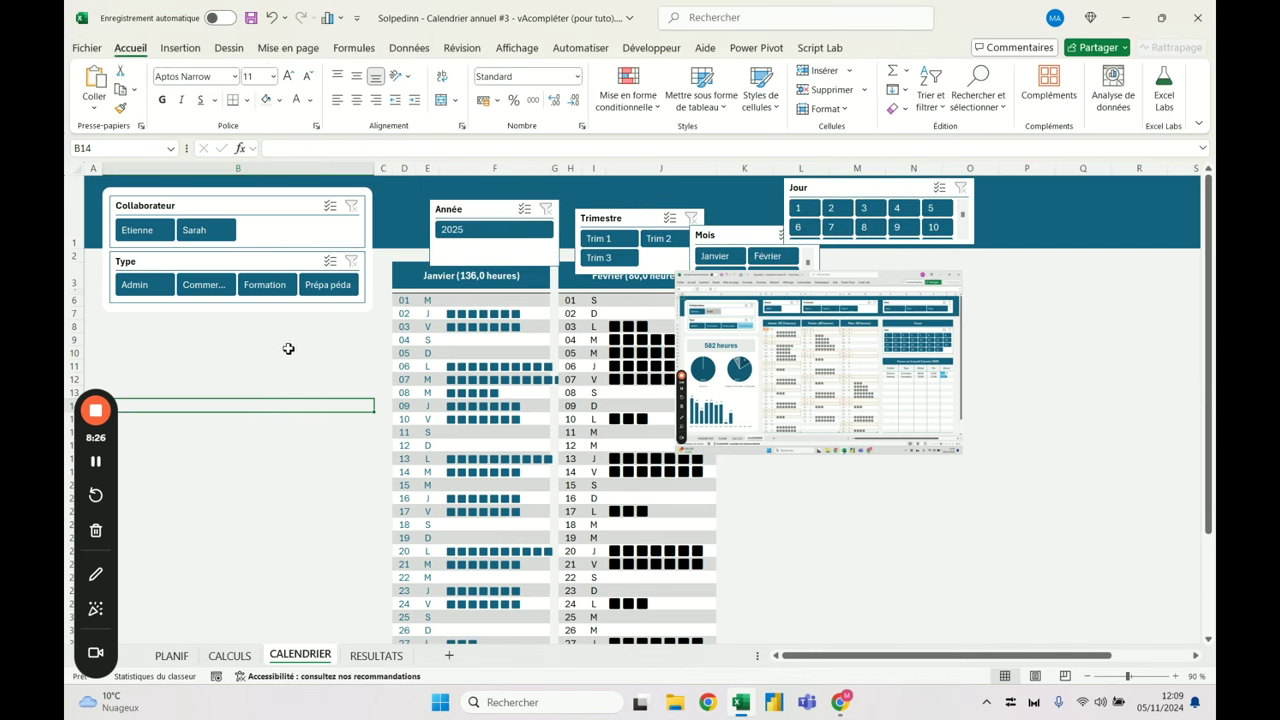
Check the Type and Collaborateur slicers, then select the rounded panel behind them
click(267, 264)
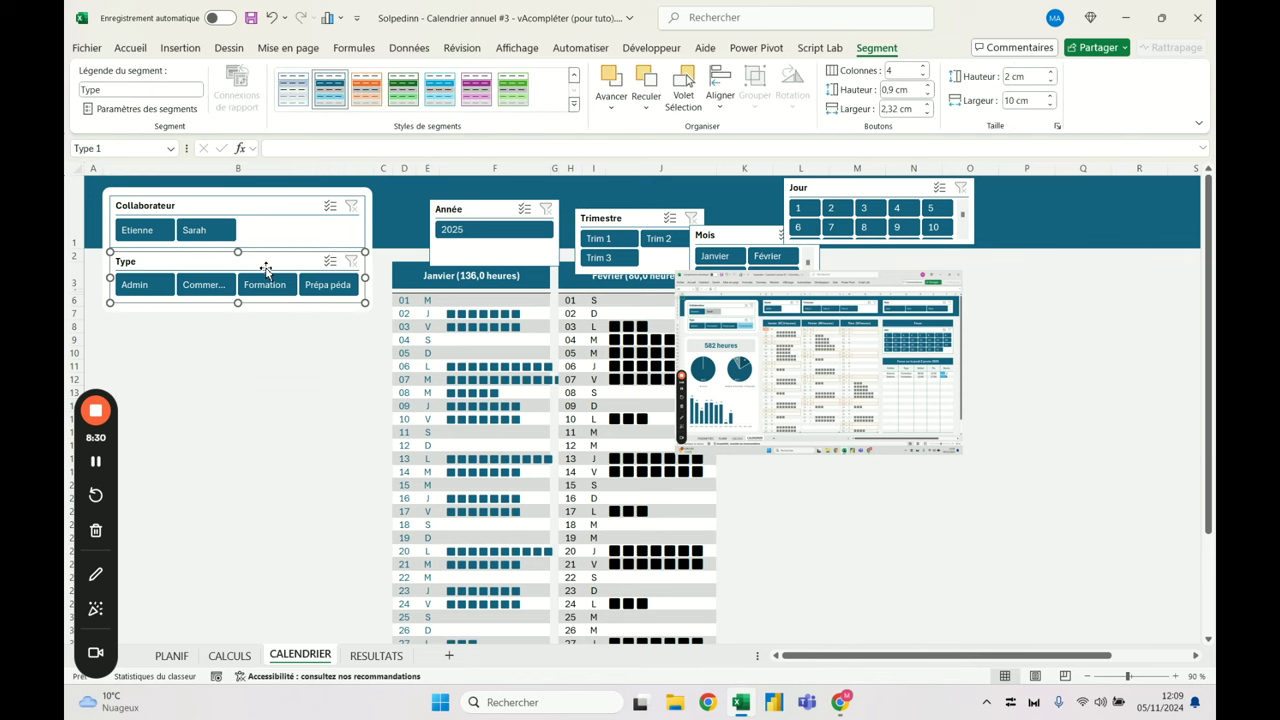
click(282, 212)
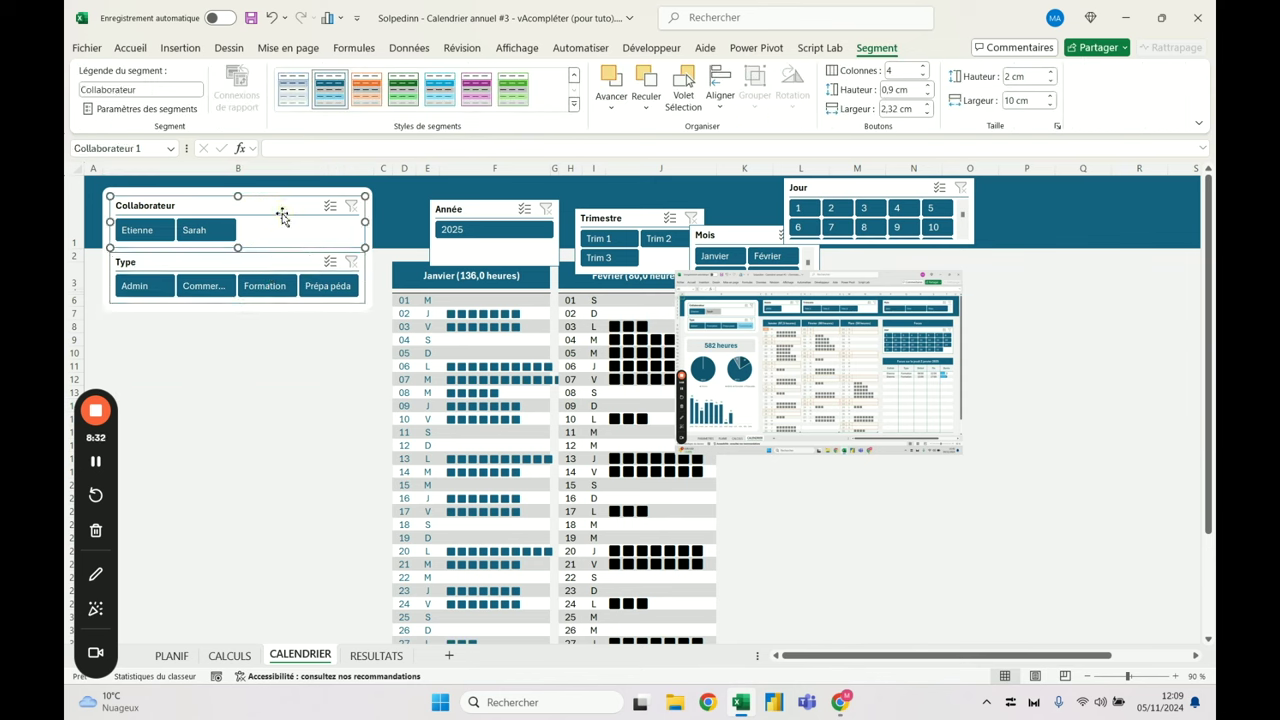
click(263, 443)
click(362, 310)
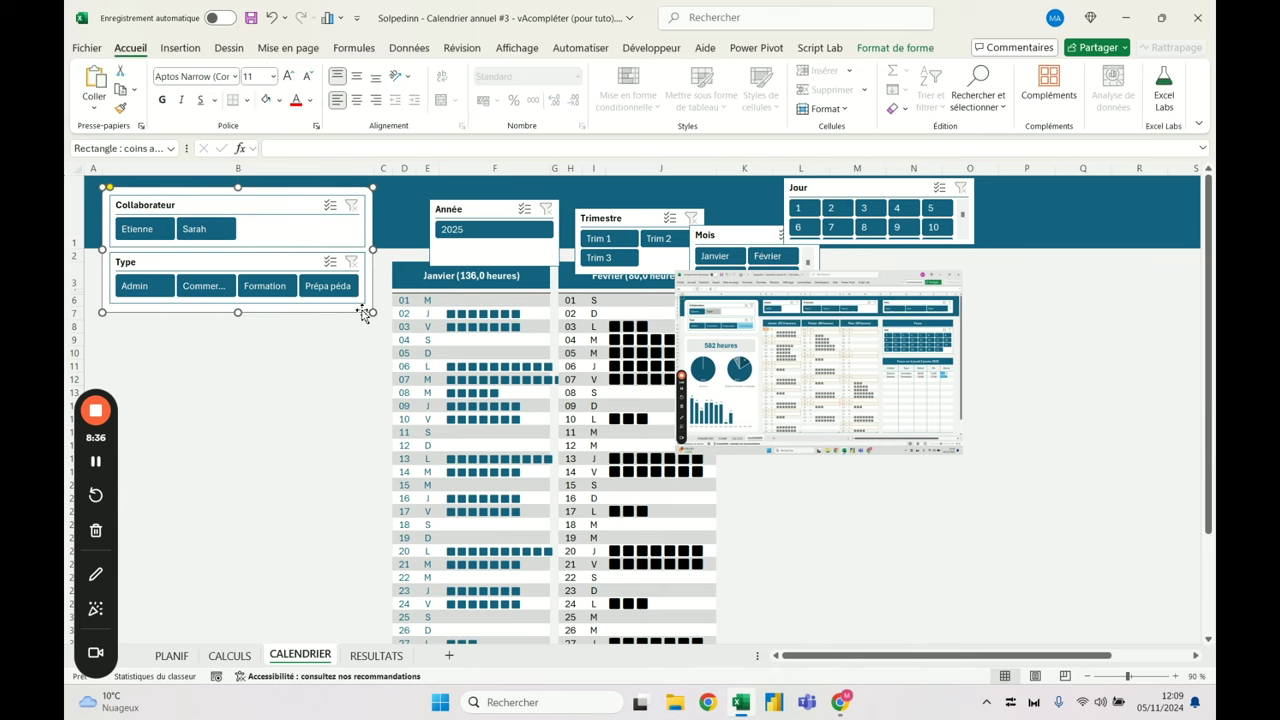
Duplicate the white rounded panel by pasting a copy at cell B8, just below the slicer panel
drag(334, 285, 323, 403)
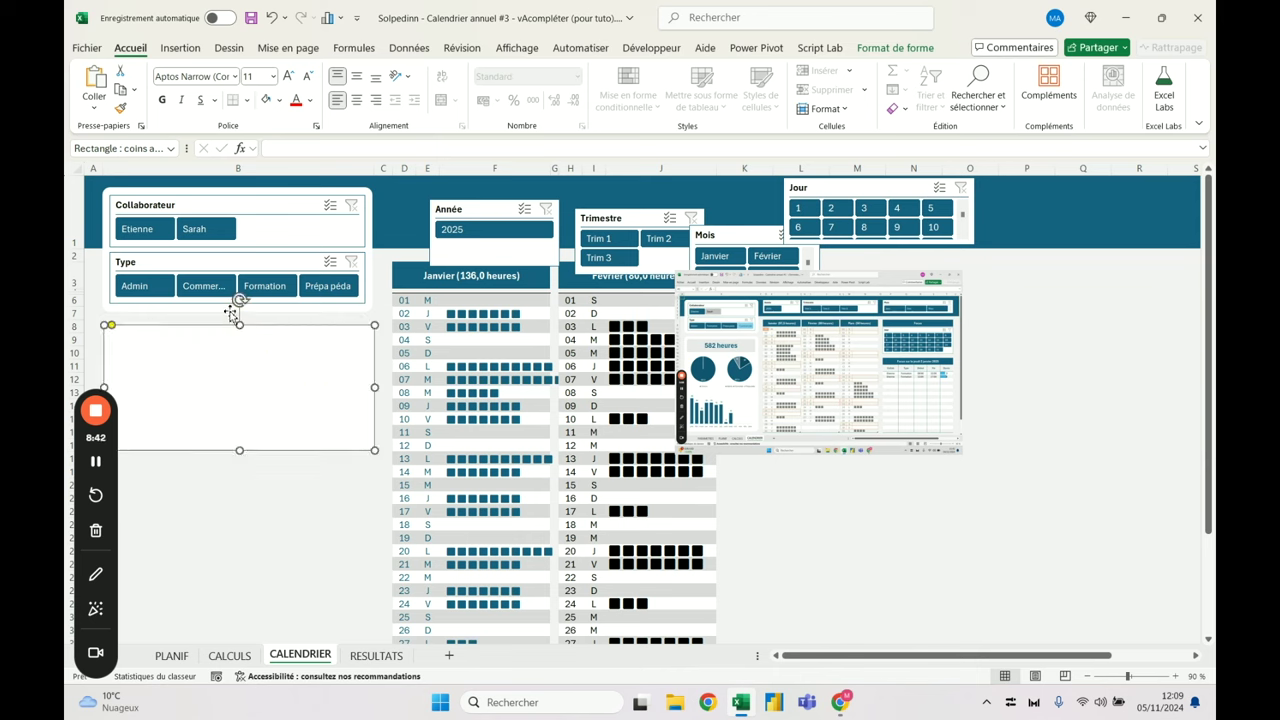
key(Escape)
drag(225, 346, 346, 403)
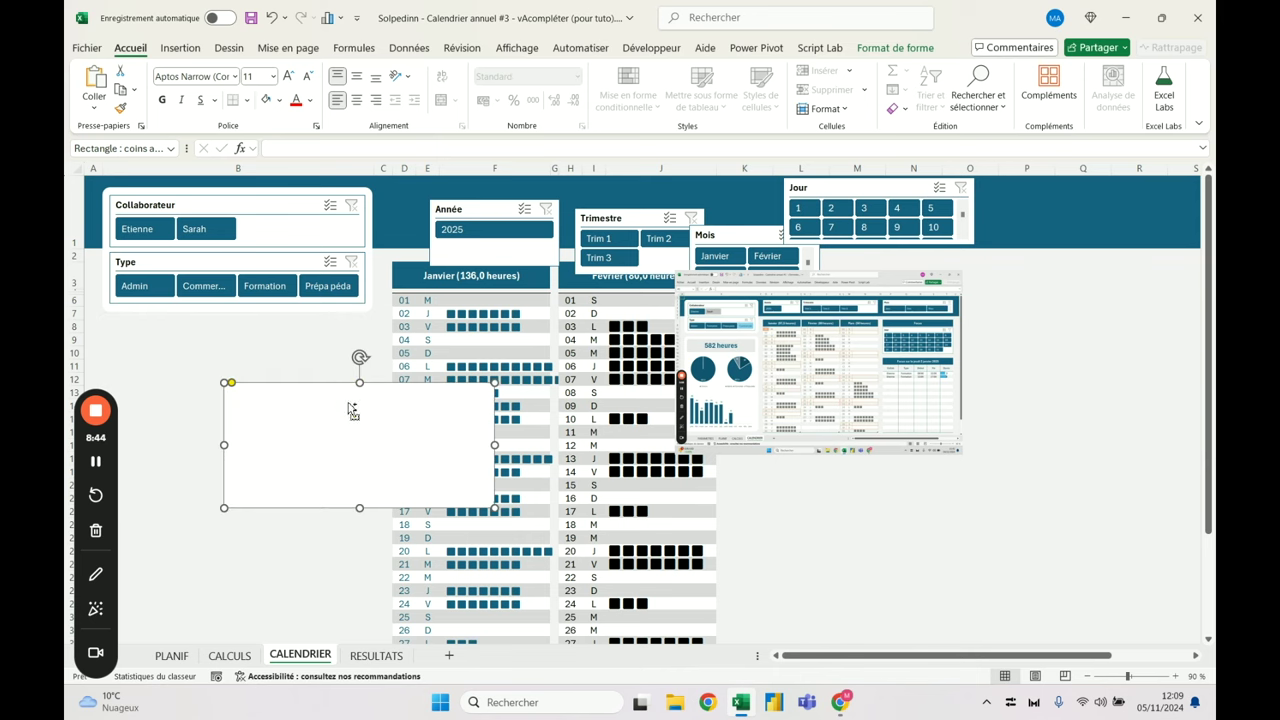
key(Delete)
click(130, 330)
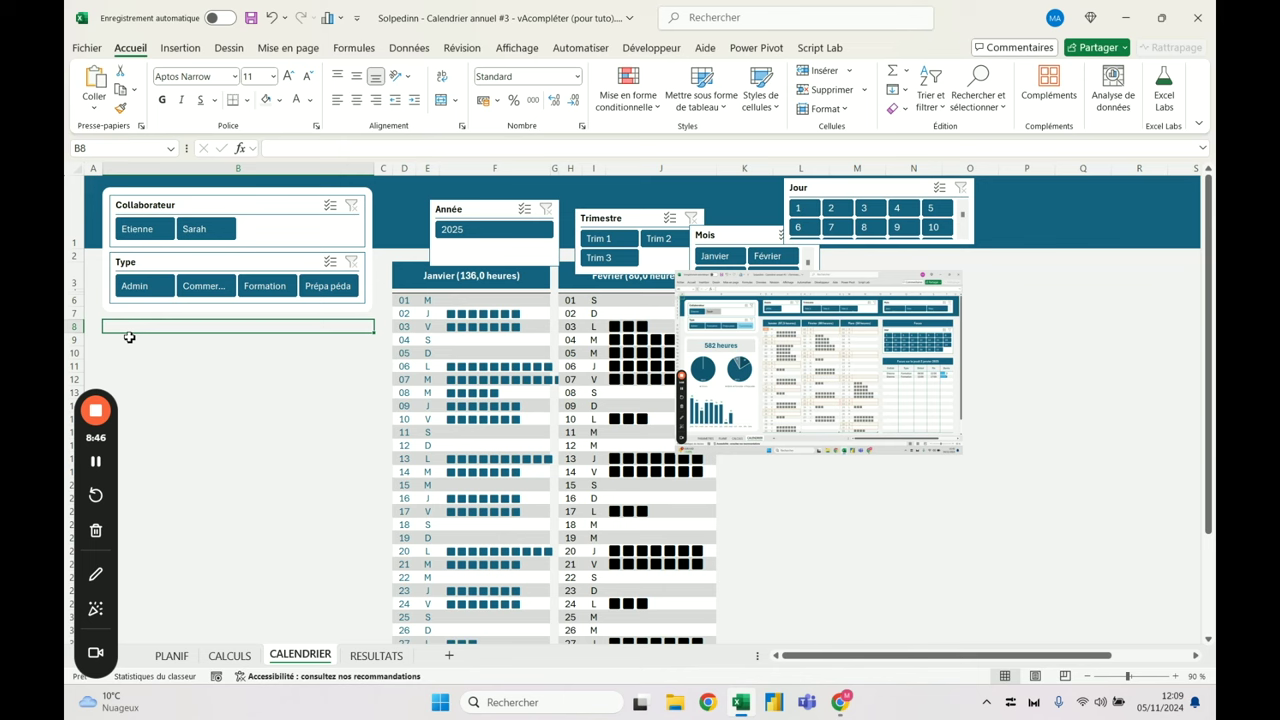
key(ctrl+v)
key(Down)
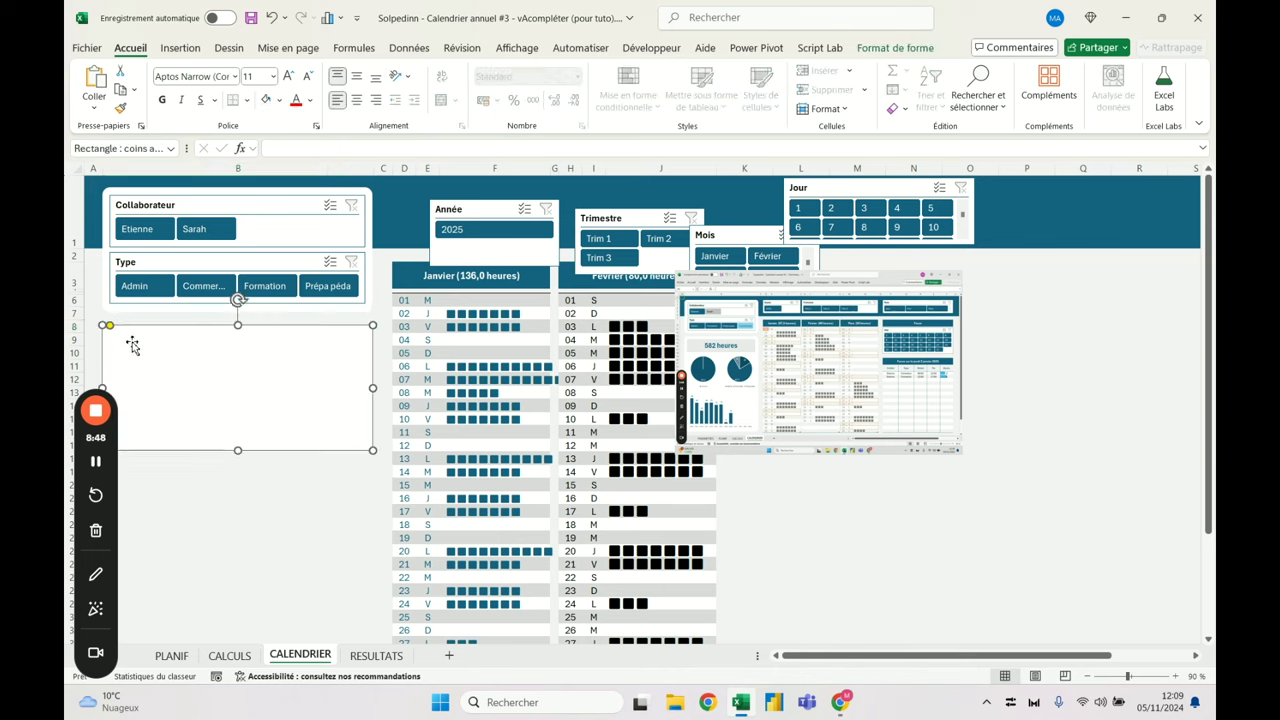
key(Escape)
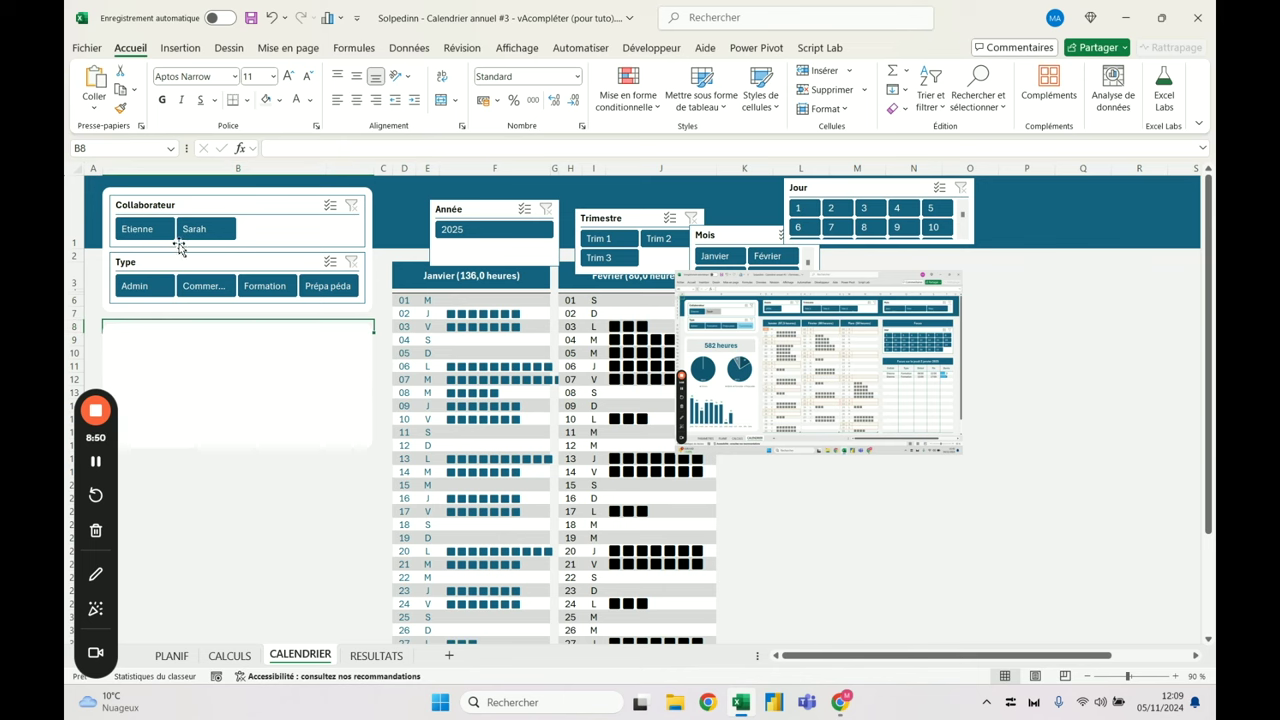
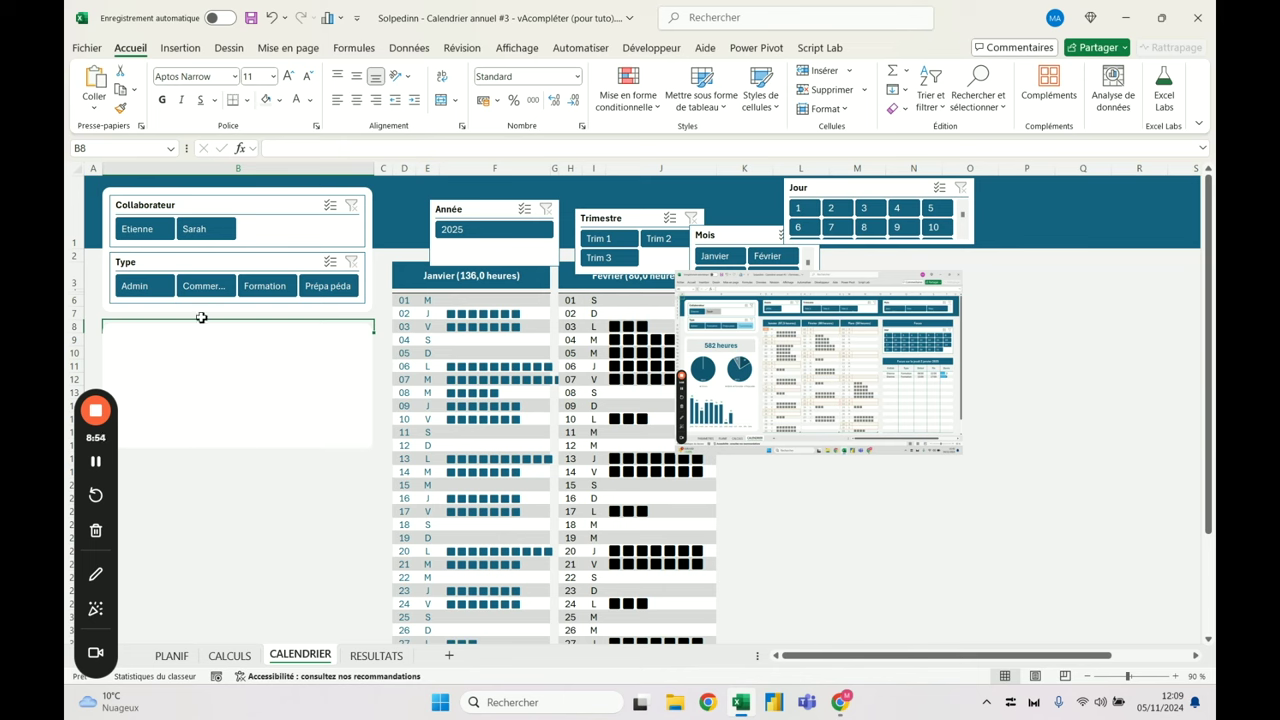
Stretch the white panel below the slicers down to row 31
click(141, 315)
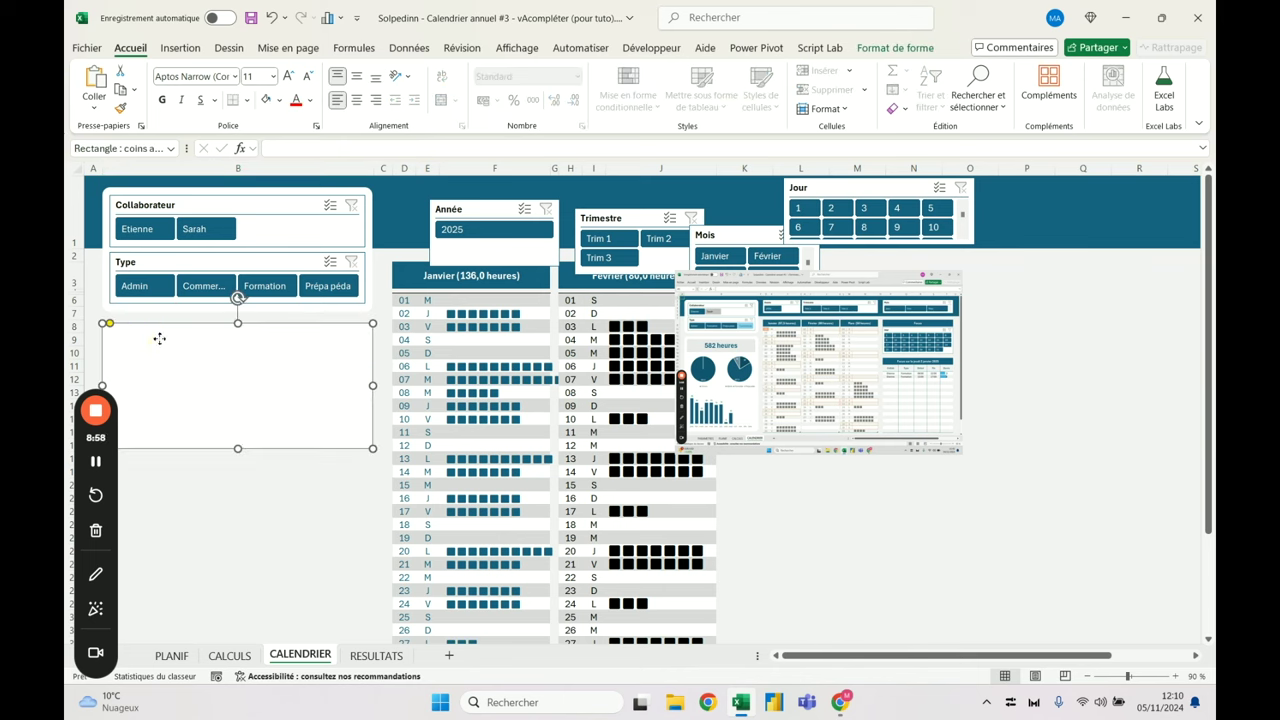
click(249, 491)
click(238, 447)
drag(238, 447, 238, 632)
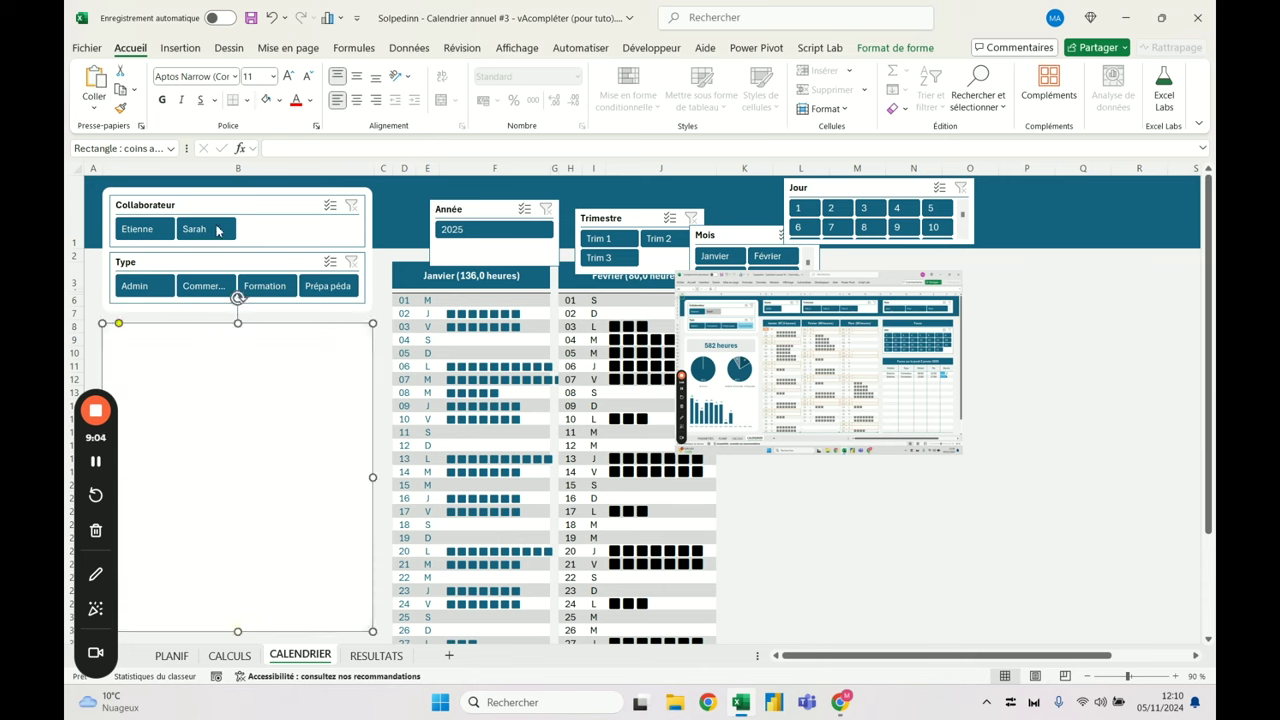
double_click(133, 50)
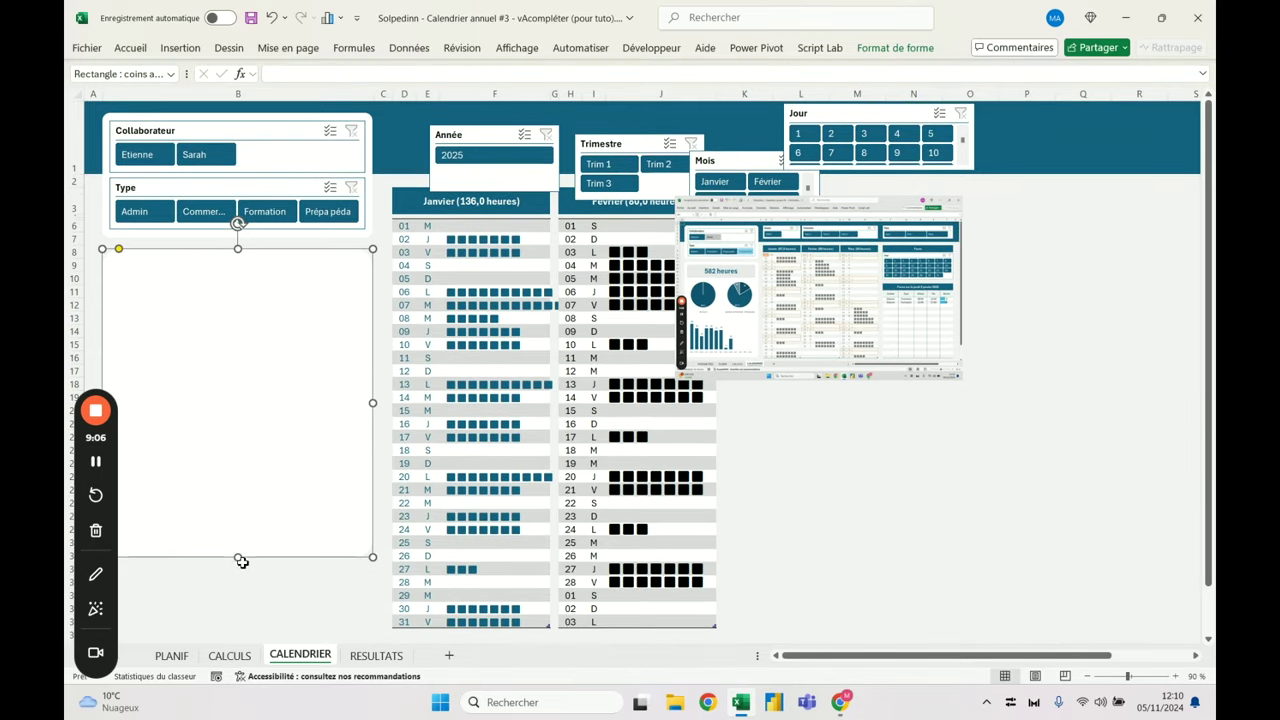
drag(241, 562, 238, 630)
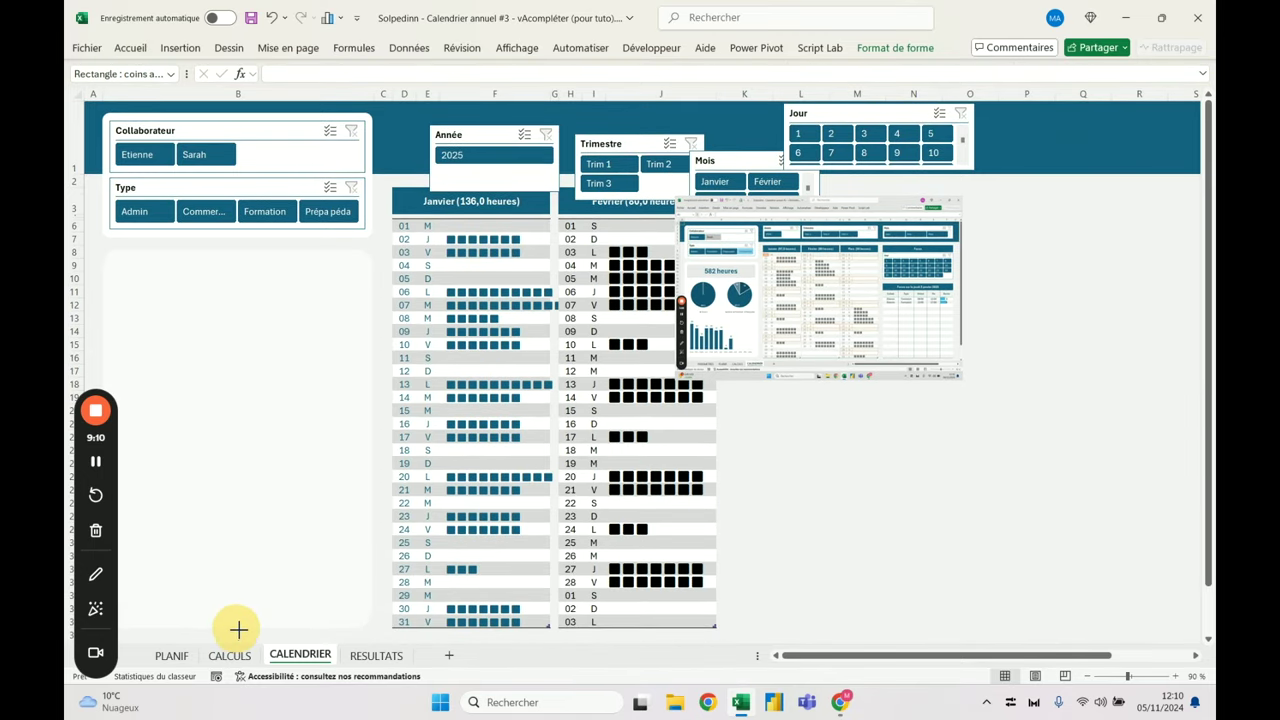
drag(238, 629, 238, 630)
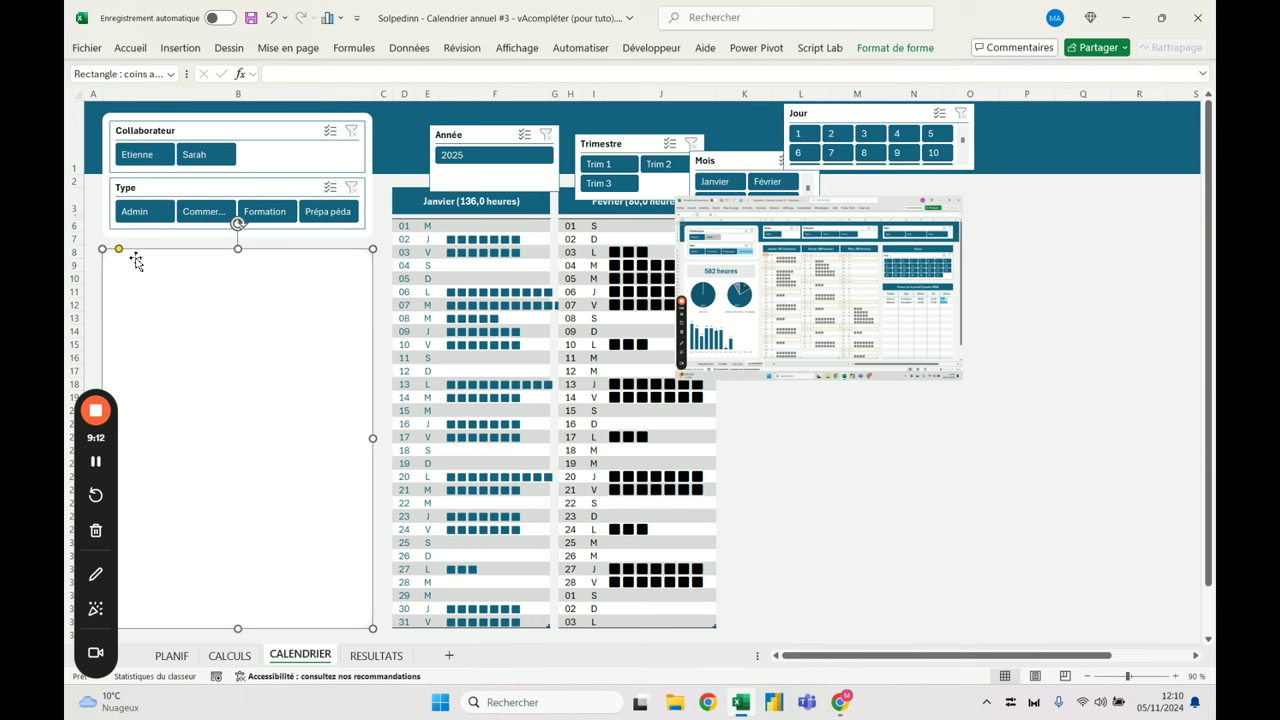
Round the panel's corners further and paste a duplicate of it
drag(118, 250, 106, 251)
click(384, 306)
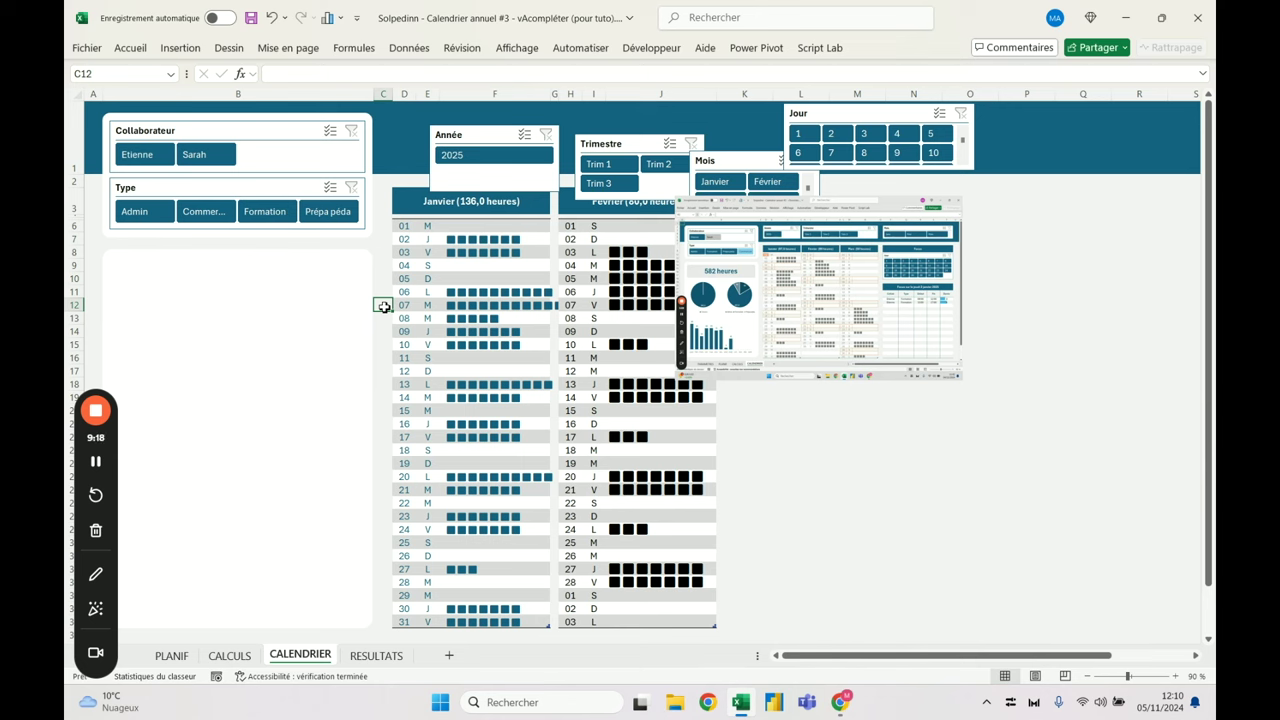
click(305, 292)
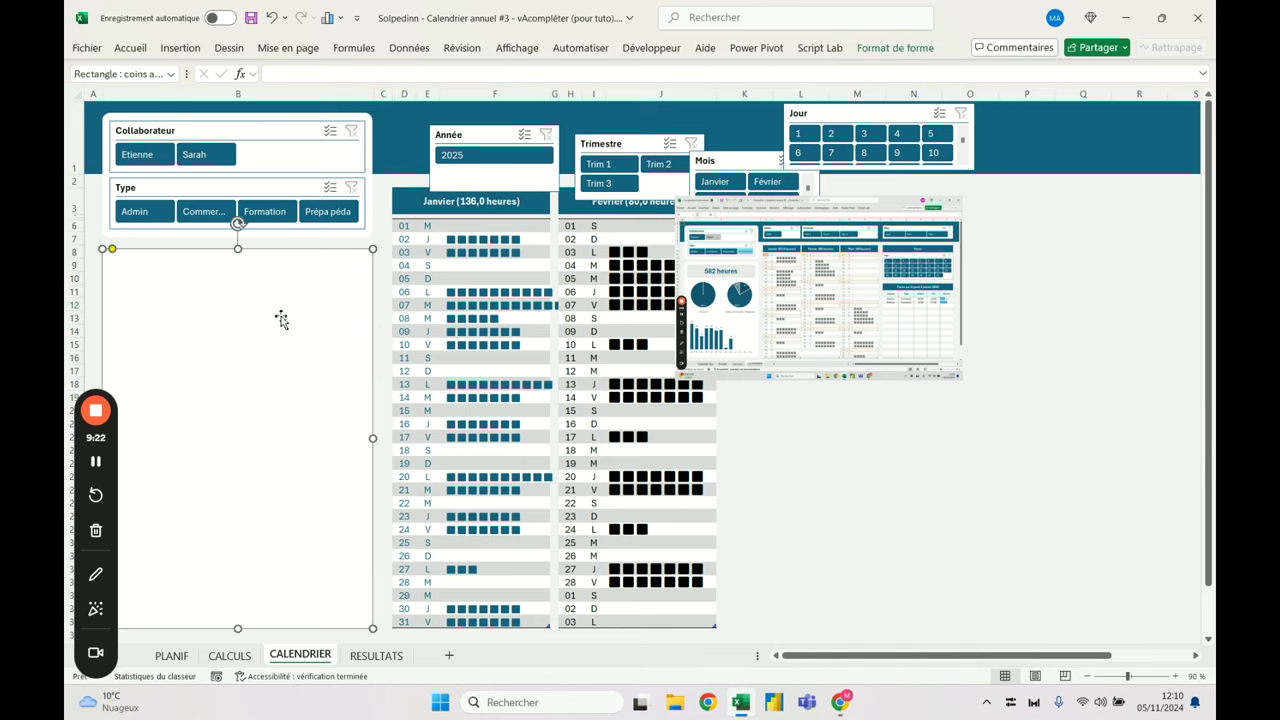
key(Right)
key(Down)
Shorten the copy into a small box with a light grey fill
drag(248, 639, 248, 313)
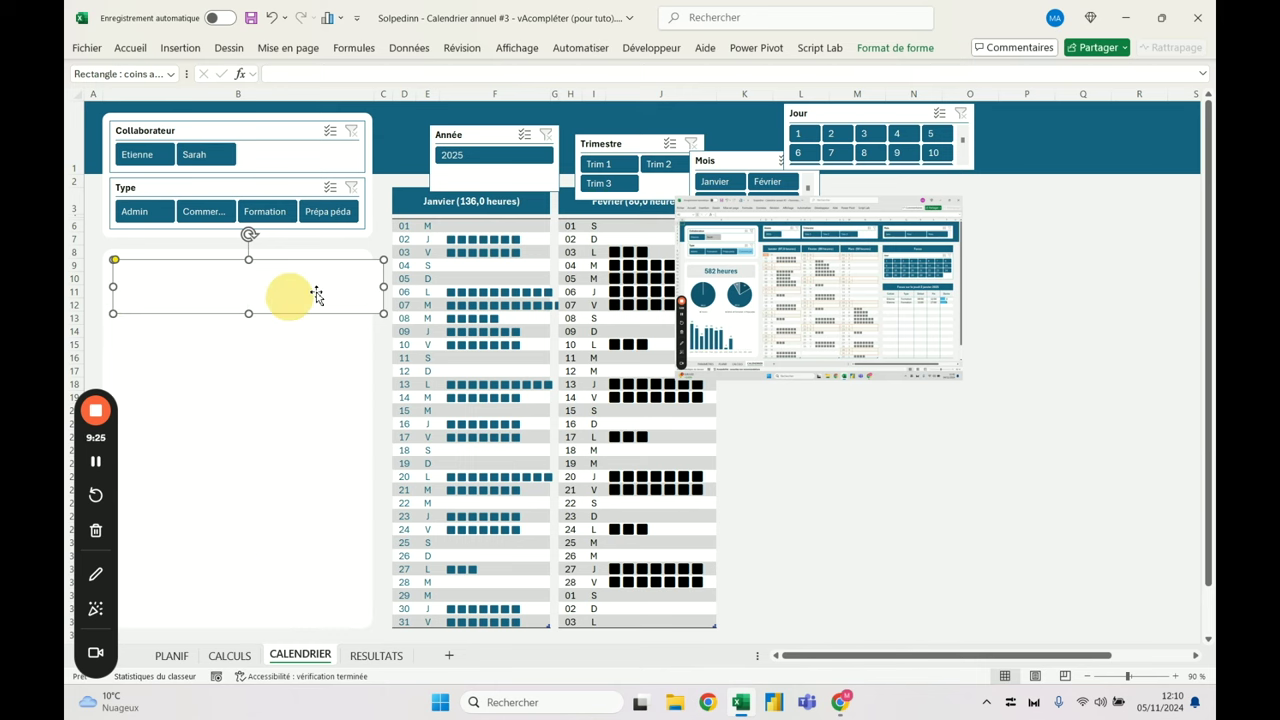
click(130, 47)
click(277, 106)
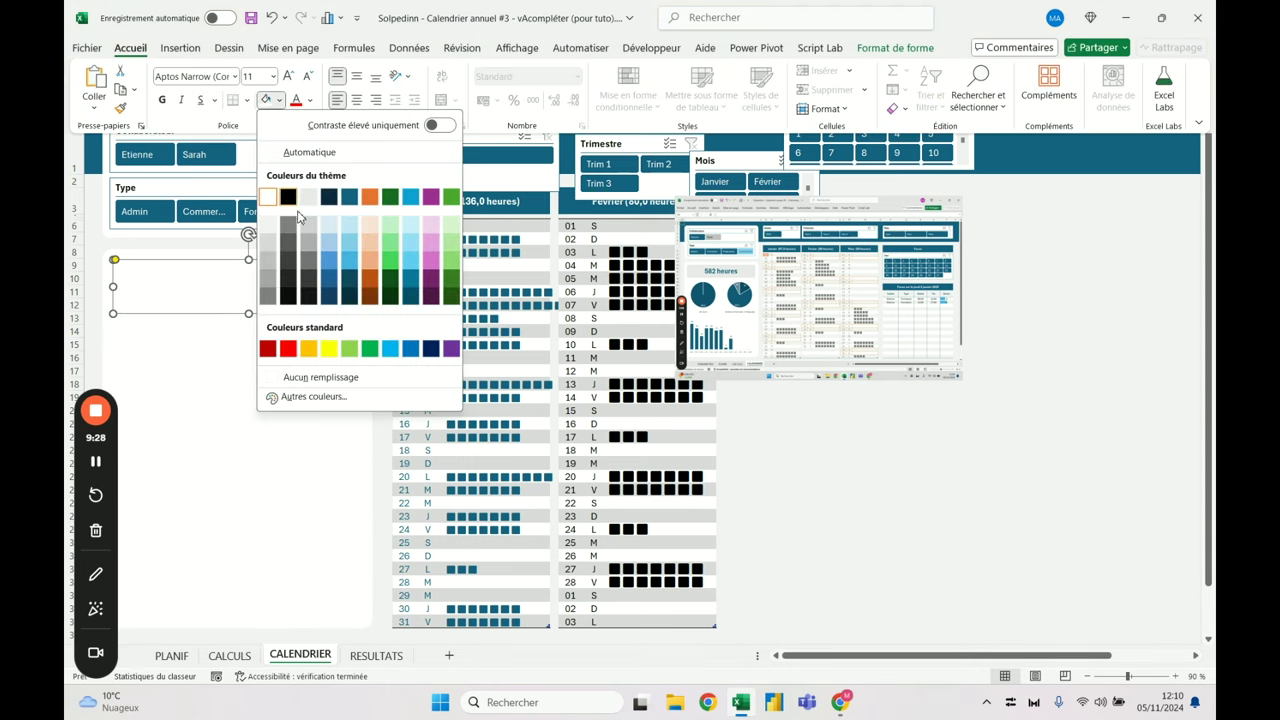
click(268, 224)
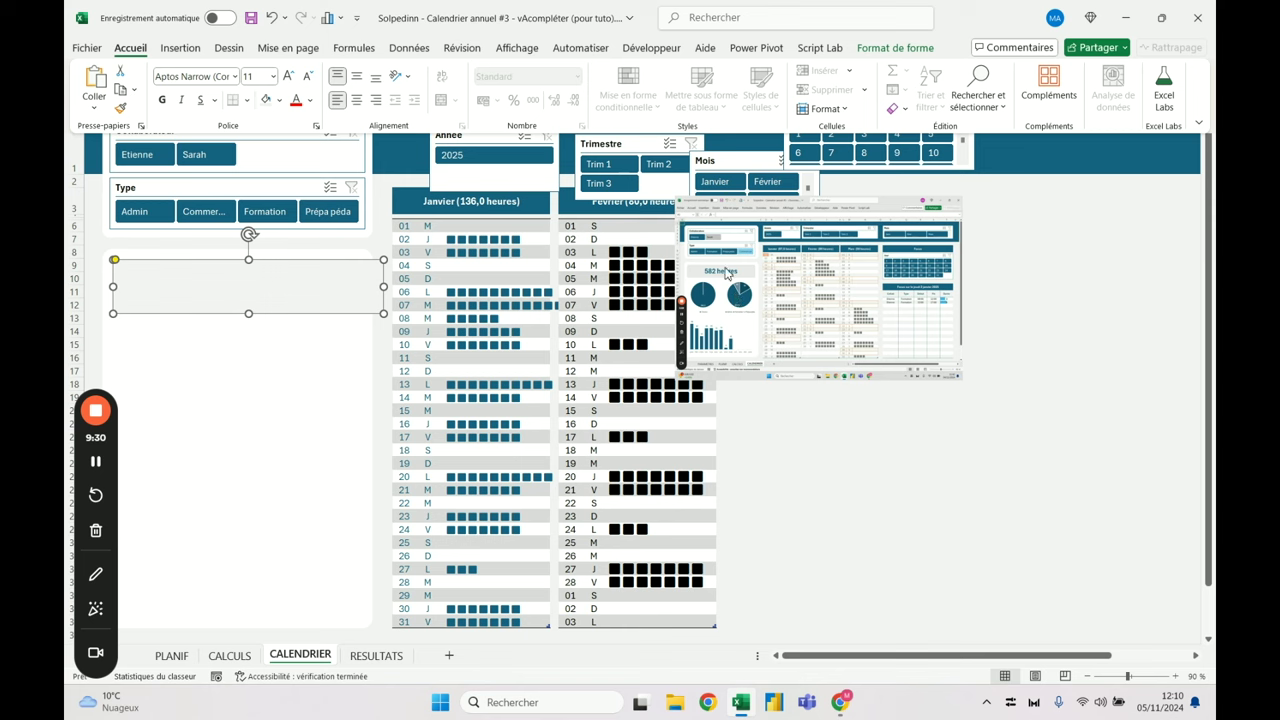
click(382, 289)
Set the small box's width to 9,6 cm
drag(382, 289, 362, 287)
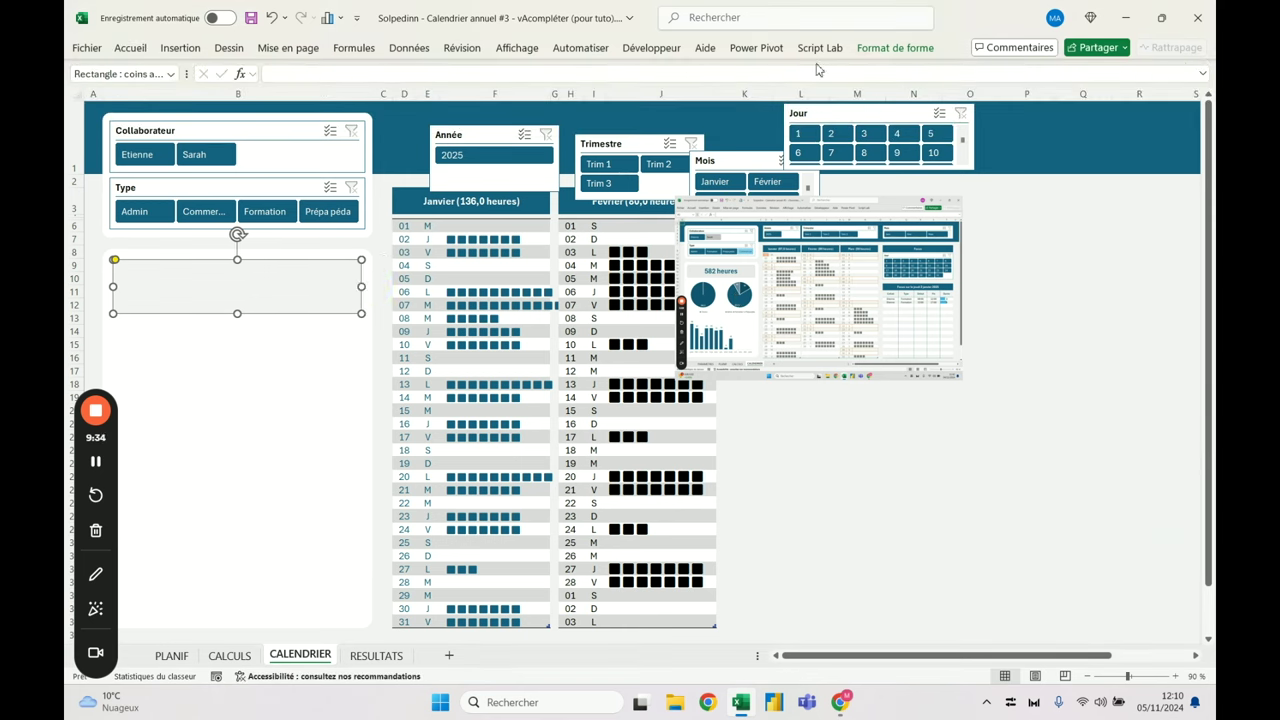
click(895, 47)
click(1127, 105)
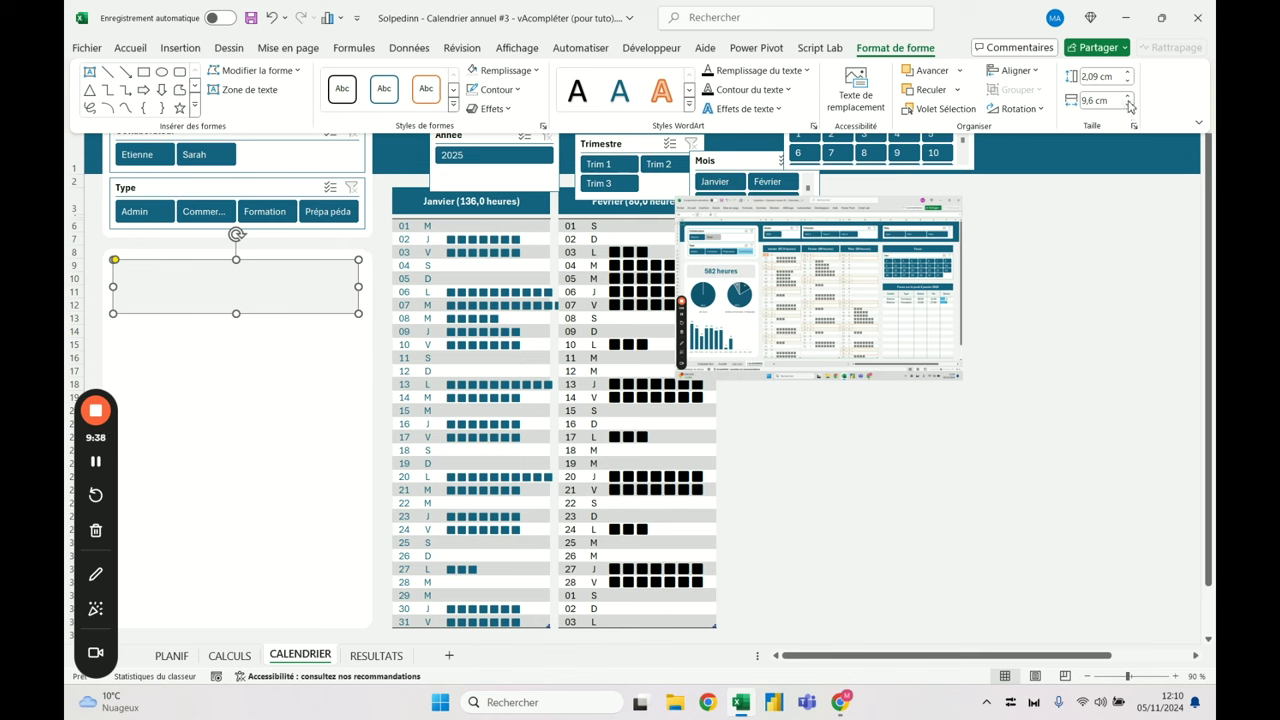
Centre the small box horizontally on the tall white panel
click(290, 258)
shift+click(288, 254)
click(130, 48)
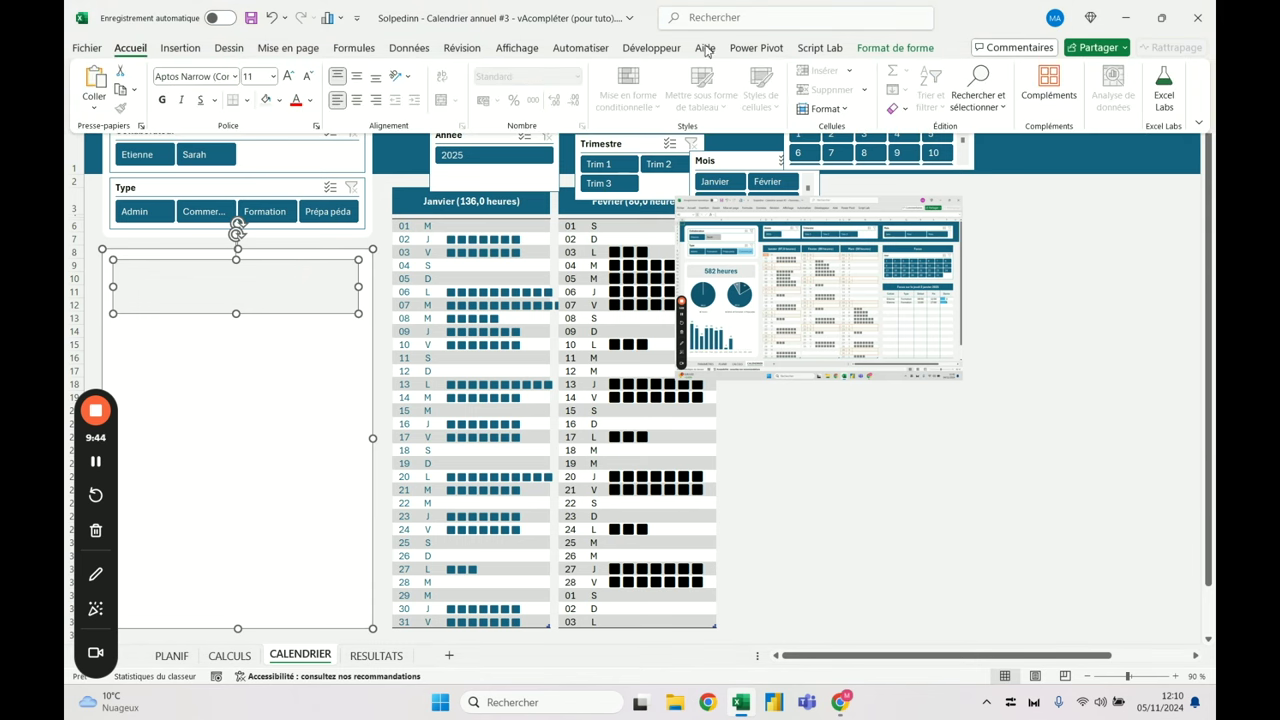
click(905, 48)
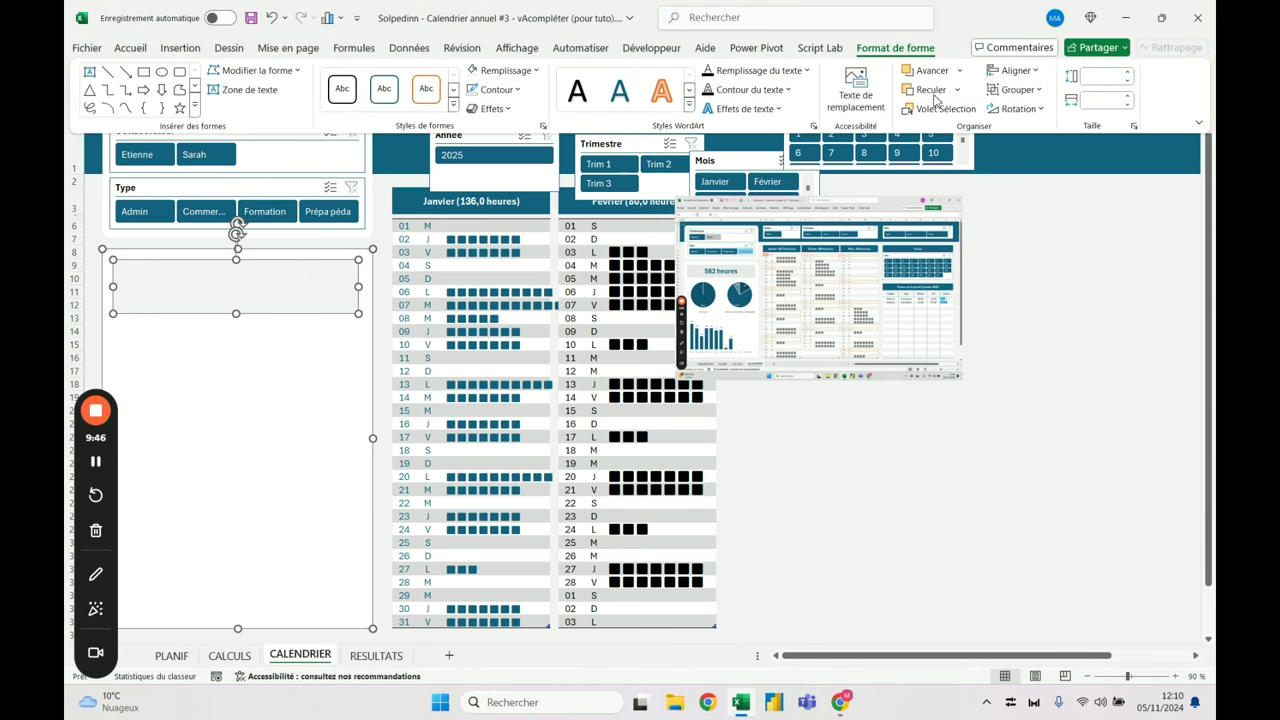
click(1020, 71)
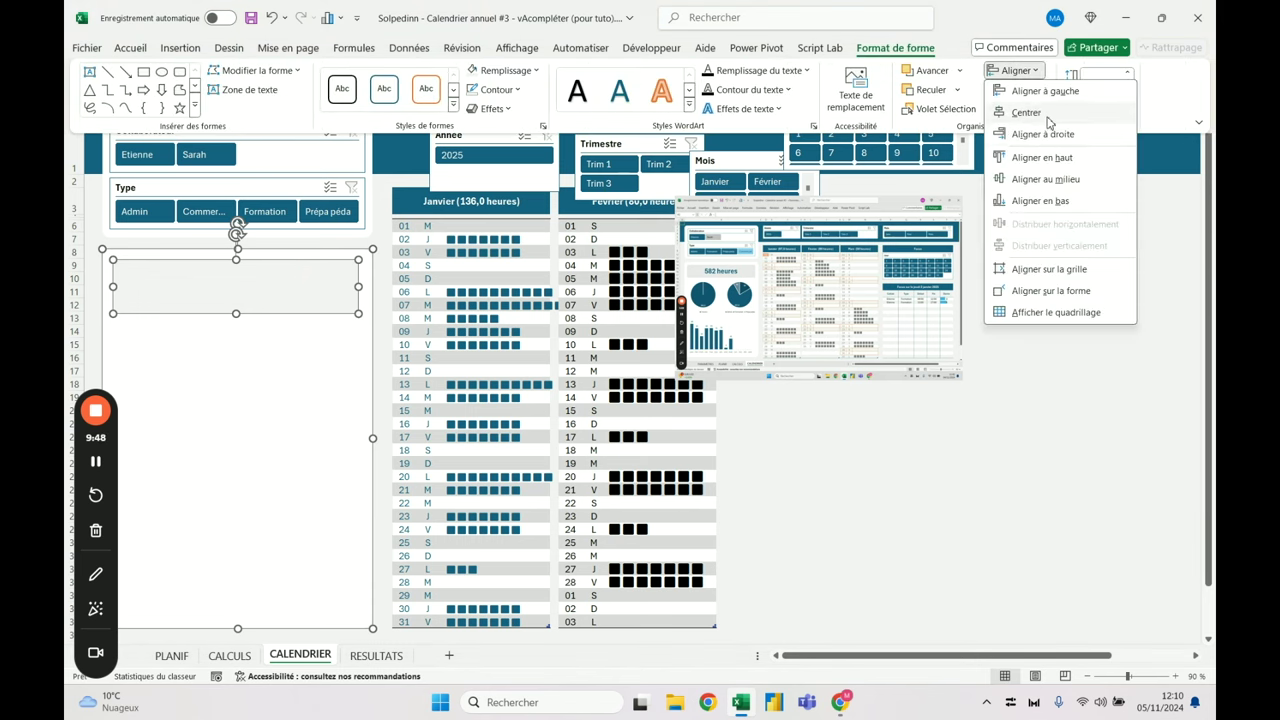
click(1047, 119)
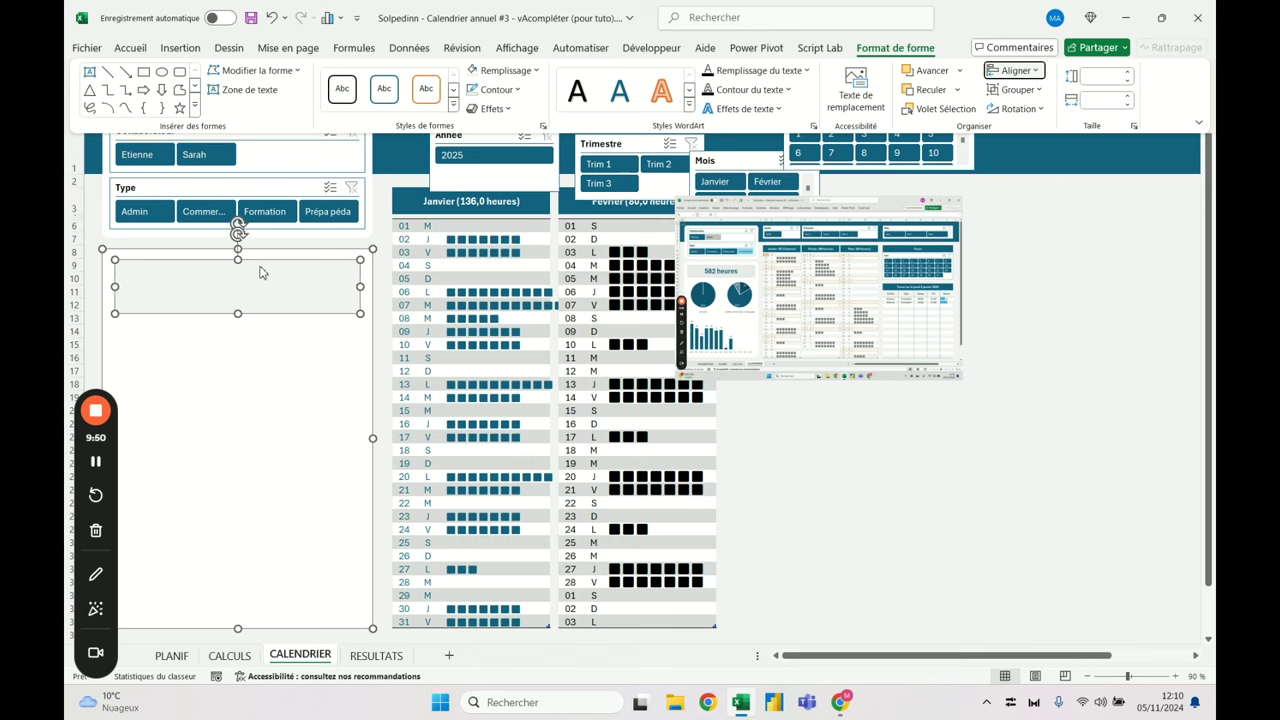
key(Escape)
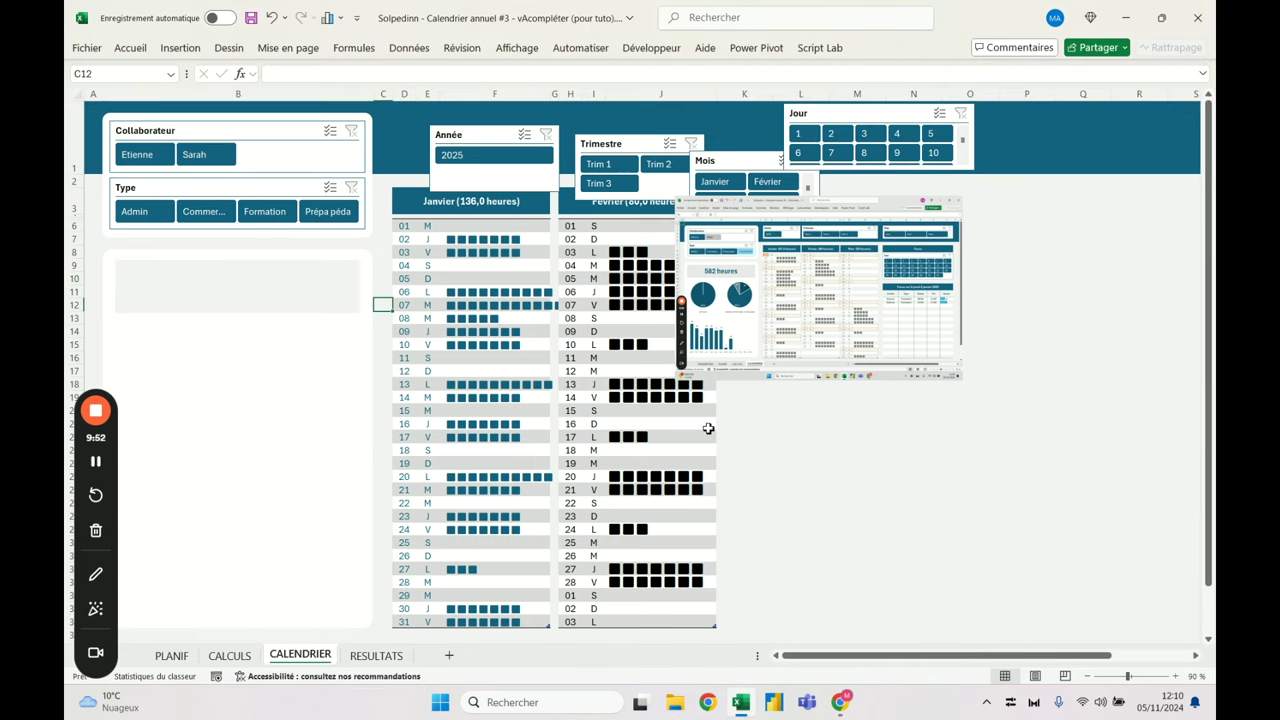
click(147, 279)
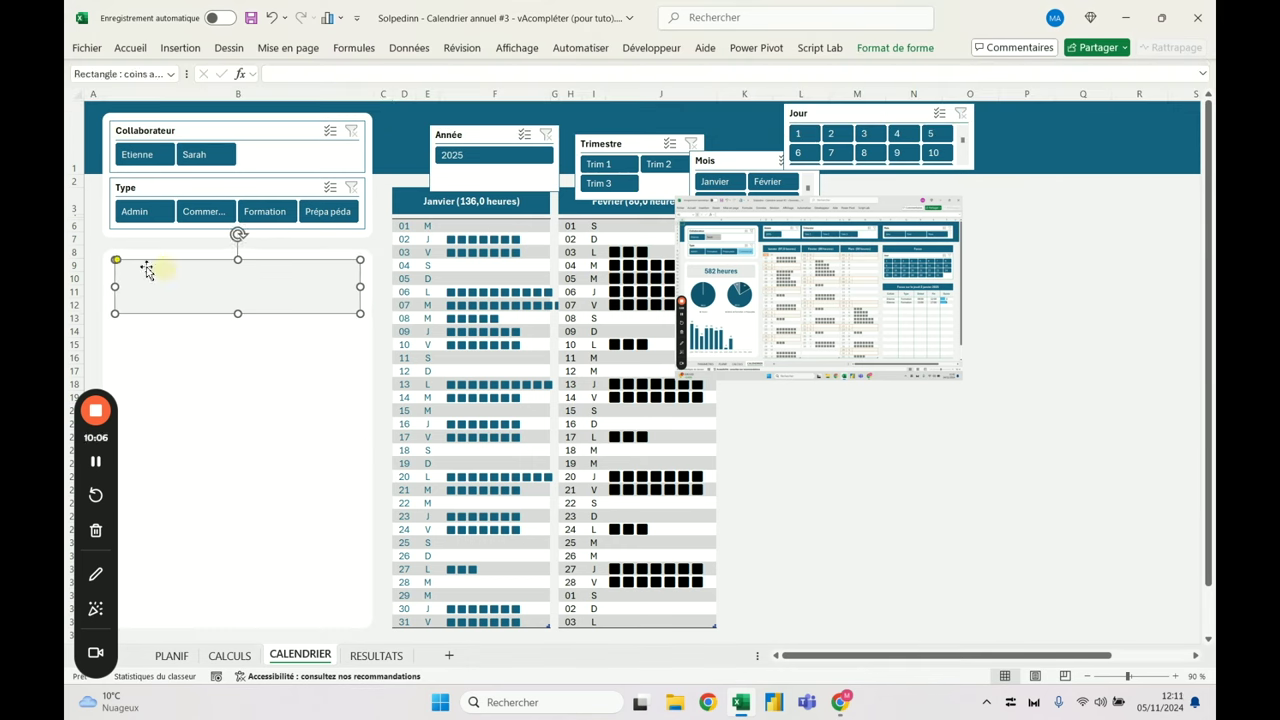
Adjust the small grey box's corner rounding
drag(117, 260, 120, 261)
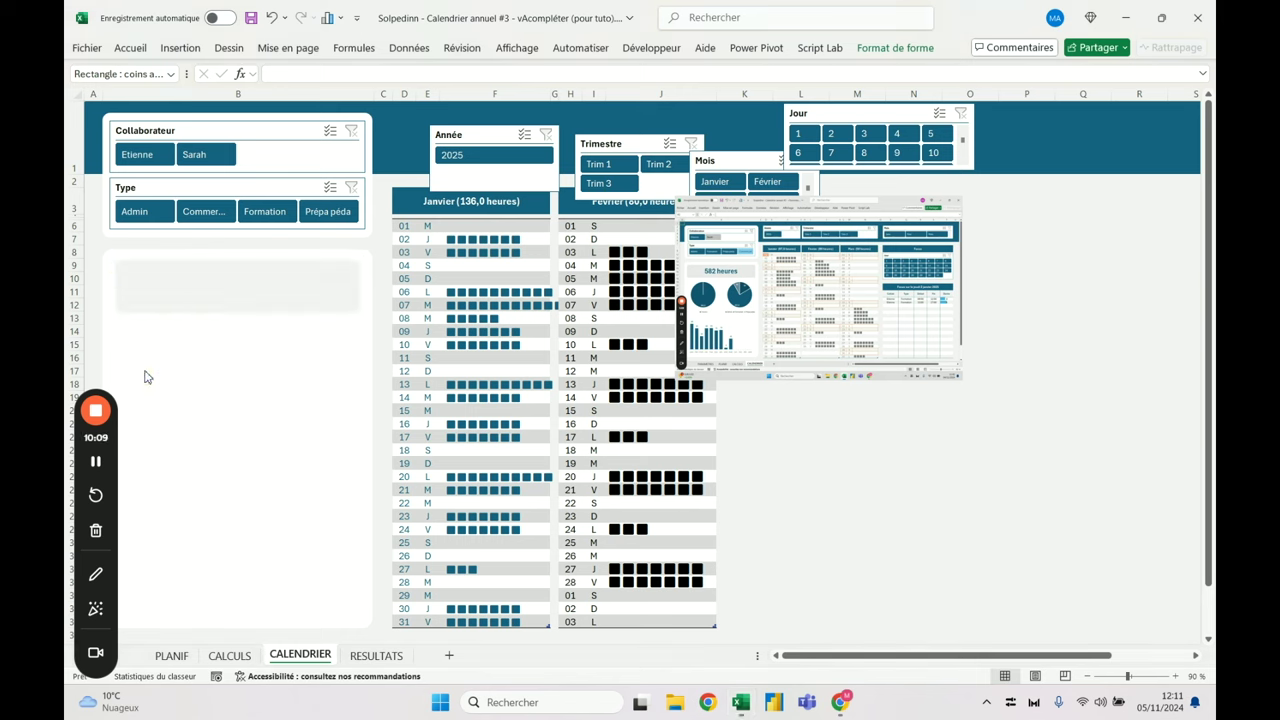
click(128, 277)
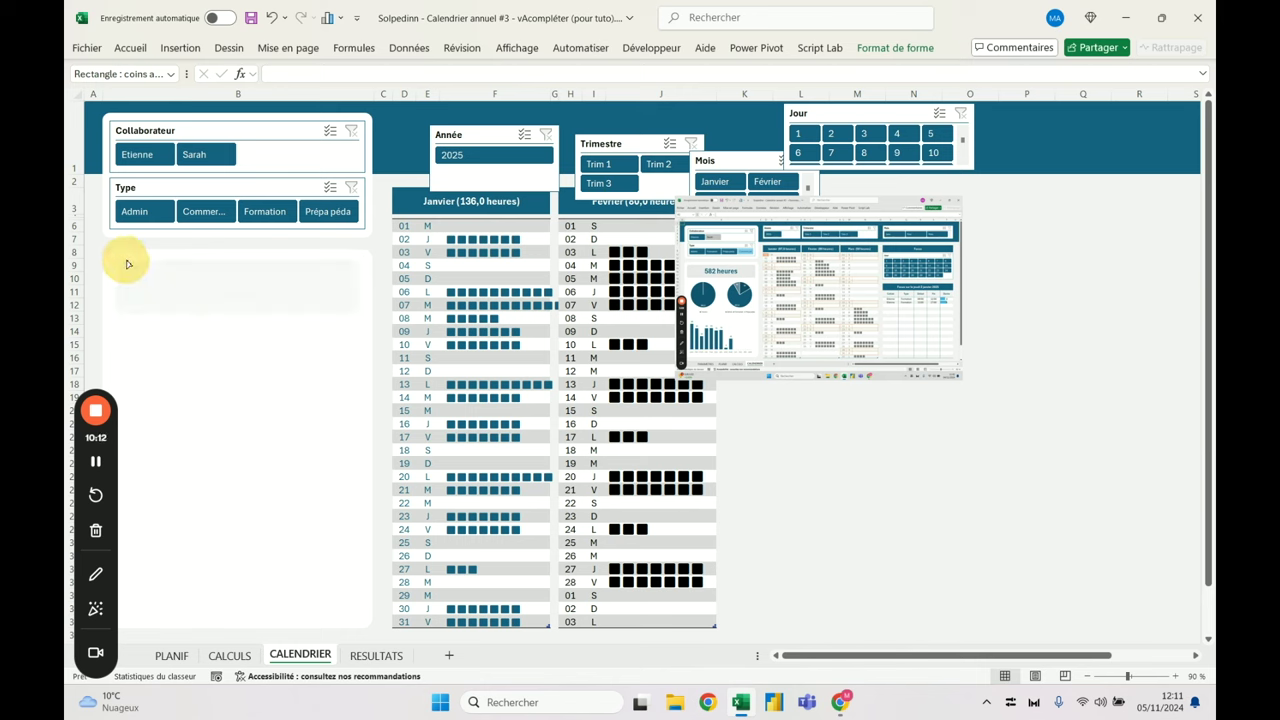
click(174, 405)
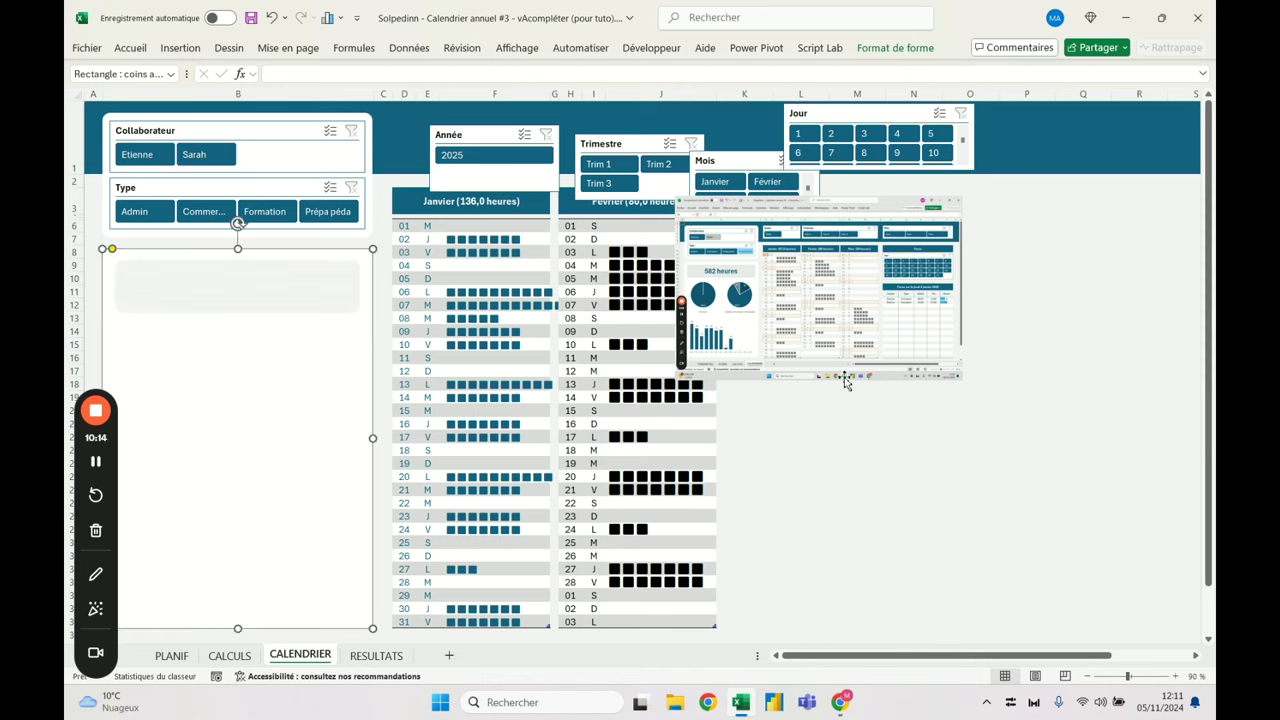
click(952, 397)
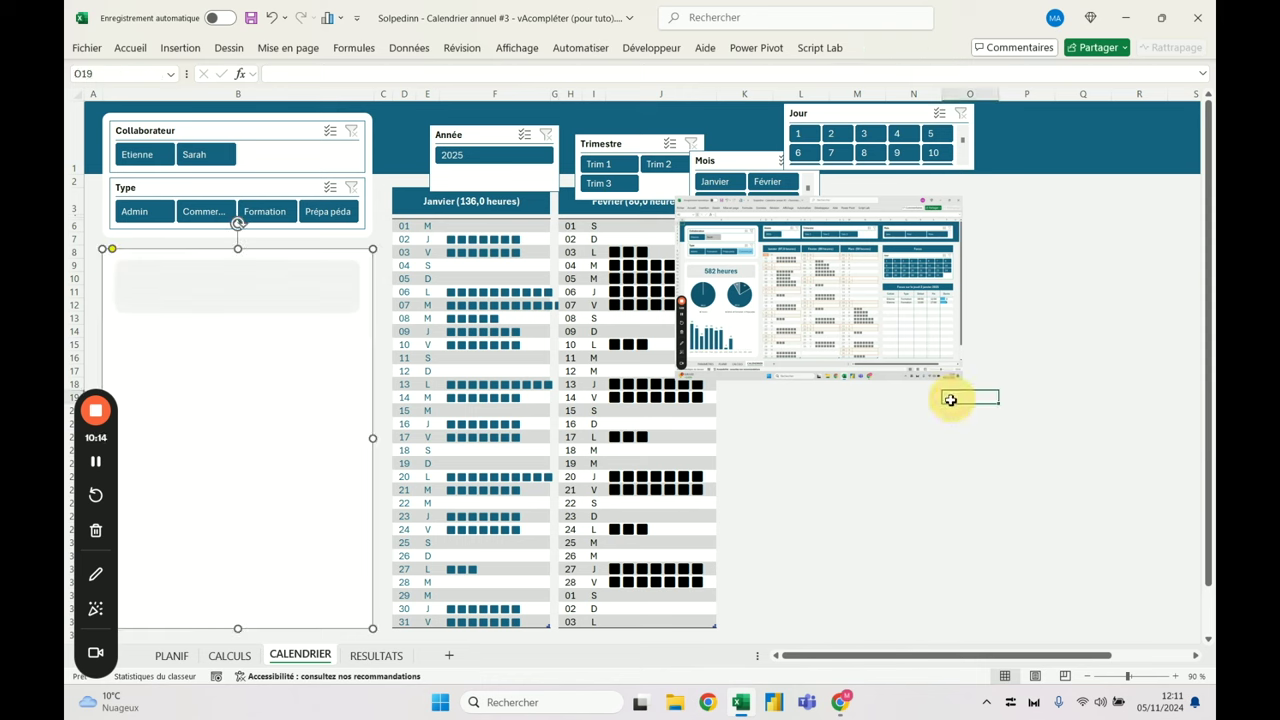
Fill the small box with Gris clair, Arrière-plan 2, plus sombre 10 %
click(205, 302)
click(130, 48)
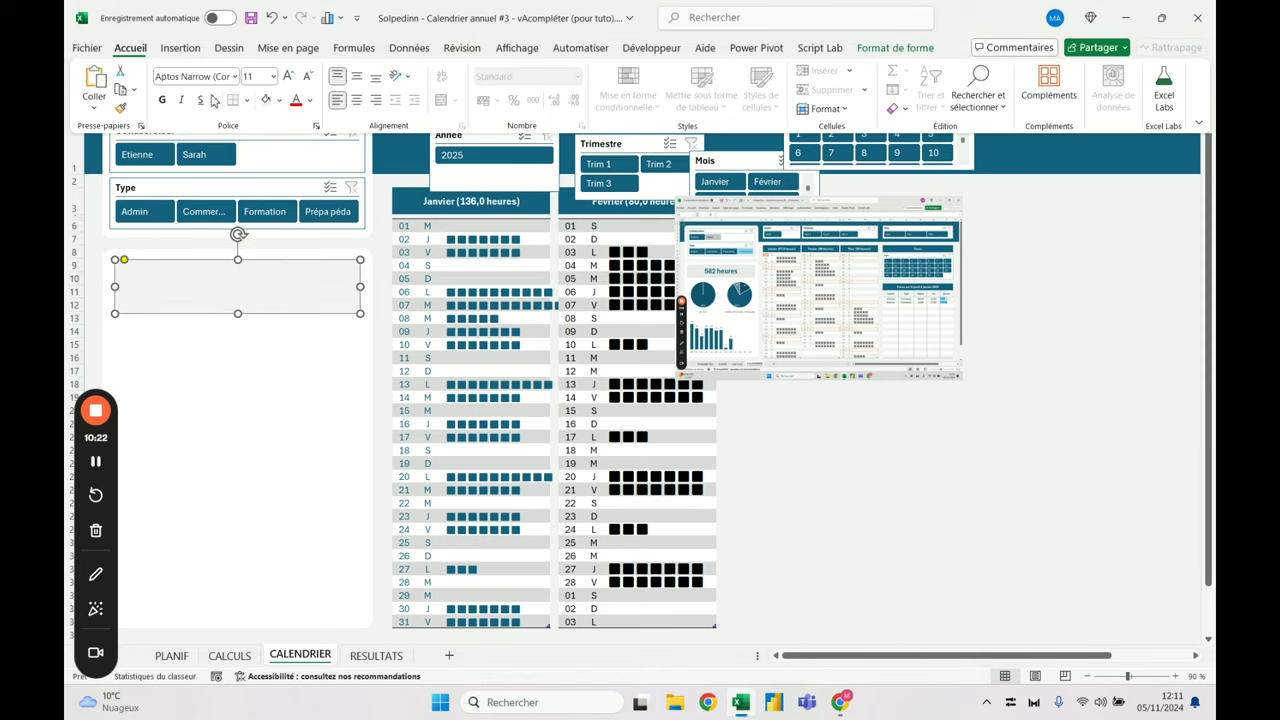
click(279, 100)
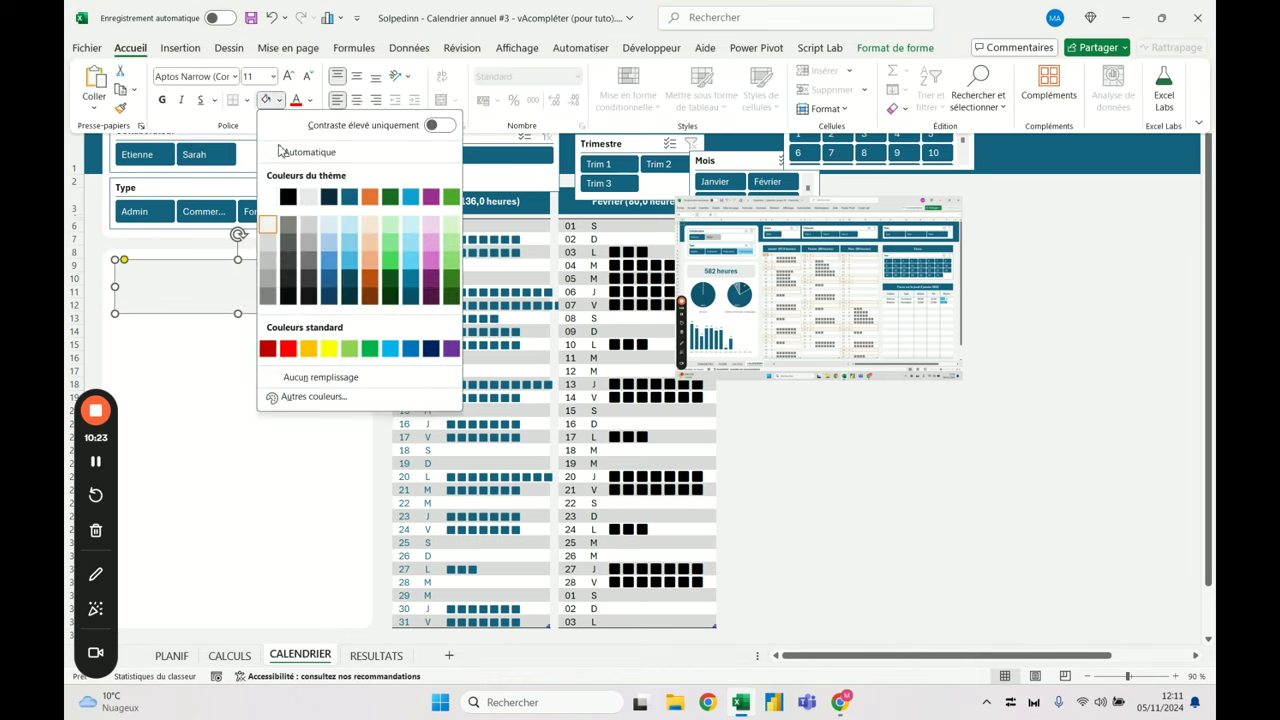
click(308, 196)
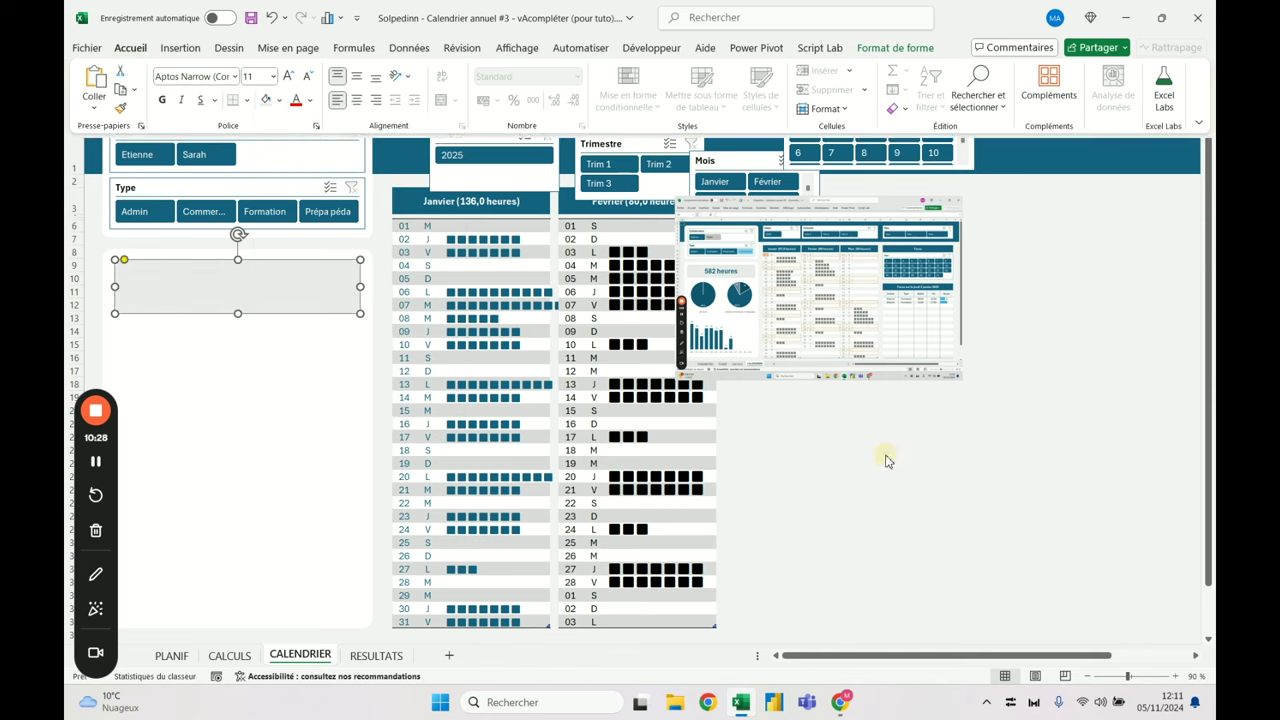
click(806, 451)
click(287, 282)
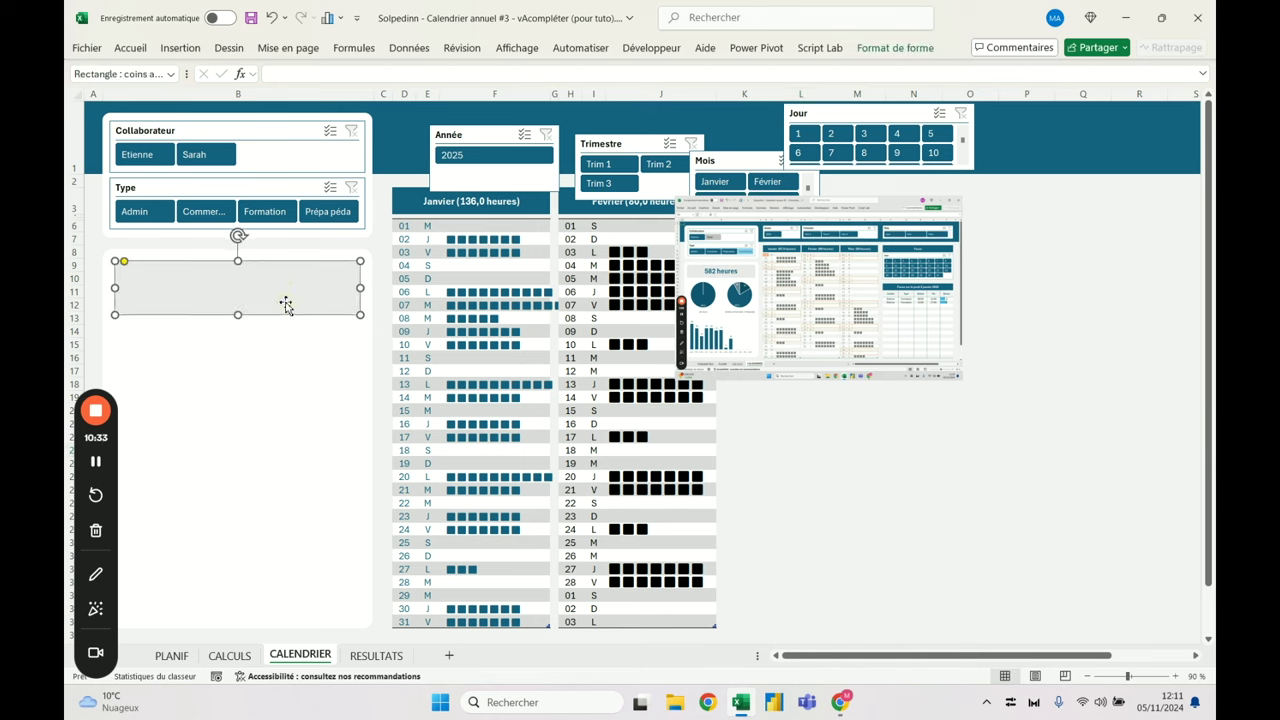
click(369, 155)
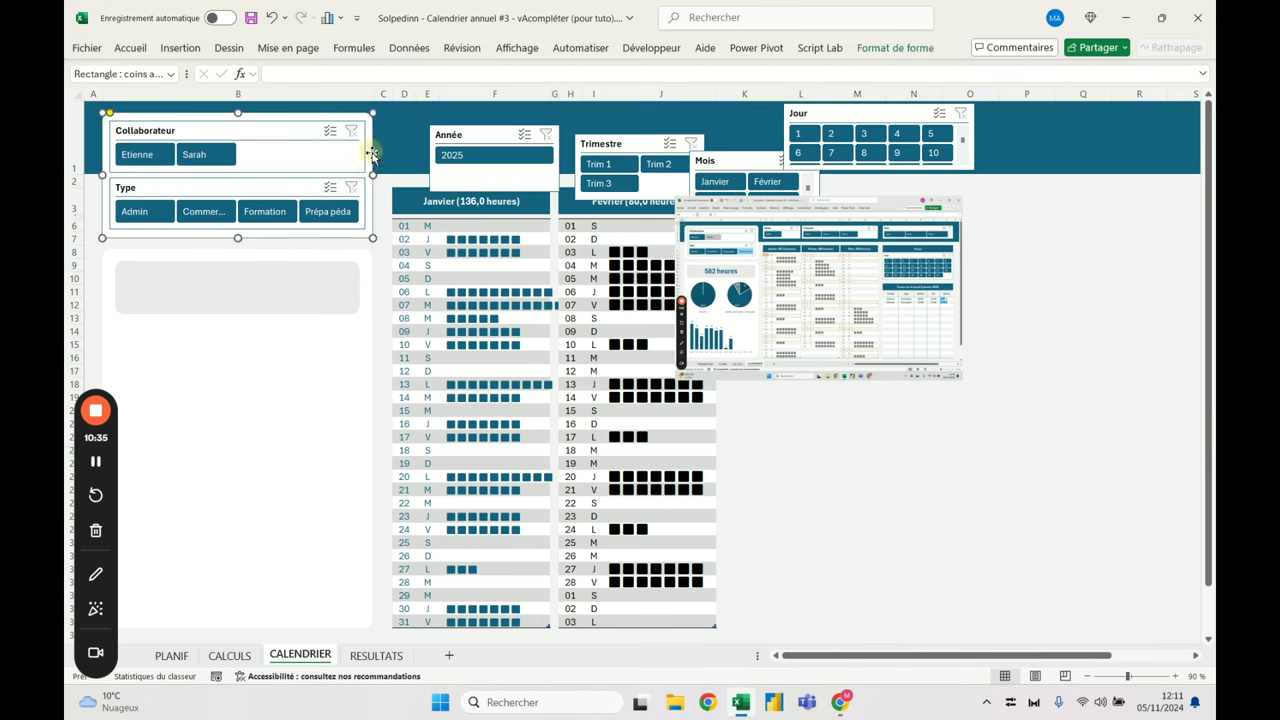
click(896, 47)
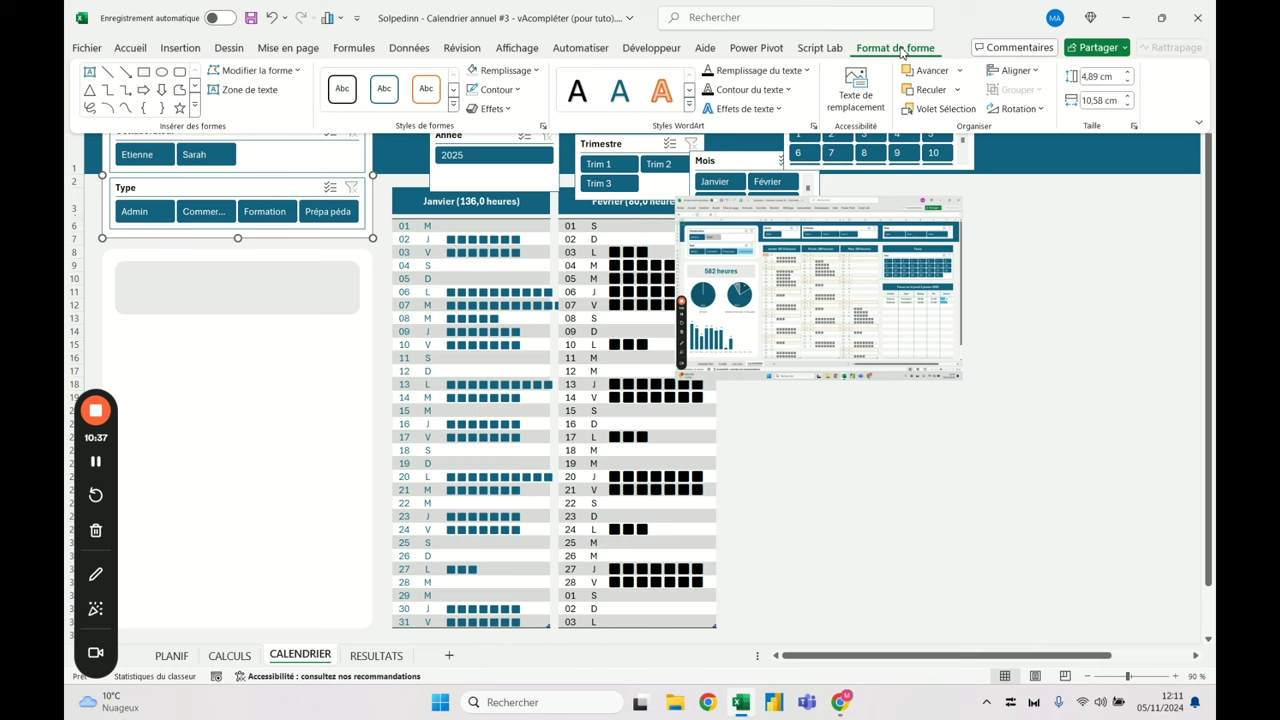
Rename the slicer background panel to Rectangle 1 in the Name Box
click(381, 92)
drag(188, 73, 328, 73)
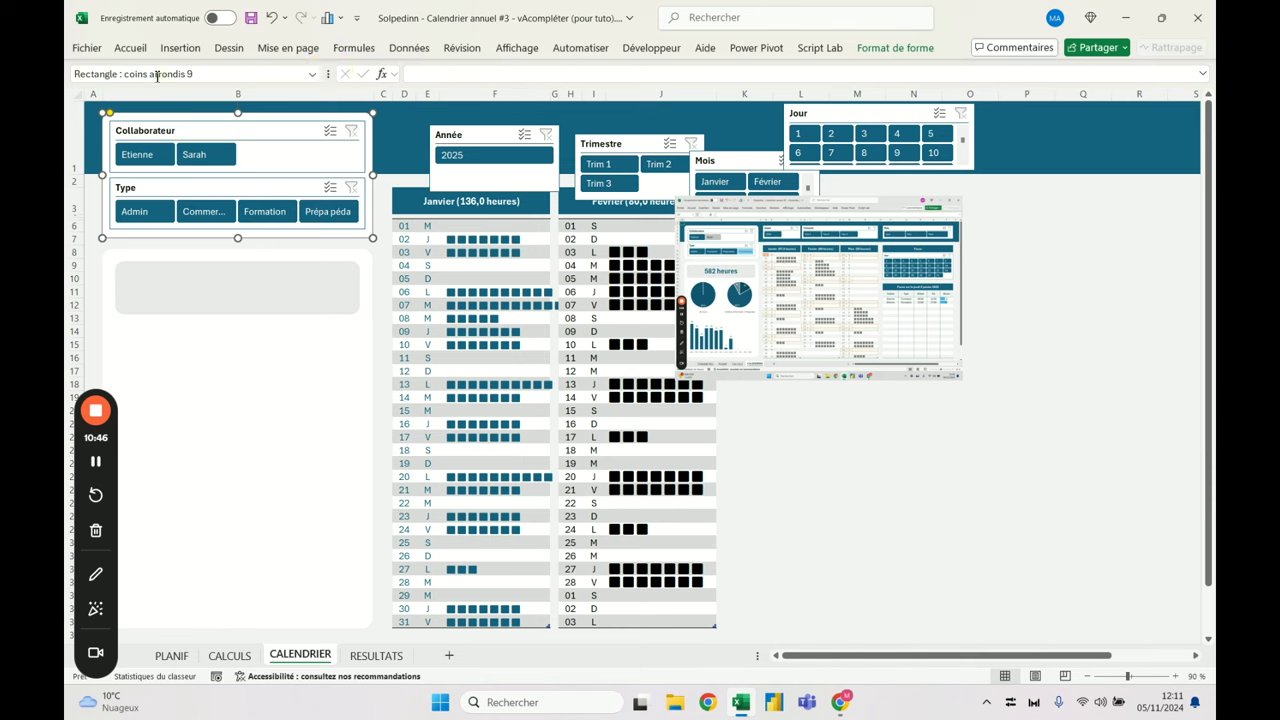
click(202, 74)
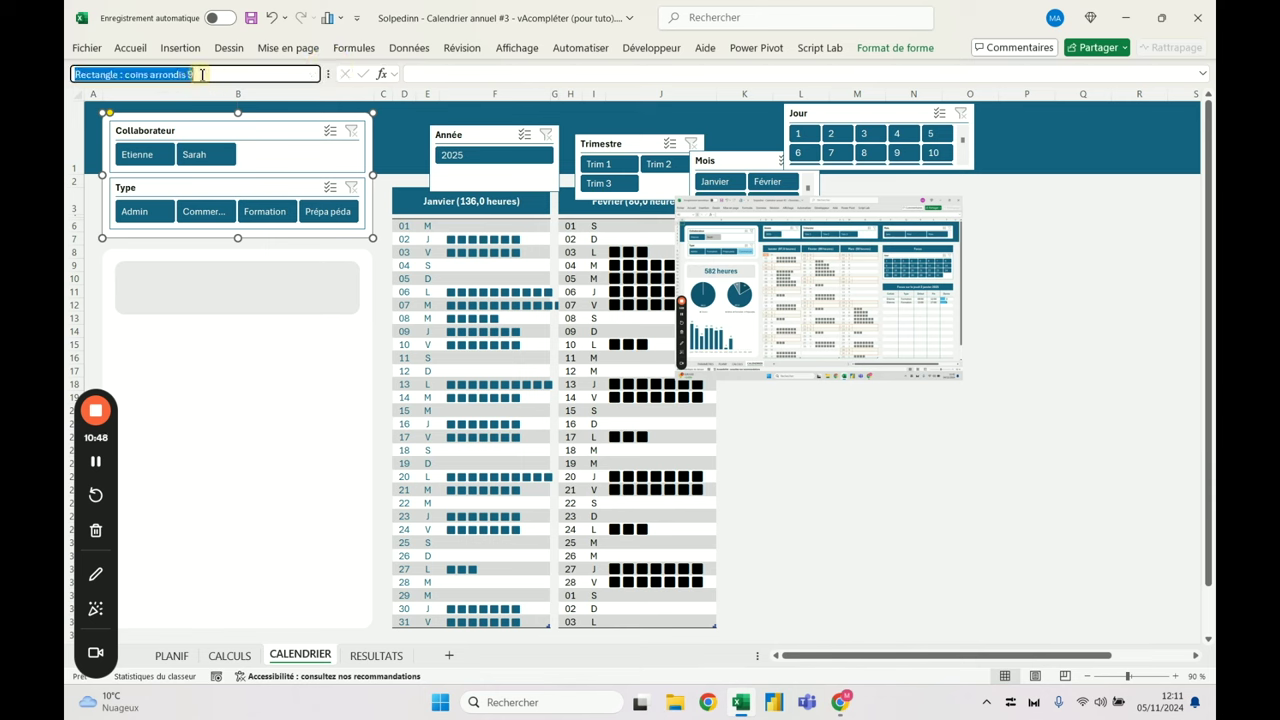
text(Rectangle 1)
key(Return)
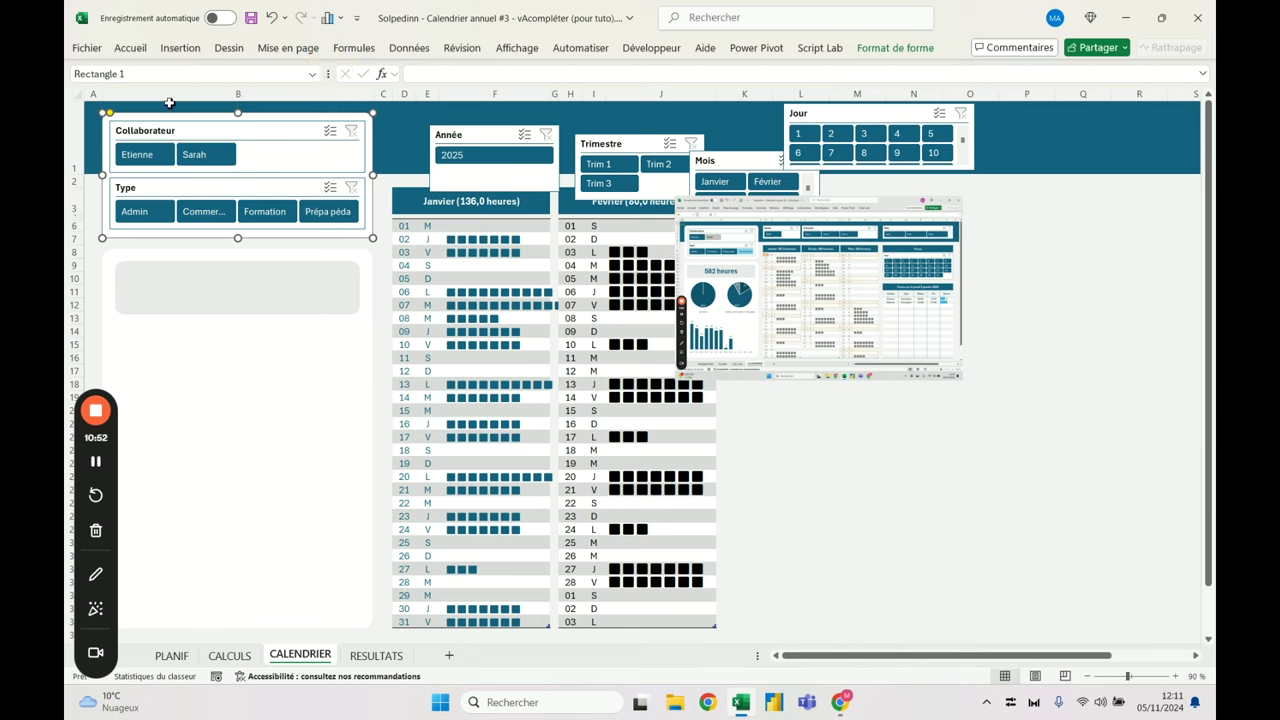
Rename the tall white panel to Rectangle 2
click(151, 258)
click(121, 73)
text(Re)
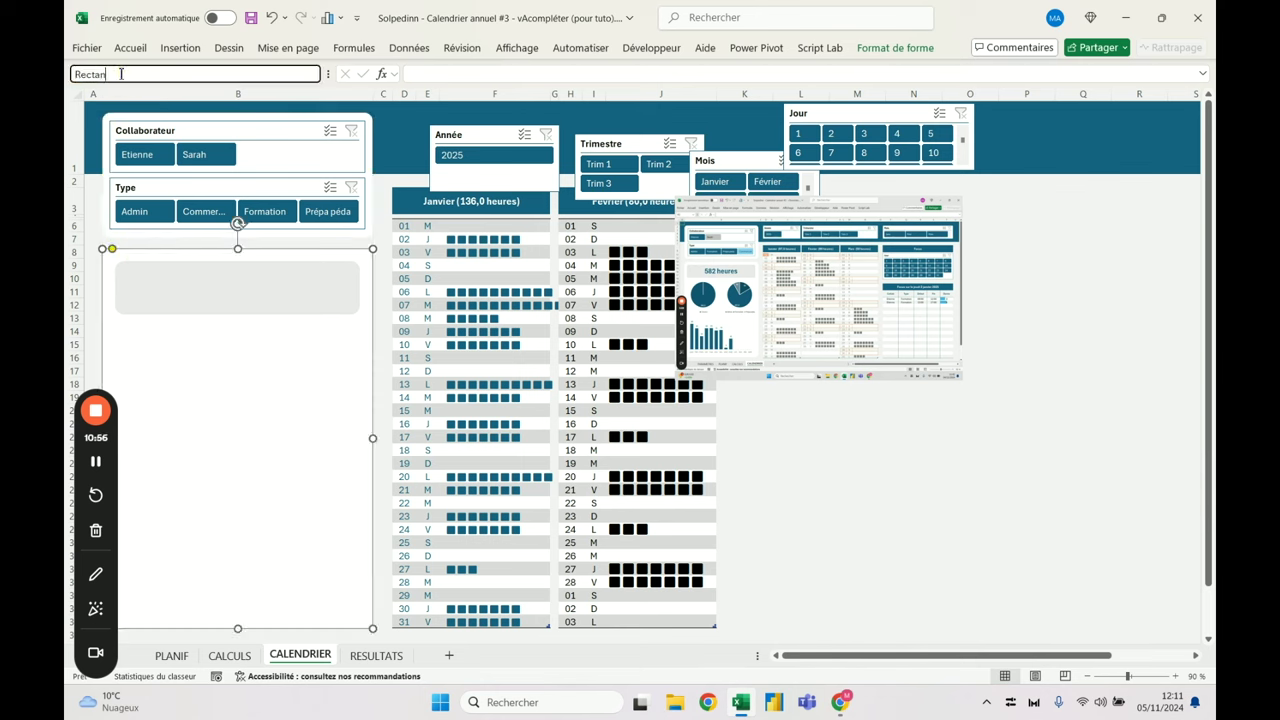
key(Return)
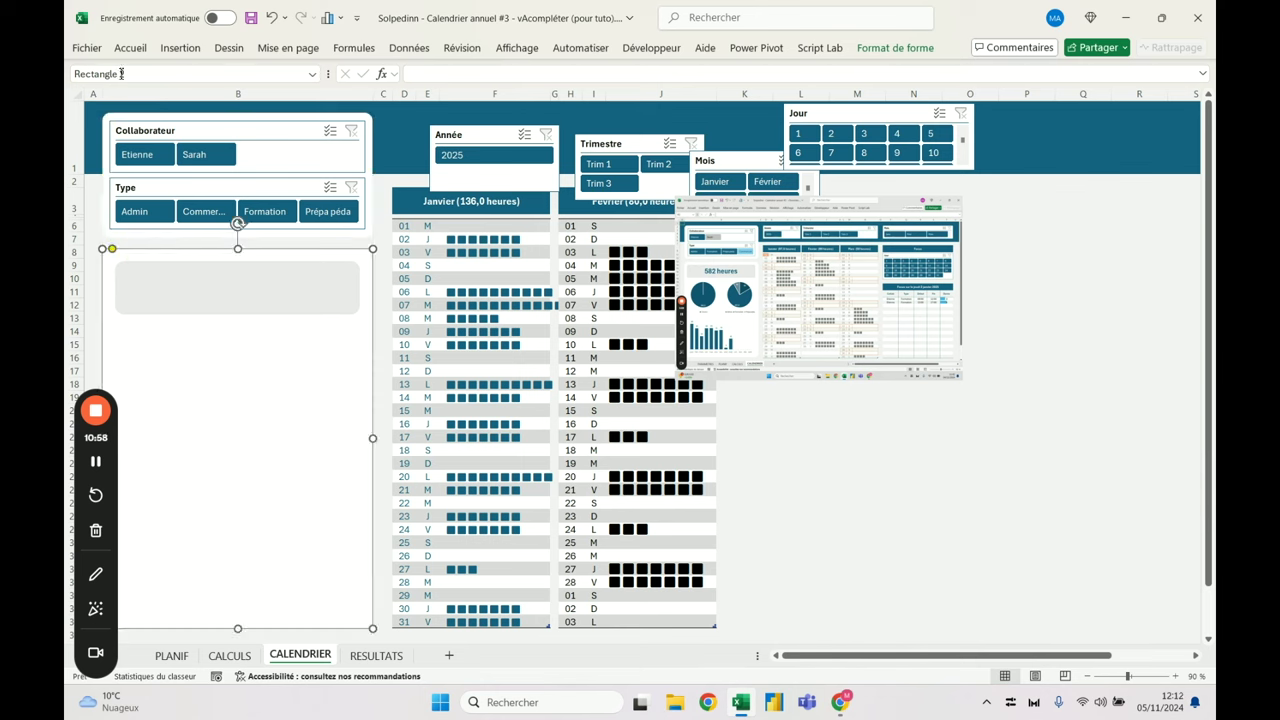
Rename the small grey box to Rectangle 3
click(230, 312)
click(148, 74)
text(Rect)
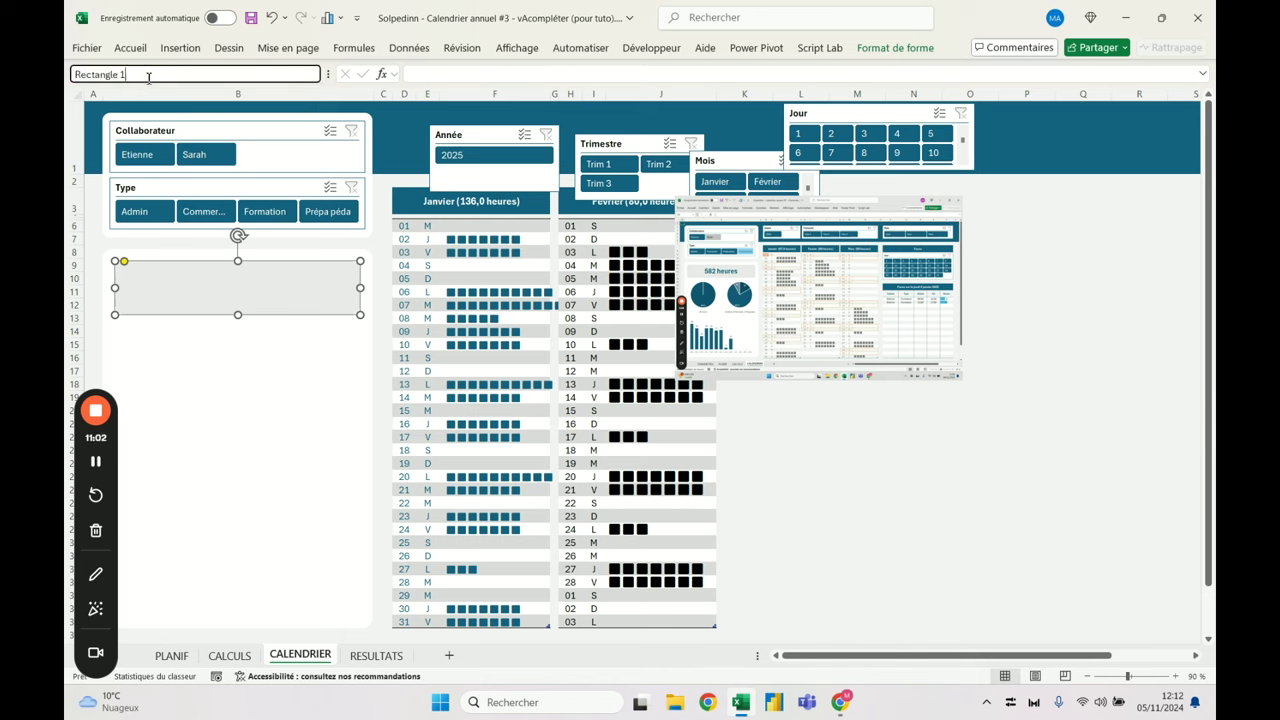
text(angle 3)
key(Return)
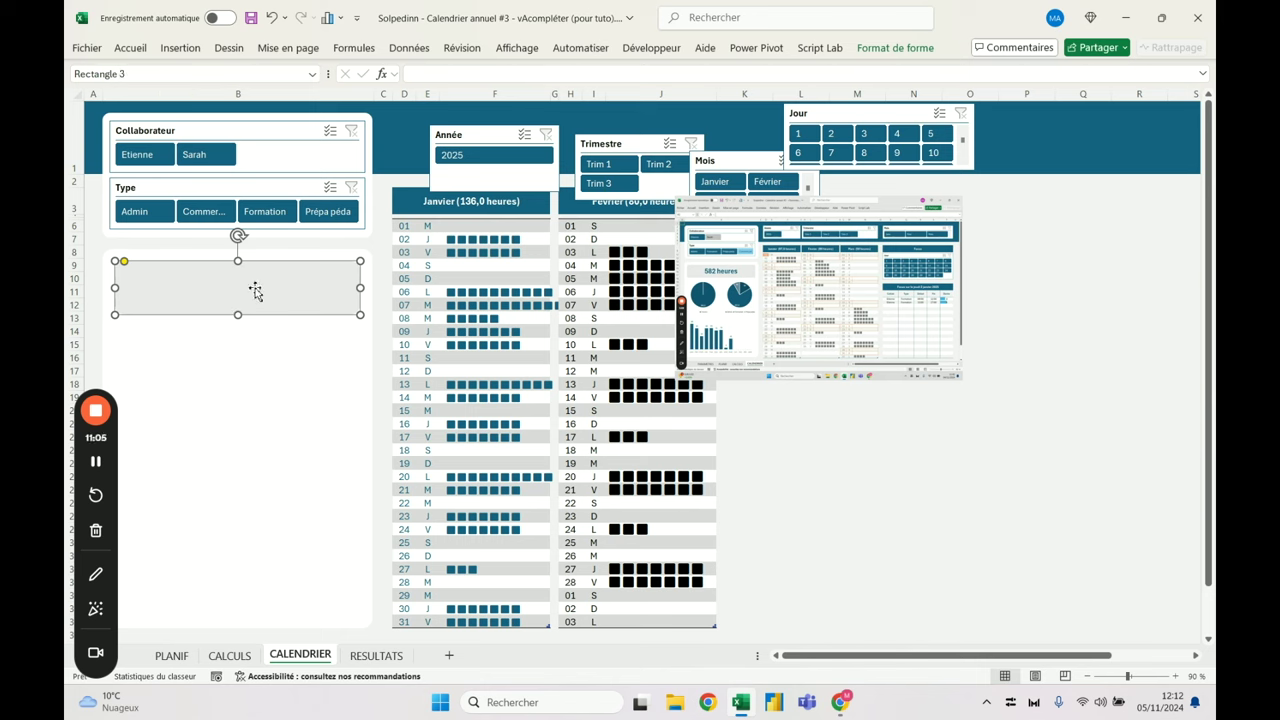
click(610, 440)
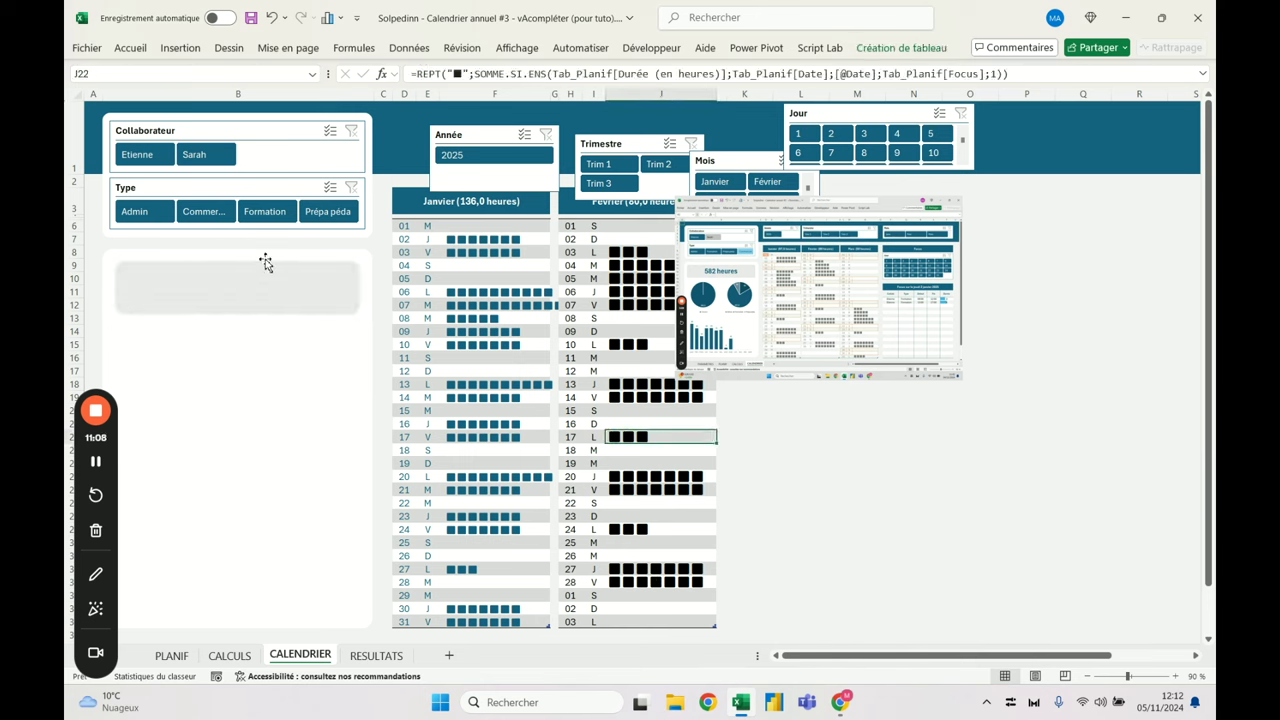
Move the reference screenshot and Jour slicer aside, and nudge the Année slicer
drag(826, 222, 856, 298)
drag(878, 116, 949, 162)
drag(474, 141, 461, 134)
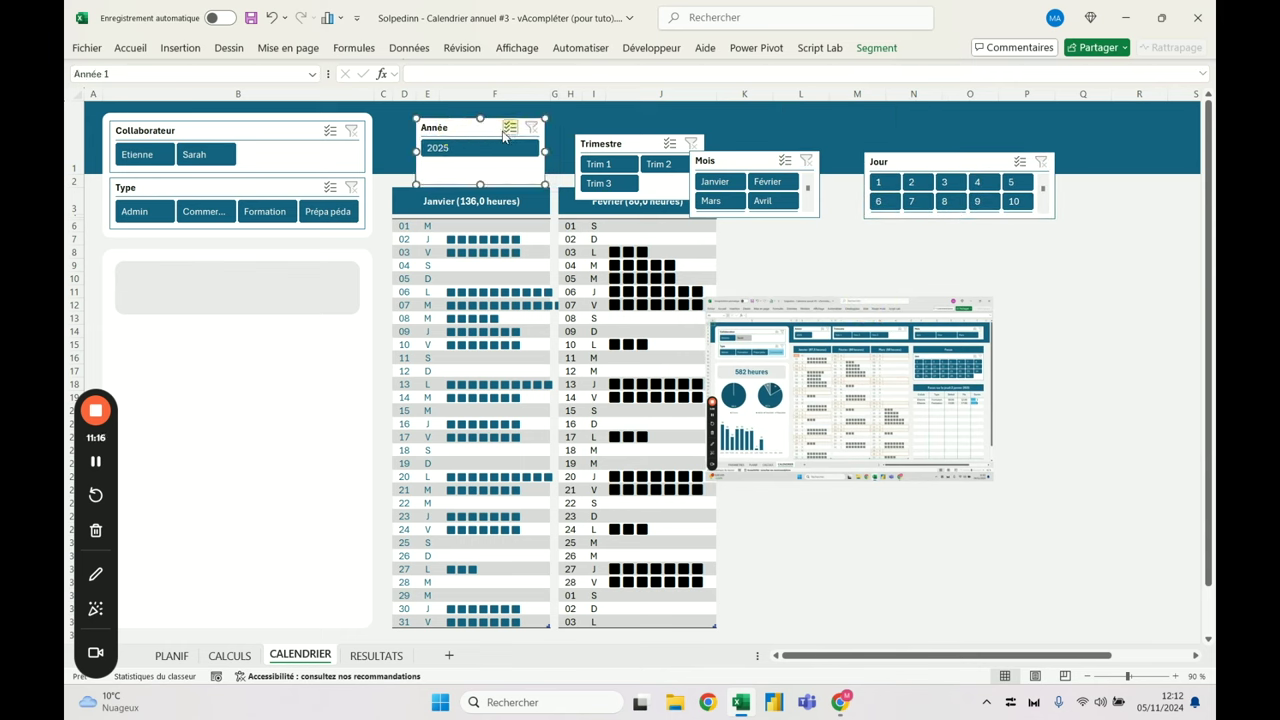
click(269, 137)
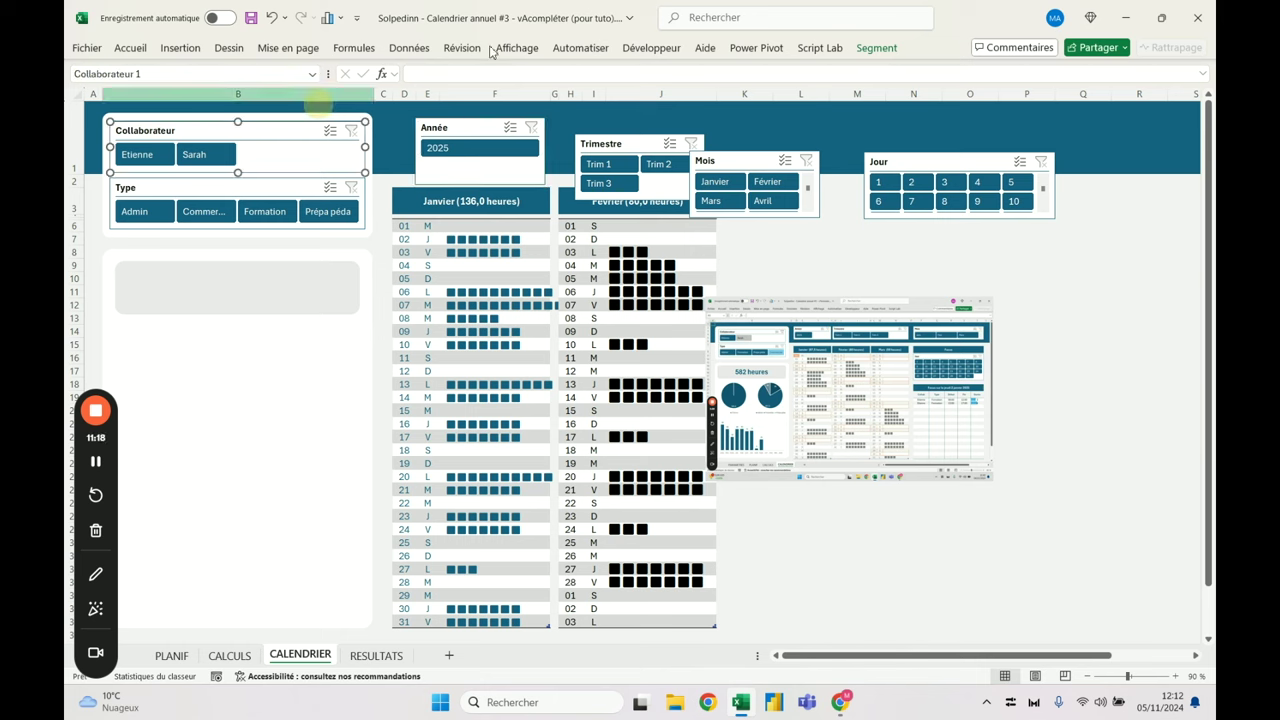
click(876, 48)
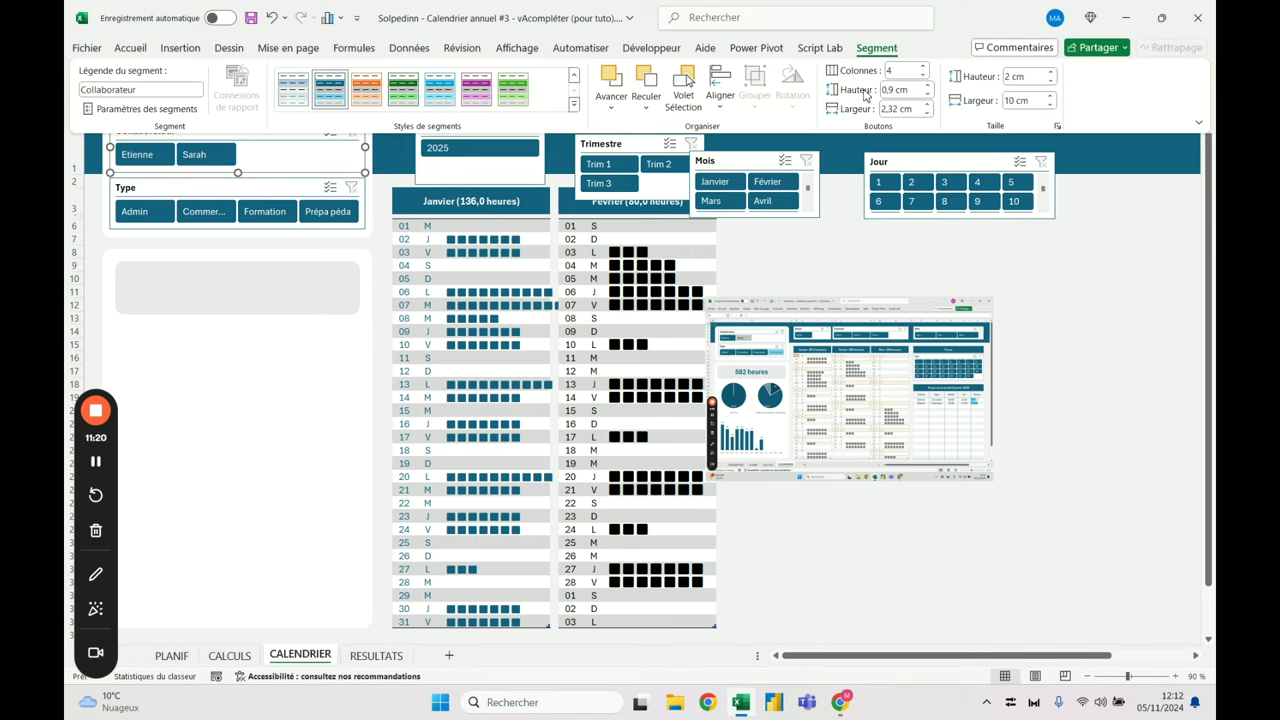
click(505, 128)
ctrl+click(600, 140)
ctrl+click(736, 160)
ctrl+click(944, 165)
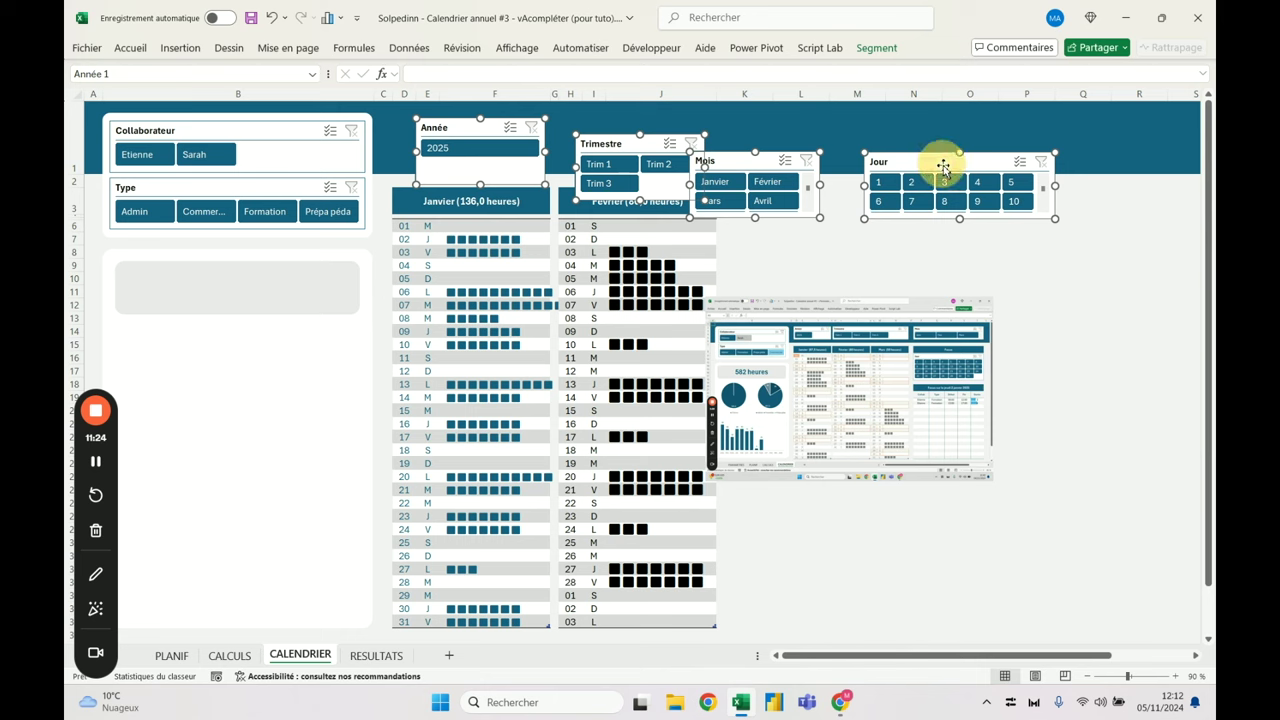
click(877, 48)
drag(938, 168, 971, 257)
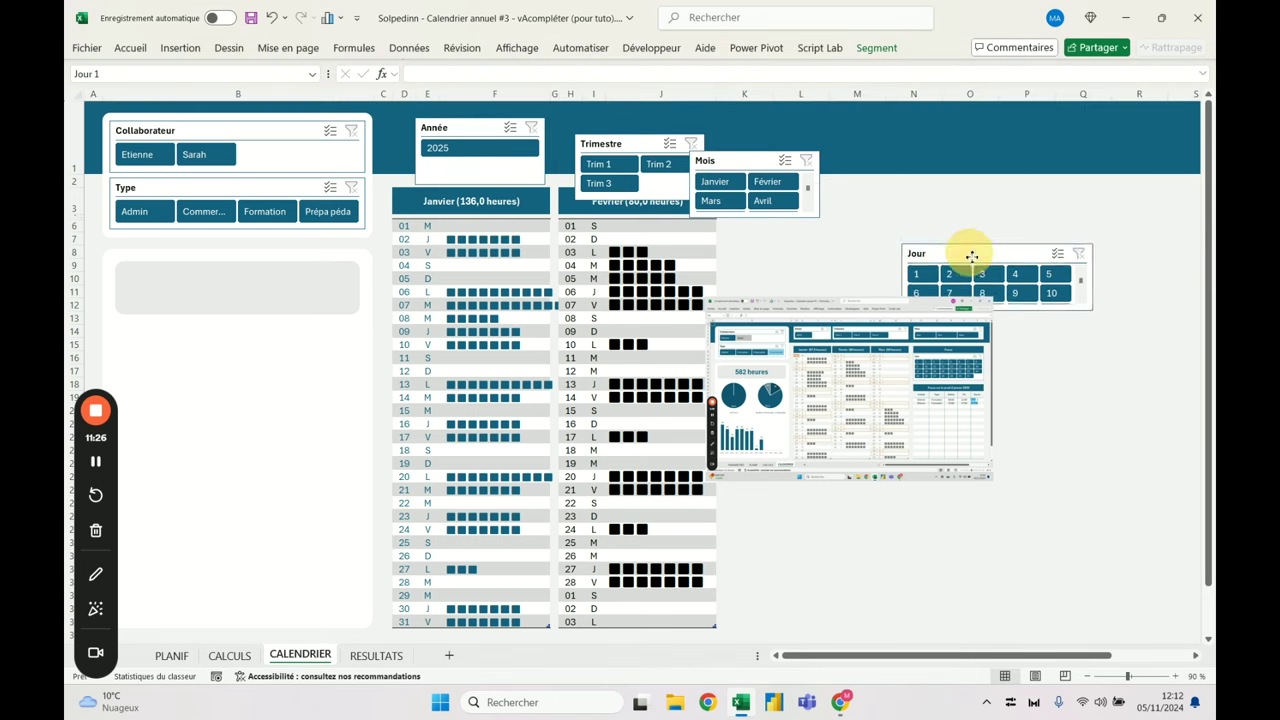
Give the Année, Trimestre and Mois slicers 2 cm height and 0,9 cm buttons
click(750, 160)
ctrl+click(610, 143)
ctrl+click(490, 128)
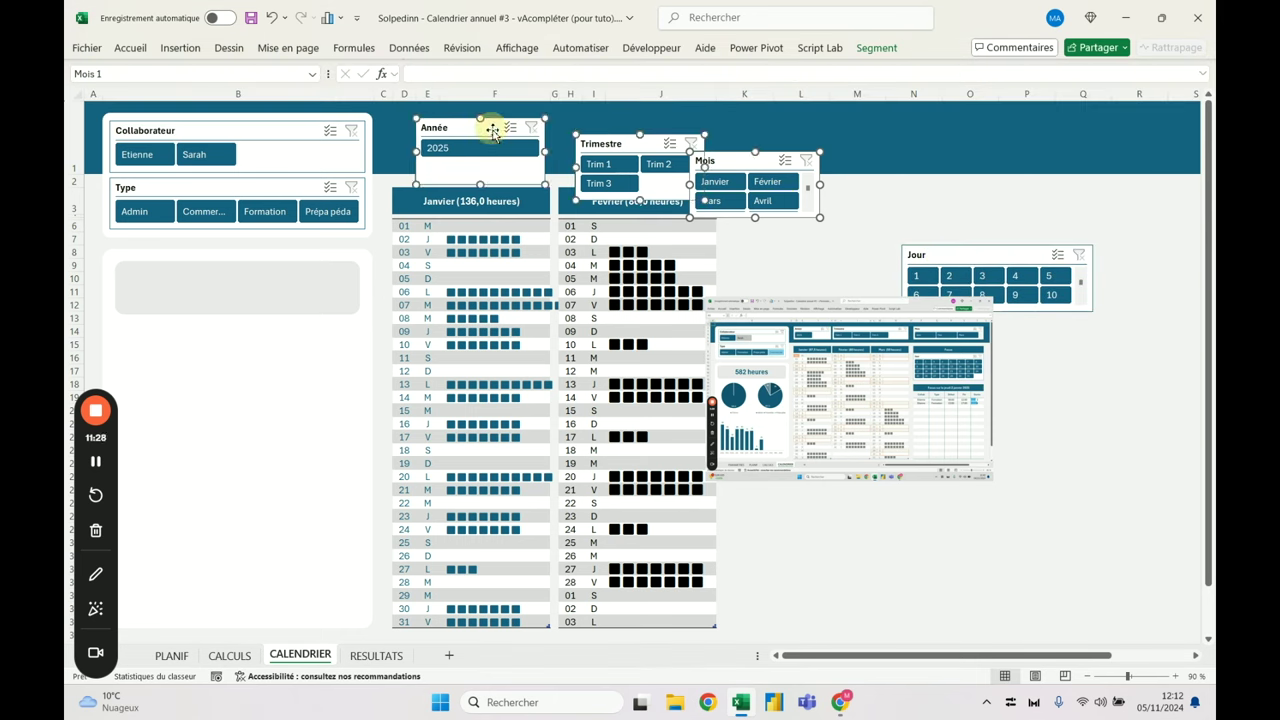
click(877, 48)
click(1032, 78)
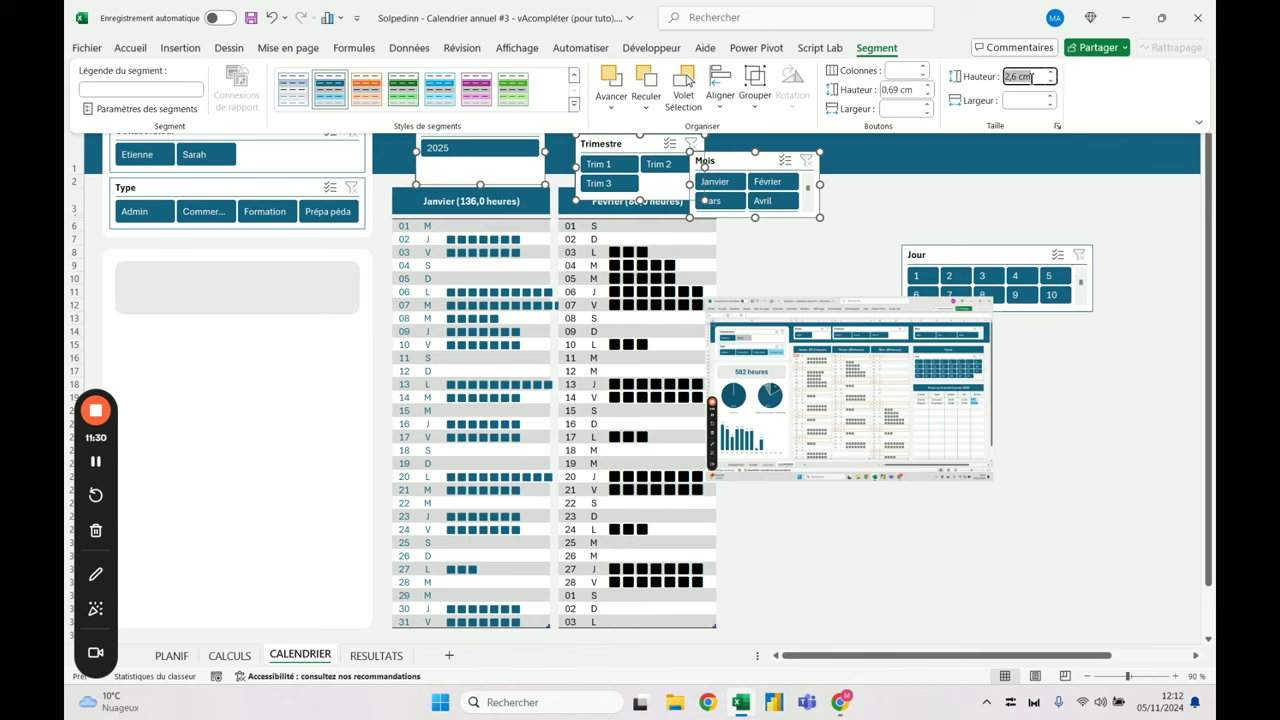
text(2)
key(Return)
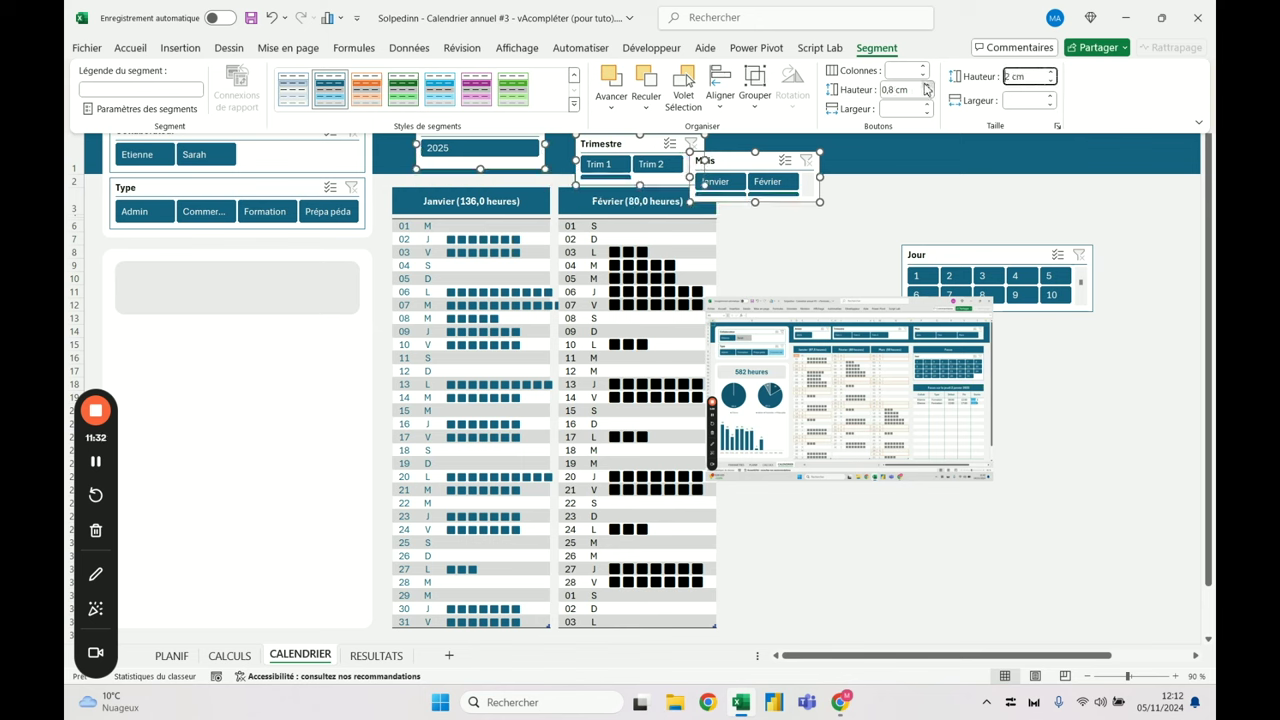
click(925, 87)
click(925, 87)
click(925, 94)
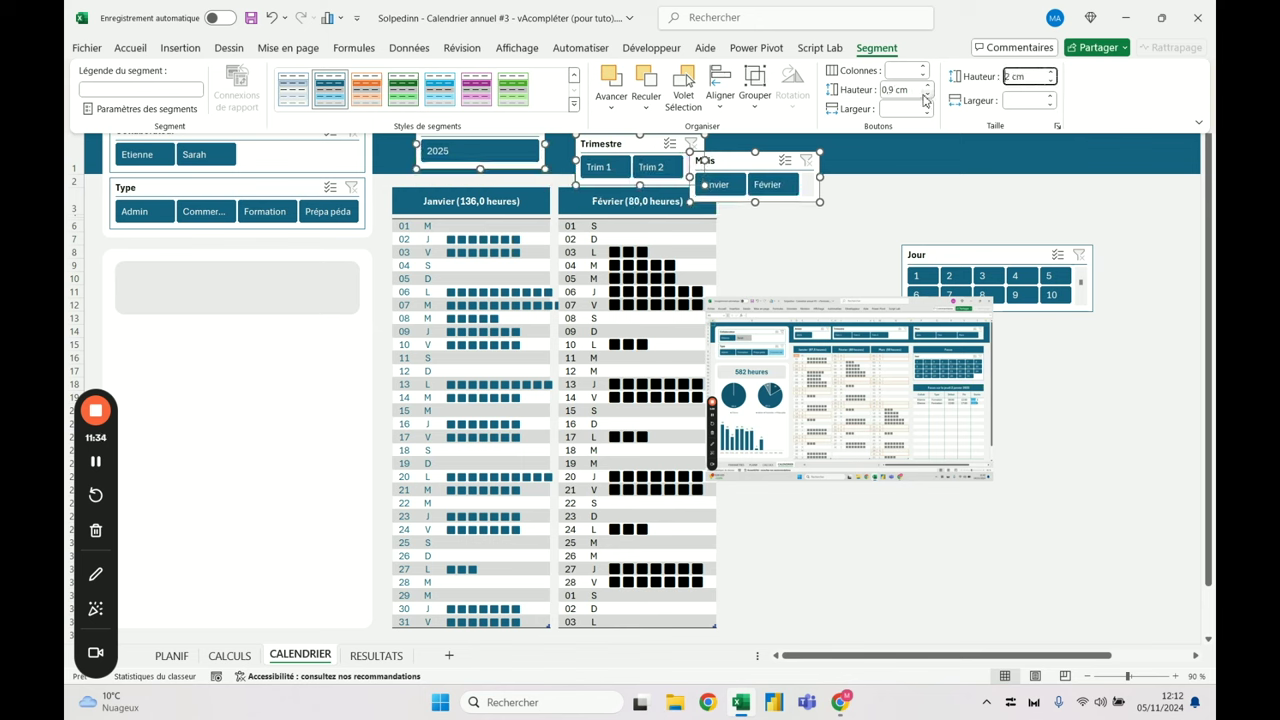
click(927, 71)
click(925, 68)
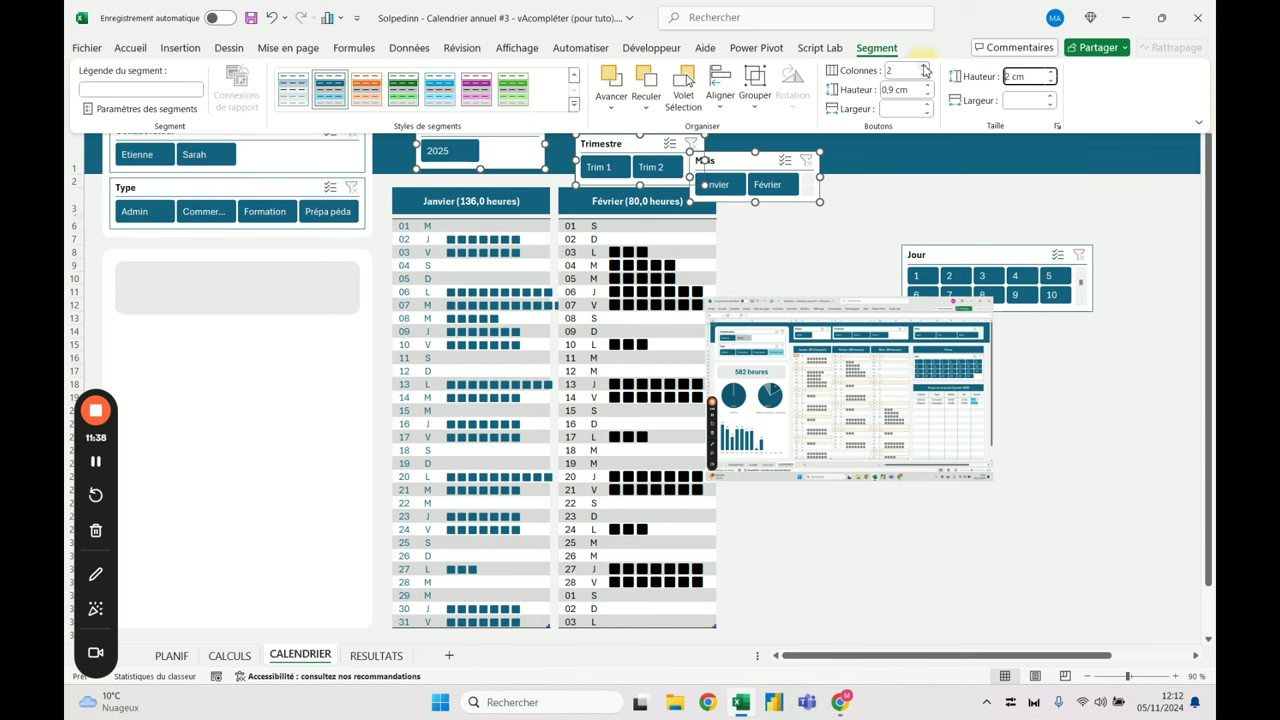
Set three button columns on Trimestre and Mois, then shift Année up-left
click(876, 48)
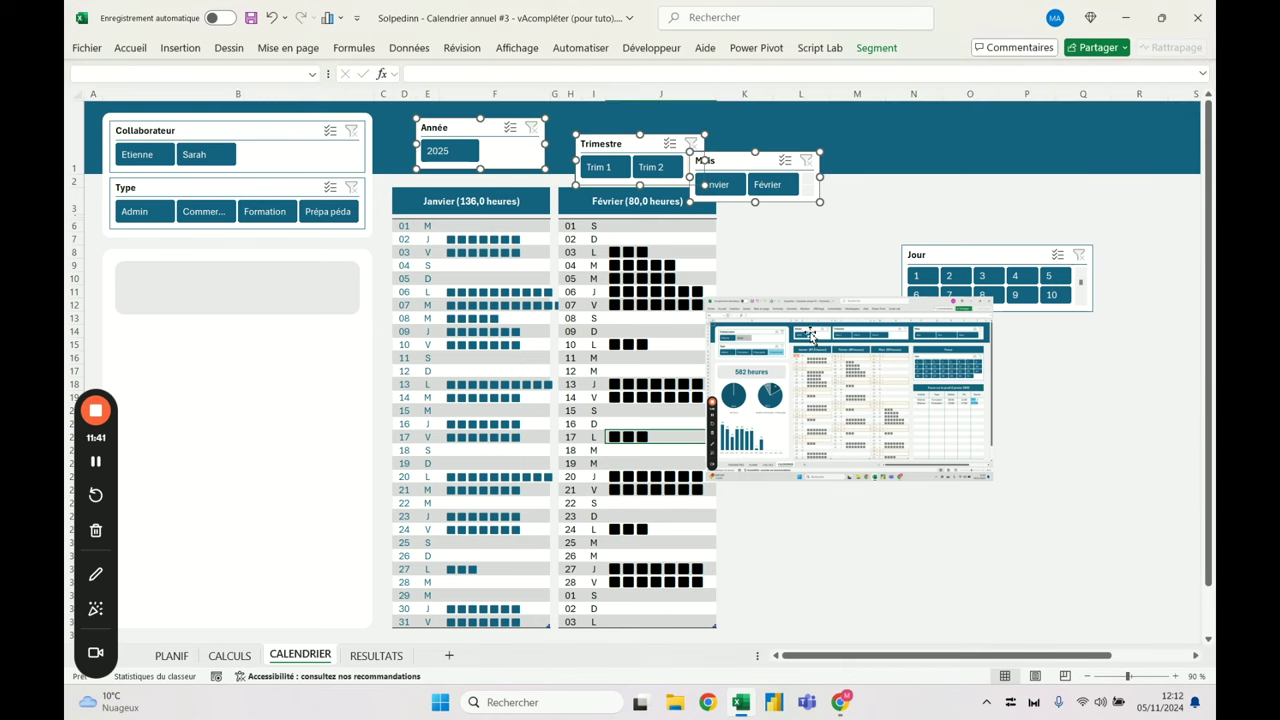
click(660, 125)
click(640, 143)
click(880, 49)
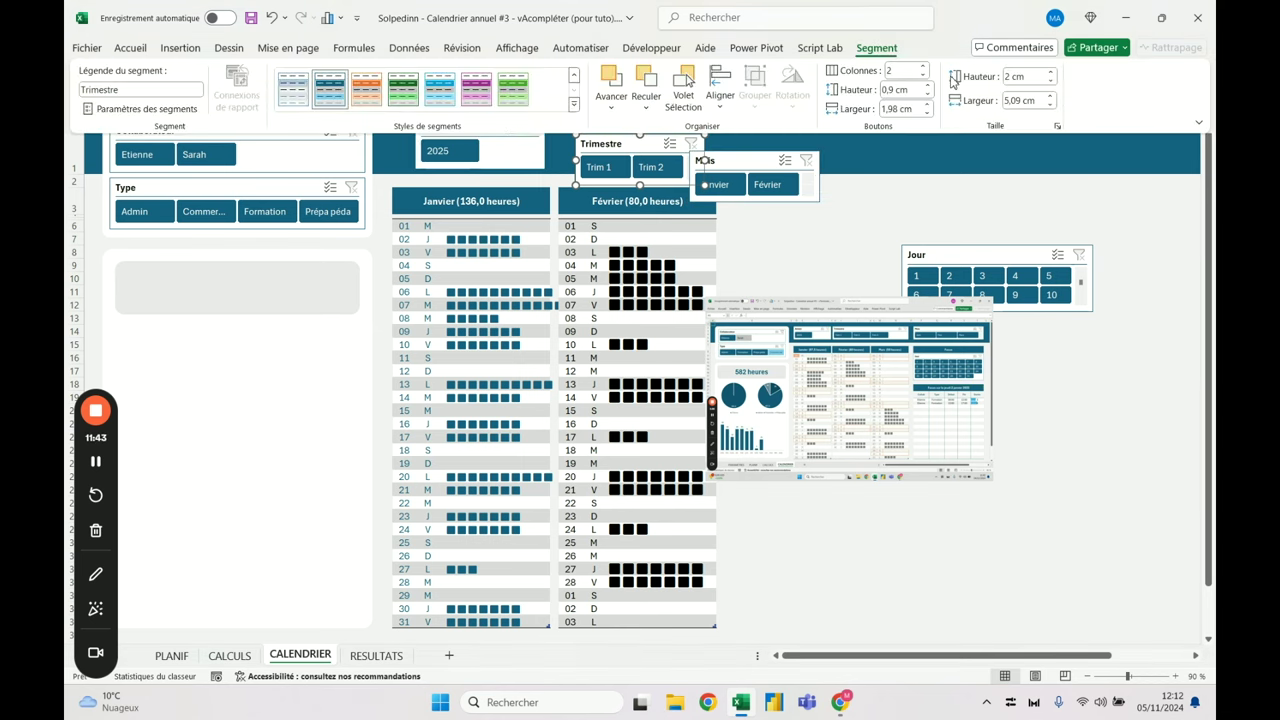
click(925, 68)
click(749, 163)
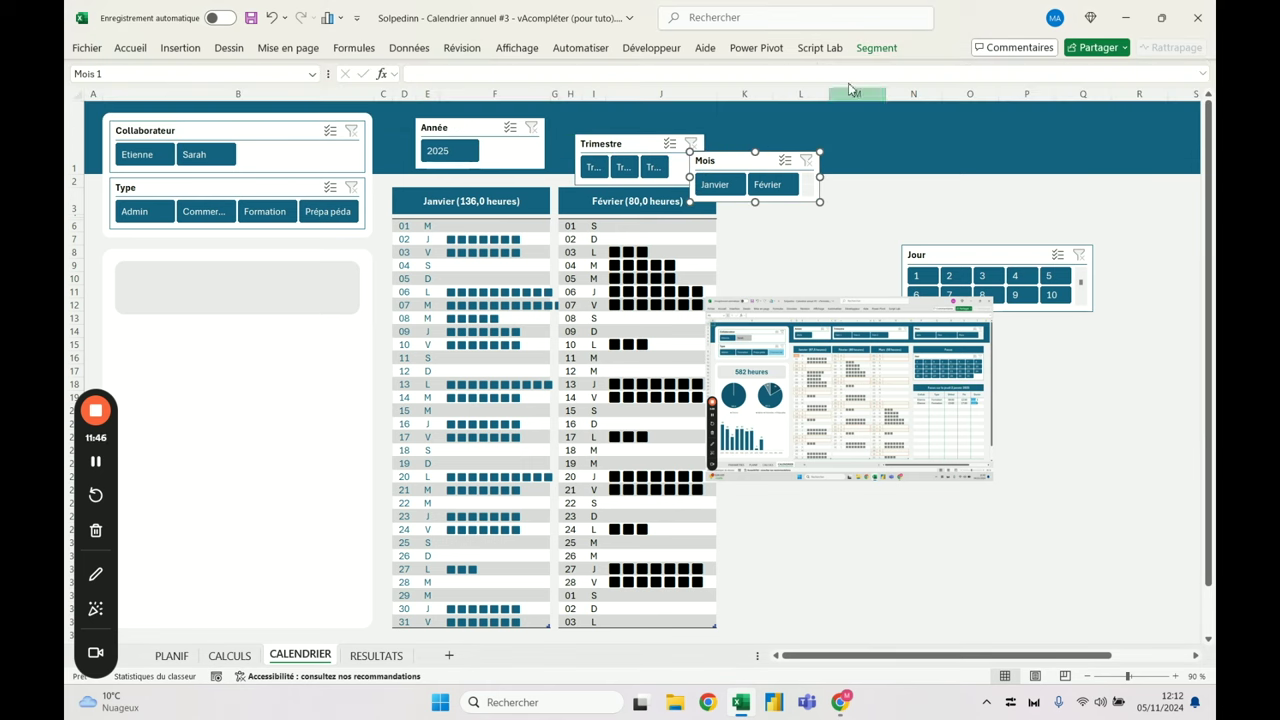
click(886, 53)
click(925, 68)
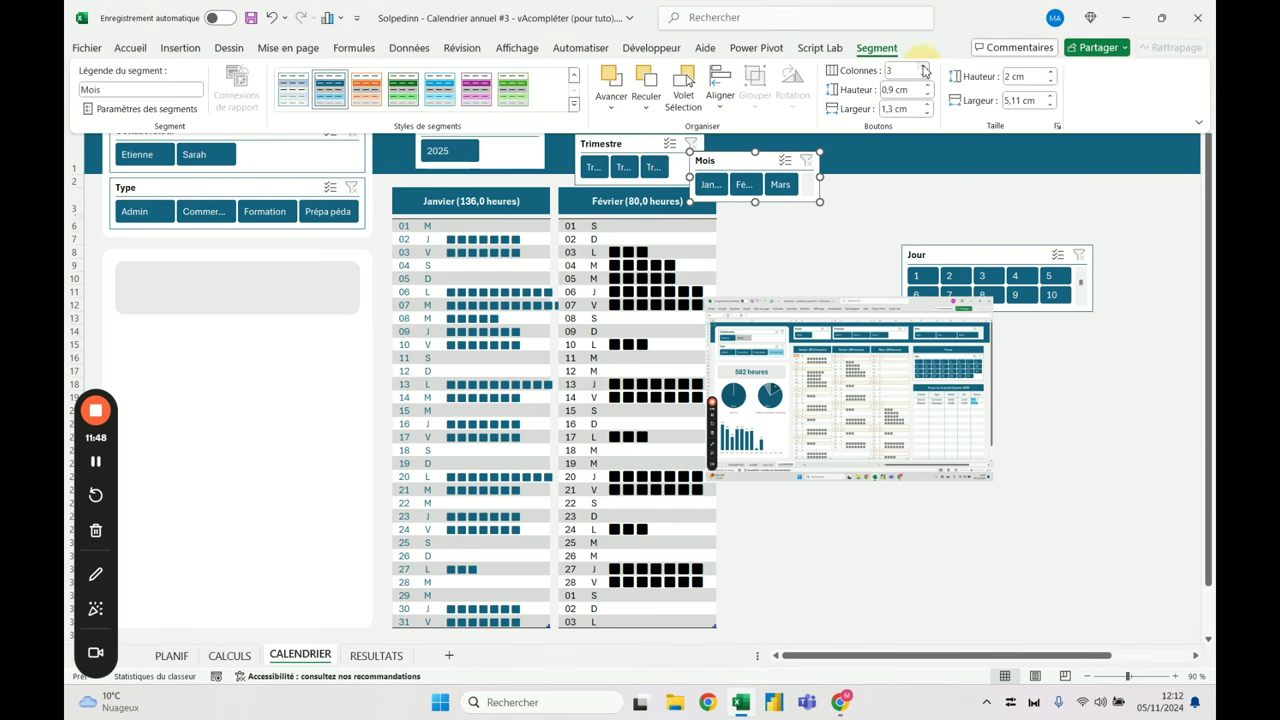
click(655, 436)
drag(455, 127, 433, 126)
Move Trimestre up and move and widen the Mois slicer to the right
mouse_move(624, 143)
mouse_down()
mouse_move(674, 131)
mouse_move(622, 119)
mouse_up()
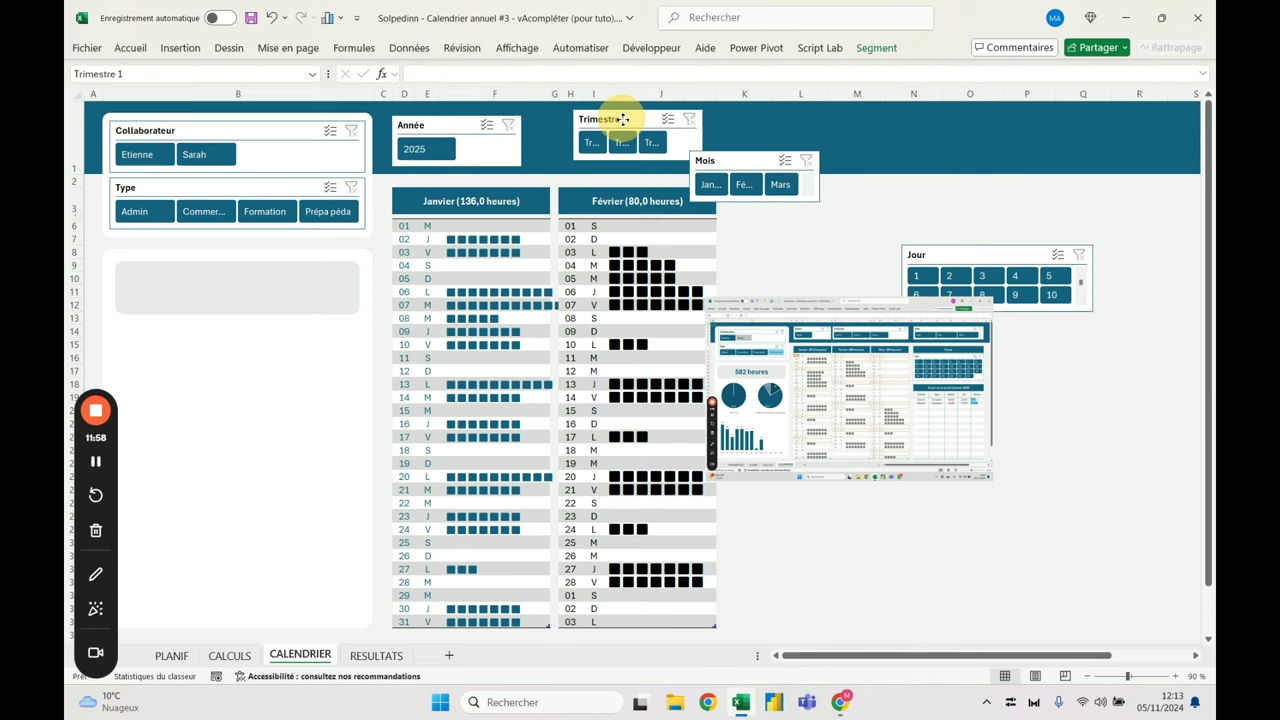
drag(622, 119, 620, 118)
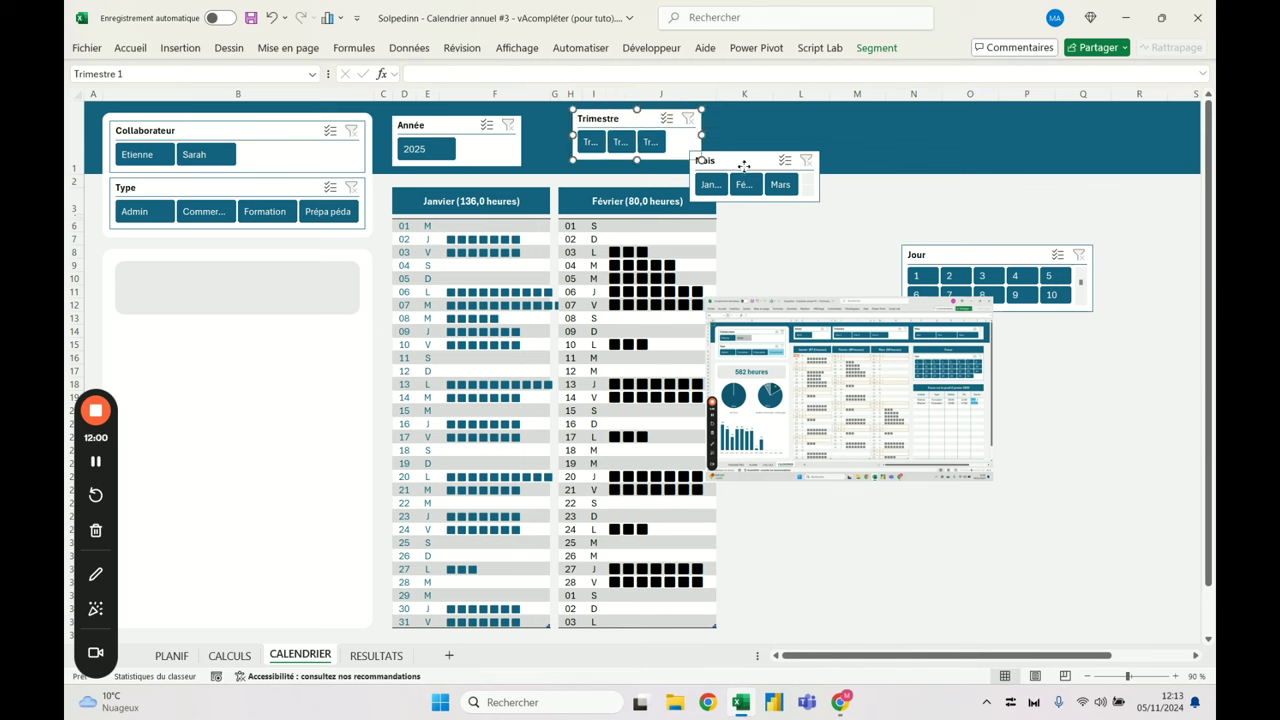
drag(742, 162, 853, 131)
drag(934, 146, 1108, 146)
drag(973, 139, 1010, 123)
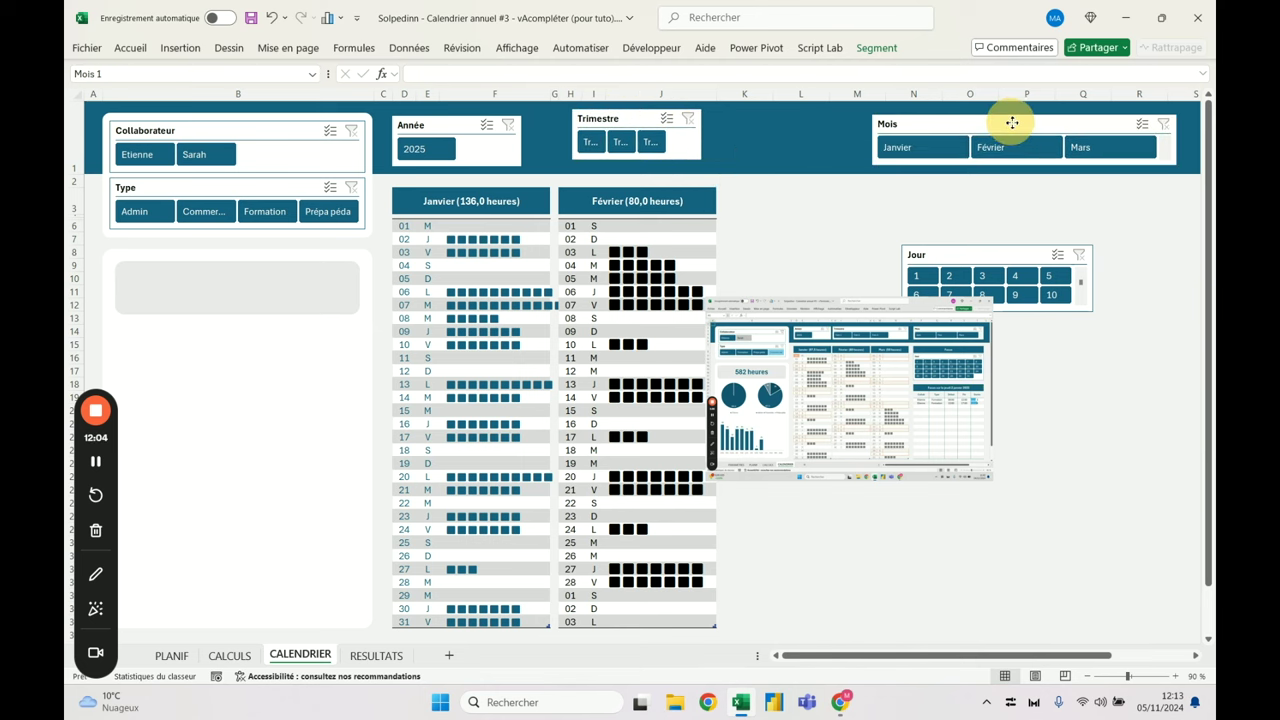
drag(901, 136, 908, 134)
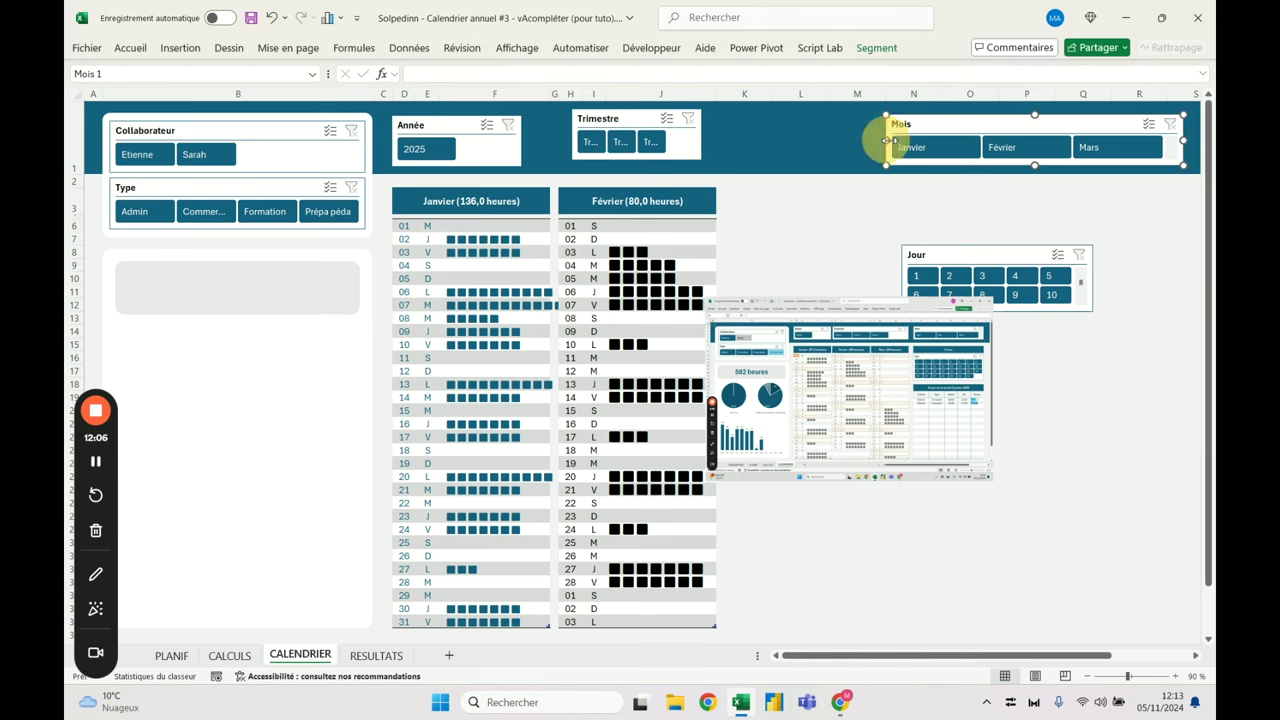
Widen the Trimestre slicer and fine-tune Trimestre and Année positions
click(637, 119)
drag(702, 135, 864, 133)
drag(569, 137, 536, 130)
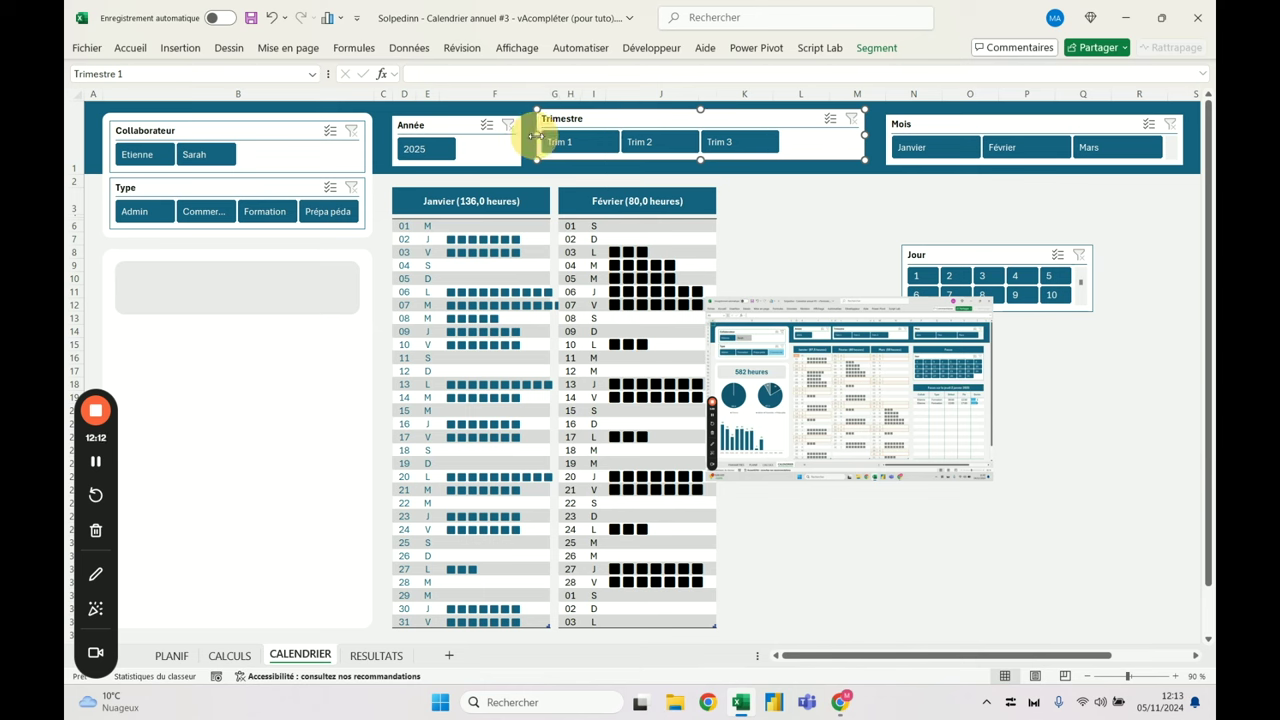
click(641, 119)
drag(641, 119, 600, 158)
click(463, 128)
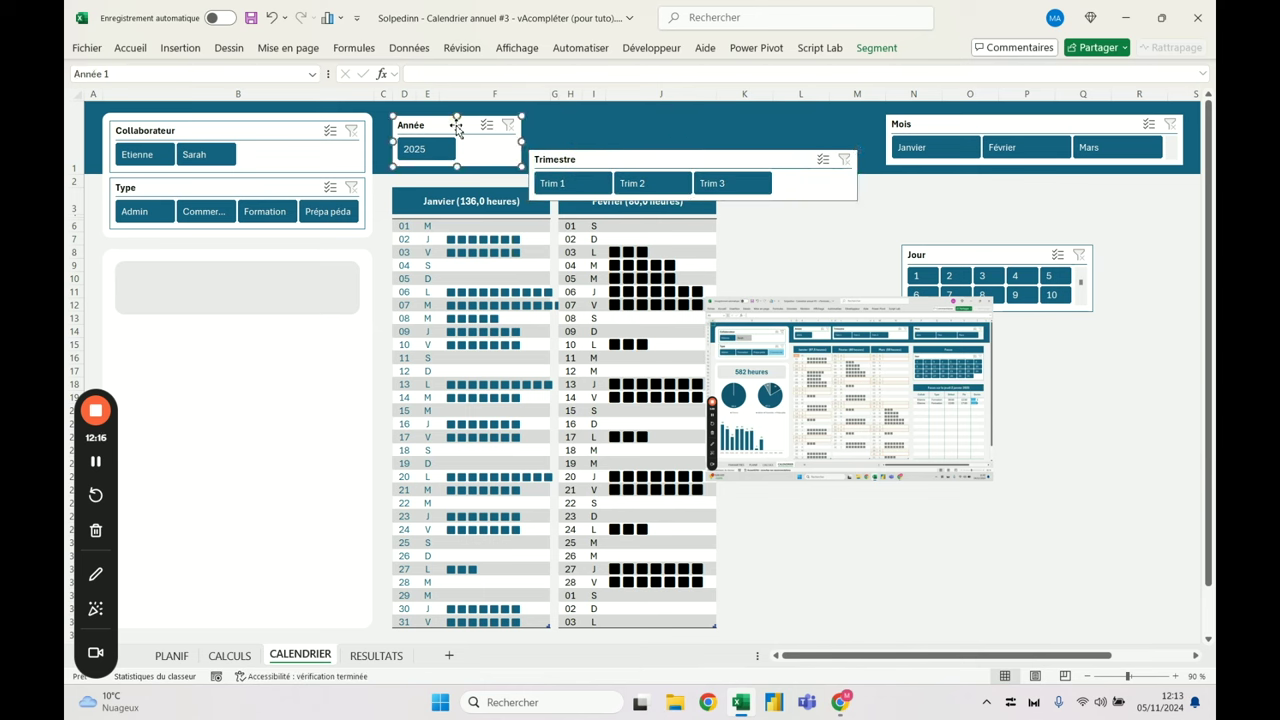
drag(439, 169, 441, 172)
drag(619, 170, 632, 163)
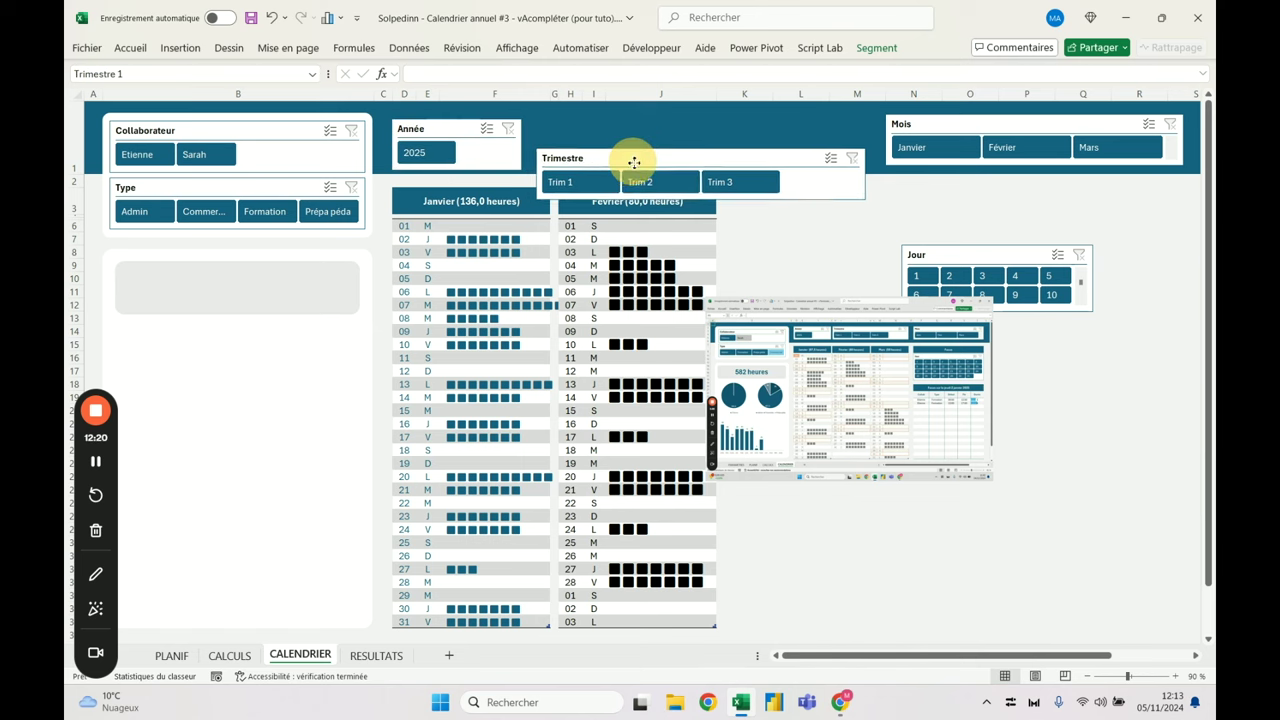
Top-align the Année, Trimestre and Mois slicers in one row
click(452, 129)
click(604, 157)
ctrl+click(901, 124)
click(865, 48)
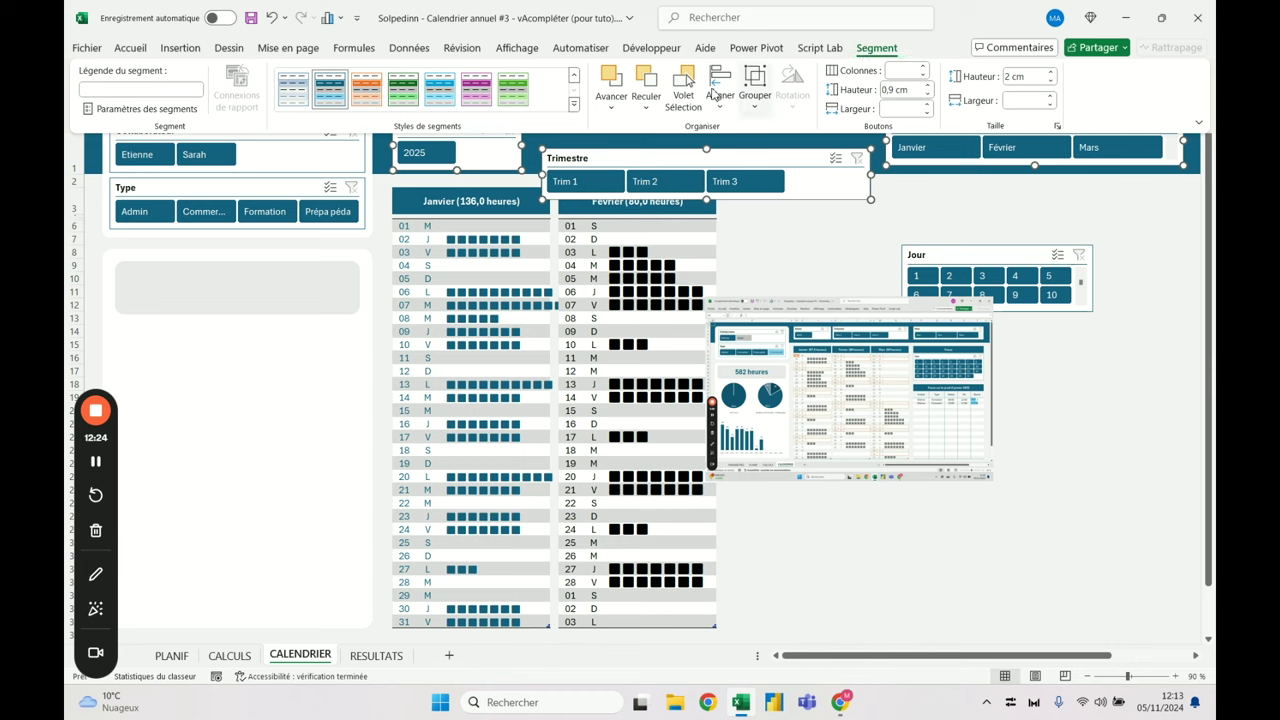
click(720, 85)
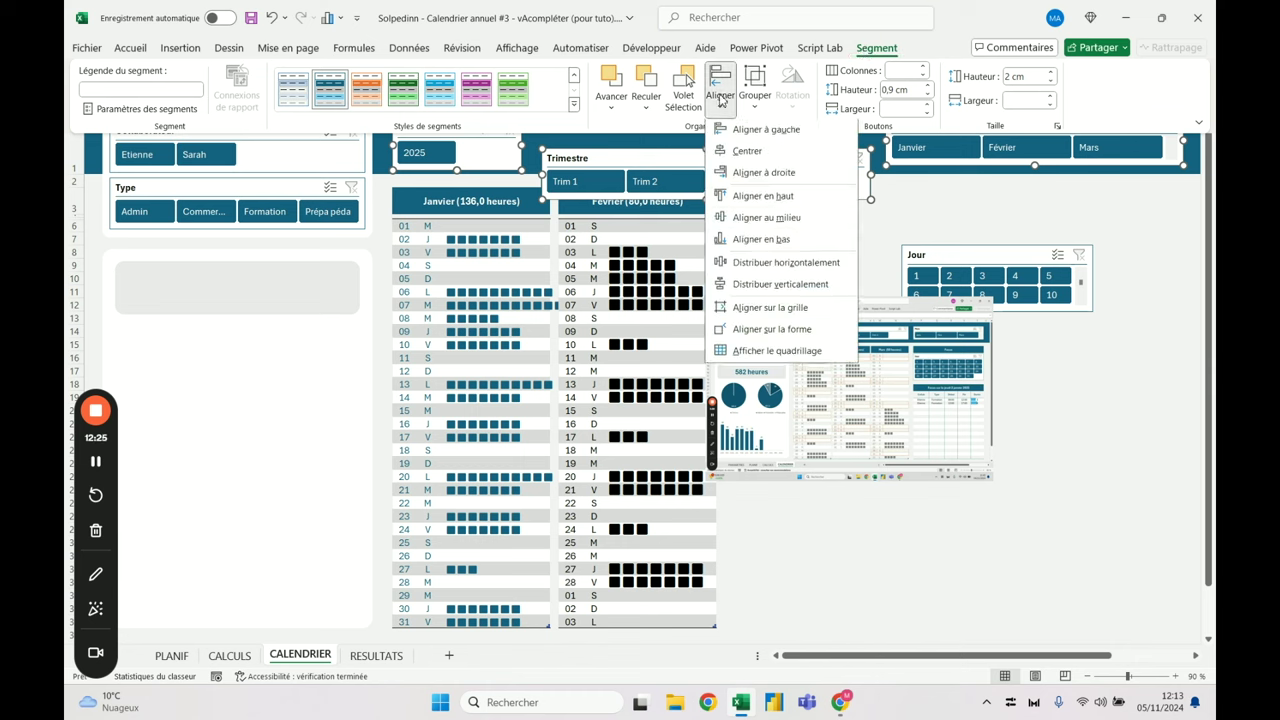
click(745, 197)
click(752, 220)
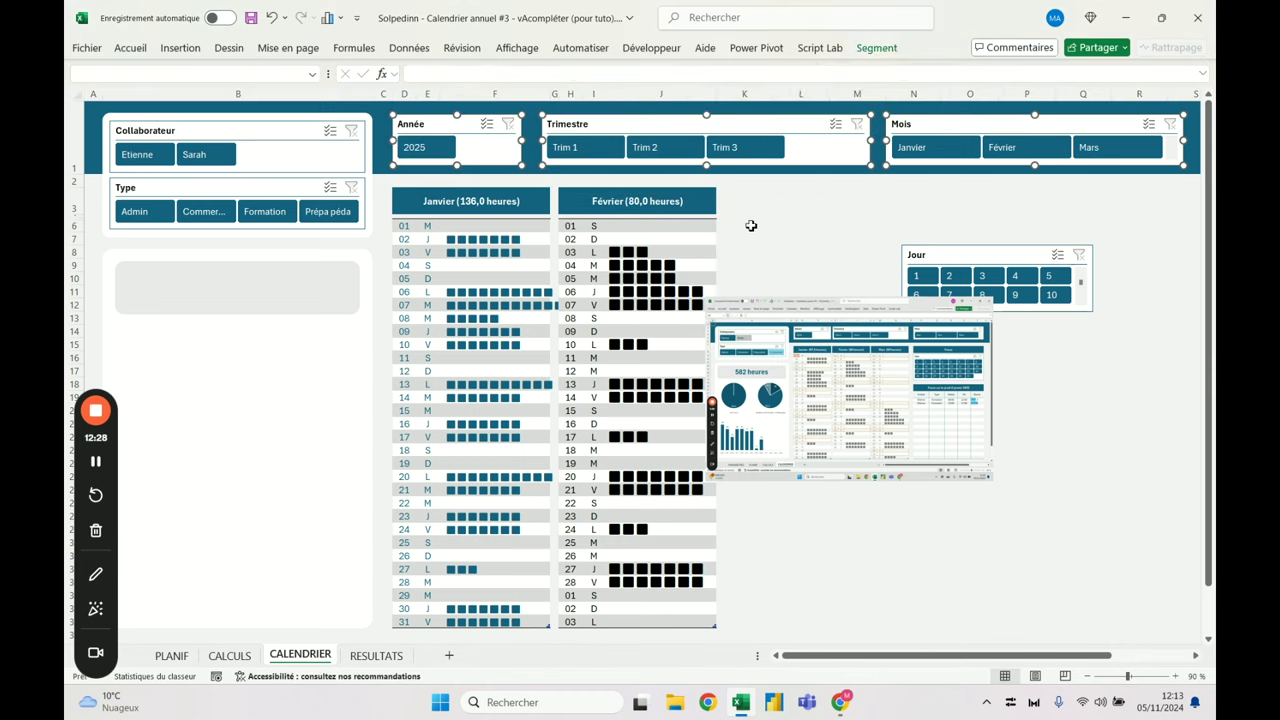
click(767, 238)
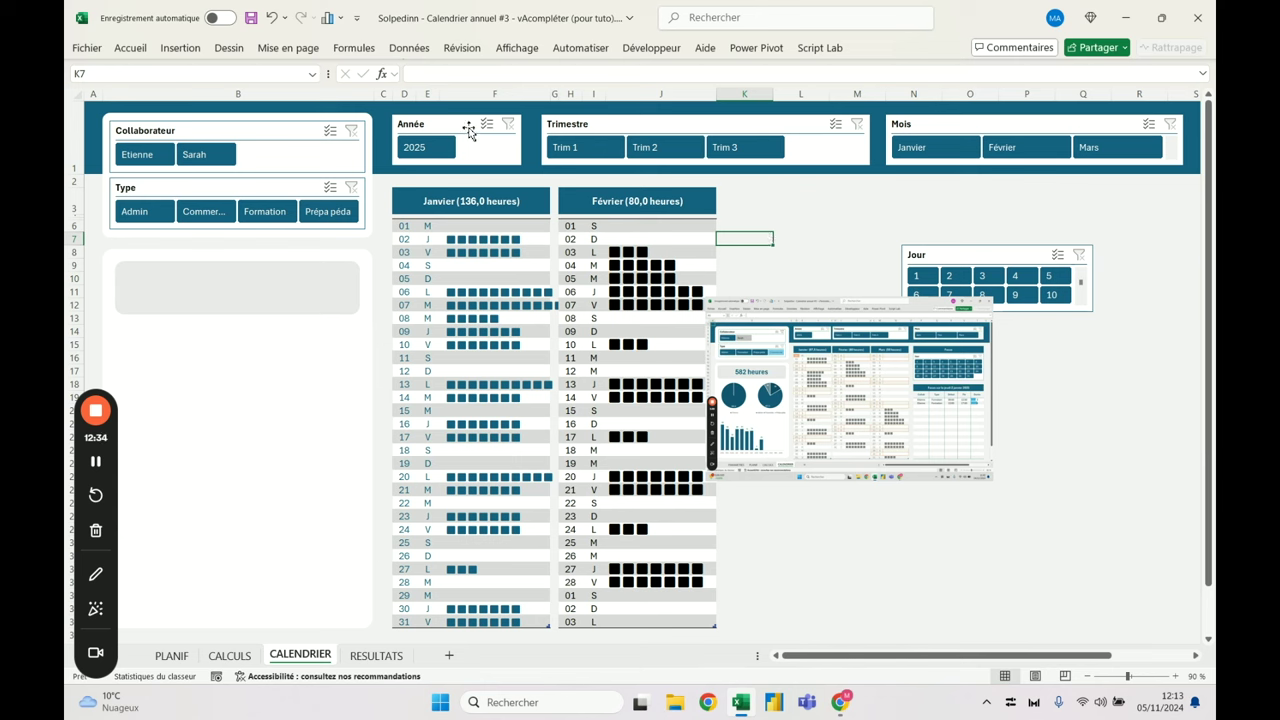
Place the reference dashboard screenshot on the sheet
click(466, 128)
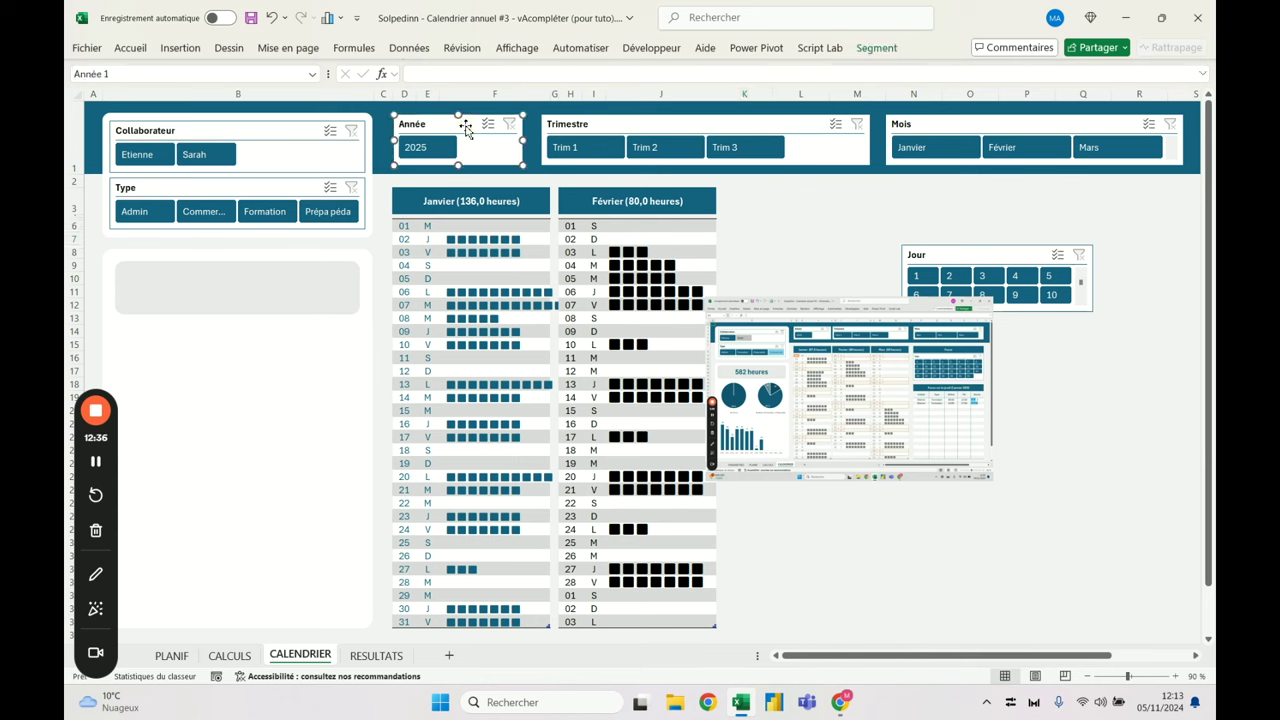
key(Escape)
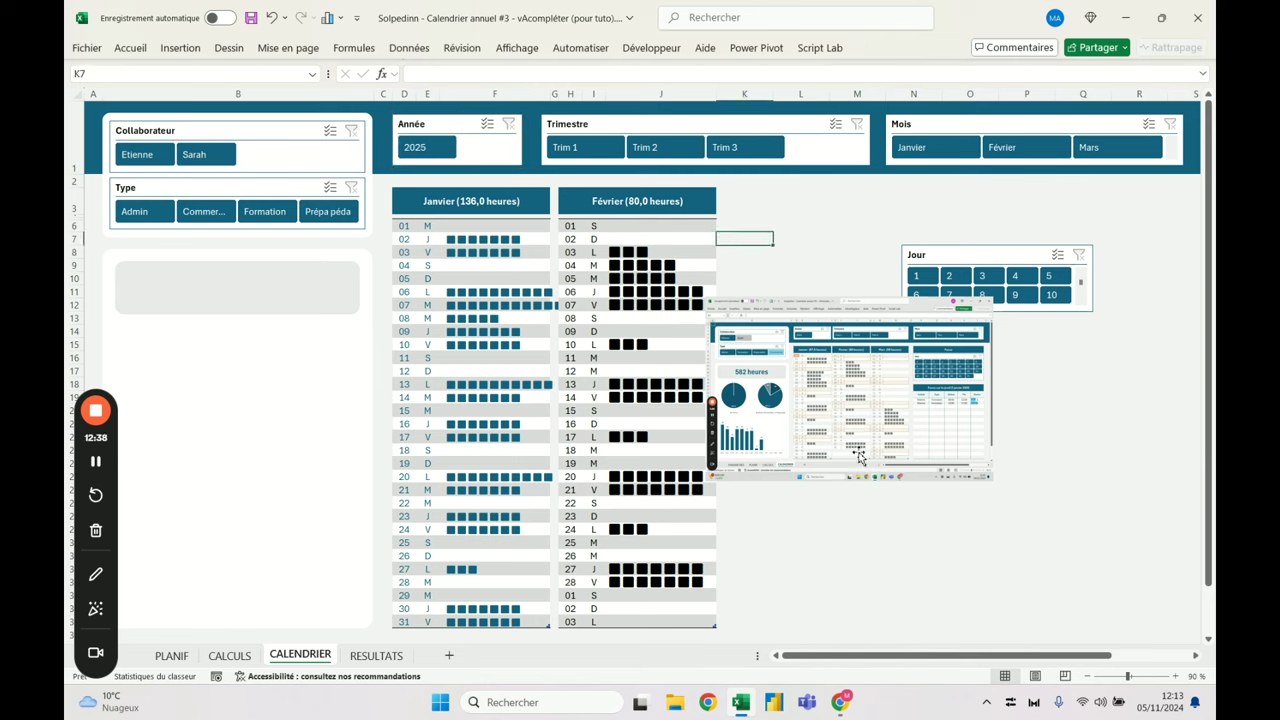
drag(857, 322, 934, 363)
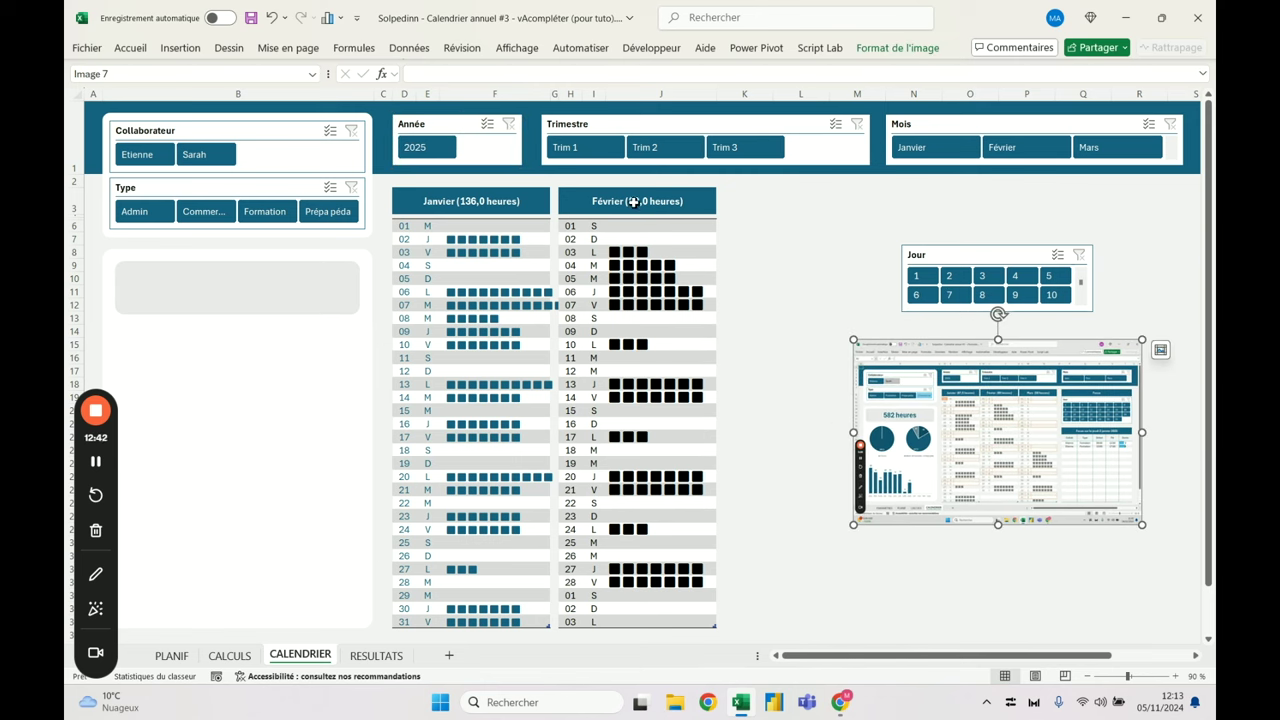
Copy the Janvier calendar block and paste it at H3
drag(408, 199, 523, 622)
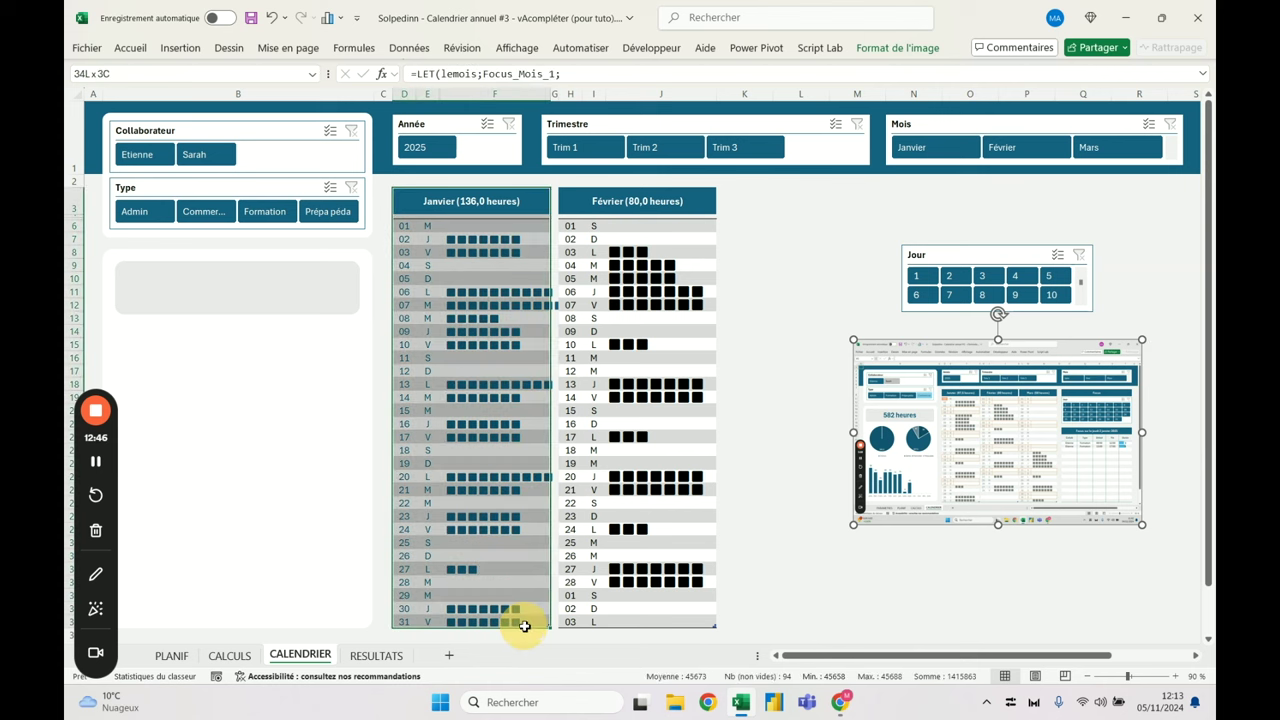
key(ctrl+c)
click(571, 201)
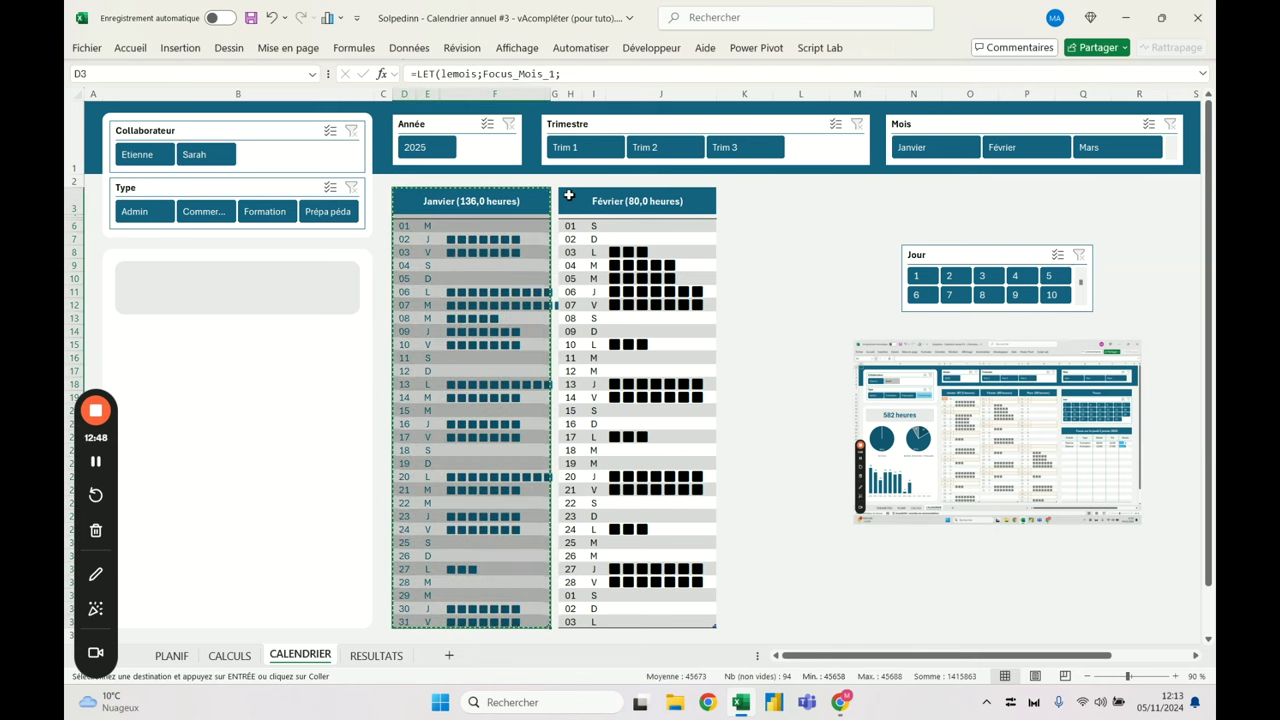
key(ctrl+v)
click(744, 201)
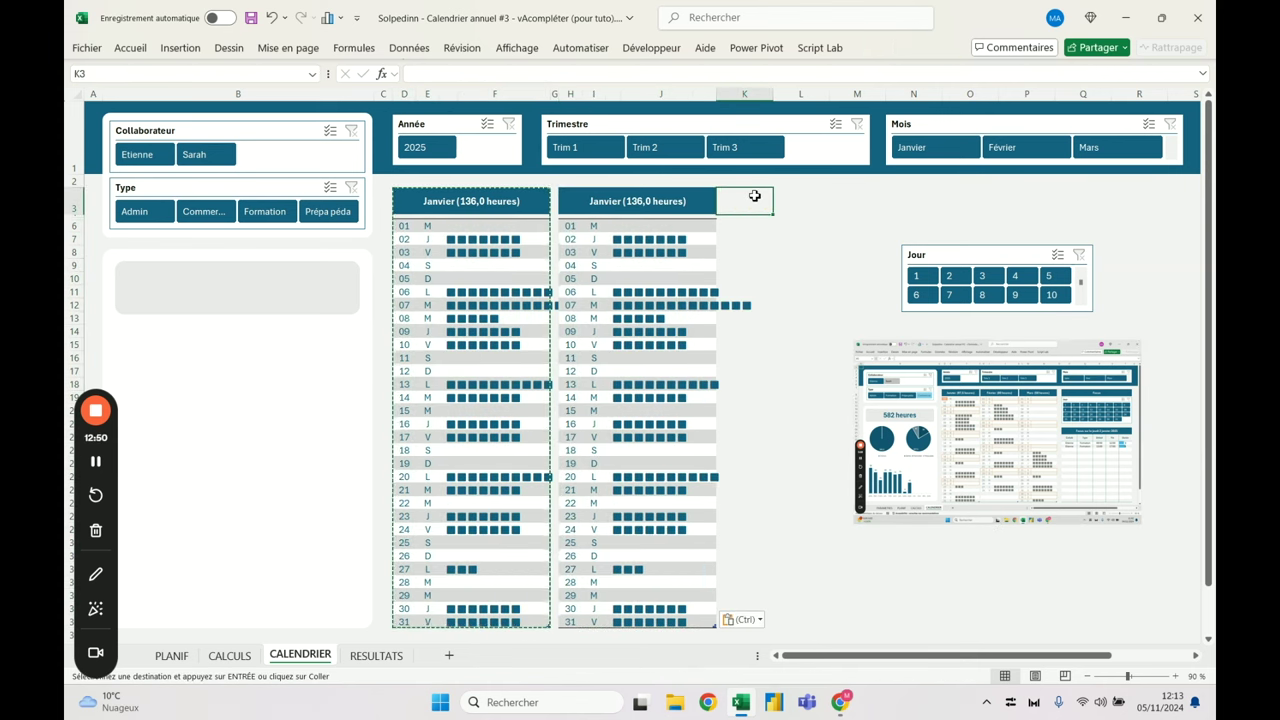
Copy the second calendar block and paste a third calendar at K3
drag(557, 199, 662, 614)
key(ctrl+c)
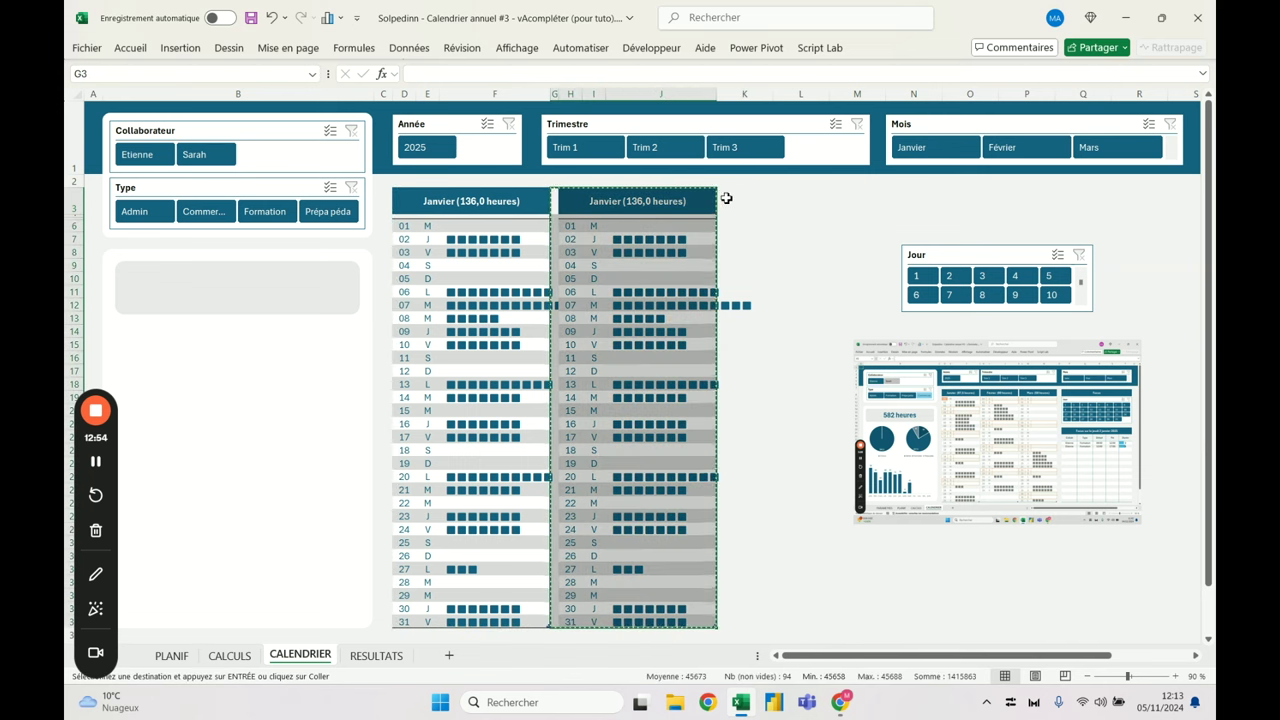
click(724, 199)
key(ctrl+v)
key(Escape)
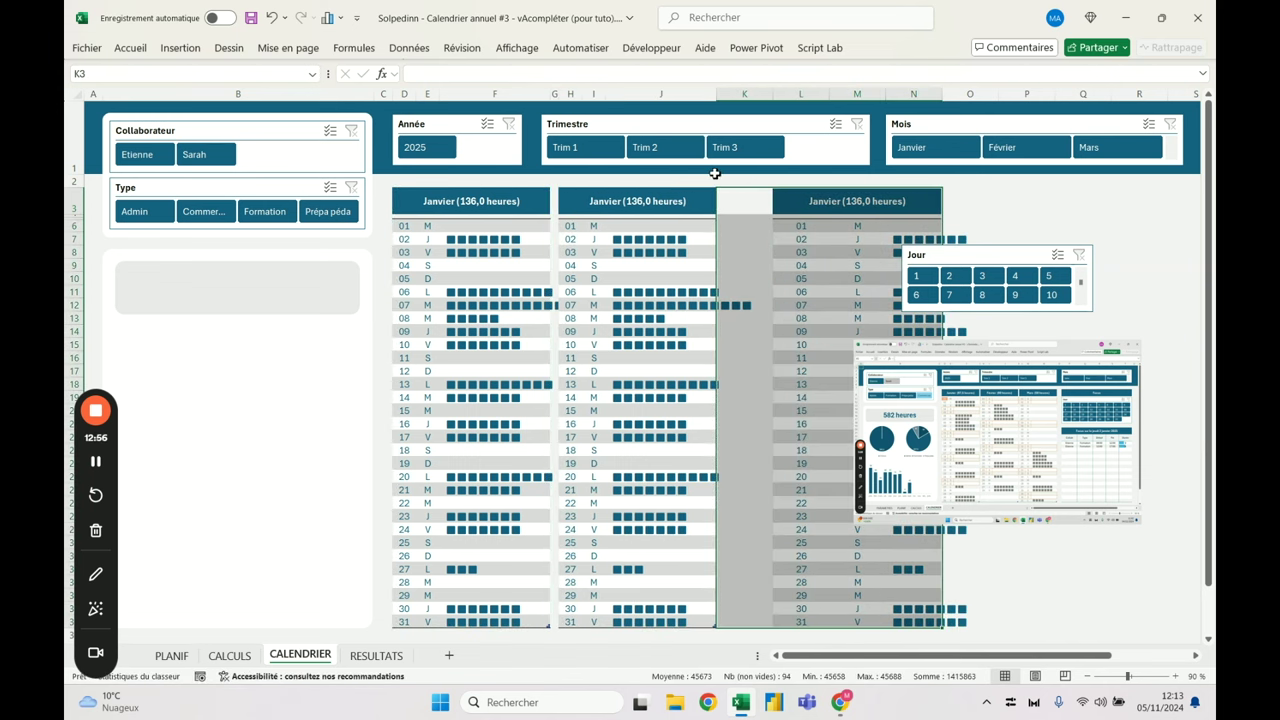
Paste G2:K2 at K2 with Keep Source Column Widths and move the screenshot lower right
drag(555, 188, 734, 180)
key(ctrl+c)
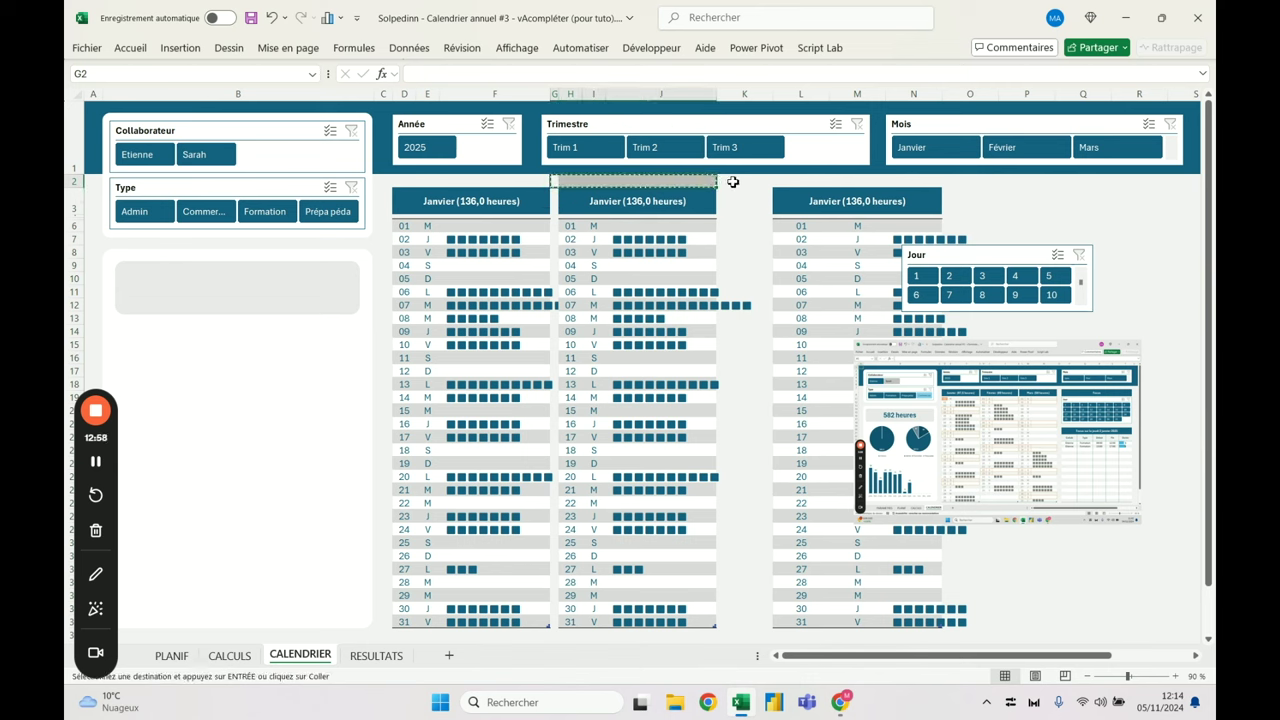
click(732, 181)
click(128, 48)
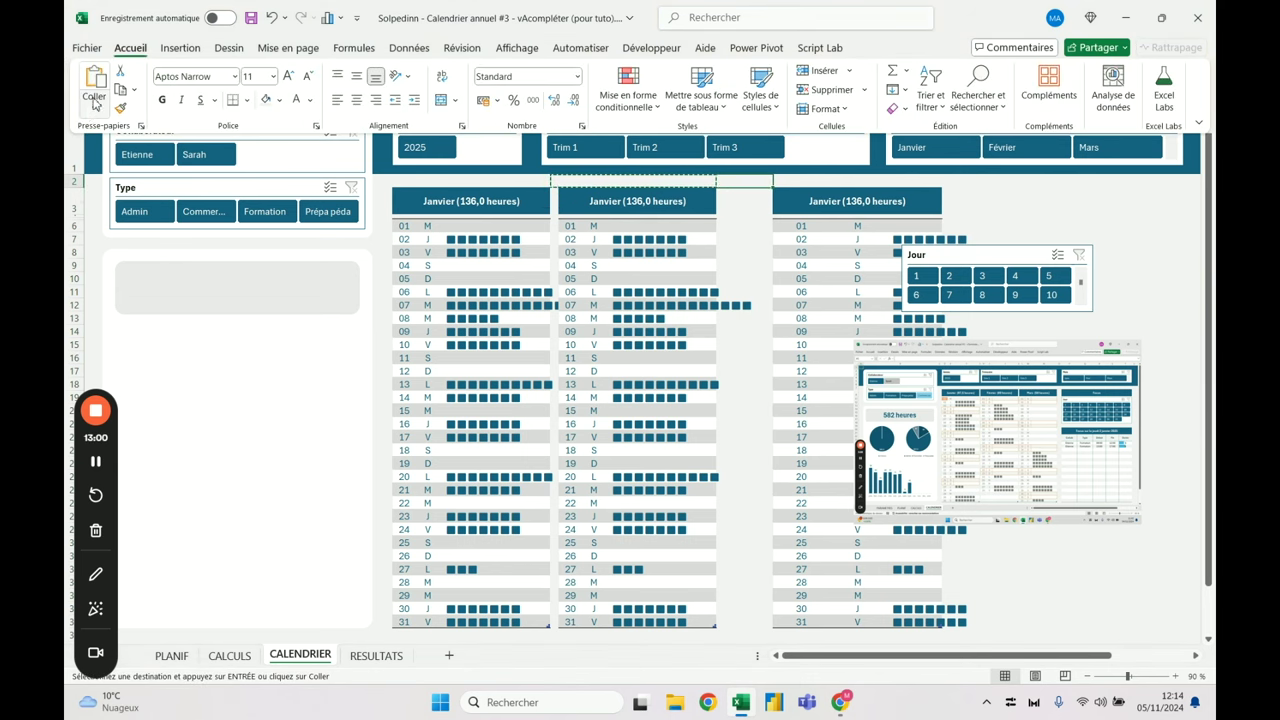
click(89, 113)
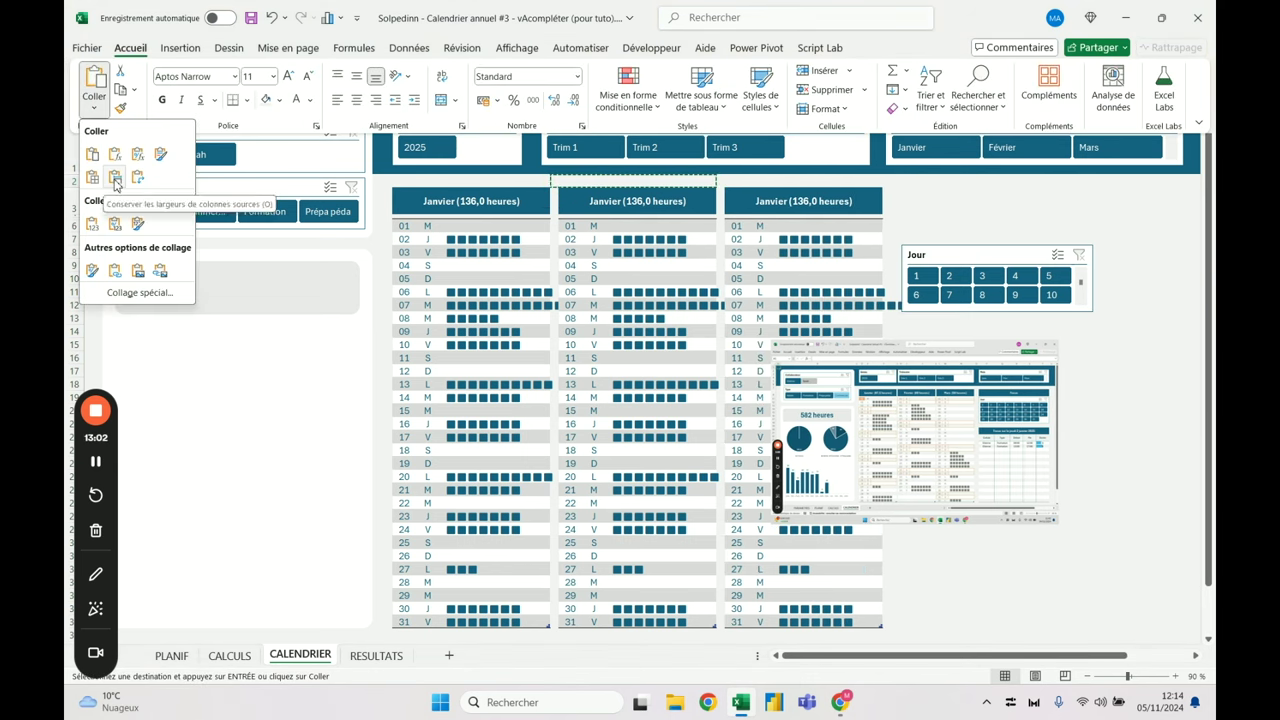
click(116, 185)
key(Escape)
drag(913, 409, 993, 437)
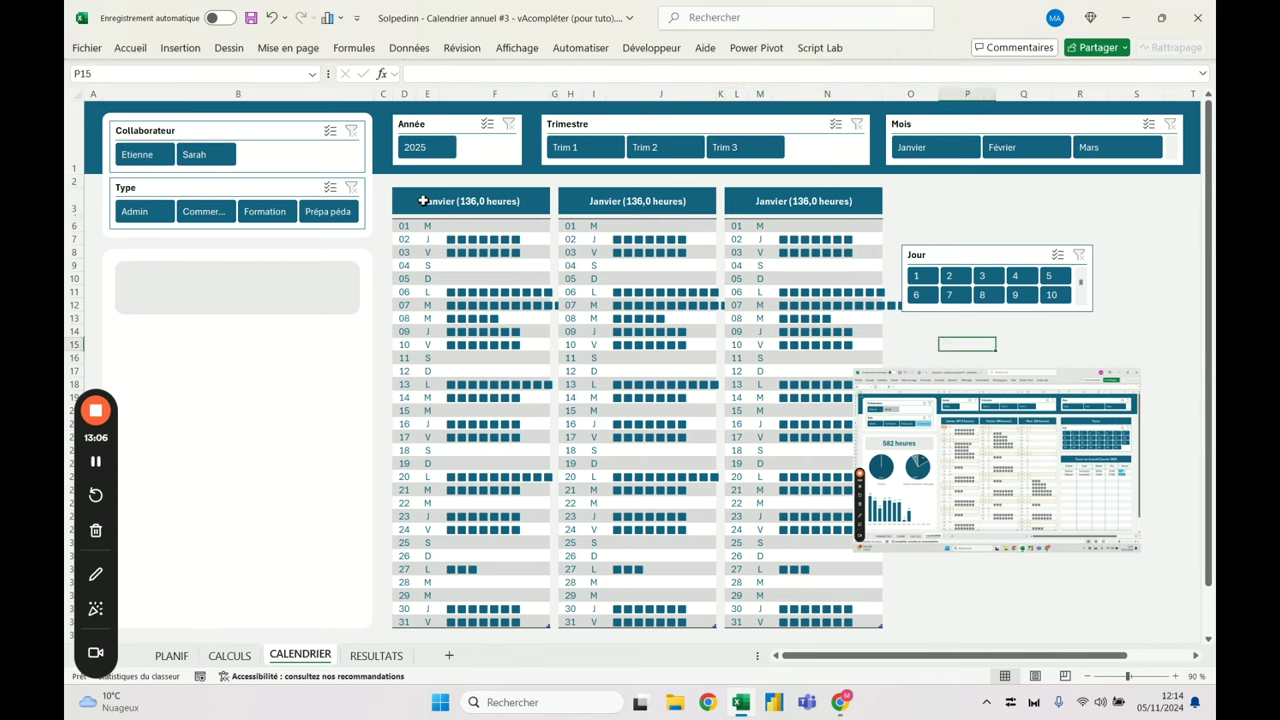
Inspect the Janvier calendar's D3 and D6 formulas, trying a Focus_Mois_2 edit in D6 then undoing it
click(423, 201)
click(401, 229)
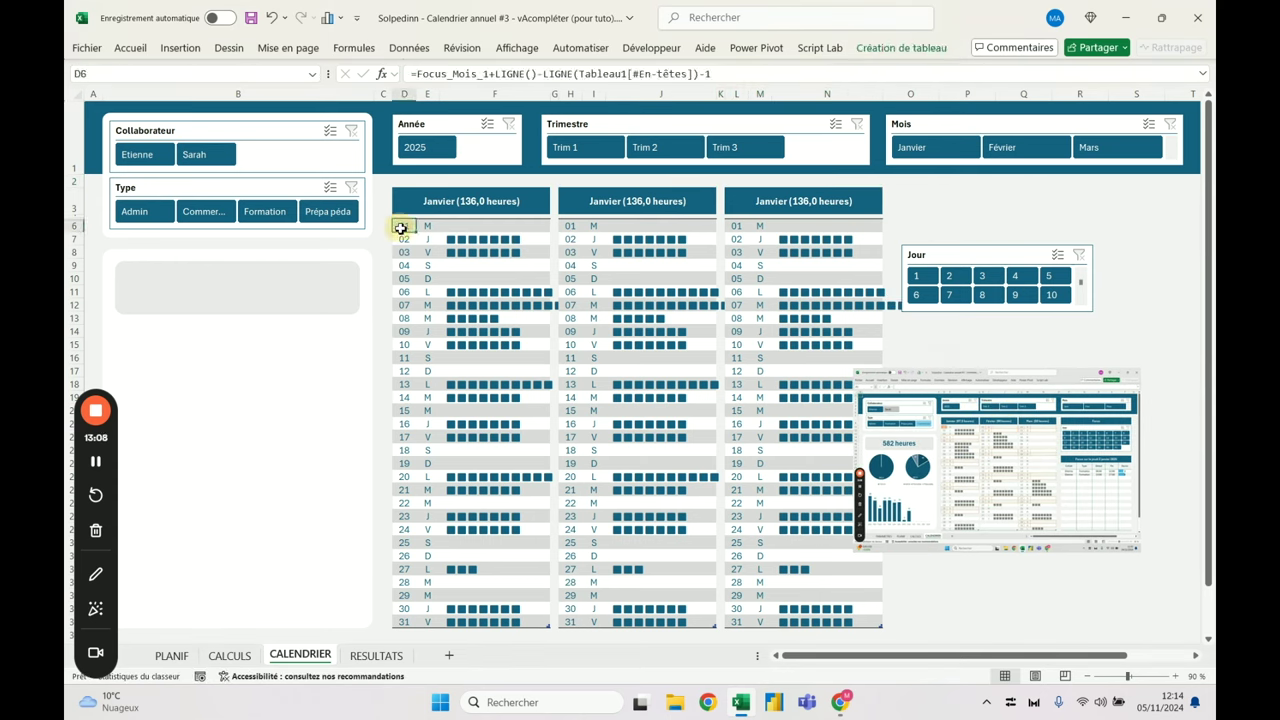
click(488, 74)
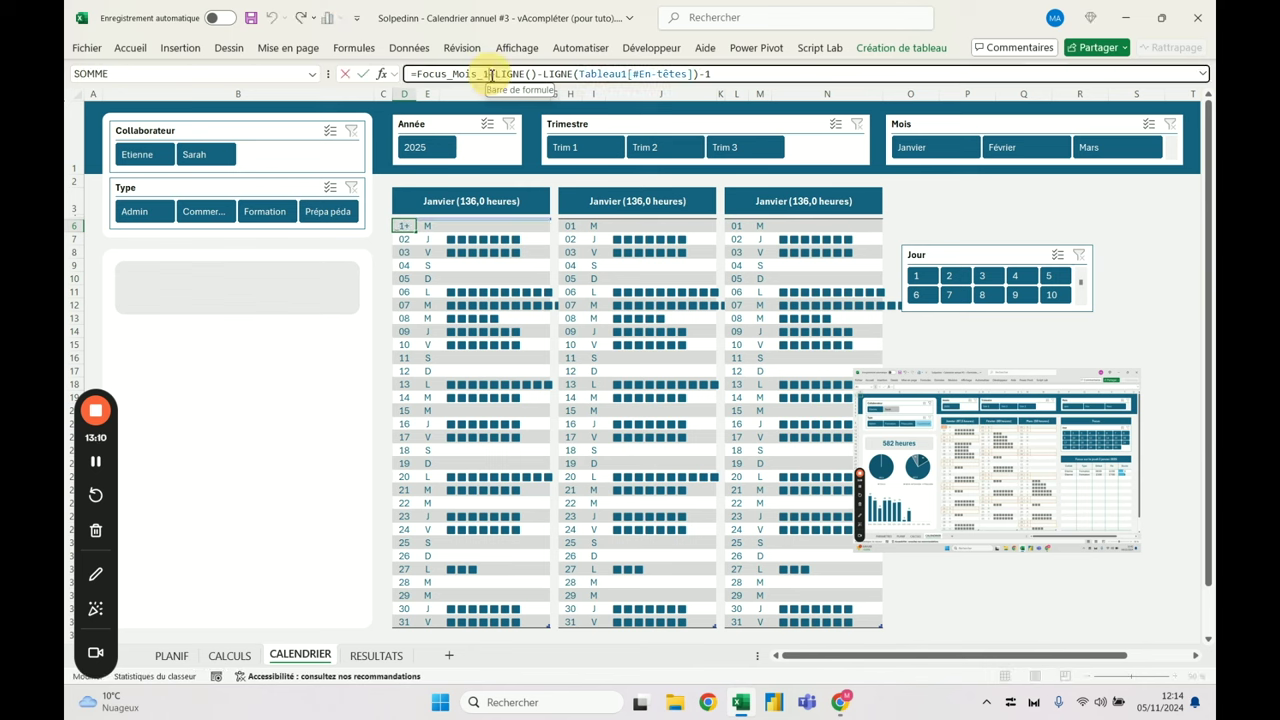
key(BackSpace)
text(2)
key(Return)
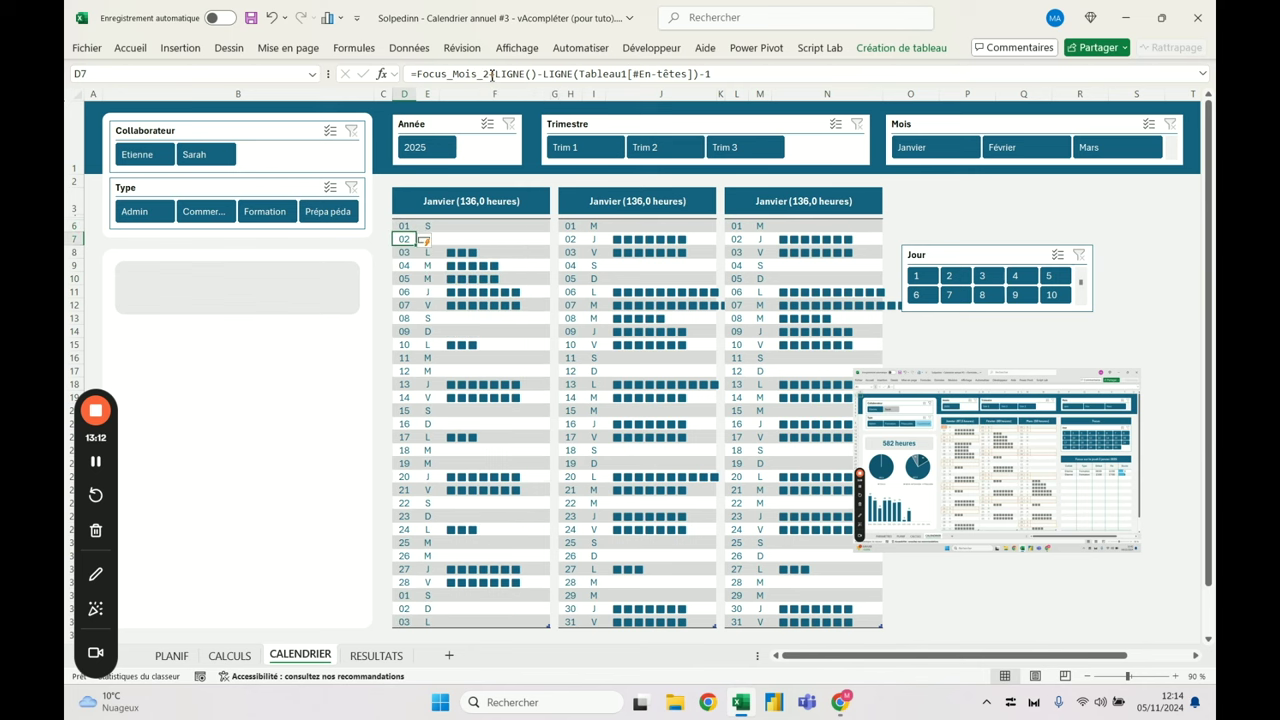
click(271, 17)
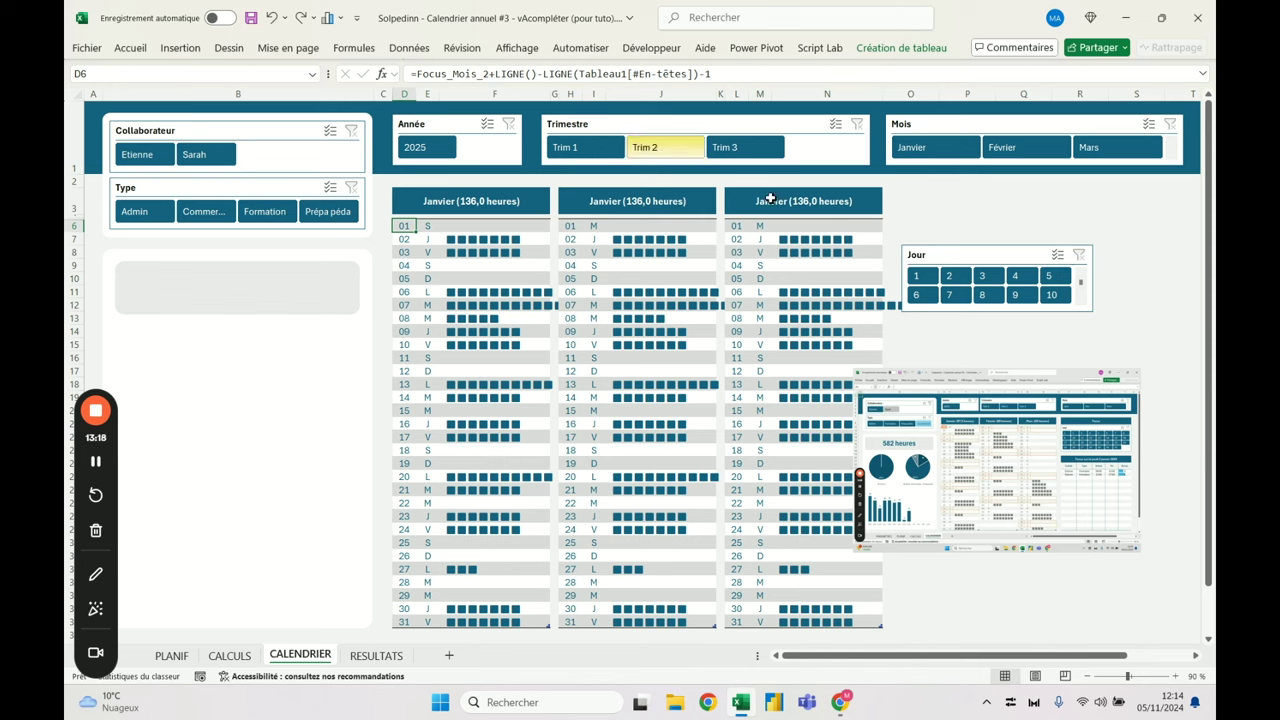
Point the first-day formulas at Focus_Mois_3 in L6 and Focus_Mois_2 in H6
click(755, 225)
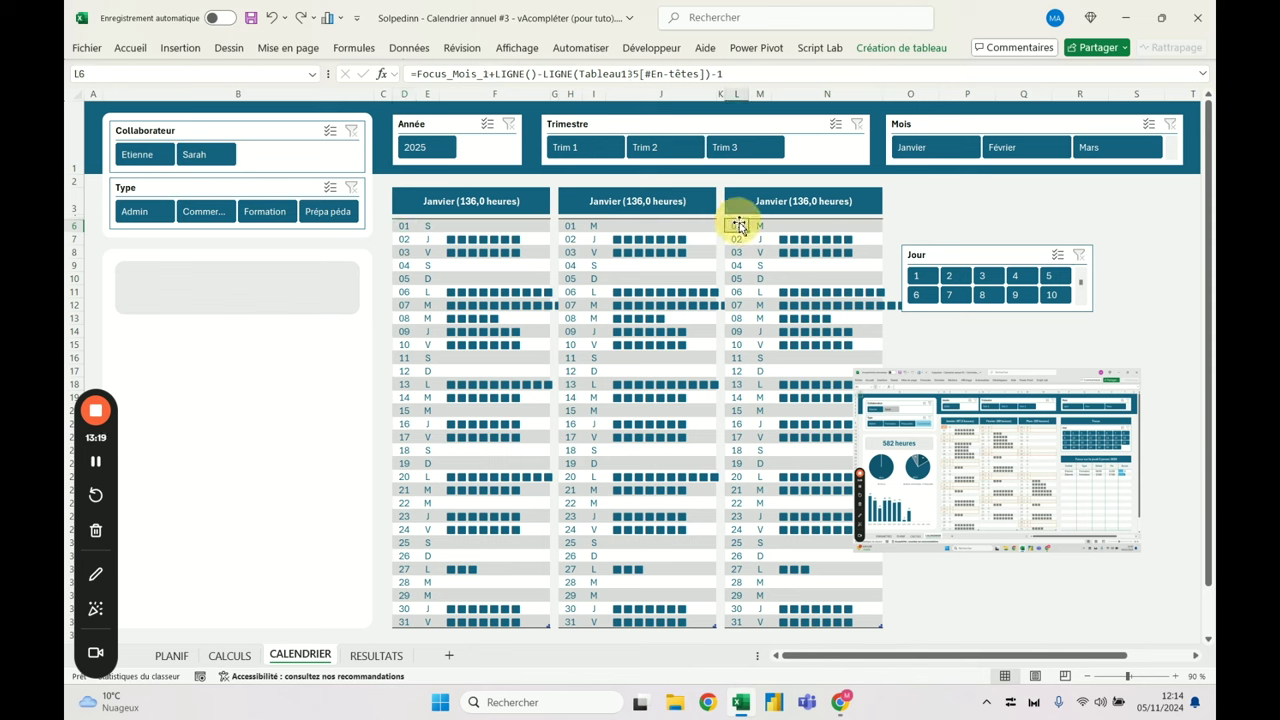
click(488, 74)
key(BackSpace)
text(3)
key(Return)
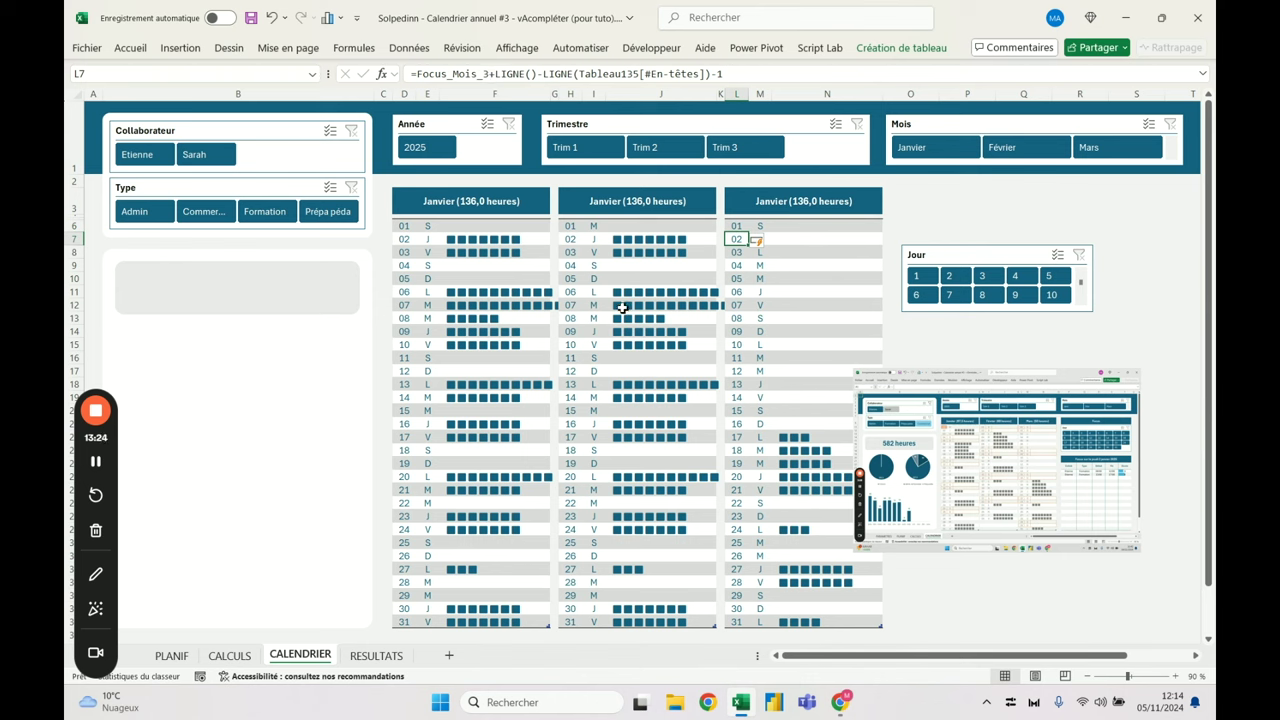
click(571, 225)
click(491, 73)
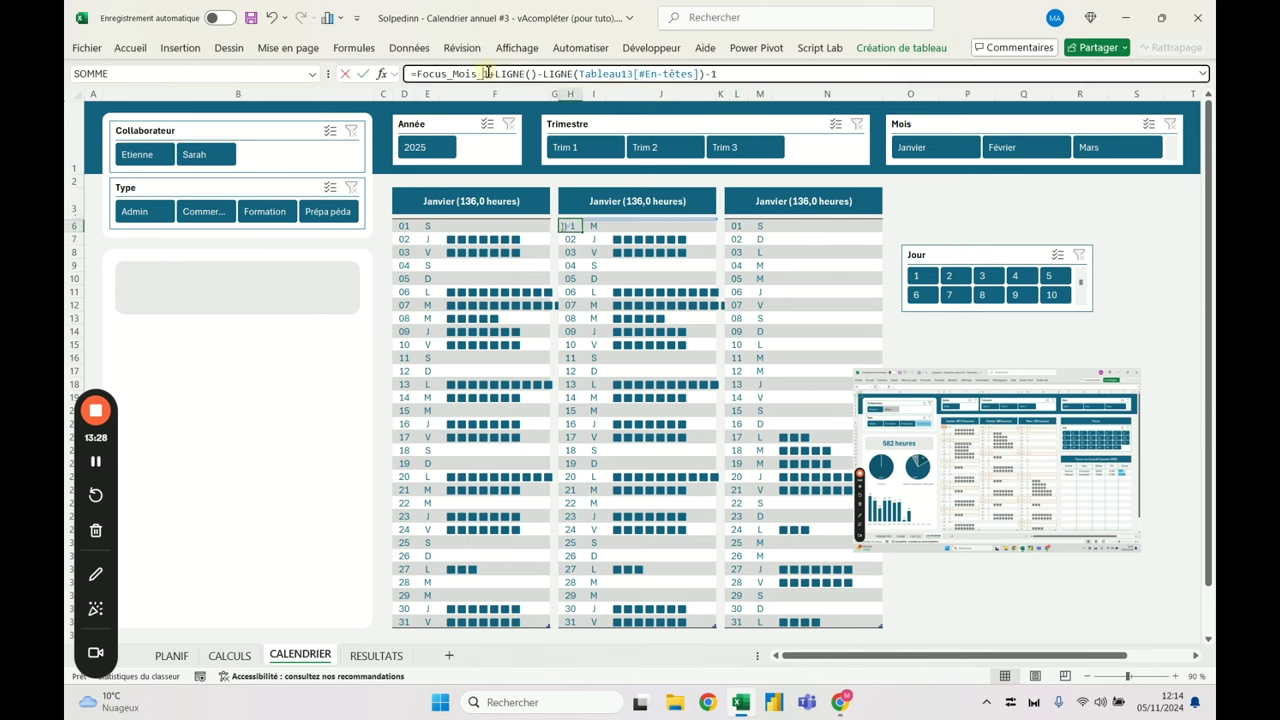
key(BackSpace)
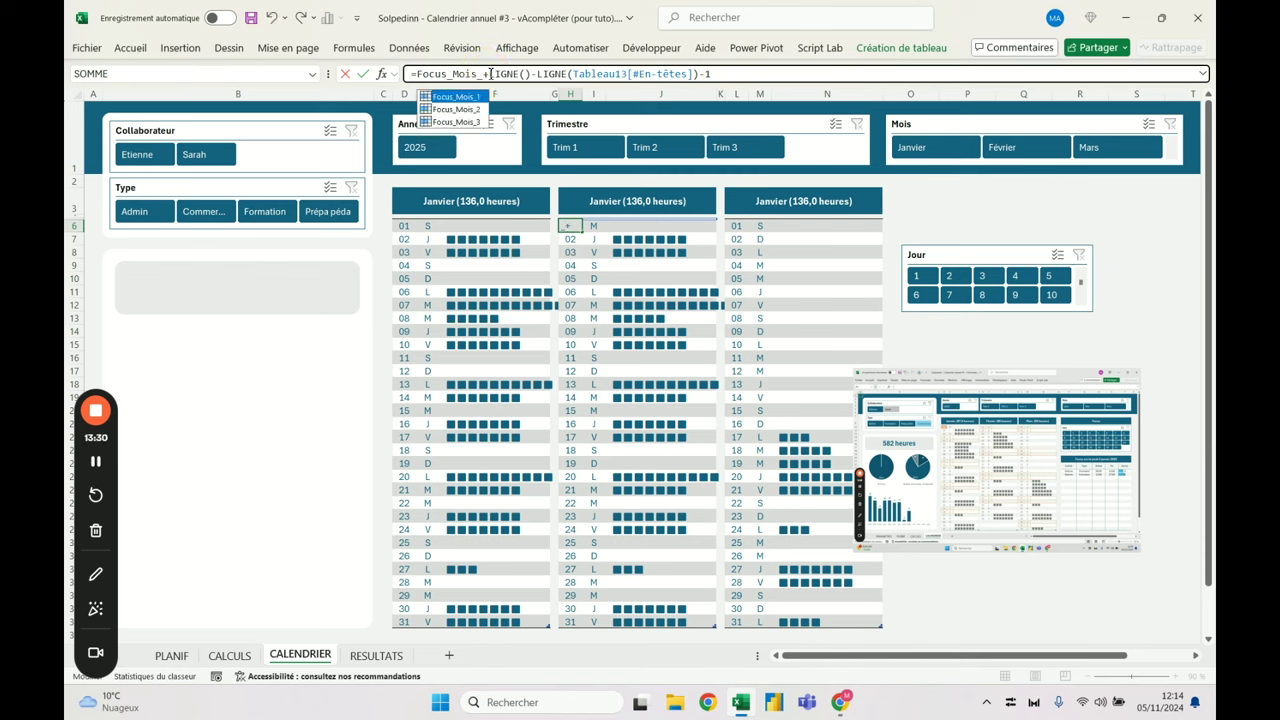
text(2)
key(Return)
Change the month header formulas to Focus_Mois_2 in H3 and Focus_Mois_3 in L3
click(421, 195)
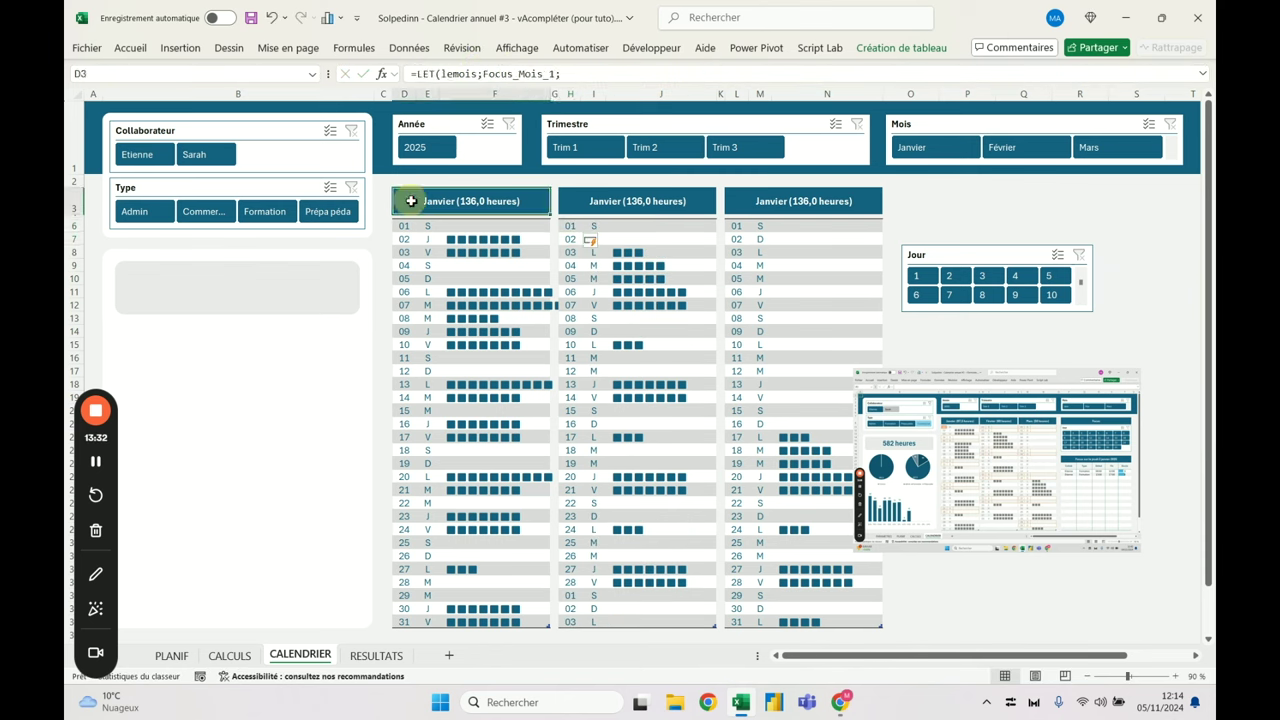
click(577, 195)
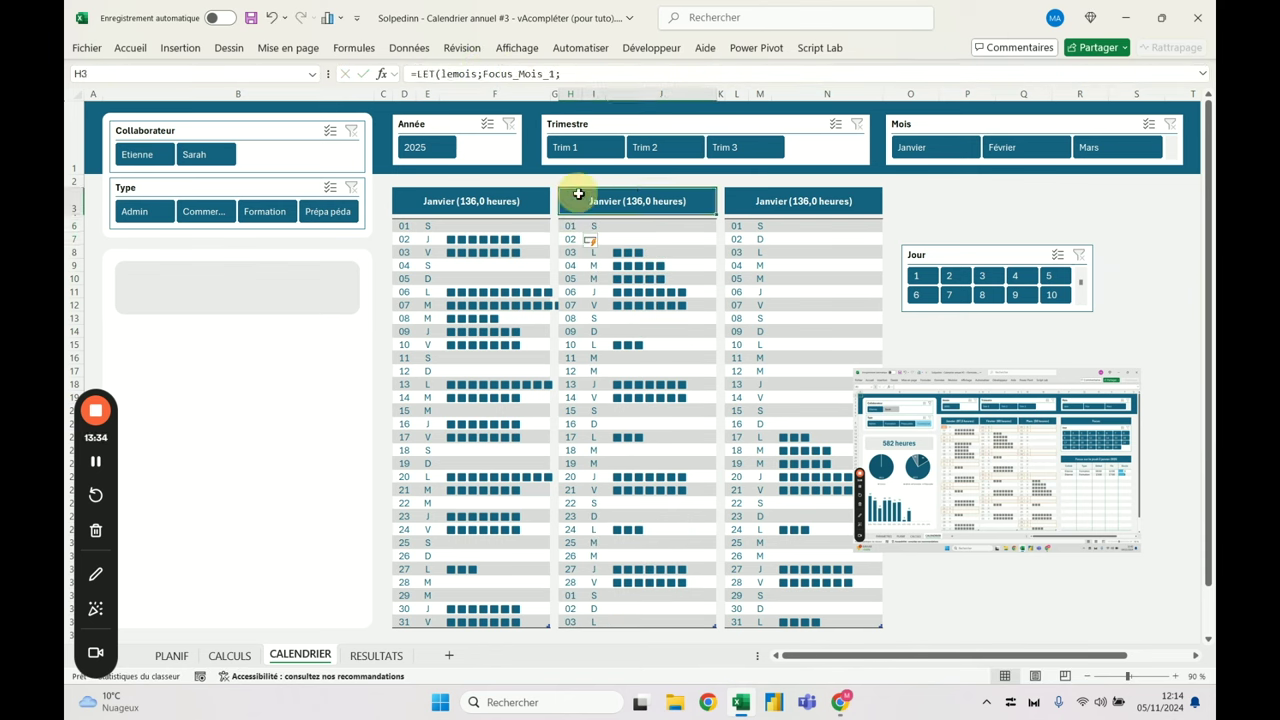
click(557, 74)
key(BackSpace)
text(2)
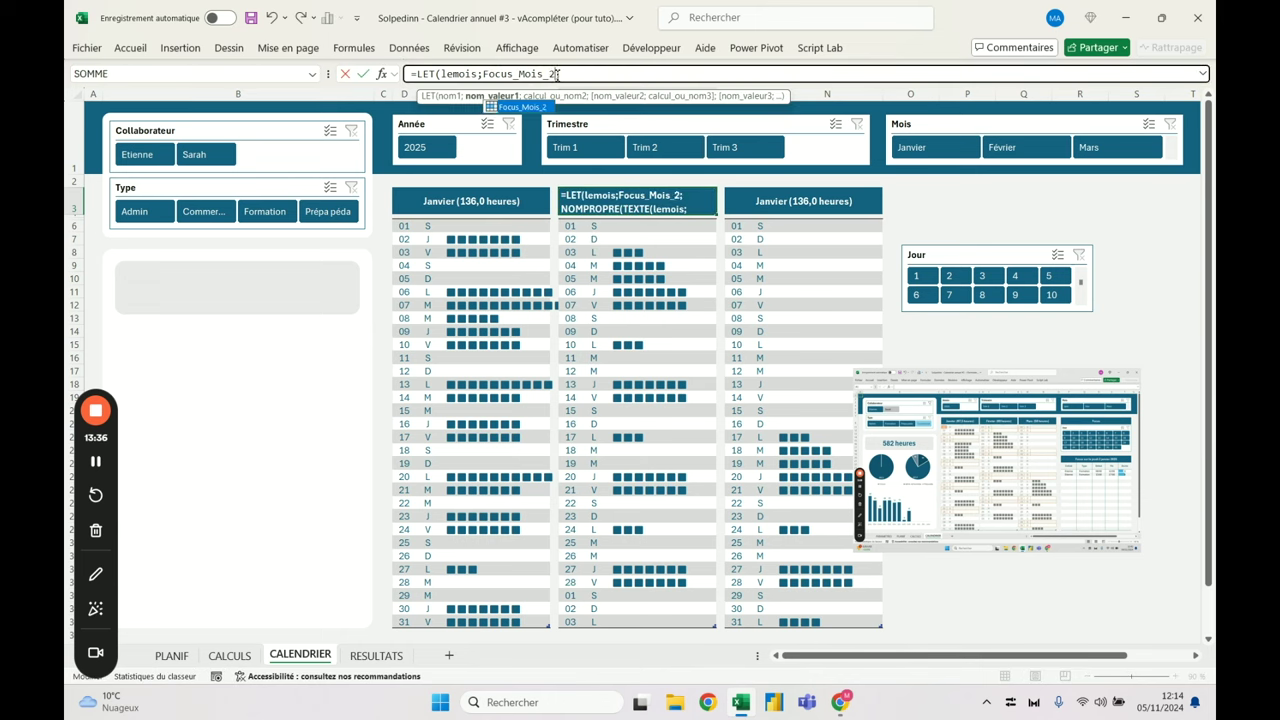
key(Return)
click(753, 200)
click(560, 74)
key(BackSpace)
text(3)
key(Return)
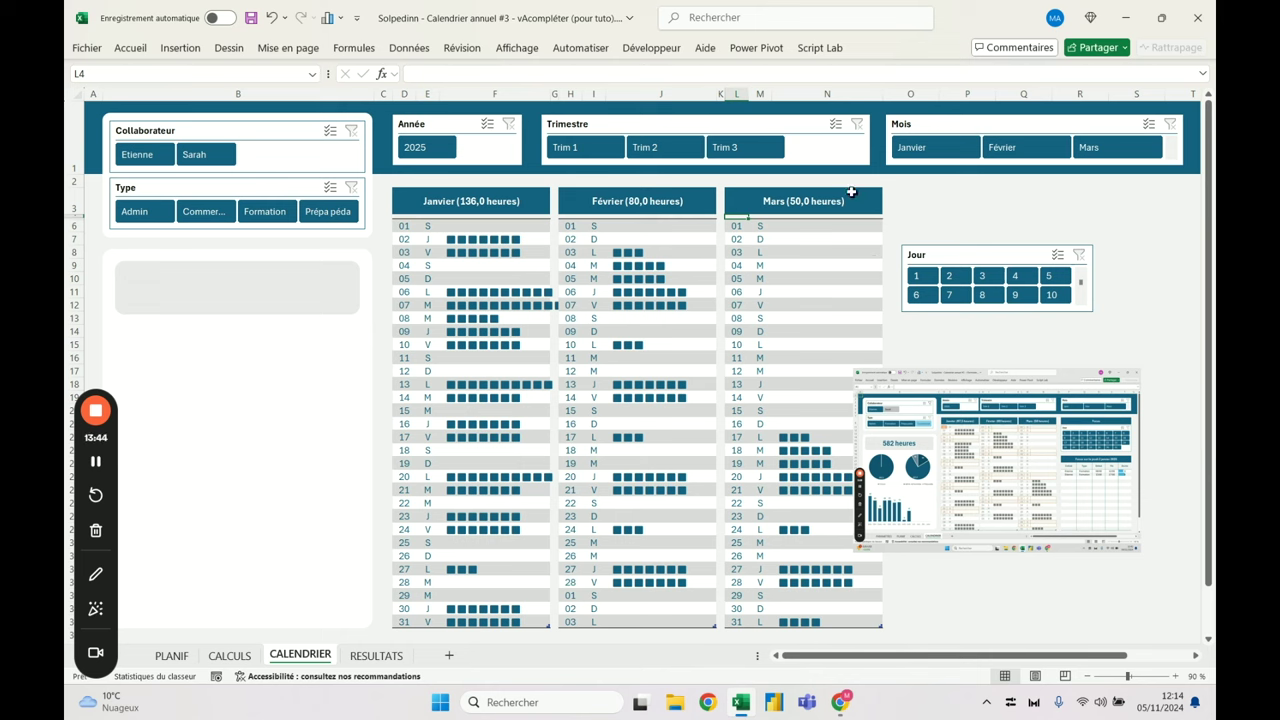
Test the calendars with Trim 3 and Trim 2 on the Trimestre slicer, then clear the filter
click(743, 158)
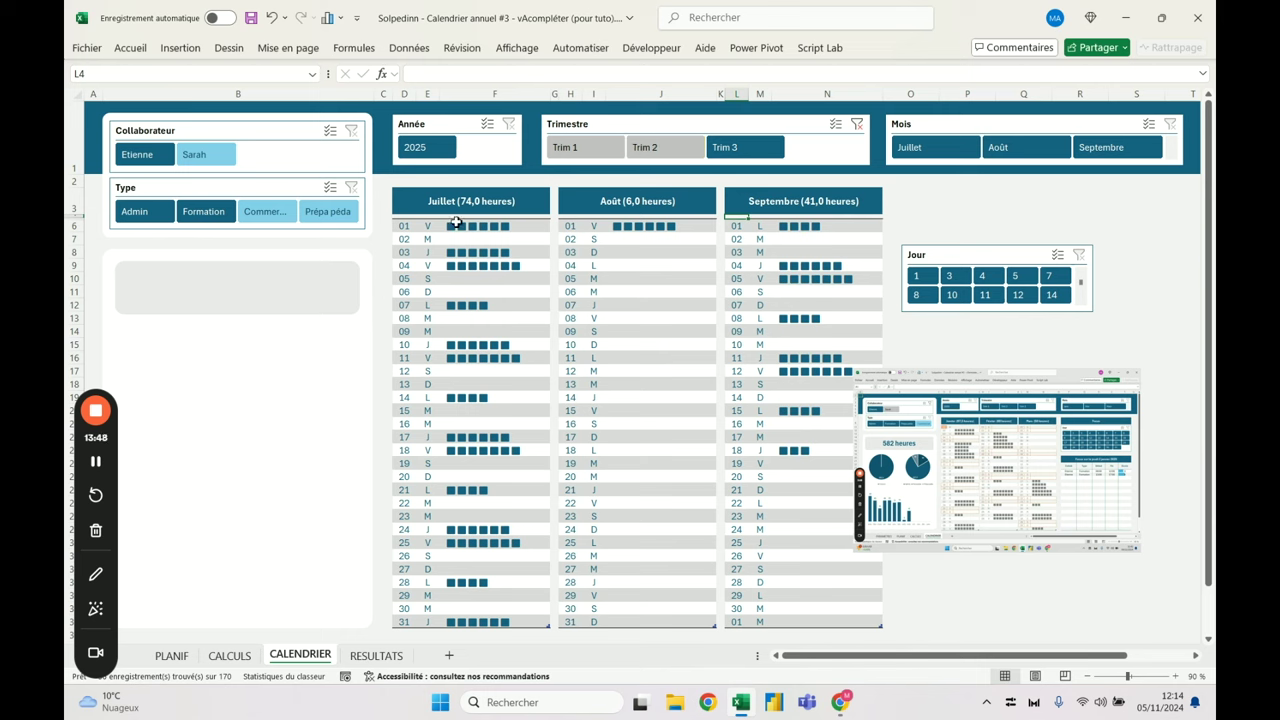
click(662, 149)
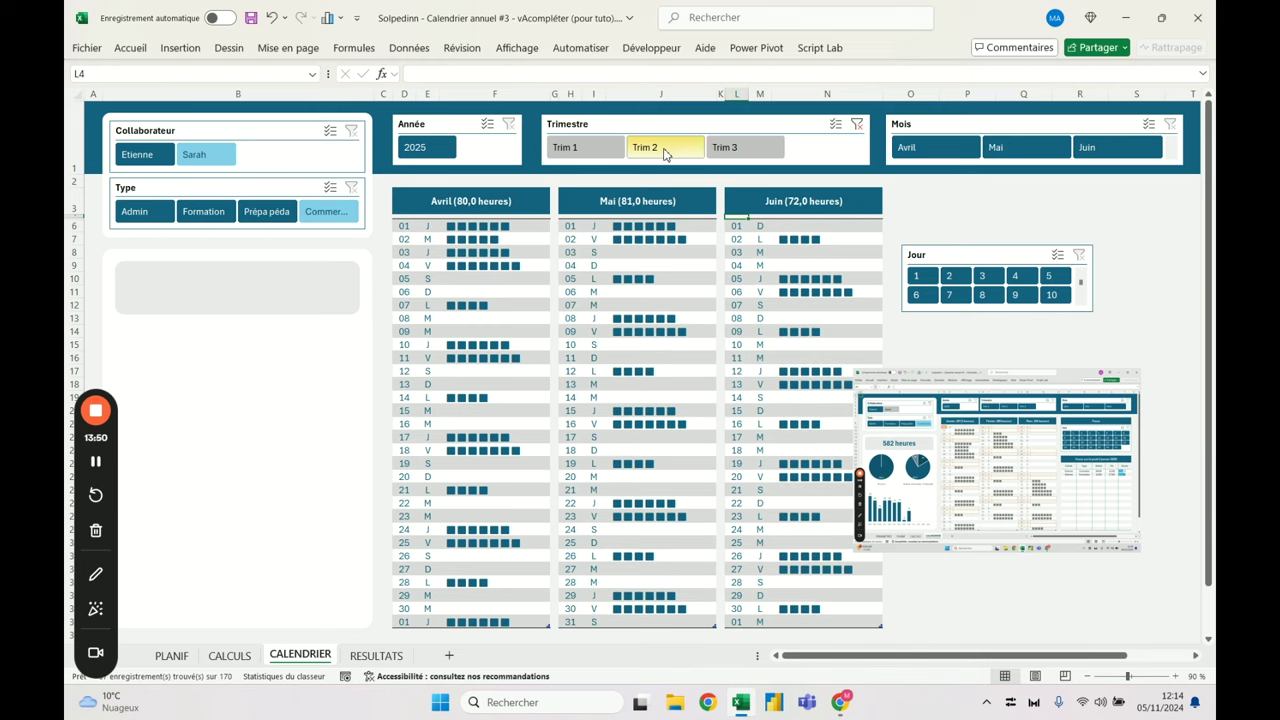
click(857, 124)
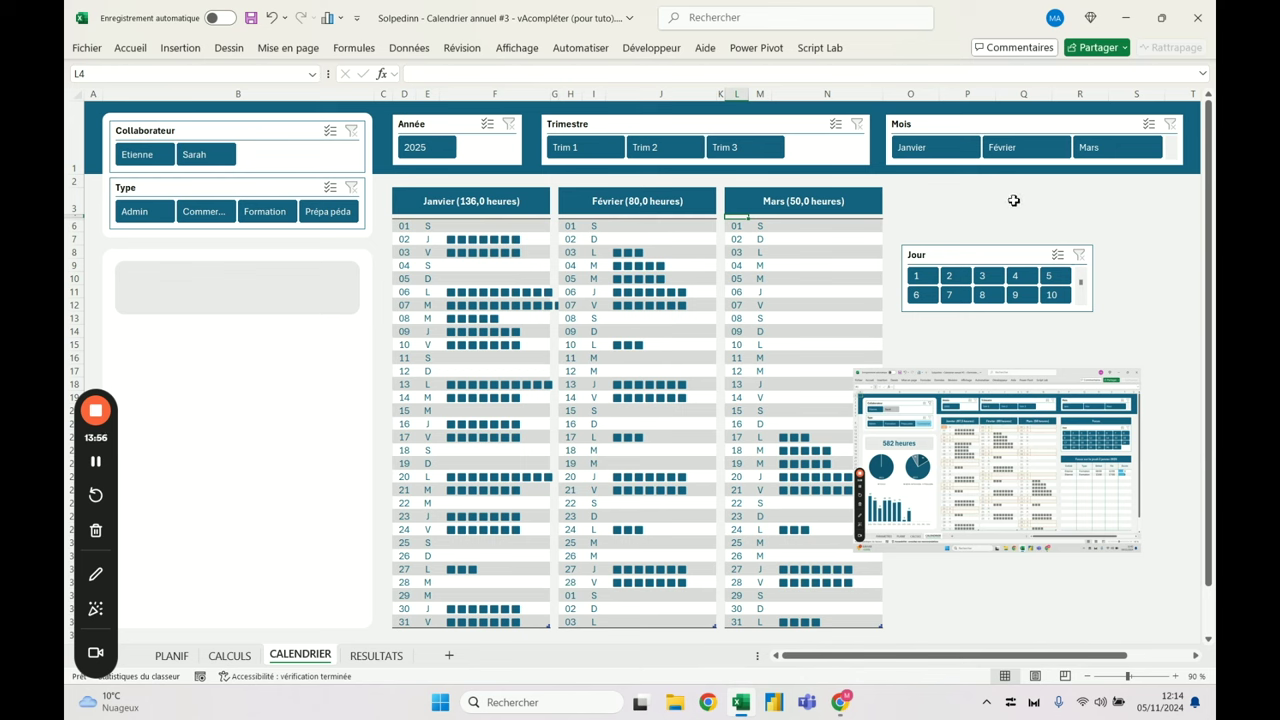
click(850, 201)
Copy the Mars header formula into P3
key(ctrl+c)
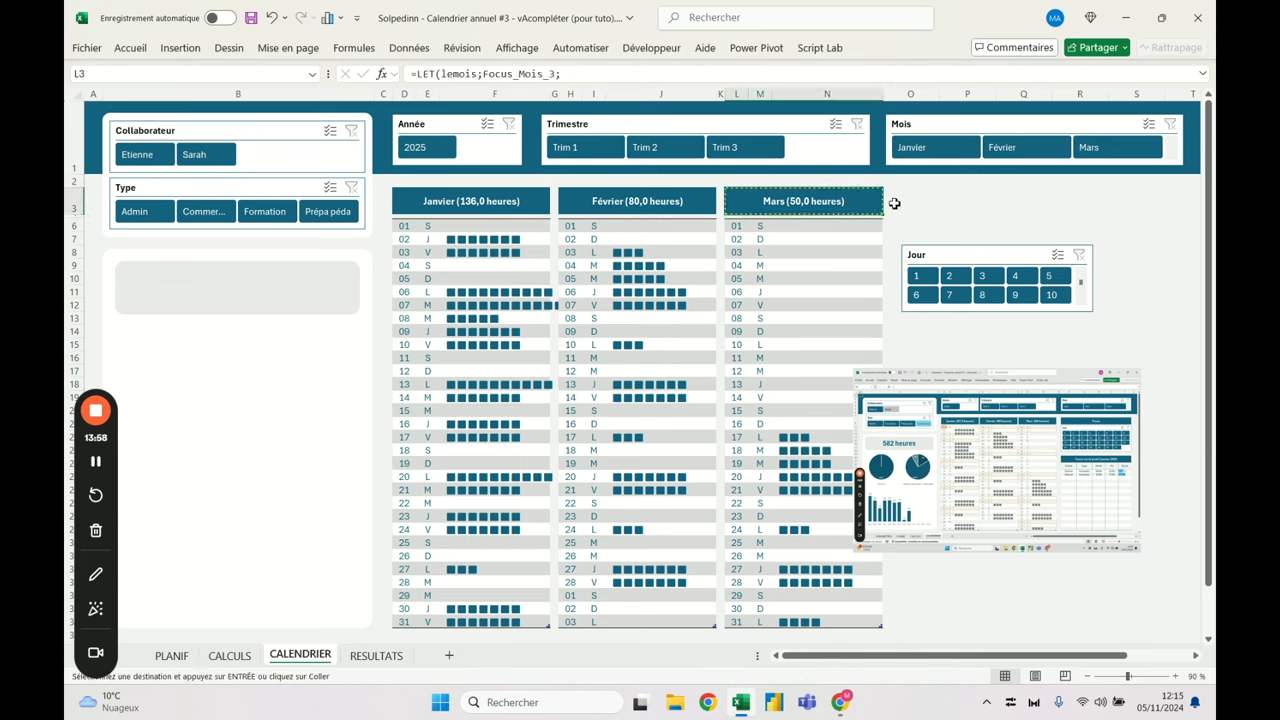
click(929, 197)
click(959, 197)
key(Return)
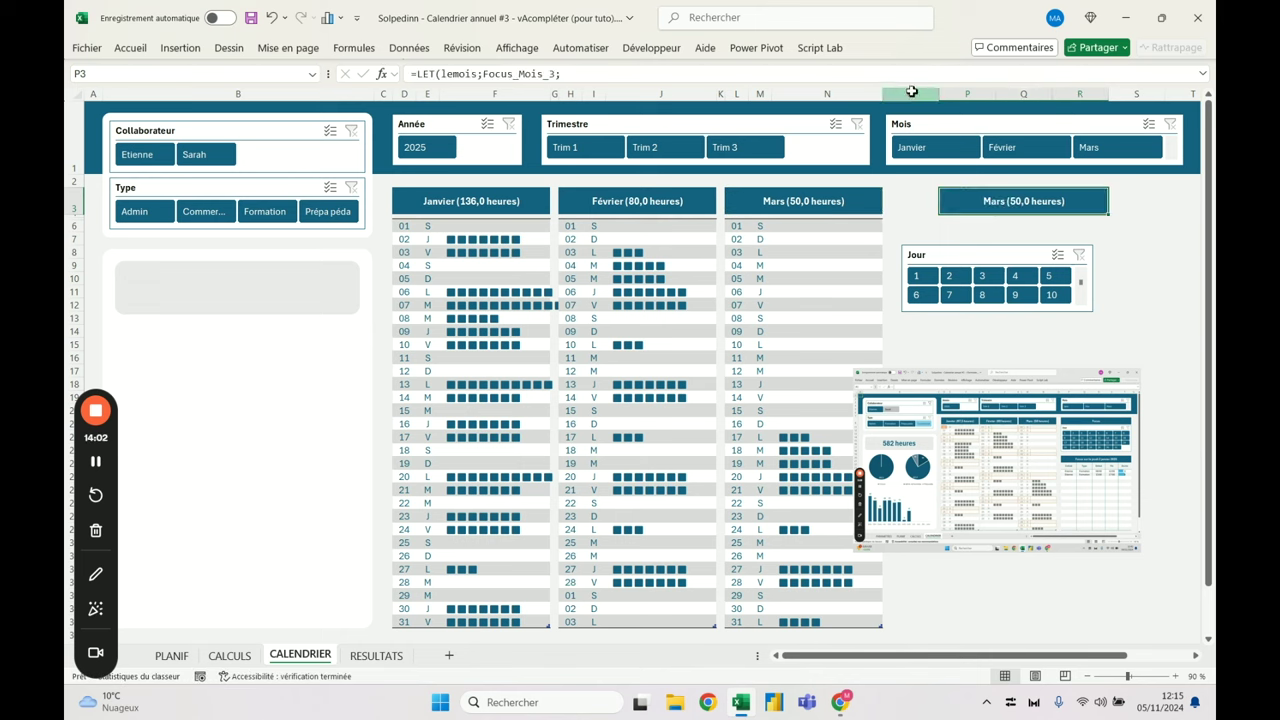
Narrow spacer column O to width 3 and shrink column U the same way
click(909, 94)
right_click(910, 97)
click(955, 331)
text(3)
key(Return)
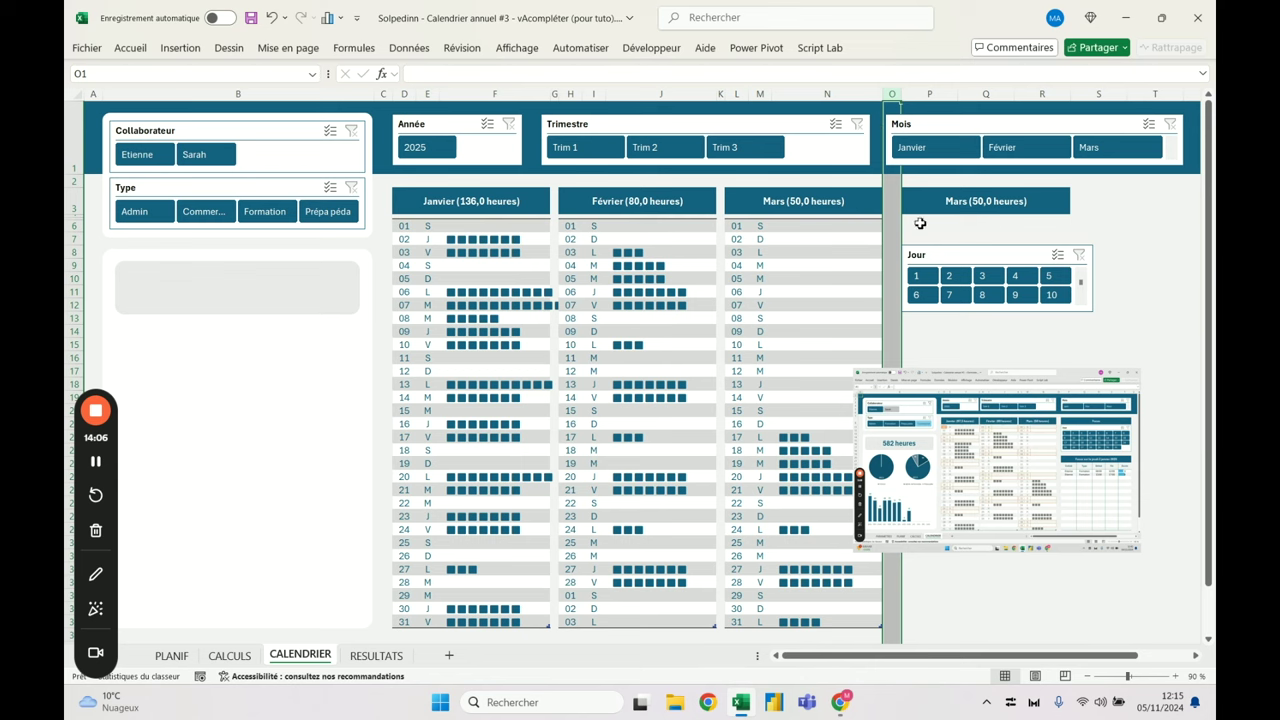
drag(930, 201, 1166, 200)
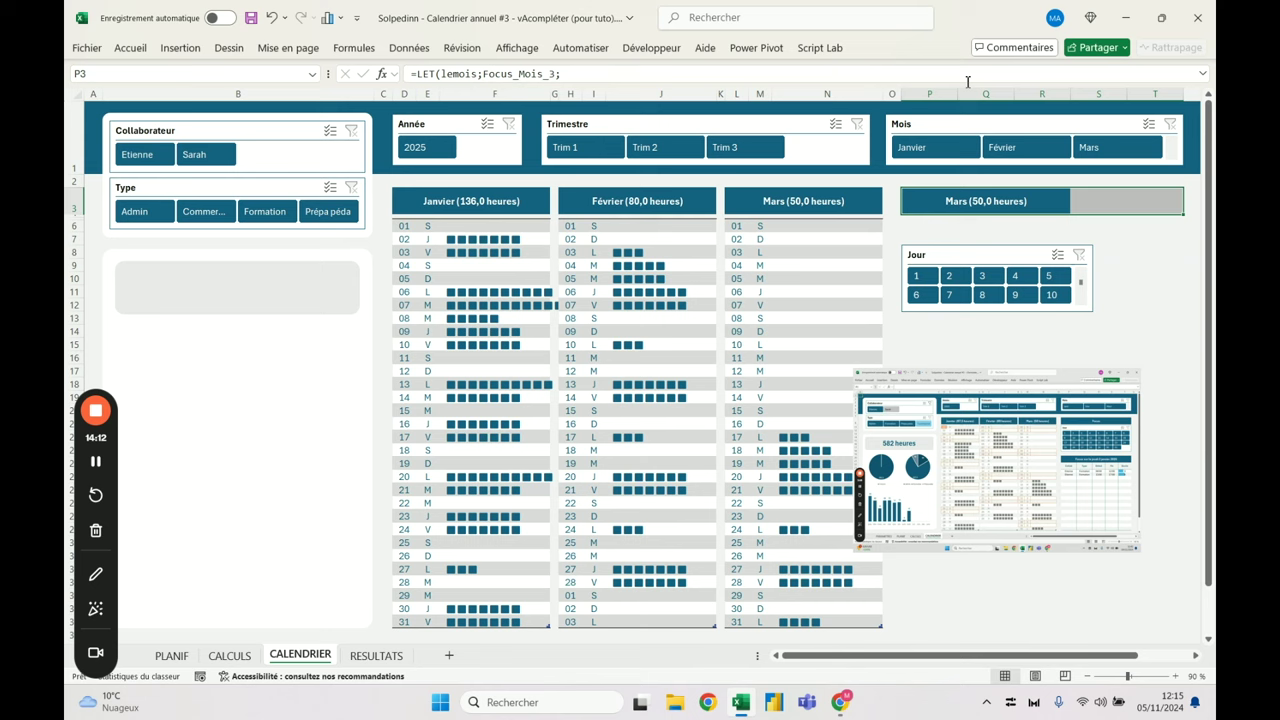
drag(938, 93, 1175, 90)
right_click(1190, 93)
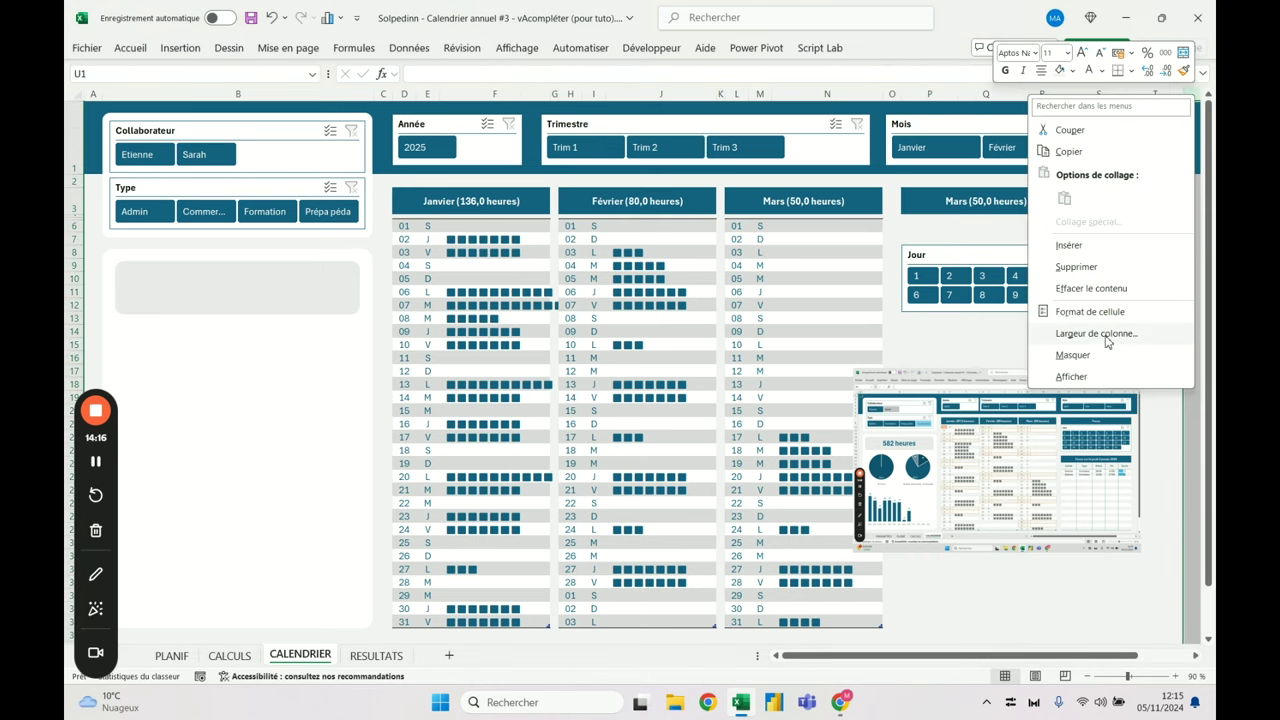
click(1097, 333)
key(Return)
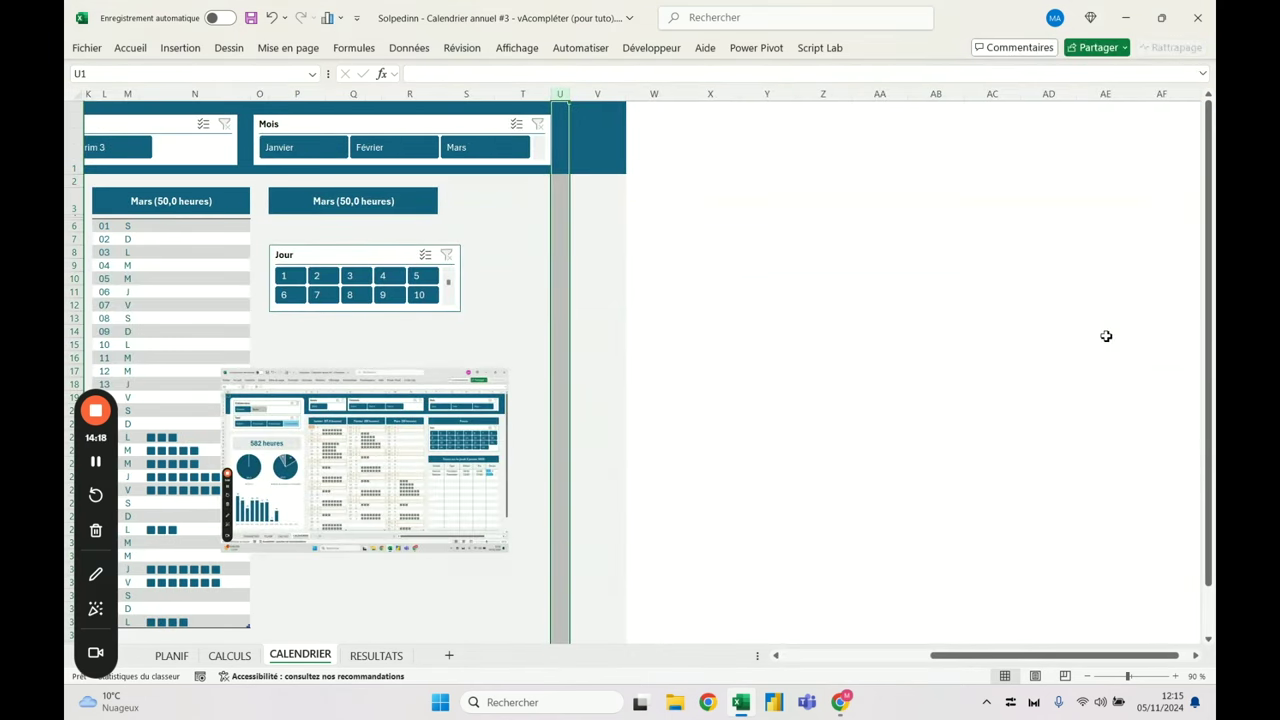
drag(1049, 656, 1049, 657)
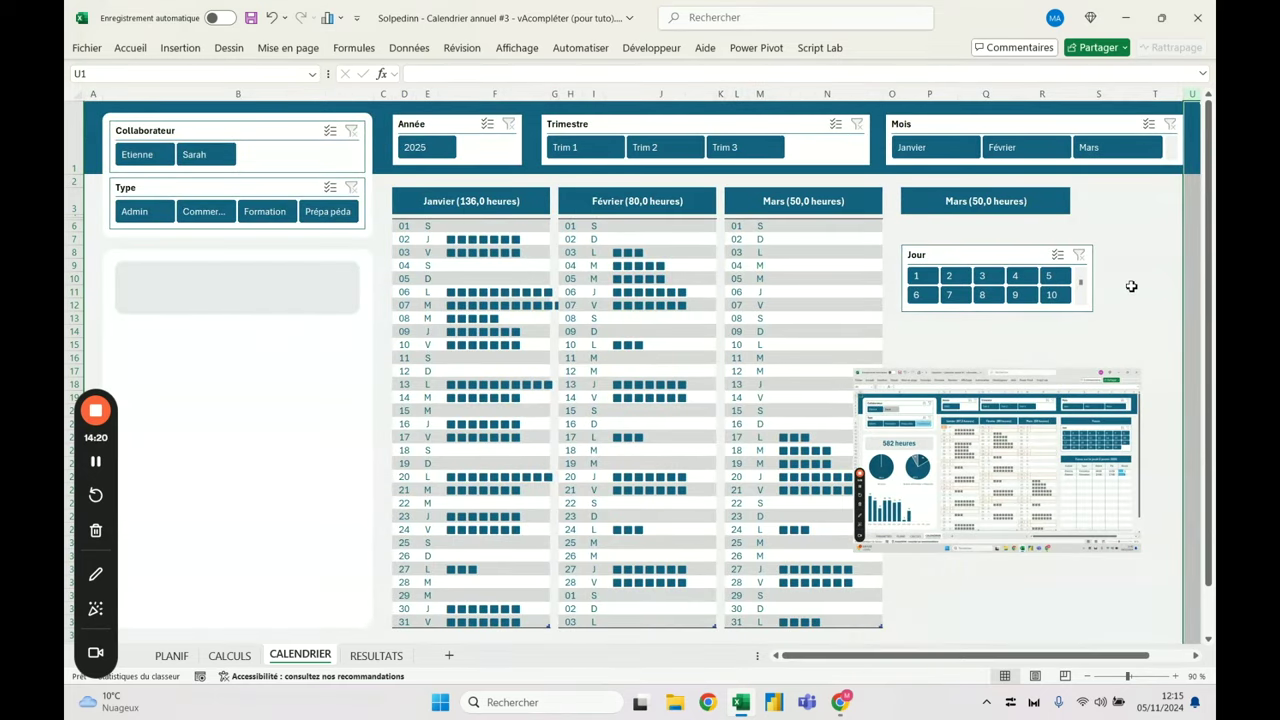
Merge and centre P3:T3 and title it 'Focus quotidien'
drag(985, 201, 1131, 189)
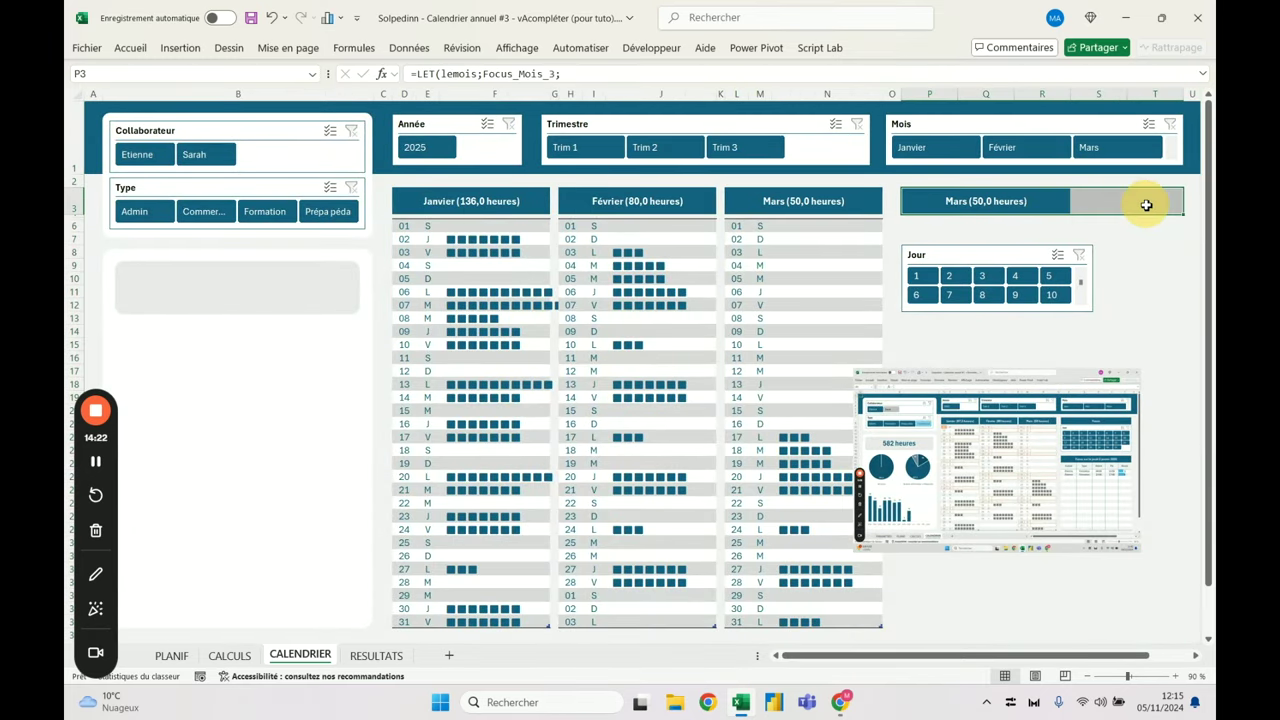
click(130, 48)
double_click(130, 48)
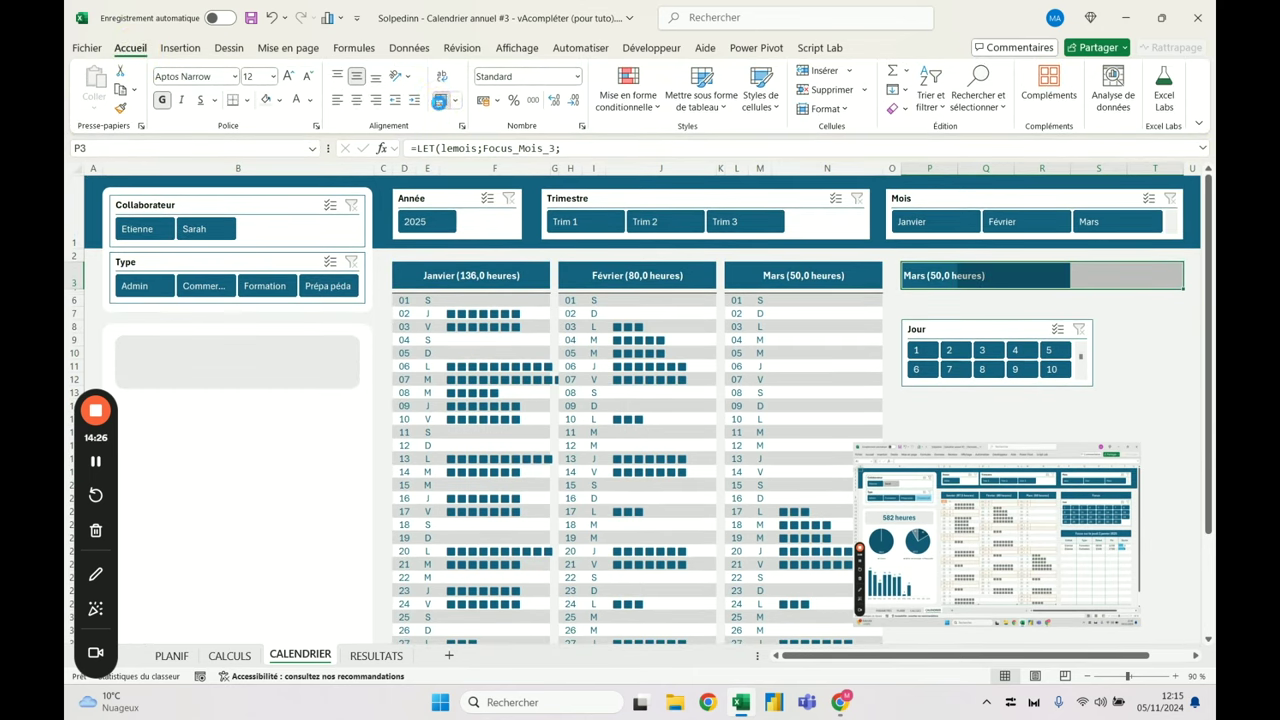
click(440, 100)
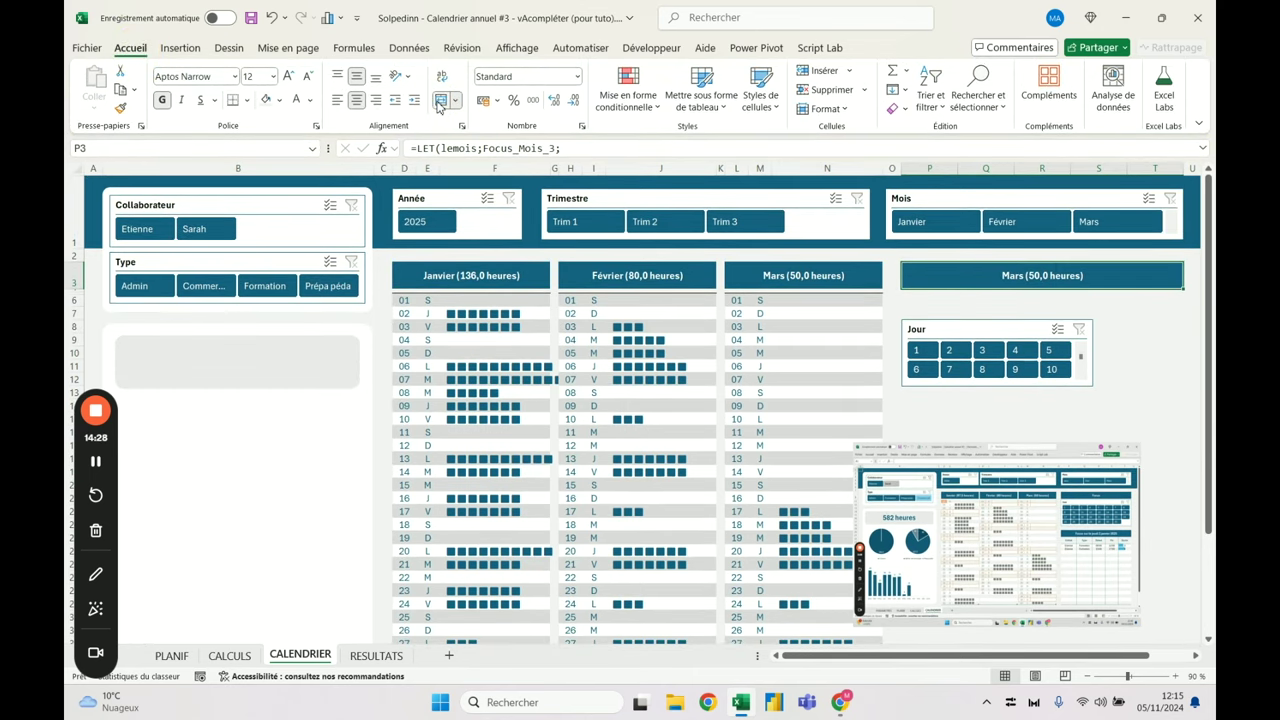
text(FOcus)
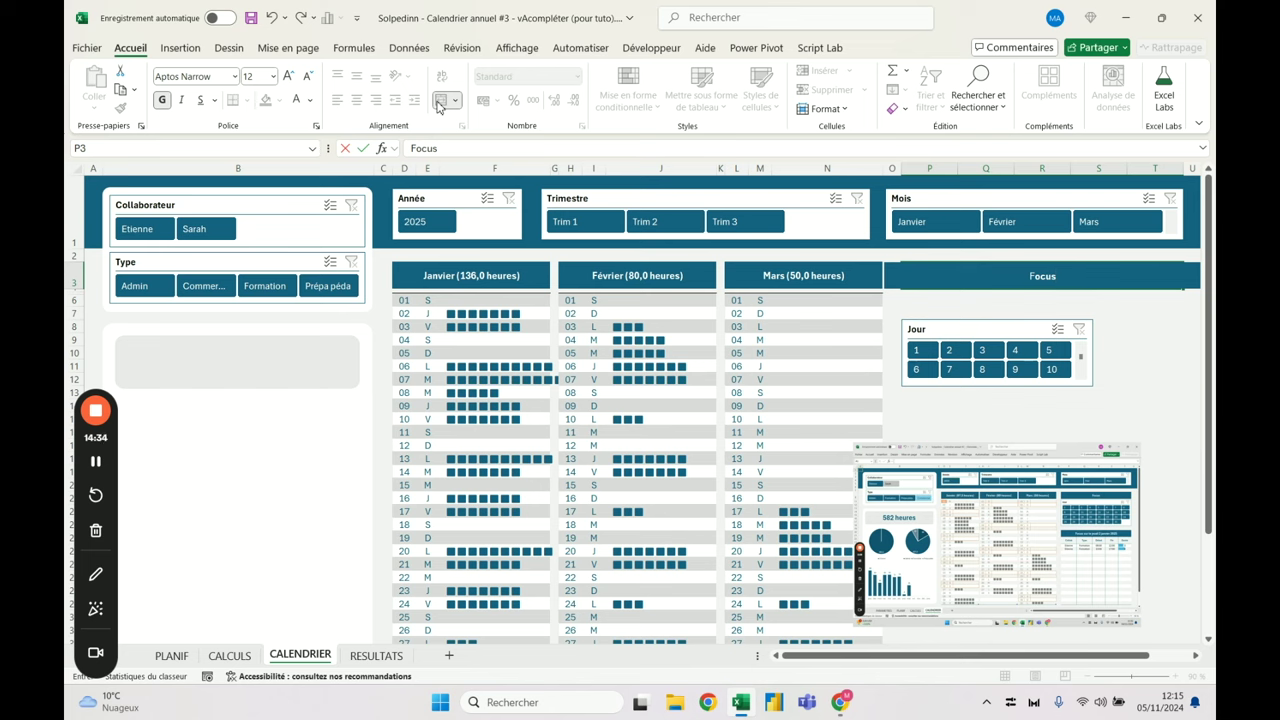
text( quotidien)
key(Return)
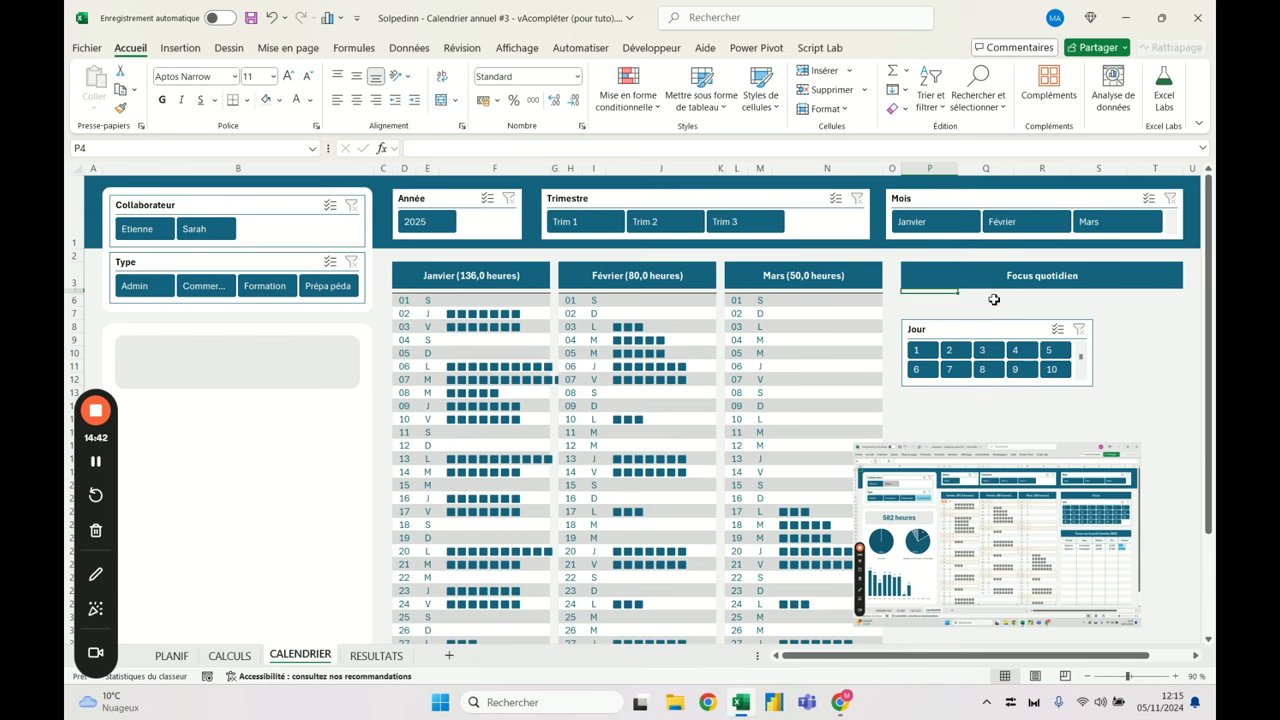
click(959, 279)
Move the Jour slicer to P6 under Focus quotidien and stretch it wider and taller
mouse_move(942, 332)
mouse_down()
mouse_move(939, 312)
mouse_move(940, 346)
mouse_up()
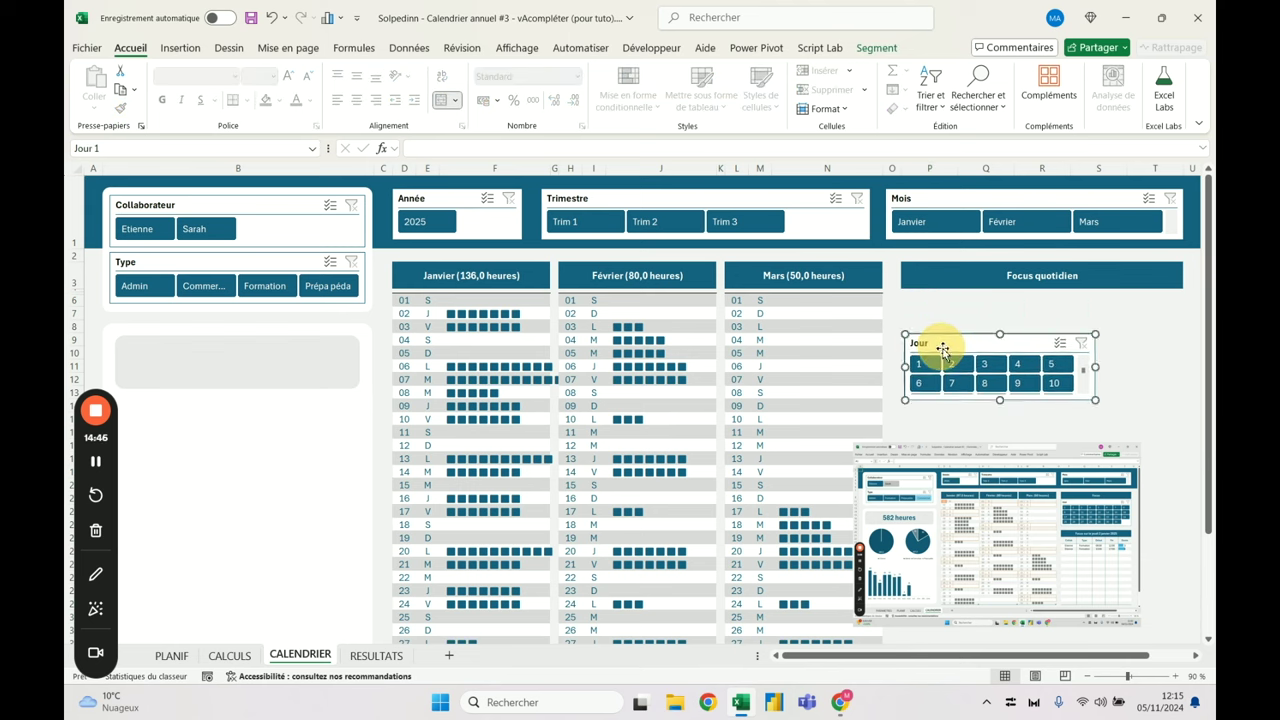
key(Delete)
click(914, 303)
key(ctrl+v)
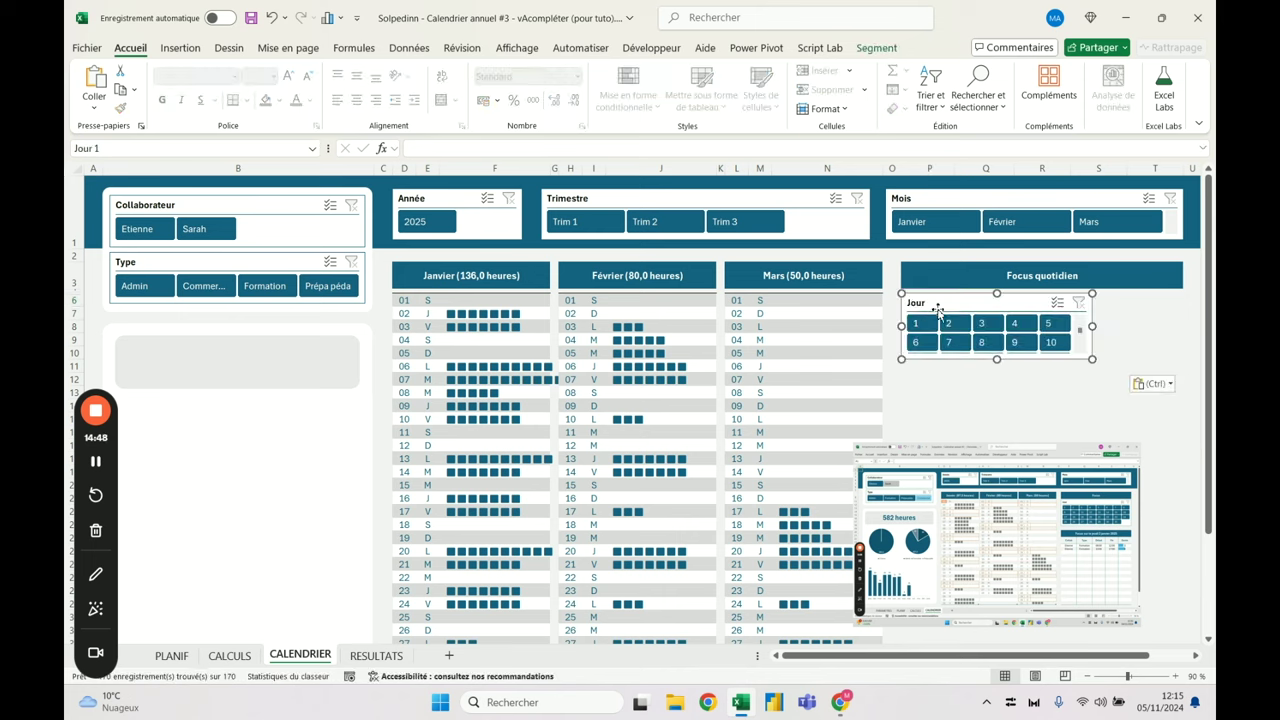
drag(1098, 328, 1183, 326)
drag(1043, 360, 1044, 371)
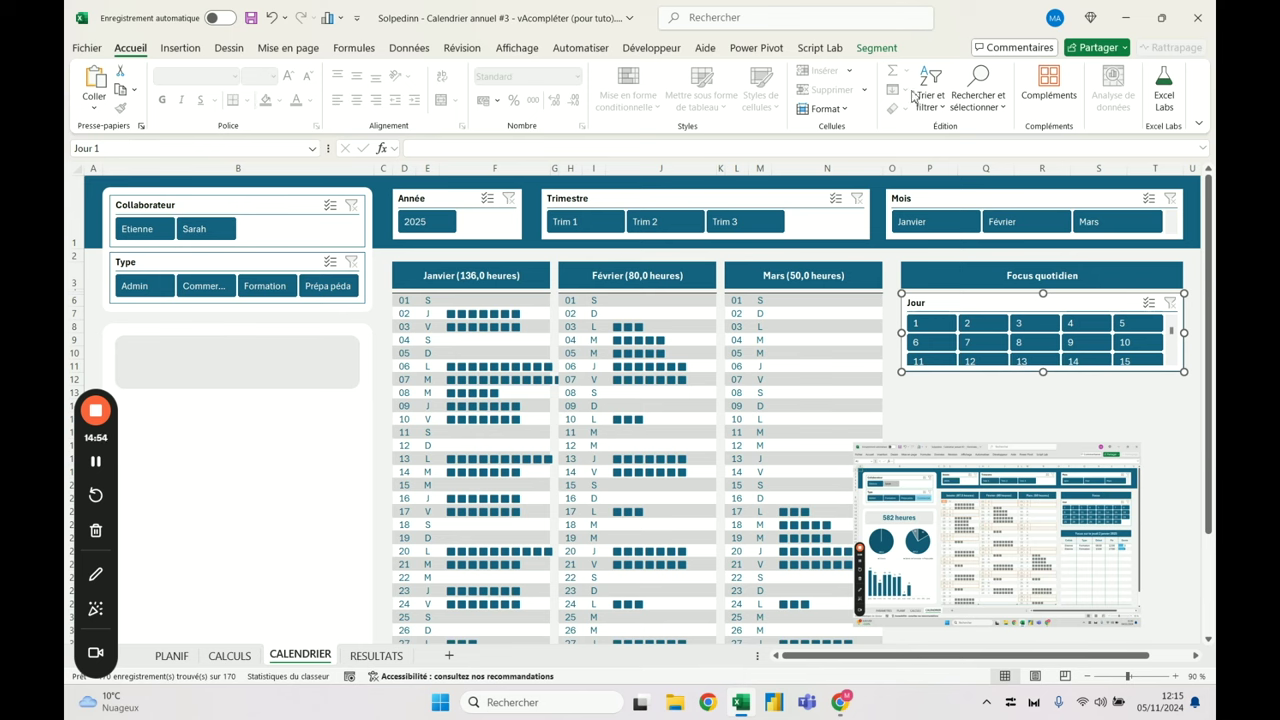
Give the Jour slicer 10 button columns and a 4,1 cm height so all 31 days show
click(880, 48)
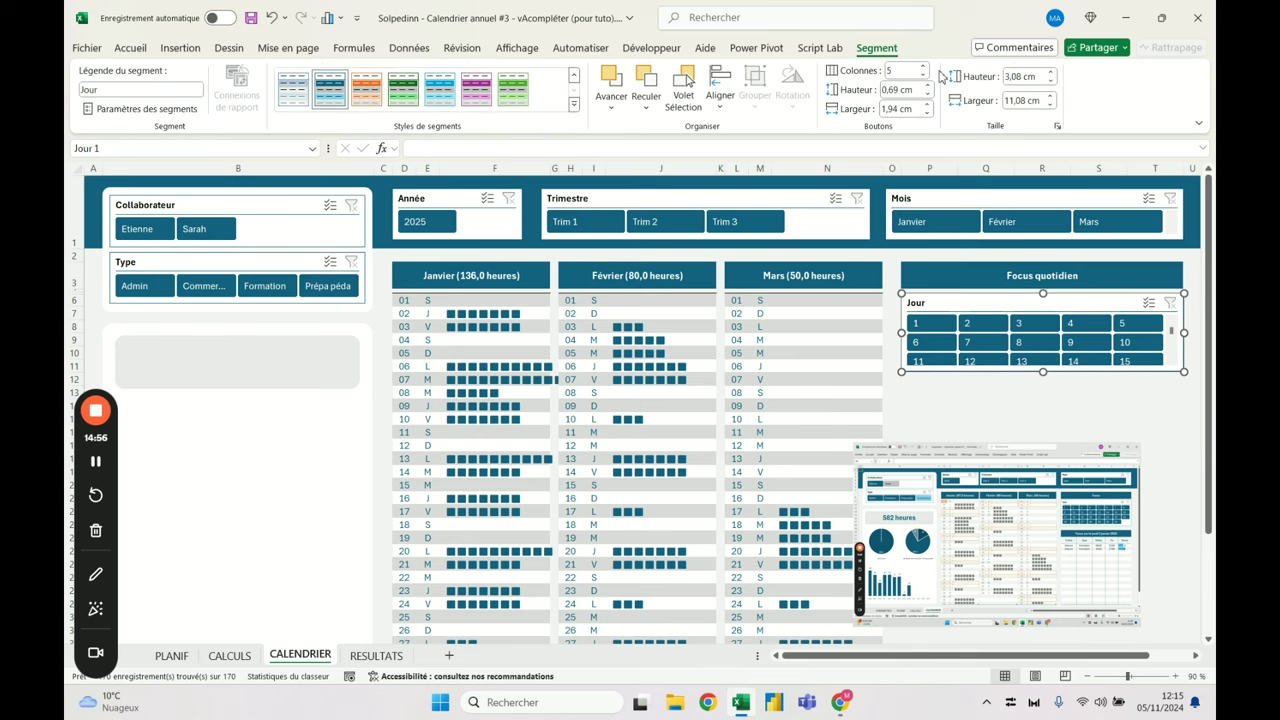
click(923, 66)
click(923, 66)
click(923, 66)
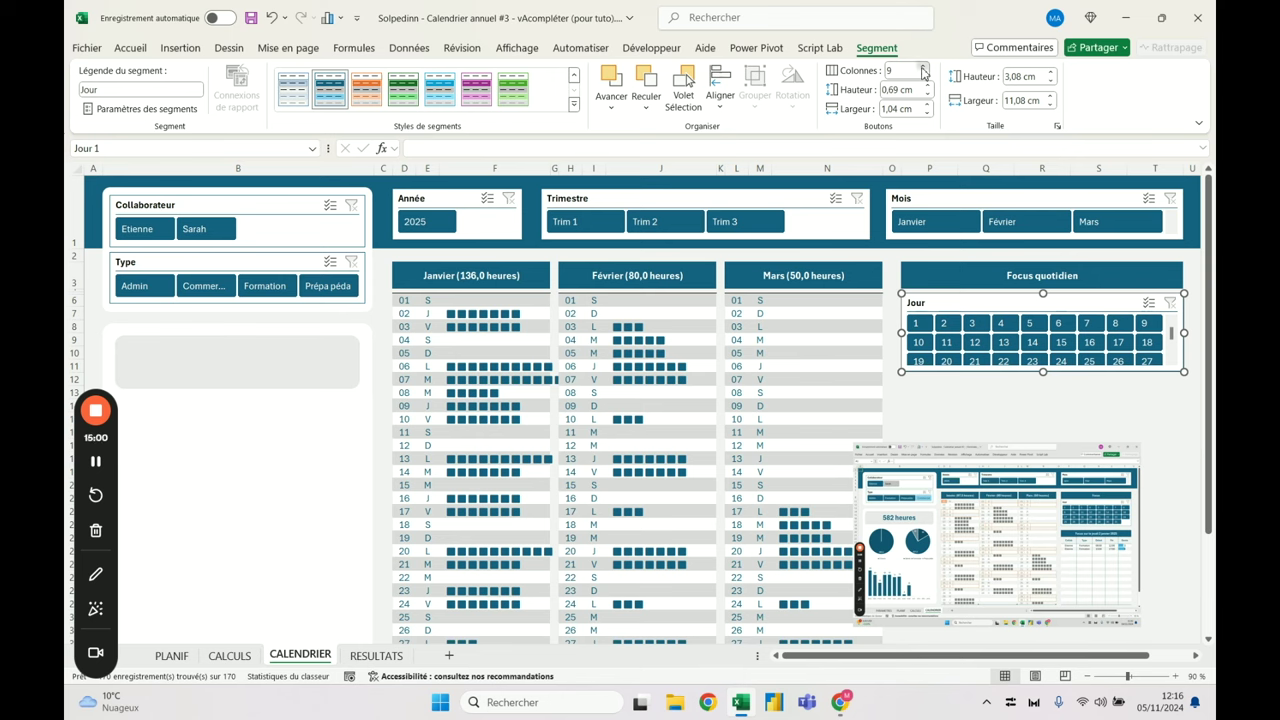
click(923, 66)
click(923, 66)
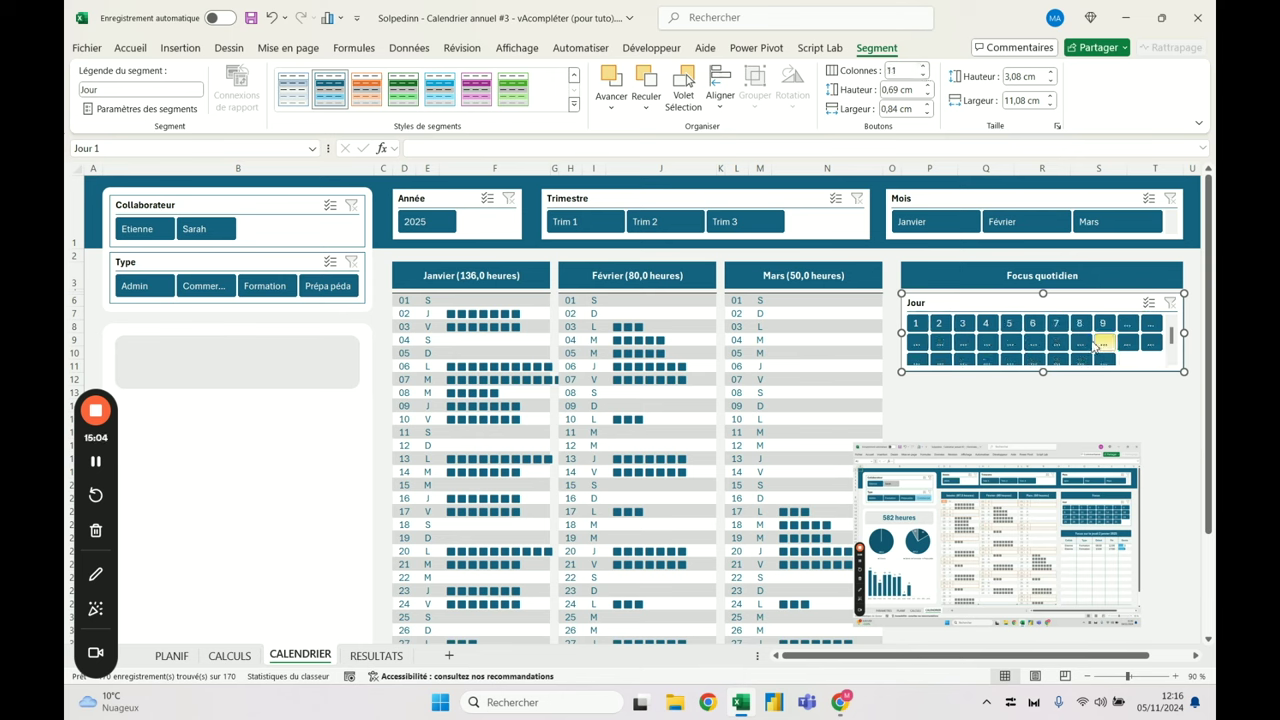
click(923, 77)
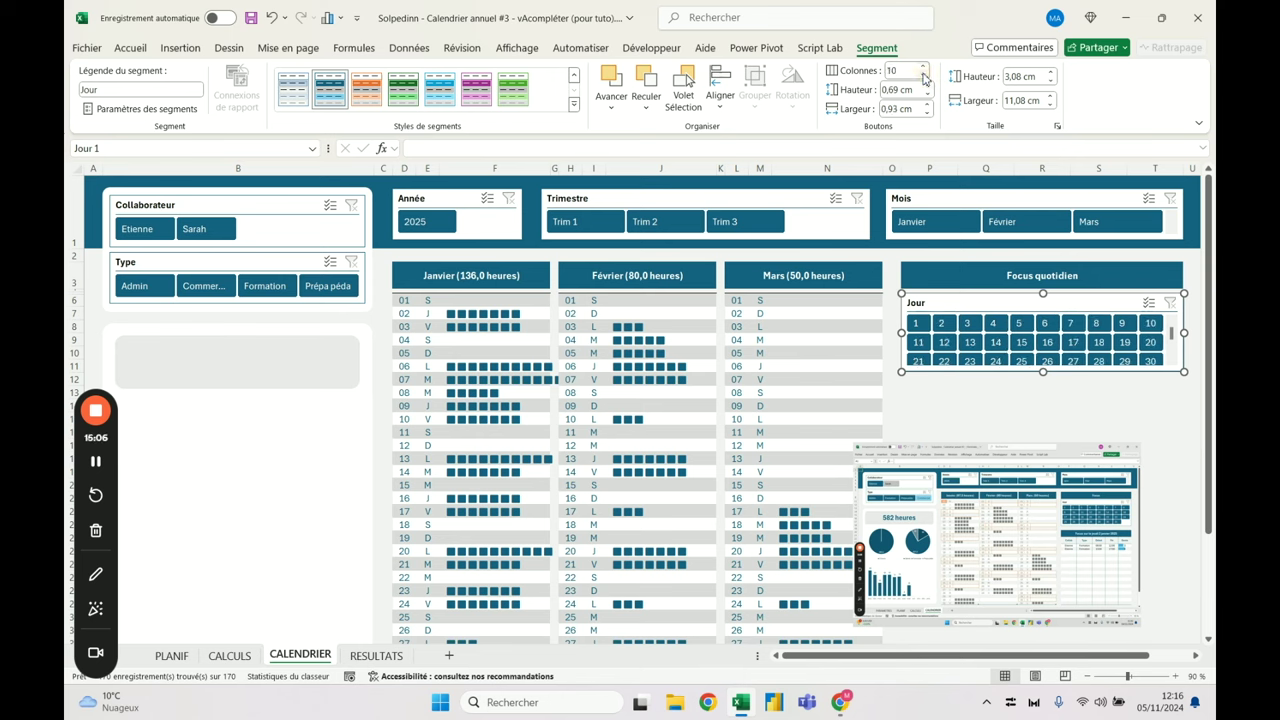
mouse_move(1041, 373)
mouse_down()
mouse_move(1049, 397)
mouse_move(1037, 393)
mouse_up()
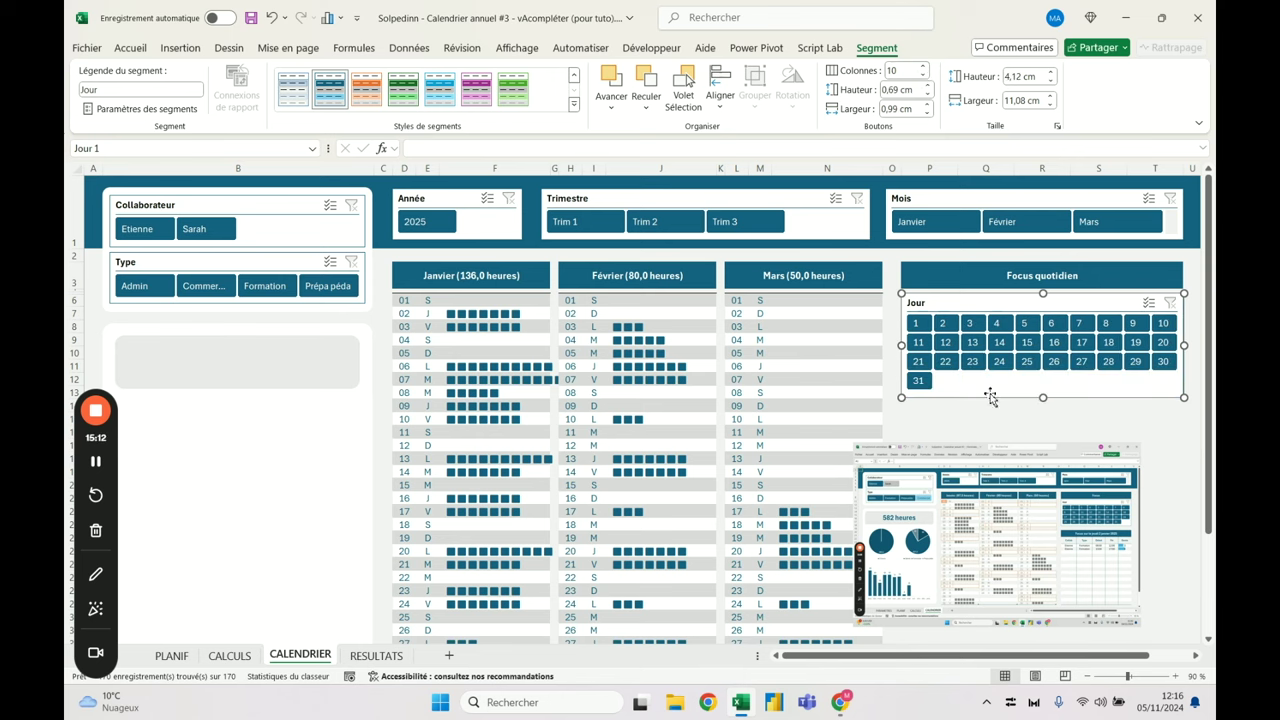
click(1050, 81)
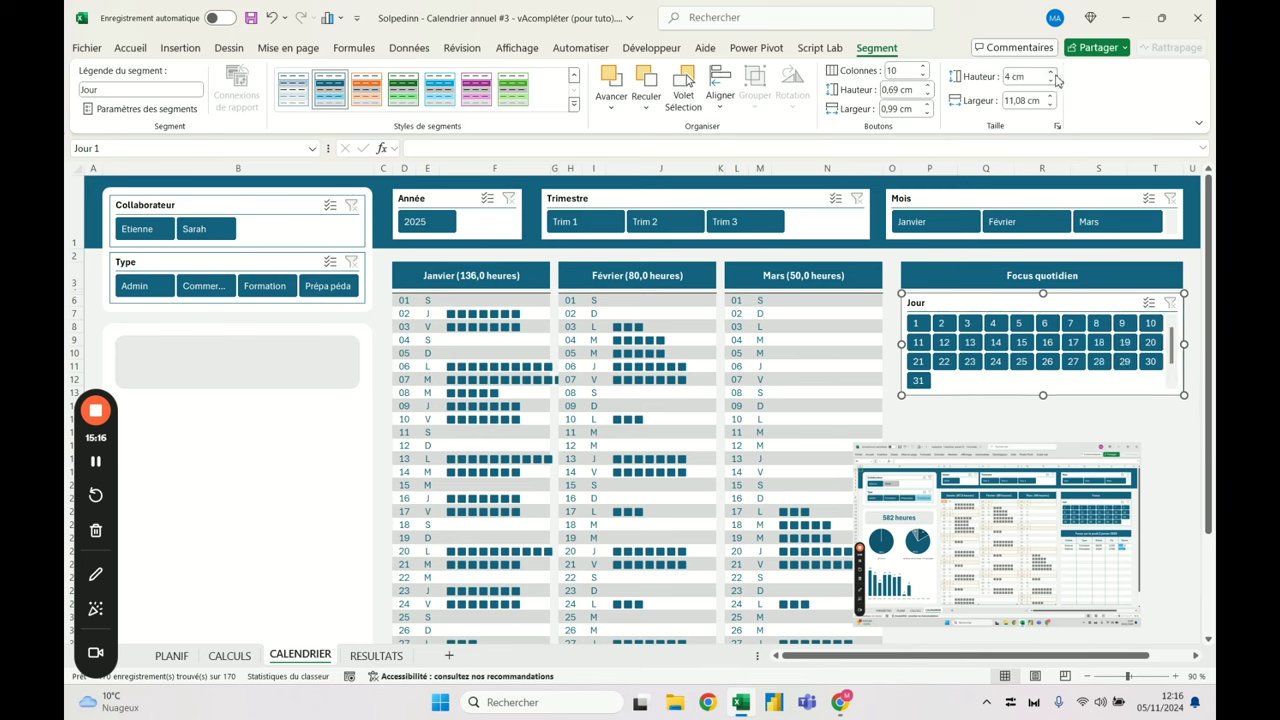
click(1051, 74)
click(962, 434)
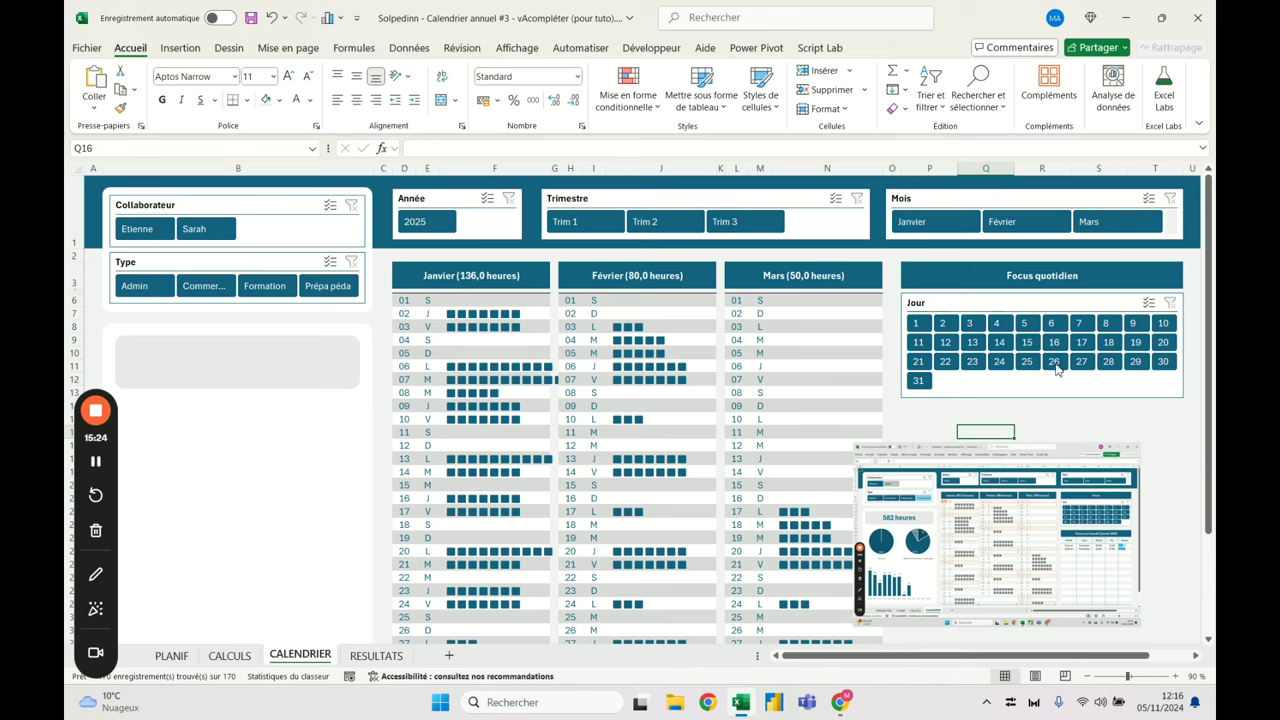
click(918, 361)
scroll(566, 380, down, 5)
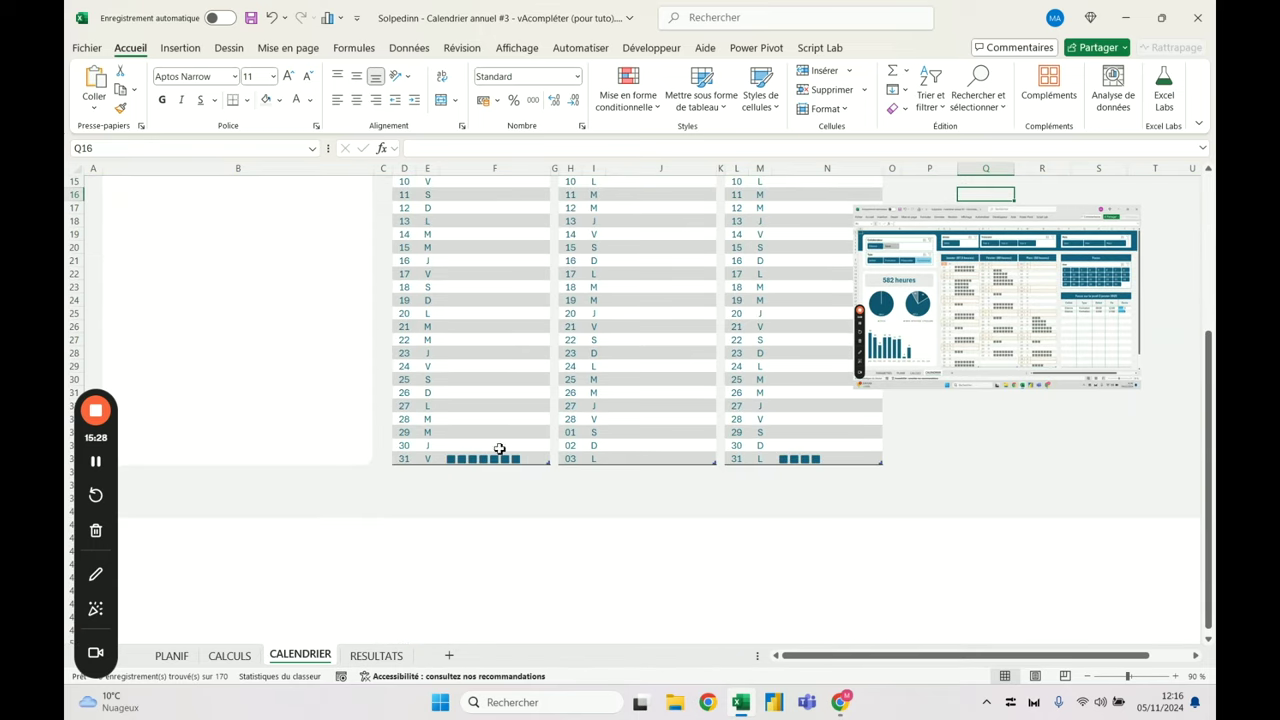
scroll(821, 457, up, 5)
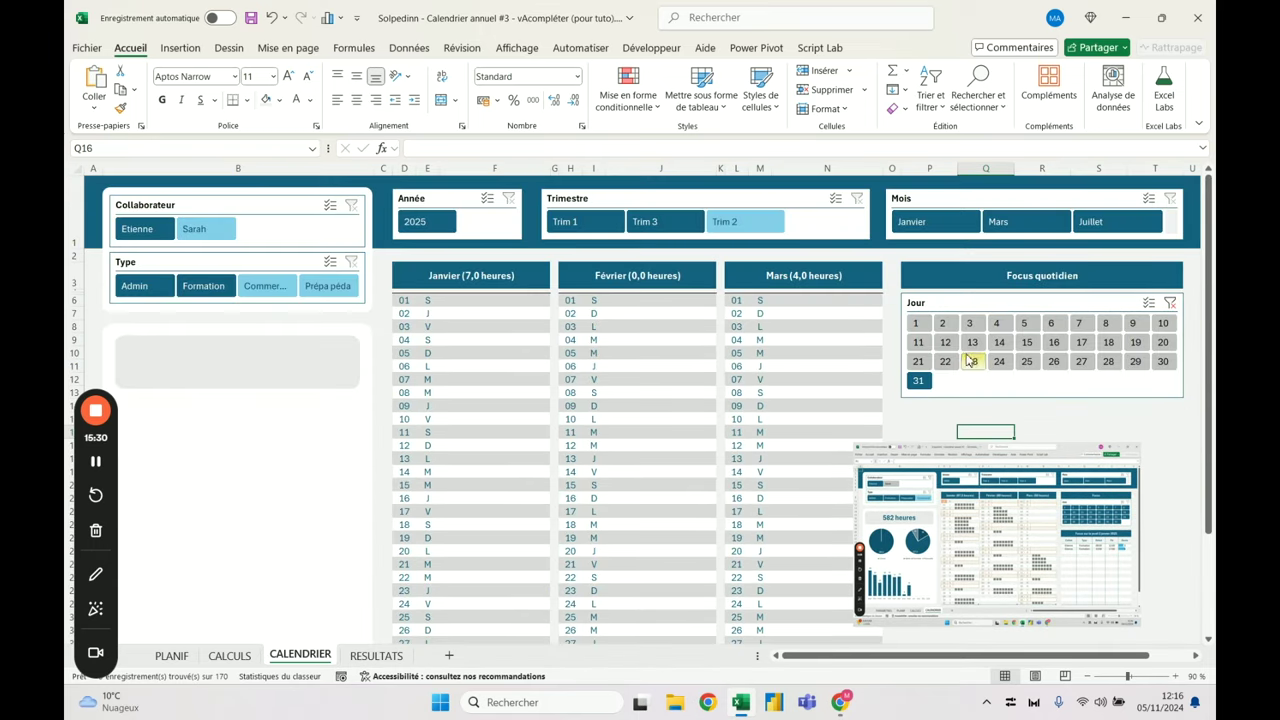
click(1170, 305)
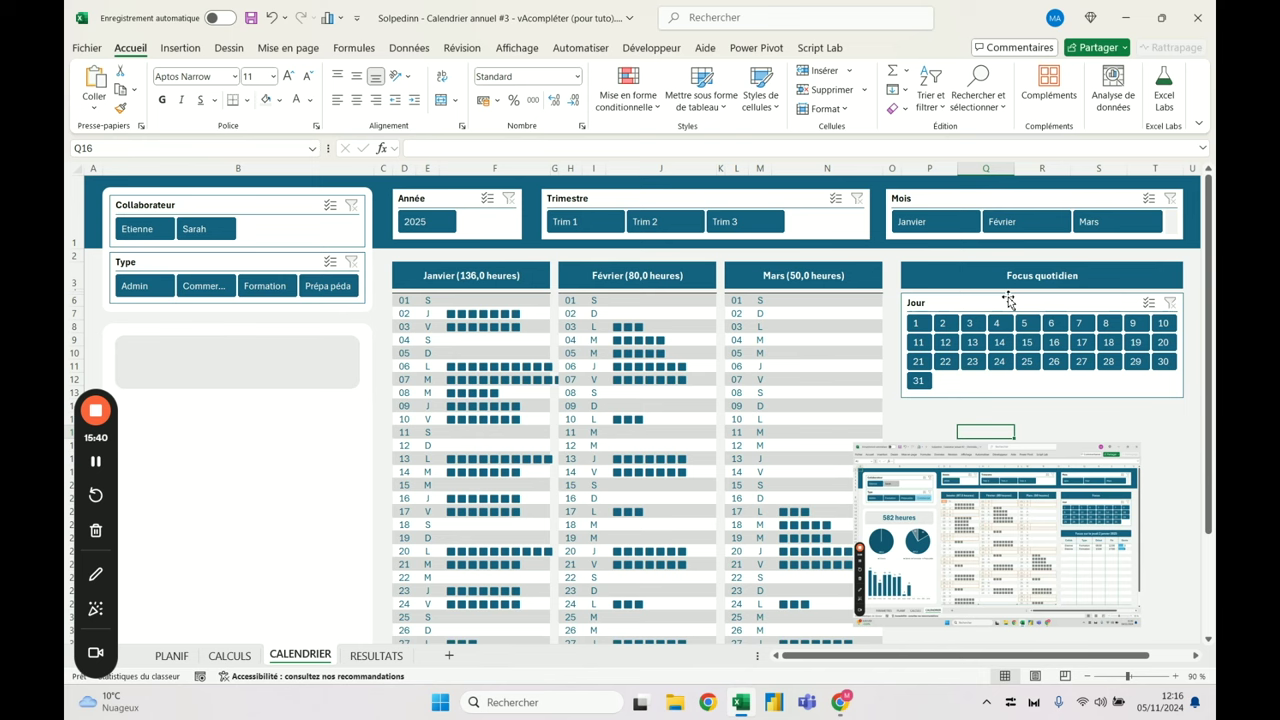
click(912, 200)
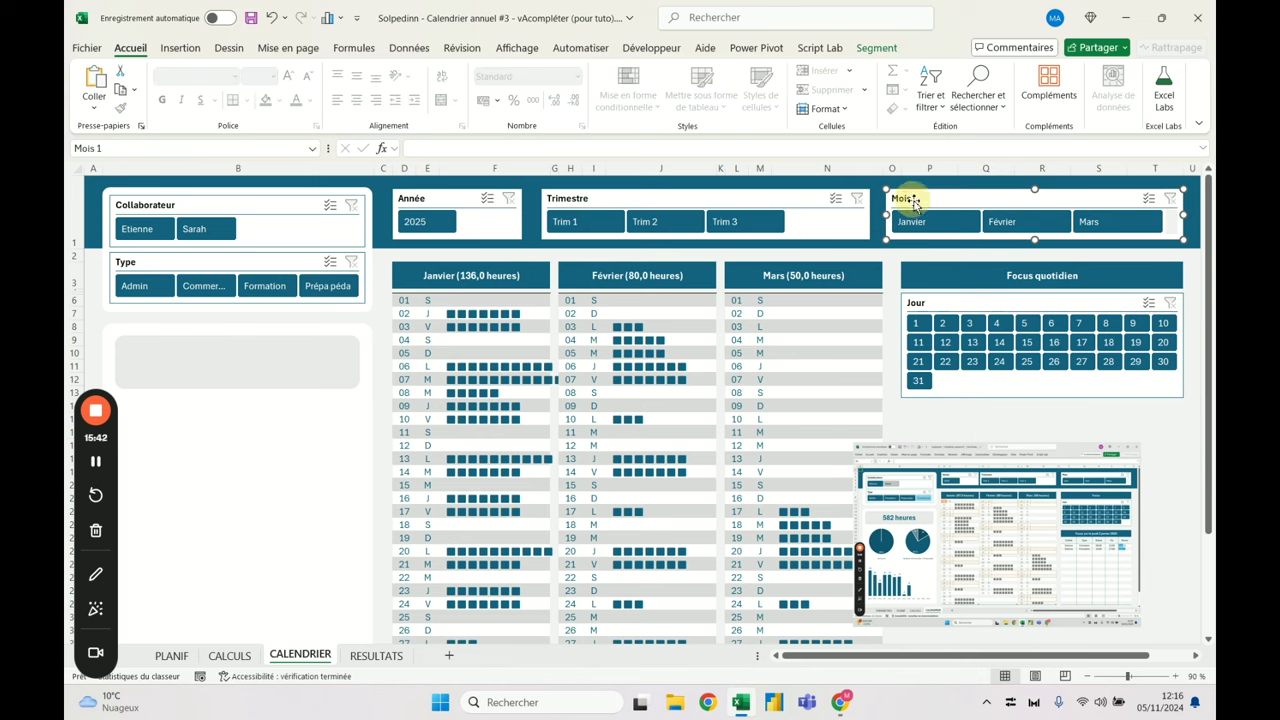
Reposition the Mois slicer and adjust the Trimestre slicer's width
drag(894, 214, 902, 215)
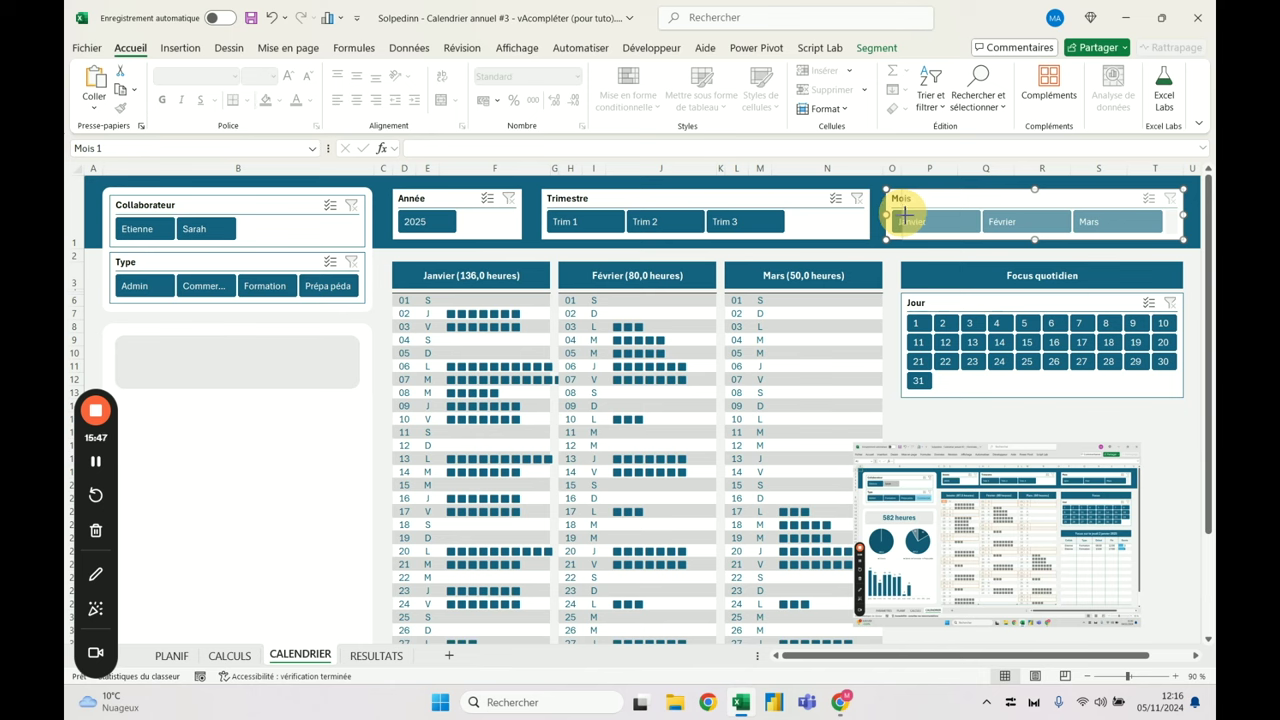
drag(902, 214, 951, 246)
key(Delete)
key(ctrl+v)
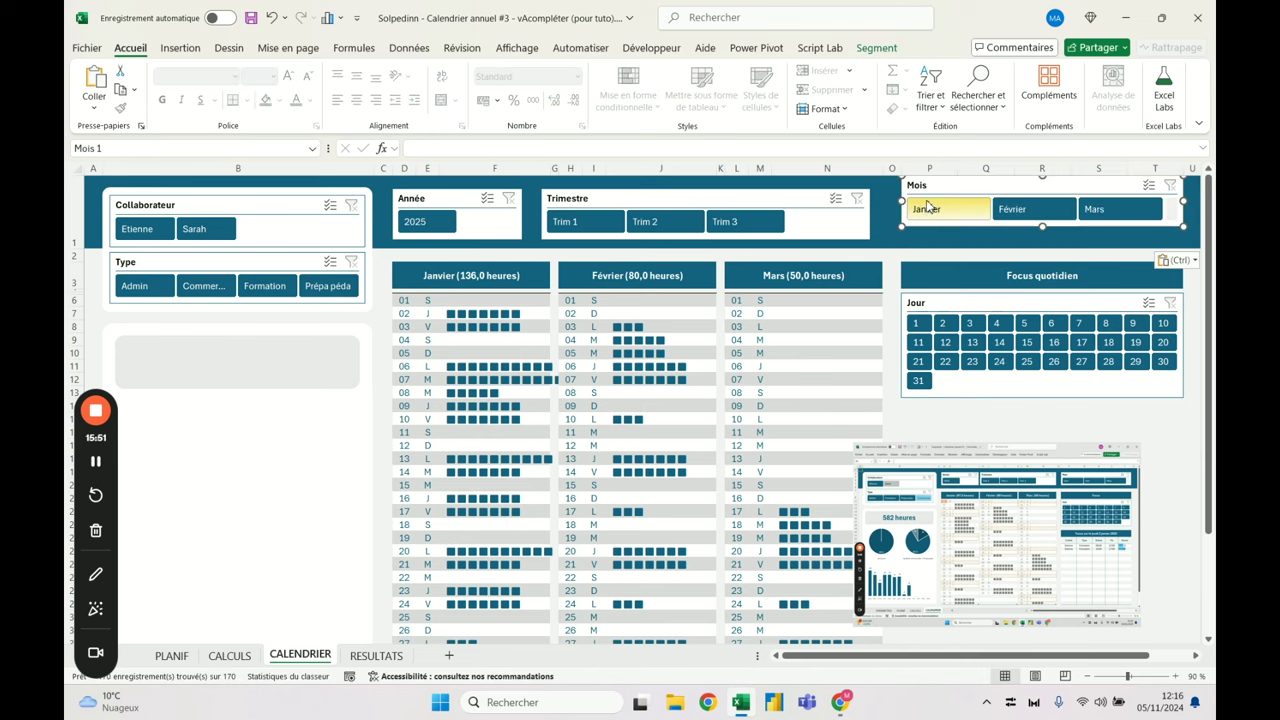
key(Down)
key(Down)
key(Down)
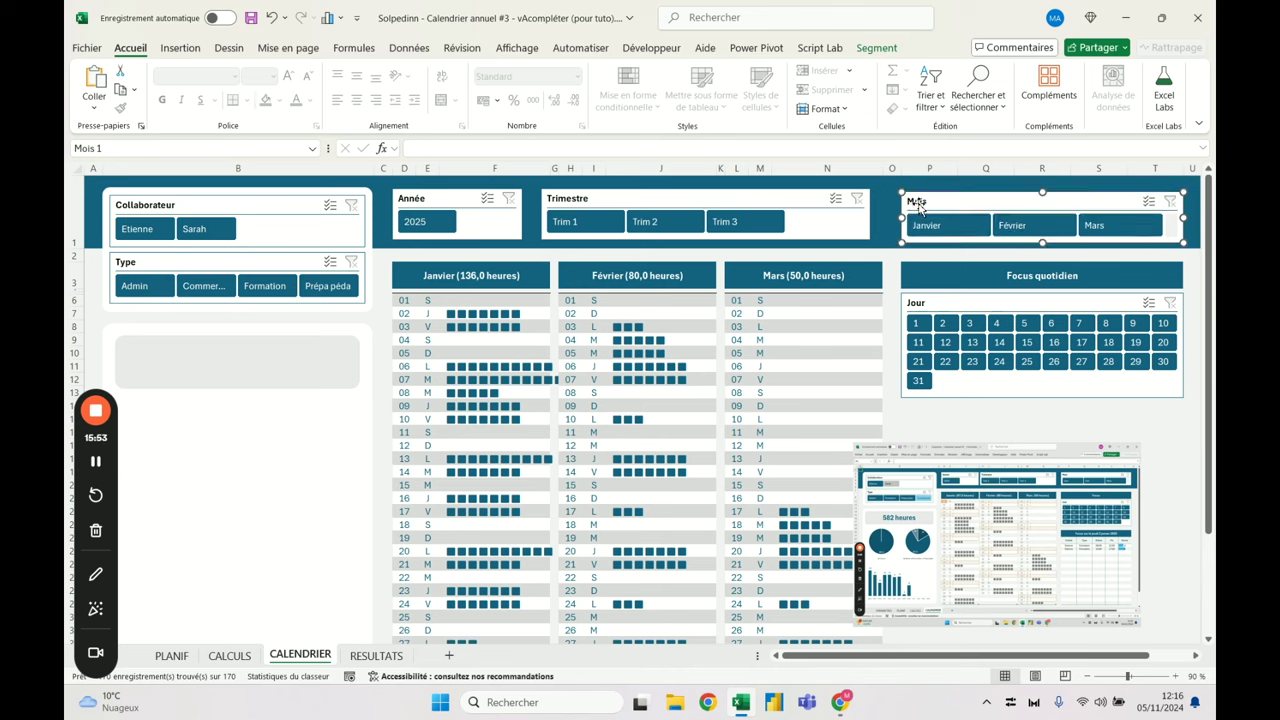
click(833, 205)
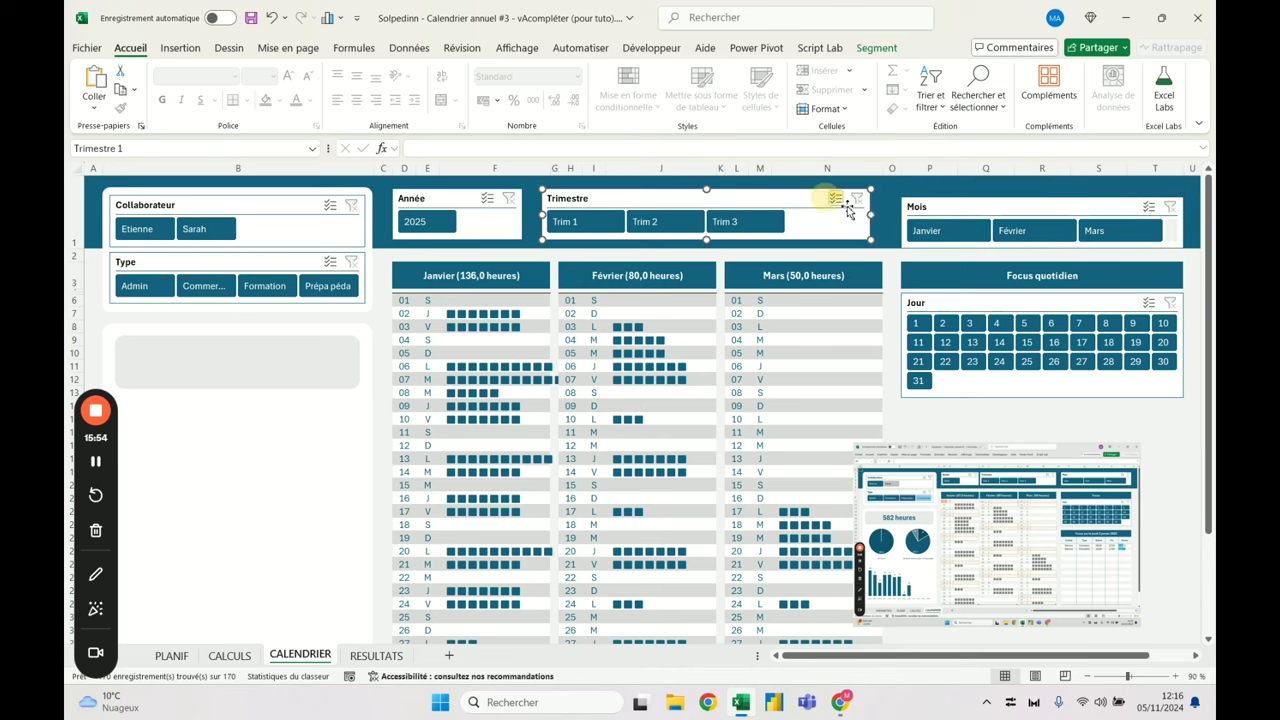
drag(871, 214, 882, 214)
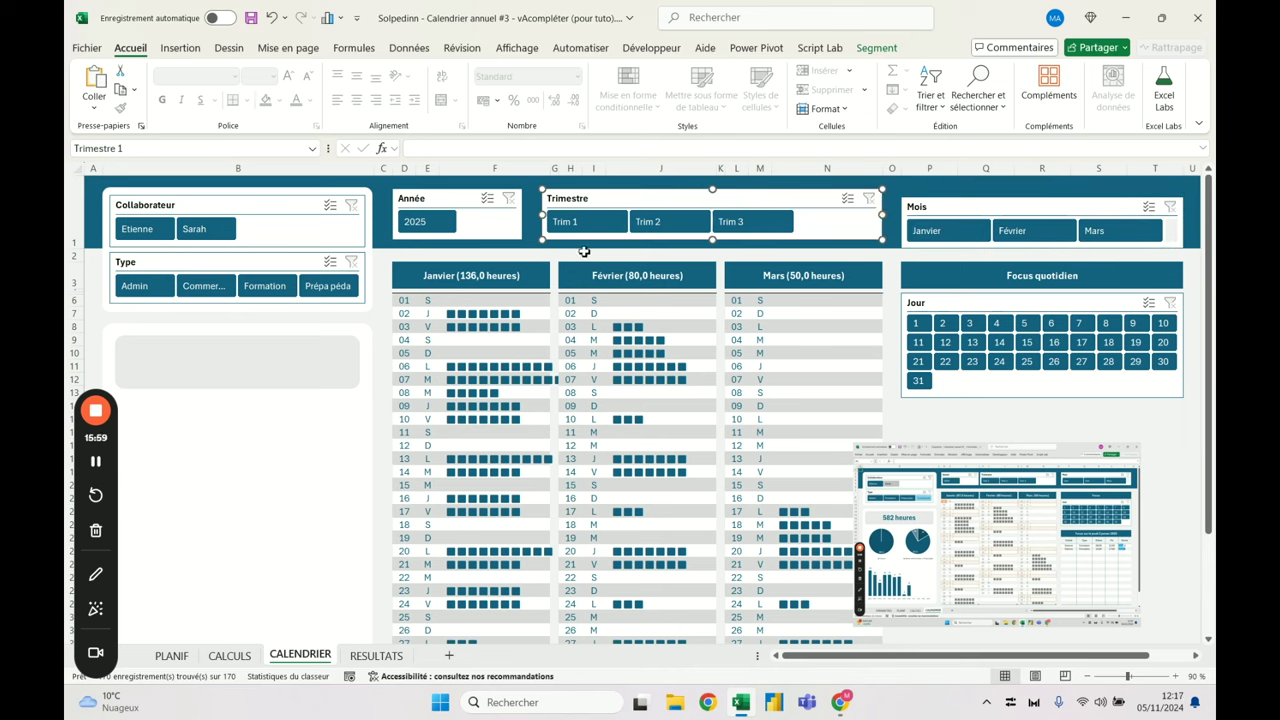
drag(544, 214, 545, 216)
key(Escape)
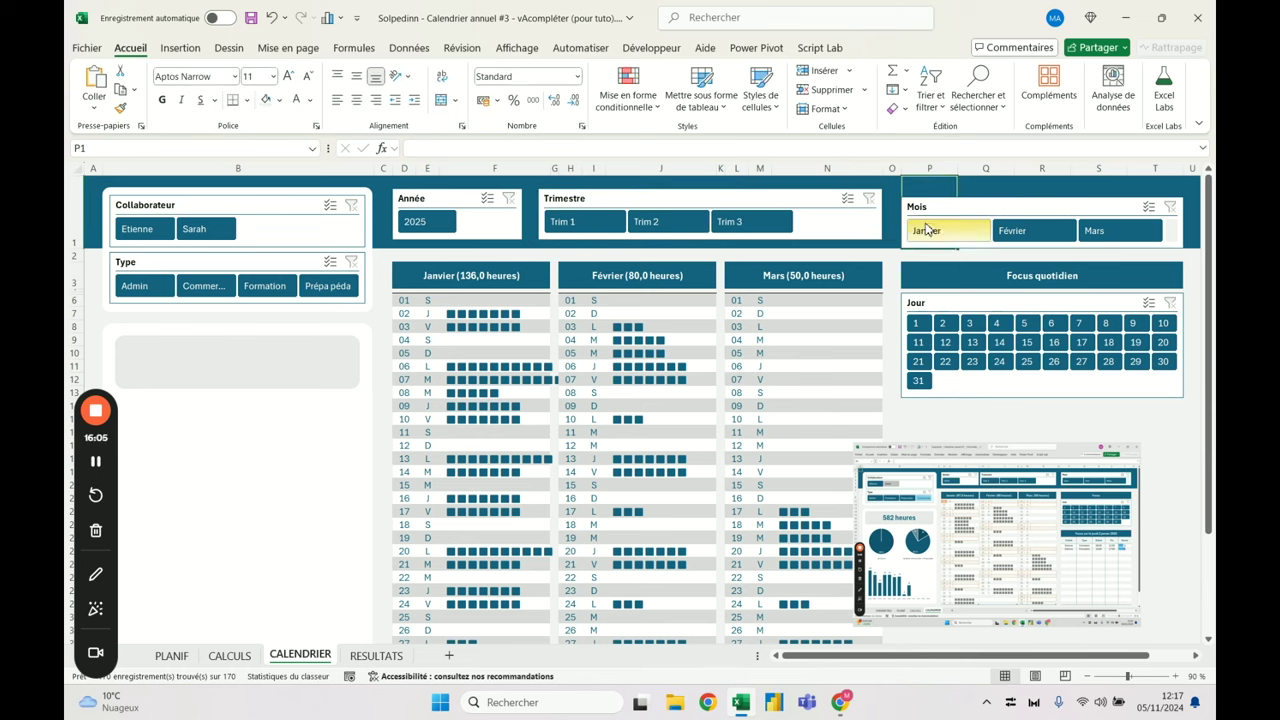
Align the Mois and Trimestre slicers along their top edges with Aligner en haut
click(910, 228)
ctrl+click(756, 190)
click(877, 48)
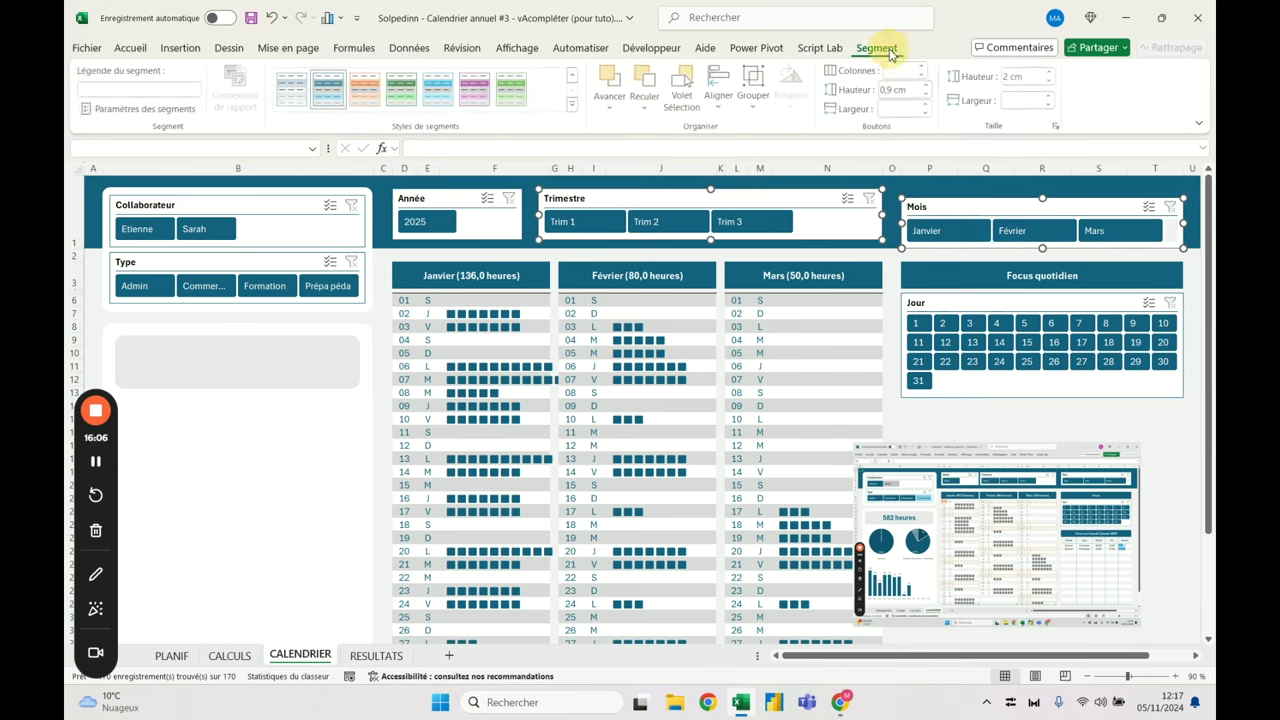
click(720, 85)
click(731, 199)
key(Escape)
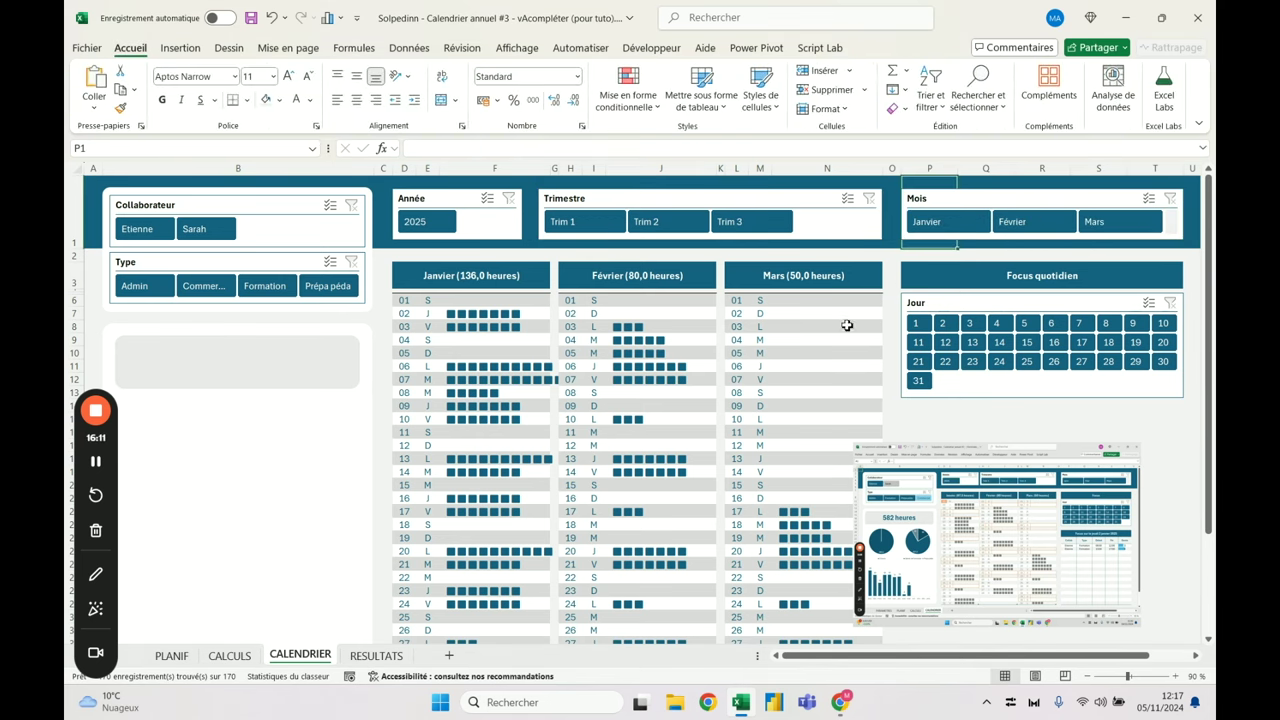
Check the Mars weekday formula, collapse the ribbon, and select the cells under the Jour slicer
click(763, 378)
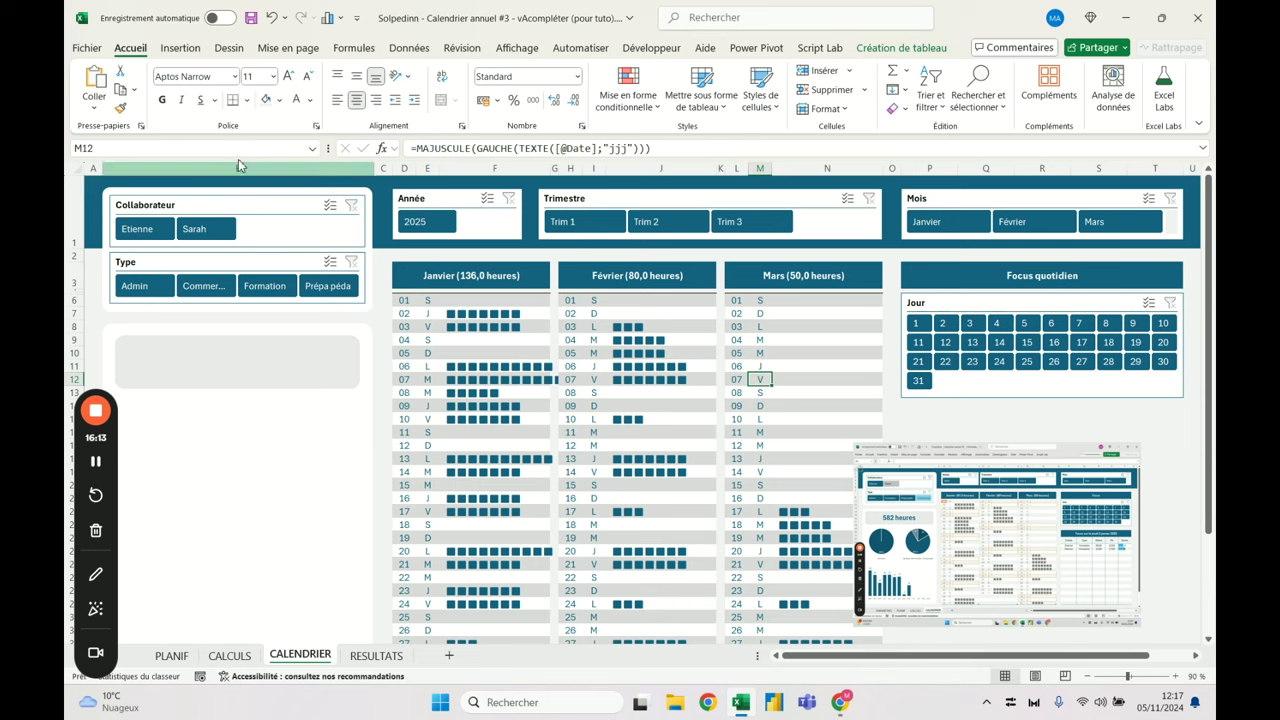
double_click(134, 49)
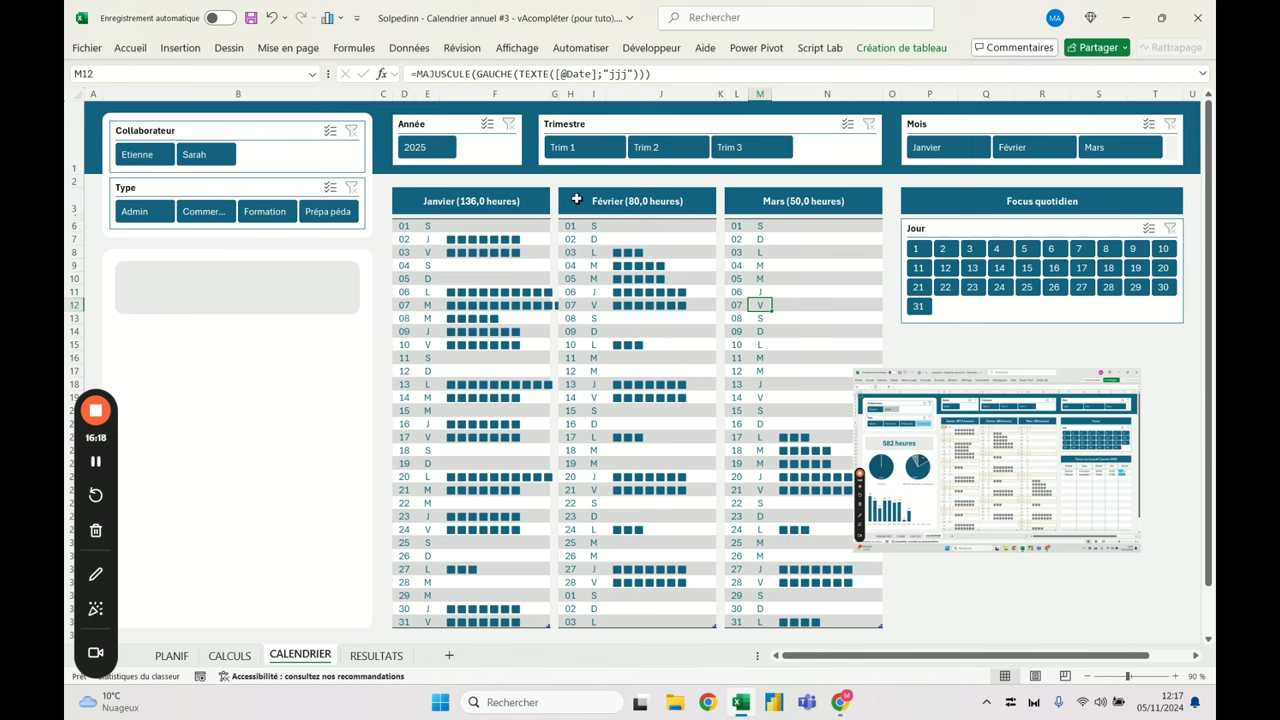
drag(404, 94, 866, 94)
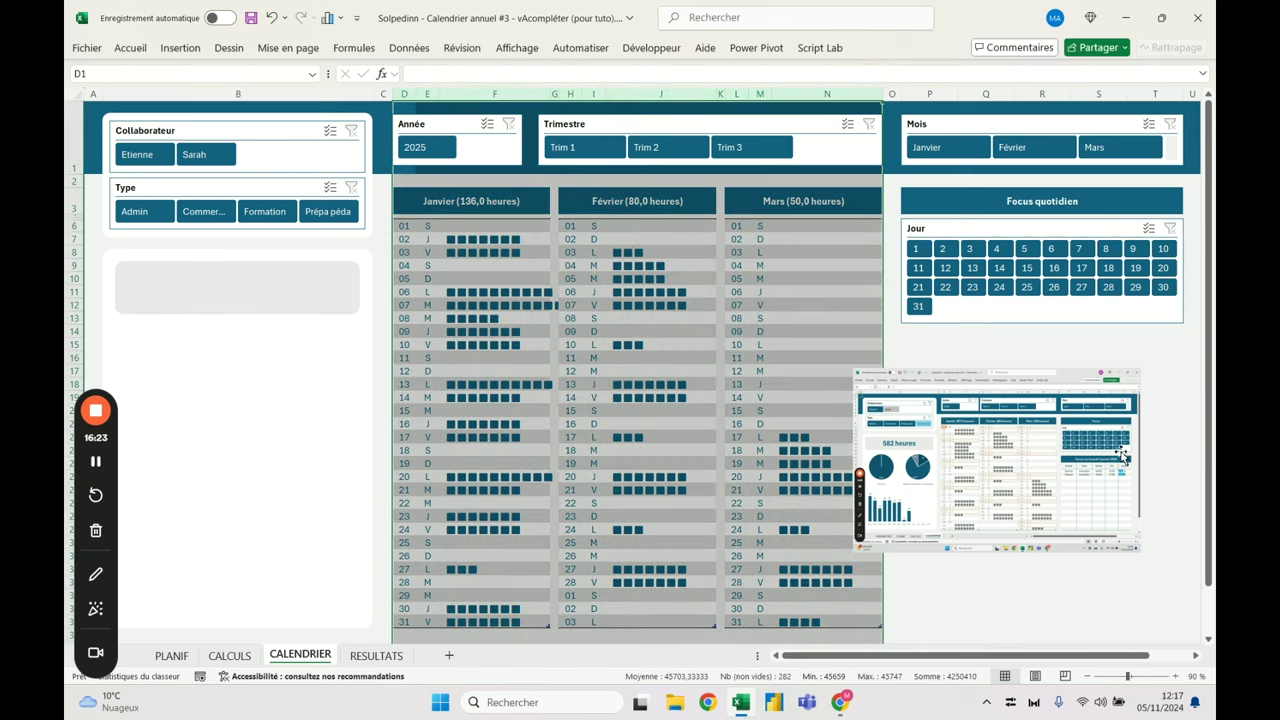
scroll(942, 320, down, 1)
drag(909, 306, 1157, 314)
Merge P15:T16 into a dark teal, vertically centred box and type 'Lorem ipsum' into it
scroll(1115, 408, up, 2)
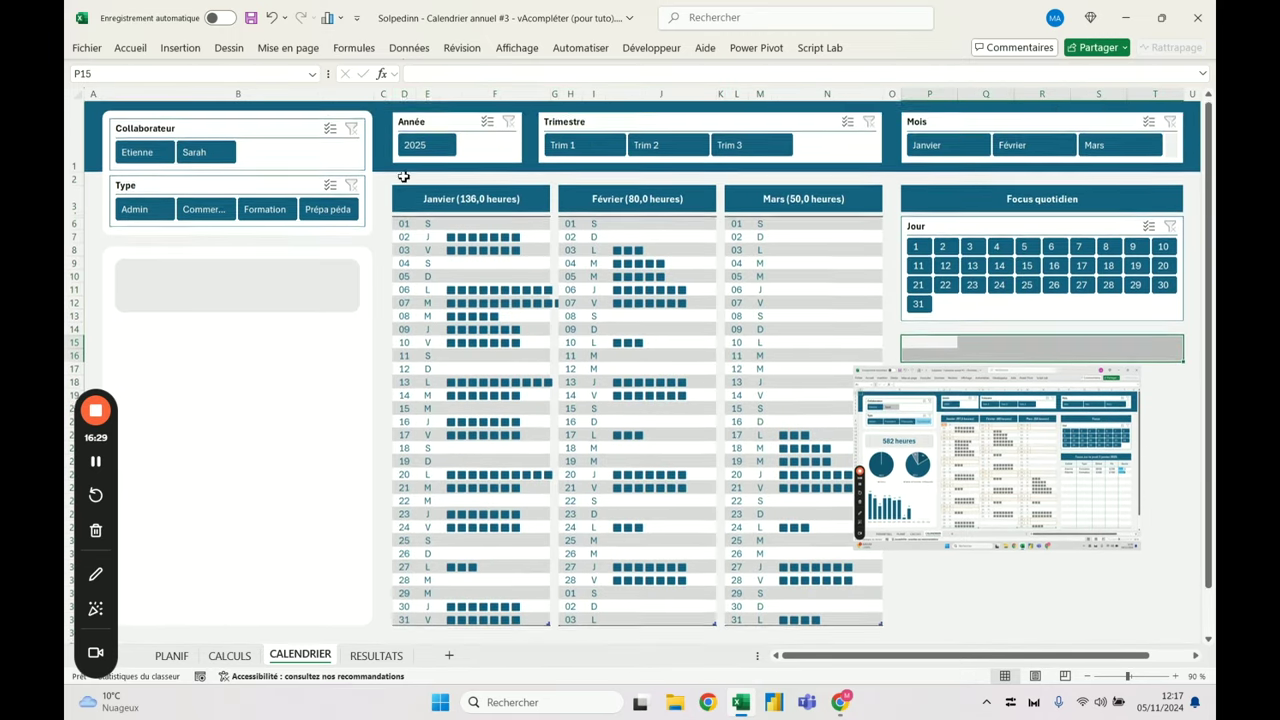
click(130, 47)
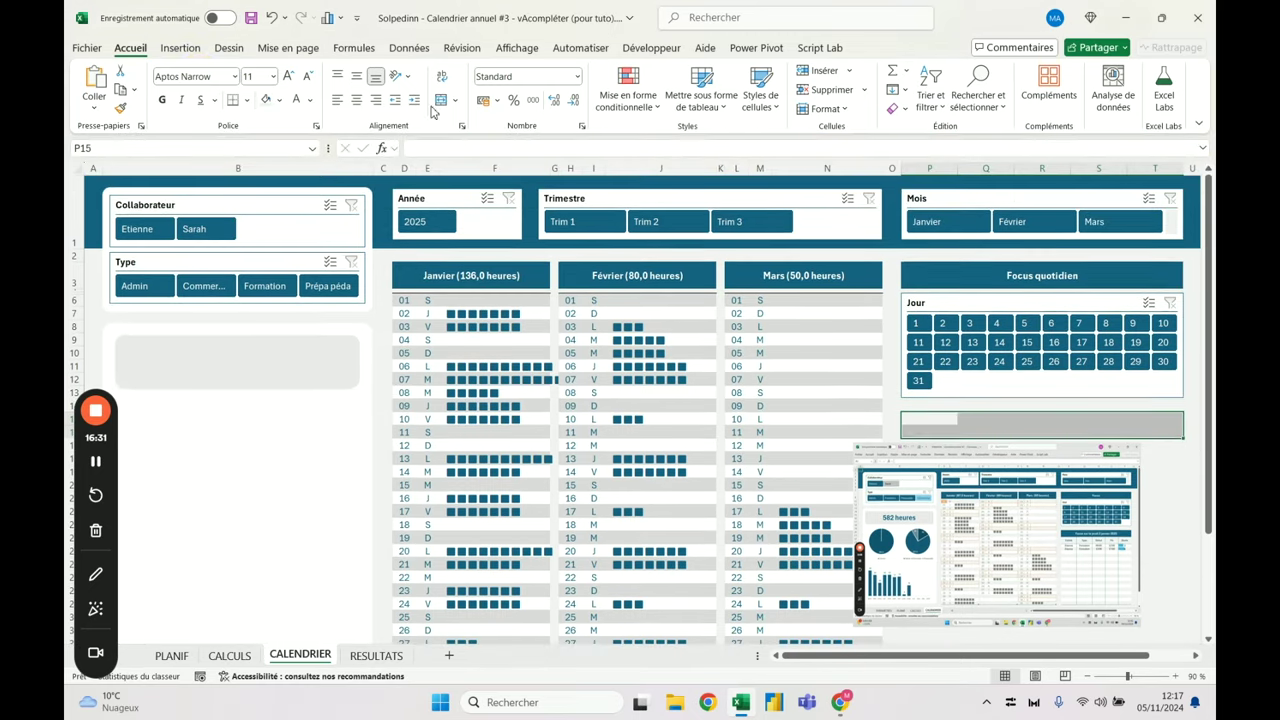
click(440, 101)
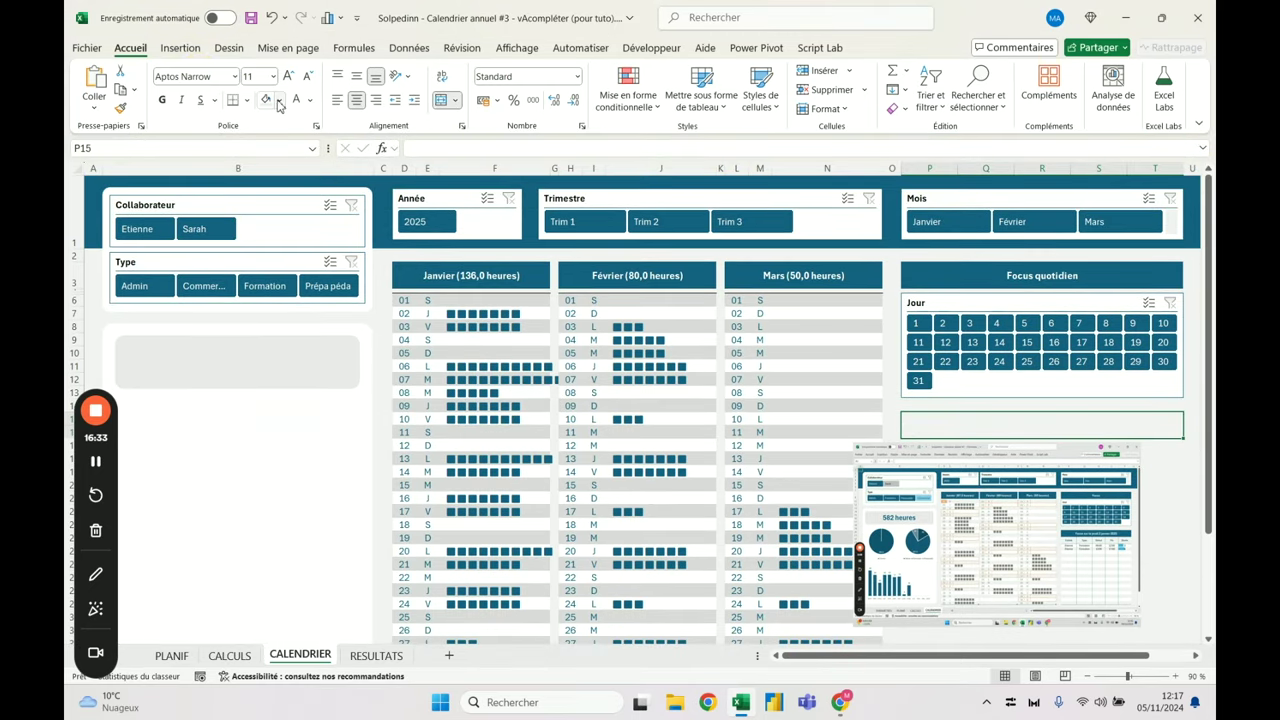
click(280, 100)
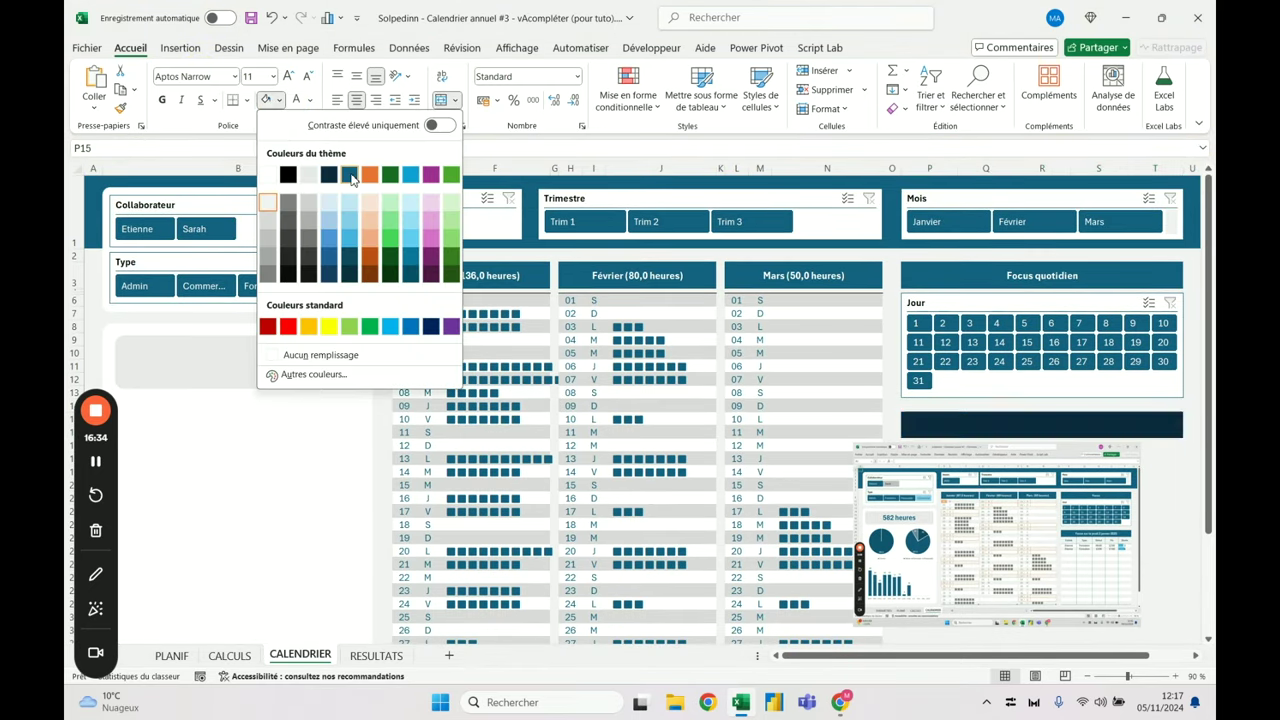
click(349, 175)
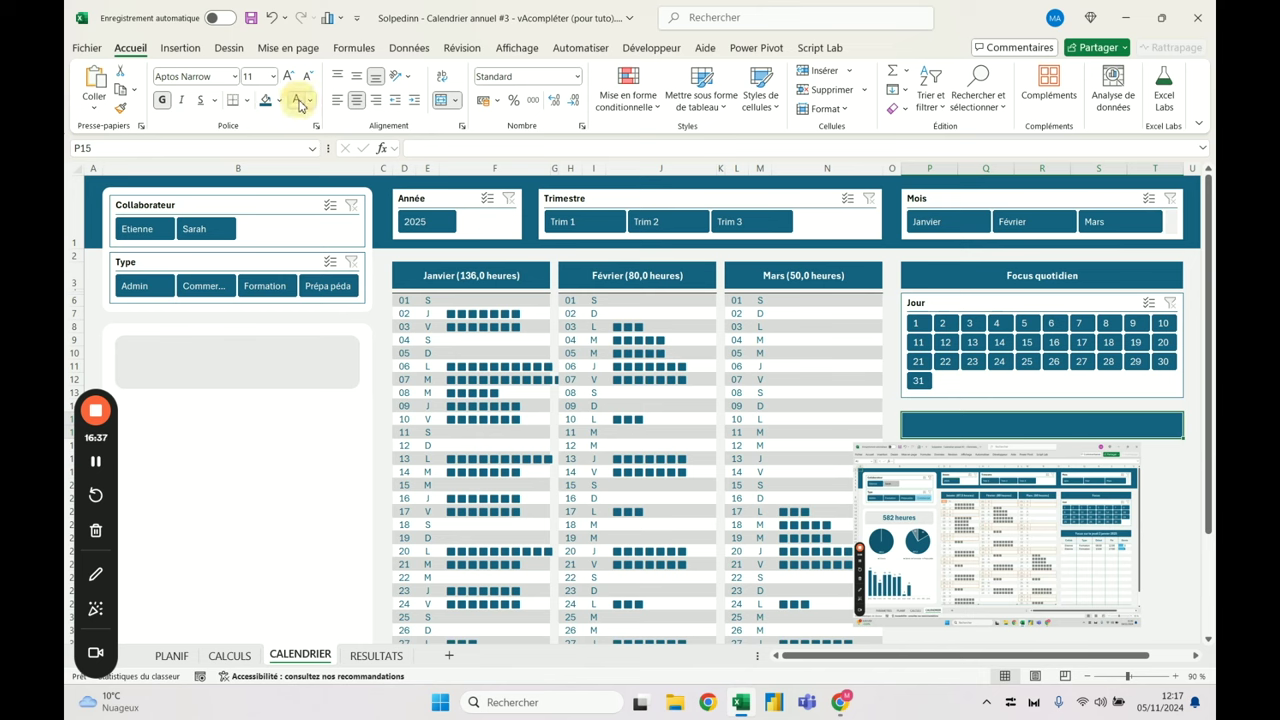
click(357, 76)
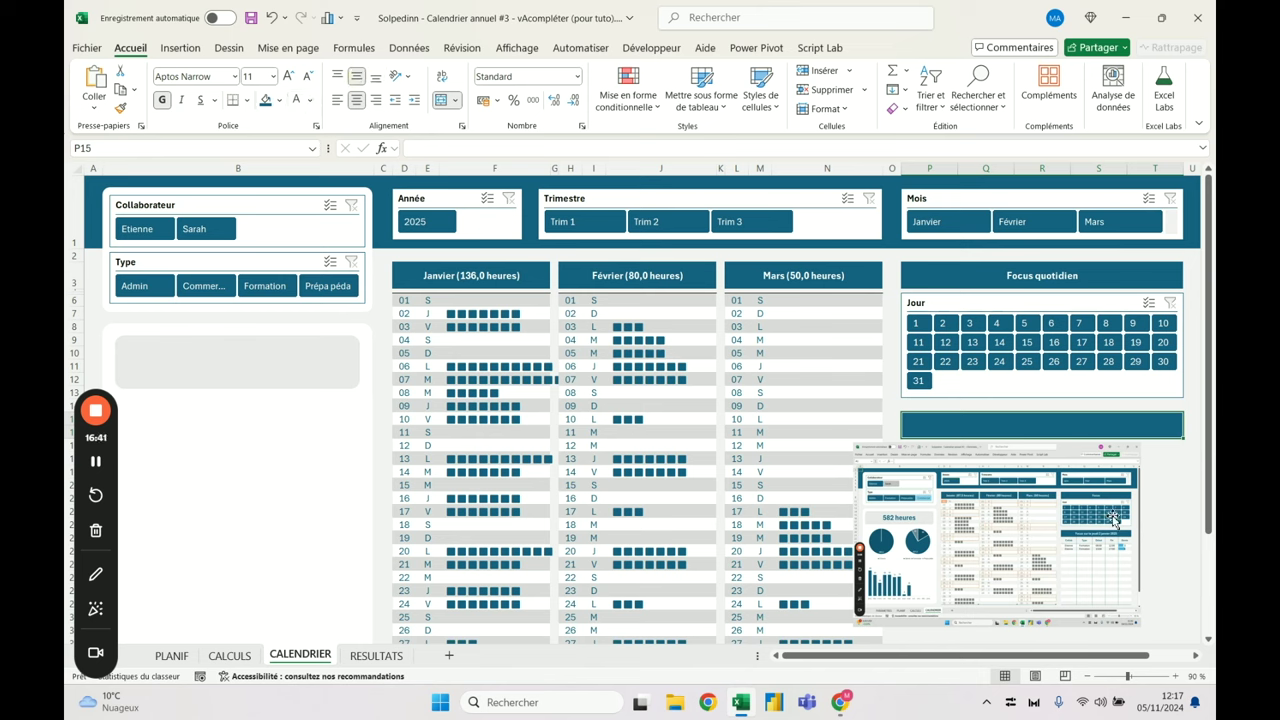
text(Lorem ipsum)
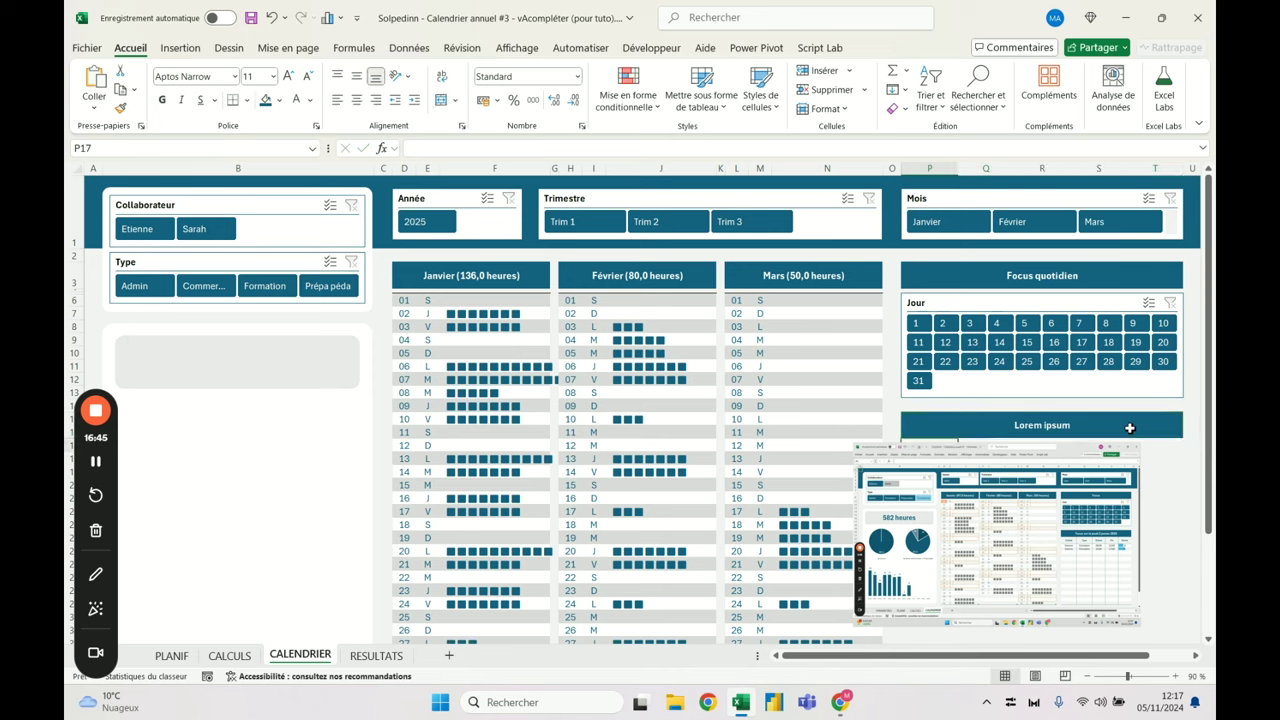
drag(1068, 466, 822, 490)
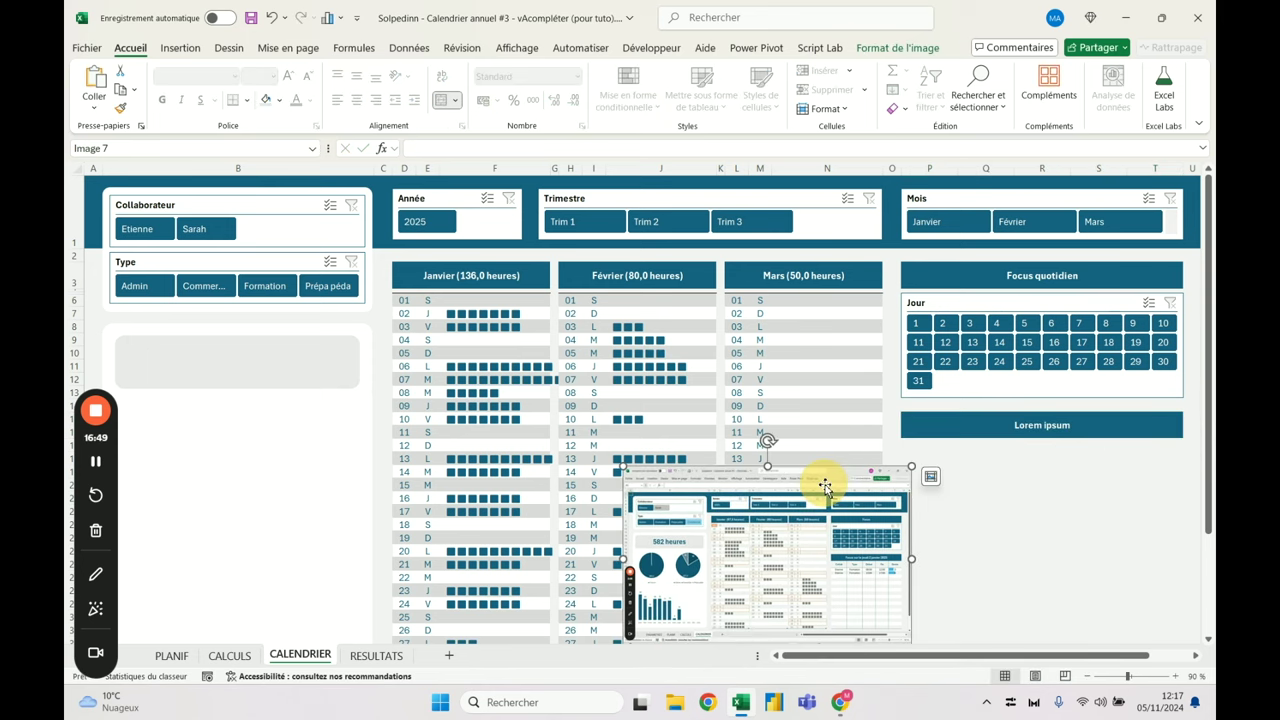
Drag the reference screenshot left over the Janvier and Février calendars, check RESULTATS, return to CALENDRIER
scroll(1000, 437, down, 1)
scroll(1003, 442, up, 1)
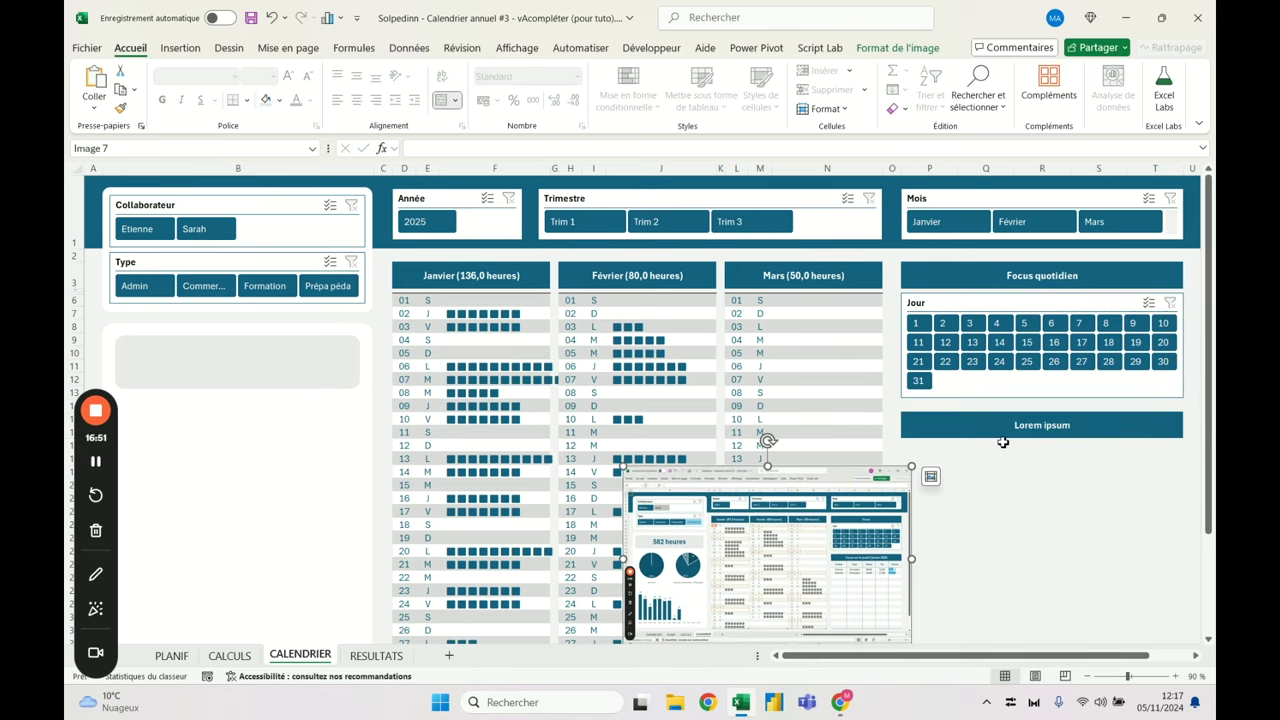
drag(878, 500, 726, 296)
drag(647, 368, 475, 428)
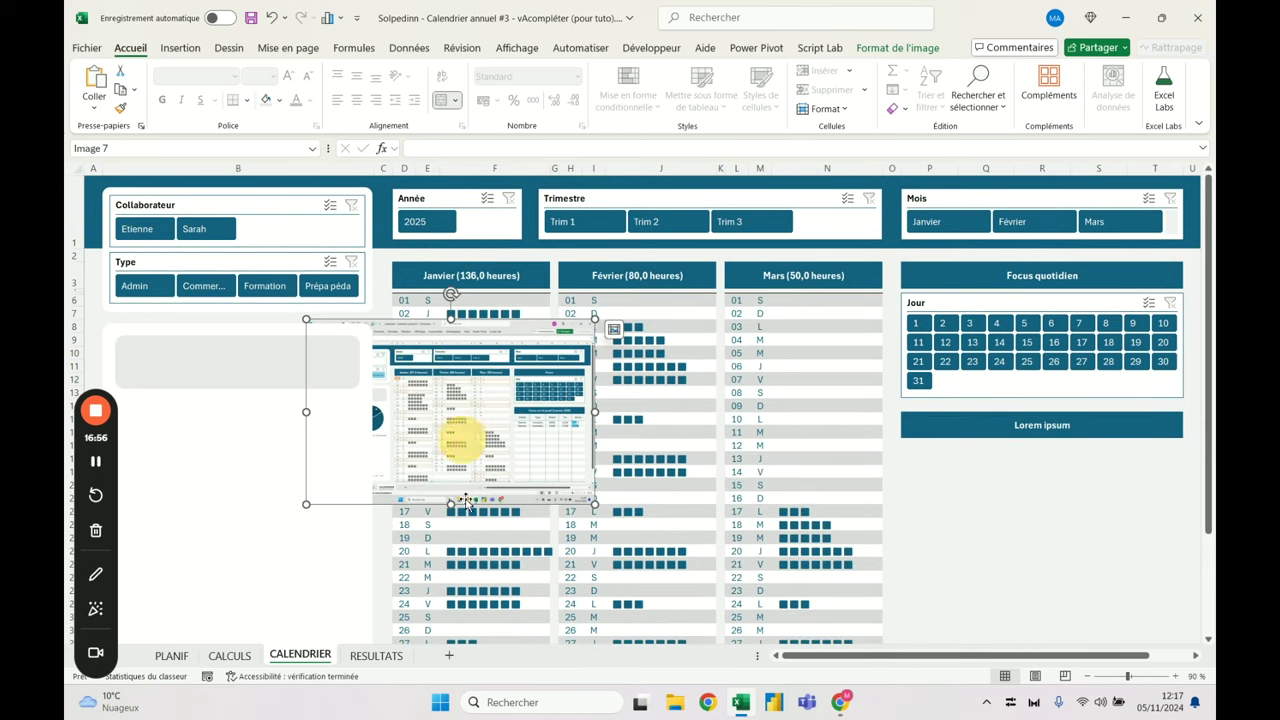
click(376, 655)
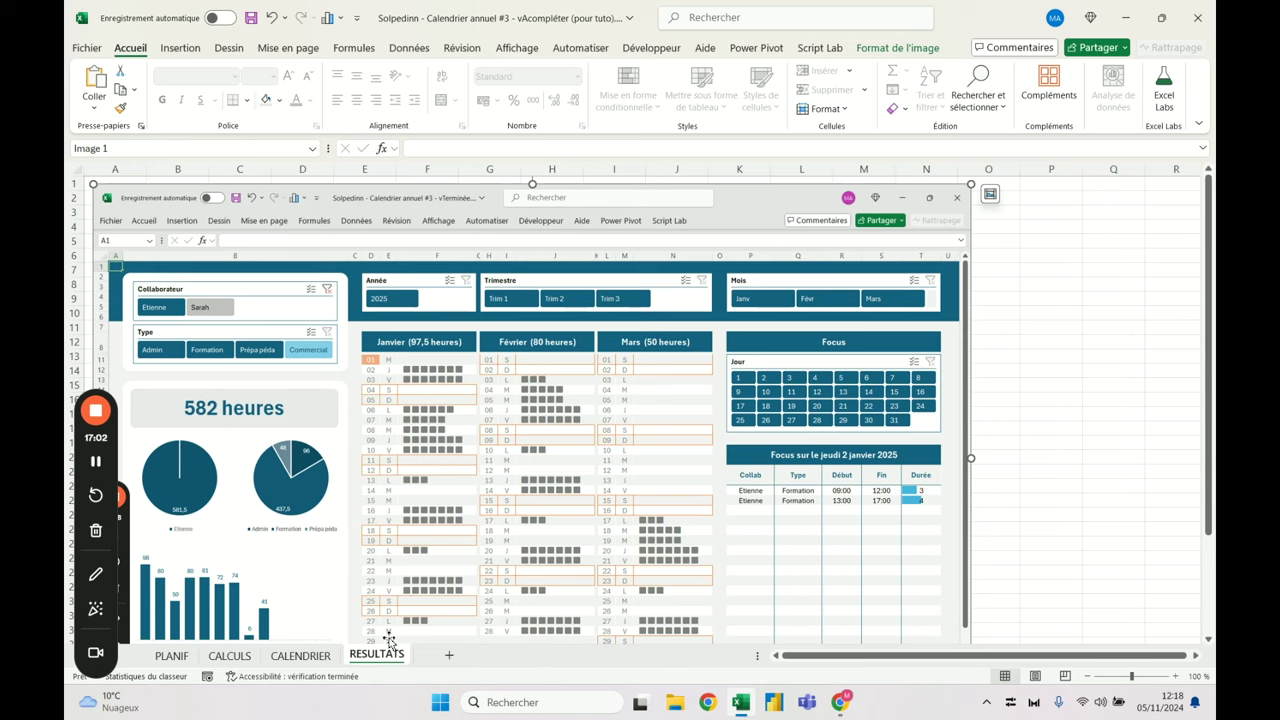
drag(370, 643, 950, 458)
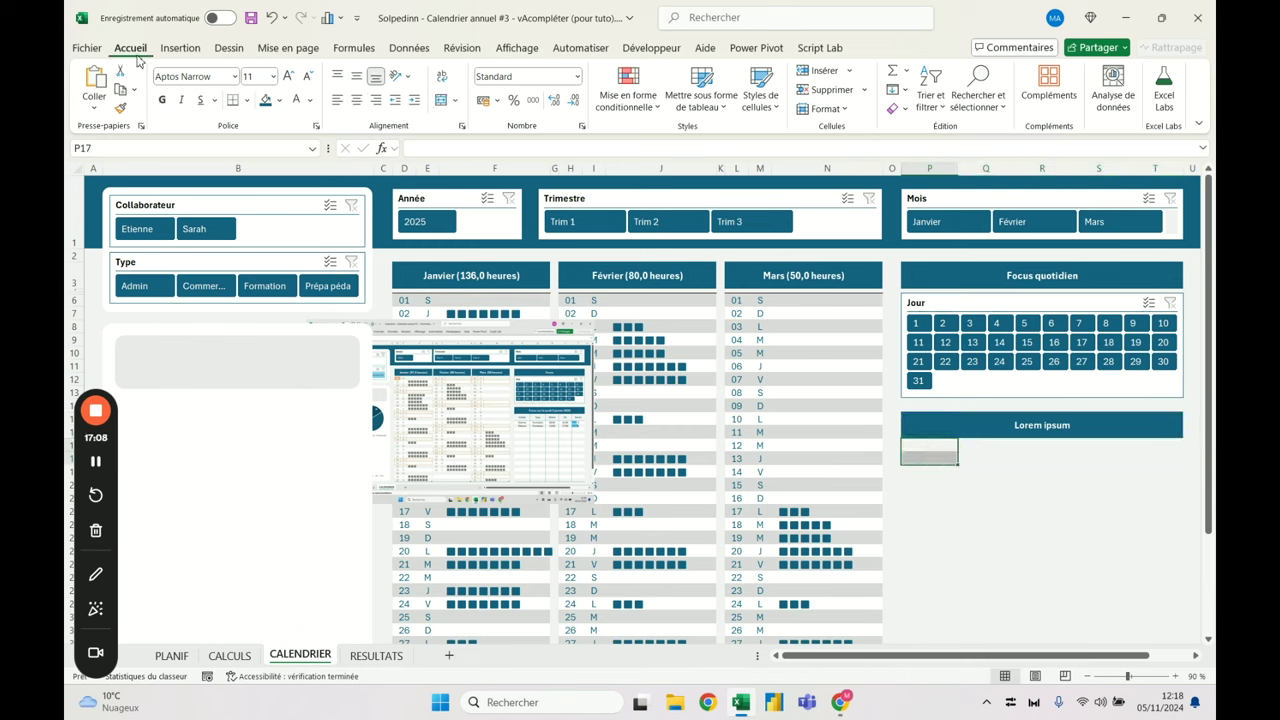
Merge each column pair P17:P18 through T17:T18 into single cells
click(438, 104)
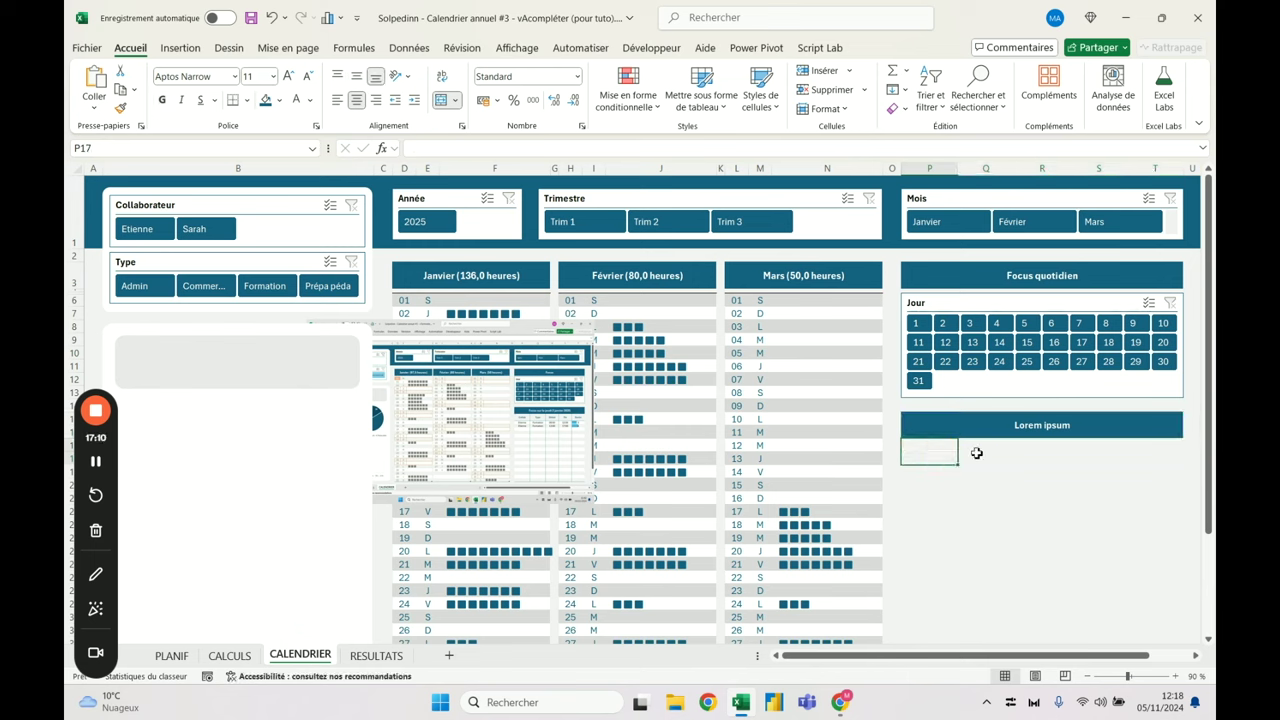
click(980, 450)
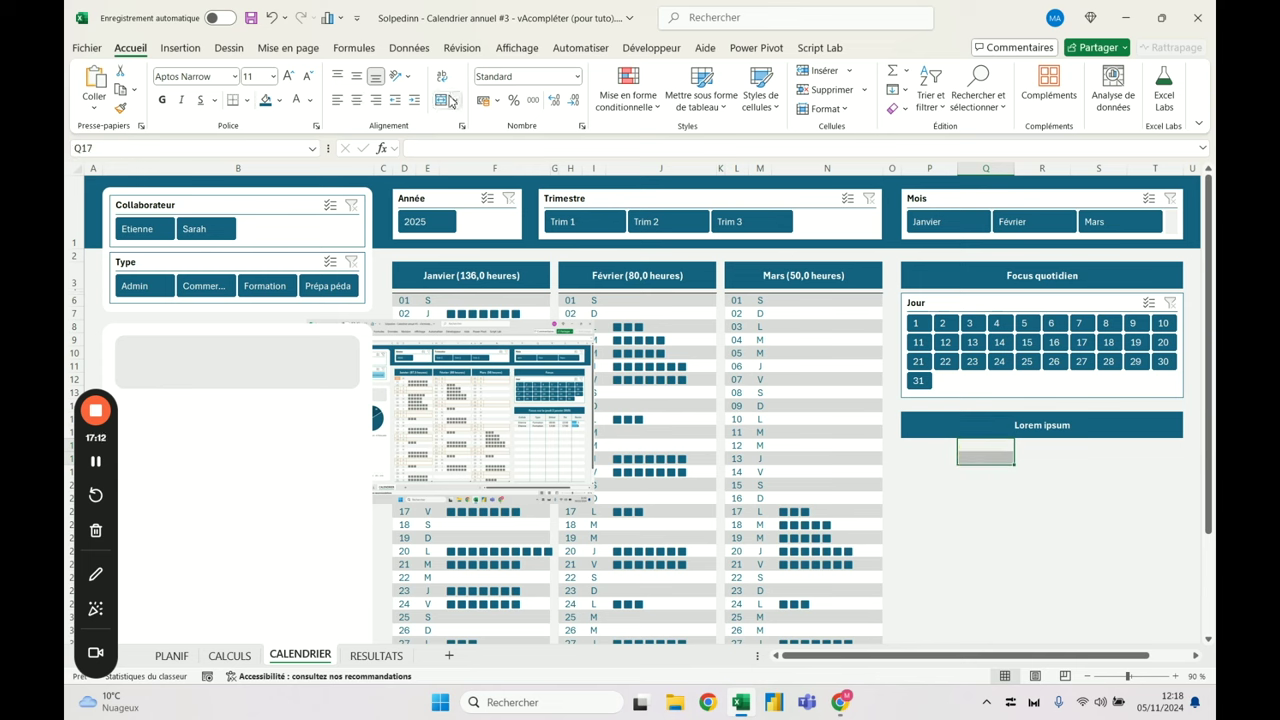
drag(1058, 443, 1049, 458)
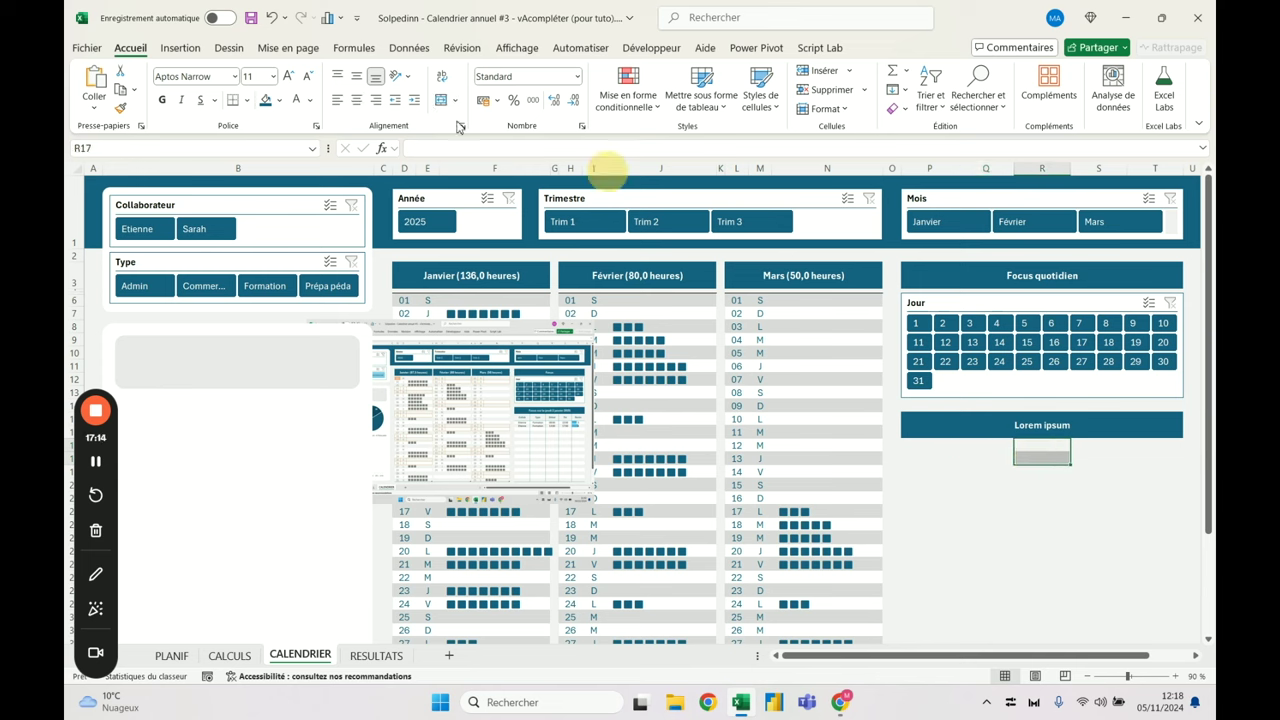
click(441, 100)
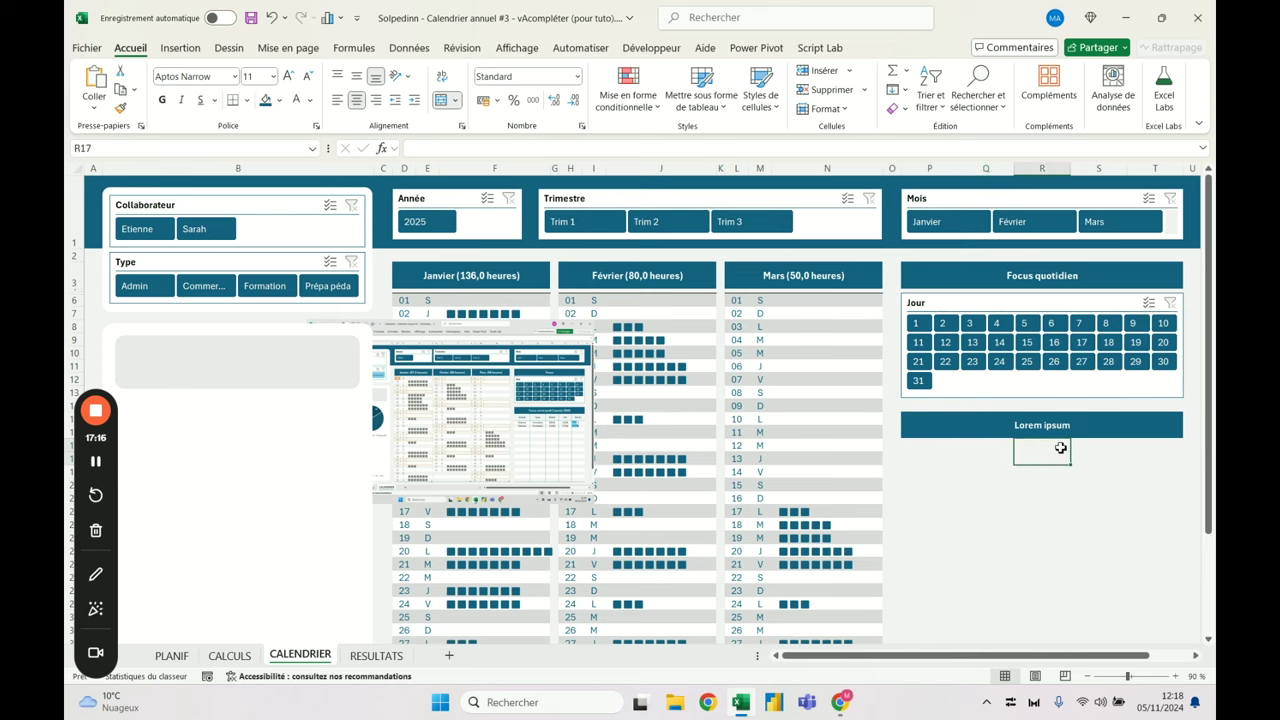
click(1086, 446)
drag(1086, 446, 1083, 458)
click(441, 100)
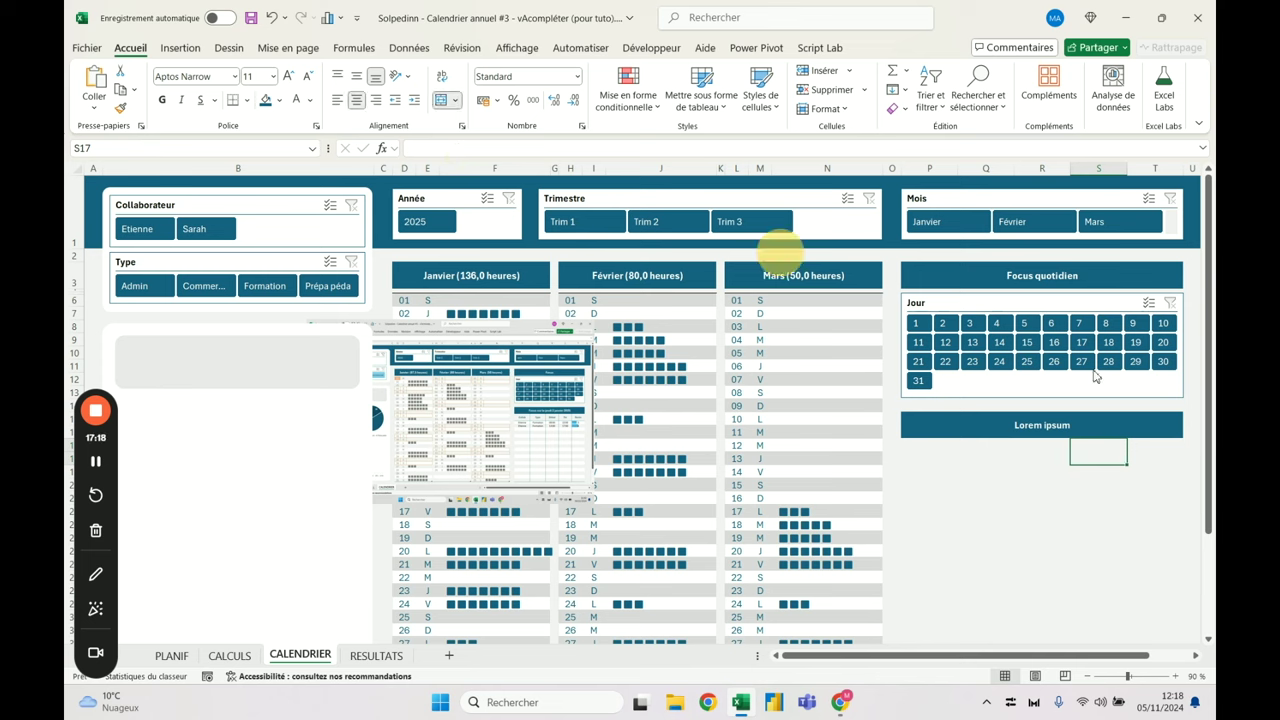
drag(1161, 448, 1155, 458)
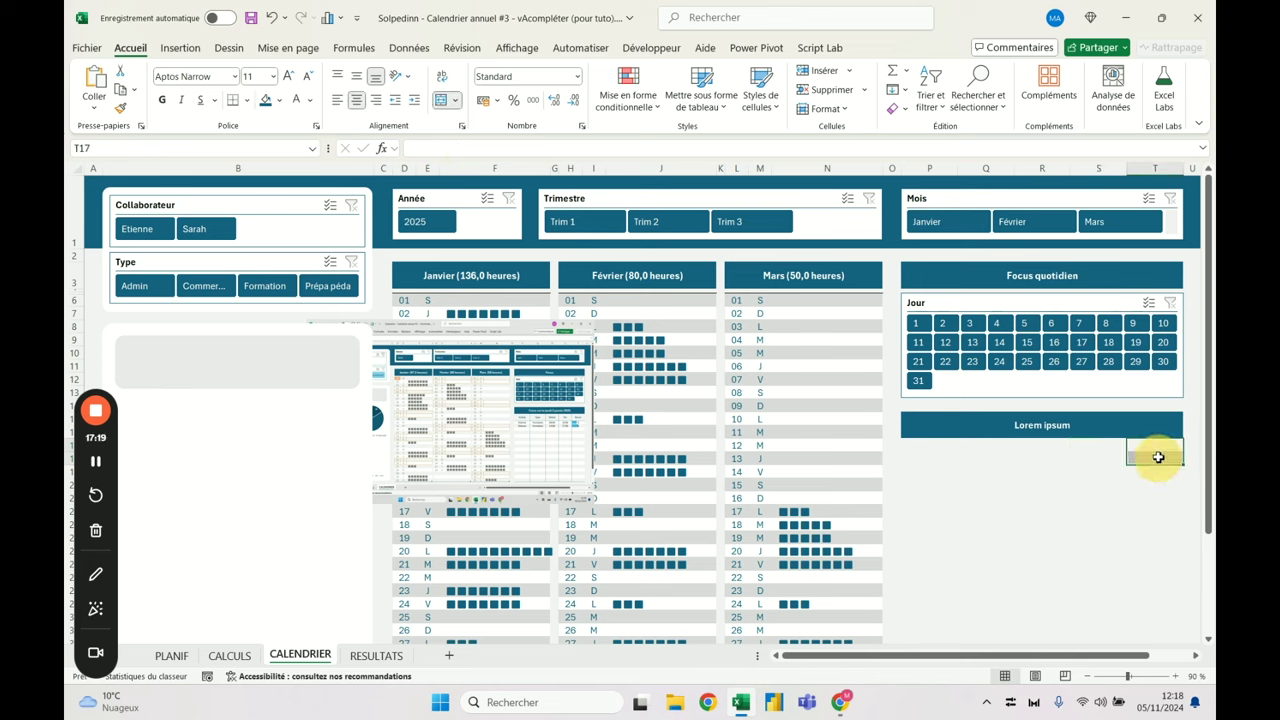
click(441, 100)
Enter the headers Collab, Type, Début, Fin and Durée across the merged cells
click(934, 449)
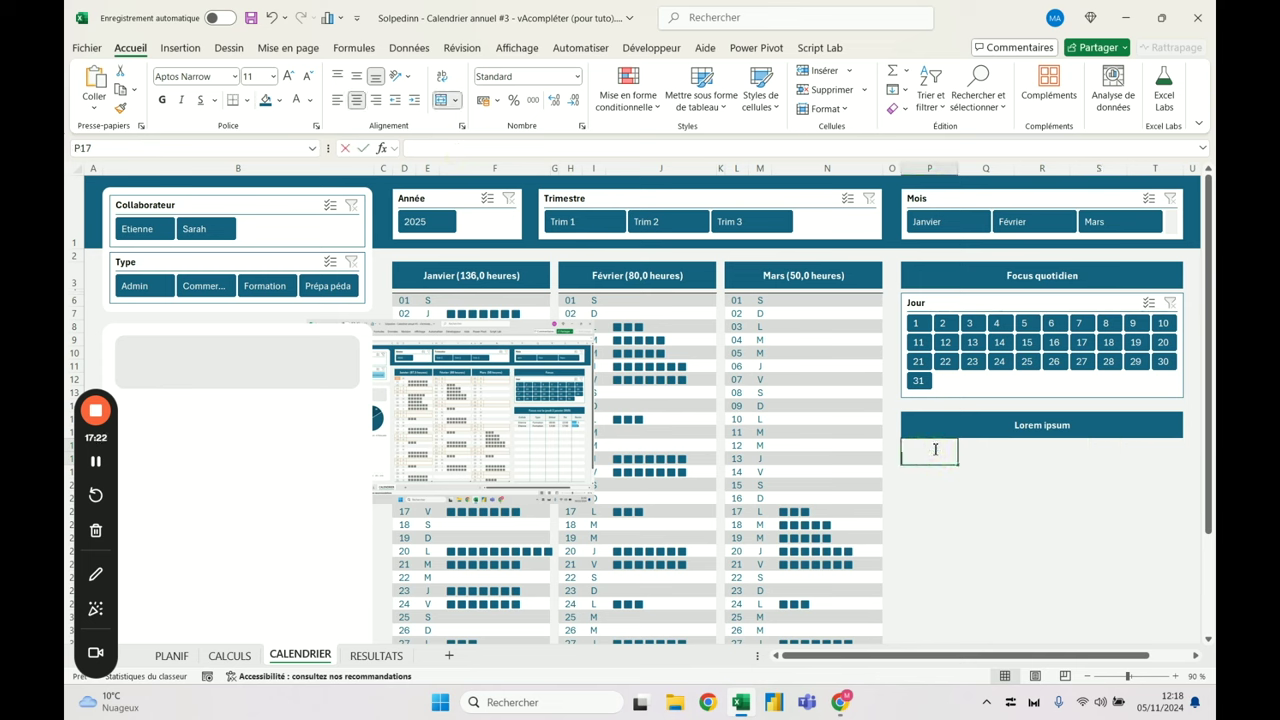
text(Collab)
key(Tab)
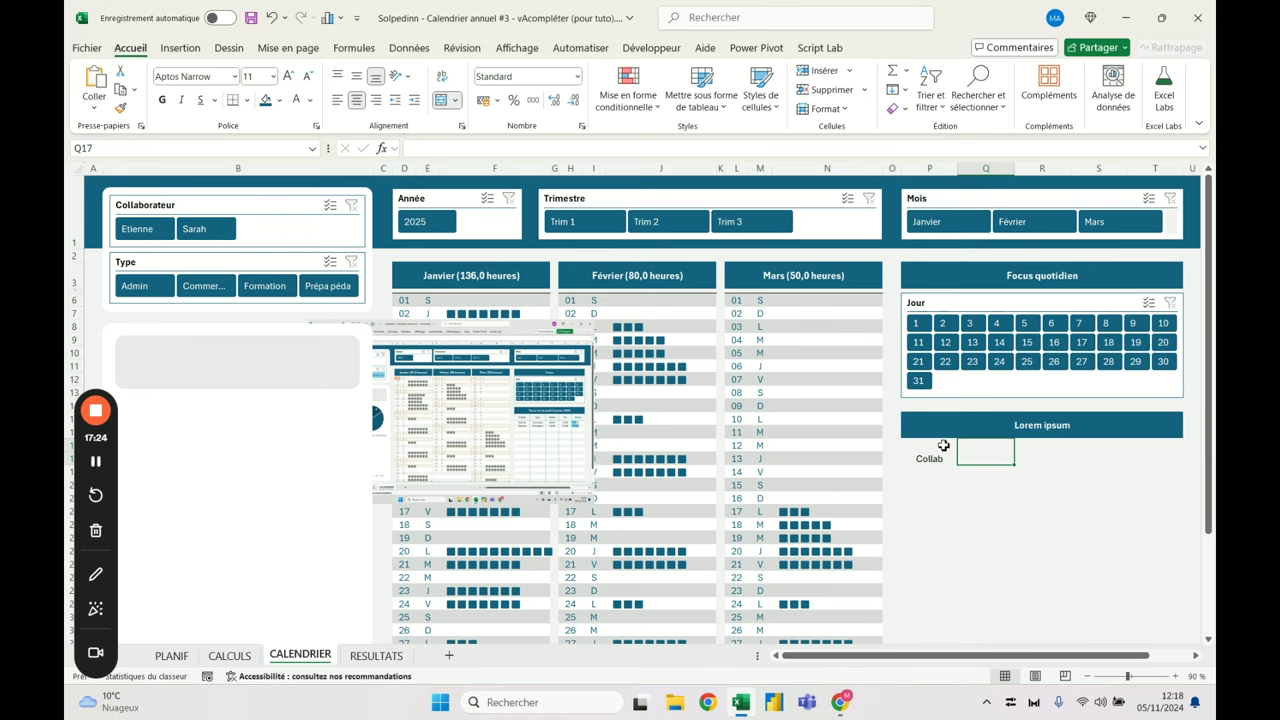
text(Type)
key(Tab)
text(Début)
key(Tab)
text(Fin)
key(Tab)
text(Durée)
click(954, 445)
drag(954, 445, 1160, 458)
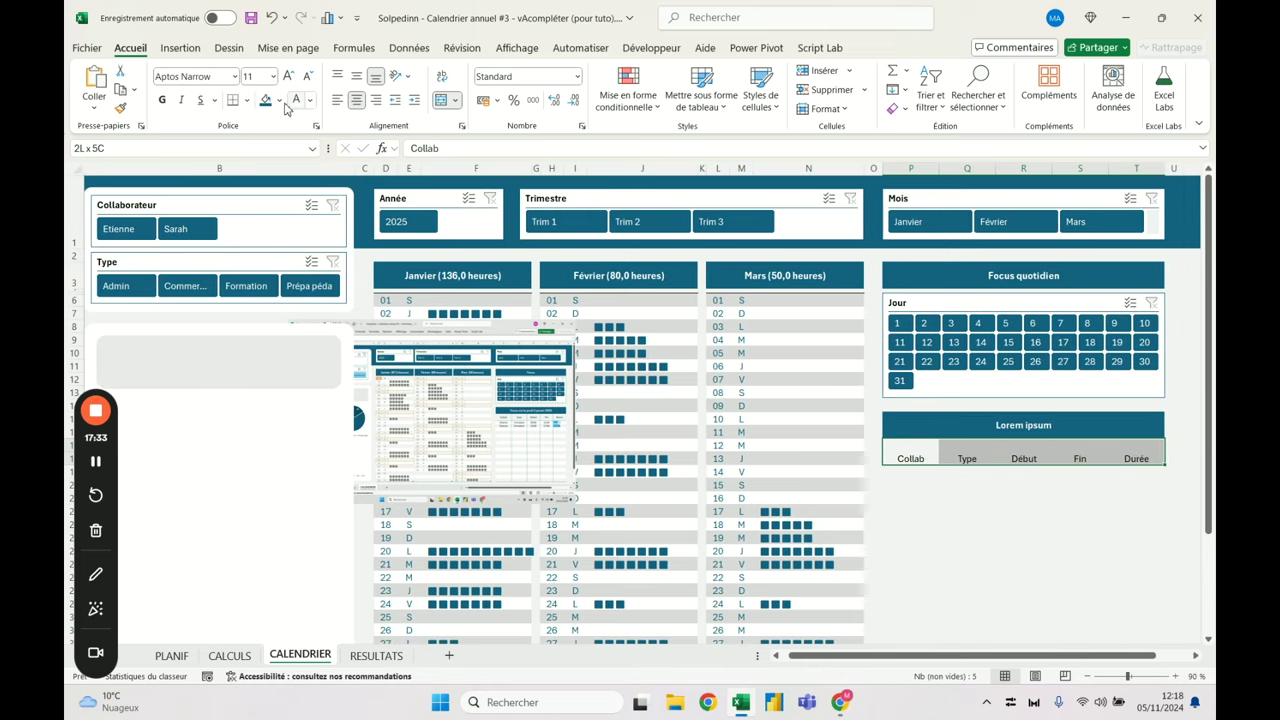
Give the header cells dark blue borders on all sides
click(247, 100)
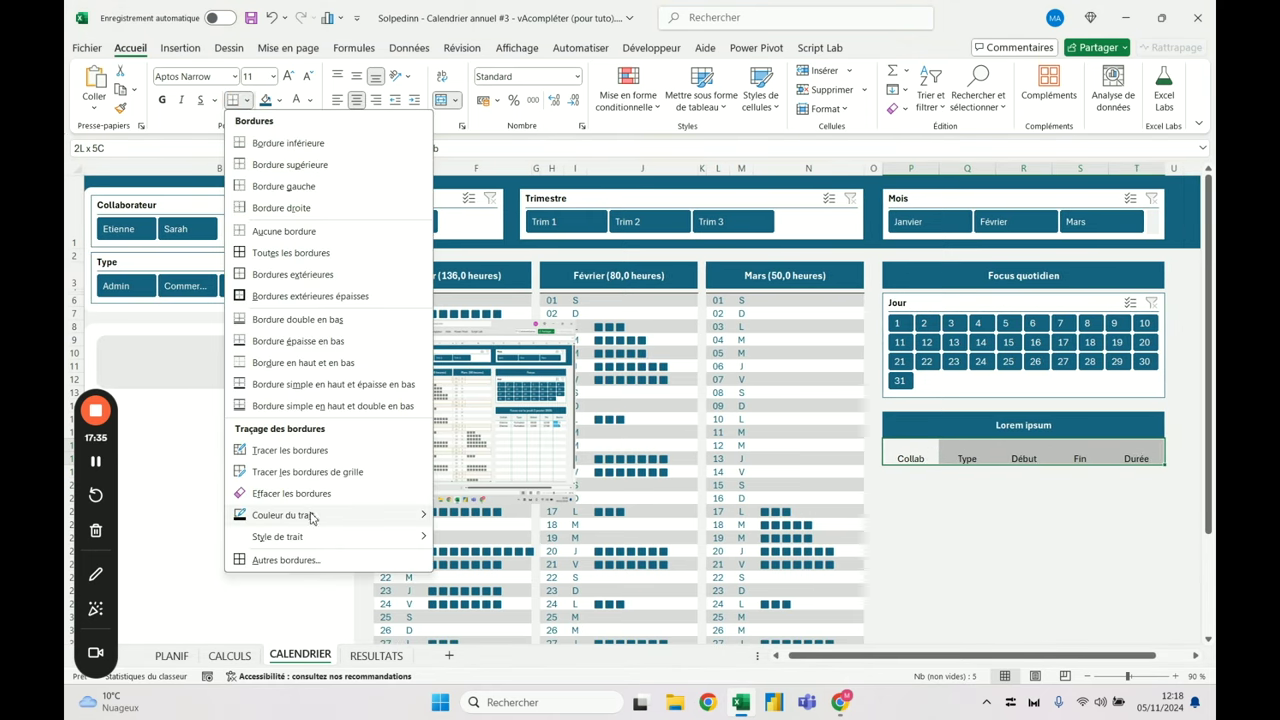
mouse_move(343, 517)
click(525, 490)
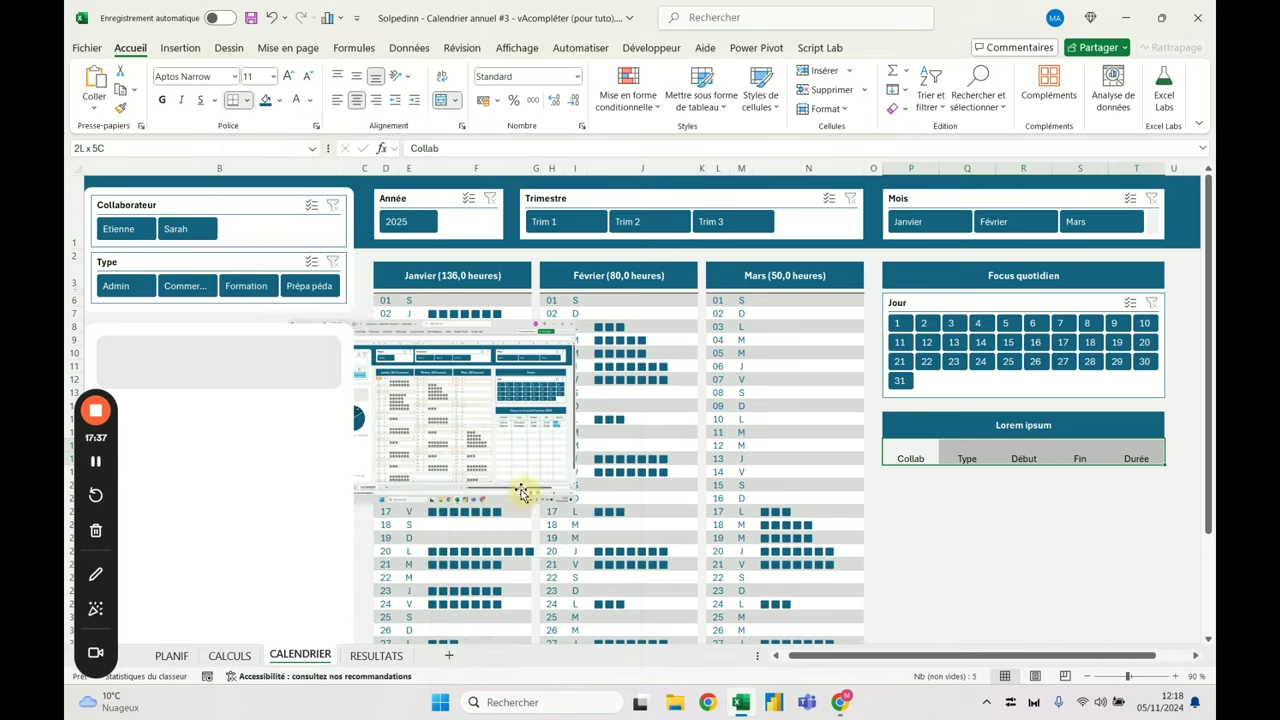
click(247, 100)
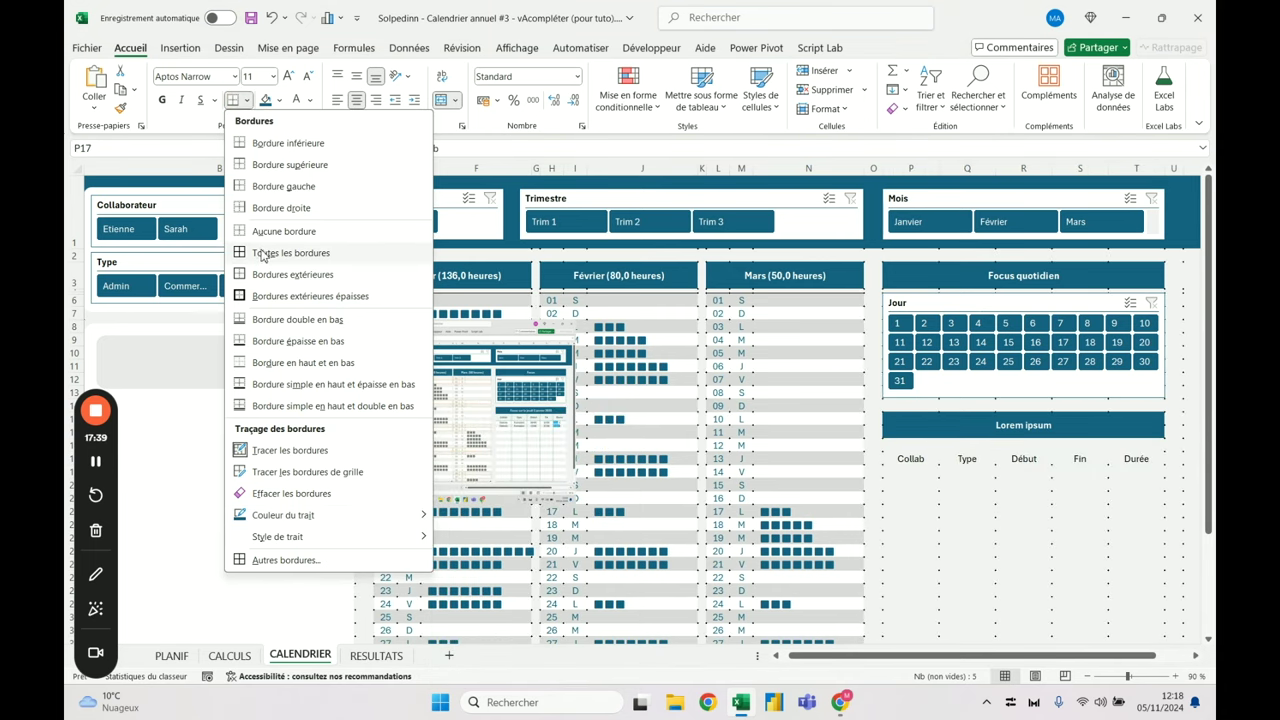
click(261, 256)
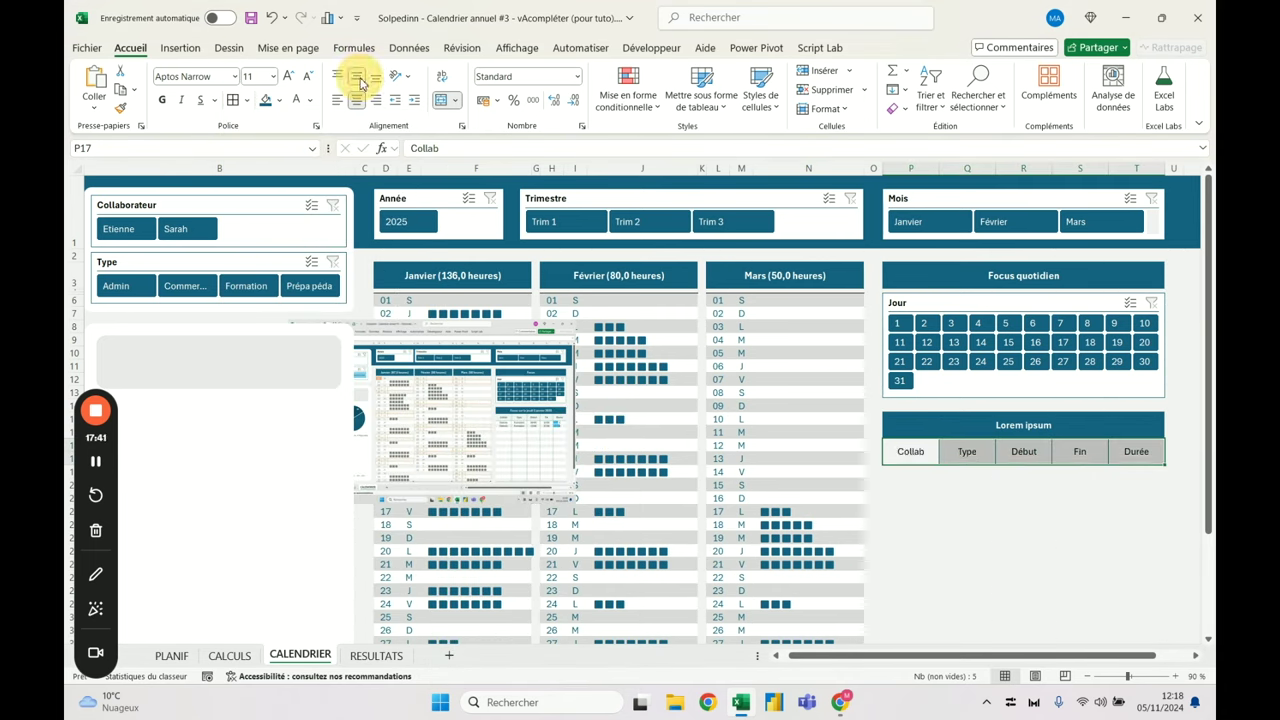
Make the header text a dark colour and remove borders from the cells beside the table
click(310, 100)
click(362, 197)
key(Left)
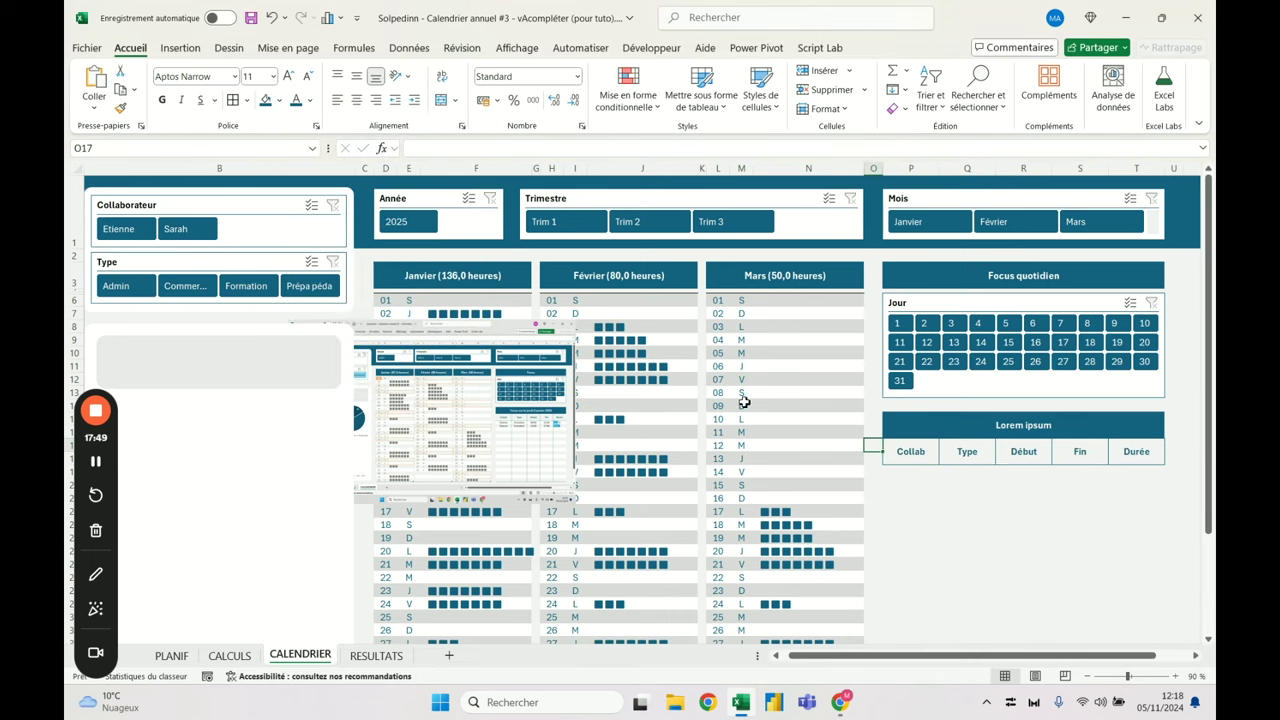
key(shift+Down)
key(shift+Down)
click(1172, 458)
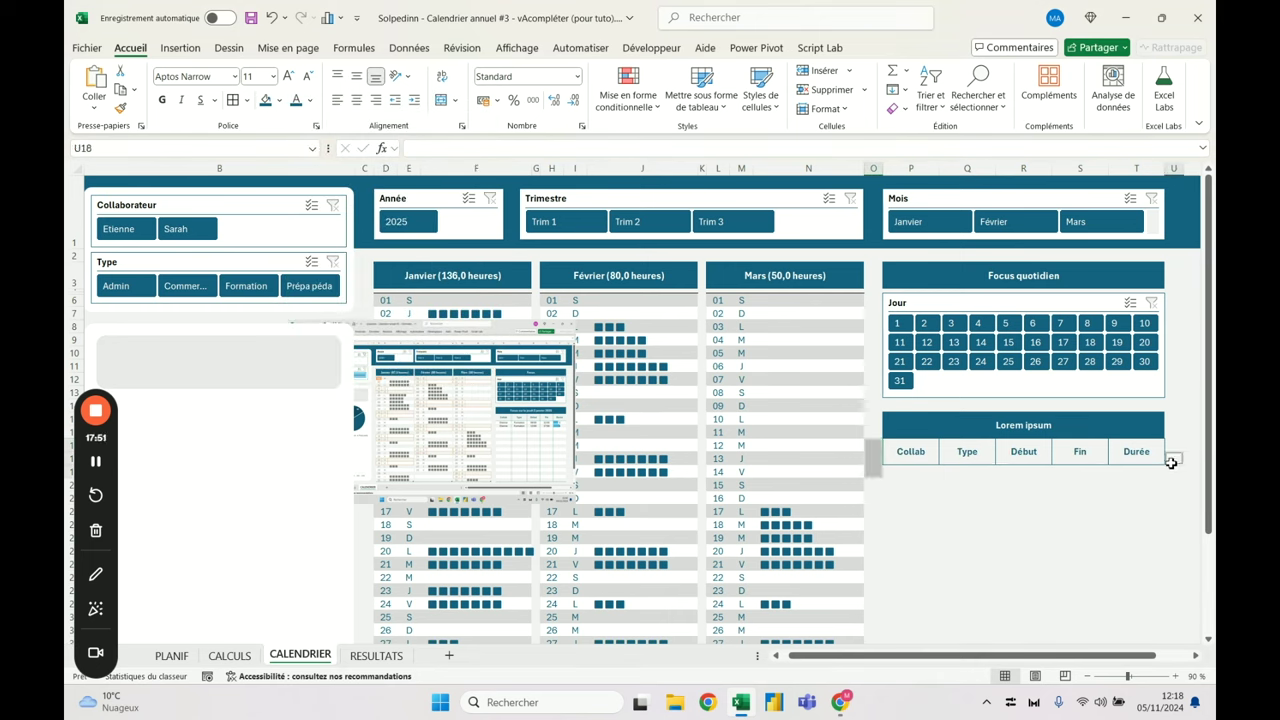
click(247, 100)
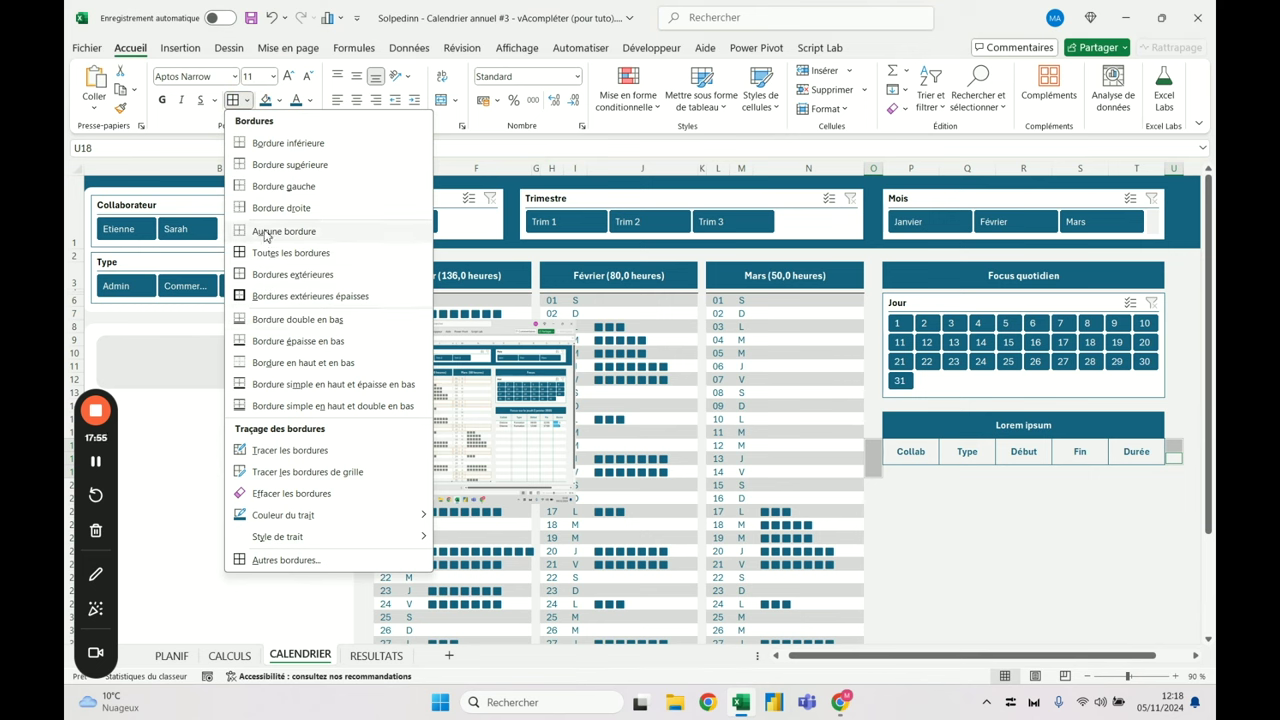
click(284, 231)
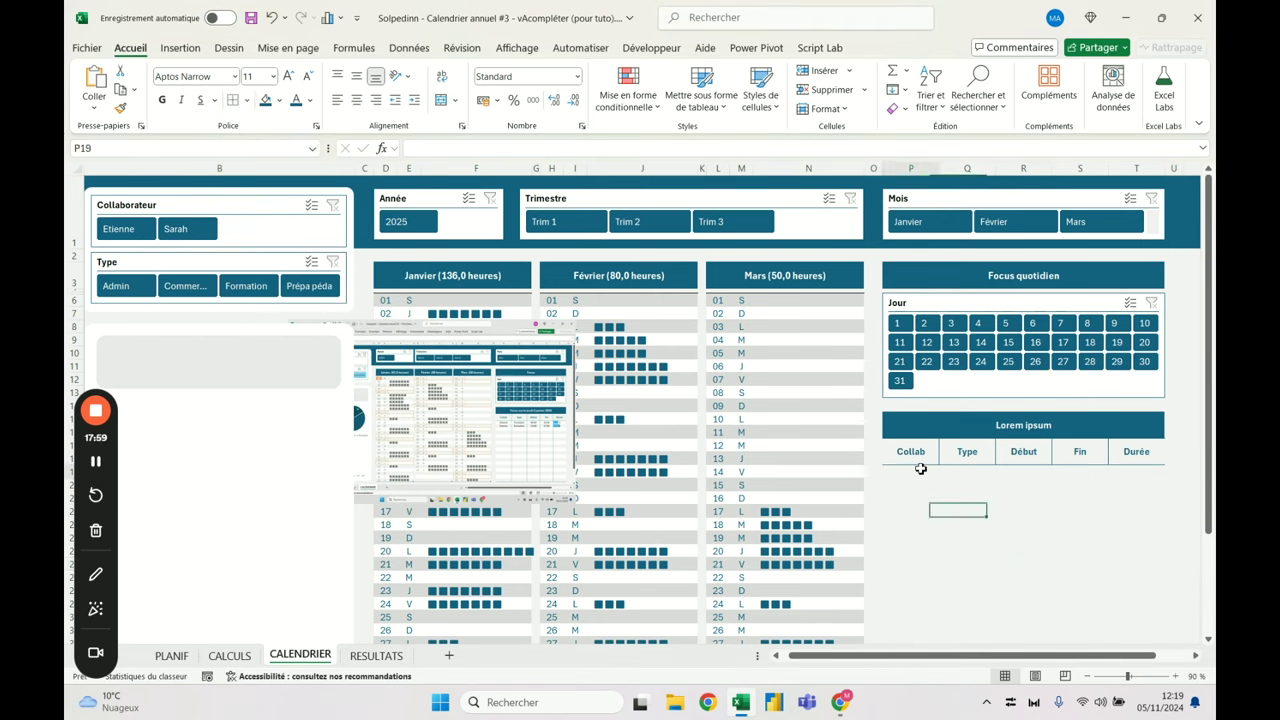
Add right-side divider lines down the Collab, Type, Début and Fin columns
drag(920, 468, 912, 630)
click(250, 102)
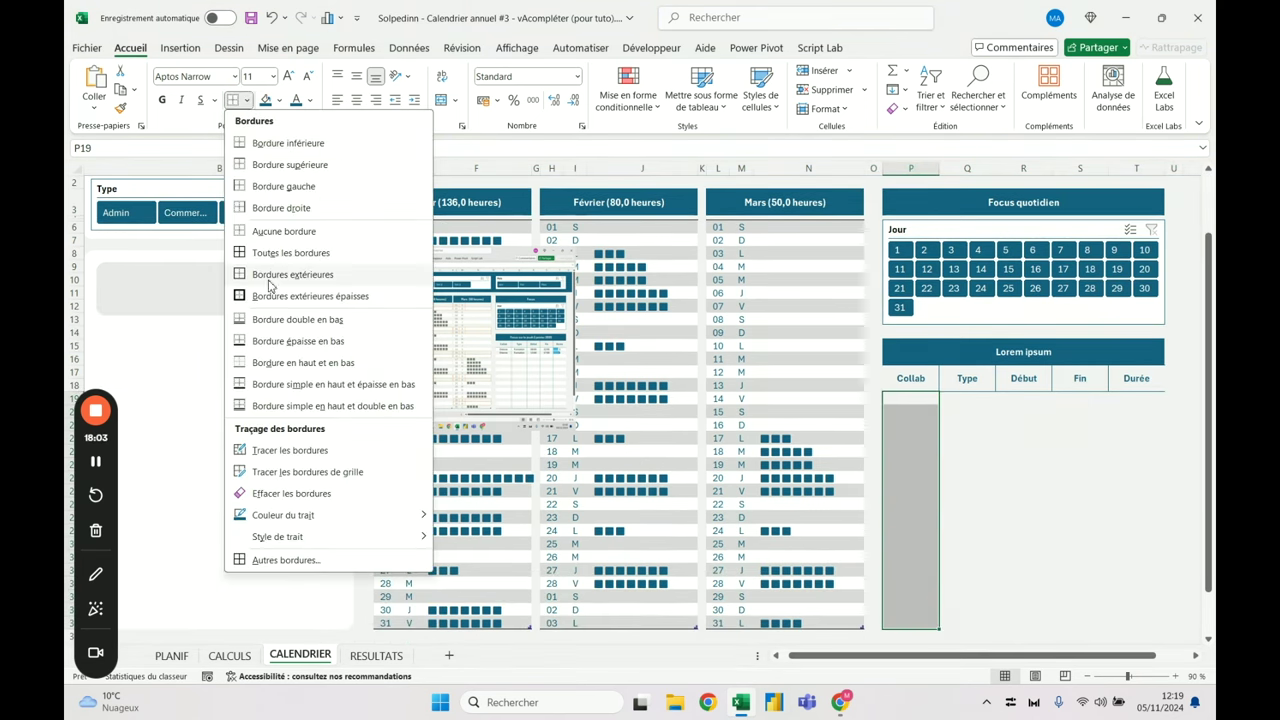
click(263, 206)
key(shift+Right)
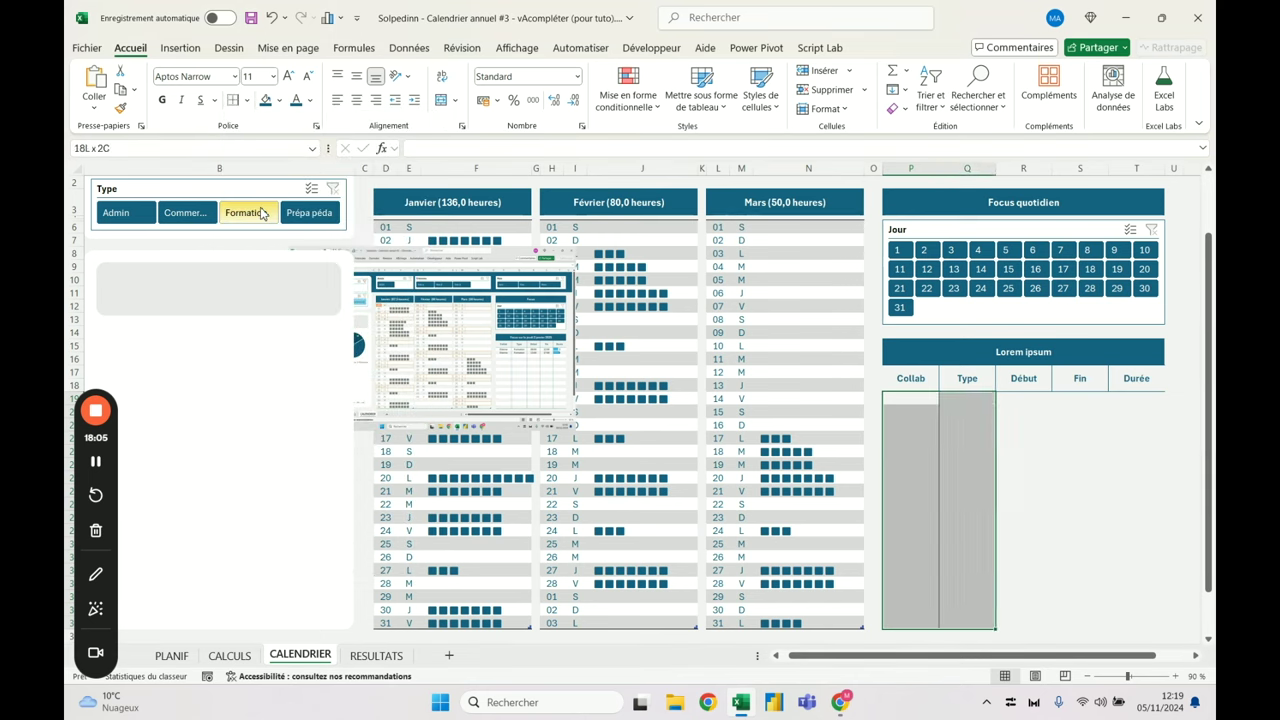
key(shift+Right)
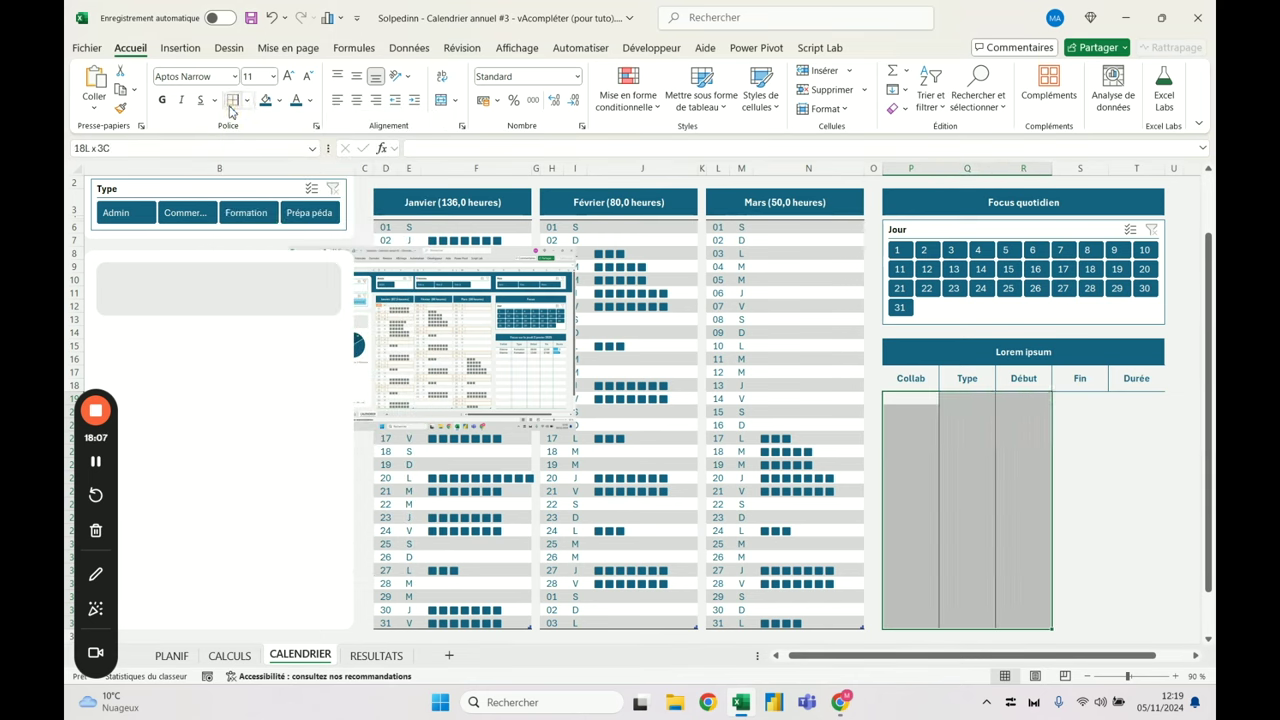
key(shift+Right)
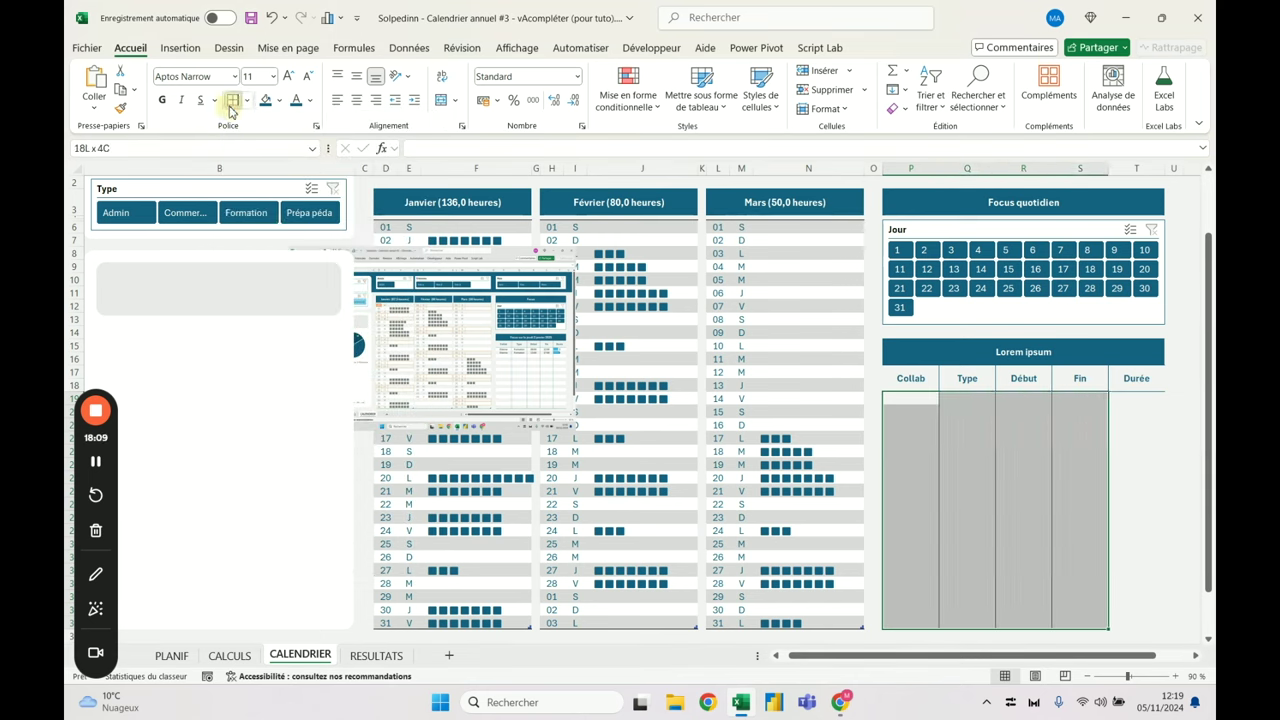
click(1026, 478)
scroll(1000, 480, up, 2)
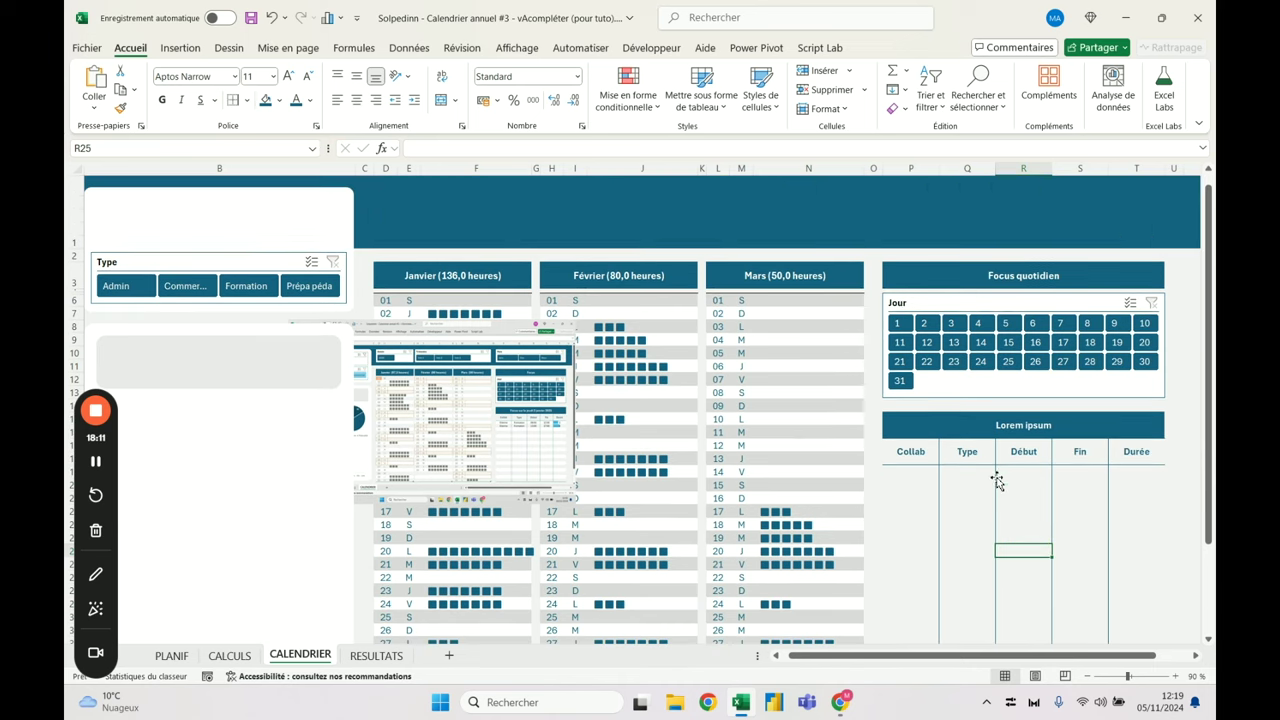
Collapse the ribbon and move the reference screenshot to the lower right
double_click(134, 48)
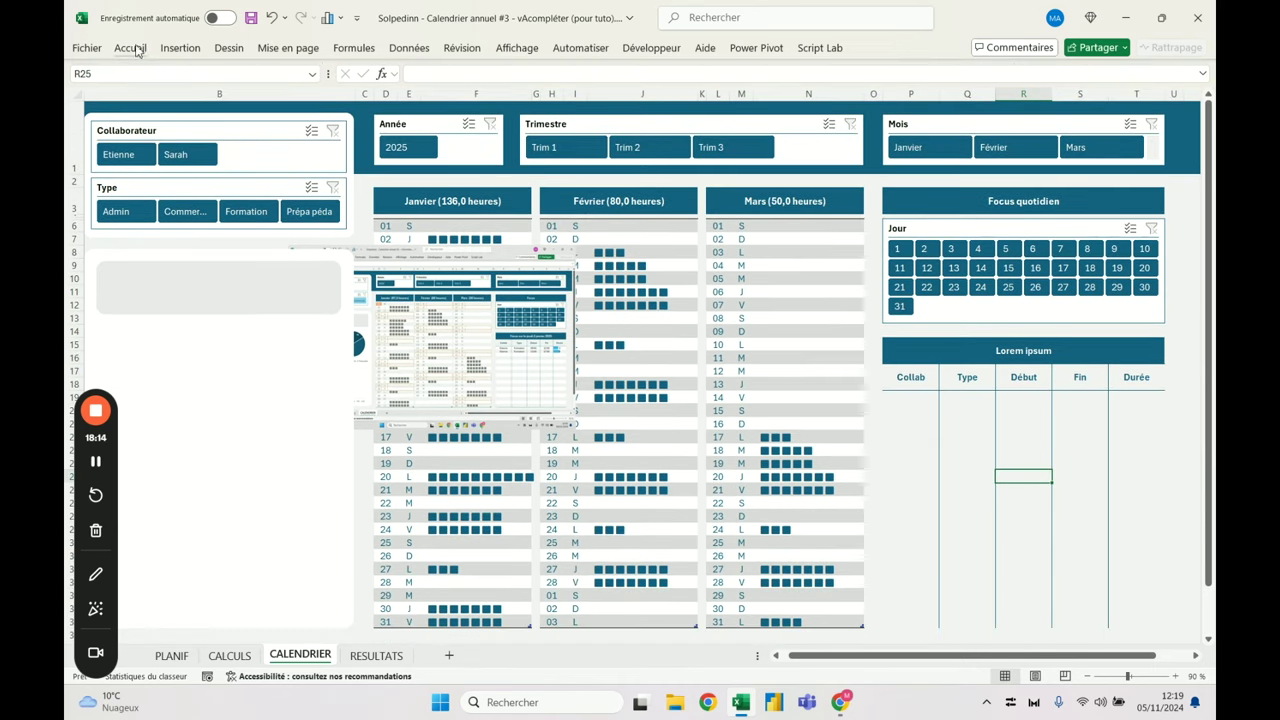
click(496, 350)
drag(496, 350, 810, 540)
Filter to Trim 1, try the Janvier, Février and Mars month slicers, then clear the month filter
click(567, 150)
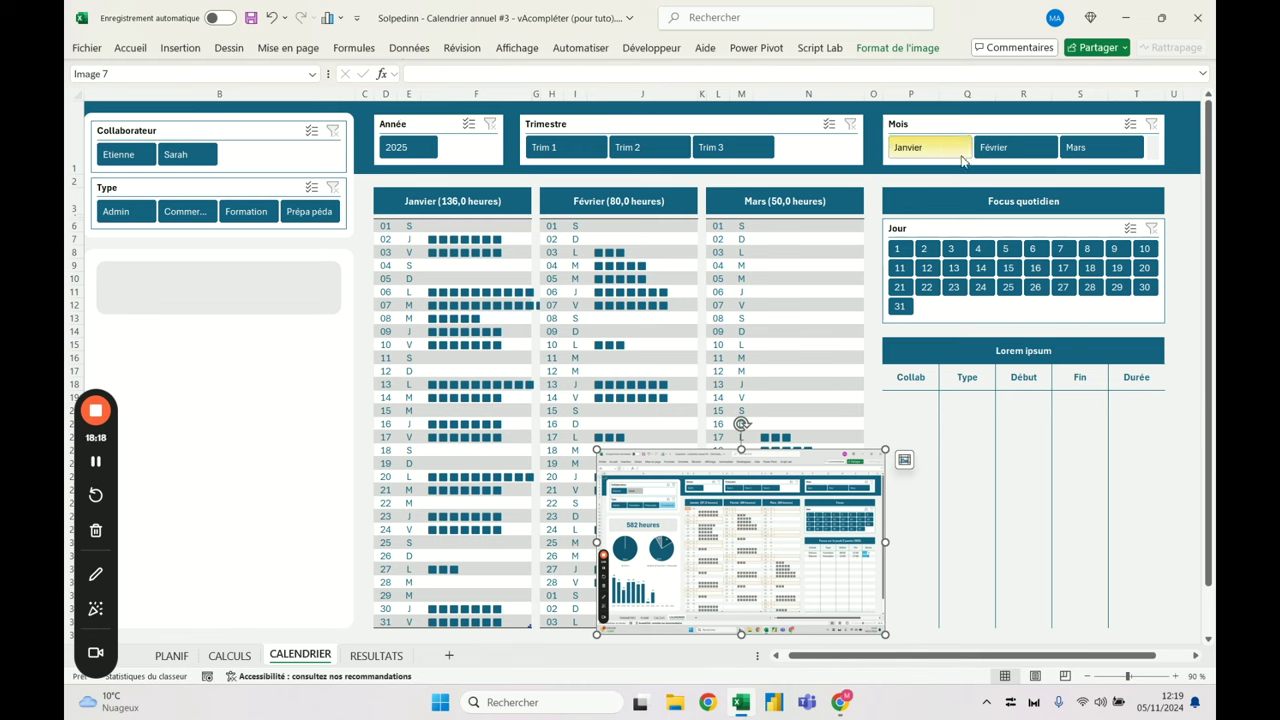
click(1025, 149)
click(925, 148)
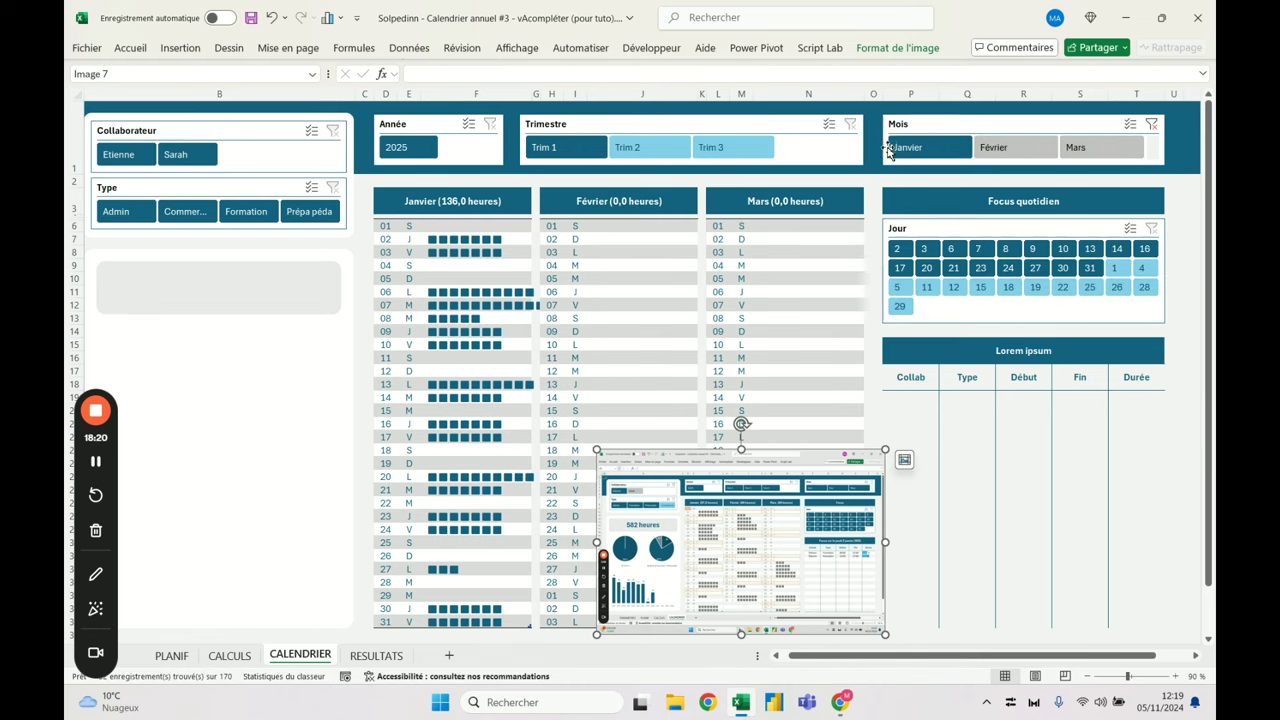
click(993, 148)
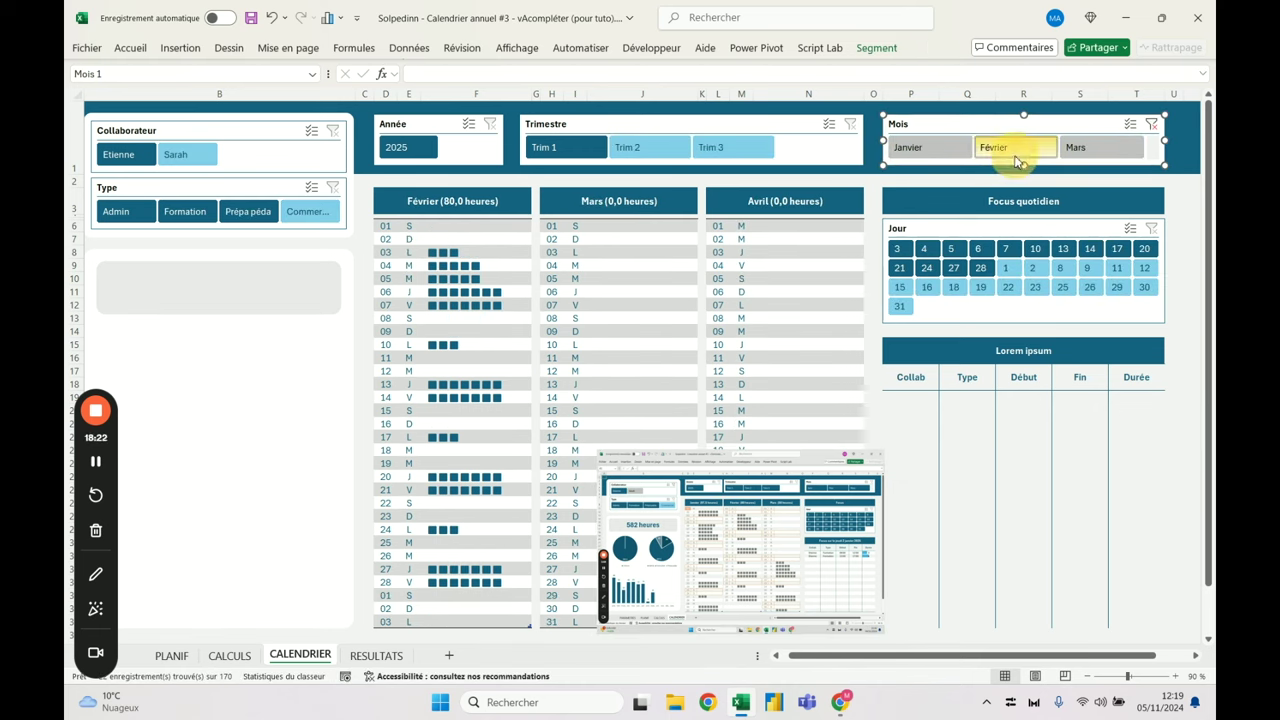
click(1100, 148)
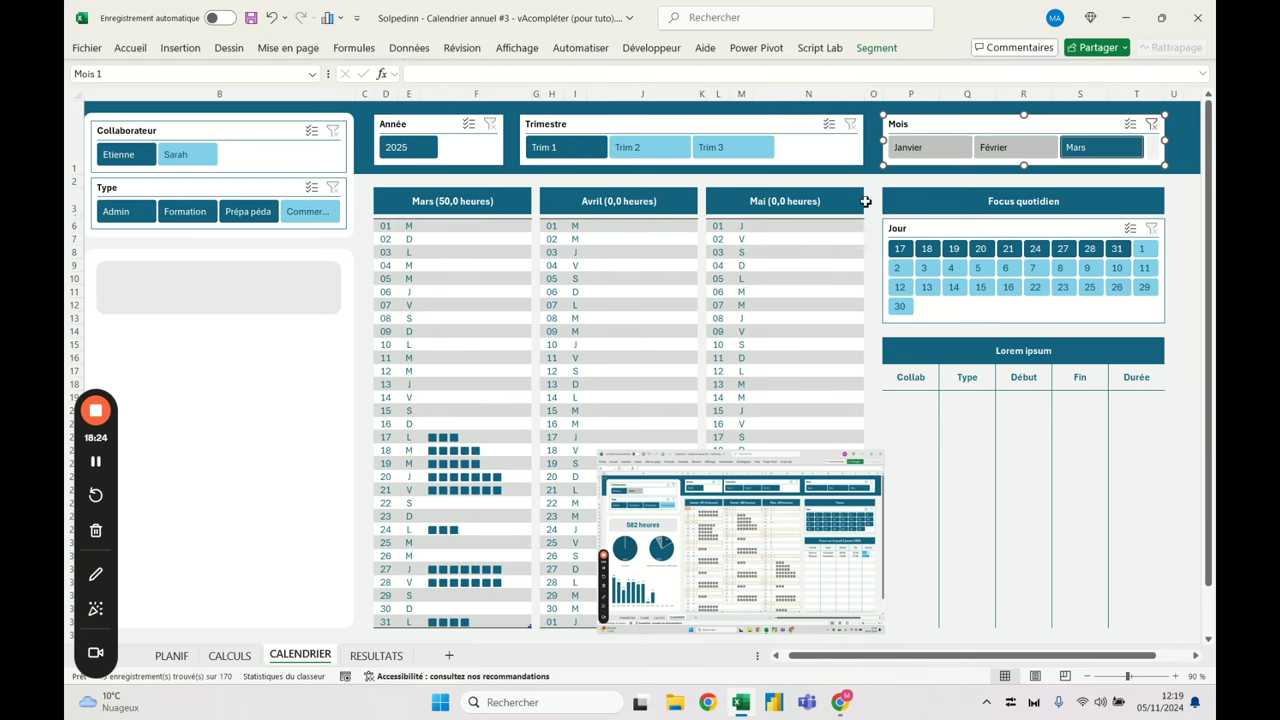
click(1153, 127)
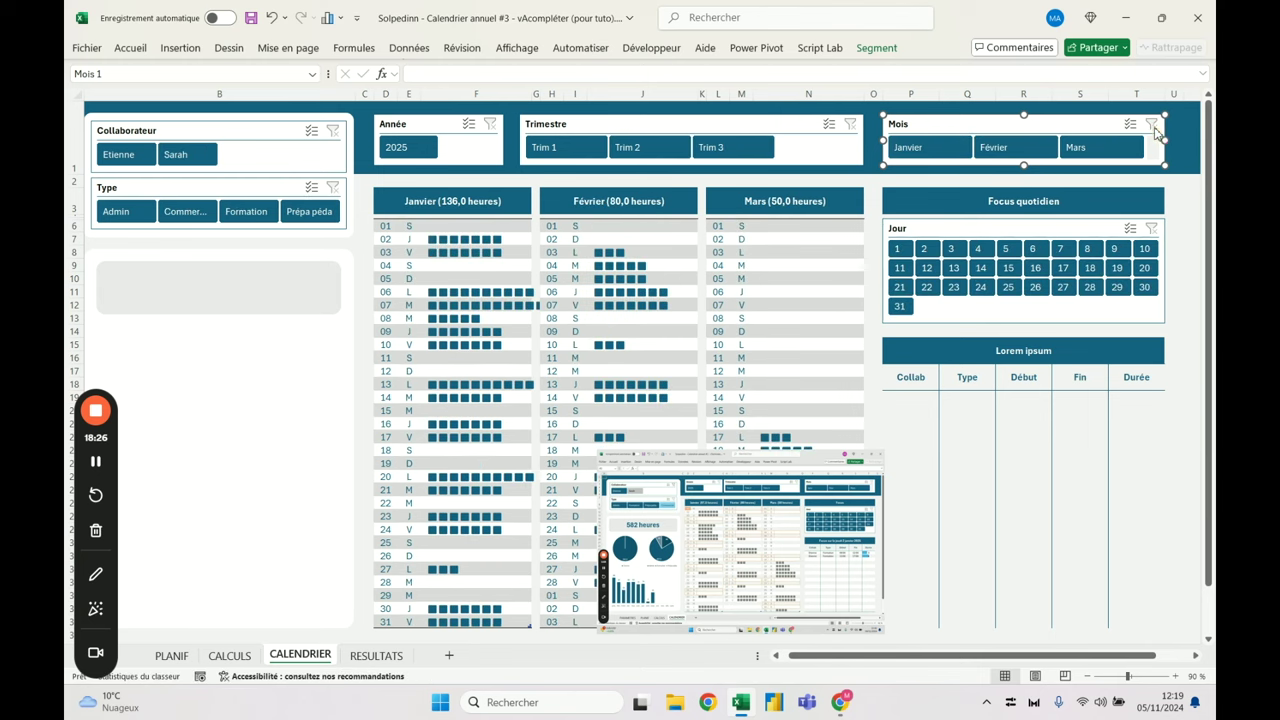
Switch between Trim 1, Trim 2 and Trim 3 in the quarter slicer, then clear it
click(650, 147)
click(729, 150)
click(586, 147)
click(666, 147)
click(729, 148)
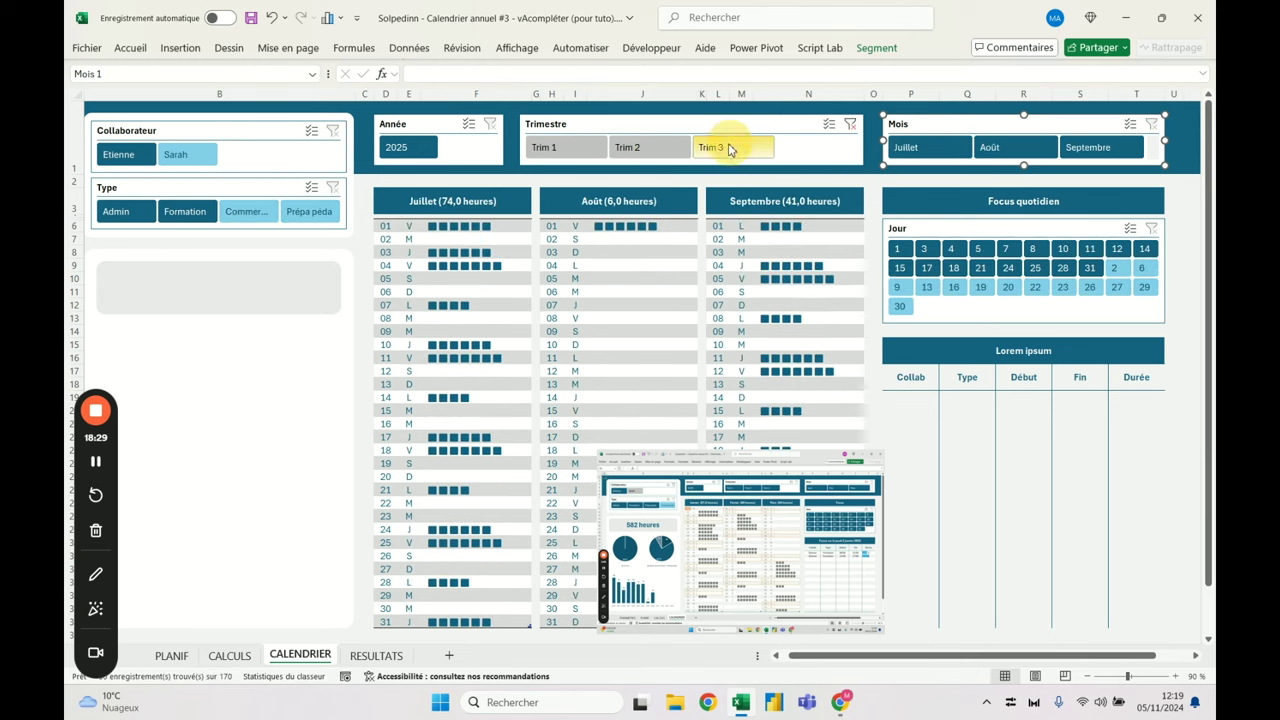
click(850, 124)
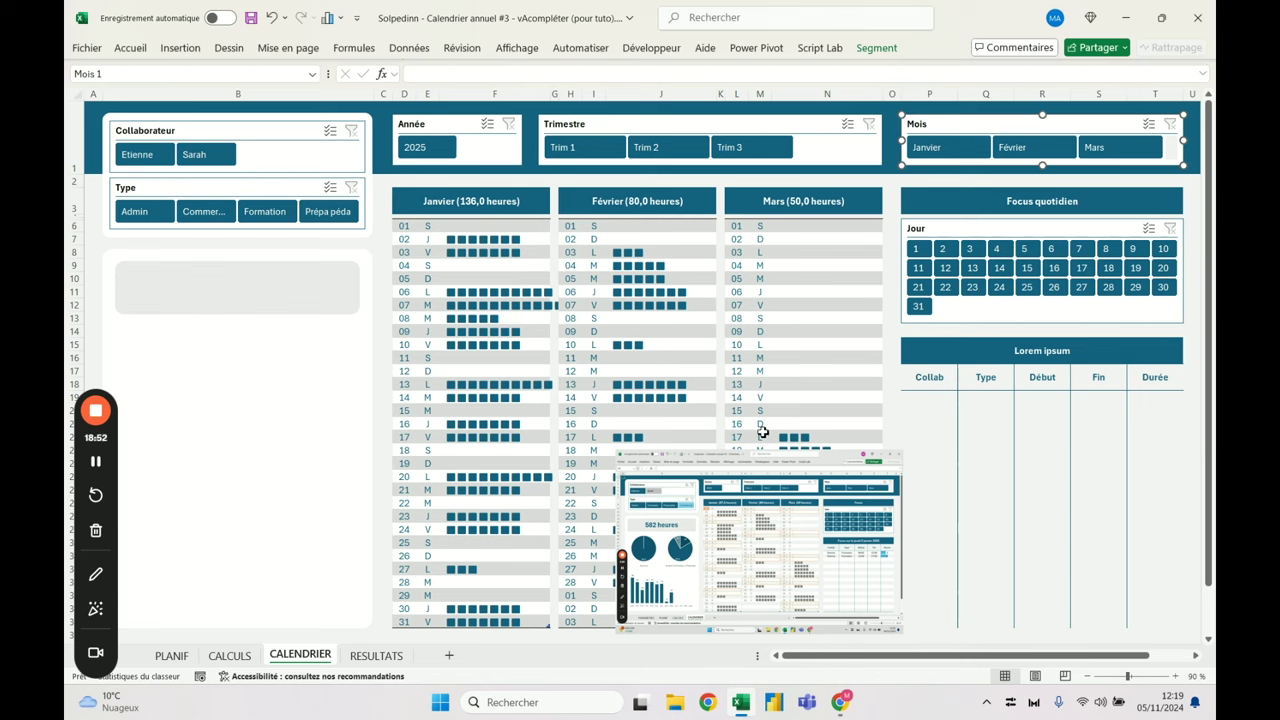
Inspect the January day 01 bar formula, then view the RESULTATS reference sheet
click(501, 225)
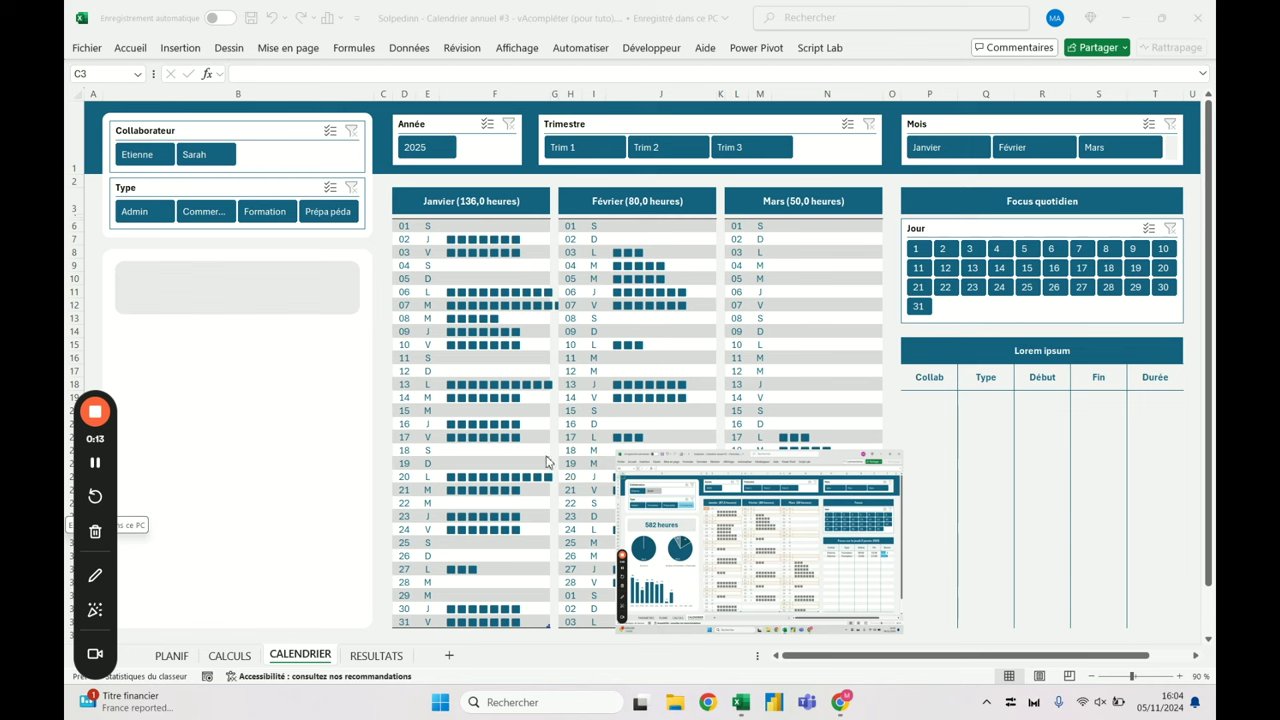
click(376, 655)
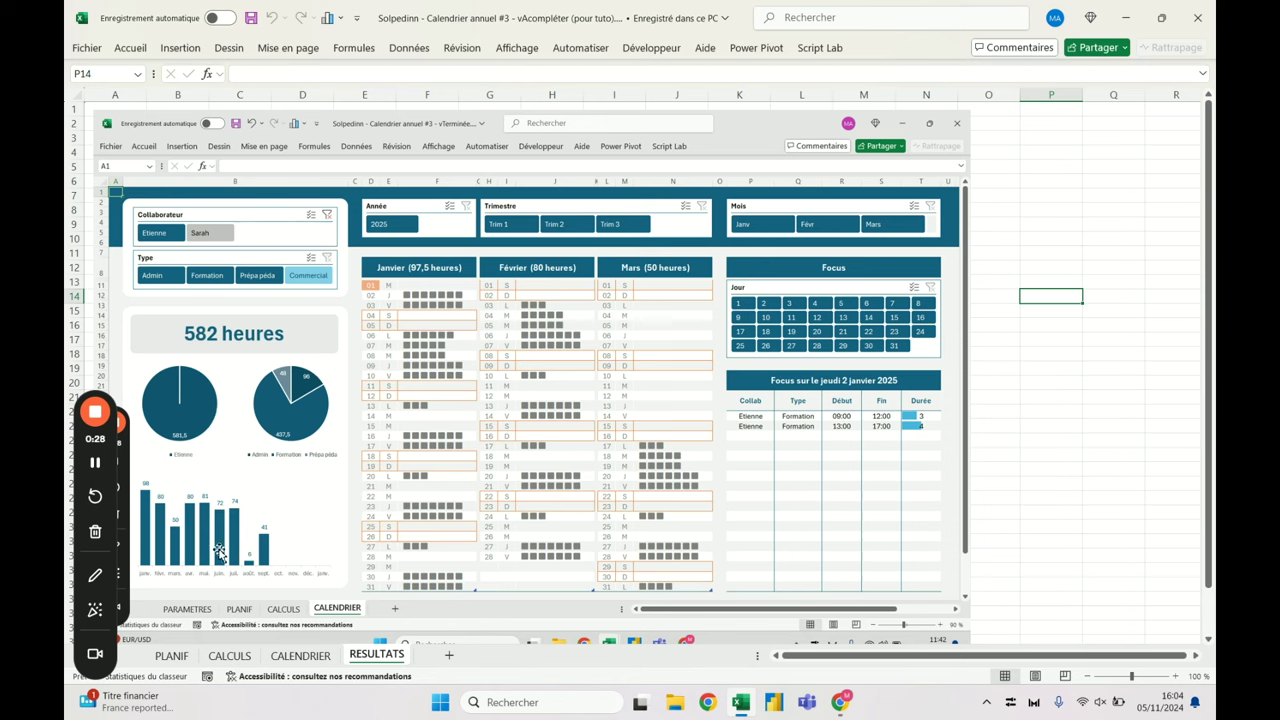
On CALENDRIER, filter quarters to Trim 1, clear it again, then move to CALCULS
click(300, 656)
click(200, 290)
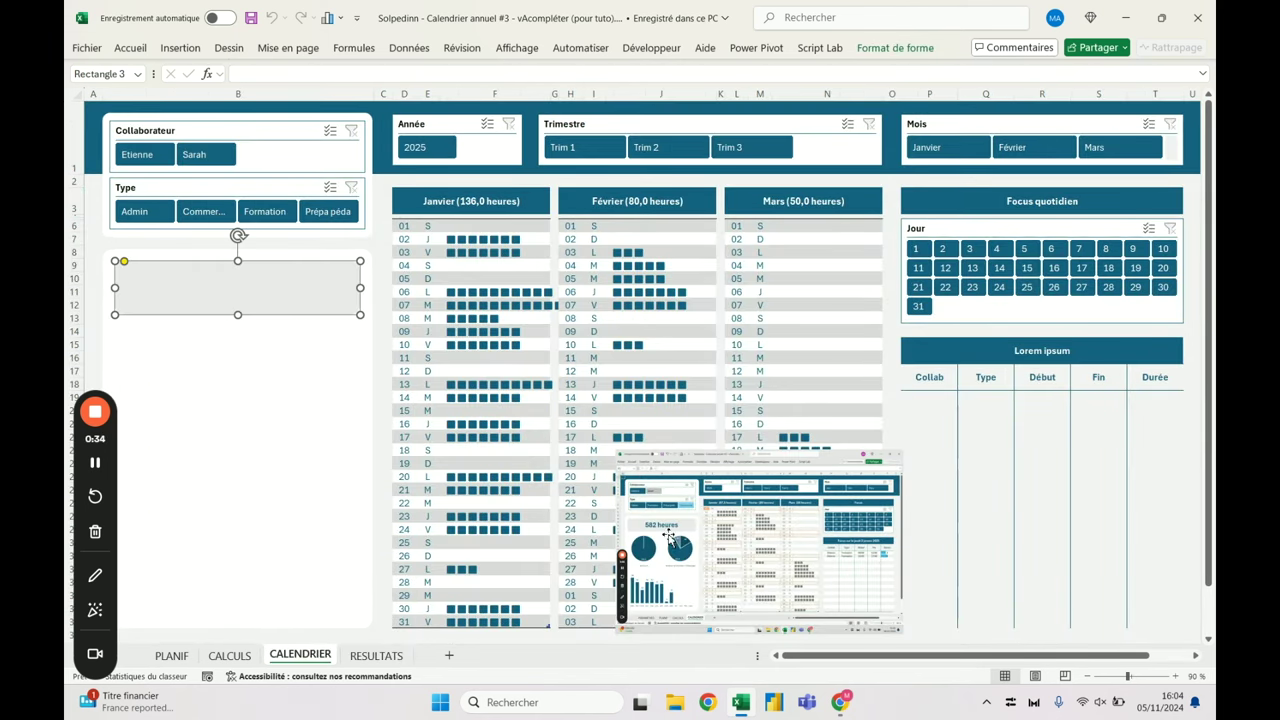
click(489, 201)
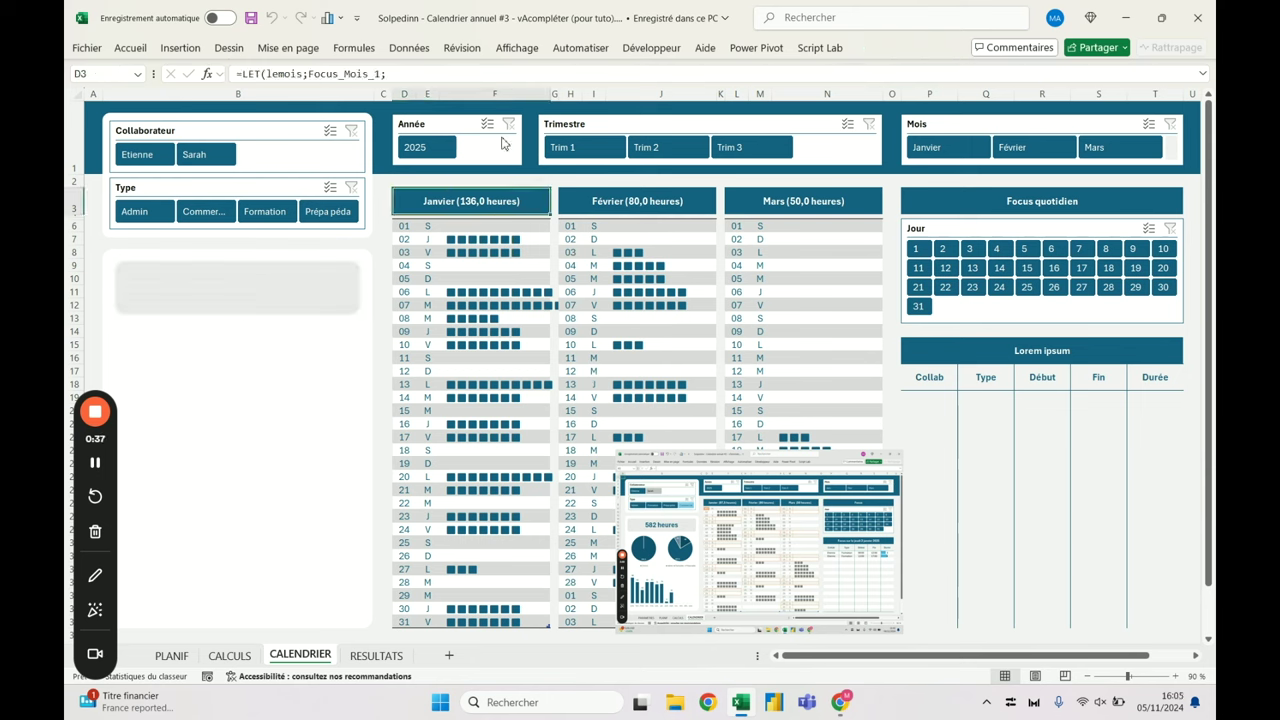
click(585, 147)
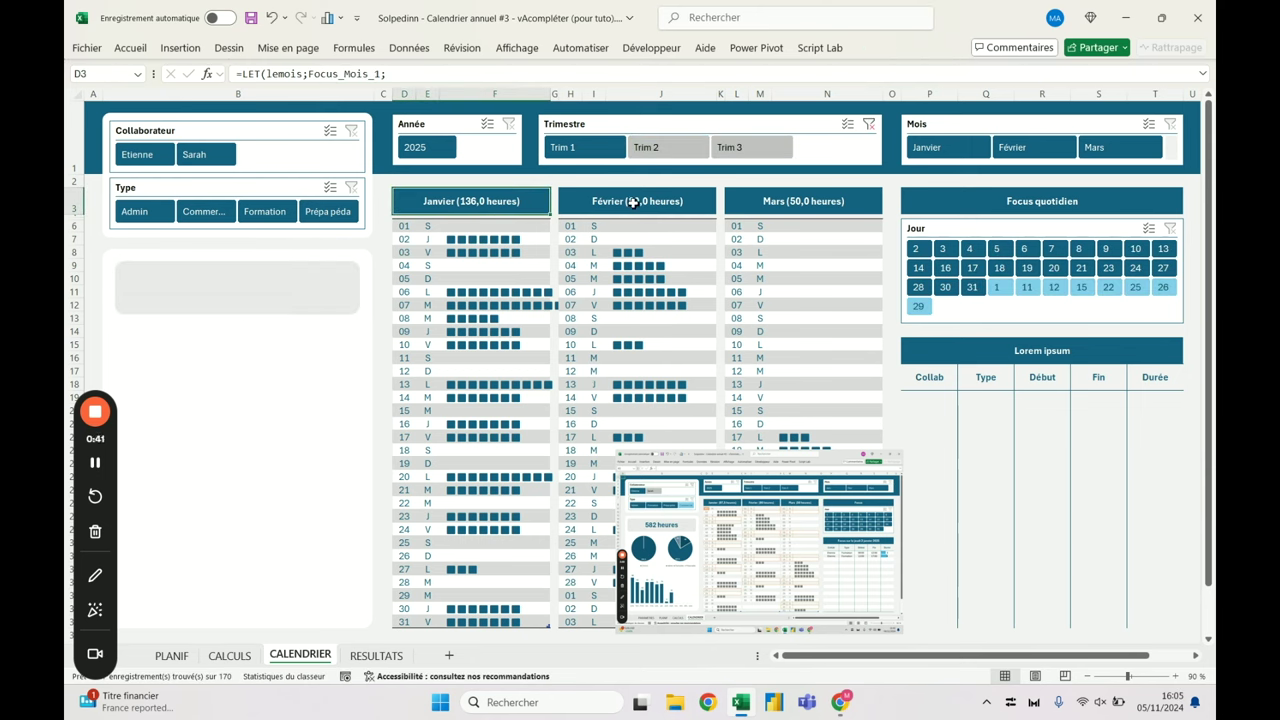
click(868, 123)
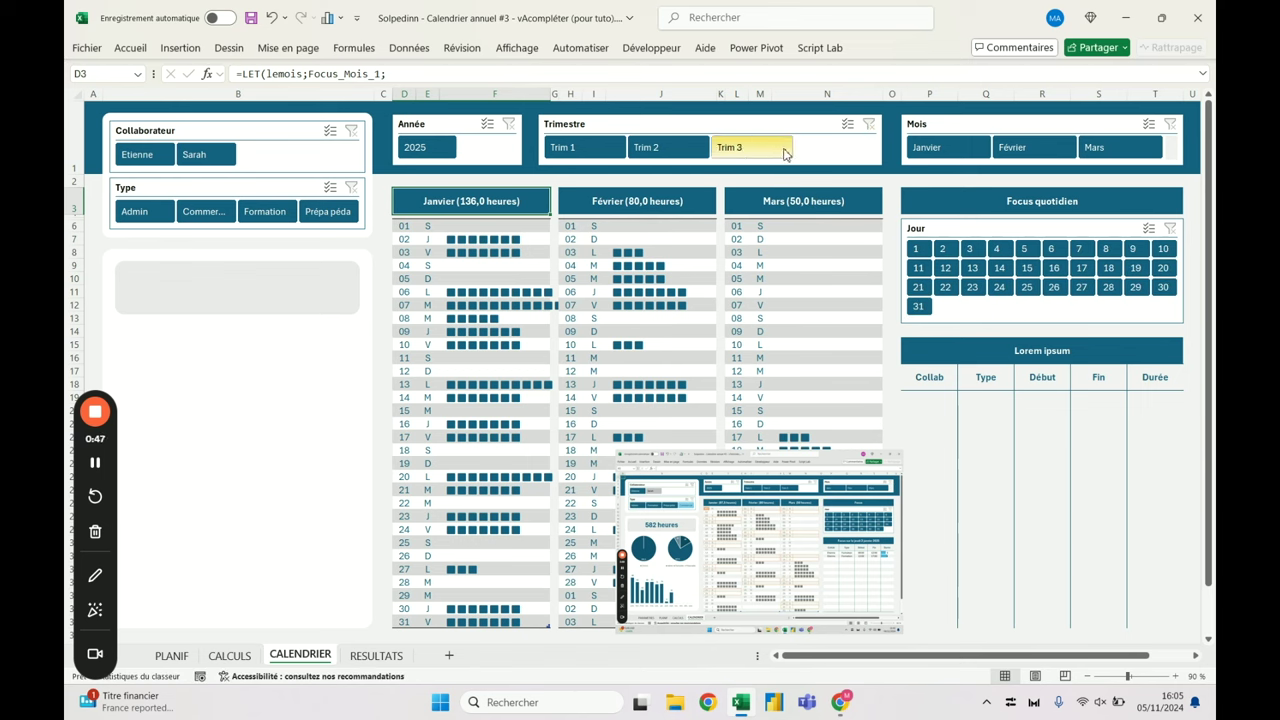
click(248, 660)
Copy the narrow spacer width of column C onto column E
click(290, 253)
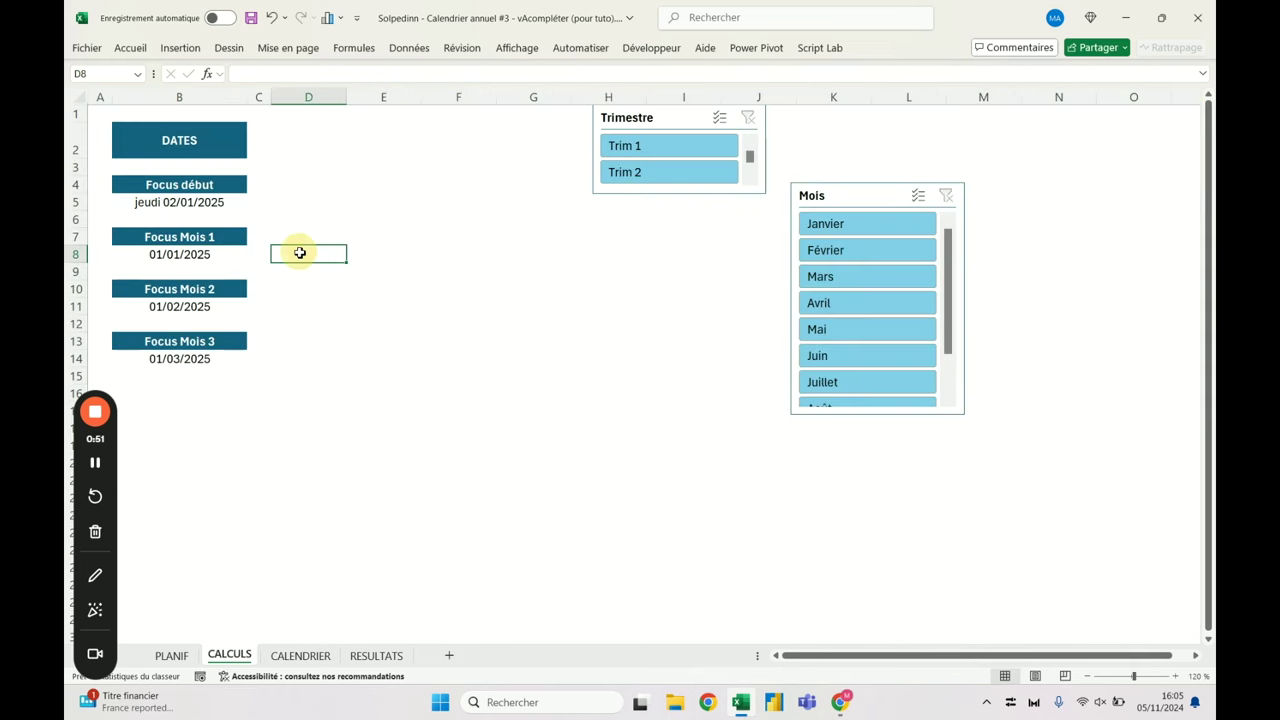
click(308, 96)
click(258, 96)
key(ctrl+c)
key(ctrl+v)
key(Escape)
Paste the merged DATES header into column D with its column width
click(190, 97)
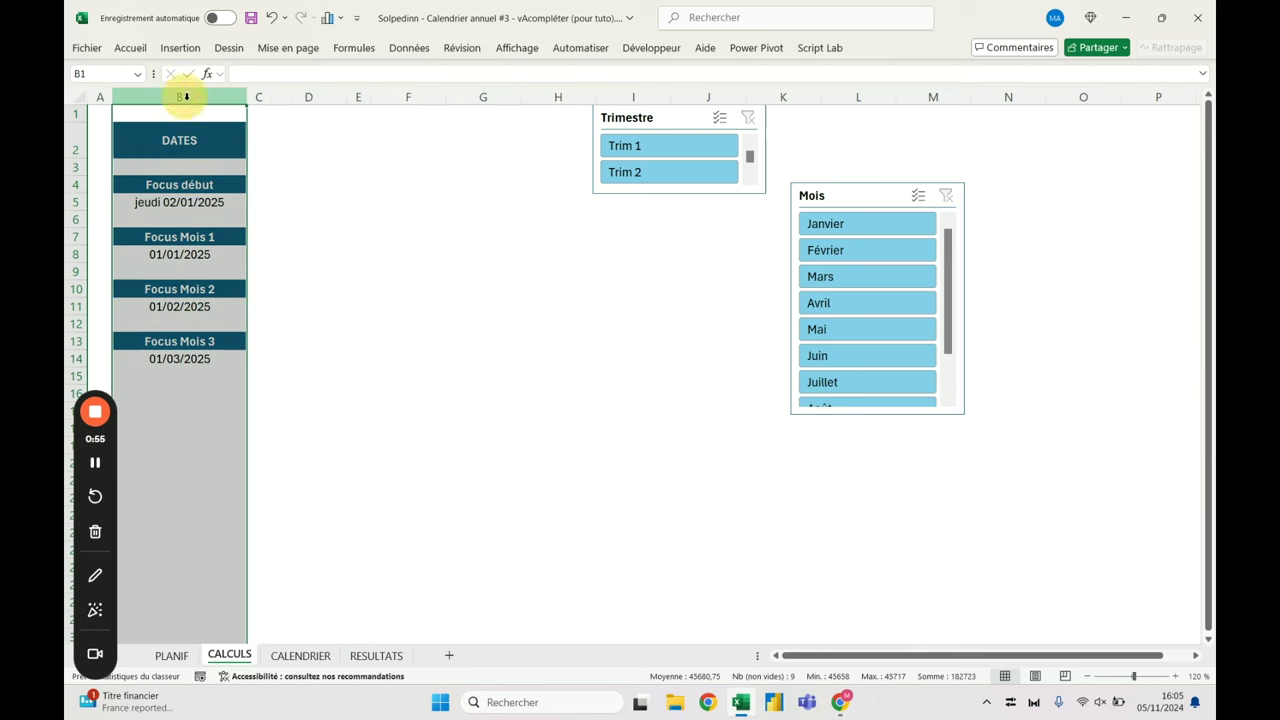
drag(194, 128, 204, 146)
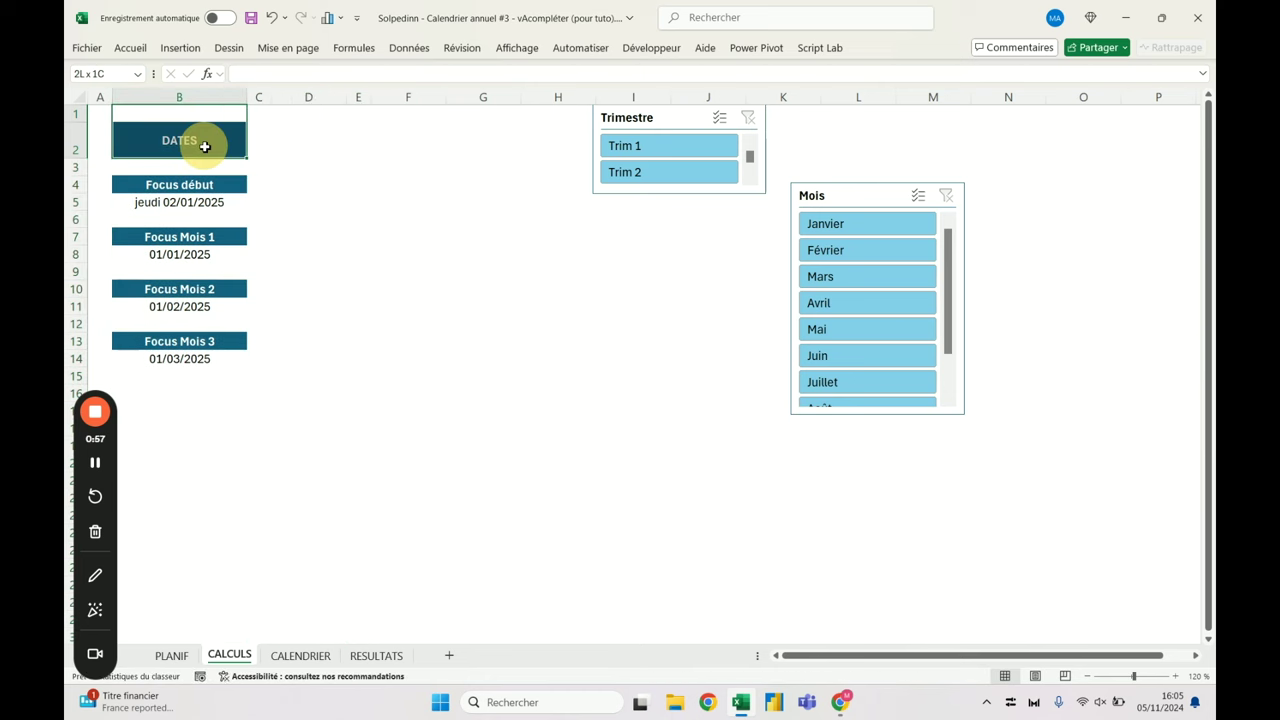
key(ctrl+c)
click(308, 114)
click(130, 48)
click(94, 106)
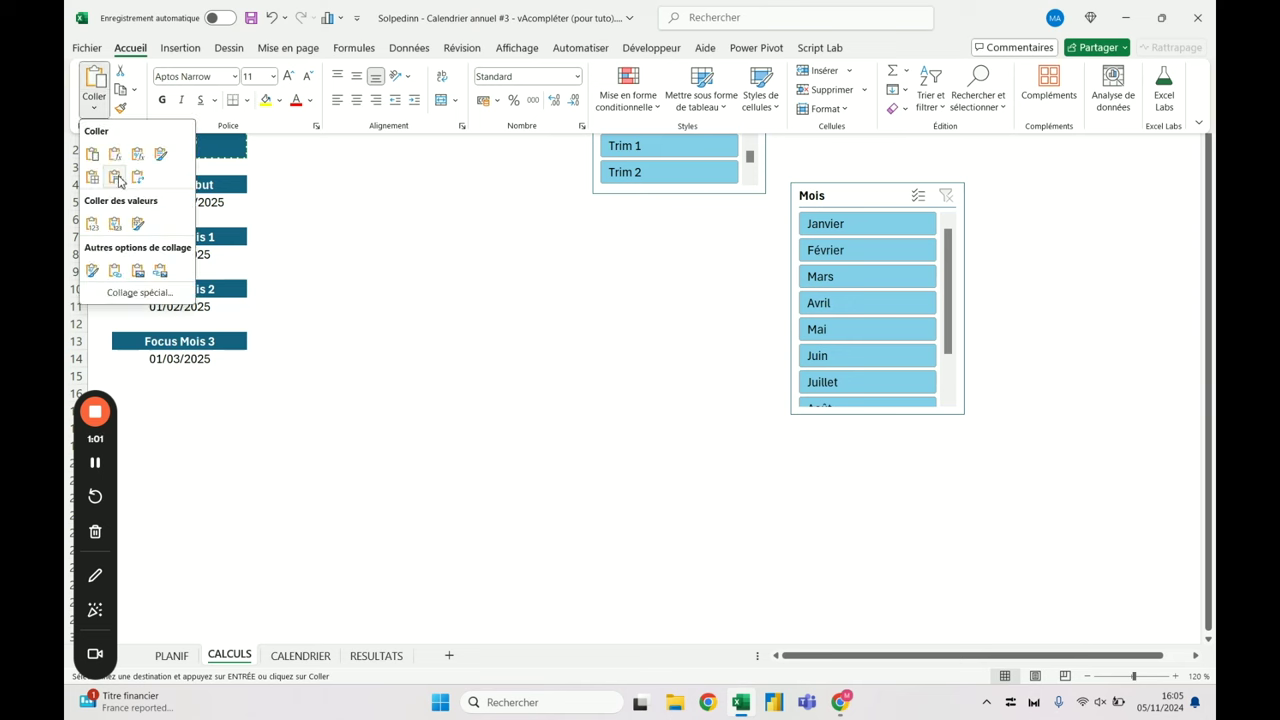
click(118, 184)
Rename the new D2 header to SYNTHESES
click(300, 134)
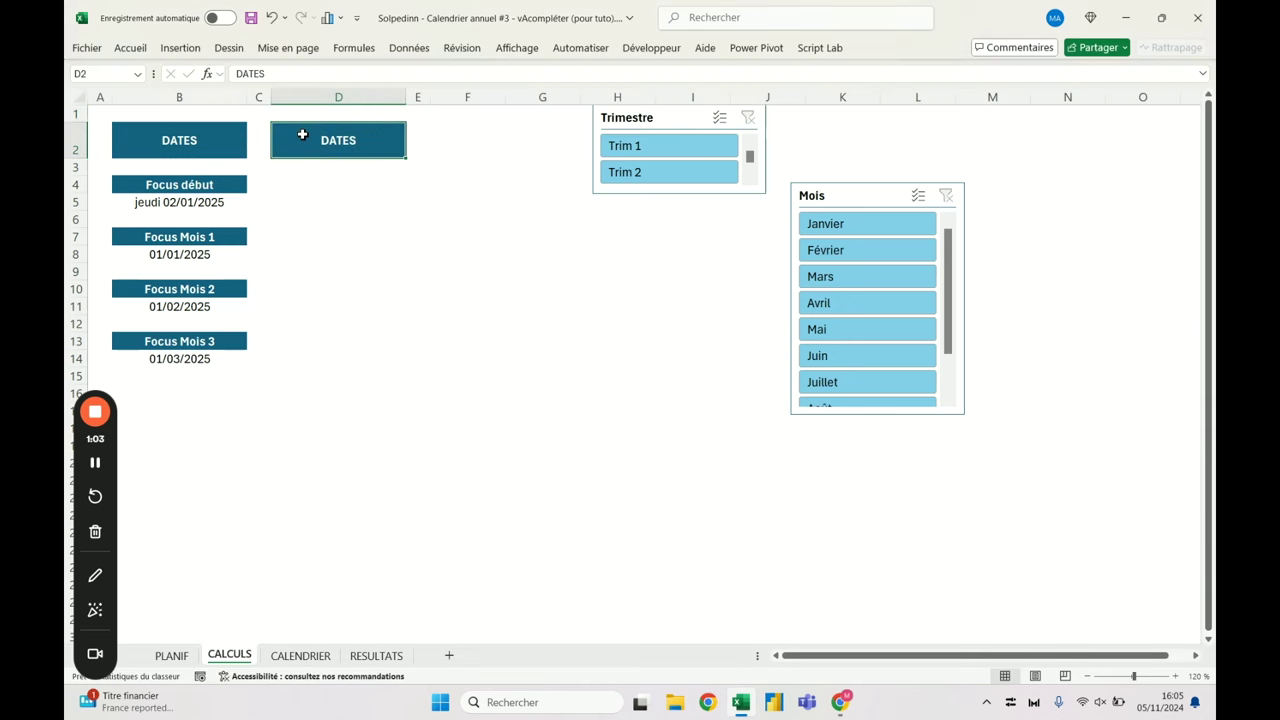
text(HEURES)
key(Return)
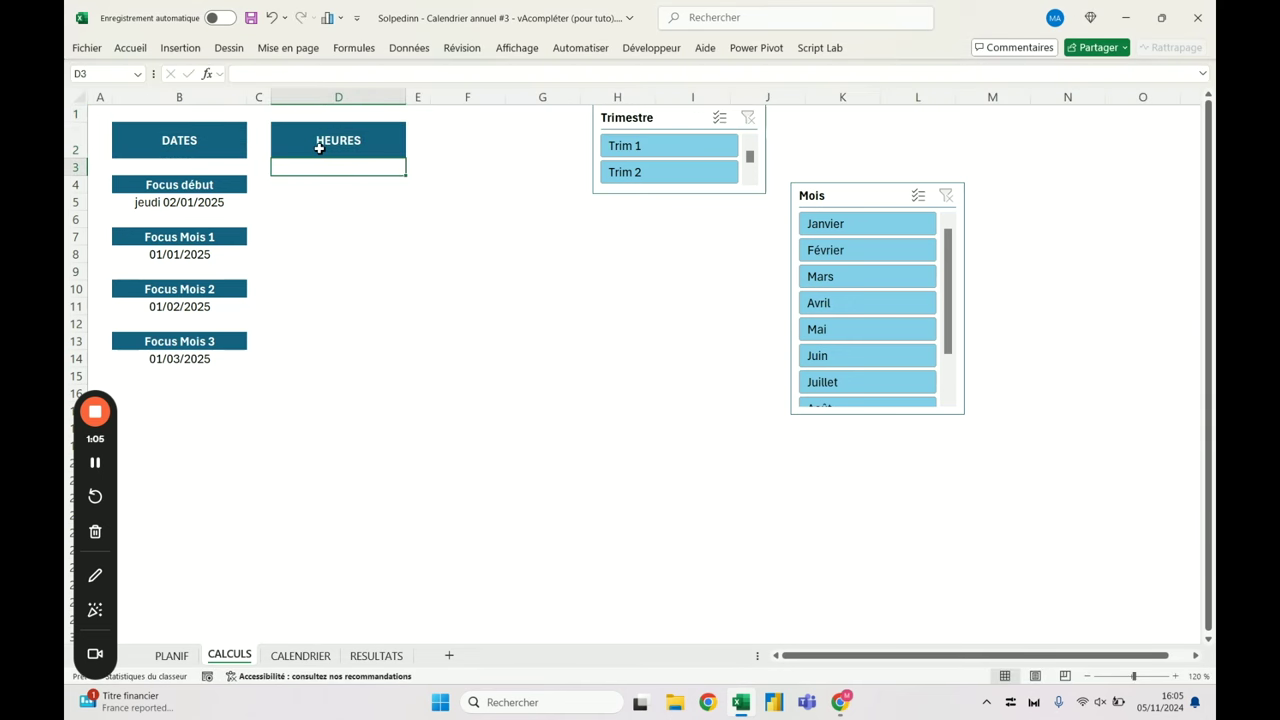
click(319, 148)
text(SY)
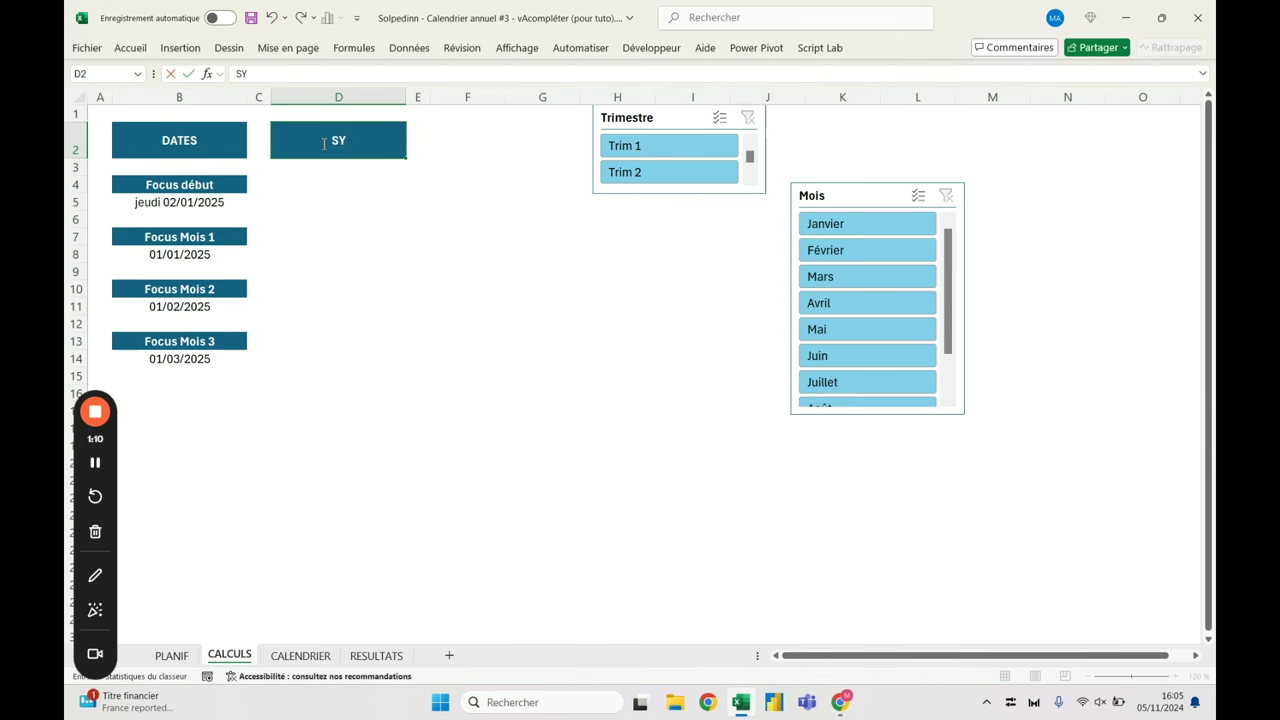
text(NTHESE)
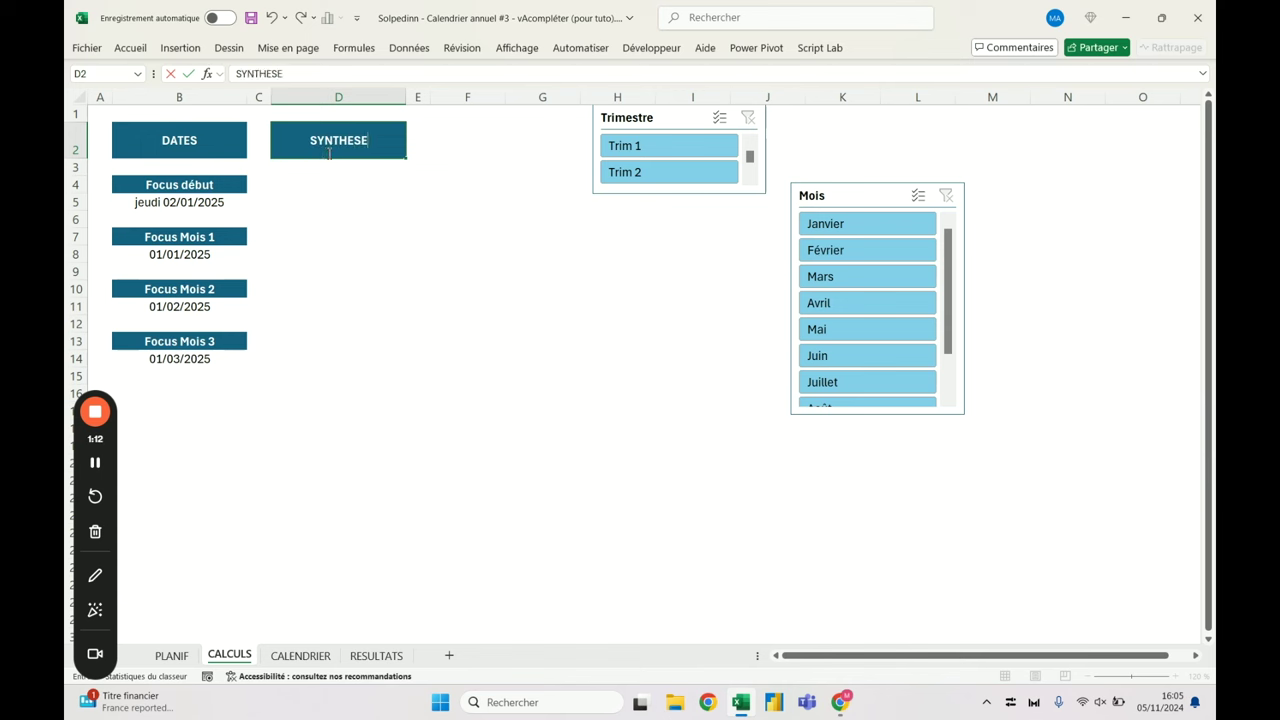
key(Return)
click(376, 138)
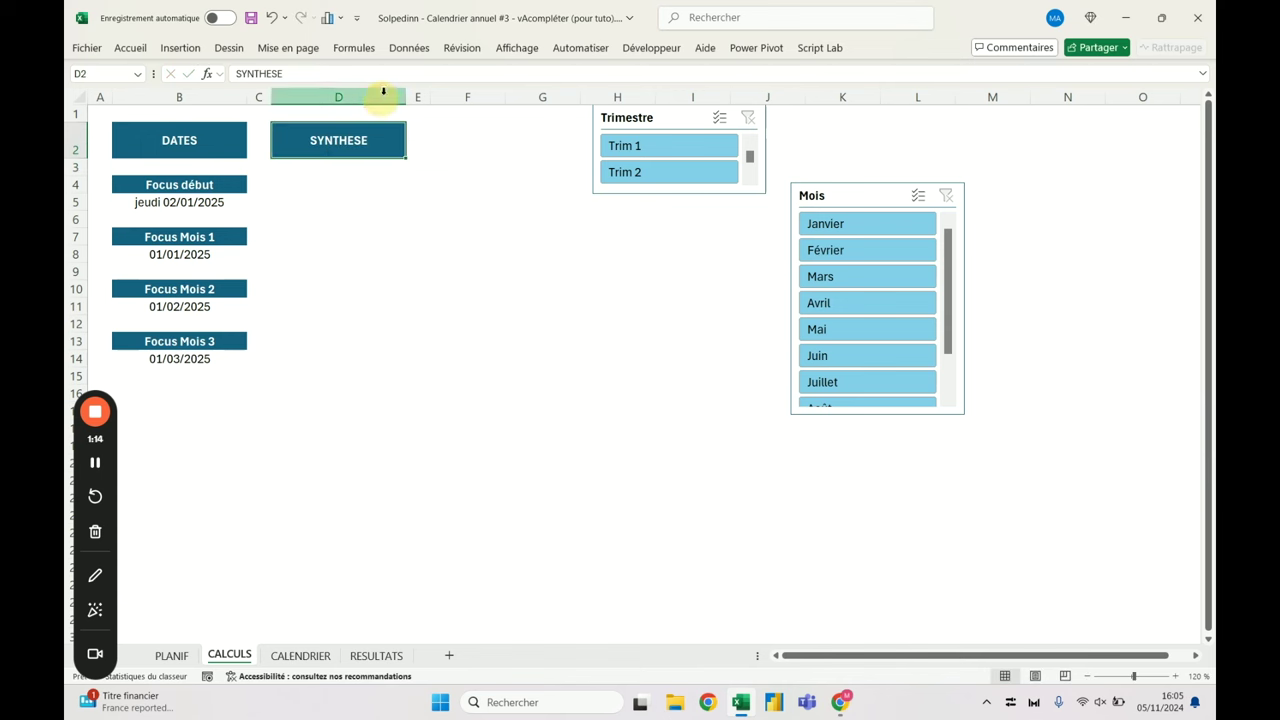
click(386, 73)
text(S)
key(Return)
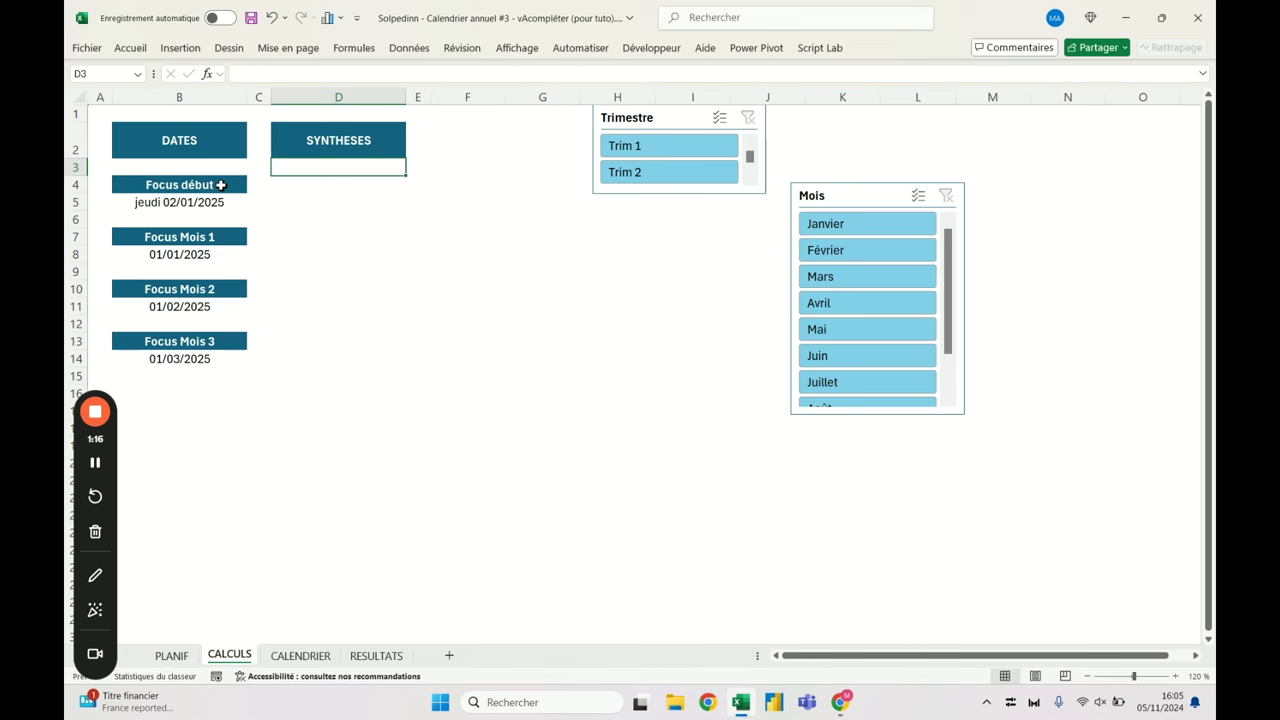
Copy the Focus début header style to D4 and label it Total heures
click(221, 185)
key(ctrl+c)
click(308, 186)
key(ctrl+v)
text(T)
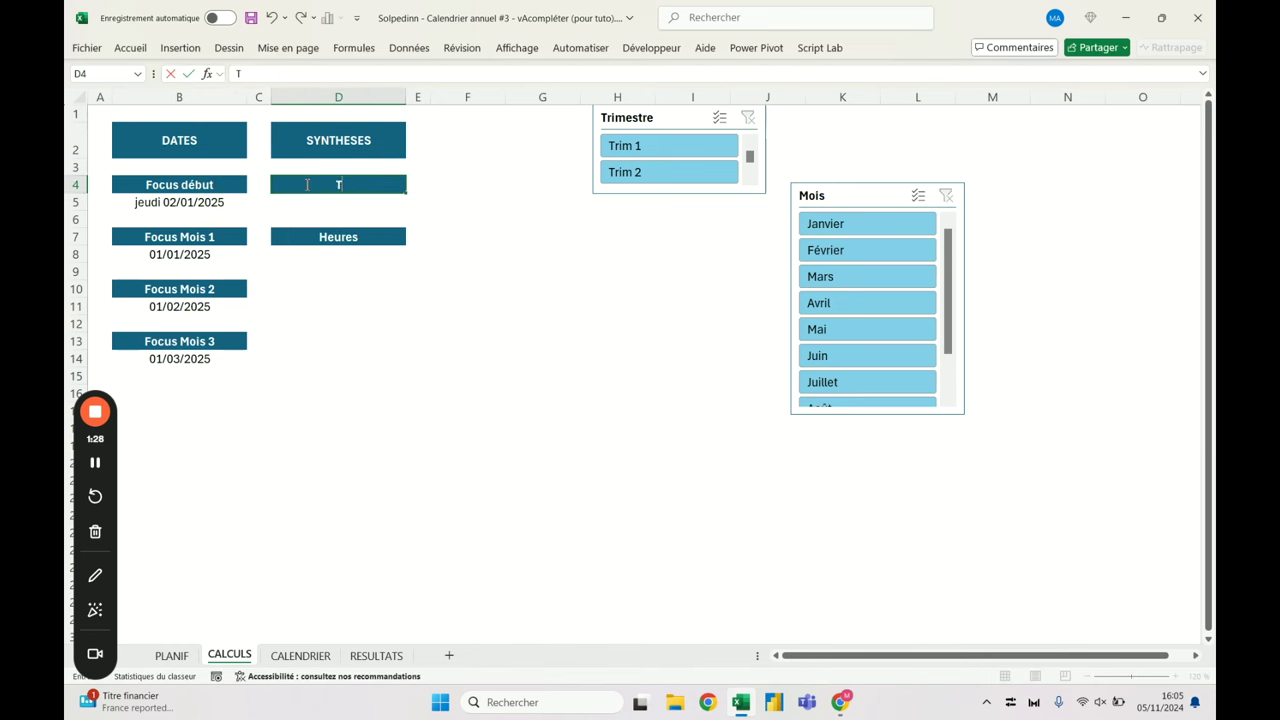
text(otal heures)
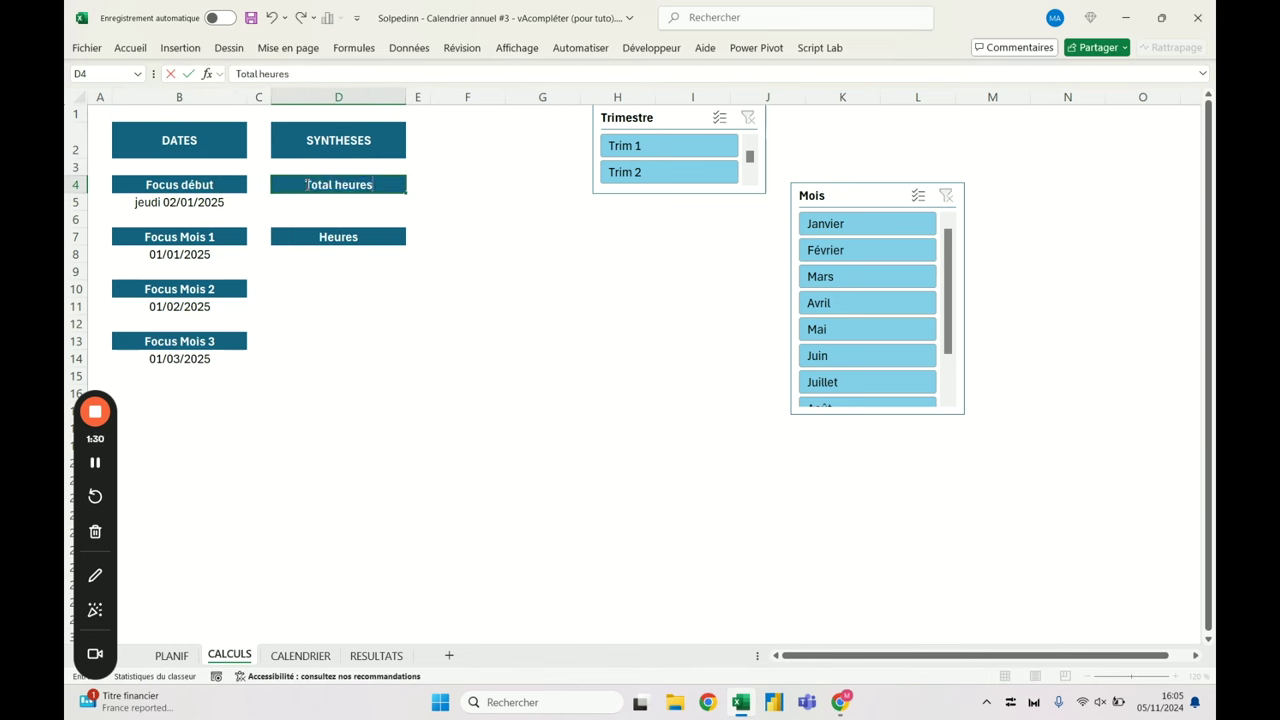
key(Return)
Add the Total évènements header in D7
key(Down)
key(Down)
text(Total s)
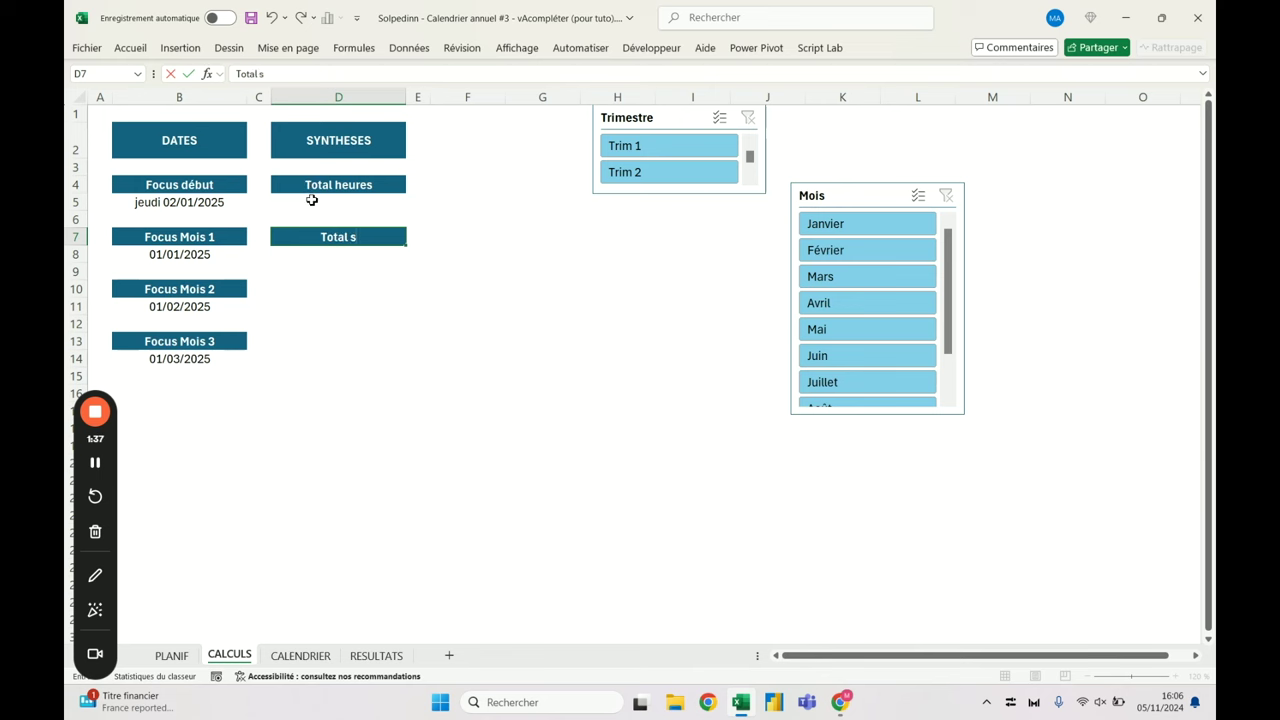
key(BackSpace)
text(éve)
text(nements)
key(Return)
click(171, 656)
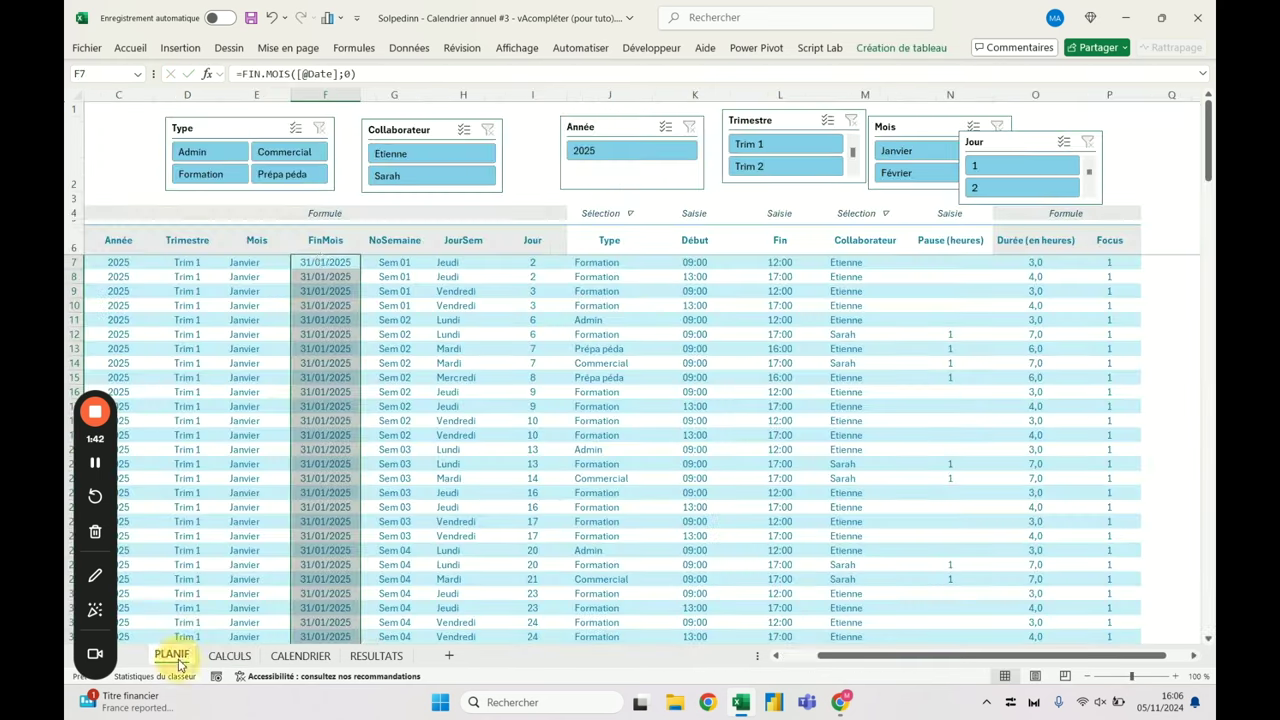
click(229, 656)
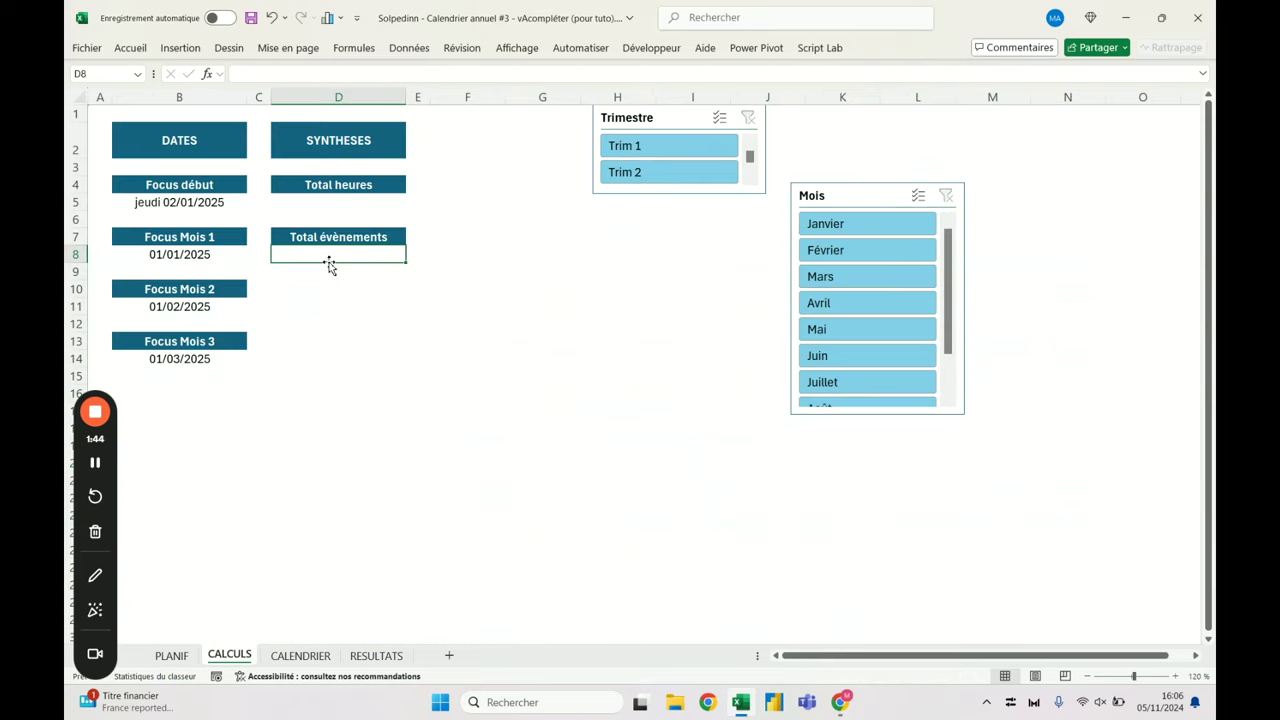
Copy the D7 header style to D10 and label it Durée moyenne
click(331, 236)
key(ctrl+c)
click(314, 289)
key(ctrl+v)
text(Durée moe)
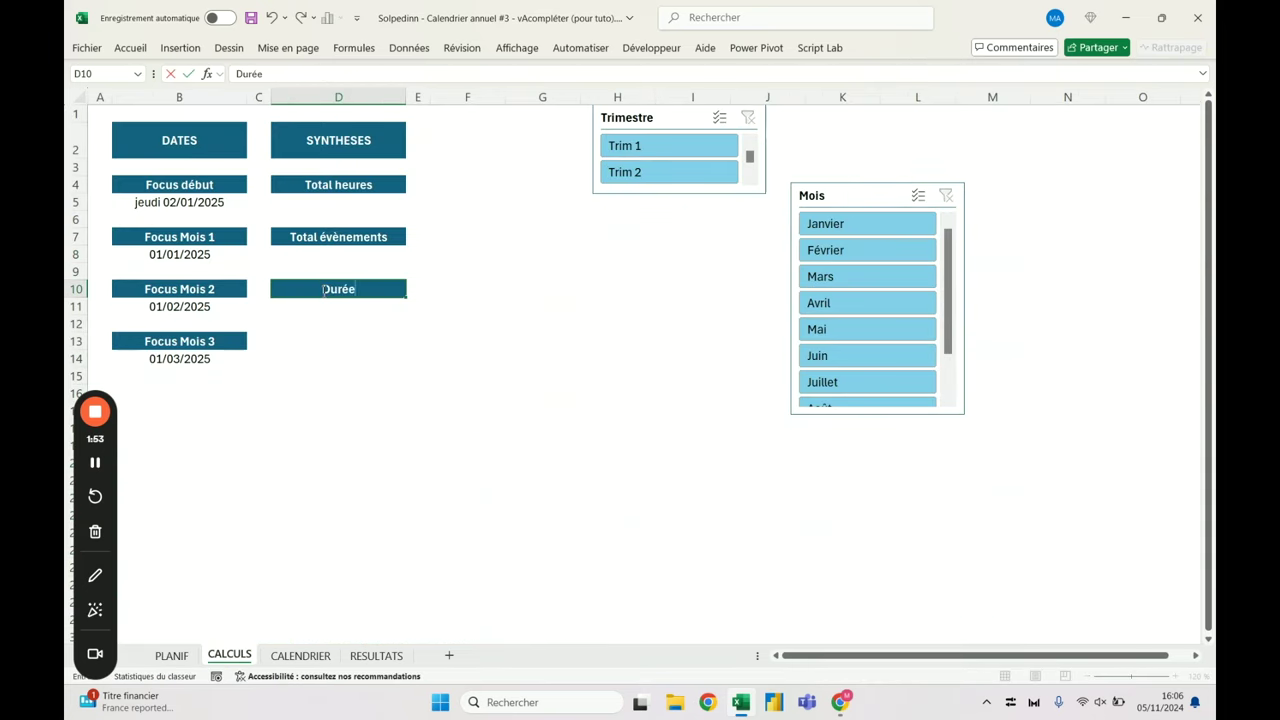
key(BackSpace)
text(yenne)
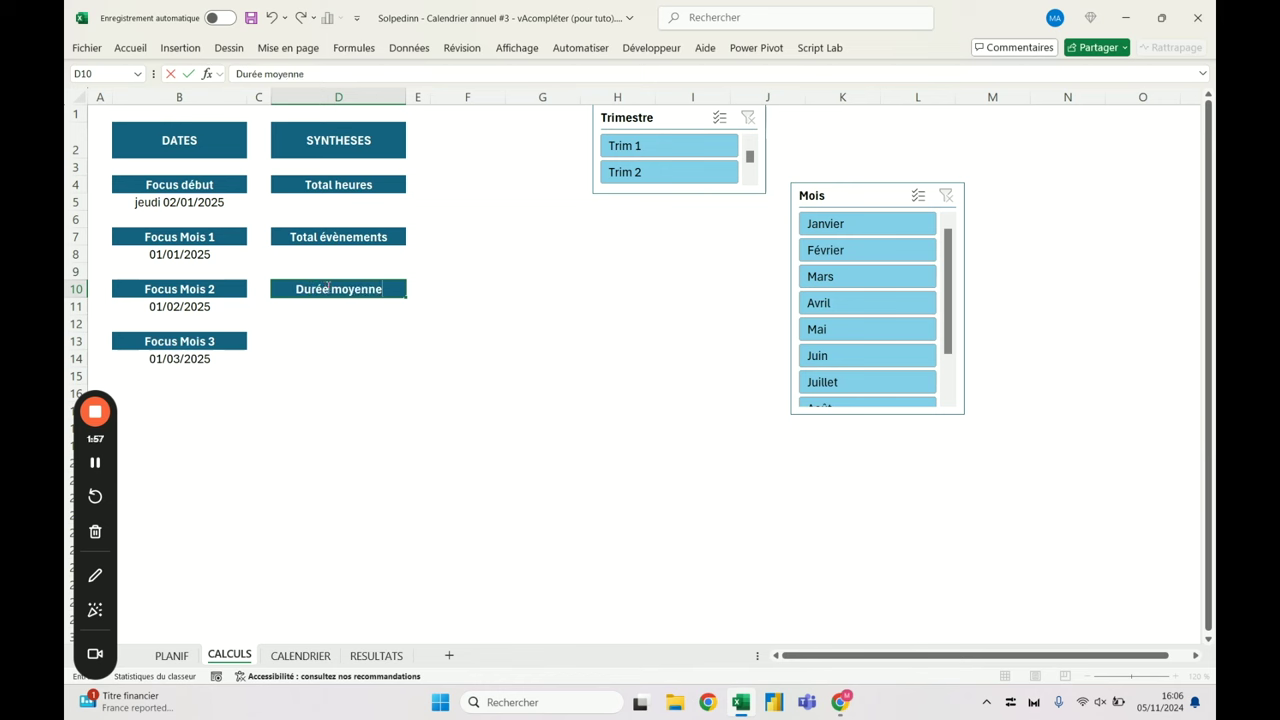
key(Return)
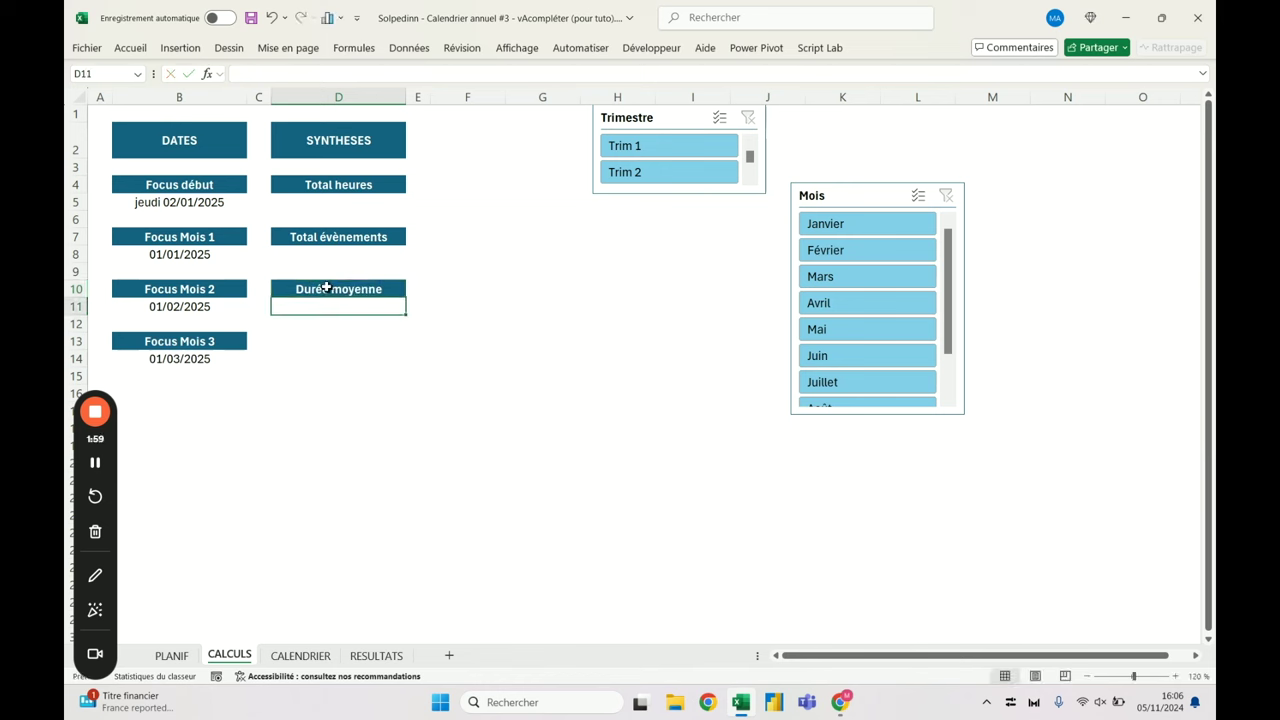
click(331, 326)
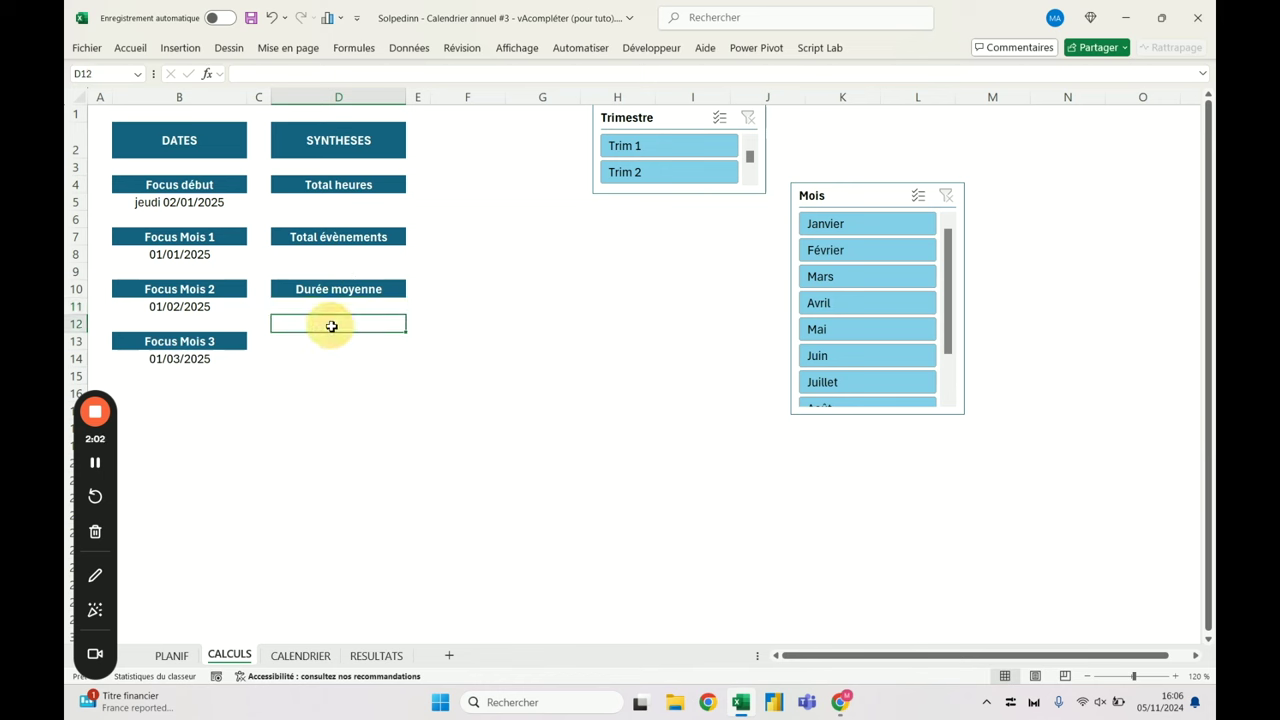
click(334, 340)
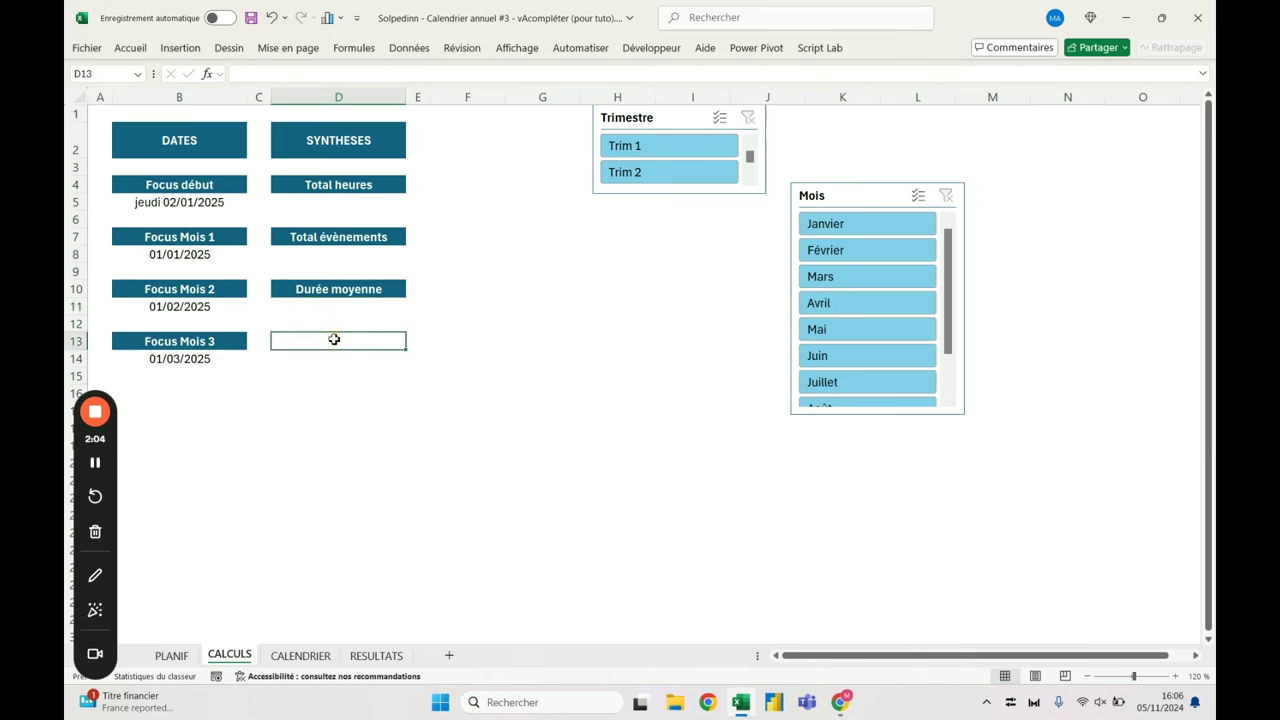
In D5 enter =AGREGAT(9;5;Tab_Planif[Durée (en heures)]) giving 620, and centre it
click(363, 203)
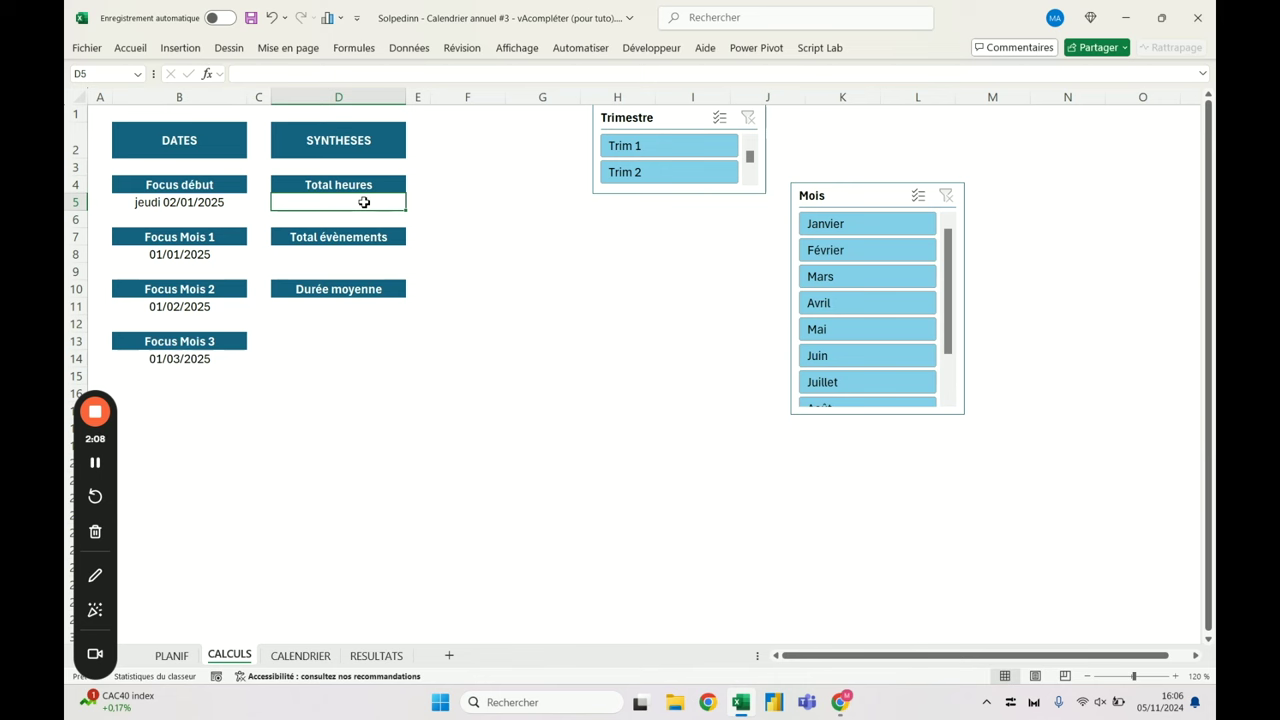
text(=agre)
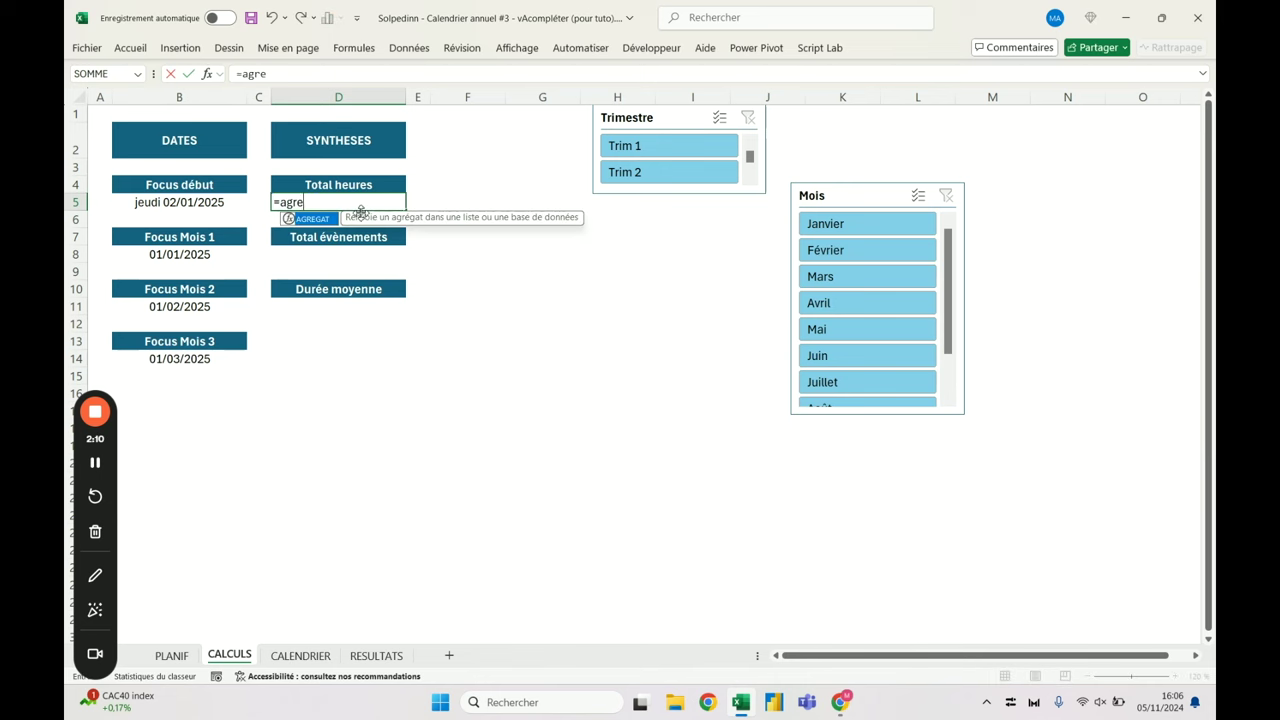
key(Tab)
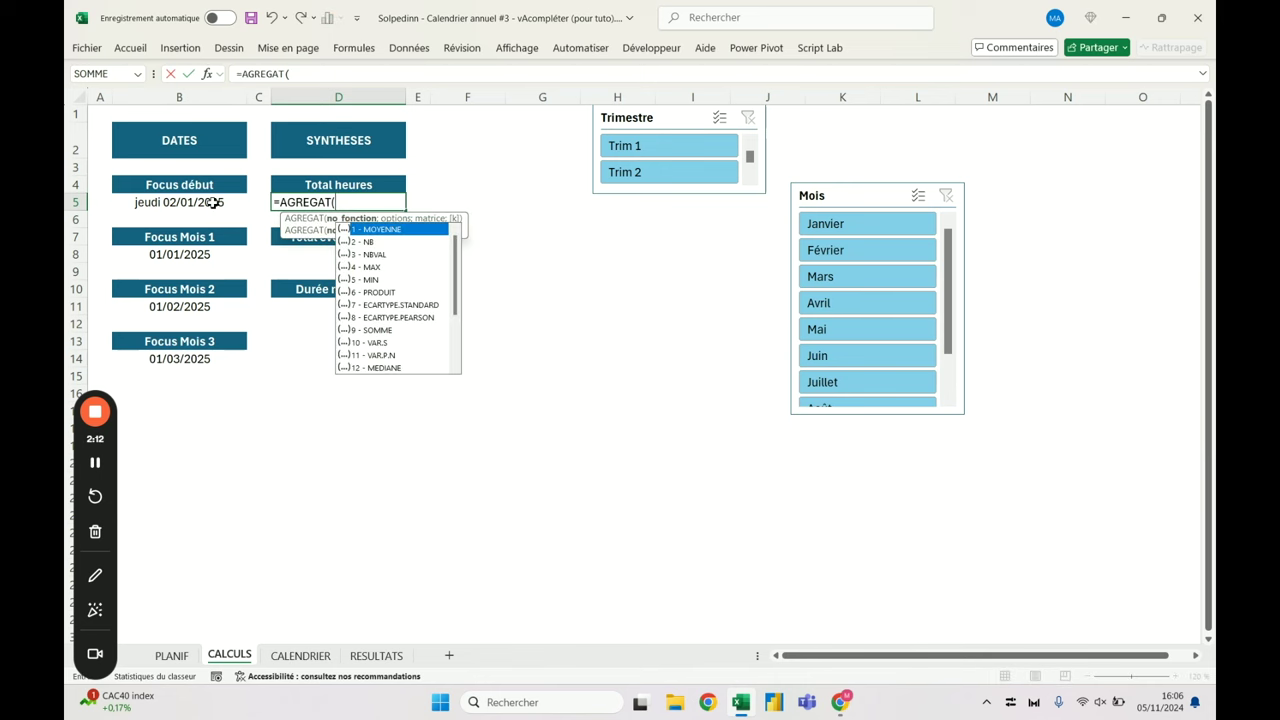
double_click(389, 331)
text(;5)
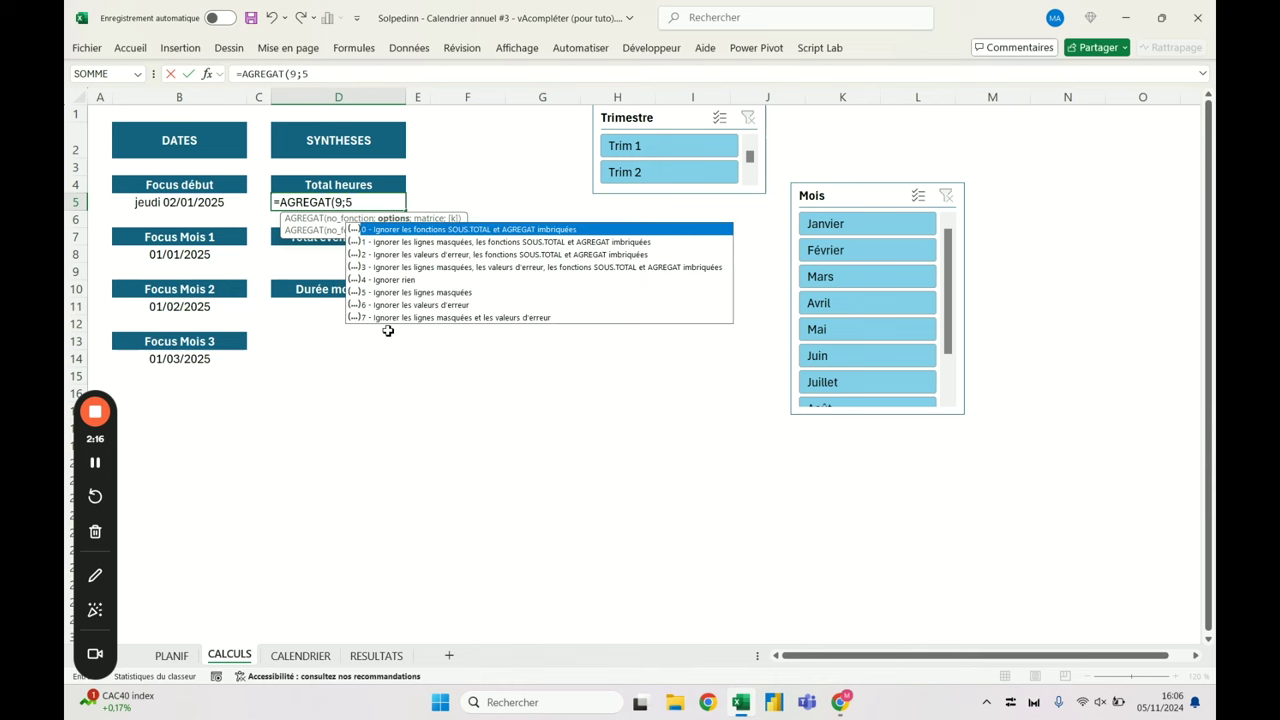
text(;)
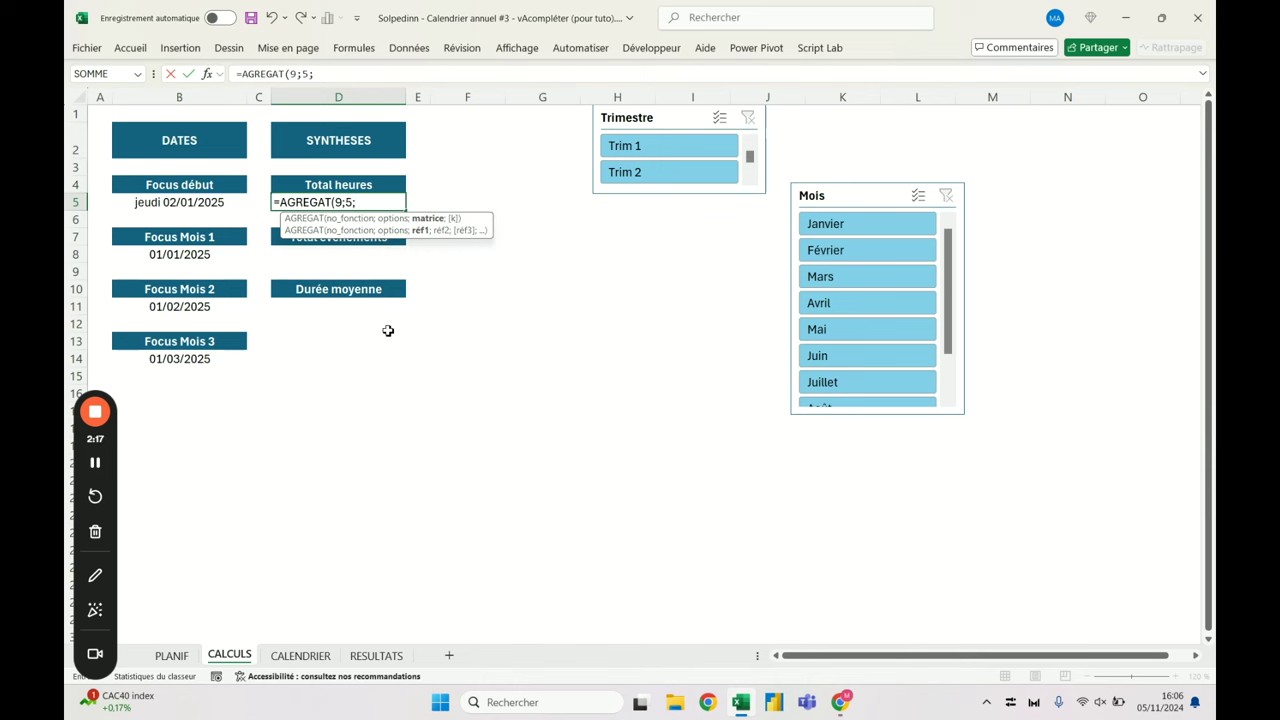
click(171, 655)
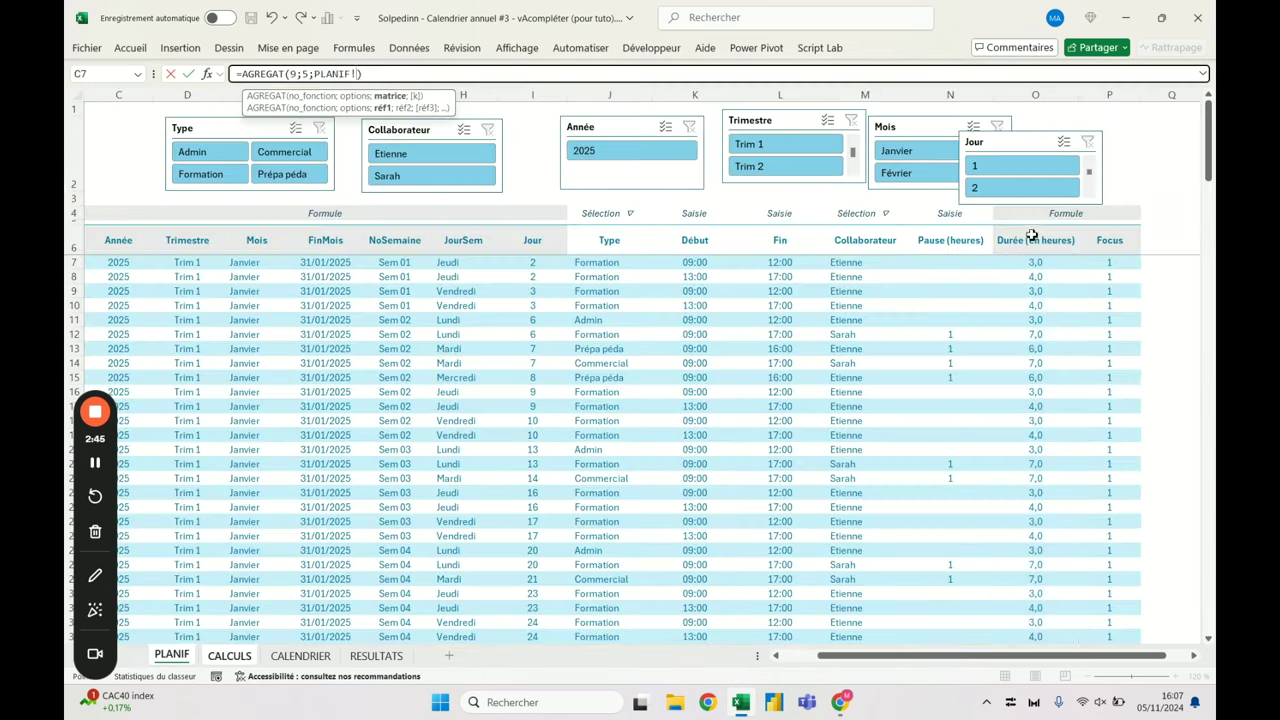
click(1032, 232)
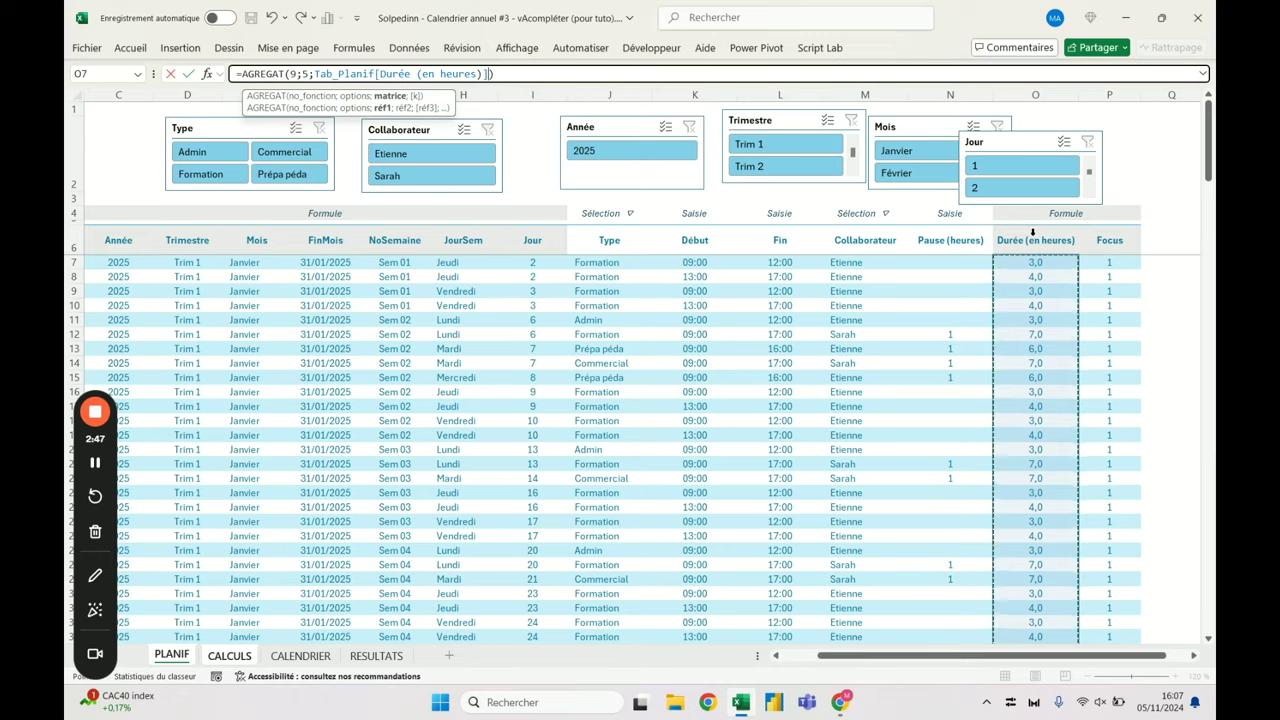
key(Return)
click(362, 202)
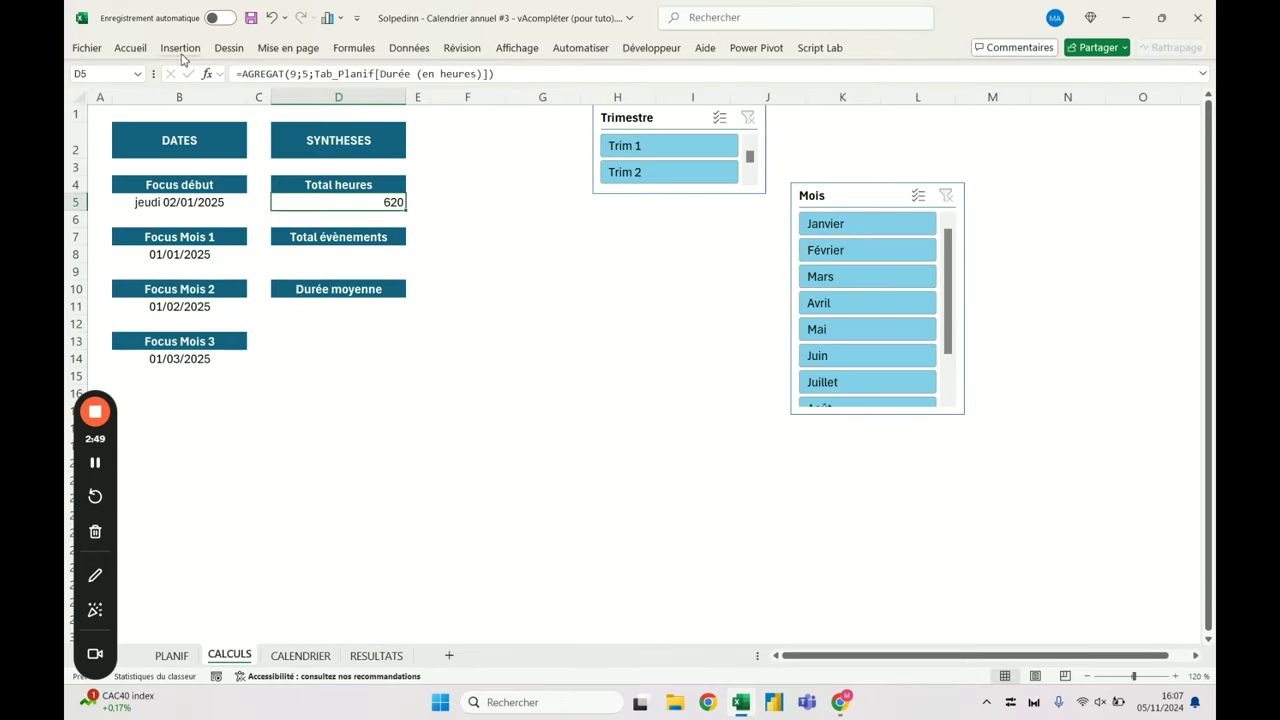
click(129, 47)
click(356, 100)
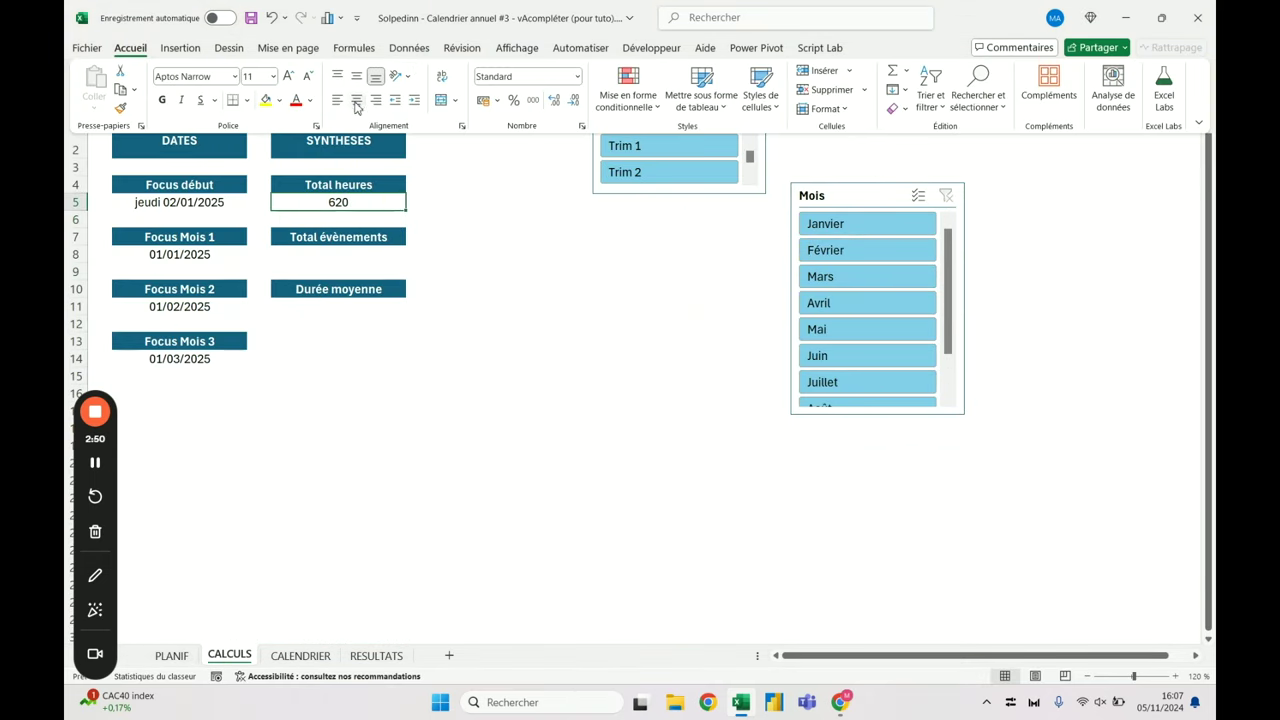
double_click(113, 50)
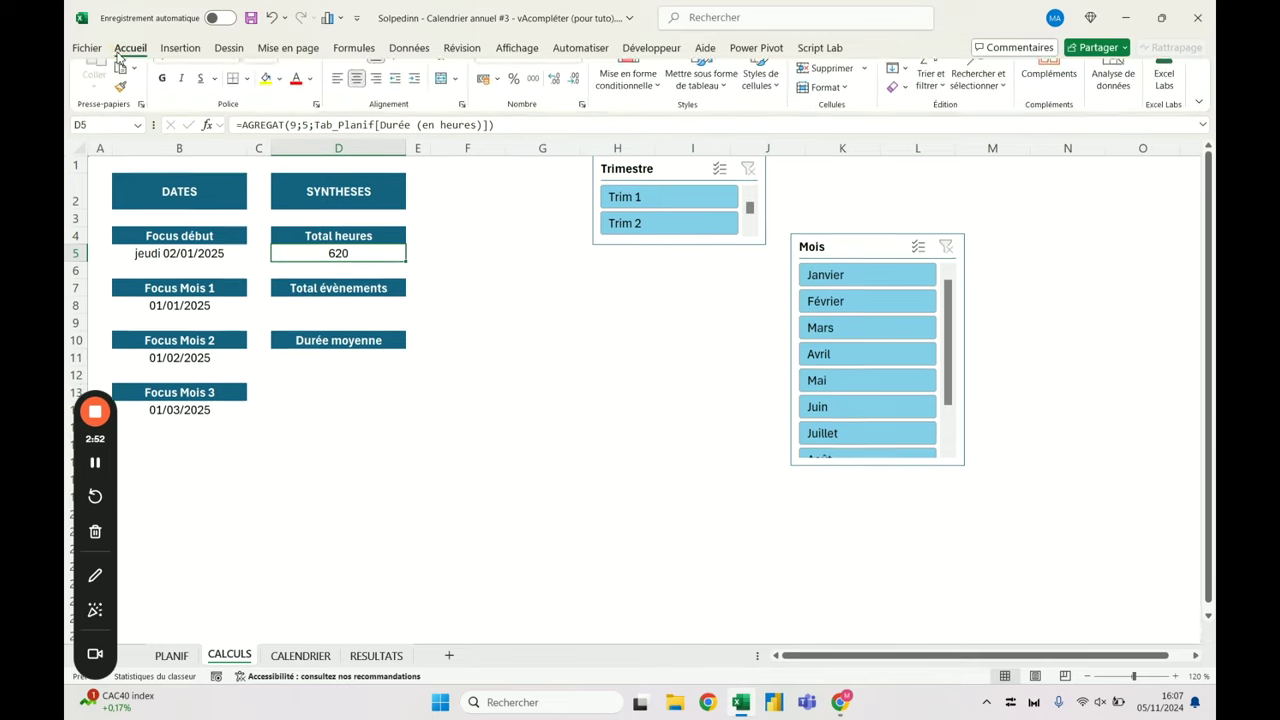
In D8 count events with =AGREGAT(3;5;Tab_Planif[Date]), giving 170
click(329, 328)
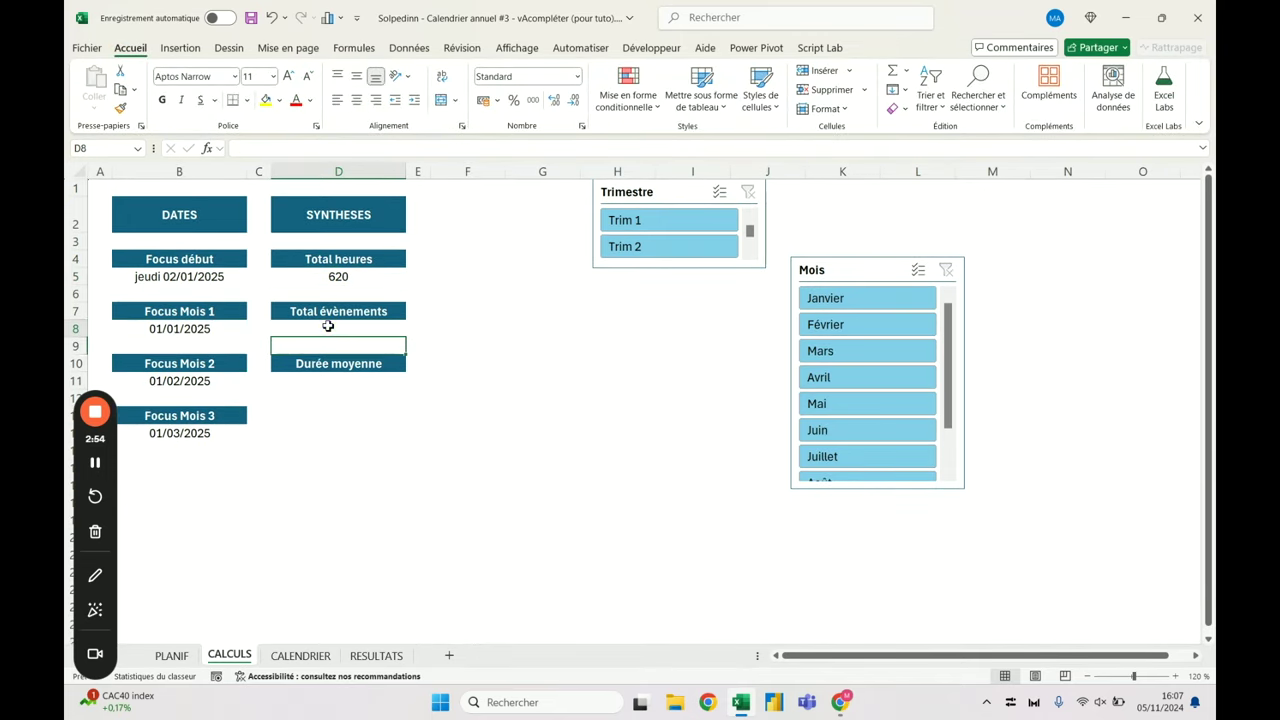
text(=agr)
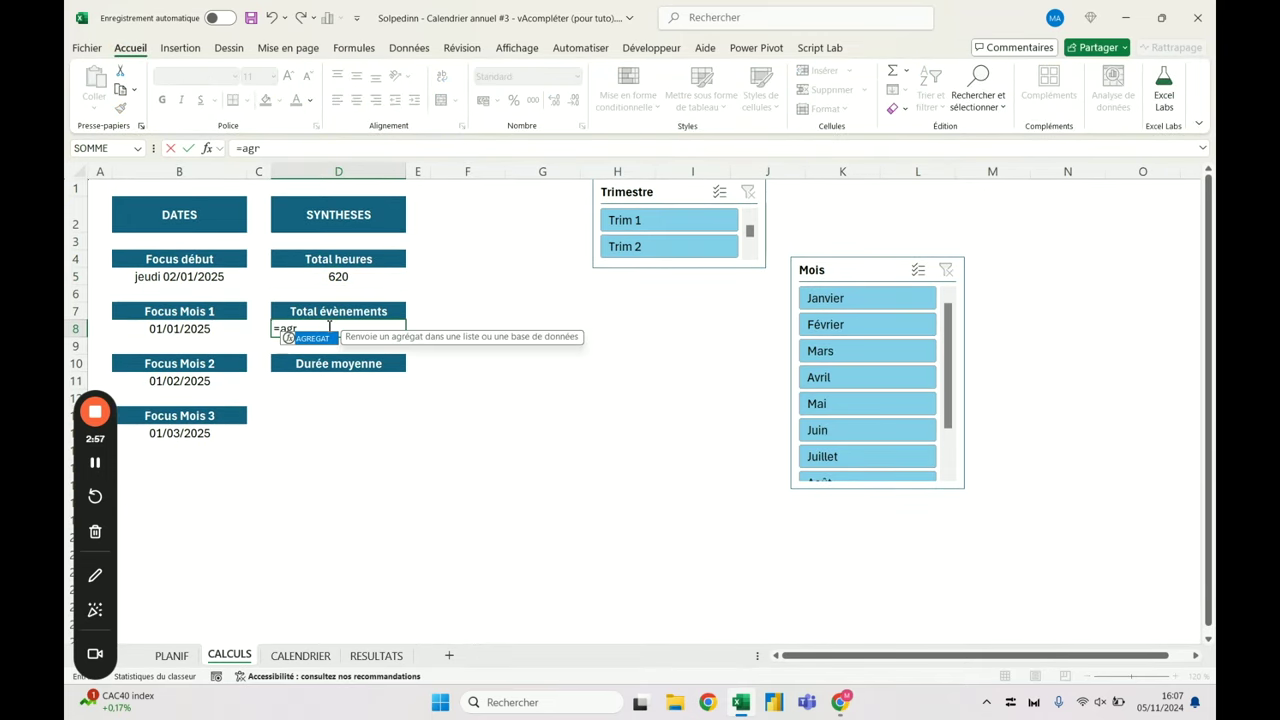
key(Tab)
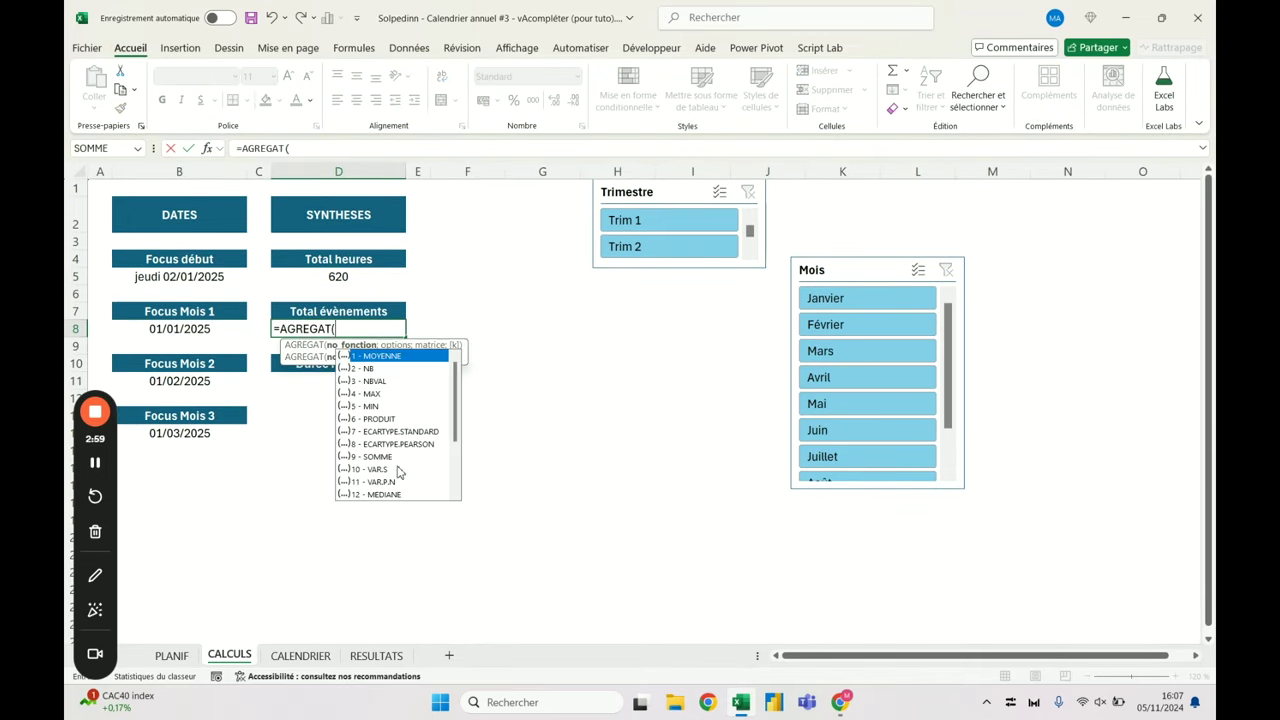
double_click(372, 381)
text(;)
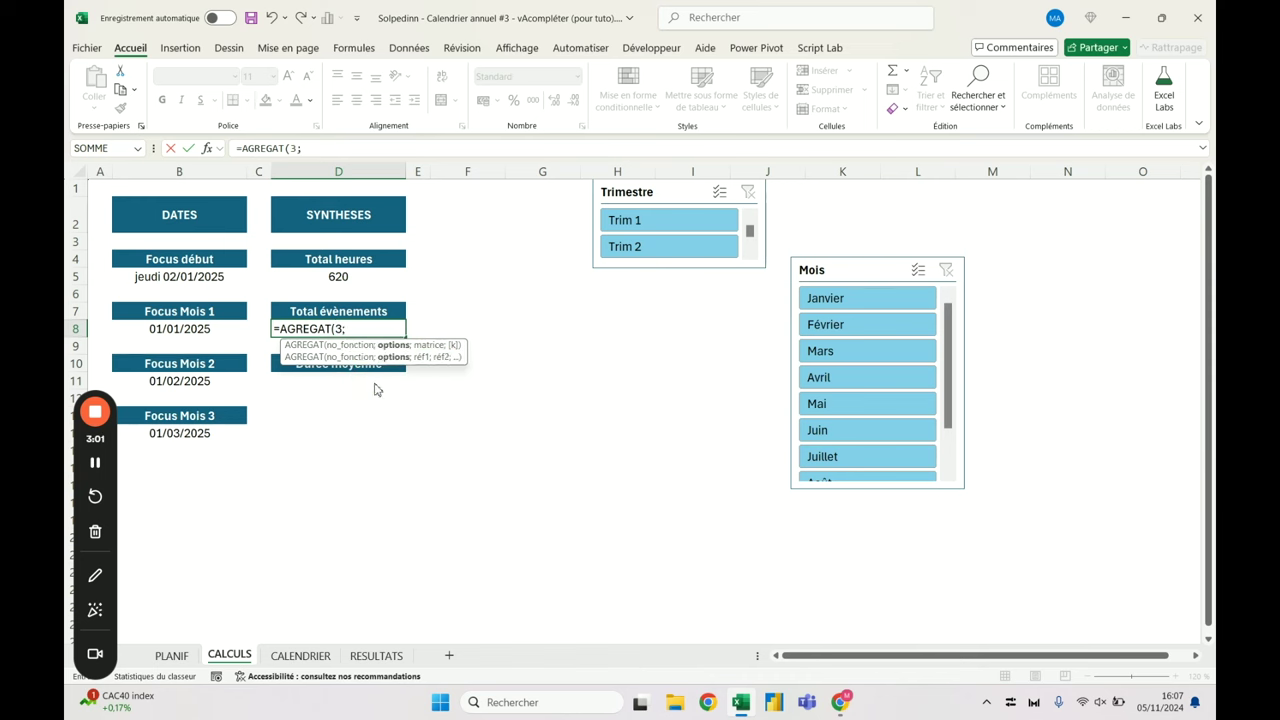
double_click(395, 418)
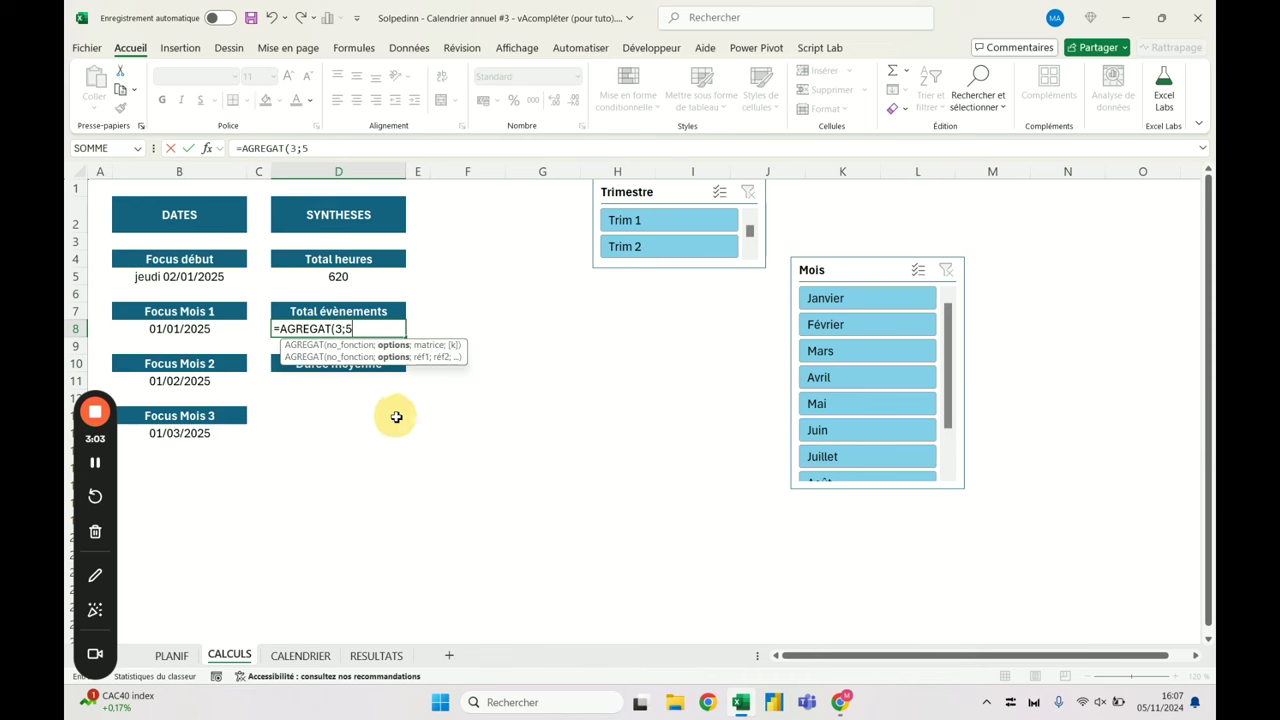
text(;PLANIF!)
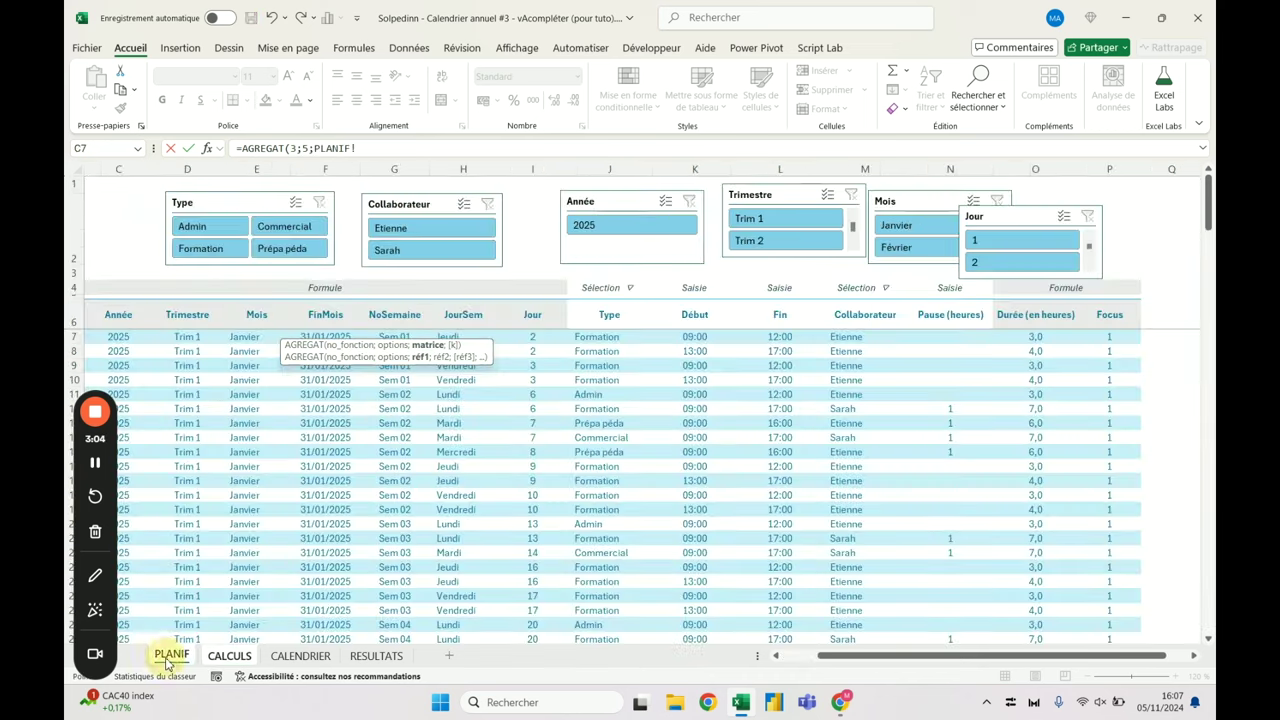
click(171, 655)
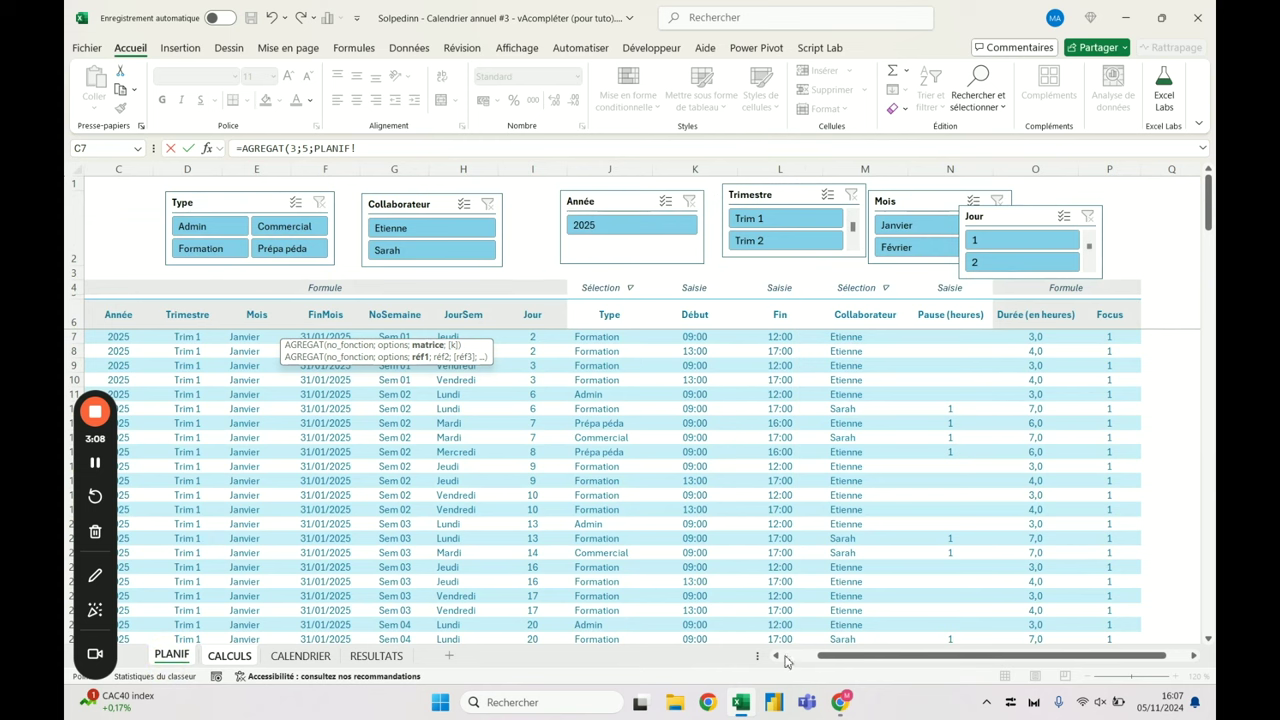
drag(826, 655, 800, 655)
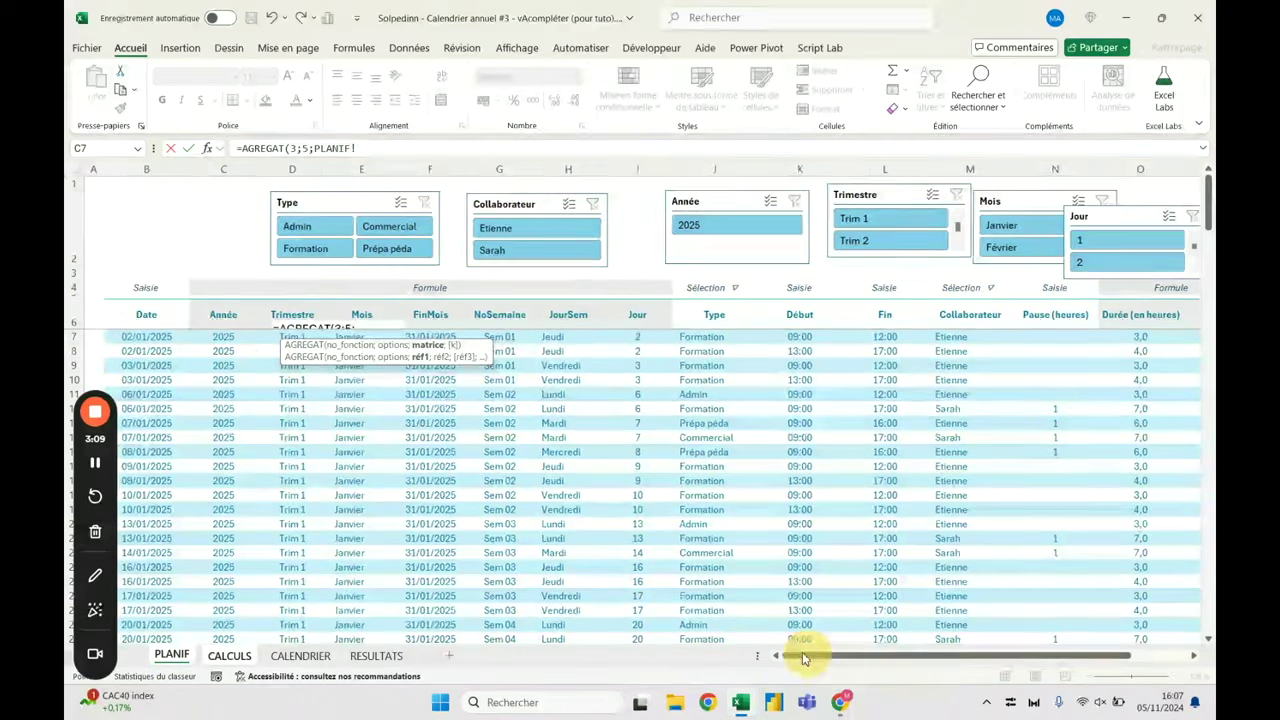
click(155, 305)
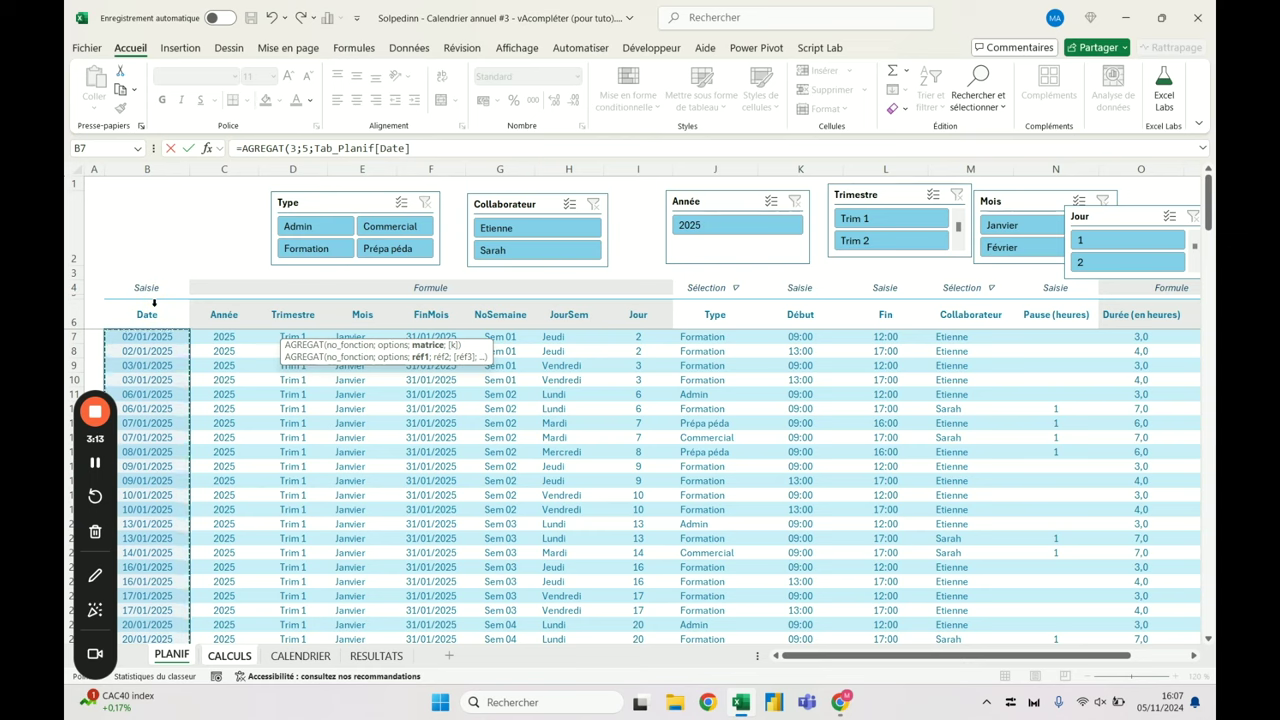
key(Return)
click(377, 326)
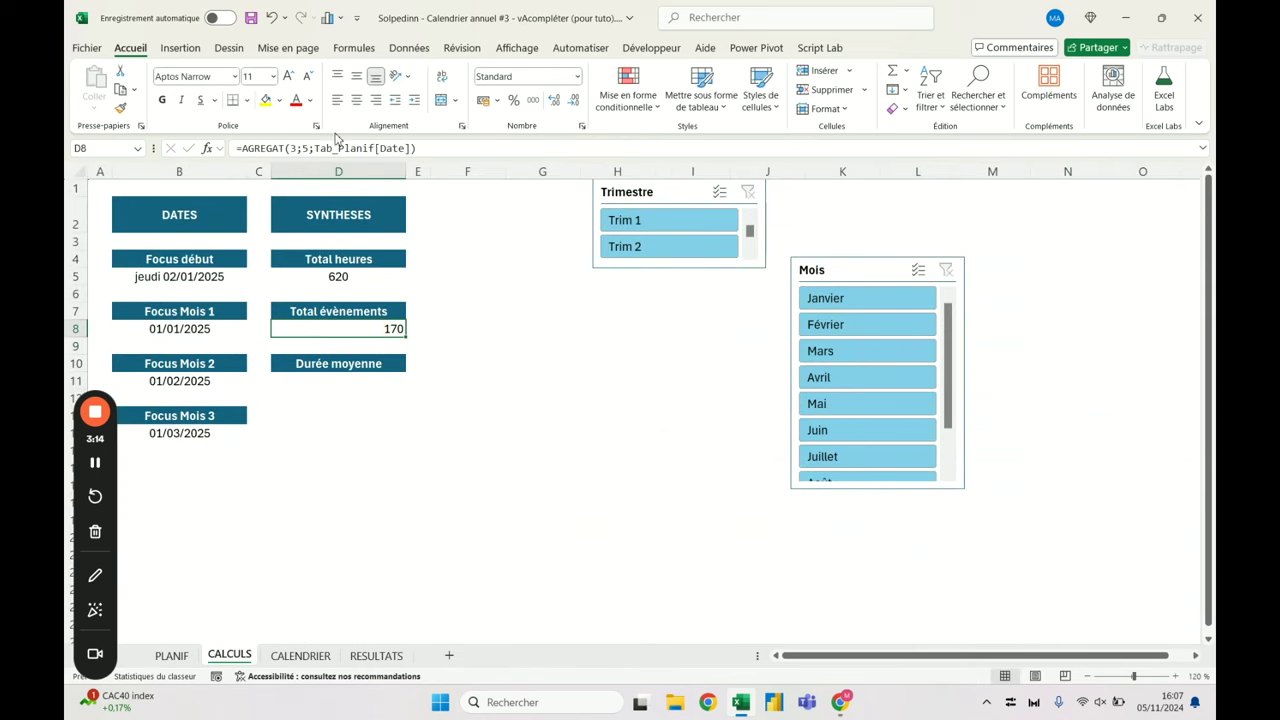
Centre the Total évènements value and review the D5 and D8 formulas
click(357, 99)
click(355, 279)
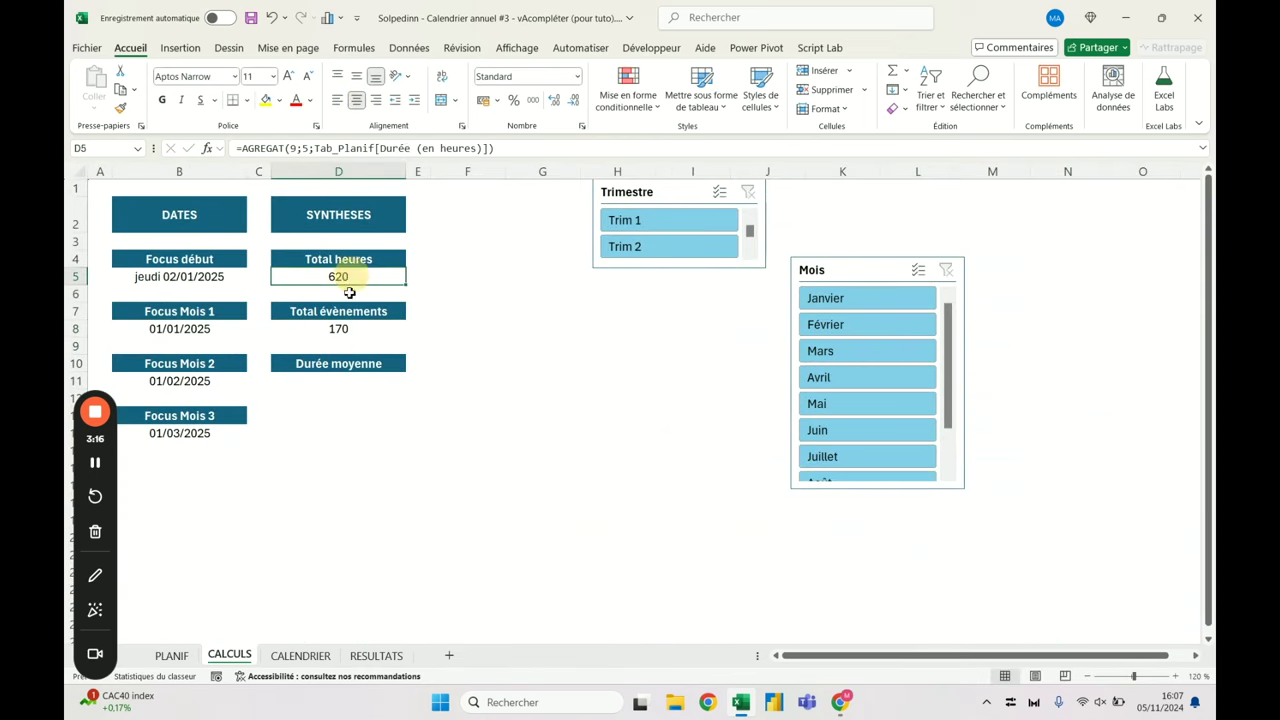
click(338, 385)
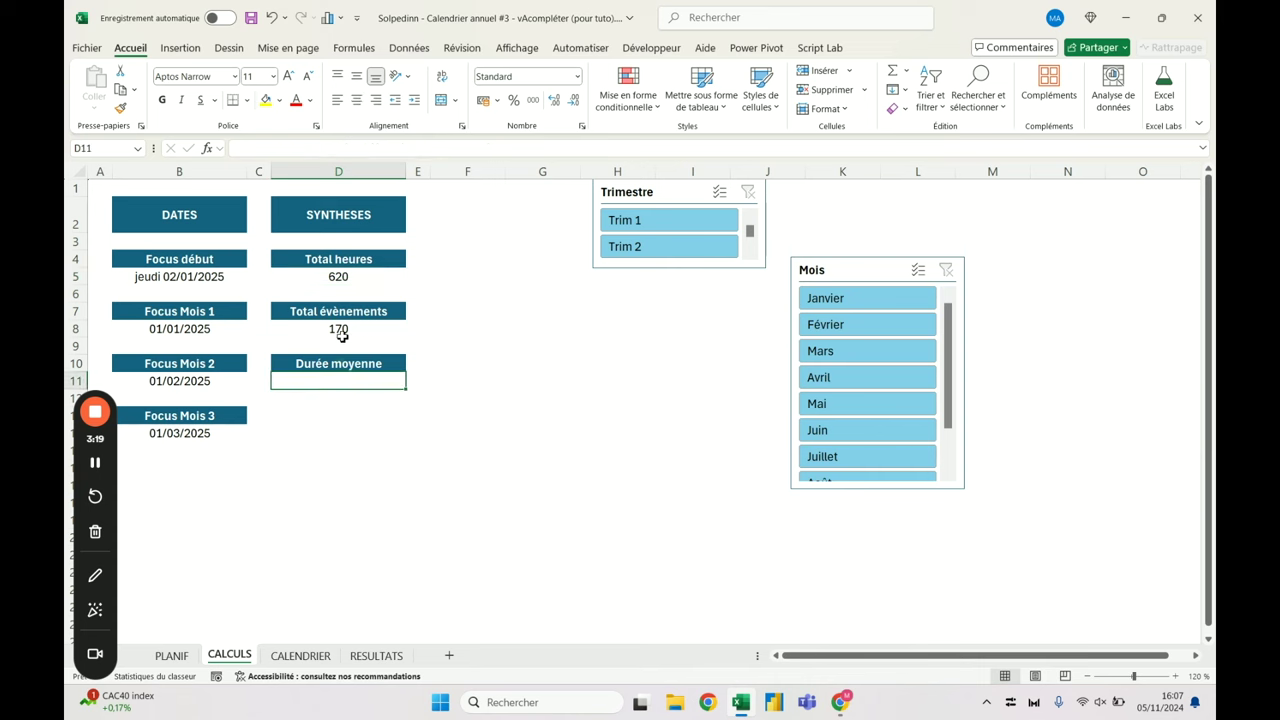
click(340, 278)
click(338, 330)
In D11 enter =AGREGAT(1;5;Tab_Planif[Durée (en heures)]), giving 3,647058824
click(334, 385)
text(=agre)
key(Tab)
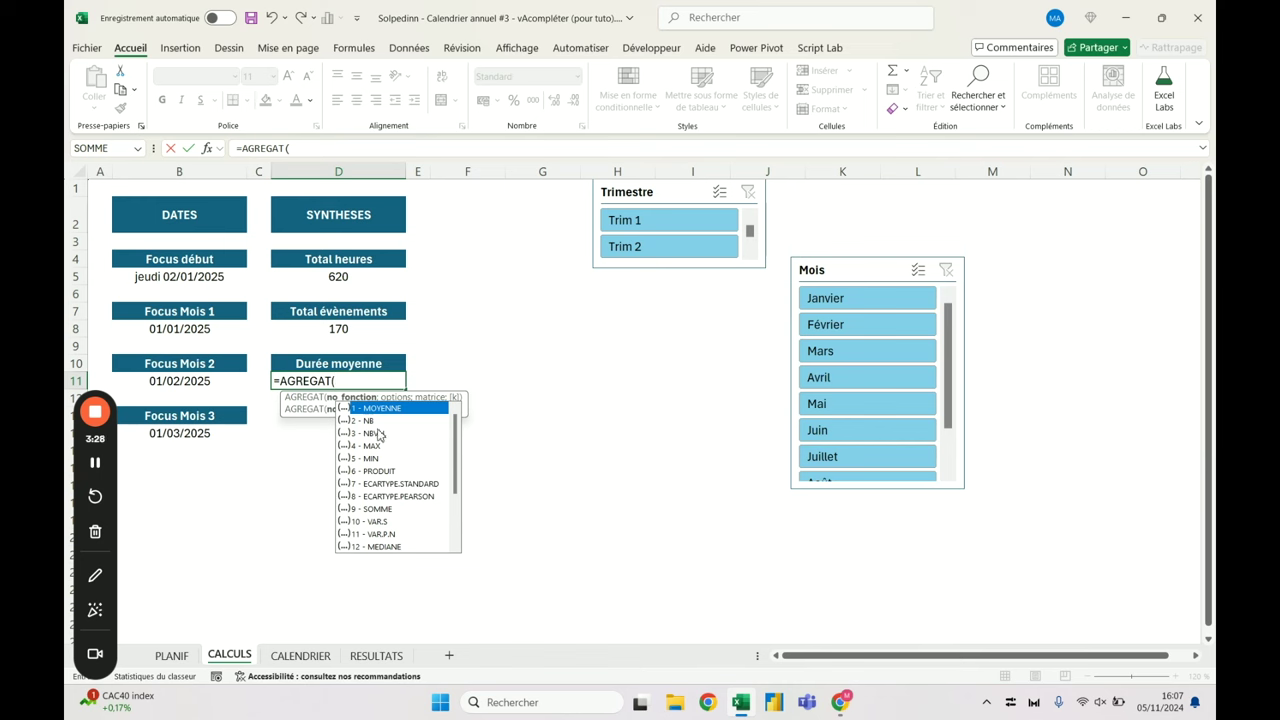
double_click(381, 410)
text(;)
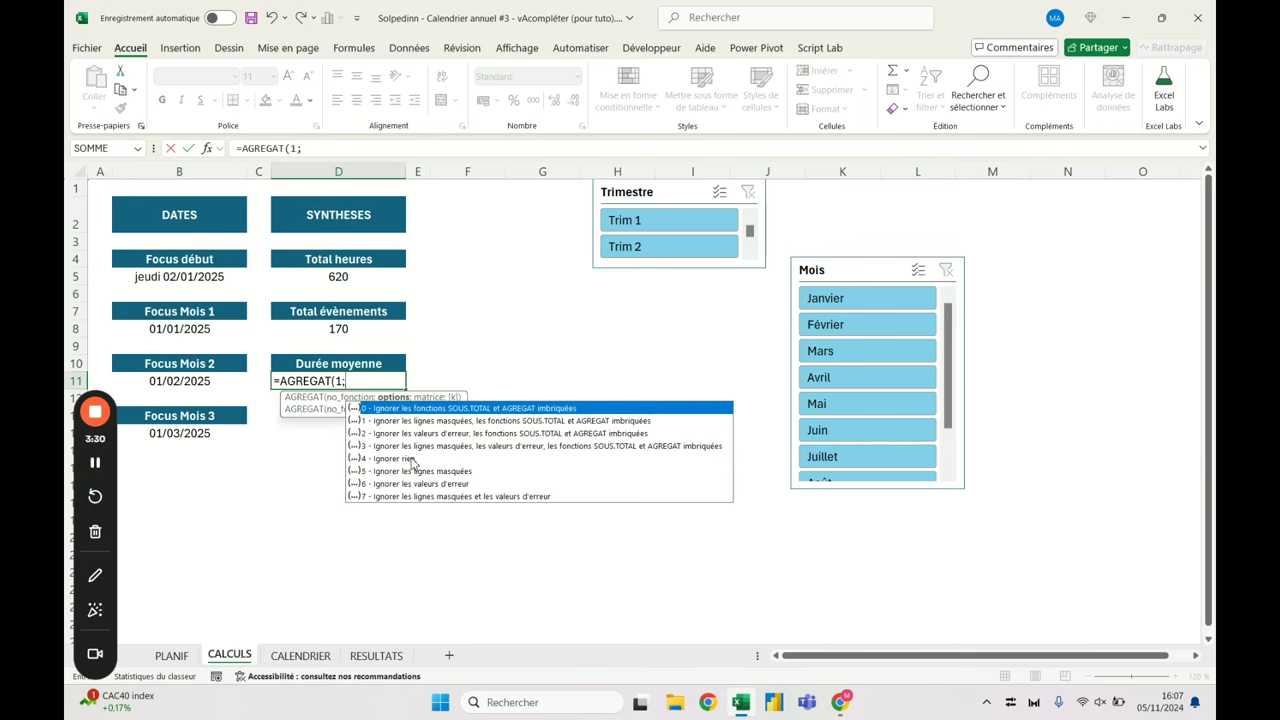
double_click(414, 471)
text(;)
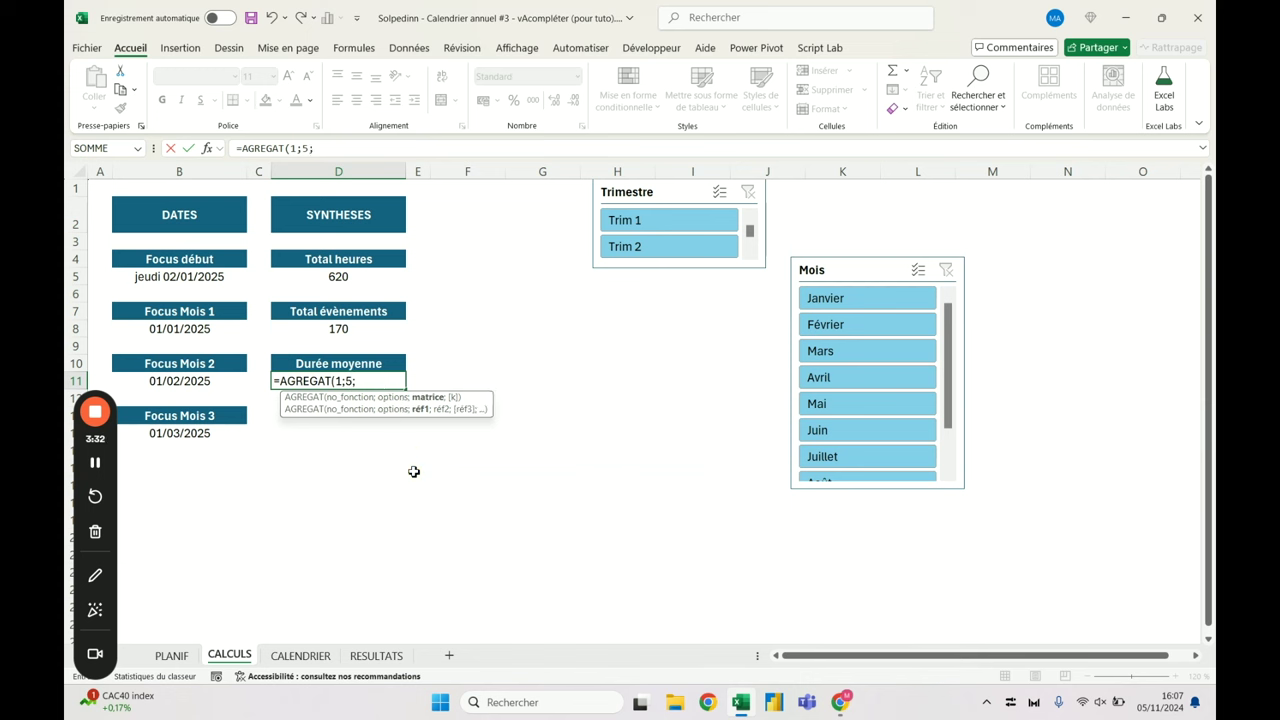
click(171, 655)
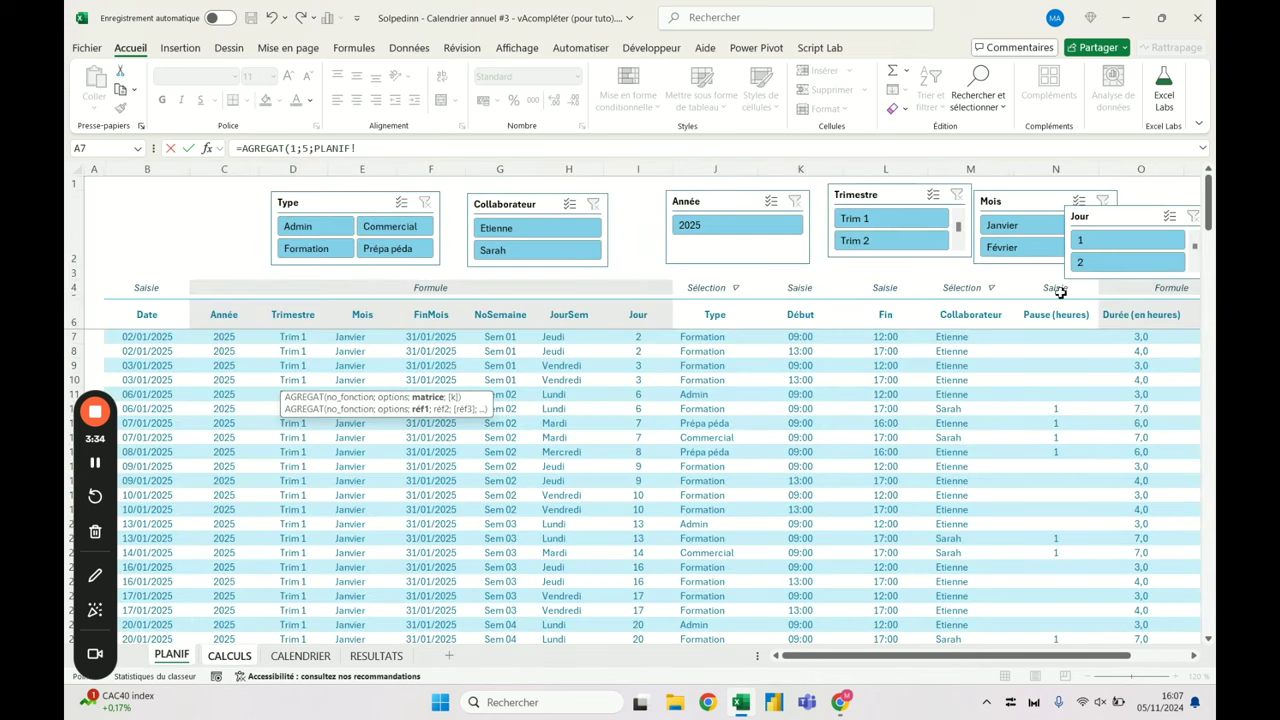
click(1127, 300)
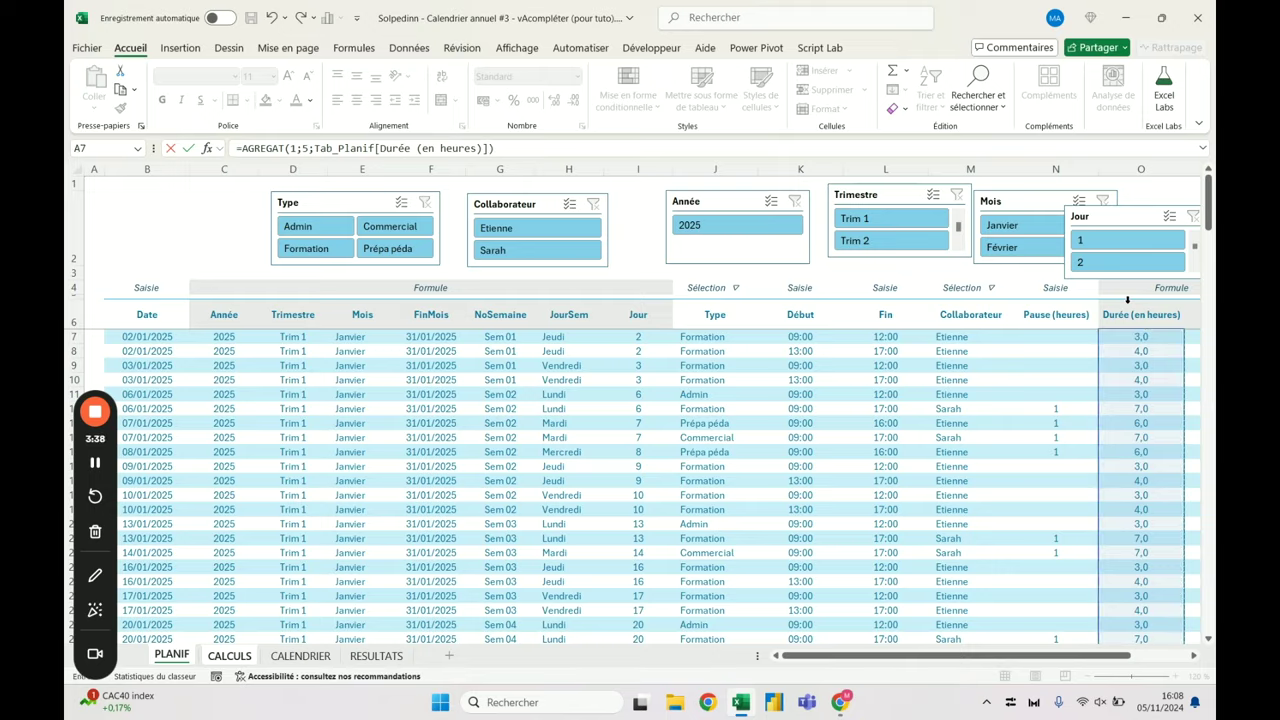
key(Return)
Start a check formula in F11 referencing the total hours in D5
click(492, 377)
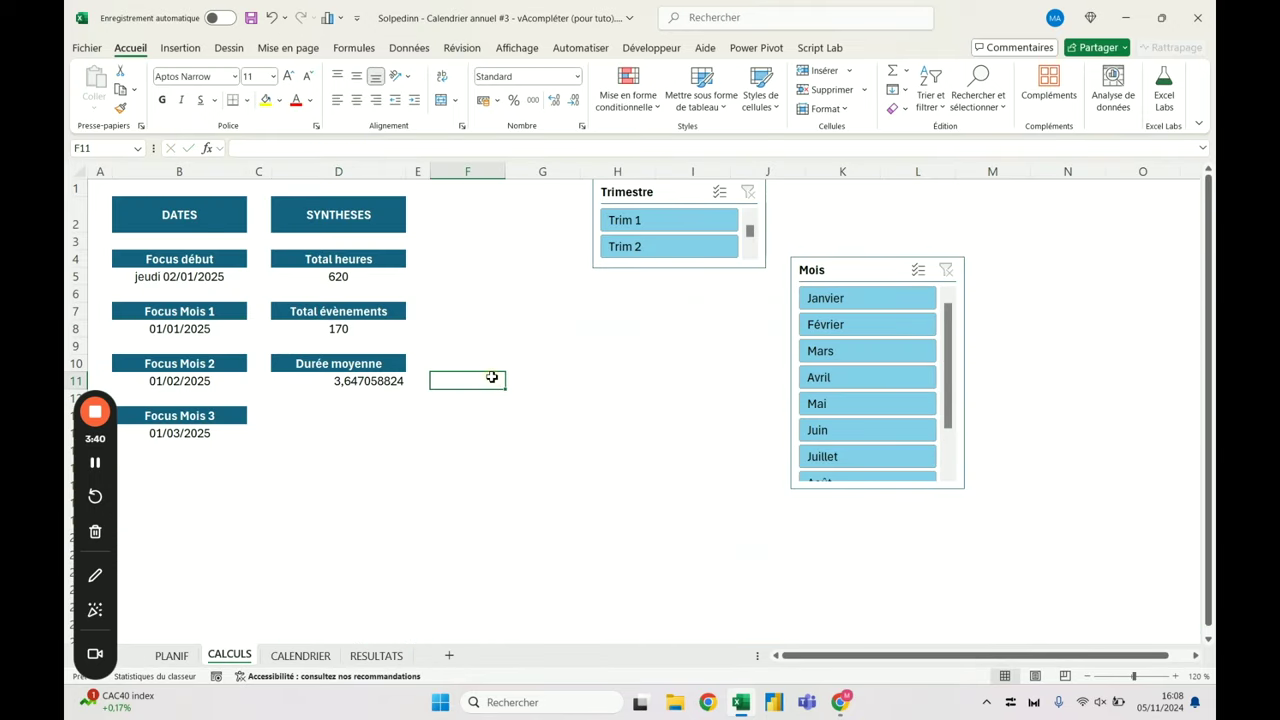
text(=)
click(339, 278)
text(/)
click(362, 328)
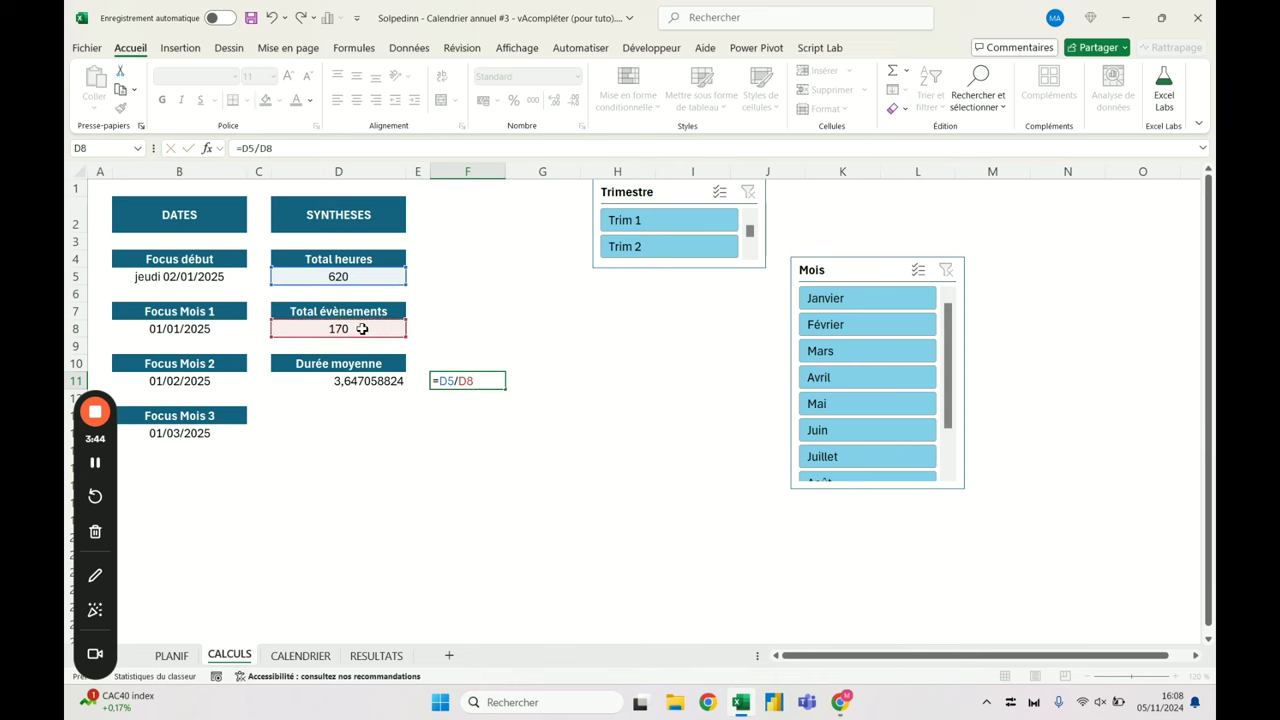
key(Return)
click(391, 388)
click(480, 382)
click(386, 382)
click(455, 382)
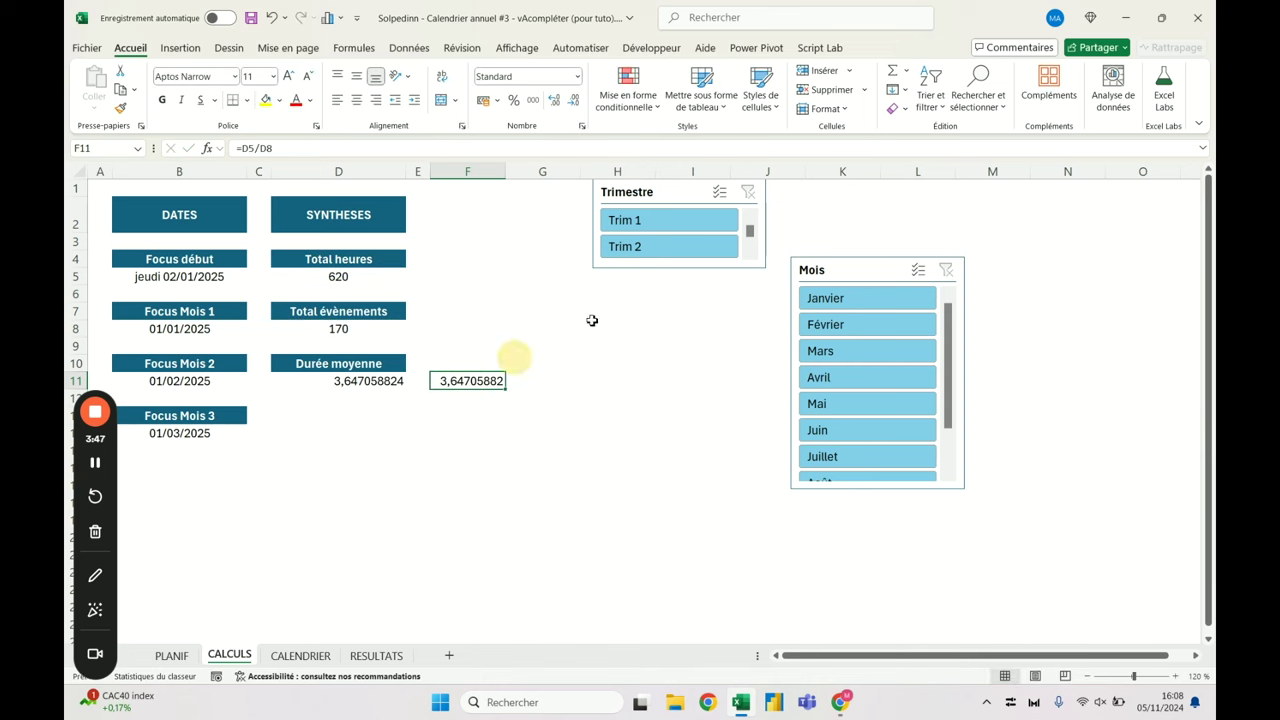
click(686, 224)
click(684, 242)
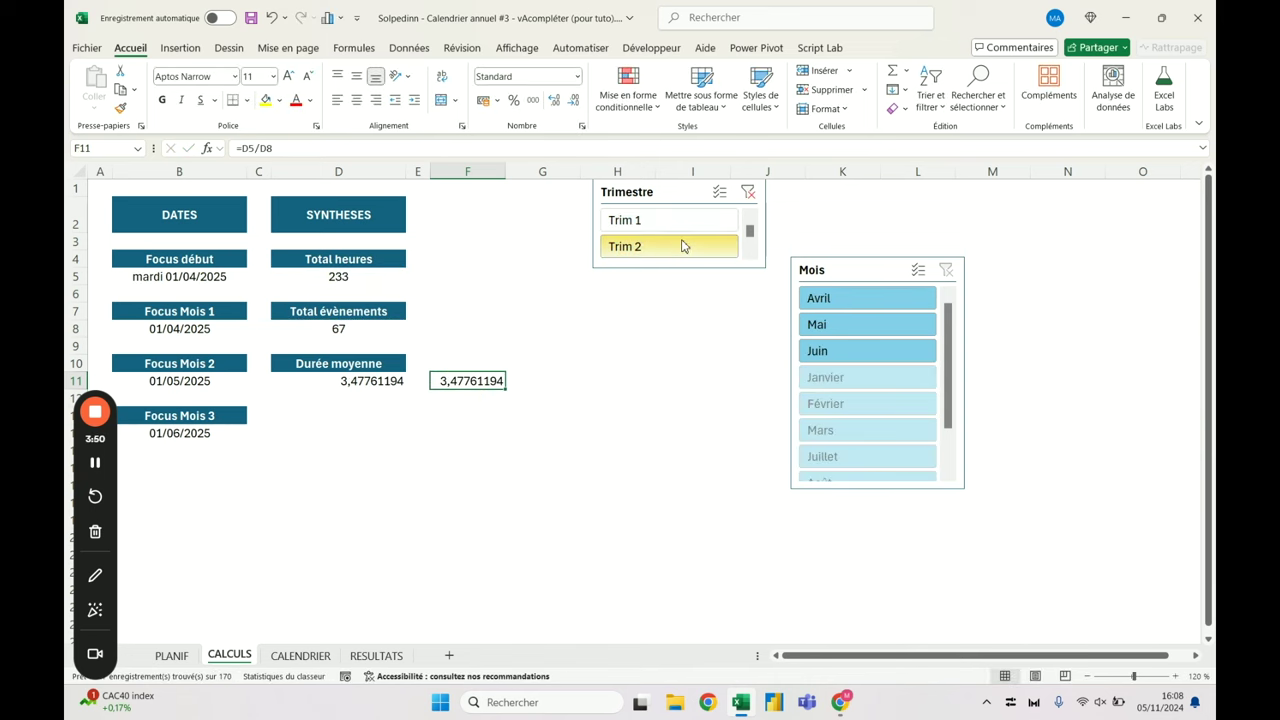
click(860, 350)
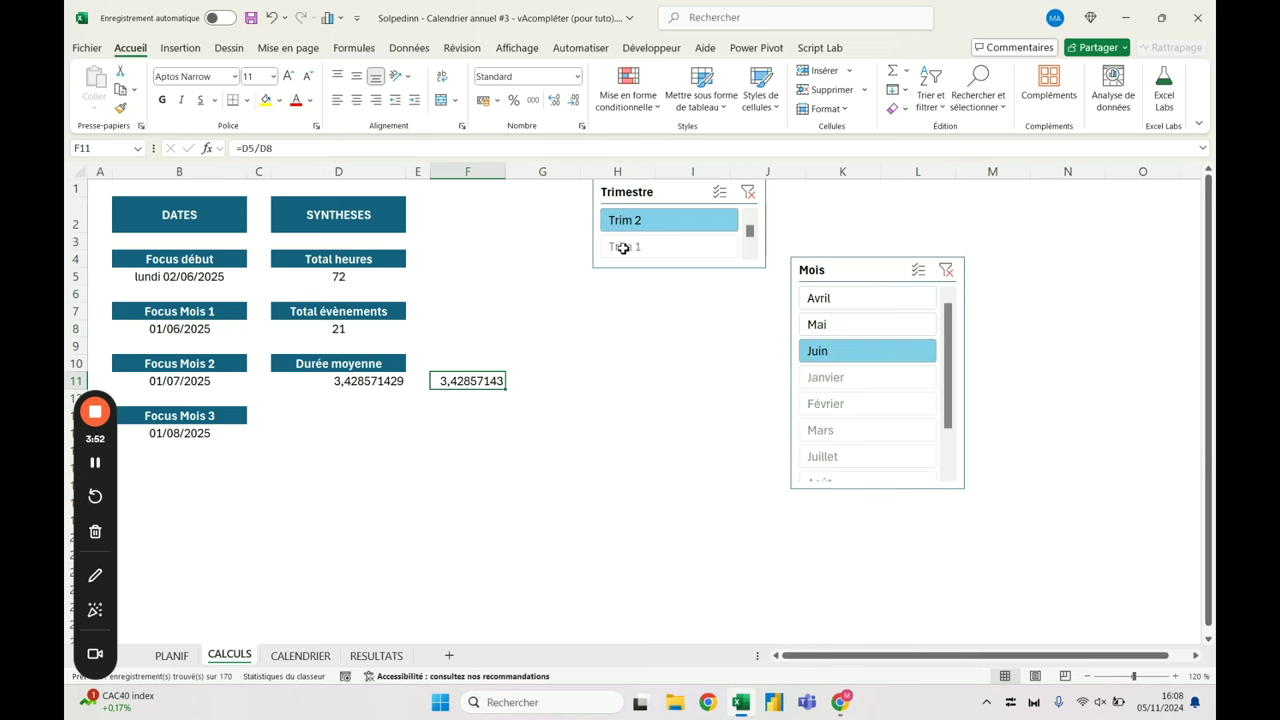
click(948, 271)
click(748, 191)
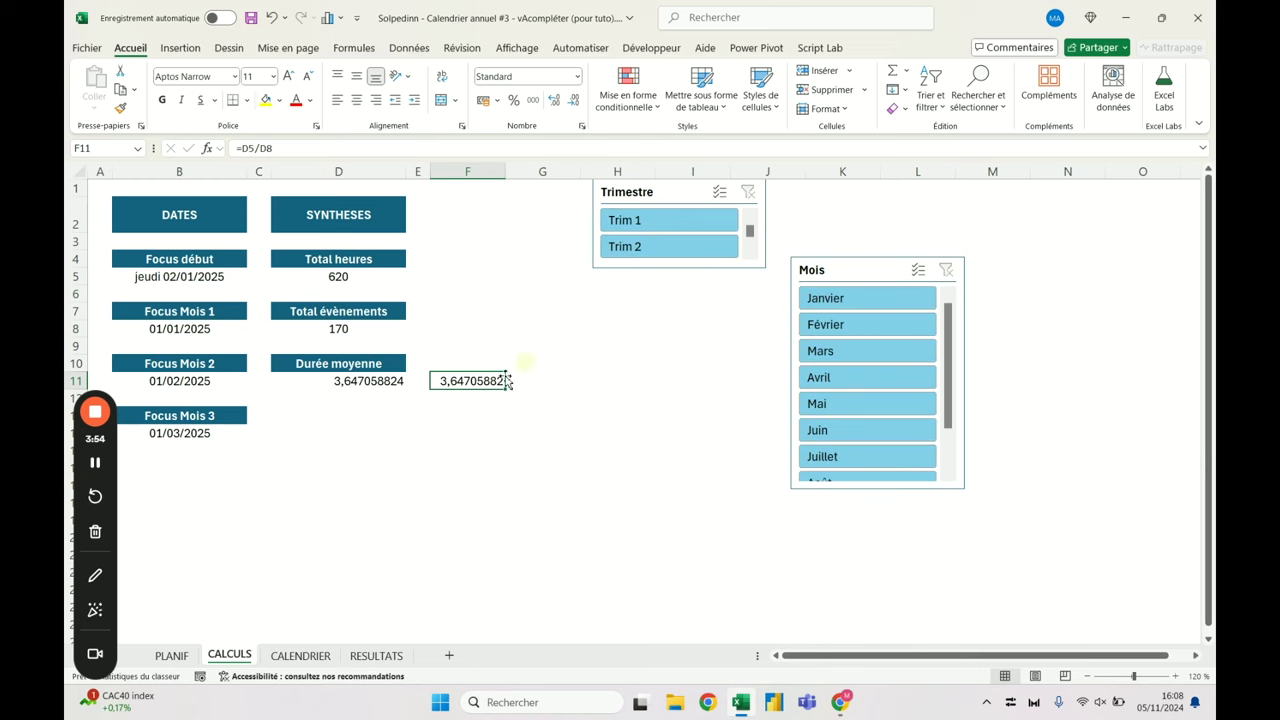
key(Delete)
click(388, 378)
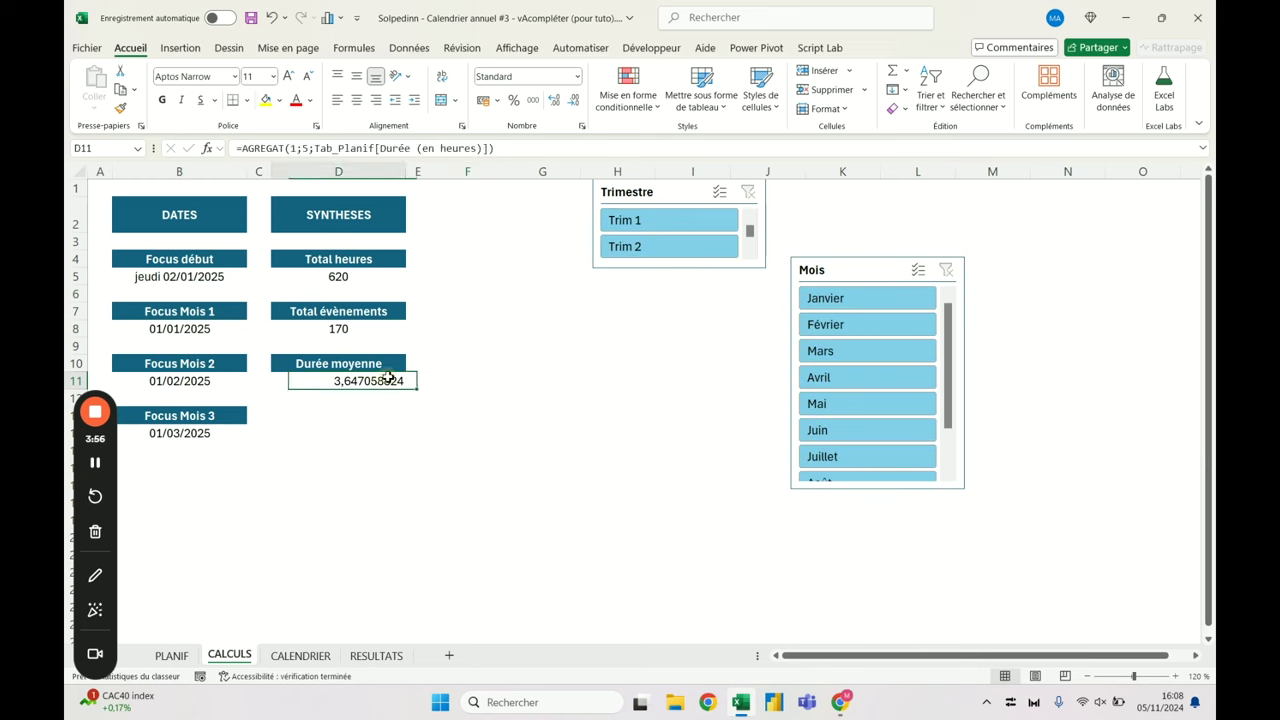
Show the Durée moyenne in D11 as 3,6 with one decimal, centred
click(555, 101)
click(555, 101)
click(571, 100)
click(571, 100)
click(571, 100)
click(571, 100)
click(571, 100)
click(571, 100)
click(571, 100)
click(571, 100)
click(571, 100)
click(571, 100)
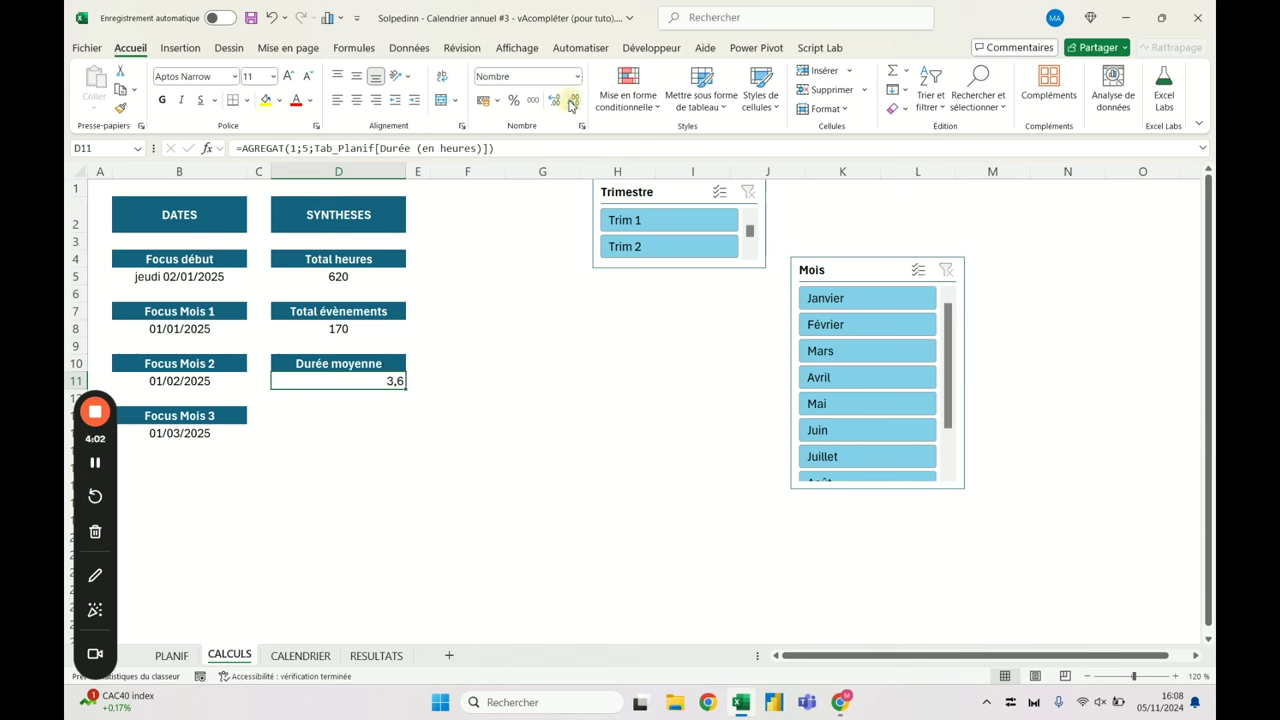
click(356, 100)
Reduce the Total heures value in D5 to one decimal, reading 620,0
click(360, 281)
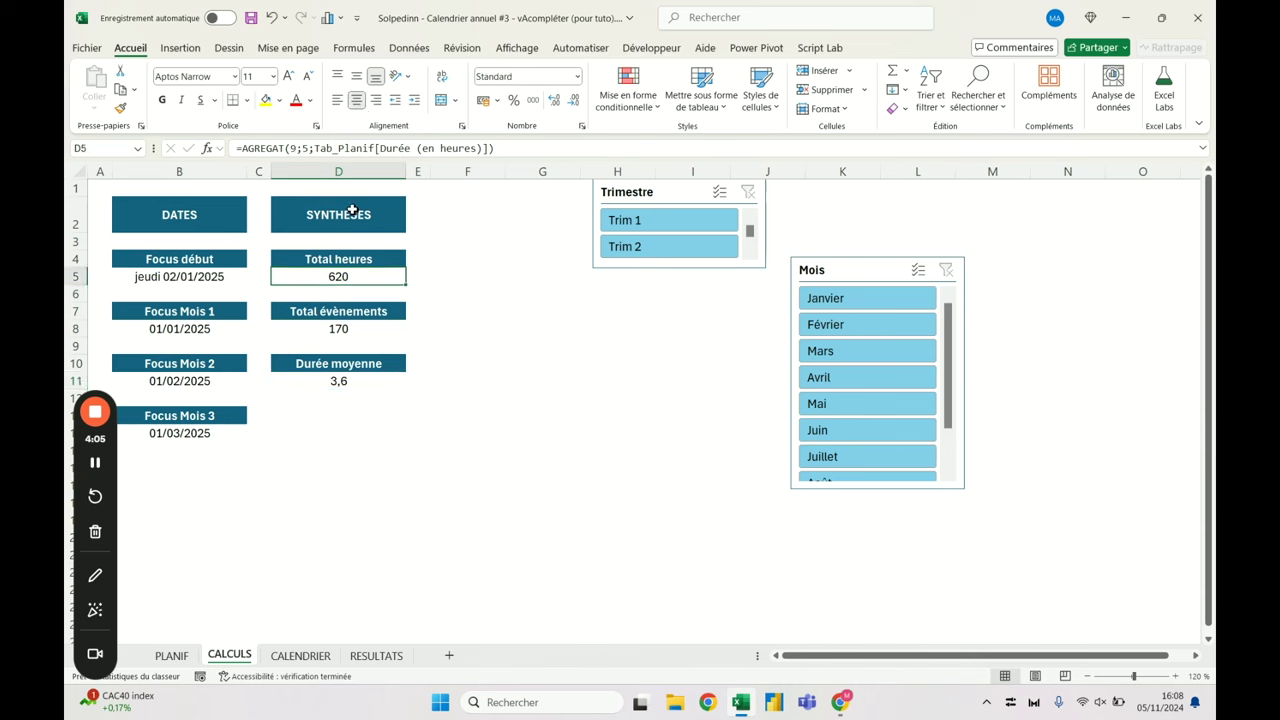
click(574, 102)
click(574, 101)
double_click(574, 101)
double_click(574, 101)
double_click(574, 101)
double_click(574, 101)
click(371, 332)
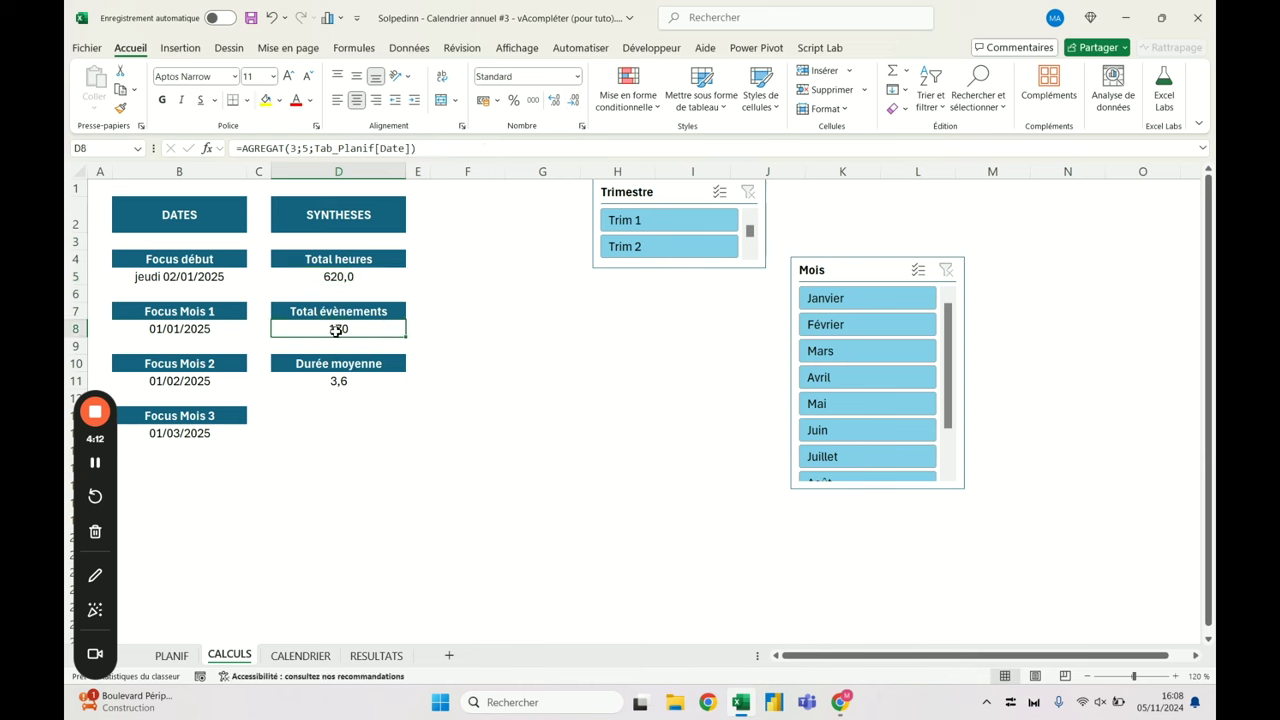
click(348, 281)
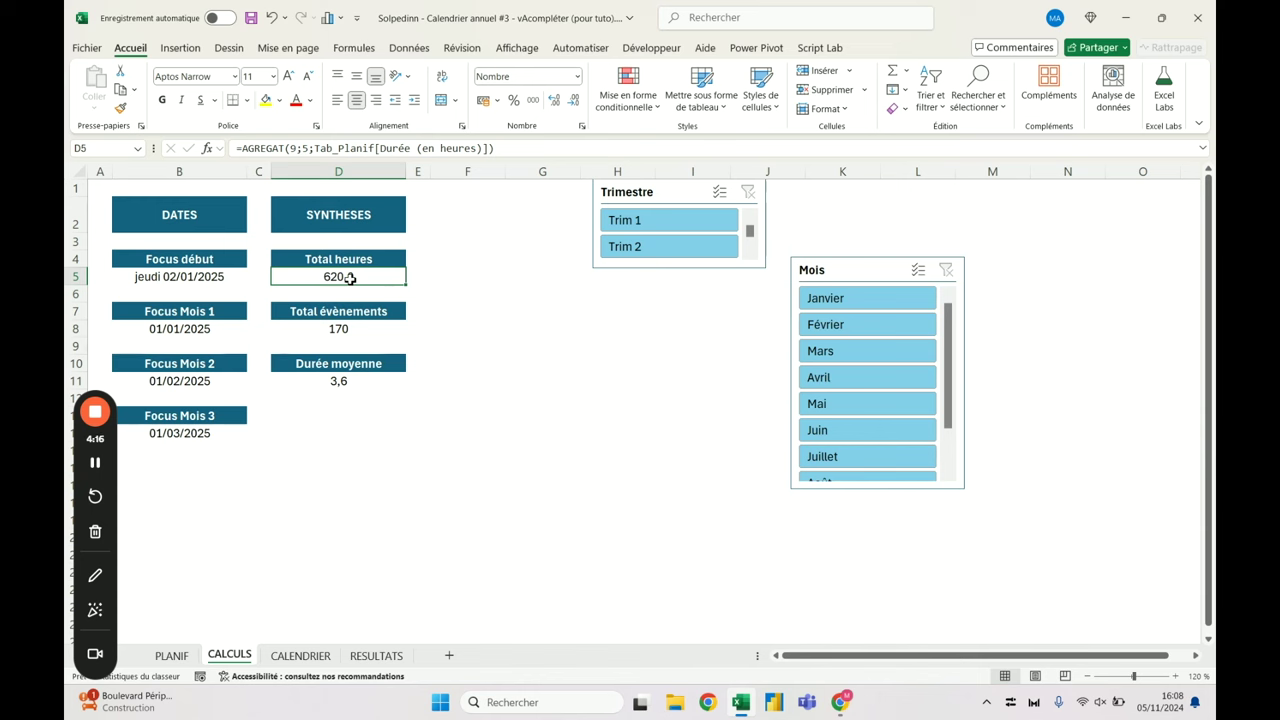
click(316, 662)
Start a formula in the grey rectangle on CALENDRIER pointing to the Total heures cell D5
click(286, 345)
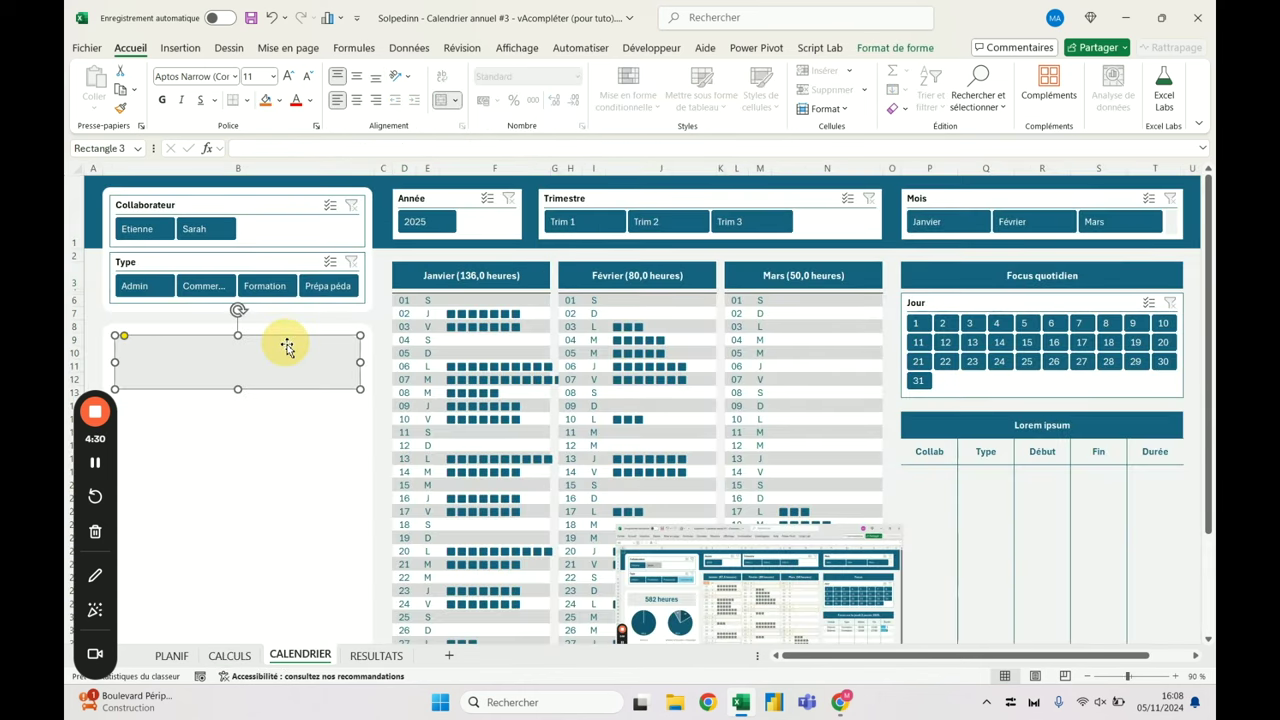
click(229, 655)
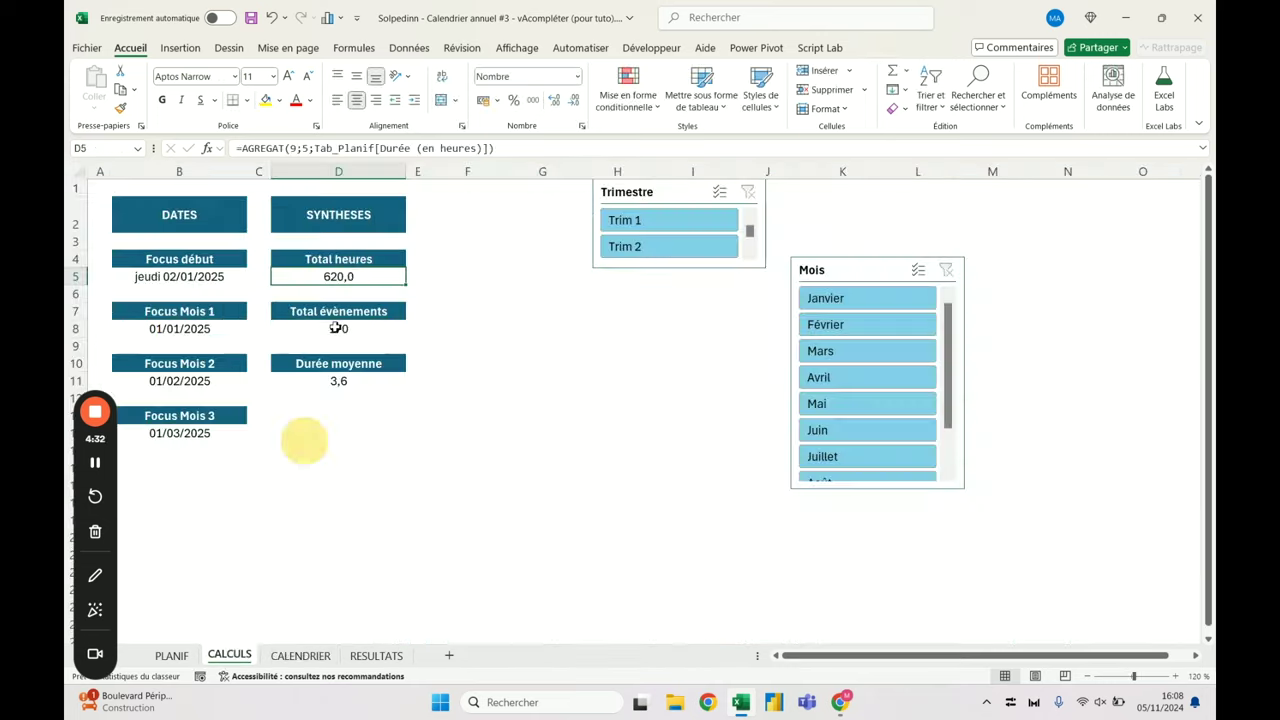
click(300, 655)
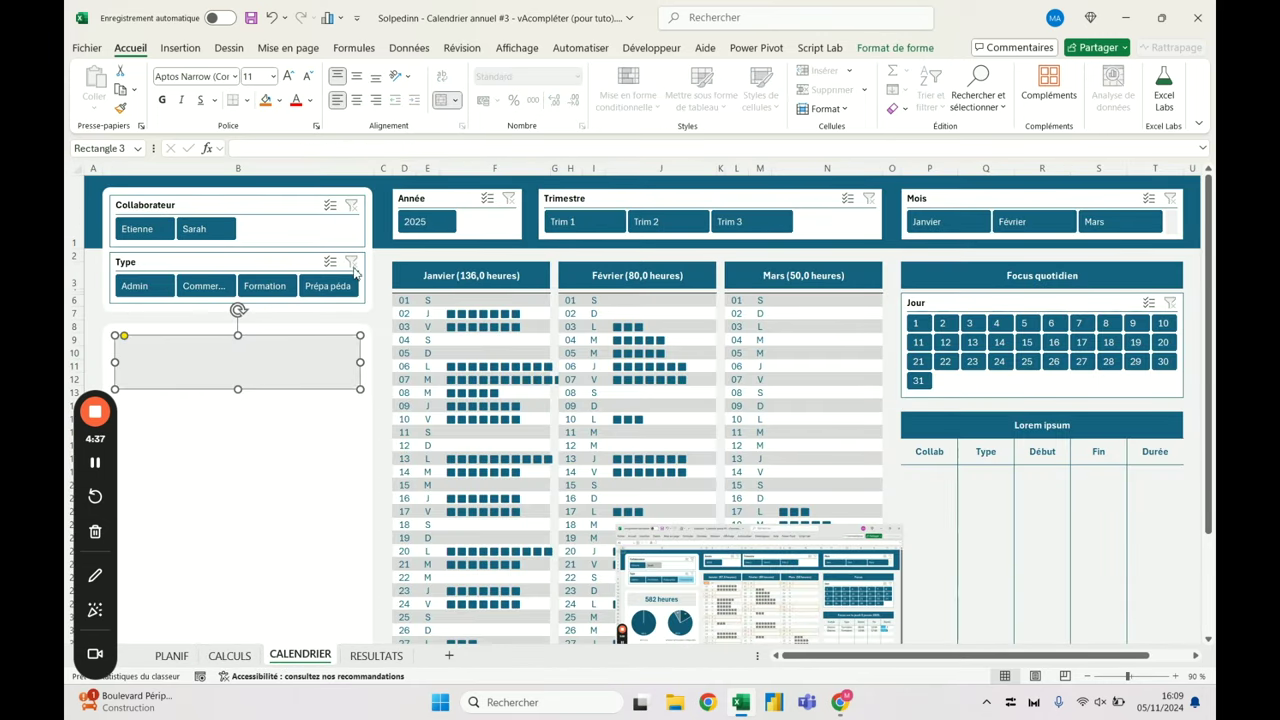
click(376, 148)
text(=)
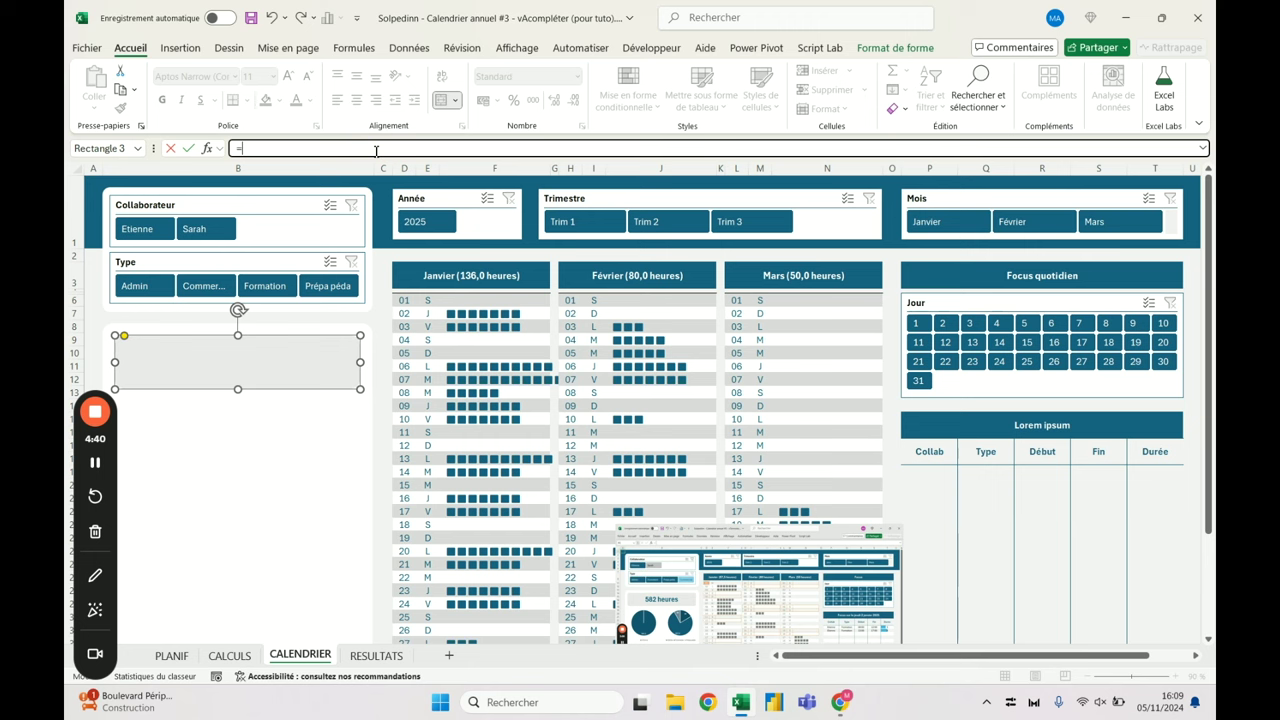
click(251, 661)
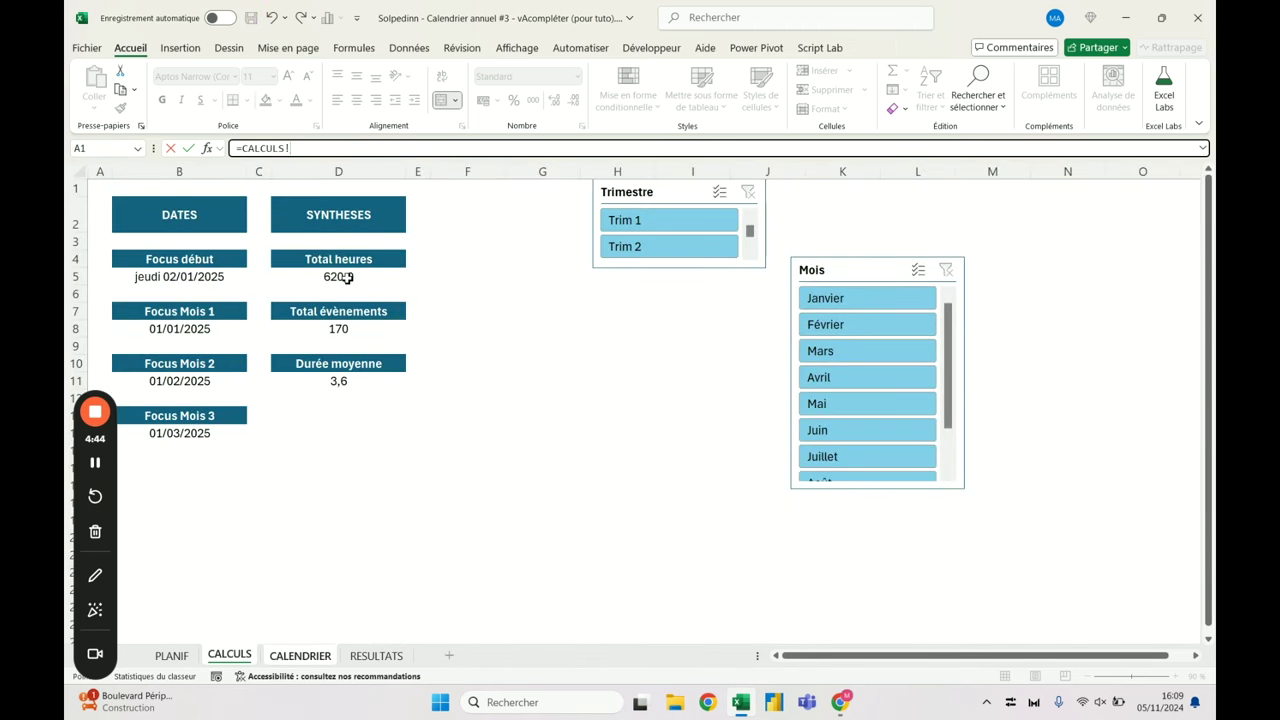
click(346, 278)
key(Return)
Name cell D5 on CALCULS 'Total_Heures' in the Name Box and check the defined names
click(229, 655)
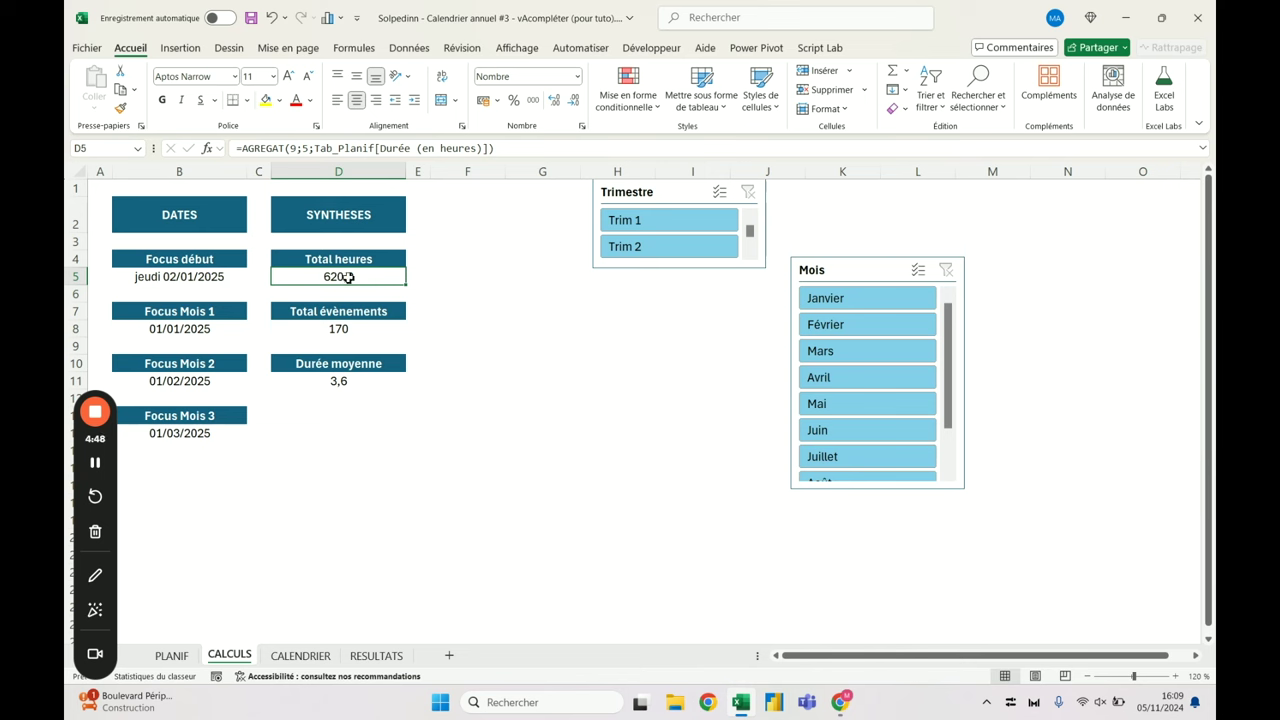
click(104, 149)
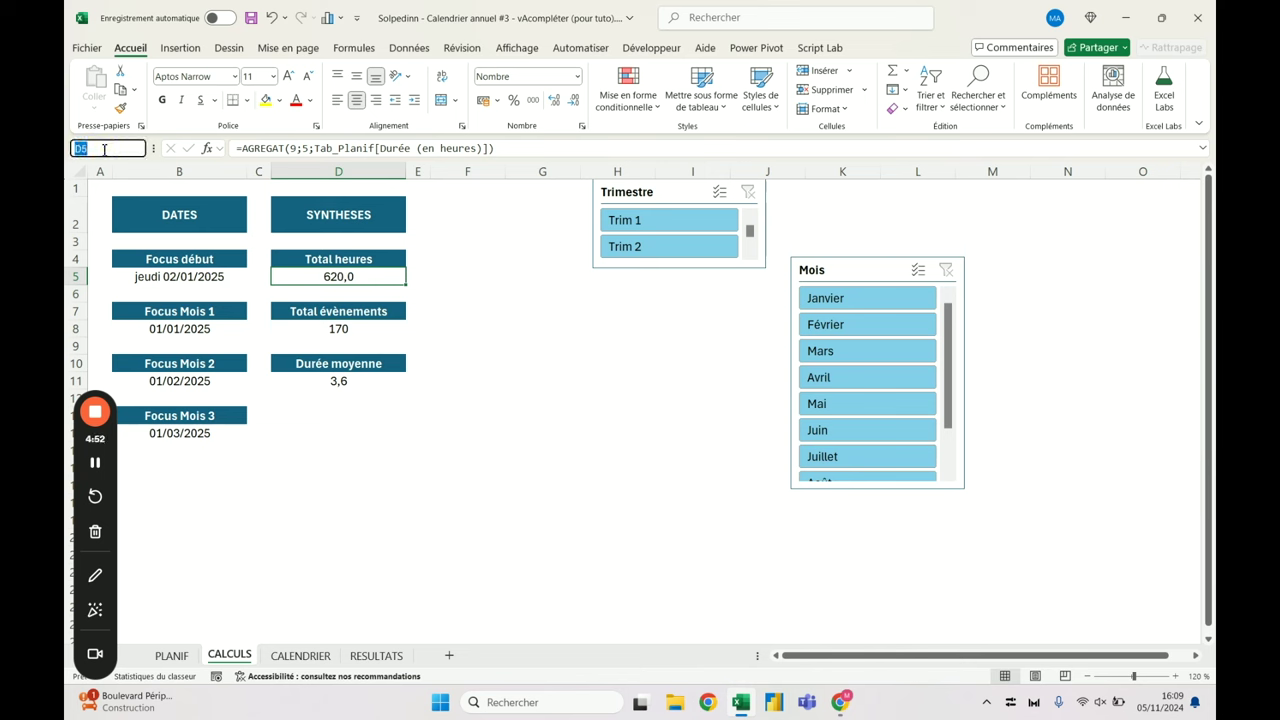
text(Total_Heures)
key(Return)
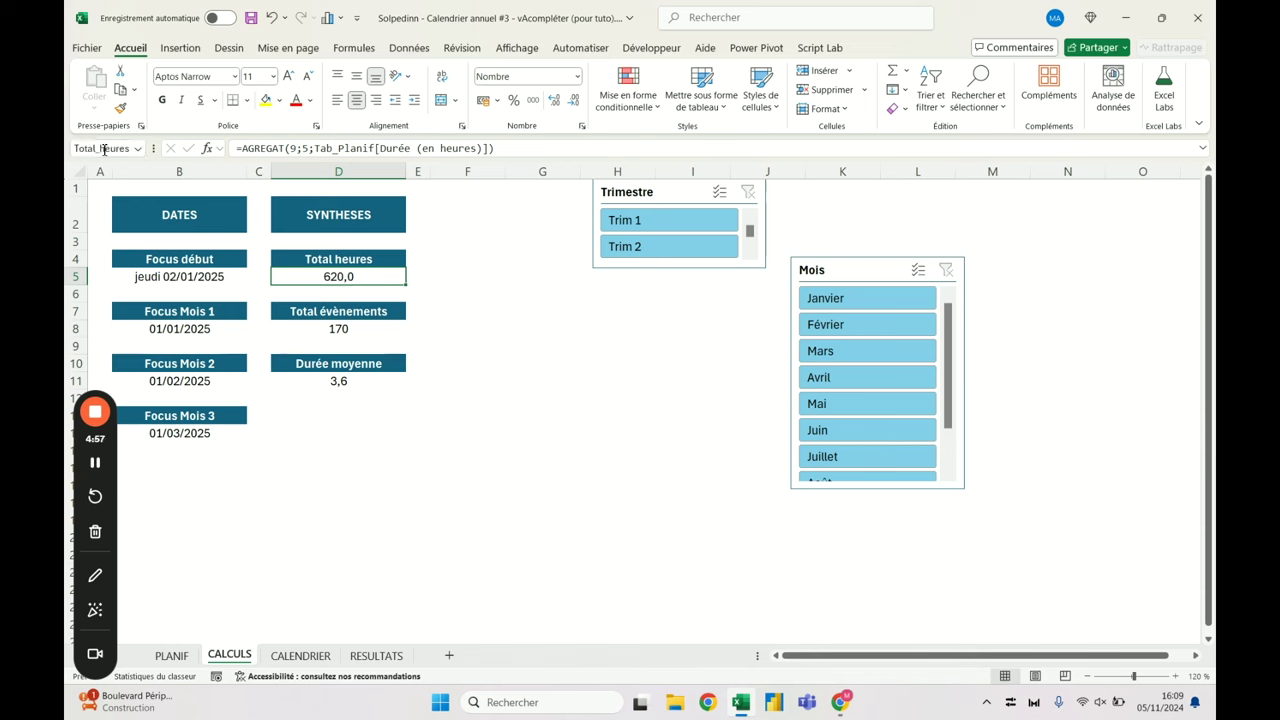
click(162, 276)
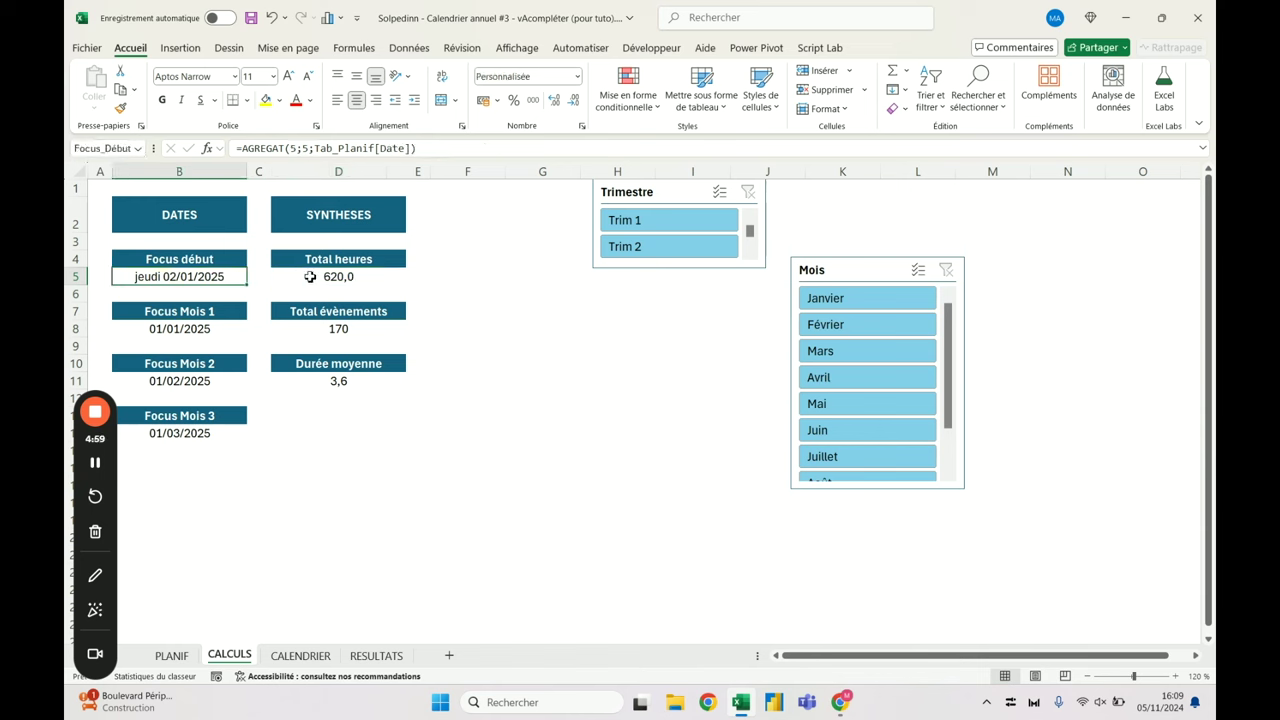
click(310, 277)
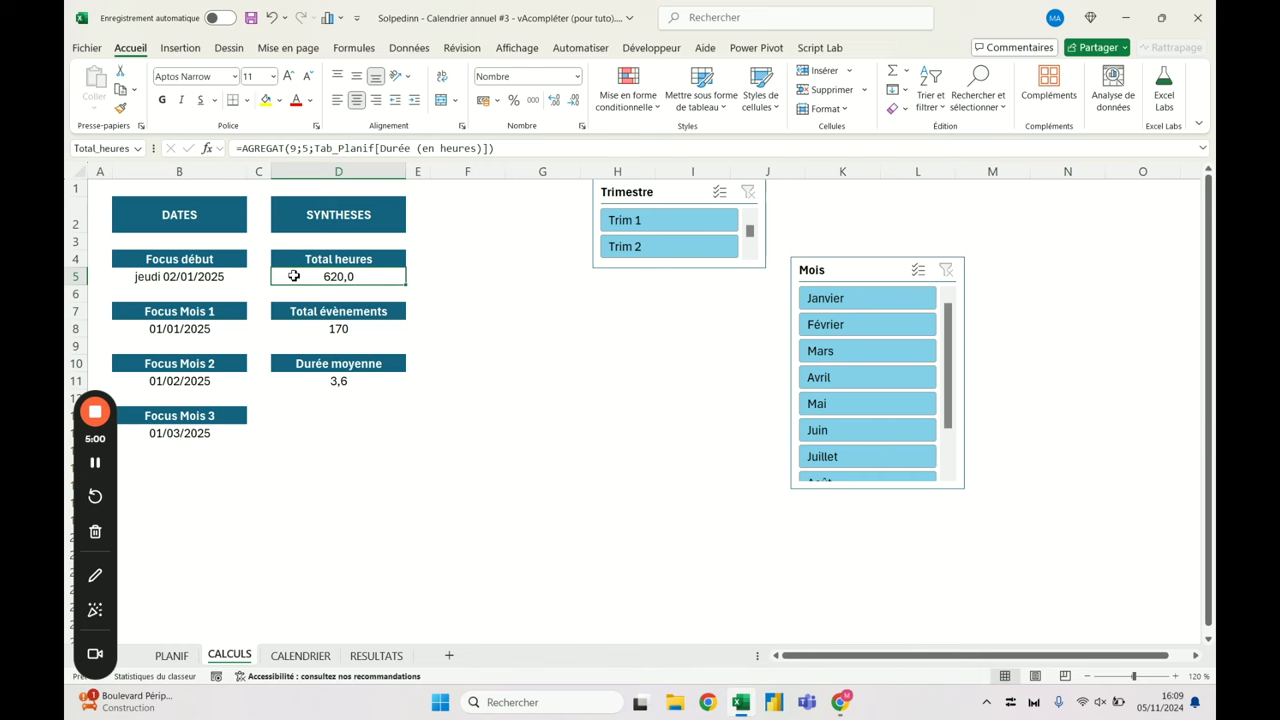
click(121, 148)
click(297, 655)
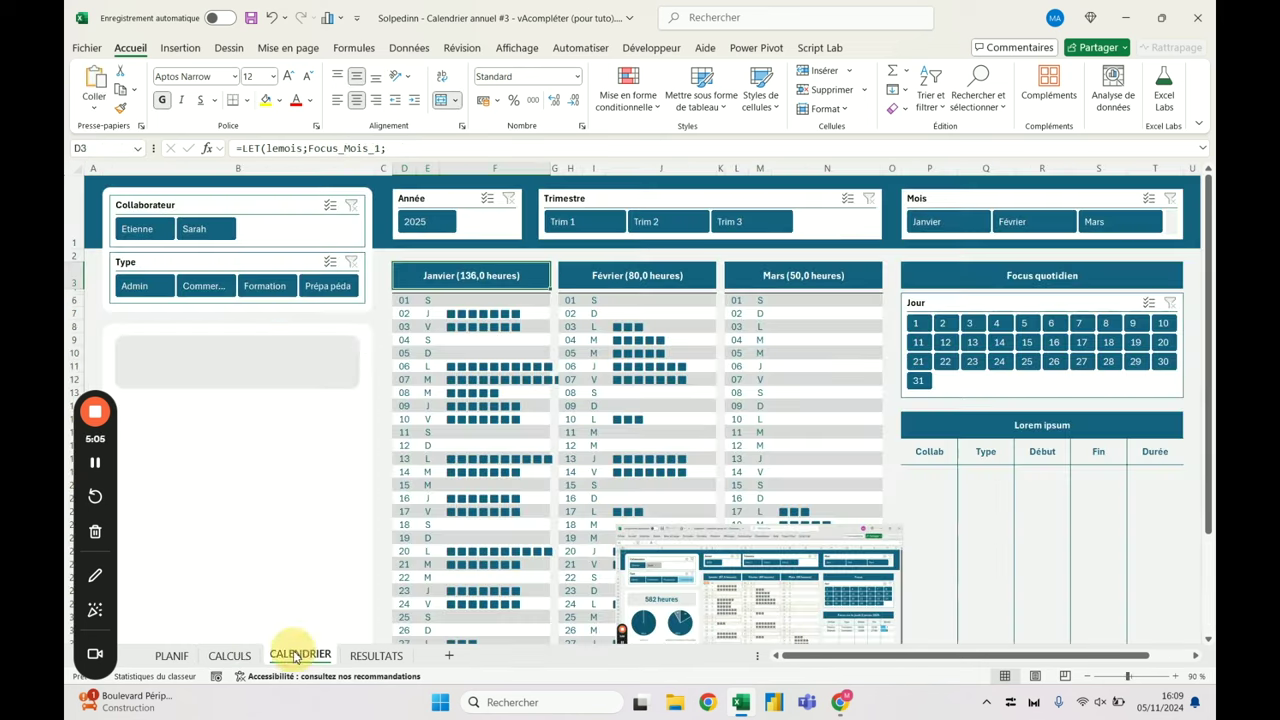
Link the grey hours card to =Total_heures
click(287, 345)
click(440, 148)
text(=to)
key(Tab)
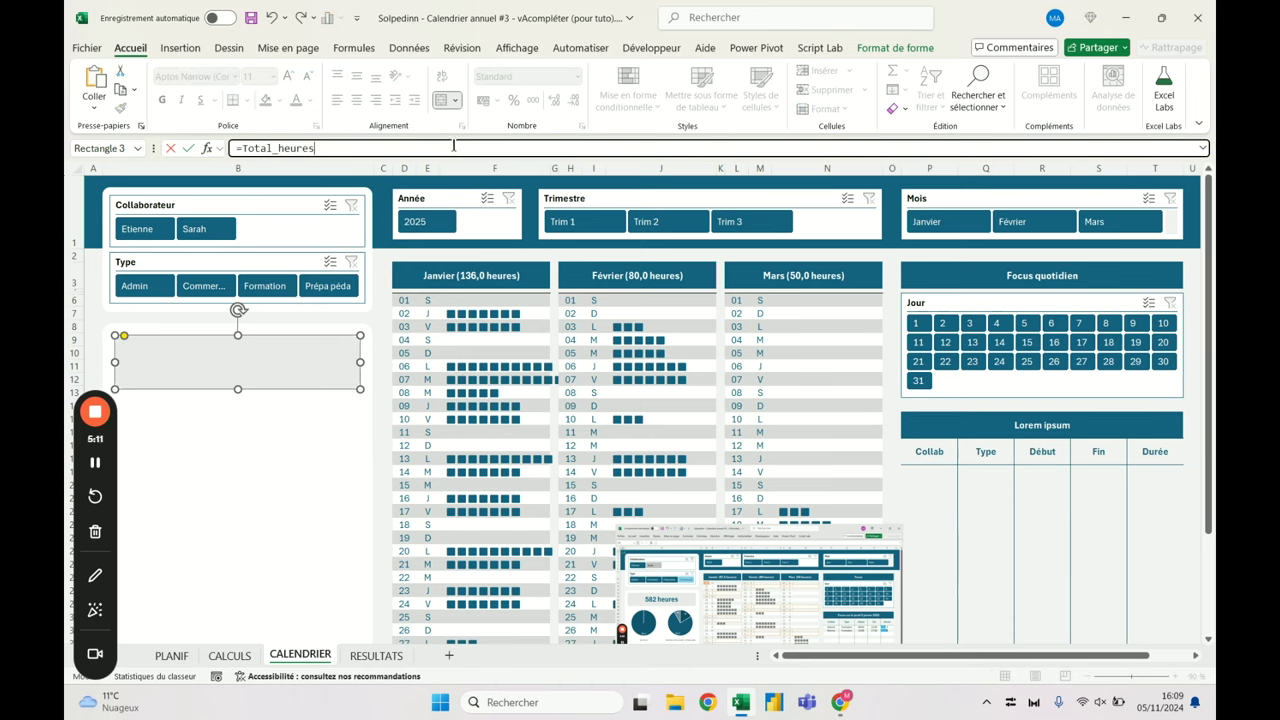
key(Return)
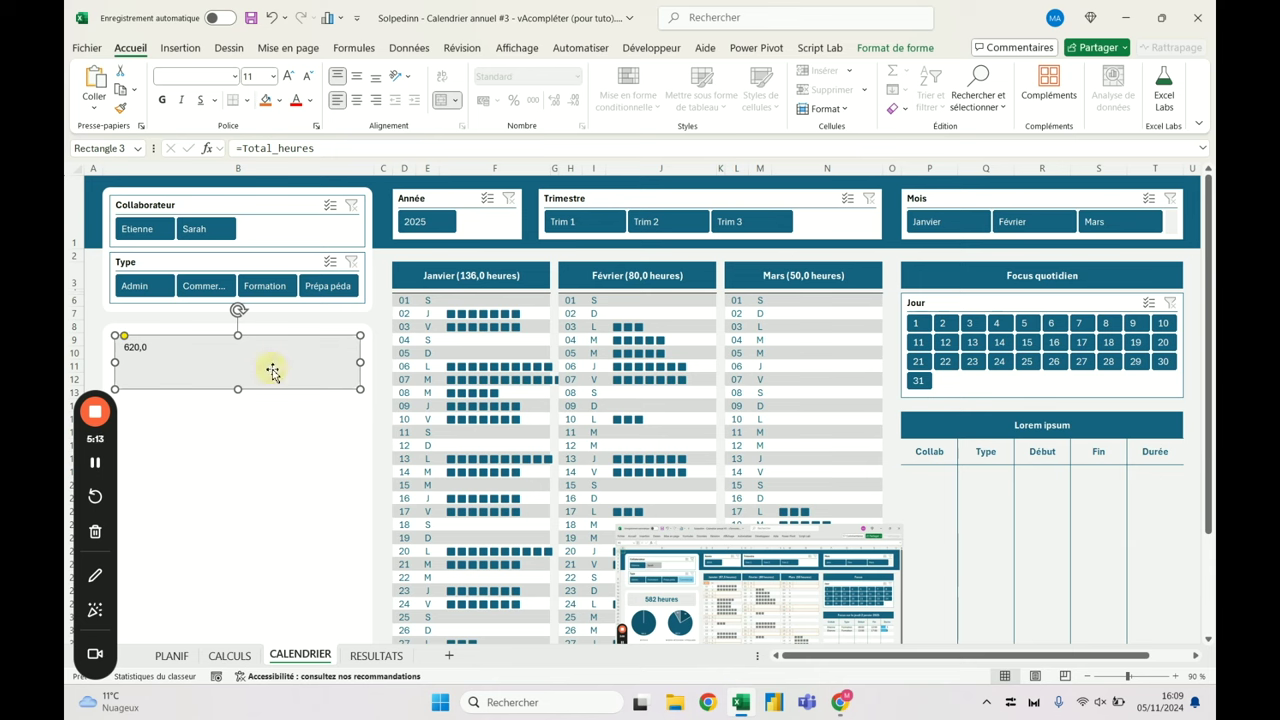
Make the card's value blue, bold, larger and centred both vertically and horizontally
click(356, 76)
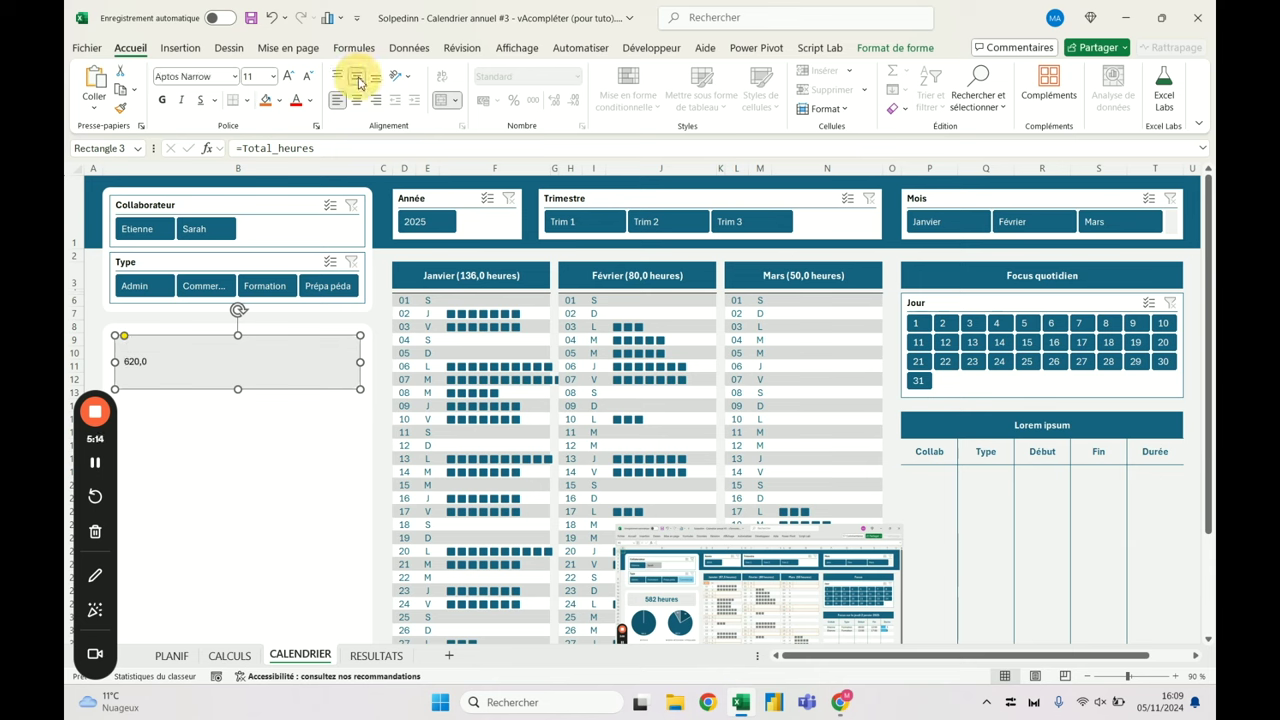
click(310, 102)
click(381, 206)
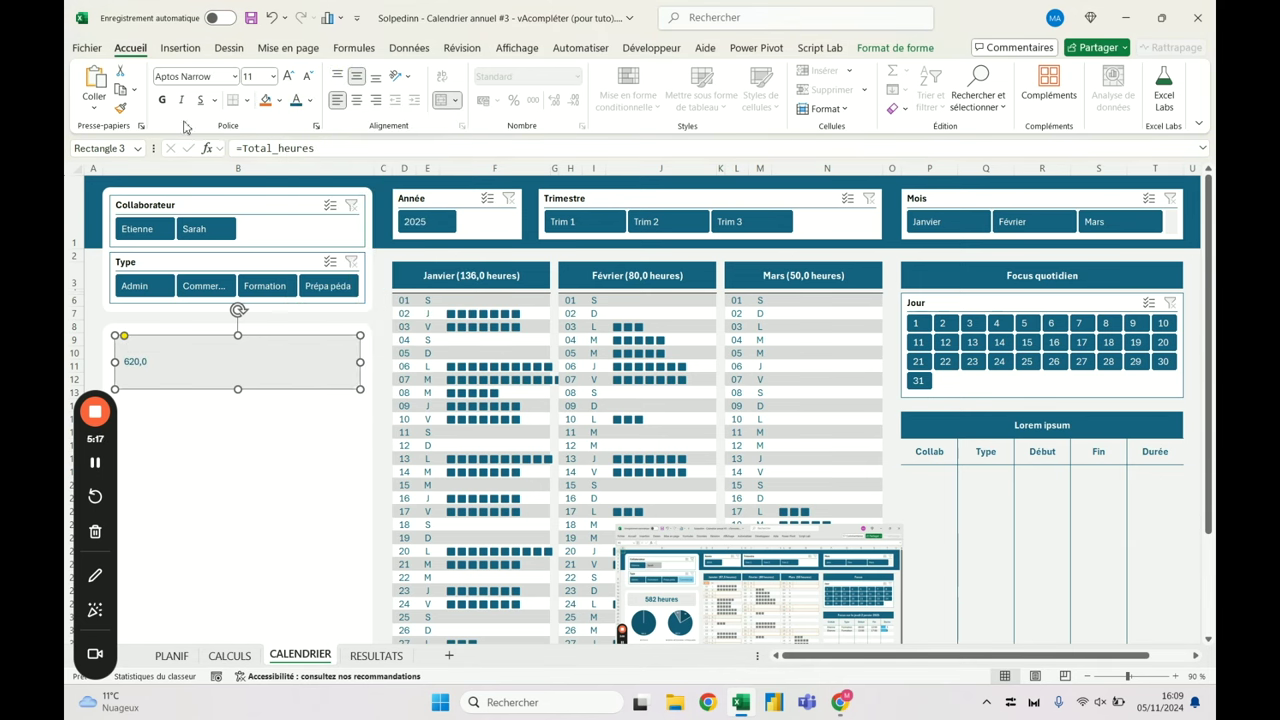
click(162, 99)
click(287, 75)
click(287, 75)
click(287, 75)
click(287, 75)
click(356, 99)
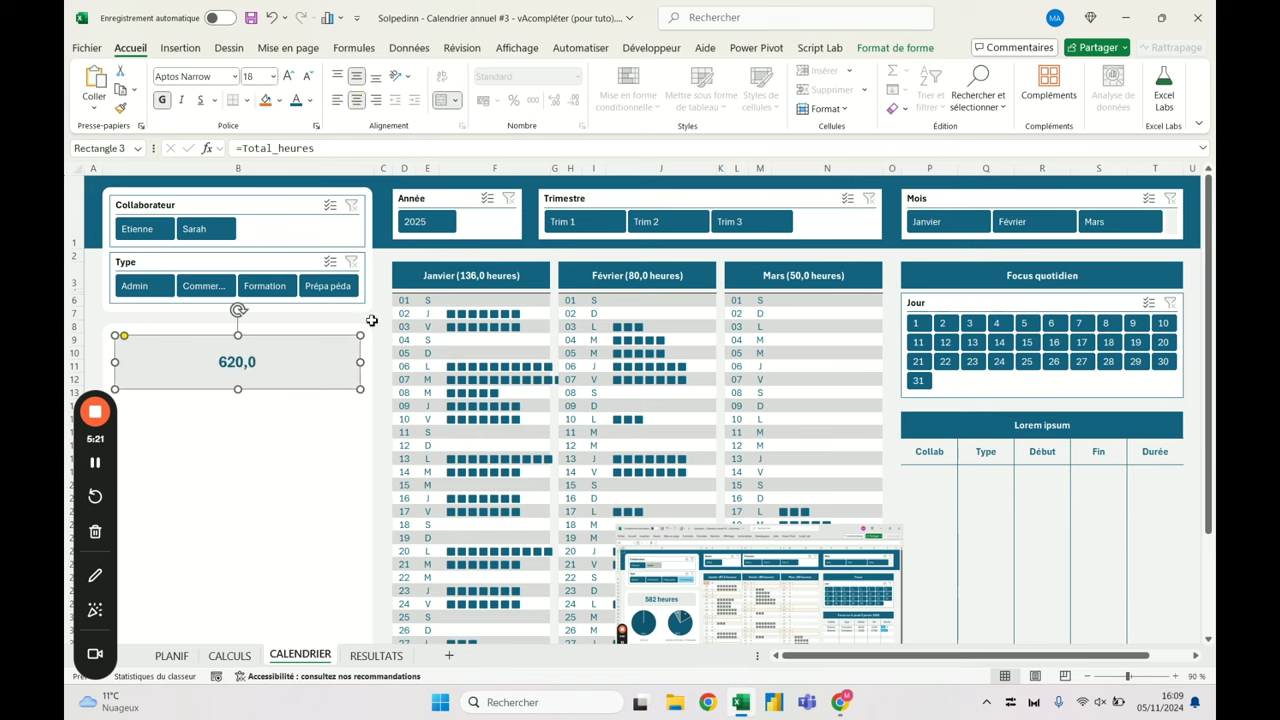
click(287, 75)
click(287, 75)
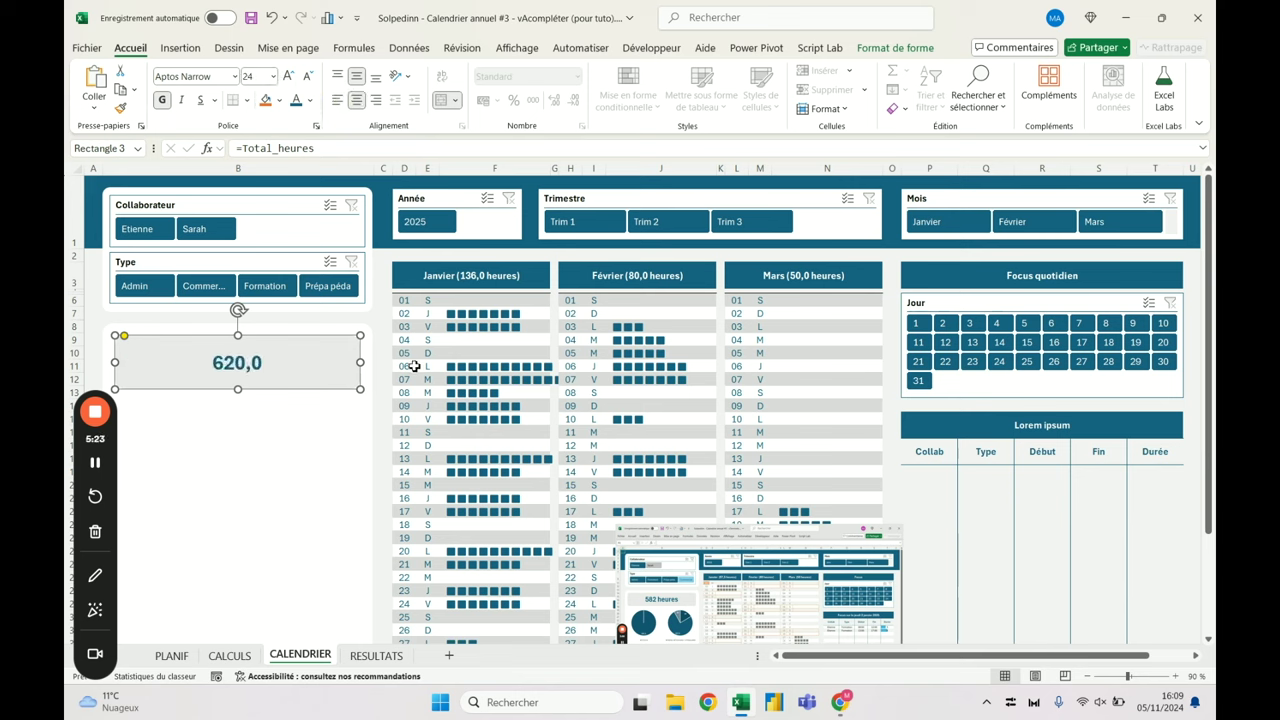
click(413, 366)
Test the Trimestre slicer across Trim 1, 2 and 3, ending on Trim 3
click(700, 222)
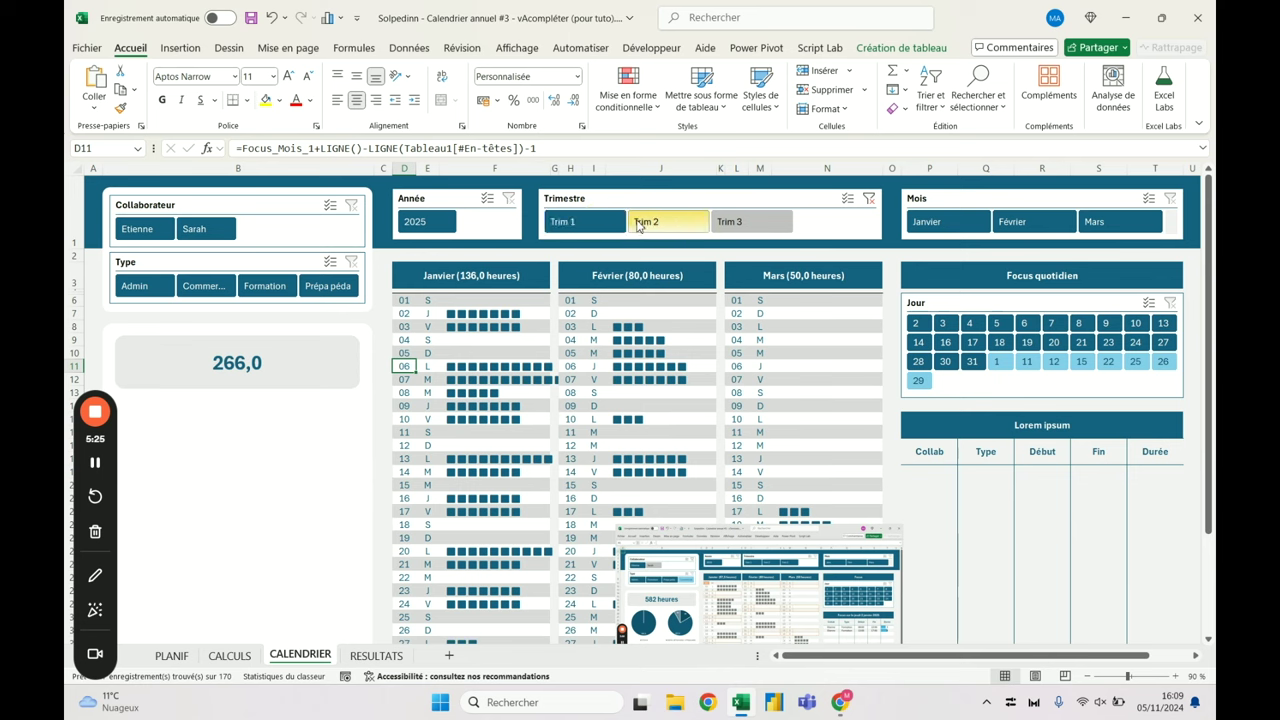
click(740, 222)
click(665, 222)
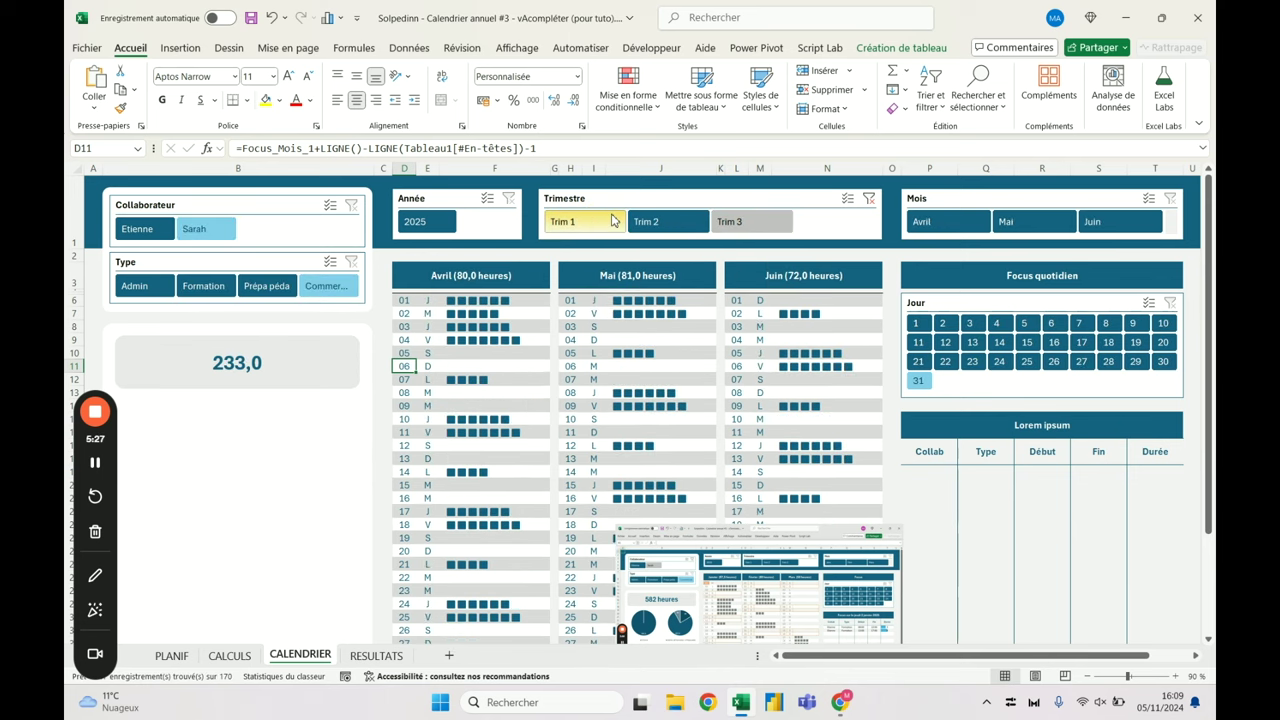
click(585, 222)
click(668, 222)
click(766, 222)
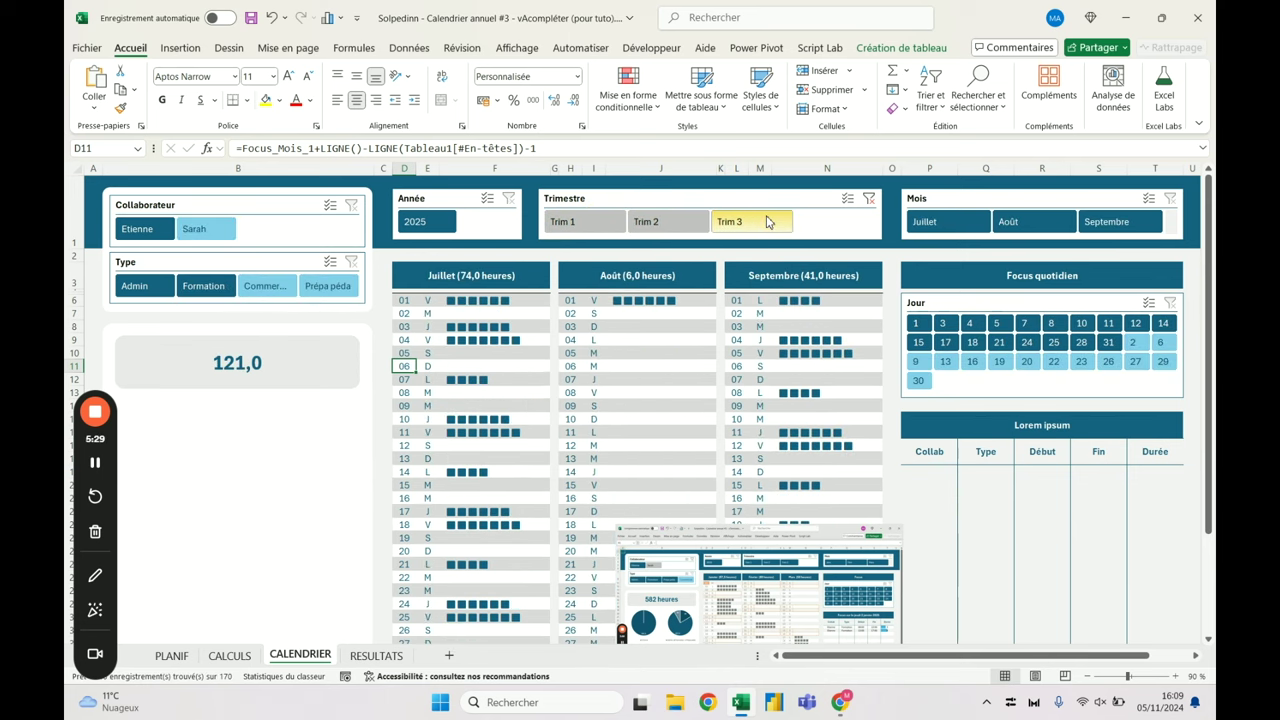
click(225, 656)
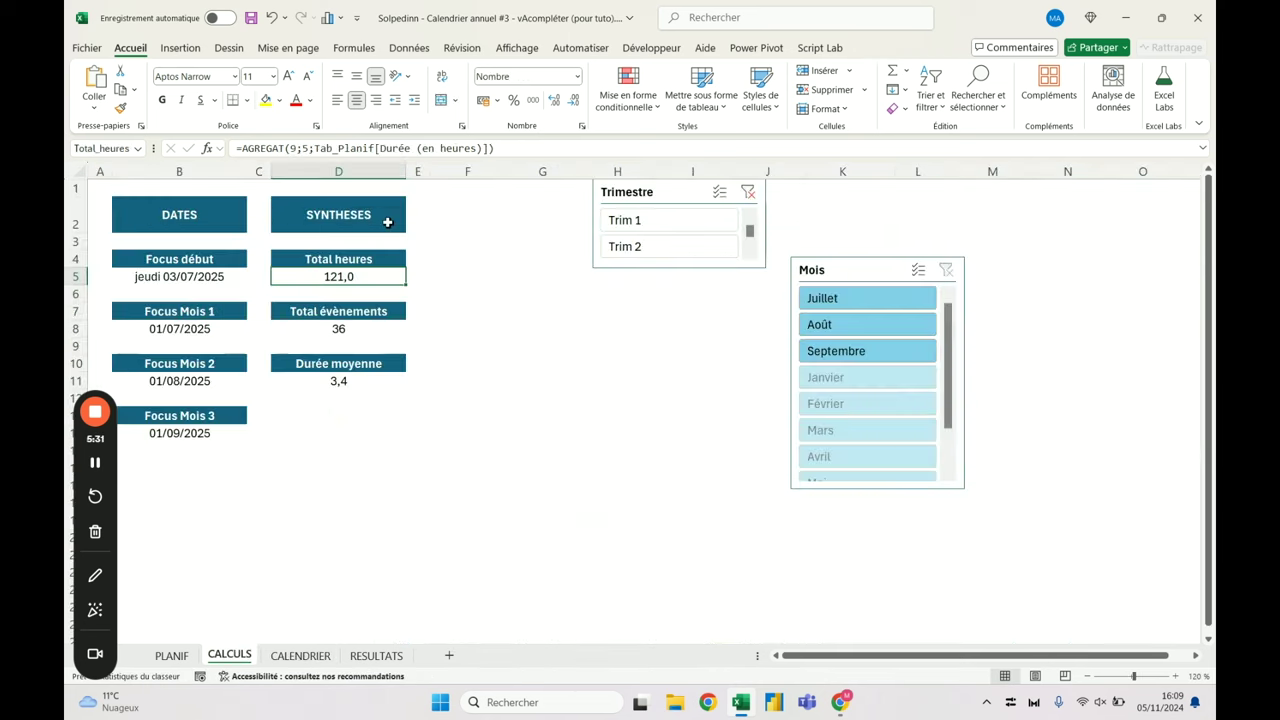
Give Total heures the custom number format 0" heure(s)" so the card reads 121 heure(s)
click(576, 101)
click(576, 78)
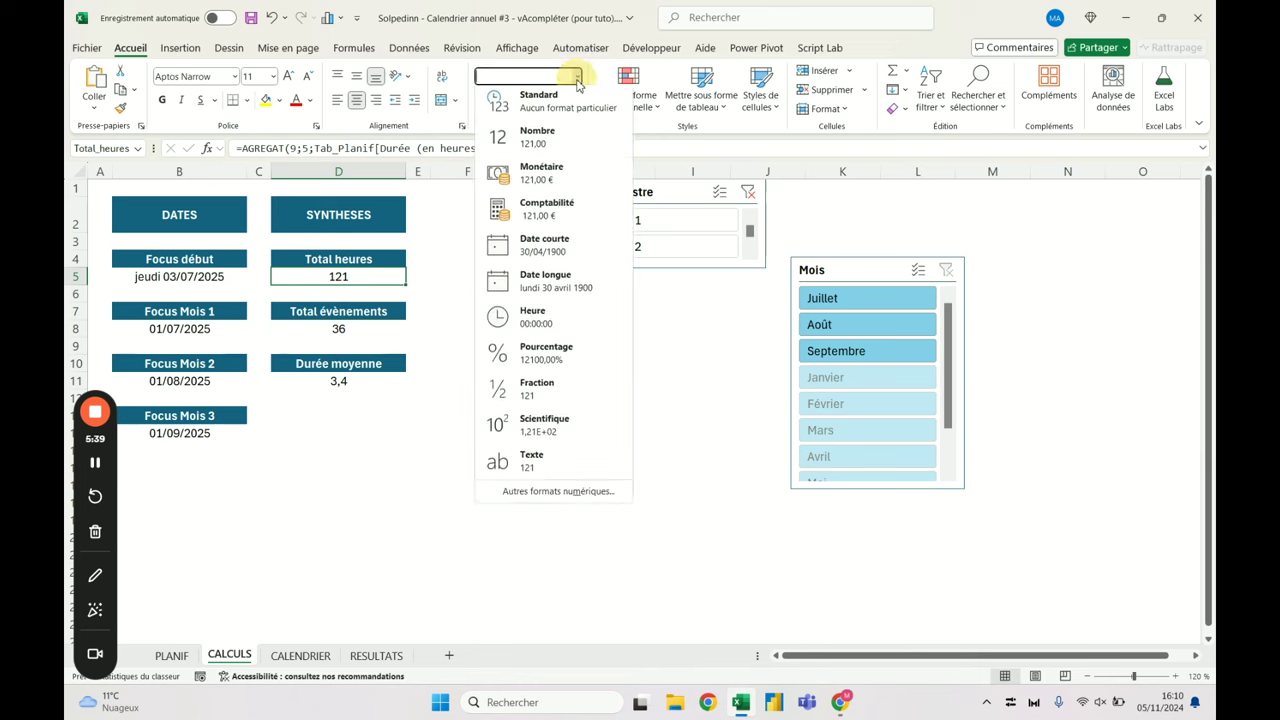
click(568, 495)
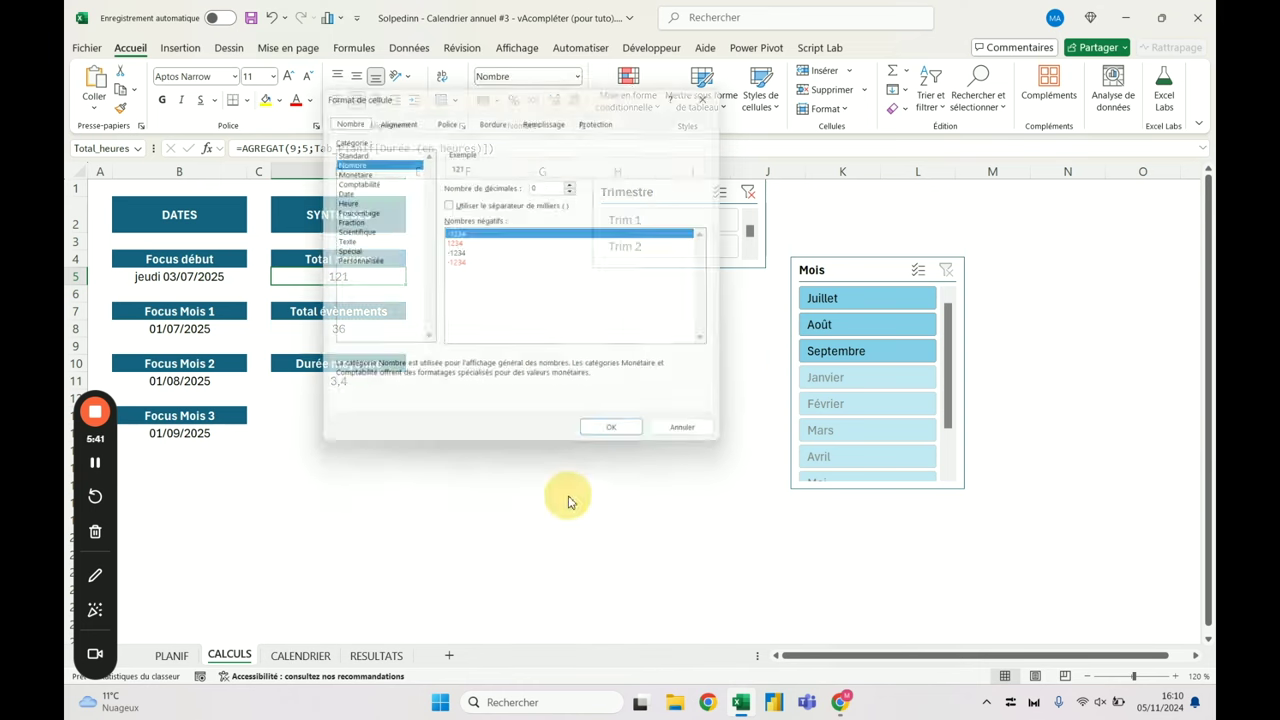
click(380, 262)
click(491, 198)
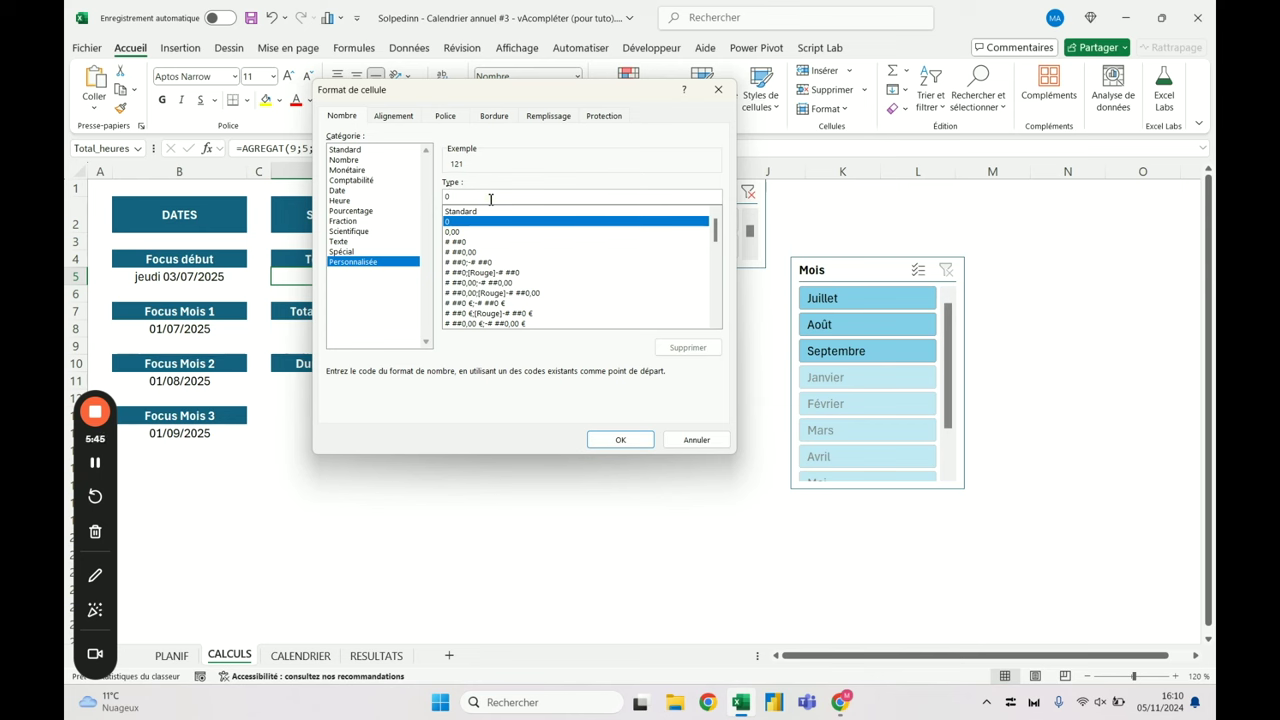
text(" heures)
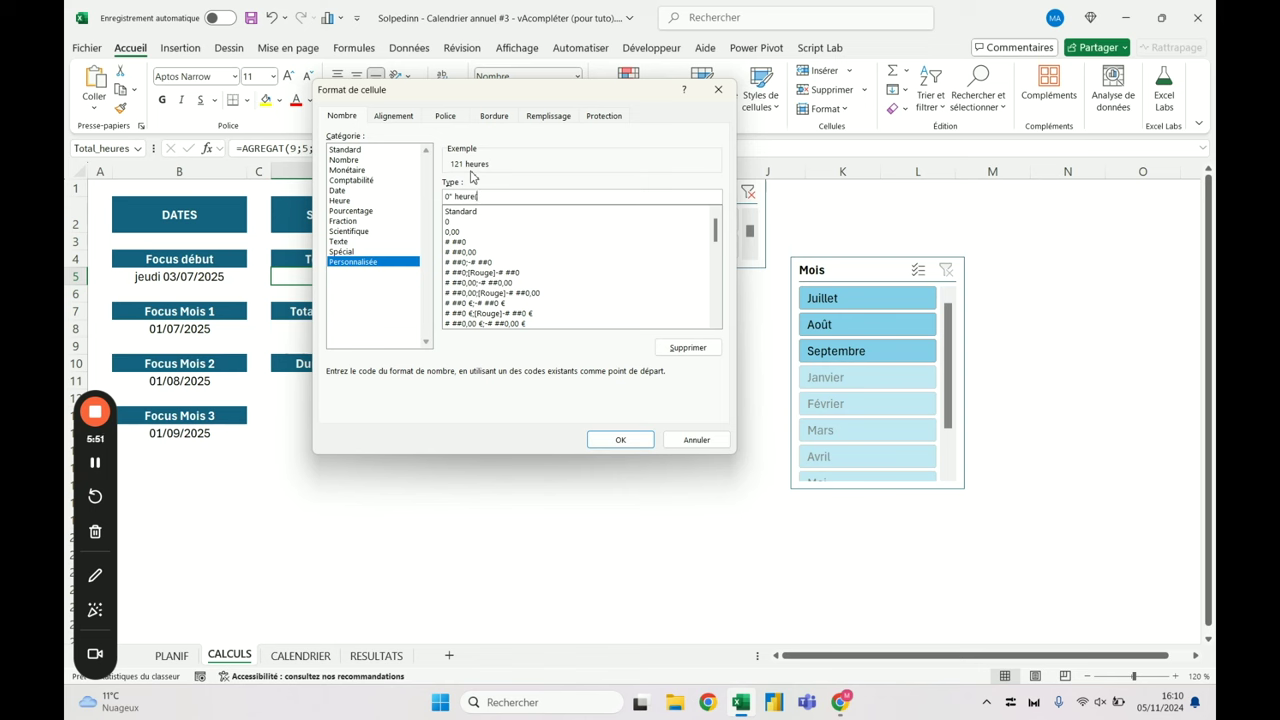
key(BackSpace)
text((s)")
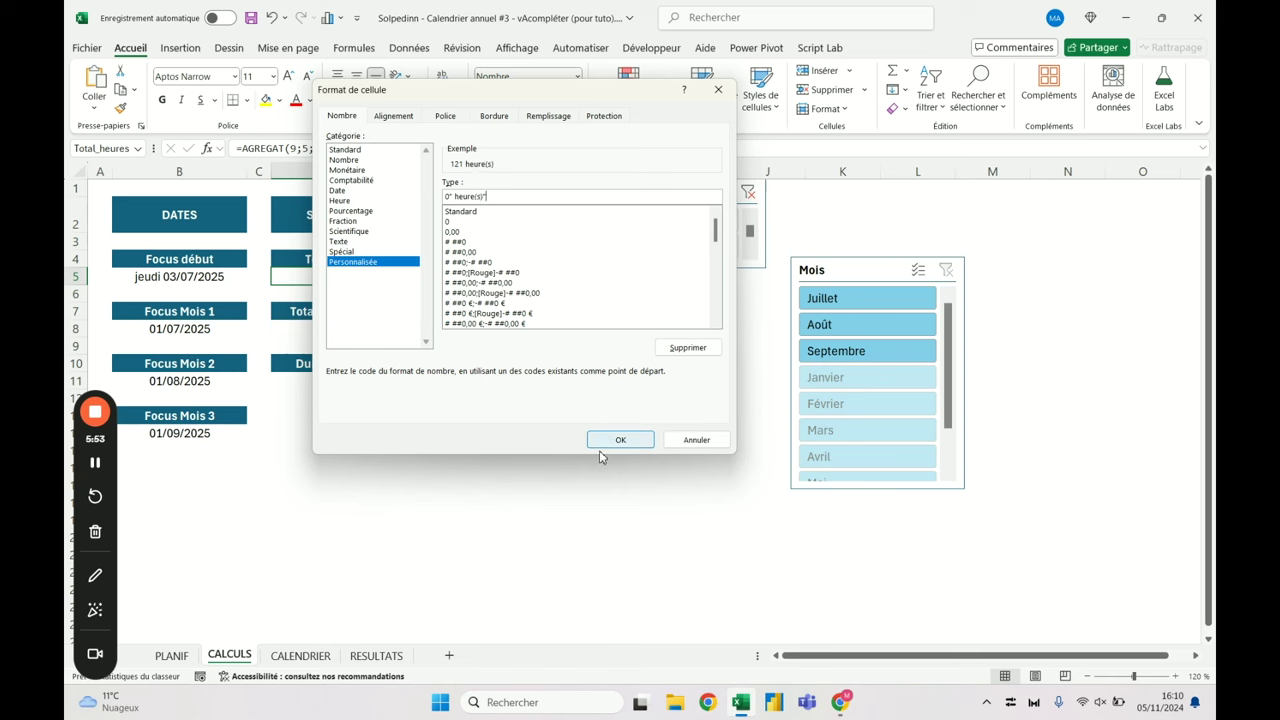
click(619, 440)
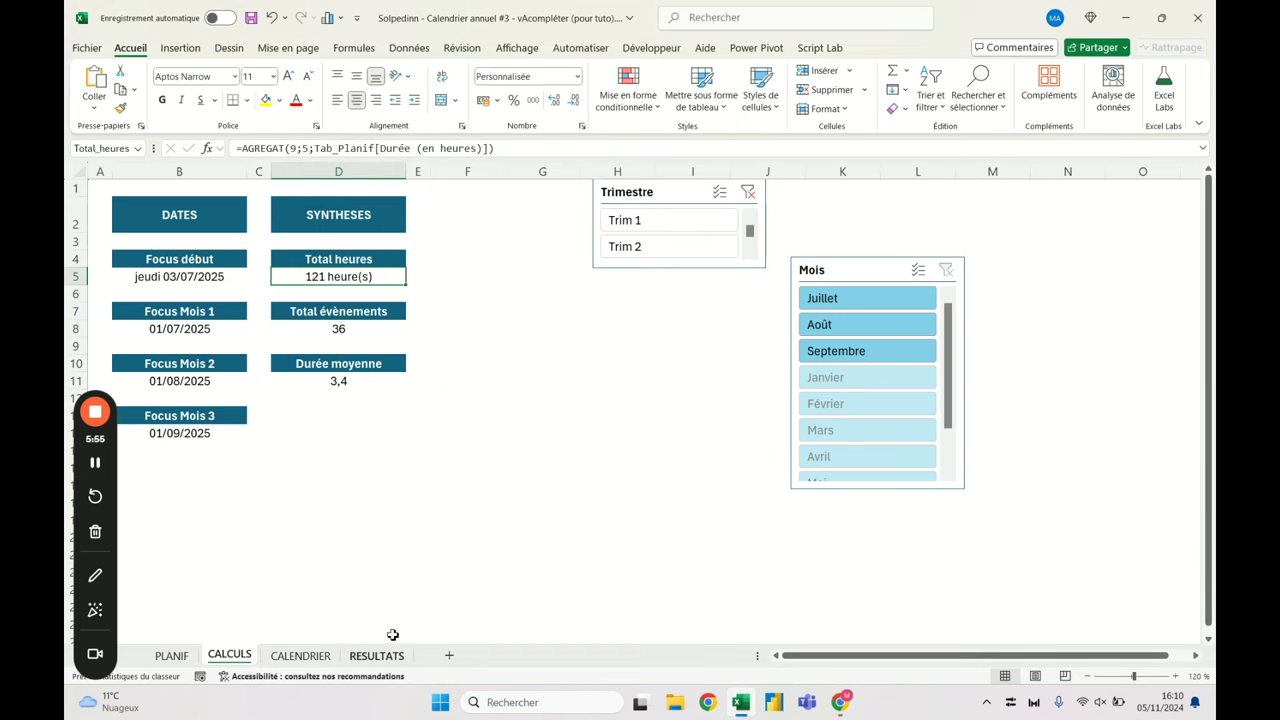
click(300, 655)
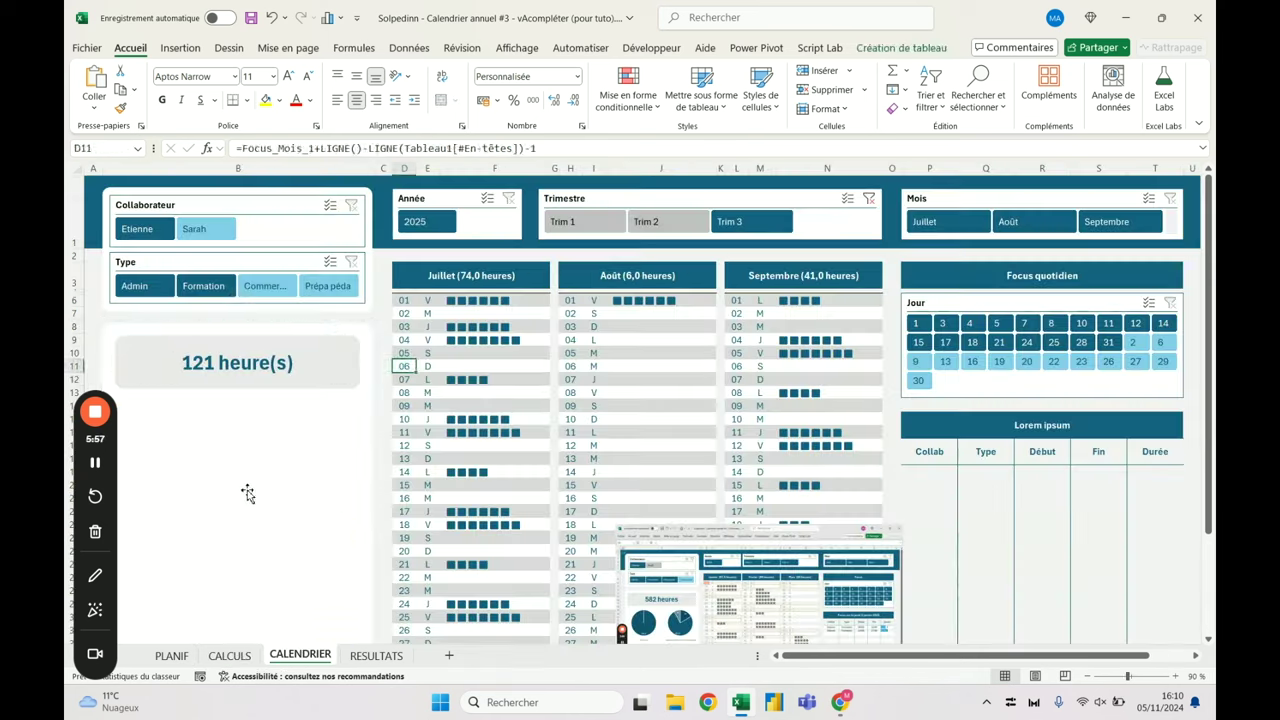
Enlarge the hours card's 121 heure(s) text to 28 pt
click(206, 366)
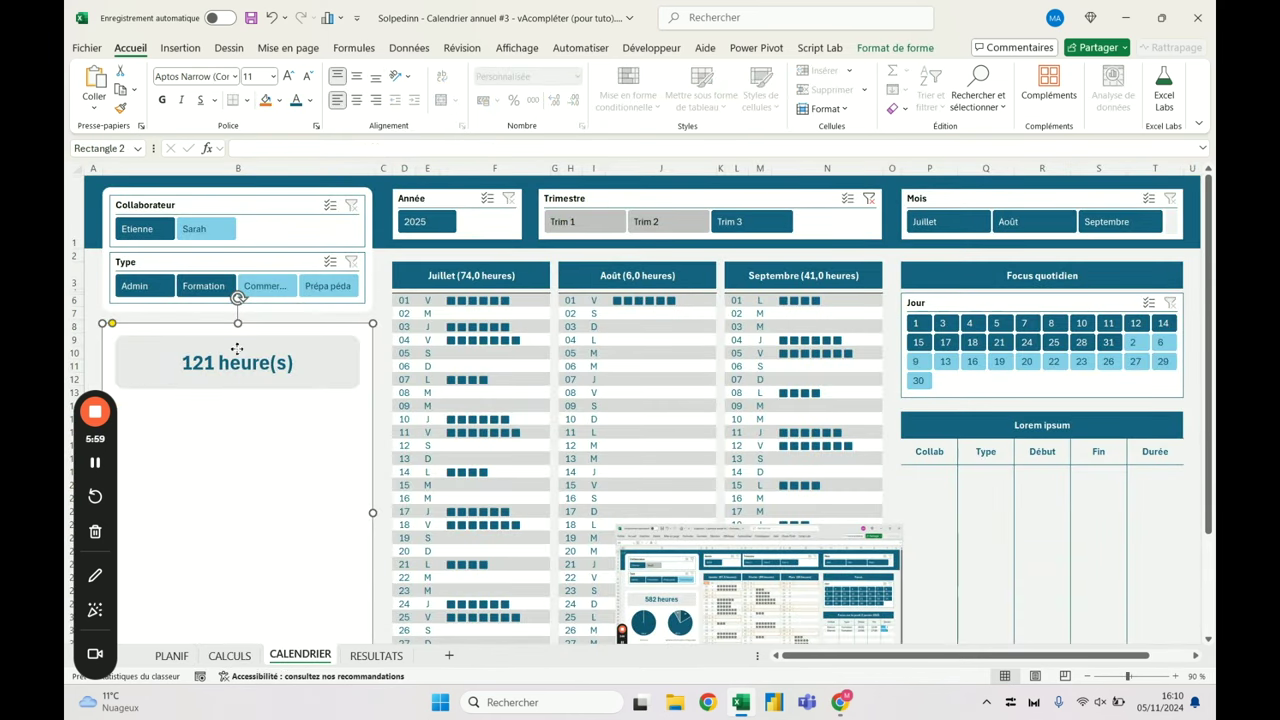
click(220, 350)
click(289, 77)
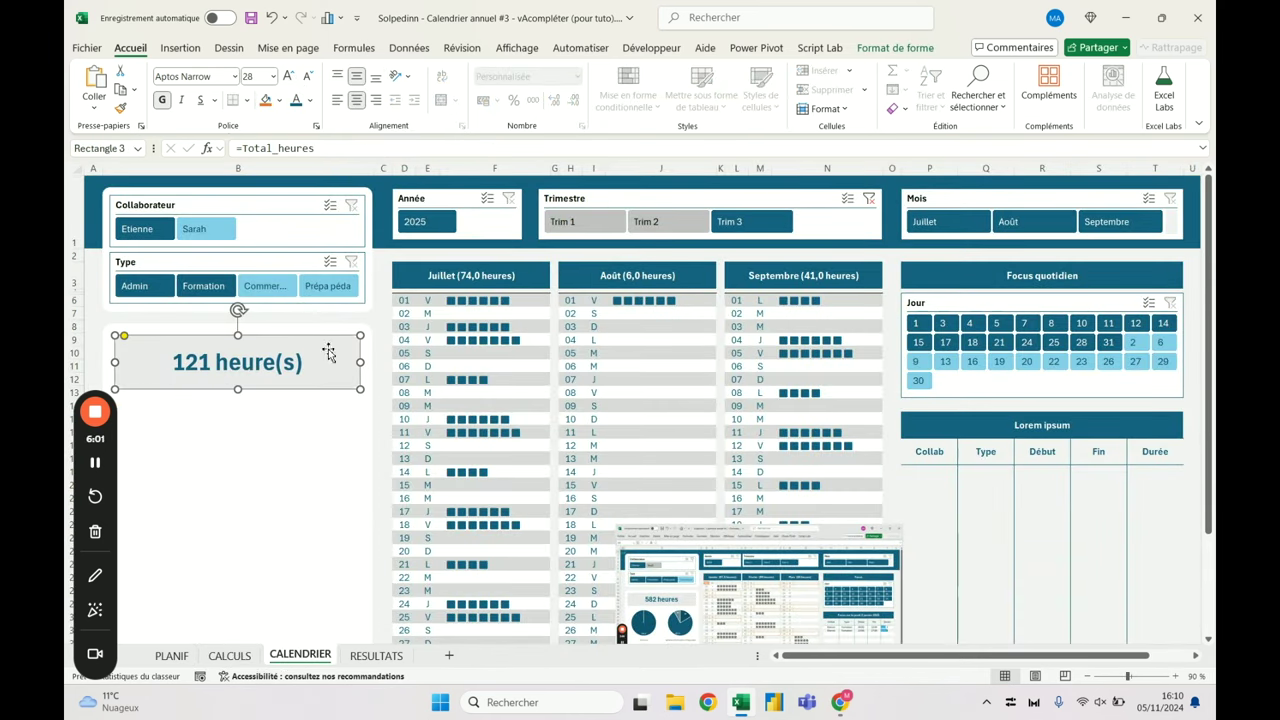
click(377, 323)
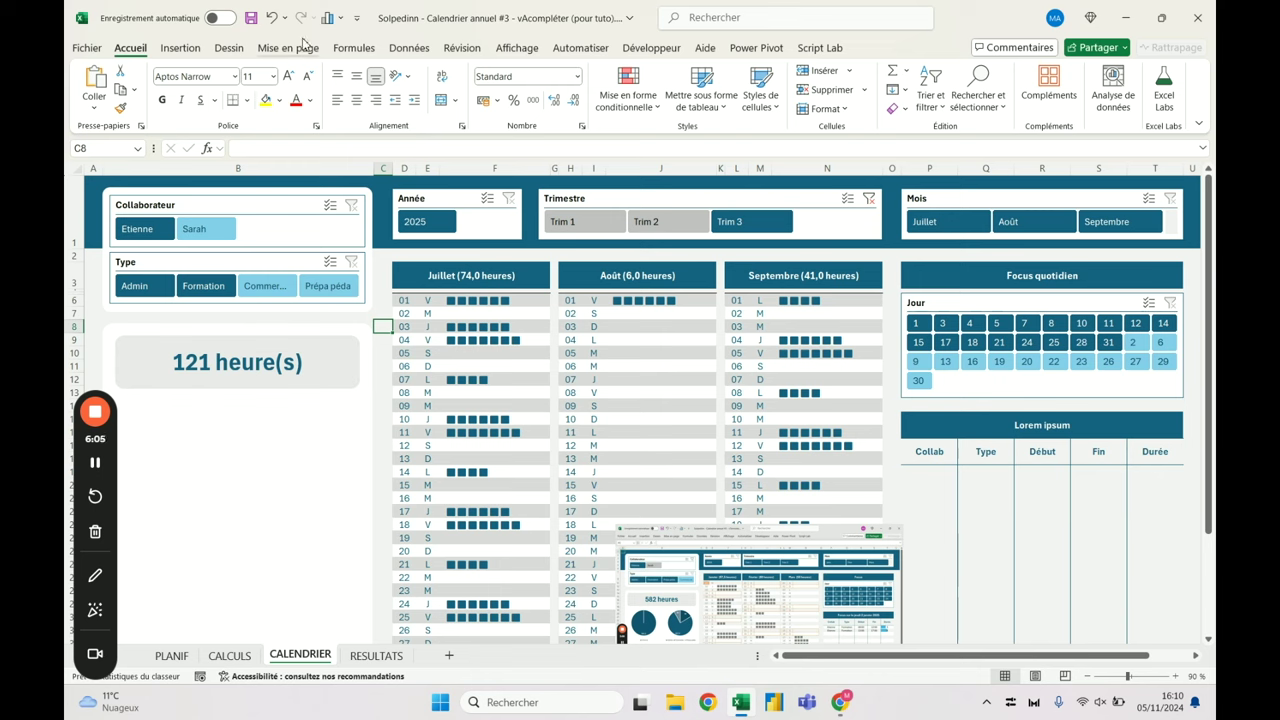
Reduce the hours card's height to 1,8 cm
click(248, 388)
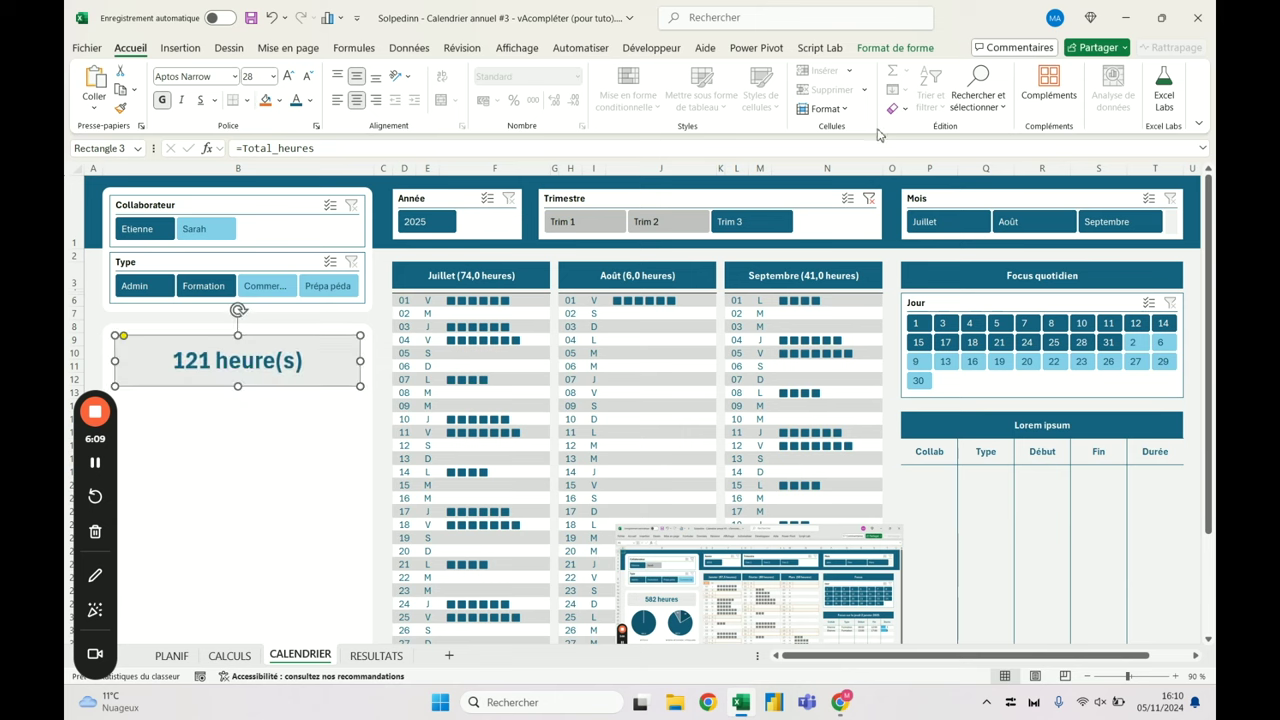
click(897, 48)
click(1126, 86)
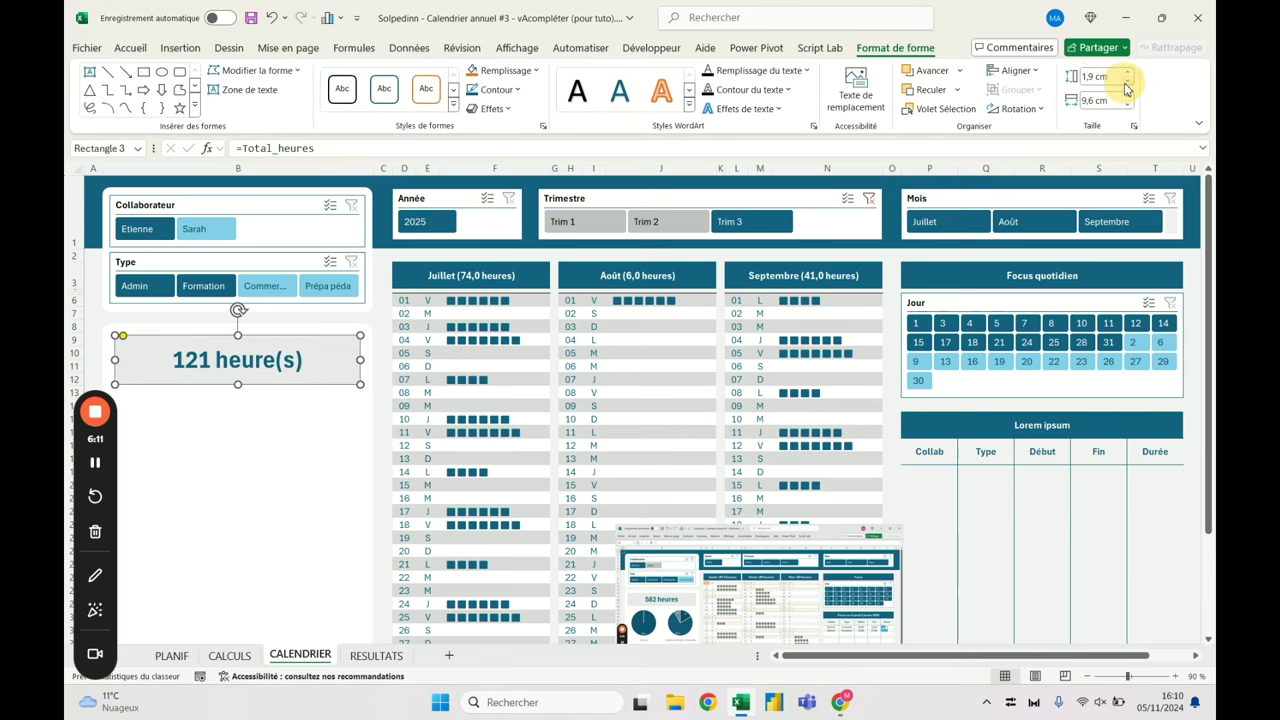
click(1126, 86)
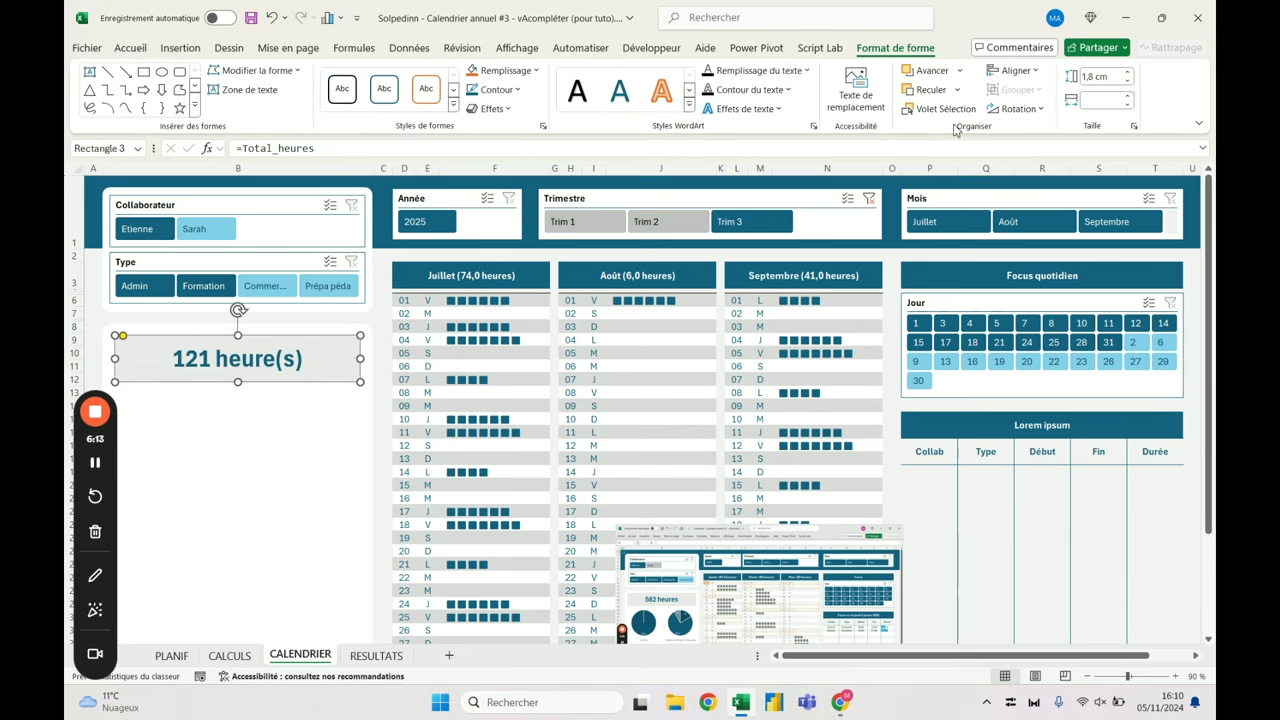
click(392, 306)
Shrink the card's text back to 24 pt
click(300, 358)
click(130, 48)
click(305, 76)
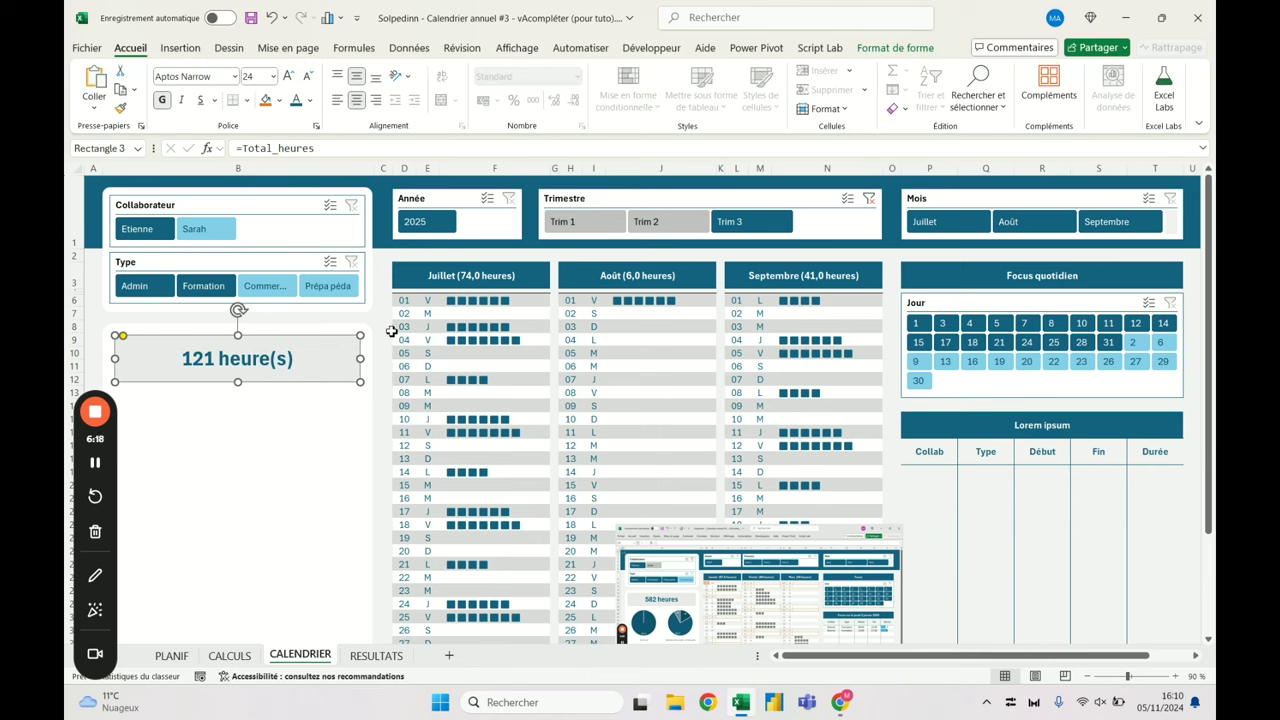
click(390, 328)
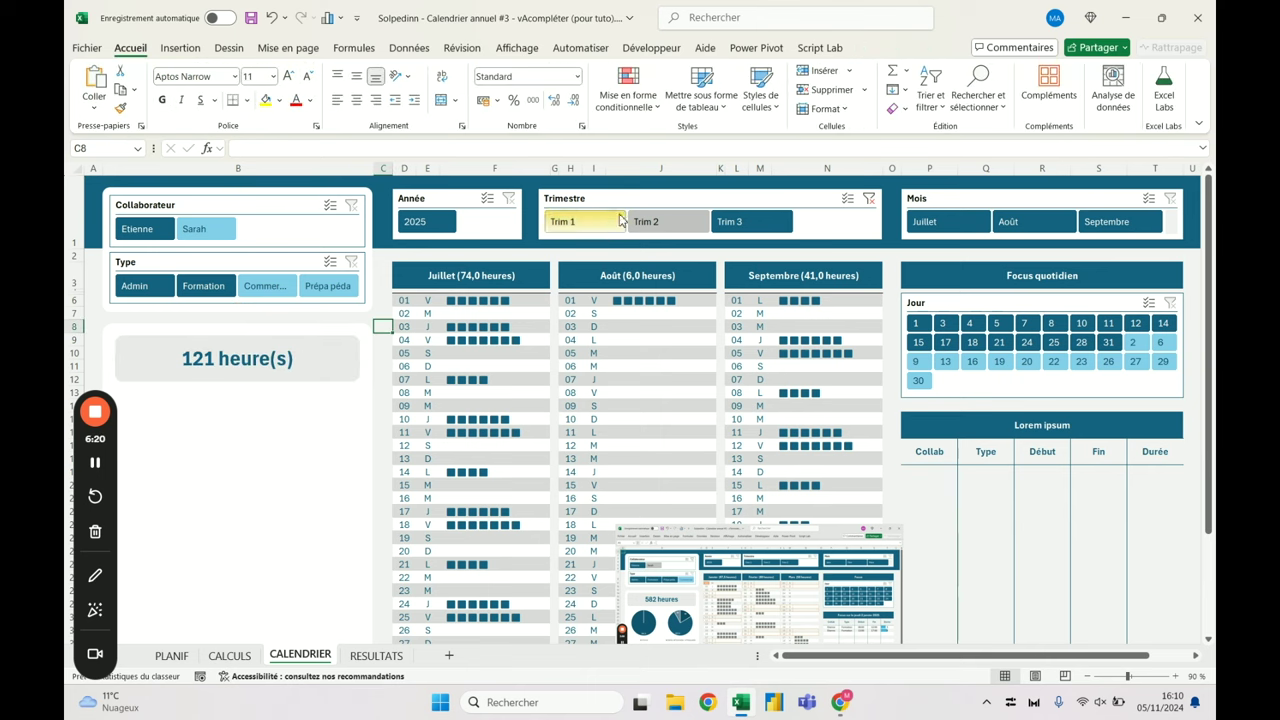
Filter the dashboard to Trim 1 and Janvier and clear the collaborator filter
click(585, 221)
click(668, 221)
click(750, 221)
click(688, 228)
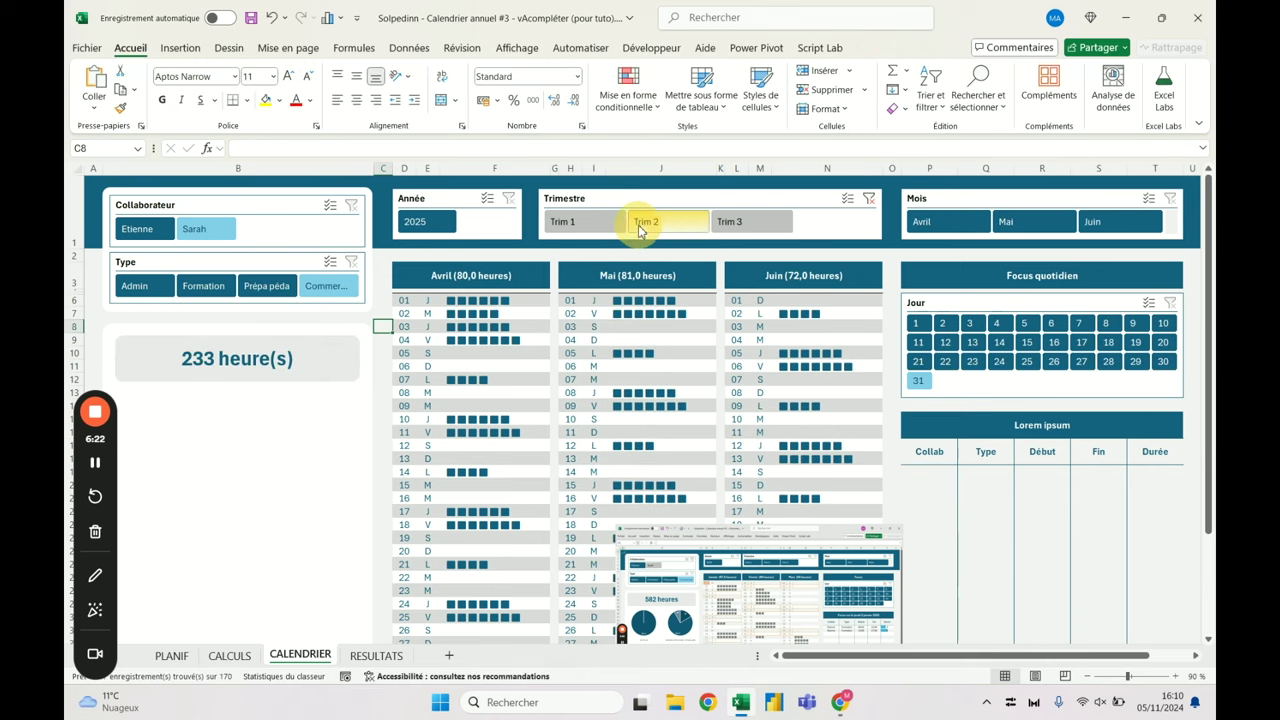
click(868, 198)
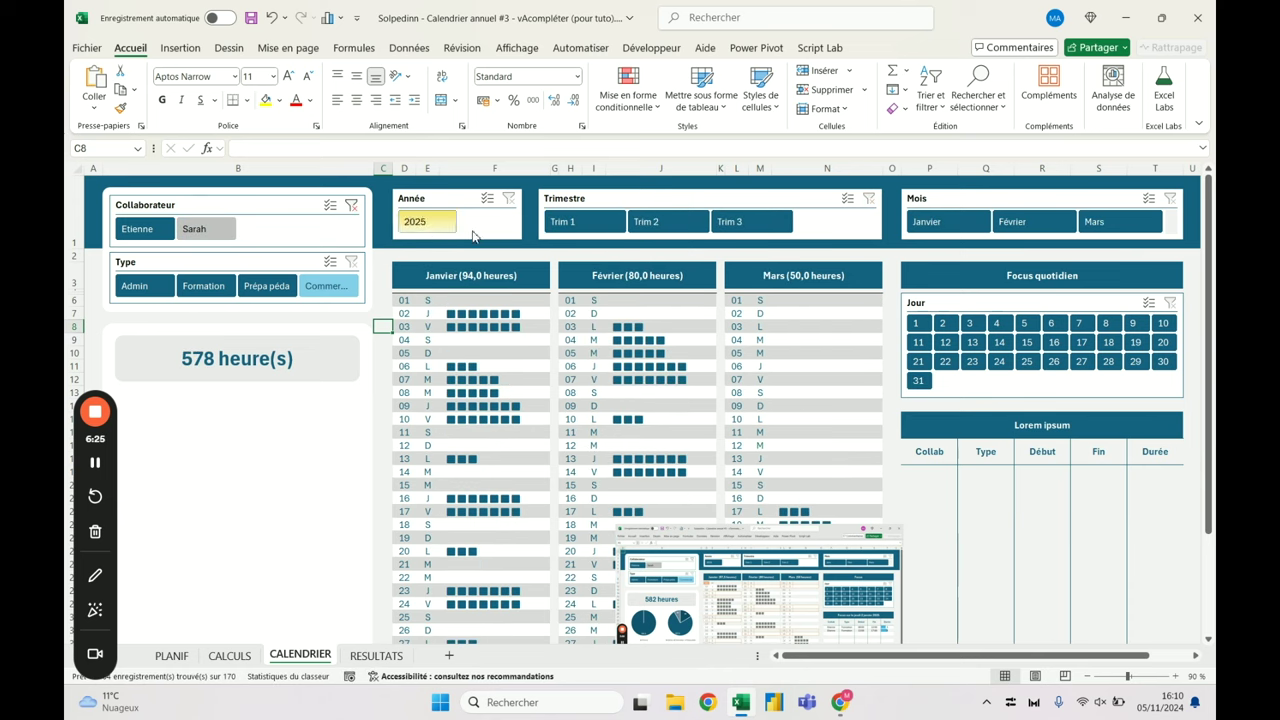
click(565, 222)
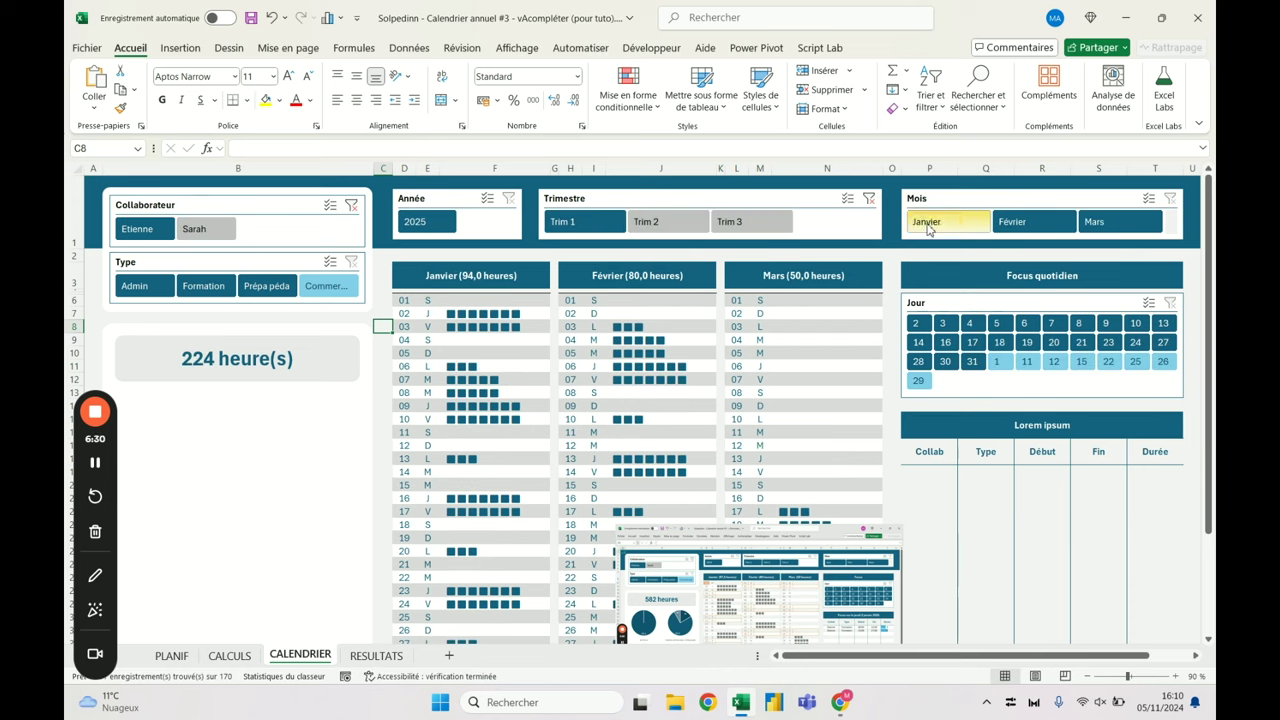
click(940, 222)
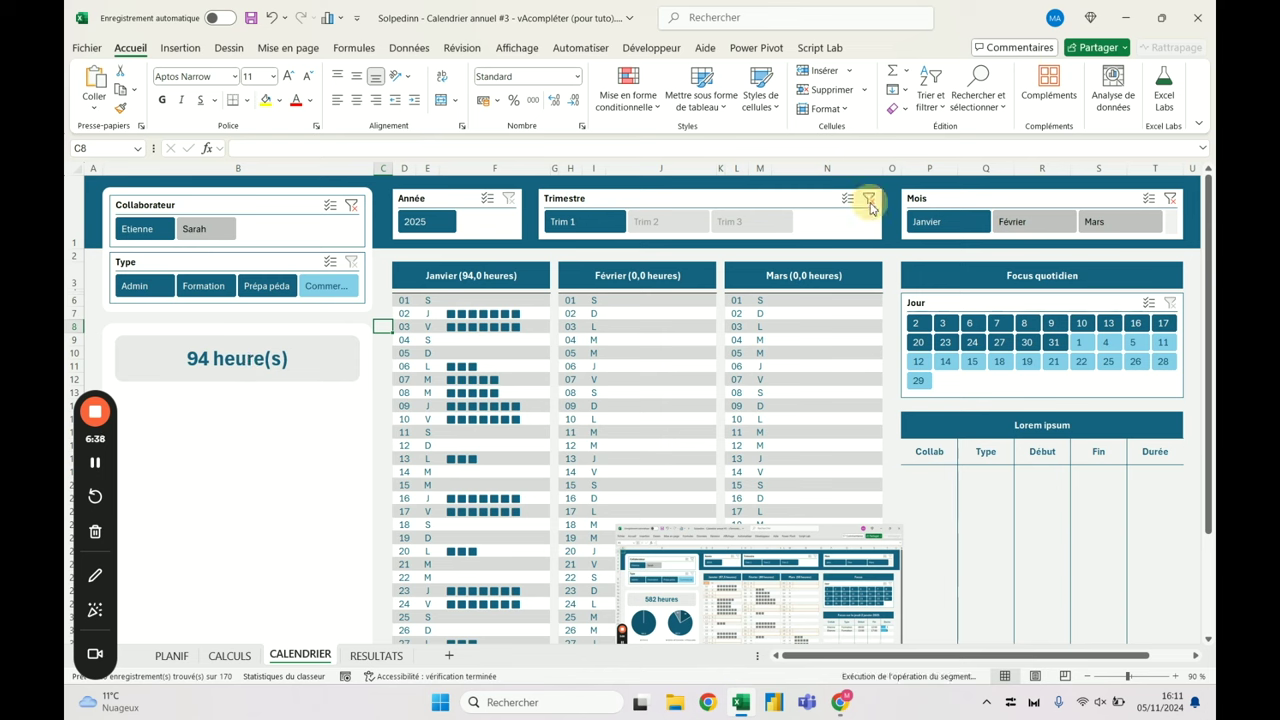
click(351, 205)
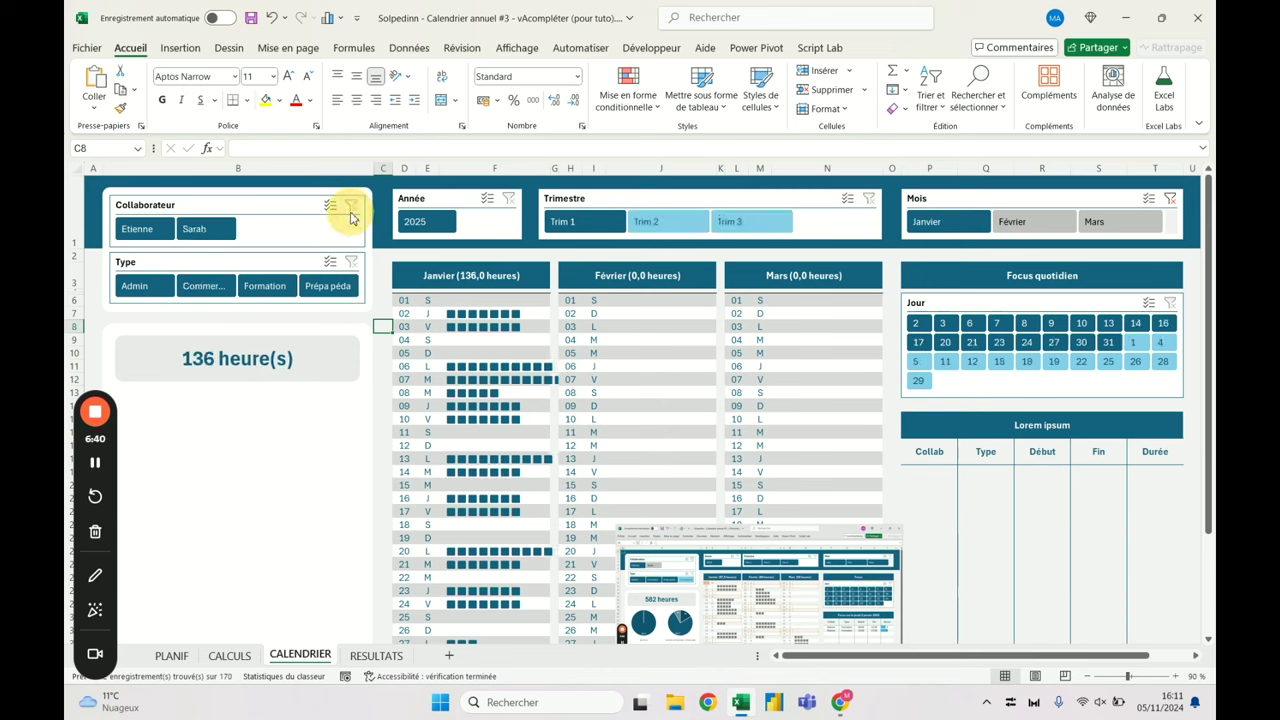
Check the hours card formula, then view the RESULTATS reference dashboard
click(224, 362)
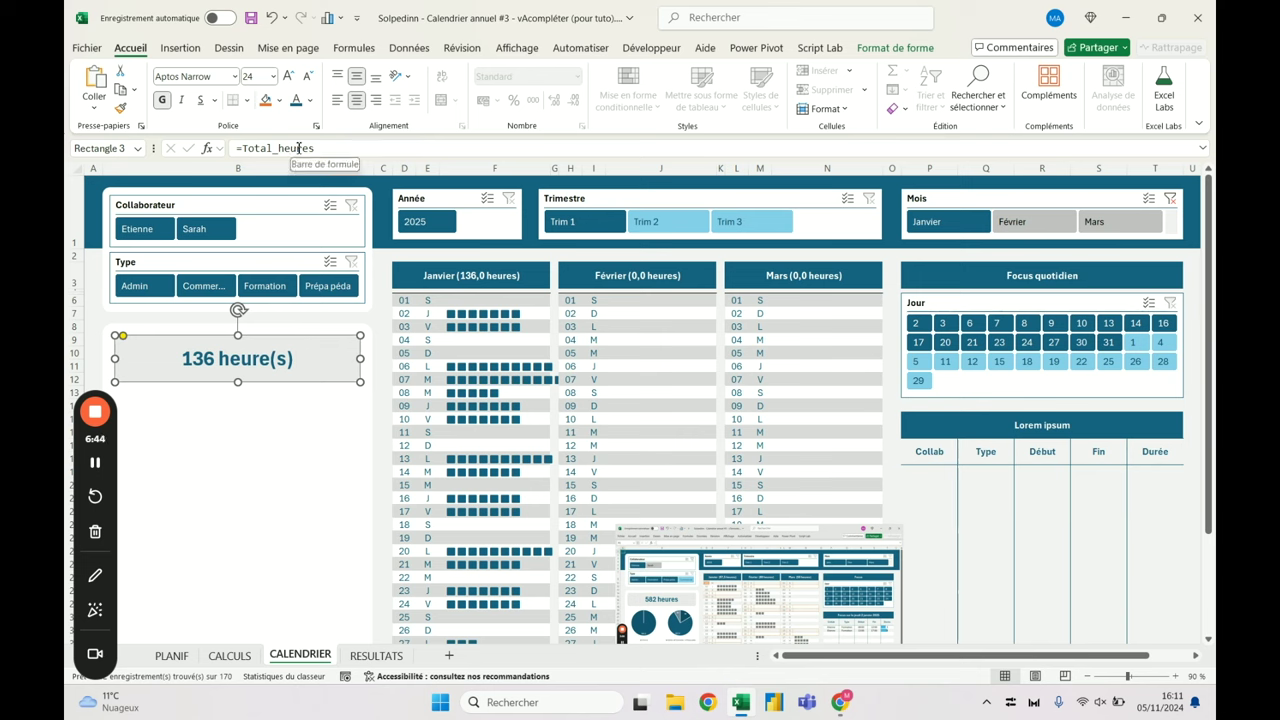
key(Escape)
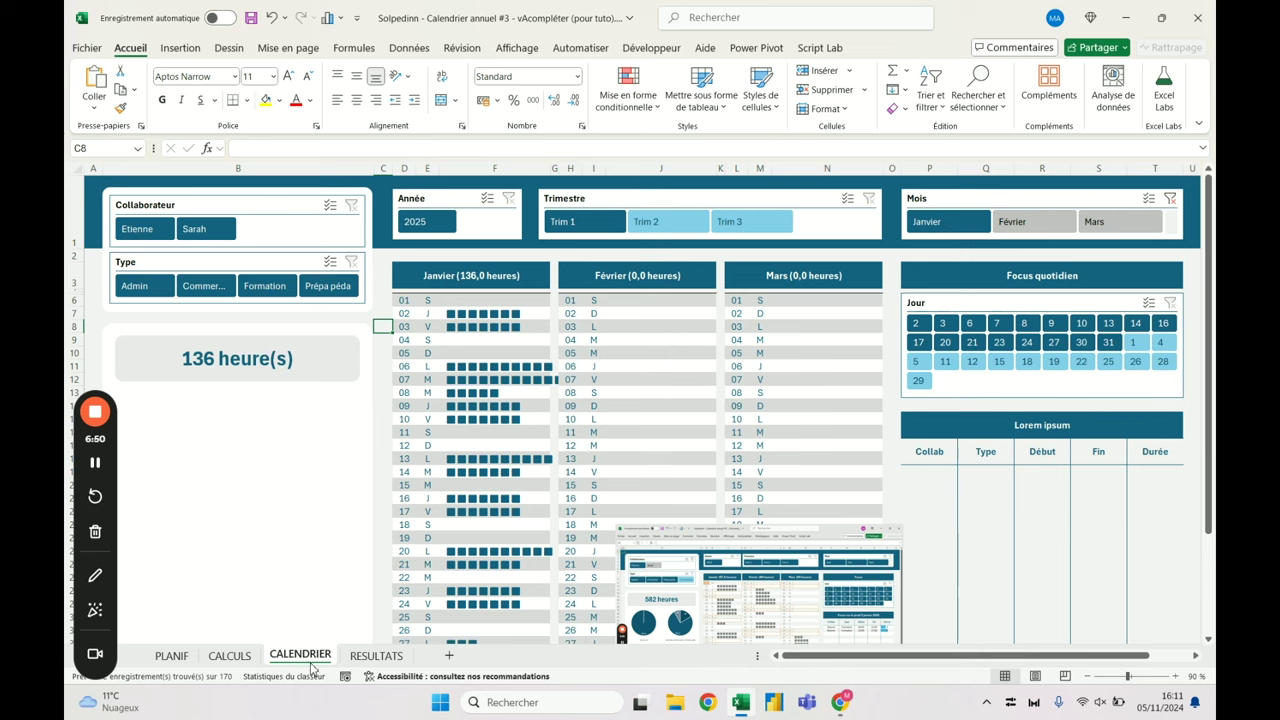
click(372, 654)
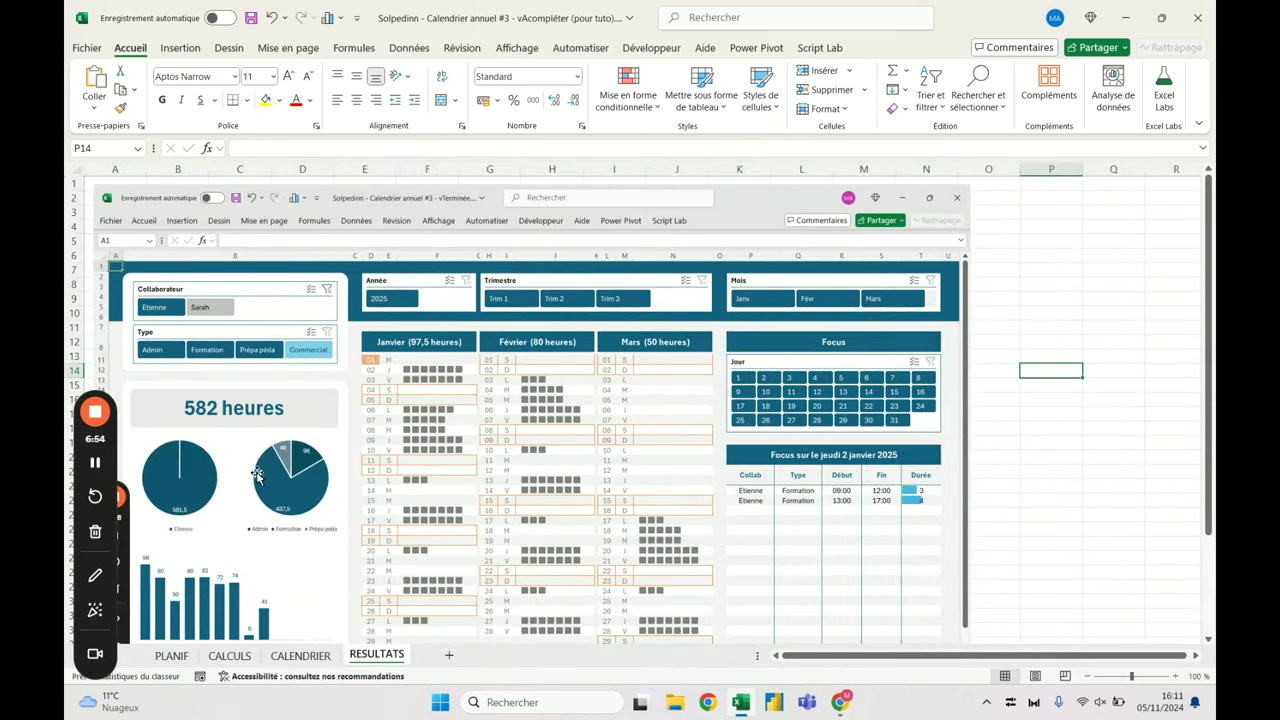
Glance at CALCULS and the RESULTATS reference, then return to the CALENDRIER dashboard
click(235, 658)
click(390, 658)
click(294, 656)
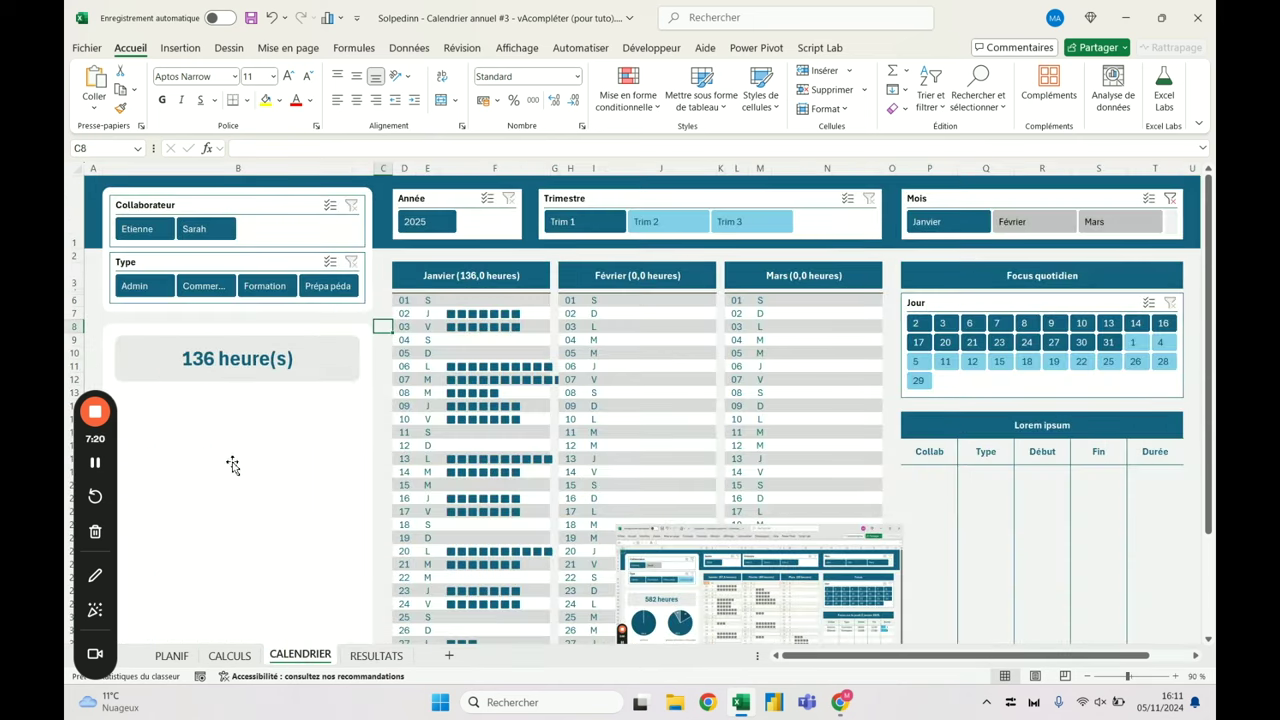
On CALCULS, move the Trimestre and Mois slicers right and clear the slicer filter
click(229, 655)
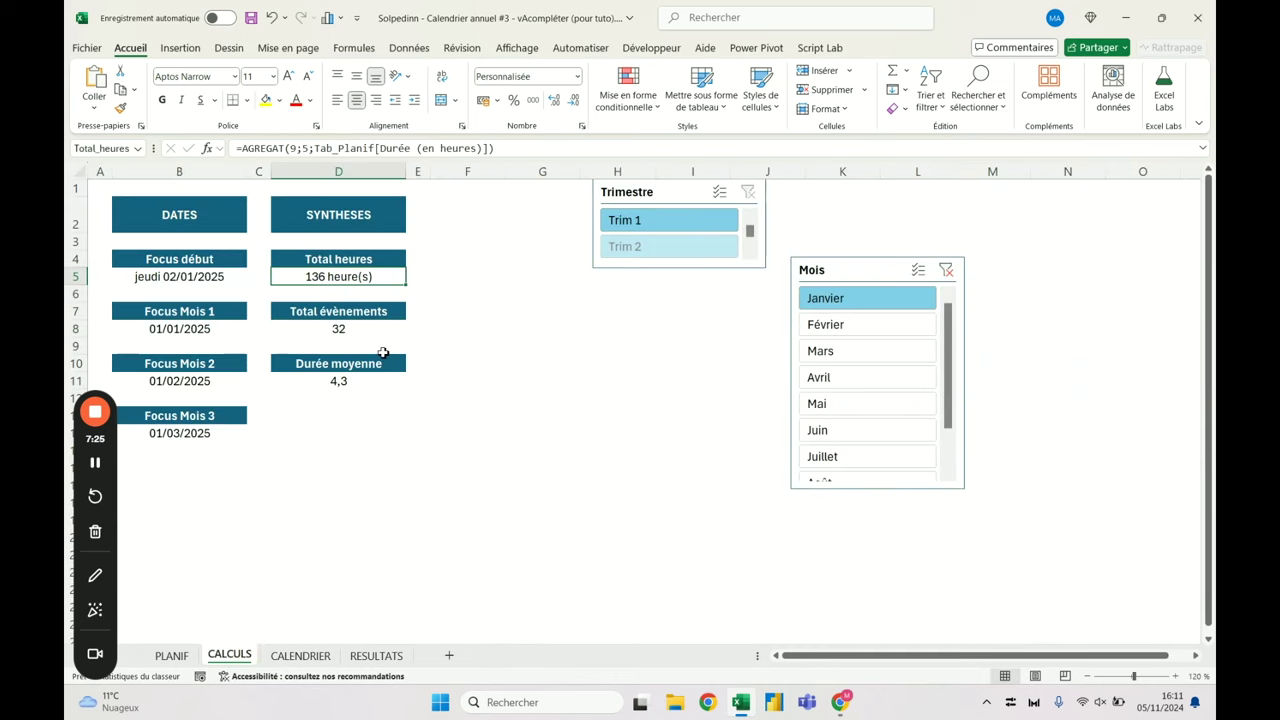
click(486, 271)
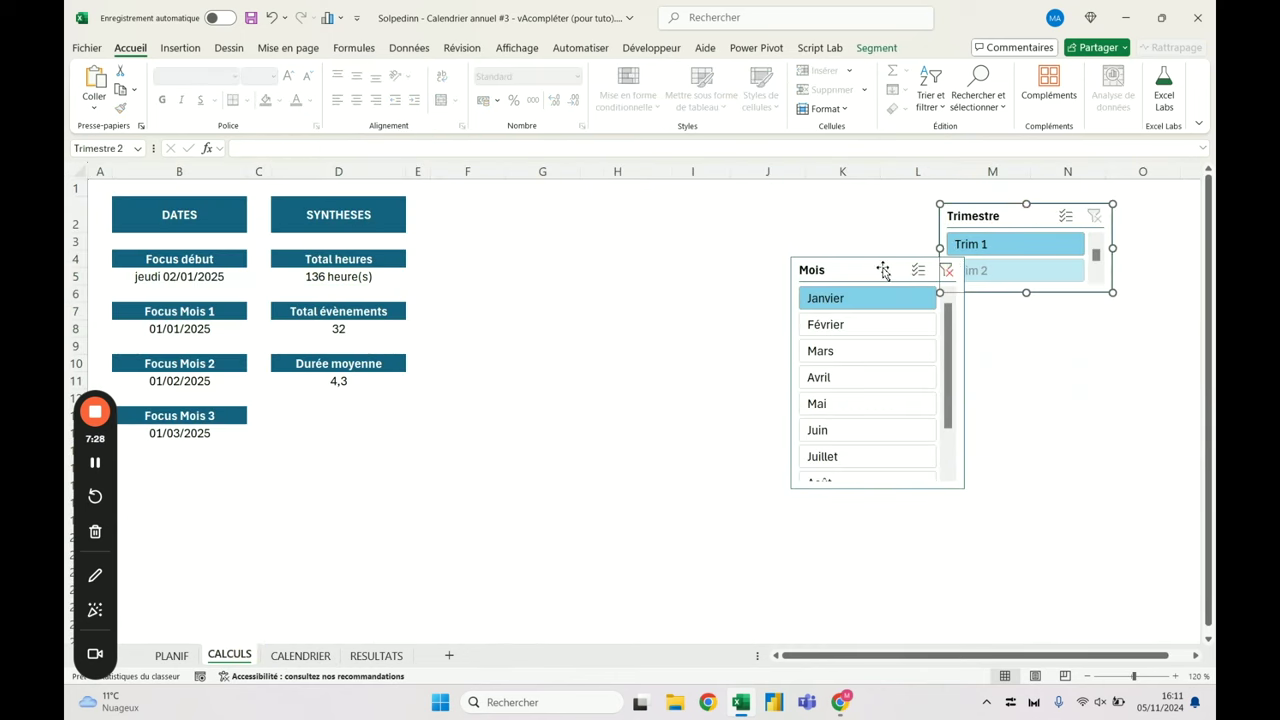
drag(880, 268, 1036, 332)
click(1102, 334)
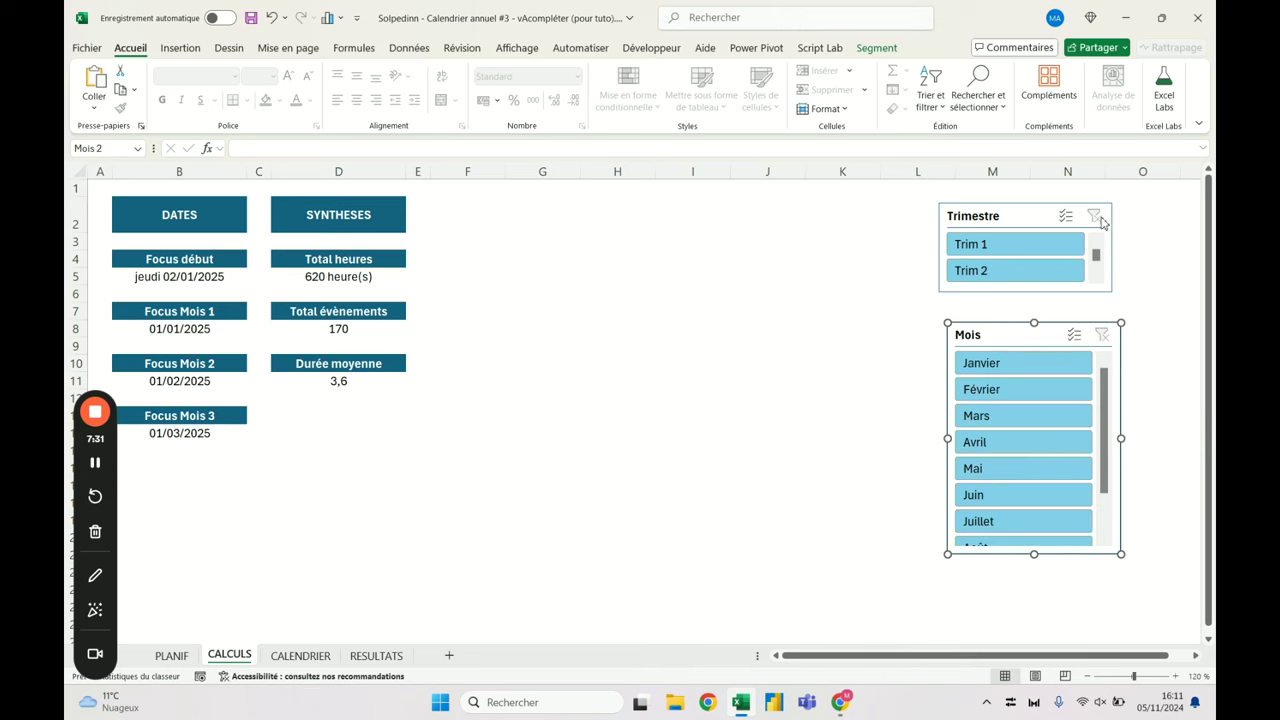
click(622, 362)
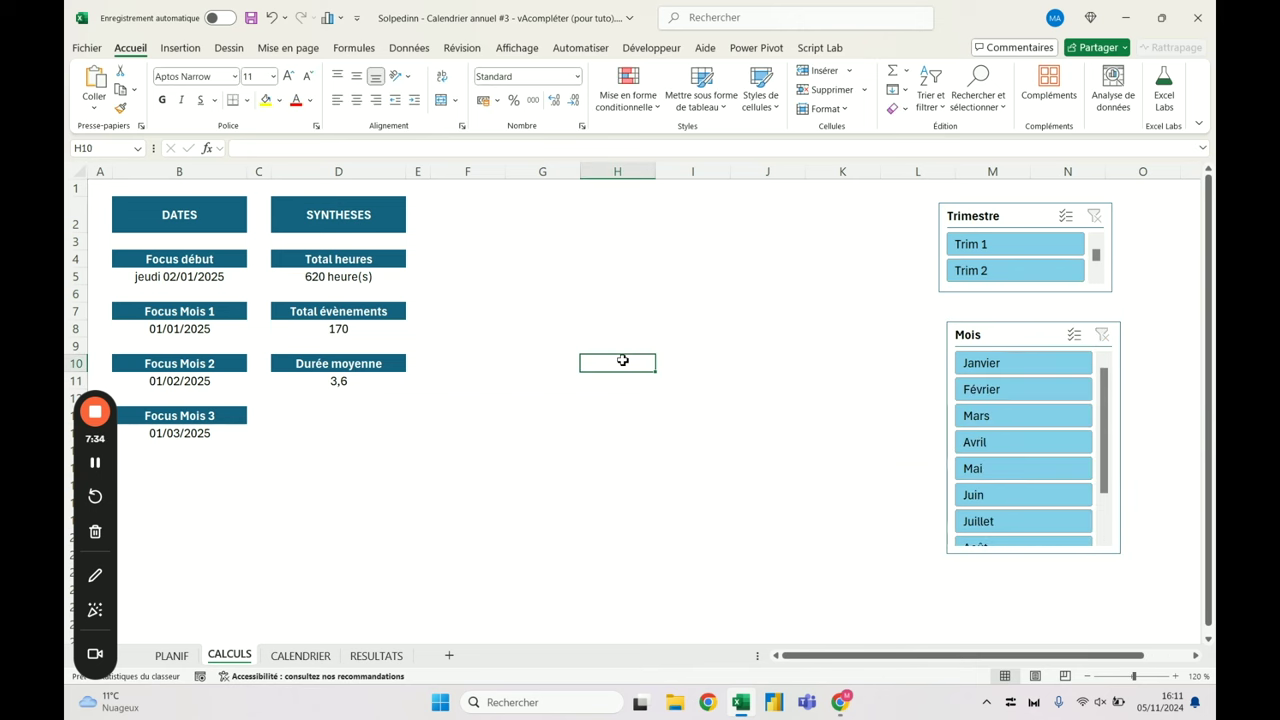
Copy the SYNTHESES header from D2 into F2 and I2
click(385, 213)
key(ctrl+c)
click(467, 214)
key(ctrl+v)
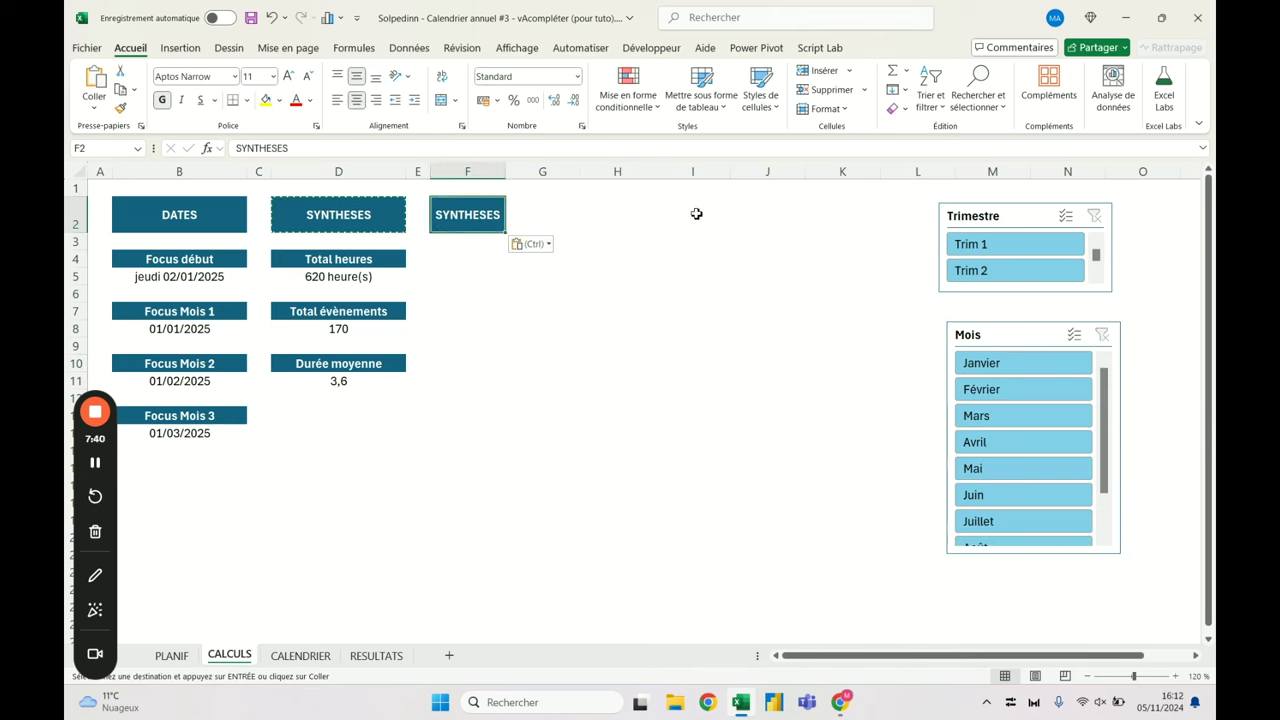
click(690, 214)
key(ctrl+v)
Make spacer columns H and K as narrow as column E
click(617, 171)
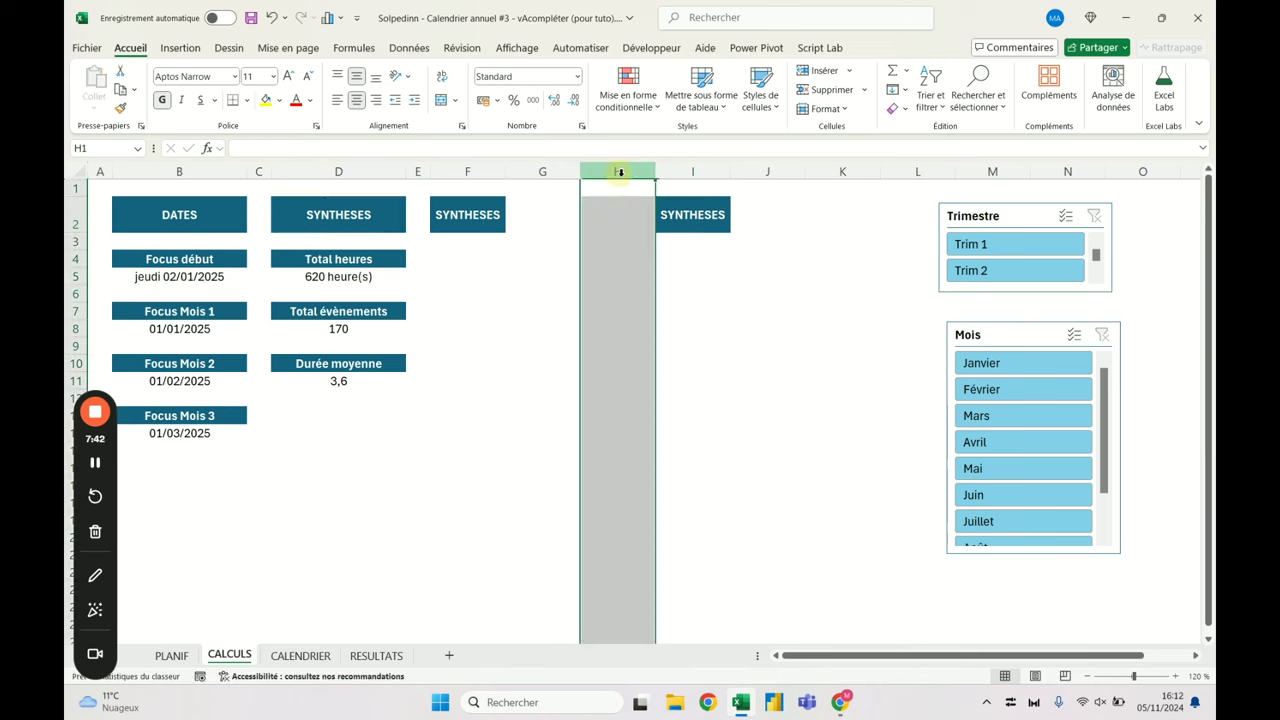
click(416, 174)
key(ctrl+c)
click(610, 171)
key(ctrl+v)
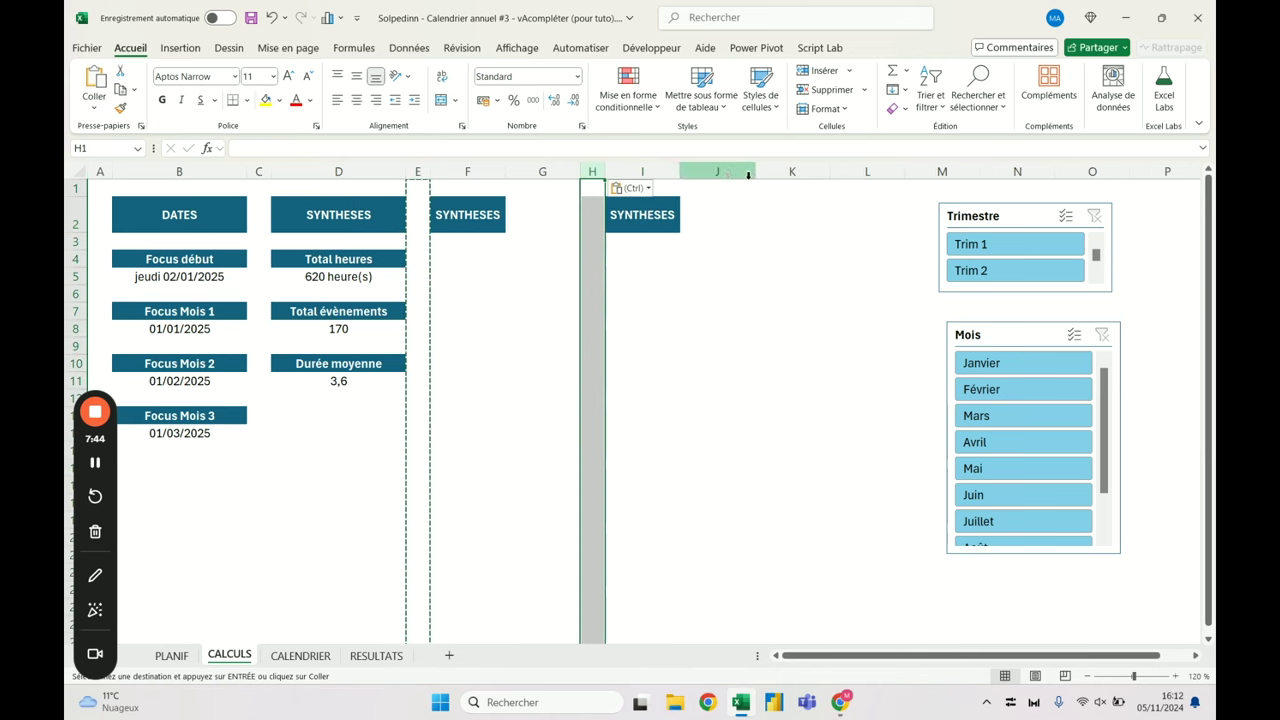
click(867, 171)
click(792, 171)
key(ctrl+v)
key(Escape)
Set columns F, G, I and J to width 12, then widen them to 15
click(480, 216)
drag(480, 216, 539, 217)
drag(467, 171, 542, 171)
ctrl+drag(642, 171, 694, 169)
right_click(694, 169)
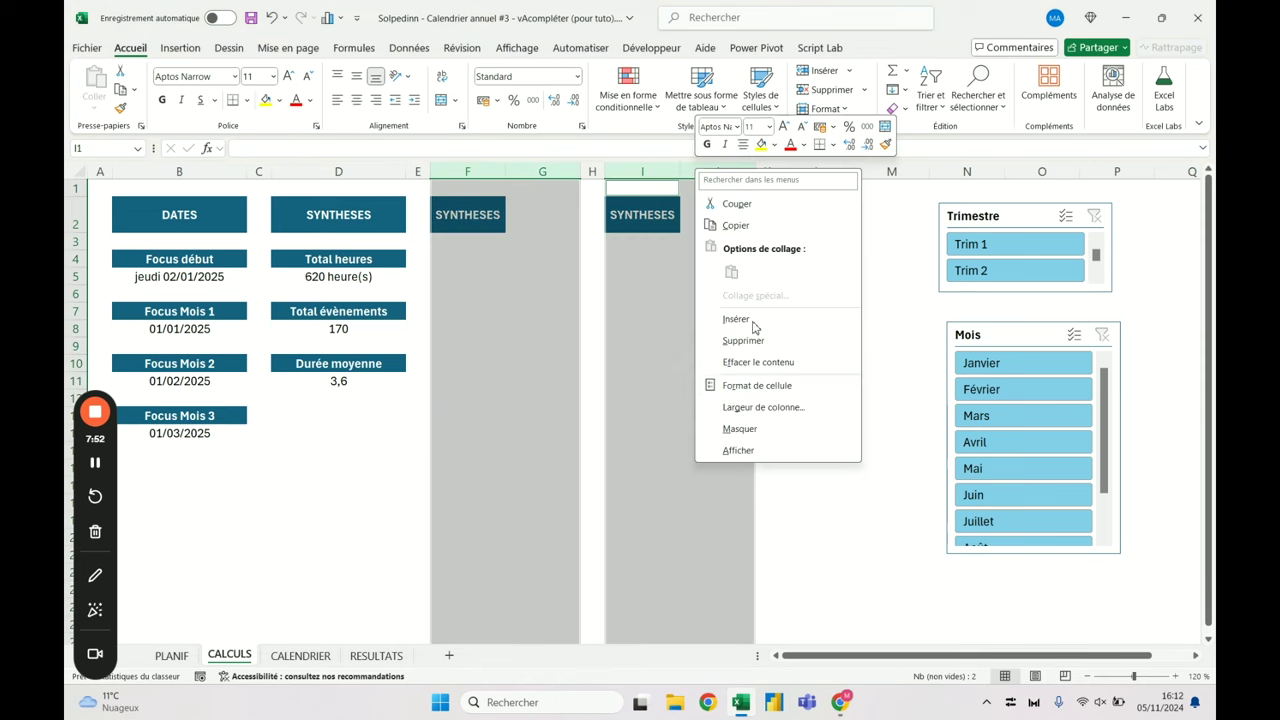
click(751, 406)
text(12)
key(Return)
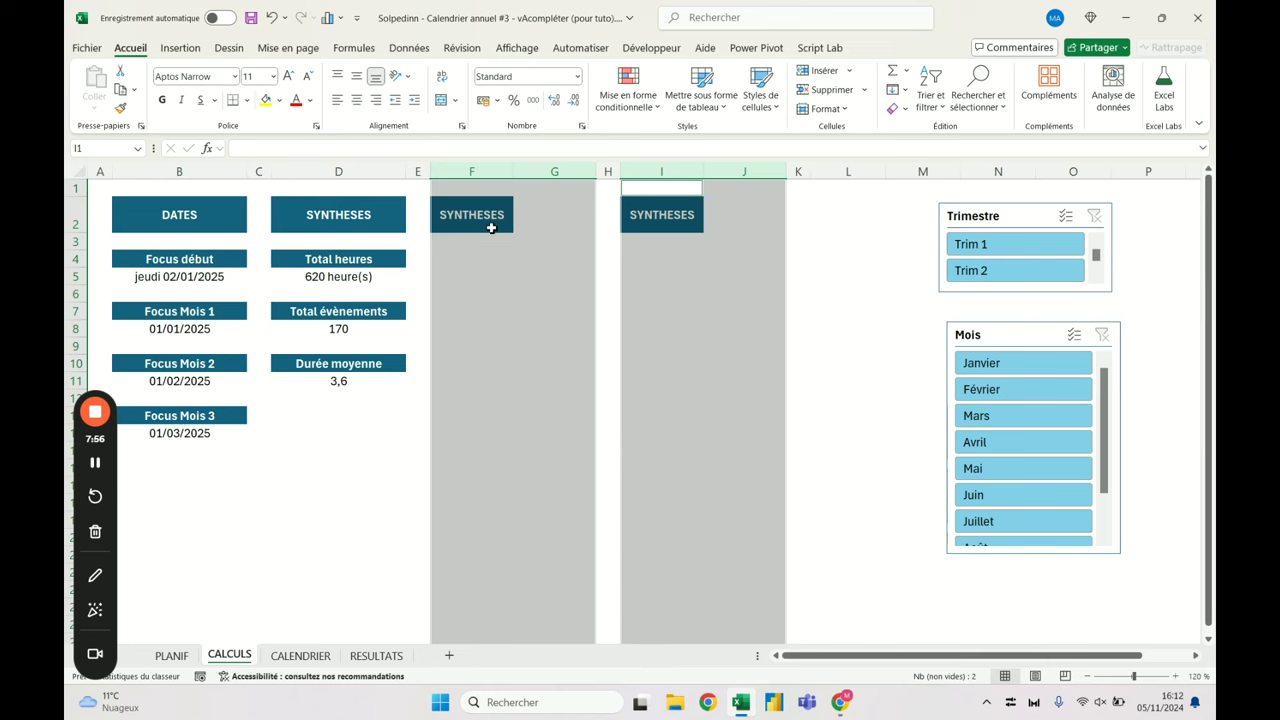
right_click(545, 171)
click(610, 412)
text(15)
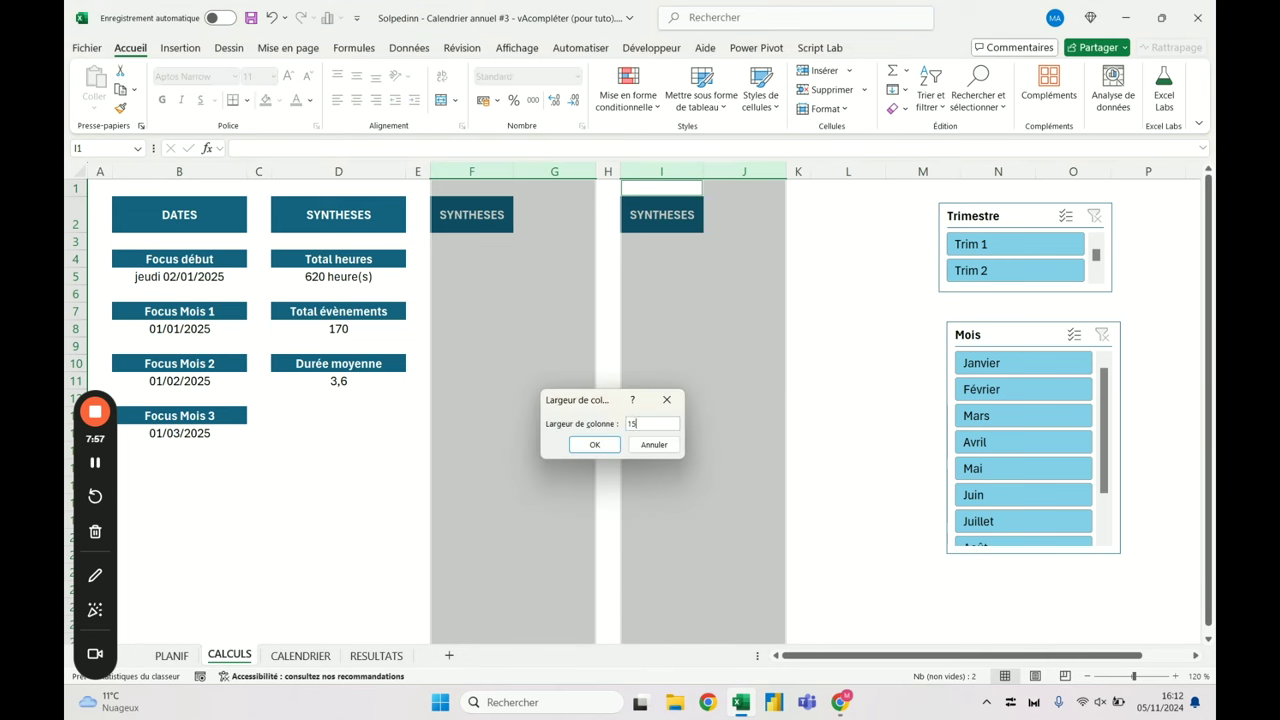
key(Return)
Merge and centre the header copies across F2:G2 and I2:J2
drag(546, 226, 572, 211)
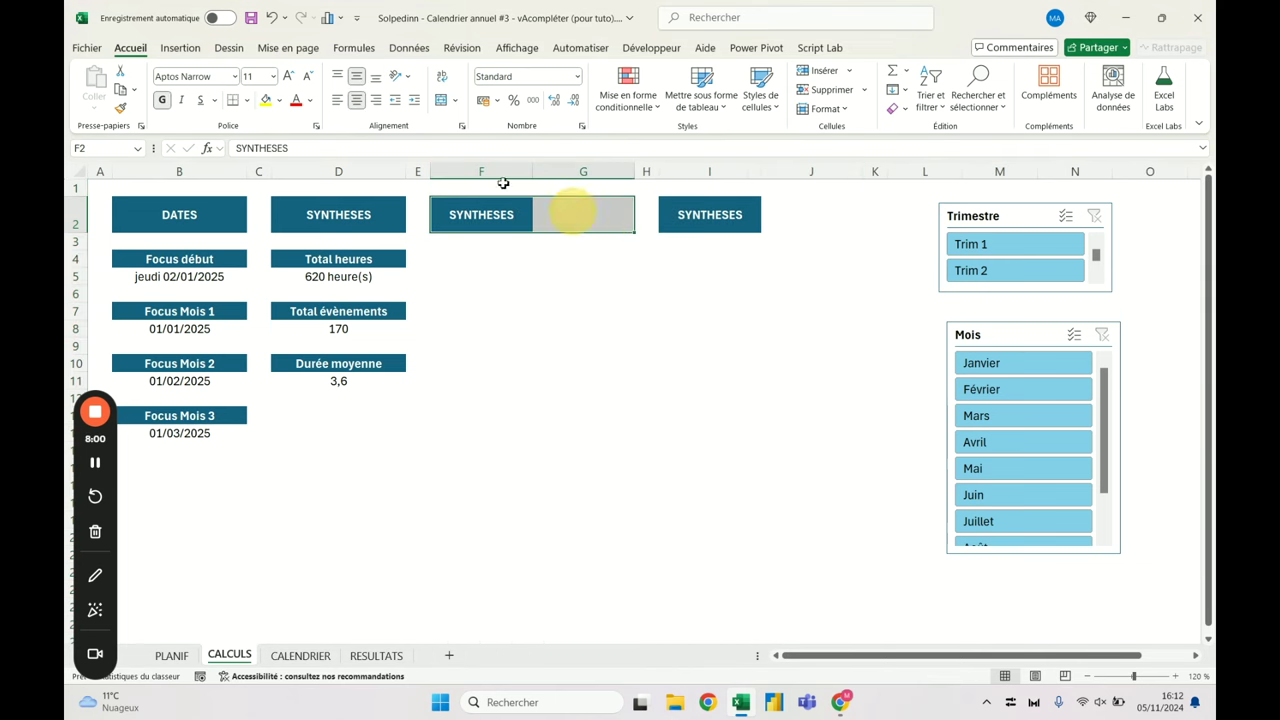
click(441, 100)
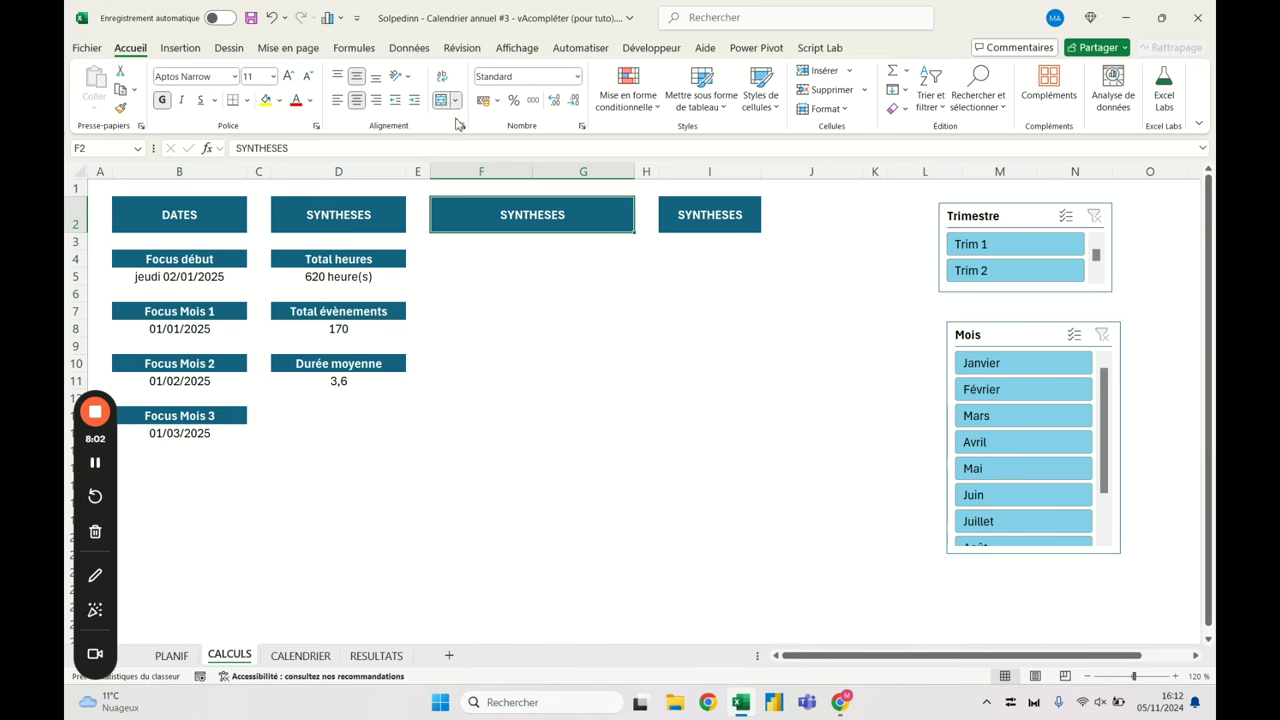
click(668, 214)
key(shift+Right)
key(F4)
Retitle the merged headers REPARTITION PAR COLLAB and REPARTITION PAR TYPE
click(506, 218)
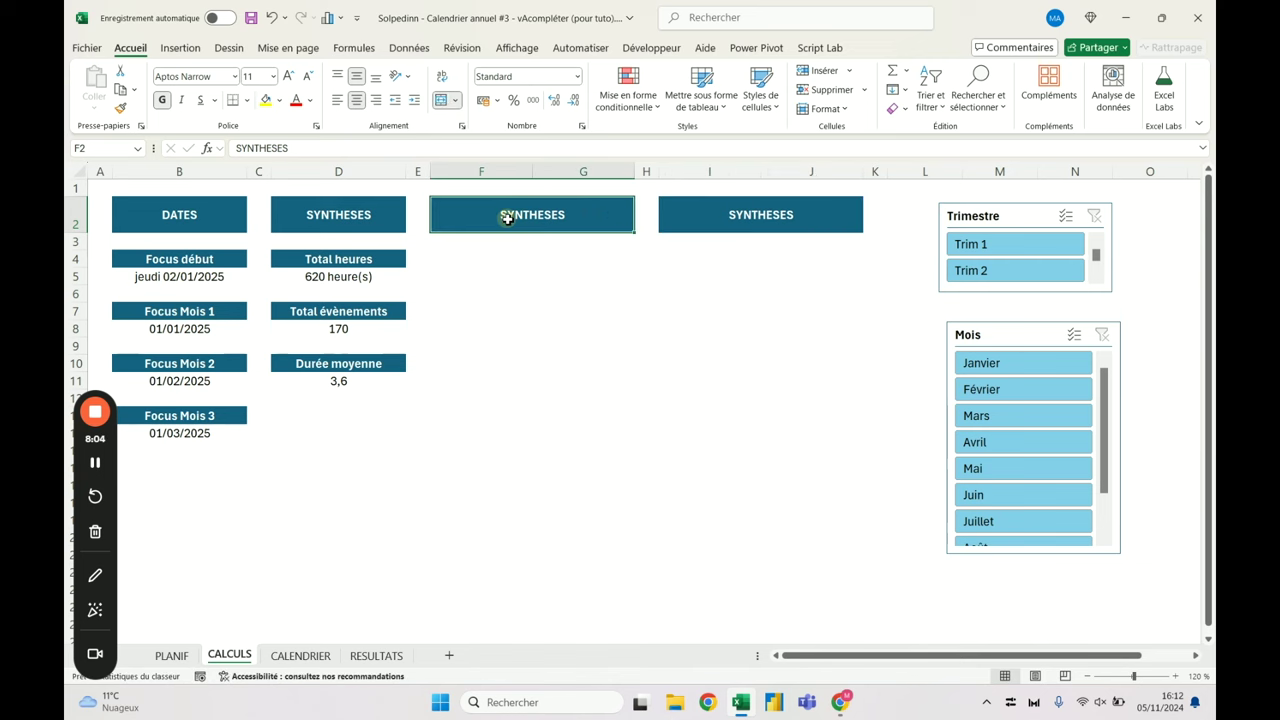
text(Répa)
key(BackSpace)
key(BackSpace)
key(BackSpace)
text(EPARTITION)
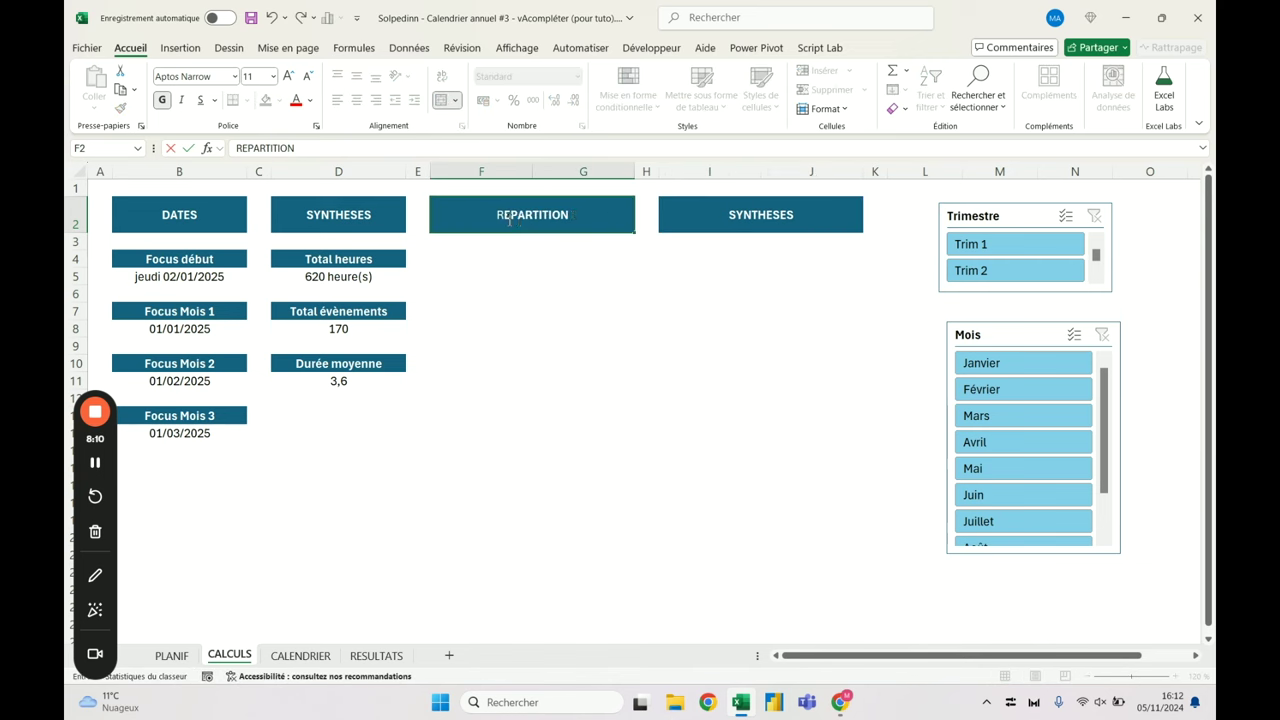
text( PAR COLLAB)
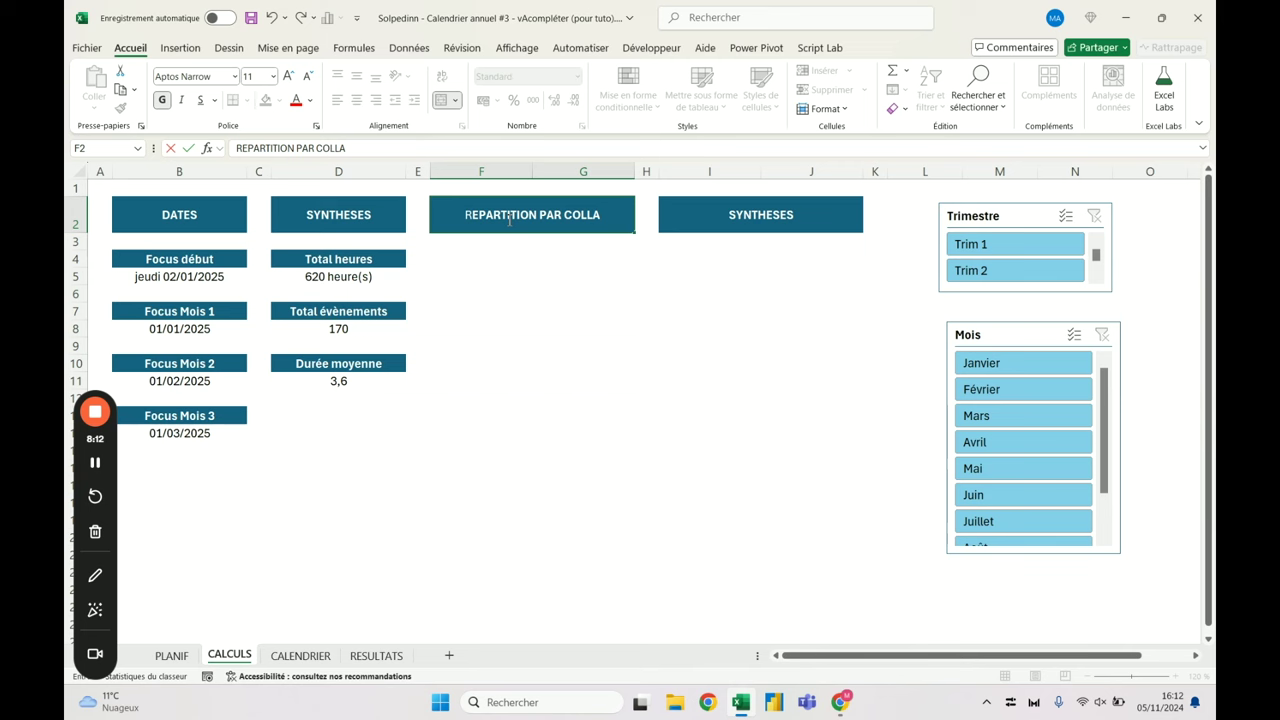
key(Tab)
key(Tab)
text(REP)
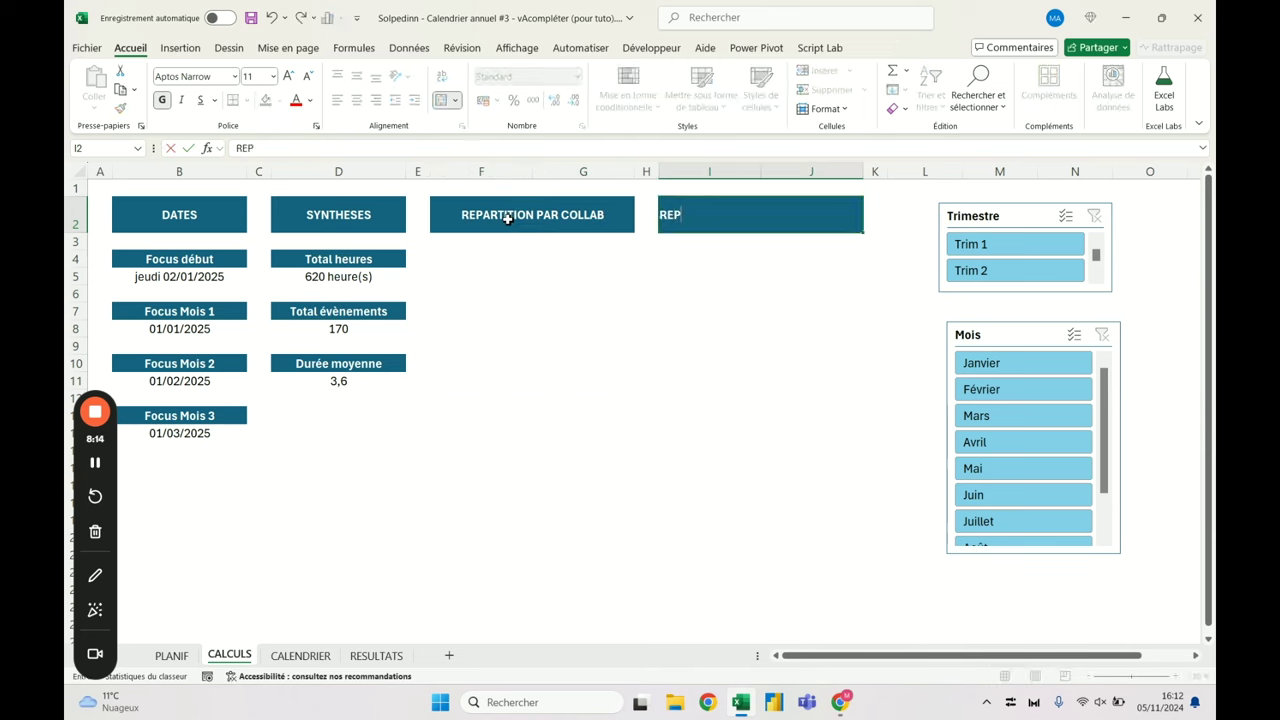
text(ARTITION PAR TYPE)
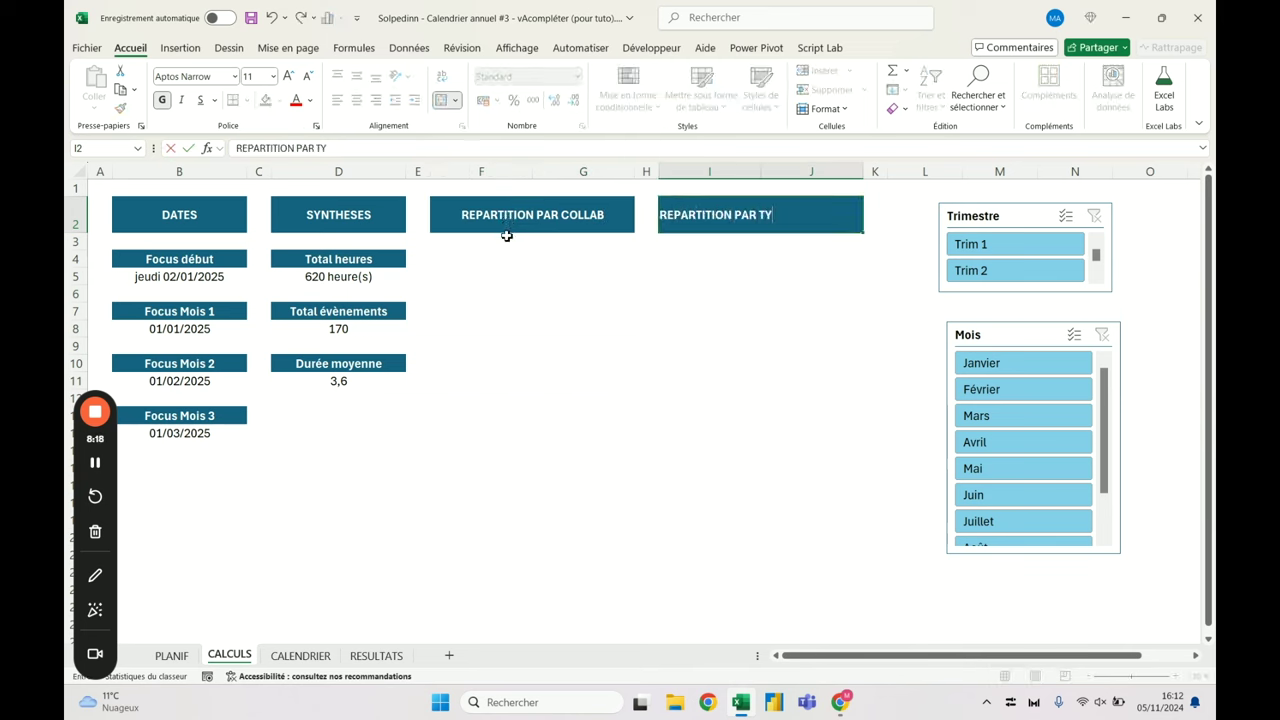
click(507, 240)
click(508, 259)
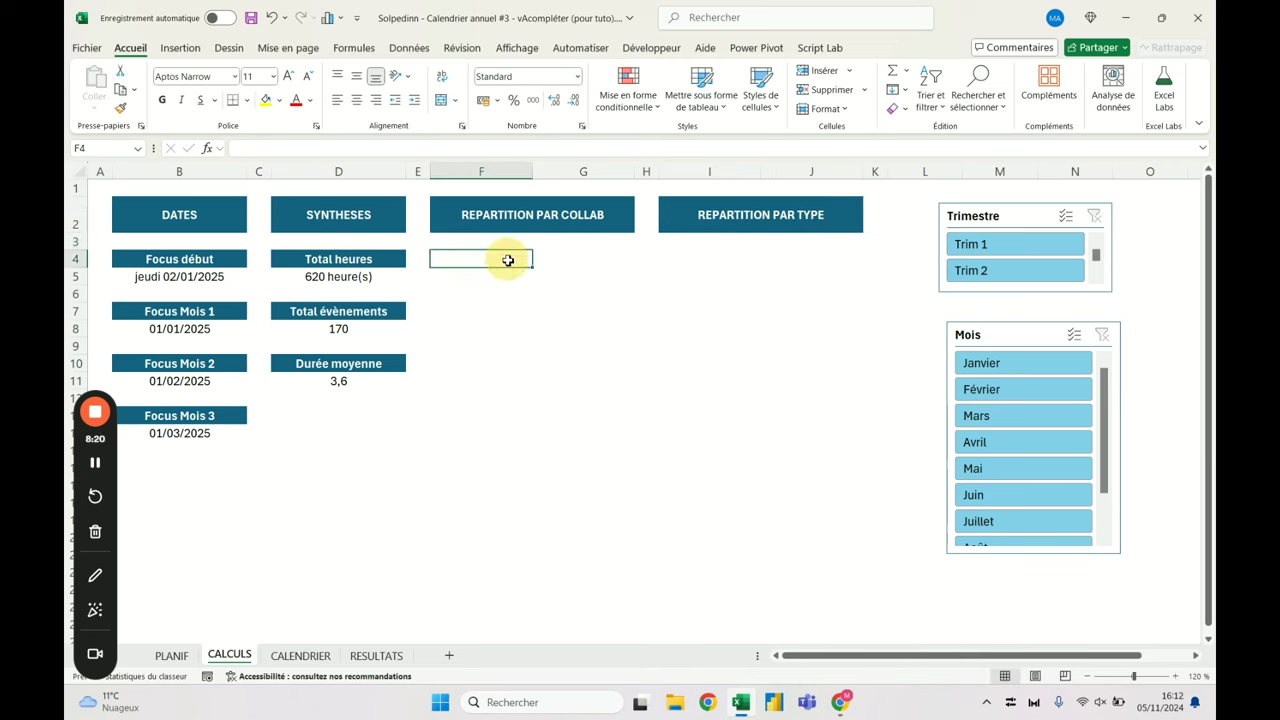
click(452, 241)
click(455, 259)
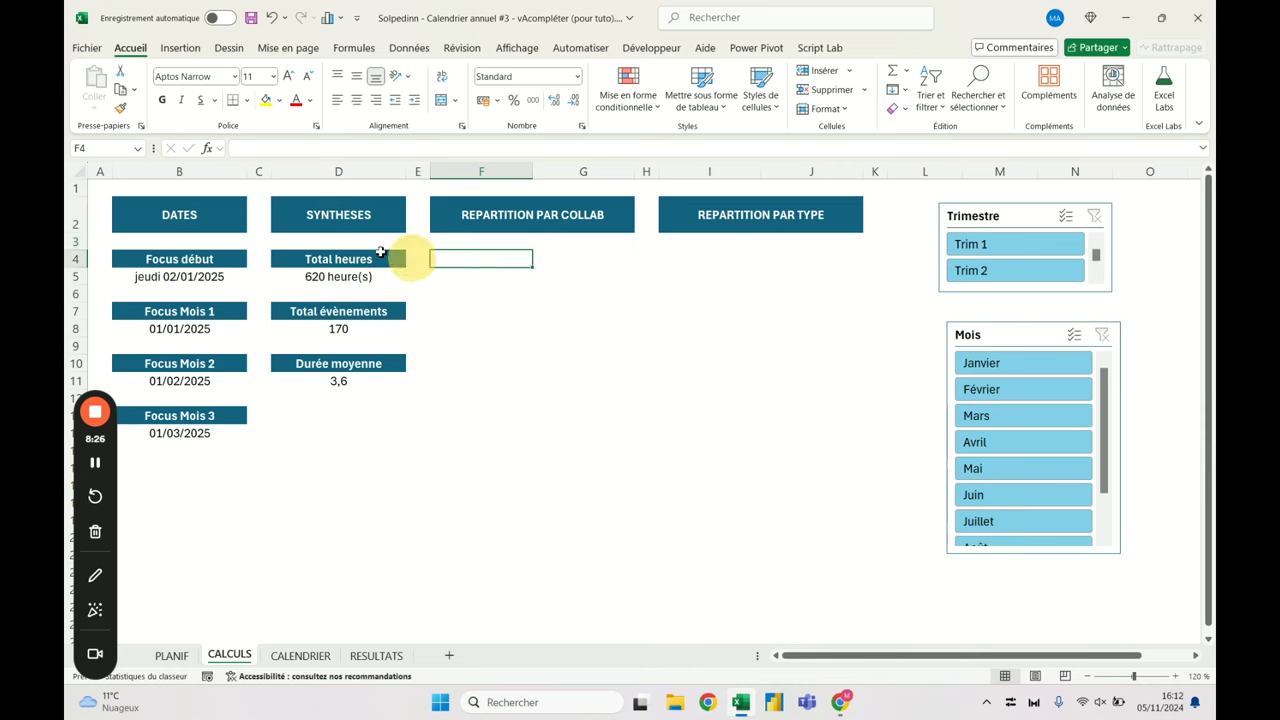
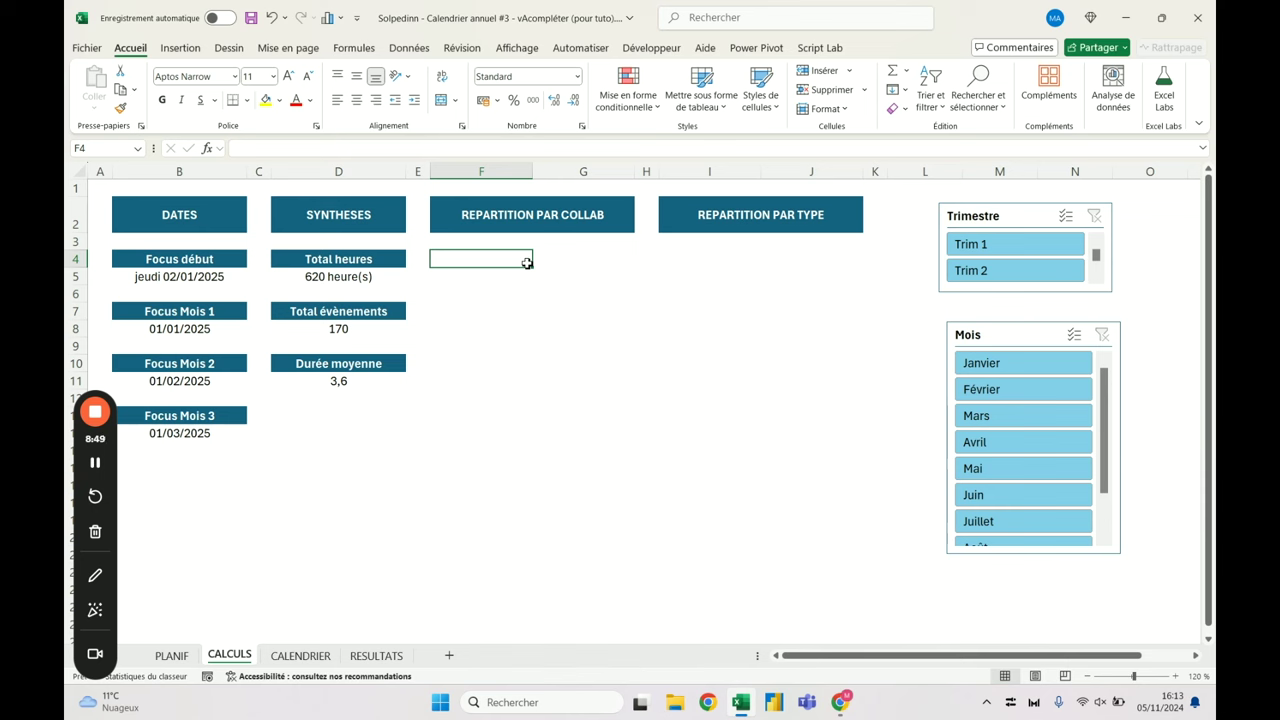
Enter =GROUPER.PAR( in F4 on the CALCULS sheet using the autocomplete suggestion
text(=)
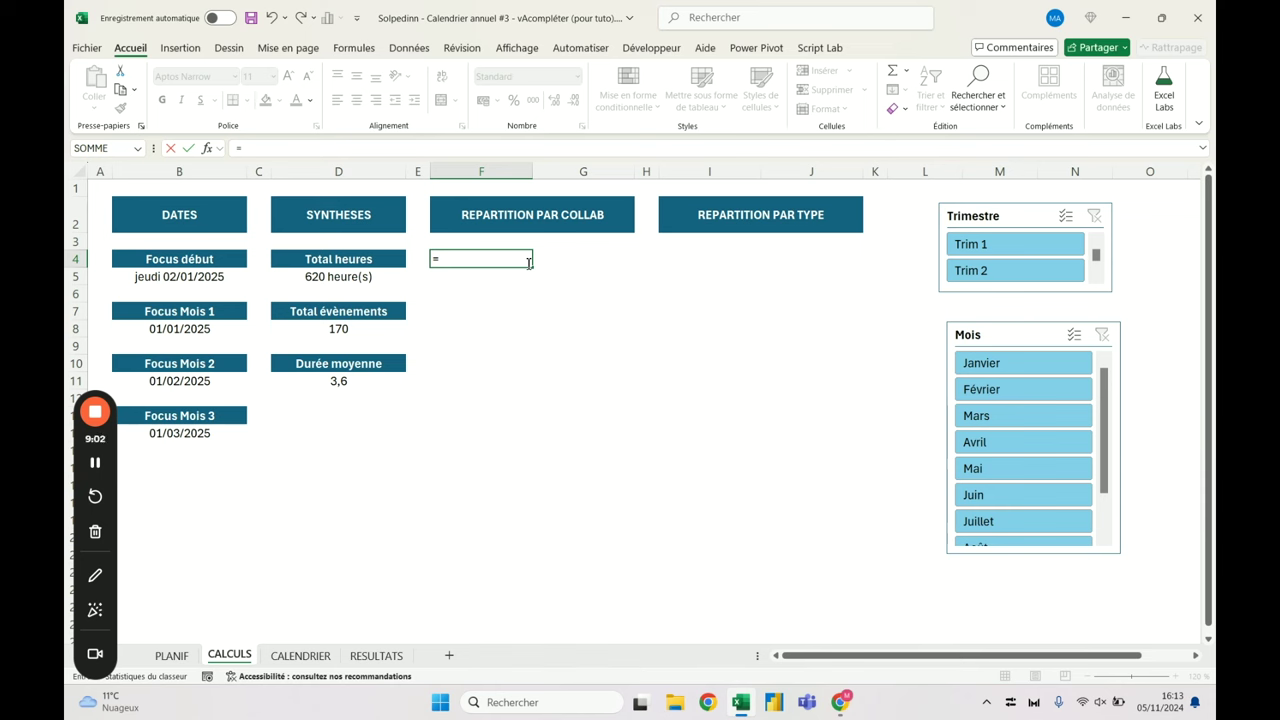
text(grouper)
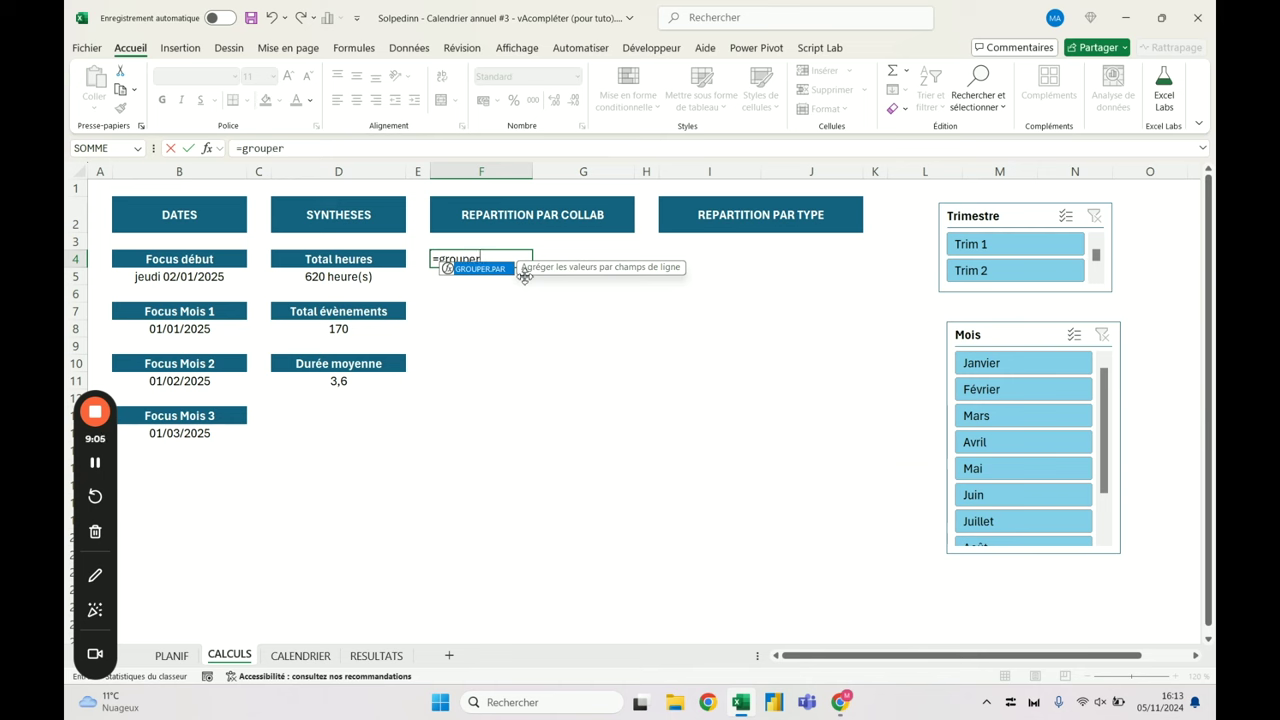
key(Tab)
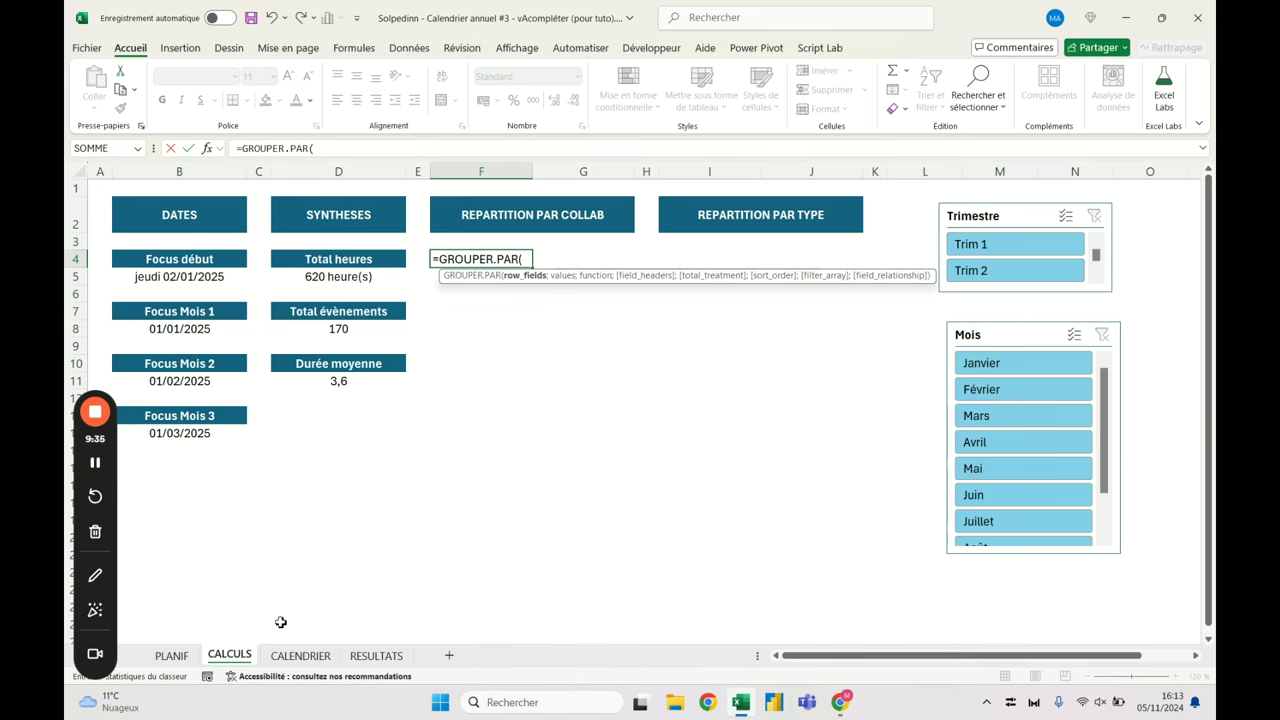
Group Tab_Planif Durée (en heures) by Collaborateur with SOMME in F4, giving Etienne 578, Sarah 42
click(171, 655)
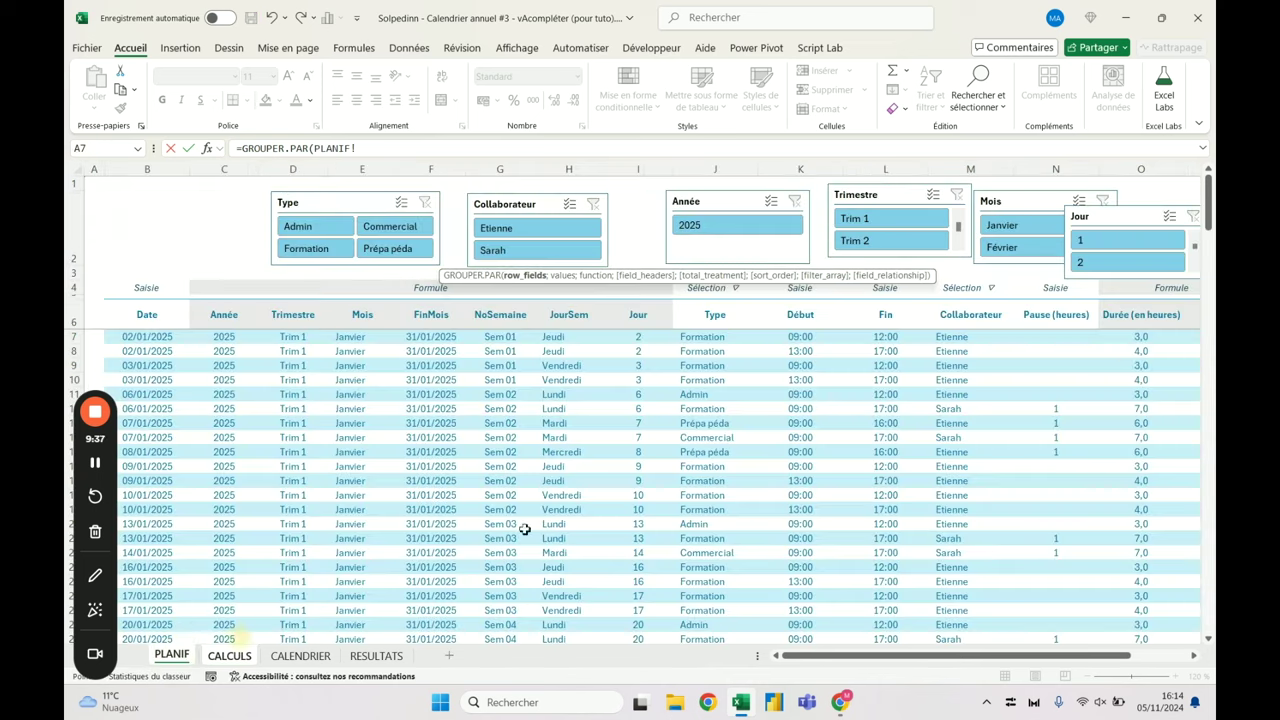
drag(1030, 655, 797, 651)
drag(355, 148, 316, 148)
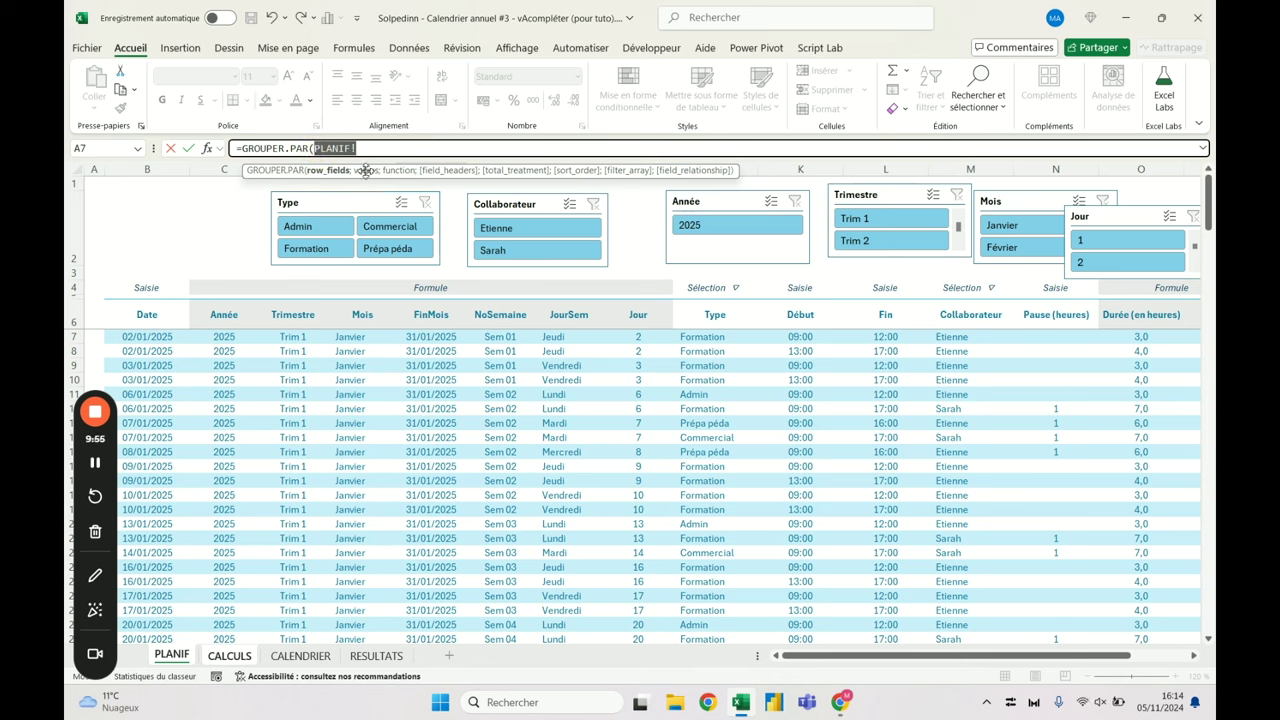
key(BackSpace)
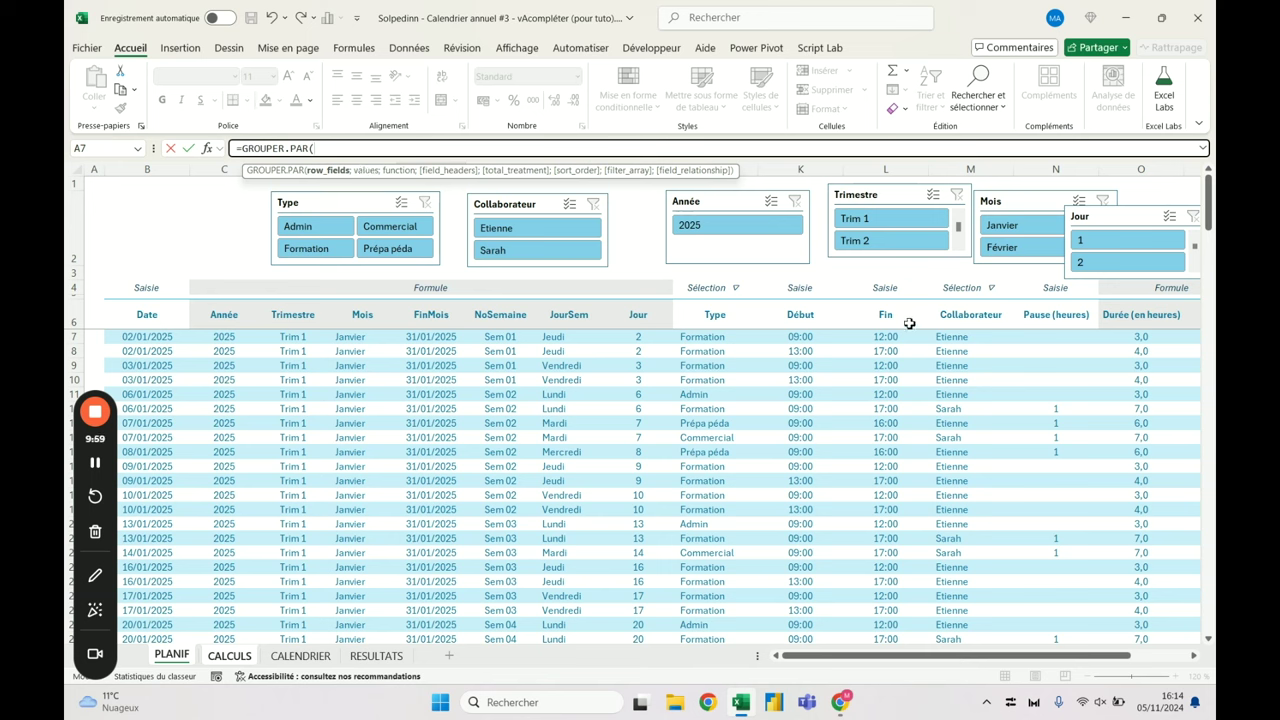
click(955, 300)
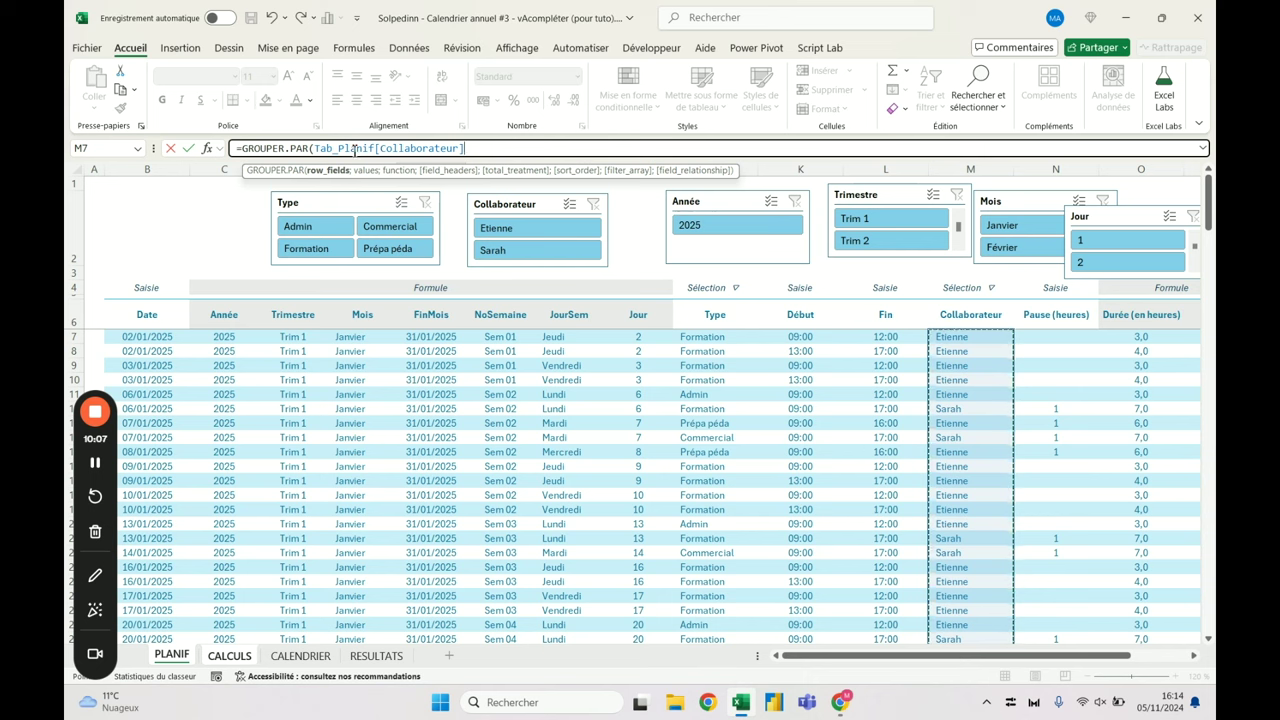
text(;)
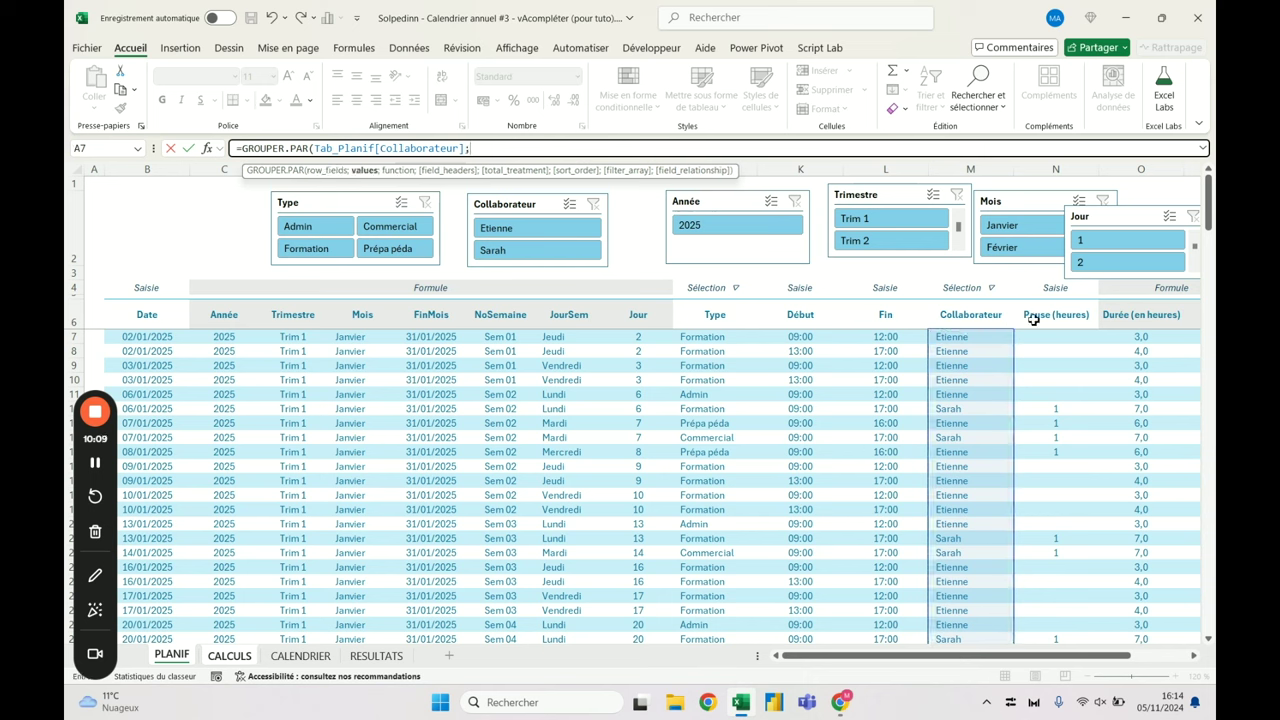
click(1108, 308)
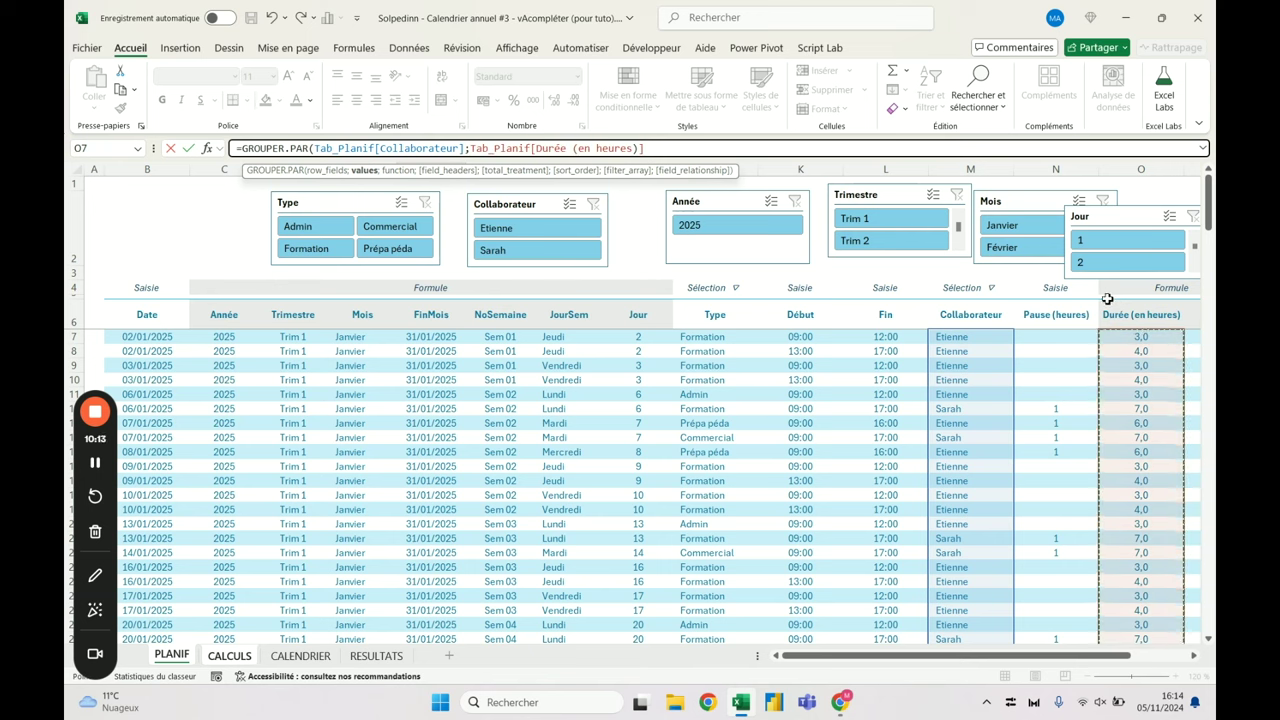
text(;)
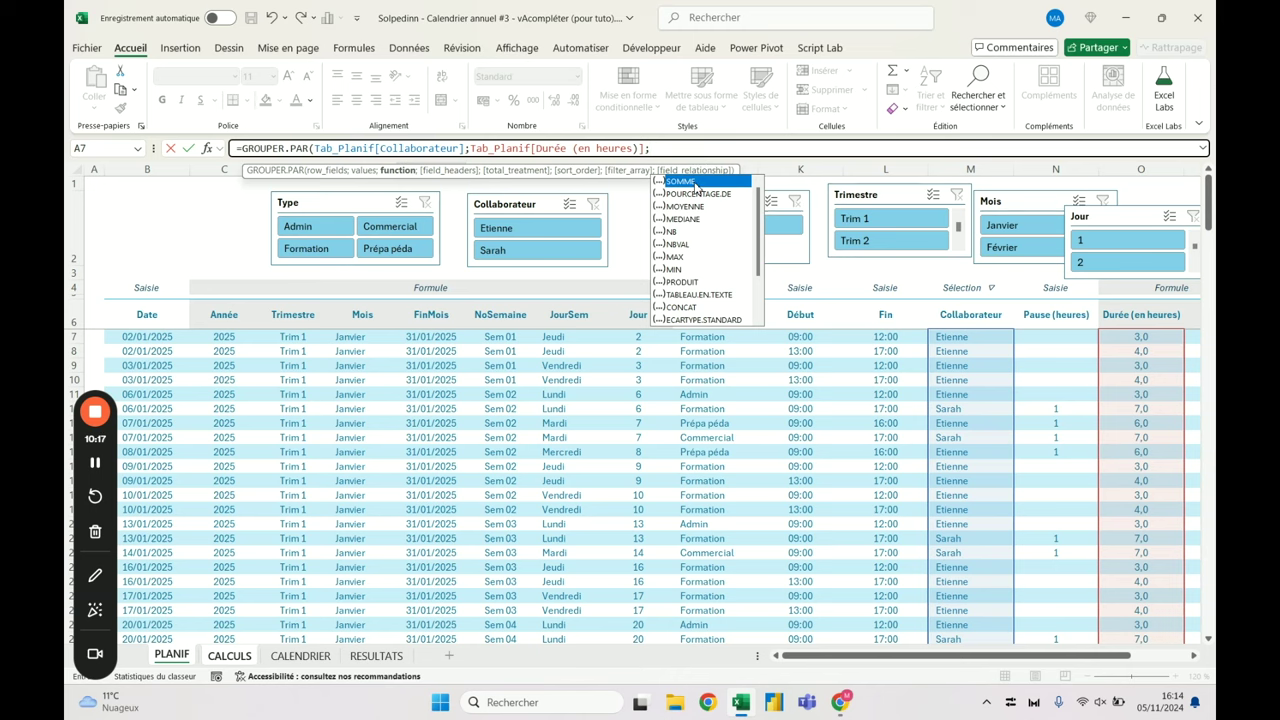
double_click(695, 182)
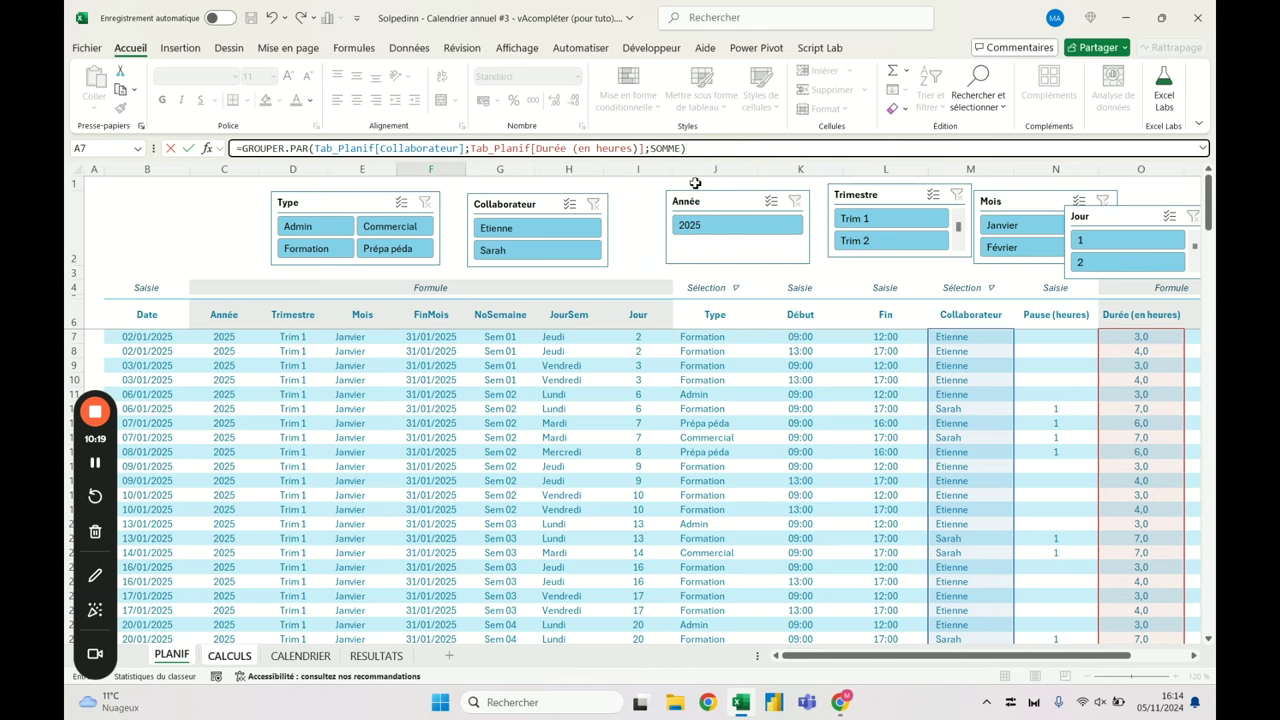
key(Return)
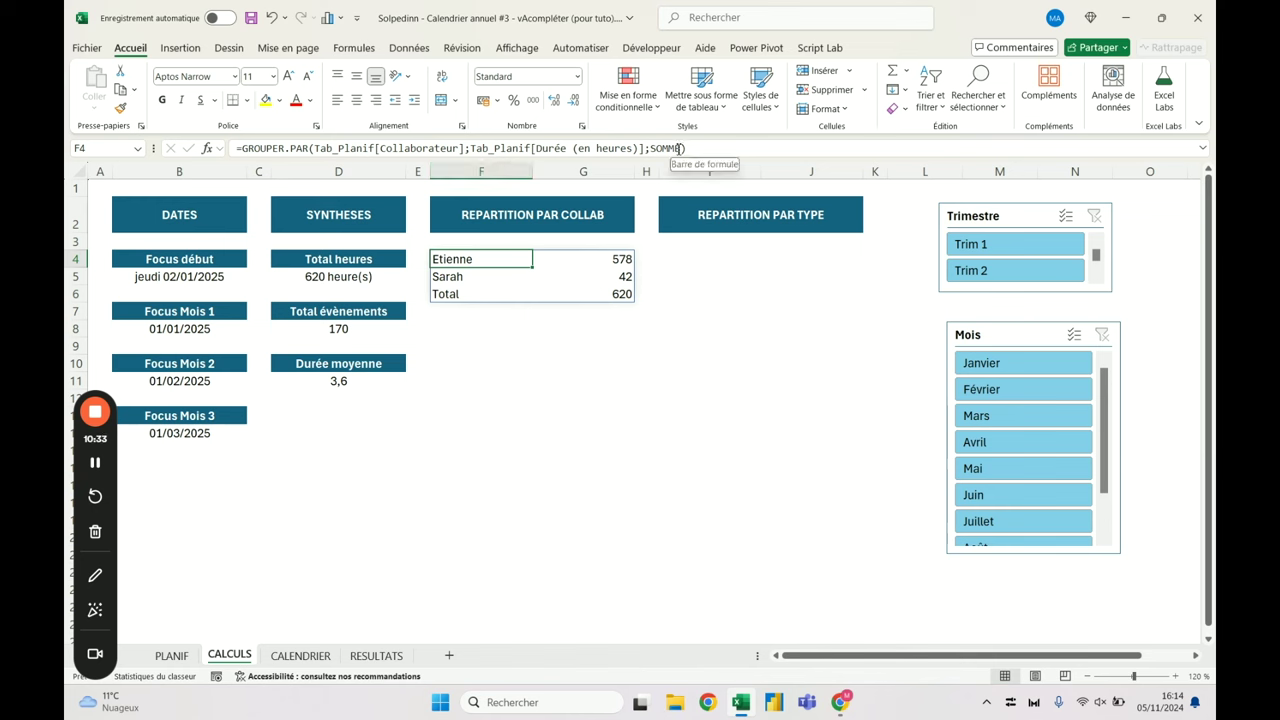
Insert a 2D pie chart and place it, shrunk, below the collaborator table
click(190, 52)
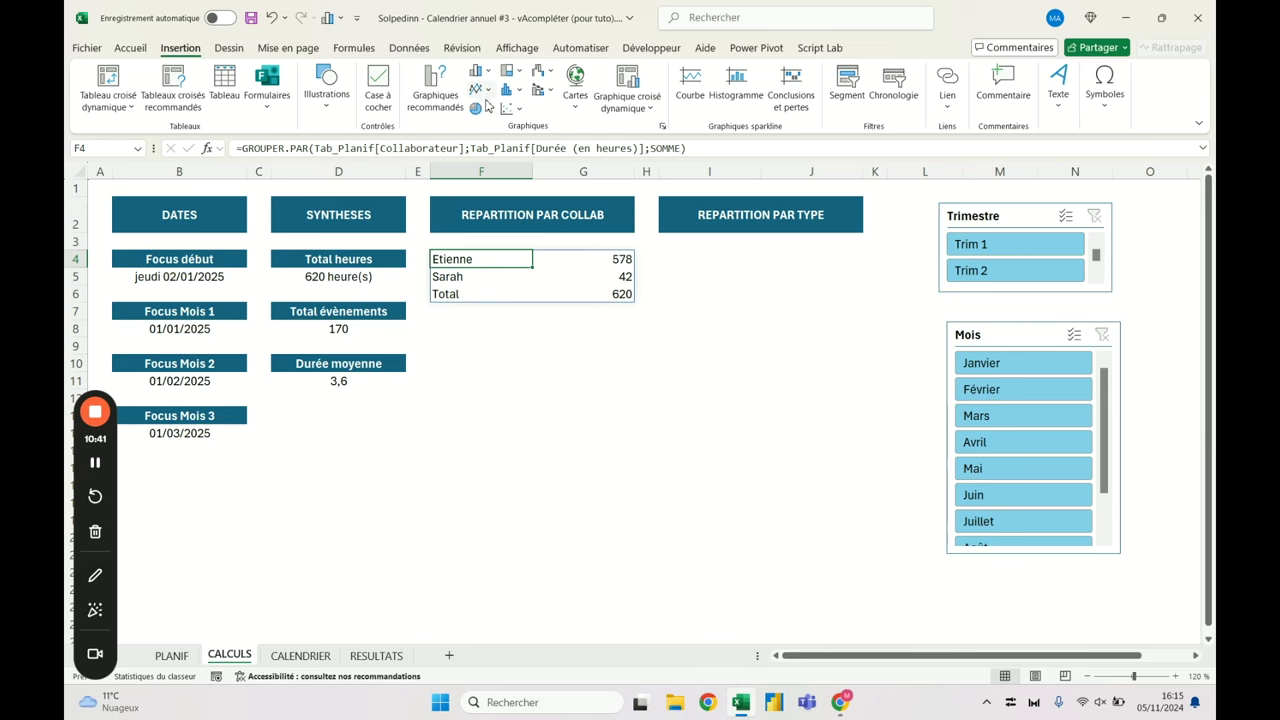
click(480, 108)
click(488, 161)
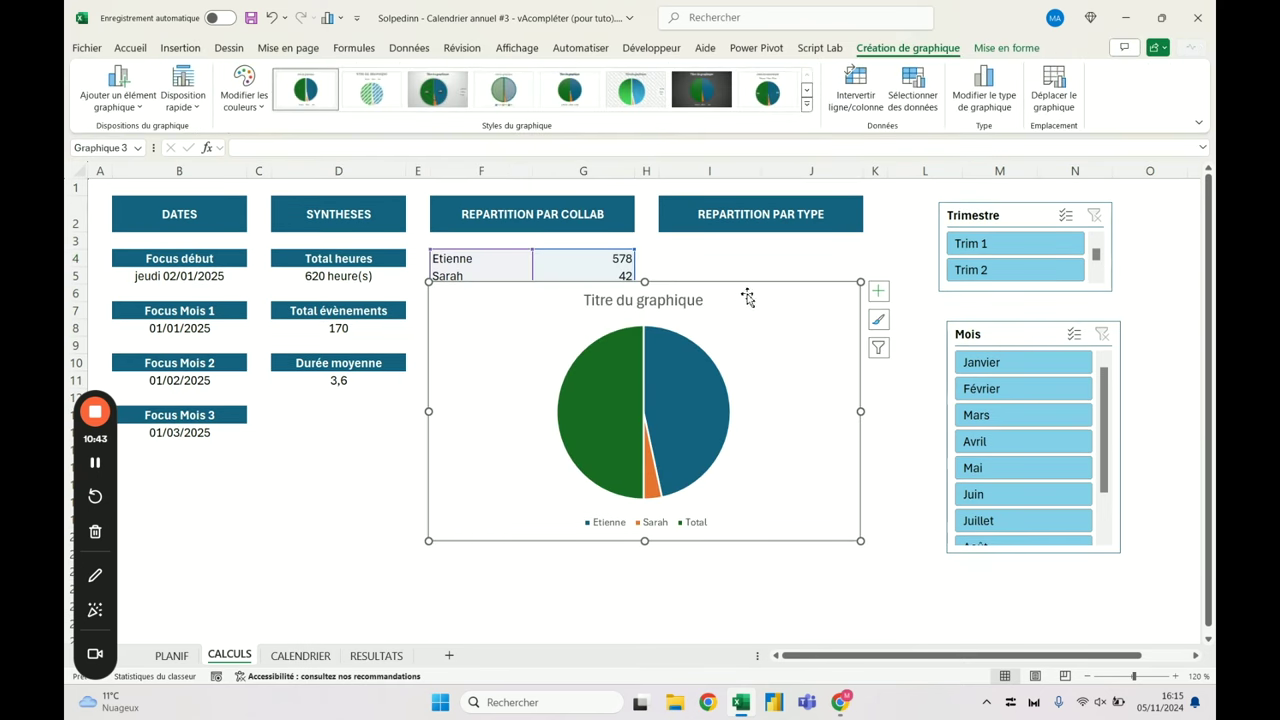
drag(749, 294, 804, 392)
drag(915, 636, 836, 538)
click(780, 332)
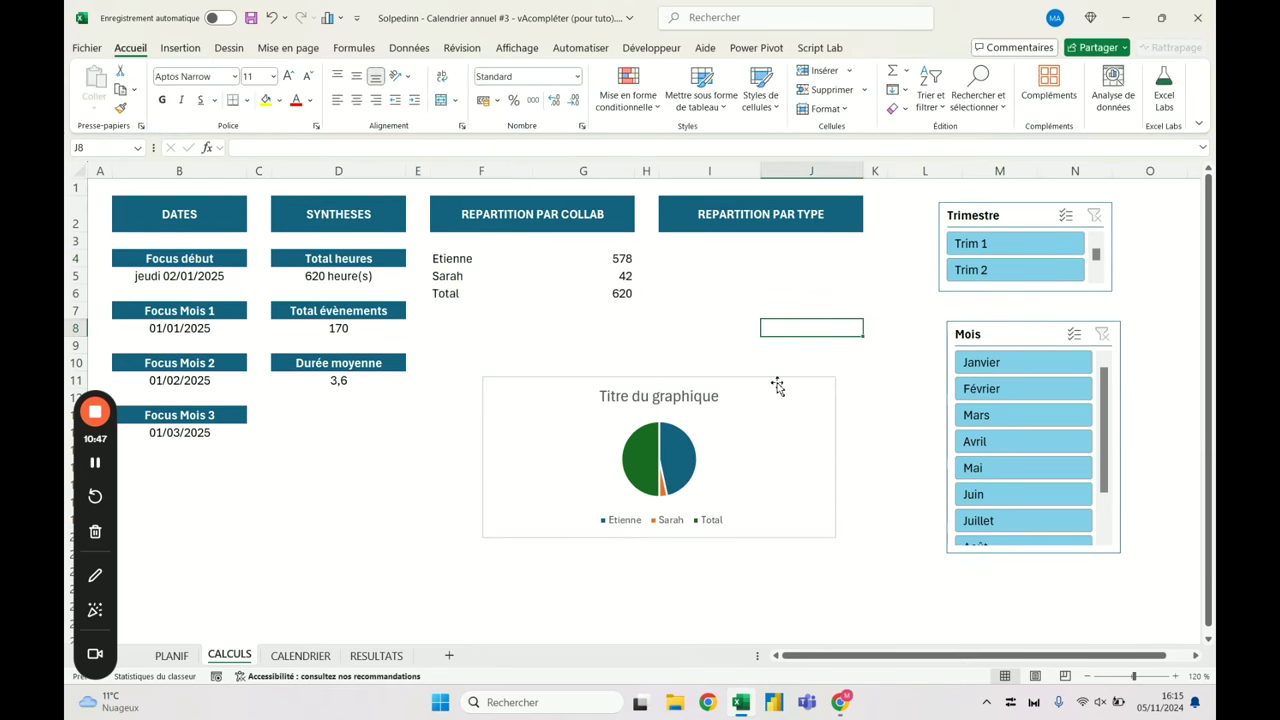
drag(777, 380, 823, 380)
click(766, 309)
Append ;;0 after SOMME in F4 to drop the Total row, then test the Trim 1 filter
click(453, 263)
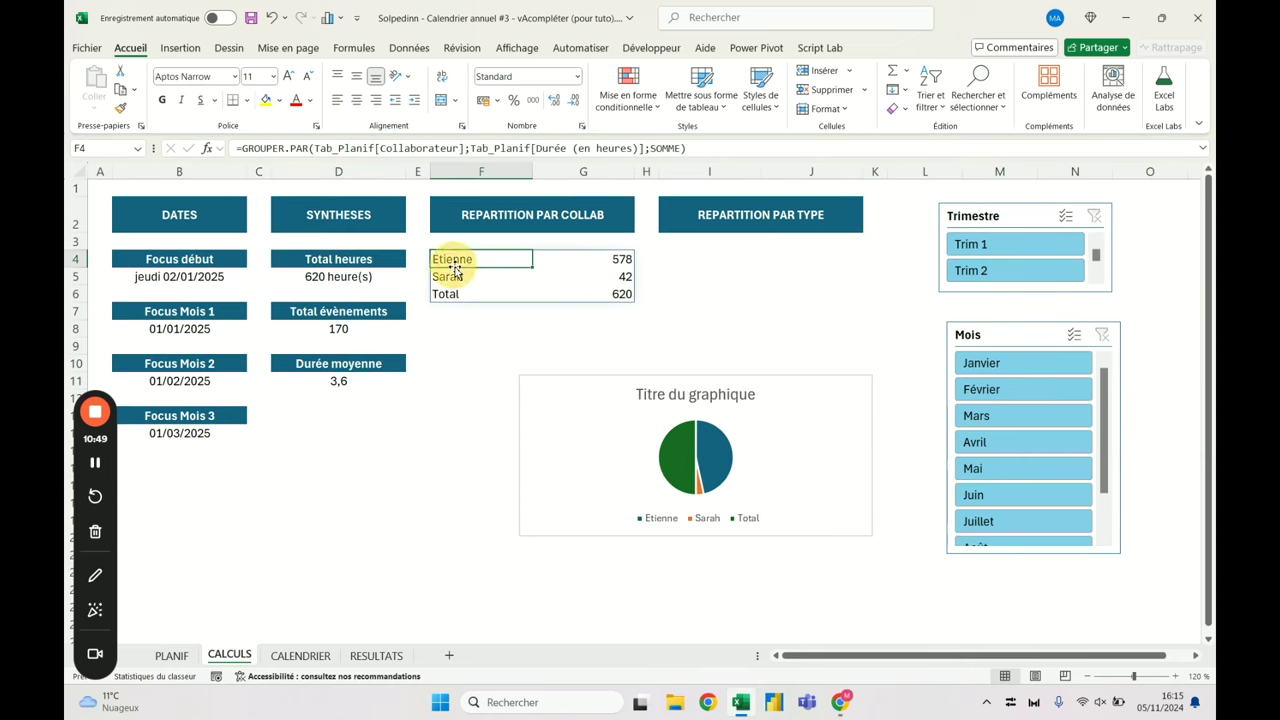
click(682, 148)
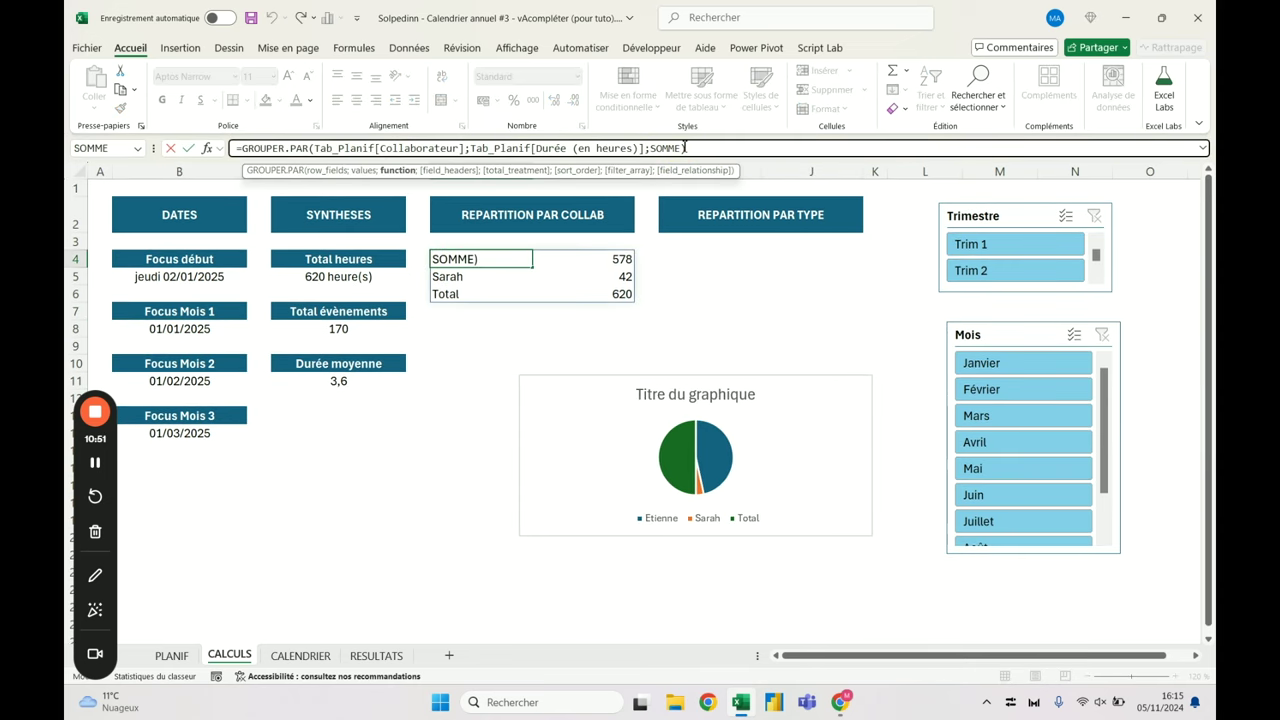
text(;)
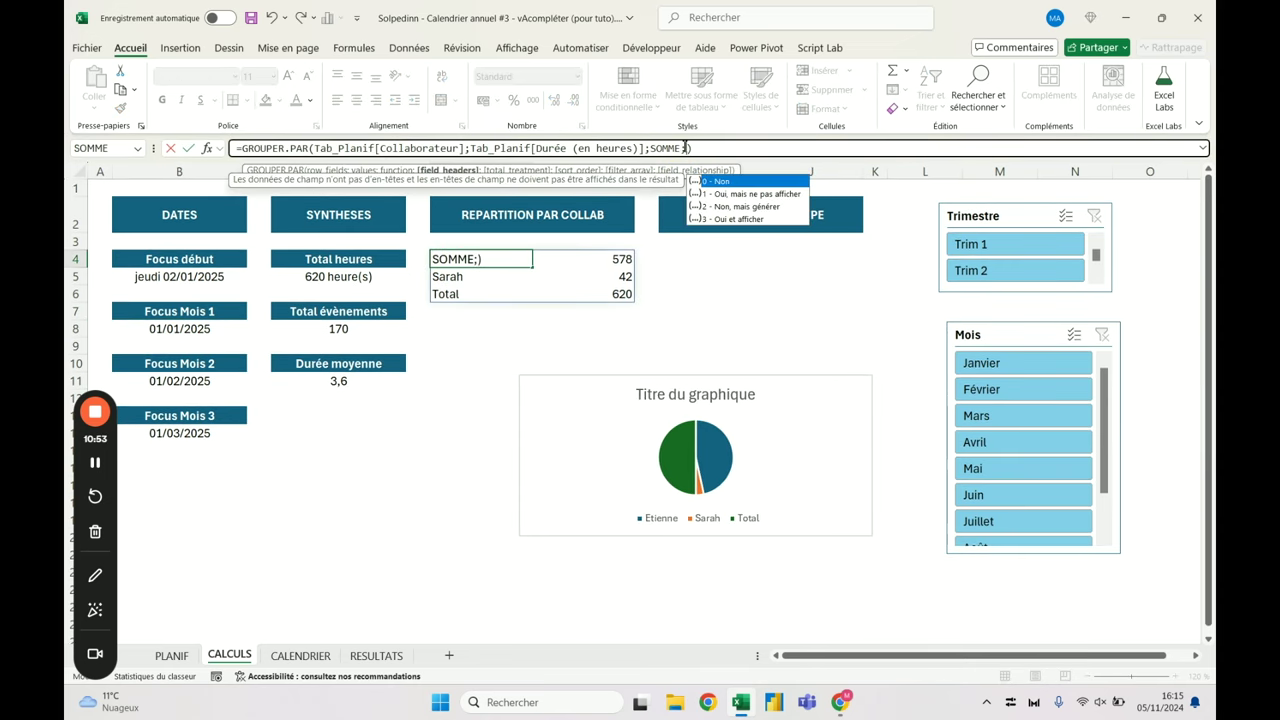
text(;)
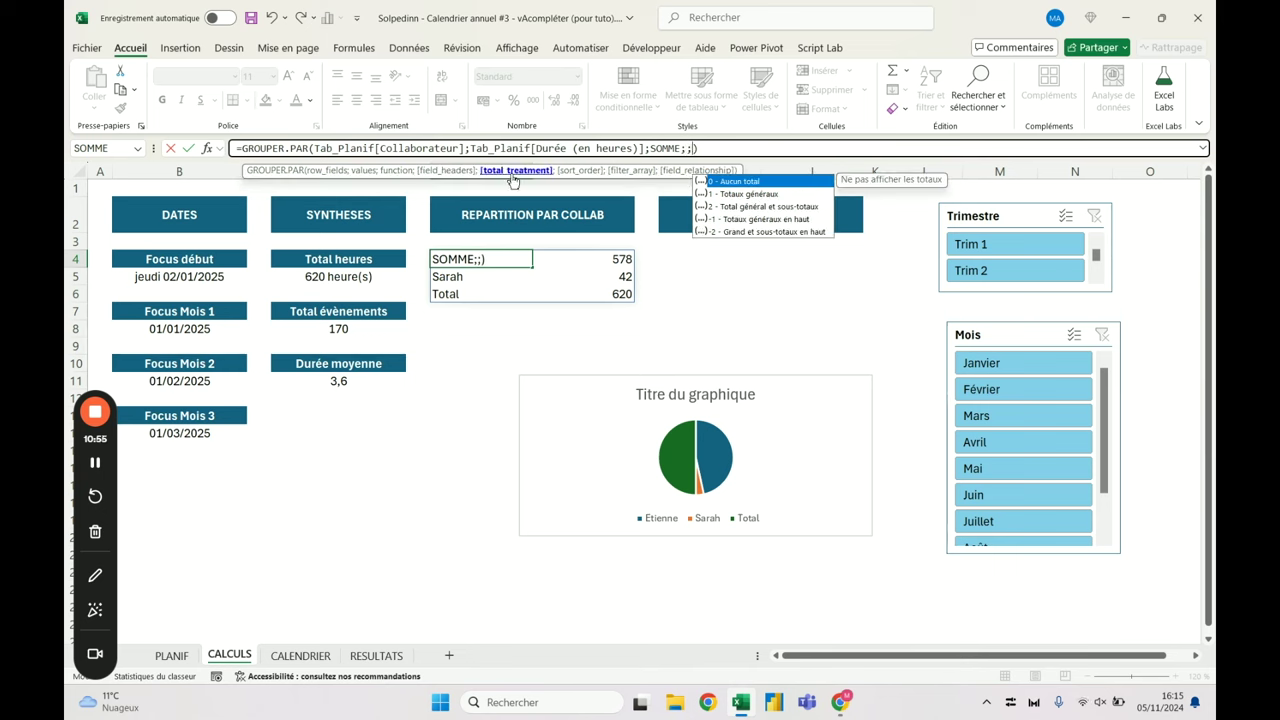
text(0)
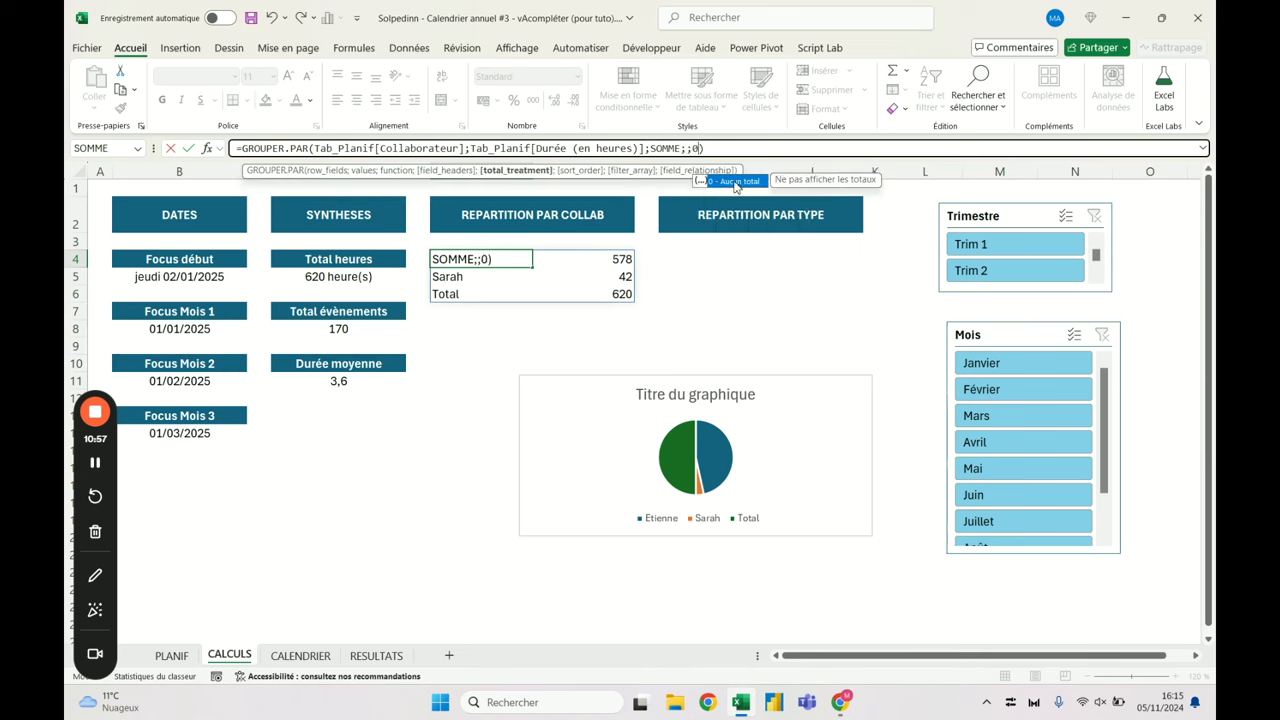
key(Return)
key(Up)
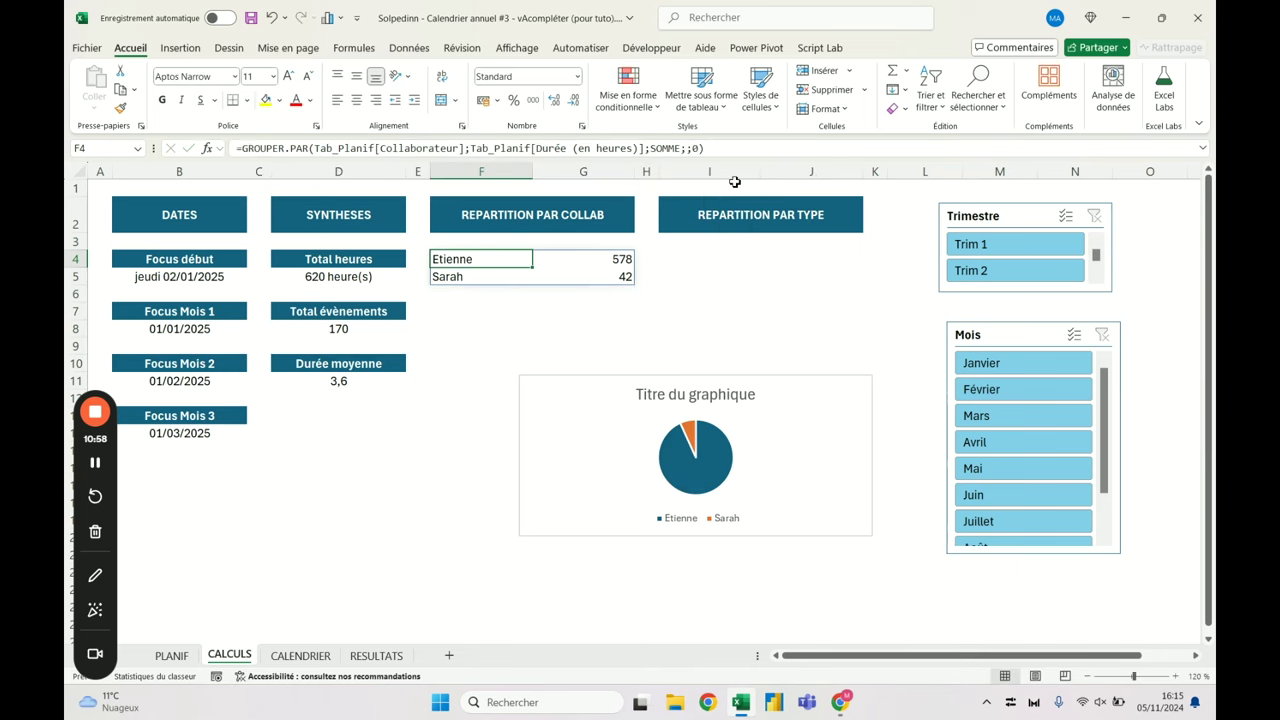
click(1070, 250)
click(1095, 216)
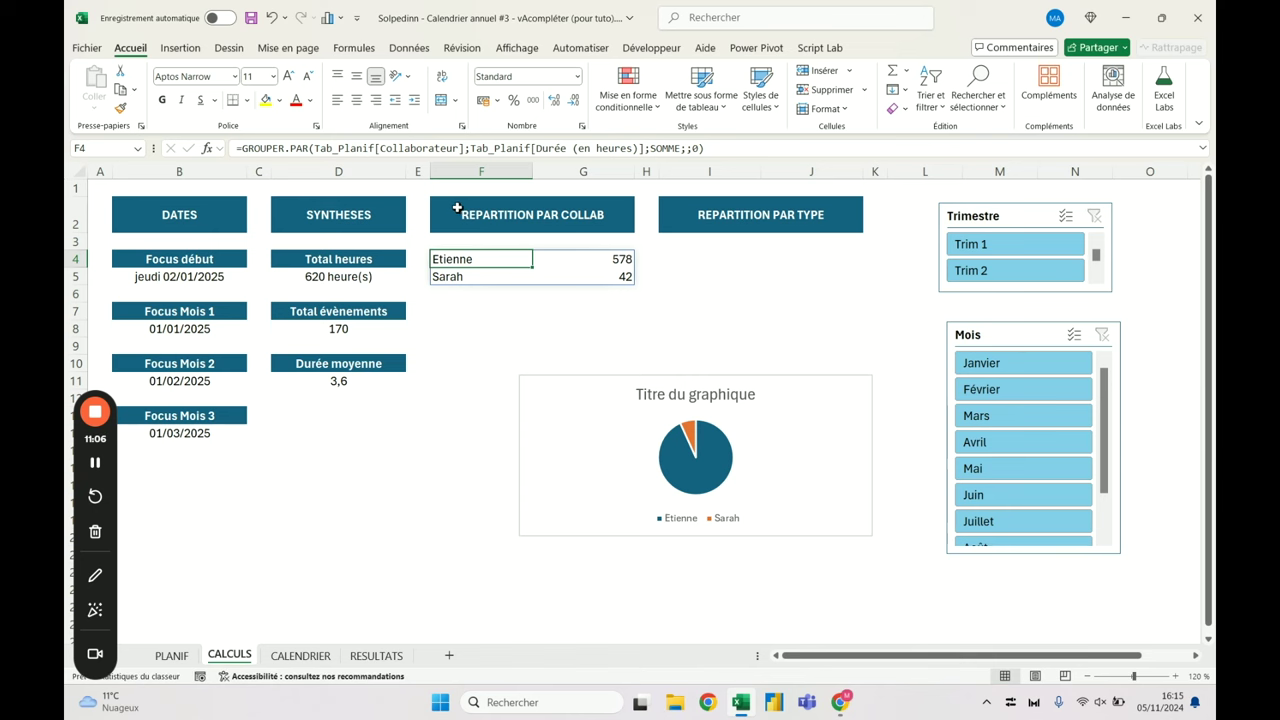
Add the filter argument Tab_Planif[Focus]=1 to F4's GROUPER.PAR formula
click(712, 148)
key(BackSpace)
text(;)
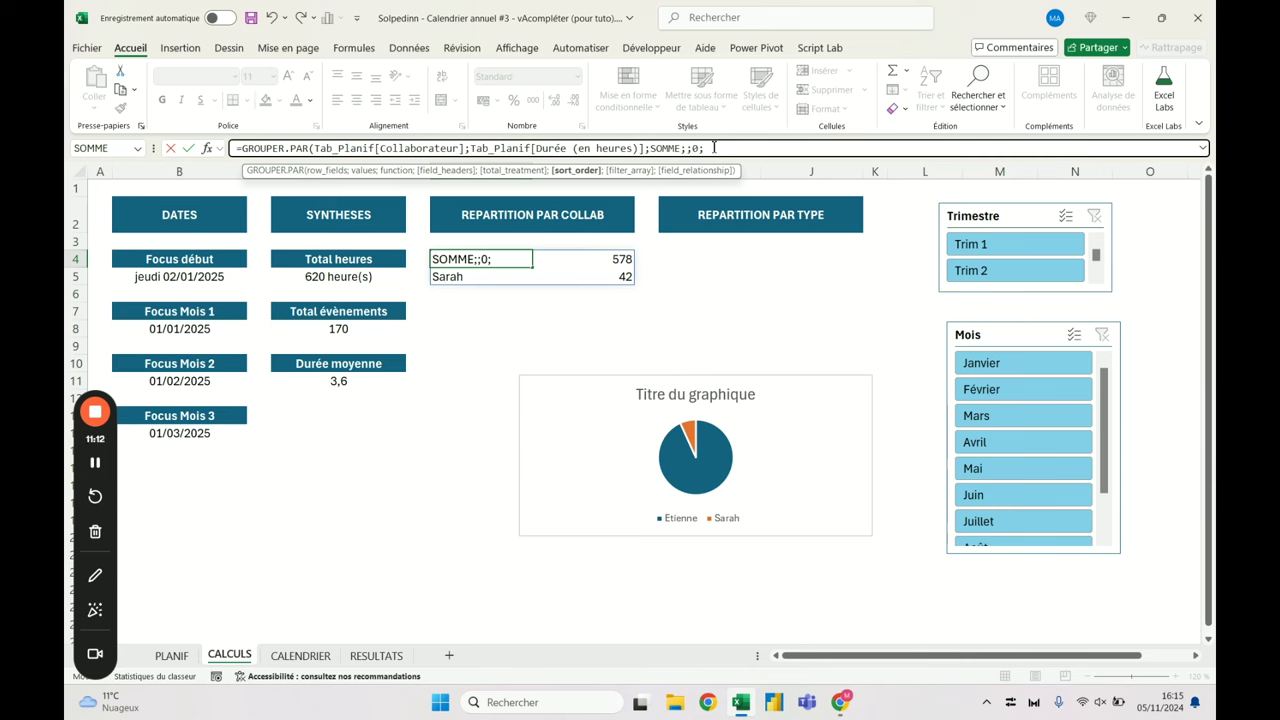
text(;)
click(170, 656)
scroll(1055, 310, right, 2)
click(1057, 304)
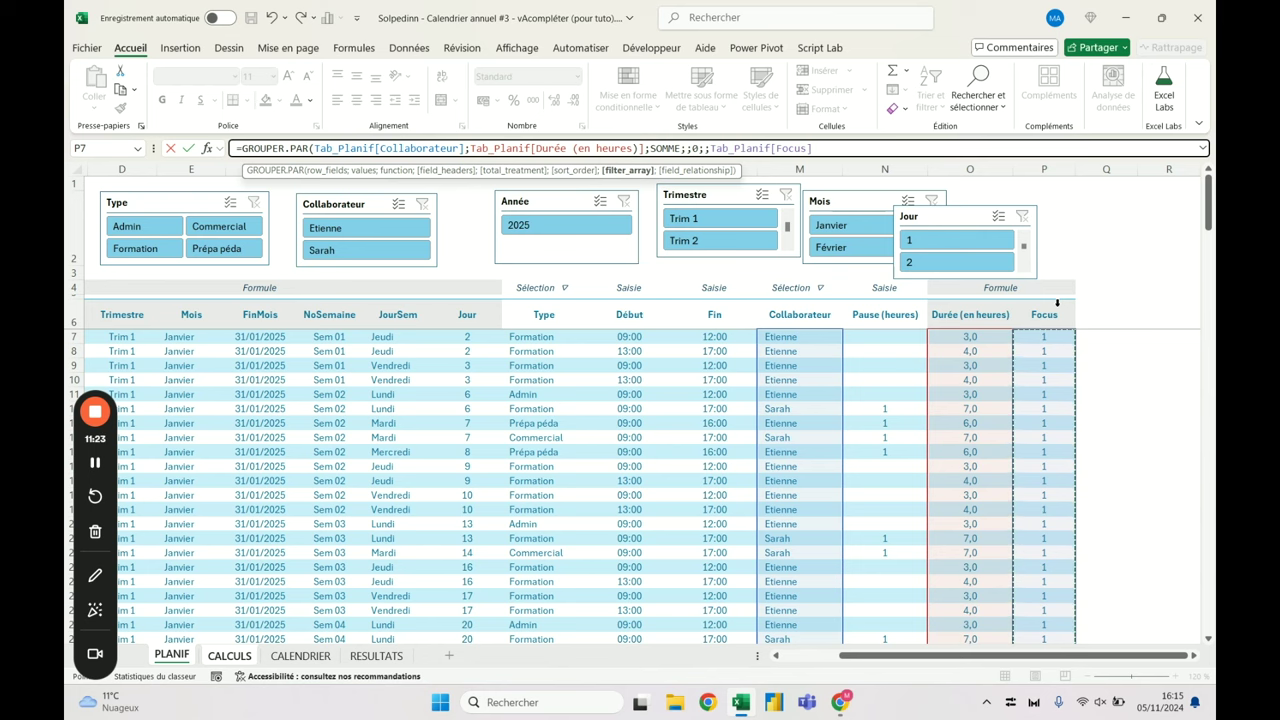
text(=1)
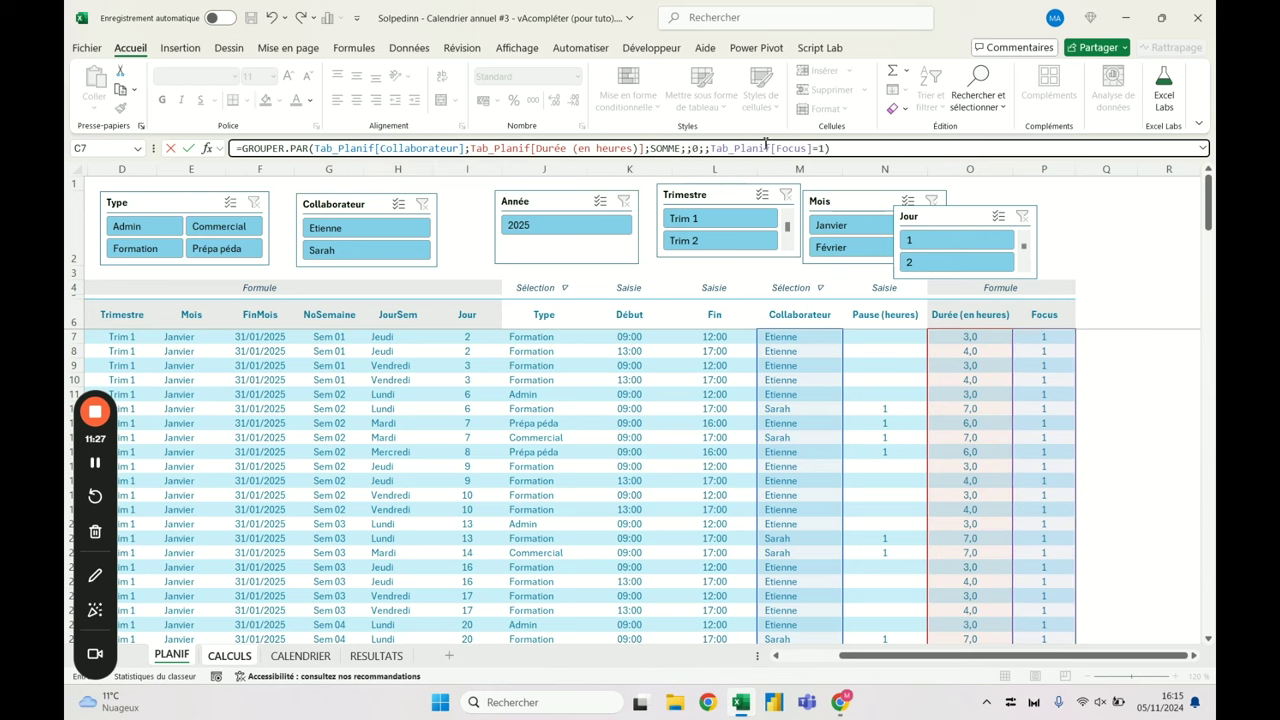
key(Return)
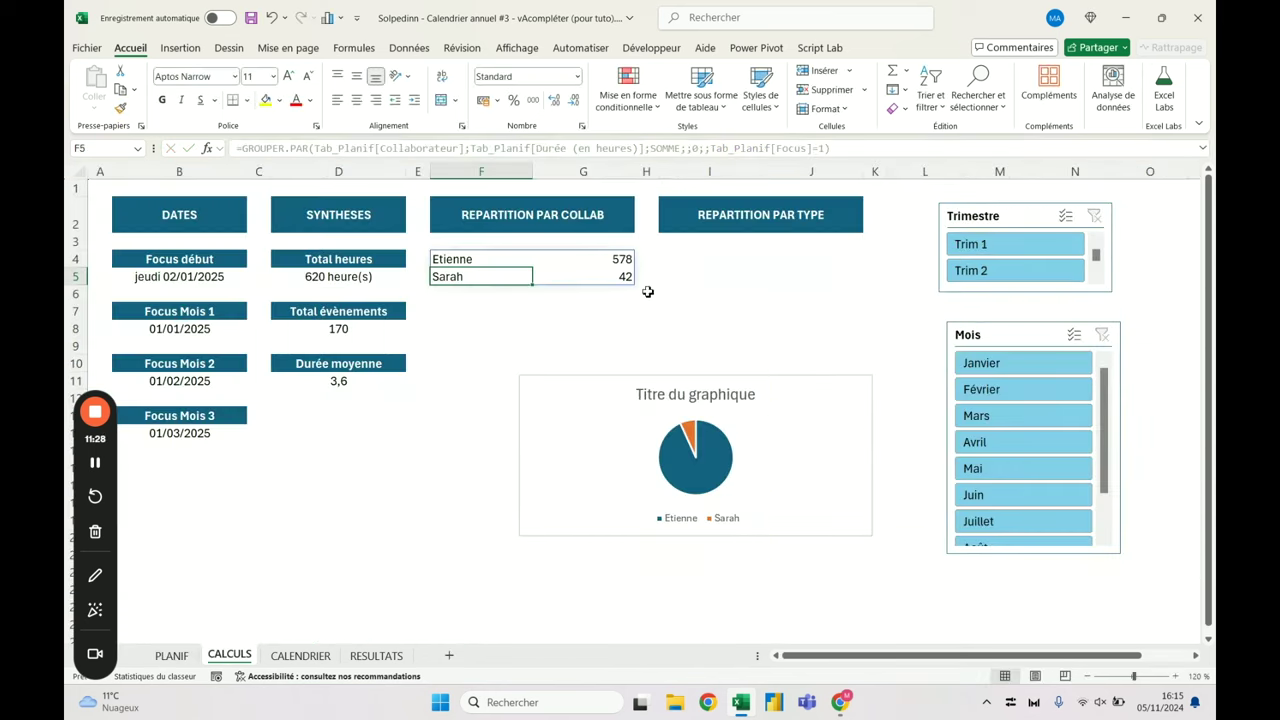
Try the Trim 1/Trim 2 and Janvier–Avril slicer filters, then clear them to show all months
click(1020, 246)
click(1017, 271)
click(985, 246)
click(1000, 270)
click(1003, 253)
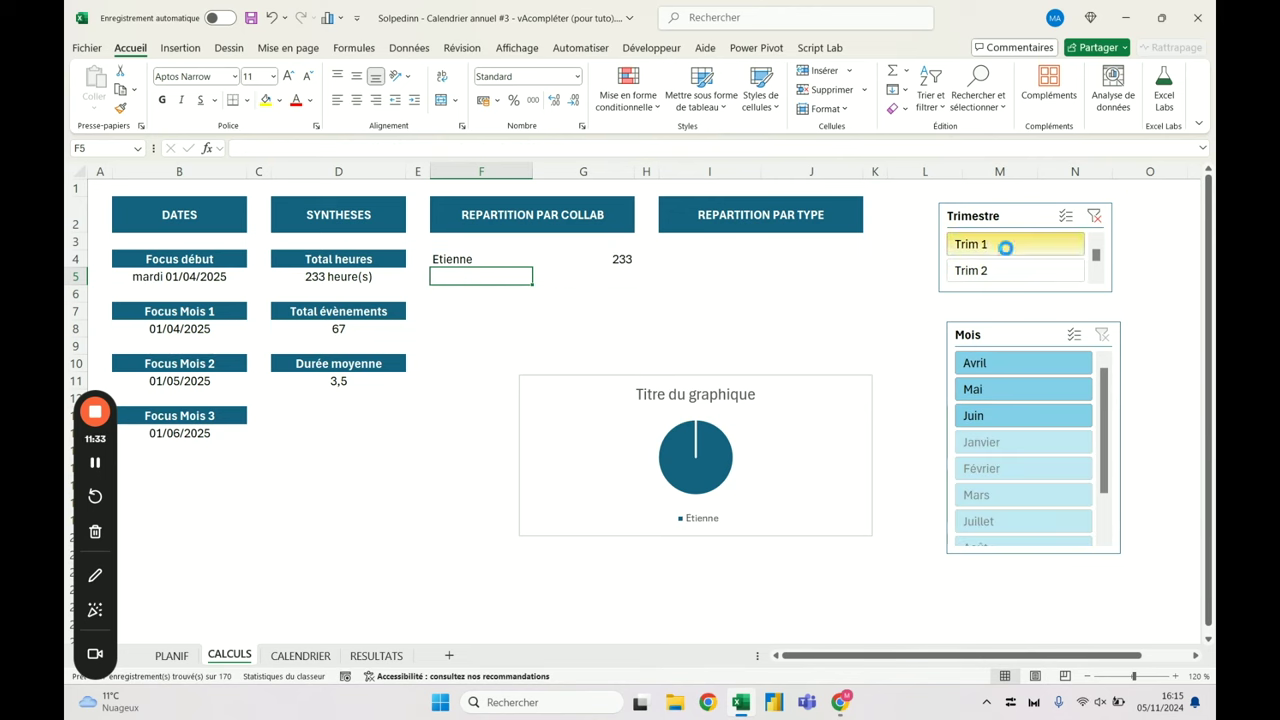
click(1094, 215)
click(1066, 418)
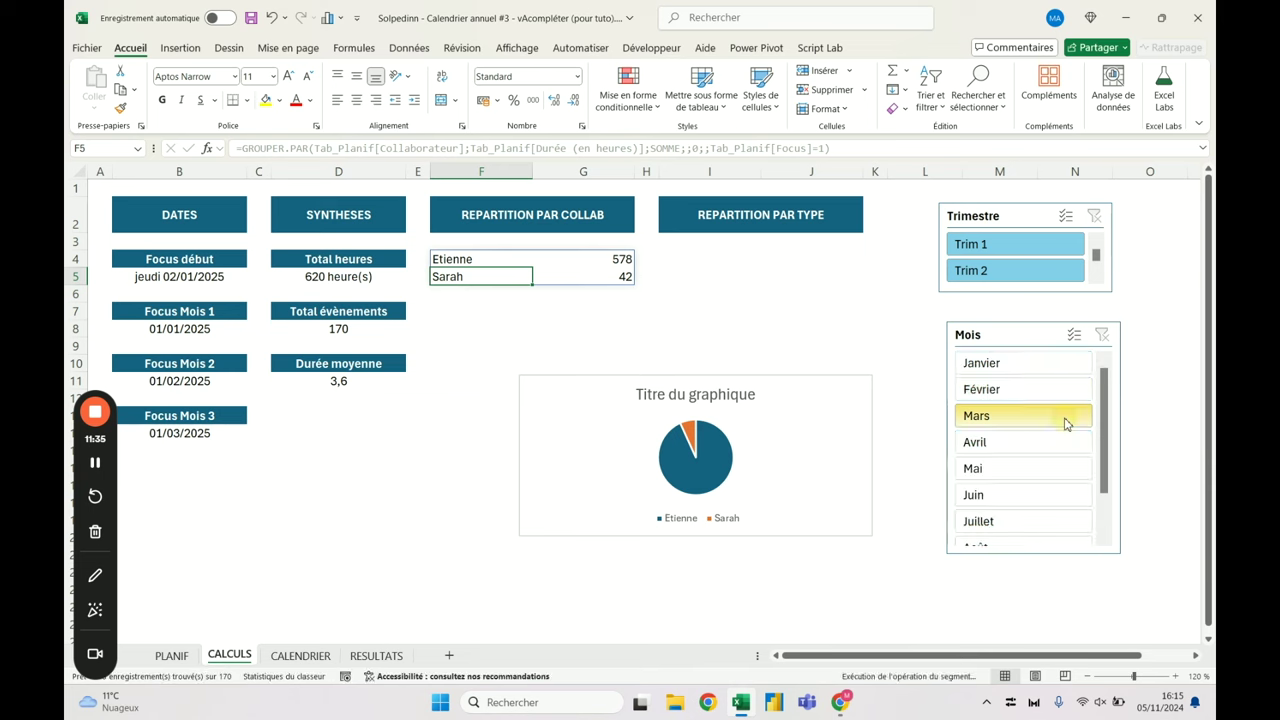
click(1066, 397)
click(1062, 370)
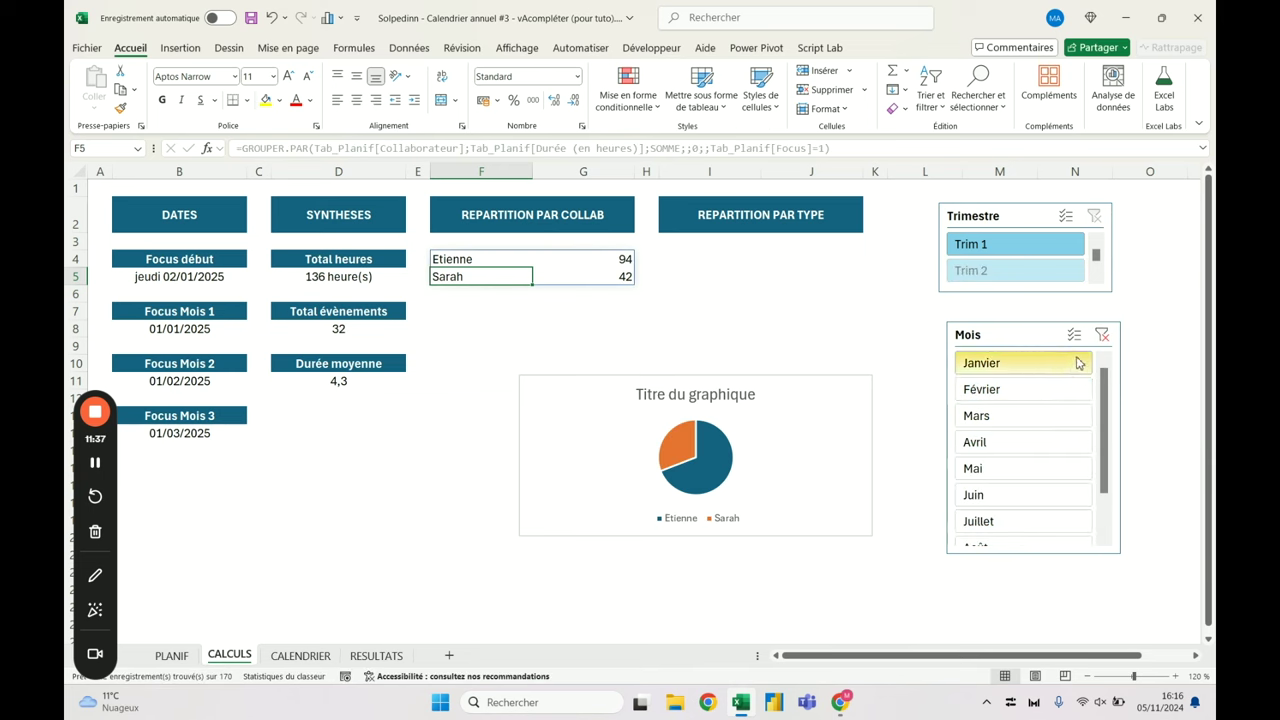
click(1060, 442)
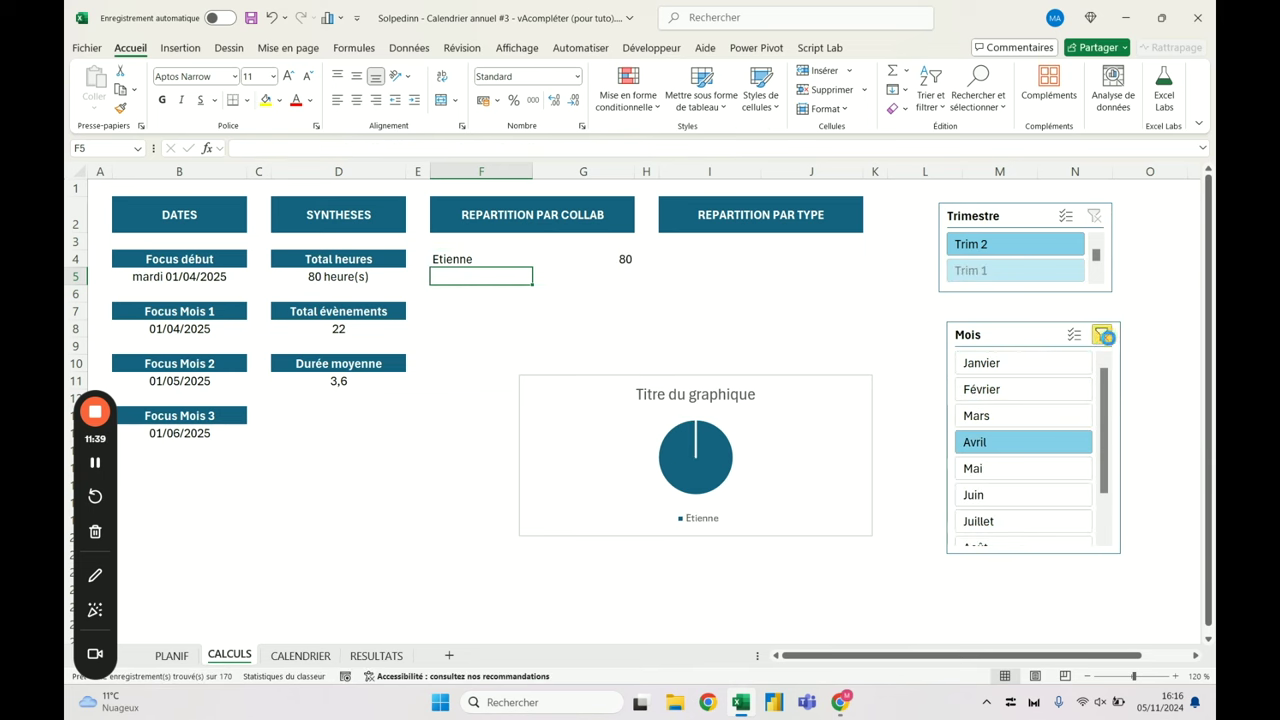
click(1102, 335)
Move the pie chart under F4:G5, making it narrower and taller
drag(809, 405, 717, 343)
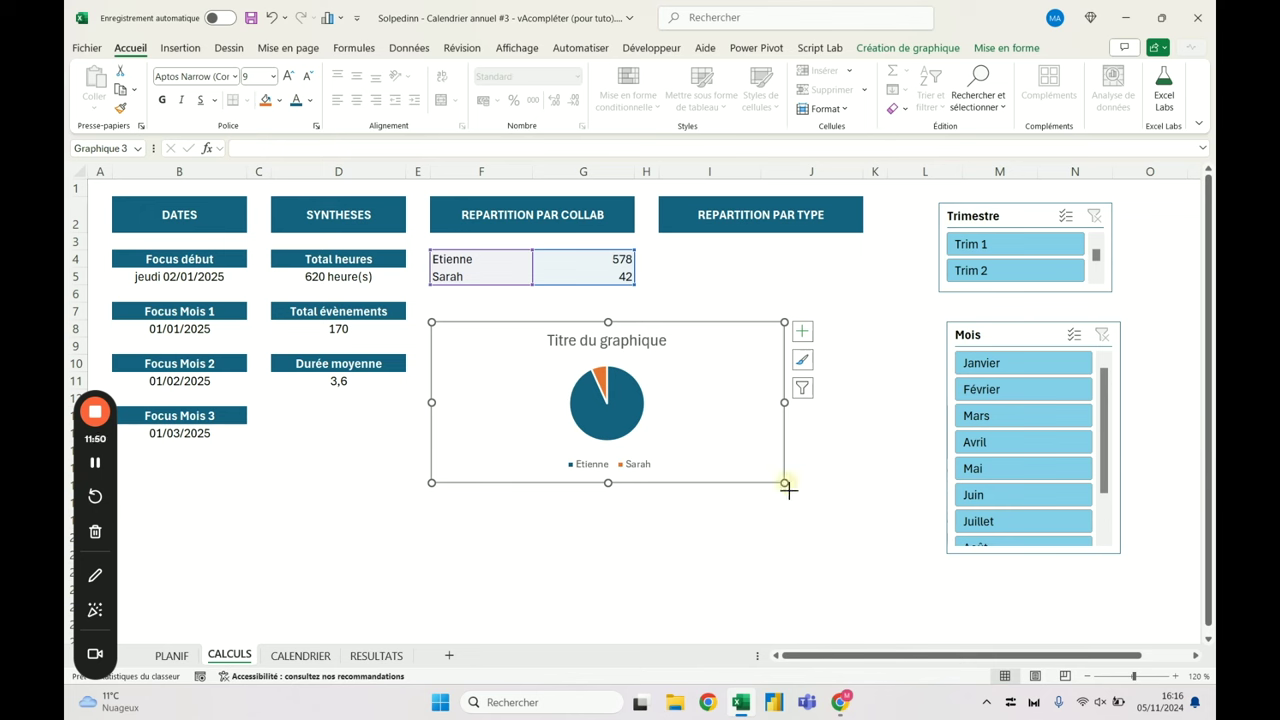
drag(784, 483, 788, 519)
drag(788, 420, 699, 419)
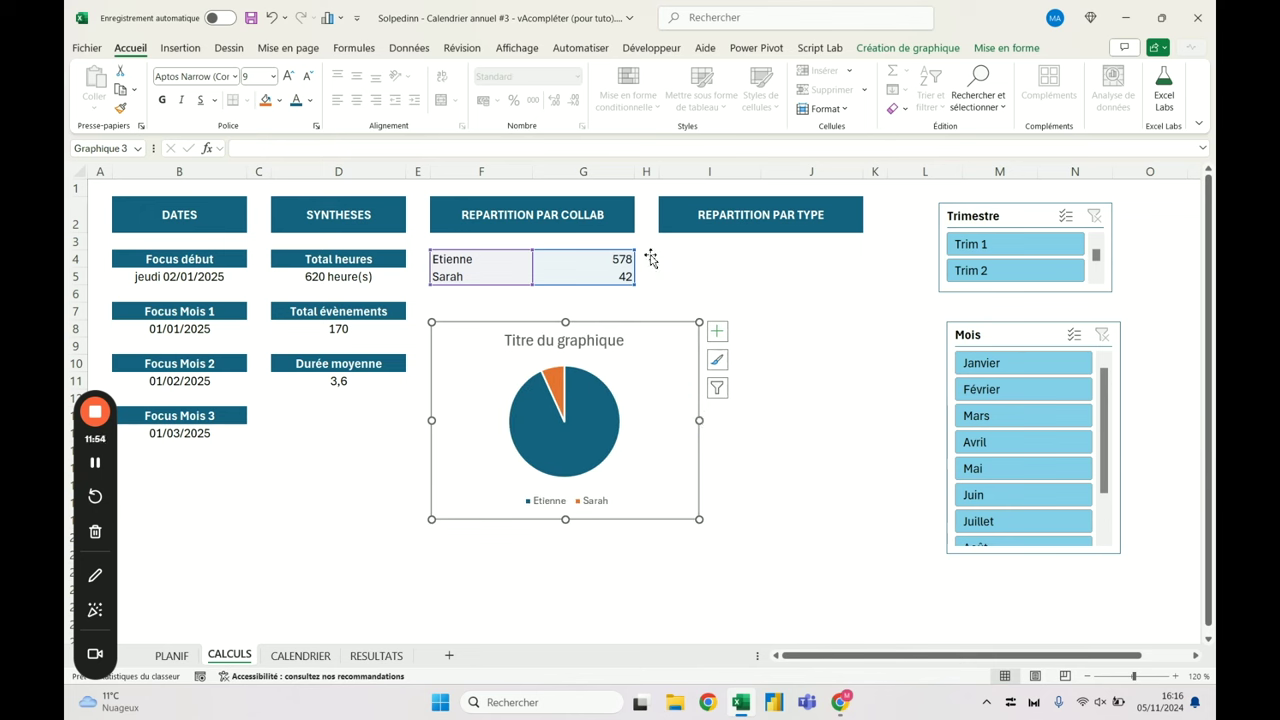
click(702, 283)
click(665, 329)
mouse_move(665, 329)
mouse_down()
mouse_move(605, 370)
mouse_move(662, 324)
mouse_up()
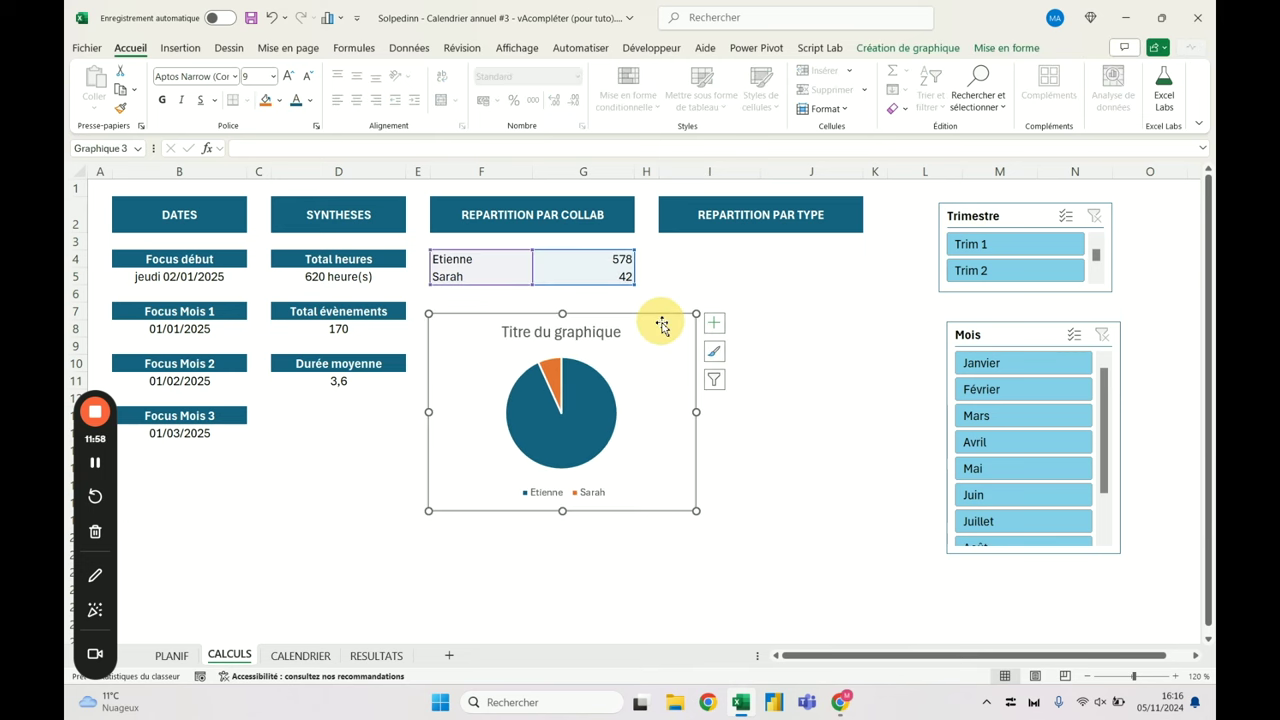
click(674, 260)
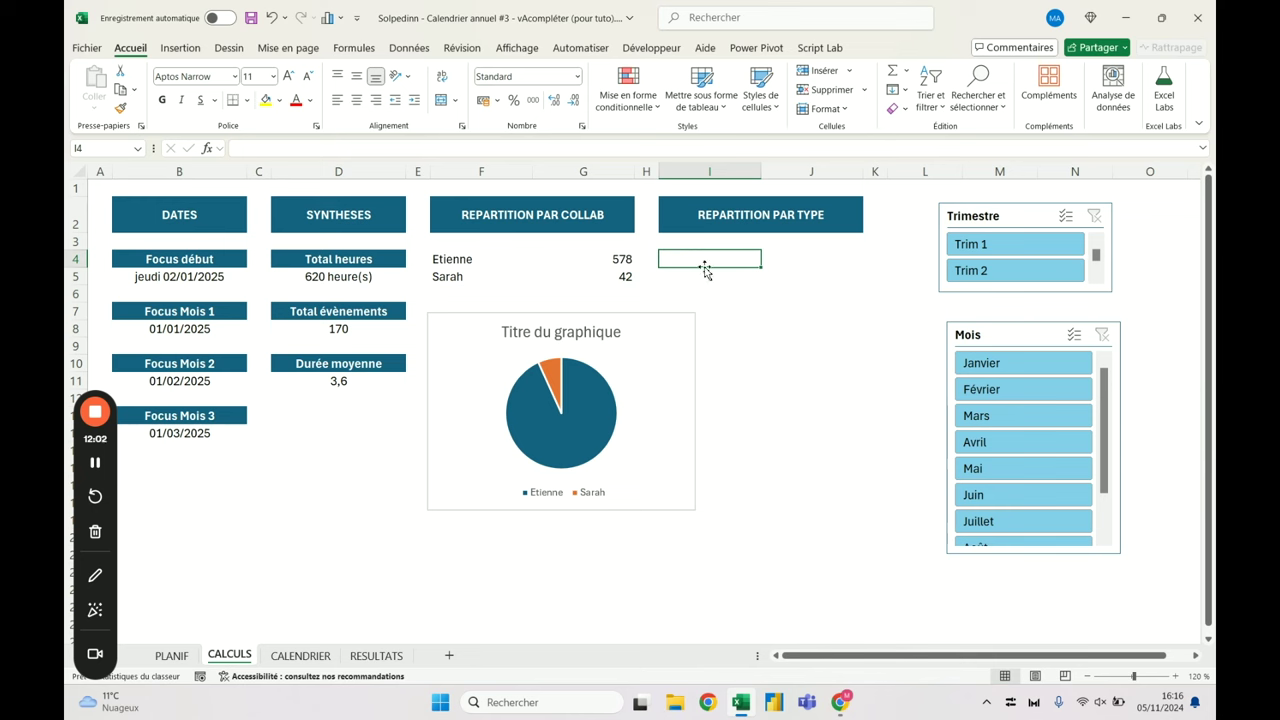
Copy the F4:G5 breakdown to I4 and regroup it by Type instead of Collaborateur
drag(493, 261, 586, 277)
key(ctrl+c)
click(671, 257)
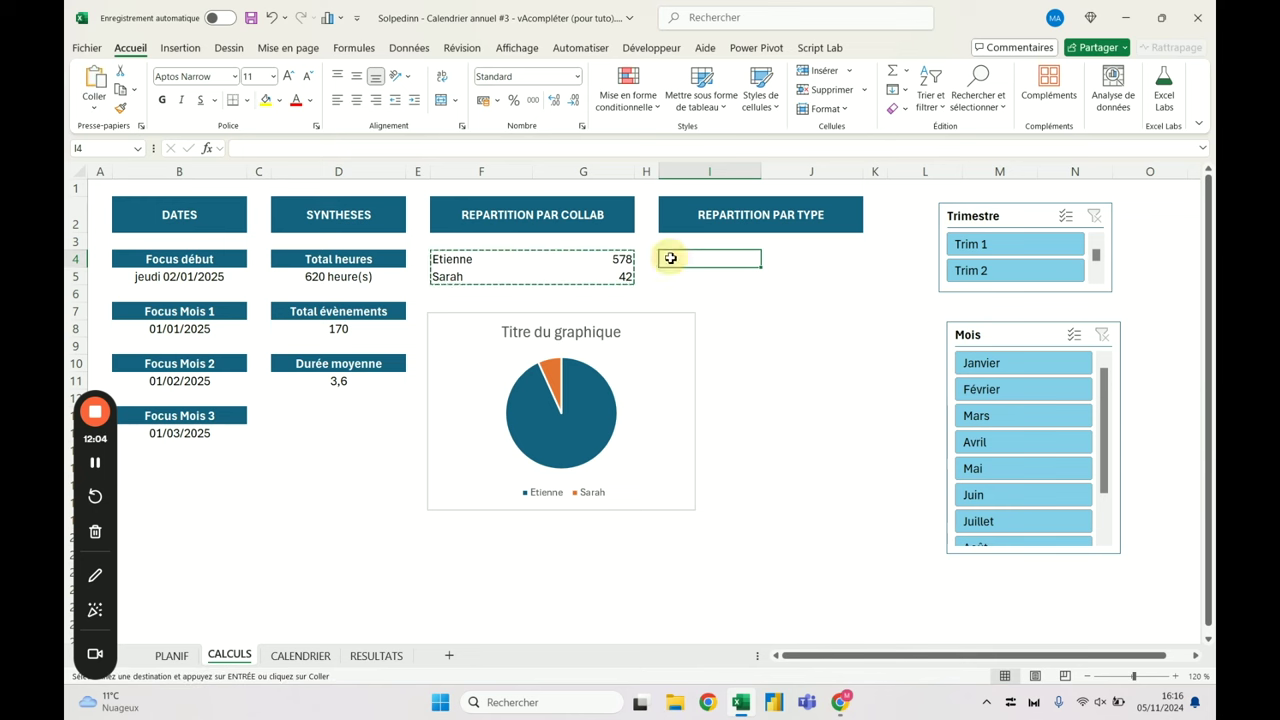
key(ctrl+v)
key(Escape)
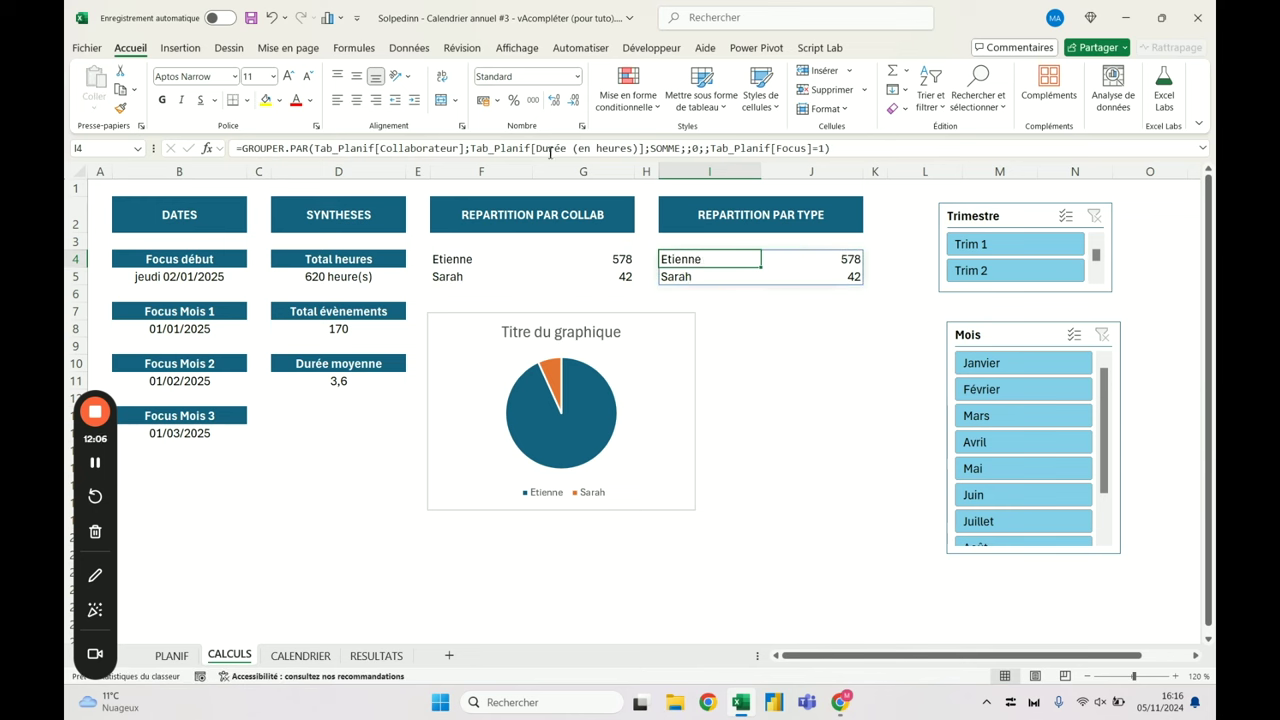
click(466, 148)
key(BackSpace)
key(BackSpace)
key(BackSpace)
key(BackSpace)
key(BackSpace)
key(BackSpace)
key(BackSpace)
key(BackSpace)
key(BackSpace)
key(BackSpace)
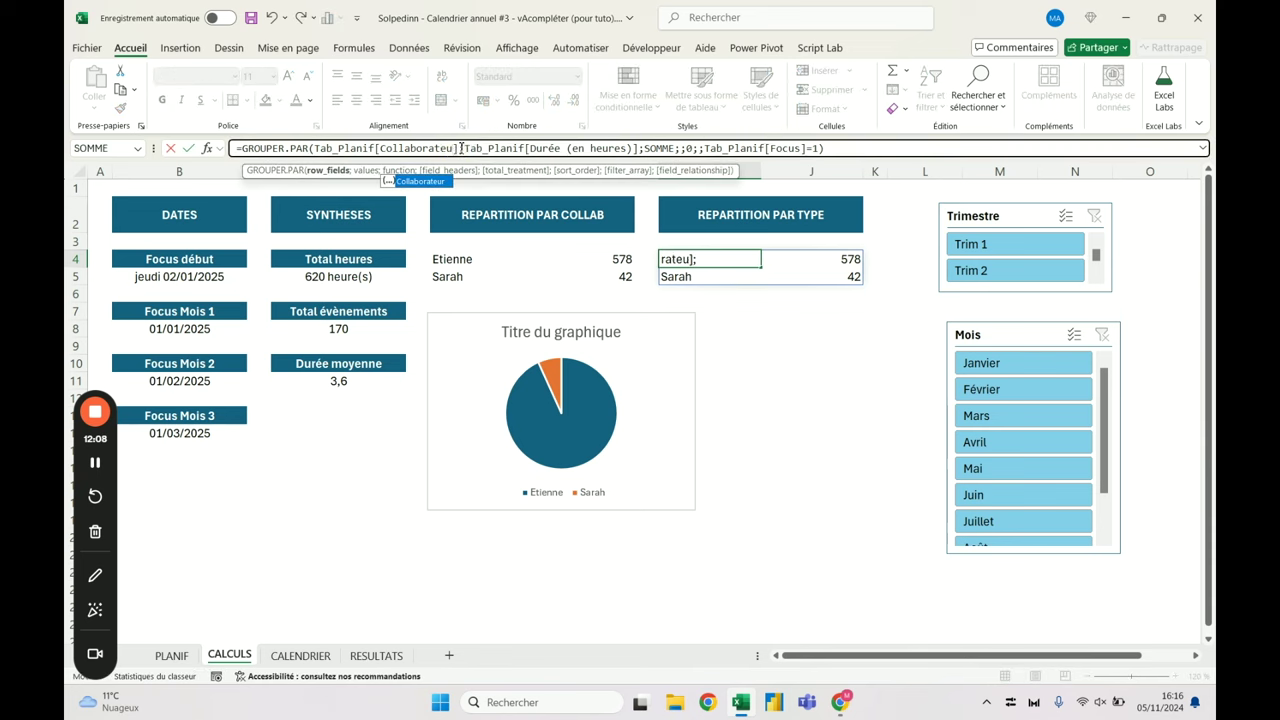
key(BackSpace)
key(BackSpace)
key(BackSpace)
text(Type)
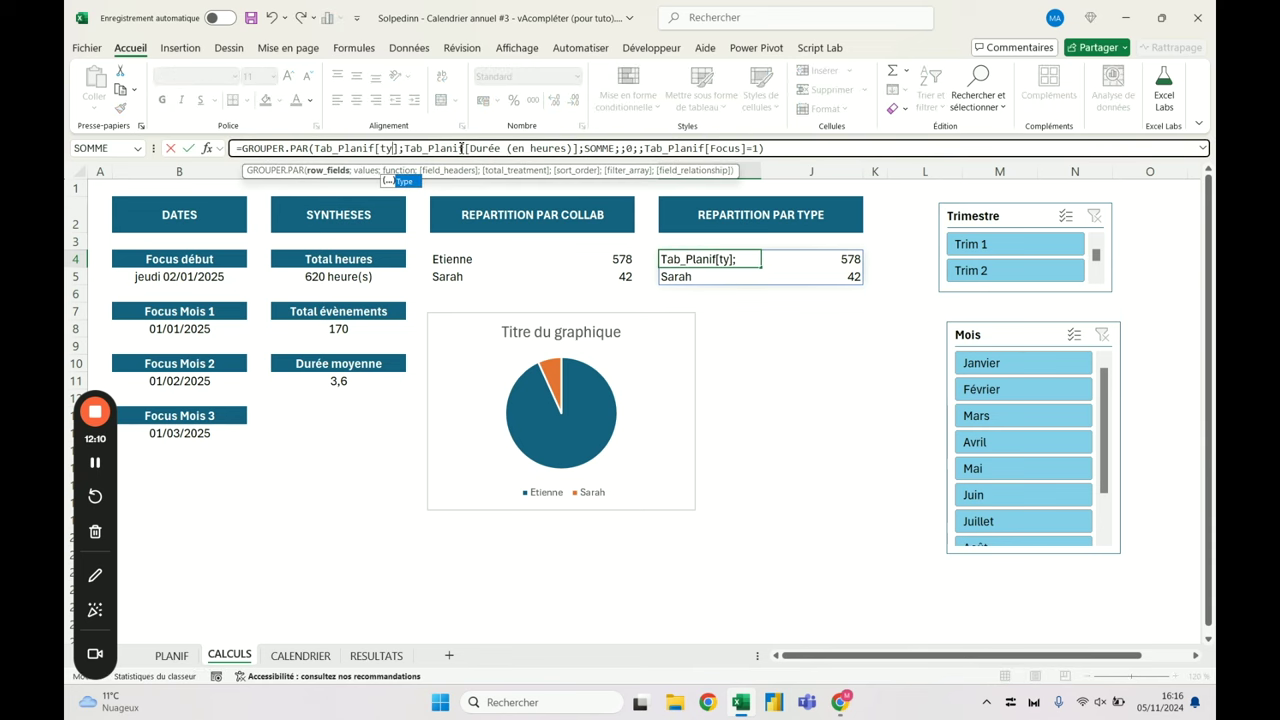
key(Return)
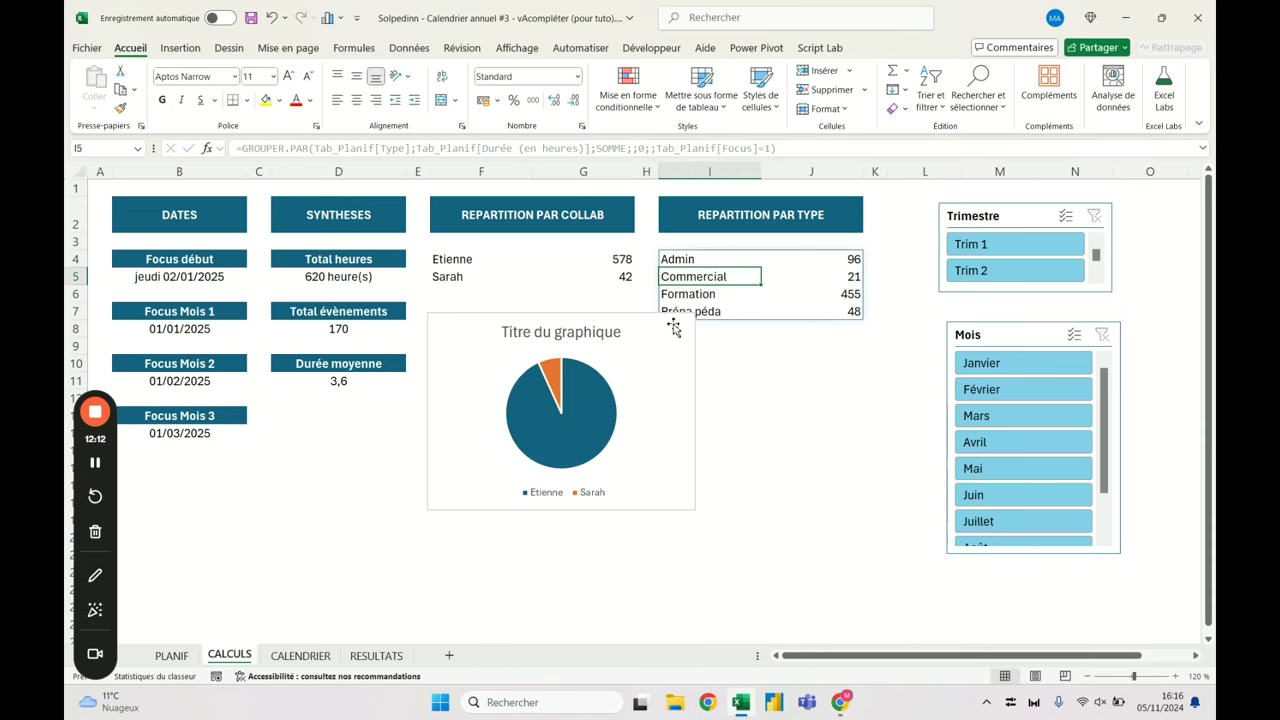
Move the pie chart down-left and test the Trim 1/Trim 2 filters before clearing them
drag(671, 329, 609, 399)
click(1062, 246)
click(1063, 271)
click(1066, 251)
click(1062, 271)
click(1063, 247)
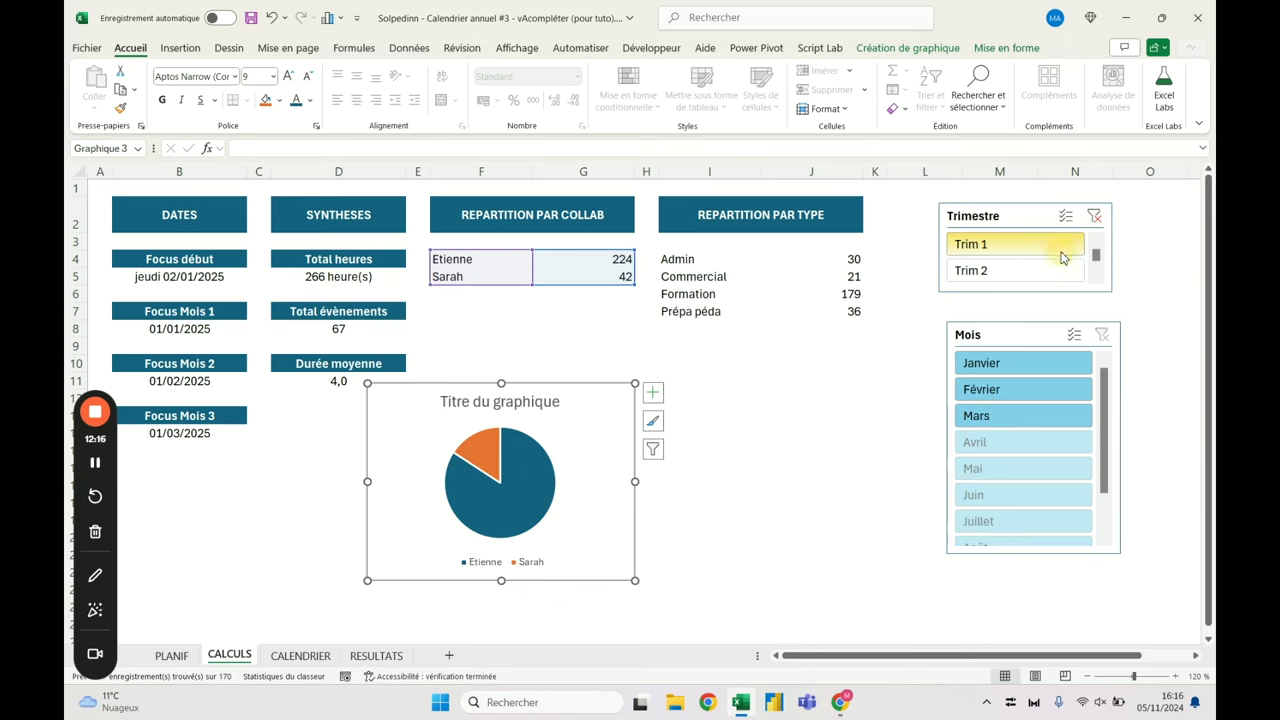
click(1096, 218)
Remove the pie chart from the CALCULS sheet
click(604, 384)
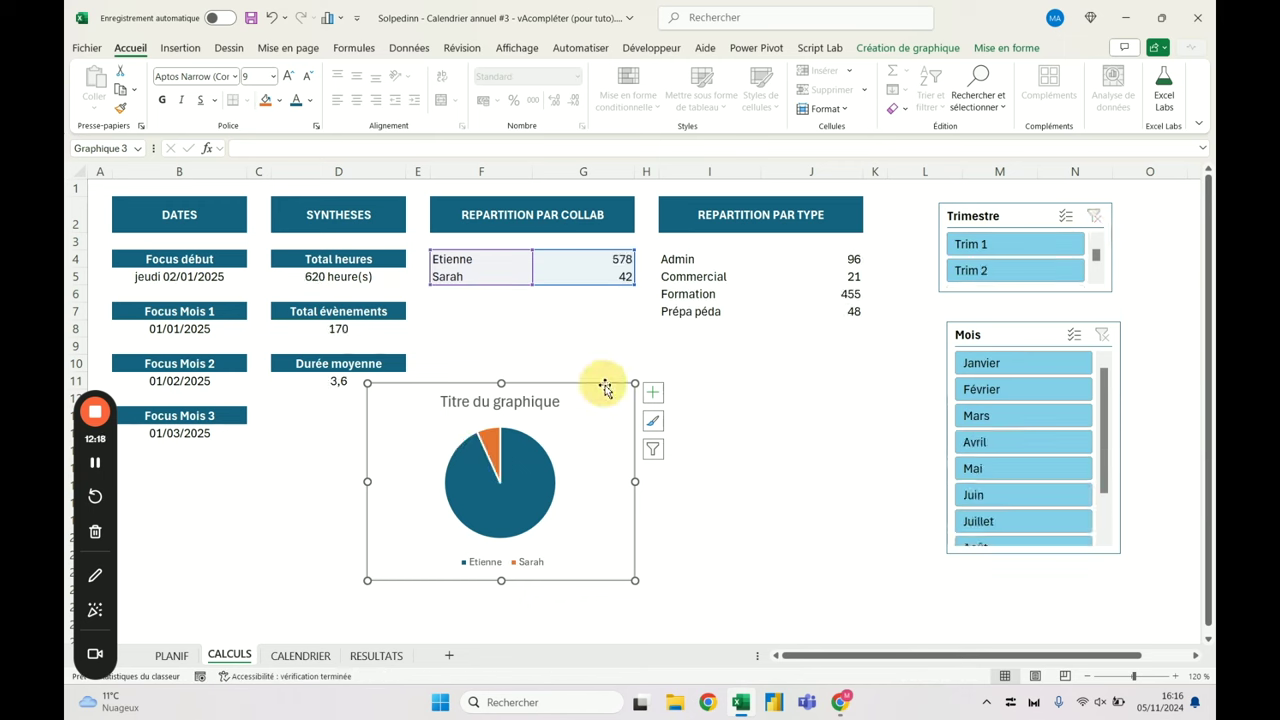
click(652, 392)
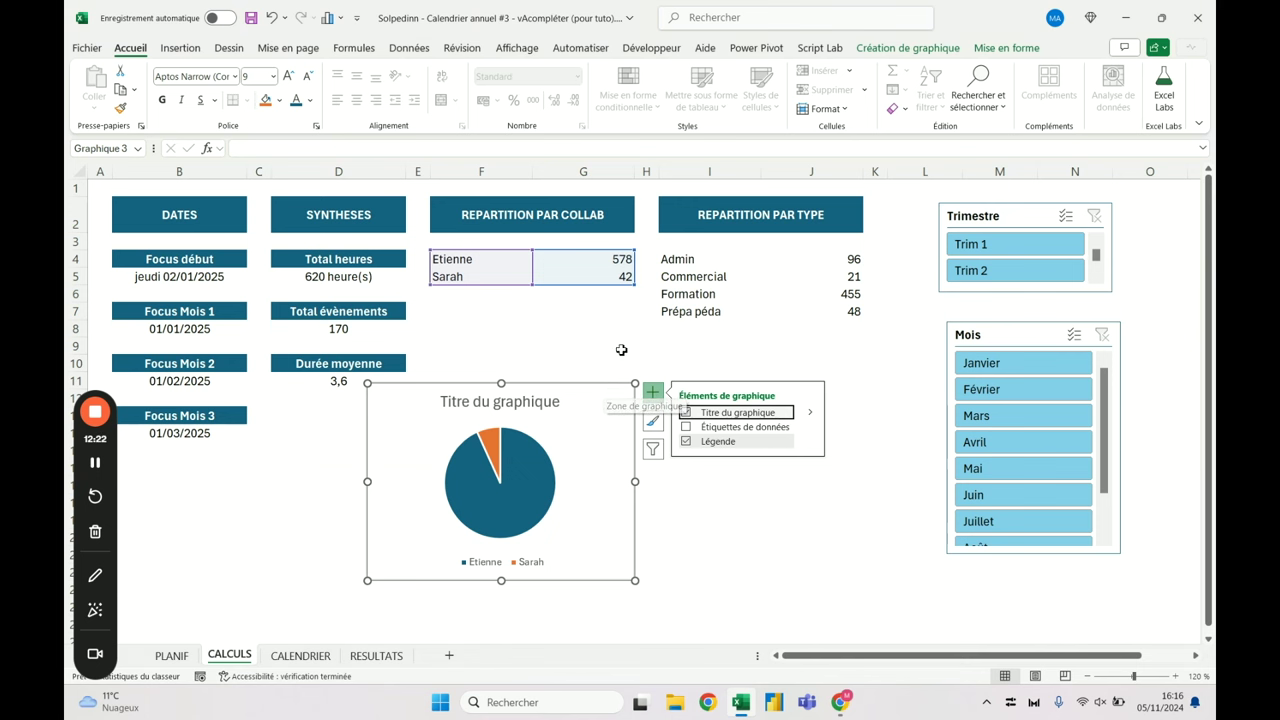
click(618, 348)
click(612, 391)
key(Delete)
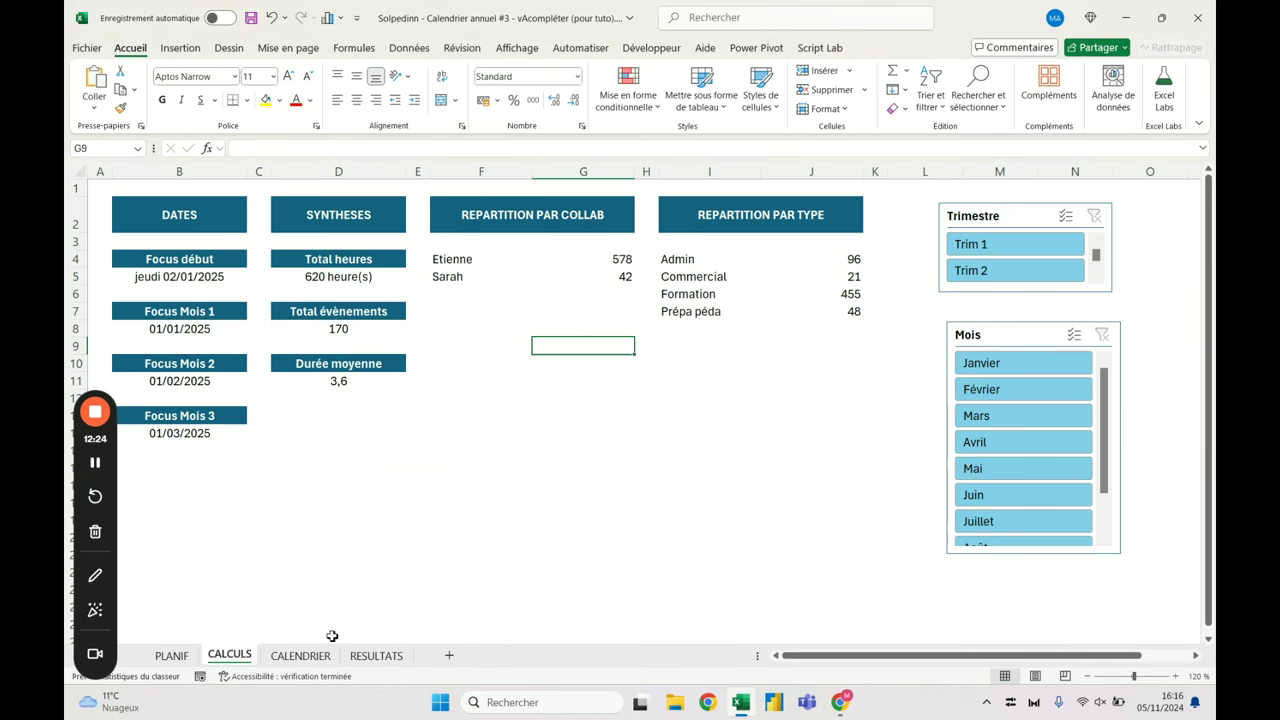
Paste the pie chart onto CALENDRIER below the 620 heure(s) box and compare with RESULTATS
click(300, 655)
click(194, 418)
key(ctrl+v)
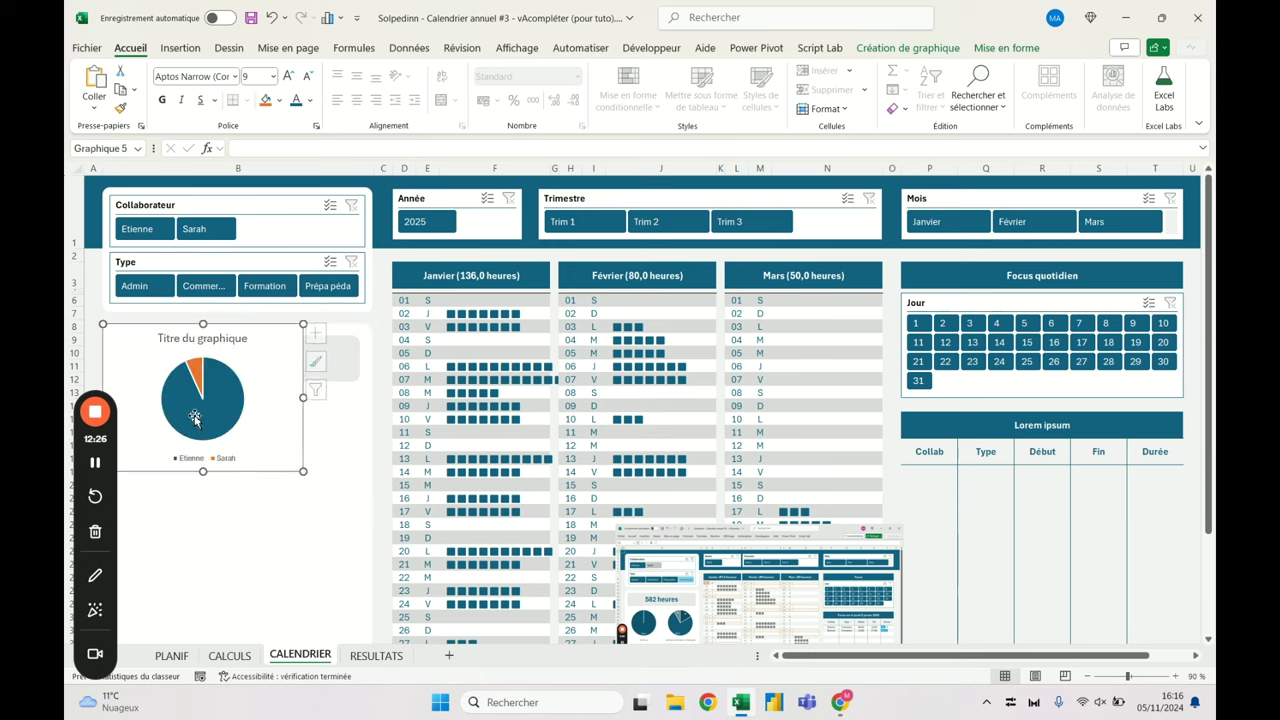
drag(272, 338, 286, 402)
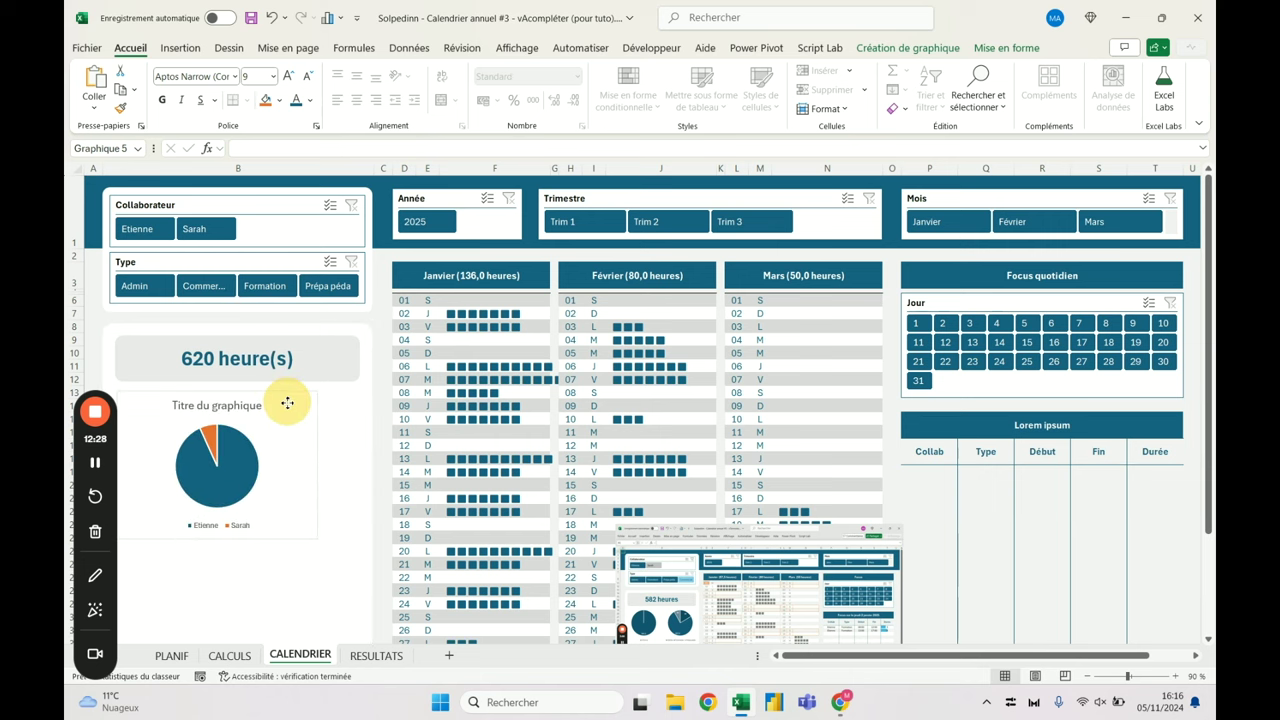
click(376, 655)
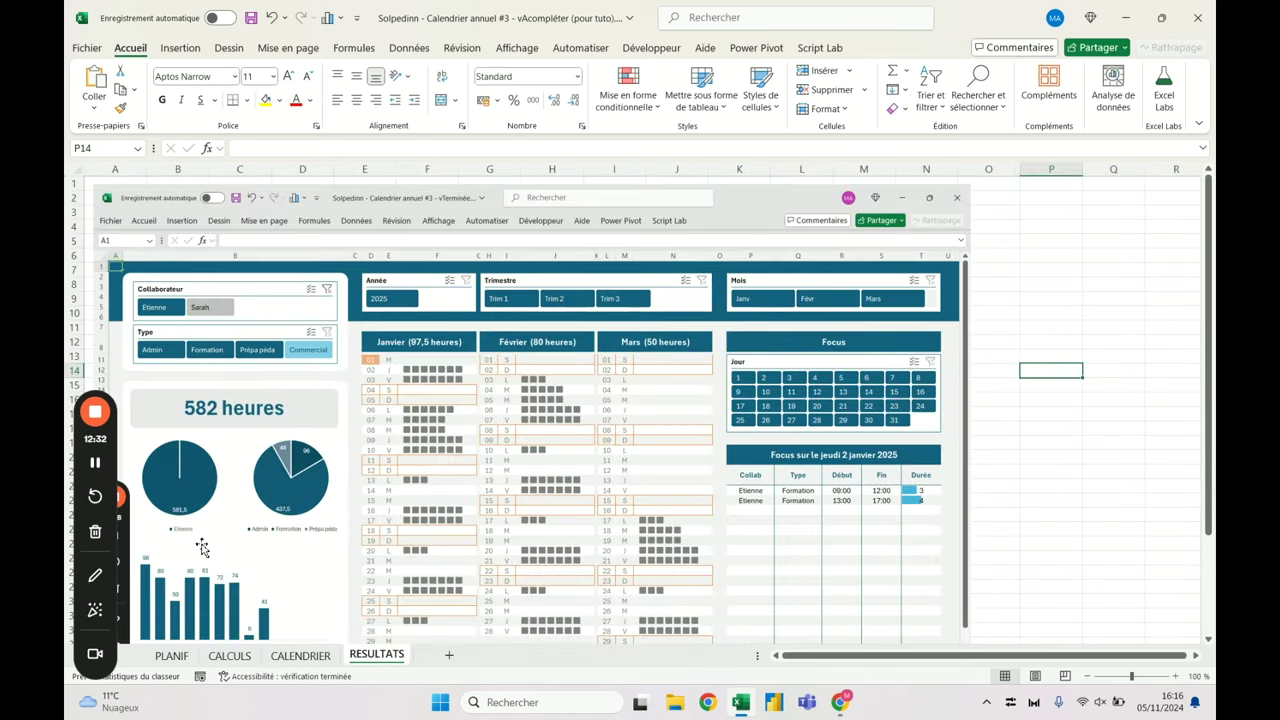
click(312, 658)
click(300, 425)
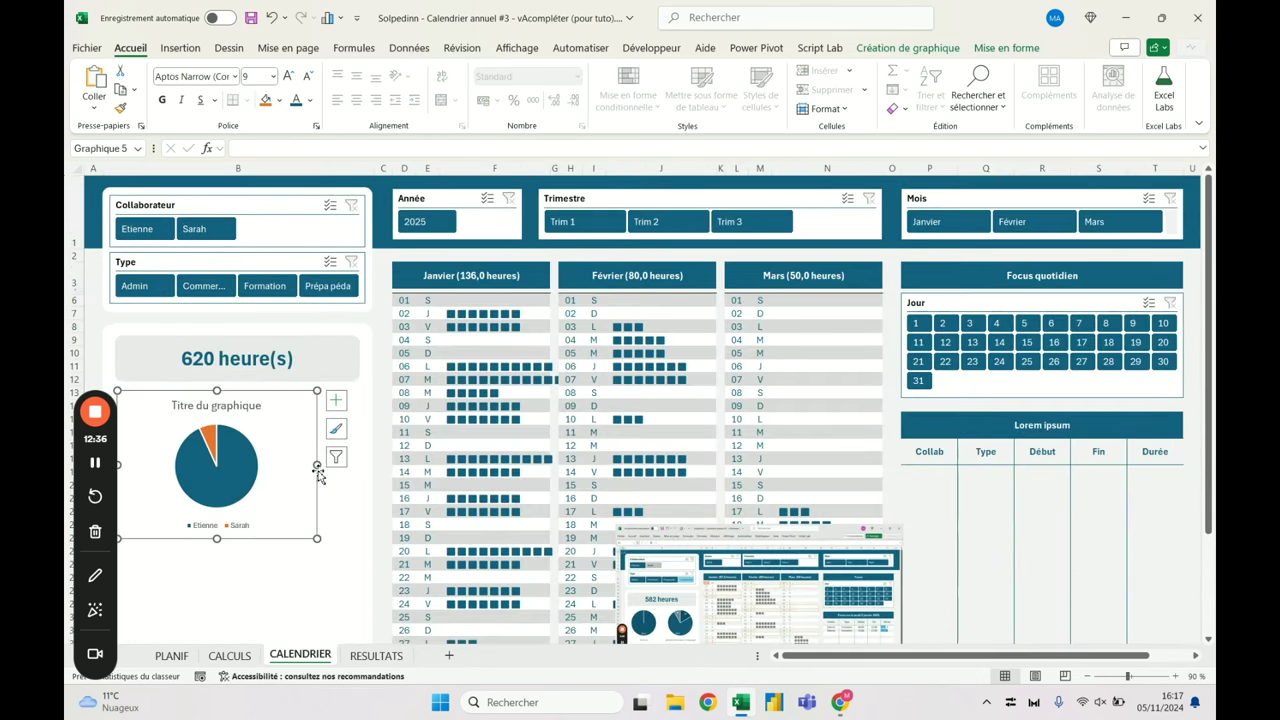
click(255, 406)
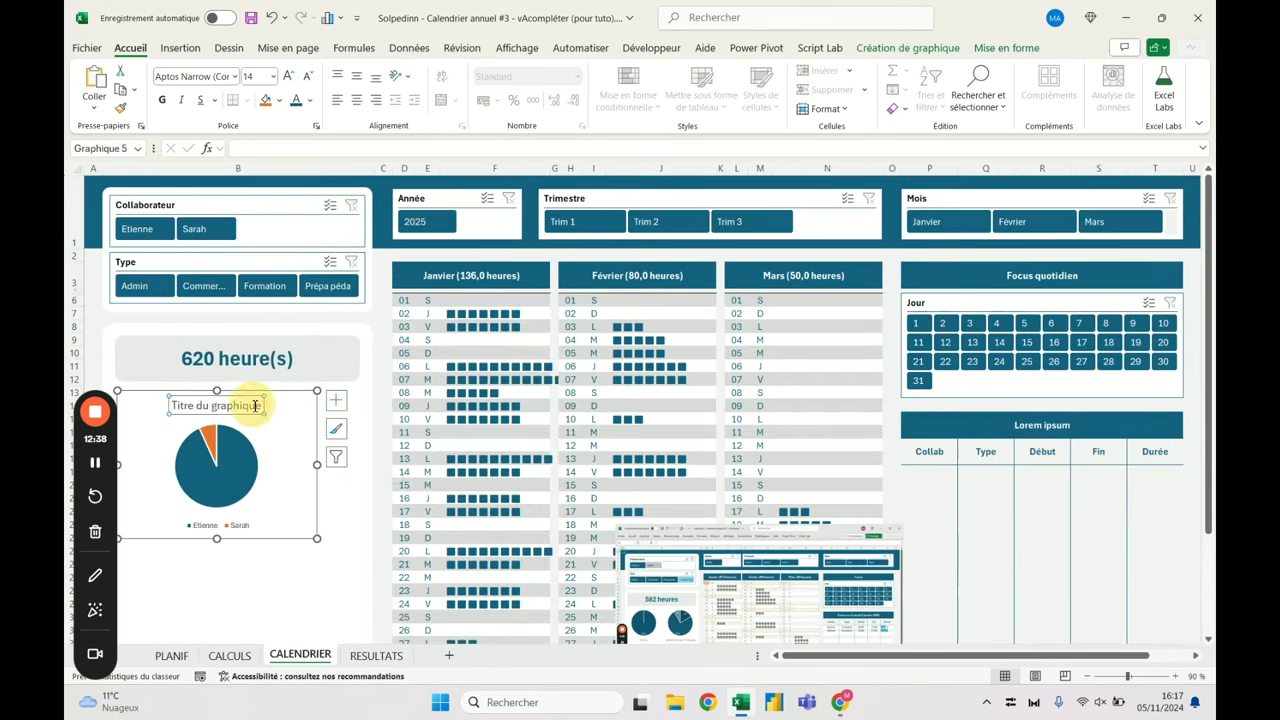
Delete the pie chart's "Titre du graphique" title after checking RESULTATS
click(372, 655)
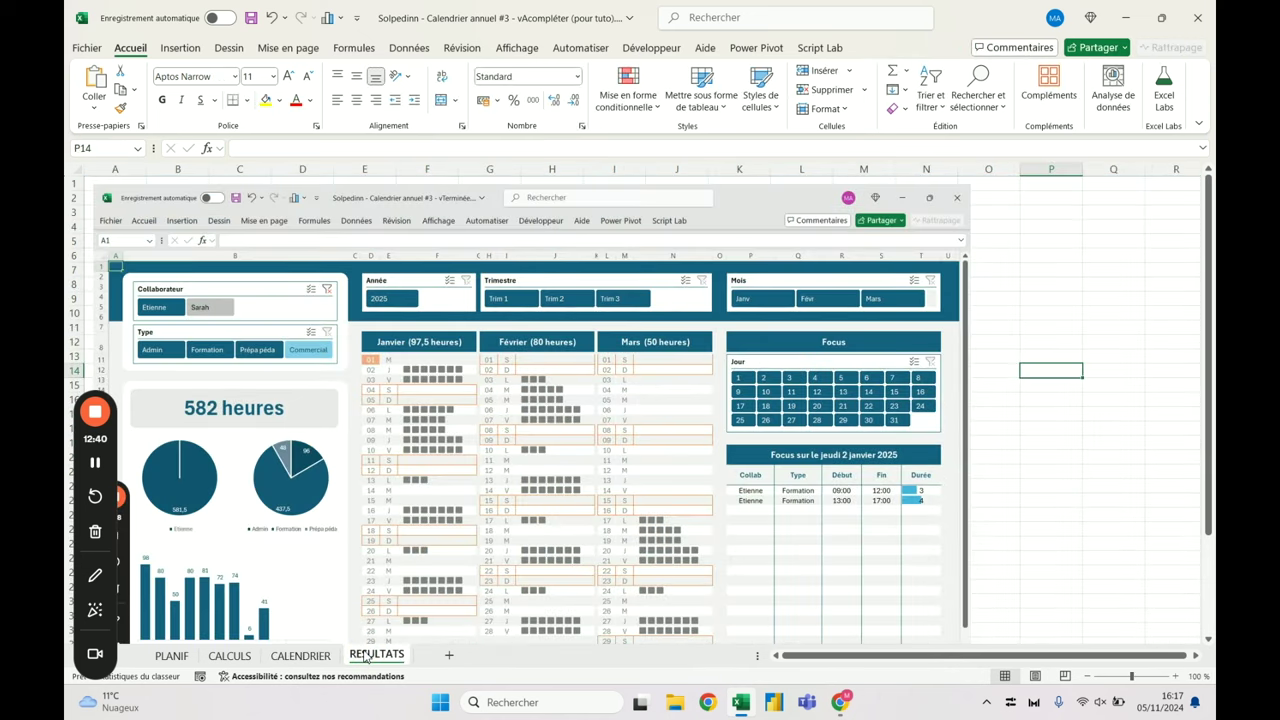
click(302, 654)
click(248, 418)
click(252, 408)
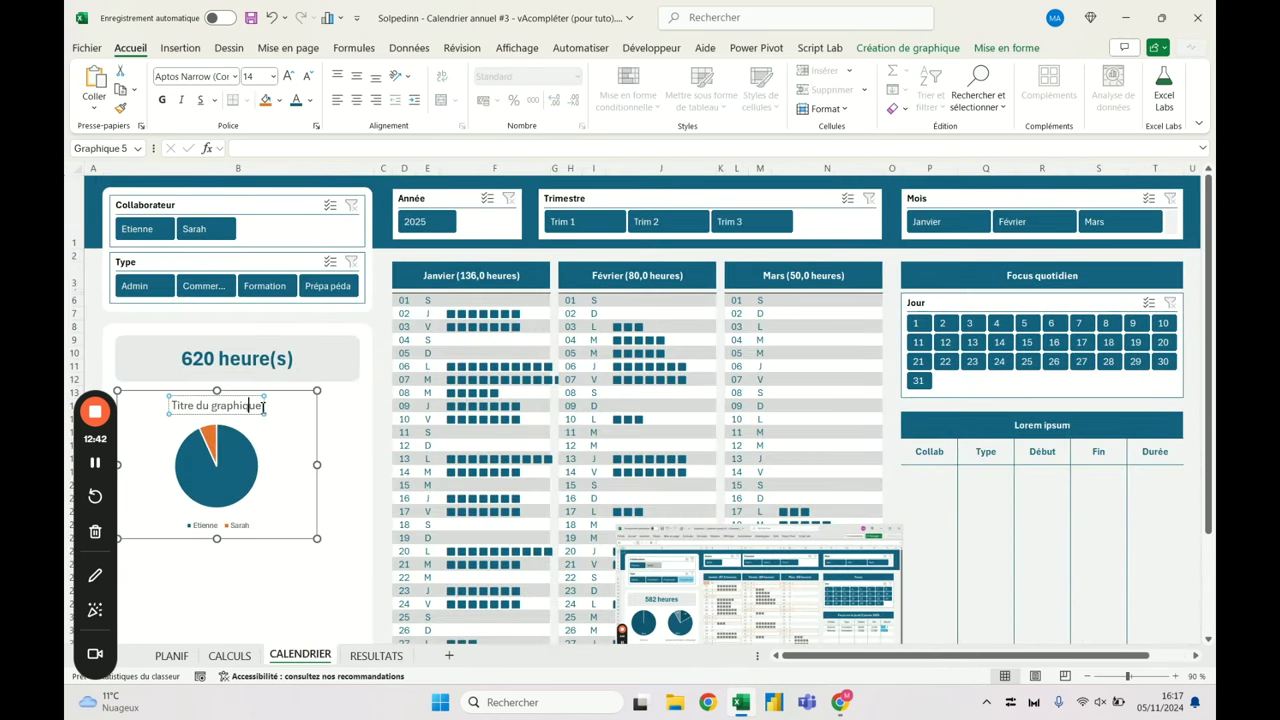
click(254, 410)
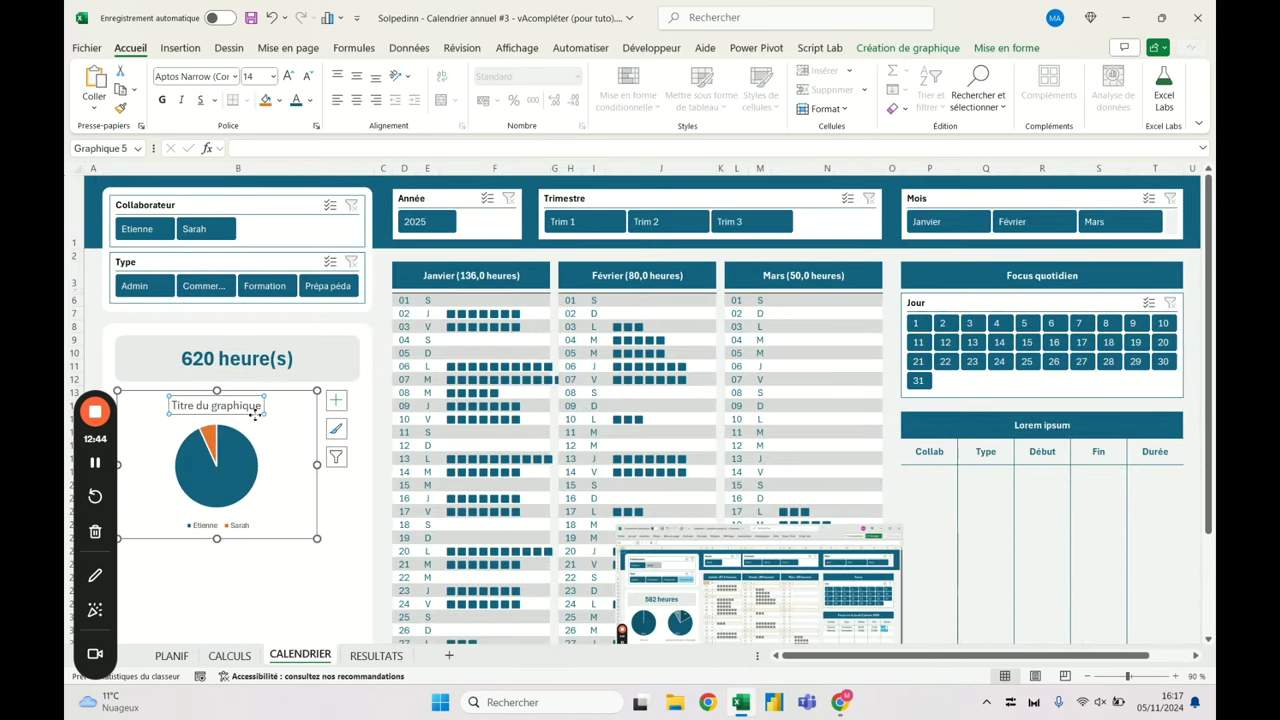
key(Delete)
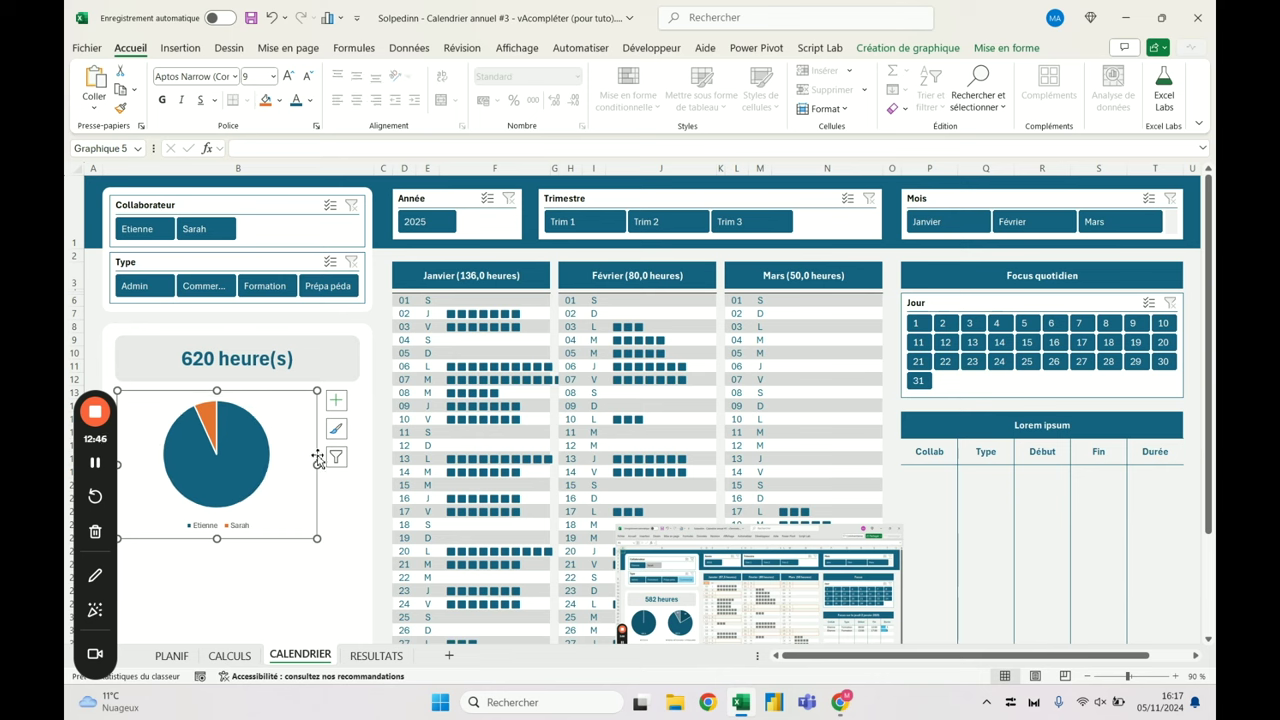
Test the pie chart's width with a side-by-side duplicate, then delete the copy
drag(317, 465, 227, 465)
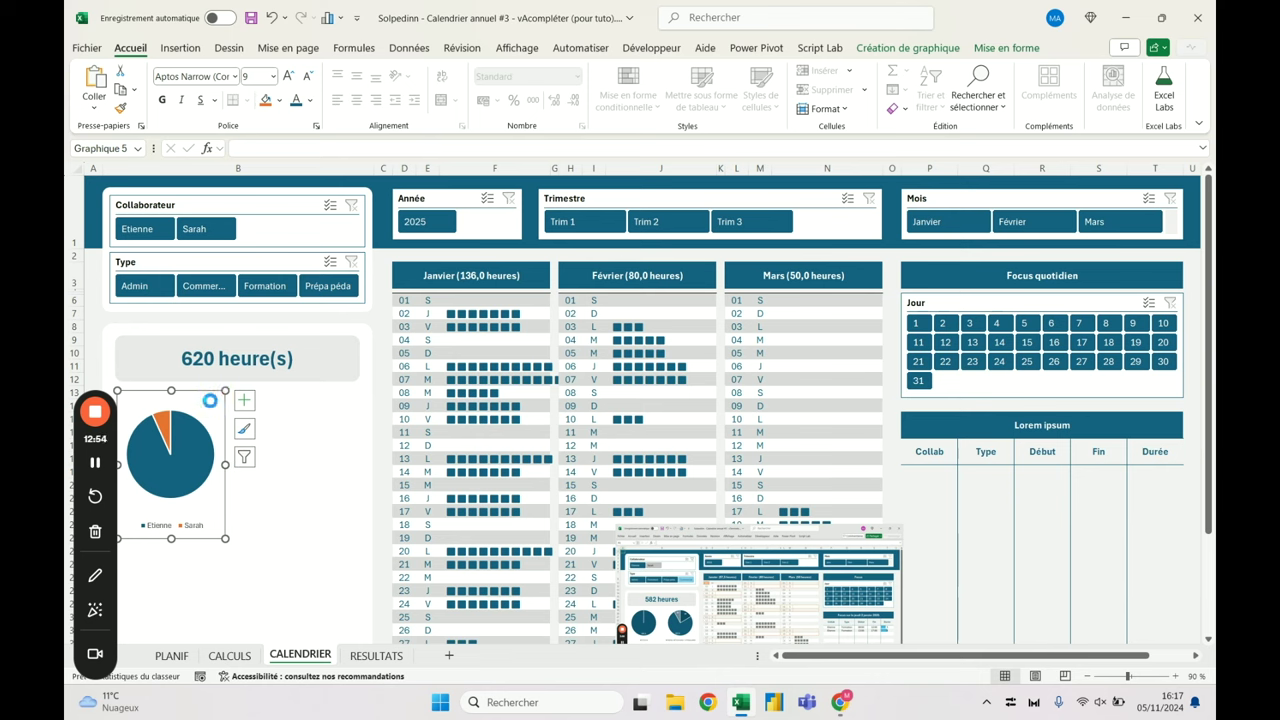
click(276, 16)
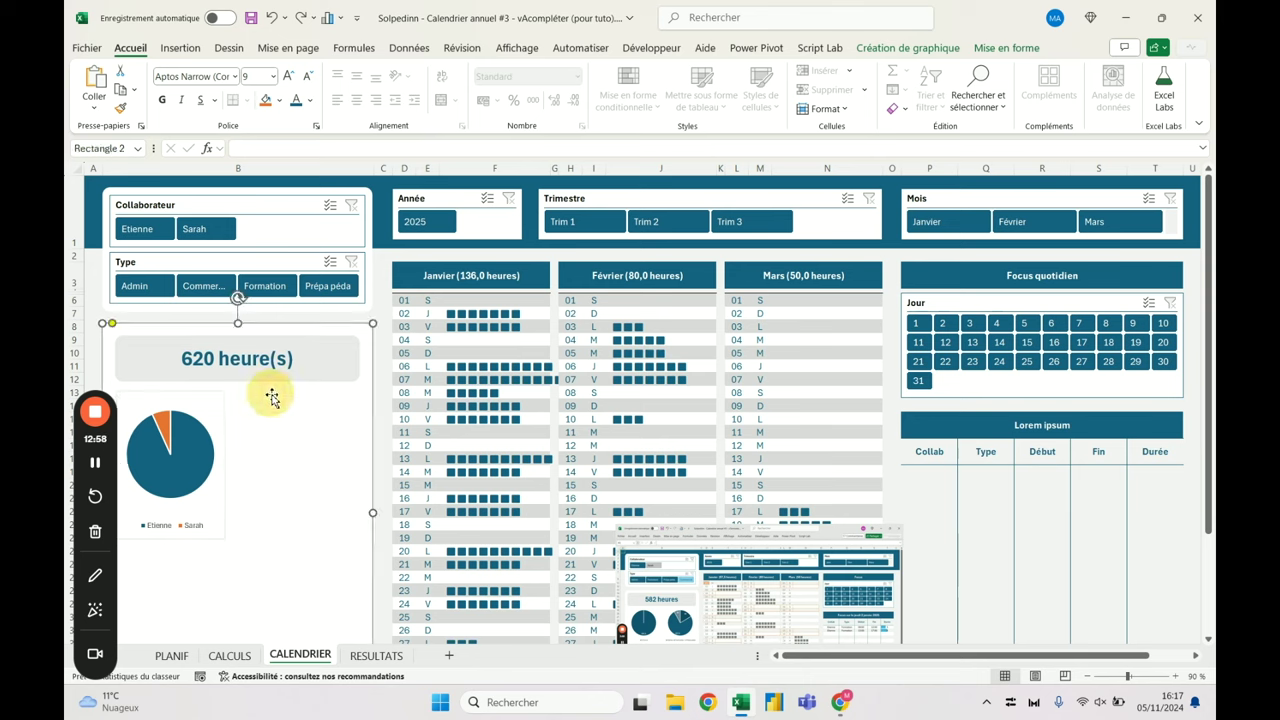
key(ctrl+v)
drag(187, 332, 333, 398)
click(218, 406)
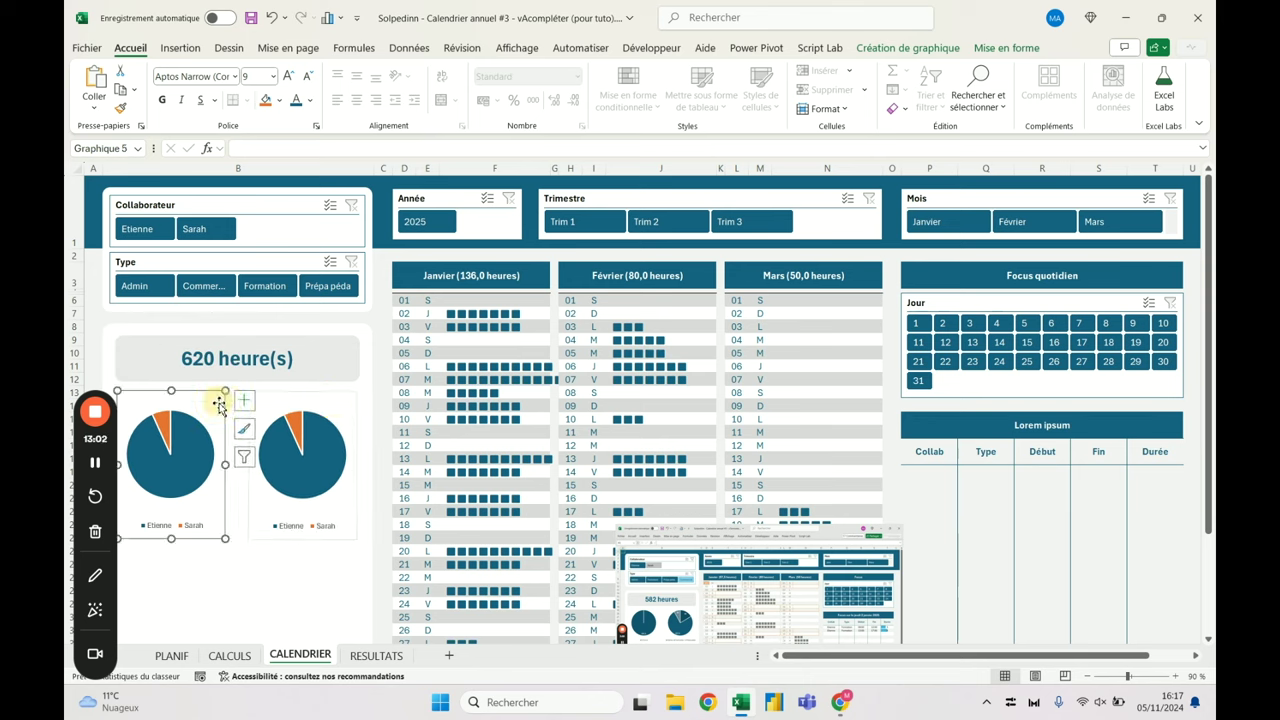
drag(224, 464, 238, 464)
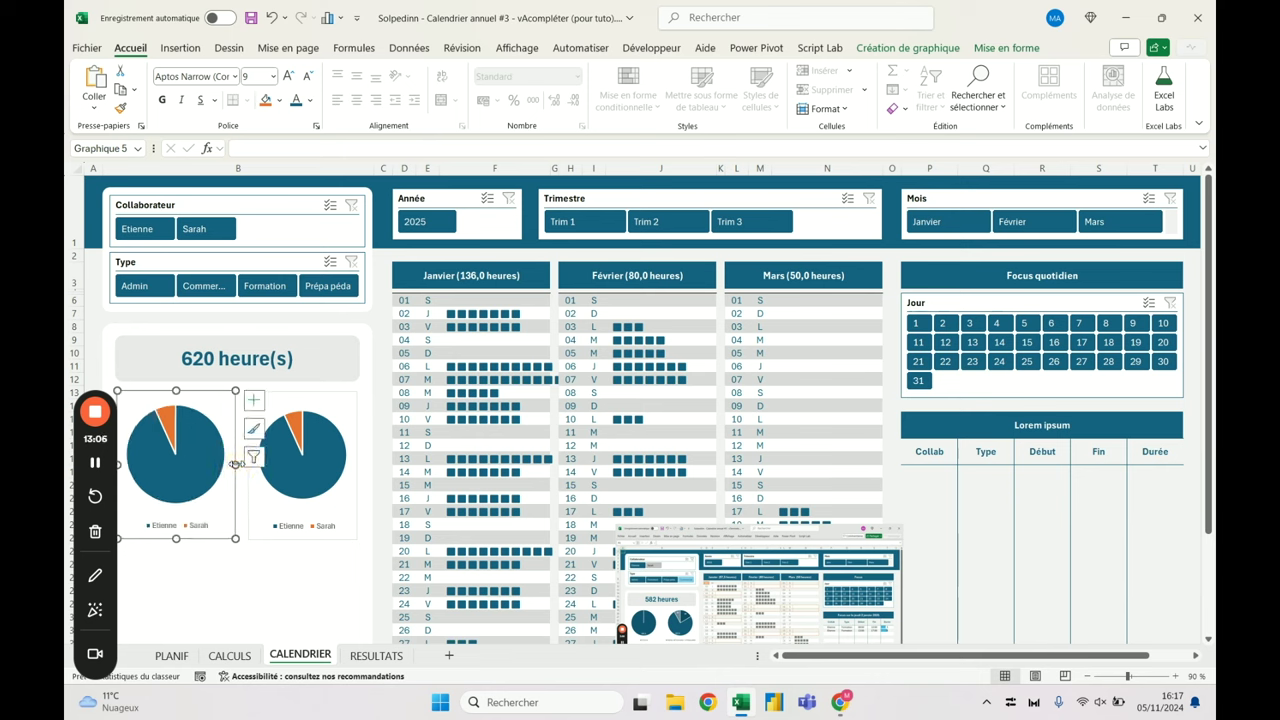
click(350, 400)
key(Delete)
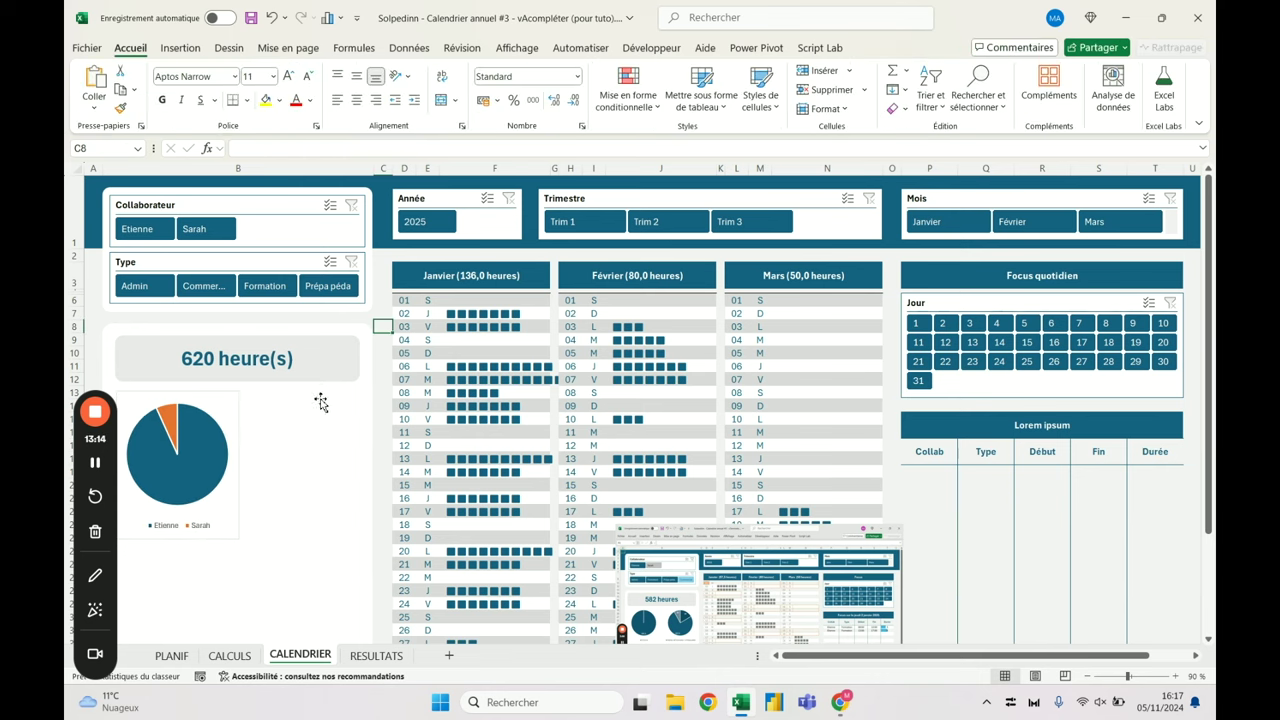
click(224, 399)
key(Escape)
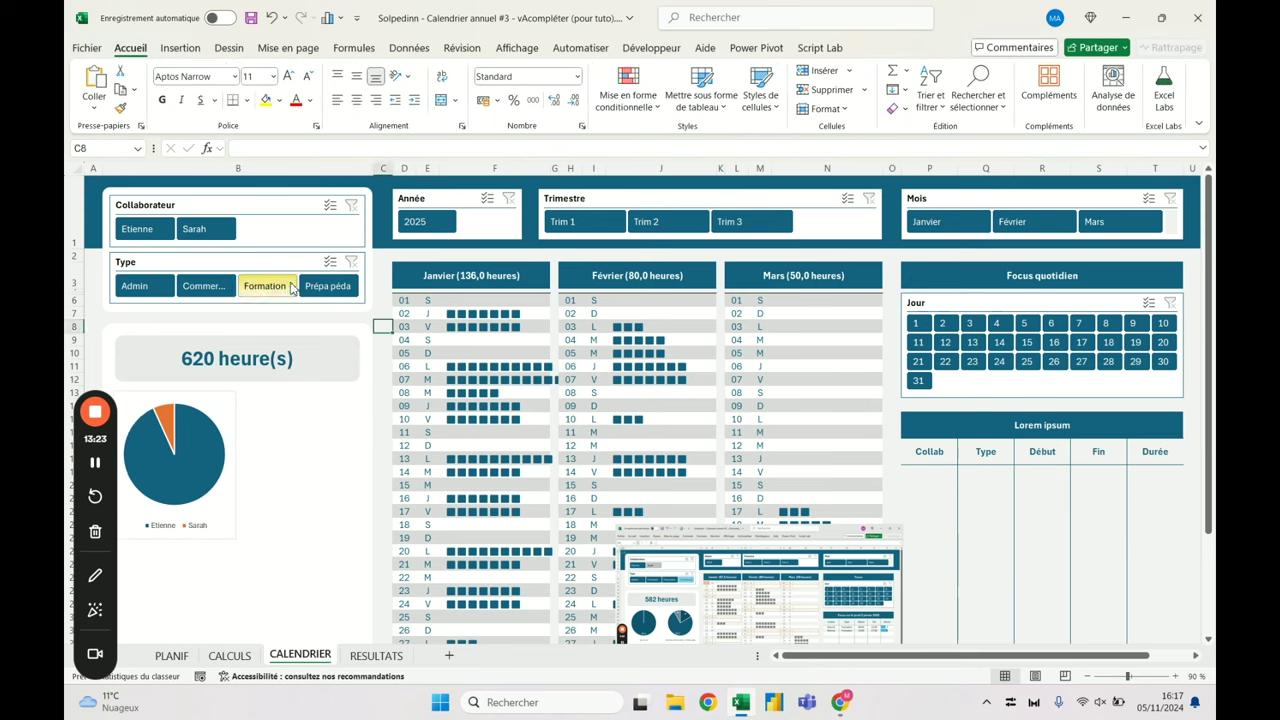
Try Etienne/Sarah and Admin, Commercial, Formation, Prépa péda slicer filters, then clear both slicers
click(158, 232)
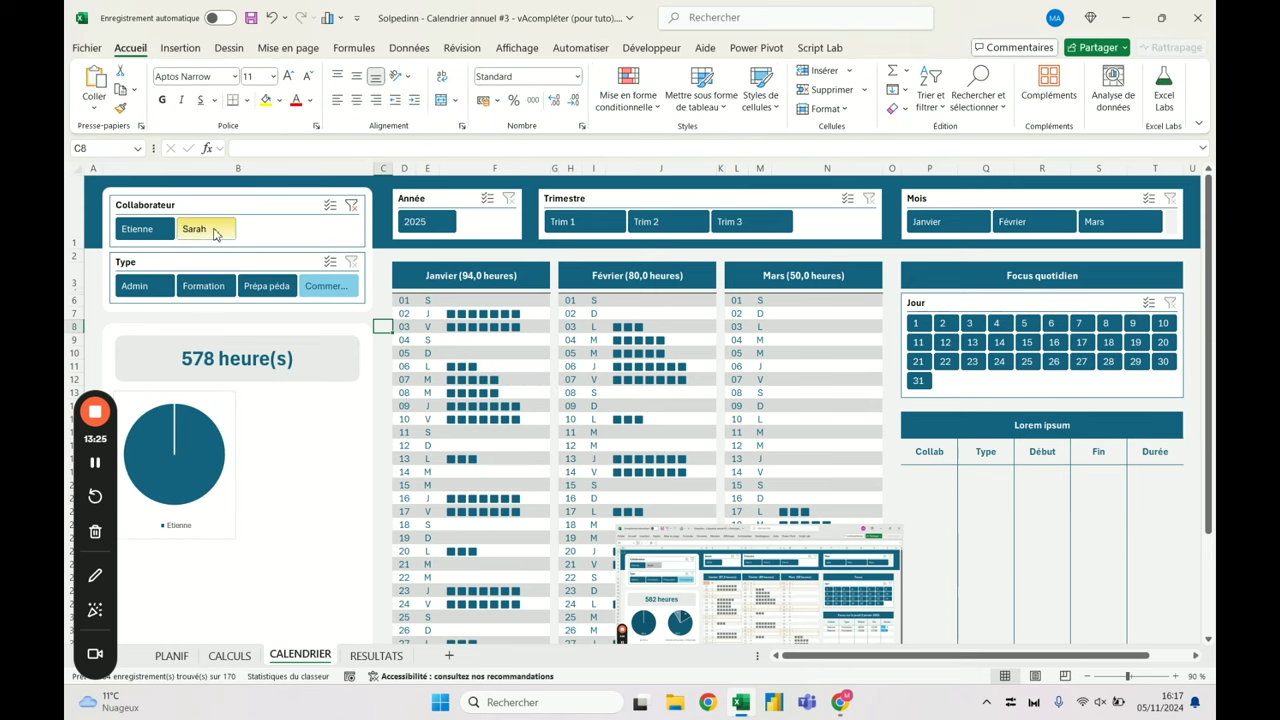
click(192, 236)
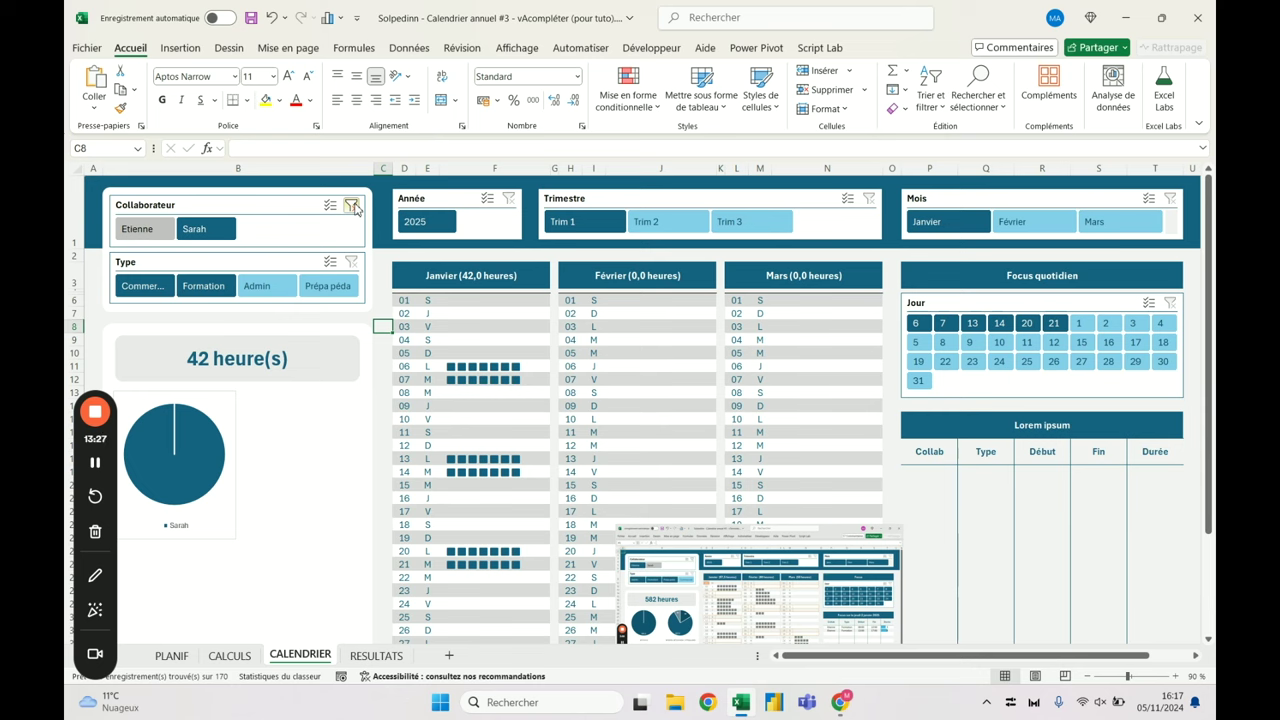
click(351, 205)
click(222, 290)
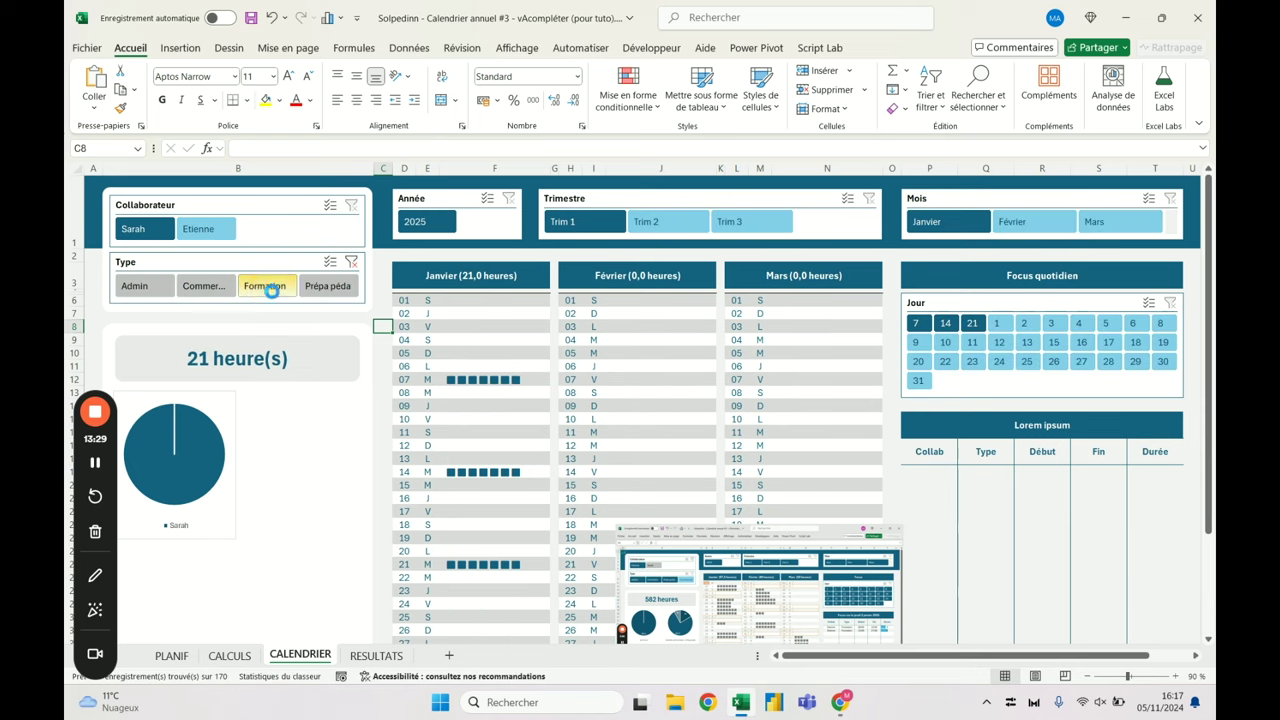
click(264, 287)
click(328, 287)
click(264, 289)
click(205, 287)
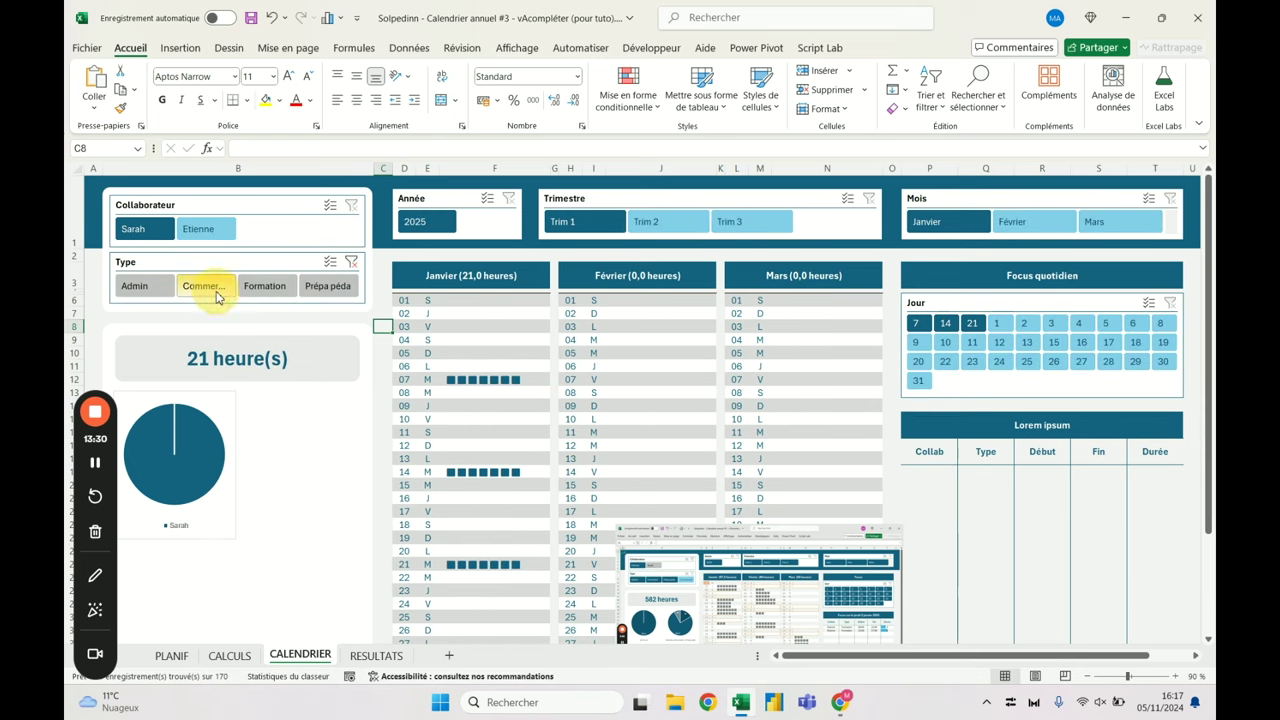
click(150, 287)
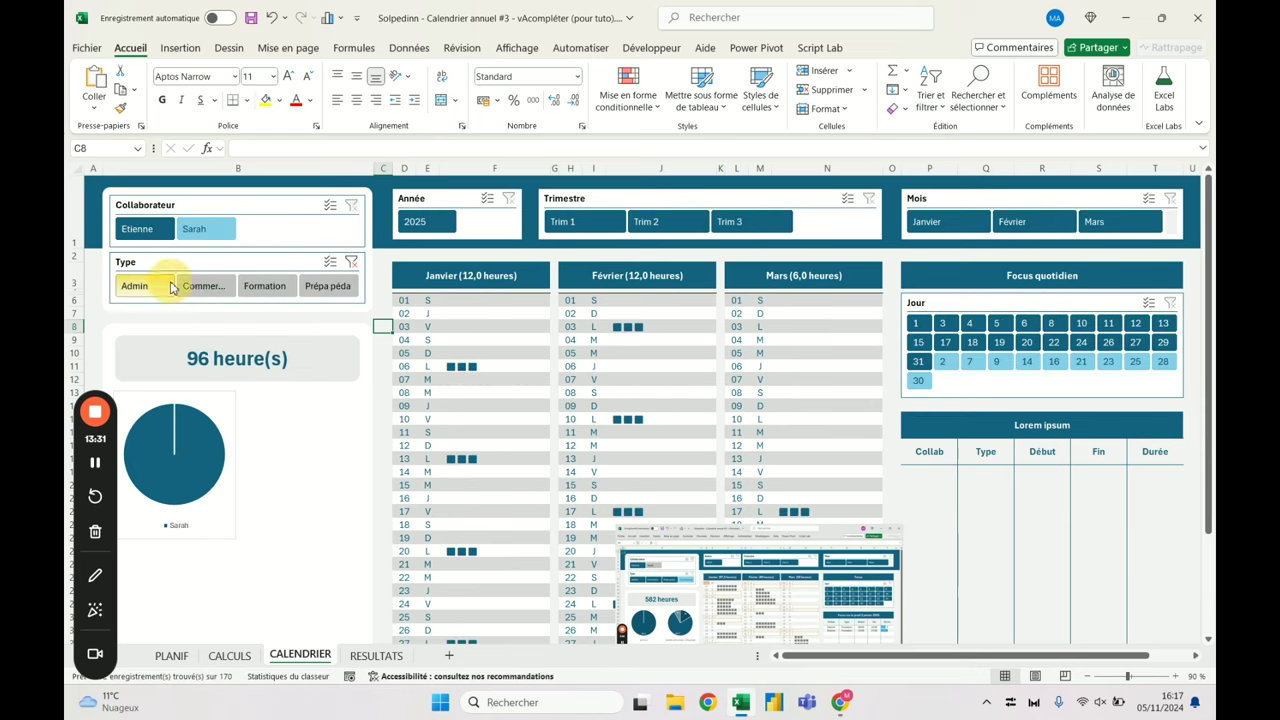
click(350, 262)
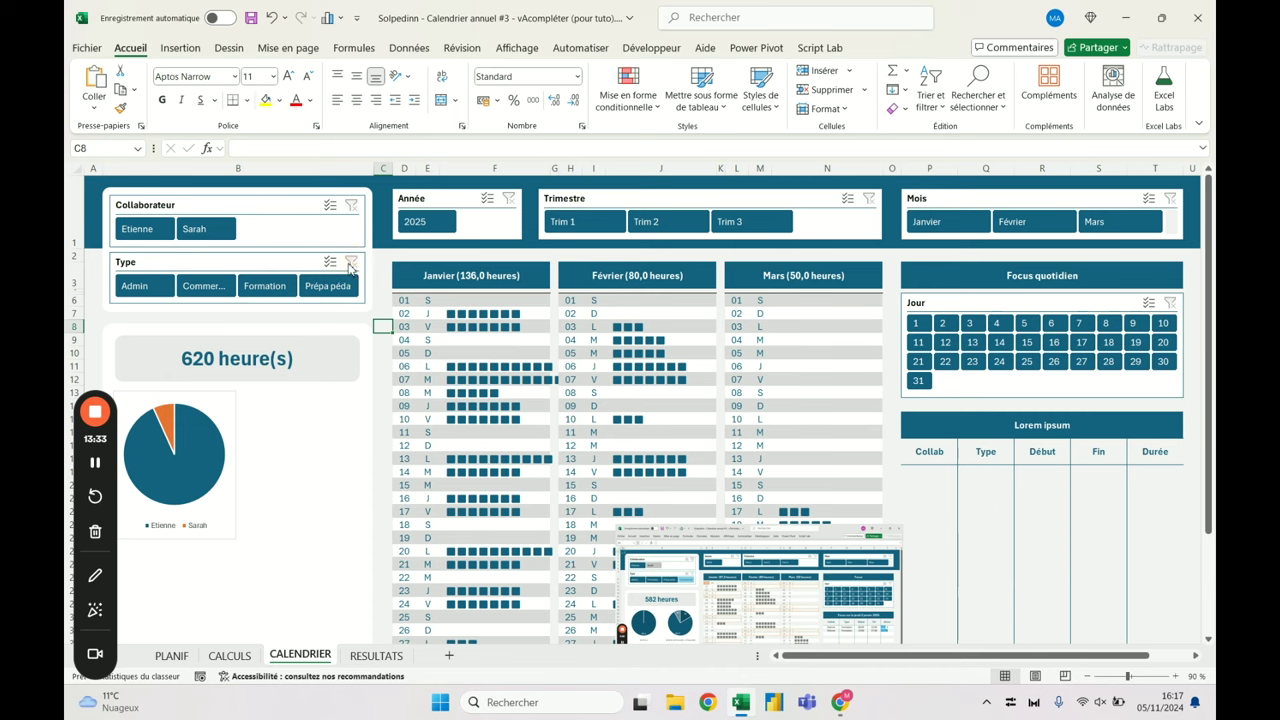
click(223, 406)
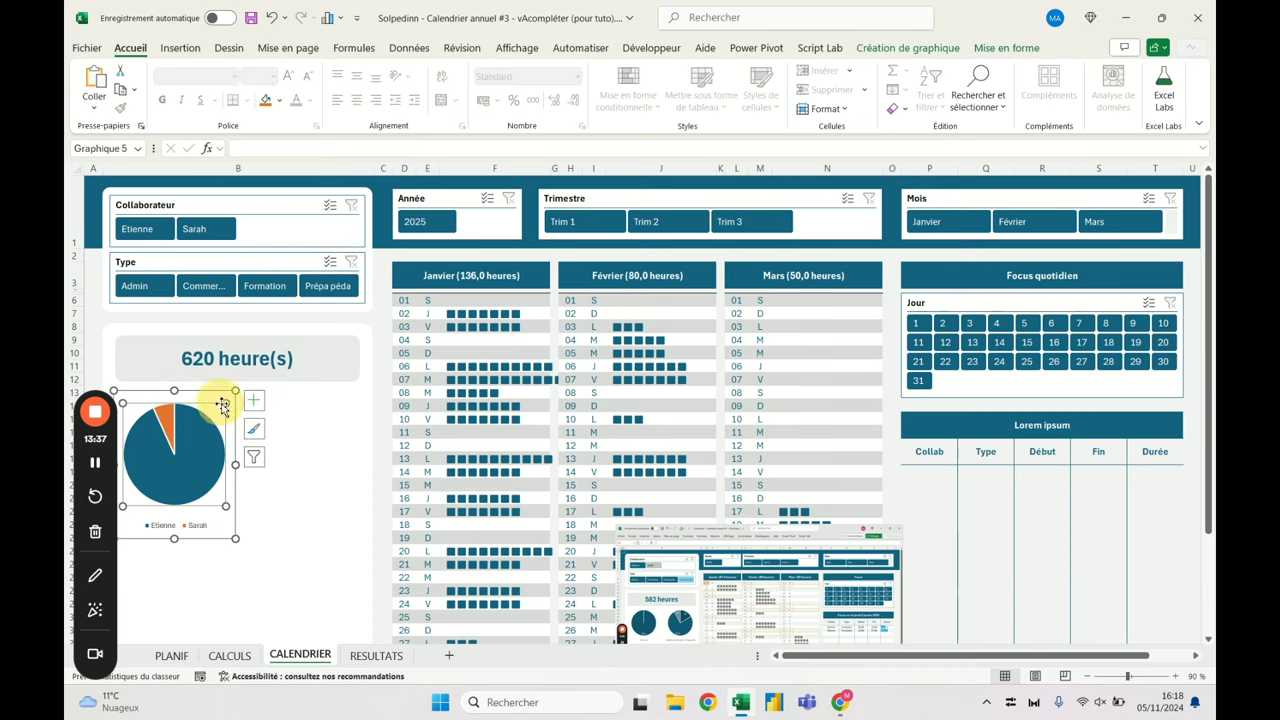
Add fitted data labels (578, 42) to the pie chart and make them bold white
click(230, 394)
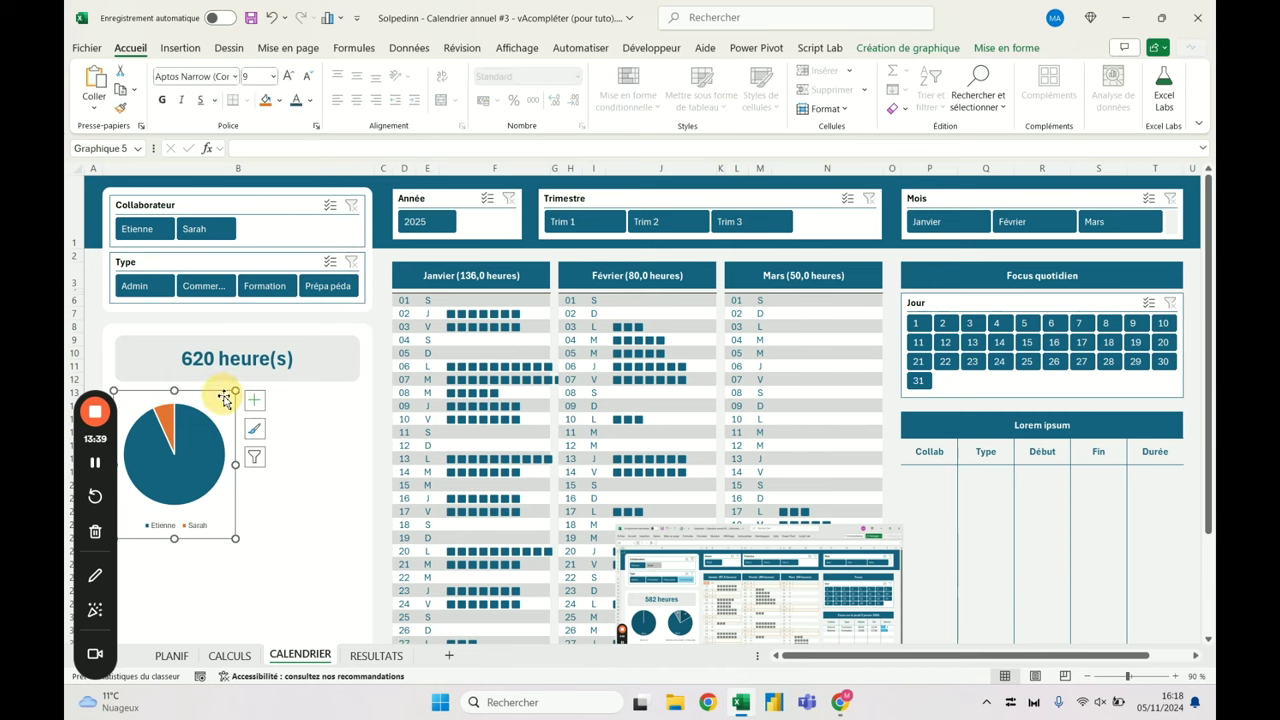
click(256, 403)
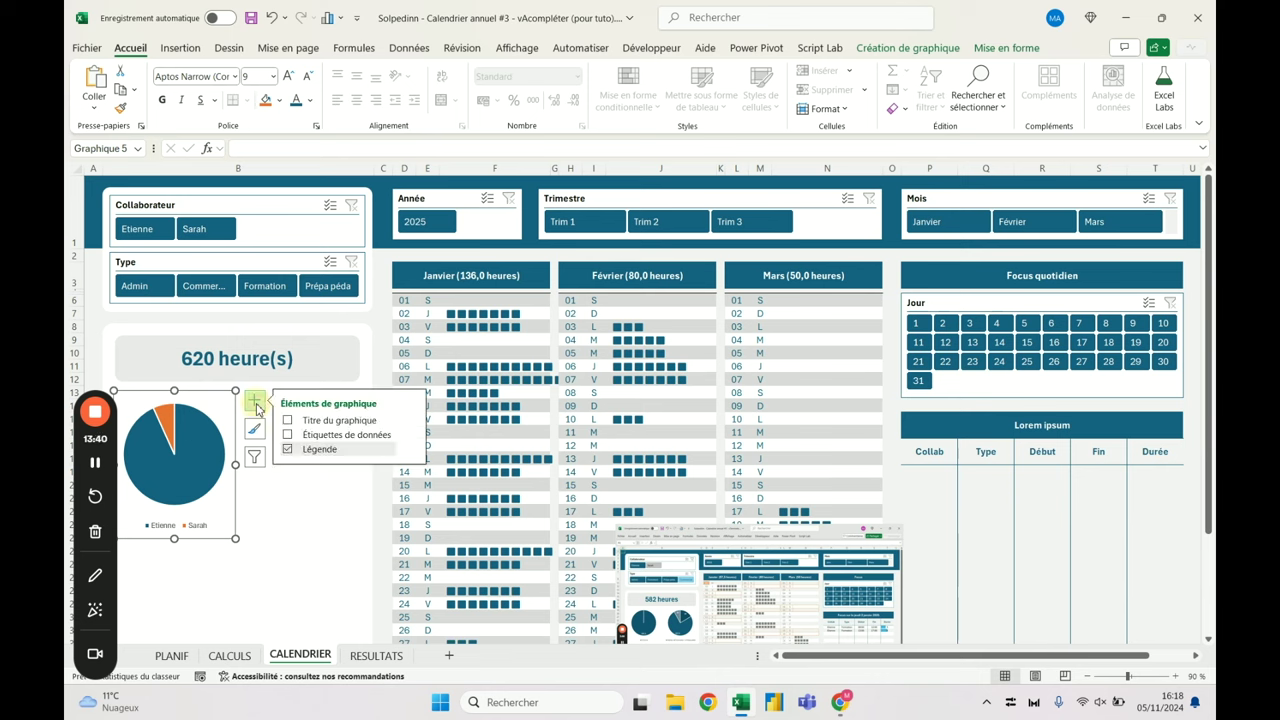
click(412, 435)
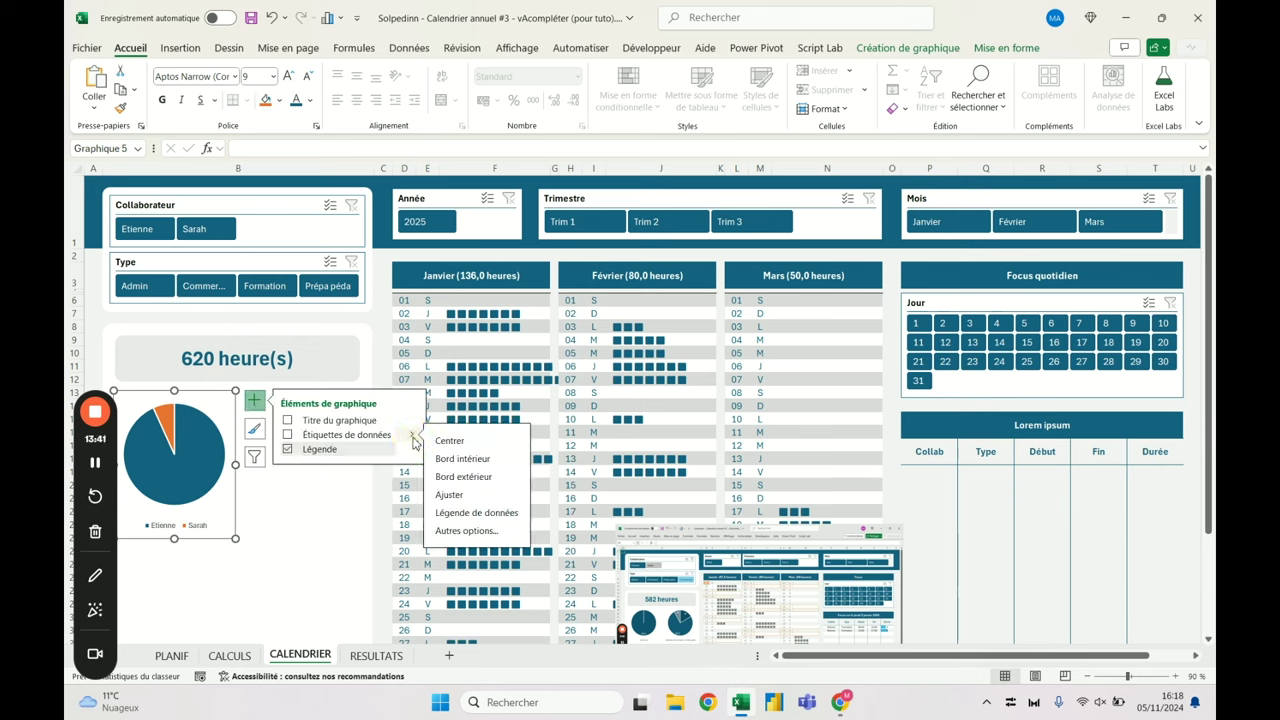
click(474, 495)
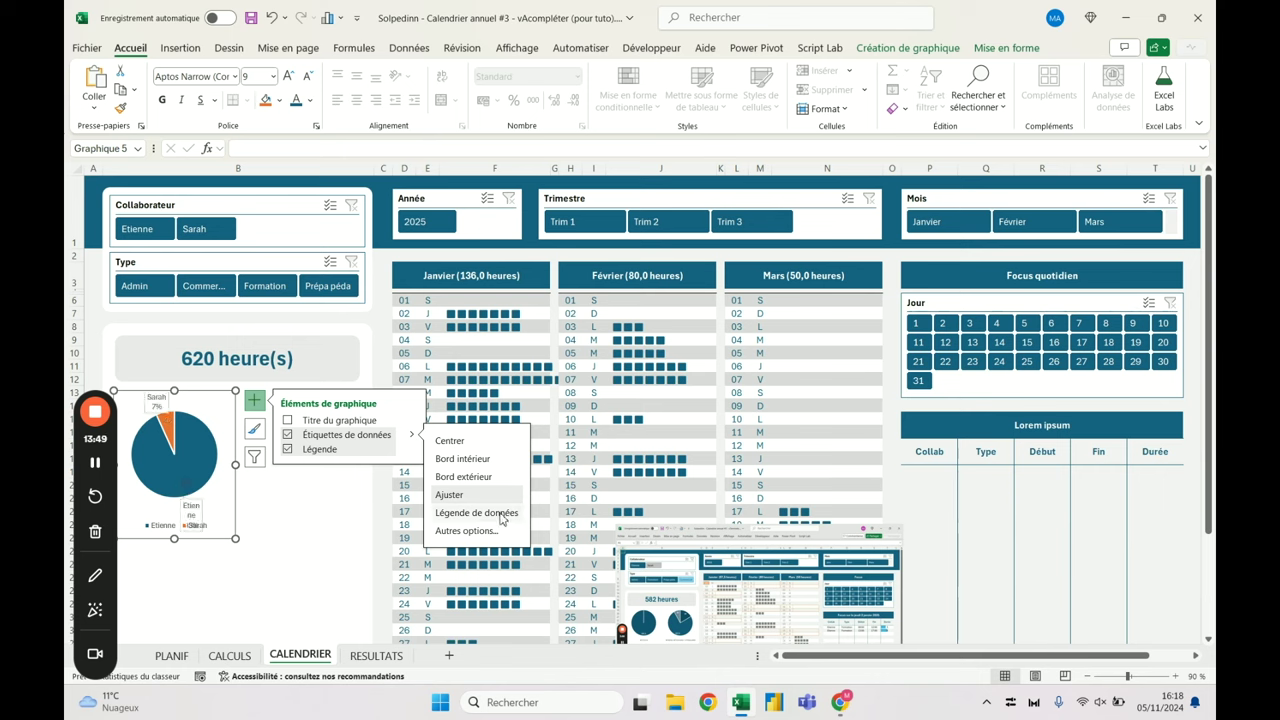
click(182, 506)
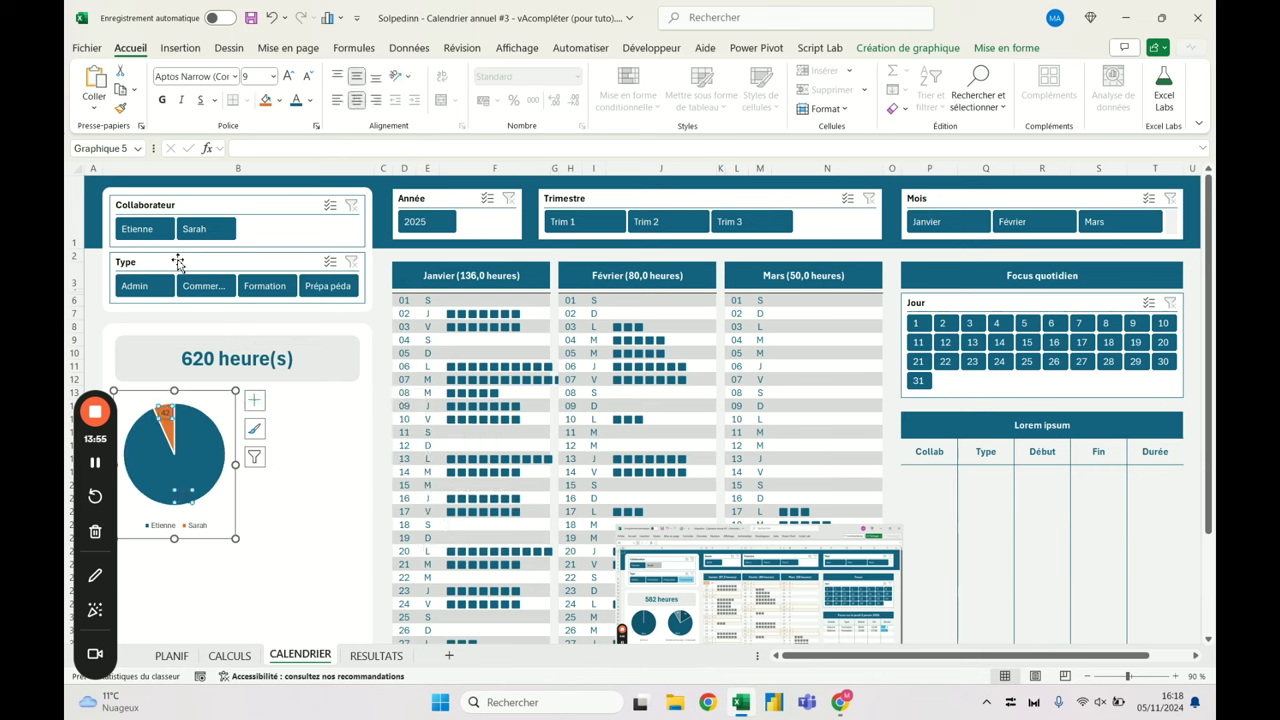
click(308, 100)
click(300, 196)
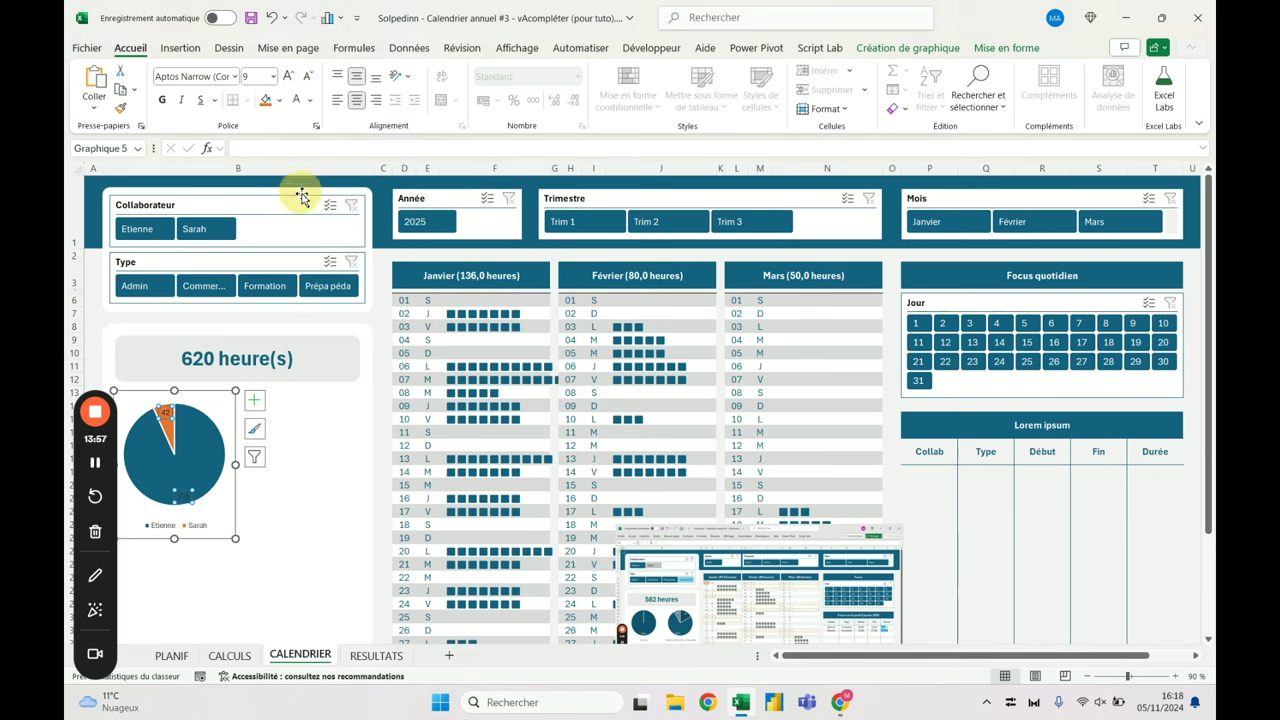
click(164, 101)
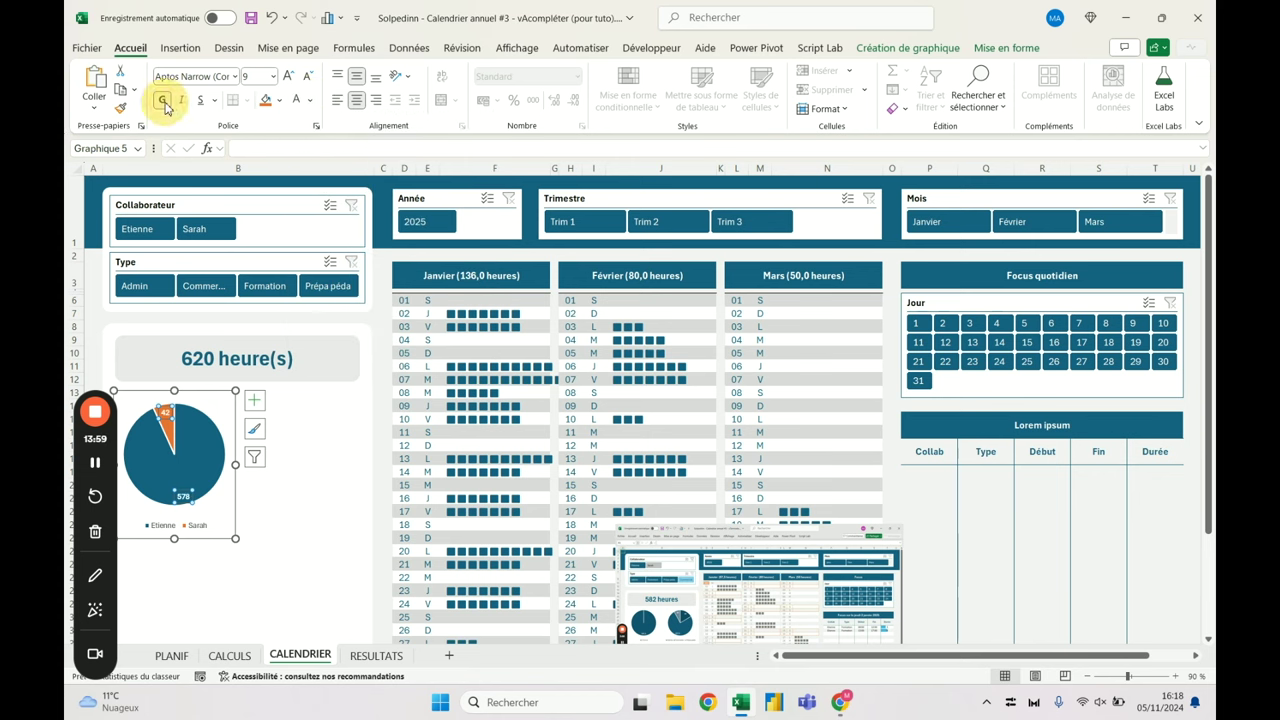
Compare the dashboard with RESULTATS, then reselect the pie chart on CALENDRIER
click(360, 656)
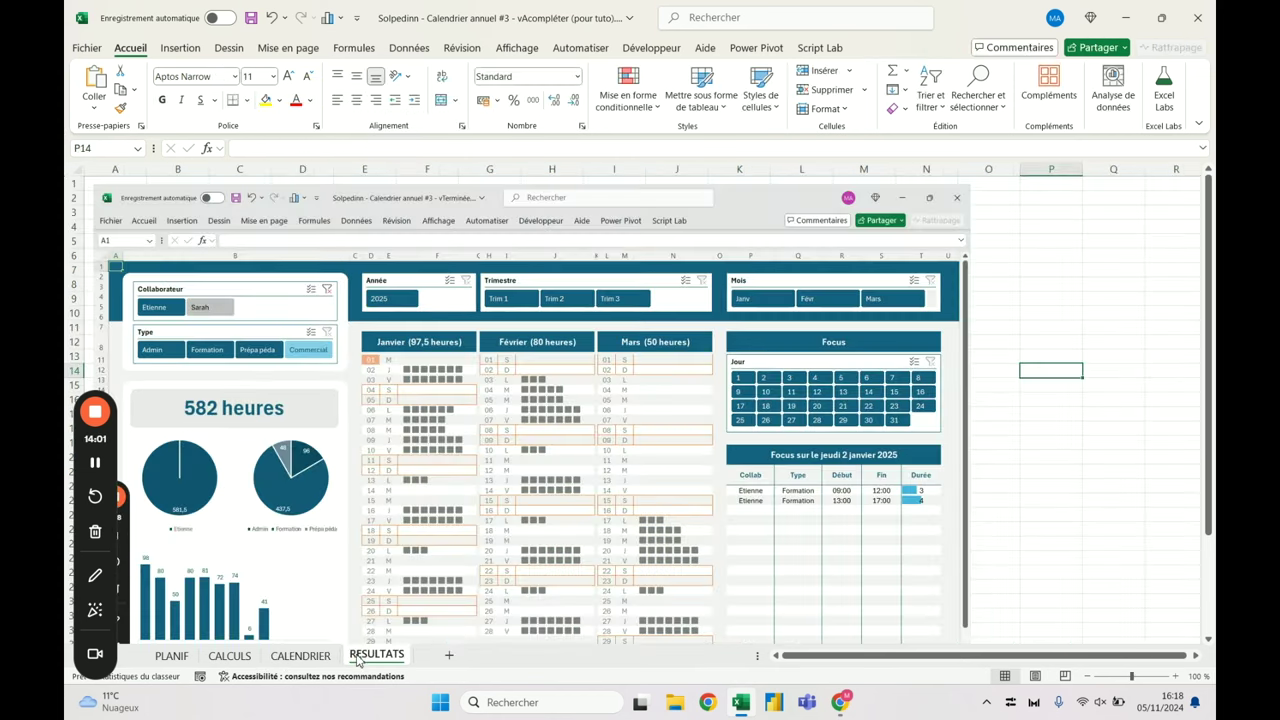
click(326, 656)
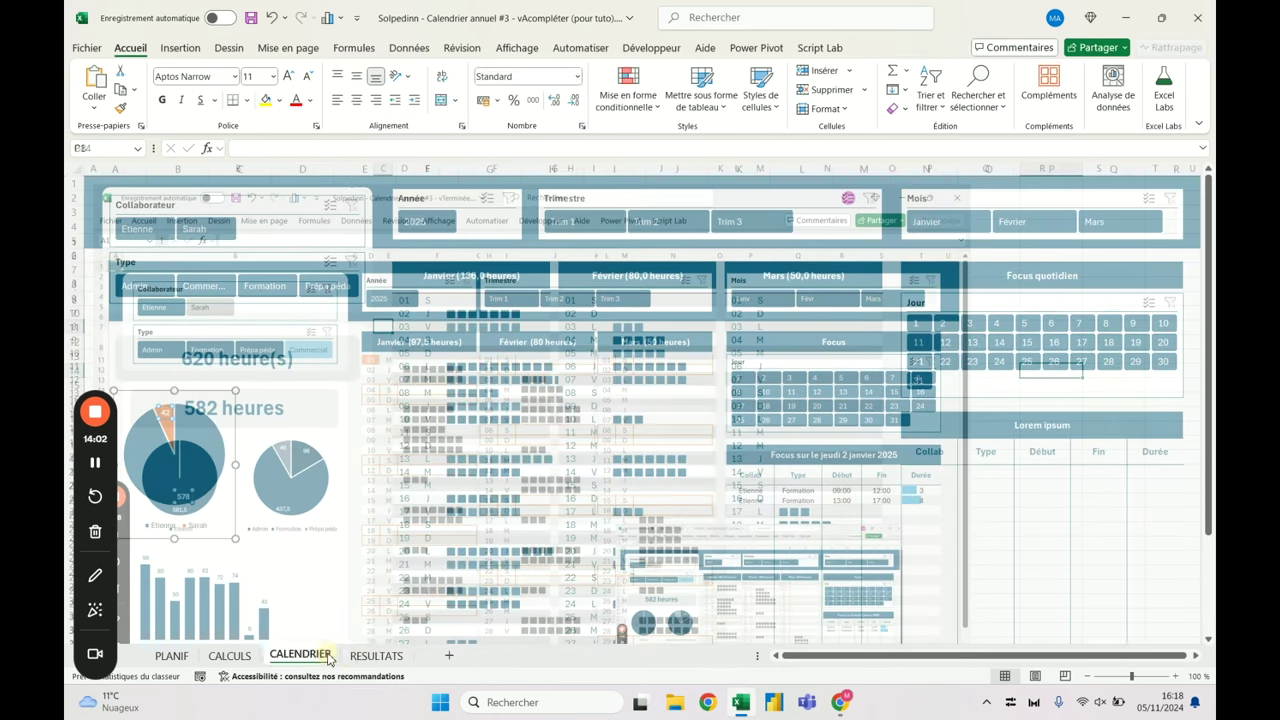
click(198, 447)
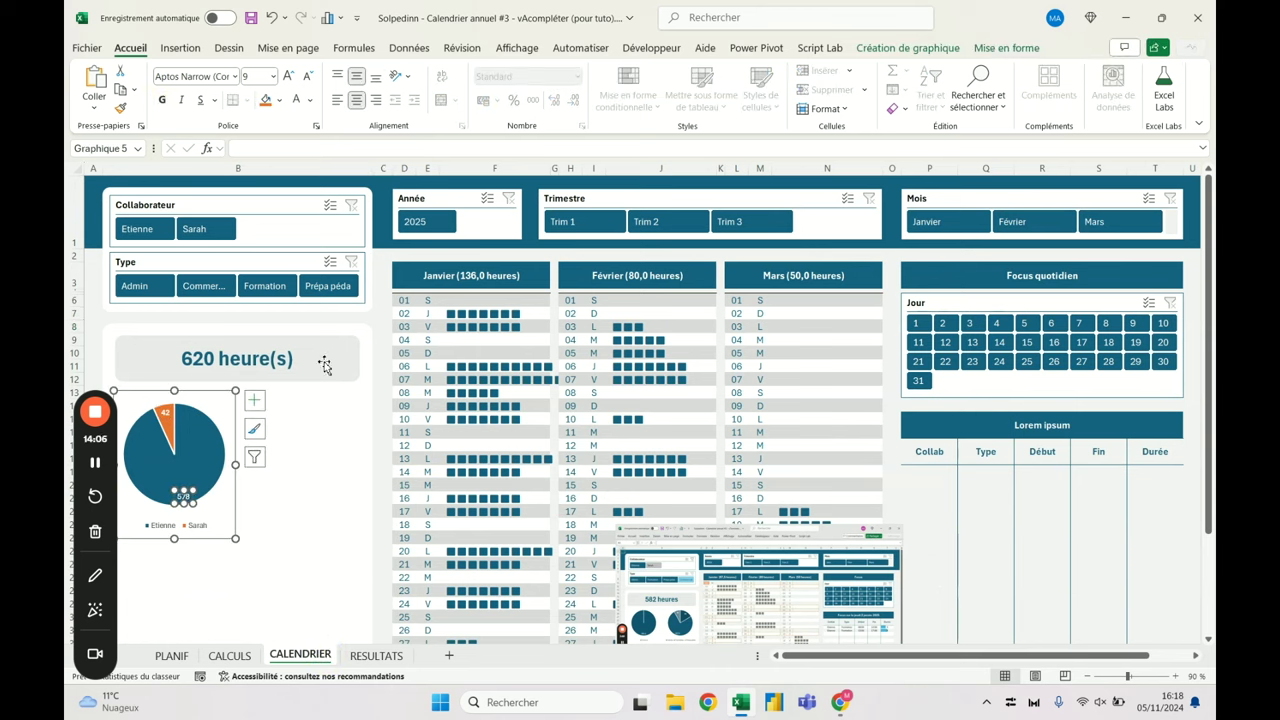
click(344, 378)
click(272, 17)
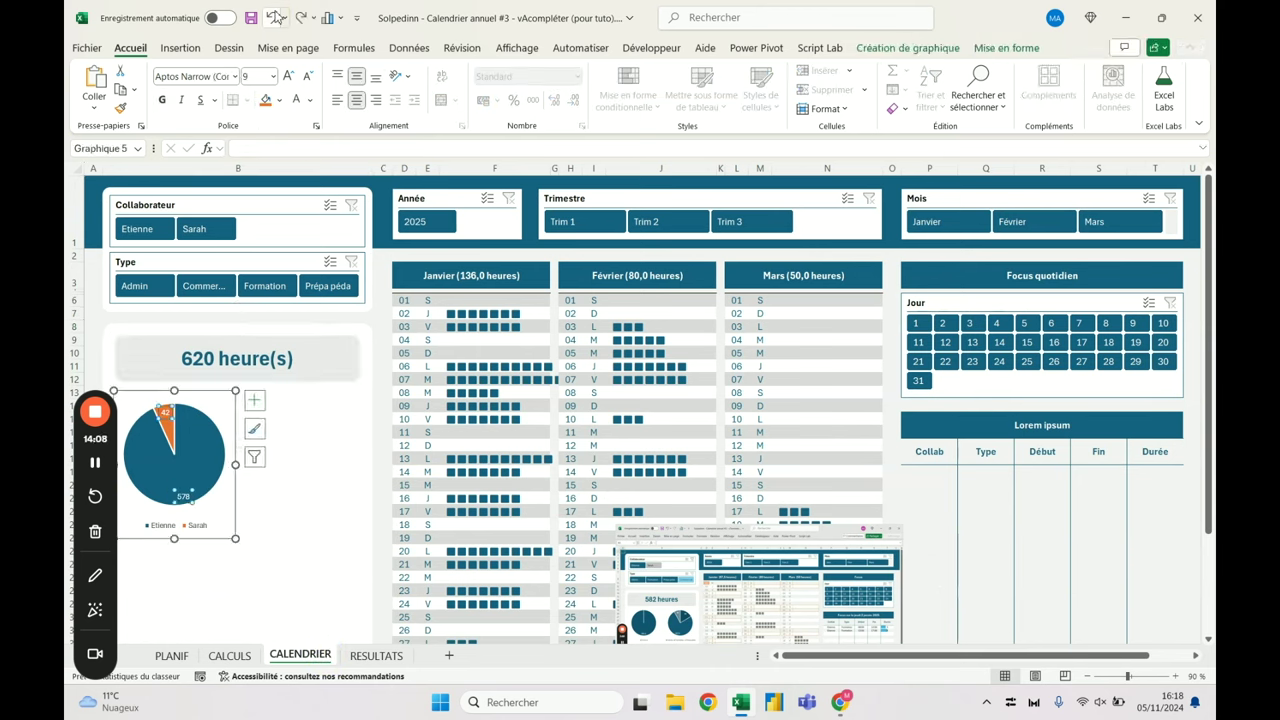
click(224, 402)
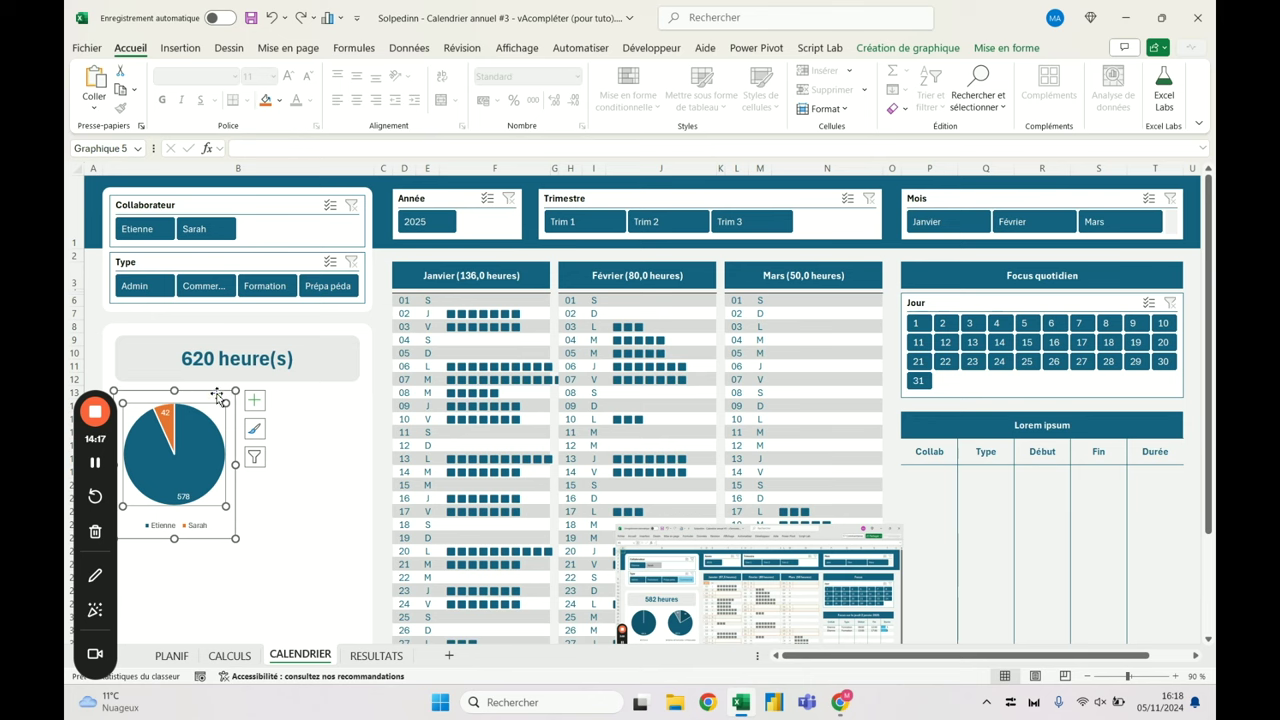
click(218, 397)
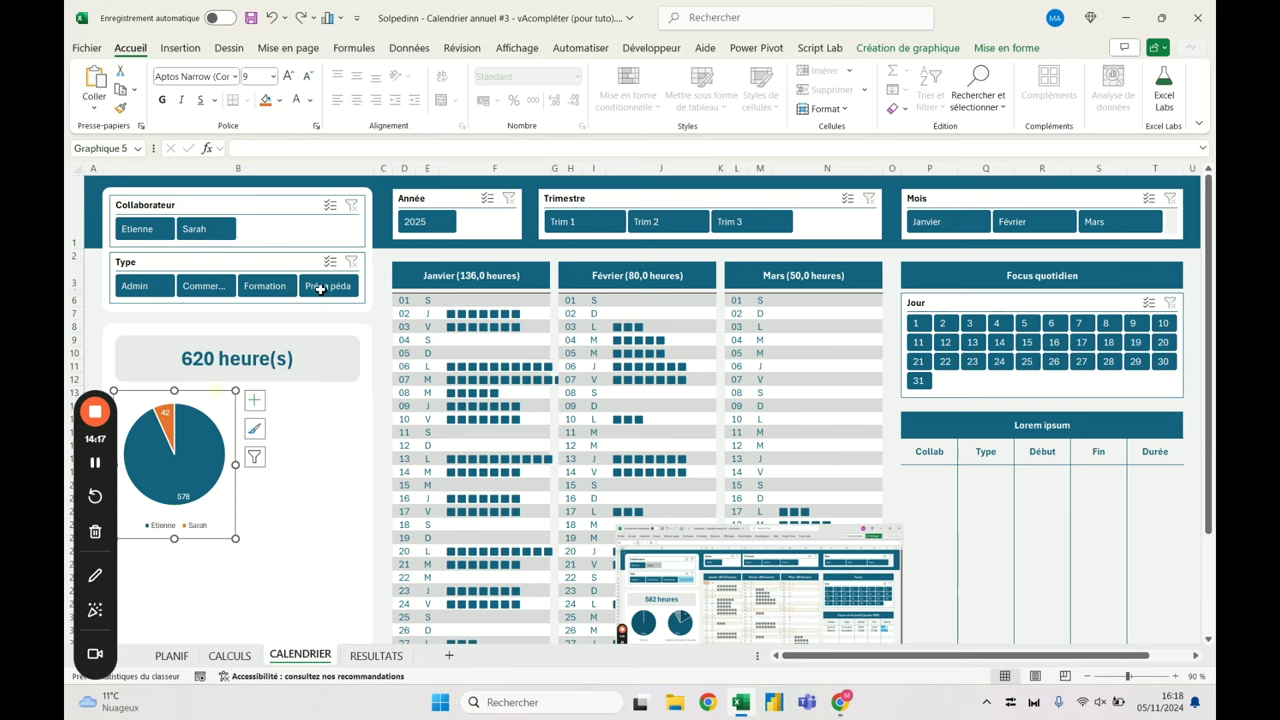
click(940, 55)
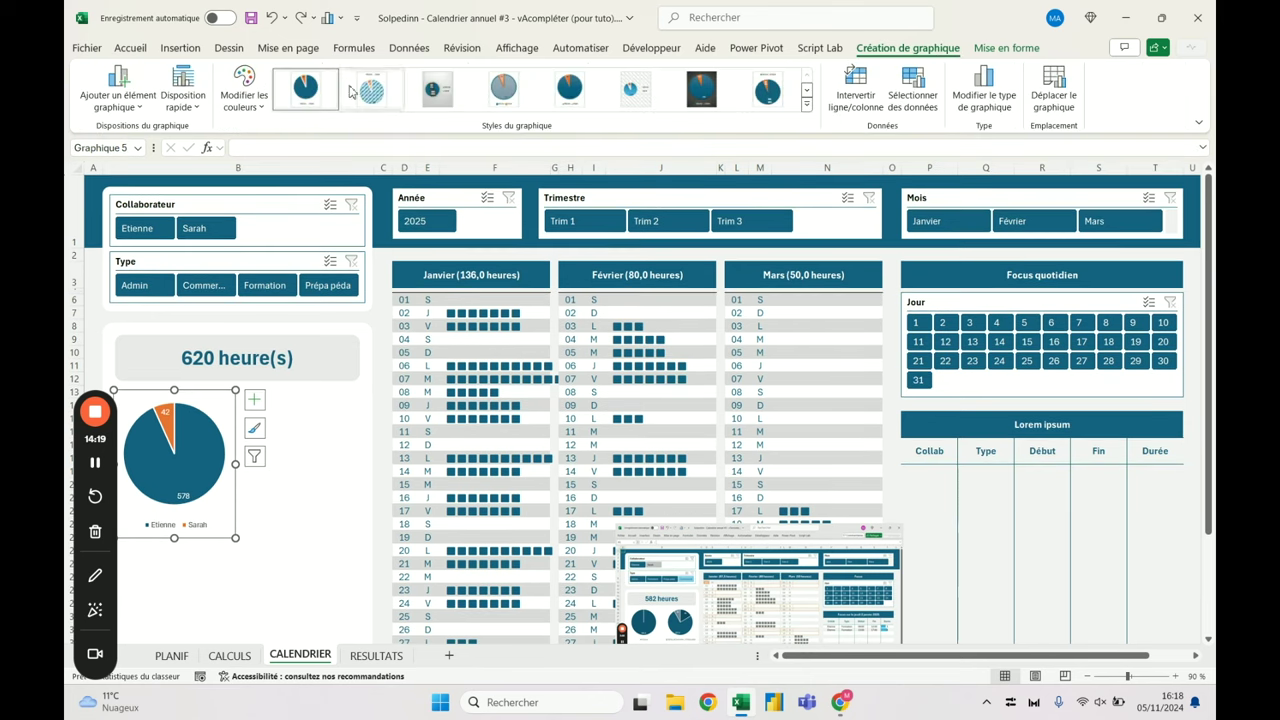
Recolour the Etienne/Sarah pie chart with a monochrome colour scheme
click(250, 90)
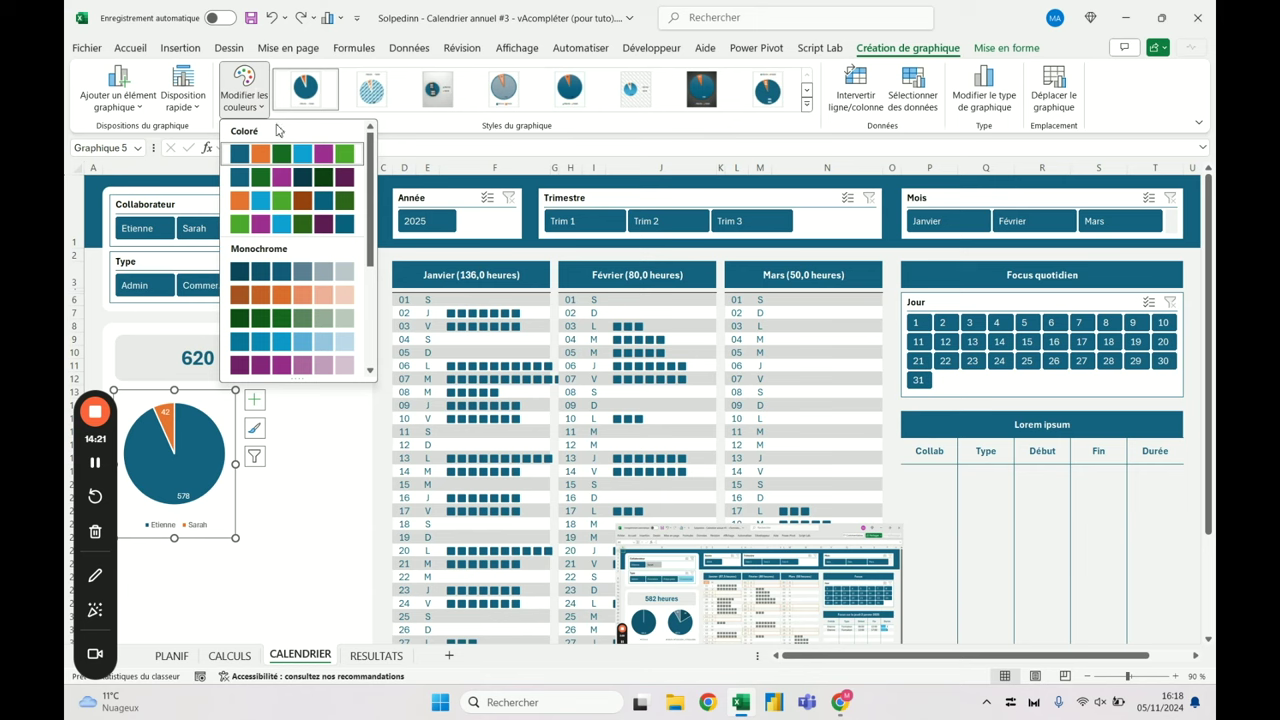
click(280, 273)
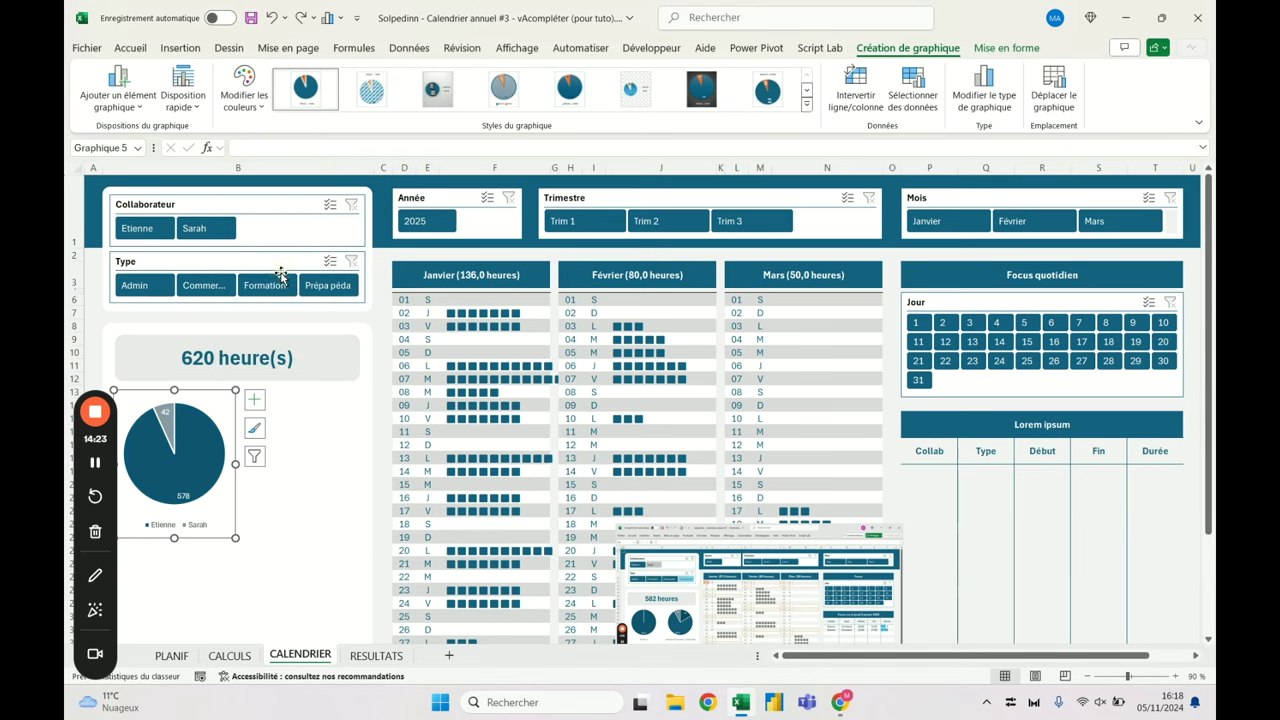
click(340, 401)
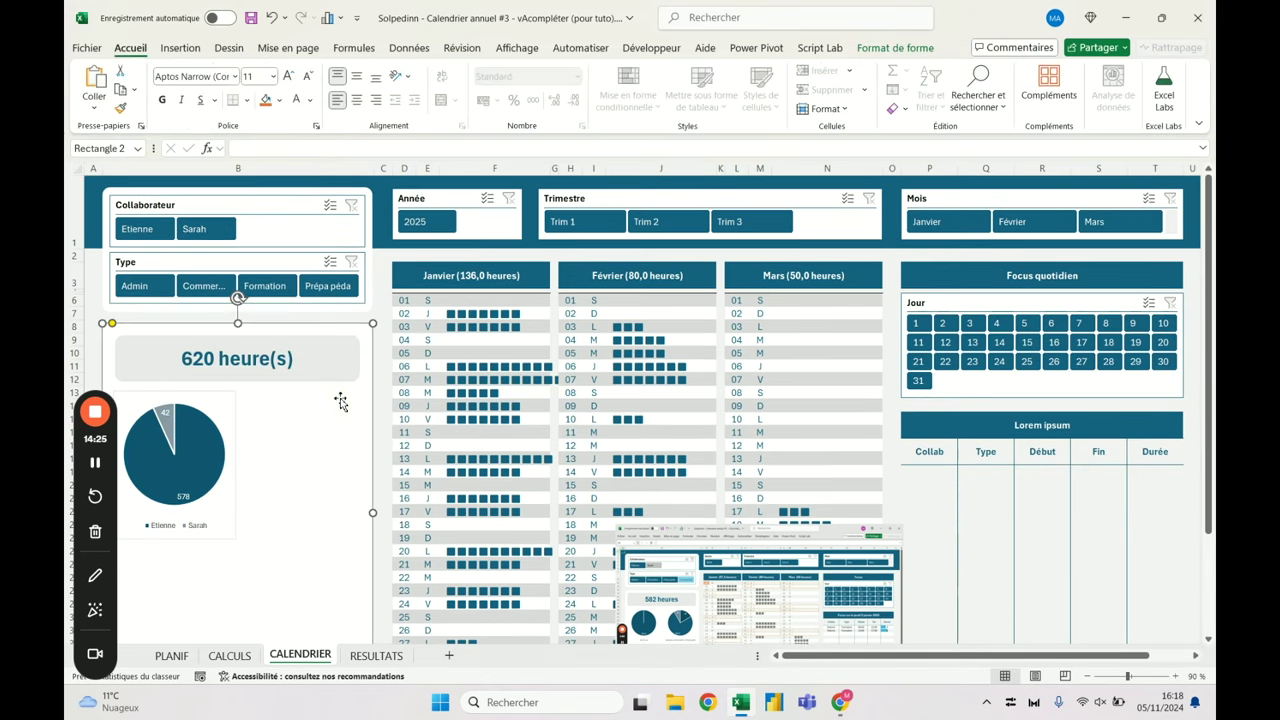
click(230, 402)
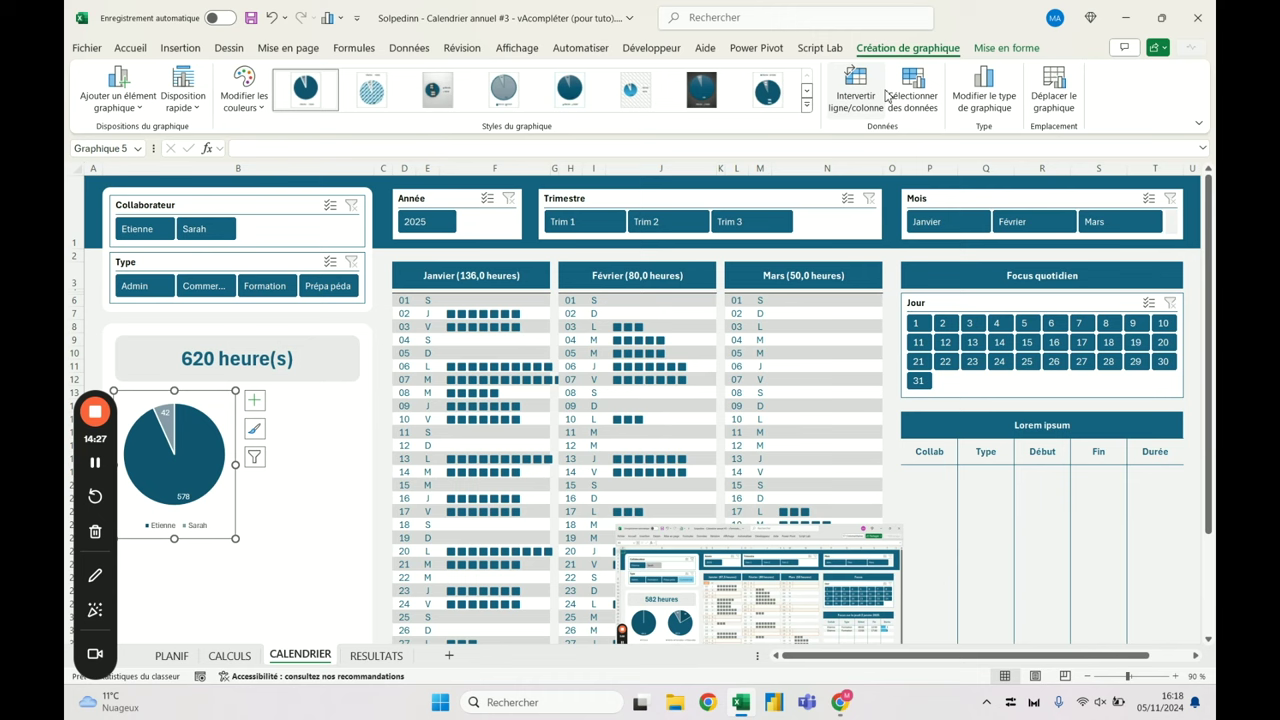
Remove the red outline from the Etienne/Sarah pie chart
click(1006, 47)
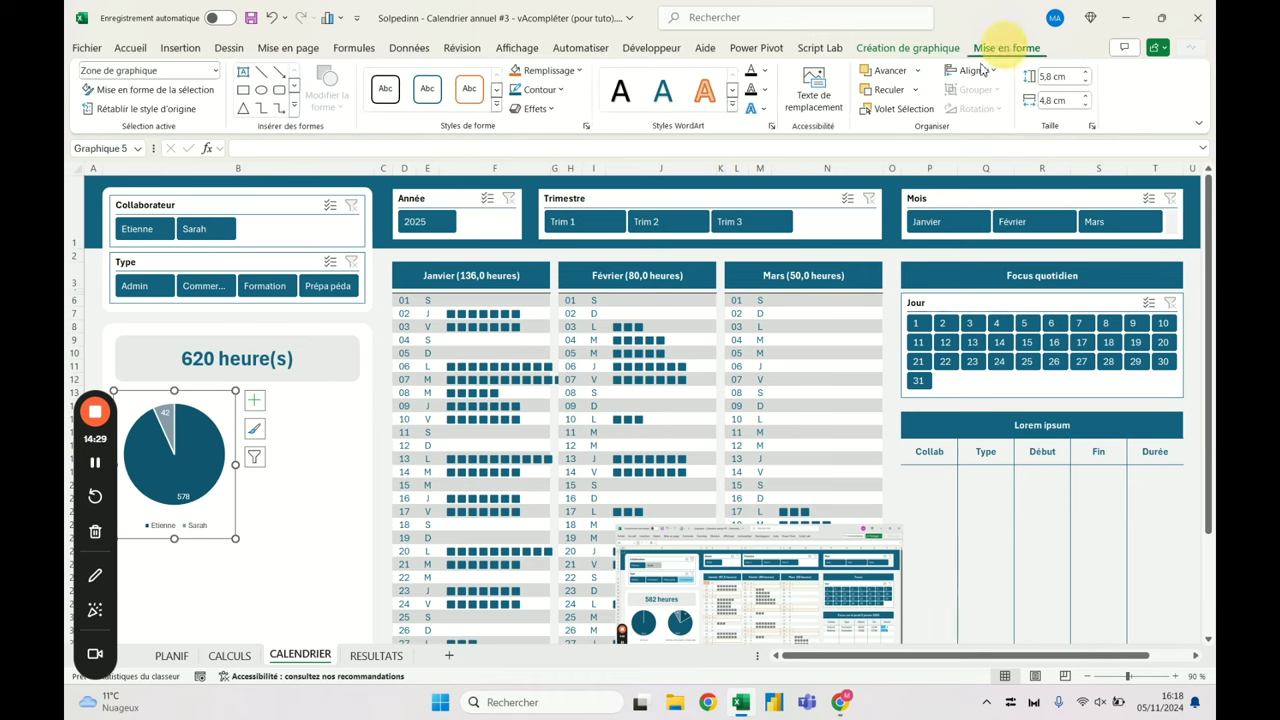
click(538, 89)
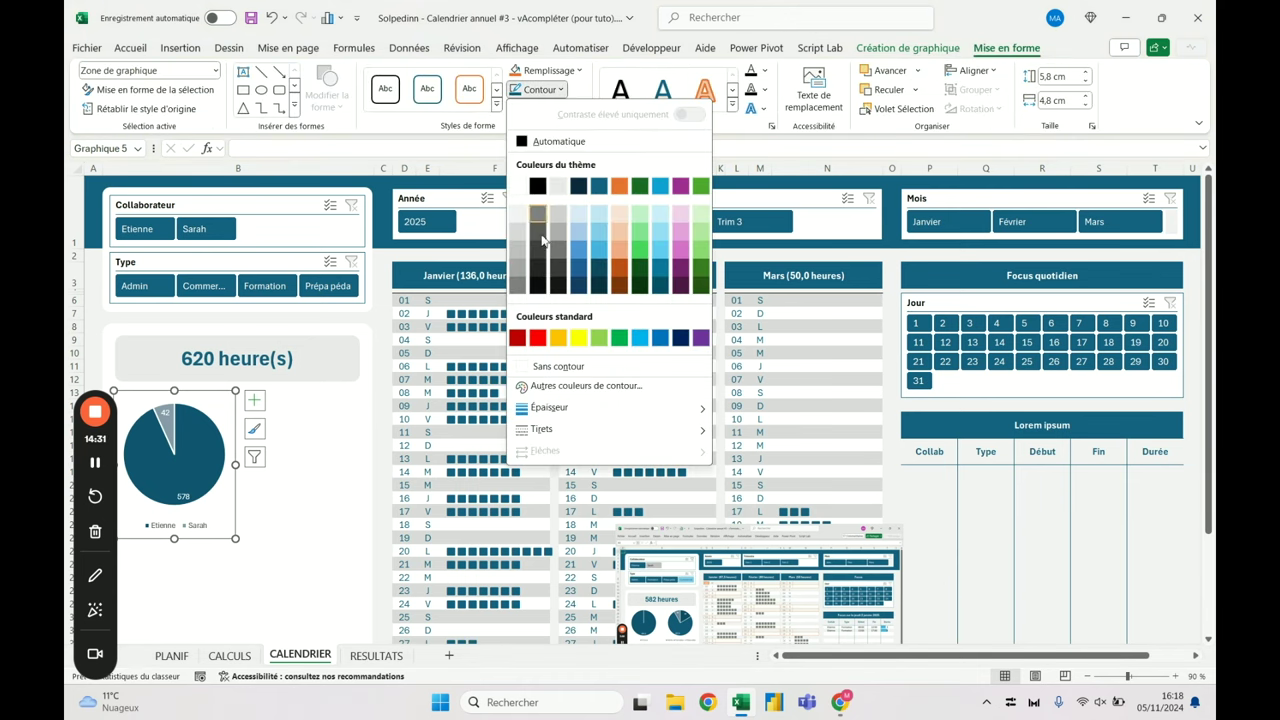
click(552, 367)
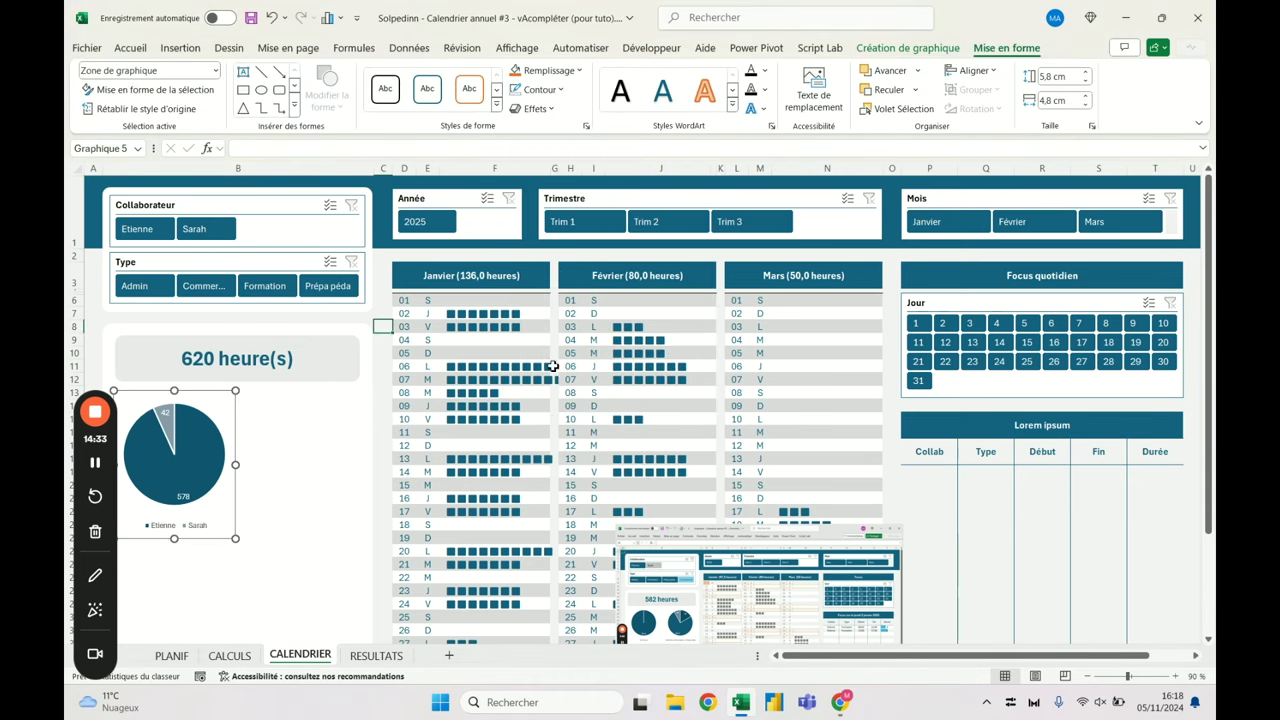
click(575, 353)
Resize the Etienne/Sarah pie chart to 5.5 cm wide by 5 cm tall
click(228, 412)
click(1030, 47)
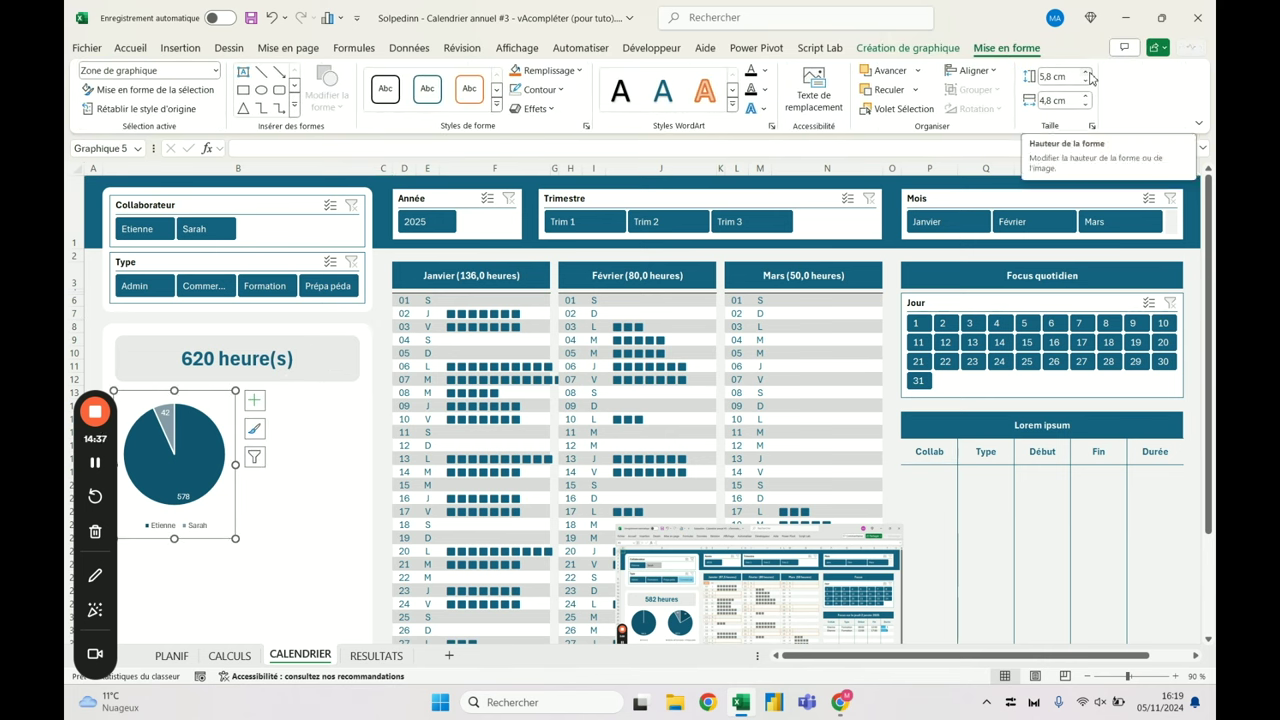
click(1088, 75)
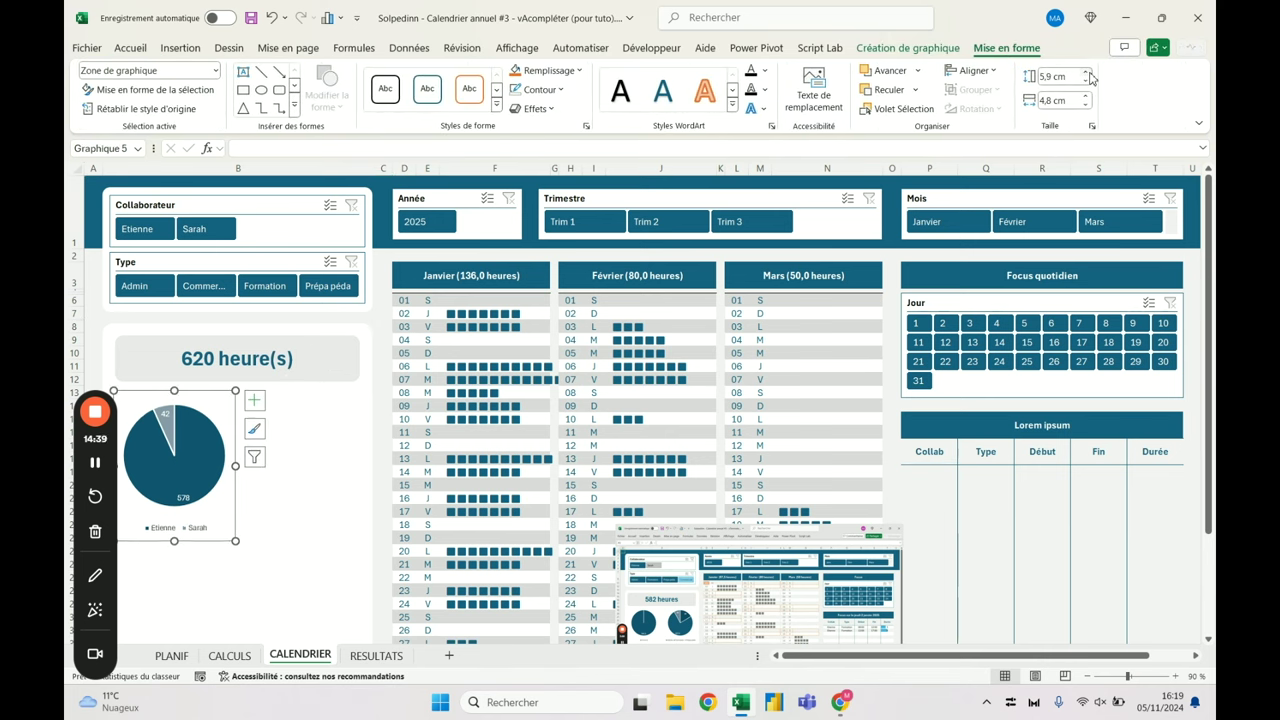
click(1088, 84)
click(1088, 84)
click(1088, 84)
click(1088, 84)
click(1088, 84)
click(1088, 84)
click(1087, 73)
click(1087, 73)
click(1087, 96)
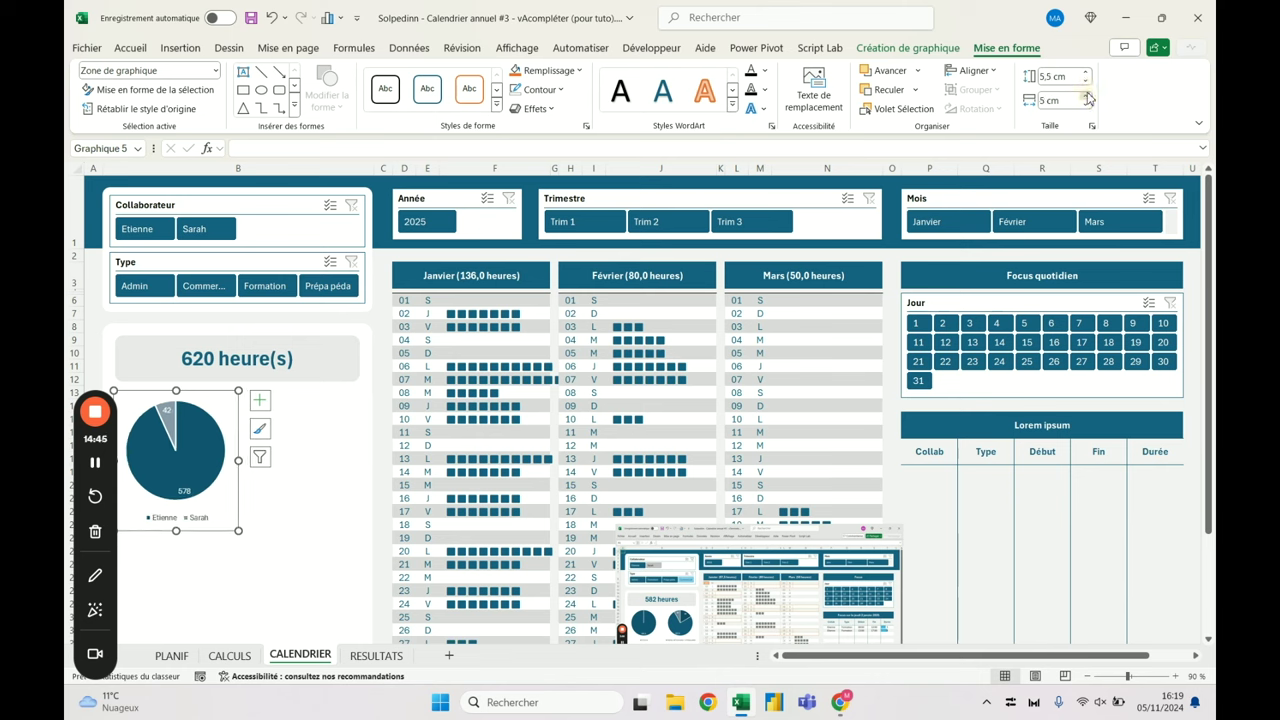
Reselect the Etienne/Sarah pie chart and bring up its right-click context menu
click(260, 330)
click(224, 410)
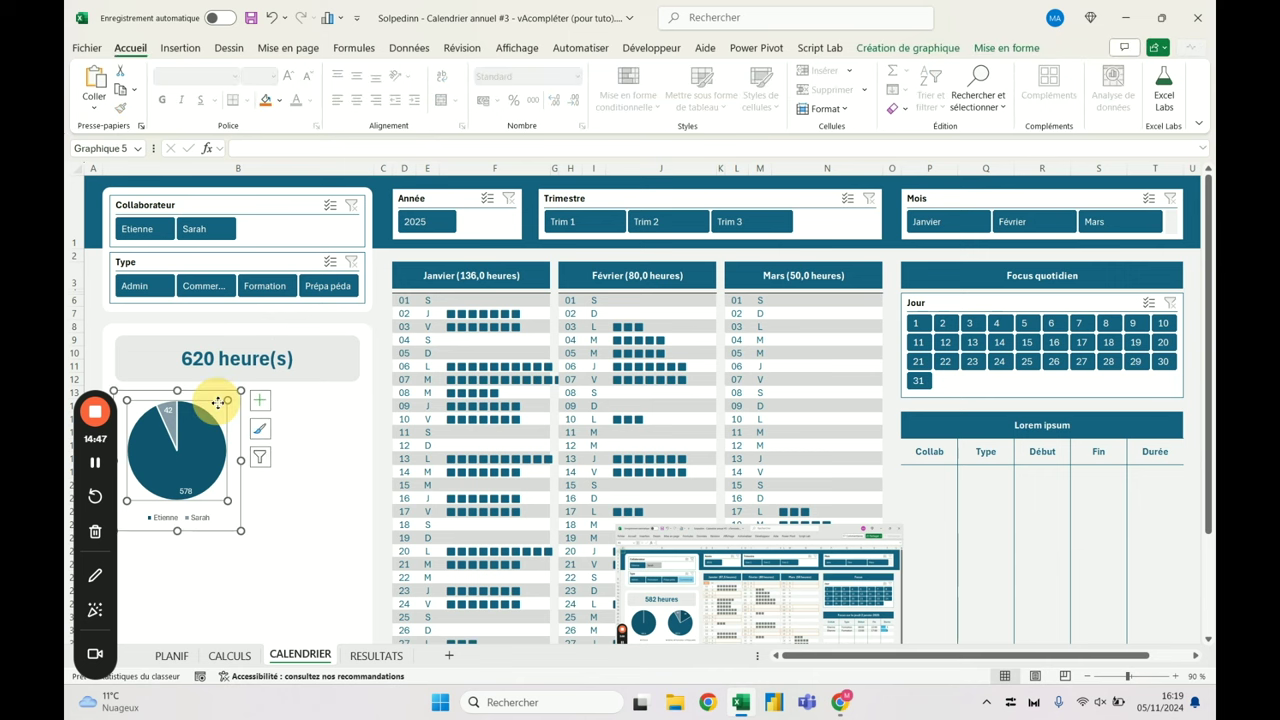
click(1006, 48)
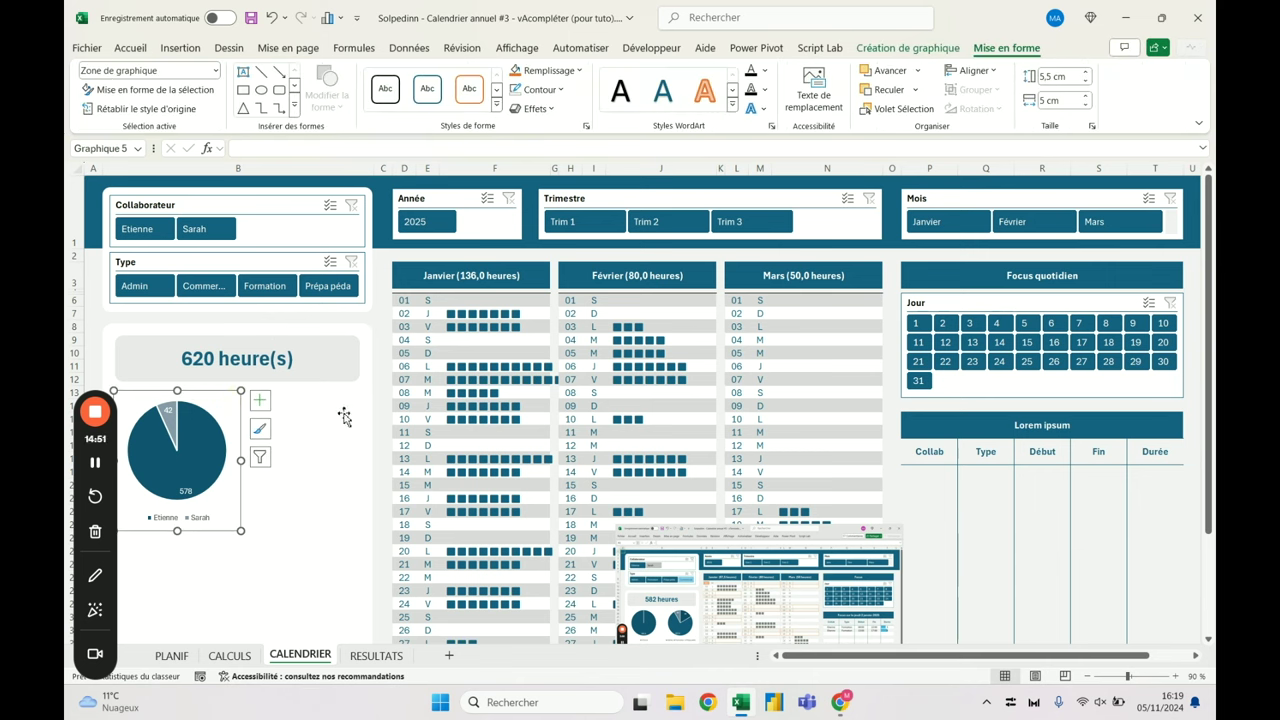
right_click(234, 404)
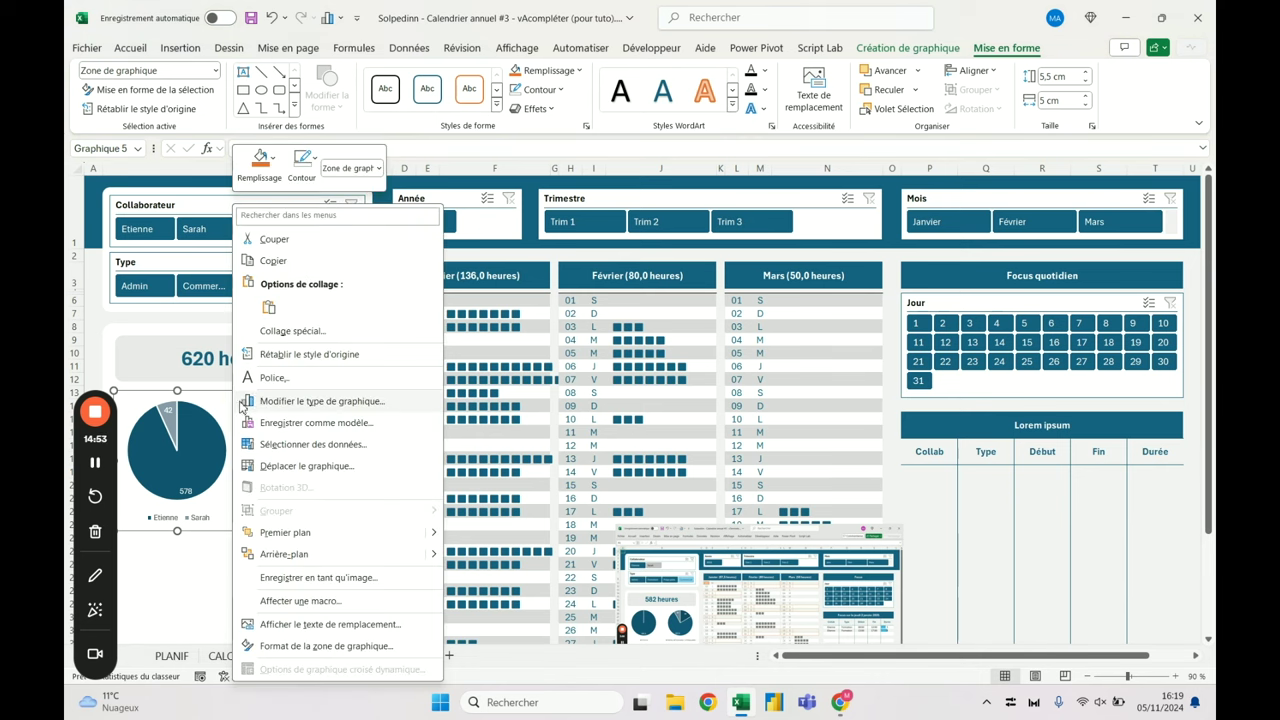
Save the chart as template aaaaaX.crtx, replacing Graphique1 in the file name
click(300, 422)
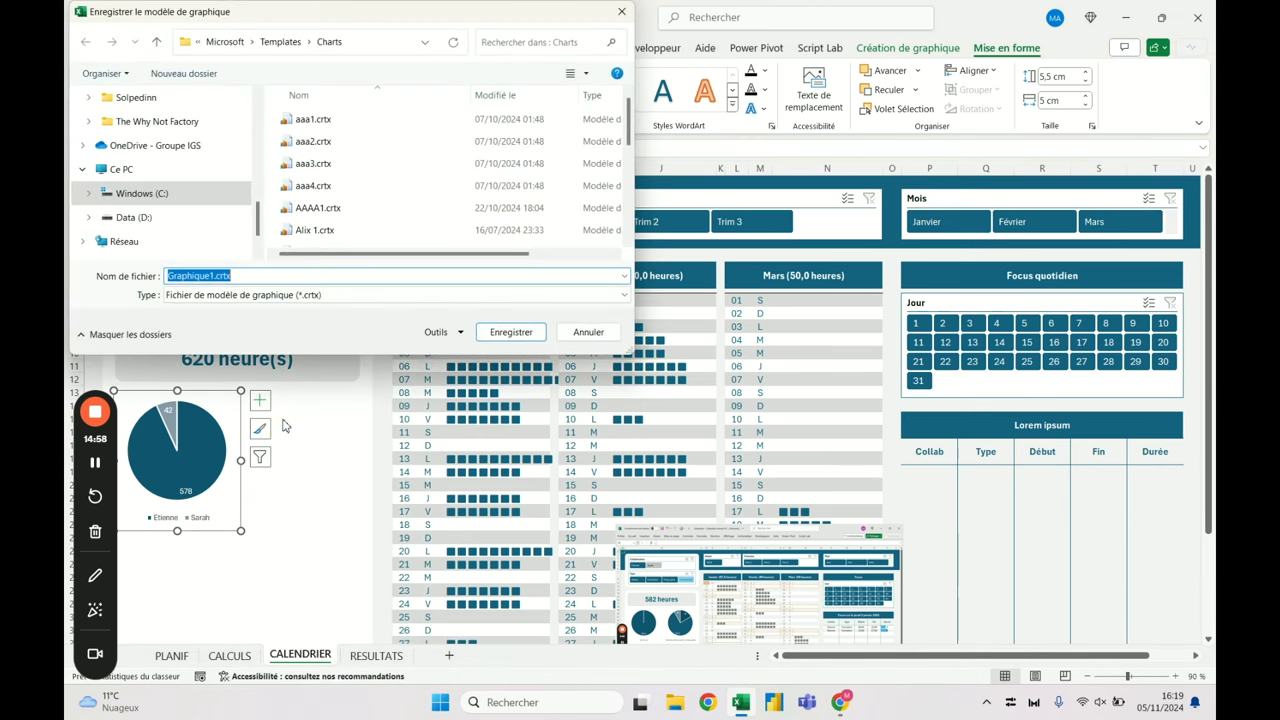
click(217, 275)
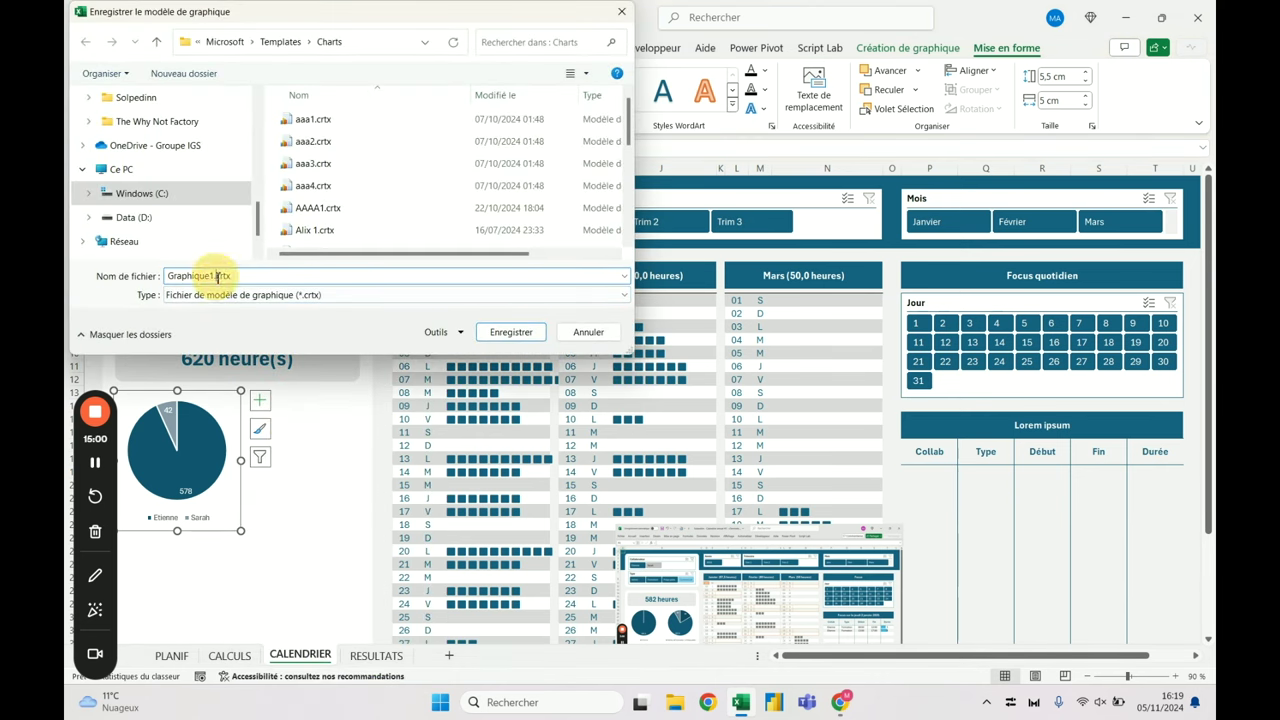
drag(217, 275, 119, 281)
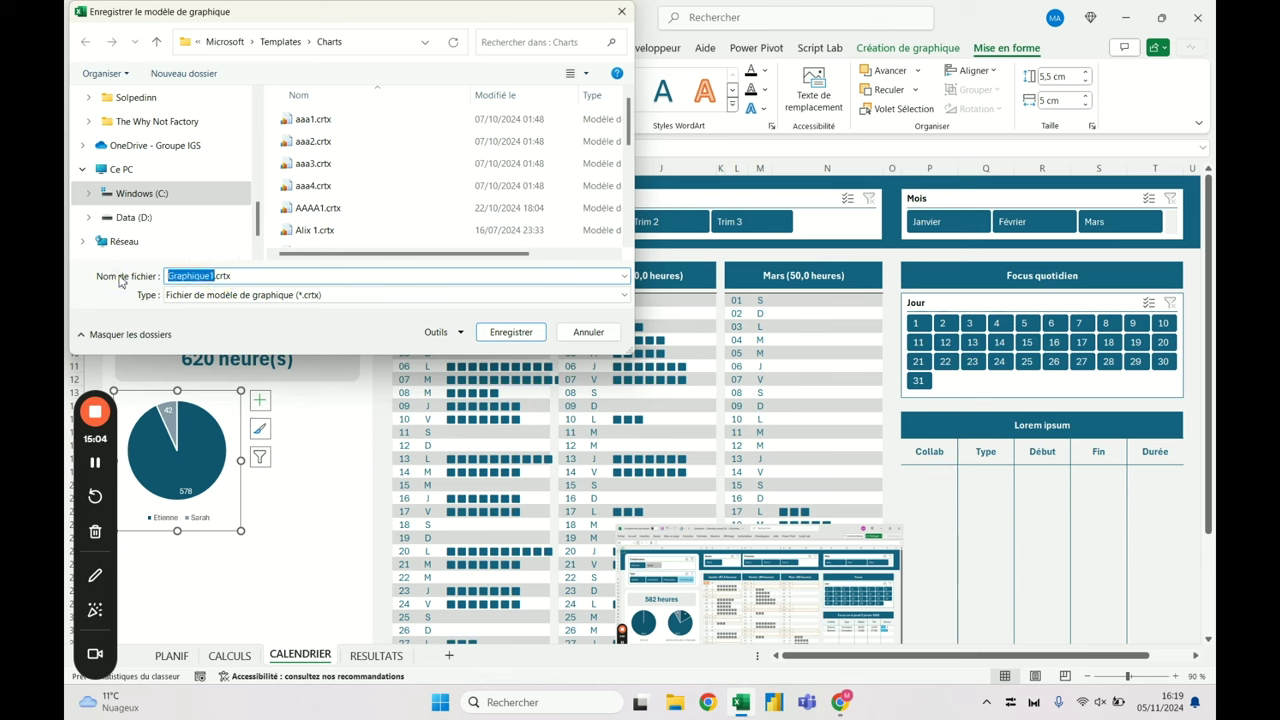
text(aaaaaX)
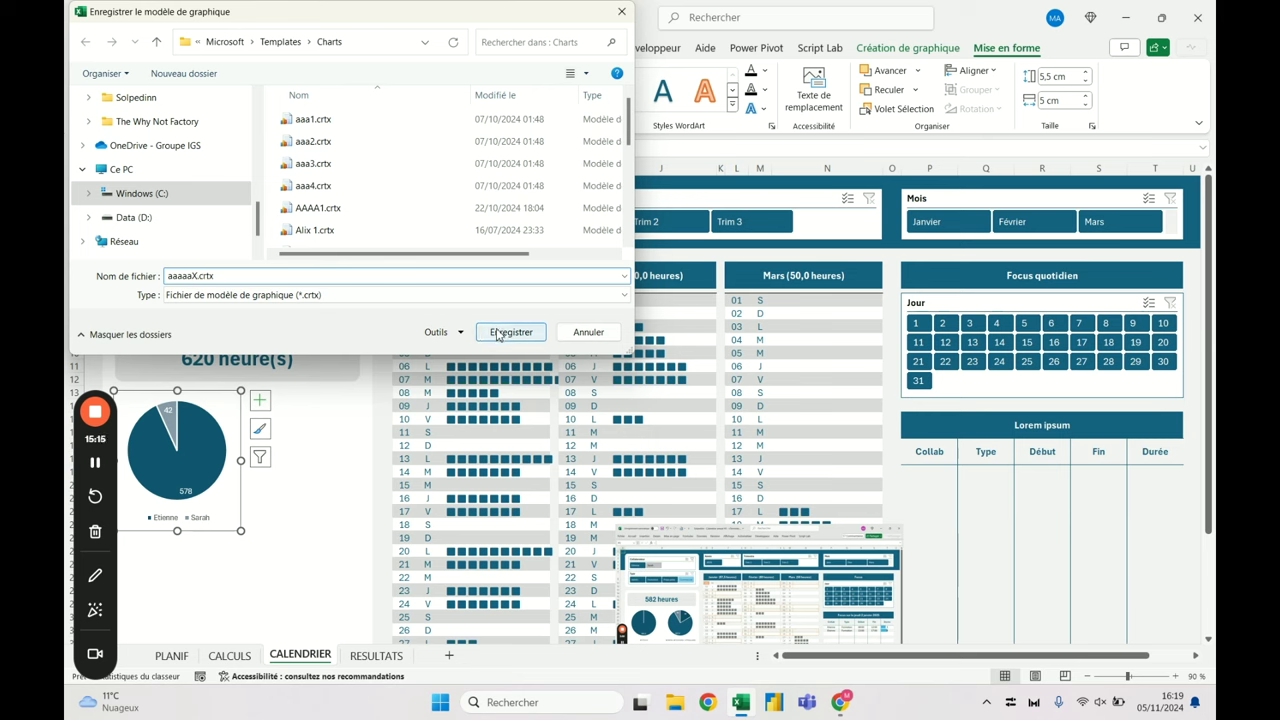
click(511, 331)
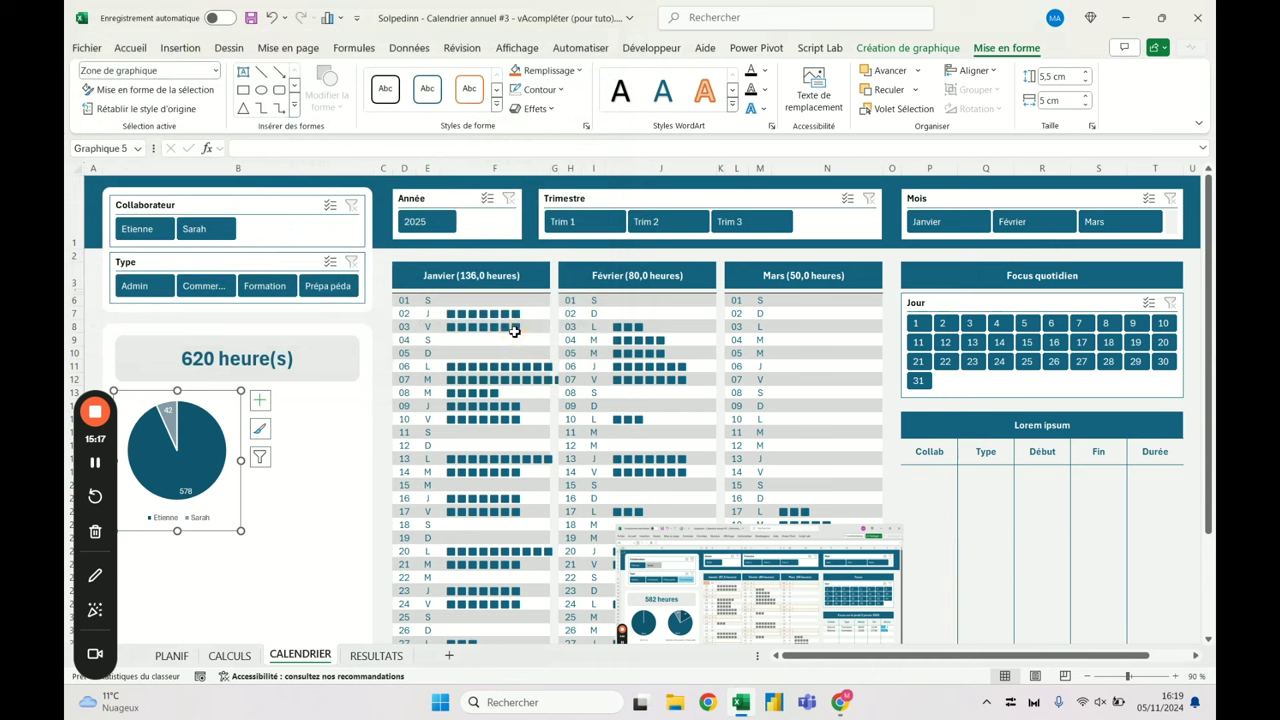
On the CALCULS sheet, select the type breakdown range I4:J7 (Admin to Prépa péda)
click(311, 383)
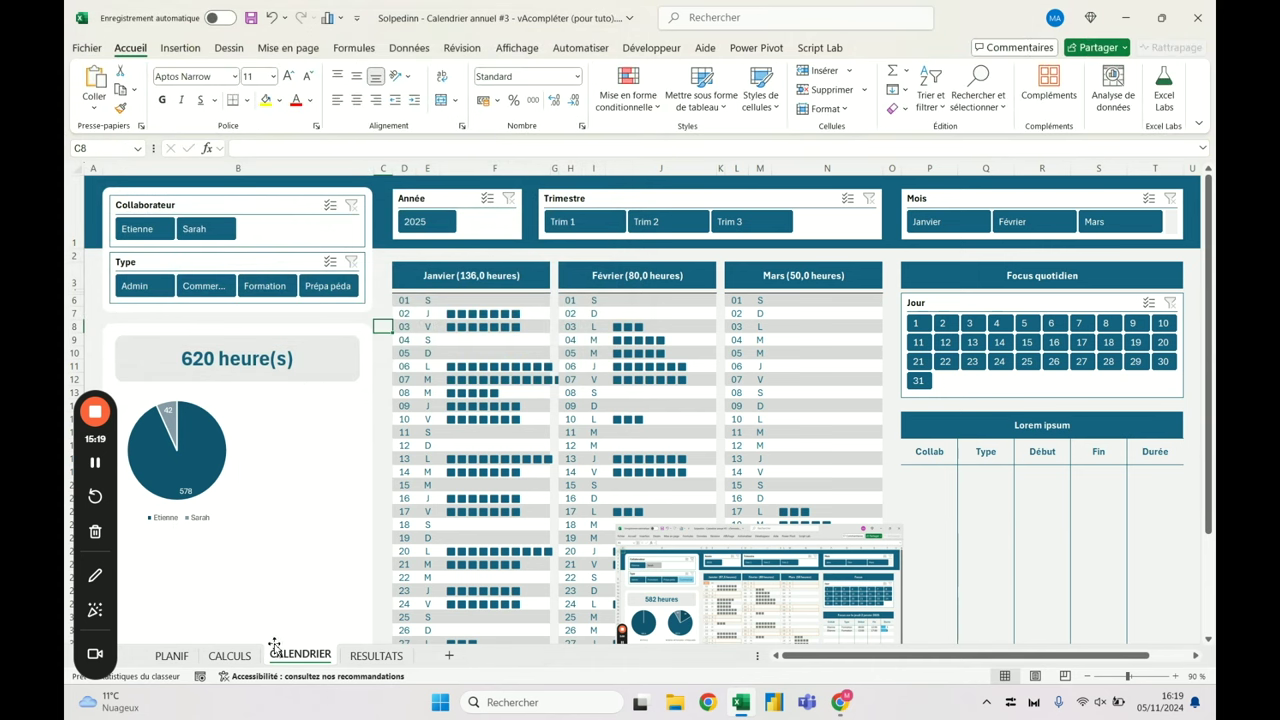
click(229, 655)
click(689, 259)
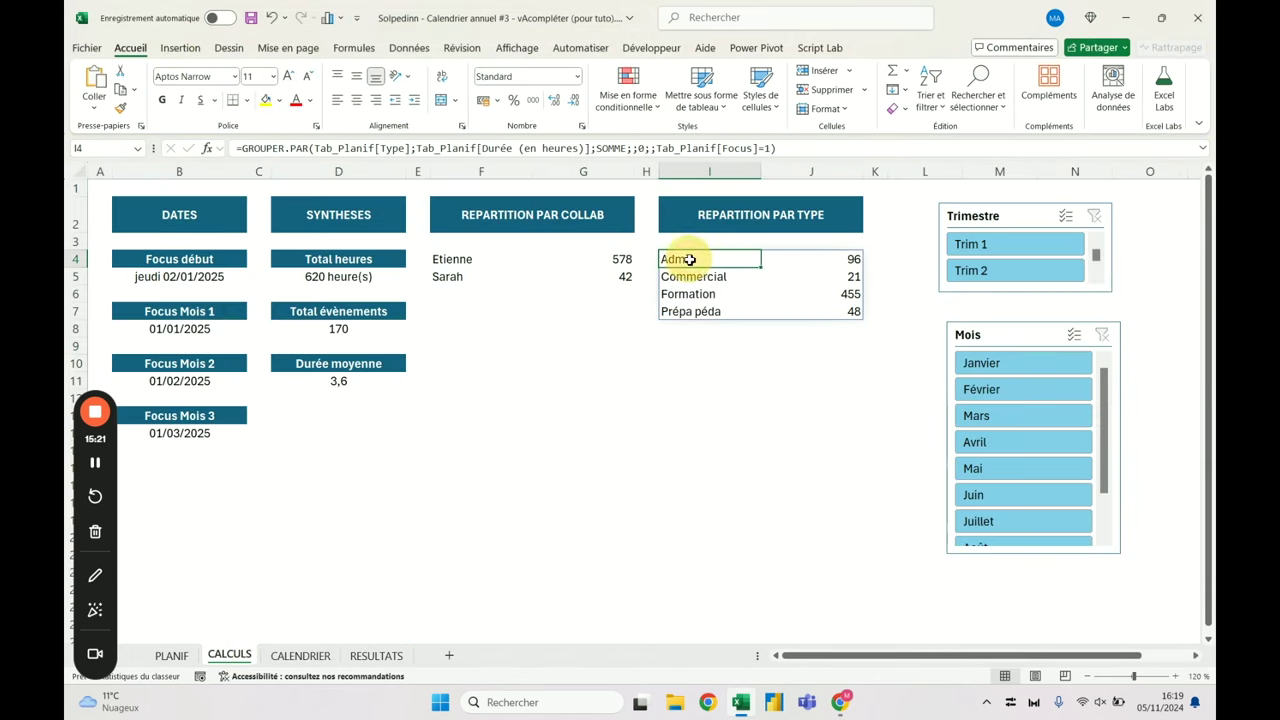
Insert a pie chart from the aaaaaX template, then cut it for moving
click(181, 48)
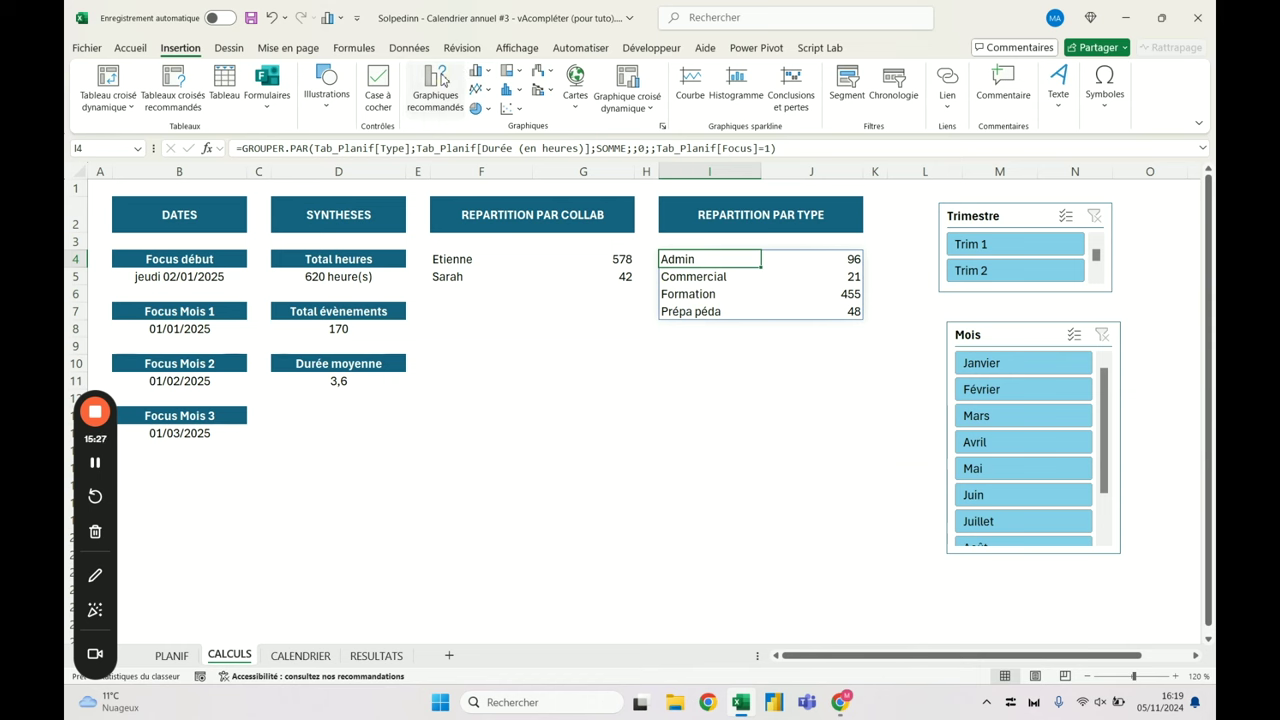
click(435, 85)
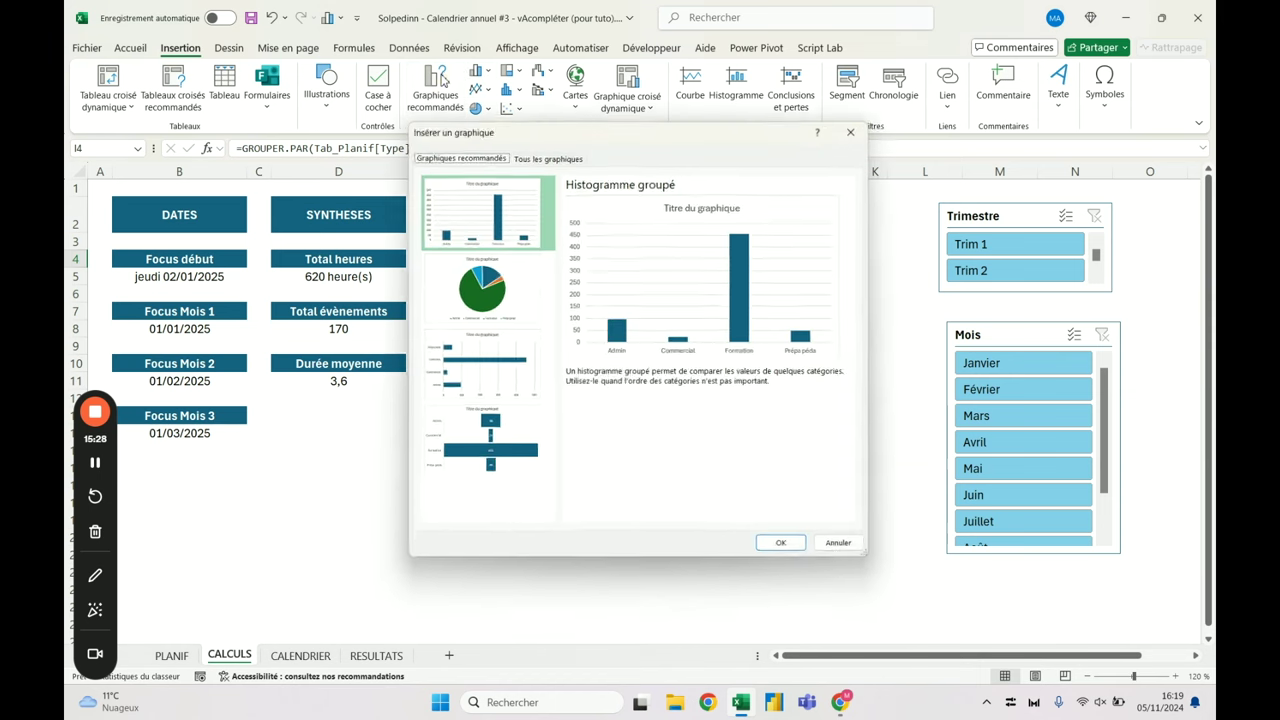
click(540, 156)
click(446, 200)
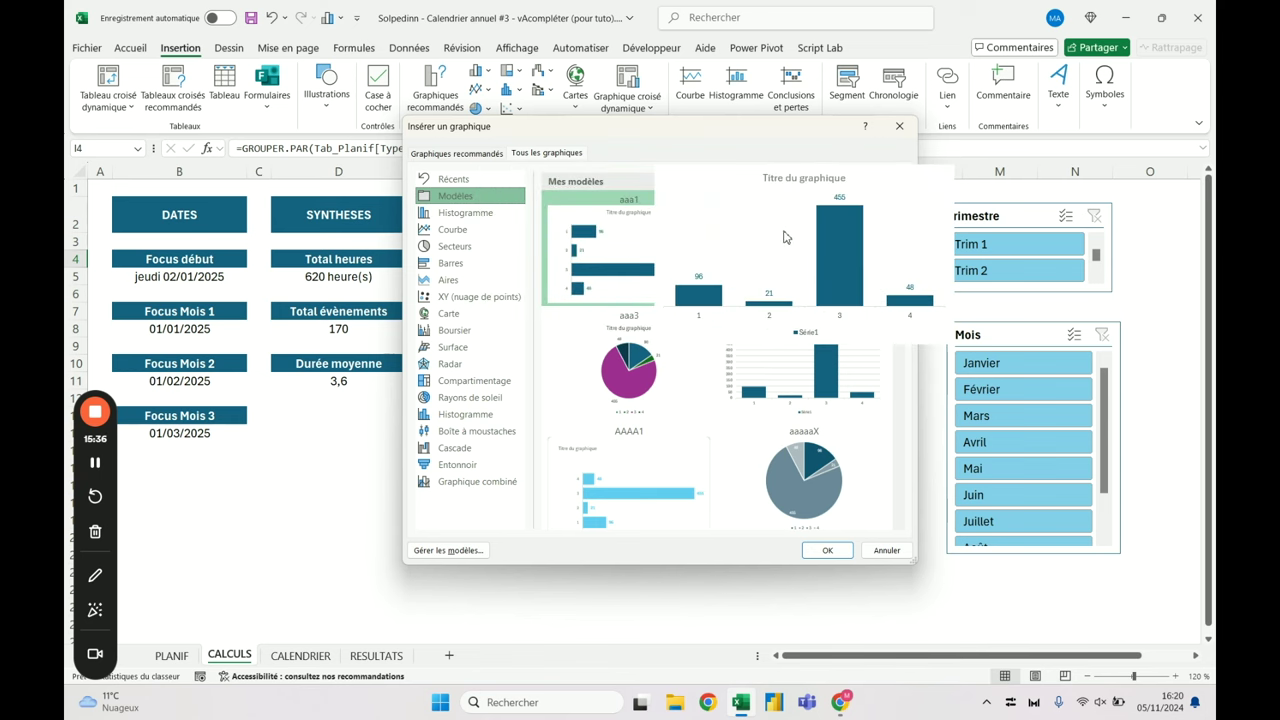
click(795, 482)
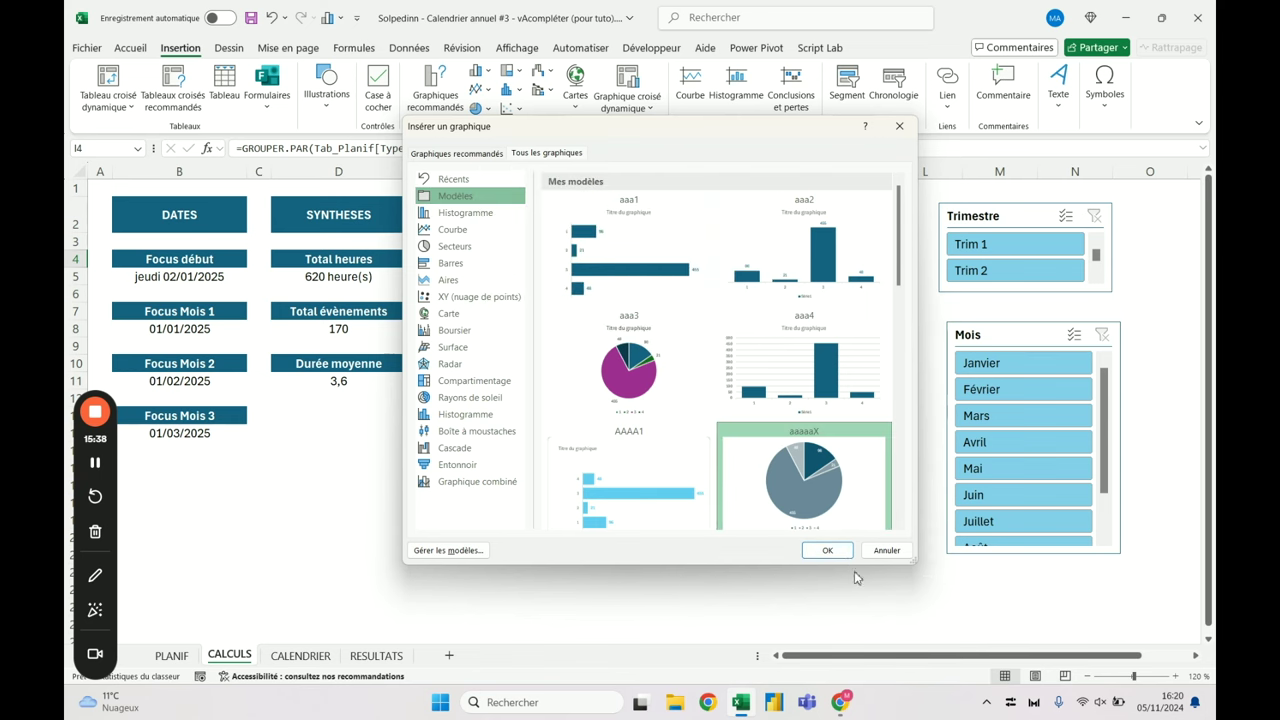
click(840, 550)
drag(794, 302, 707, 350)
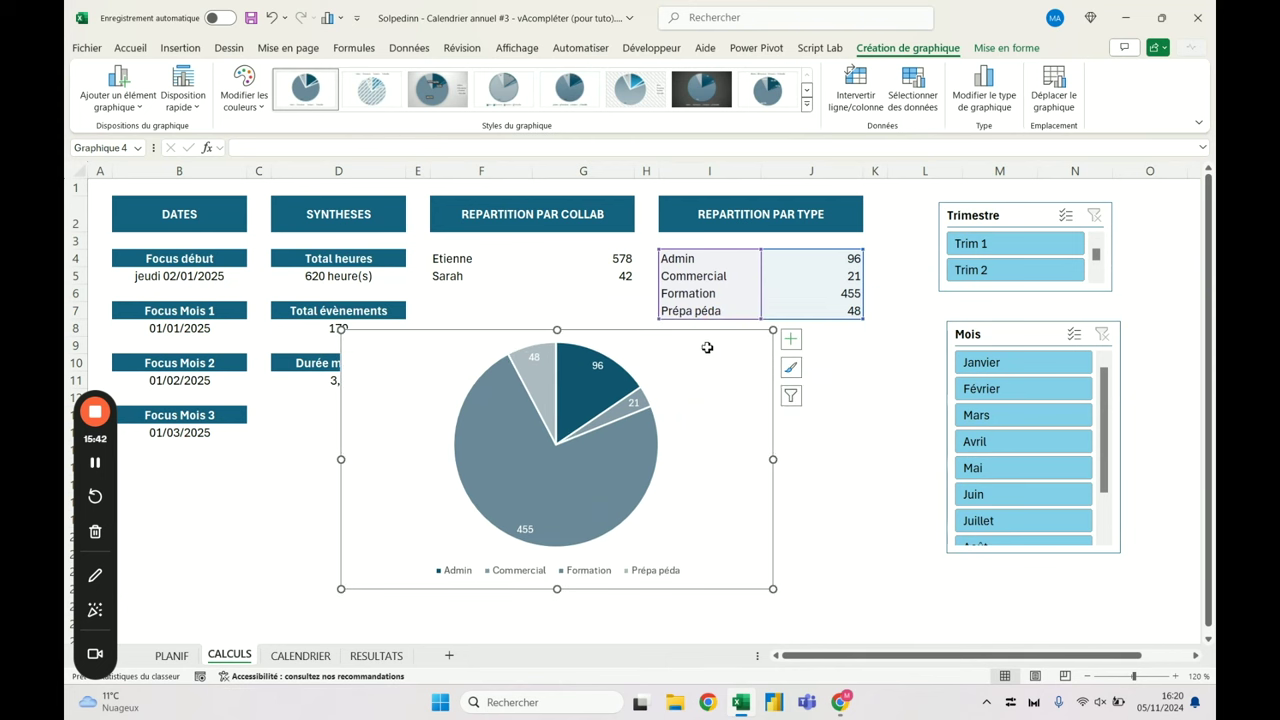
key(Delete)
Paste the Type pie chart onto CALENDRIER and size it 5,5 cm high by 5 cm wide
click(318, 654)
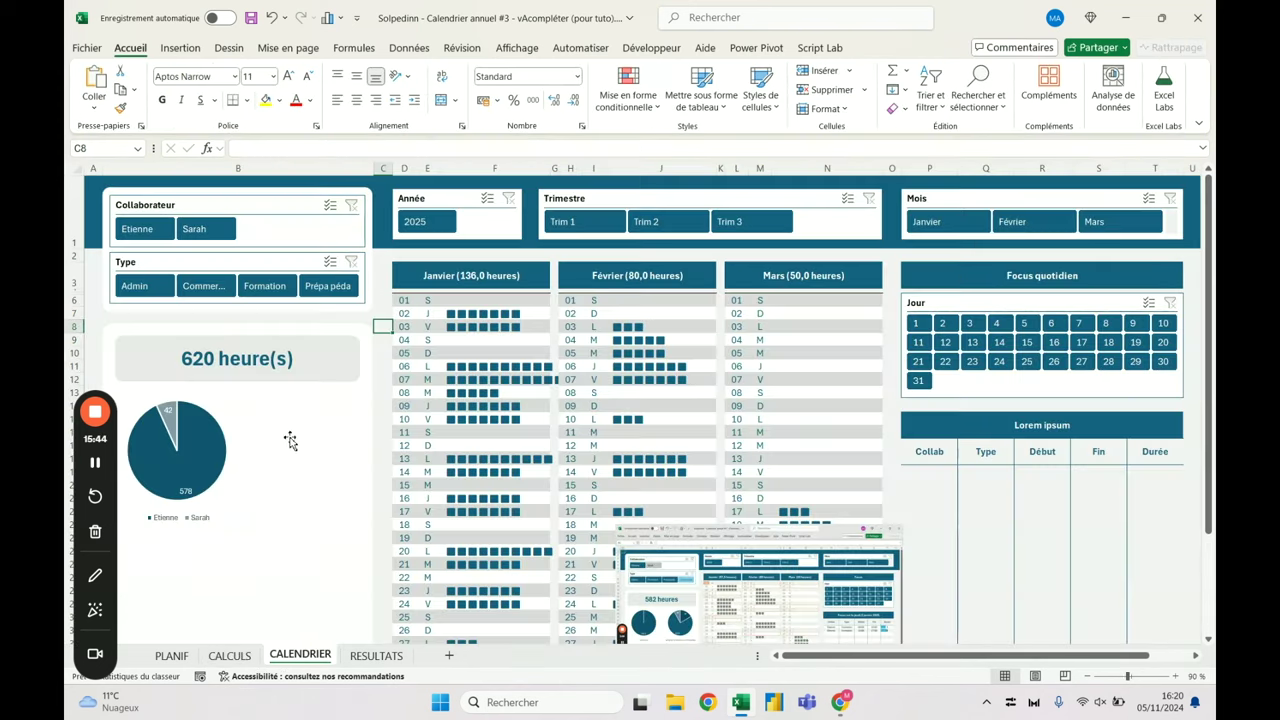
click(297, 408)
key(ctrl+v)
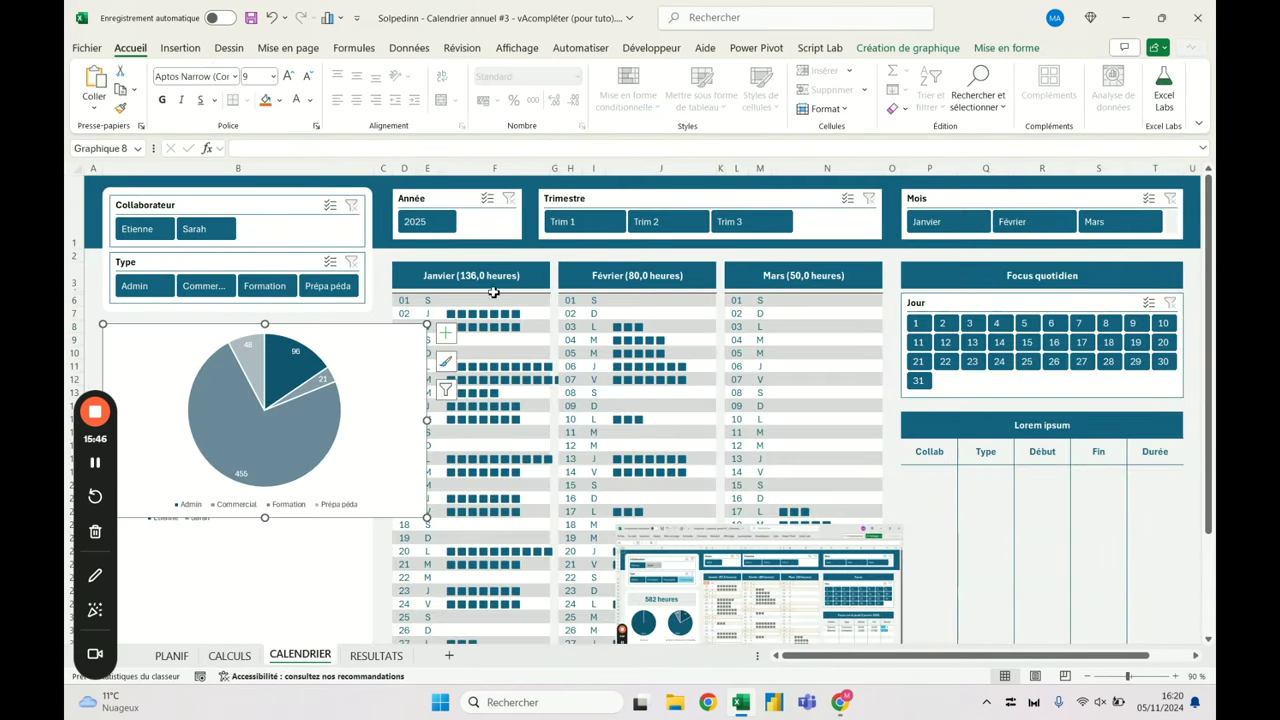
click(1006, 48)
click(1070, 77)
text(5,5)
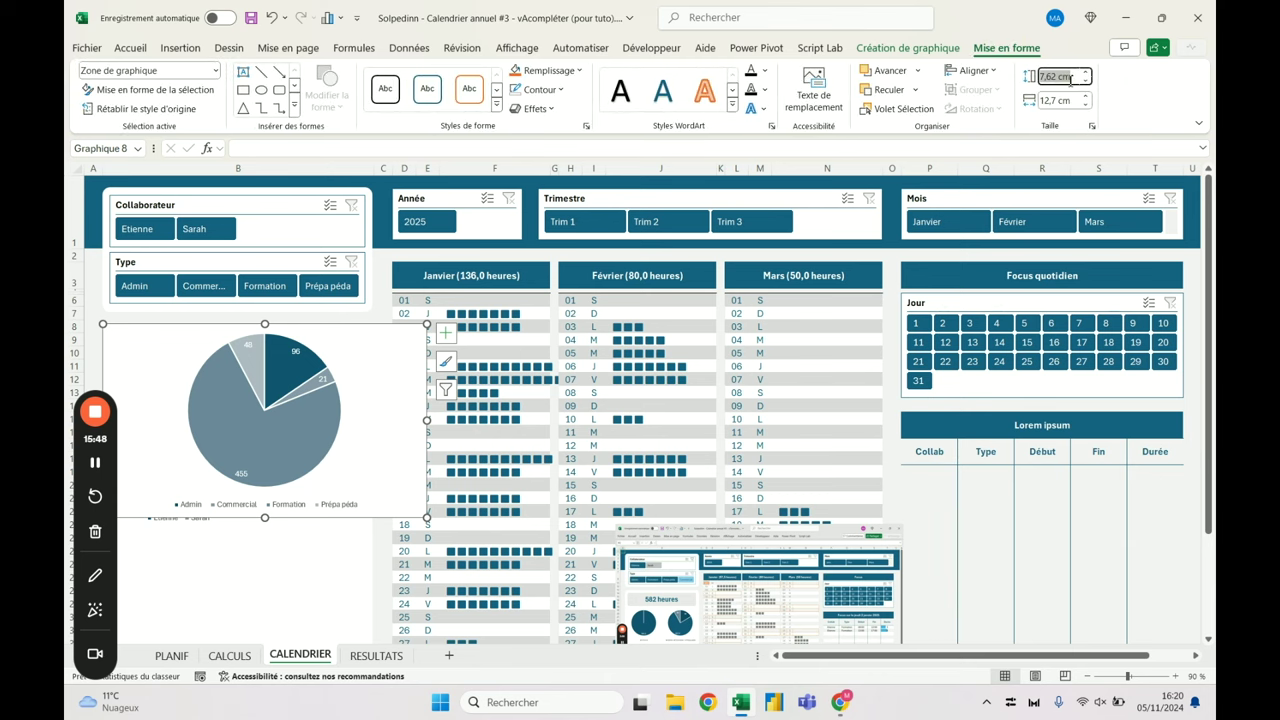
key(Tab)
text(5)
key(Return)
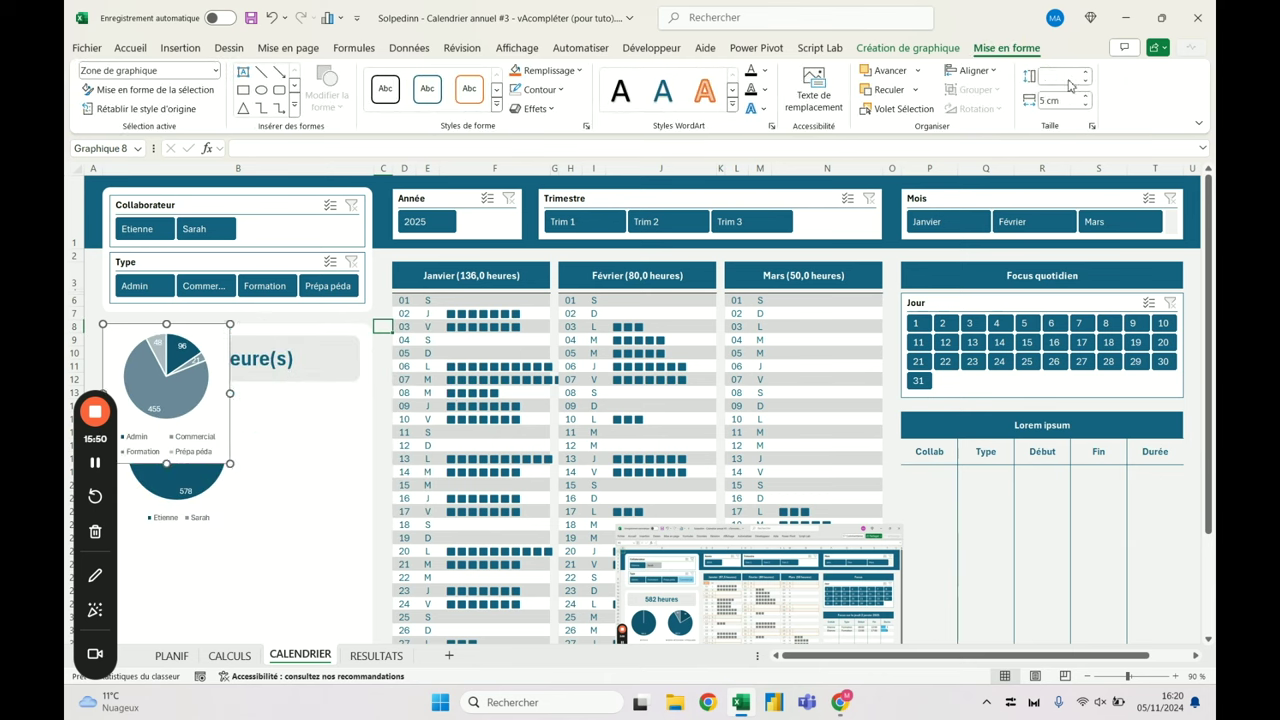
key(Escape)
Place the Type pie beside the Etienne/Sarah pie and widen Etienne/Sarah to 5,3 cm
drag(213, 337, 340, 410)
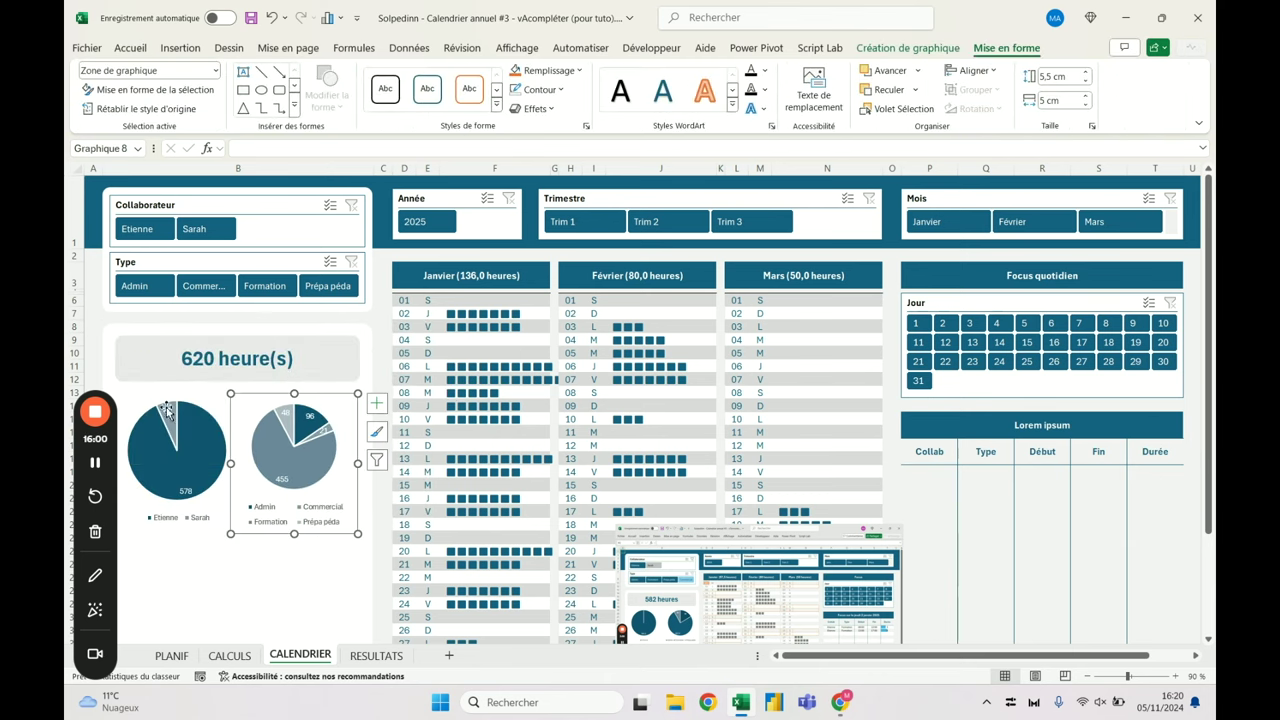
click(205, 405)
click(212, 410)
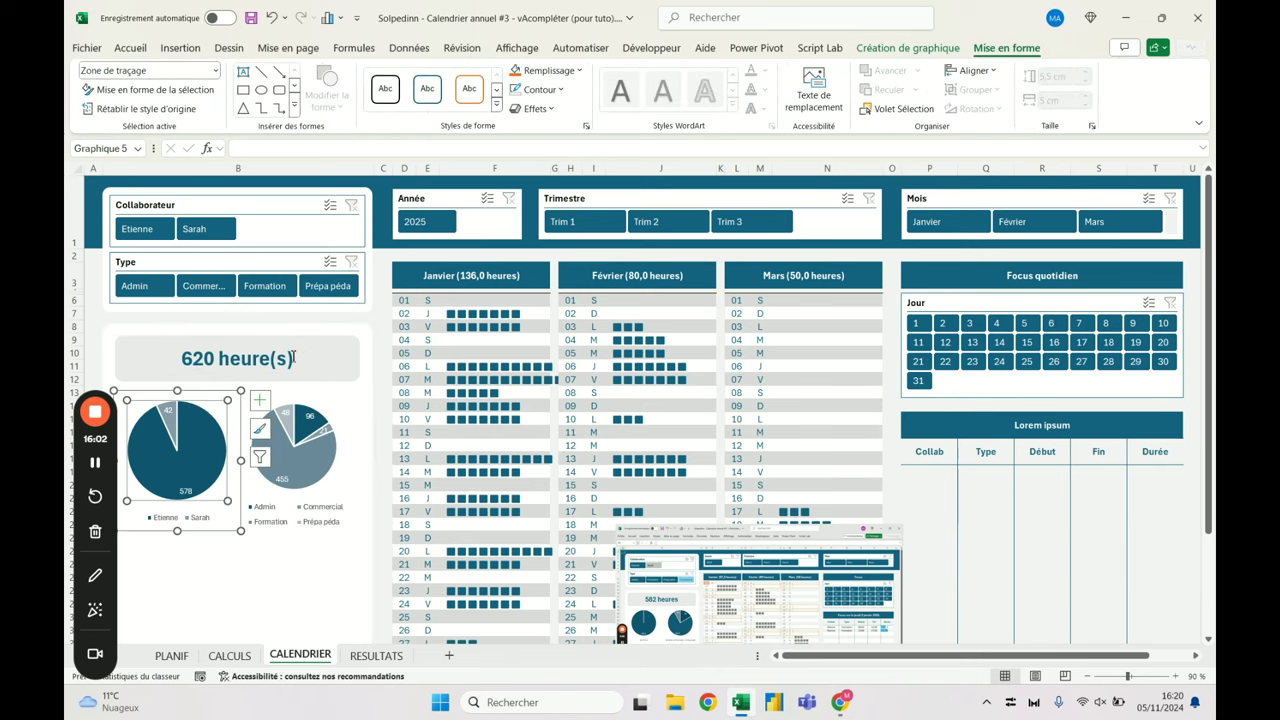
click(216, 396)
click(1087, 96)
click(1087, 96)
click(1087, 96)
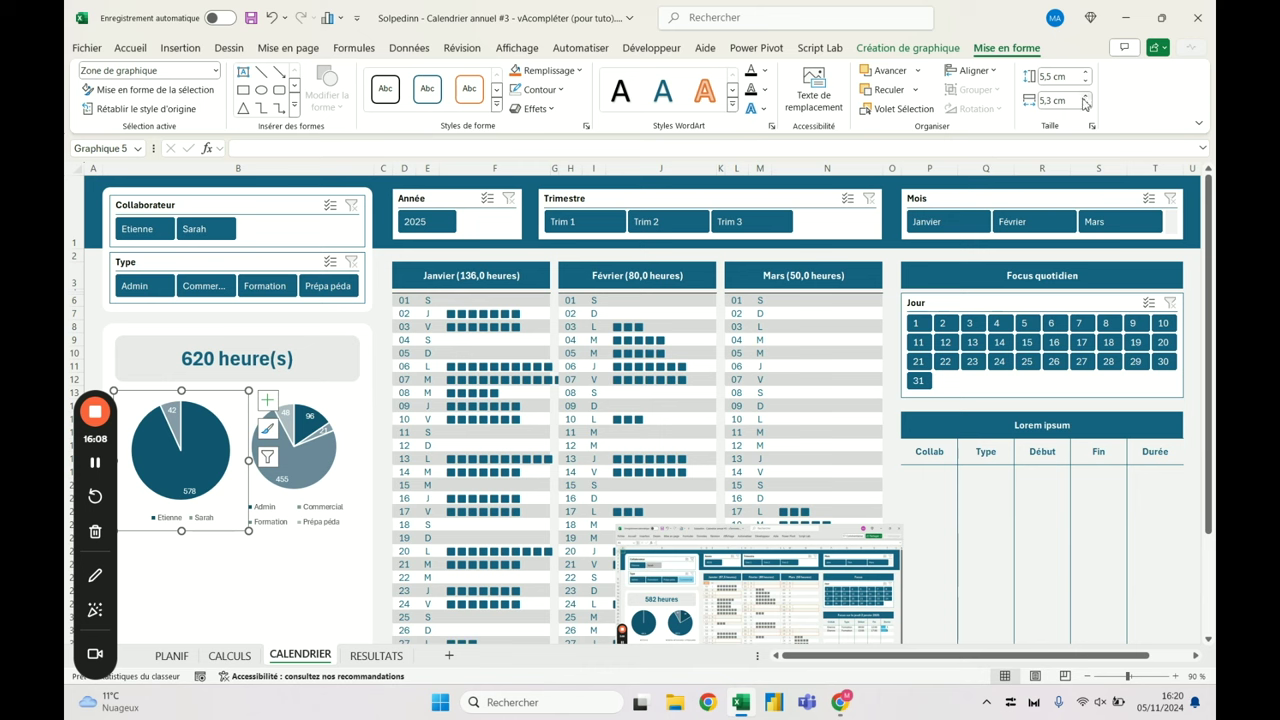
Widen the Type pie chart to 5,4 cm and make it slightly taller
click(362, 392)
click(357, 392)
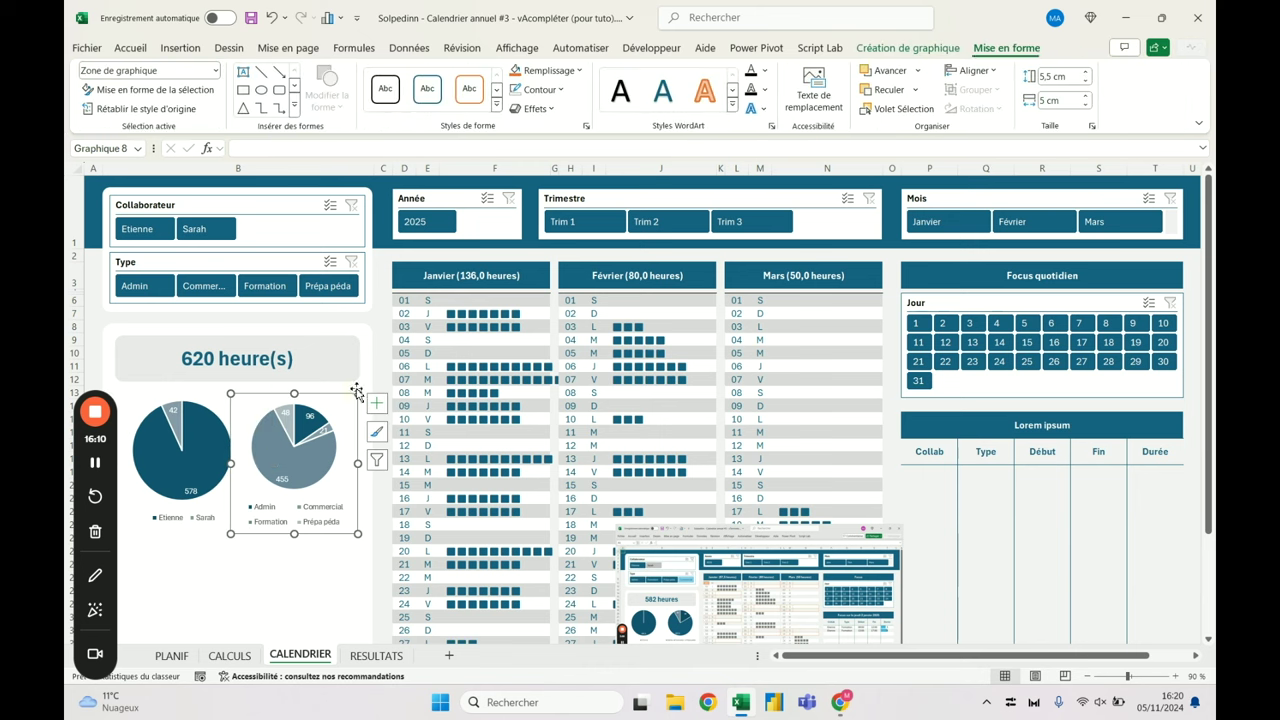
click(1087, 97)
click(1087, 97)
click(1087, 97)
click(1087, 97)
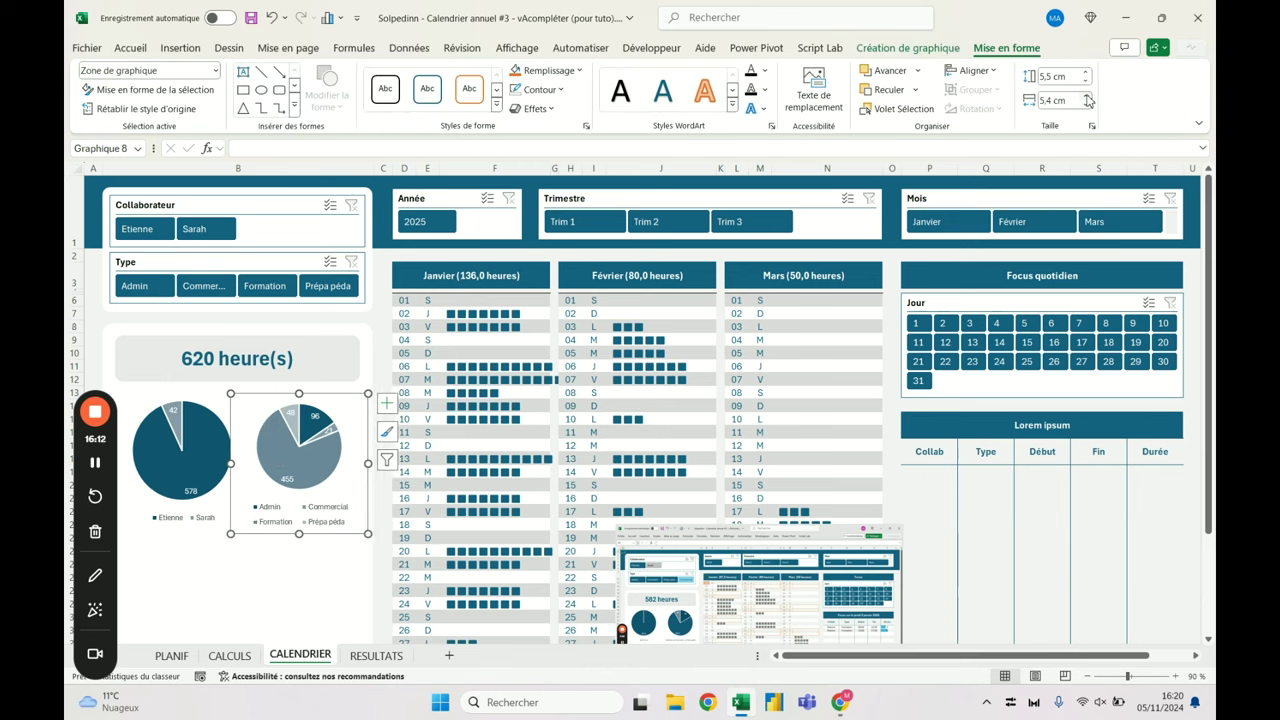
click(1086, 74)
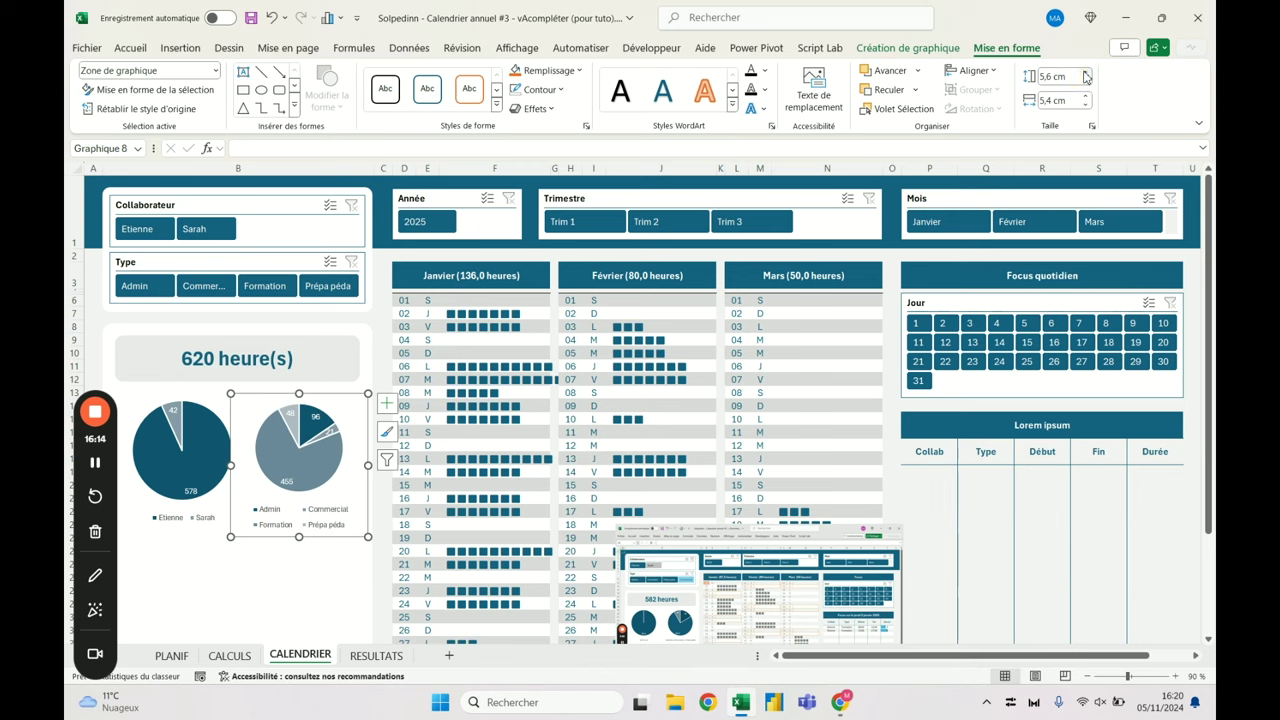
click(1086, 74)
click(210, 392)
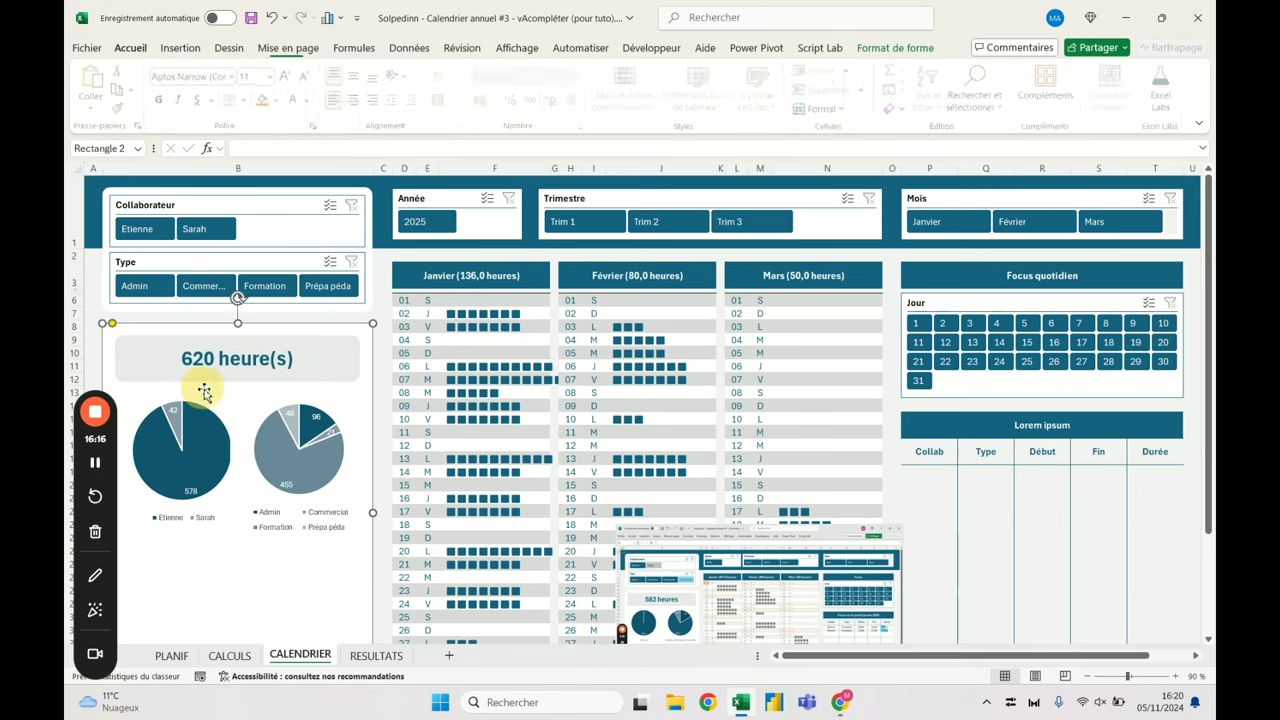
Reposition the pie charts, nudging the Etienne/Sarah pie left and the Type pie right
click(240, 398)
click(244, 400)
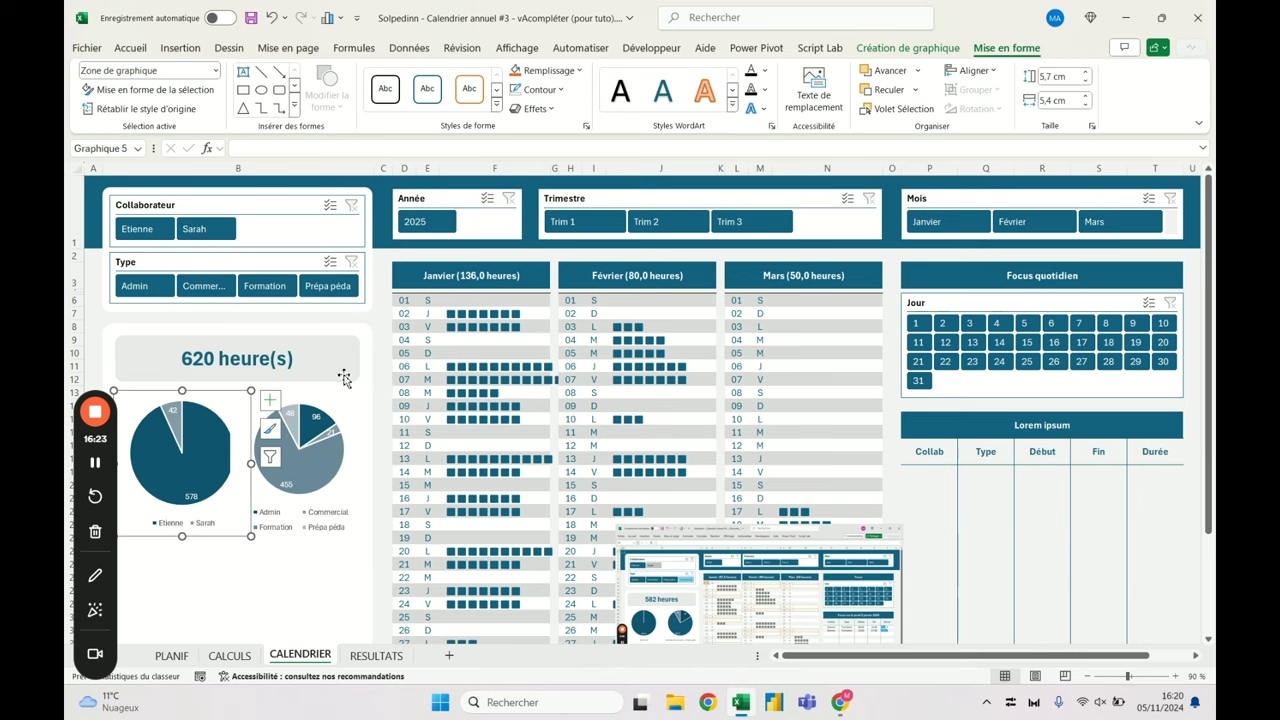
drag(118, 432, 601, 389)
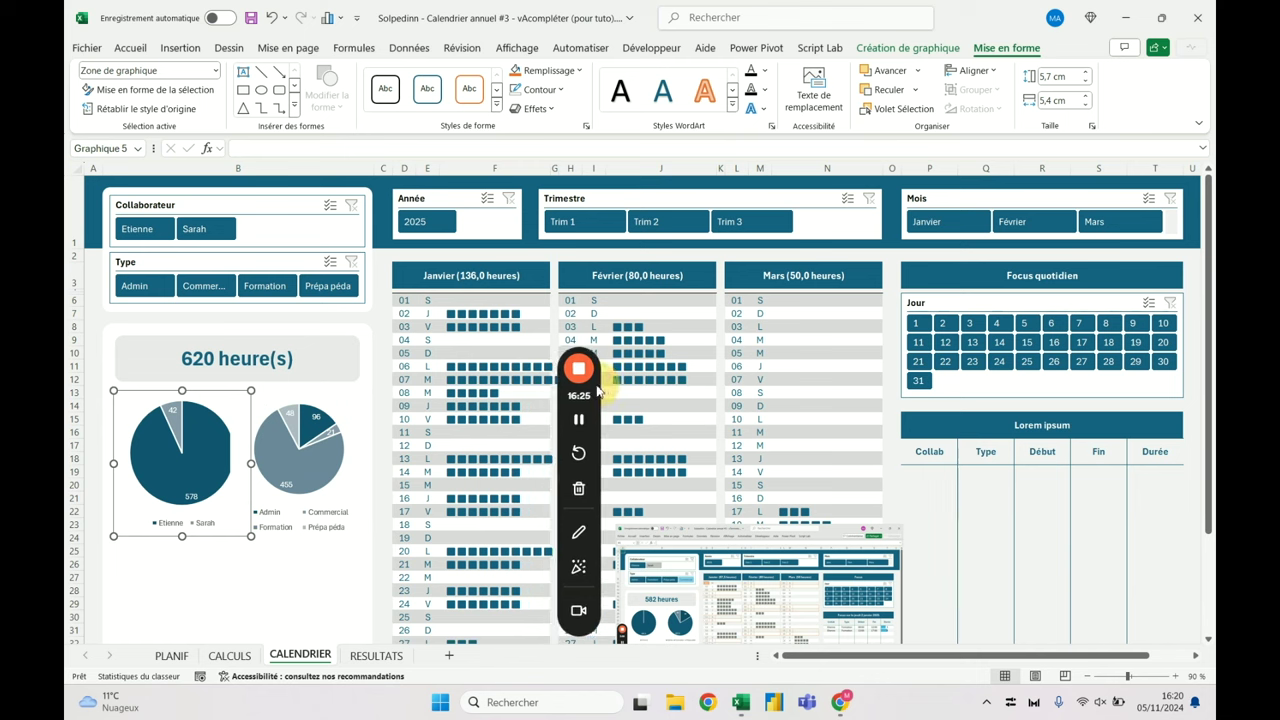
click(118, 397)
drag(120, 398, 113, 398)
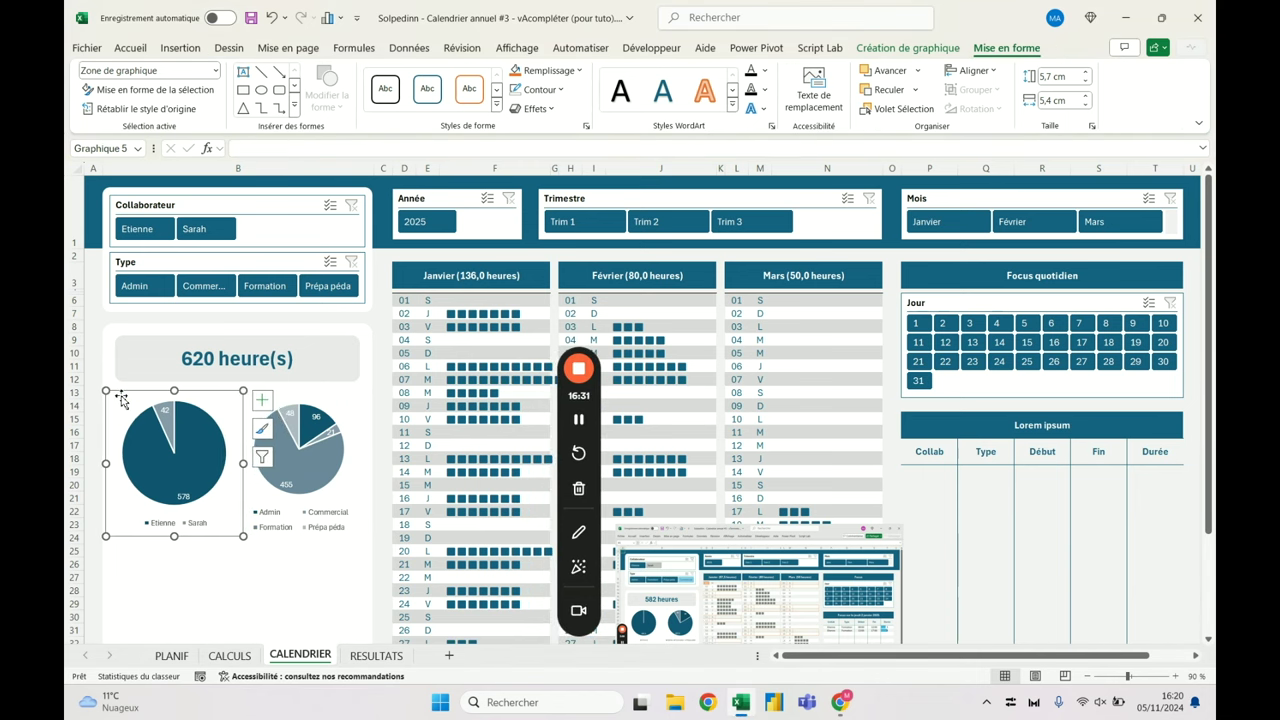
click(121, 399)
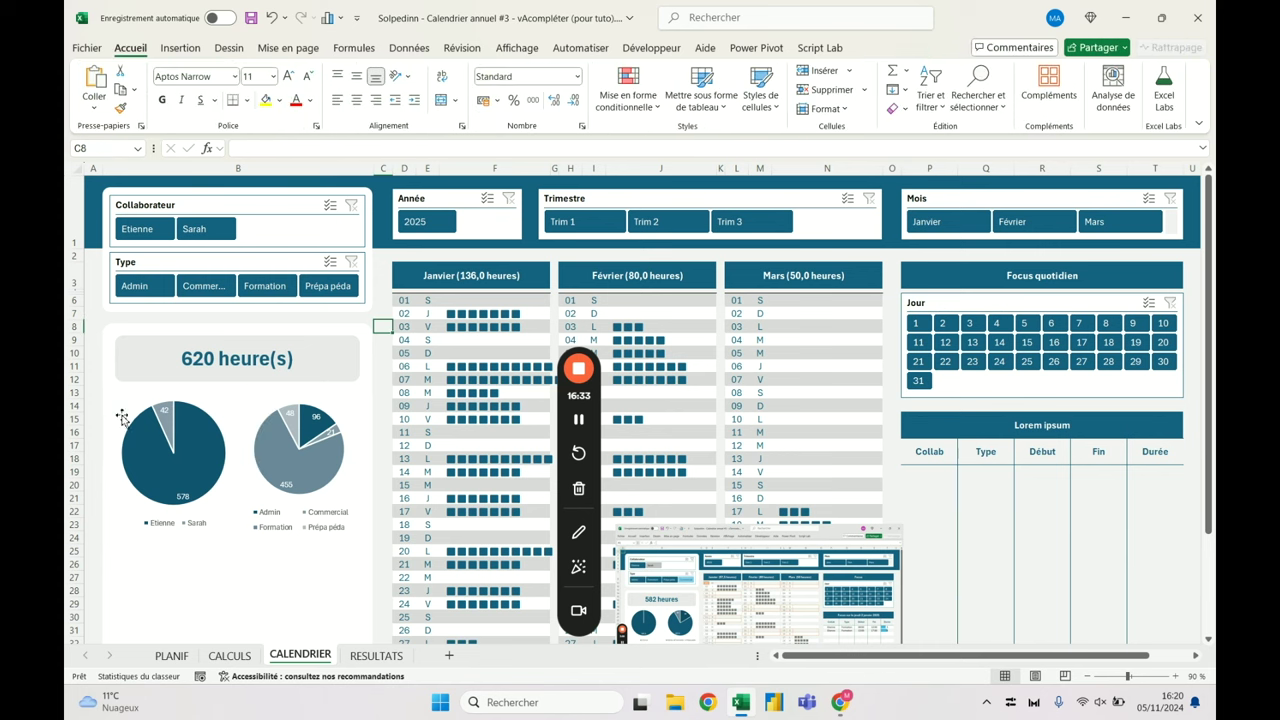
click(110, 404)
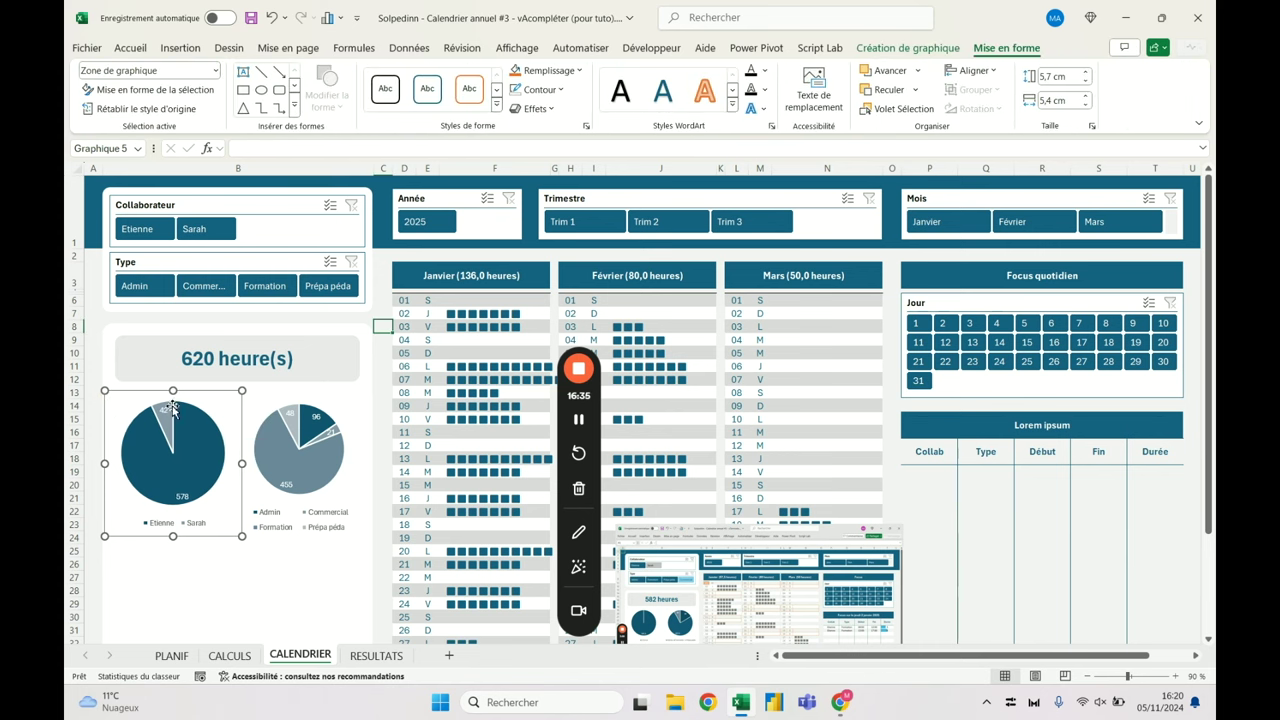
click(266, 395)
drag(266, 395, 267, 397)
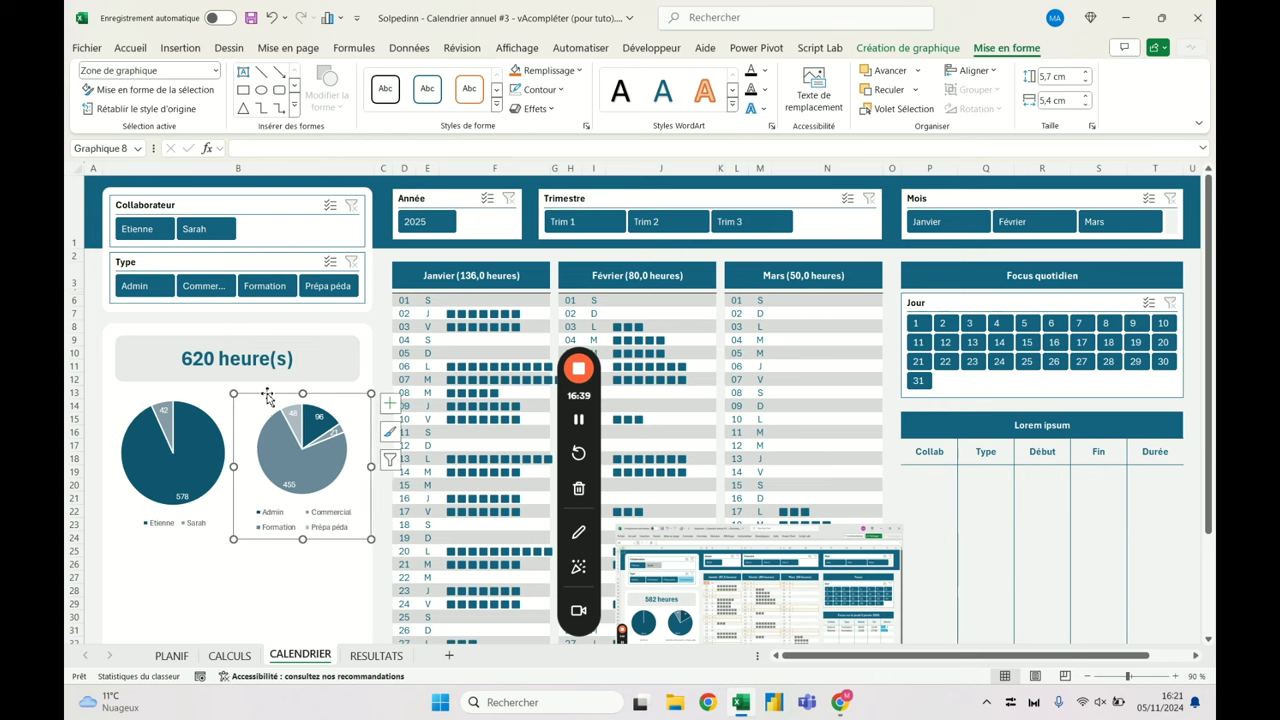
Select both pie charts and apply Aligner en haut to line up their tops
ctrl+click(212, 398)
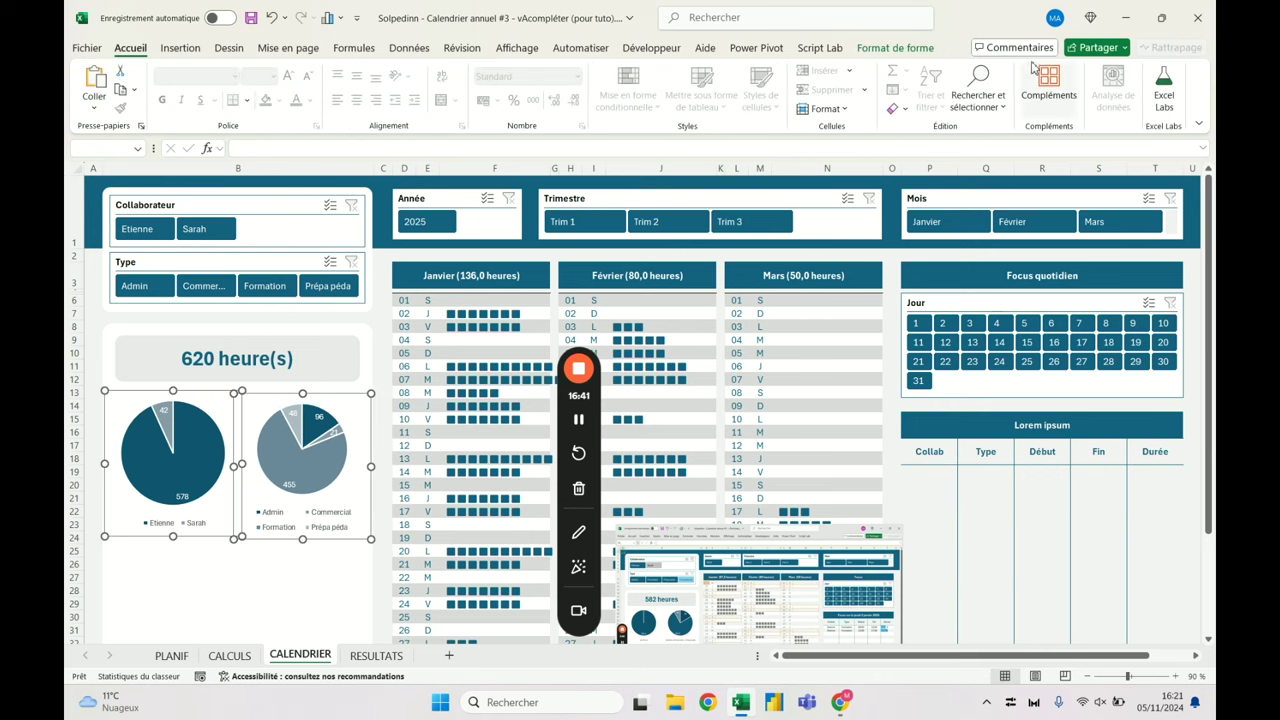
click(900, 47)
click(1038, 72)
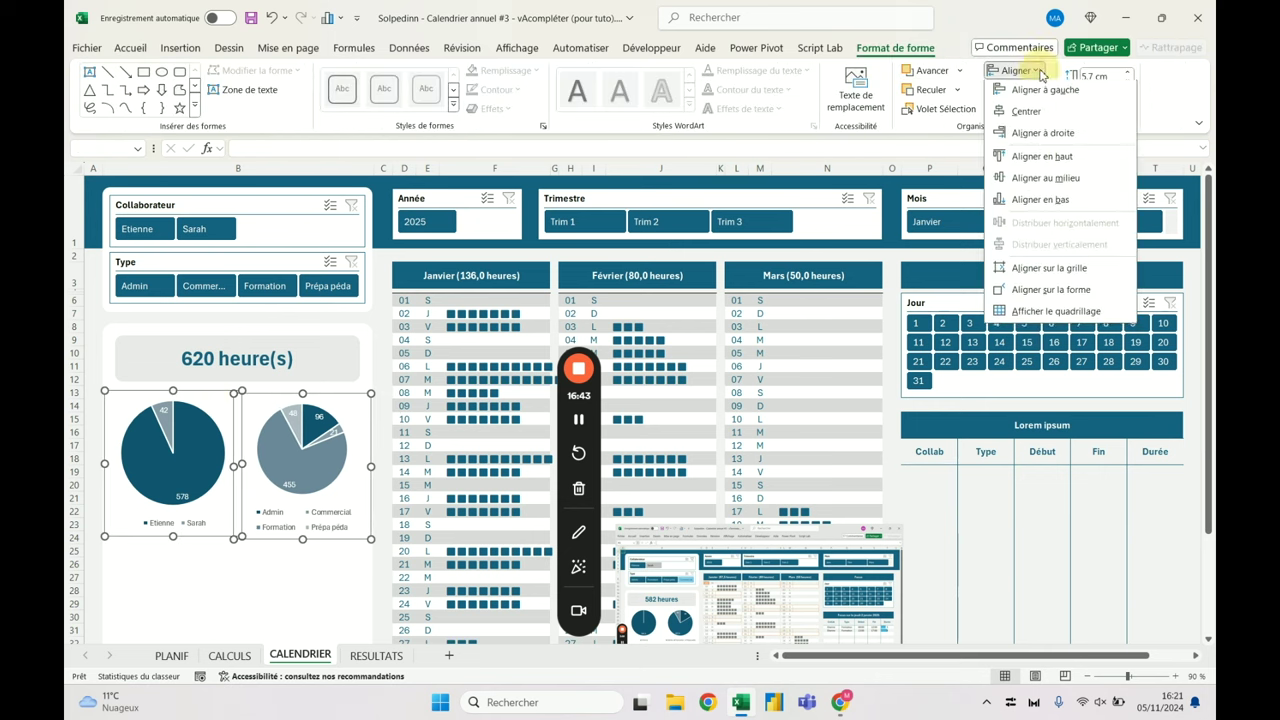
click(1030, 157)
click(384, 343)
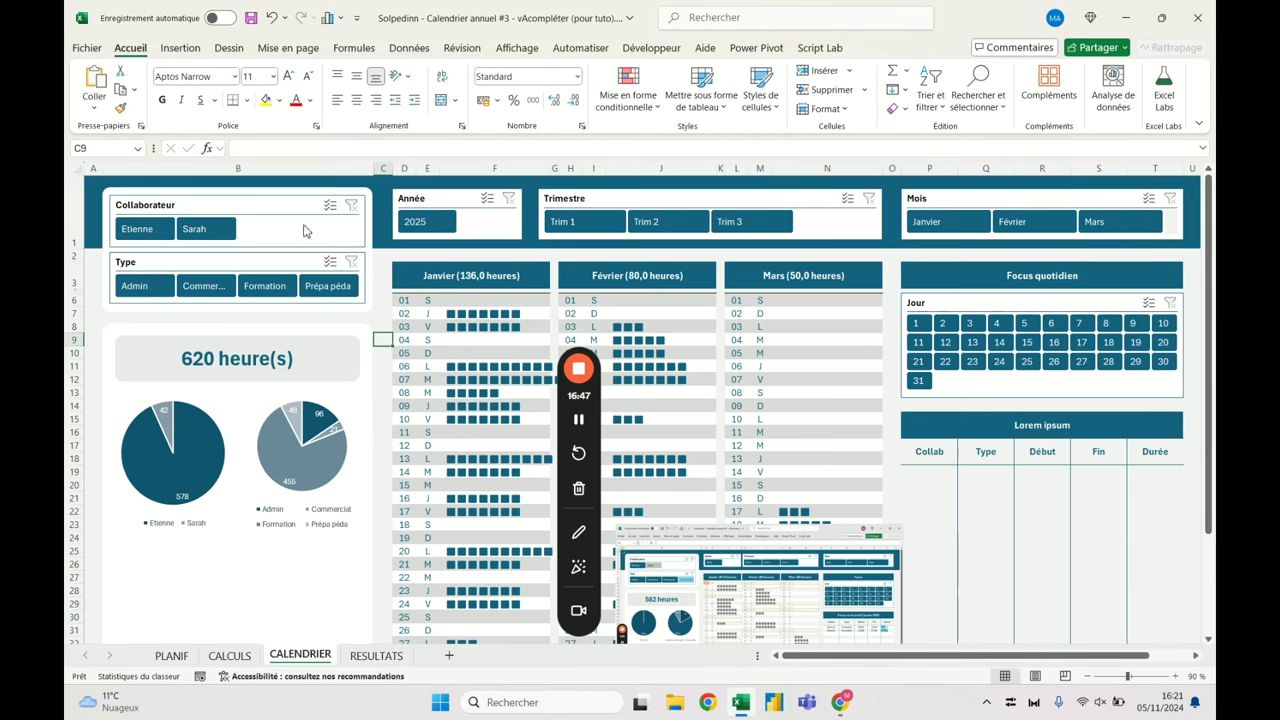
Try the Type slicer with Admin, Commercial, Formation and Prépa péda, then clear it
click(140, 231)
click(143, 286)
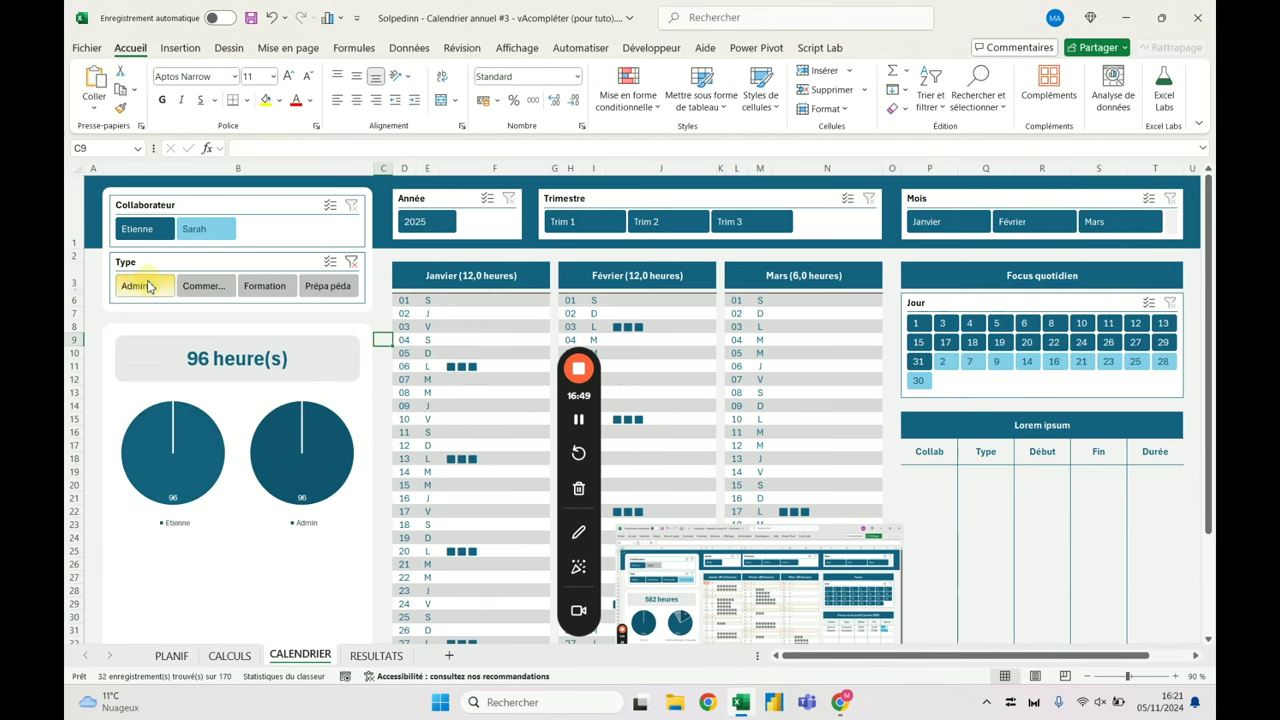
click(200, 286)
click(248, 286)
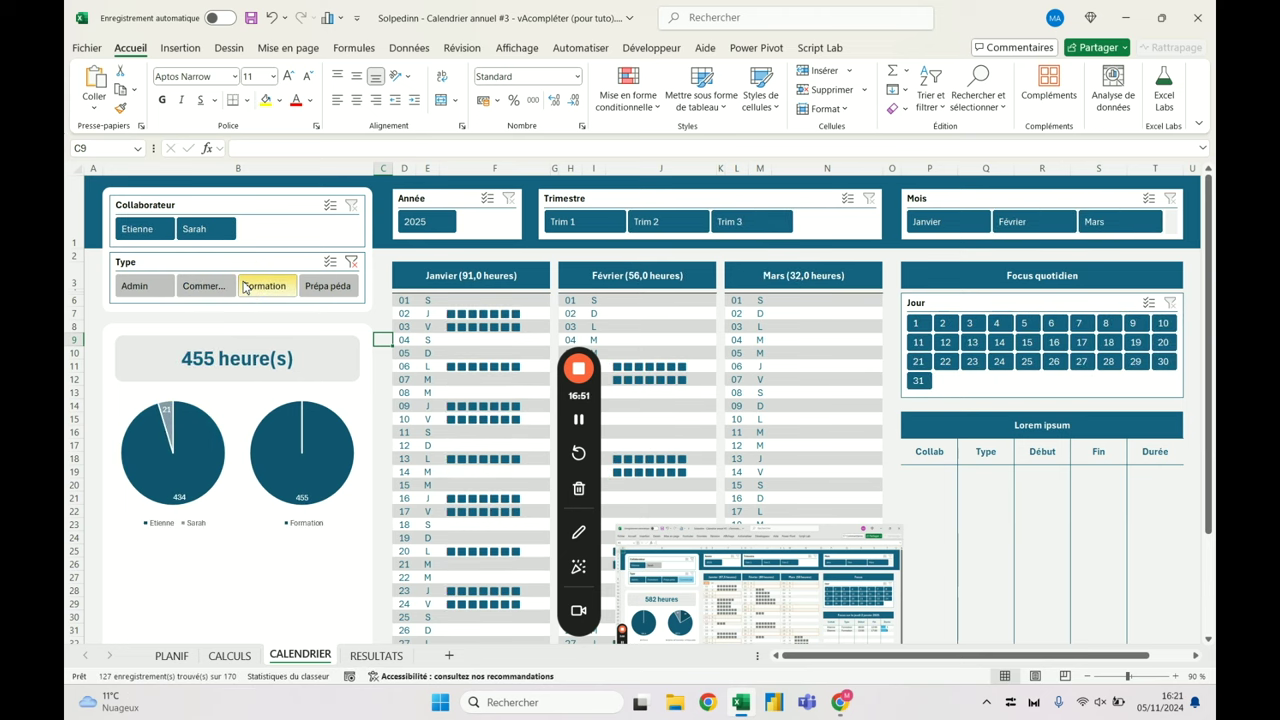
click(338, 287)
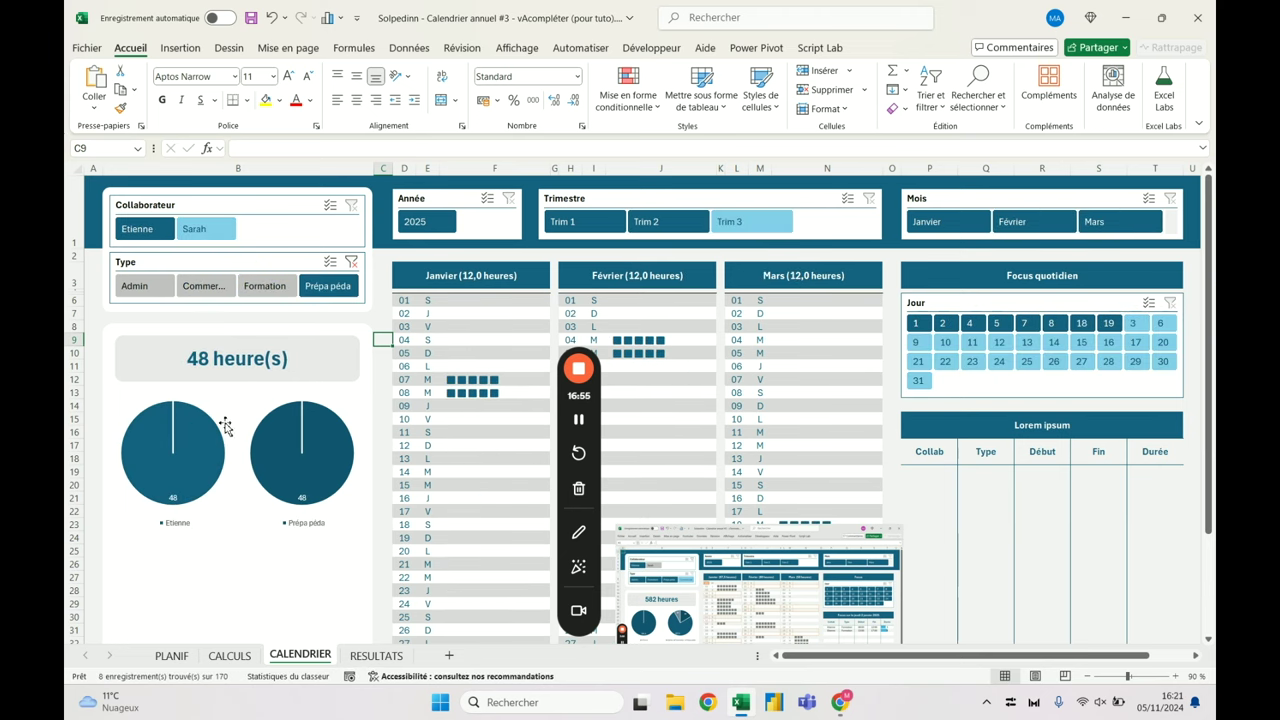
click(203, 286)
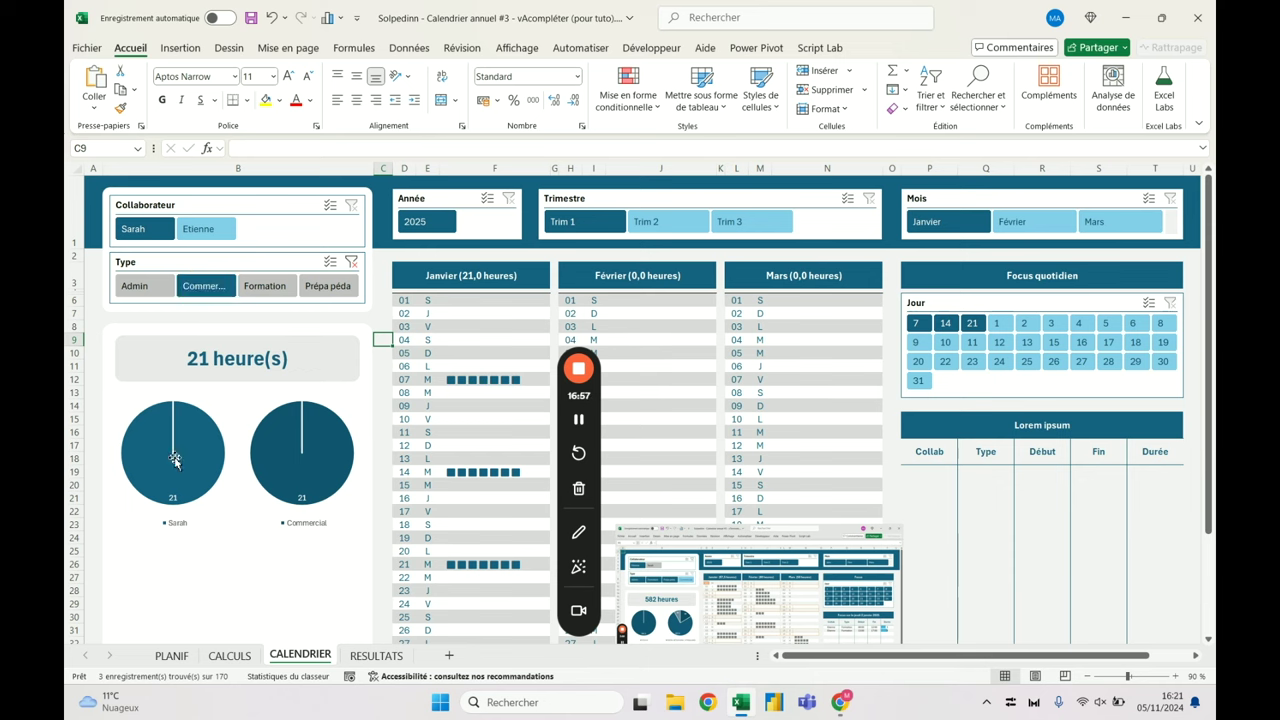
click(136, 287)
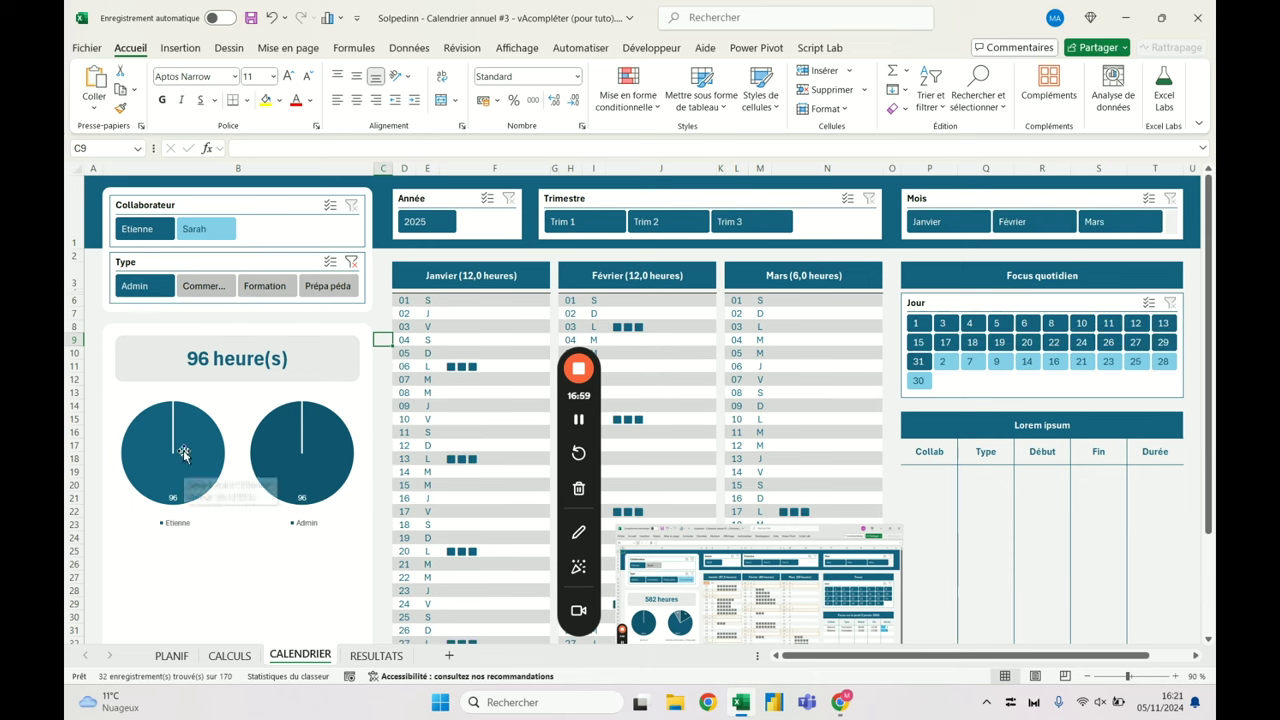
click(351, 261)
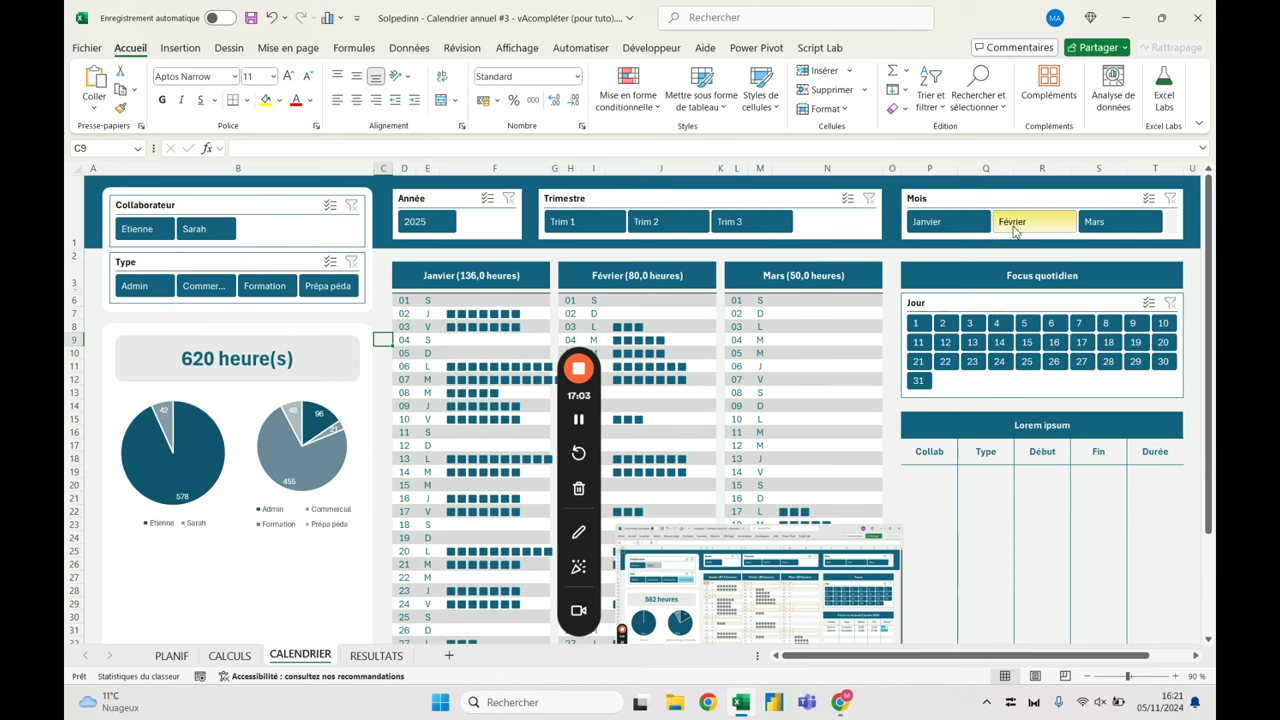
Filter the Mois slicer through Janvier, Février and Mars, then view the RESULTATS sheet
click(948, 222)
click(1030, 222)
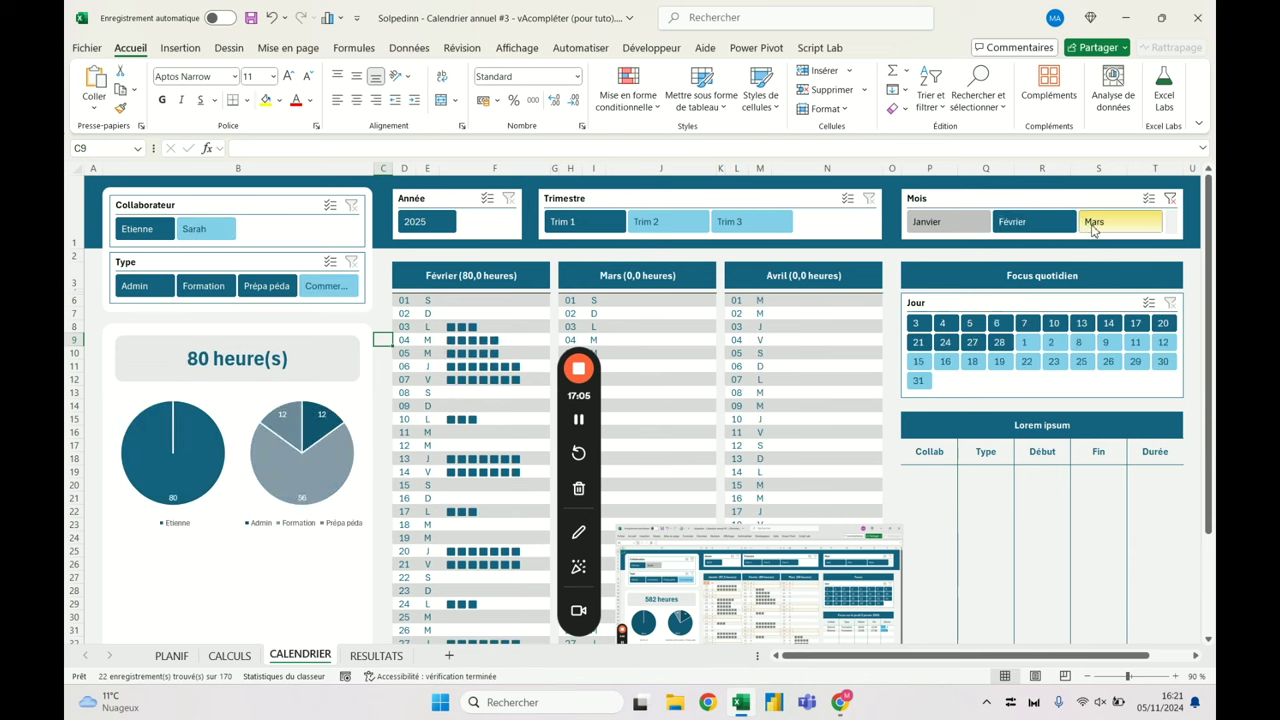
click(1092, 225)
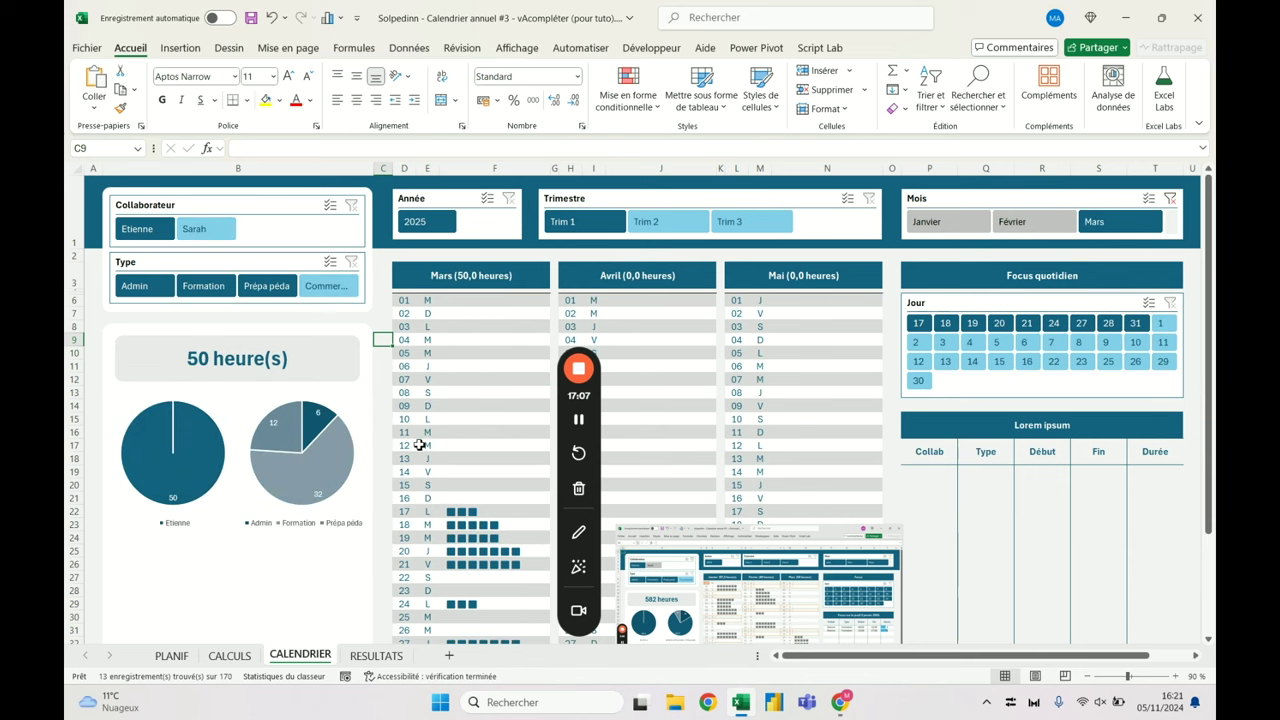
click(377, 655)
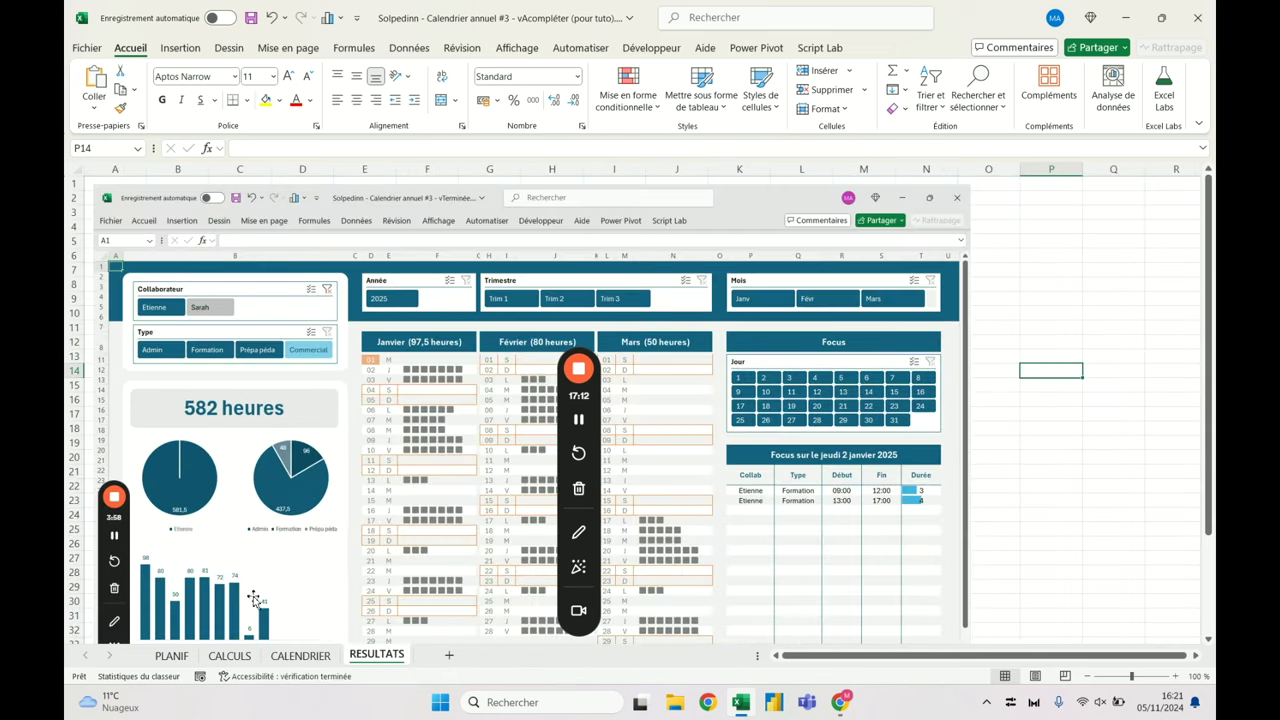
Compare the CALENDRIER pie charts with the RESULTATS reference screenshot, shifting the screenshot down and right
click(300, 655)
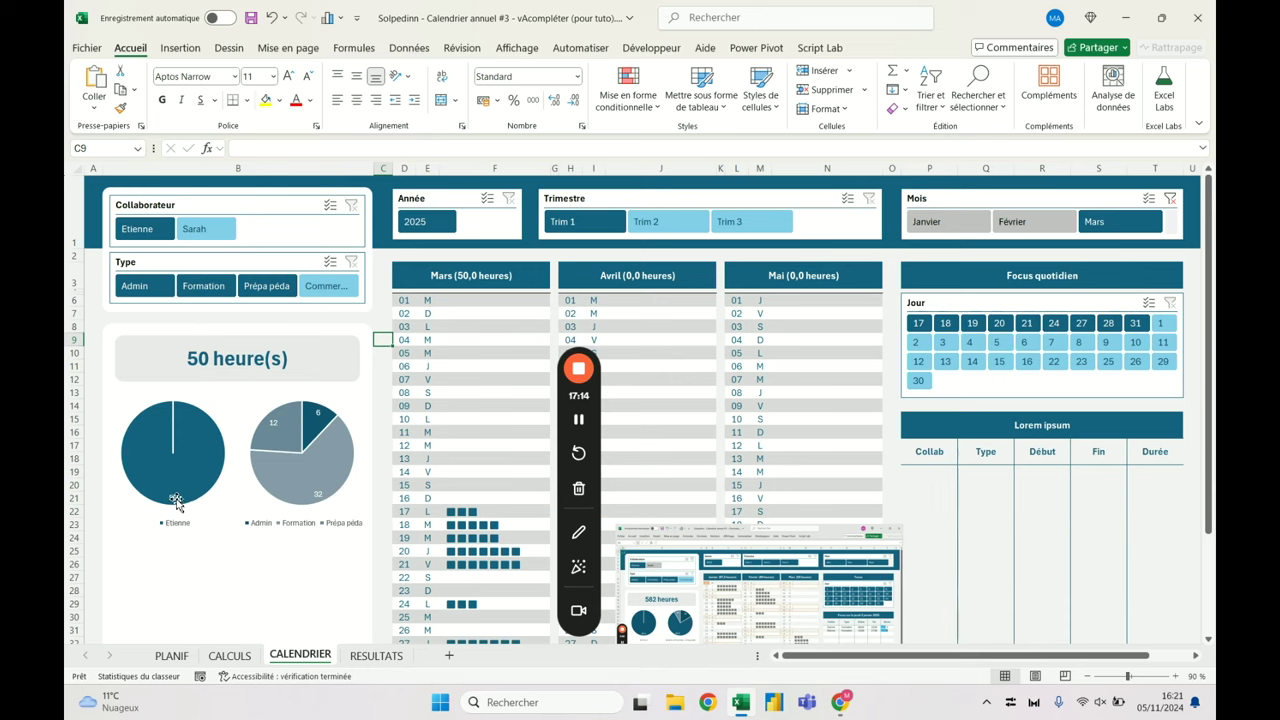
click(175, 497)
click(382, 371)
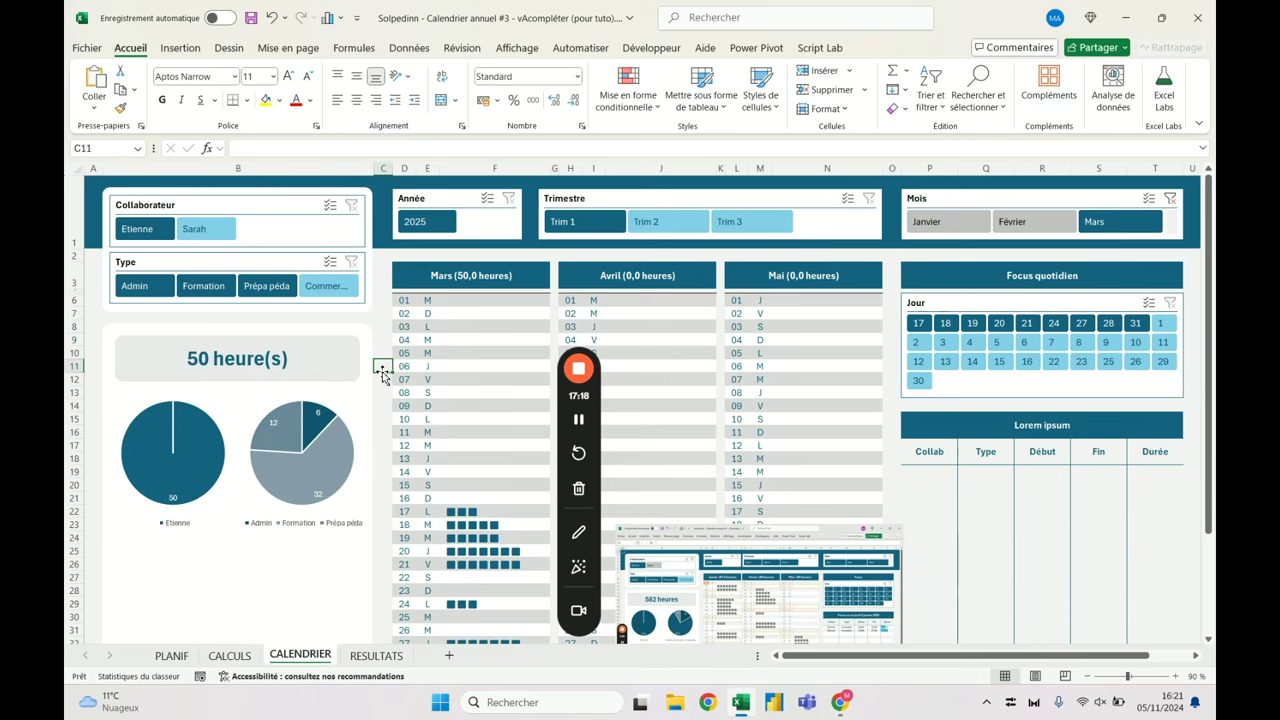
scroll(359, 427, down, 2)
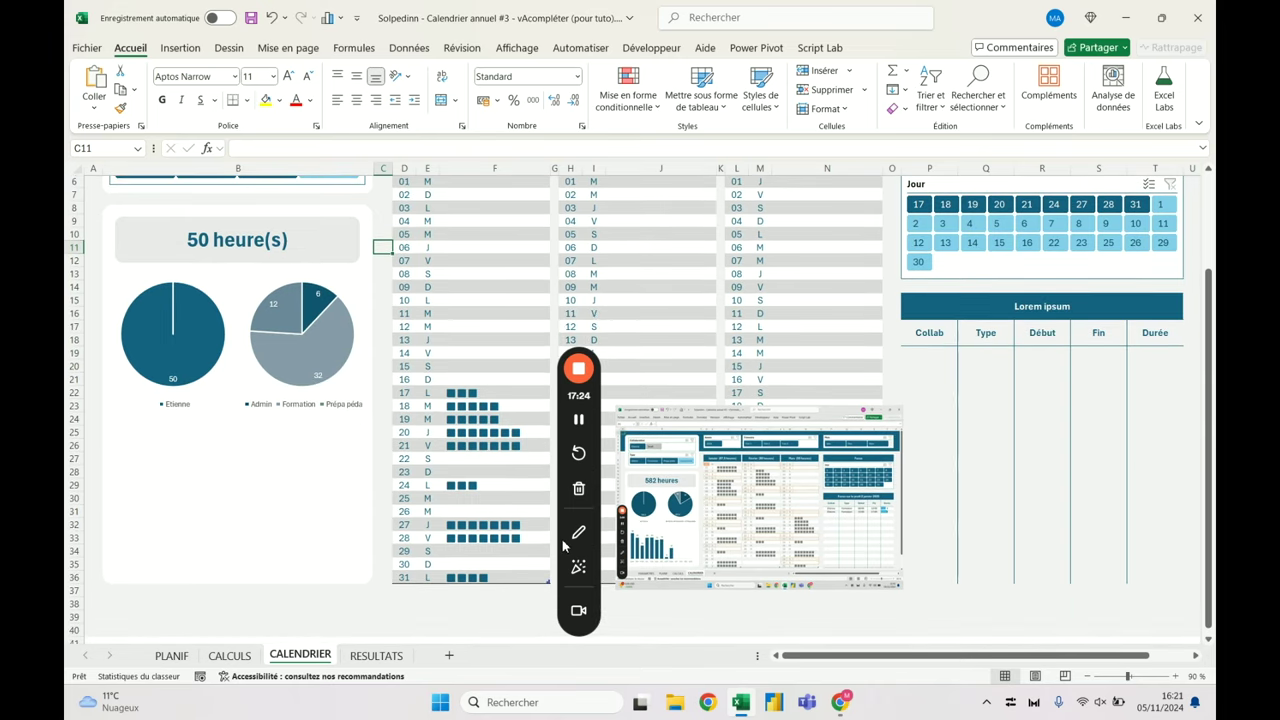
drag(703, 428, 688, 216)
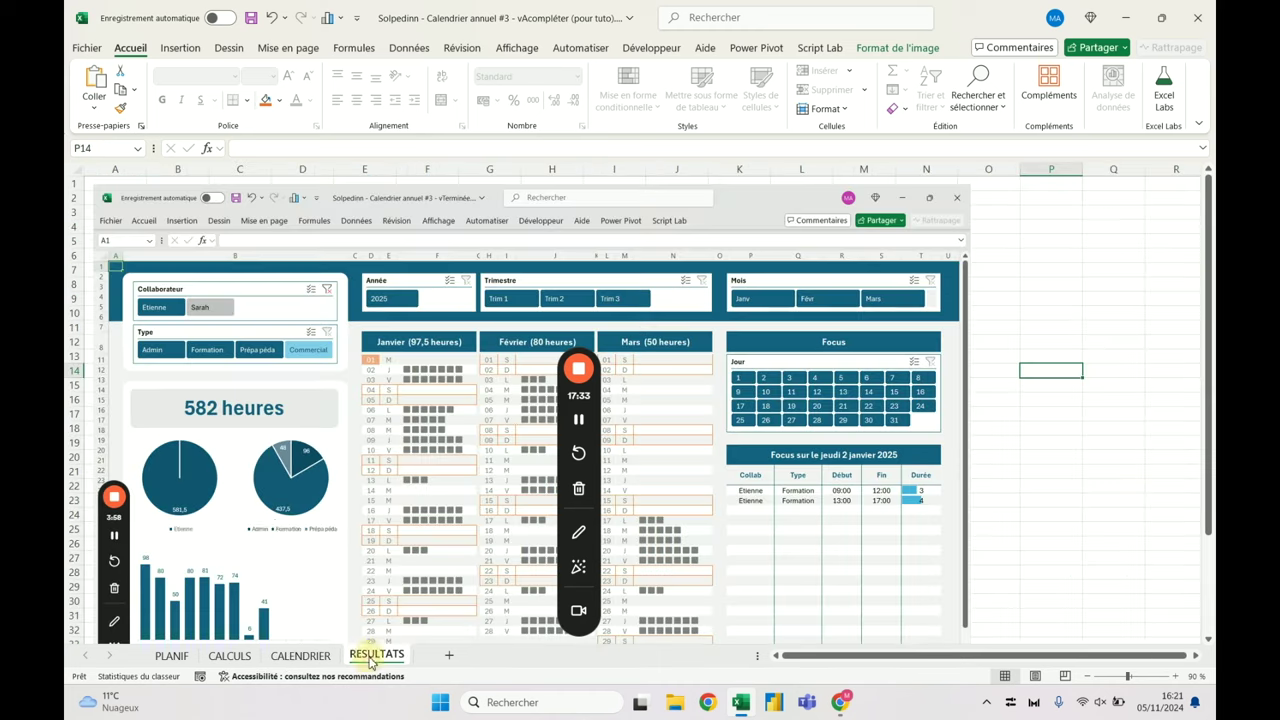
click(376, 655)
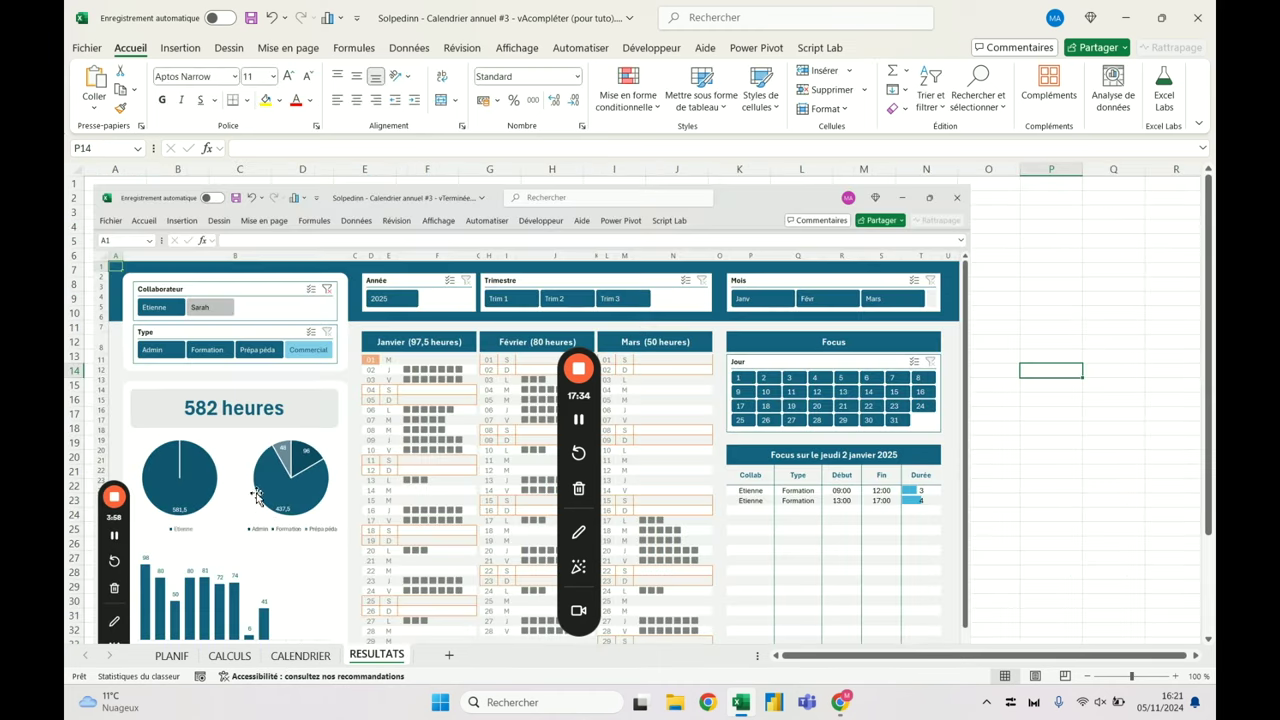
scroll(258, 505, down, 2)
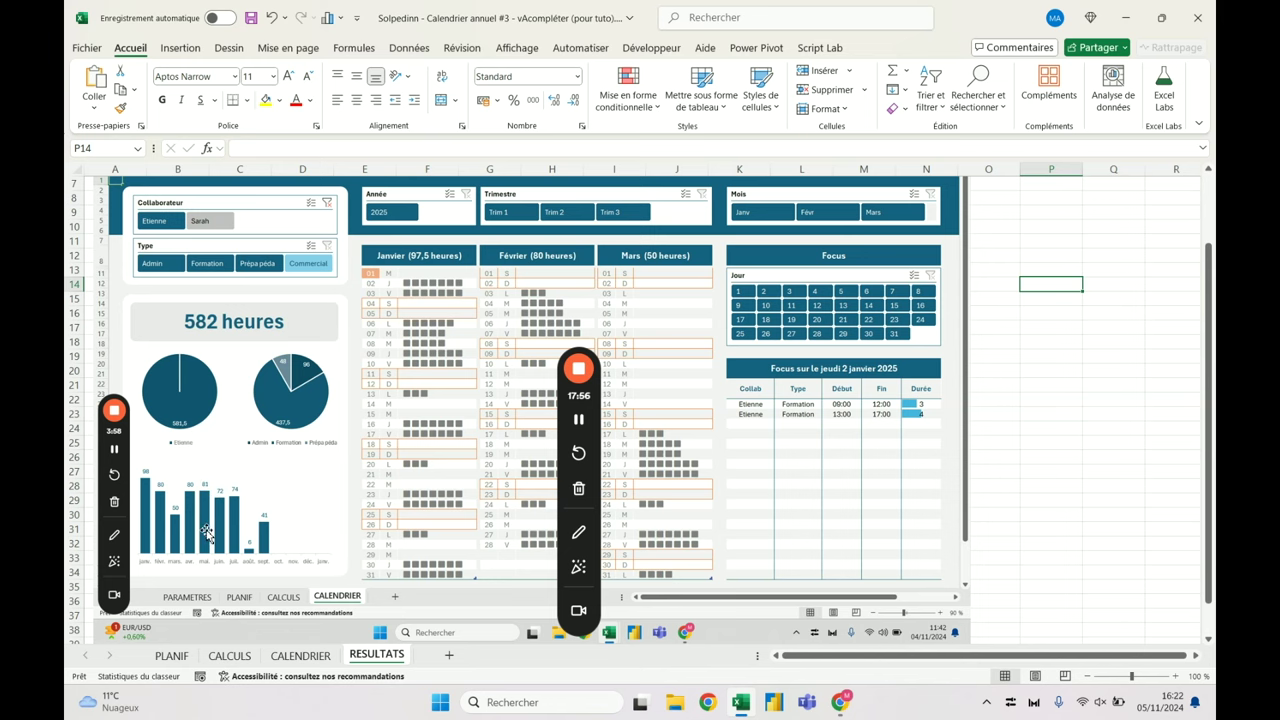
drag(170, 490, 210, 522)
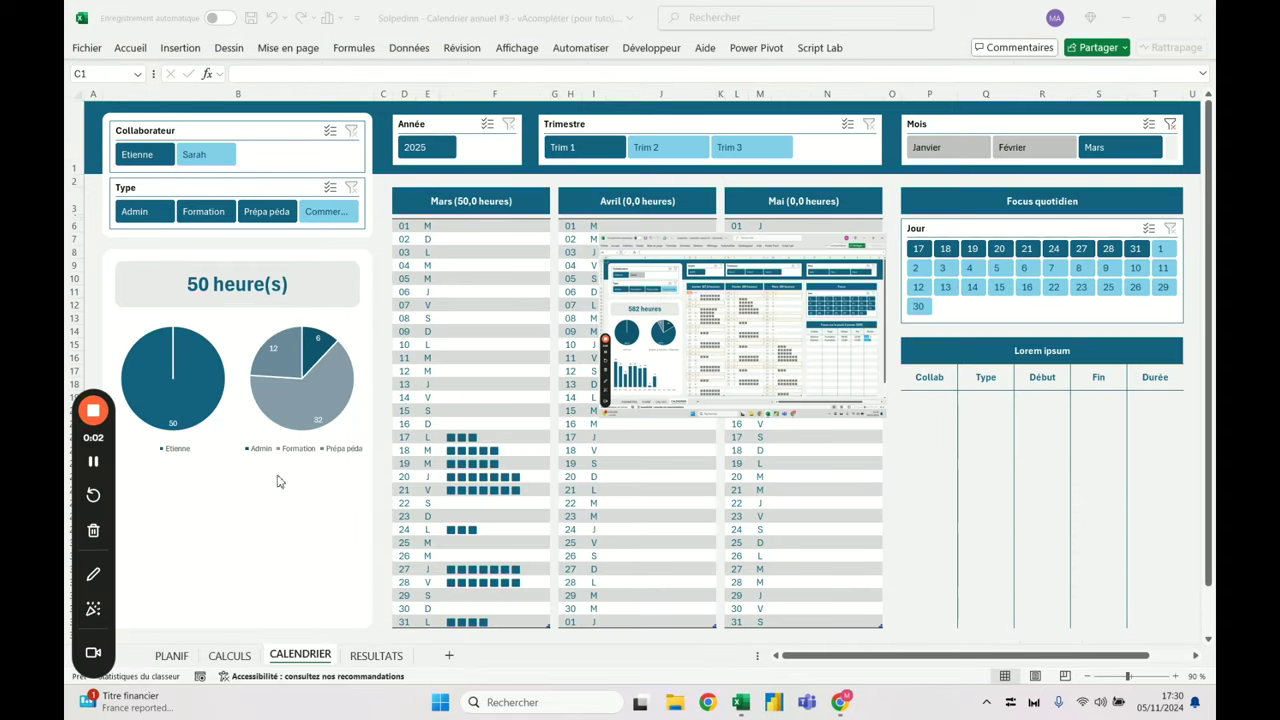
On CALCULS, move the Trimestre and Mois slicers to the top right
click(241, 656)
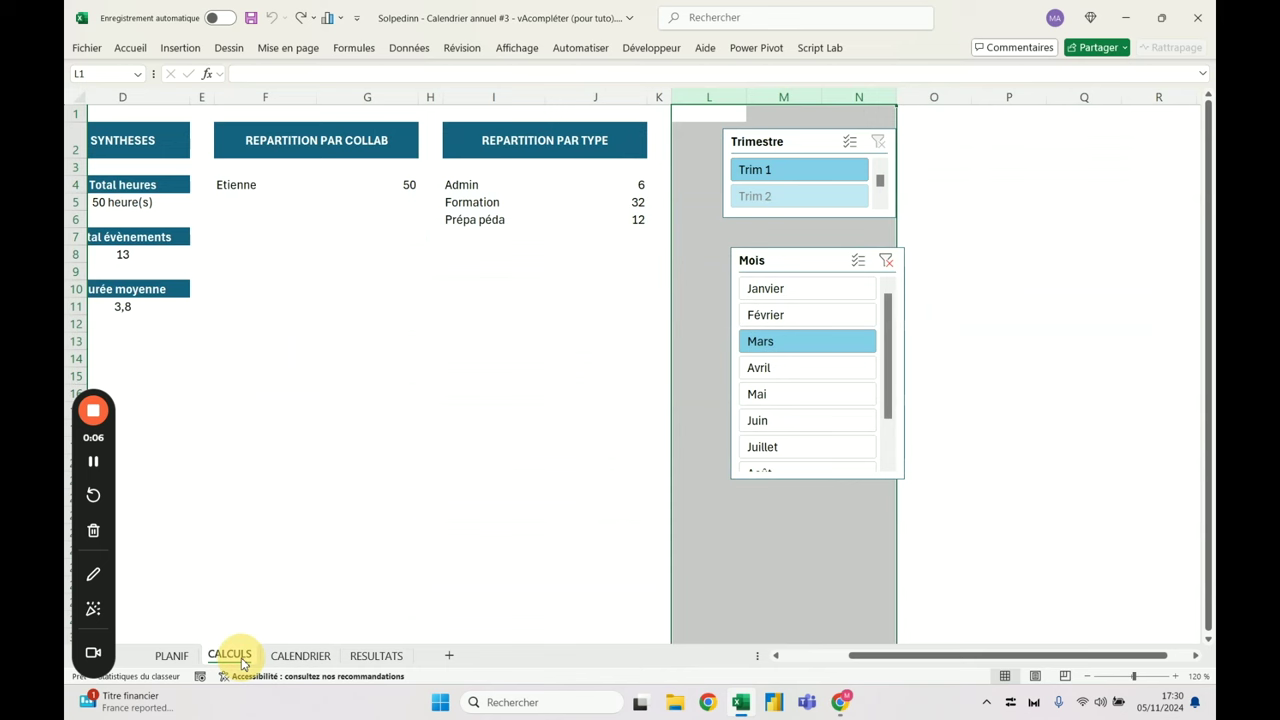
click(737, 97)
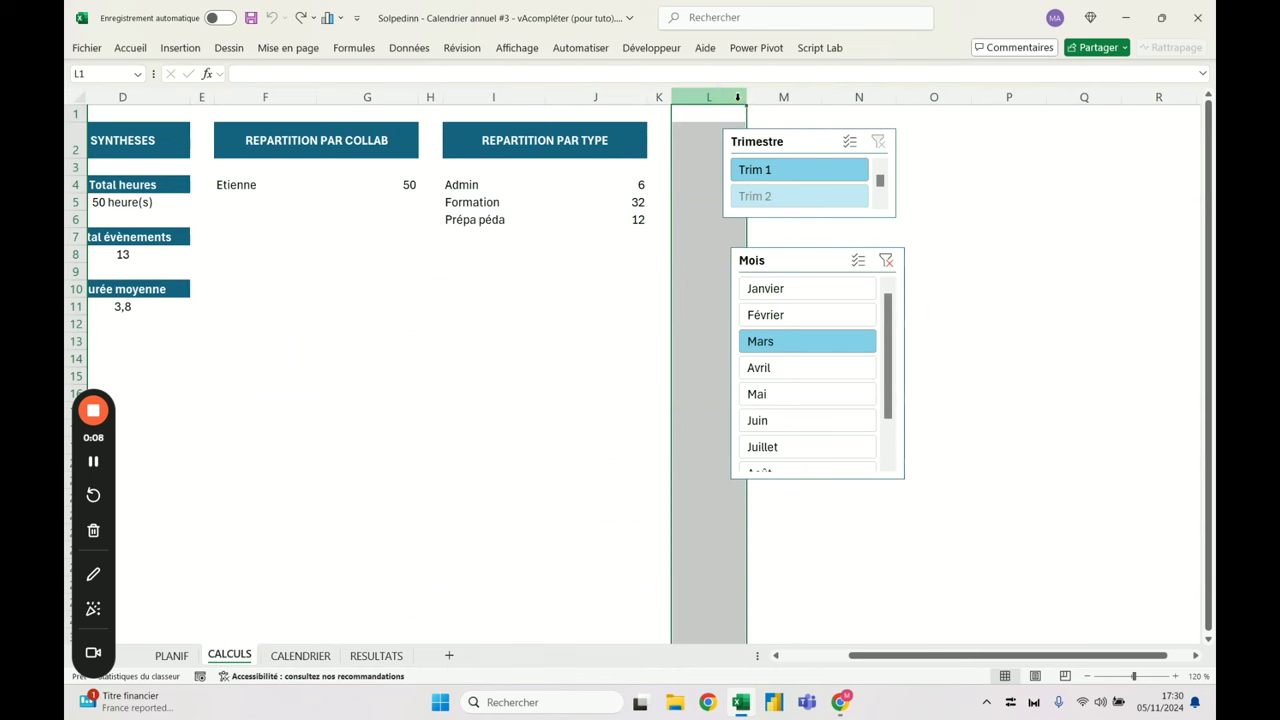
drag(746, 97, 697, 97)
click(271, 17)
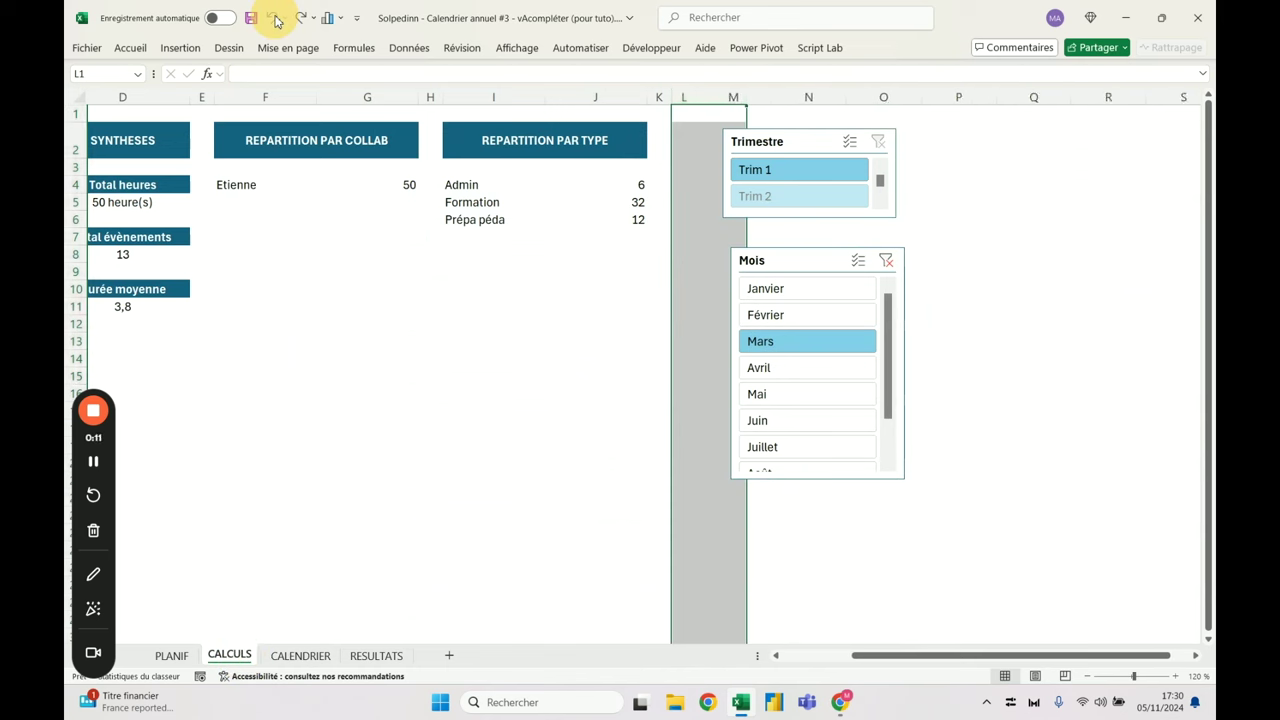
drag(811, 148, 1064, 152)
drag(820, 262, 1087, 284)
Duplicate the REPARTITION PAR TYPE table from columns I–K into columns L–N
drag(505, 95, 663, 94)
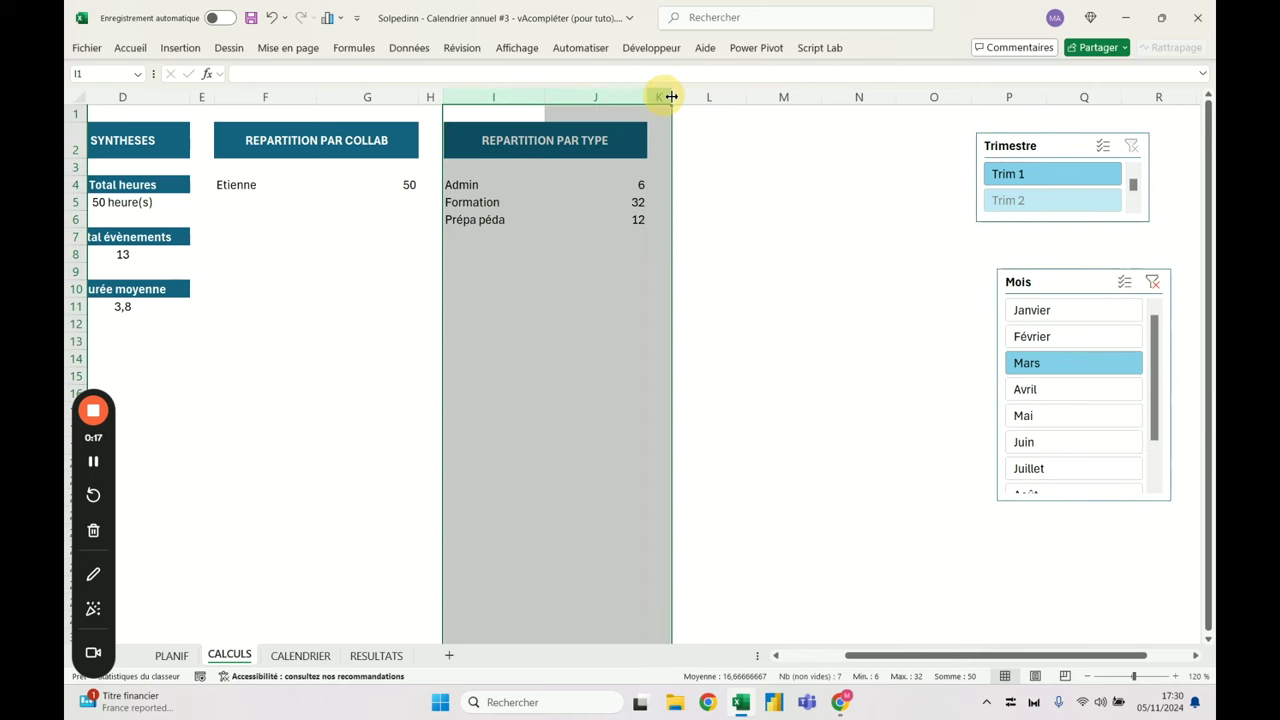
key(ctrl+c)
click(714, 95)
key(ctrl+v)
key(Escape)
click(721, 142)
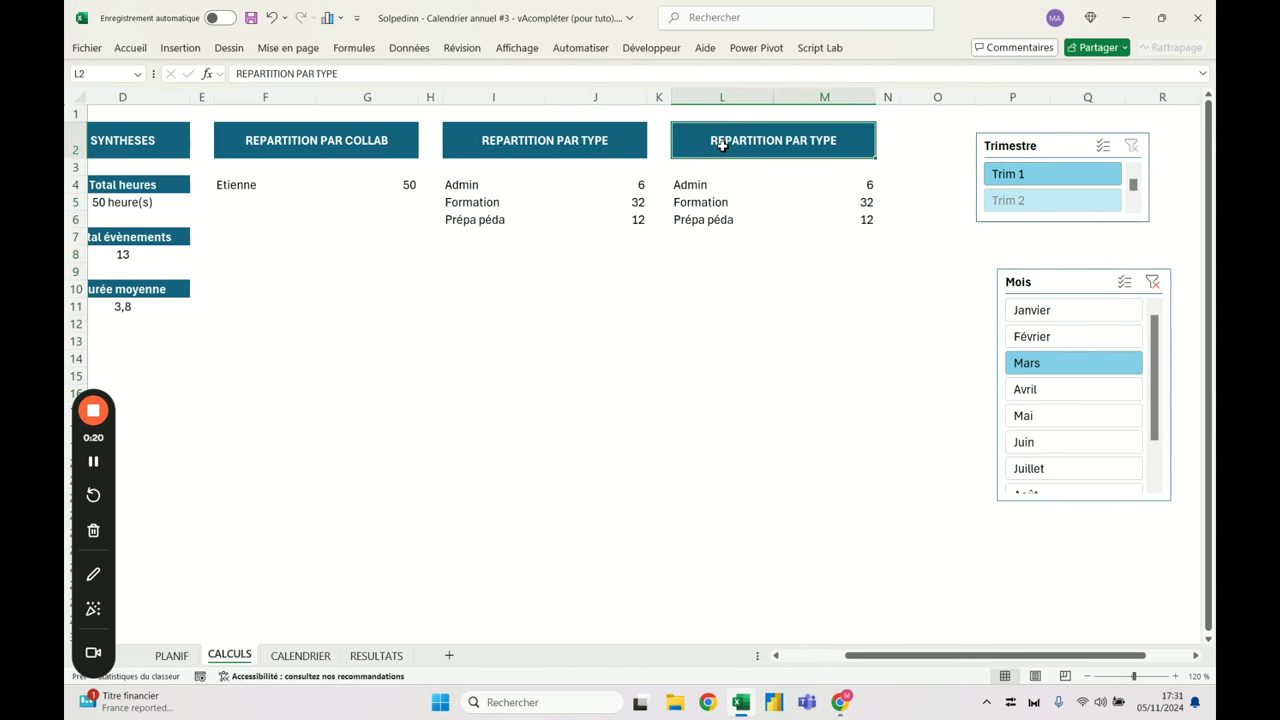
click(508, 190)
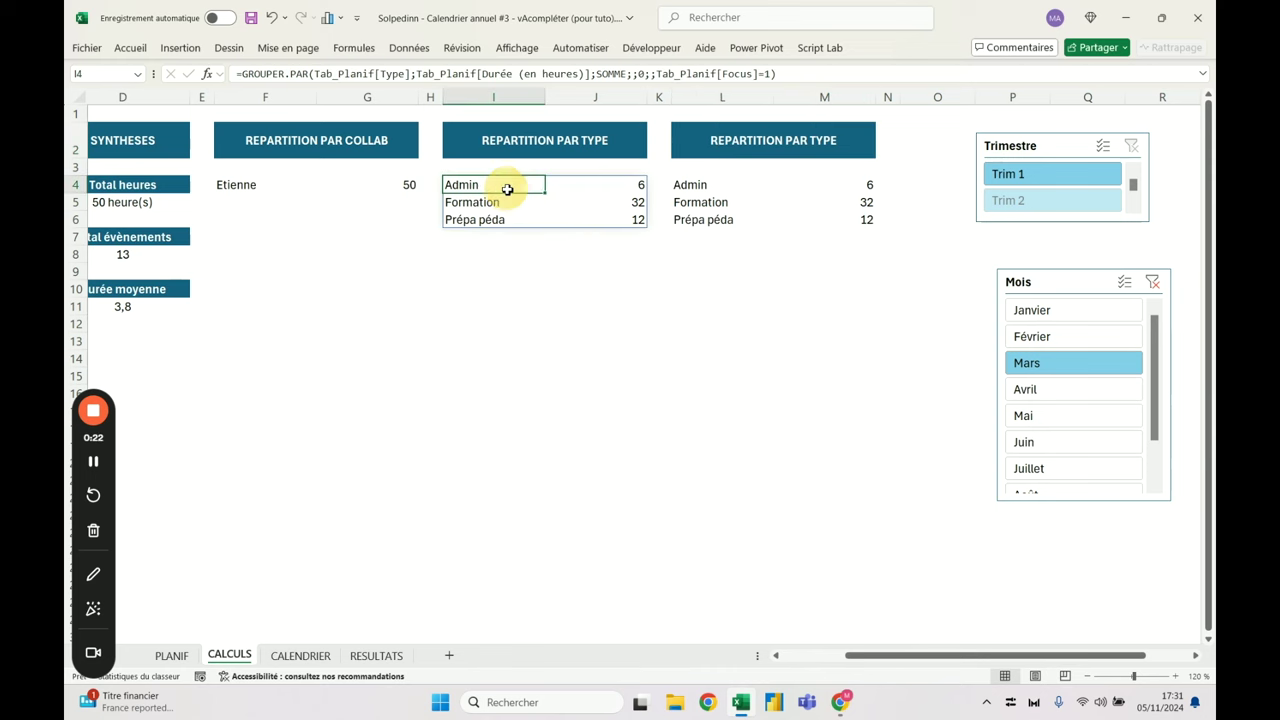
Change the L4 GROUPER.PAR formula to group hours by Tab_Planif[FinMois] instead of Type
click(684, 187)
click(412, 74)
double_click(393, 74)
drag(408, 74, 312, 70)
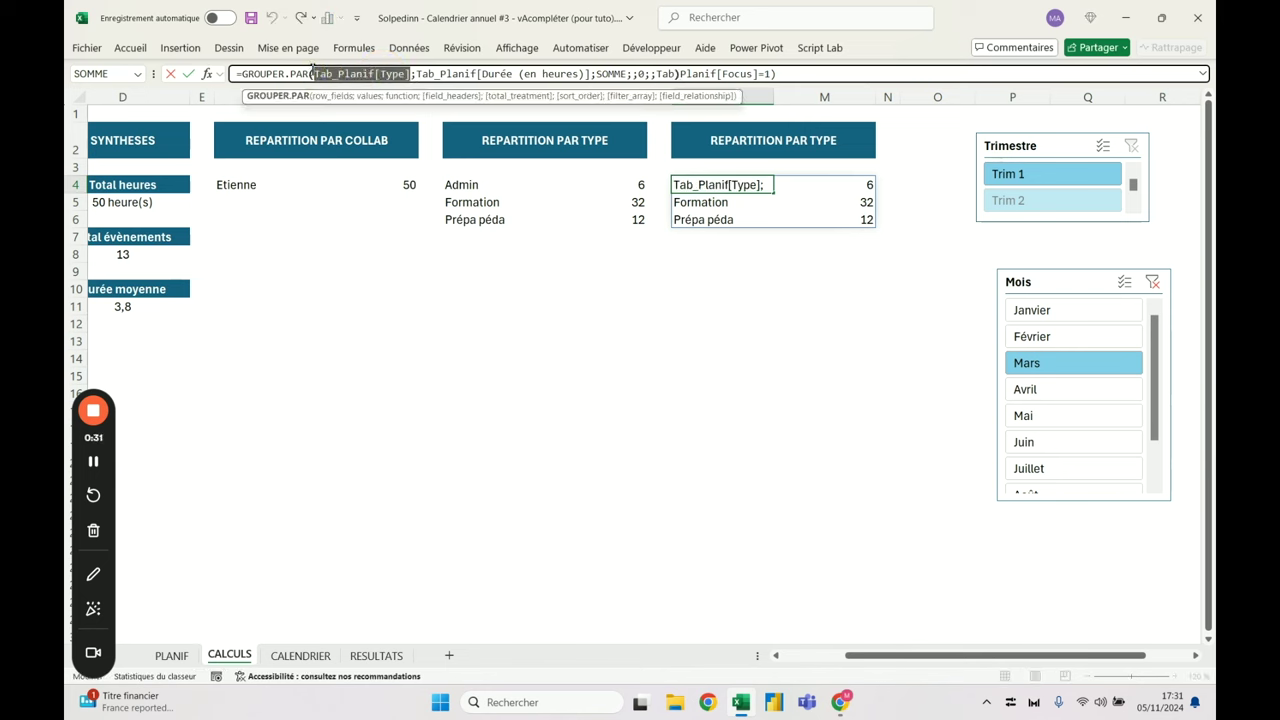
key(Delete)
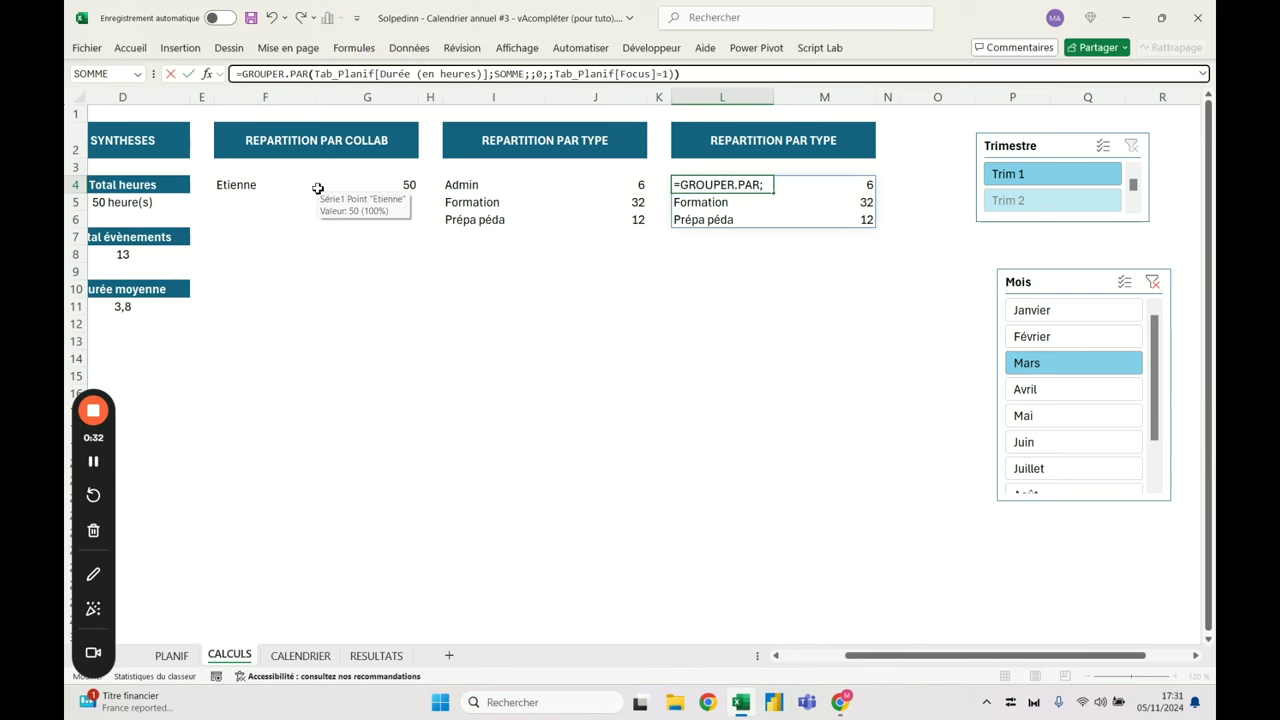
click(172, 656)
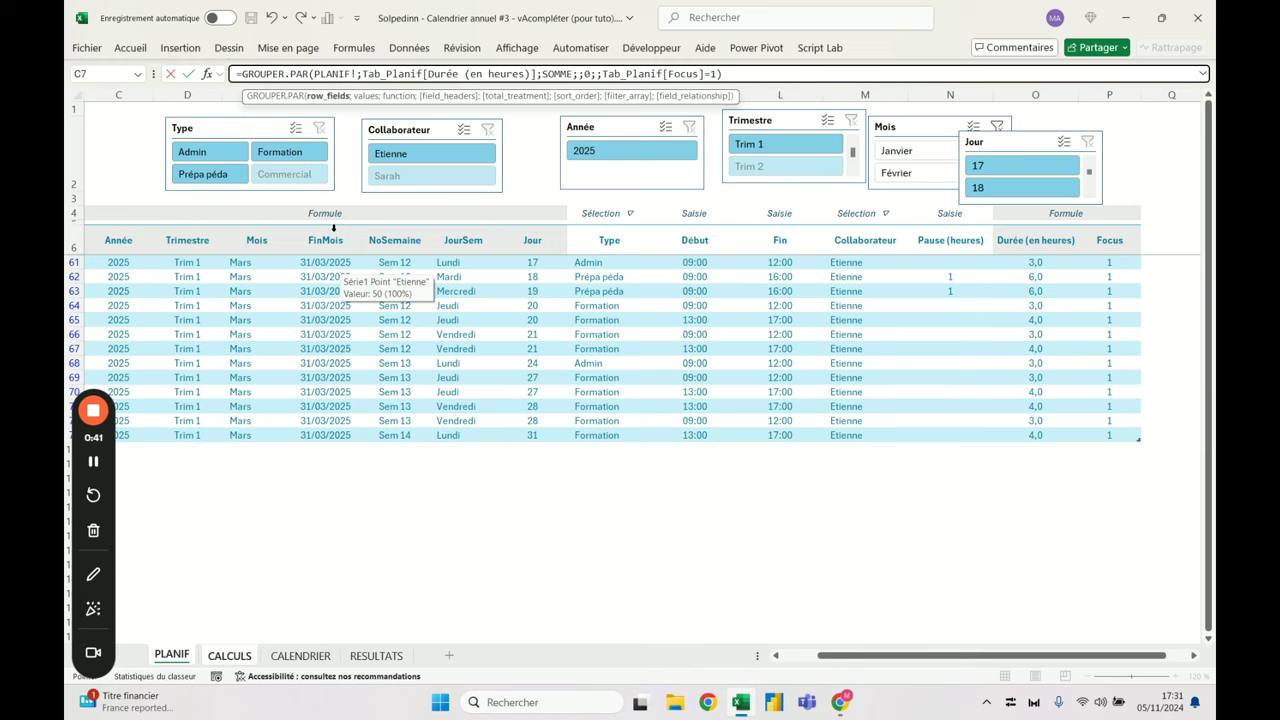
click(333, 228)
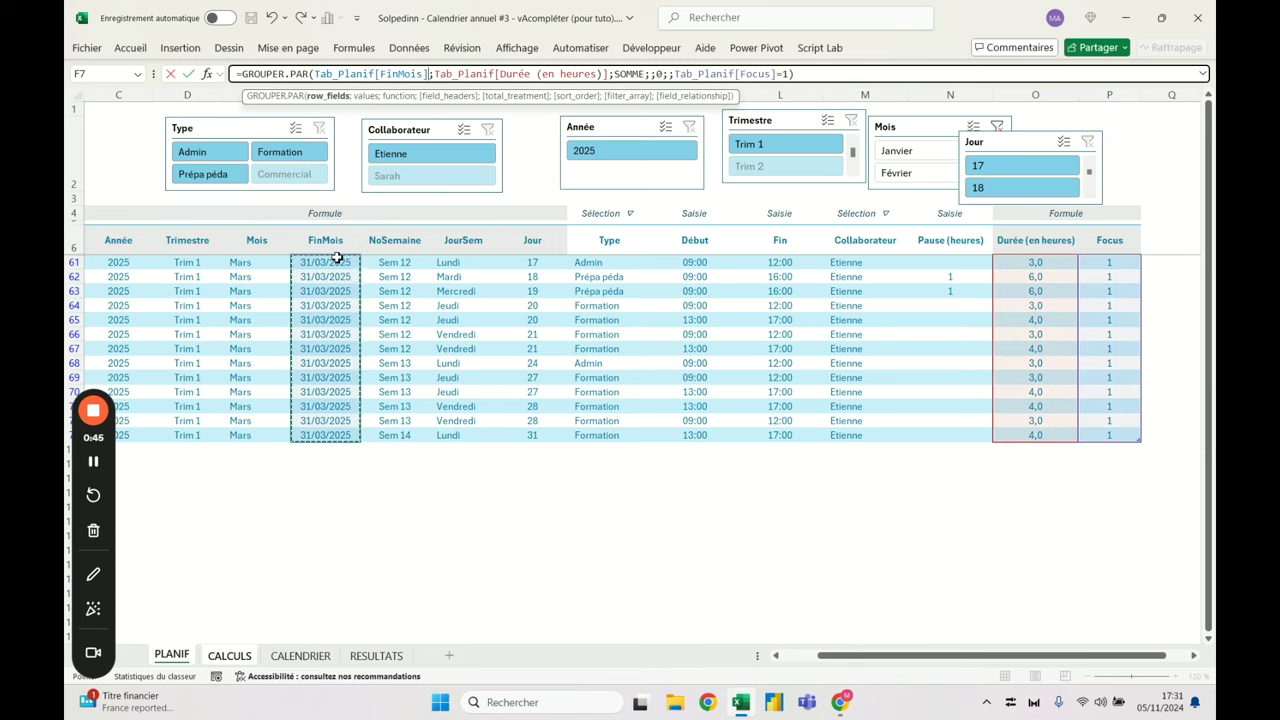
key(Return)
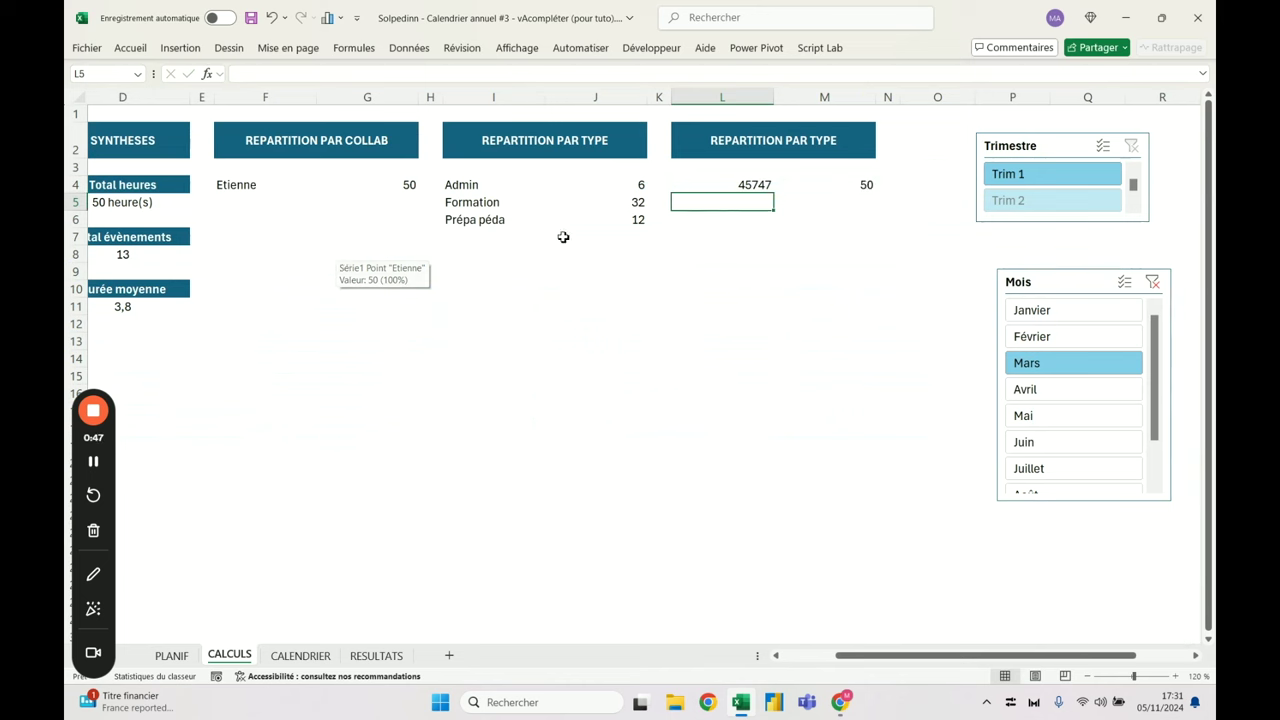
Clear the Mois slicer so all nine months appear, and select column L's dates
click(757, 184)
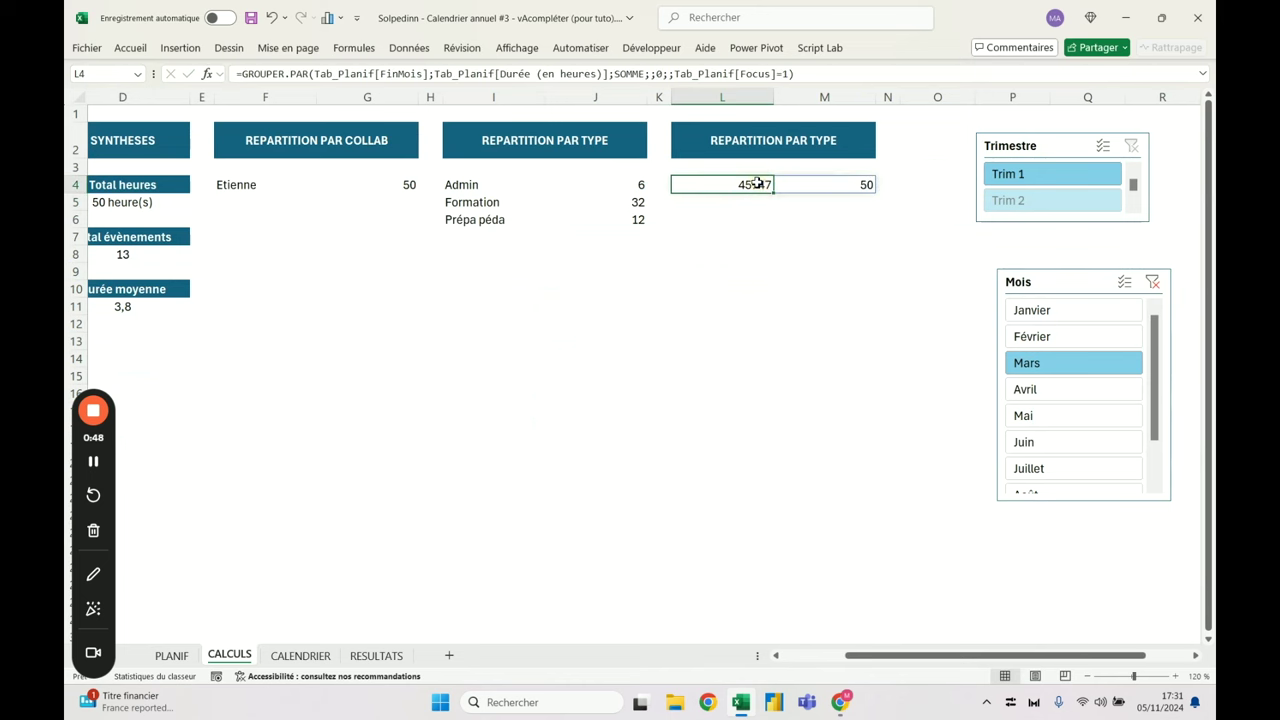
click(1152, 283)
drag(764, 184, 755, 622)
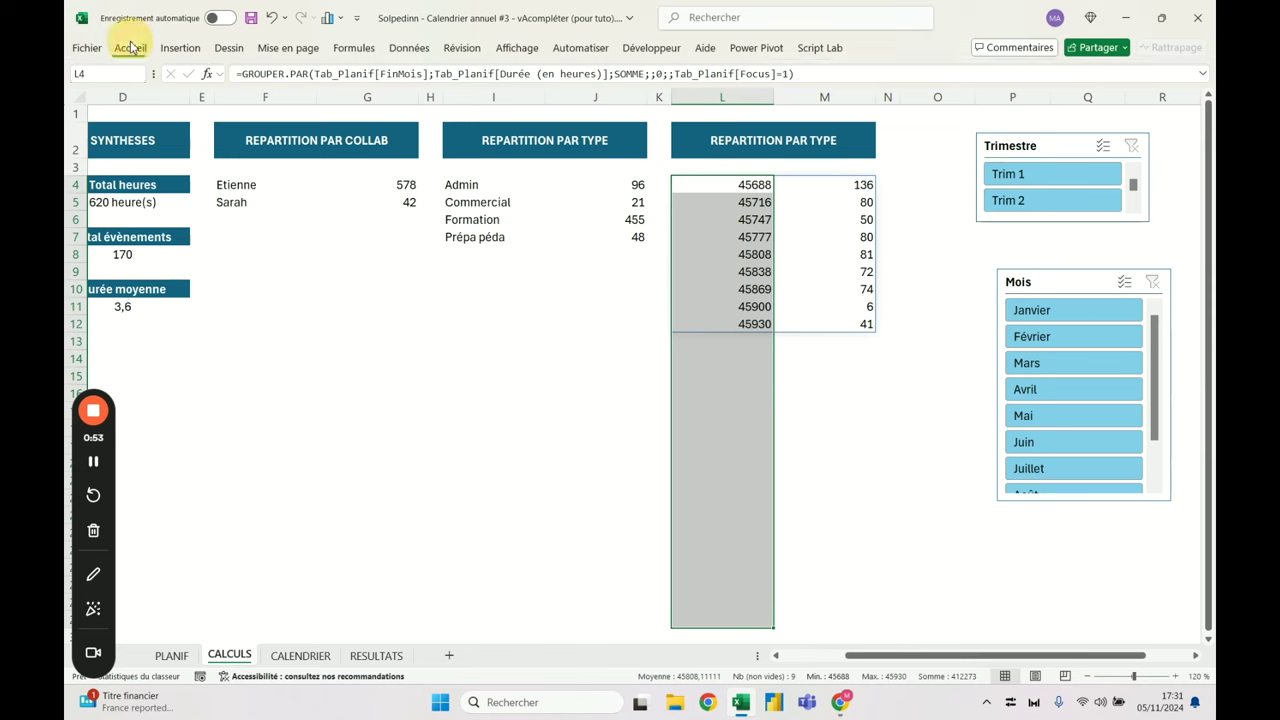
Apply the custom date format 'mmm e' so dates read janv 2025 to sept 2025
click(130, 48)
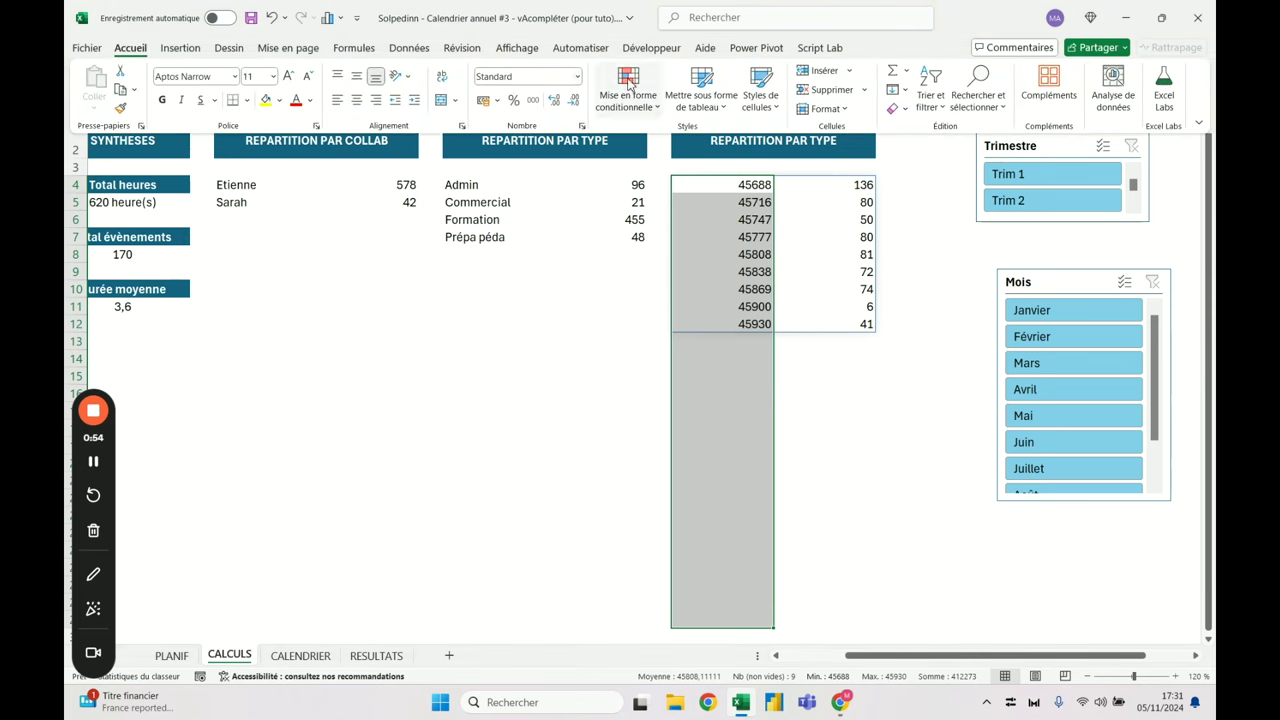
click(578, 77)
click(560, 493)
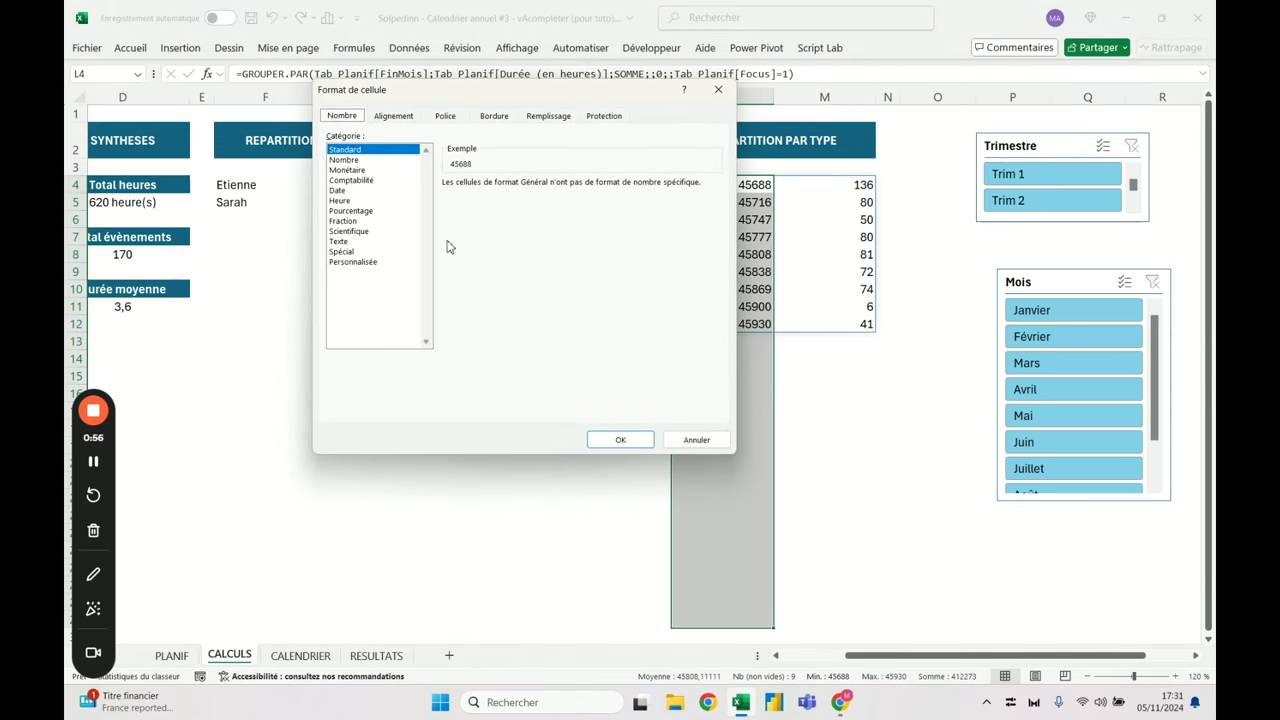
click(367, 264)
double_click(506, 196)
text(mm)
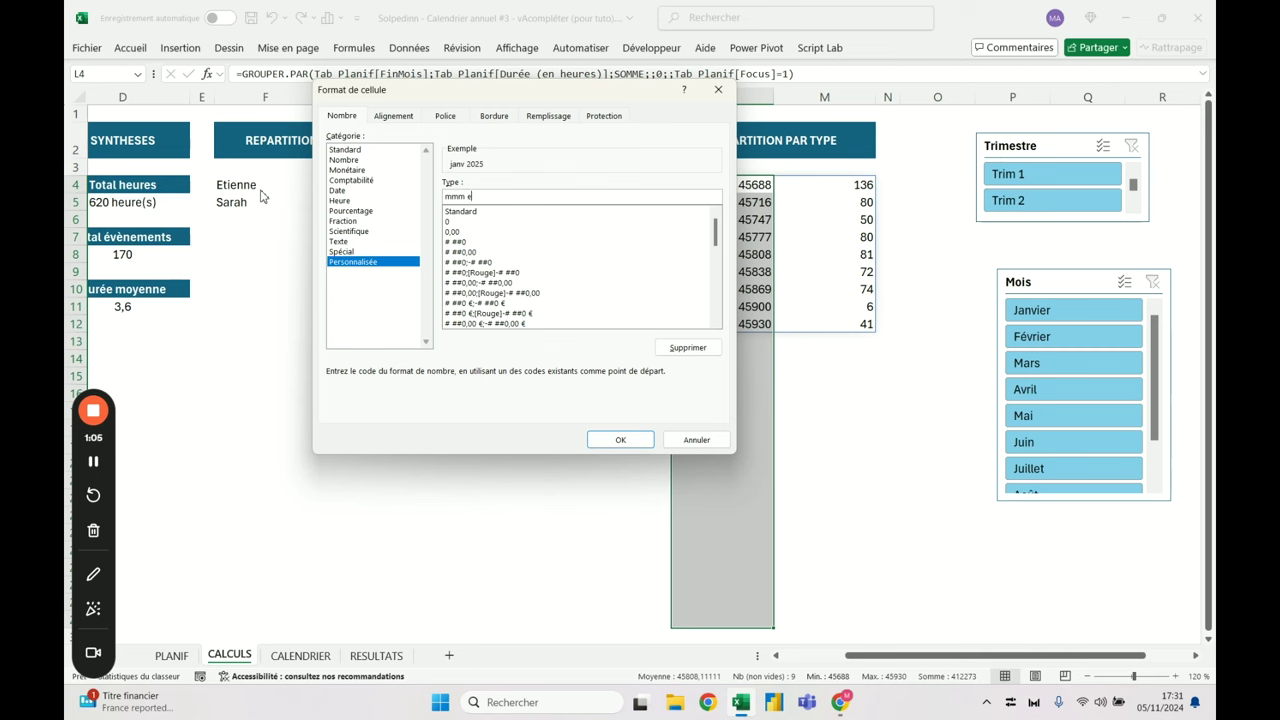
text(m e)
key(Return)
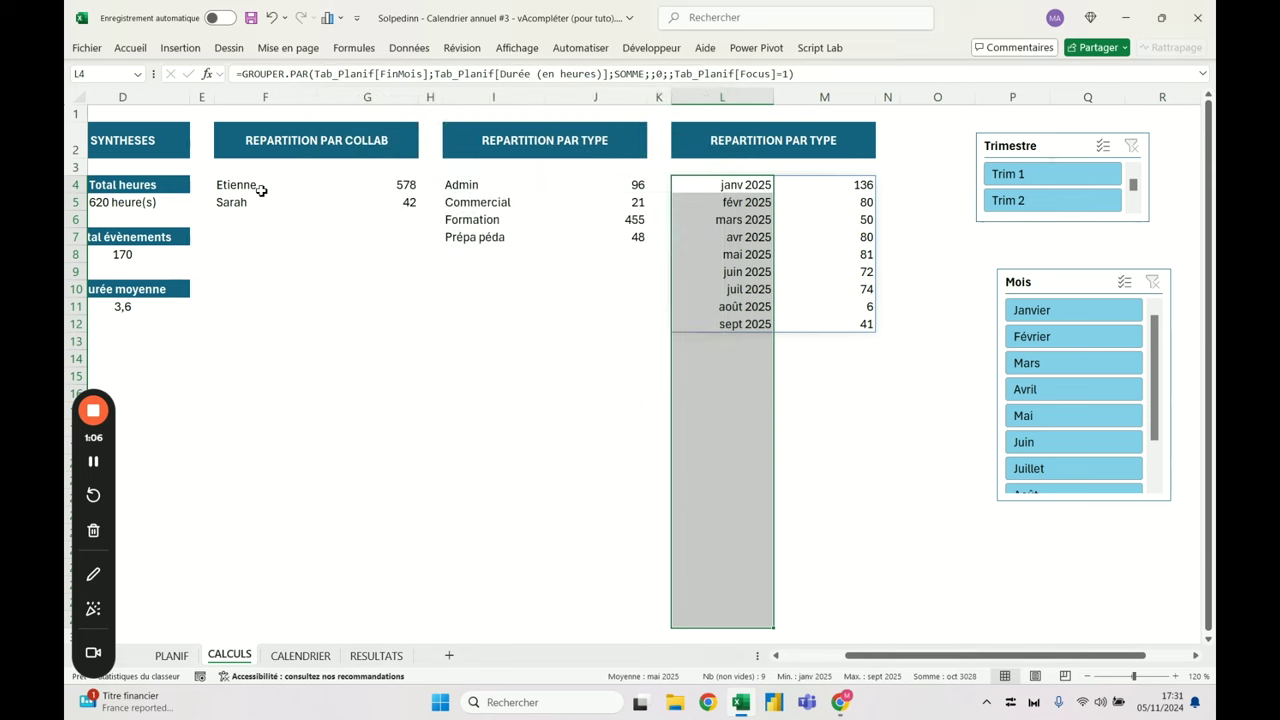
click(742, 220)
click(745, 185)
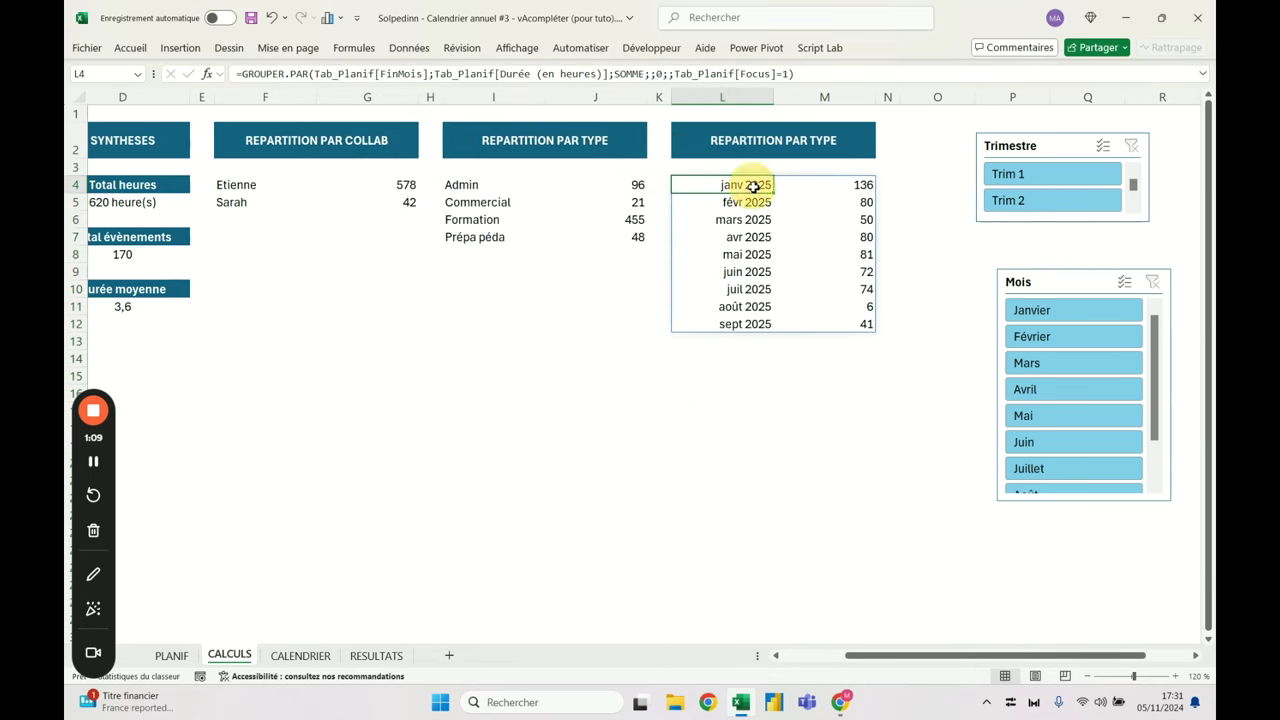
Insert a 2D clustered column chart of monthly hours, move it below the tables and widen it
click(180, 48)
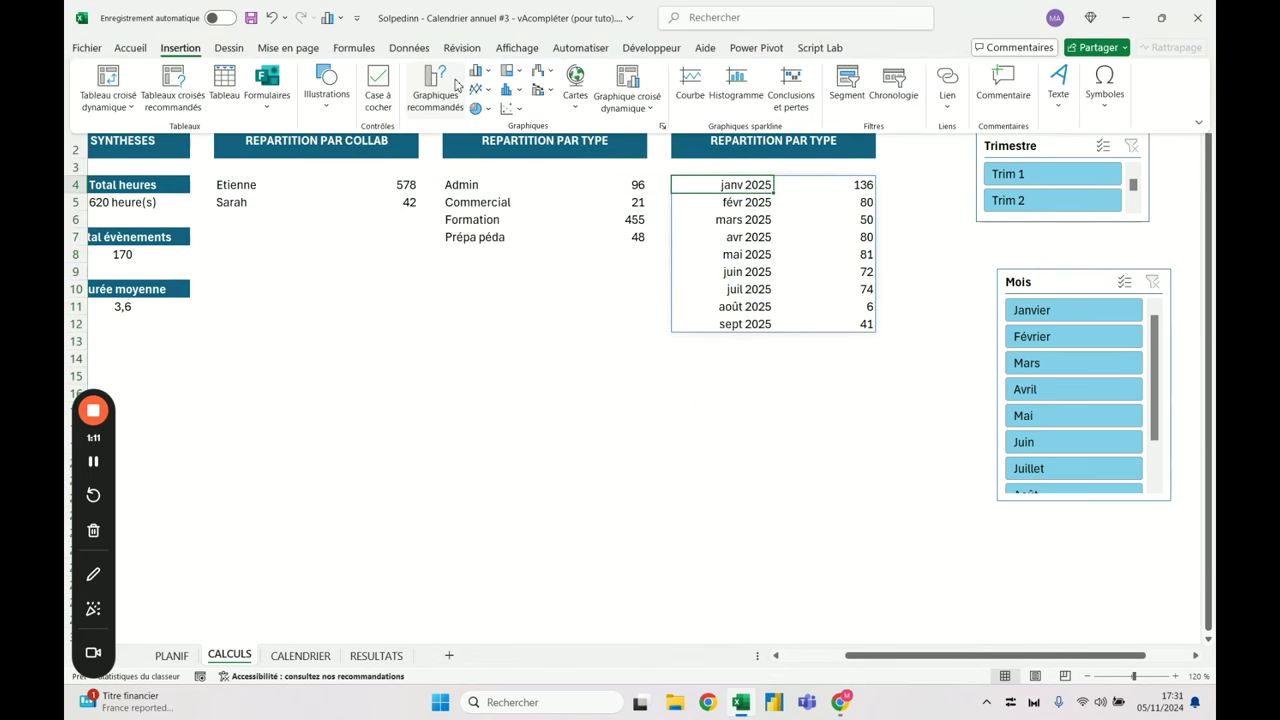
click(479, 71)
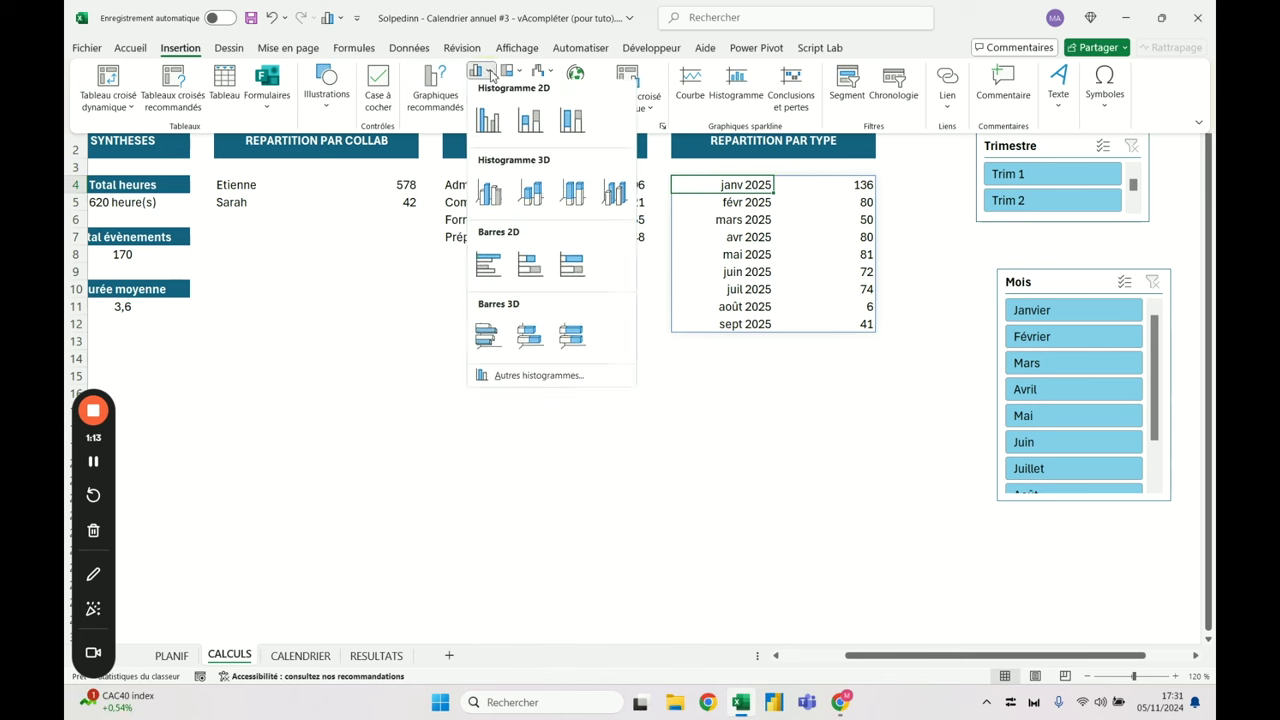
click(497, 133)
drag(749, 266, 535, 336)
click(740, 447)
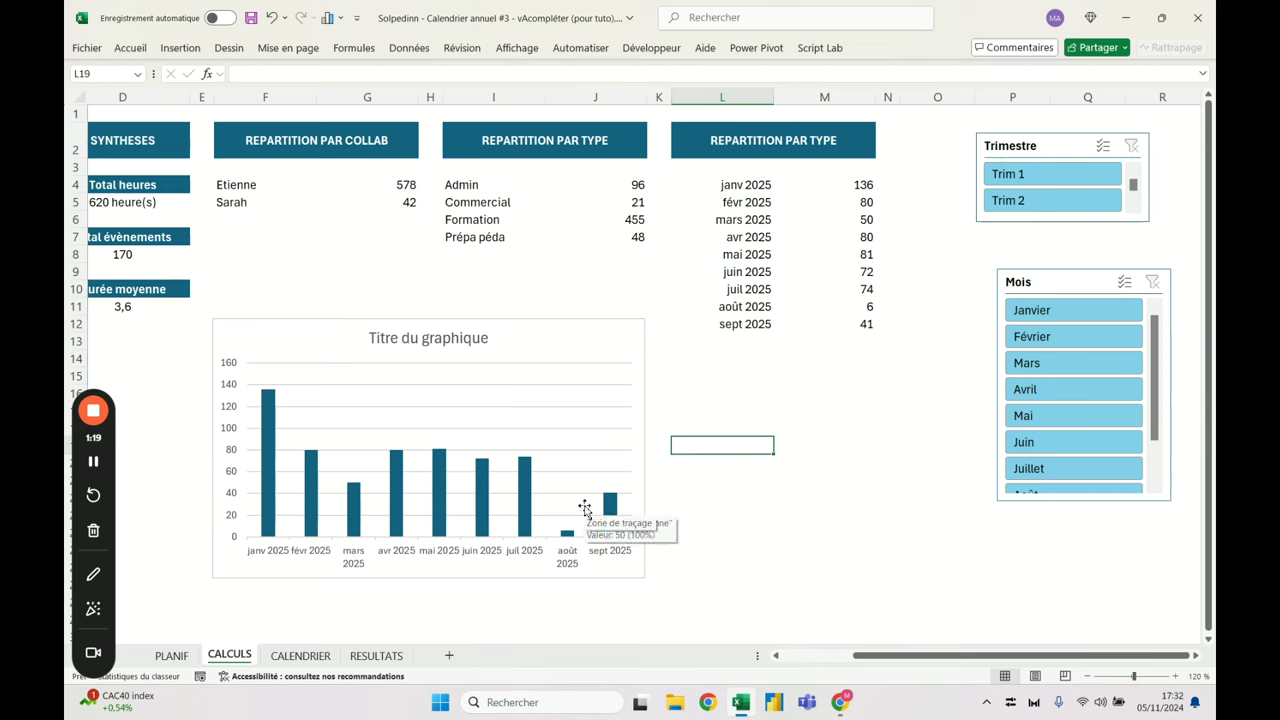
click(612, 352)
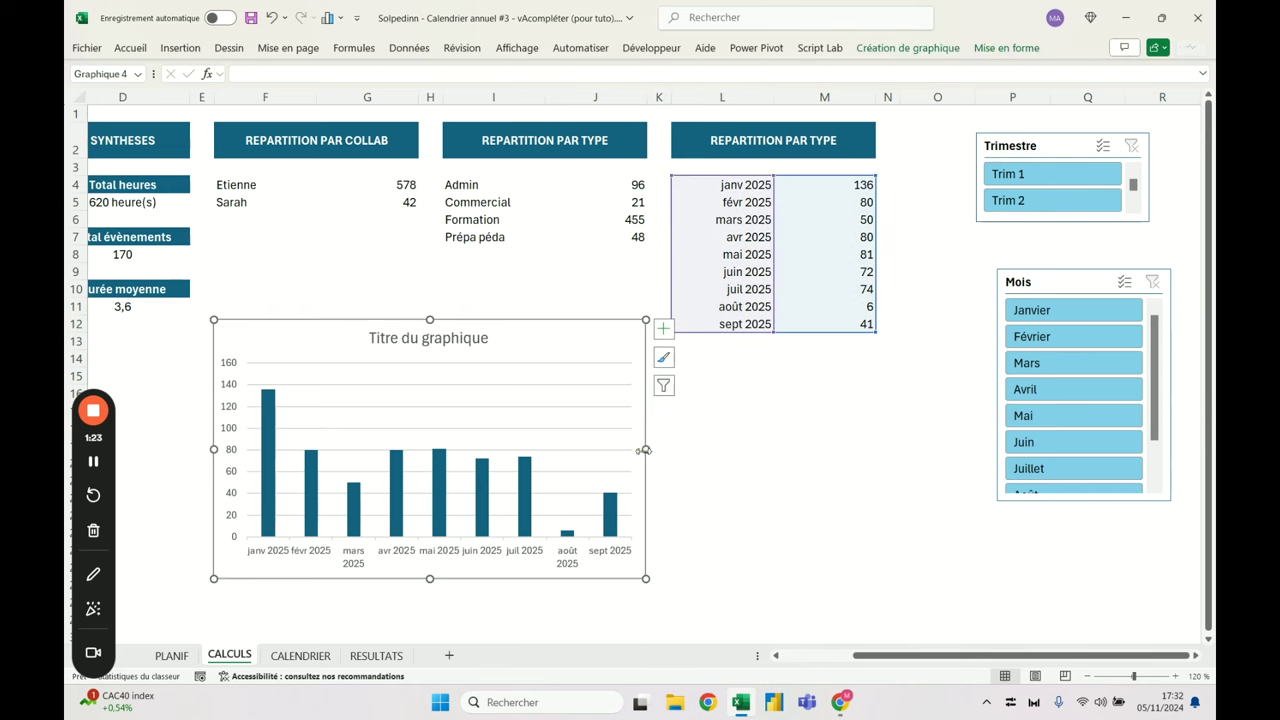
drag(646, 450, 742, 449)
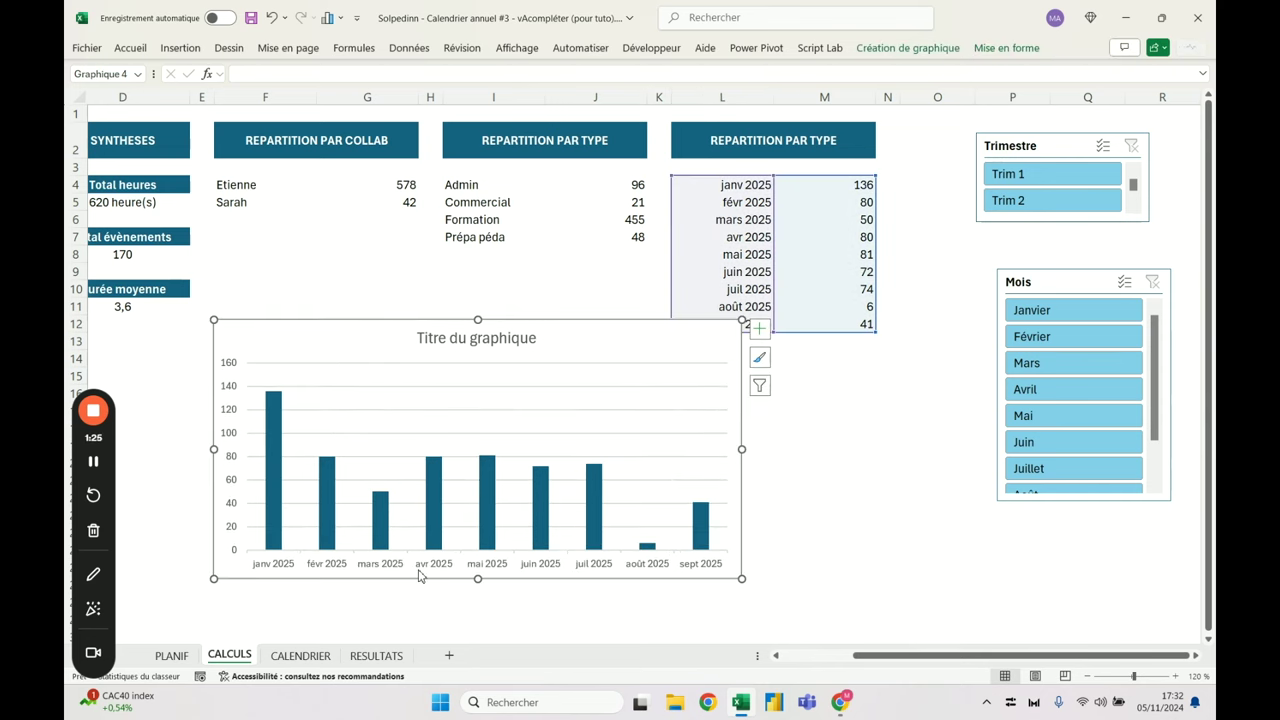
drag(386, 336, 358, 362)
click(517, 280)
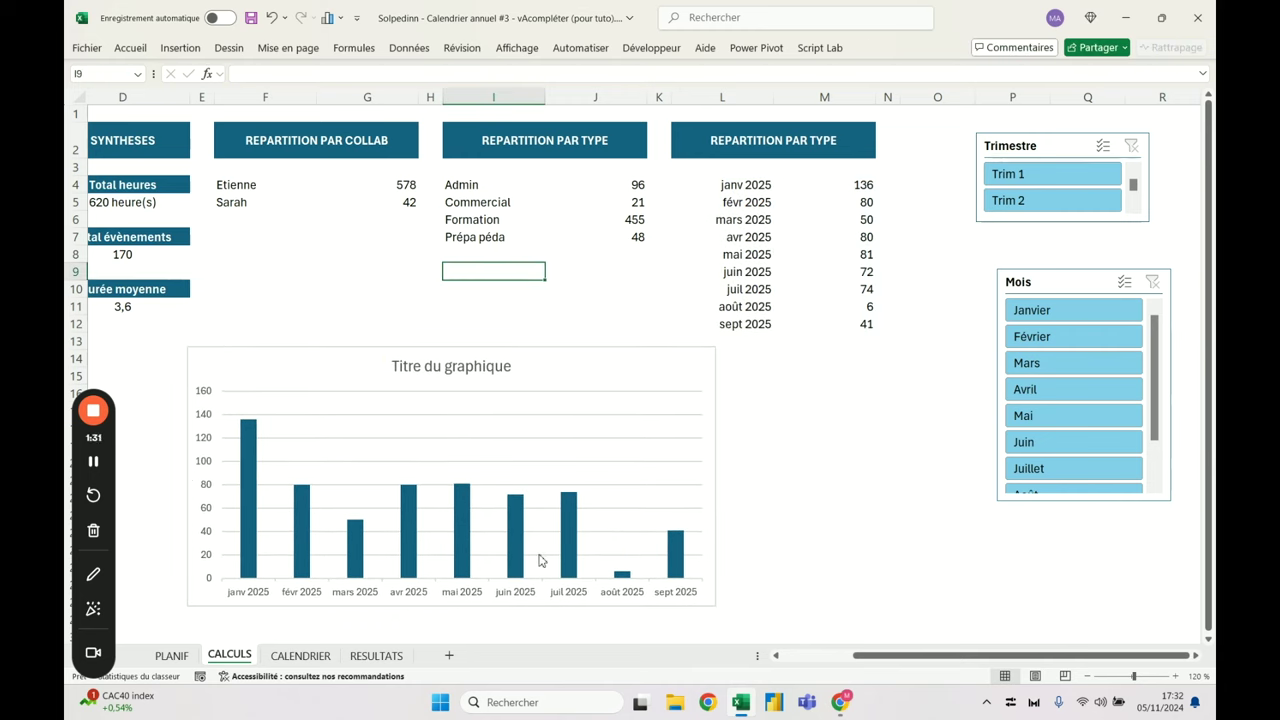
click(749, 201)
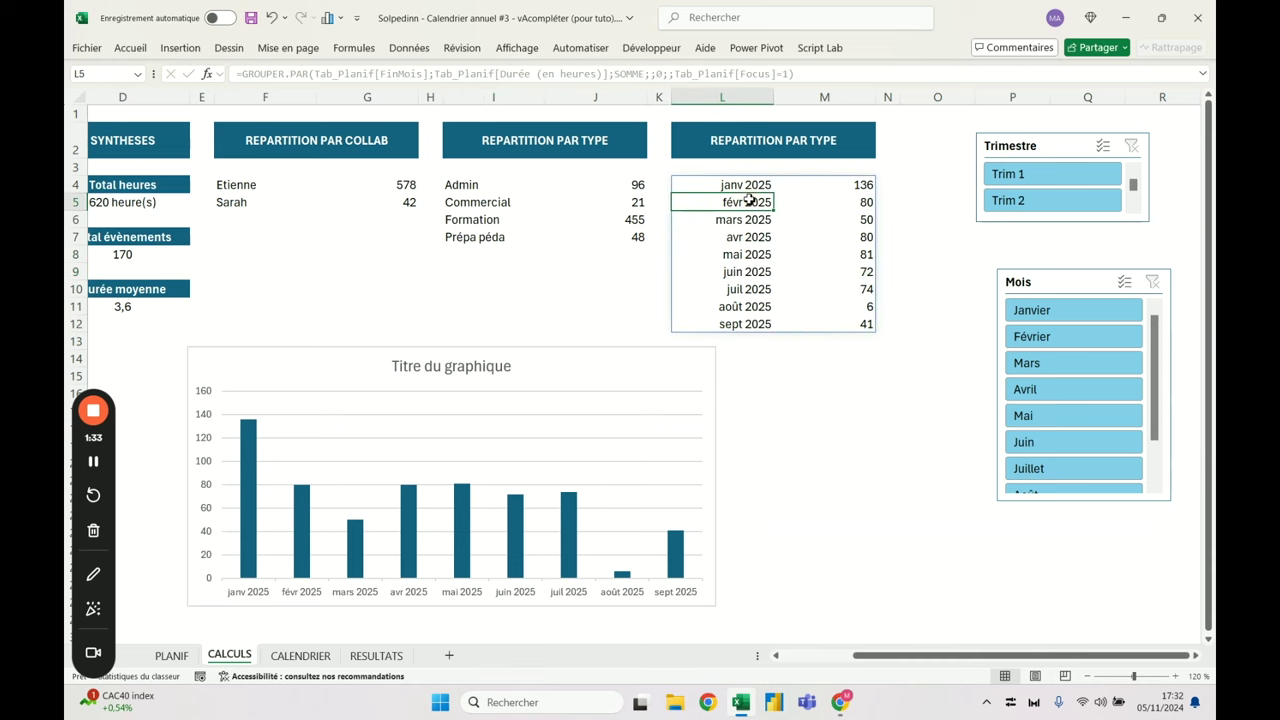
Enlarge the Trimestre slicer to reveal Trim 3, then filter to Trim 1 and Trim 3
click(1092, 176)
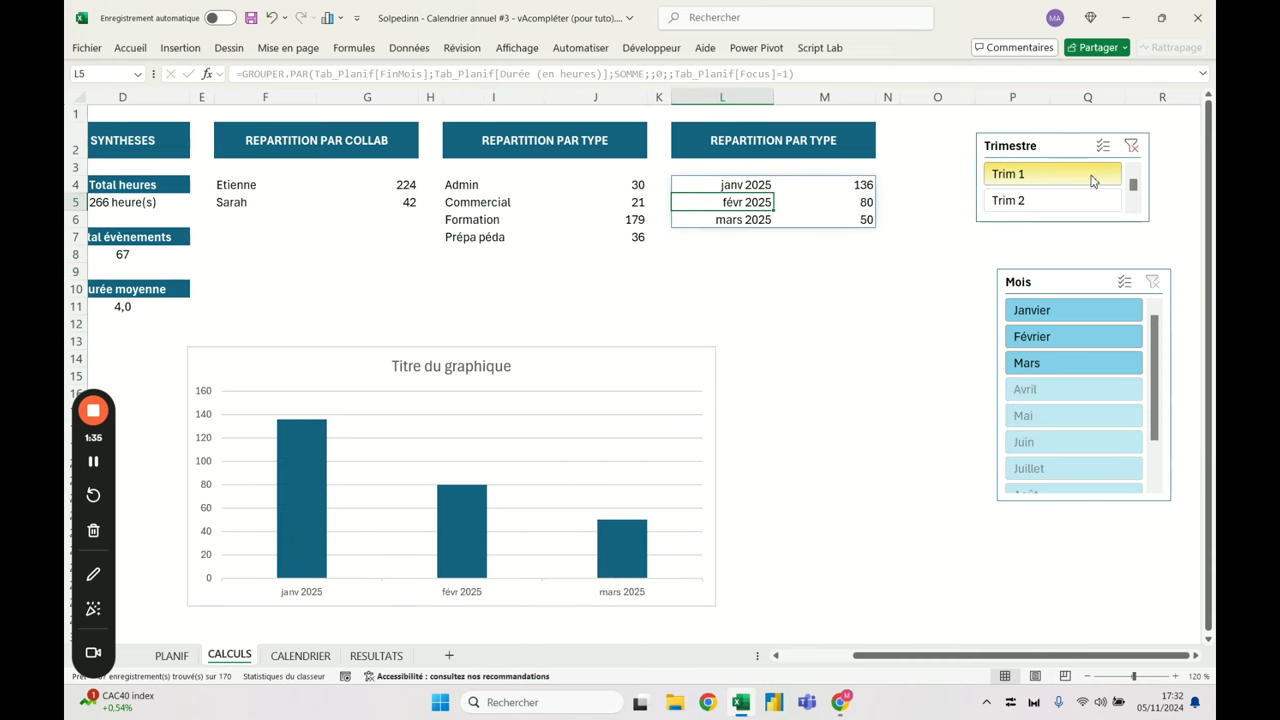
click(1091, 200)
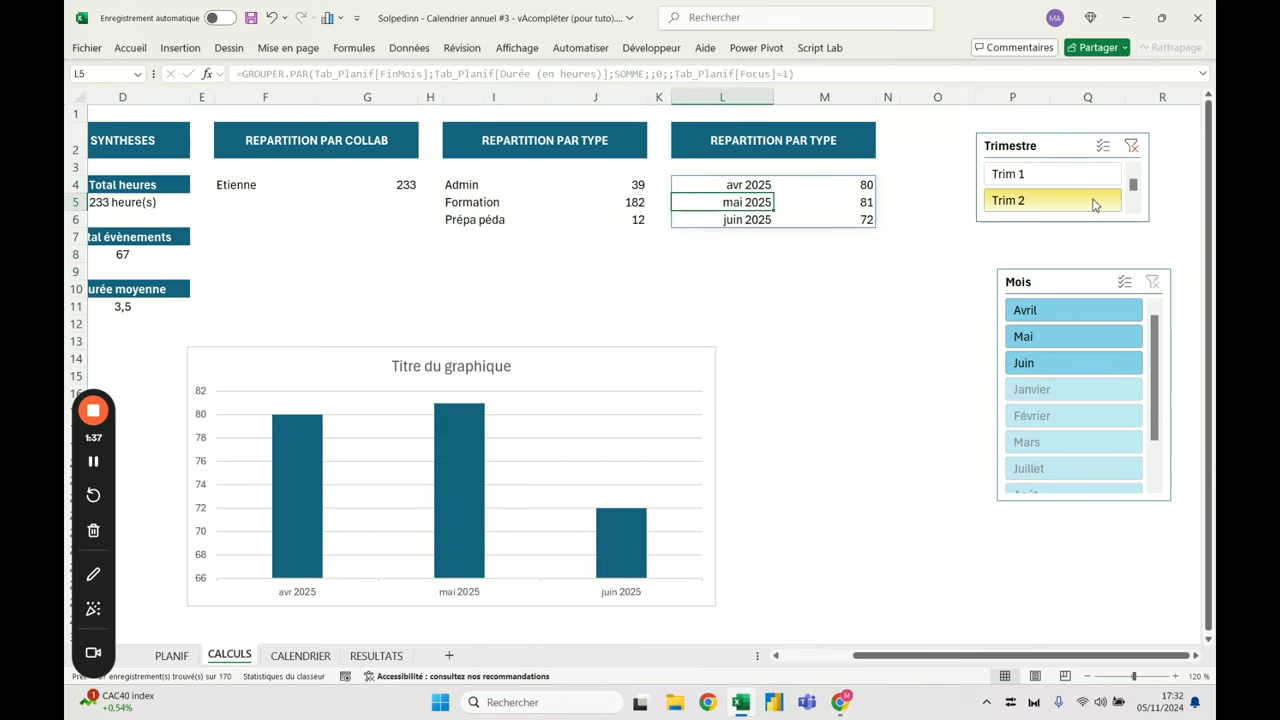
click(1131, 146)
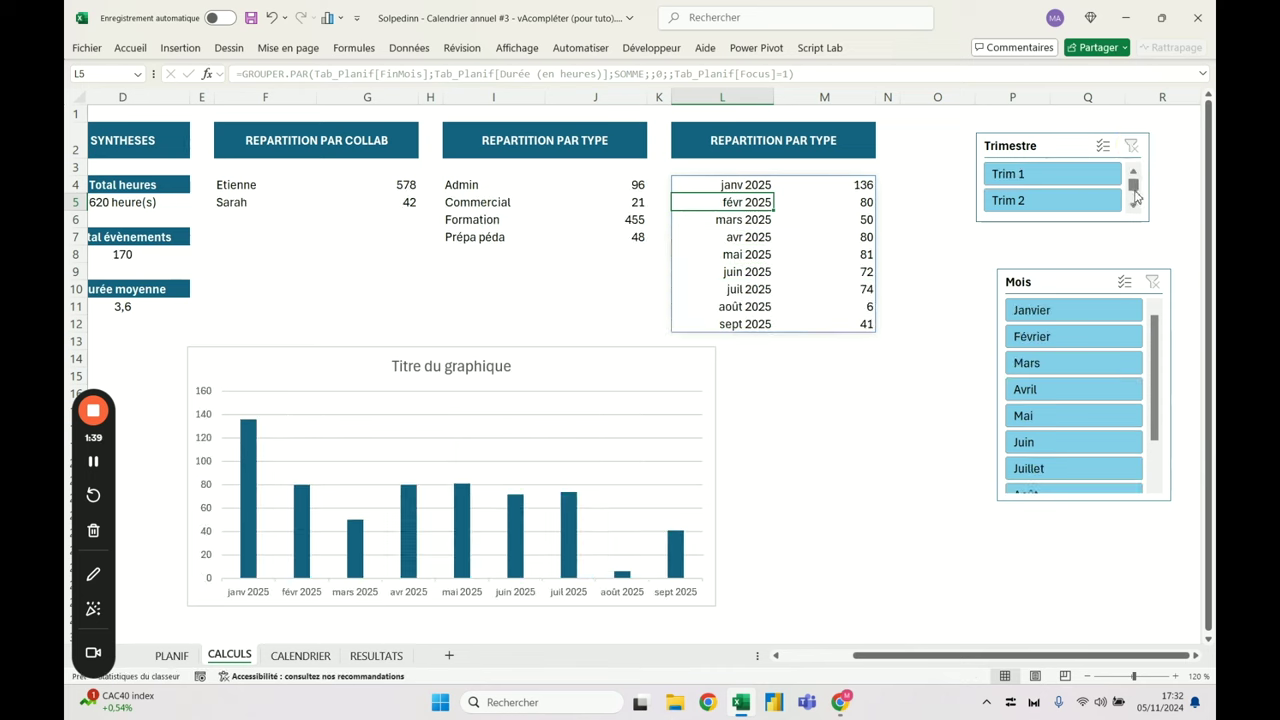
click(1100, 222)
drag(1063, 220, 1063, 263)
click(1068, 174)
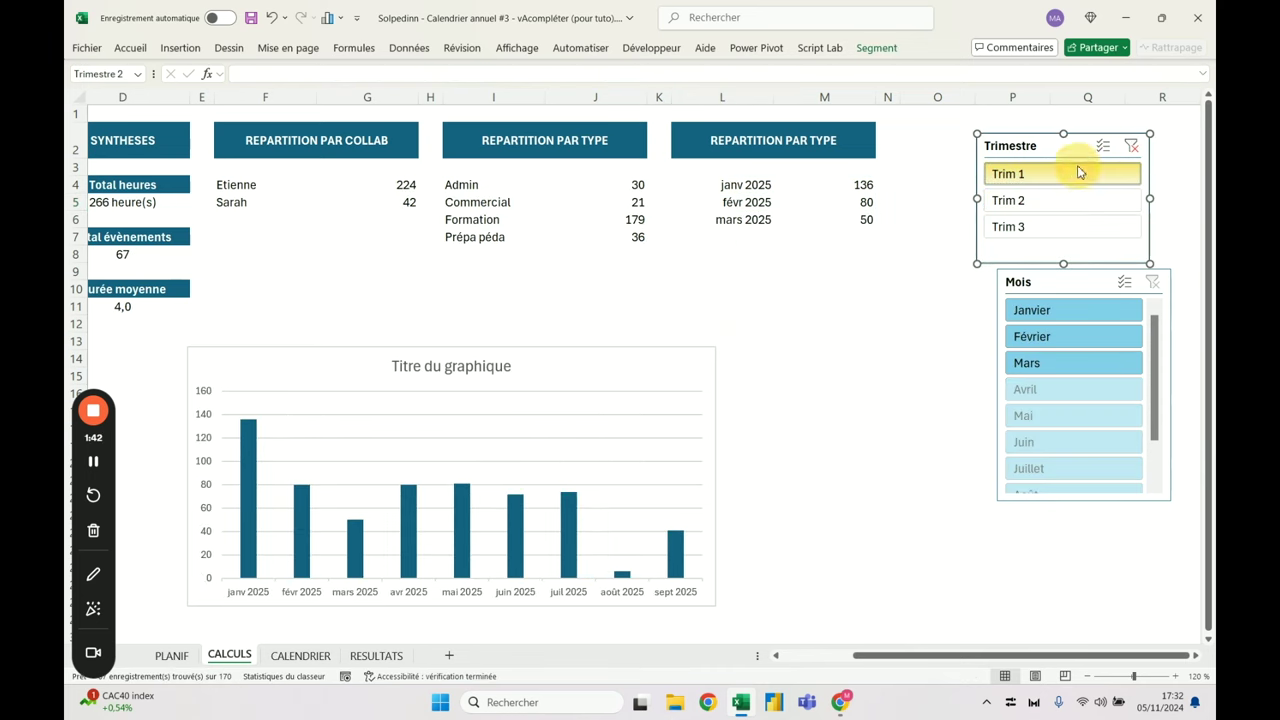
ctrl+click(1070, 222)
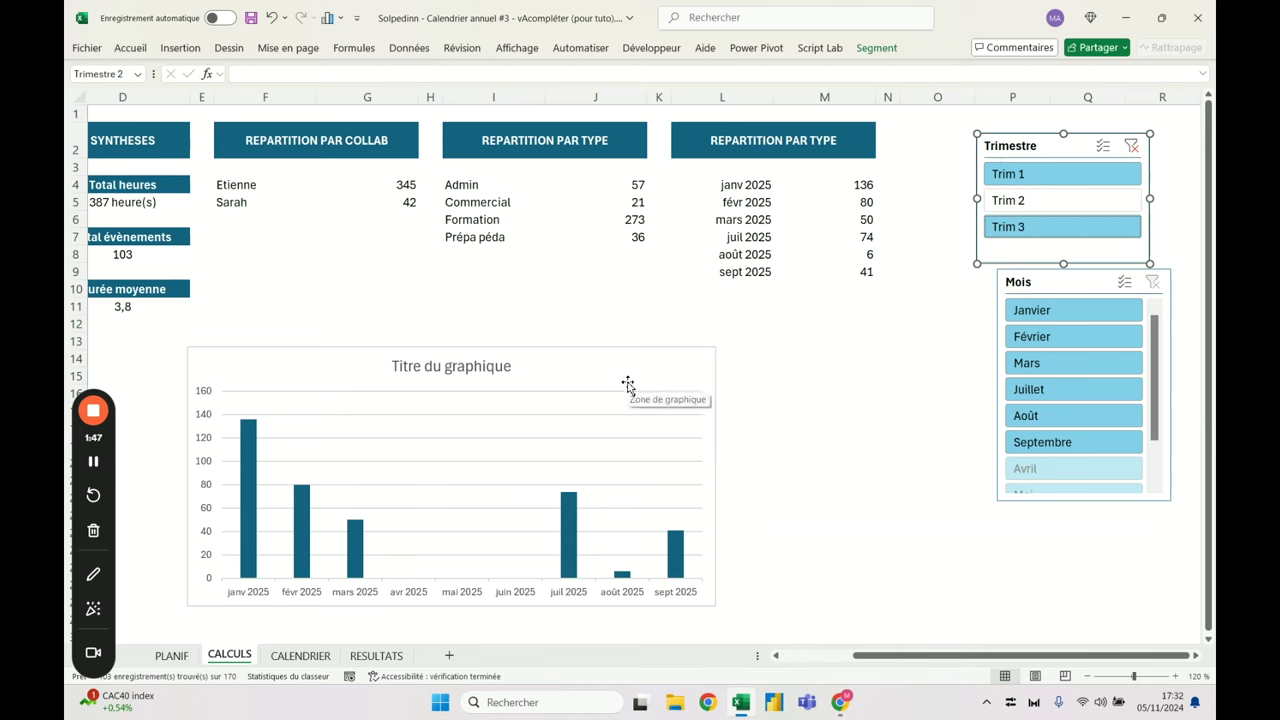
Check the filtered janv–sept 2025 month totals, then cut the monthly hours chart from CALCULS
drag(765, 180, 759, 264)
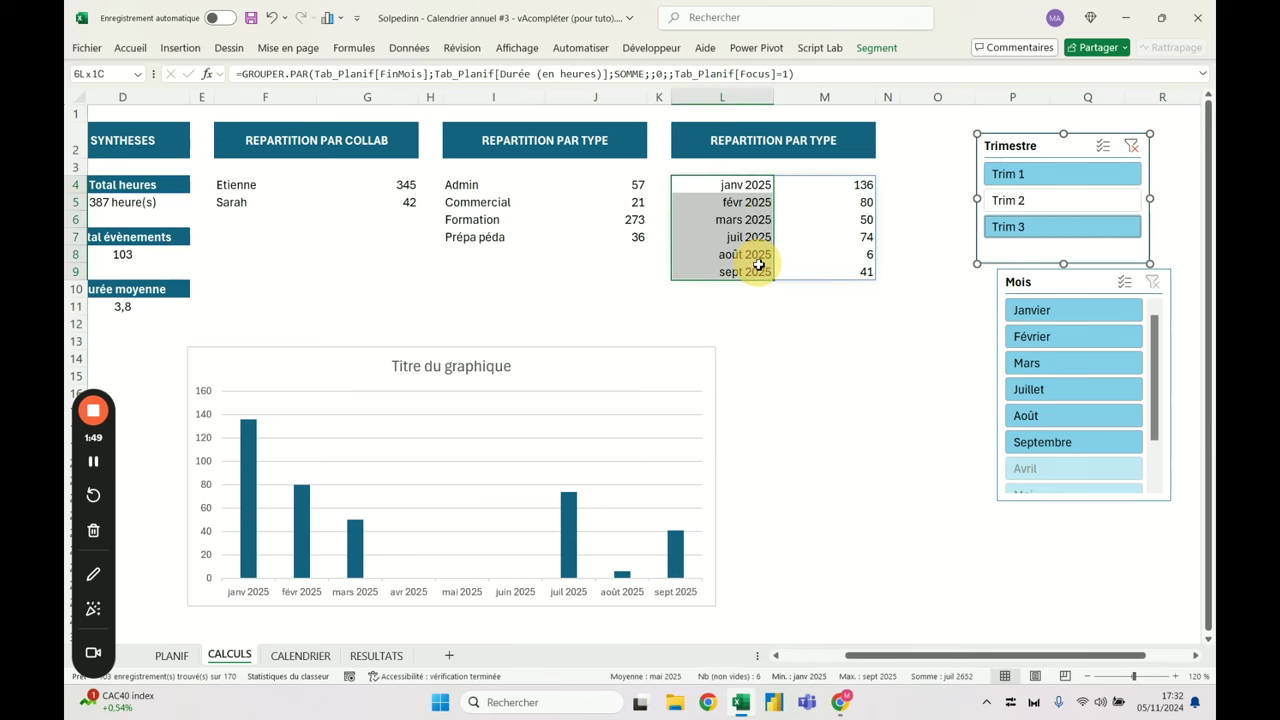
click(607, 368)
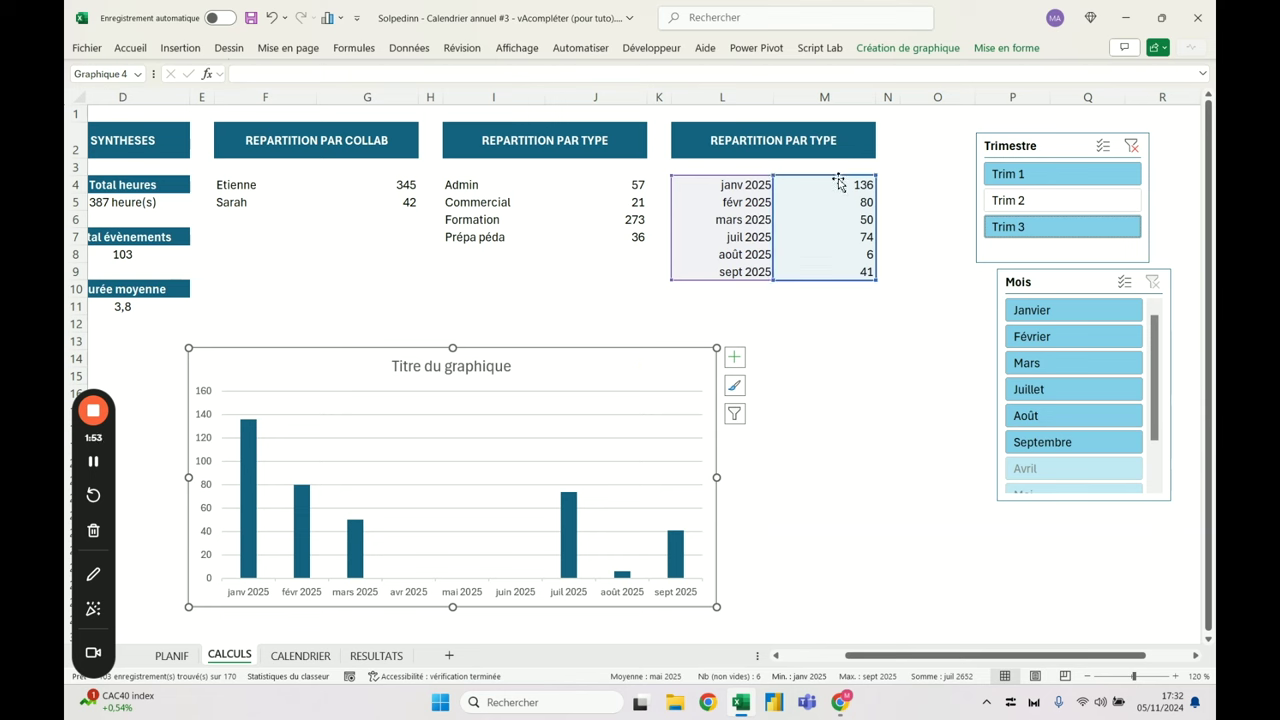
drag(757, 188, 863, 271)
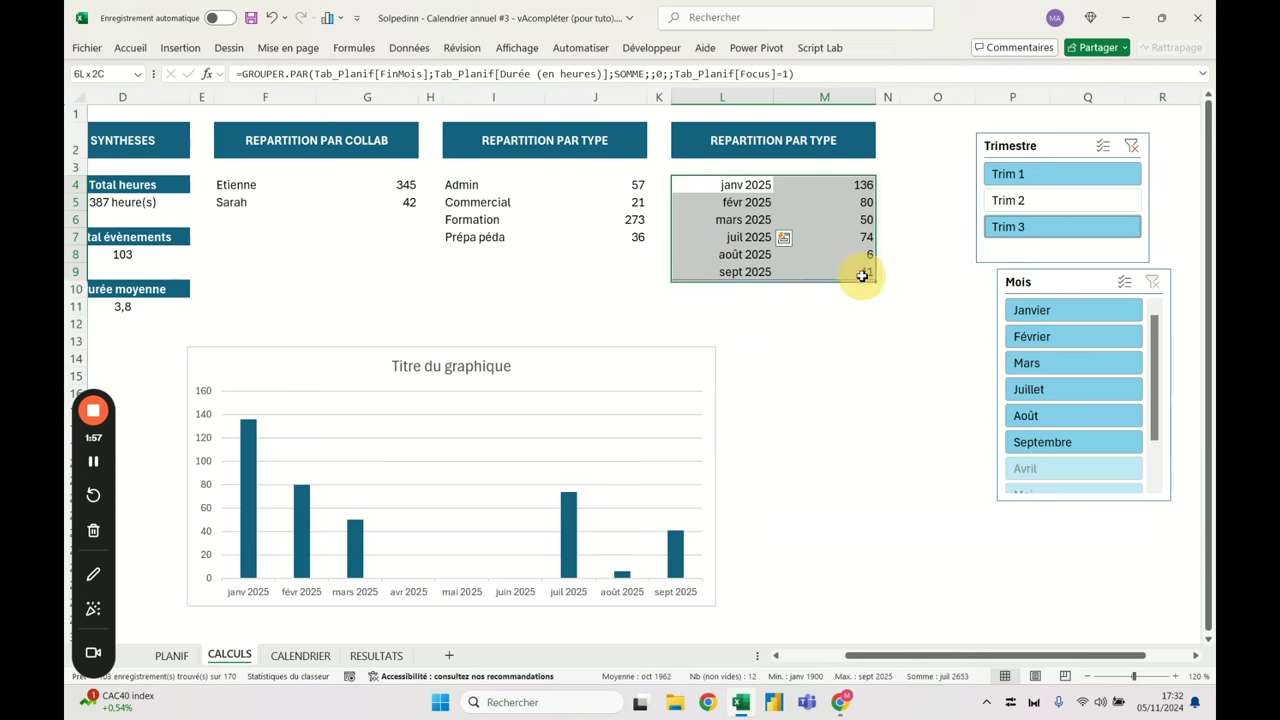
click(751, 270)
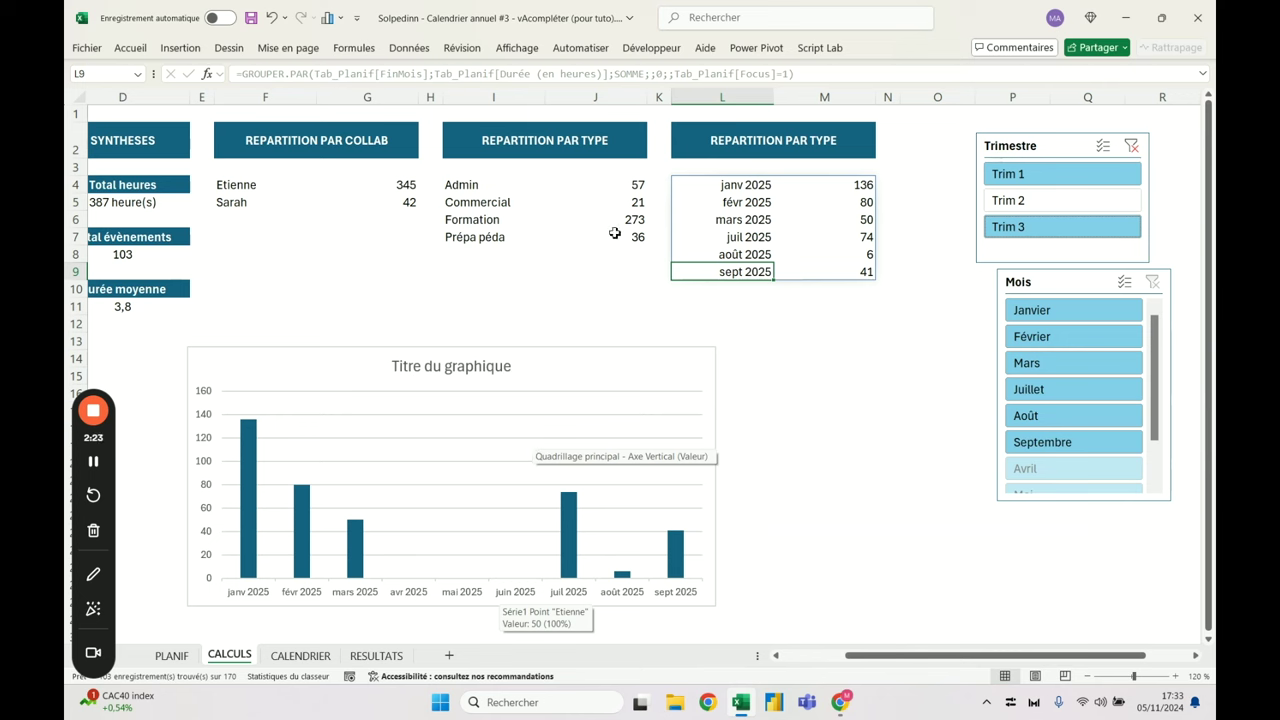
click(733, 189)
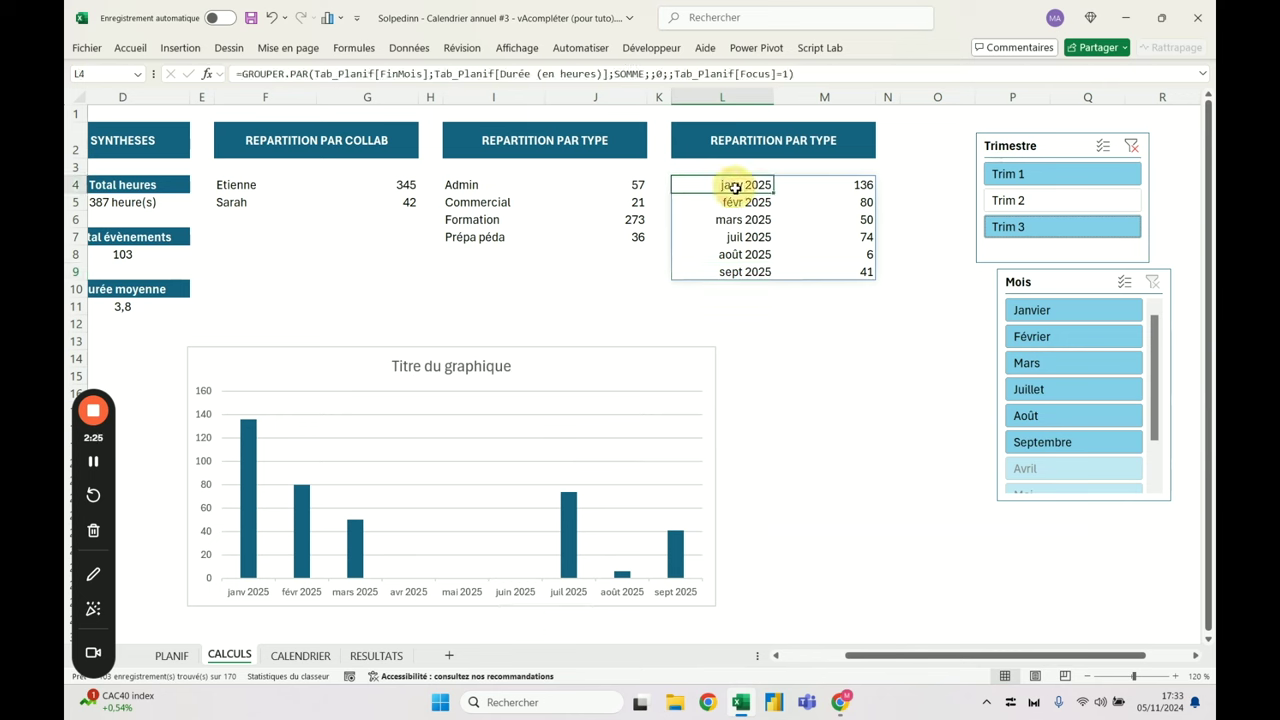
click(743, 240)
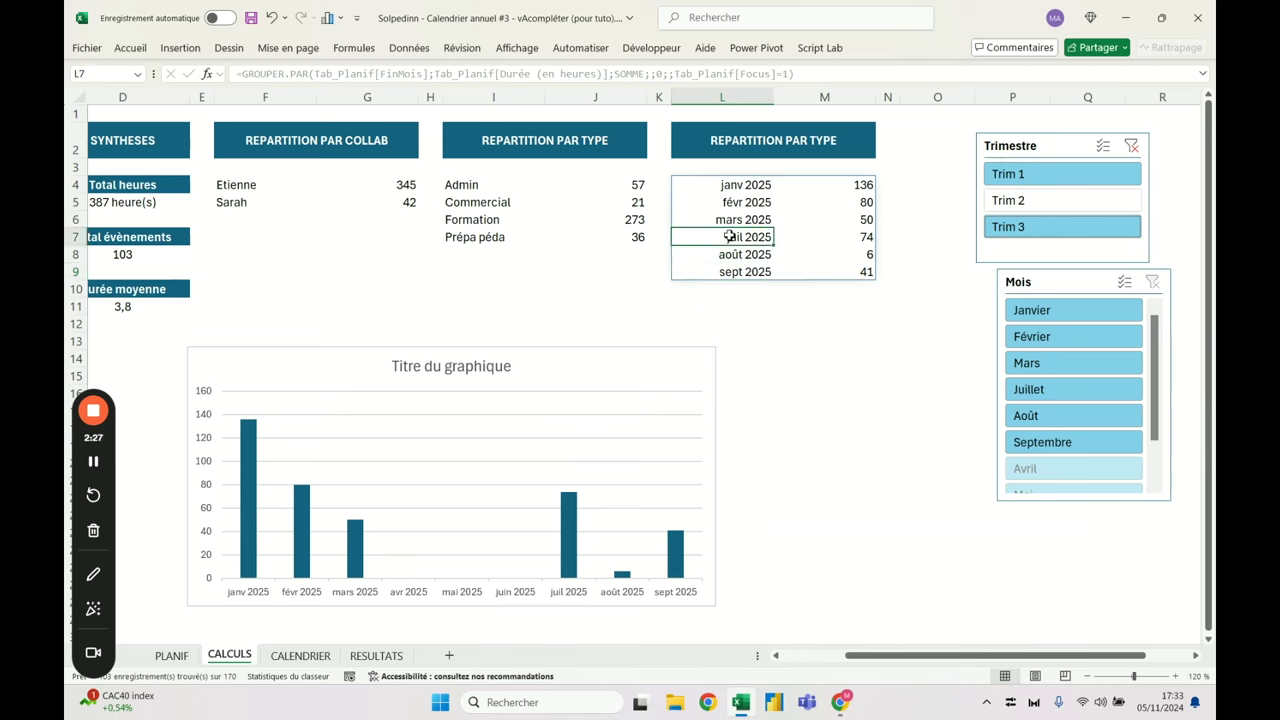
click(812, 371)
drag(639, 357, 660, 330)
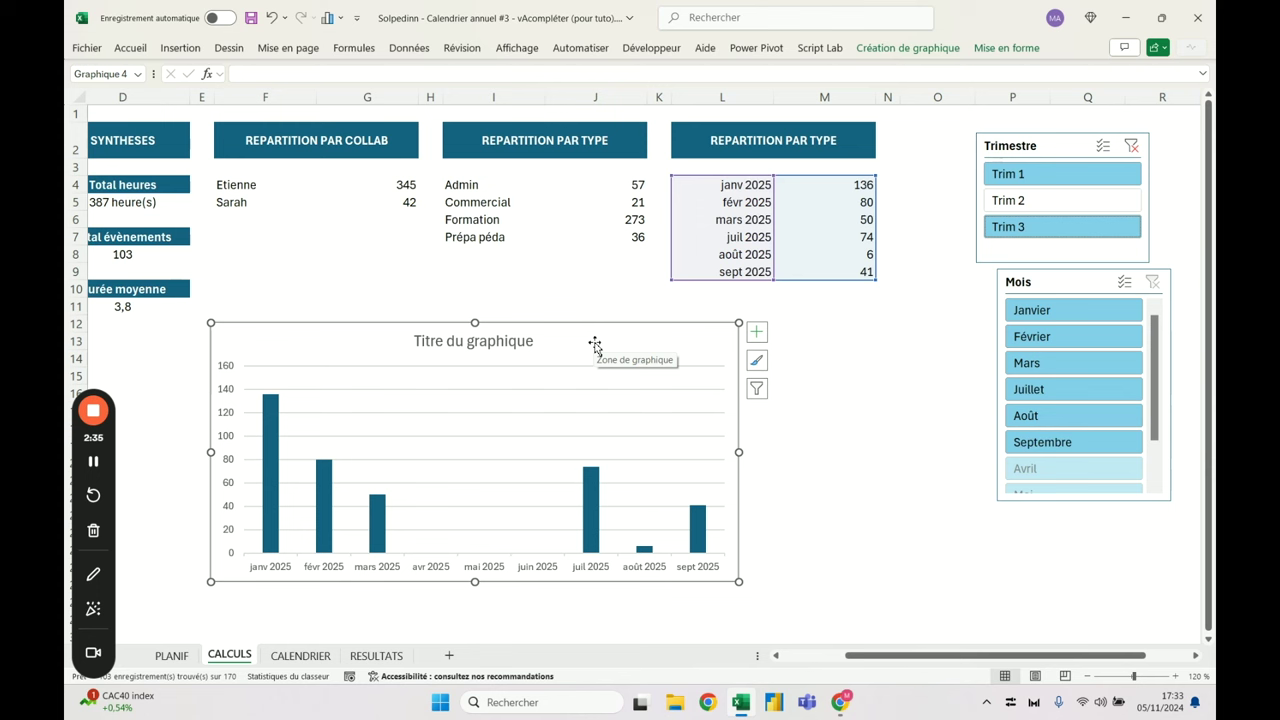
key(Delete)
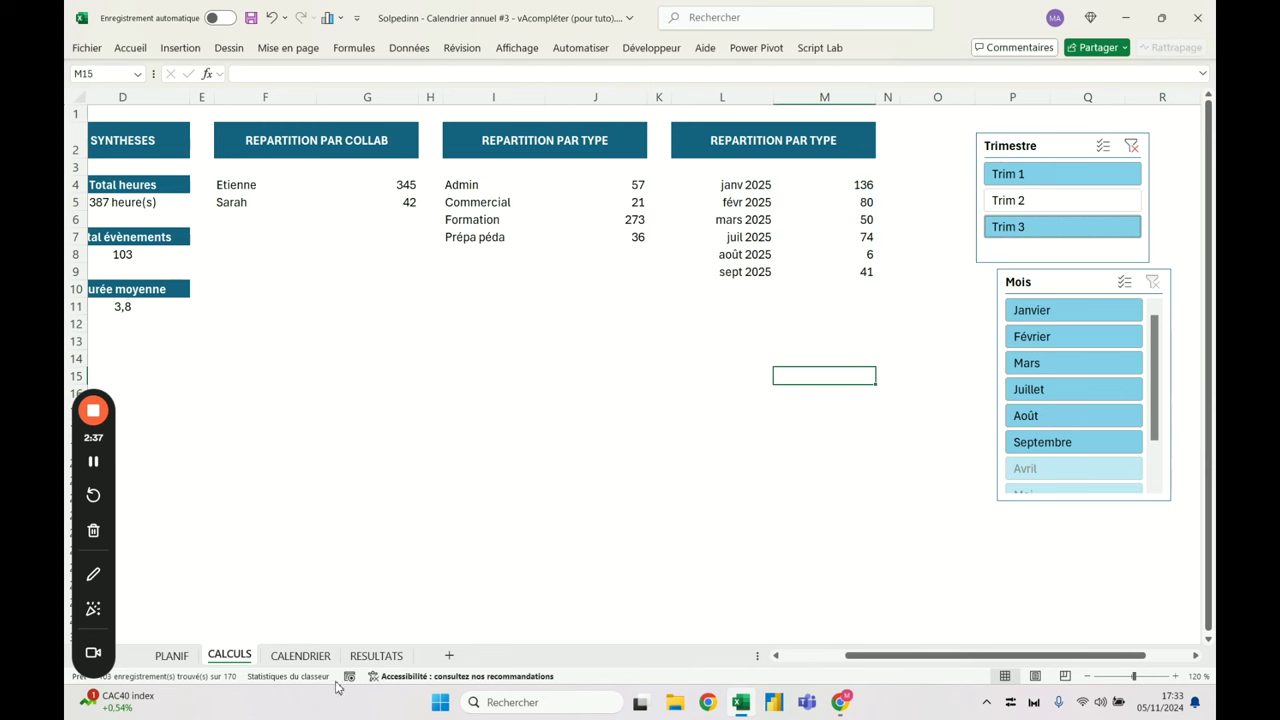
Paste the monthly hours chart onto CALENDRIER at the lower left and narrow it
click(300, 655)
key(ctrl+v)
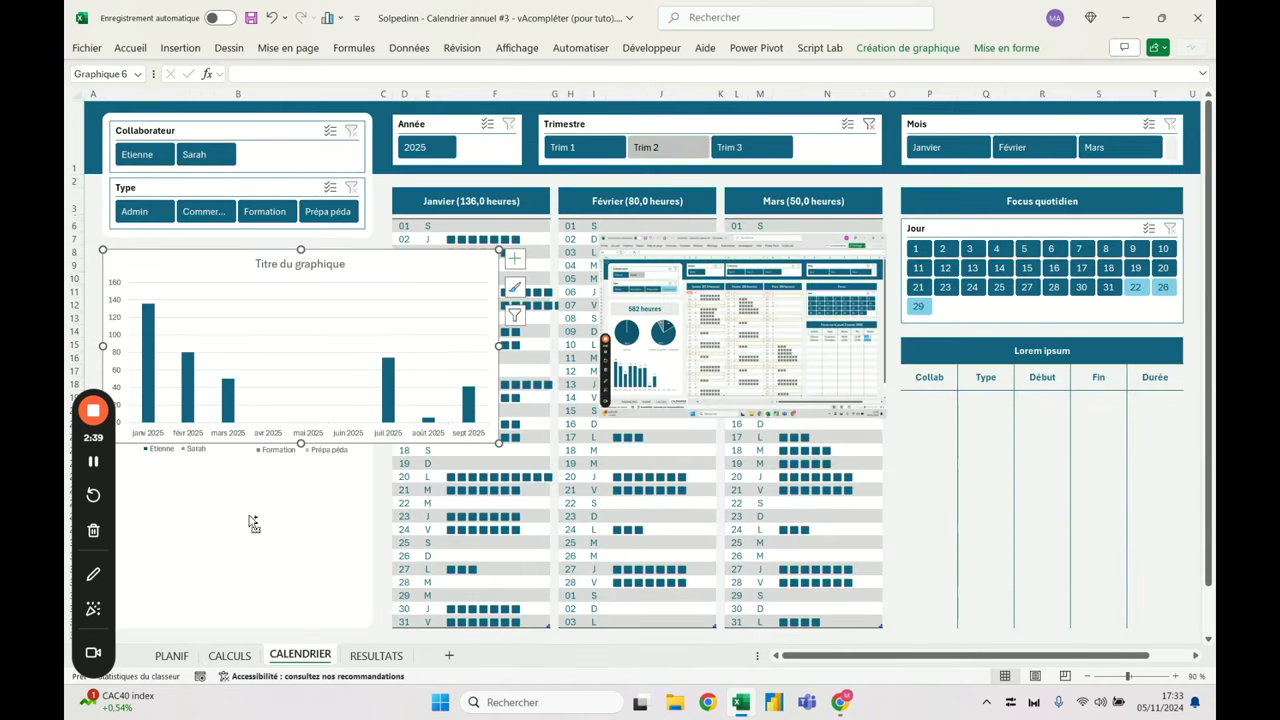
drag(297, 277, 401, 435)
drag(508, 521, 371, 515)
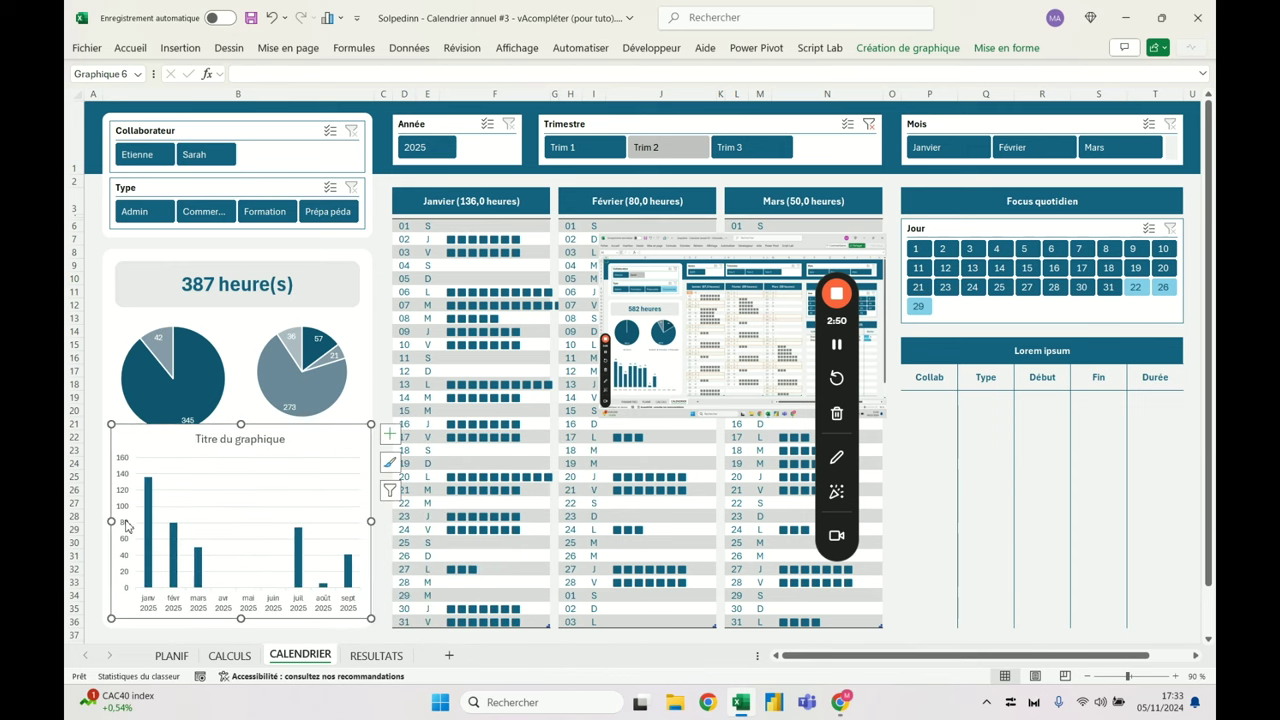
drag(111, 521, 106, 521)
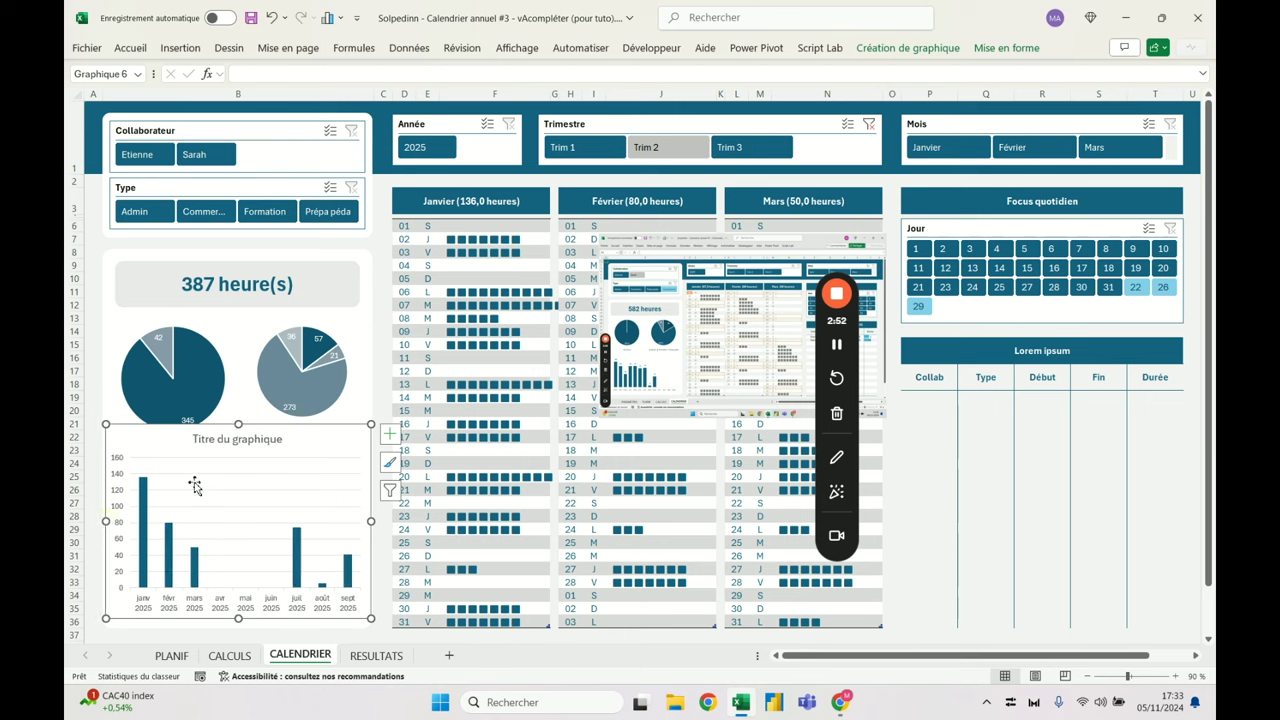
Centre-align the column chart with the hours and pie-chart card
ctrl+click(367, 317)
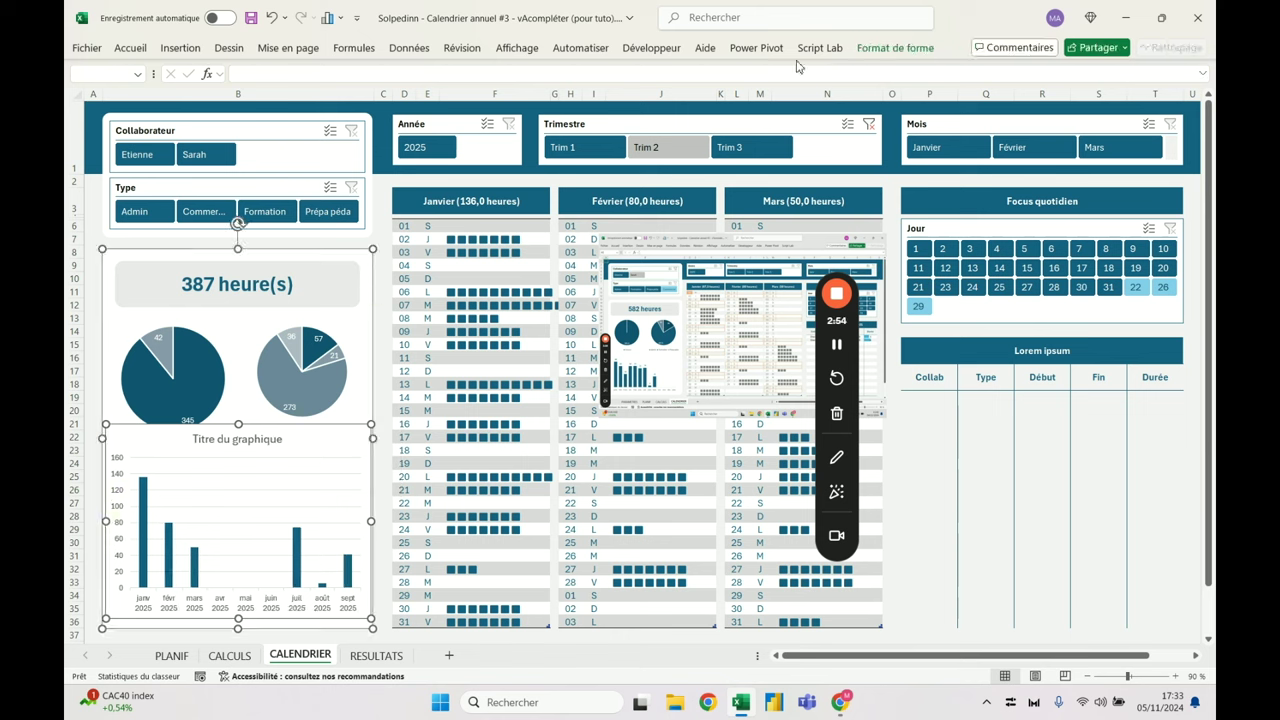
click(897, 47)
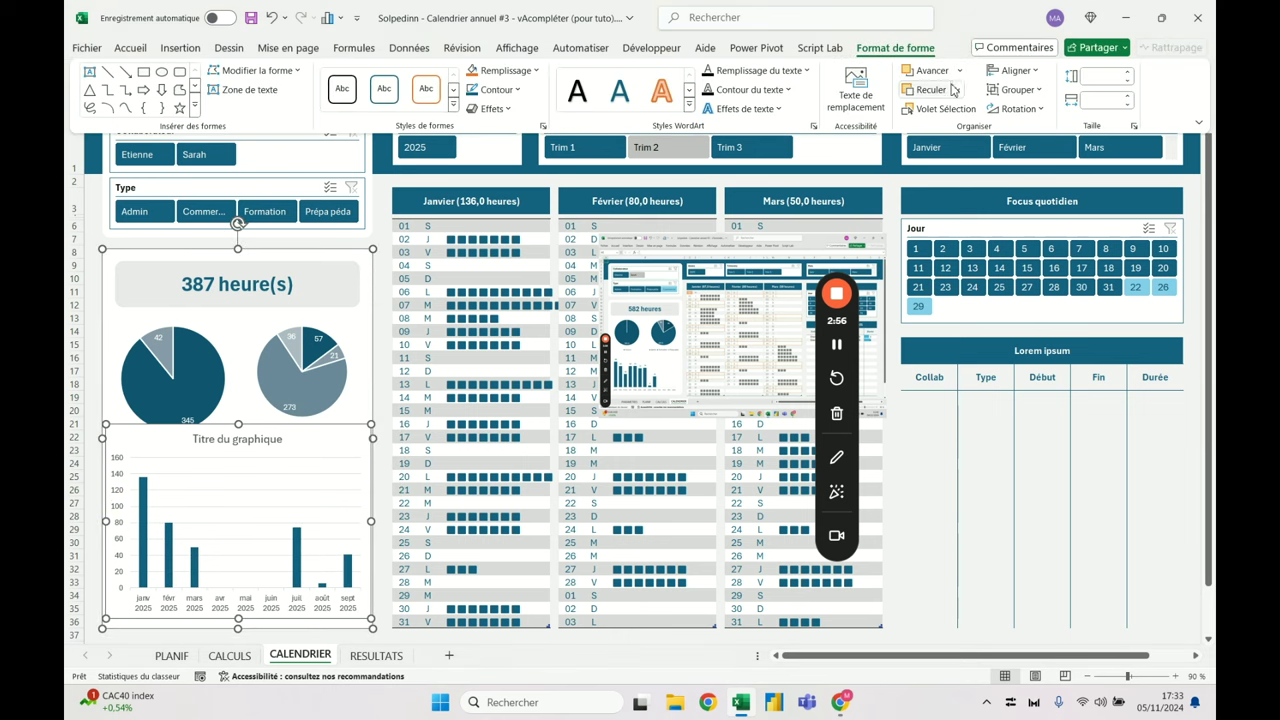
click(1030, 73)
click(1029, 116)
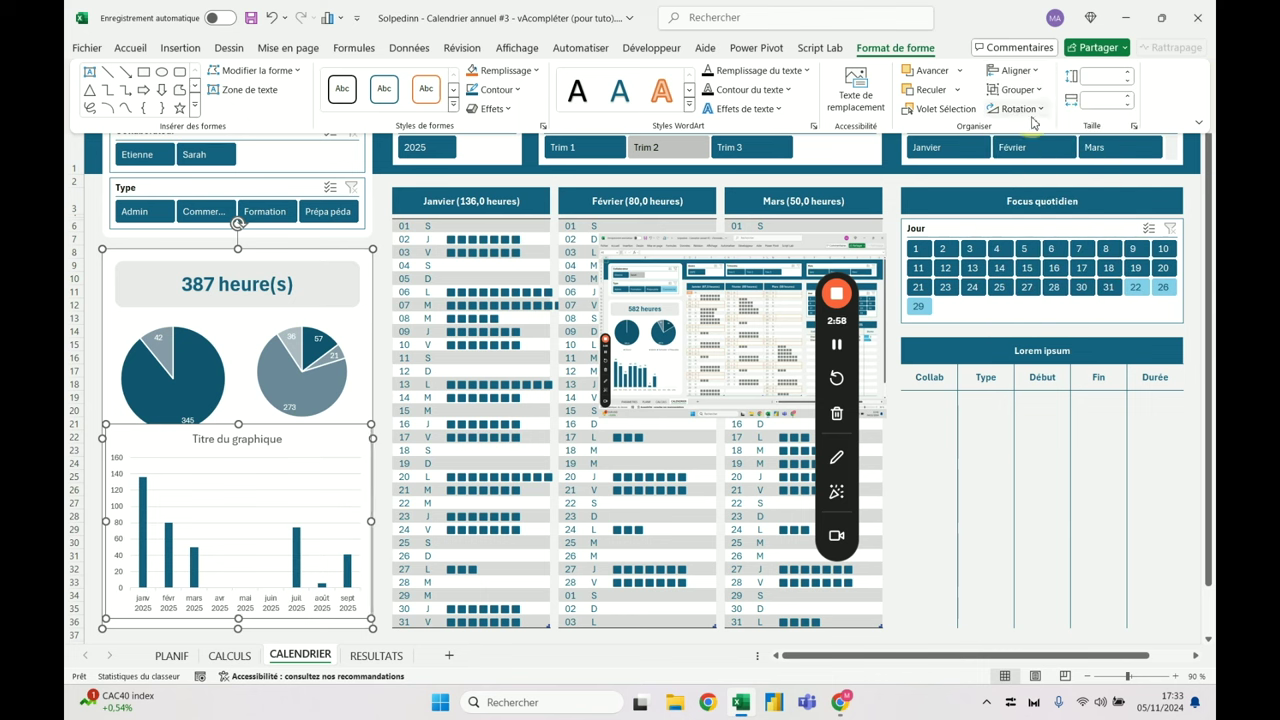
key(Escape)
Lower the chart's top edge to reveal the pie legends, and delete its title and vertical axis
click(244, 431)
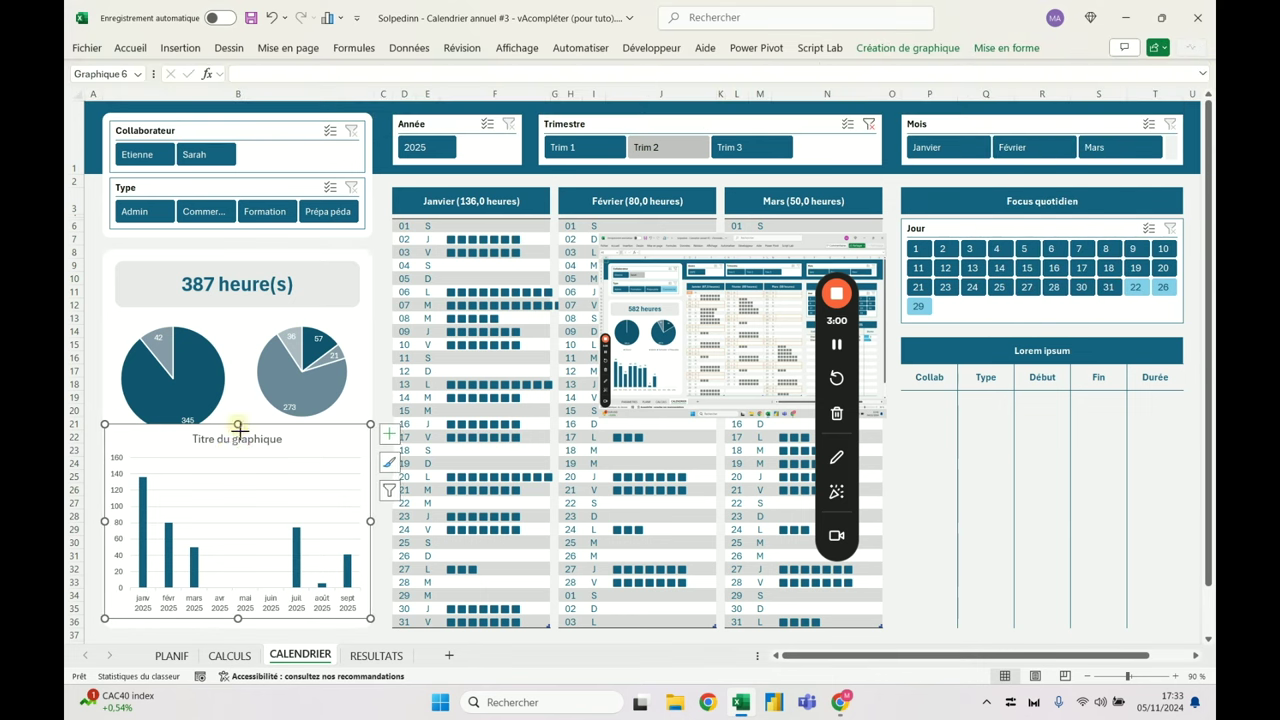
drag(240, 426, 240, 472)
click(234, 486)
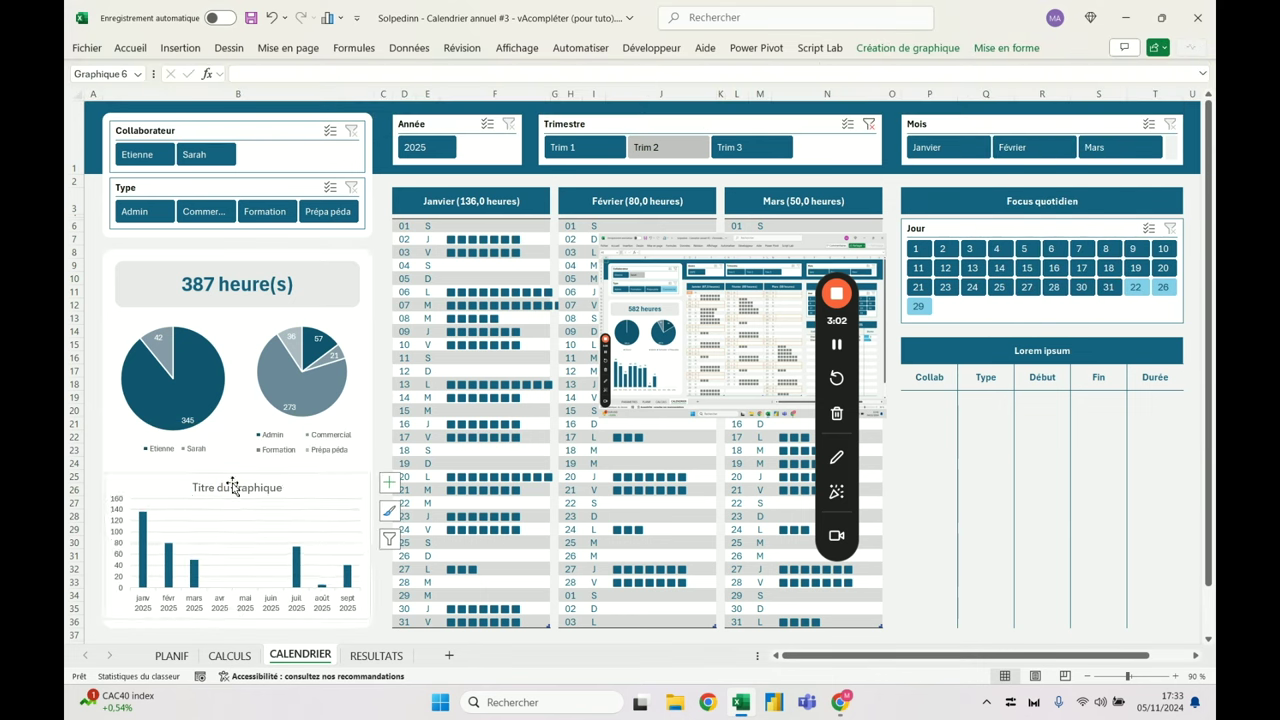
key(Delete)
click(114, 516)
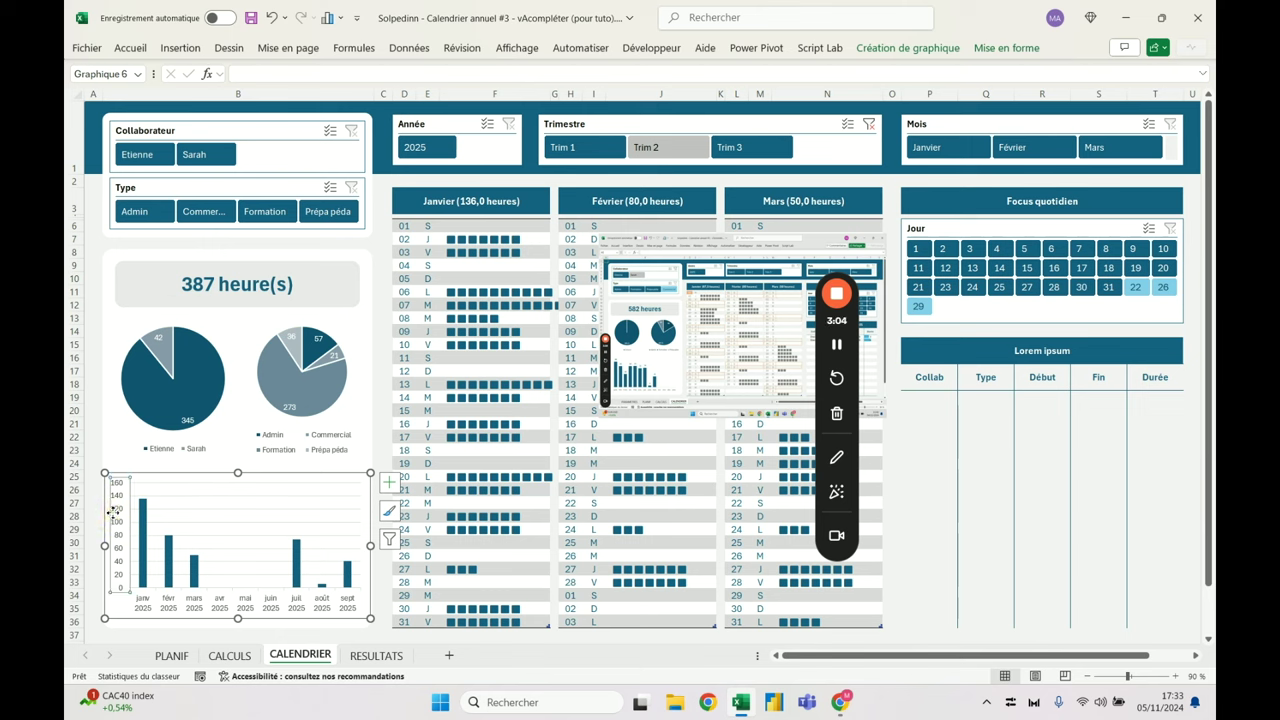
key(Delete)
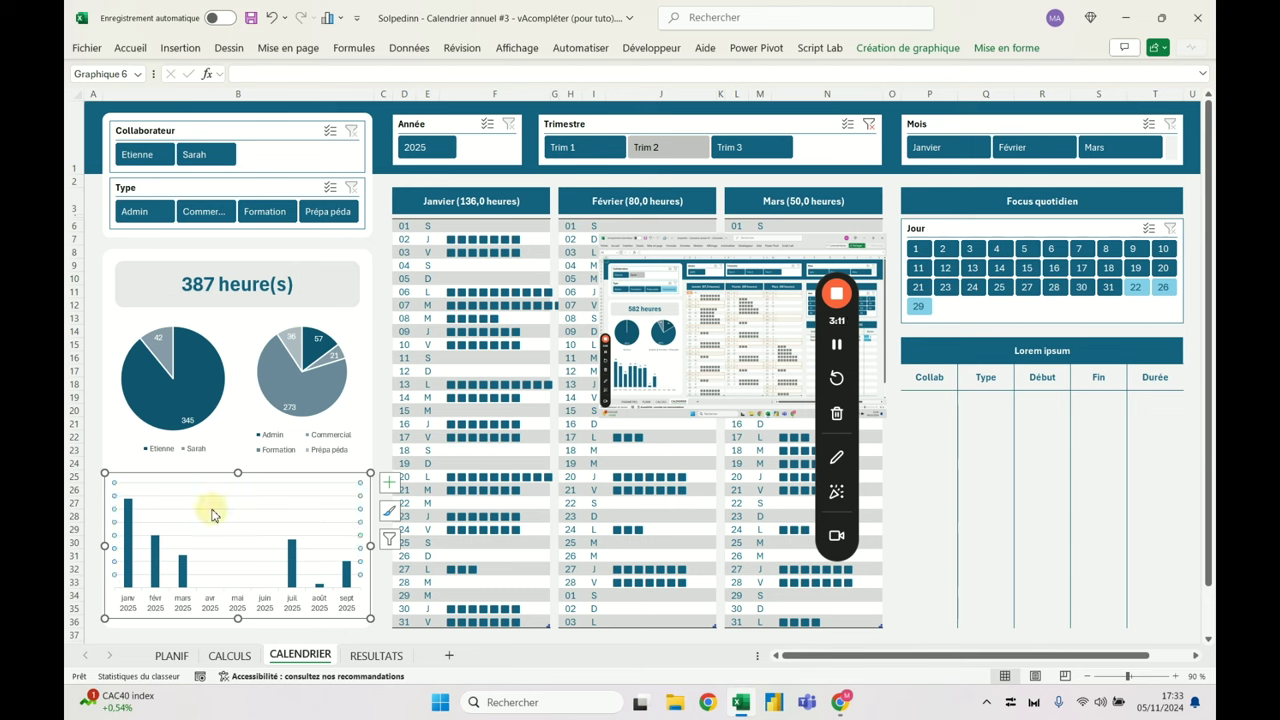
Add Bord extérieur data labels showing 136, 80, 50, 74, 6 and 41 above the columns
click(389, 482)
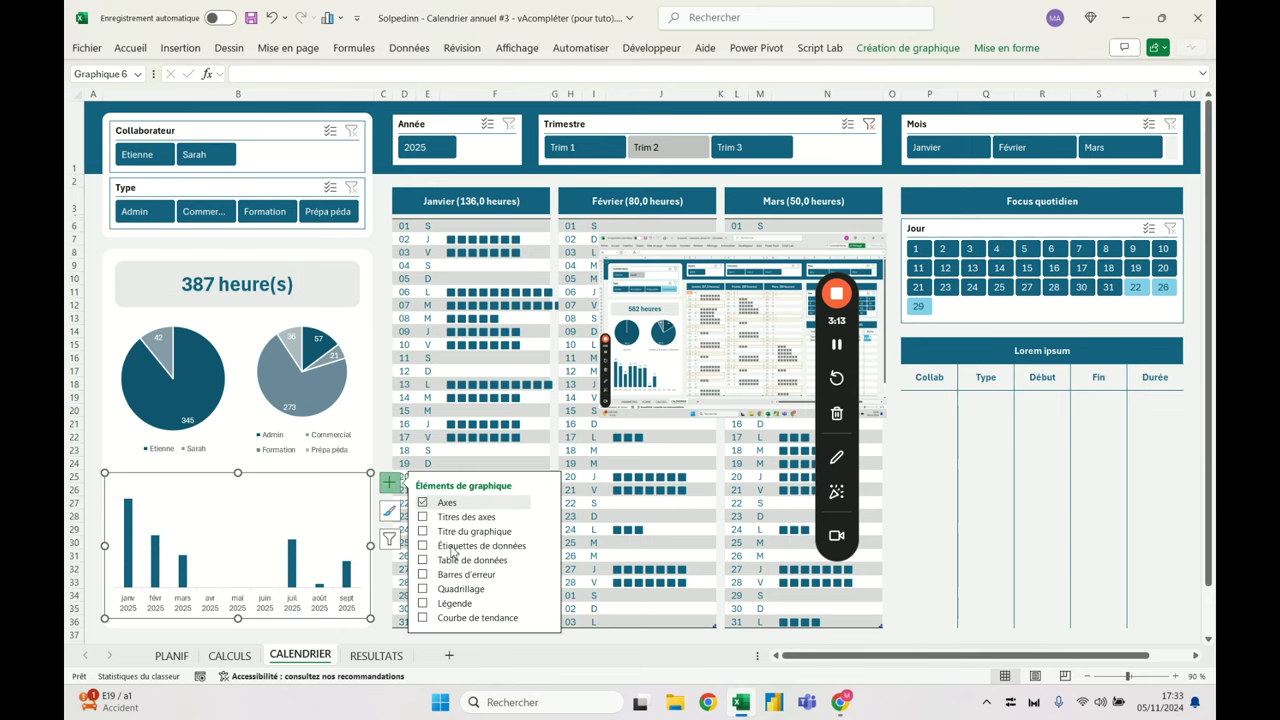
click(546, 546)
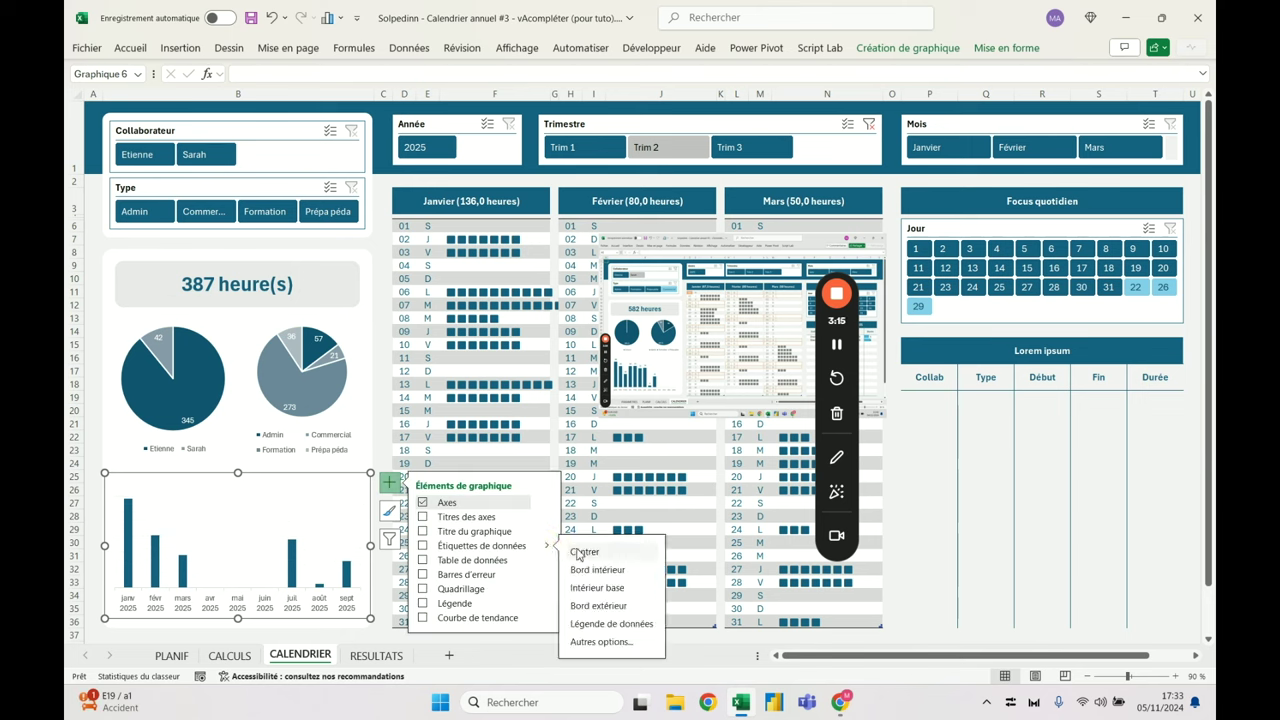
click(613, 607)
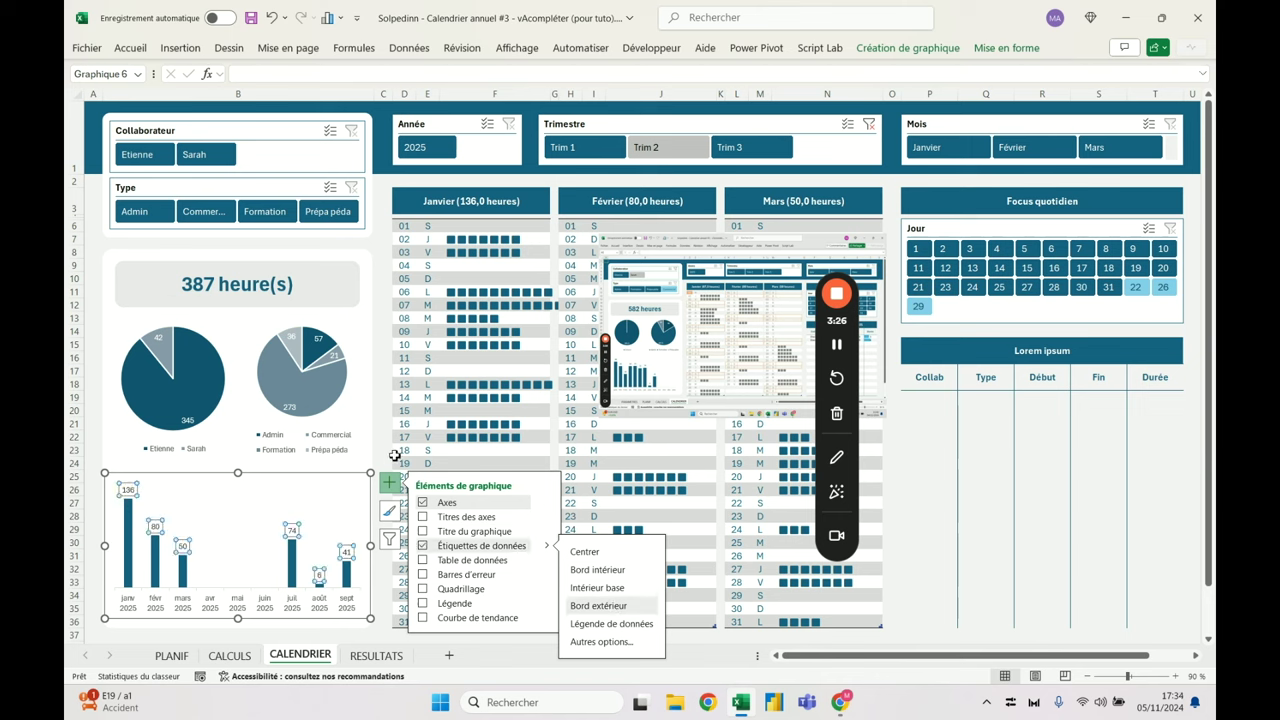
click(383, 449)
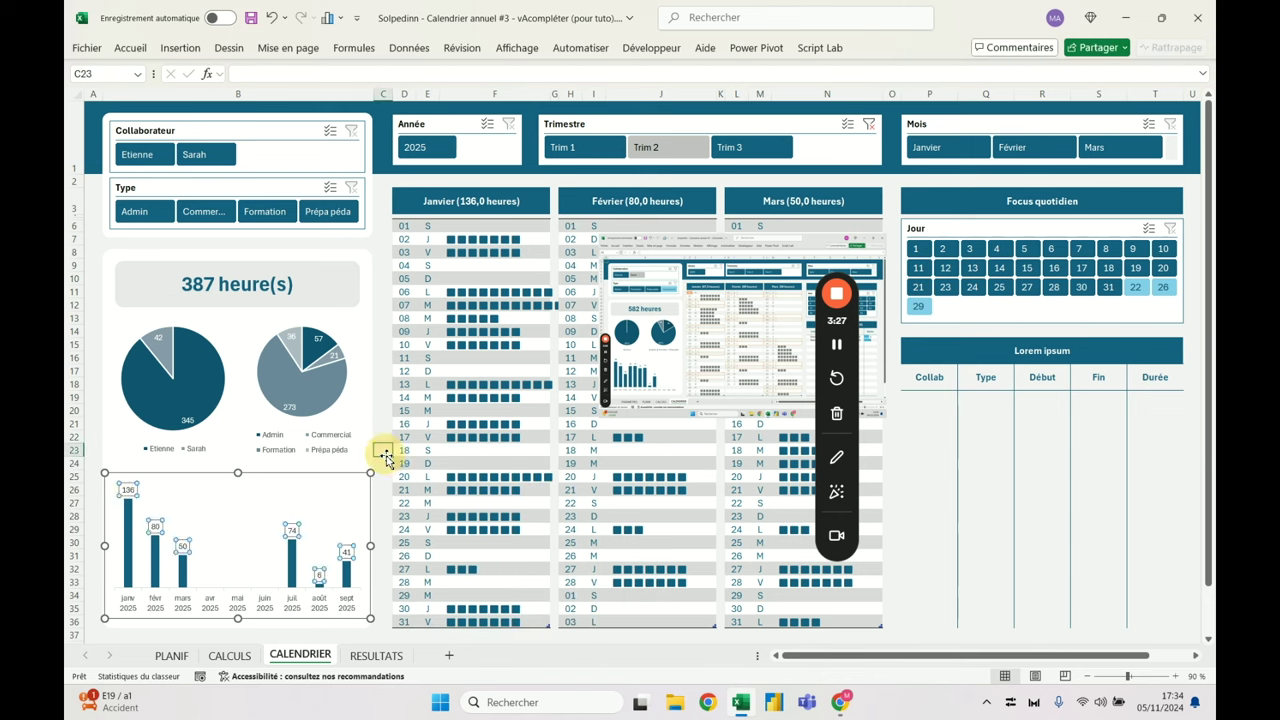
Set the bar series overlap to 0 % and gap width to 50 %
click(129, 508)
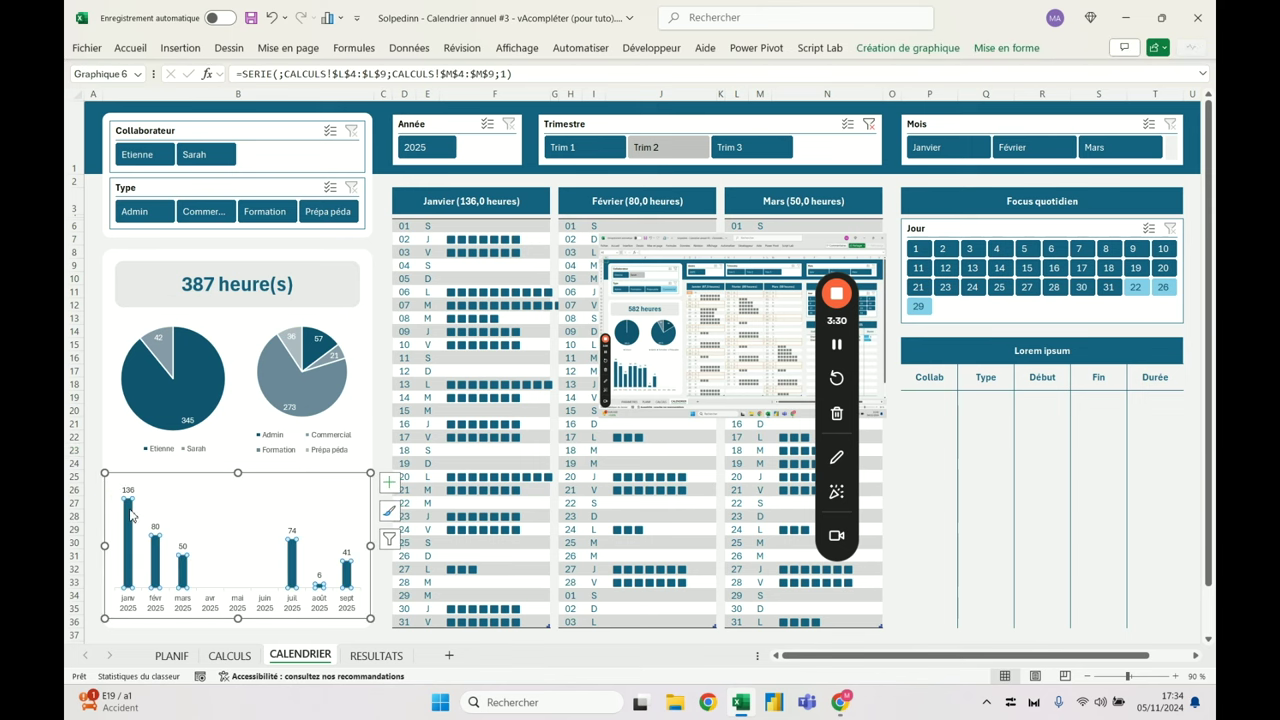
right_click(130, 515)
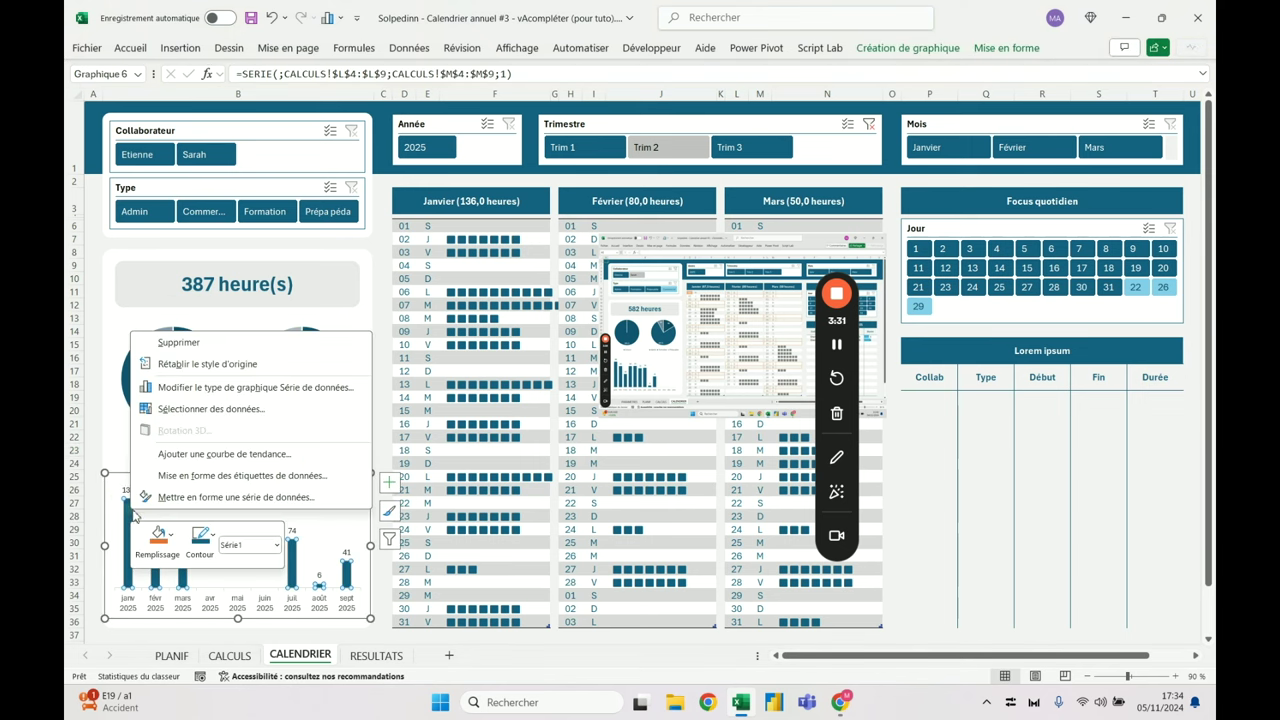
click(190, 497)
double_click(1169, 276)
text(0)
key(Tab)
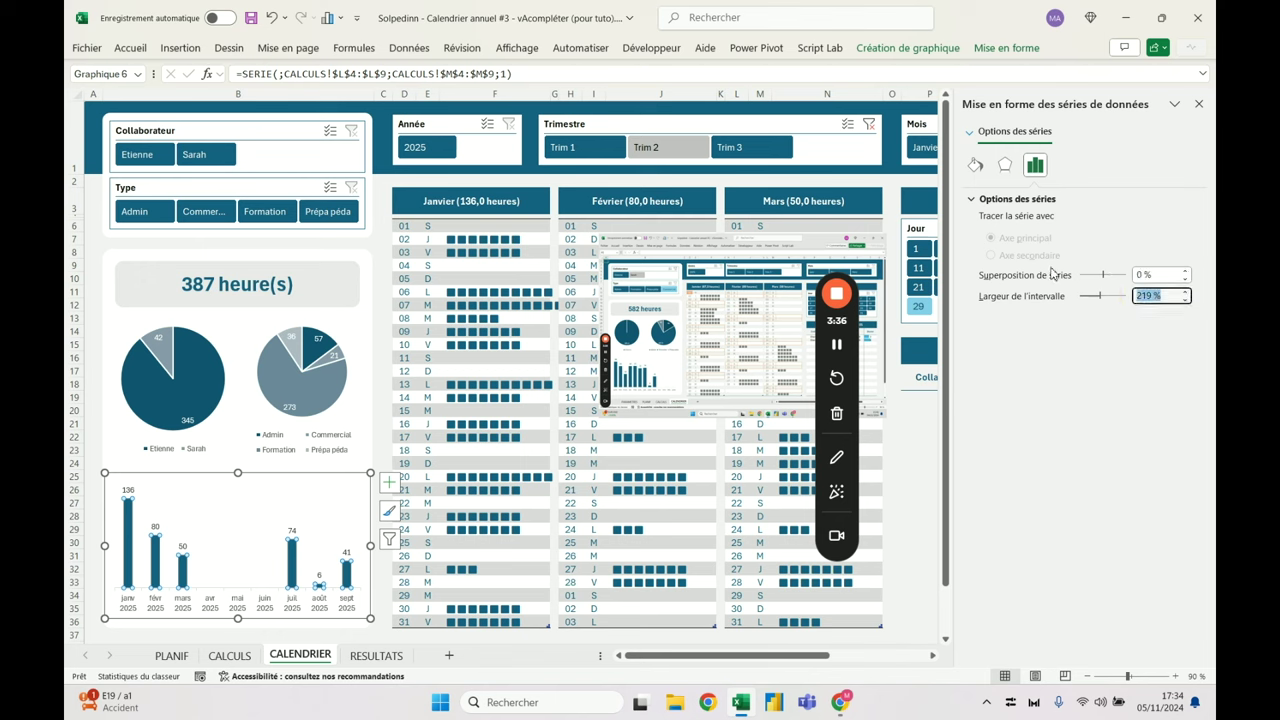
text(50)
key(Return)
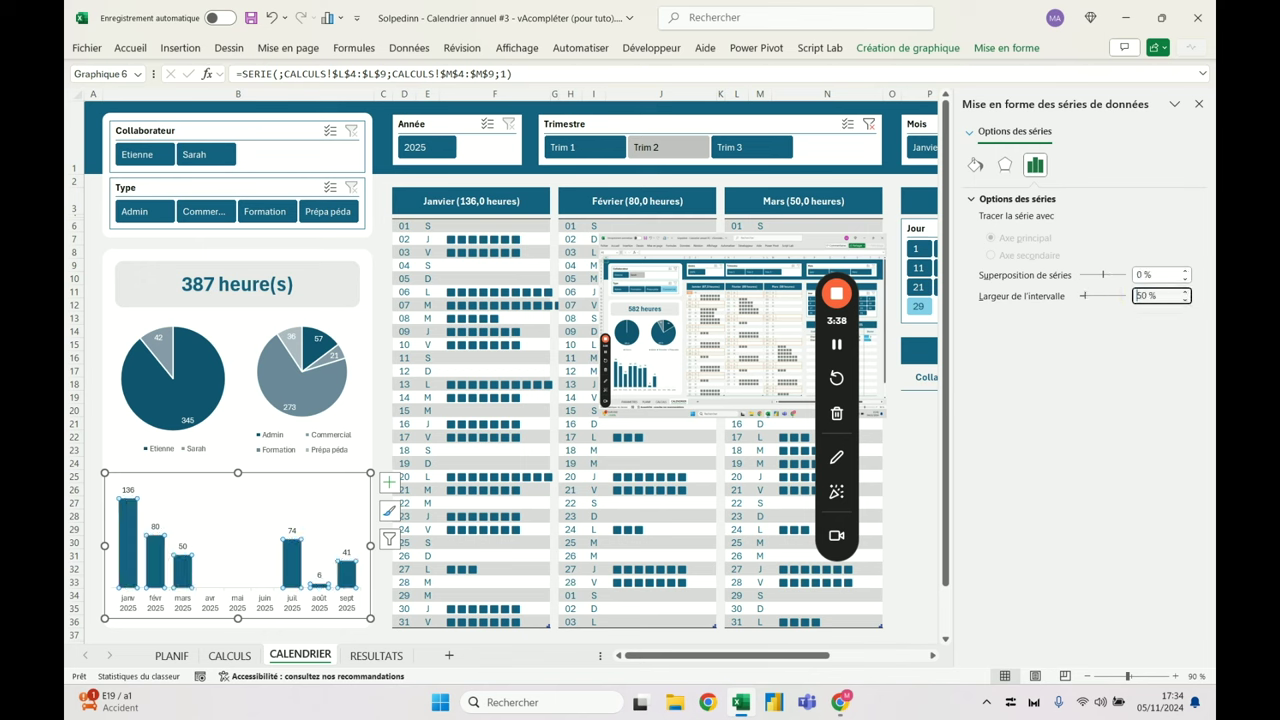
double_click(1150, 295)
click(250, 525)
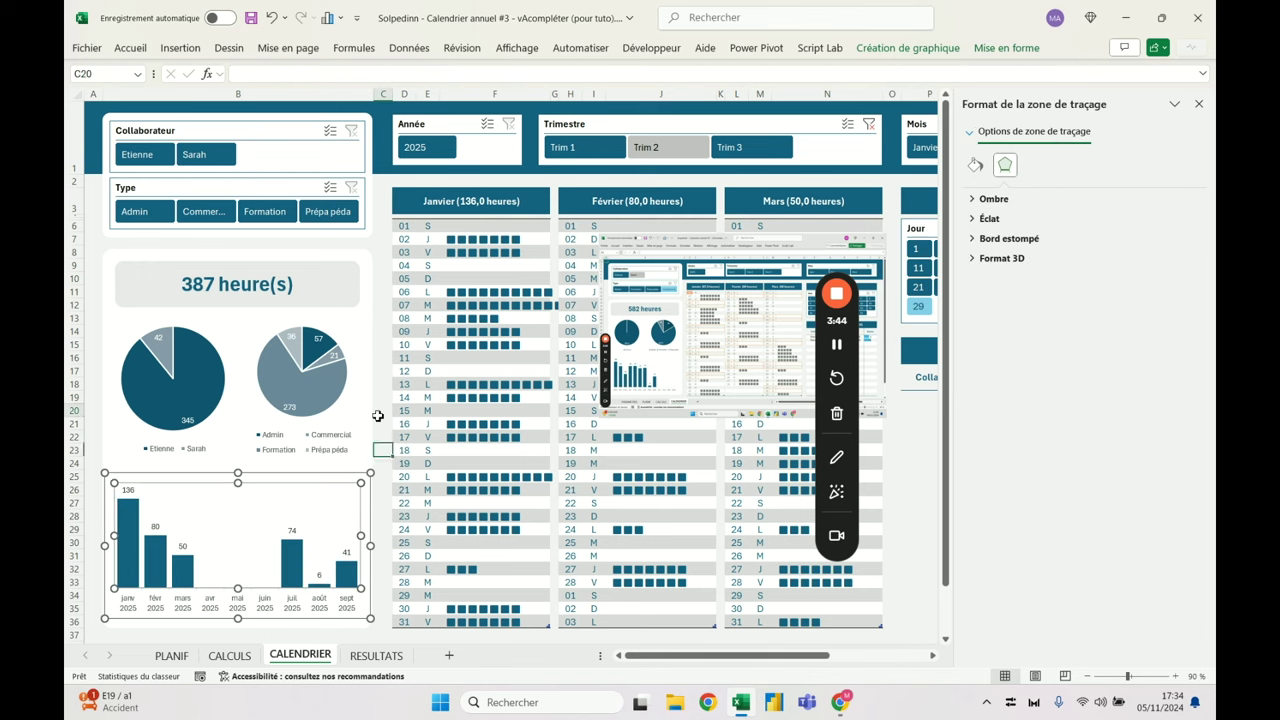
click(379, 413)
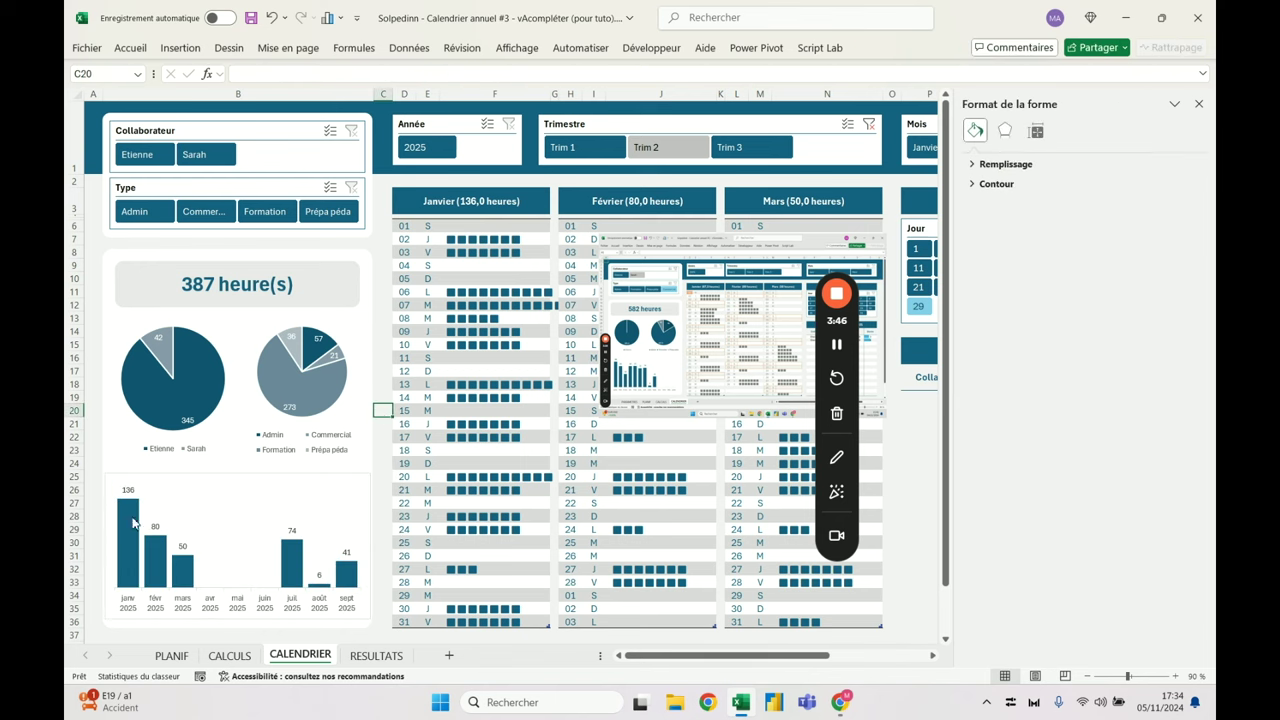
Add Trim 2 to the Trimestre slicer so the dashboard totals 620 hours
mouse_move(134, 522)
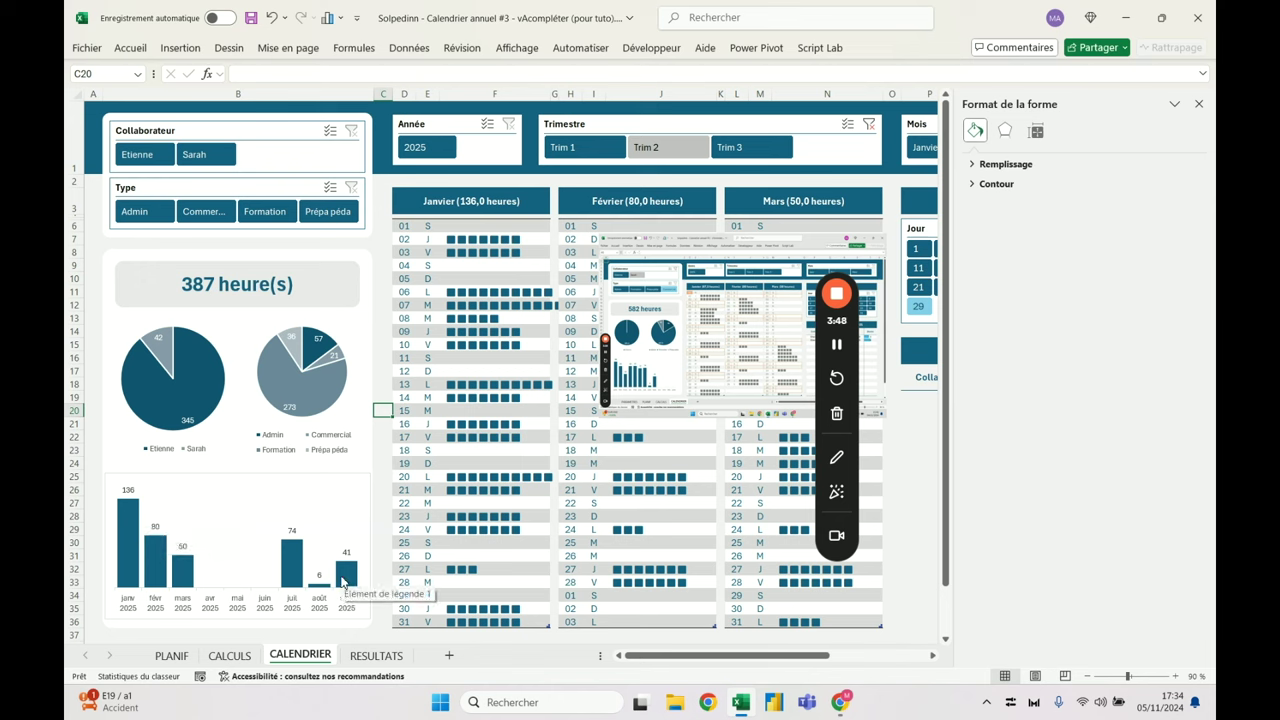
click(667, 147)
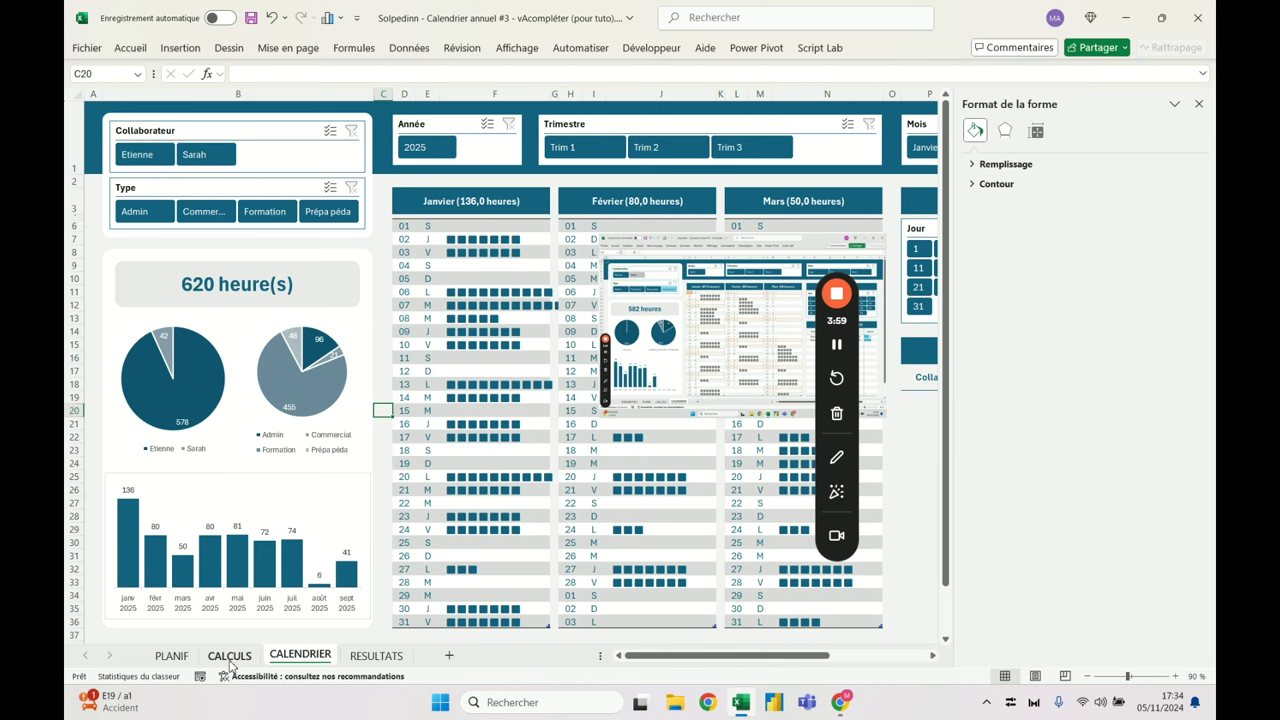
click(172, 655)
Add a 01/05/2026 entry of 20 hours in PLANIF row 177 and view the updated CALENDRIER dashboard
click(170, 432)
key(Left)
key(Left)
key(ctrl+Down)
key(Down)
text(1)
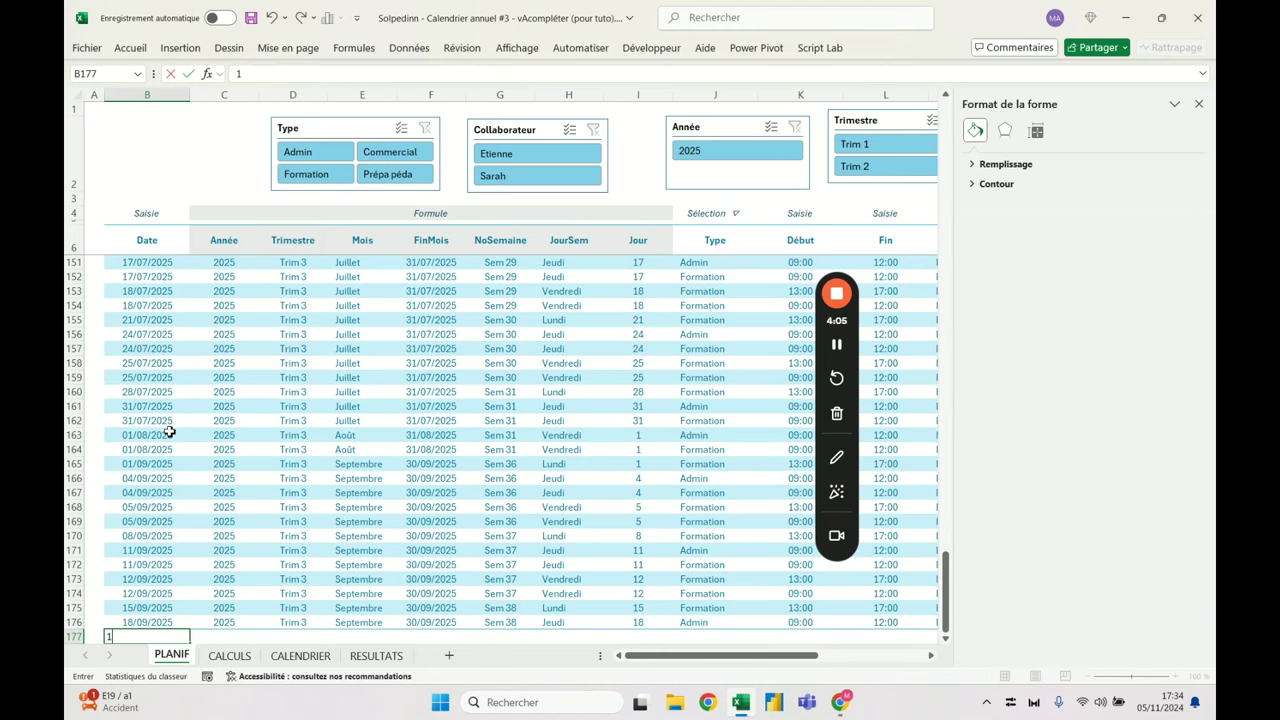
text(-5)
key(Return)
key(Up)
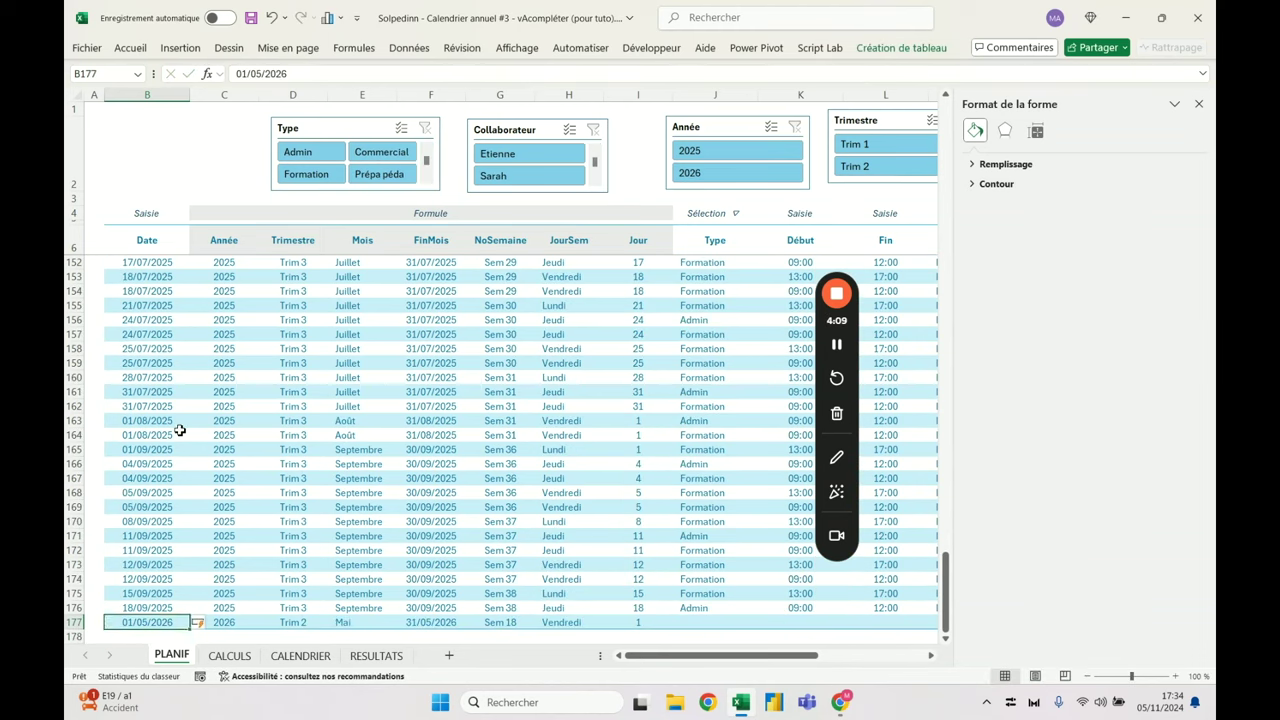
key(Right)
key(Right)
key(Right)
key(Right)
key(Right)
key(Right)
key(Right)
key(Right)
key(Right)
key(Right)
key(Right)
key(Right)
key(Right)
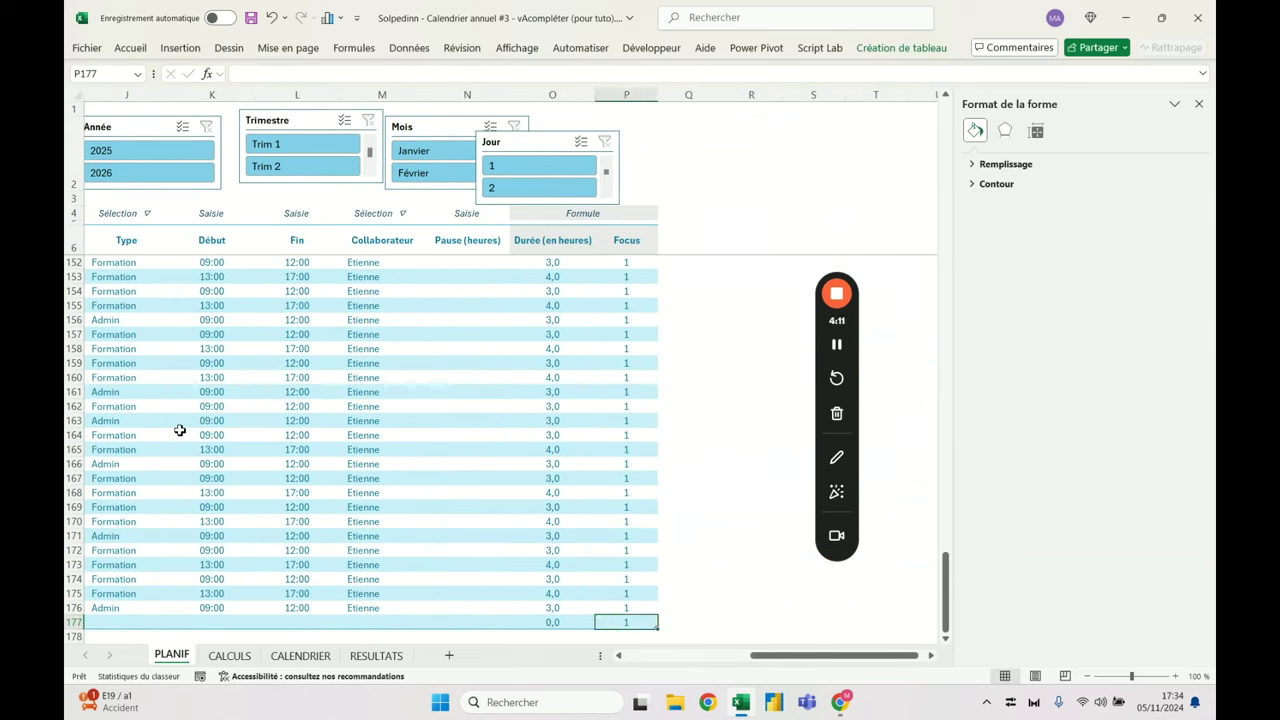
text(20)
key(Return)
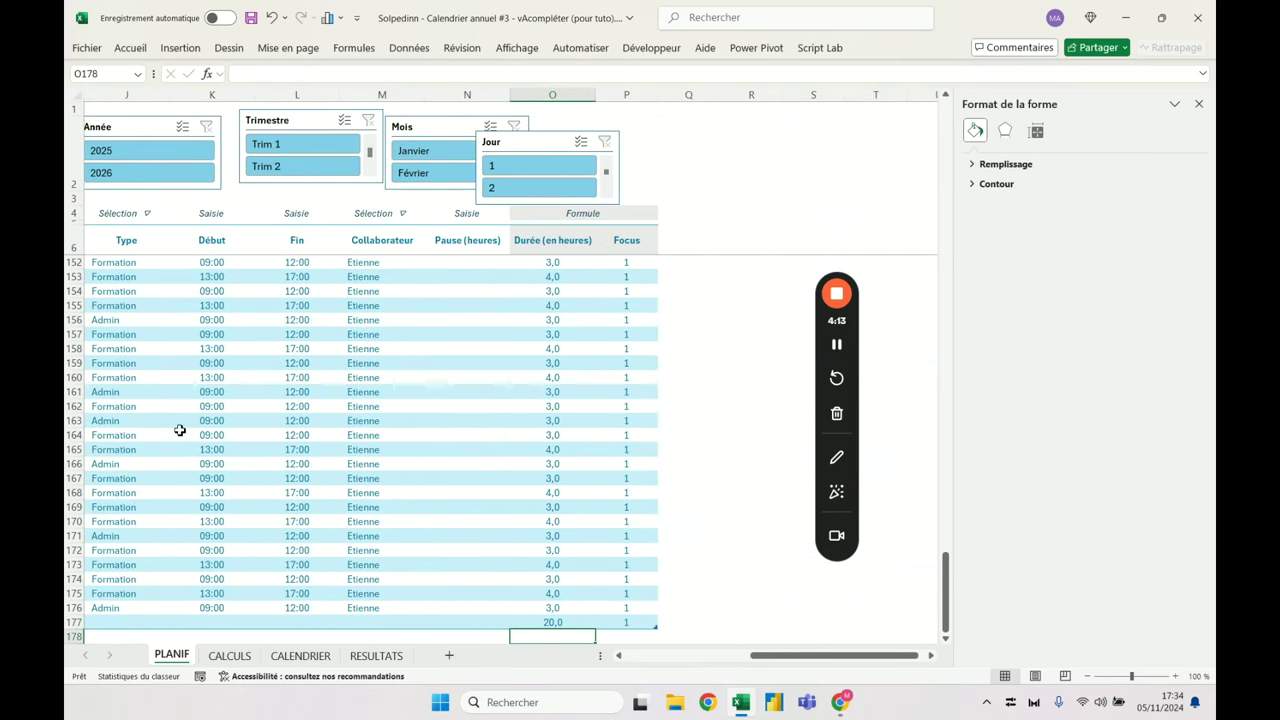
click(300, 656)
mouse_move(357, 567)
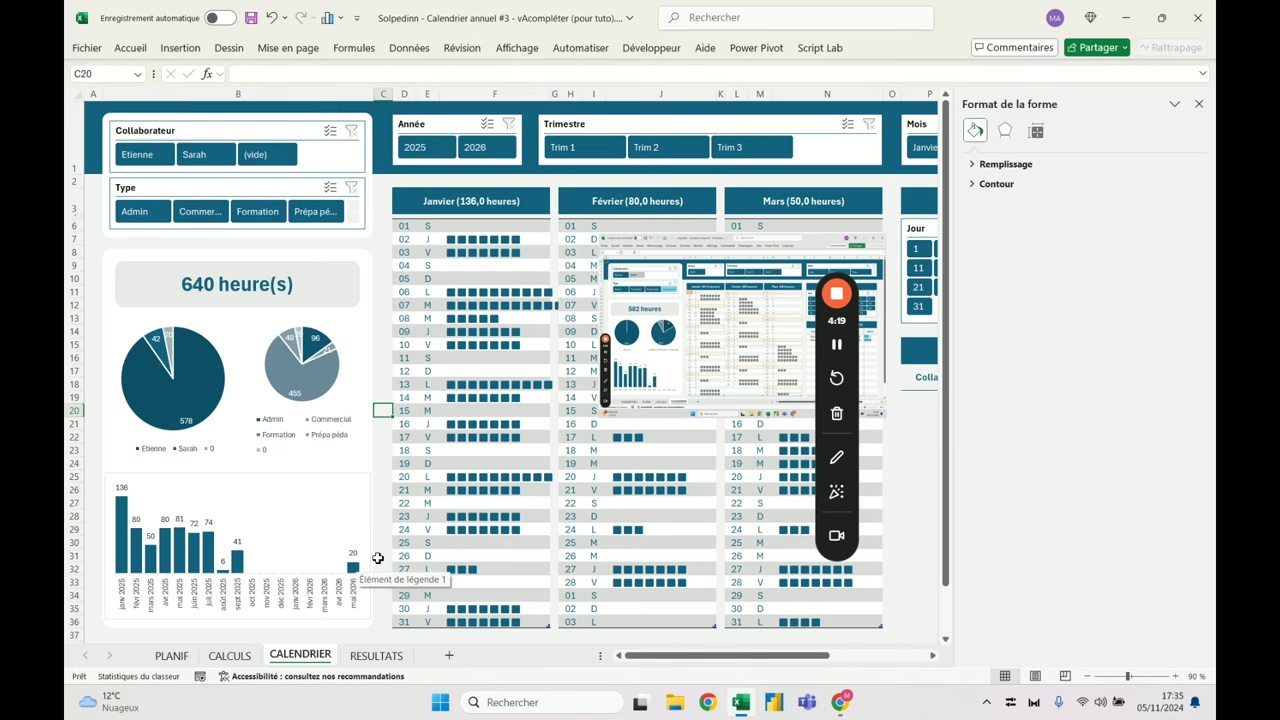
Check the mai 2026 month on CALCULS, then delete the 01/05/2026 test row 177 in PLANIF
click(229, 655)
drag(760, 186, 760, 341)
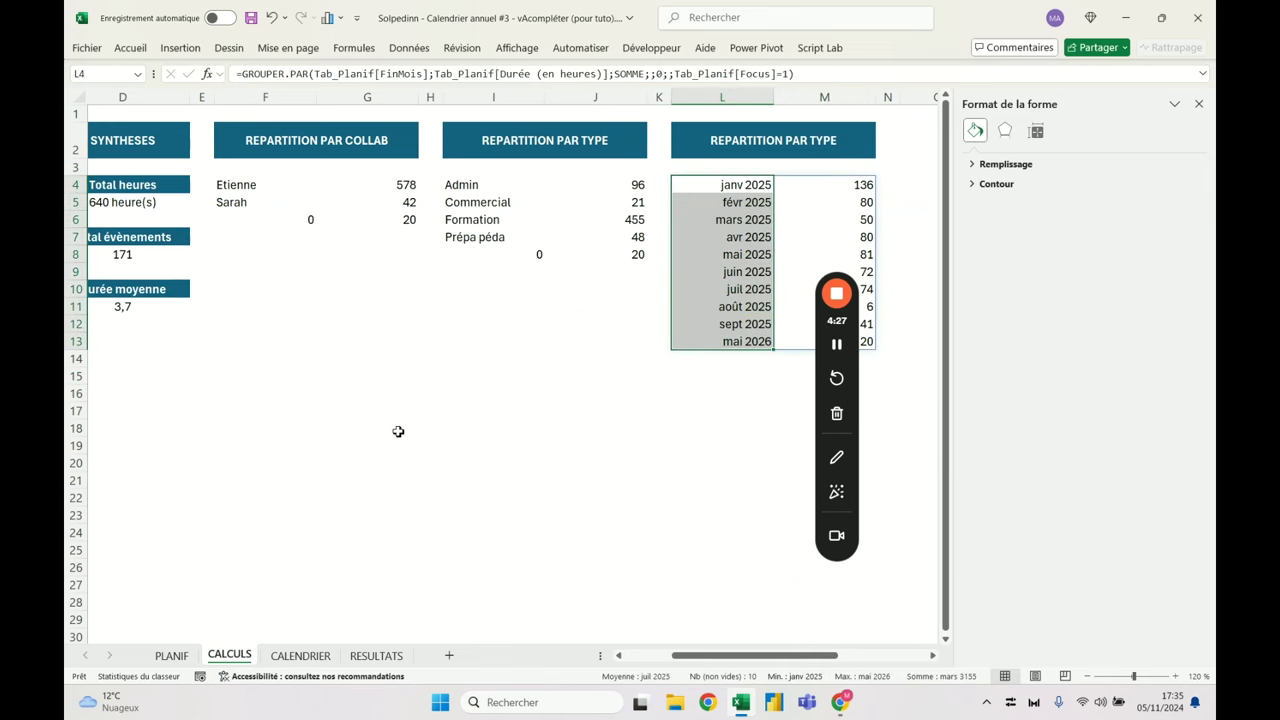
click(300, 655)
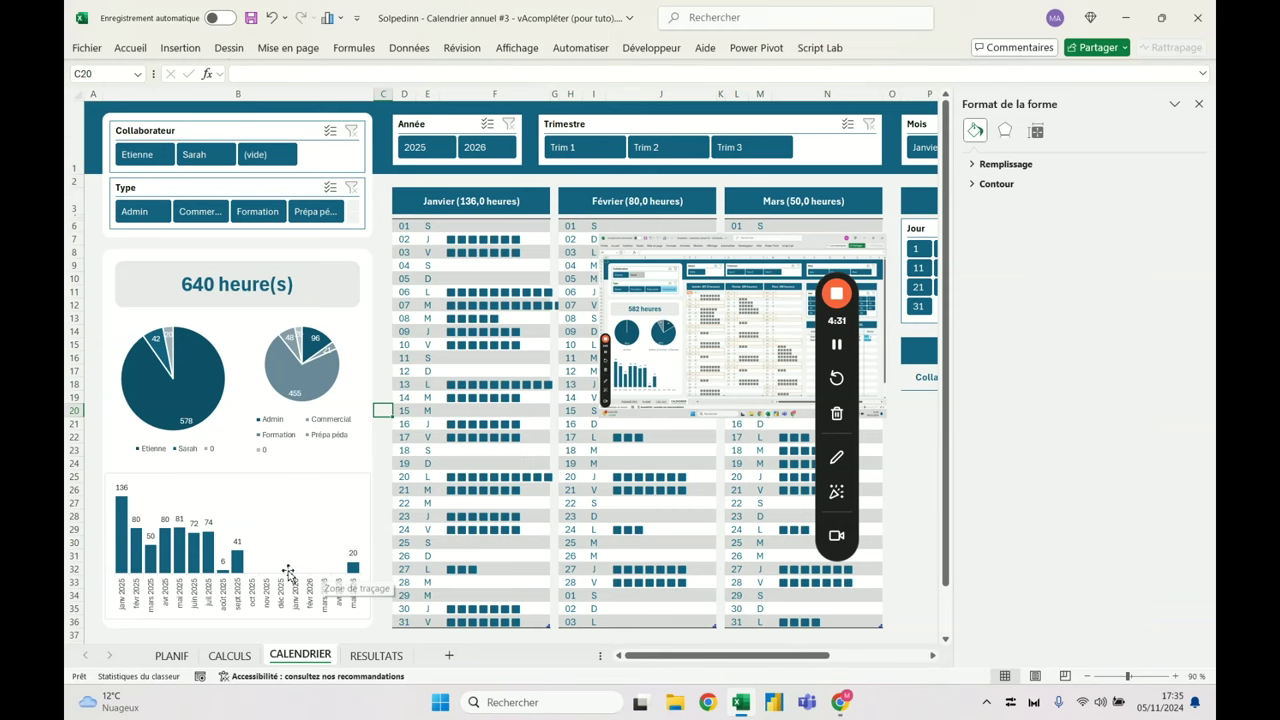
click(171, 655)
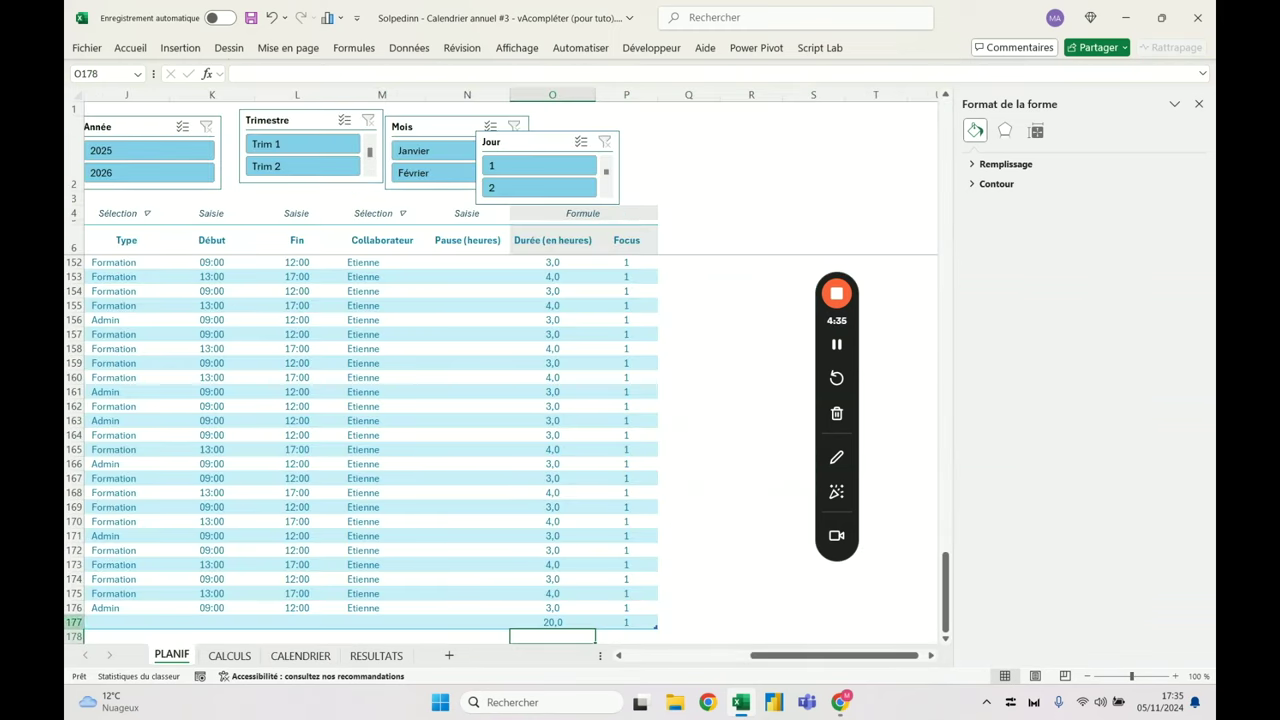
click(73, 622)
key(ctrl+minus)
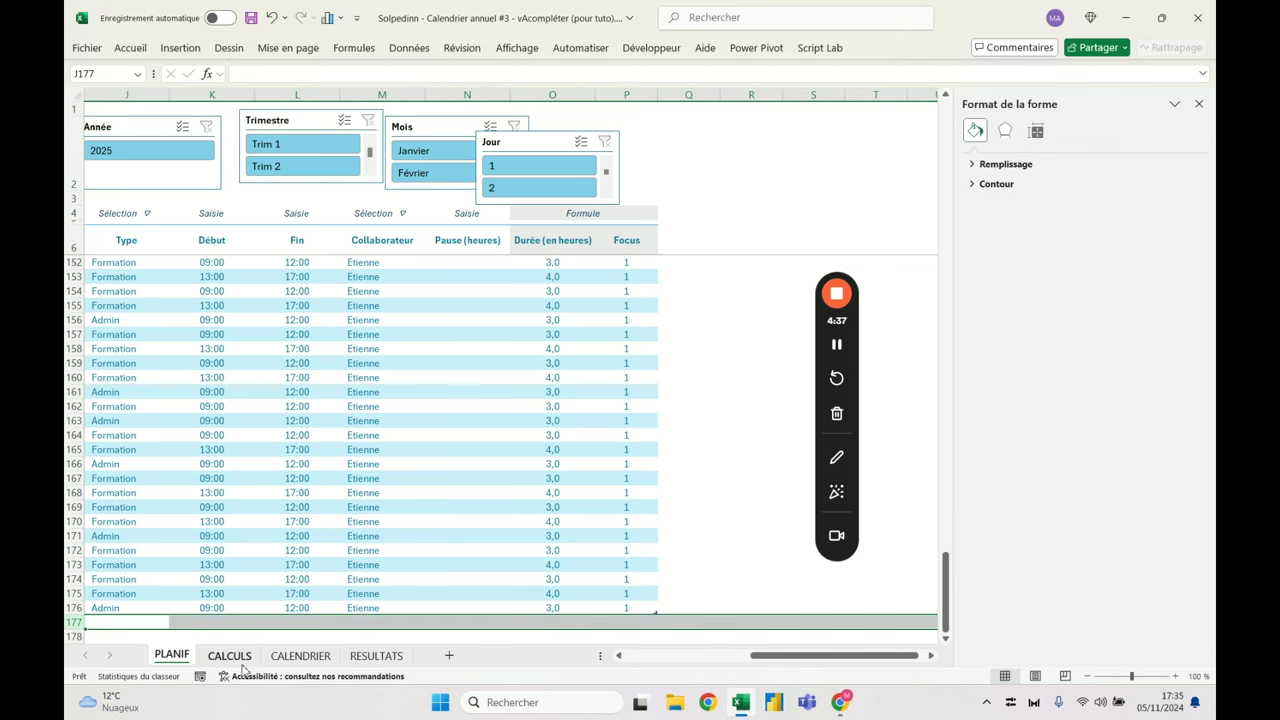
drag(805, 655, 660, 655)
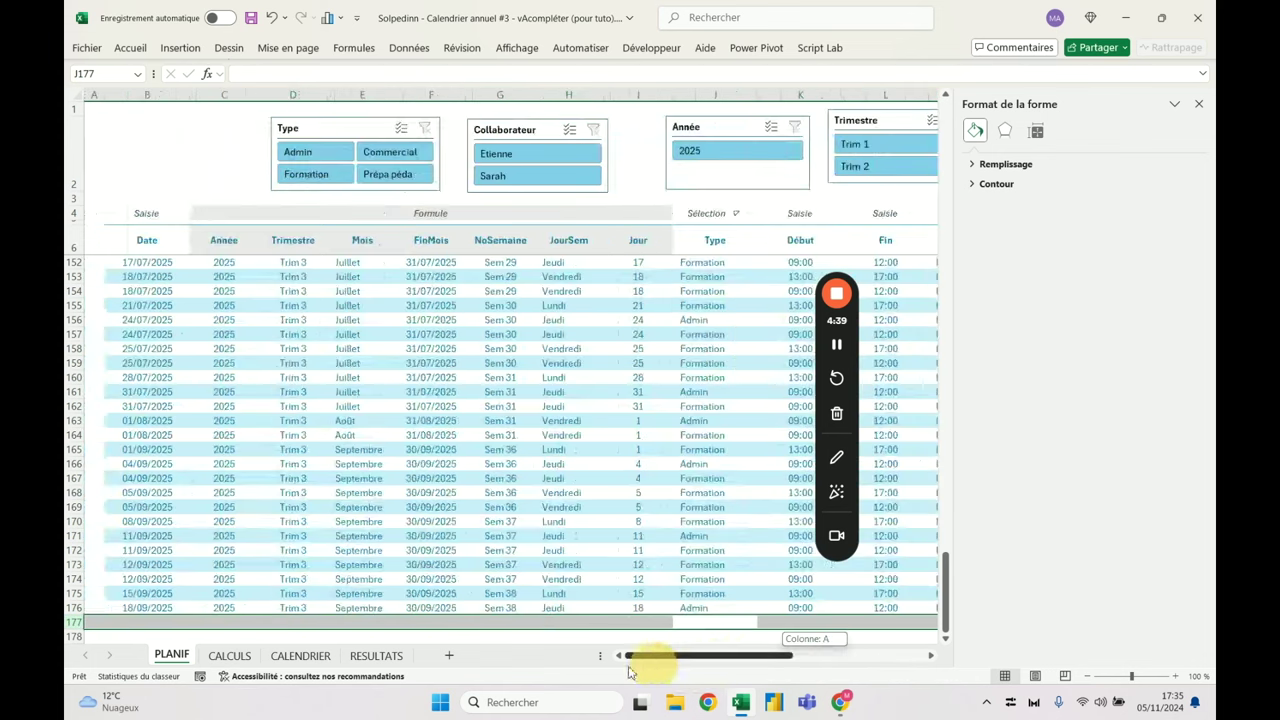
click(505, 492)
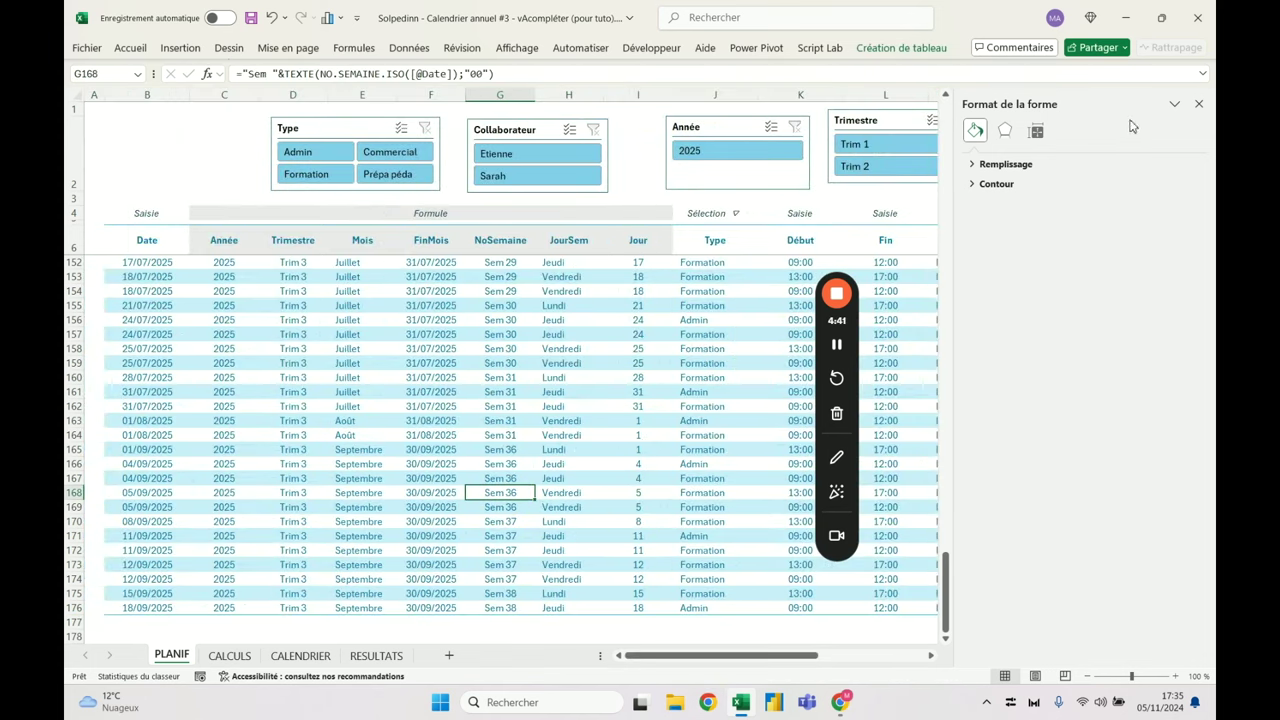
Close the shape format pane and confirm CALCULS is back to 620 hours for janv–sept 2025
click(1199, 105)
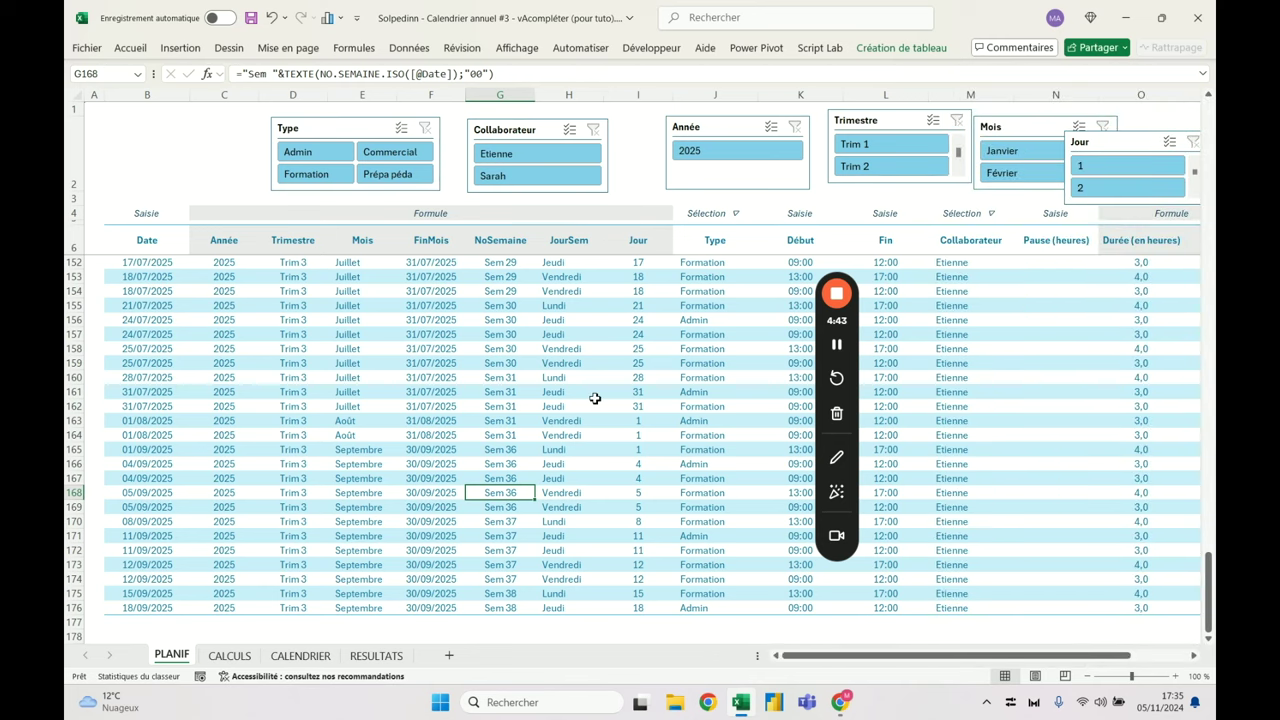
click(345, 240)
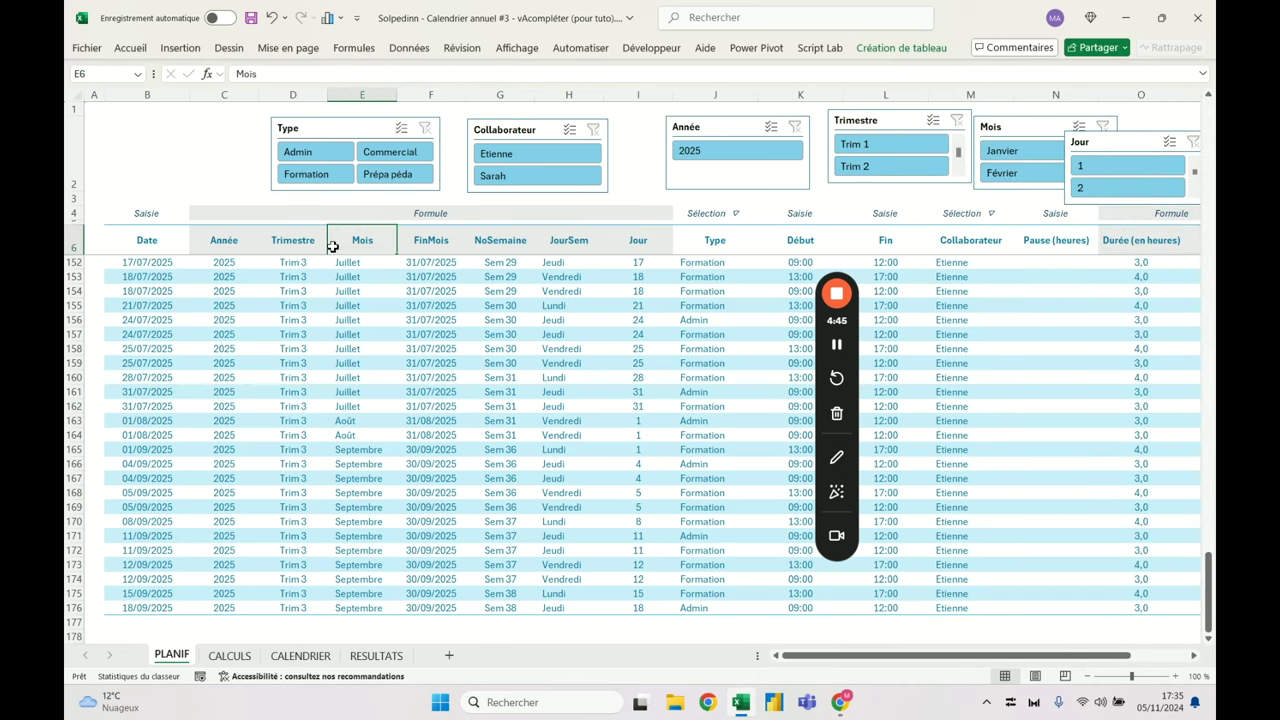
key(Down)
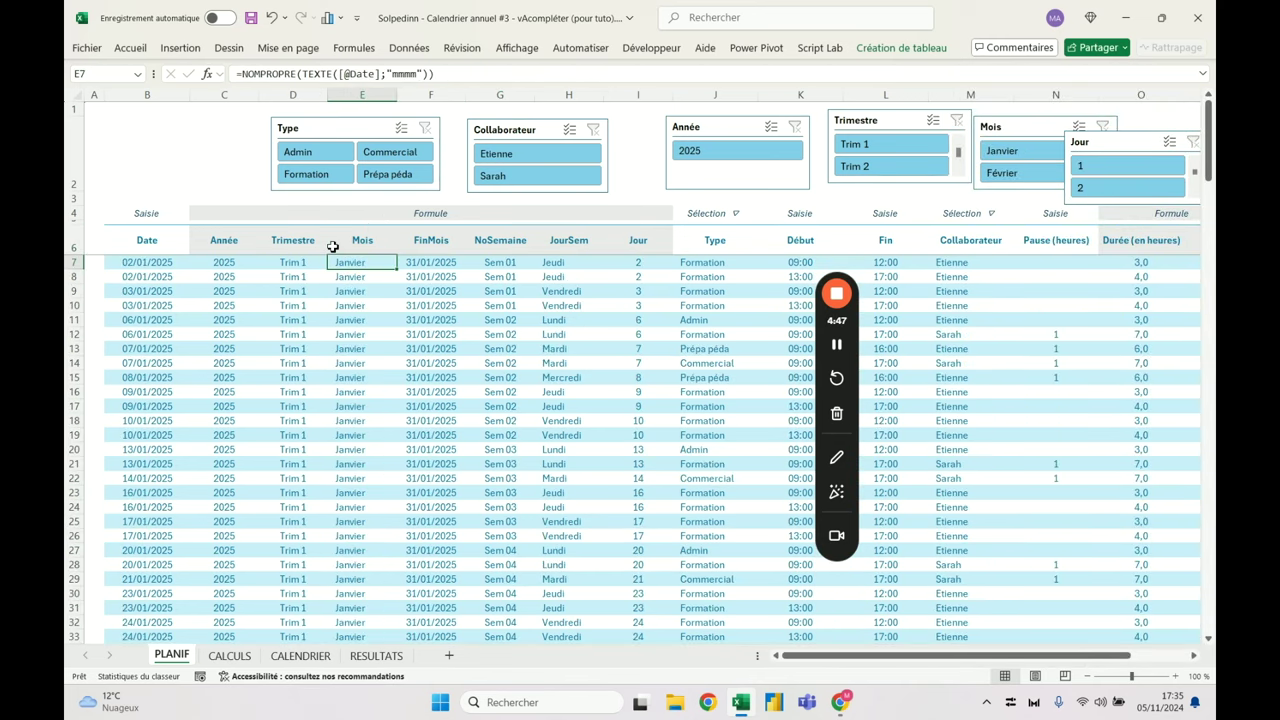
click(229, 655)
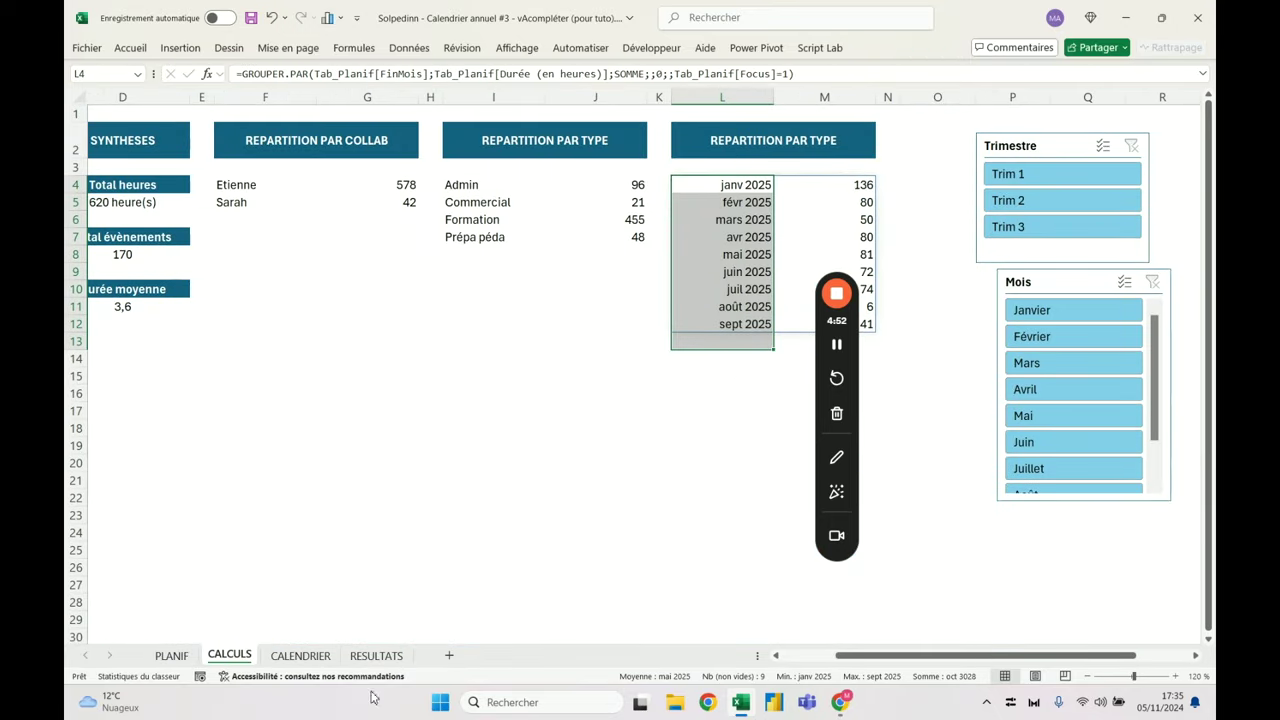
click(300, 655)
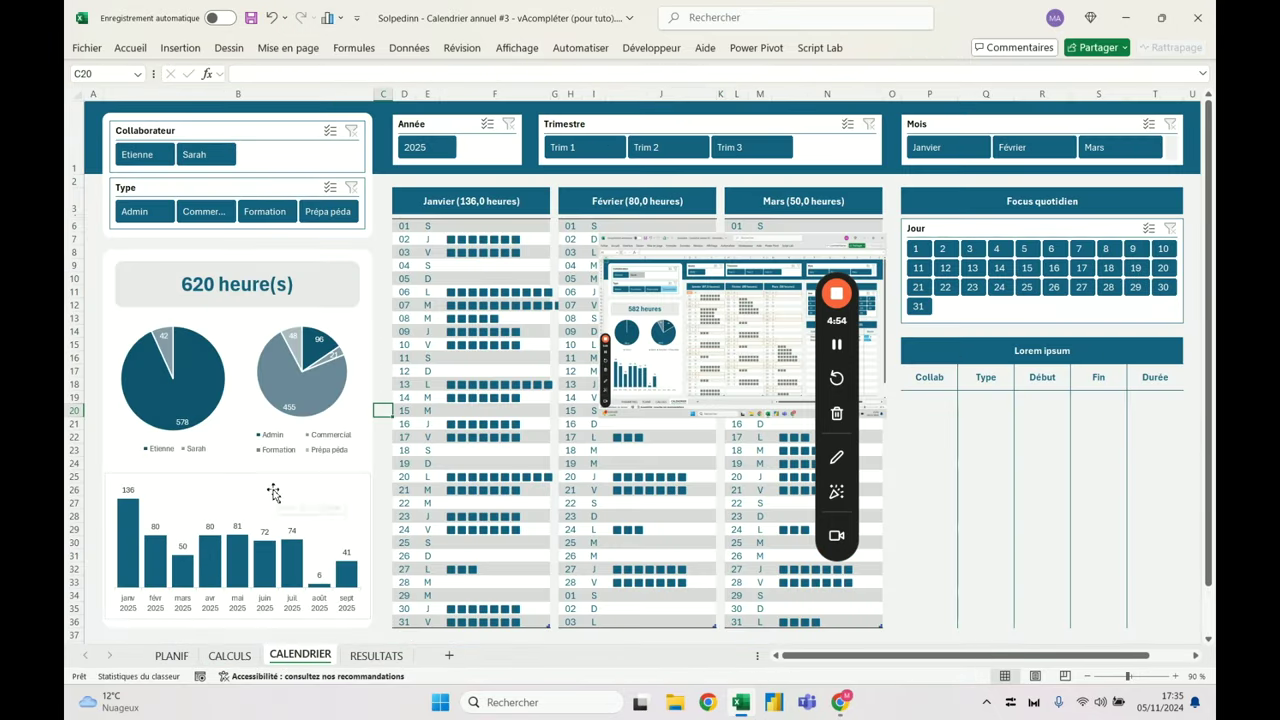
click(389, 386)
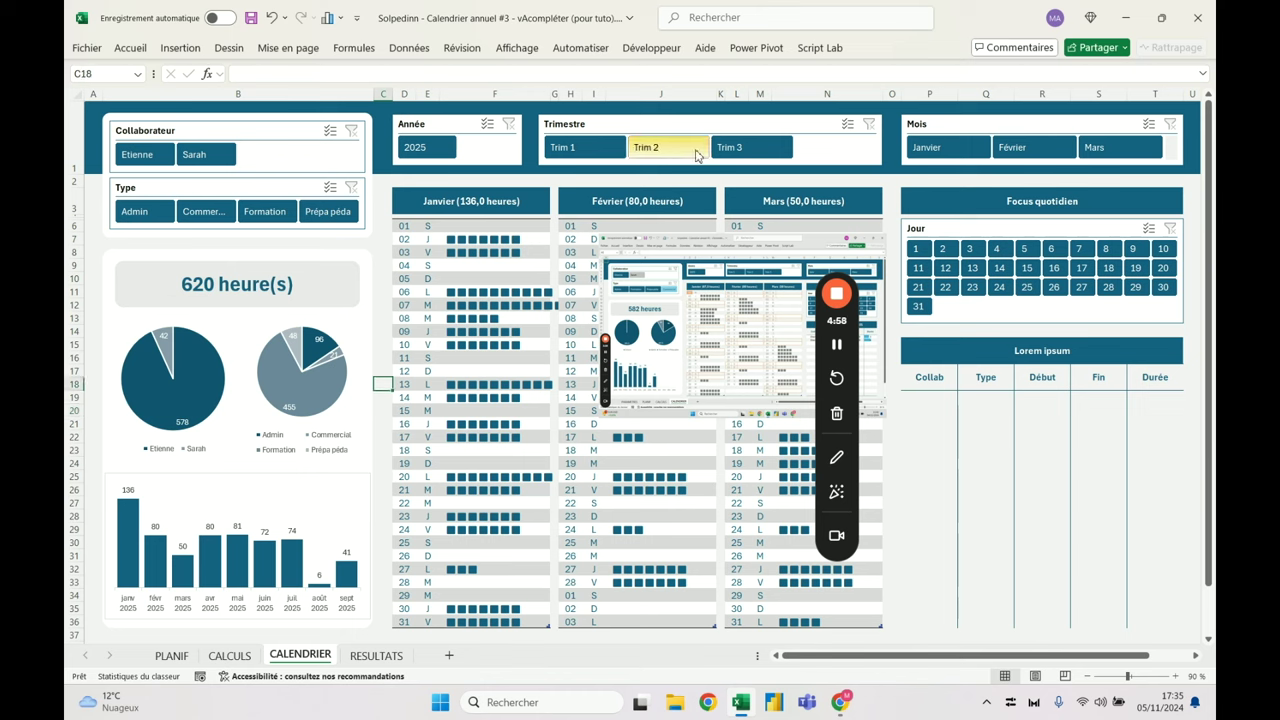
click(219, 161)
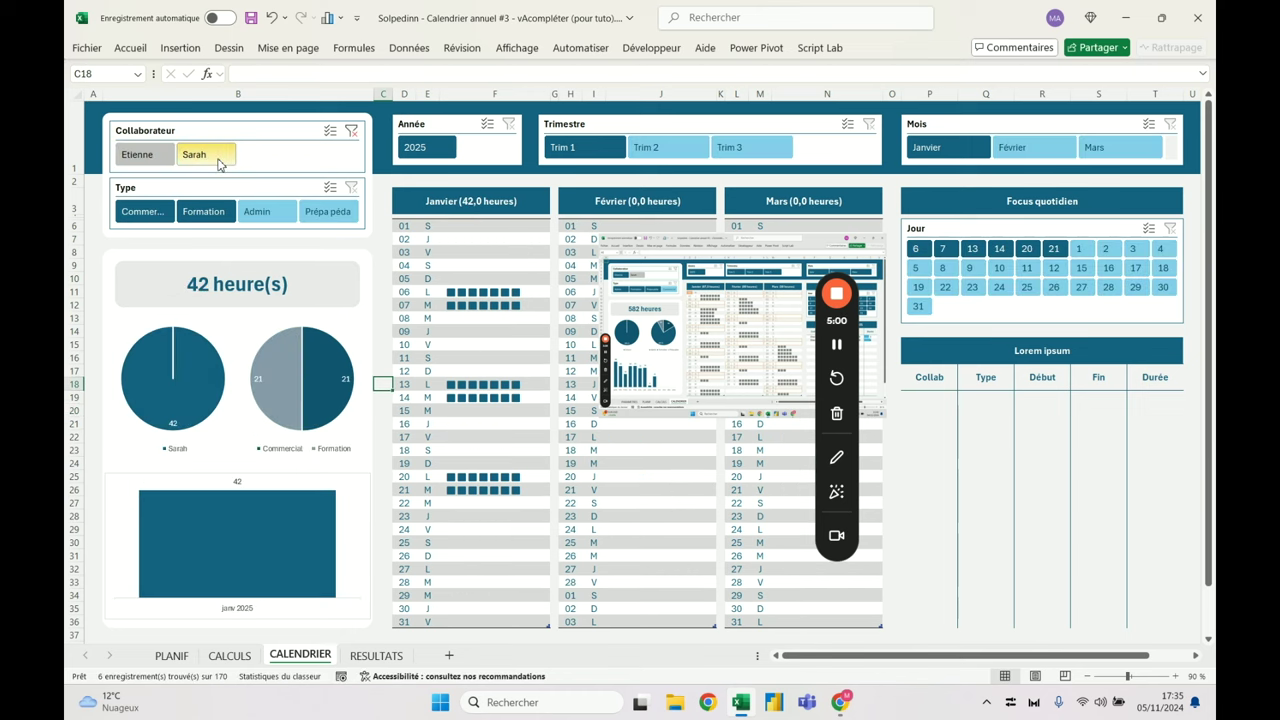
click(150, 160)
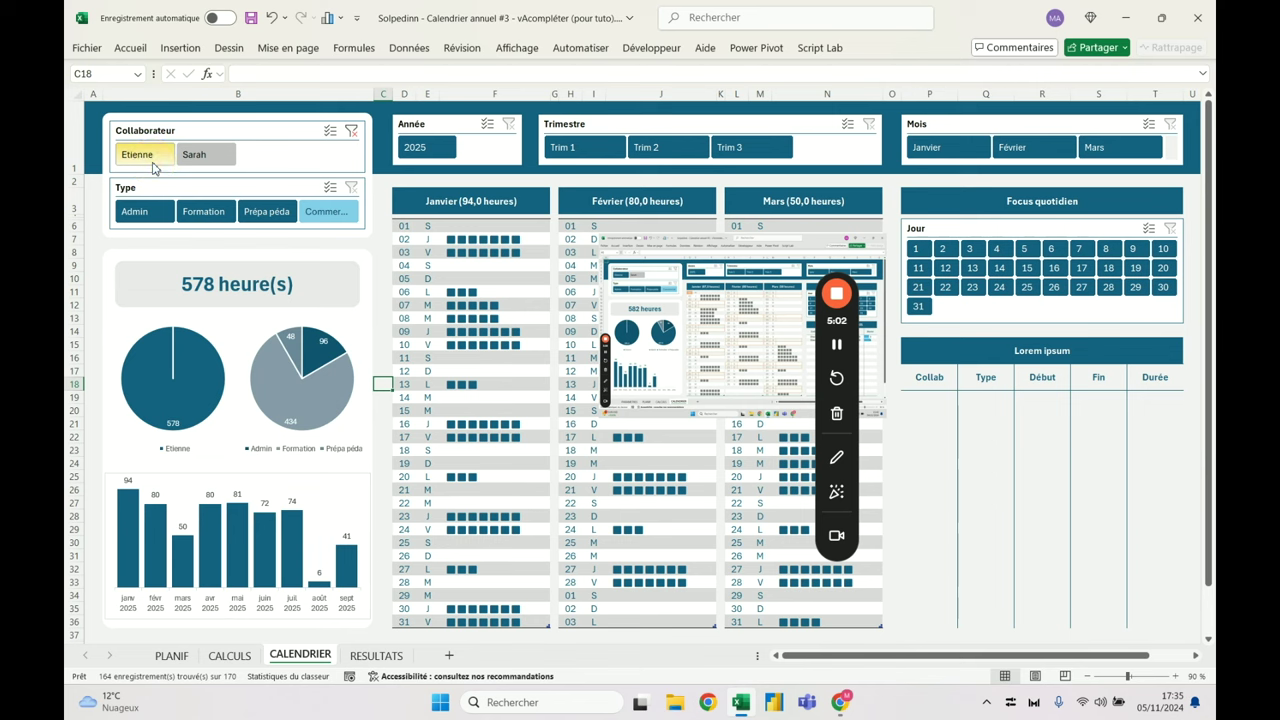
click(351, 130)
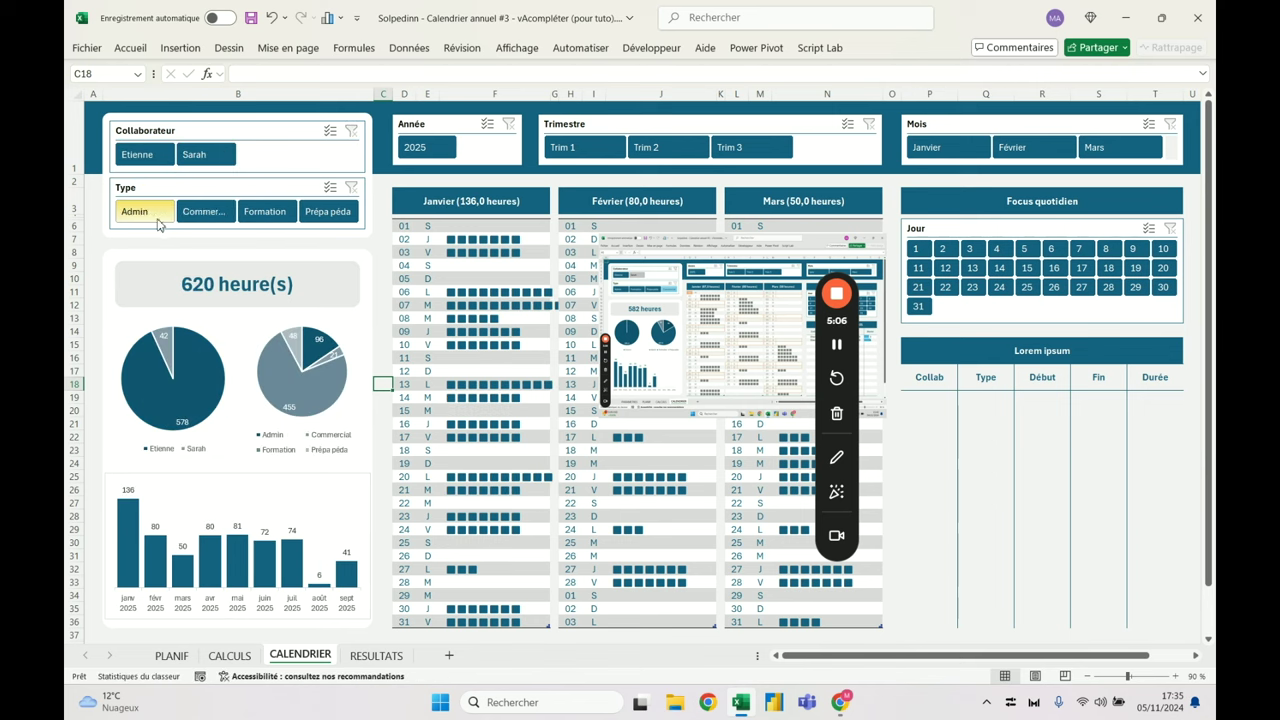
click(155, 221)
click(201, 213)
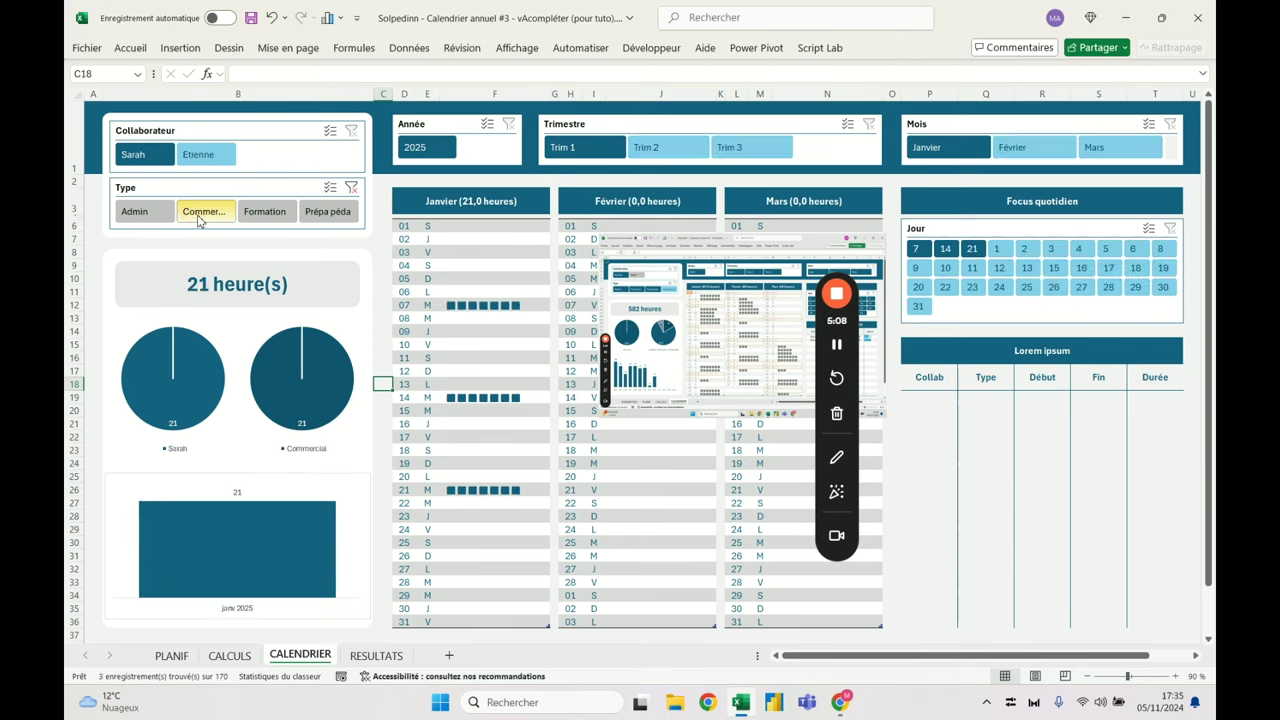
click(260, 216)
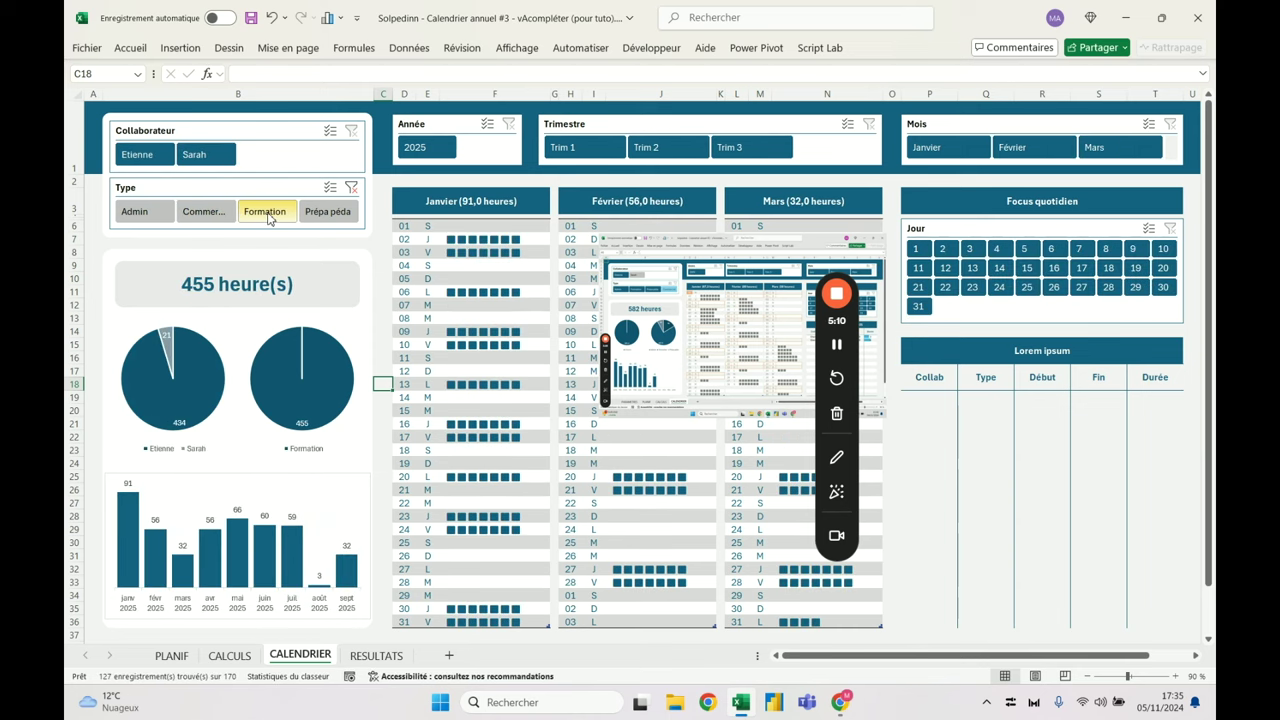
click(310, 213)
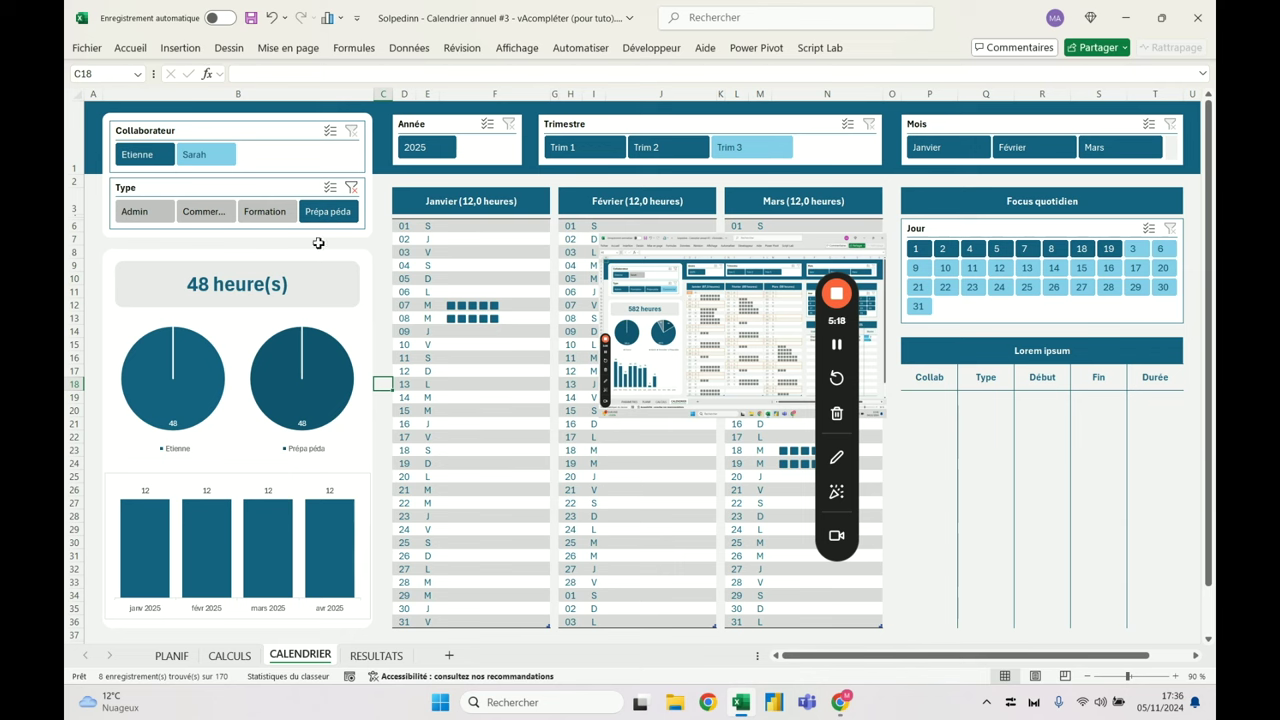
click(356, 187)
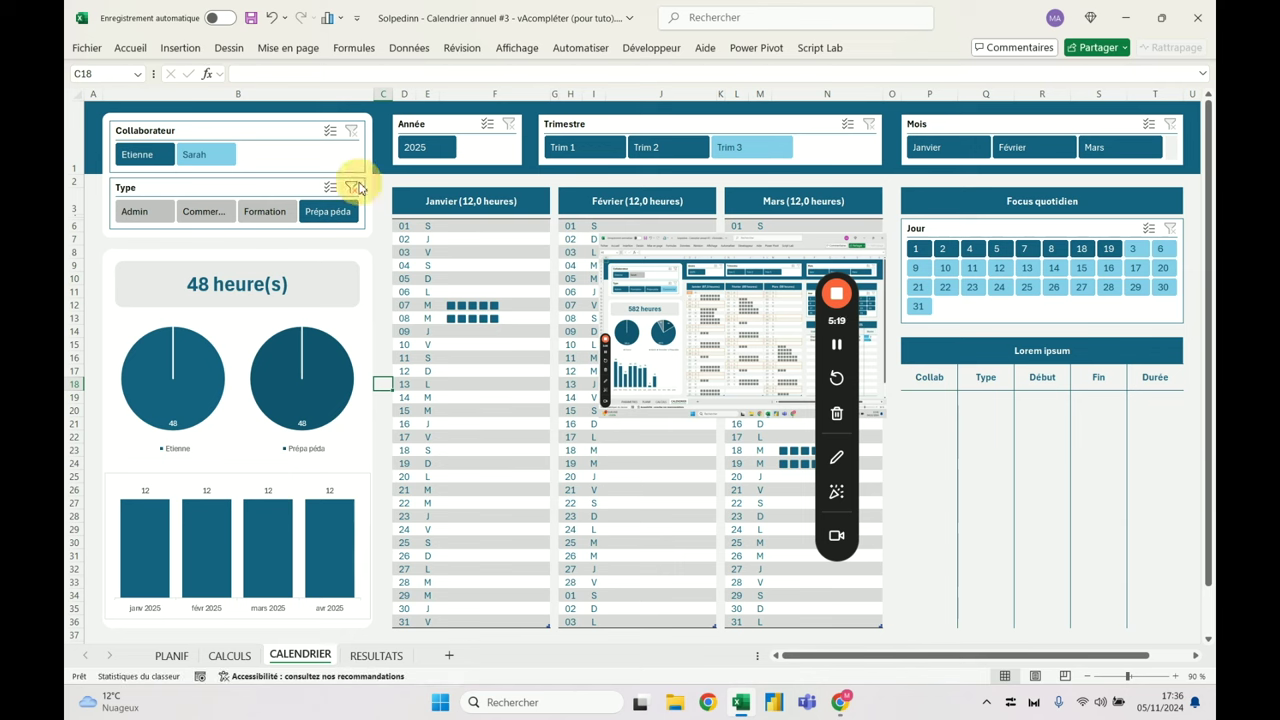
click(240, 472)
Apply a fill option to the monthly hours bar chart
click(986, 56)
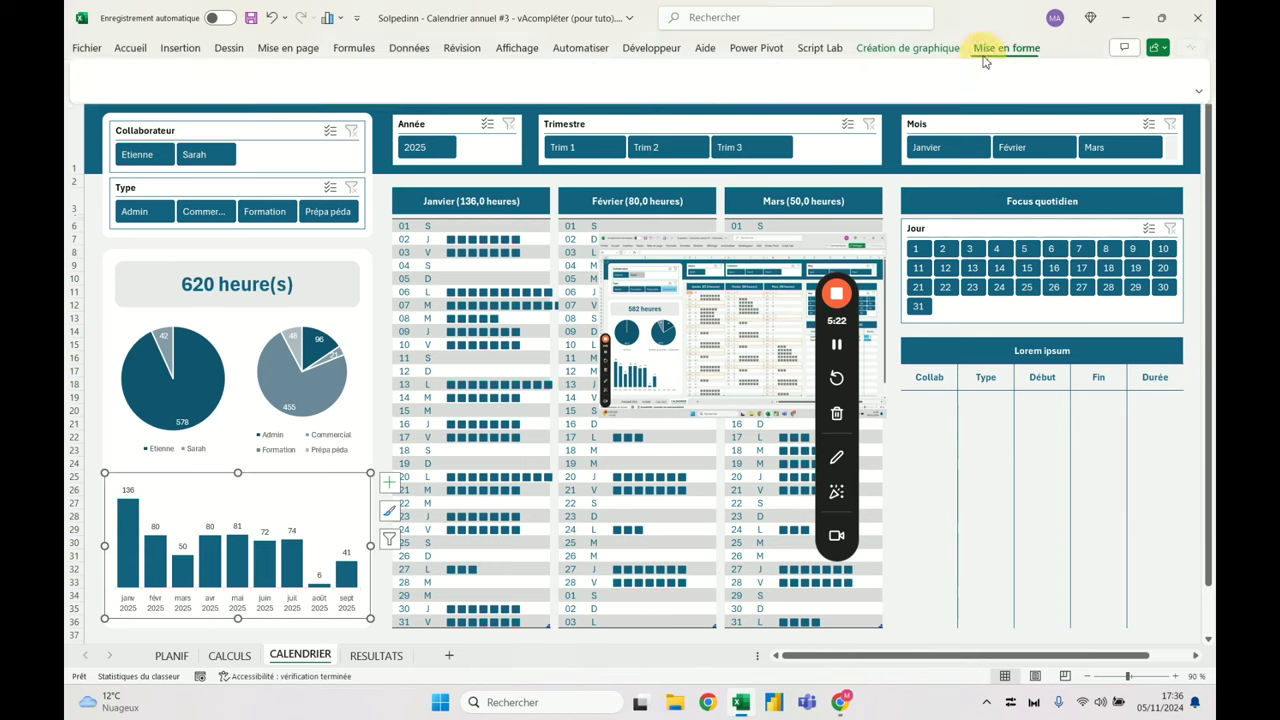
click(545, 70)
click(586, 371)
key(Escape)
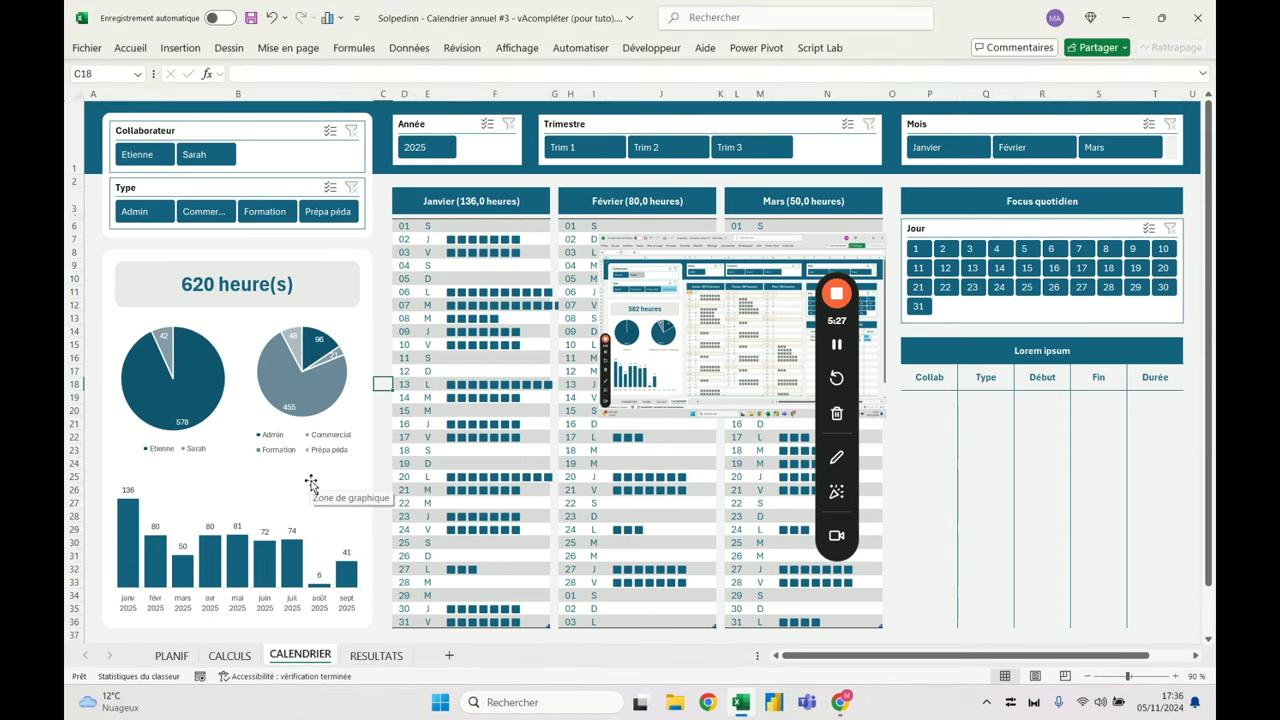
click(309, 482)
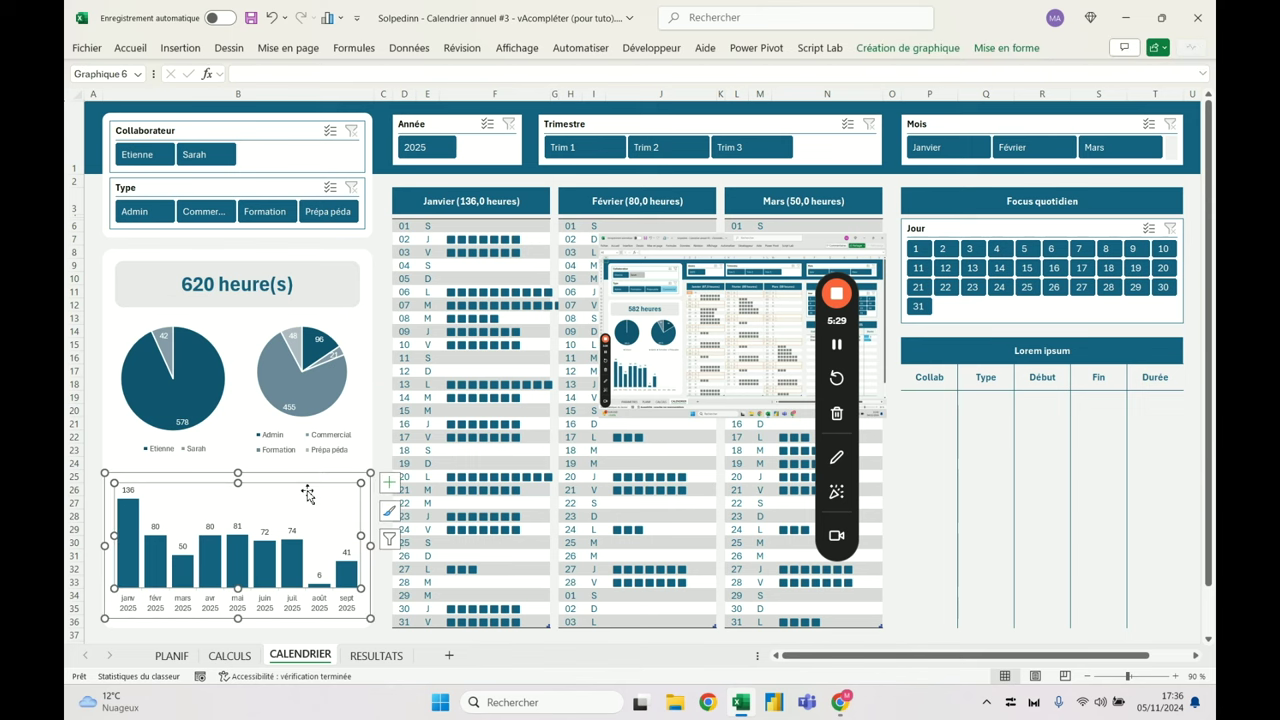
key(Escape)
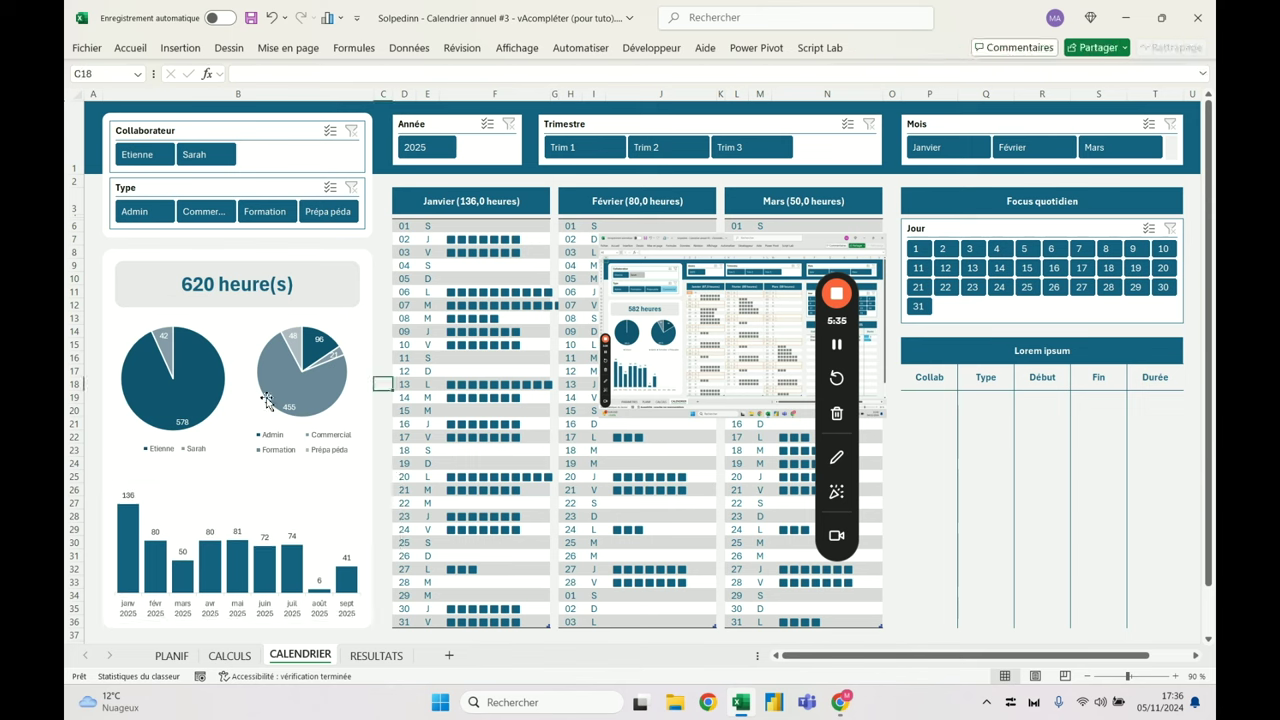
Increase the height of both pie charts together in the Size settings
click(205, 330)
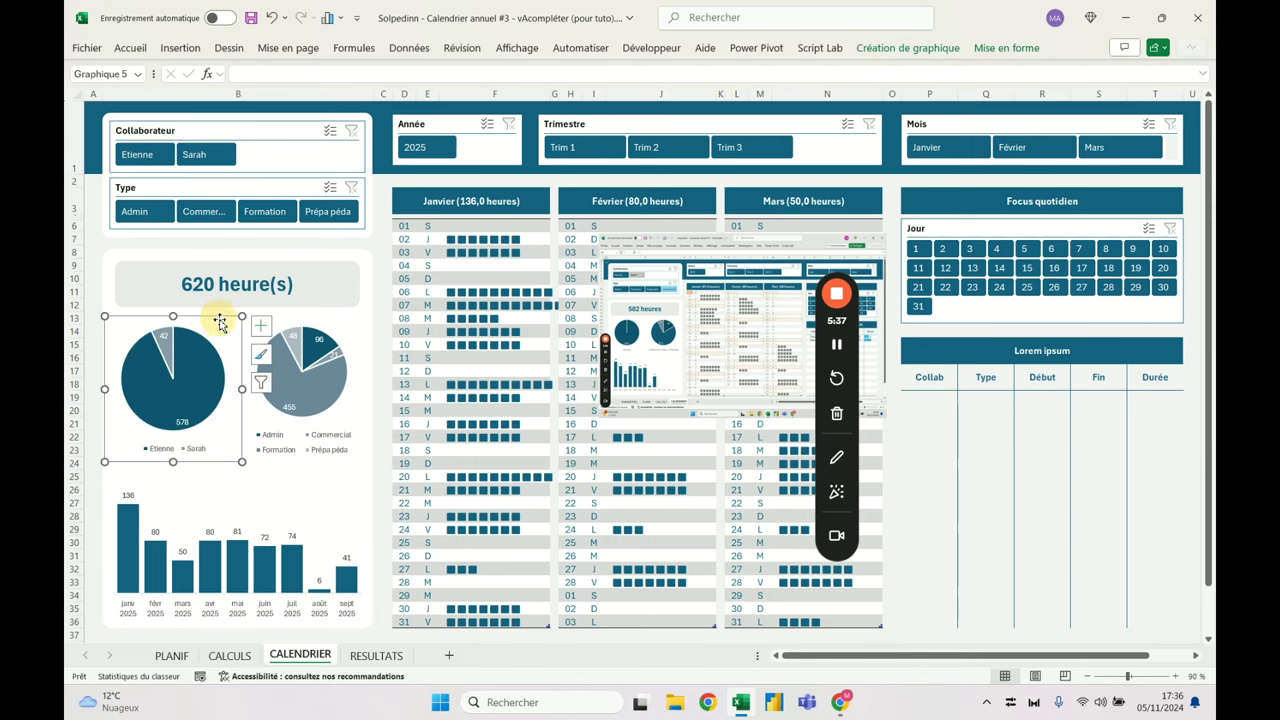
ctrl+click(285, 319)
click(895, 47)
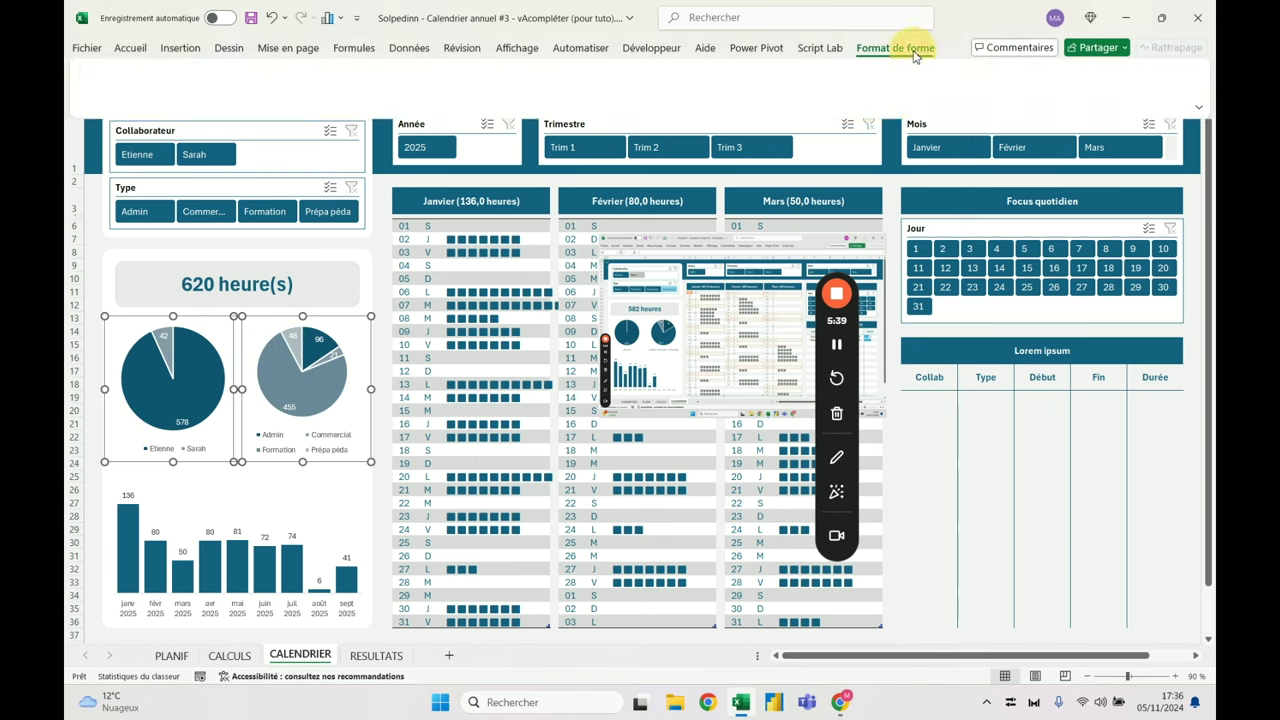
click(1127, 73)
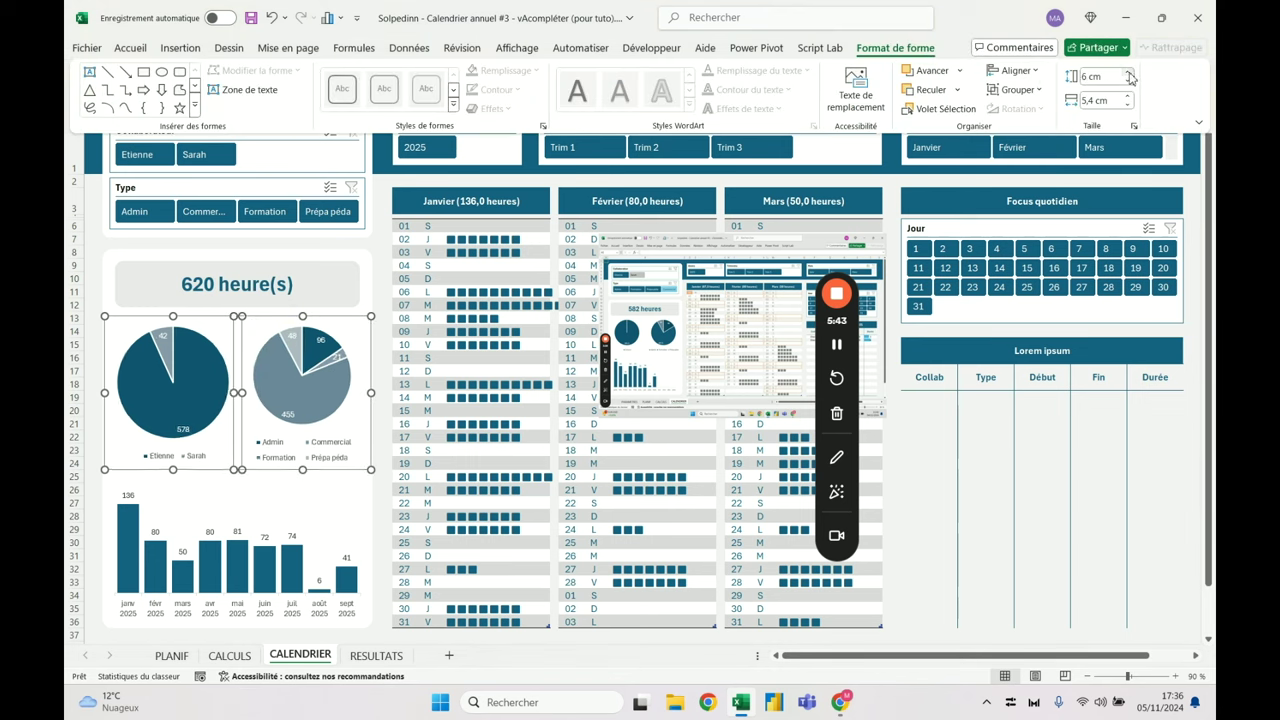
click(383, 384)
Nudge the monthly hours bar chart down to line up with the pie charts
click(220, 485)
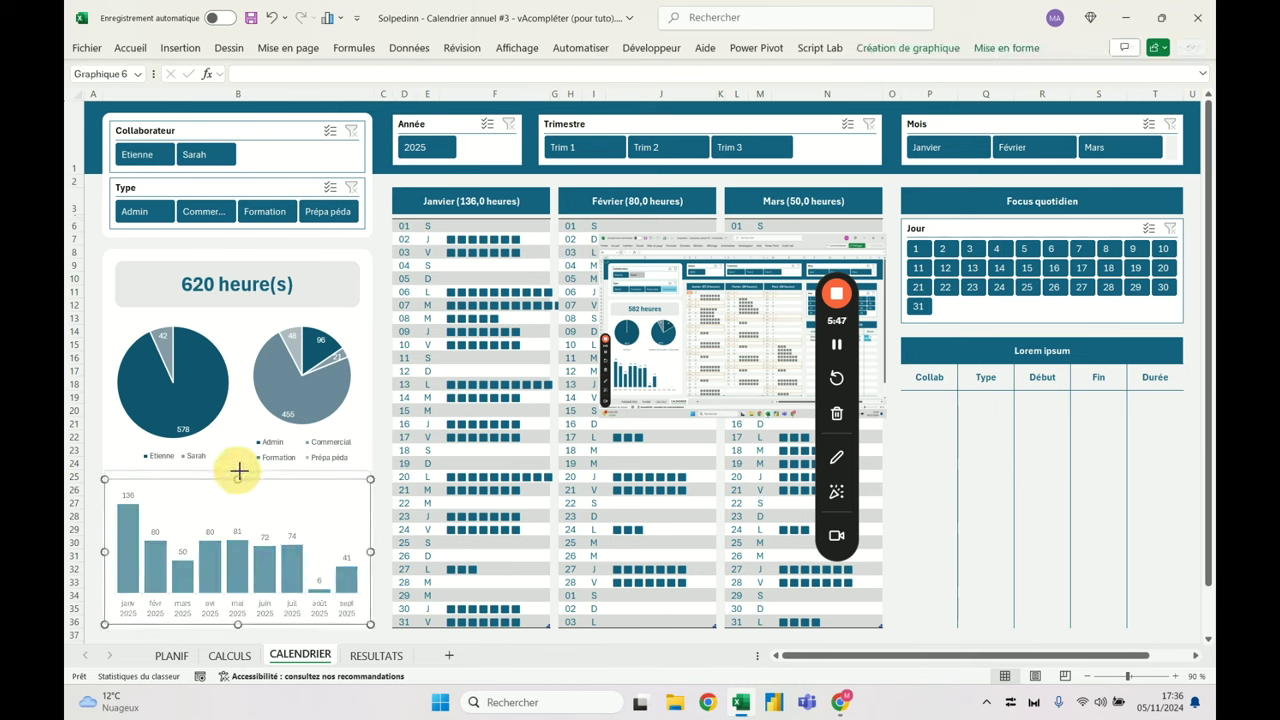
click(1006, 47)
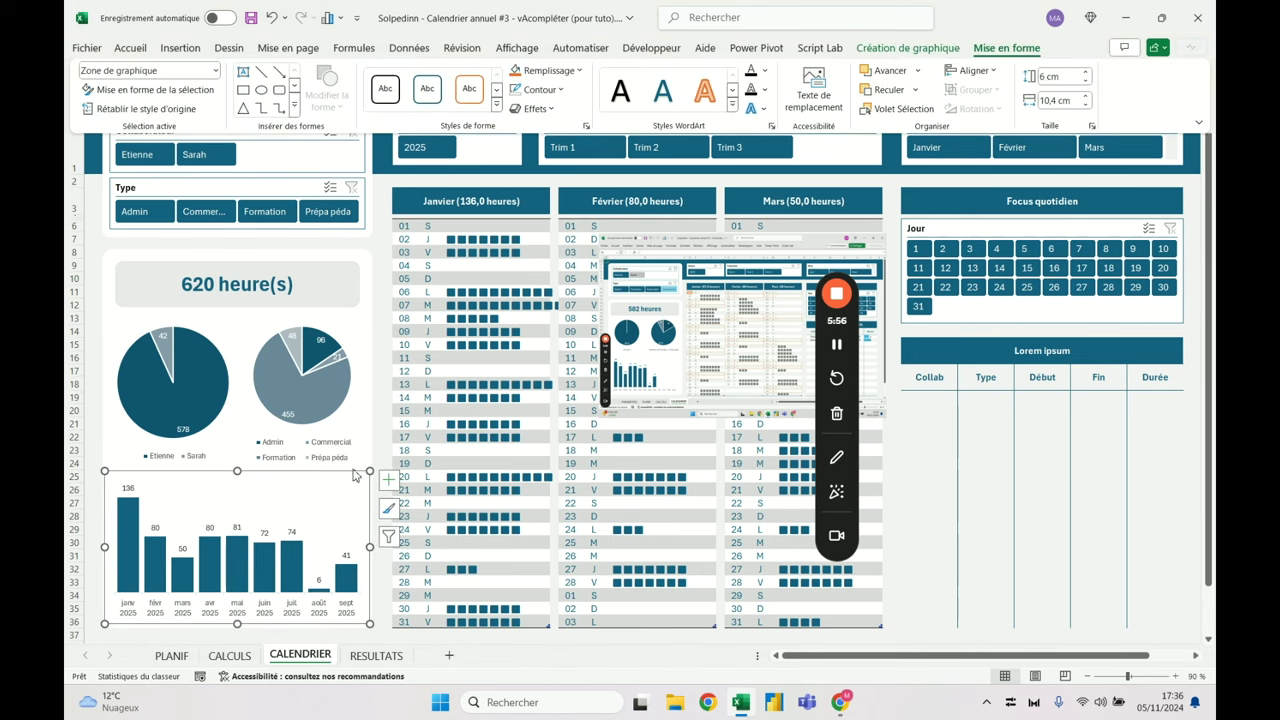
key(ctrl+F1)
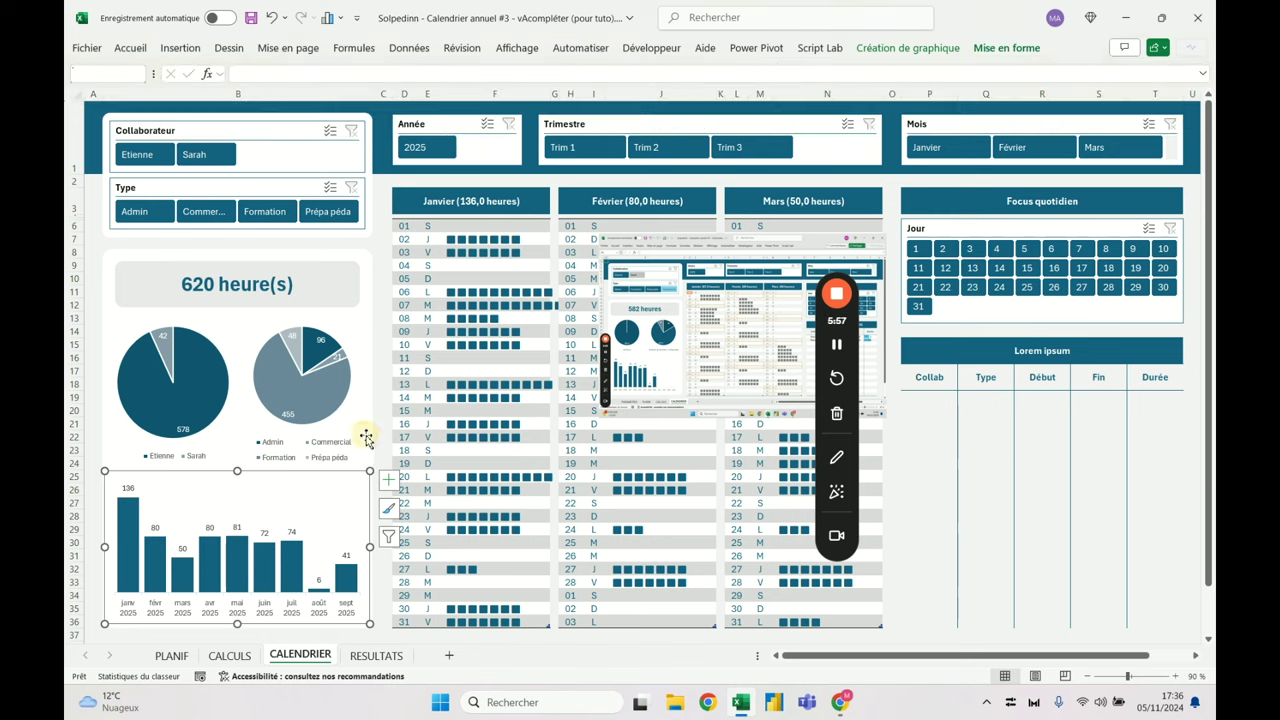
ctrl+click(366, 435)
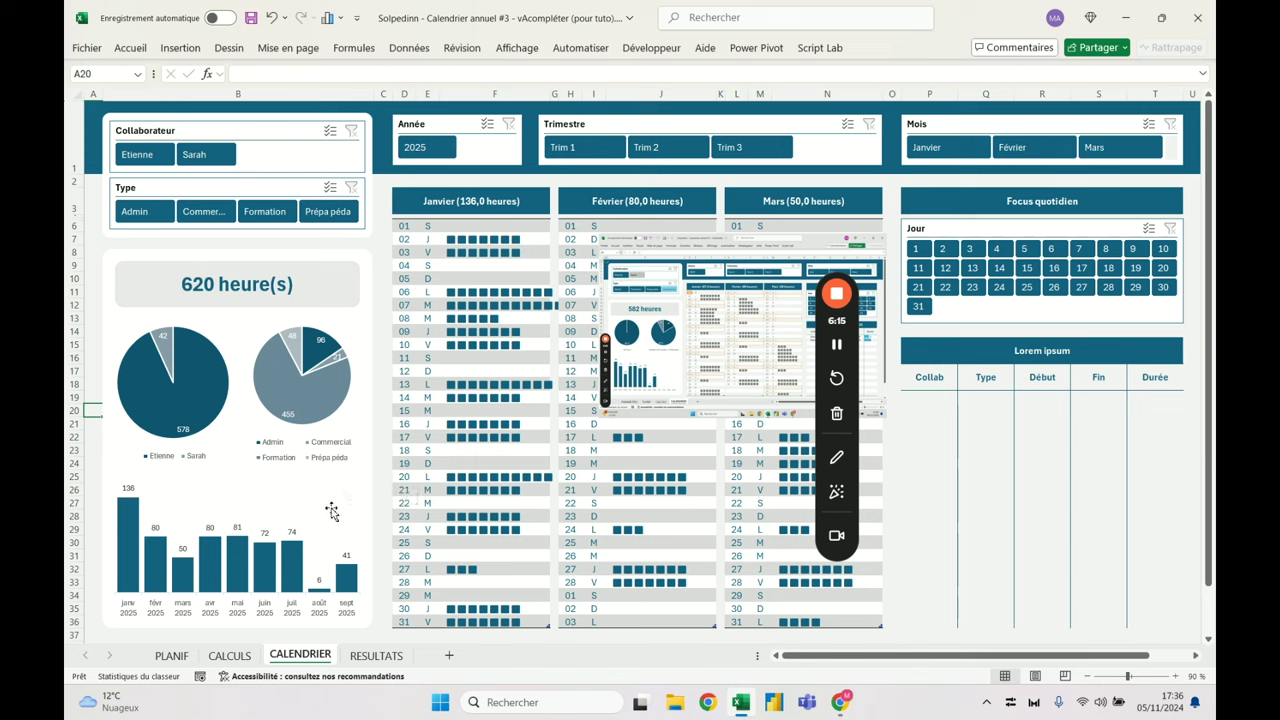
click(331, 503)
key(Escape)
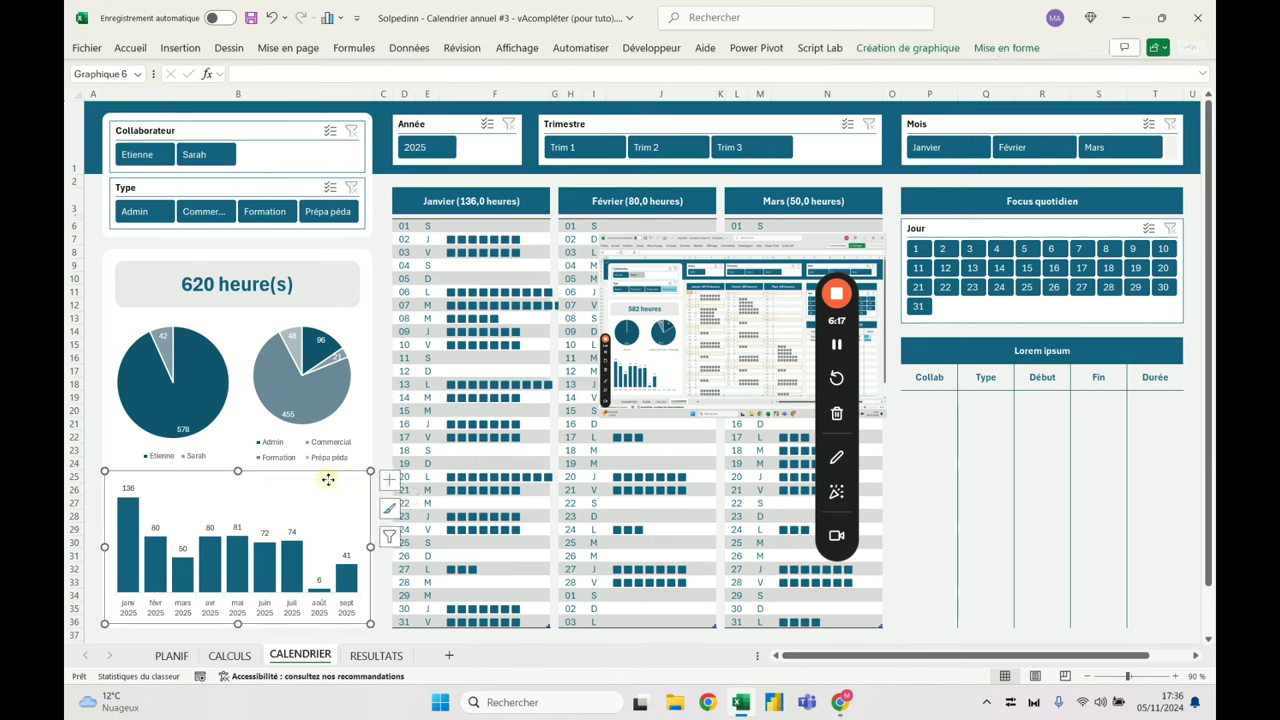
key(Down)
key(Down)
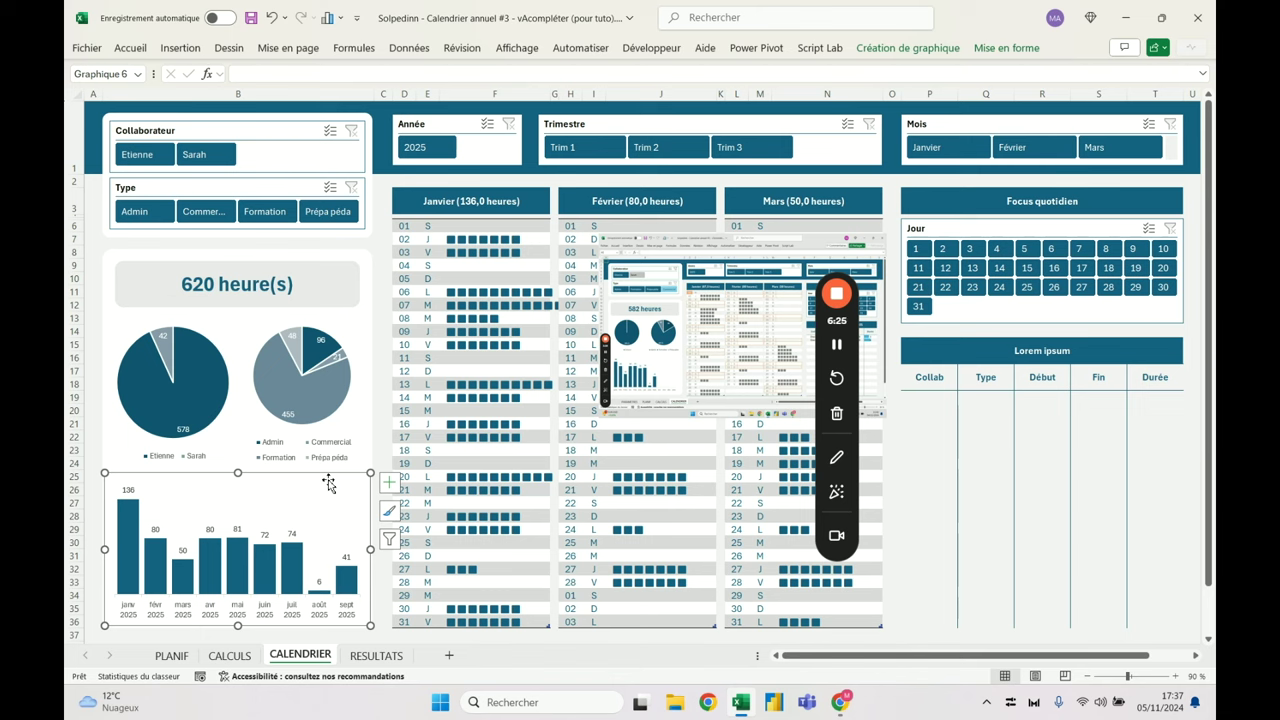
key(Escape)
click(92, 251)
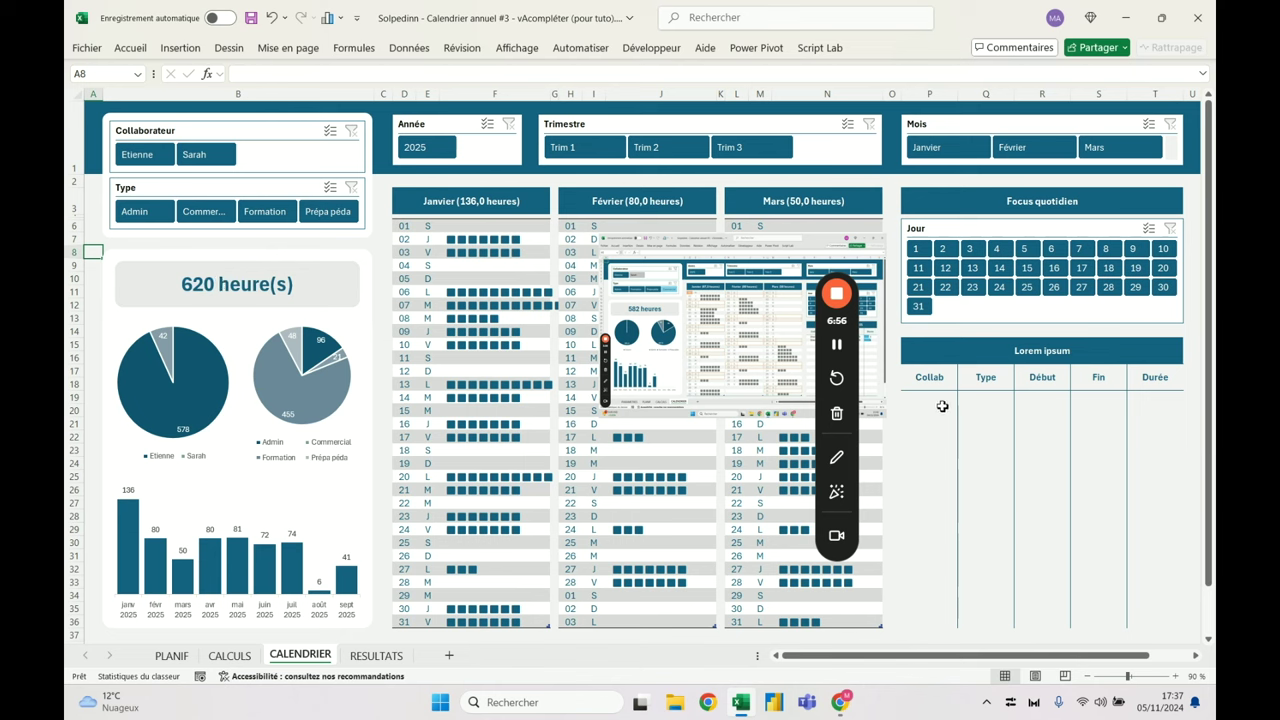
Move the dashboard screenshot picture left so it covers the January and February grids
drag(935, 394, 1156, 618)
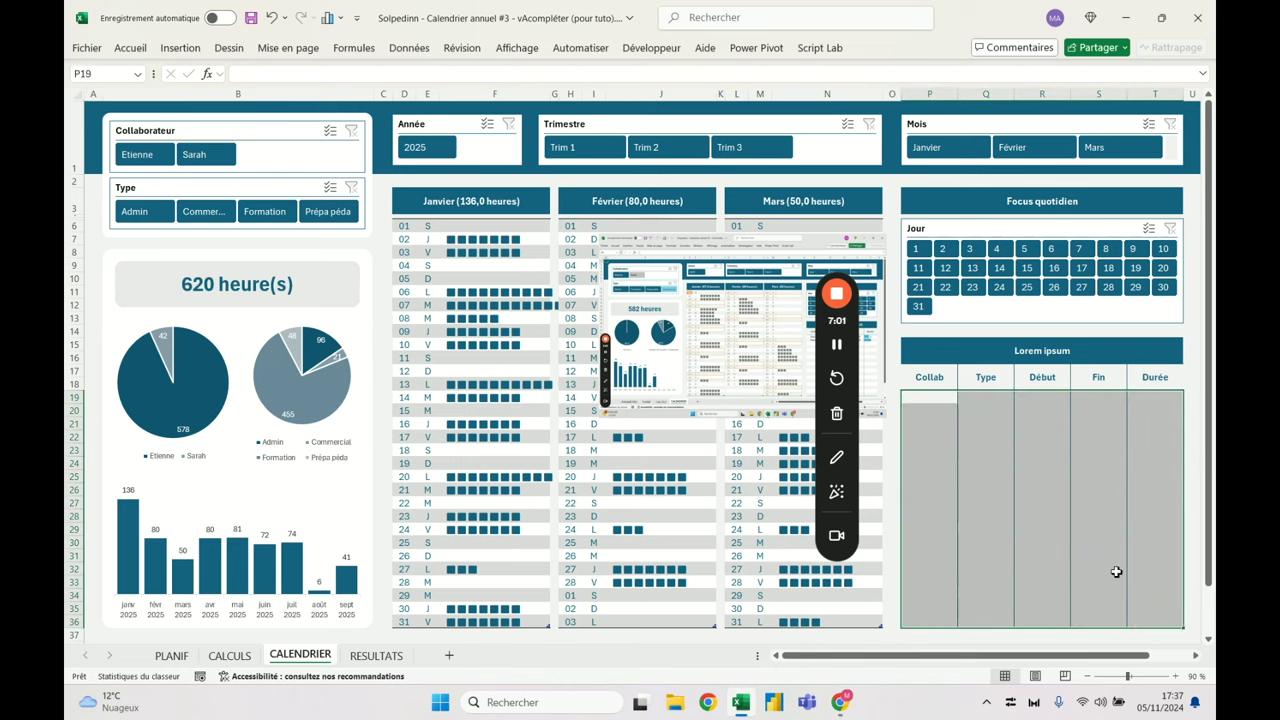
drag(706, 313, 549, 307)
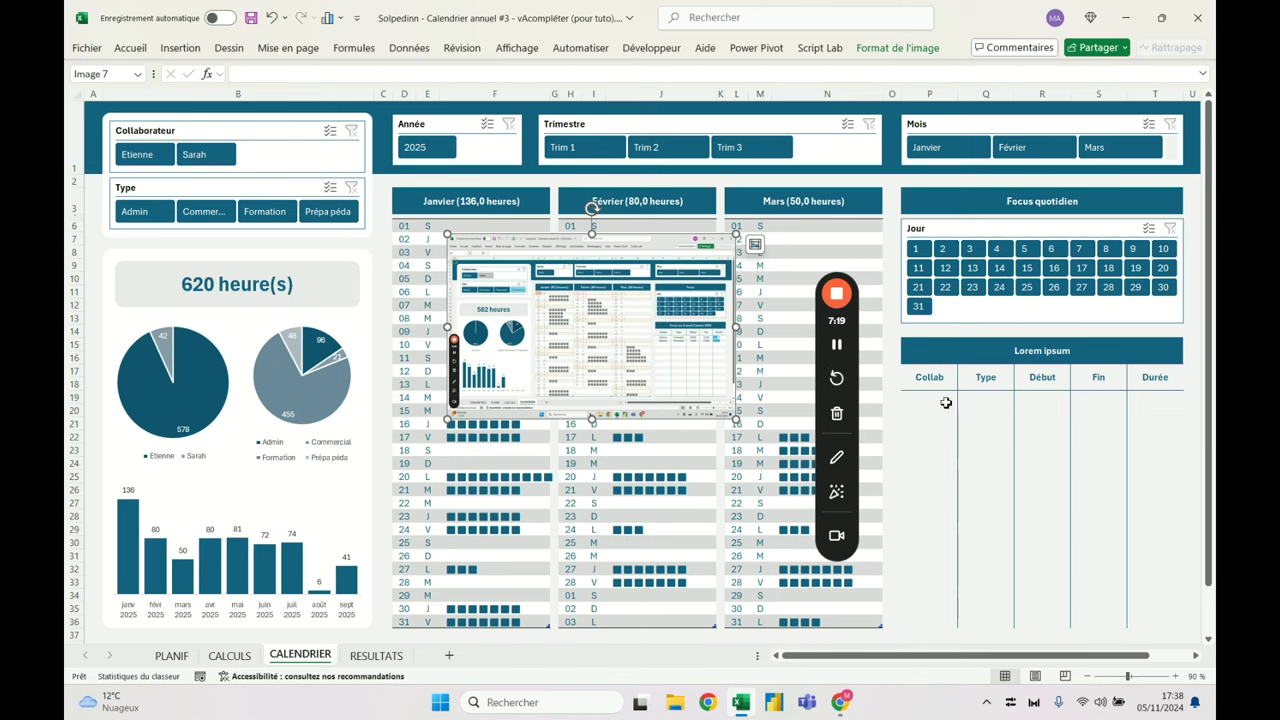
drag(945, 402, 1155, 608)
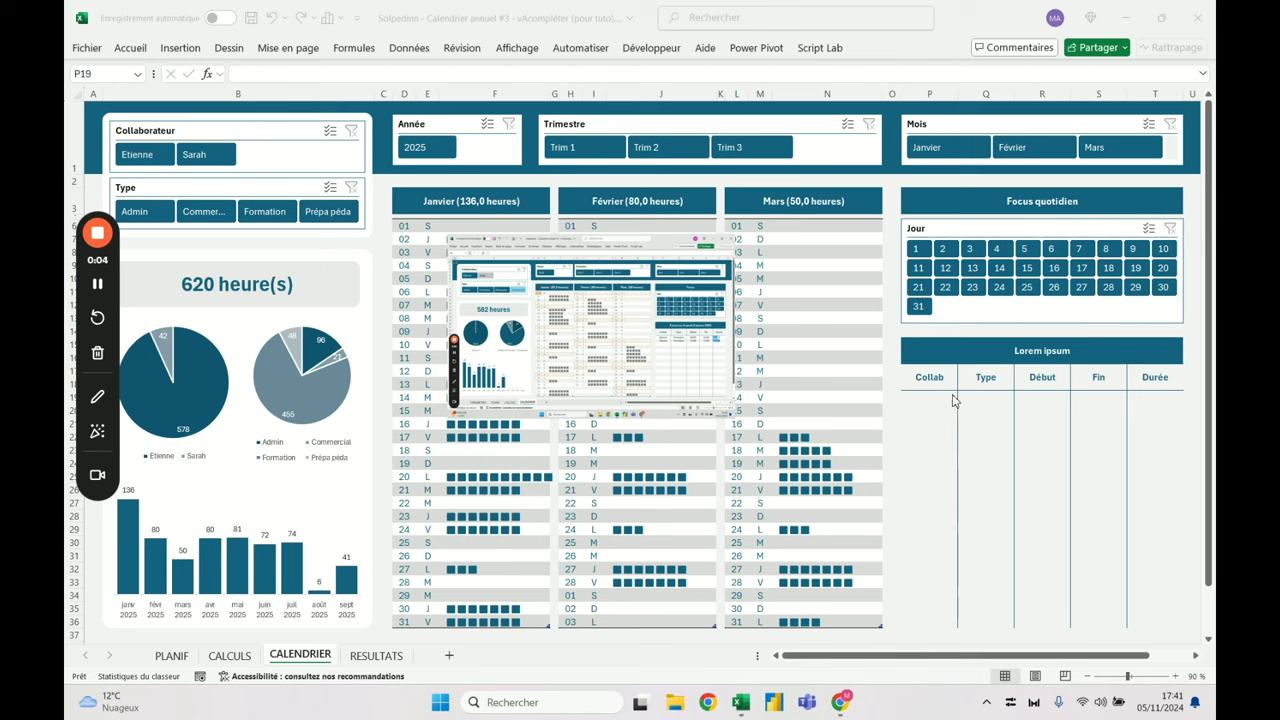
Insert a blank column in the Lorem ipsum table and copy the Collab header into it
click(952, 399)
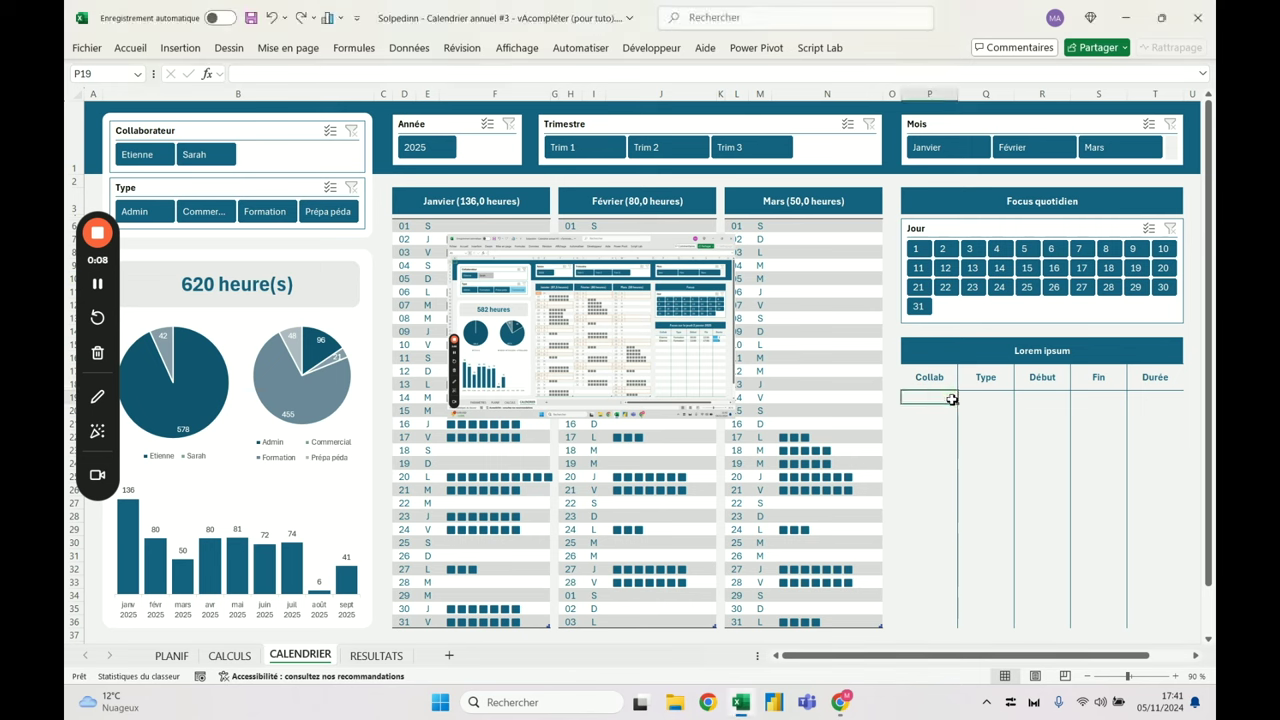
drag(930, 378, 1157, 374)
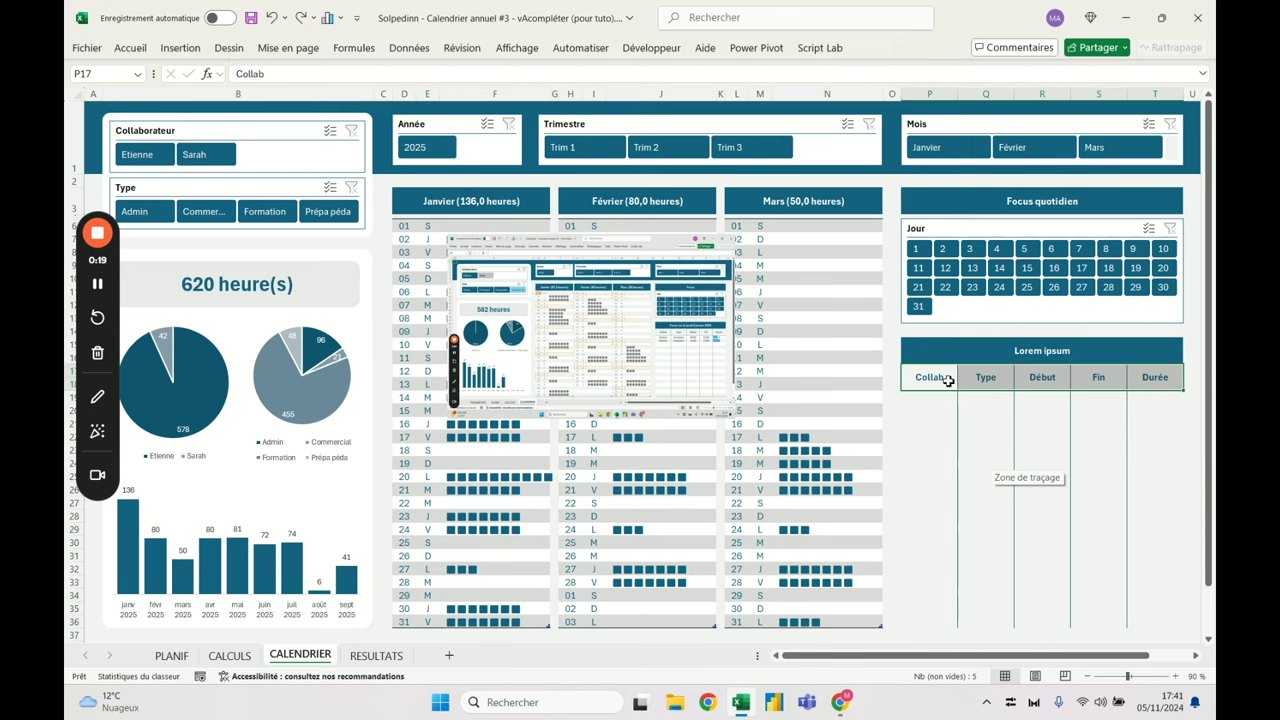
click(963, 94)
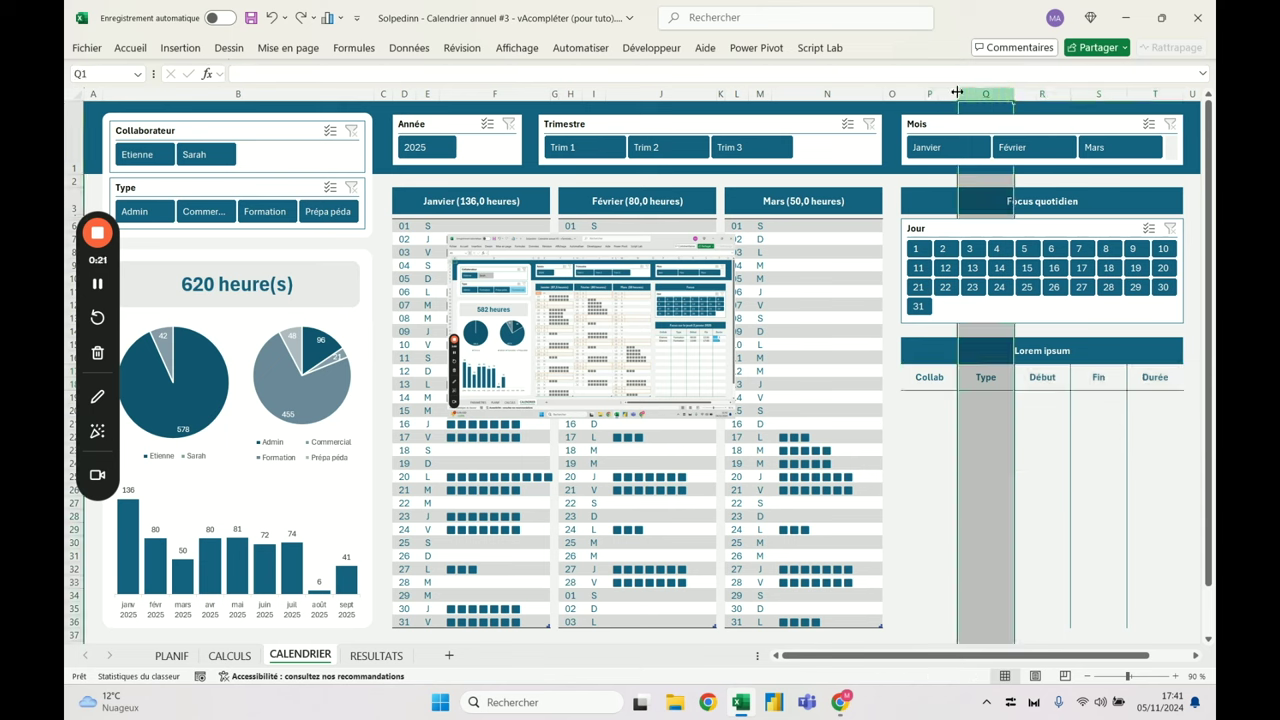
key(ctrl+plus)
click(944, 375)
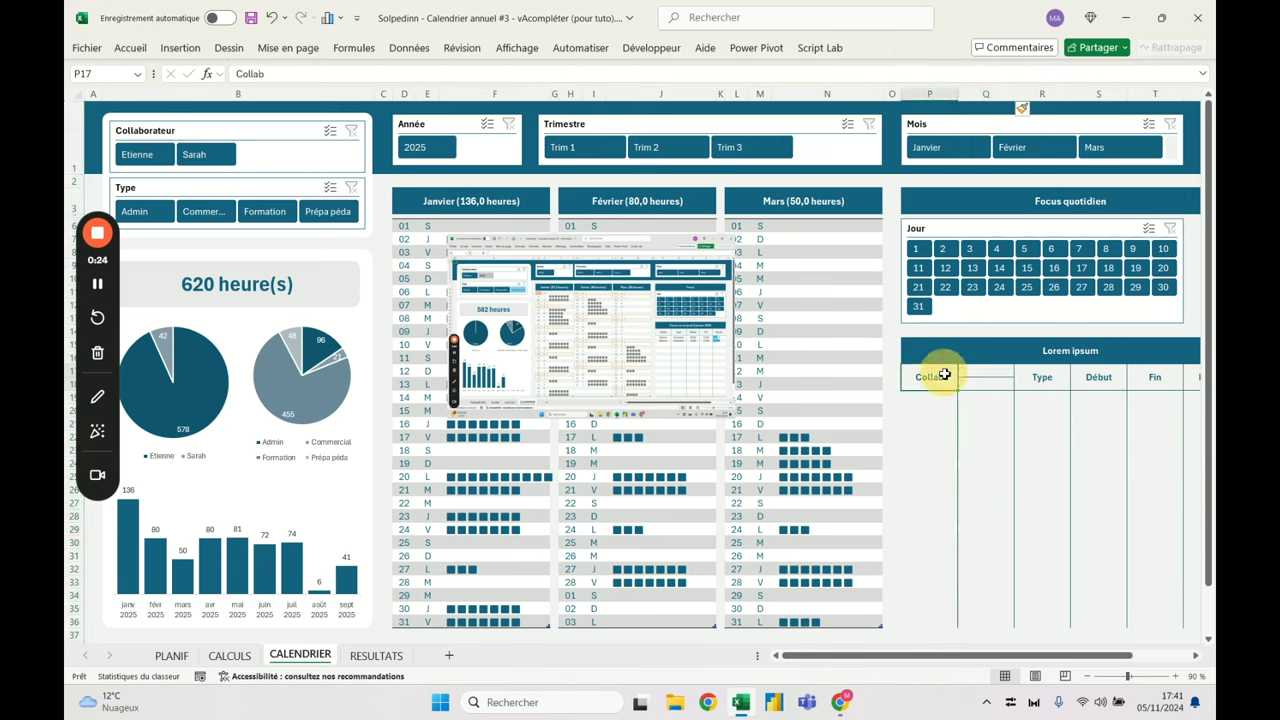
key(ctrl+c)
click(980, 370)
key(ctrl+v)
key(Escape)
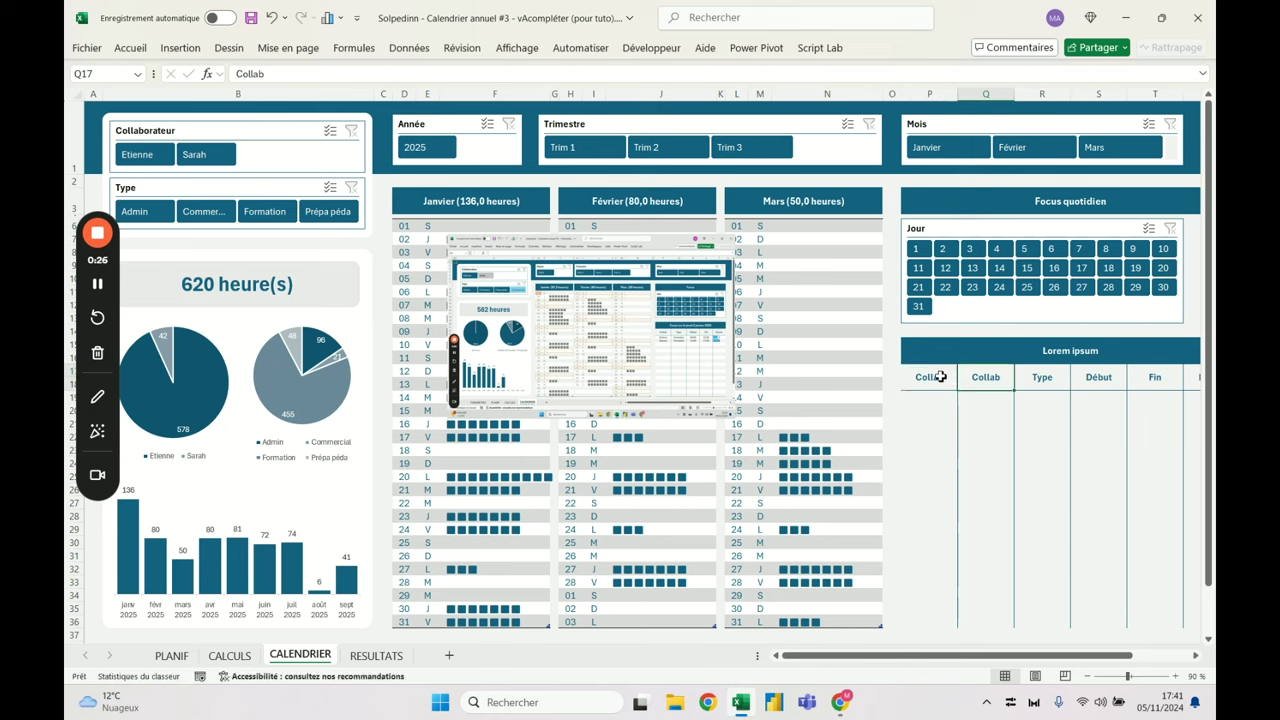
Rename the first header cell 'Date' so headers read Date, Collab, Type, Début, Fin
click(941, 376)
text(Date)
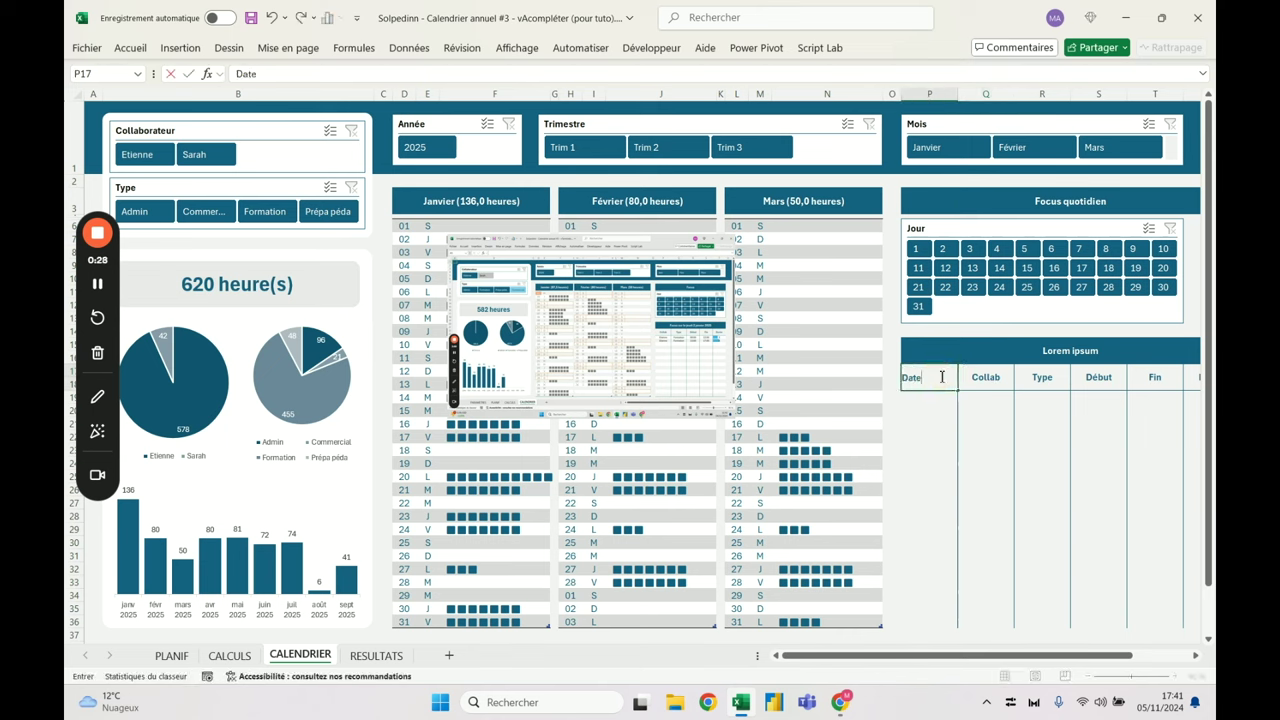
key(Return)
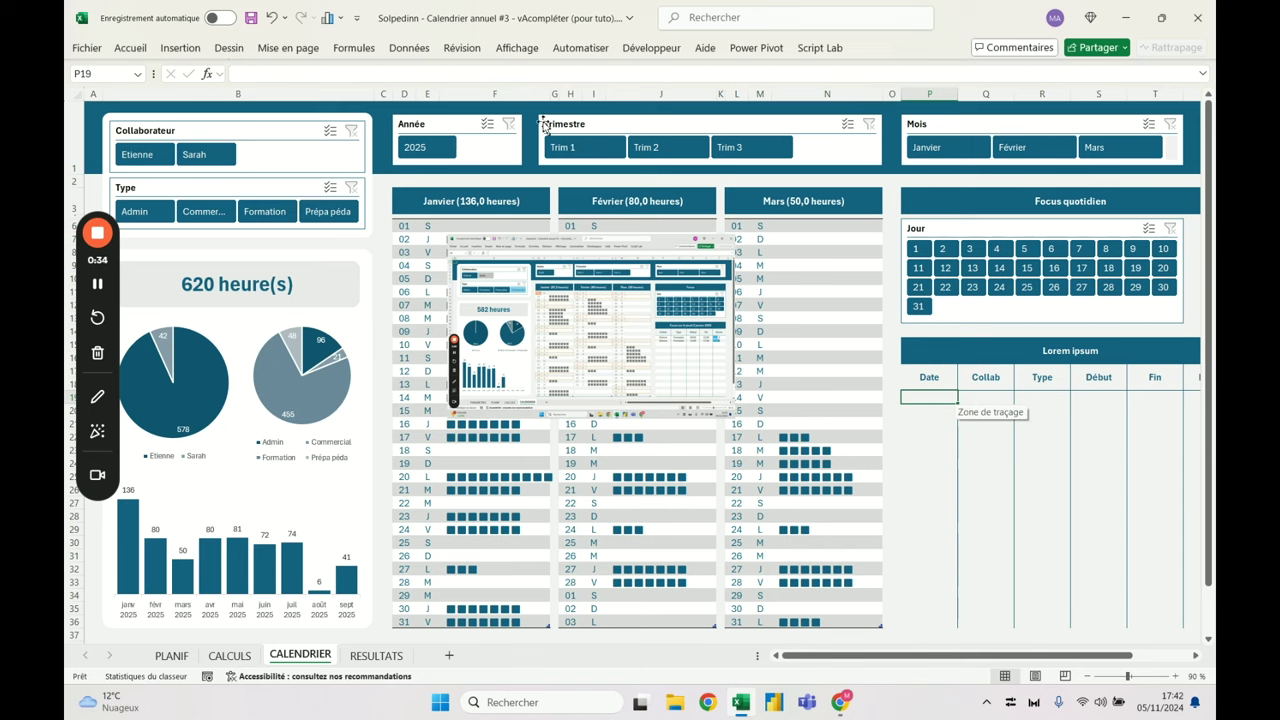
click(501, 96)
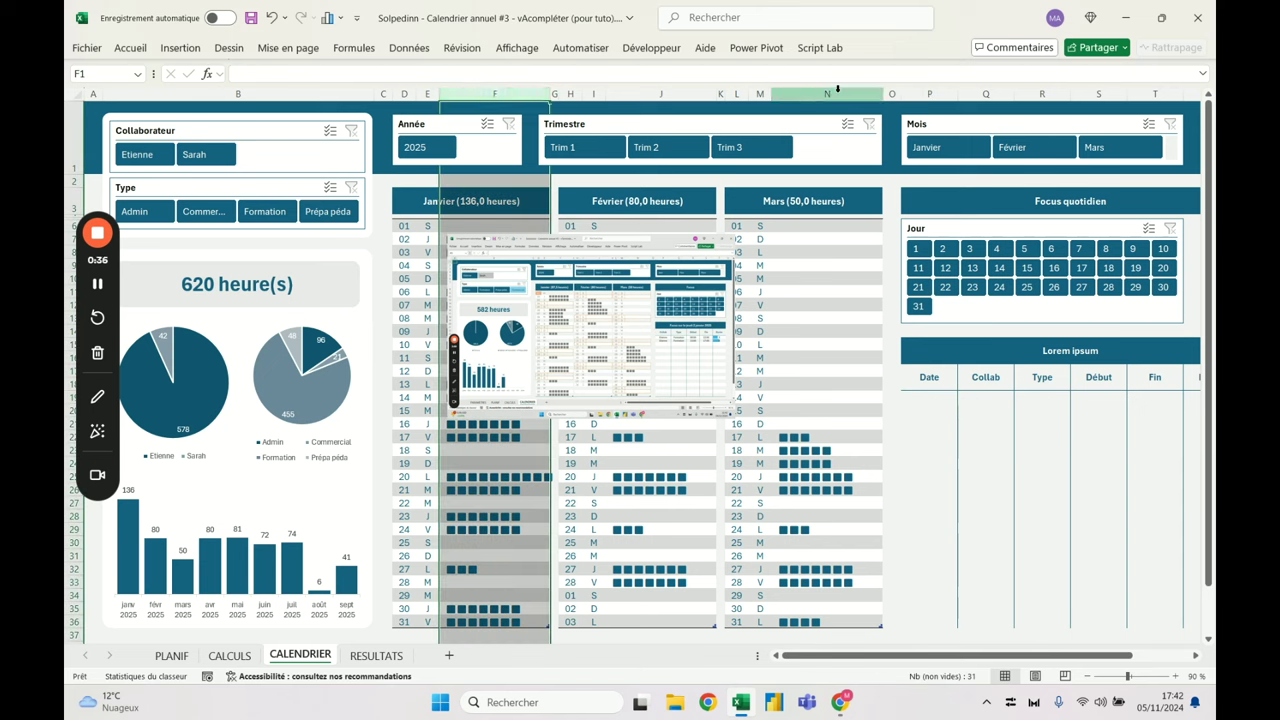
Set the month grid bar columns F, J and N to width 20
ctrl+click(660, 94)
ctrl+click(860, 96)
right_click(860, 96)
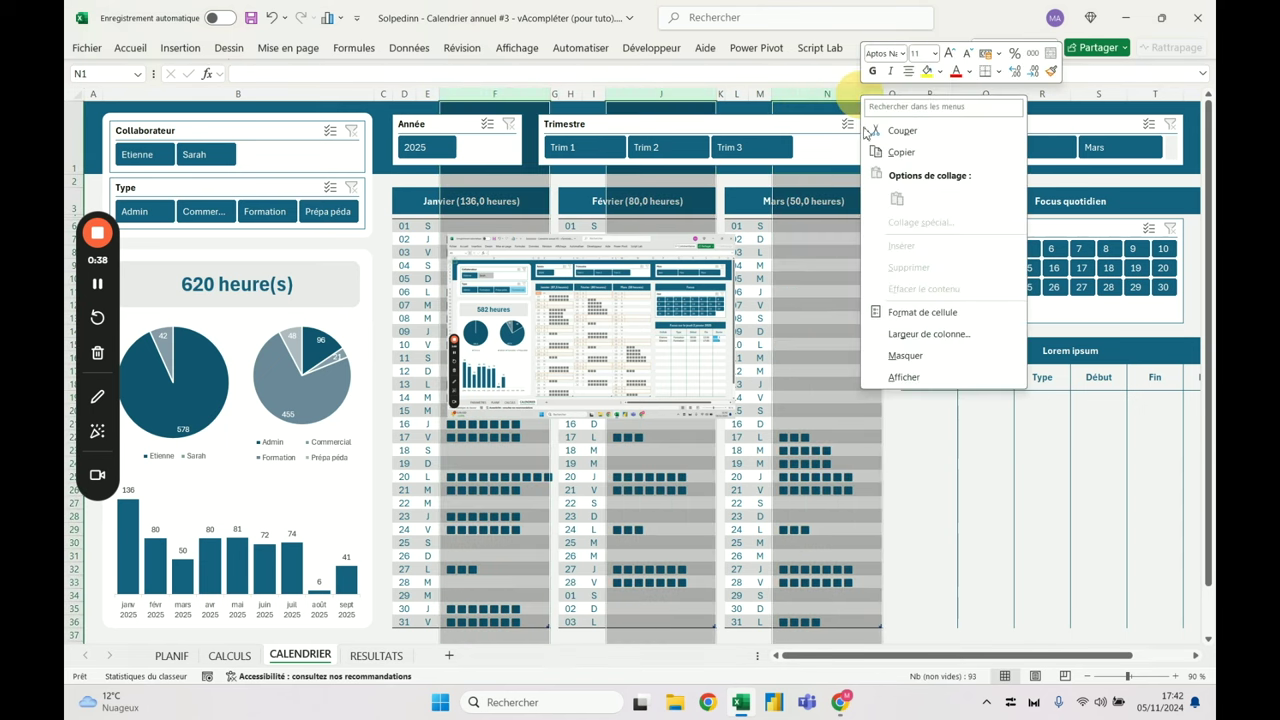
click(935, 333)
text(20)
click(913, 363)
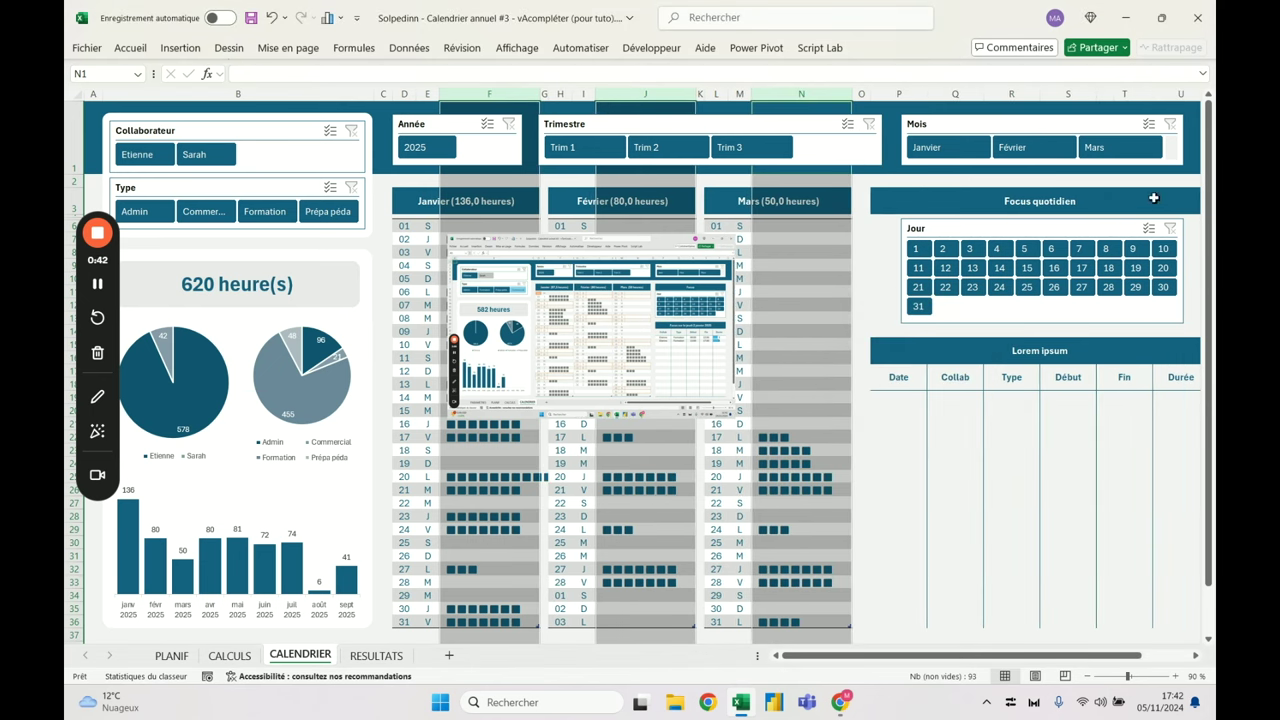
Change the width of focus-table columns S and T
click(912, 96)
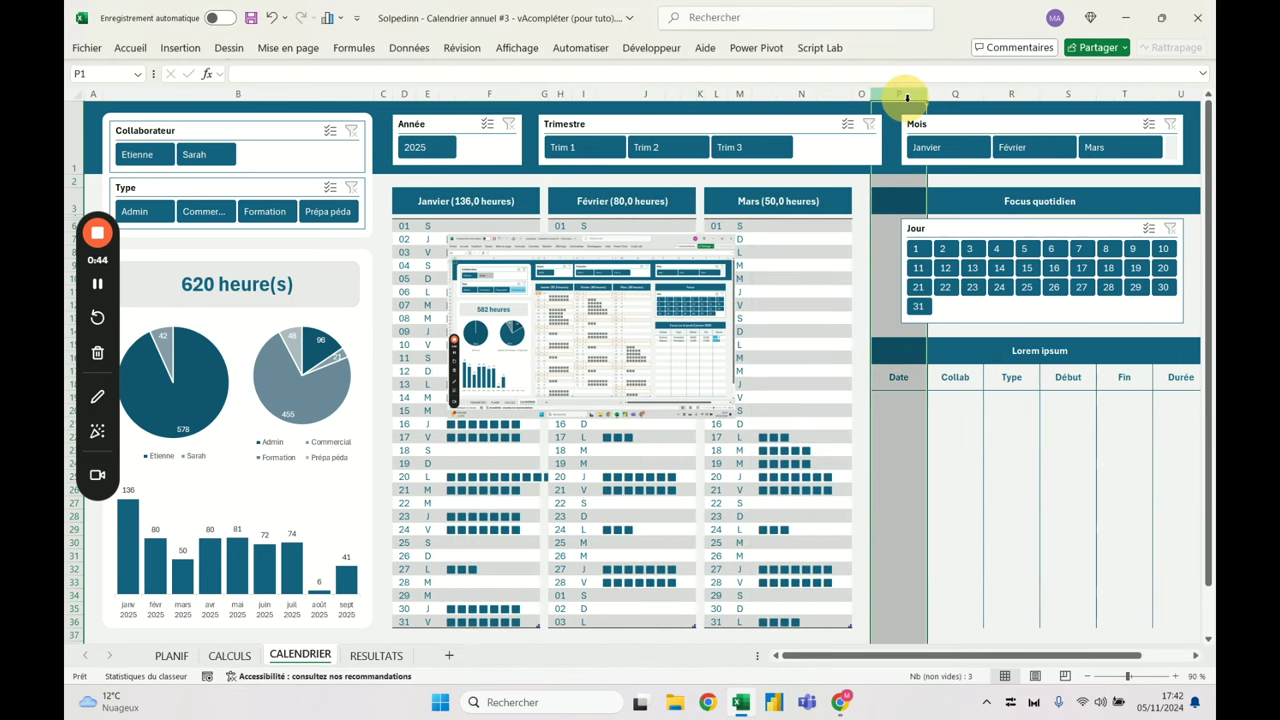
click(944, 95)
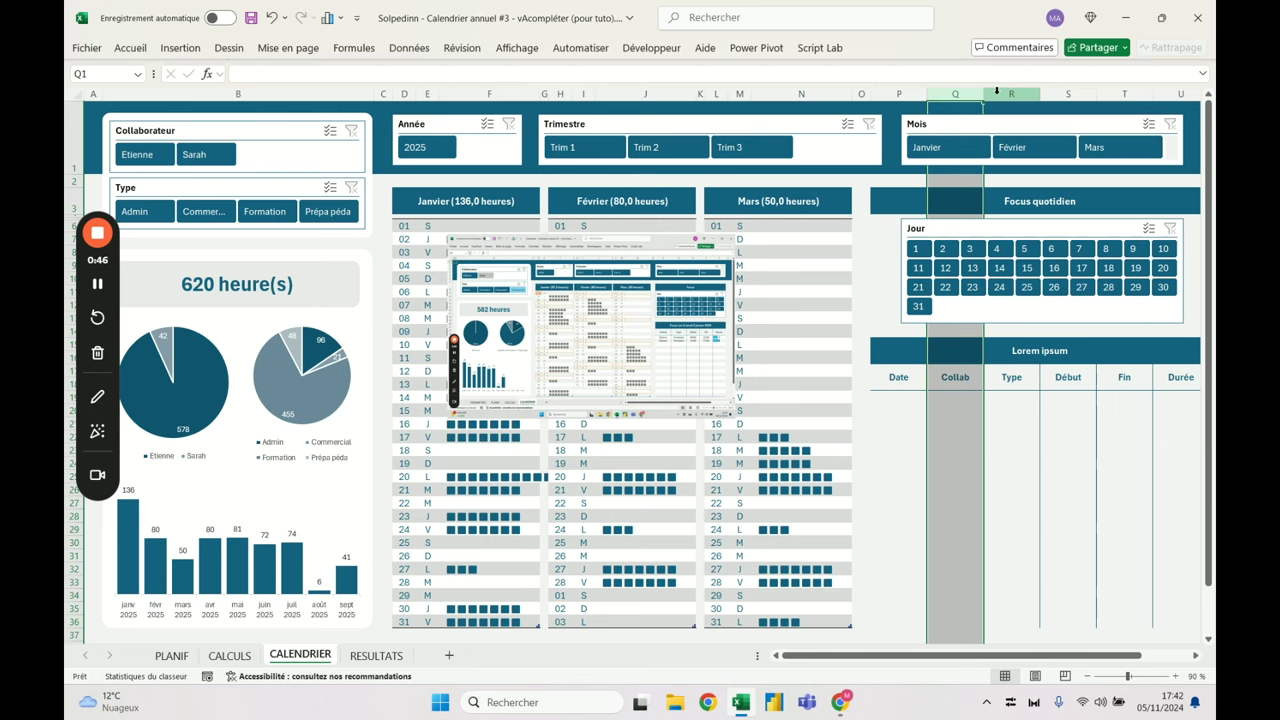
click(1068, 94)
ctrl+click(1120, 94)
right_click(1113, 96)
click(1020, 331)
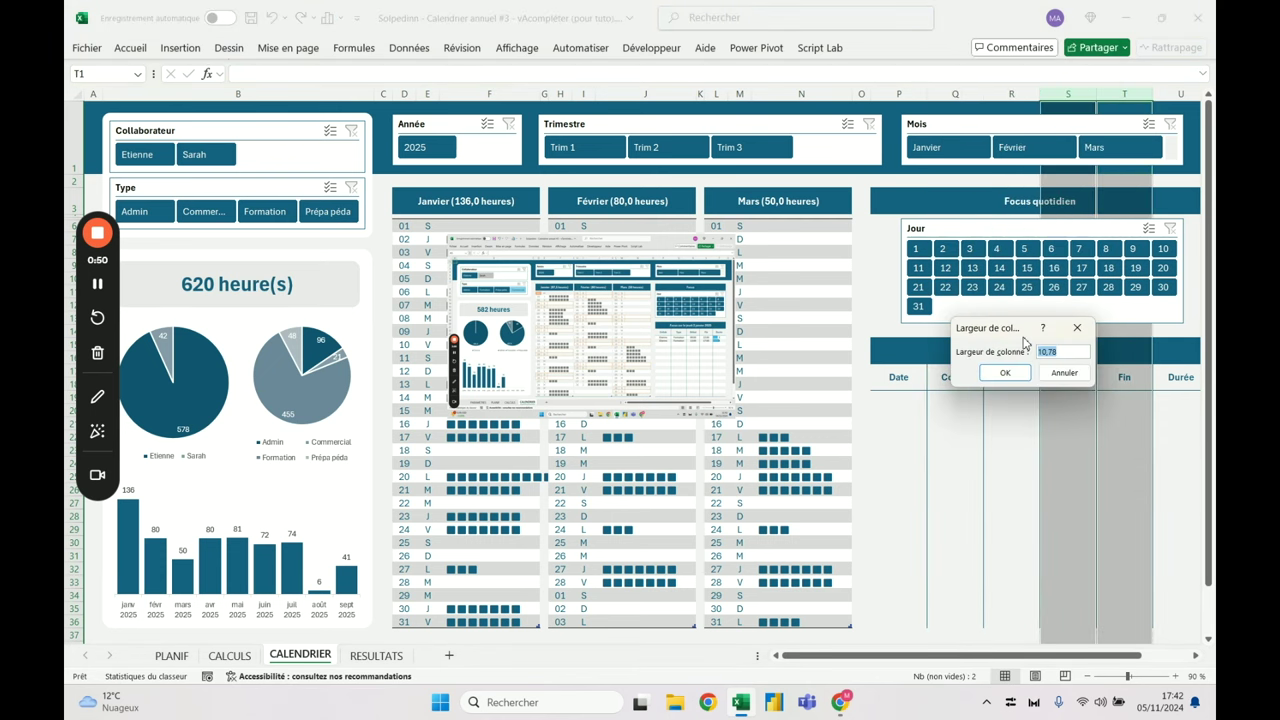
text(10)
key(Return)
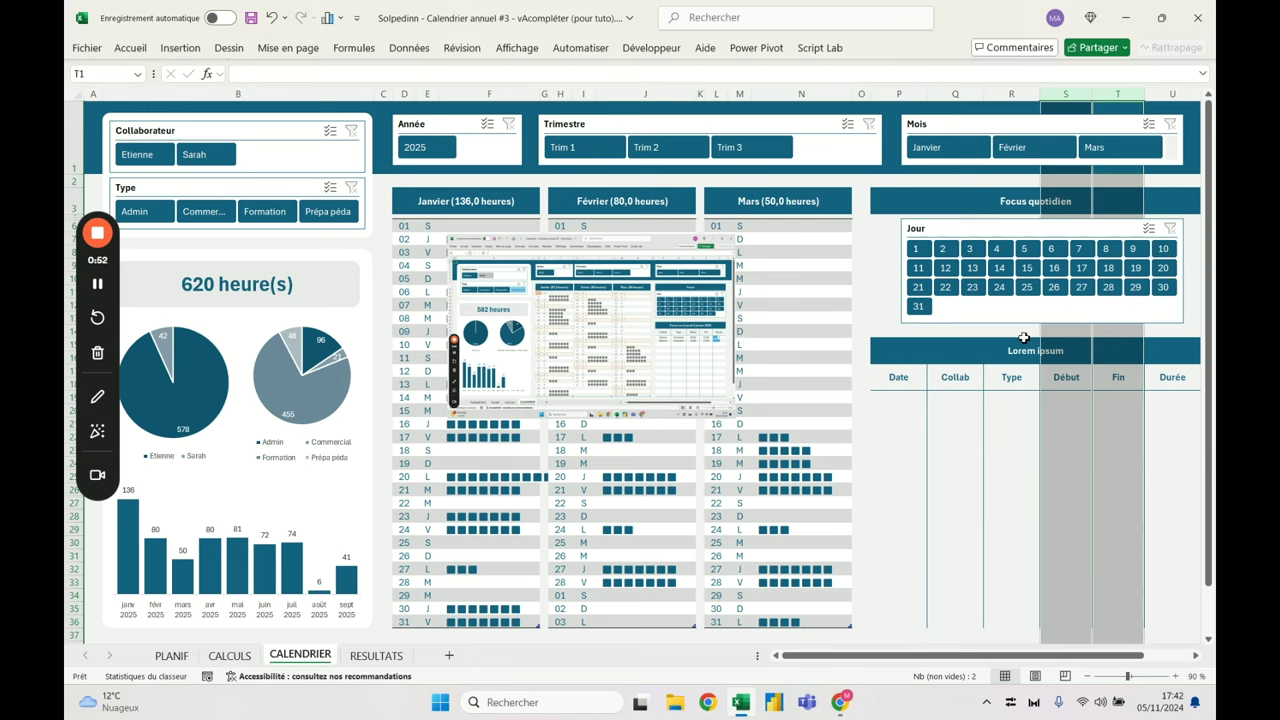
Give focus-table columns P through U a uniform width of 10
drag(1176, 94, 923, 92)
right_click(923, 93)
click(990, 338)
text(10)
key(Return)
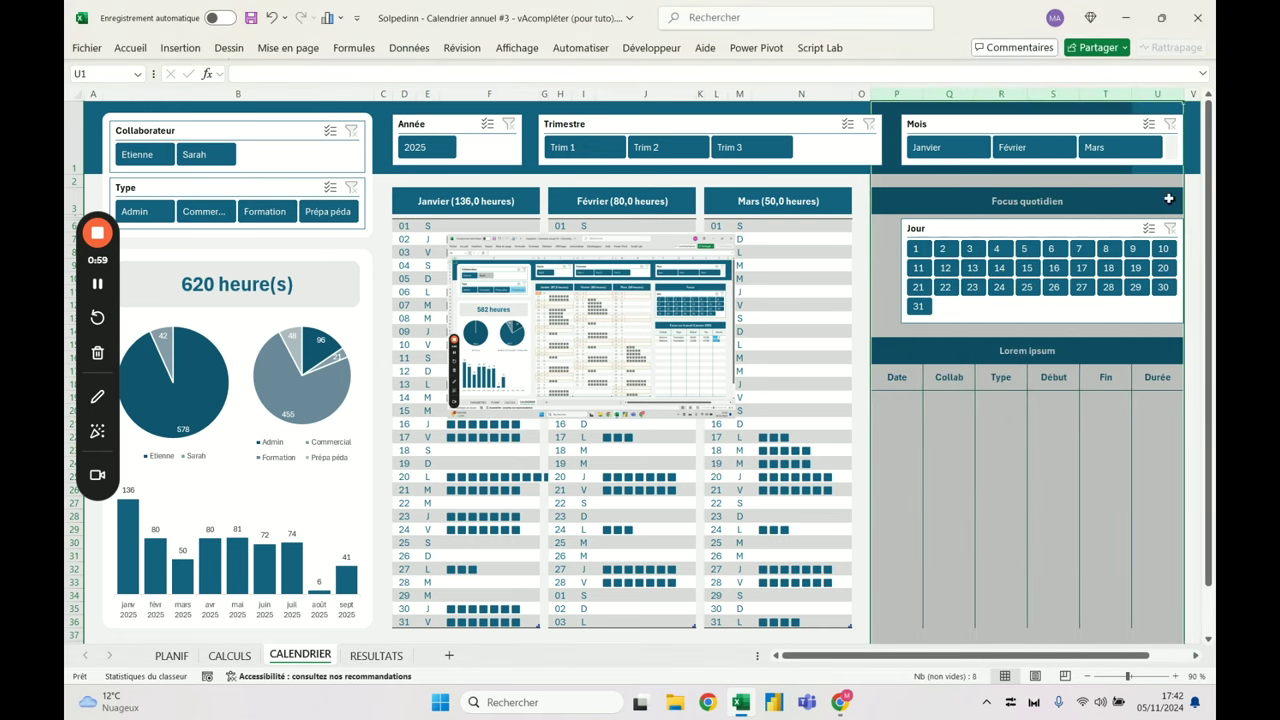
click(1090, 506)
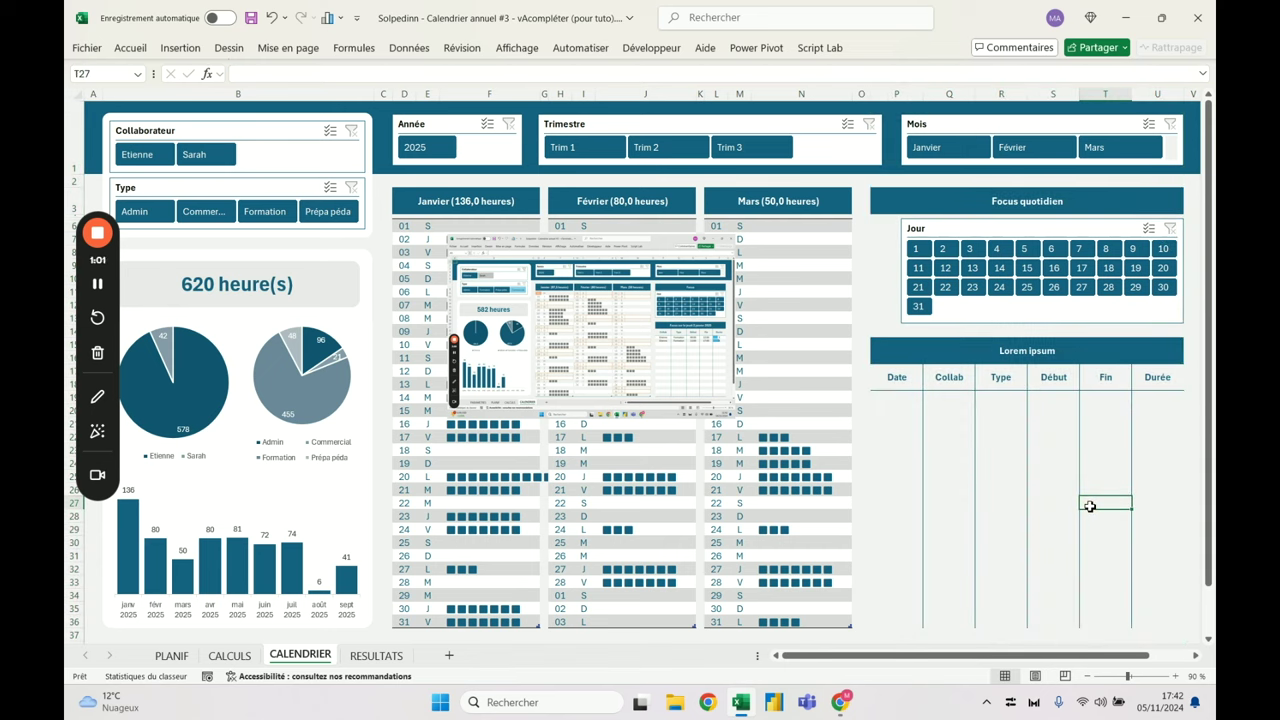
Resize the Trimestre and Mois slicers on the dashboard
click(912, 222)
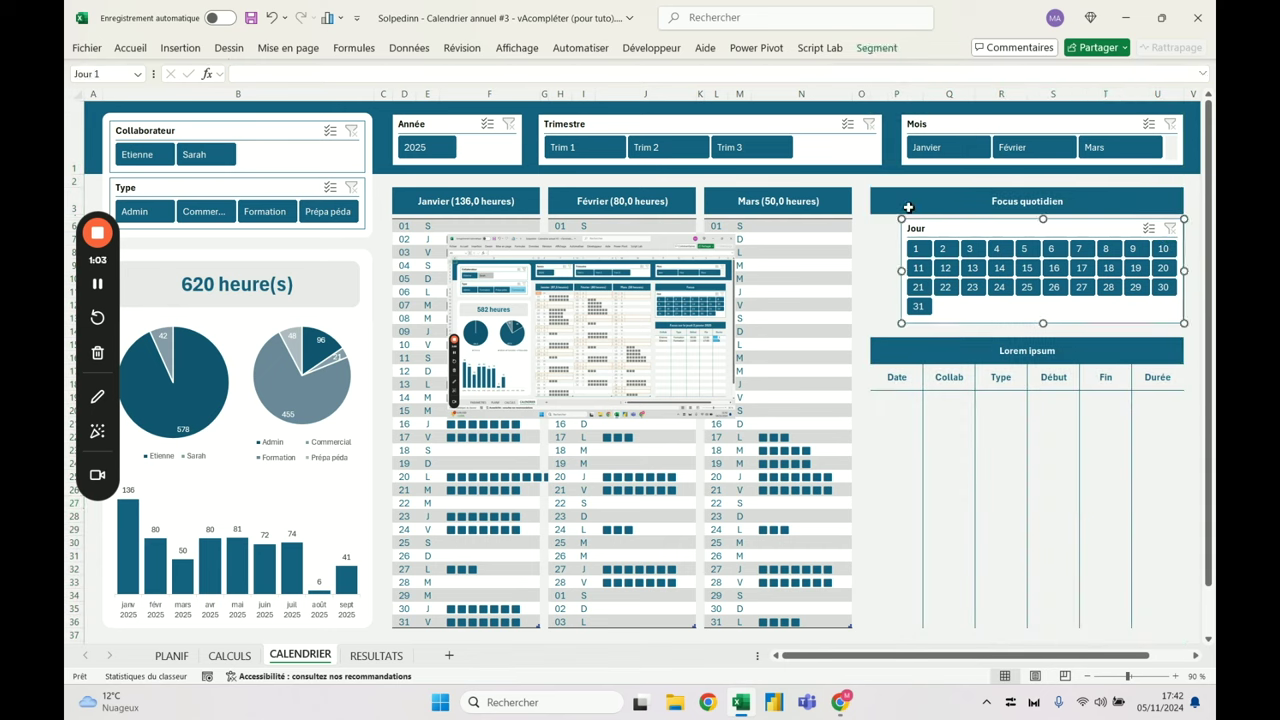
click(823, 129)
click(851, 141)
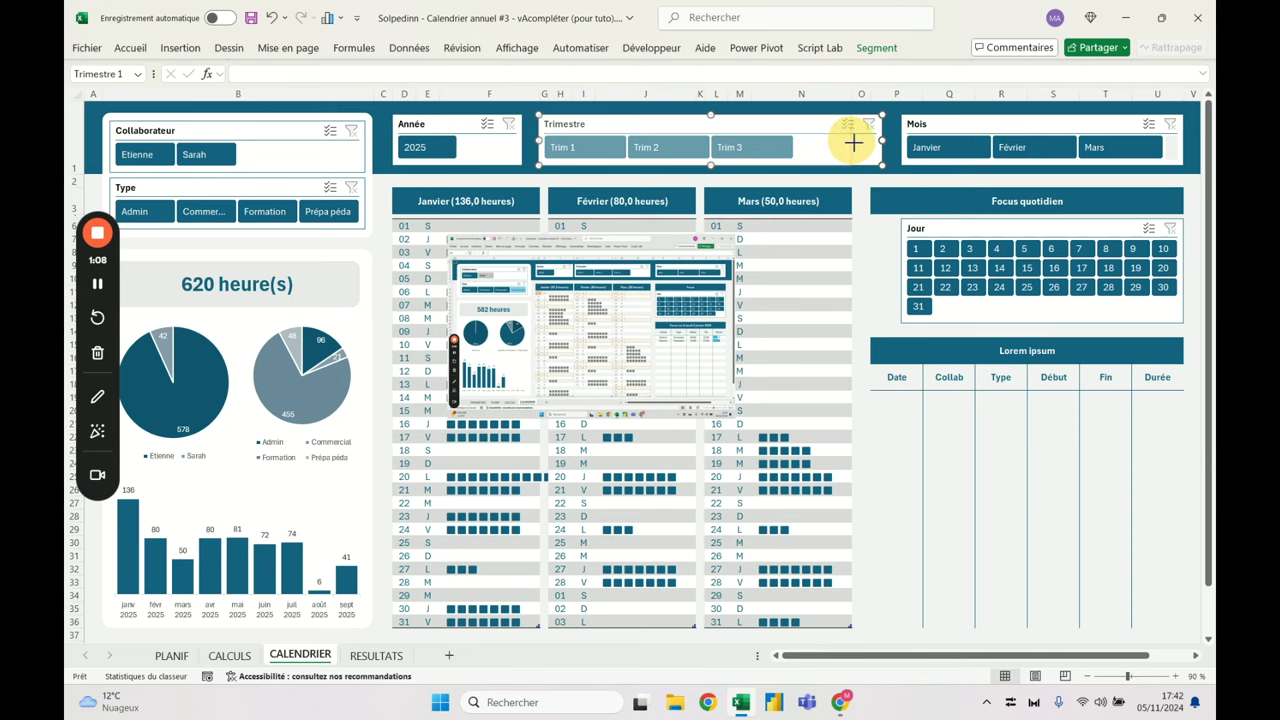
click(905, 130)
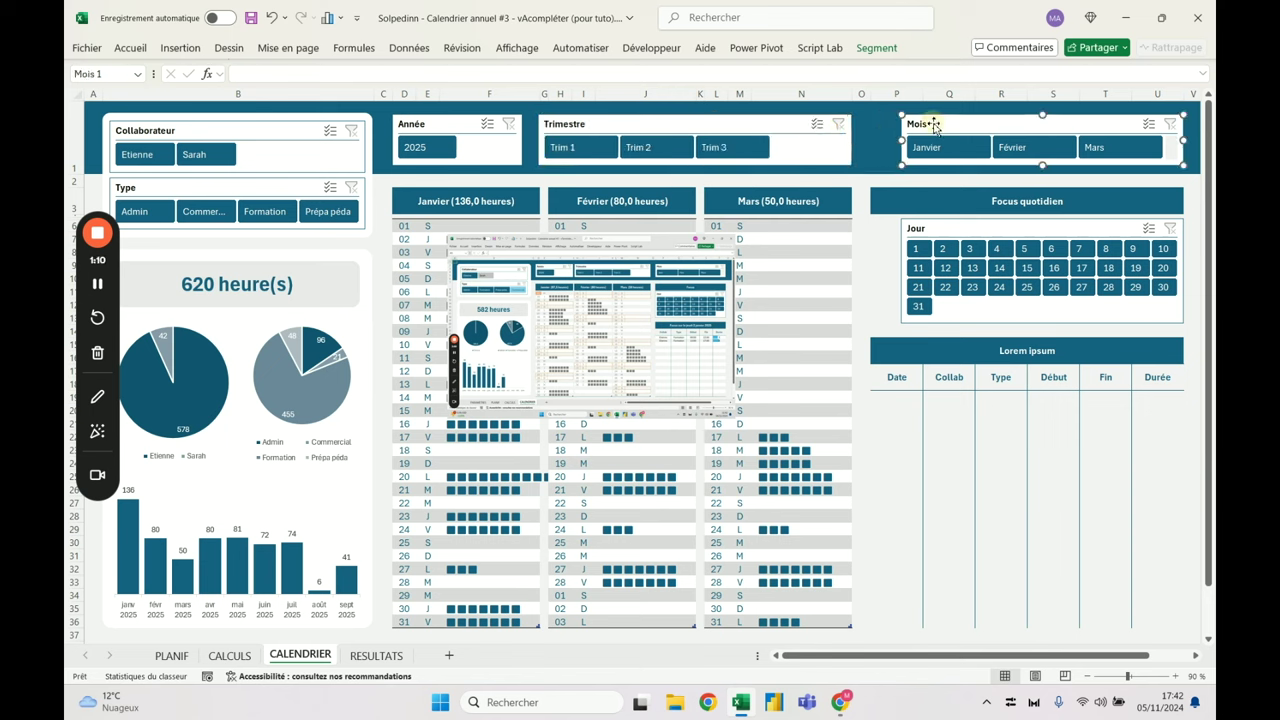
click(873, 139)
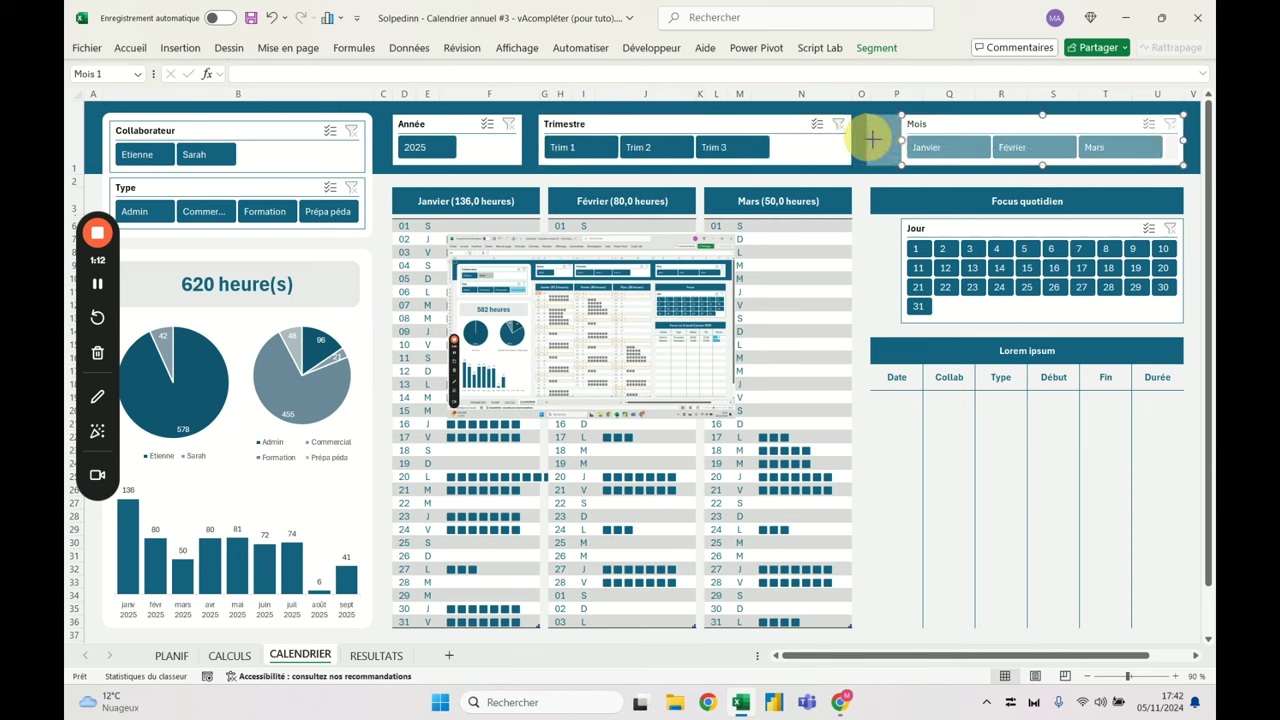
drag(873, 139, 873, 139)
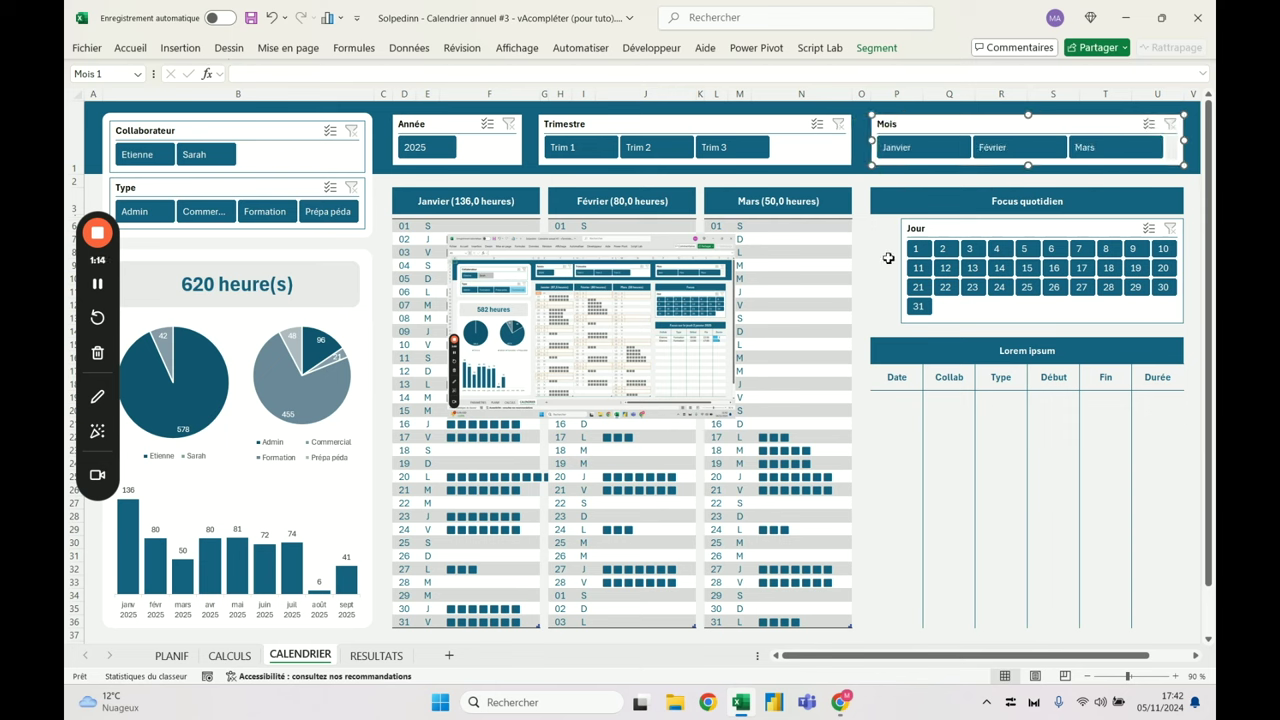
click(876, 48)
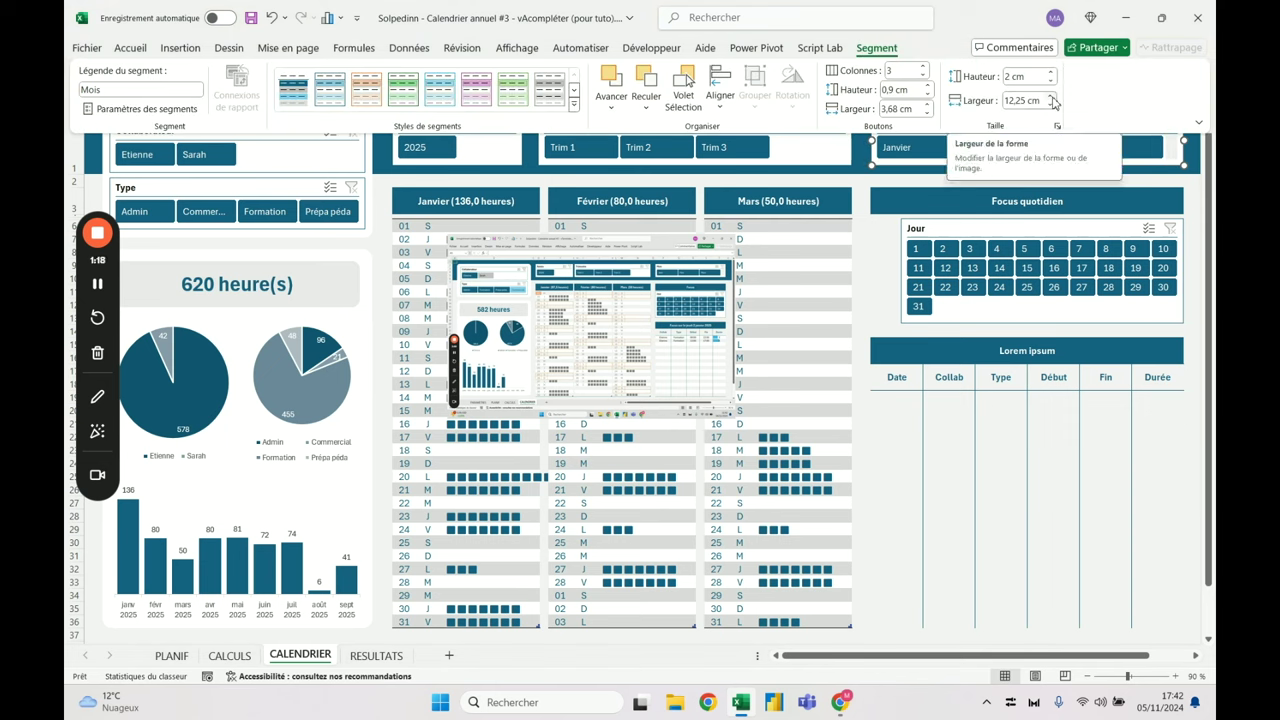
click(884, 264)
Set the Jour slicer's width to 12.25 cm
click(986, 240)
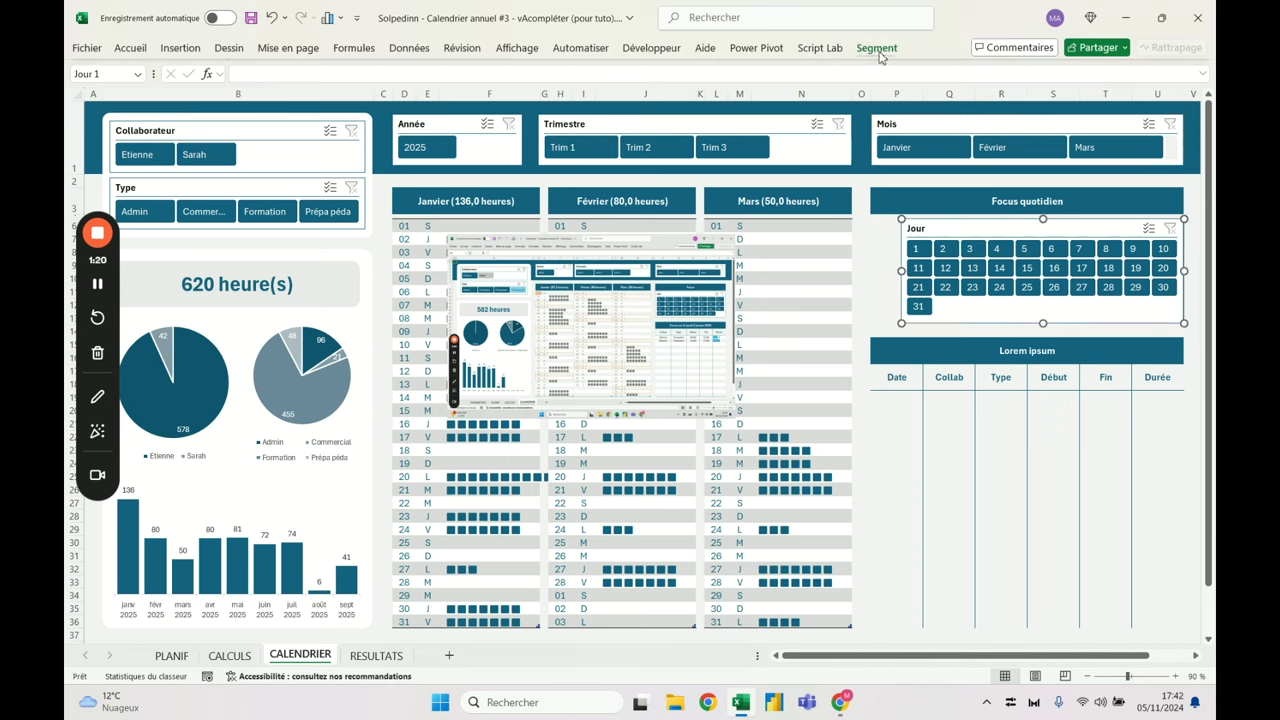
click(877, 48)
click(1035, 100)
text(12,25)
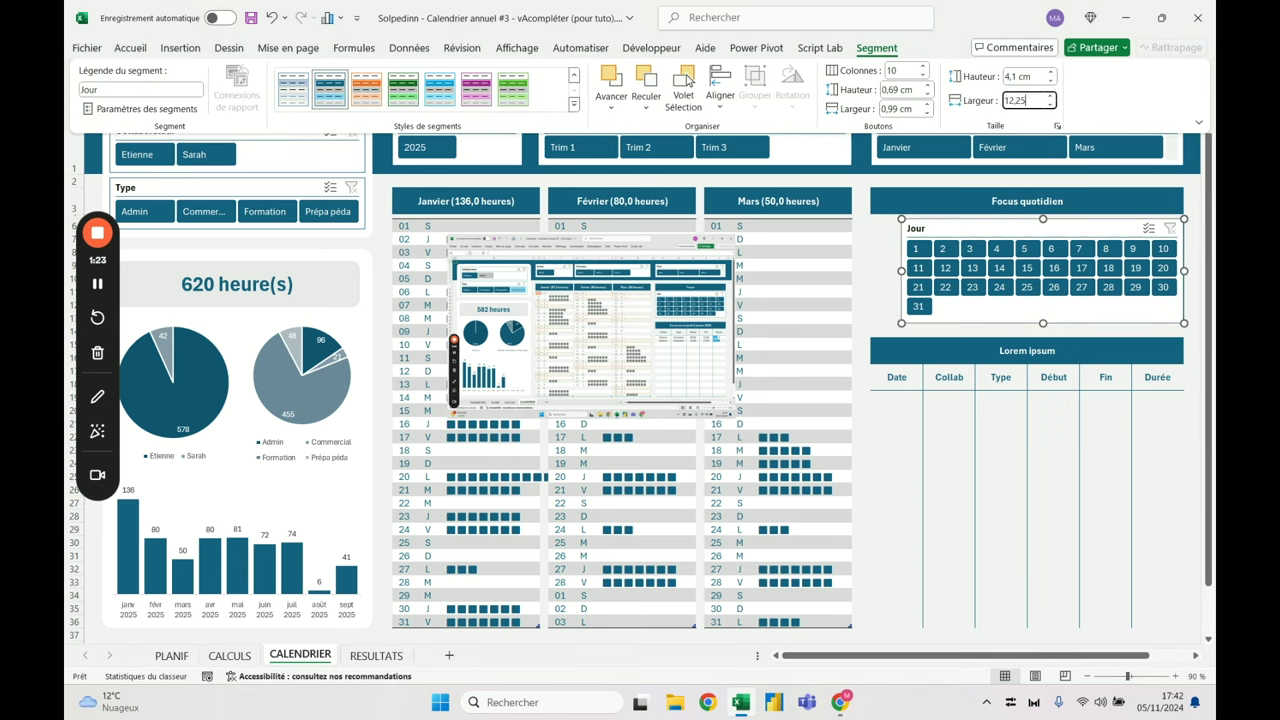
key(Return)
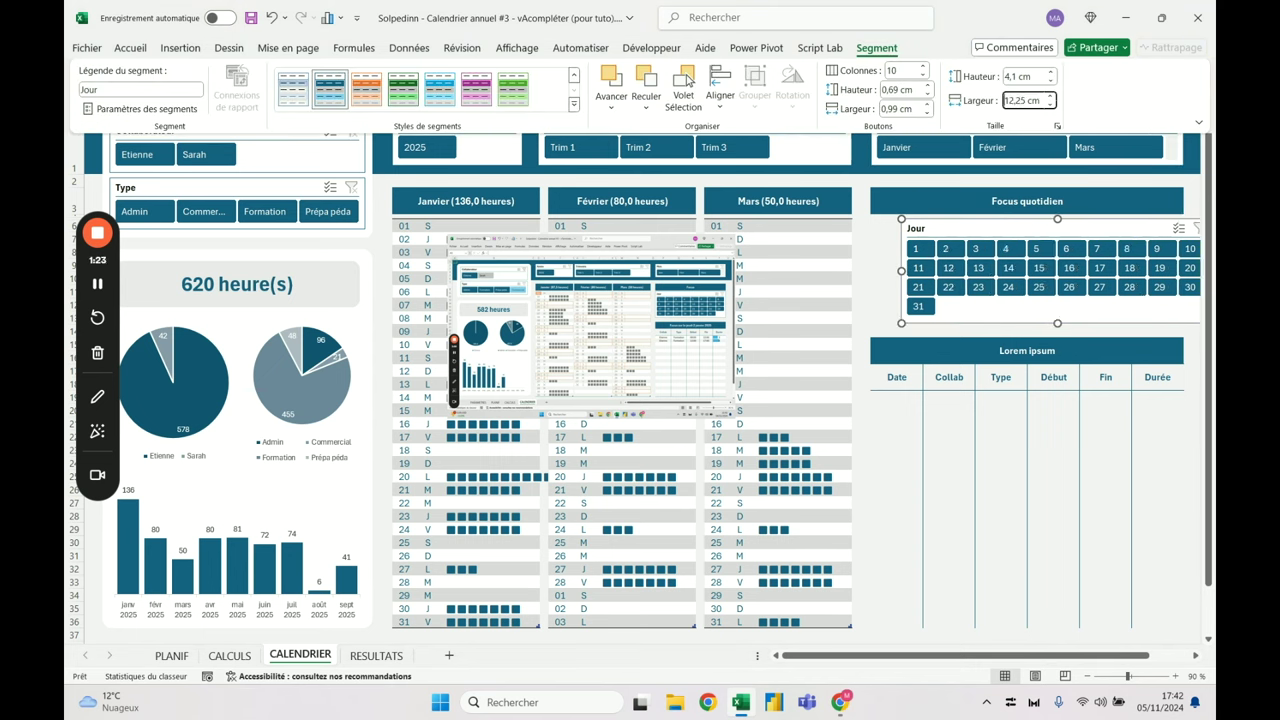
Align the Jour and Mois slicers to the left
ctrl+click(928, 131)
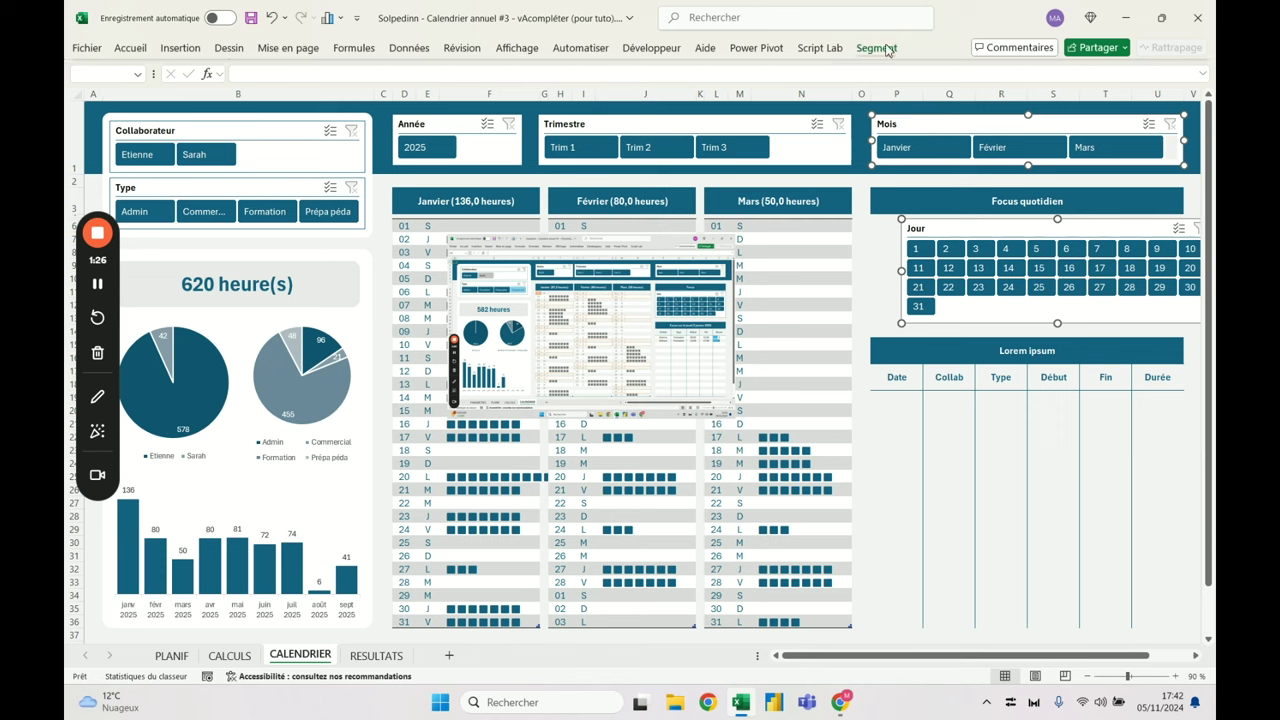
click(877, 48)
click(720, 85)
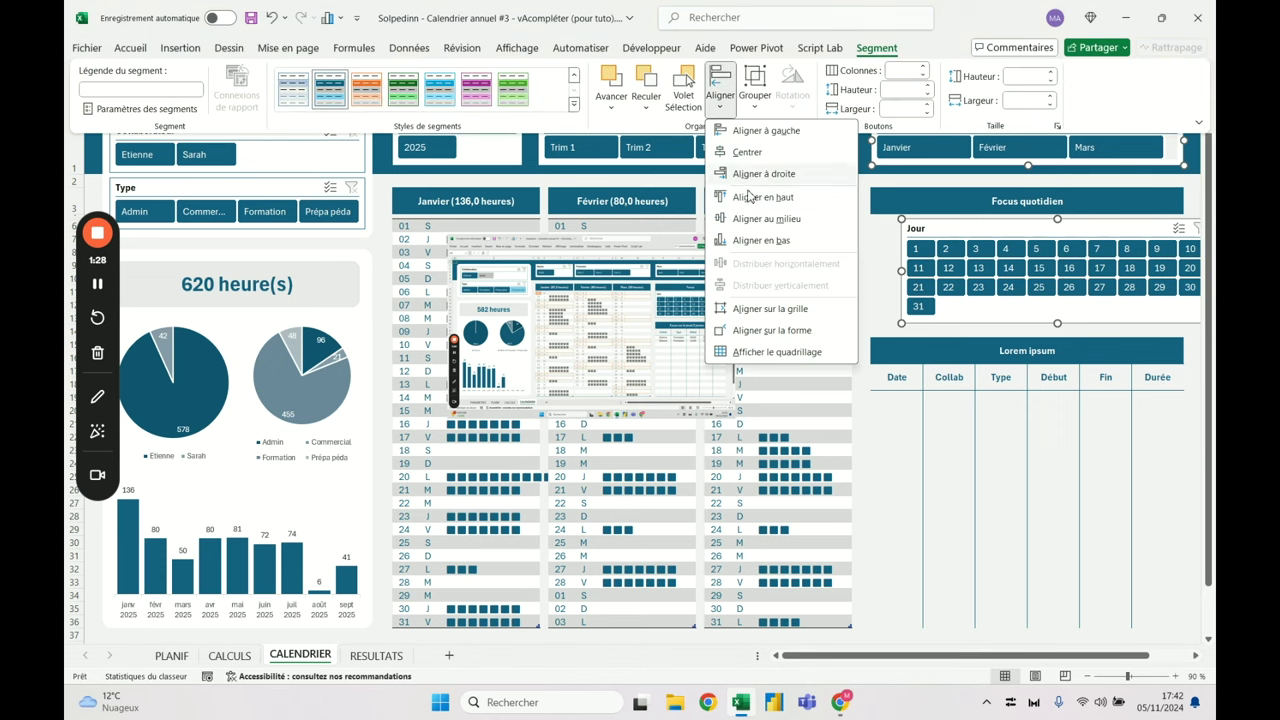
click(760, 131)
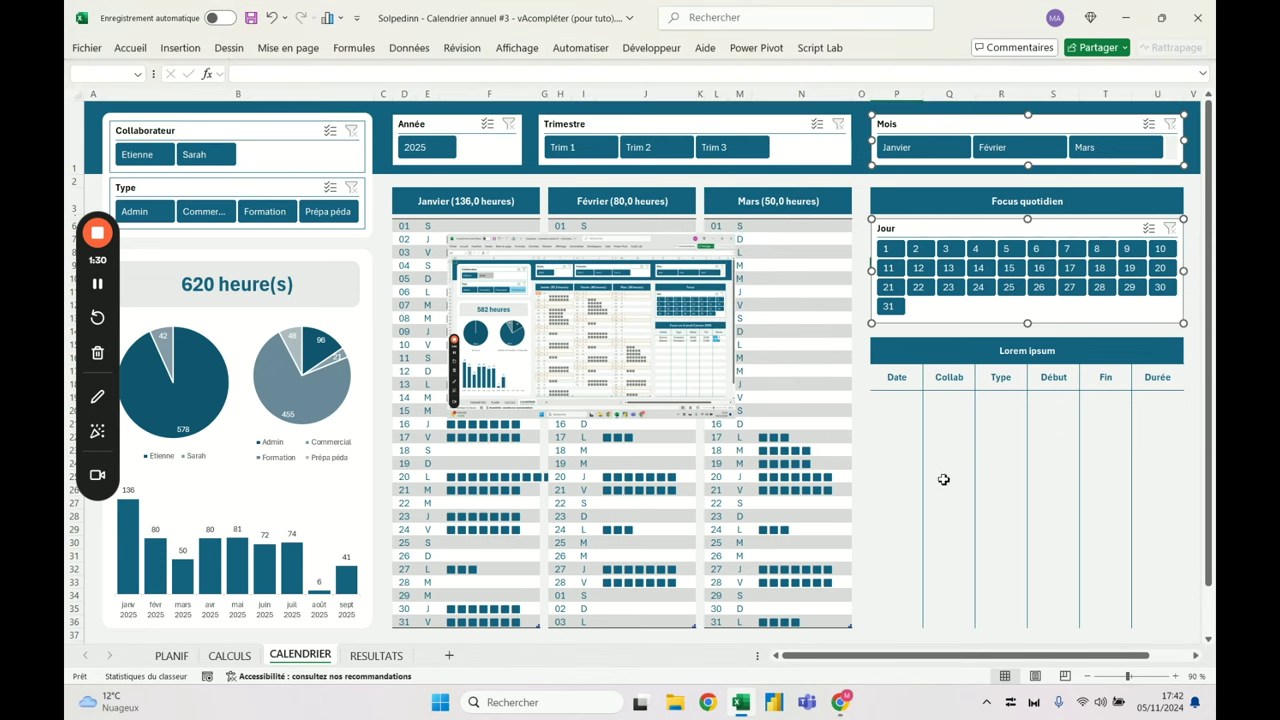
click(897, 399)
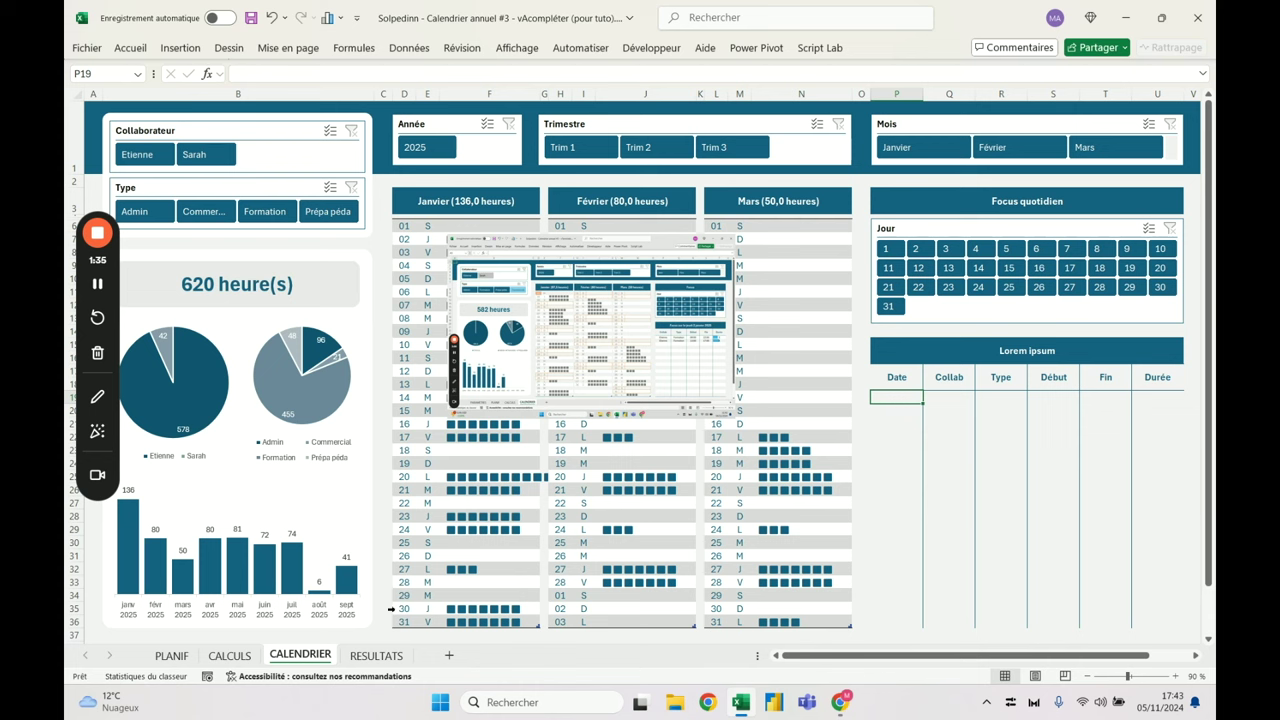
Fill the first Lorem ipsum table row P19:U19 white
click(374, 659)
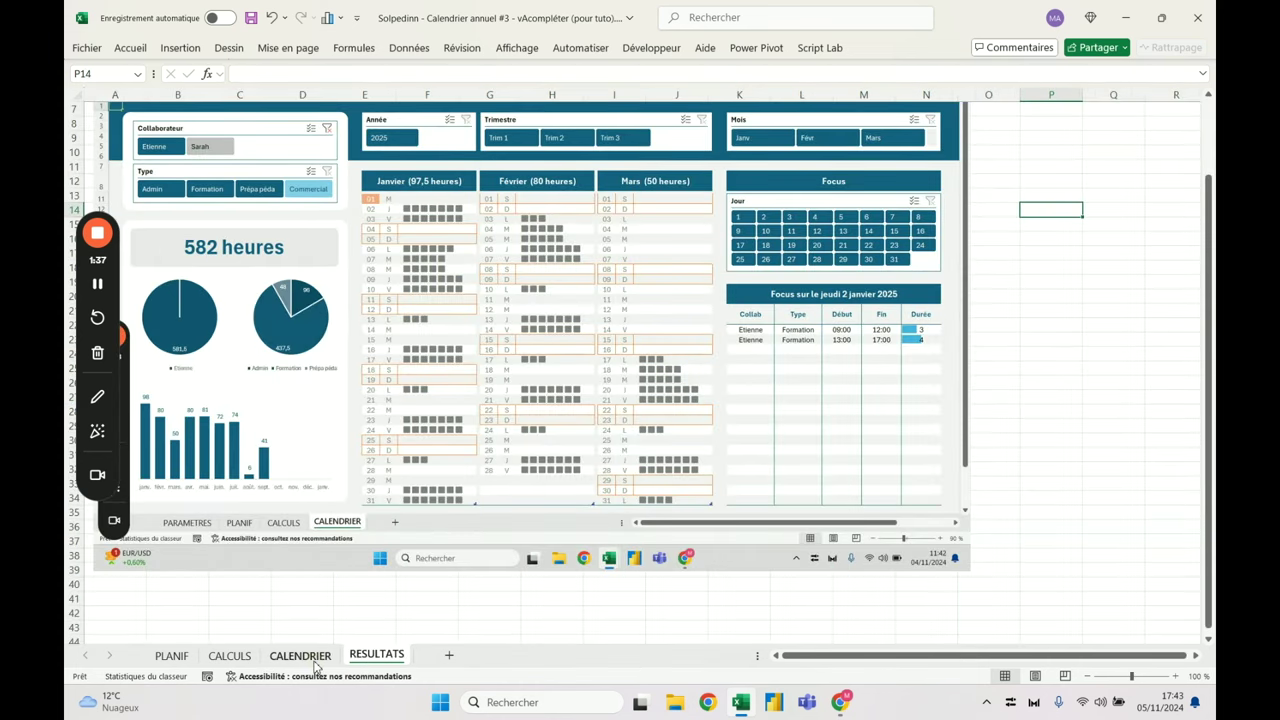
click(300, 655)
drag(896, 397, 1165, 395)
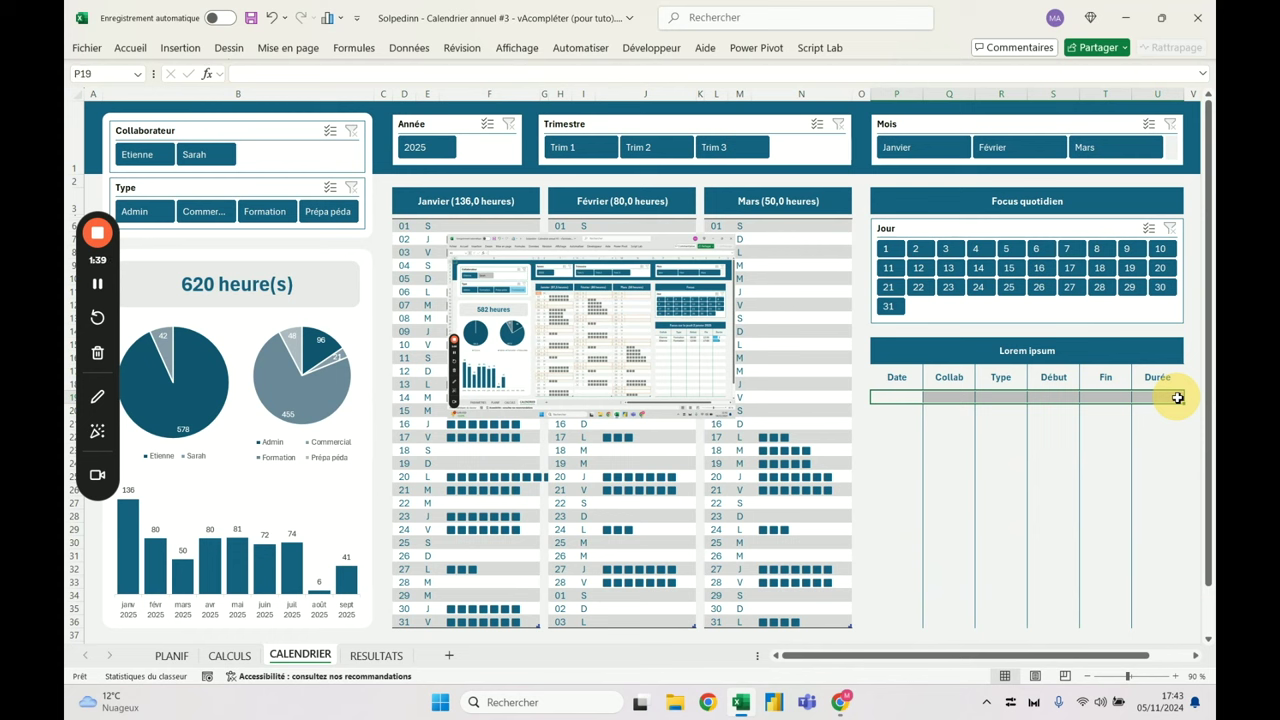
click(126, 52)
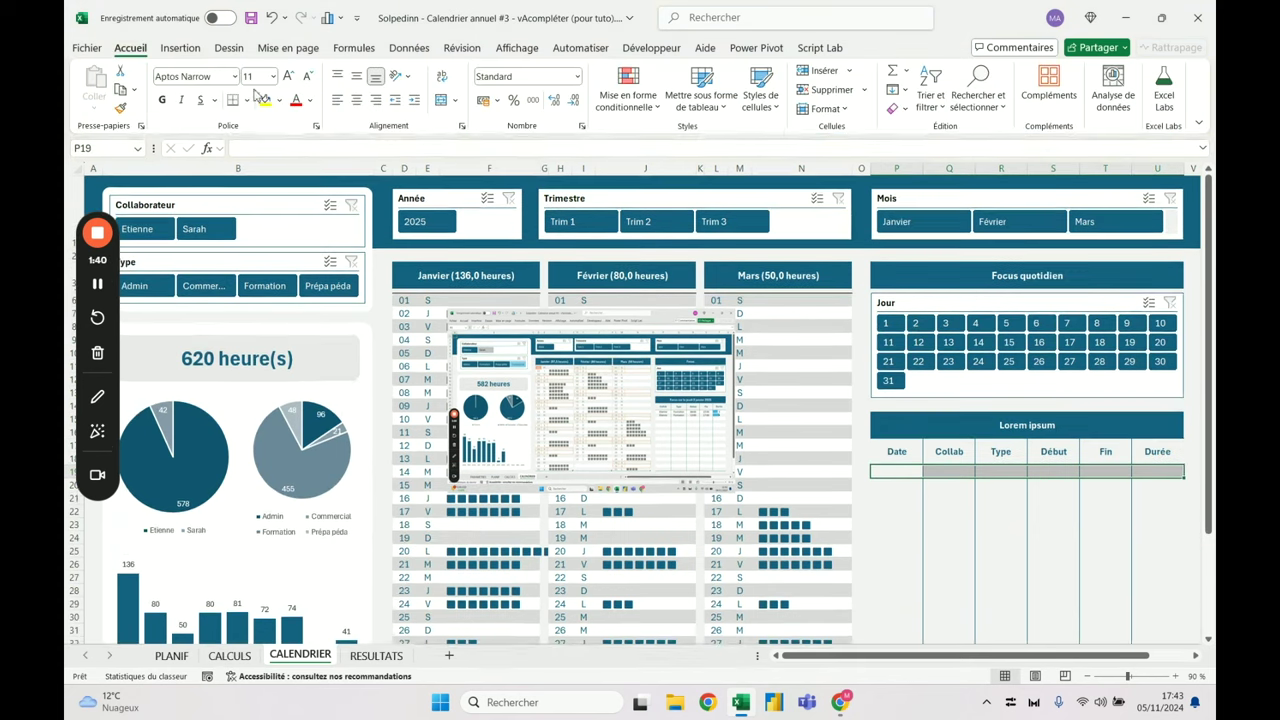
click(280, 100)
click(268, 176)
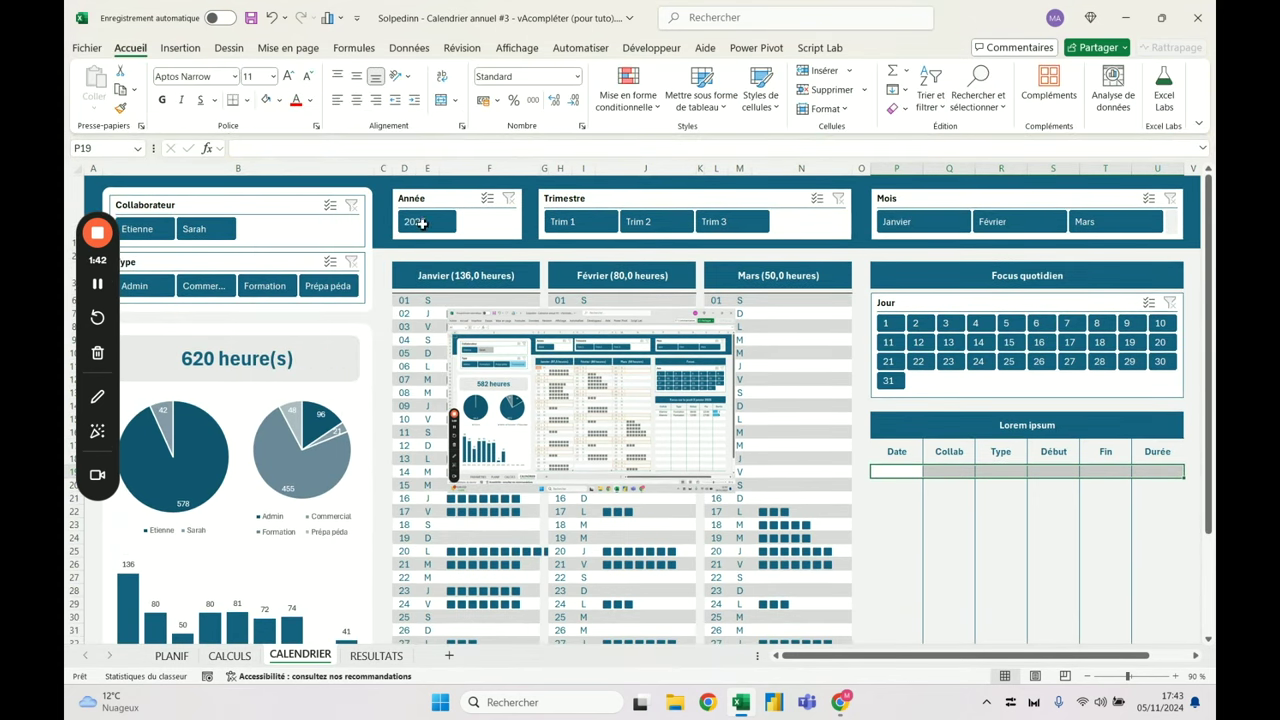
Shade alternate table rows 21, 23, 25, 29 and 31 light grey
click(1162, 496)
drag(1026, 503, 1154, 577)
ctrl+click(1150, 550)
drag(903, 604, 895, 632)
click(266, 100)
click(1000, 558)
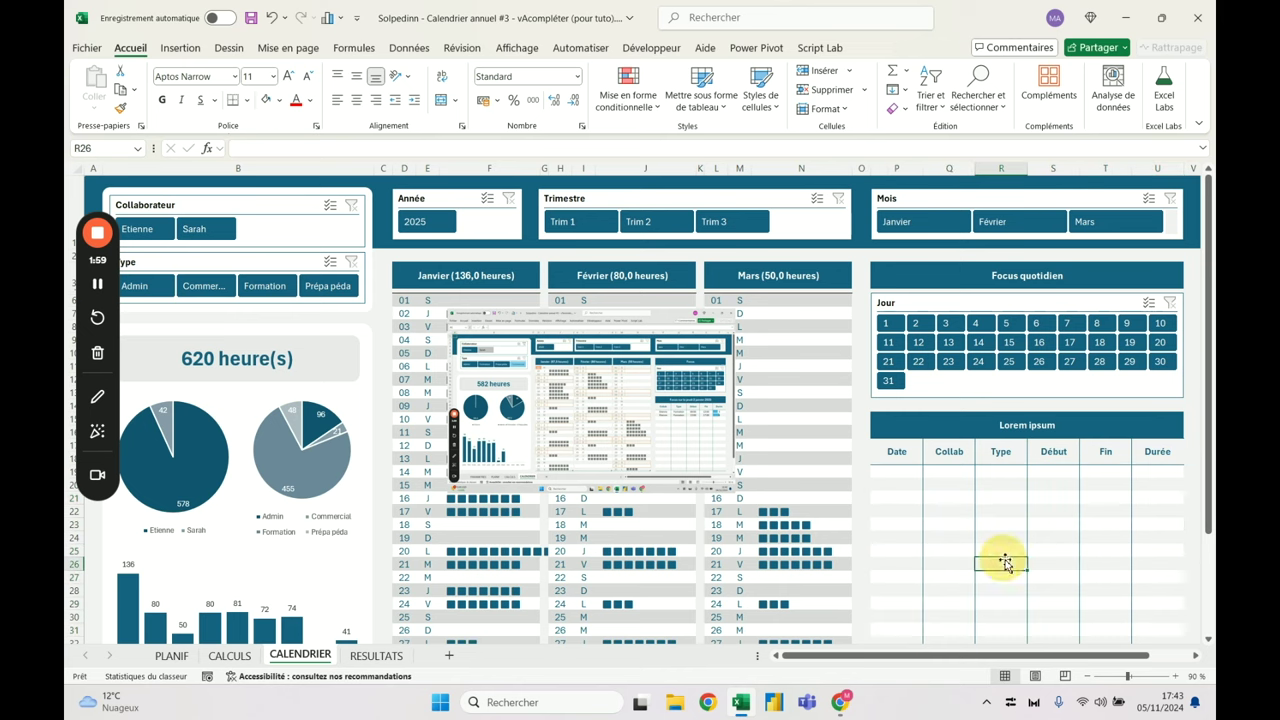
Copy the shaded block P28:U31 and paste it into P32:U35
scroll(891, 528, down, 3)
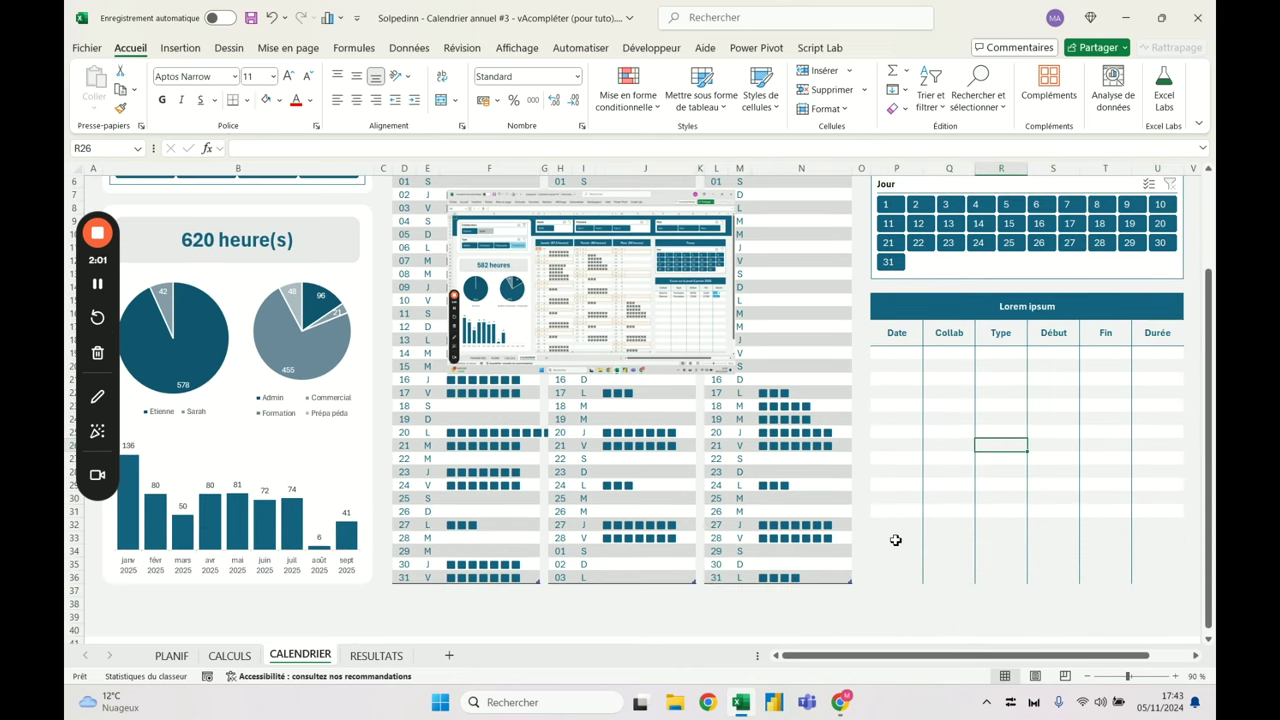
drag(895, 540, 1151, 534)
drag(894, 471, 1157, 517)
key(ctrl+c)
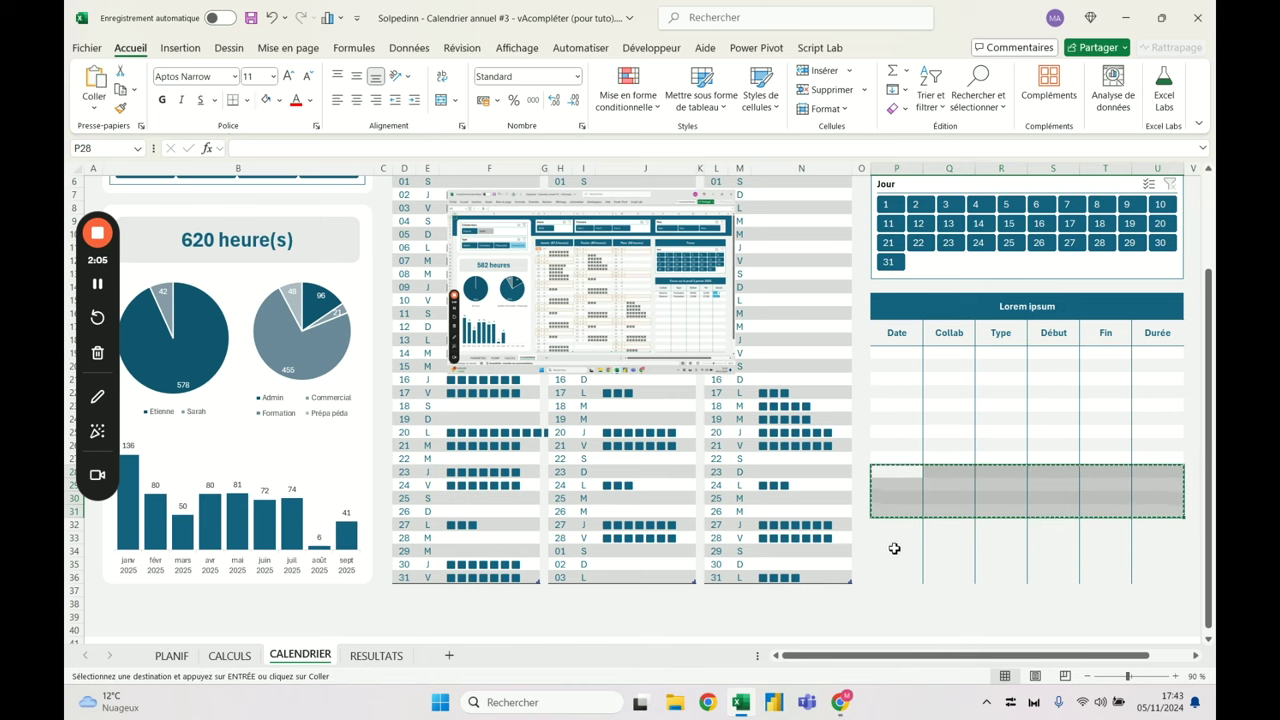
click(895, 533)
key(ctrl+v)
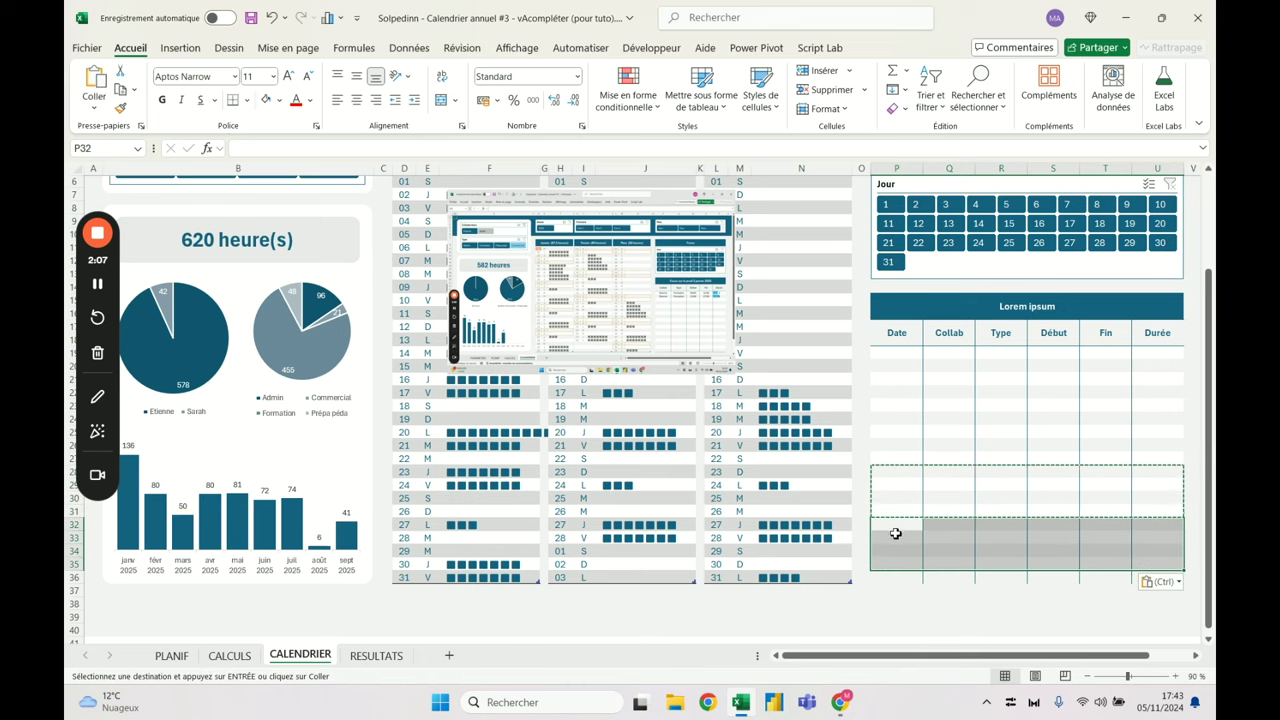
click(906, 602)
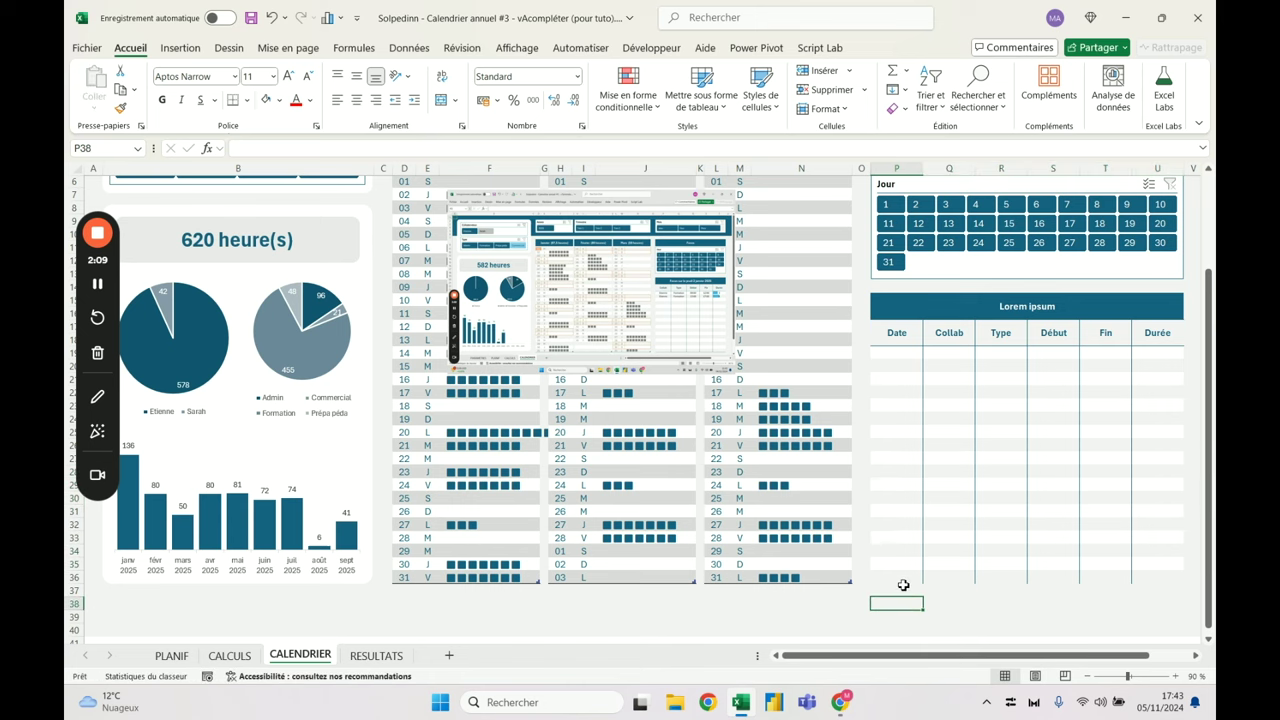
Return to the table top and select the first Date cell P19
scroll(903, 585, up, 3)
scroll(837, 534, down, 2)
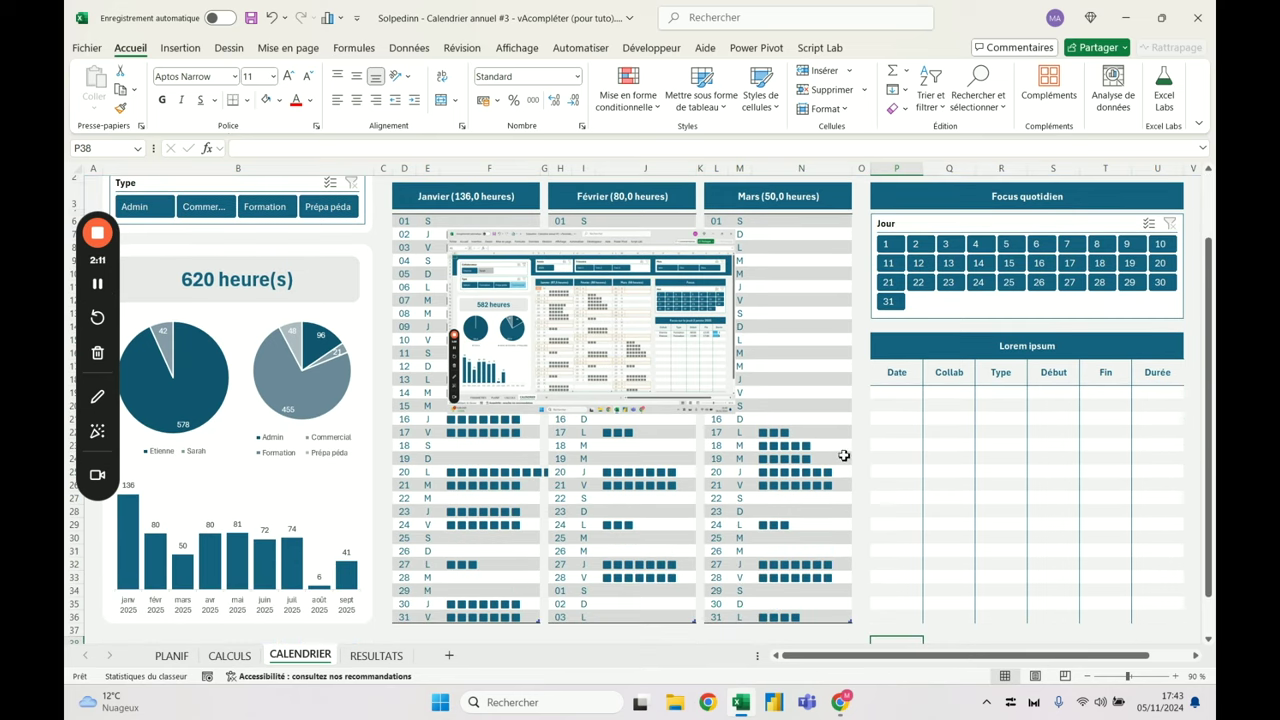
click(896, 391)
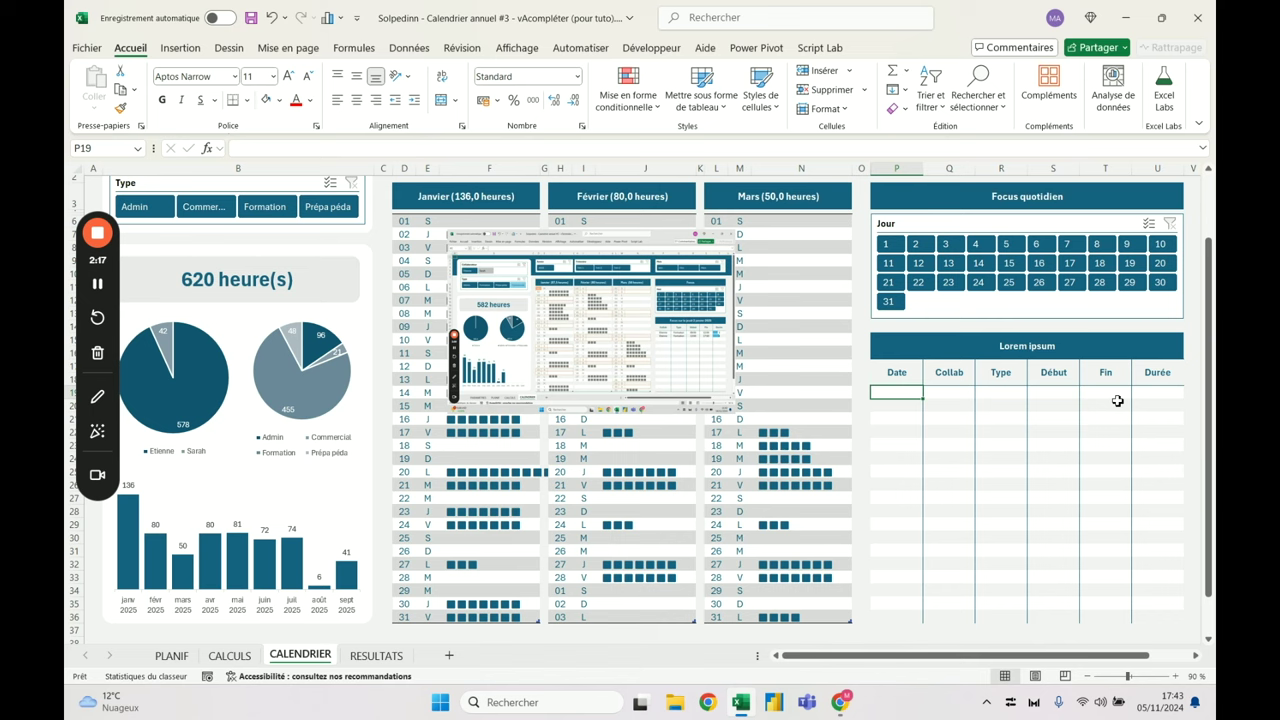
drag(1068, 370, 1094, 372)
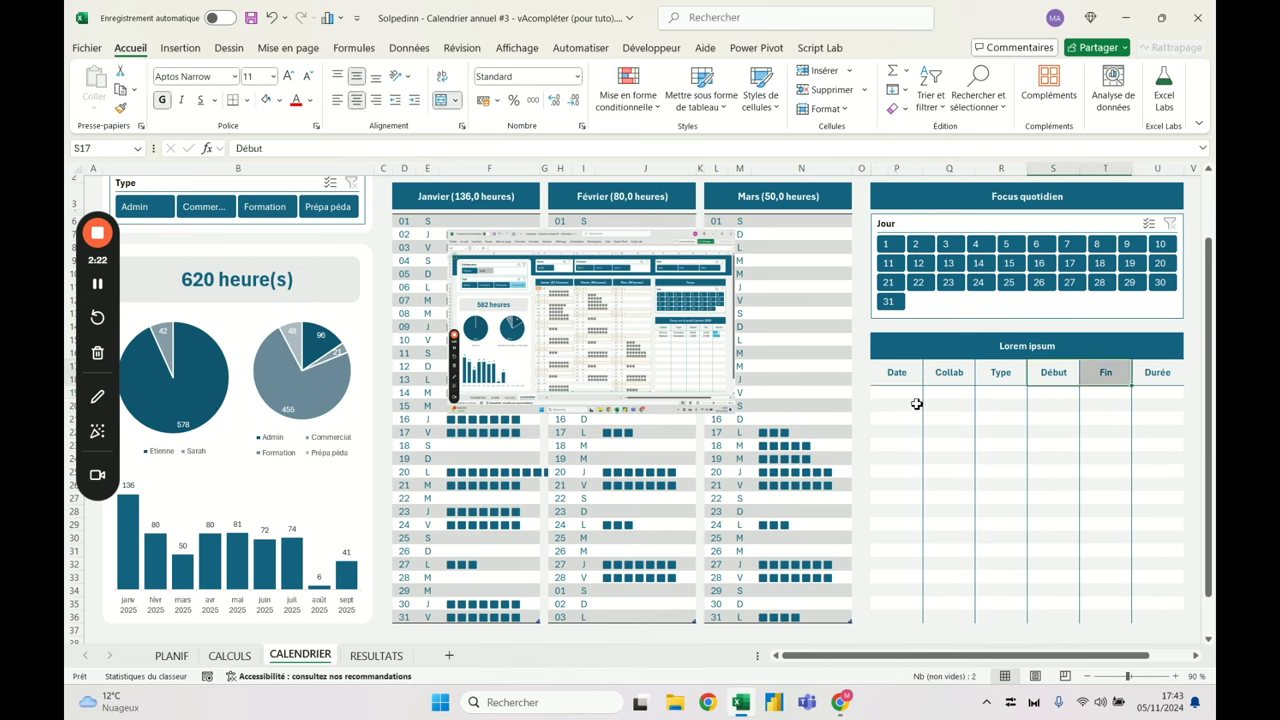
click(915, 390)
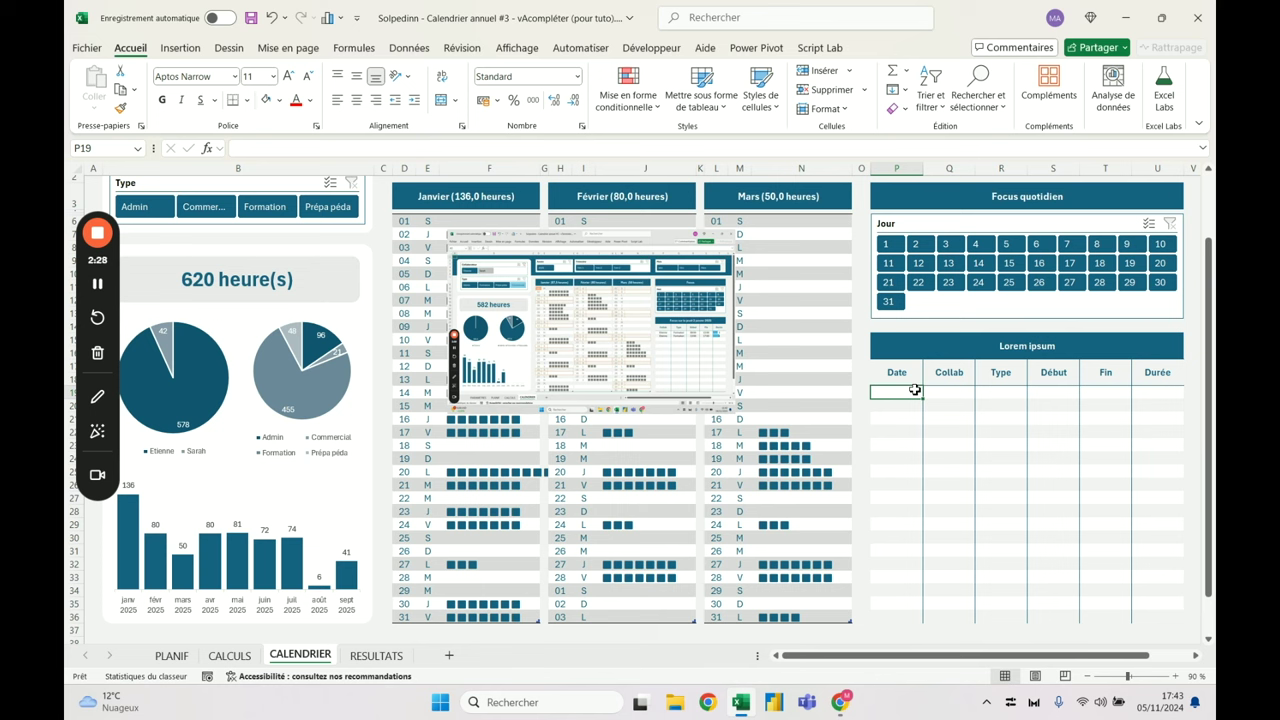
Start a FILTRE formula in P19 using the Tab_Planif table on PLANIF as source
text(=)
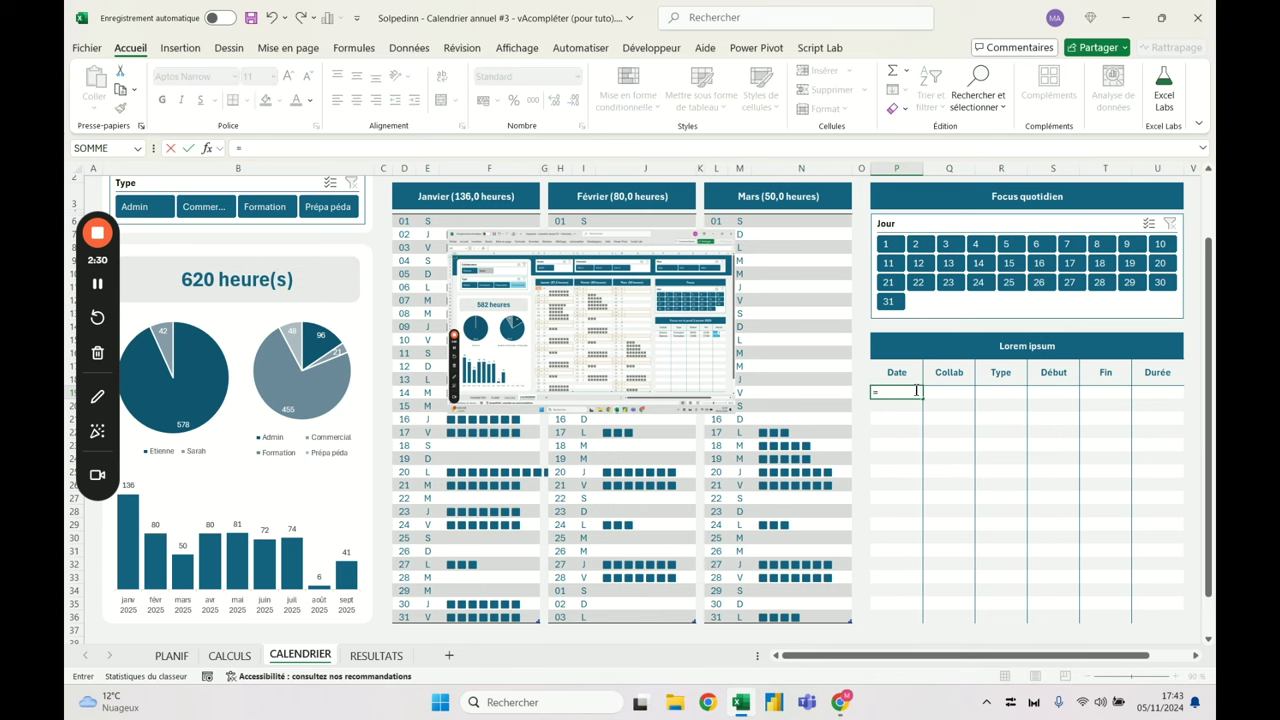
text(filtre()
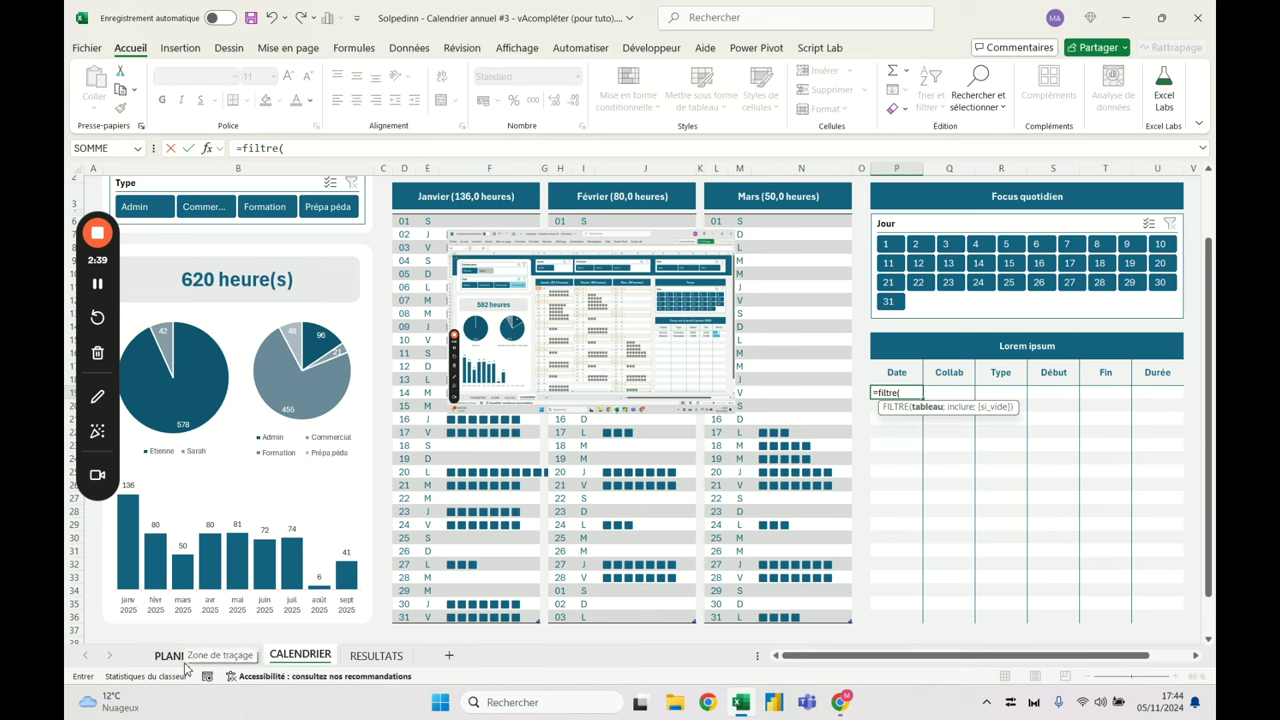
click(171, 655)
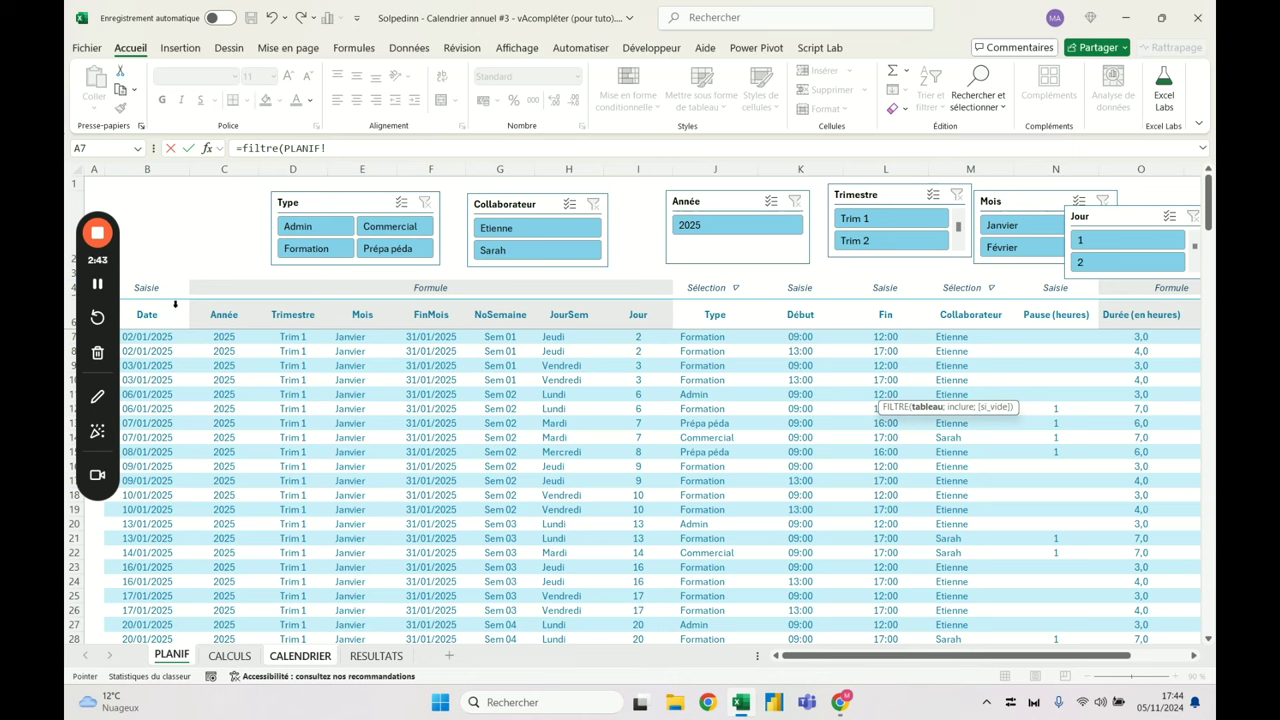
drag(116, 250, 108, 421)
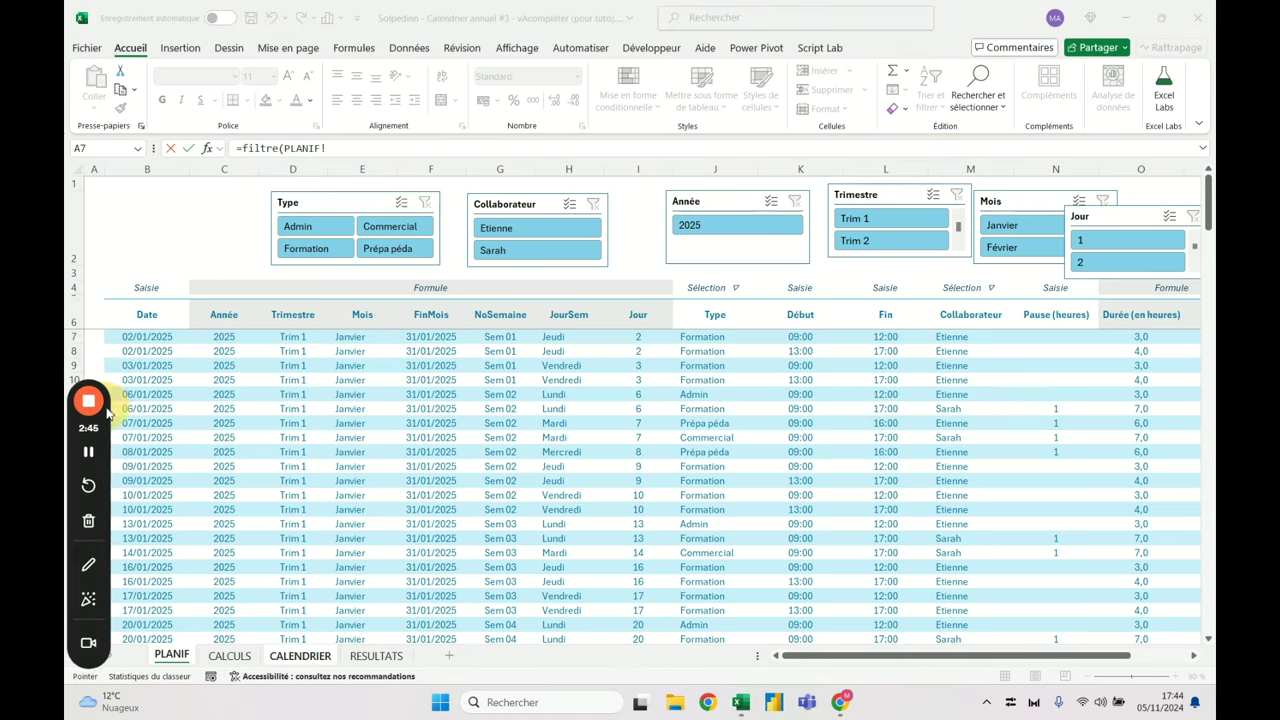
click(106, 304)
click(106, 302)
Add the condition Tab_Planif[Focus]=1 and commit the FILTRE formula
scroll(250, 220, right, 1)
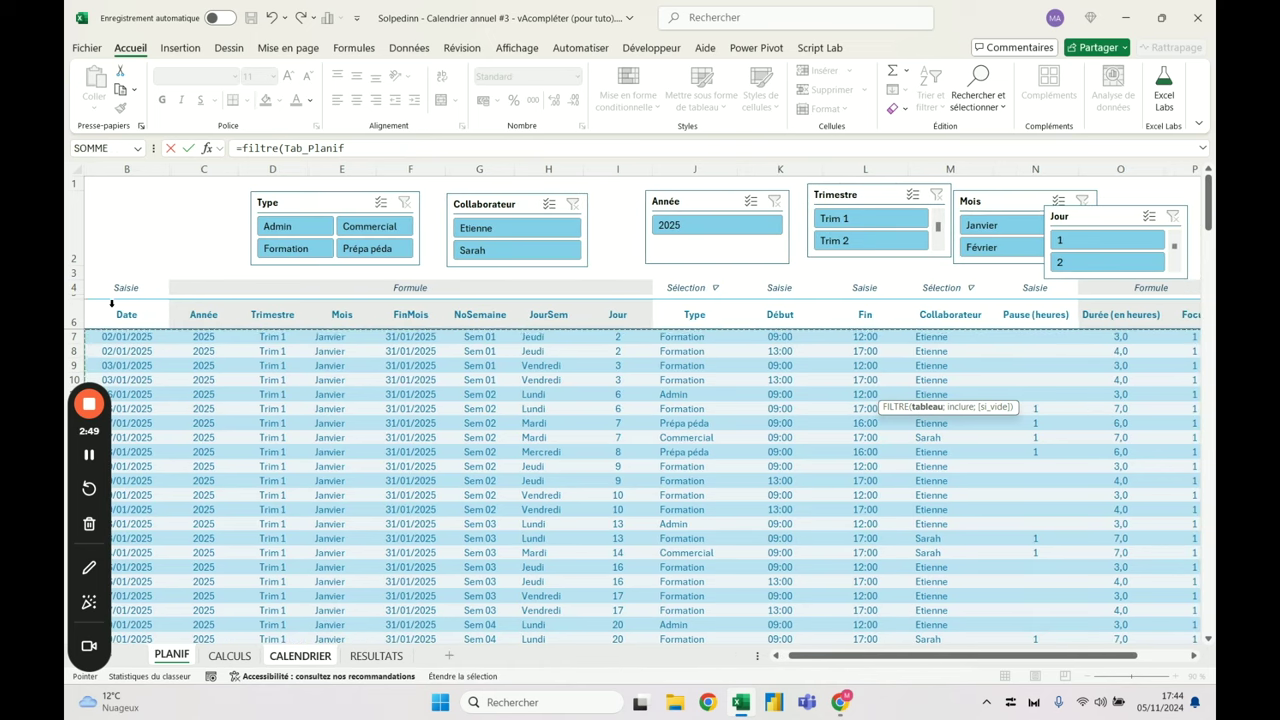
click(388, 147)
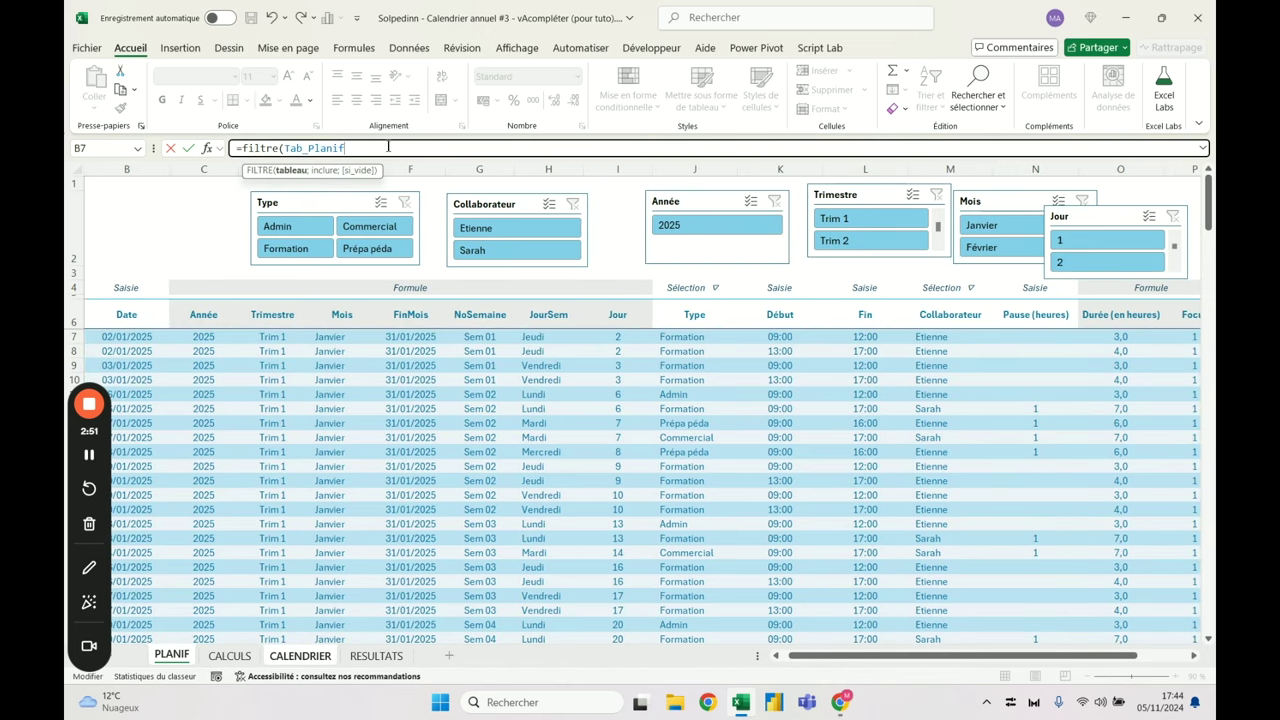
key(BackSpace)
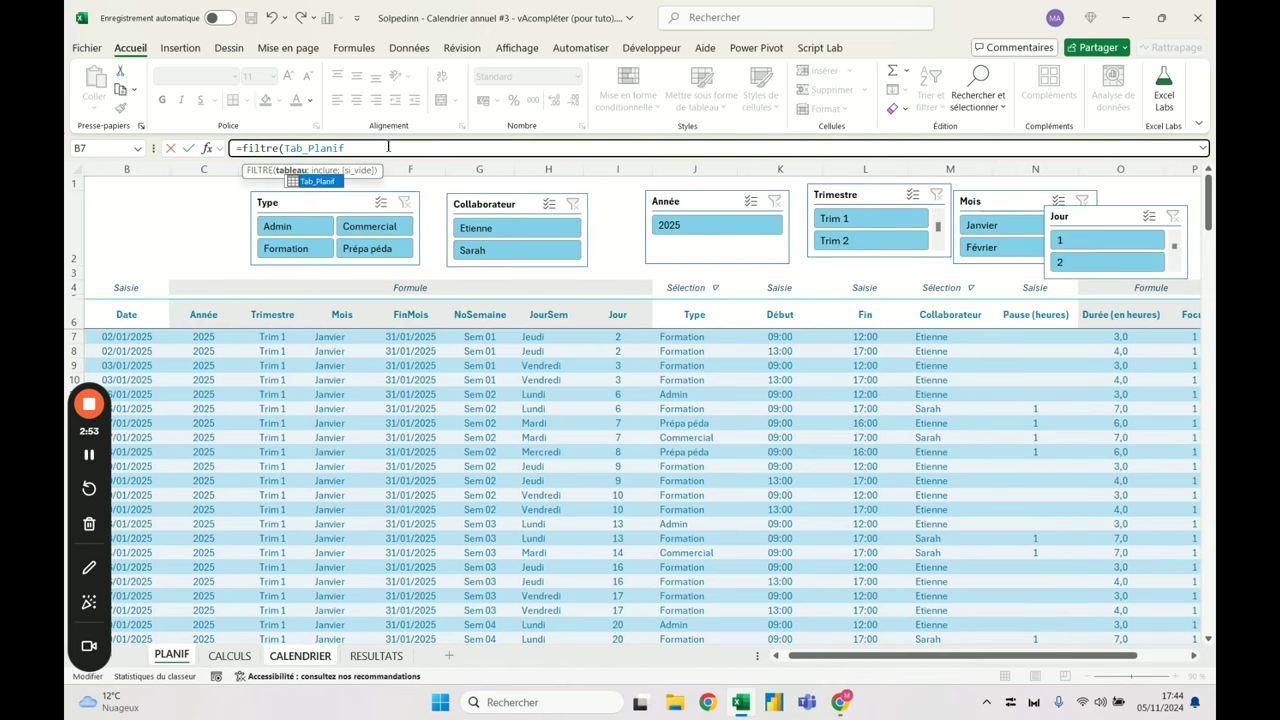
text(;)
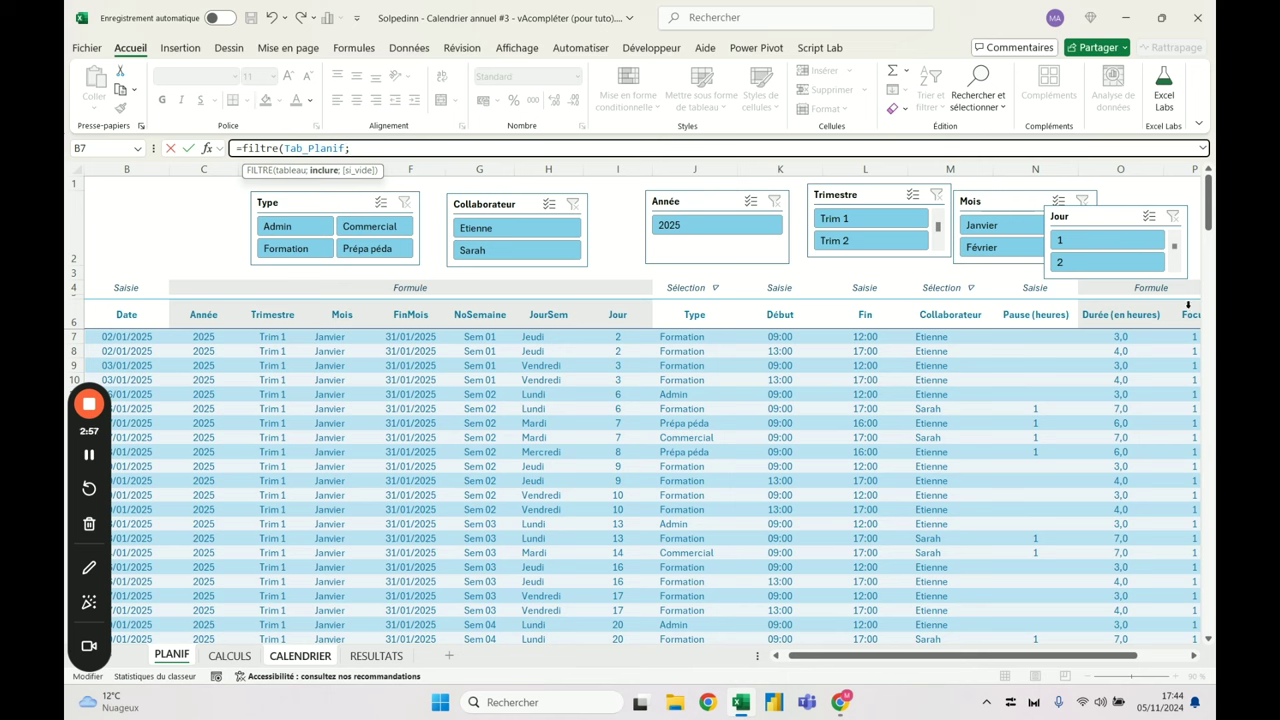
click(1188, 307)
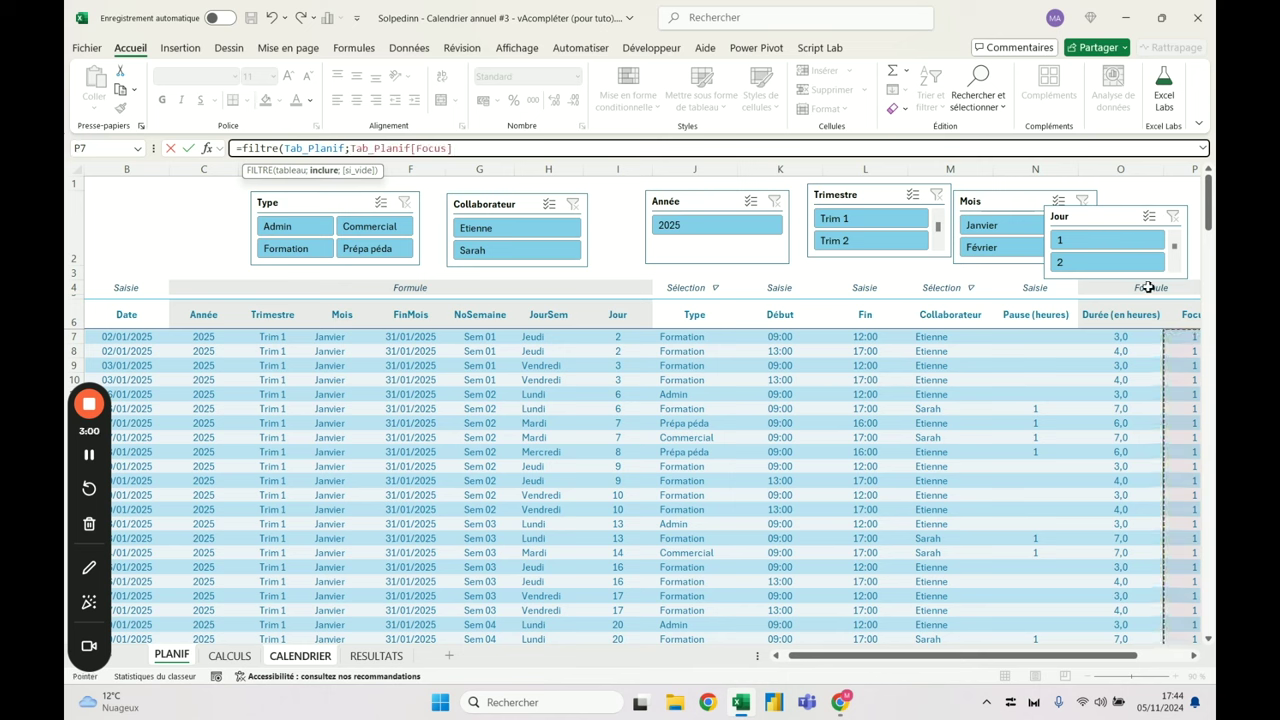
text(= )
text(à)
key(BackSpace)
key(Return)
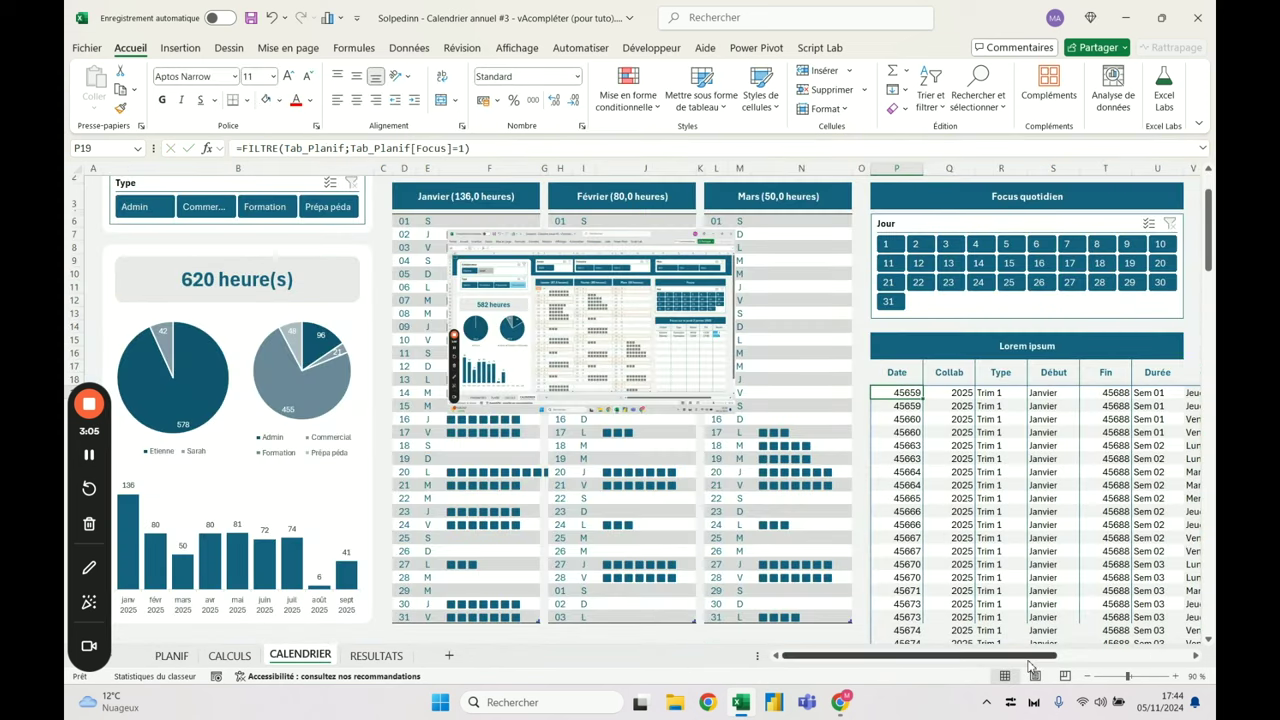
drag(1030, 663, 1177, 623)
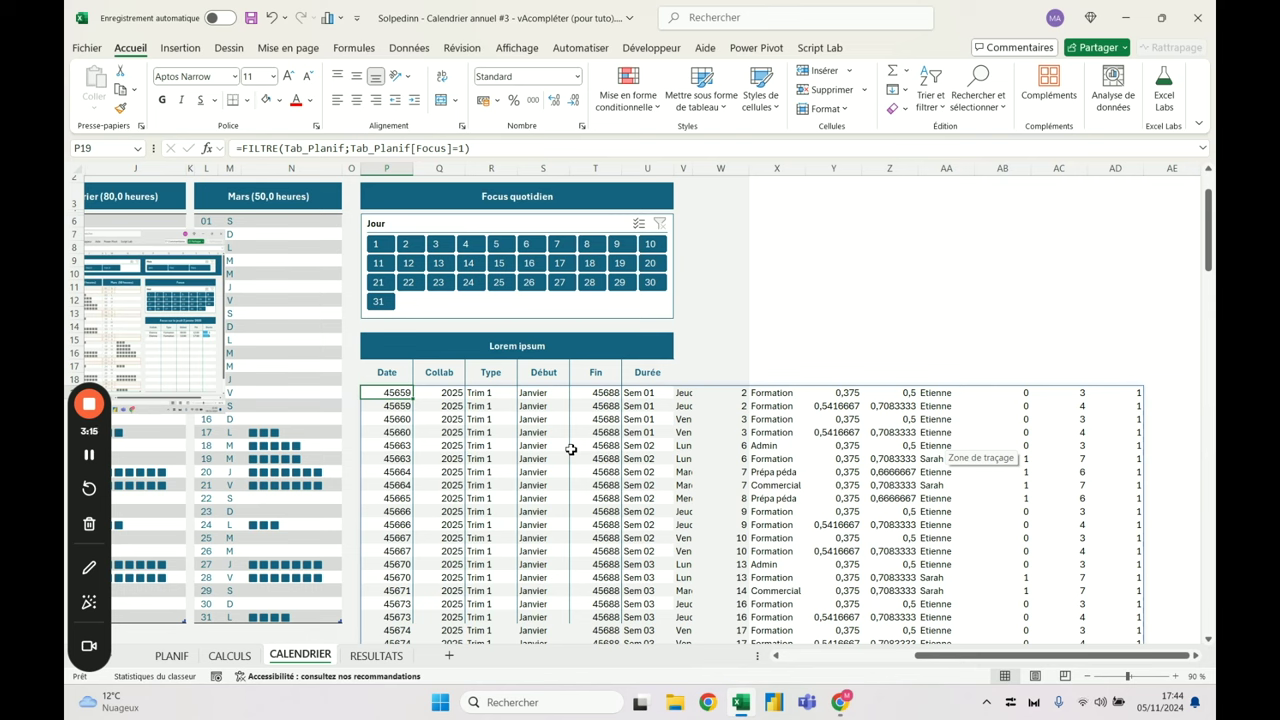
click(241, 148)
key(Escape)
click(190, 658)
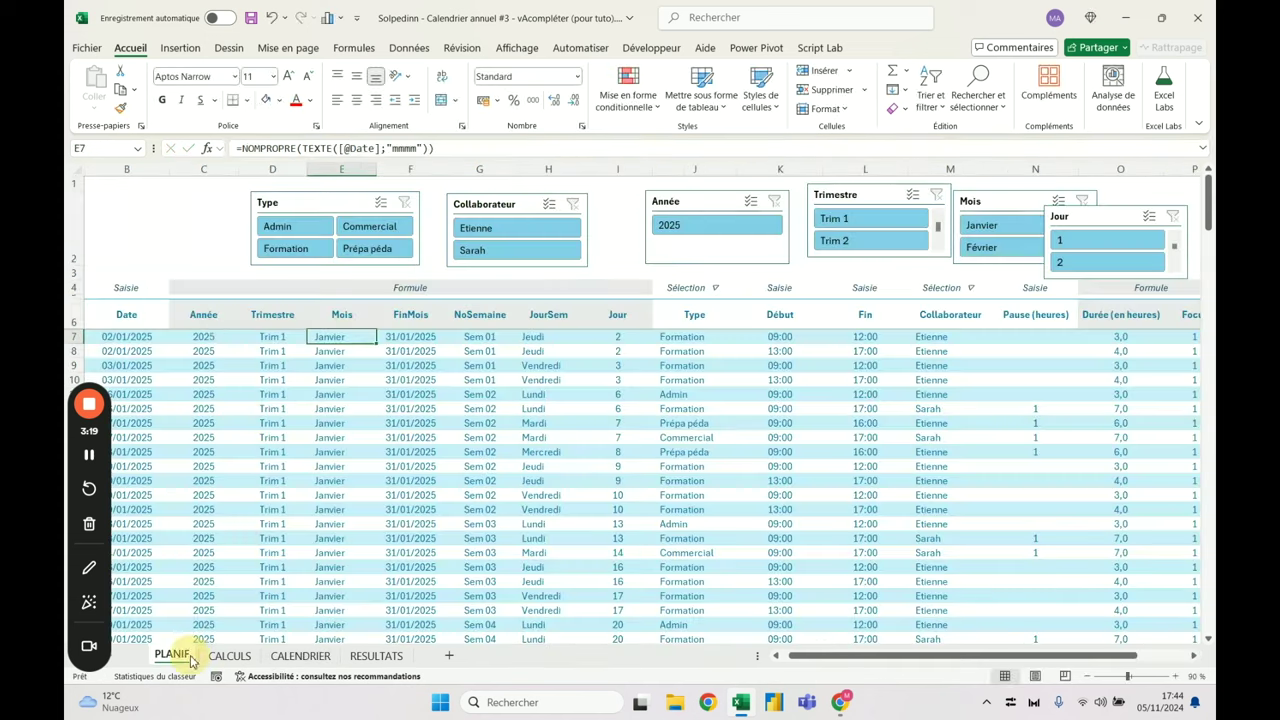
click(376, 655)
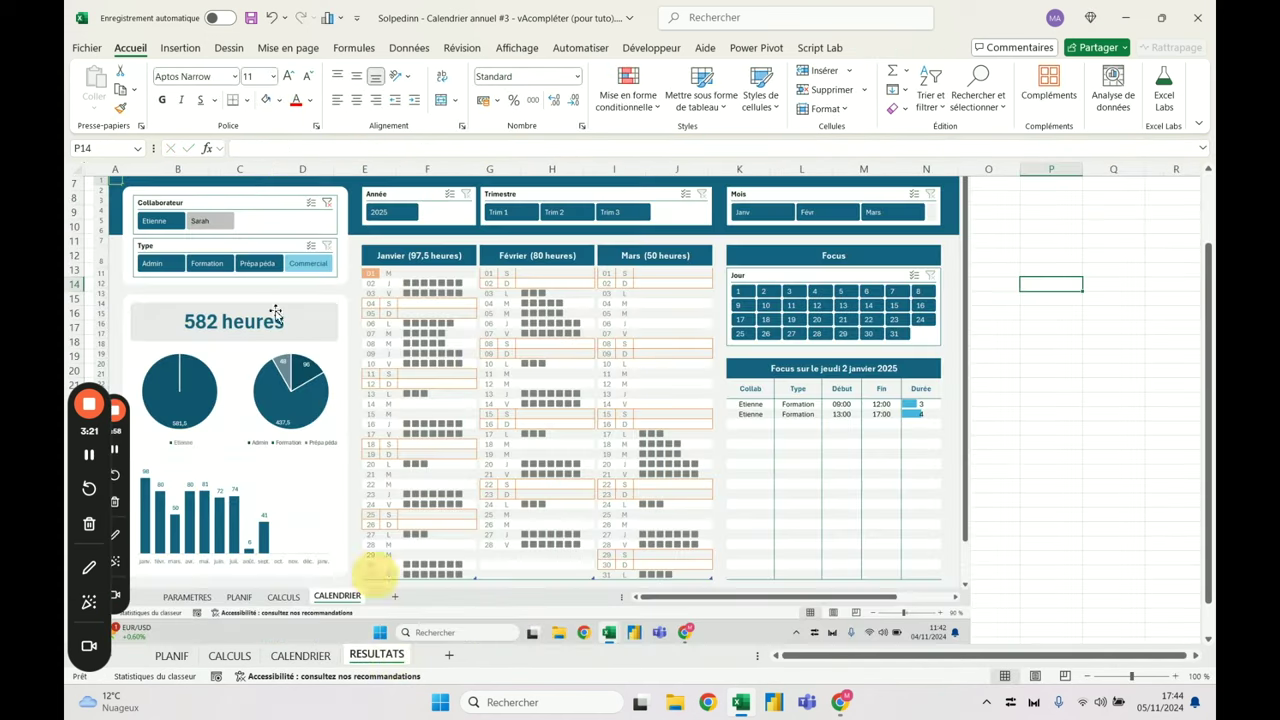
click(300, 655)
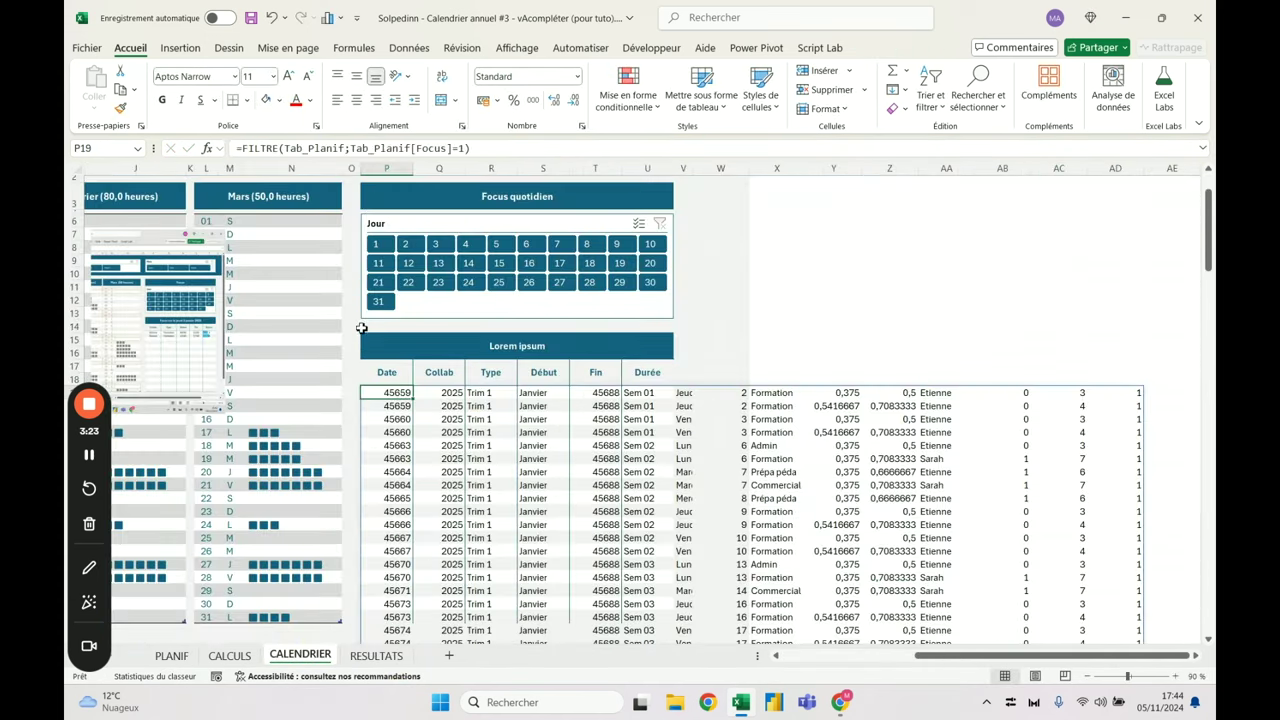
click(243, 148)
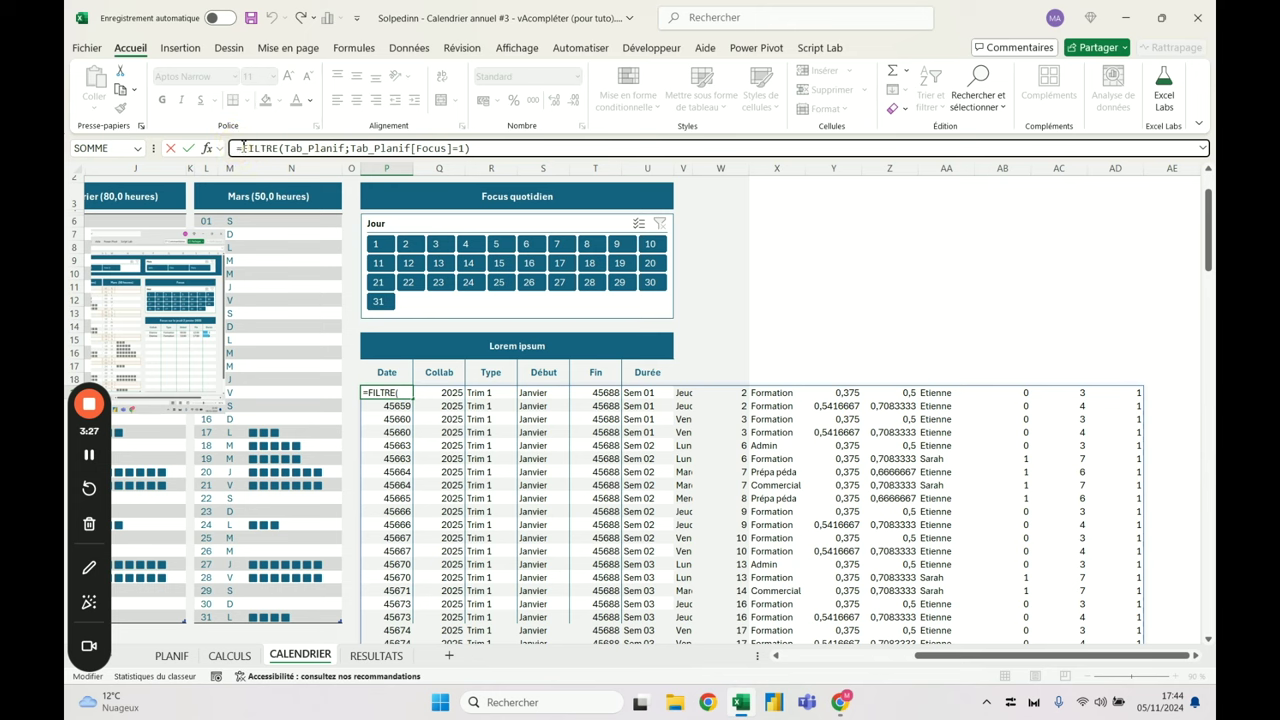
Wrap the FILTRE formula in CHOISIRCOLS to return only two columns
text(choisir()
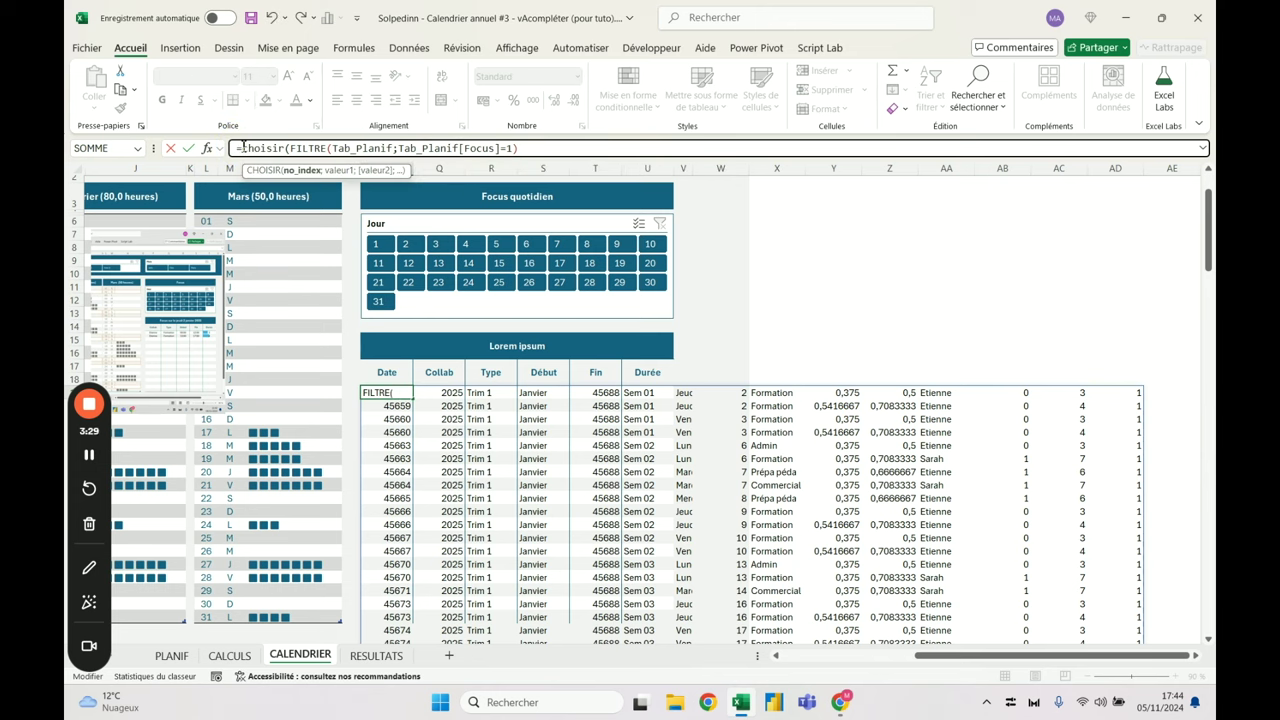
key(BackSpace)
text(cols()
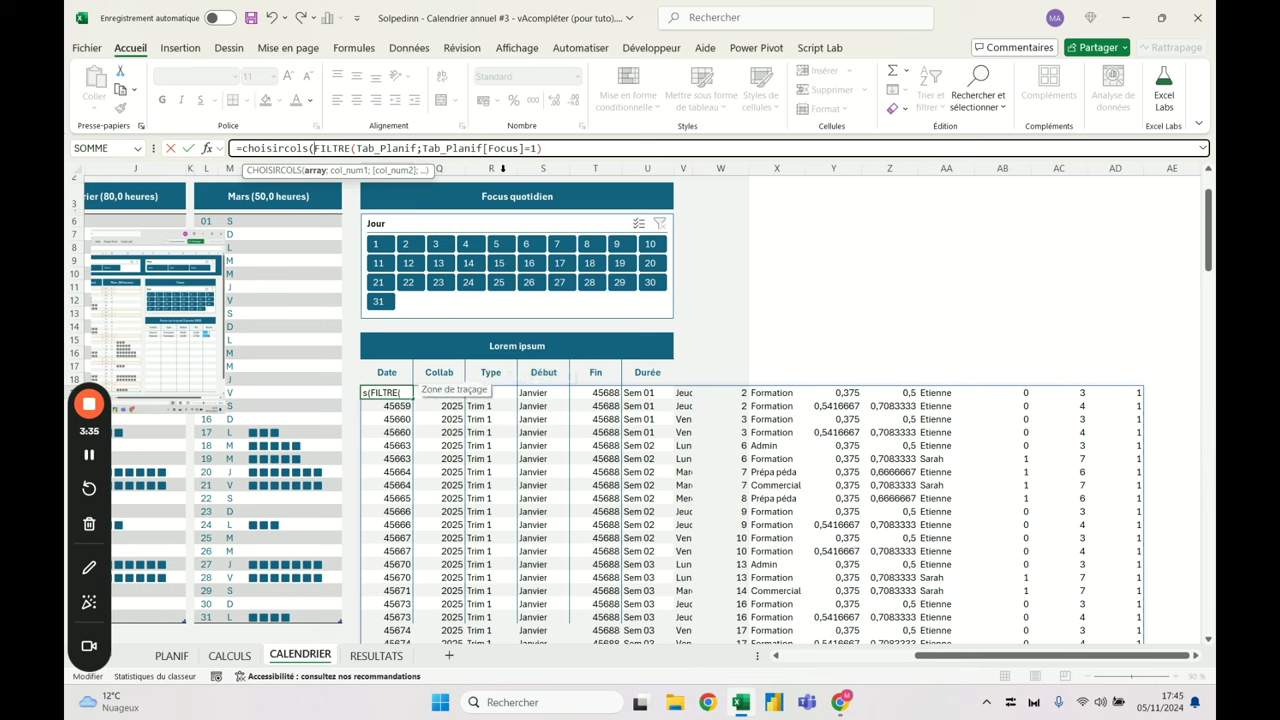
click(580, 148)
text(;1)
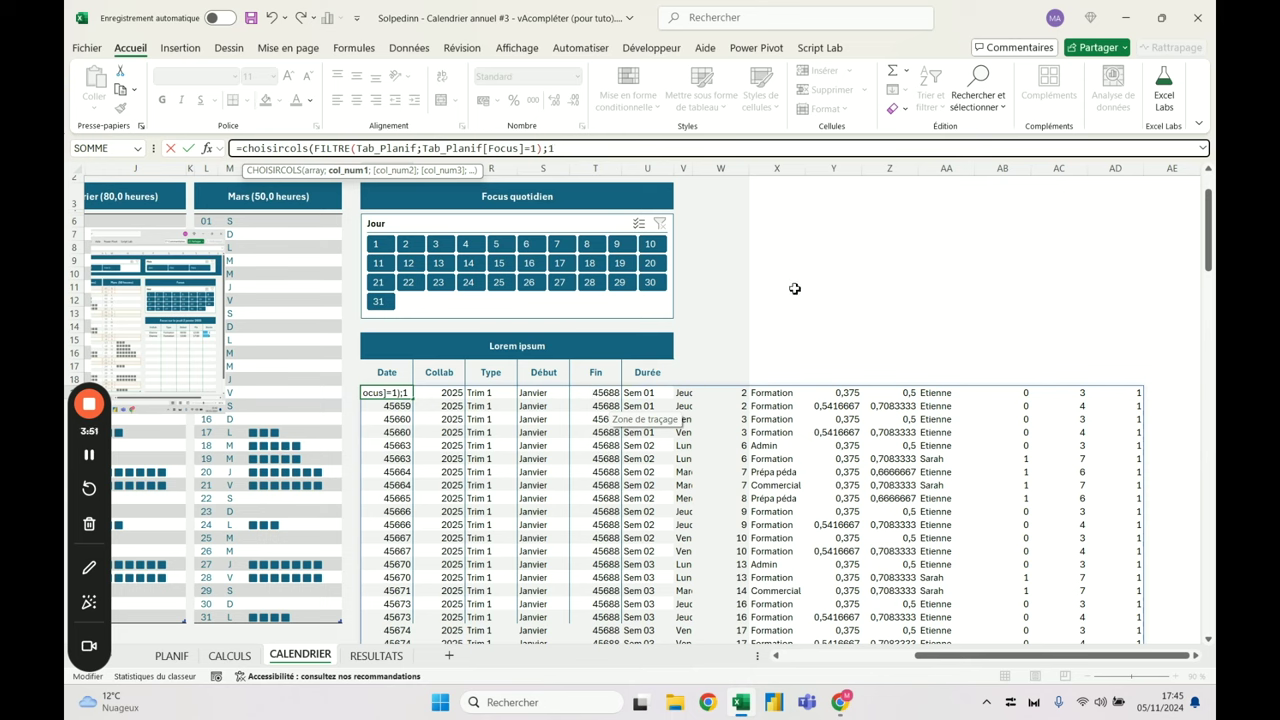
text(;)
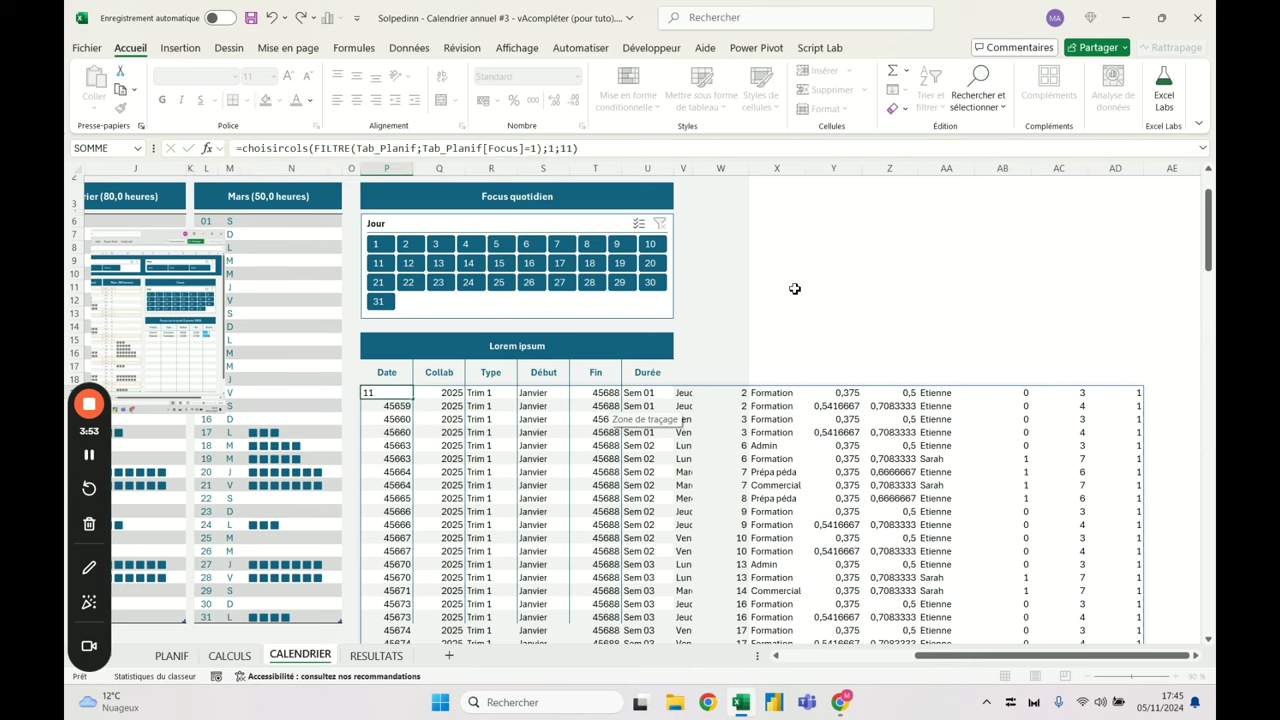
key(Return)
Correct the second column index to 12 and select the 18 spilled dates P19:P36
click(576, 148)
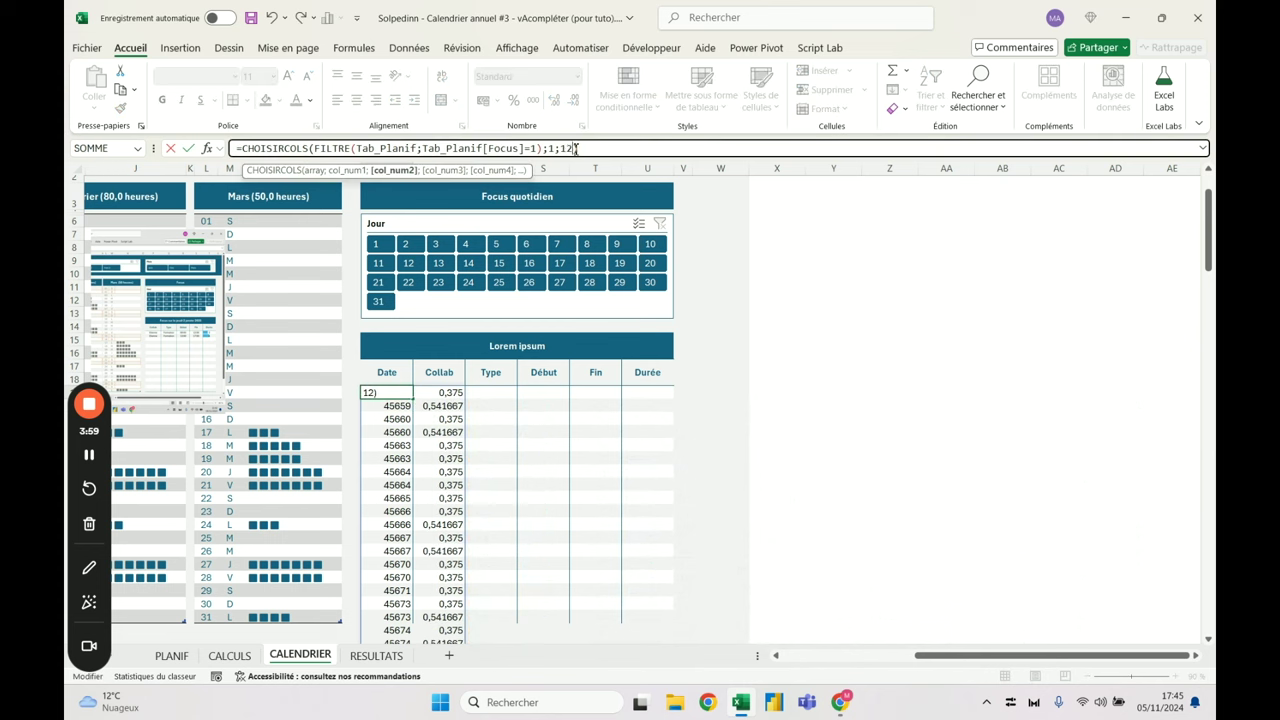
key(BackSpace)
text(2))
key(Return)
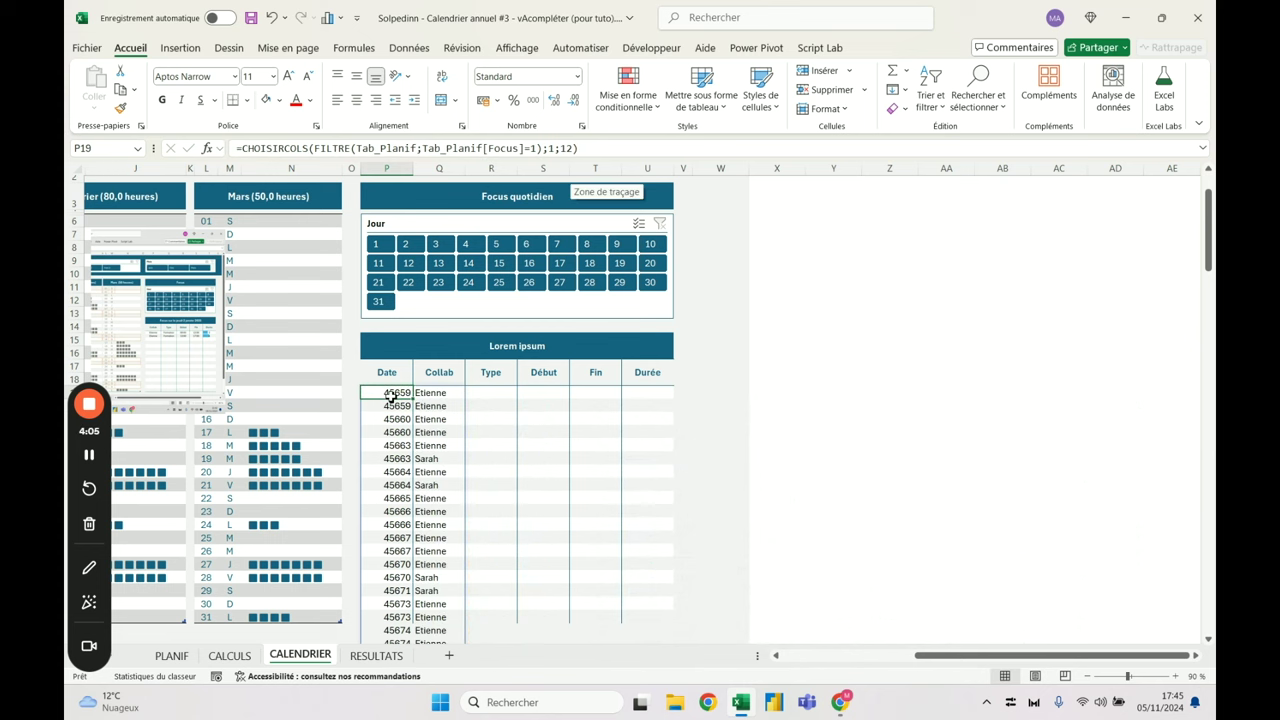
drag(390, 396, 405, 232)
drag(408, 368, 387, 240)
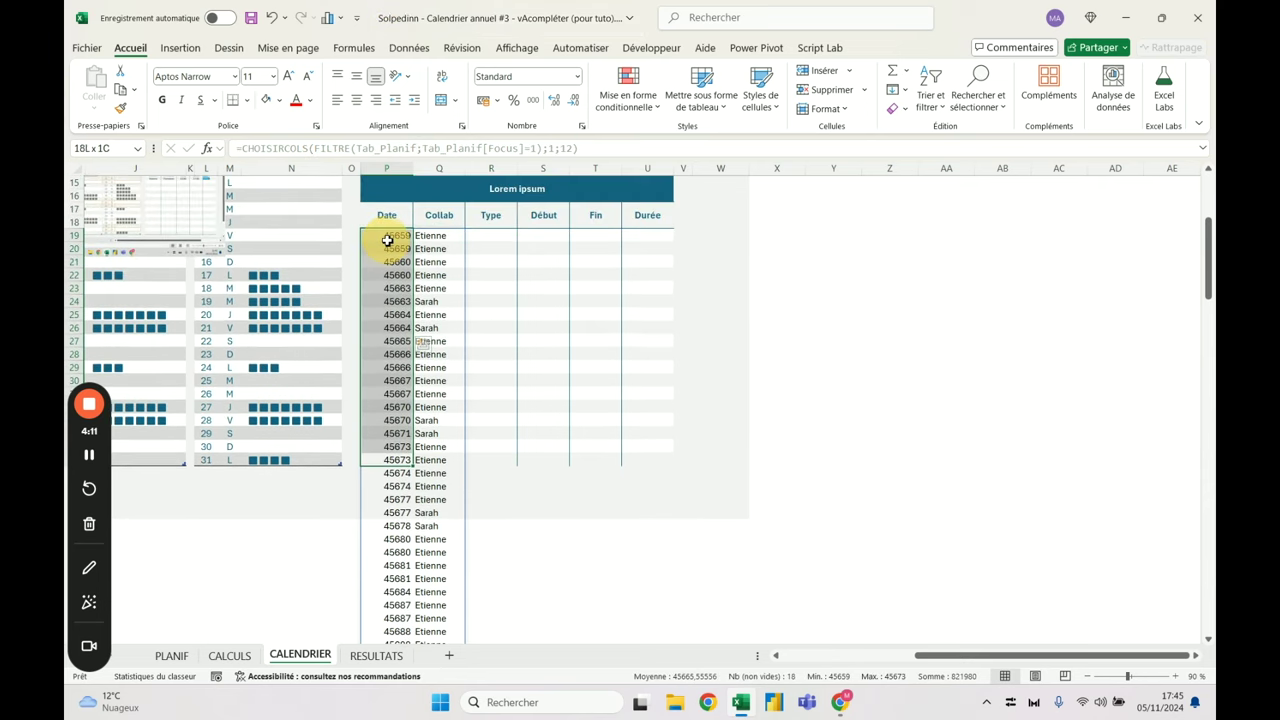
Format the dates P19:P36 with custom format jj/mm and right-align them
click(577, 76)
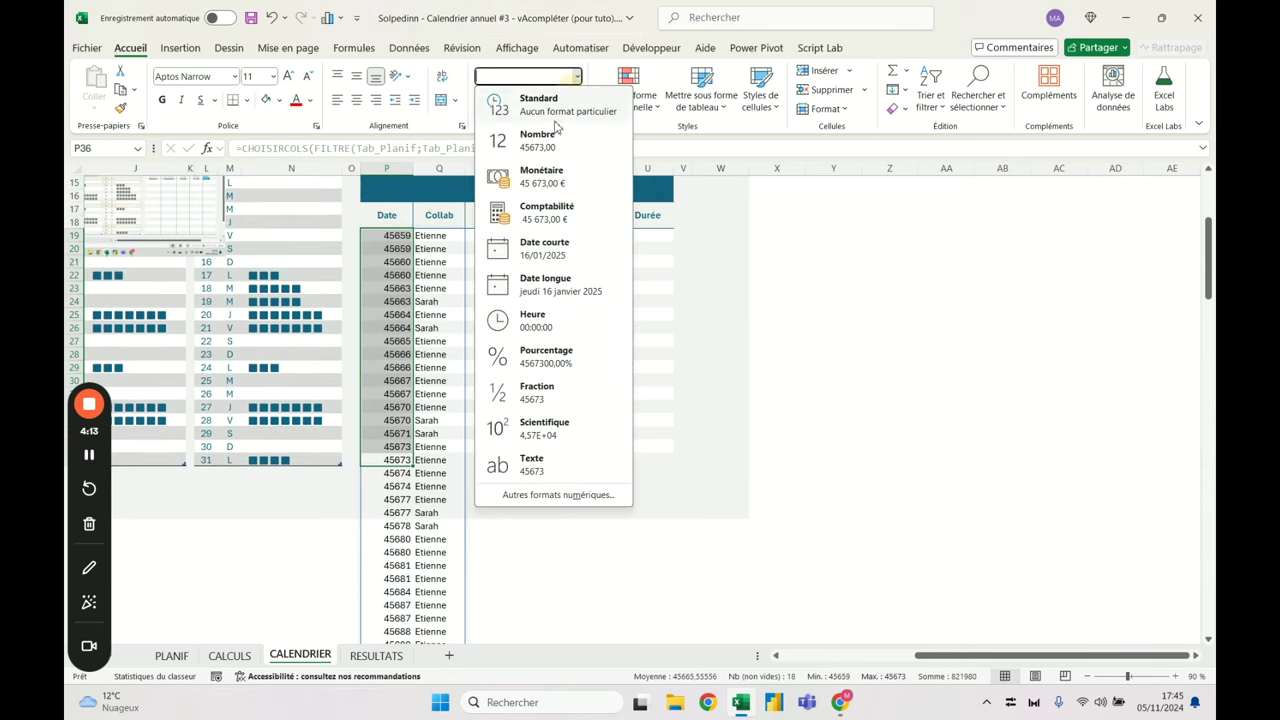
click(558, 258)
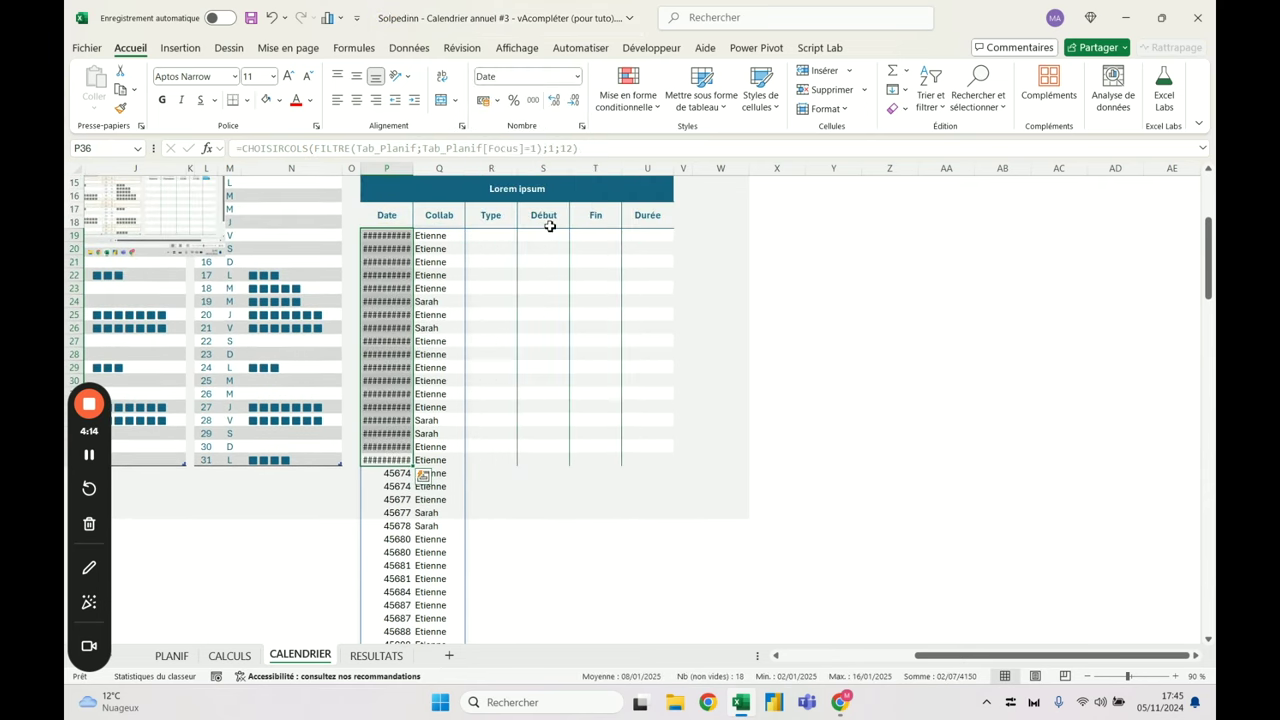
click(577, 77)
click(565, 497)
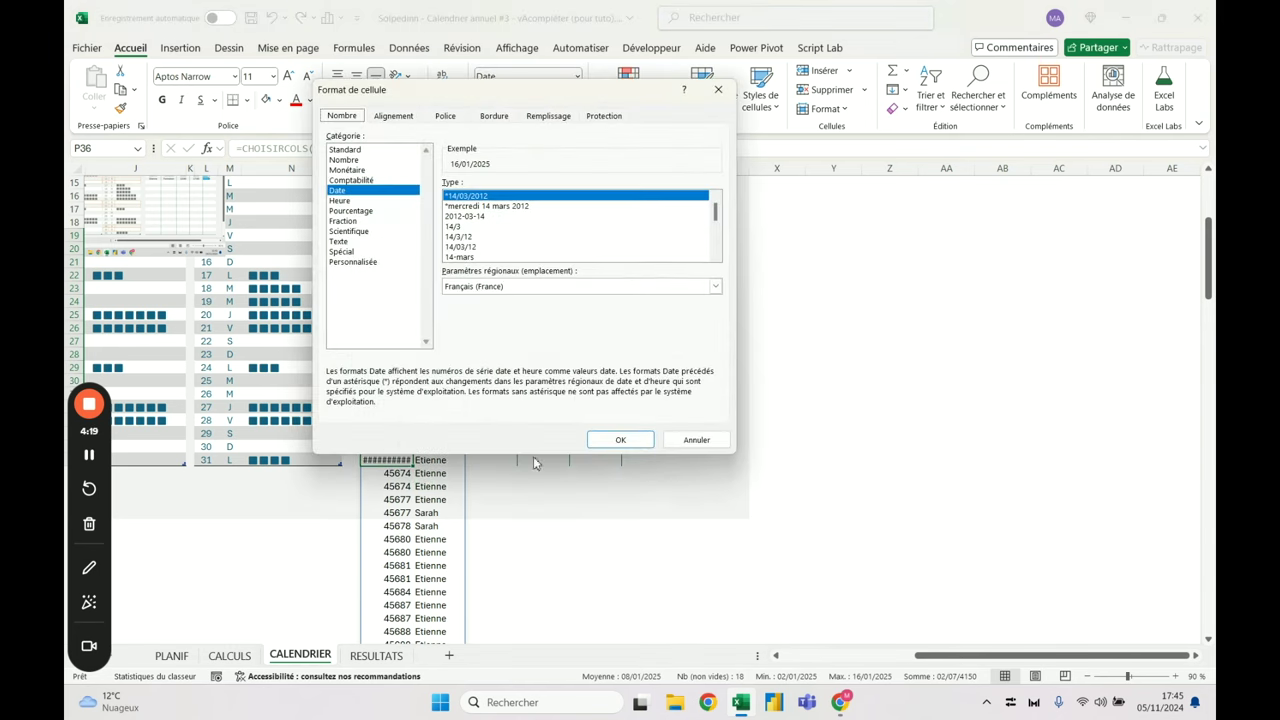
click(376, 262)
click(503, 196)
key(BackSpace)
key(BackSpace)
key(BackSpace)
key(BackSpace)
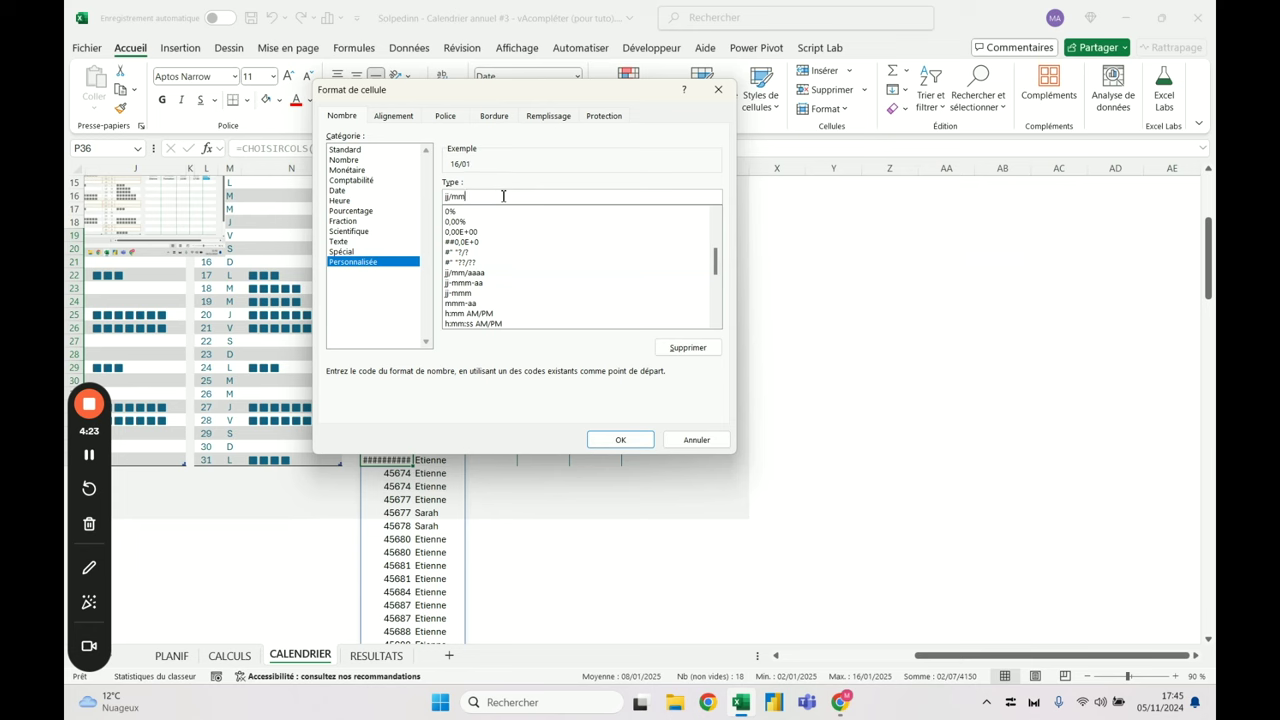
key(Return)
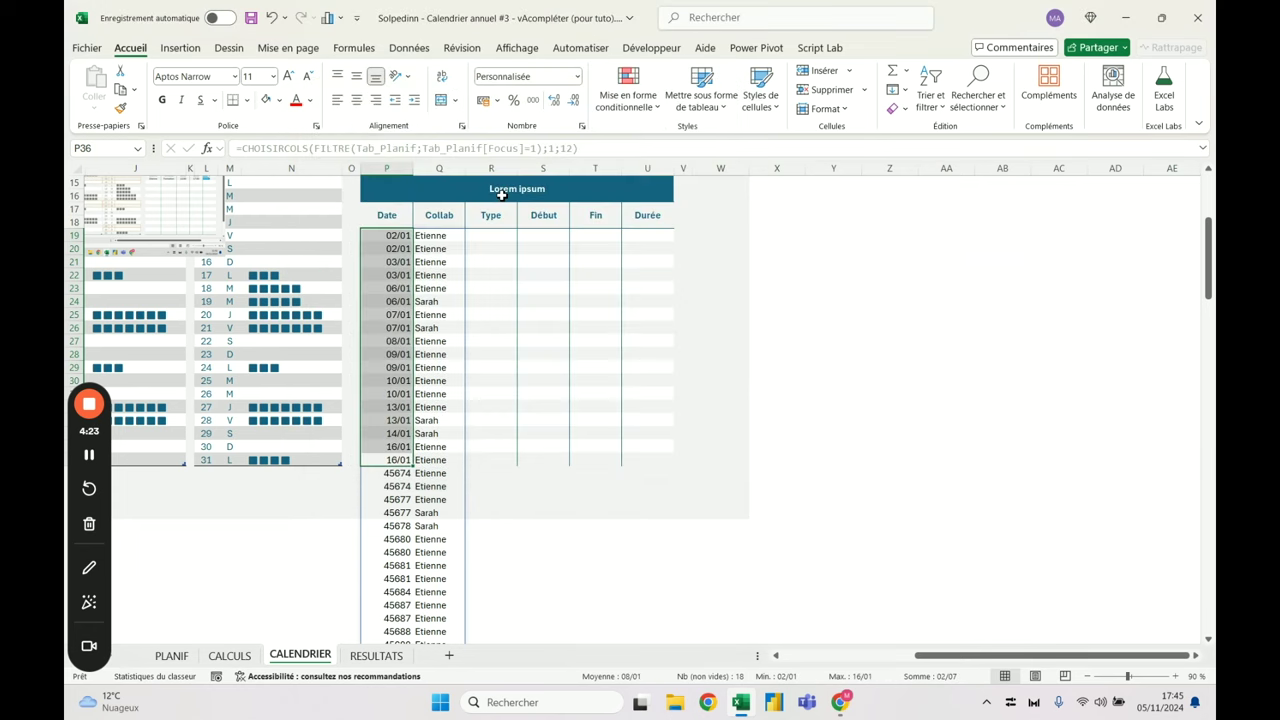
click(376, 100)
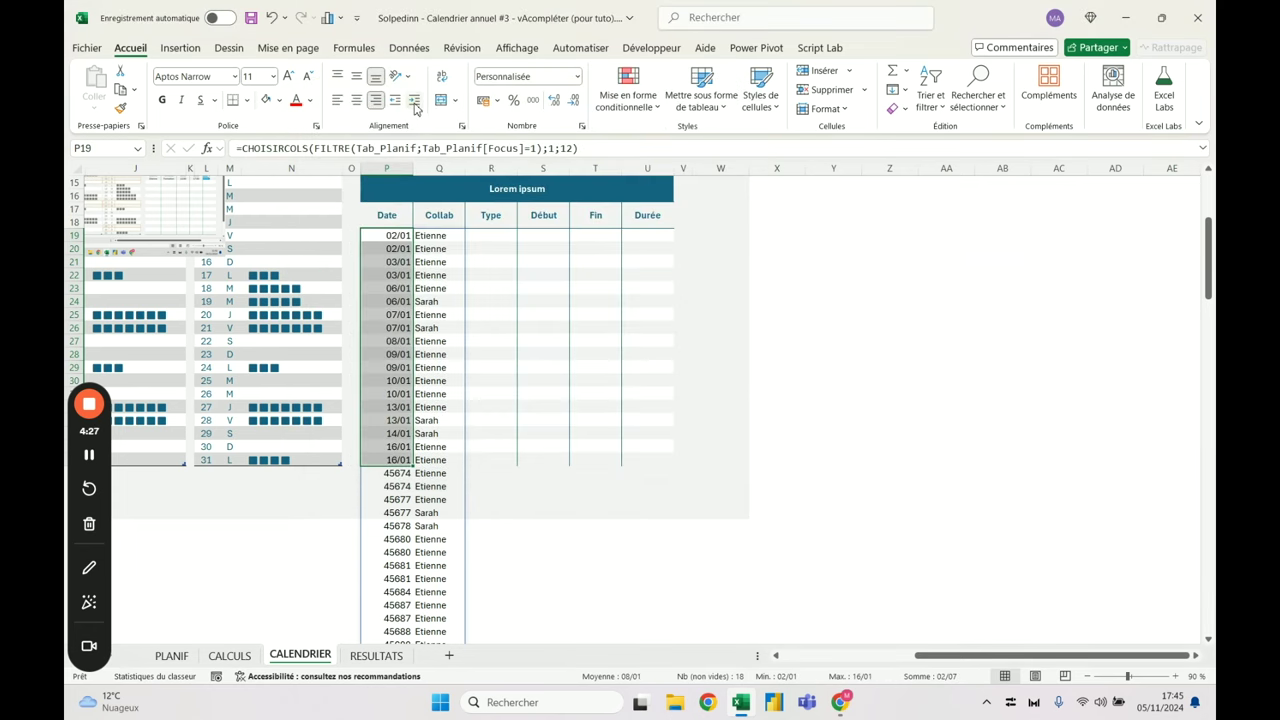
Try a day-and-abbreviated-month format, then switch the dates back to day/month
scroll(430, 400, up, 3)
click(577, 76)
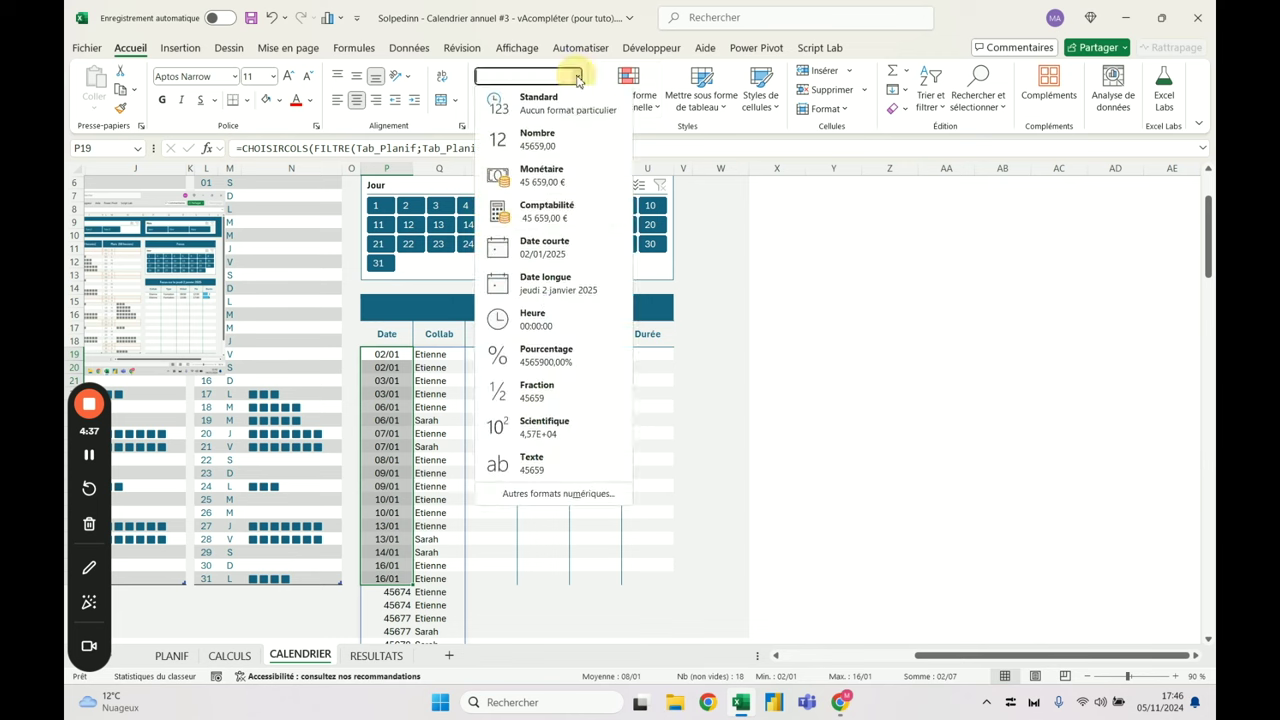
click(557, 495)
click(482, 197)
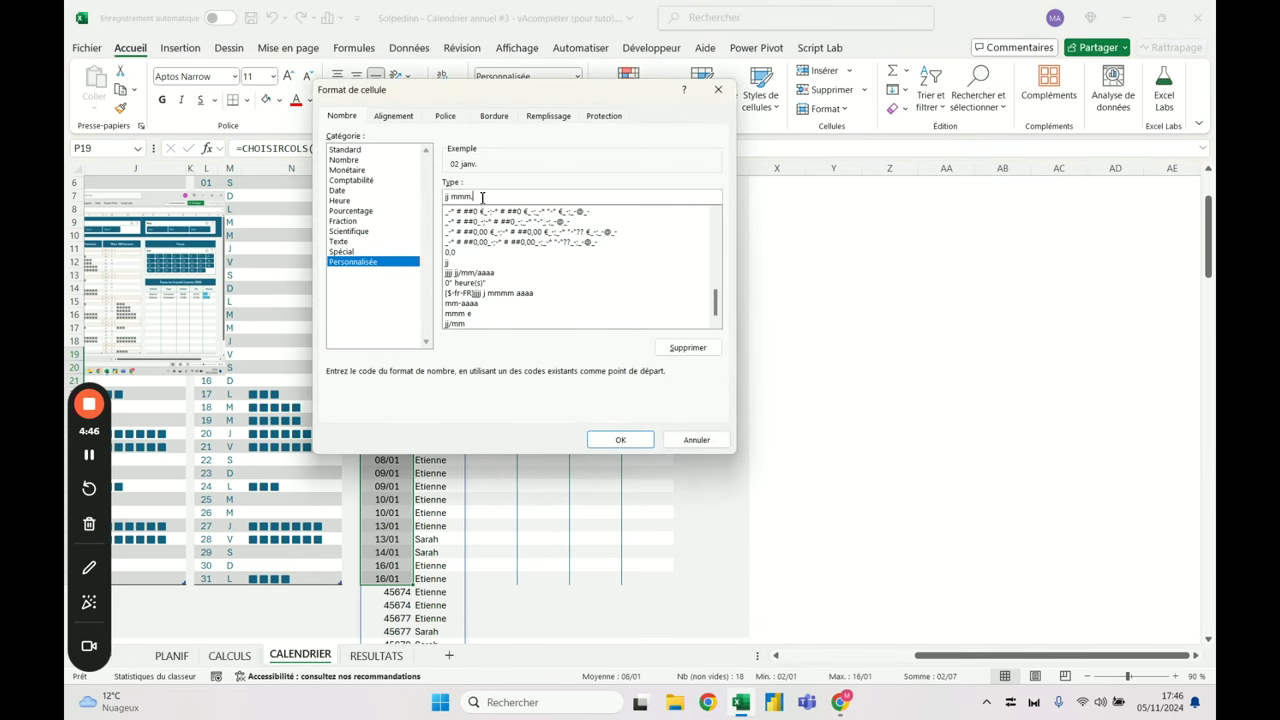
click(620, 440)
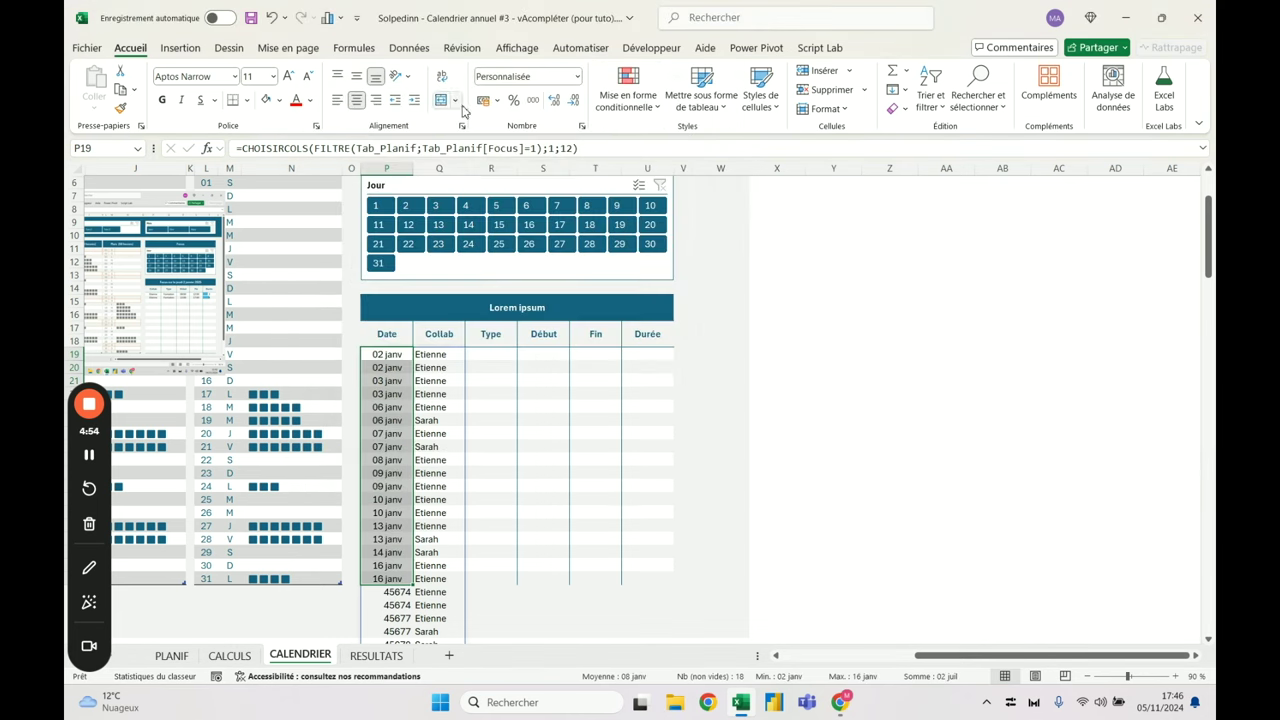
click(577, 76)
click(557, 495)
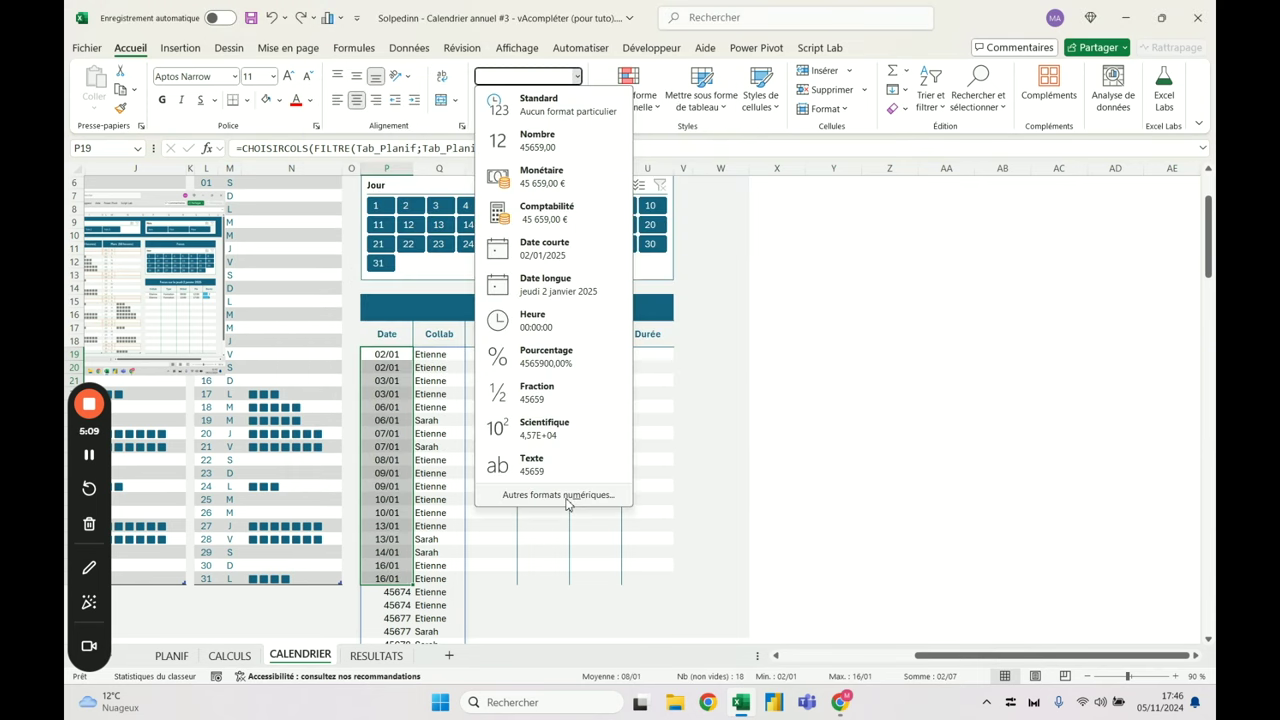
click(557, 495)
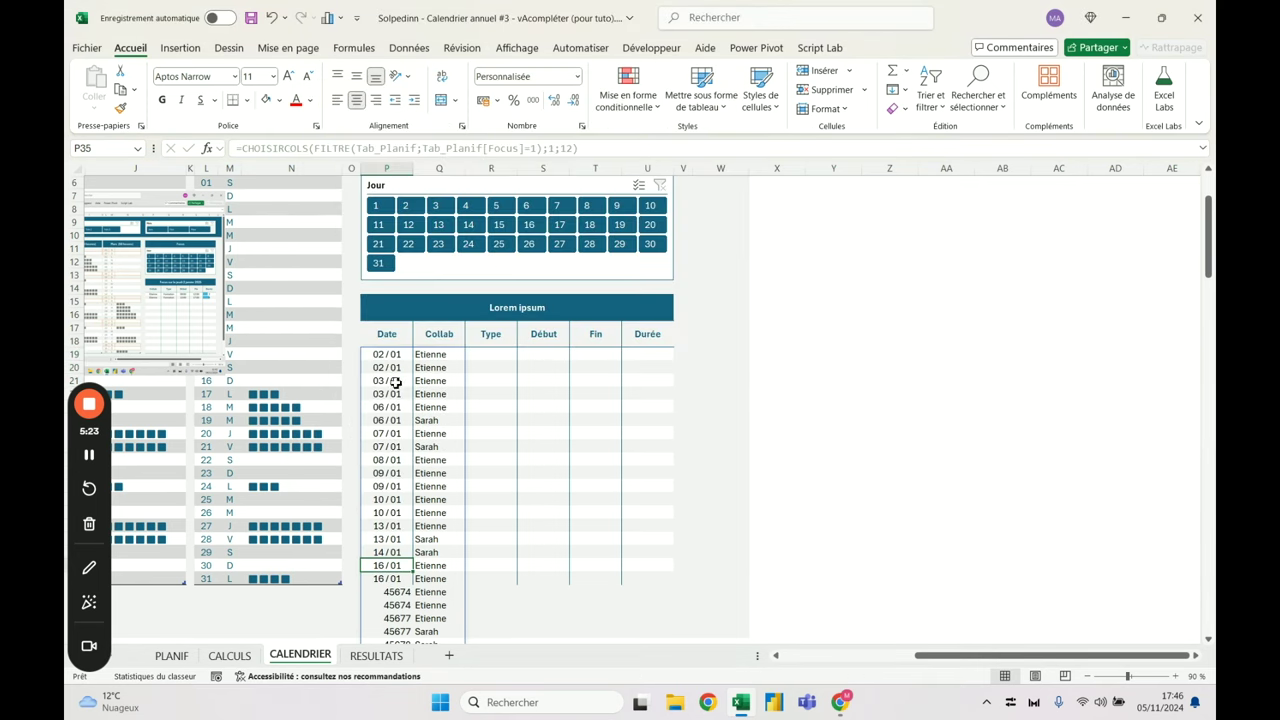
click(396, 381)
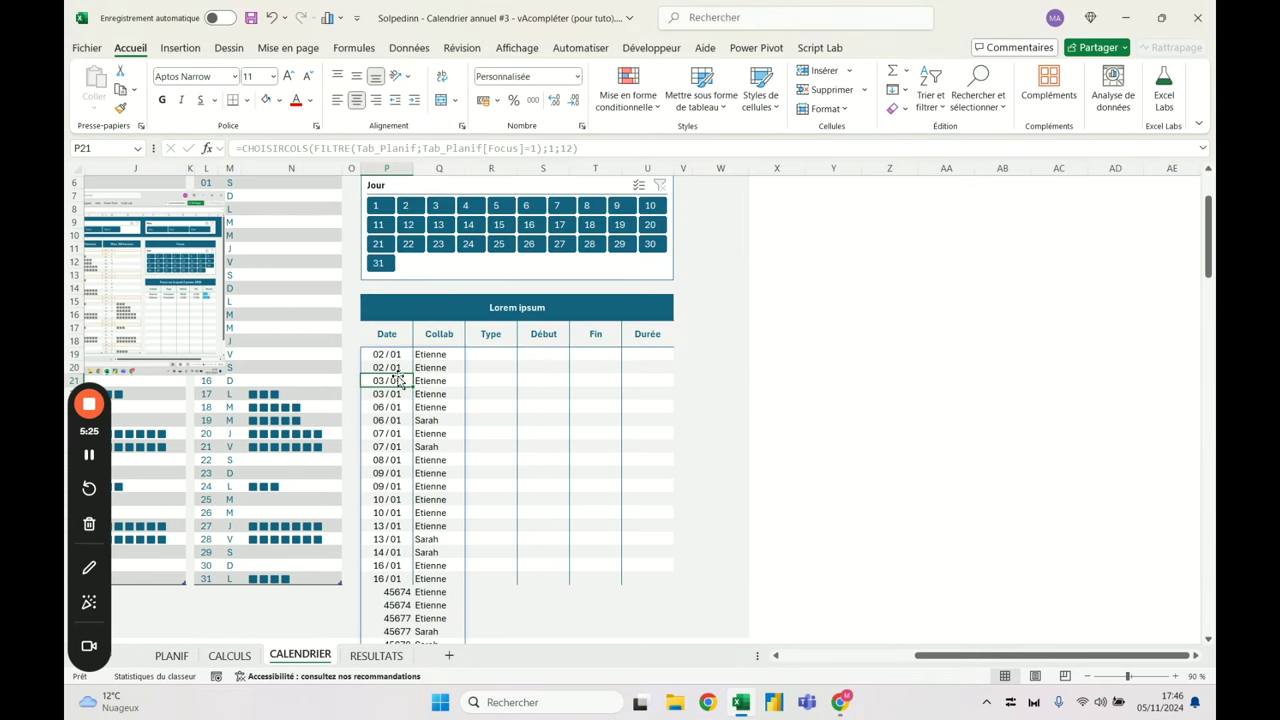
click(405, 356)
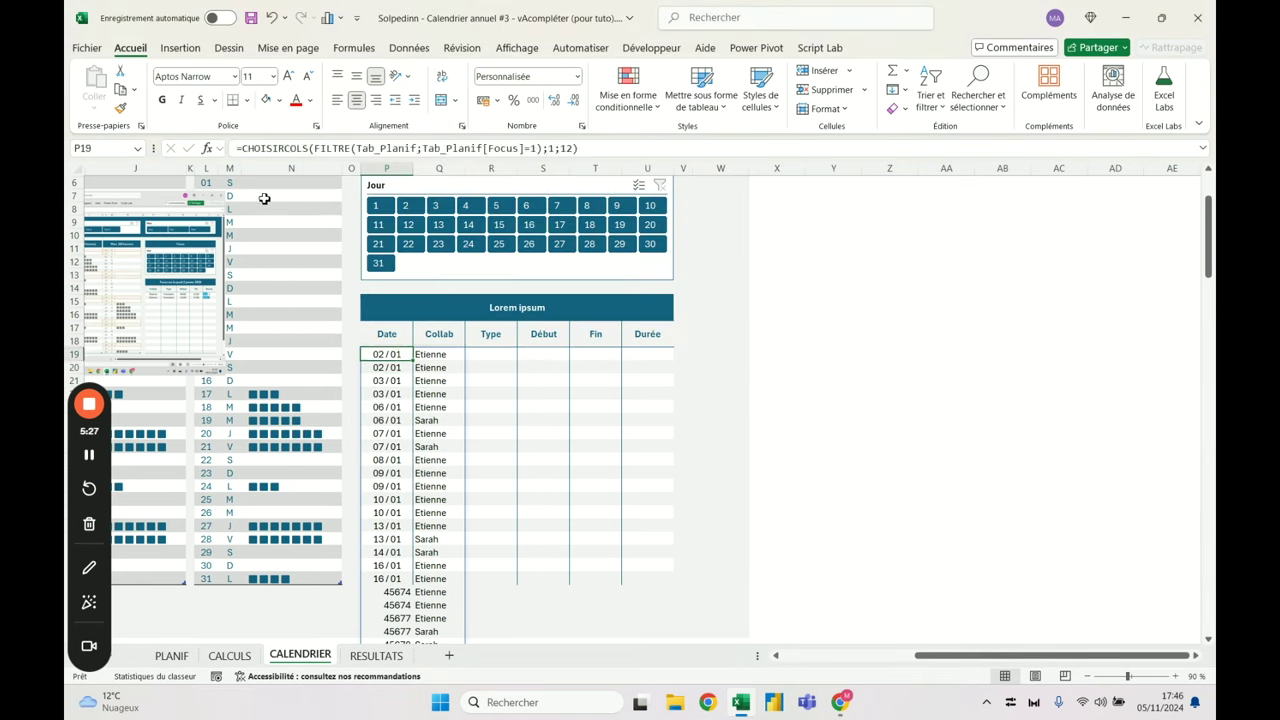
Wrap the focus formula in PRENDRE(…;18) to keep only the first 18 rows
click(573, 148)
key(Escape)
drag(395, 356, 405, 582)
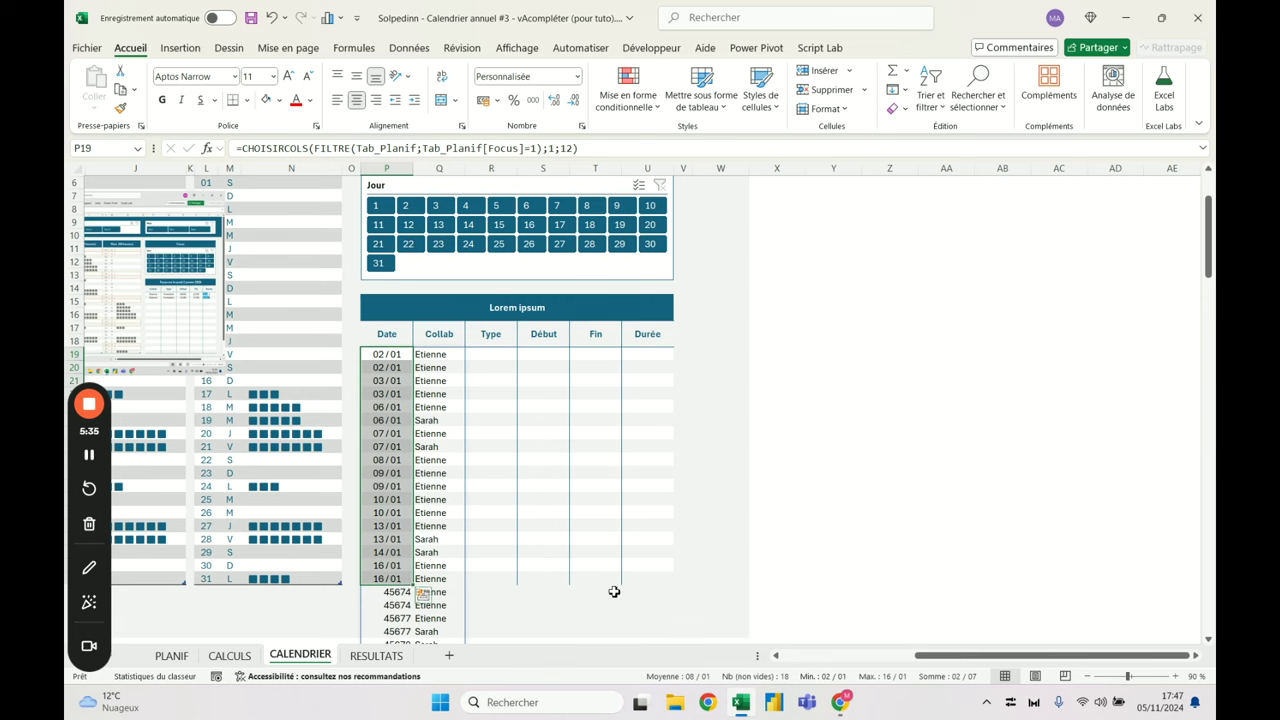
click(242, 150)
text(prendre()
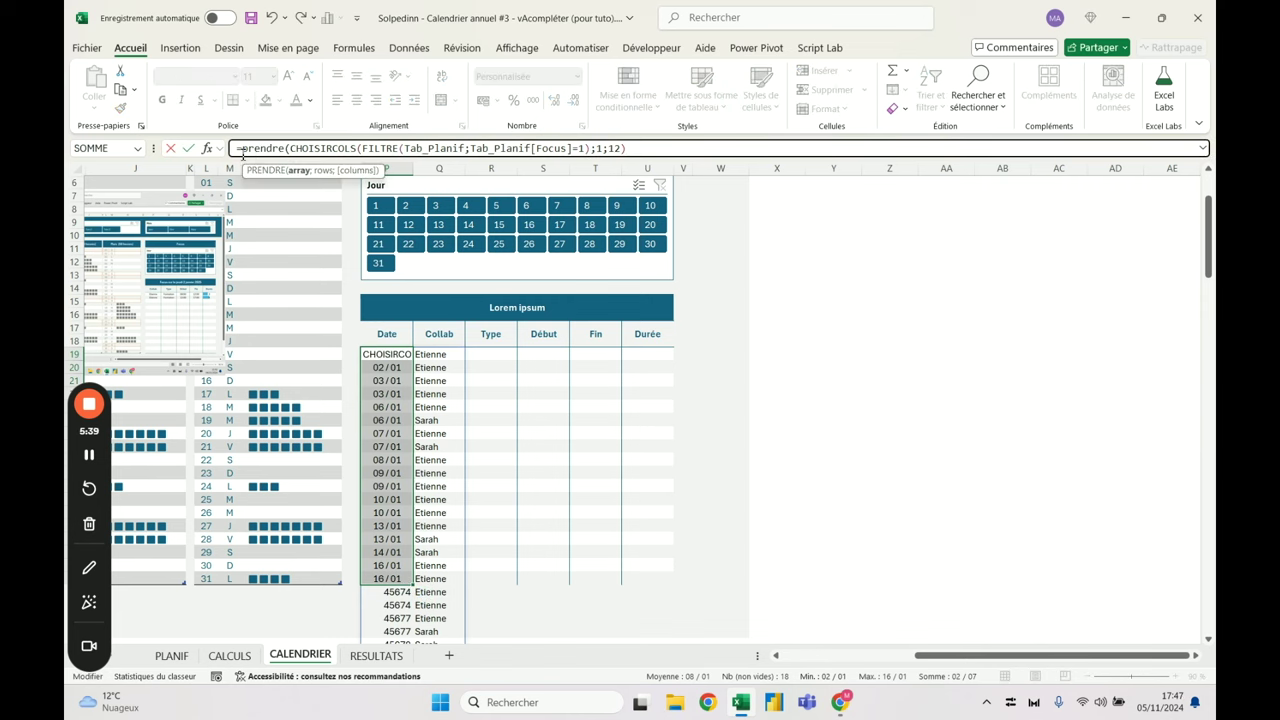
key(End)
text(;18)
key(ctrl+Return)
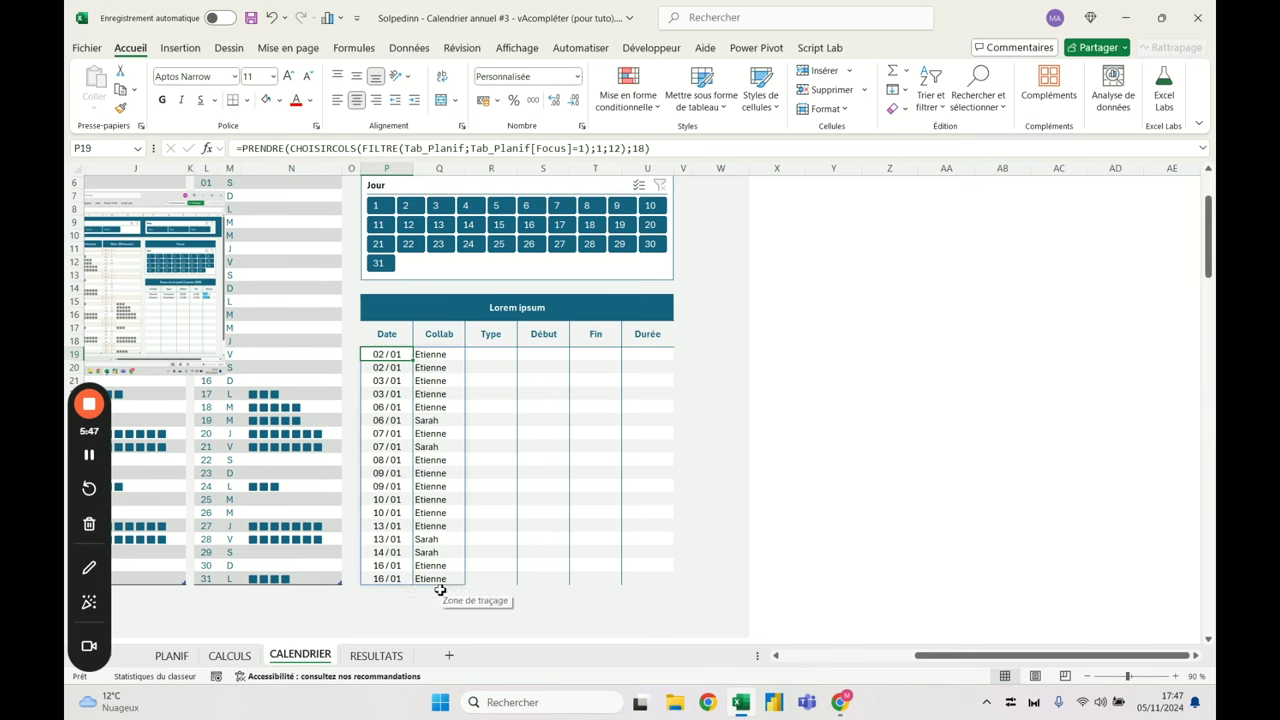
Indent the collaborator names in Q19:Q36 and bring up the PLANIF sheet
drag(443, 357, 443, 574)
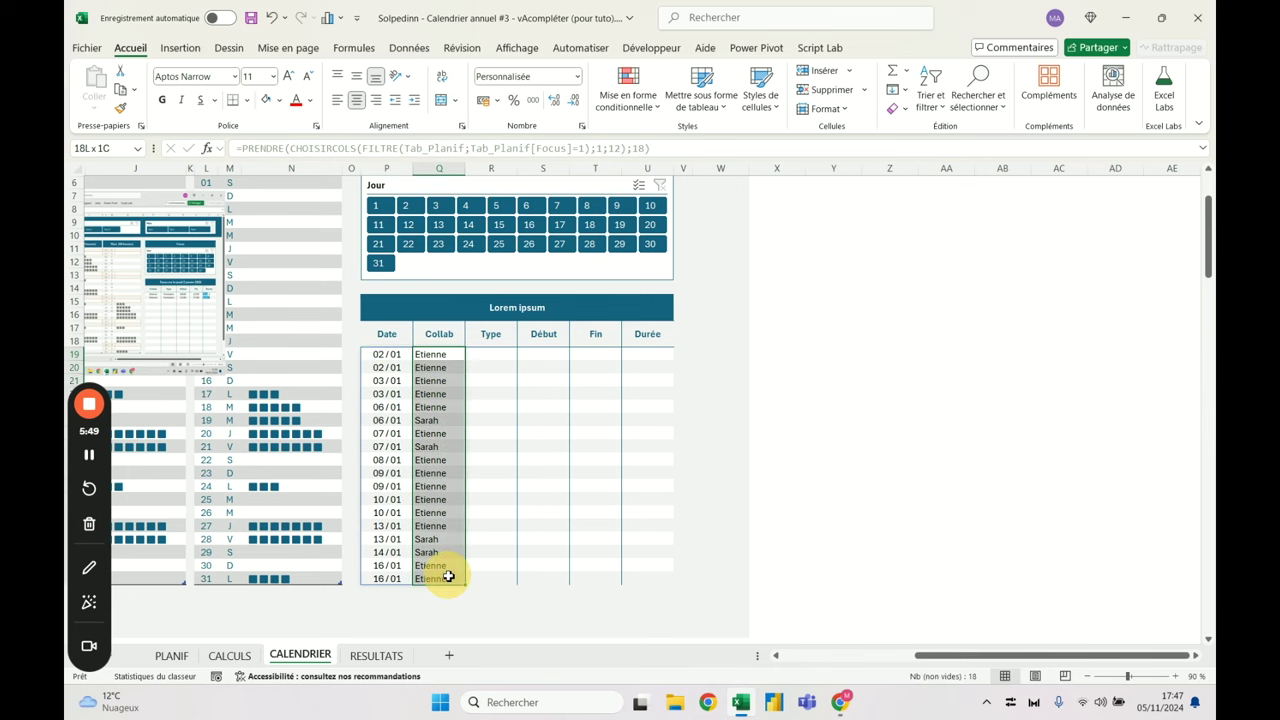
click(410, 99)
click(388, 354)
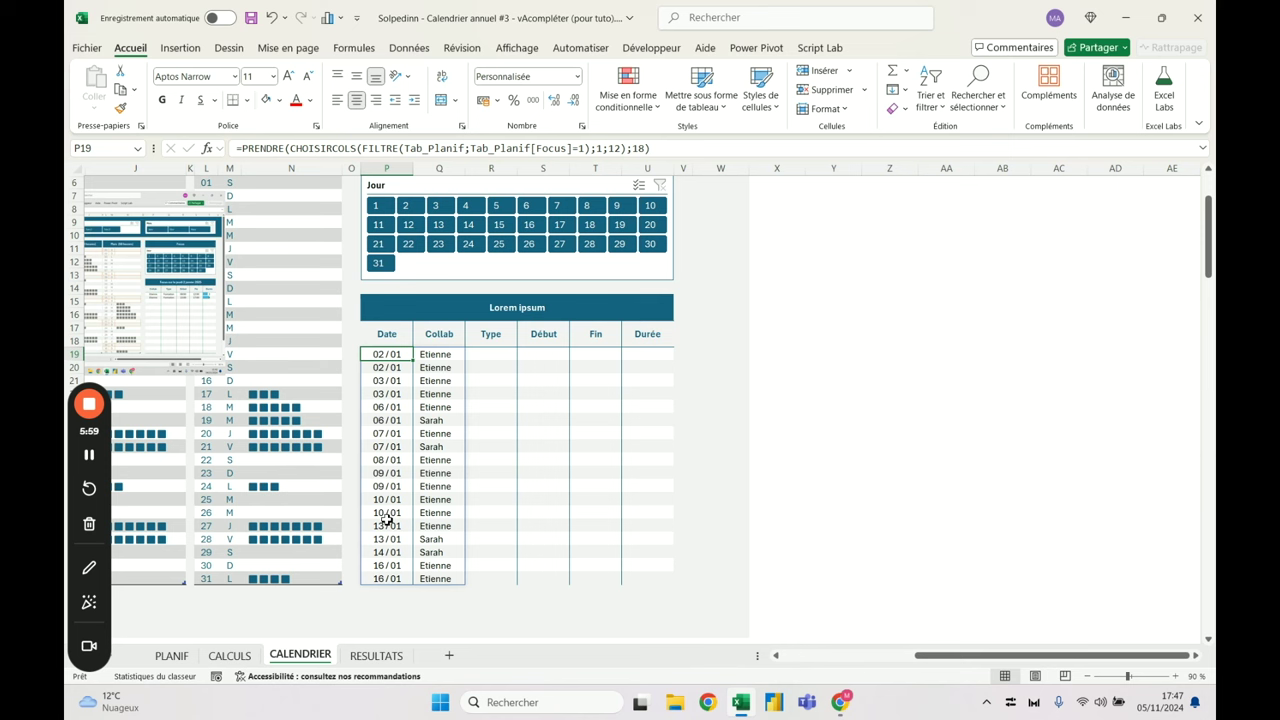
click(171, 655)
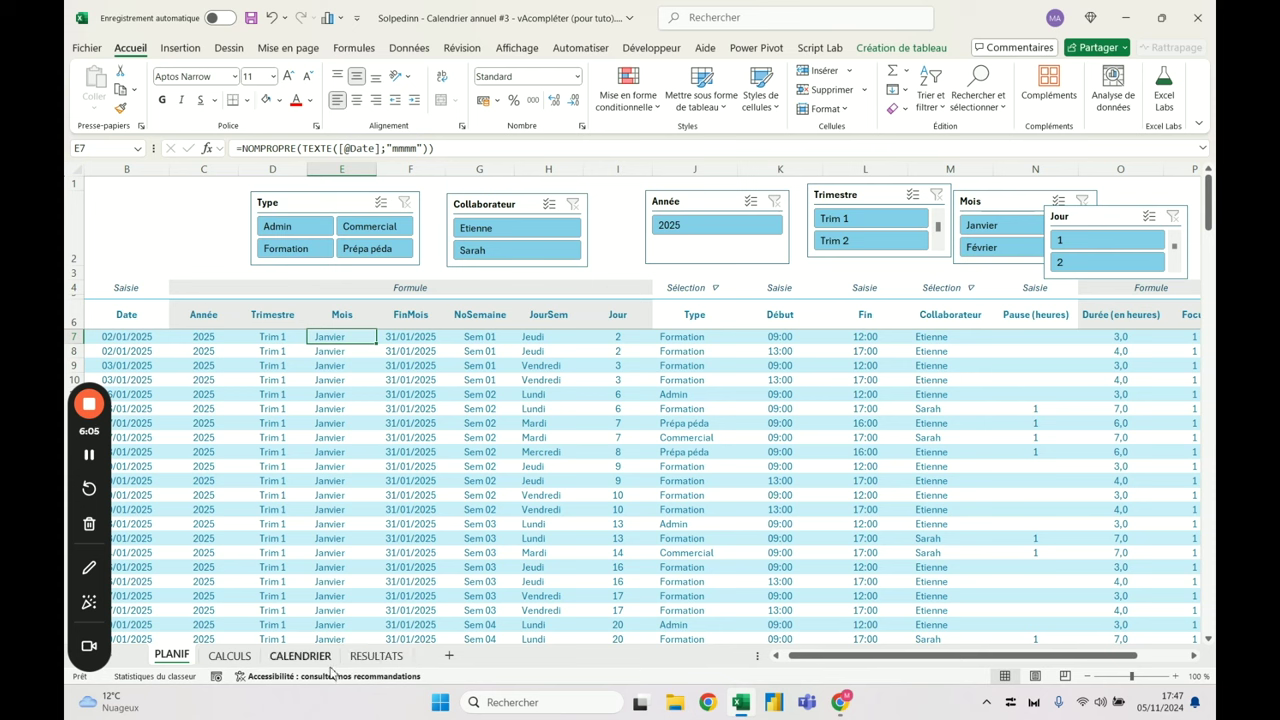
On CALENDRIER, wrap the focus formula's column selection in TRIER inside PRENDRE and close its parentheses
click(300, 655)
click(292, 148)
text(trier(CHOISIRCOLS(FILTRE(Tab_Planif;Tab_Planif[Focus]=1);1;12);18)
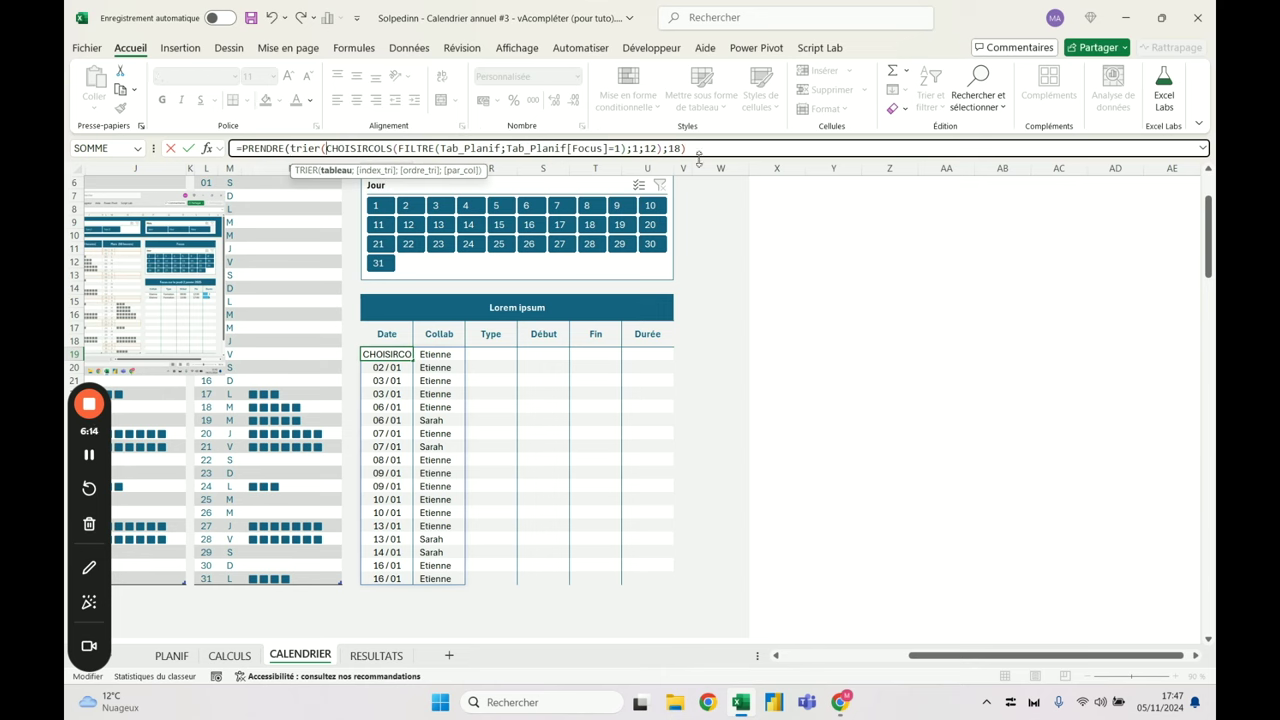
click(664, 148)
text(;1)
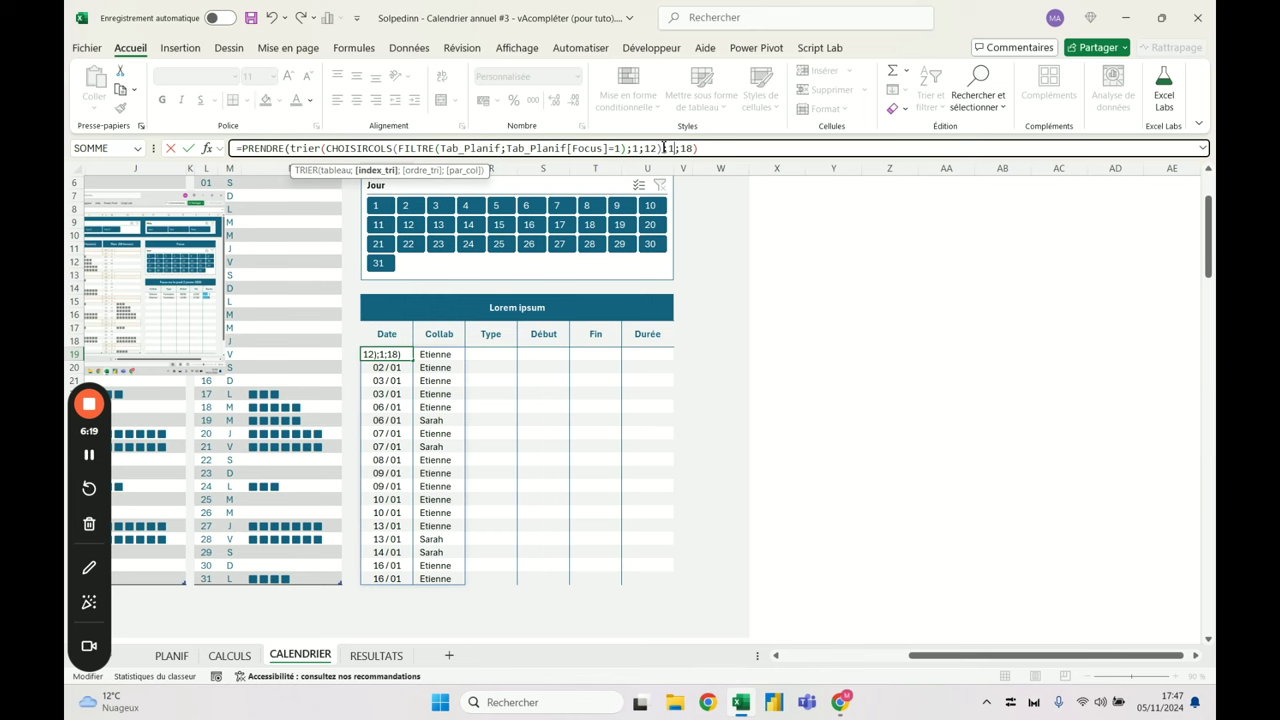
text(;)
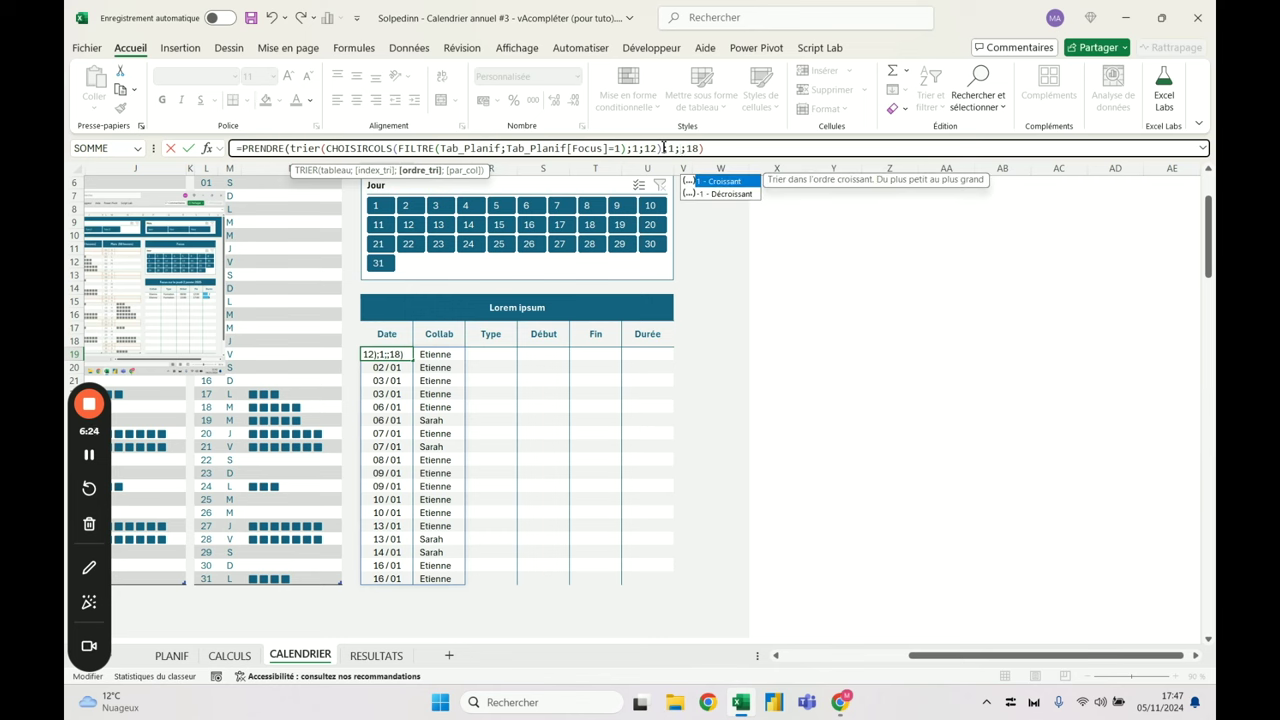
text(1)
key(BackSpace)
key(BackSpace)
key(BackSpace)
key(BackSpace)
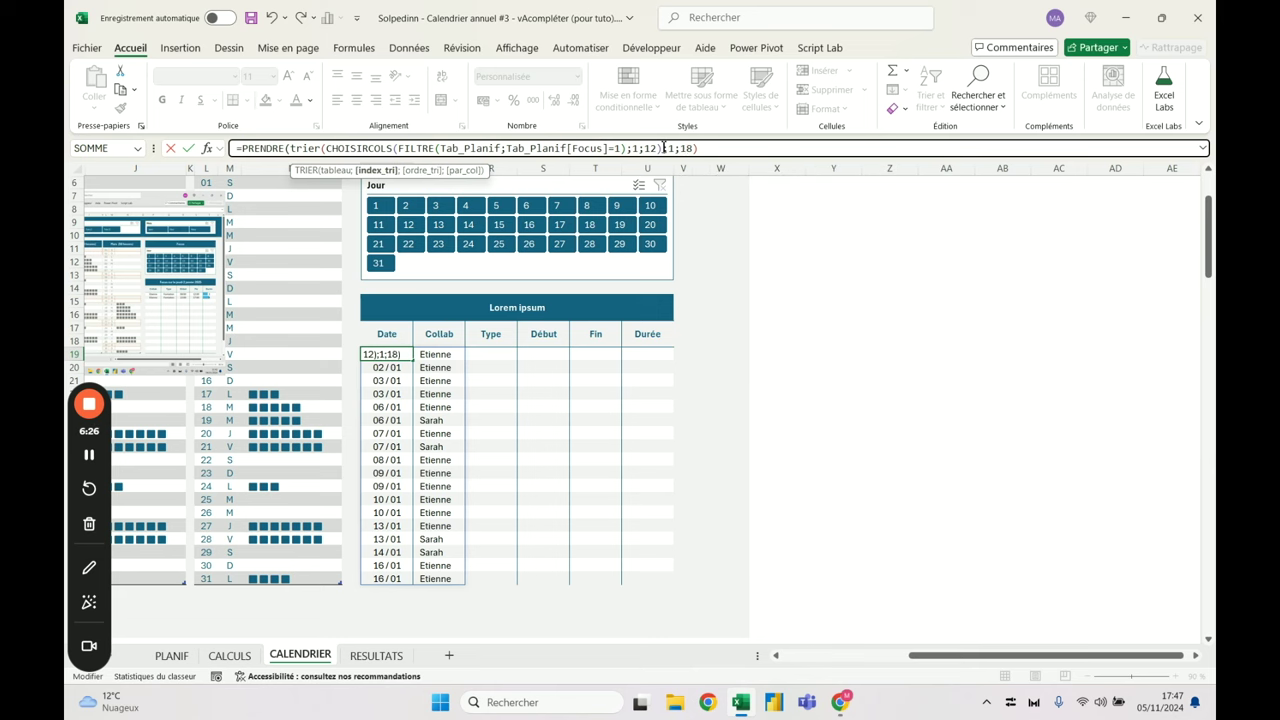
key(Return)
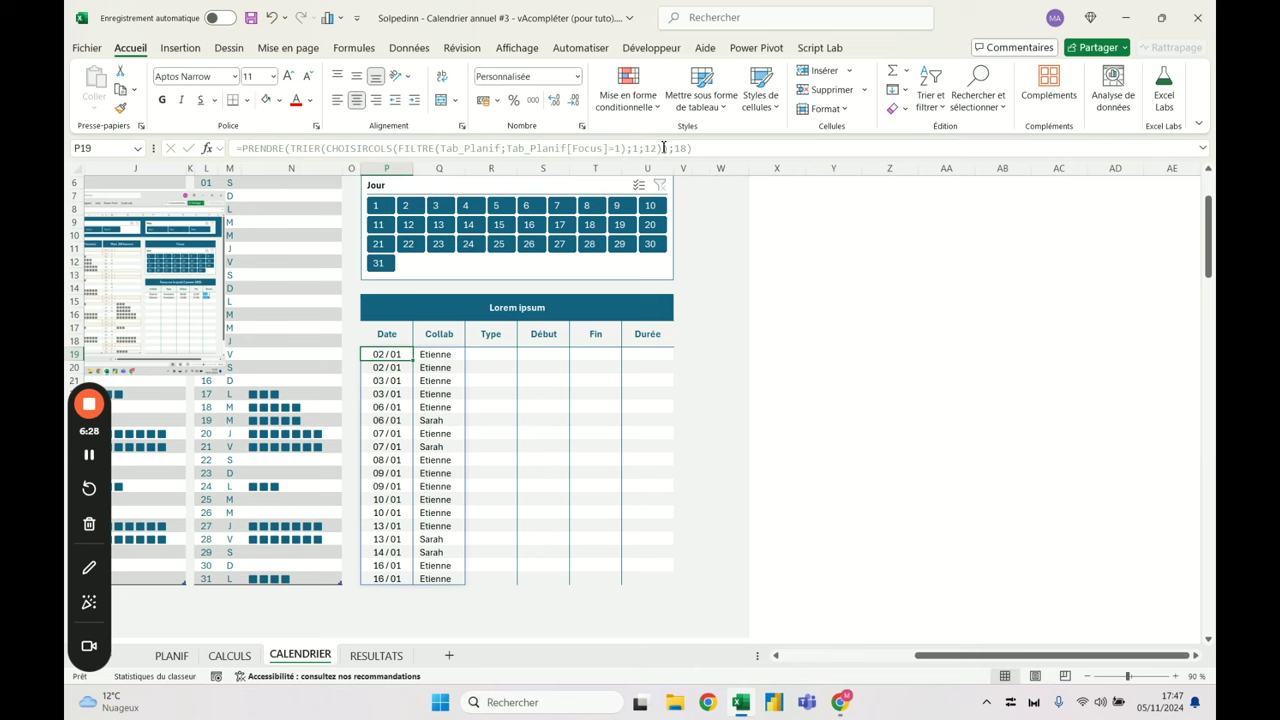
click(666, 148)
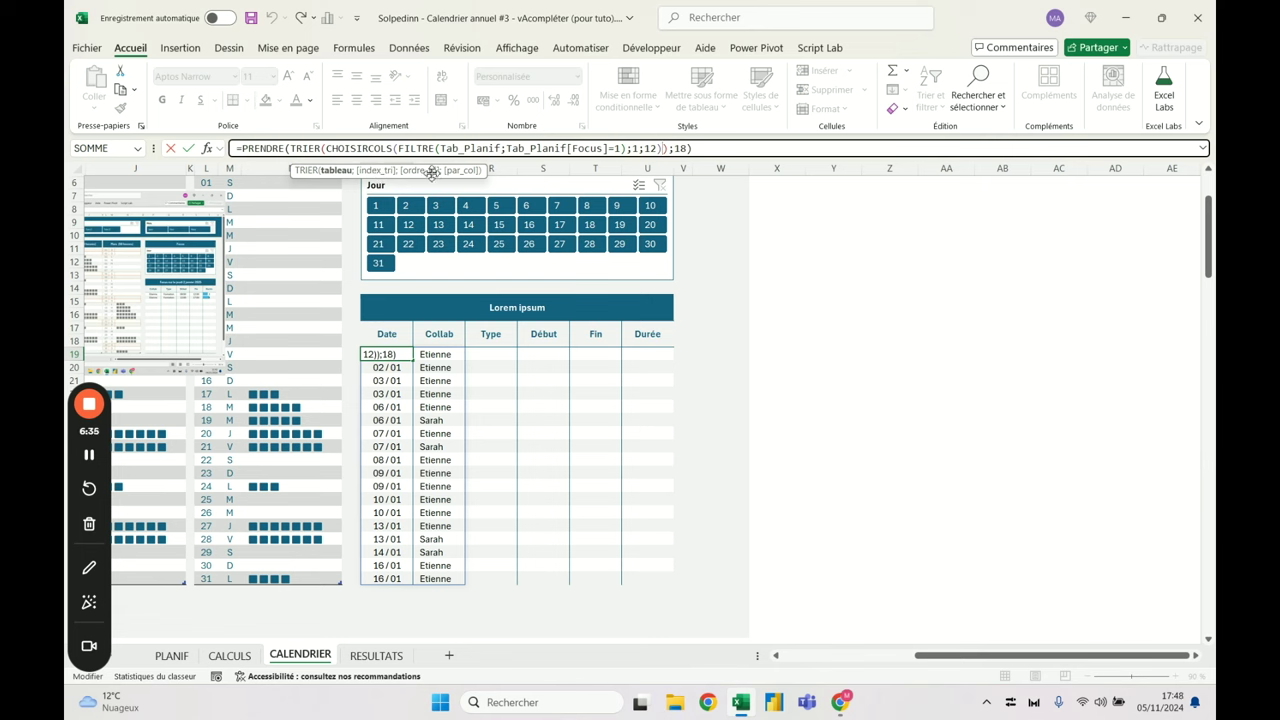
text())
click(394, 356)
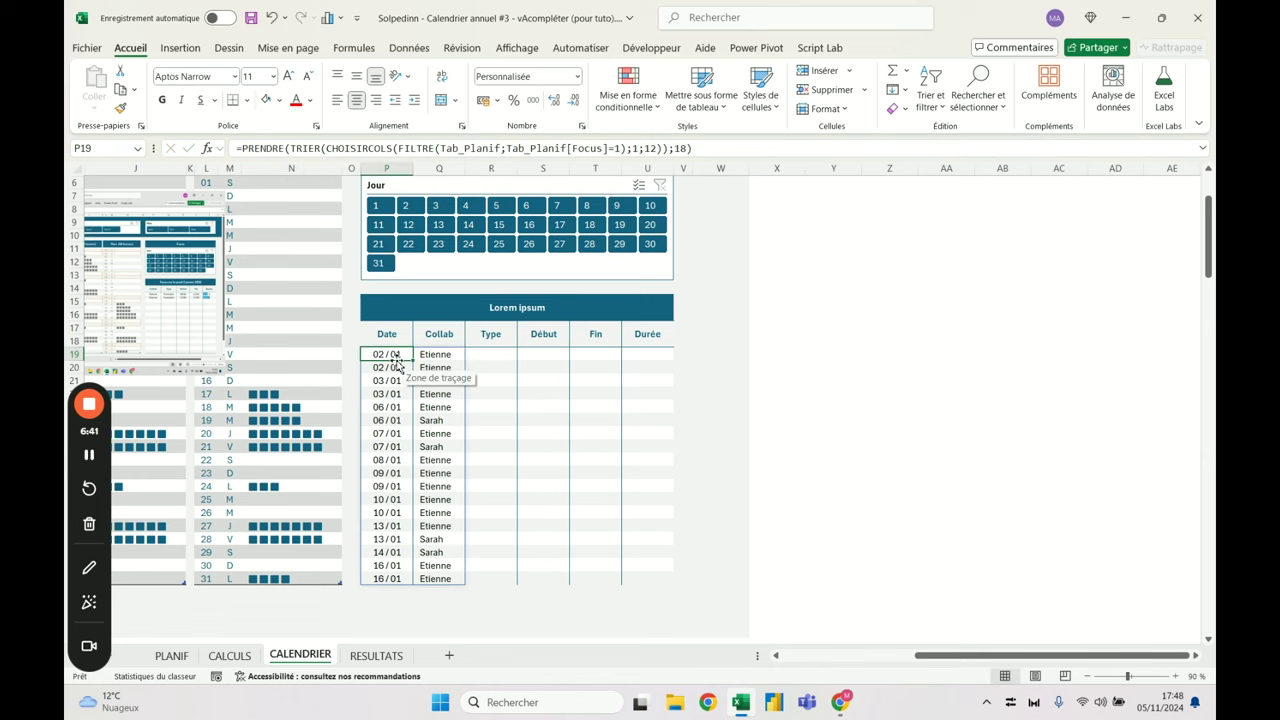
Add column 5 to the CHOISIRCOLS list so Type fills, then go to PLANIF
click(660, 148)
text(;)
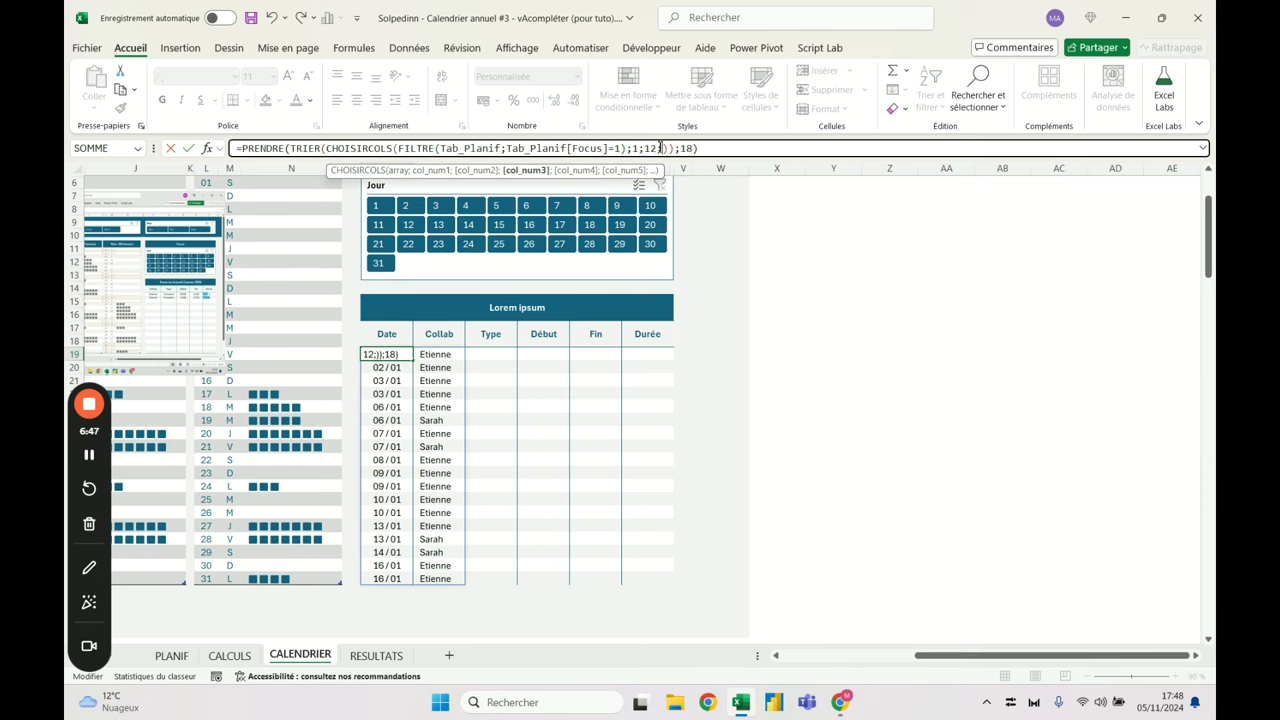
text(5)
key(Return)
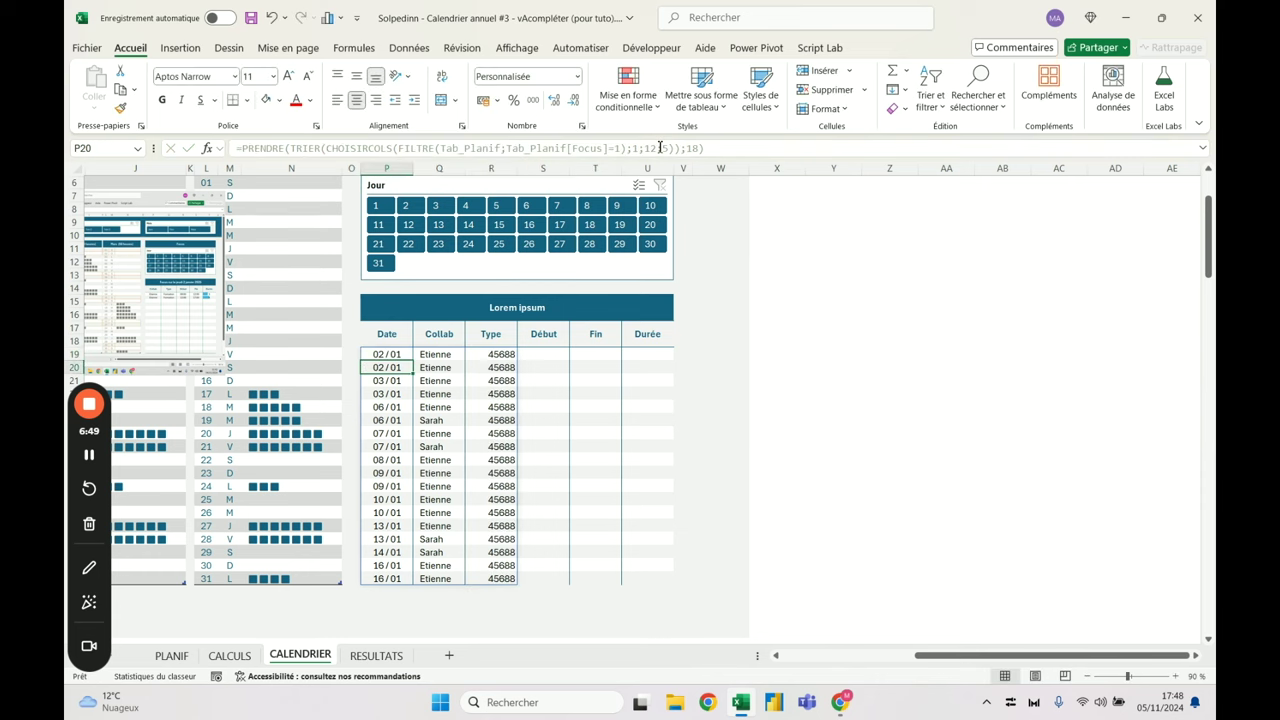
click(171, 655)
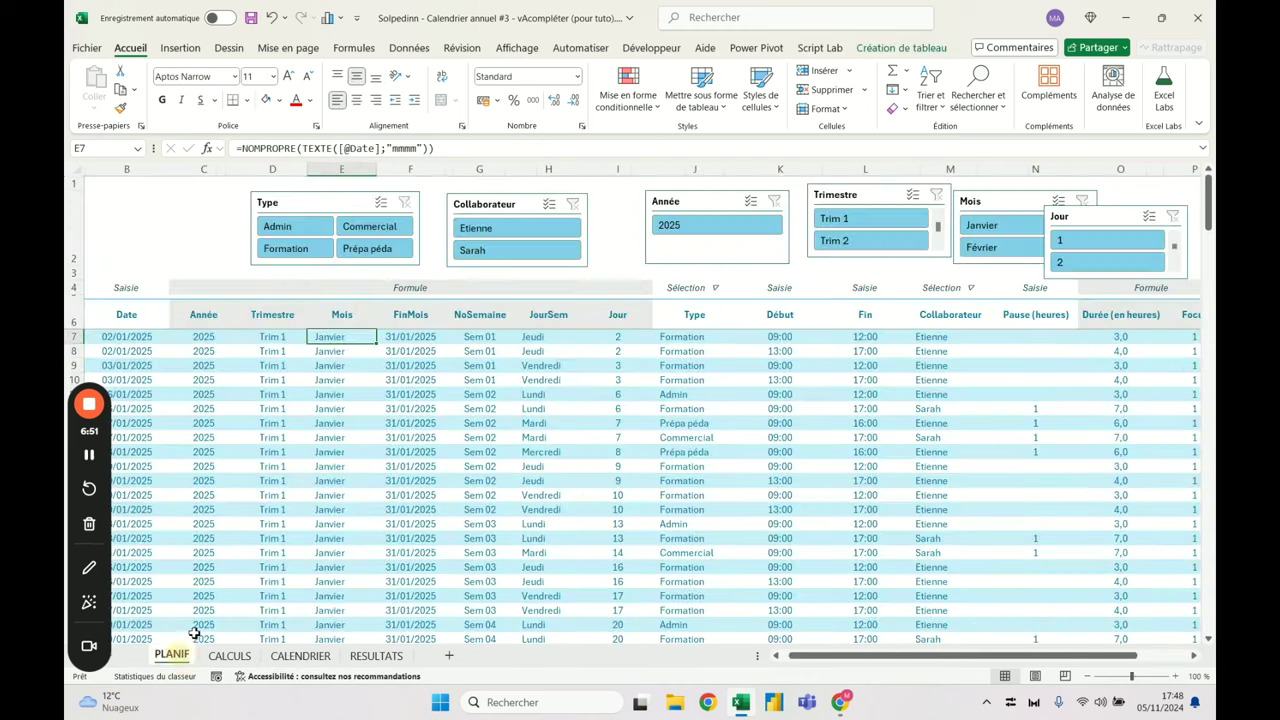
click(703, 339)
drag(165, 342, 703, 347)
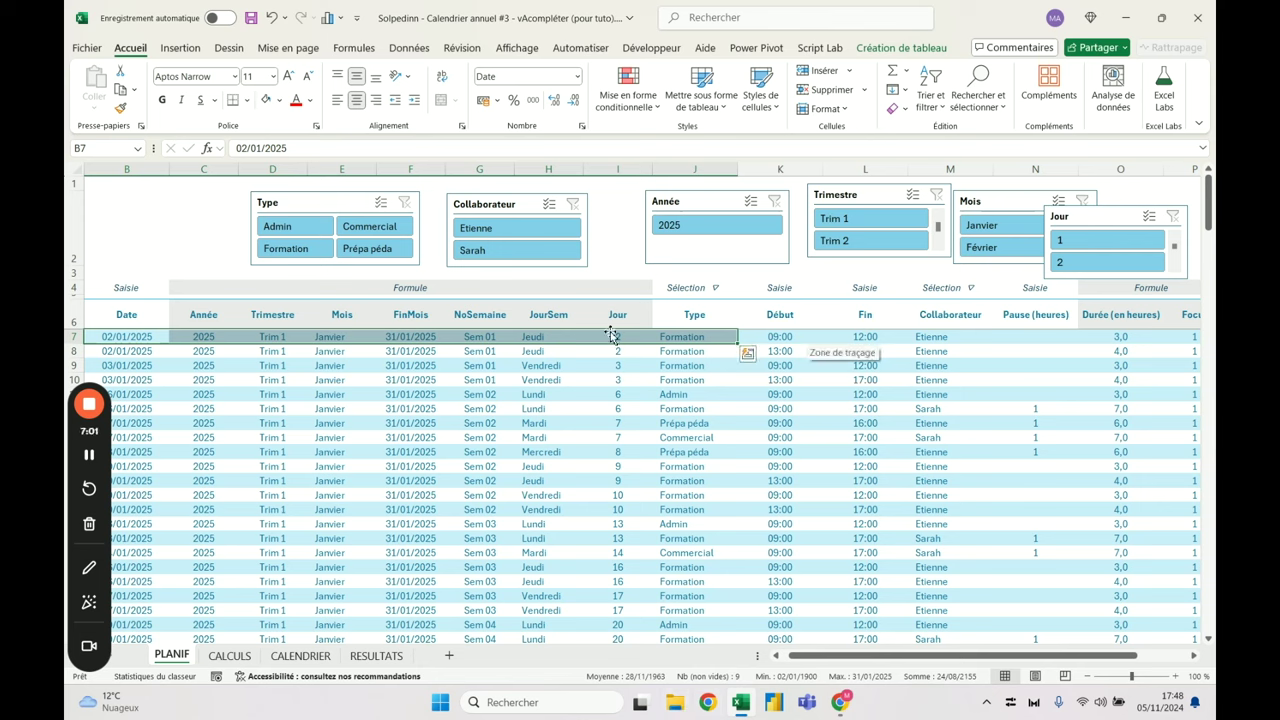
click(142, 304)
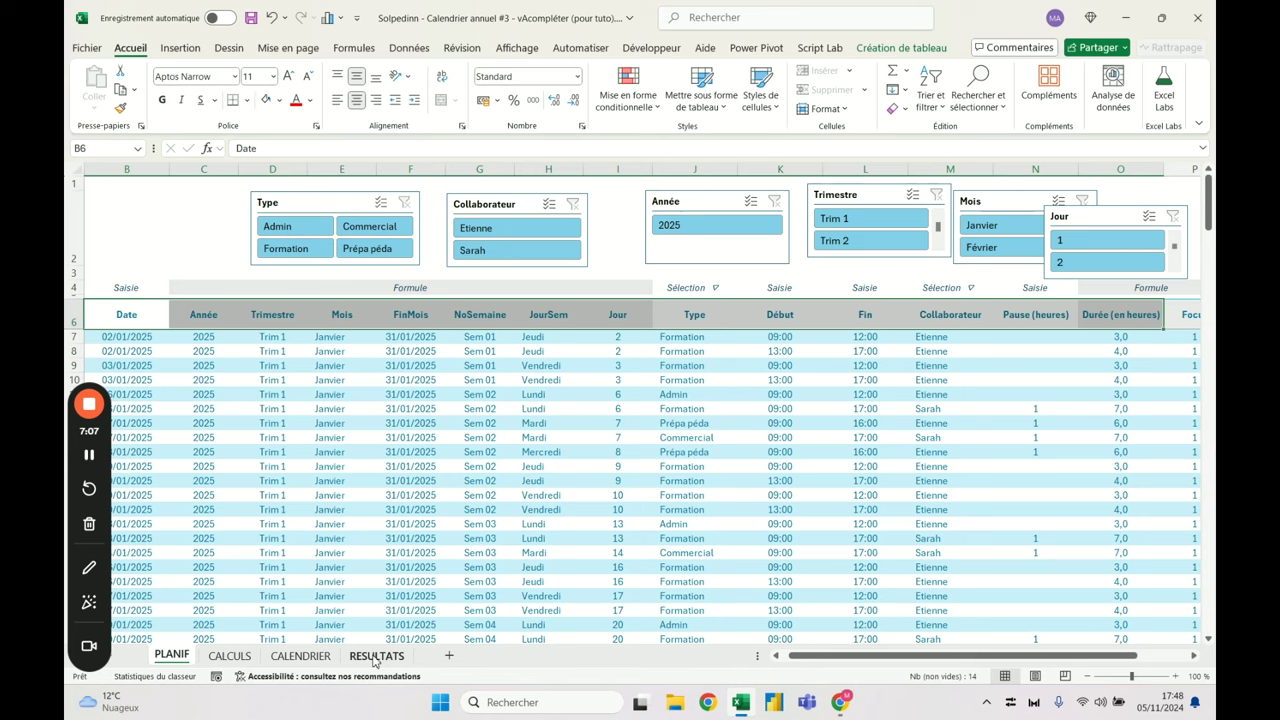
Add columns 9, 10, 11 and 14 to CHOISIRCOLS on CALENDRIER and drop column 5
click(300, 655)
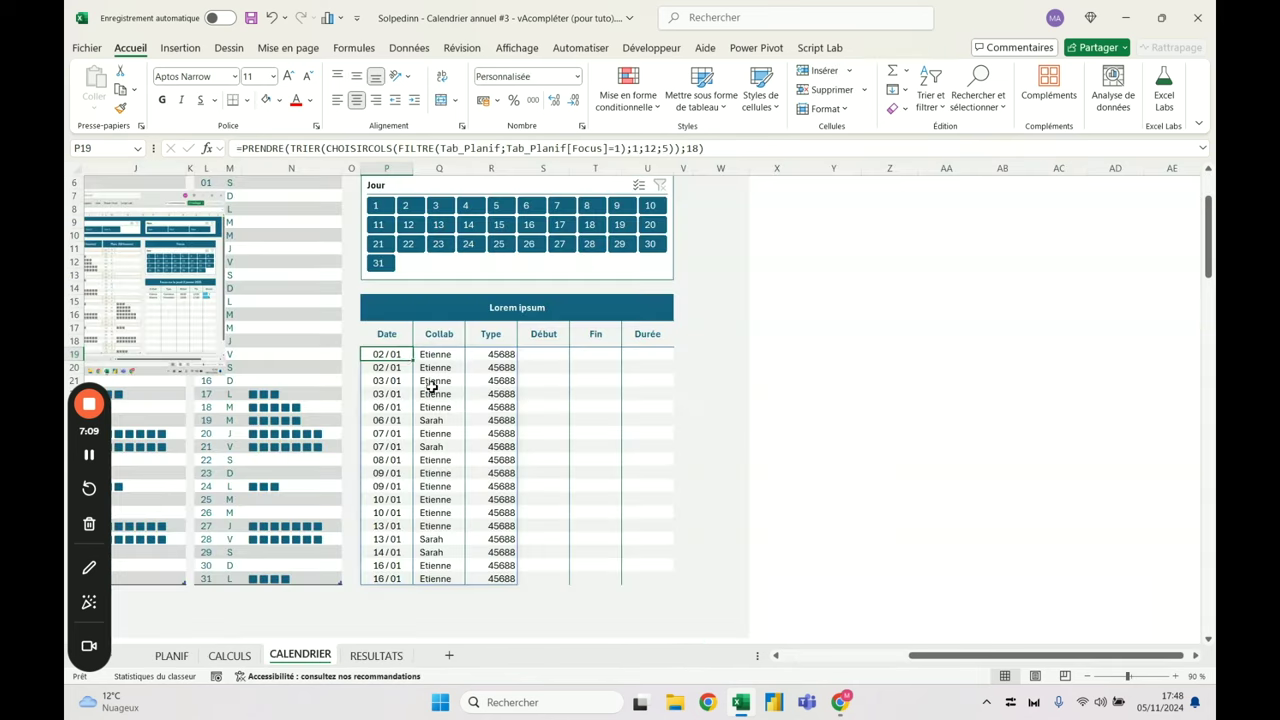
click(672, 148)
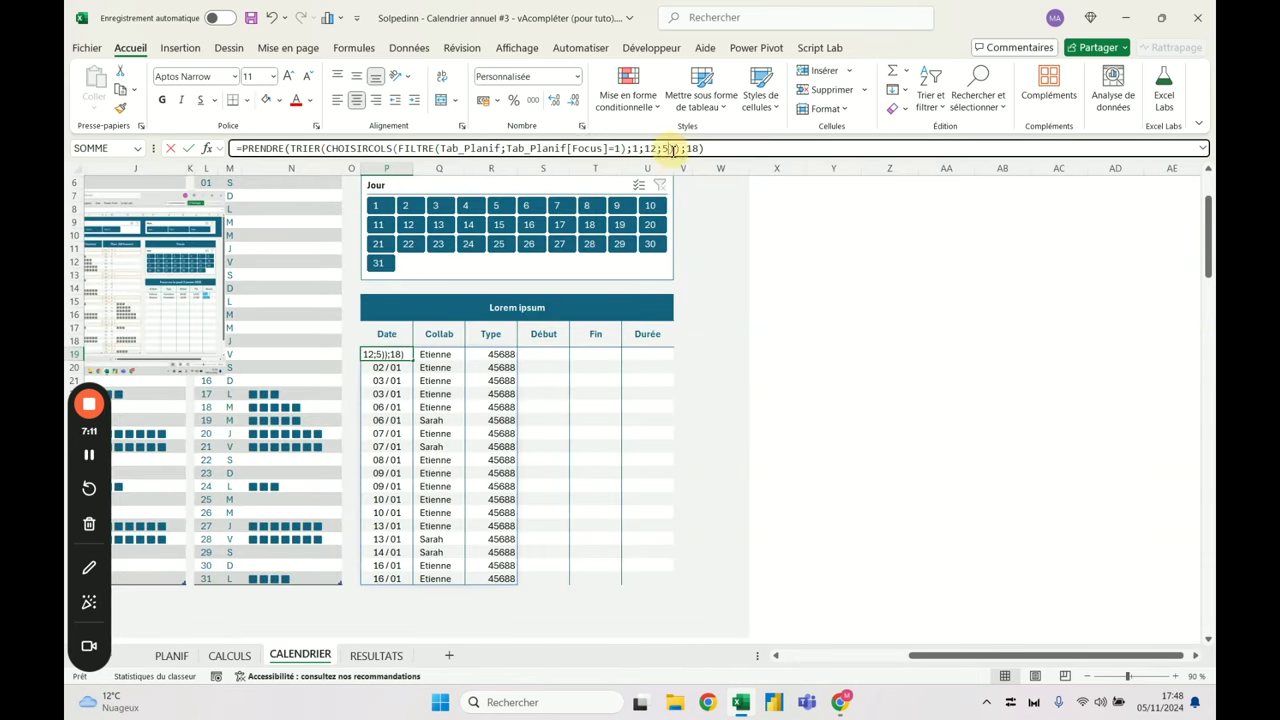
text(;9;)
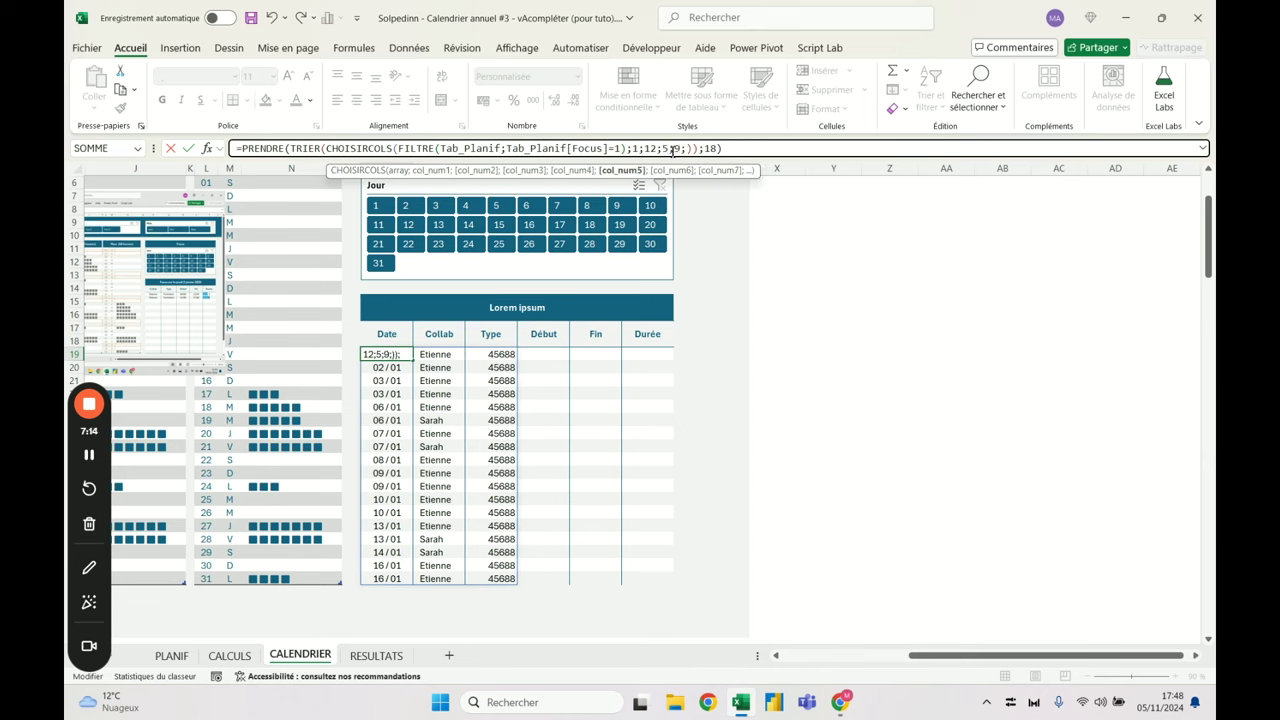
text(10;11;)
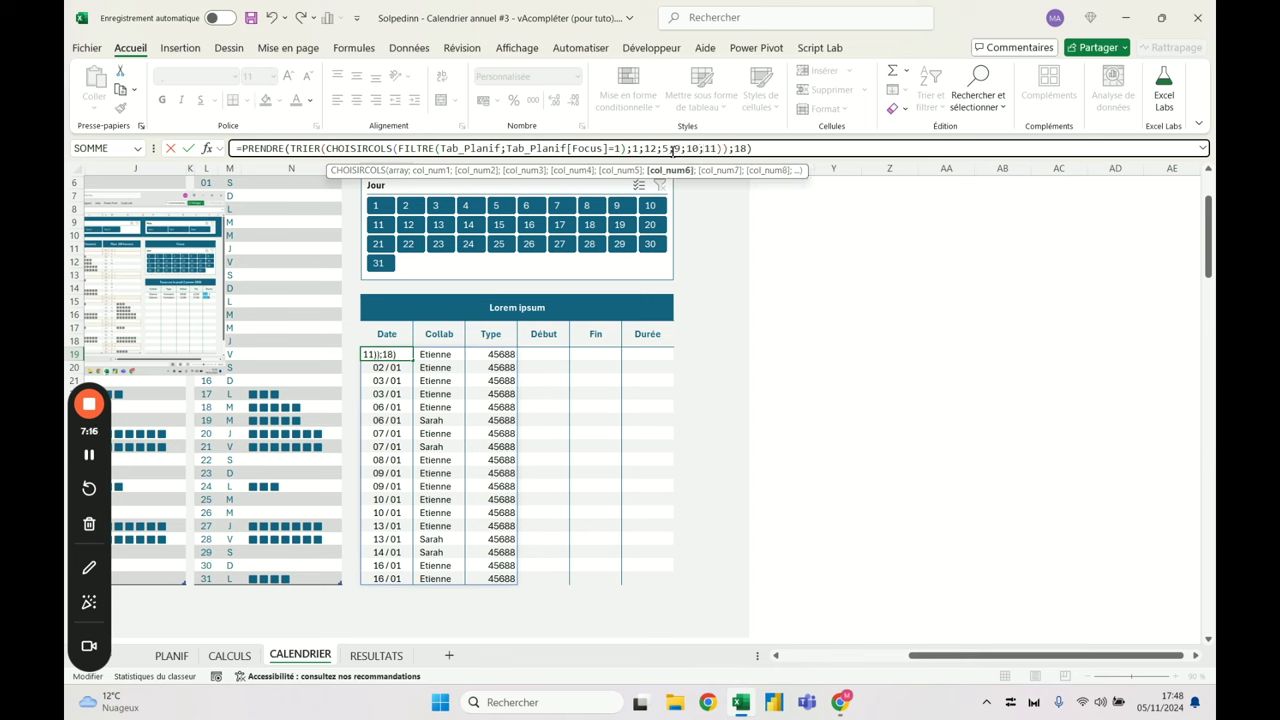
text(14)
key(Return)
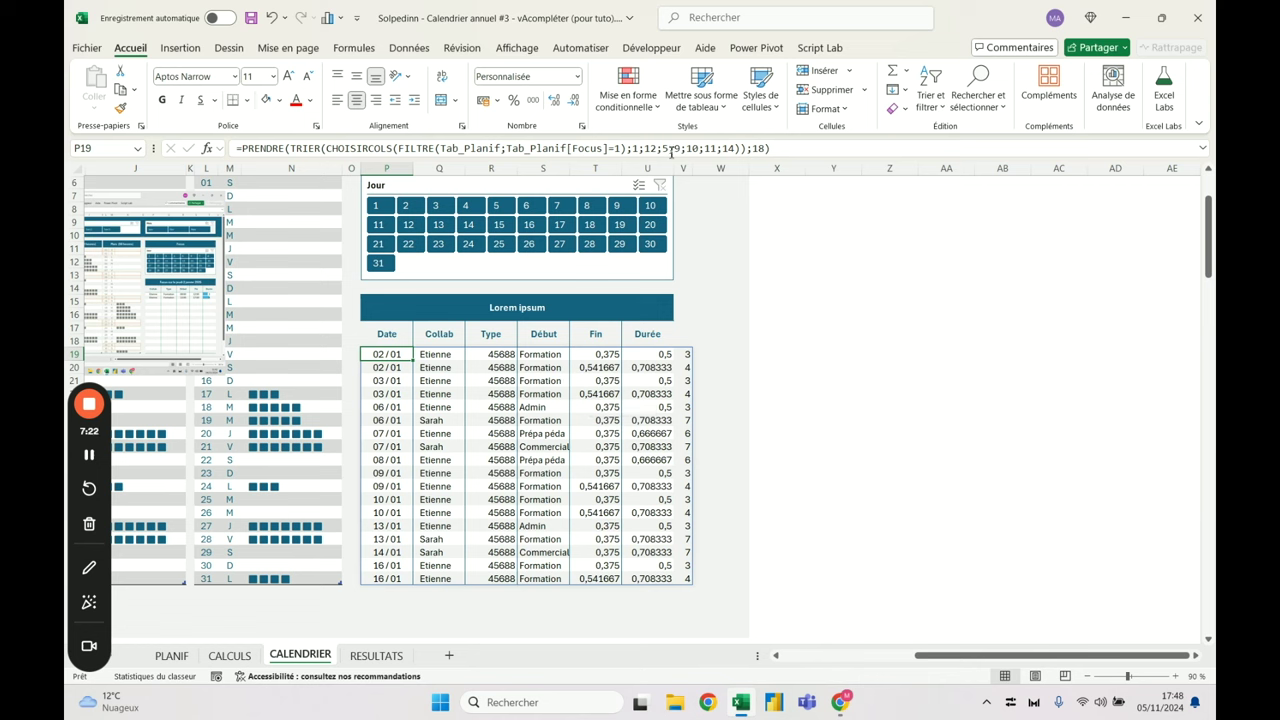
click(670, 150)
key(BackSpace)
key(BackSpace)
key(Return)
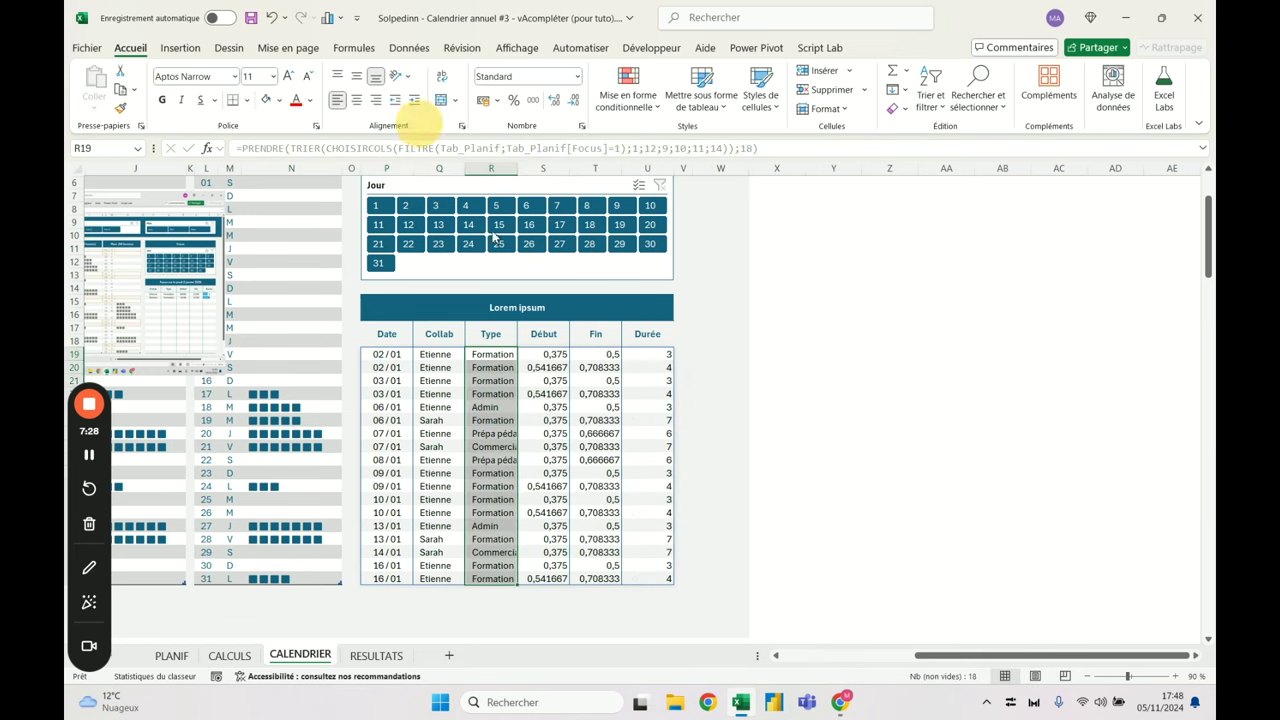
Give the Début and Fin values the custom format hh:mm and centre them
drag(545, 354, 600, 588)
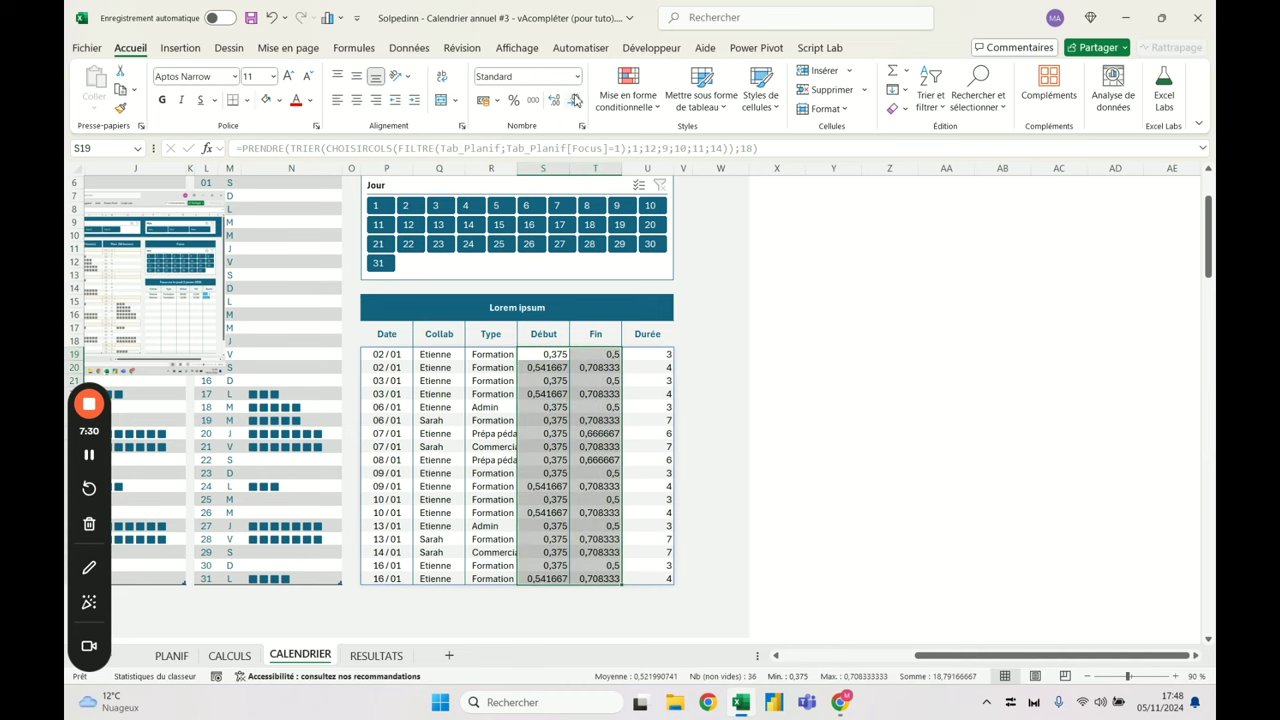
click(577, 77)
click(558, 494)
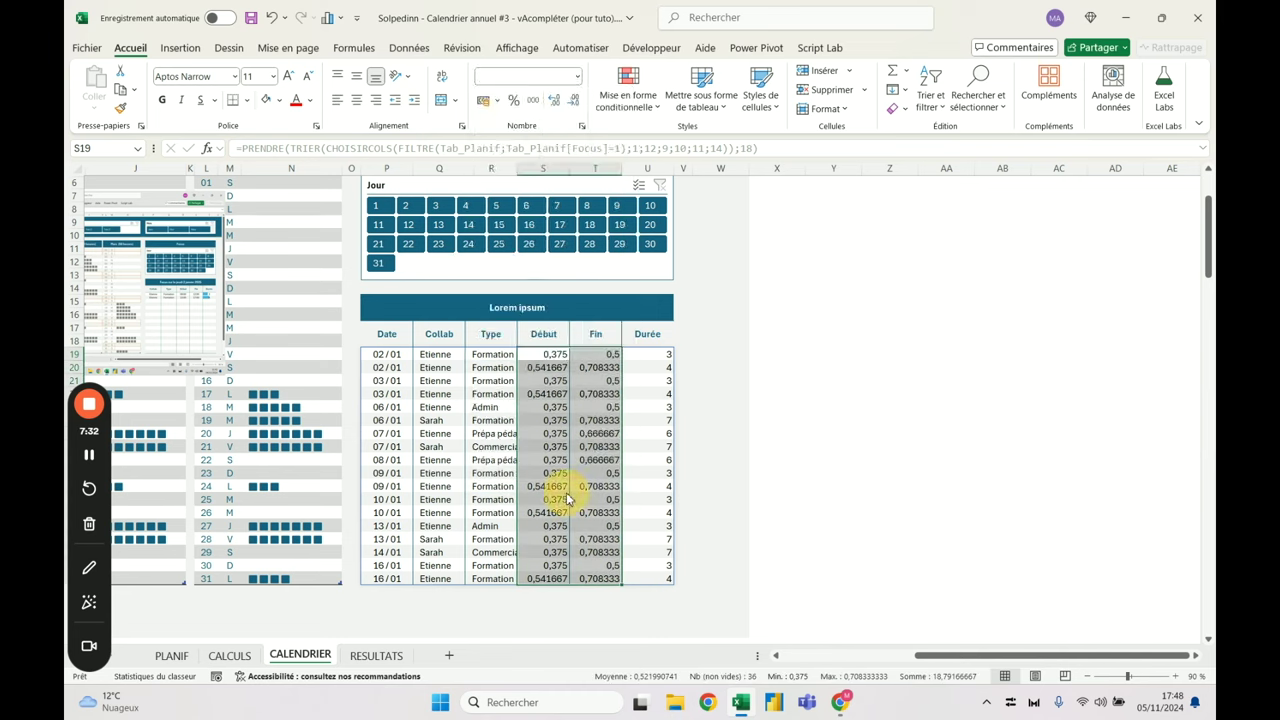
click(360, 262)
double_click(472, 197)
text(hh:mm)
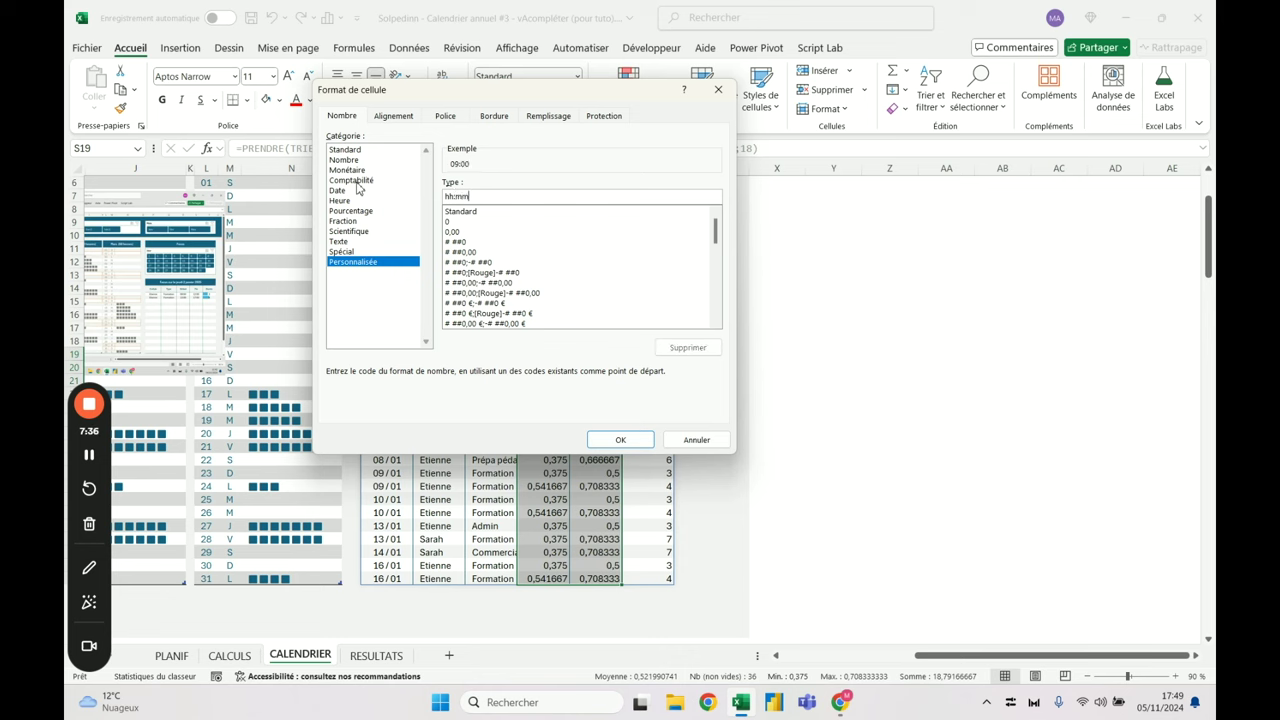
key(Return)
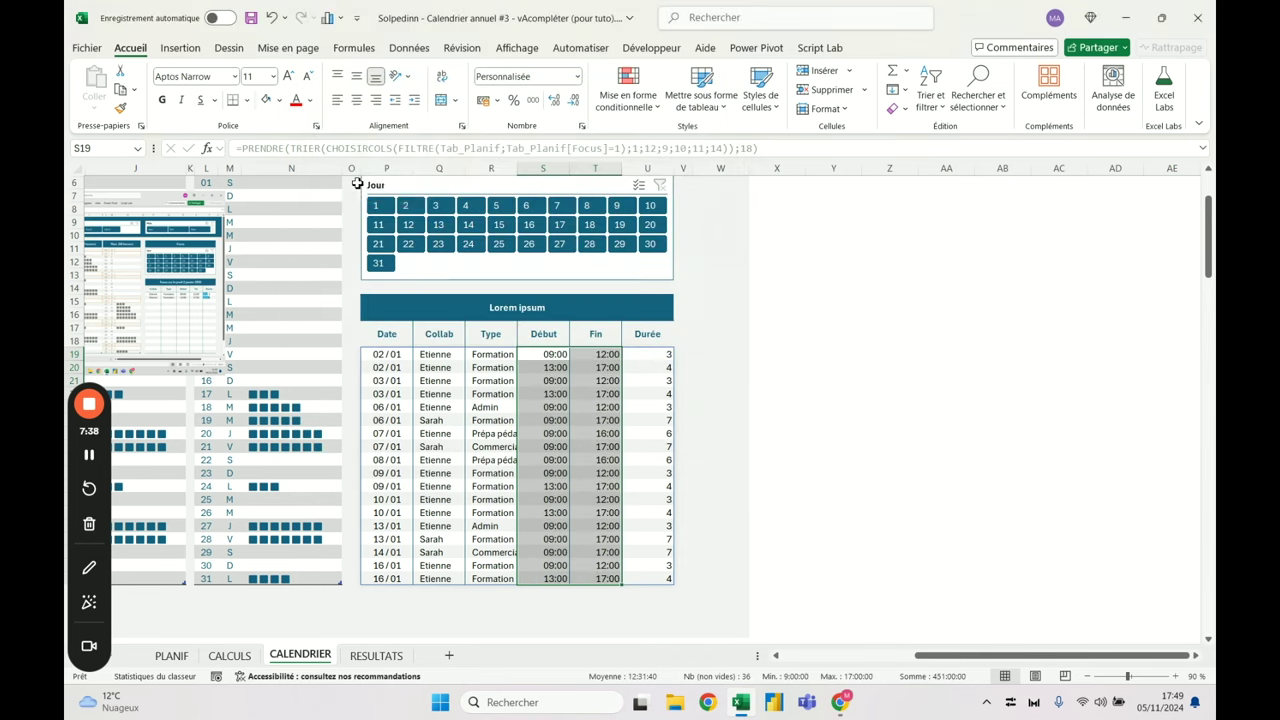
click(357, 100)
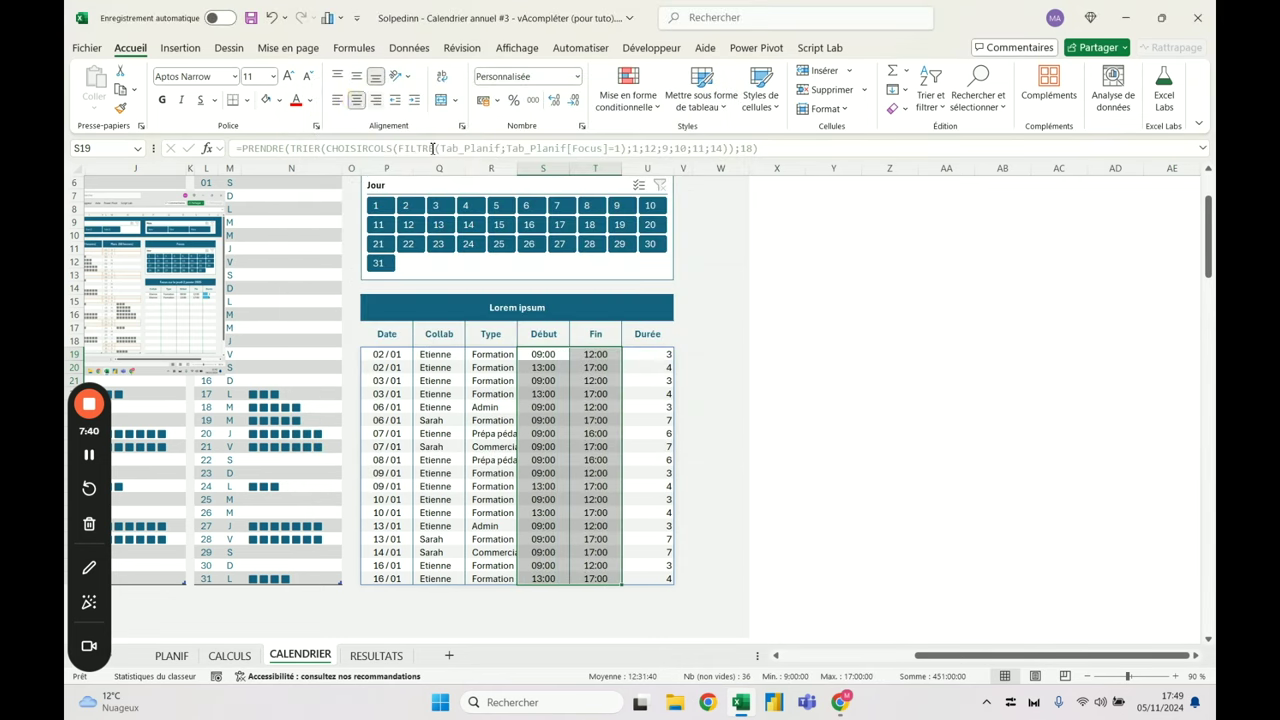
Show the Durée values with one decimal and centre them
drag(648, 355, 651, 585)
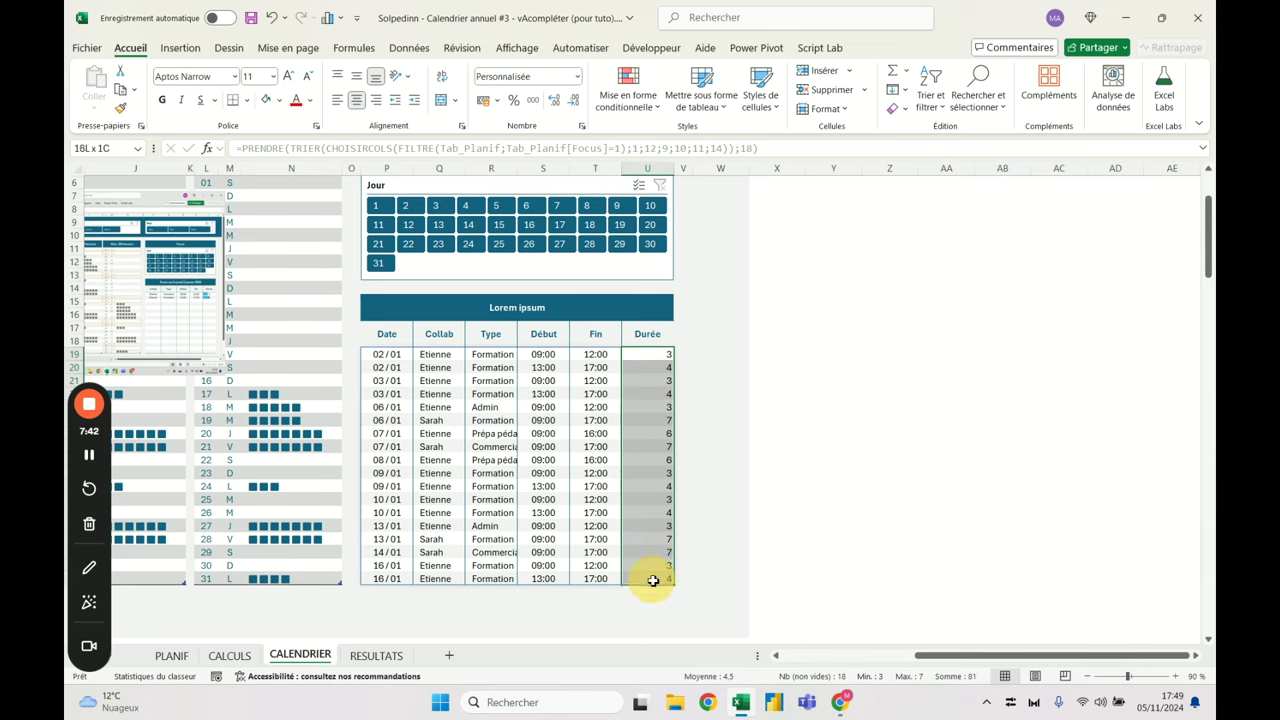
click(556, 102)
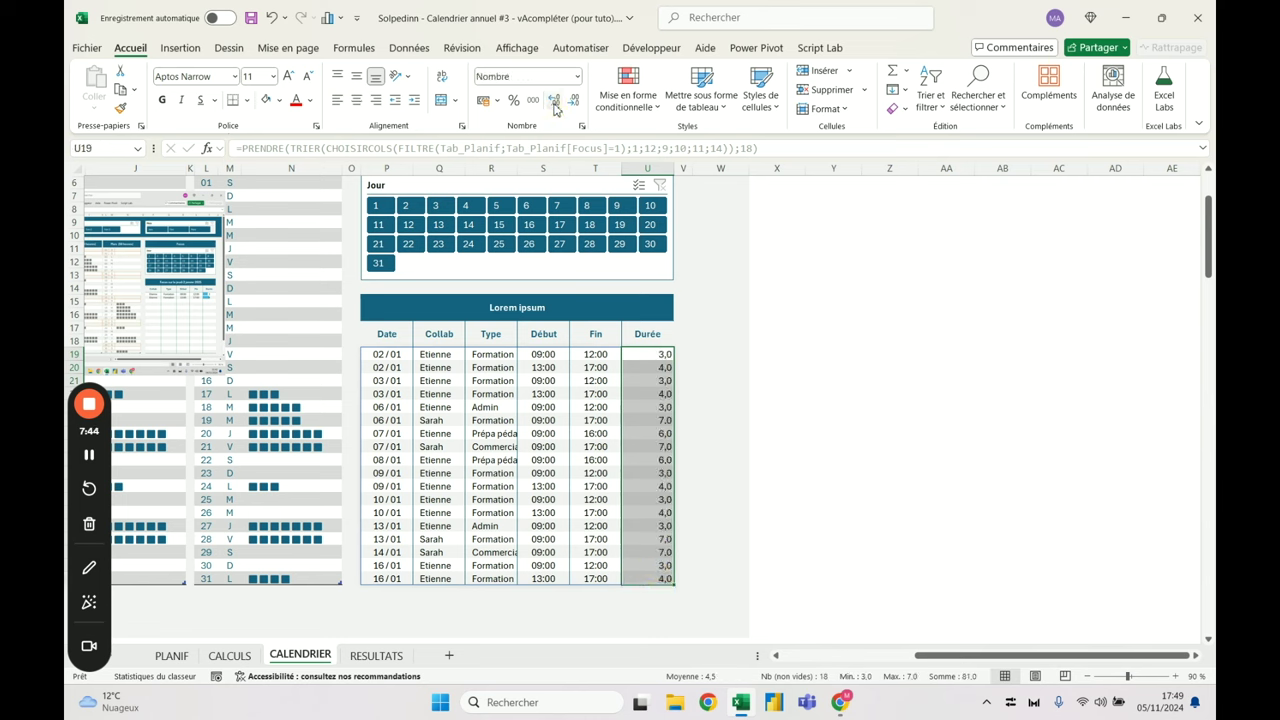
click(357, 100)
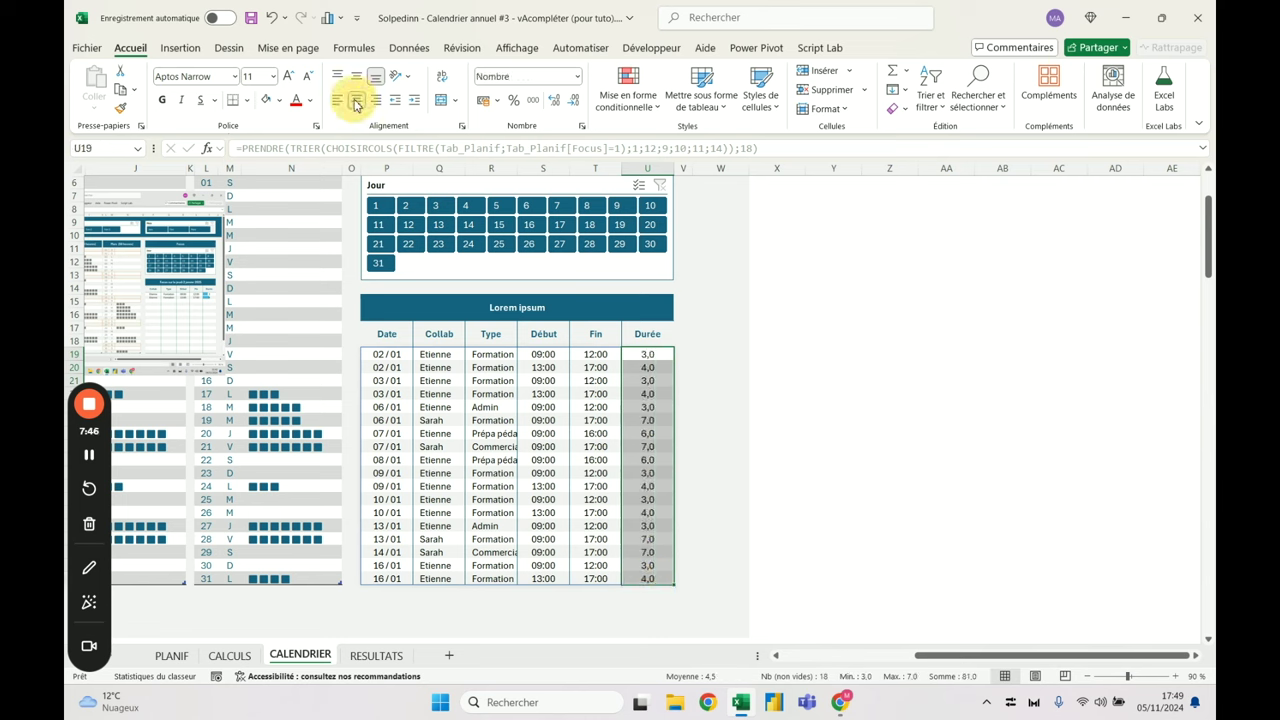
click(737, 422)
Colour the whole focus table's text dark teal
drag(392, 354, 651, 578)
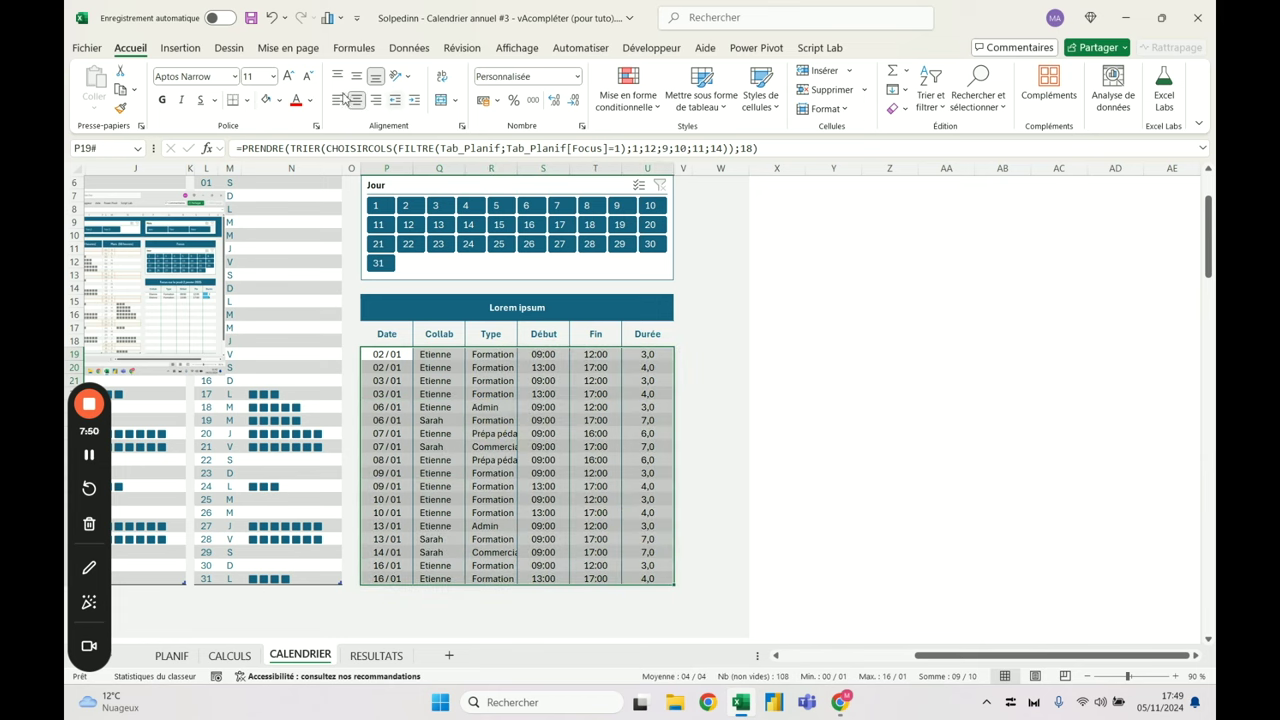
click(310, 100)
click(378, 205)
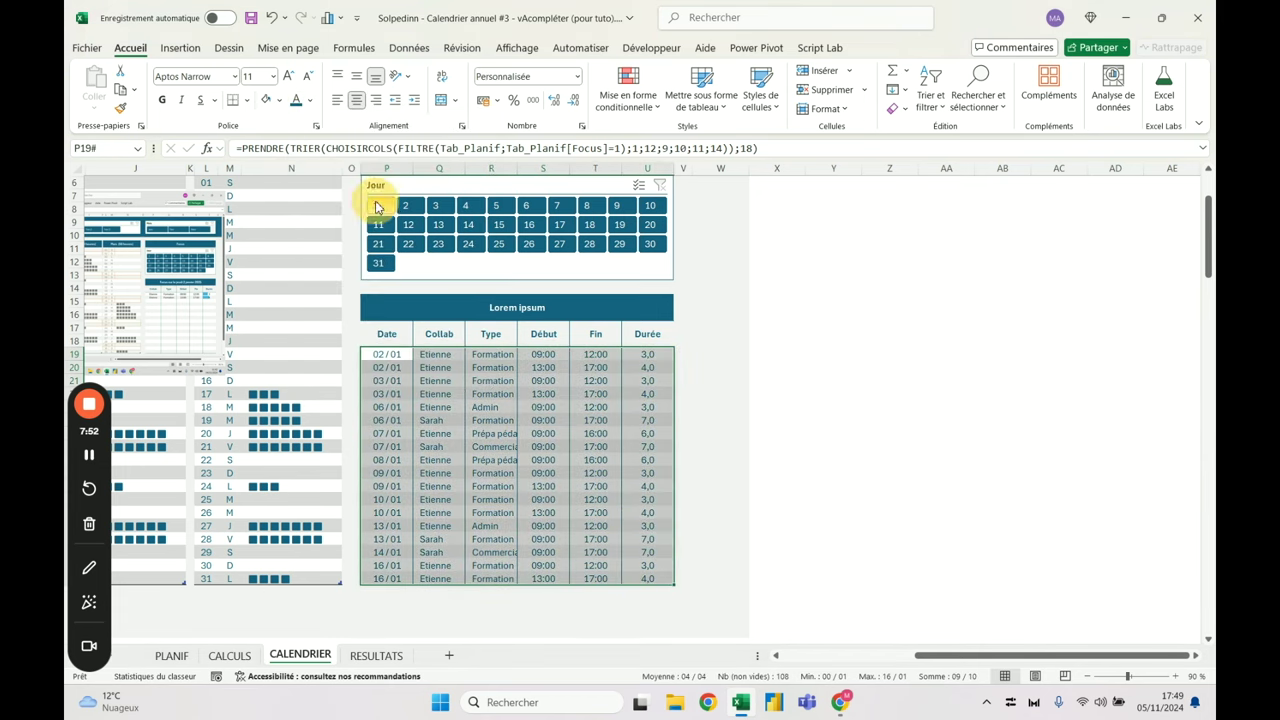
click(818, 358)
drag(955, 656, 729, 663)
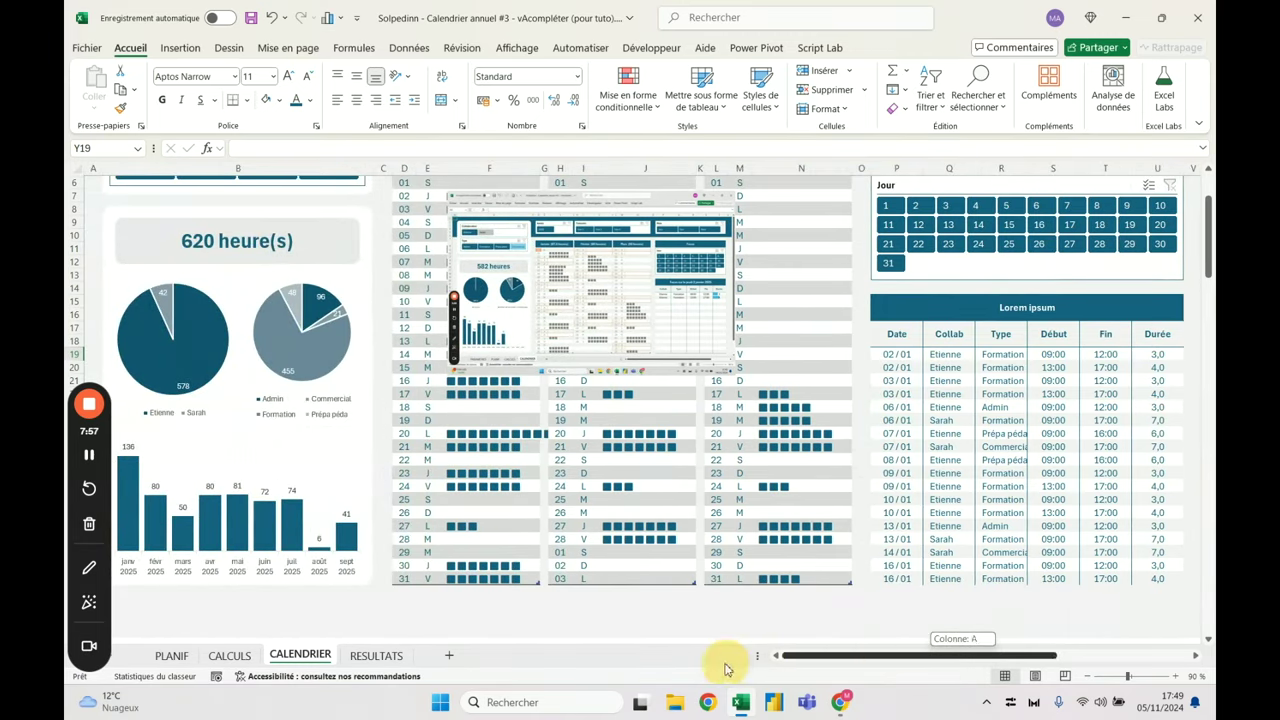
Set the focus table's Type column width to 16
scroll(974, 486, up, 3)
scroll(974, 486, down, 3)
drag(1001, 353, 997, 584)
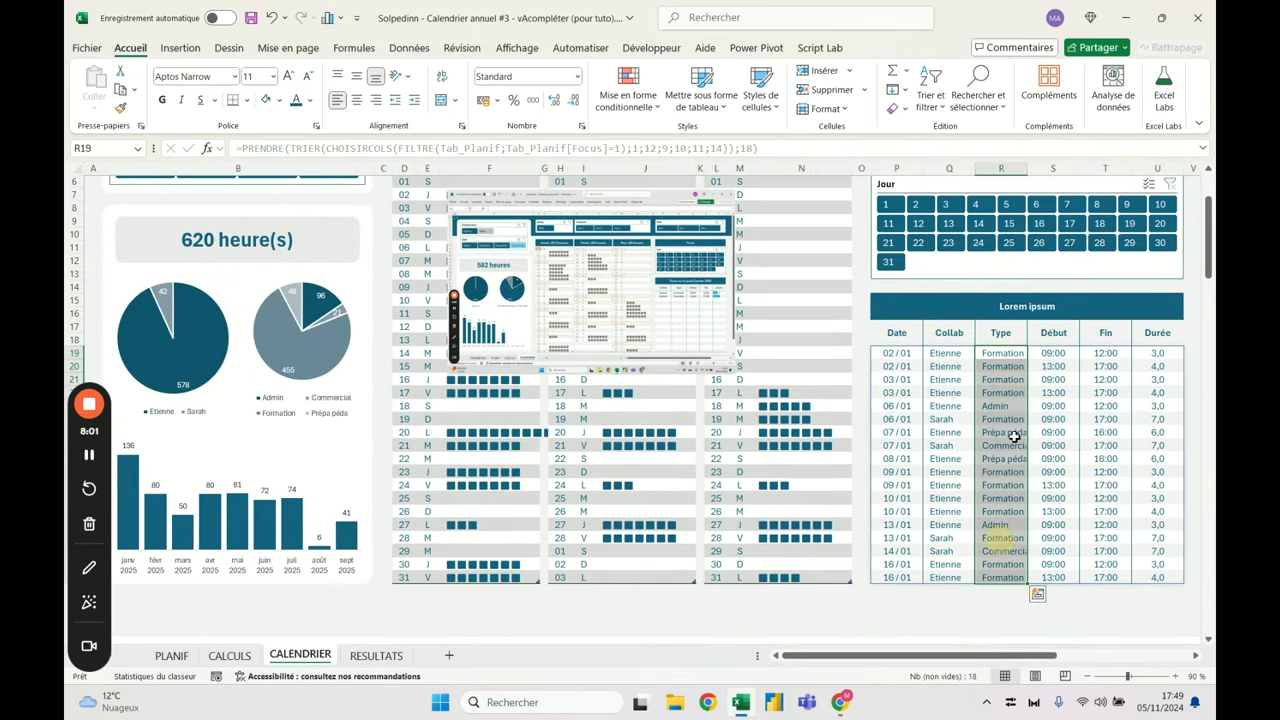
click(1061, 168)
drag(1061, 168, 1166, 167)
right_click(1166, 167)
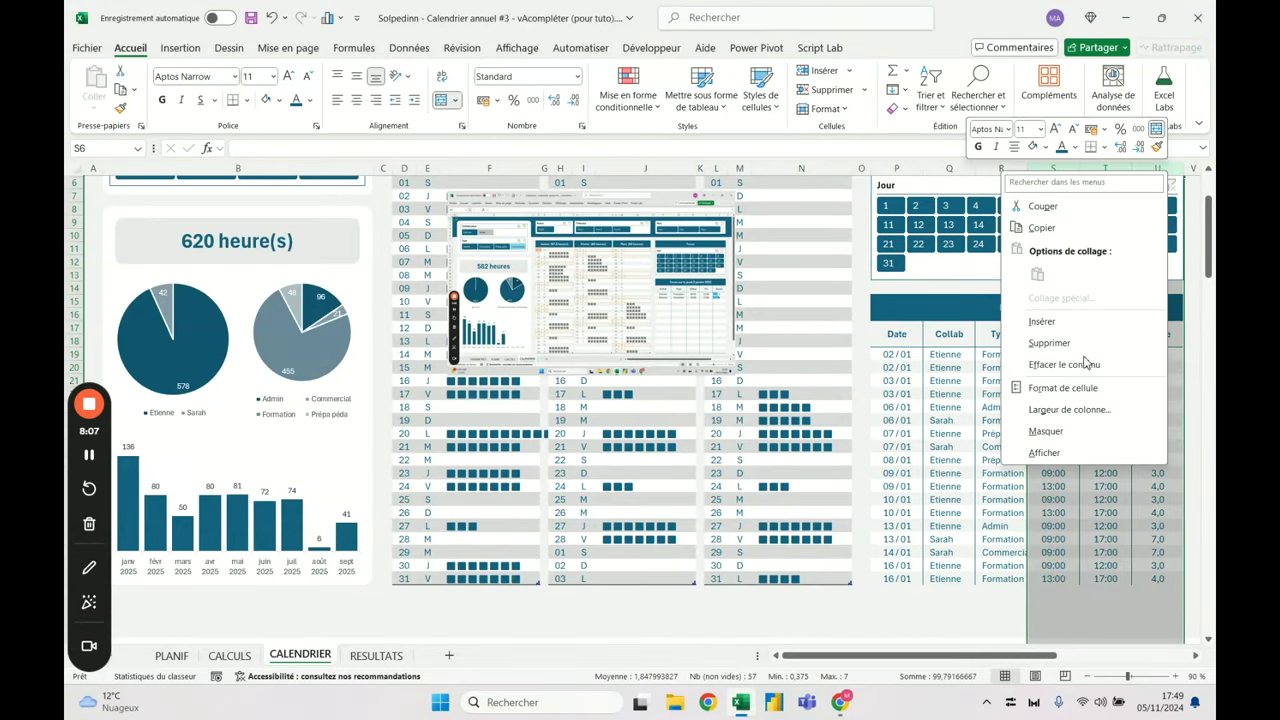
click(1080, 409)
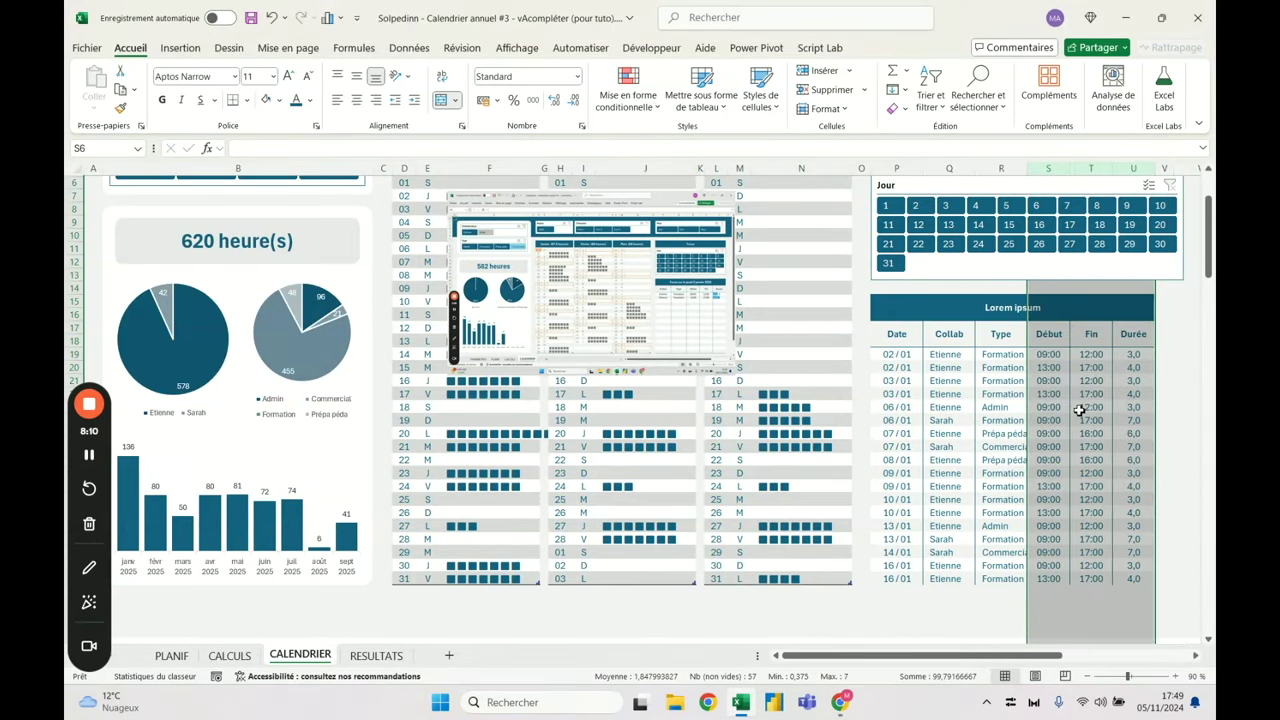
right_click(998, 168)
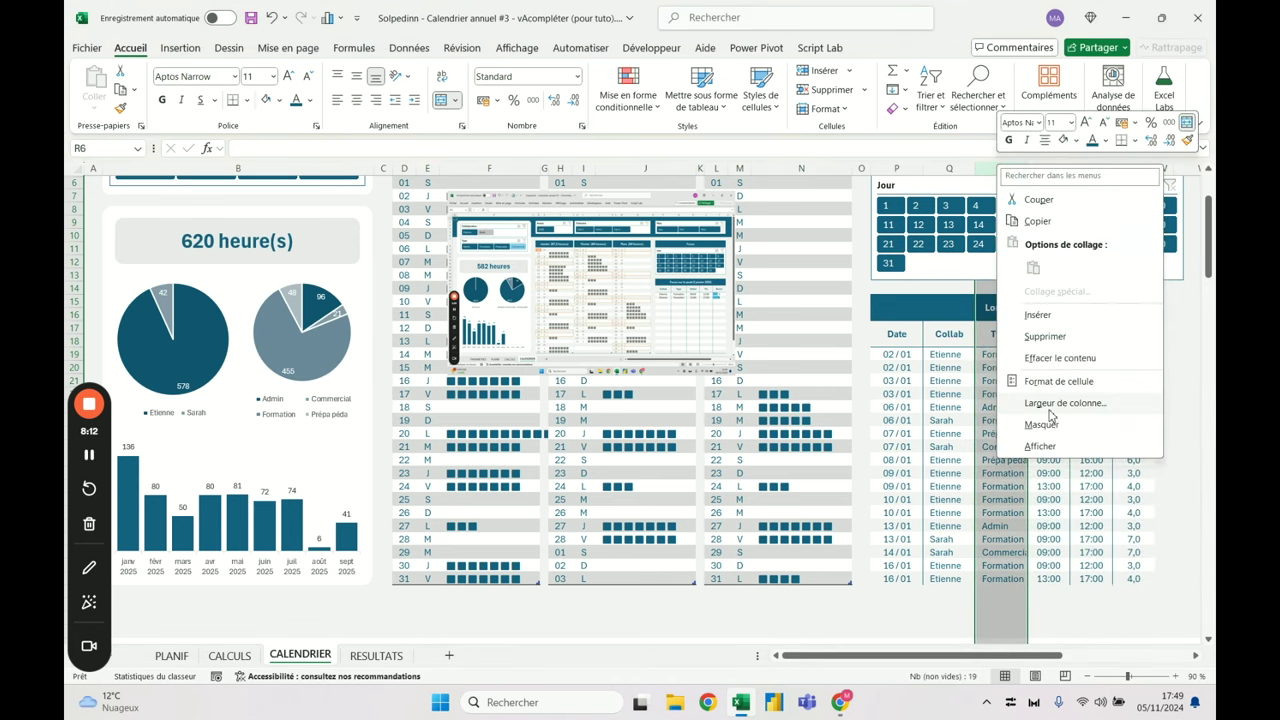
click(1052, 404)
text(16)
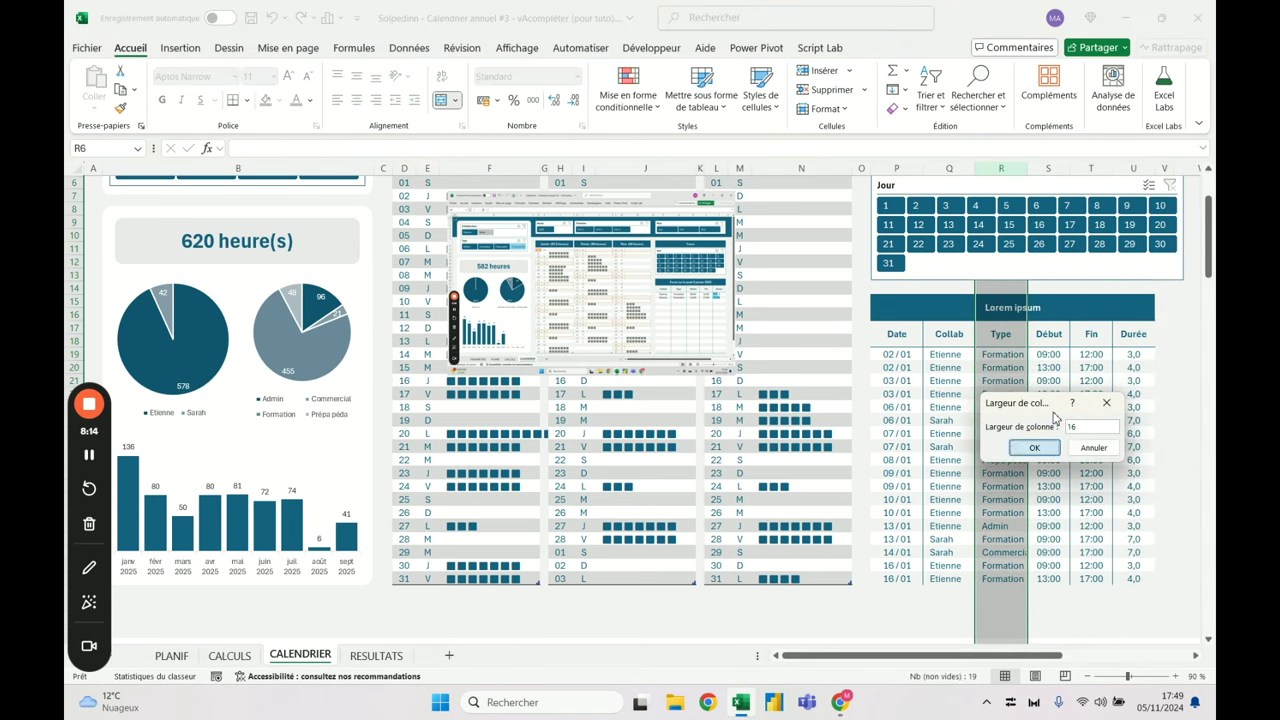
key(Return)
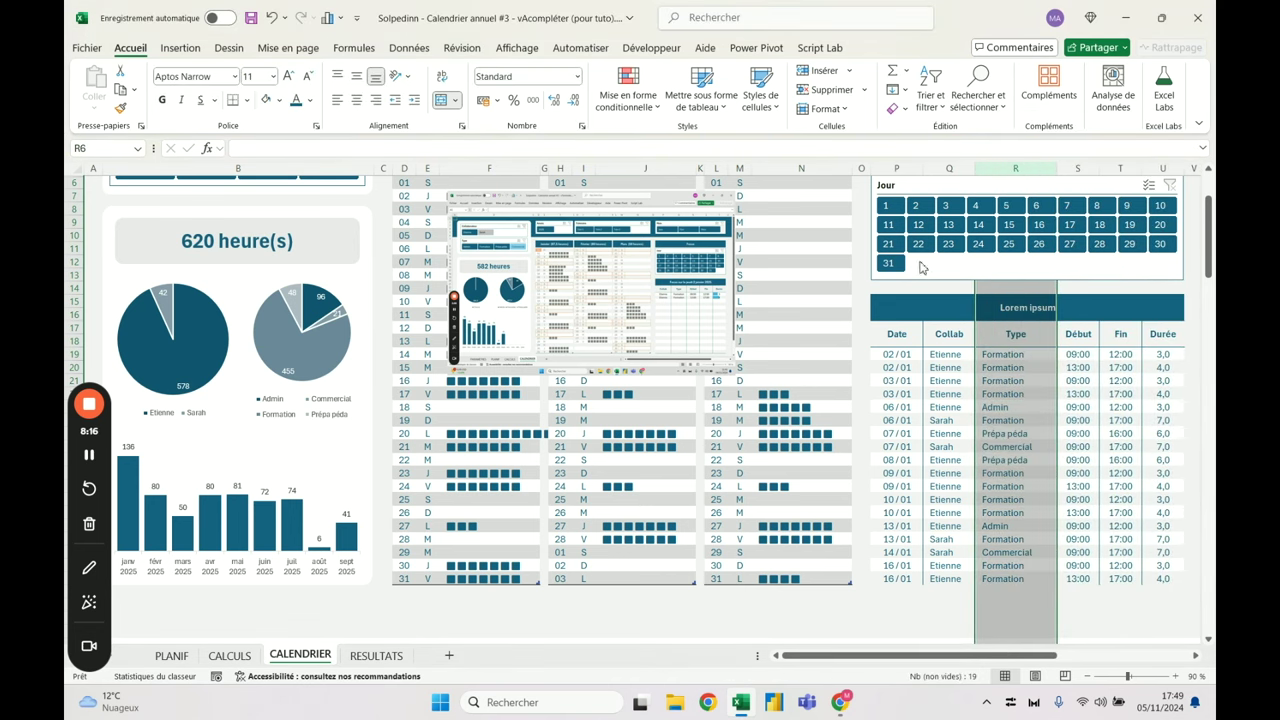
Set columns P through R to a width of 10
drag(902, 167, 1000, 164)
right_click(1006, 170)
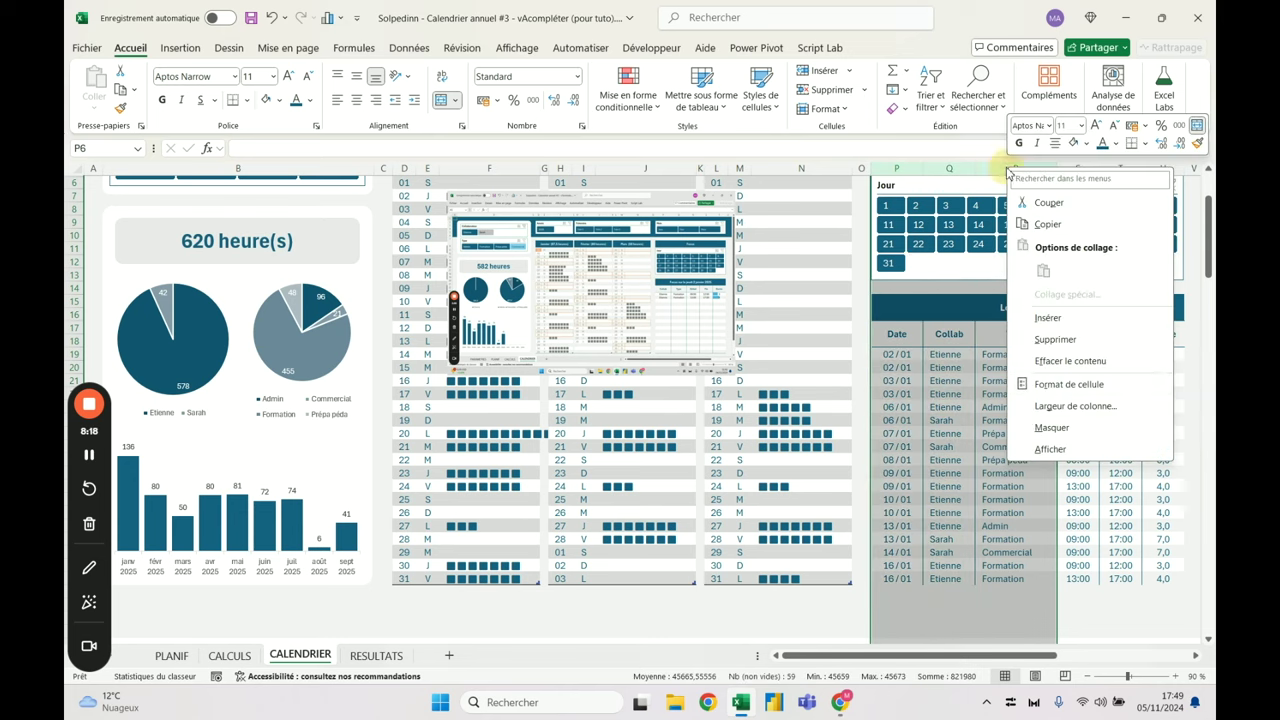
click(1072, 406)
text(12)
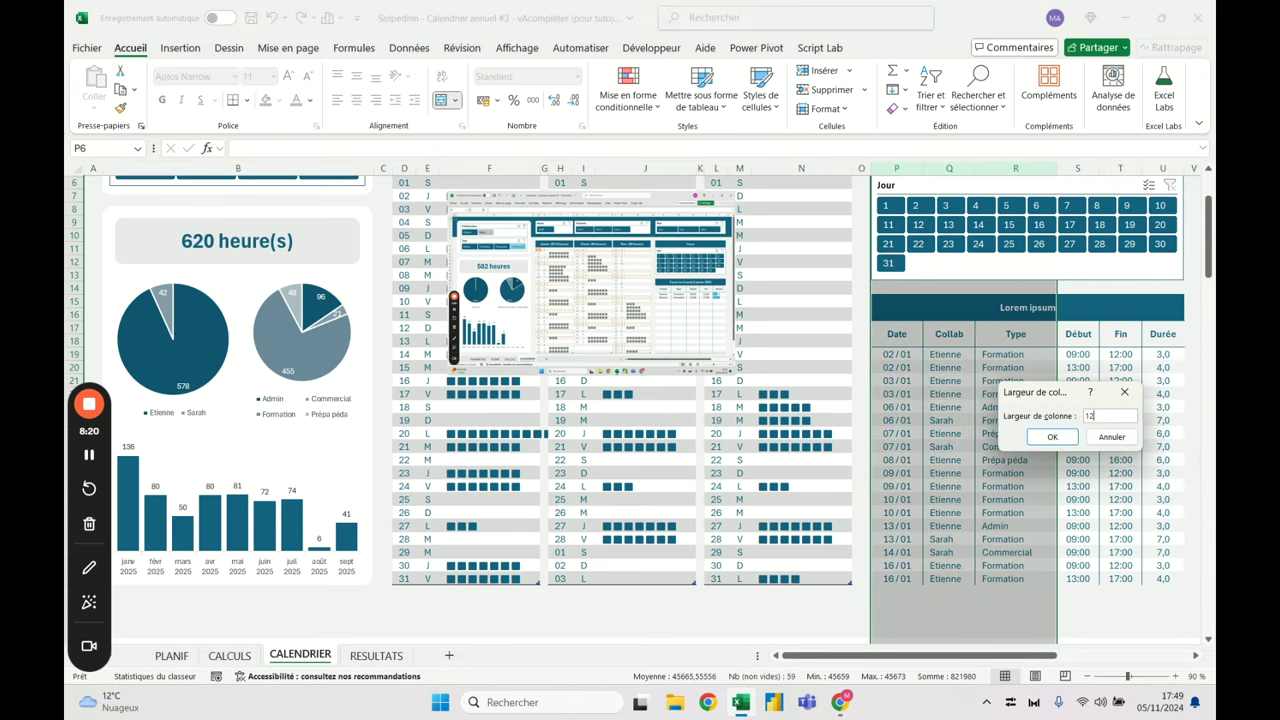
text(0)
key(Return)
click(982, 406)
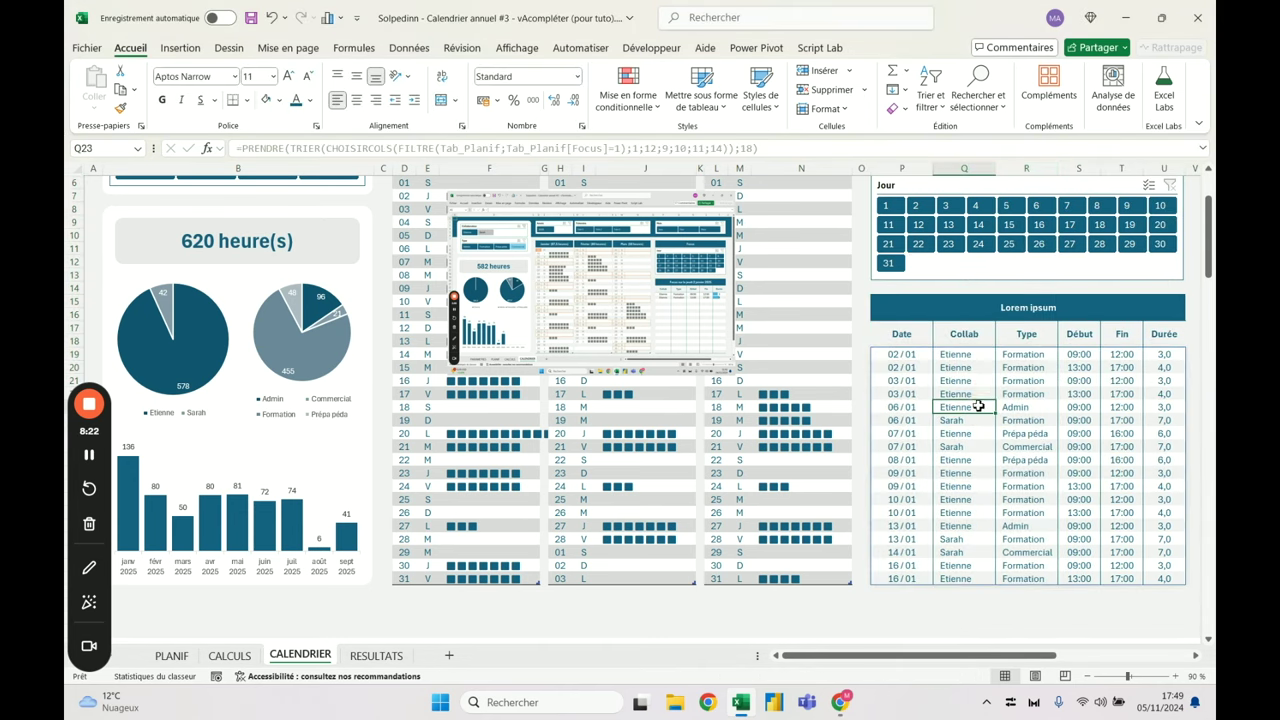
scroll(968, 388, up, 2)
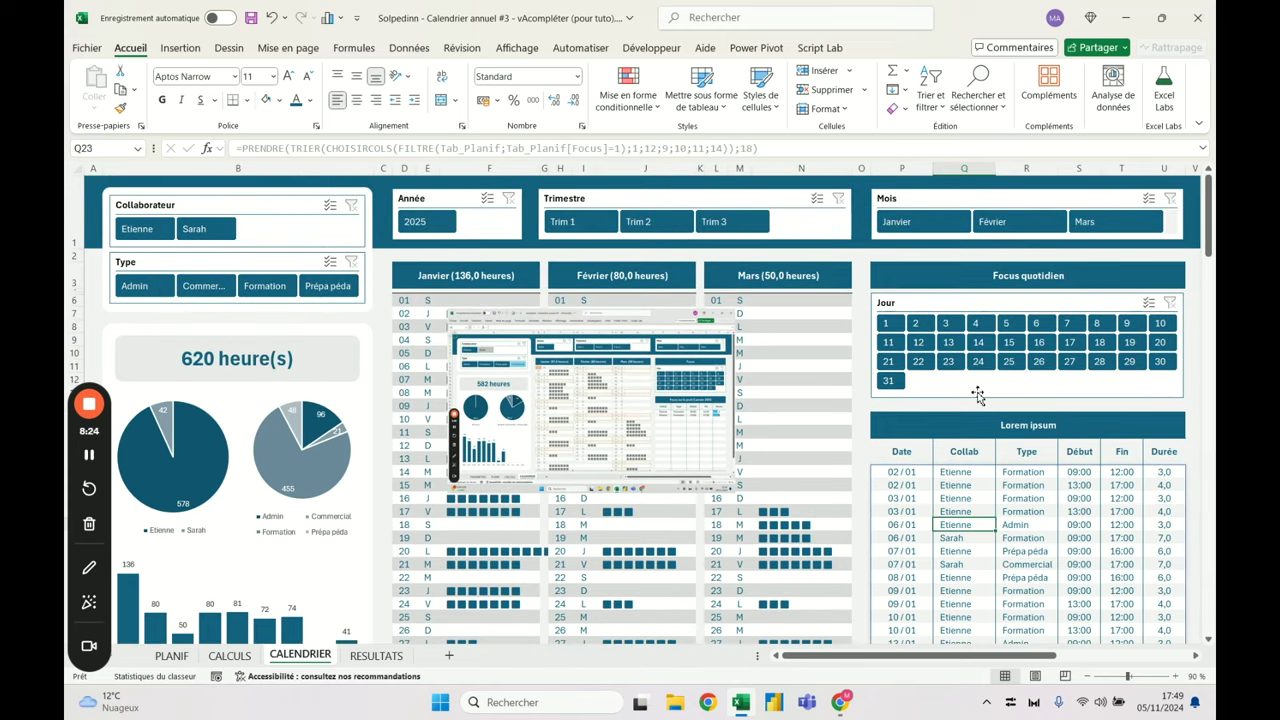
scroll(975, 390, down, 2)
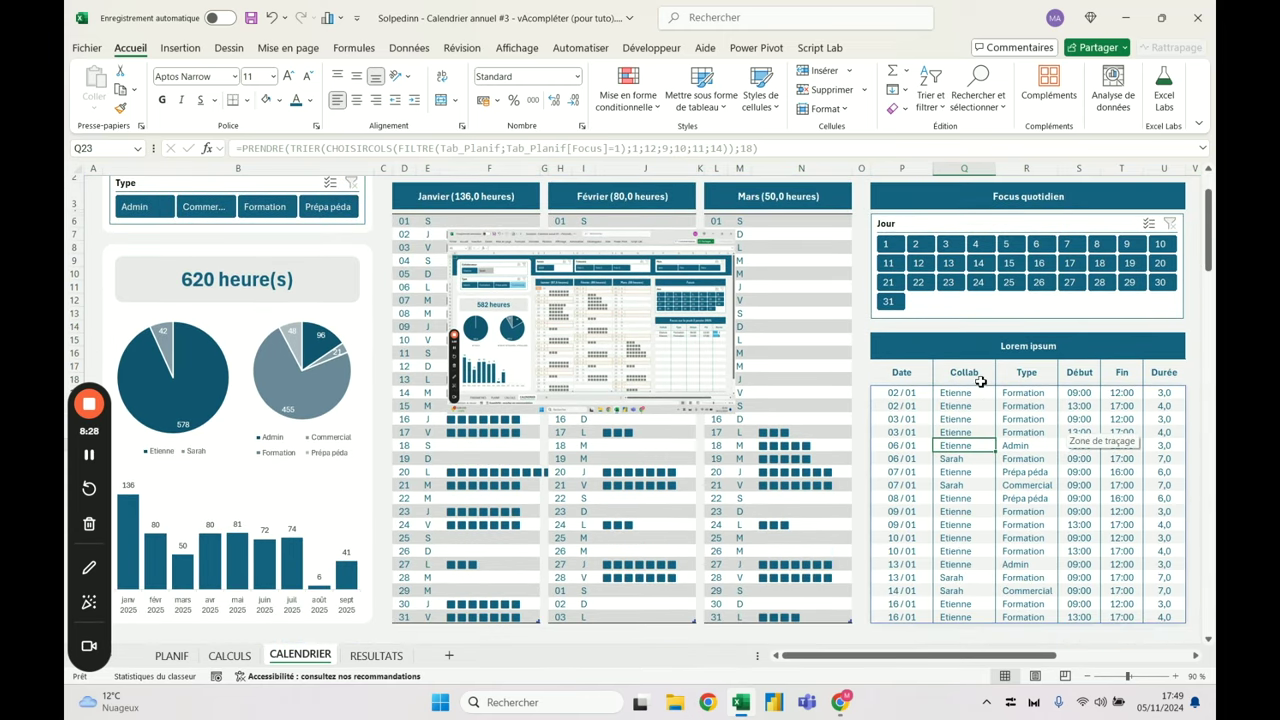
Set the hour-bar columns N, J and F to width 20
click(801, 167)
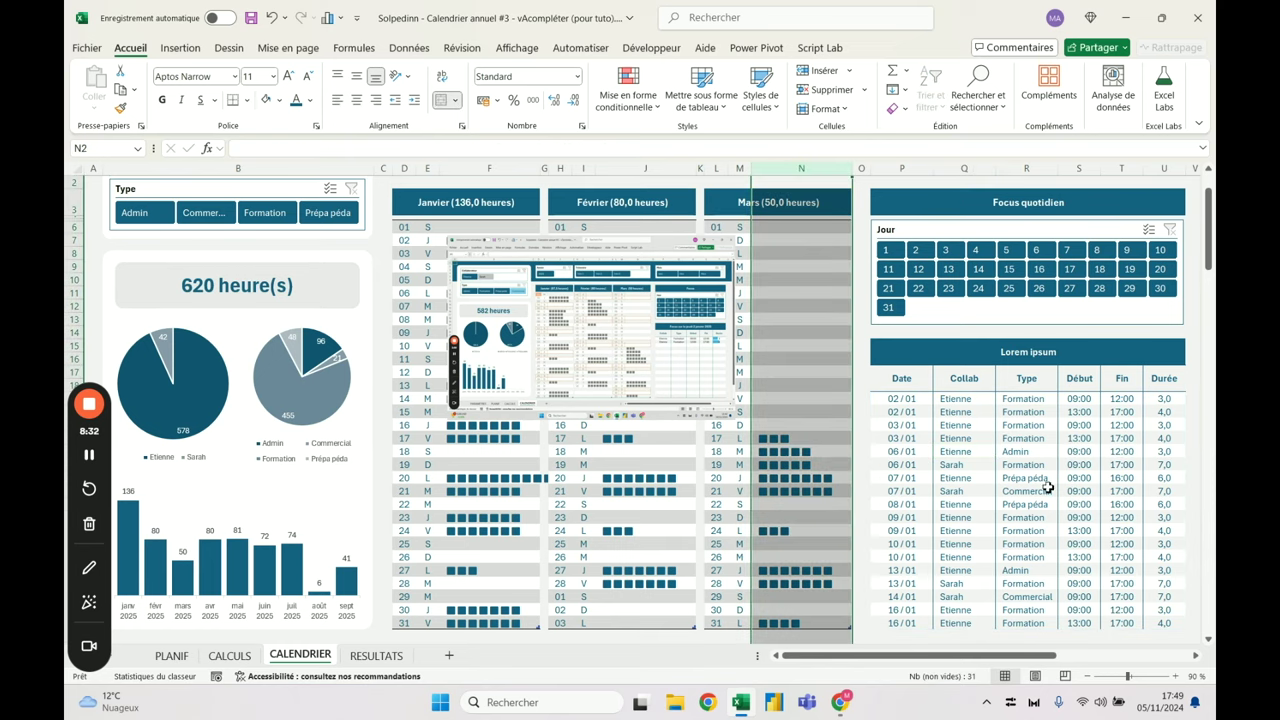
ctrl+click(645, 170)
ctrl+click(500, 168)
right_click(500, 168)
click(580, 410)
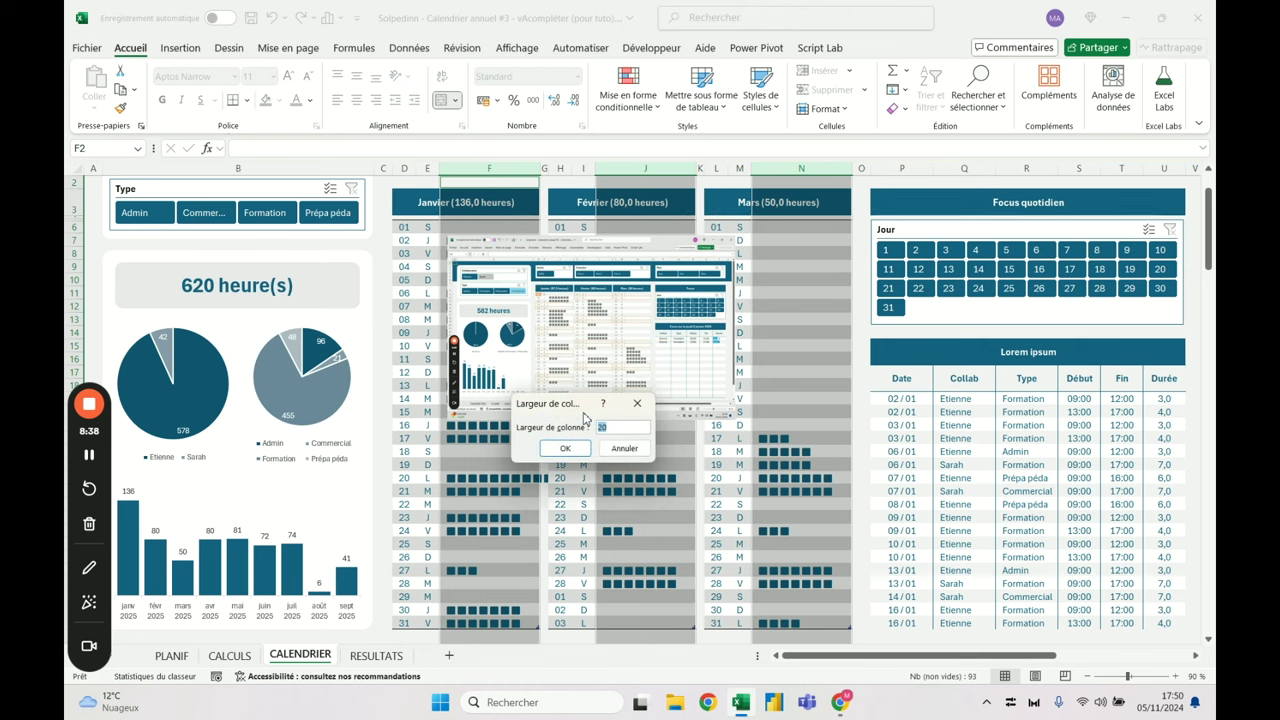
key(Return)
click(903, 451)
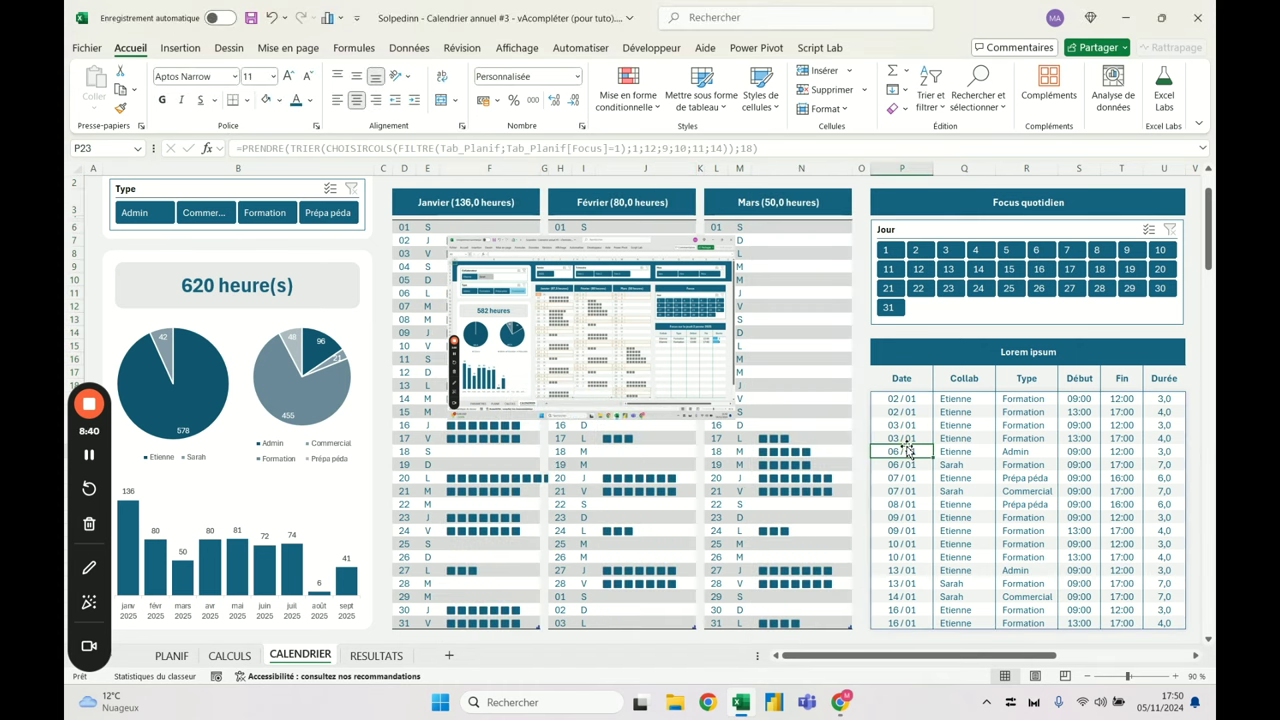
Collapse the ribbon to give the sheet more room
scroll(905, 451, up, 2)
scroll(880, 423, down, 3)
scroll(880, 423, up, 2)
double_click(130, 48)
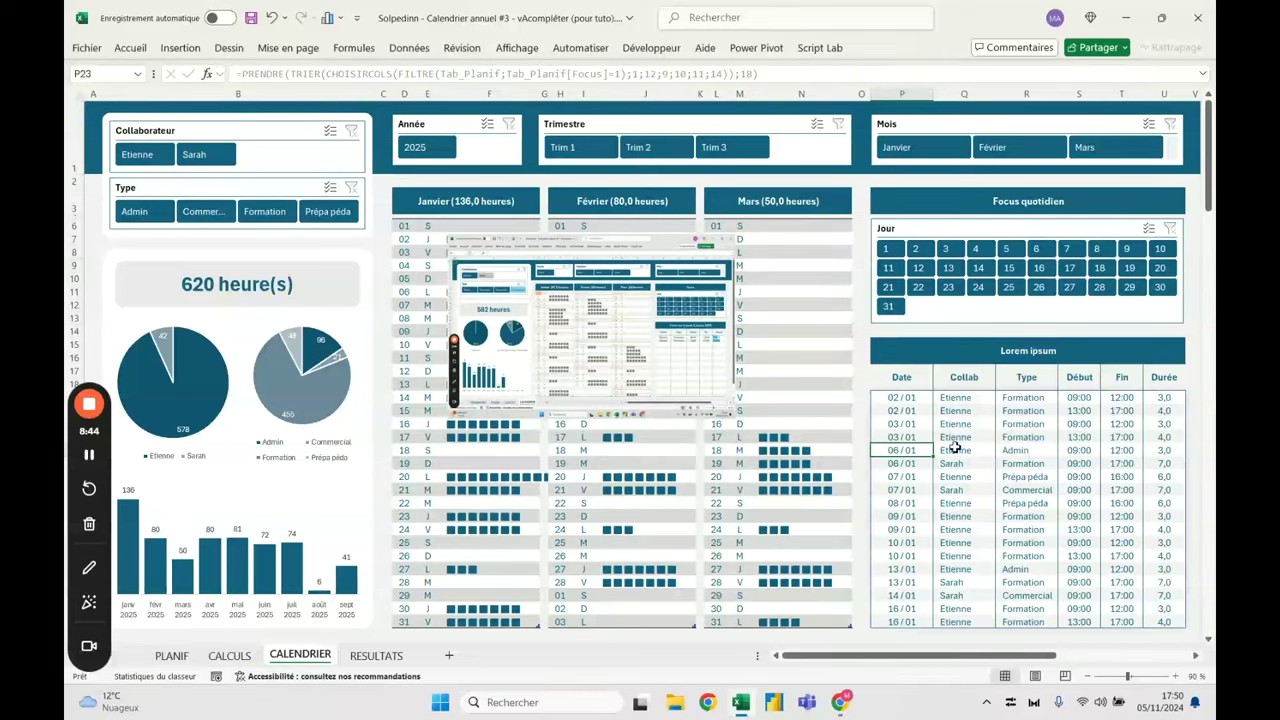
In the title cell, start the formula ="Focus à partir du "&TEXTE( in place of Lorem ipsum
click(926, 398)
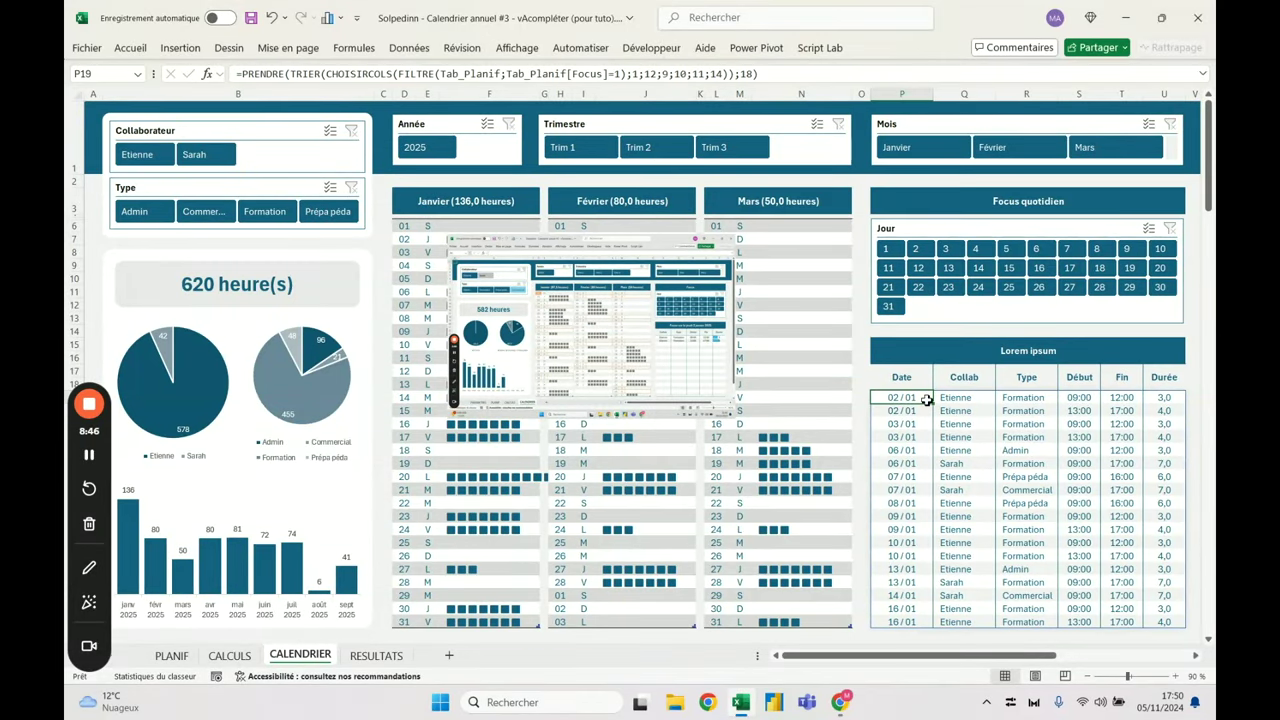
click(925, 353)
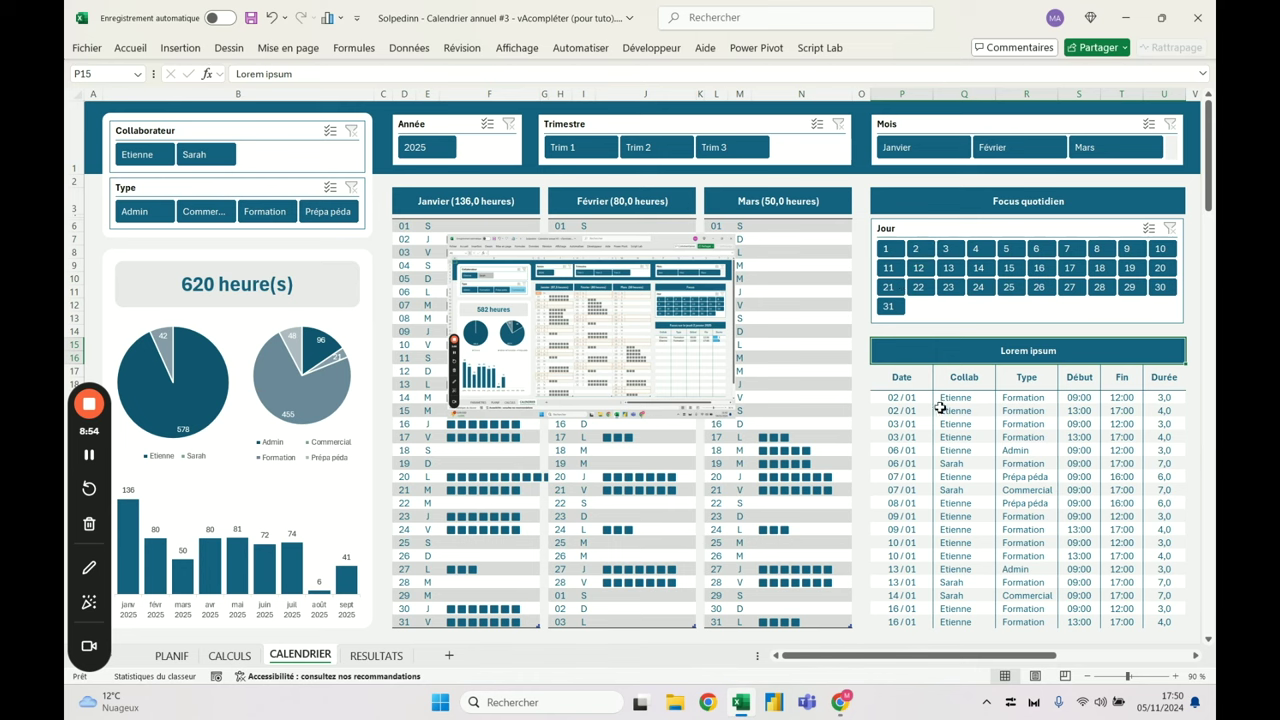
click(901, 396)
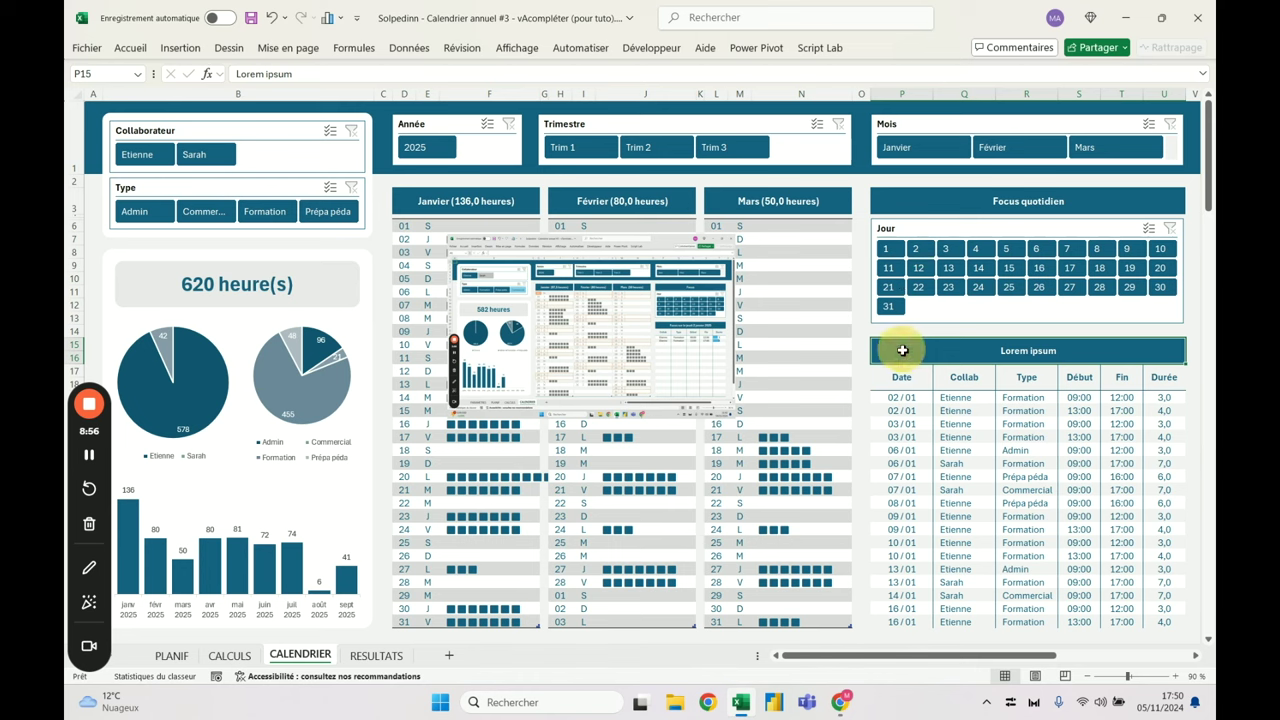
text(="Focus)
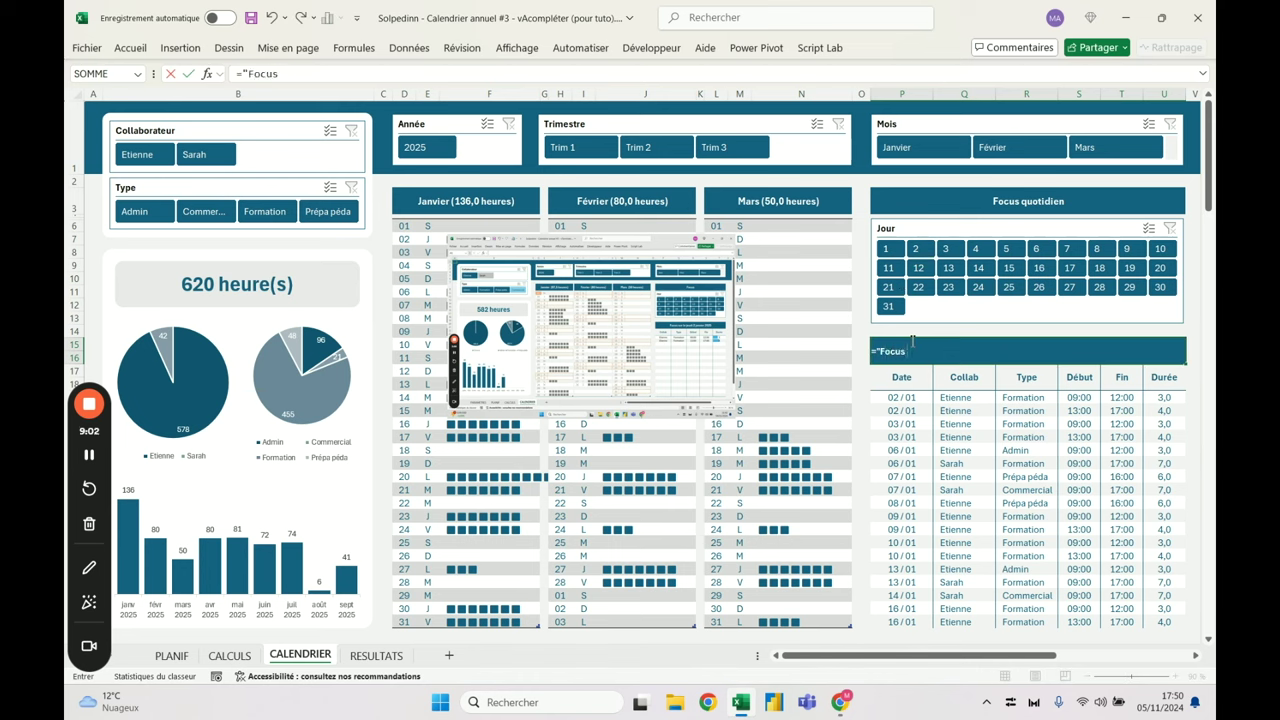
text( à partir du)
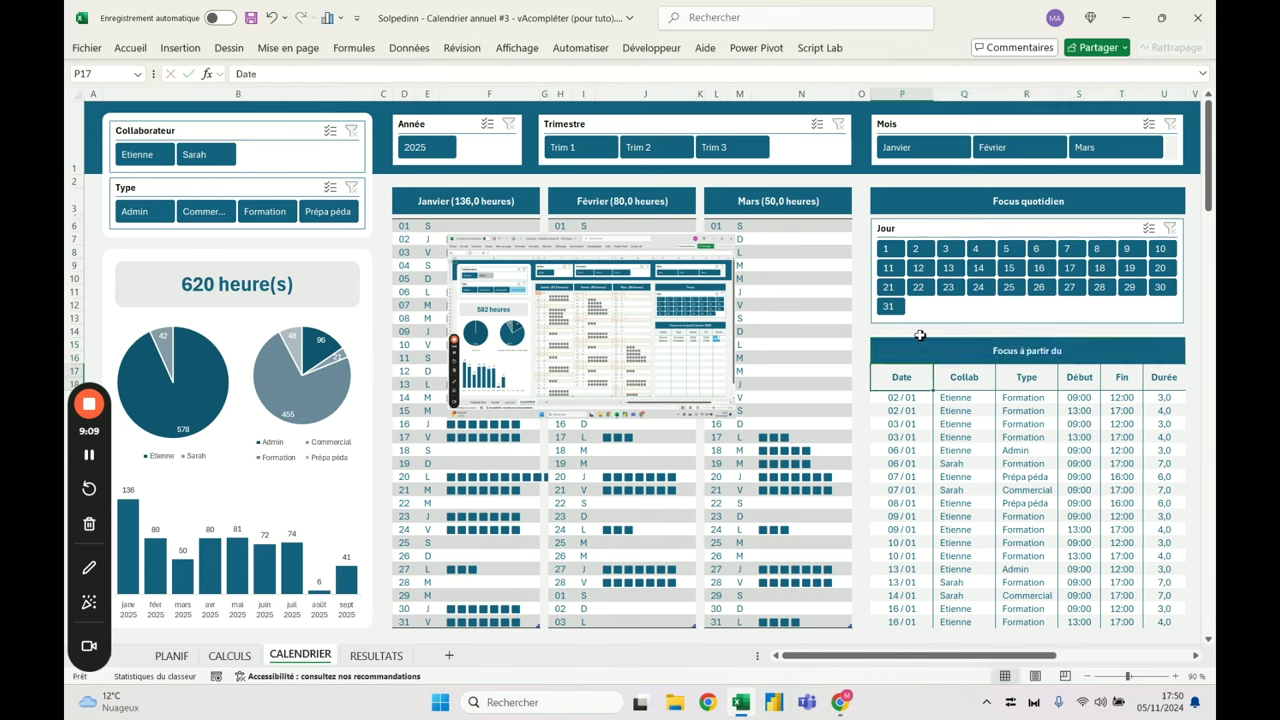
key(BackSpace)
click(507, 80)
text(&texte()
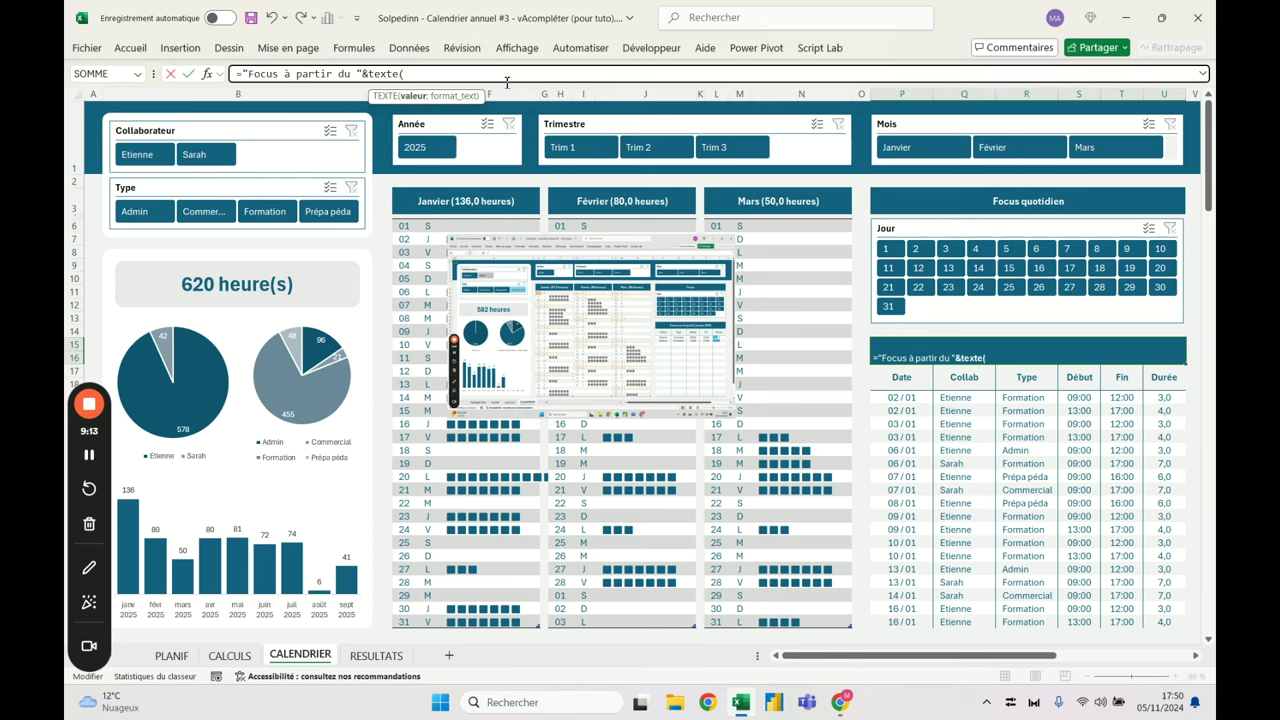
text(focu)
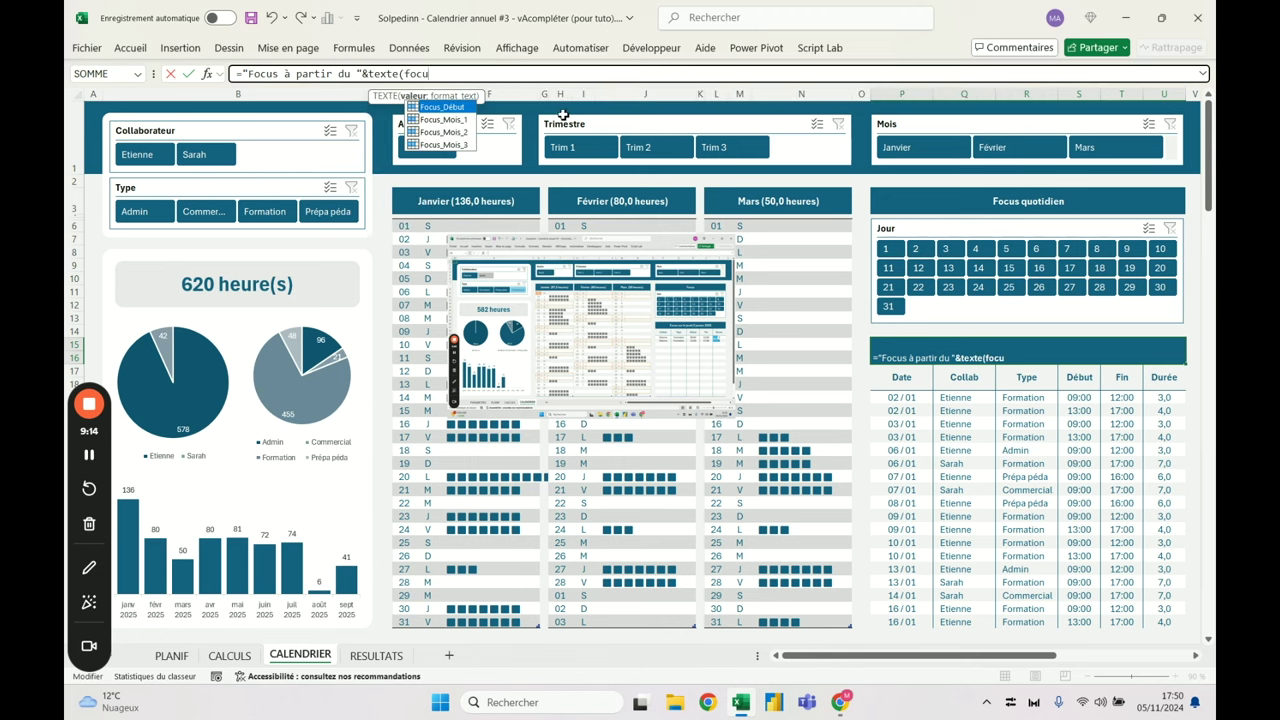
Finish the title with Focus_Début formatted "jjjj jj/mm", then filter to February to check
double_click(442, 107)
text(;)
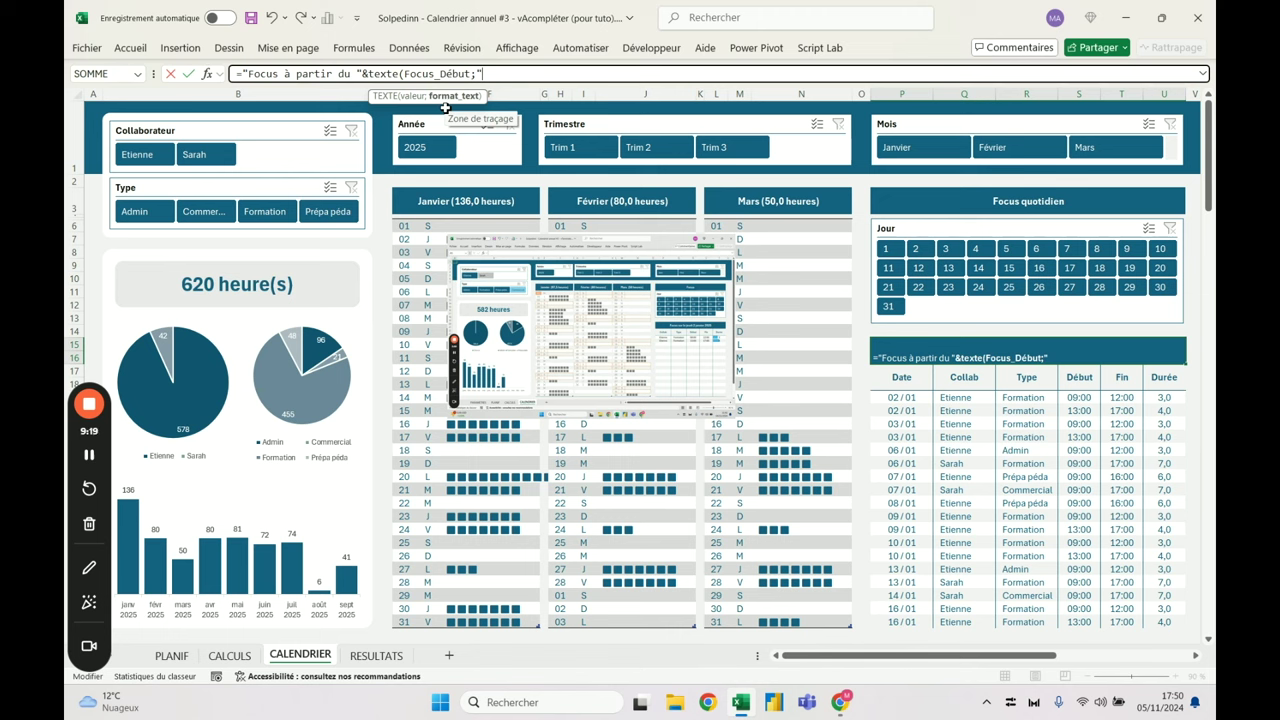
text("mmm)
key(BackSpace)
key(BackSpace)
key(BackSpace)
text(jjjj jj/mm/e)
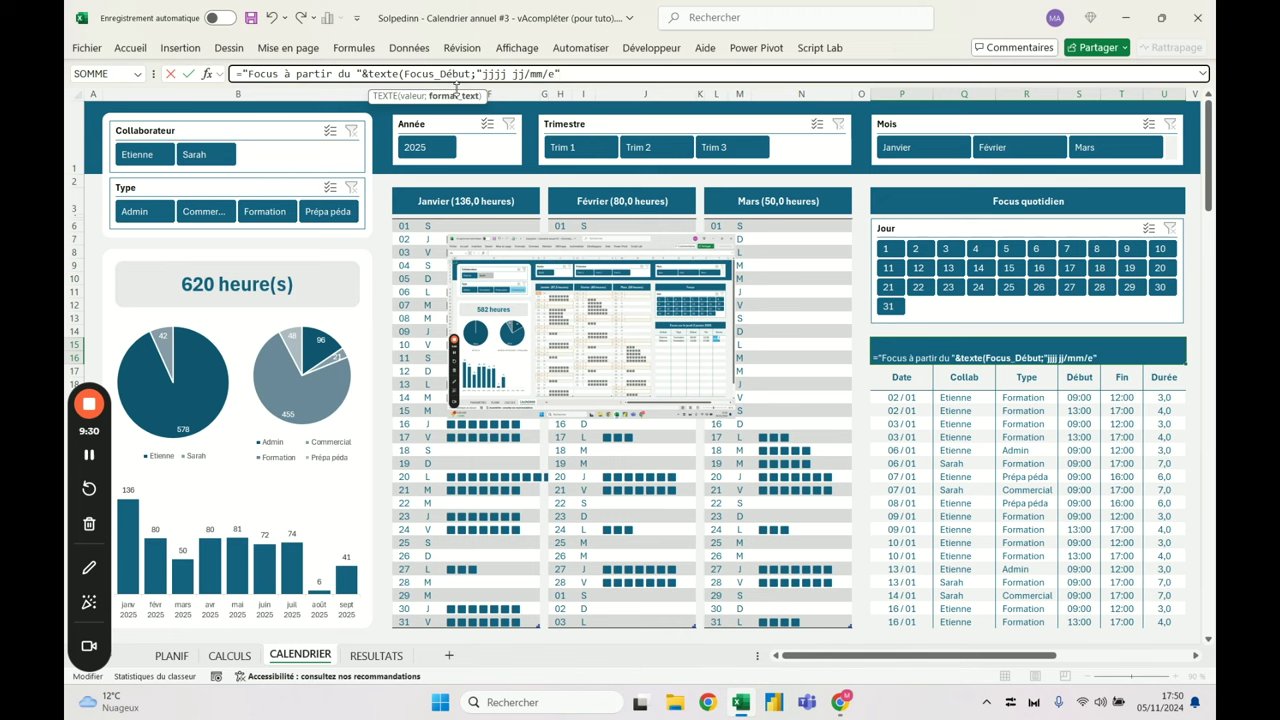
key(End)
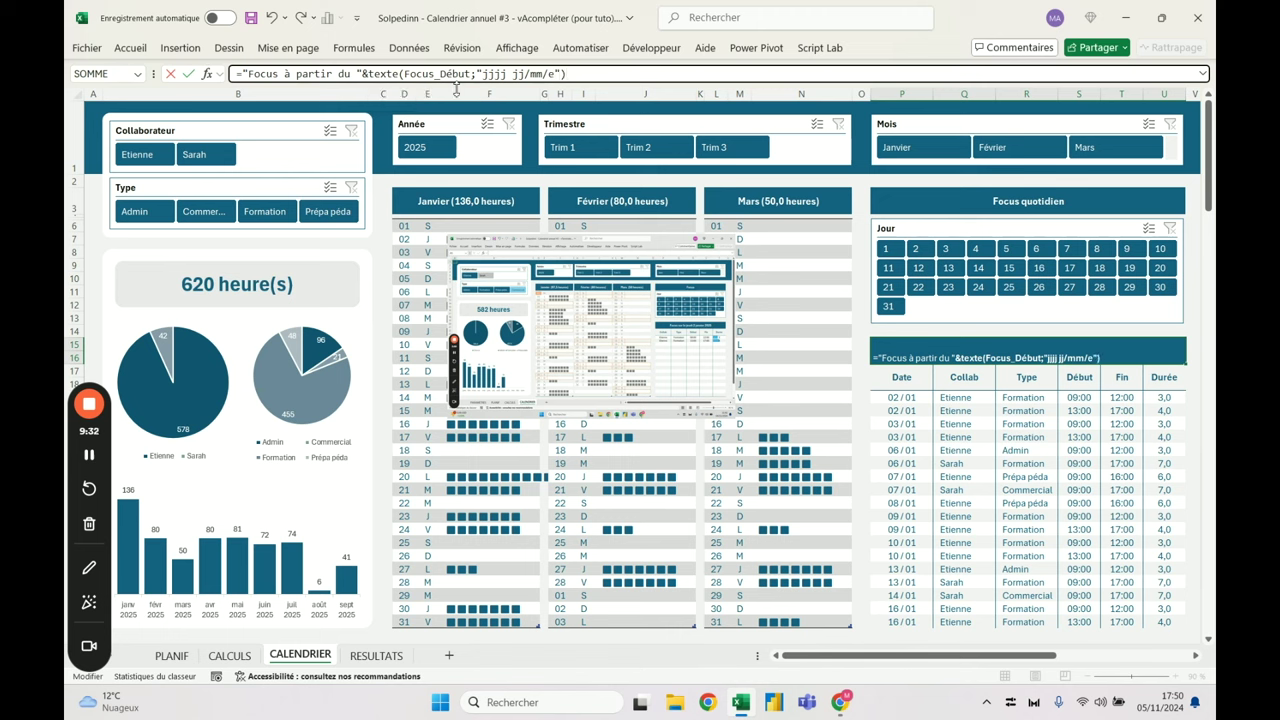
key(ctrl+Return)
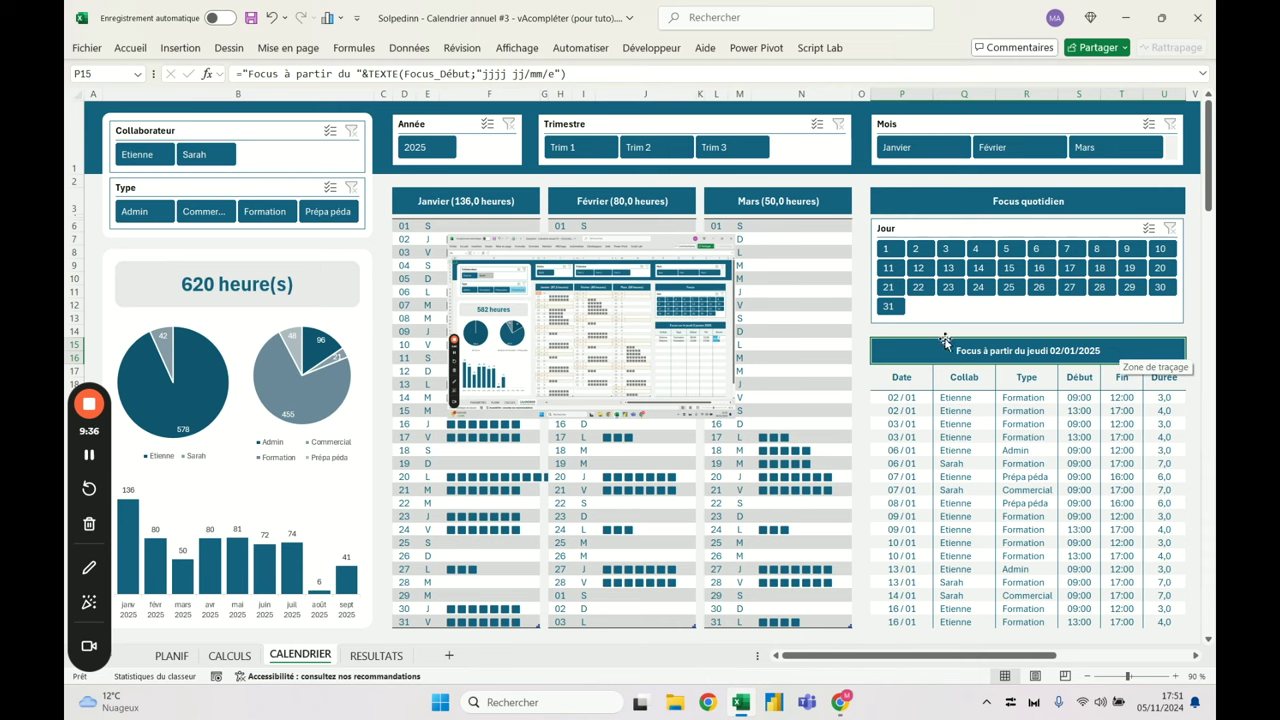
click(836, 356)
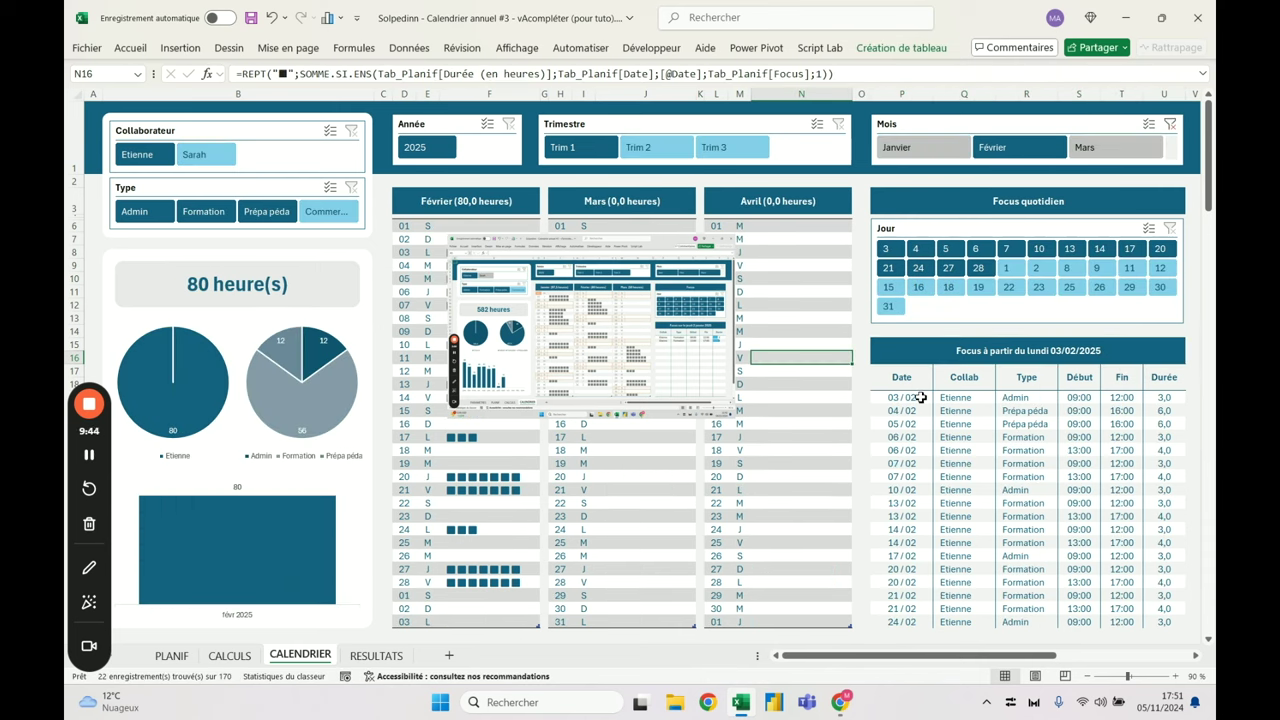
Filter the focus table to 13 February, move the screenshot lower, then clear both filters
click(1073, 253)
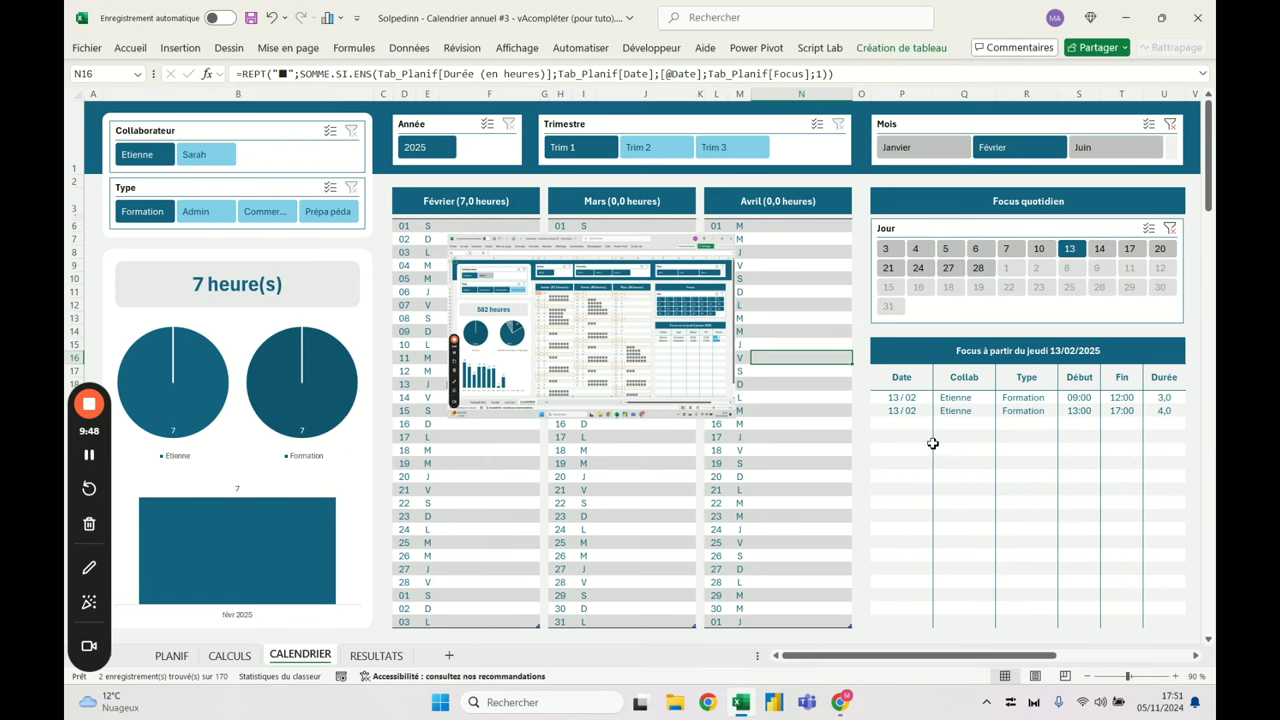
drag(677, 251, 727, 461)
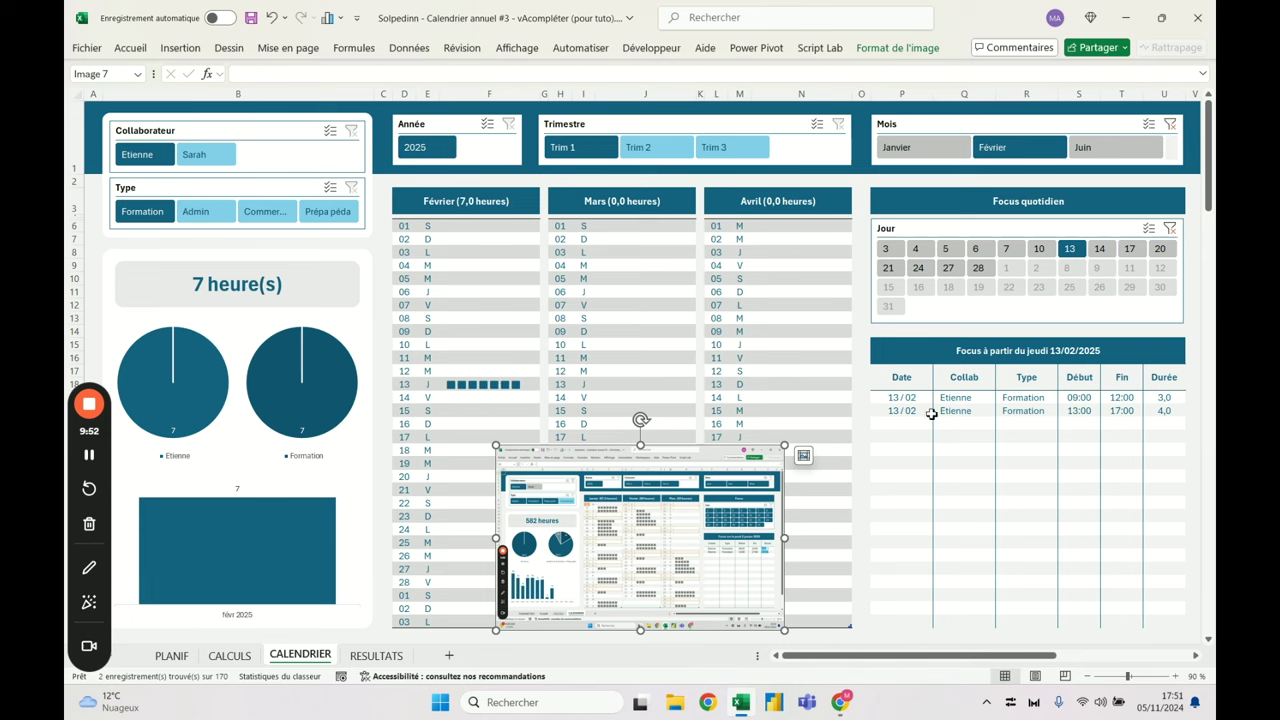
click(1170, 228)
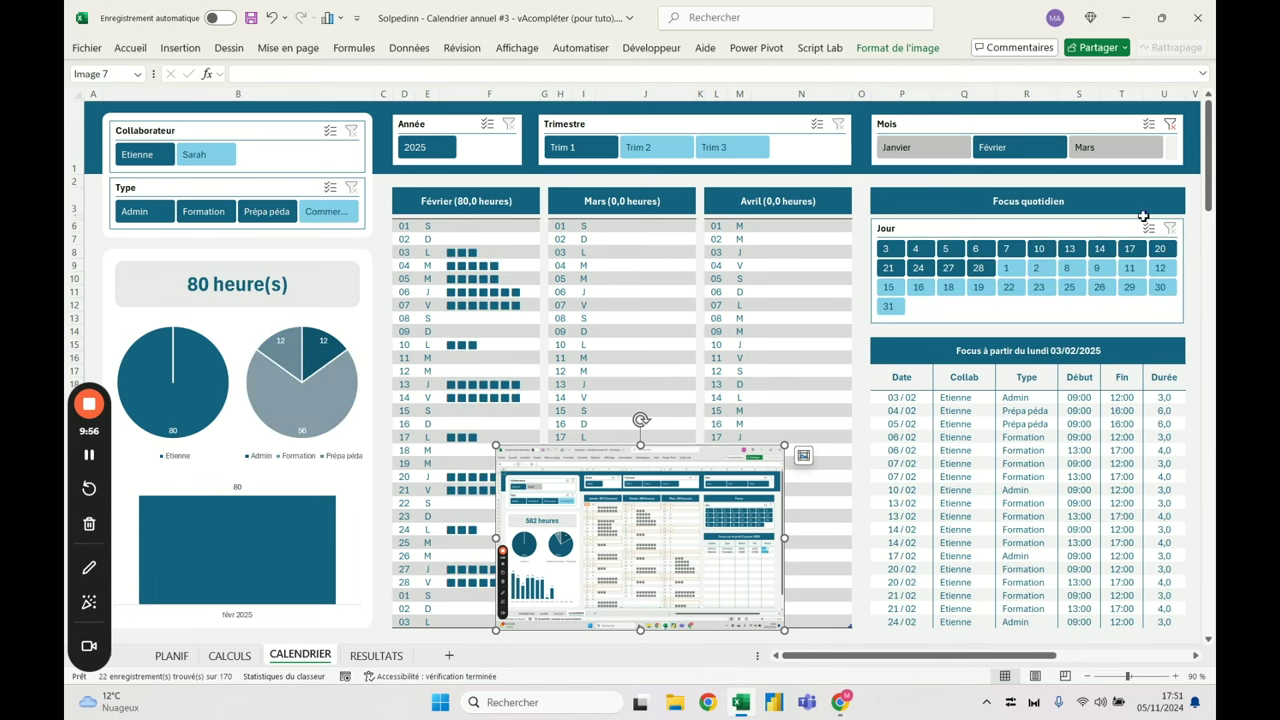
click(1171, 123)
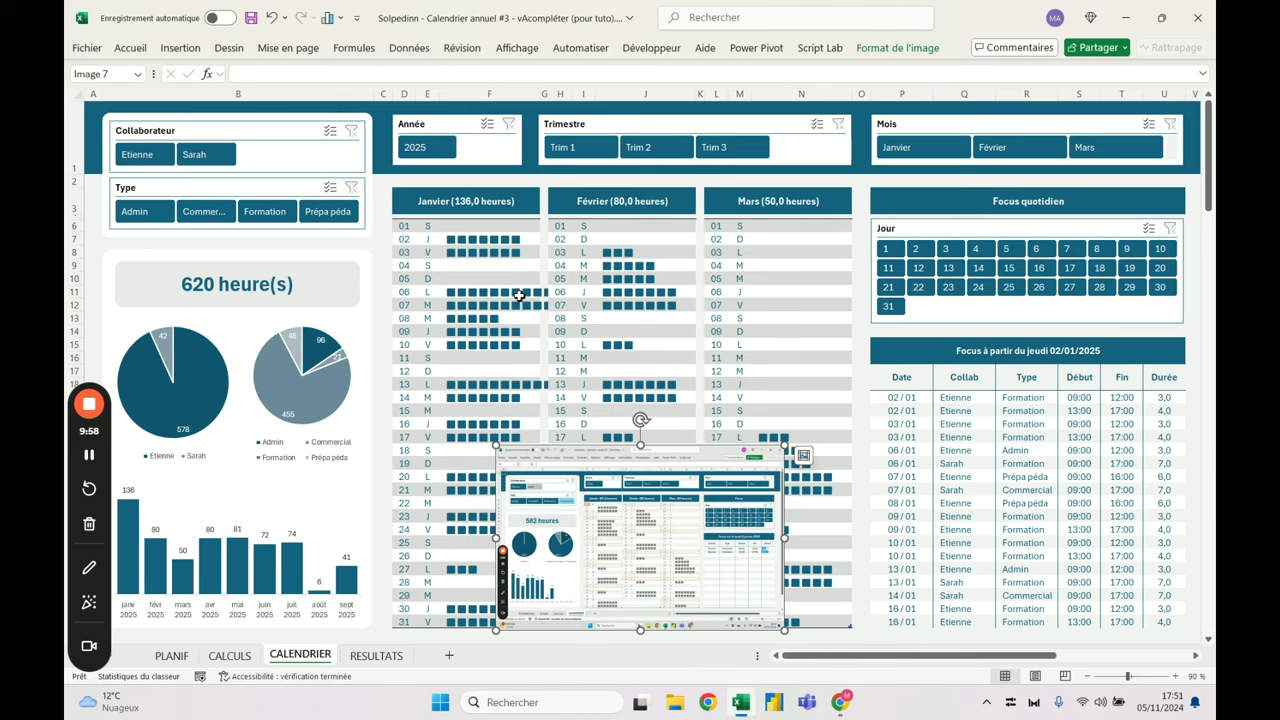
Filter the dashboard to 6 January and select the first January row D6:F6
click(519, 295)
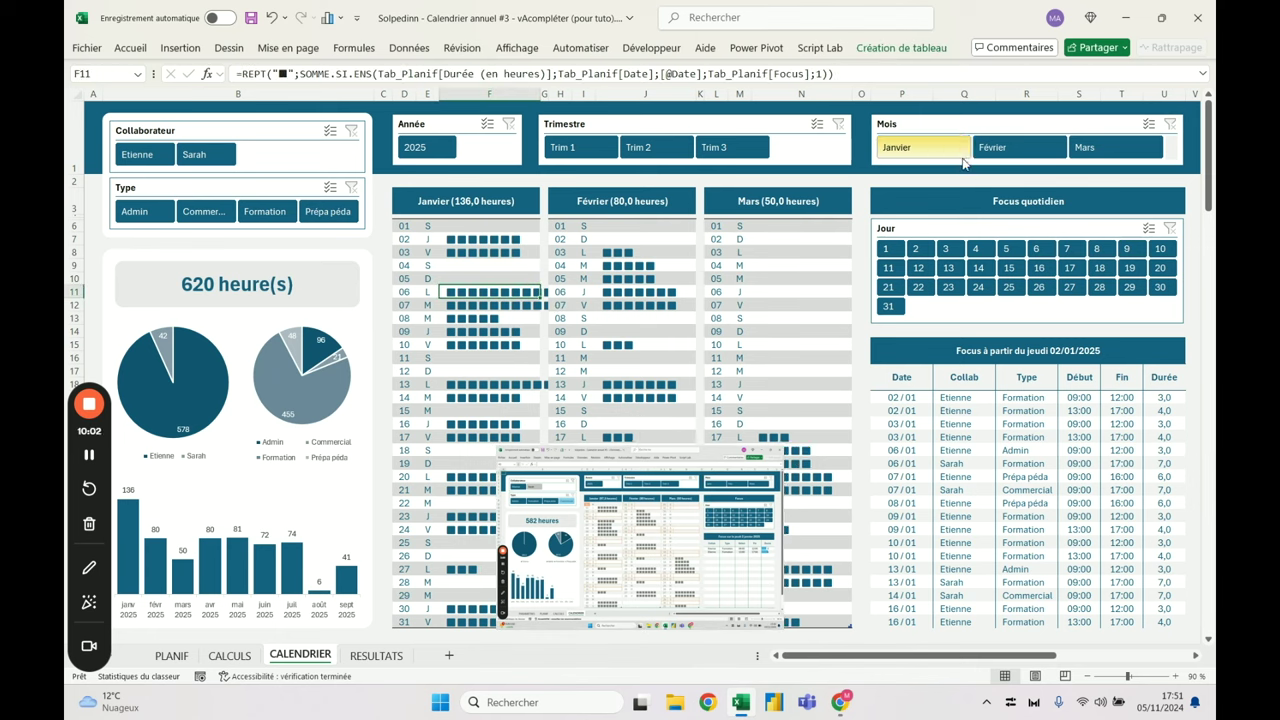
key(ctrl+z)
click(946, 249)
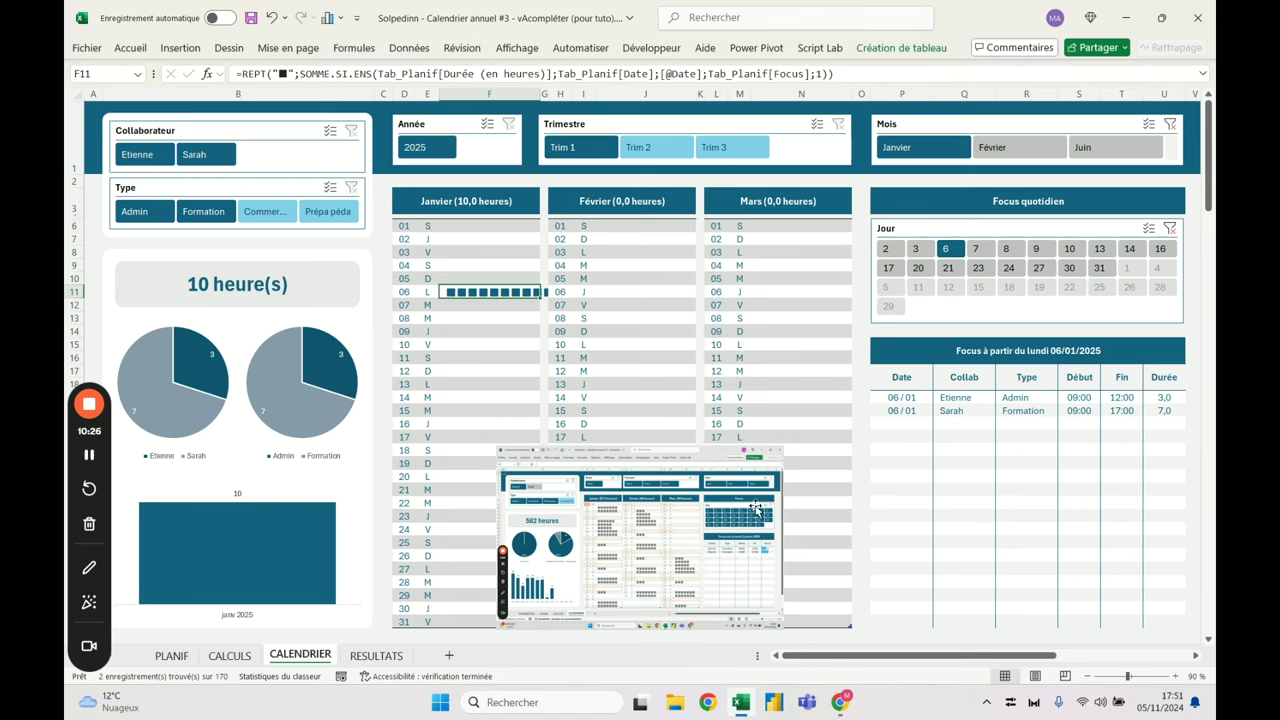
drag(415, 226, 521, 229)
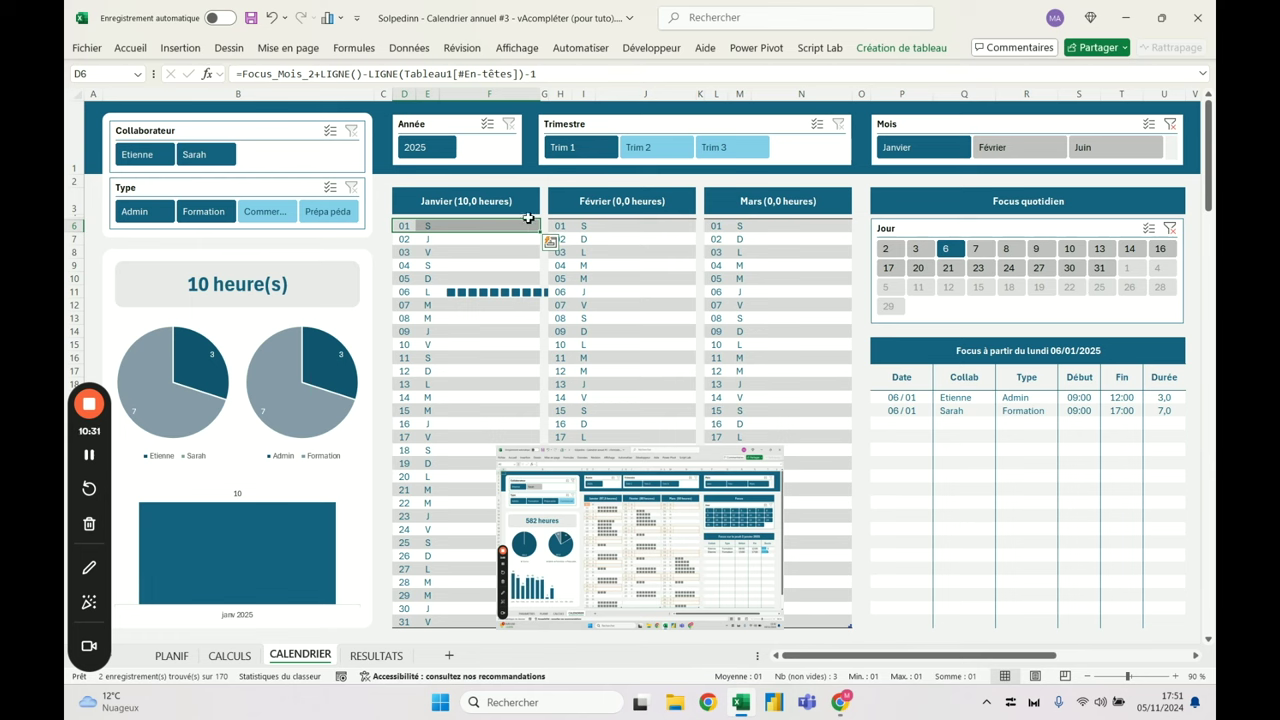
click(901, 47)
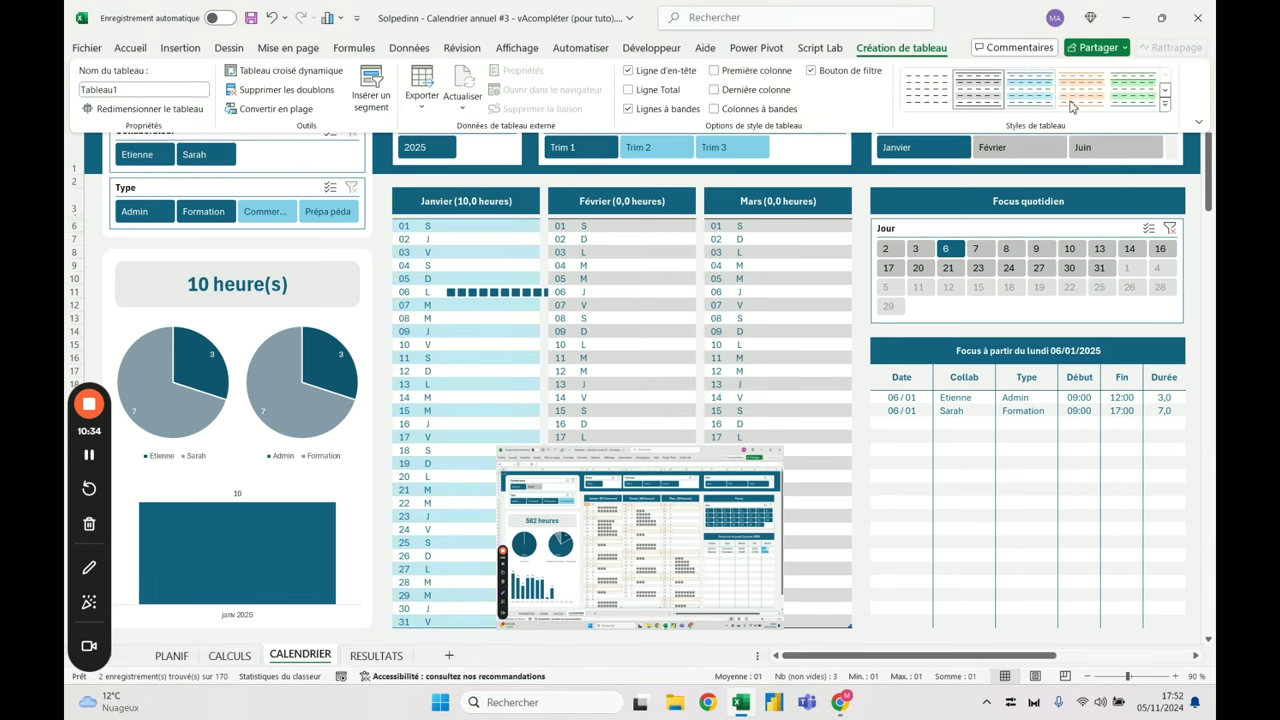
Apply the plain no-style table style to the January, February and March calendar tables
click(1165, 104)
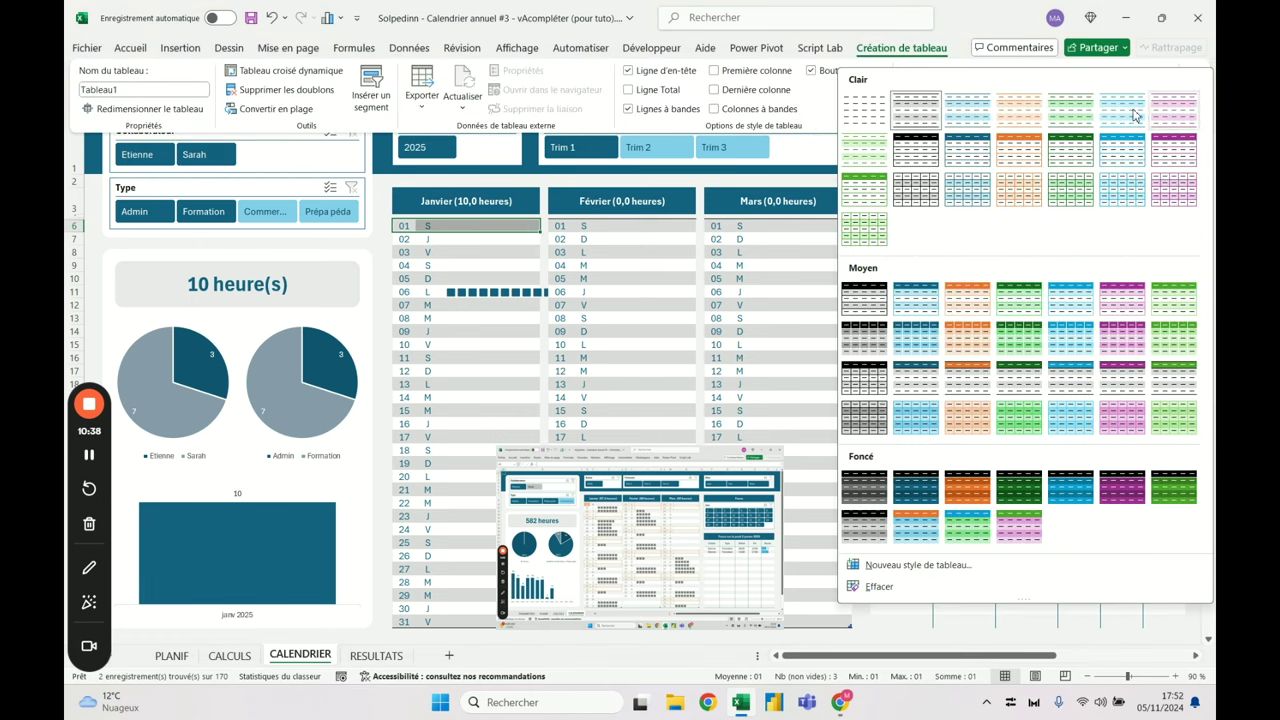
click(876, 108)
click(634, 291)
click(630, 279)
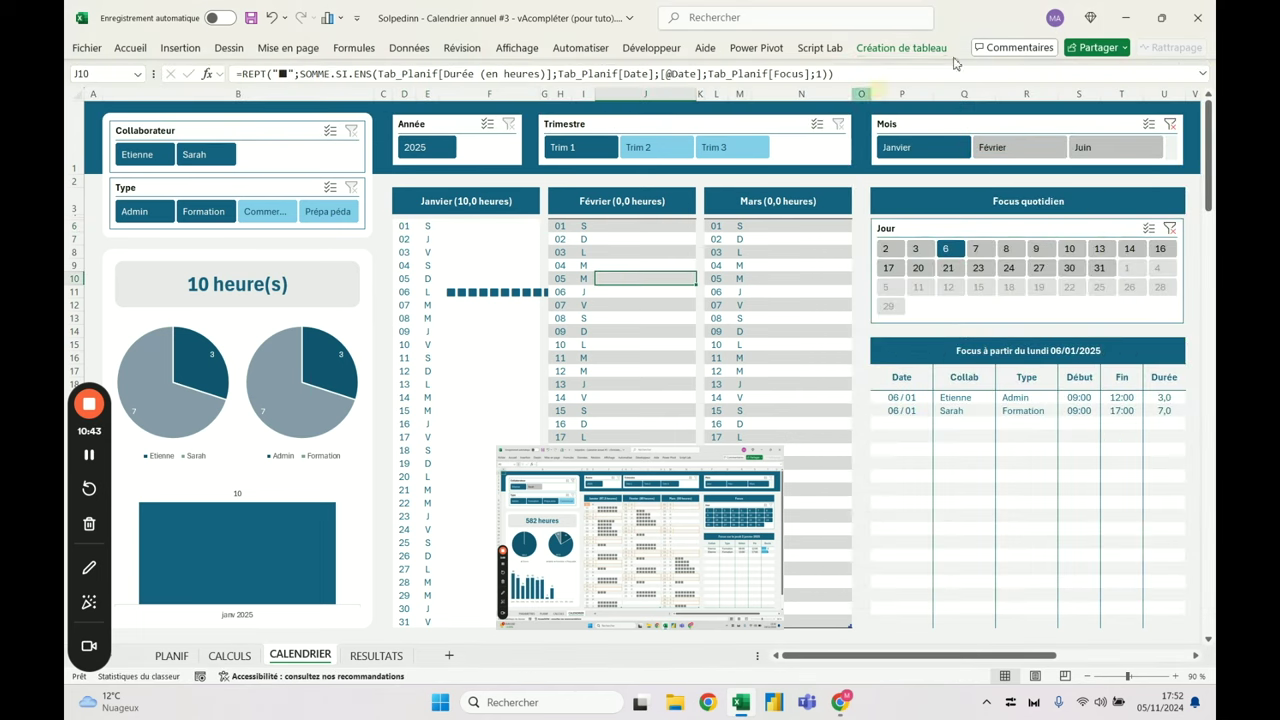
click(915, 50)
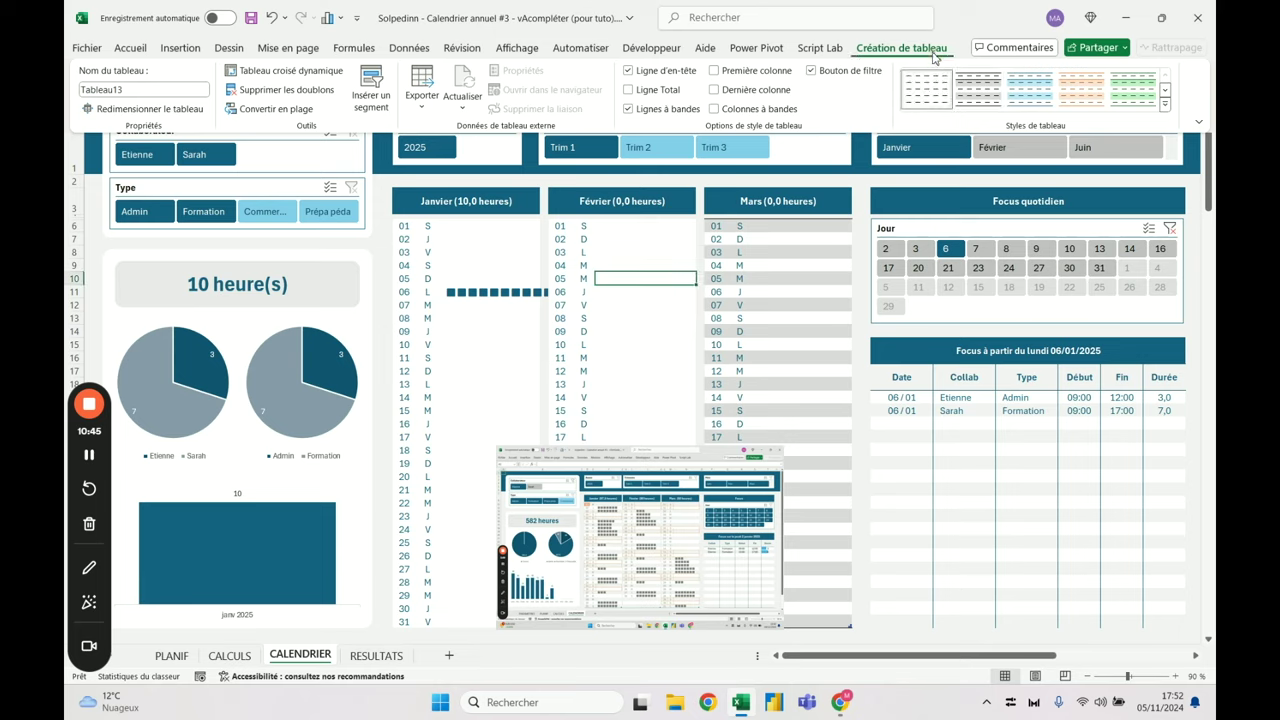
double_click(901, 47)
click(774, 352)
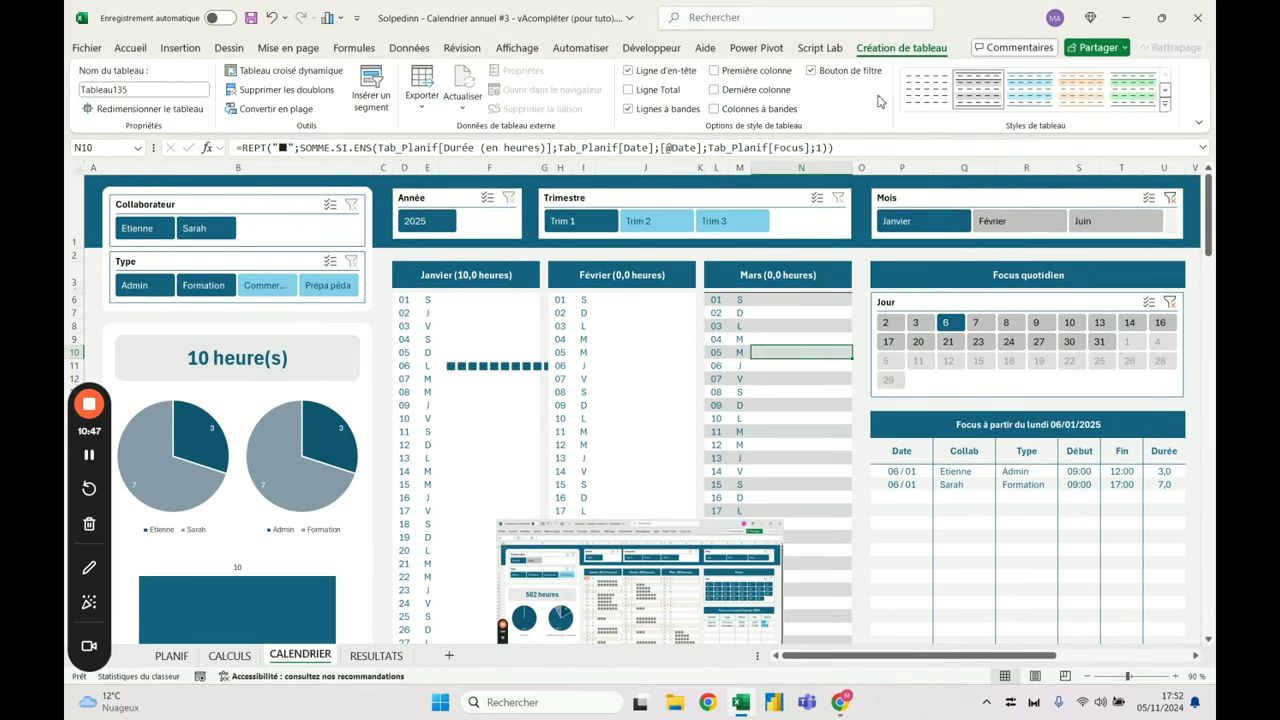
click(925, 92)
click(457, 380)
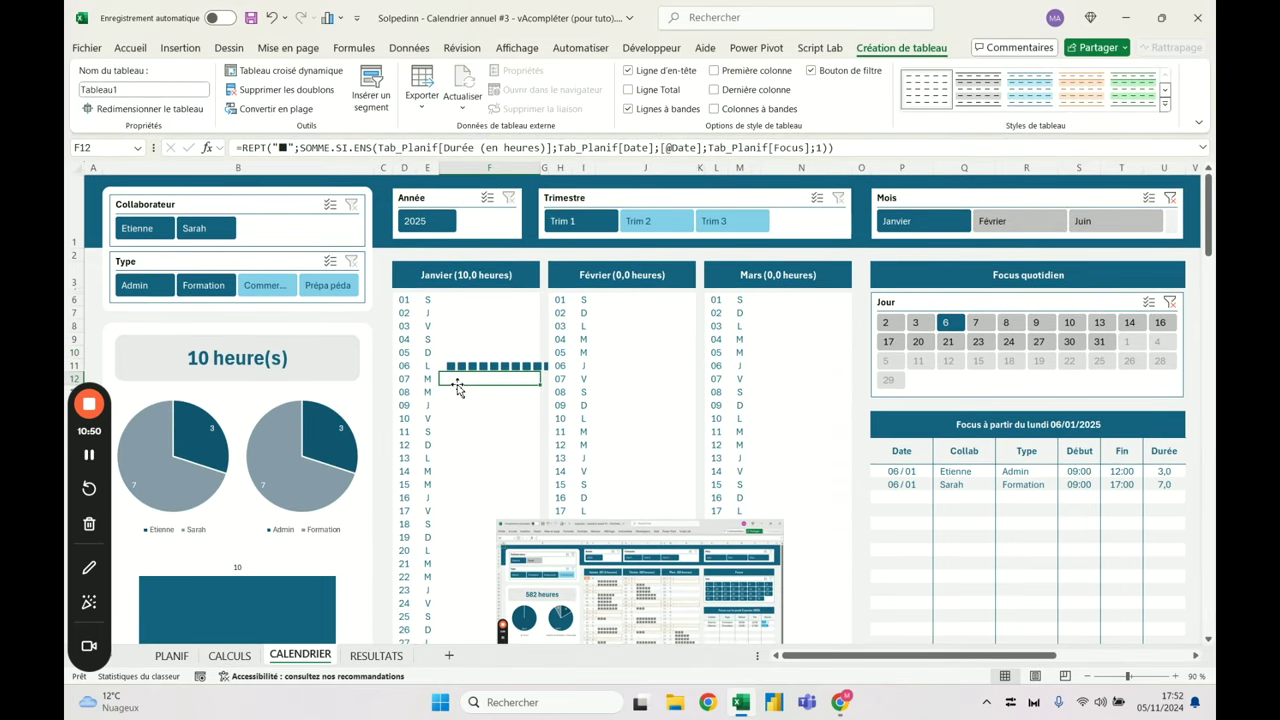
Set no fill on the alternating January day rows 02, 04, 06 and onward
scroll(430, 300, down, 1)
drag(401, 265, 510, 264)
scroll(417, 256, down, 1)
drag(407, 237, 500, 229)
ctrl+click(408, 260)
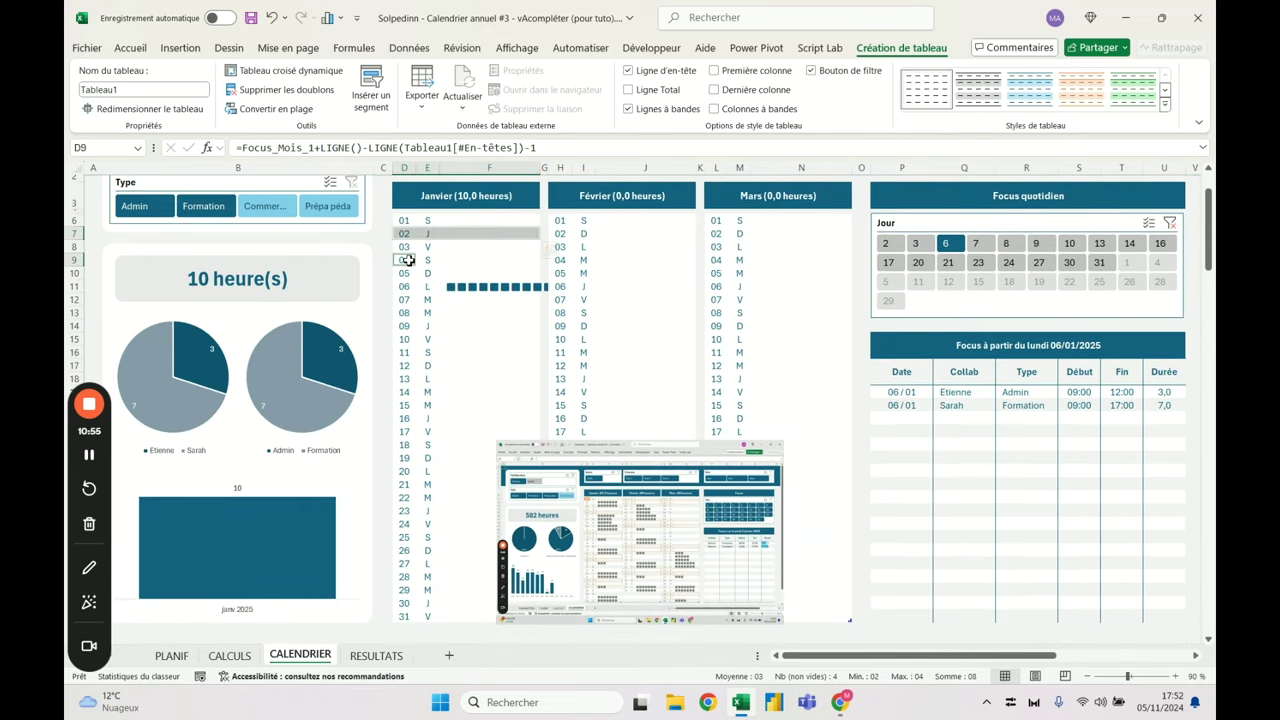
drag(408, 260, 491, 254)
drag(405, 286, 491, 286)
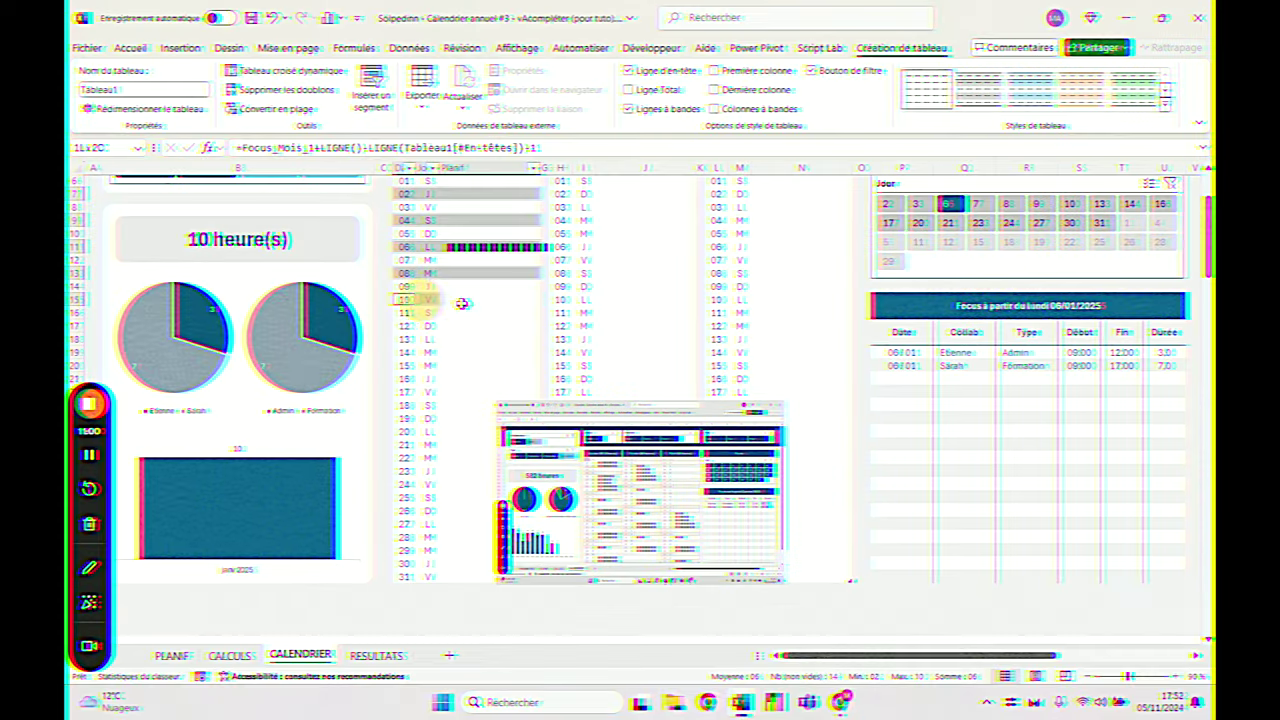
drag(402, 325, 488, 328)
drag(402, 352, 481, 354)
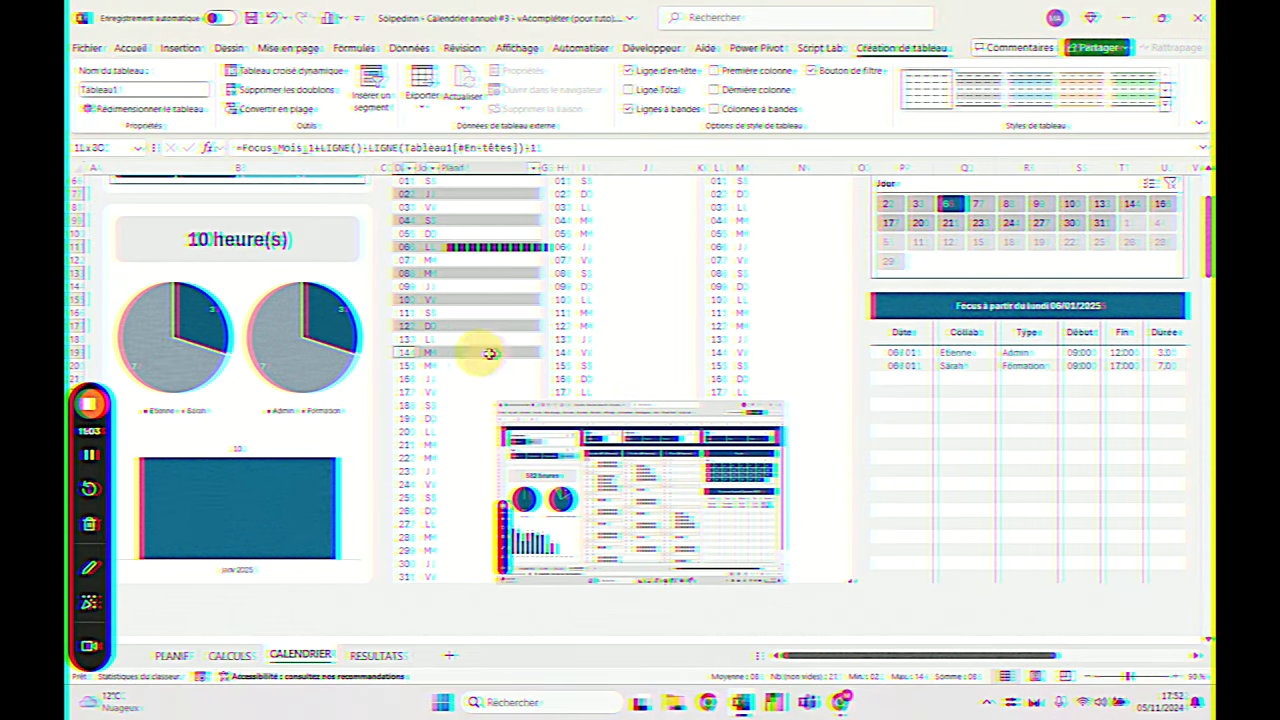
click(130, 47)
click(280, 100)
click(380, 370)
click(480, 299)
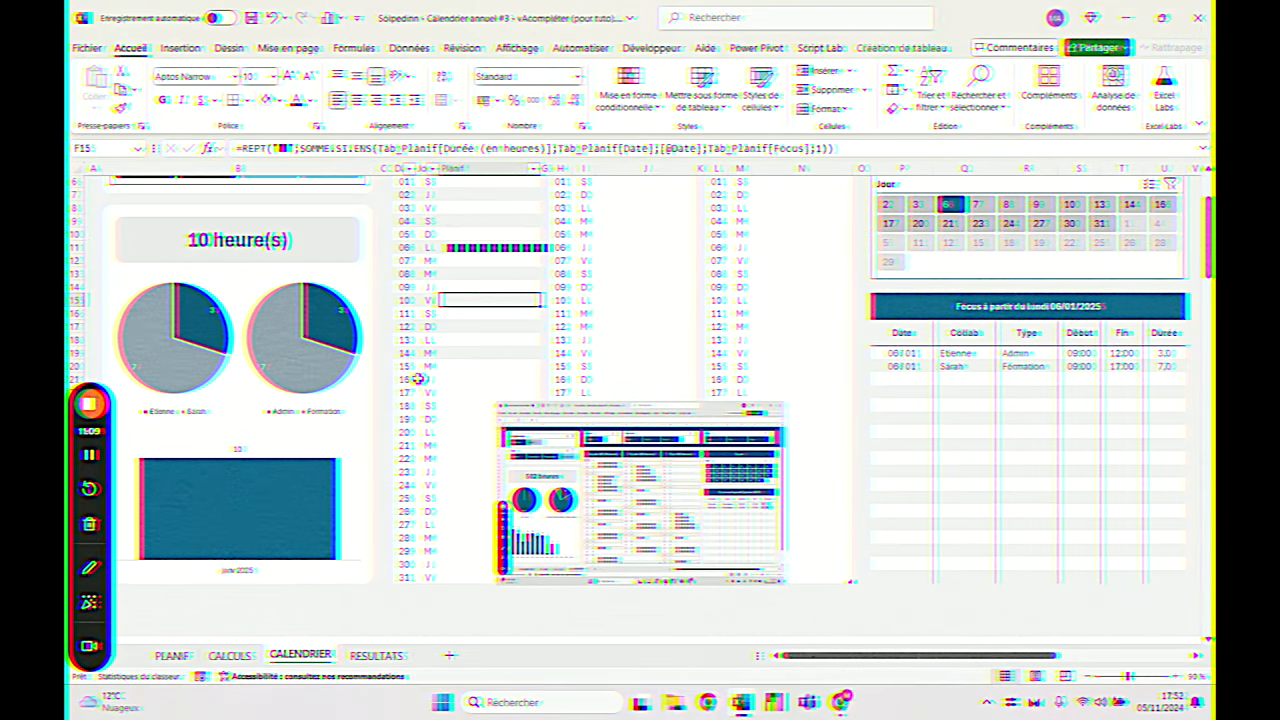
Copy a block of January day rows, then move the reference screenshot up and right
scroll(436, 380, down, 1)
drag(405, 259, 470, 312)
key(ctrl+c)
scroll(400, 340, down, 2)
drag(405, 340, 407, 445)
key(ctrl+c)
key(Escape)
click(422, 445)
scroll(466, 370, up, 6)
drag(620, 488, 778, 432)
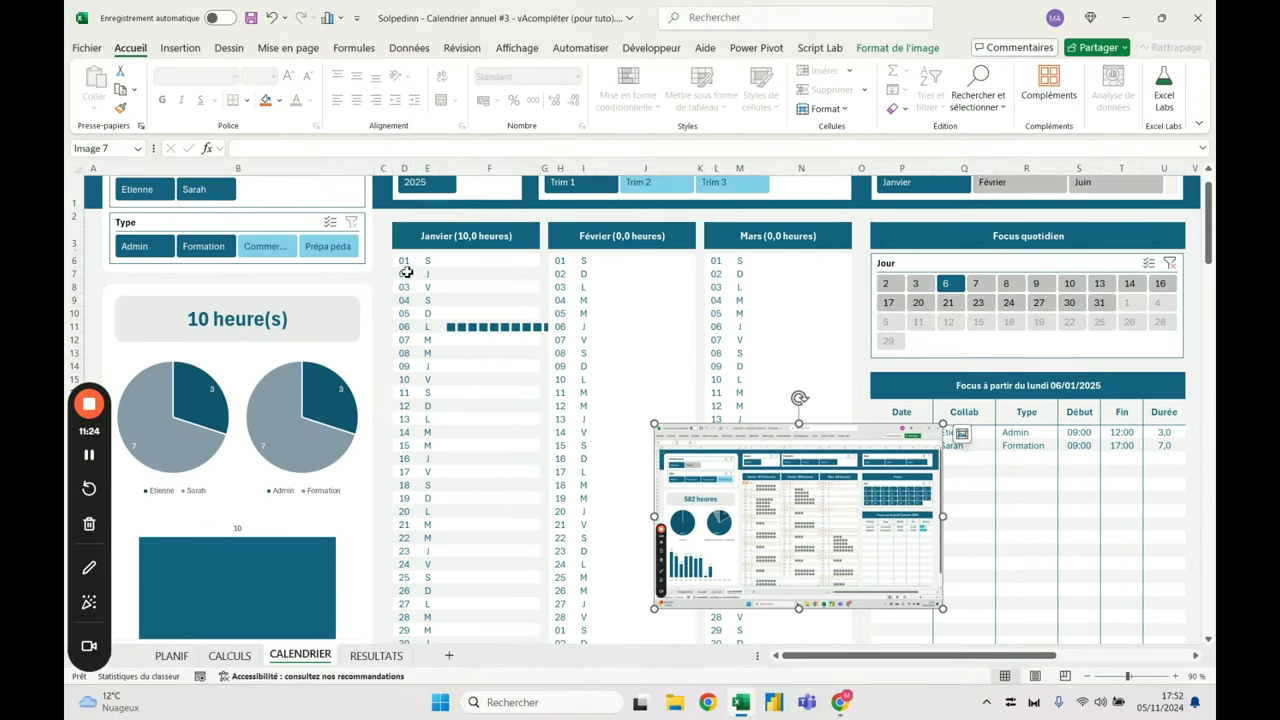
drag(405, 262, 398, 618)
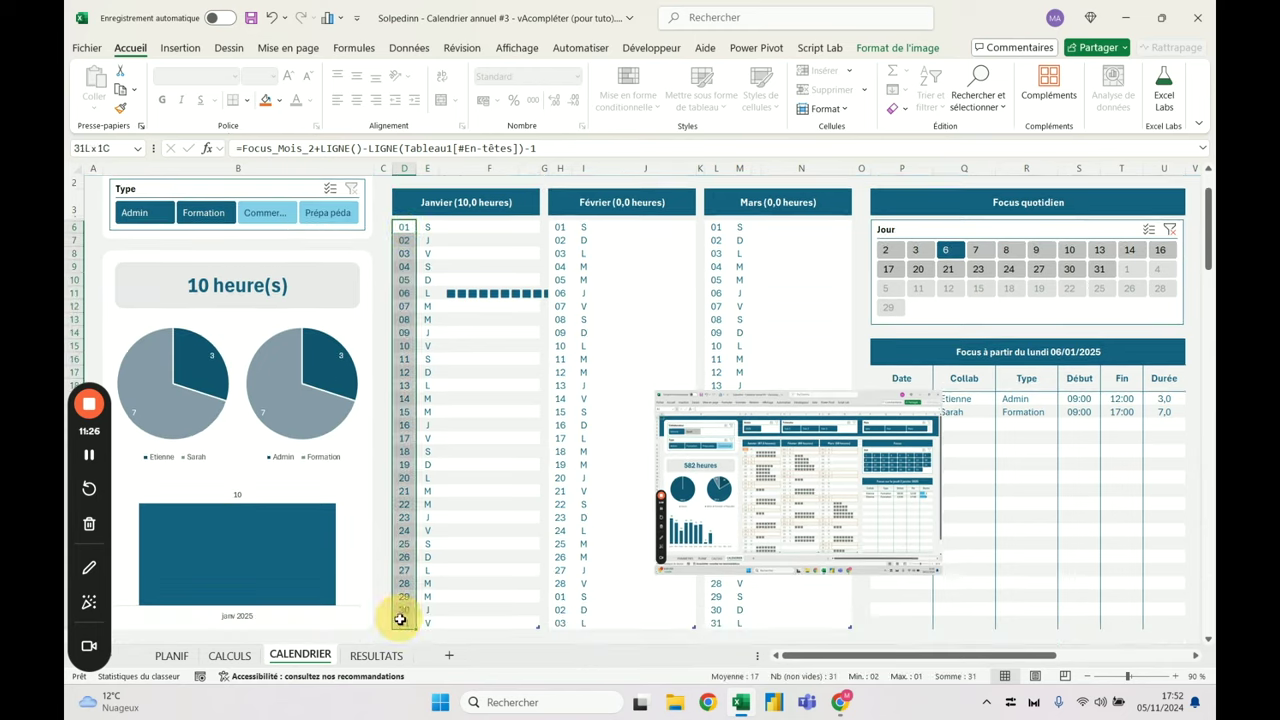
Outline January's day-number and day-letter columns (D6:D36, E6:E36) with dark teal borders
click(248, 100)
mouse_move(325, 516)
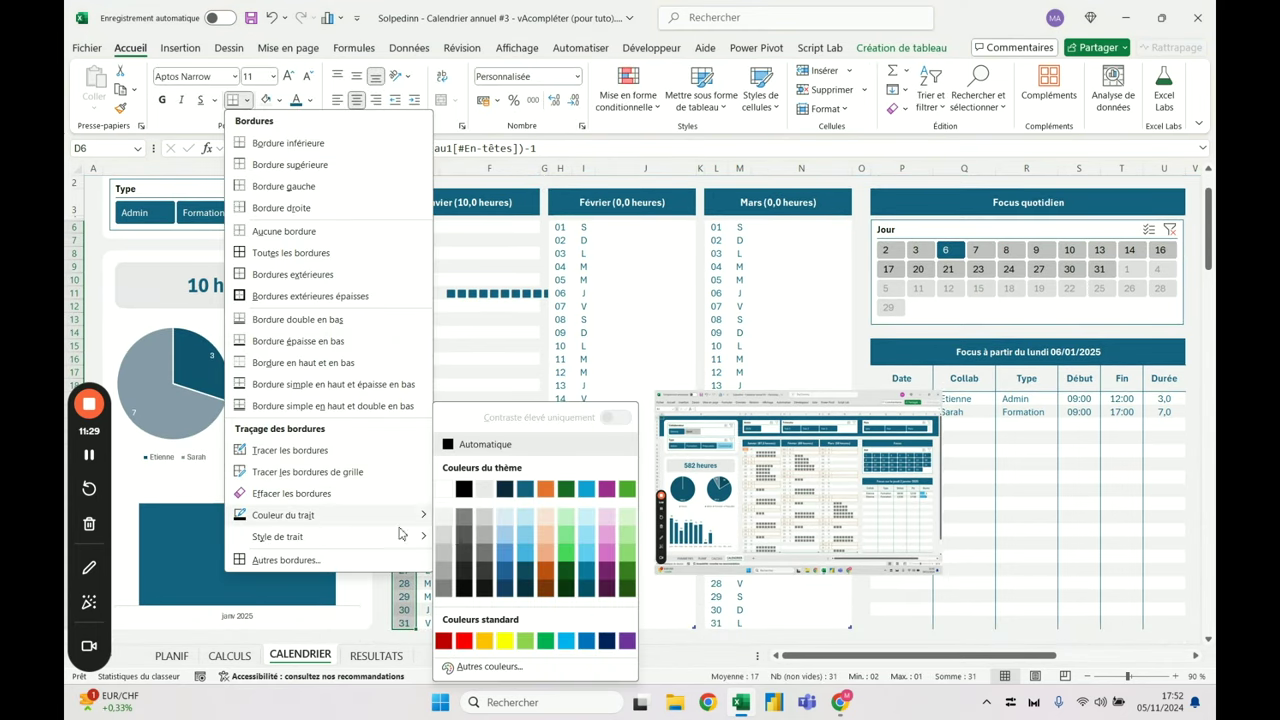
click(521, 495)
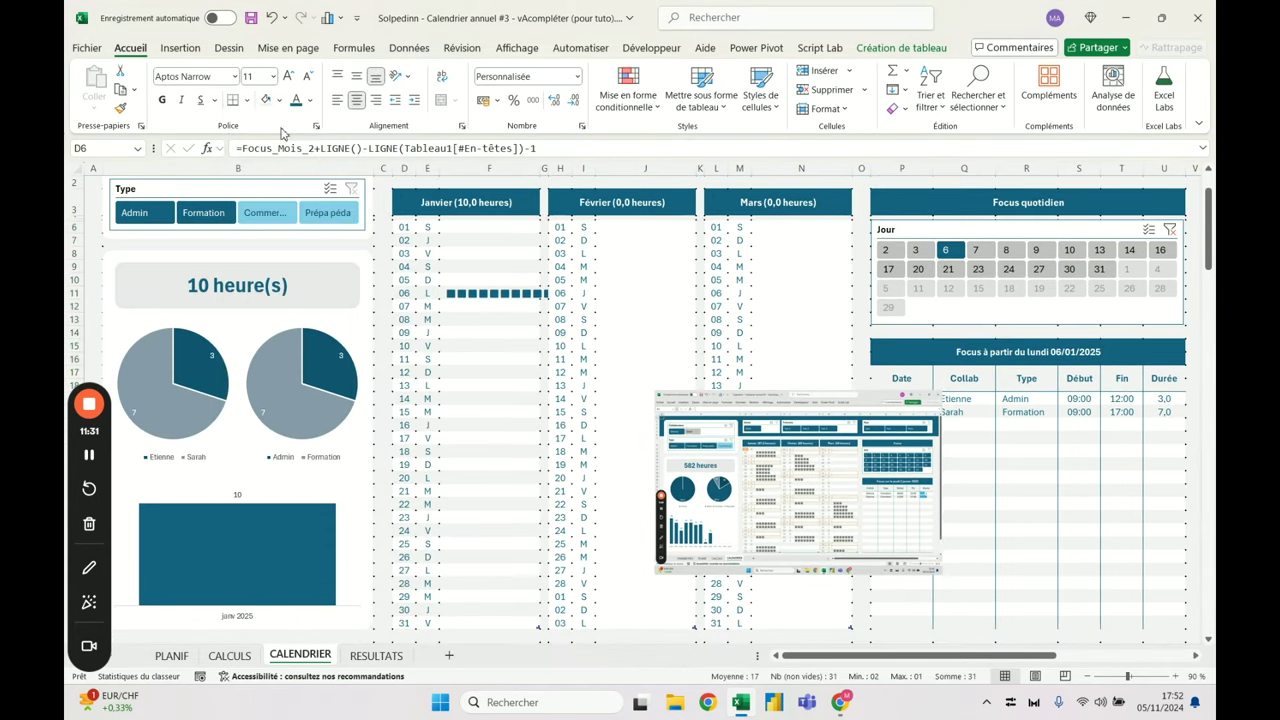
click(250, 100)
click(251, 207)
click(451, 332)
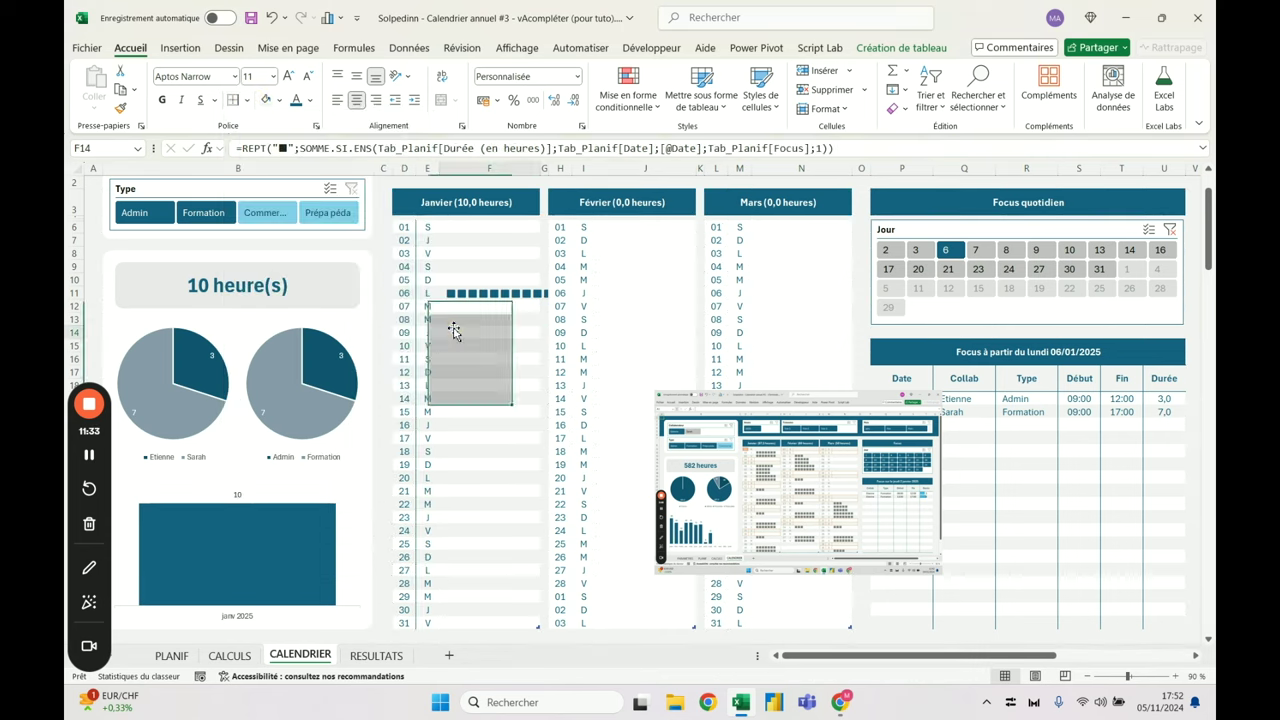
drag(424, 229, 431, 587)
click(236, 100)
click(468, 362)
Copy the January table Tableau1 and paste it into the February (H6) and March (L6) grids
scroll(468, 365, up, 2)
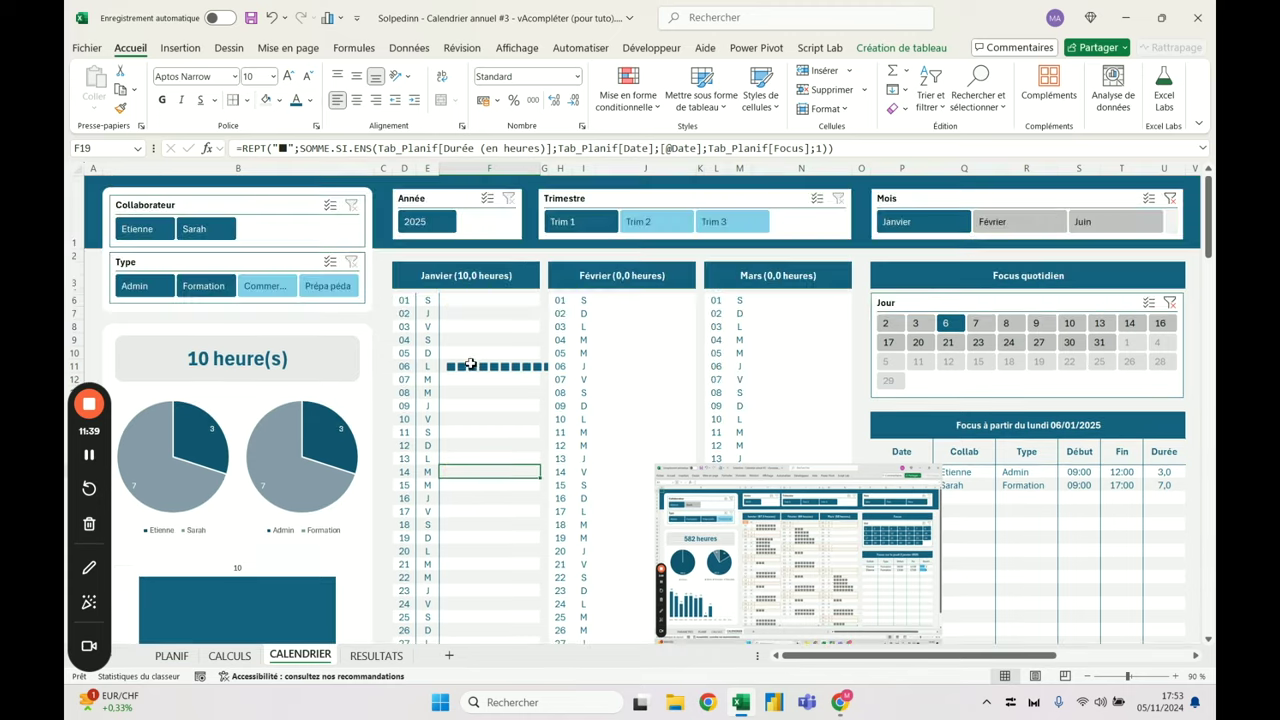
click(409, 301)
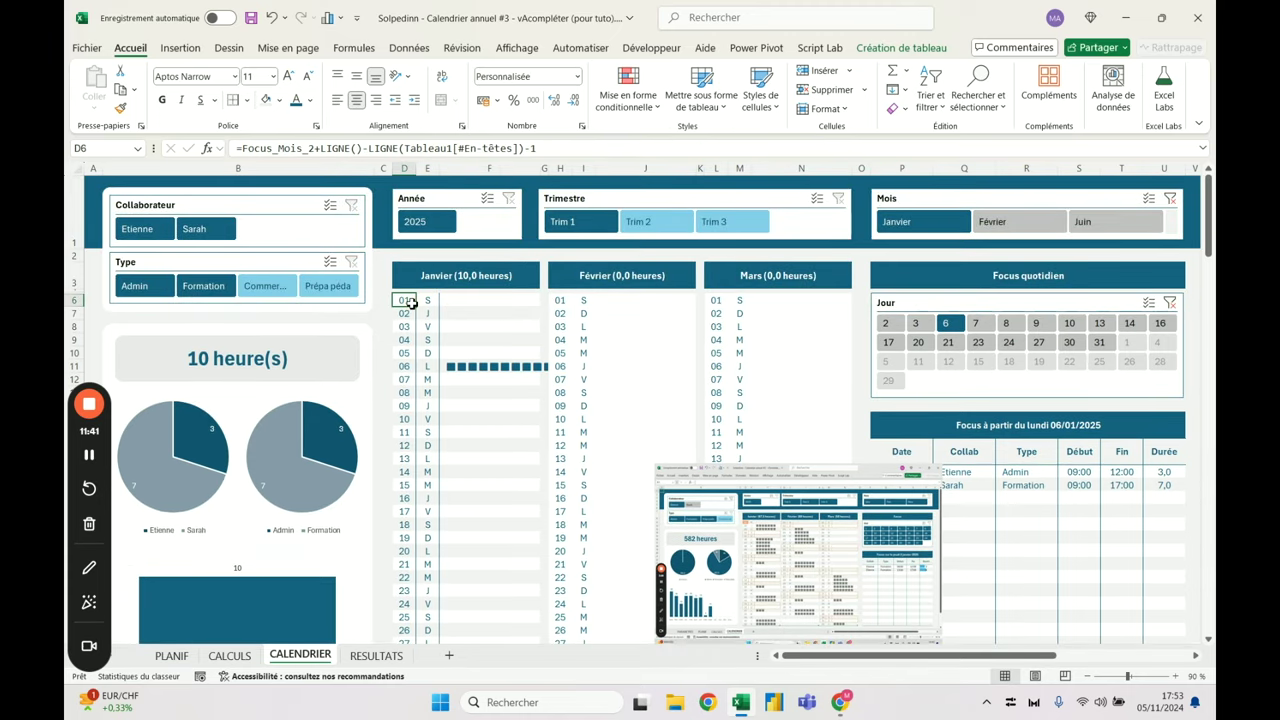
key(ctrl+a)
key(ctrl+c)
click(558, 227)
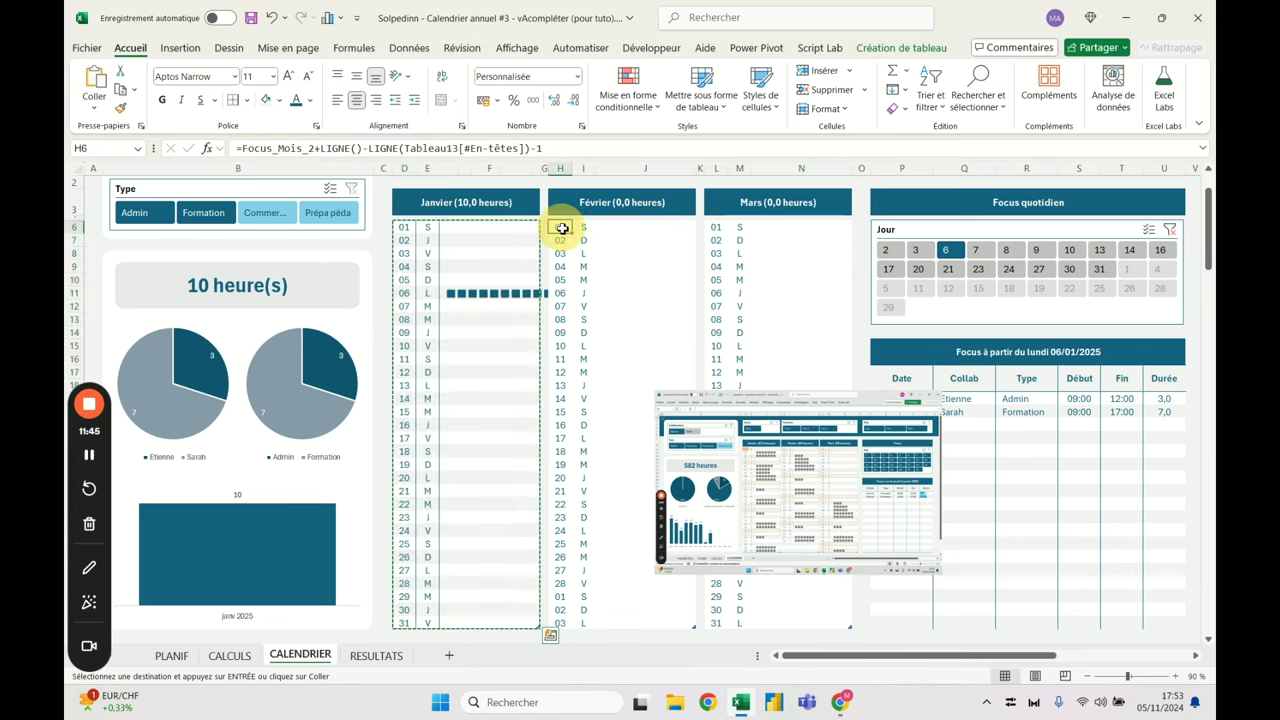
key(ctrl+v)
click(716, 227)
key(Return)
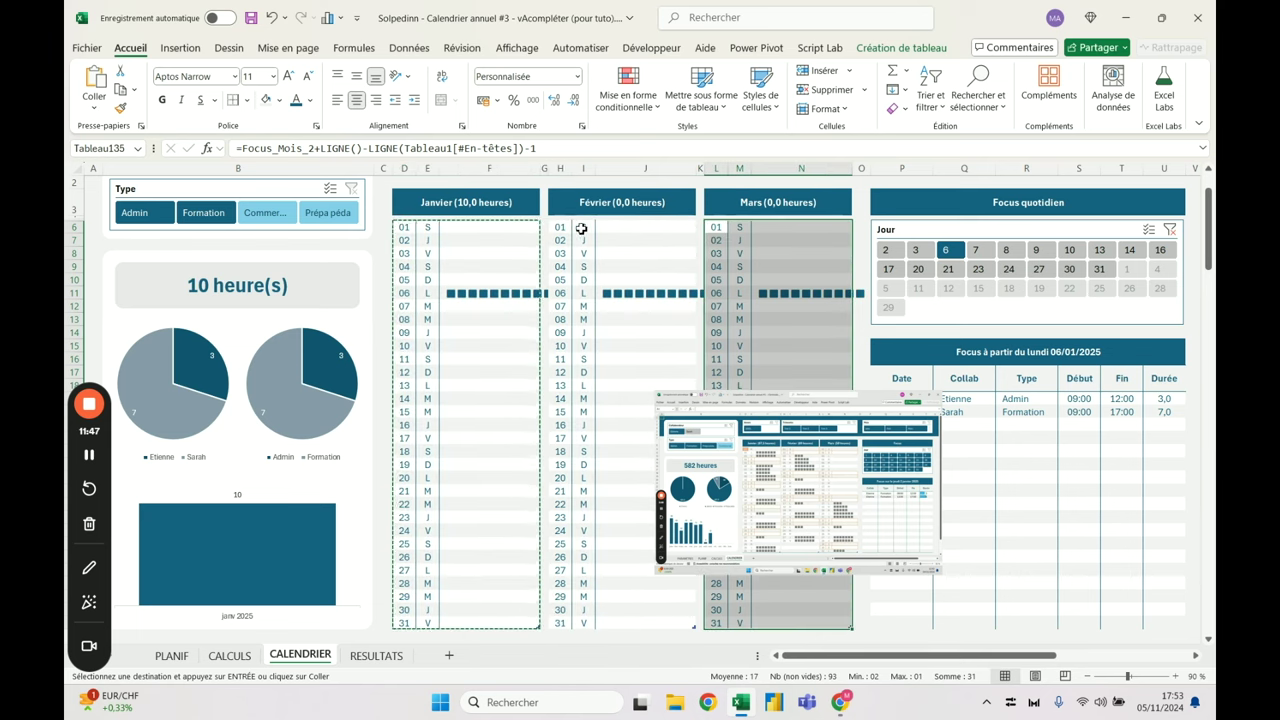
Check February day 01's formula, then begin editing January day 01's formula
click(561, 229)
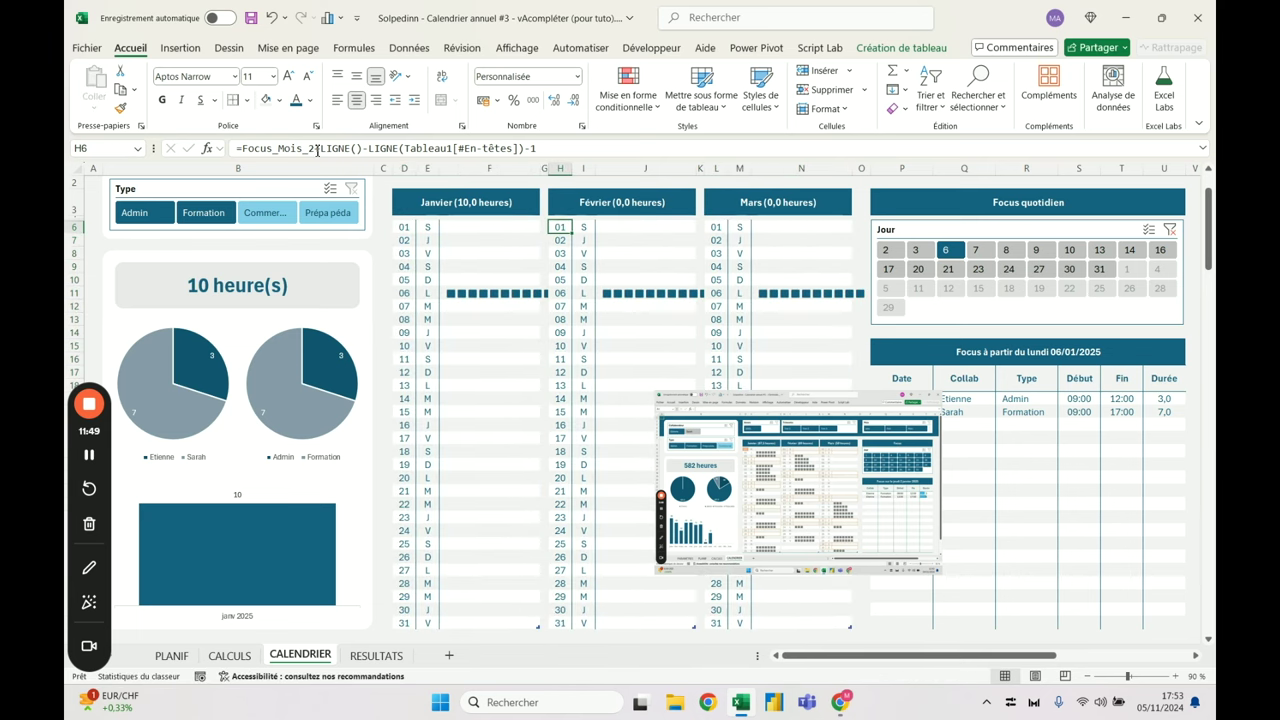
click(317, 150)
click(403, 230)
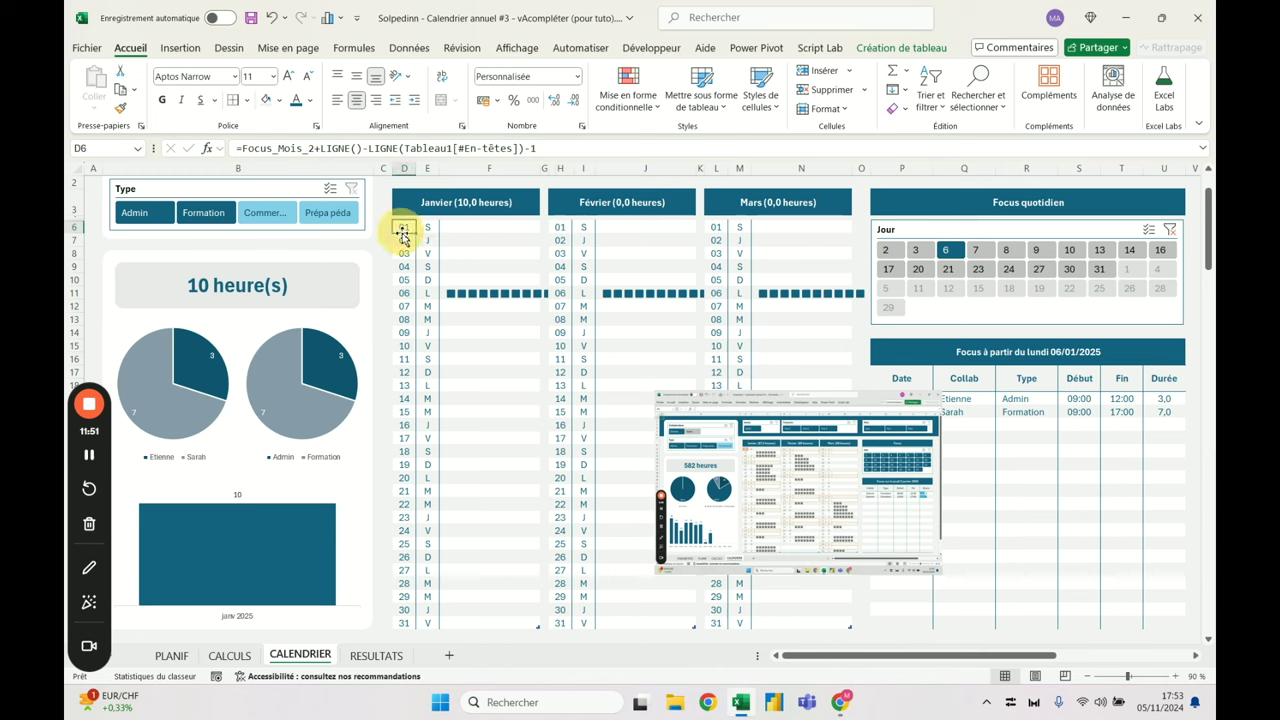
click(316, 149)
Correct the Focus_Mois month number in the January, February and March day-01 formulas
key(BackSpace)
text(1)
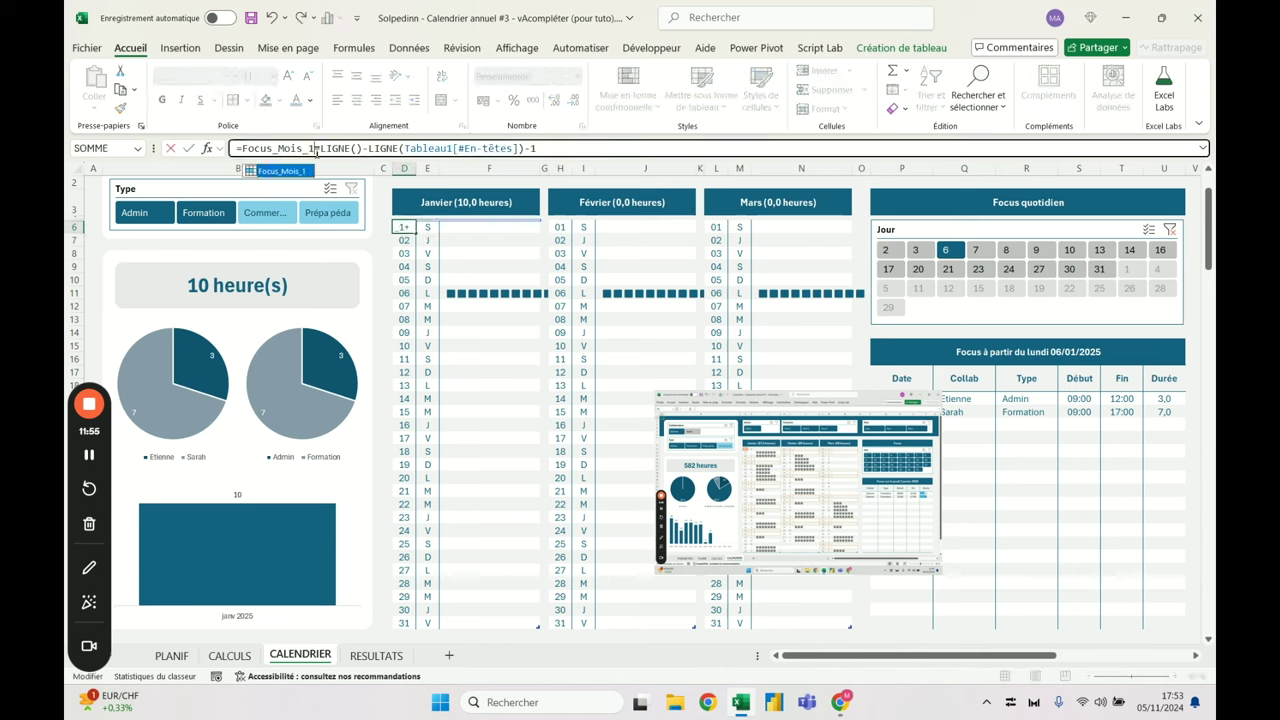
key(Return)
click(562, 228)
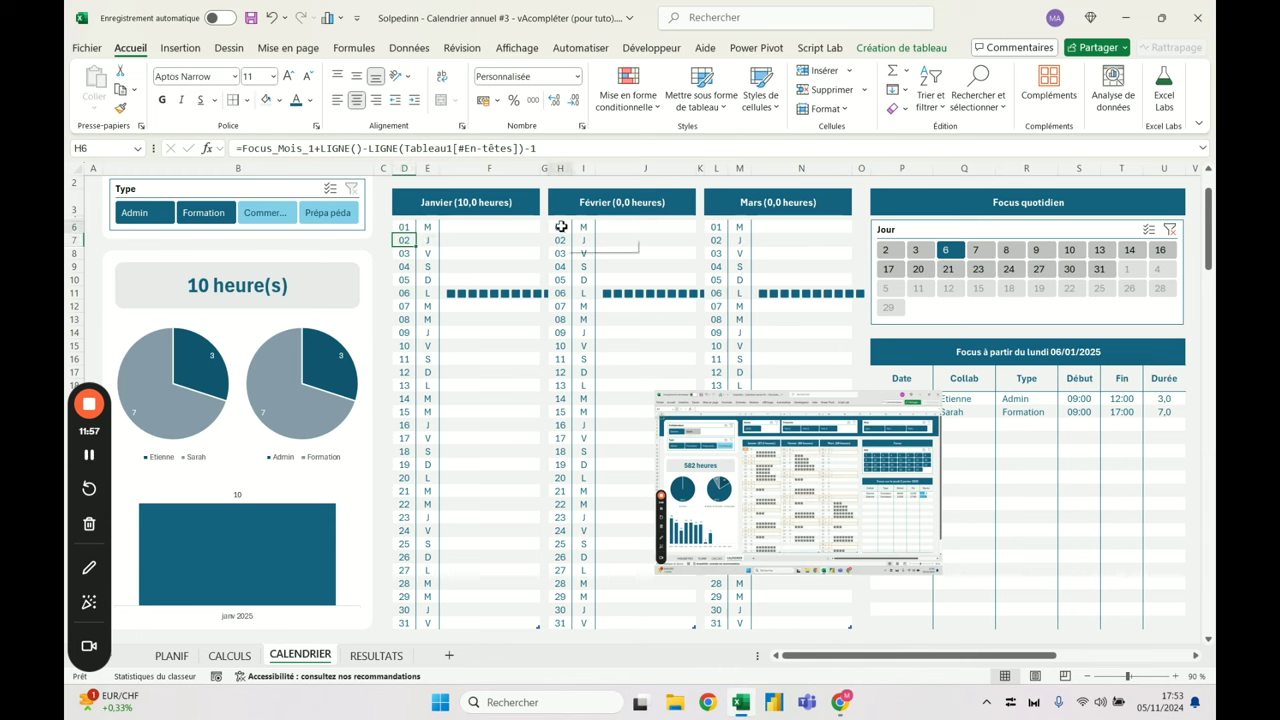
click(314, 149)
key(BackSpace)
text(1)
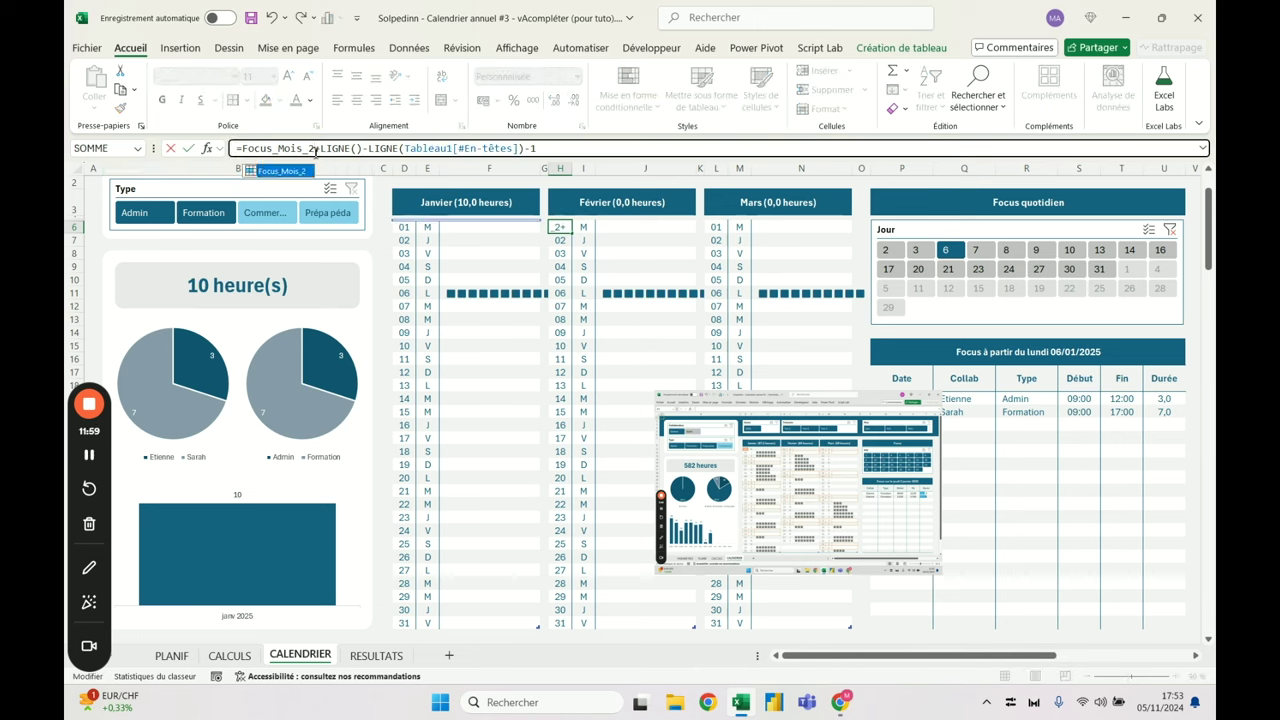
key(Return)
click(716, 227)
click(323, 147)
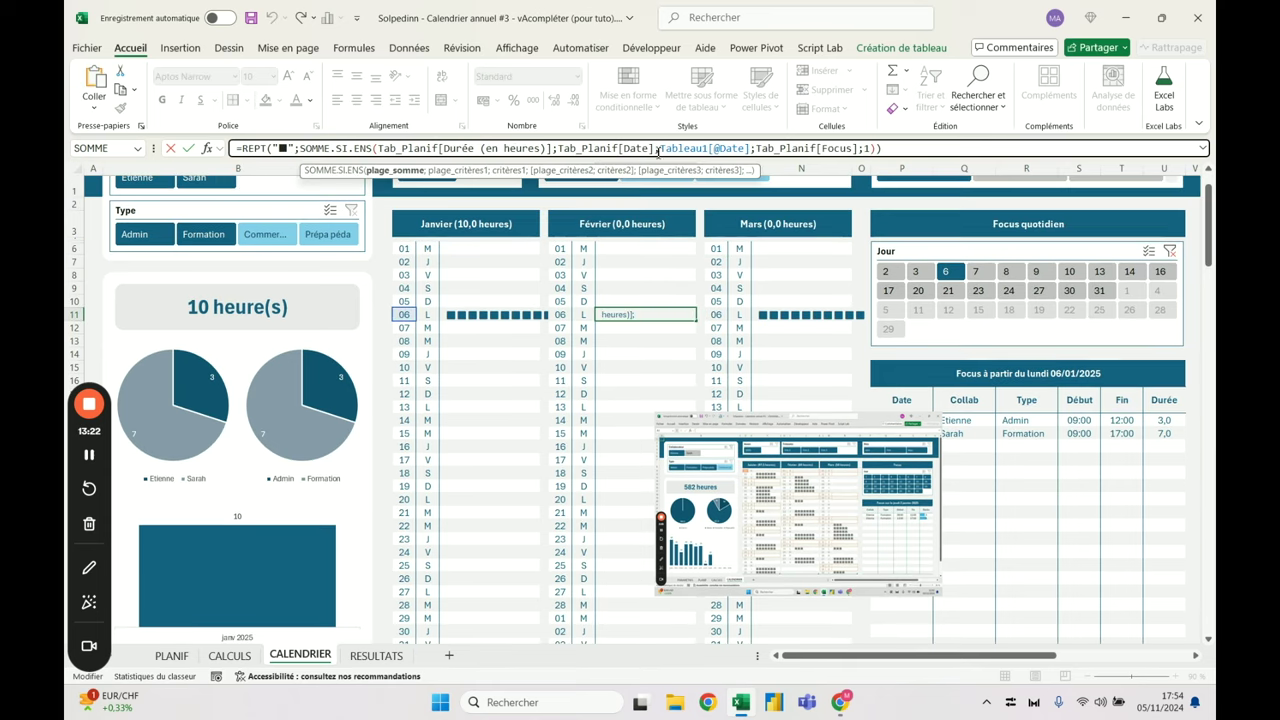
key(Return)
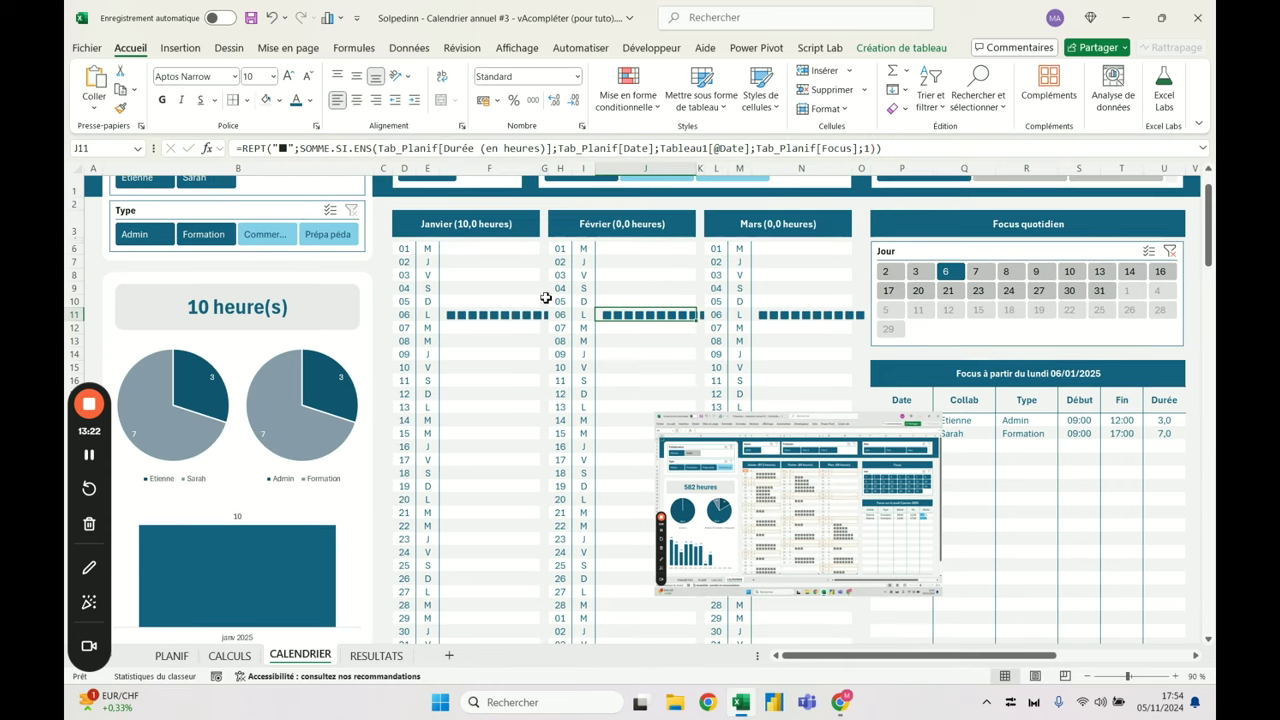
scroll(480, 320, up, 1)
click(473, 300)
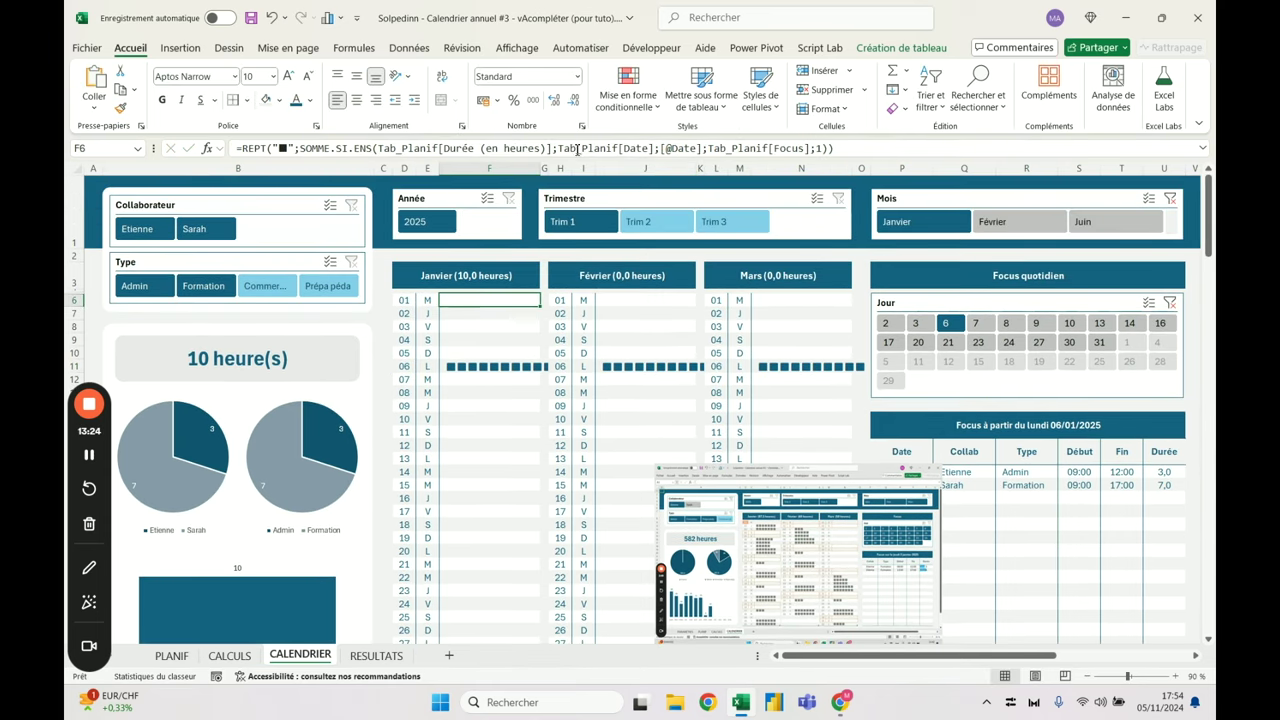
click(708, 148)
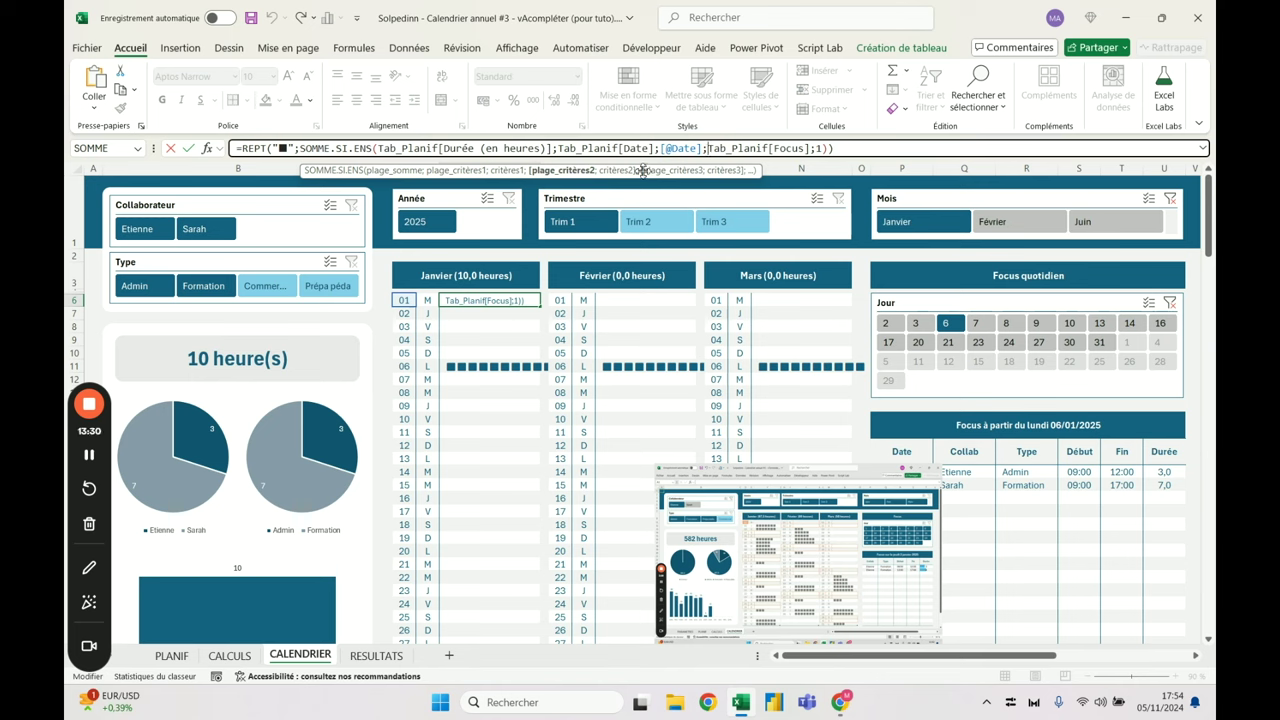
key(Escape)
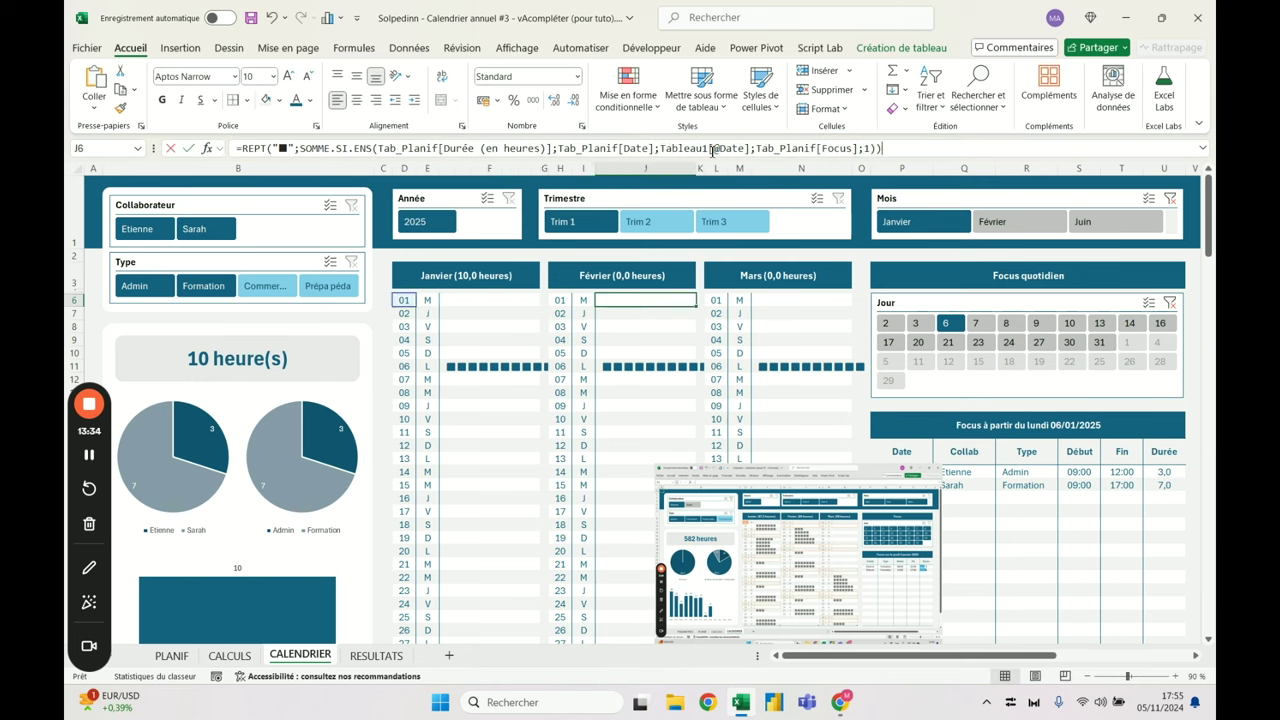
double_click(667, 148)
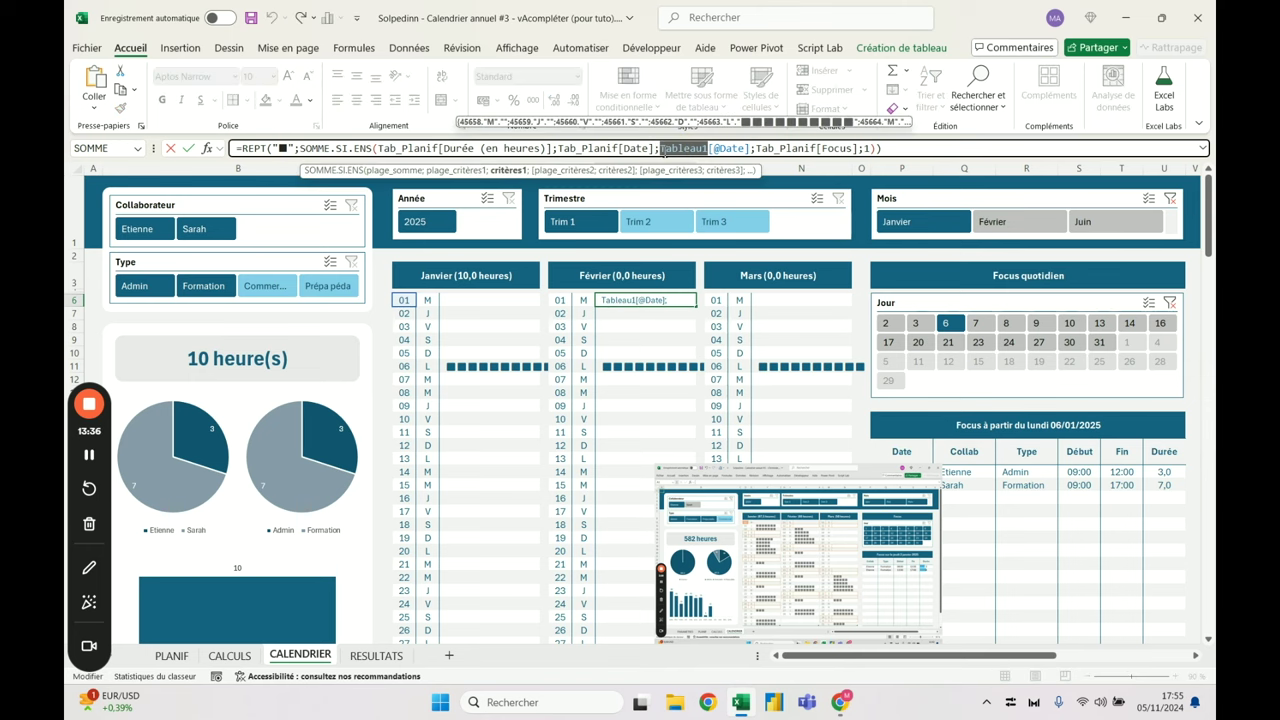
key(Delete)
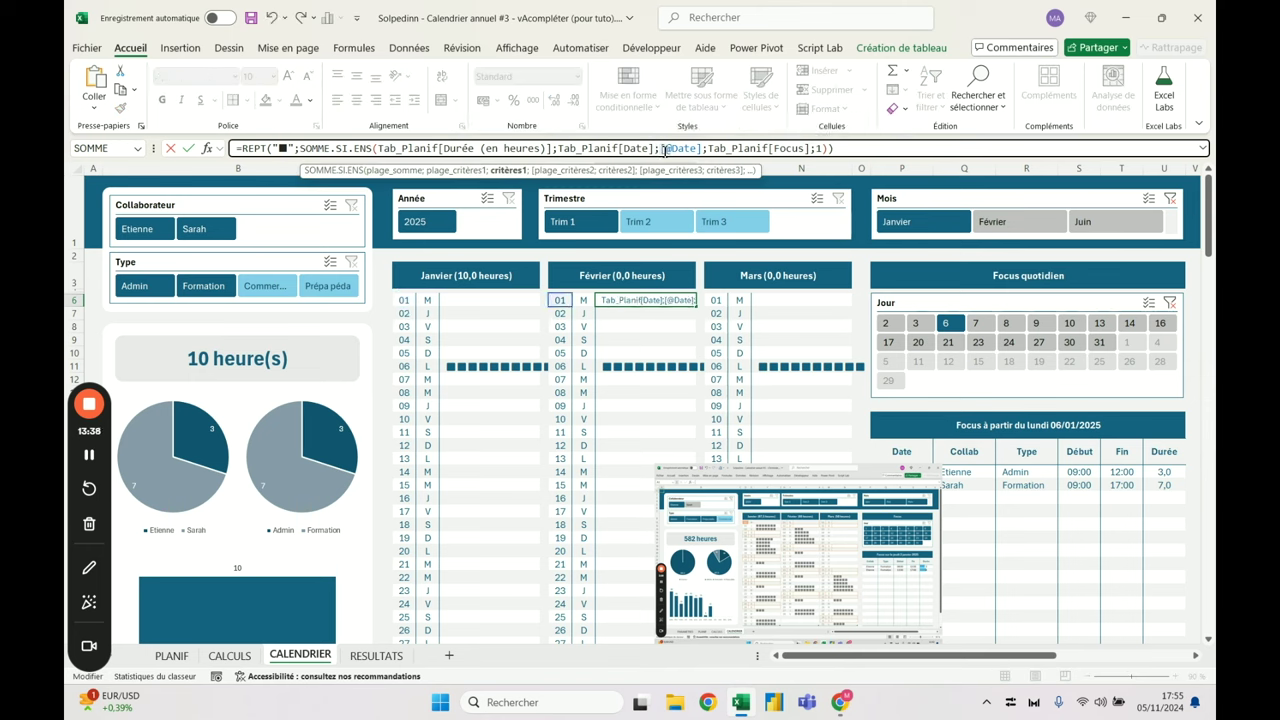
key(Return)
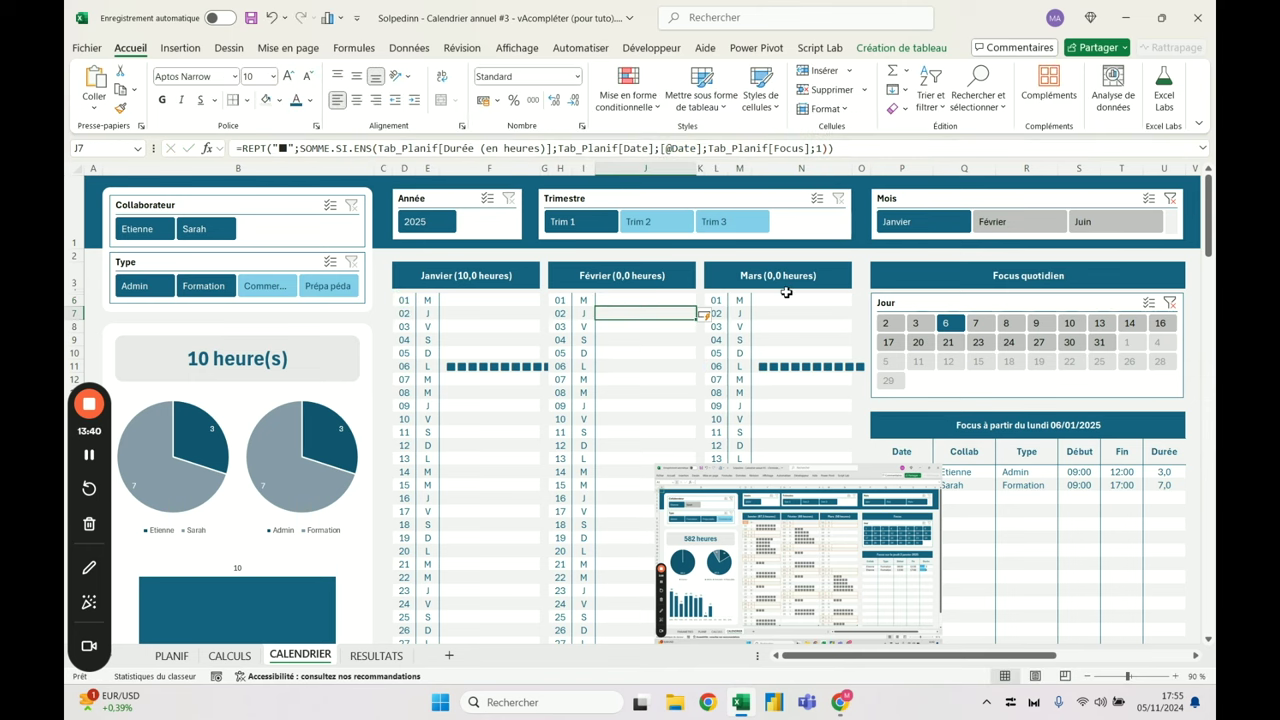
key(ctrl+z)
click(709, 148)
key(BackSpace)
key(BackSpace)
key(BackSpace)
key(BackSpace)
key(BackSpace)
key(BackSpace)
key(BackSpace)
key(BackSpace)
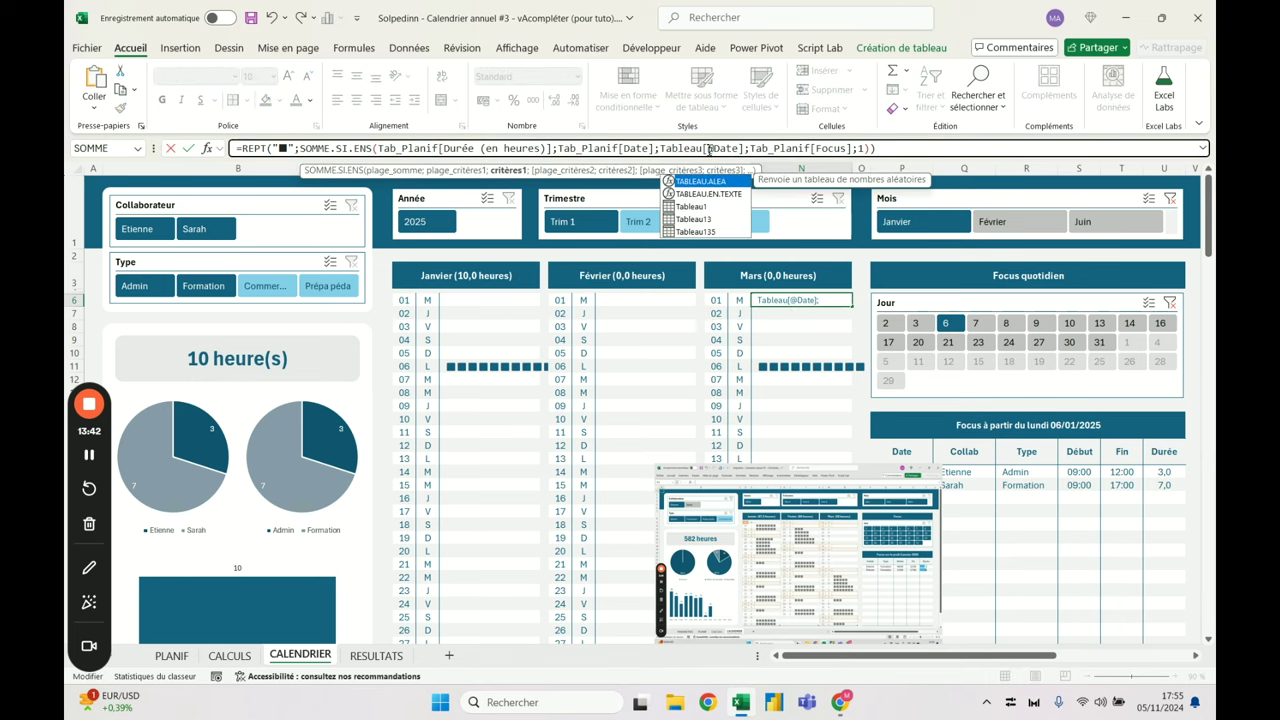
key(Return)
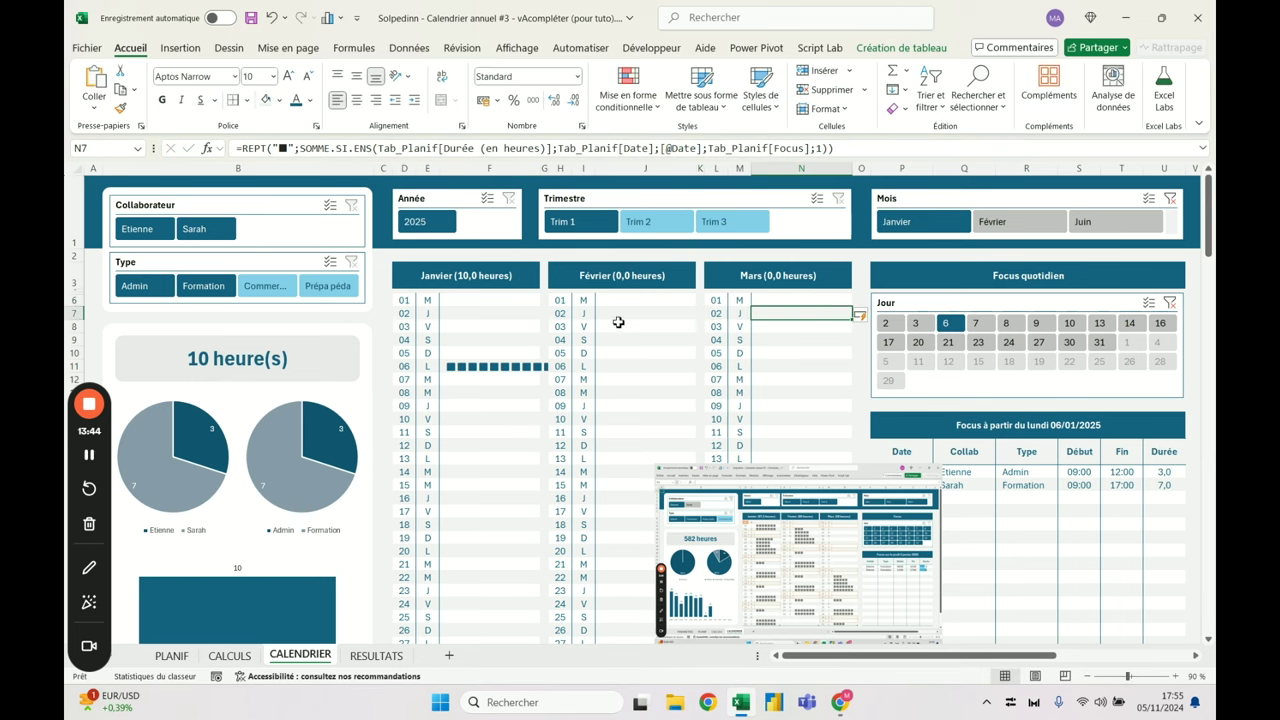
Delete Tableau1 from the Février and Mars weekday-letter formulas, then check the resulting formulas
click(584, 300)
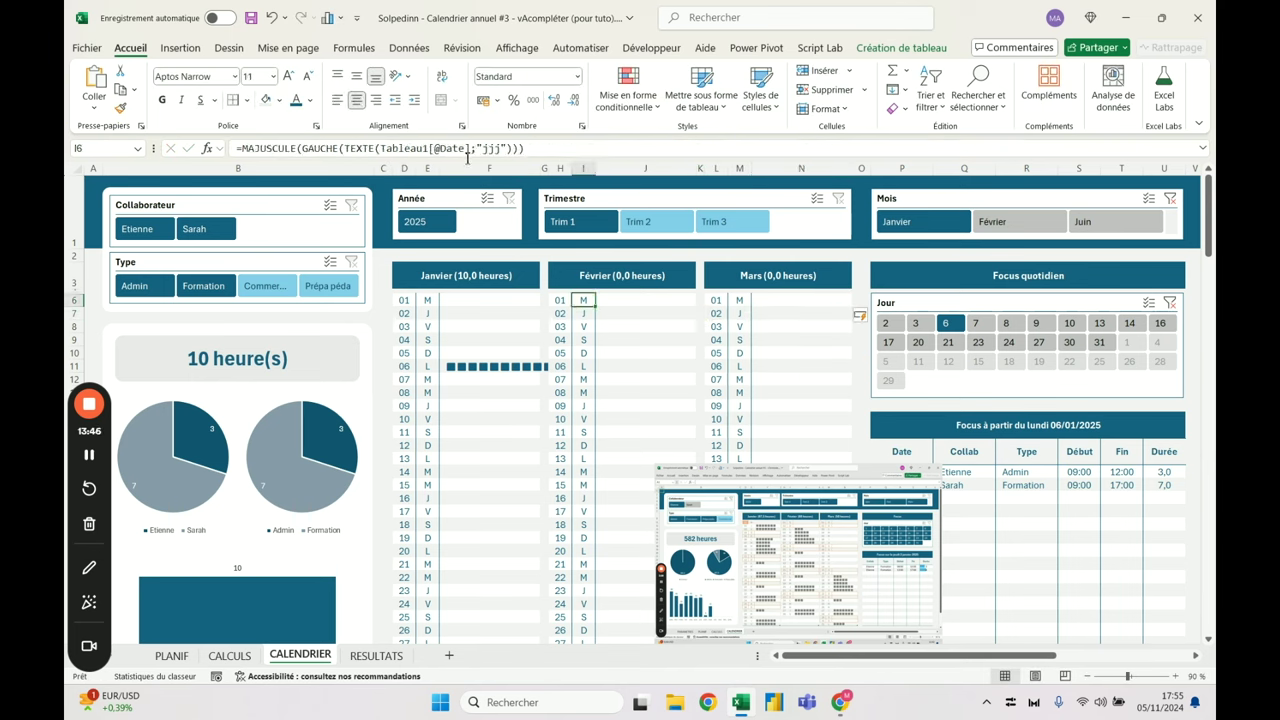
drag(429, 148, 387, 153)
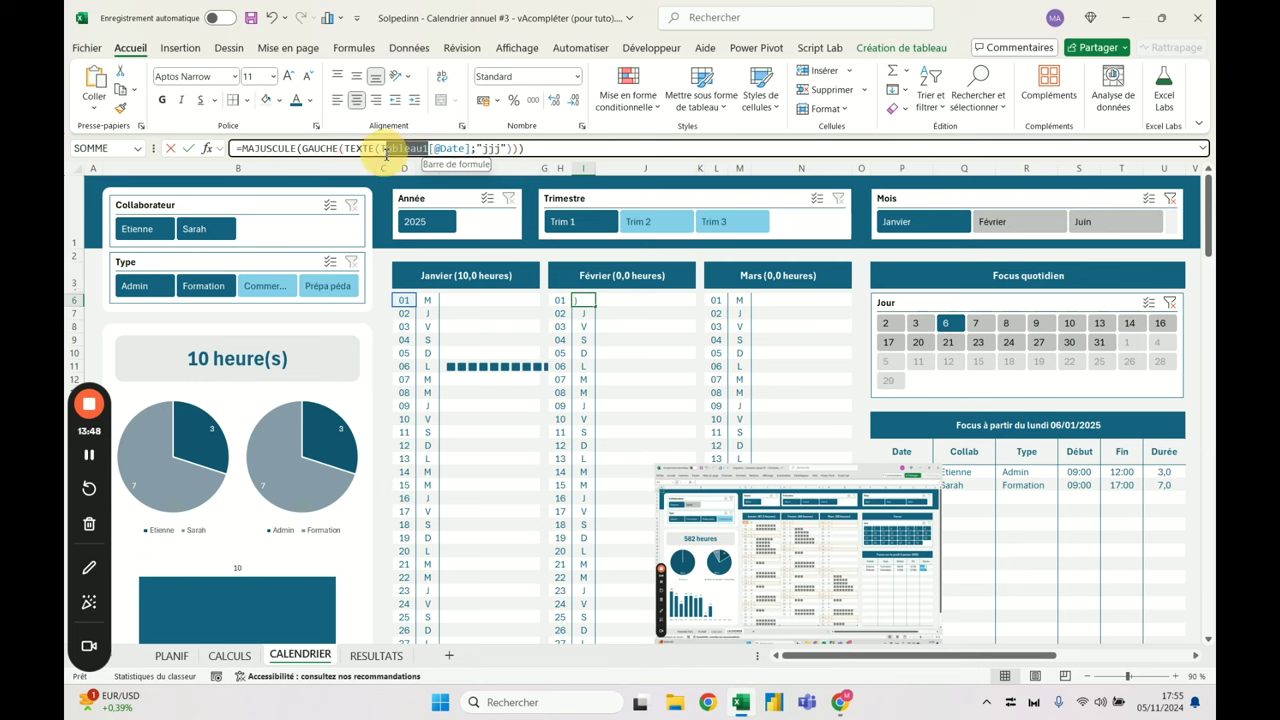
key(BackSpace)
key(Return)
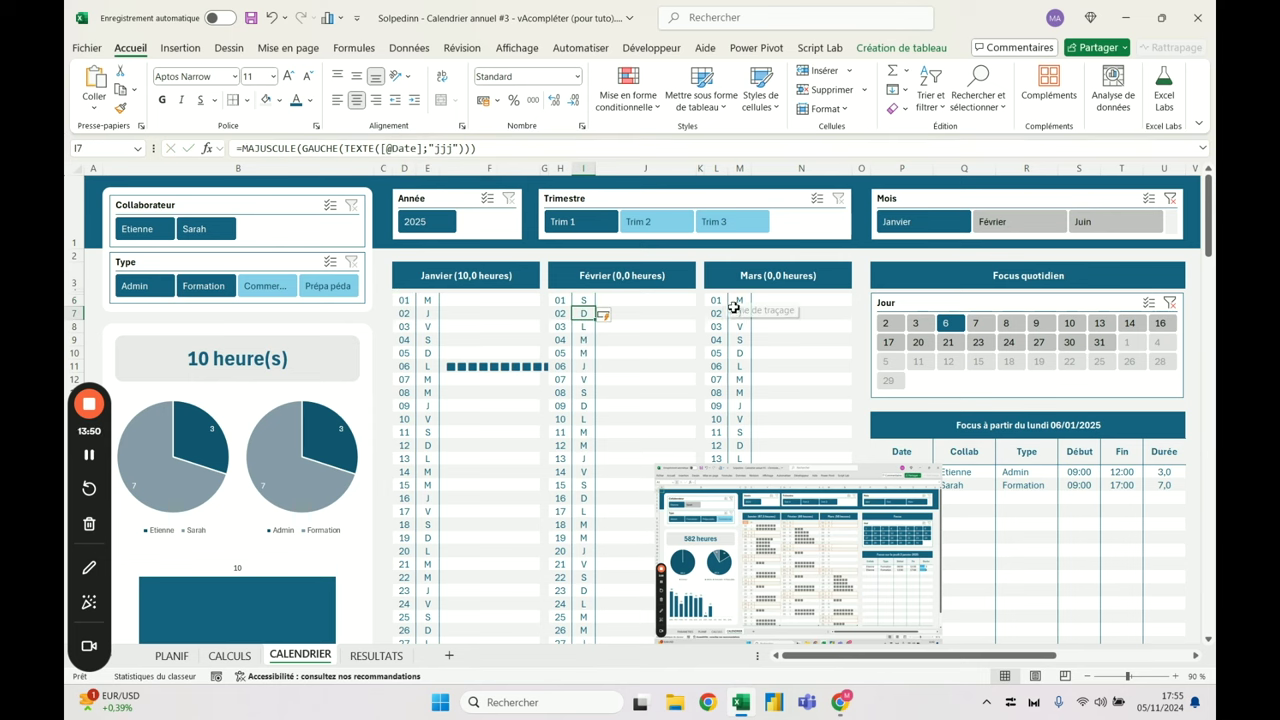
click(738, 301)
drag(429, 148, 387, 150)
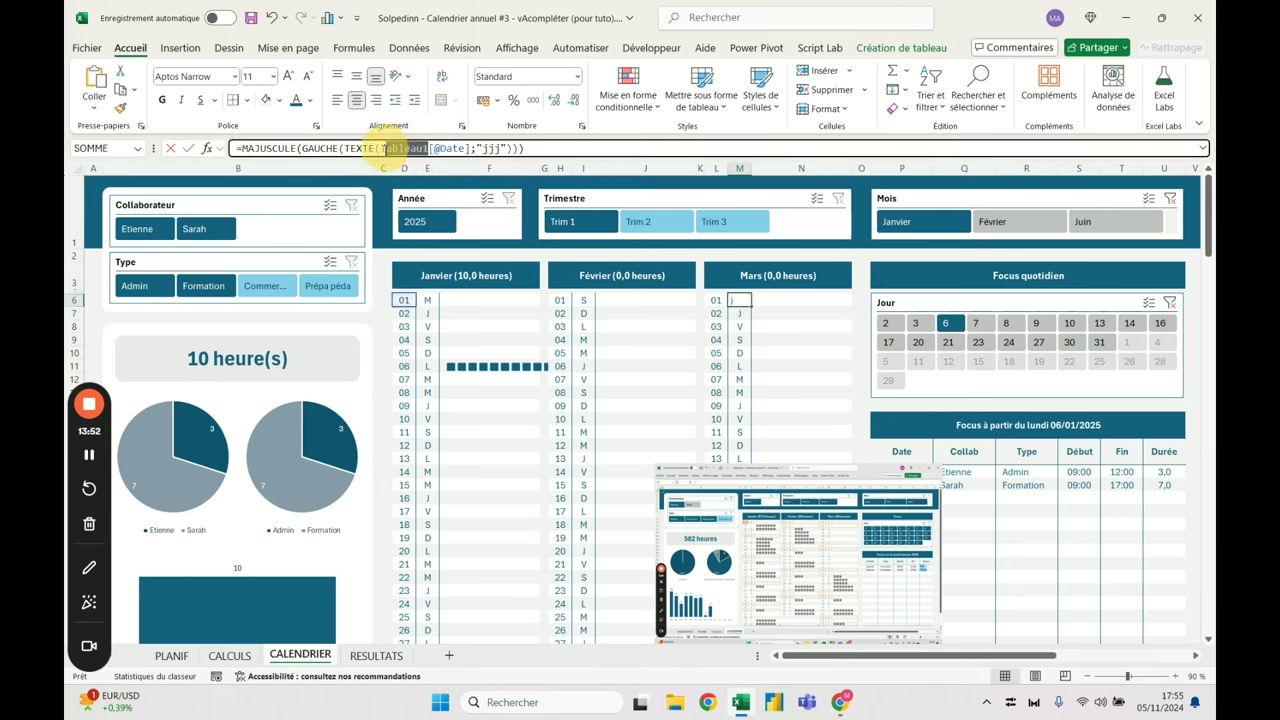
key(BackSpace)
key(Return)
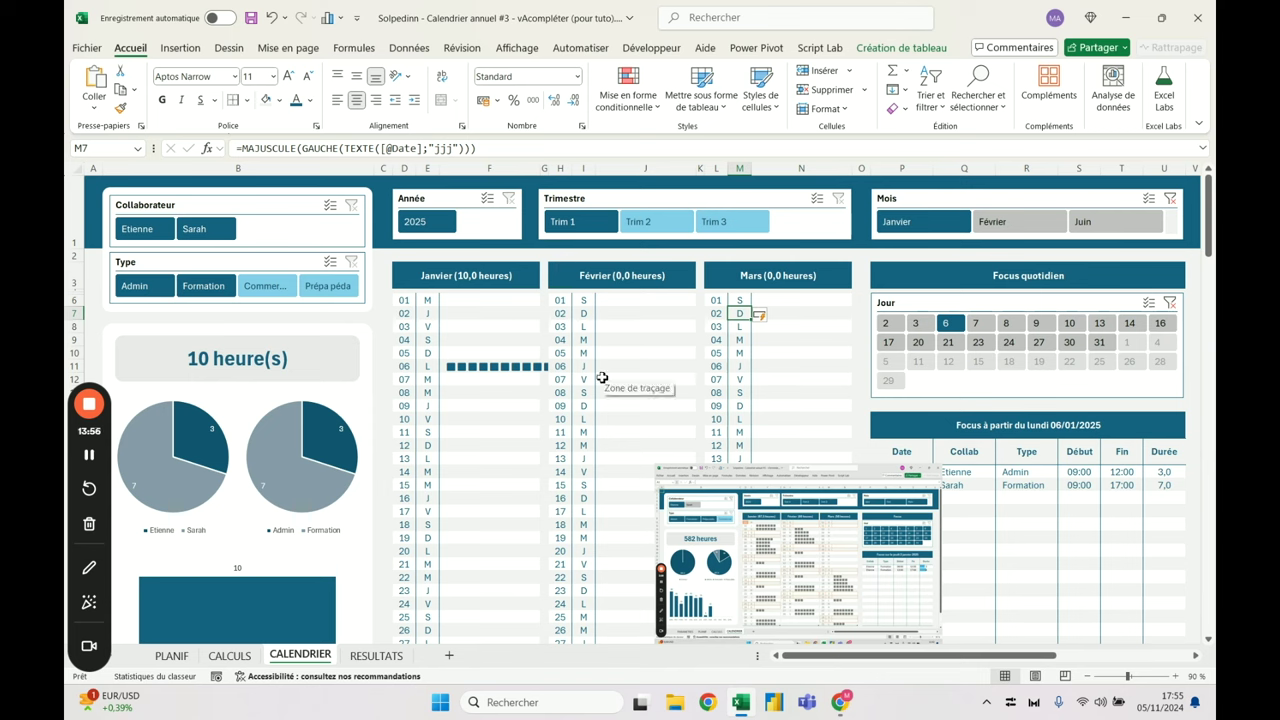
click(717, 300)
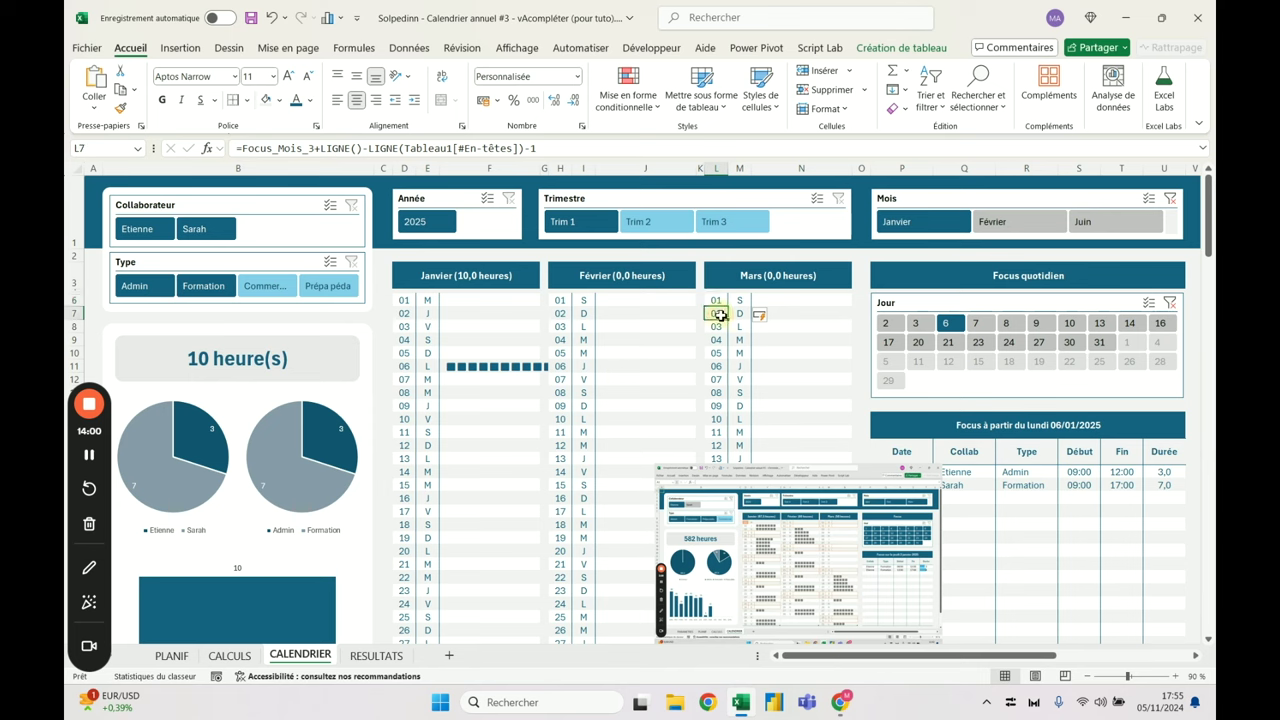
click(603, 402)
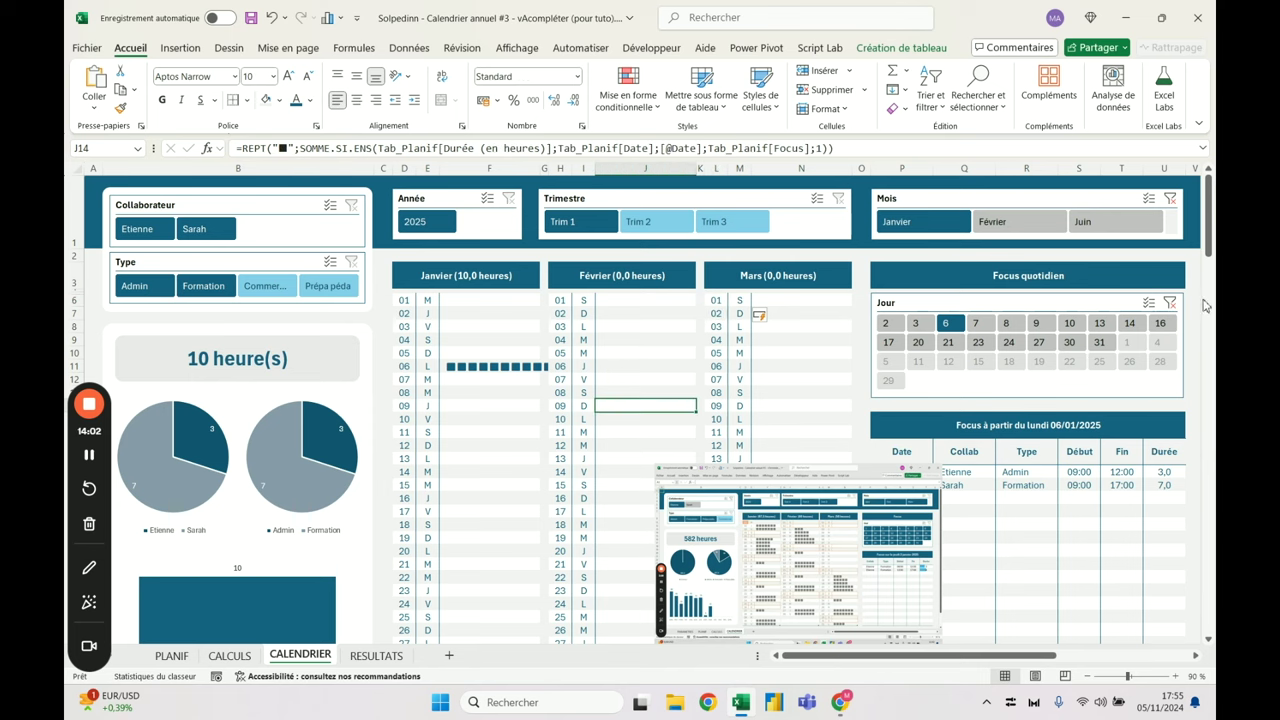
Clear the month and day filters, test Janvier, Février and Mars, then clear months again
click(1172, 204)
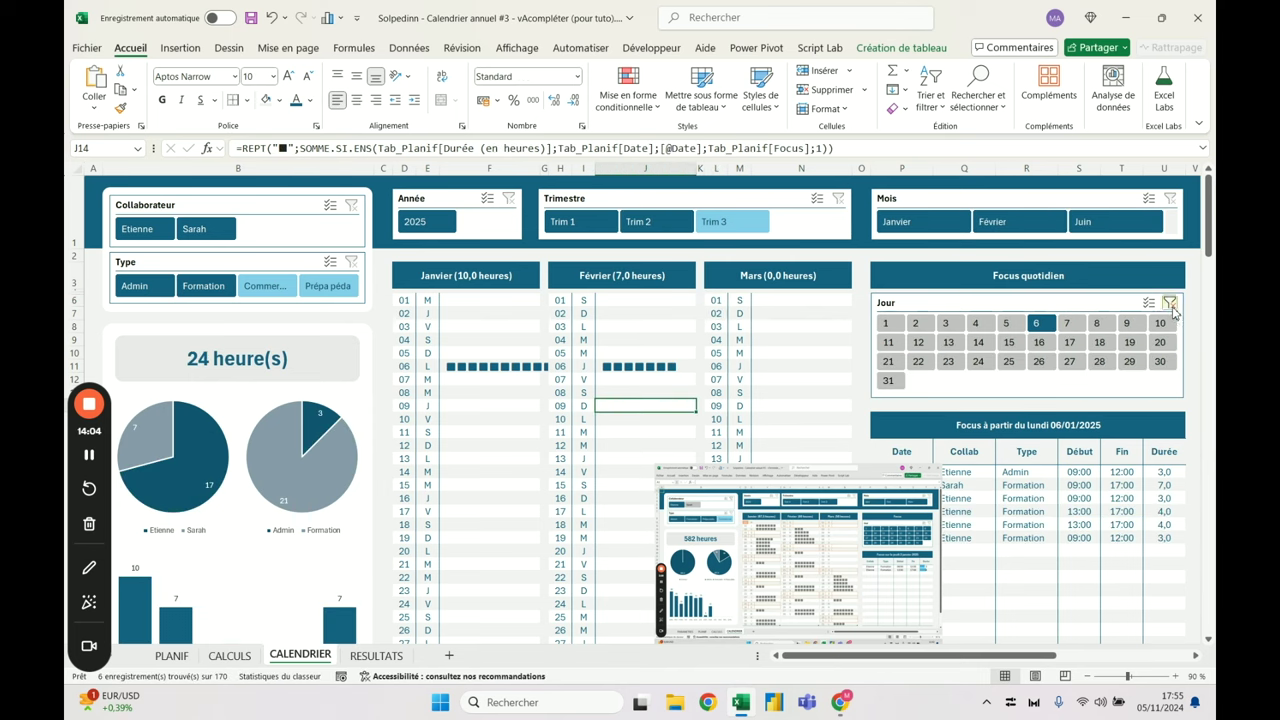
click(1170, 302)
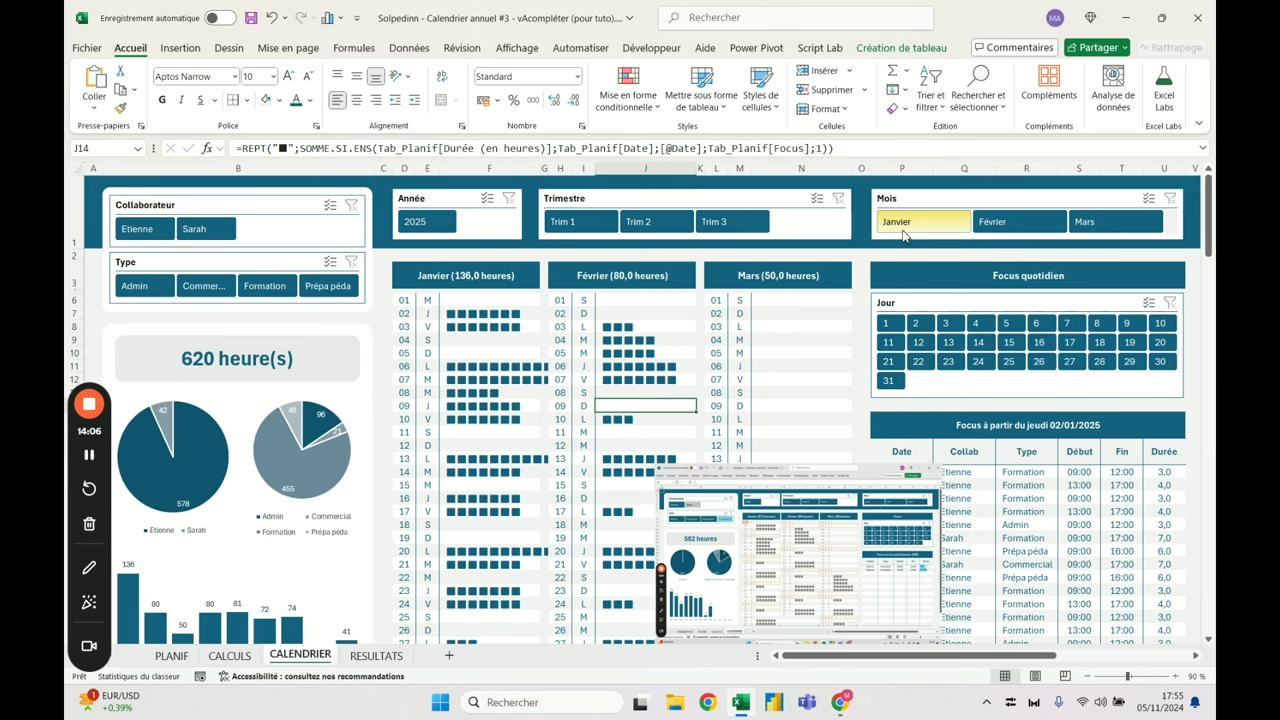
click(905, 235)
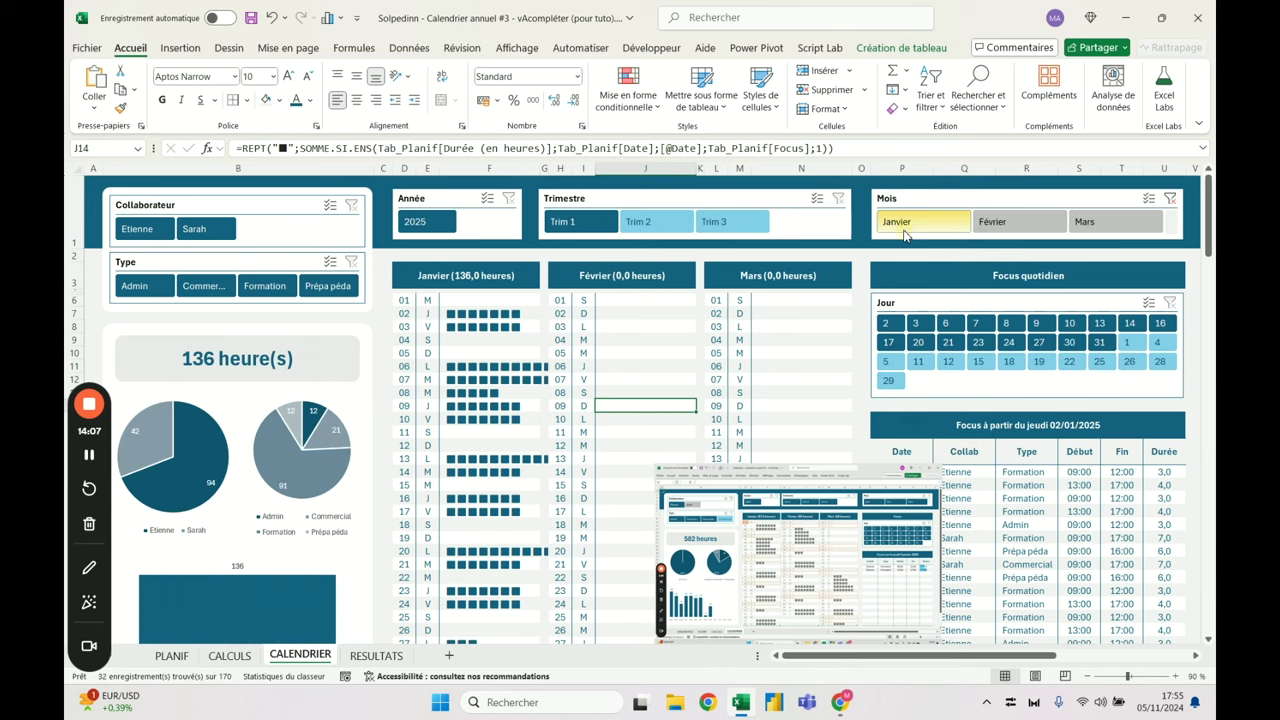
click(1000, 226)
click(1072, 226)
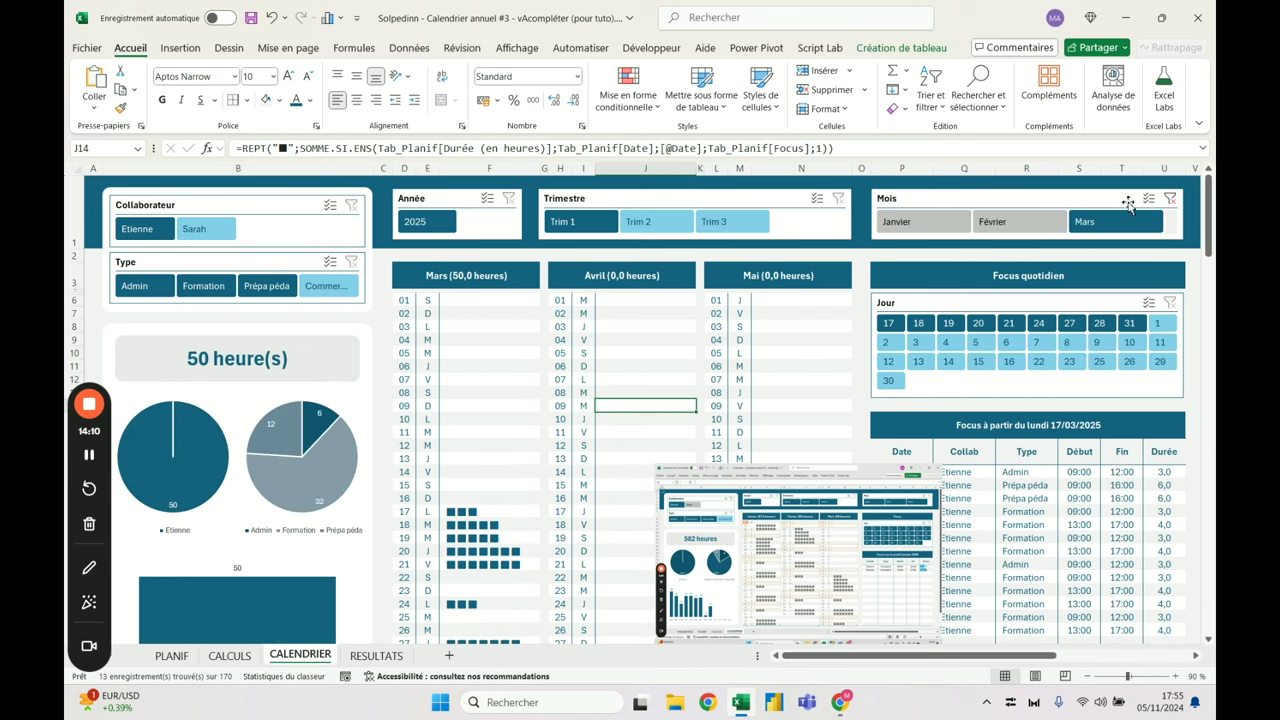
click(1170, 198)
Filter to quarters 2 and 3, check the Juillet rows, then clear the quarter filter
click(650, 226)
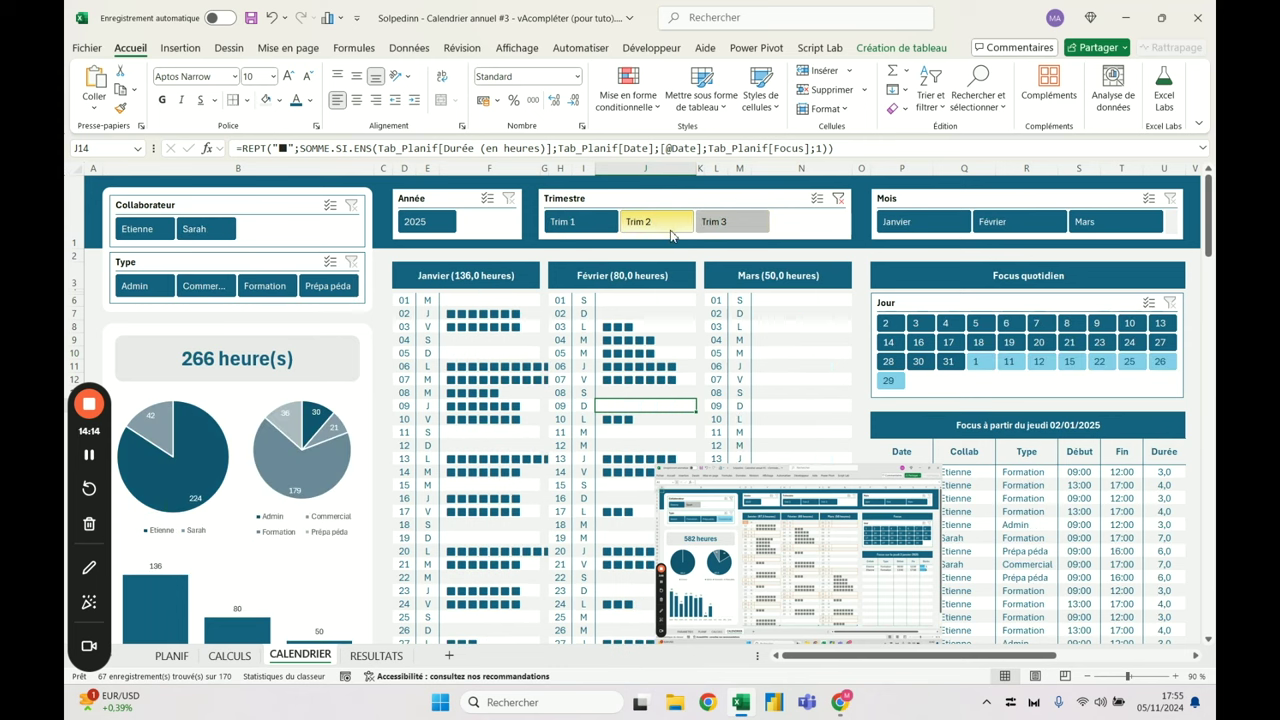
click(732, 224)
drag(760, 465, 592, 323)
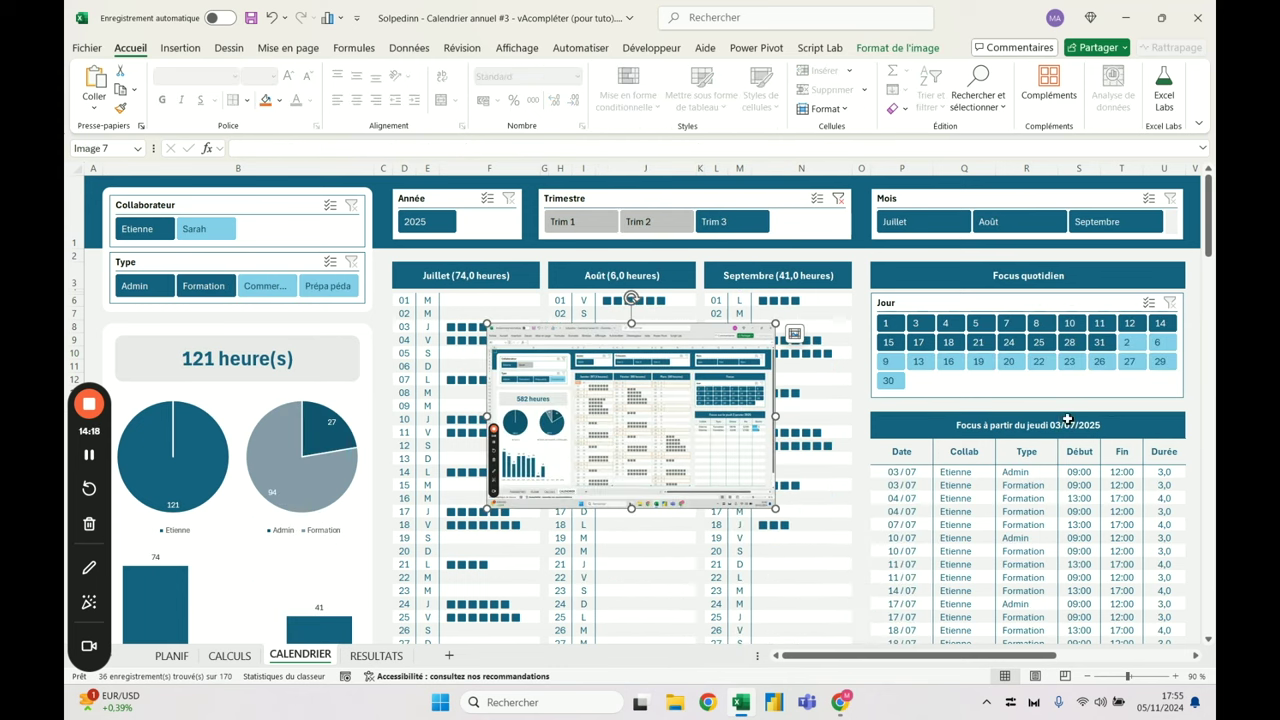
click(1067, 415)
drag(645, 355, 810, 450)
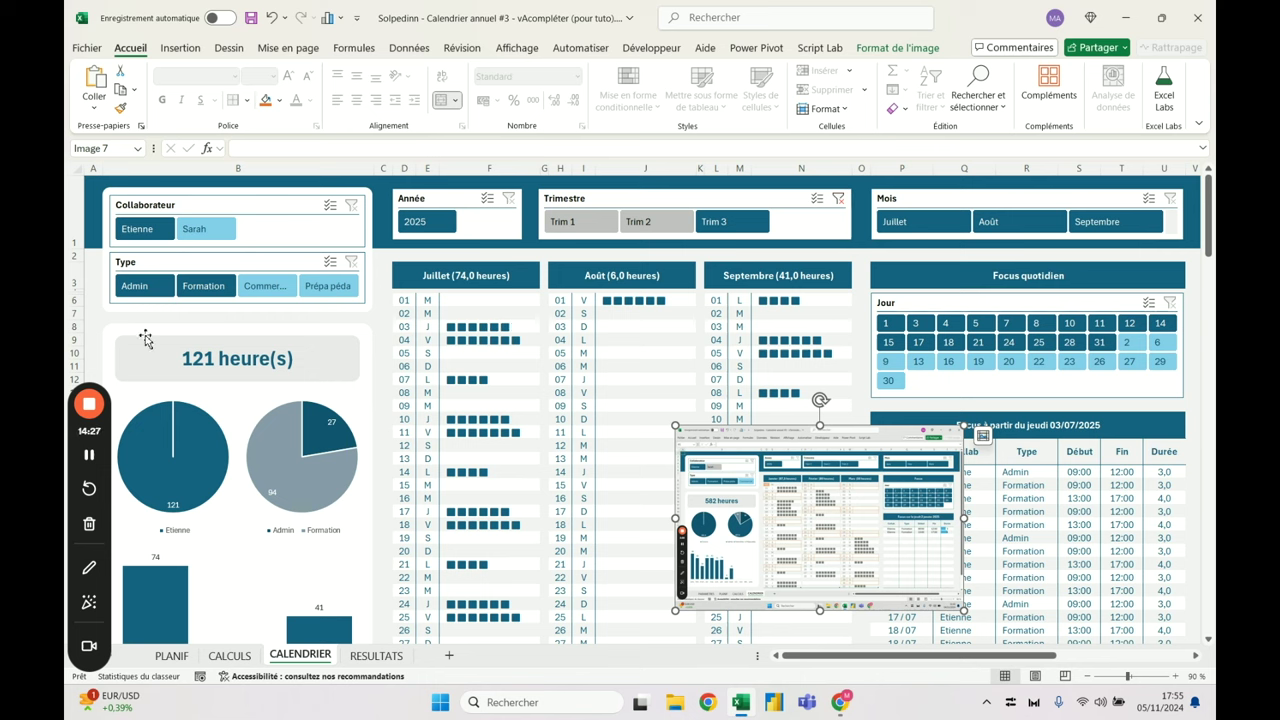
click(429, 301)
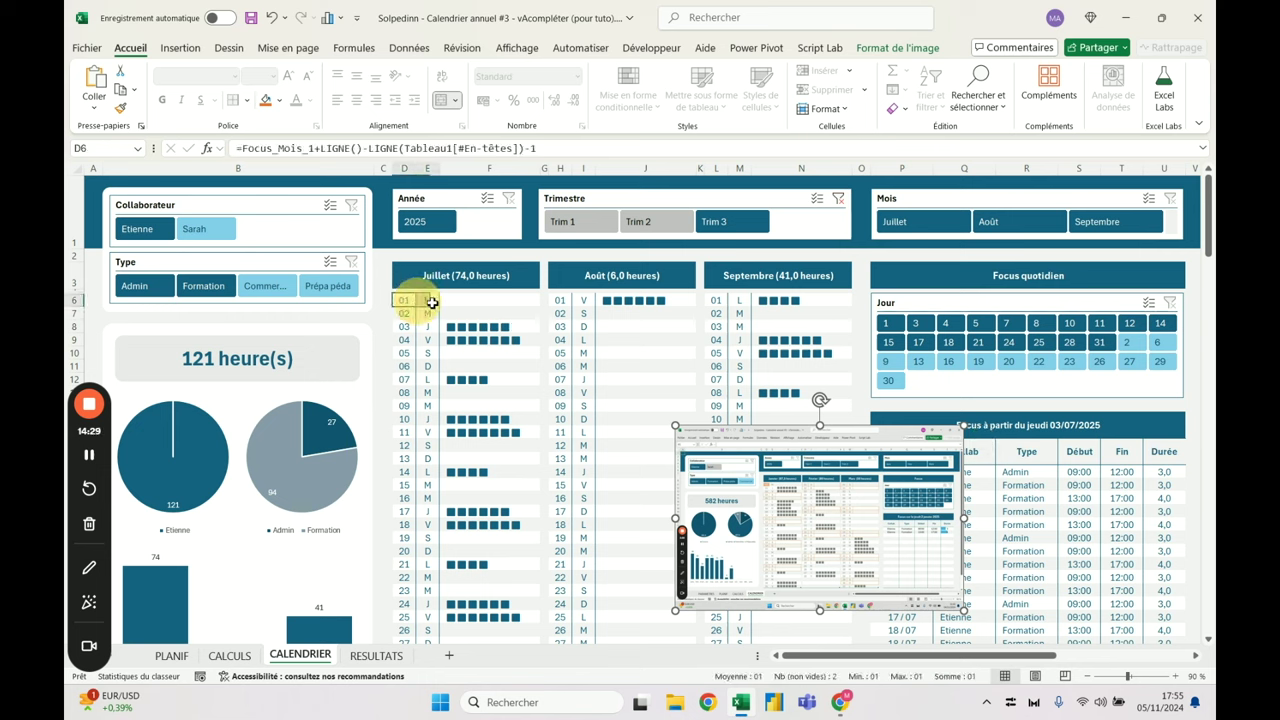
drag(432, 301, 445, 312)
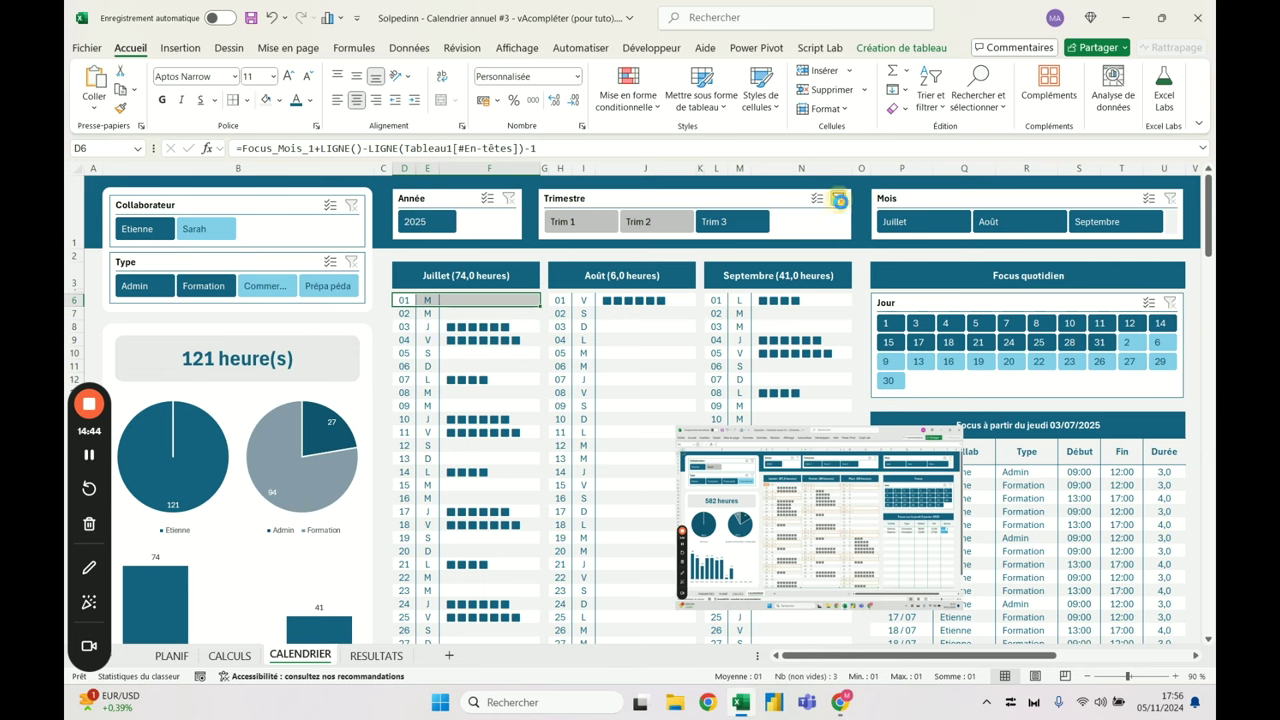
click(838, 198)
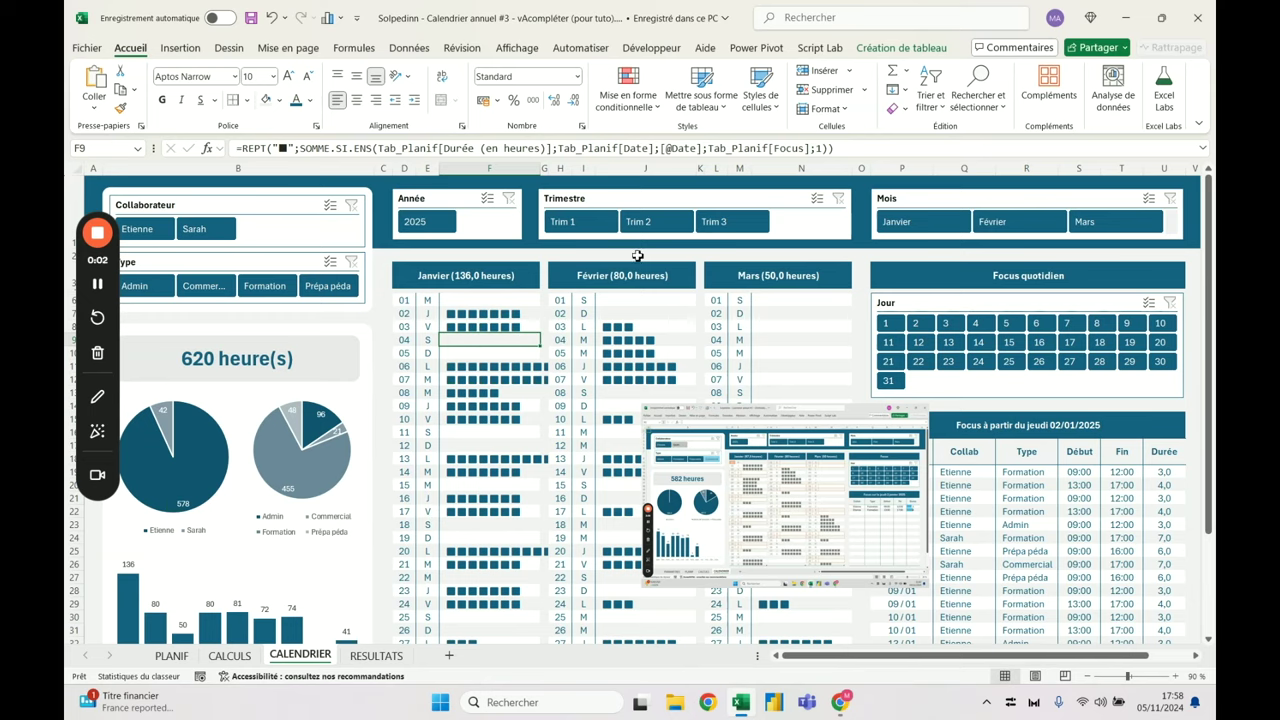
Create a formula-based conditional formatting rule =joursem($D6;2)>5 on the Janvier table body
click(405, 300)
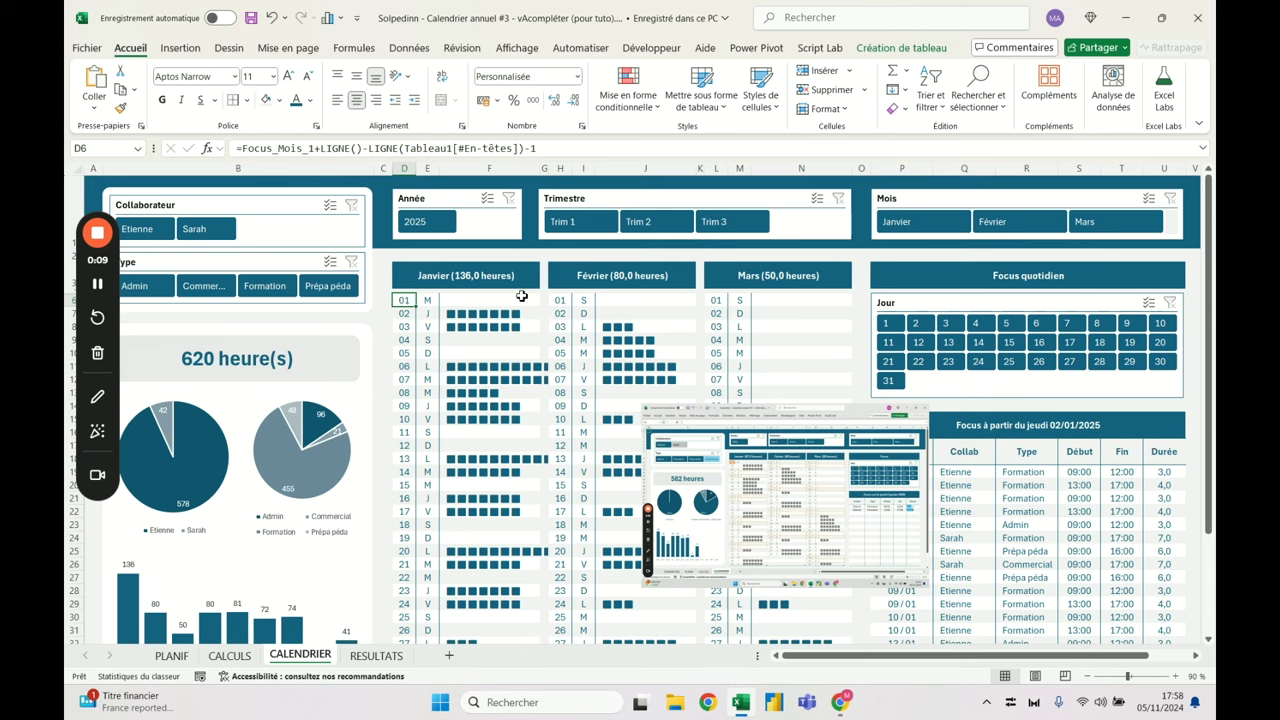
click(398, 294)
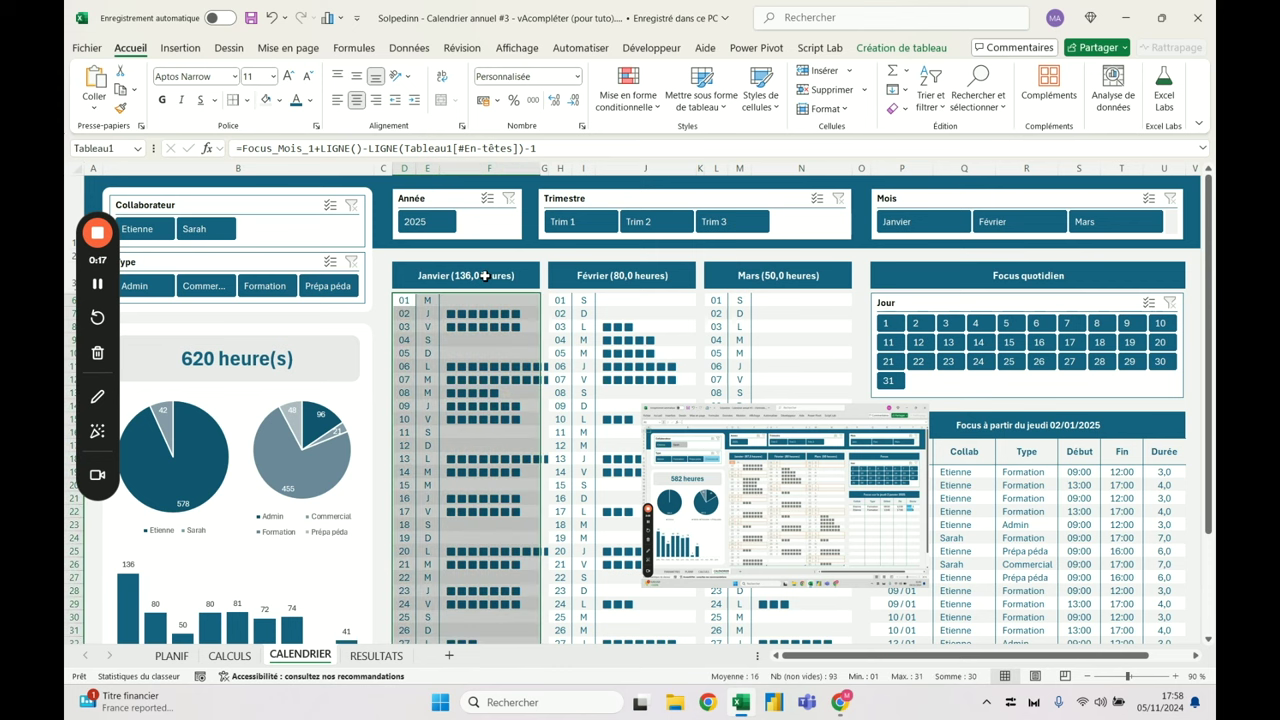
click(627, 98)
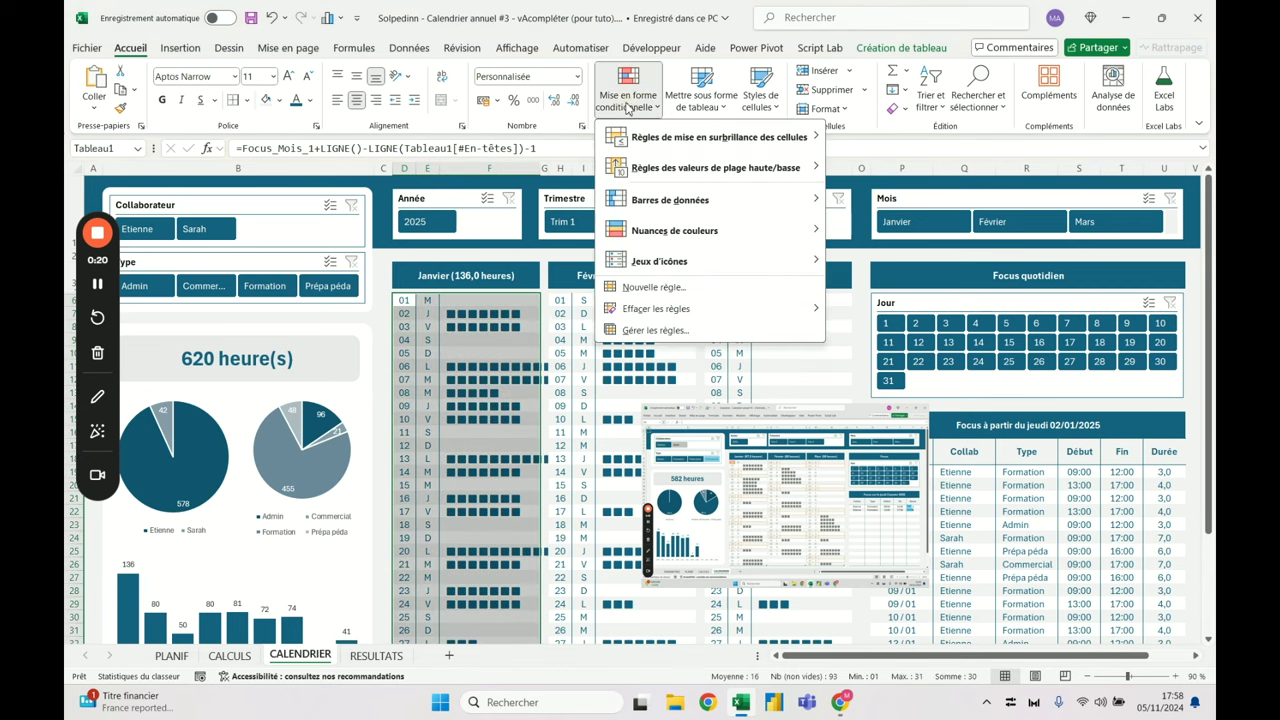
click(653, 287)
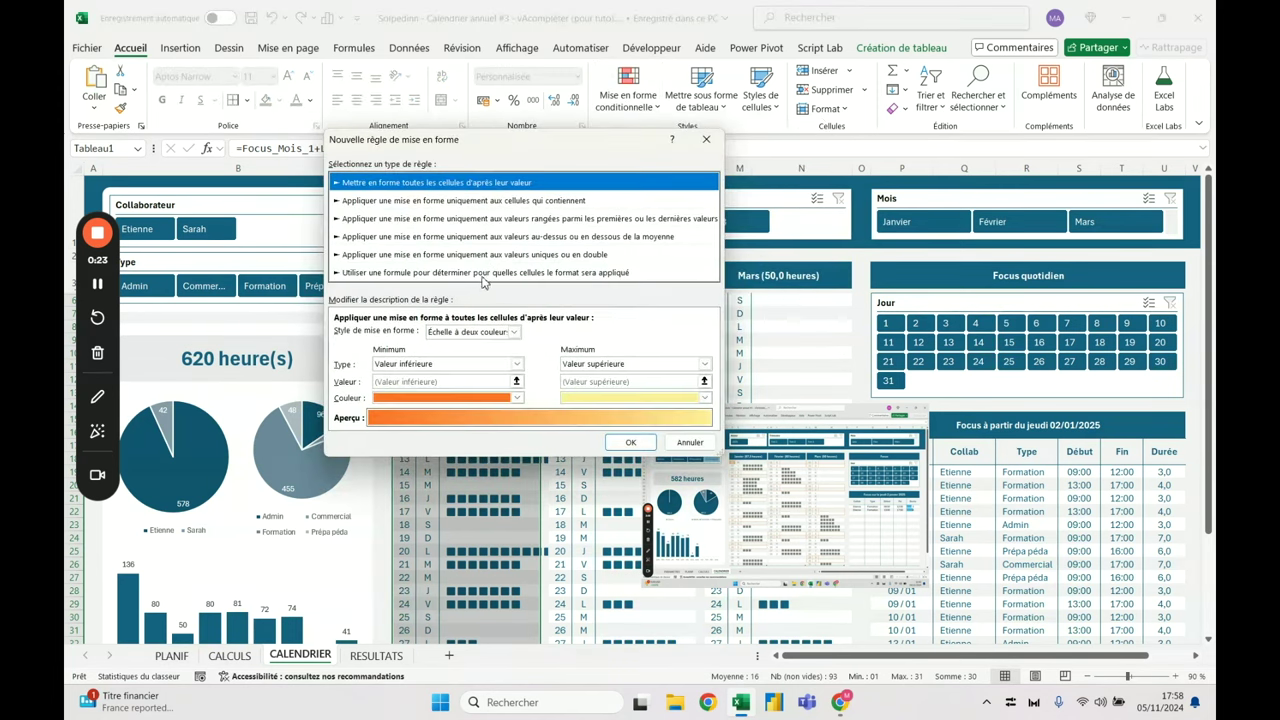
click(482, 276)
drag(572, 142, 807, 123)
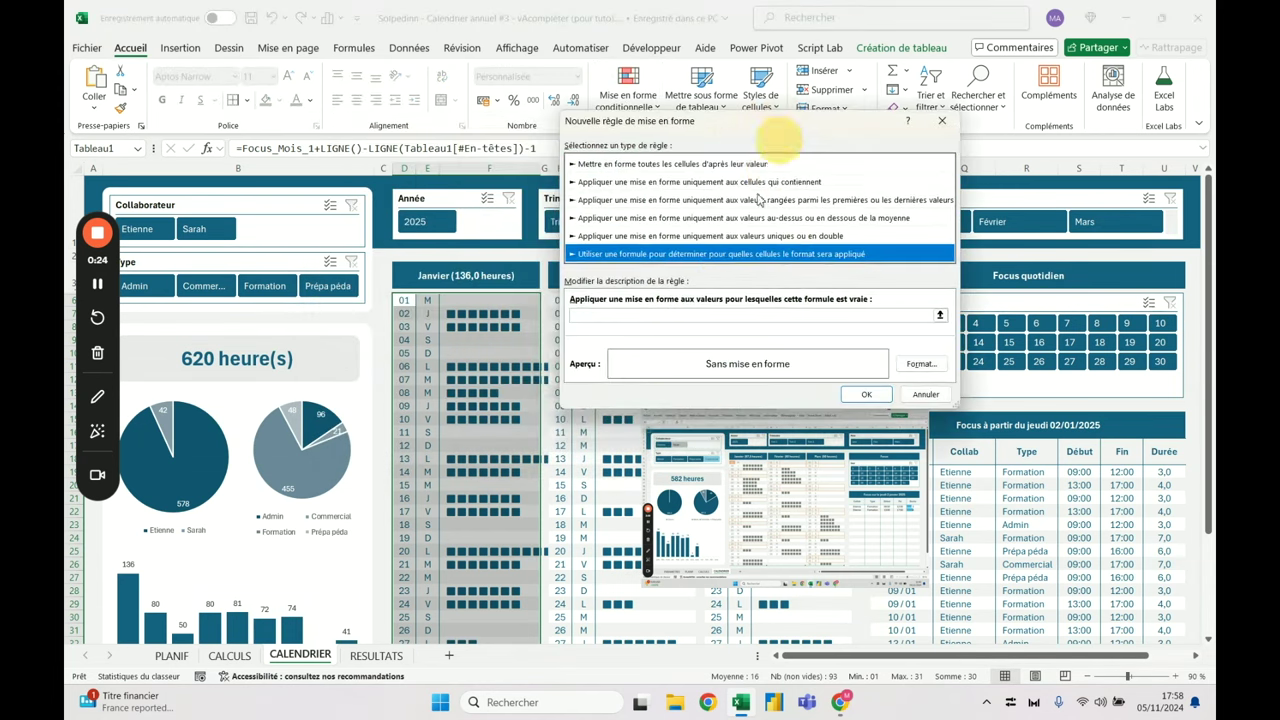
click(676, 315)
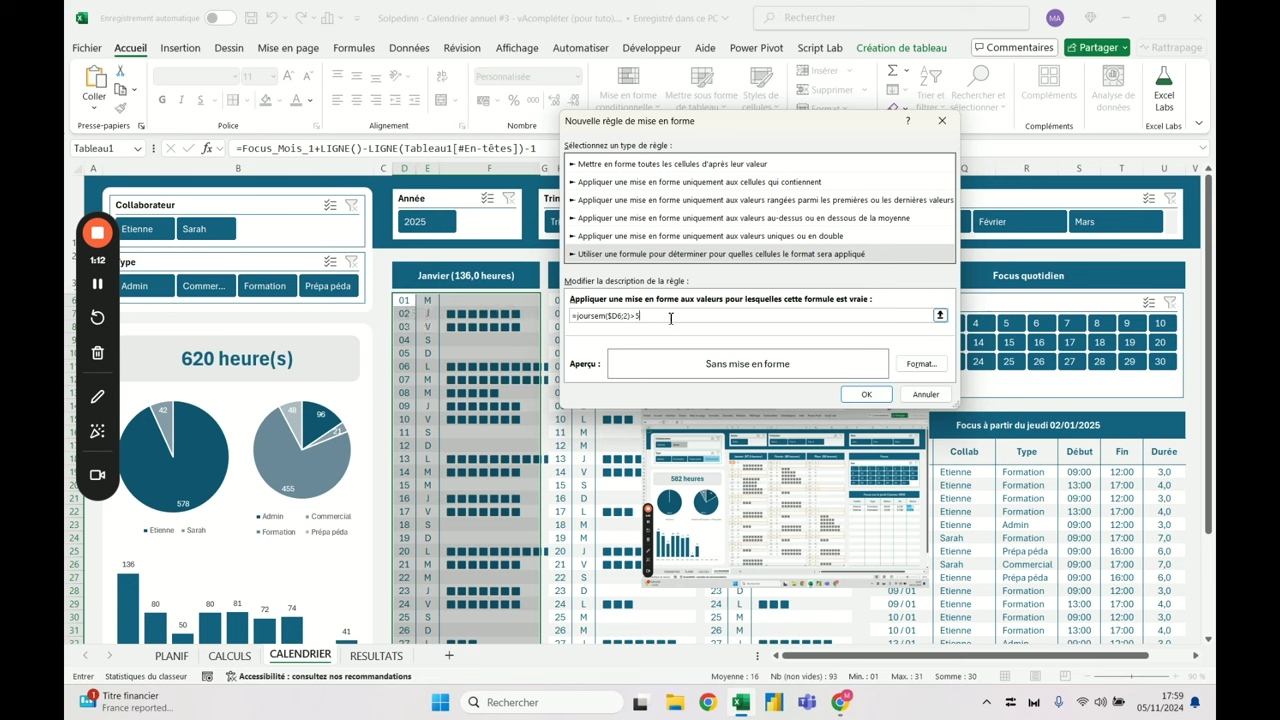
Give the weekend rule an orange outline border and confirm it
click(921, 364)
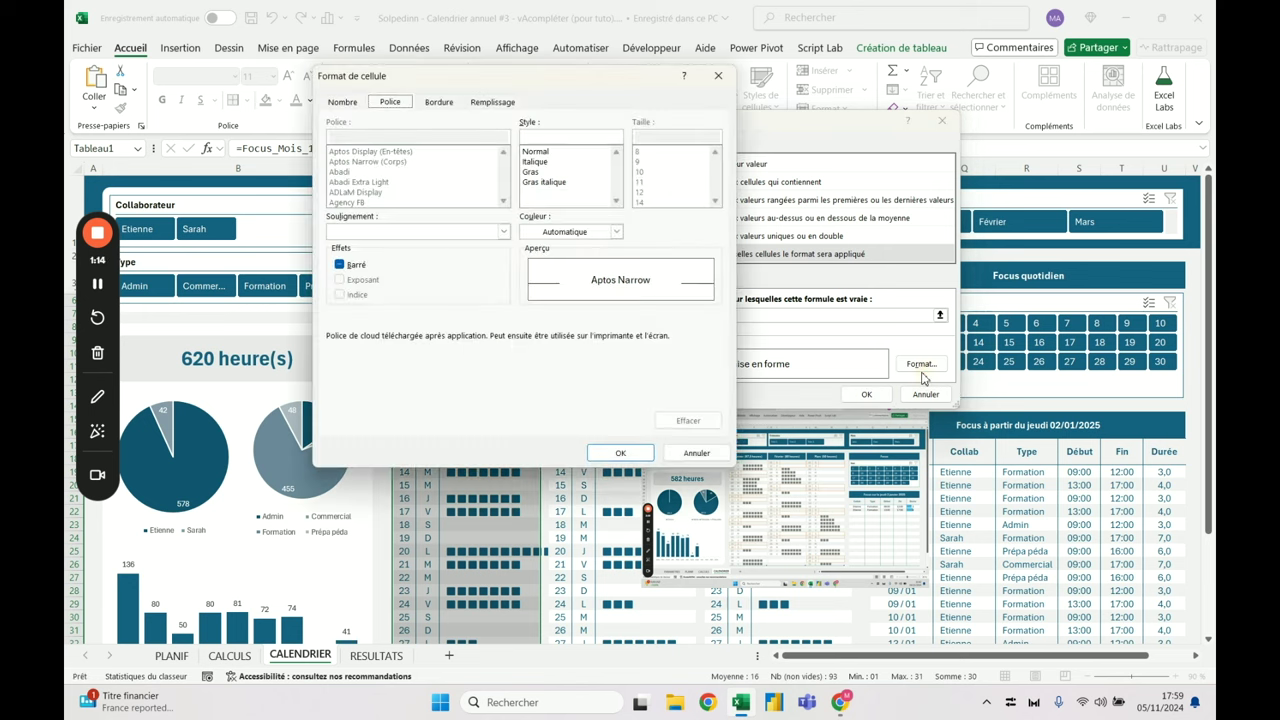
click(437, 104)
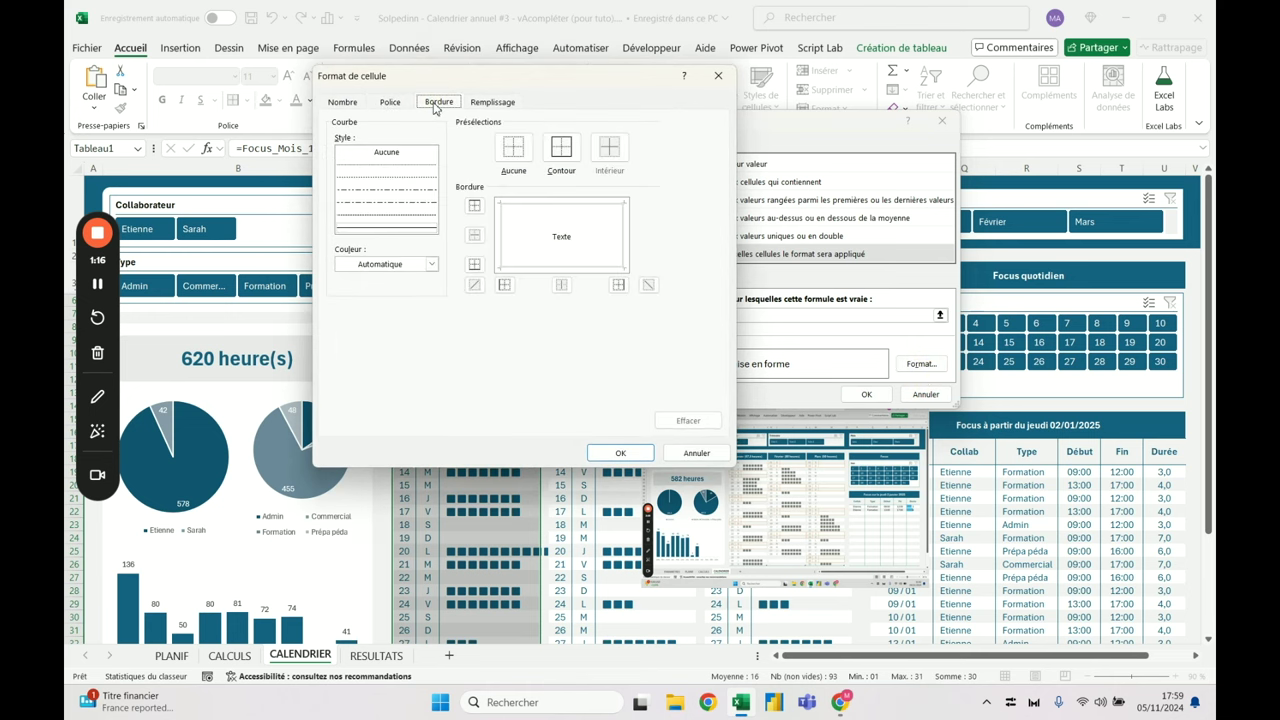
click(431, 264)
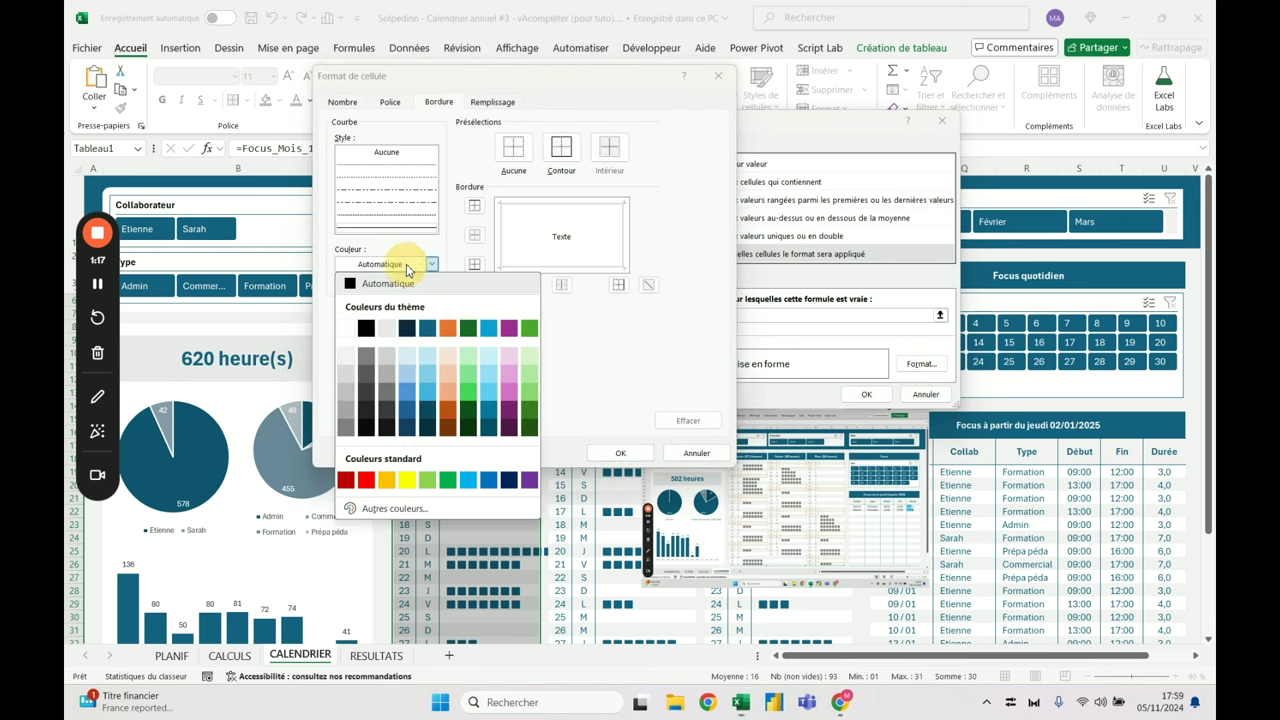
click(448, 329)
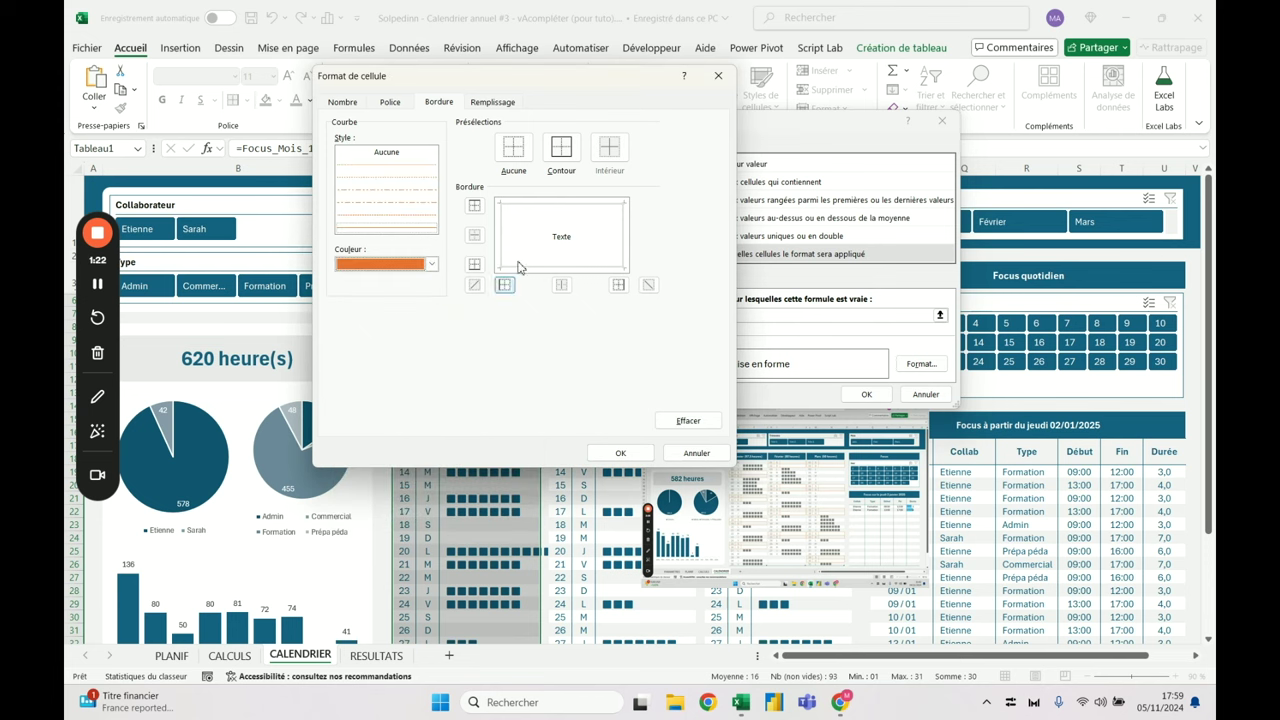
click(561, 148)
click(620, 453)
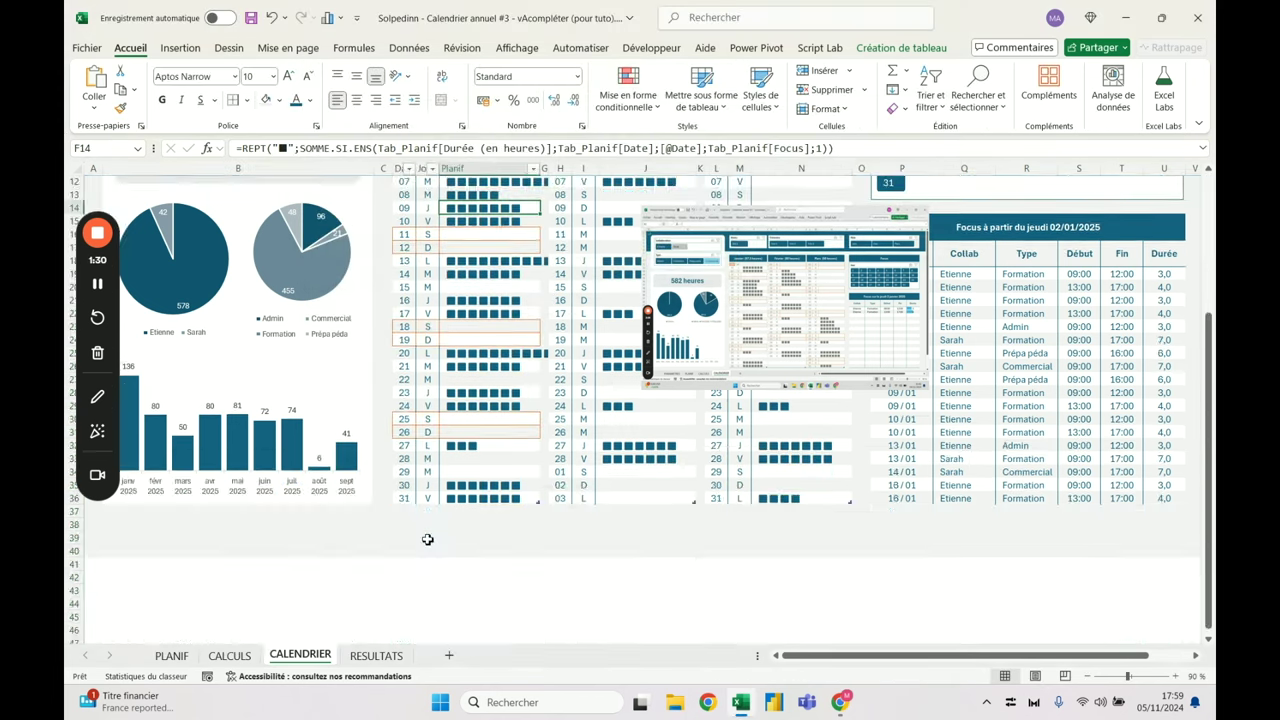
scroll(426, 537, up, 4)
click(405, 258)
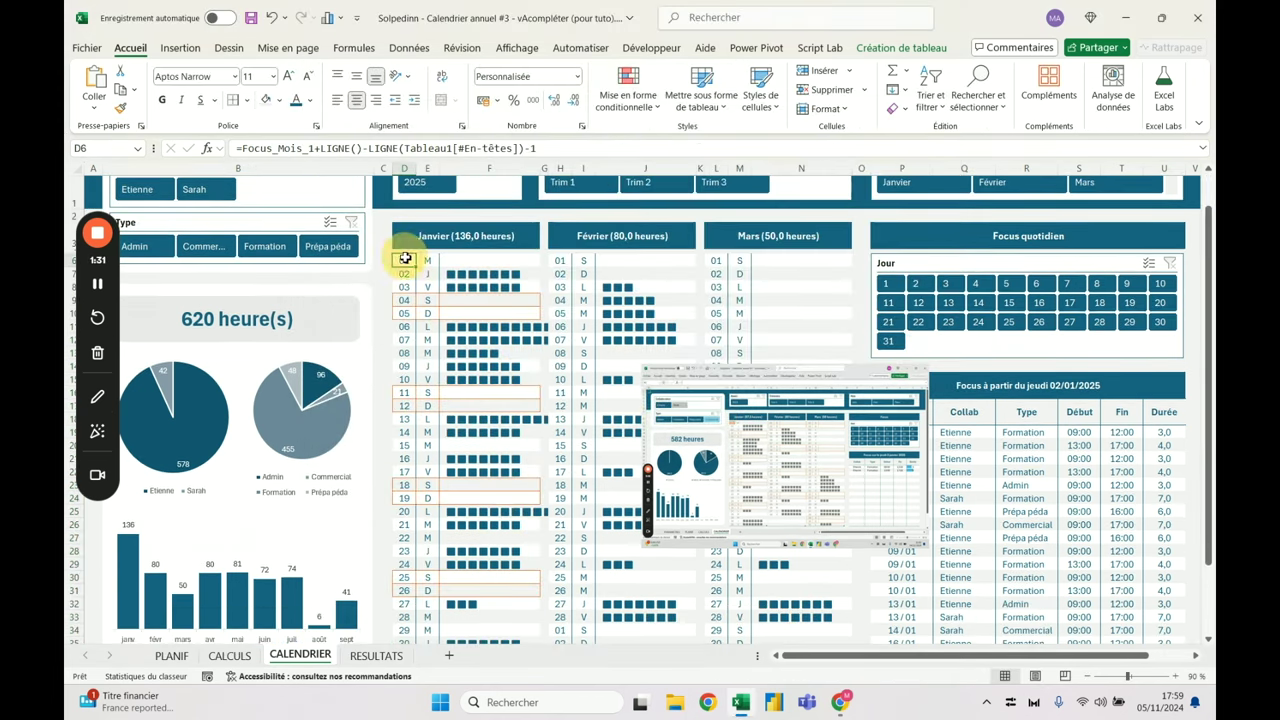
Edit the weekend WEEKDAY rule's fill to use a light orange pattern colour
click(628, 95)
click(642, 330)
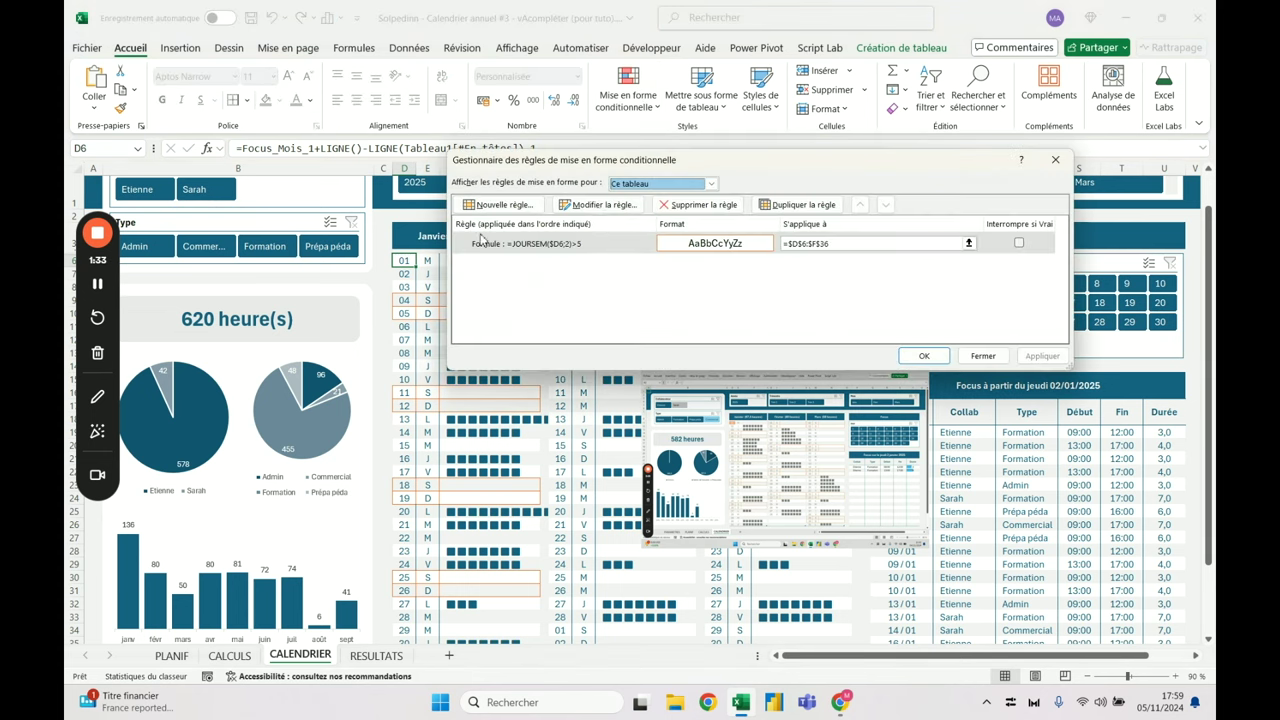
click(604, 205)
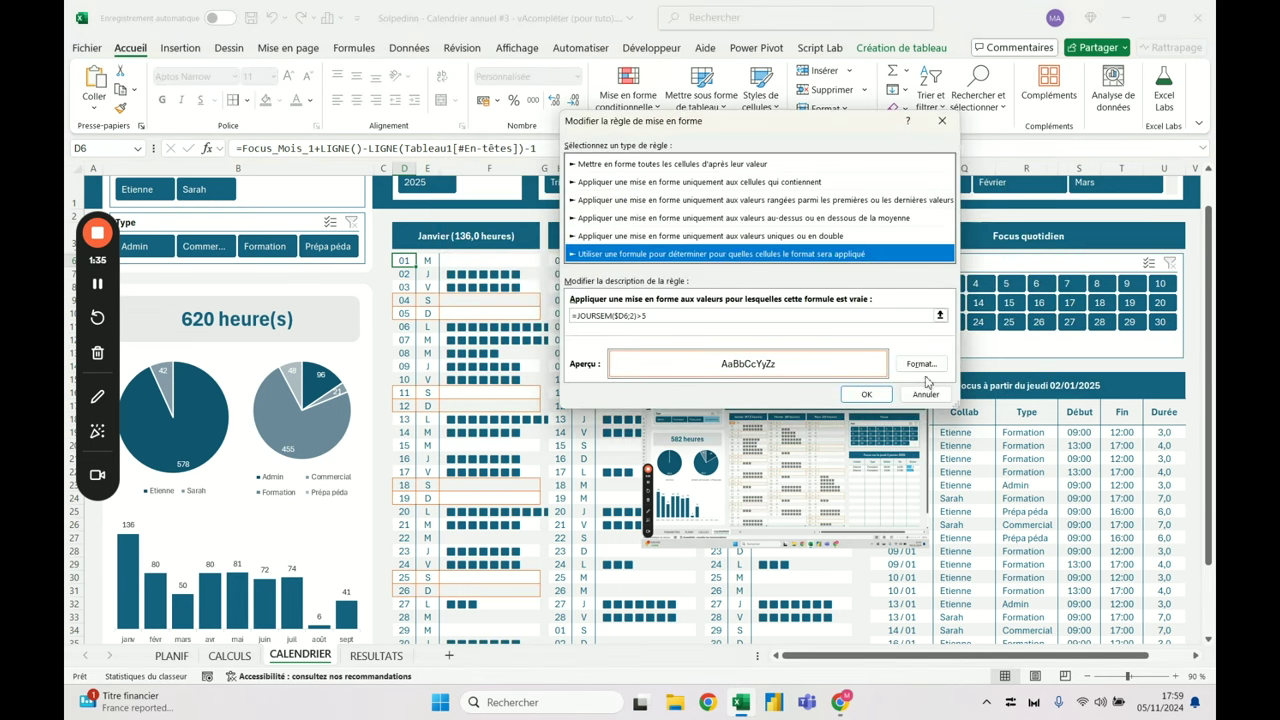
click(930, 364)
click(716, 69)
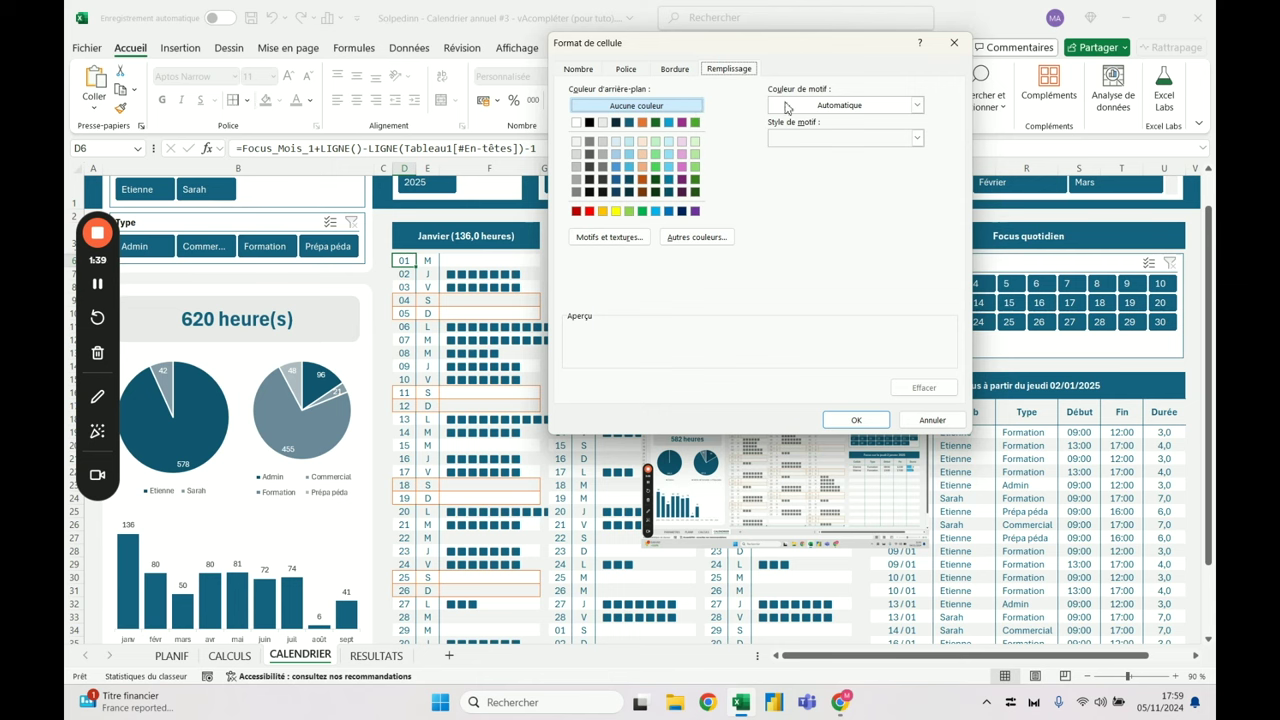
click(856, 106)
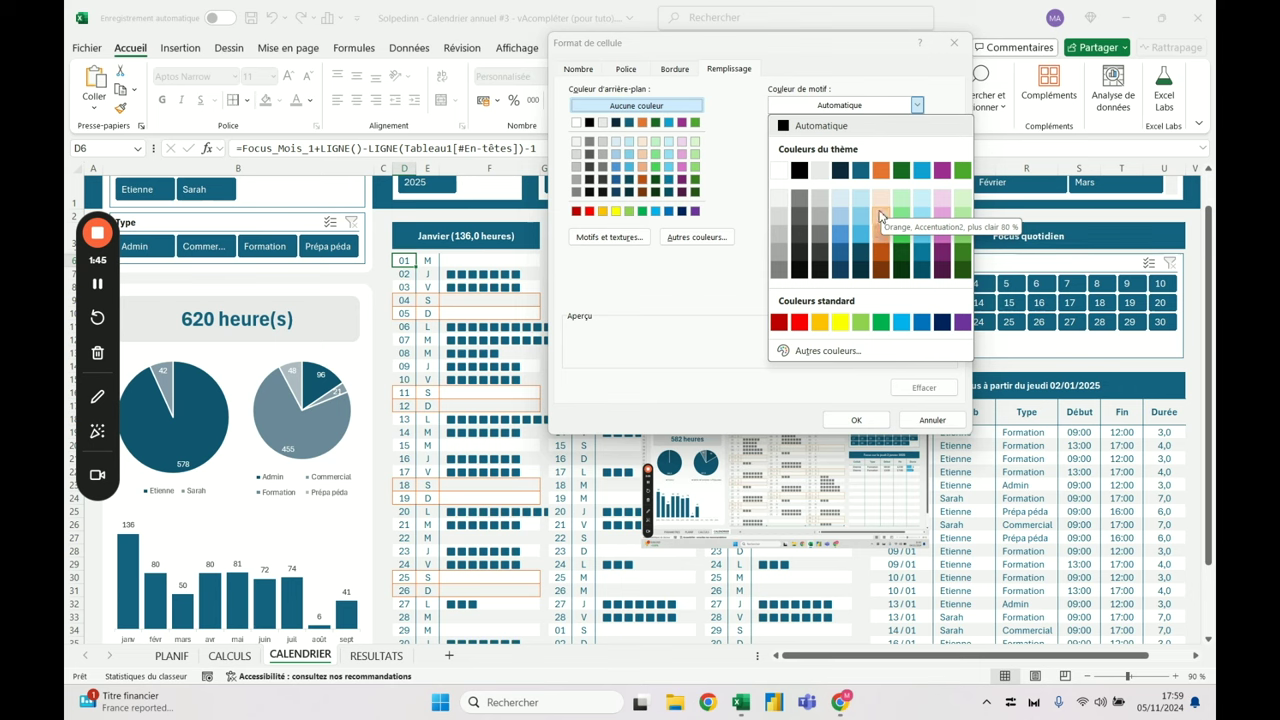
click(880, 215)
Choose the 25% grey pattern style and apply the updated weekend rule
click(916, 137)
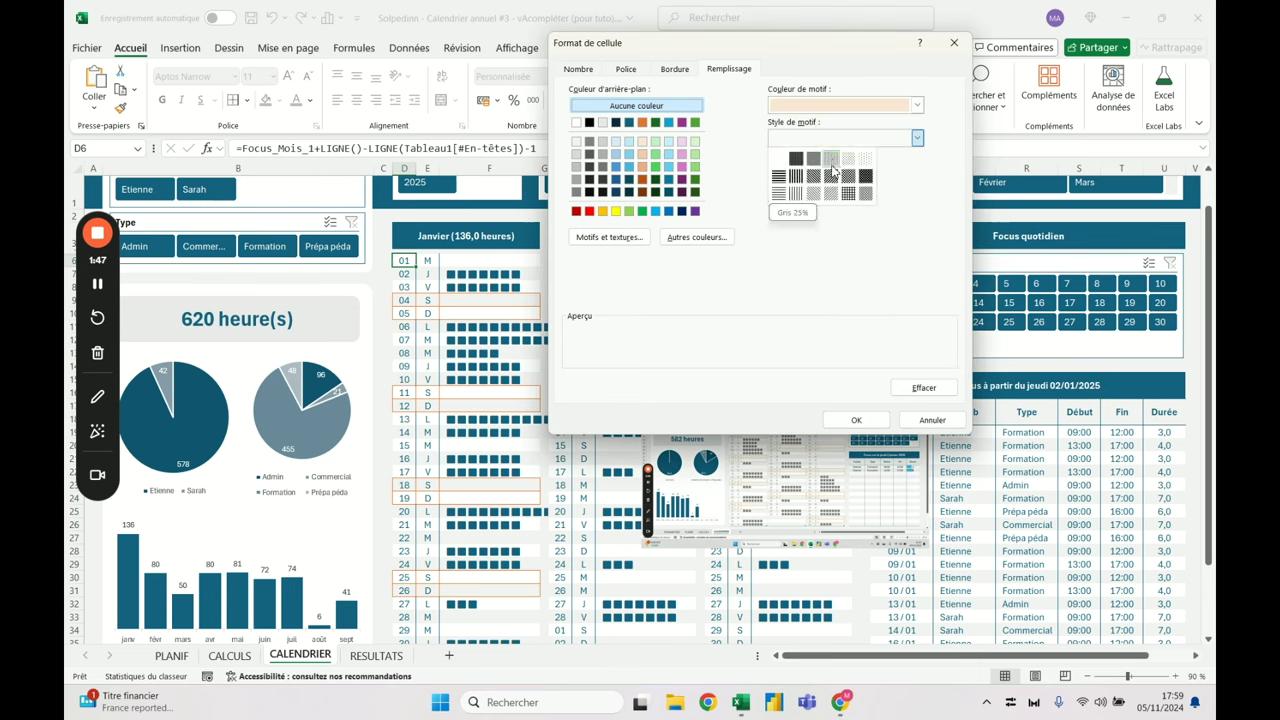
click(833, 170)
click(853, 419)
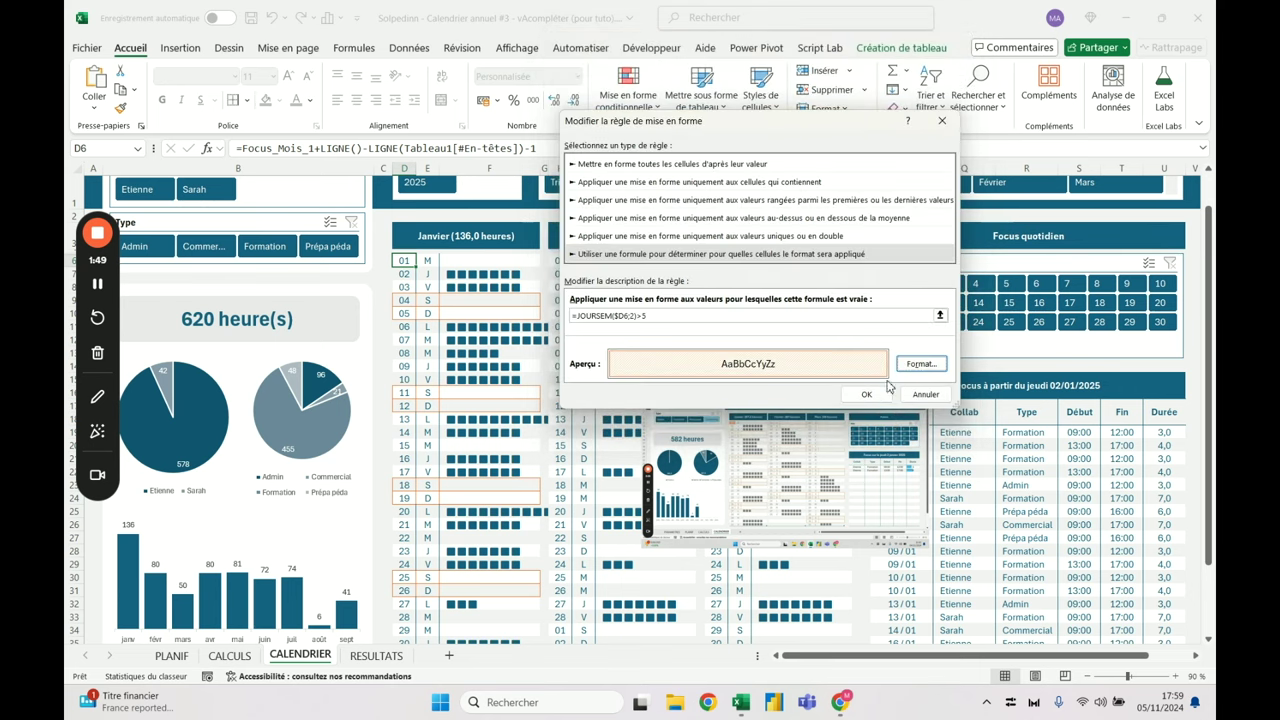
click(866, 394)
click(917, 356)
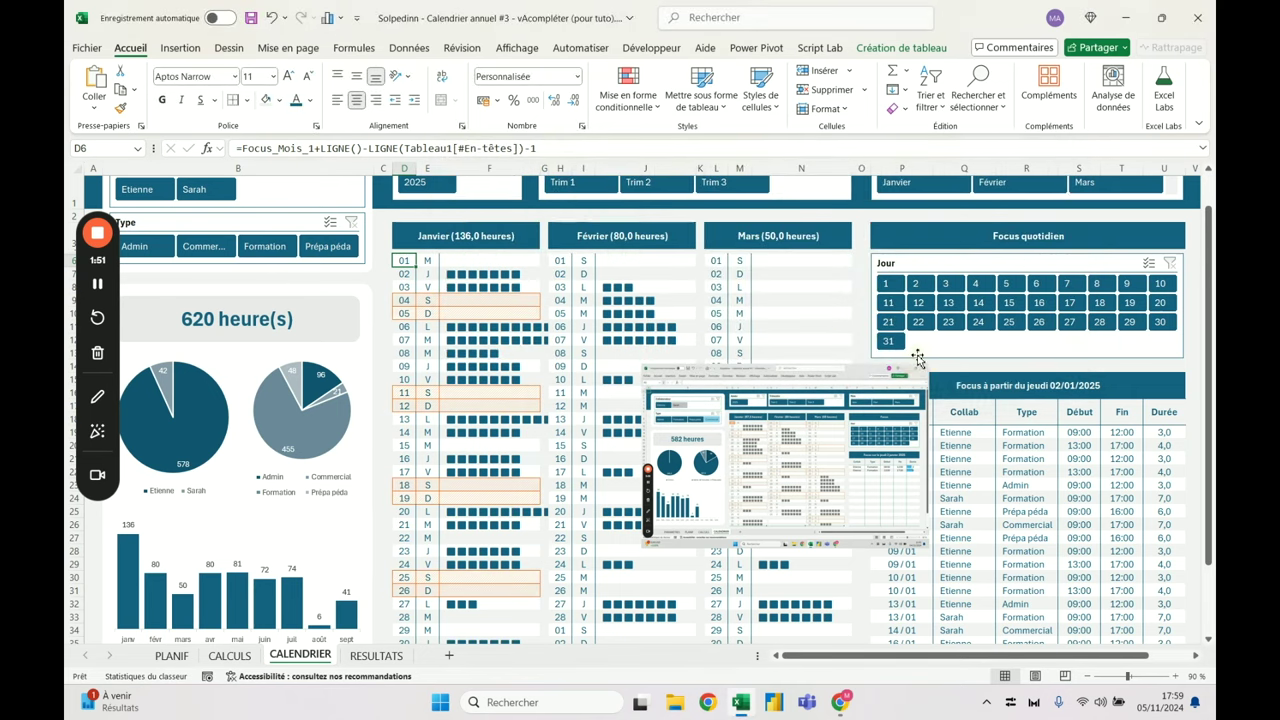
click(430, 273)
scroll(433, 272, down, 5)
Undo the last change and select January's entire hour-bar column
scroll(433, 272, up, 5)
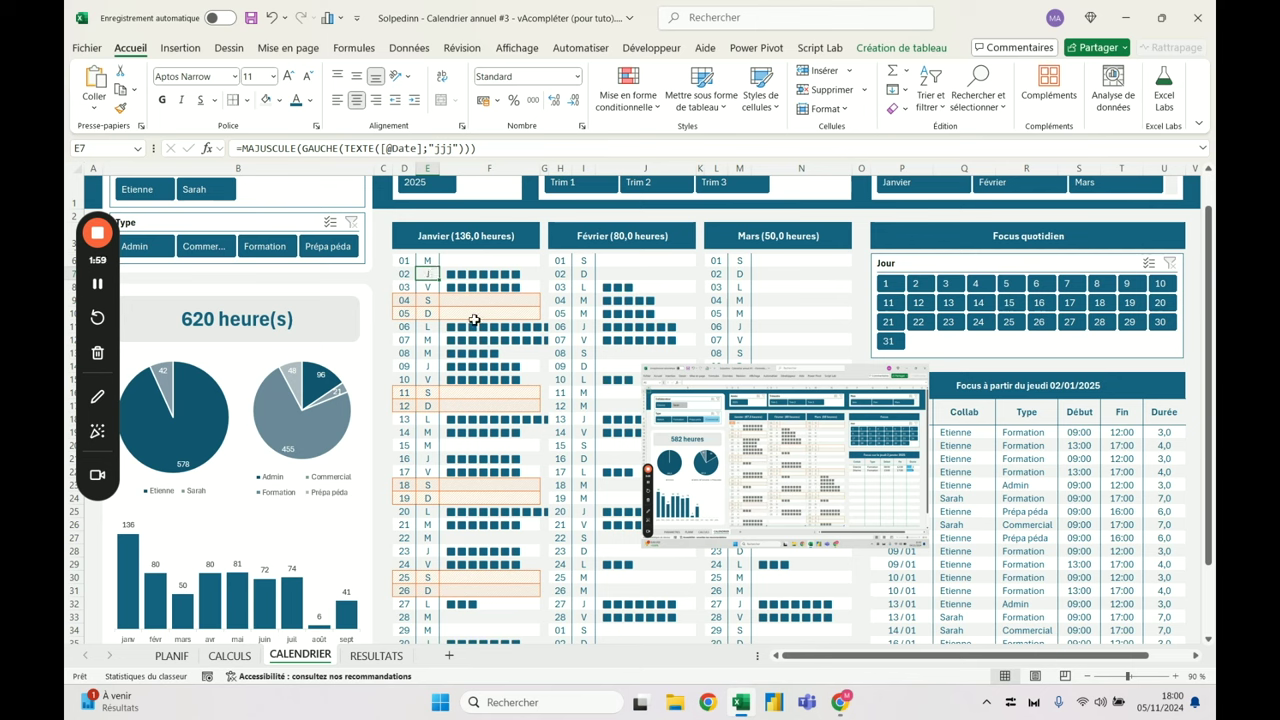
click(470, 274)
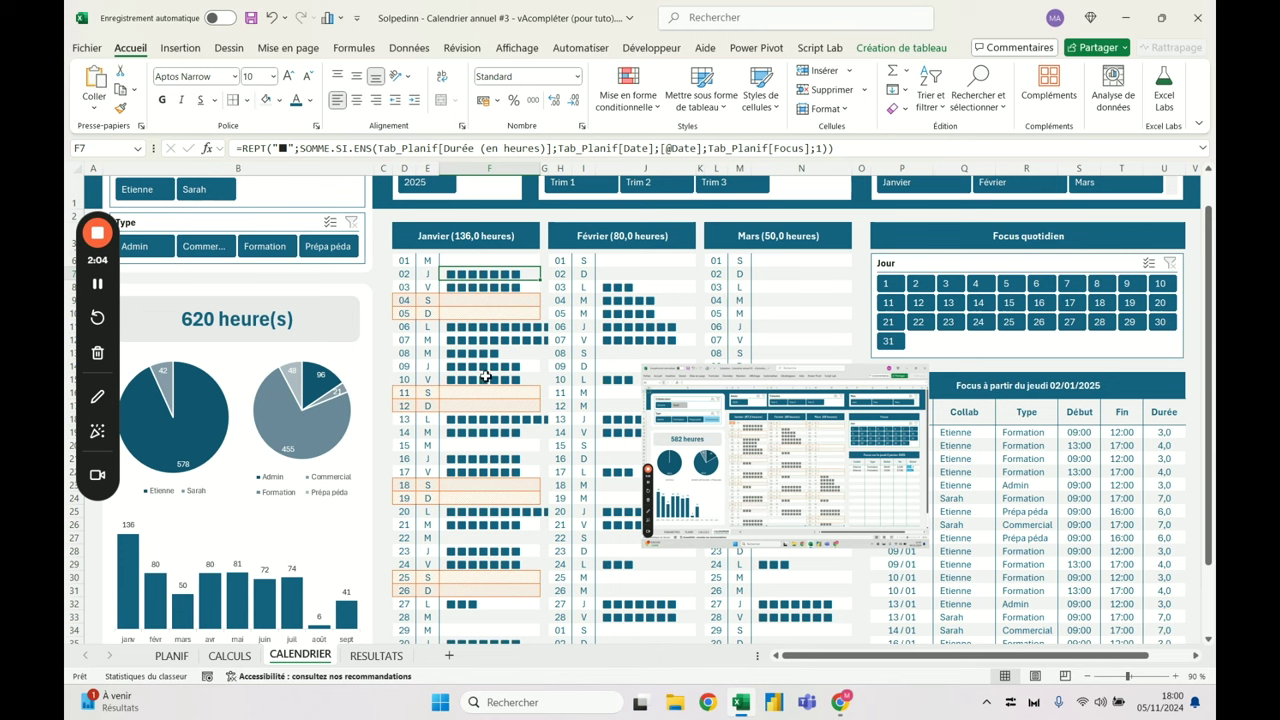
click(272, 20)
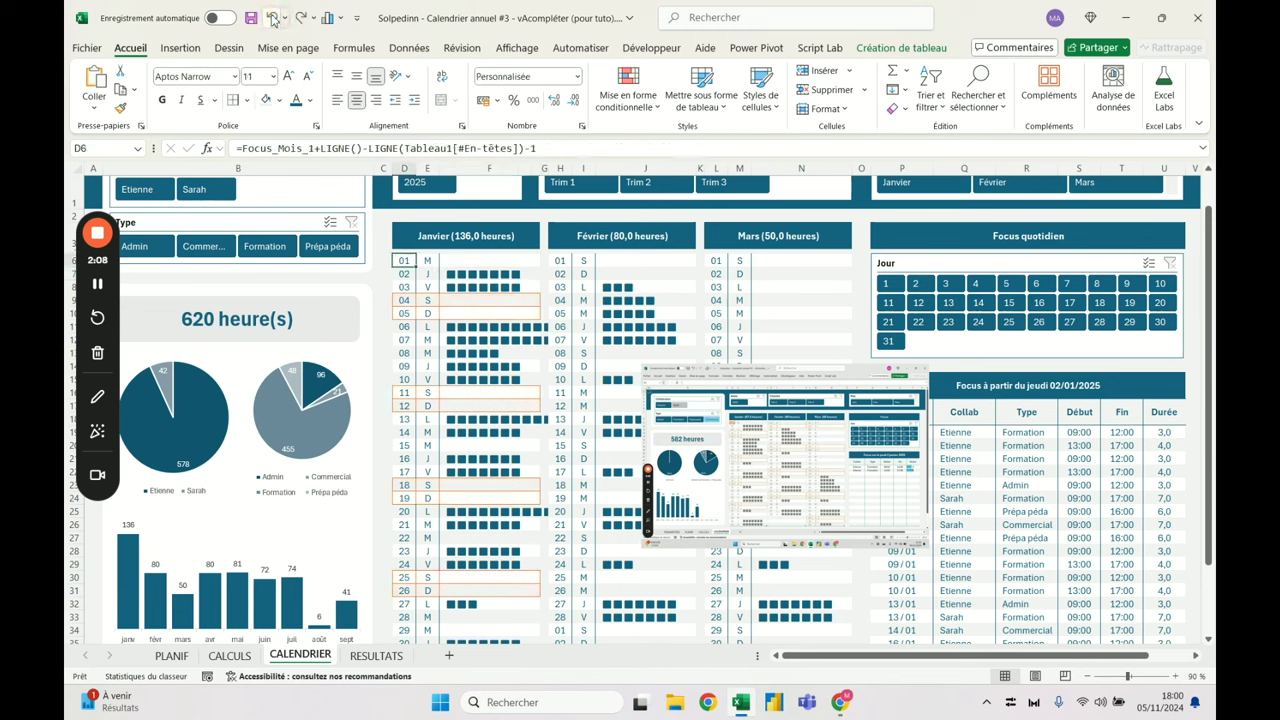
click(485, 263)
scroll(470, 245, down, 4)
scroll(465, 238, up, 2)
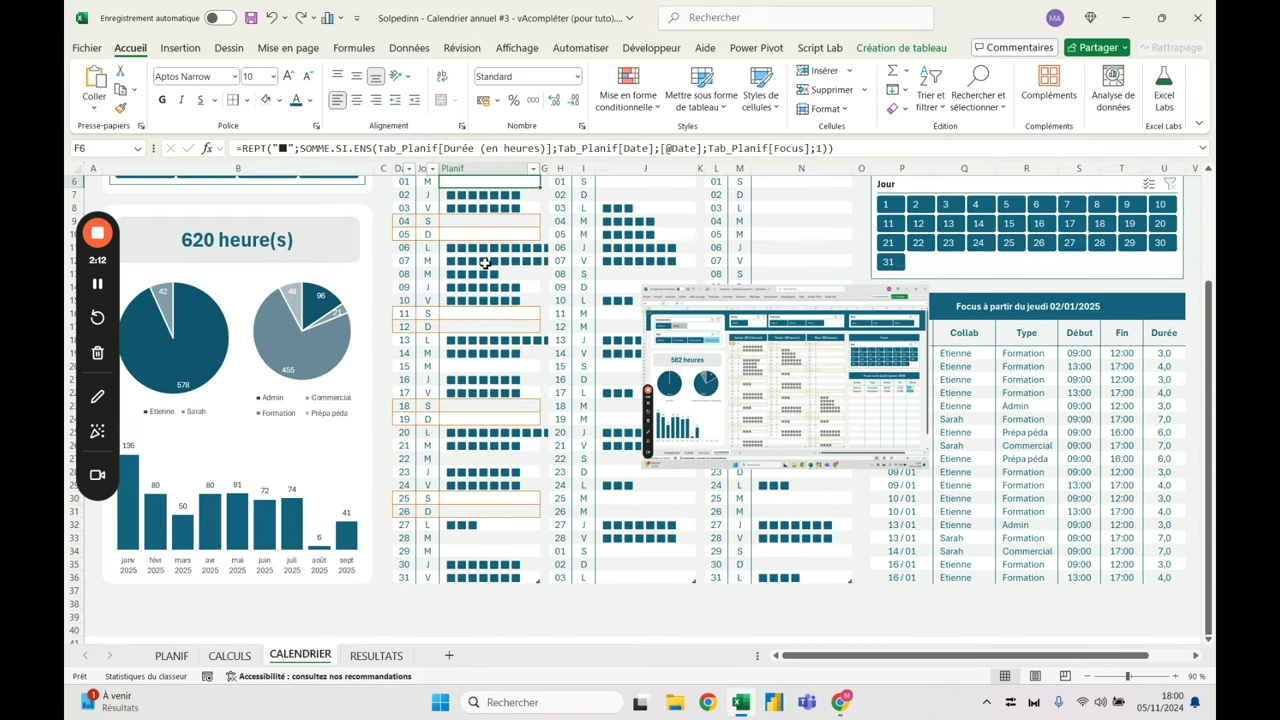
scroll(495, 193, up, 2)
scroll(510, 605, down, 2)
click(508, 577)
key(ctrl+shift+Up)
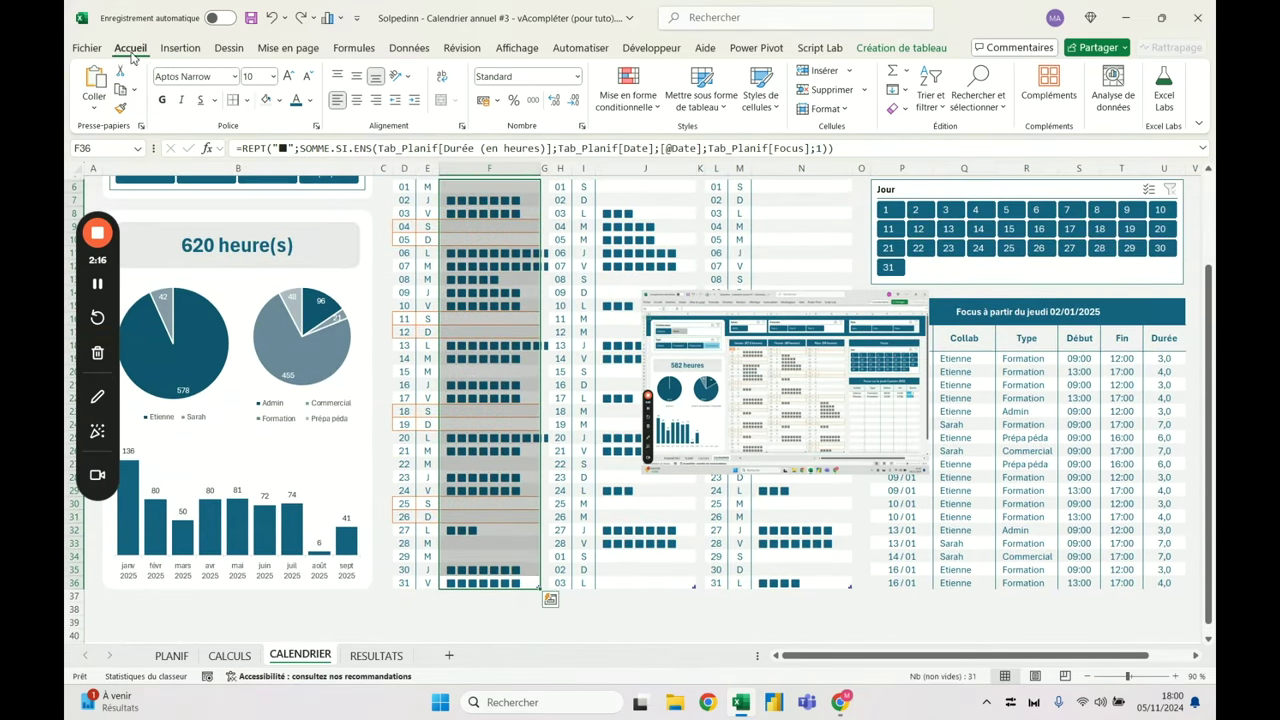
Centre the January and February grid cells vertically with Middle Align
double_click(130, 48)
scroll(490, 260, up, 2)
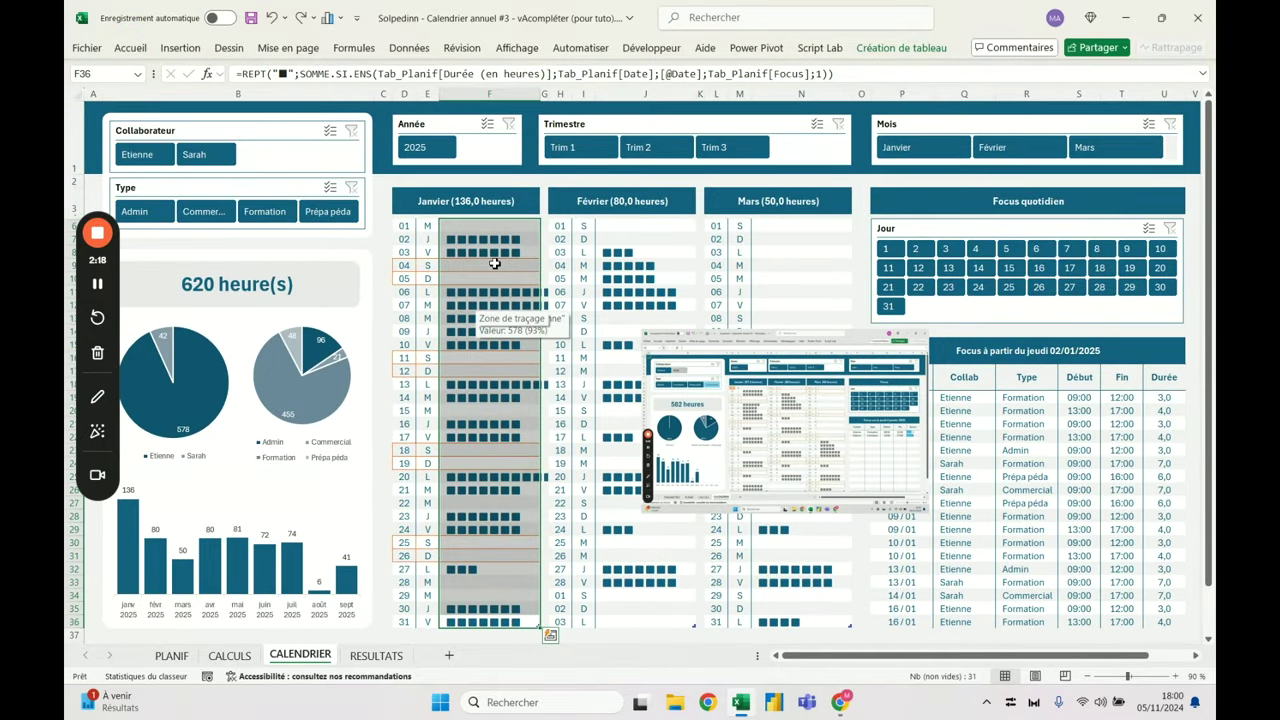
drag(647, 228, 647, 556)
drag(491, 617, 797, 621)
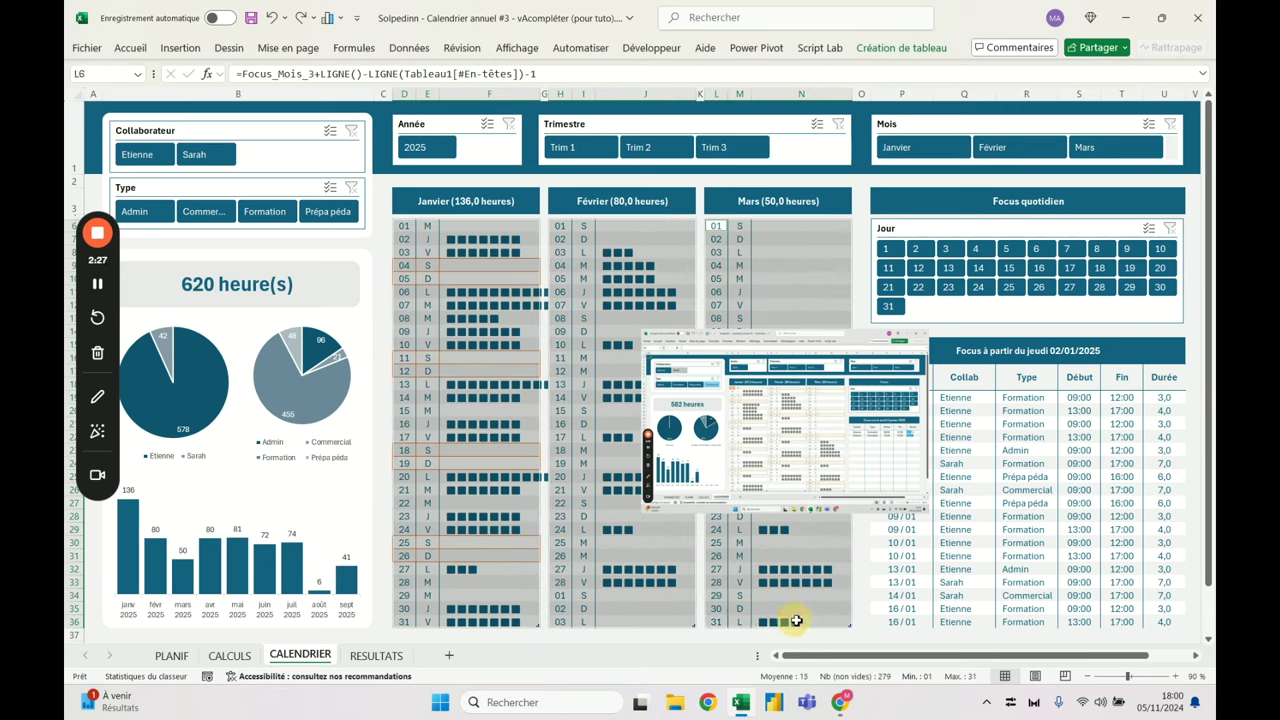
click(130, 48)
click(356, 76)
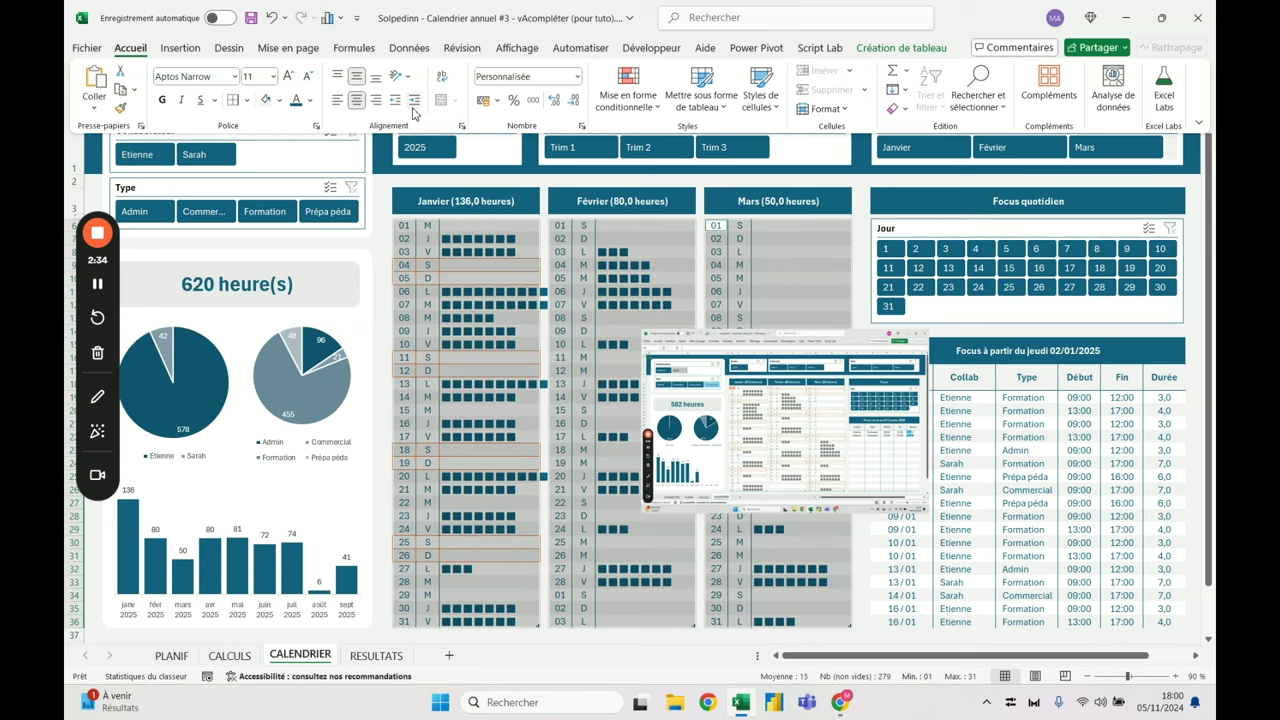
click(472, 245)
Try bottom and top alignment on the day 02 hour-bar cell, then review day 01's bar formula
click(472, 245)
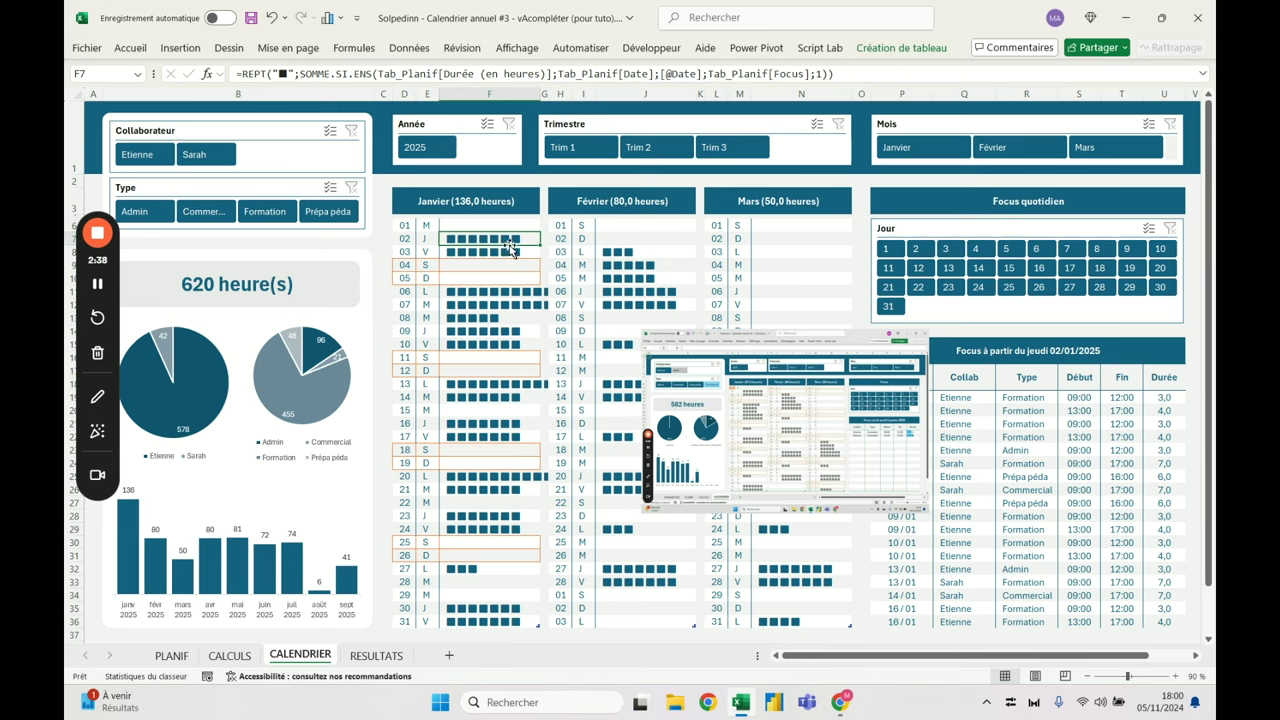
click(128, 49)
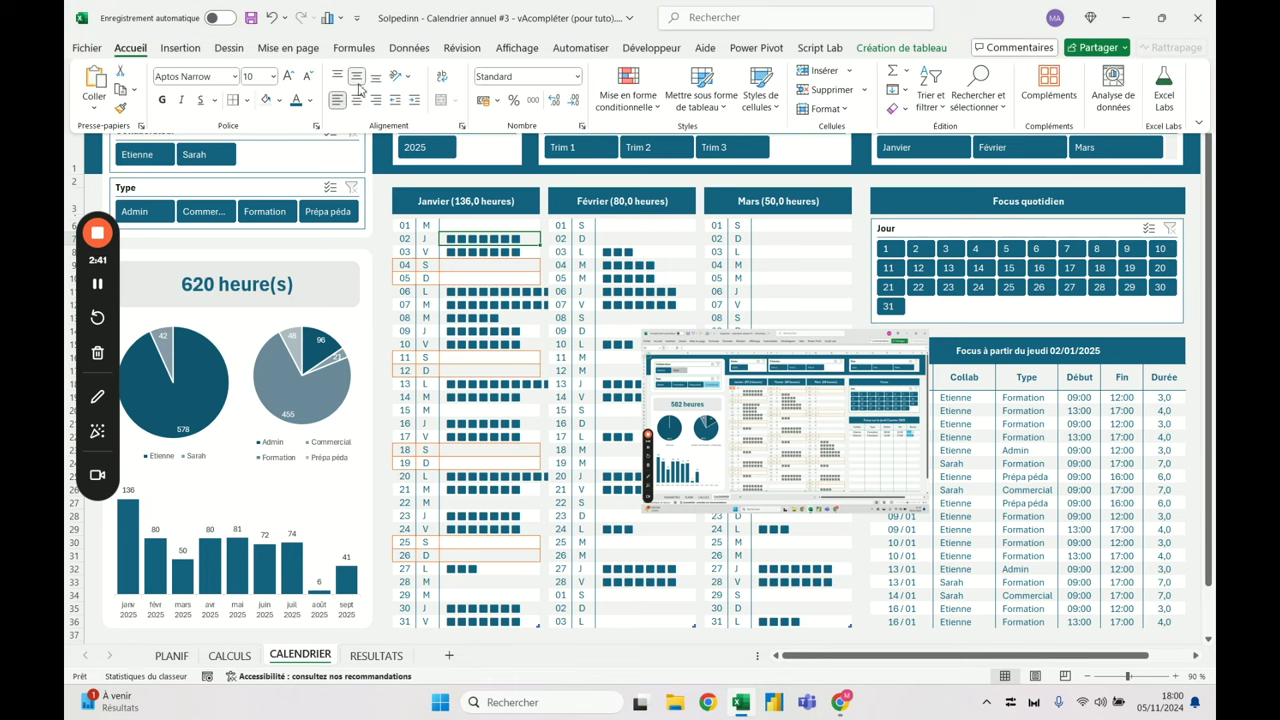
click(377, 80)
click(337, 78)
click(518, 225)
double_click(518, 225)
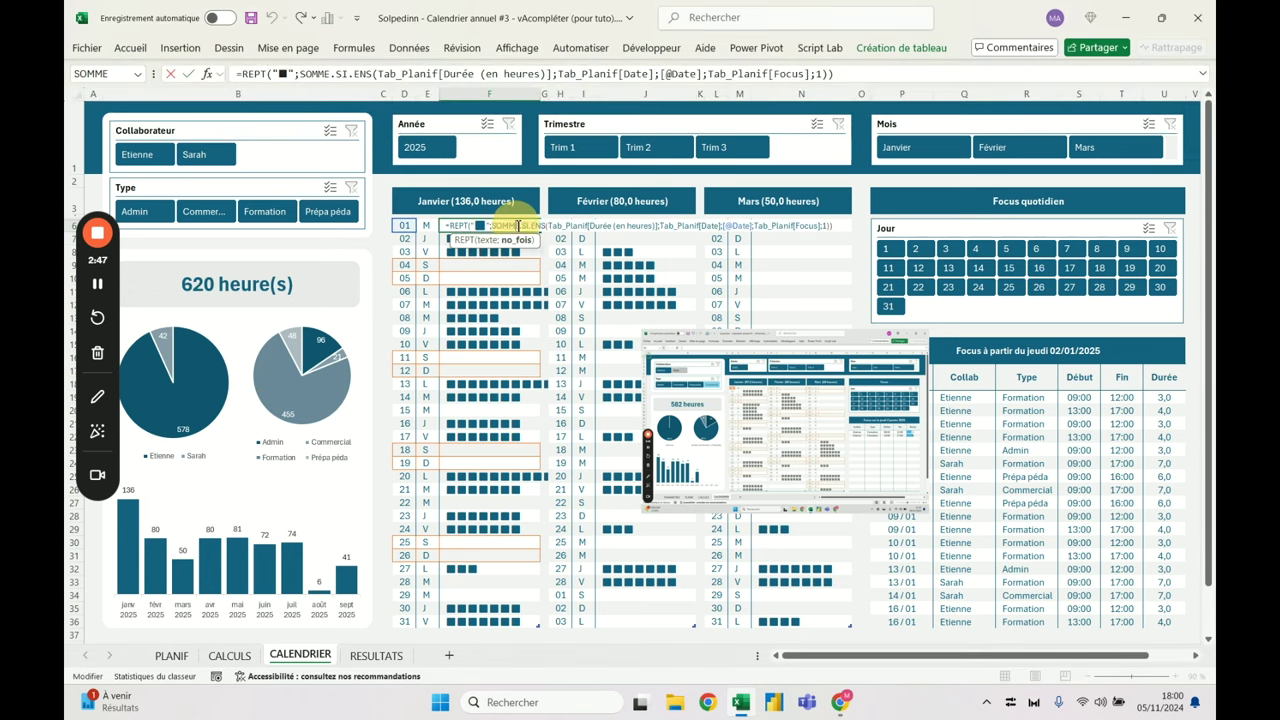
key(Escape)
Select the January, February and March hour-bar columns, then the whole February table
drag(506, 622, 508, 231)
drag(622, 226, 632, 628)
drag(800, 622, 787, 229)
click(130, 48)
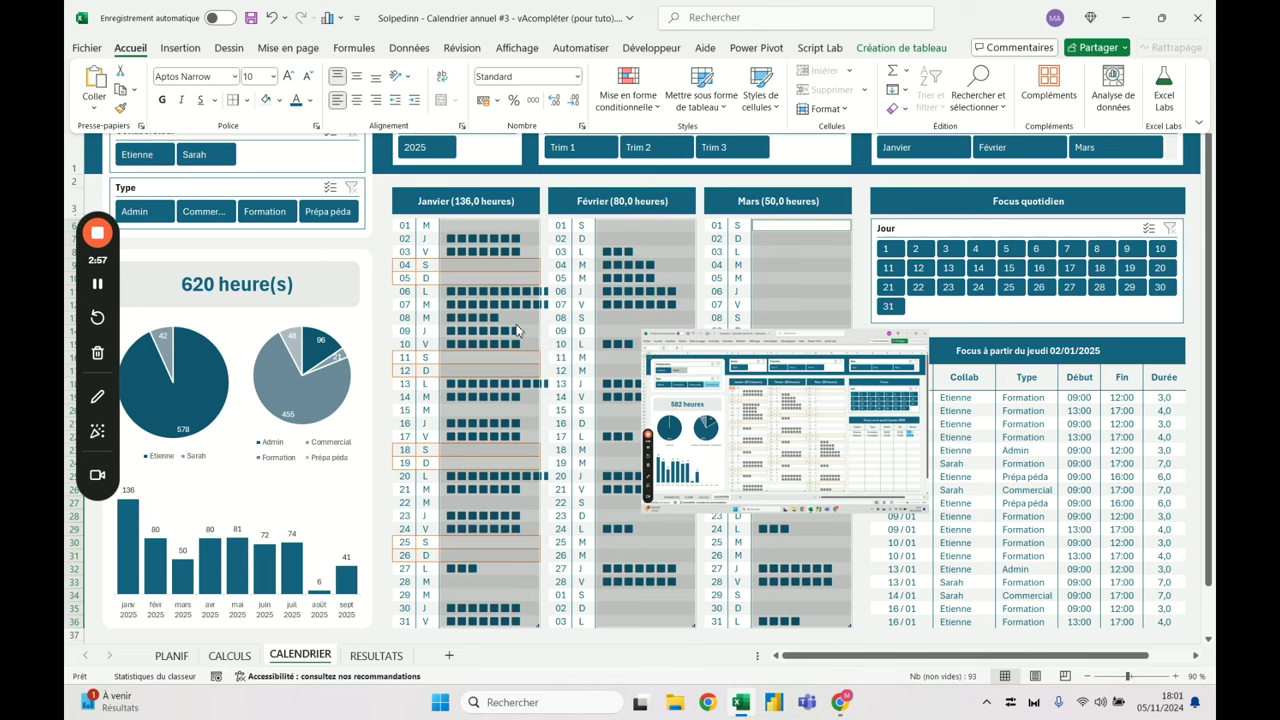
click(514, 330)
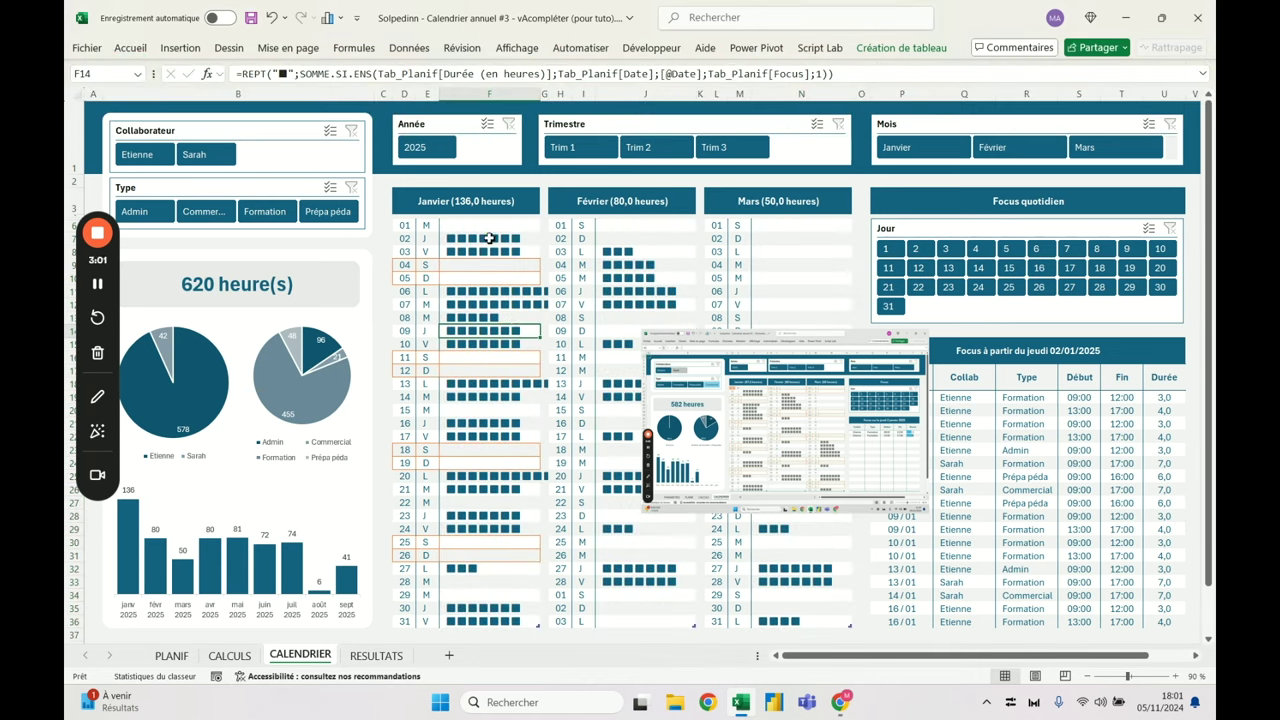
drag(560, 229, 643, 628)
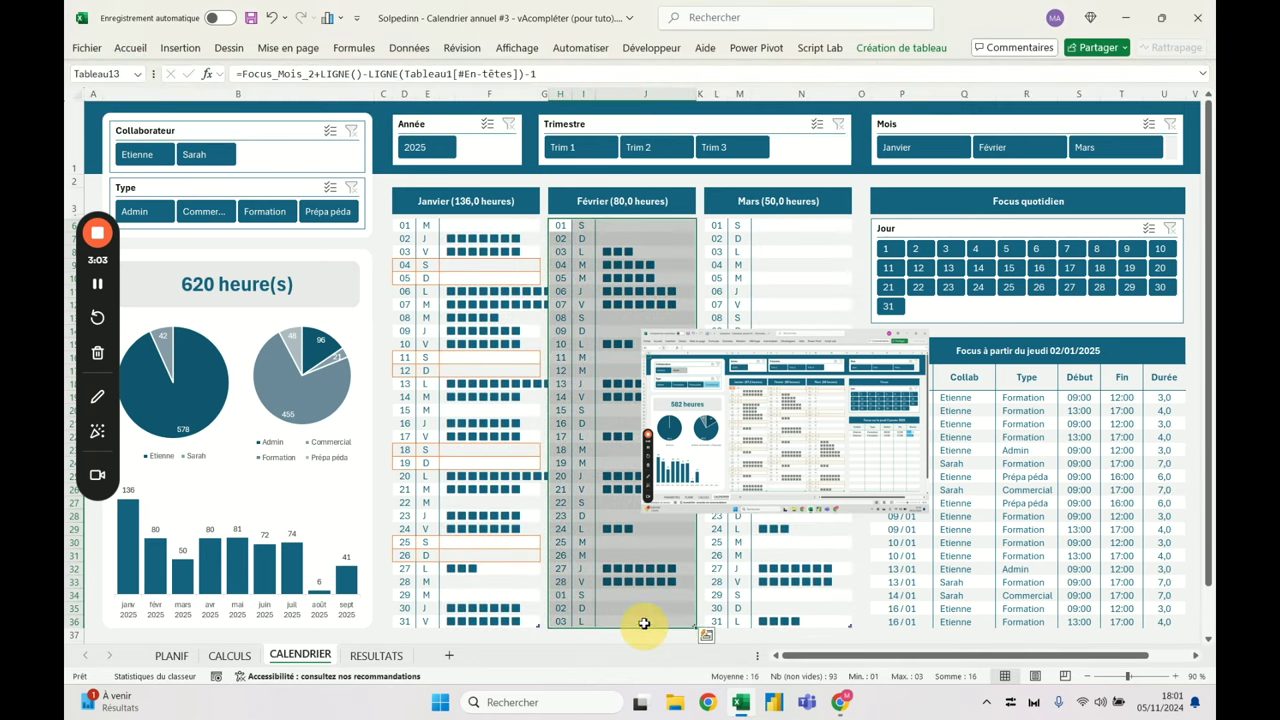
Start a 'Use a formula to determine which cells to format' rule for the Février table
click(130, 48)
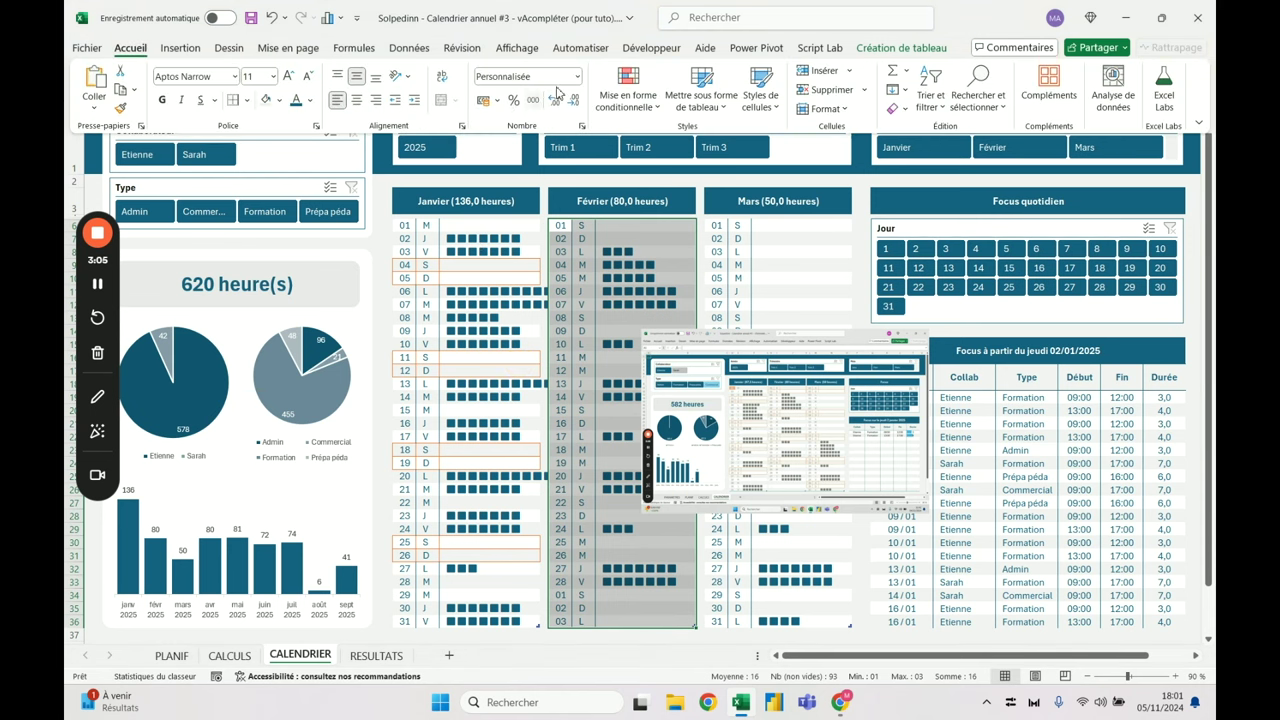
click(627, 85)
click(660, 287)
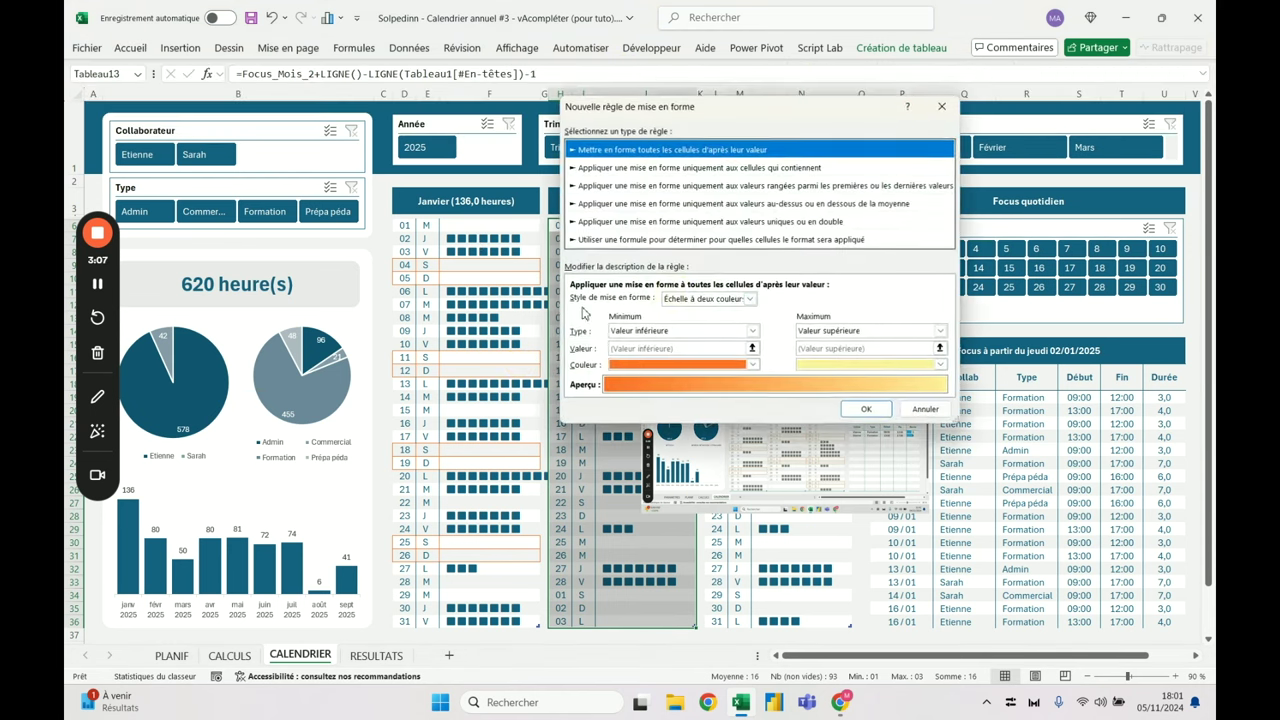
click(706, 240)
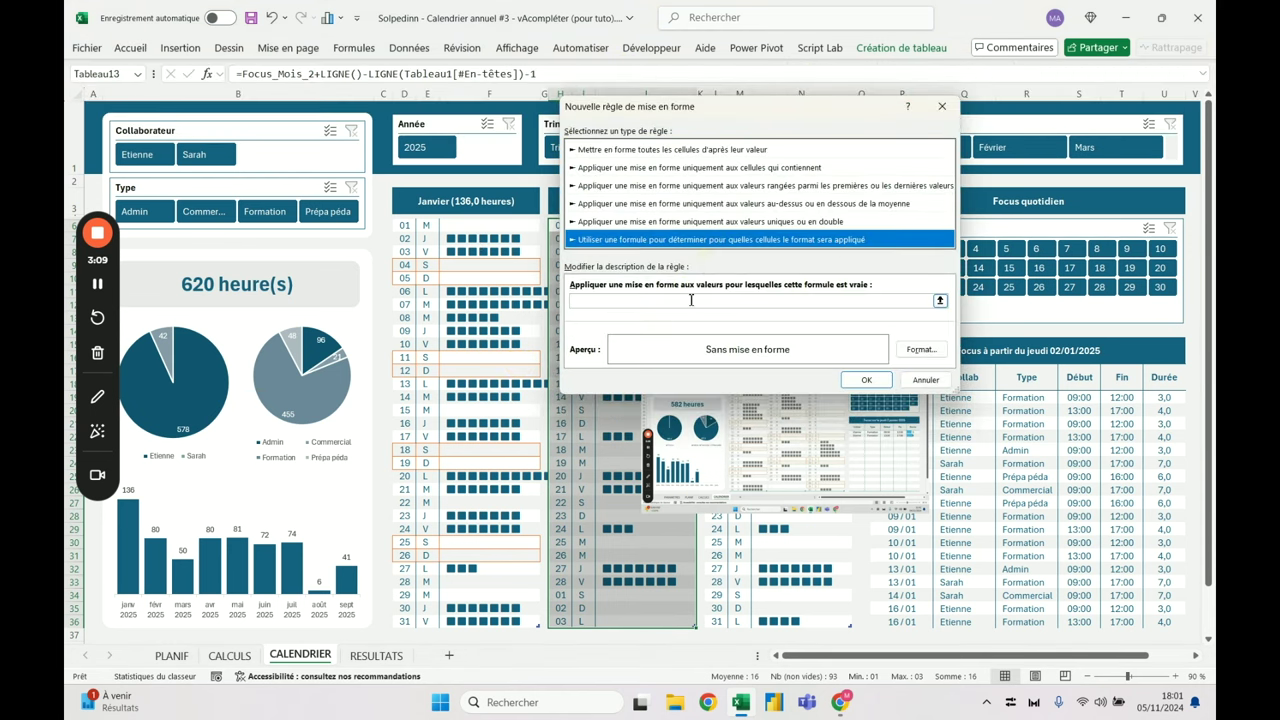
drag(590, 114, 680, 223)
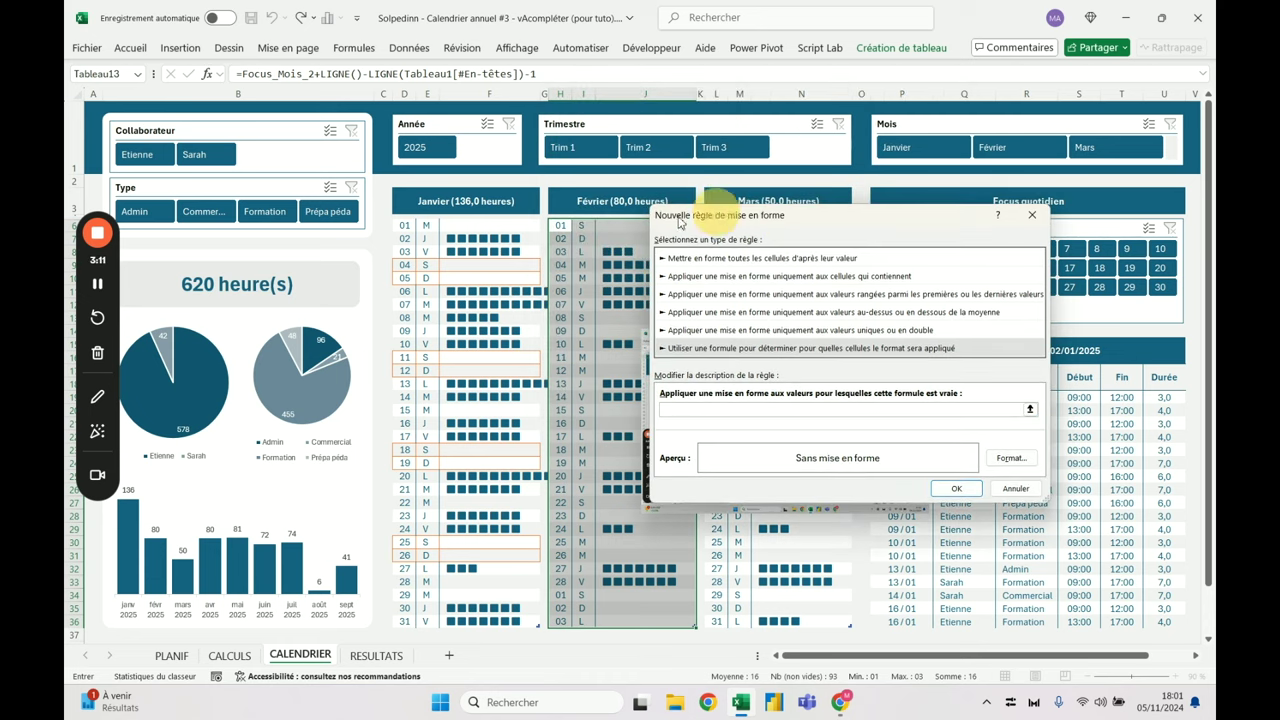
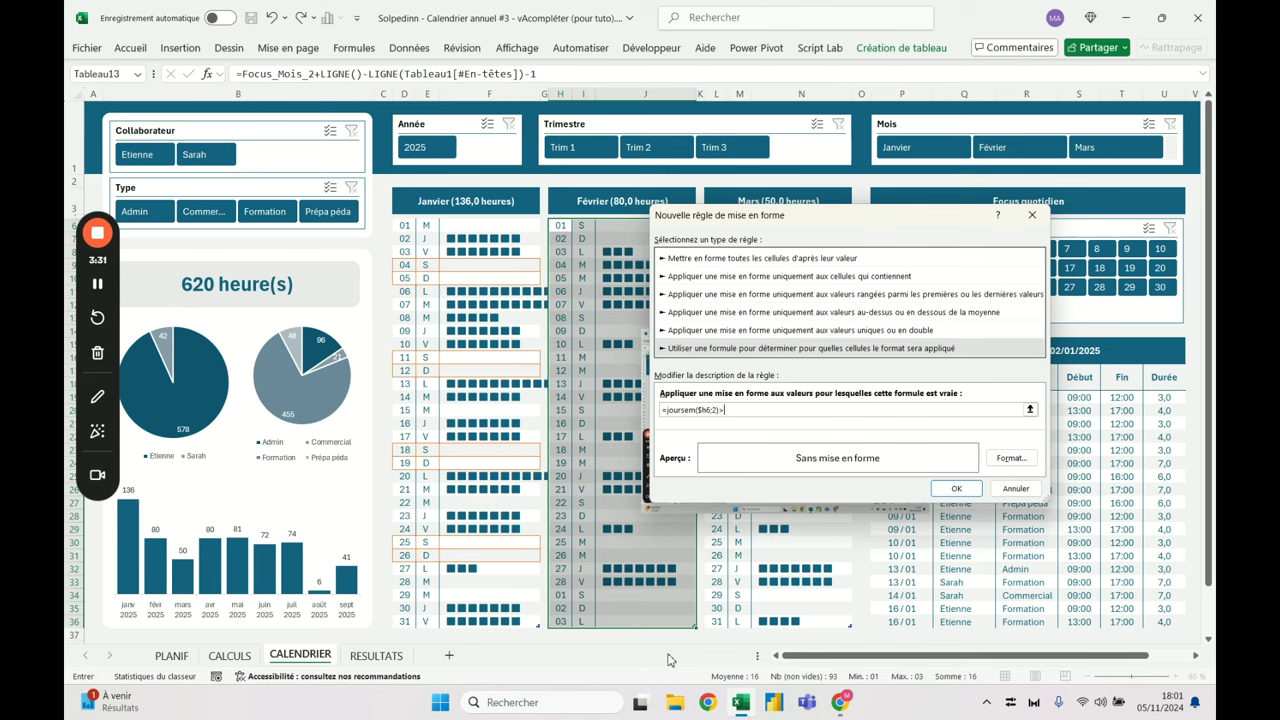
Give the February weekend rule an orange outline border and confirm it
click(1011, 457)
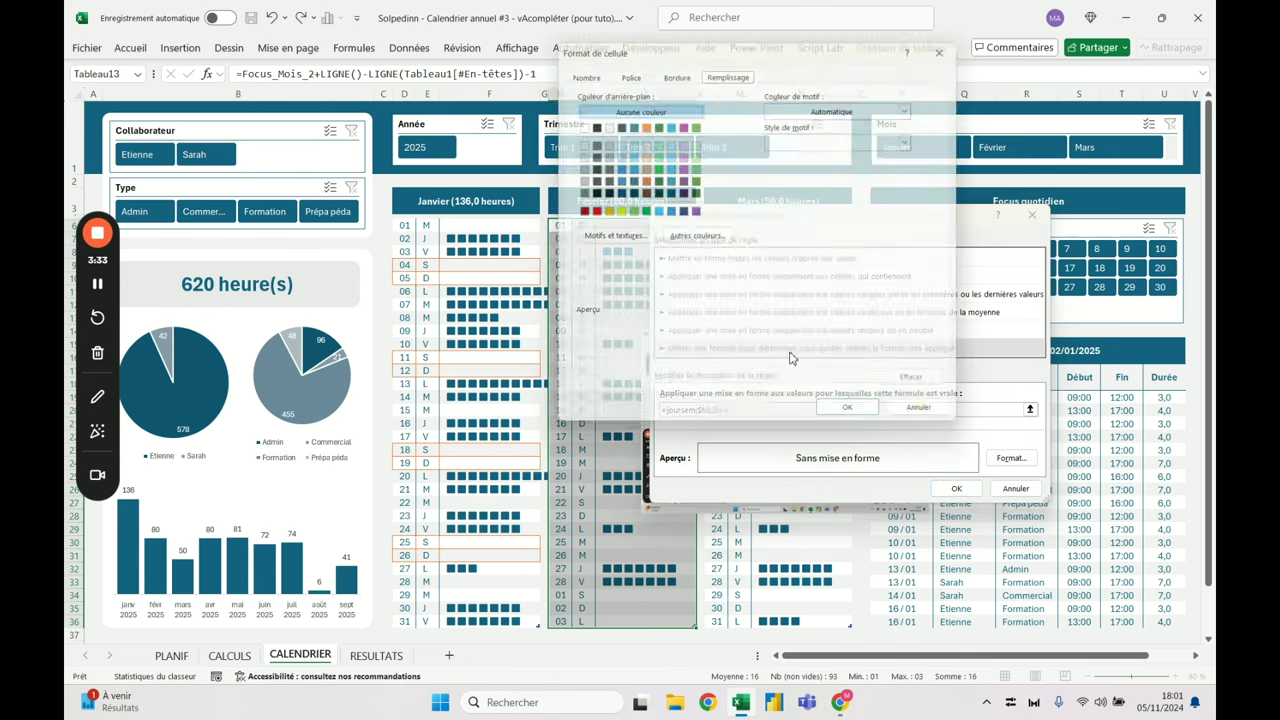
click(686, 70)
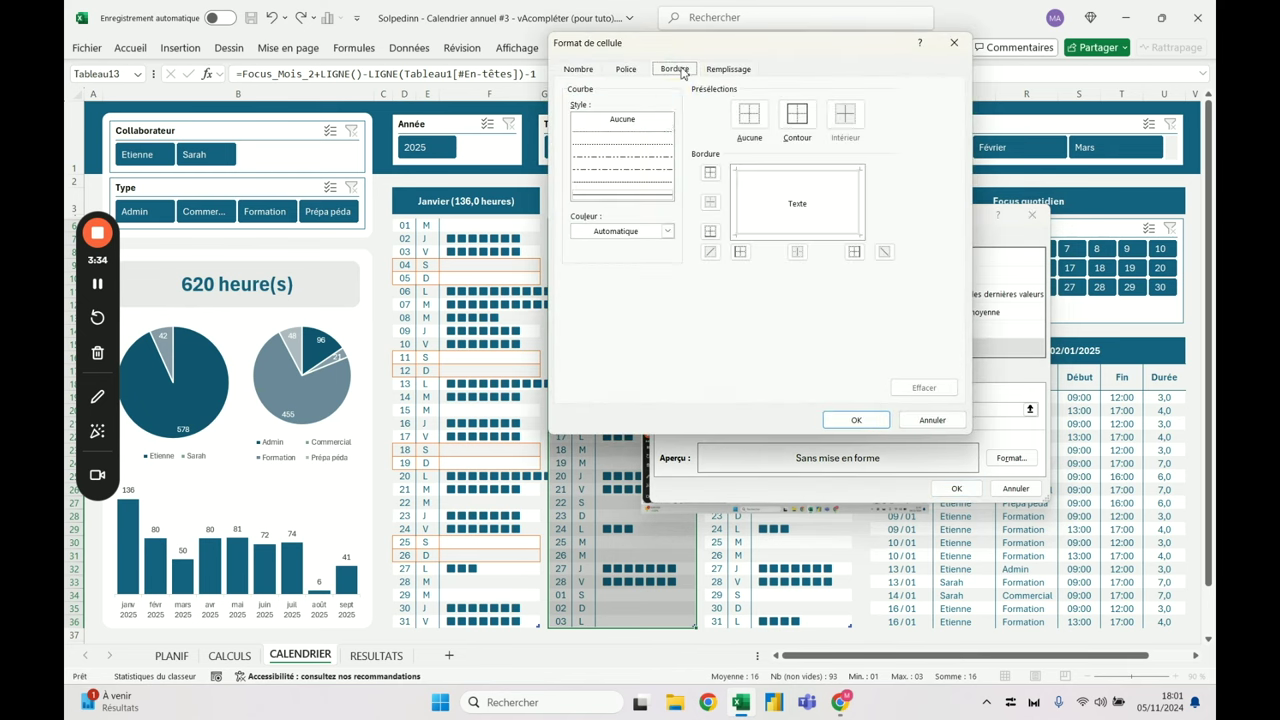
click(647, 229)
click(674, 297)
click(799, 116)
click(856, 419)
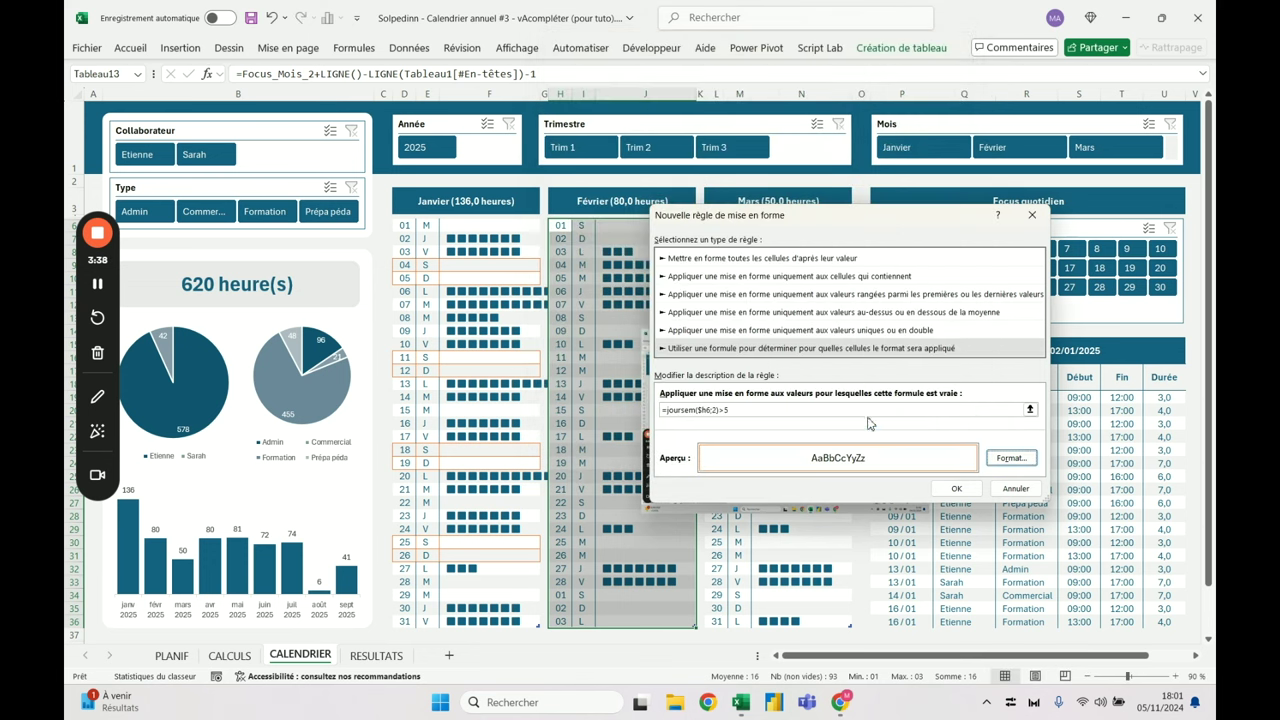
click(960, 488)
Select the March day-list cells and start a new formula-based conditional formatting rule
click(662, 280)
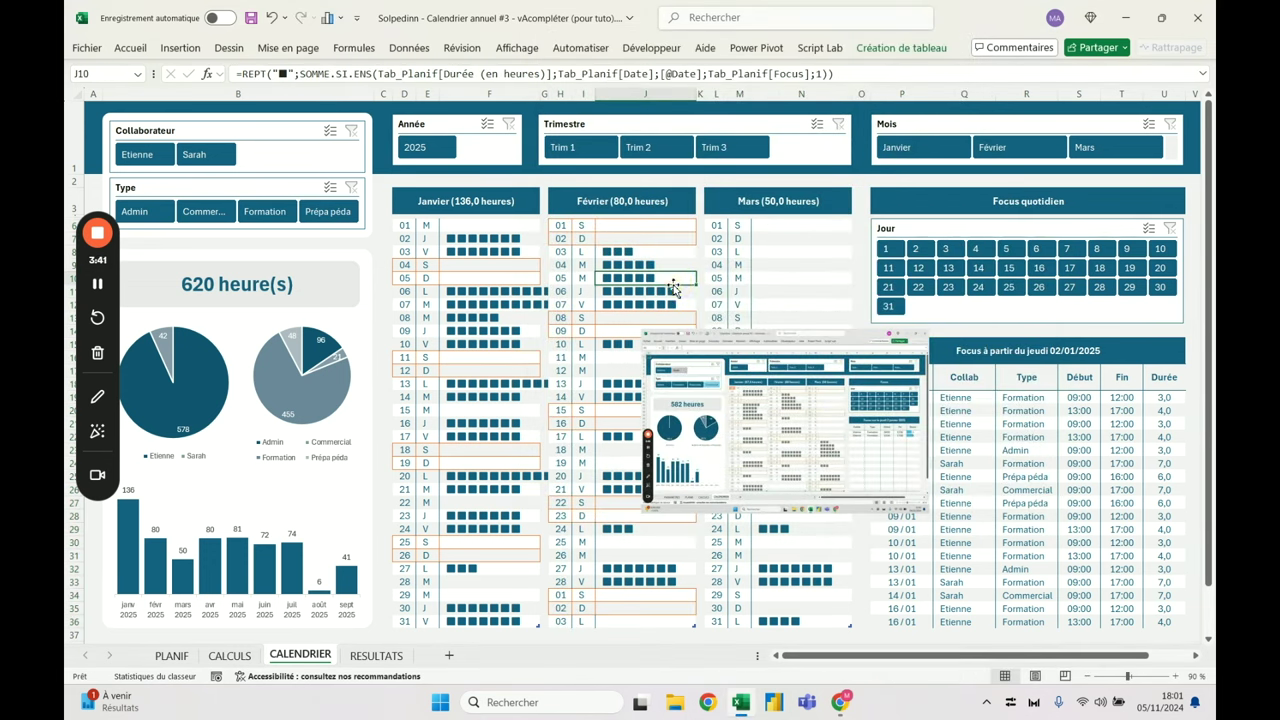
drag(727, 225, 828, 622)
click(130, 48)
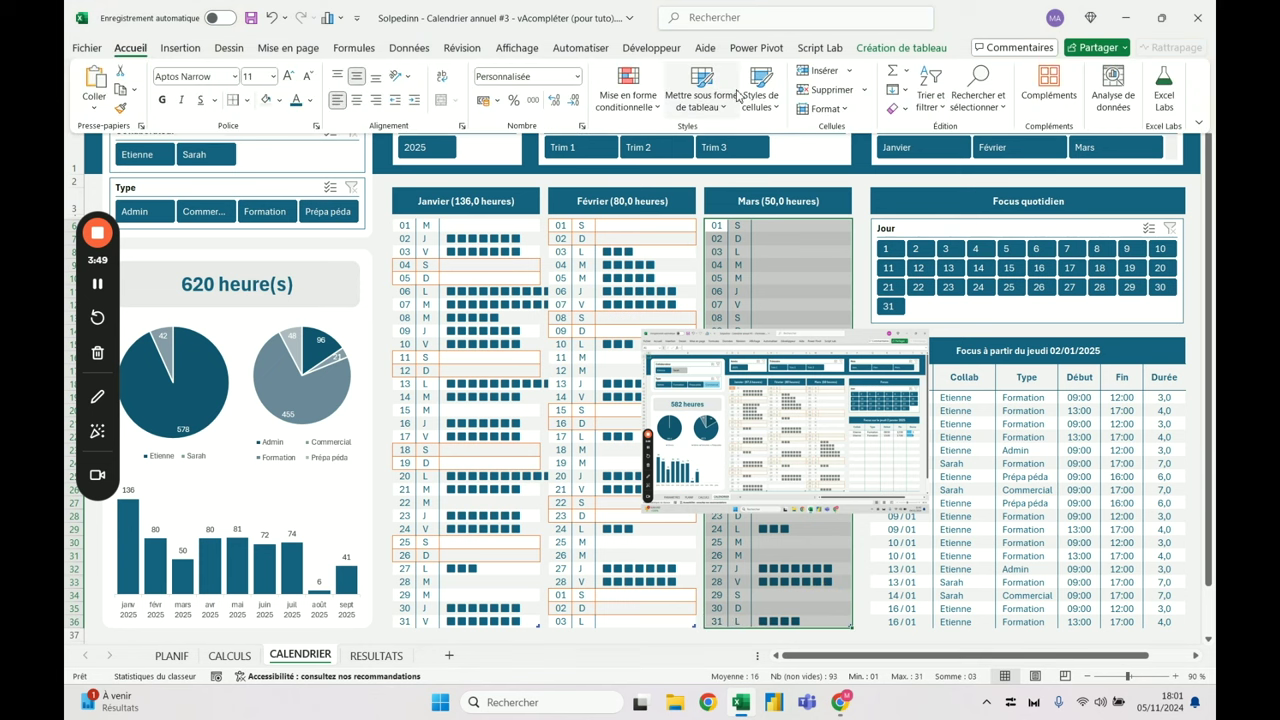
click(623, 90)
click(652, 287)
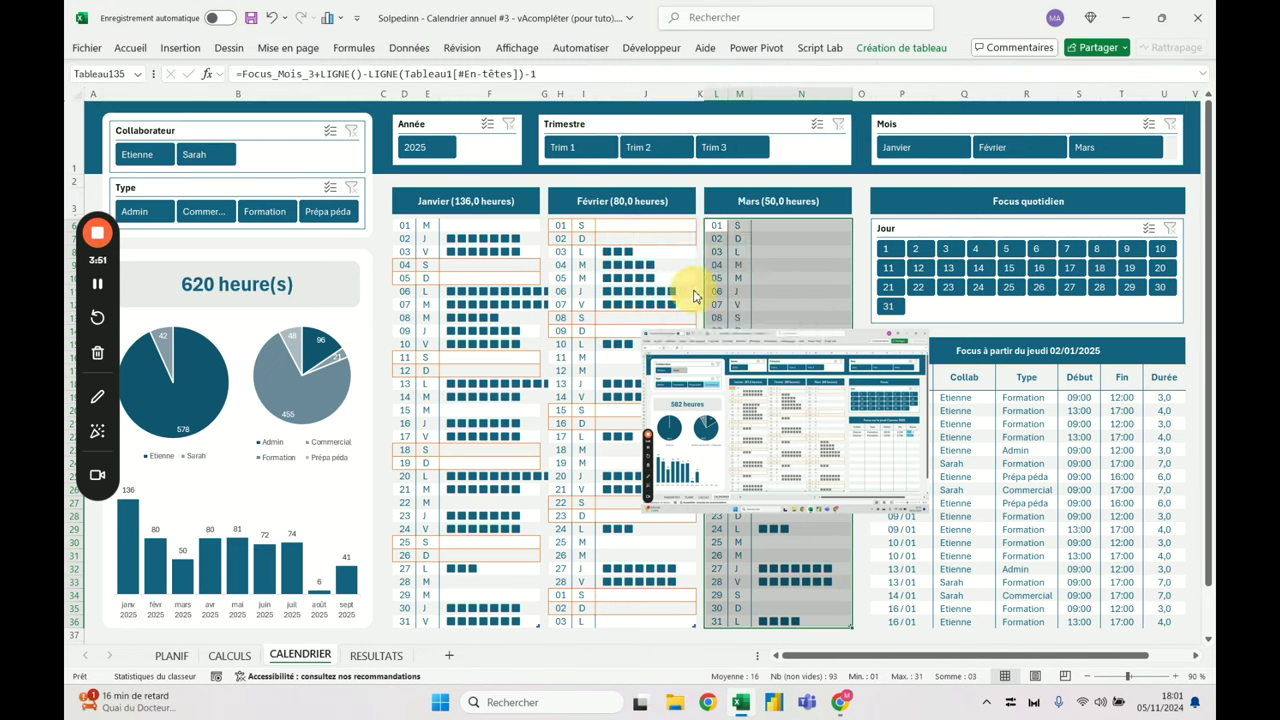
click(716, 334)
Outline March's weekend rows in orange with a =joursem($I6;2)>5 rule, then shift the screenshot left
text(joursem()
drag(805, 204, 698, 319)
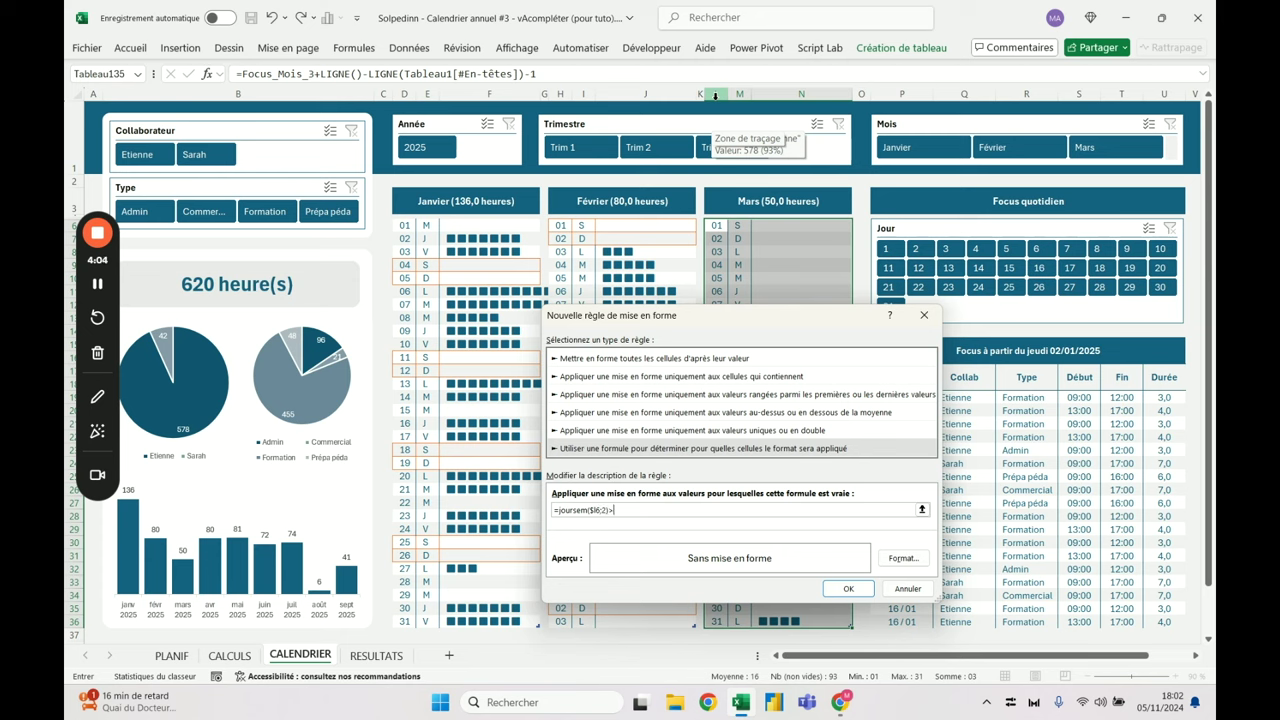
click(901, 557)
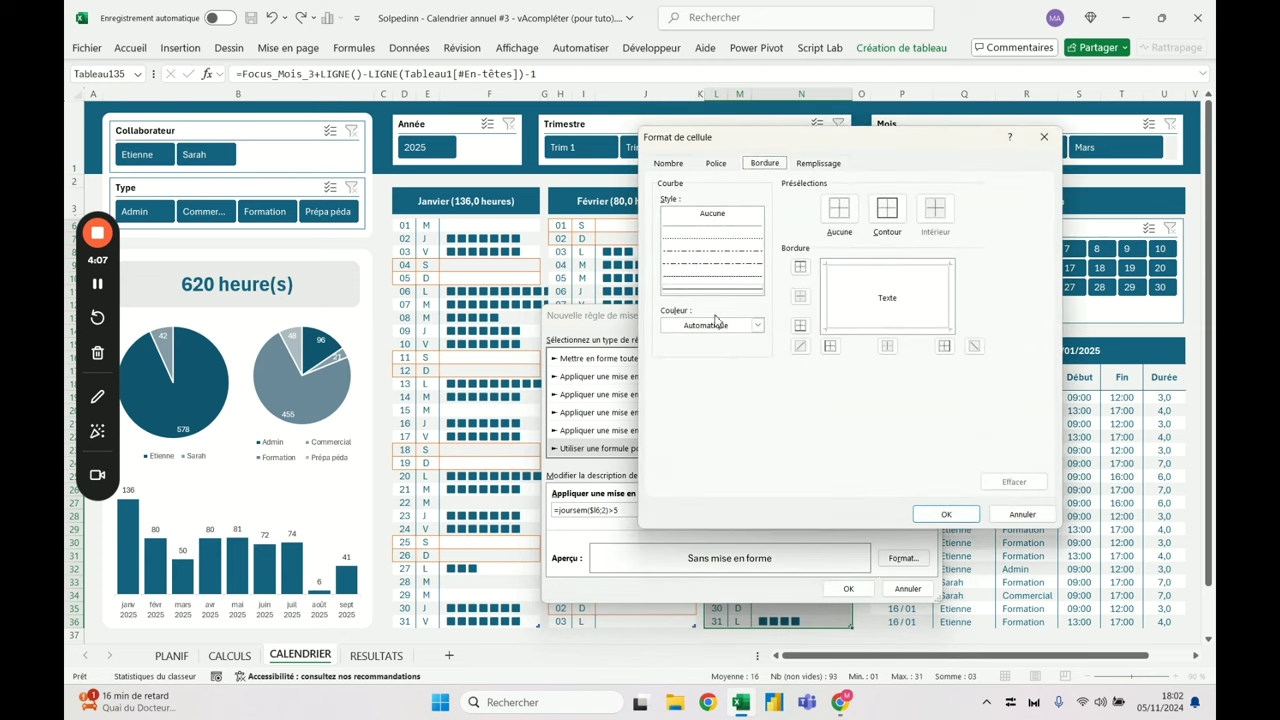
click(712, 325)
click(785, 394)
click(888, 218)
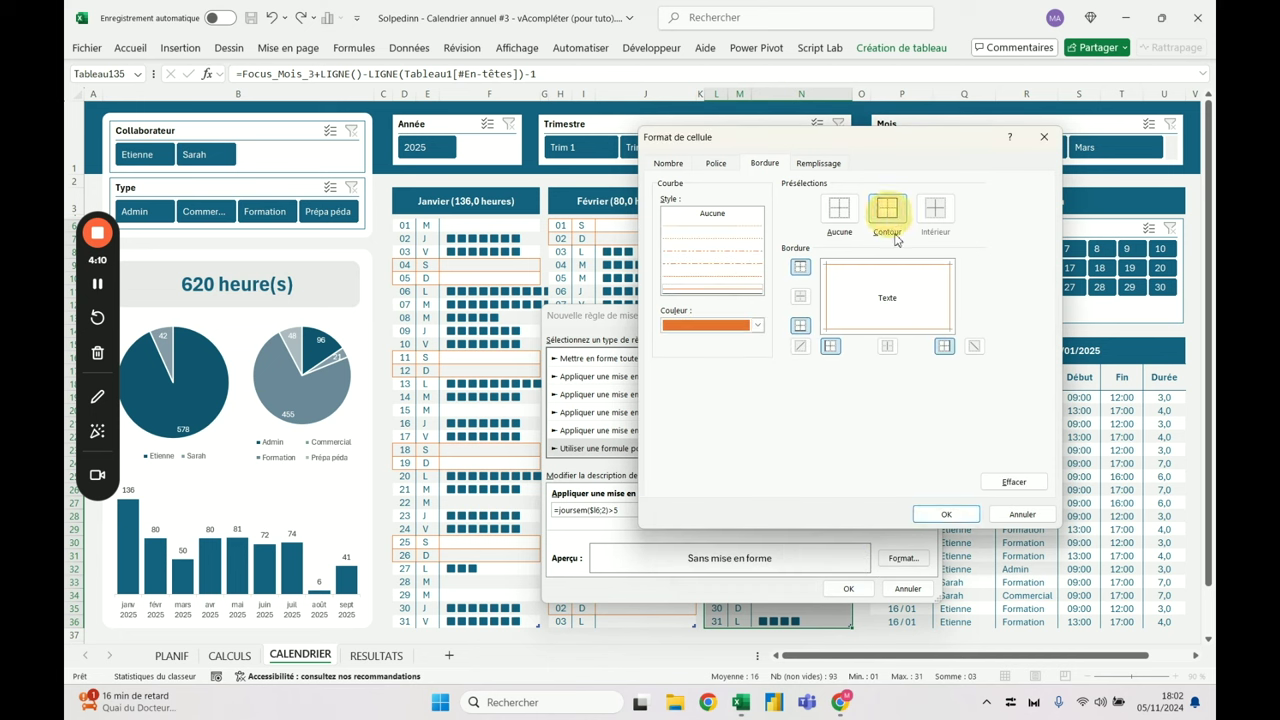
click(946, 514)
click(850, 589)
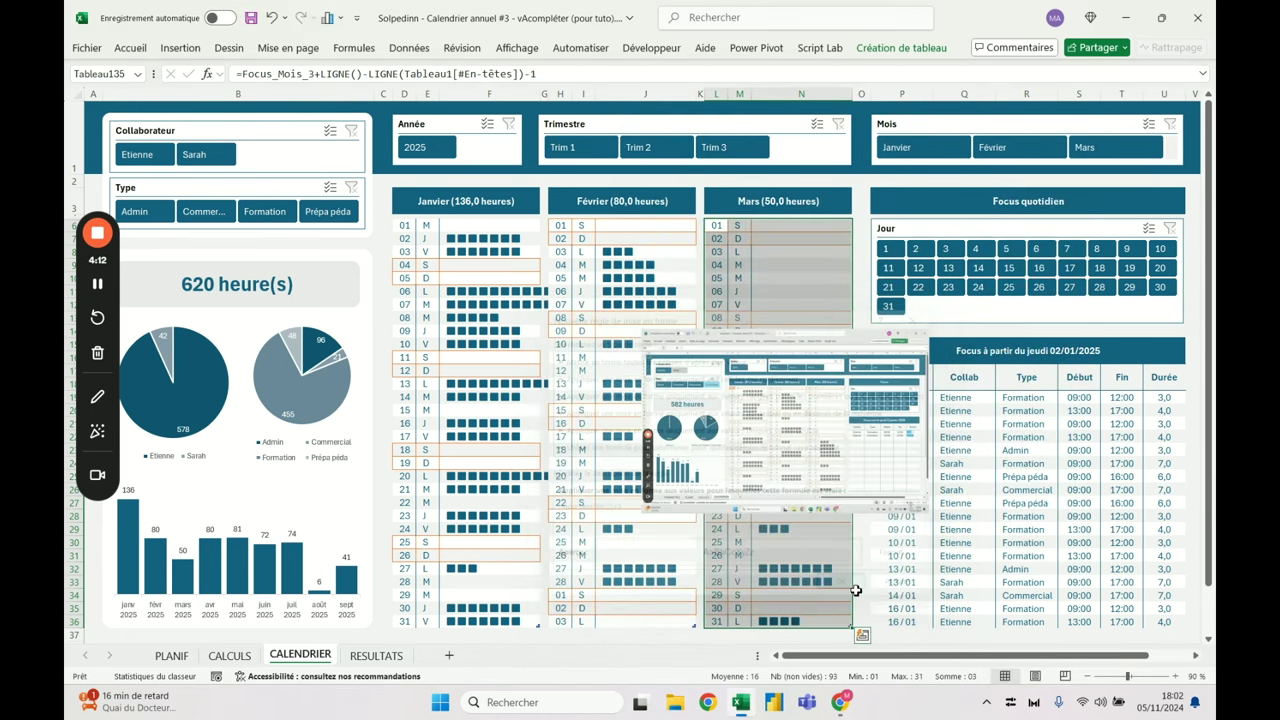
click(824, 340)
drag(824, 340, 1100, 398)
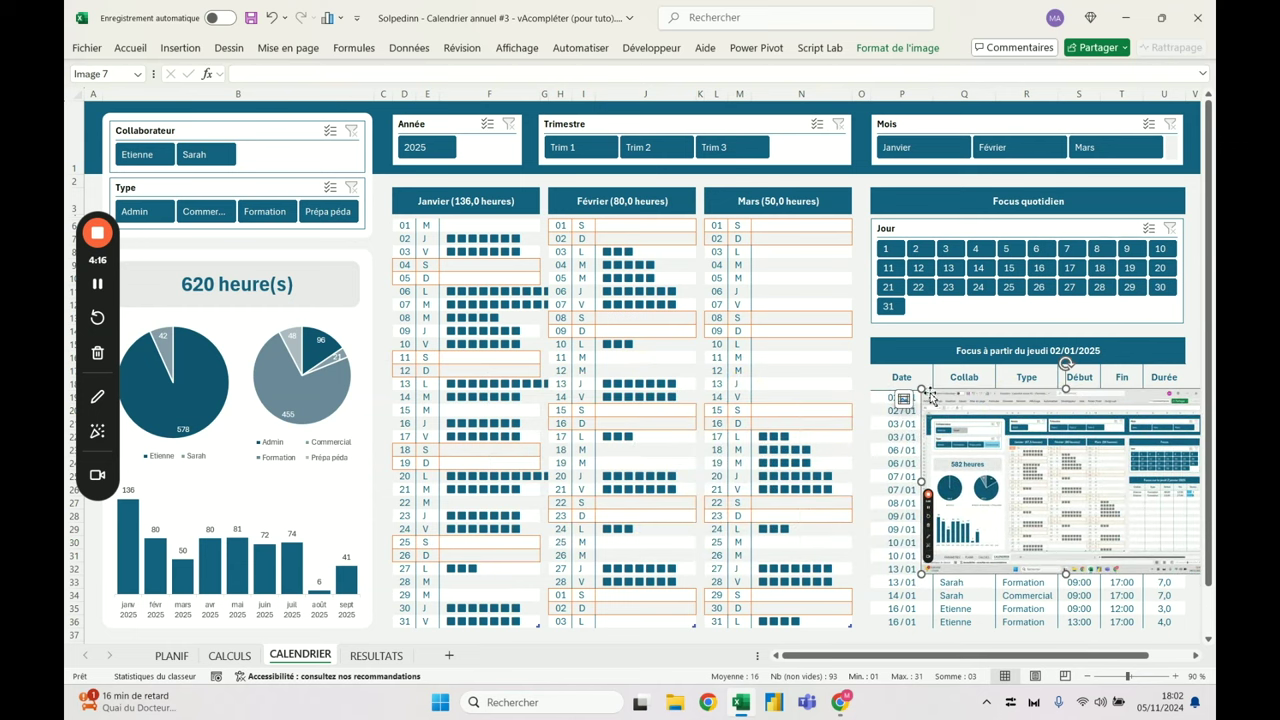
Shrink the pasted dashboard screenshot and place it over the Focus table
drag(930, 395, 971, 434)
drag(1065, 497, 1030, 500)
click(800, 357)
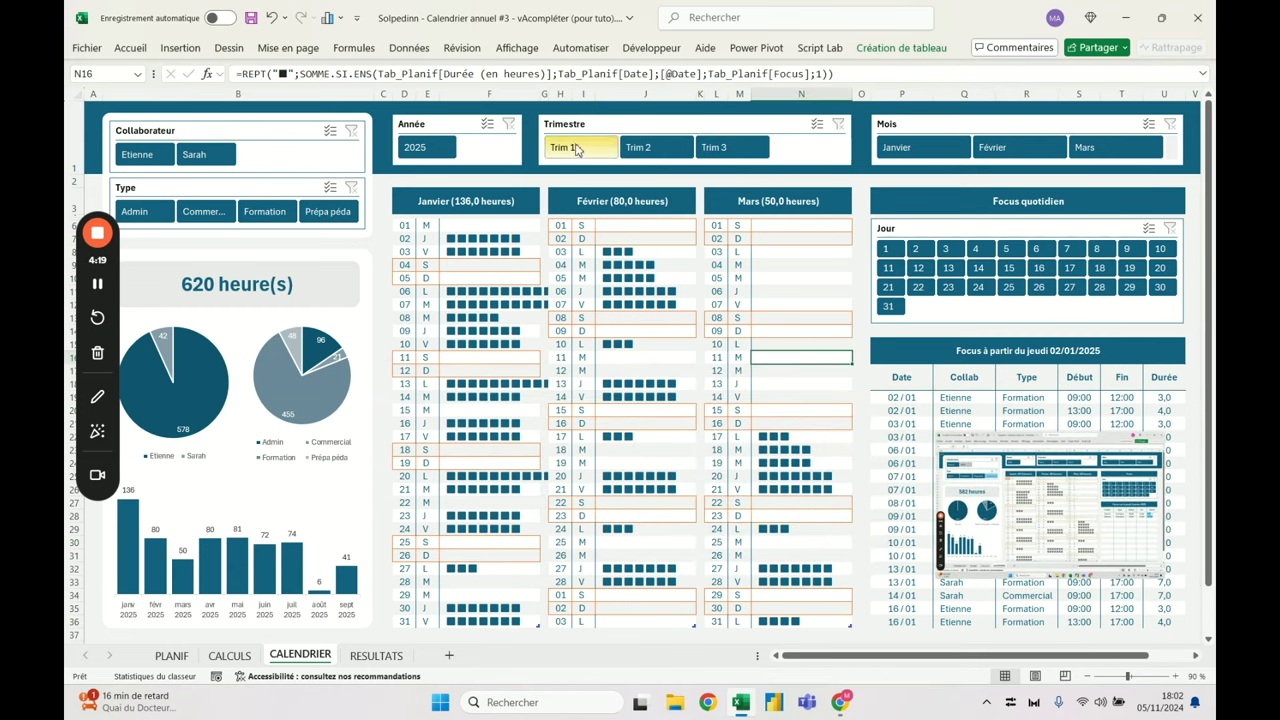
Test the Trimestre slicer on Trim 1, 2 and 3, then clear the filter
click(575, 148)
click(640, 148)
click(731, 150)
click(640, 148)
click(580, 152)
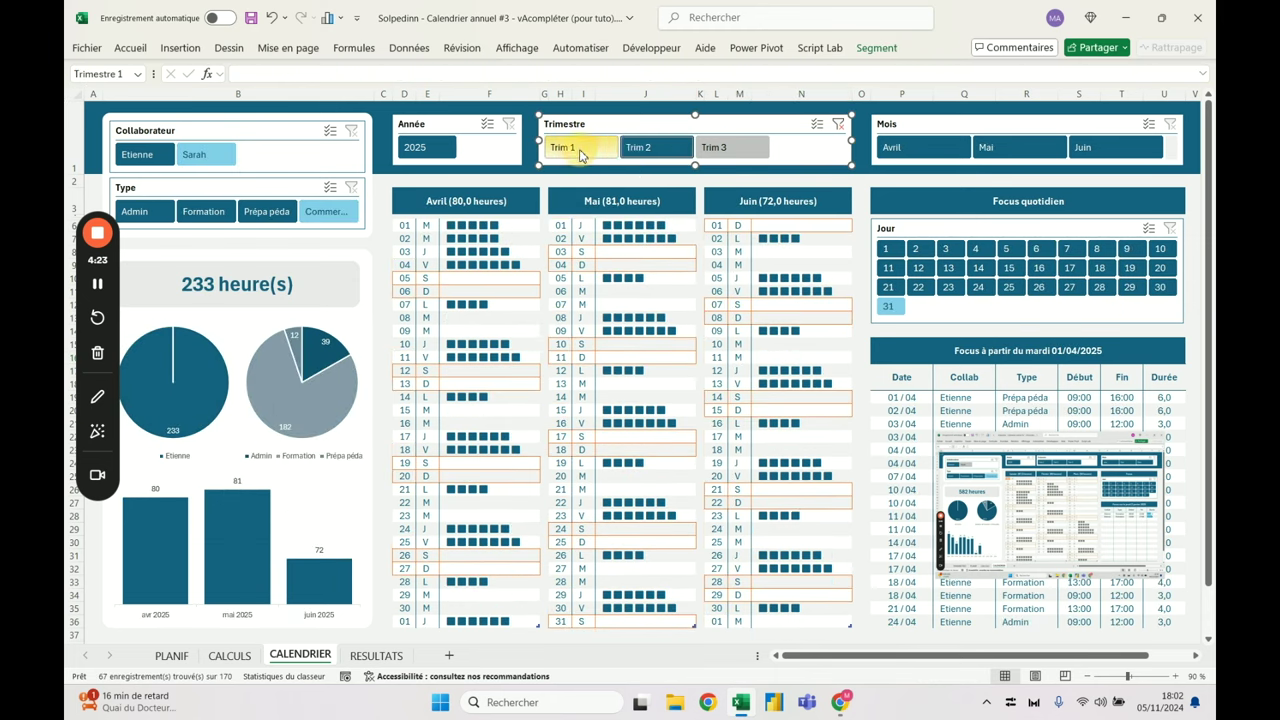
click(655, 147)
click(745, 148)
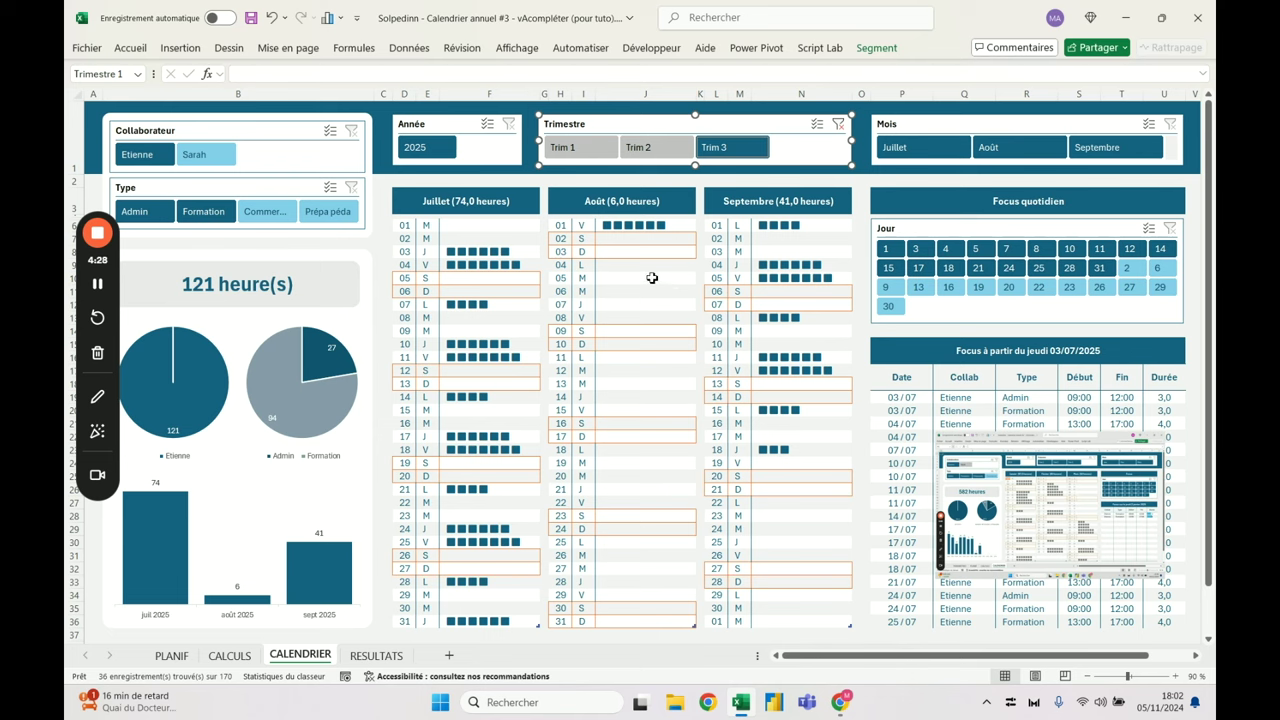
click(838, 123)
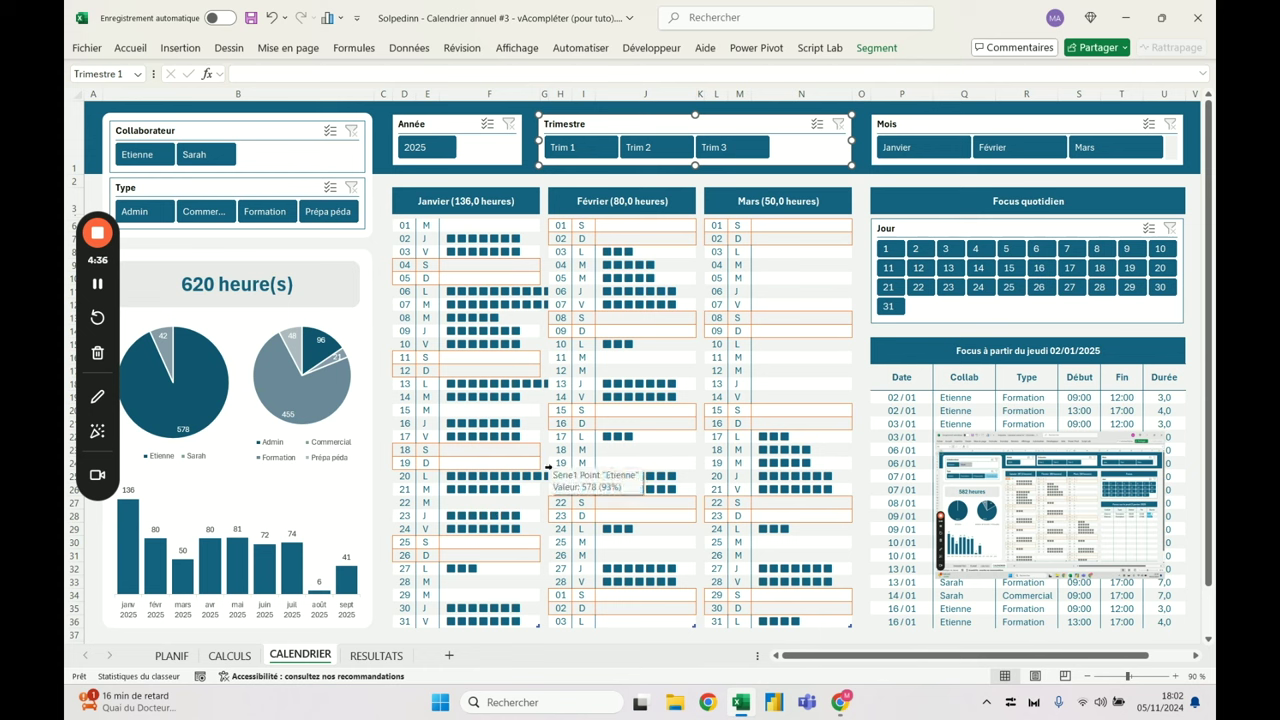
Nudge the screenshot over the Focus table and review the January–March day-letter columns, leaving them unchanged
drag(1015, 525, 993, 482)
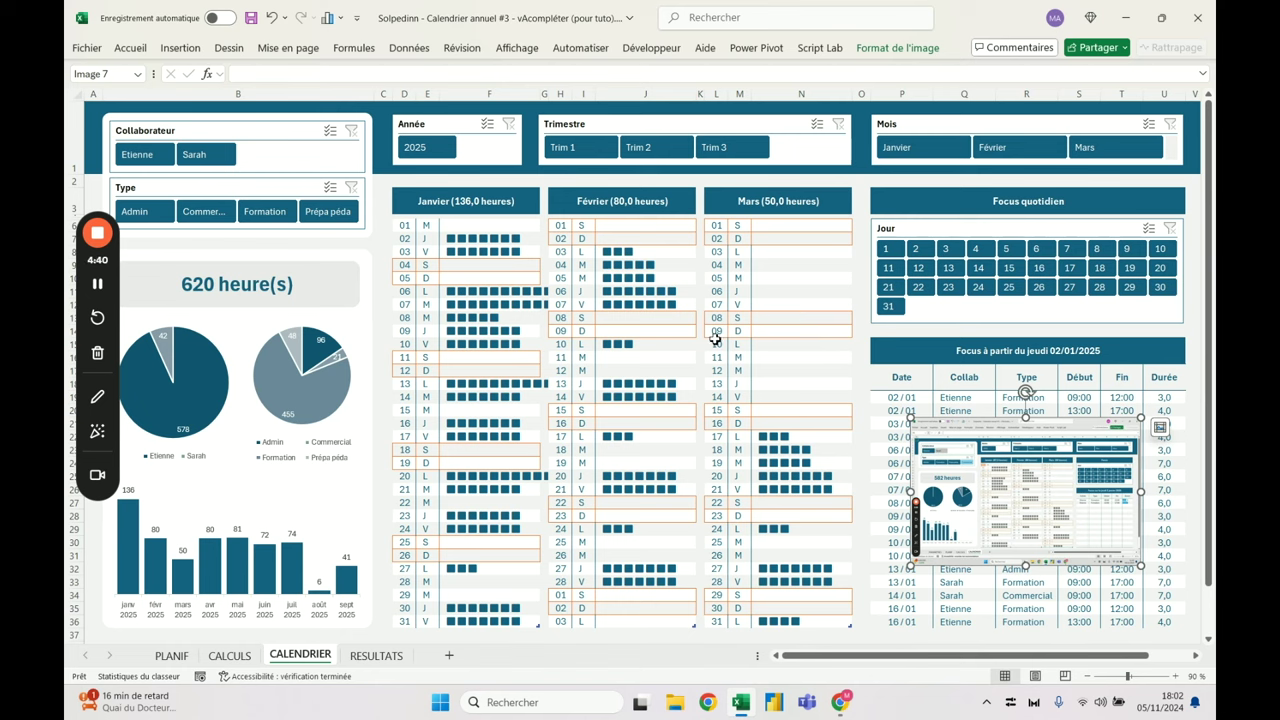
drag(426, 225, 432, 618)
drag(583, 621, 586, 225)
drag(738, 226, 740, 621)
click(130, 48)
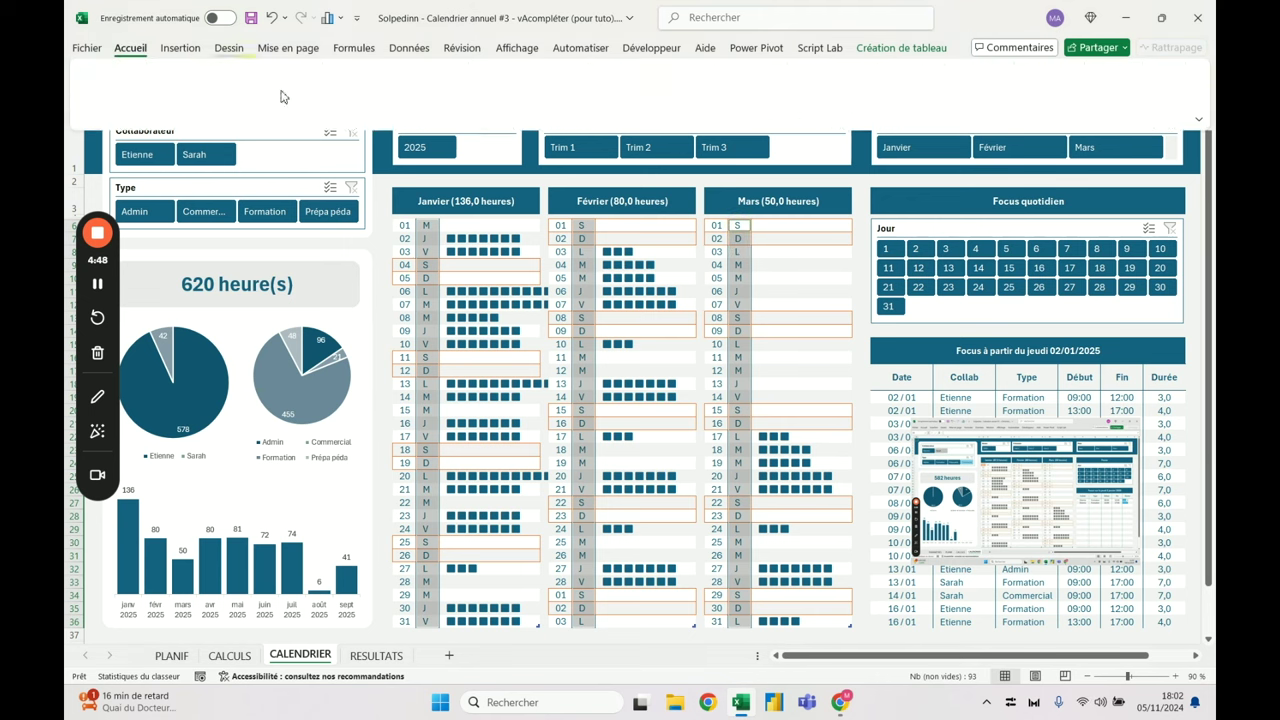
click(540, 148)
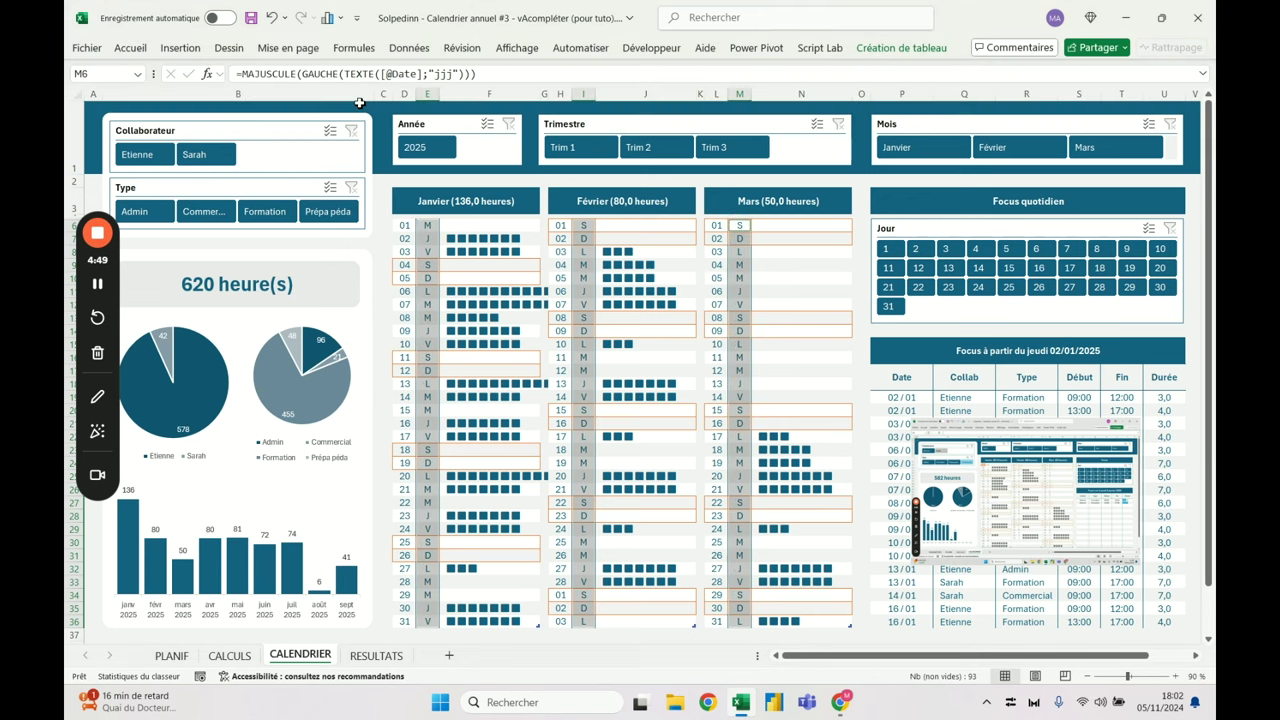
click(489, 278)
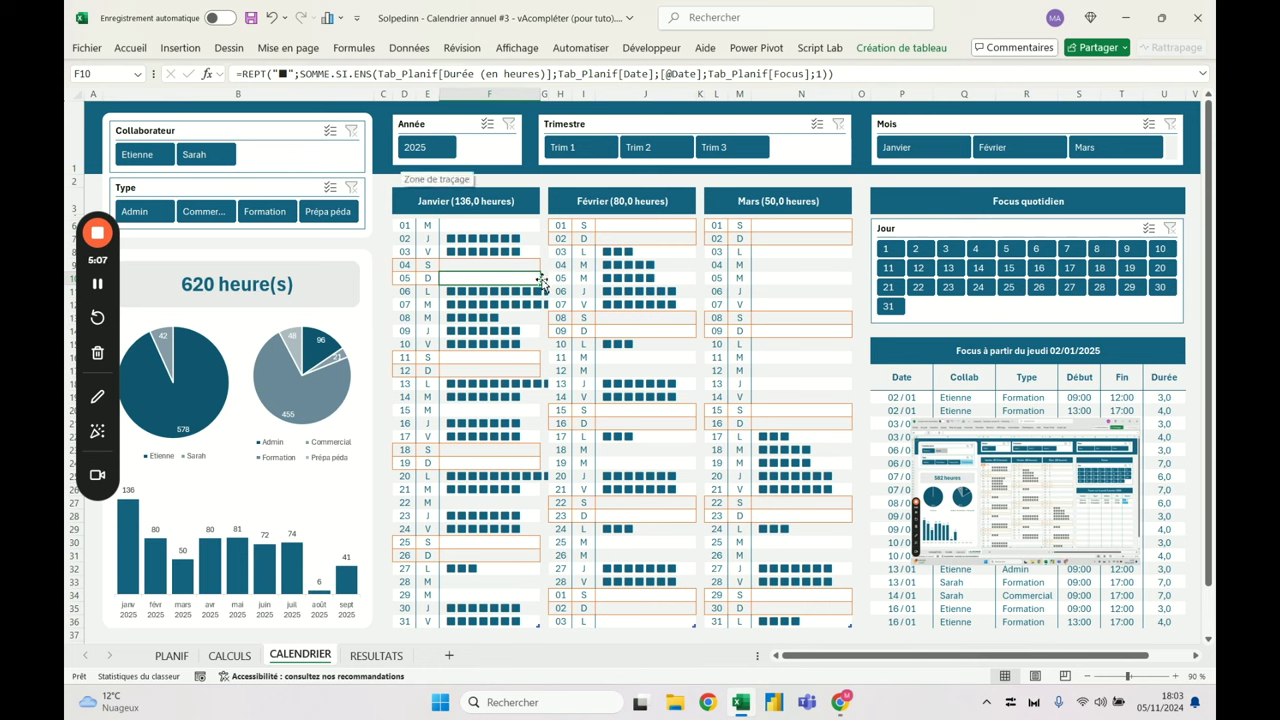
Inspect the January hour bars for days 17 and 03 and the Janvier header
click(461, 434)
click(463, 200)
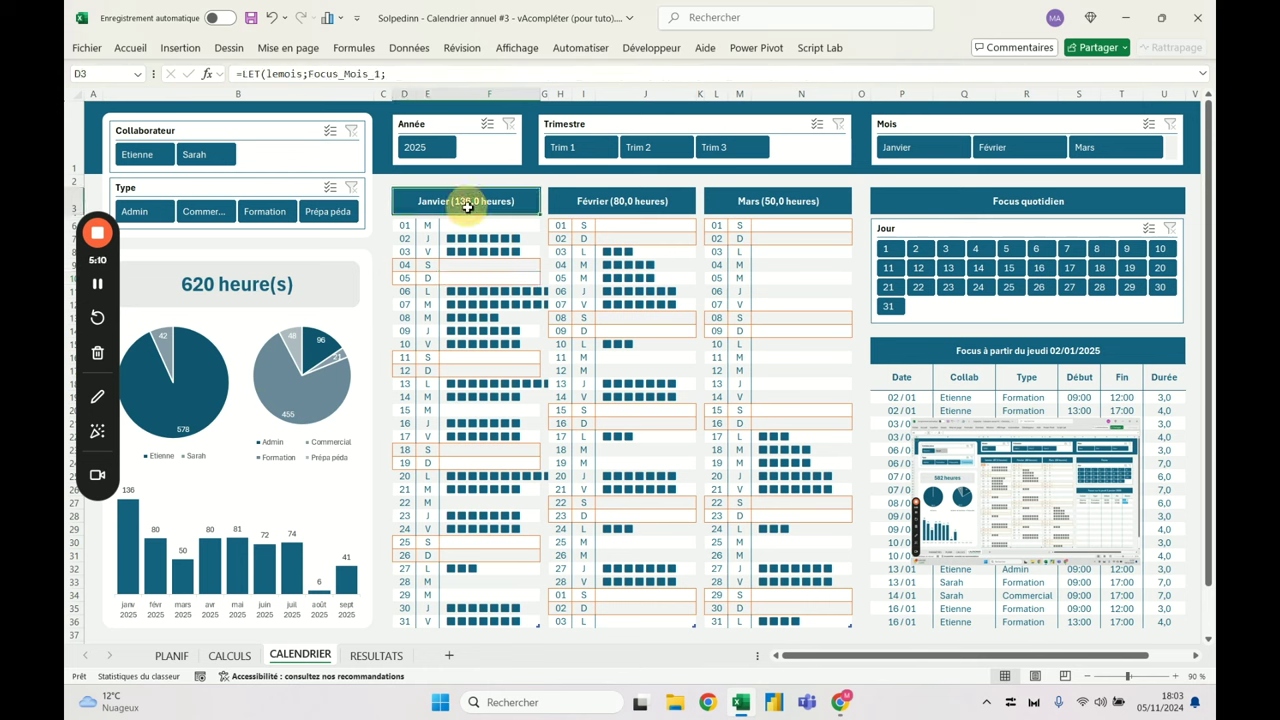
click(458, 253)
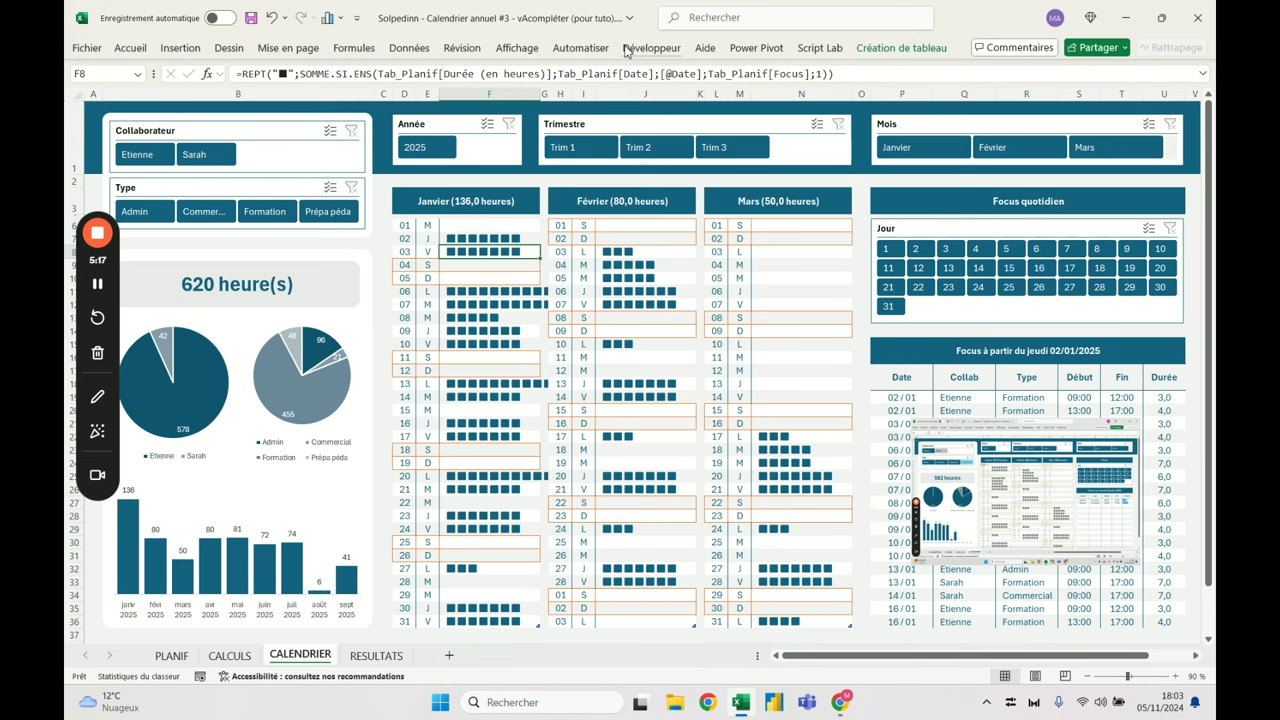
click(409, 47)
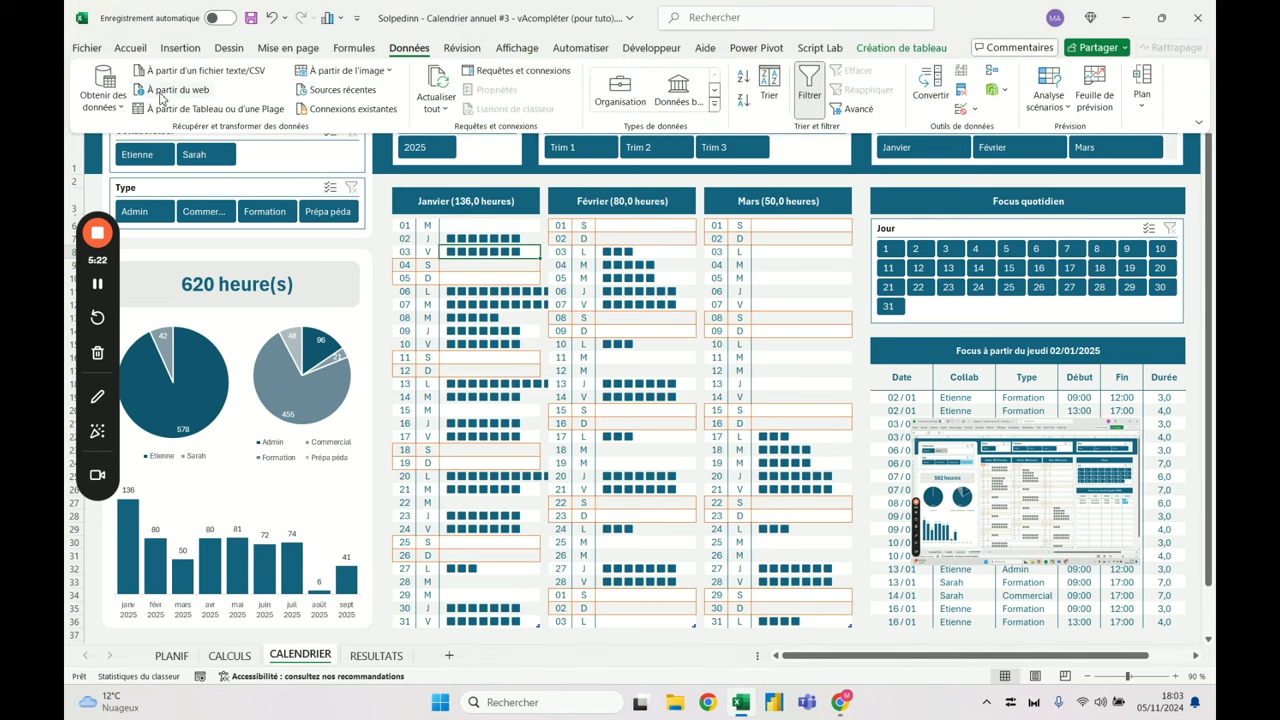
Bring up the From Web import prompt, then switch to Chrome in a new tab
click(161, 92)
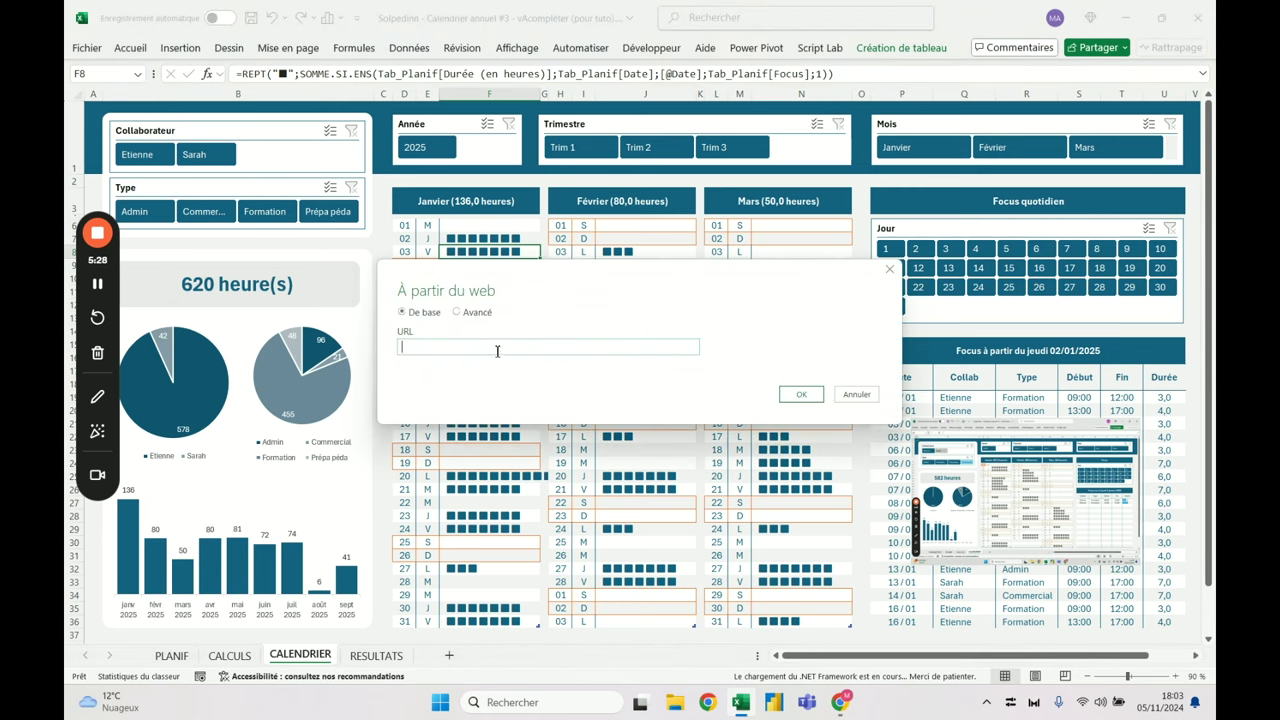
key(alt+Tab)
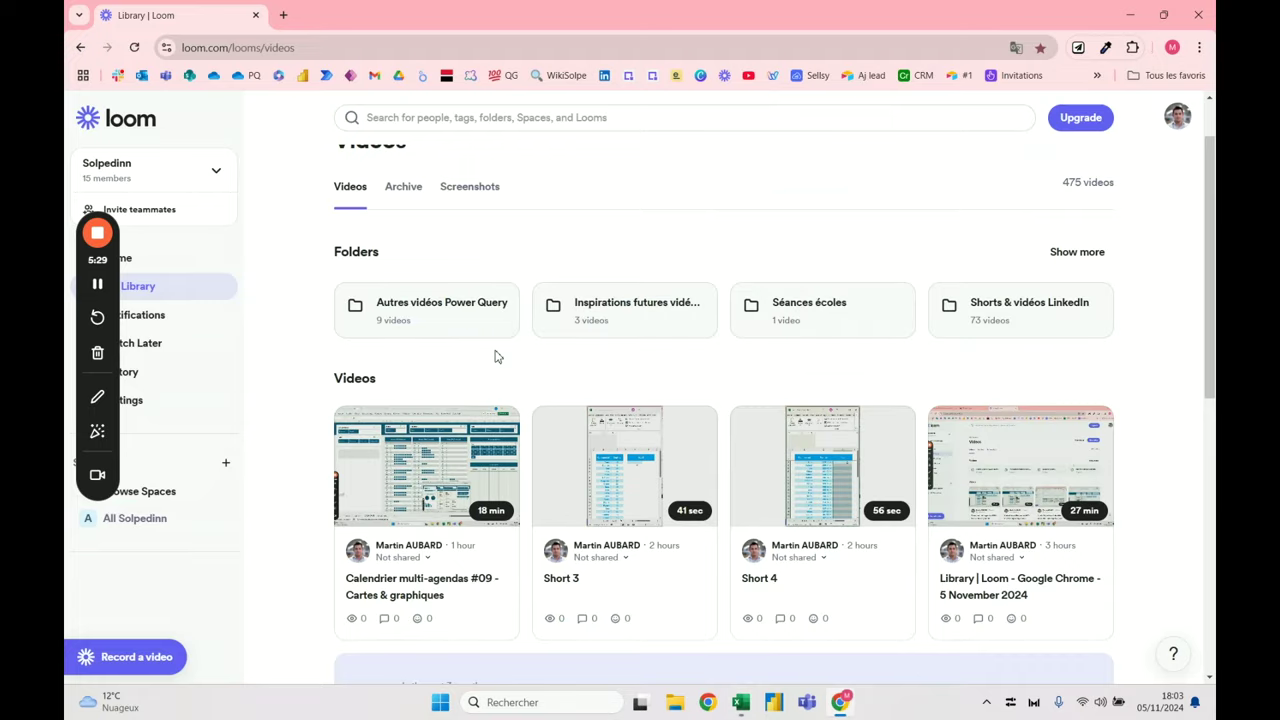
click(283, 15)
Load the public holidays API page and look over its technical documentation
text(api.gouv.fr/les-api/jours-feries)
key(Return)
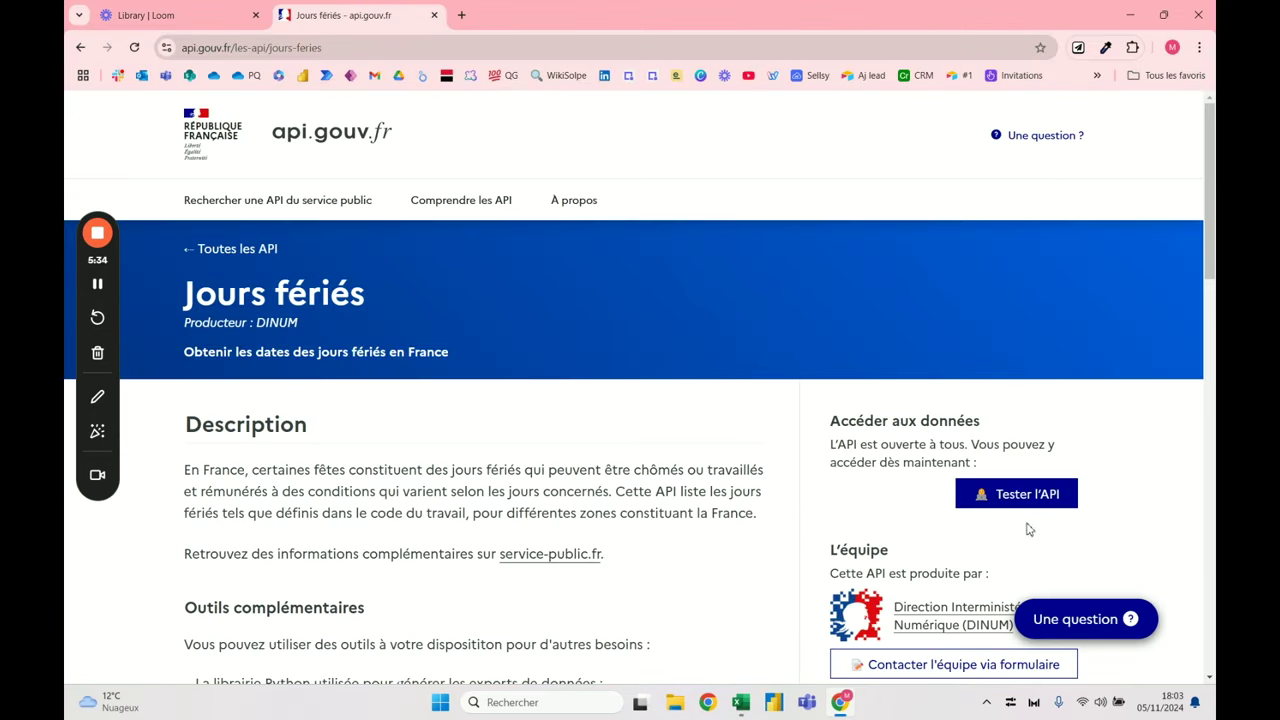
click(1046, 492)
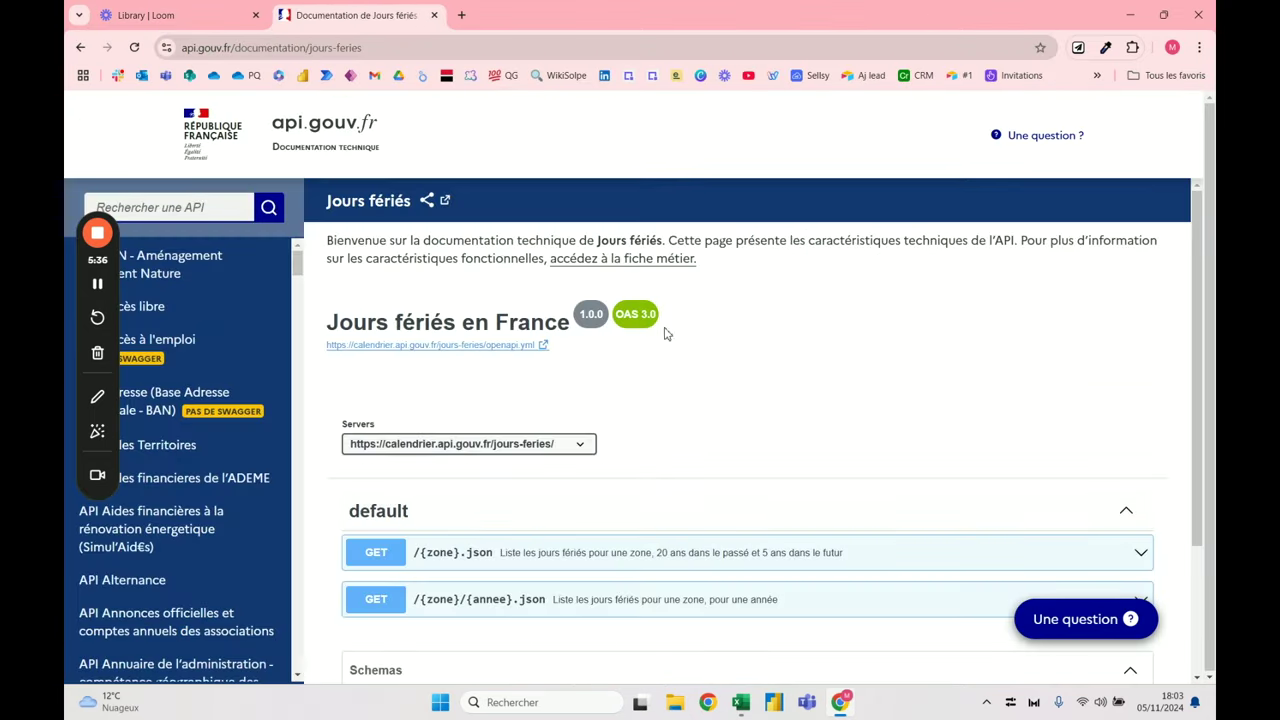
scroll(667, 333, down, 2)
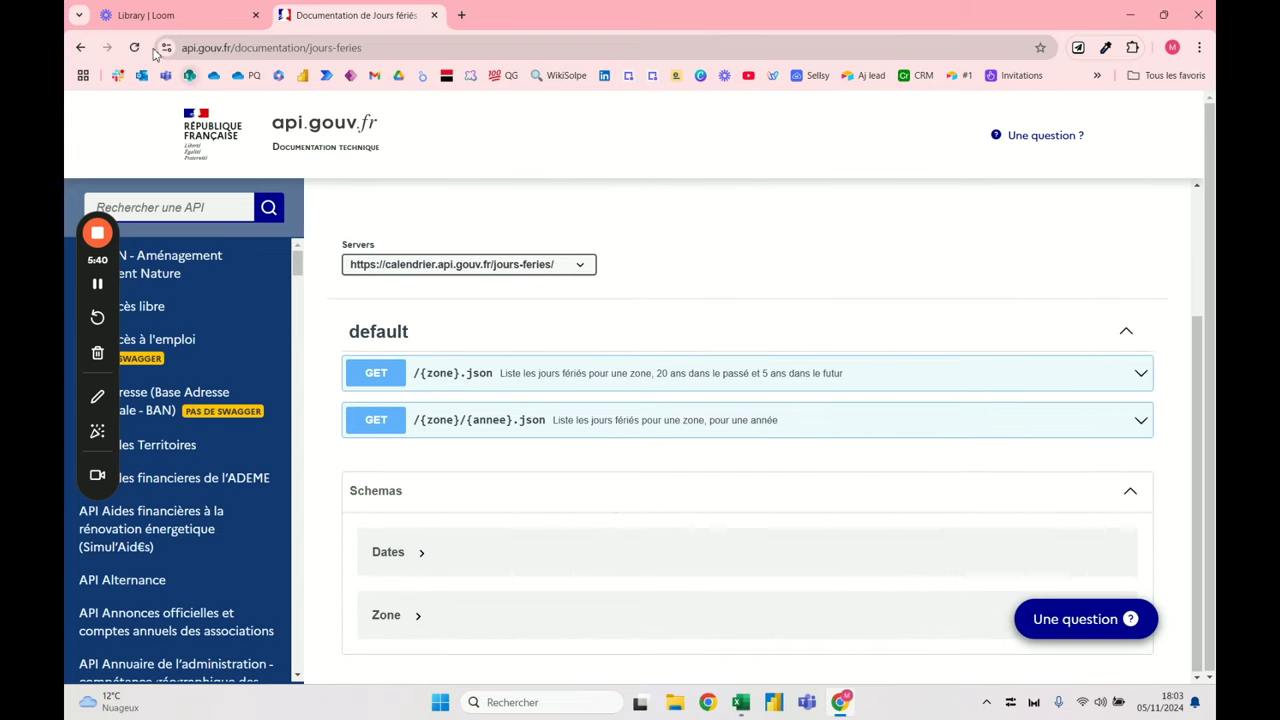
click(79, 48)
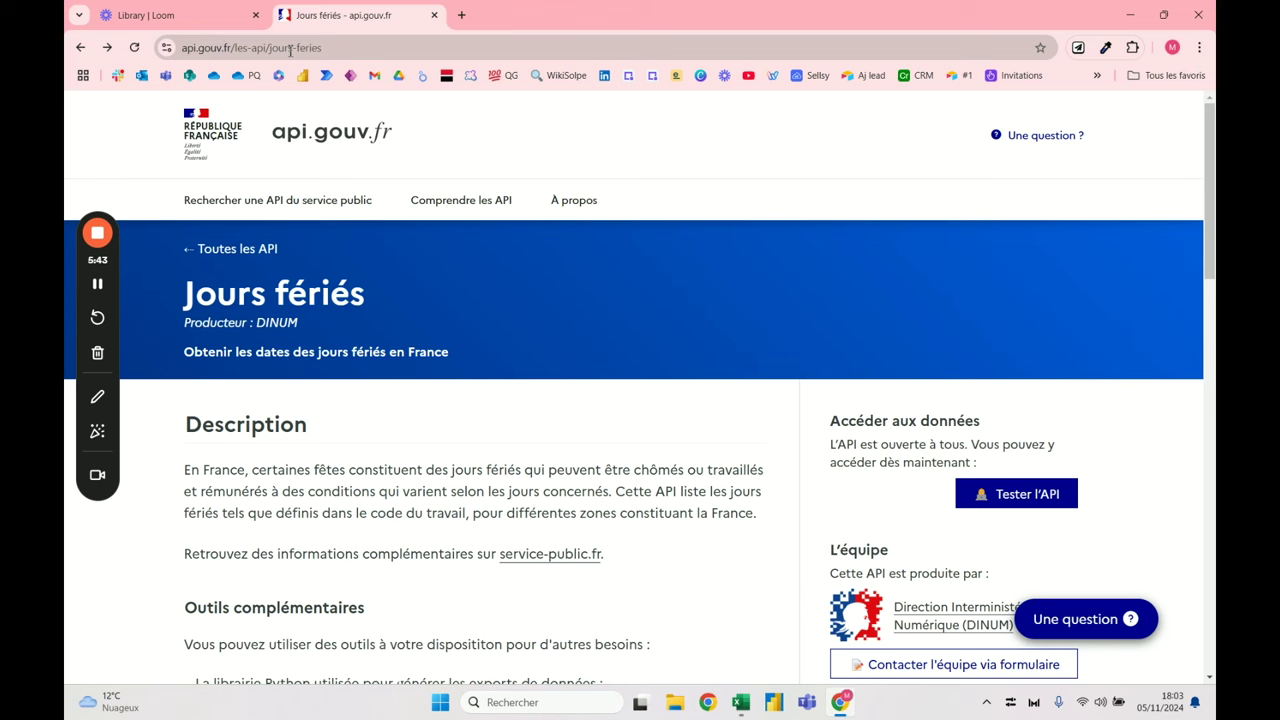
Search api.gouv.fr for 'jours' and open the Jours fériés API page
click(337, 48)
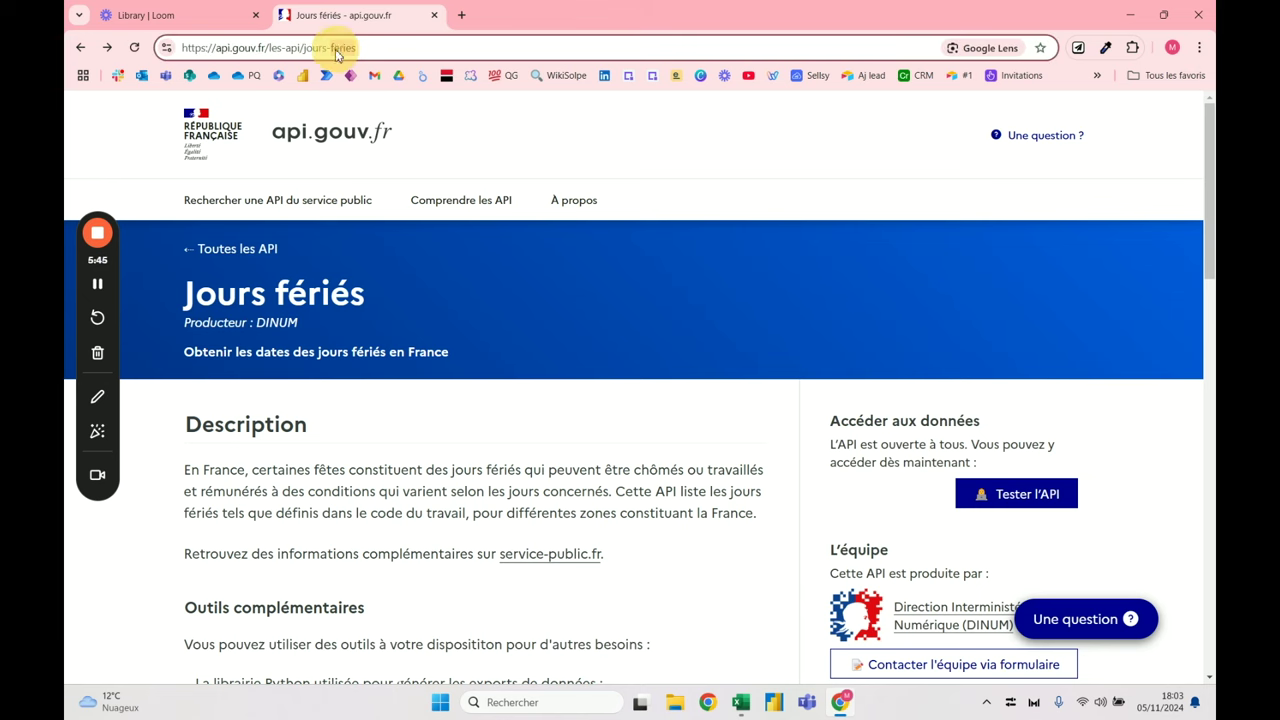
drag(358, 48, 283, 50)
key(BackSpace)
key(BackSpace)
key(BackSpace)
key(BackSpace)
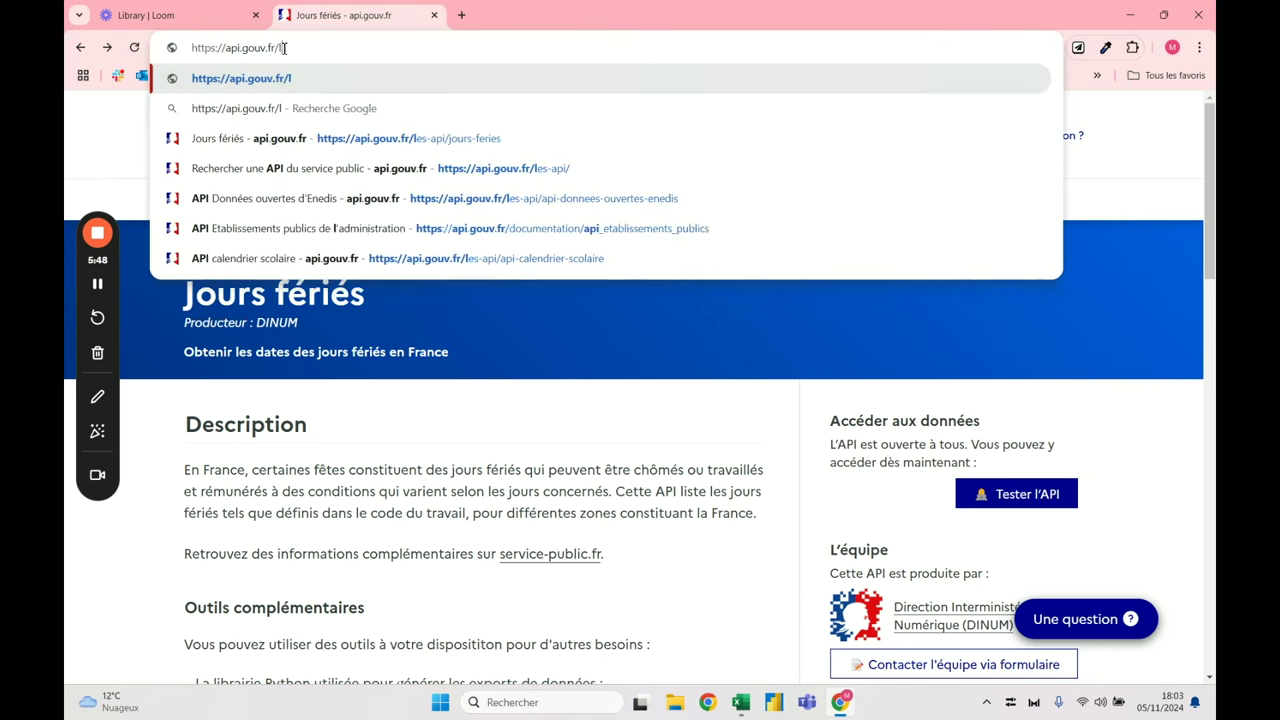
key(Return)
click(691, 436)
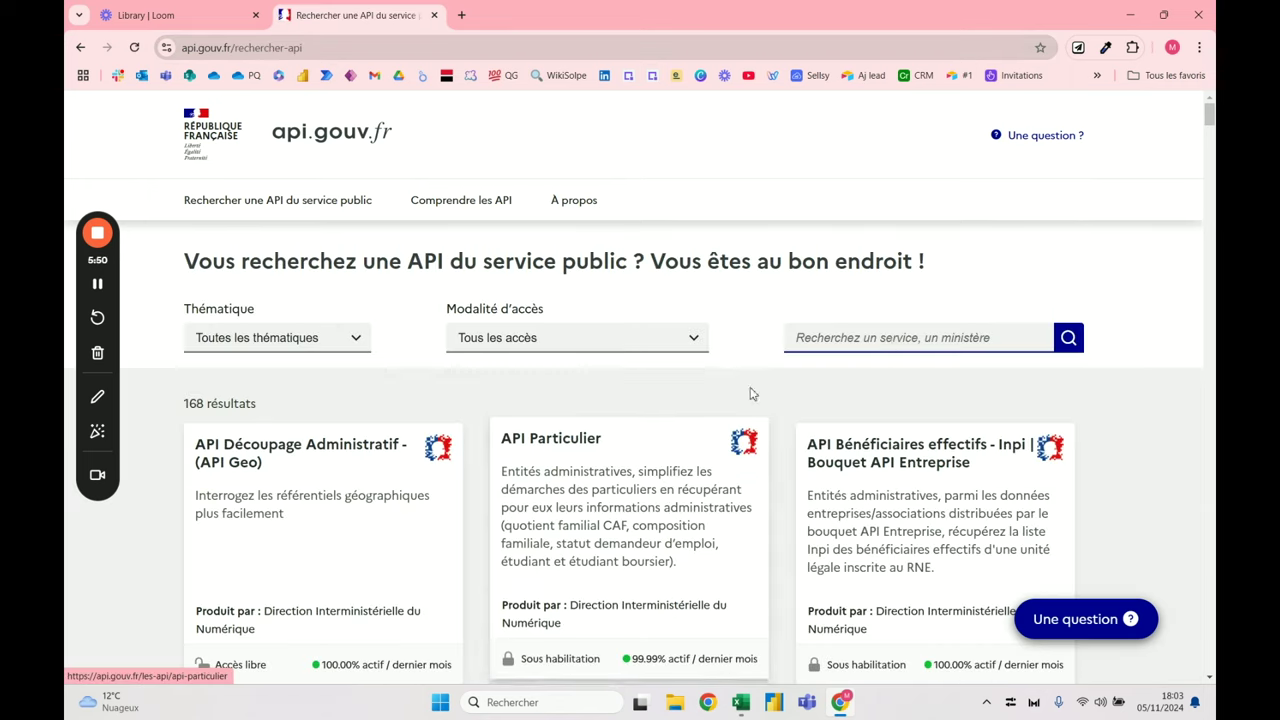
click(887, 338)
text(i/jours)
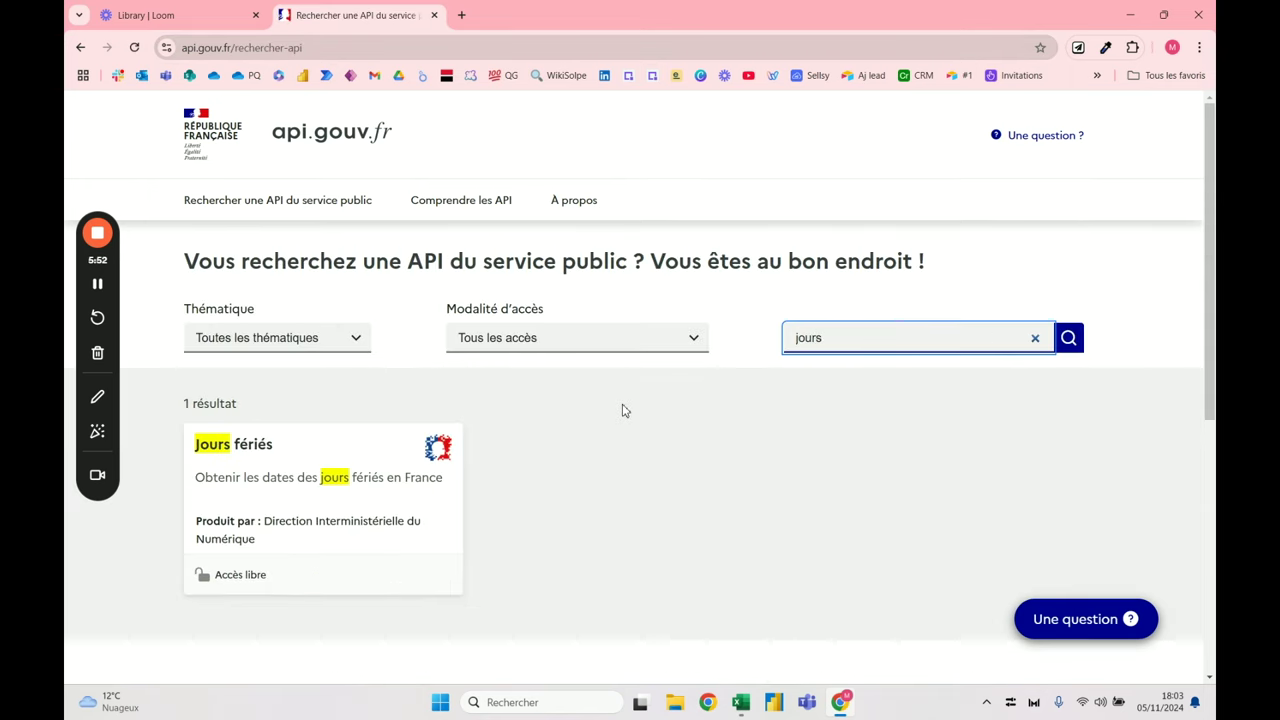
click(360, 478)
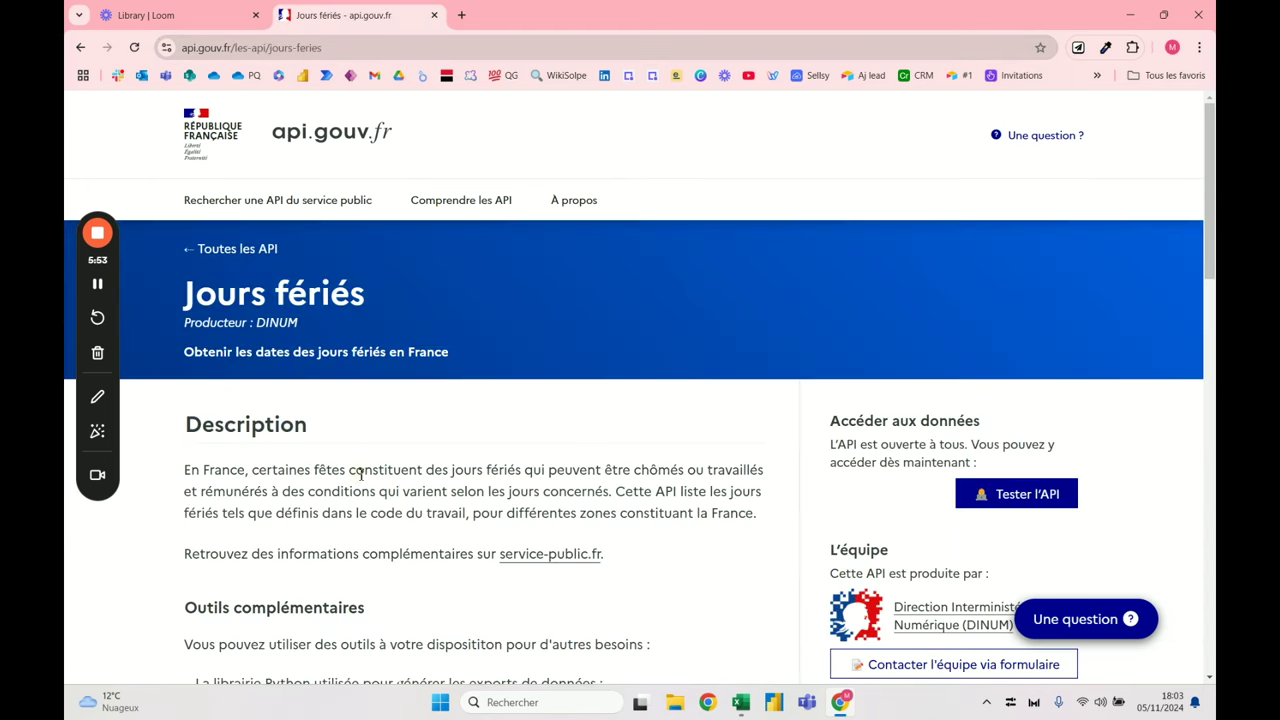
Execute the GET /{zone}.json request for metropole and select the resulting request URL
click(1018, 493)
scroll(571, 386, down, 2)
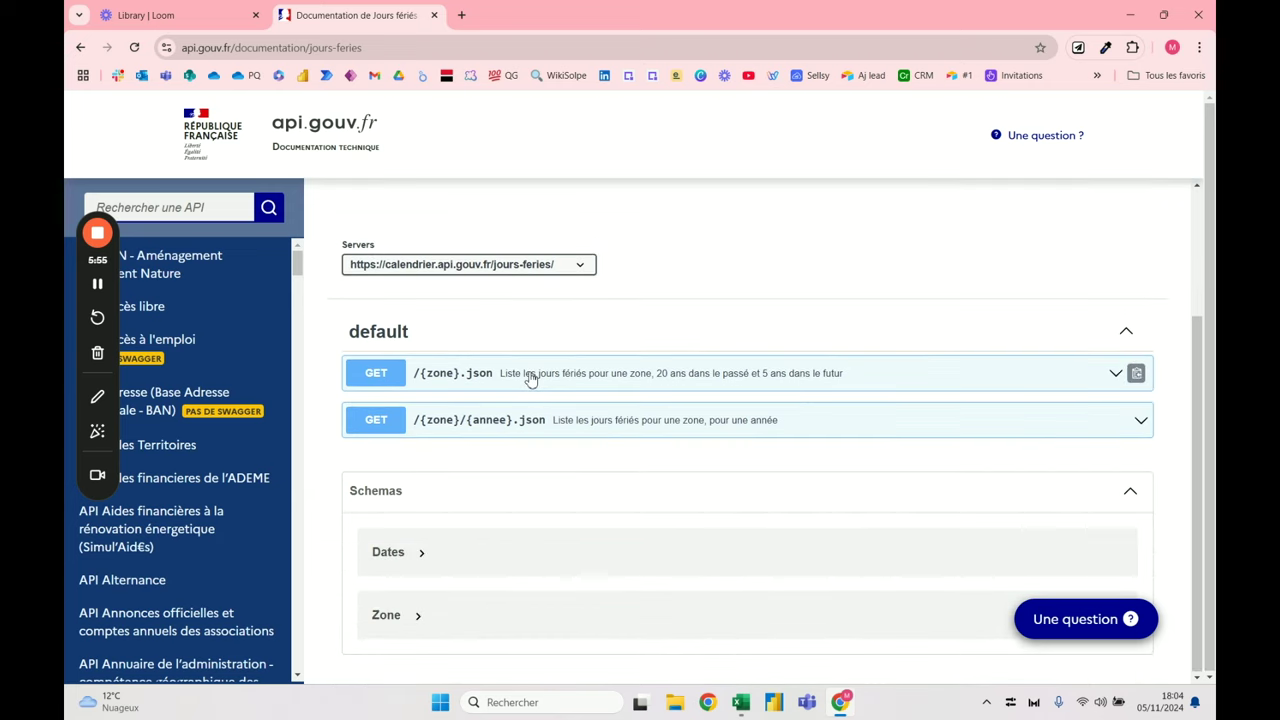
click(766, 380)
scroll(862, 305, down, 3)
scroll(1120, 250, up, 2)
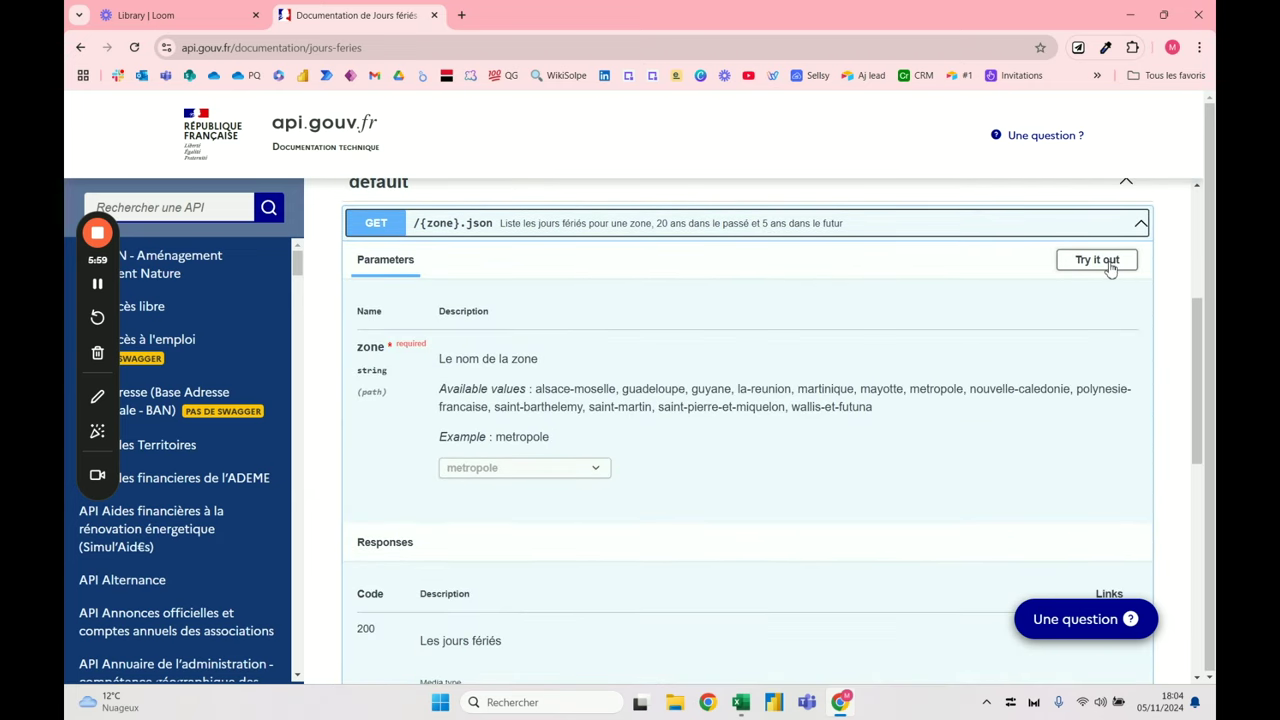
click(1097, 260)
scroll(743, 317, down, 2)
click(744, 310)
scroll(650, 355, down, 3)
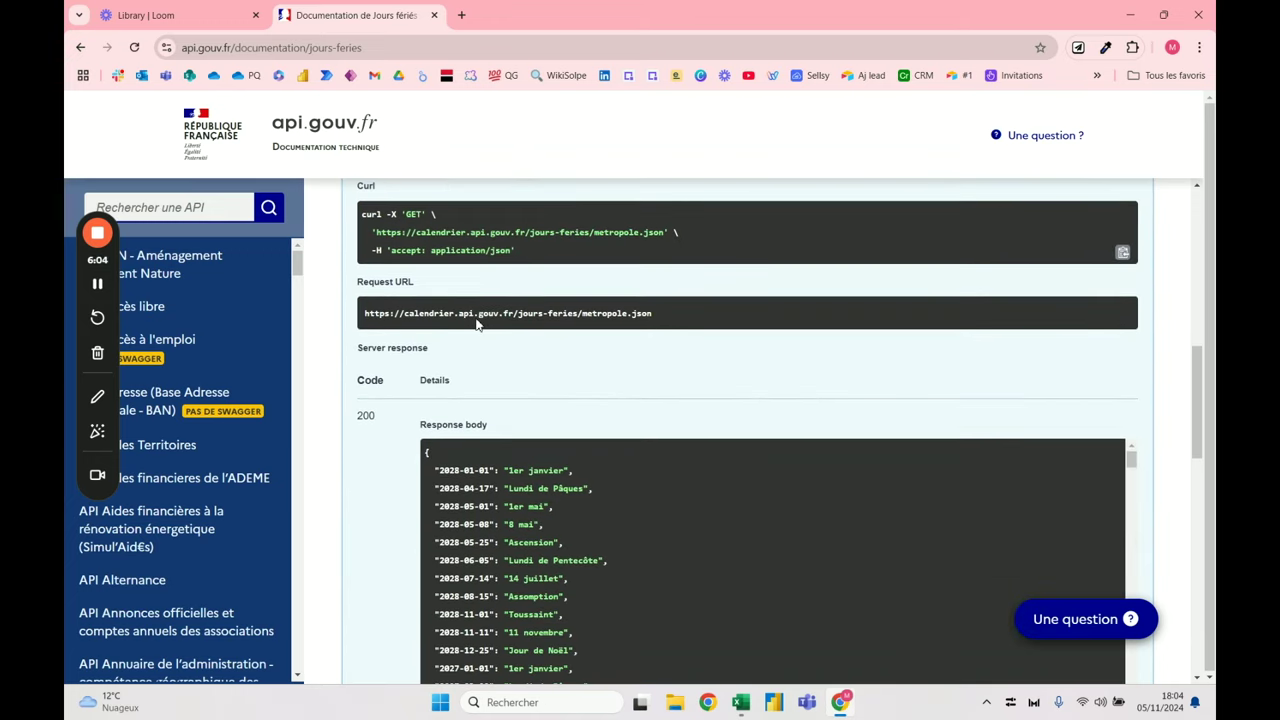
drag(657, 319, 366, 314)
key(ctrl+c)
key(alt+Tab)
click(470, 341)
Paste the calendrier.api.gouv.fr jours-feries/metropole.json URL into the From Web prompt and confirm
key(ctrl+v)
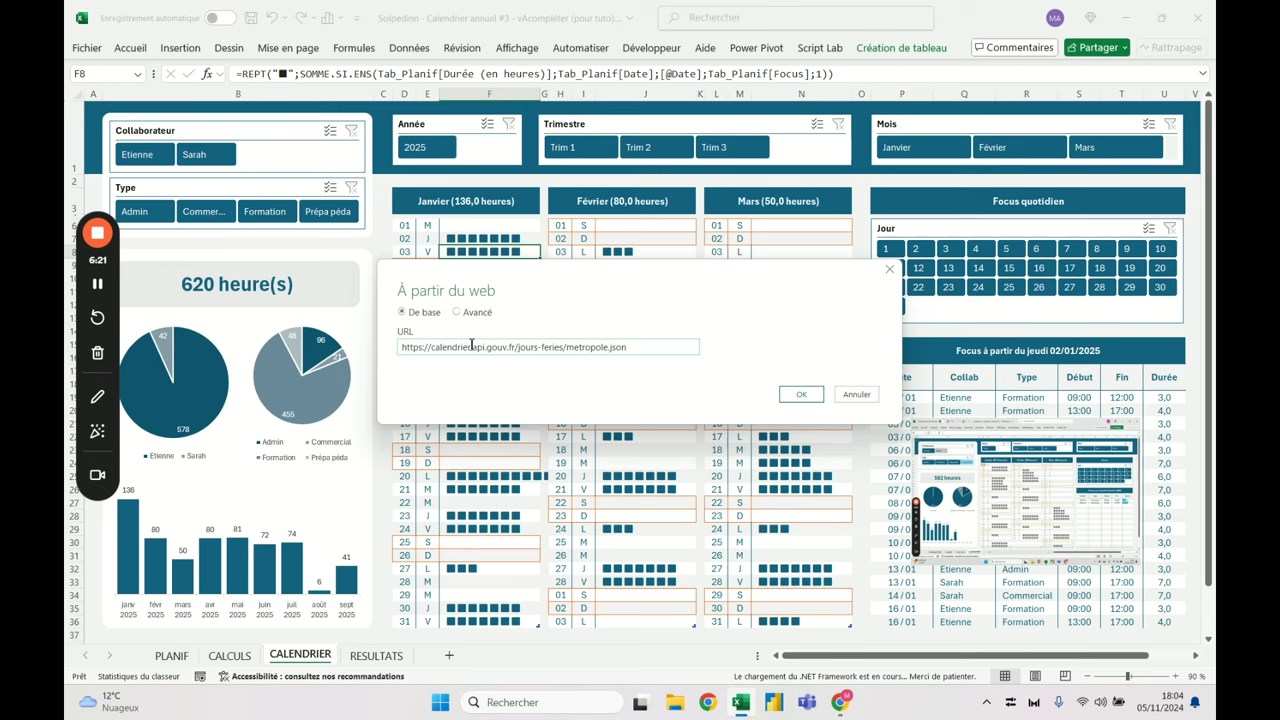
click(792, 398)
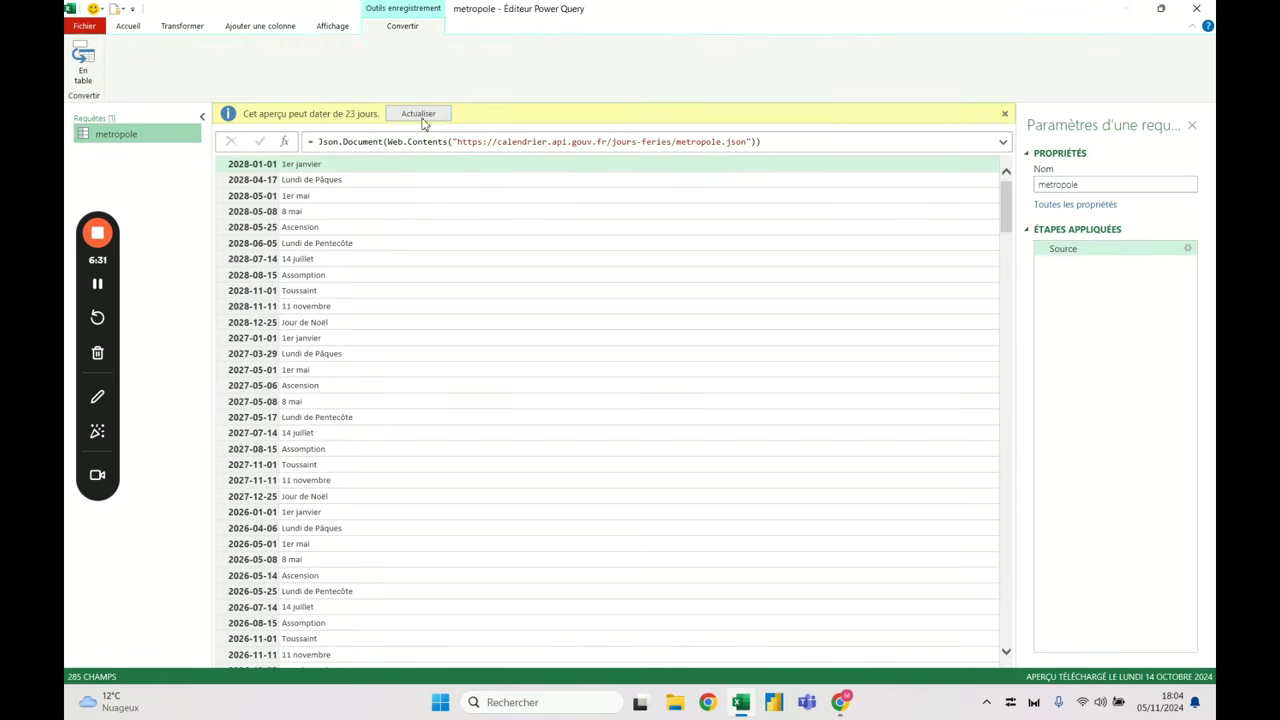
Convert the holiday record to a table with Name typed as Date and Value as Text
click(418, 114)
click(84, 64)
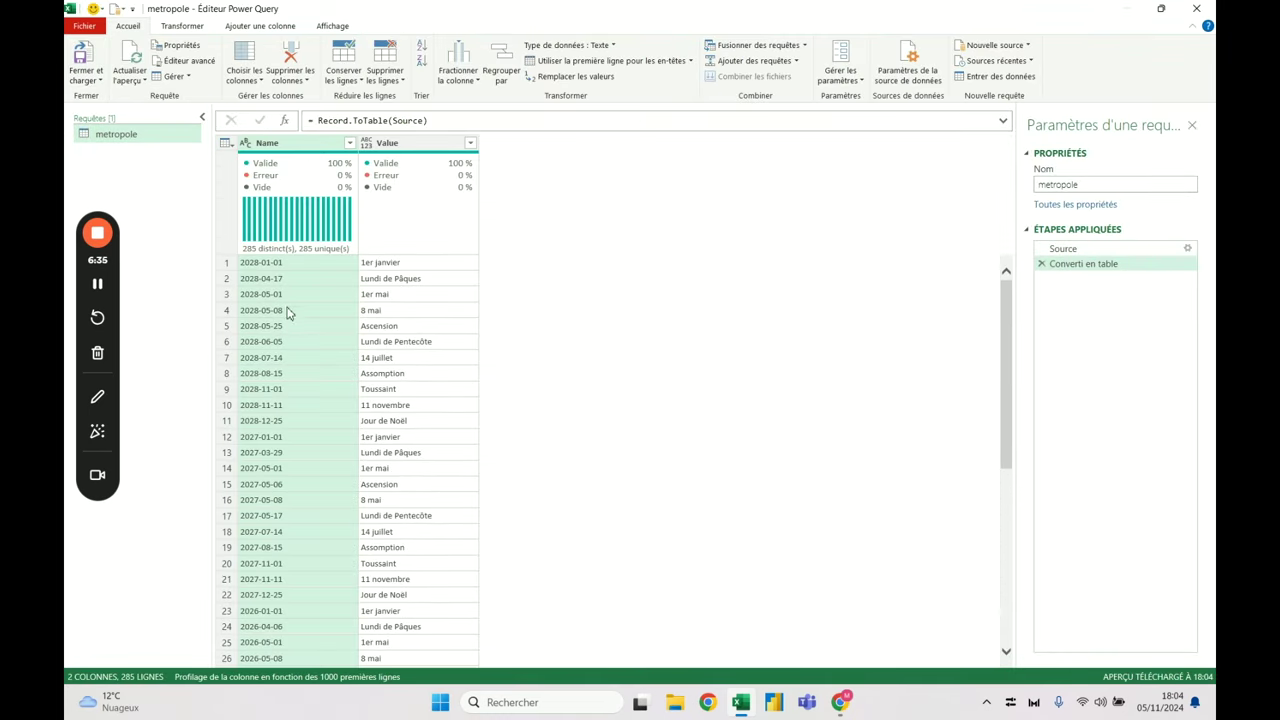
click(243, 144)
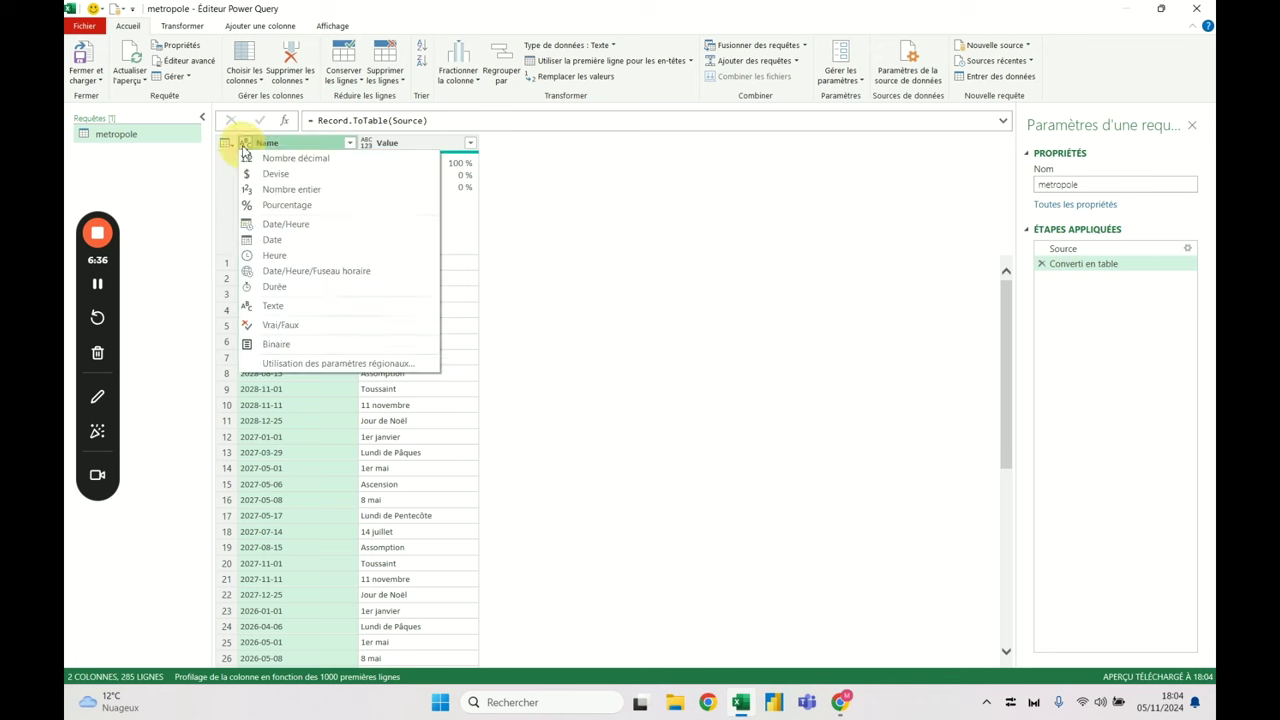
click(292, 242)
click(367, 145)
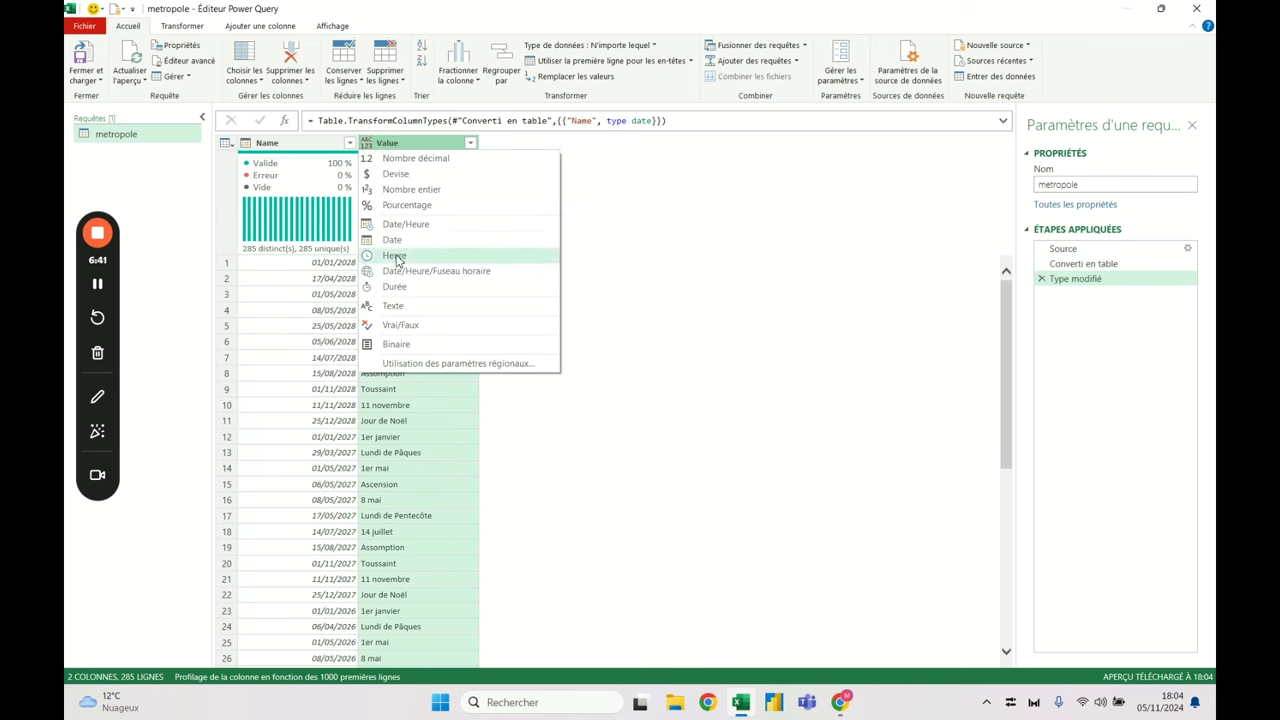
click(404, 307)
click(418, 342)
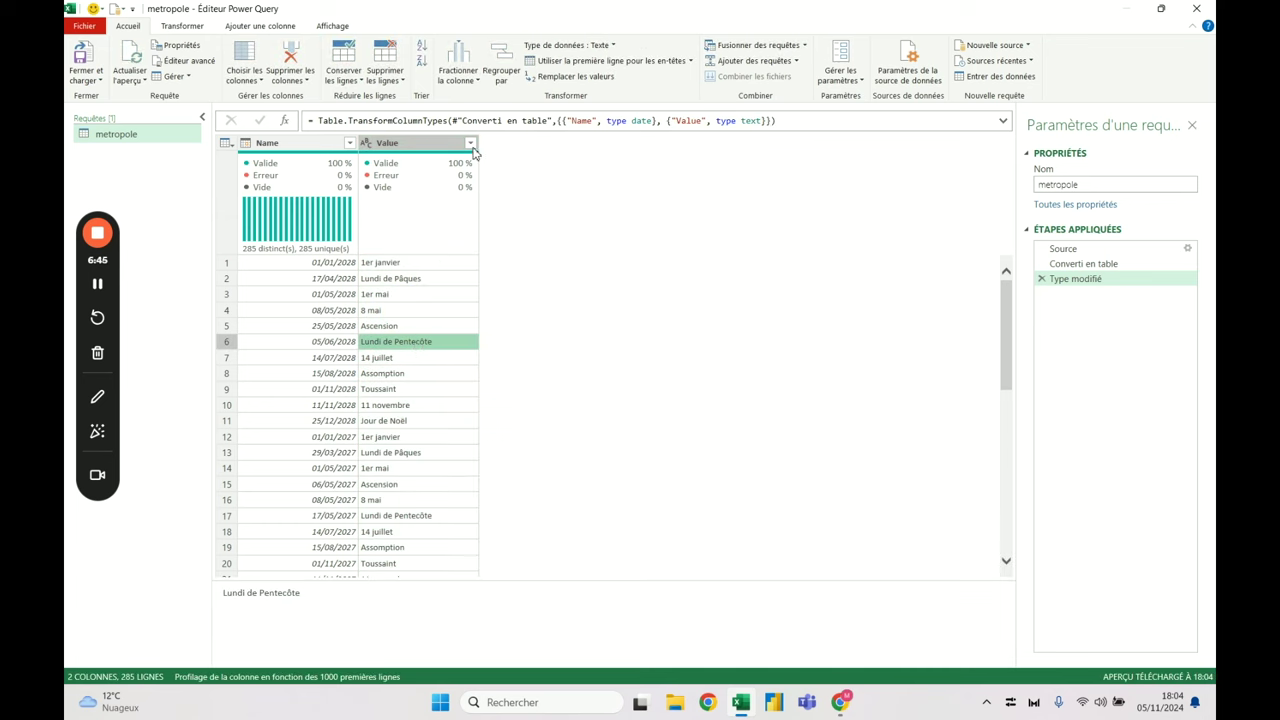
Filter Lundi de Pentecôte out of the Value column
click(470, 143)
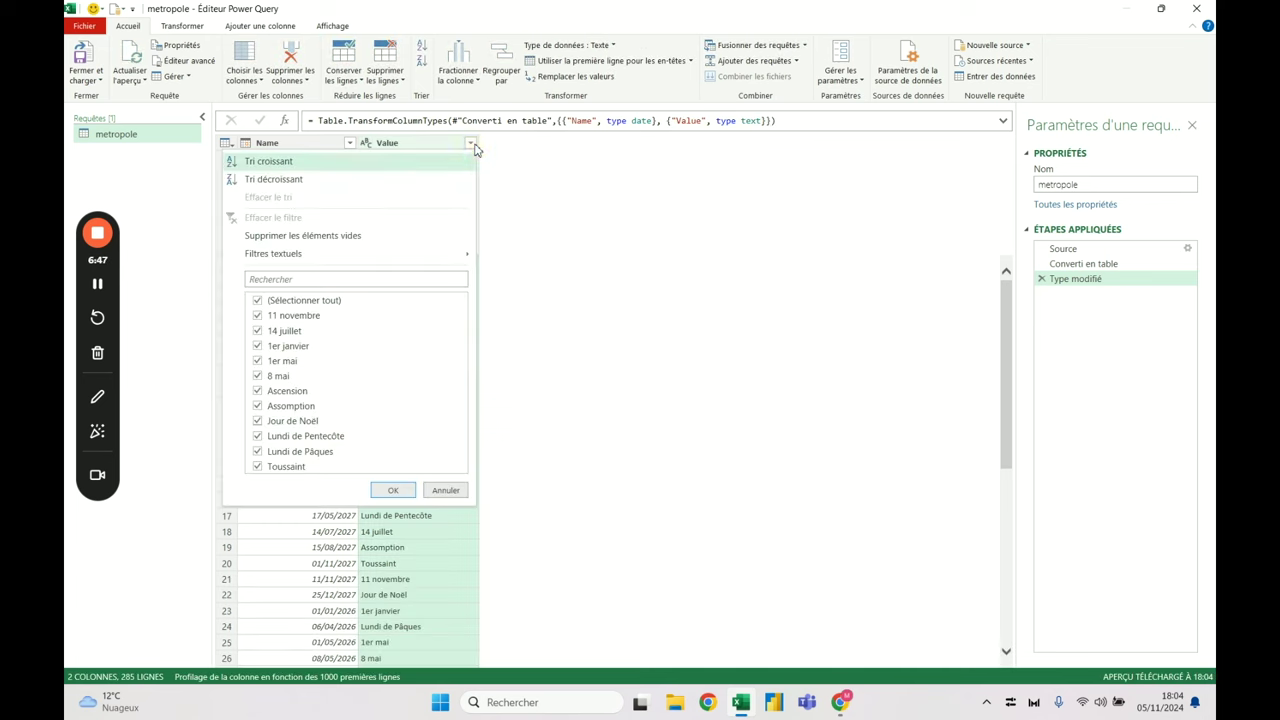
click(310, 438)
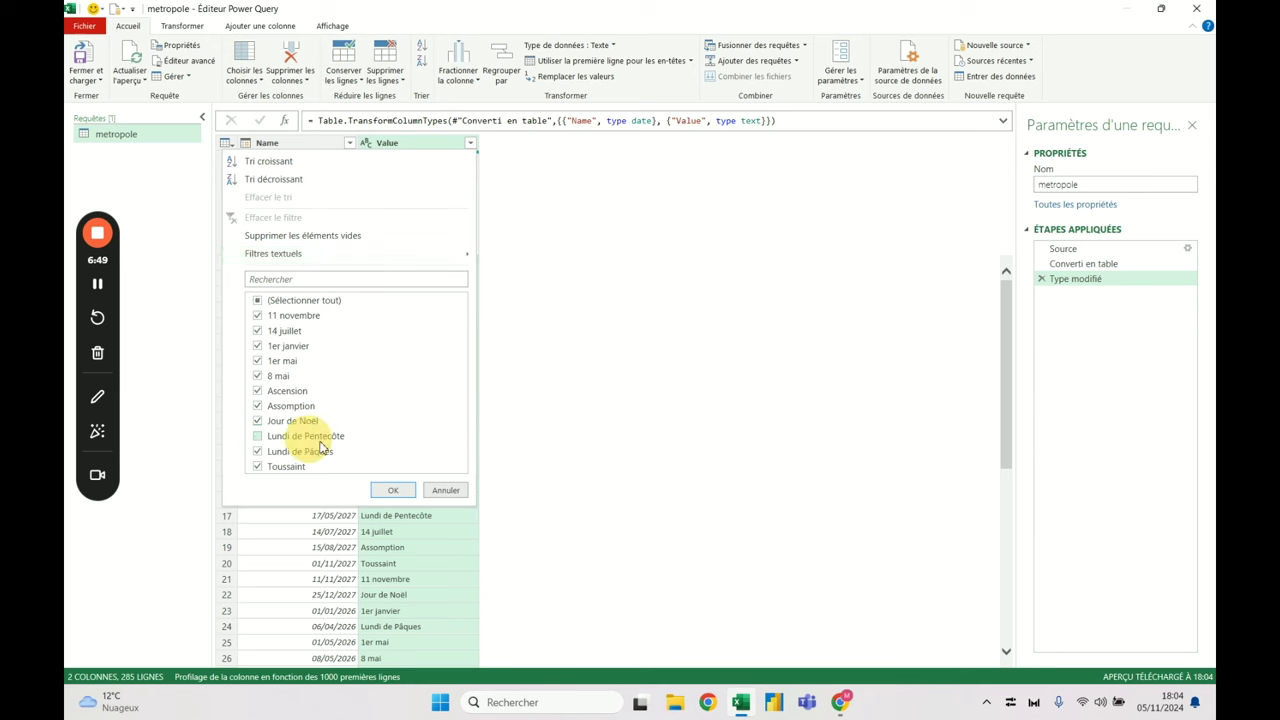
click(392, 490)
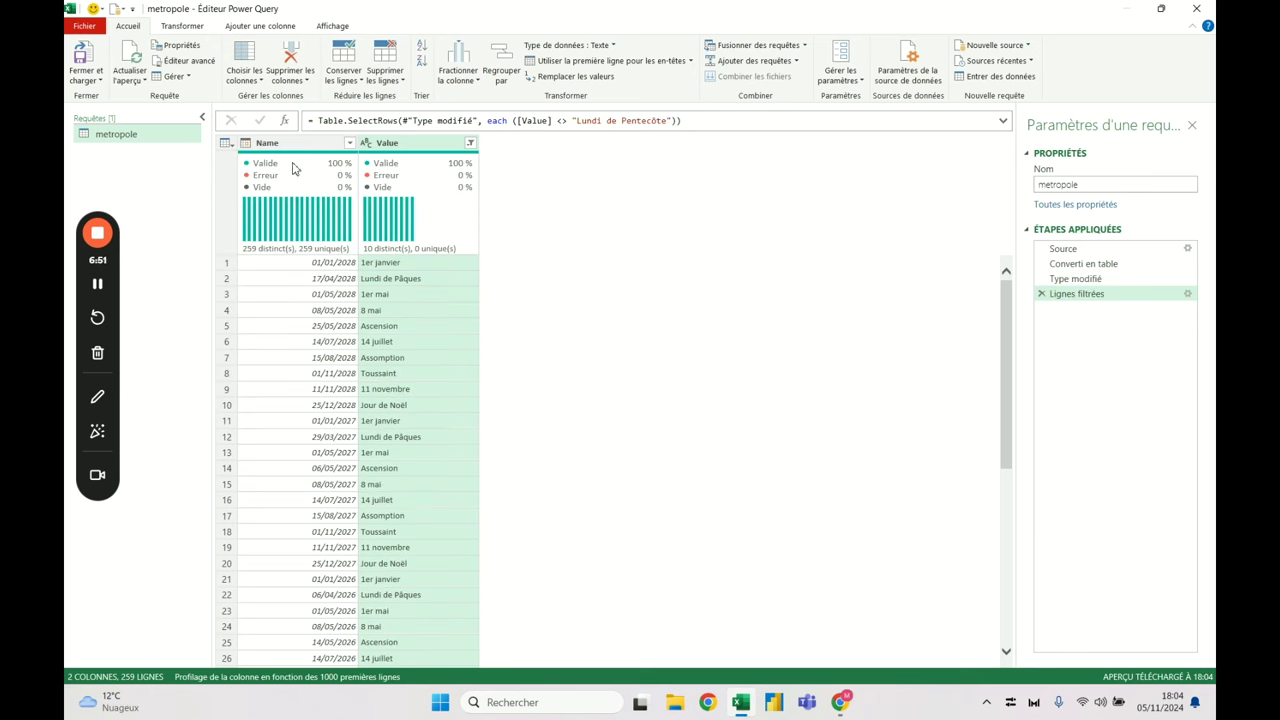
Rename the Name column to Date and keep only the Date column
double_click(268, 143)
text(Dat)
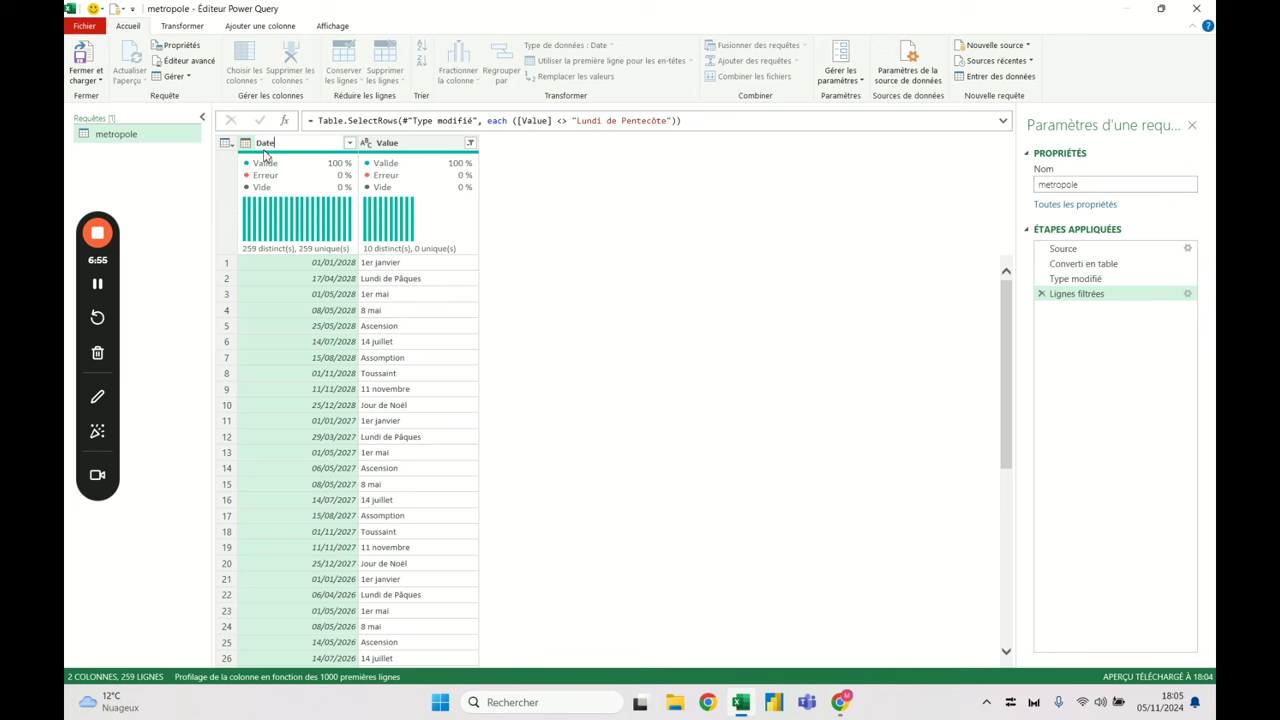
key(Return)
click(386, 142)
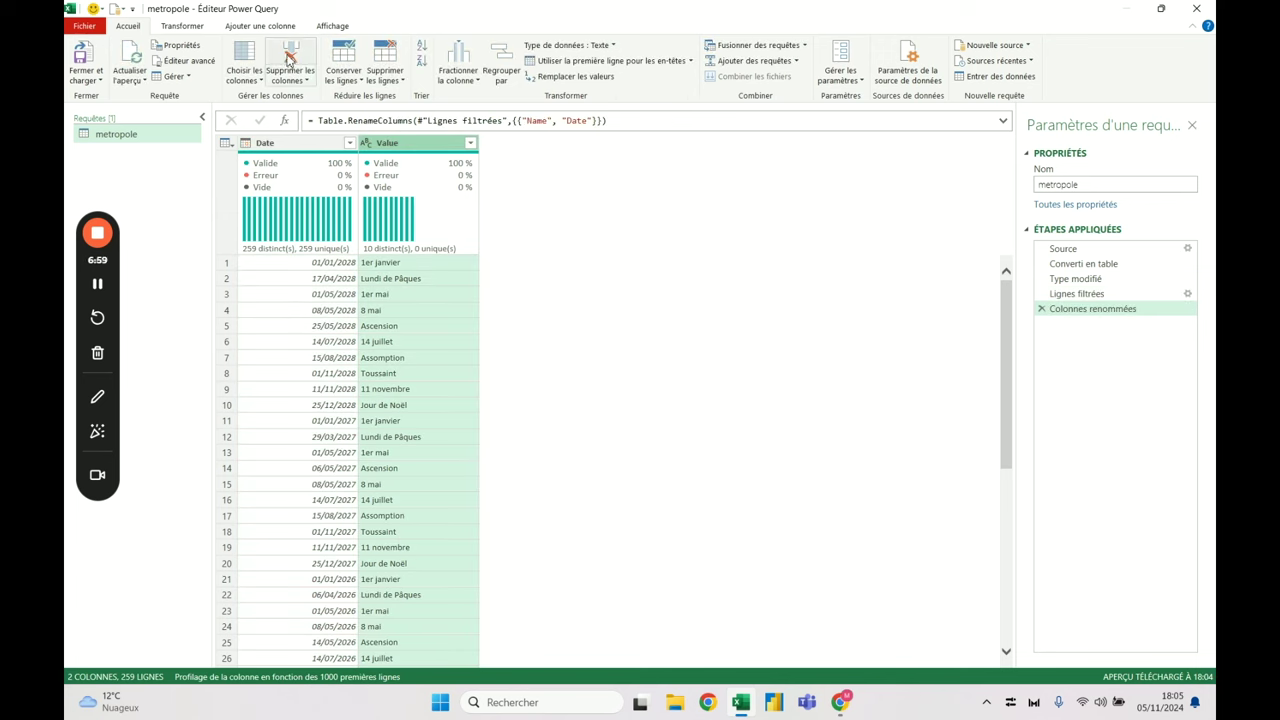
click(245, 55)
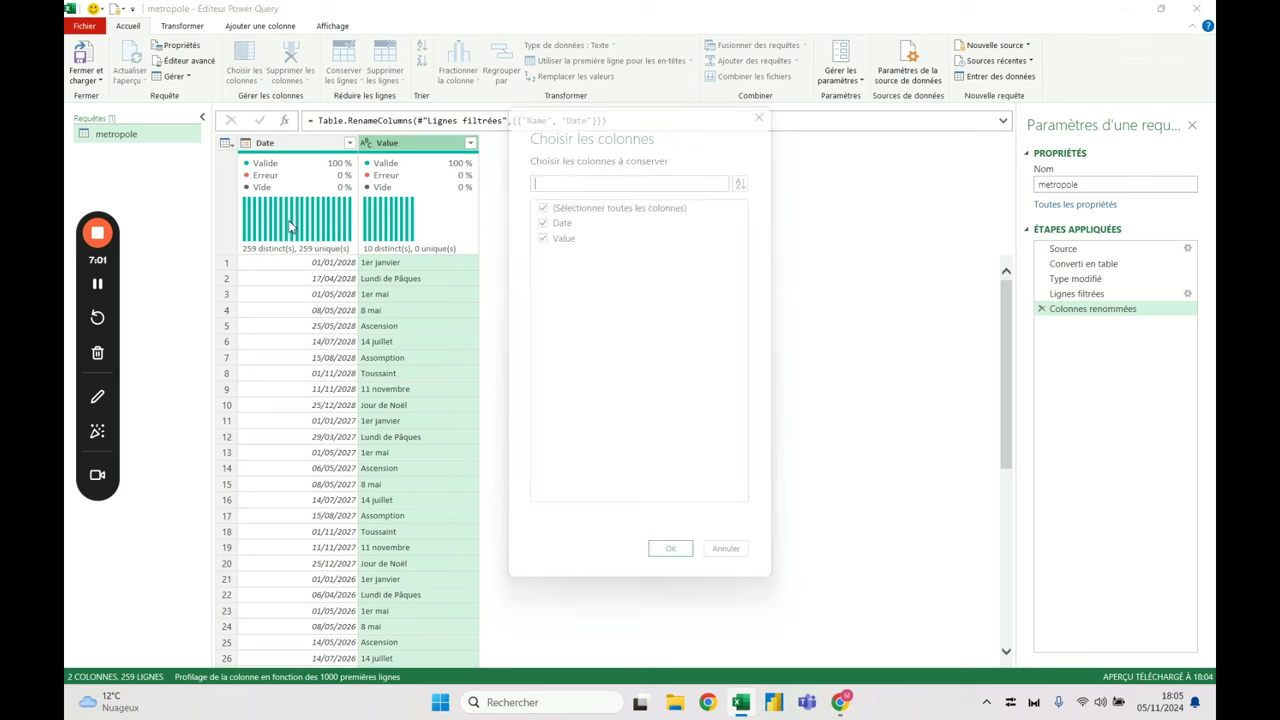
click(545, 240)
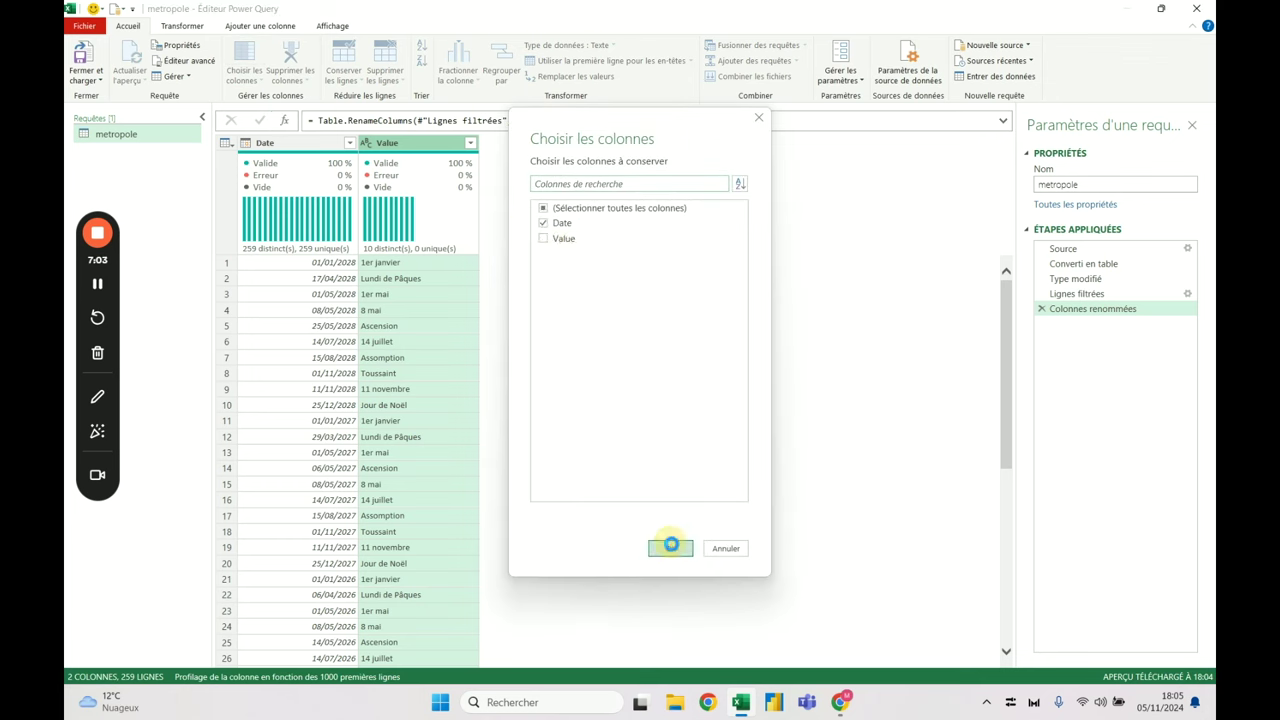
click(670, 548)
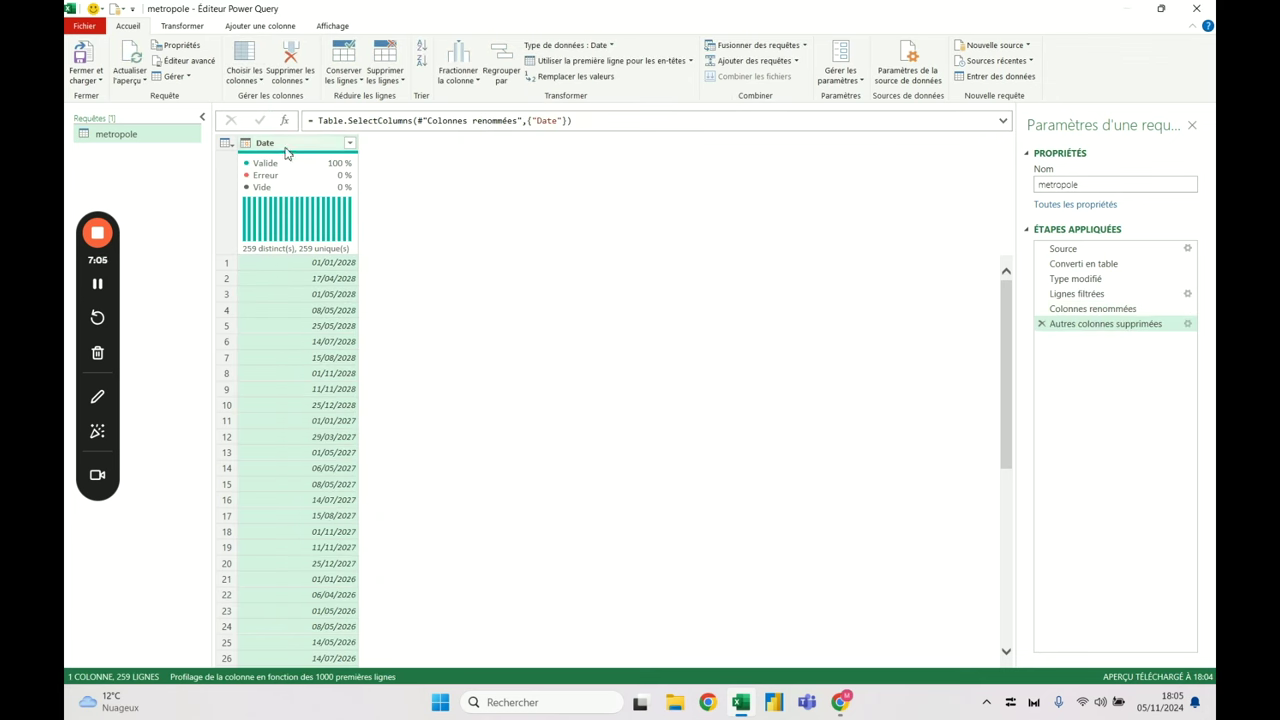
Rename the metropole query to 'Jours fériés'
double_click(160, 134)
text(Jour)
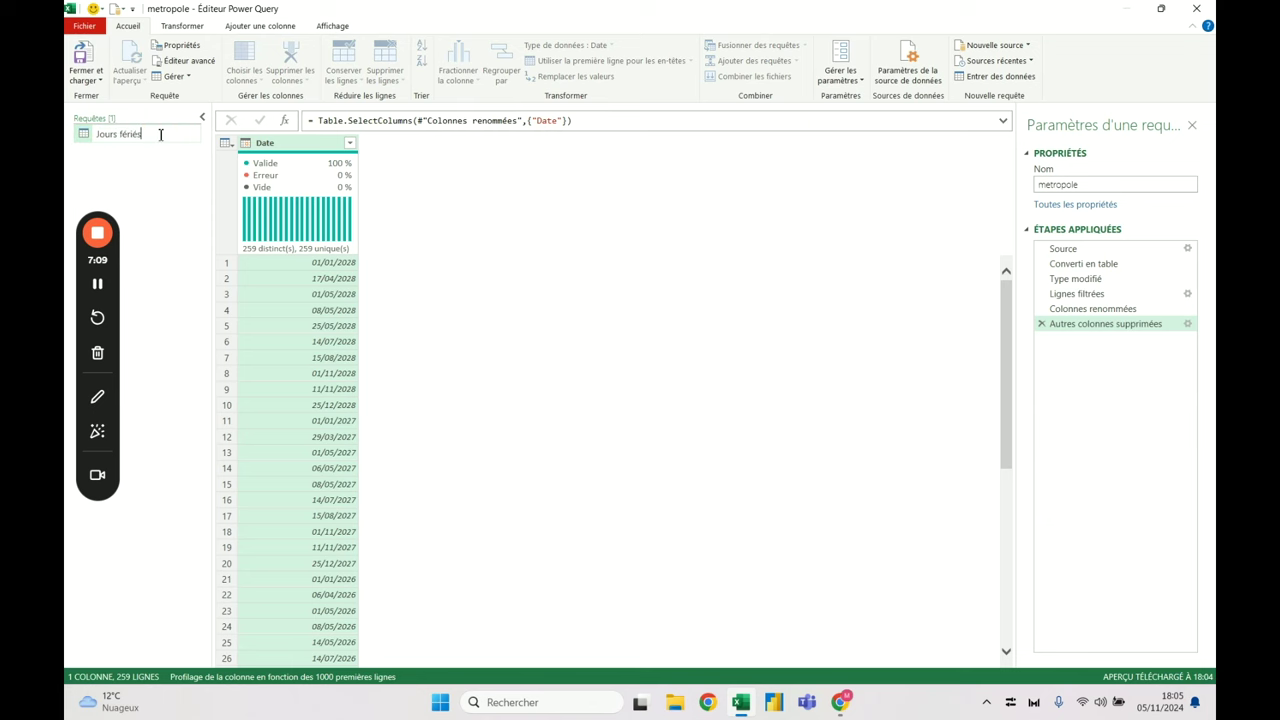
text(s fériés)
key(Return)
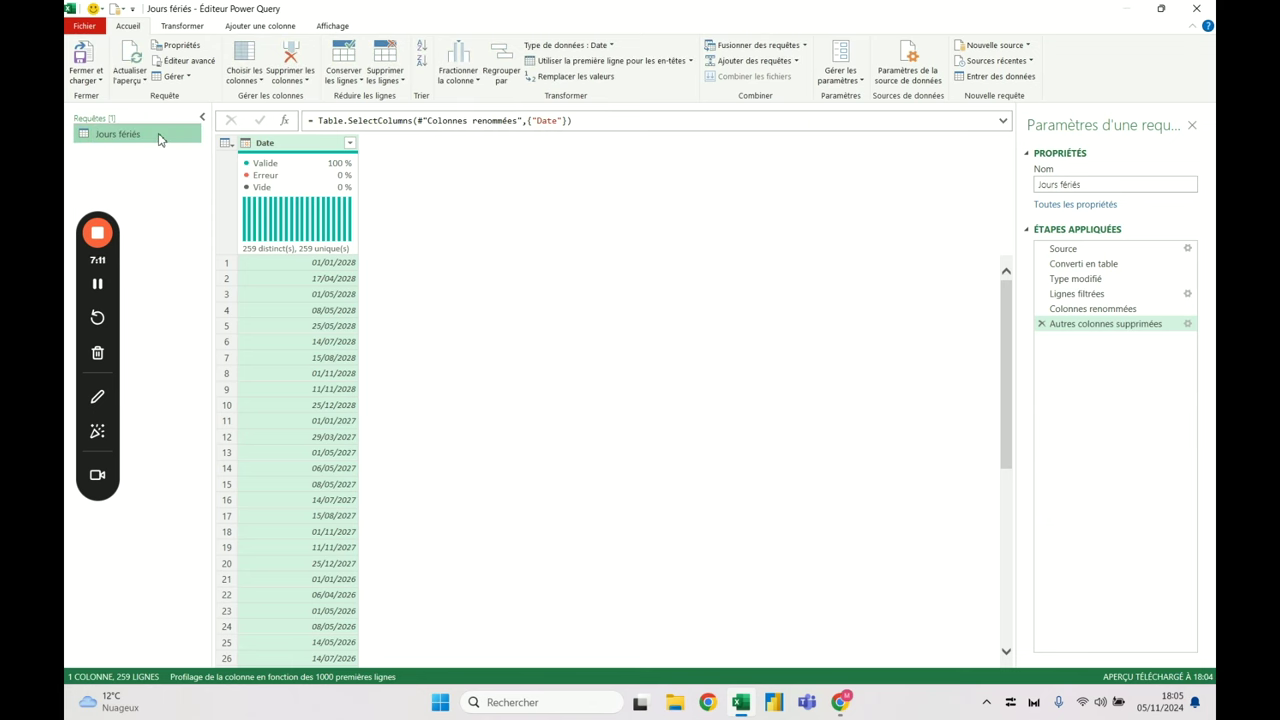
Check the source URL's metropole zone against the API's list of available zones
click(1105, 249)
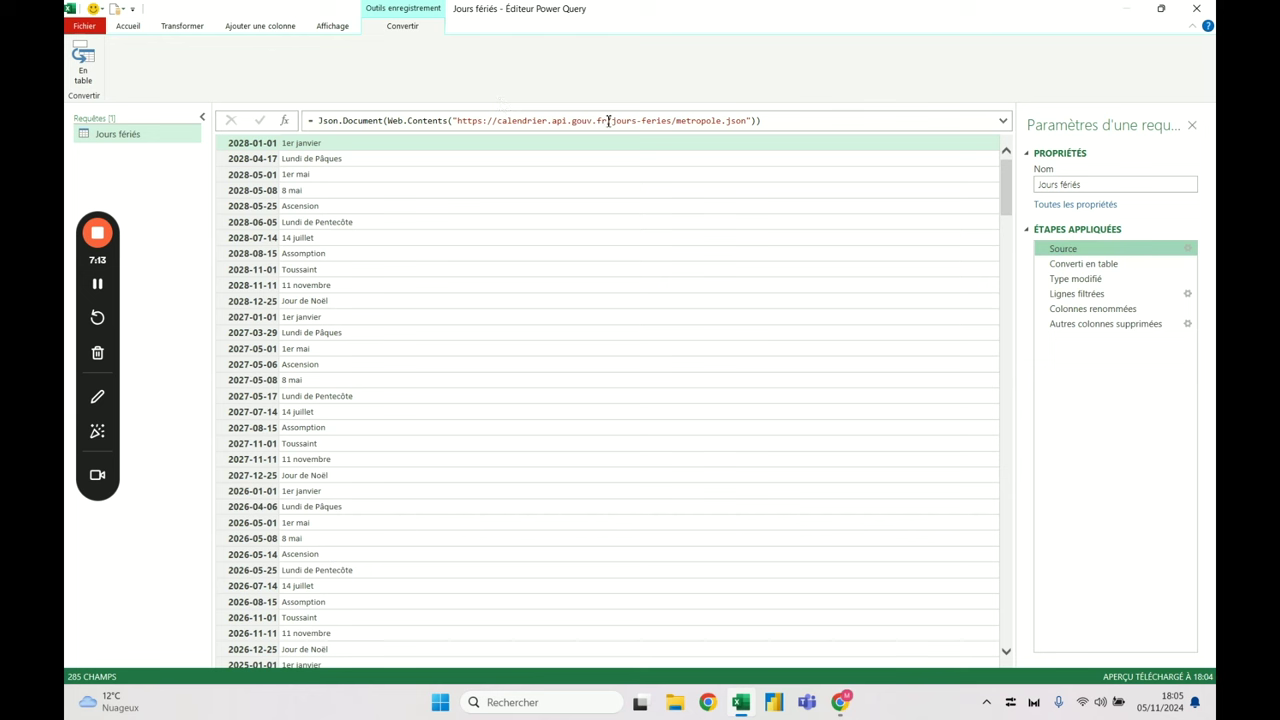
drag(725, 121, 677, 121)
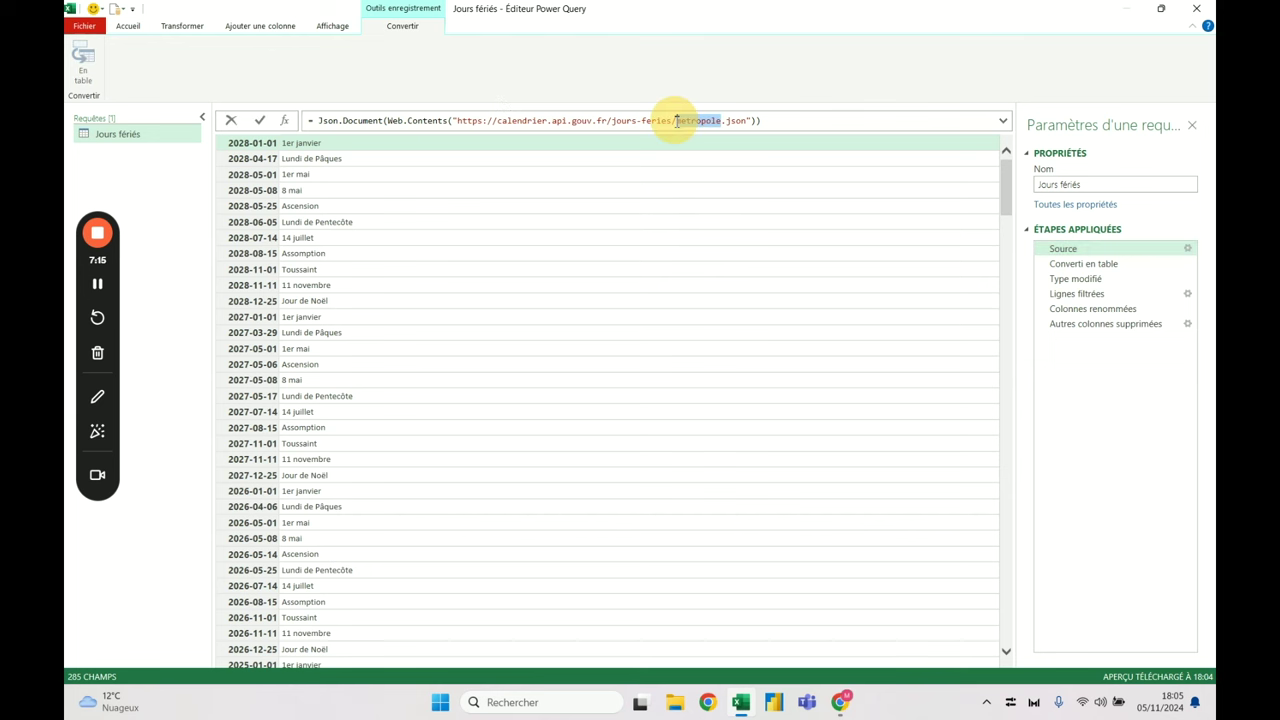
key(Escape)
key(alt+Tab)
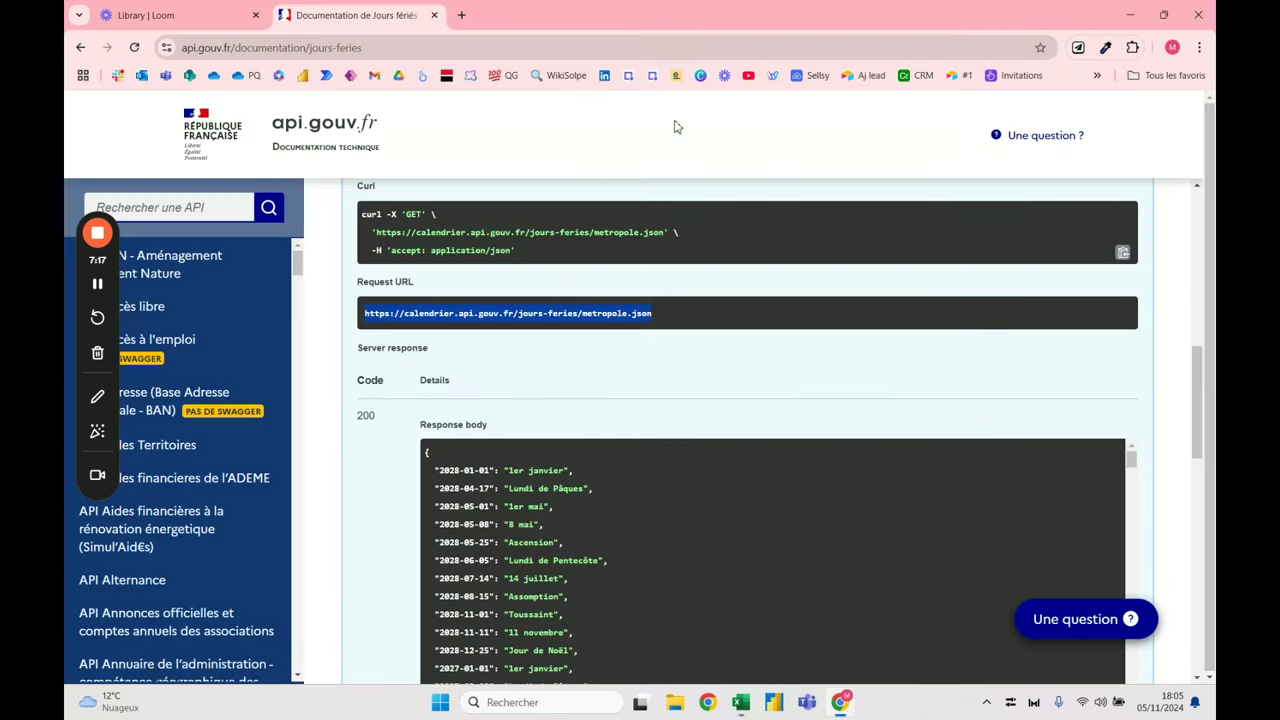
scroll(551, 431, up, 4)
click(540, 390)
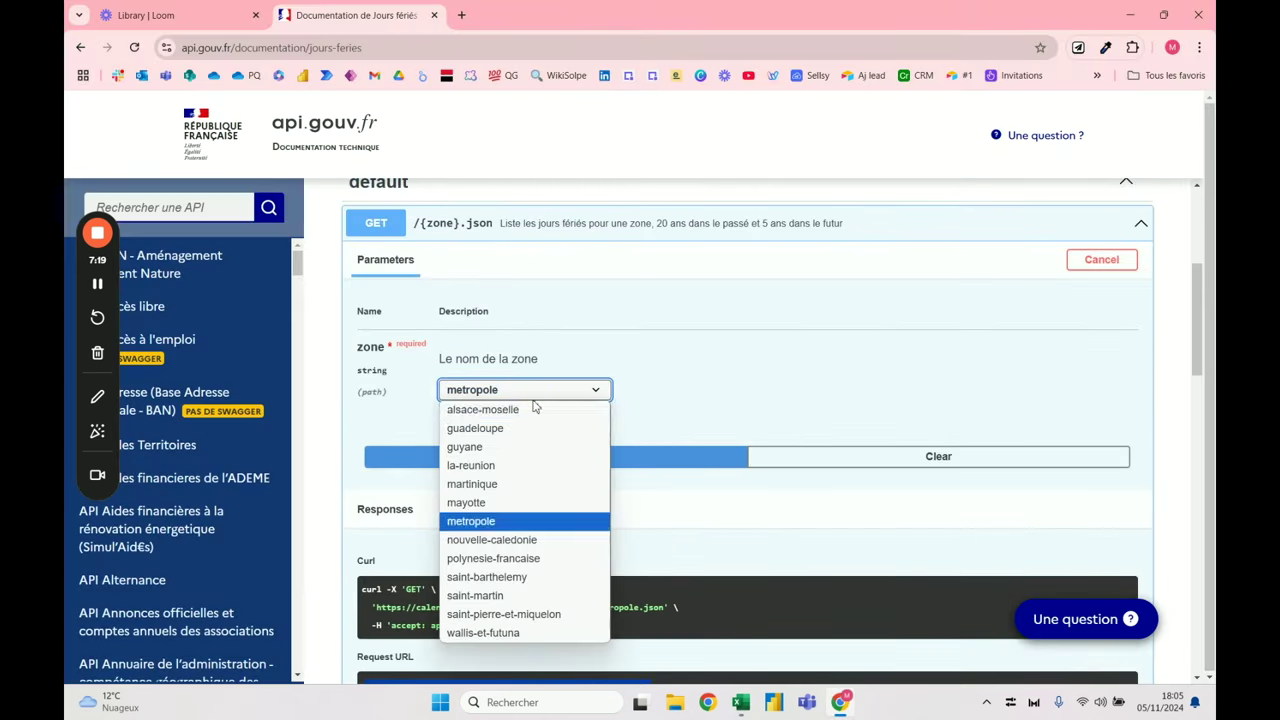
click(542, 383)
key(alt+Tab)
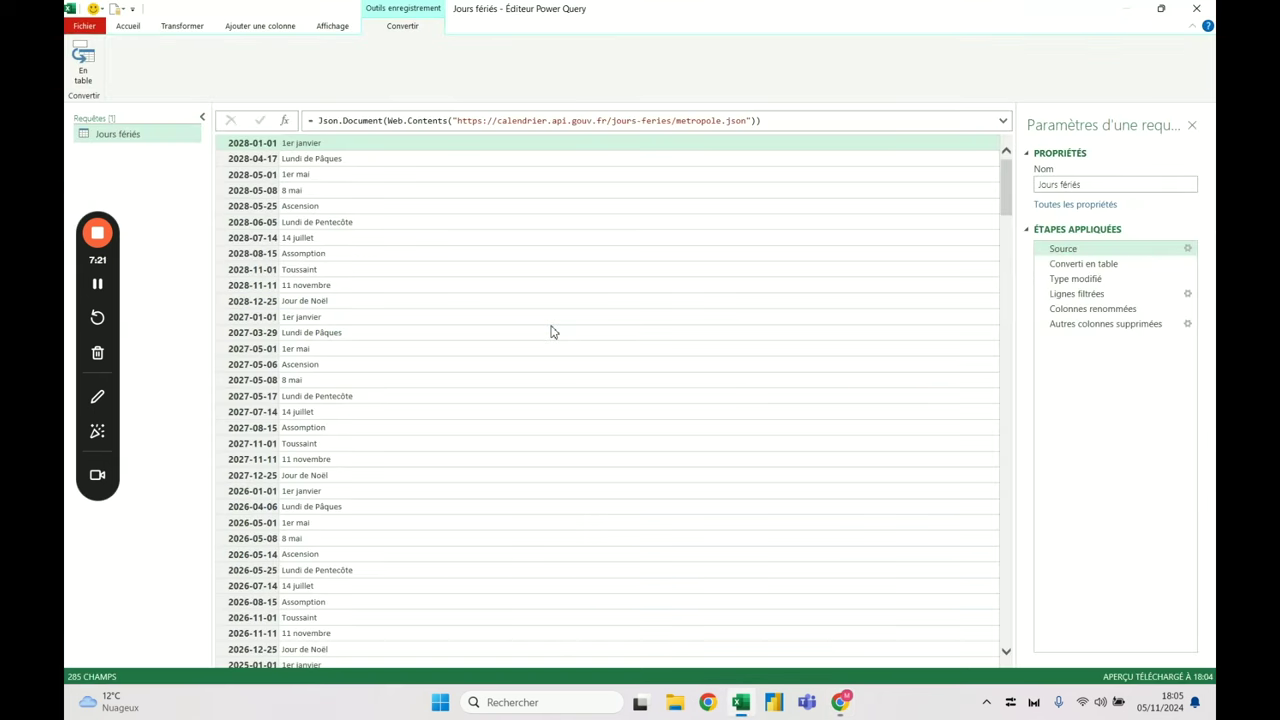
Load Jours fériés as a table at CALCULS!O2, also adding it to the data model
click(1108, 324)
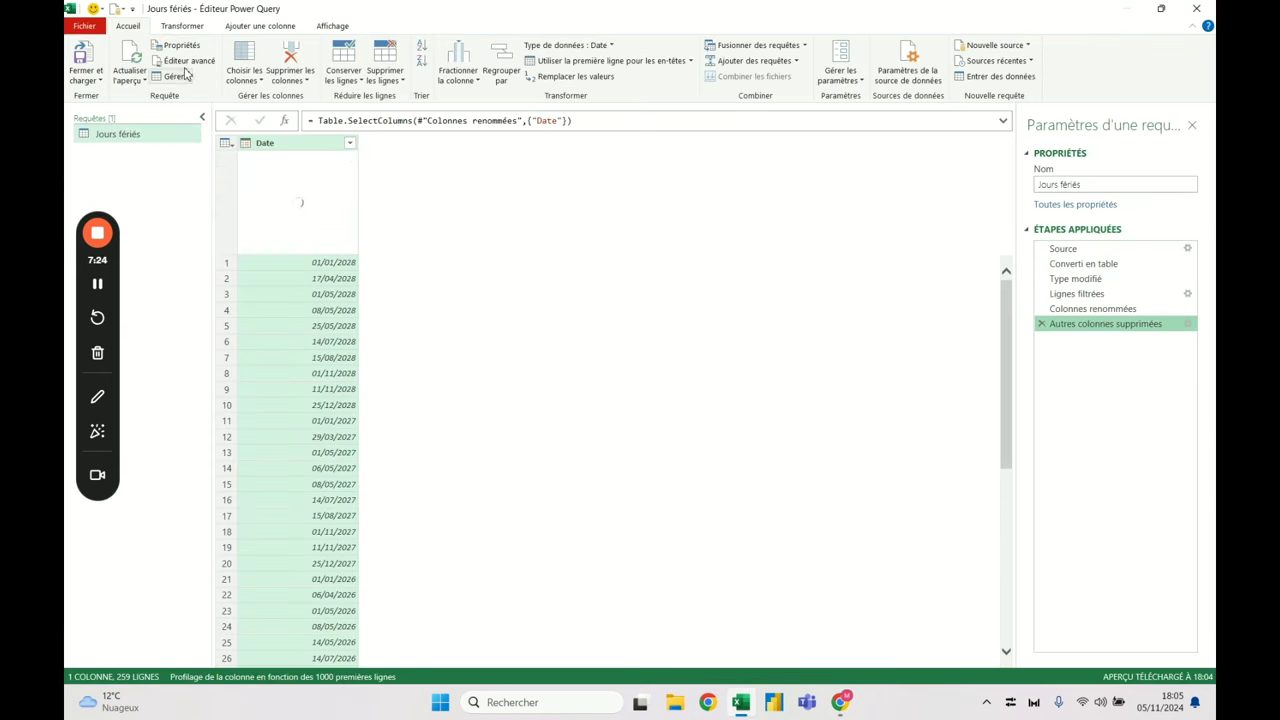
click(97, 80)
click(124, 112)
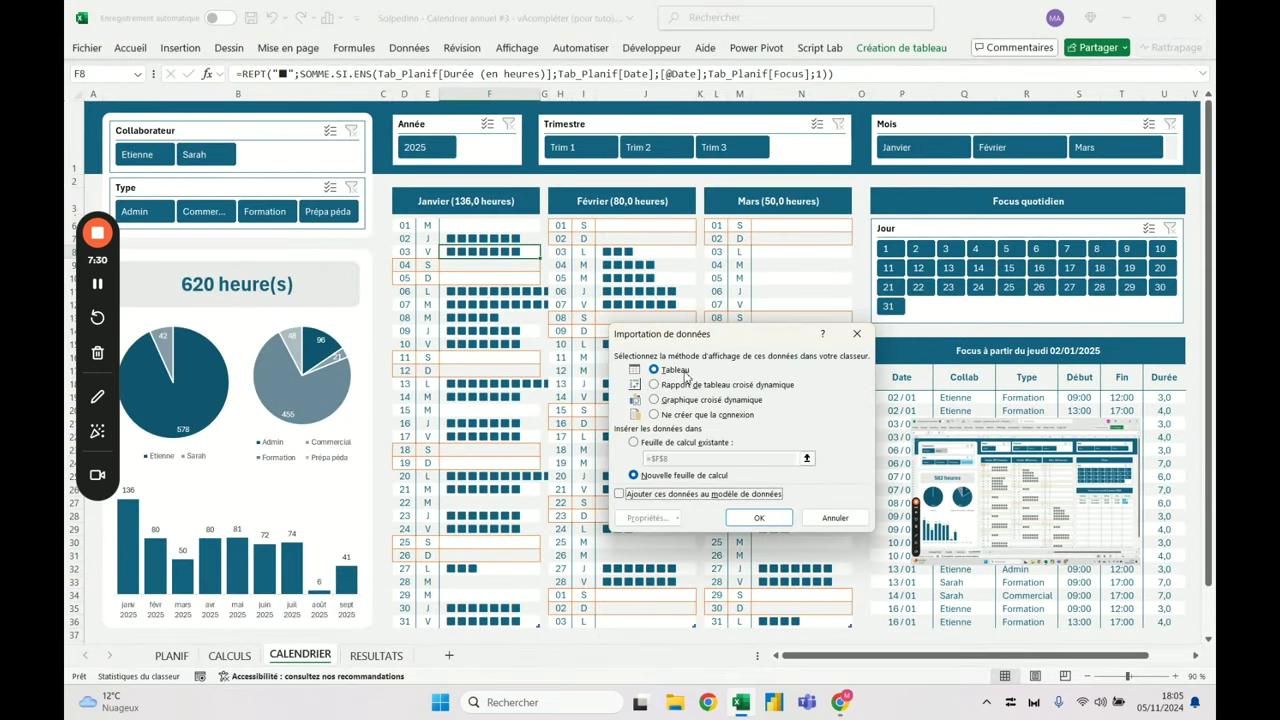
click(619, 494)
click(684, 446)
click(244, 658)
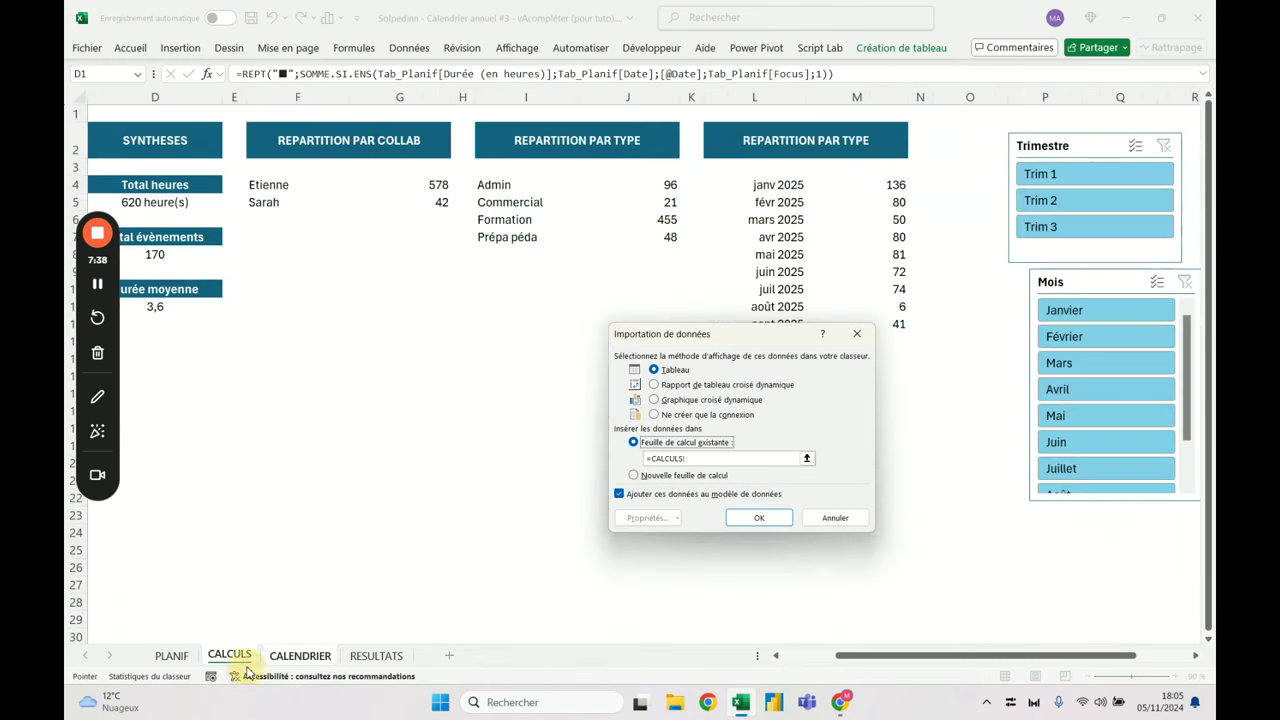
click(965, 134)
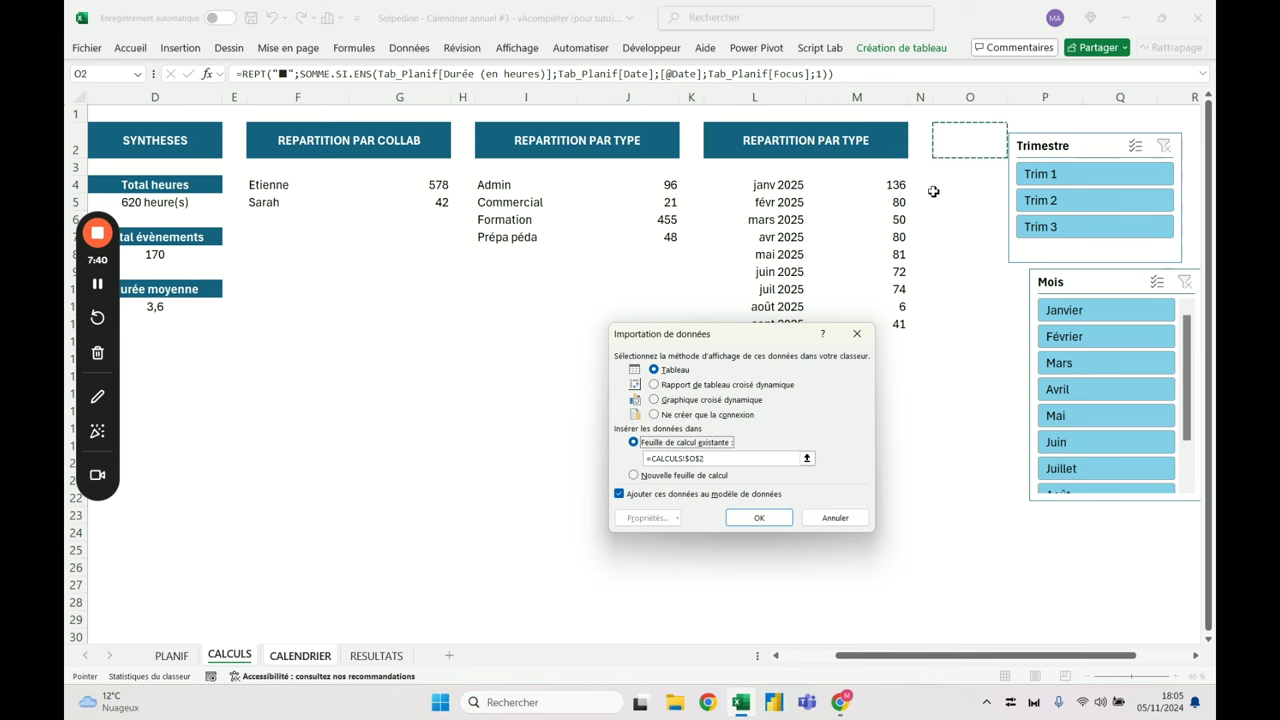
click(758, 518)
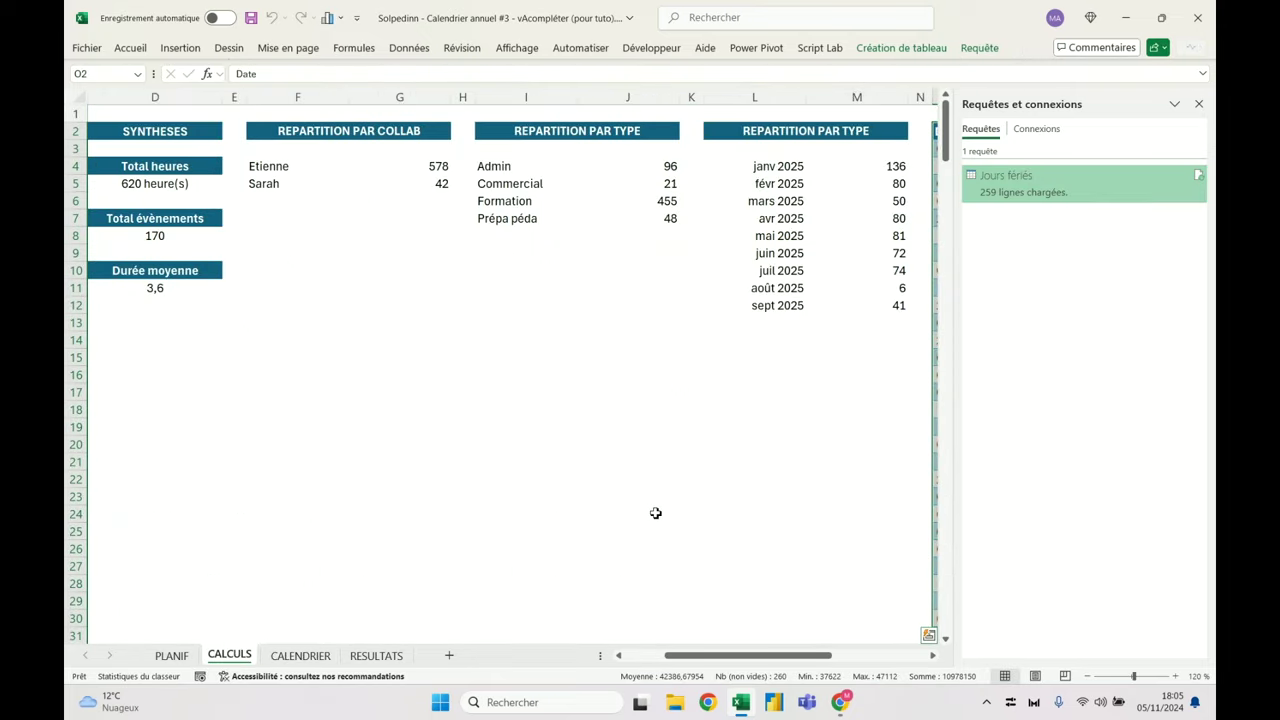
Turn off column auto-sizing in the holiday query's external data properties
drag(745, 655, 840, 655)
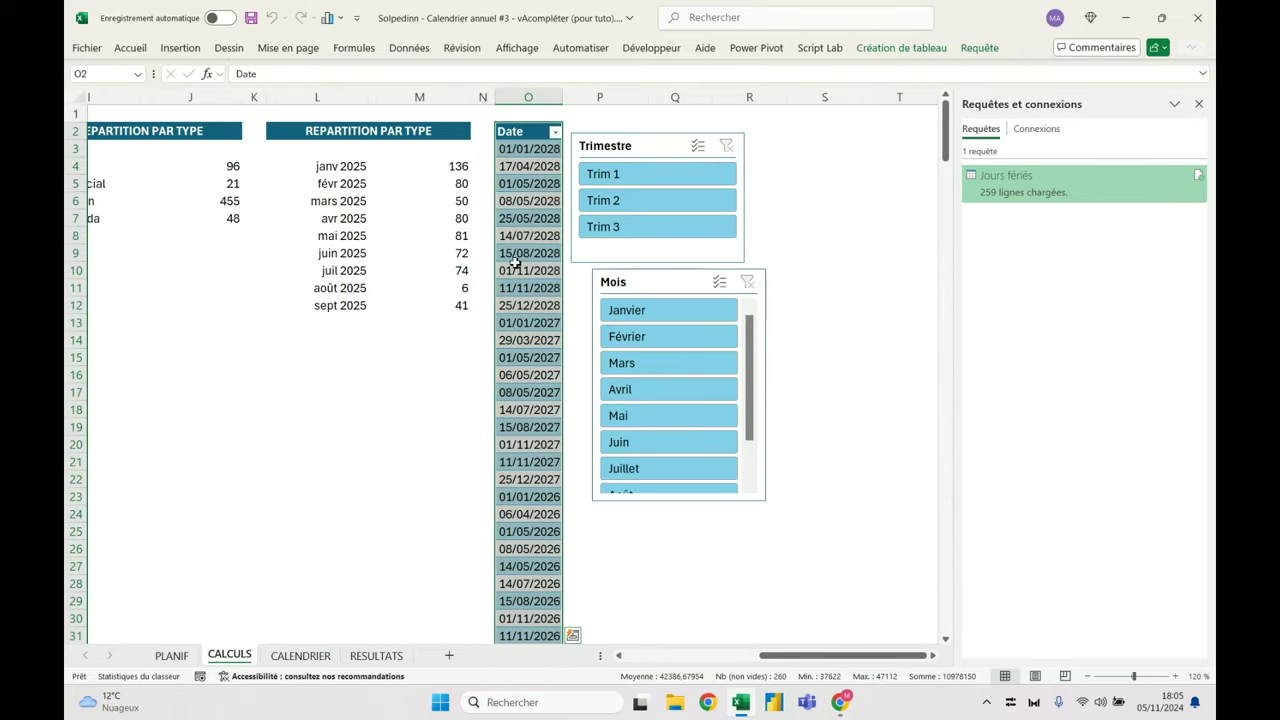
right_click(531, 134)
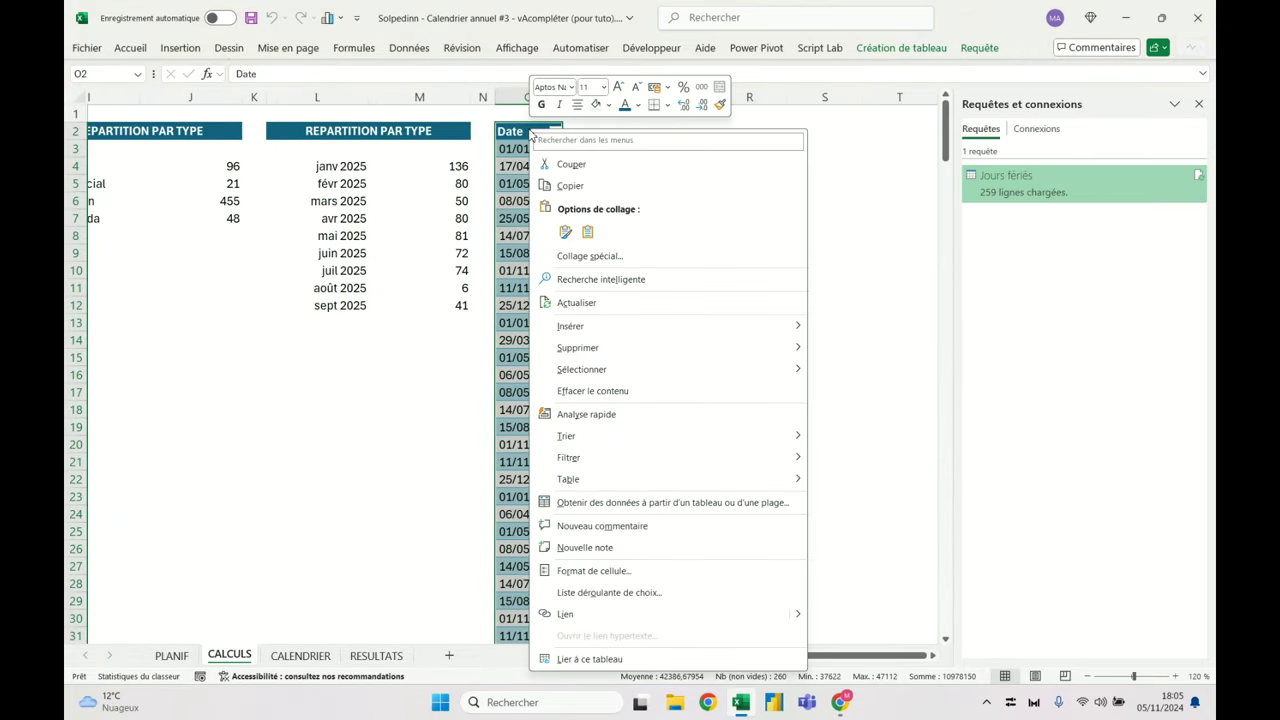
key(Escape)
click(409, 48)
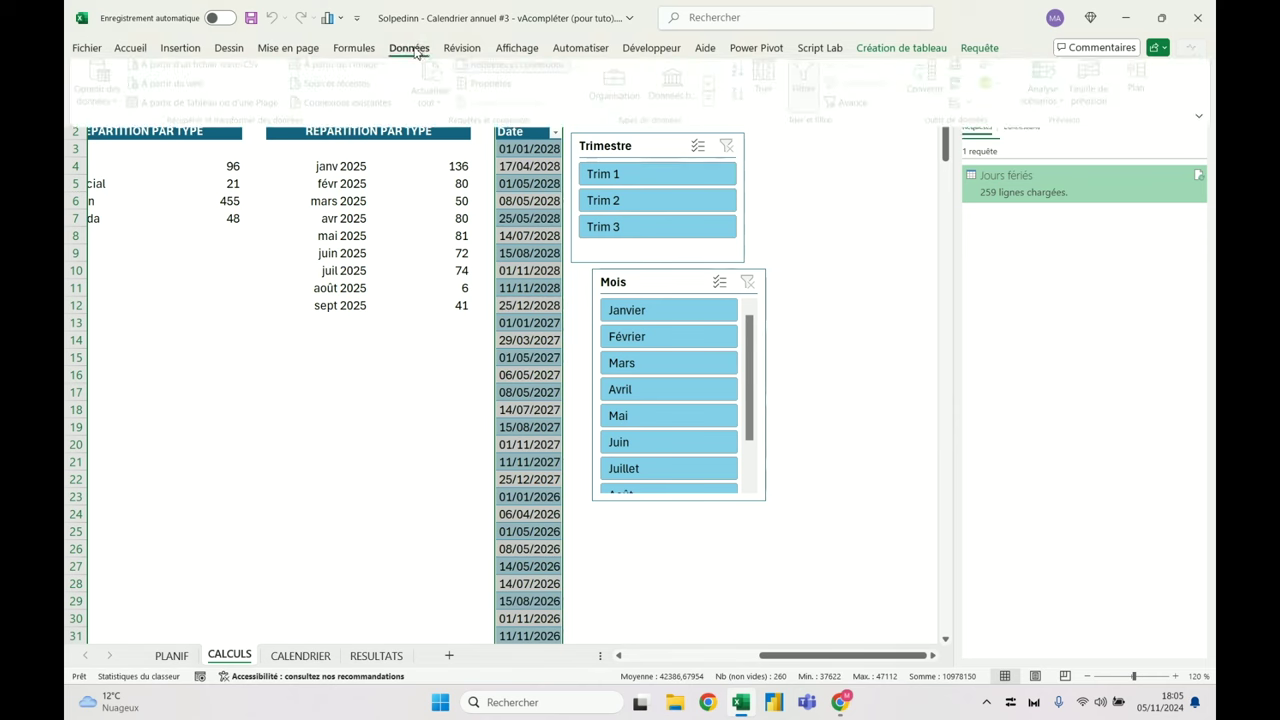
click(491, 90)
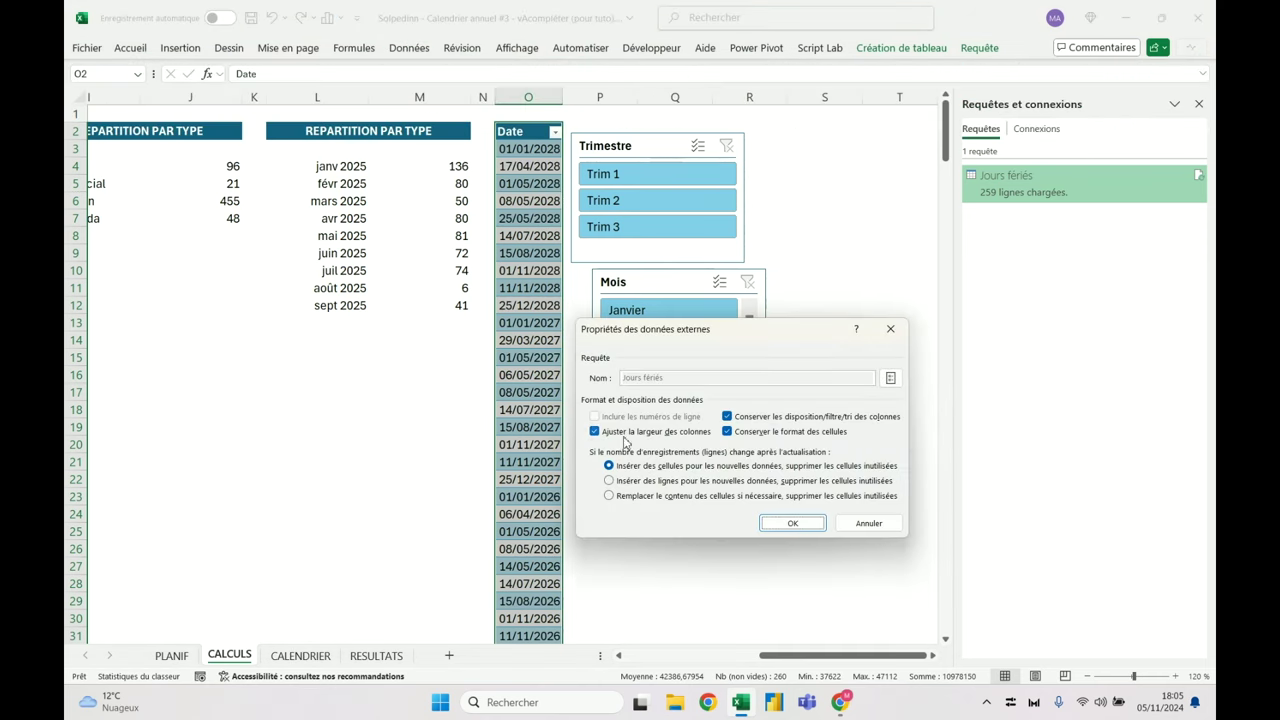
click(595, 431)
click(890, 329)
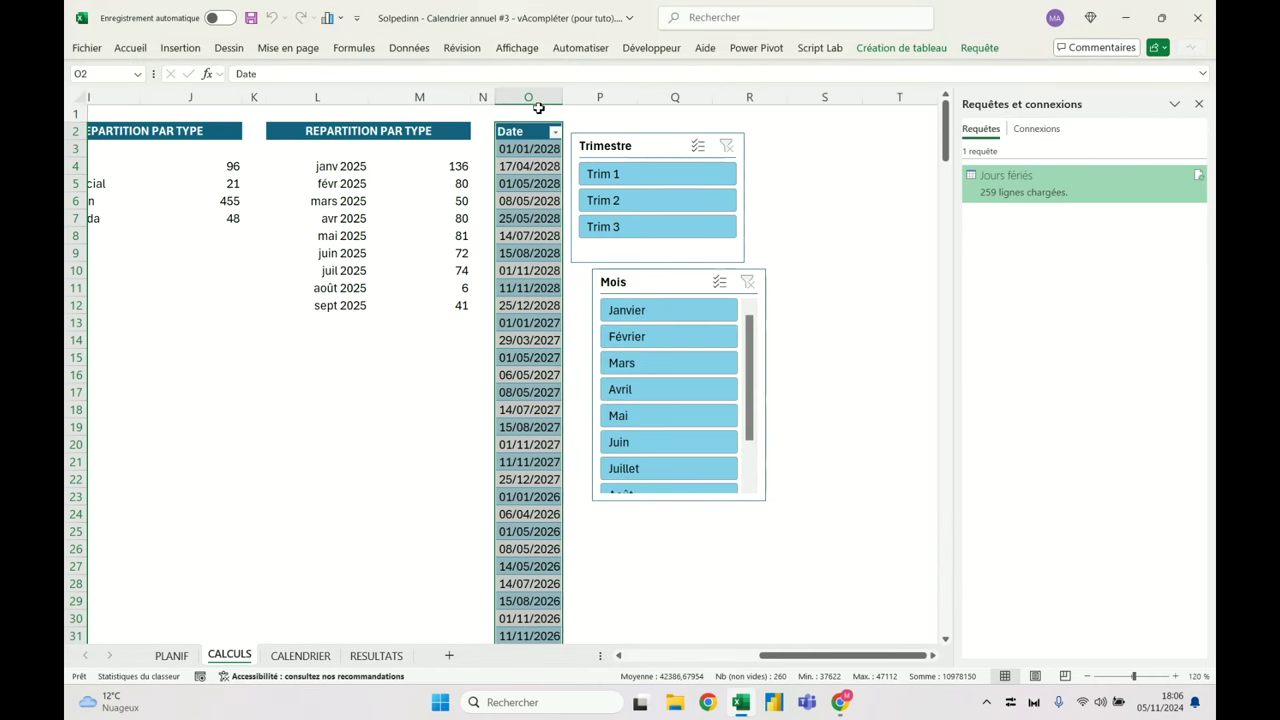
Set column O's width to 15
click(540, 97)
right_click(540, 97)
click(610, 338)
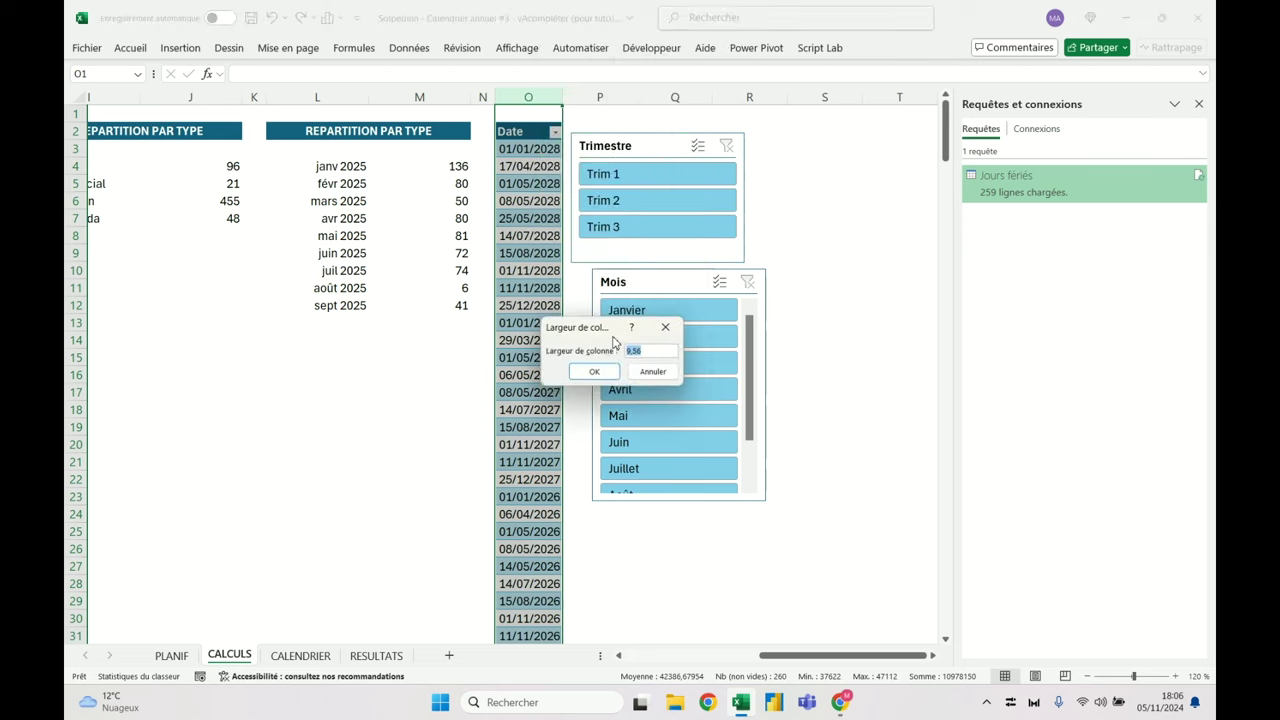
text(20)
key(Return)
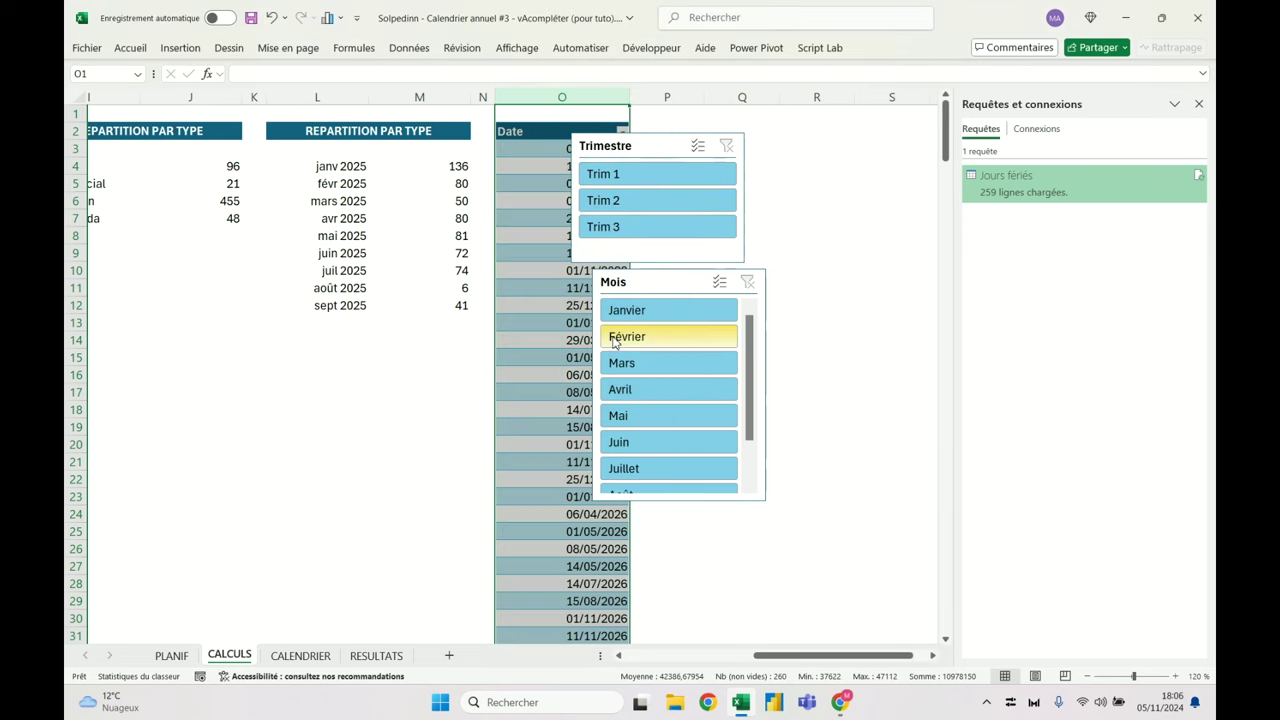
right_click(598, 97)
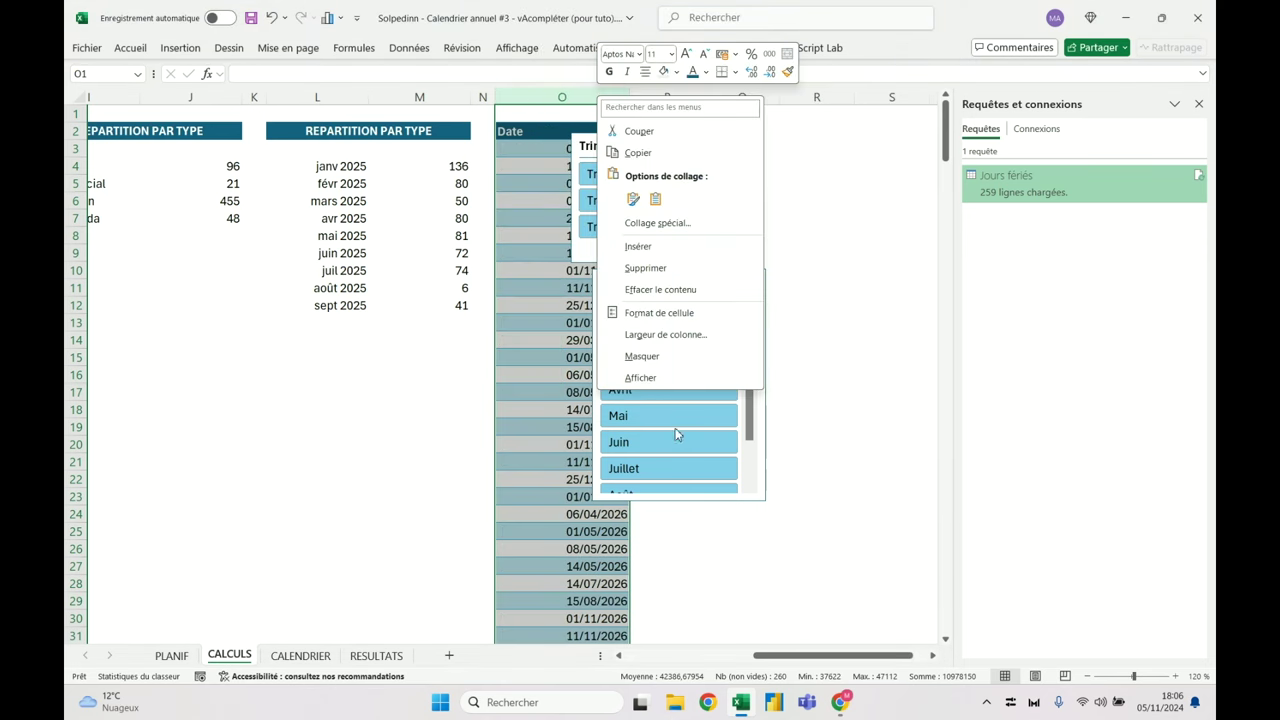
click(670, 335)
key(Return)
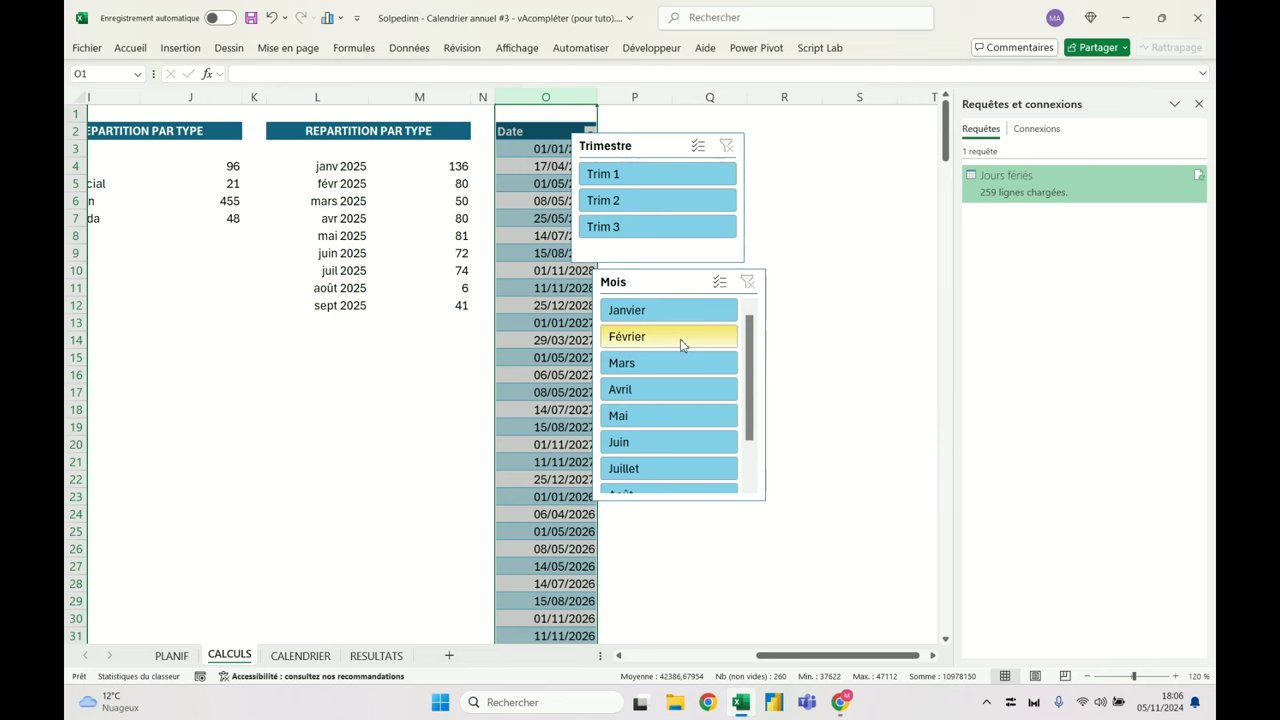
Move the Date table down one row so it starts at O4
click(556, 128)
click(557, 128)
drag(557, 140, 550, 171)
click(533, 146)
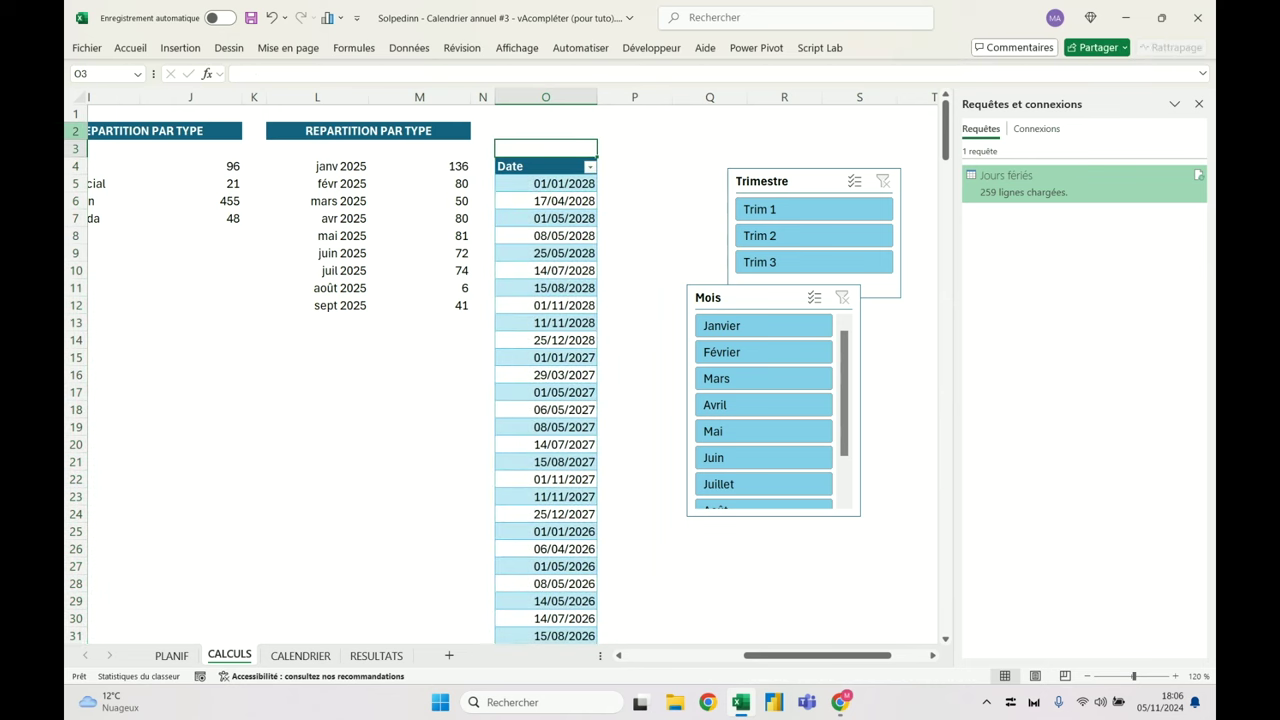
right_click(74, 131)
click(166, 381)
Set row 2's height to 30 and copy the DATES heading
text(30)
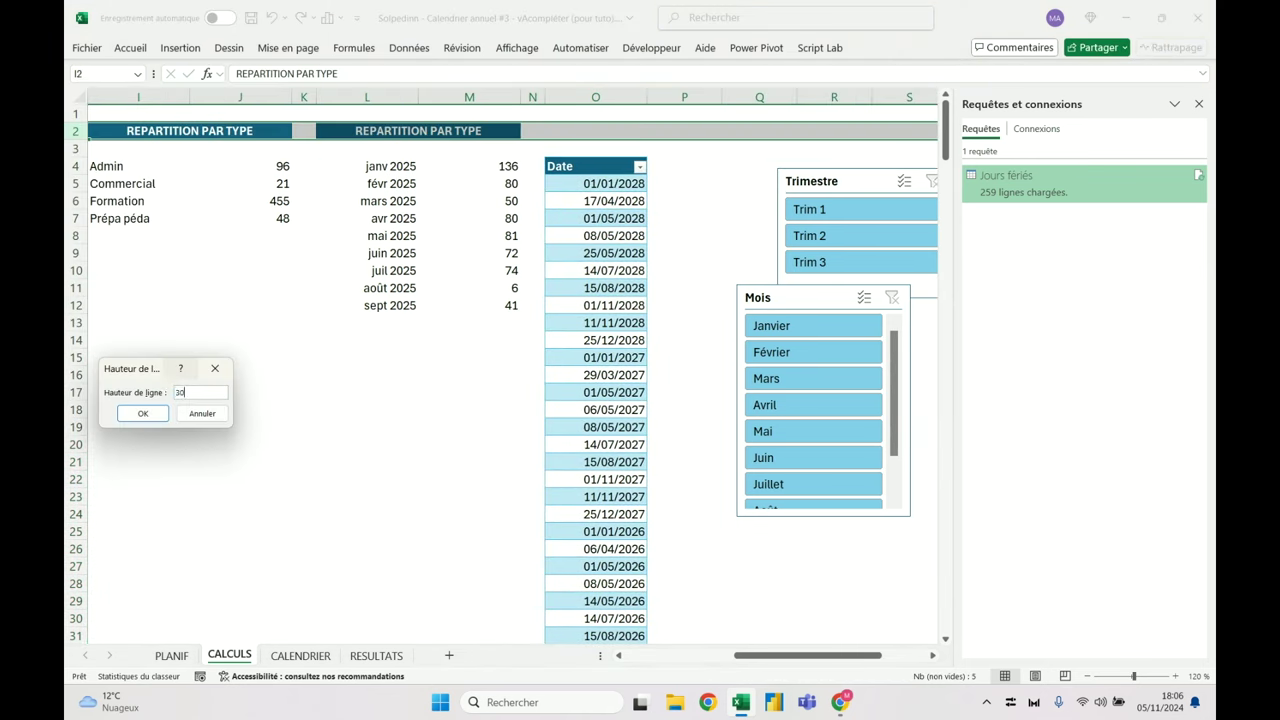
key(Return)
click(462, 145)
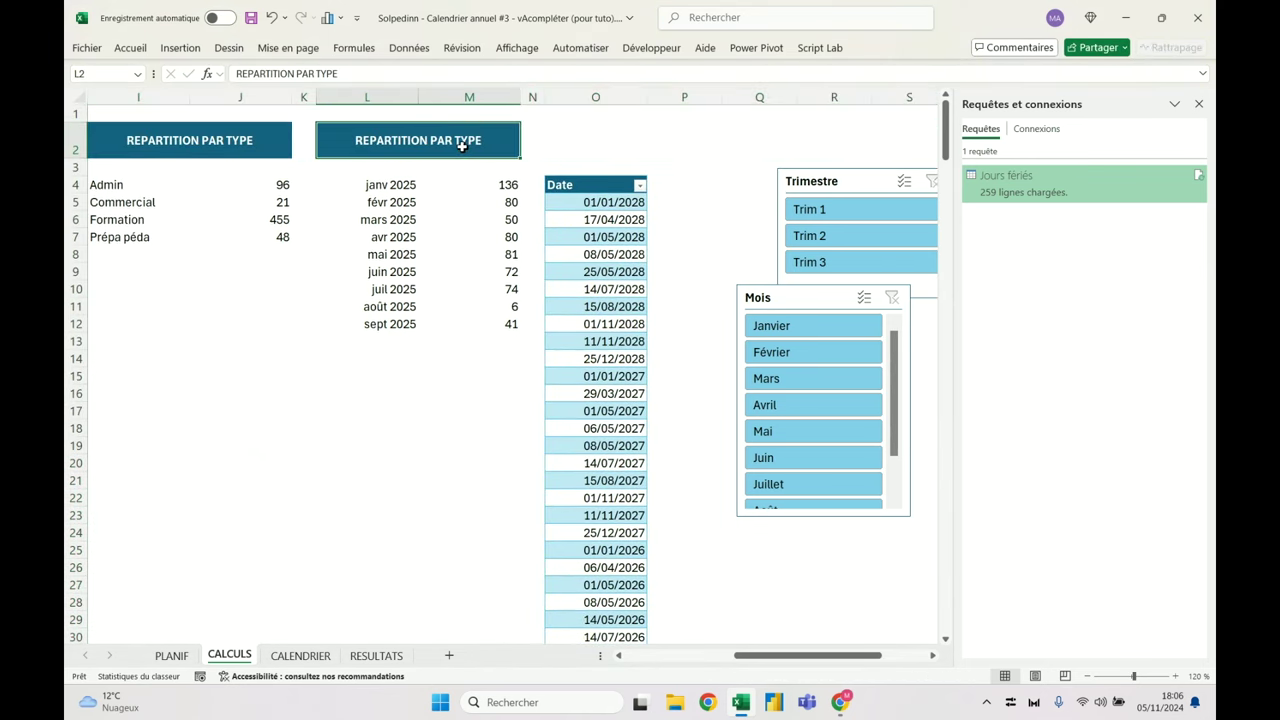
key(Right)
key(Right)
key(Left)
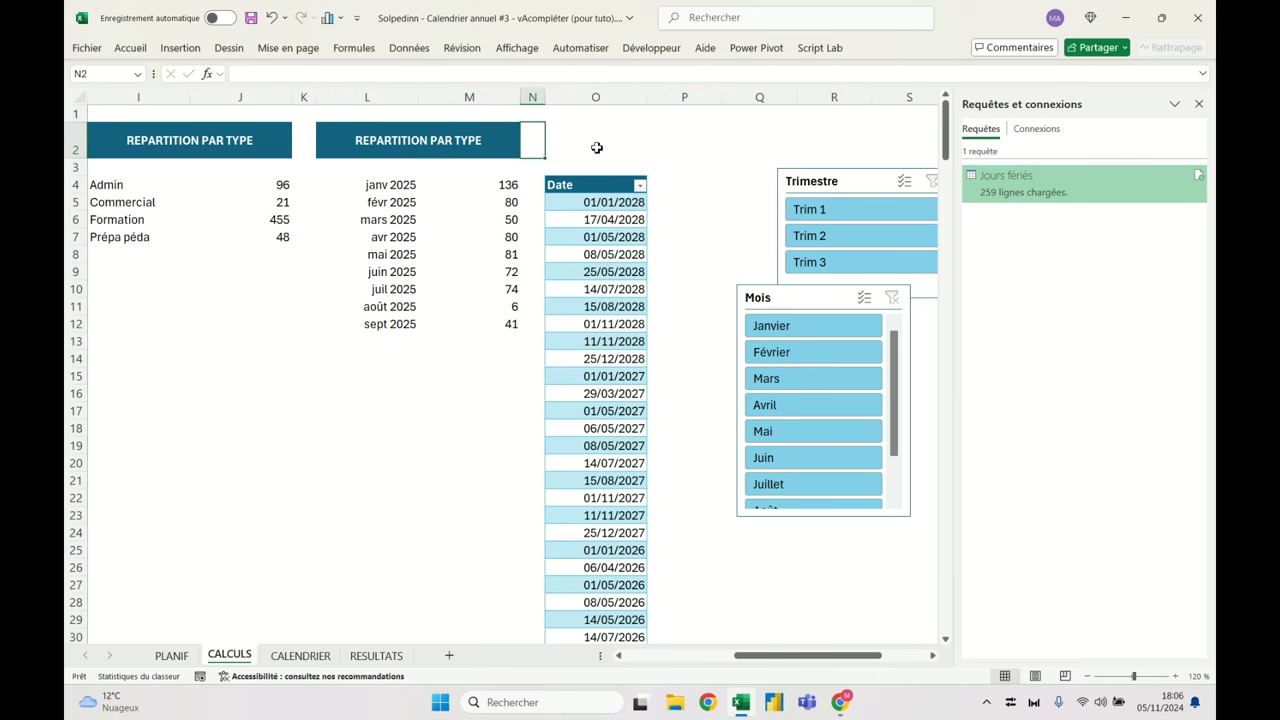
key(ctrl+Left)
key(ctrl+Left)
key(ctrl+Left)
key(ctrl+Left)
key(Left)
key(ctrl+c)
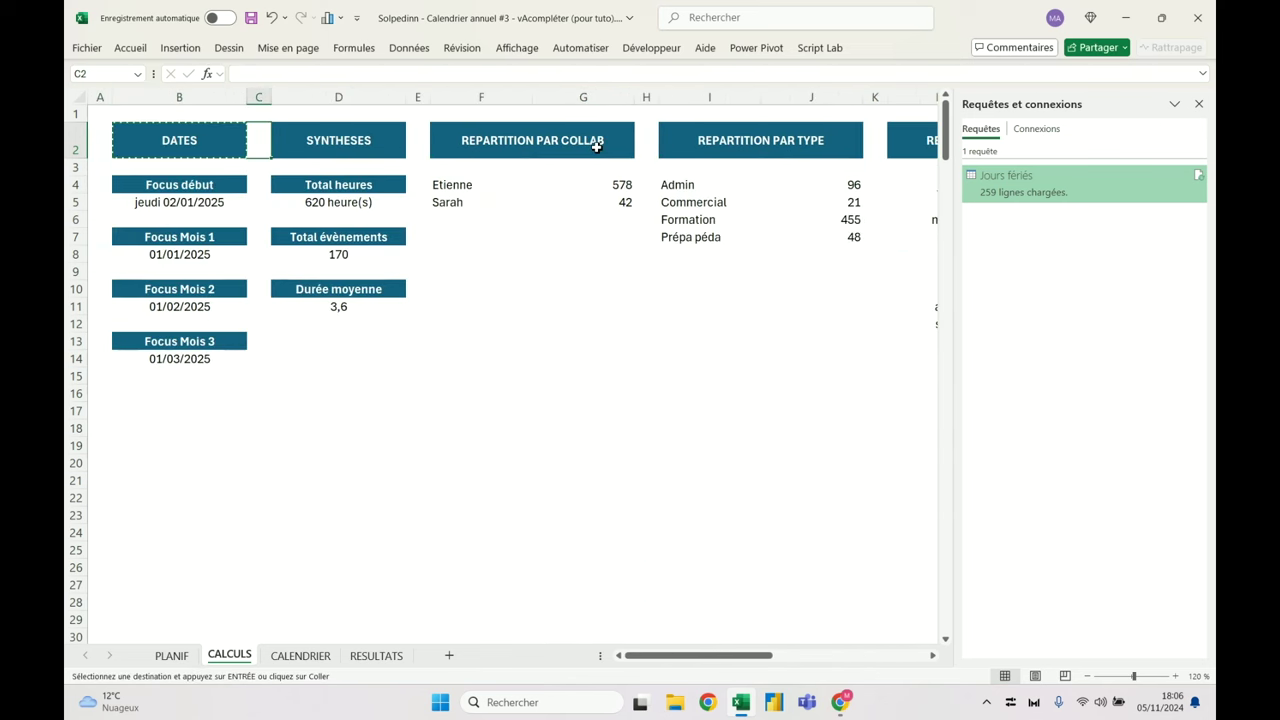
Paste the heading into O2 and retitle it JOURS FERIES
key(Right)
key(Right)
key(Right)
key(Right)
key(Right)
key(Right)
key(Right)
key(Right)
key(Right)
key(Right)
key(Right)
key(Right)
key(Right)
key(Right)
key(Left)
key(Left)
key(Left)
key(Left)
key(Left)
key(Left)
key(Right)
key(ctrl+v)
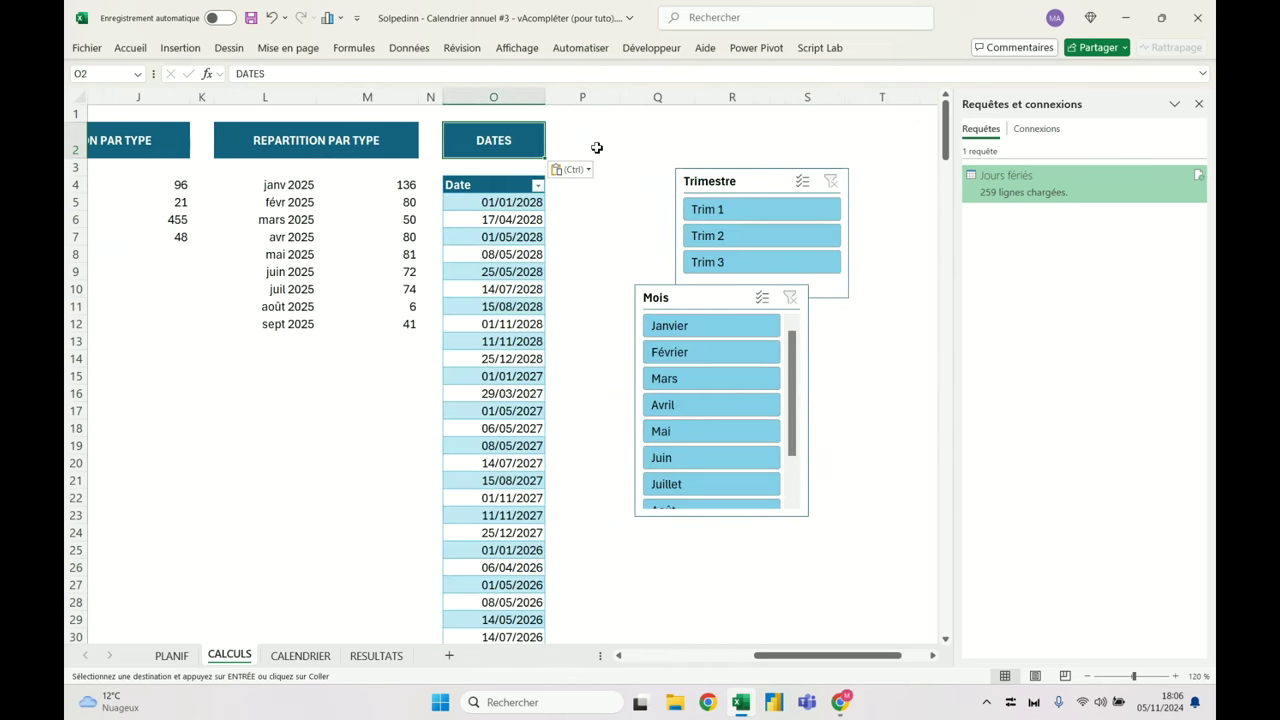
text(JOURS F2R)
key(BackSpace)
key(BackSpace)
text(ERIES)
key(Return)
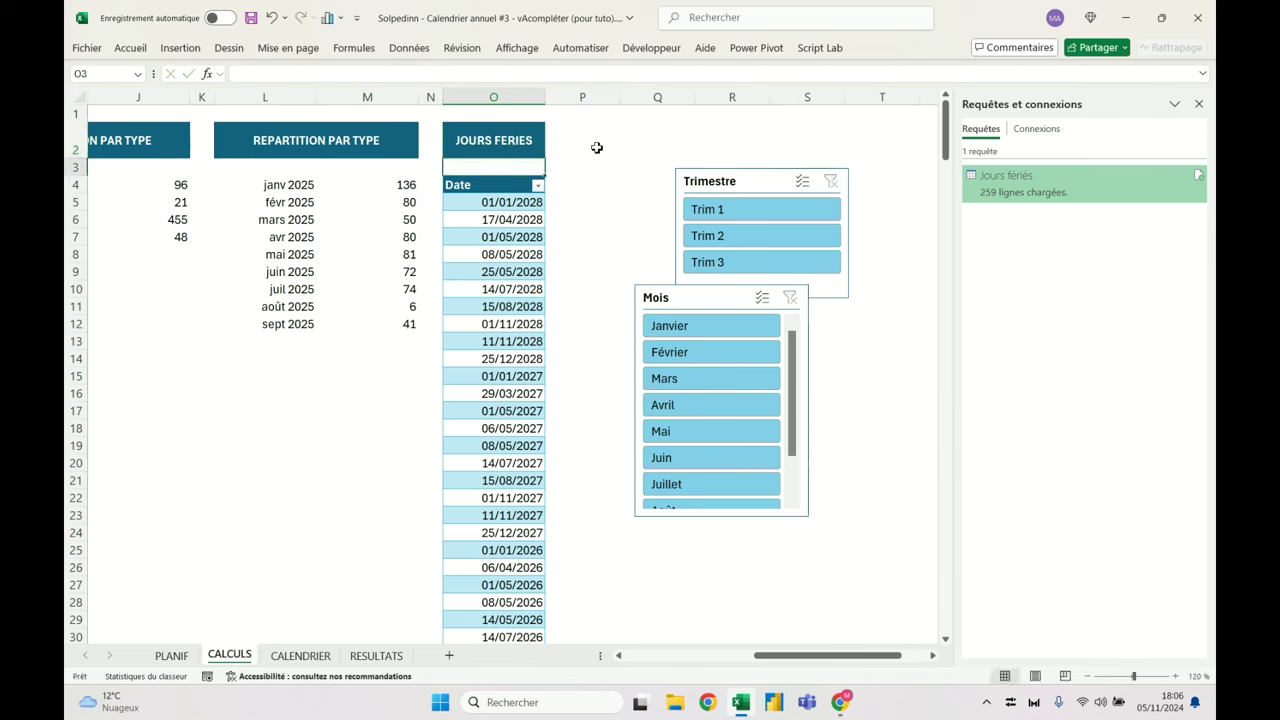
Check the holiday table's date cells, then return to the CALENDRIER sheet's first January day
click(495, 184)
click(131, 48)
key(ctrl+space)
drag(546, 231, 594, 201)
click(880, 48)
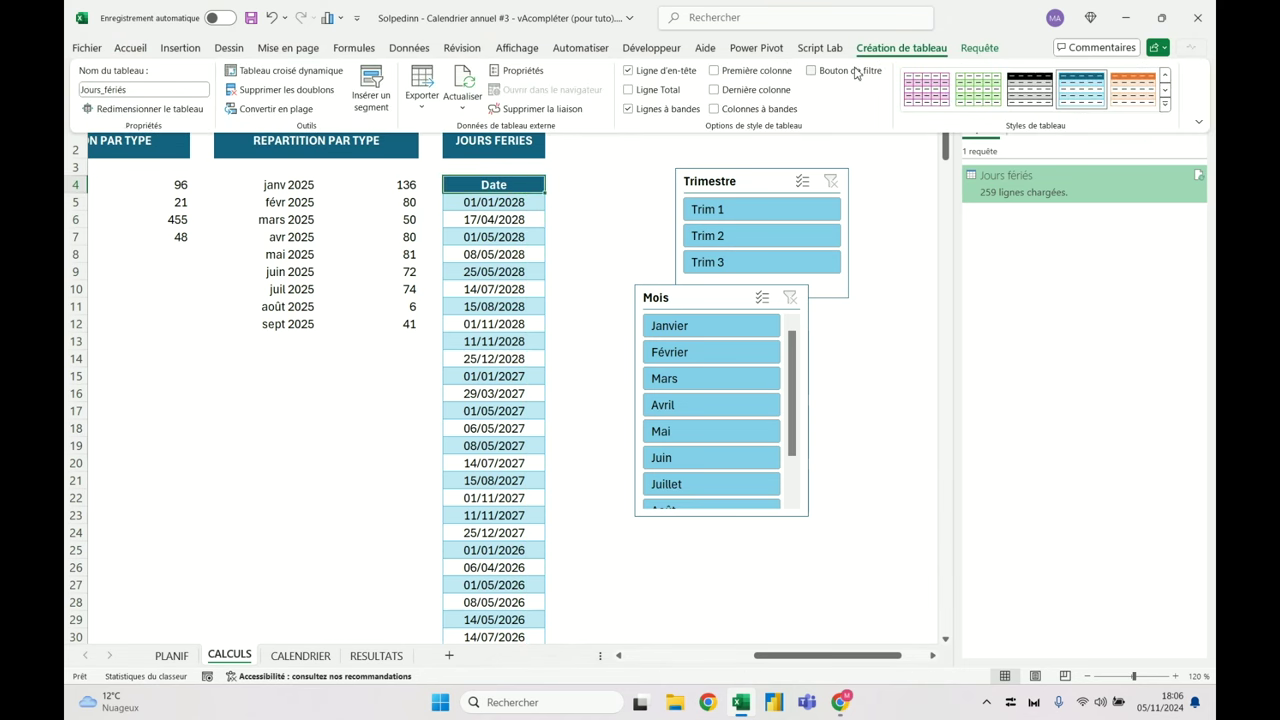
click(545, 284)
click(497, 220)
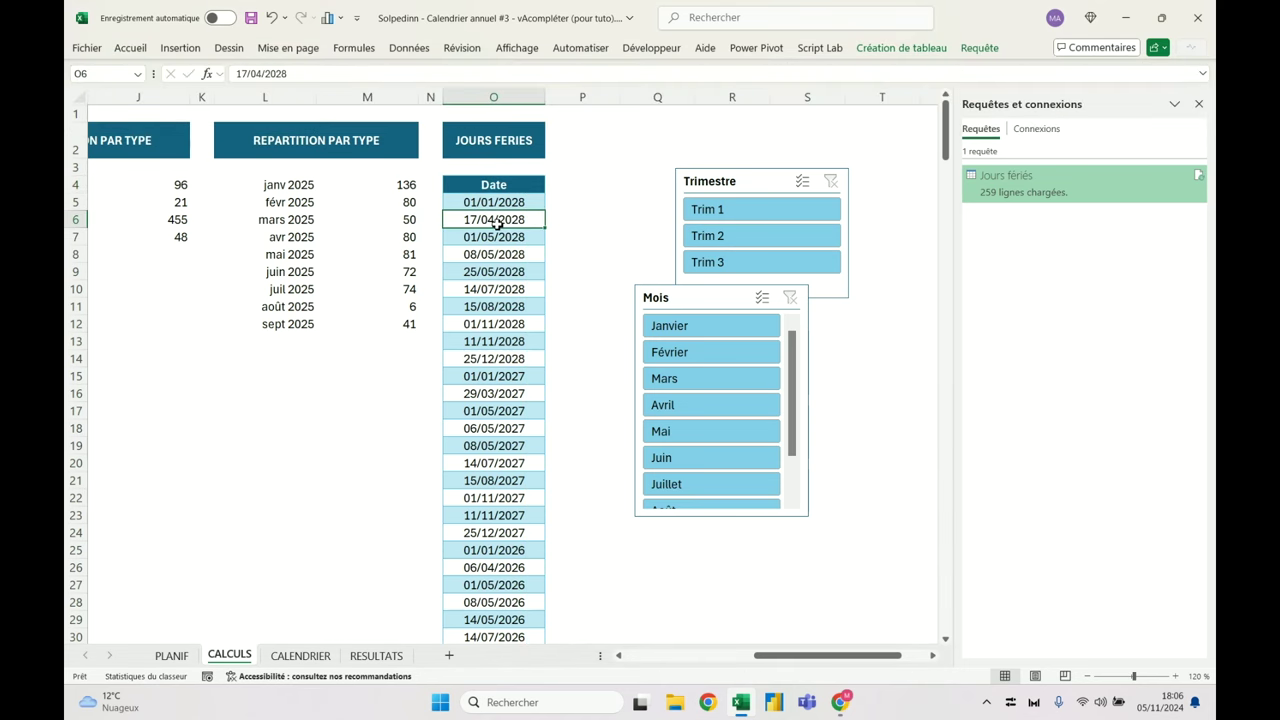
click(300, 656)
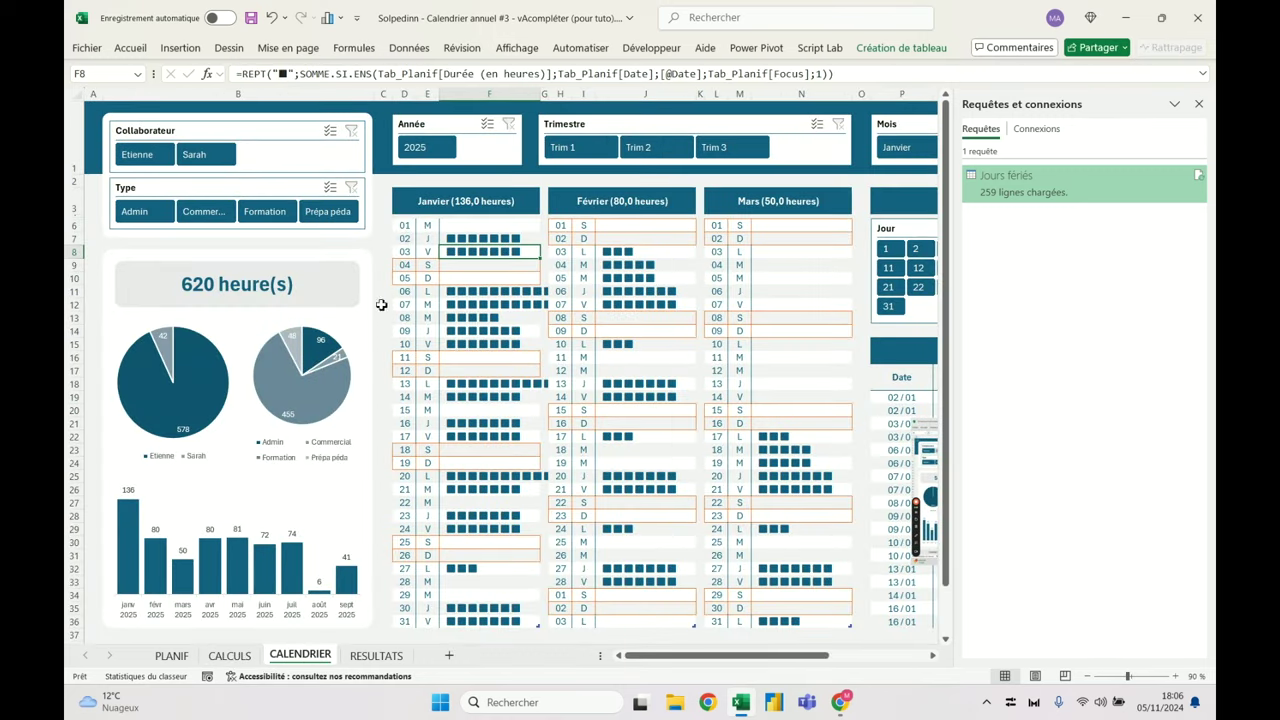
click(403, 226)
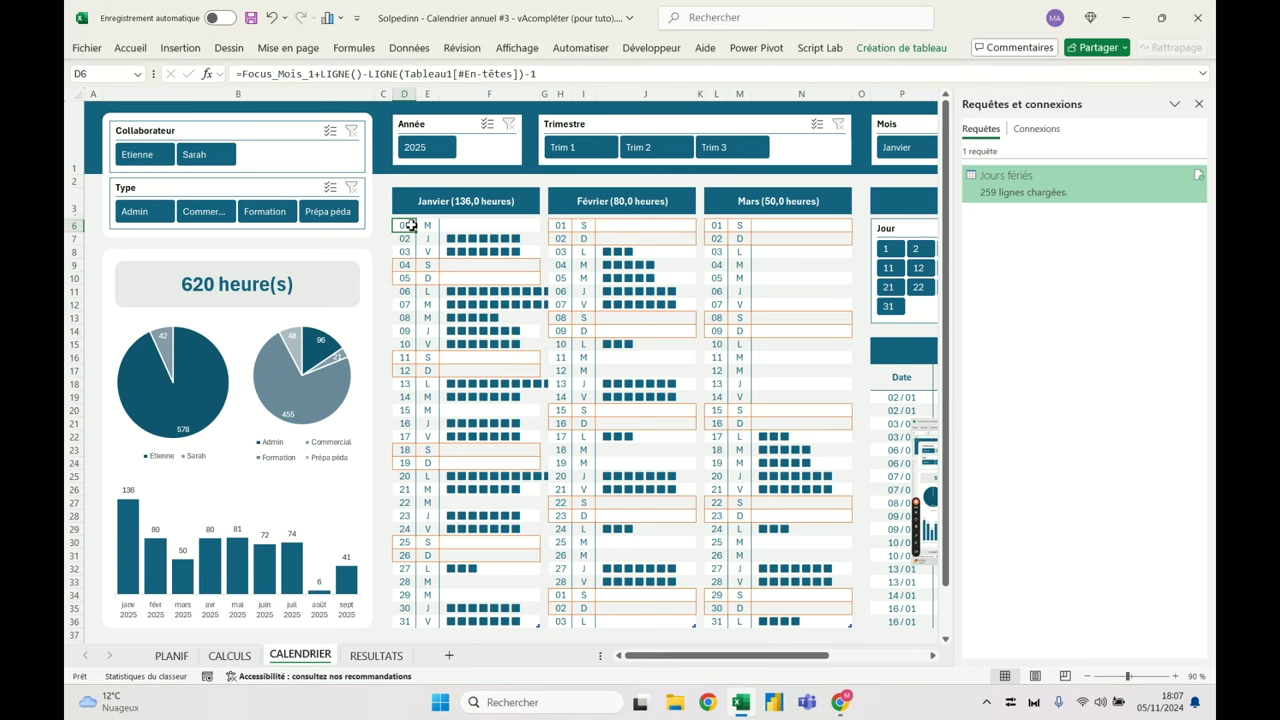
Select the January, February and March day-number columns
drag(410, 226, 414, 543)
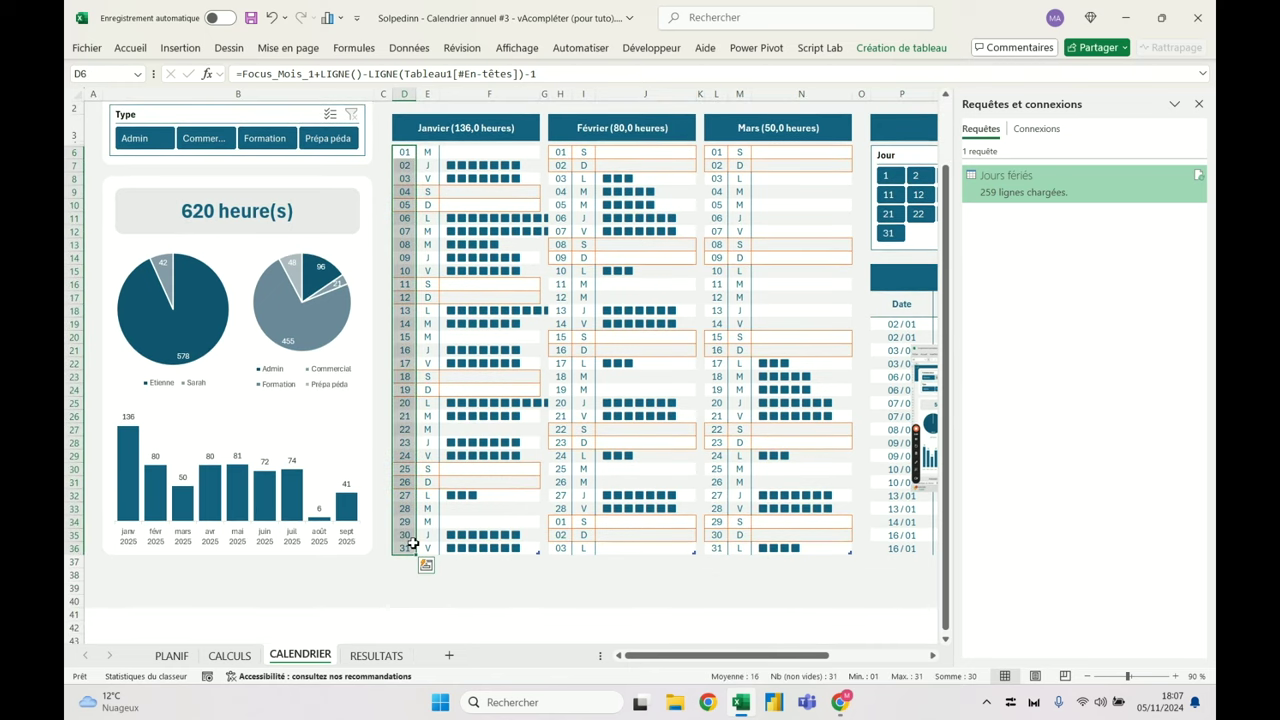
scroll(413, 542, up, 2)
drag(558, 226, 548, 636)
click(548, 636)
drag(716, 621, 718, 228)
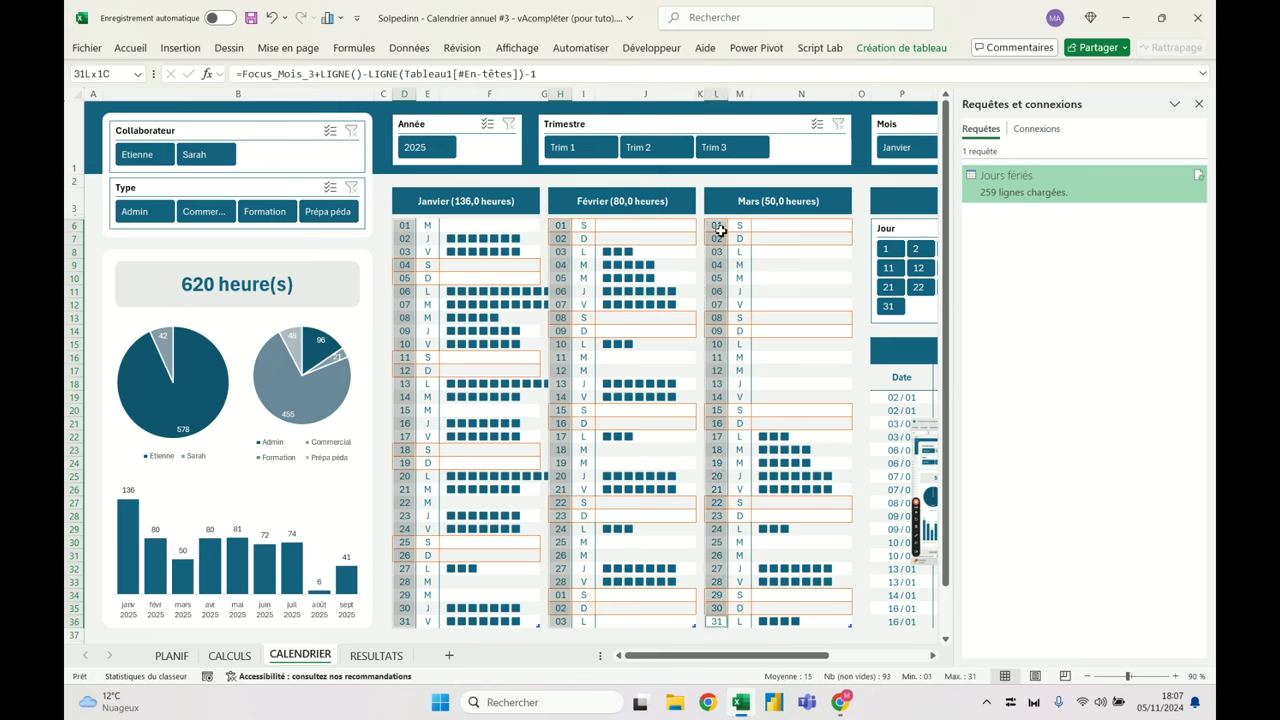
Create a formula-based conditional formatting rule starting with =NB.SI.ENS
click(130, 48)
click(616, 90)
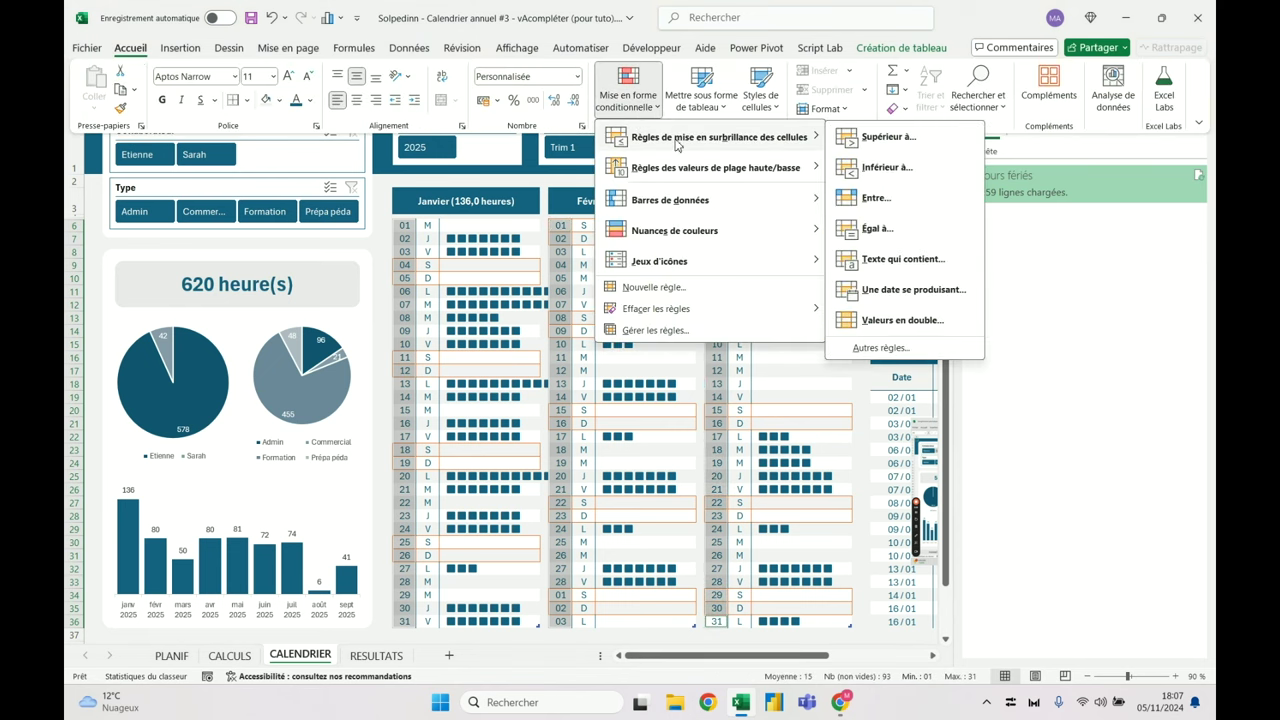
click(690, 287)
click(636, 434)
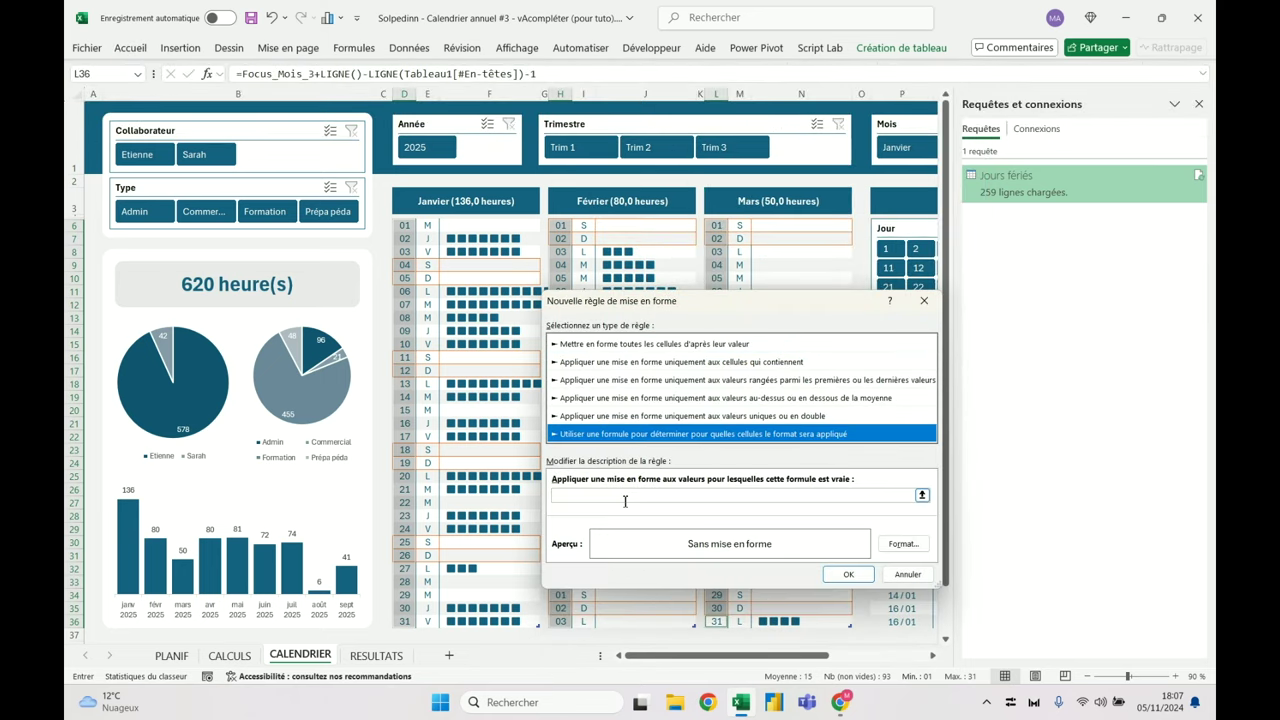
click(625, 496)
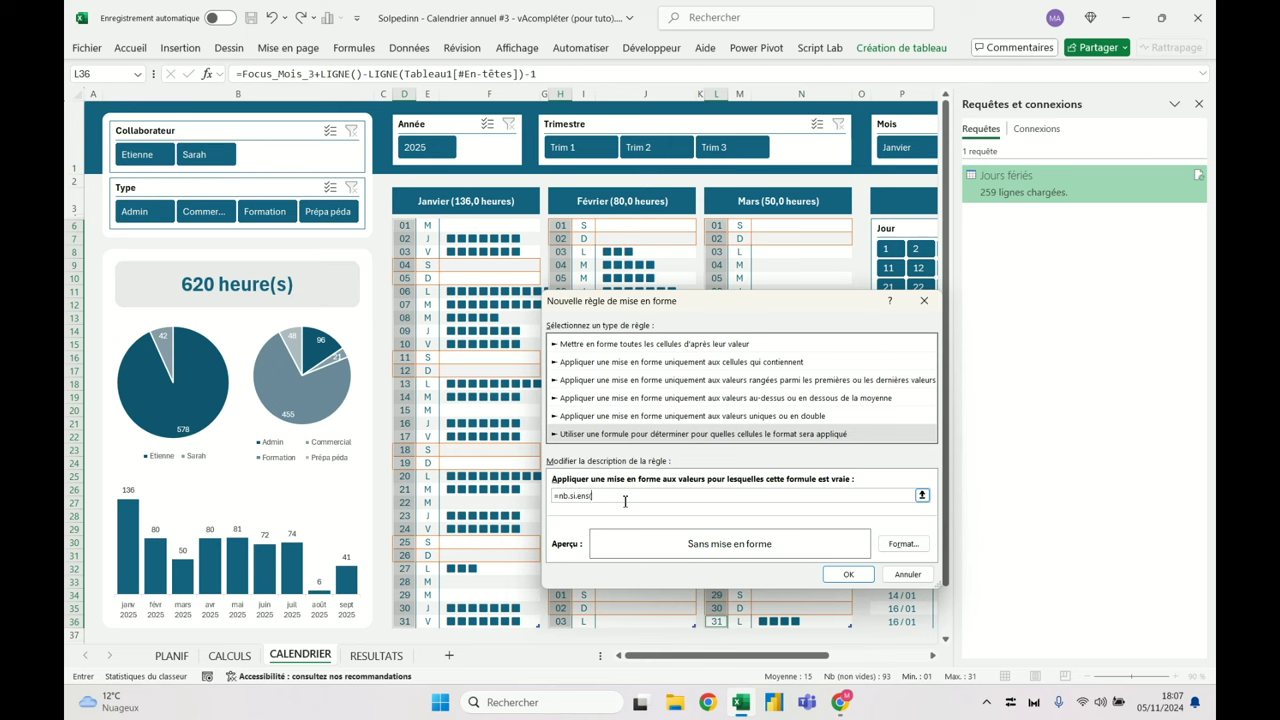
text(=nb.si.ens(CALCULS!$O$5:$O$263)
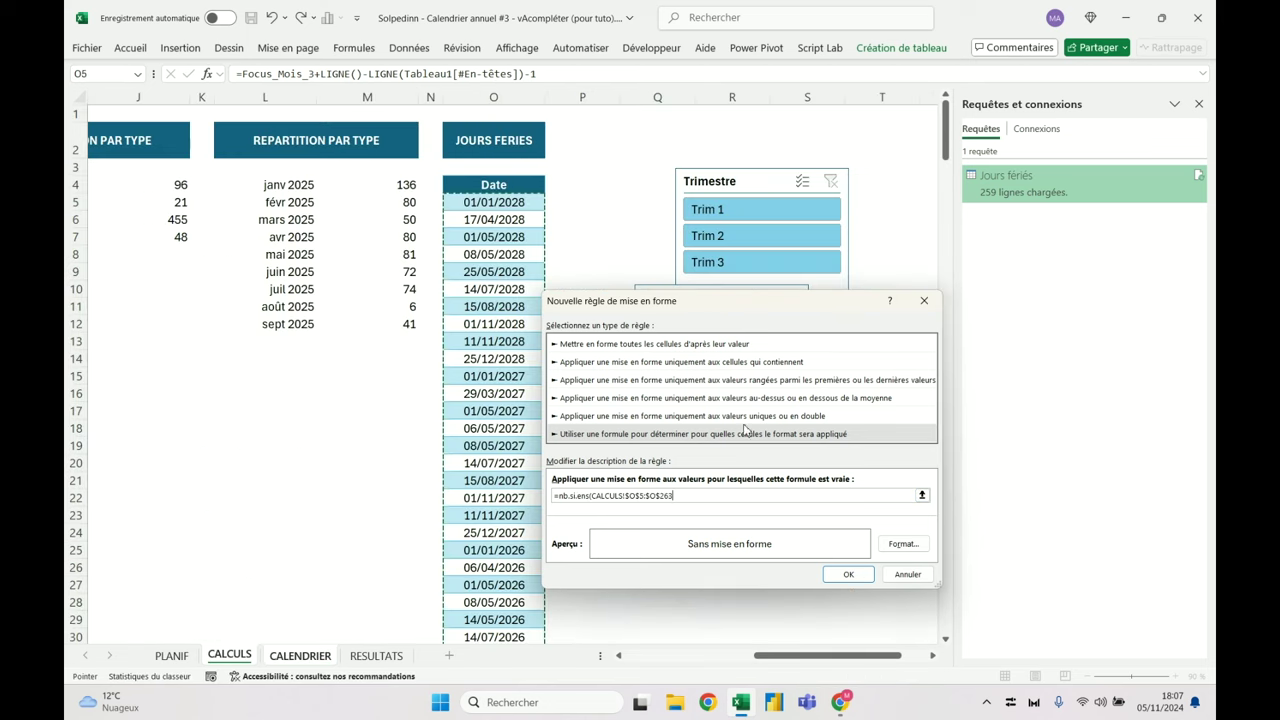
text(;d6)
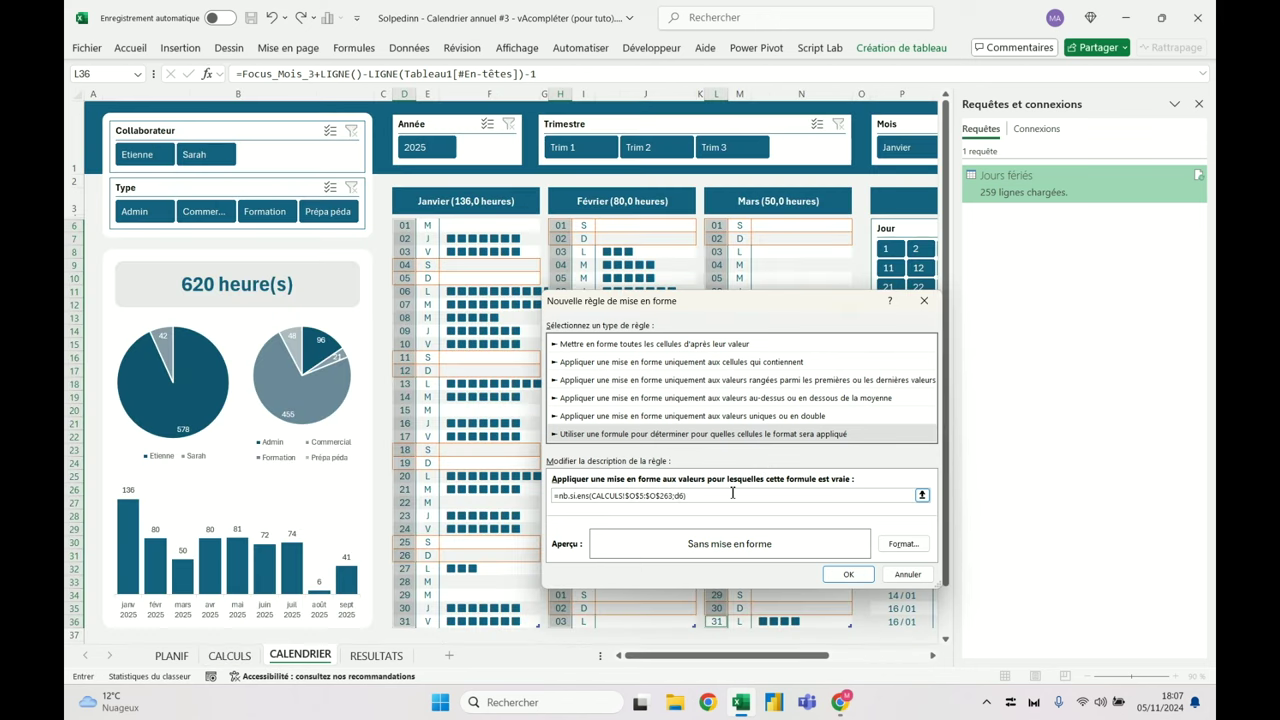
Give the rule a light orange fill and end its holiday range at $O$300
click(902, 545)
click(704, 264)
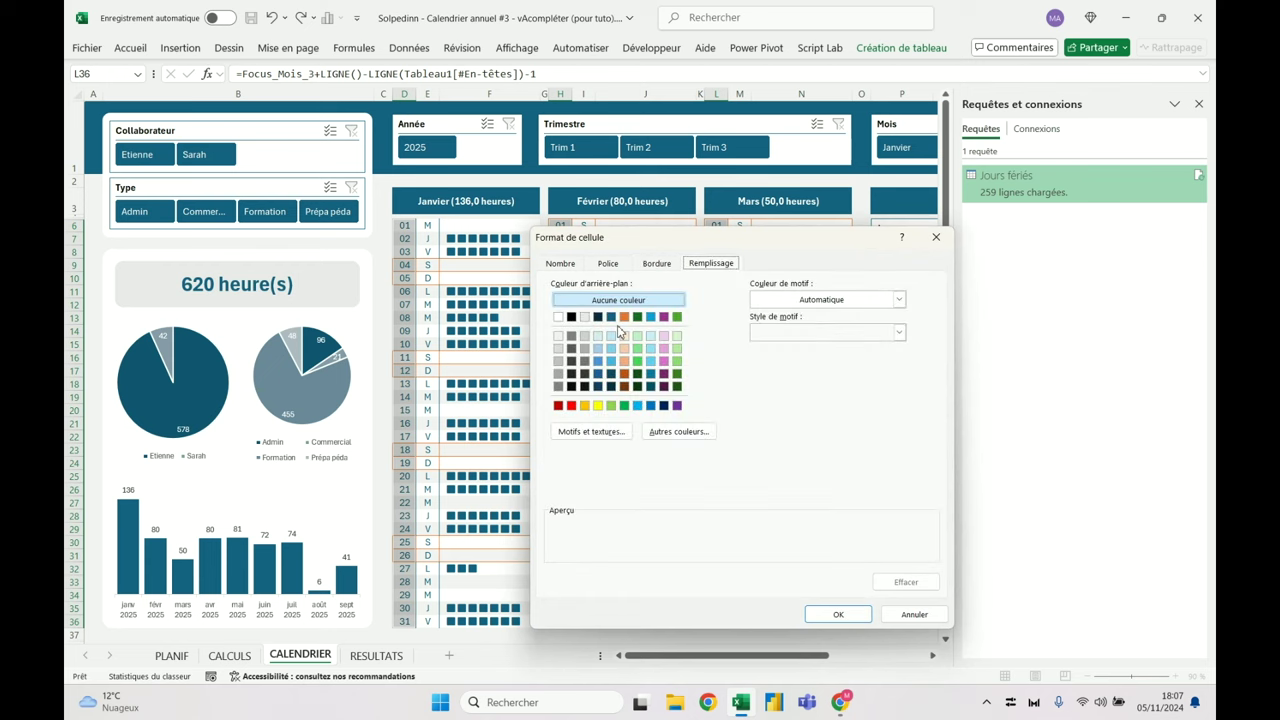
click(624, 336)
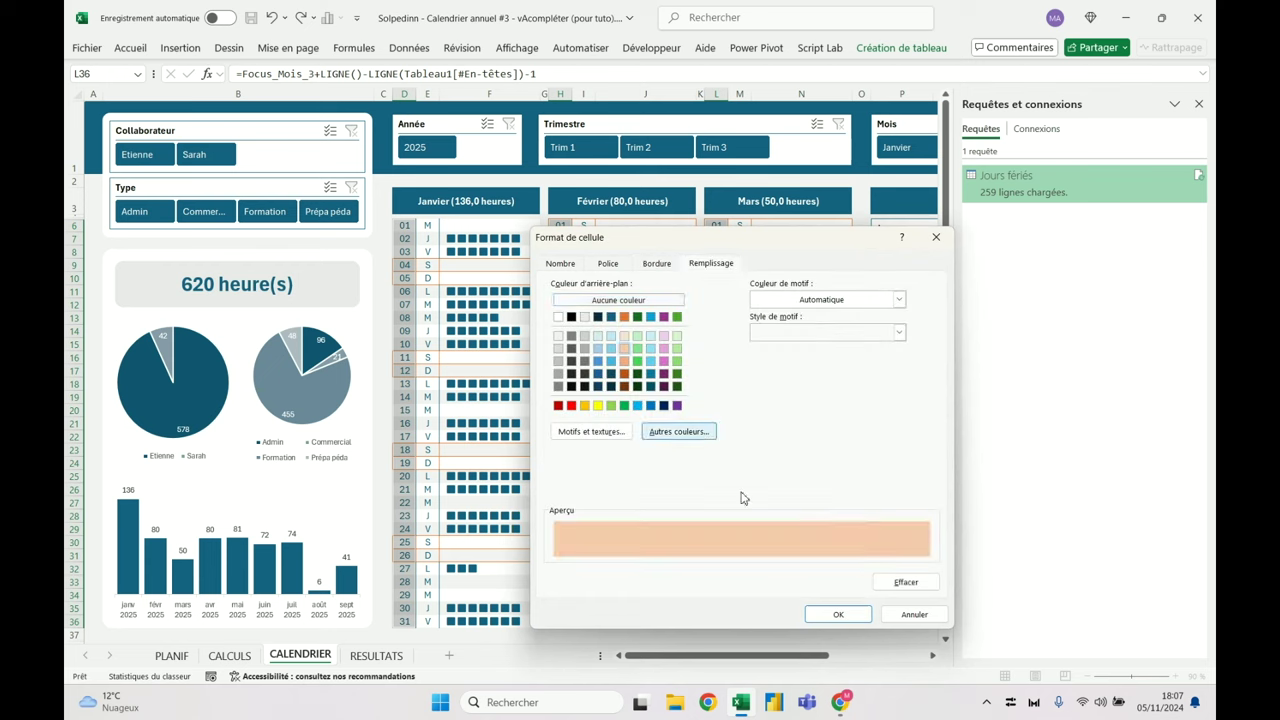
click(838, 614)
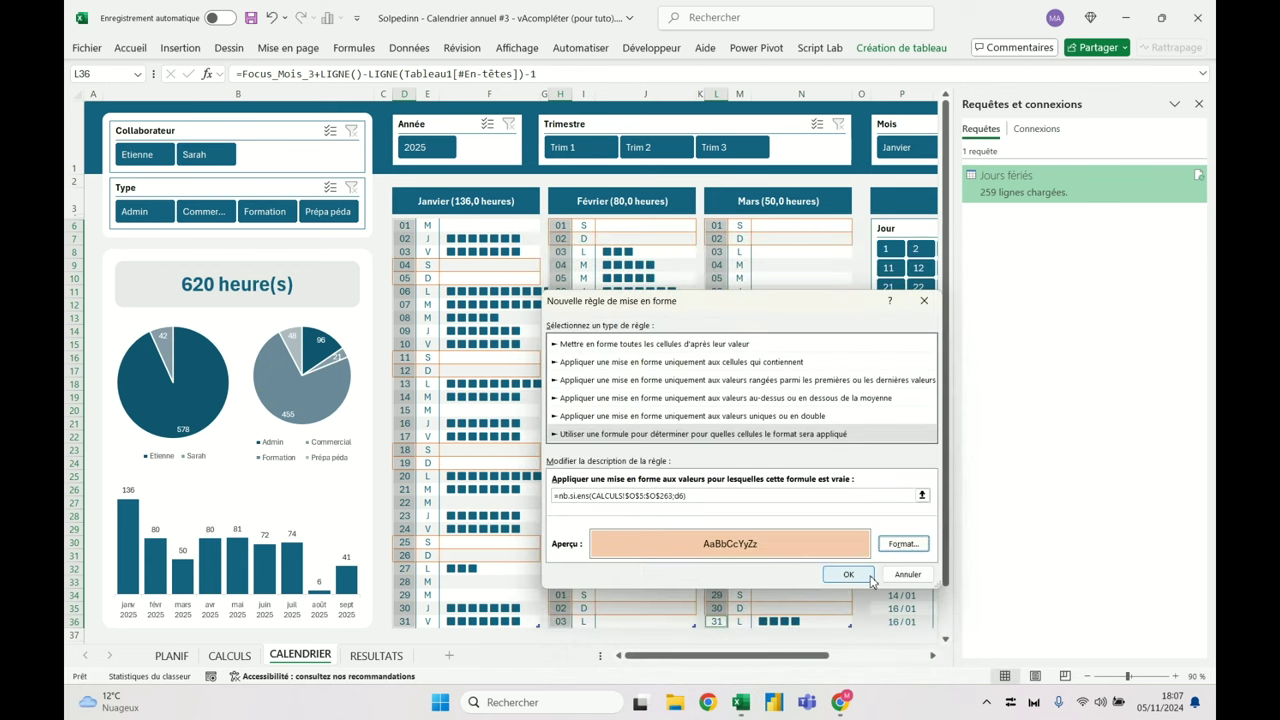
click(707, 495)
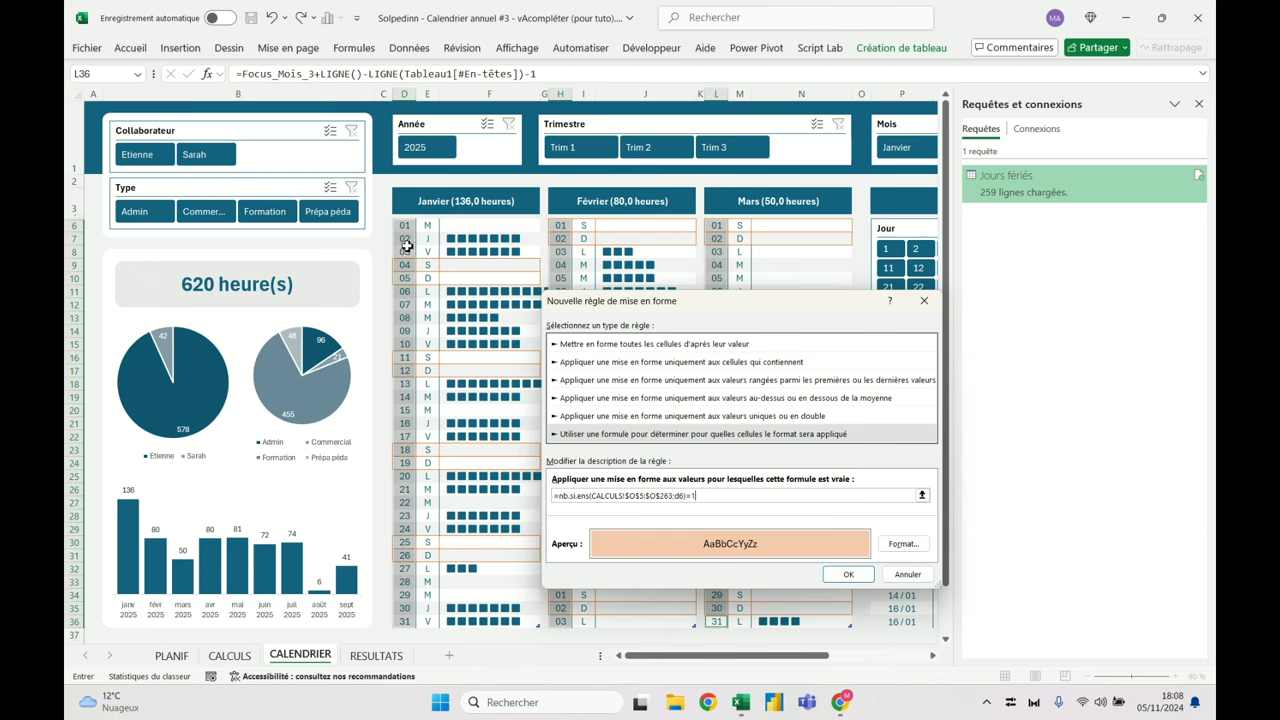
double_click(662, 496)
text(300)
click(853, 577)
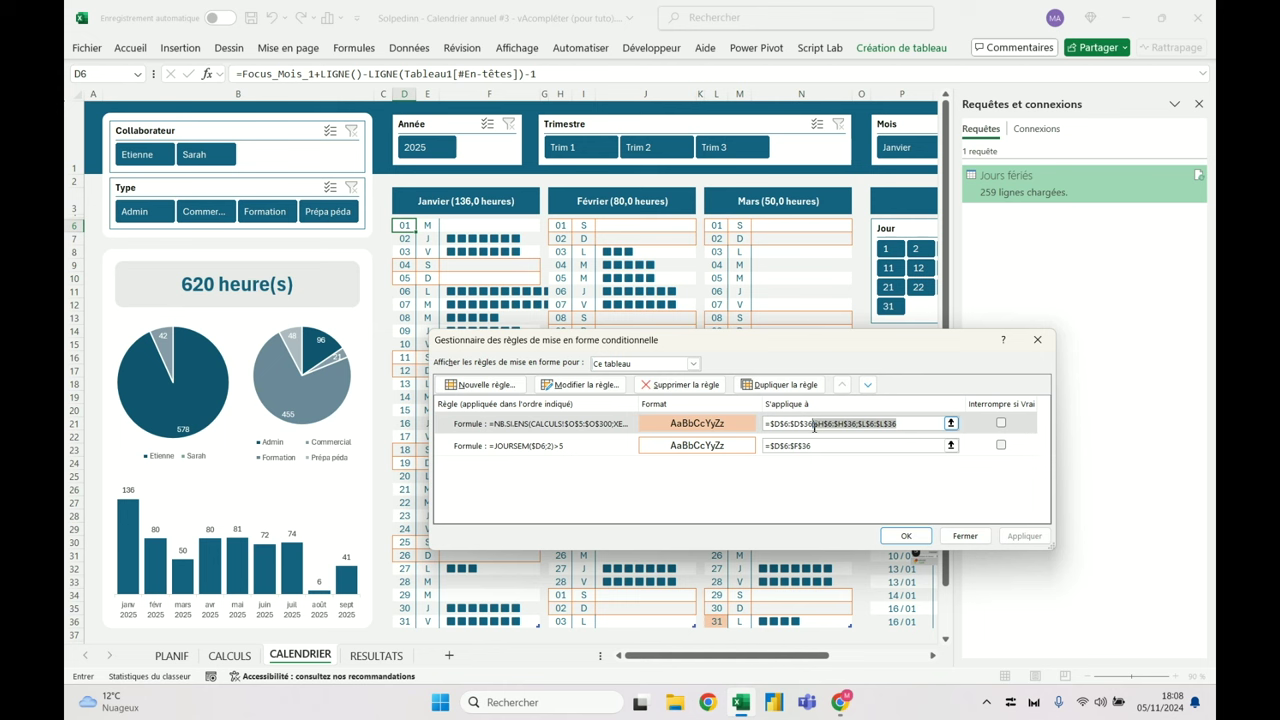
Limit the holiday rule to the January day column D6:D36
key(BackSpace)
double_click(660, 423)
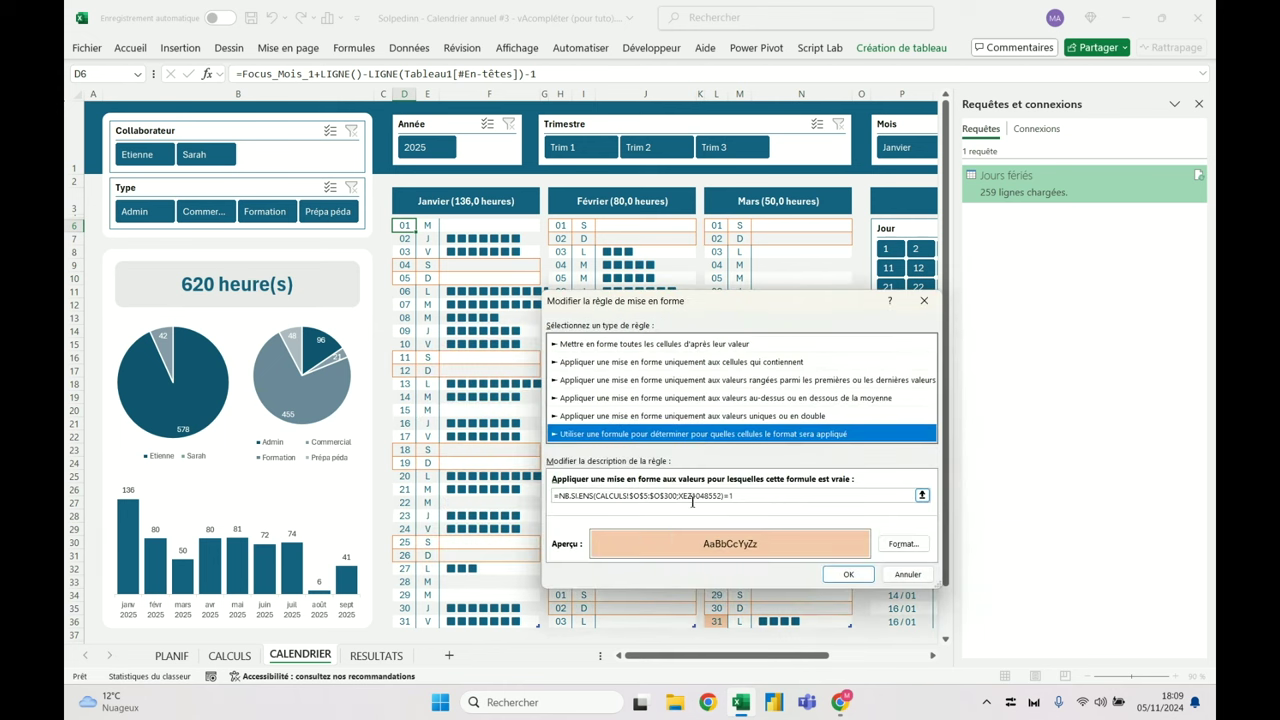
click(714, 497)
key(Return)
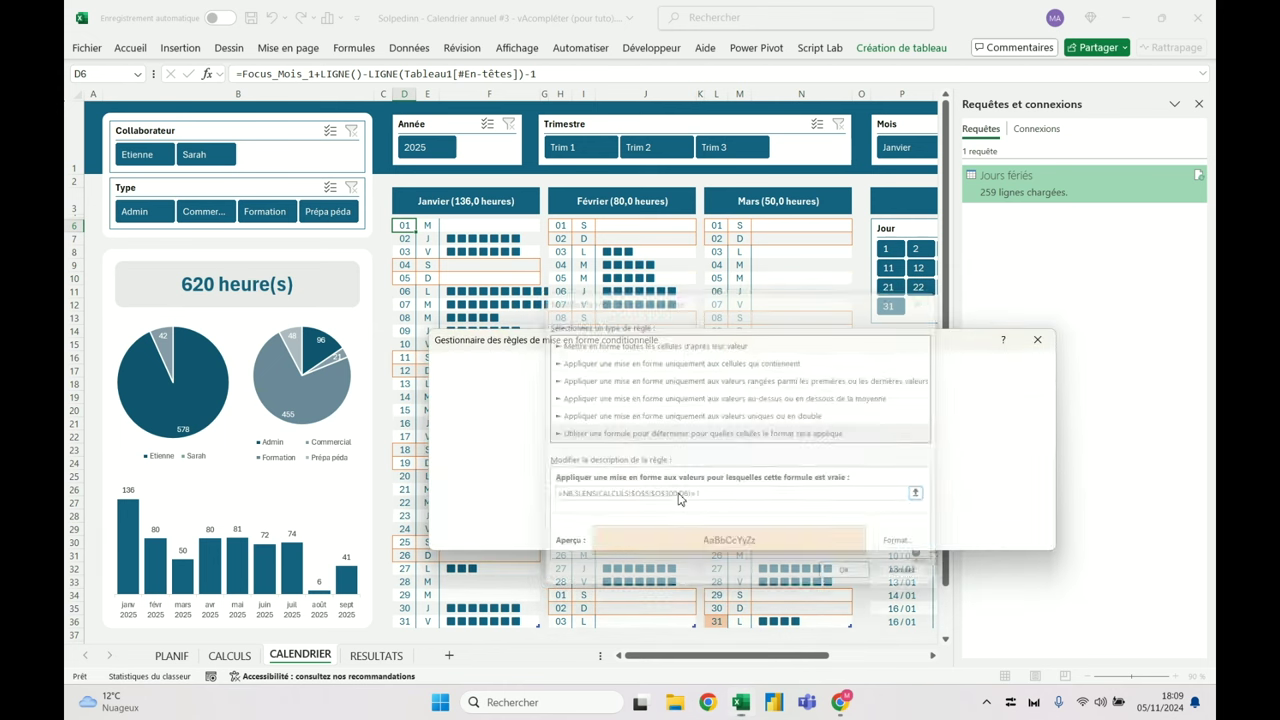
Add a dark orange font colour to the holiday rule's format
click(914, 544)
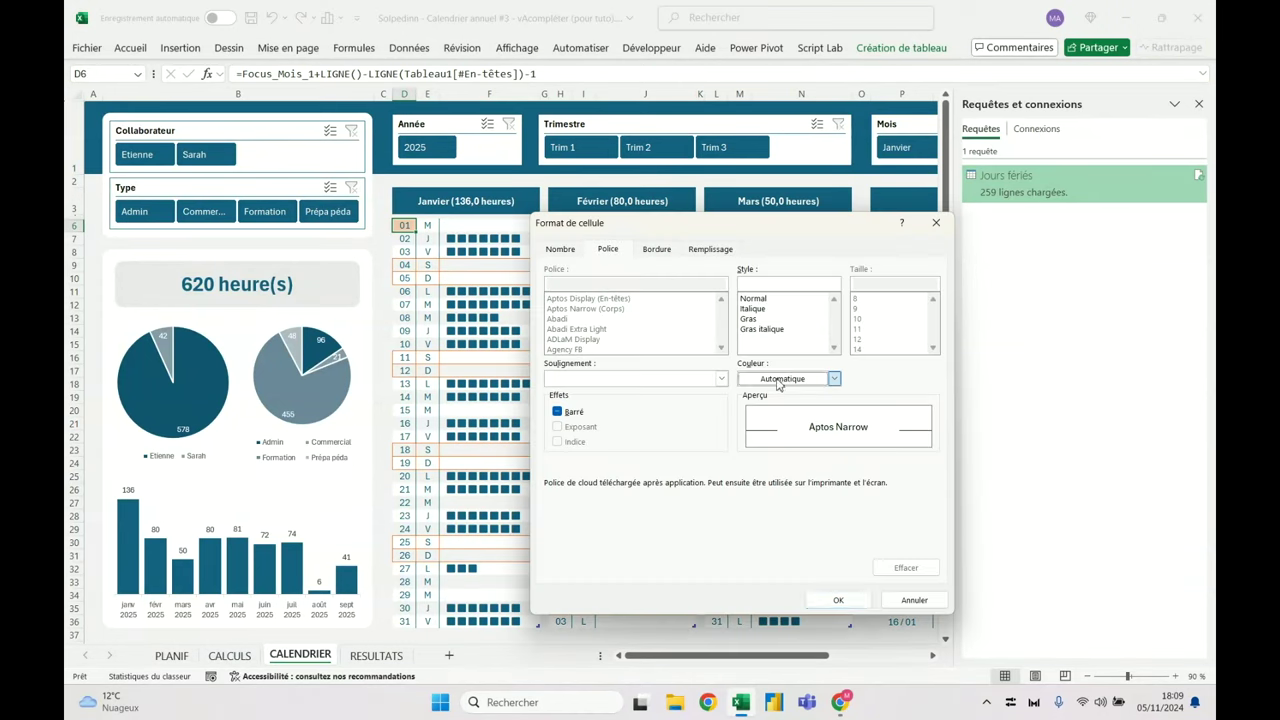
click(790, 378)
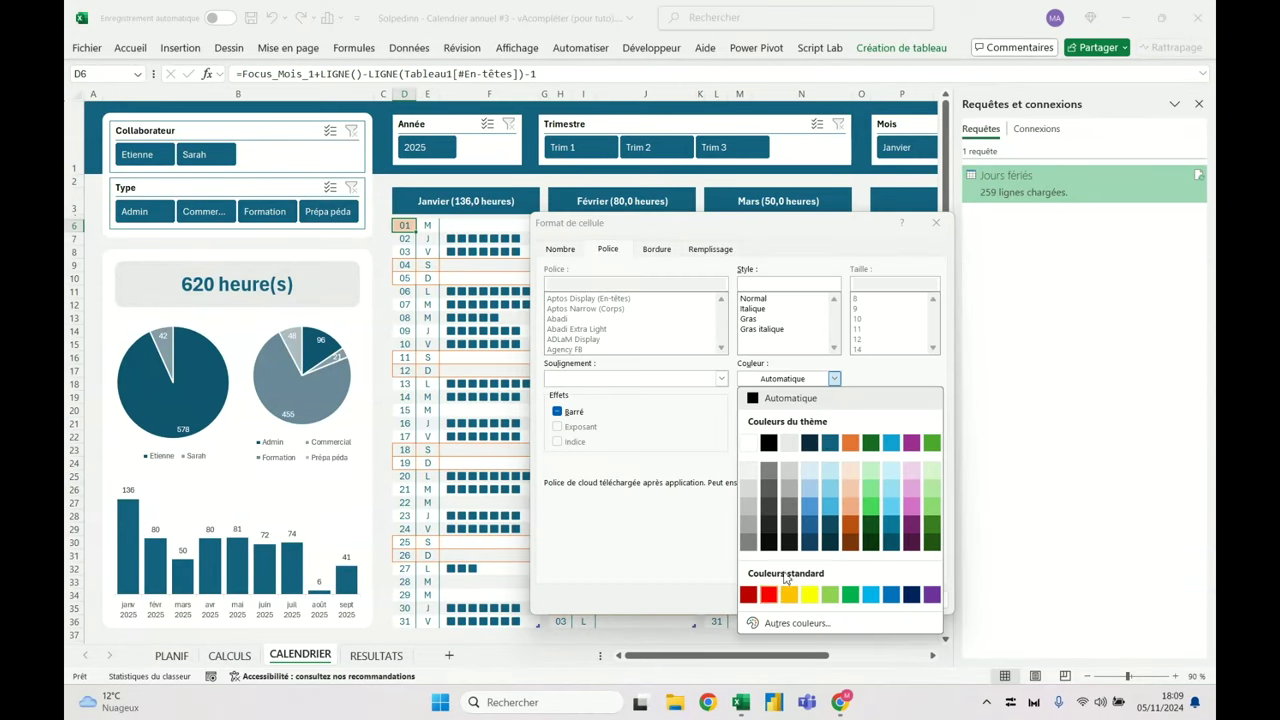
click(850, 524)
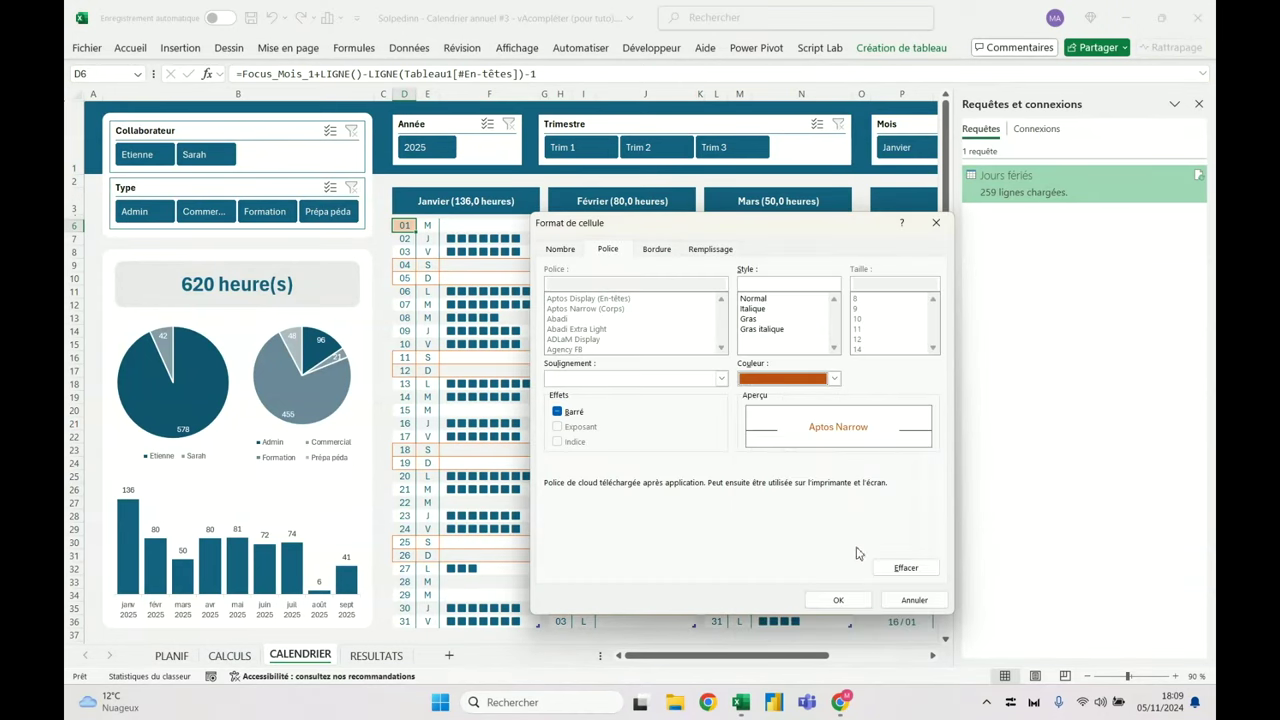
click(838, 600)
click(849, 575)
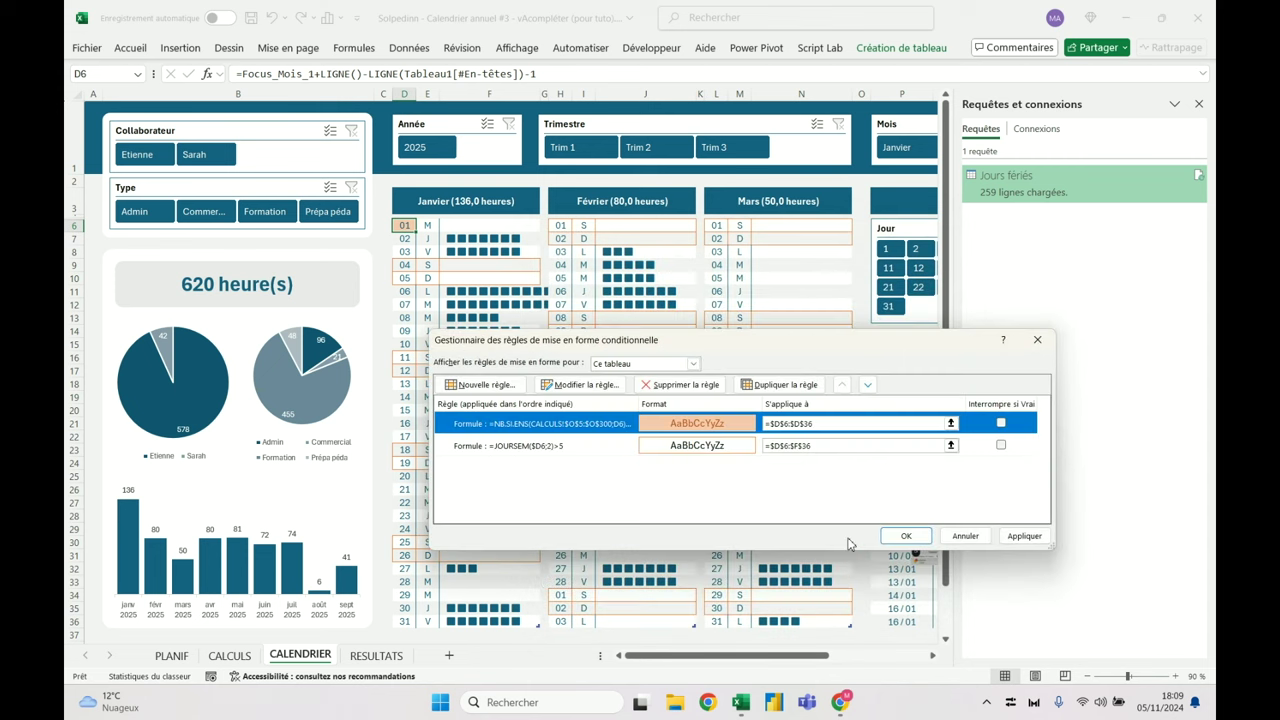
click(905, 536)
Duplicate the holiday rule twice, applying the copies to H6:H36 and L6:L36
key(alt+h)
key(l)
click(641, 355)
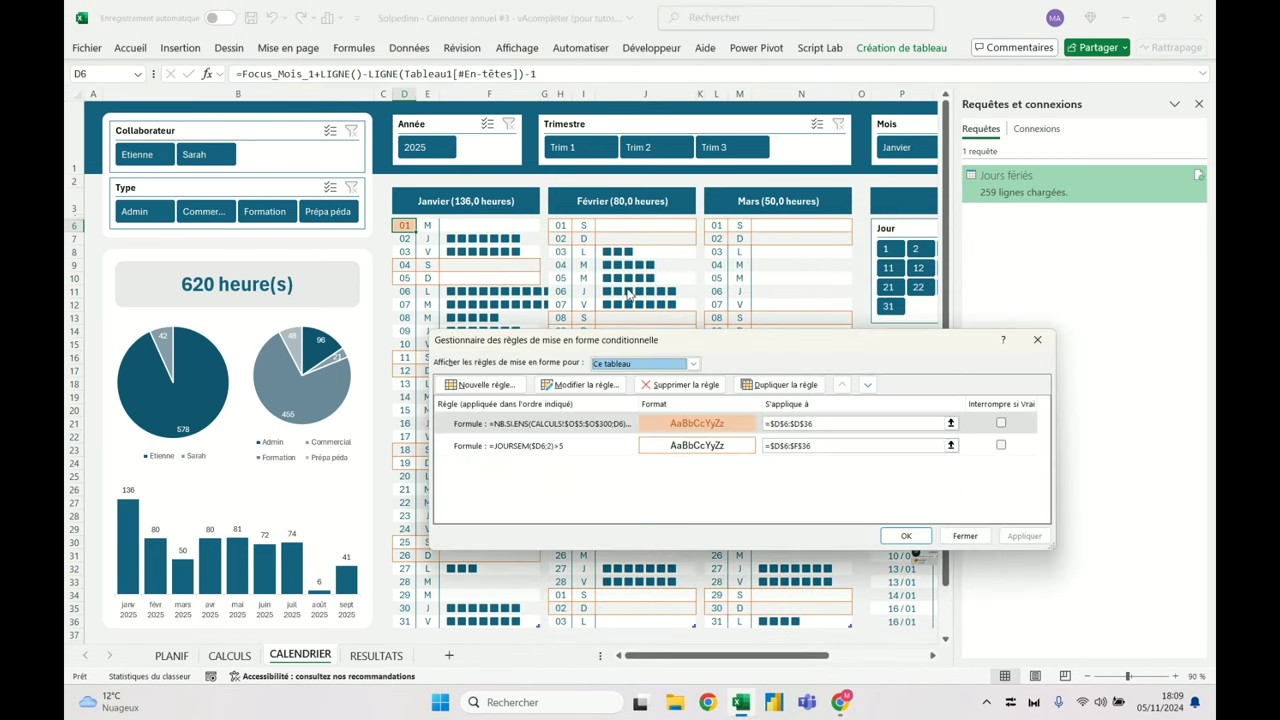
click(790, 388)
click(792, 390)
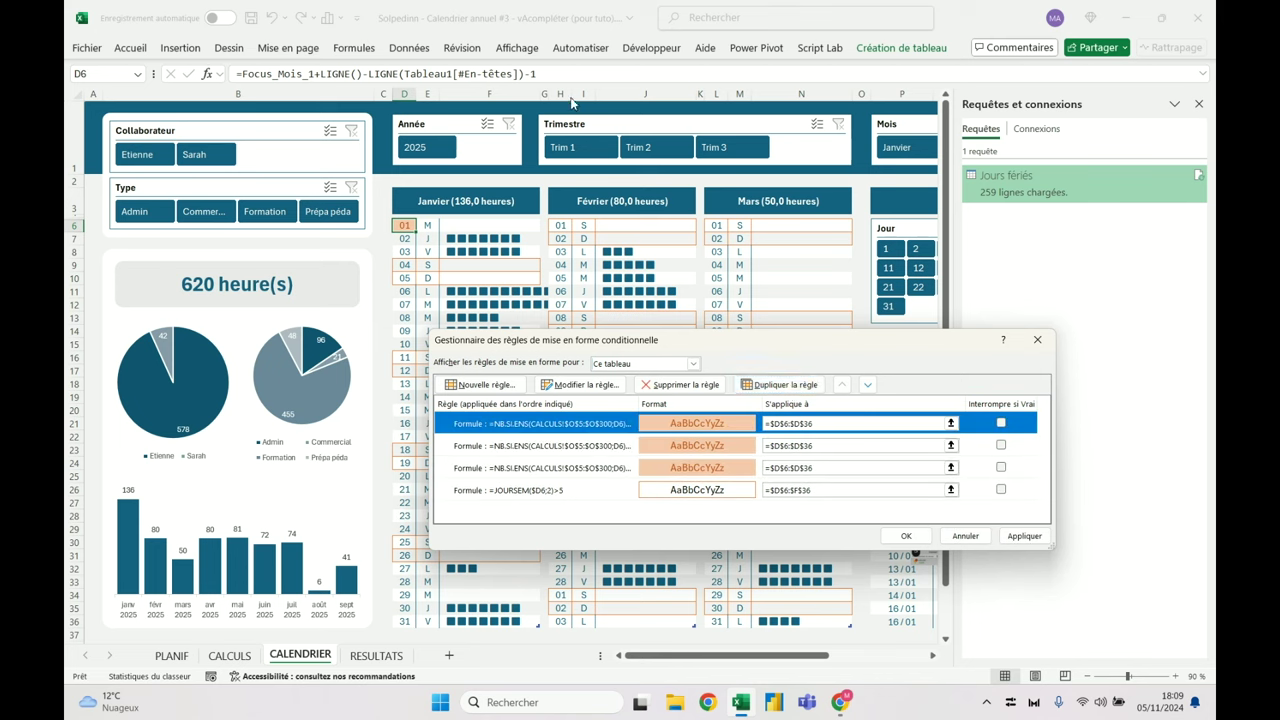
click(782, 426)
click(782, 424)
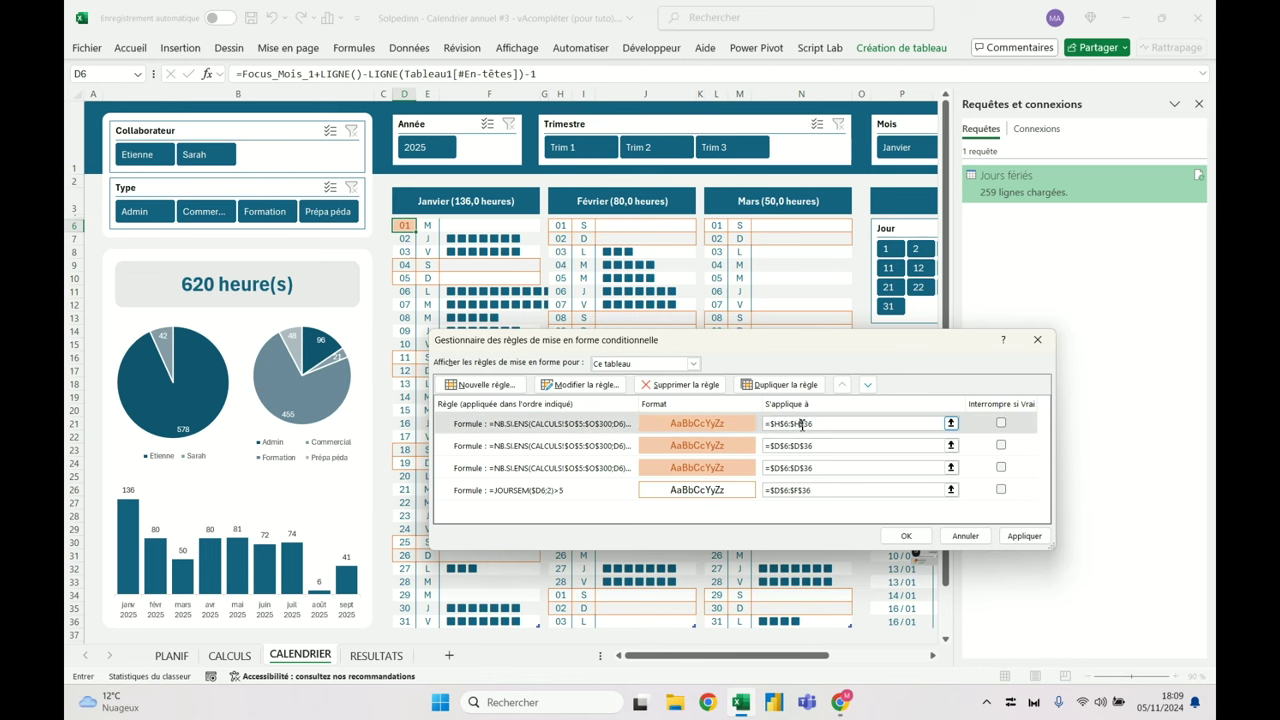
click(781, 446)
click(781, 446)
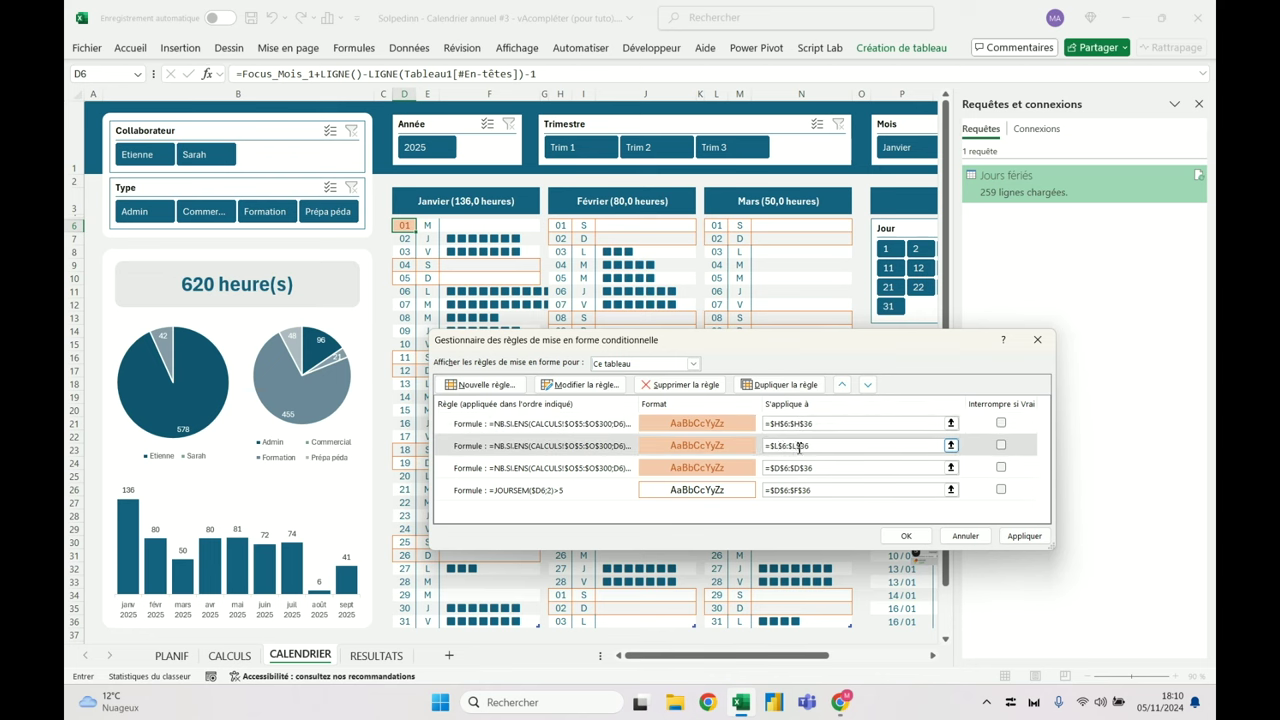
Make the column H rule check H6 and apply all holiday rules
click(608, 424)
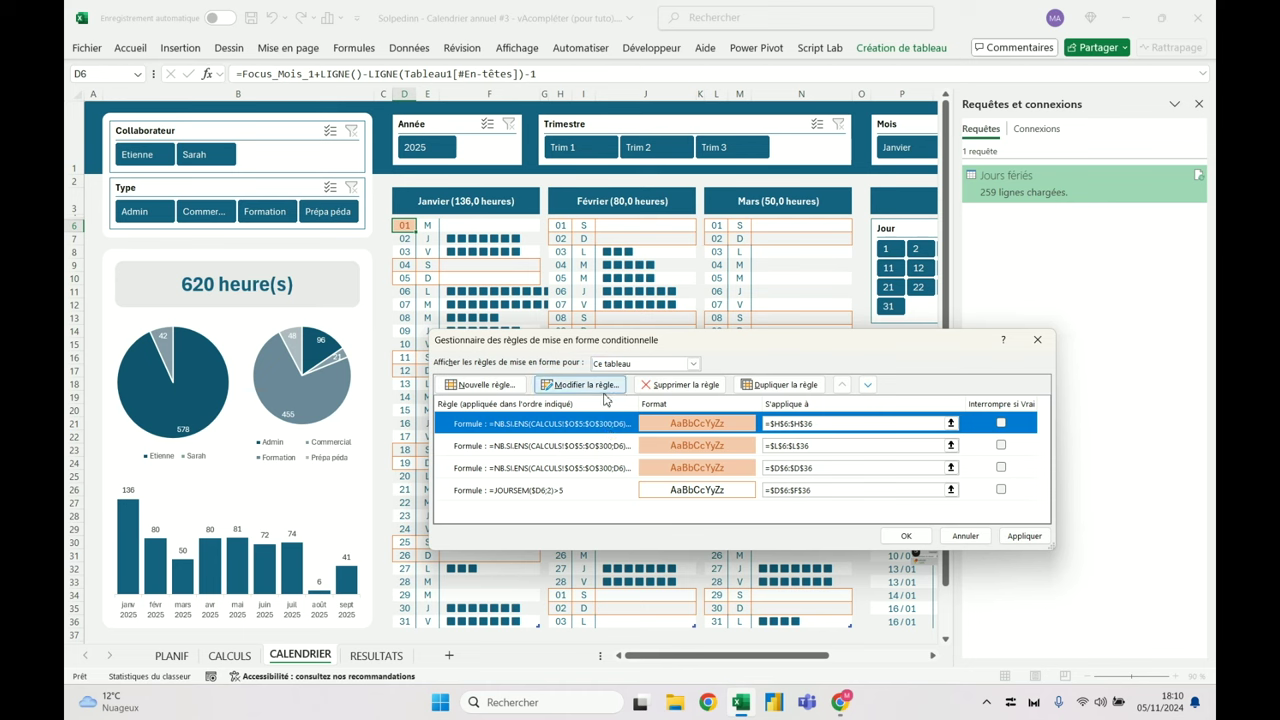
click(590, 385)
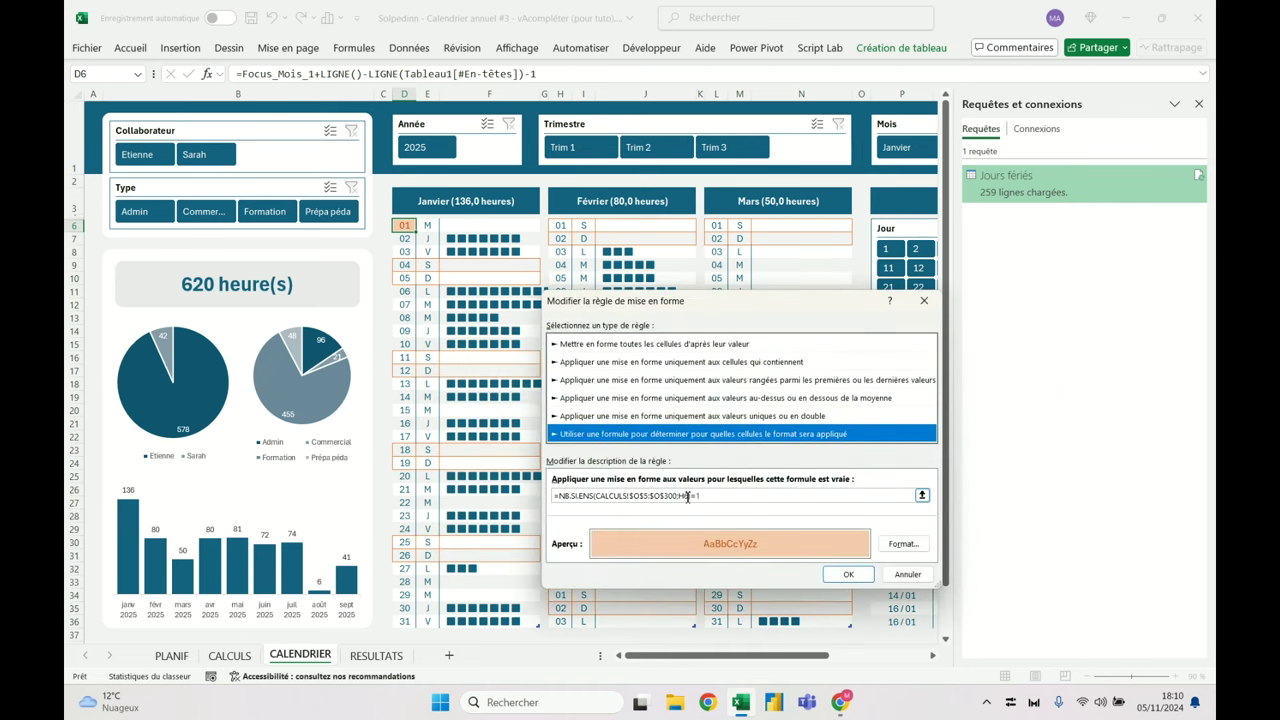
click(860, 576)
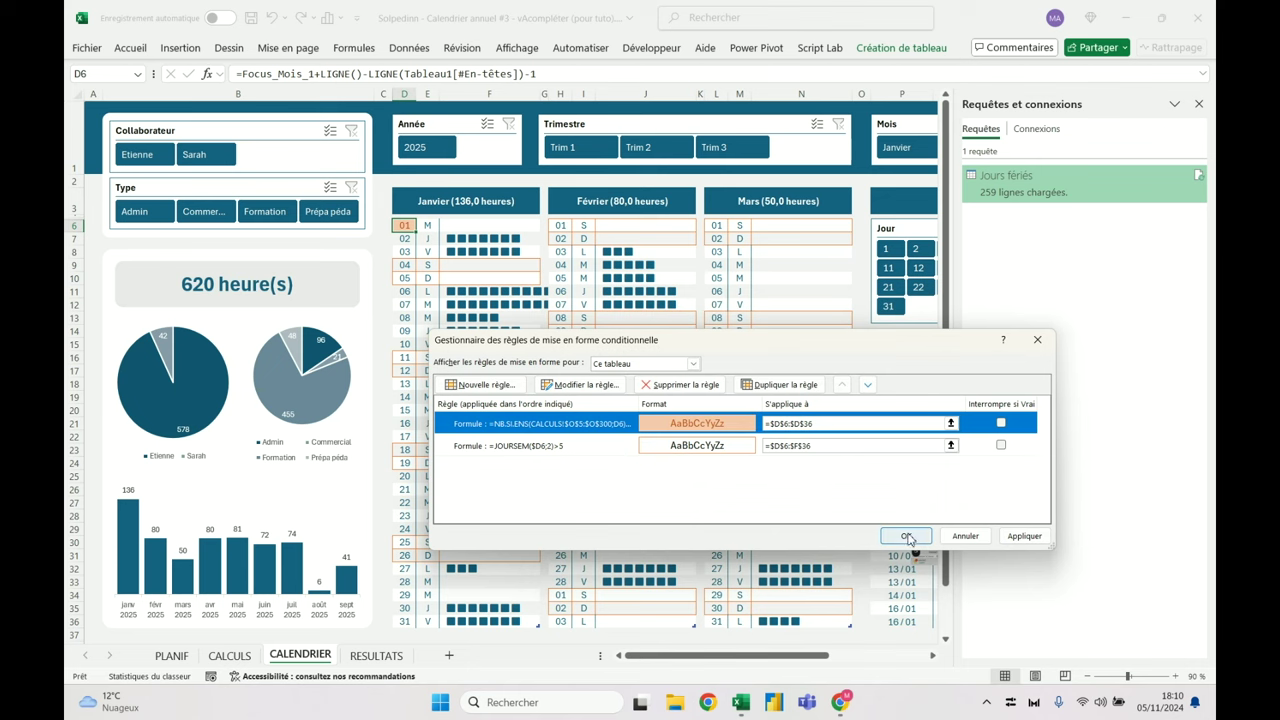
click(906, 536)
click(684, 305)
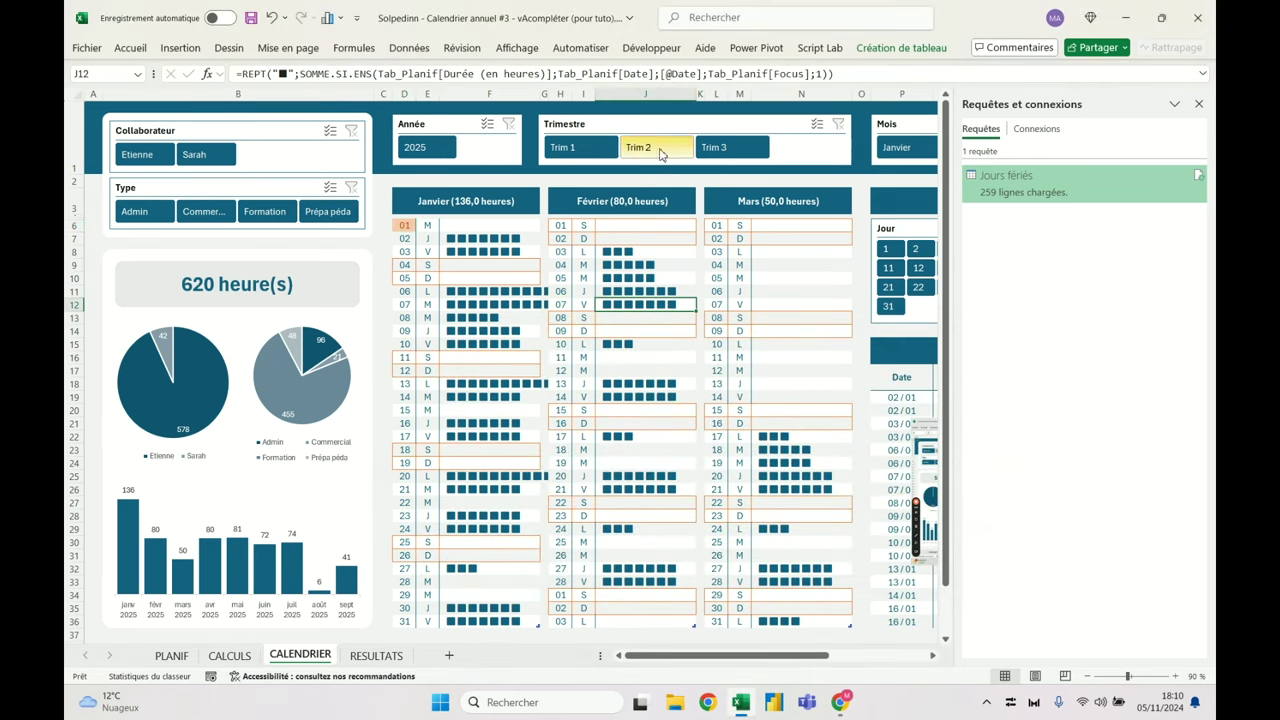
click(645, 148)
click(560, 227)
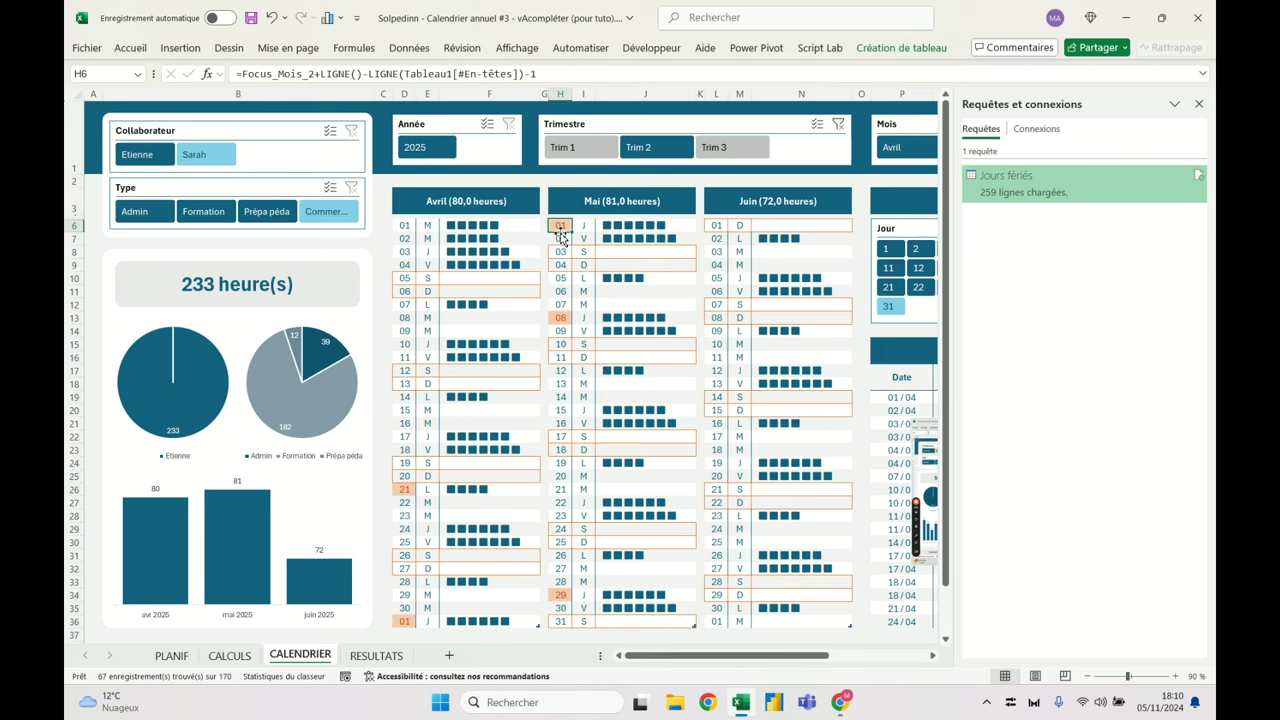
click(560, 317)
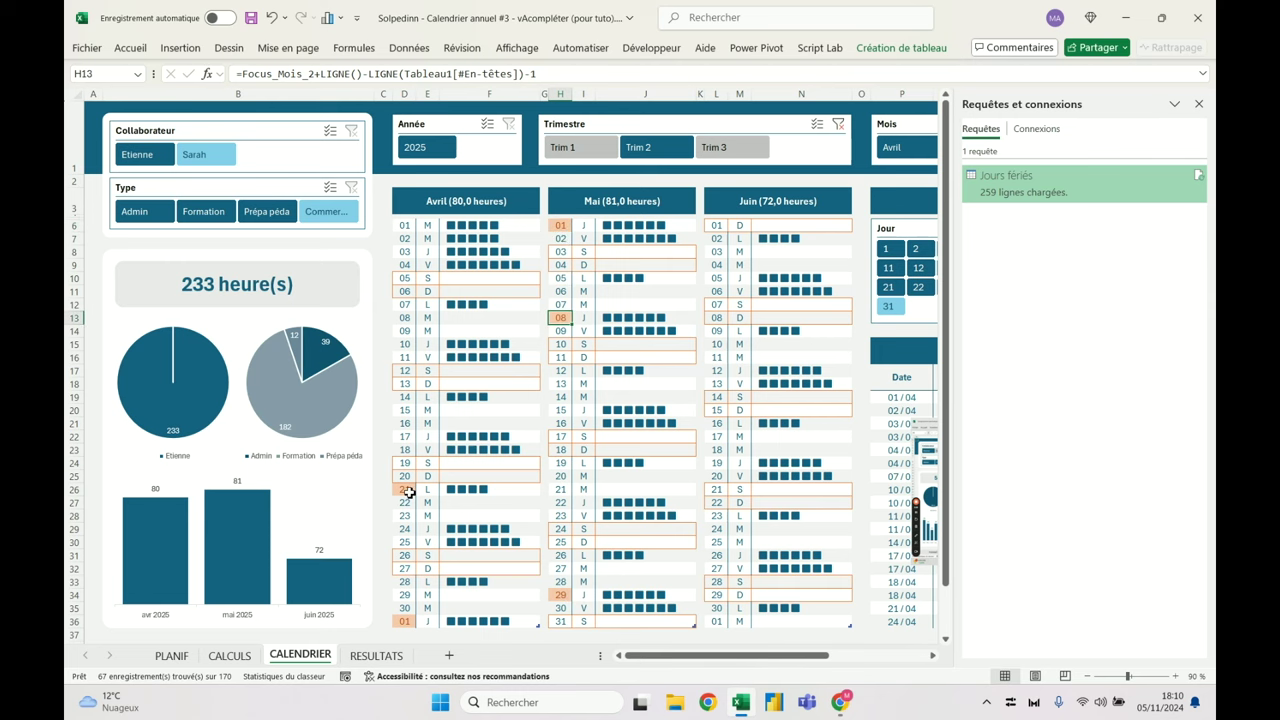
scroll(409, 495, down, 1)
click(407, 585)
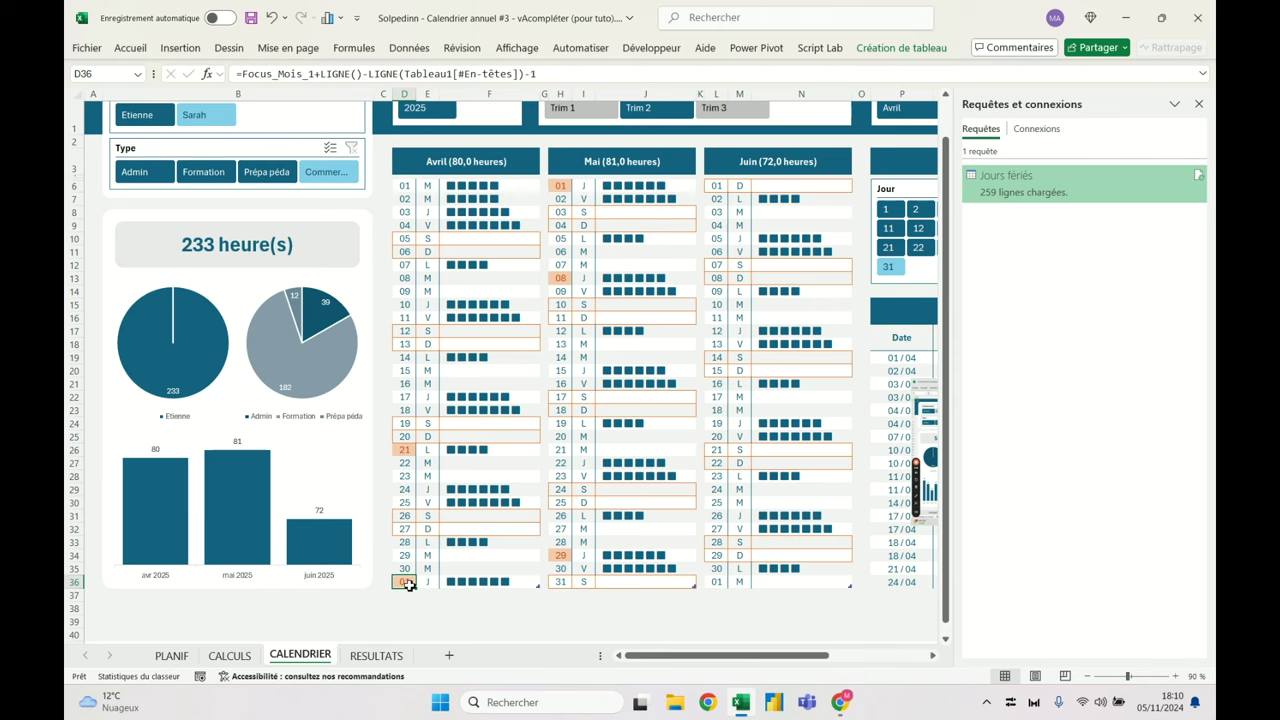
scroll(537, 519, up, 1)
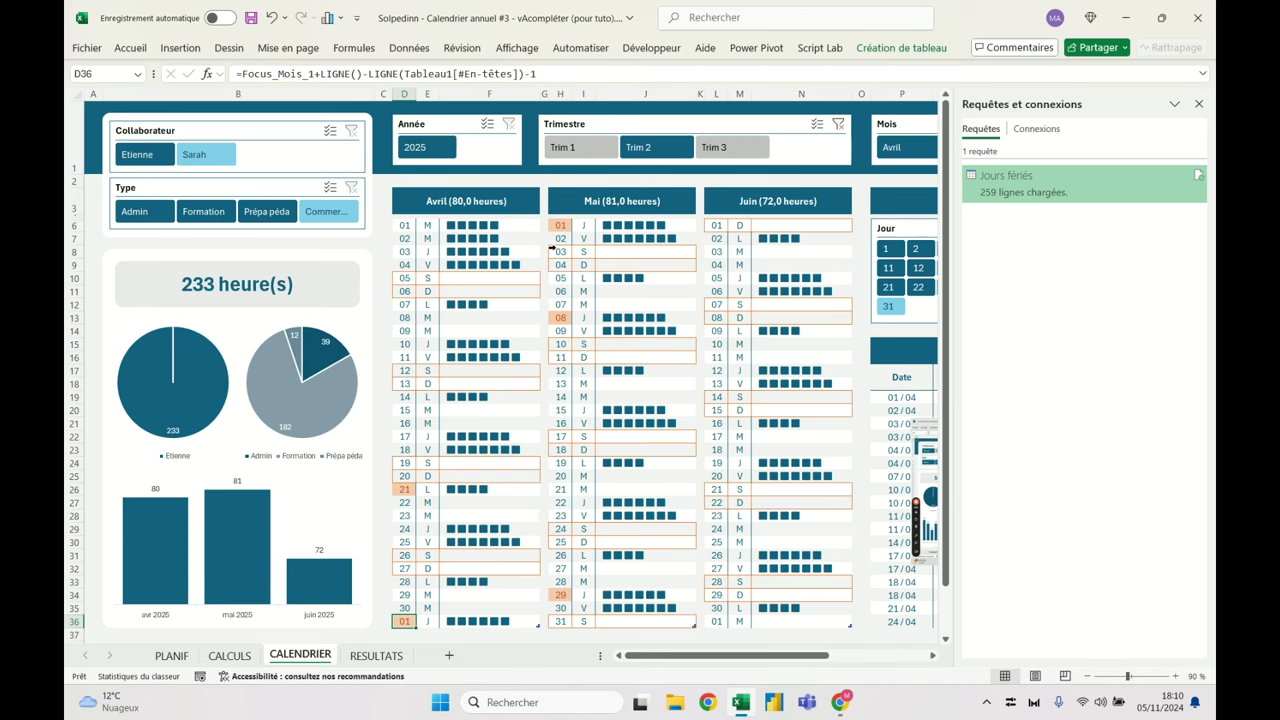
click(565, 227)
click(402, 622)
key(Up)
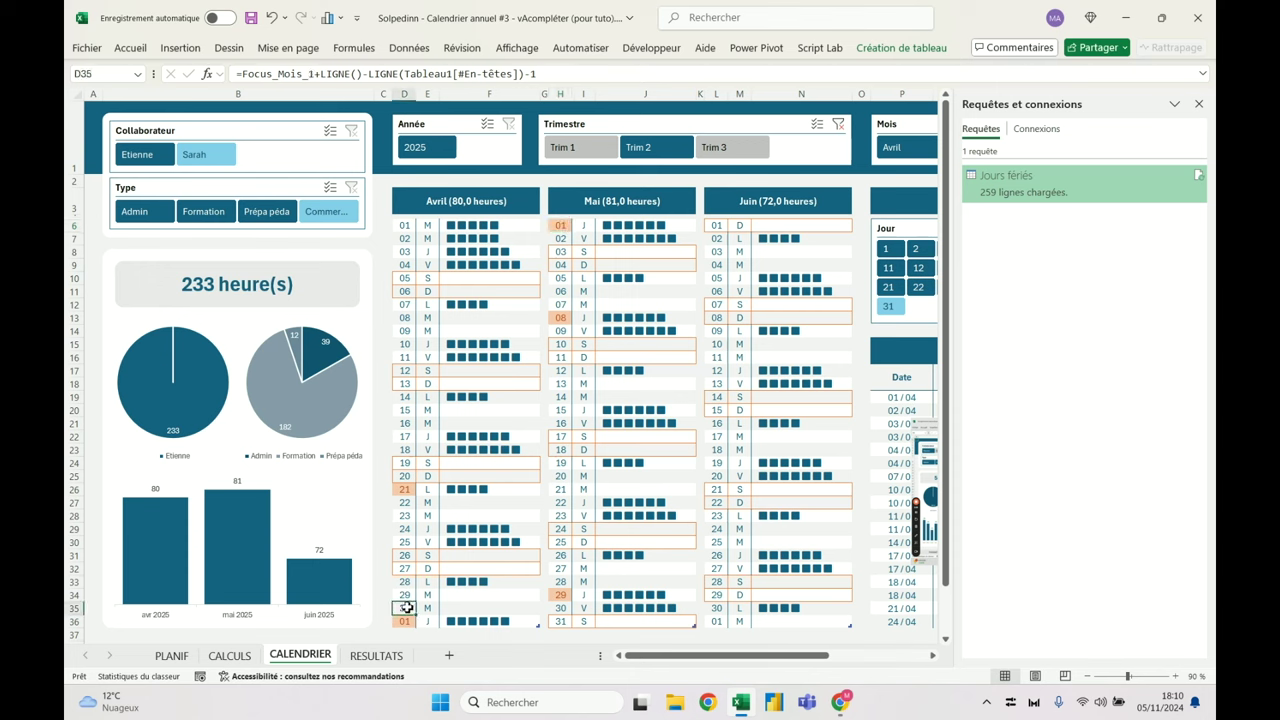
click(839, 125)
scroll(689, 279, down, 1)
drag(560, 470, 563, 506)
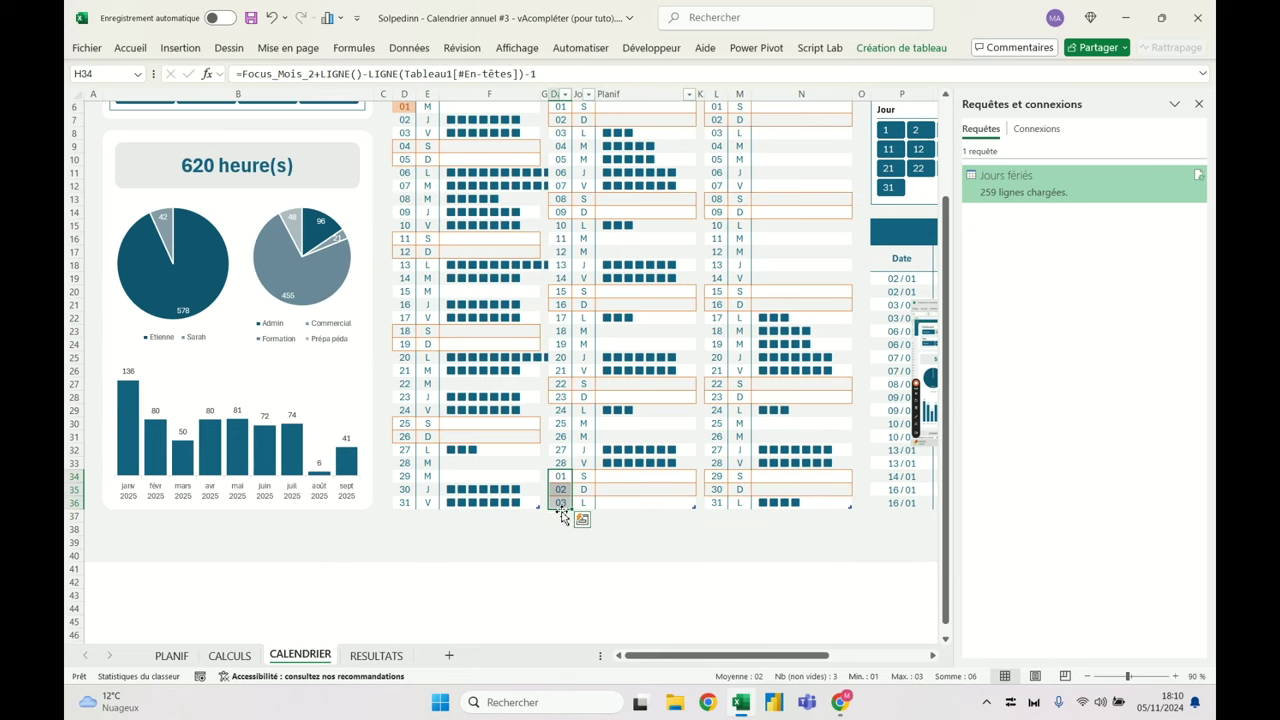
scroll(562, 500, up, 1)
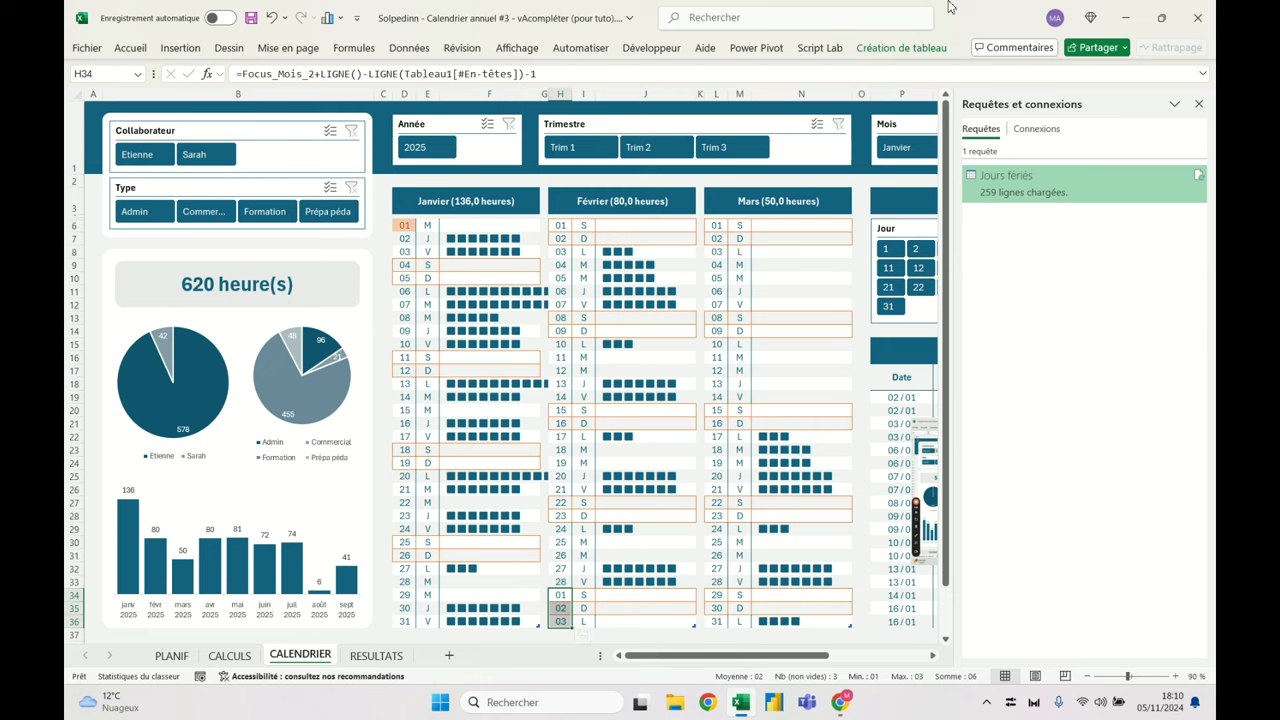
Close the Requêtes et connexions pane and select the January hour bars F6:F36
click(1198, 104)
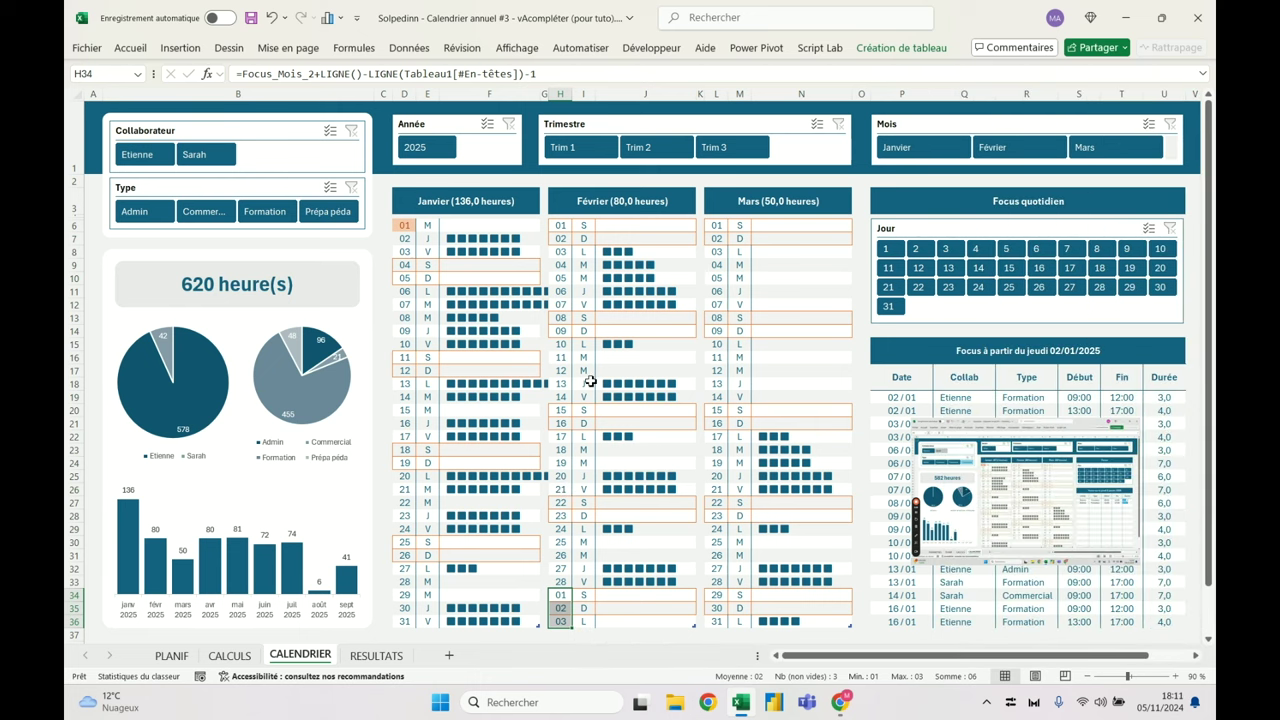
scroll(588, 376, down, 1)
scroll(588, 376, up, 1)
click(500, 228)
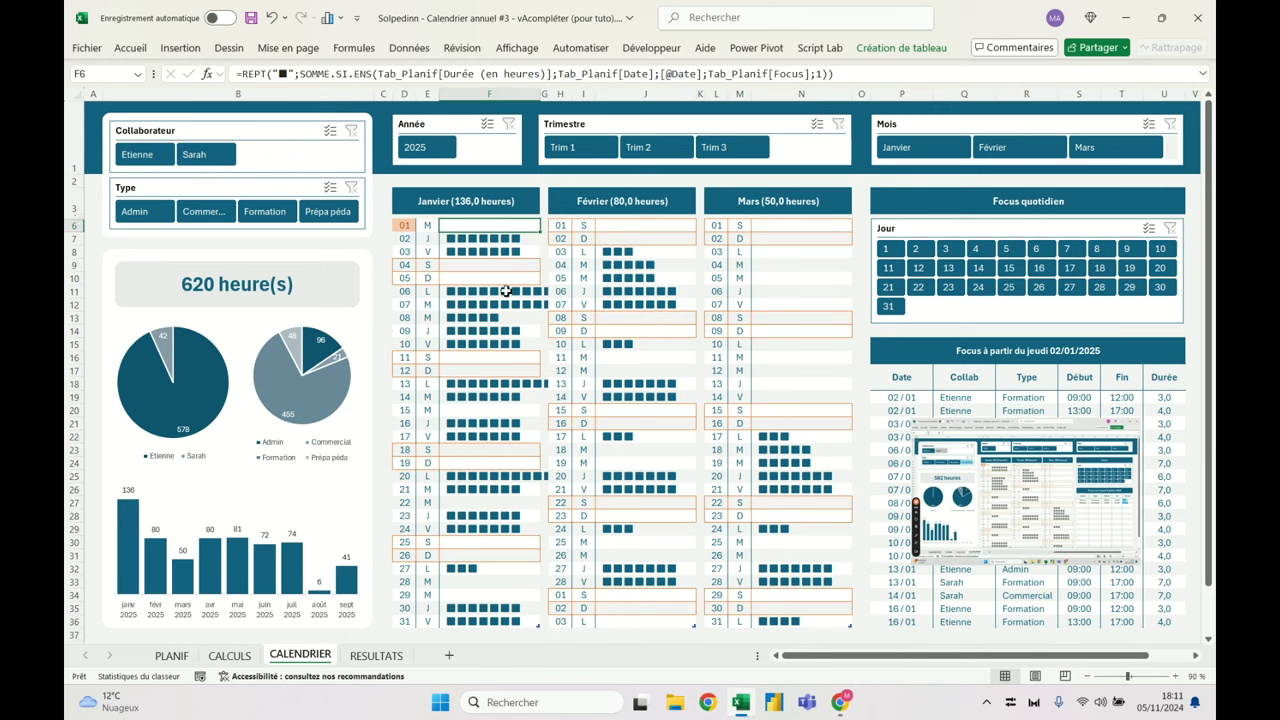
drag(508, 224, 508, 622)
Add the February and March hour bars and start a Texte qui contient rule
drag(686, 226, 660, 622)
drag(800, 226, 791, 549)
scroll(692, 536, up, 1)
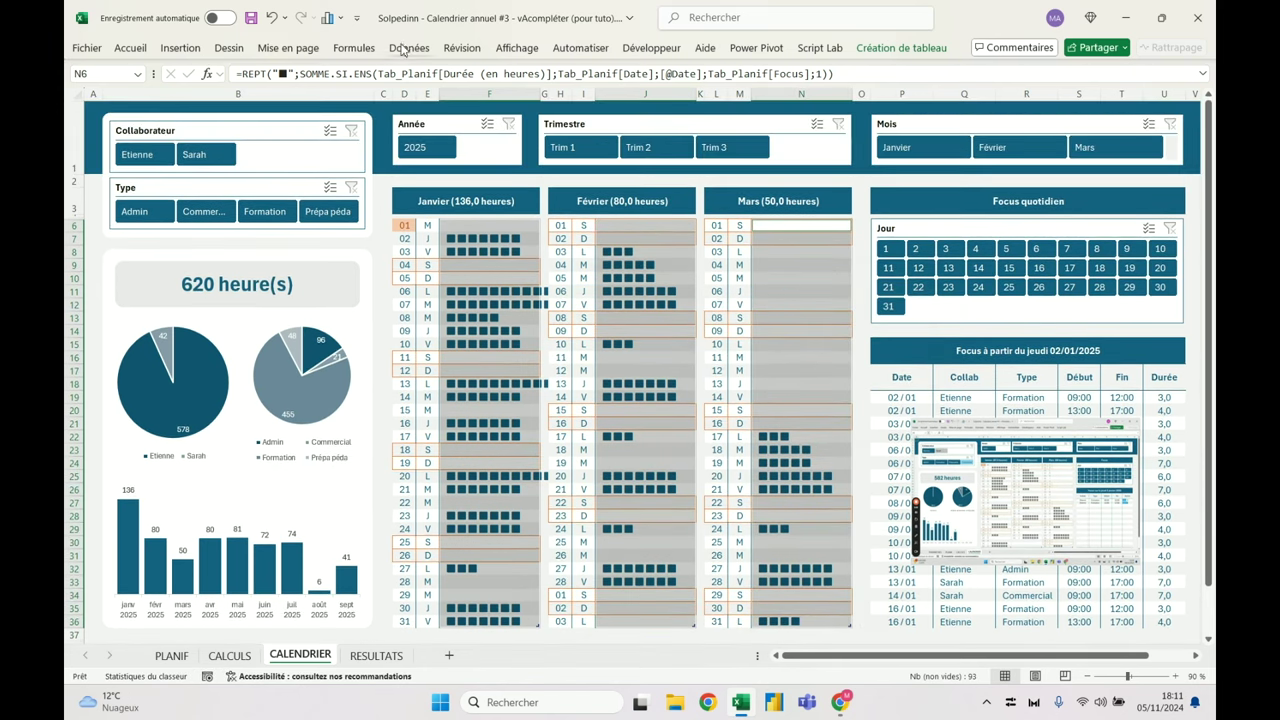
click(130, 48)
click(628, 90)
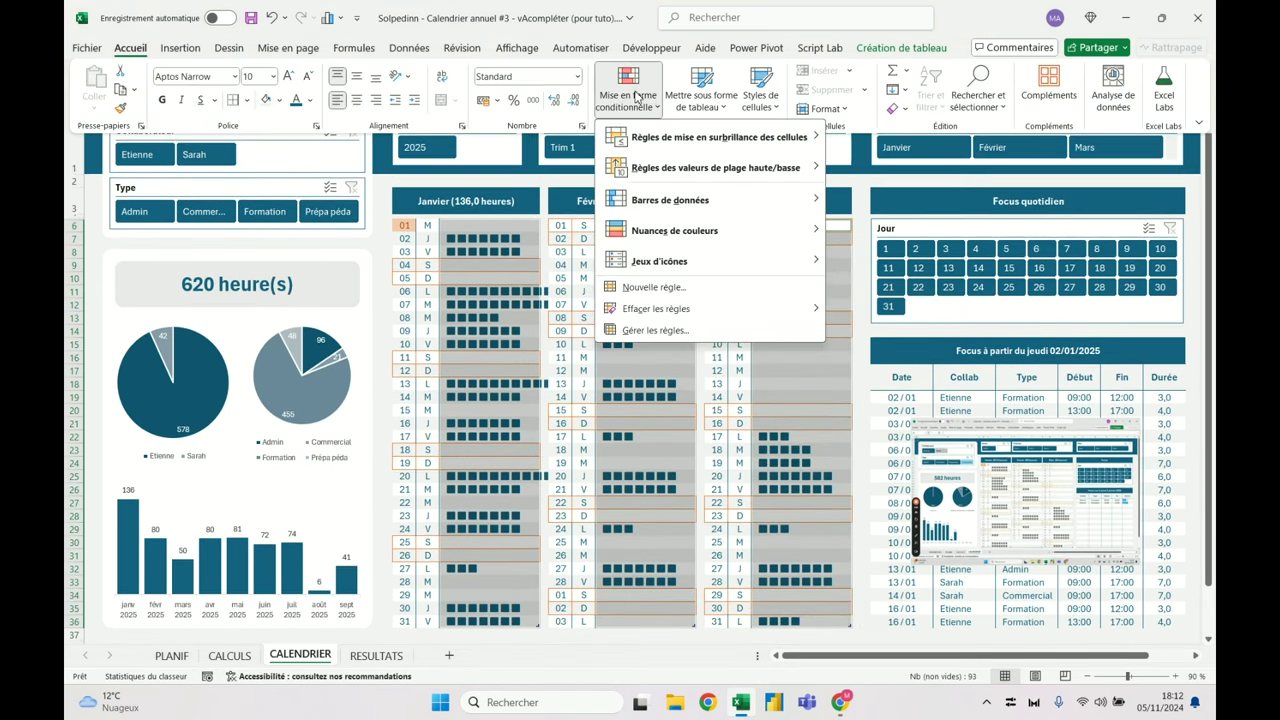
mouse_move(700, 137)
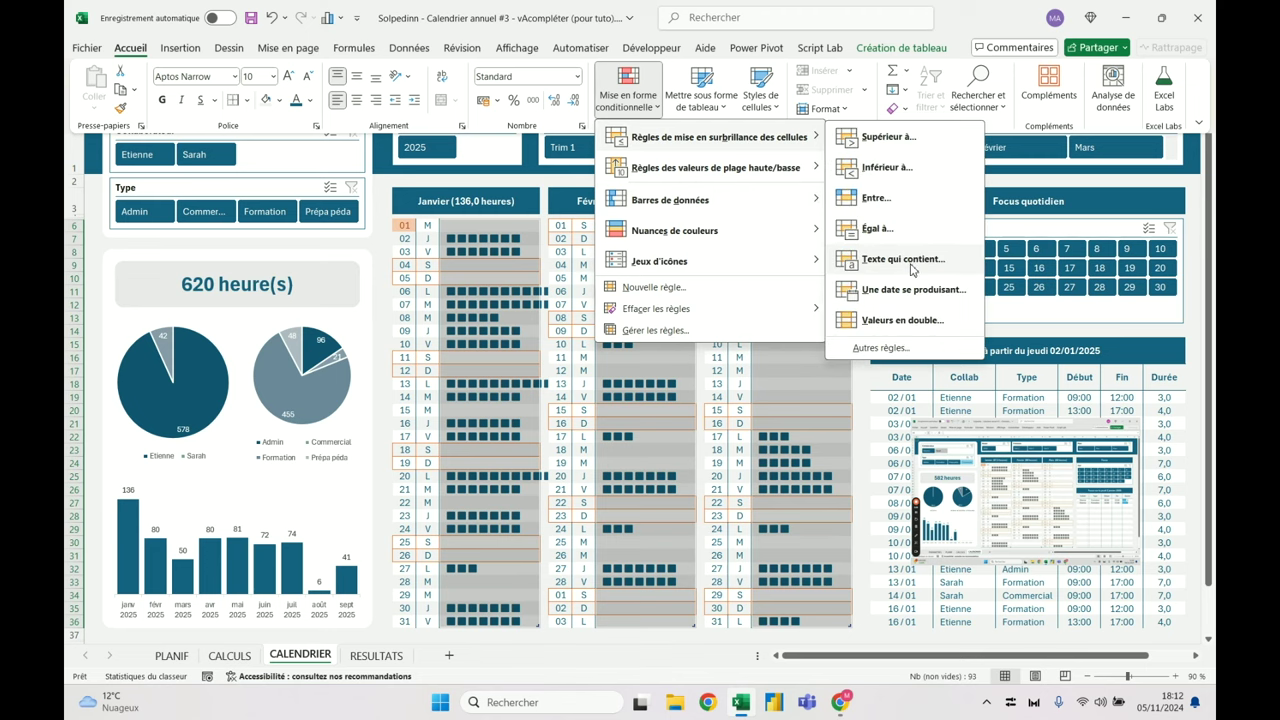
click(880, 266)
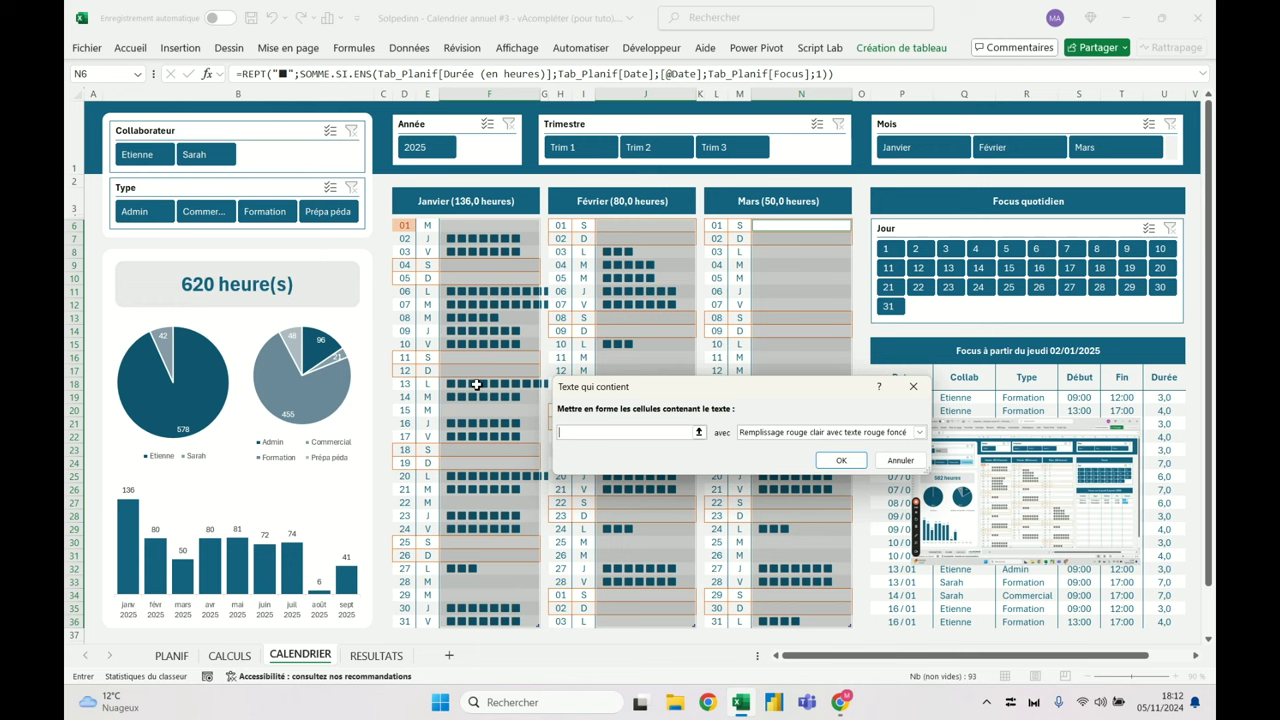
Fill the rule's text field with a row of ■ black squares
key(super+period)
click(589, 573)
click(580, 437)
drag(620, 433, 606, 433)
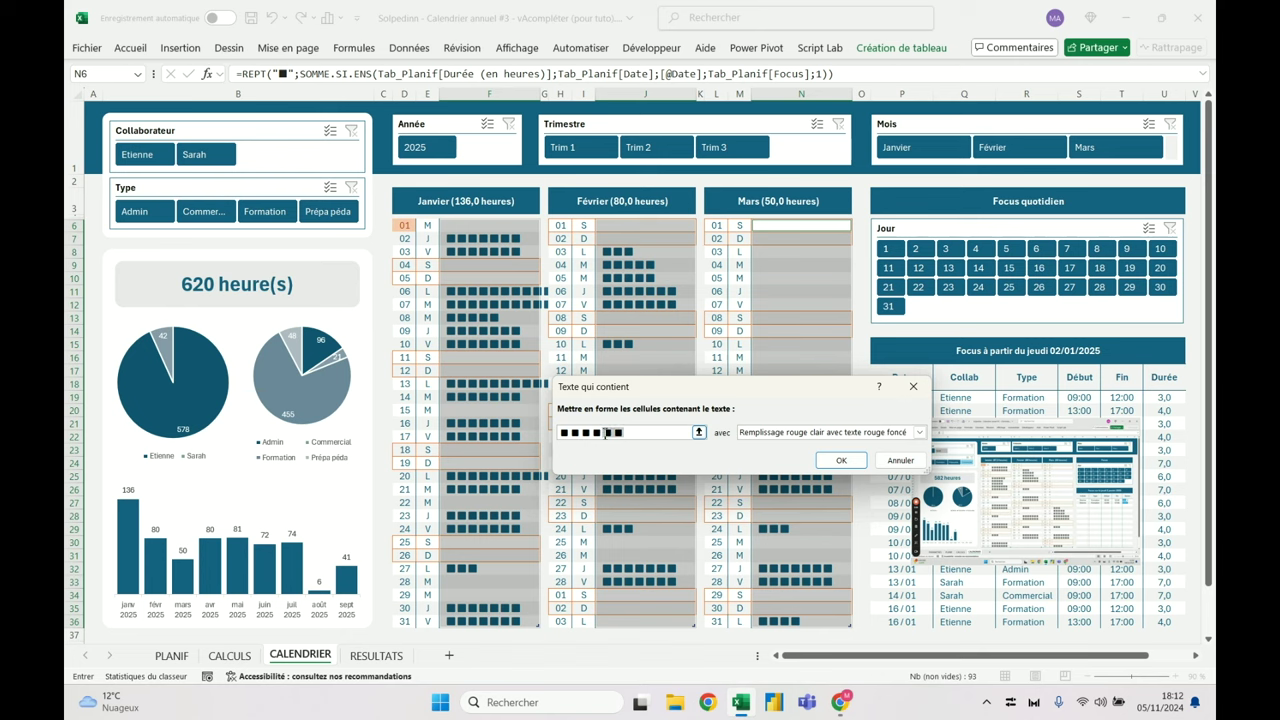
key(ctrl+v)
key(ctrl+v)
key(ctrl+v)
drag(664, 433, 579, 424)
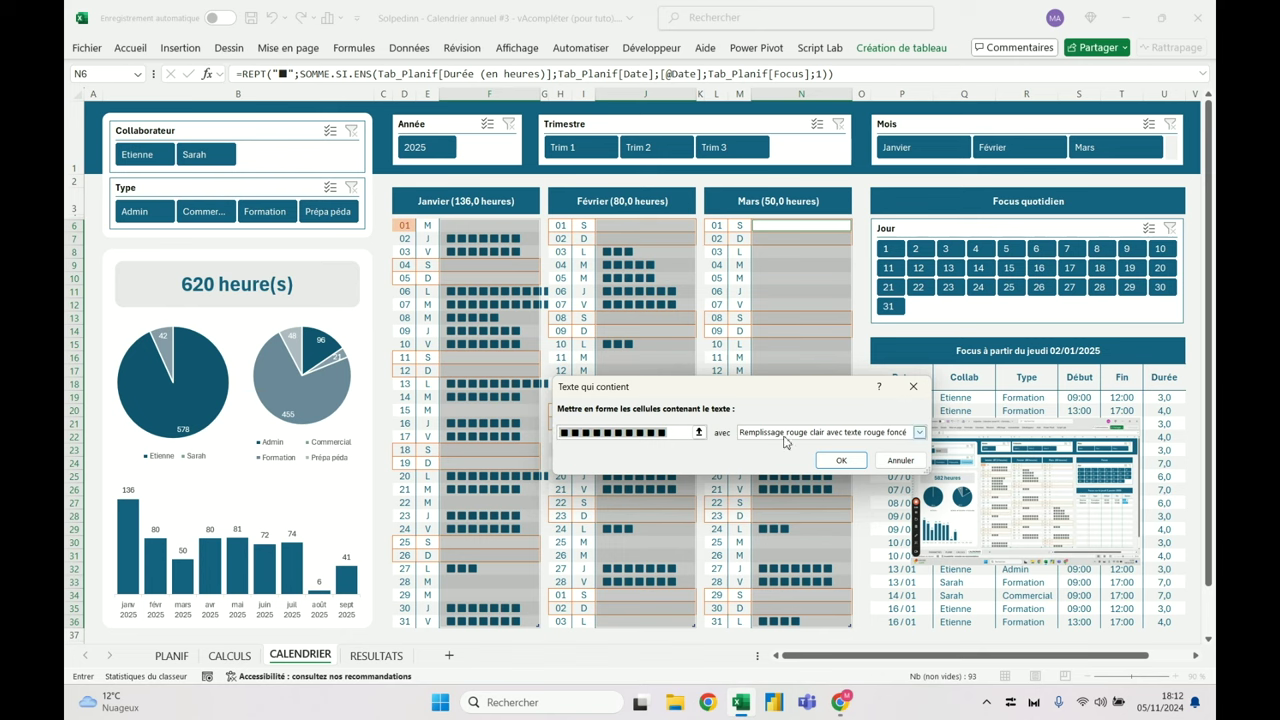
Give matching cells a custom dark orange fill and confirm the rule
click(919, 432)
click(810, 508)
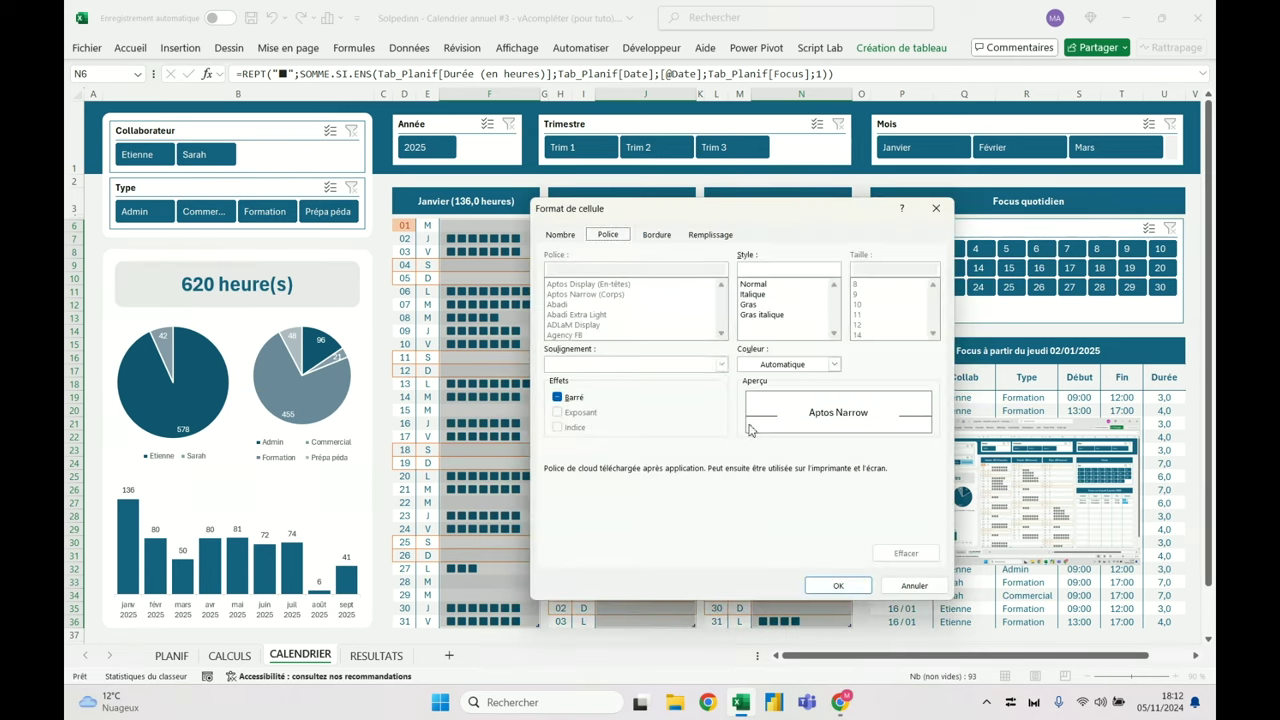
click(711, 236)
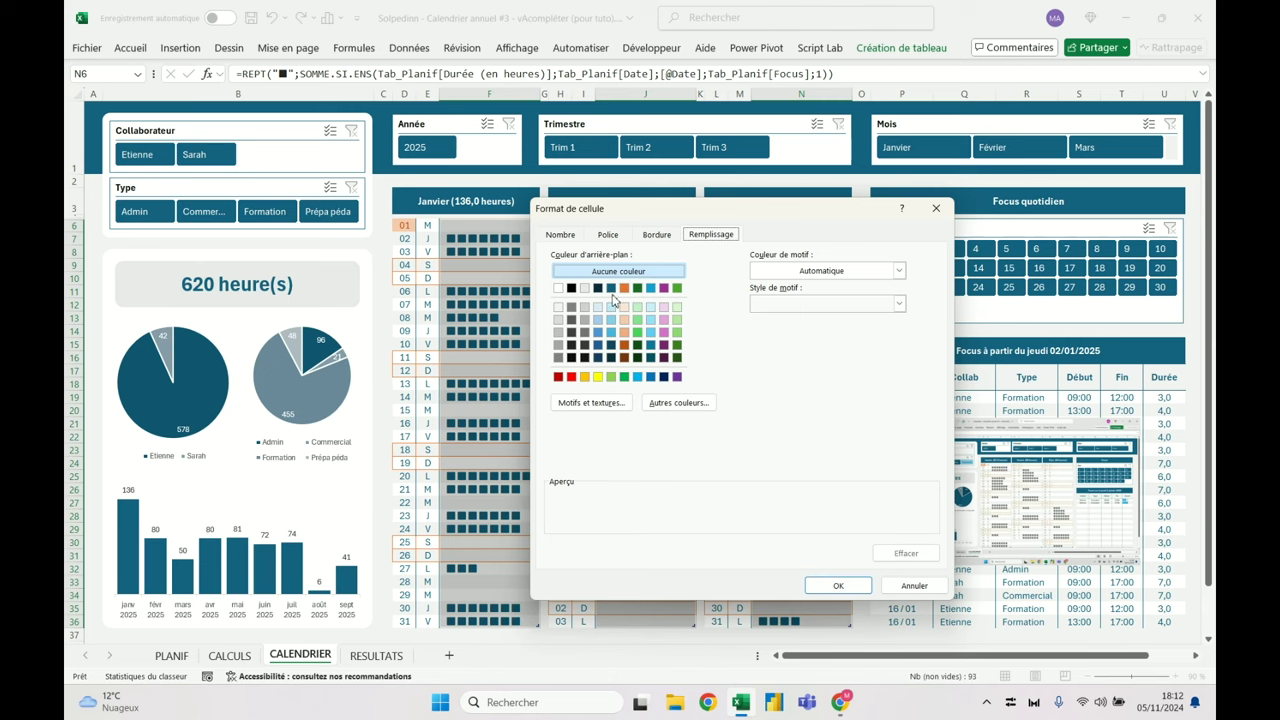
click(624, 344)
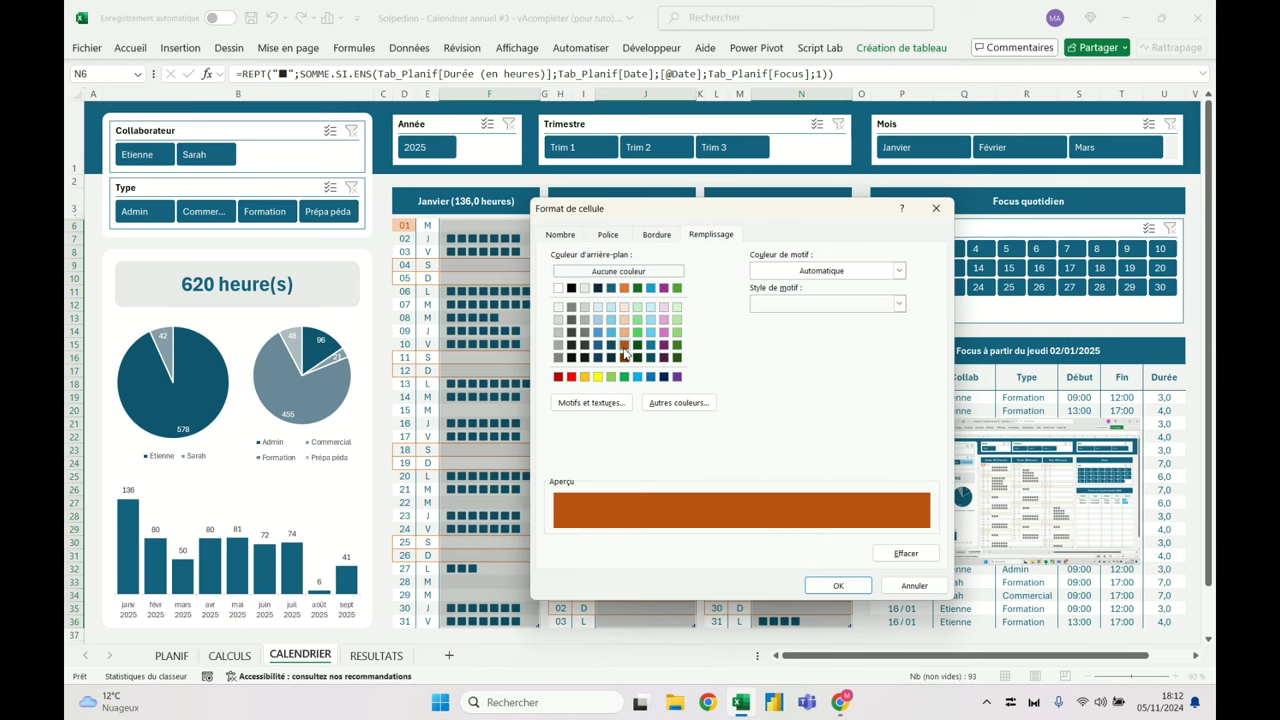
click(838, 585)
click(130, 48)
click(626, 98)
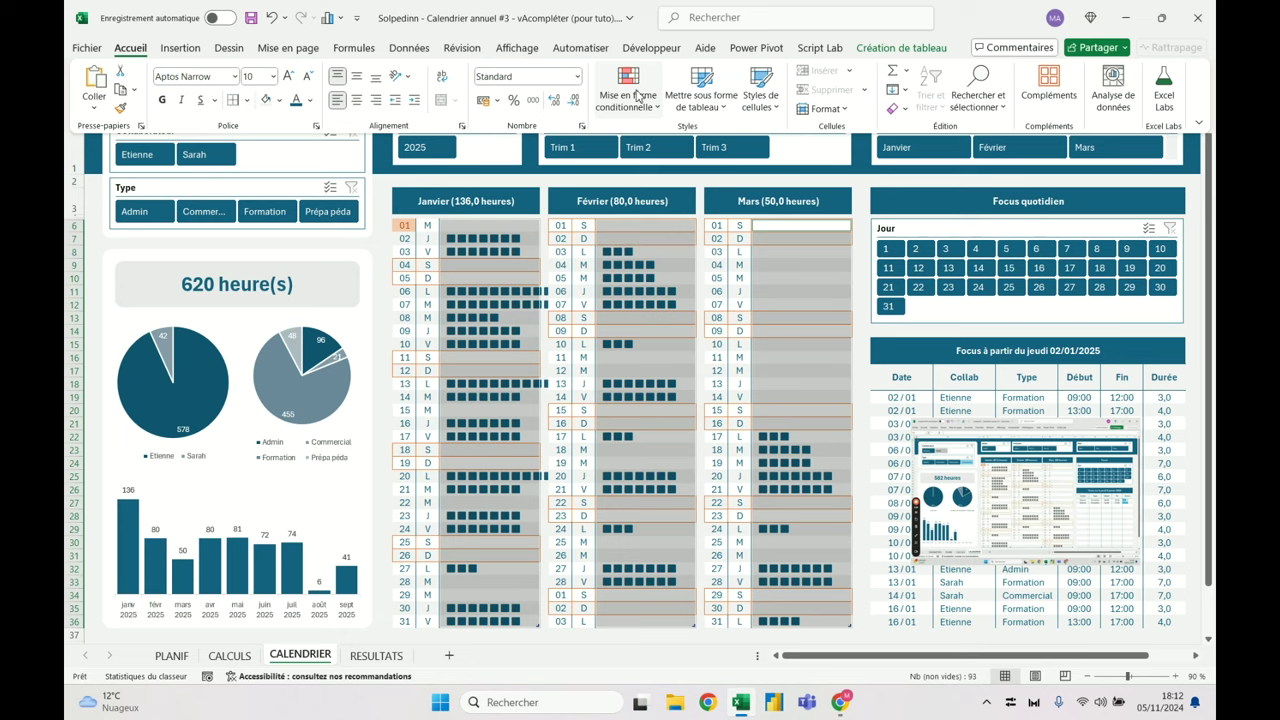
Trim the orange rule's S'applique à range to $F$6:$F$36
click(660, 305)
drag(895, 410, 810, 409)
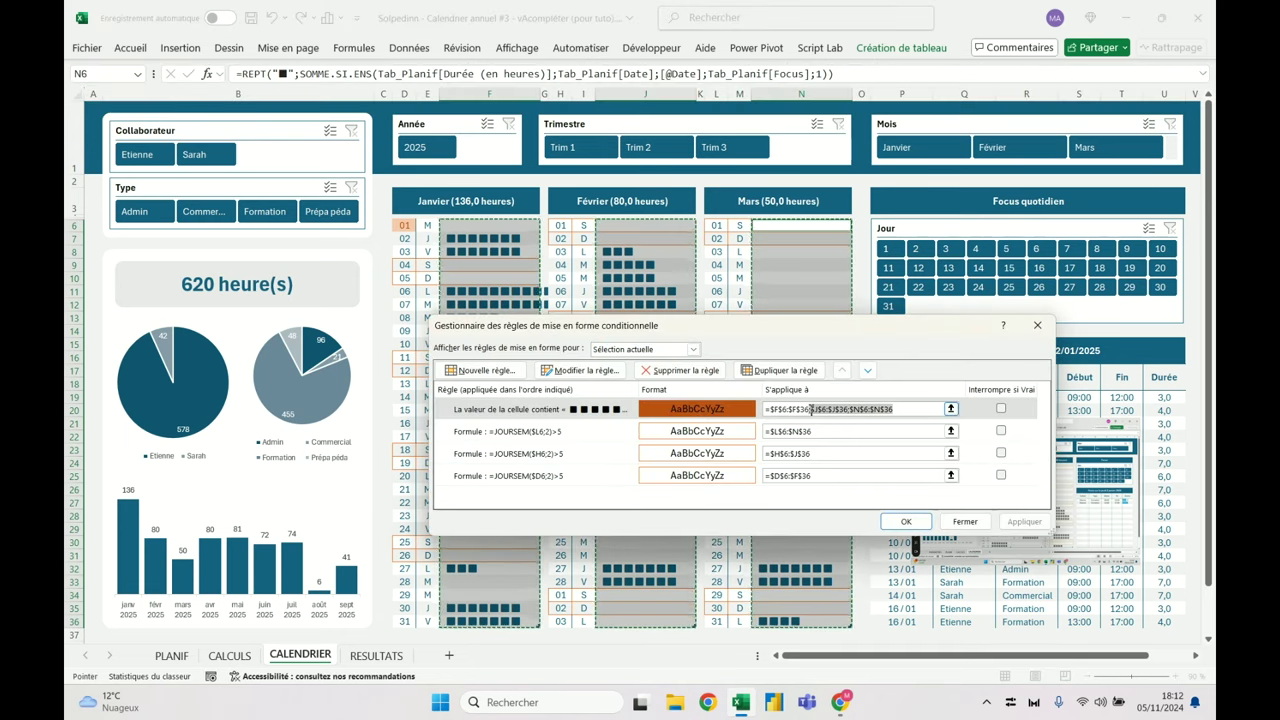
key(BackSpace)
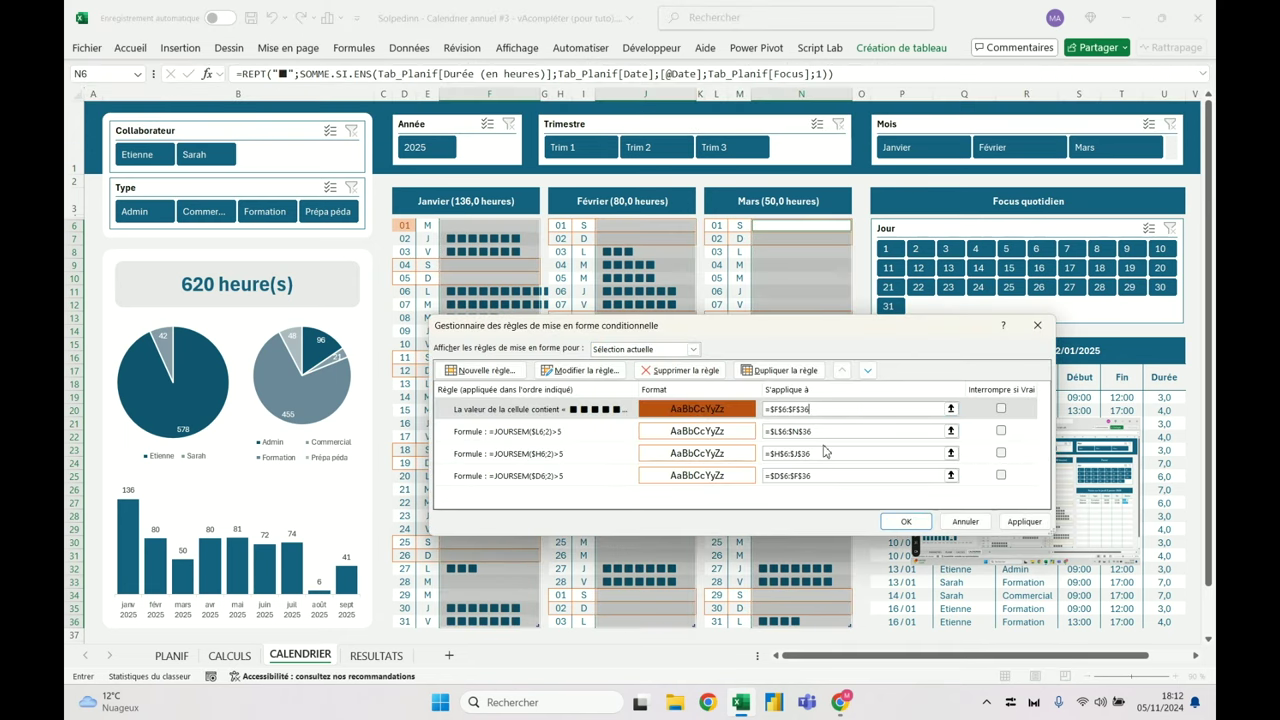
key(Return)
Edit the black-square rule and erase its current contains text
click(130, 48)
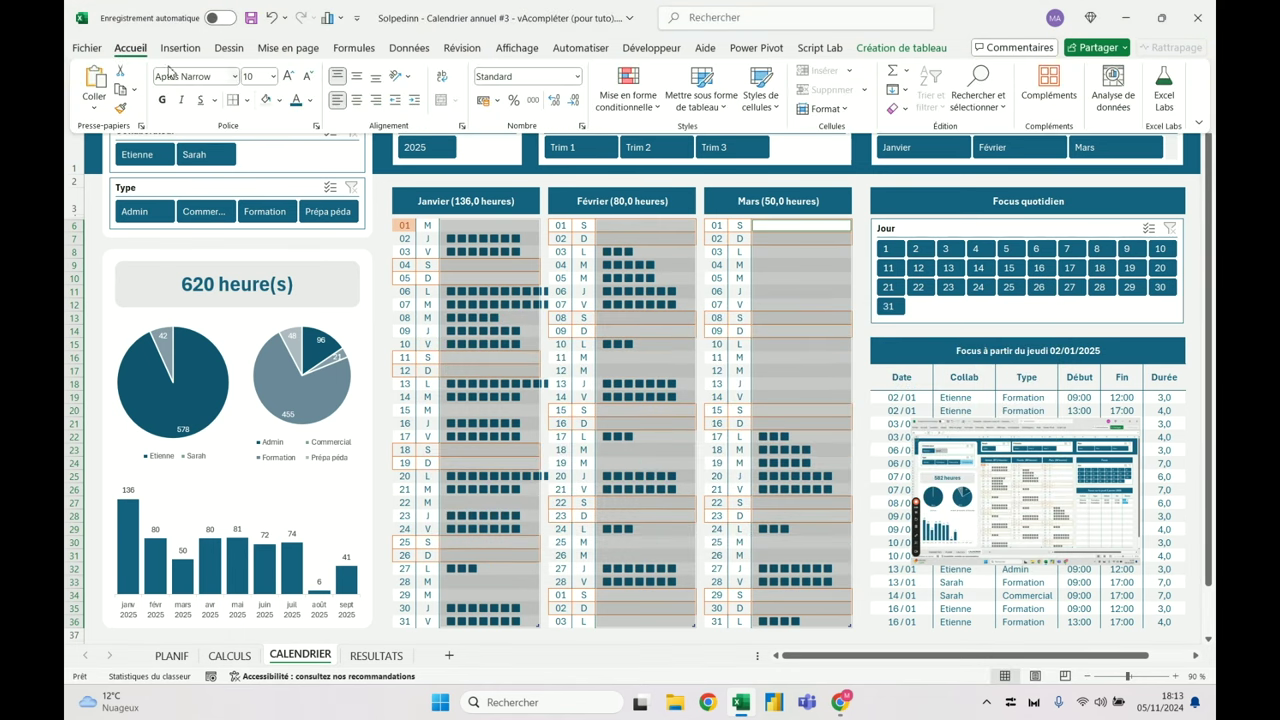
click(628, 92)
click(681, 332)
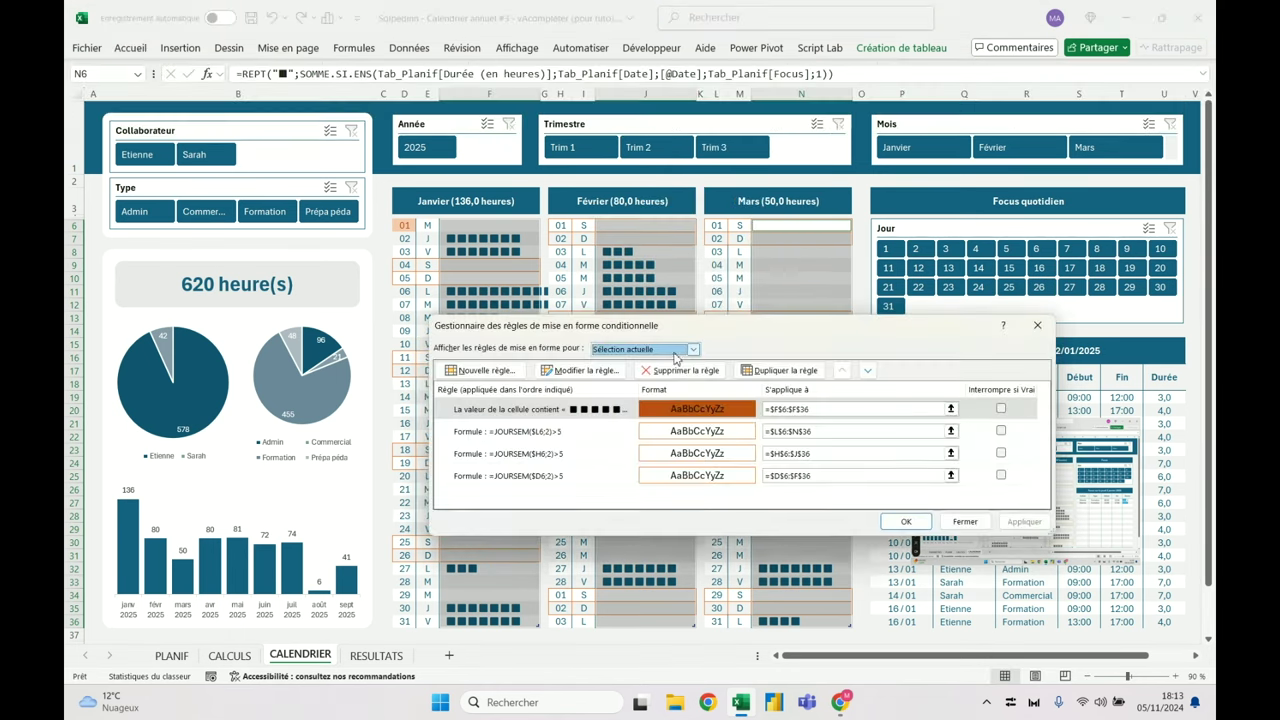
double_click(688, 418)
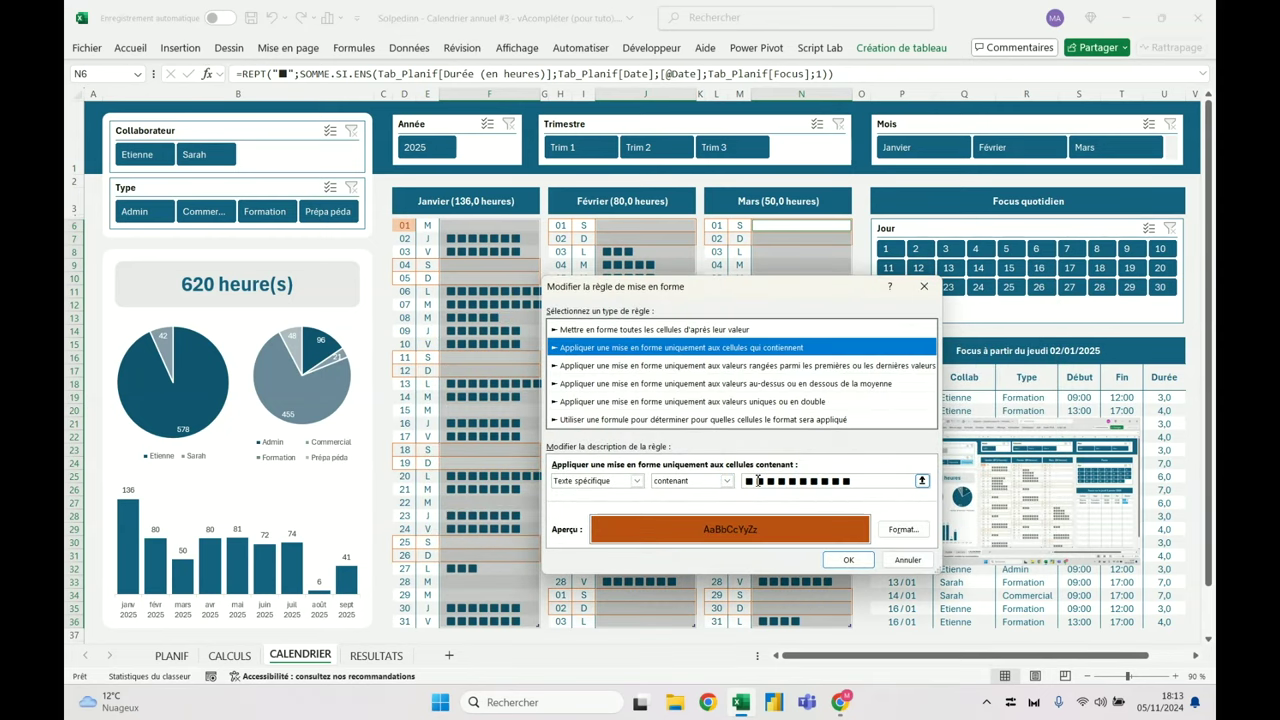
click(858, 481)
key(BackSpace)
key(BackSpace)
key(BackSpace)
key(BackSpace)
key(BackSpace)
key(BackSpace)
key(BackSpace)
key(BackSpace)
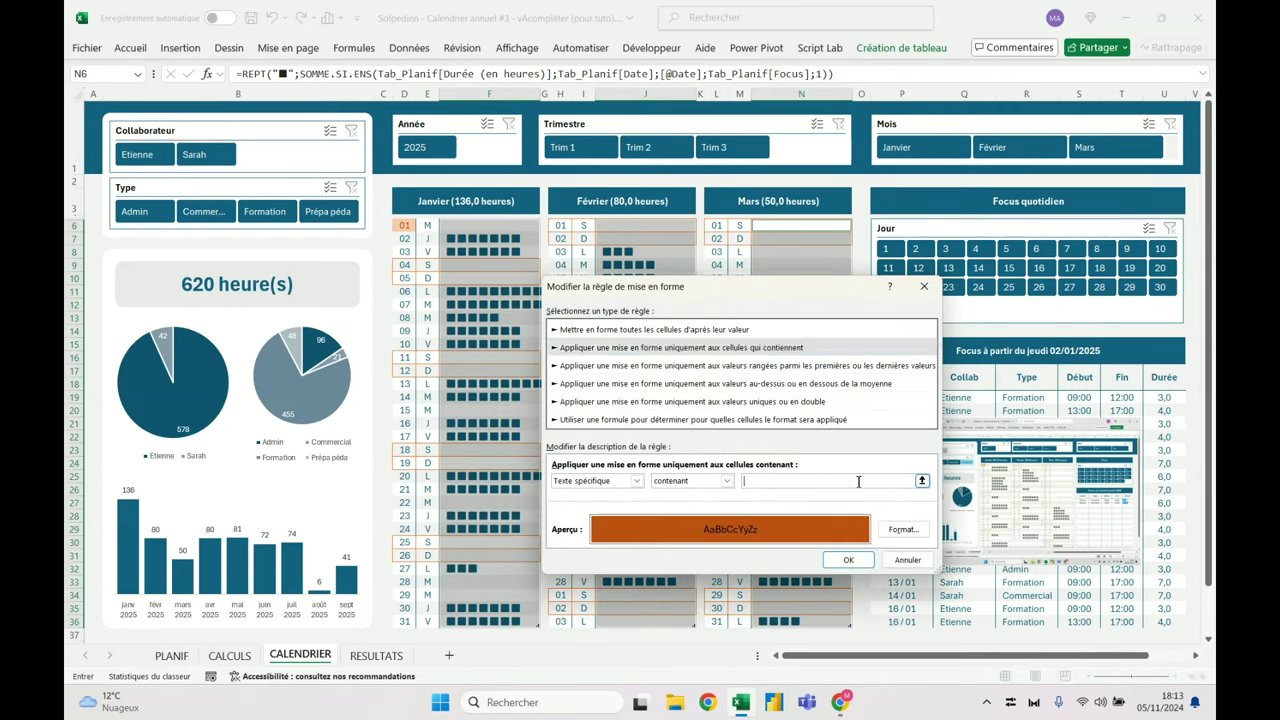
Enter a run of ■ black-square emojis as the contains text and apply
key(super+period)
click(926, 338)
click(930, 343)
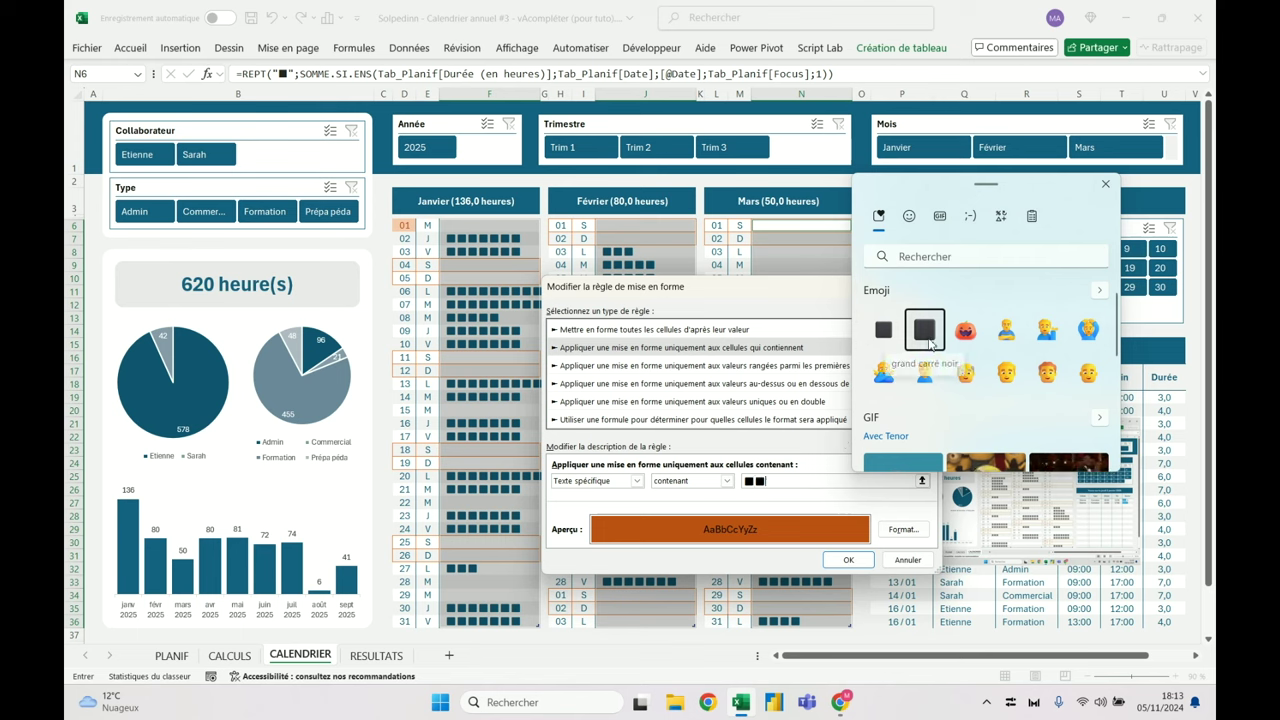
click(930, 343)
click(930, 343)
click(930, 343)
click(930, 343)
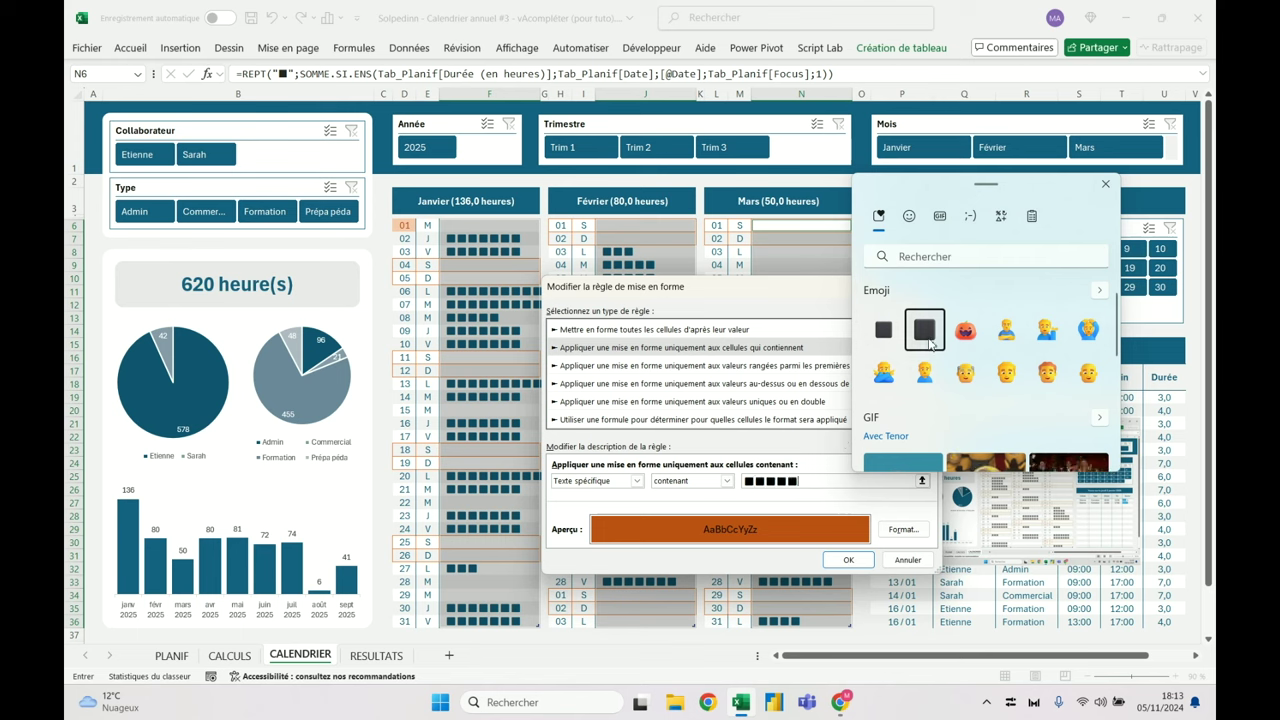
click(930, 343)
click(930, 343)
click(930, 343)
click(930, 343)
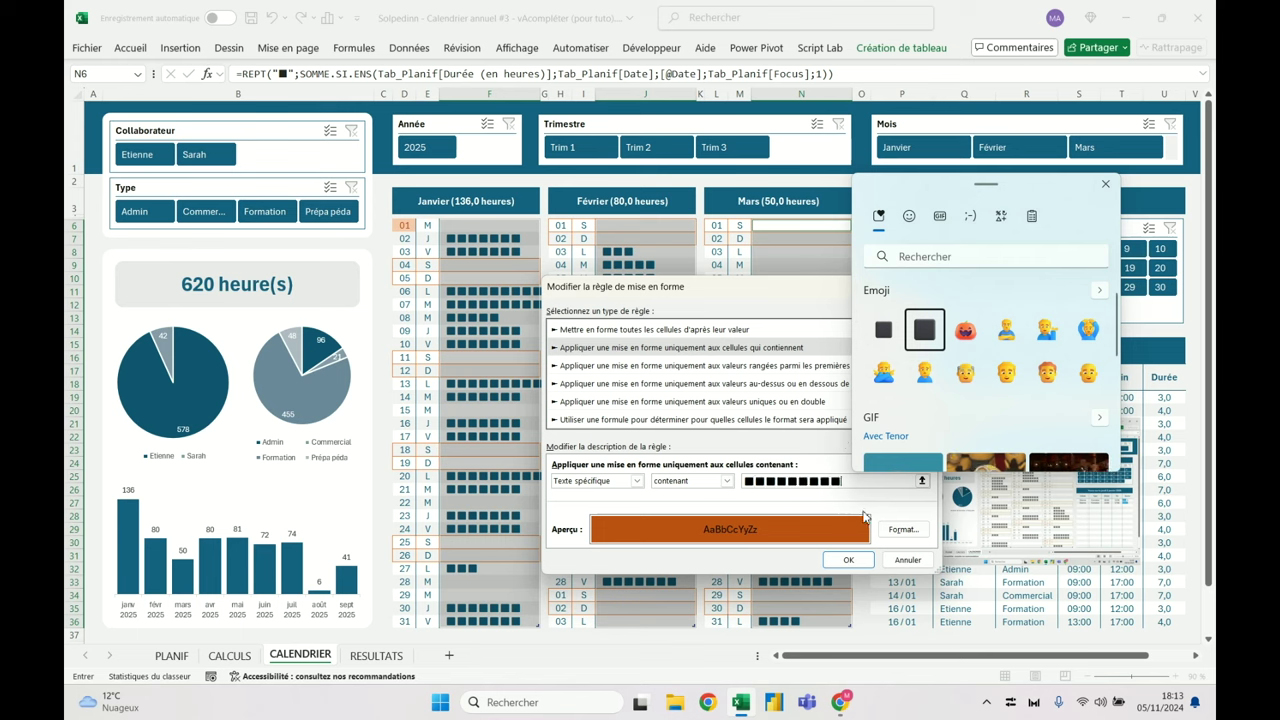
click(848, 560)
click(848, 560)
click(893, 525)
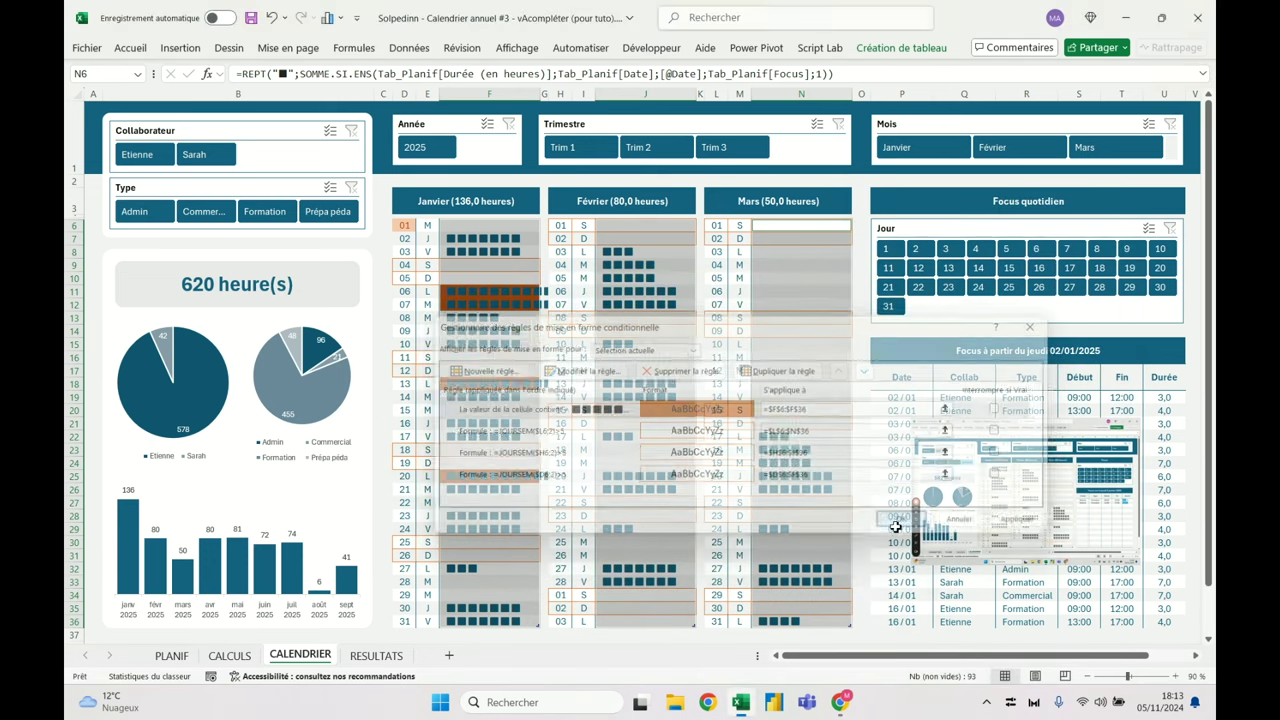
Switch the long-bar rule's format from a fill to an orange font colour
click(130, 47)
click(627, 98)
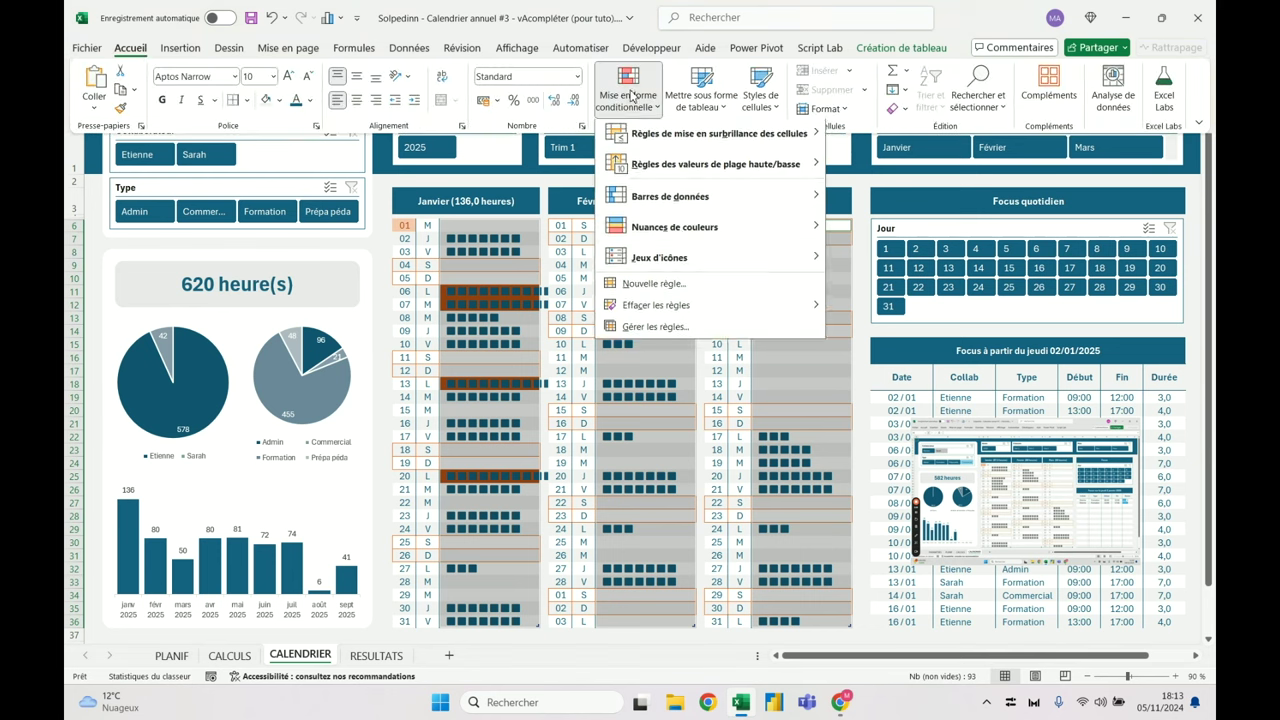
click(666, 336)
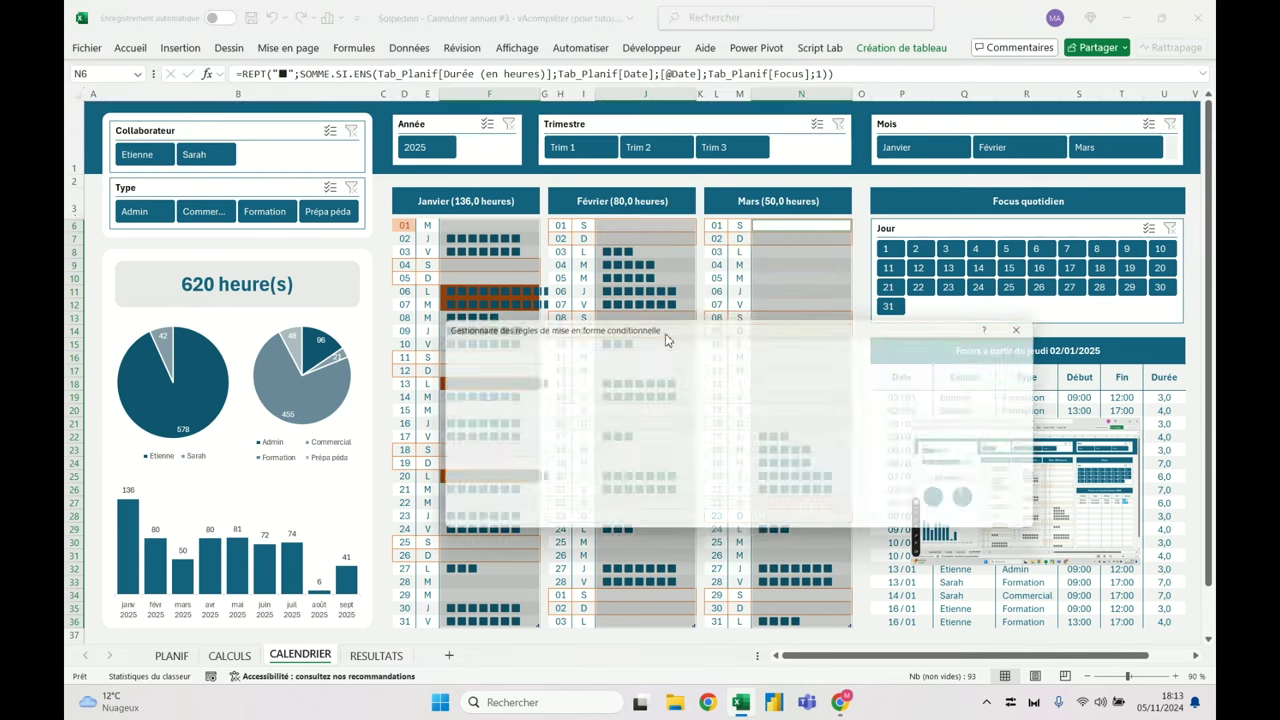
click(617, 378)
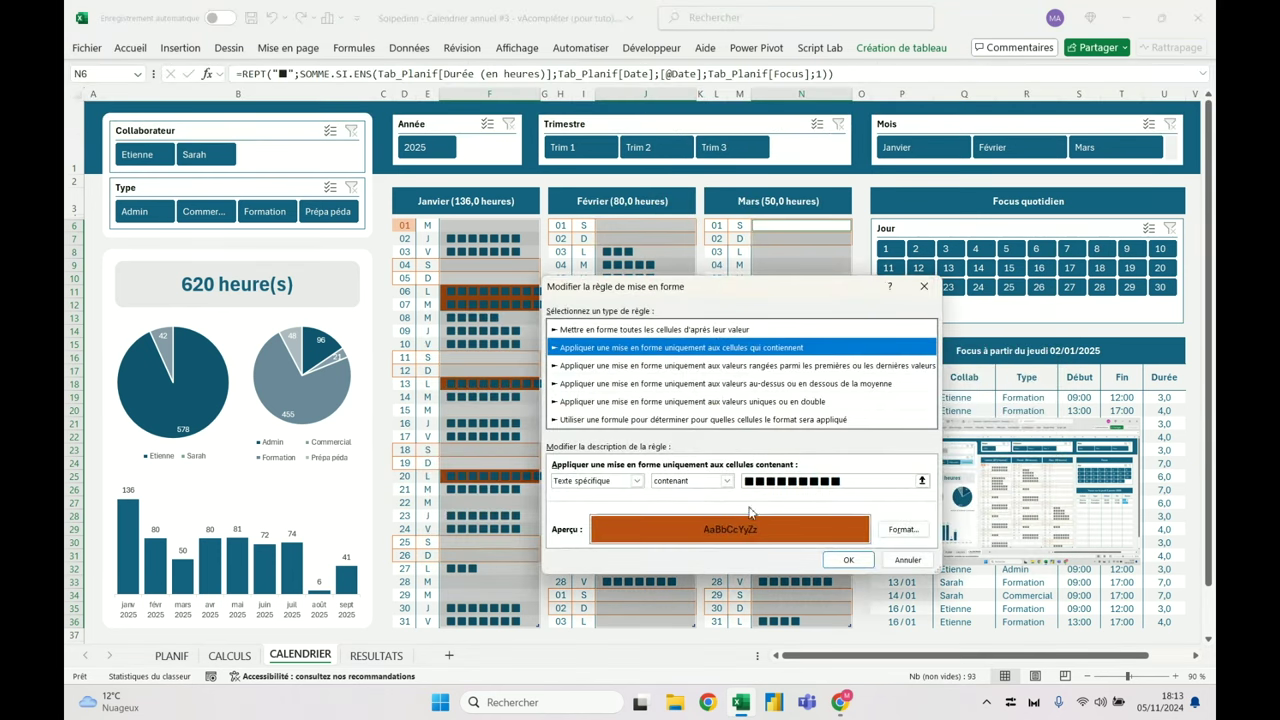
click(900, 530)
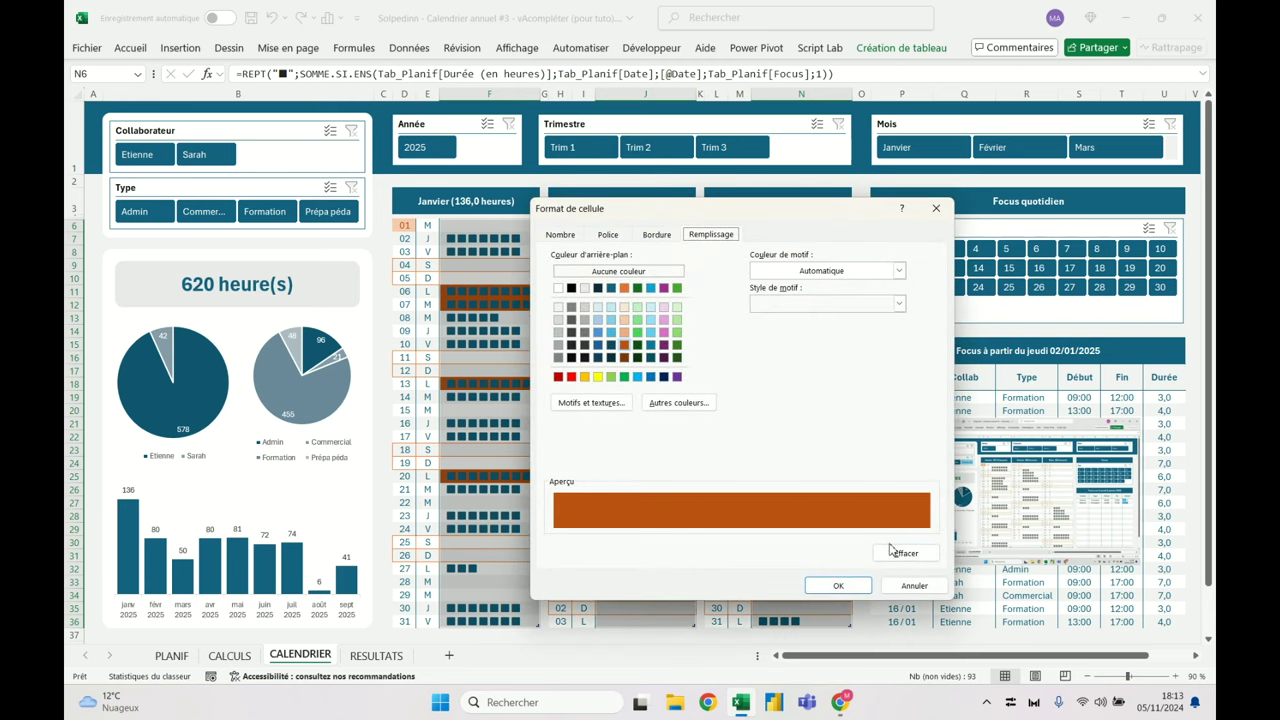
click(610, 236)
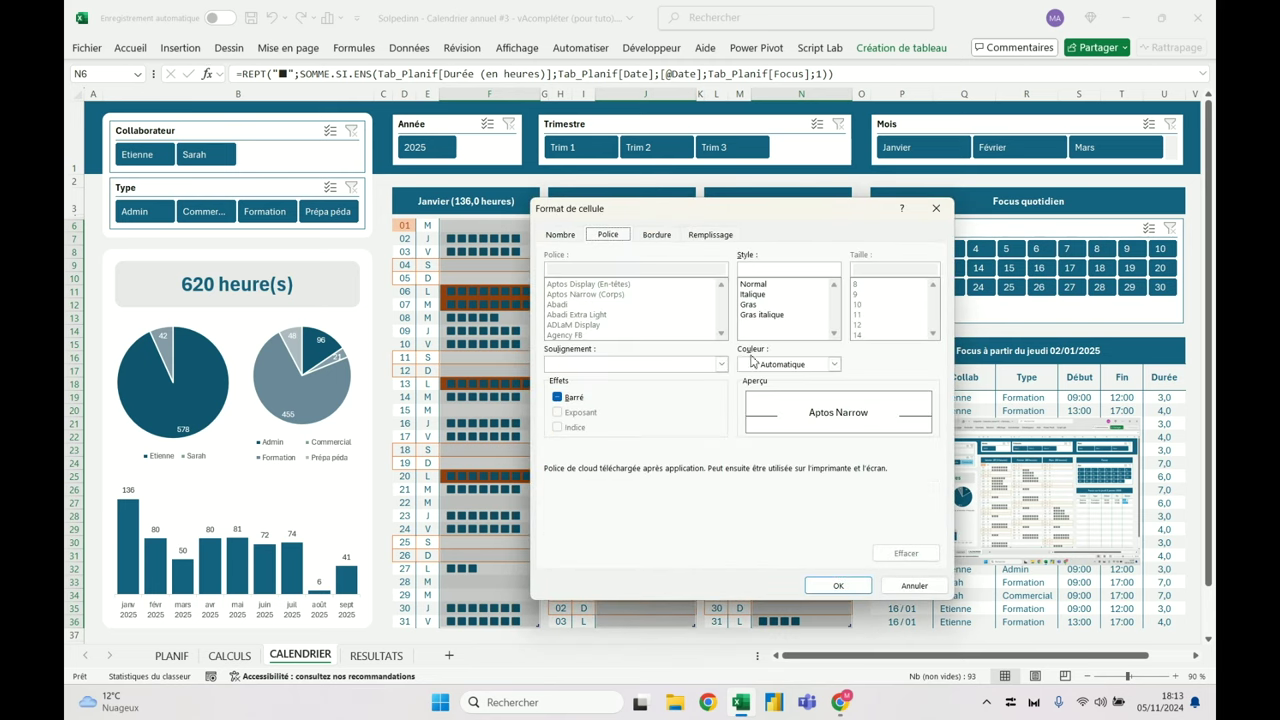
click(834, 364)
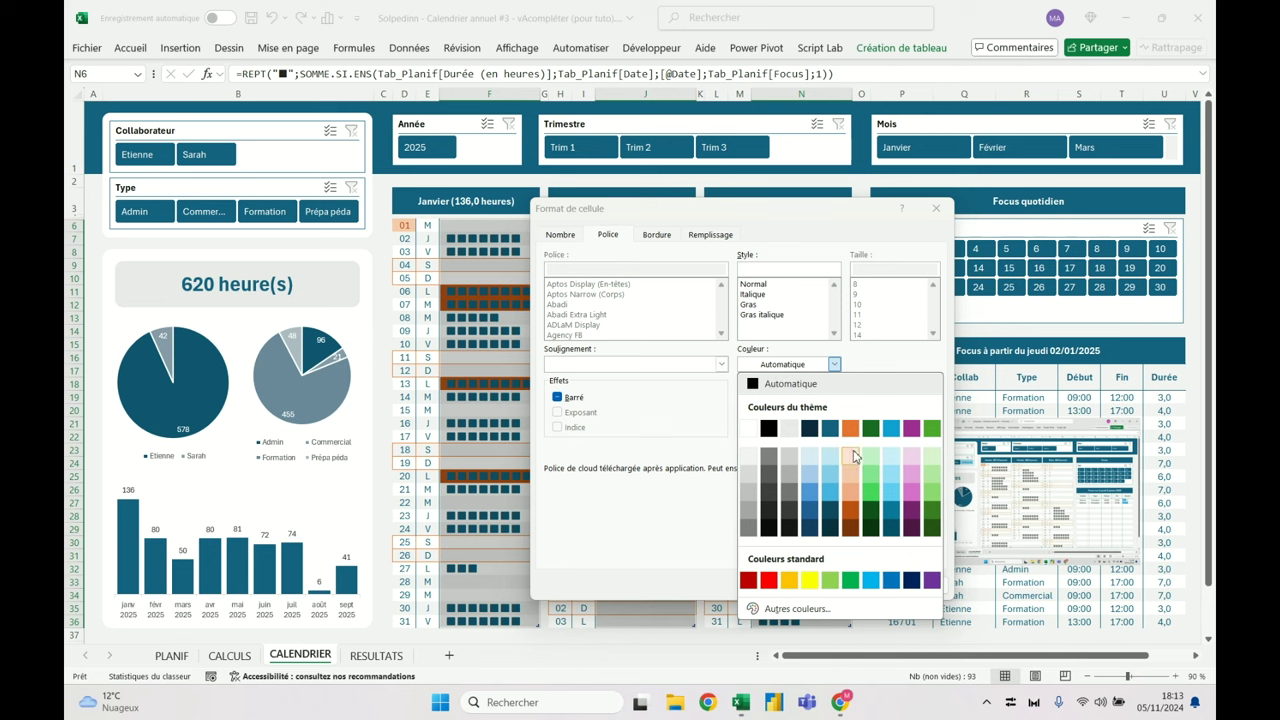
click(855, 516)
click(850, 585)
click(850, 558)
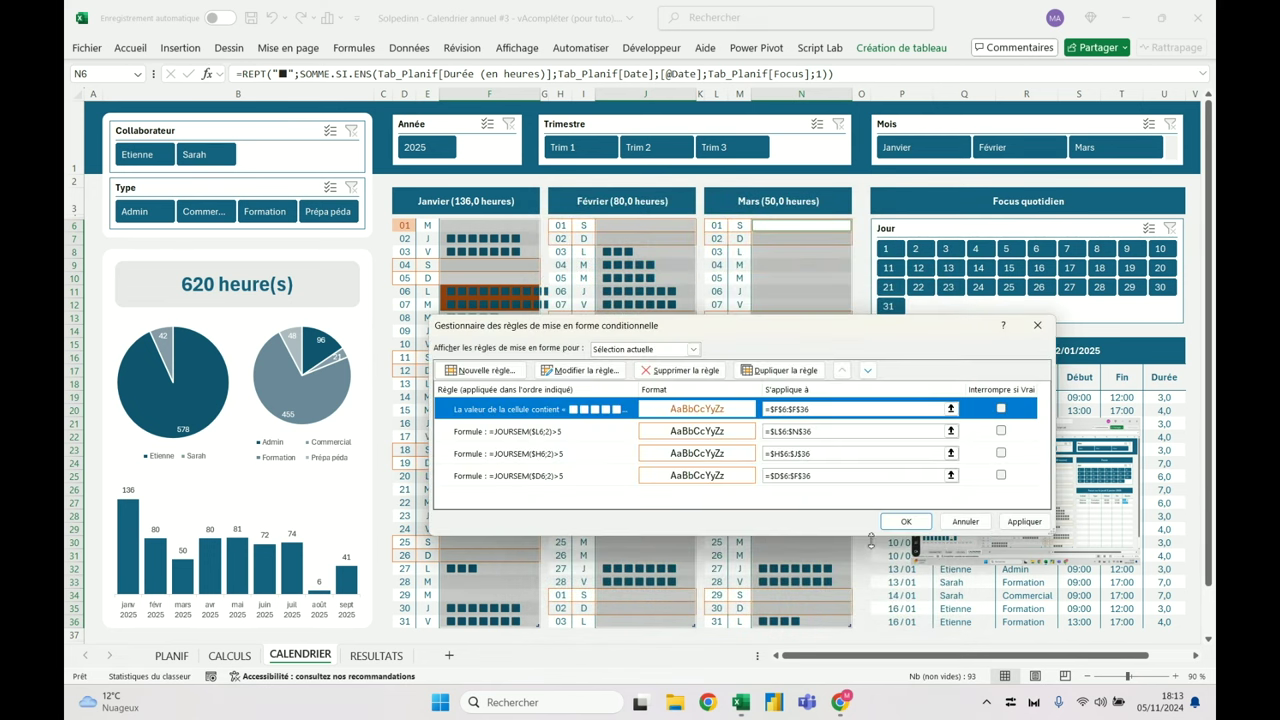
click(905, 521)
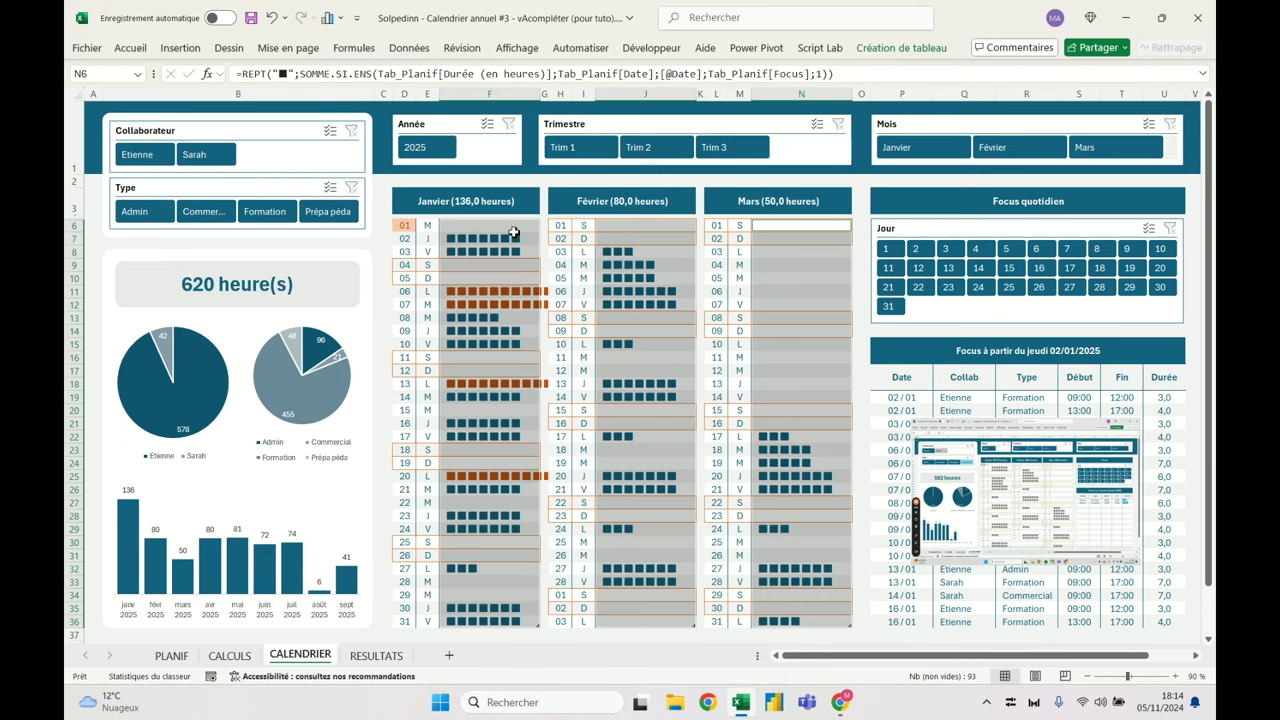
Duplicate the ten-square rule twice, applying the copies to $J$6:$J$36 and column N
click(130, 48)
click(627, 100)
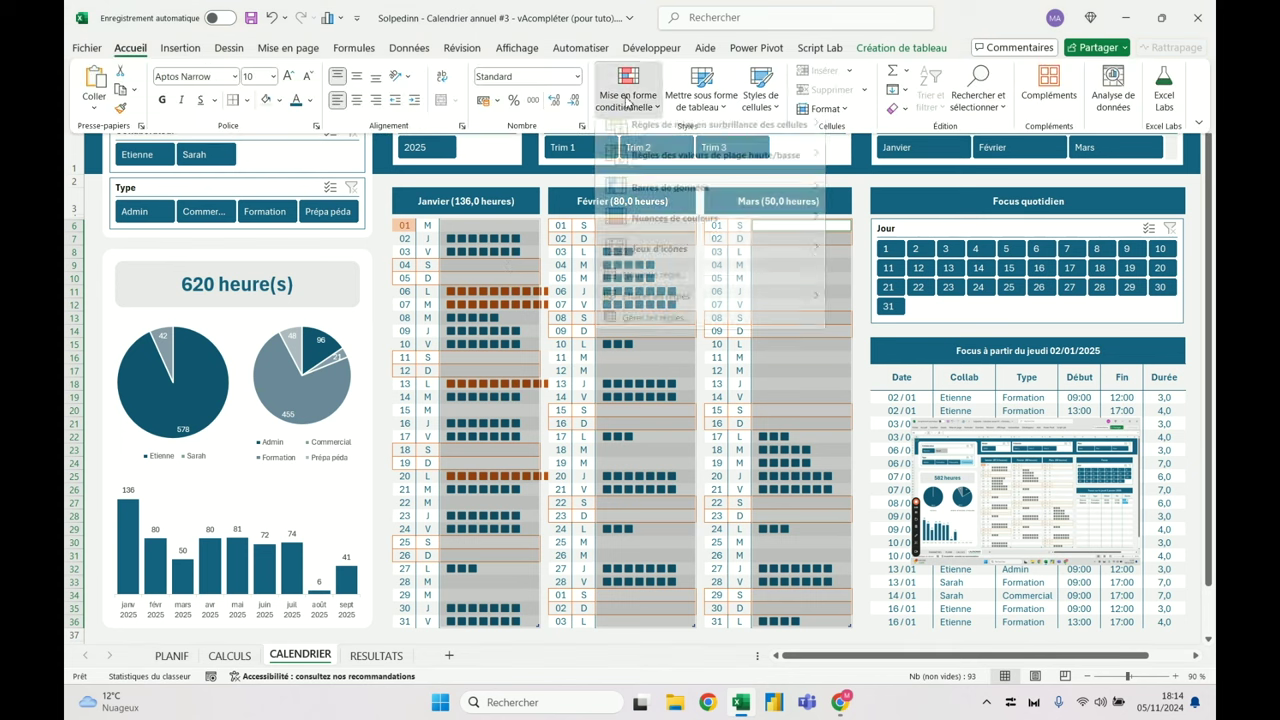
click(690, 326)
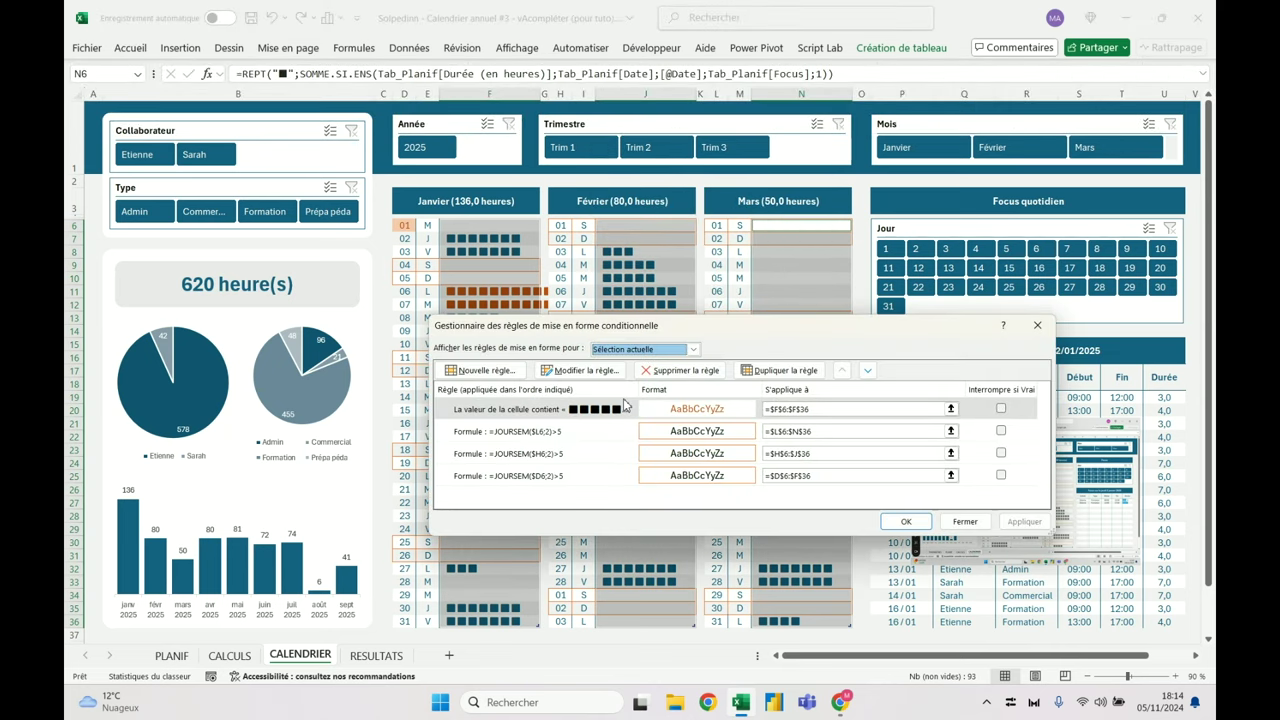
click(779, 370)
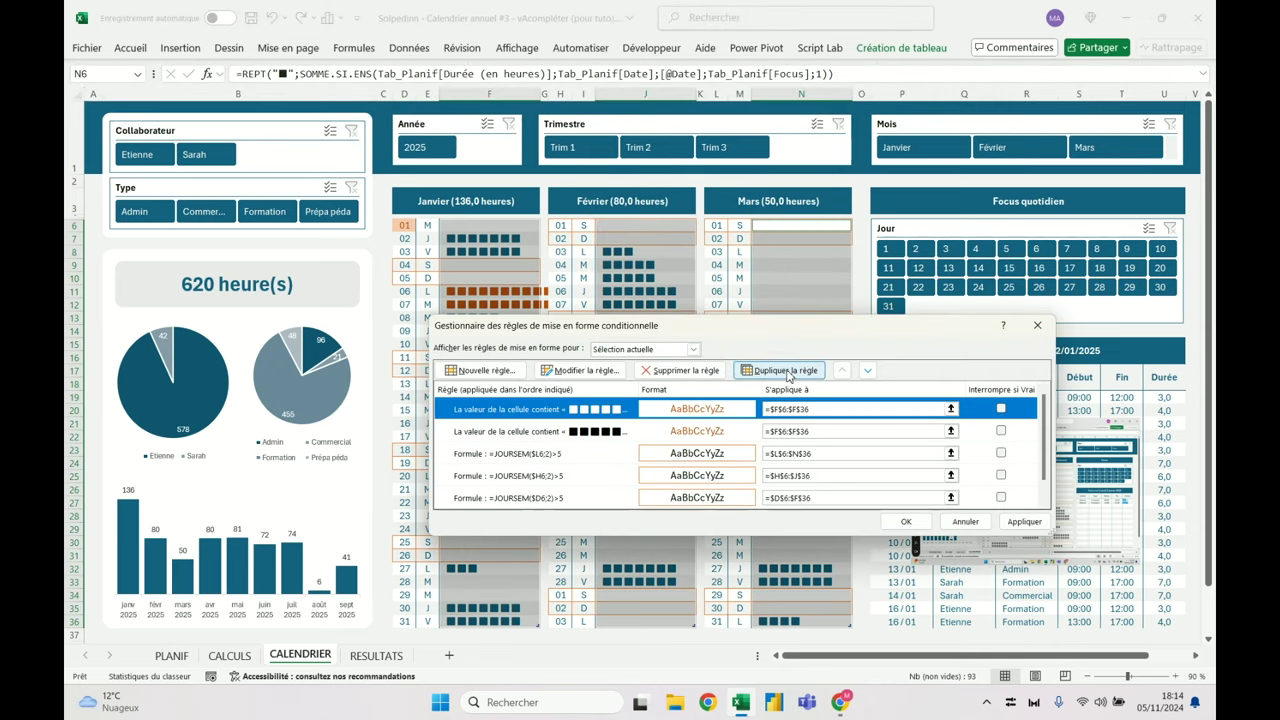
click(779, 370)
click(794, 410)
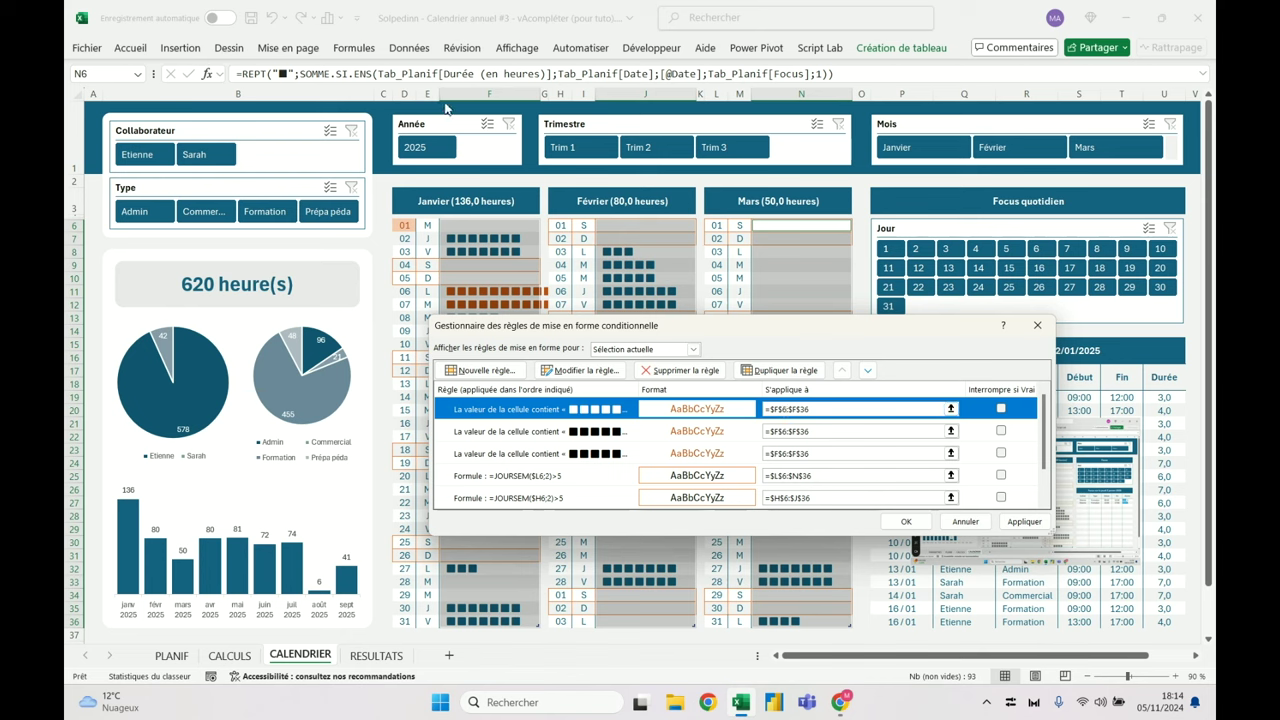
click(781, 409)
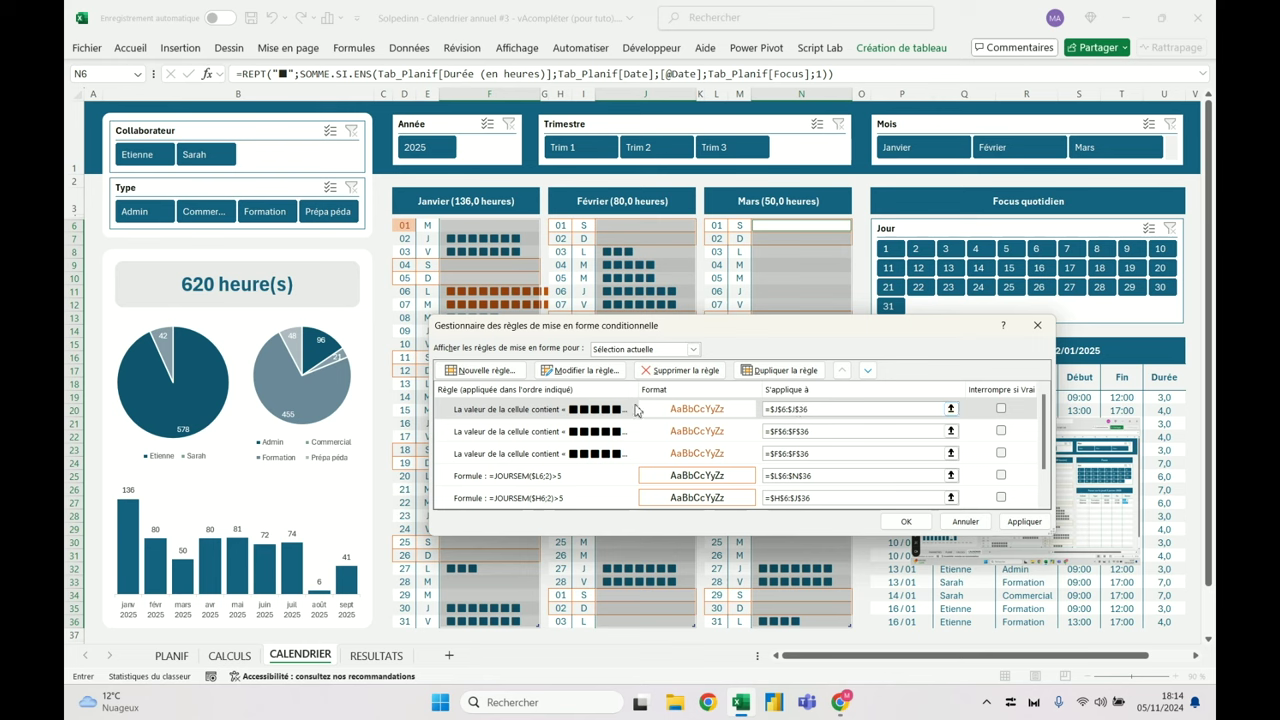
click(779, 431)
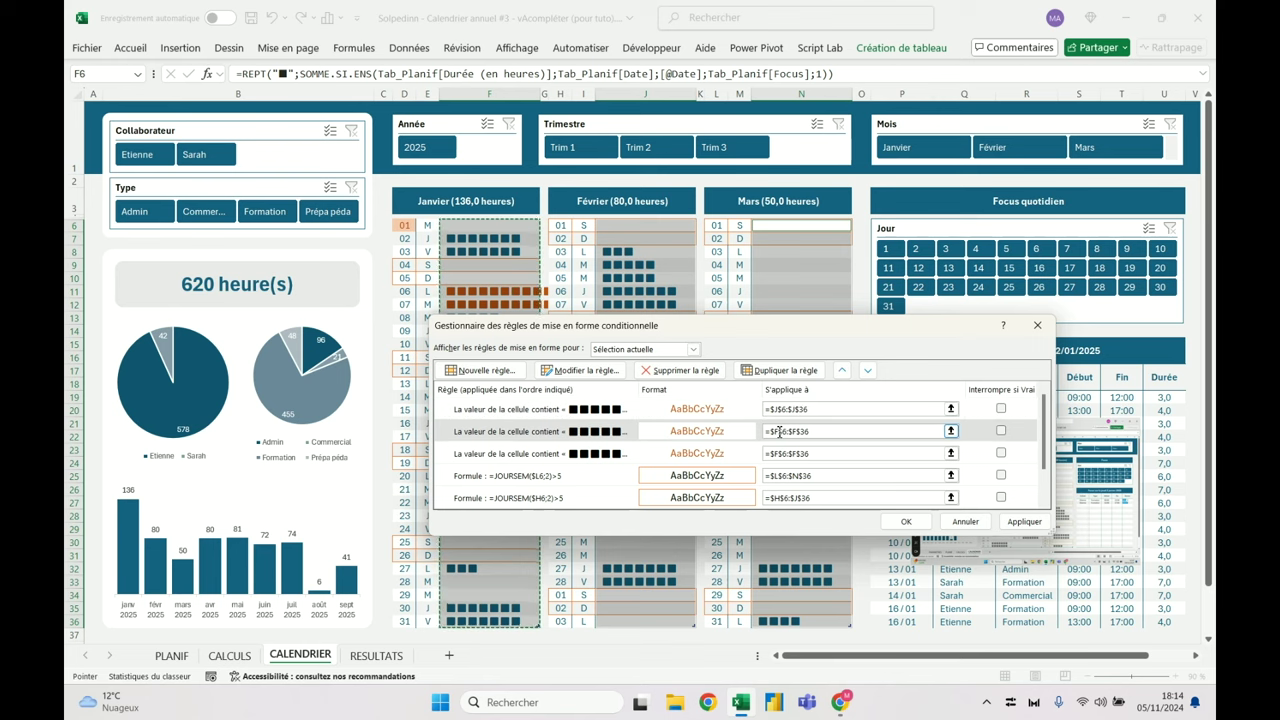
click(779, 431)
key(BackSpace)
text(N)
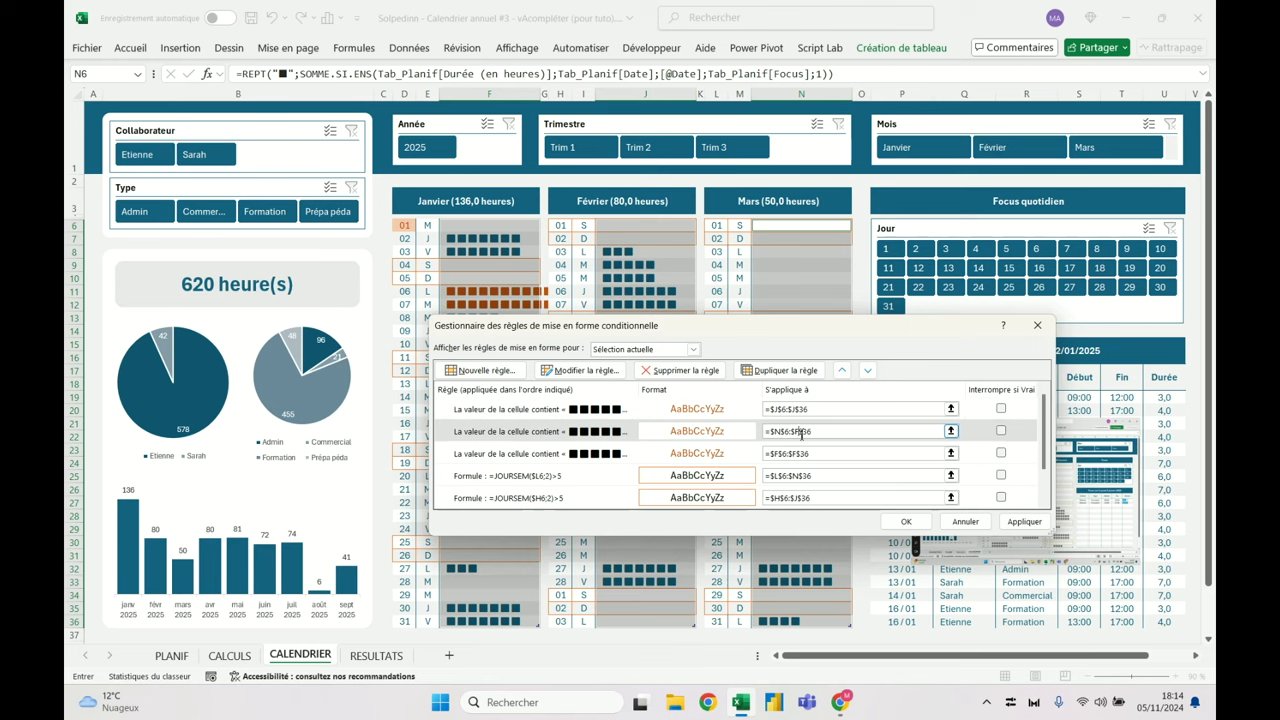
click(906, 521)
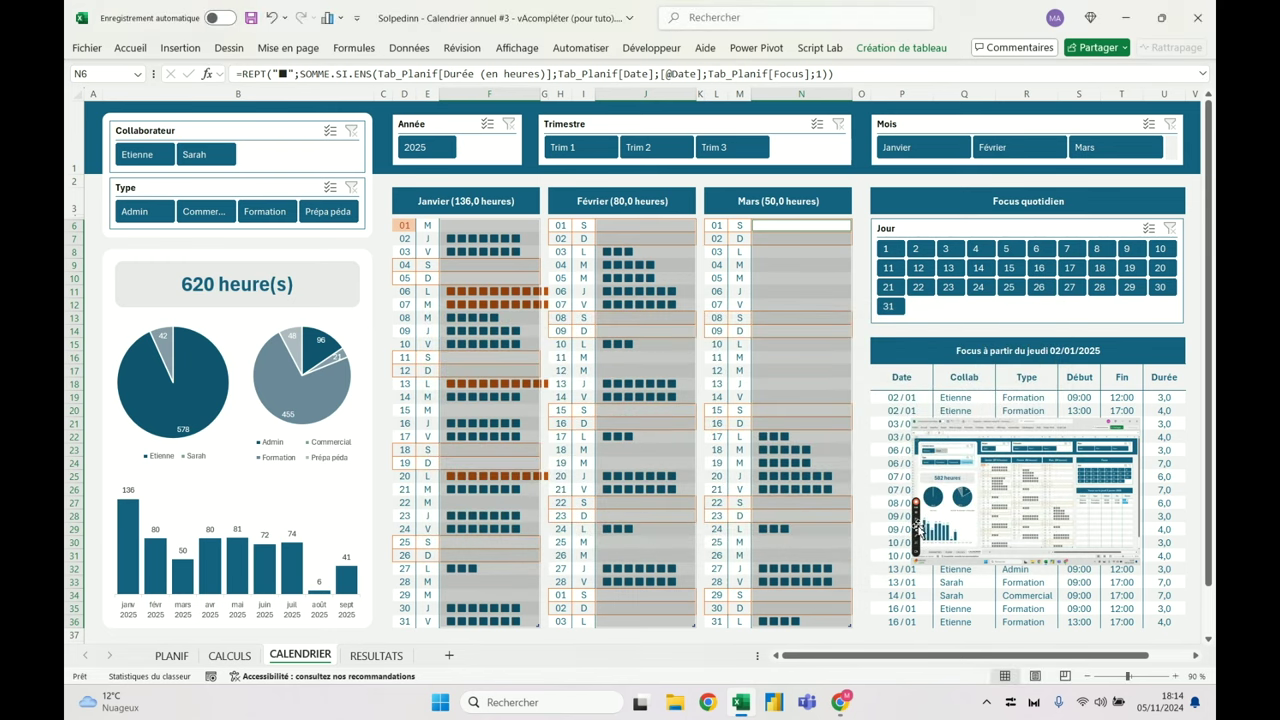
On the PLANIF sheet, inspect the Durée formula in O50 and the Fin value in L50
click(678, 439)
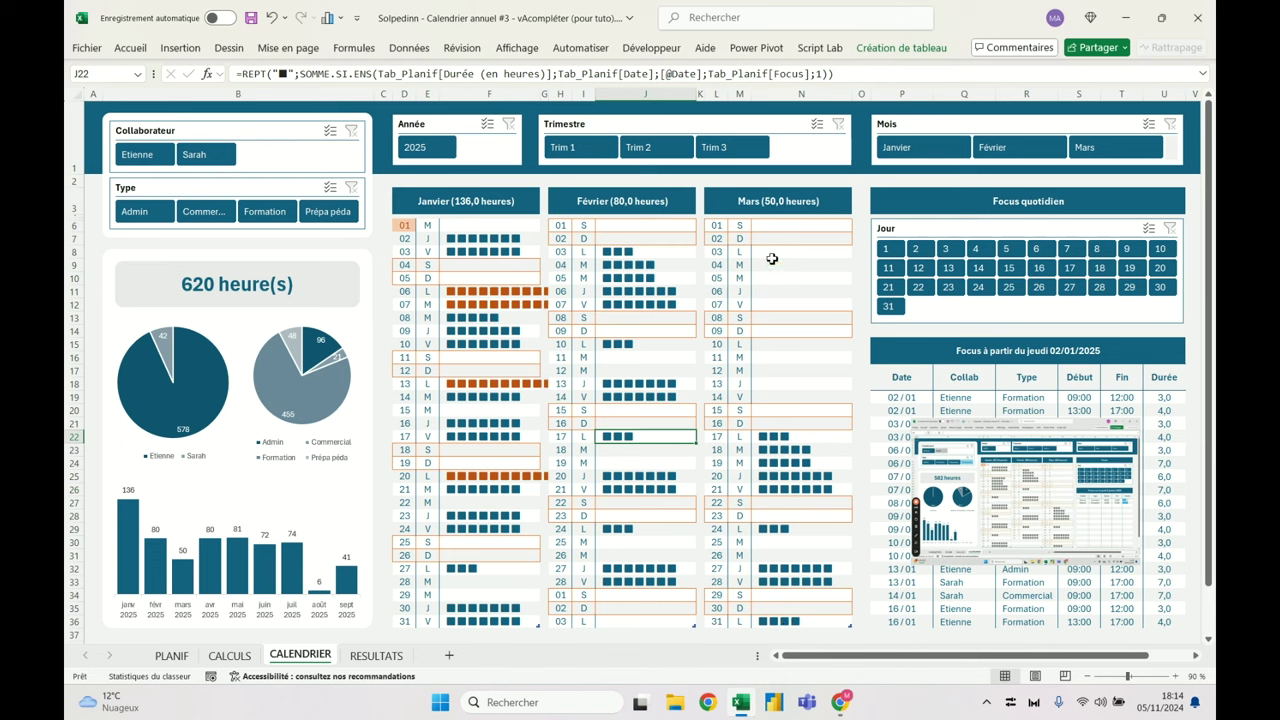
click(171, 656)
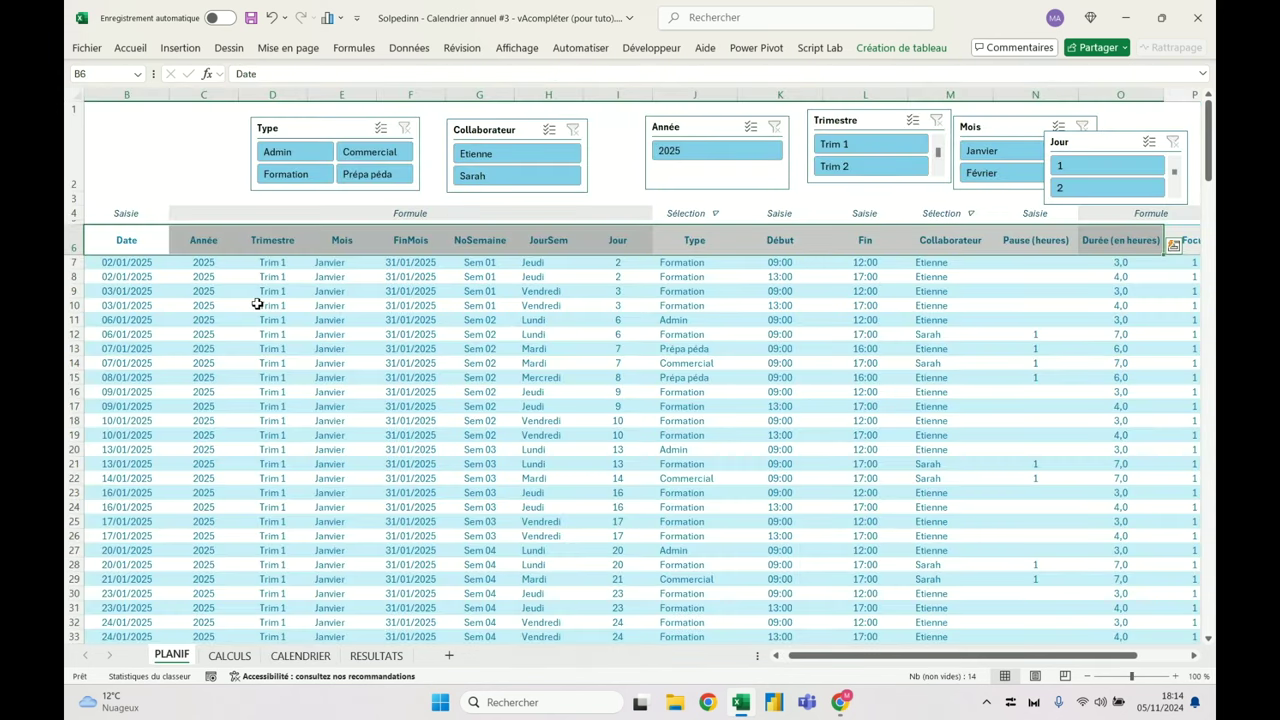
scroll(428, 387, down, 3)
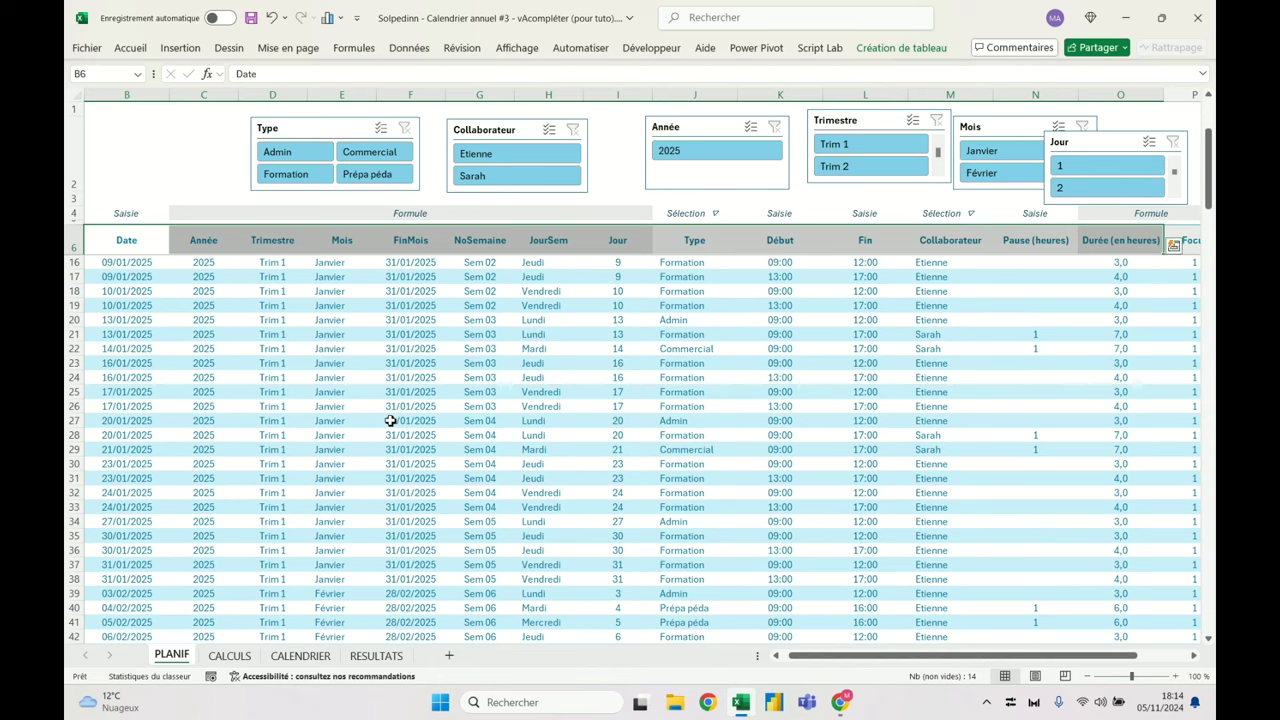
scroll(347, 597, down, 8)
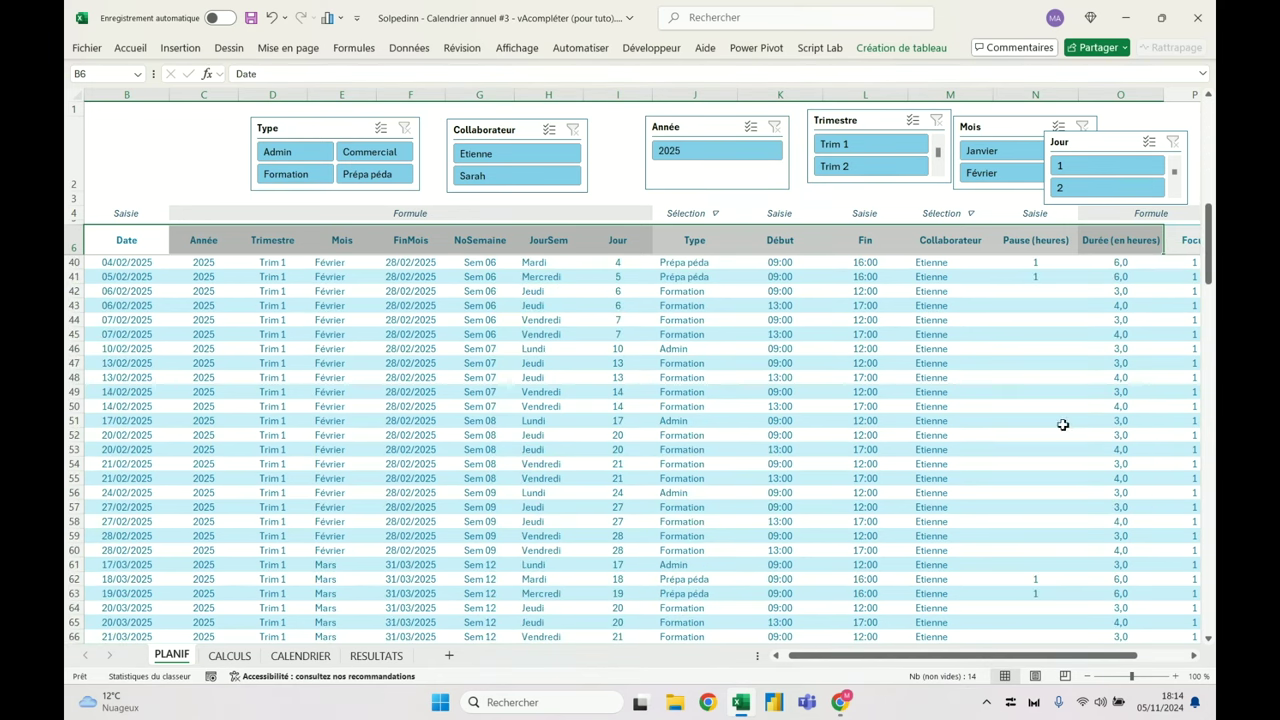
click(1120, 408)
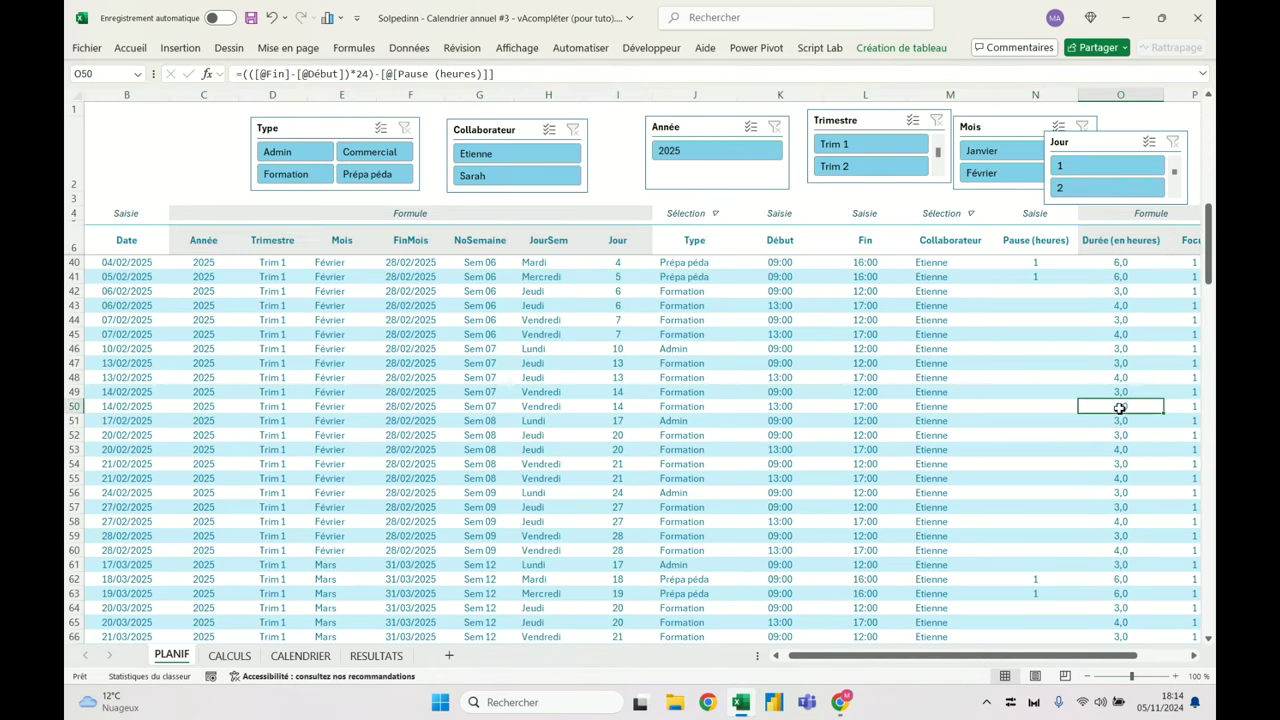
click(866, 407)
click(245, 74)
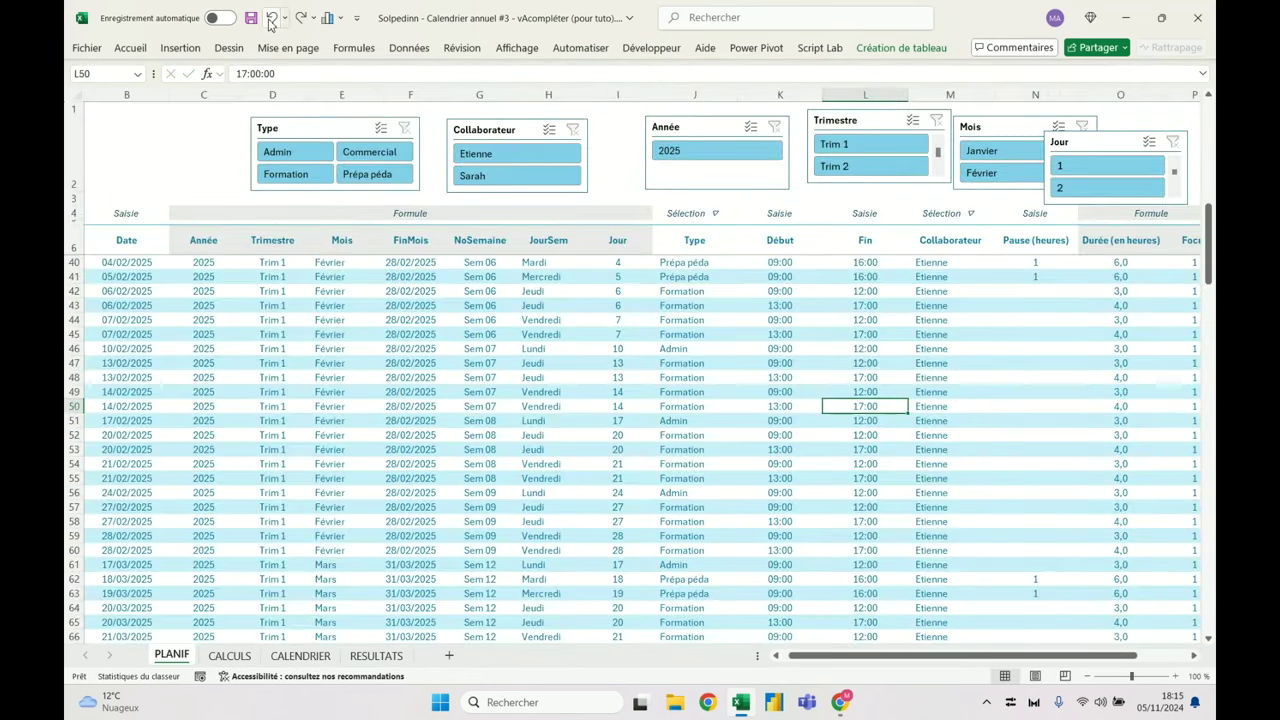
Back on CALENDRIER, drag the dashboard preview picture to the sheet centre and select the Focus table
click(296, 656)
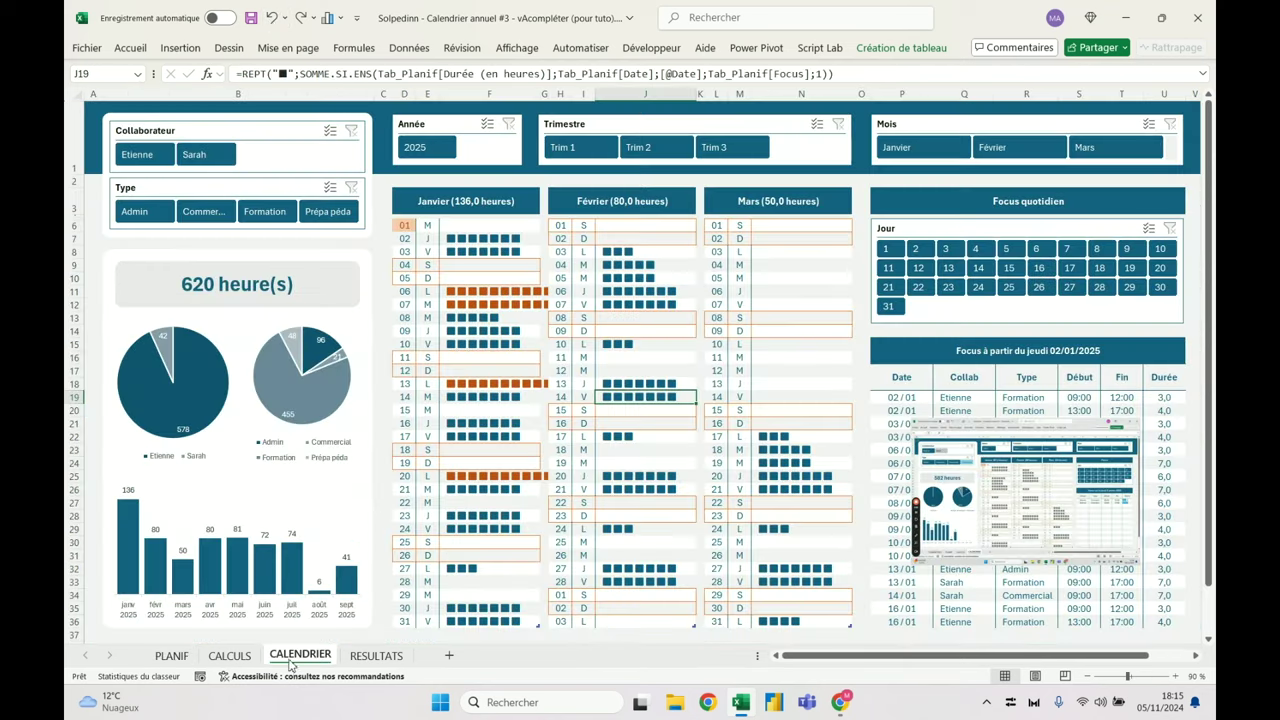
click(470, 272)
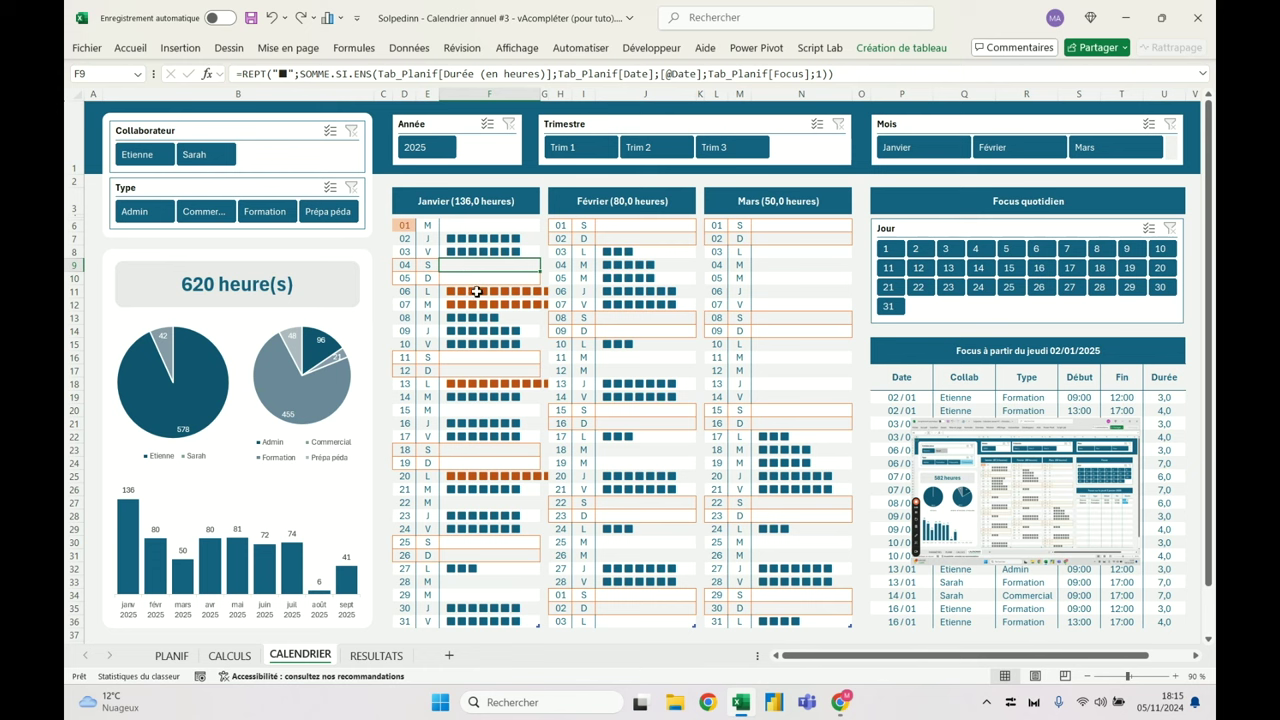
drag(1030, 440, 614, 400)
drag(895, 397, 1166, 622)
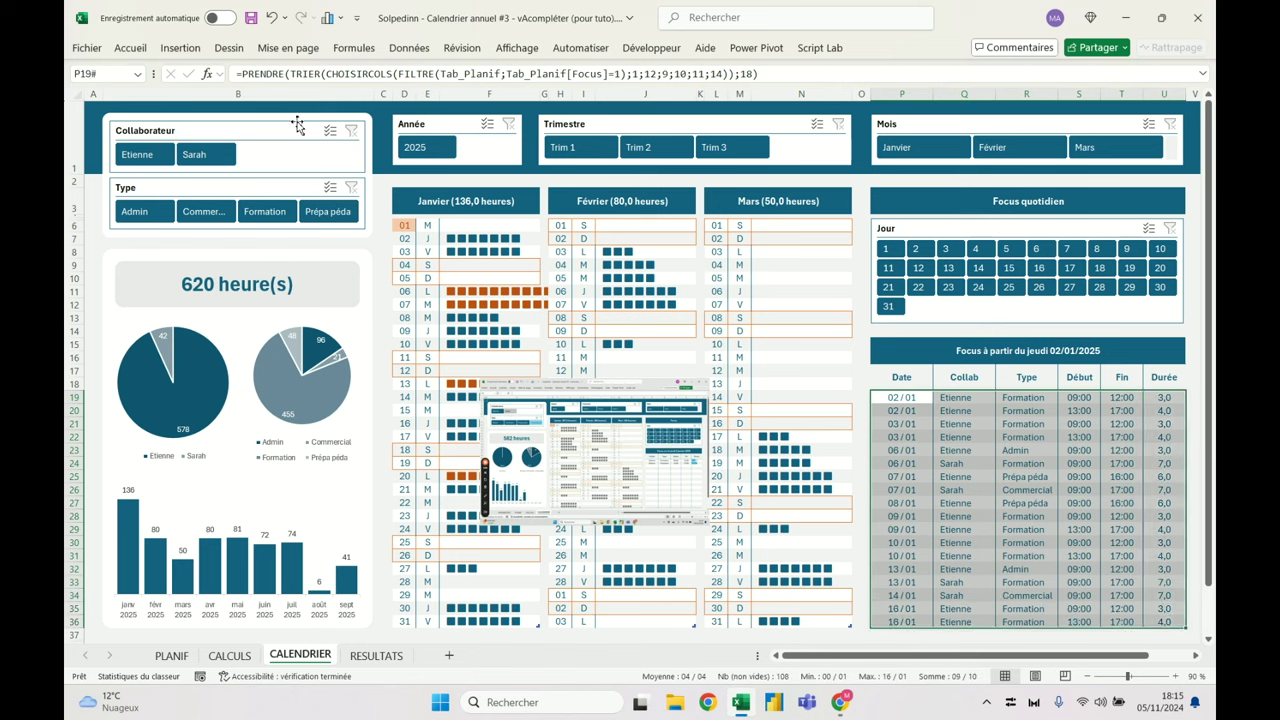
click(130, 48)
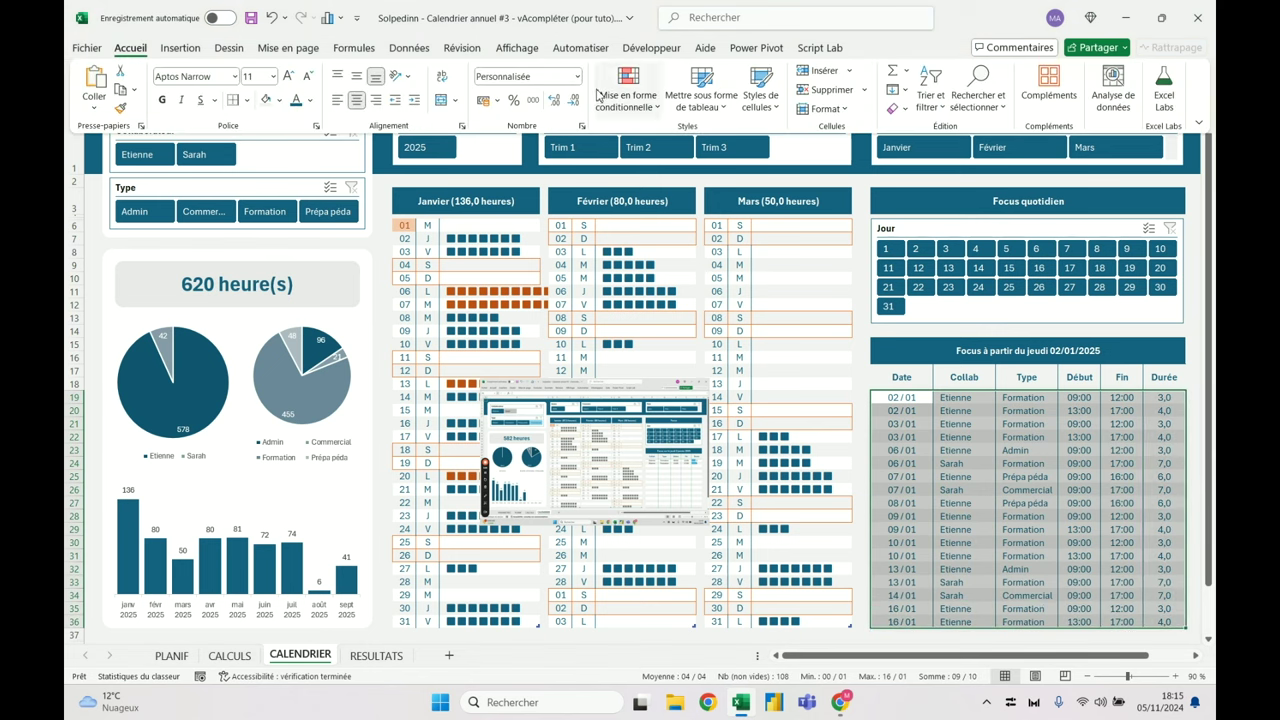
Start a formula-based conditional formatting rule =$P19=Focus_Date_Début for the Focus table
click(604, 93)
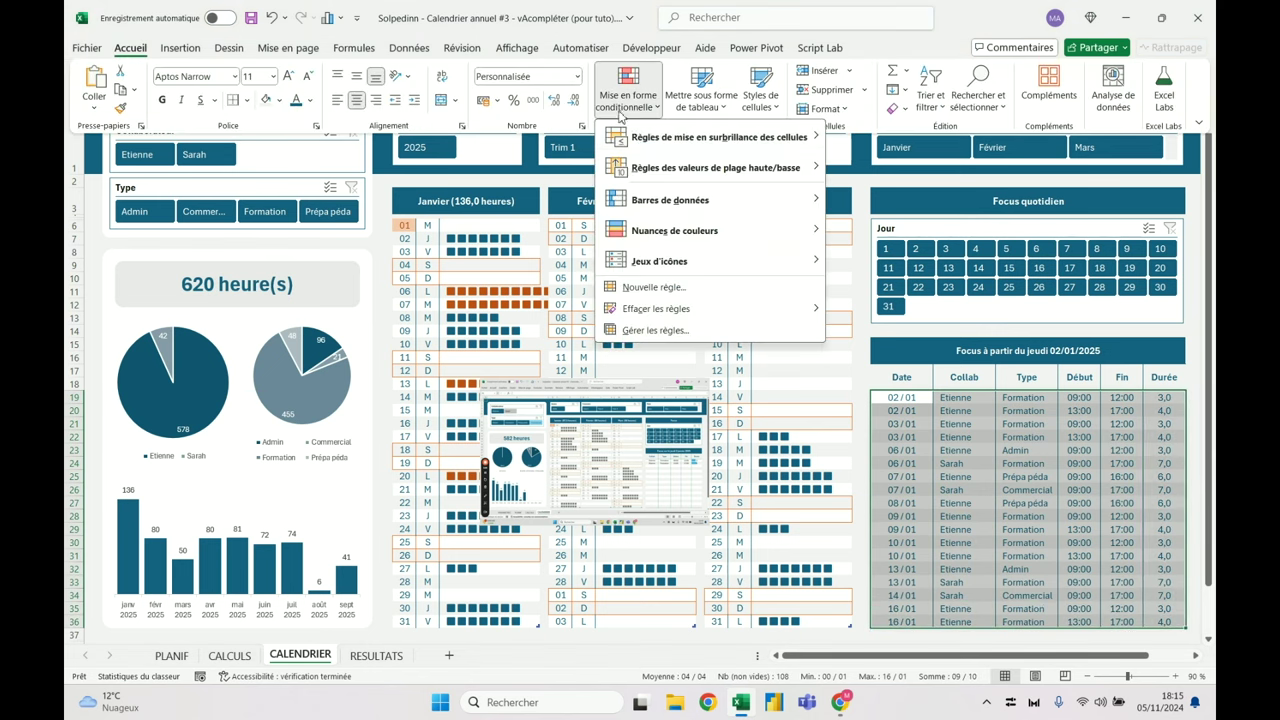
click(654, 292)
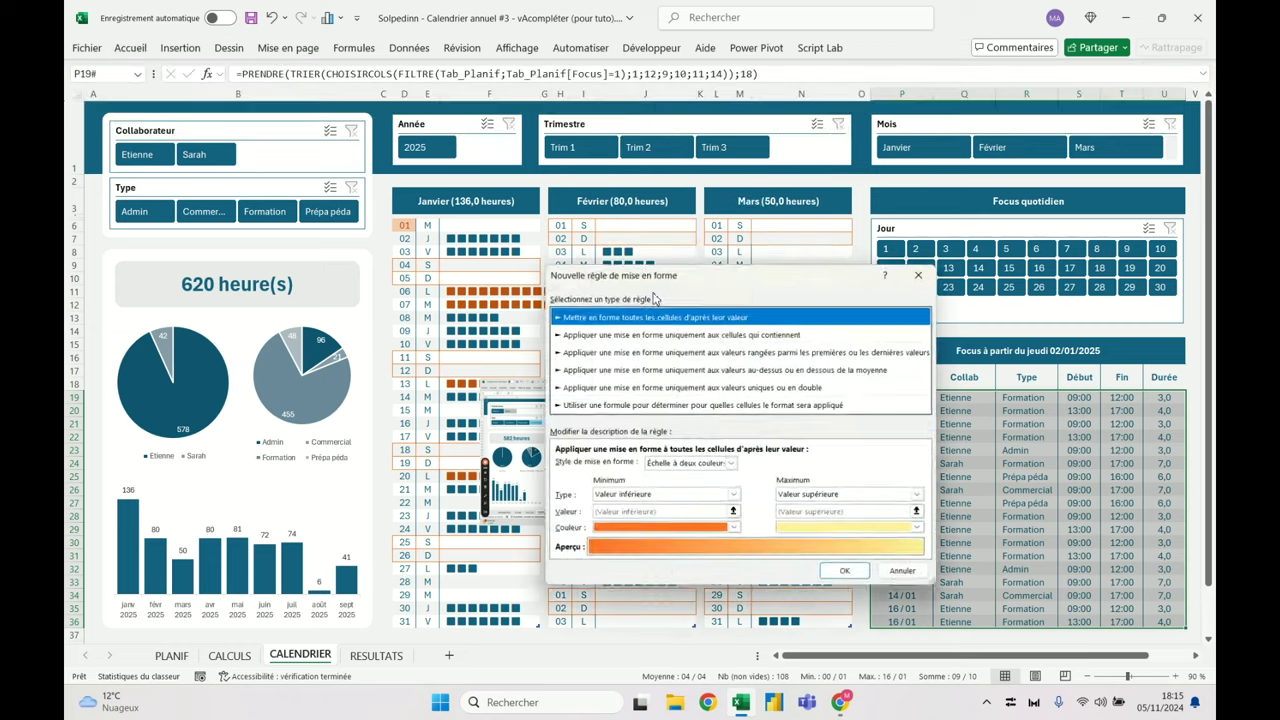
click(652, 407)
click(632, 467)
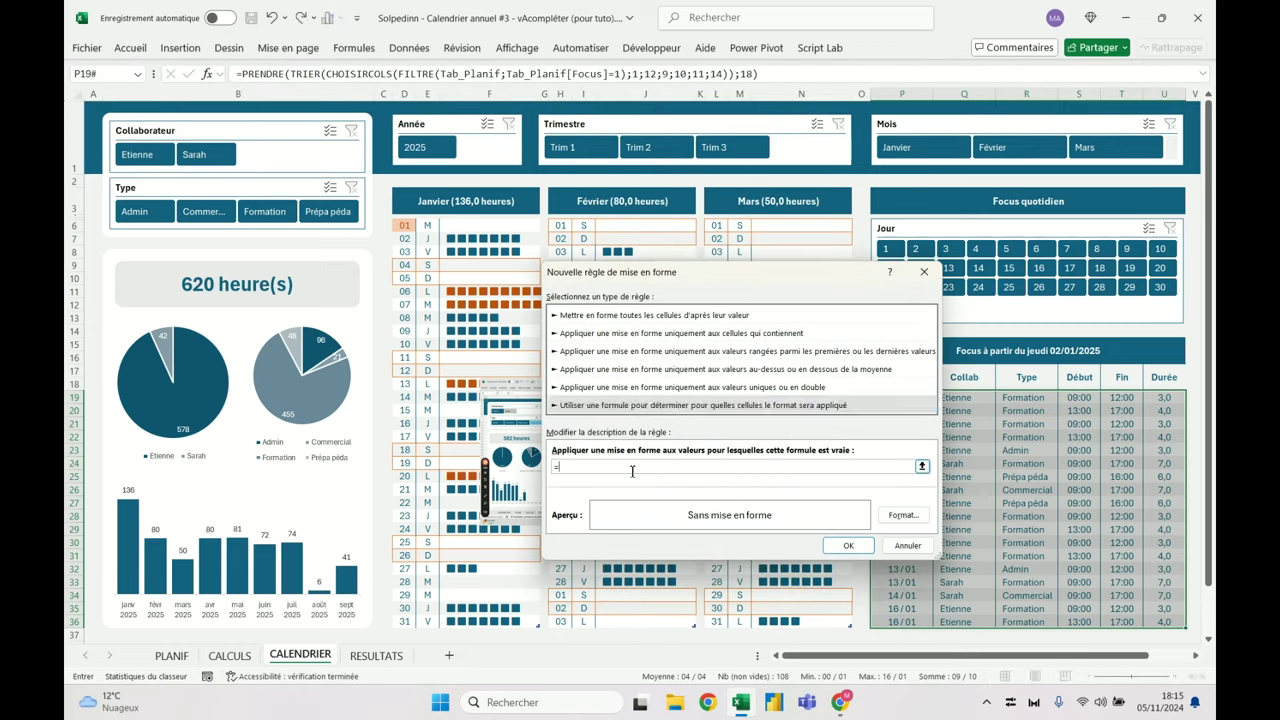
drag(790, 272, 601, 171)
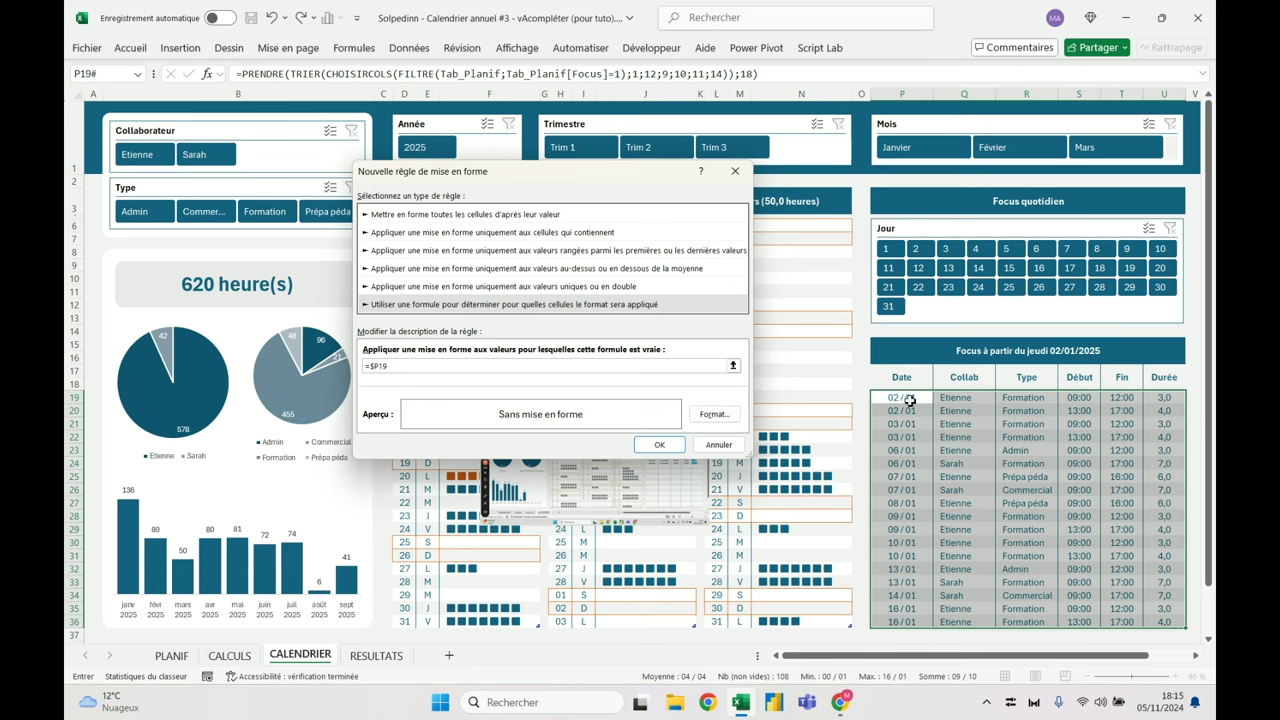
text(=min)
Give the rule a light blue fill and save it
click(714, 413)
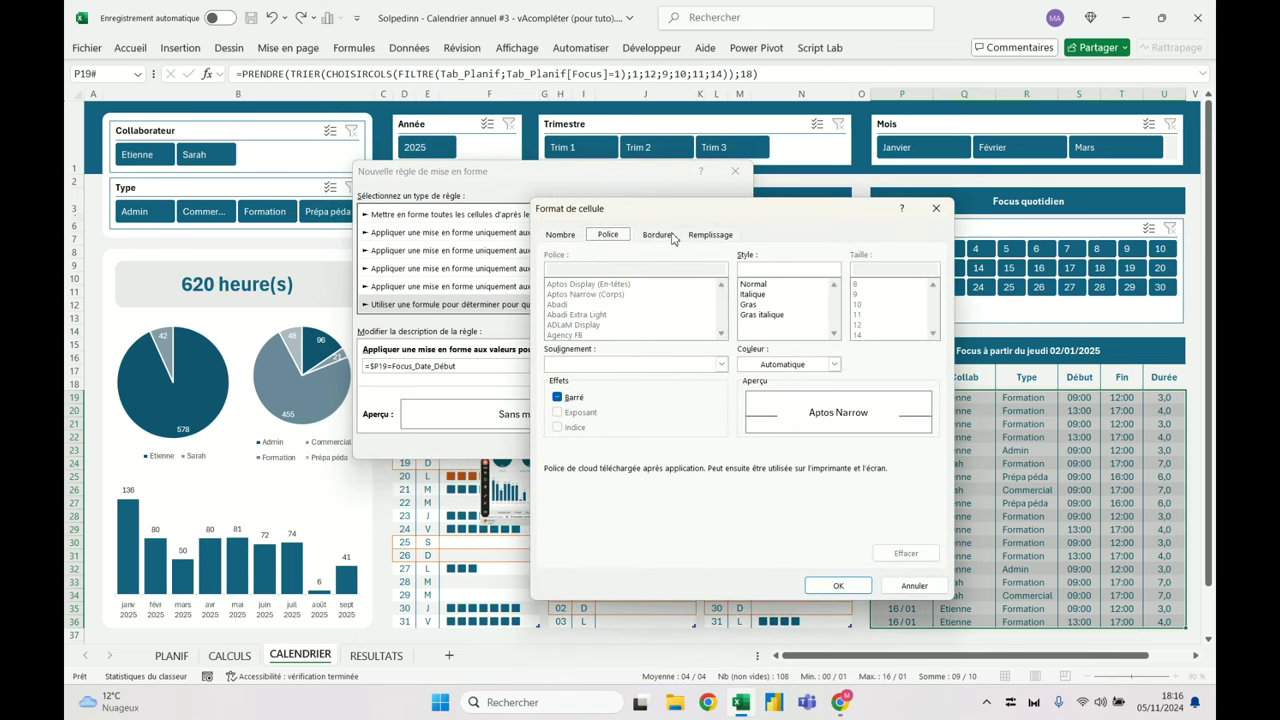
click(712, 234)
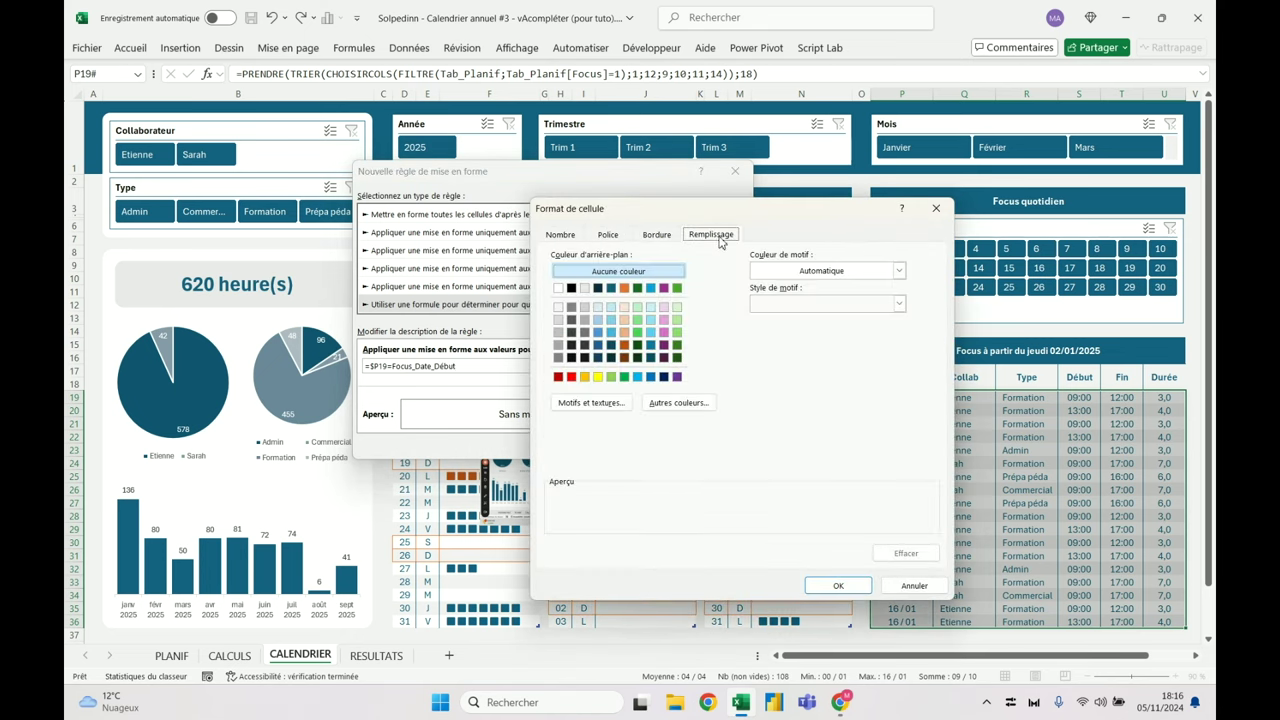
click(612, 331)
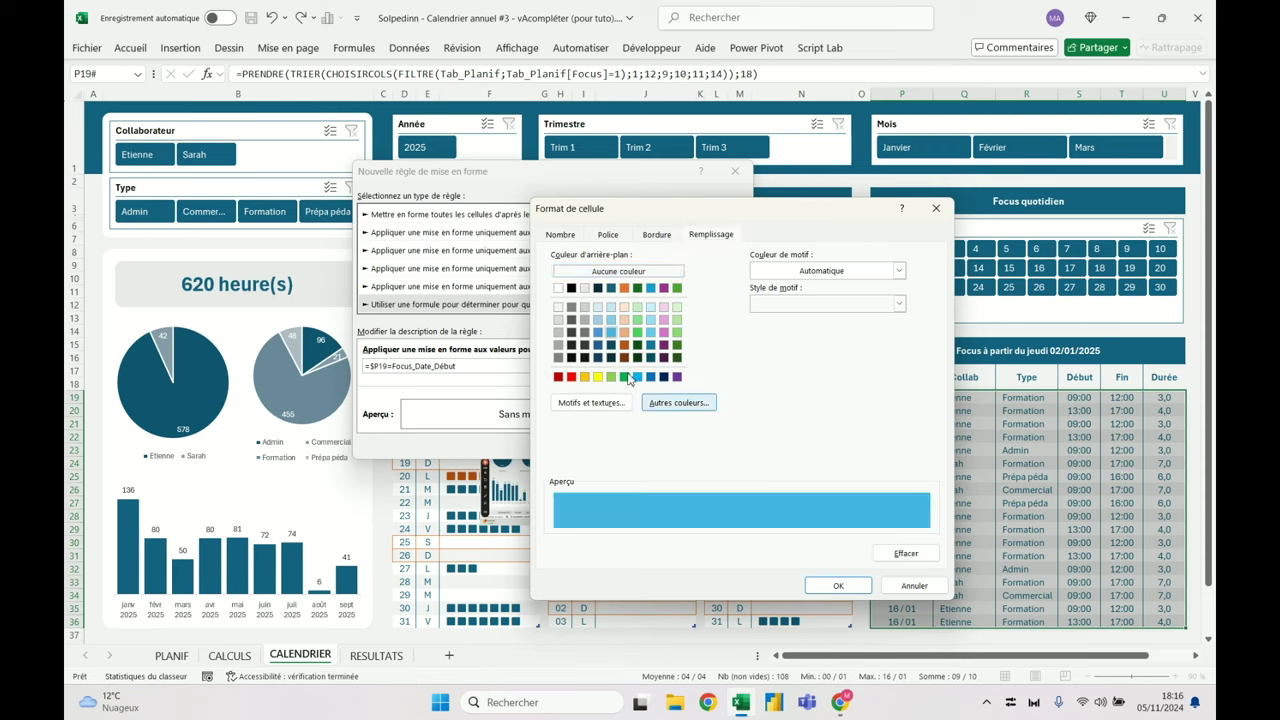
click(611, 319)
click(839, 586)
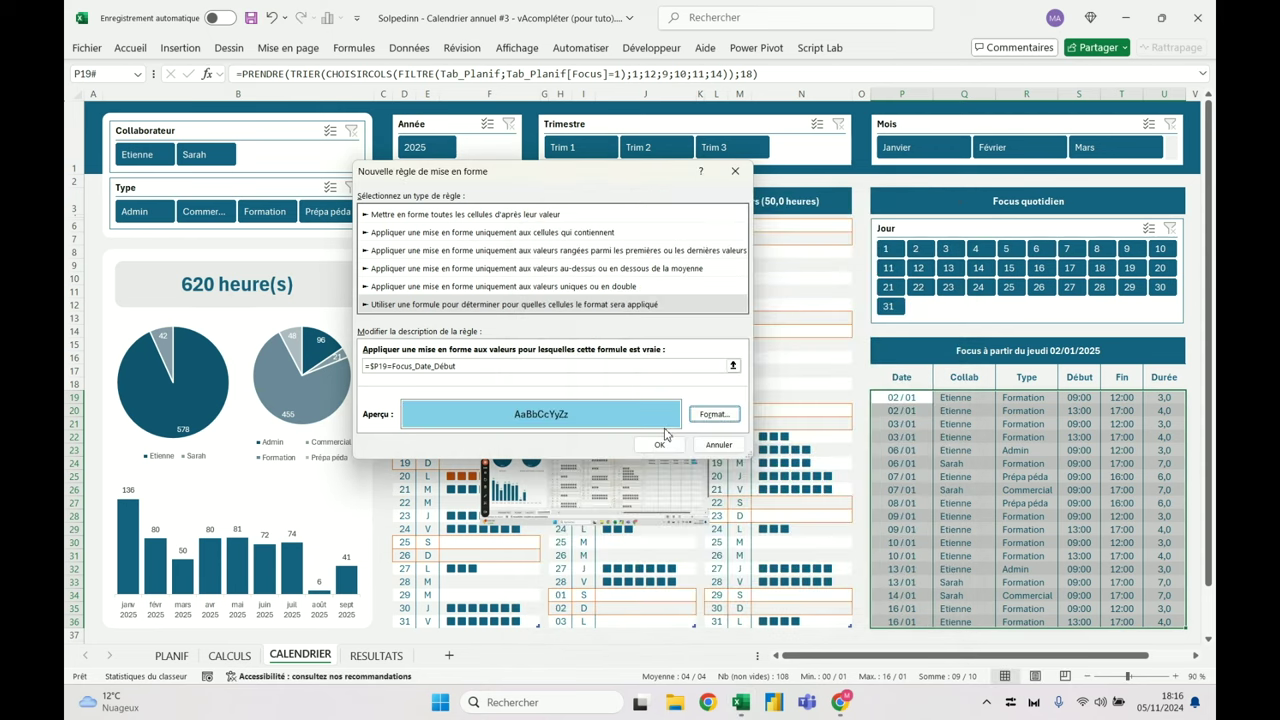
click(664, 446)
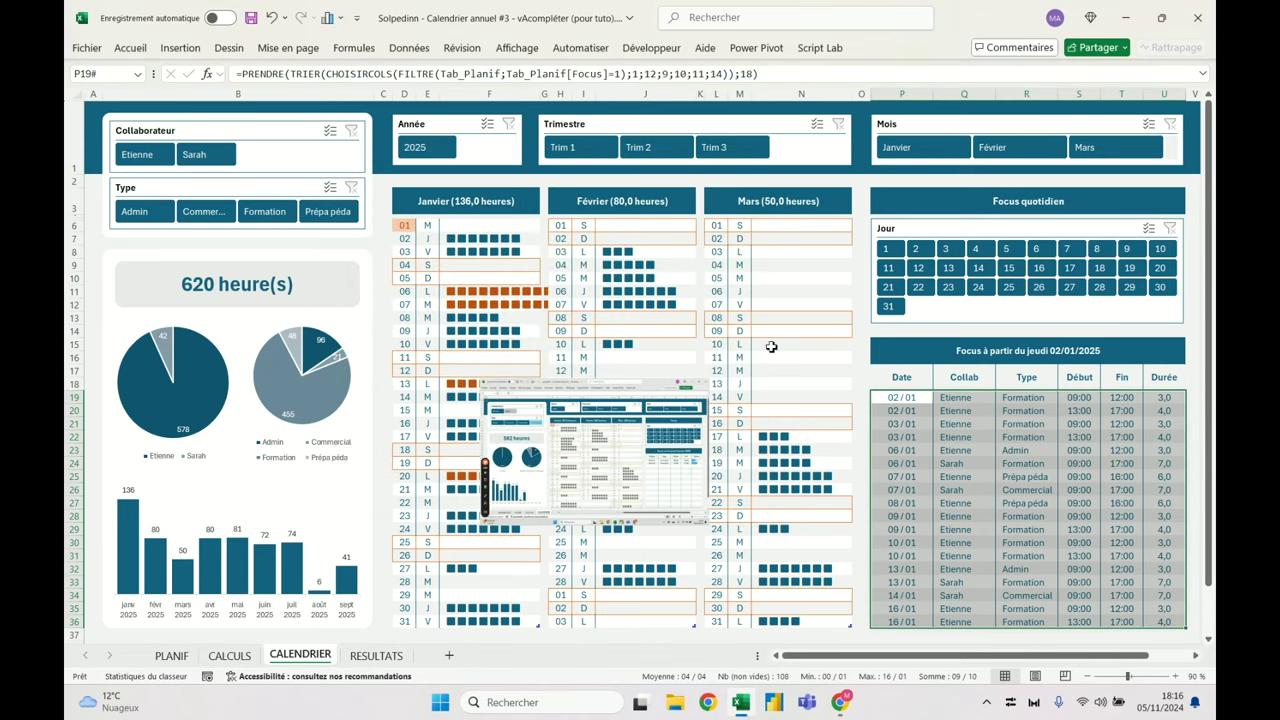
Check the full name of the focus start date cell on the CALCULS sheet
click(240, 656)
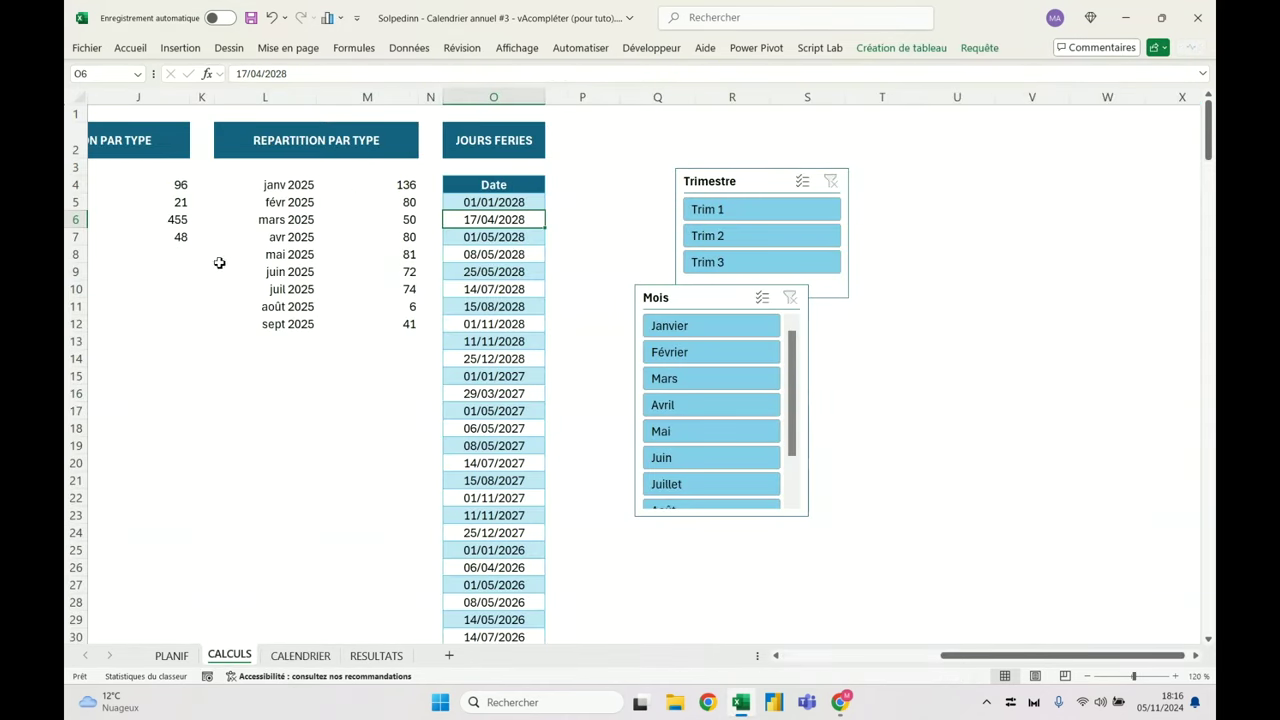
key(ctrl+Left)
key(ctrl+Left)
key(ctrl+Left)
key(ctrl+Left)
key(ctrl+Left)
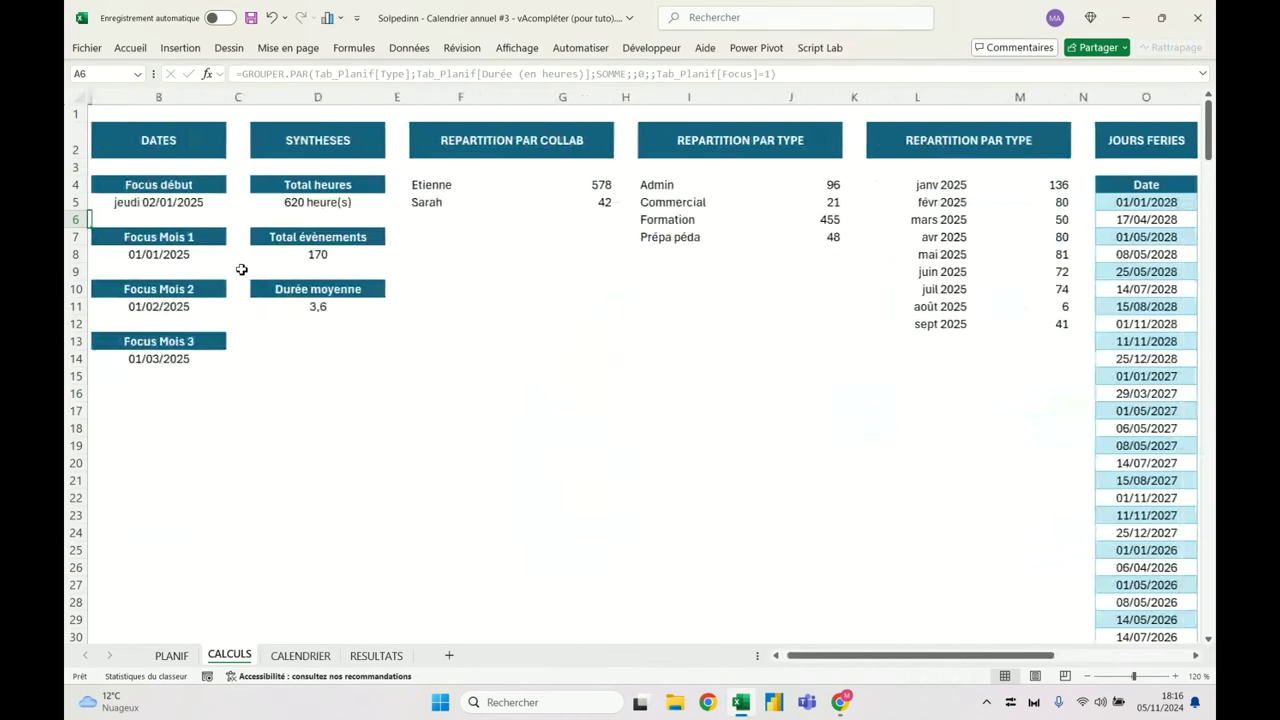
key(Right)
key(Up)
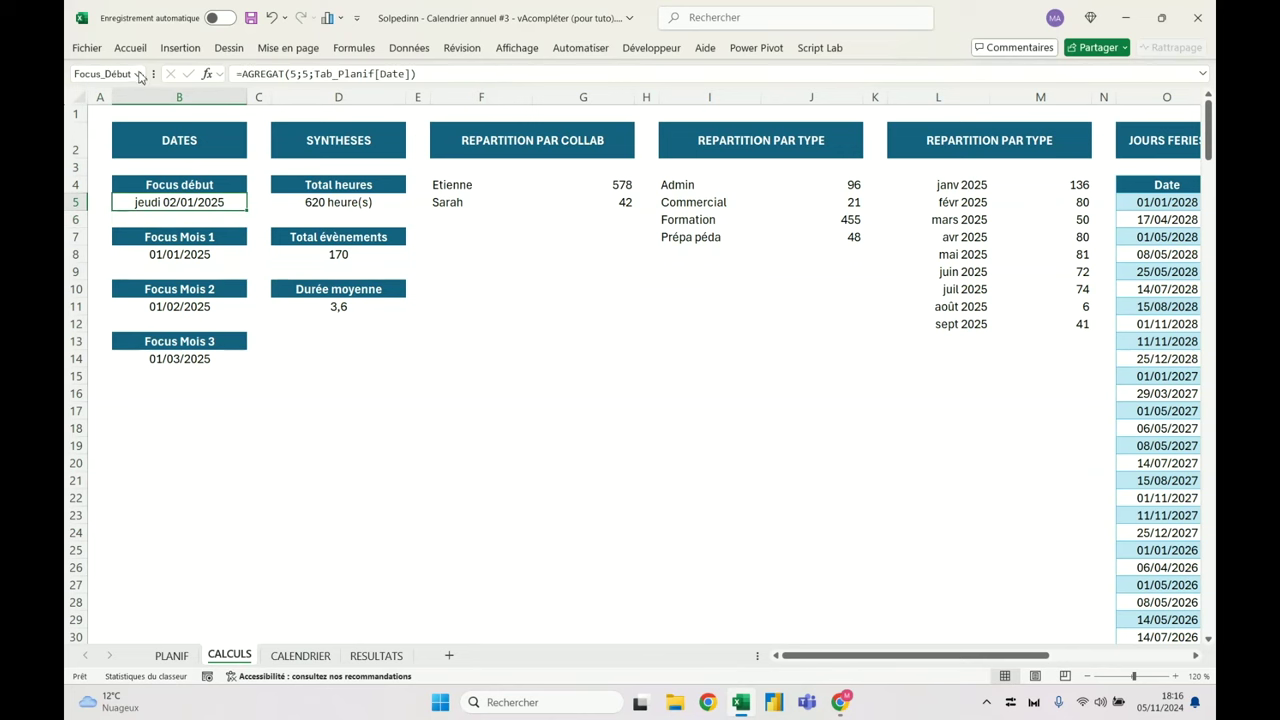
drag(153, 74, 197, 72)
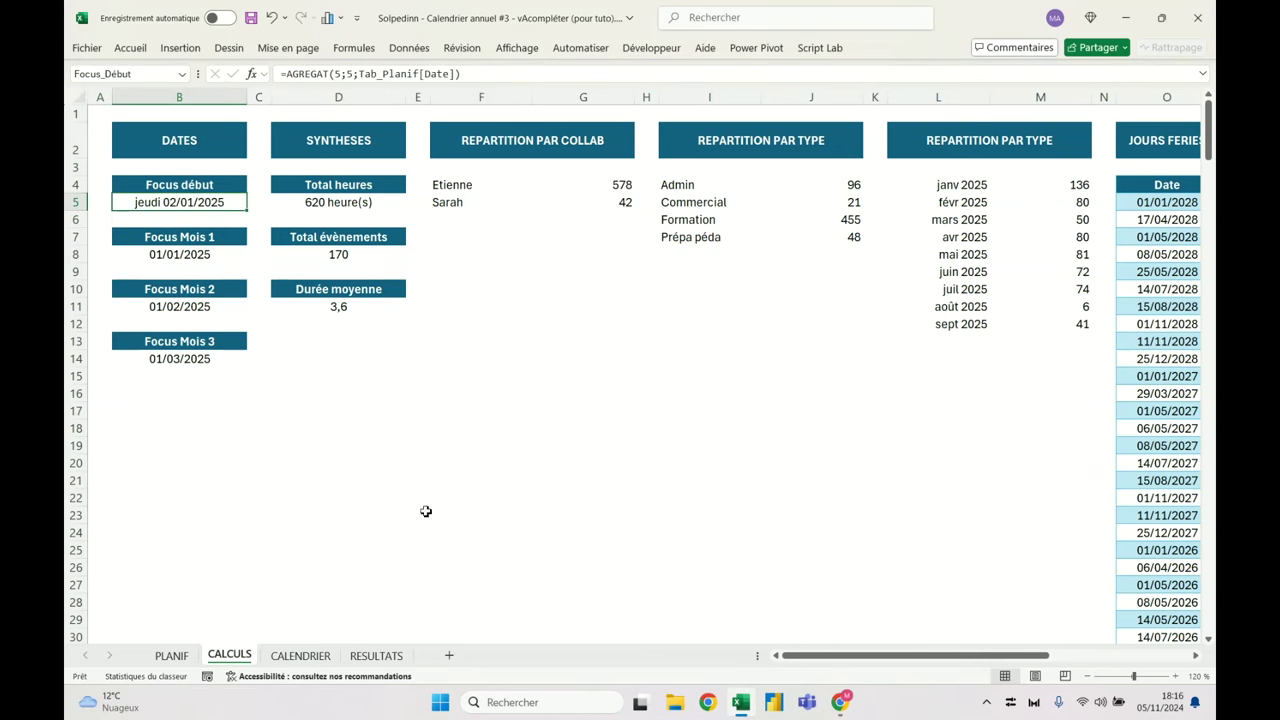
Back on CALENDRIER, correct the name used in the Focus table highlighting rule's formula
click(376, 656)
key(ctrl+Page_Up)
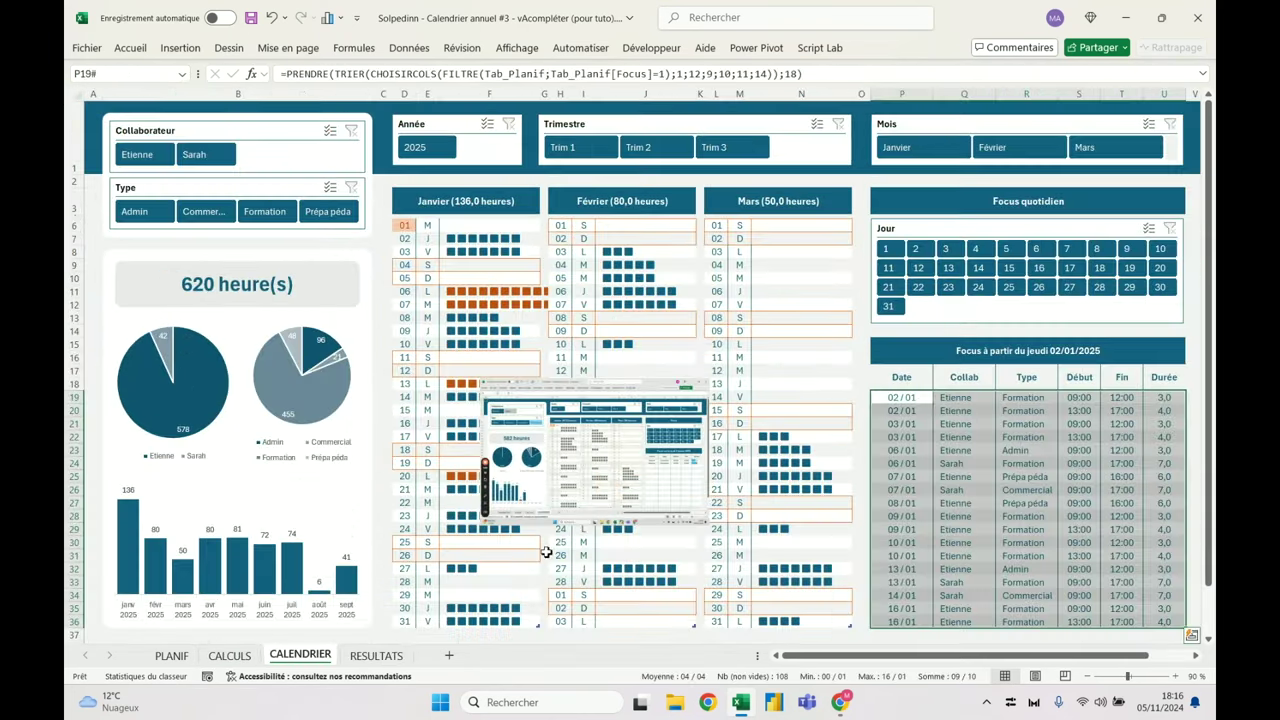
click(133, 50)
click(588, 108)
click(666, 327)
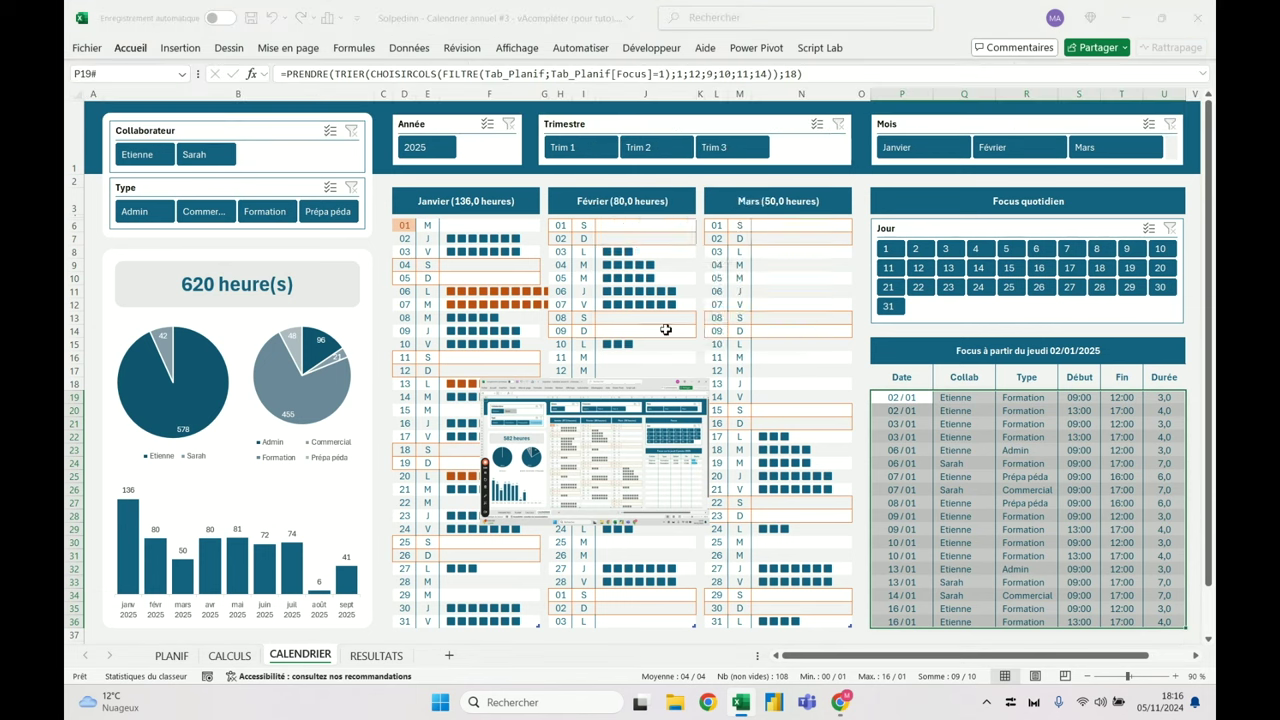
click(408, 259)
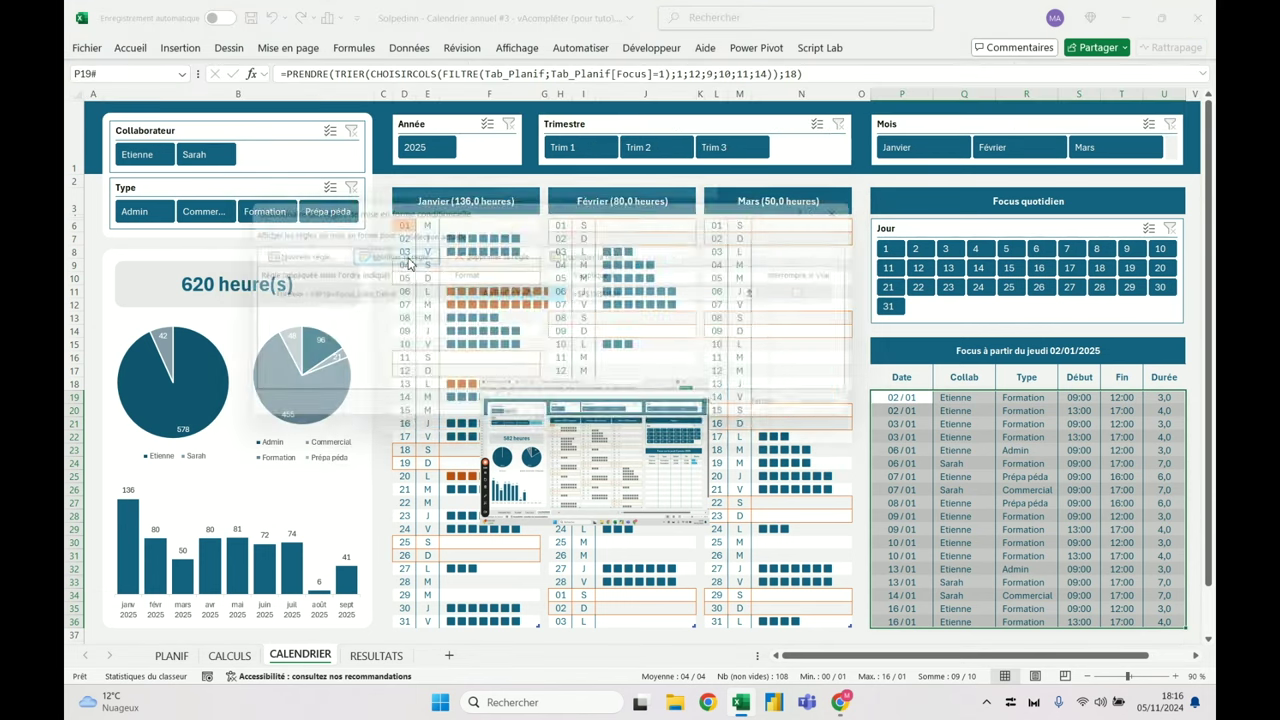
click(436, 366)
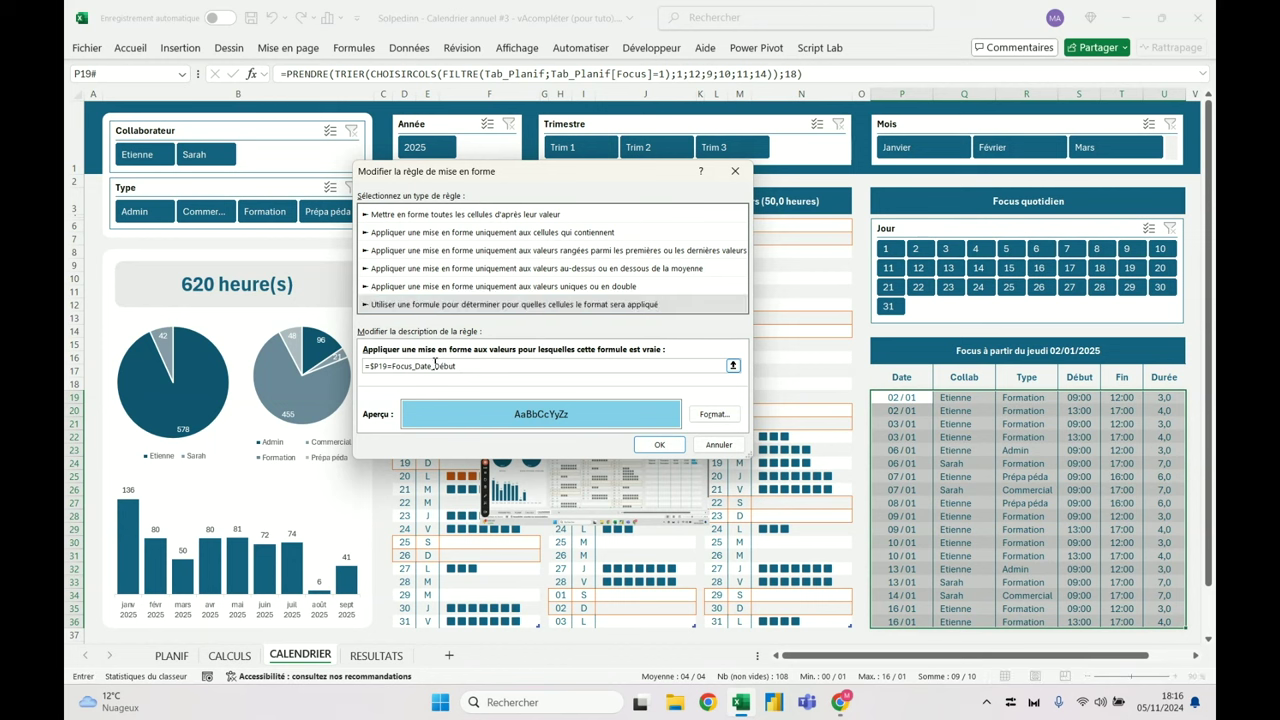
key(Return)
Reopen the highlighting rule and change its fill to pale blue
click(130, 48)
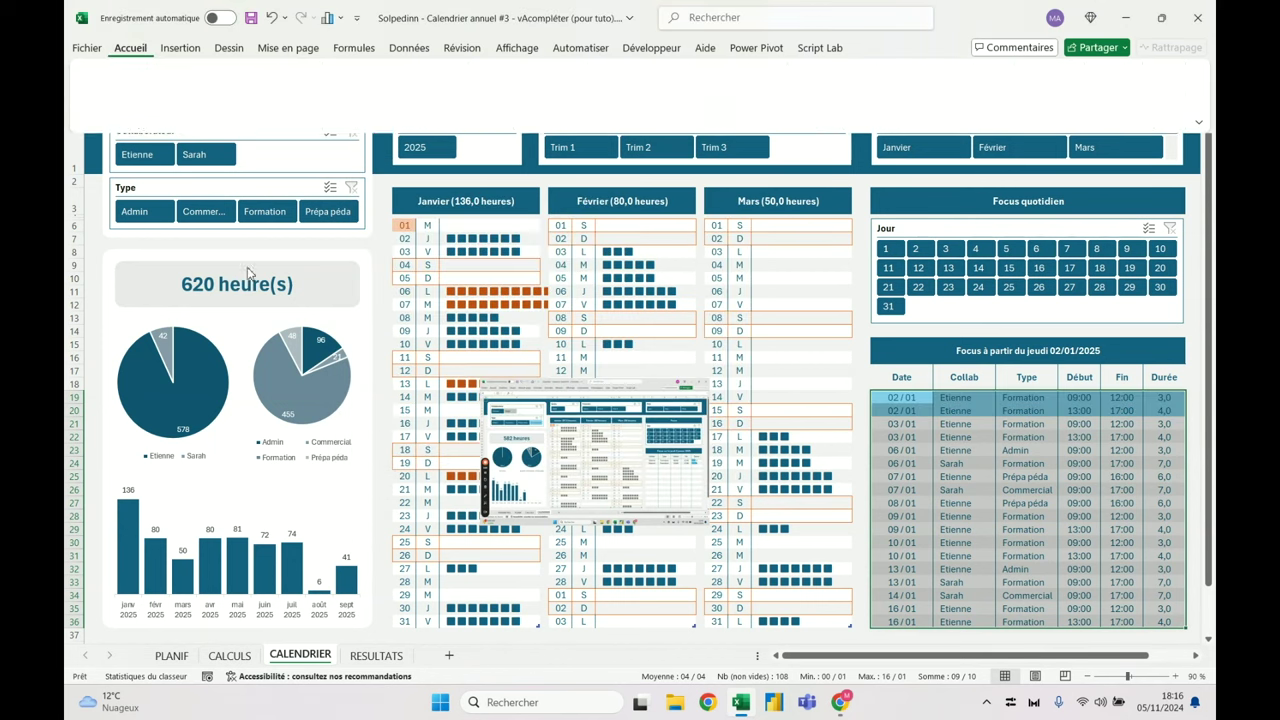
click(614, 90)
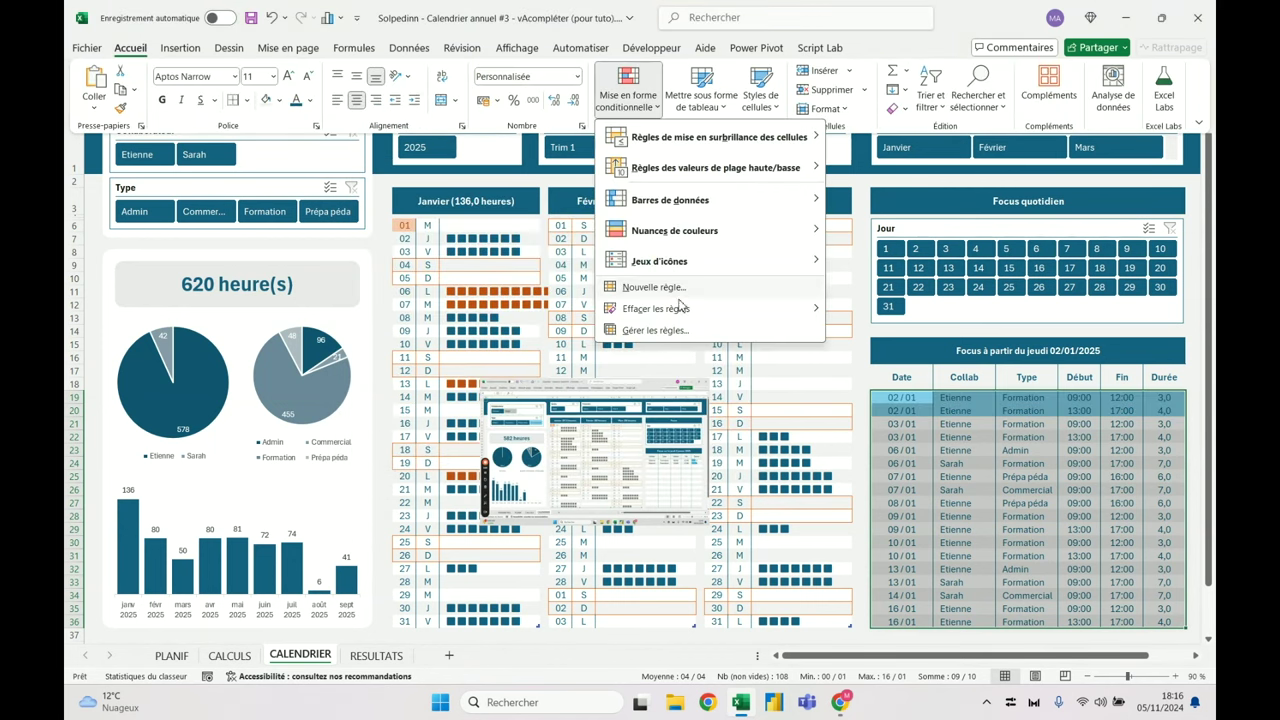
click(678, 343)
click(400, 256)
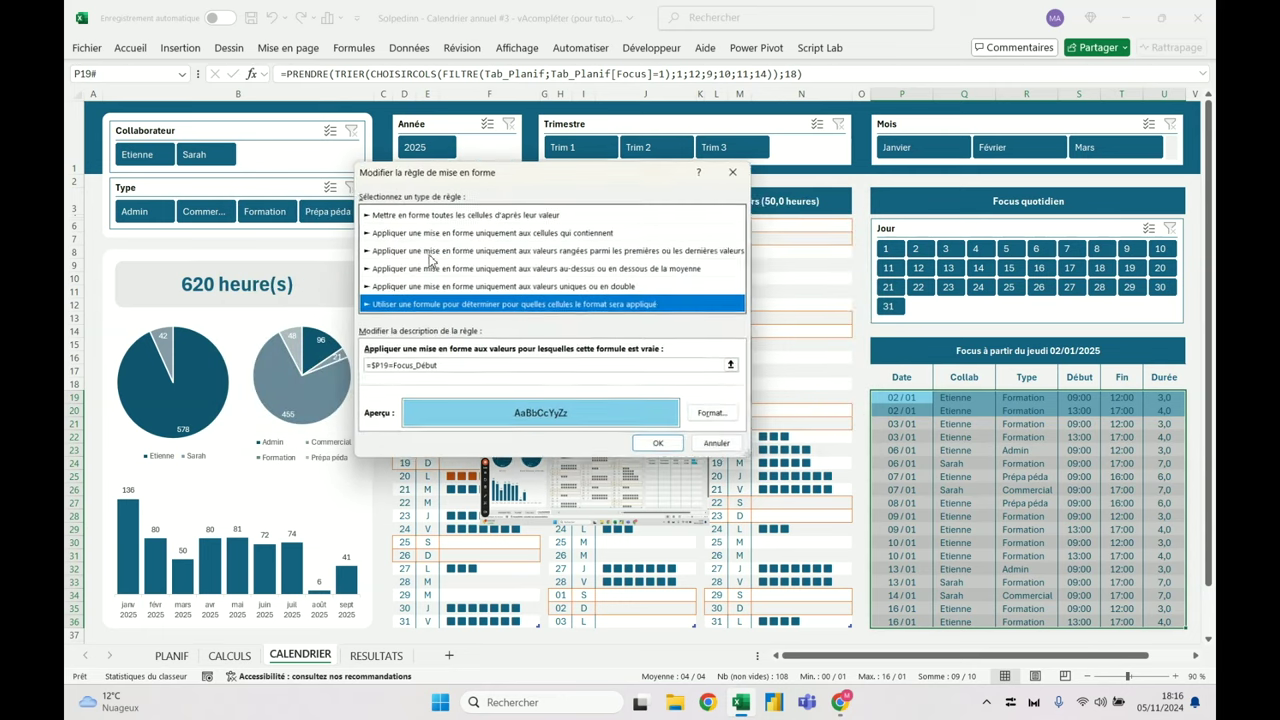
click(715, 416)
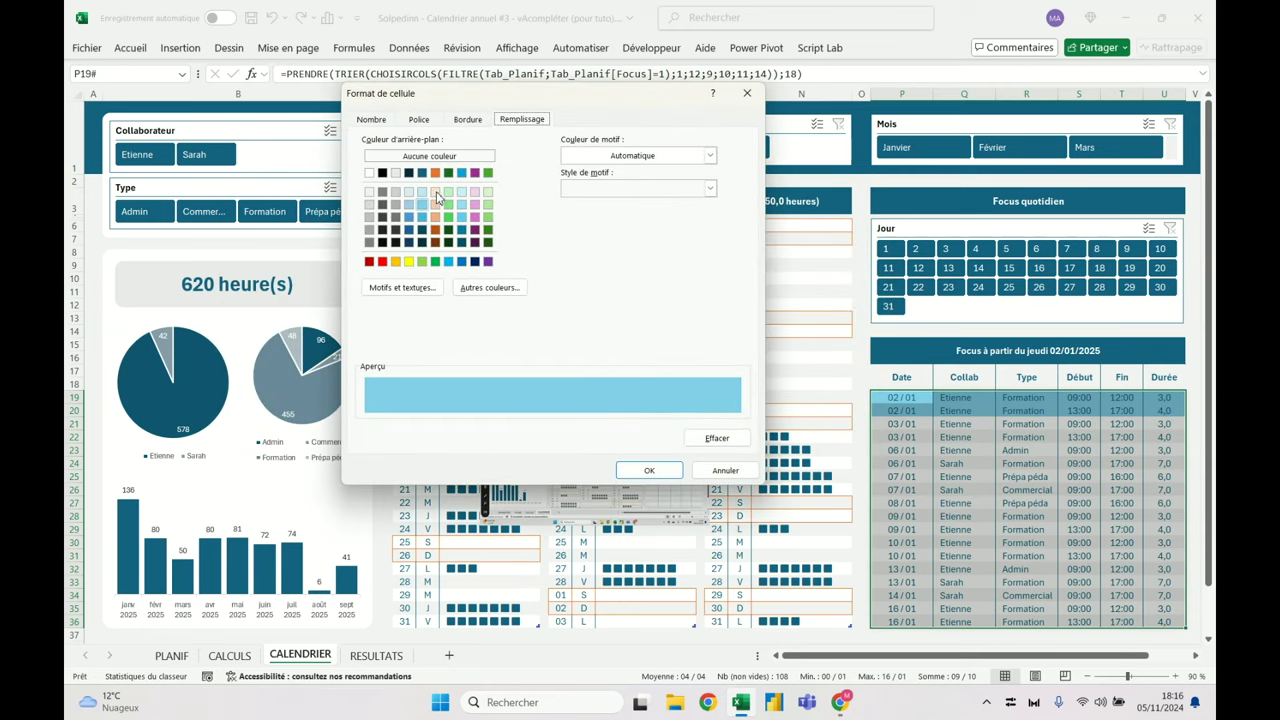
click(427, 193)
Add a white outline border to the rule's format and confirm the rule
click(476, 119)
click(589, 168)
click(460, 281)
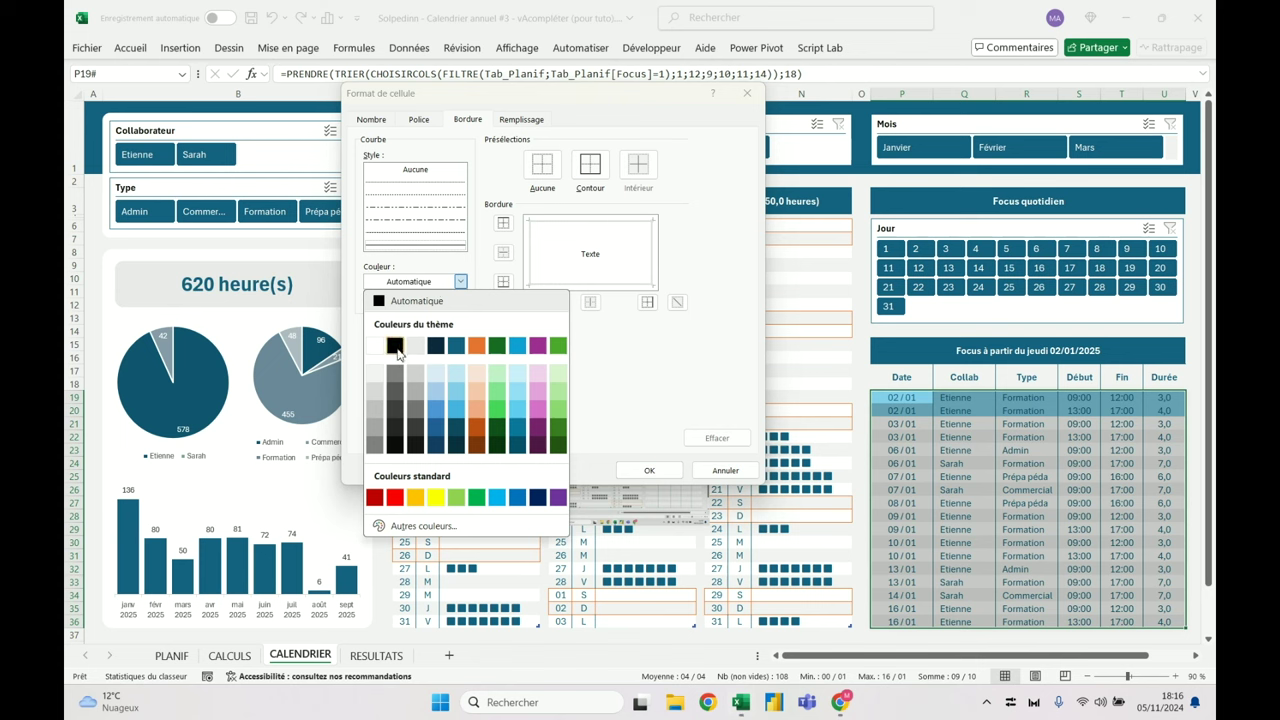
click(374, 346)
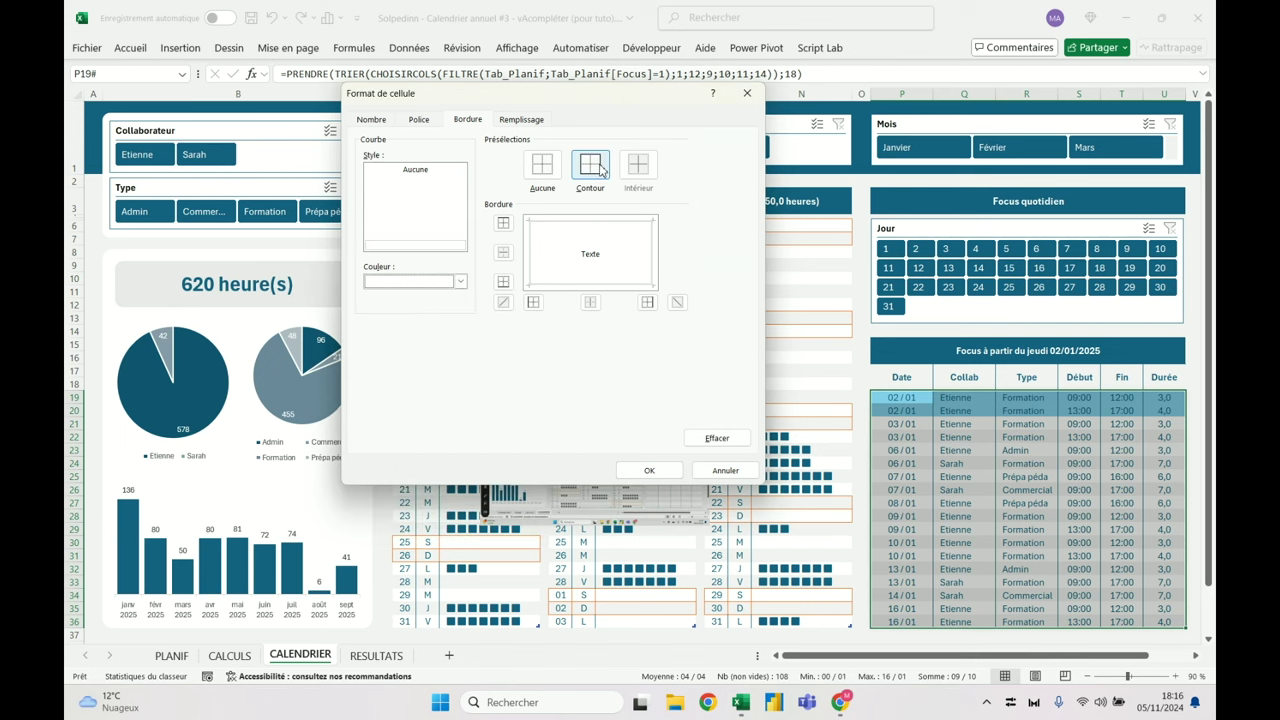
click(600, 168)
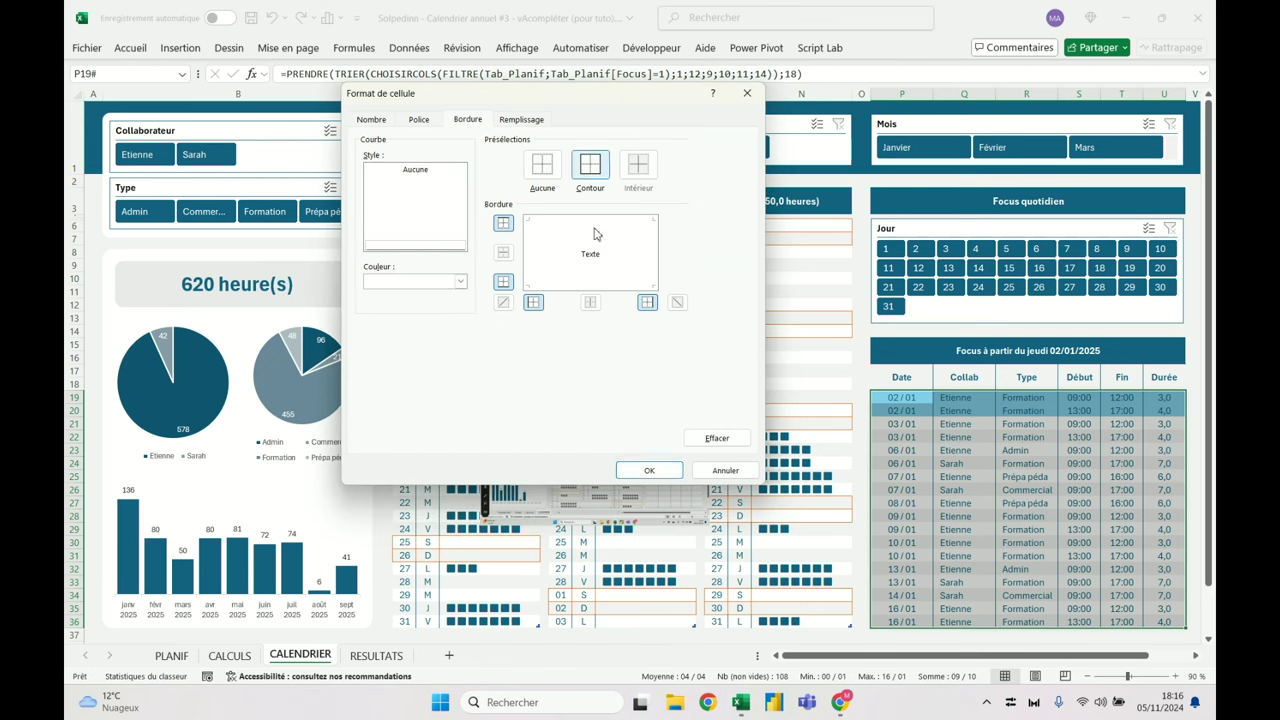
click(650, 470)
click(657, 443)
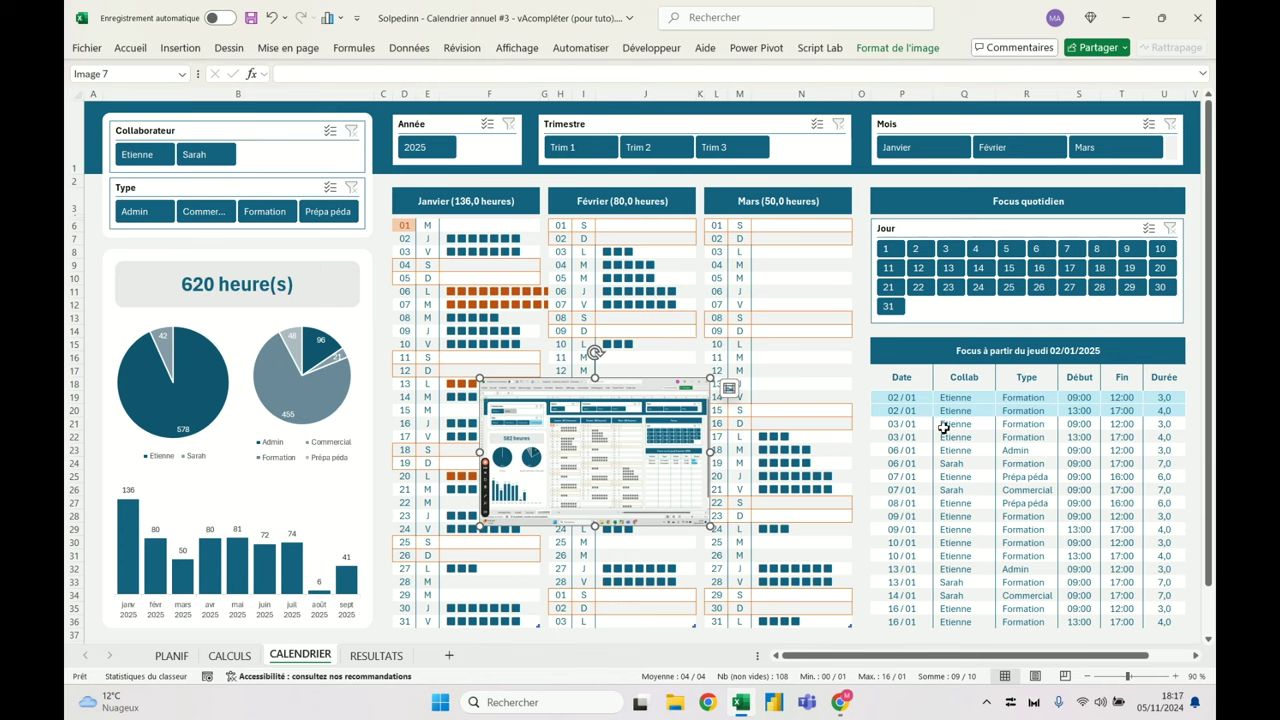
Filter the Mois slicer to Février, then Mars, then clear the month filter
drag(903, 397, 1177, 410)
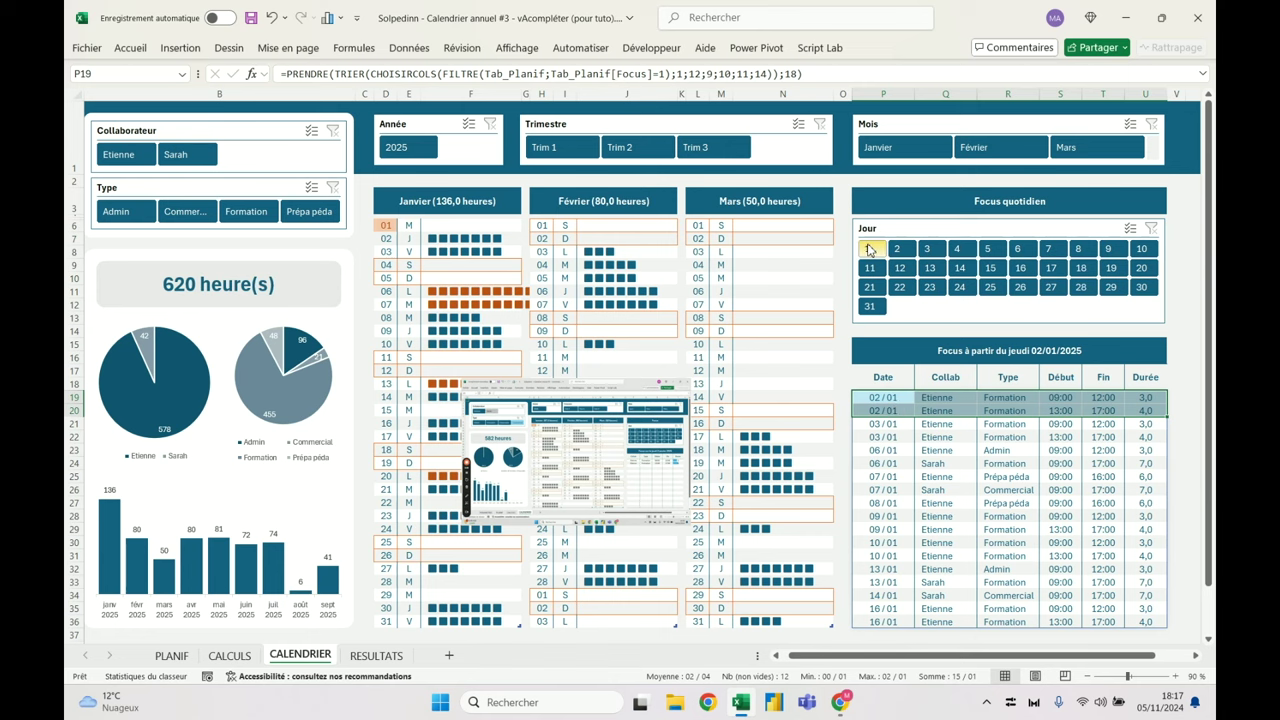
click(978, 147)
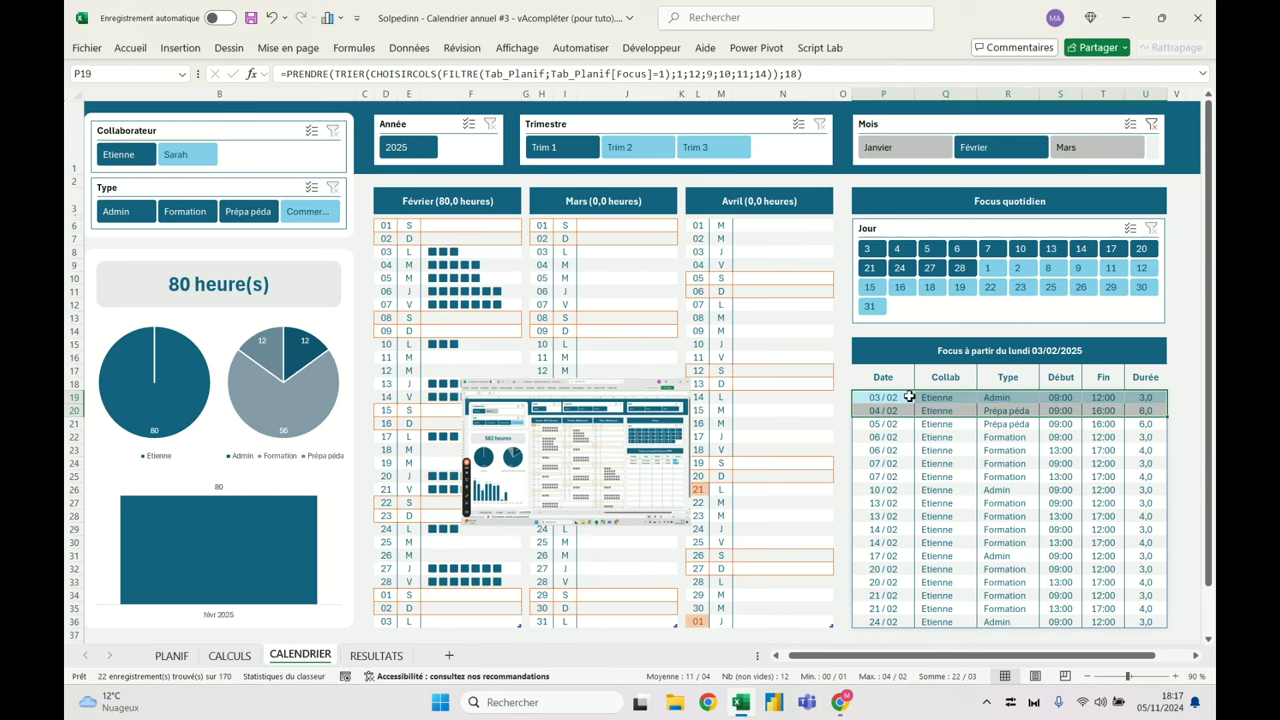
click(1074, 148)
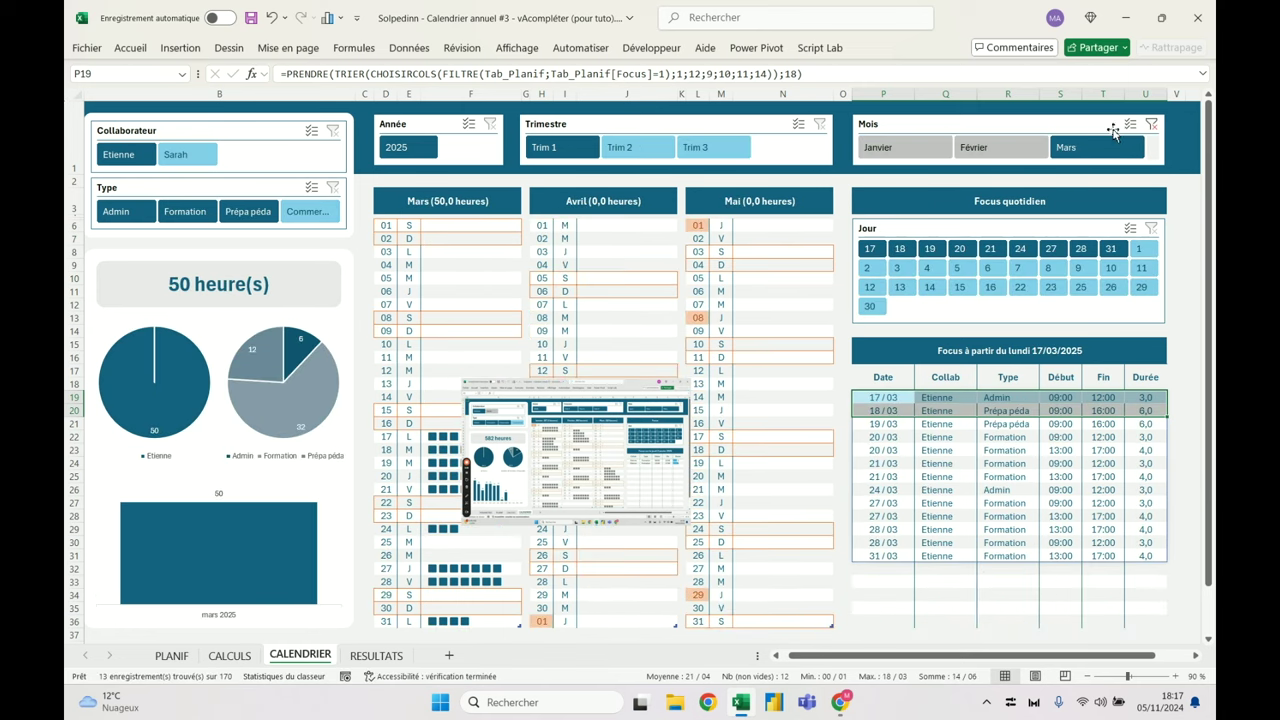
click(1151, 124)
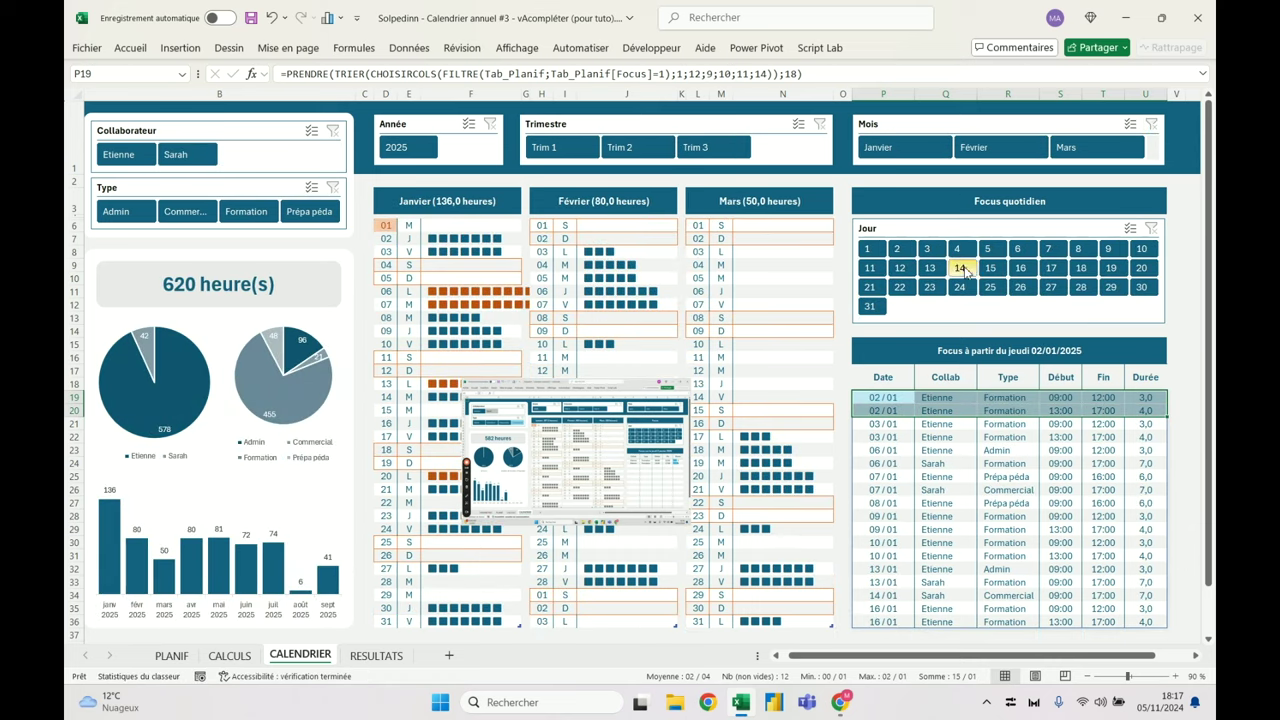
Filter the Jour slicer to day 6, check the two 06/01 Focus rows, then clear it
click(1017, 250)
click(890, 477)
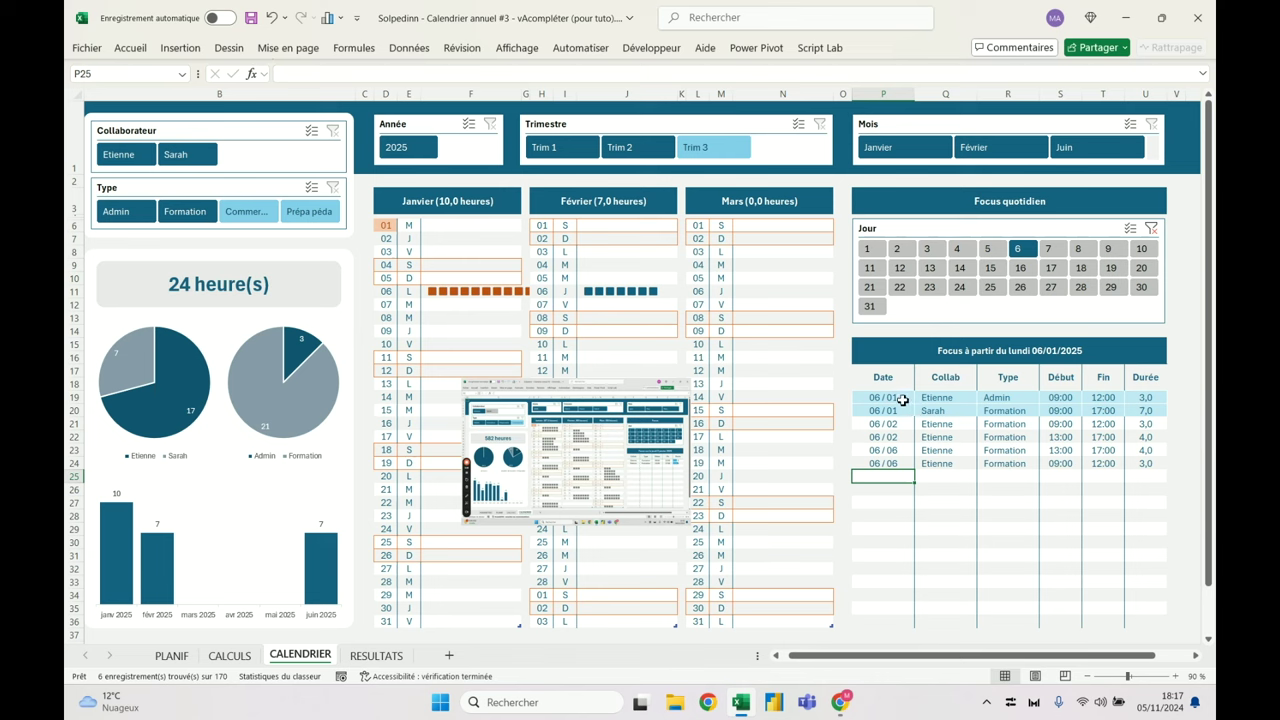
click(897, 424)
click(903, 450)
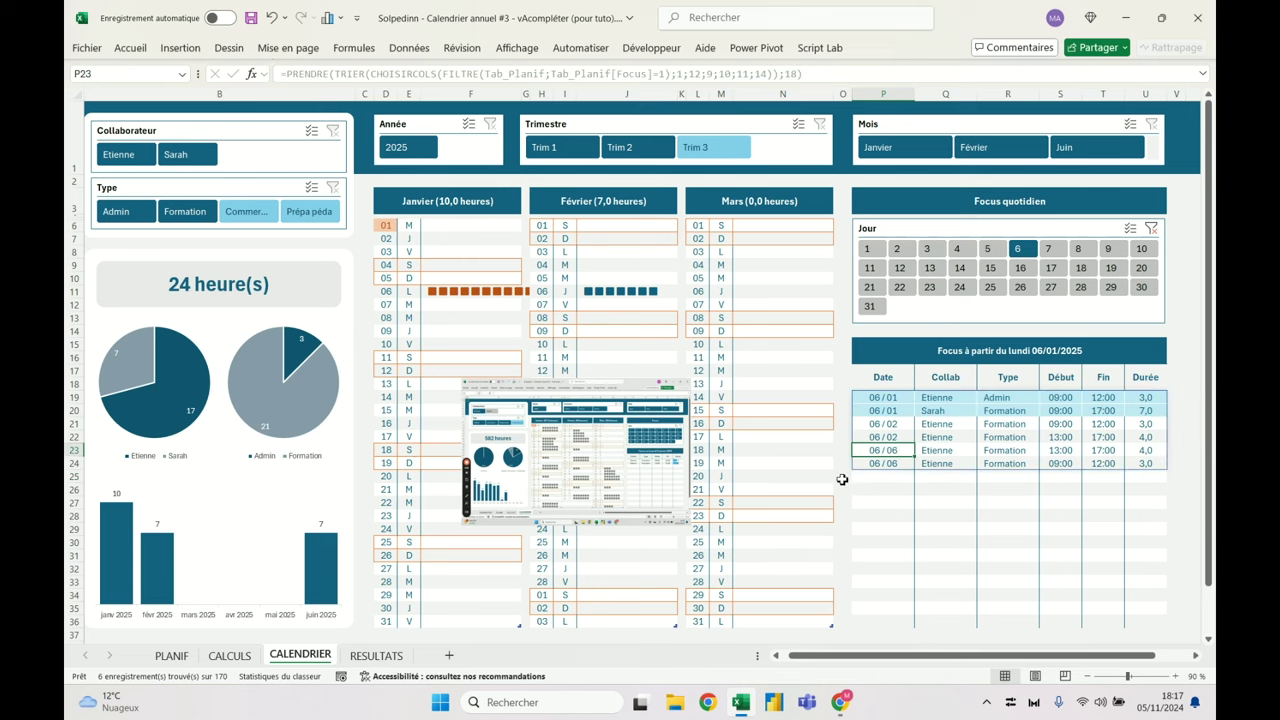
drag(898, 397, 1140, 415)
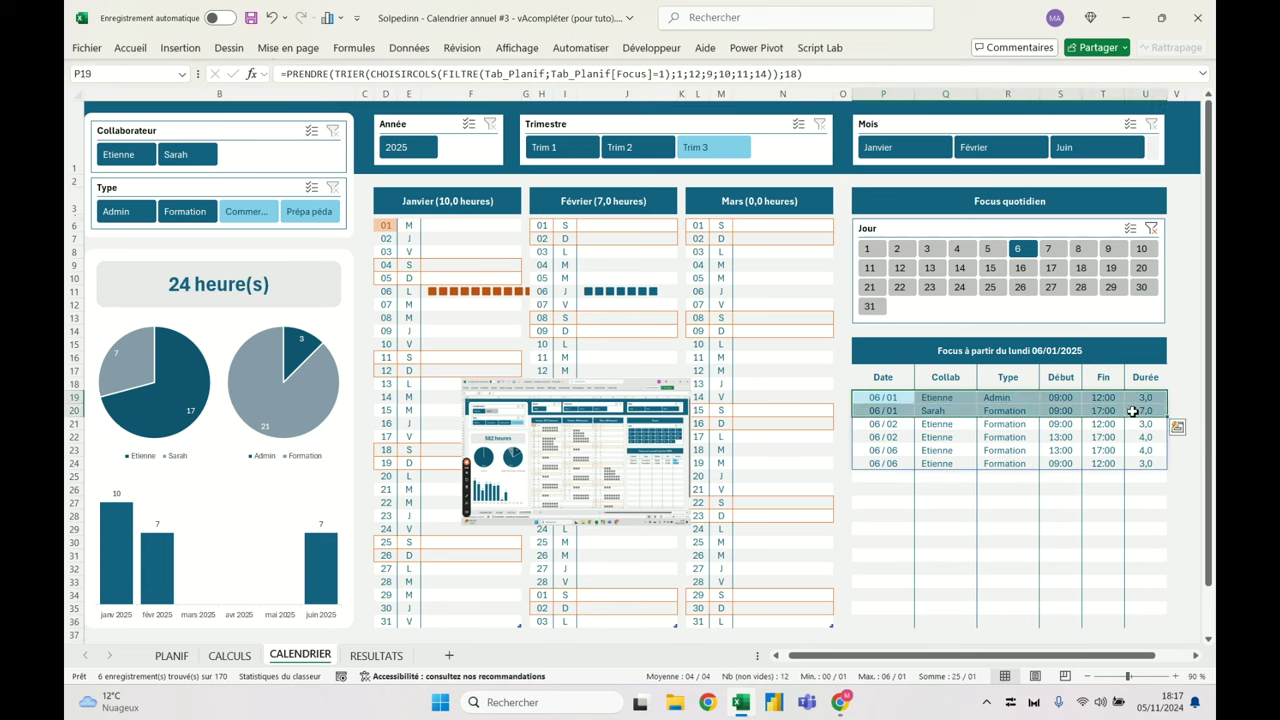
click(1151, 228)
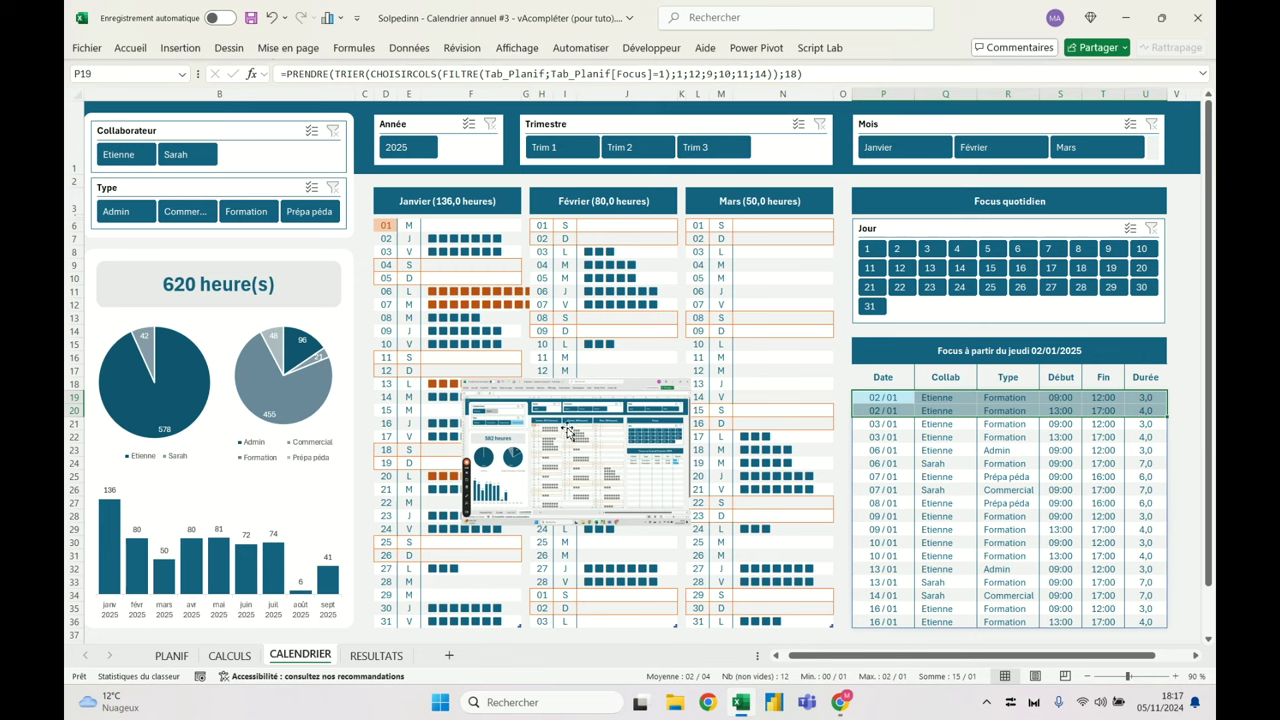
Delete the pasted screenshot image from the CALENDRIER sheet
drag(575, 453, 857, 471)
key(Delete)
click(619, 357)
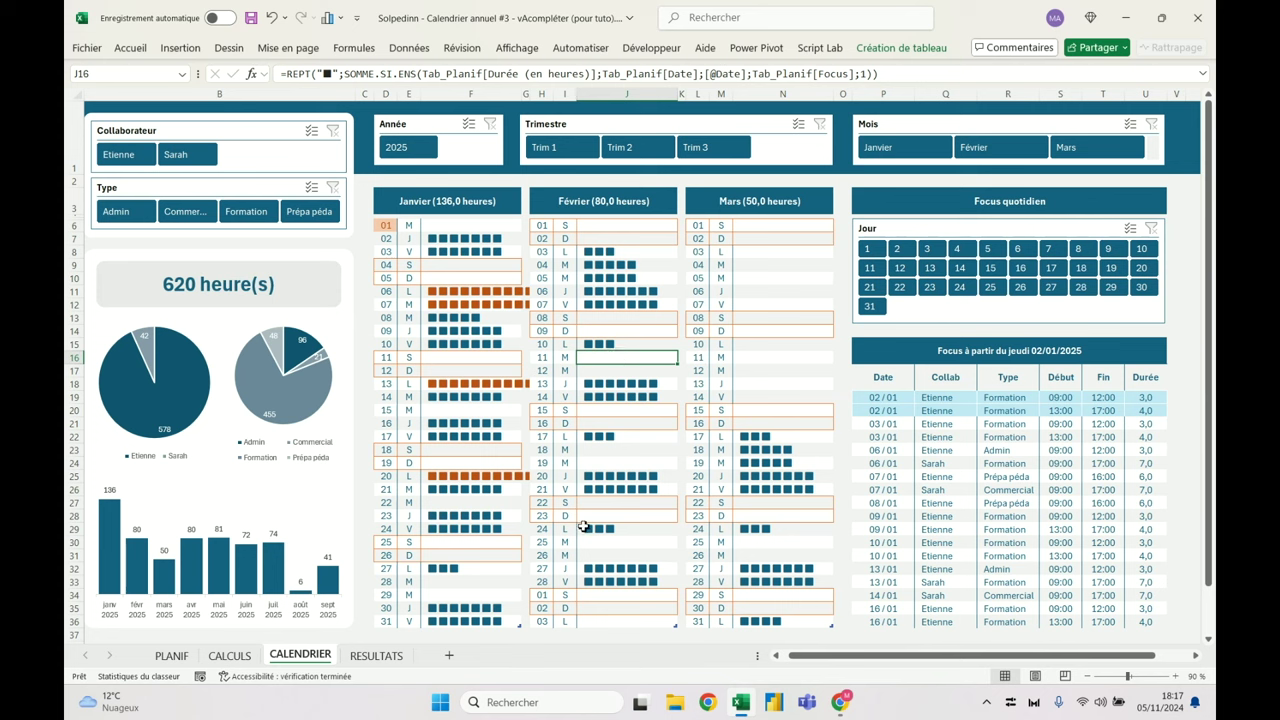
click(460, 218)
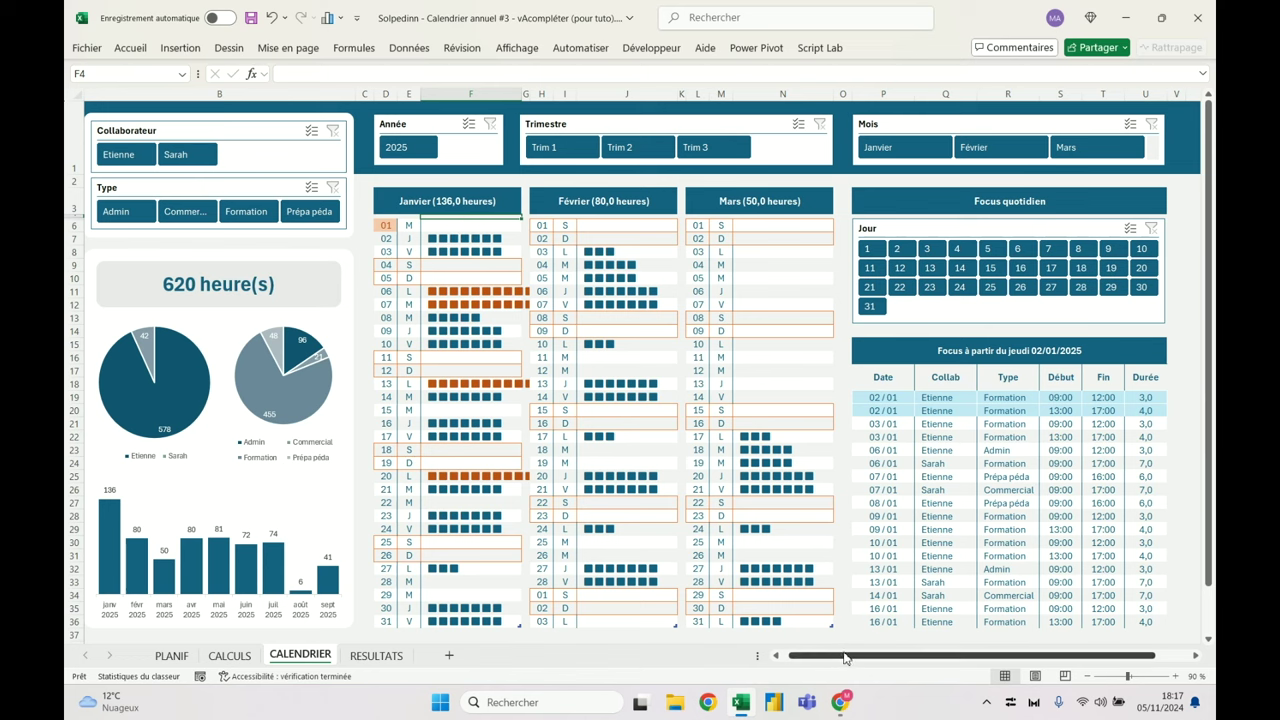
scroll(846, 658, left, 1)
click(501, 226)
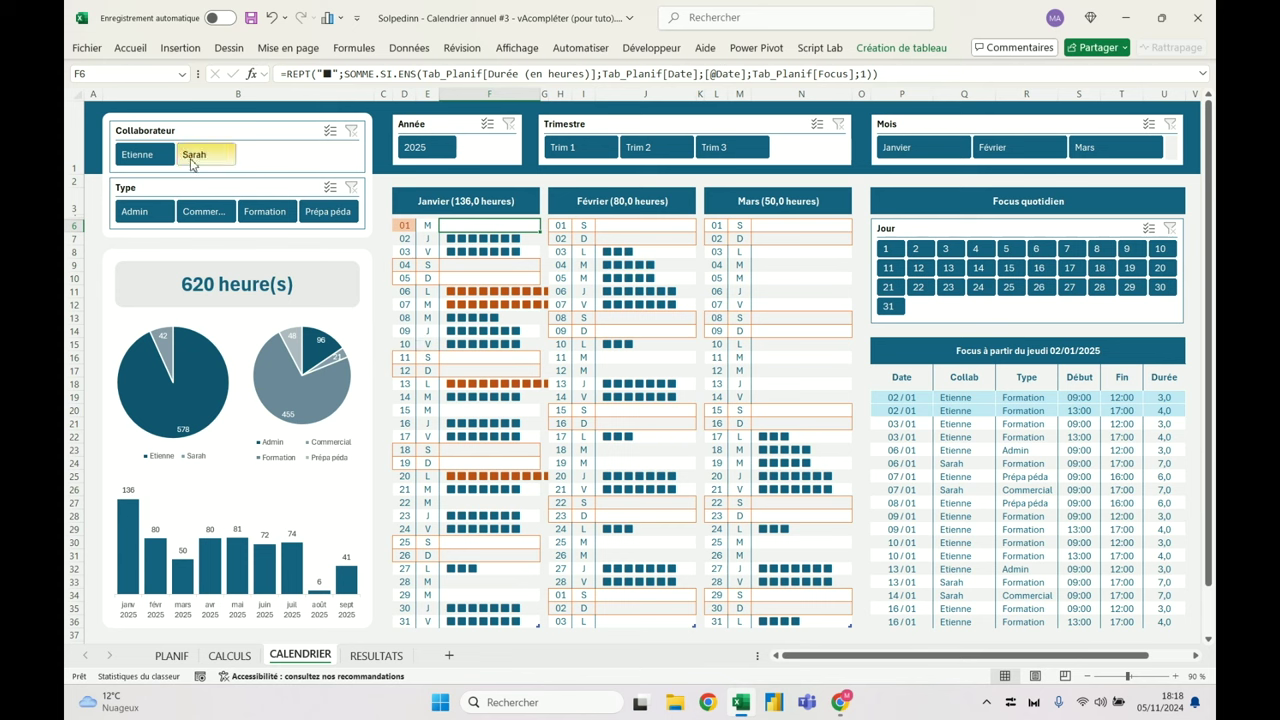
click(527, 292)
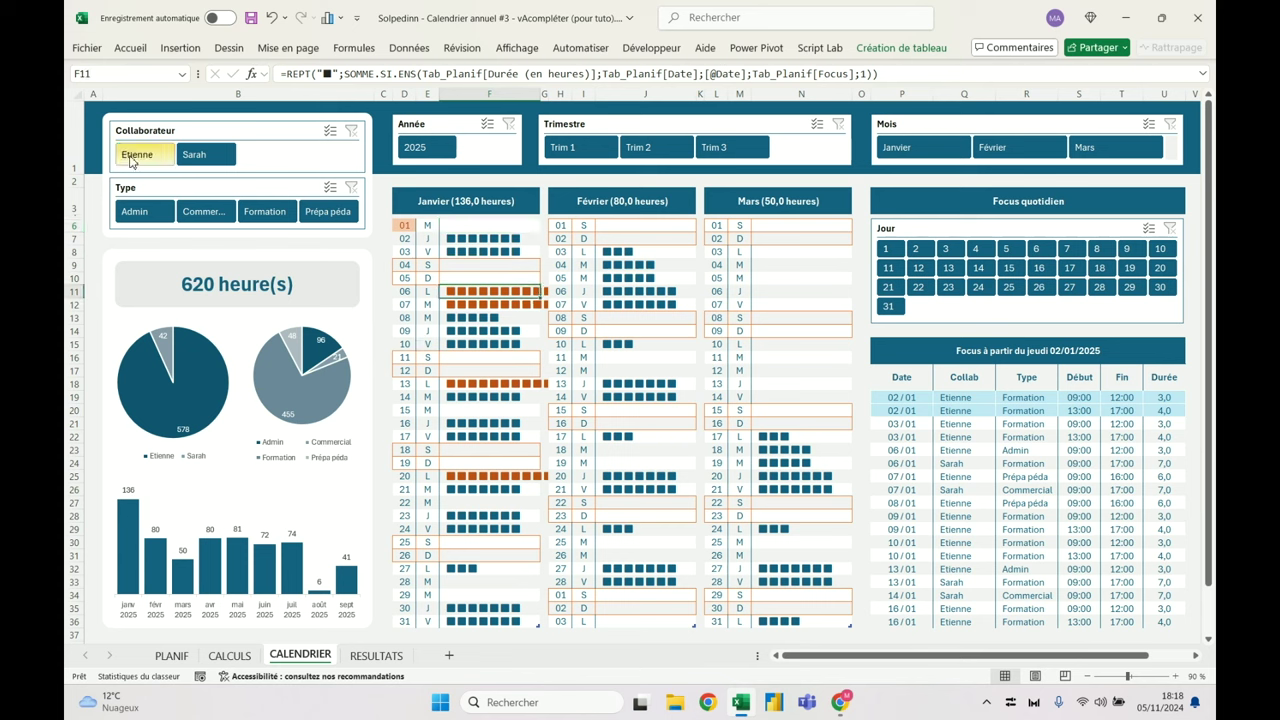
click(483, 238)
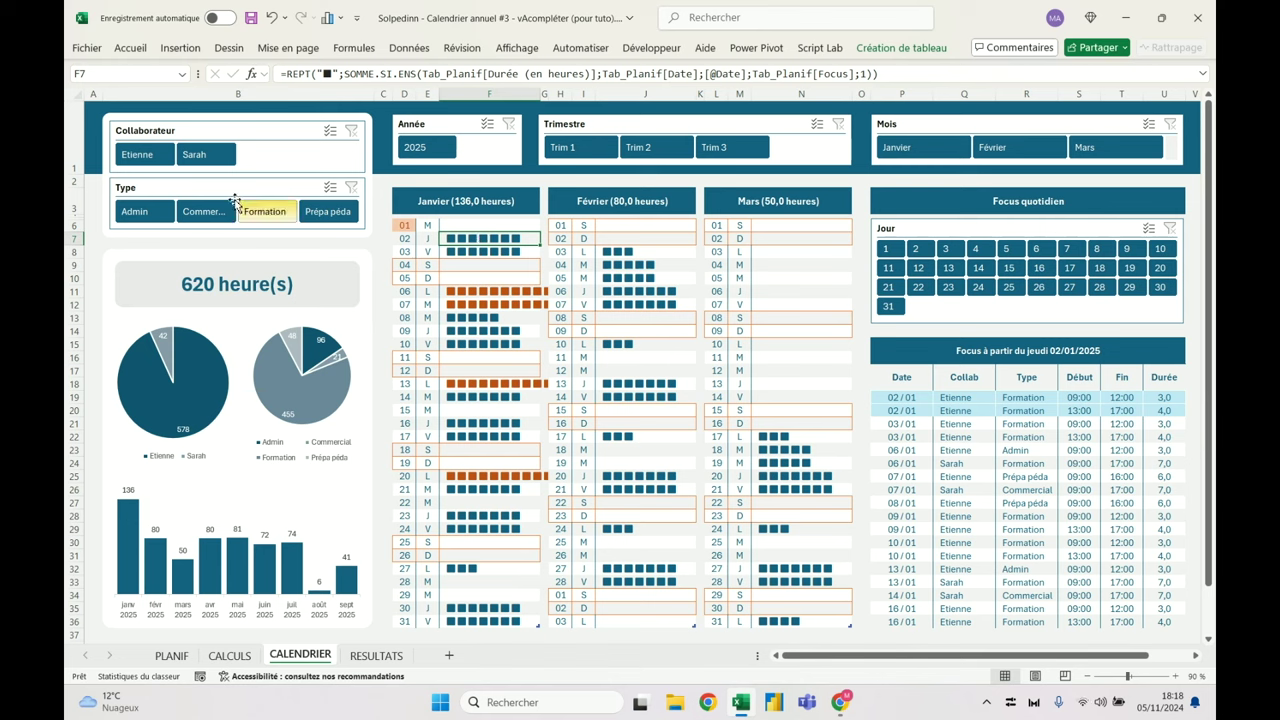
click(514, 291)
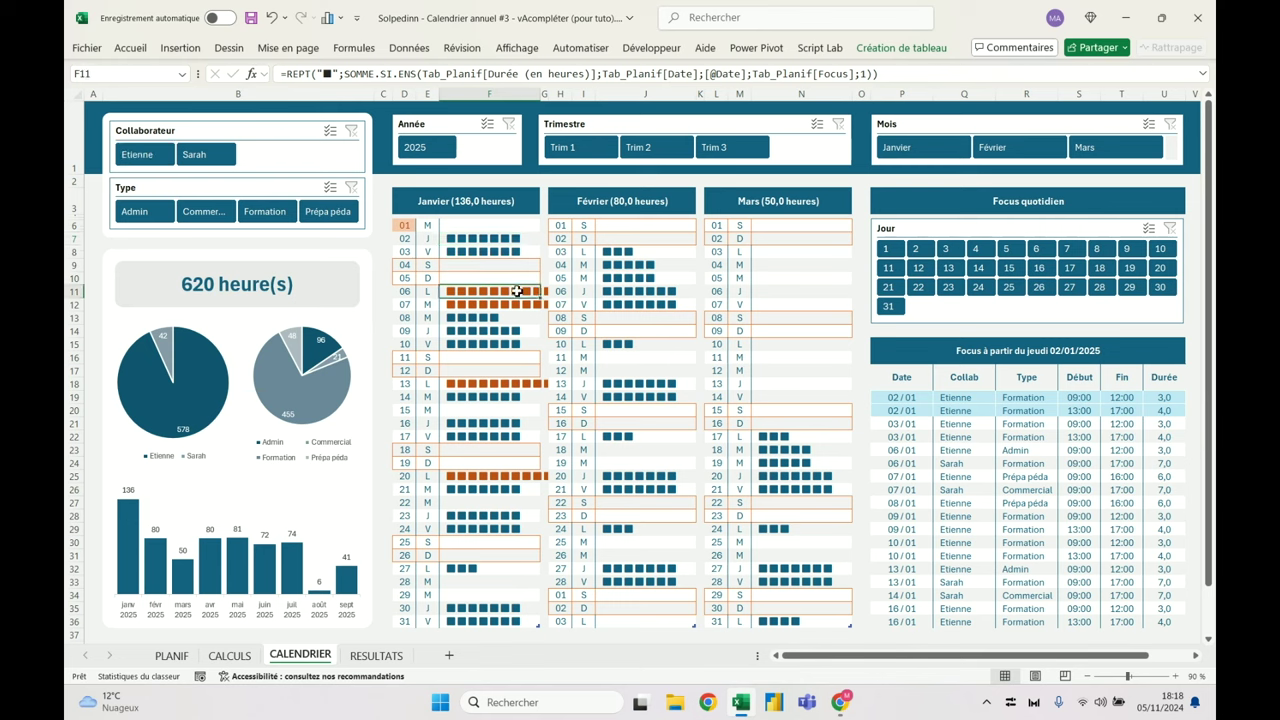
click(922, 147)
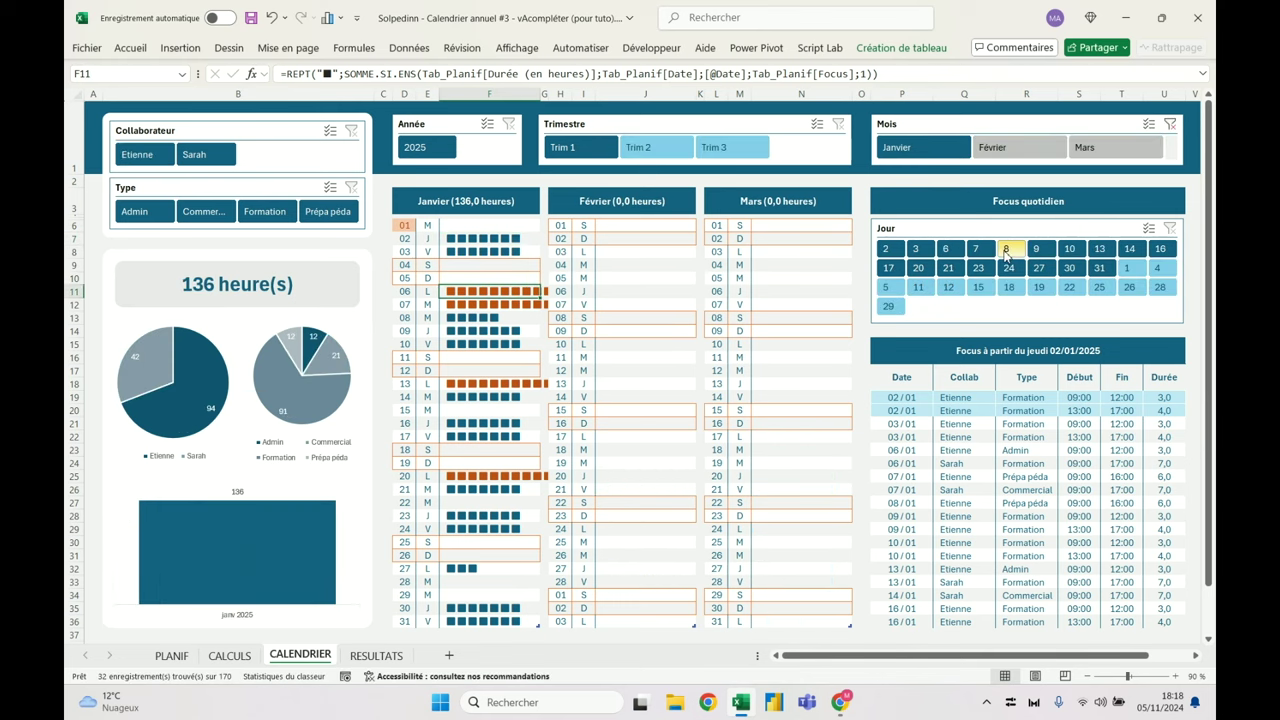
click(951, 252)
click(962, 410)
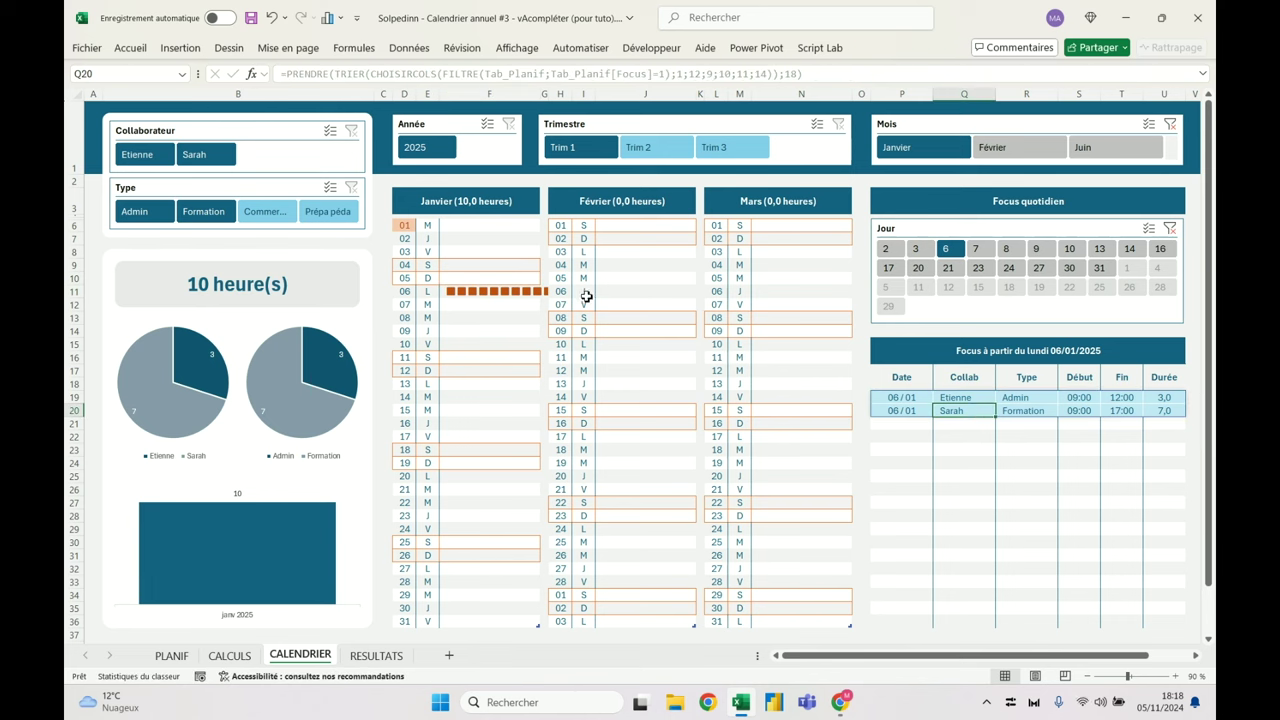
click(495, 292)
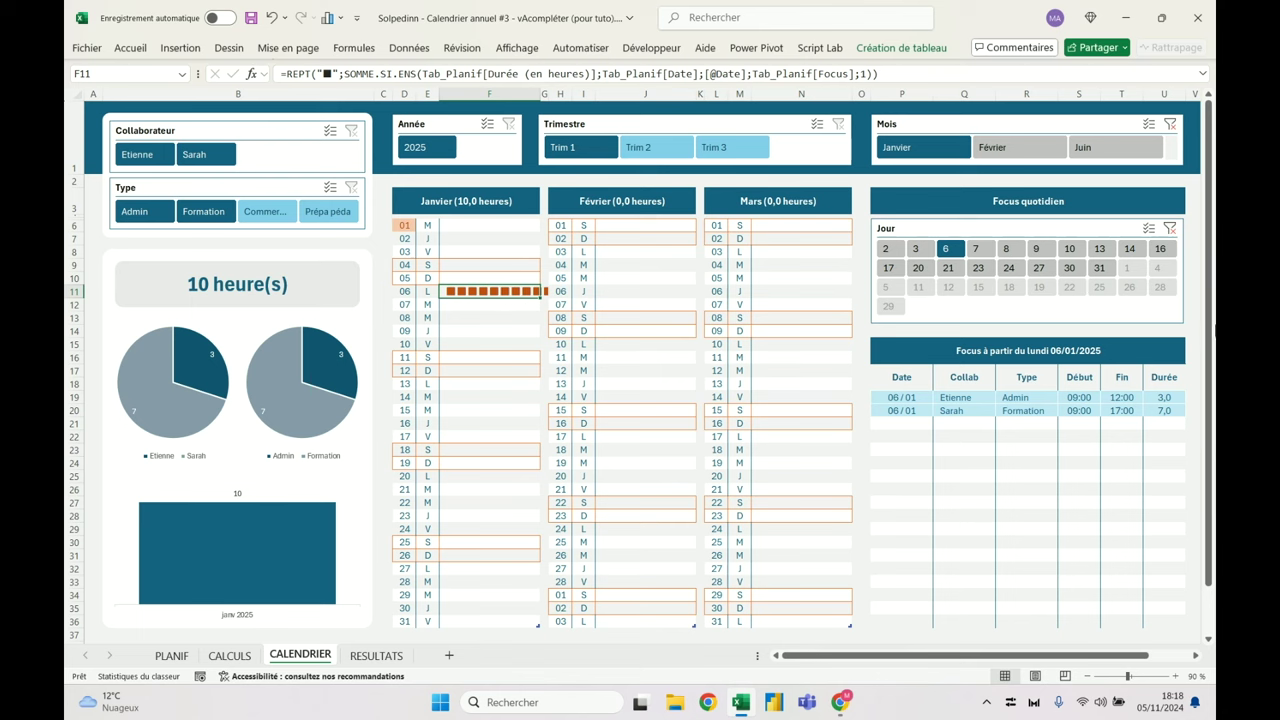
click(1171, 231)
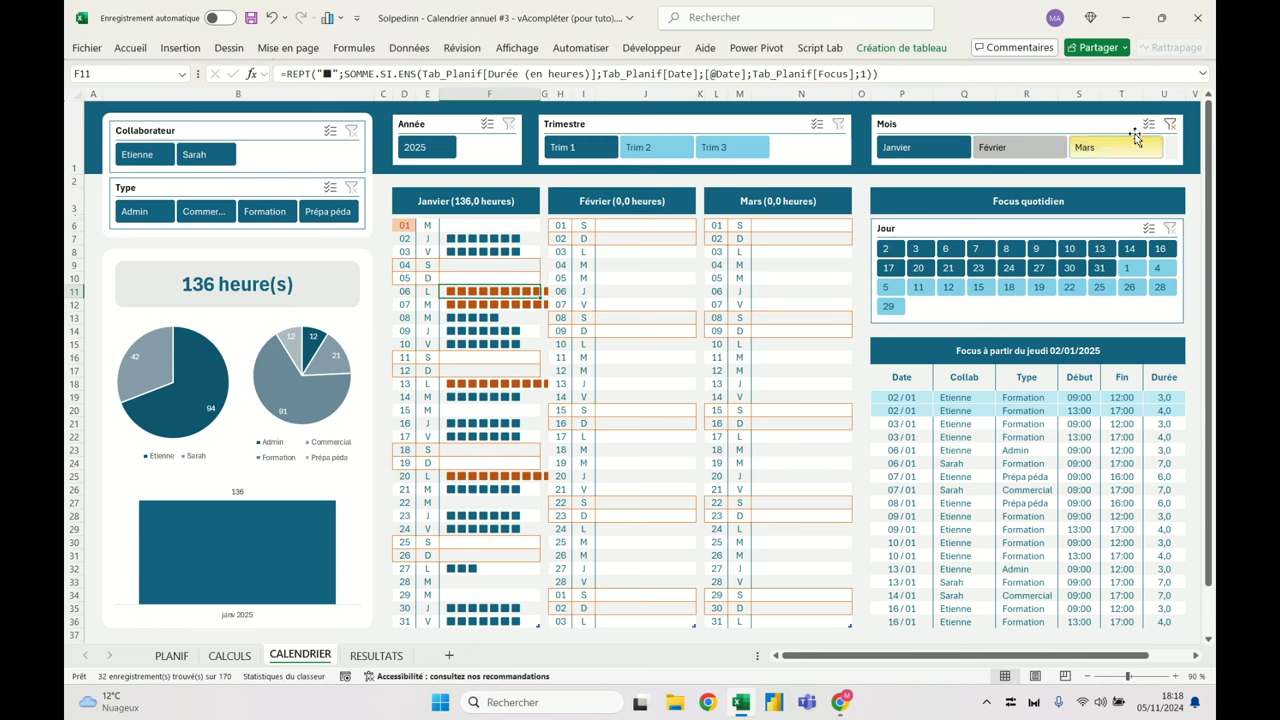
click(1170, 123)
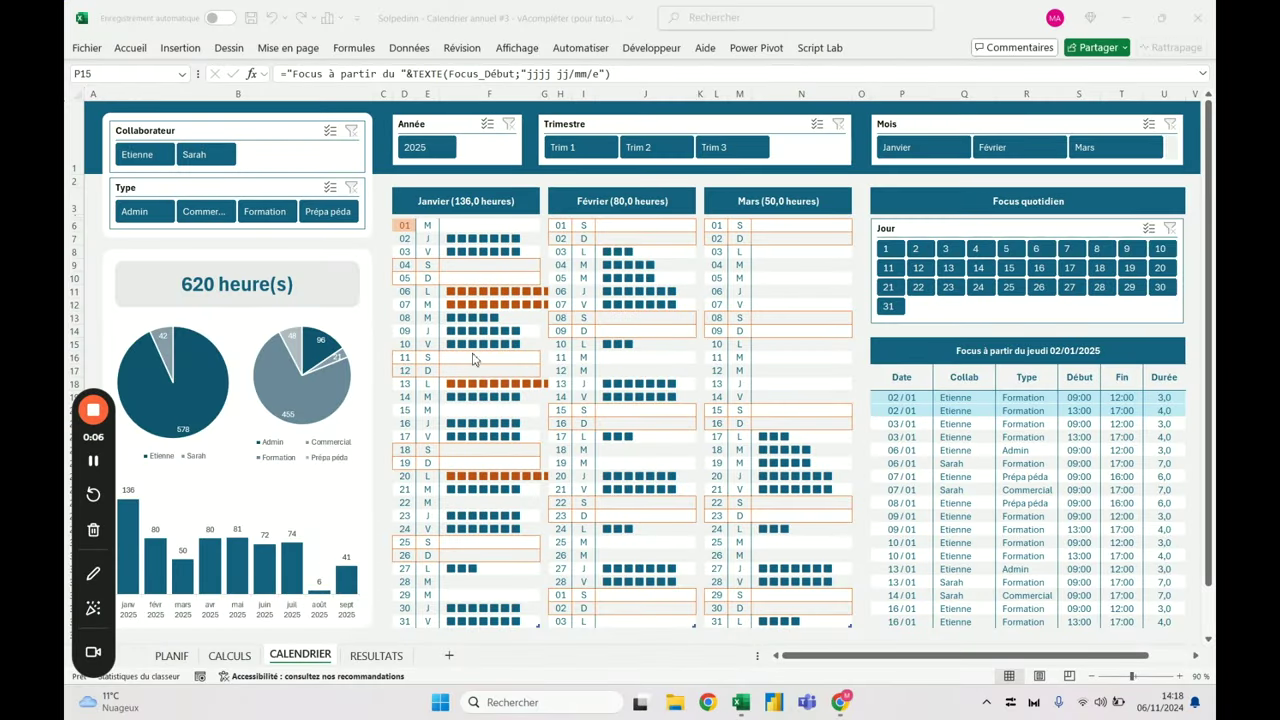
click(477, 226)
Expand the formula bar to two lines and test the collaborator slicer on one person, then clear it
mouse_move(476, 85)
mouse_down()
mouse_move(480, 121)
mouse_move(489, 87)
mouse_up()
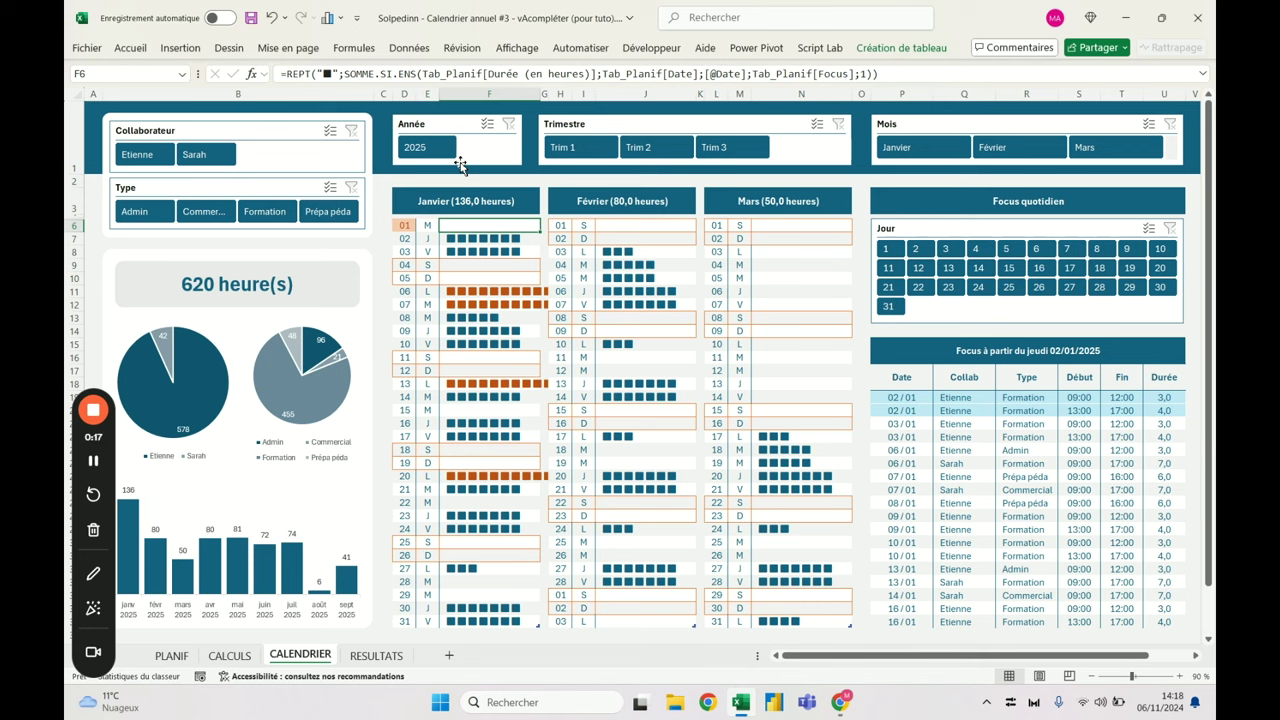
click(156, 161)
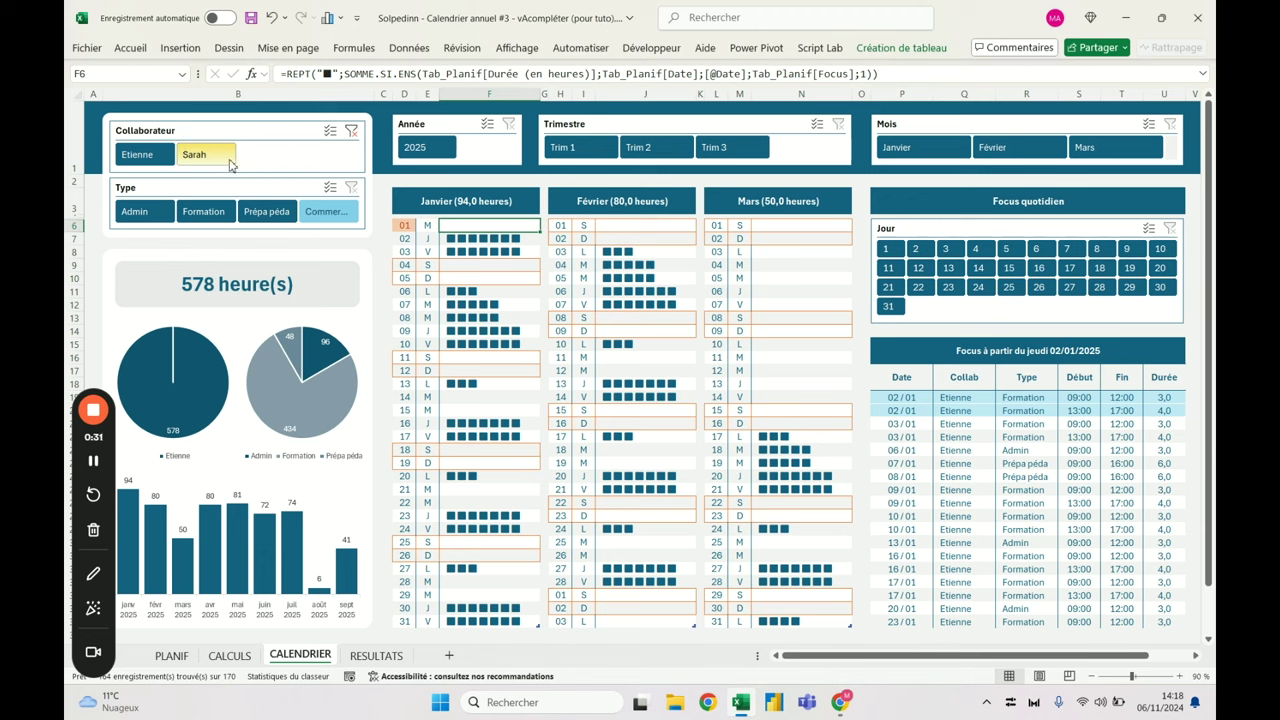
click(350, 133)
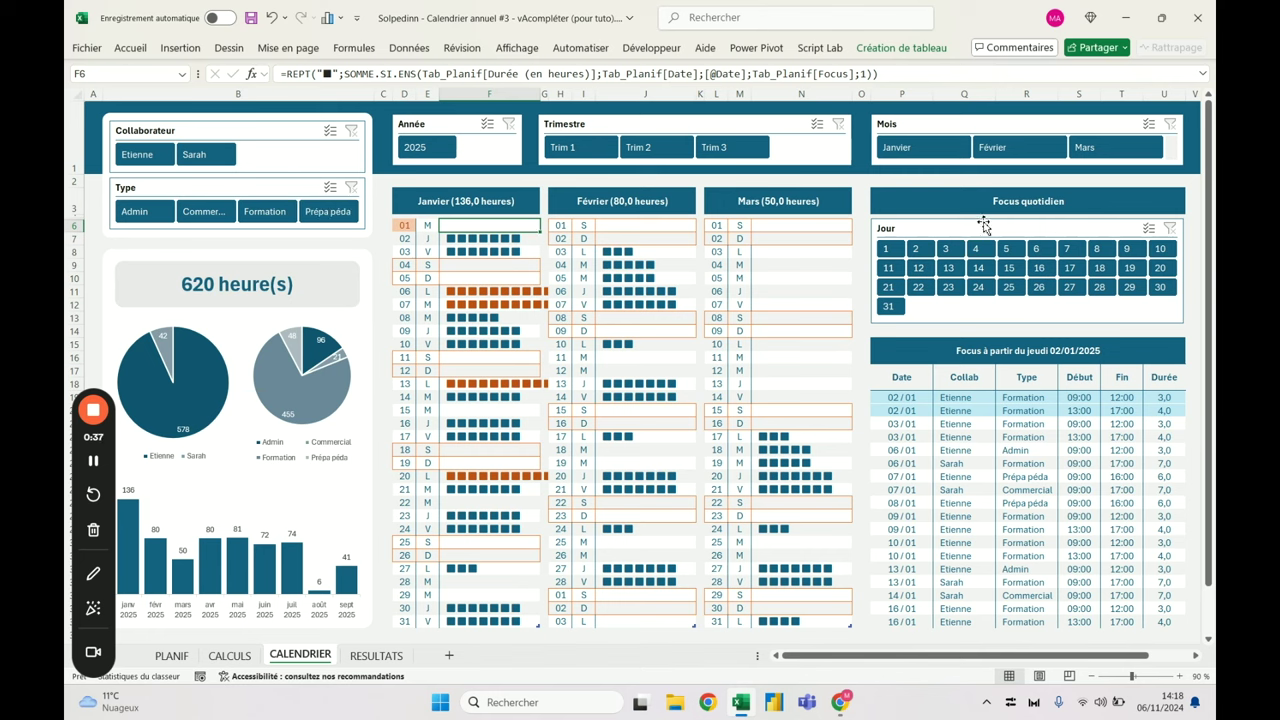
Pin the ribbon, enlarge the Focus title in P15 to size 12, and select the Jour slicer
click(991, 351)
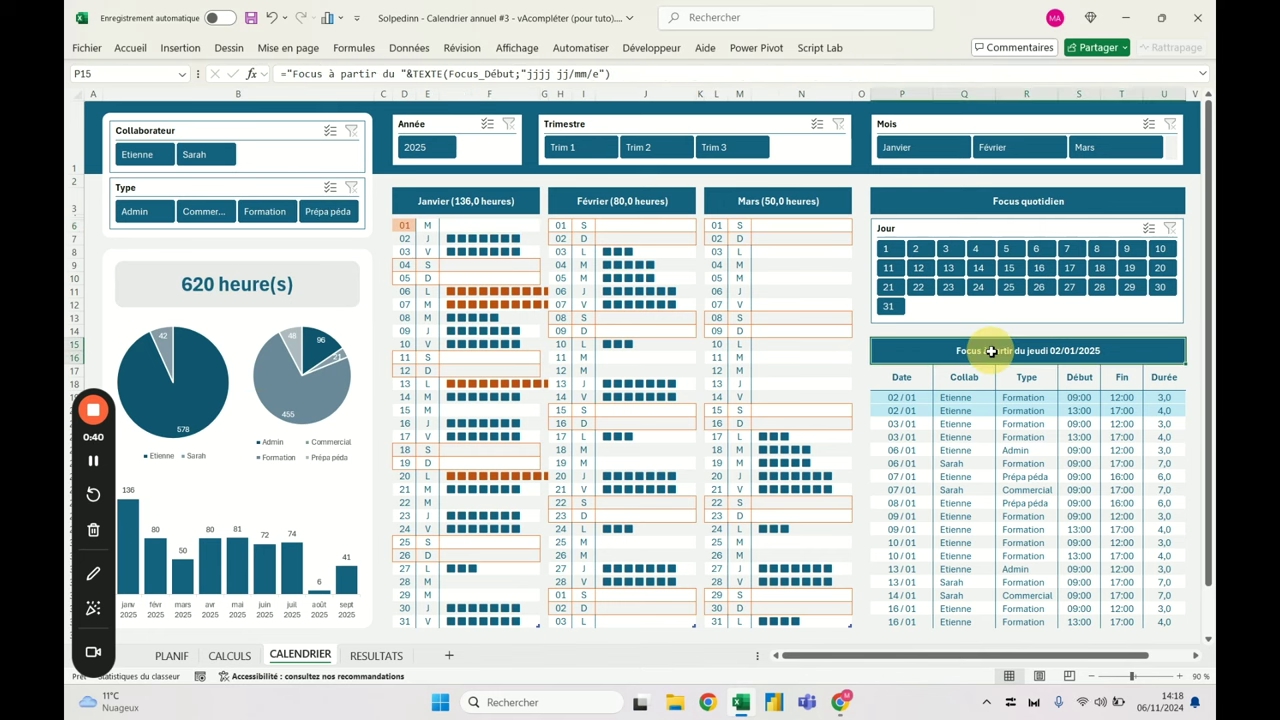
double_click(130, 47)
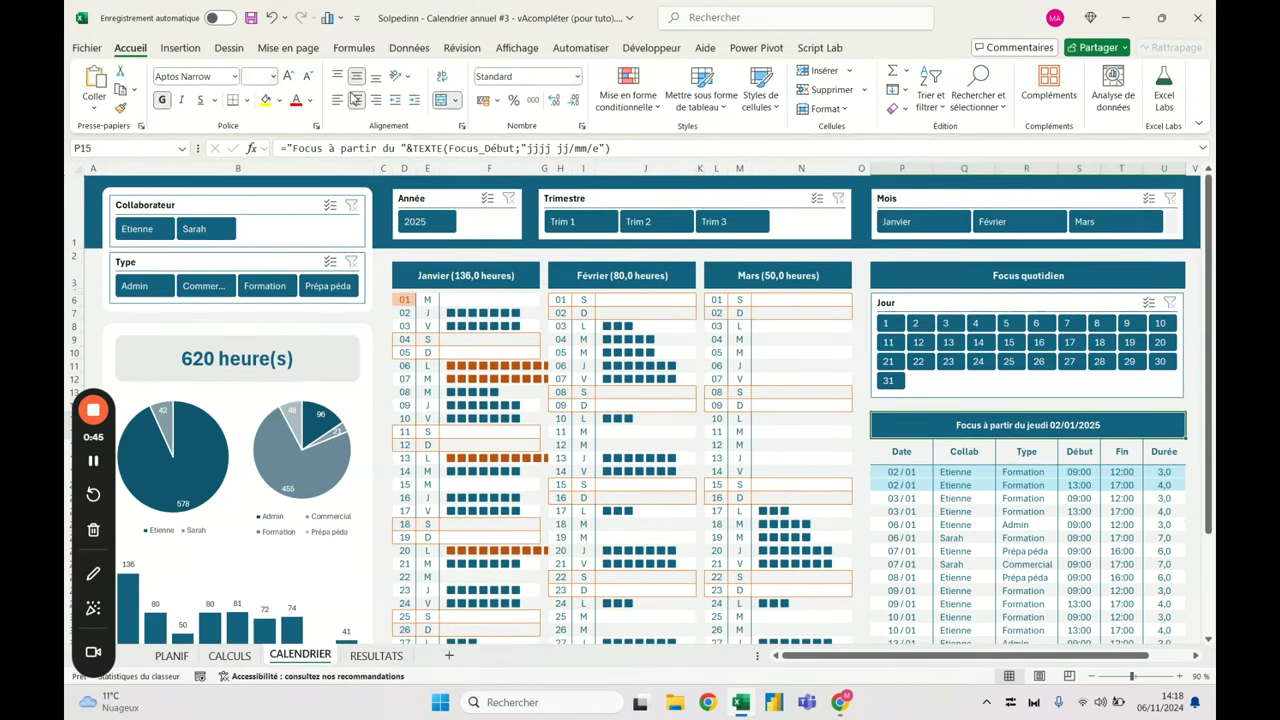
click(289, 79)
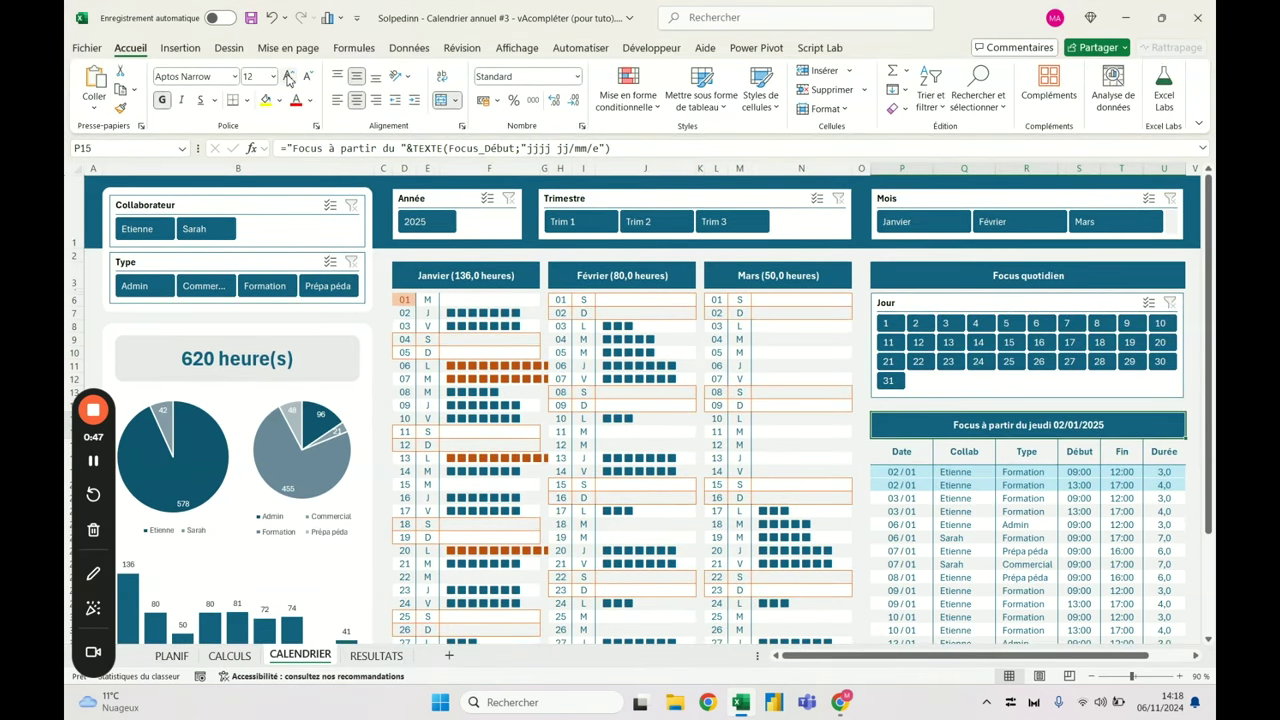
click(818, 283)
click(940, 279)
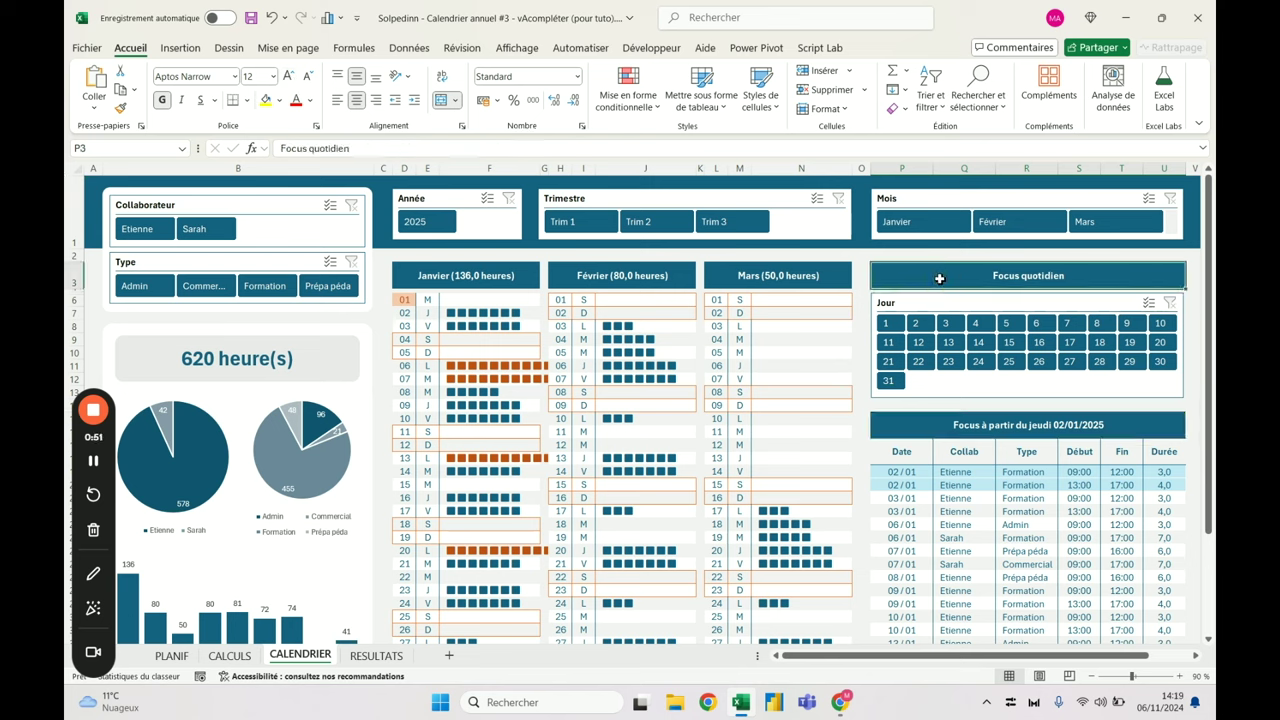
click(942, 402)
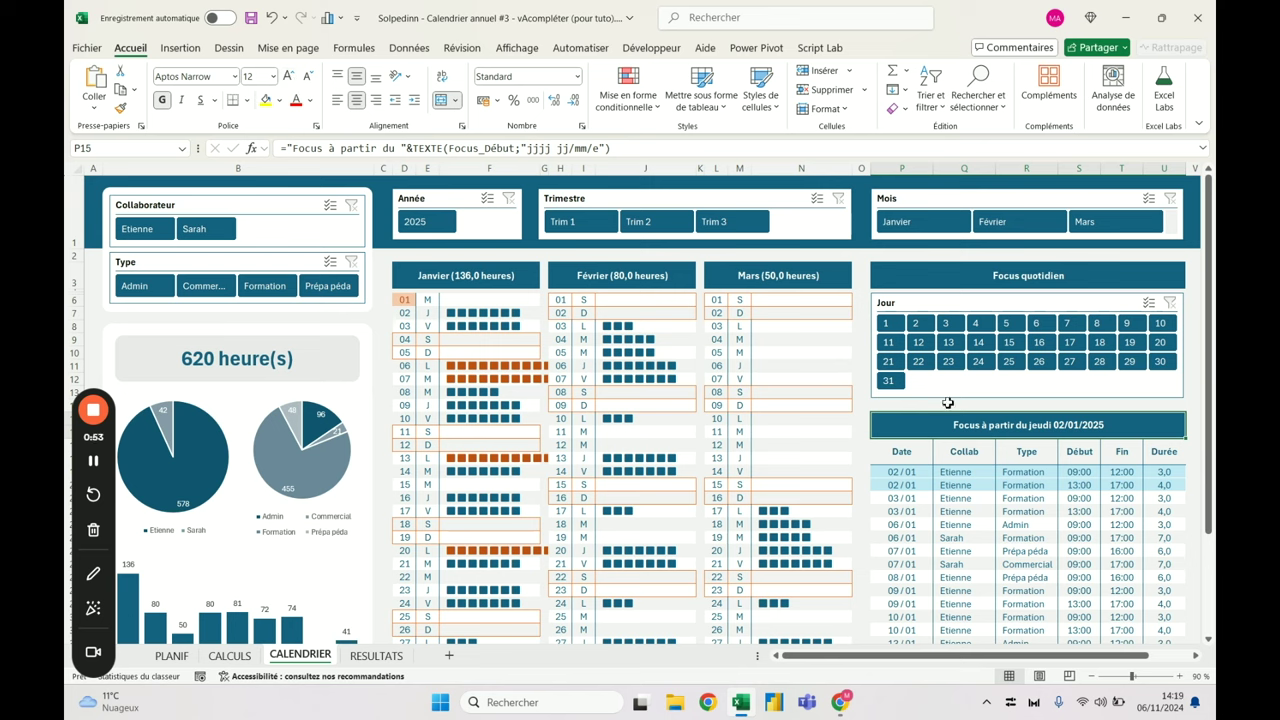
click(948, 391)
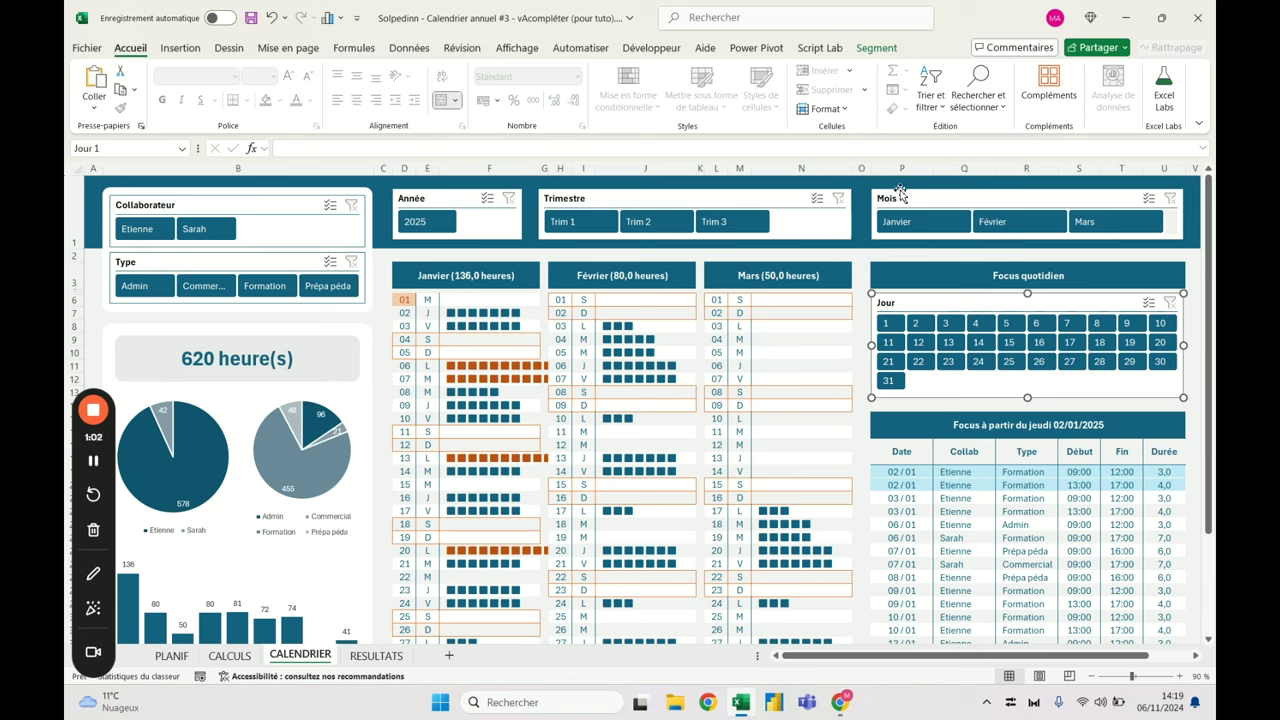
click(876, 48)
Set the Jour slicer to 11 columns and its height to 3,3 cm
click(925, 68)
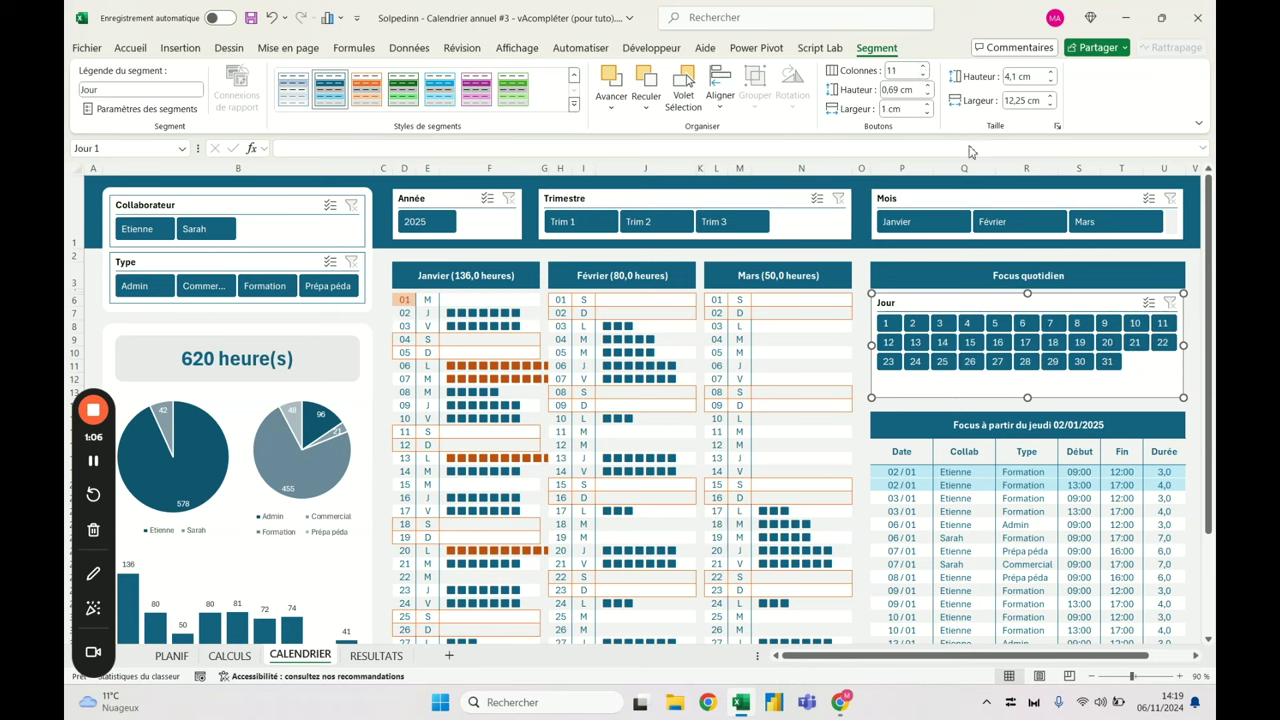
drag(1028, 398, 1028, 379)
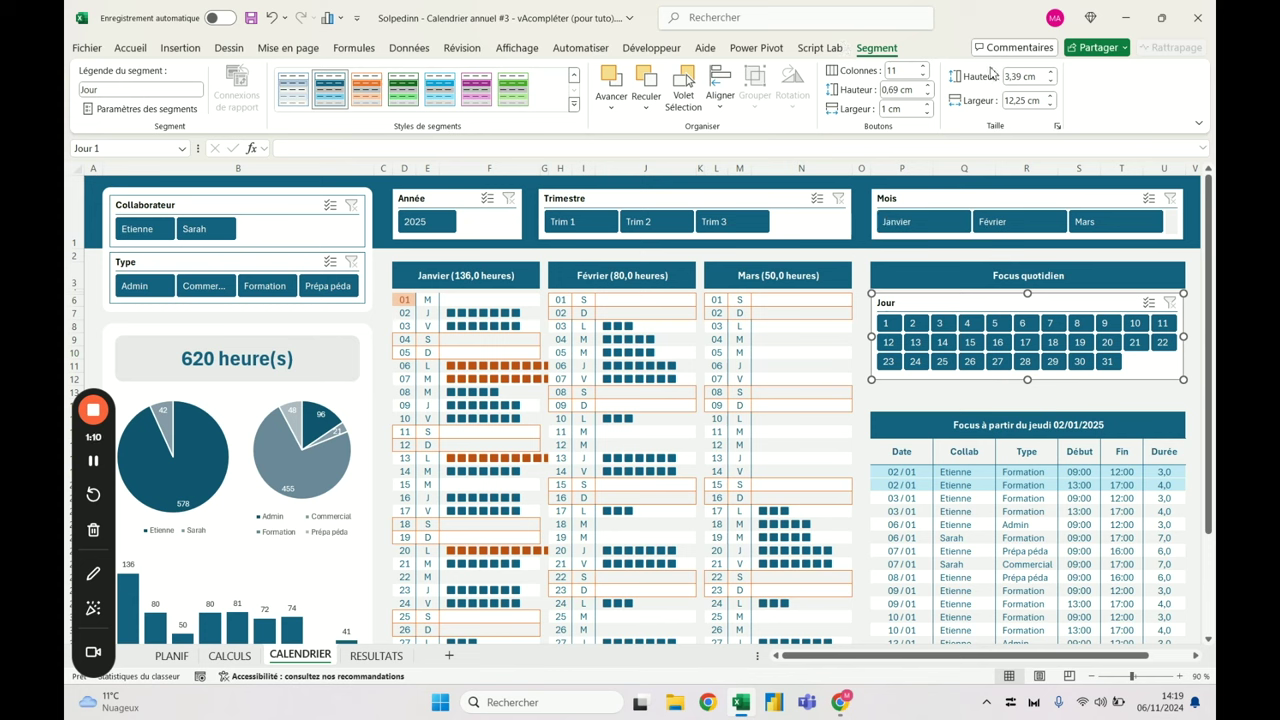
click(1051, 81)
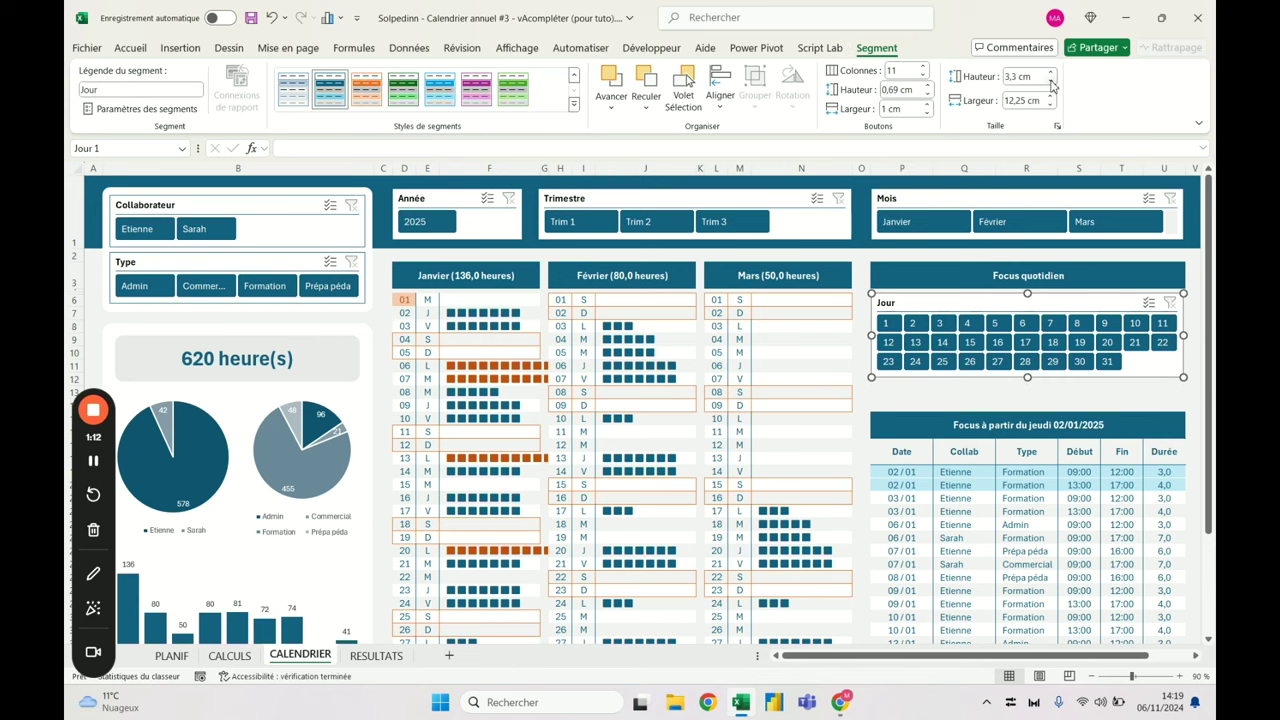
Try moving the Focus table up to row 13, undo it, and select the empty rows above it
click(1010, 425)
scroll(967, 373, down, 3)
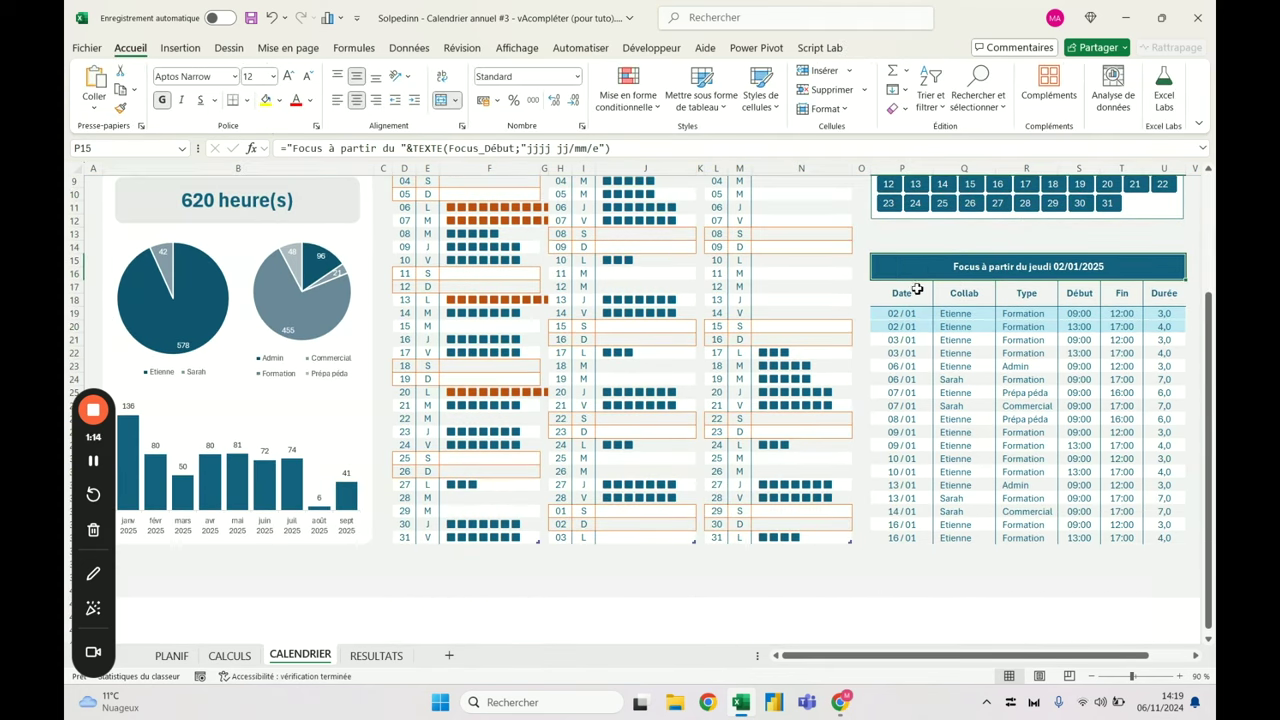
drag(909, 267, 1237, 534)
scroll(1095, 447, up, 2)
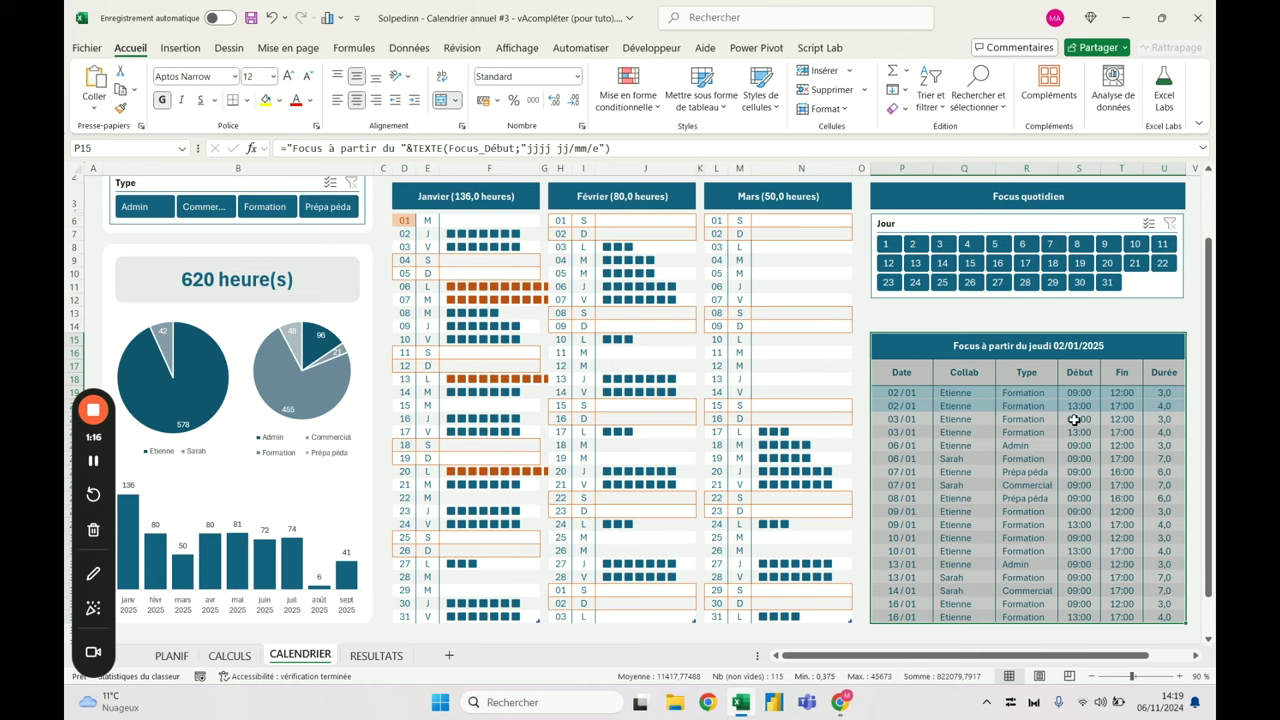
drag(1078, 336, 1078, 317)
click(681, 382)
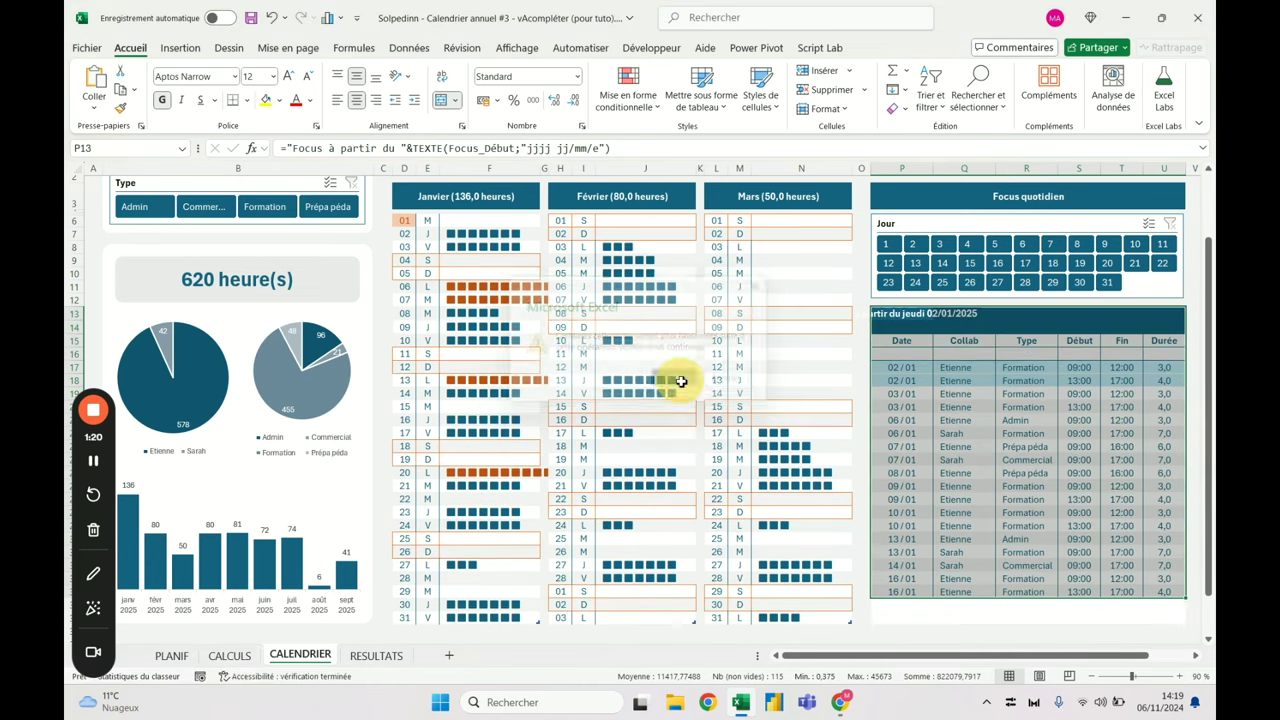
click(1010, 368)
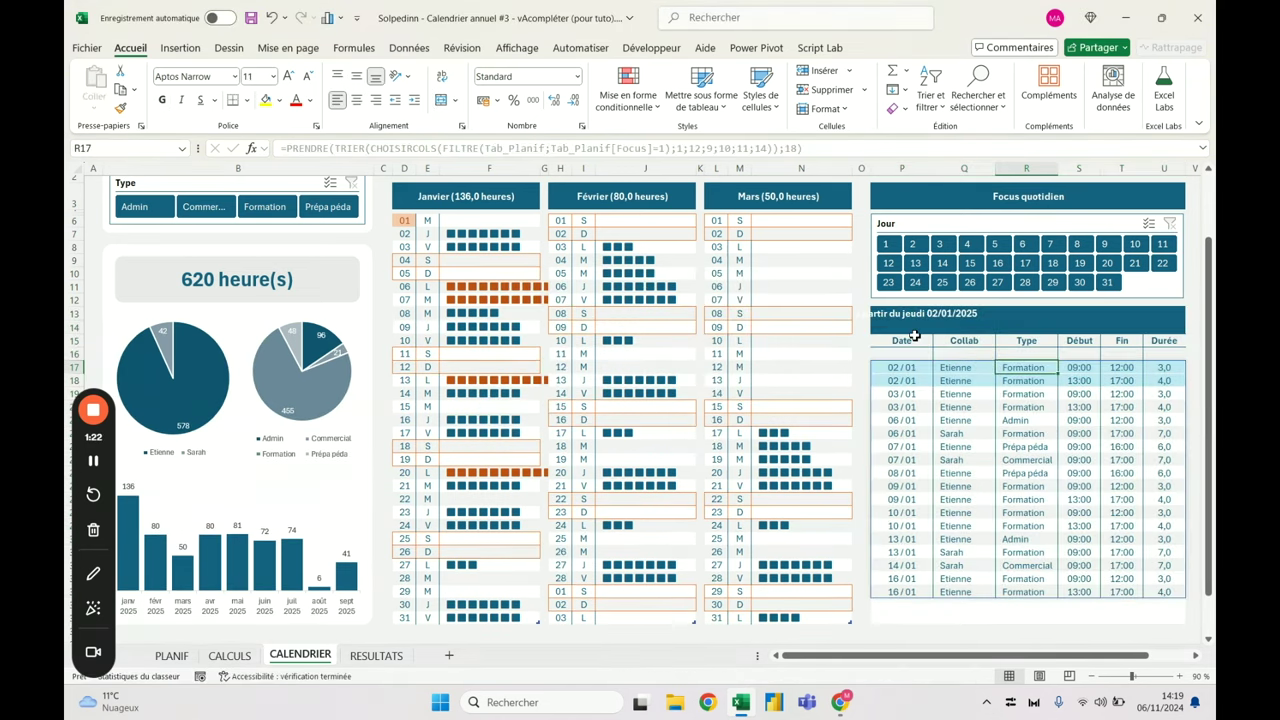
click(916, 339)
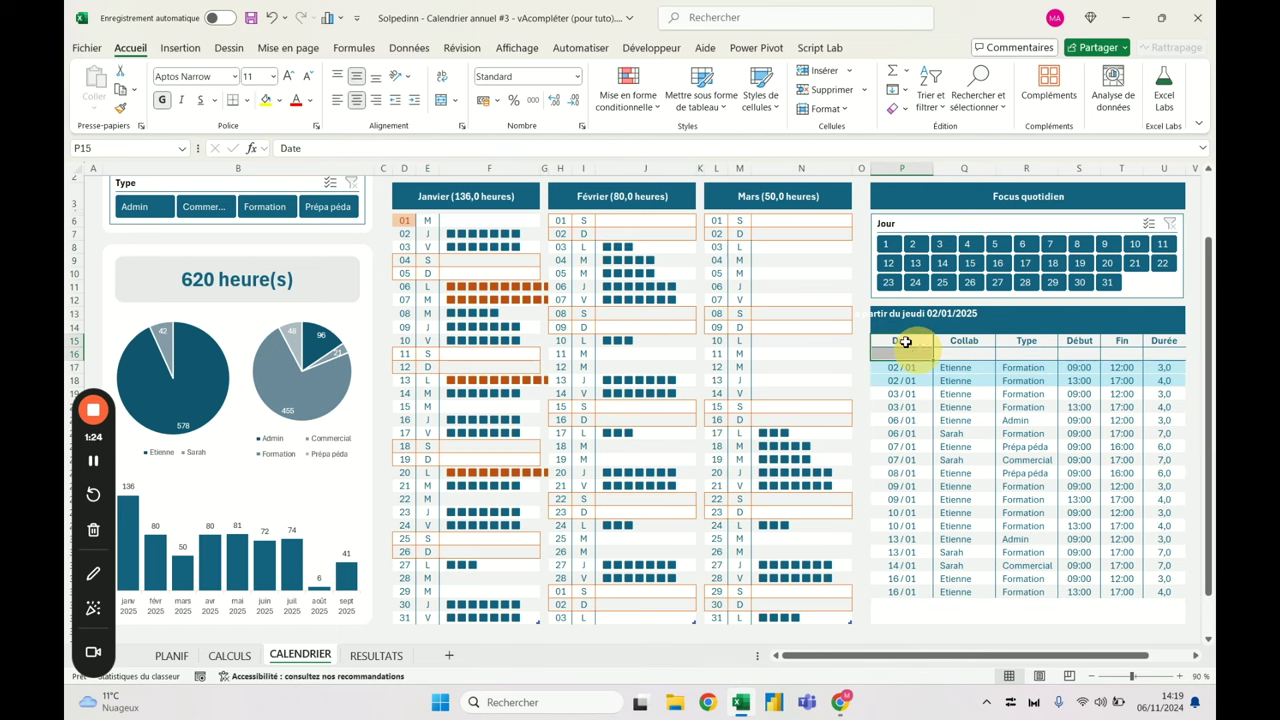
click(271, 17)
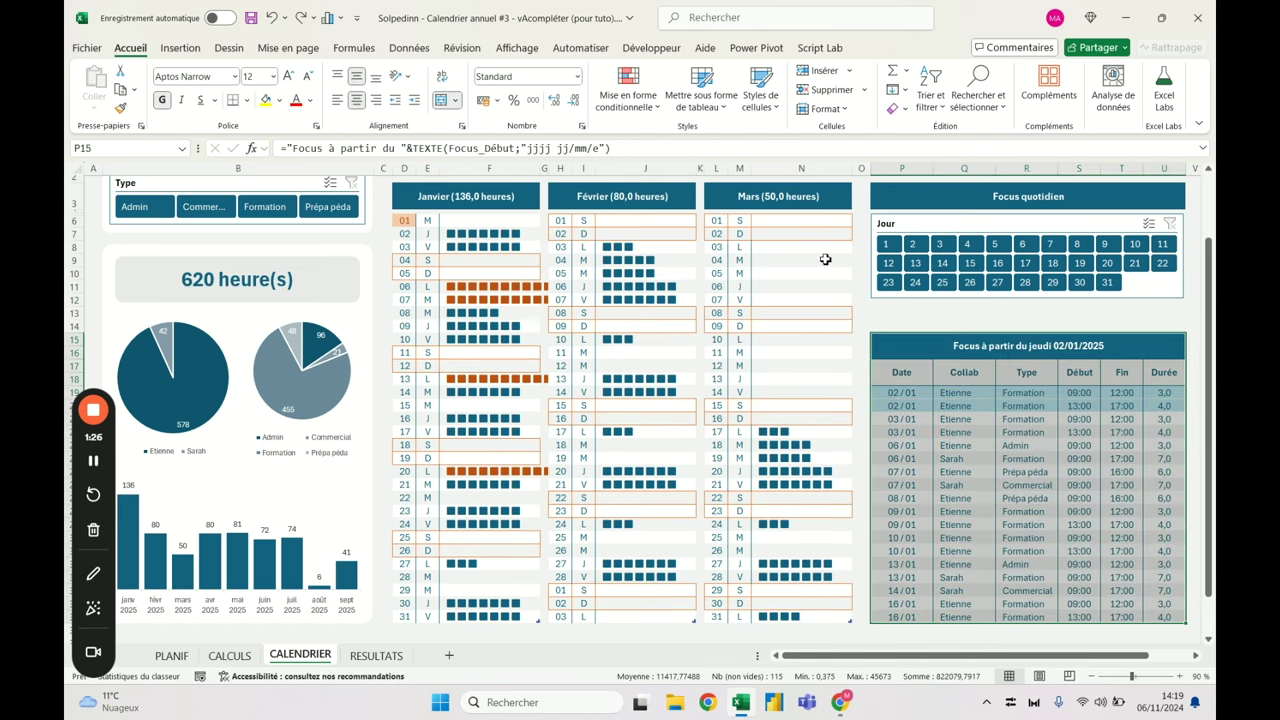
drag(905, 313, 1174, 322)
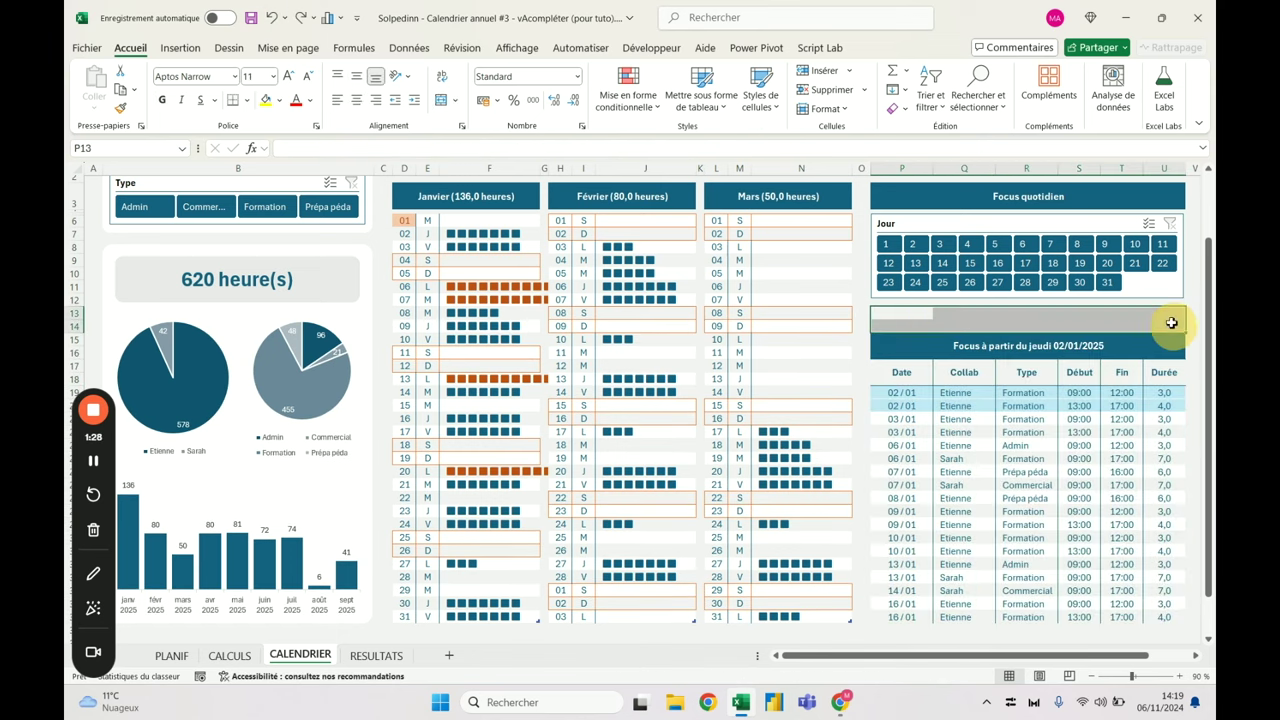
Delete the empty rows above the Focus table, shifting cells up
right_click(1171, 317)
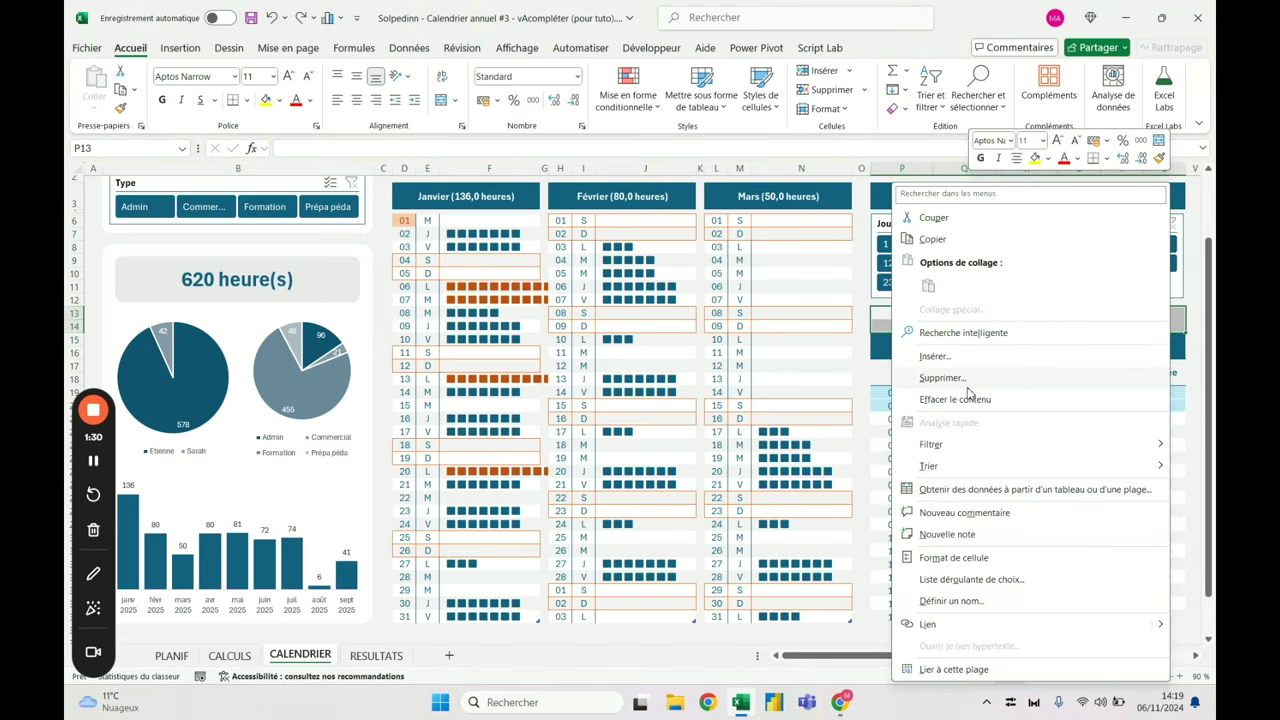
click(1080, 374)
click(975, 403)
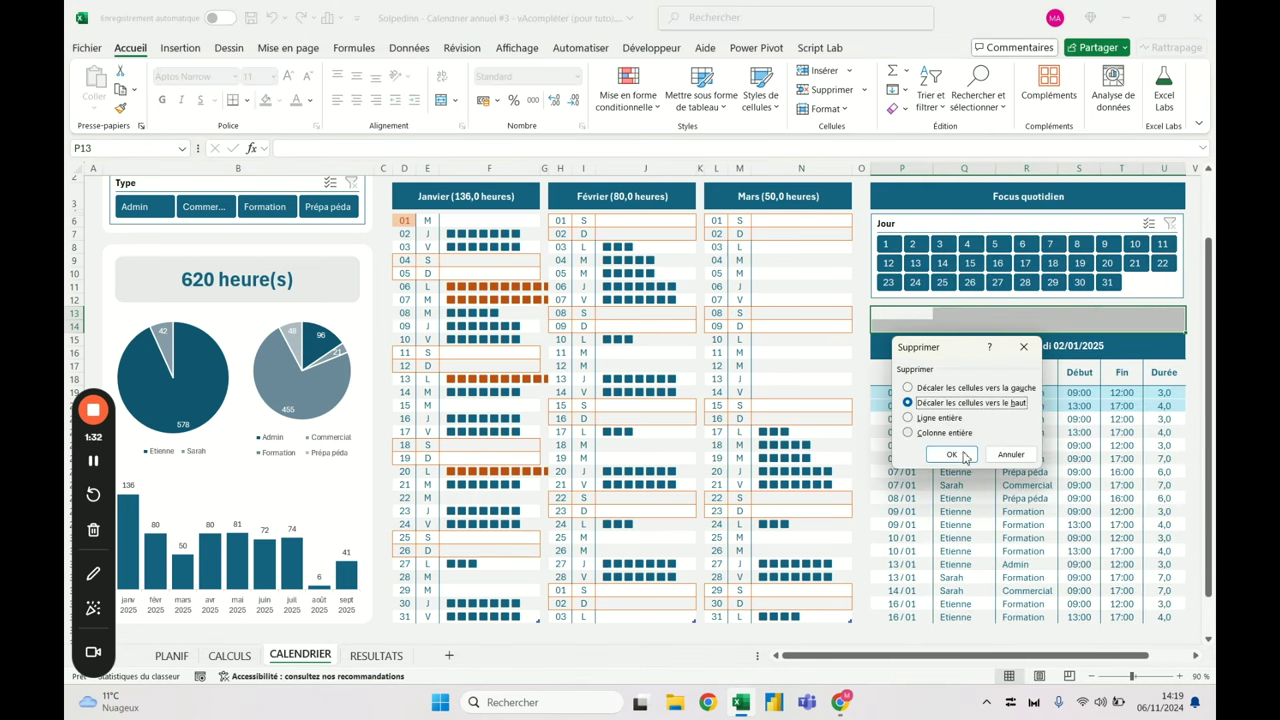
click(951, 454)
Inspect the end of the Focus table, copying and then cancelling the two 16/01 rows
scroll(960, 451, down, 2)
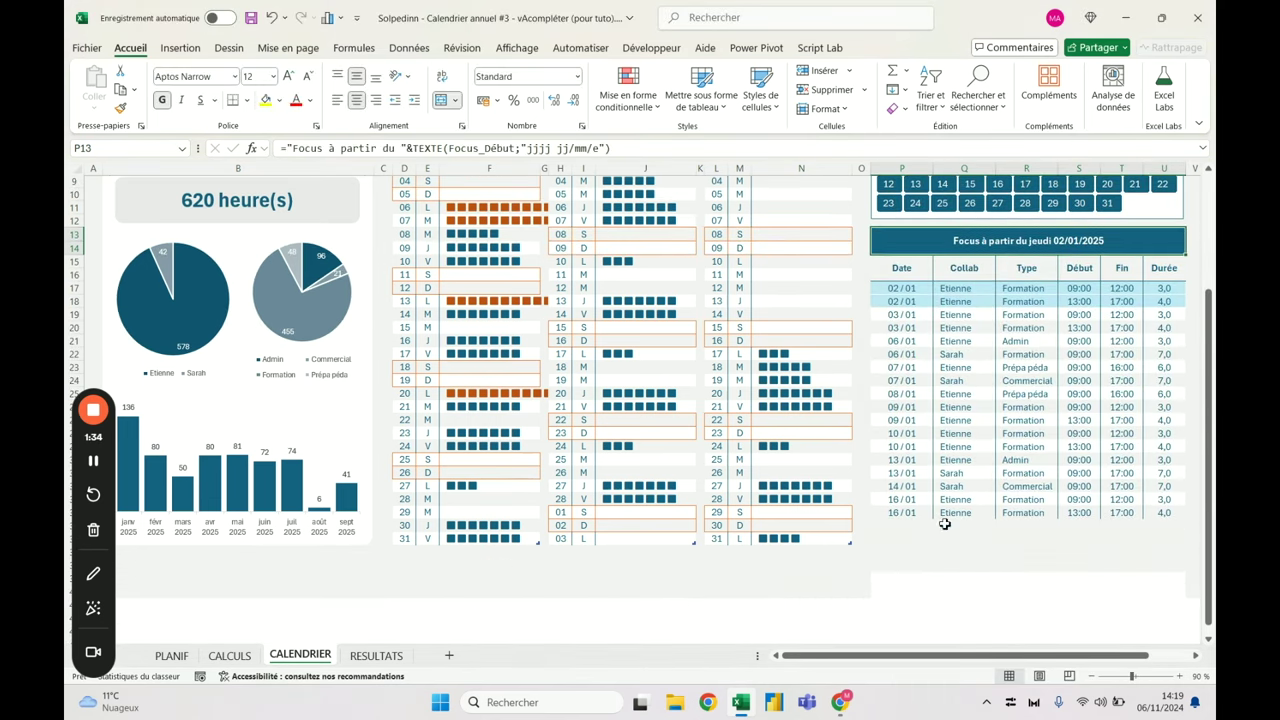
mouse_move(880, 561)
mouse_down()
mouse_move(1045, 558)
mouse_move(858, 563)
mouse_up()
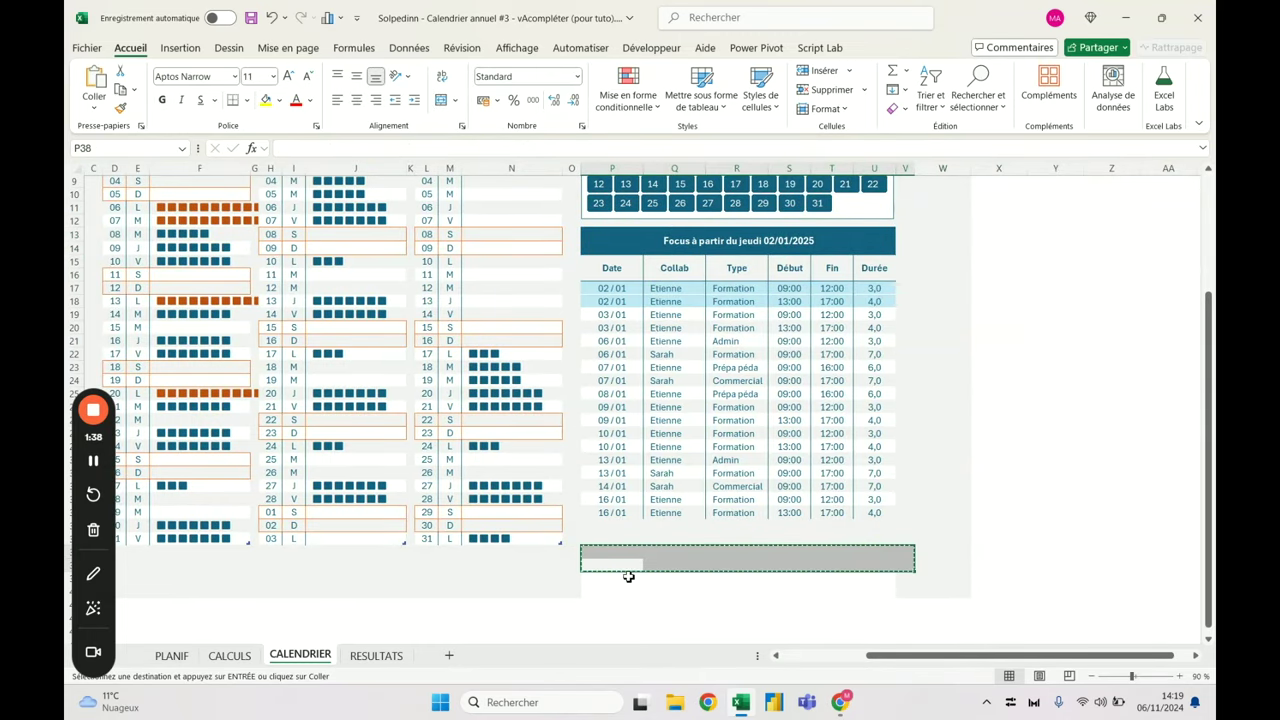
click(701, 566)
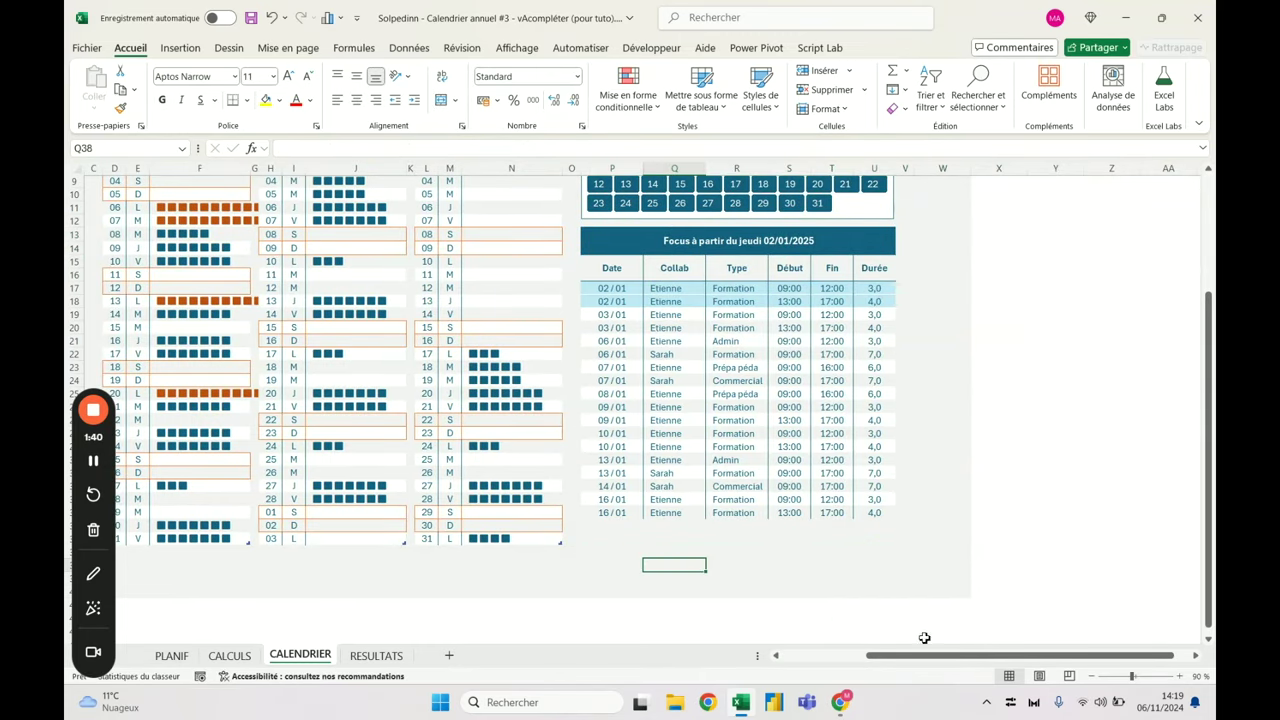
drag(925, 655, 835, 654)
drag(953, 650, 990, 660)
click(795, 497)
drag(795, 497, 1034, 516)
key(ctrl+c)
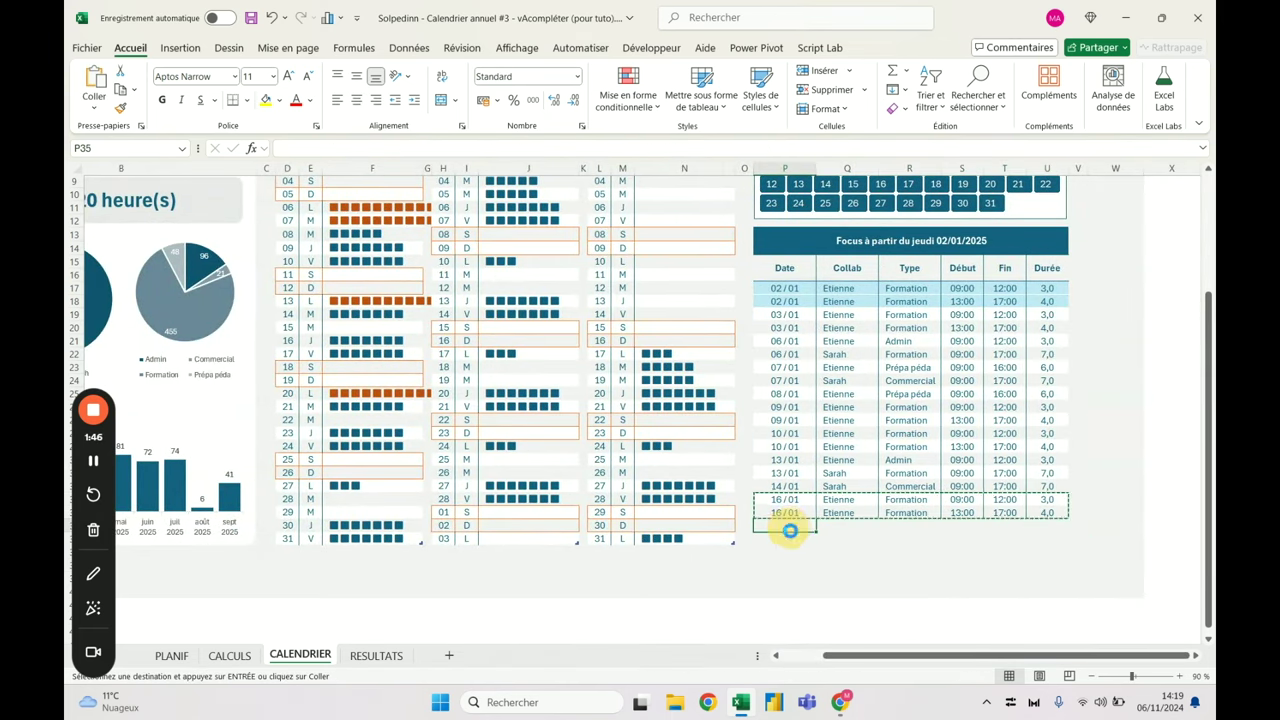
key(Escape)
click(800, 446)
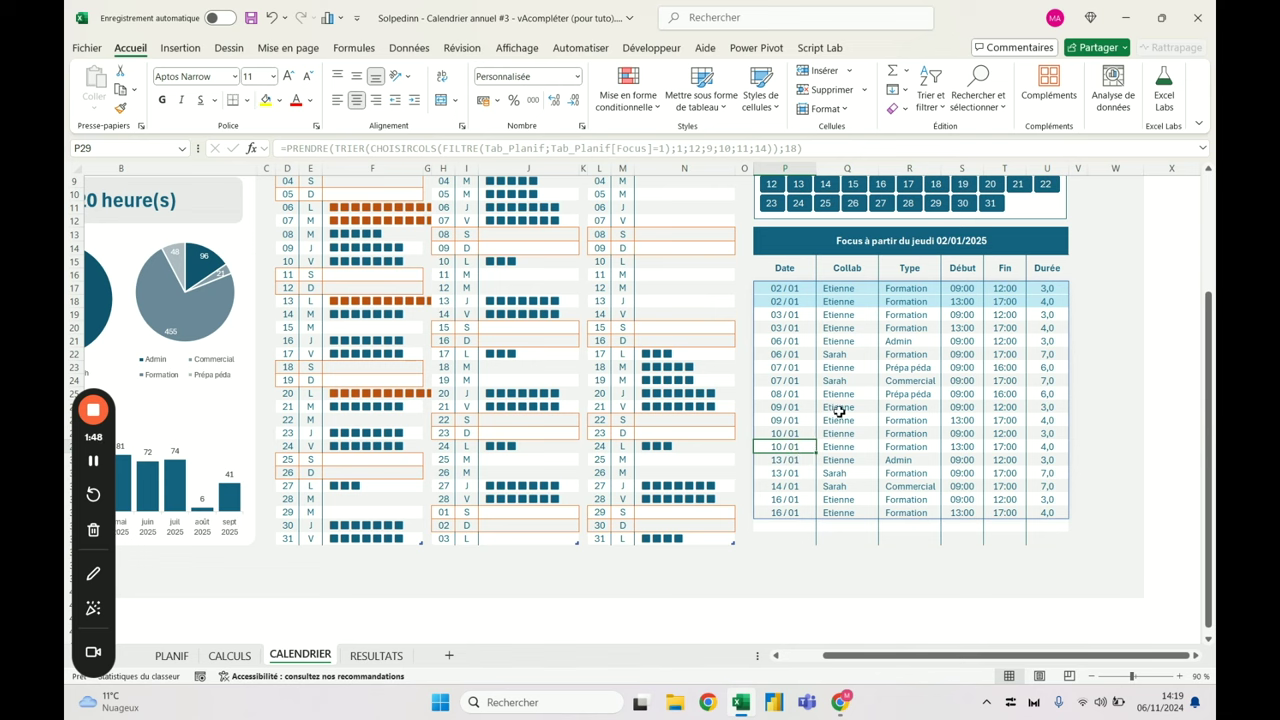
Remove the 18-row cap from the Focus table's PRENDRE formula
click(789, 287)
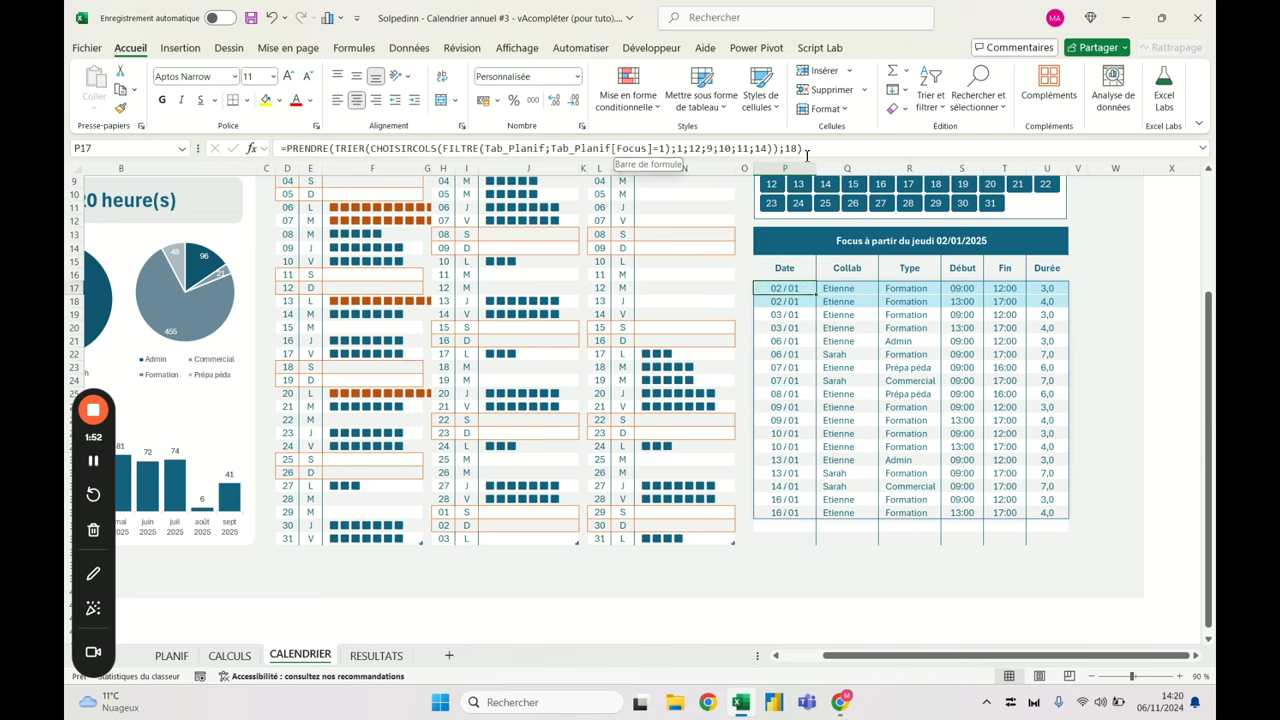
click(802, 150)
key(BackSpace)
key(BackSpace)
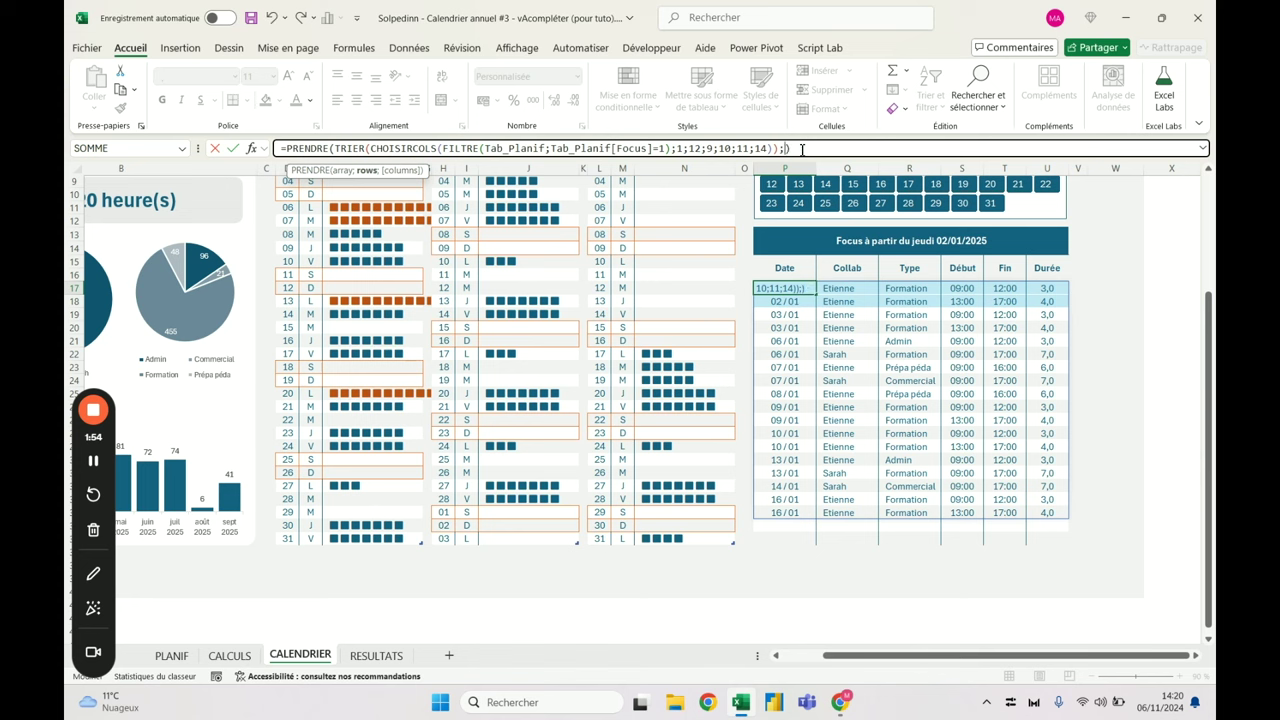
key(Return)
scroll(566, 494, up, 3)
scroll(566, 494, left, 1)
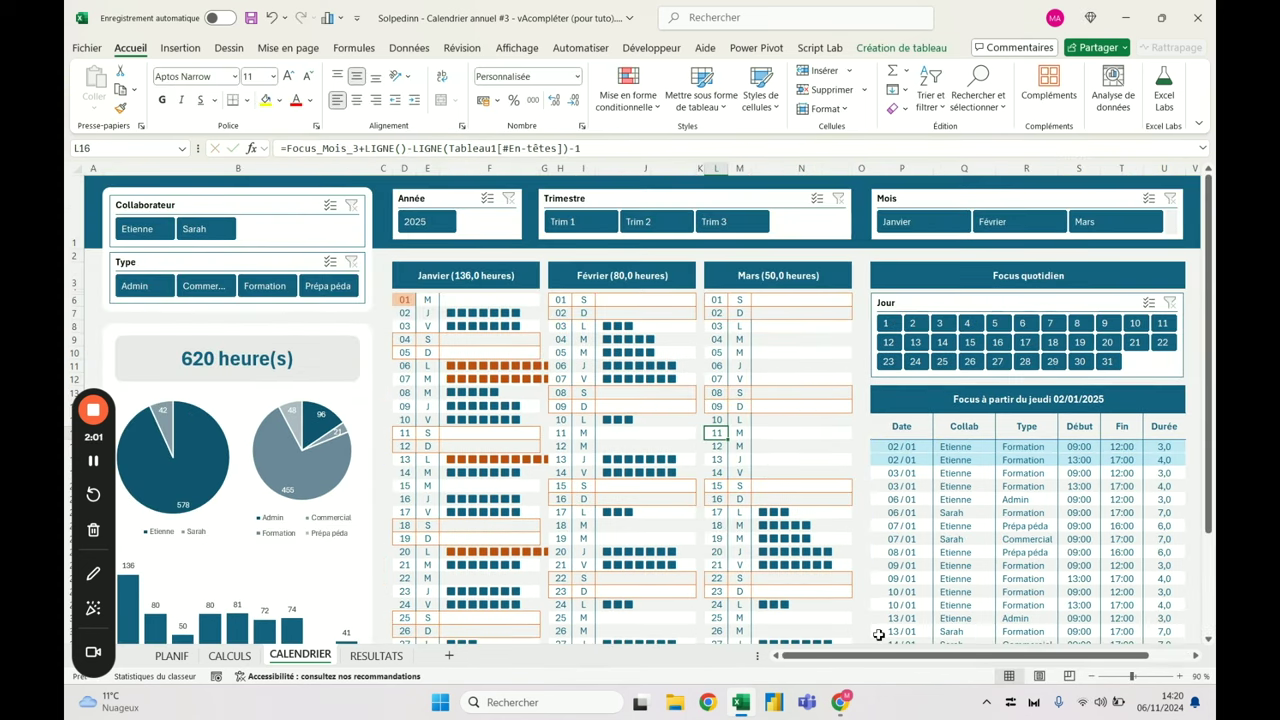
Collapse the ribbon and give the six row-37 cells under the Focus table a coloured top border
double_click(148, 52)
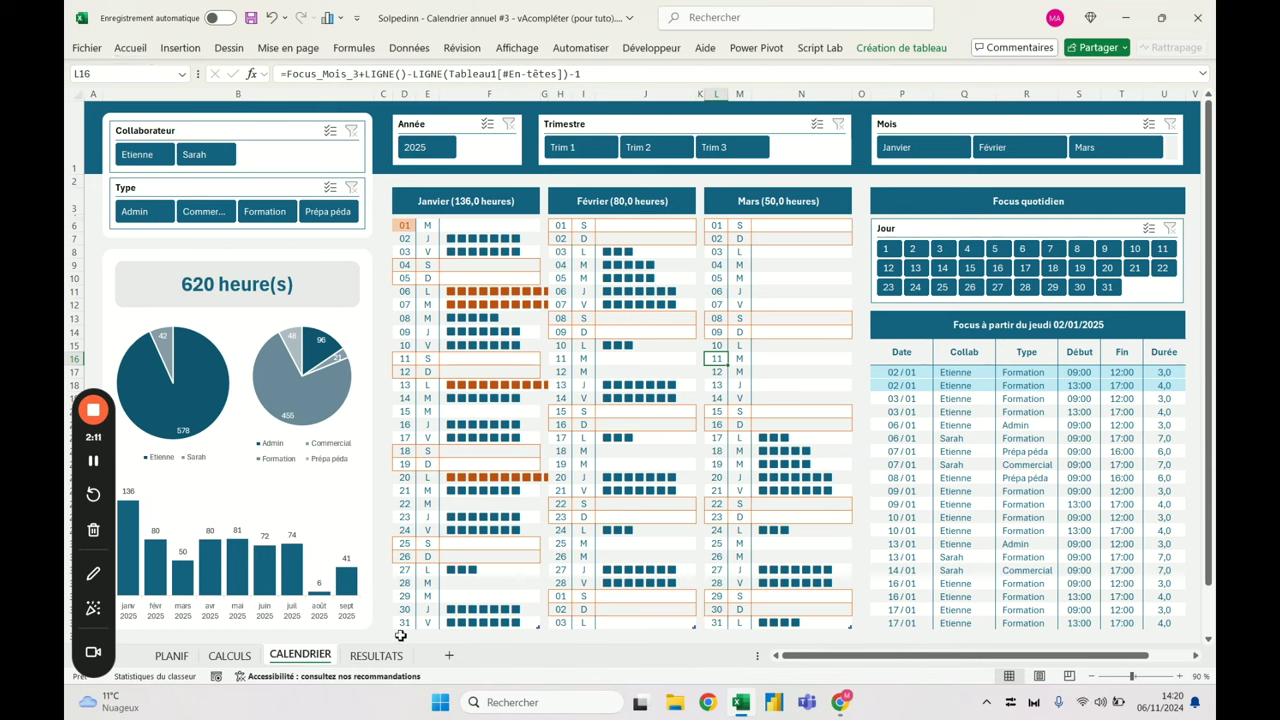
drag(557, 640, 677, 631)
click(715, 636)
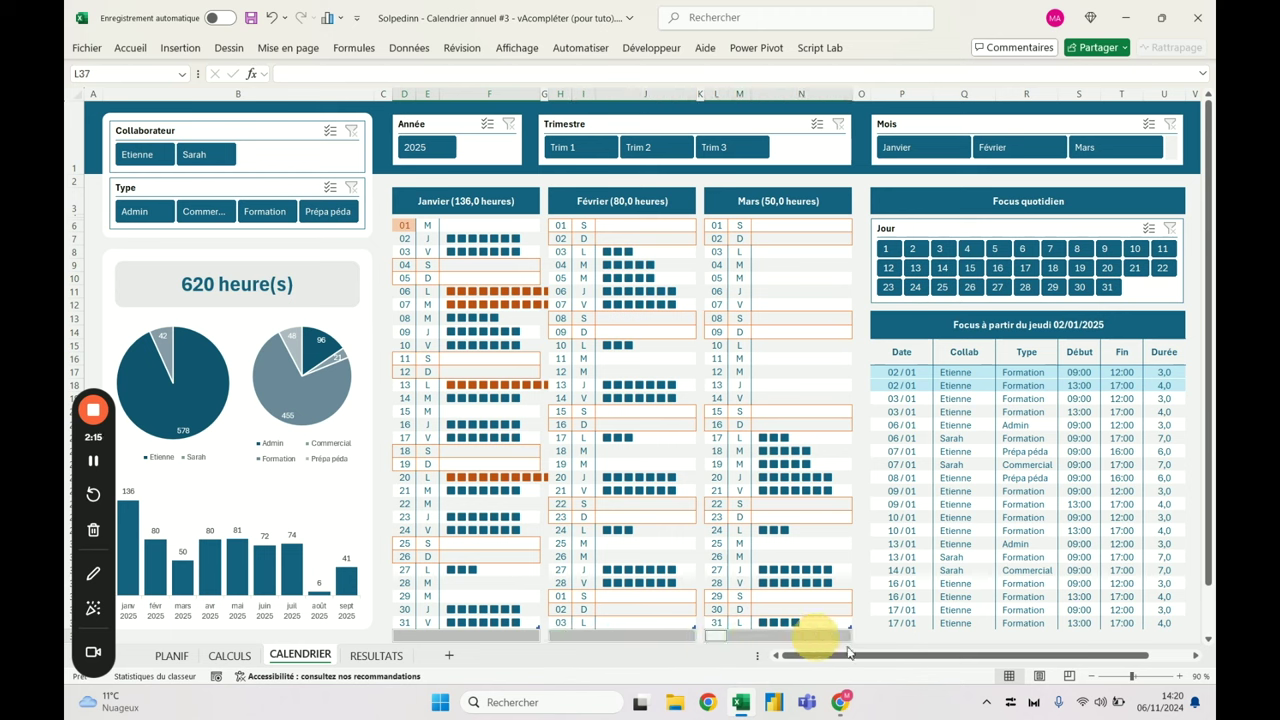
drag(900, 637, 1165, 638)
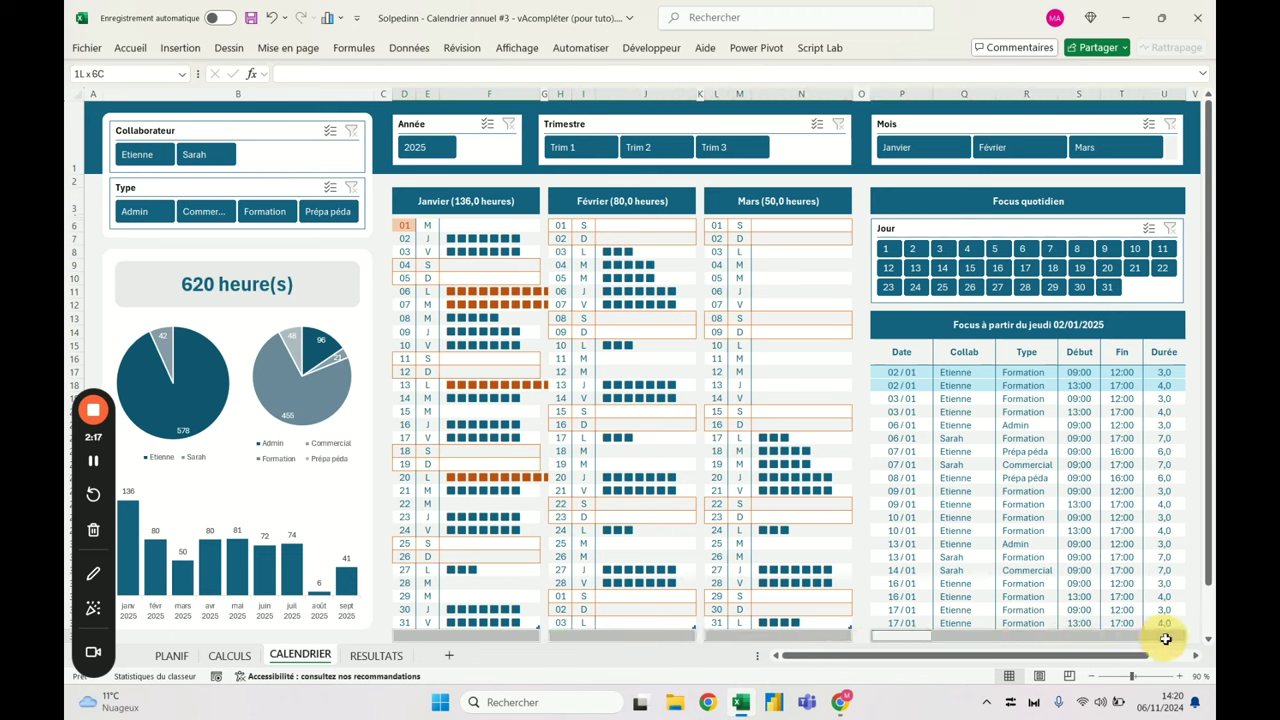
click(130, 48)
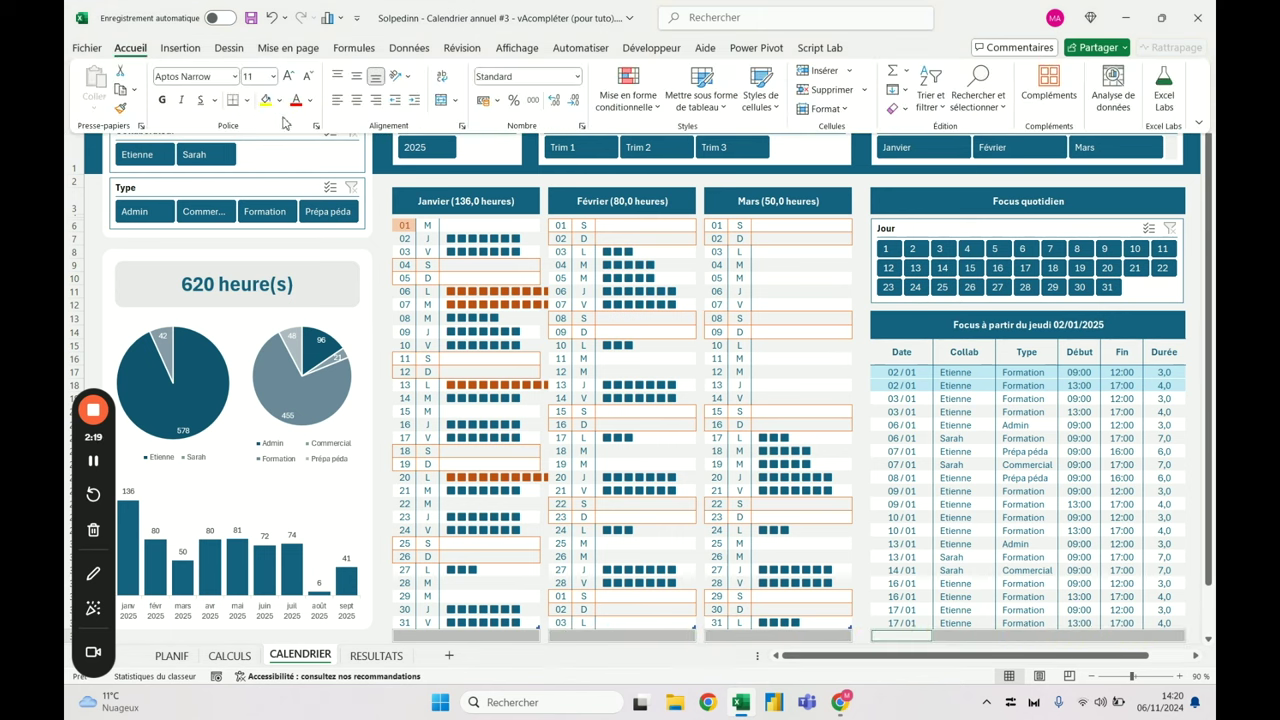
click(246, 100)
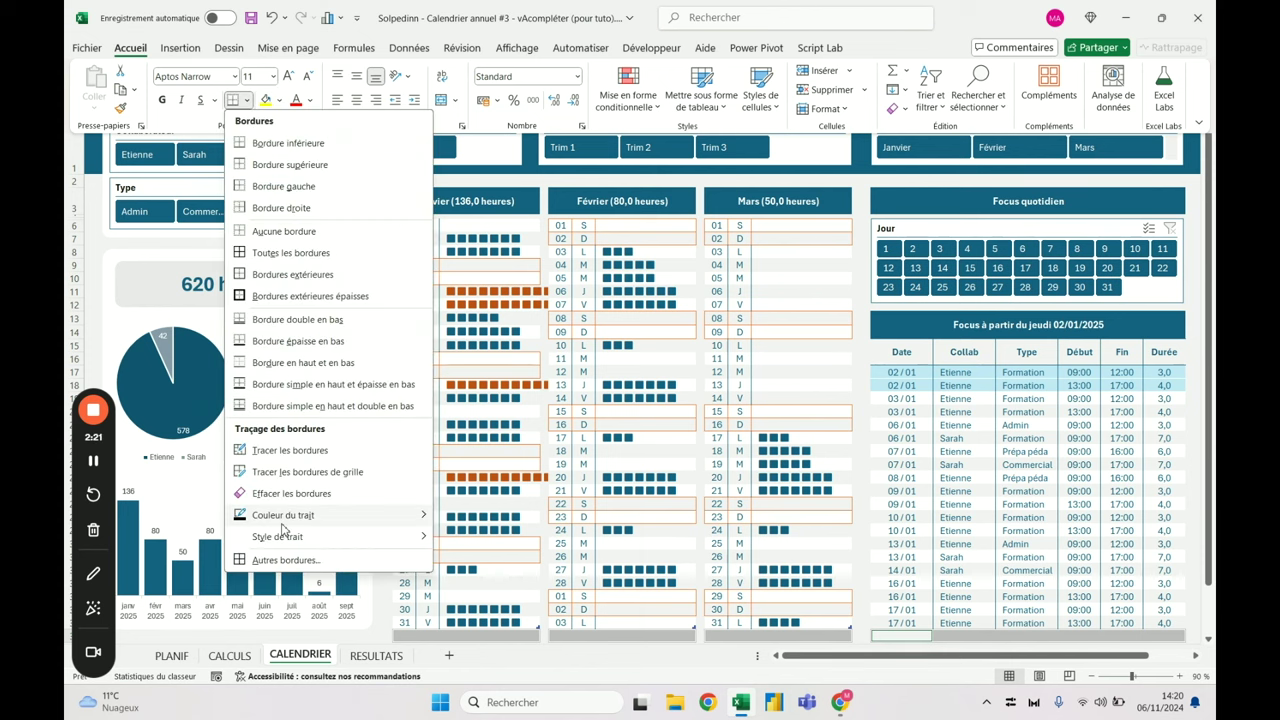
mouse_move(283, 516)
click(536, 497)
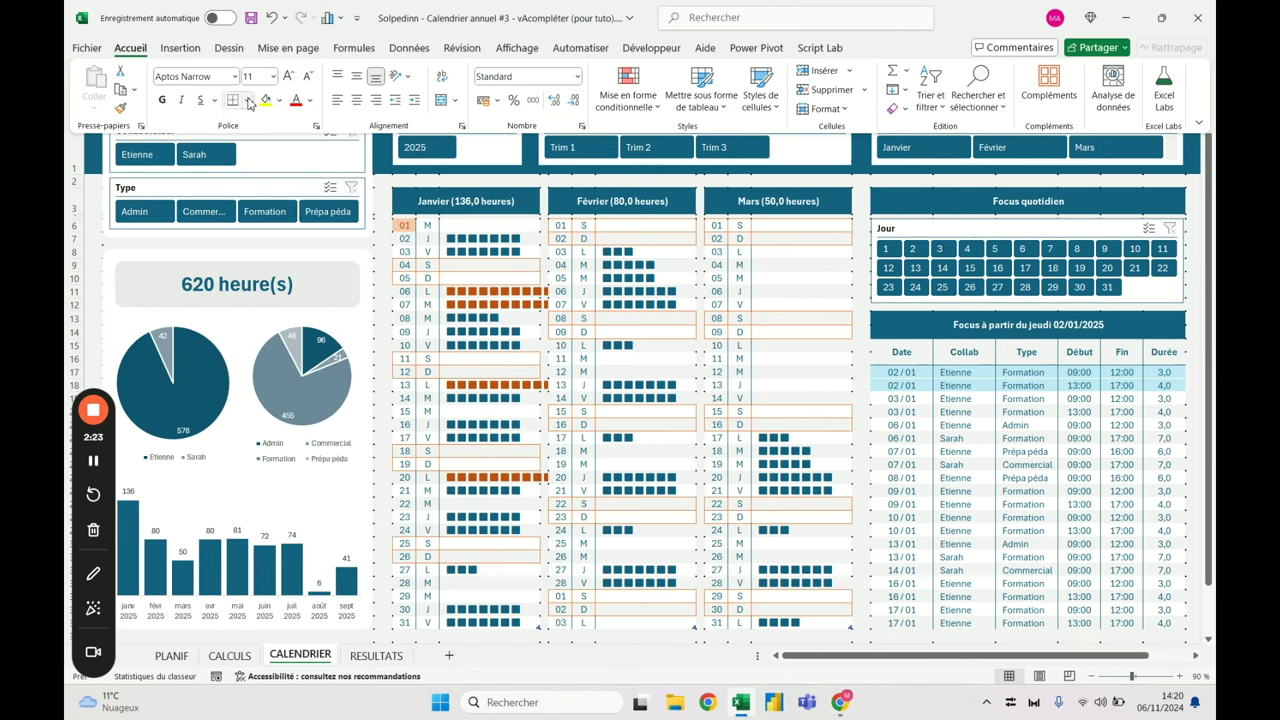
click(249, 101)
click(255, 164)
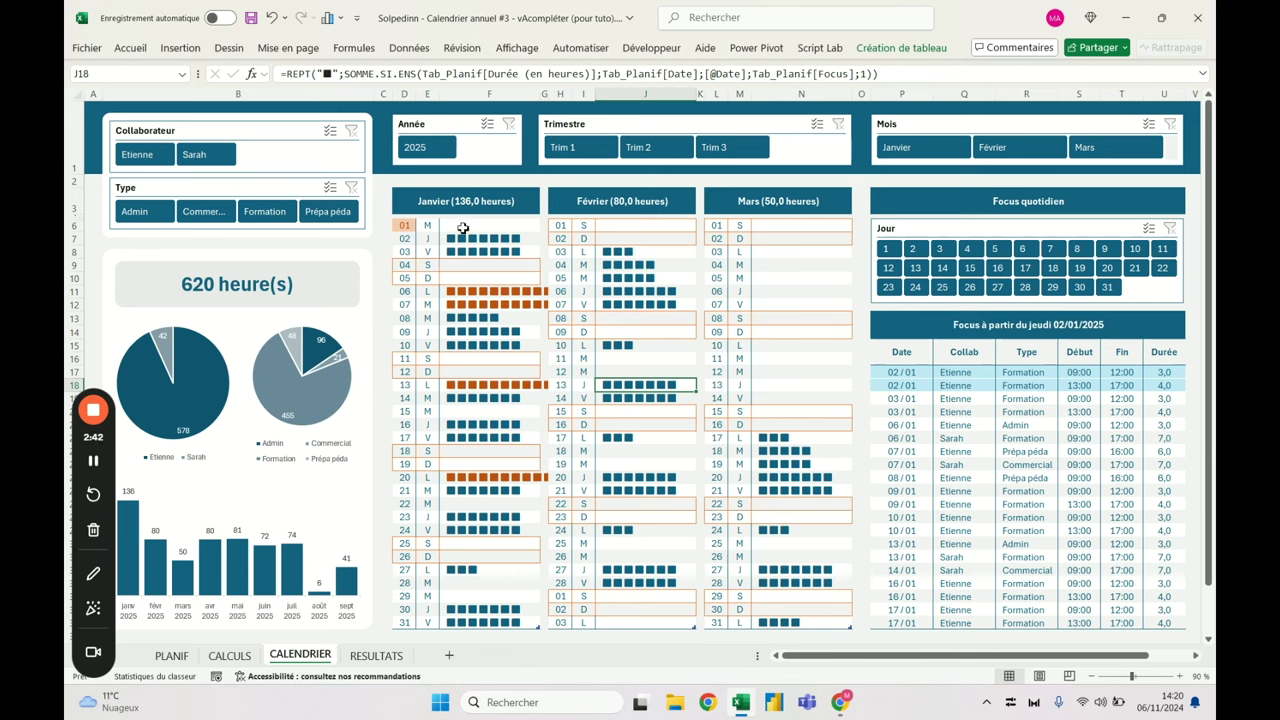
Inspect the bar formulas in the January 1st, 2nd and 6th calendar cells
click(463, 228)
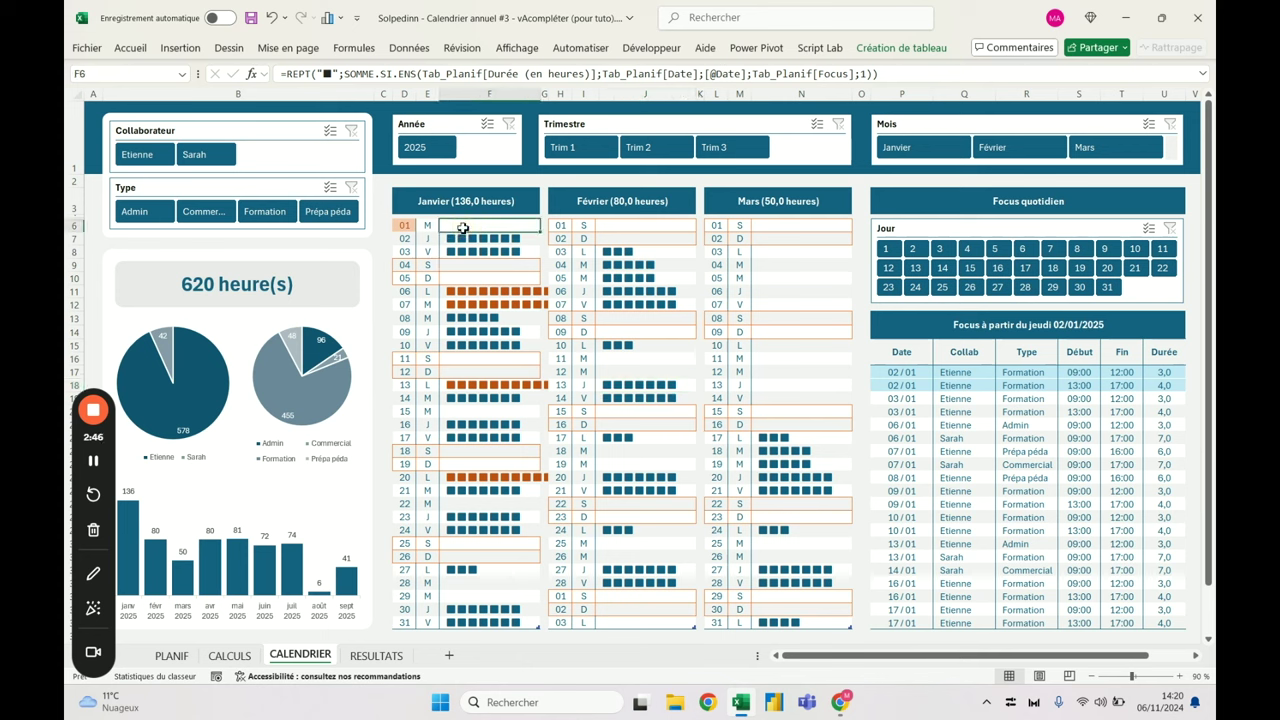
click(476, 267)
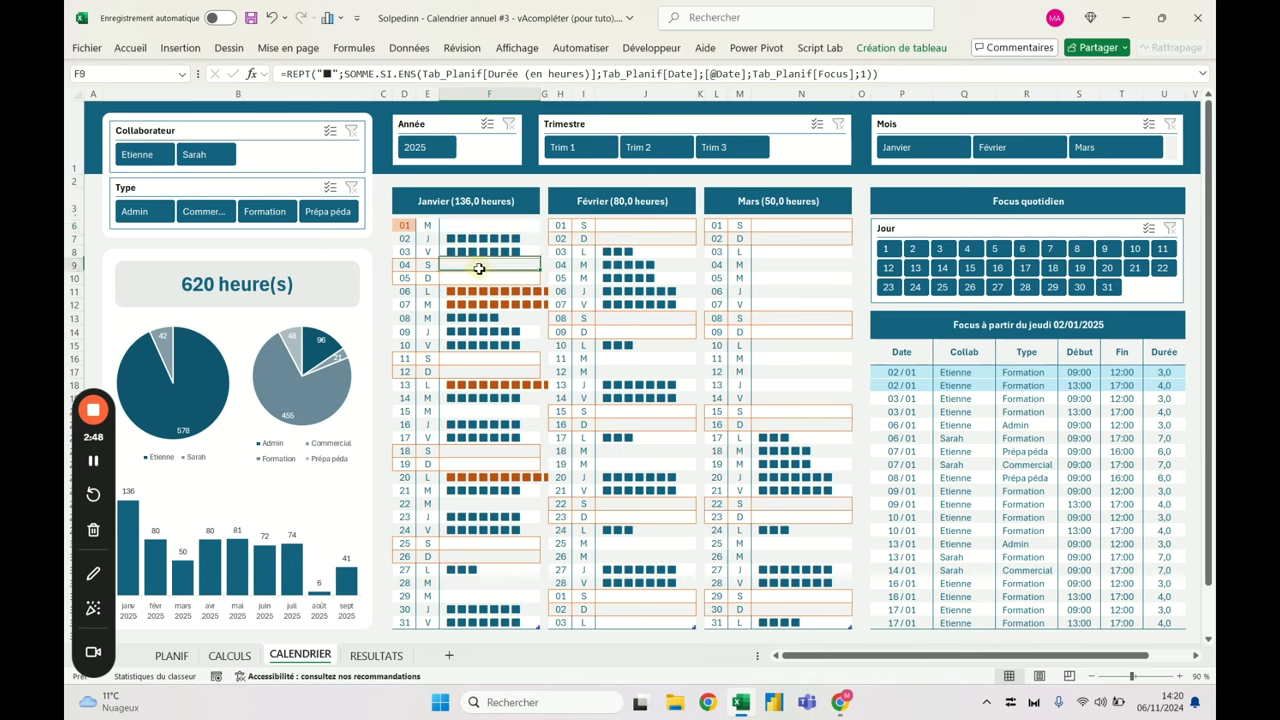
click(480, 292)
click(477, 237)
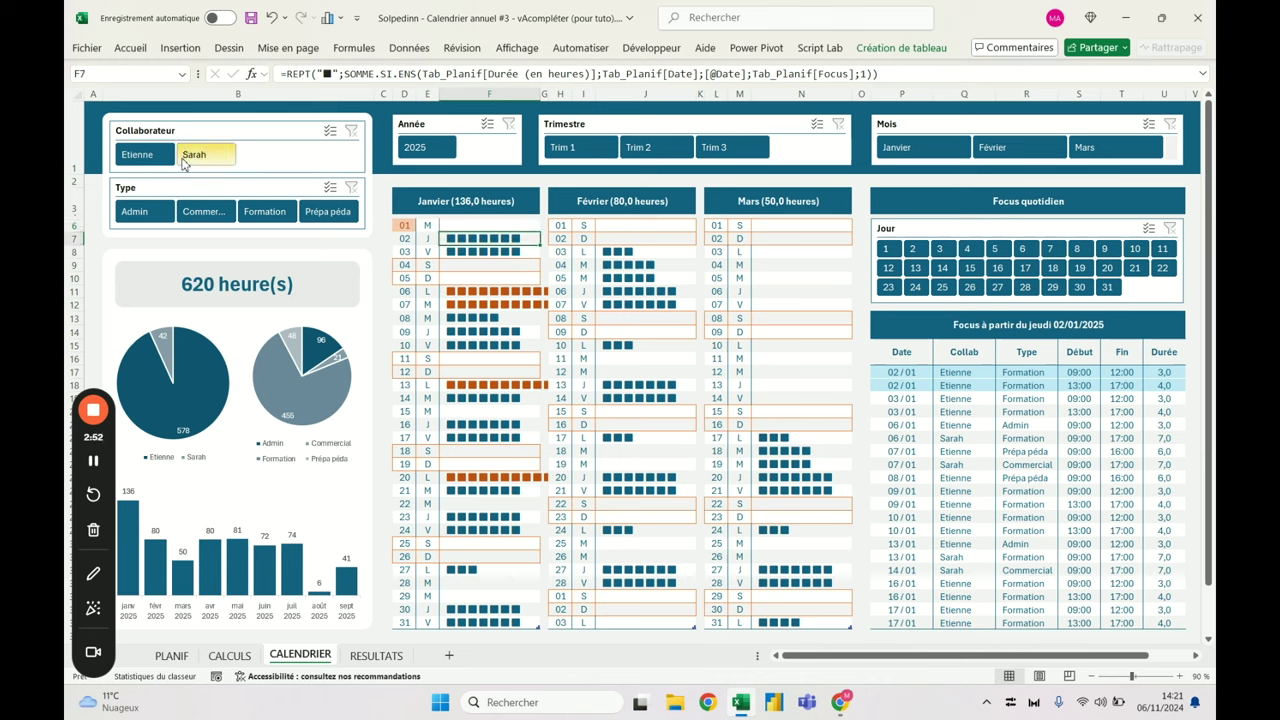
Toggle the Collaborateur slicer between Sarah, Etienne and no filter to compare January bars
click(198, 157)
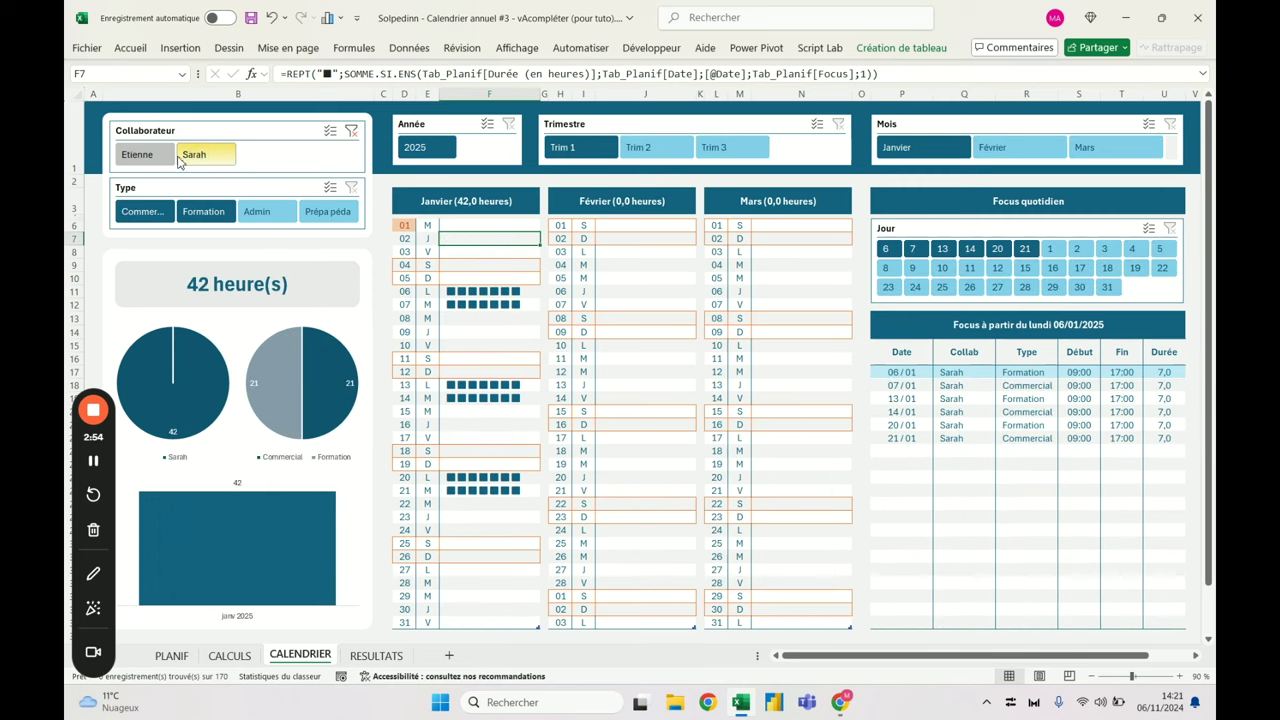
click(137, 154)
drag(491, 289, 489, 306)
click(198, 156)
click(198, 156)
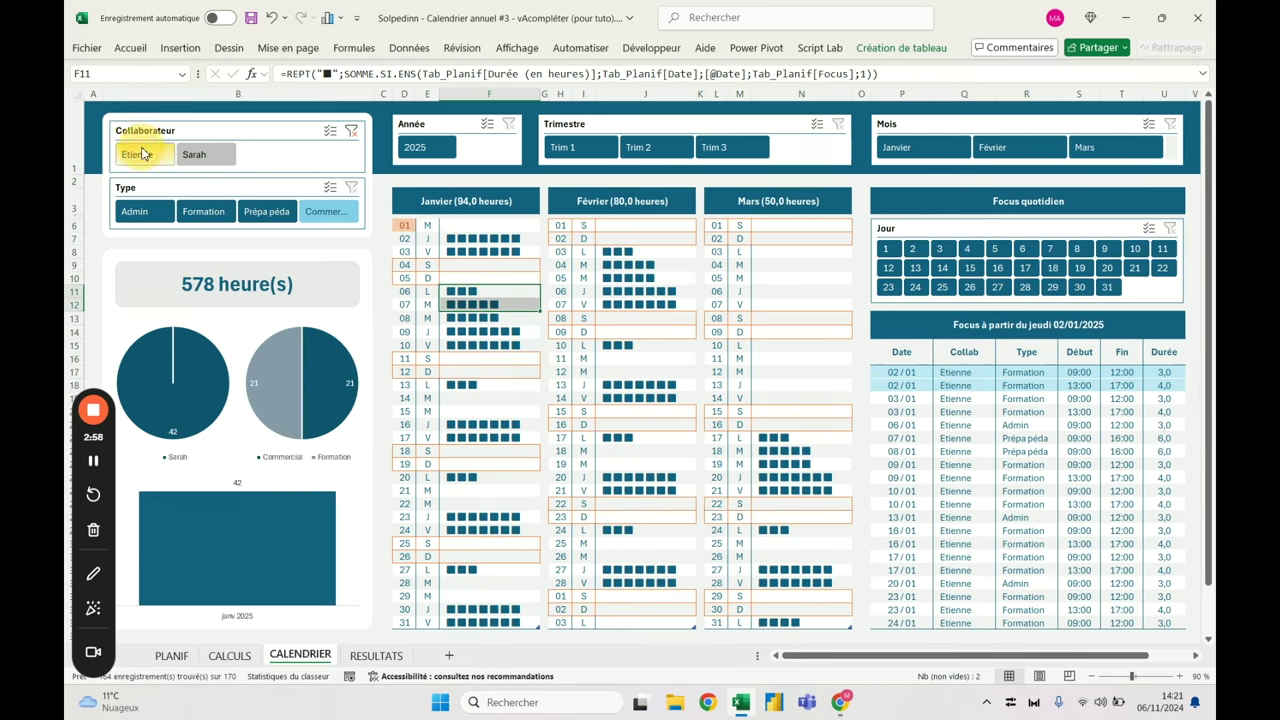
click(198, 156)
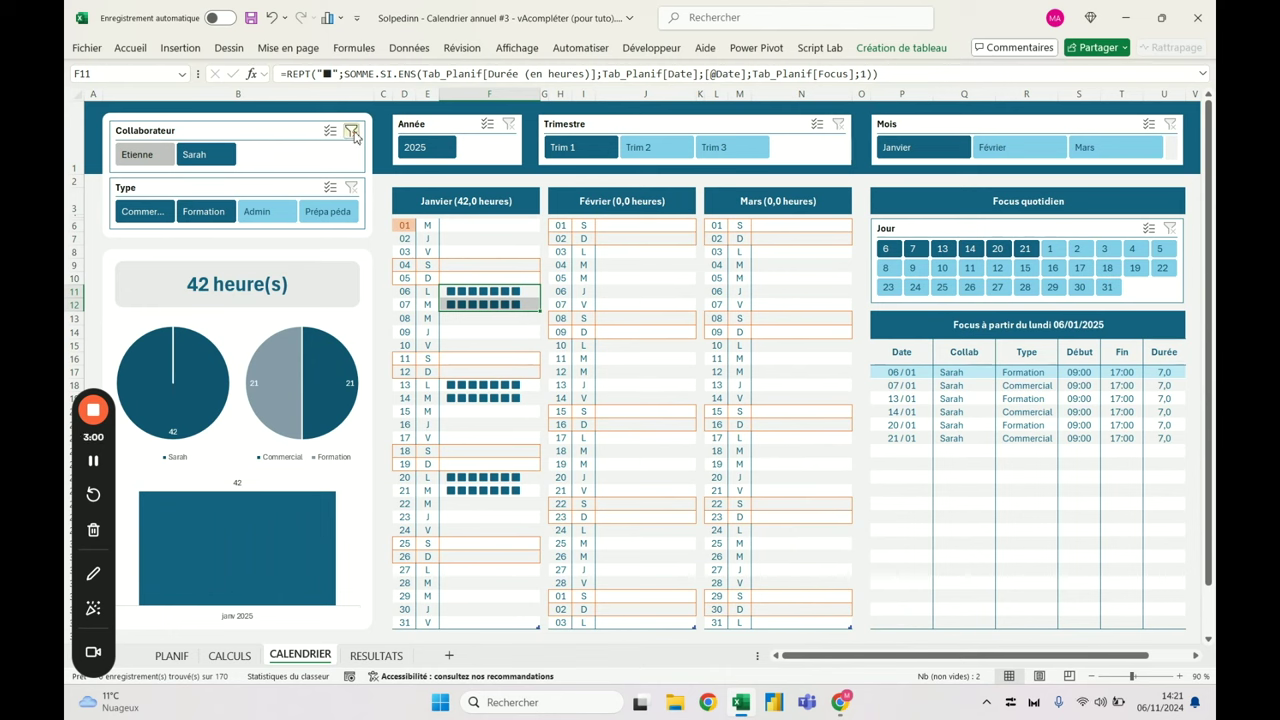
click(351, 131)
click(198, 155)
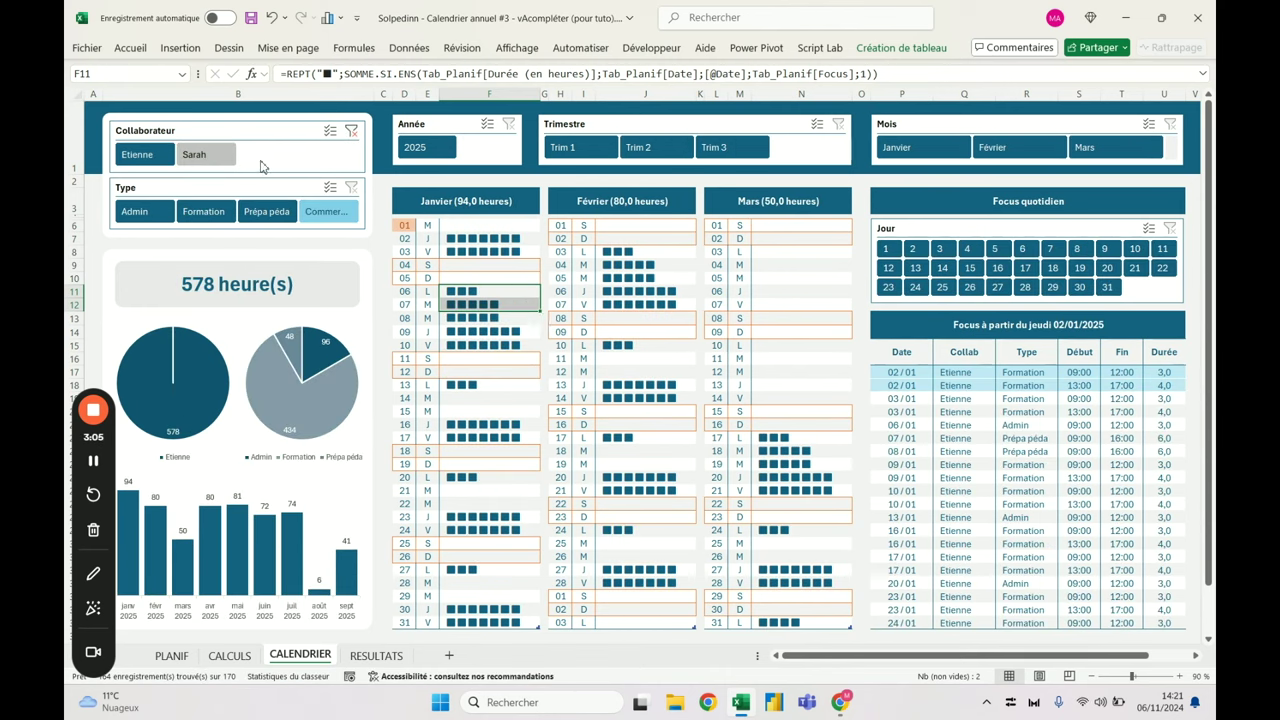
click(212, 158)
key(ctrl+z)
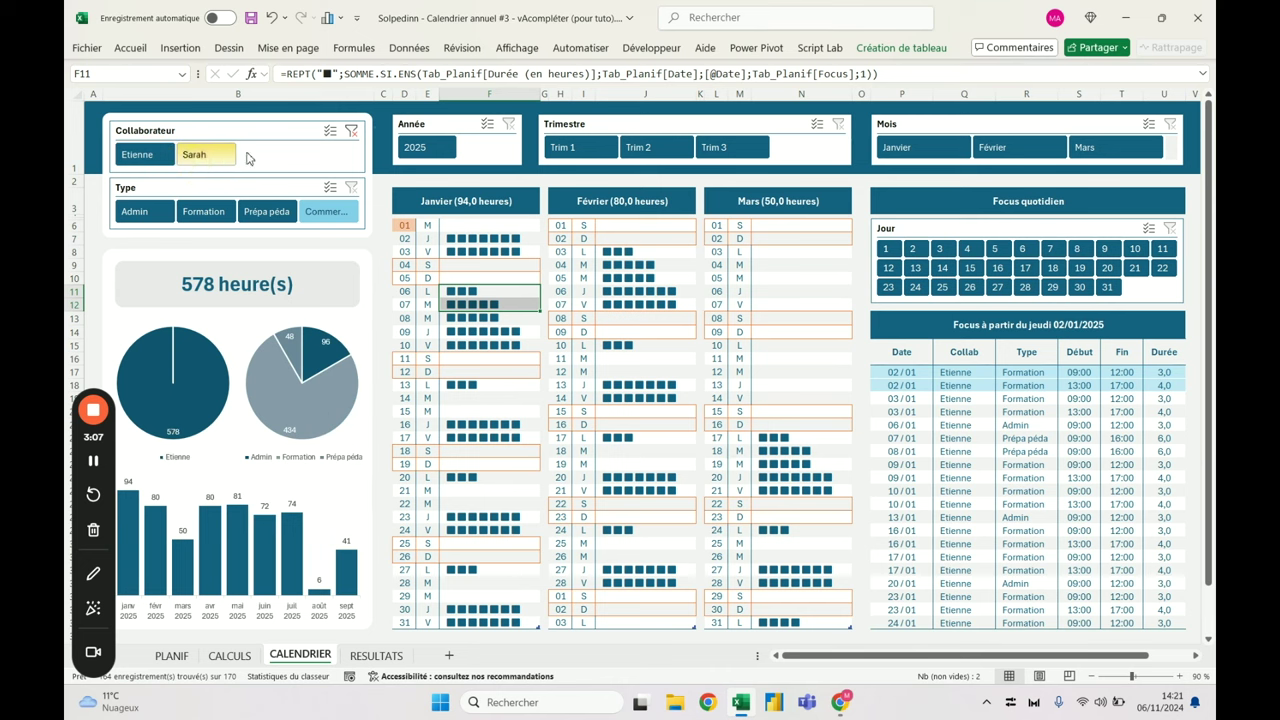
click(352, 132)
Type 'Etienne | Sarah' into January 6th and Etienne's name into other January days
click(498, 293)
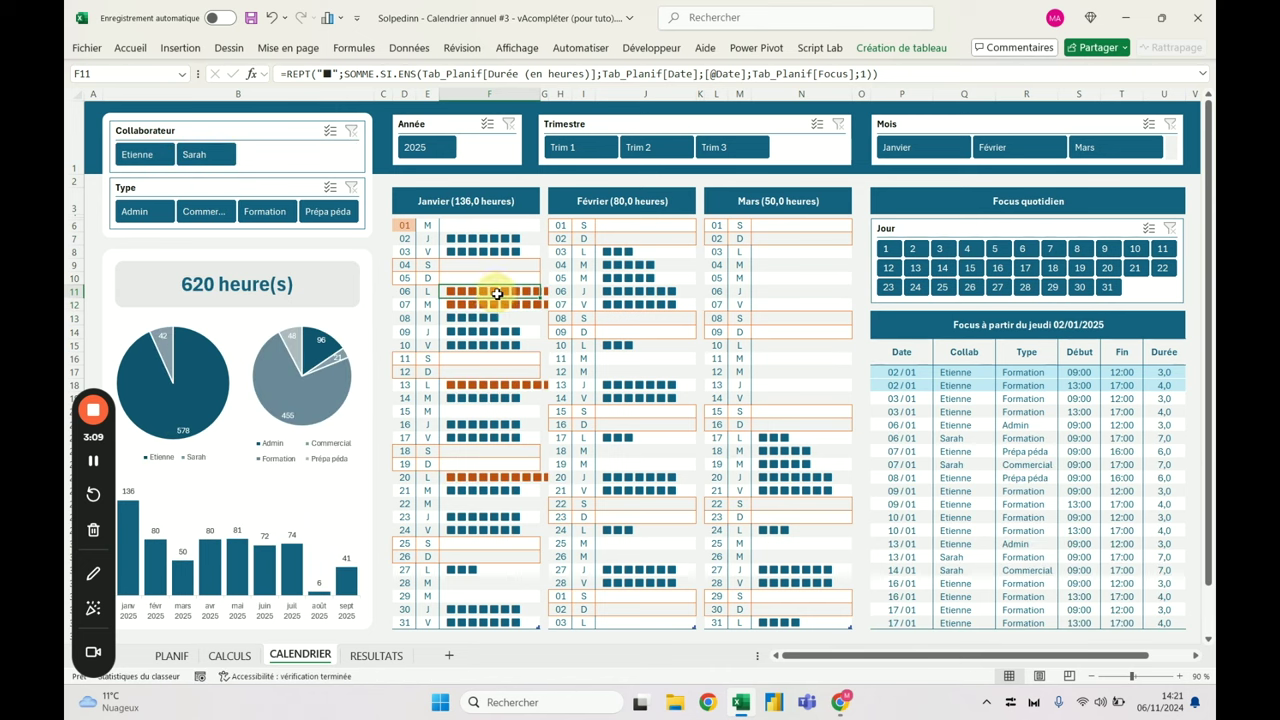
text(Etie)
text(nne | Sara)
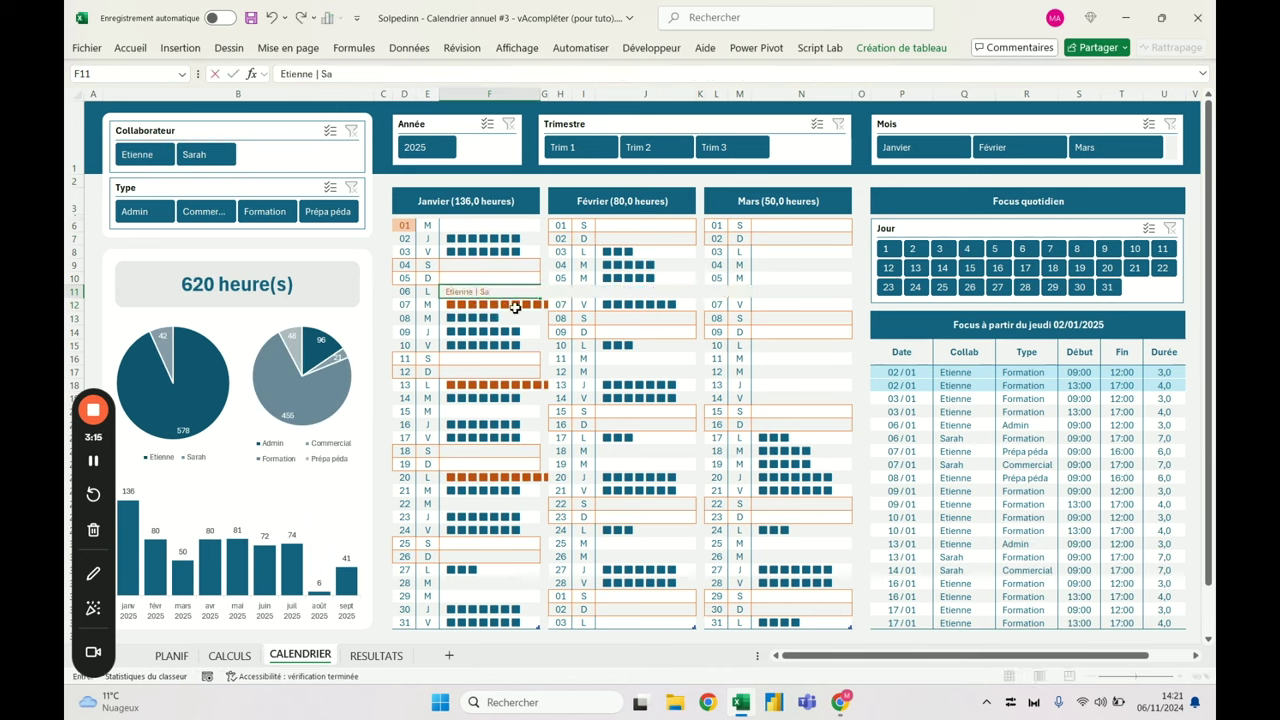
text(h)
click(498, 238)
text(E)
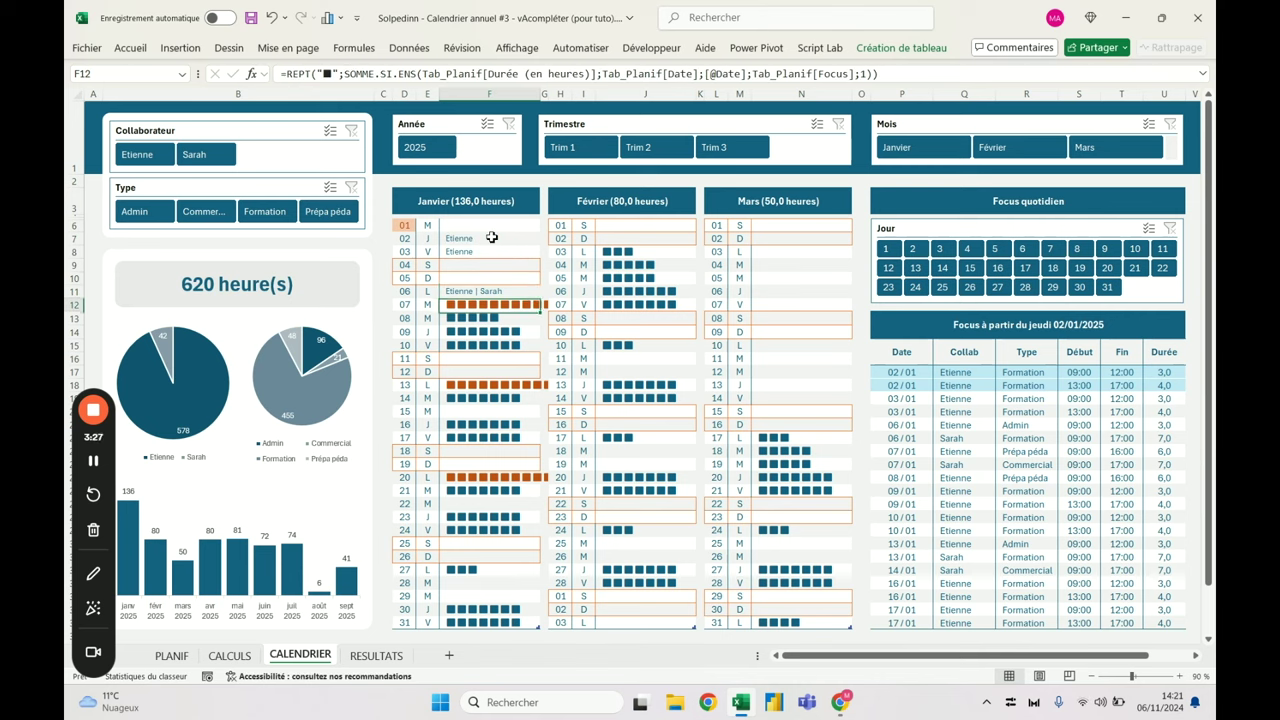
text(E)
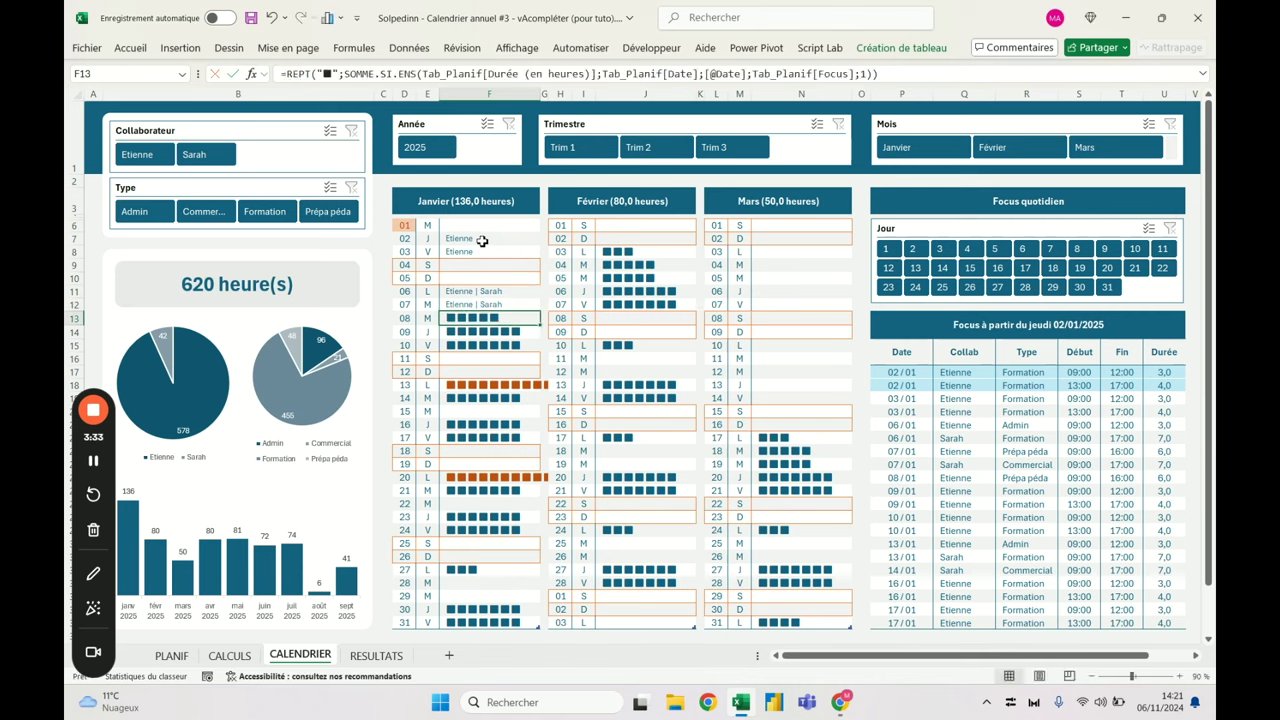
text(Et)
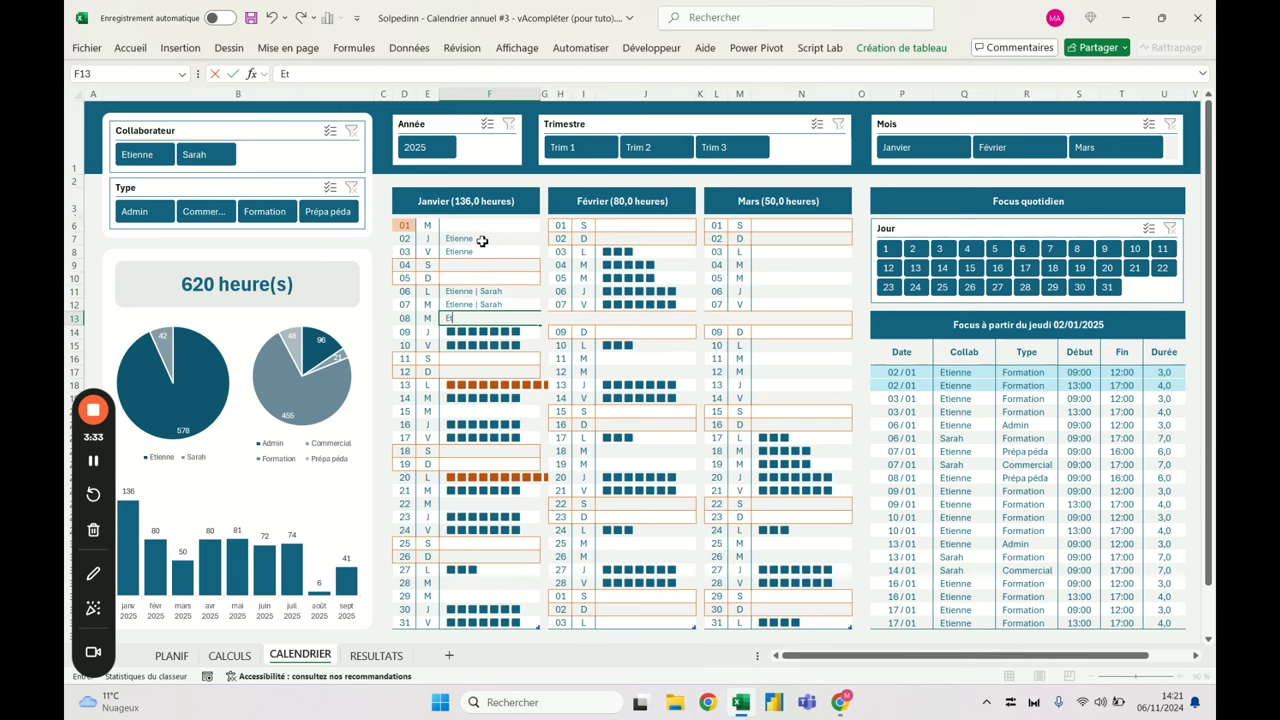
key(Return)
With the slicer filtered, enter Etienne on January 21st
click(220, 158)
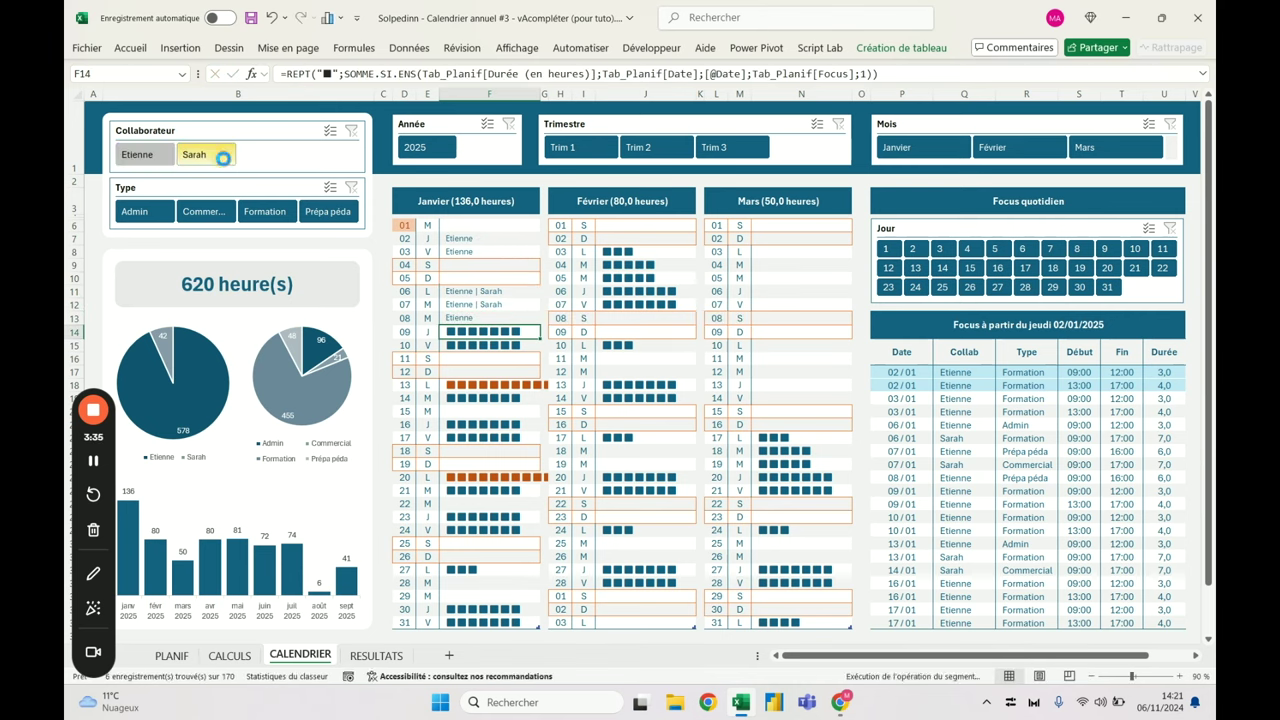
drag(470, 478, 470, 491)
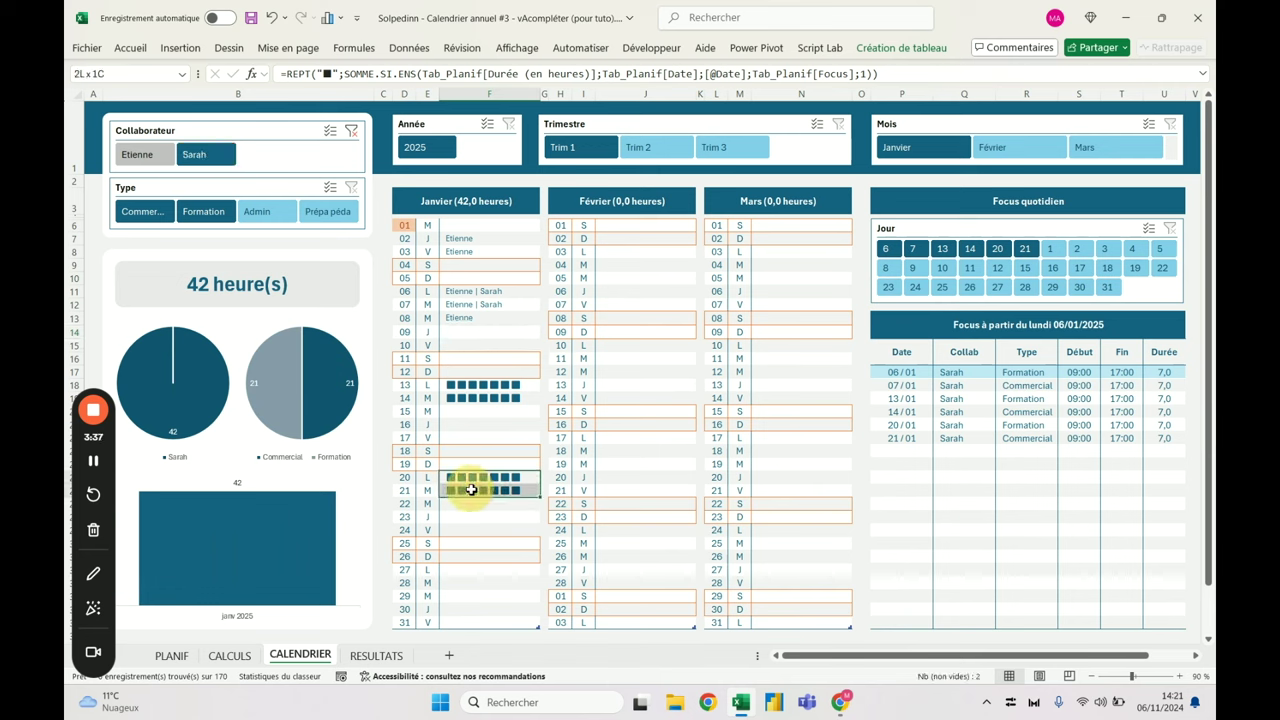
click(351, 134)
click(476, 491)
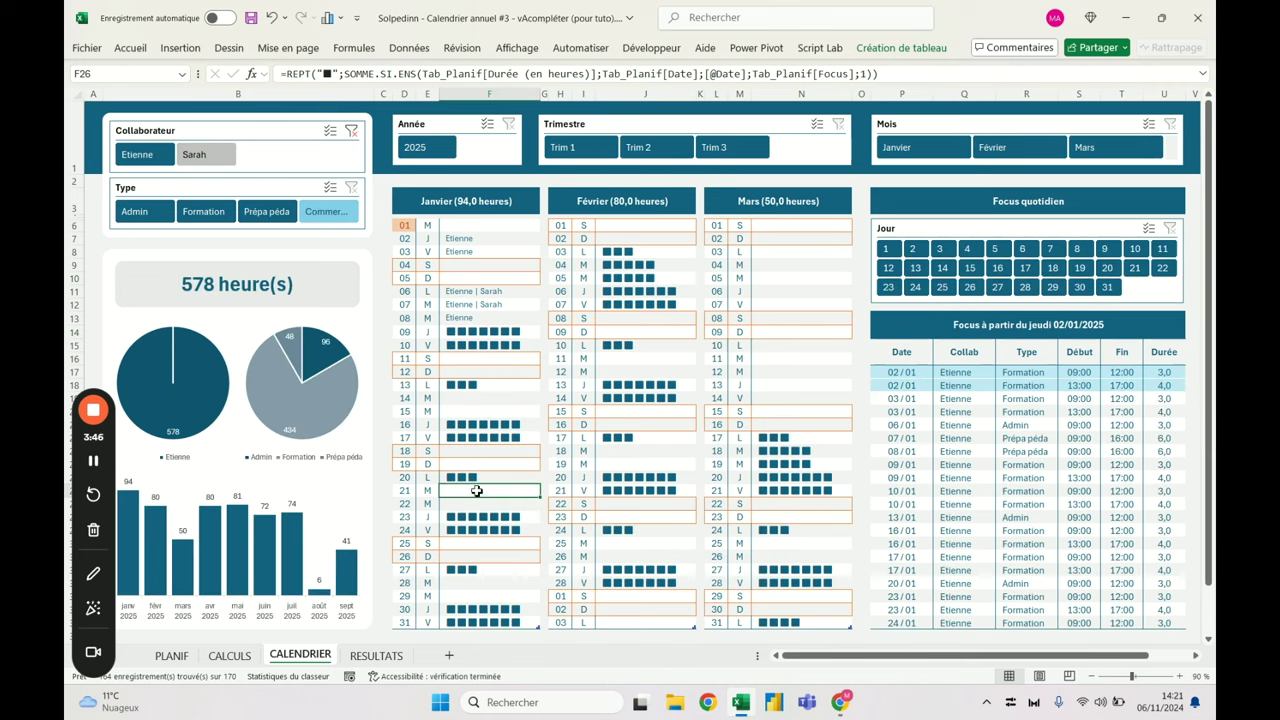
text(Etienne)
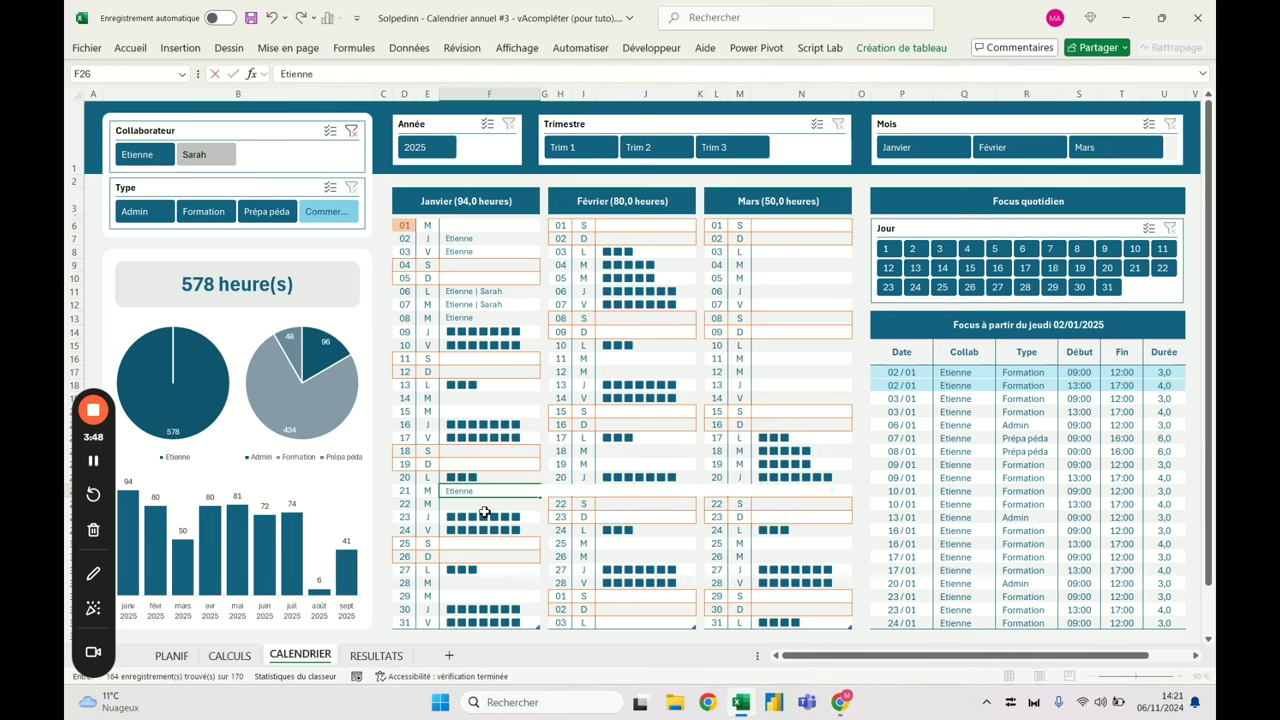
key(Return)
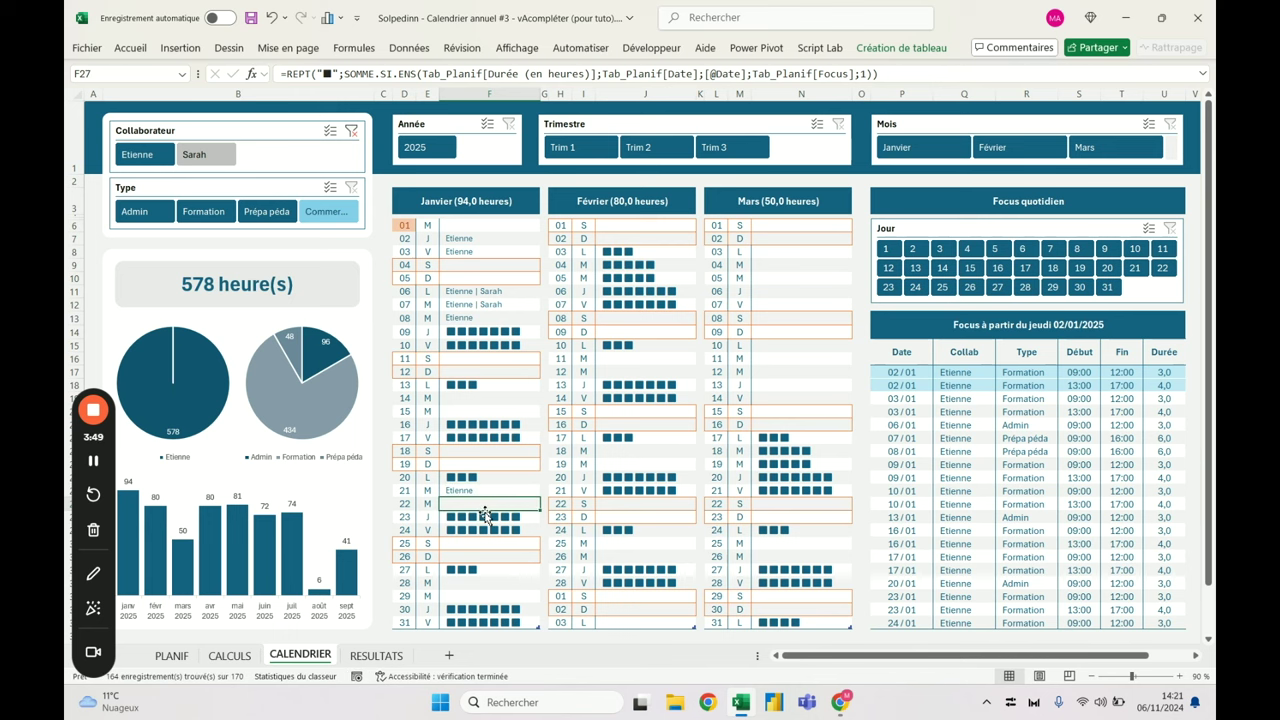
Clear the filter, review the typed entries, and undo five times to restore the REPT bars
click(351, 134)
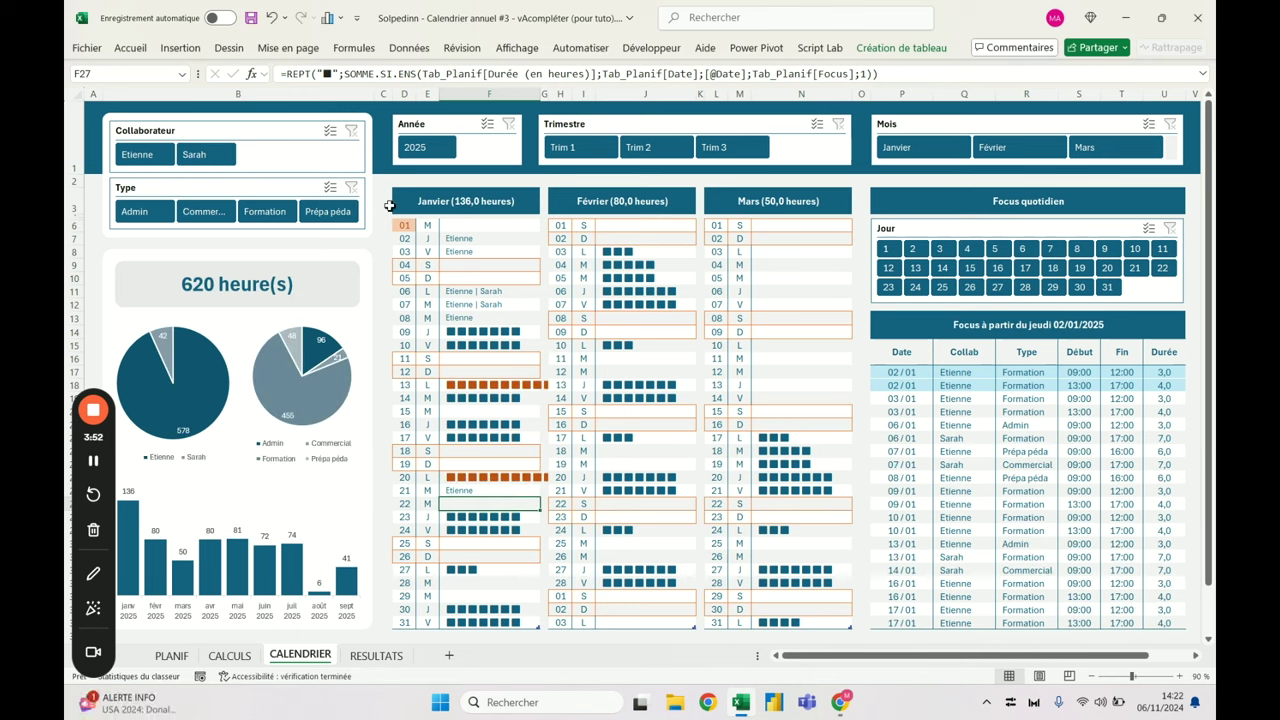
click(509, 225)
click(500, 240)
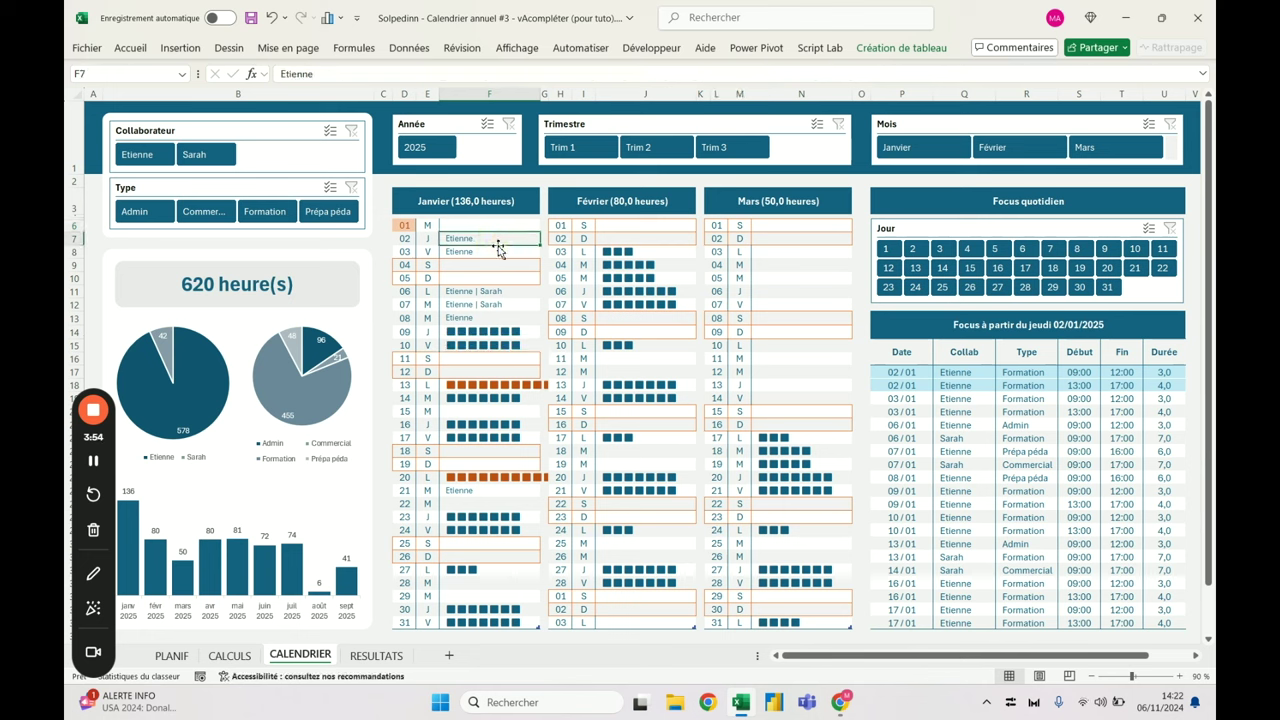
click(477, 305)
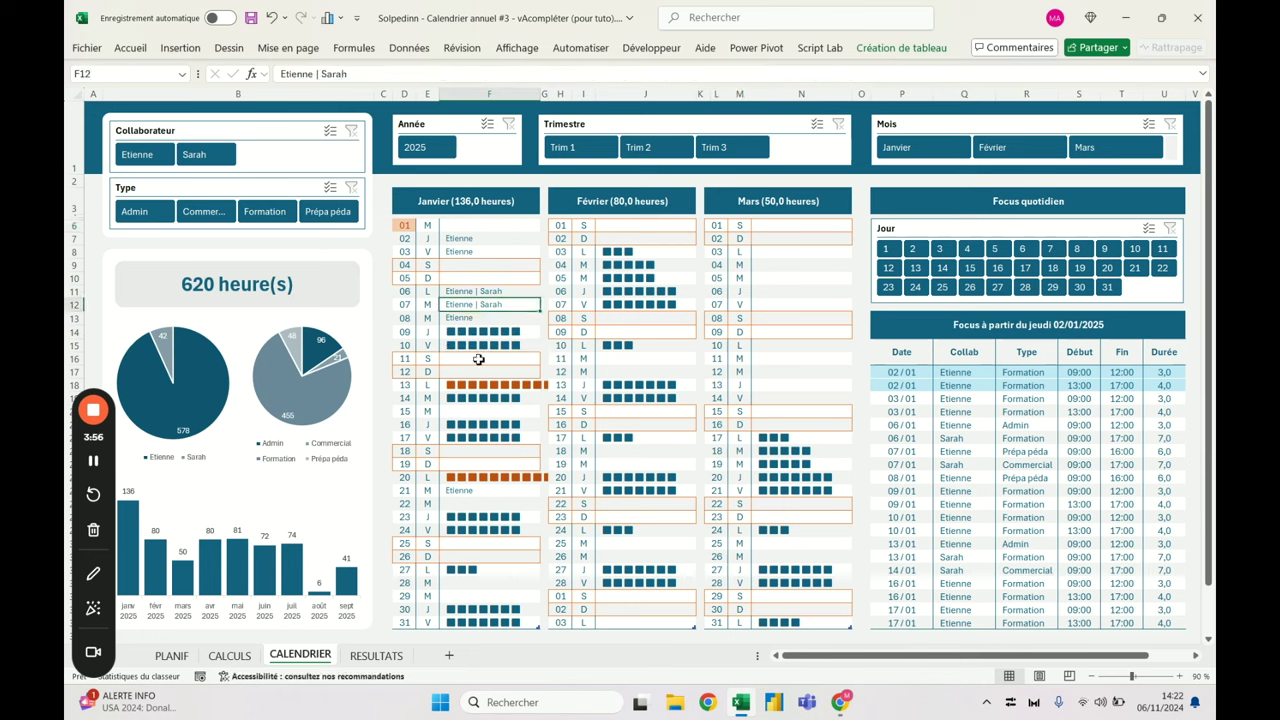
click(495, 238)
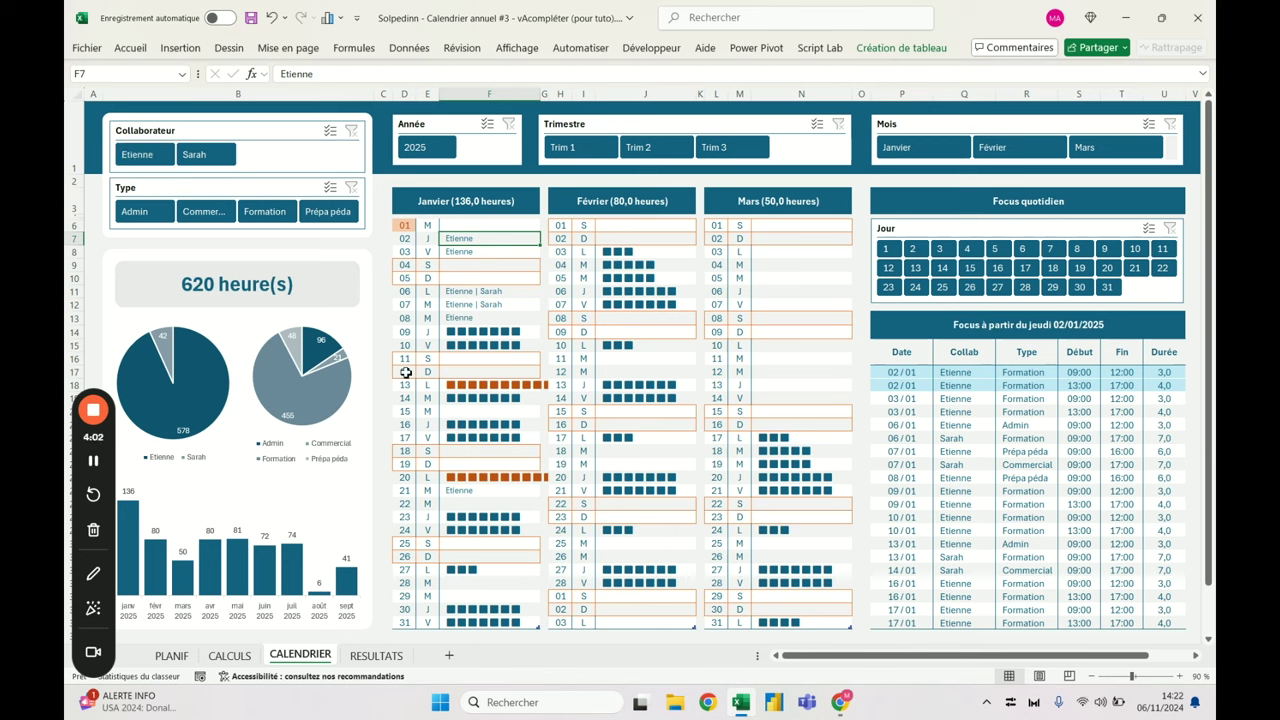
click(270, 18)
click(270, 18)
click(270, 18)
click(270, 18)
click(270, 18)
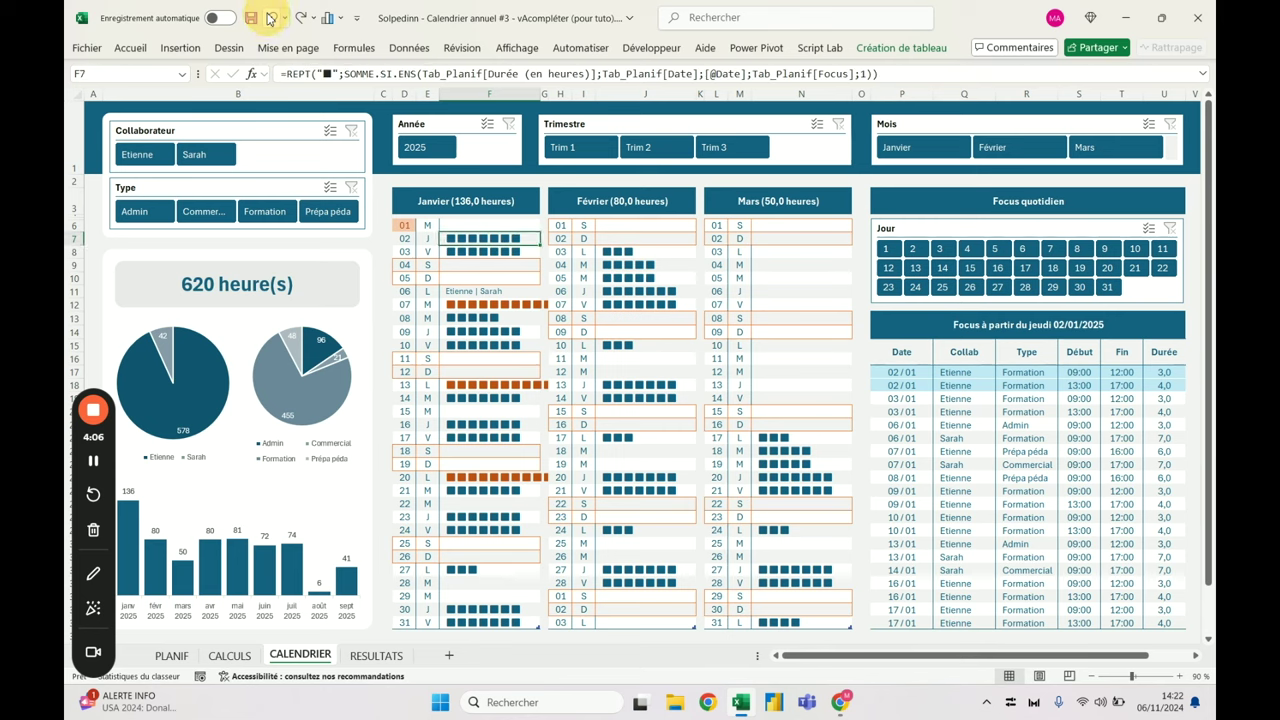
click(270, 18)
click(472, 225)
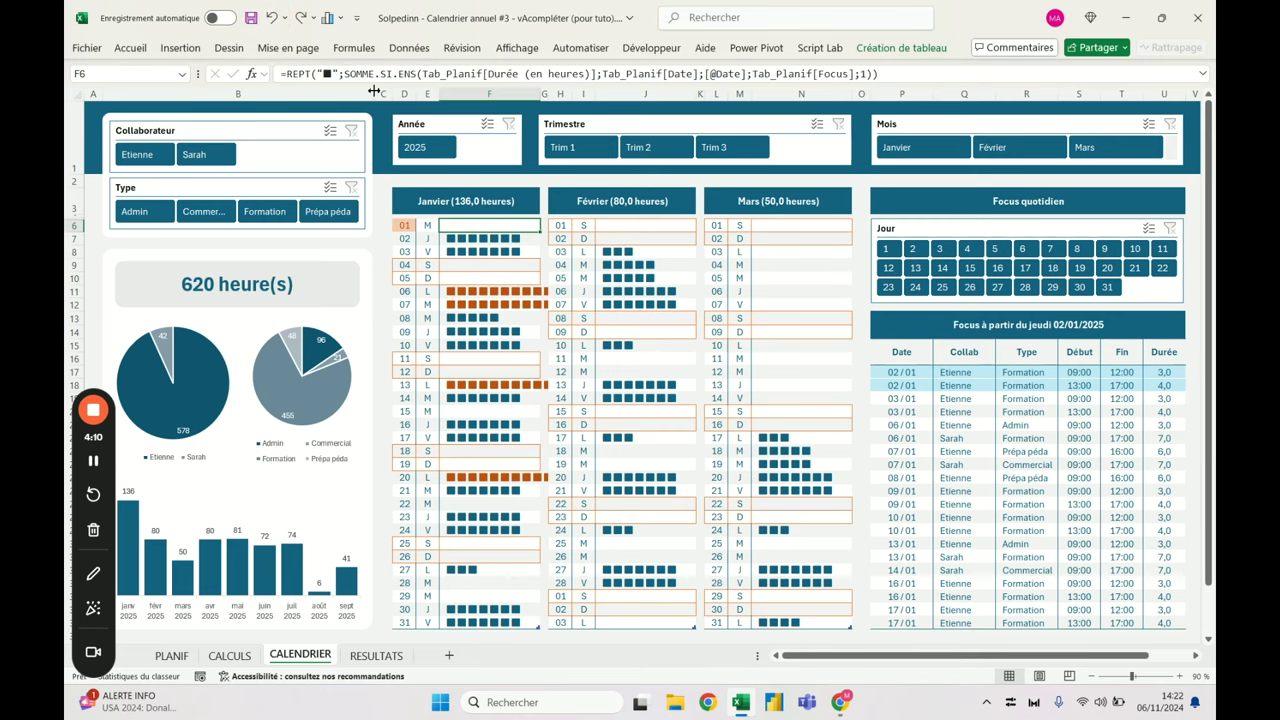
drag(355, 86, 349, 106)
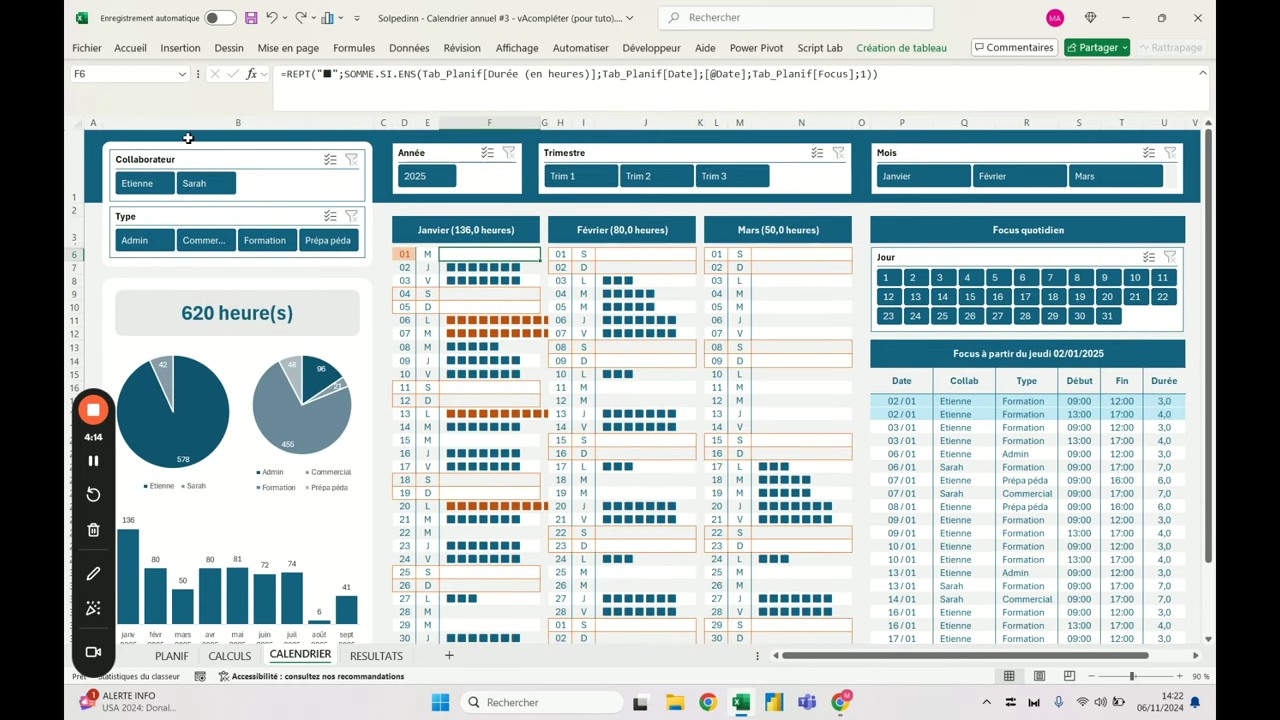
click(188, 138)
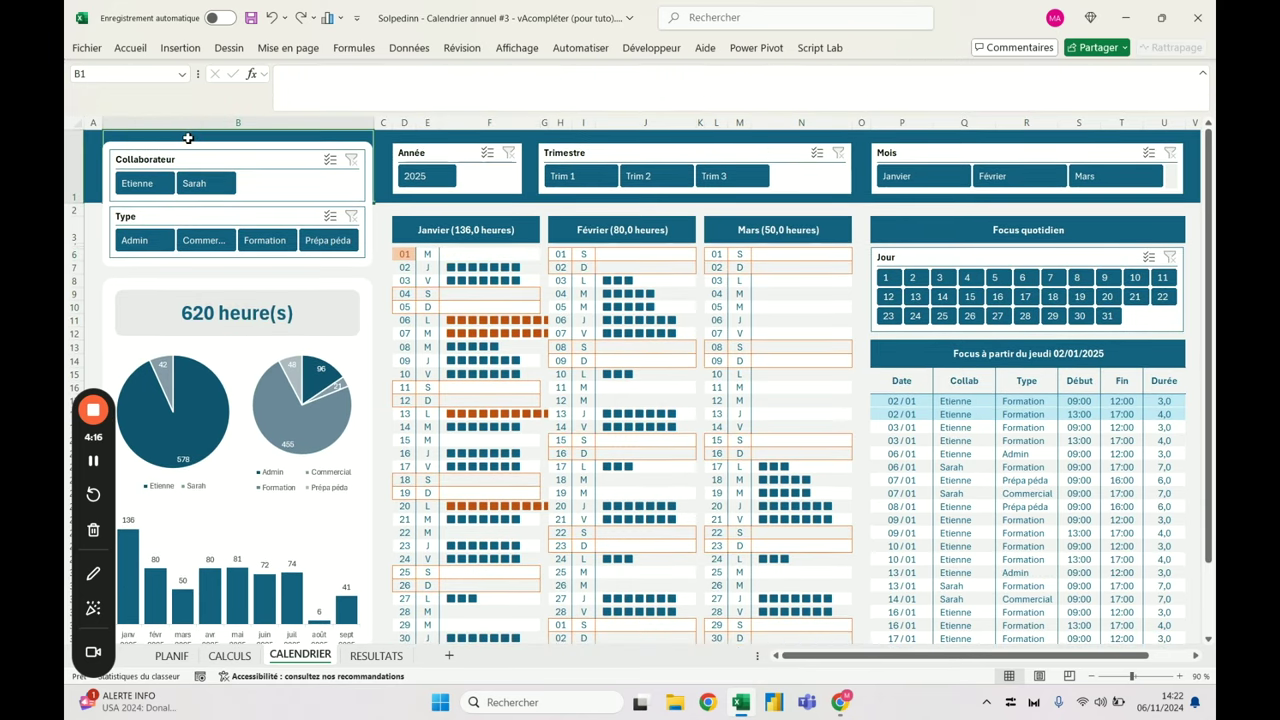
key(Down)
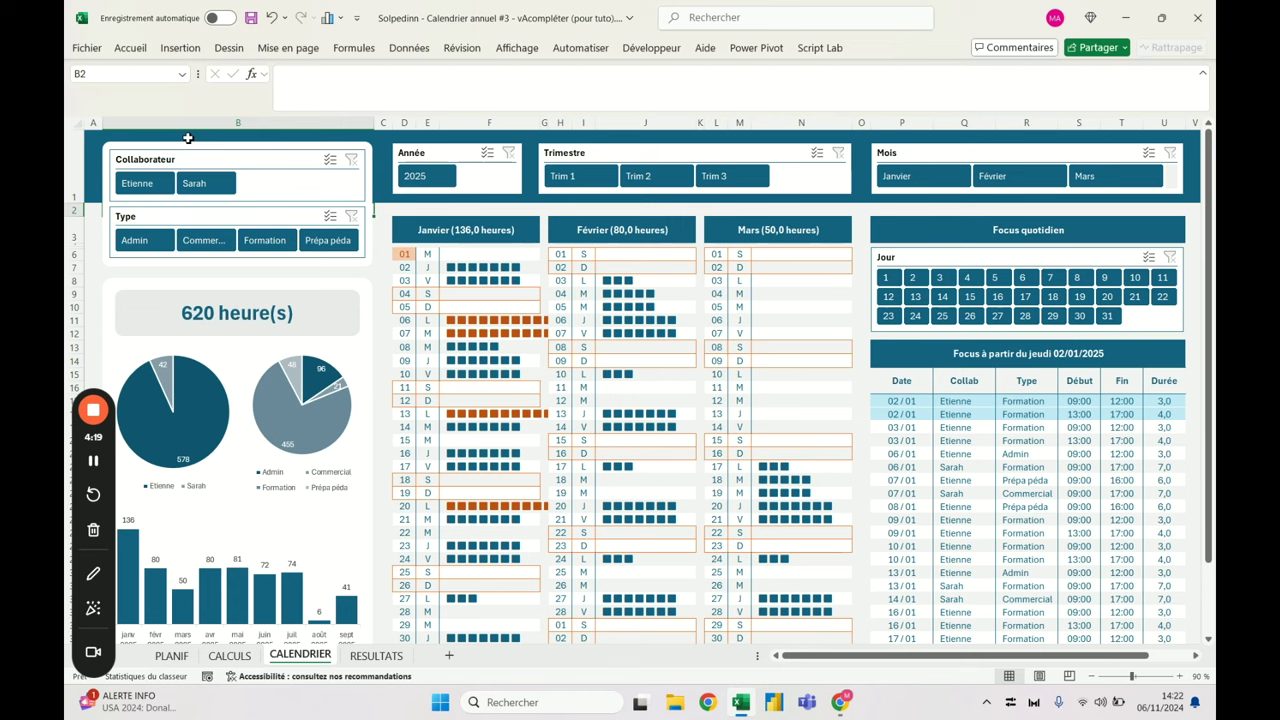
key(Up)
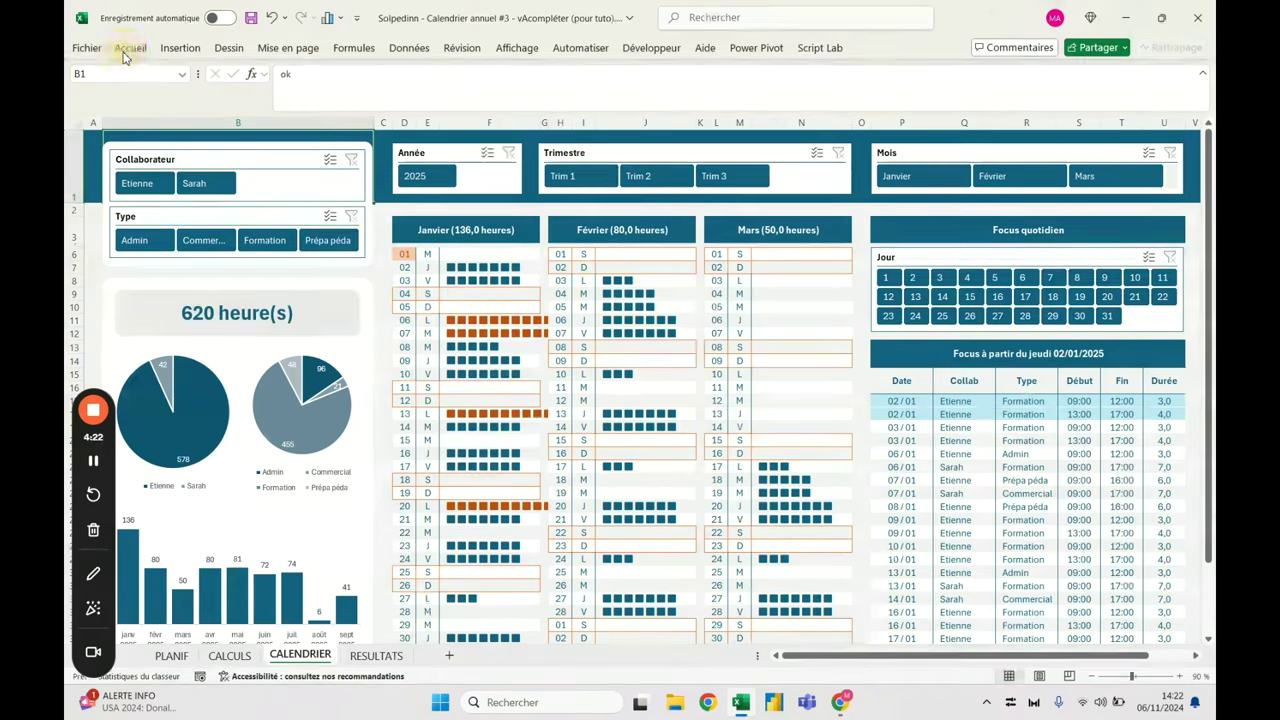
click(127, 48)
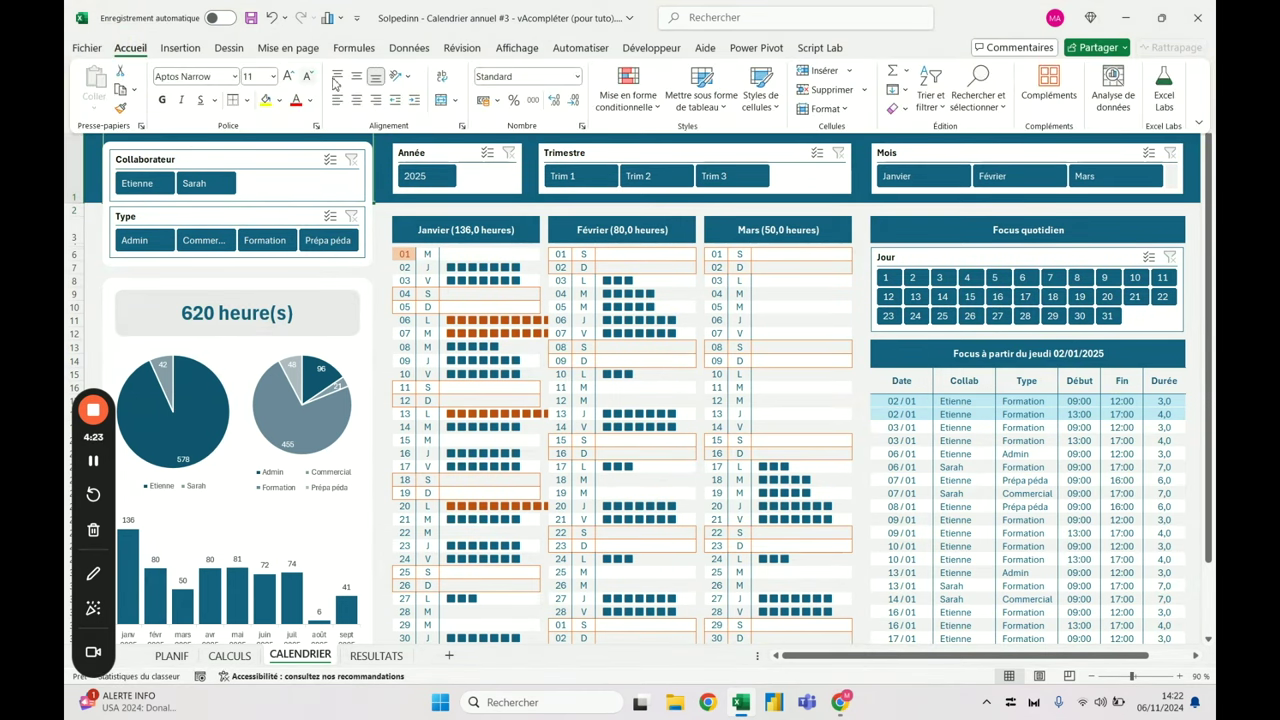
click(309, 100)
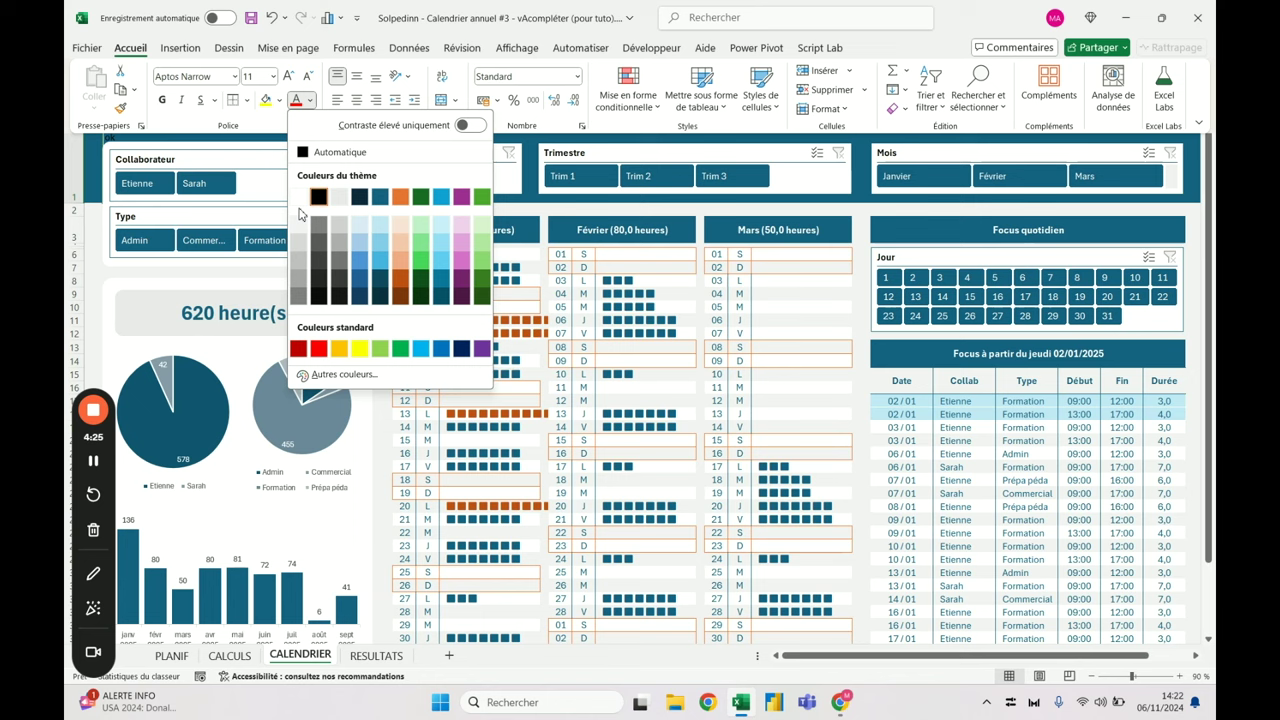
click(305, 203)
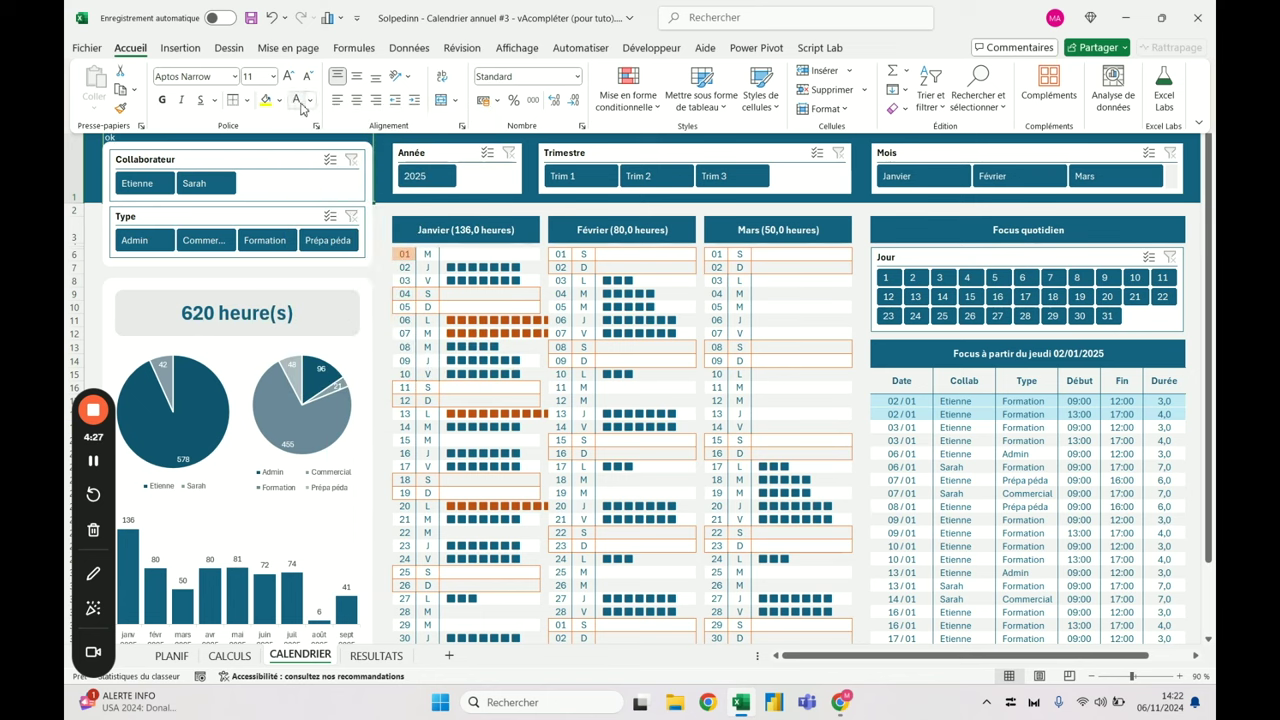
click(357, 102)
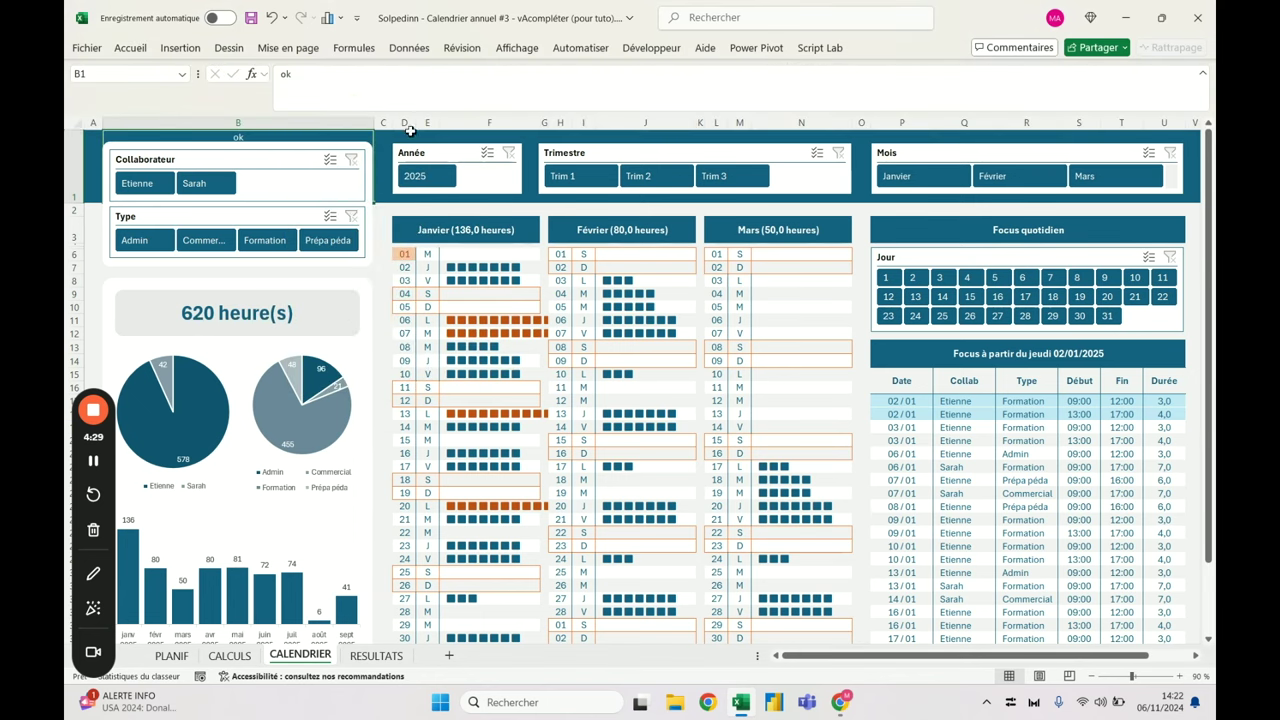
click(378, 137)
click(237, 133)
click(463, 253)
click(287, 78)
Wrap F6's REPT formula in SI(B$1="ok"; ...; "xxx") on separate lines and confirm
text(si($)
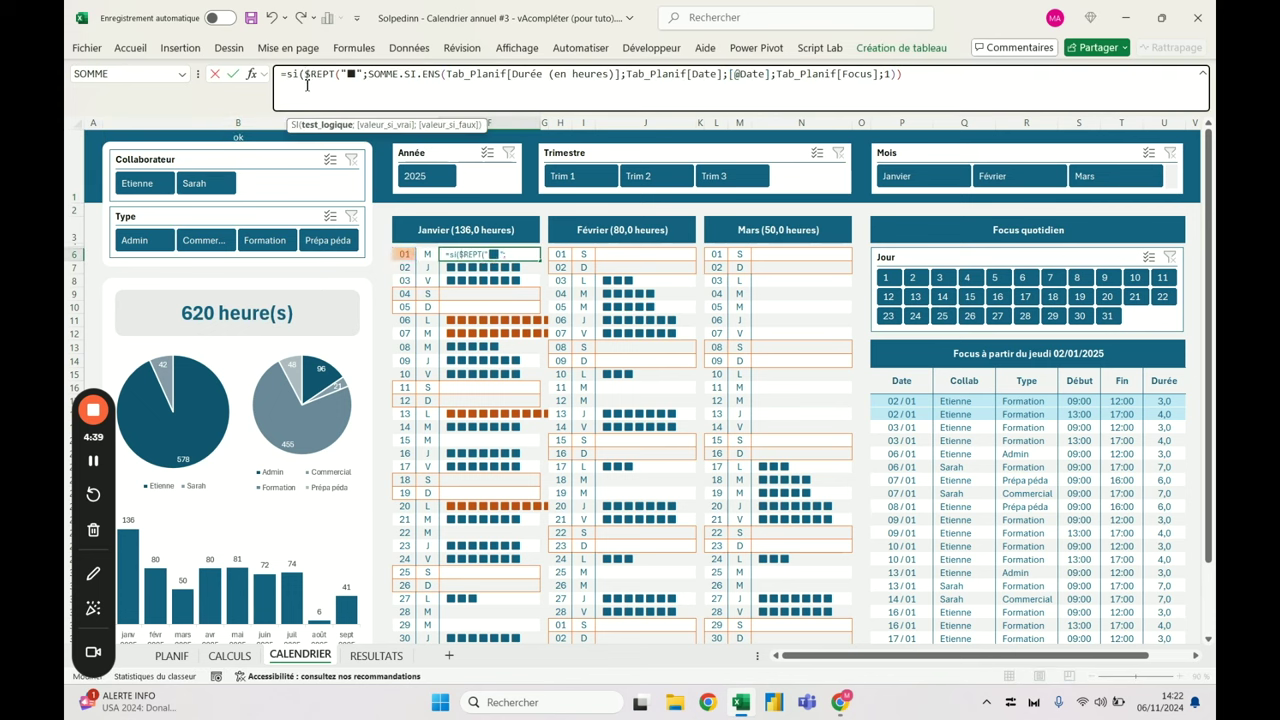
key(BackSpace)
text(b)
key(BackSpace)
text($1=)
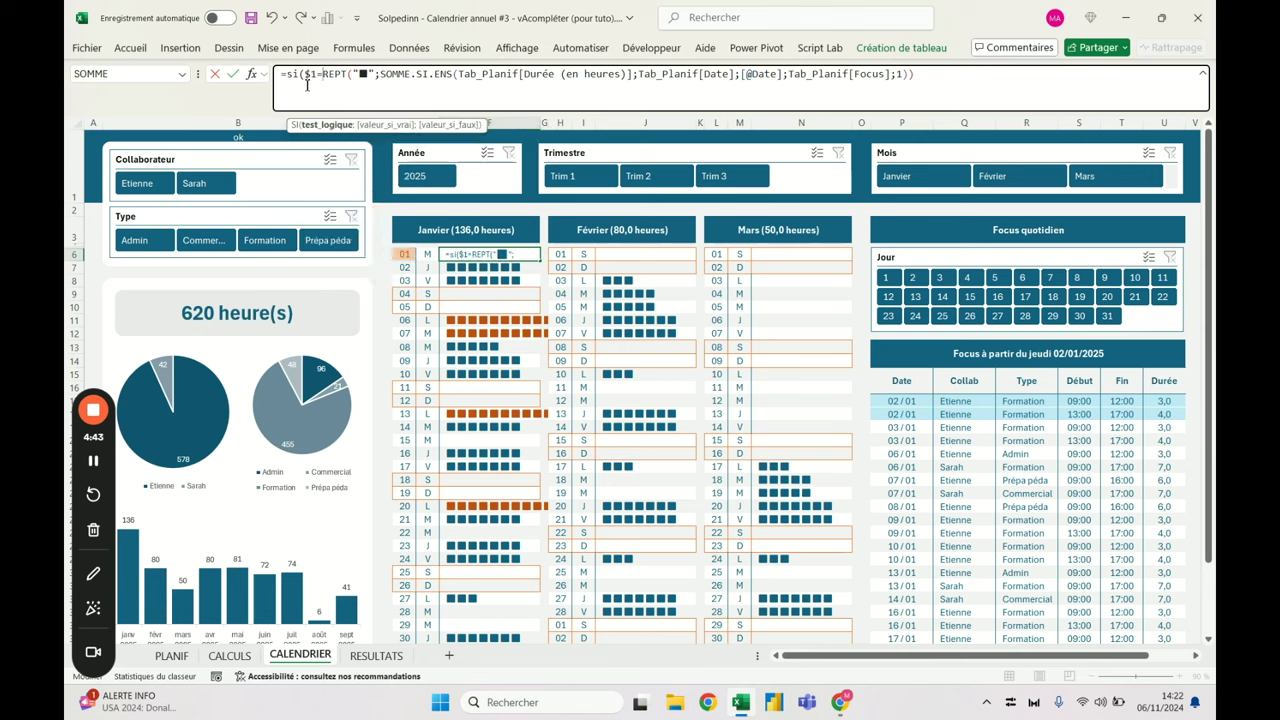
key(BackSpace)
key(BackSpace)
key(BackSpace)
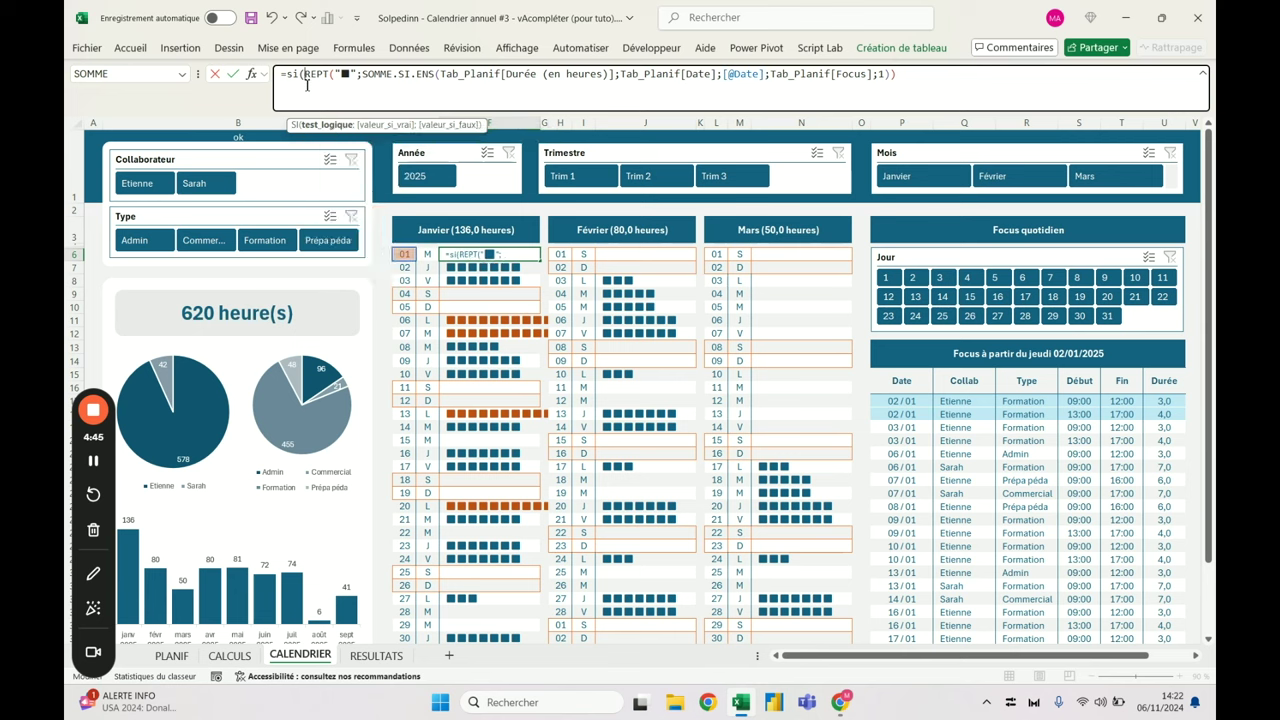
text(b$1)
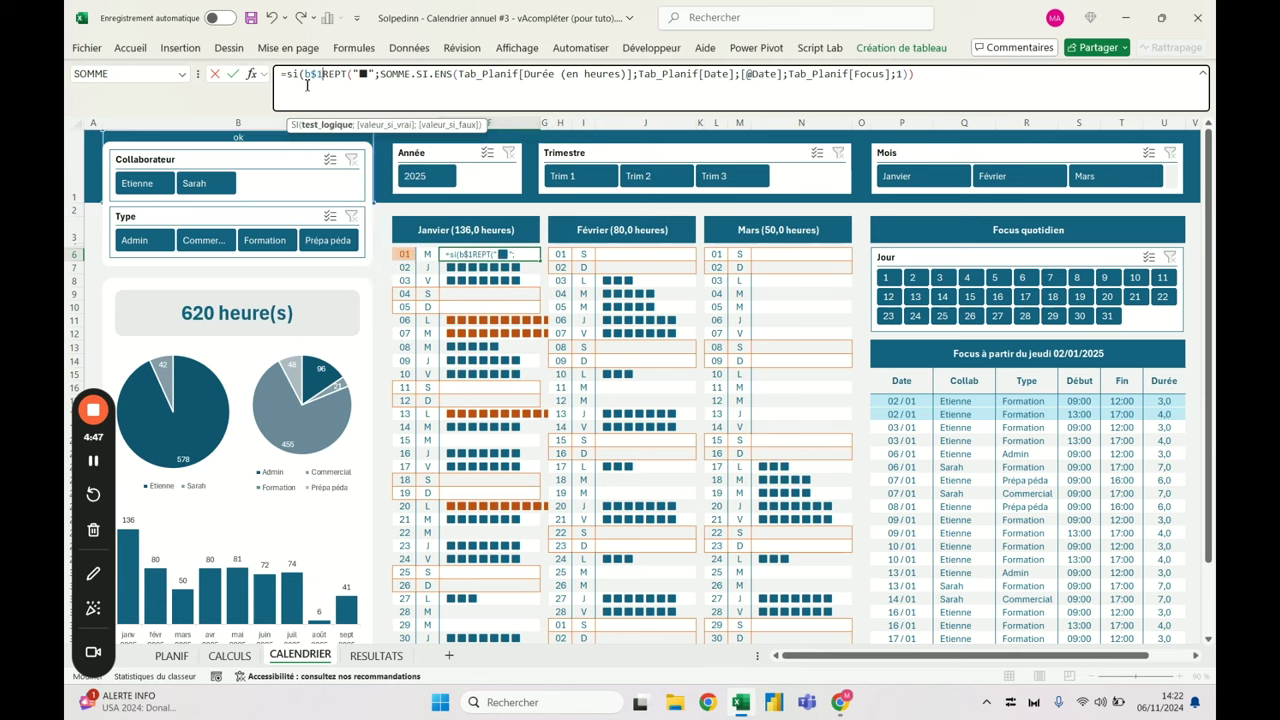
text(=)
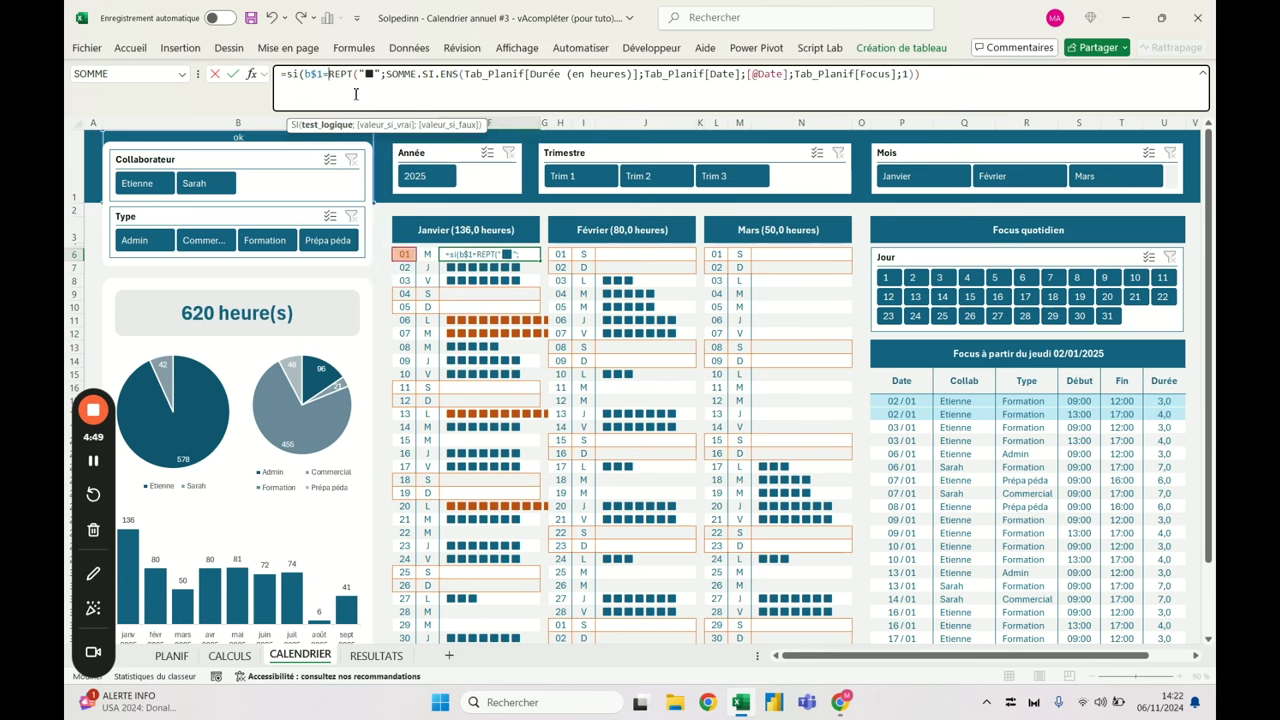
text("ok";)
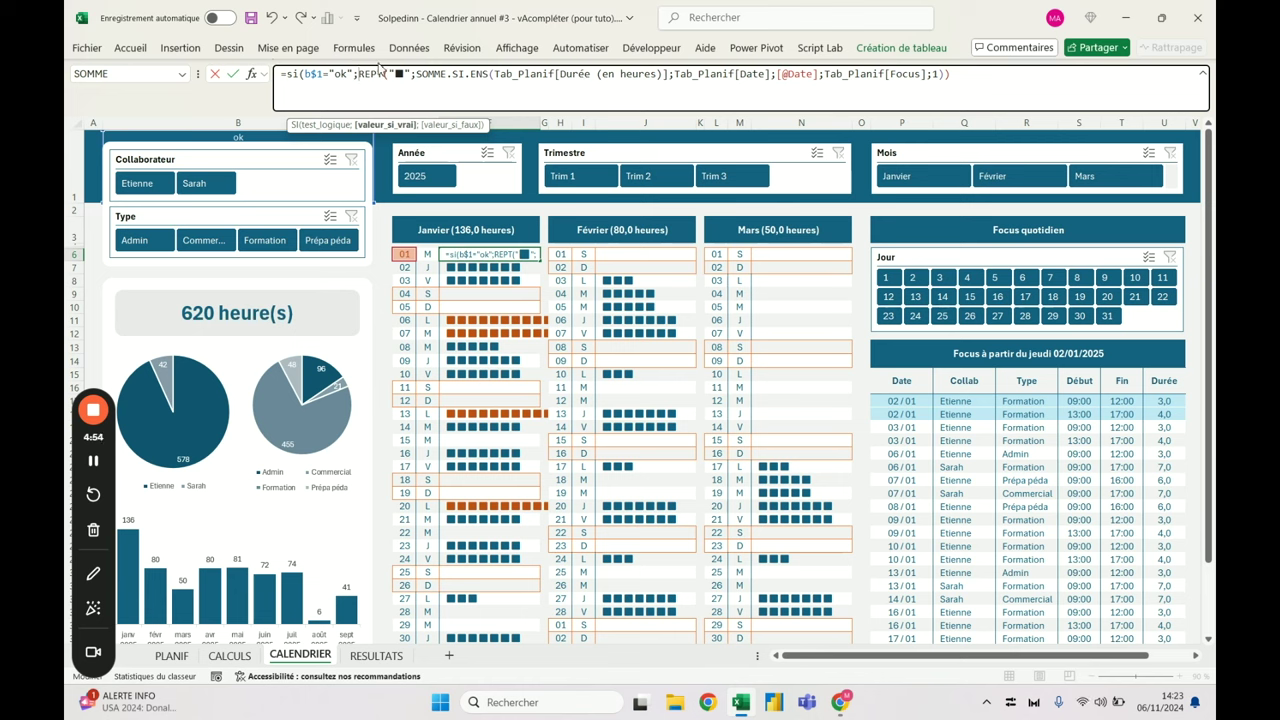
key(alt+Return)
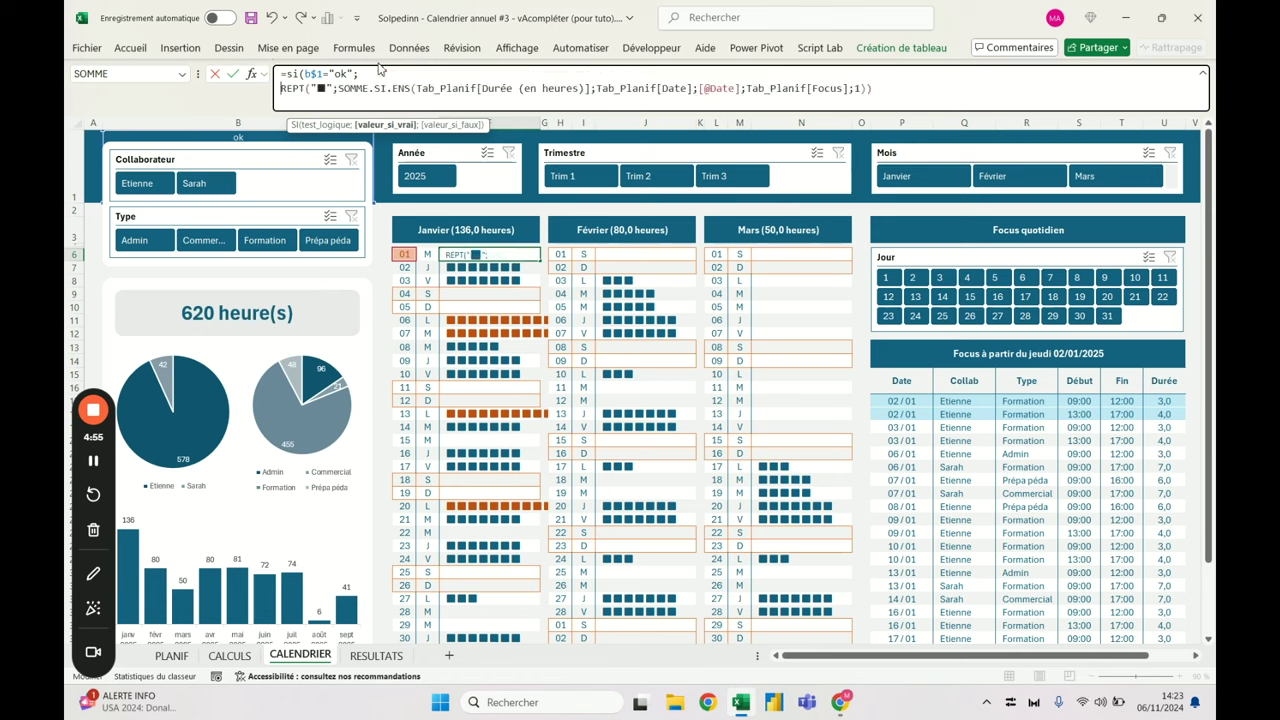
click(899, 87)
text(; )
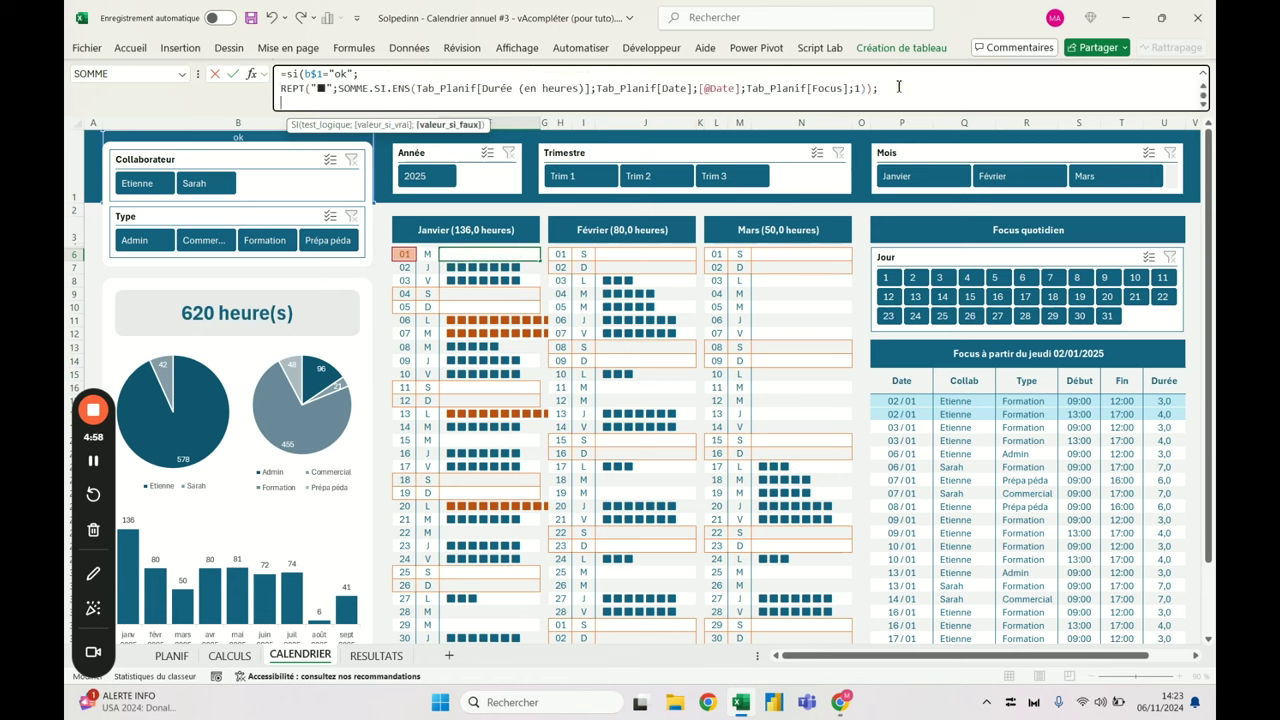
text("xxx)
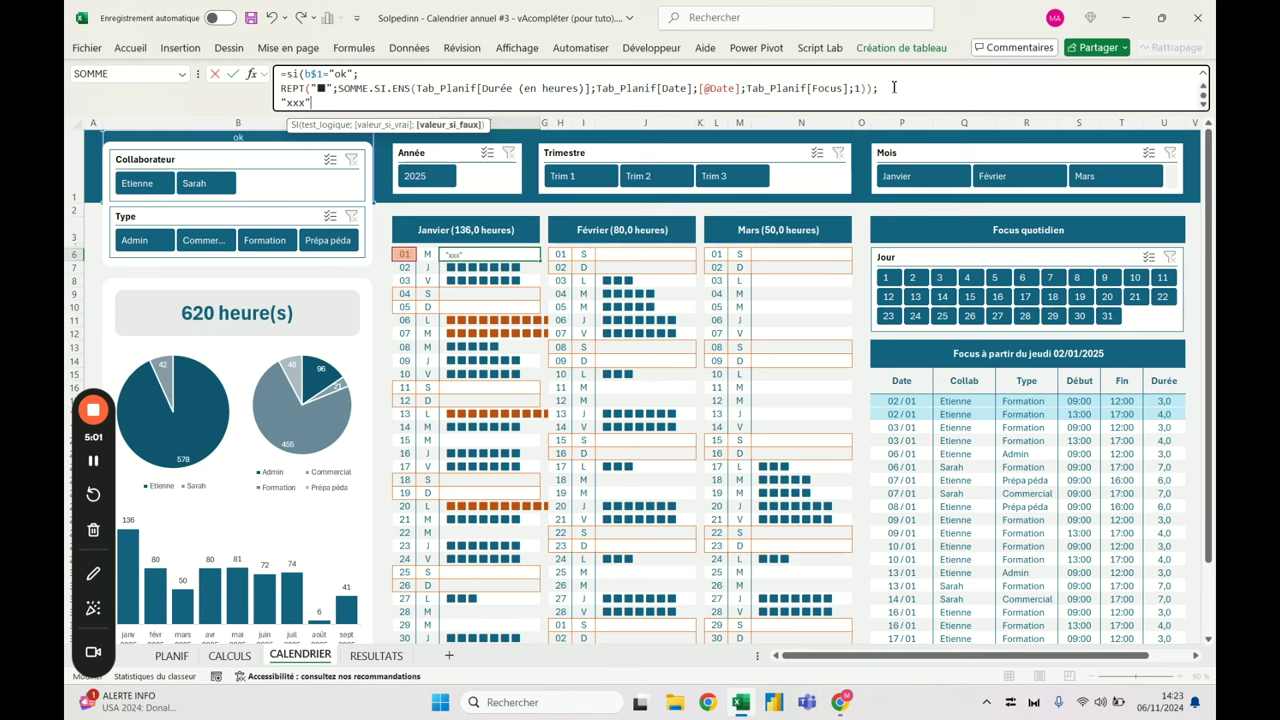
text(")
key(alt+Return)
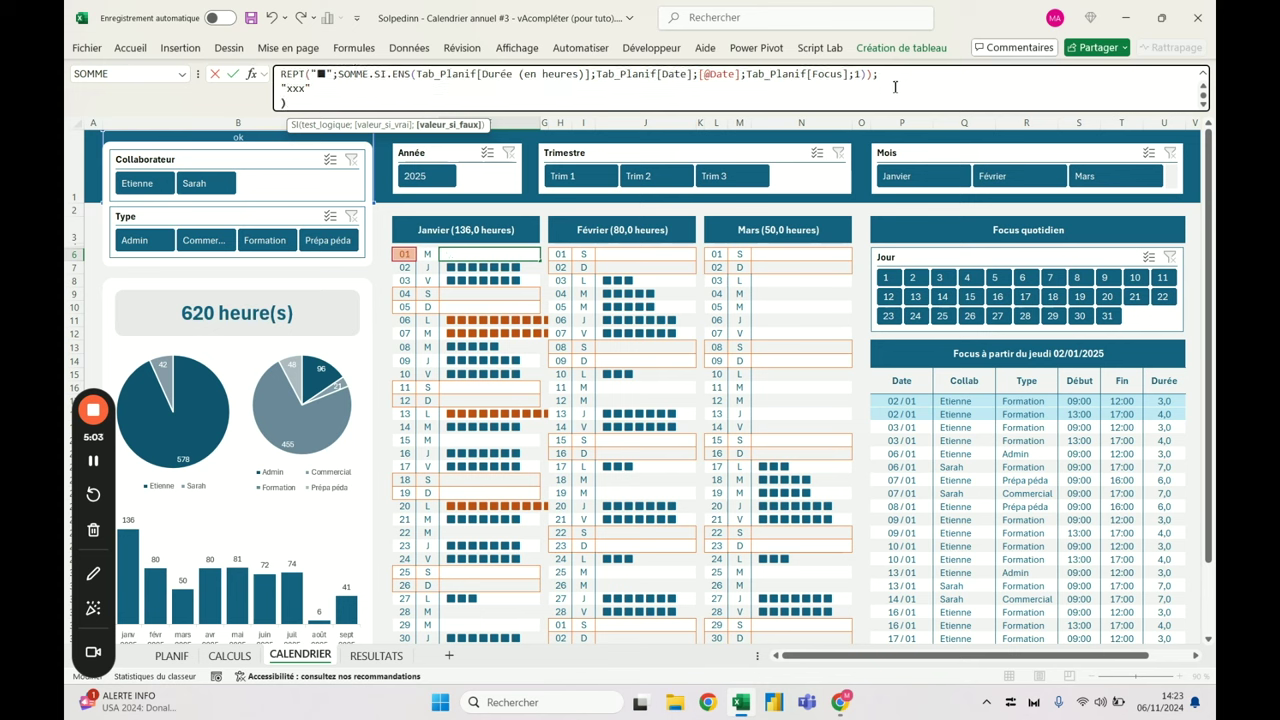
key(ctrl+Return)
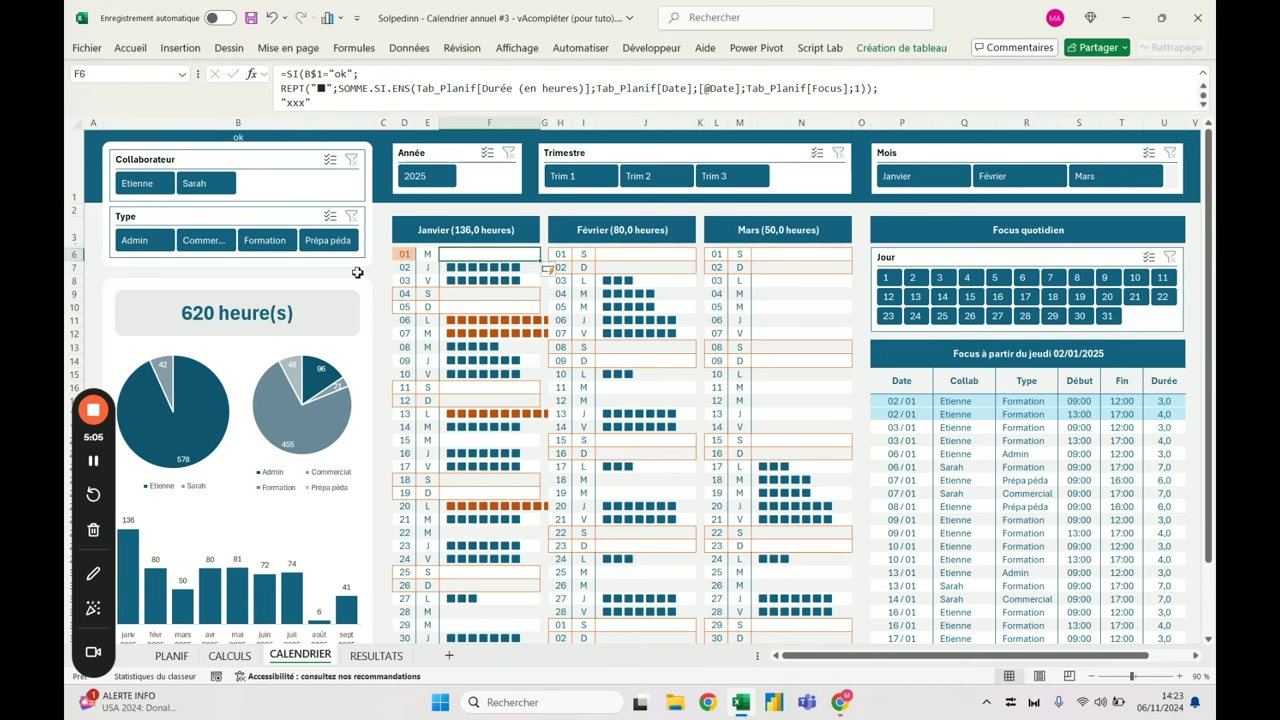
Enter ko in B1 so January days show xxx, then check F6's formula
click(276, 137)
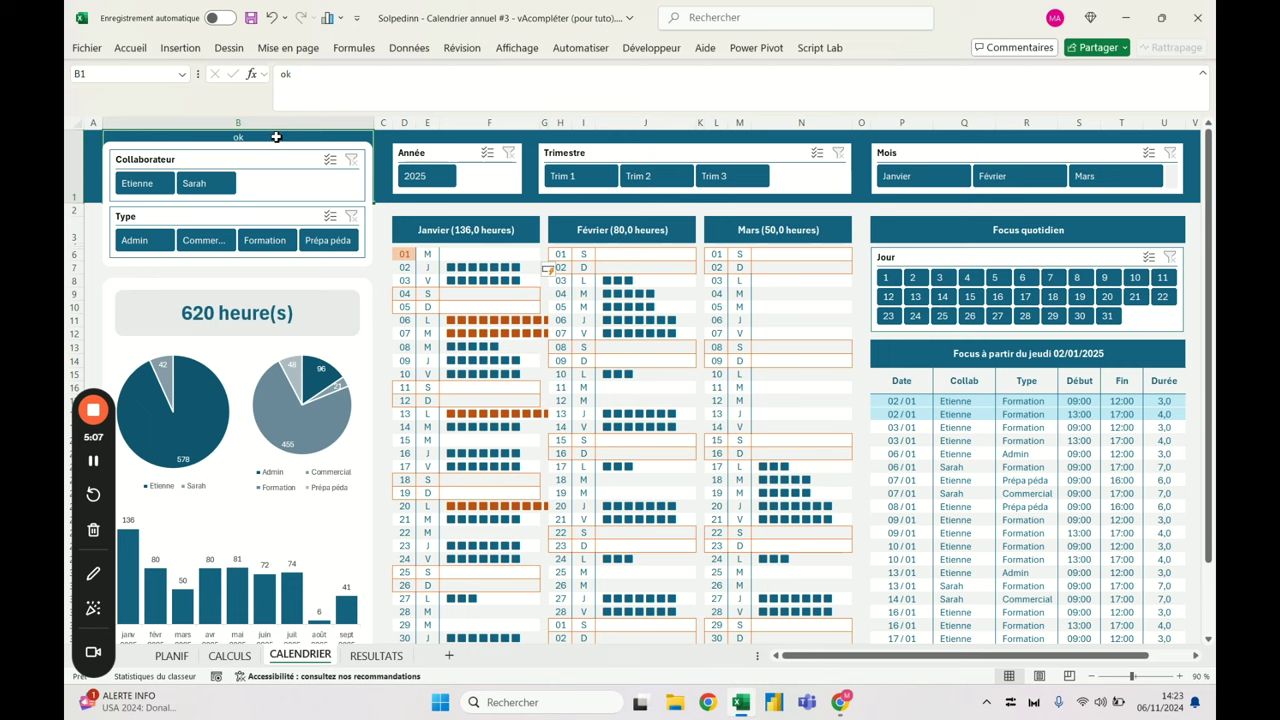
text(ko)
key(Return)
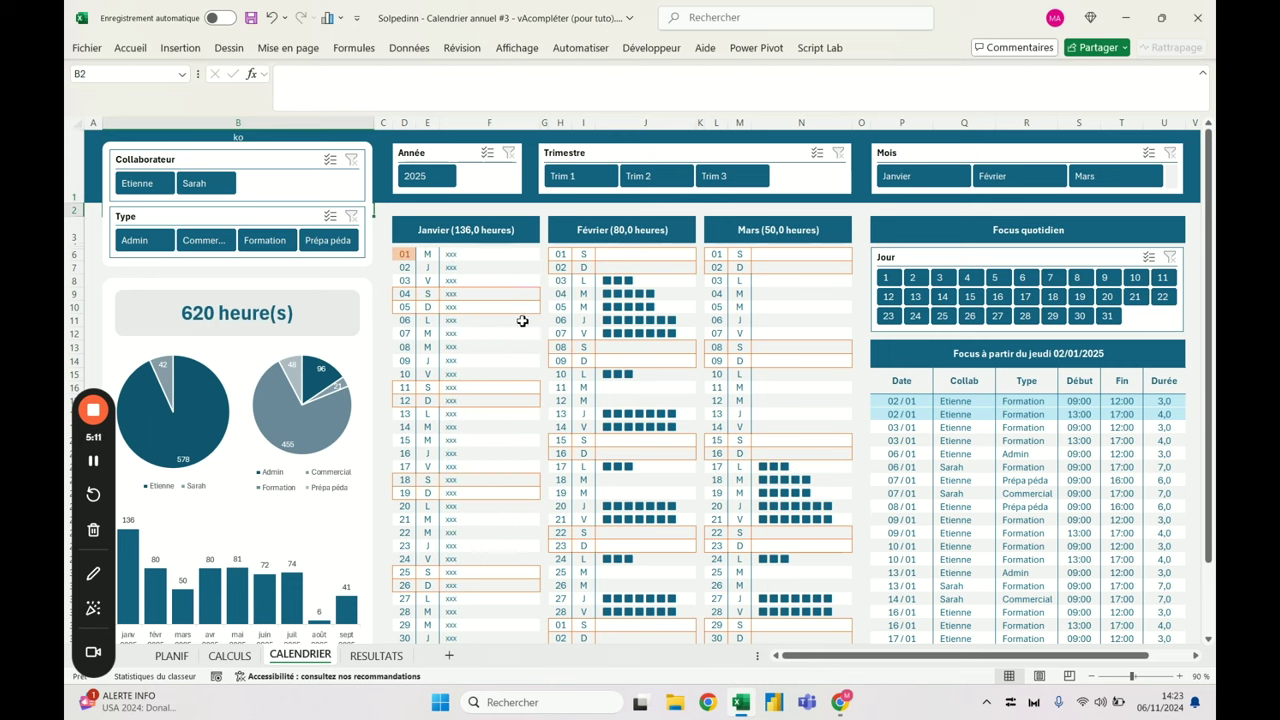
click(500, 254)
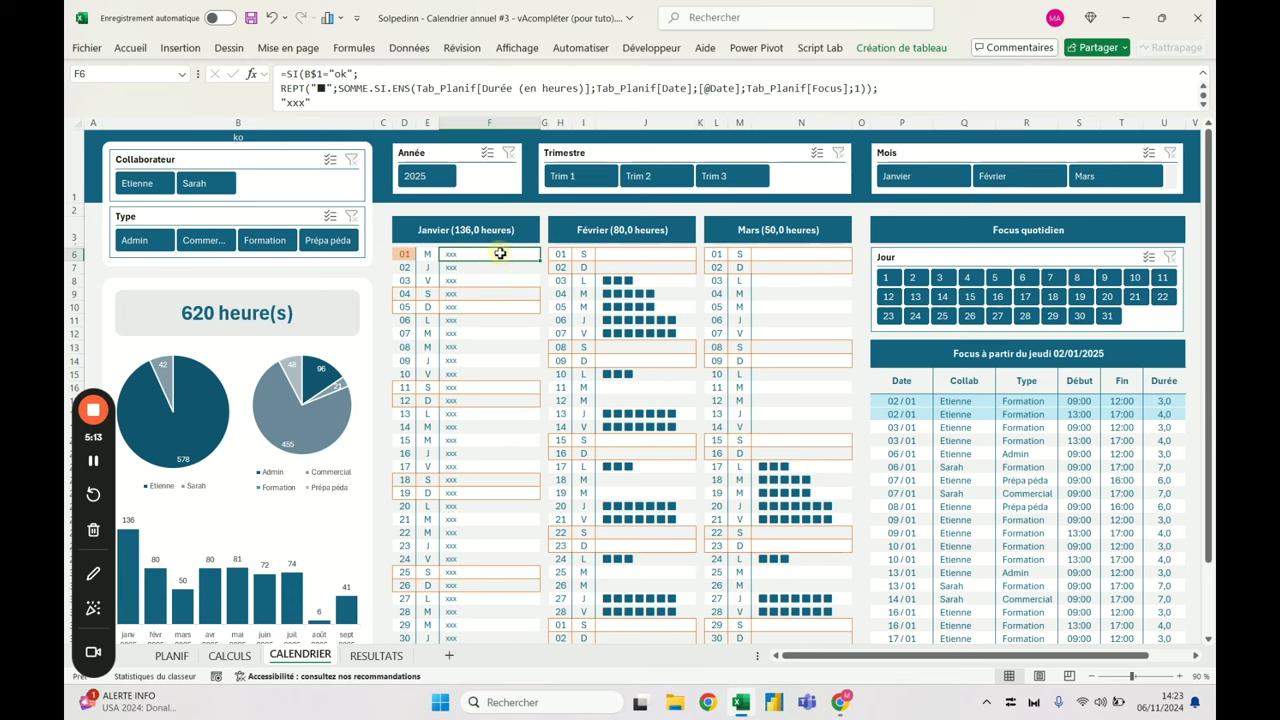
click(219, 137)
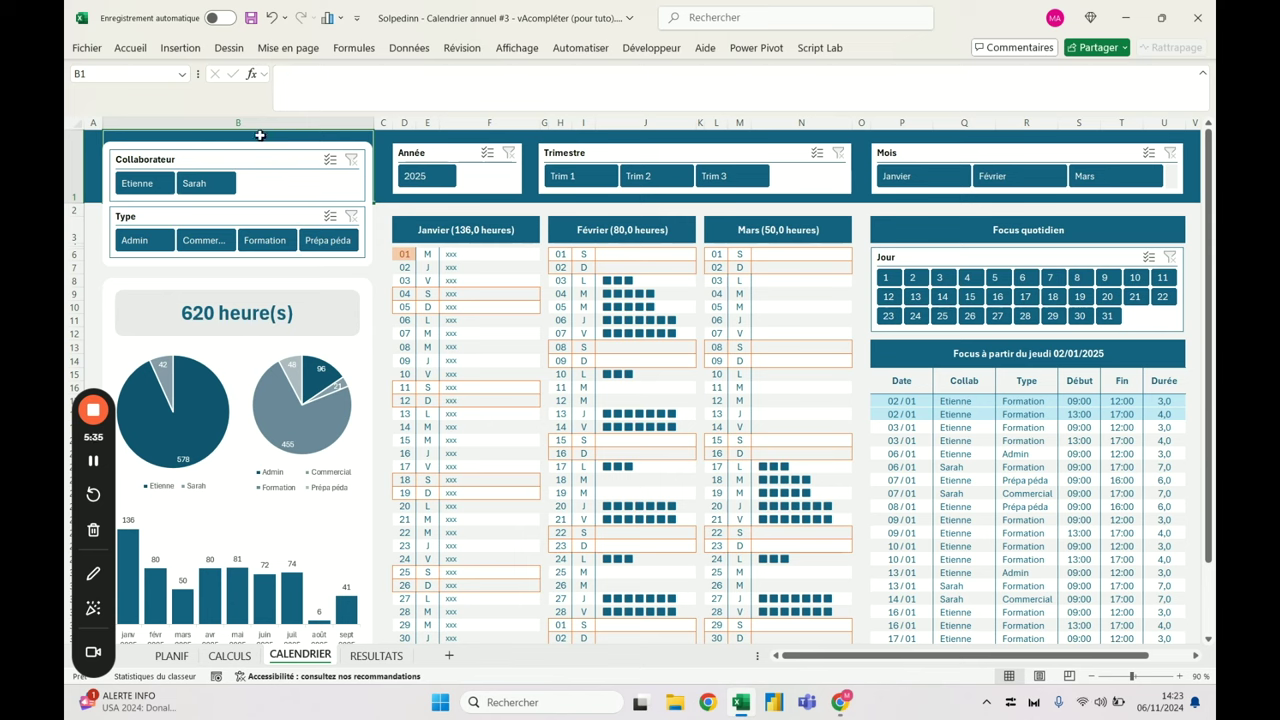
On CALCULS, select the F4 collaborator breakdown and start naming it in the Name Box
key(ctrl+Page_Up)
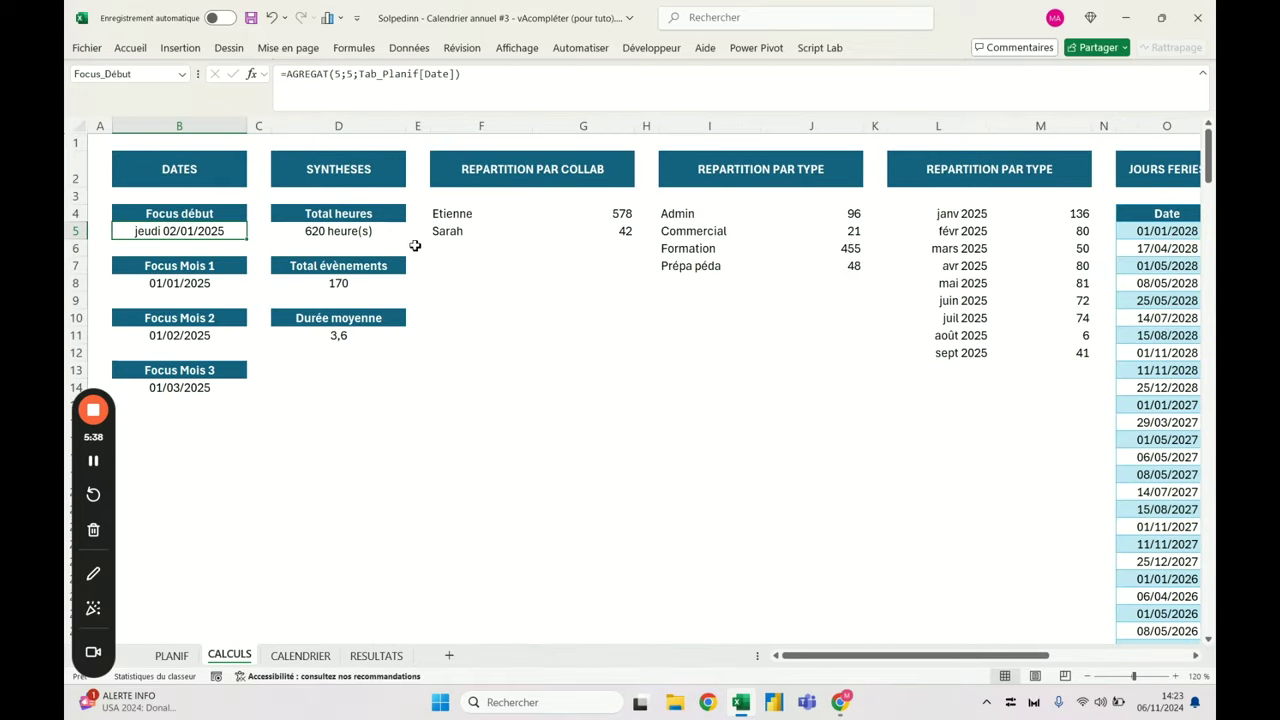
click(519, 211)
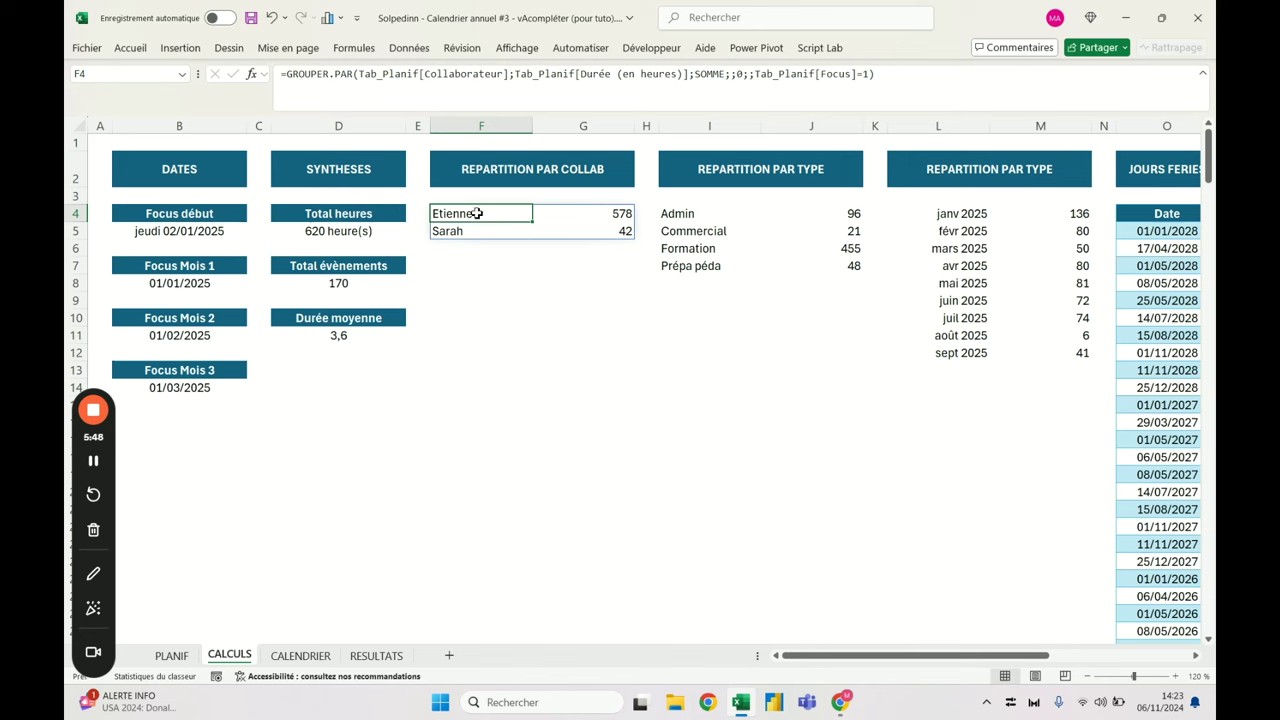
drag(477, 213, 586, 237)
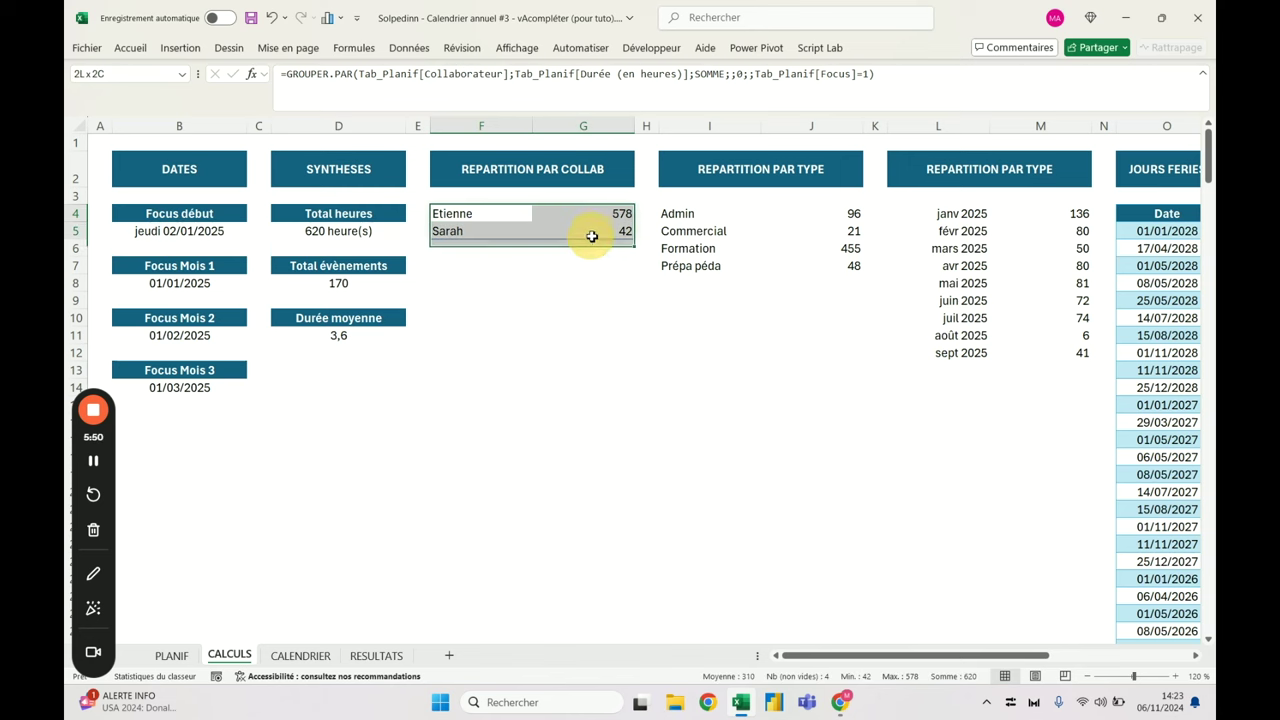
drag(591, 208, 591, 309)
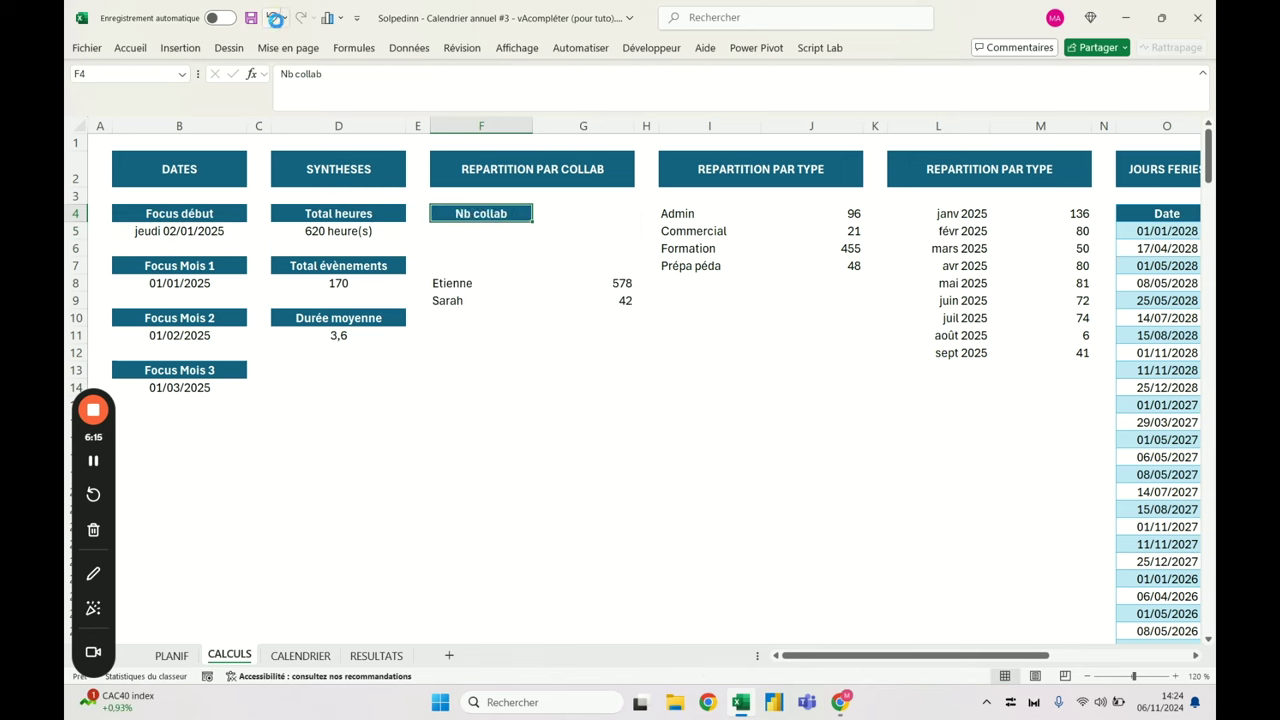
click(273, 18)
click(274, 19)
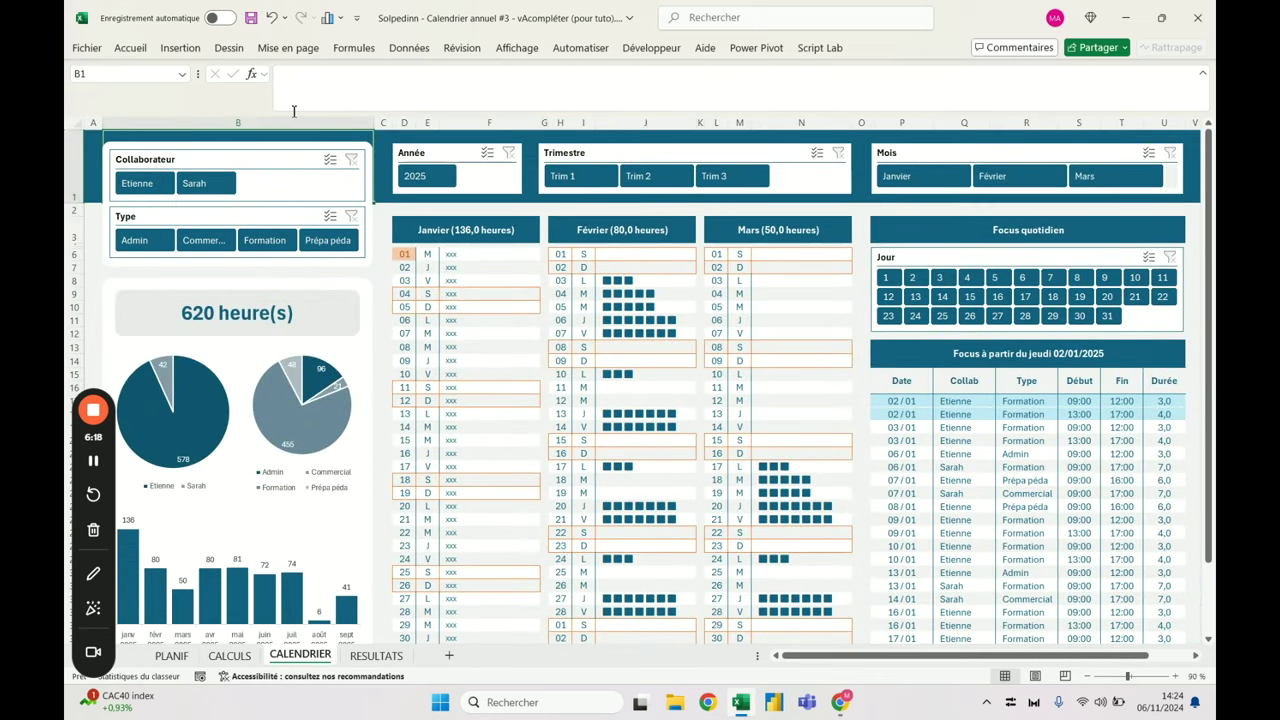
click(461, 254)
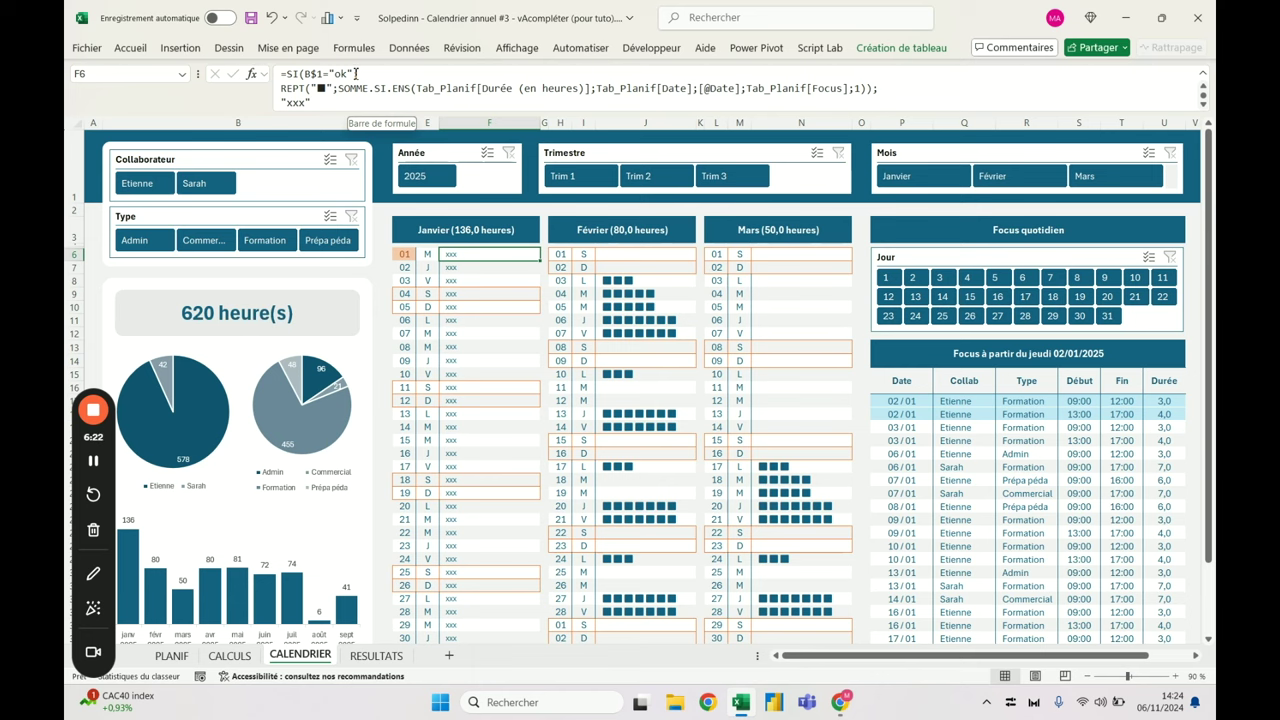
key(ctrl+Page_Up)
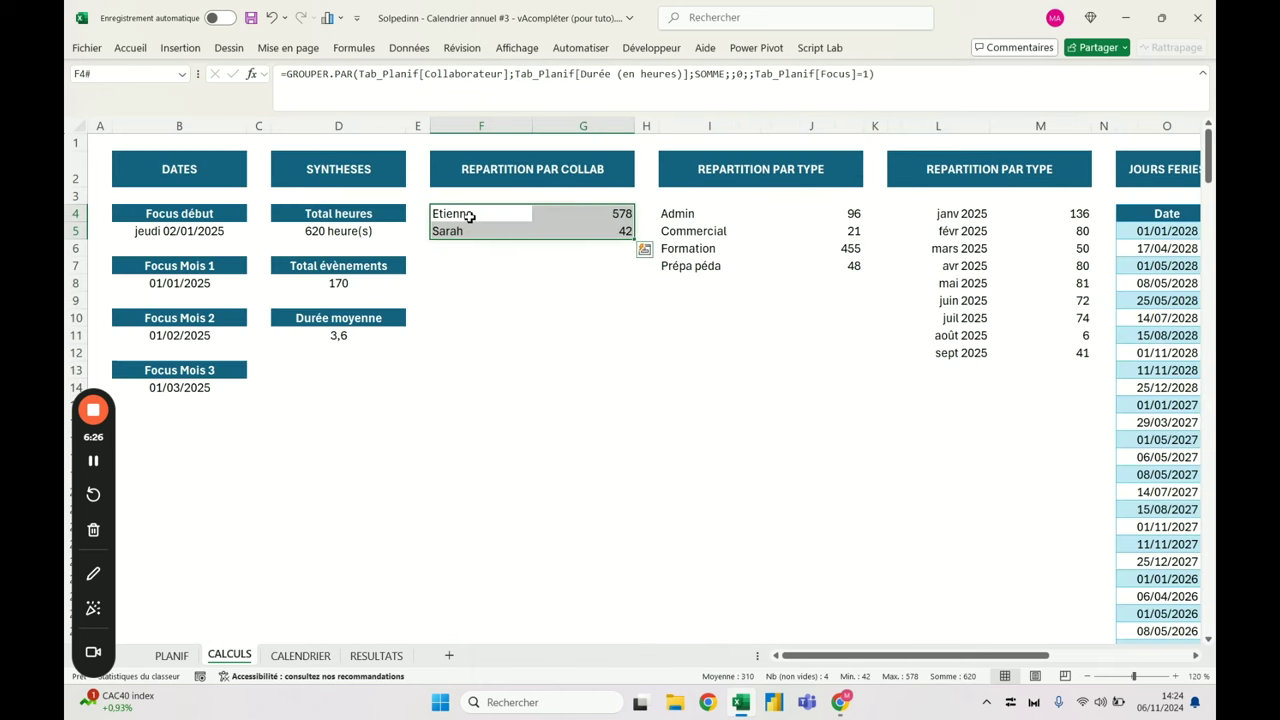
click(469, 217)
click(112, 79)
text(Liste_)
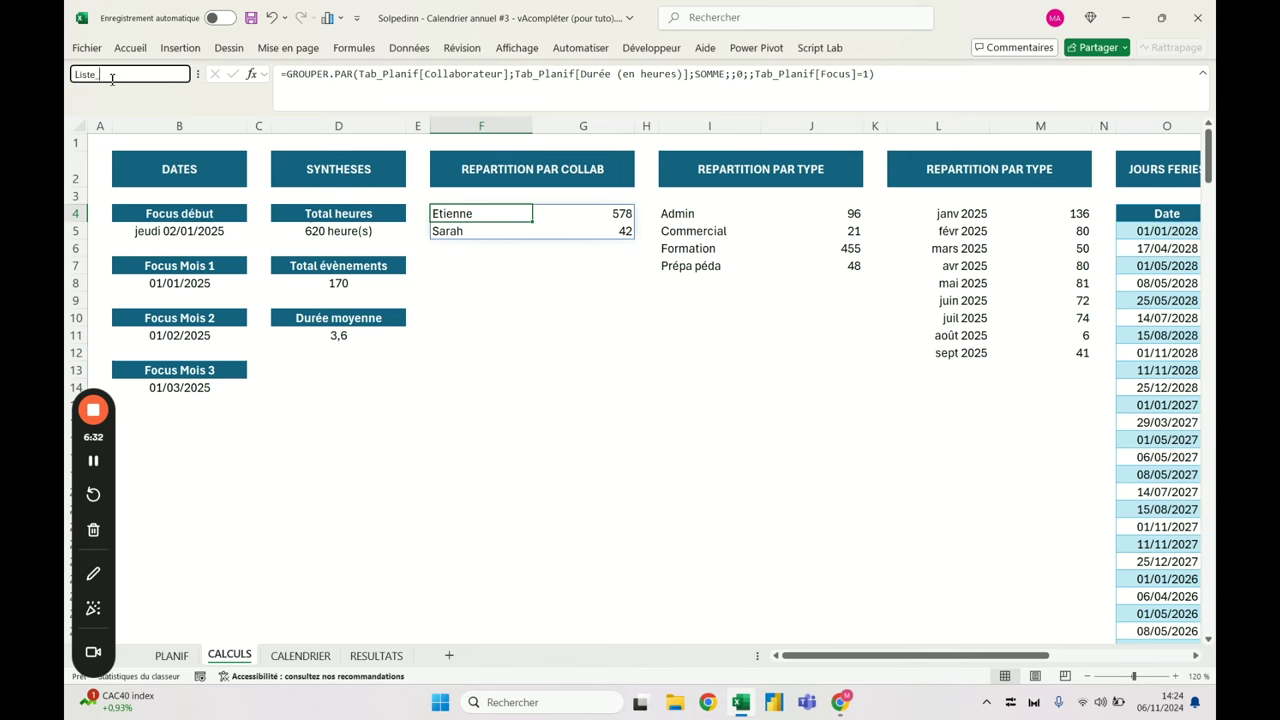
key(BackSpace)
key(BackSpace)
key(BackSpace)
key(BackSpace)
key(BackSpace)
key(BackSpace)
Fill F4, I4, L4, B5, D5, D8, B8, B11, D11 and B14 with light blue
click(535, 315)
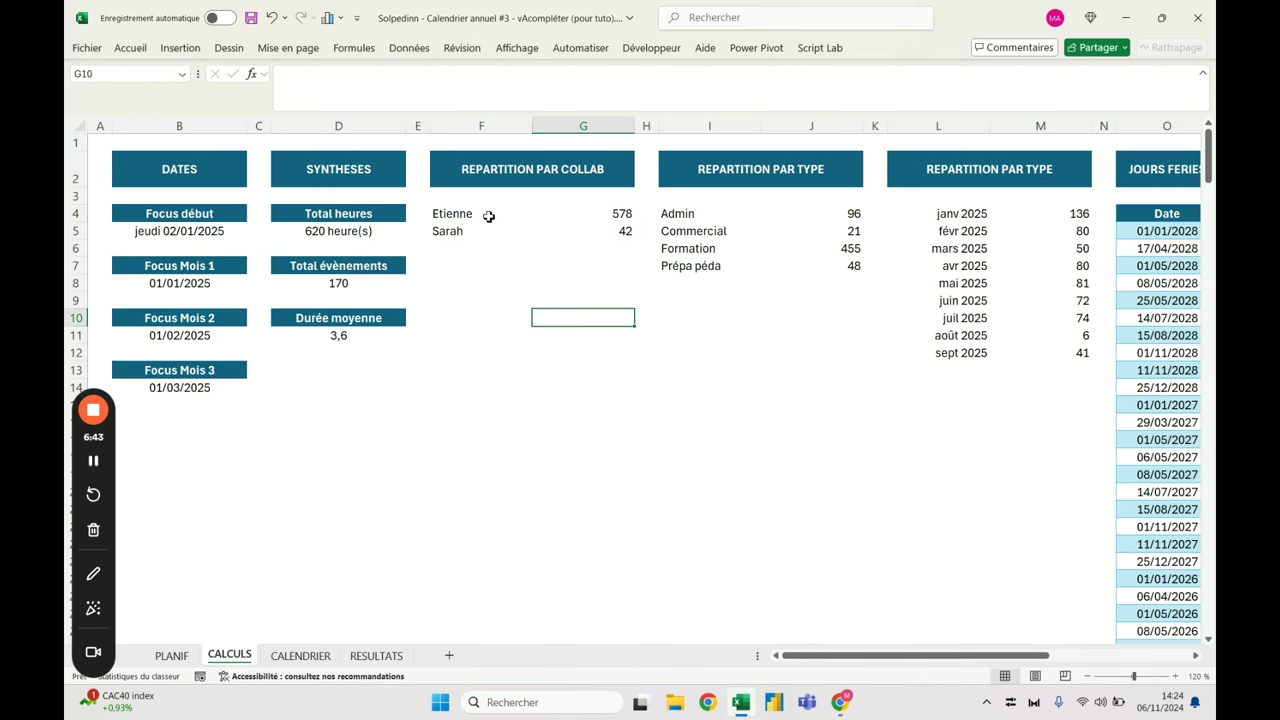
click(489, 216)
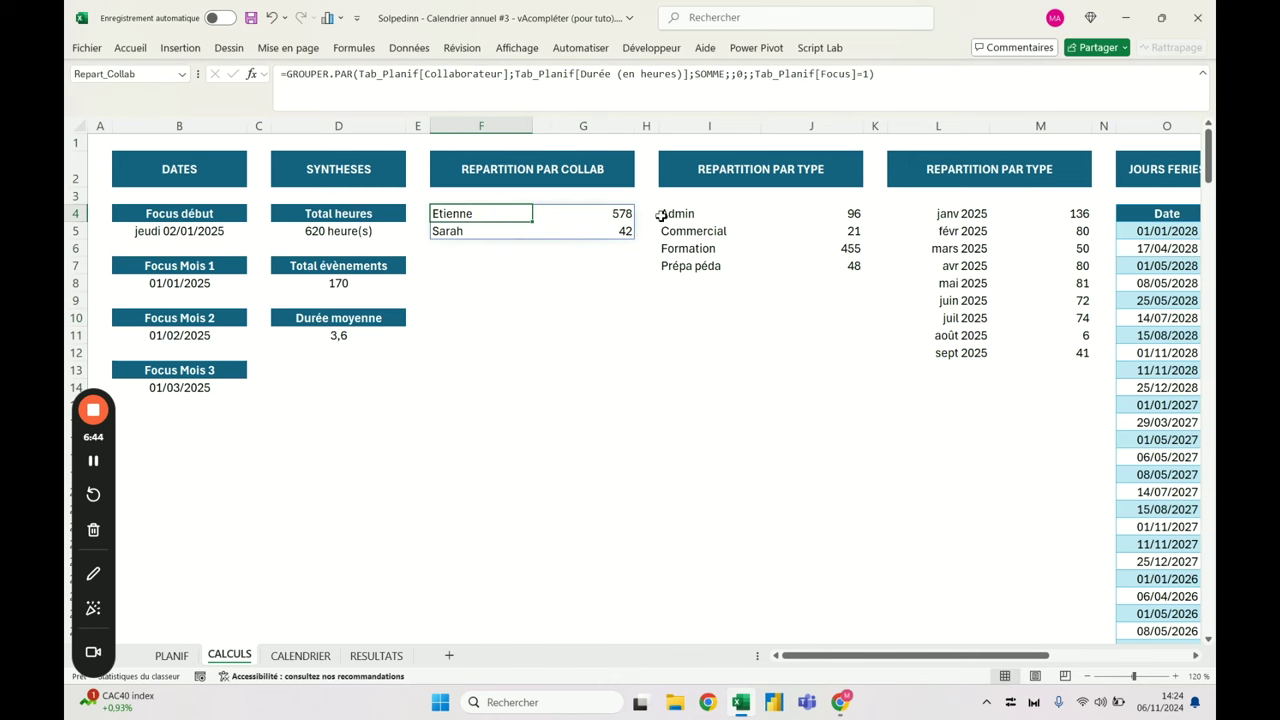
click(703, 214)
click(940, 212)
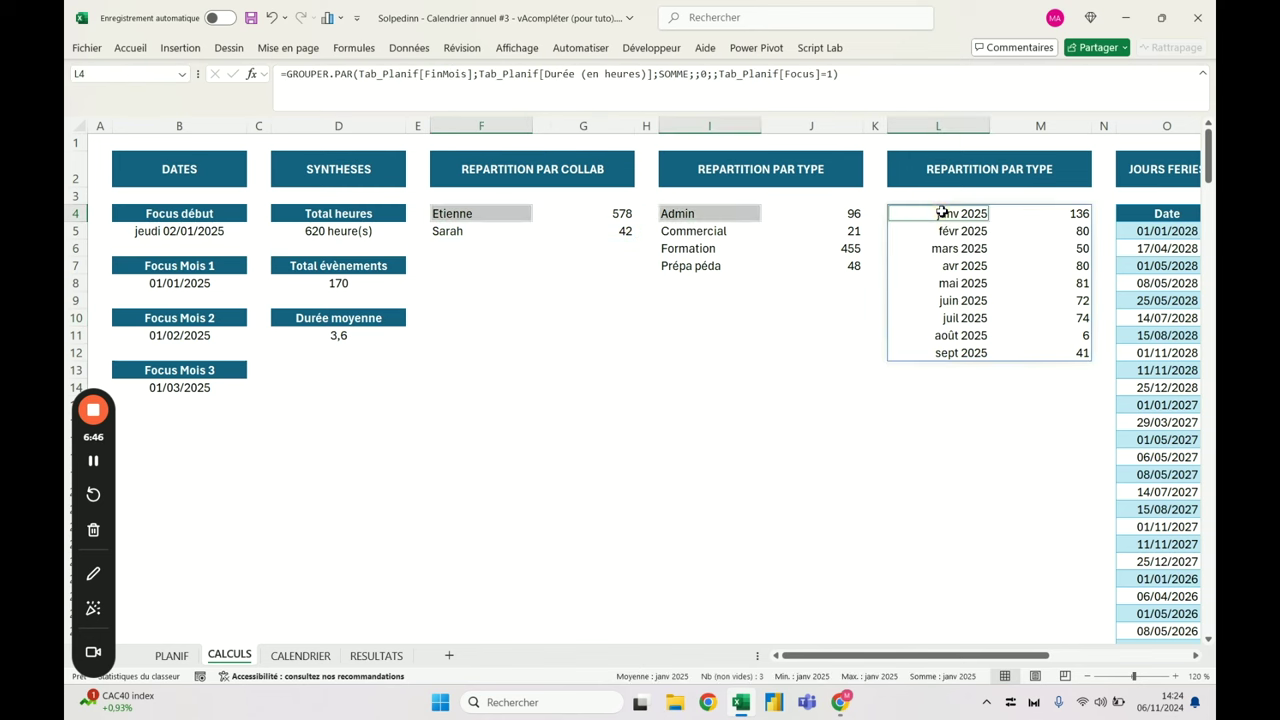
ctrl+click(222, 233)
ctrl+click(315, 233)
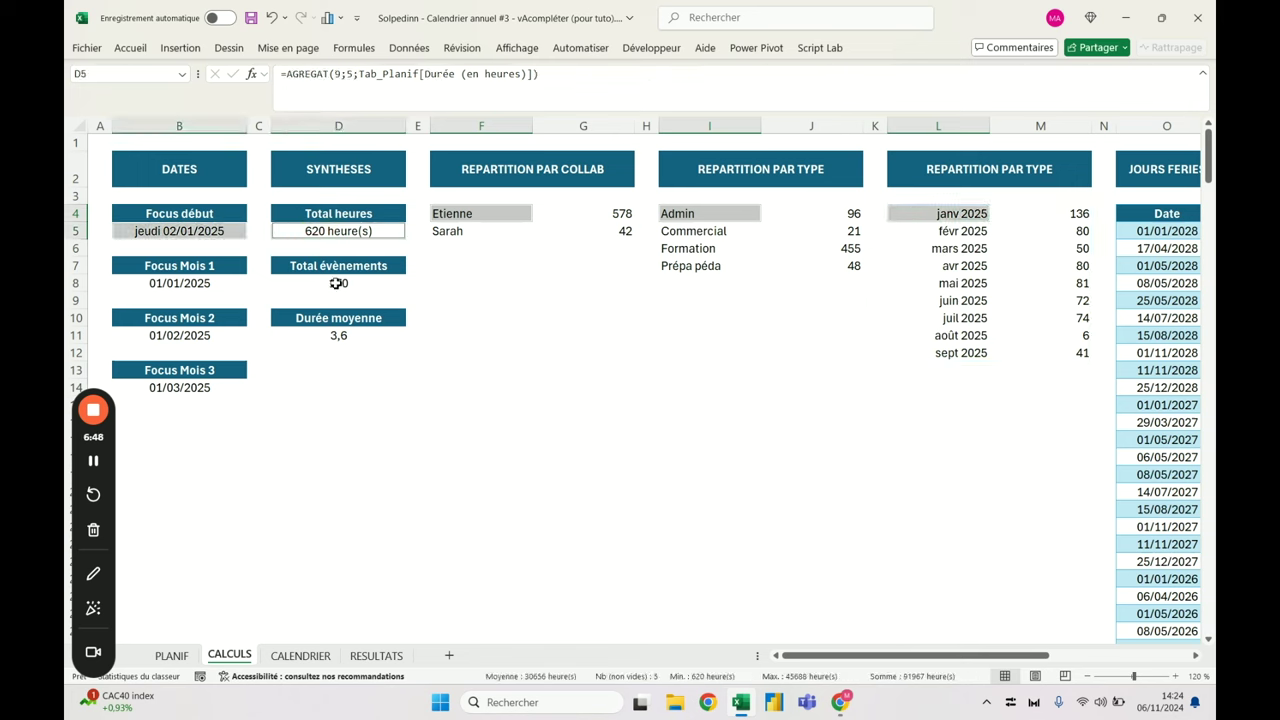
ctrl+click(336, 285)
ctrl+click(210, 283)
ctrl+click(213, 340)
ctrl+click(311, 338)
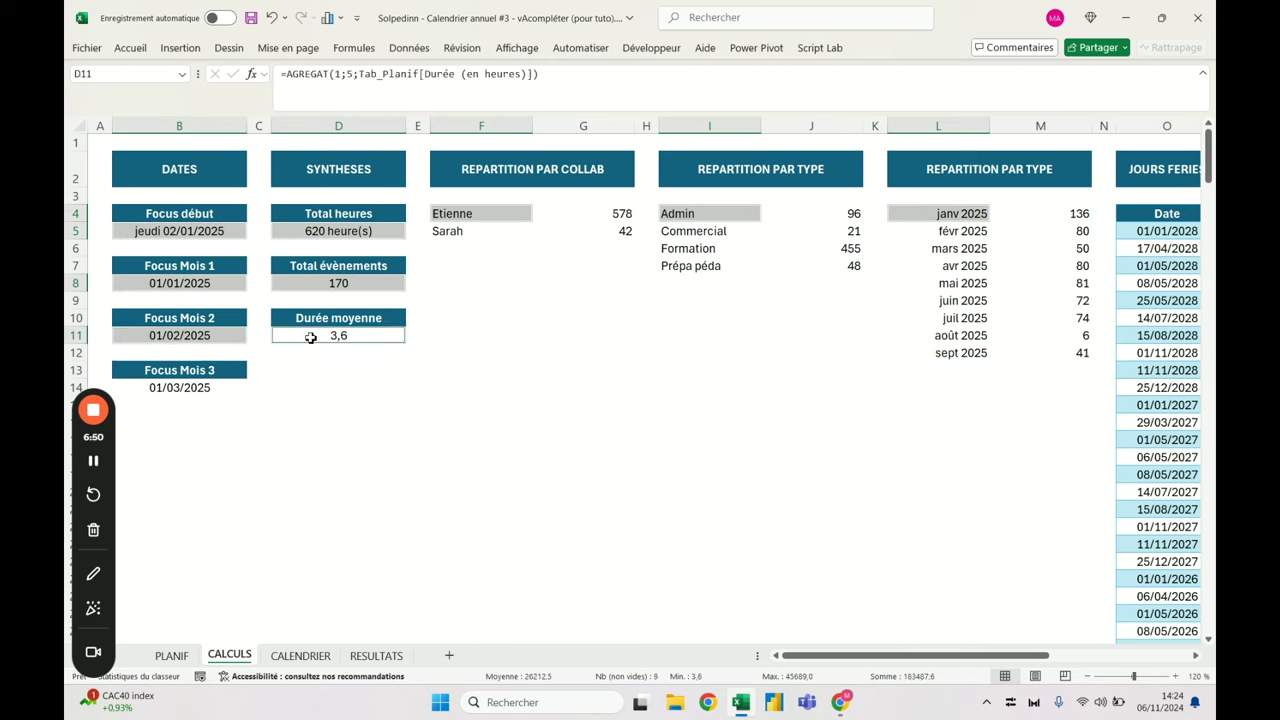
ctrl+click(209, 389)
click(130, 48)
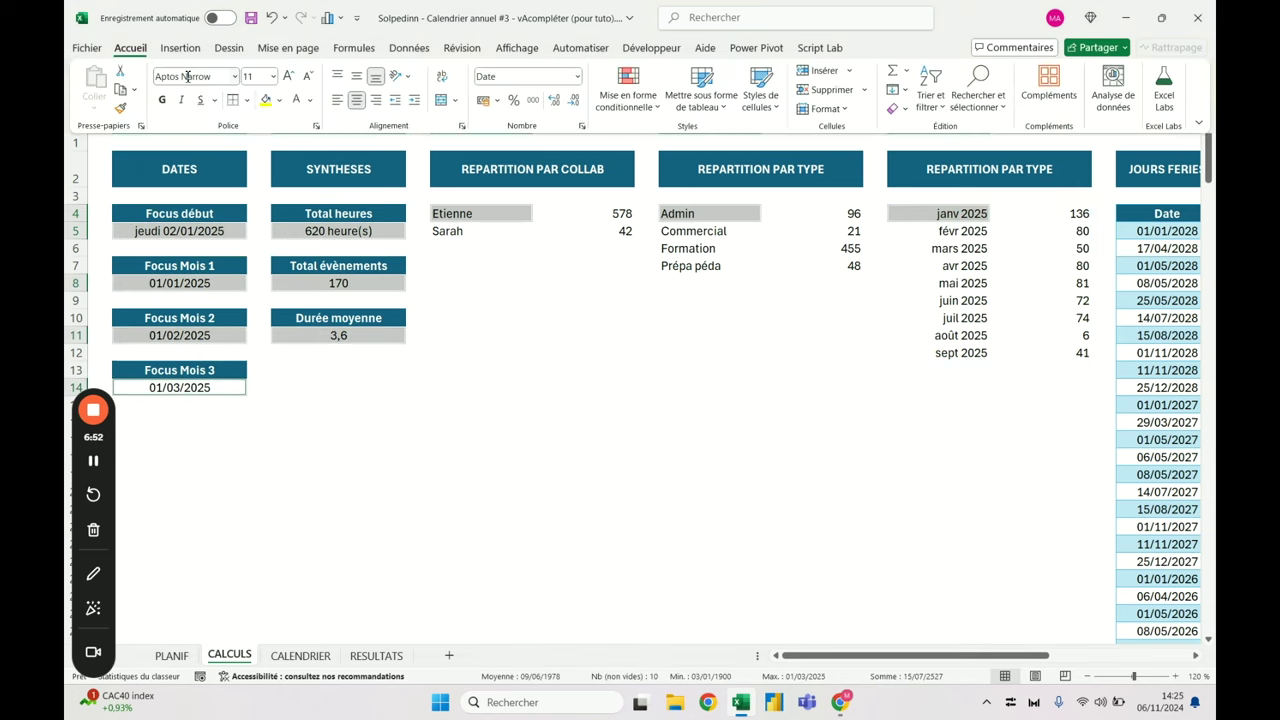
click(279, 100)
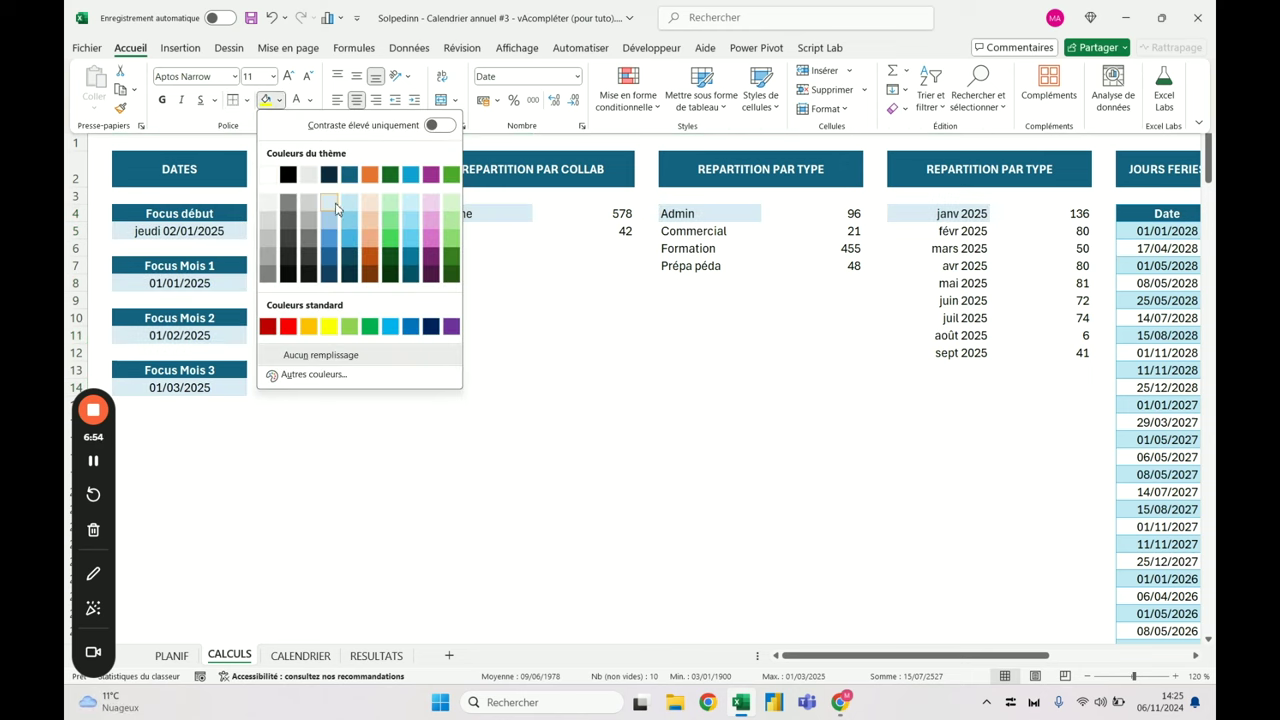
click(348, 208)
Verify the F4:G5 breakdown now carries the Repart_Collab name
click(463, 365)
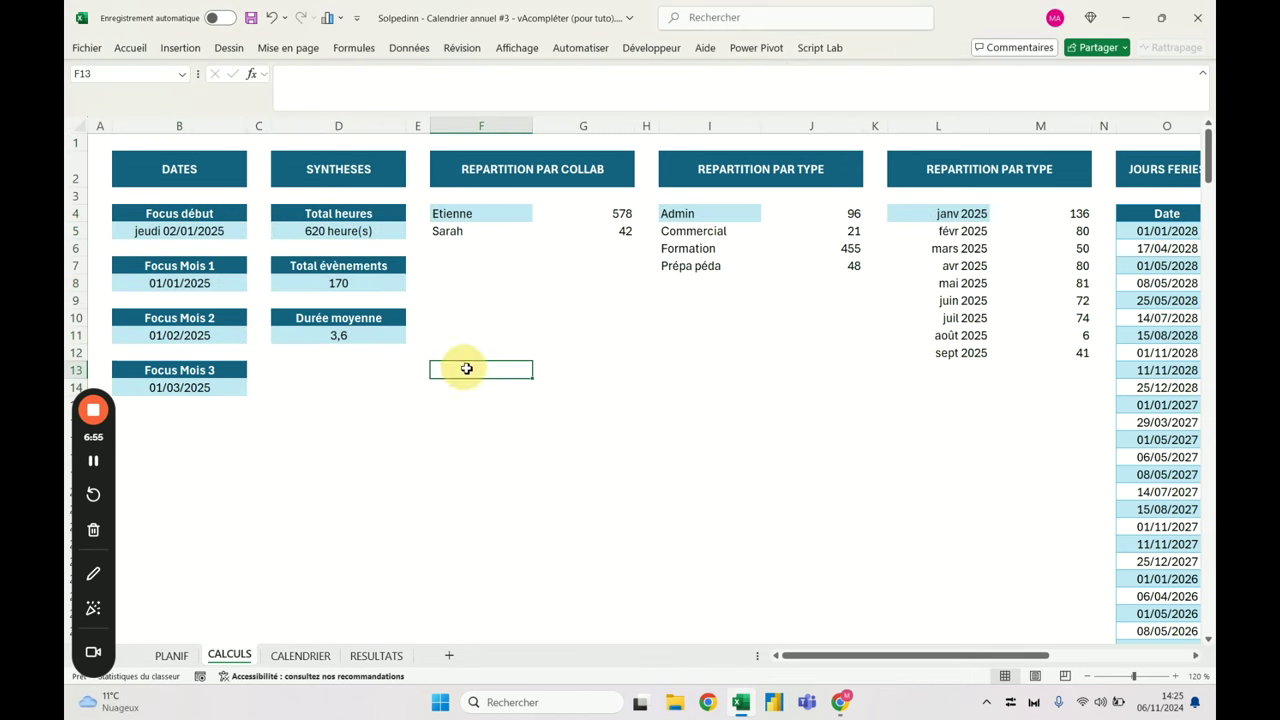
click(501, 213)
drag(501, 213, 608, 228)
click(517, 317)
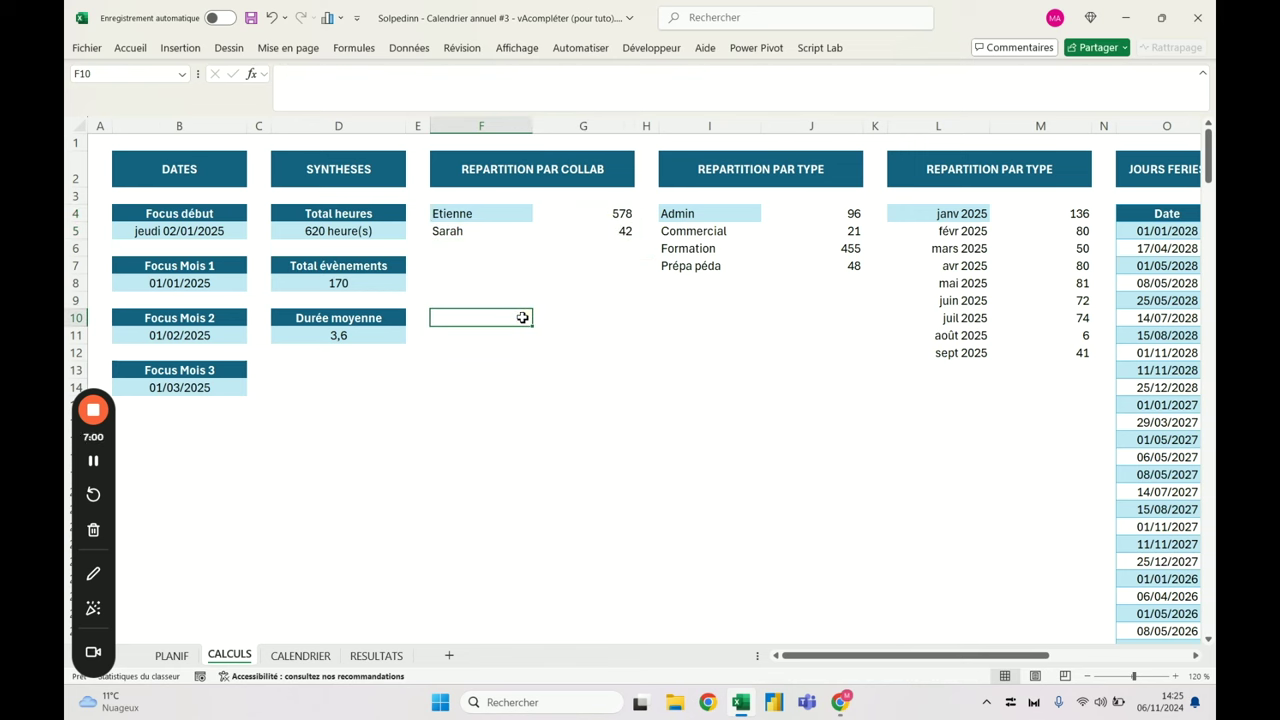
click(616, 232)
click(505, 216)
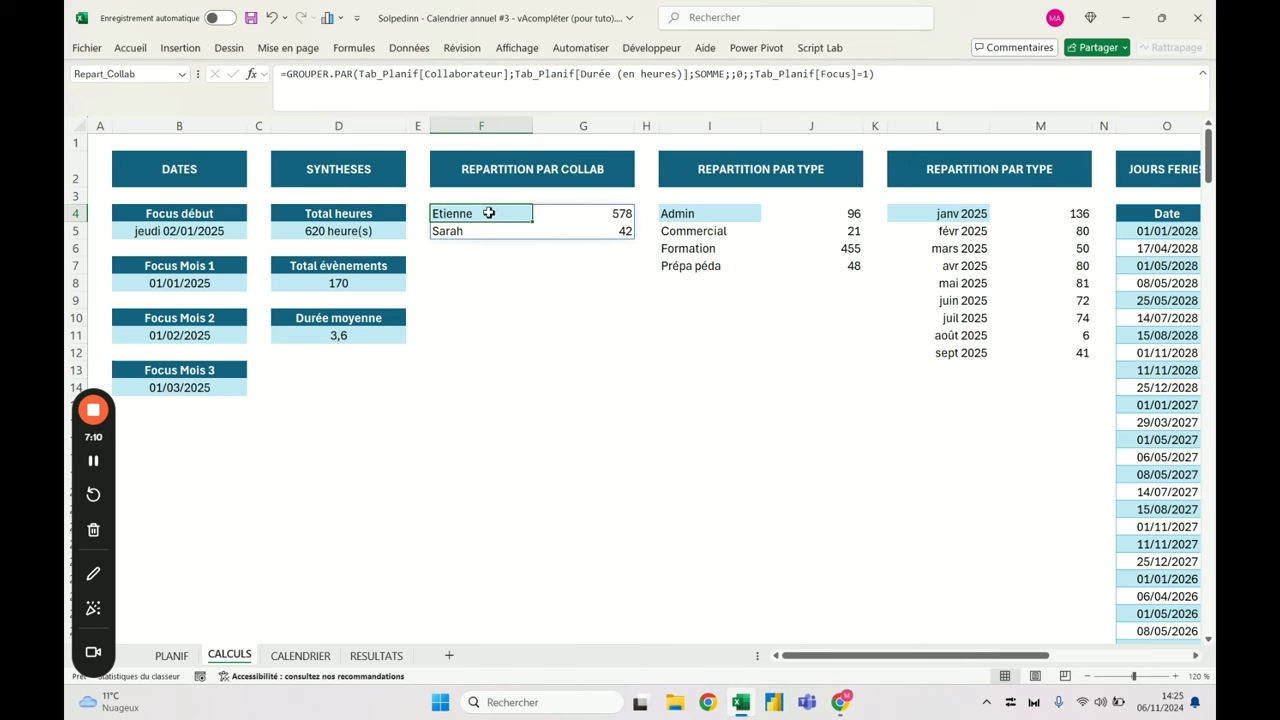
Enter a Repart_Collab reference in F10, then change it to the spilled Repart_Collab#
click(300, 656)
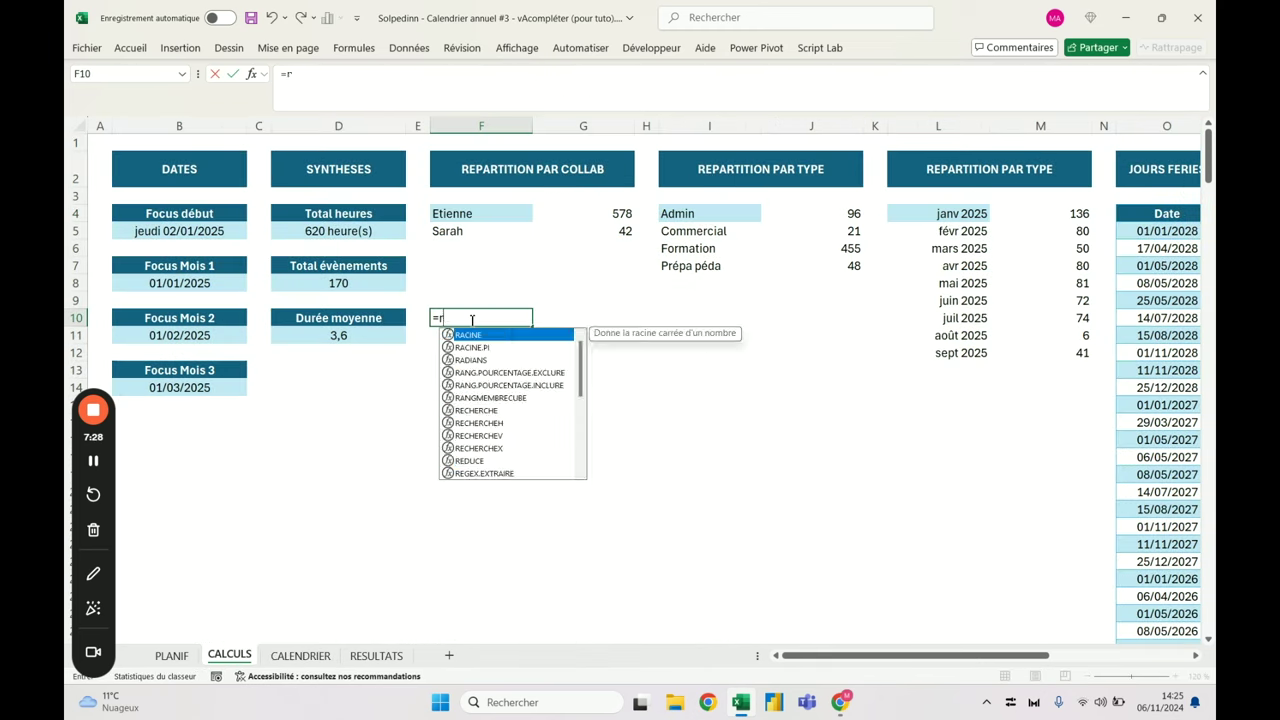
text(epart_Collab)
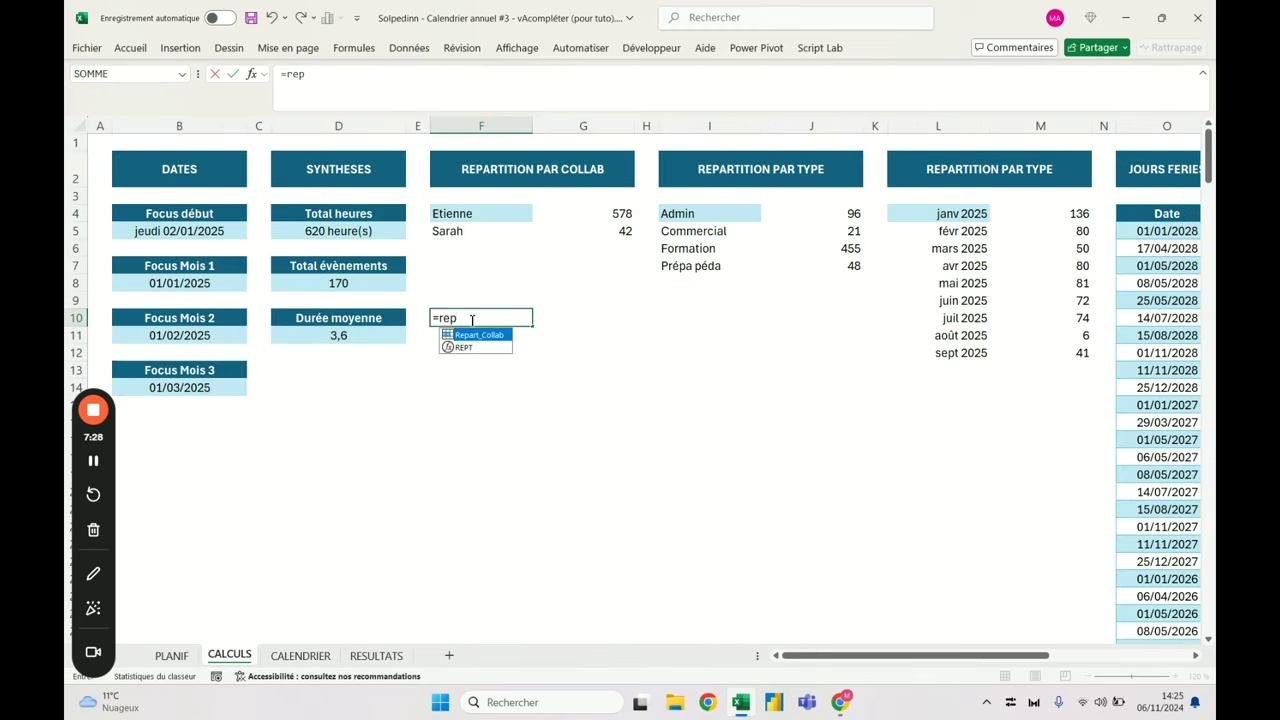
key(Tab)
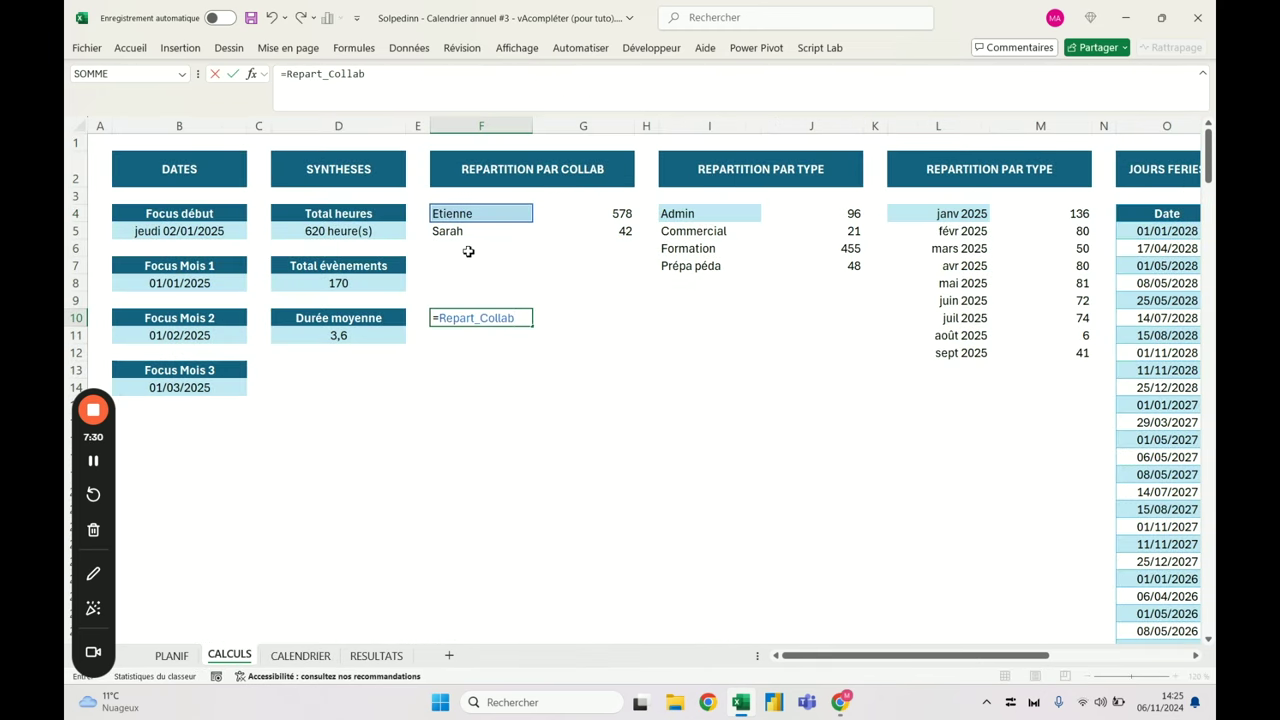
key(ctrl+Return)
click(485, 213)
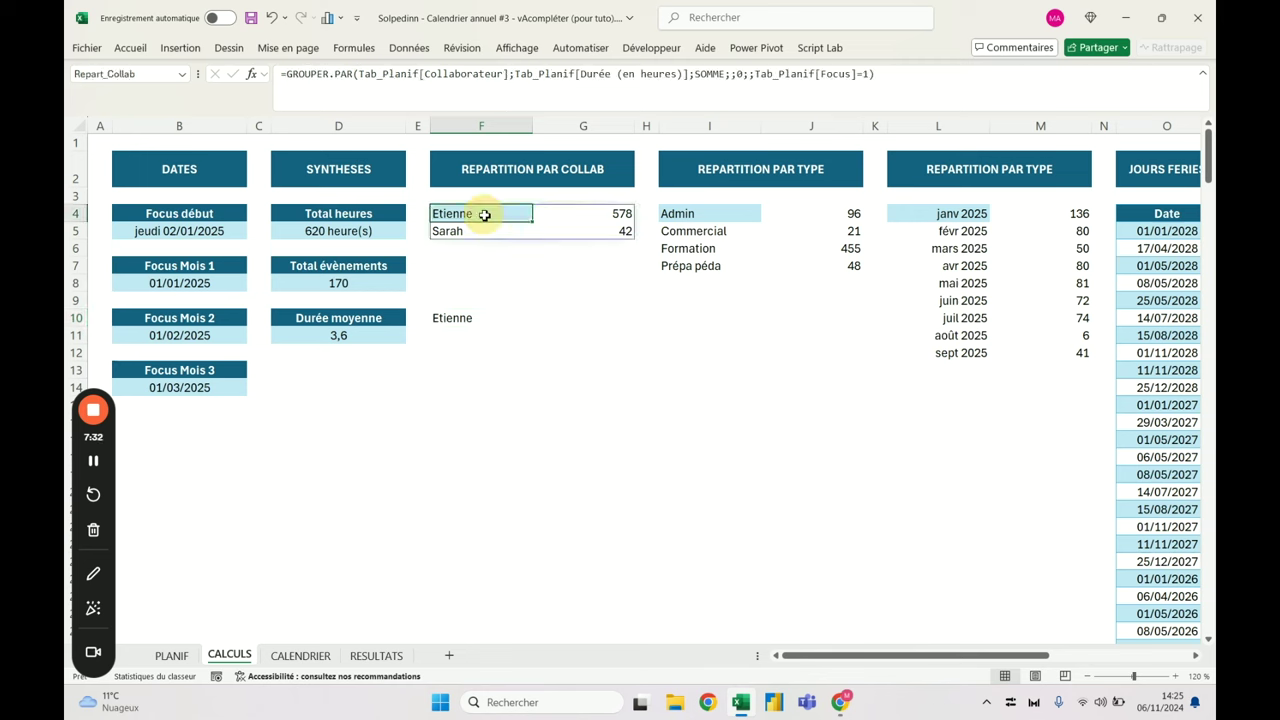
click(486, 79)
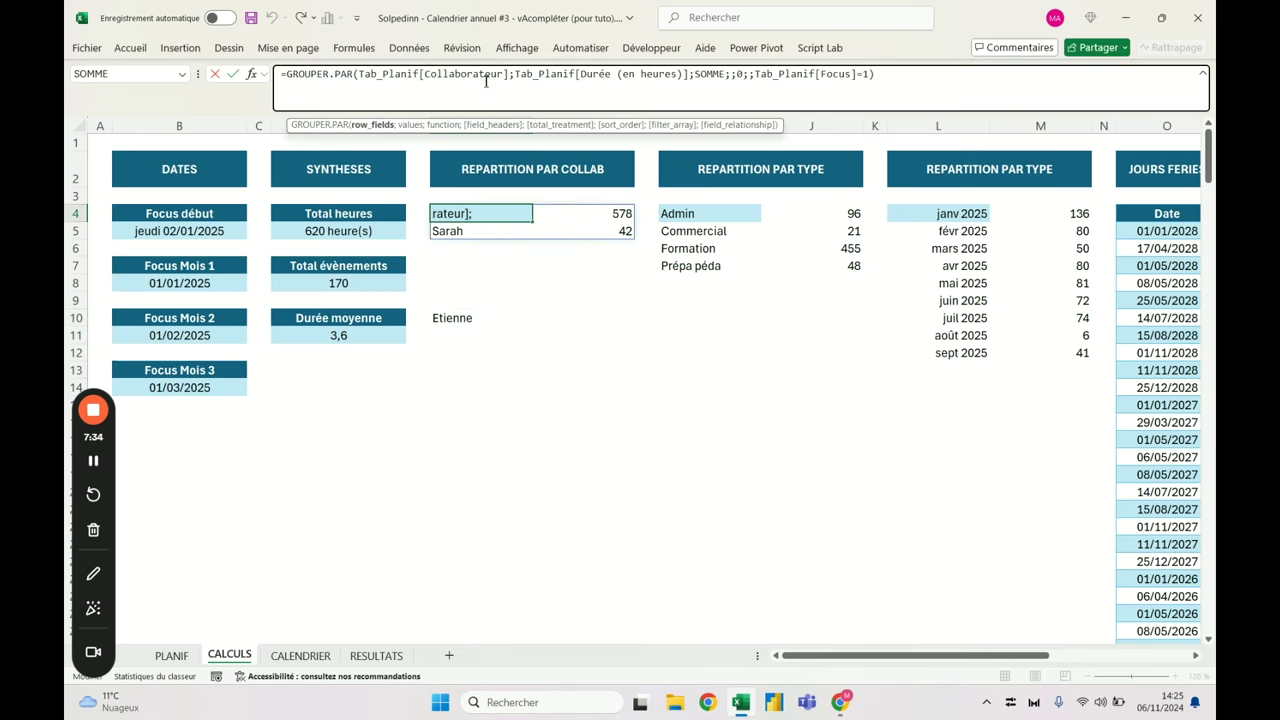
key(Escape)
click(455, 317)
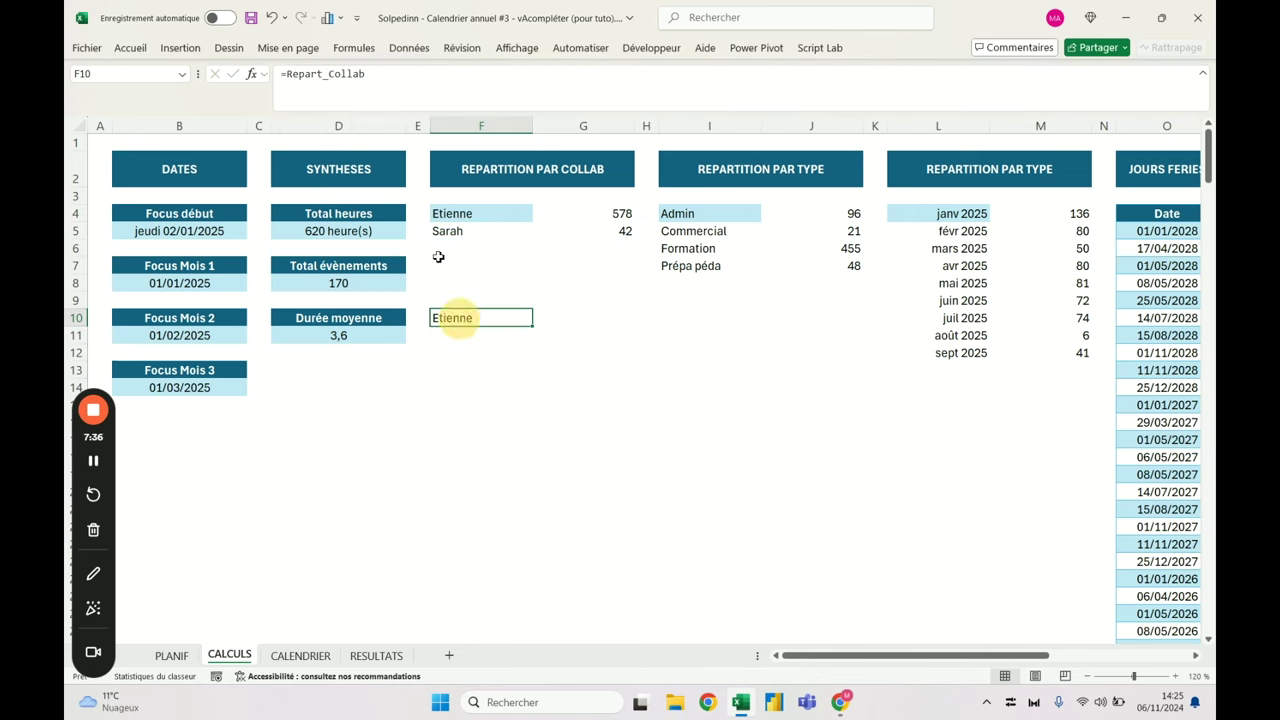
click(412, 80)
text(#)
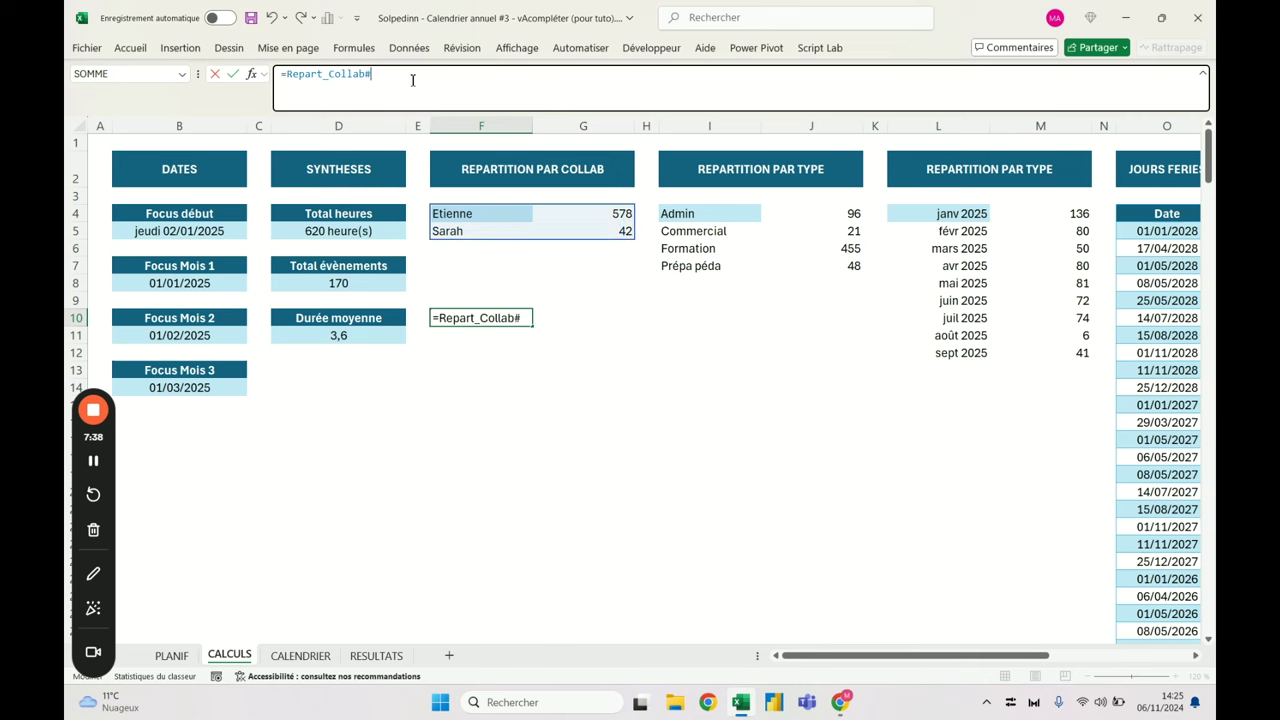
key(Return)
key(Up)
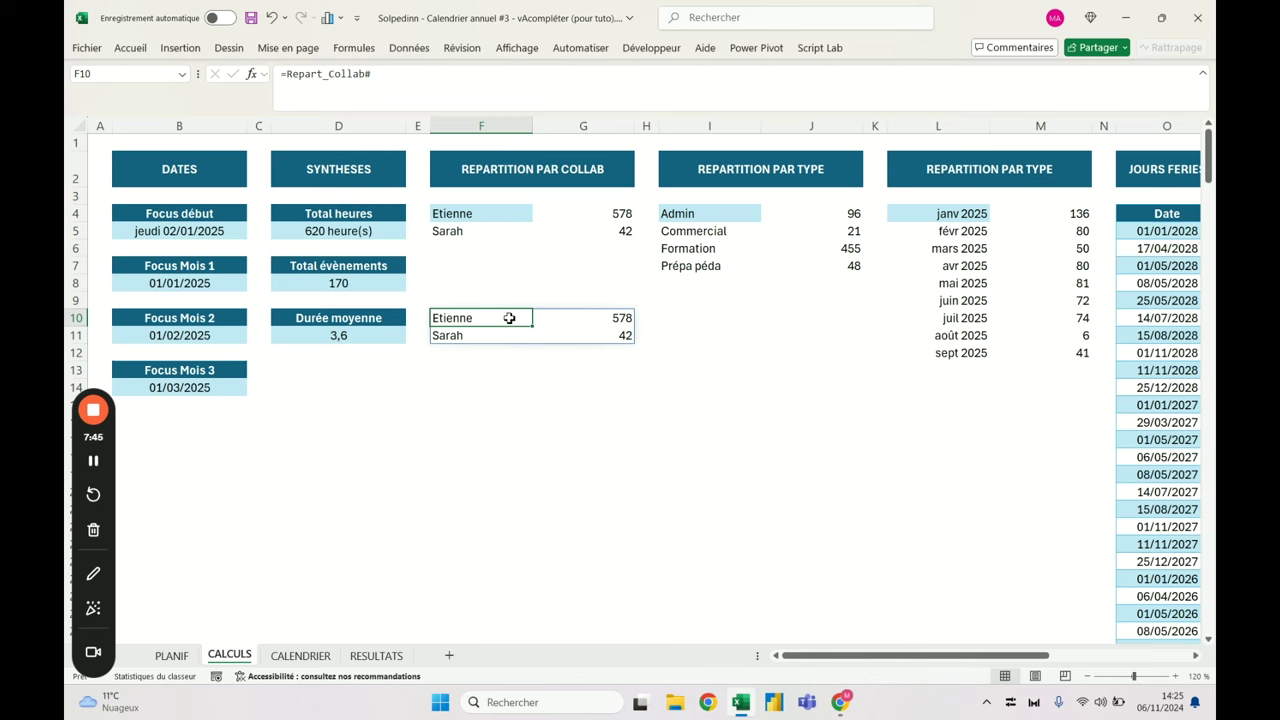
Wrap F10's reference in LIGNES() so it returns the collaborator count 2
click(289, 73)
text(lignes()
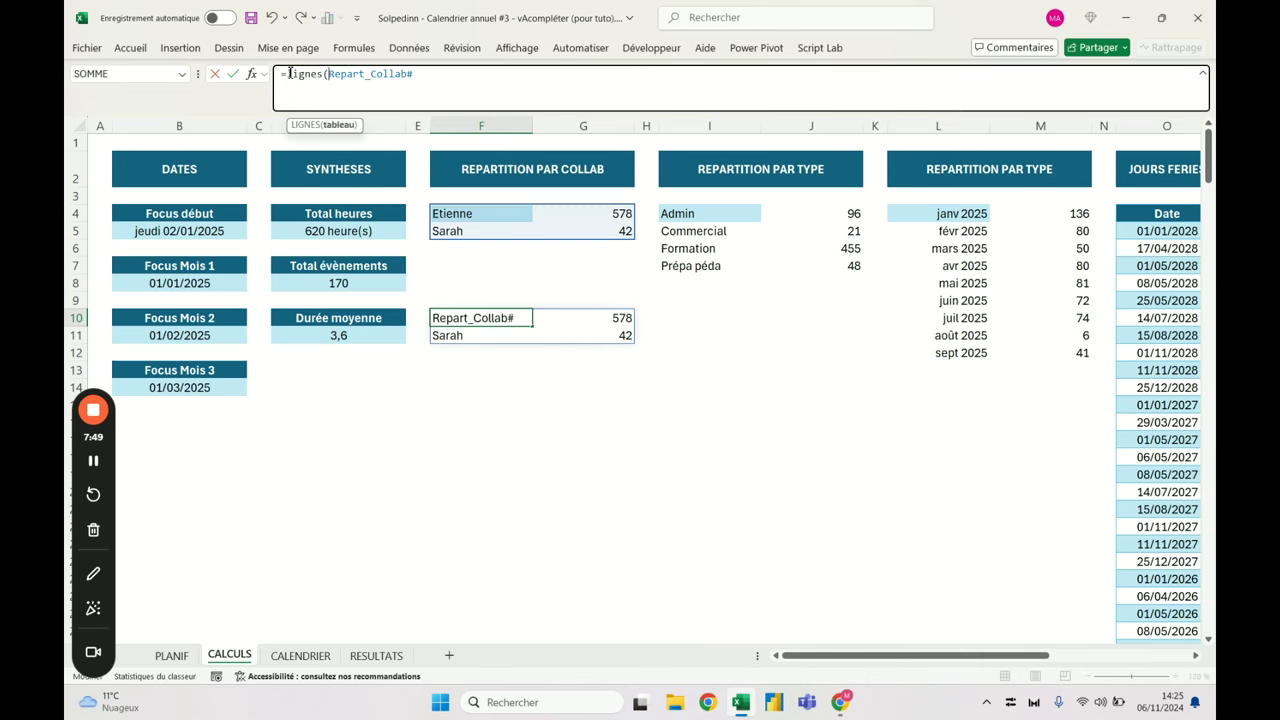
key(Delete)
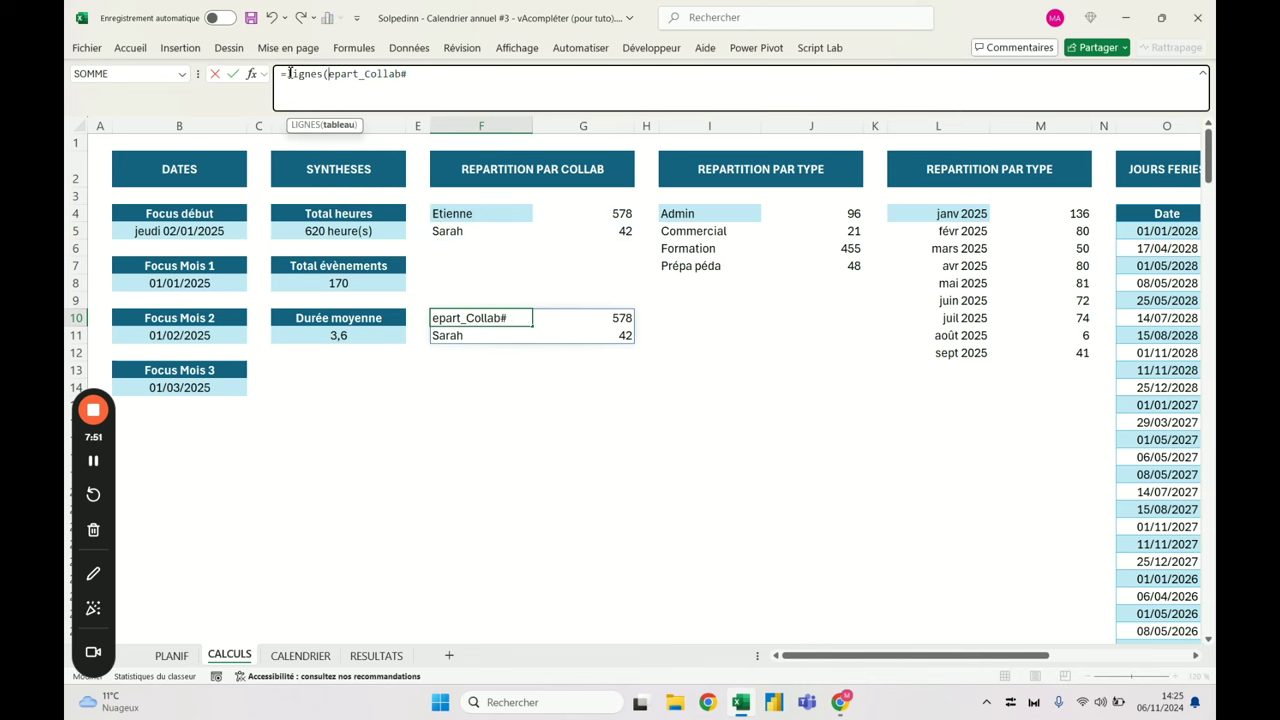
text(R)
key(Escape)
text())
key(Return)
key(Up)
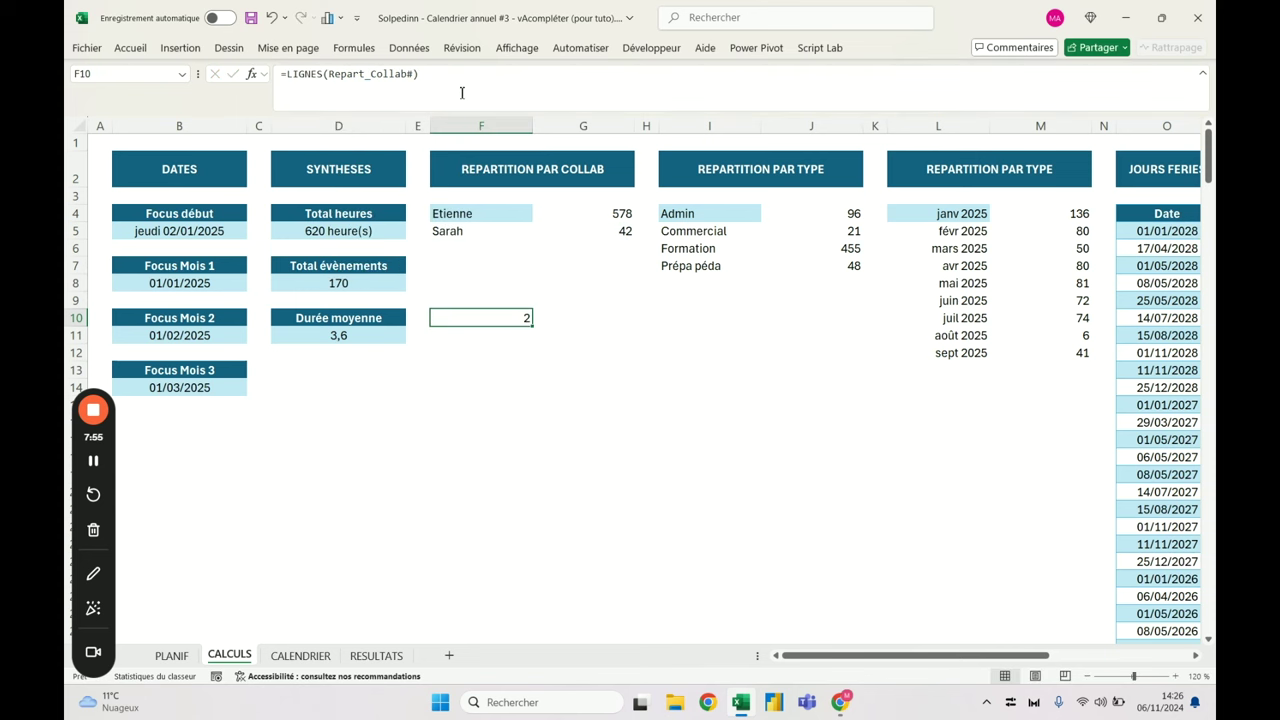
Filter the dashboard to Trim 3 and check the F4 grouping on CALCULS
click(300, 655)
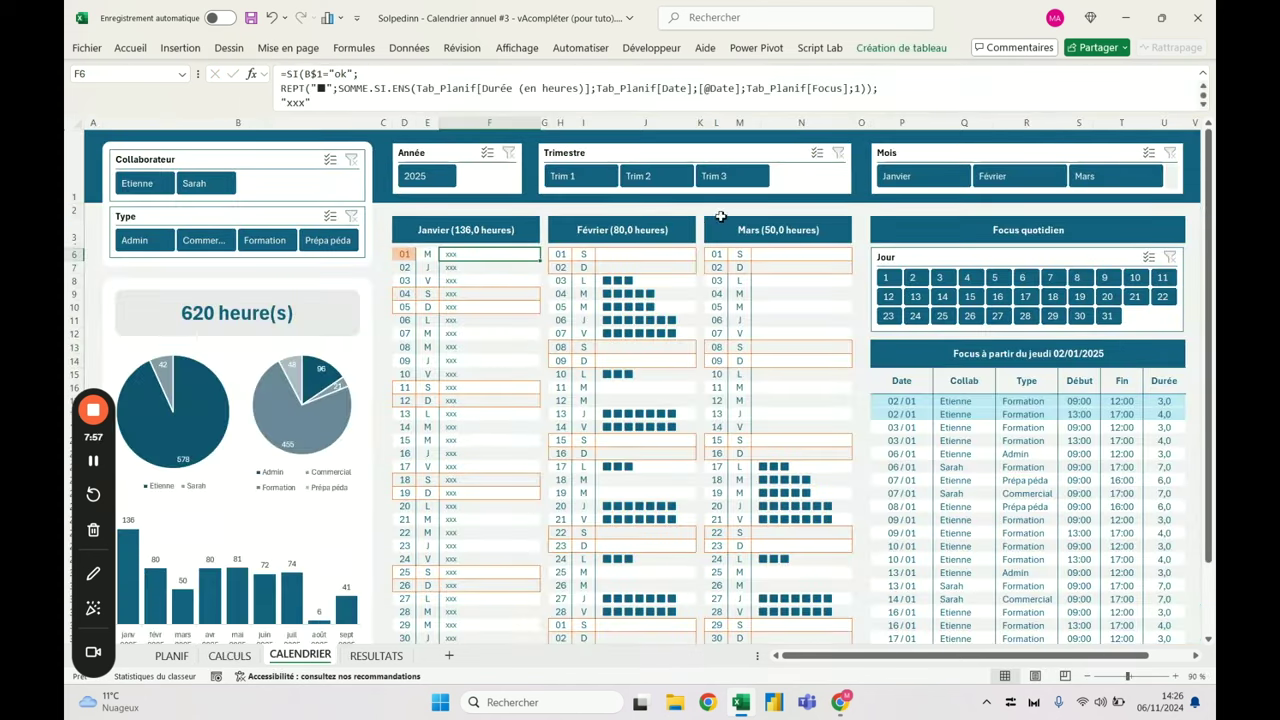
click(736, 178)
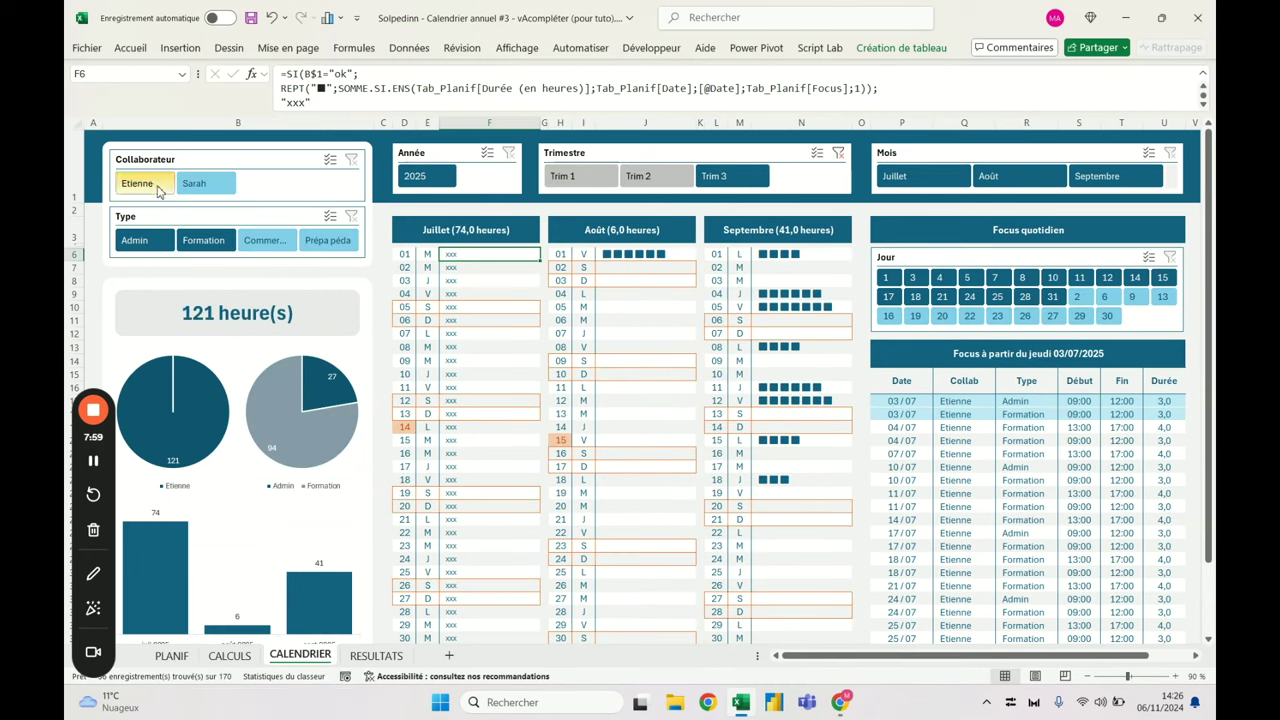
click(229, 655)
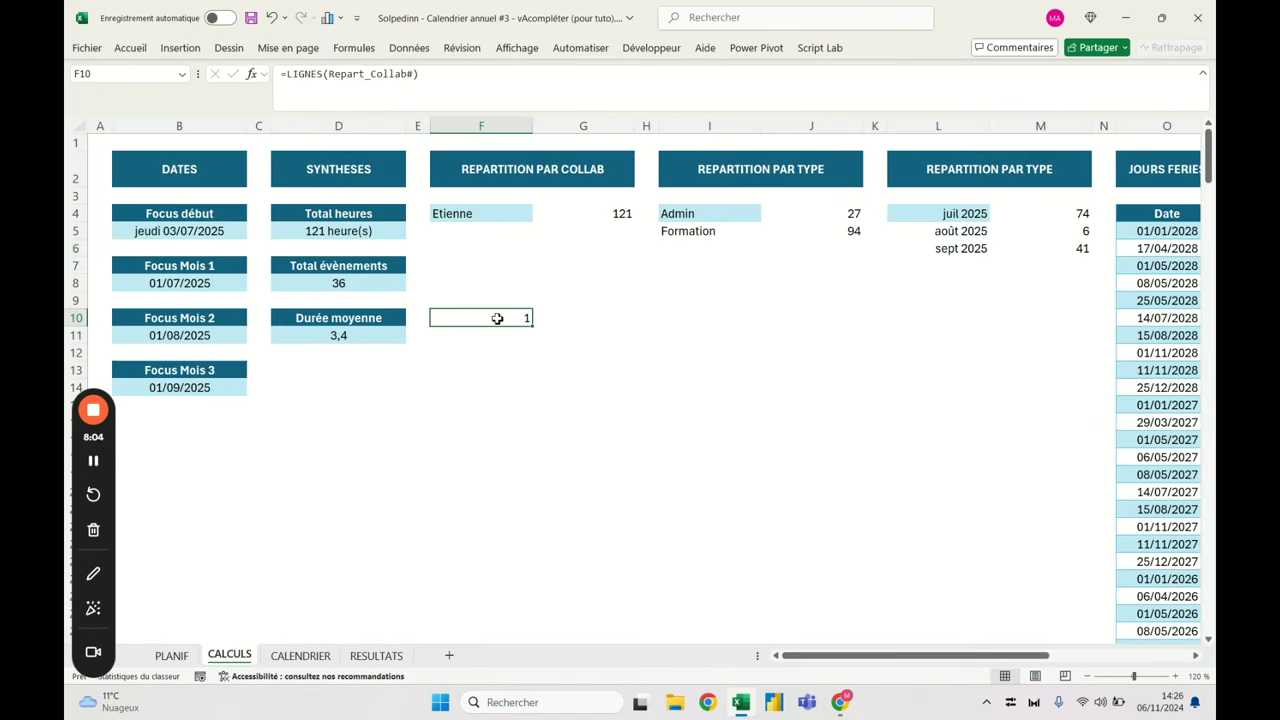
click(486, 213)
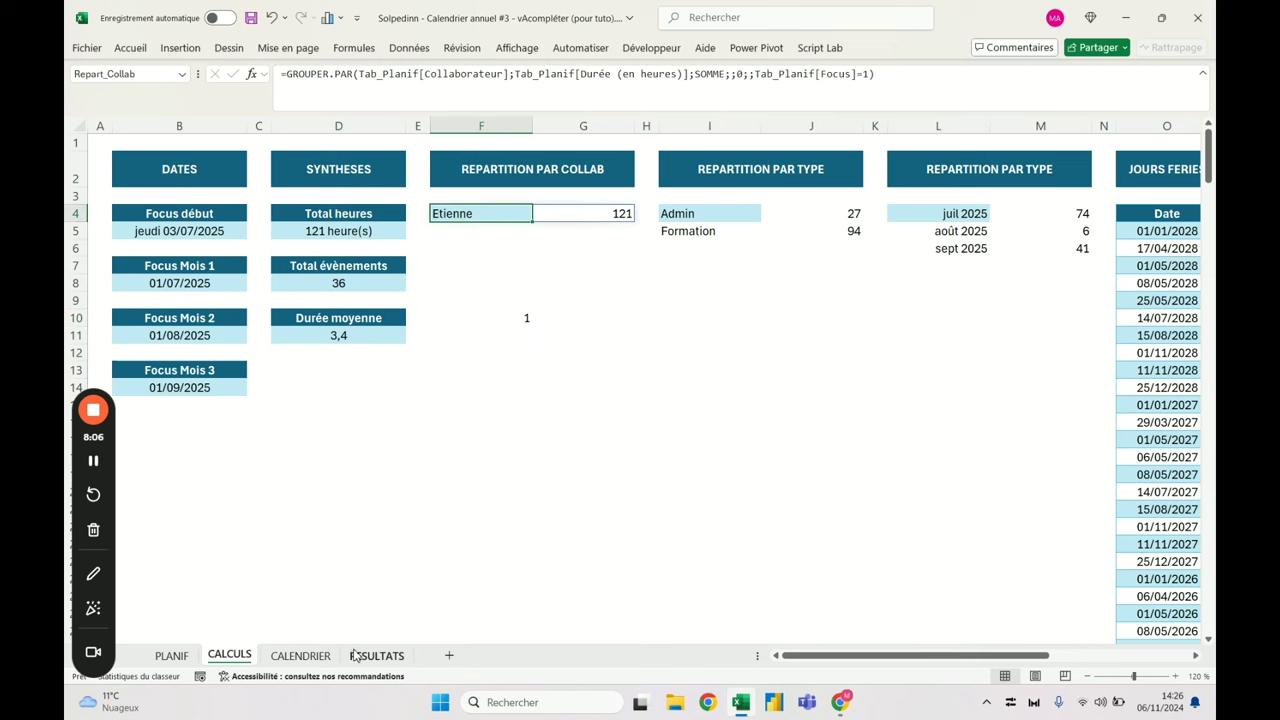
click(360, 655)
Add the Prépa péda filter and check the count in F10
click(300, 655)
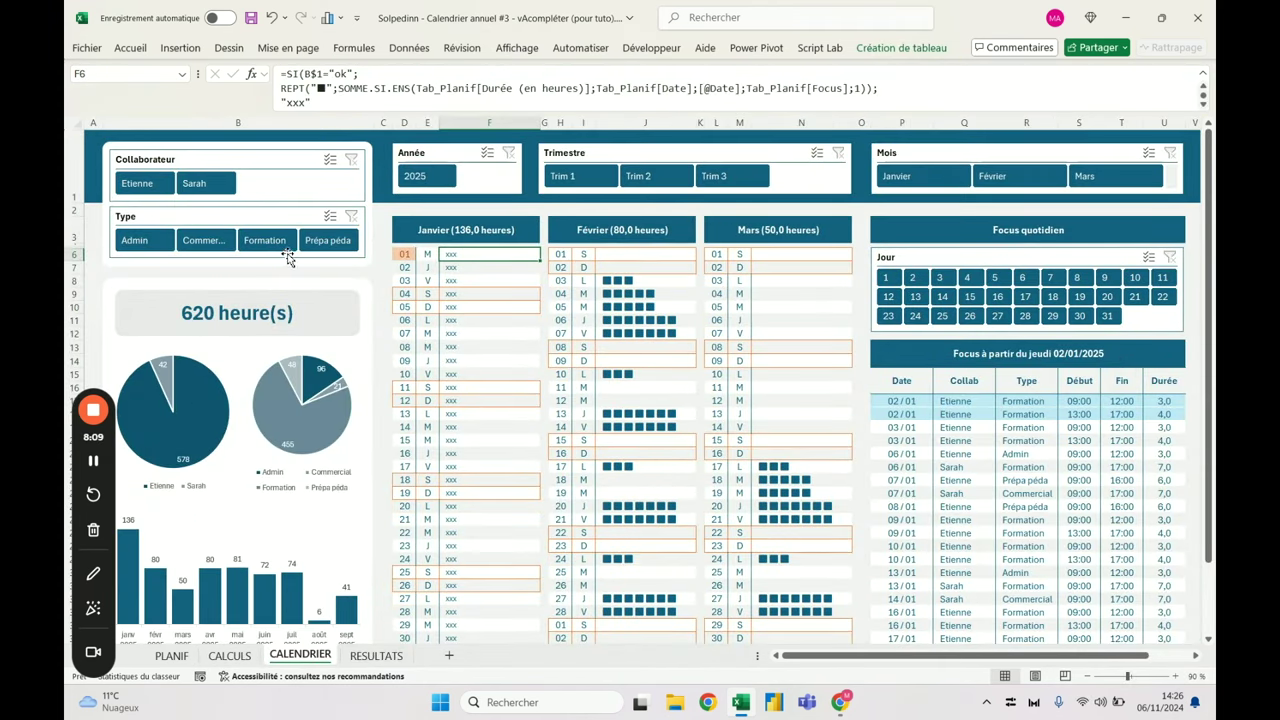
click(324, 247)
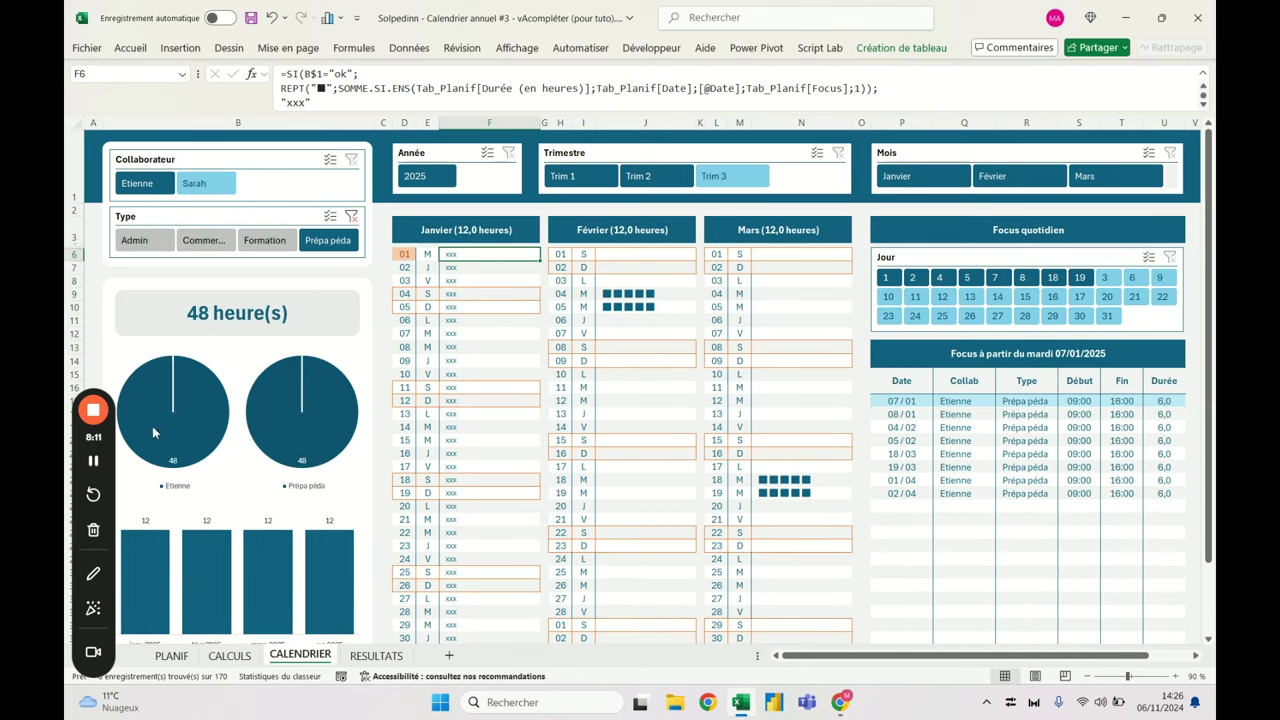
click(229, 655)
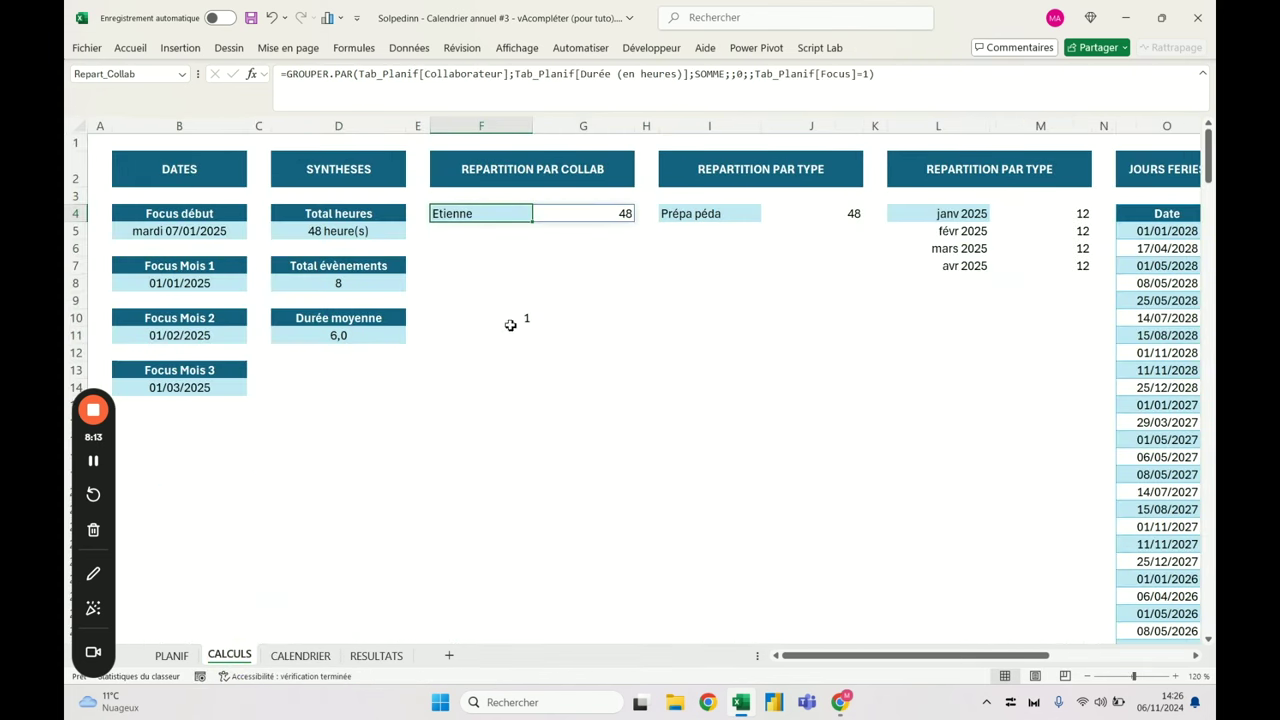
click(509, 320)
click(368, 652)
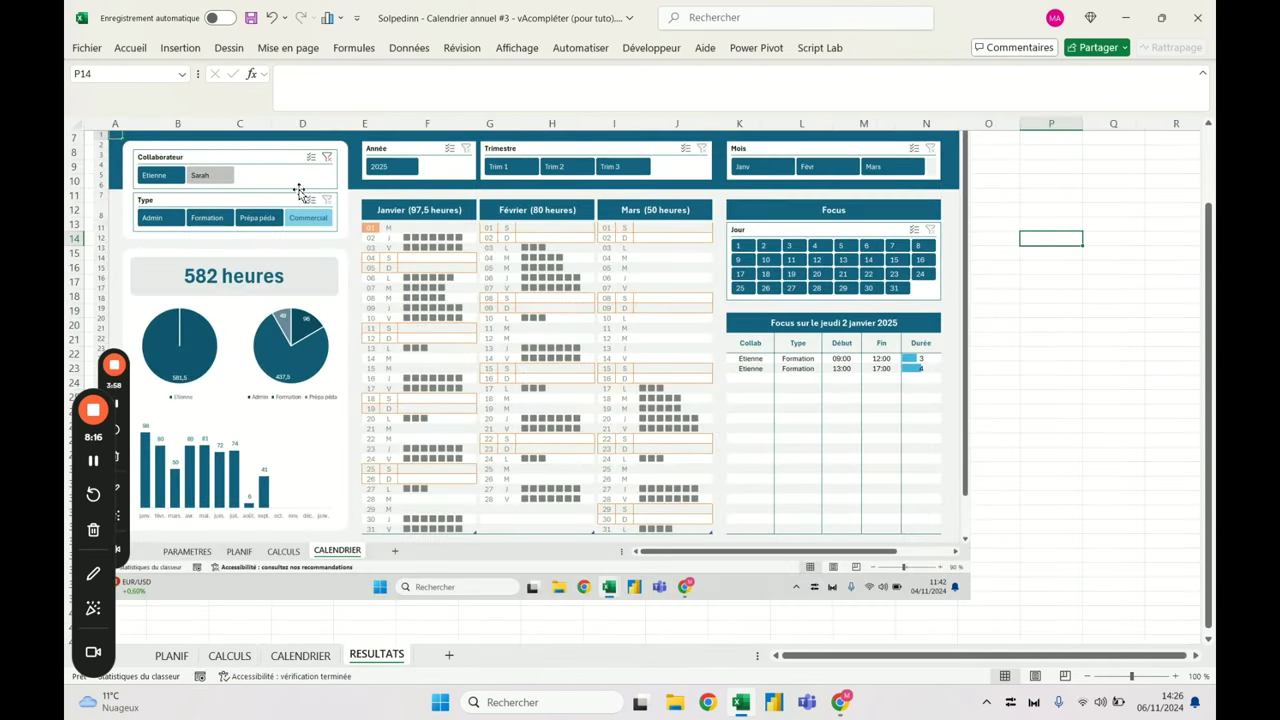
Filter to Commercial events and review F10's LIGNES formula without changing it
click(306, 657)
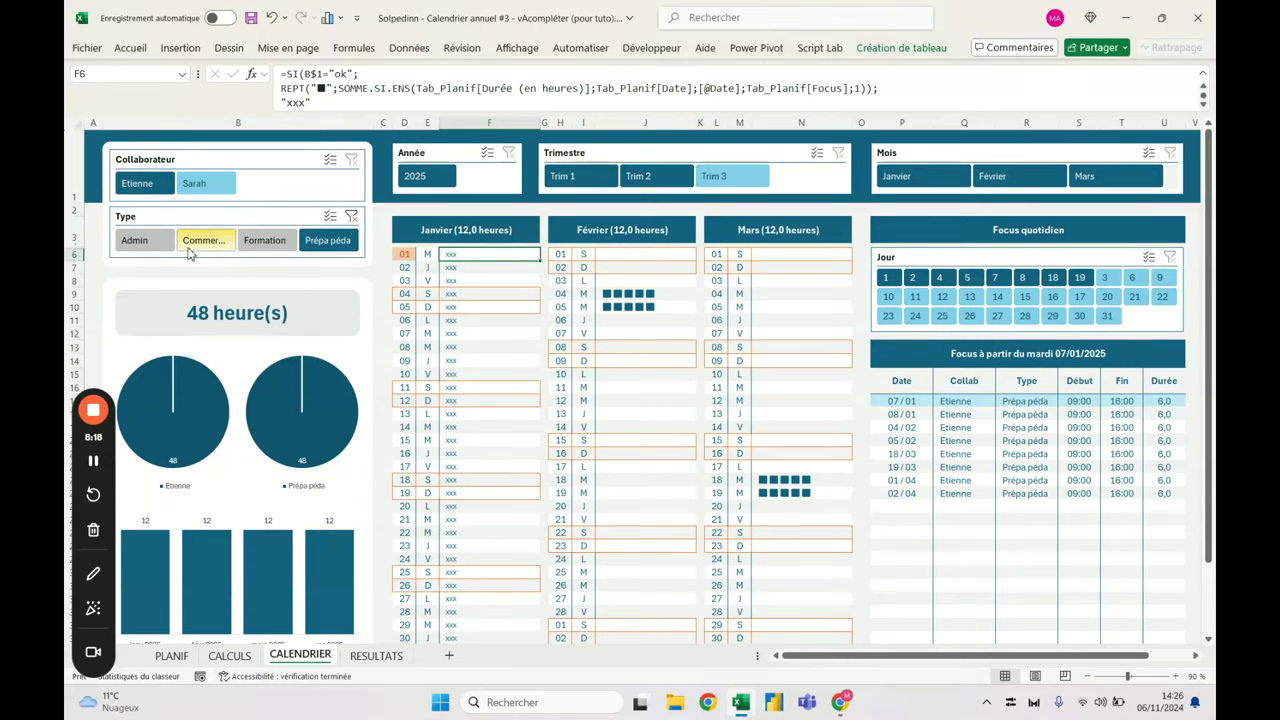
click(203, 240)
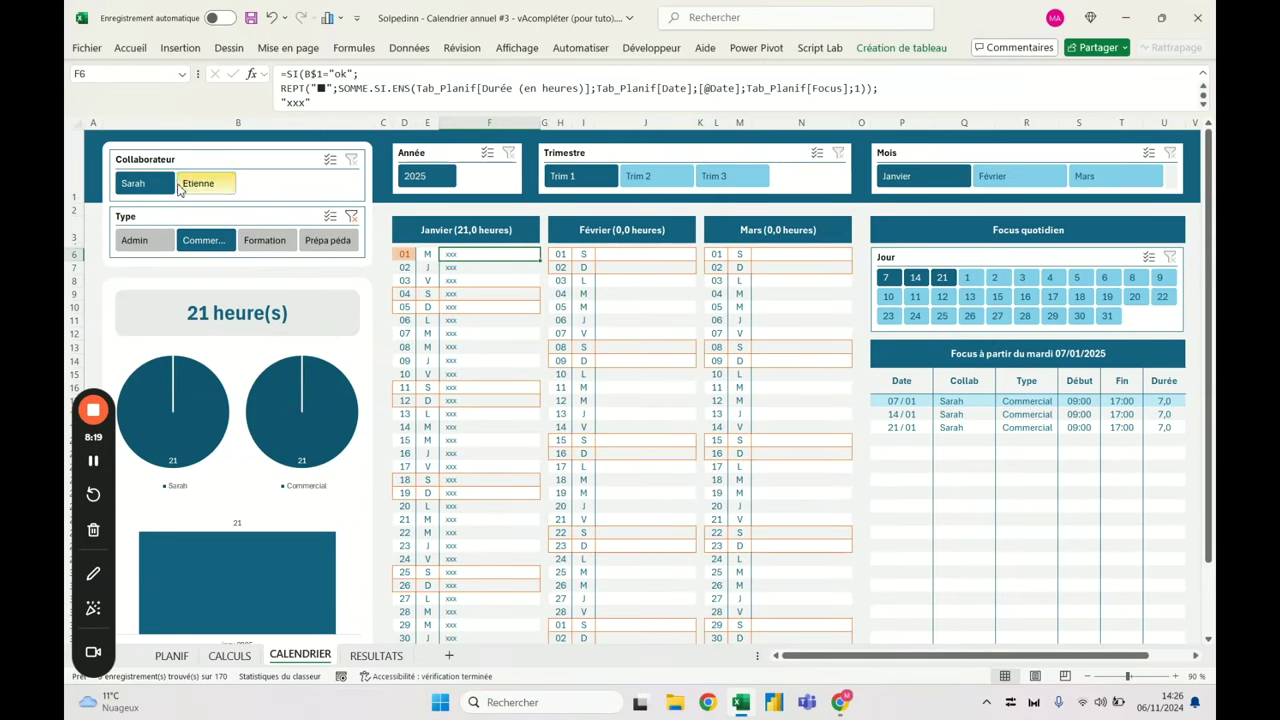
click(229, 655)
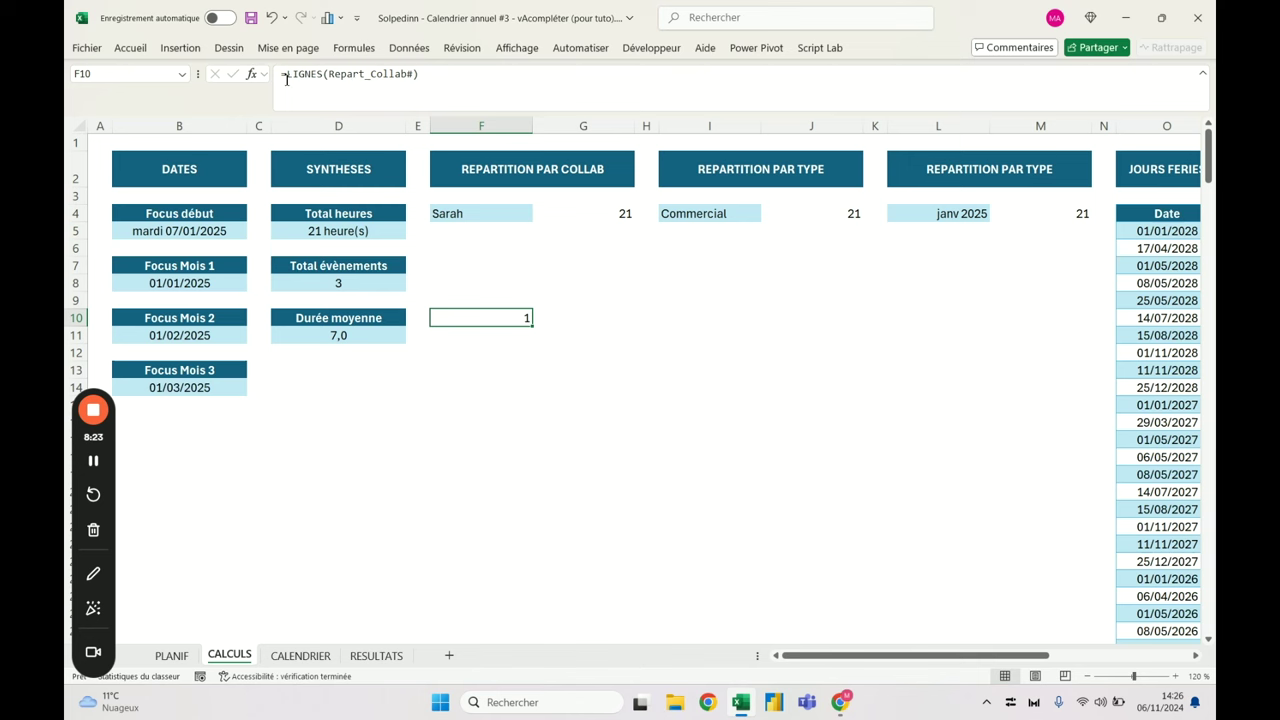
drag(288, 79, 451, 79)
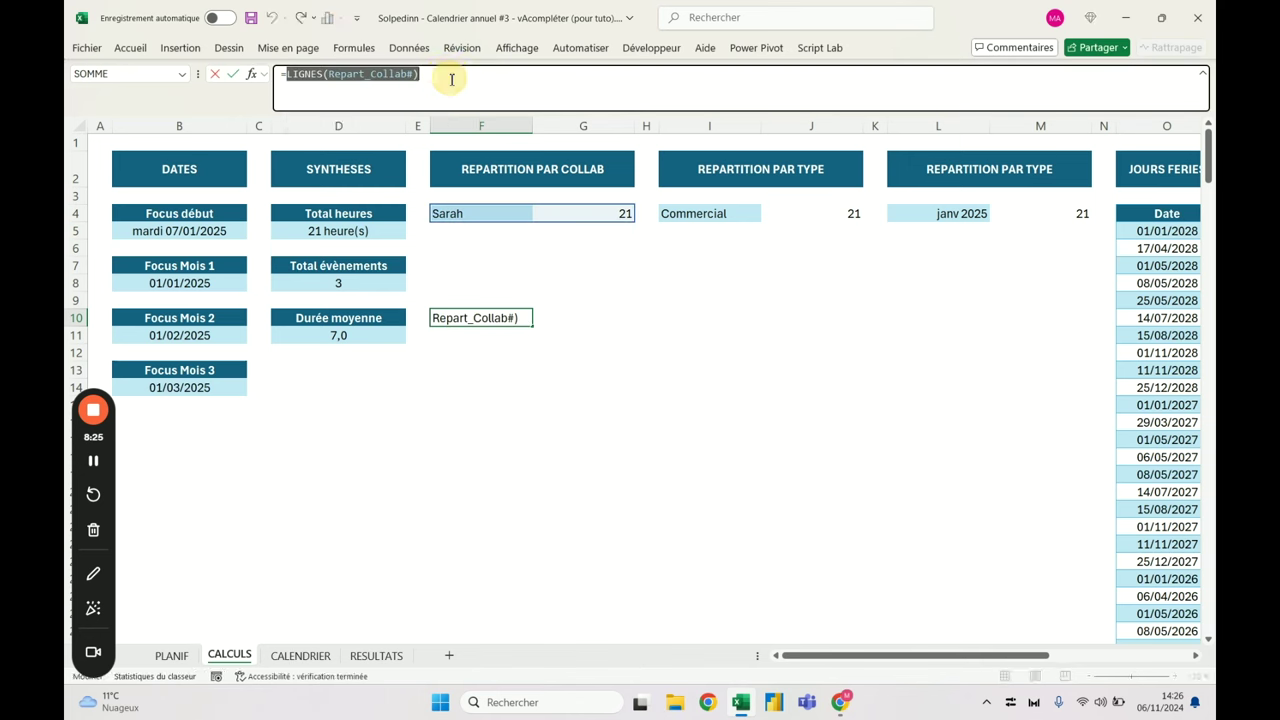
key(Escape)
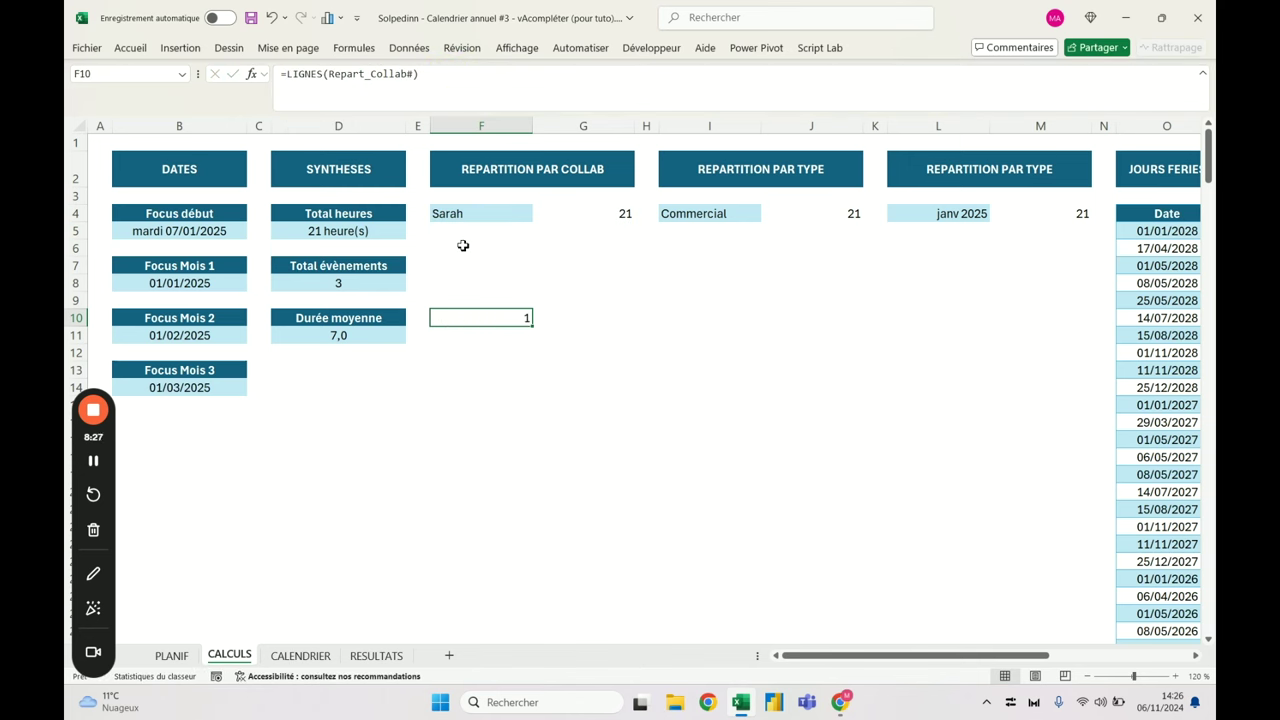
click(335, 657)
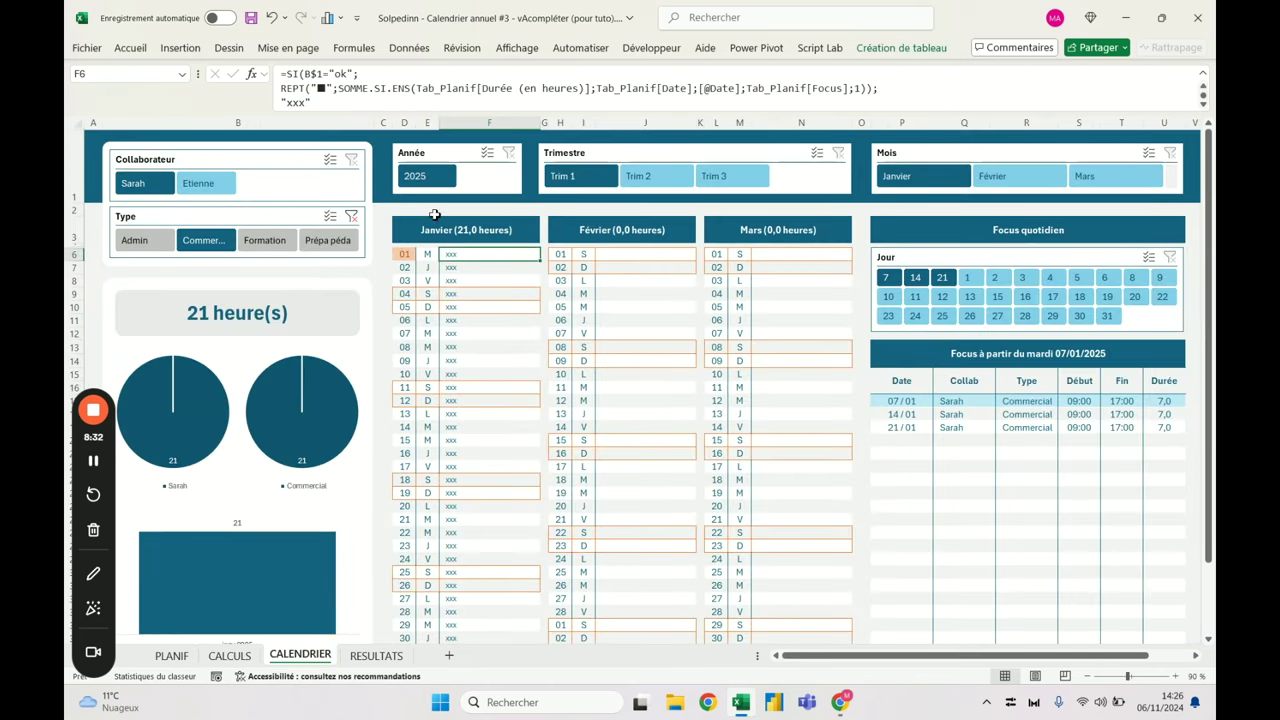
Change the calendar formula's single-collaborator test to LIGNES(Repart_Collab#)=1
drag(304, 74, 352, 74)
text(LIGNES(Repart_Collab#);)
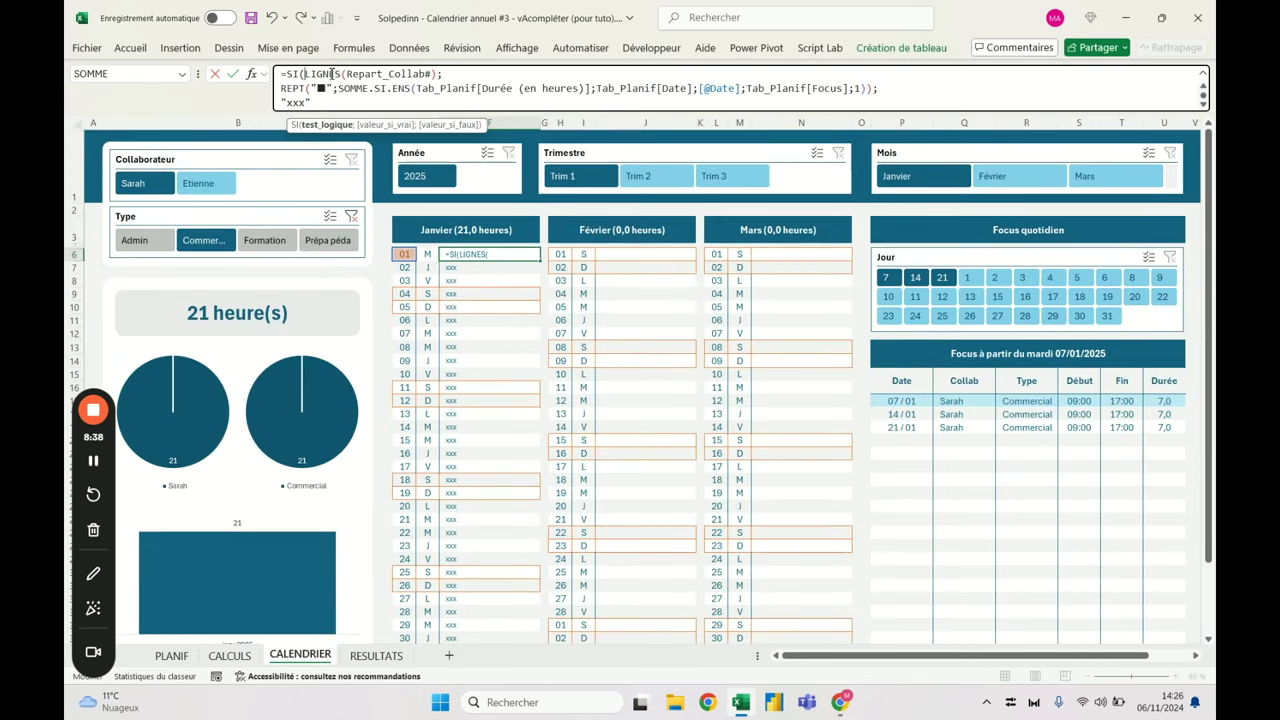
click(439, 74)
text(=1)
key(Right)
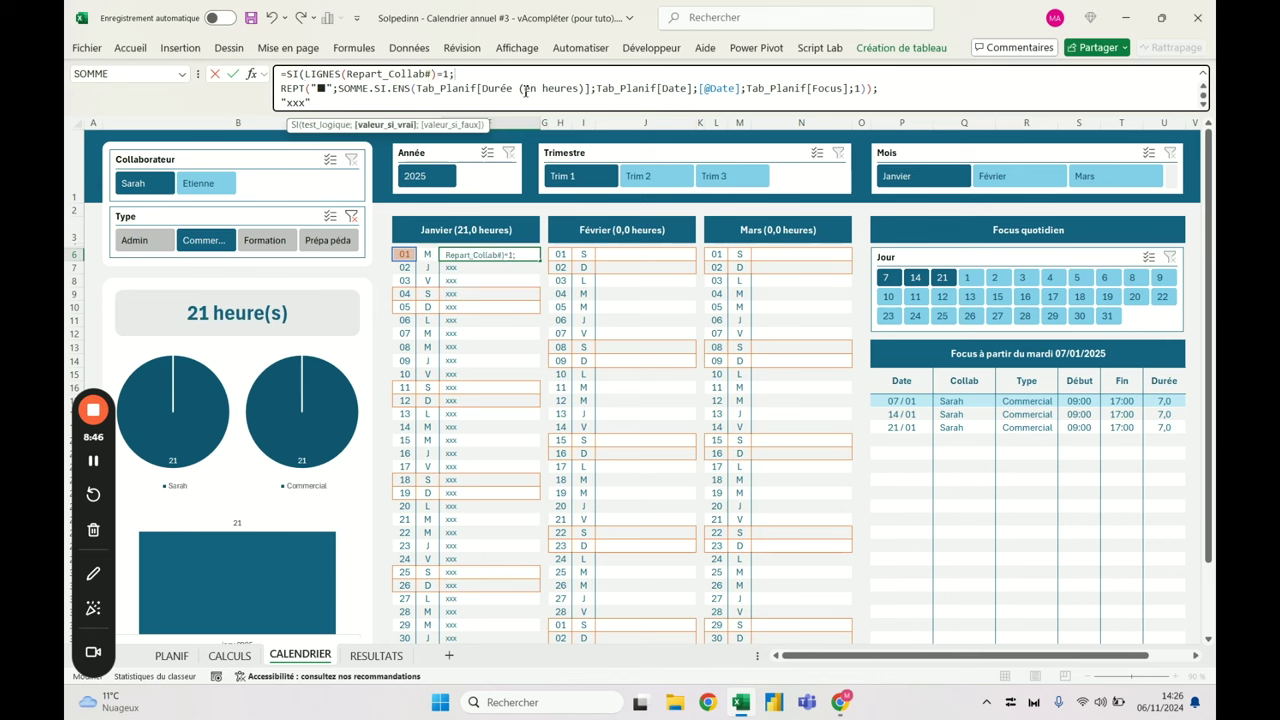
key(Return)
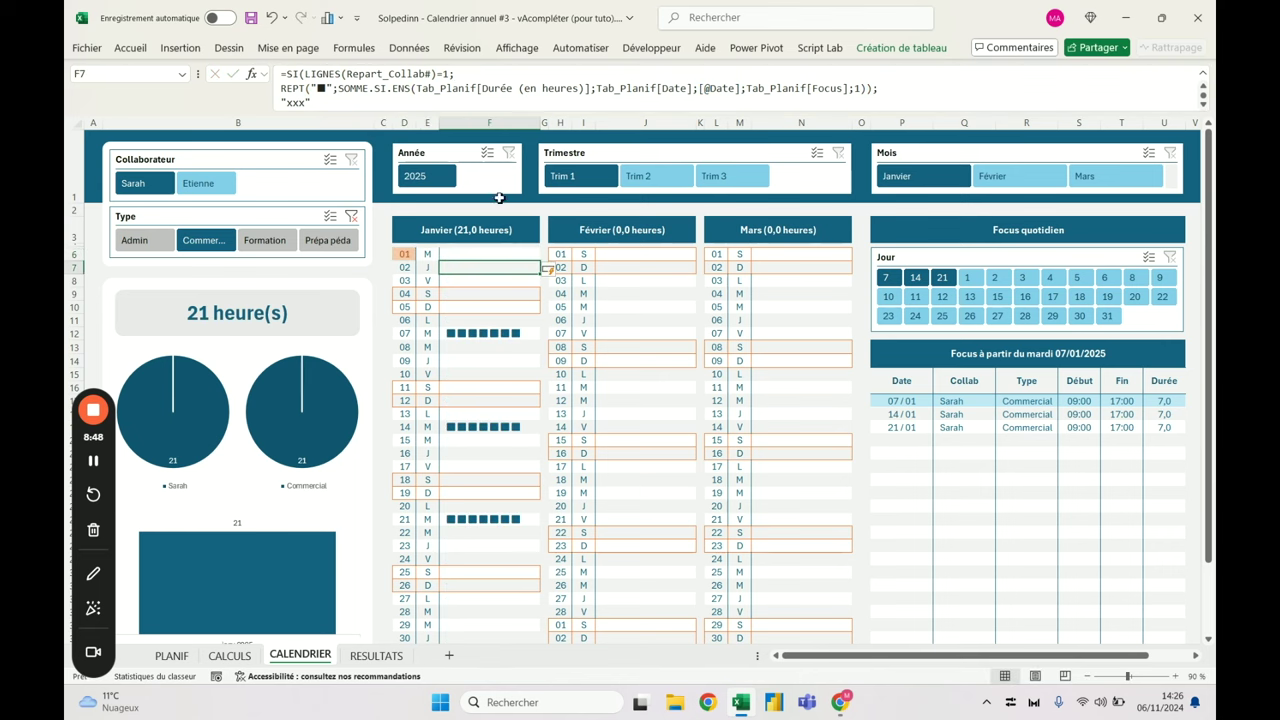
Try the Collaborateur and Type slicers, ending on Formation events for both collaborators (455 hours)
click(350, 217)
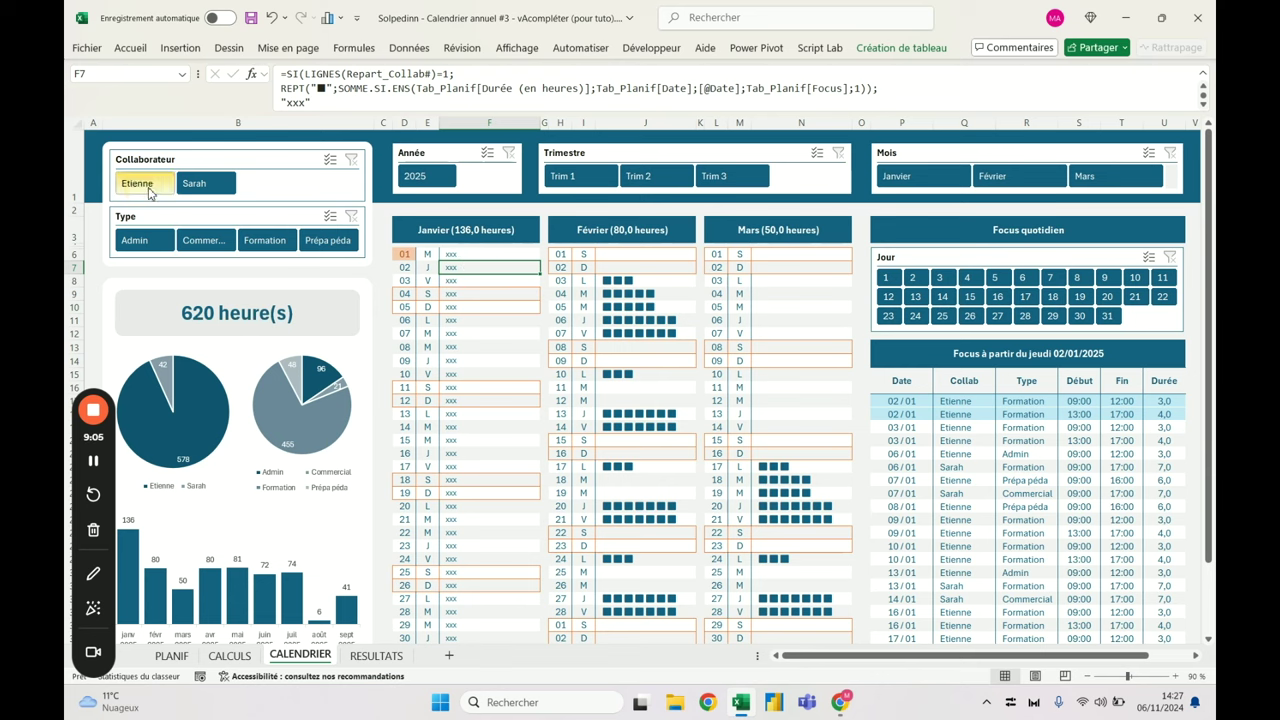
click(139, 184)
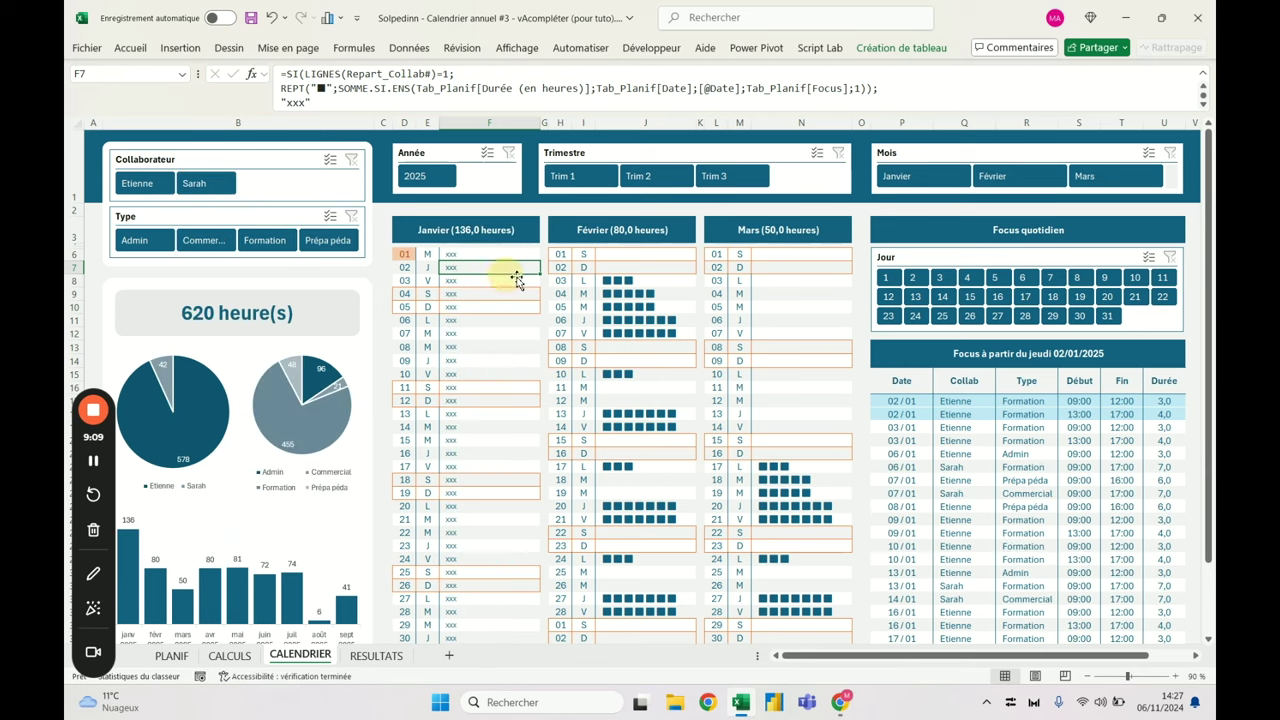
click(205, 183)
click(153, 187)
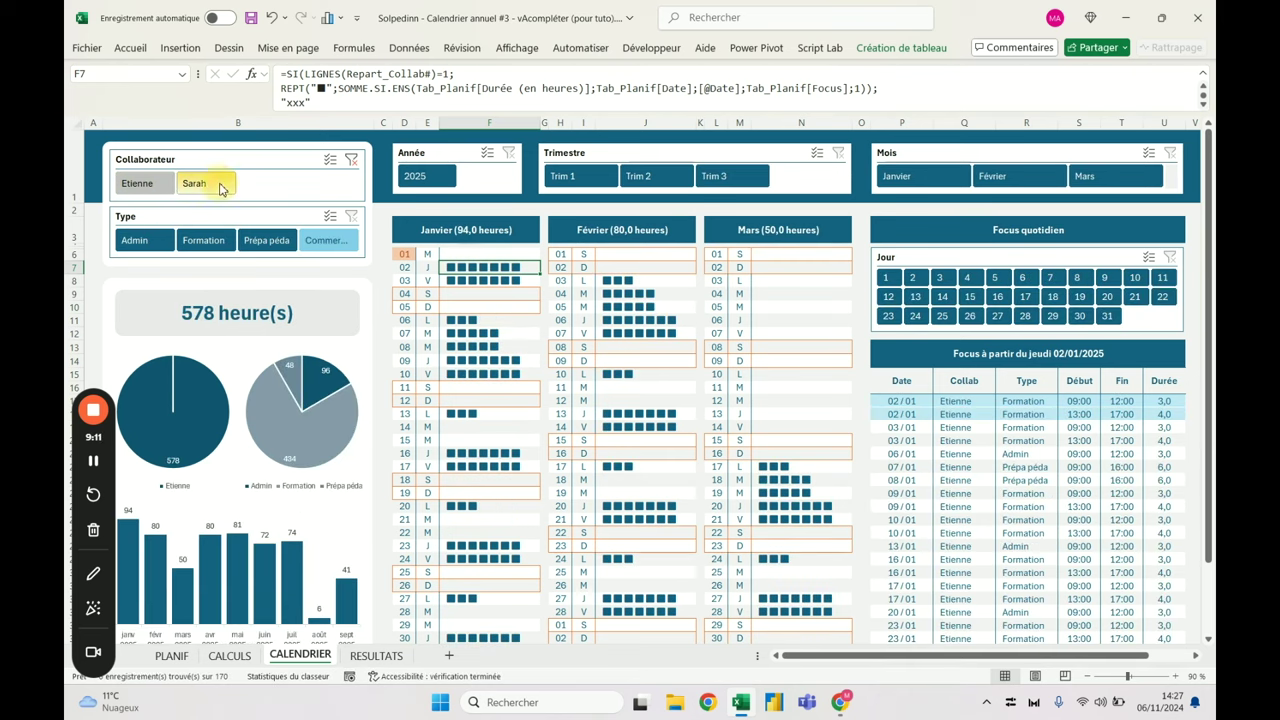
click(205, 183)
click(351, 160)
click(142, 240)
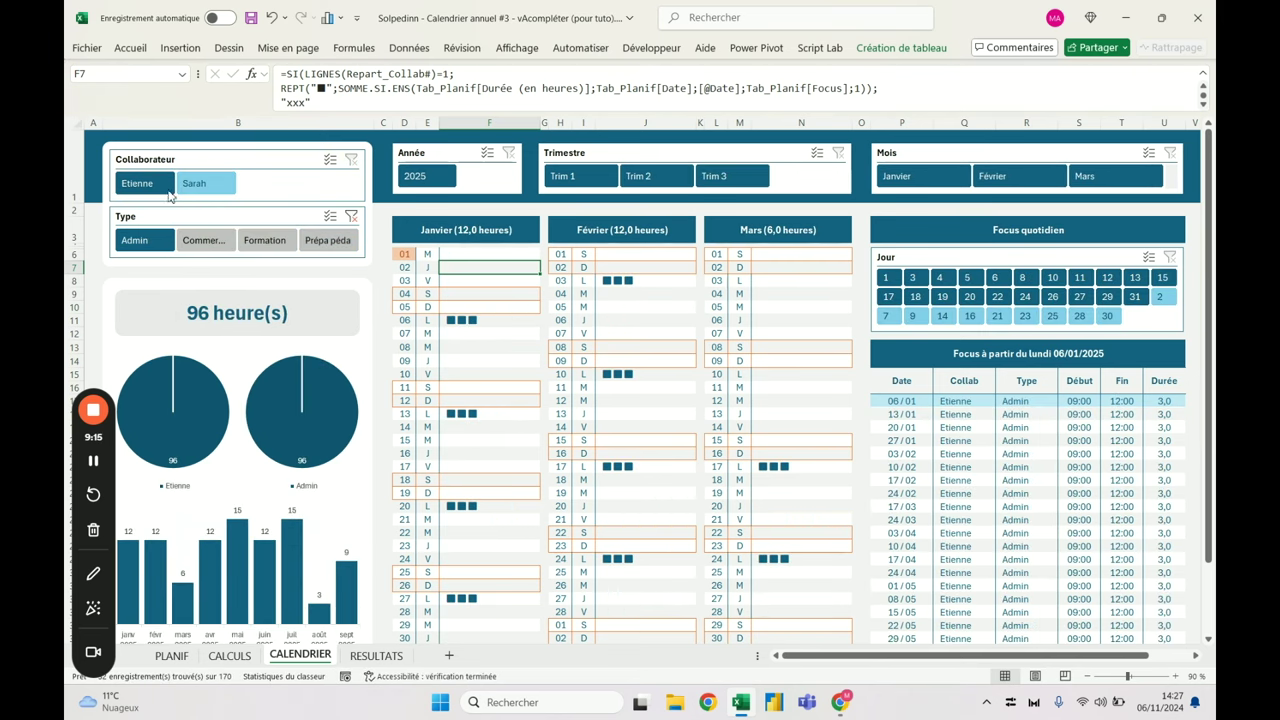
click(229, 241)
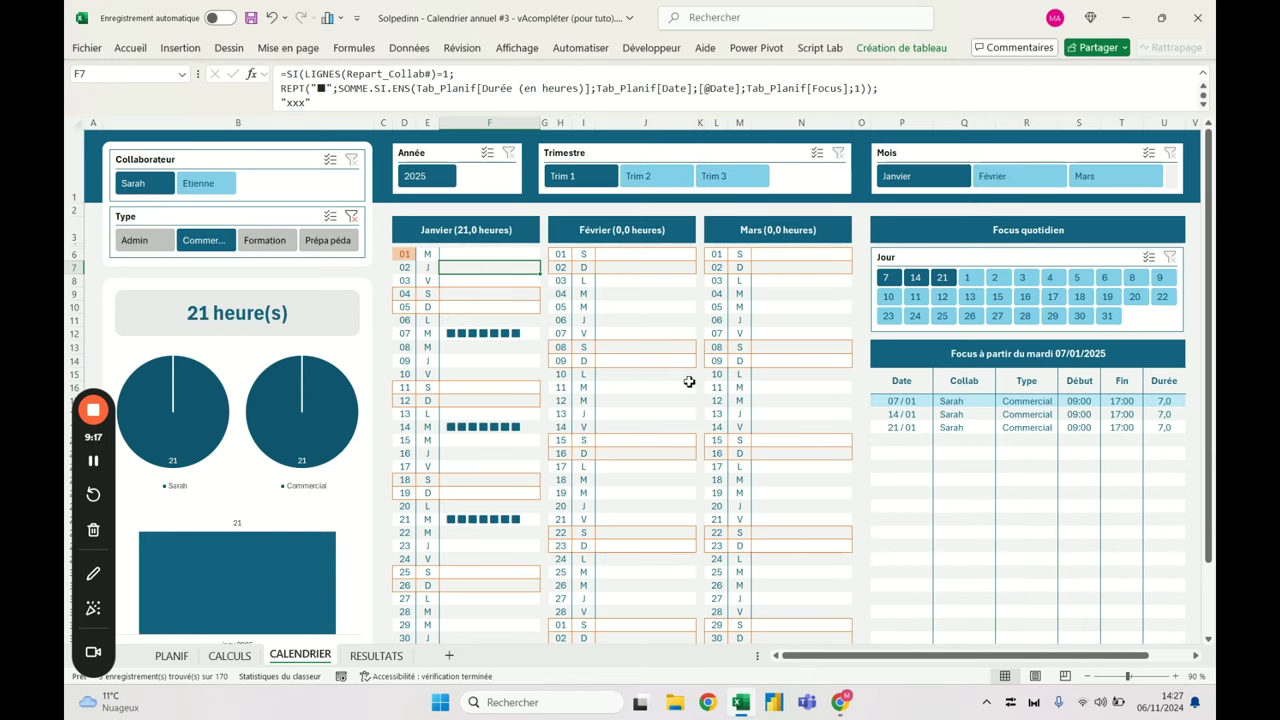
click(265, 238)
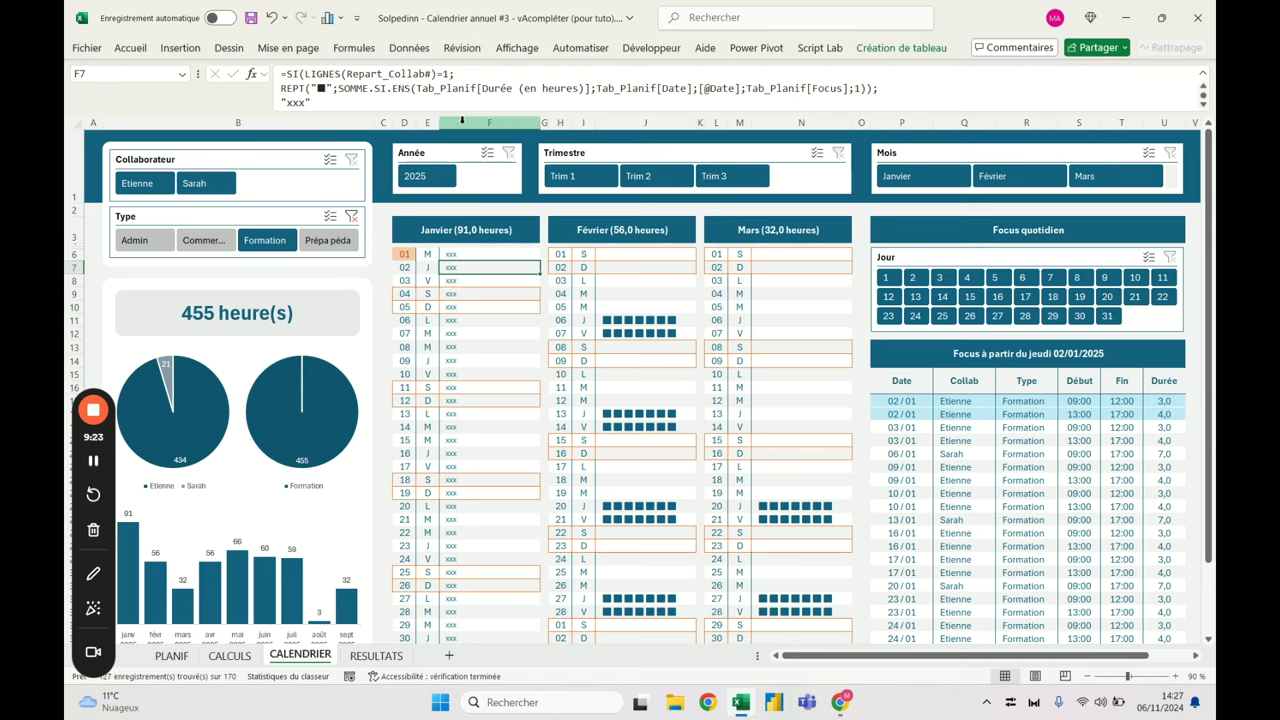
Expand the formula bar to review the LIGNES(Repart_Collab#)=1 test, then go to CALCULS
drag(467, 115, 466, 130)
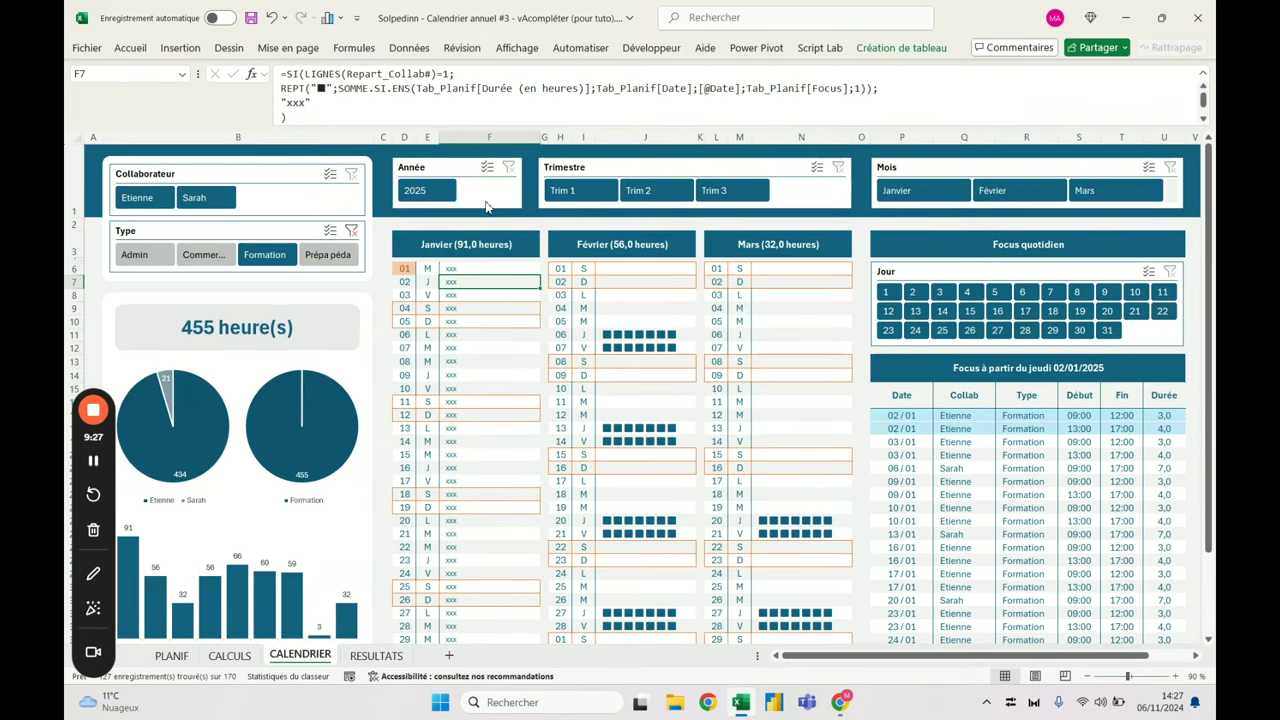
click(327, 101)
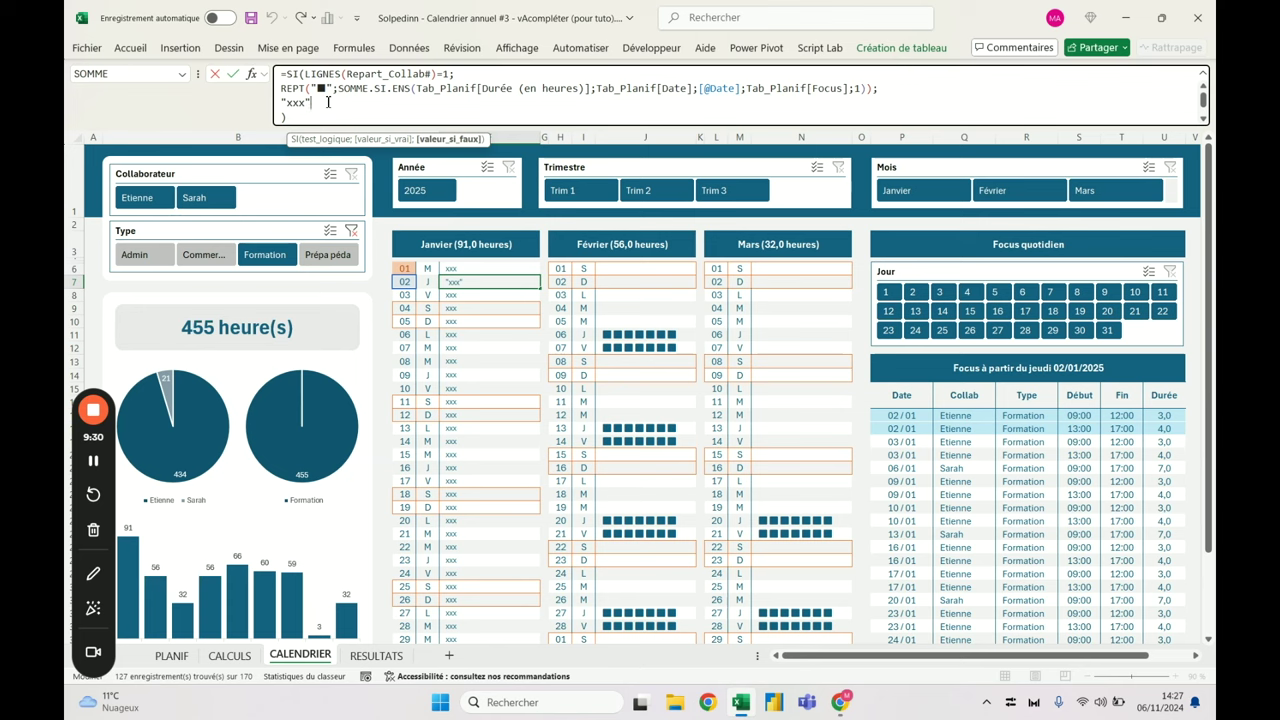
key(Escape)
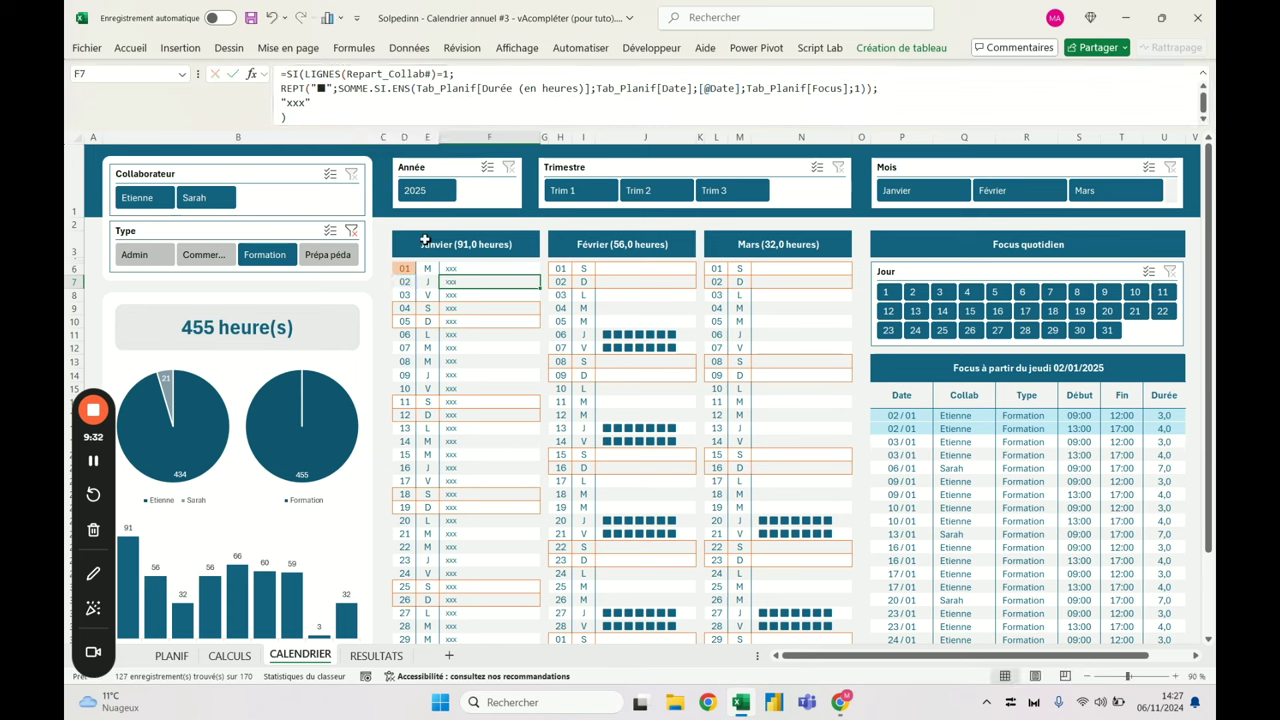
click(484, 268)
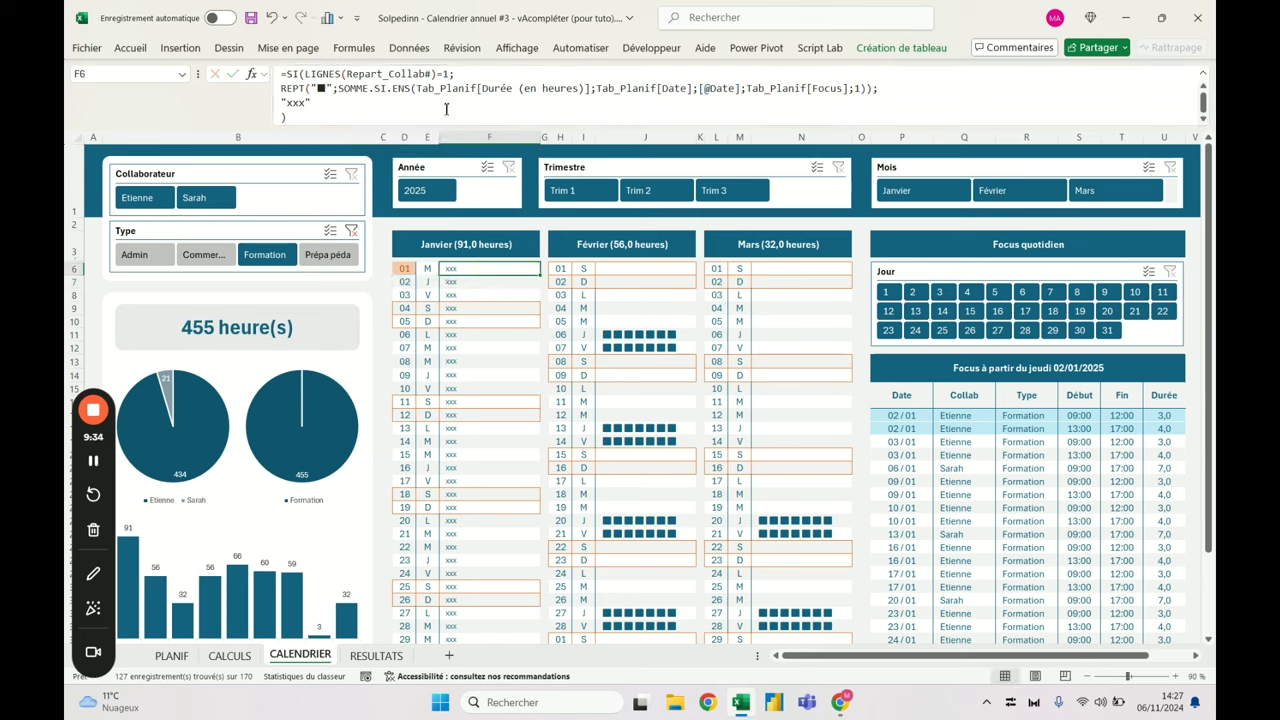
drag(453, 74, 308, 78)
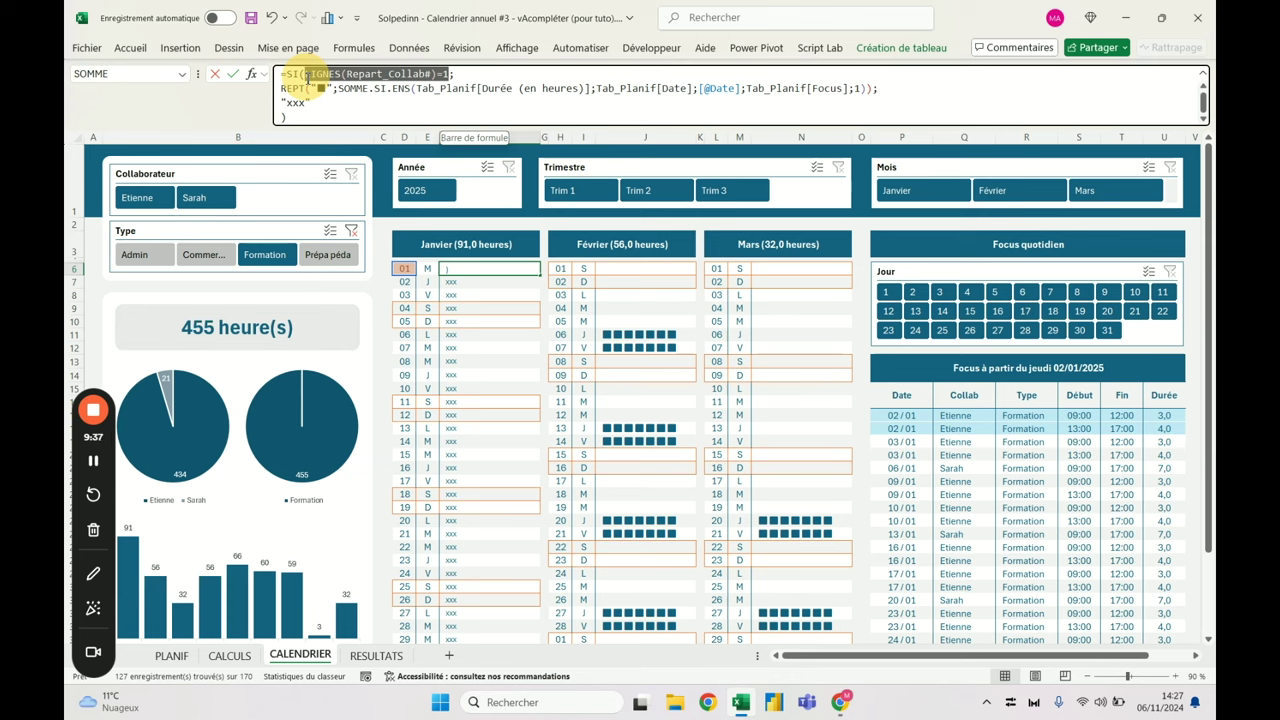
key(Escape)
click(229, 655)
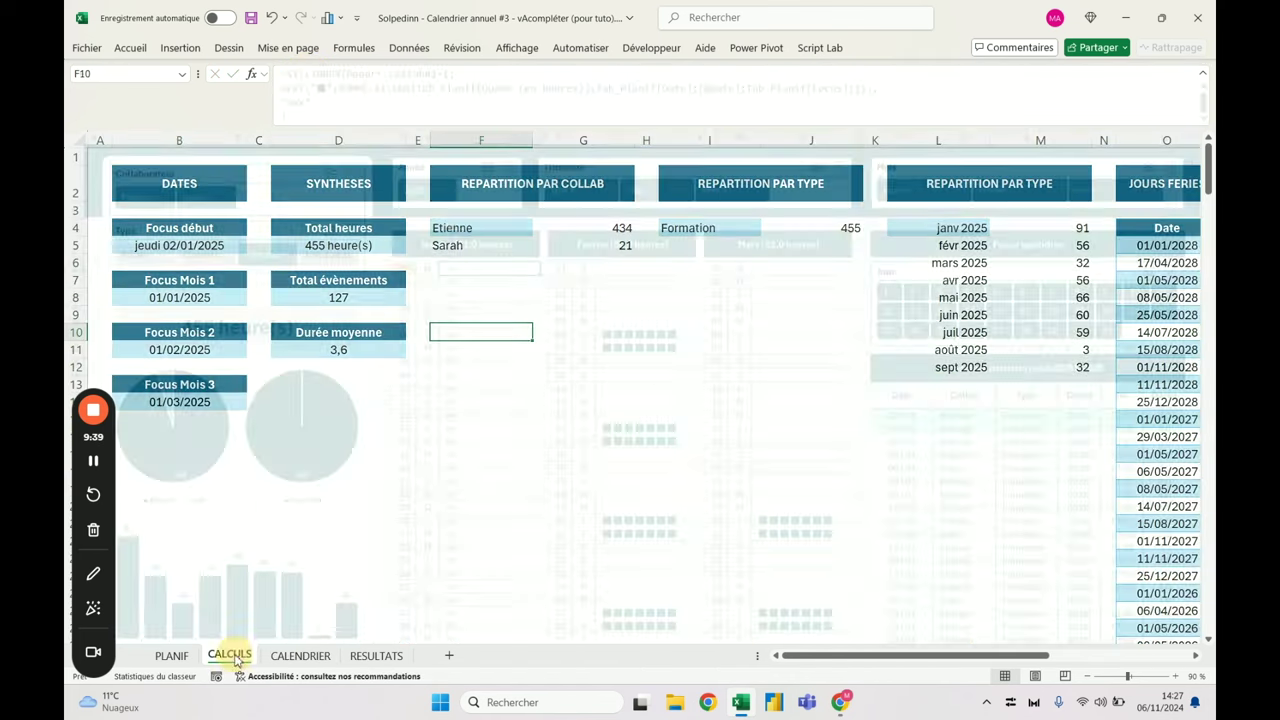
Review the Repart_Collab grouping formula in F4, then select the REPT bar line on CALENDRIER
click(458, 226)
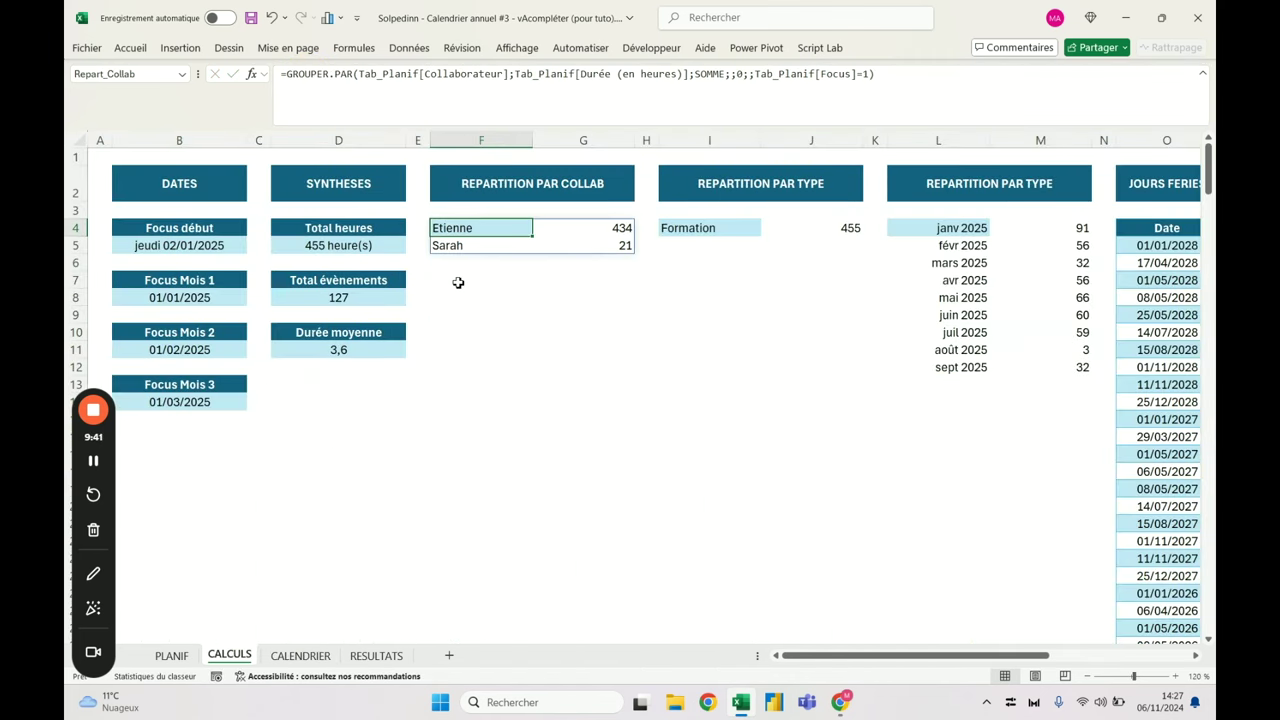
click(300, 655)
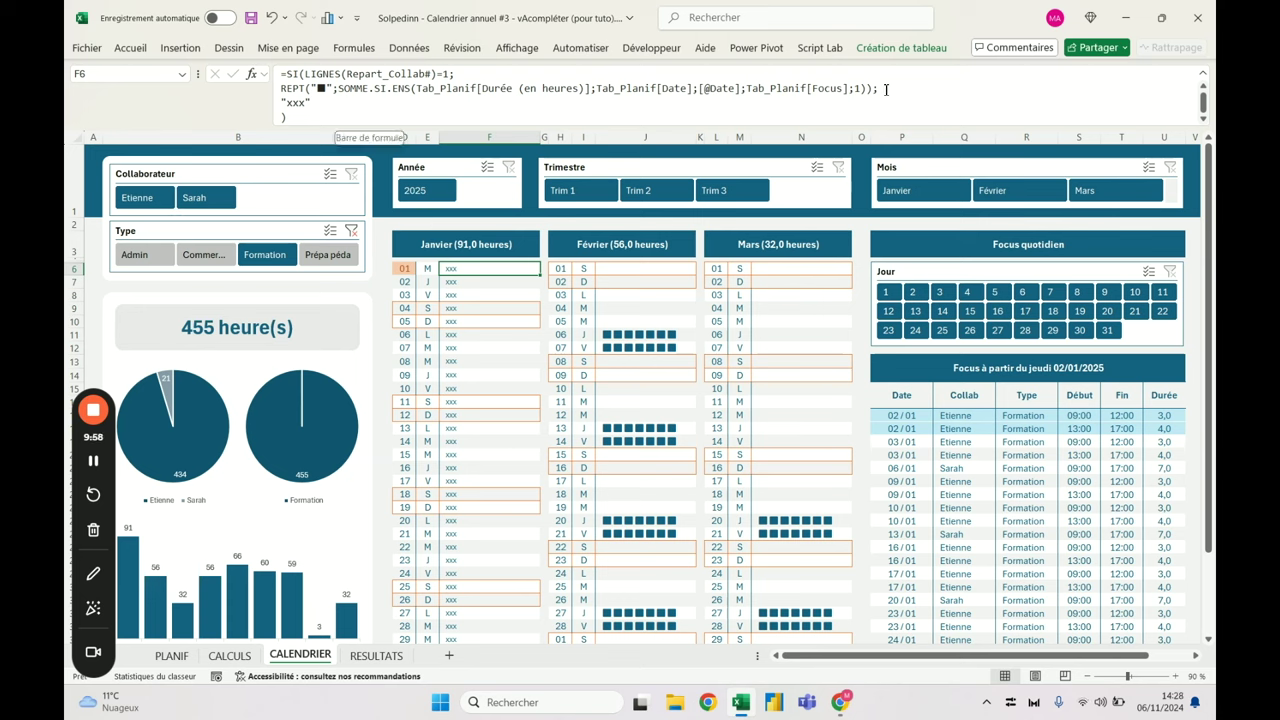
drag(875, 88, 282, 102)
Paste the REPT bar line over the xxx placeholder so multi-collaborator days show bars
key(ctrl+c)
key(ctrl+v)
key(BackSpace)
key(ctrl+Return)
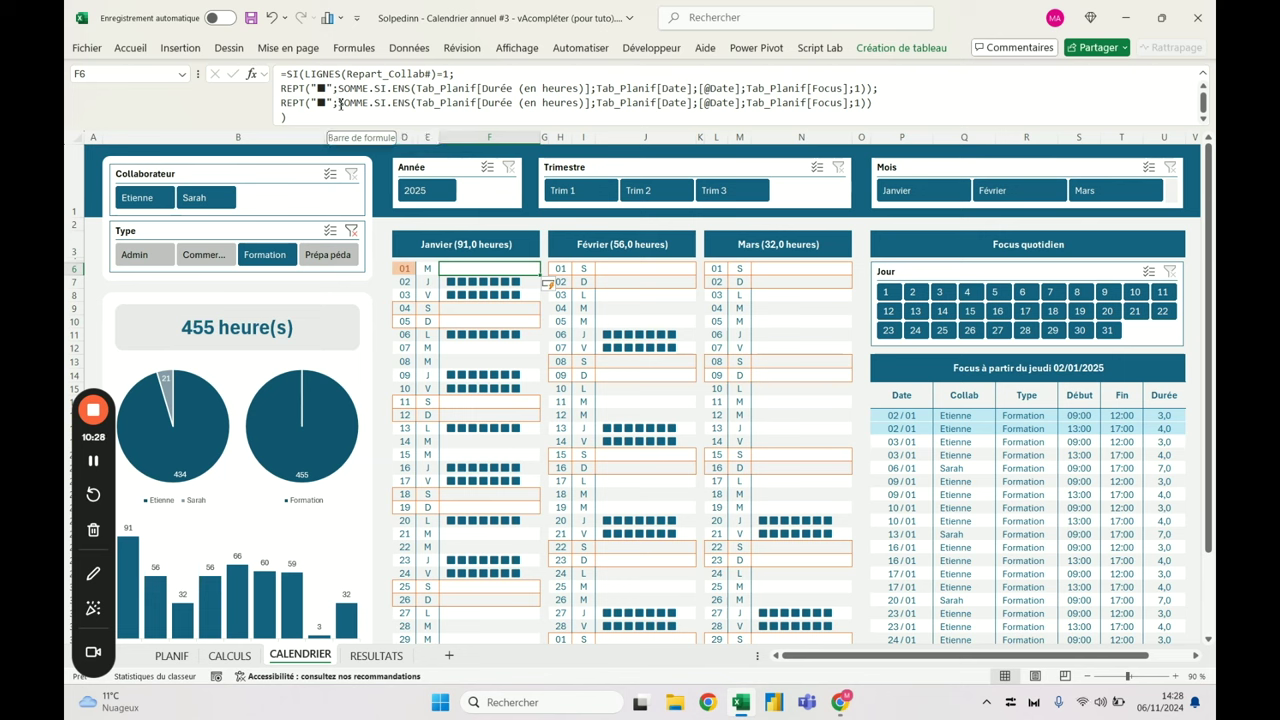
Strip the REPT wrapper, leaving SOMME.SI.ENS so days show their hour totals
drag(278, 103, 329, 104)
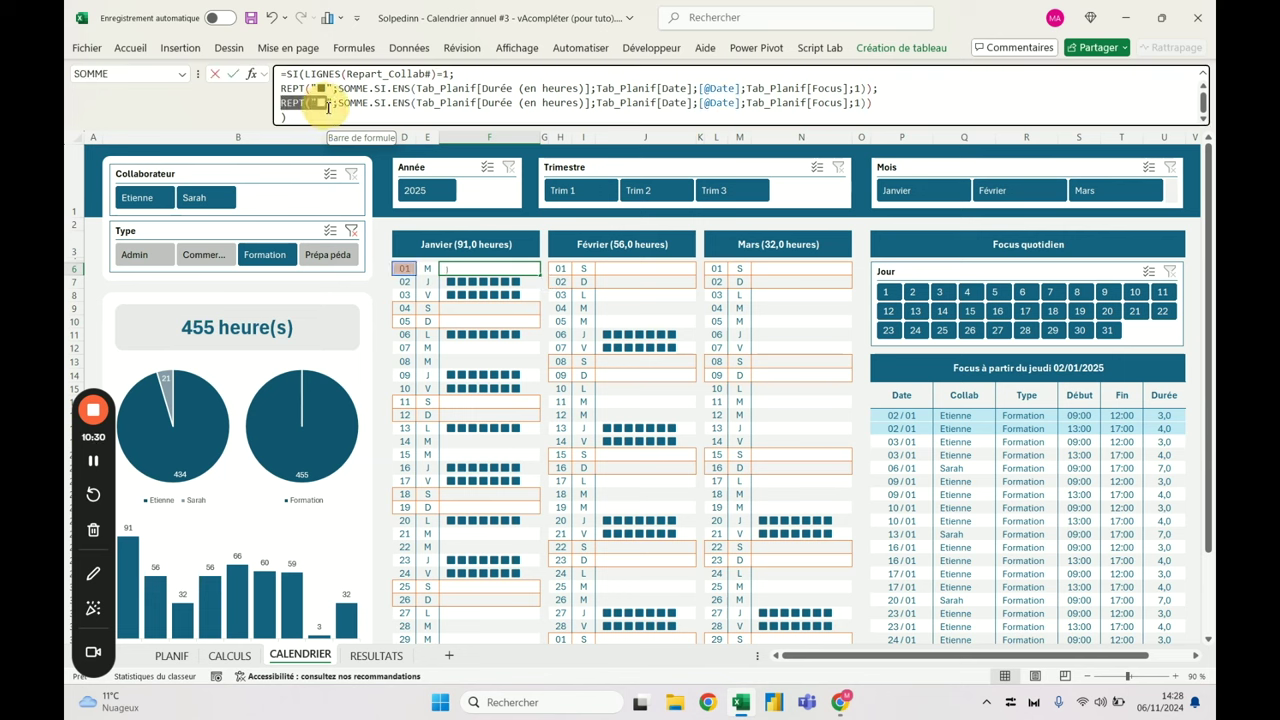
key(BackSpace)
click(844, 101)
key(BackSpace)
key(Return)
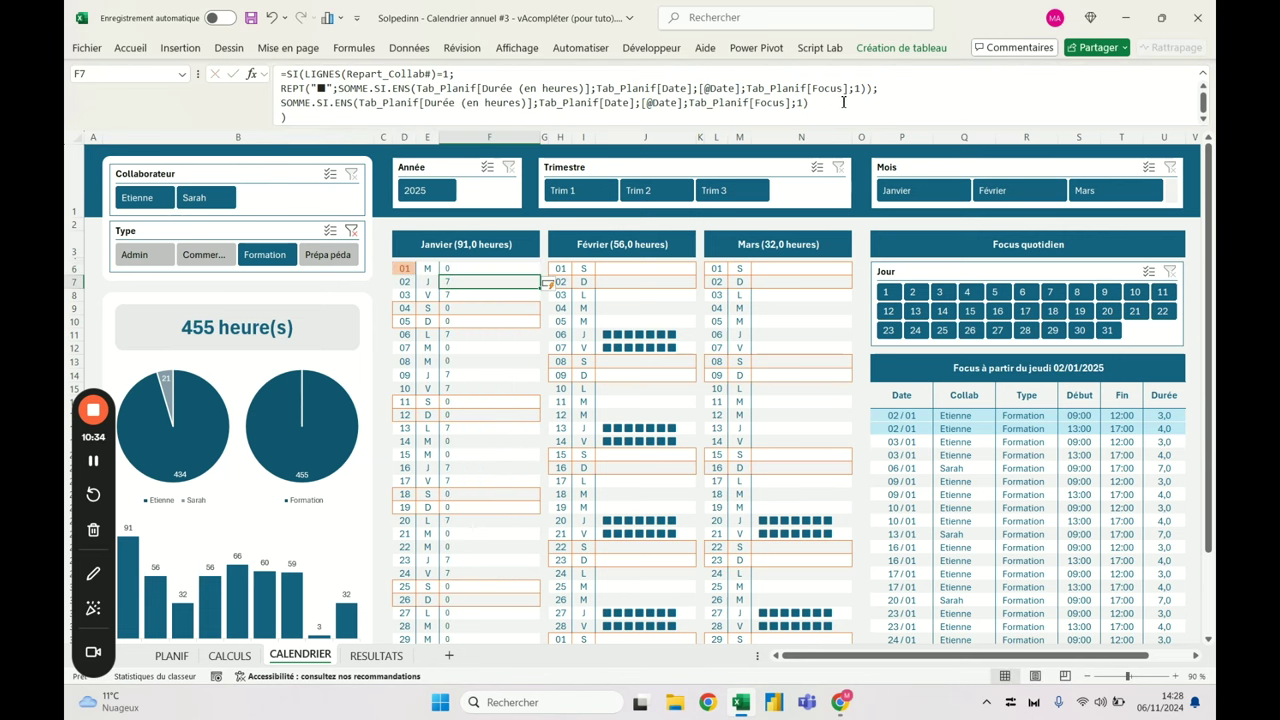
click(479, 270)
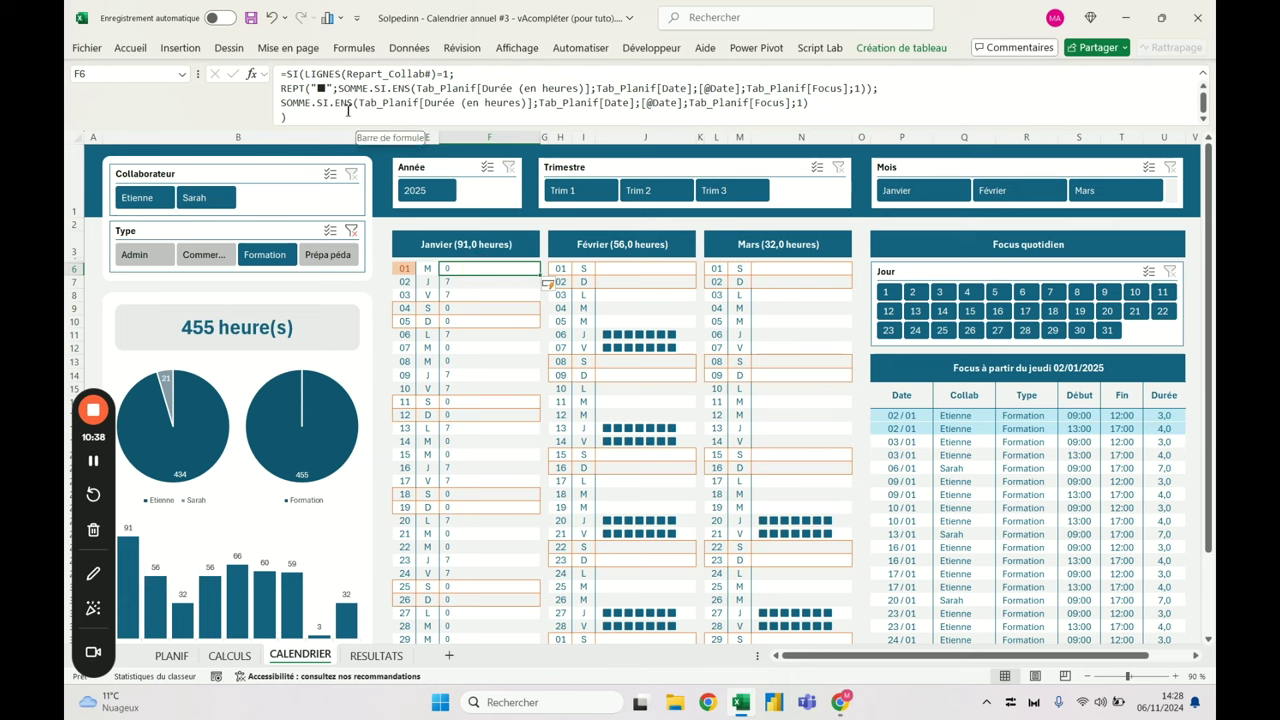
Replace SOMME.SI.ENS on the formula's third line with FILTRE(
mouse_move(804, 103)
mouse_down()
mouse_move(423, 100)
mouse_move(811, 104)
mouse_up()
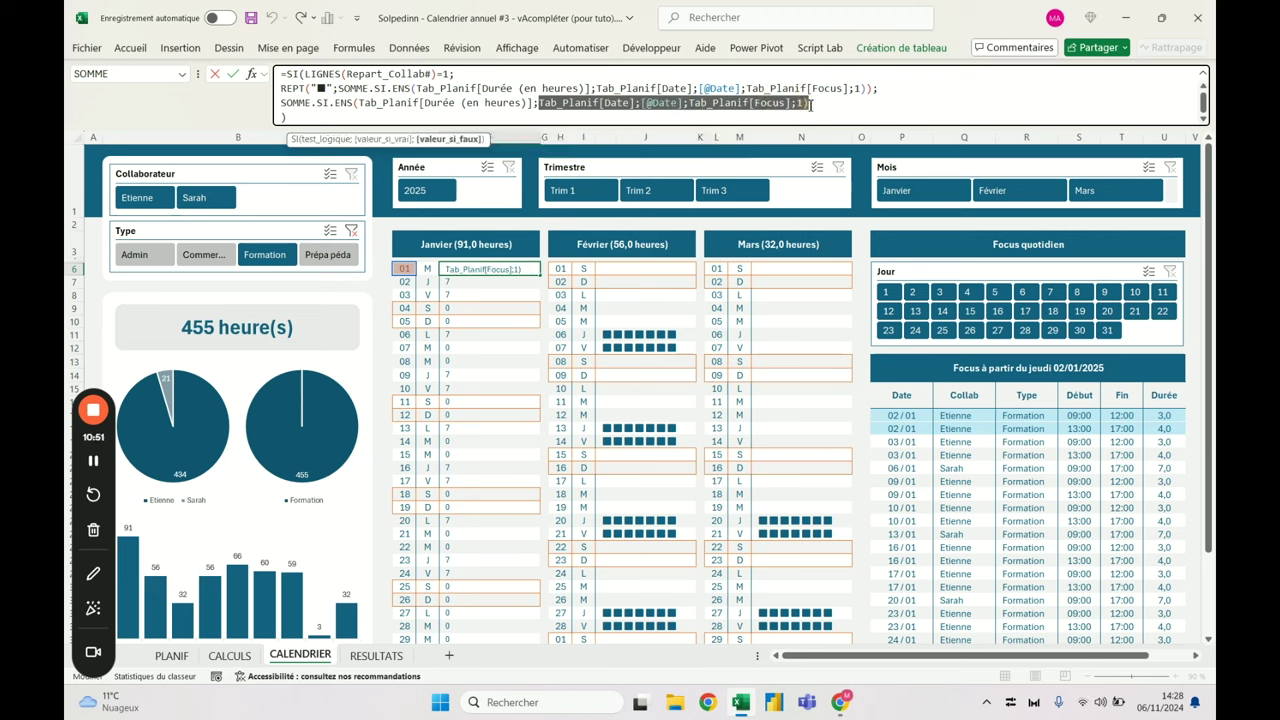
click(300, 104)
drag(281, 103, 361, 105)
text(FILR)
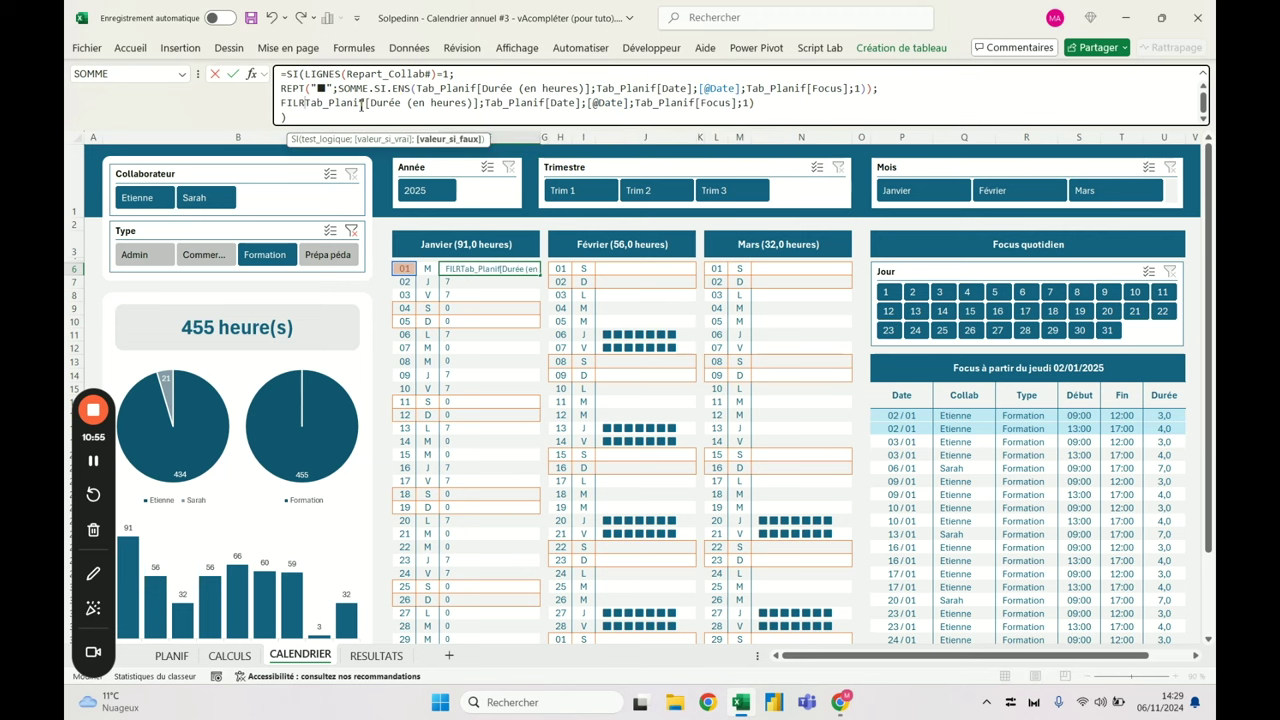
key(BackSpace)
text(TRE()
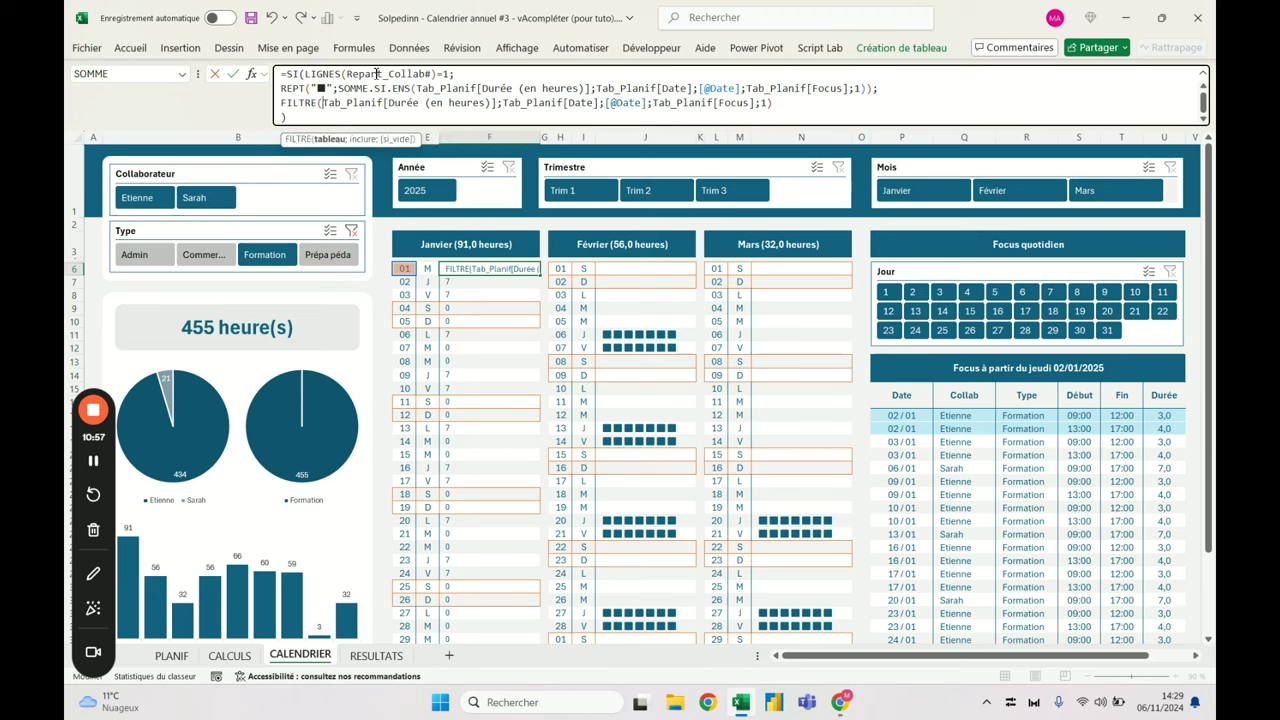
click(501, 103)
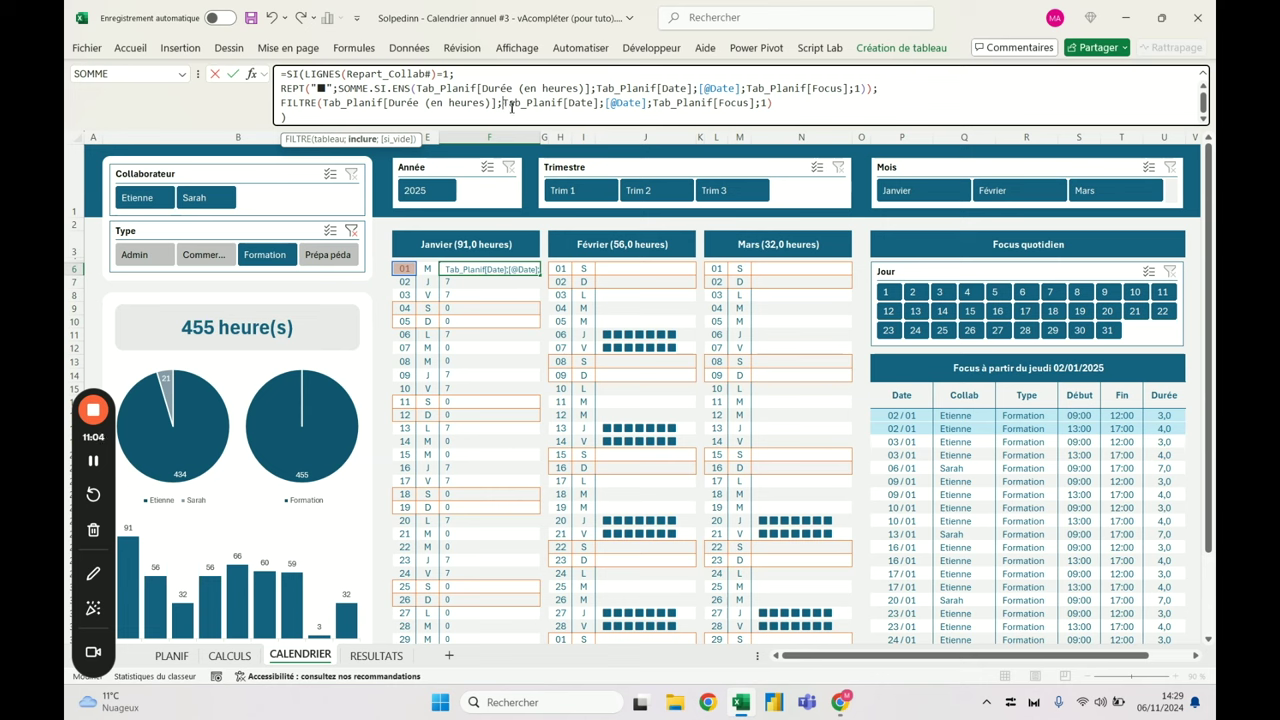
text(()
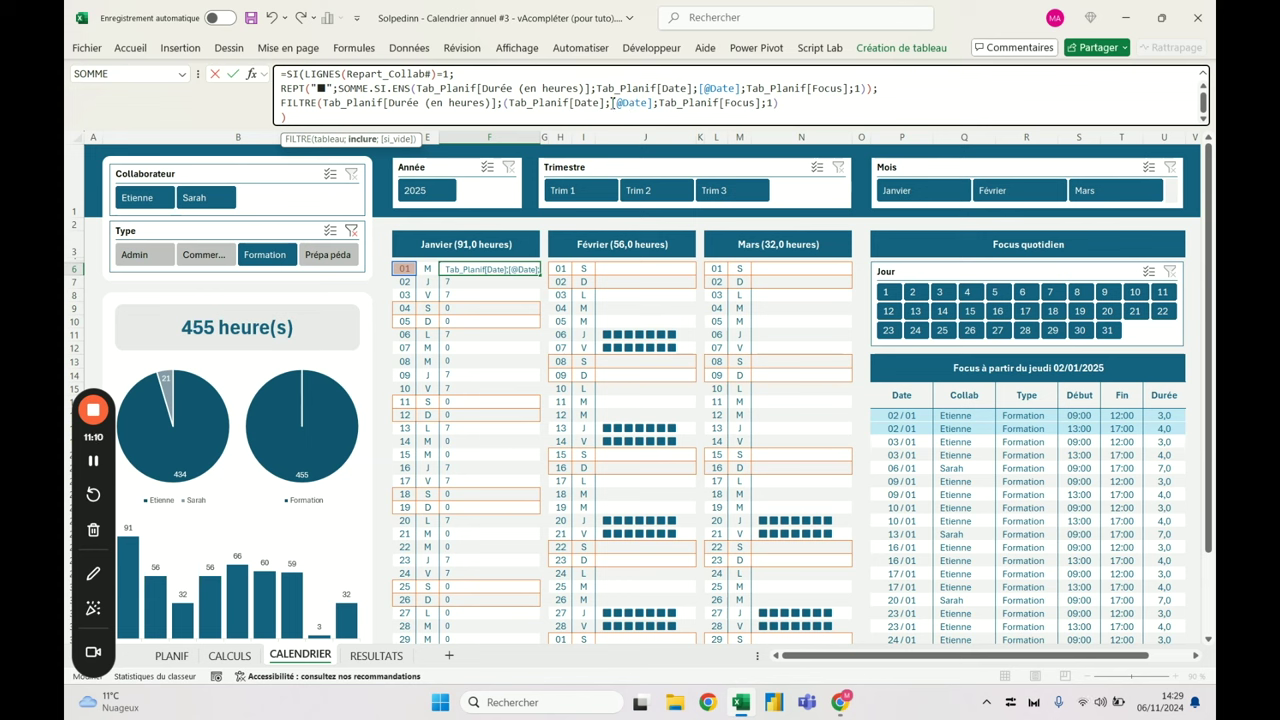
click(612, 103)
key(BackSpace)
text(=)
click(656, 101)
text())
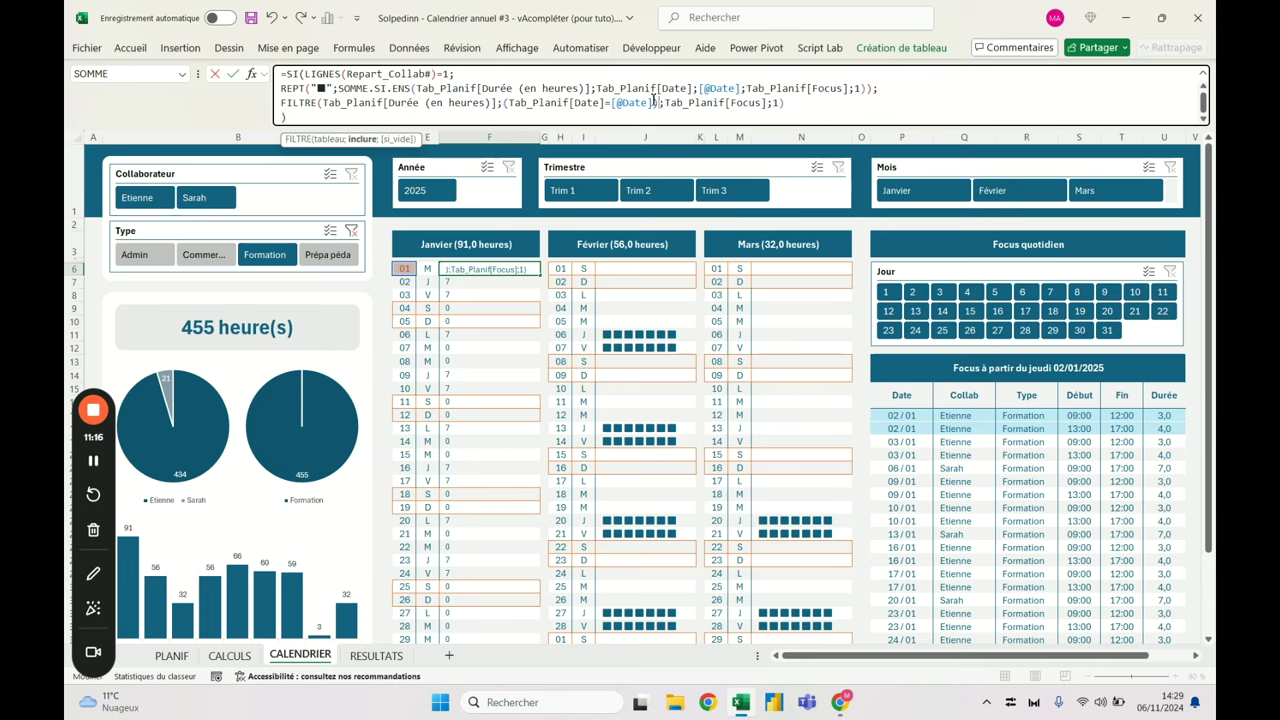
click(662, 103)
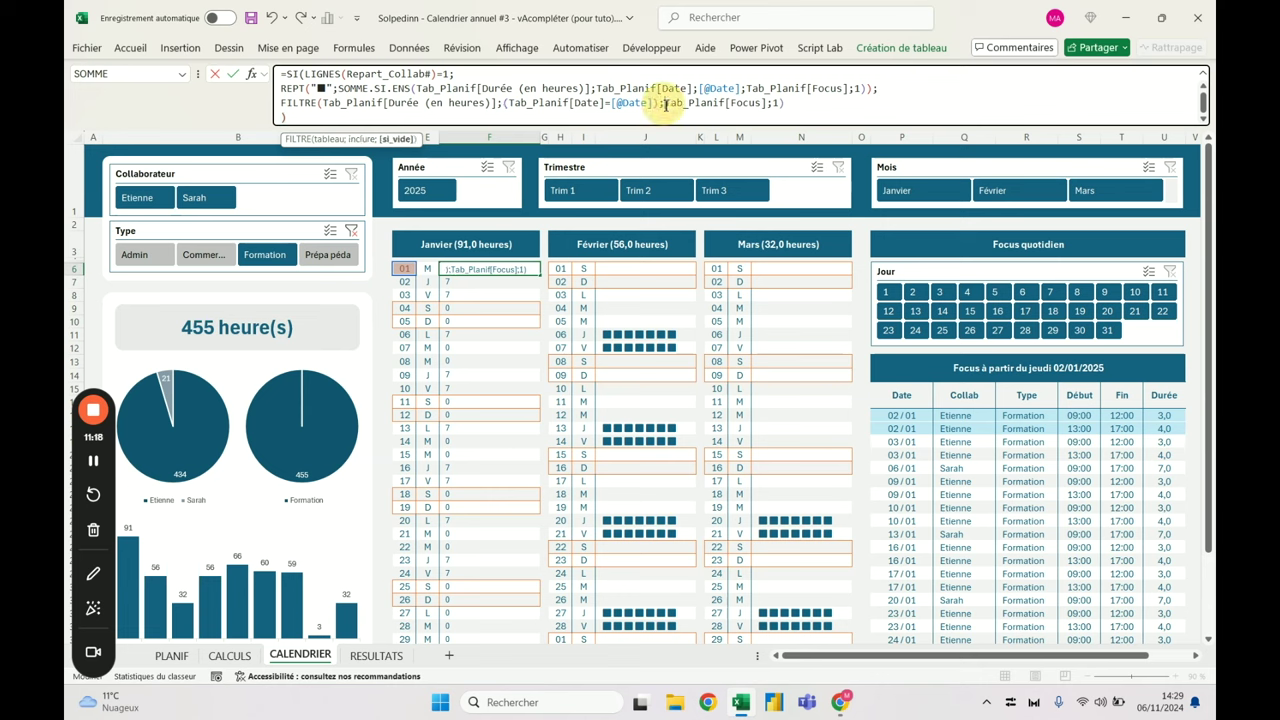
key(BackSpace)
text(*()
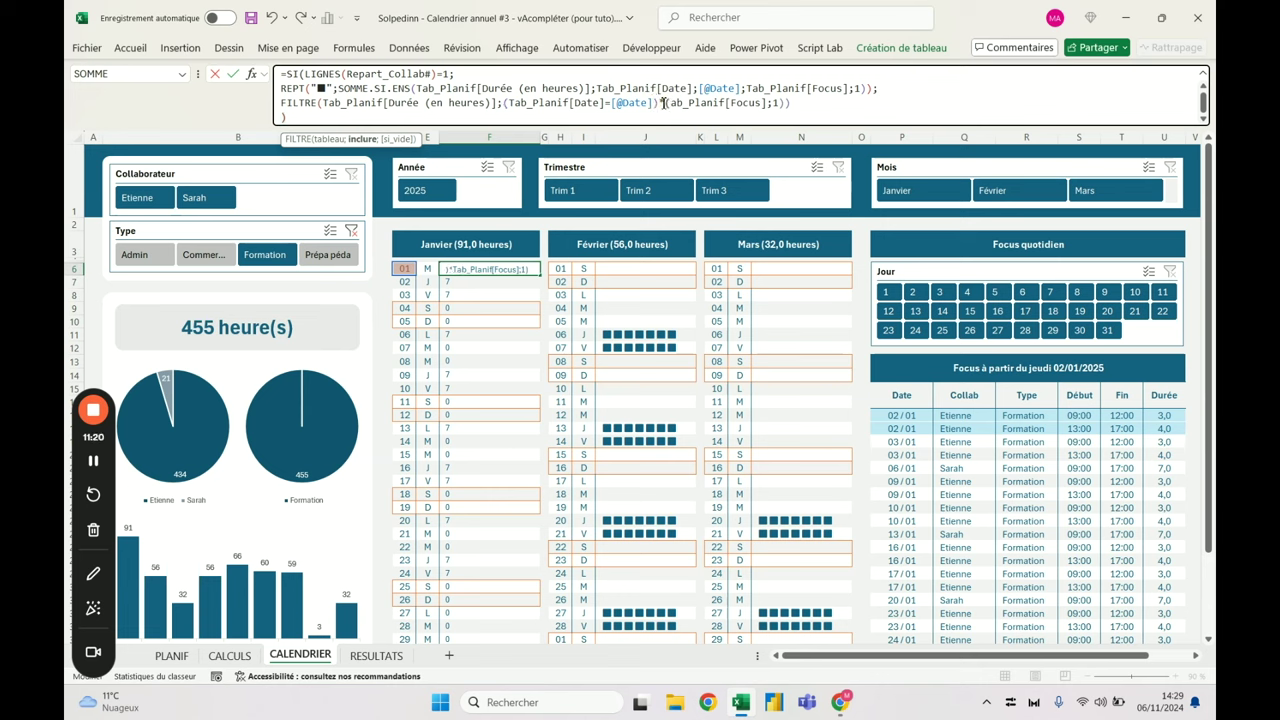
click(786, 103)
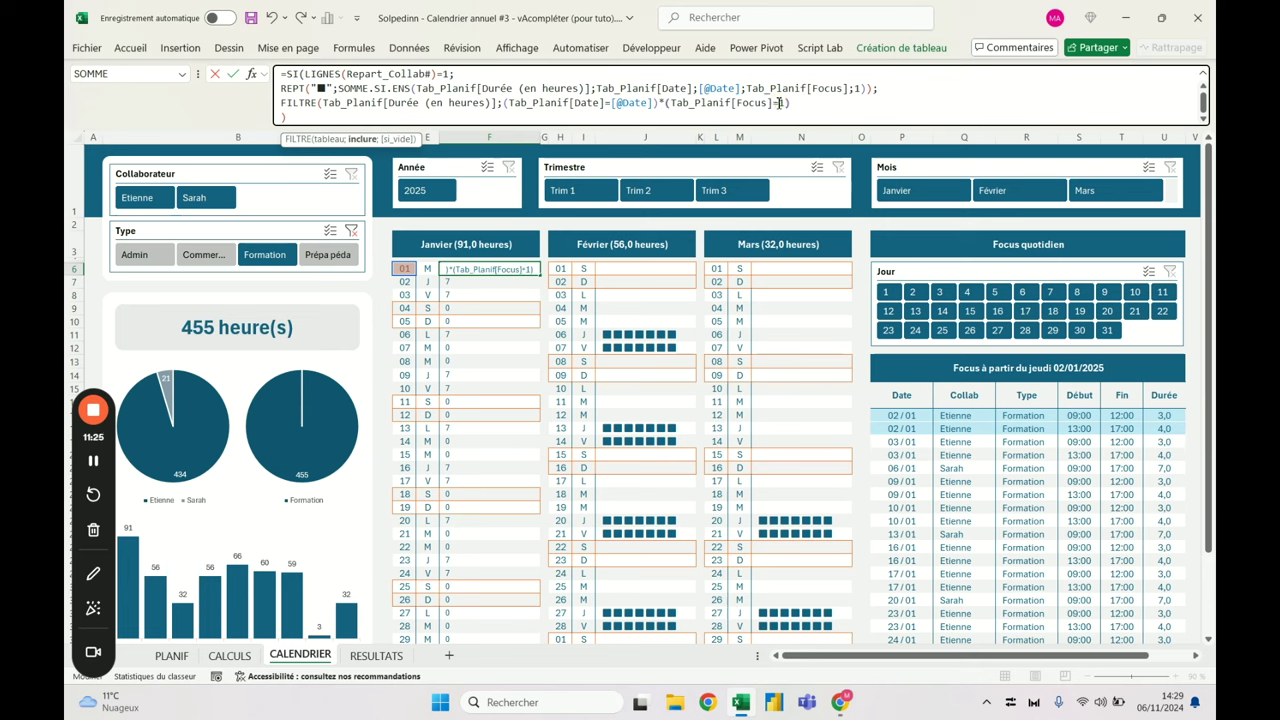
click(819, 104)
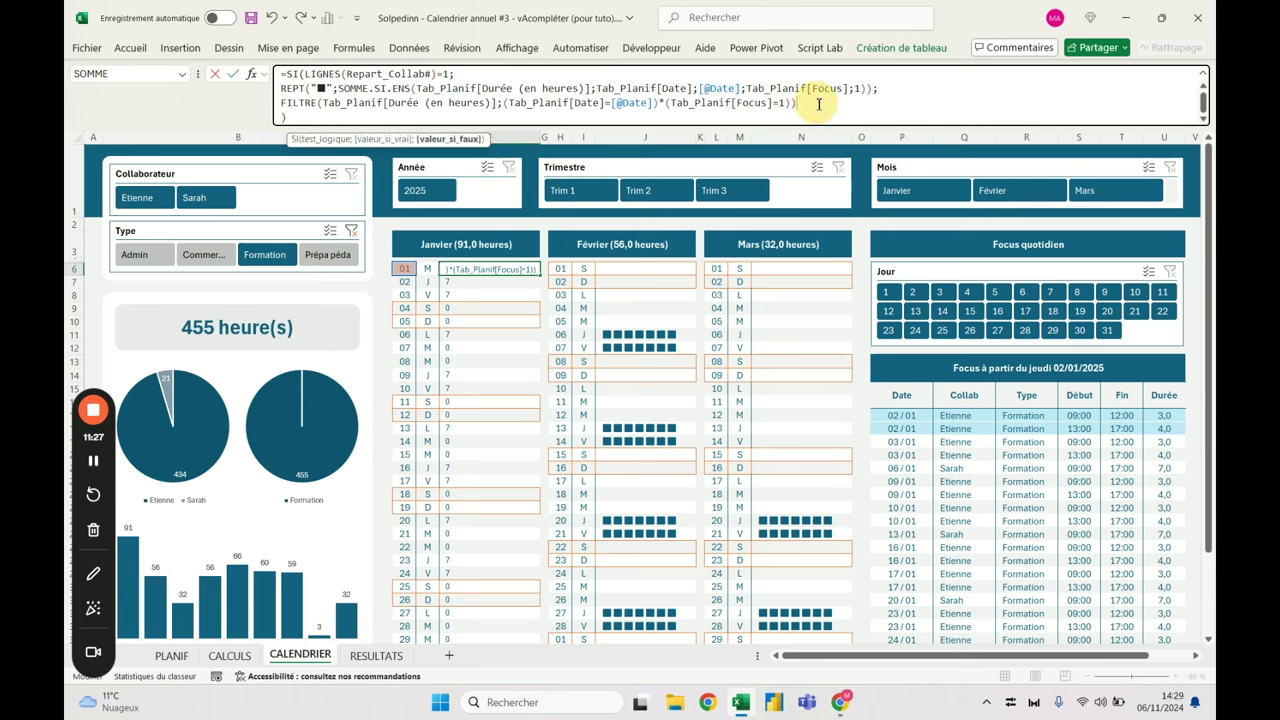
drag(819, 104, 280, 102)
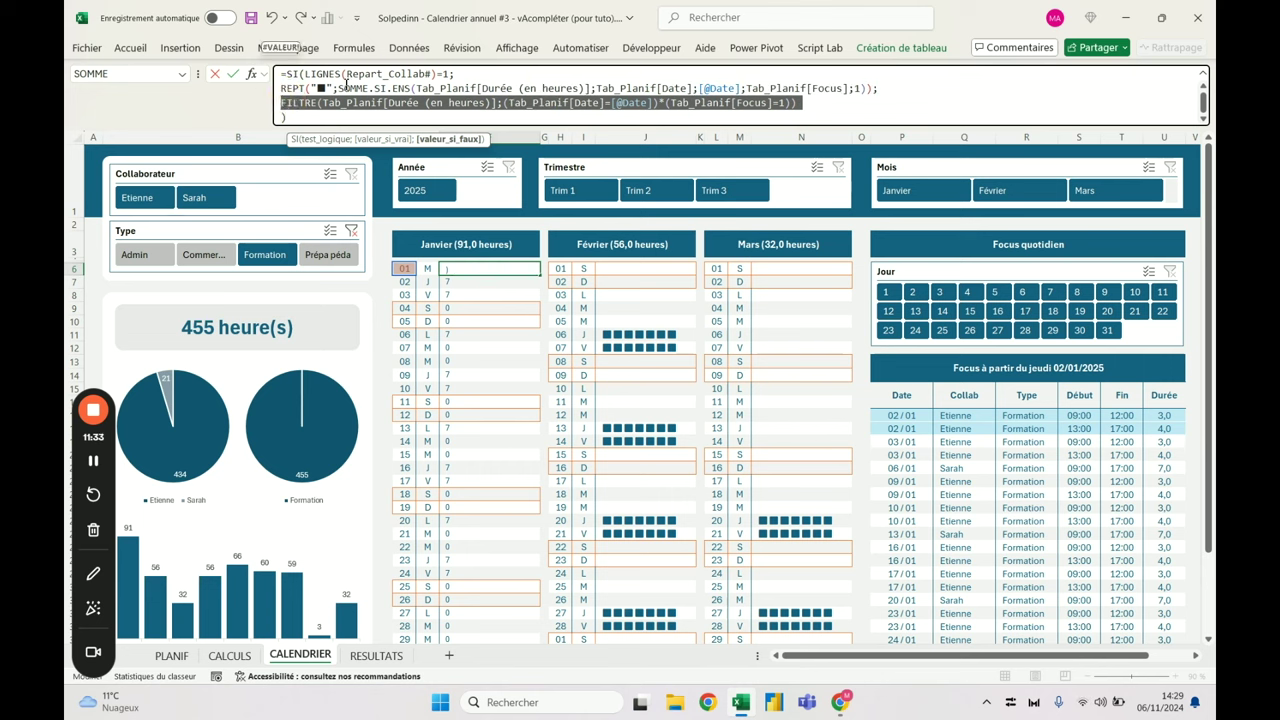
click(350, 86)
click(283, 104)
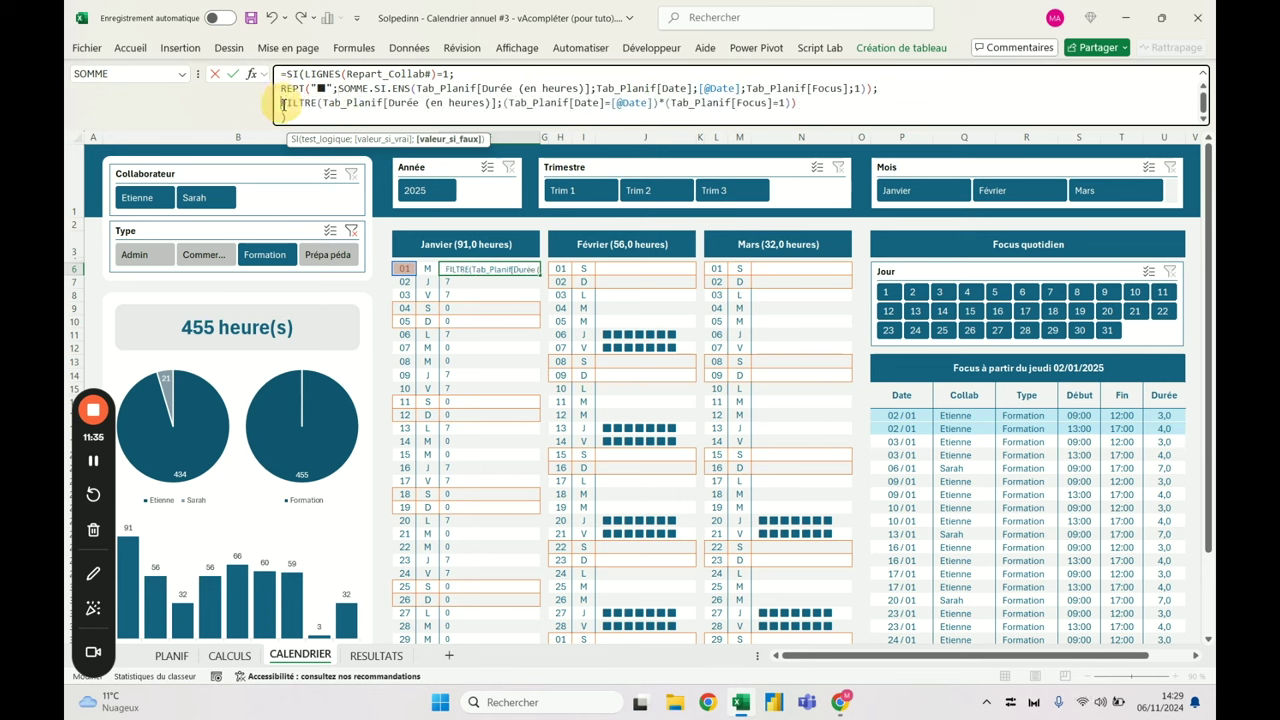
Wrap the FILTRE result in SOMME to total each day's hours
text(SOMME)
key(Tab)
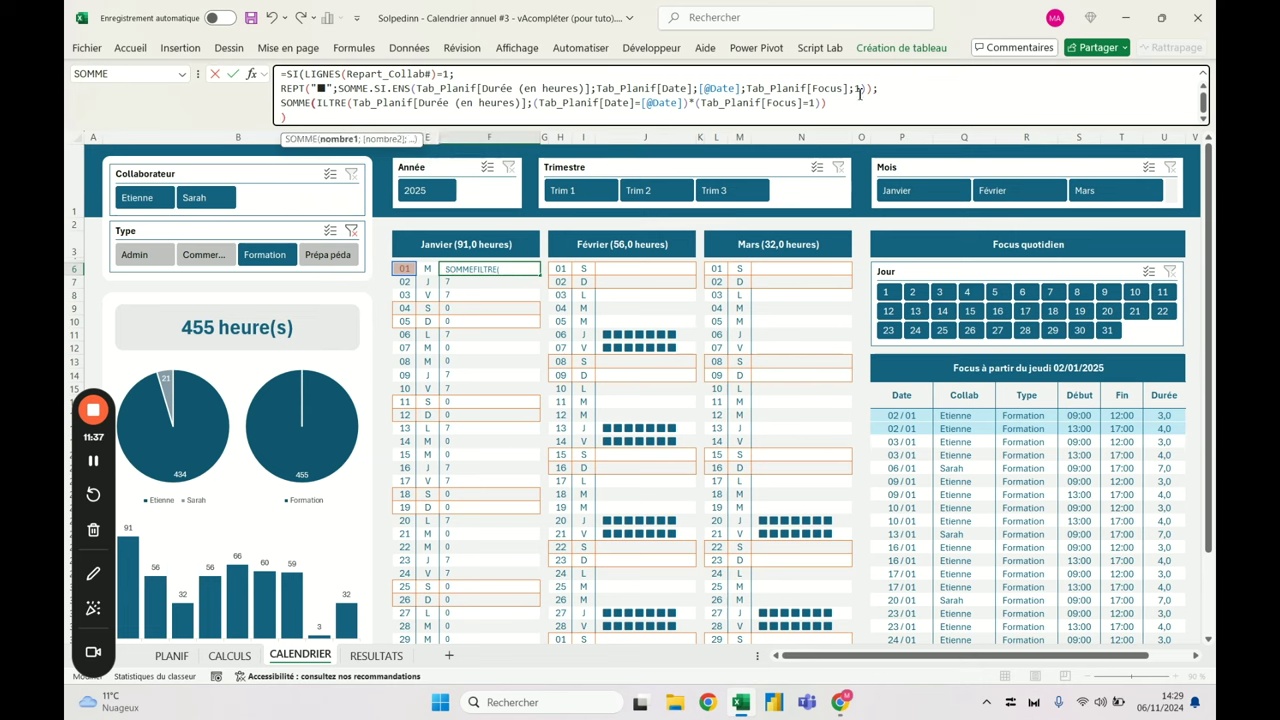
click(846, 104)
text())
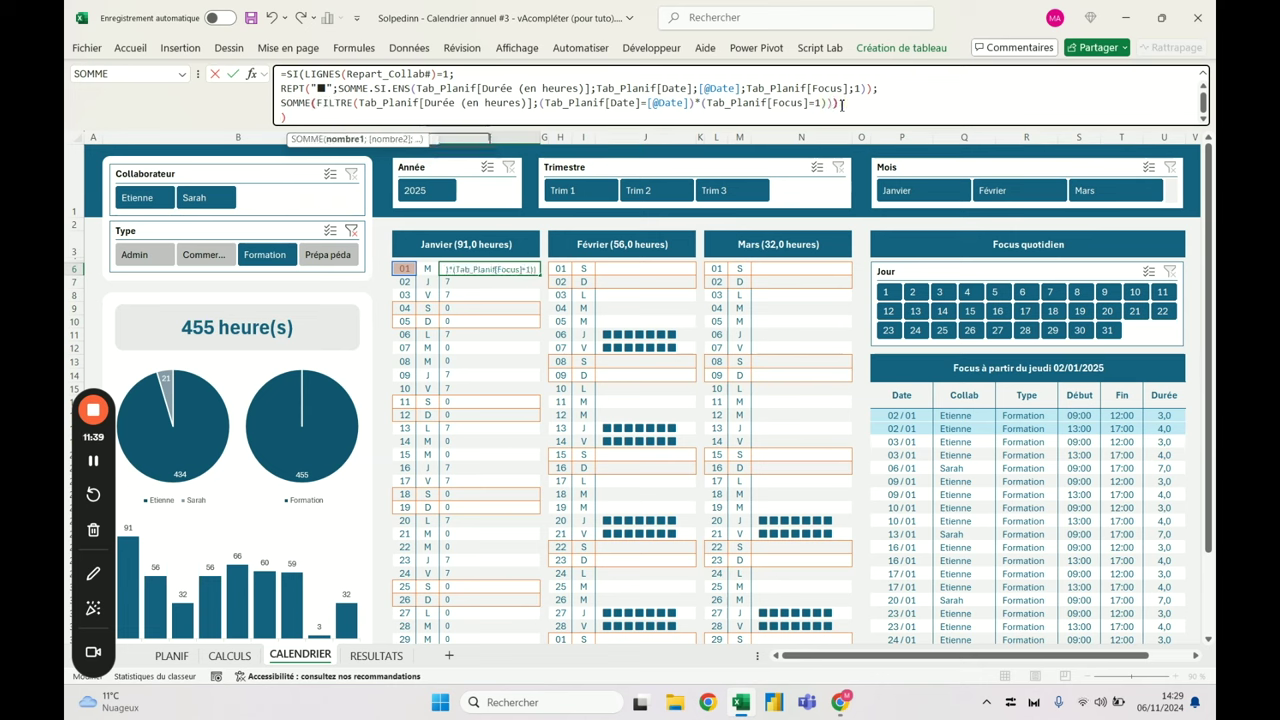
key(Return)
Add ;0 to FILTRE so days without matches return 0
key(Up)
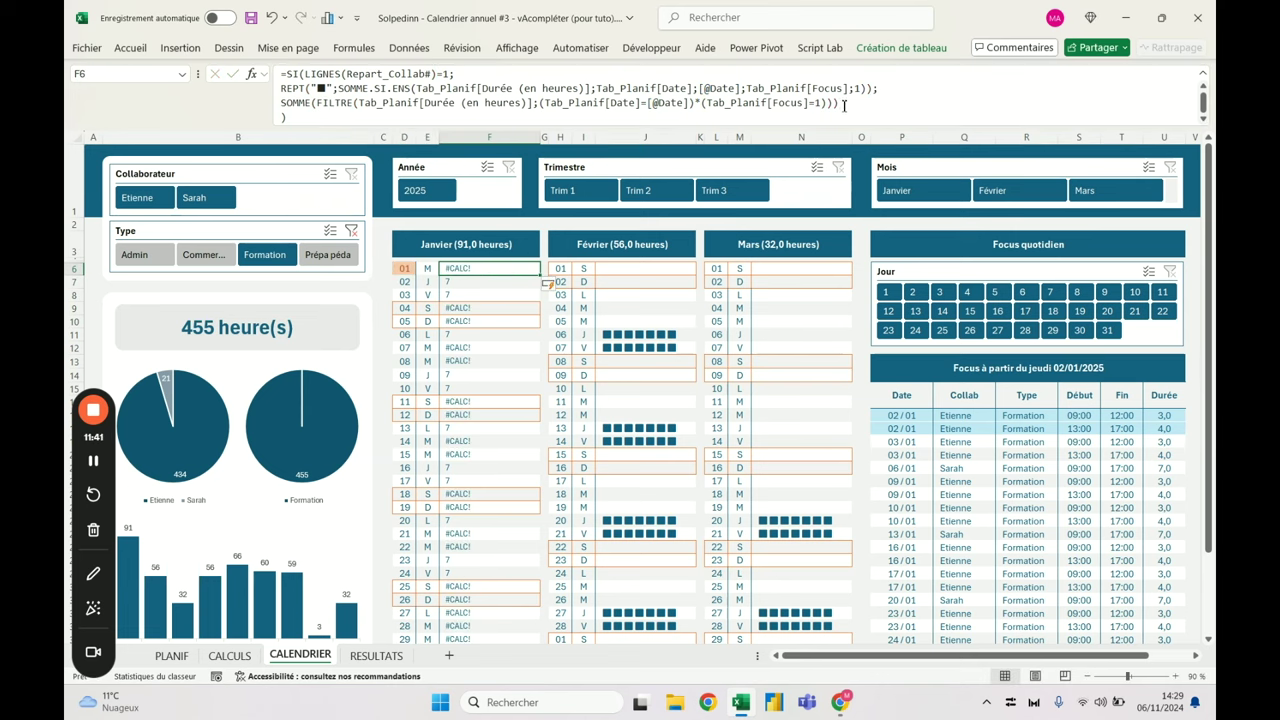
click(830, 103)
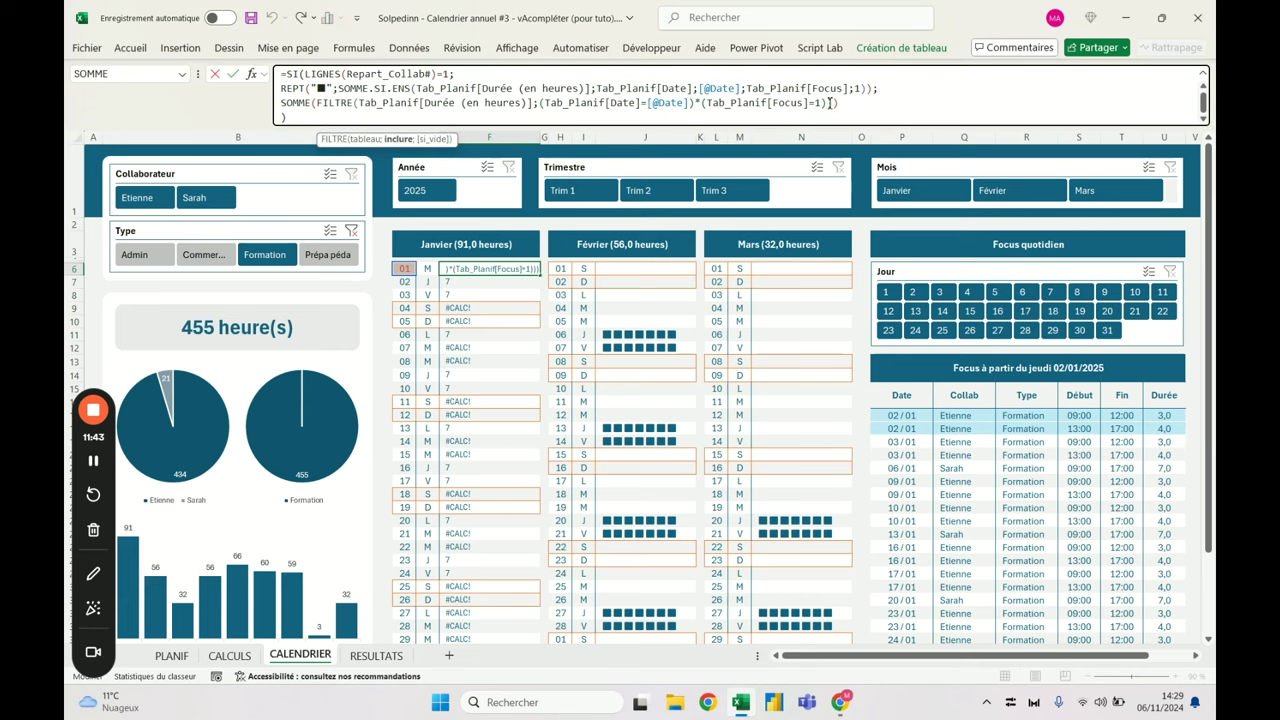
text(;0)
key(Return)
key(Up)
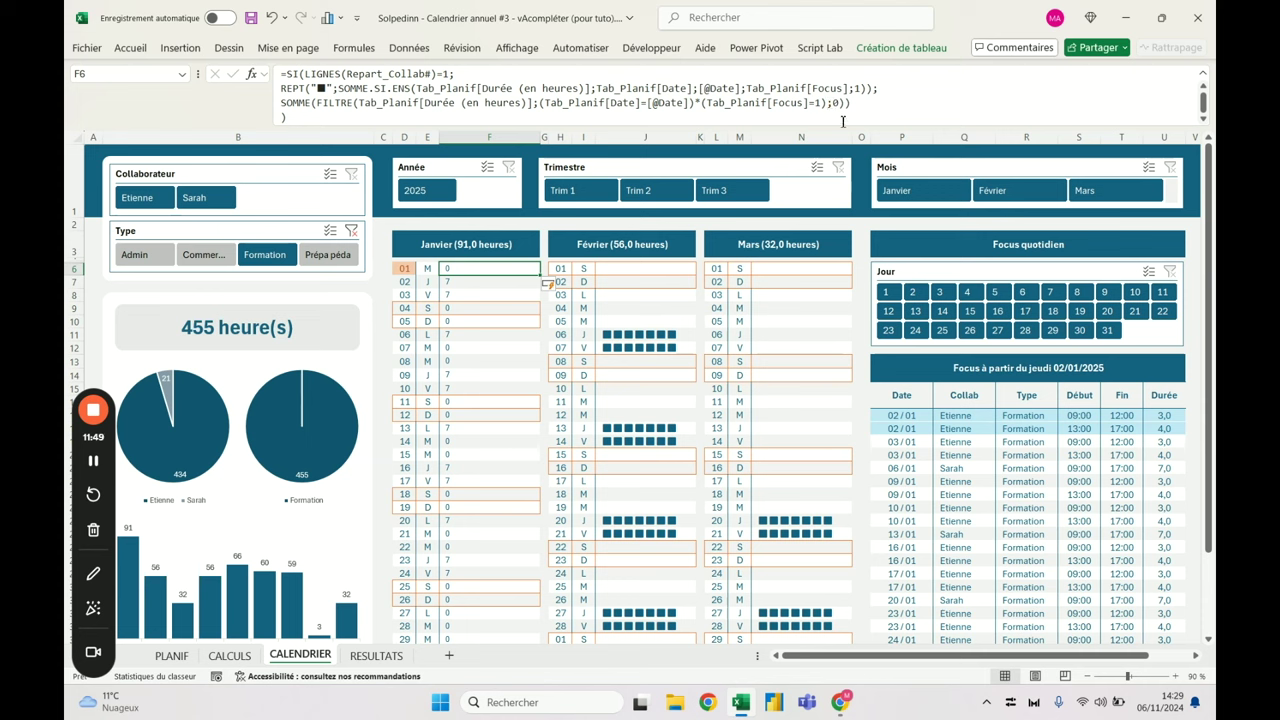
Wrap the hour sum in REPT("■";…) so each day draws hour blocks
click(281, 103)
text(REPET)
key(BackSpace)
key(BackSpace)
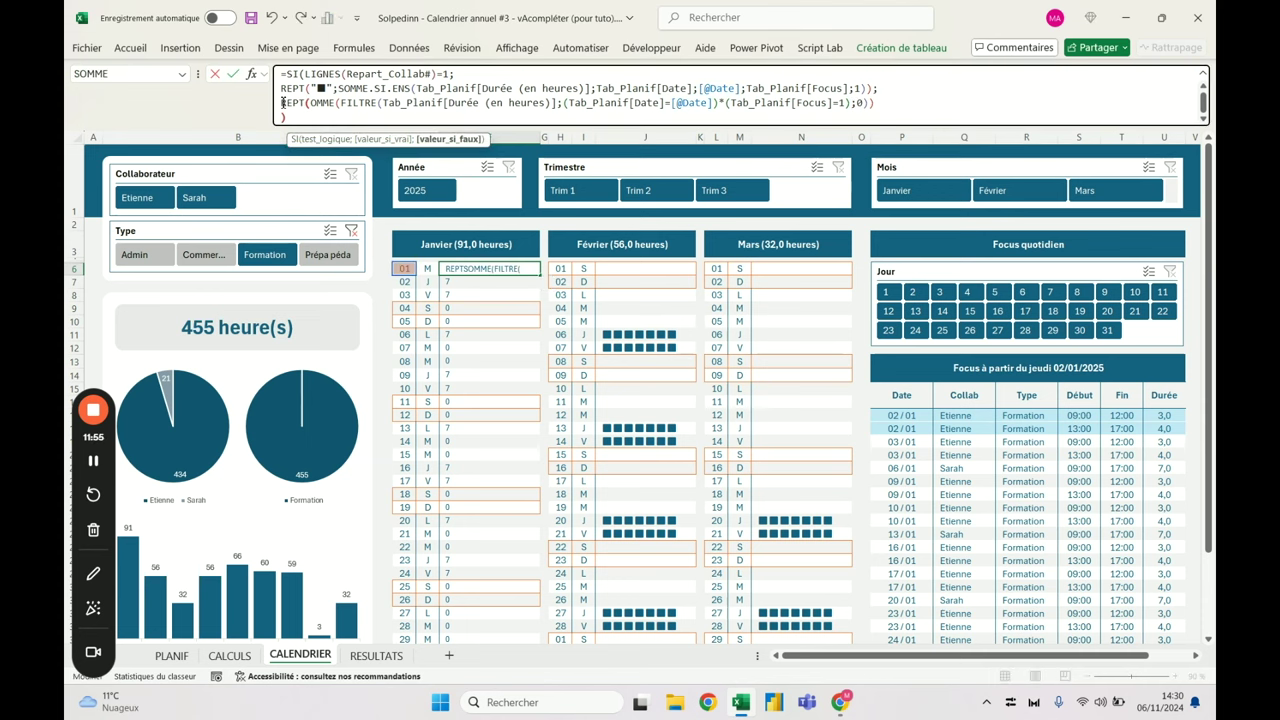
text(T()
drag(308, 88, 336, 88)
key(ctrl+c)
click(309, 103)
key(ctrl+v)
key(Return)
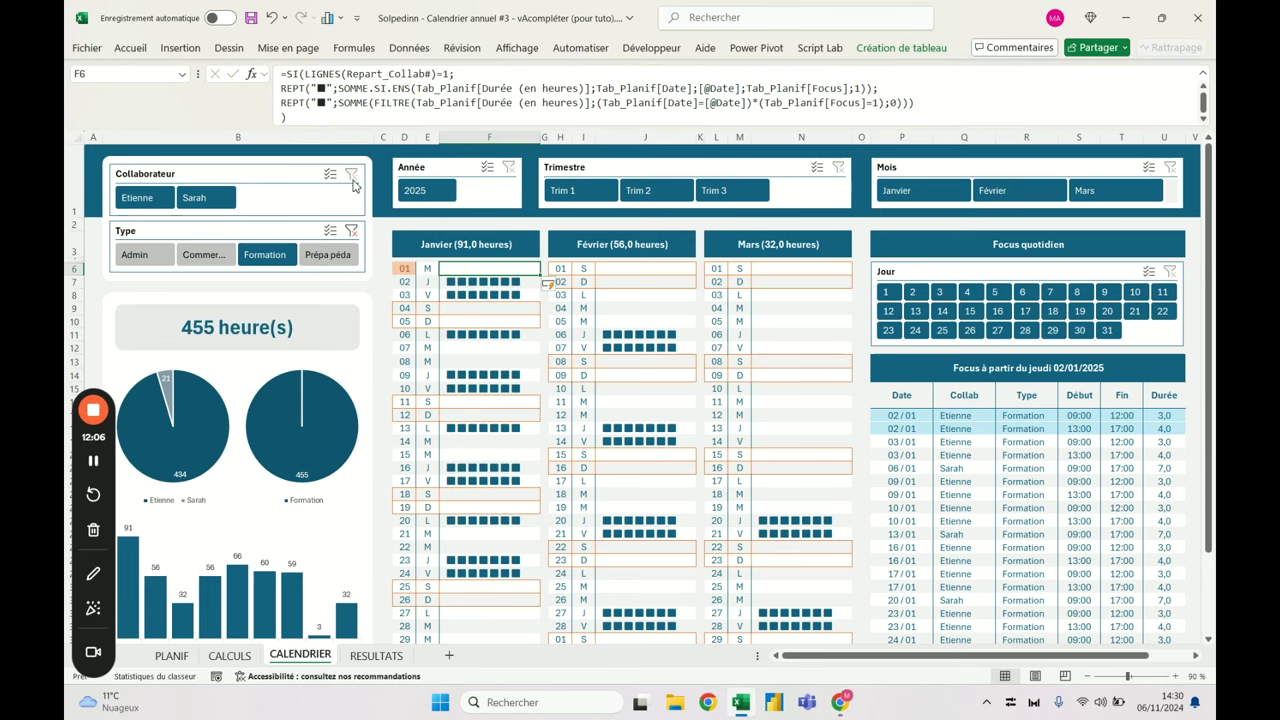
Filter the Collaborateur slicer to one collaborator (434 hours) and review the formula branches
click(220, 200)
click(222, 201)
click(137, 197)
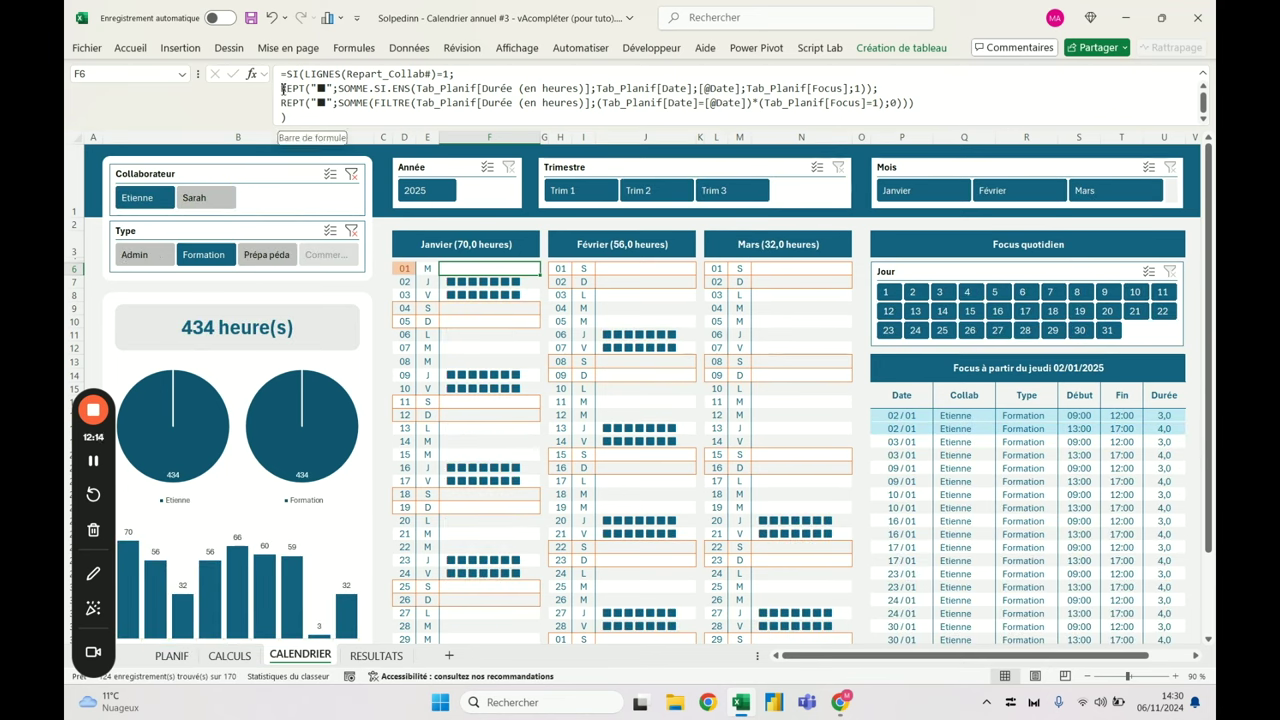
drag(282, 103, 916, 104)
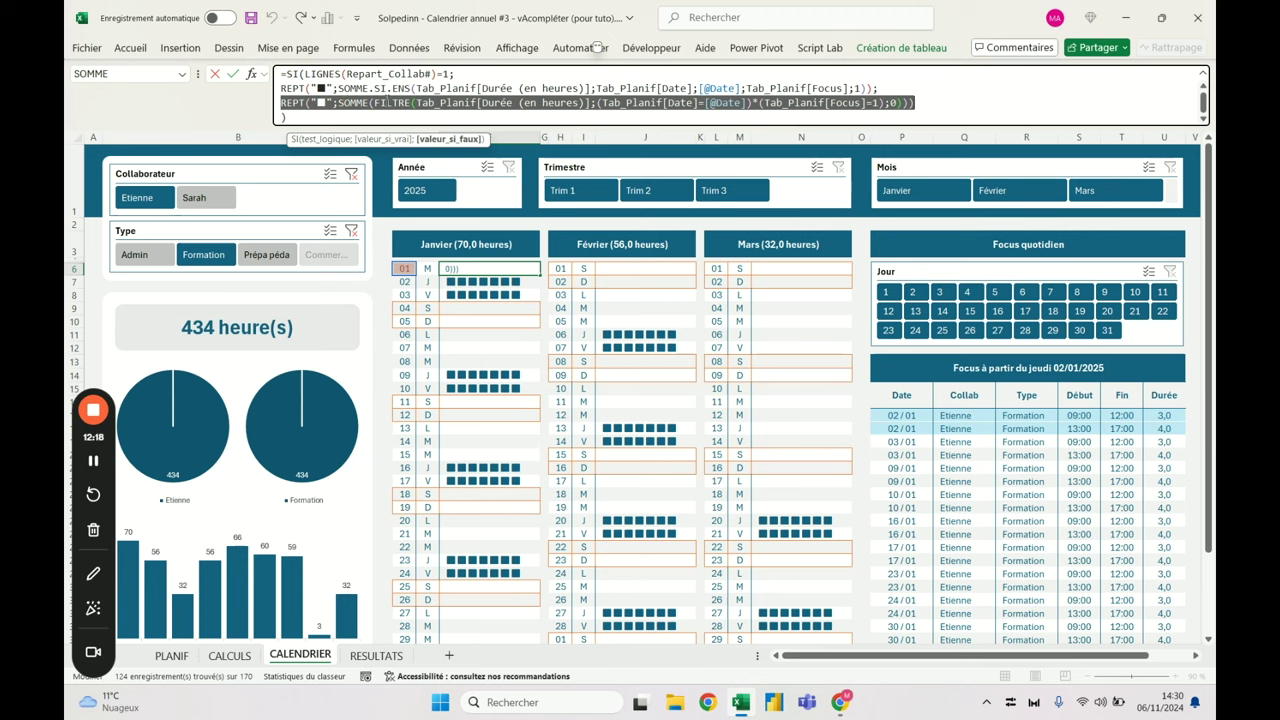
click(351, 88)
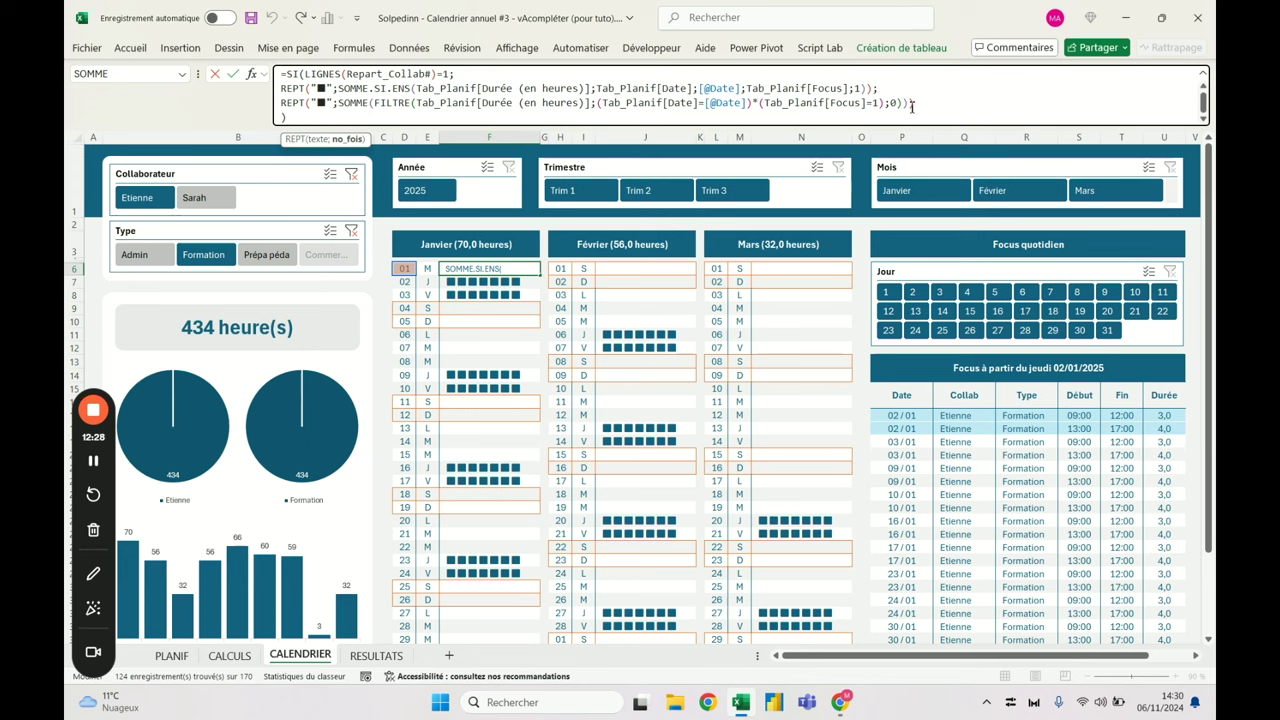
click(495, 89)
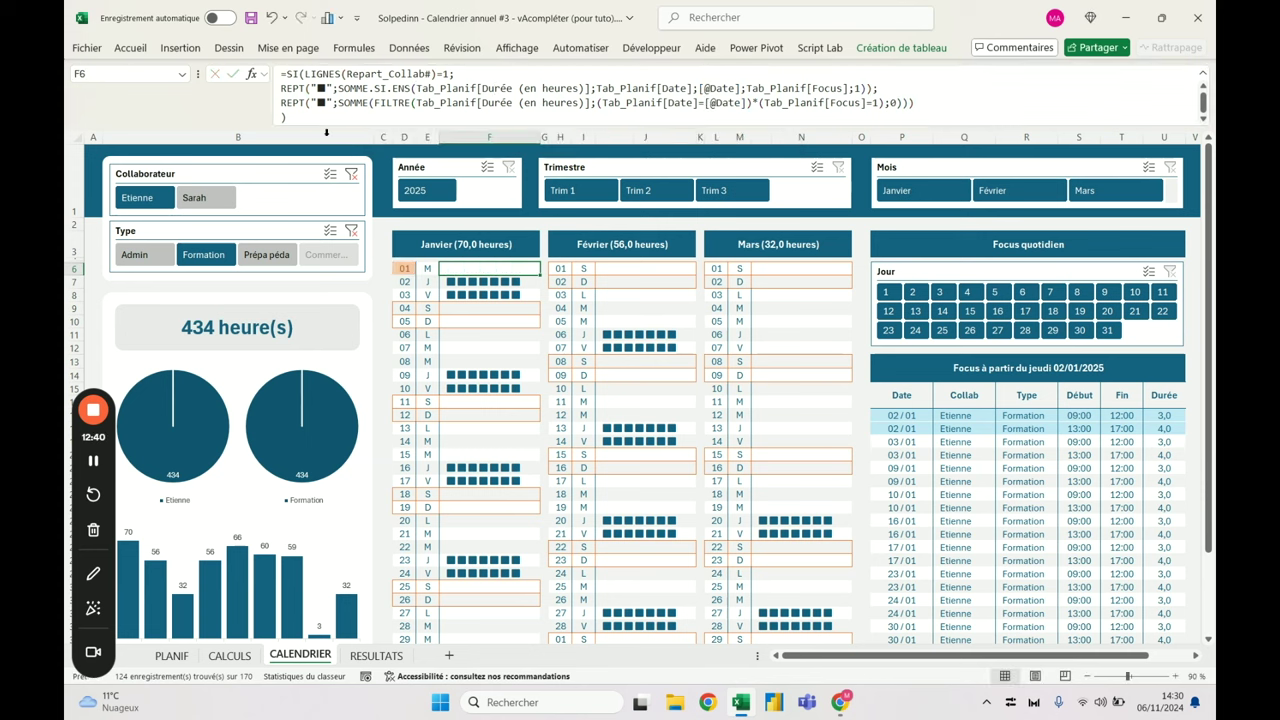
Replace SOMME with UNIQUE and 0 with "", then include both collaborators again
drag(337, 103, 372, 104)
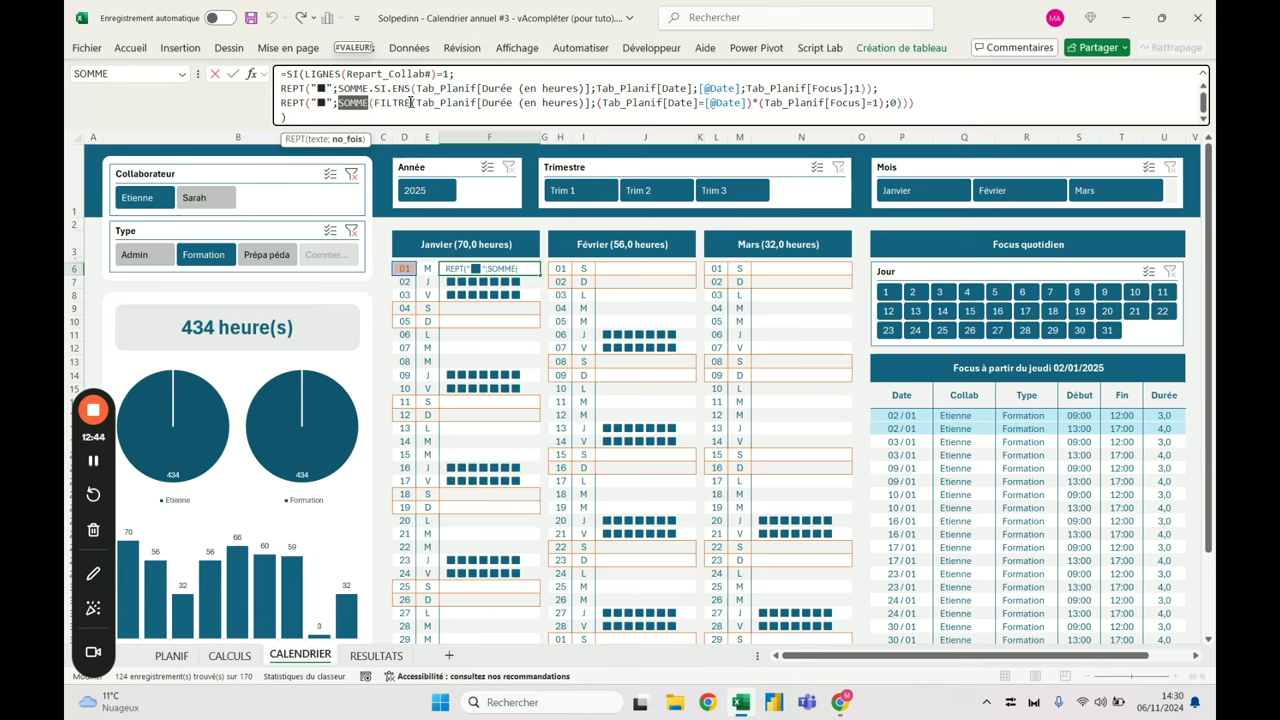
click(926, 103)
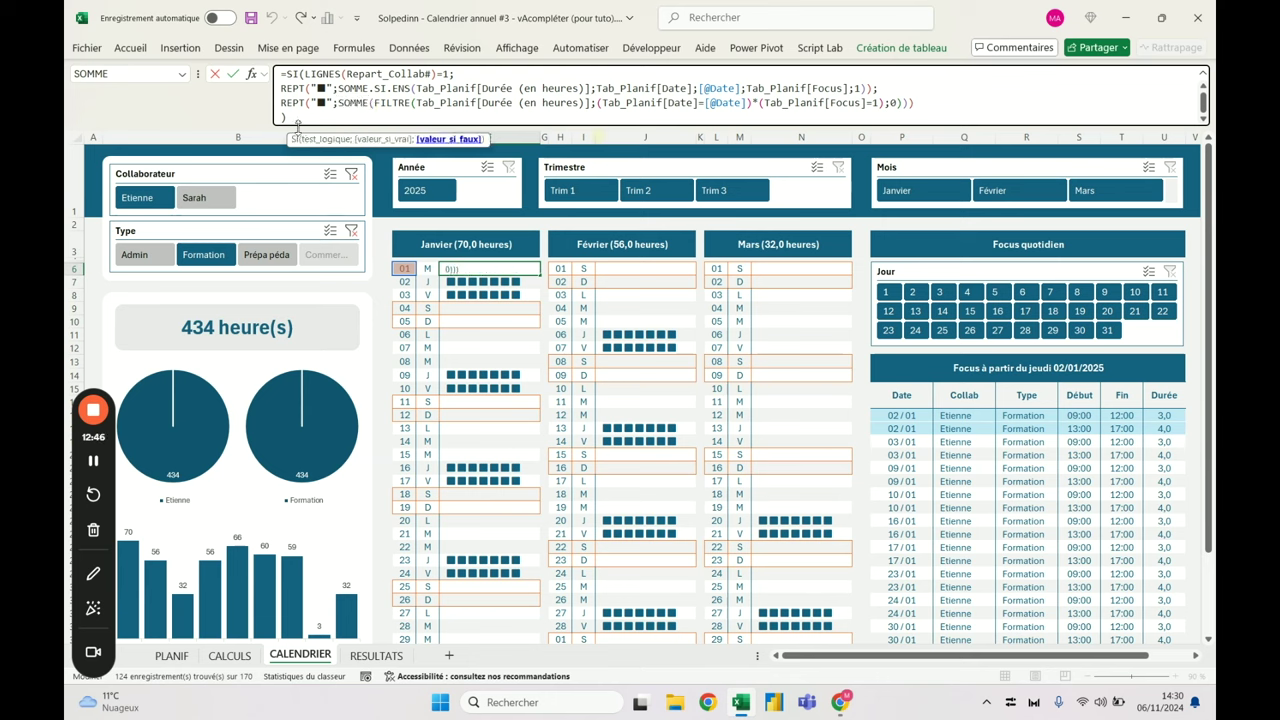
drag(338, 103, 370, 104)
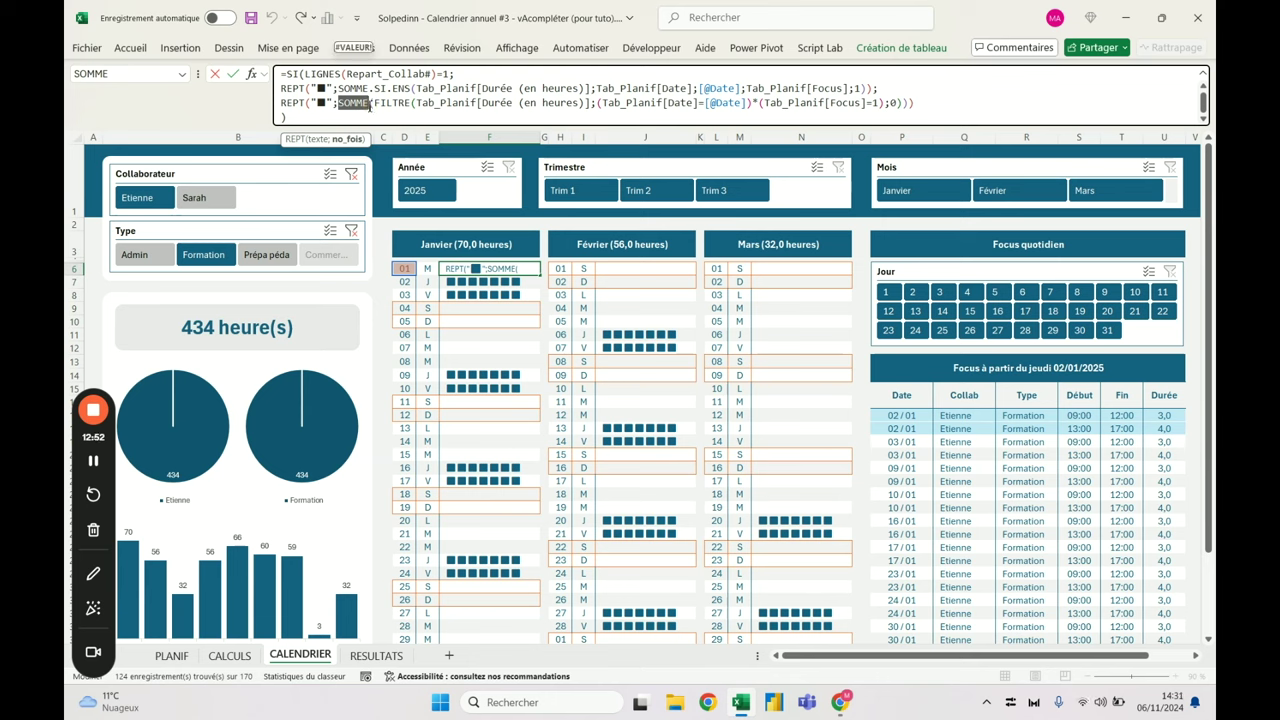
text(UNIQUE)
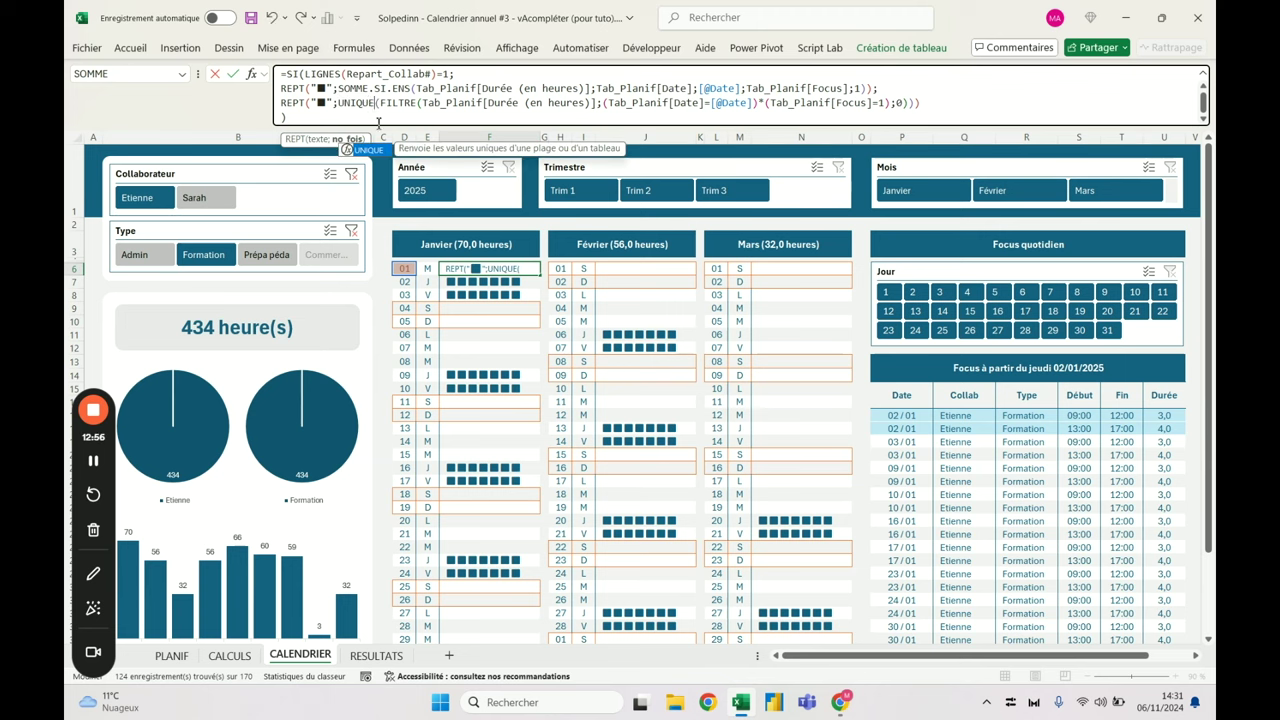
text("")
key(ctrl+Return)
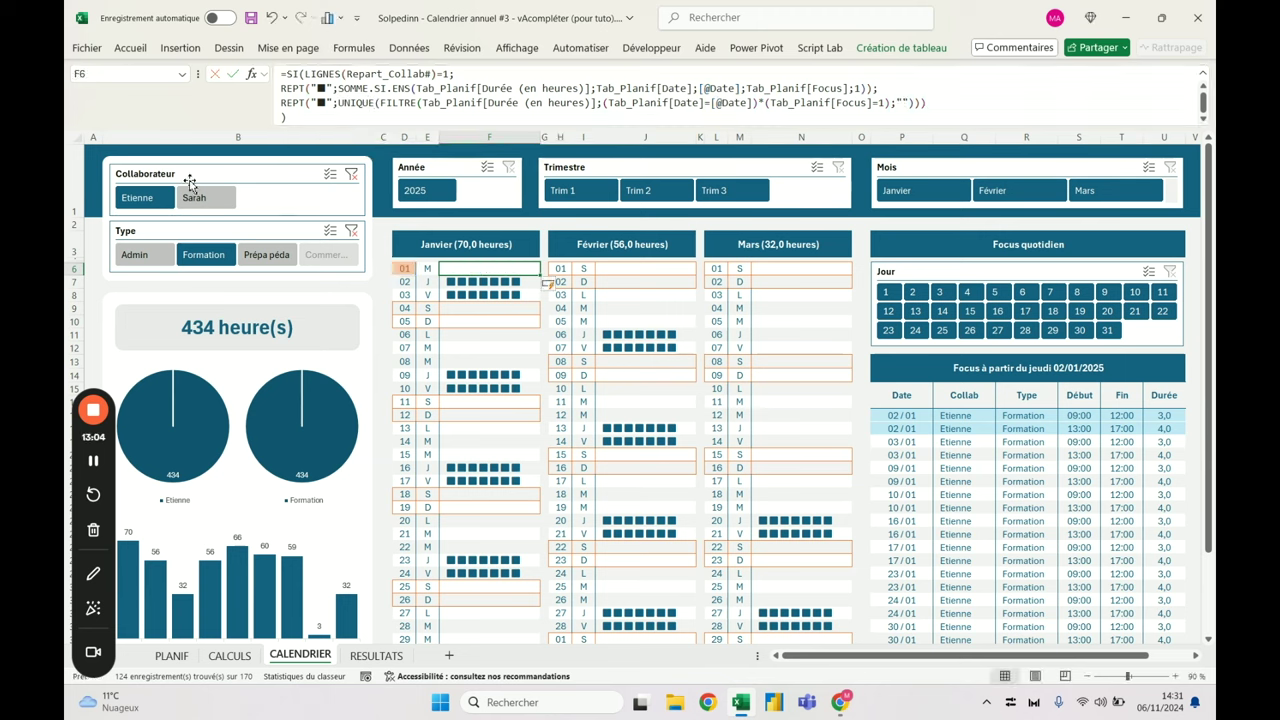
click(351, 173)
click(495, 281)
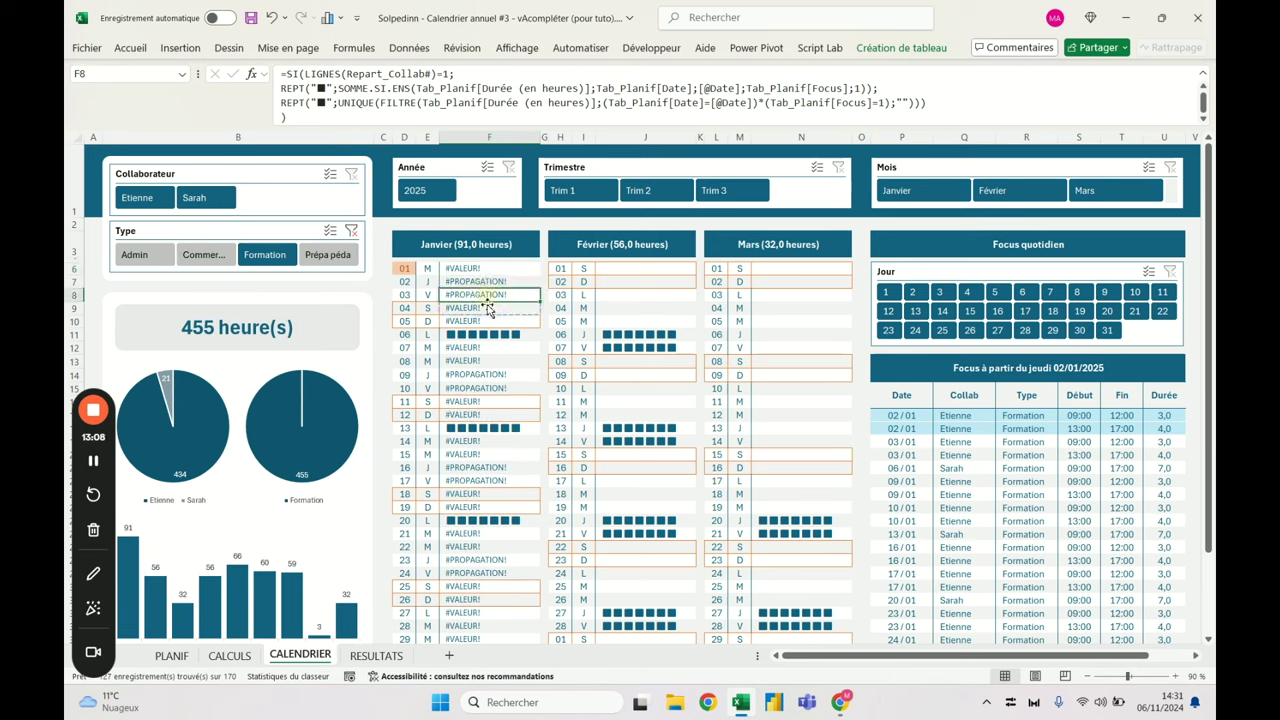
click(476, 268)
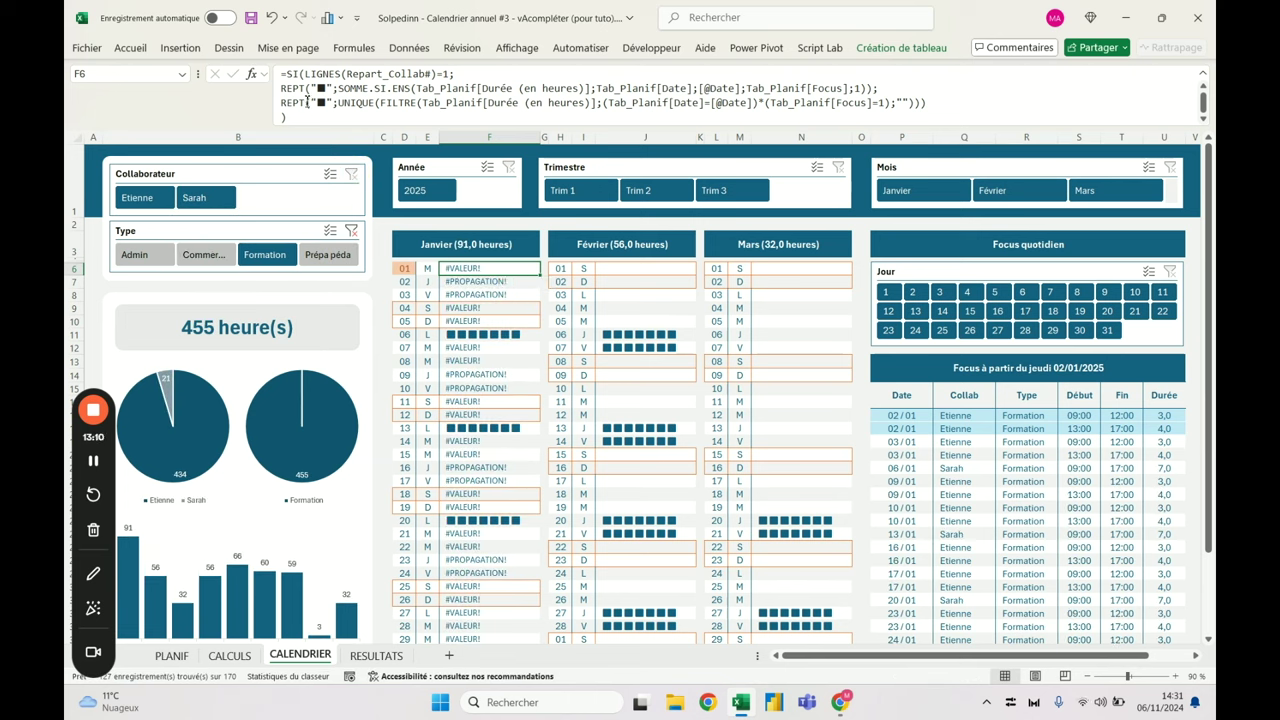
Join distinct durations with JOINDRE.TEXTE(" | ";VRAI;…), then delete FILTRE's duration column reference
drag(334, 104, 281, 104)
text(JOINDRE.TEXTE()
key(Right)
text(| ")
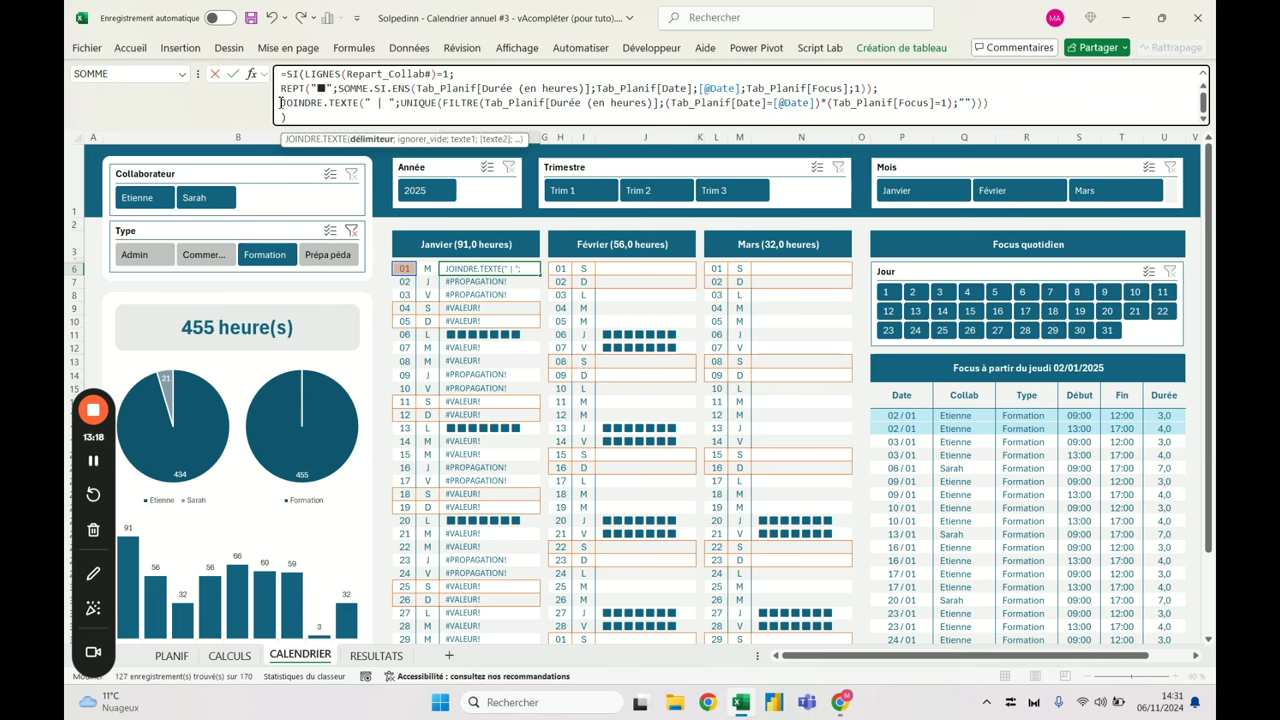
key(Right)
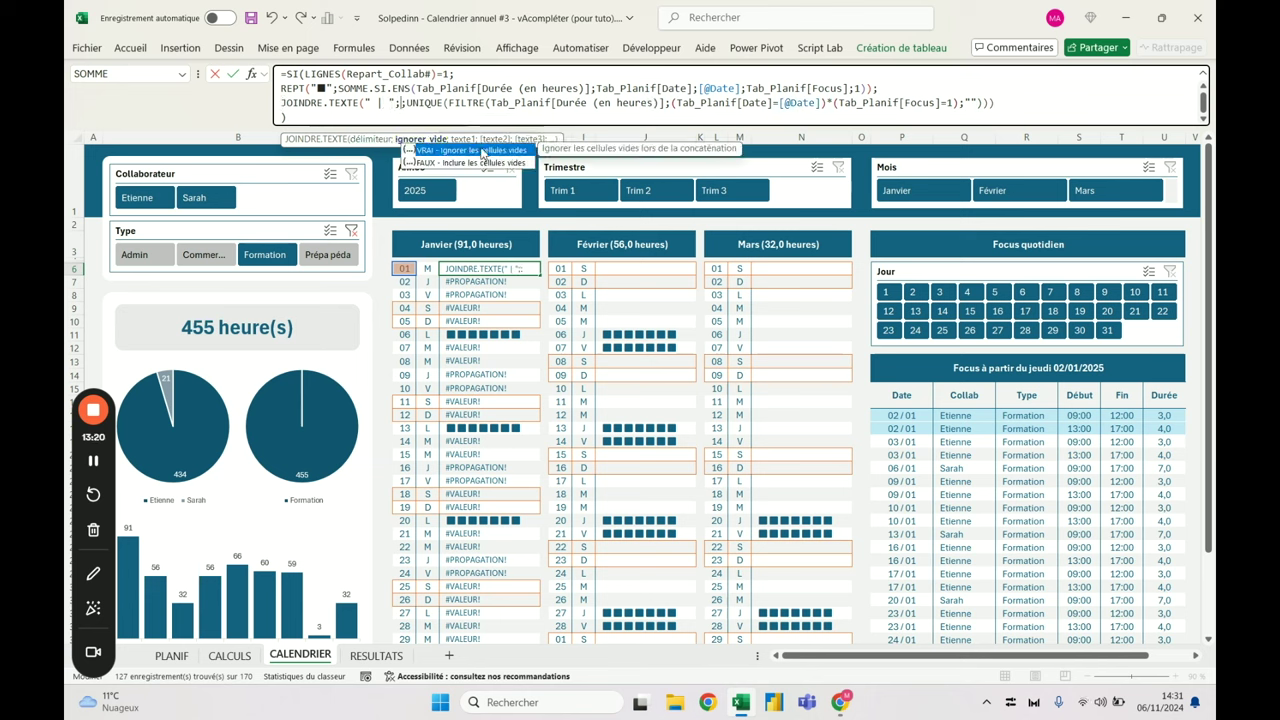
double_click(484, 153)
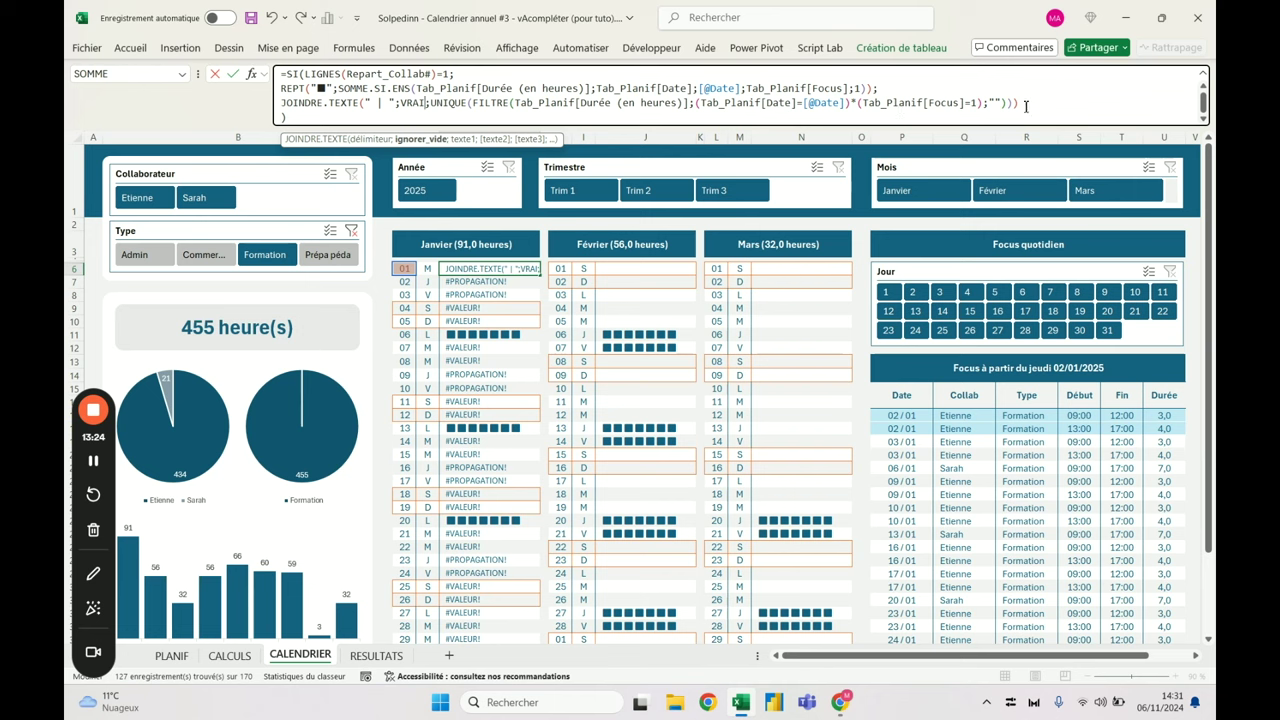
key(Return)
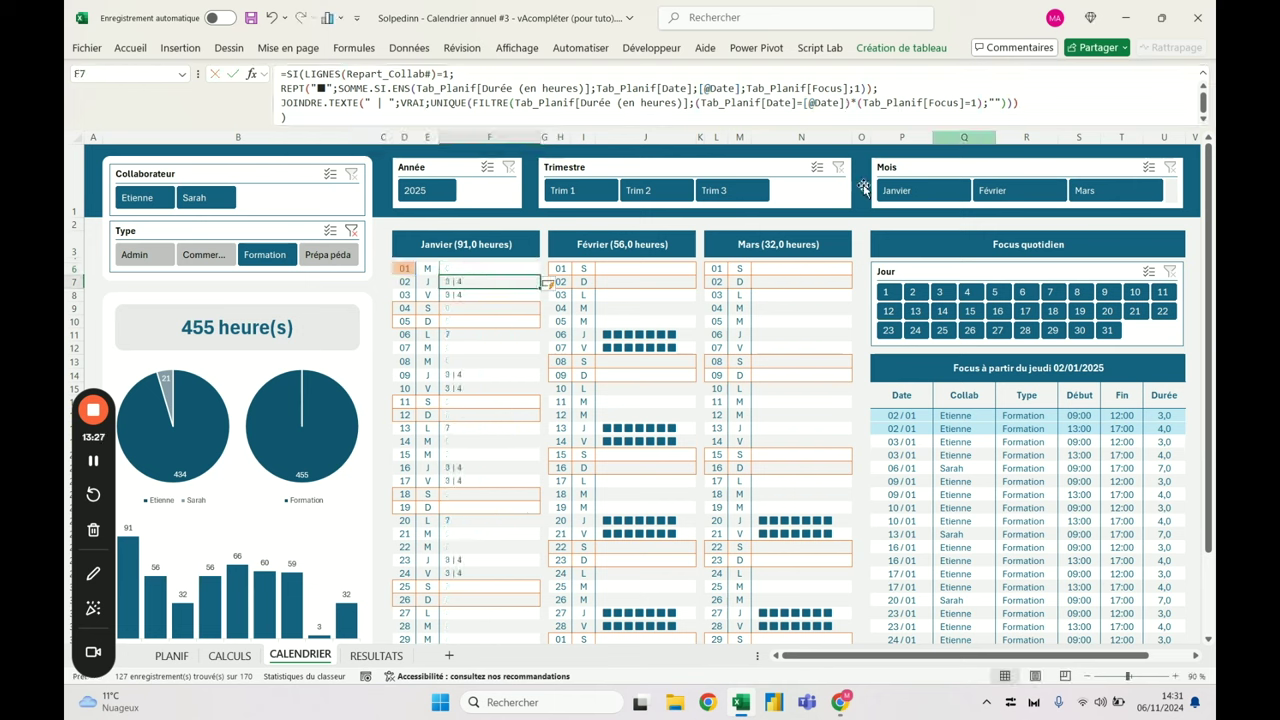
click(459, 295)
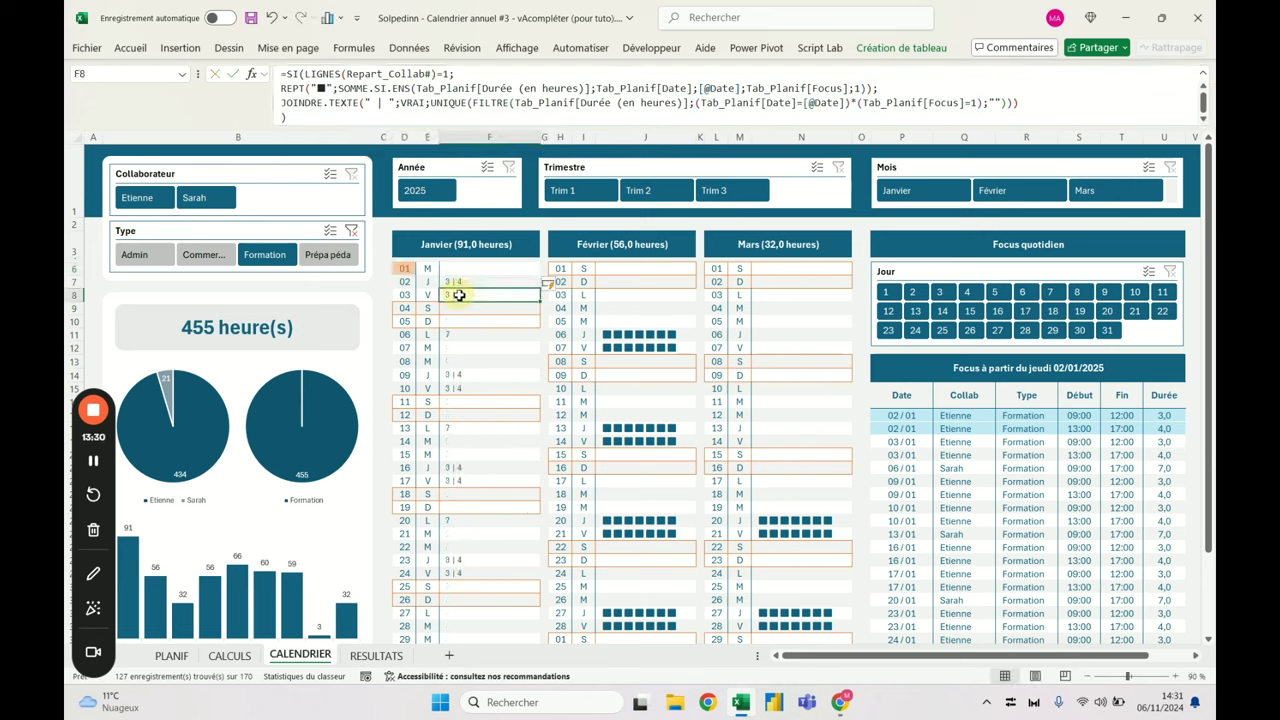
click(469, 268)
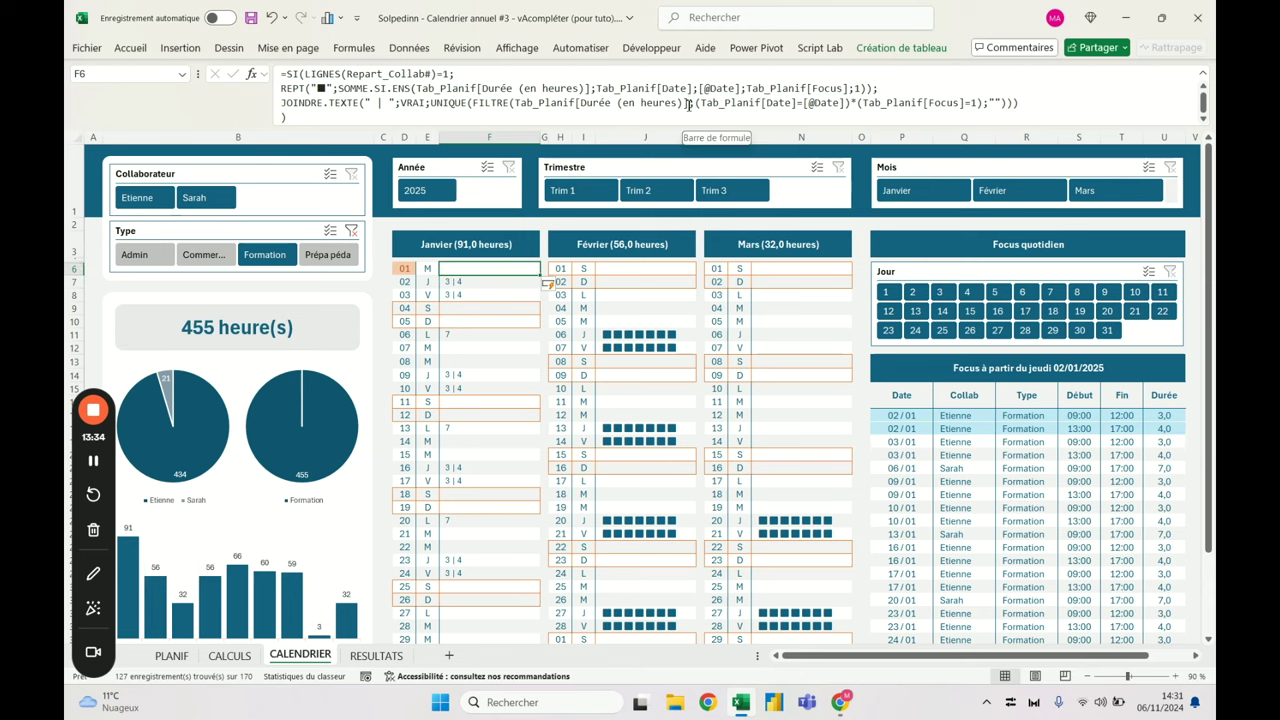
drag(688, 103, 517, 104)
key(Delete)
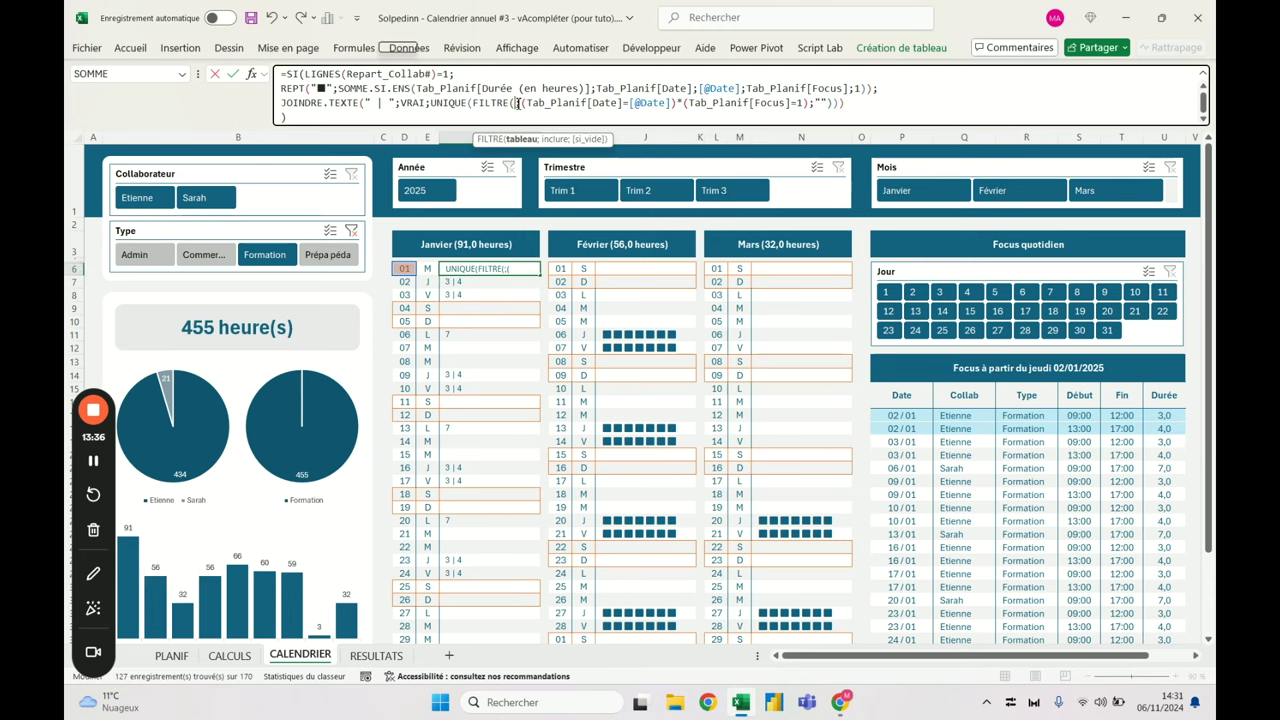
Point FILTRE at Tab_Planif[Collaborateur] so days list collaborator names
click(215, 658)
click(170, 656)
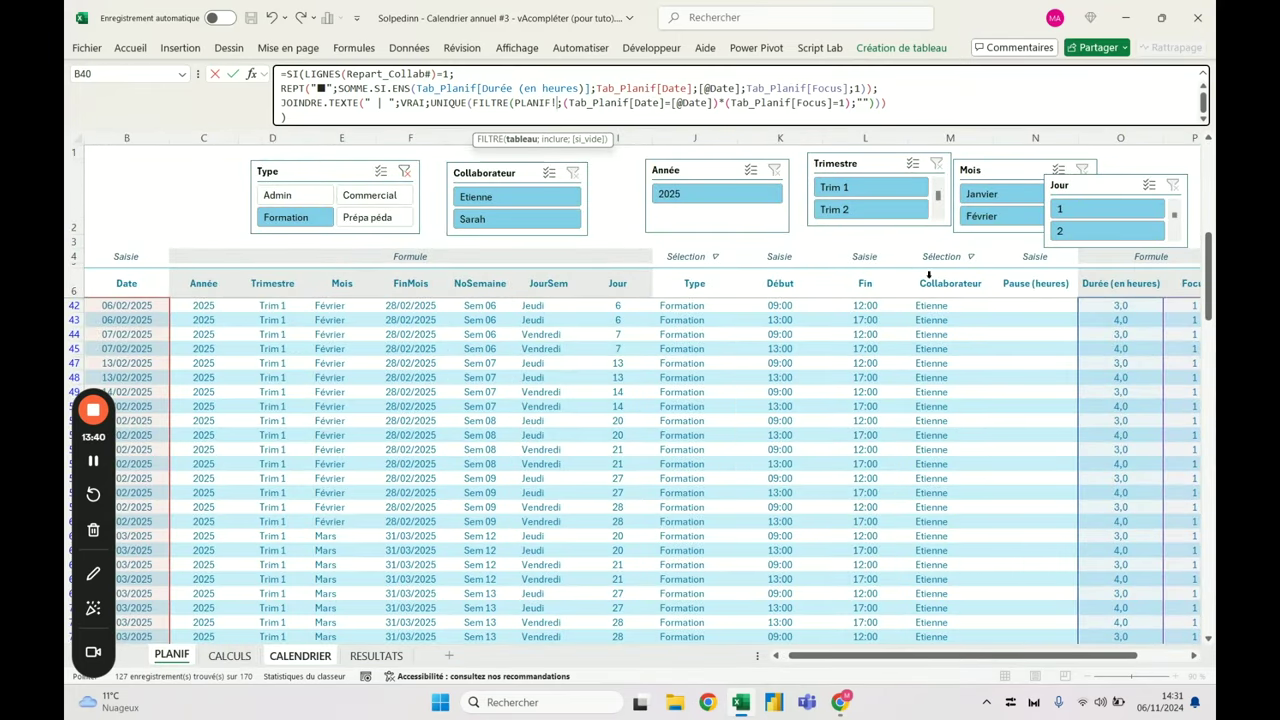
click(948, 275)
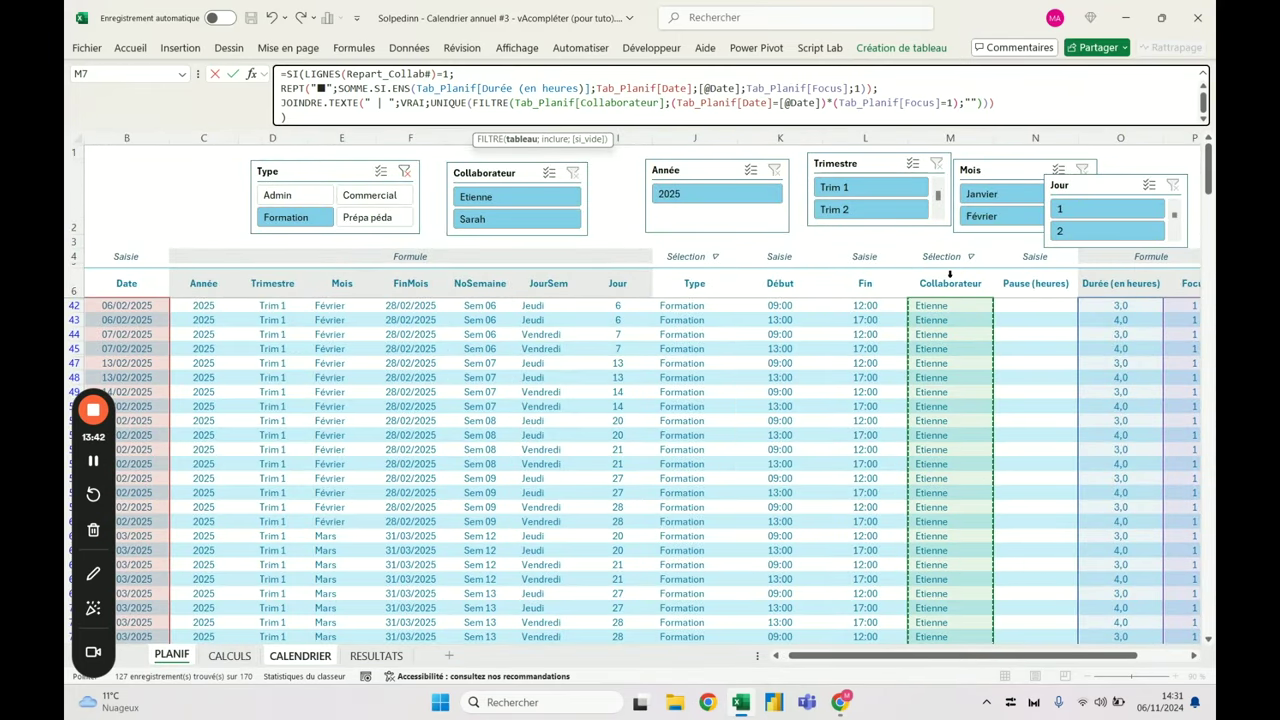
key(Return)
click(510, 271)
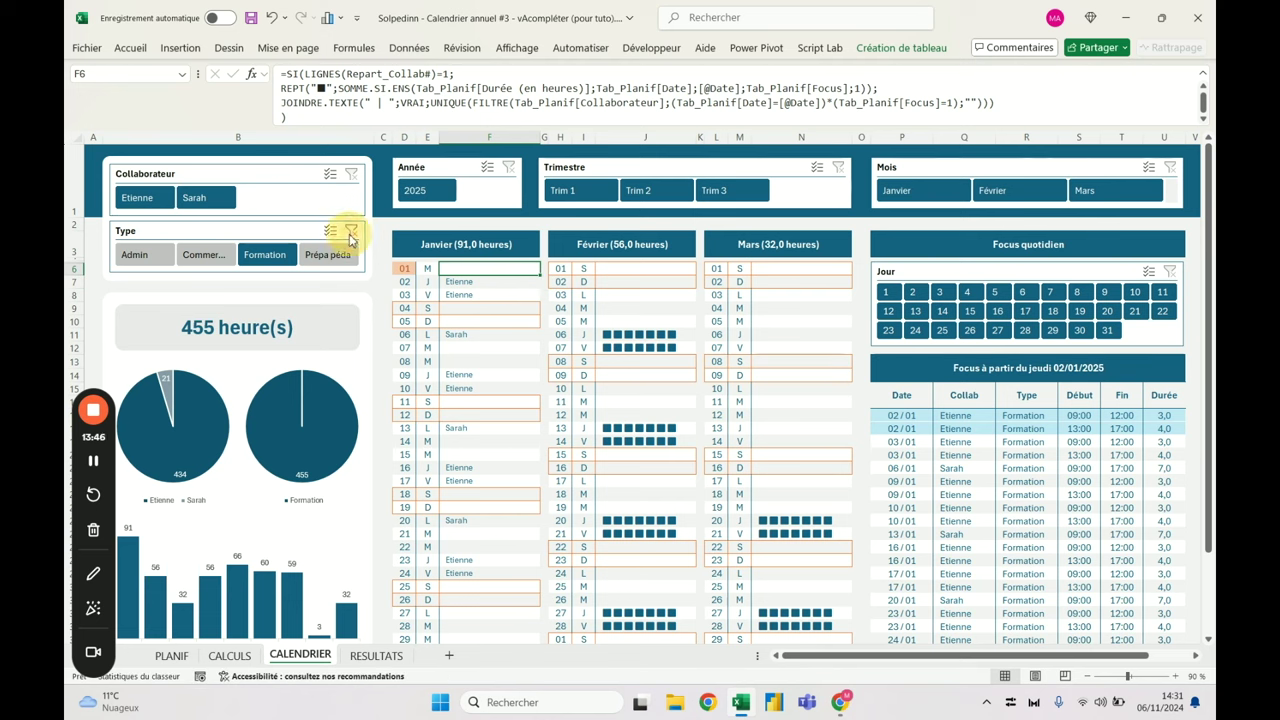
Clear the Type slicer (620 hours) and check January days showing "Etienne | Sarah"
click(351, 233)
click(489, 283)
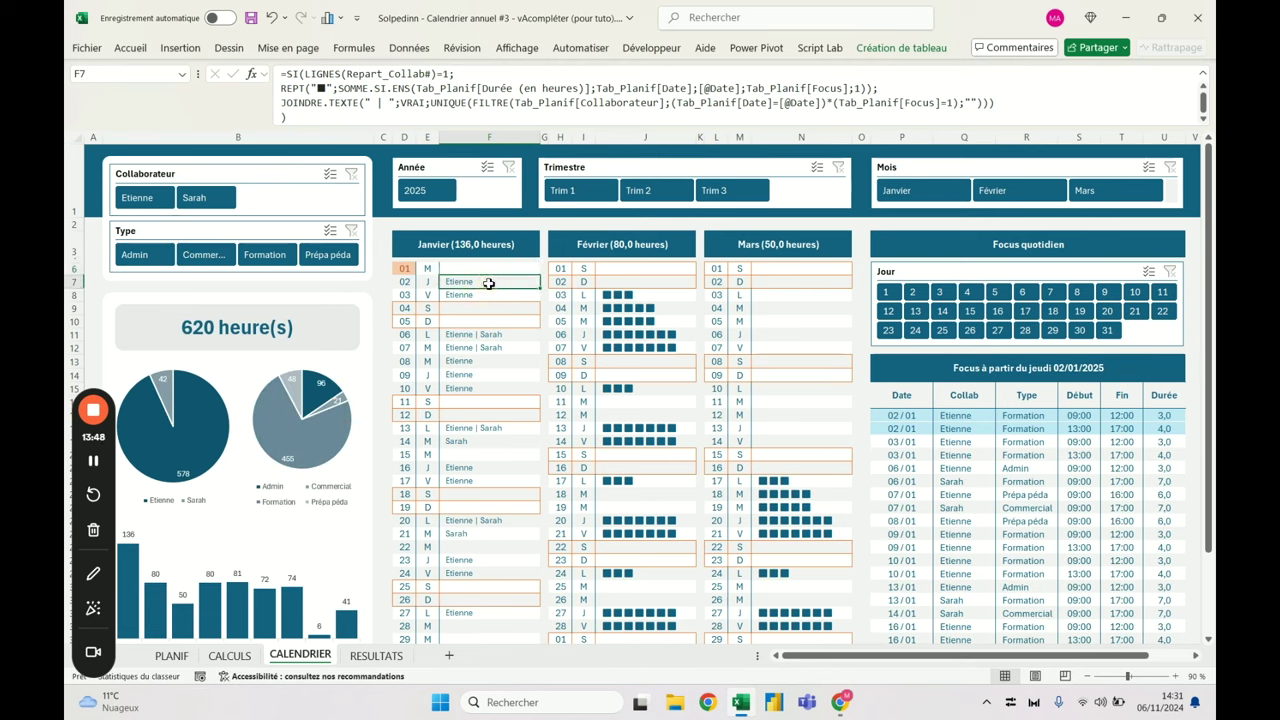
click(489, 334)
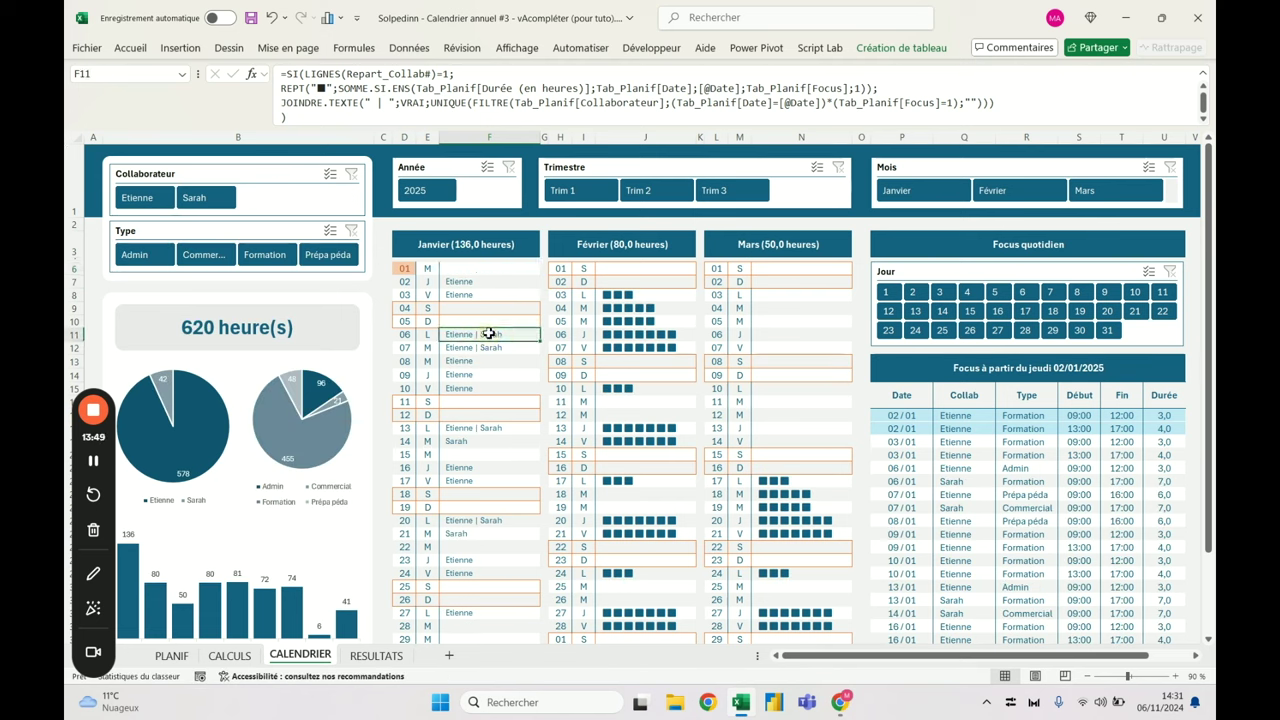
key(Down)
key(Down)
key(Down)
click(477, 427)
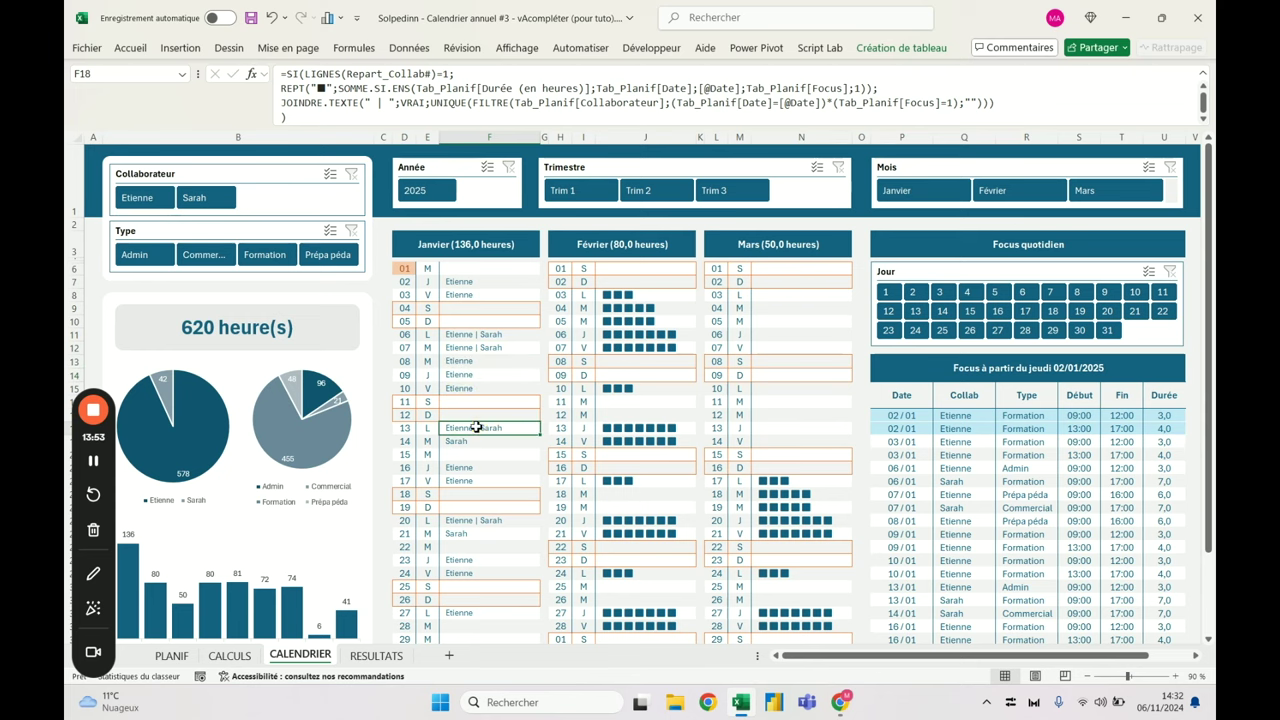
scroll(477, 427, down, 2)
scroll(477, 427, up, 2)
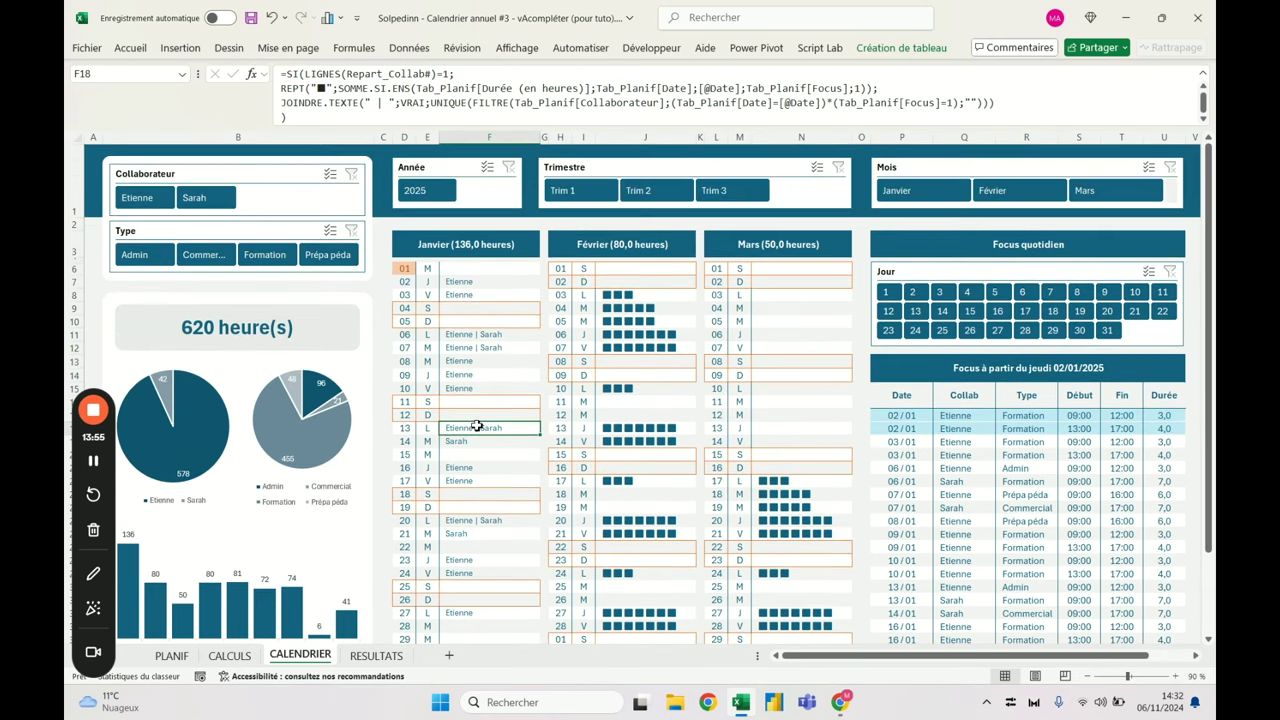
key(Down)
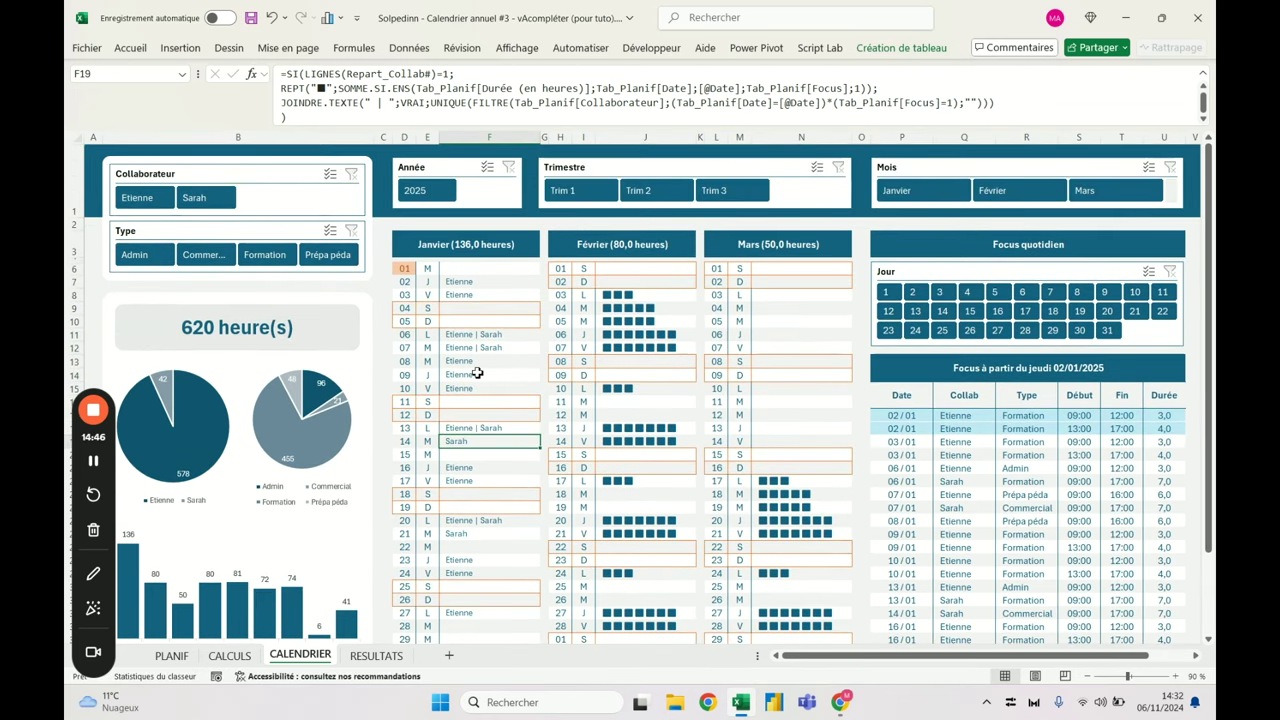
Open the PLANIF table and move to the pause hours column
click(175, 655)
key(Up)
key(Right)
key(Right)
key(Right)
key(Right)
key(Right)
key(Right)
key(Right)
key(Right)
key(Right)
key(Right)
key(Right)
key(Right)
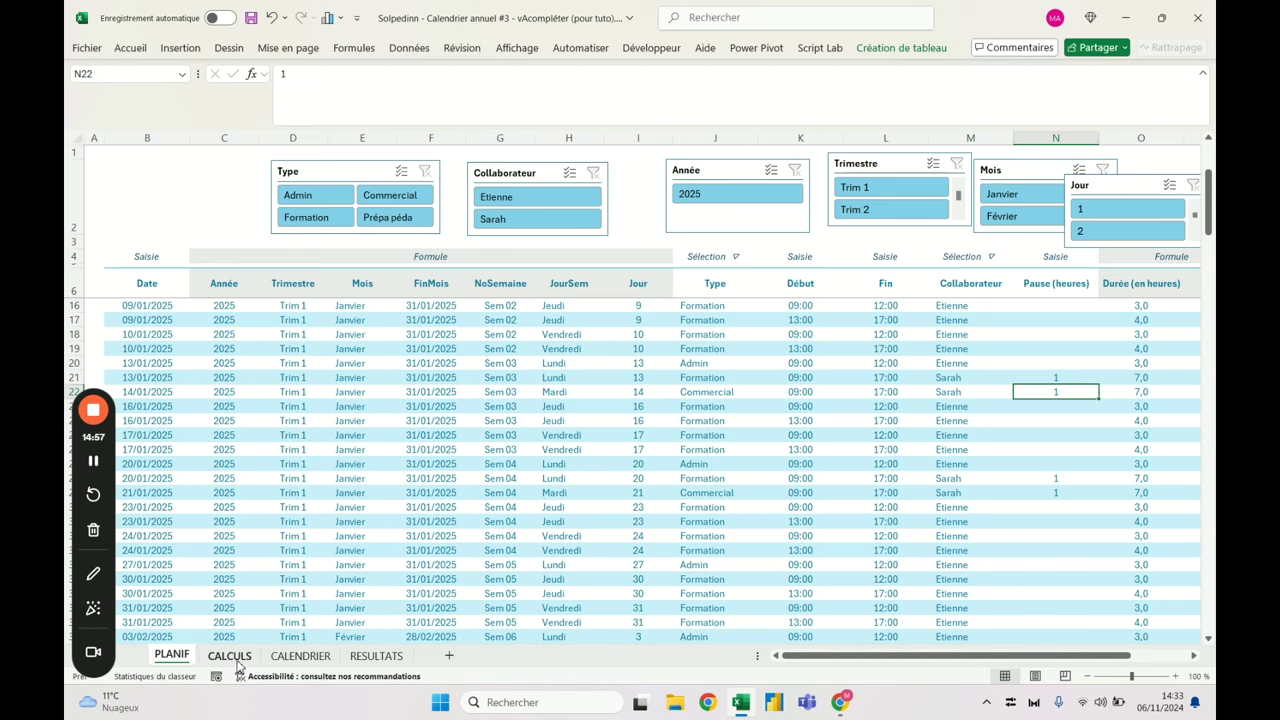
Return to the CALENDRIER dashboard and select the January 02 cell
click(310, 662)
click(484, 281)
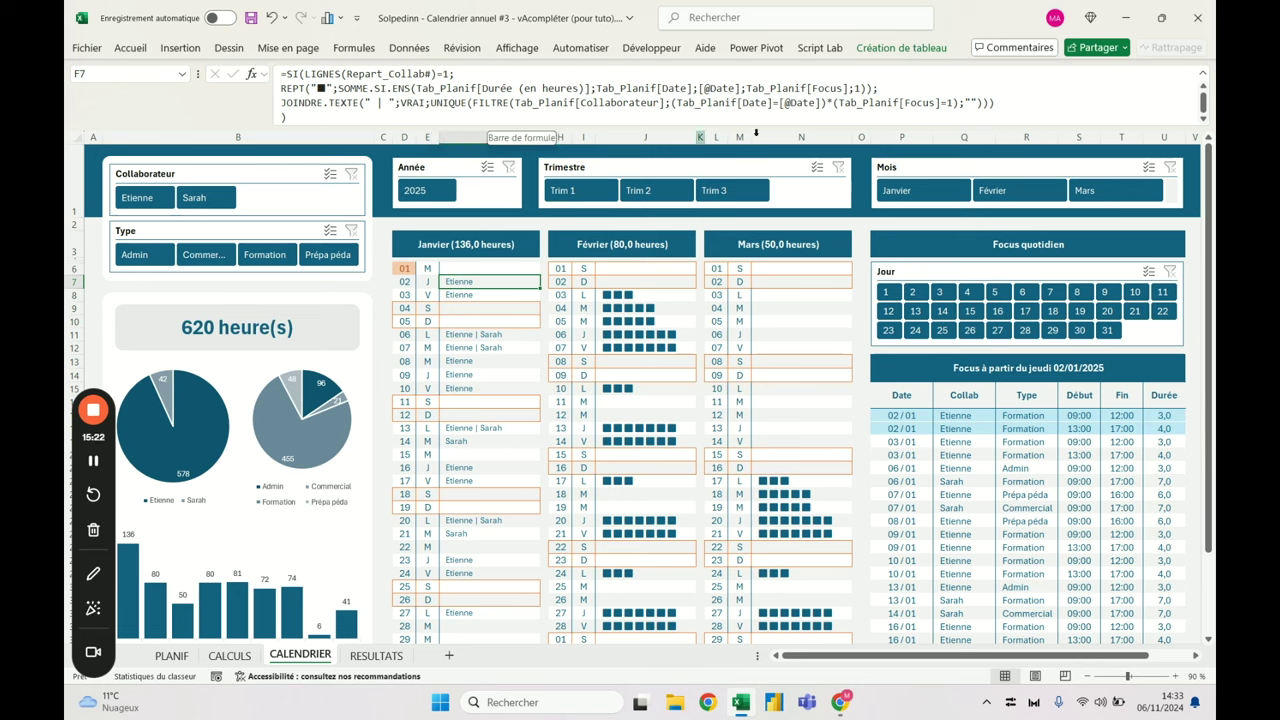
Start the F7 formula with LET( on its own line and the lacondition variable name
drag(962, 104, 738, 102)
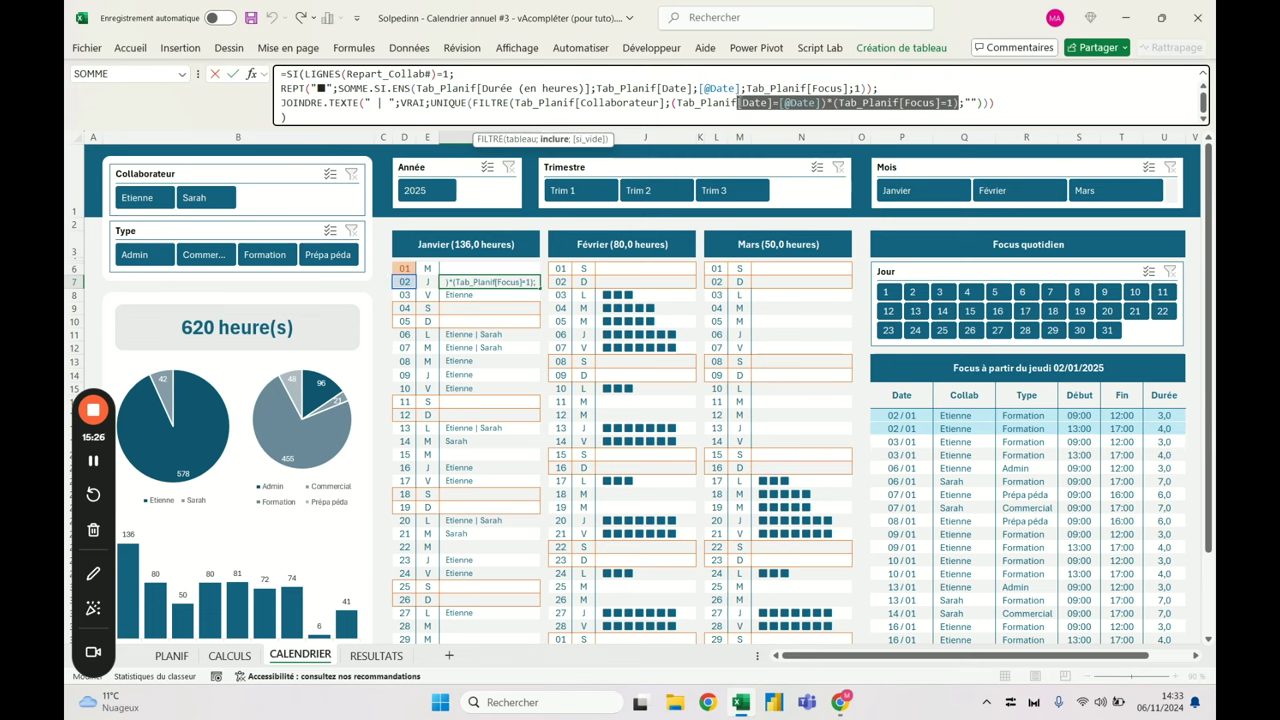
key(Escape)
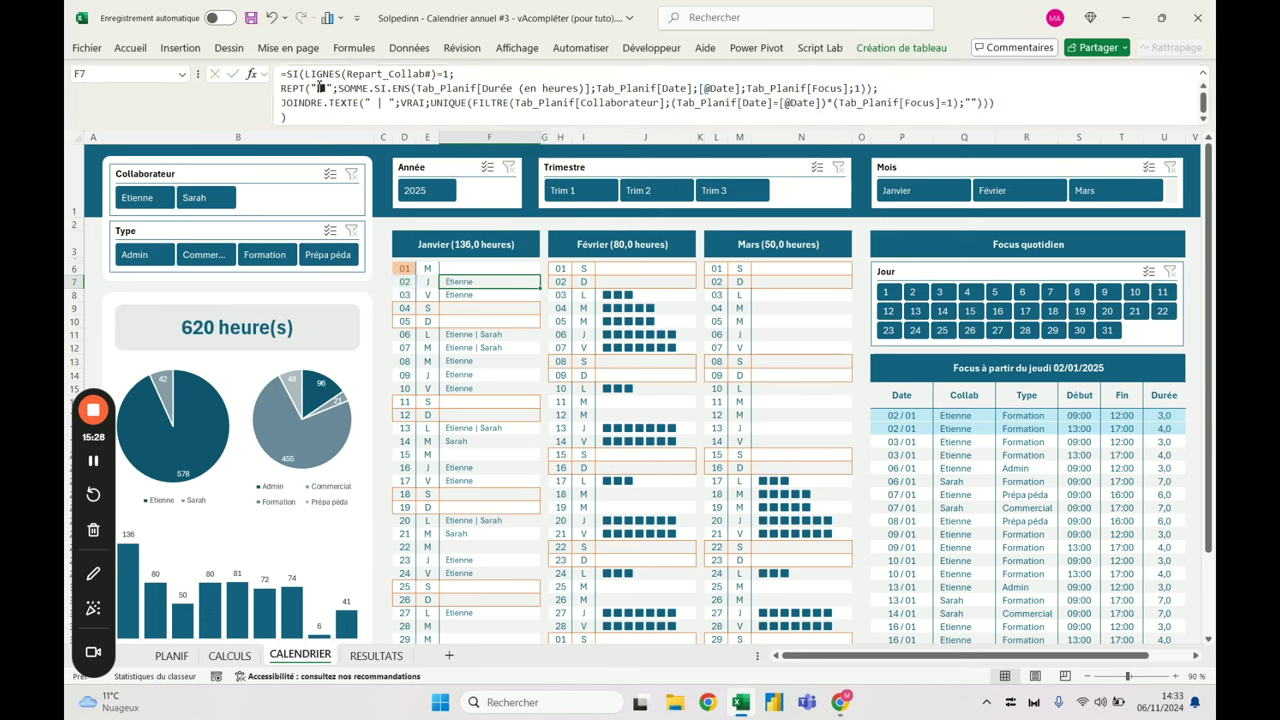
click(962, 106)
key(Escape)
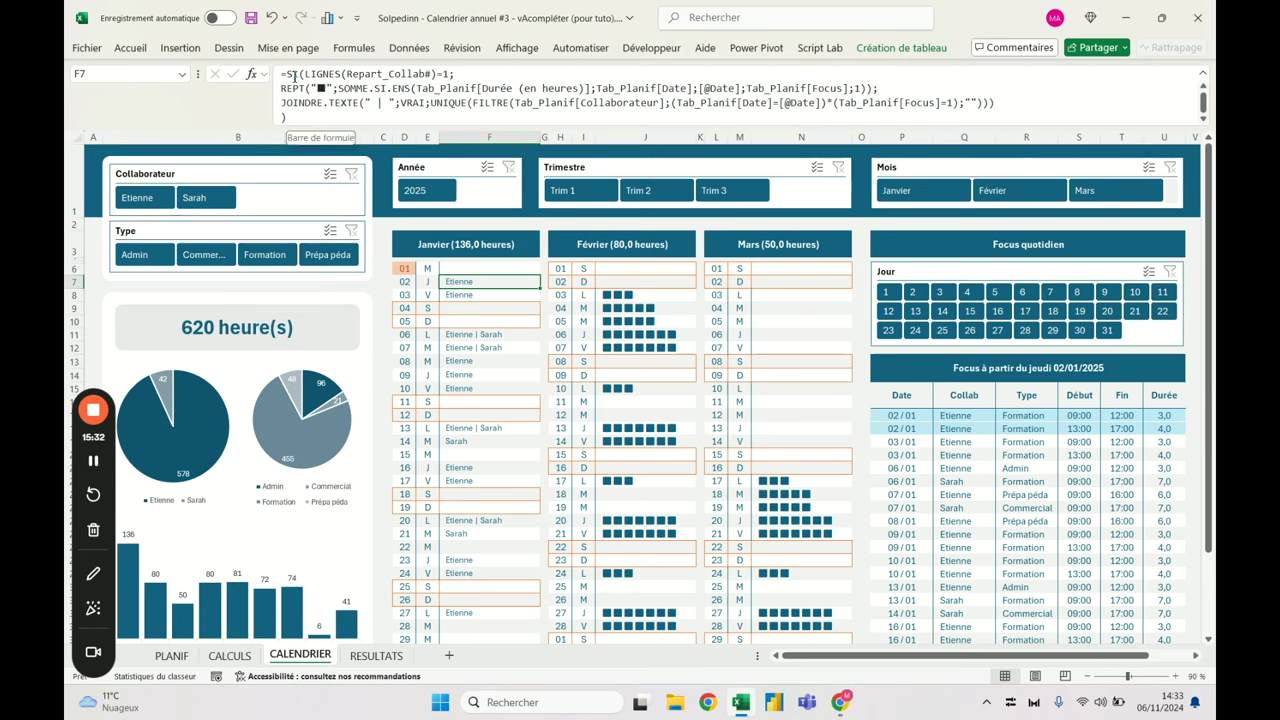
click(290, 75)
text(let)
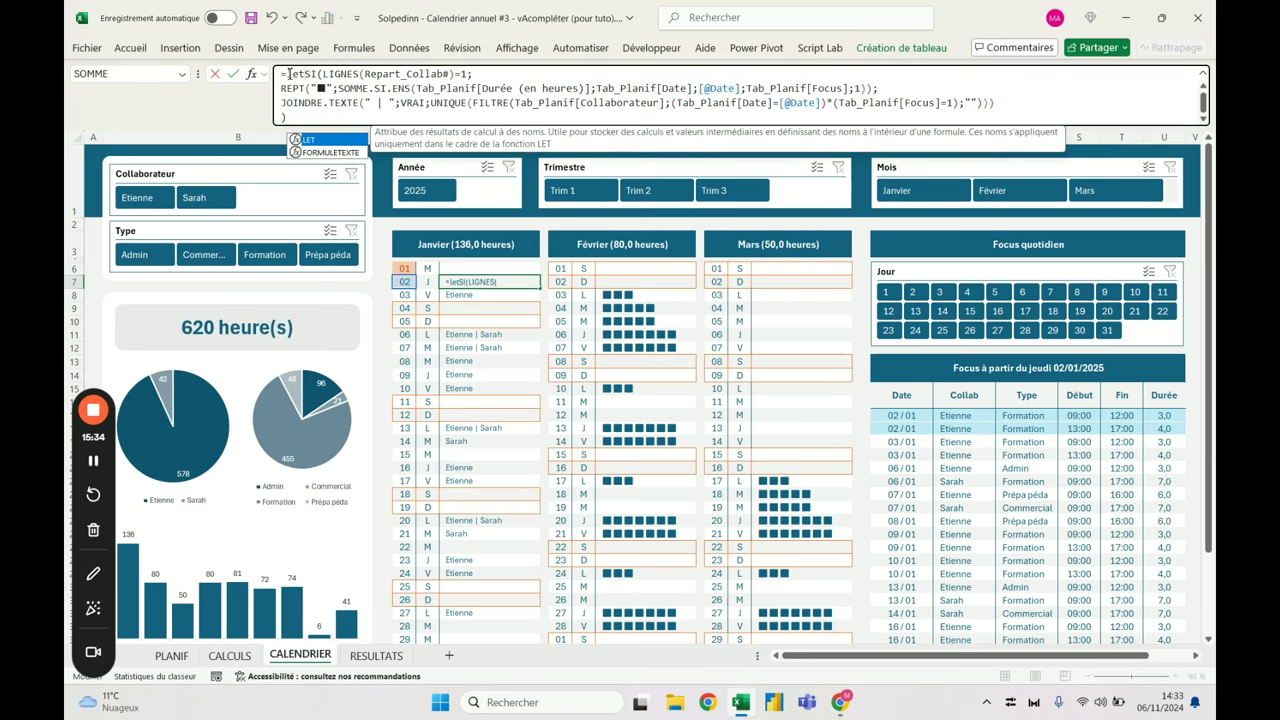
text(()
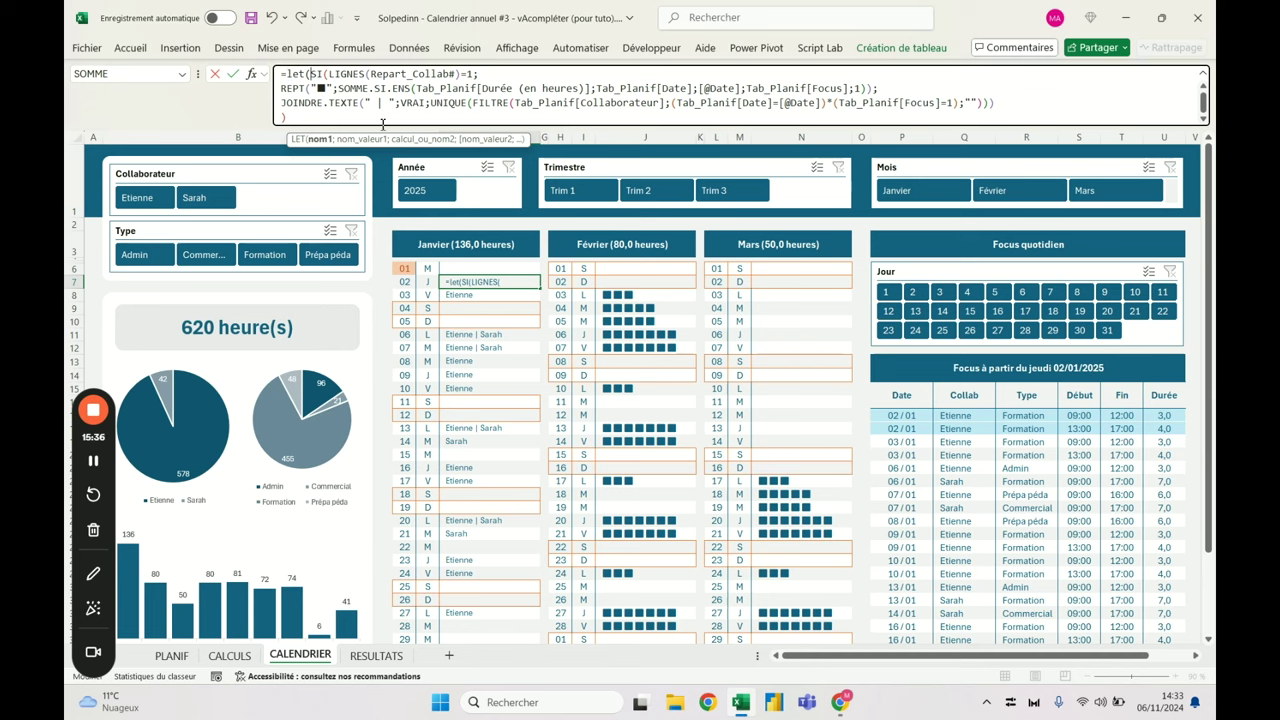
drag(381, 128, 383, 200)
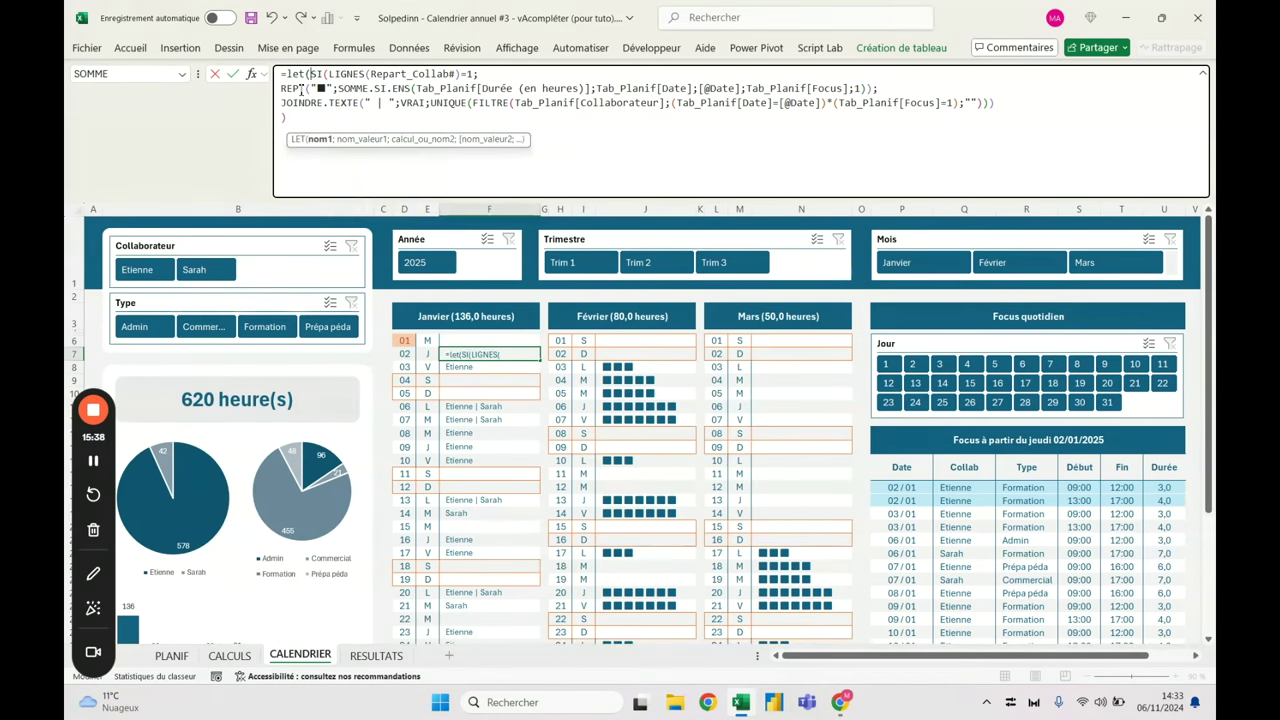
key(alt+Return)
click(353, 73)
text(macondition)
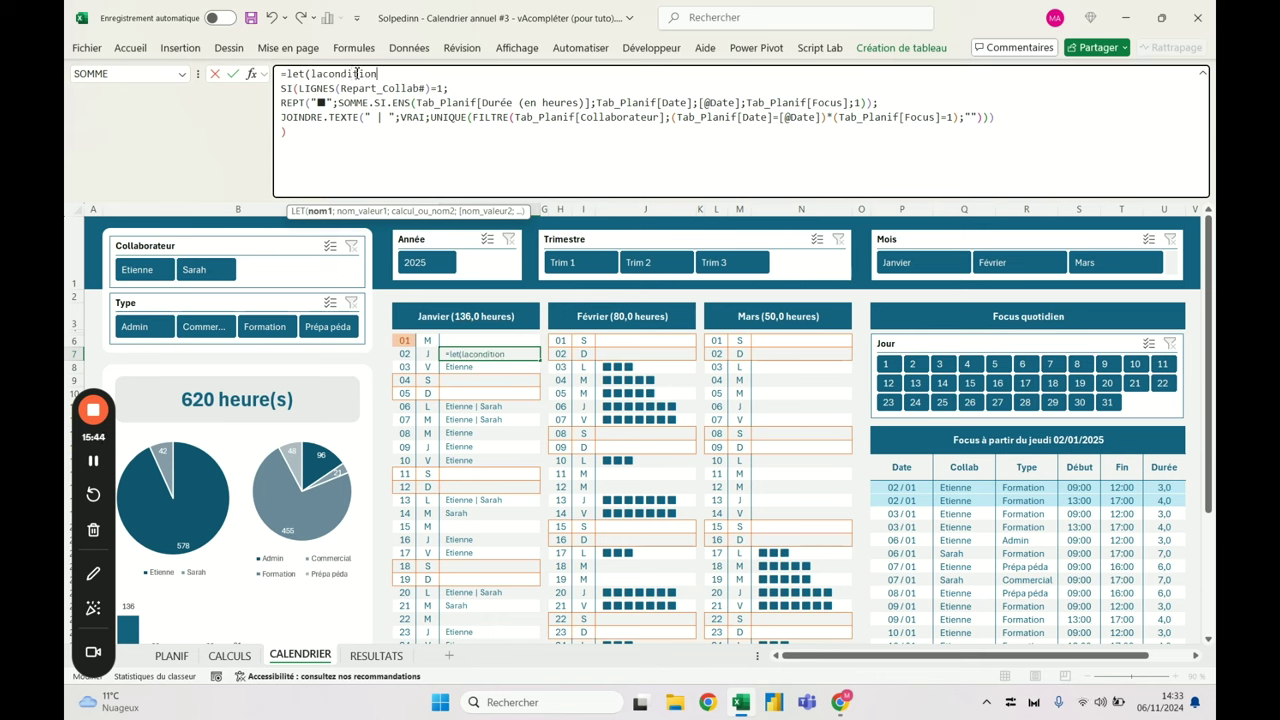
text(;)
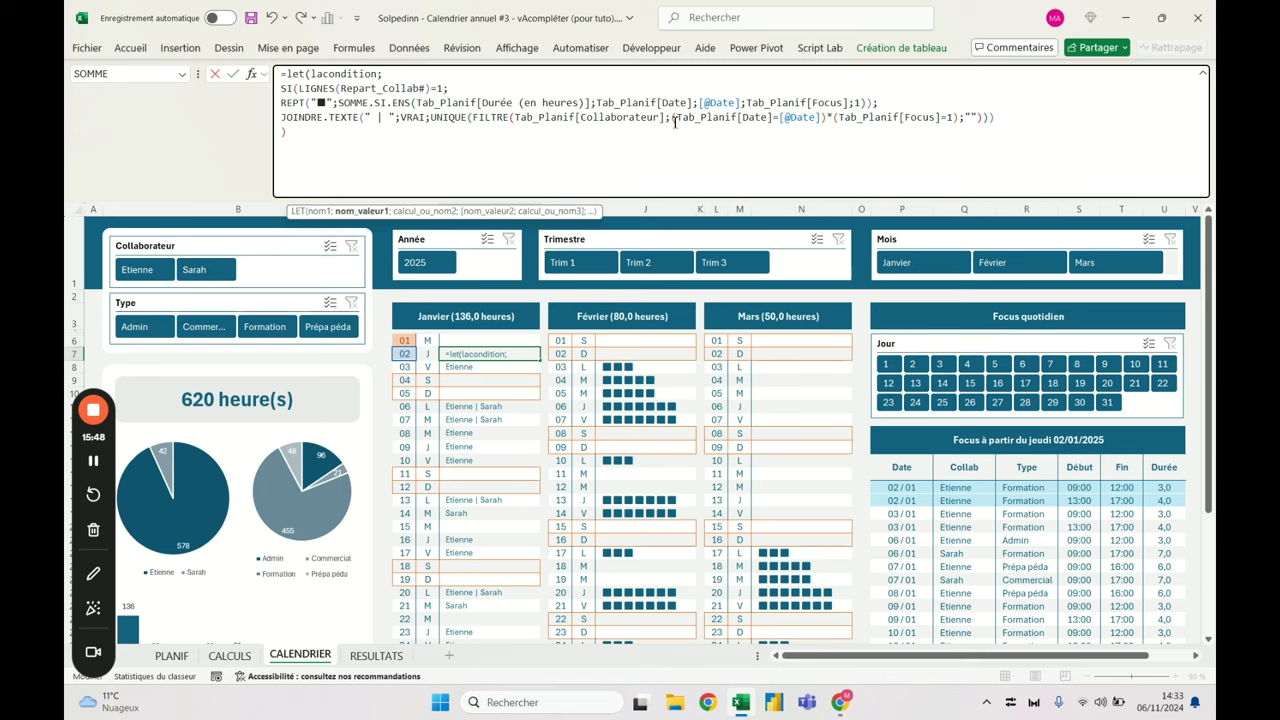
drag(674, 117, 962, 120)
key(ctrl+c)
click(446, 74)
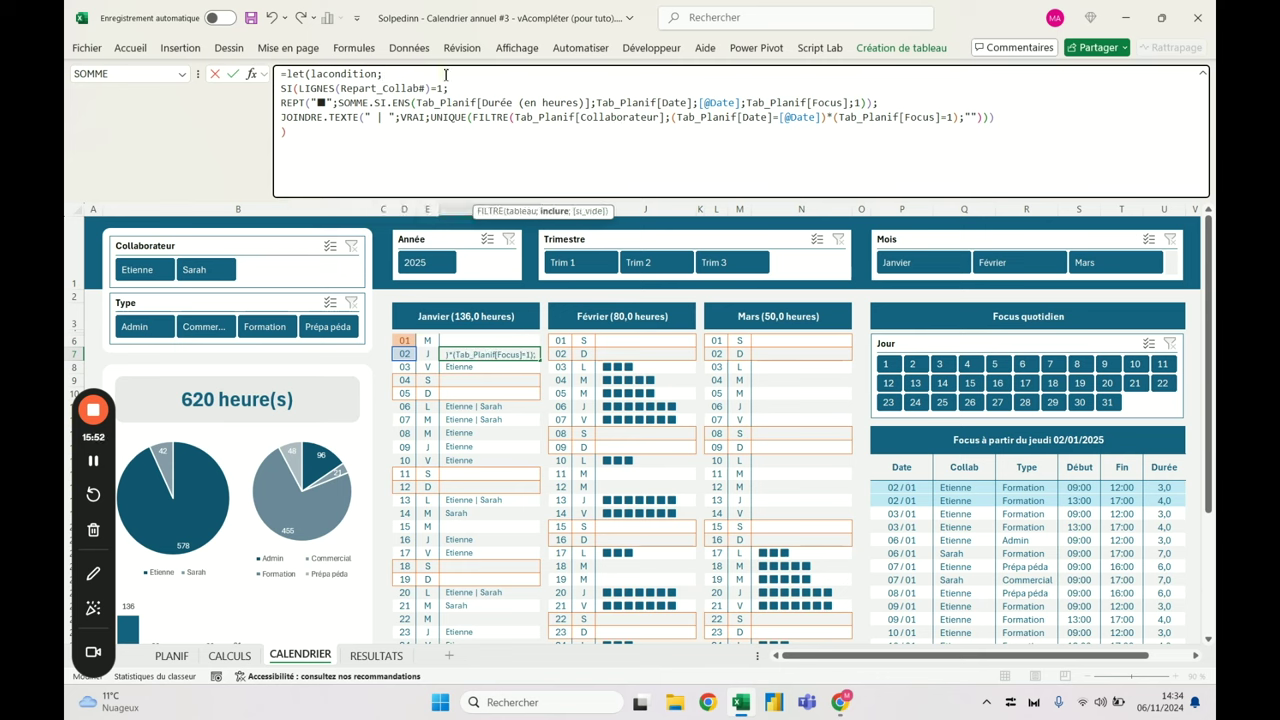
key(ctrl+v)
text(;)
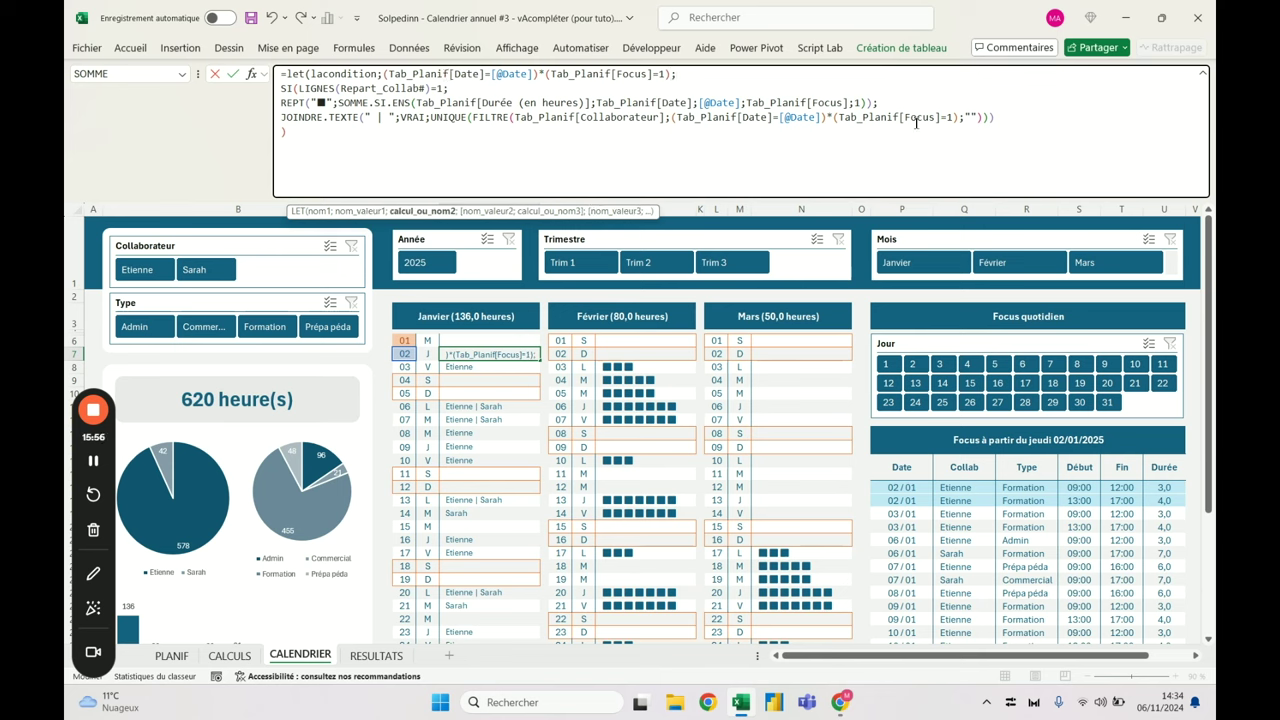
Replace the repeated condition inside FILTRE with lacondition and confirm the formula
drag(962, 118, 674, 120)
text(la)
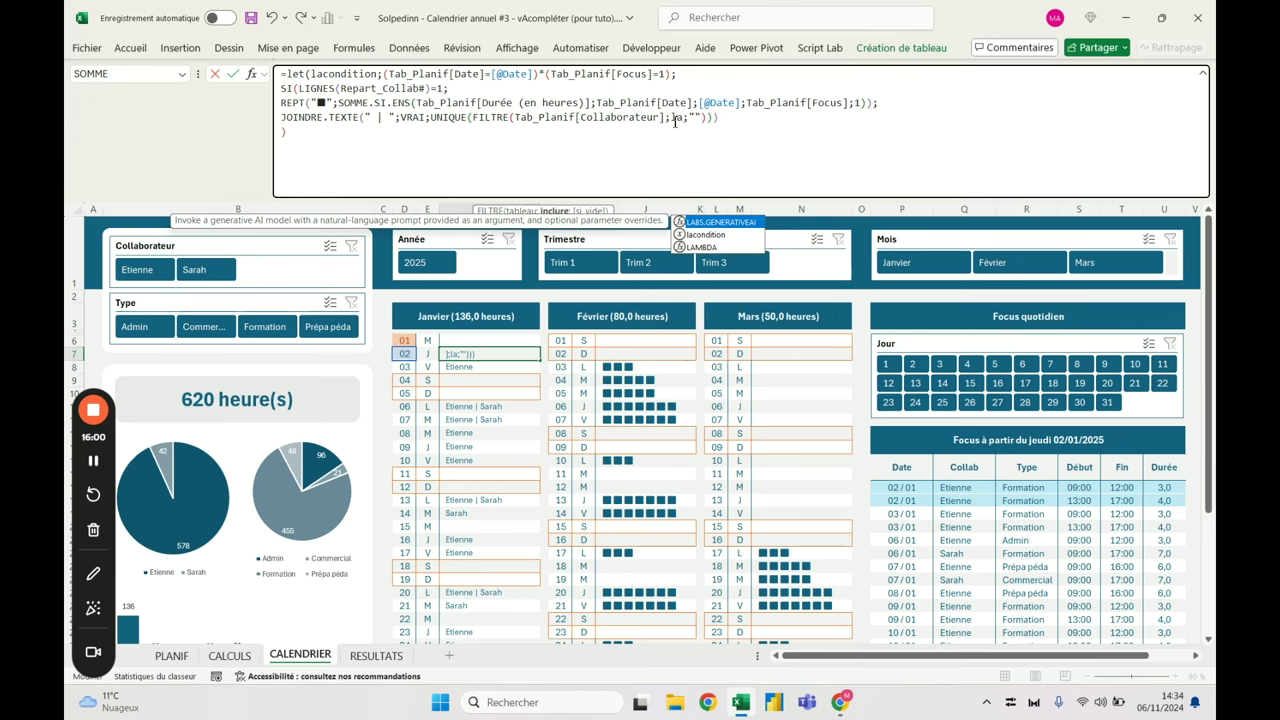
text(c)
key(Tab)
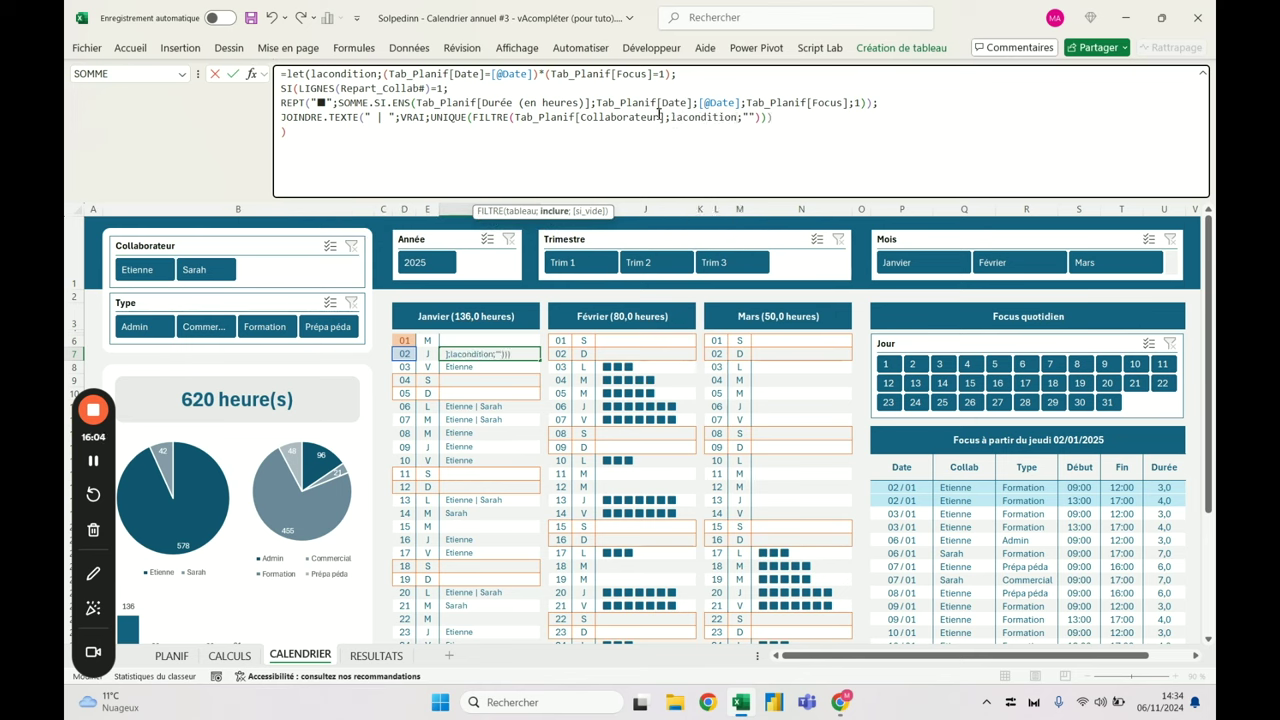
click(335, 132)
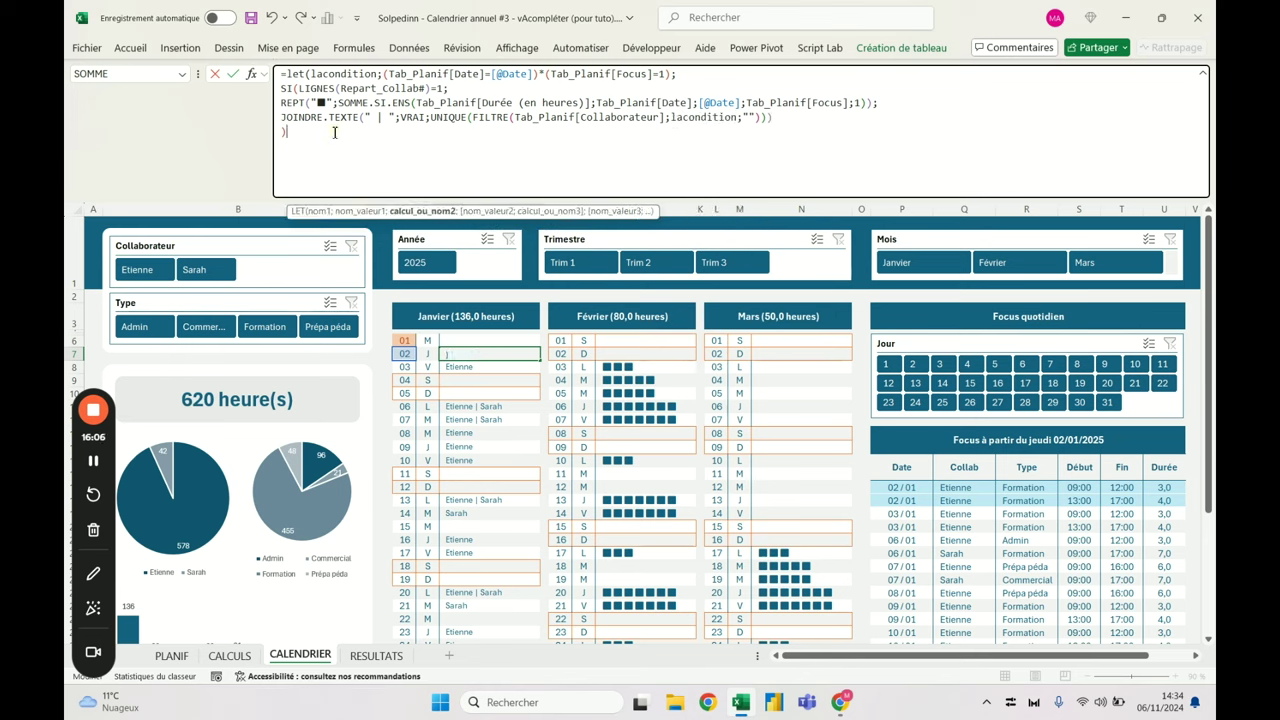
key(ctrl+Return)
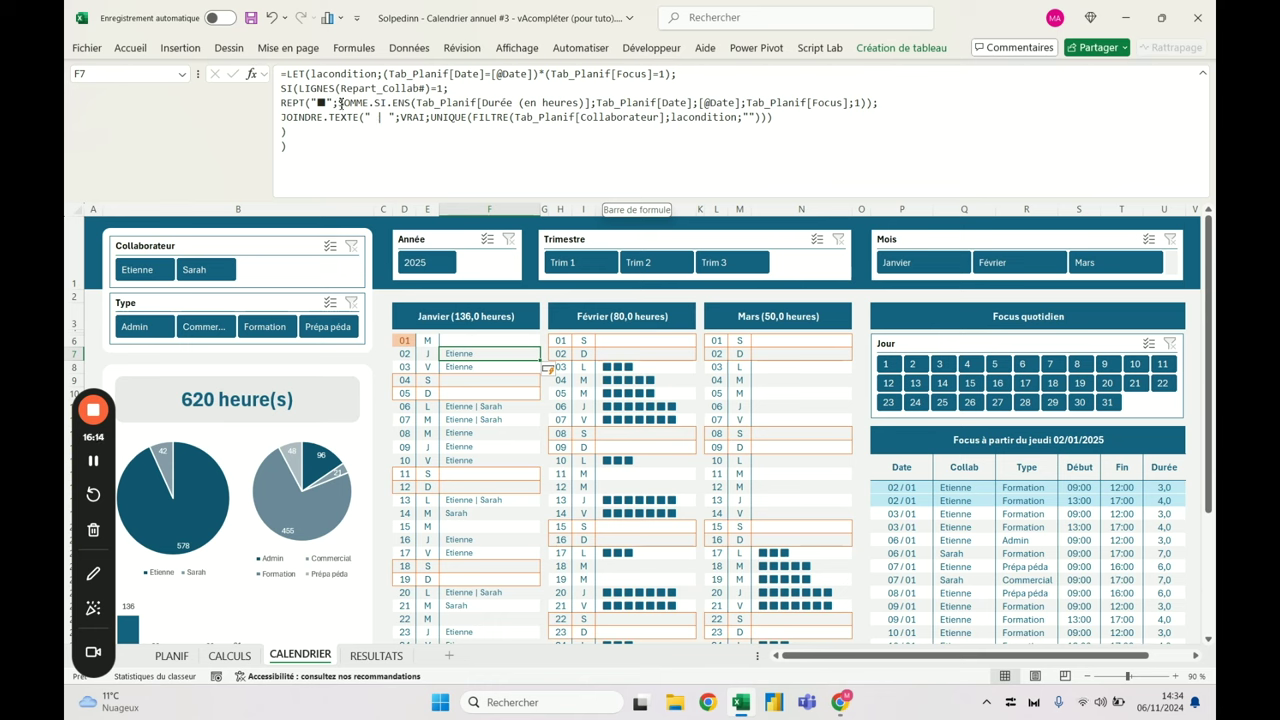
Replace the SOMME.SI.ENS lookup with SOMME( plus the copied FILTRE(...;lacondition;"") expression, removing its Collaborateur column
drag(477, 117, 752, 117)
text("")
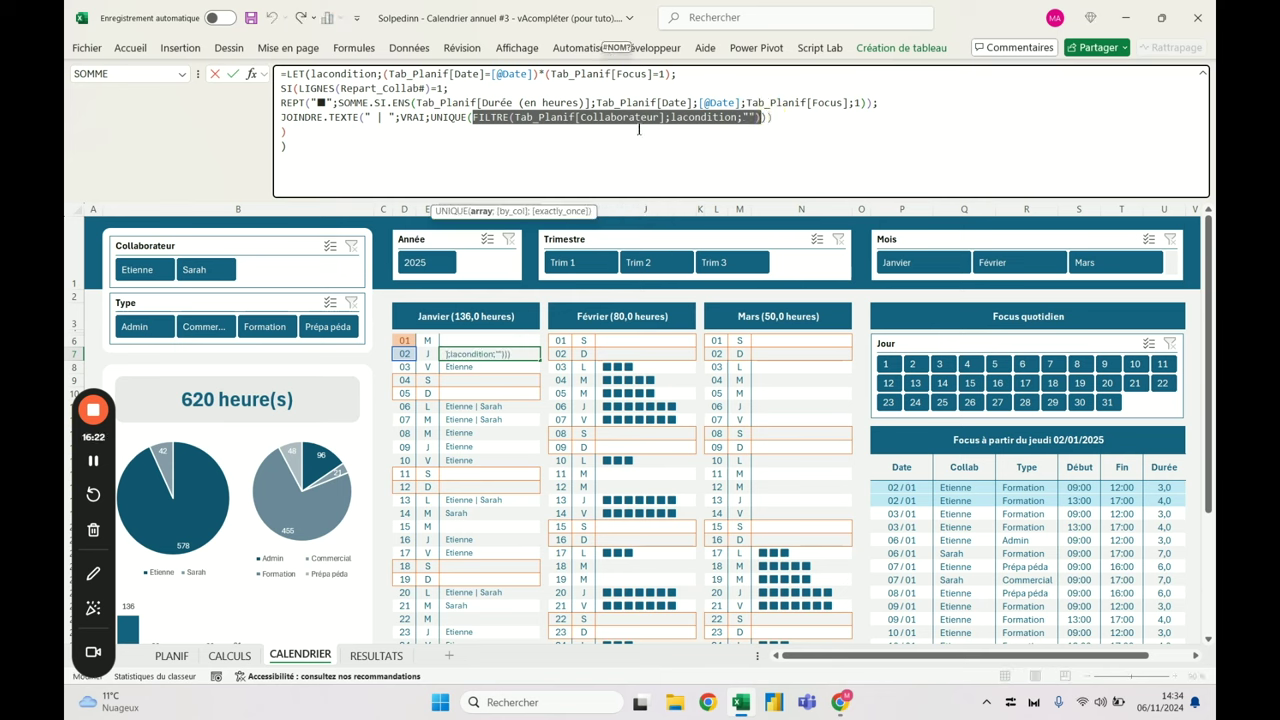
click(343, 103)
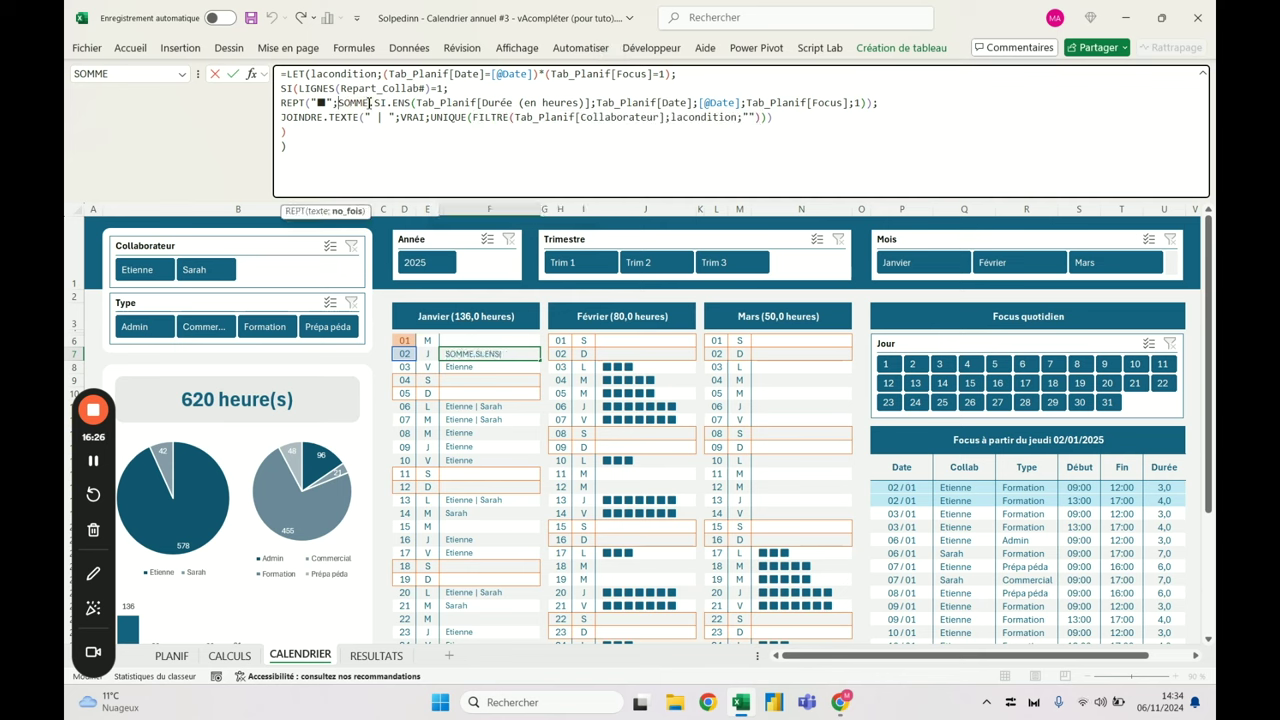
key(BackSpace)
text(()
drag(372, 103, 857, 103)
key(ctrl+v)
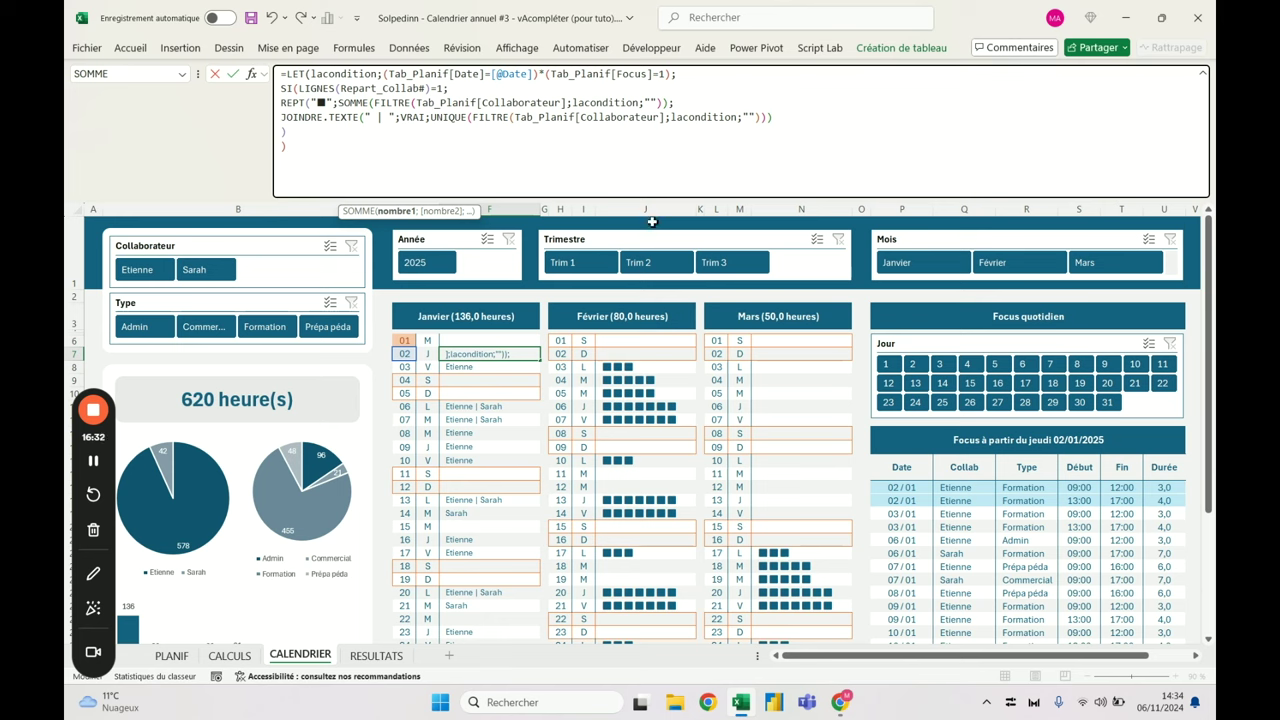
click(565, 103)
drag(565, 103, 421, 104)
key(BackSpace)
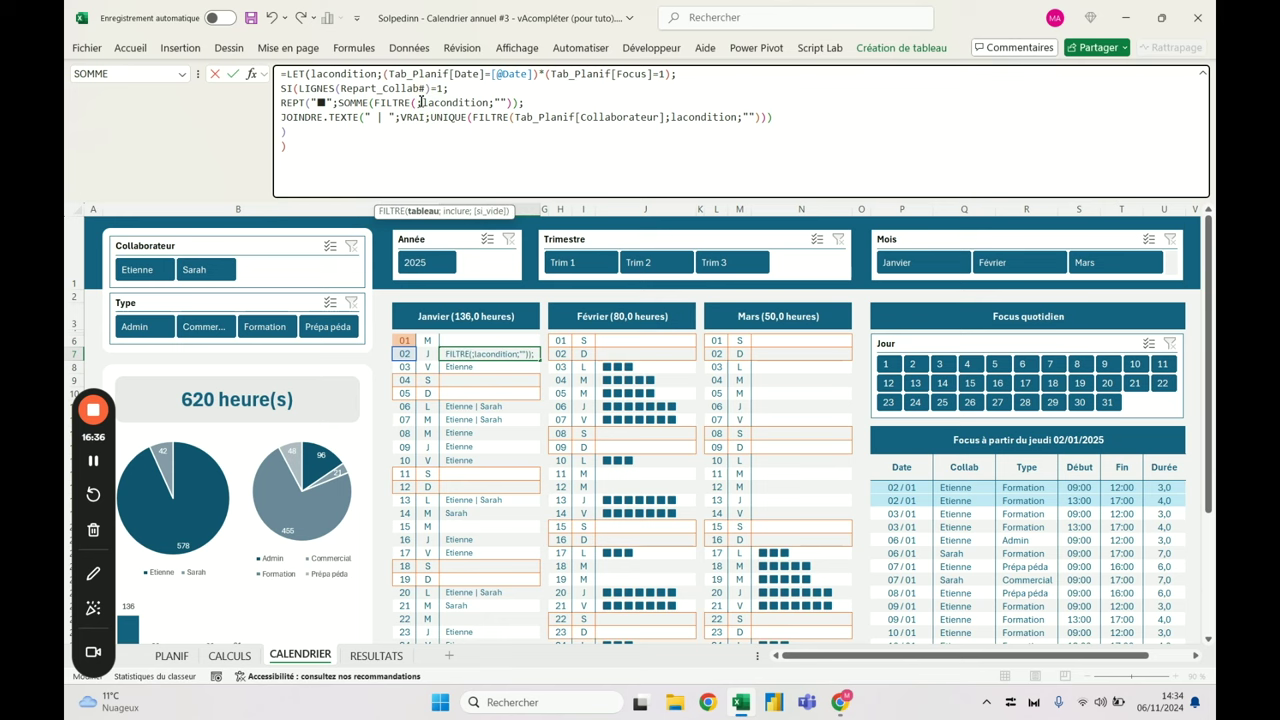
Point the filter at the PLANIF Durée (en heures) column, close the SOMME call and confirm
click(229, 655)
click(171, 655)
click(1129, 345)
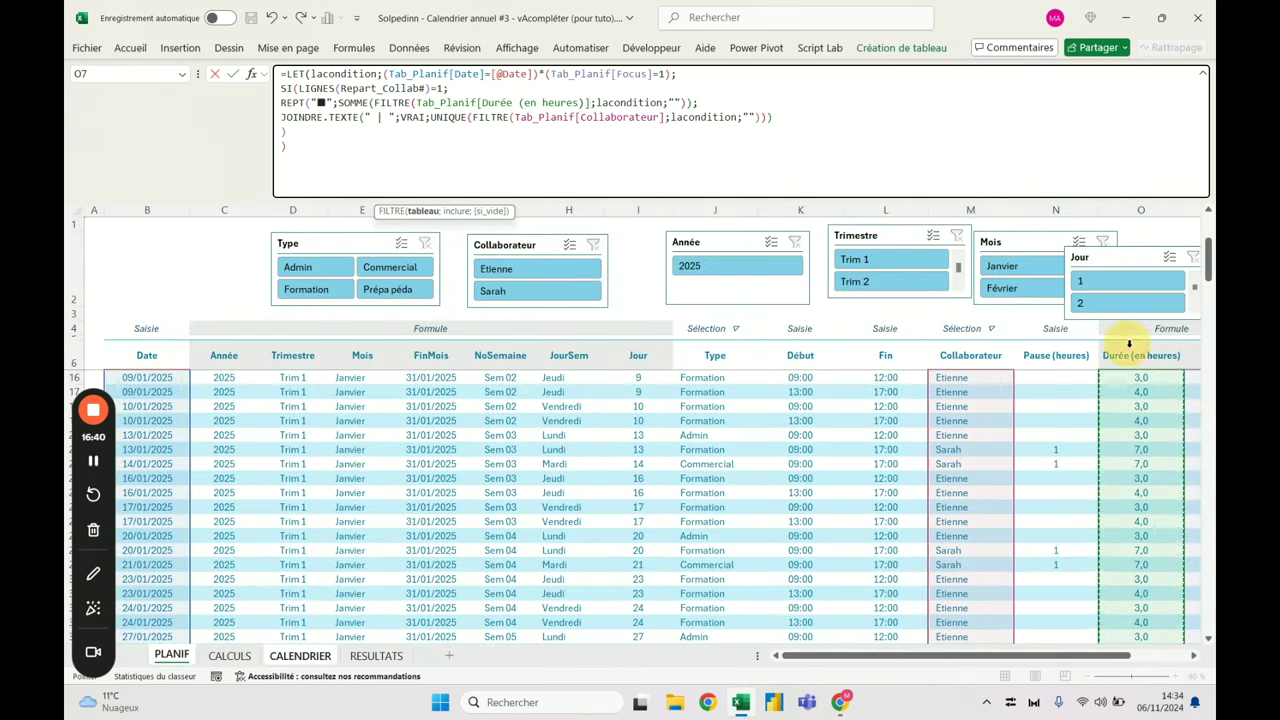
click(707, 103)
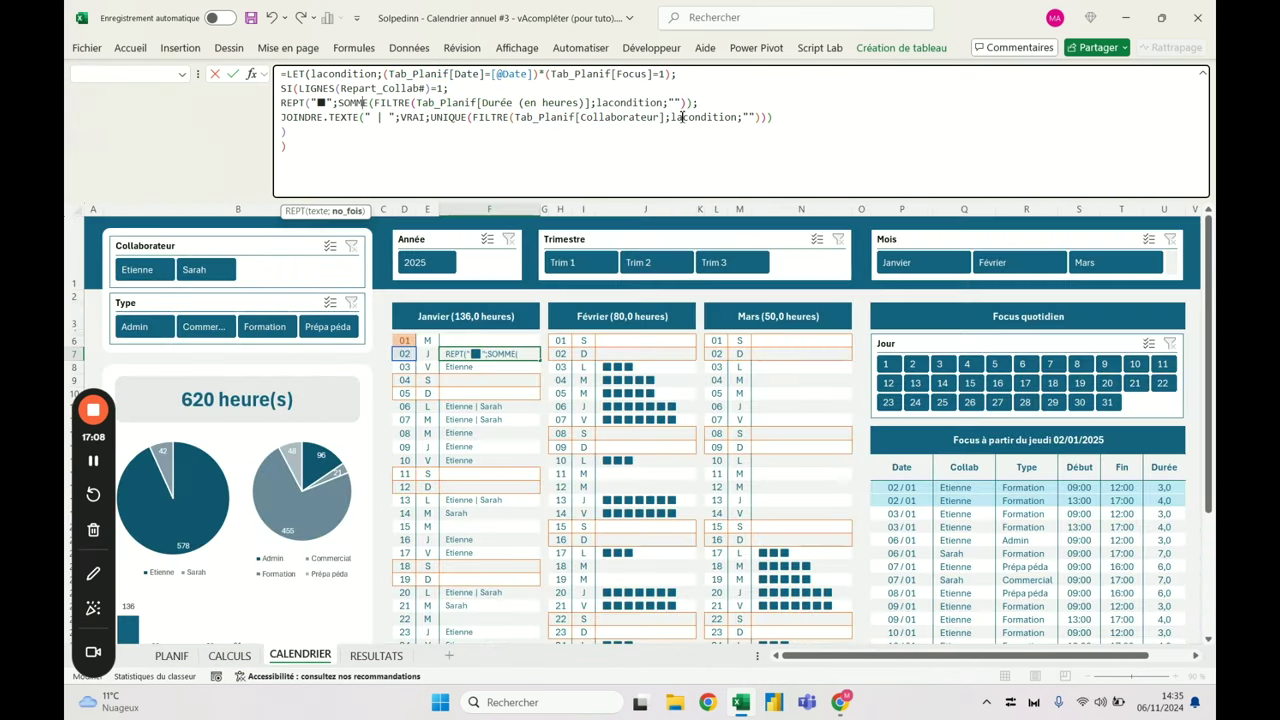
click(688, 104)
text())
key(Return)
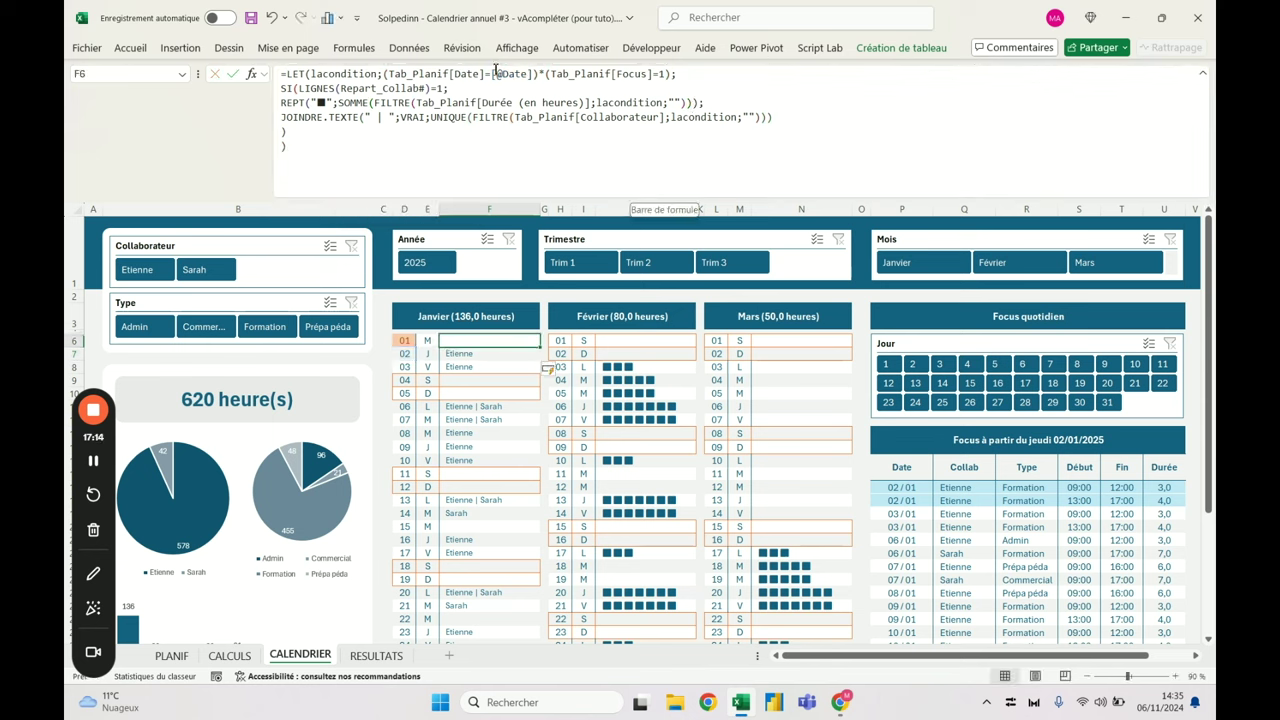
Review the updated January formula, then select a February day cell
click(336, 77)
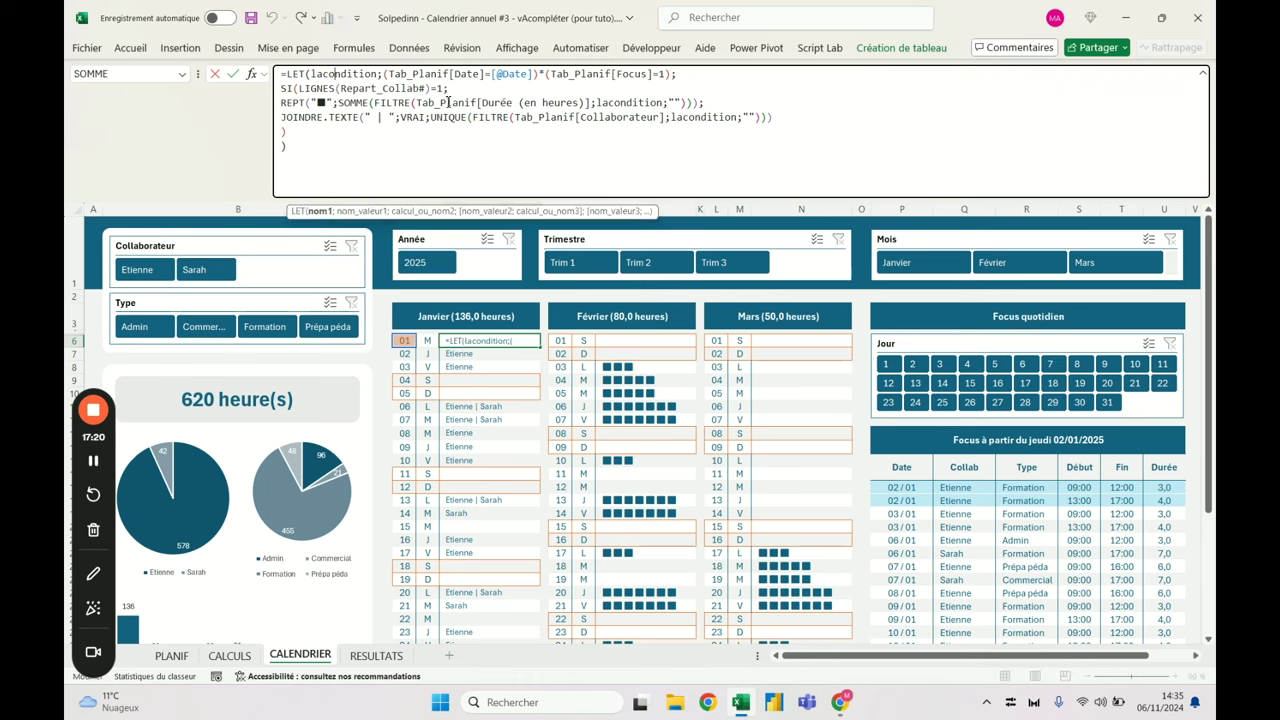
key(Escape)
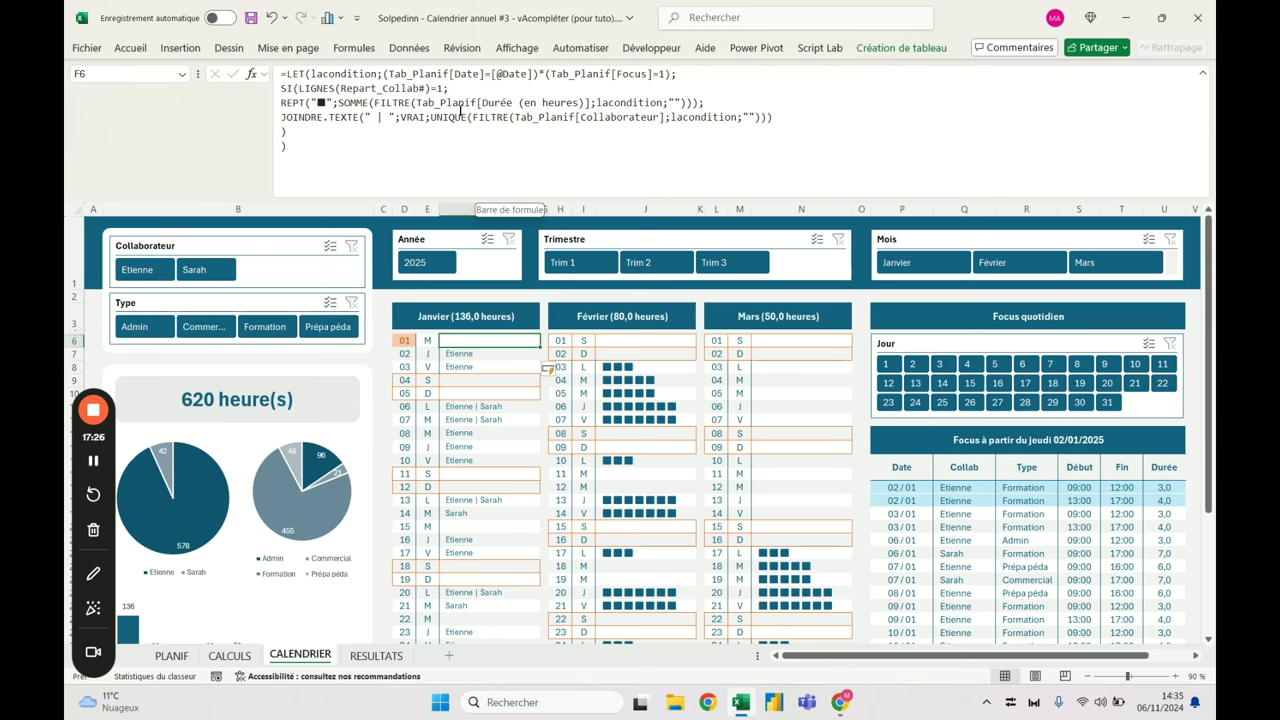
click(462, 103)
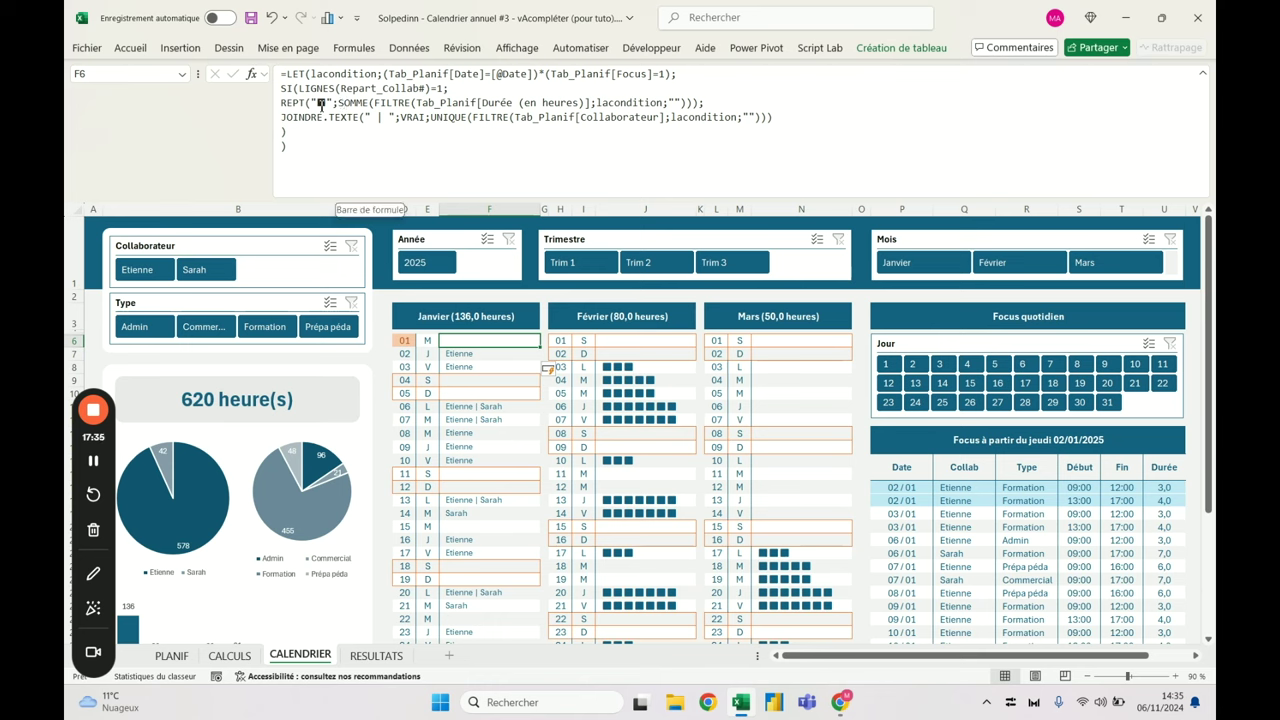
click(626, 367)
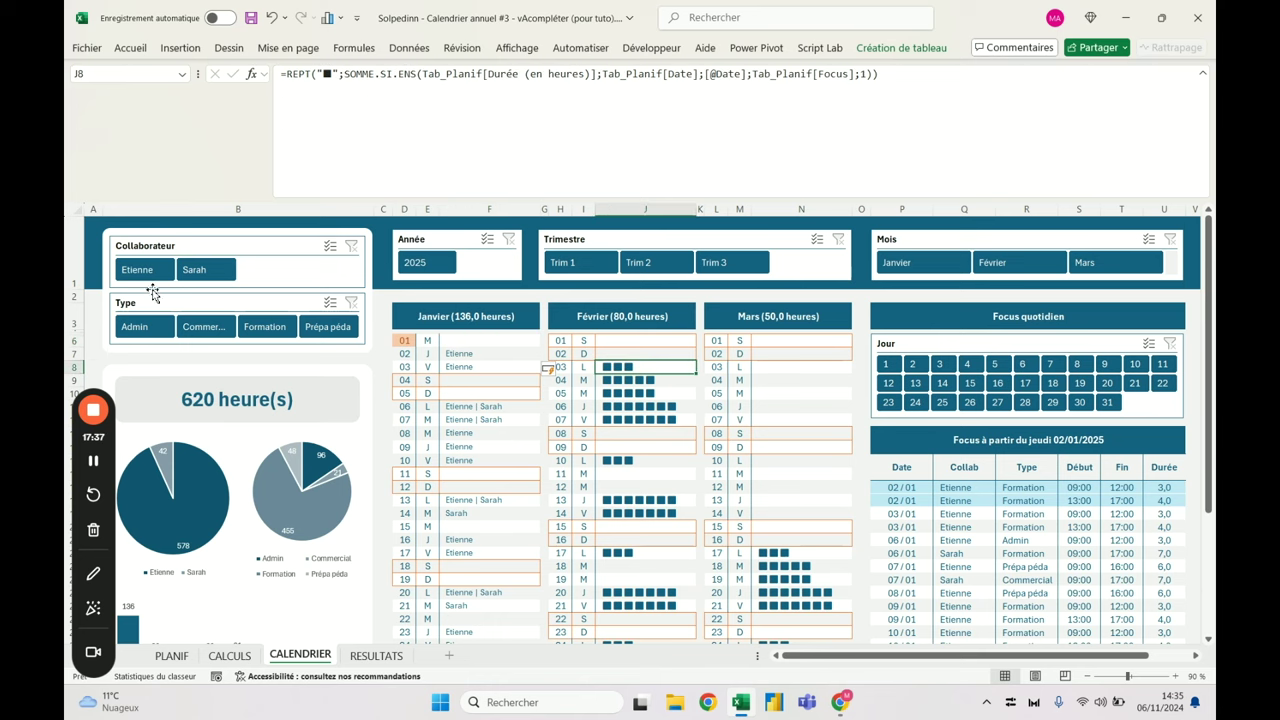
With one collaborator filtered, change the first January day's FILTRE fallback from "" to 0
click(150, 272)
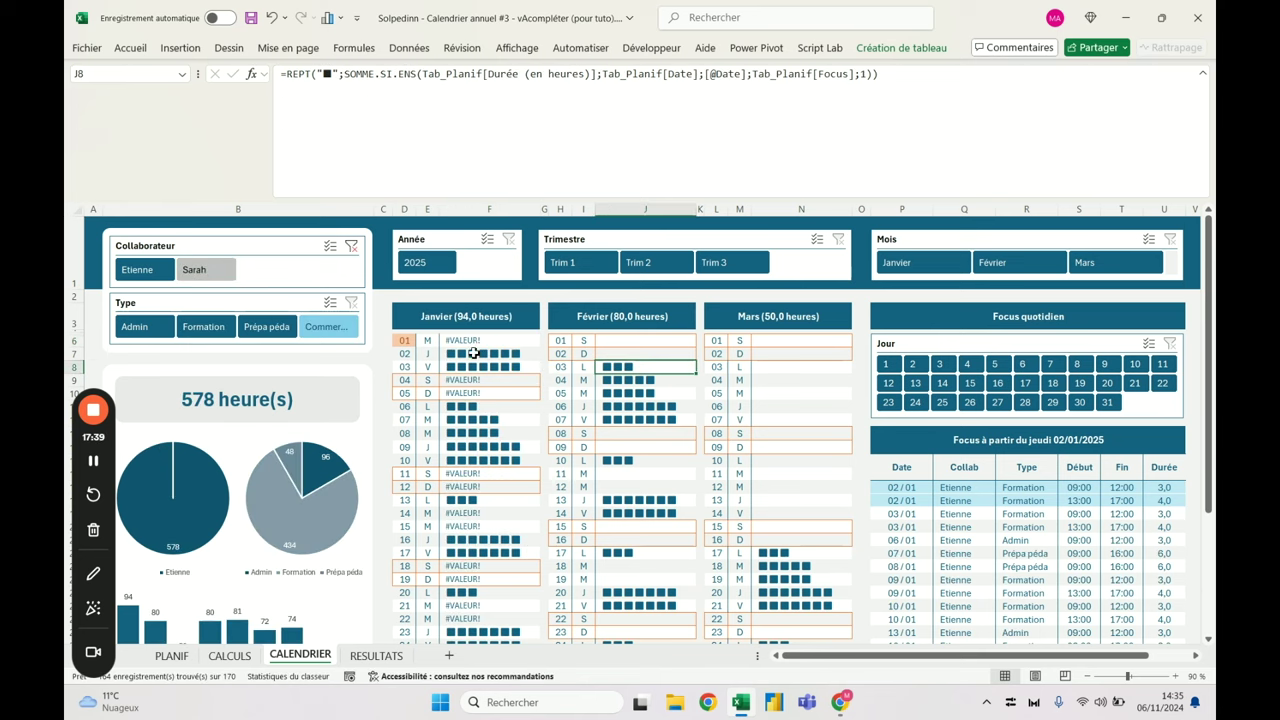
click(474, 340)
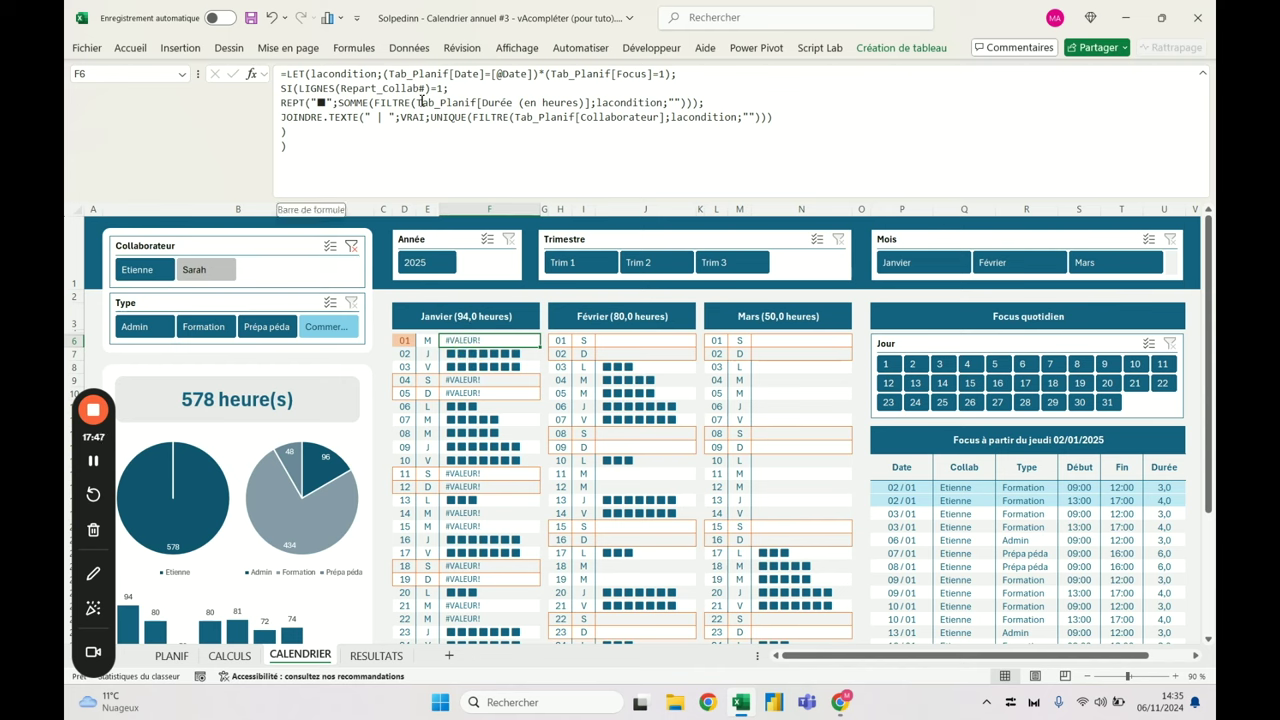
click(682, 102)
key(BackSpace)
key(BackSpace)
text(0)
key(ctrl+Return)
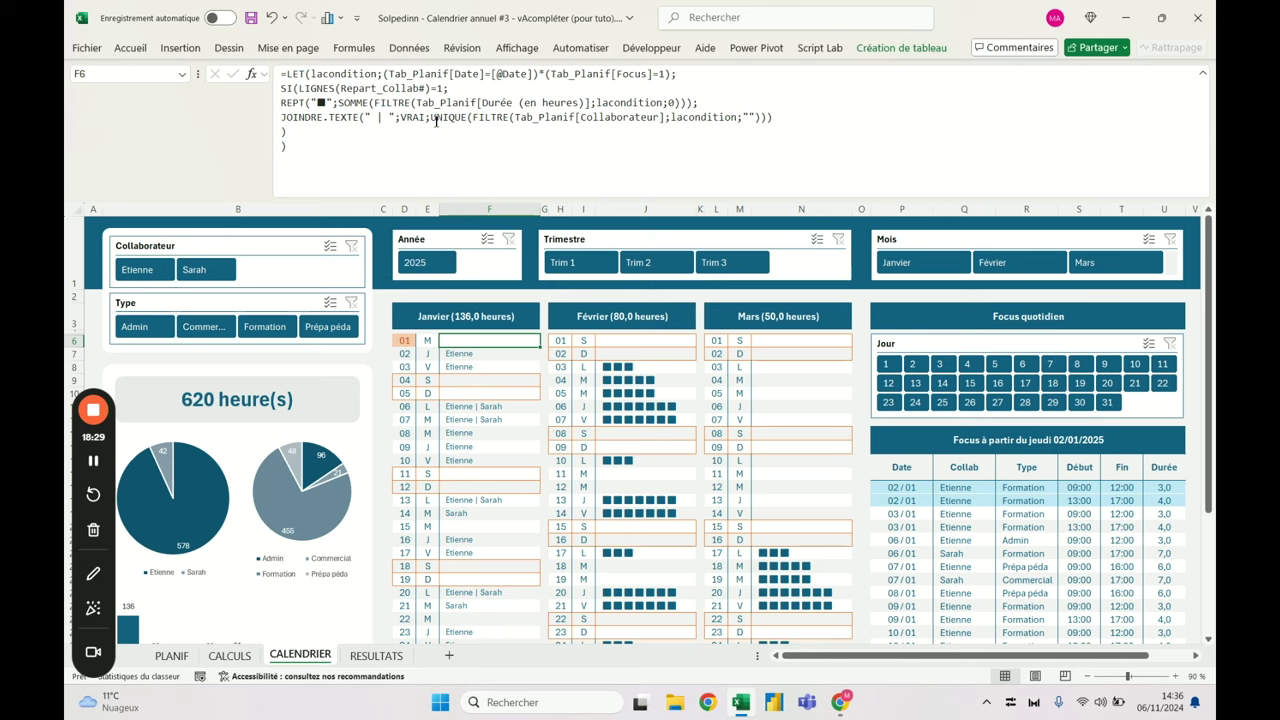
Check the collaborator names shown for January 2 and January 6
click(436, 120)
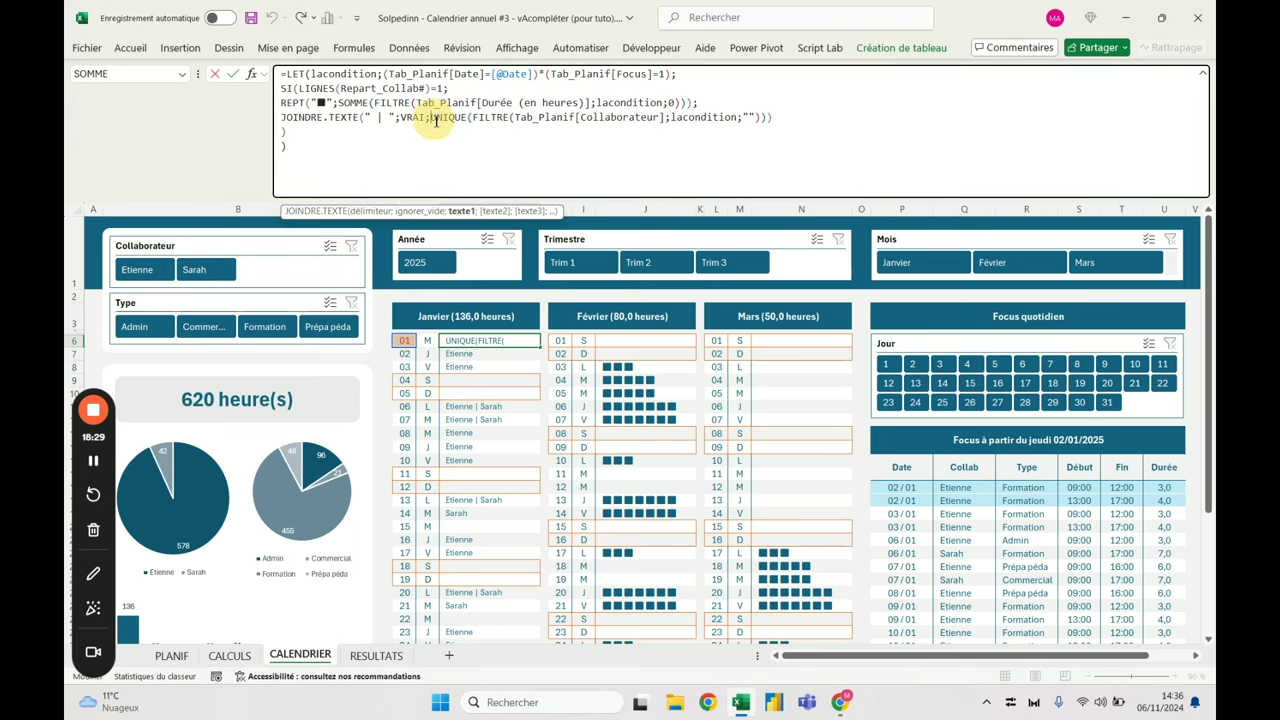
key(Escape)
click(487, 355)
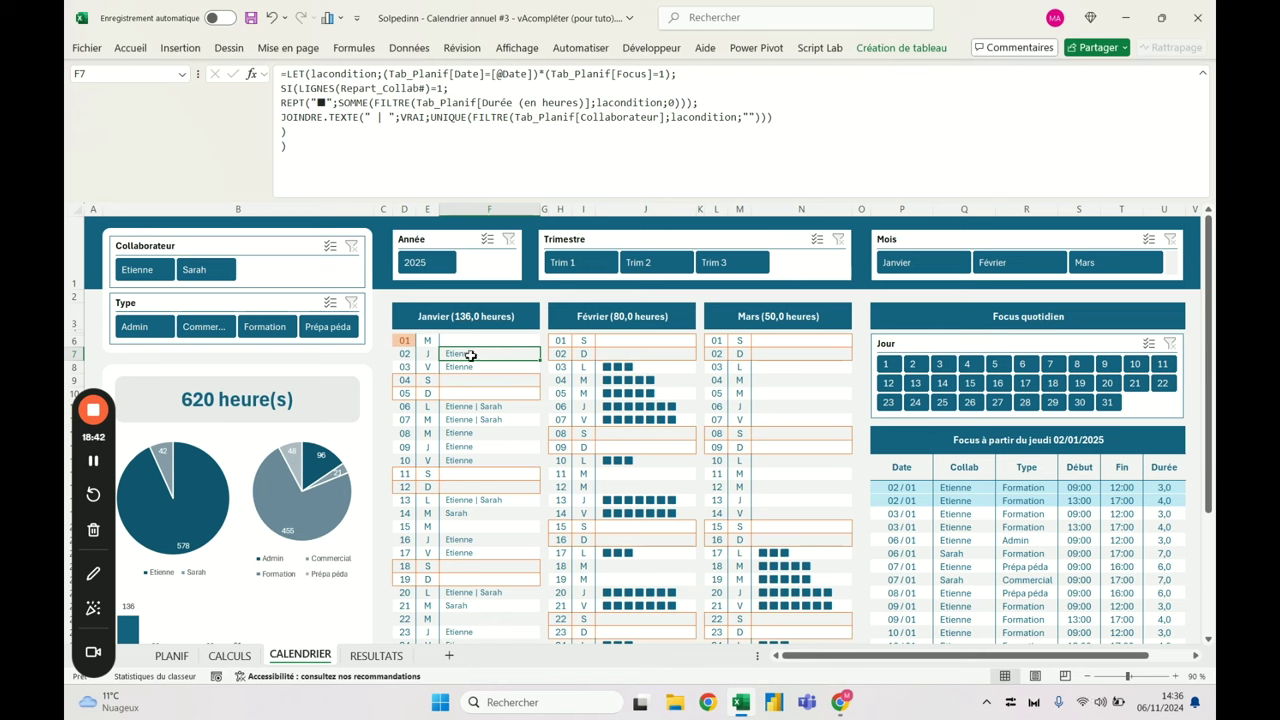
click(483, 410)
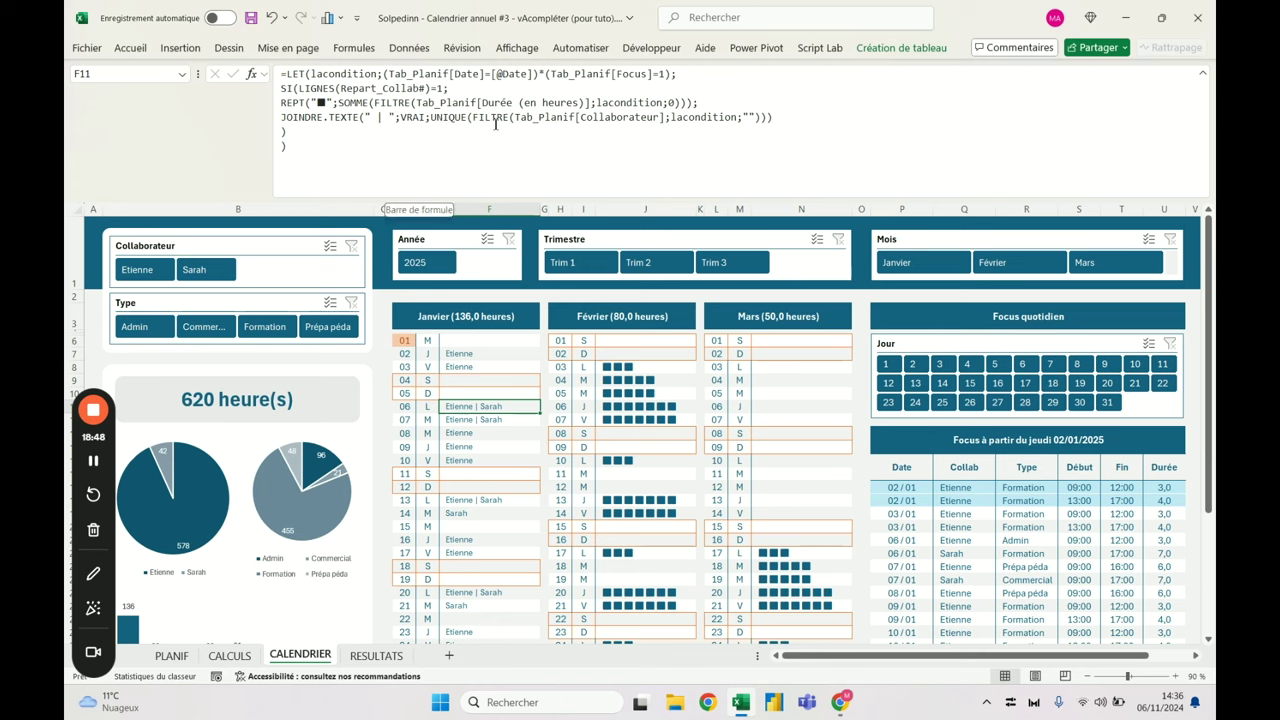
Prefix the JOINDRE.TEXTE names line with 1000&" heures ["&
drag(431, 117, 764, 120)
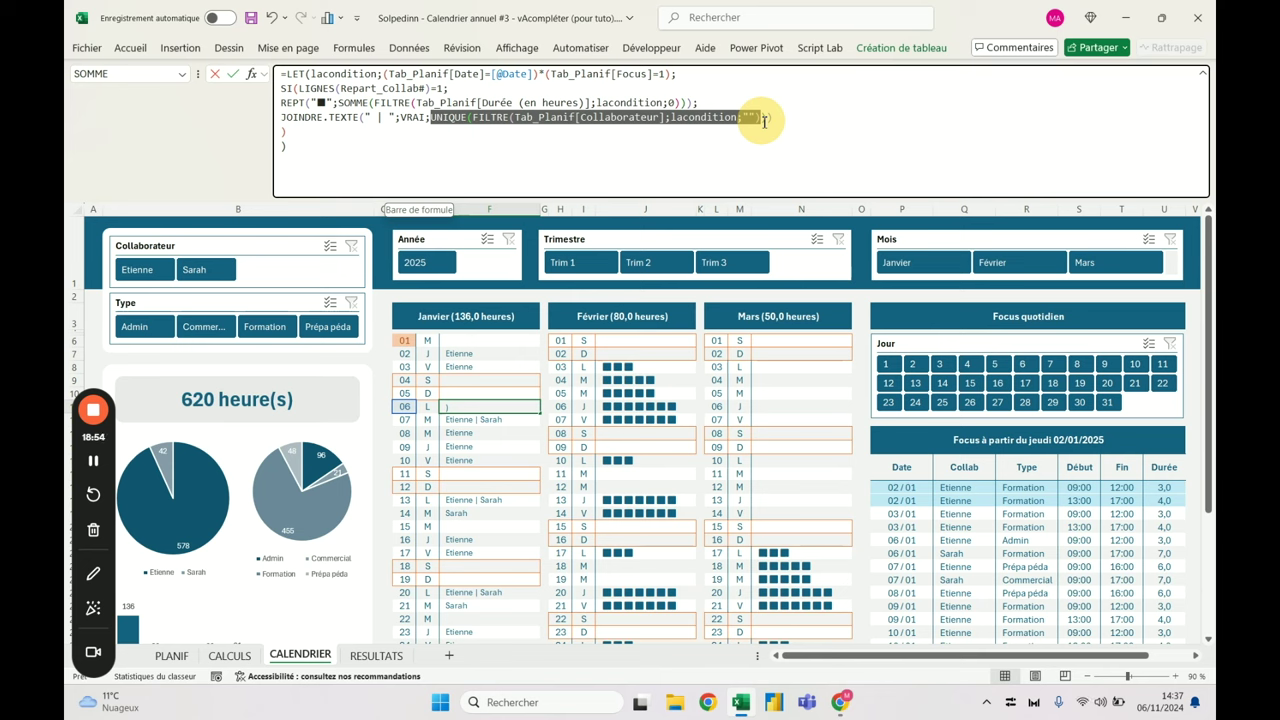
drag(764, 120, 768, 120)
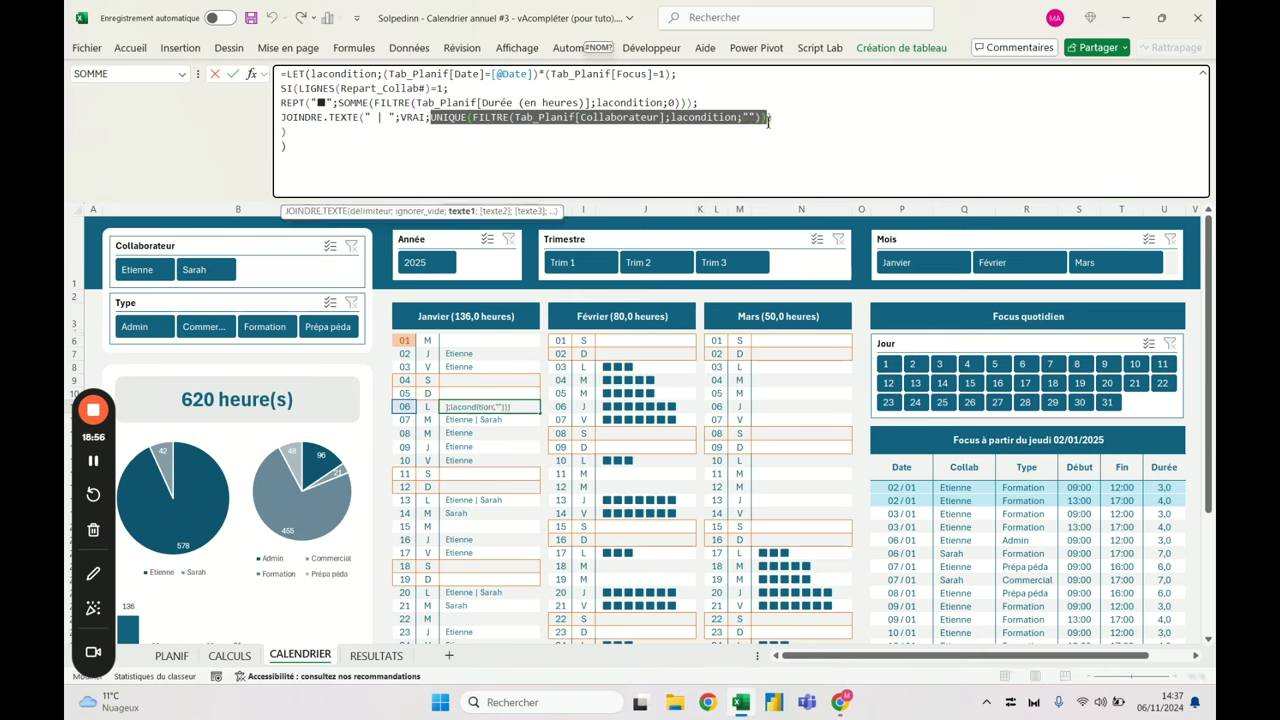
click(282, 118)
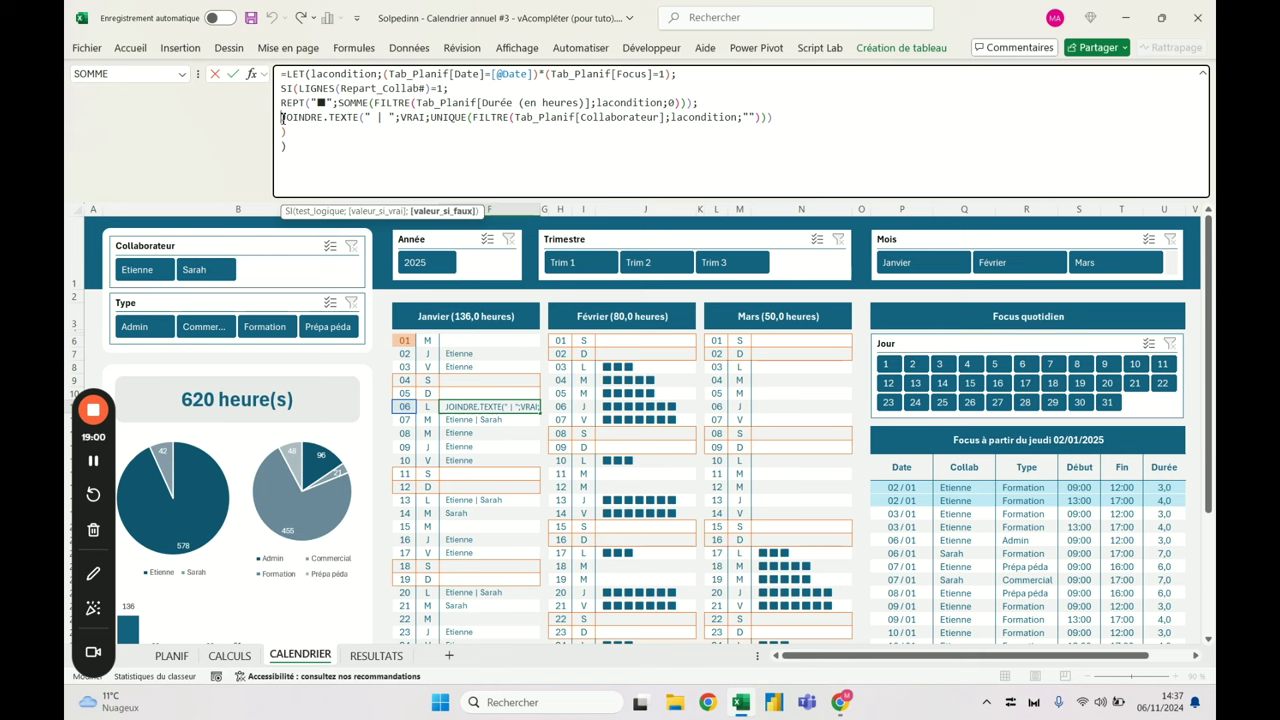
text(")
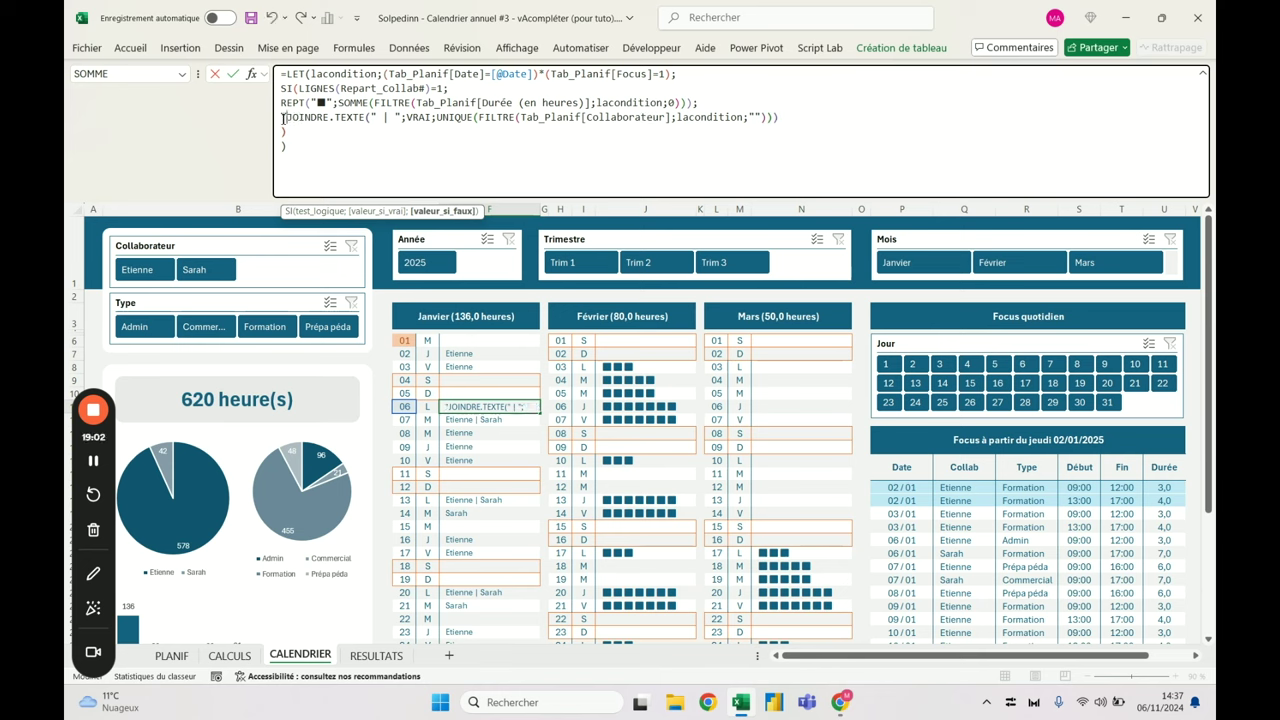
text(1000")
key(BackSpace)
key(Left)
key(Left)
key(Left)
key(Left)
key(BackSpace)
text(& " heures [")
key(BackSpace)
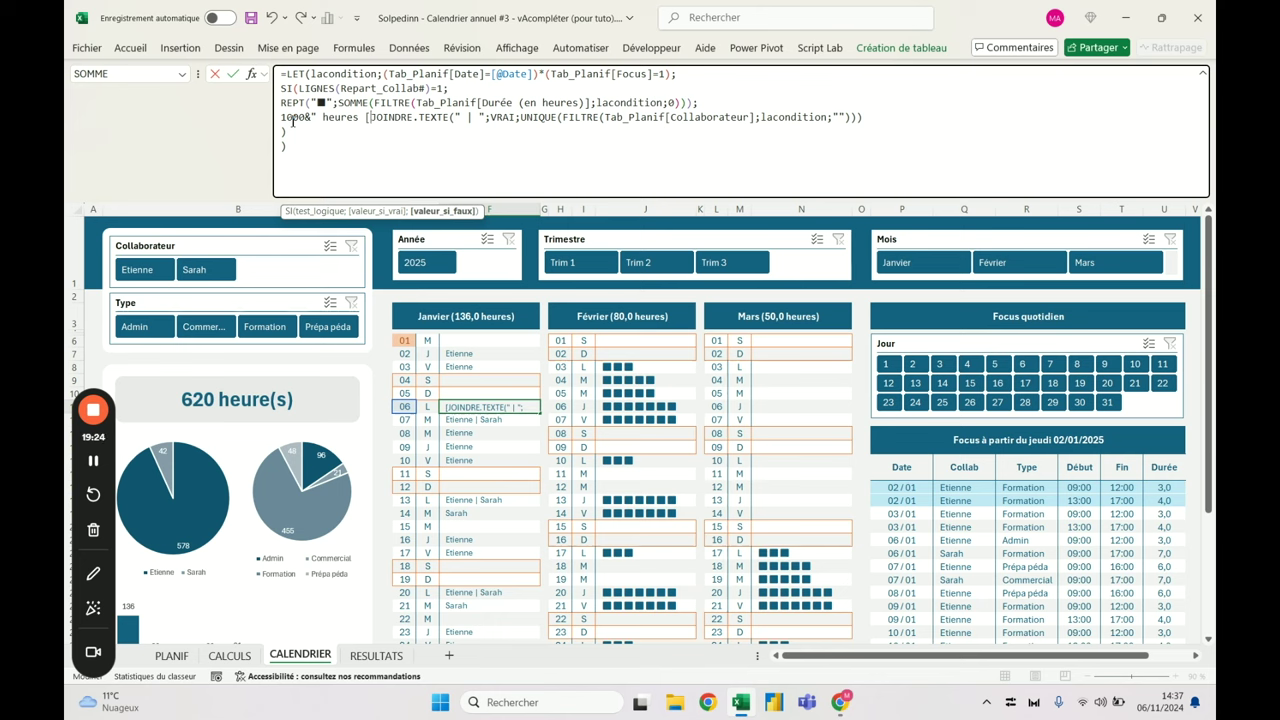
text("&)
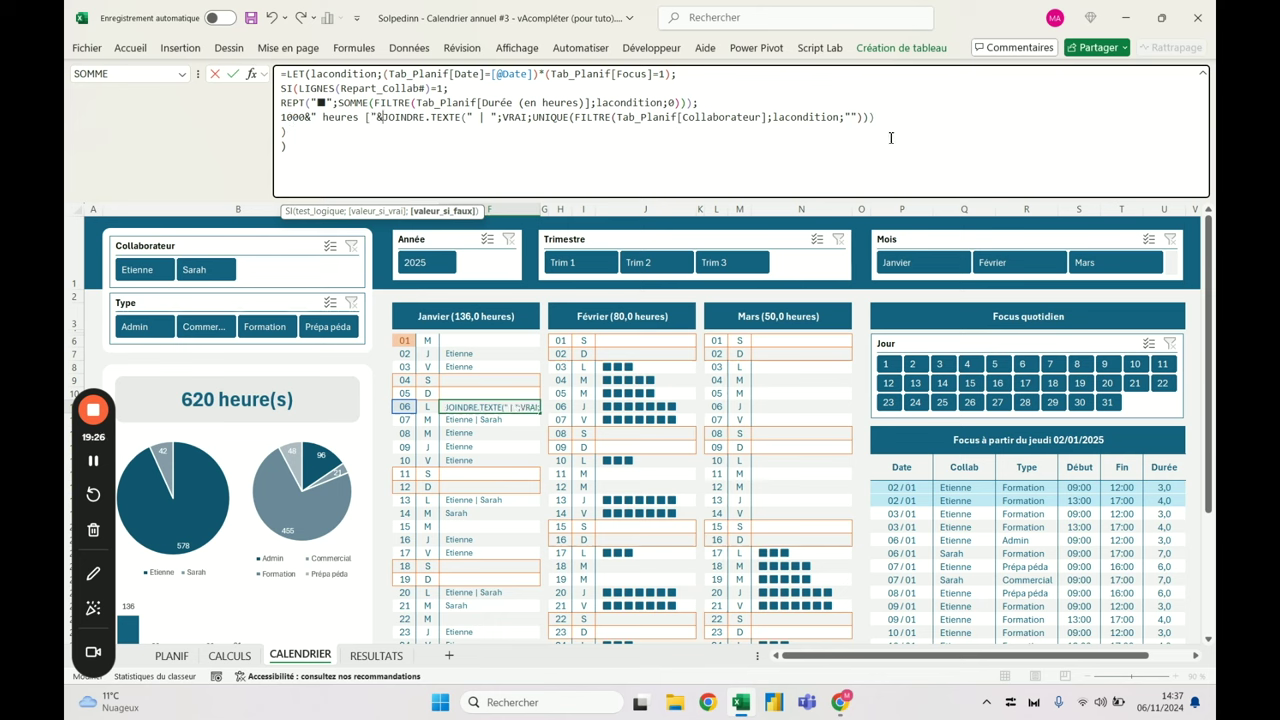
Append &"]" to close the bracket, commit, and return to the first January day
click(887, 117)
text(&")
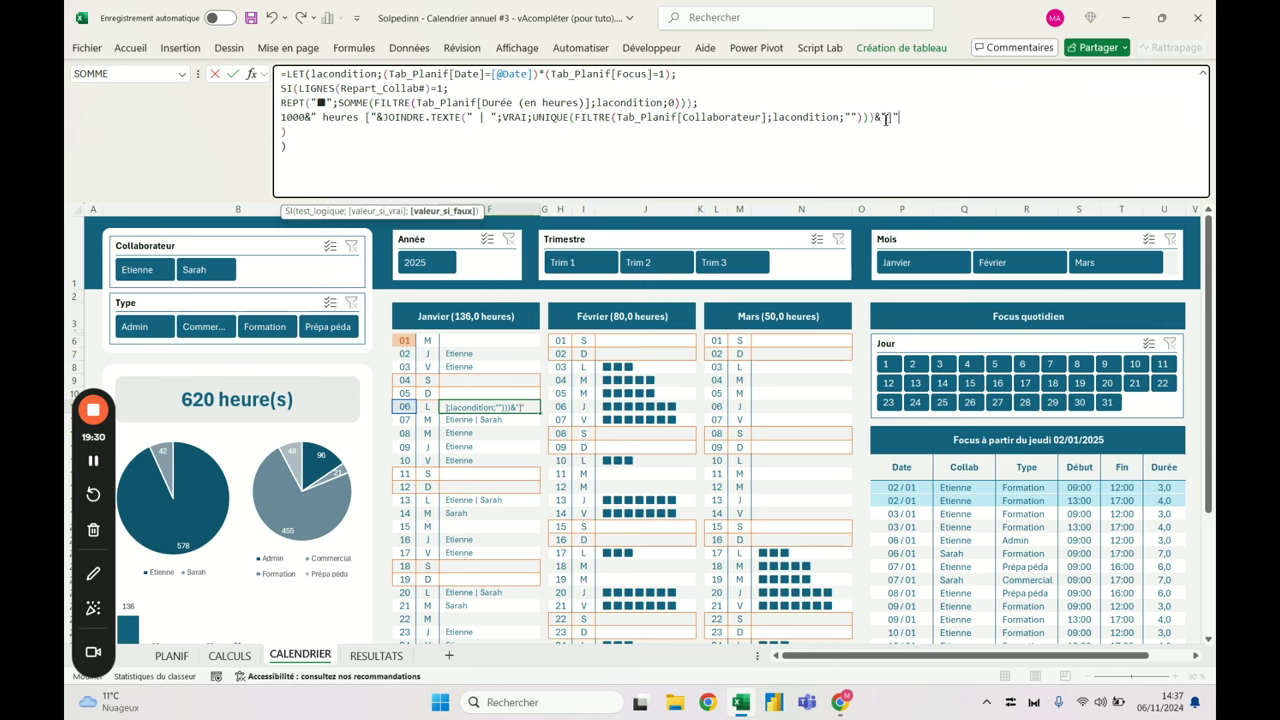
key(Return)
key(Up)
key(Up)
key(Up)
key(Up)
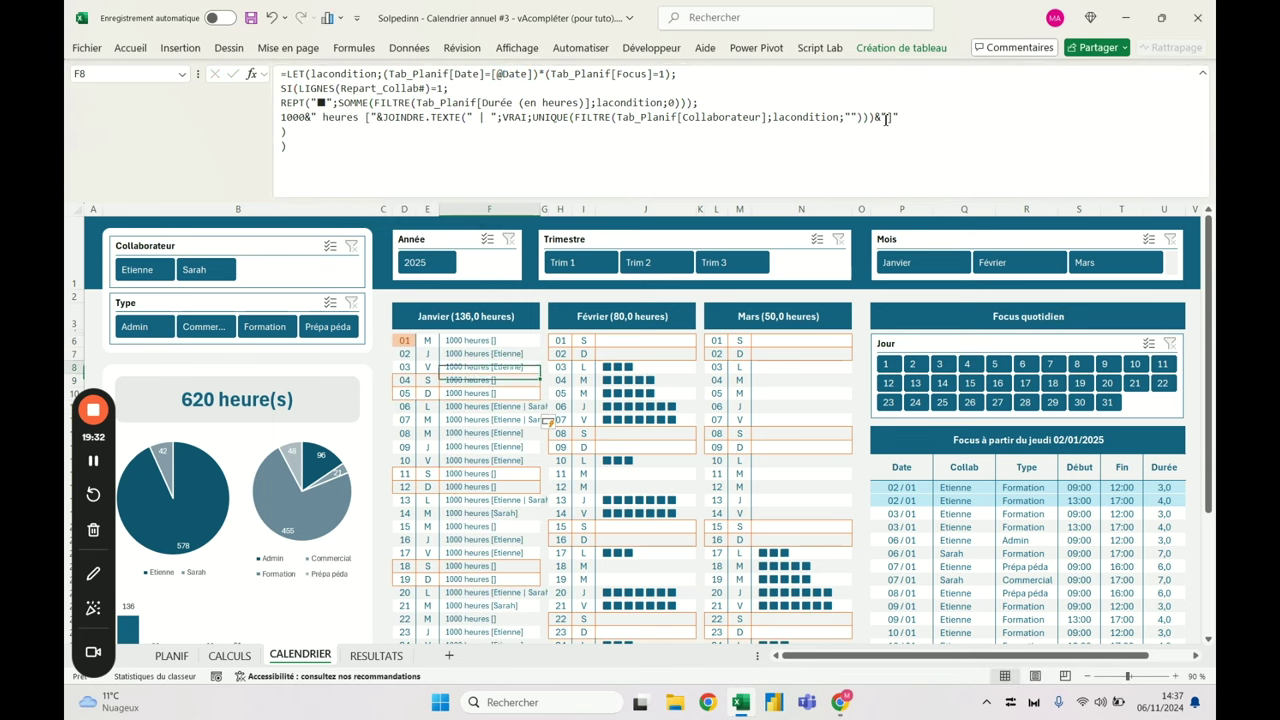
key(Up)
key(Up)
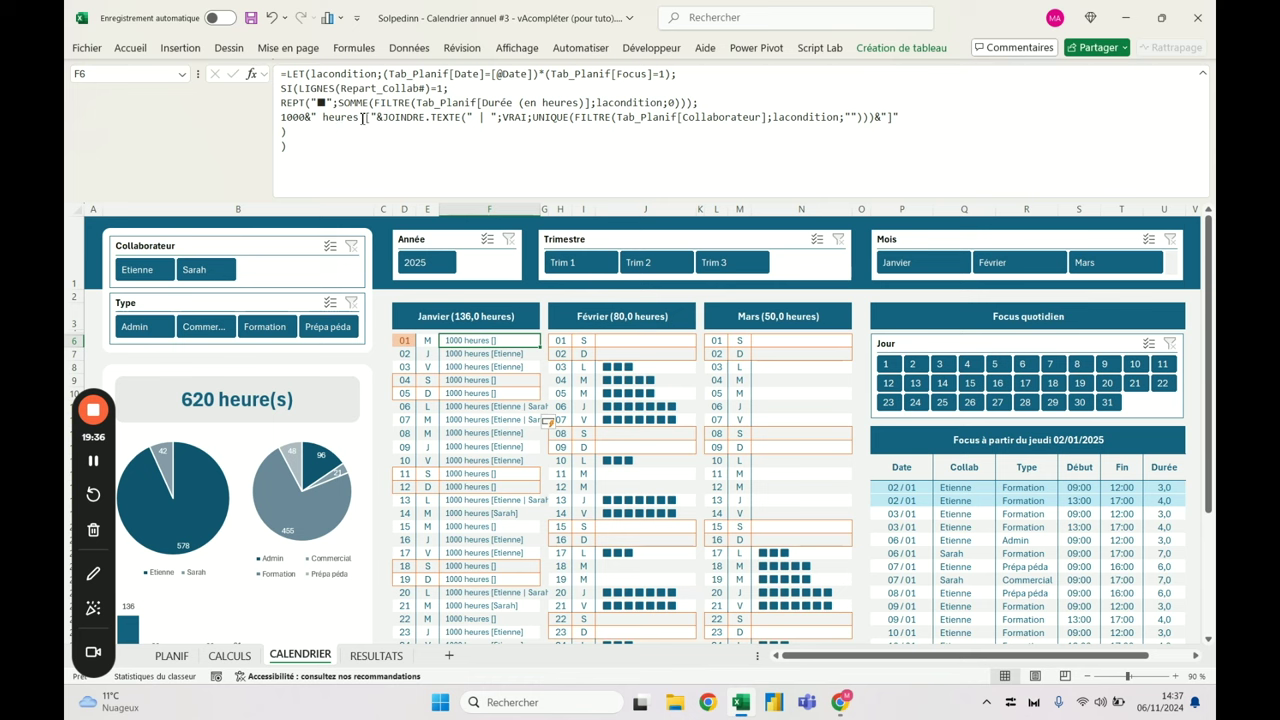
Shorten " heures" to "h" and the 1000 placeholder to 10
click(358, 118)
key(BackSpace)
key(BackSpace)
key(BackSpace)
key(BackSpace)
key(BackSpace)
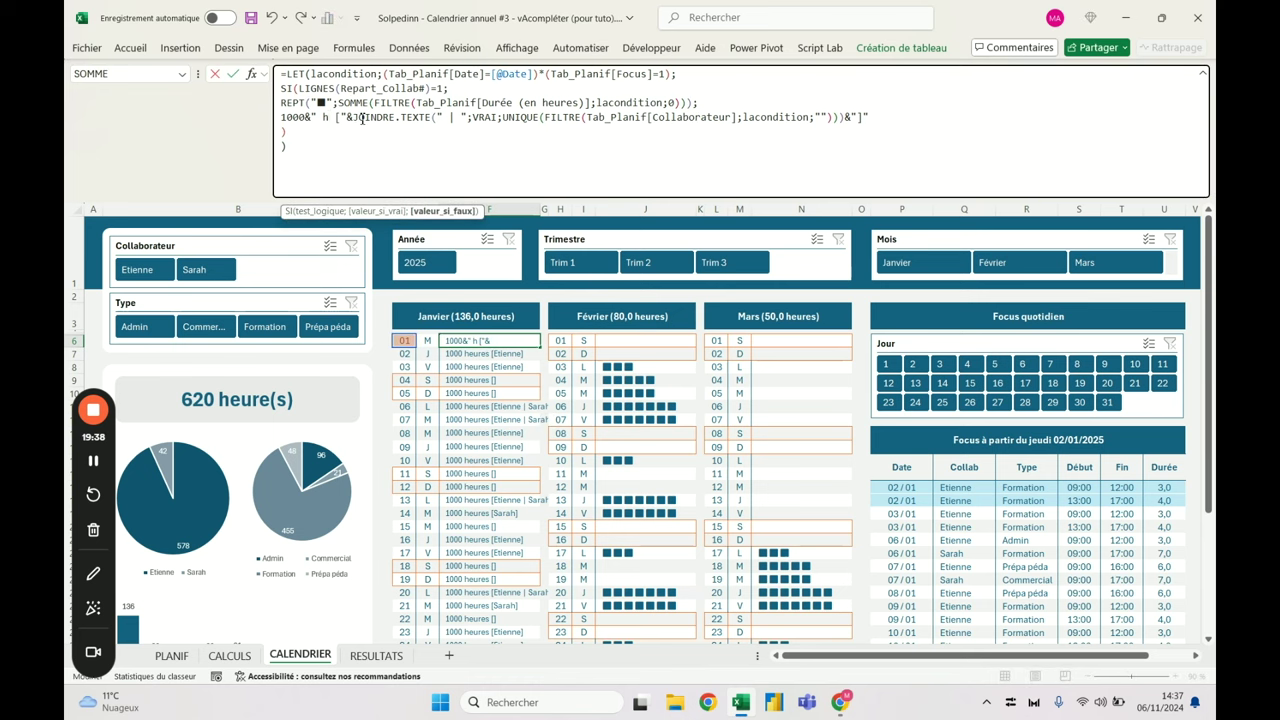
key(Left)
key(BackSpace)
key(ctrl+Return)
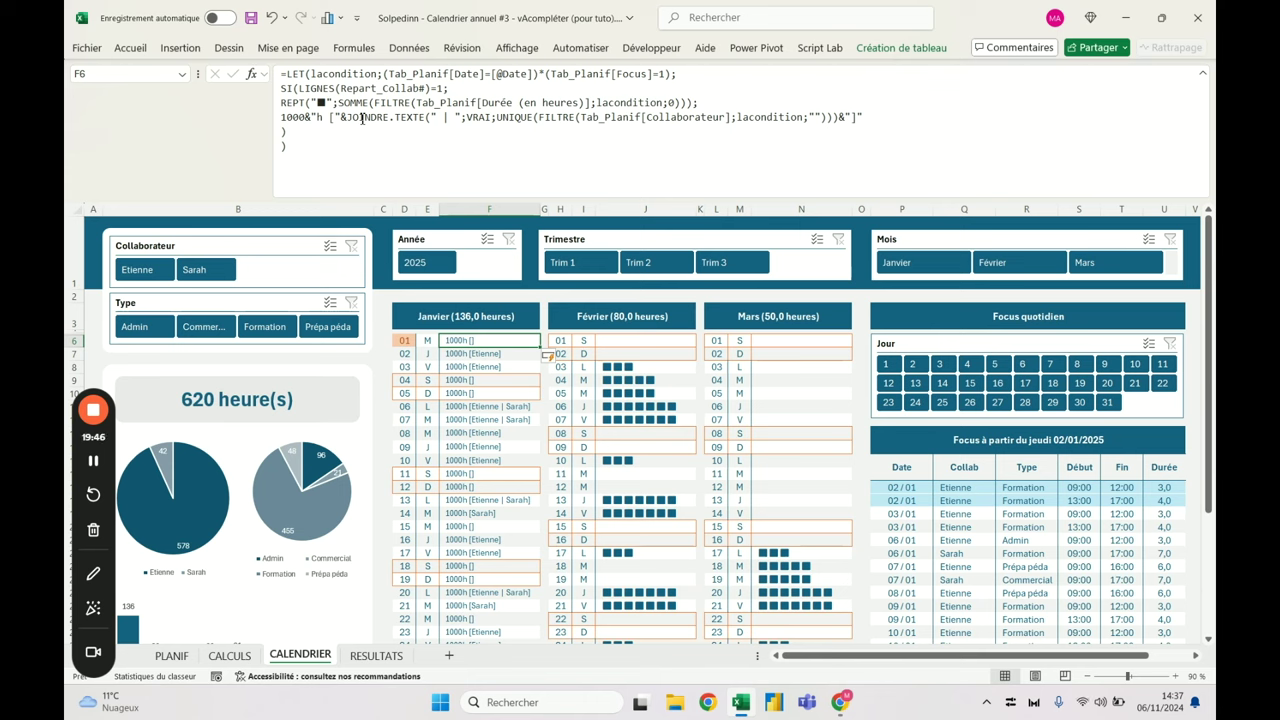
click(306, 117)
key(BackSpace)
key(BackSpace)
key(Return)
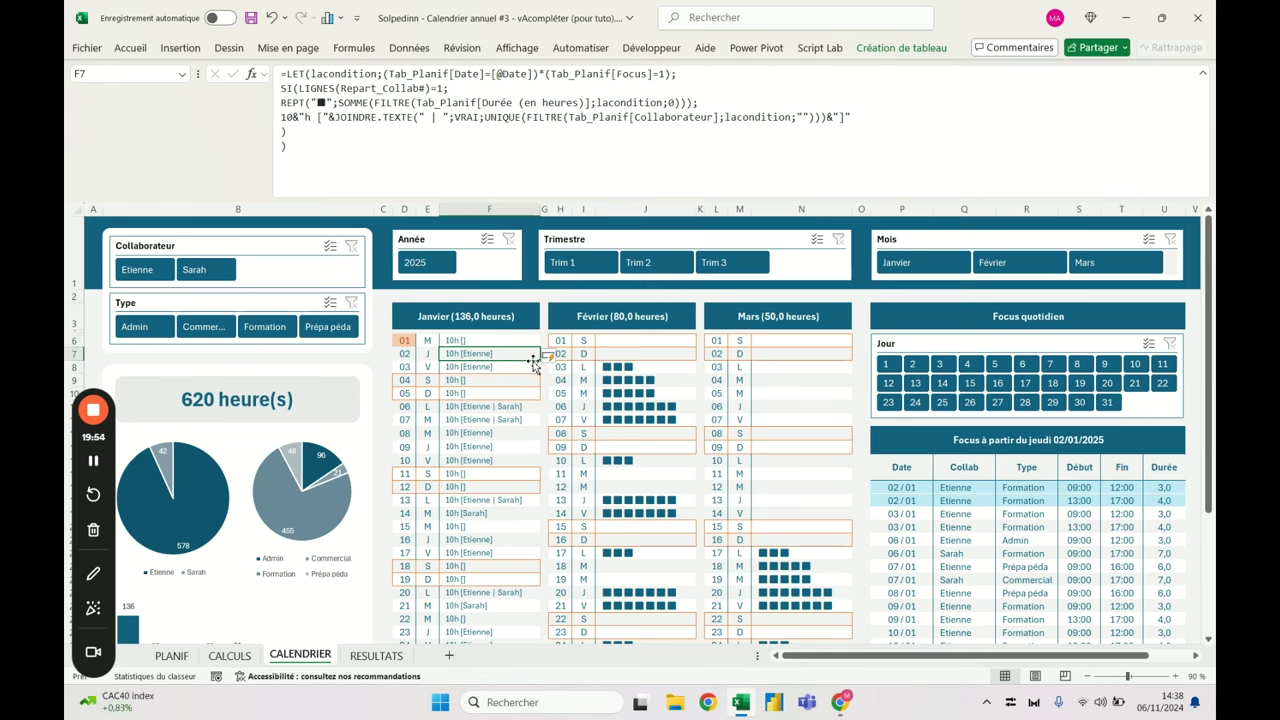
Drop the brackets so labels read "10h : Etienne | Sarah", checking days 02 and 06
click(324, 117)
key(BackSpace)
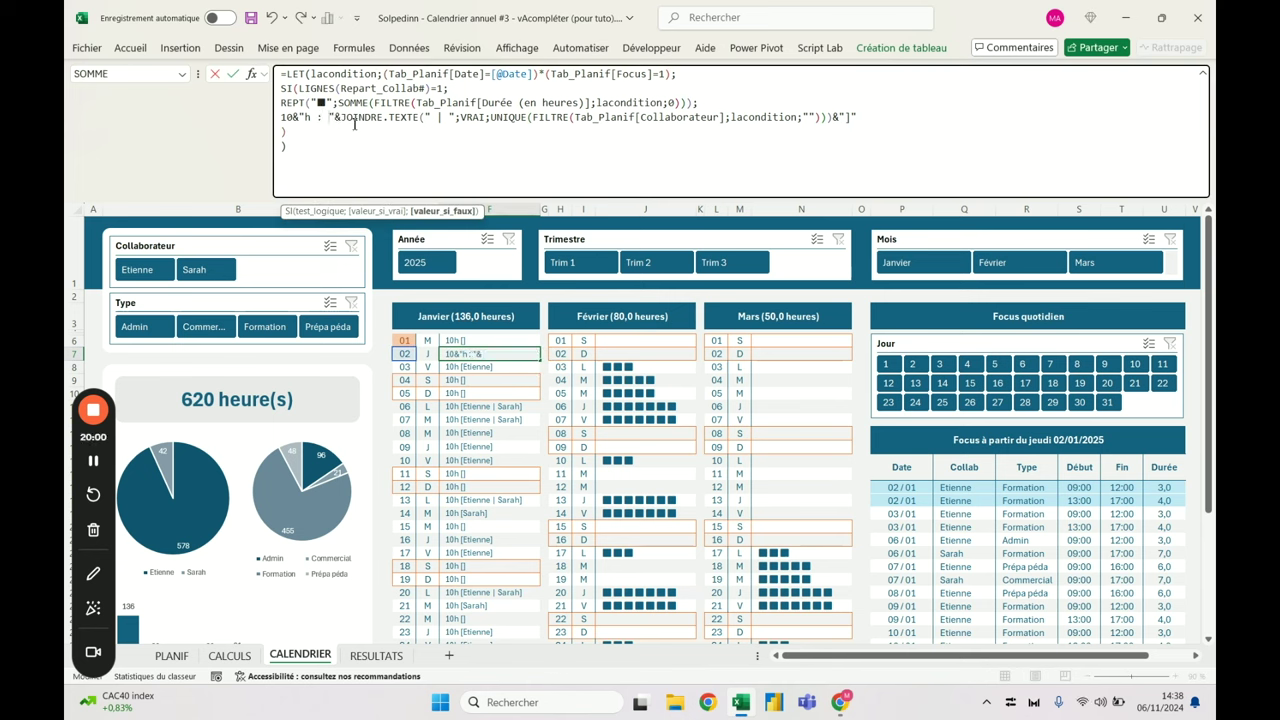
click(878, 117)
key(Return)
click(491, 353)
click(487, 407)
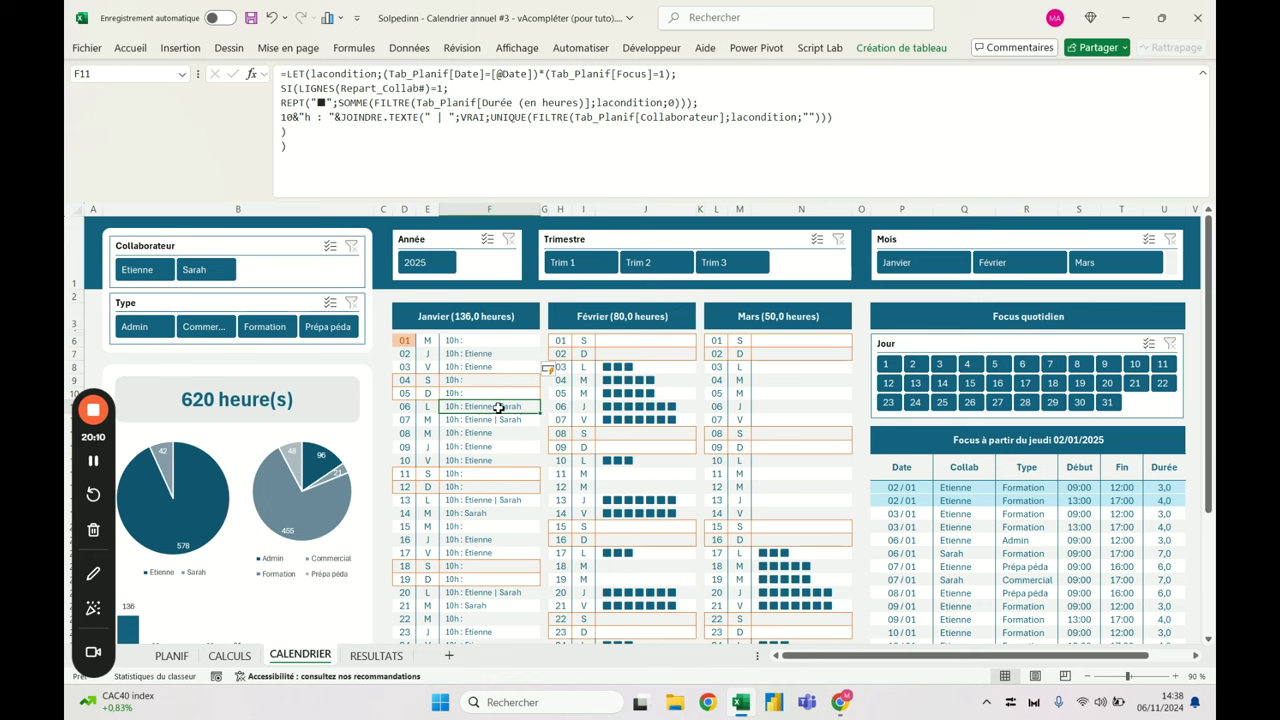
click(482, 354)
click(293, 117)
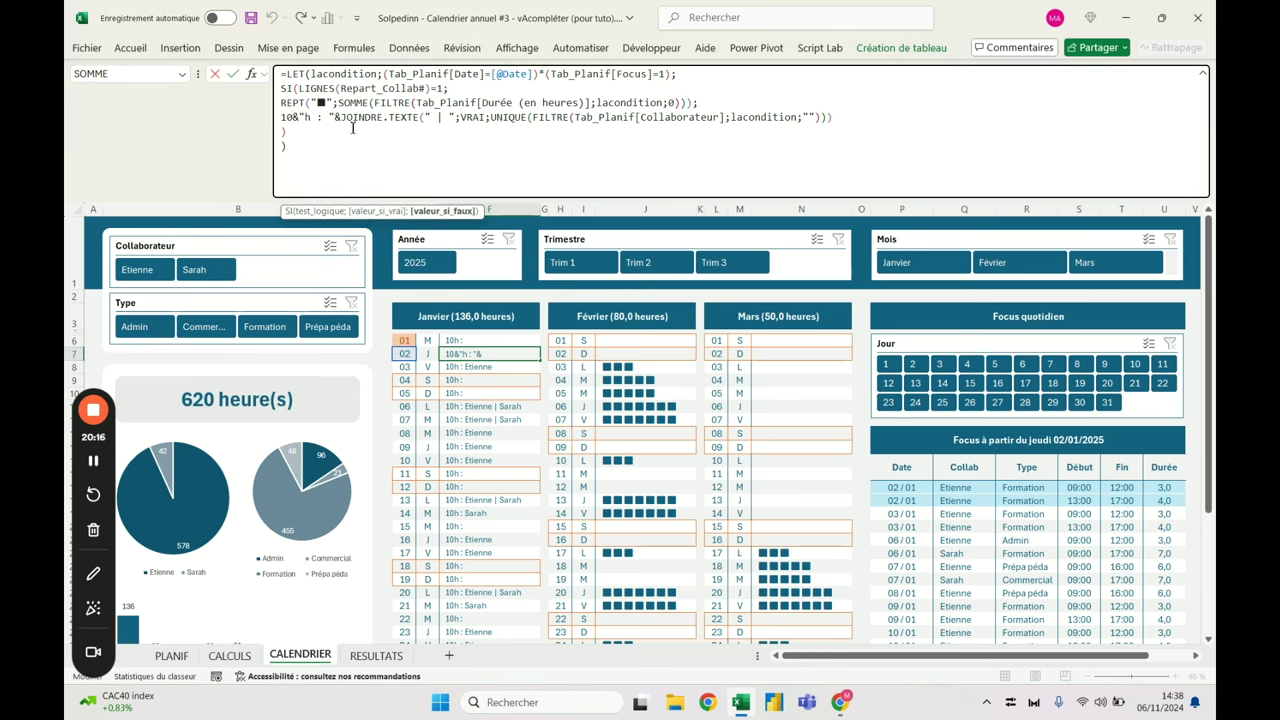
Replace the 10 placeholder with the copied FILTRE expression wrapped in SOMME instead of UNIQUE
drag(493, 116, 828, 118)
key(ctrl+c)
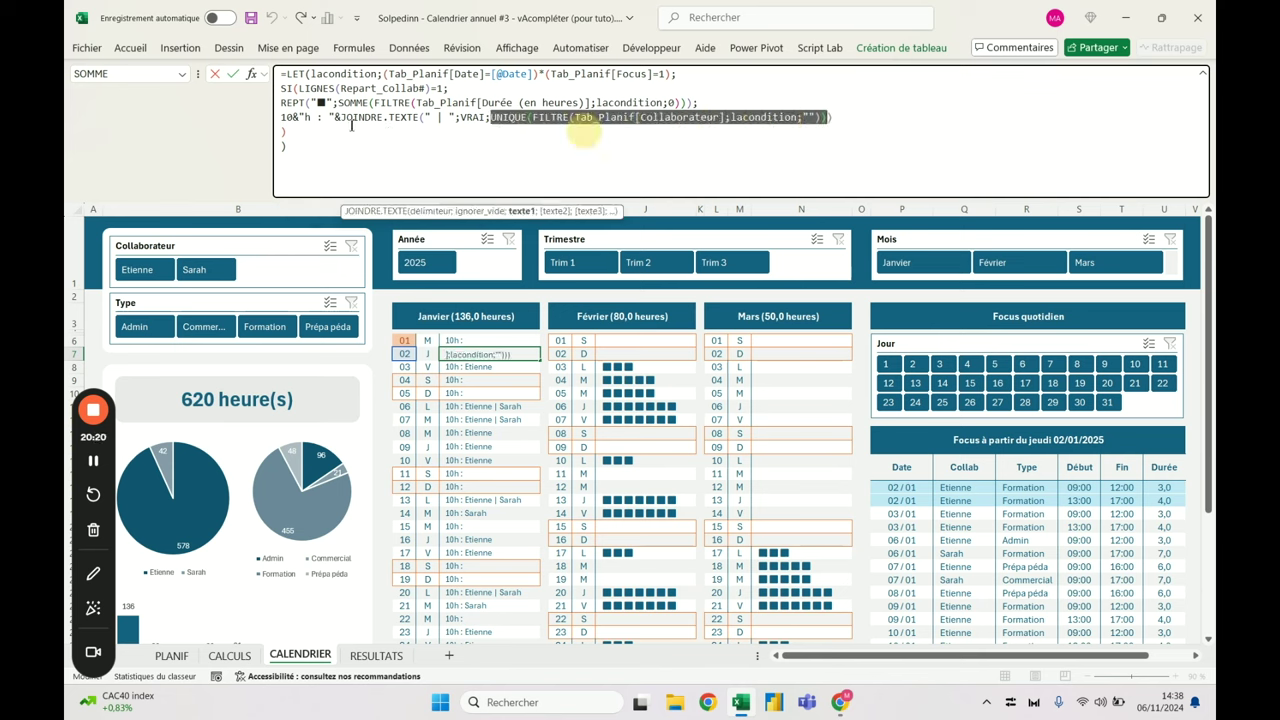
click(293, 117)
key(BackSpace)
key(BackSpace)
key(ctrl+v)
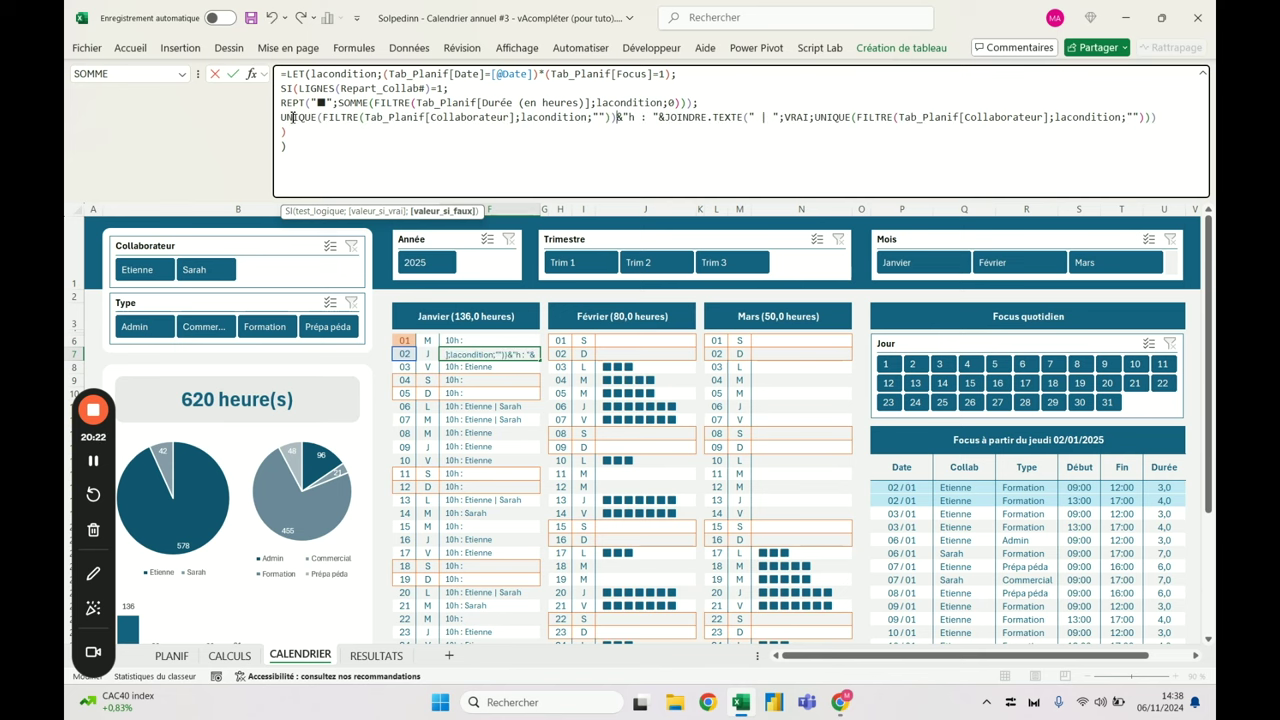
double_click(300, 117)
text(SOMME)
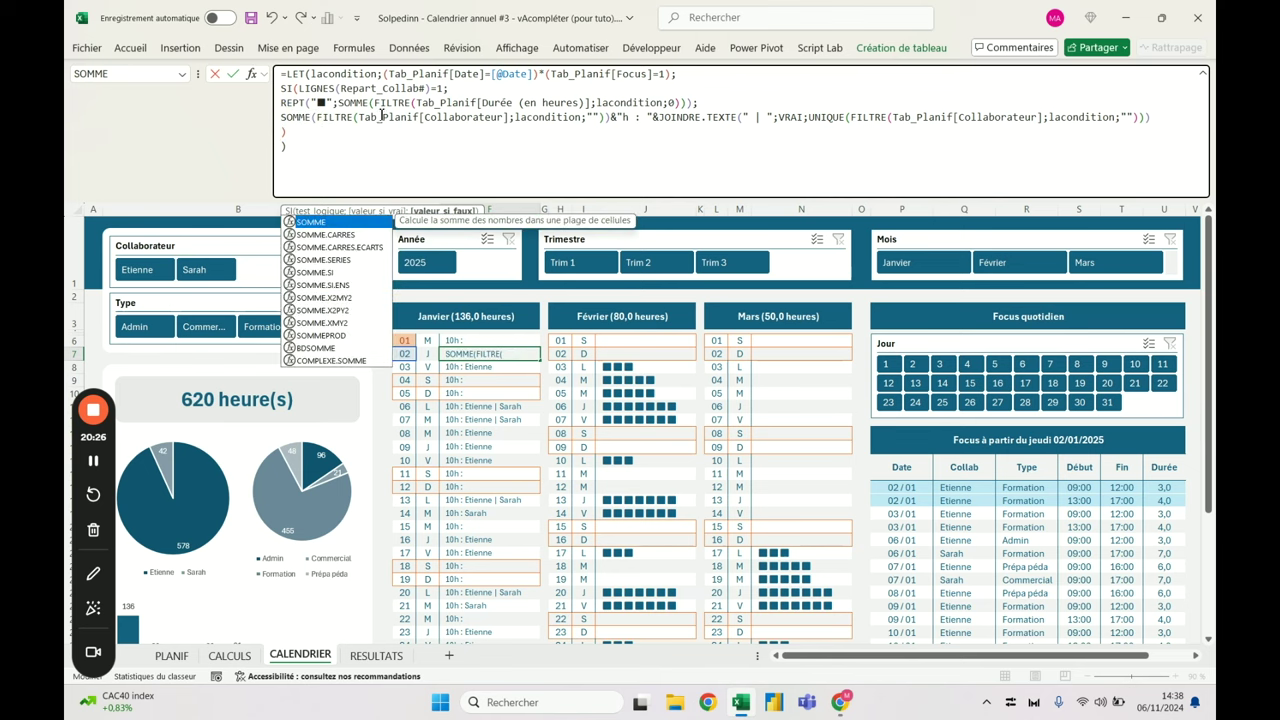
drag(362, 117, 514, 118)
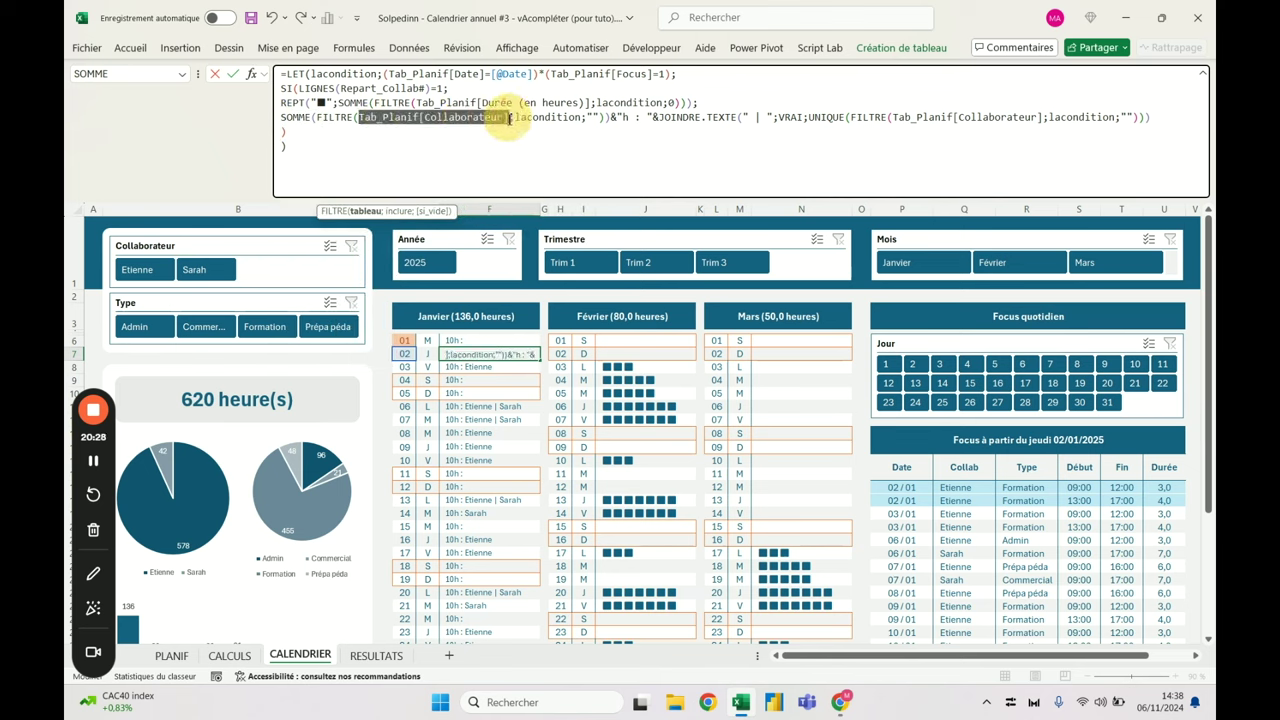
key(Delete)
Sum the PLANIF Durée (en heures) column, with fallback 0 so empty days read "0h :"
click(171, 655)
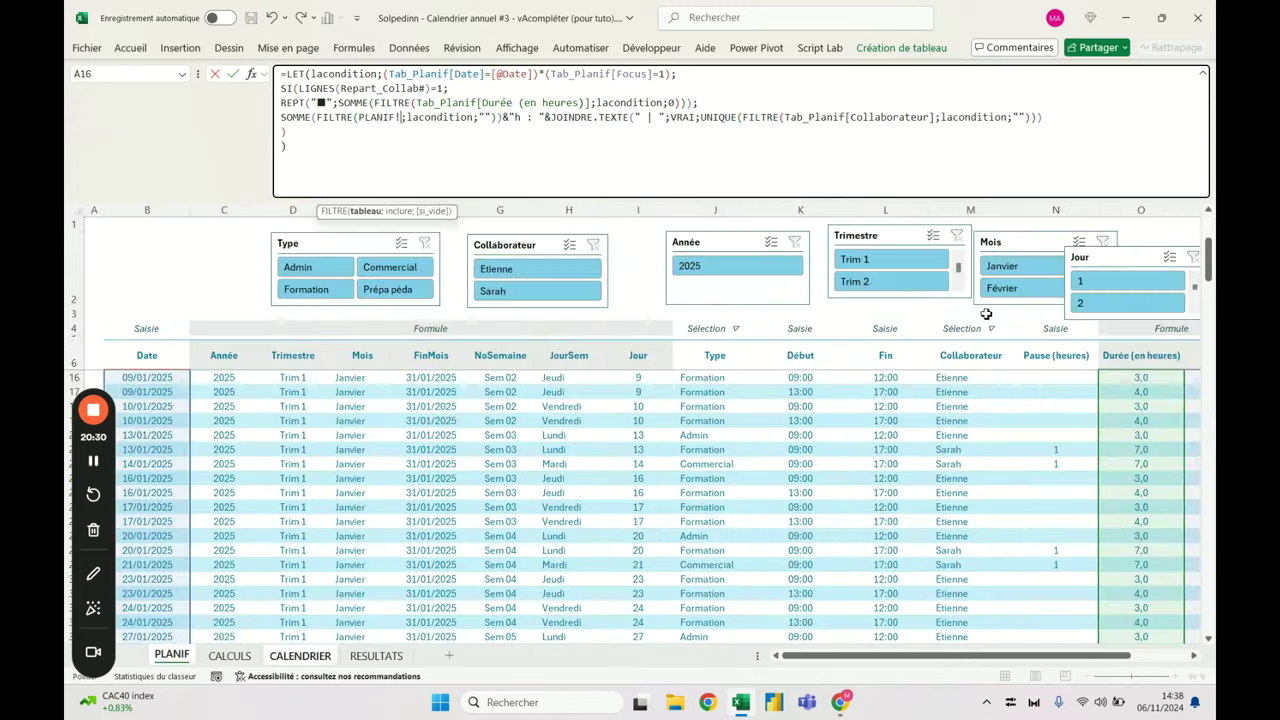
click(1174, 349)
click(655, 117)
key(Return)
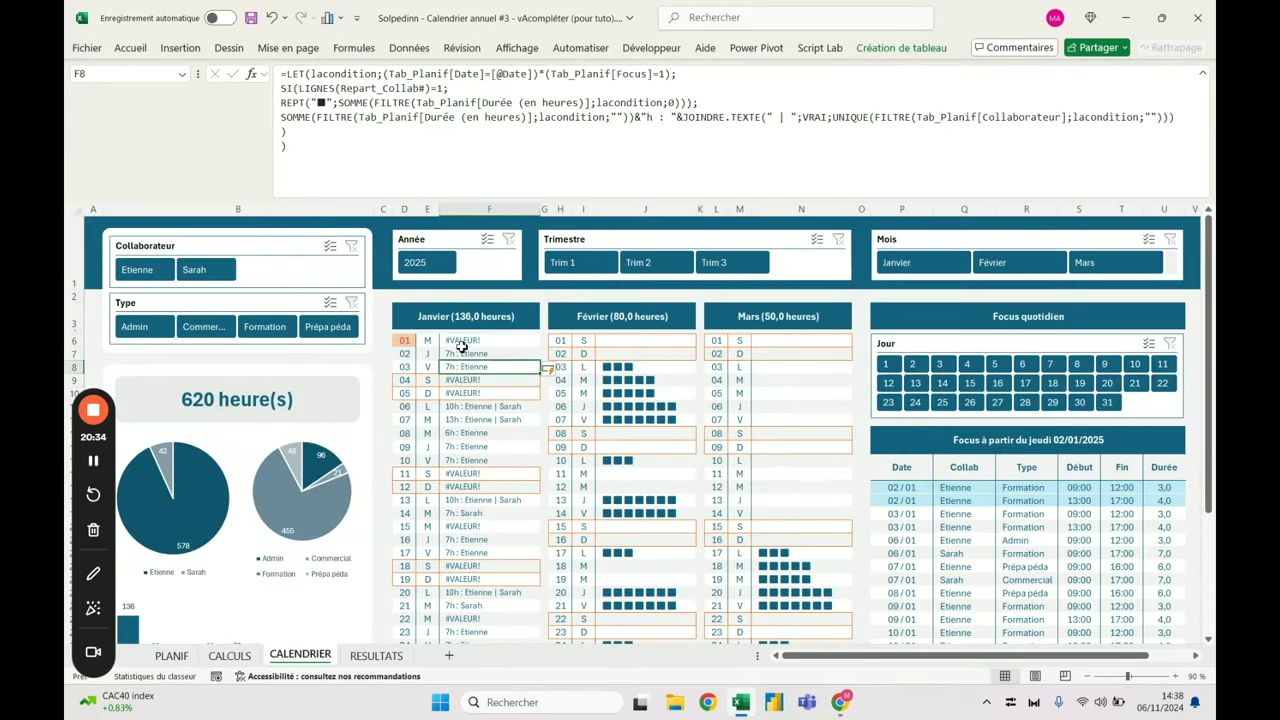
click(468, 340)
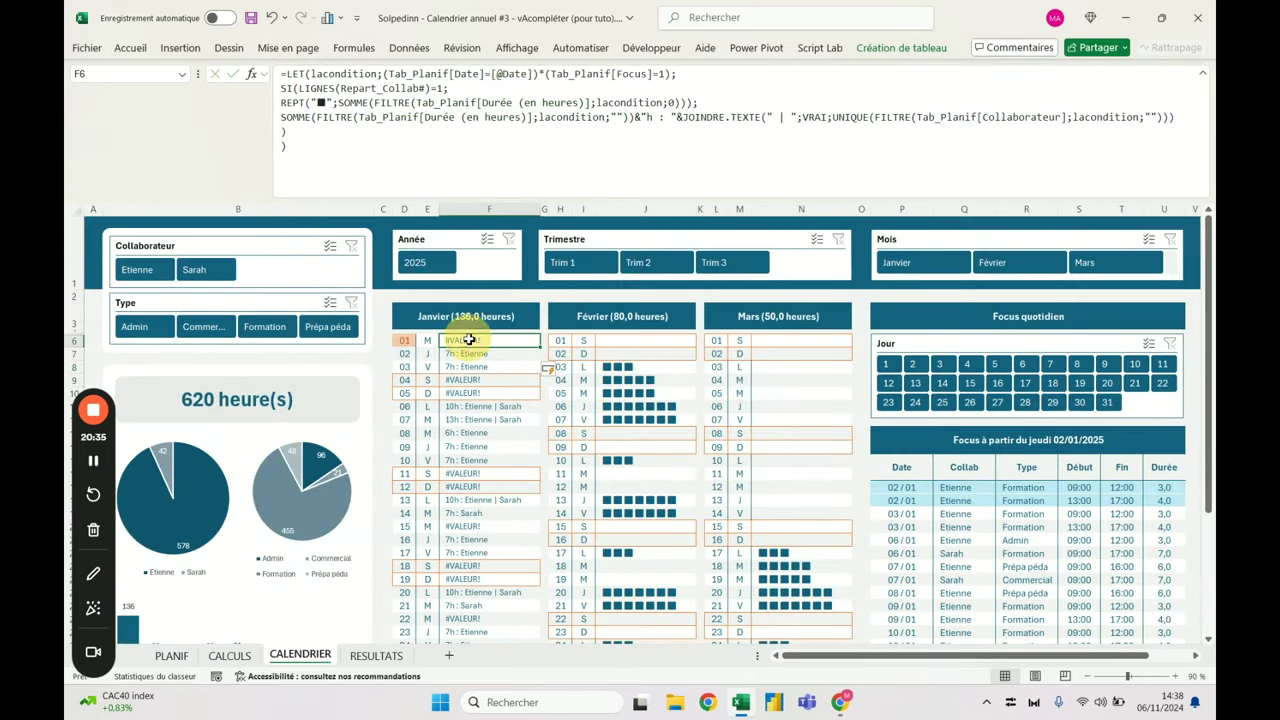
click(626, 117)
key(BackSpace)
key(BackSpace)
text(0)
key(ctrl+Return)
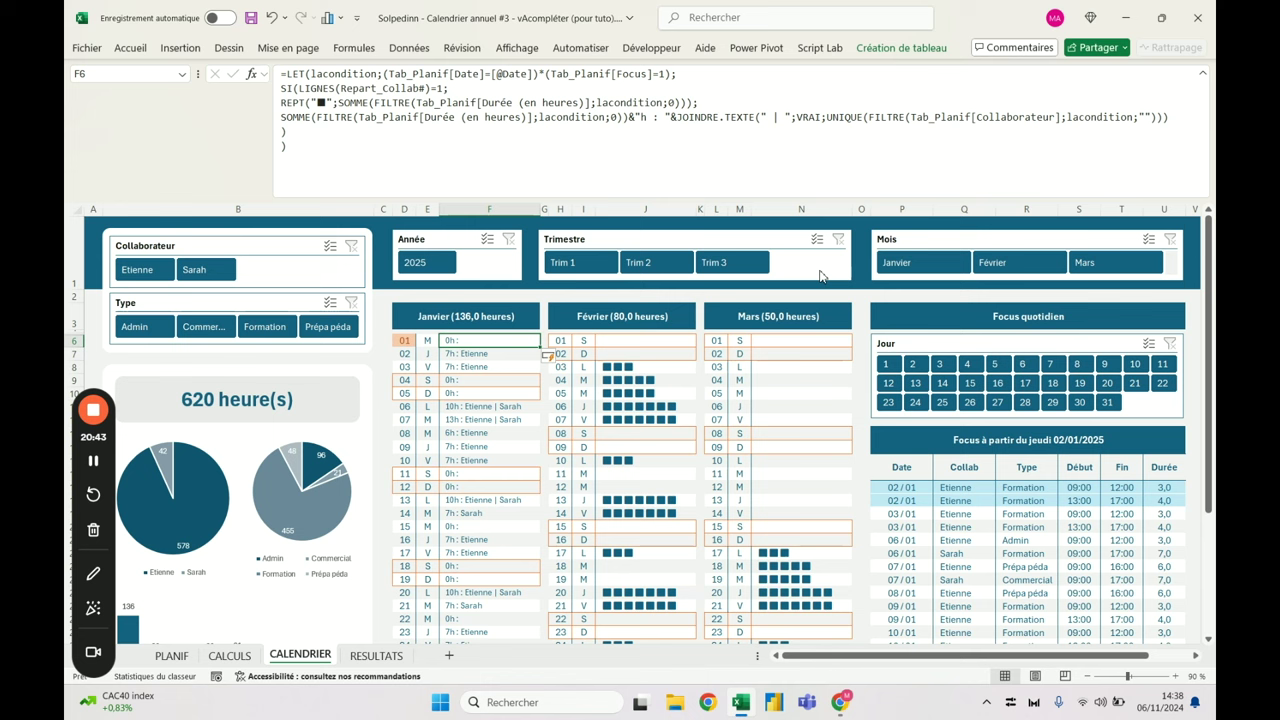
Add a LET variable lenbdheures holding the daily hours SOMME(FILTRE(...)) expression
click(282, 117)
text(si()
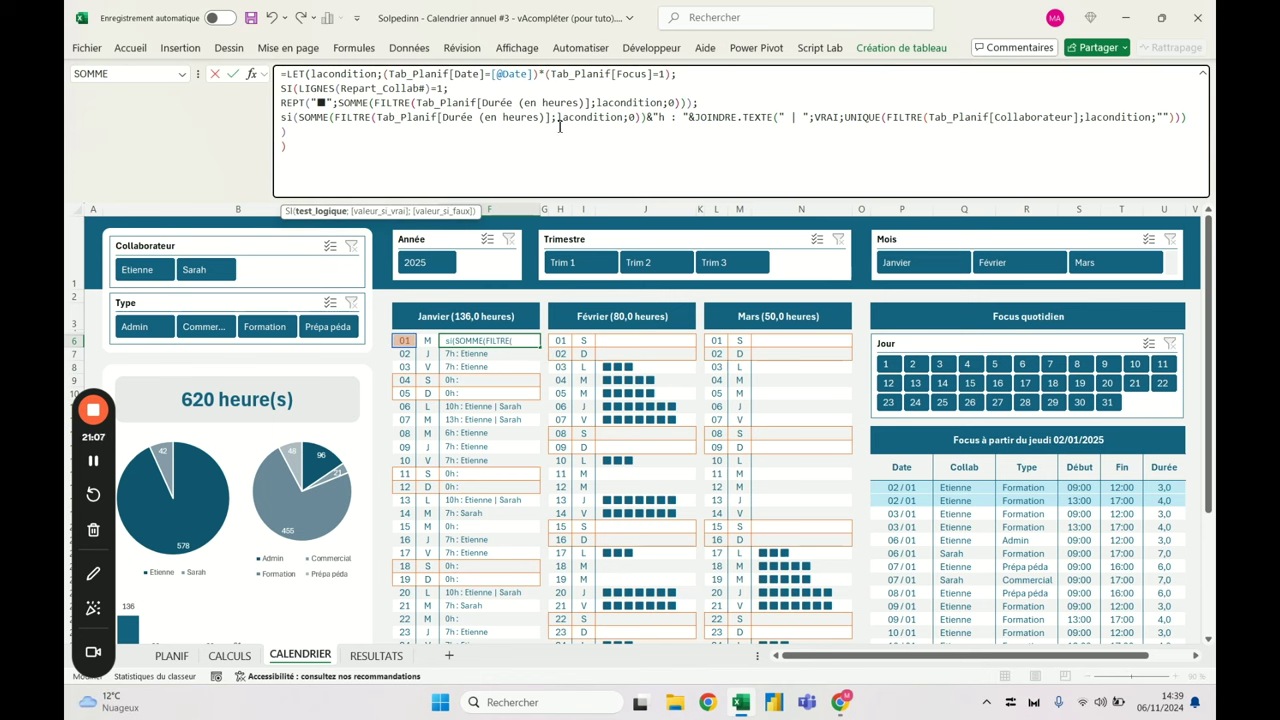
key(BackSpace)
key(BackSpace)
key(BackSpace)
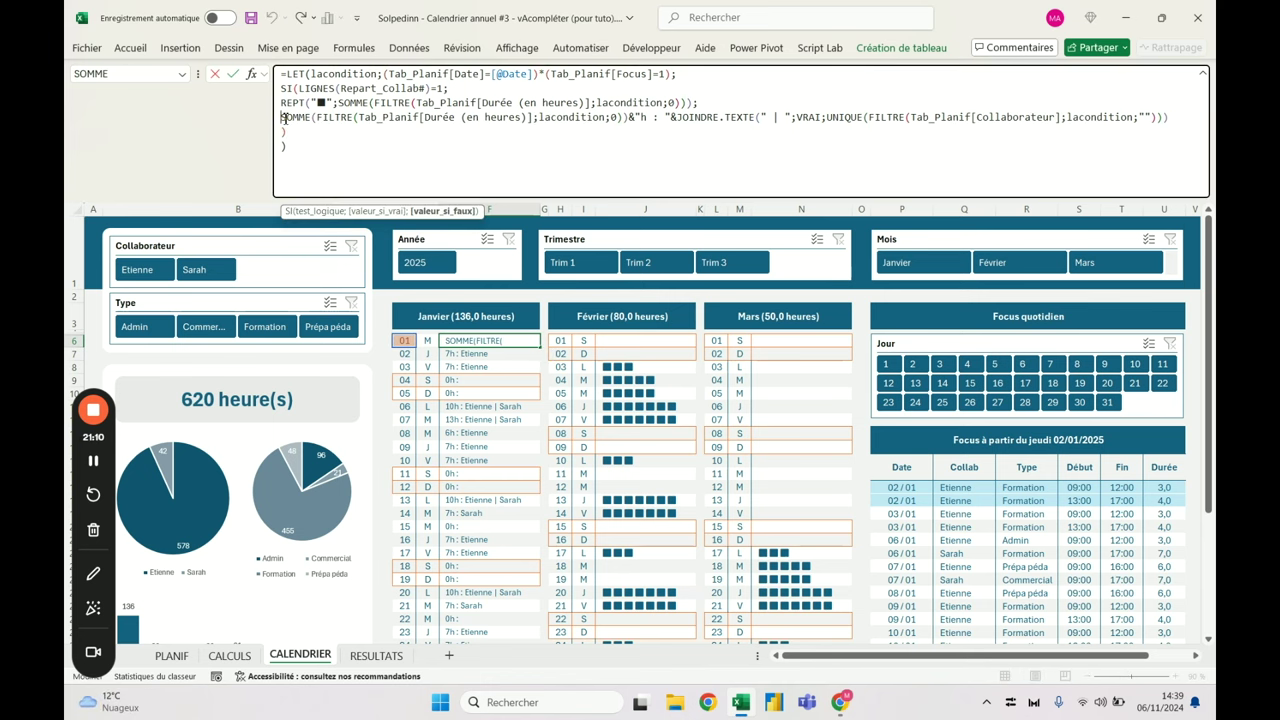
click(355, 78)
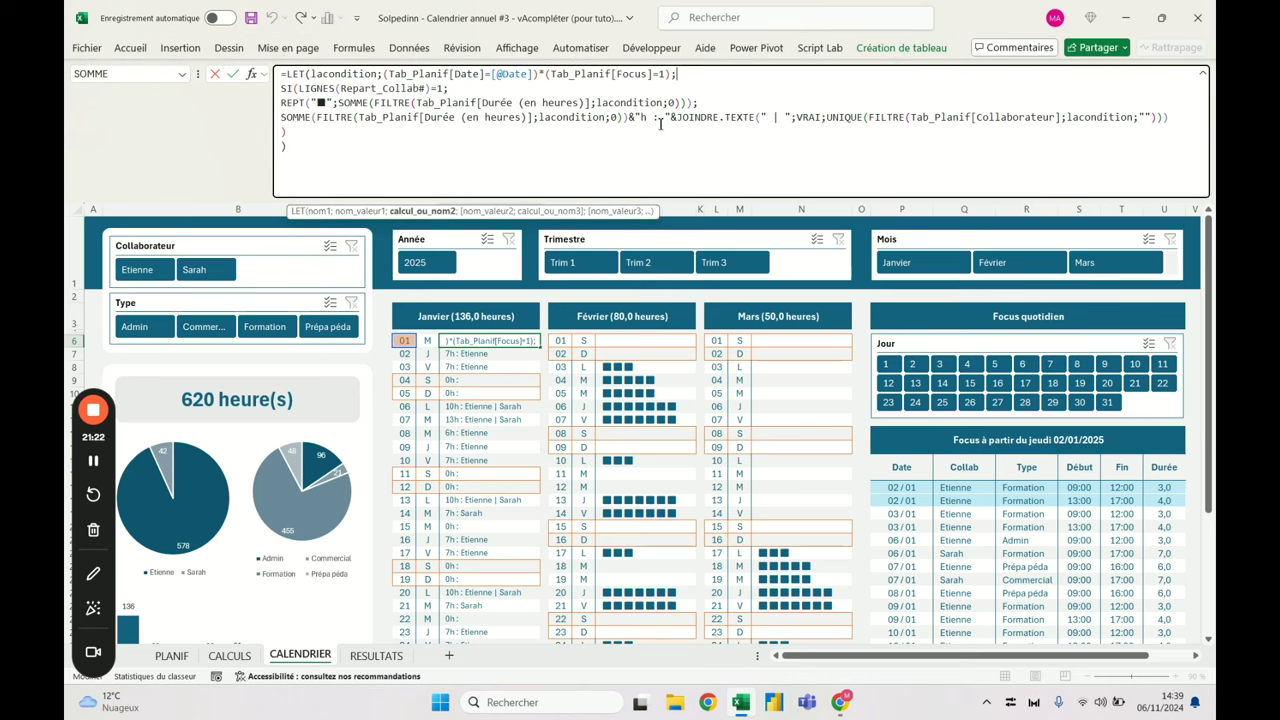
text(lenbd)
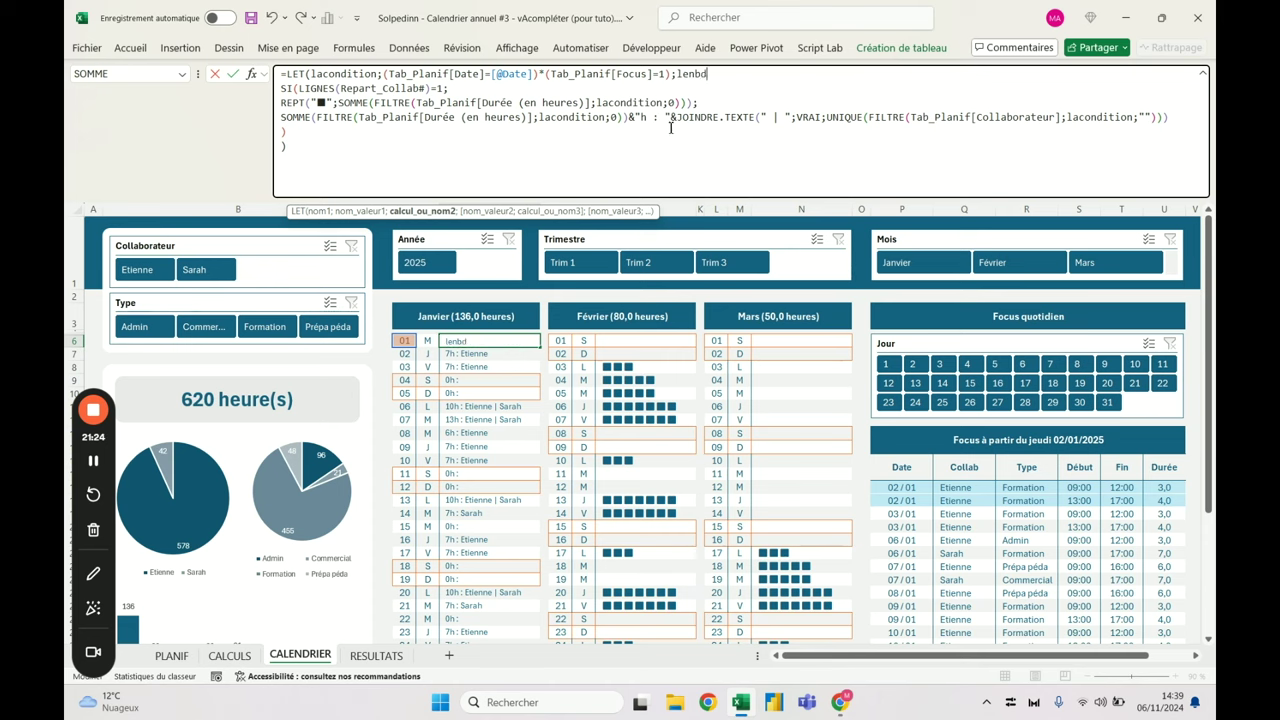
text(heures;)
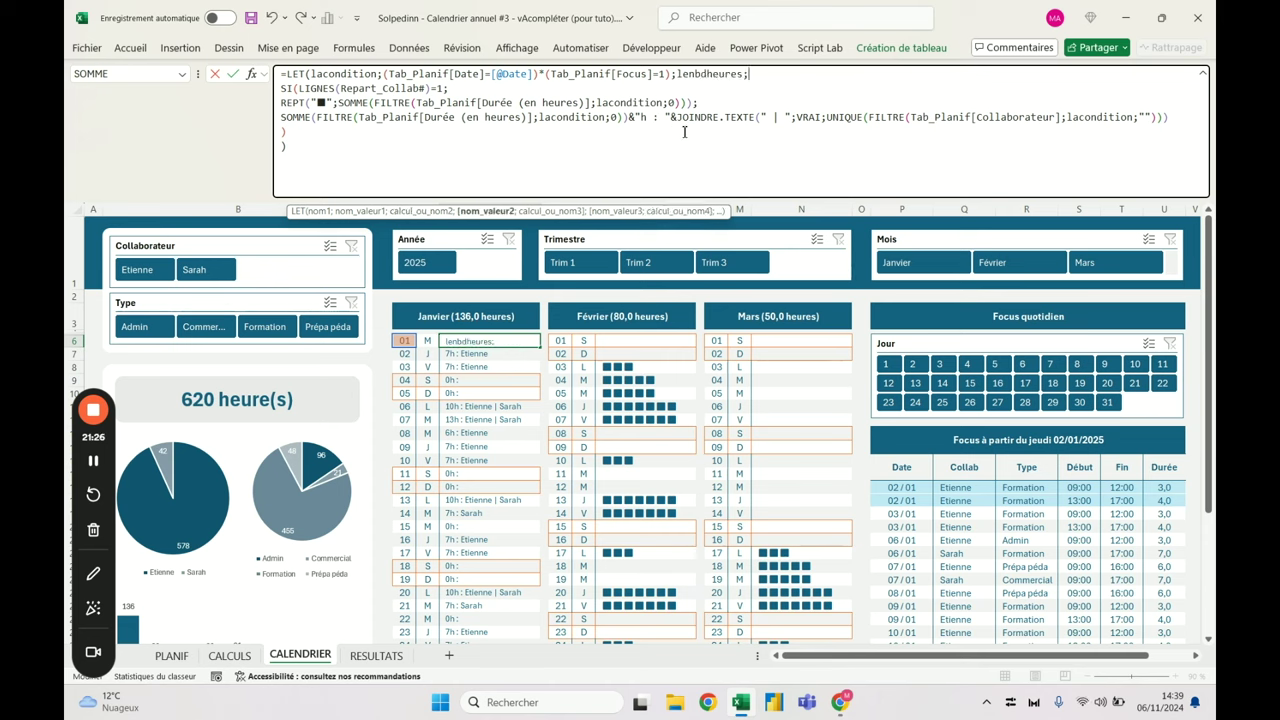
drag(281, 117, 628, 119)
key(ctrl+c)
click(749, 74)
key(ctrl+v)
text(;)
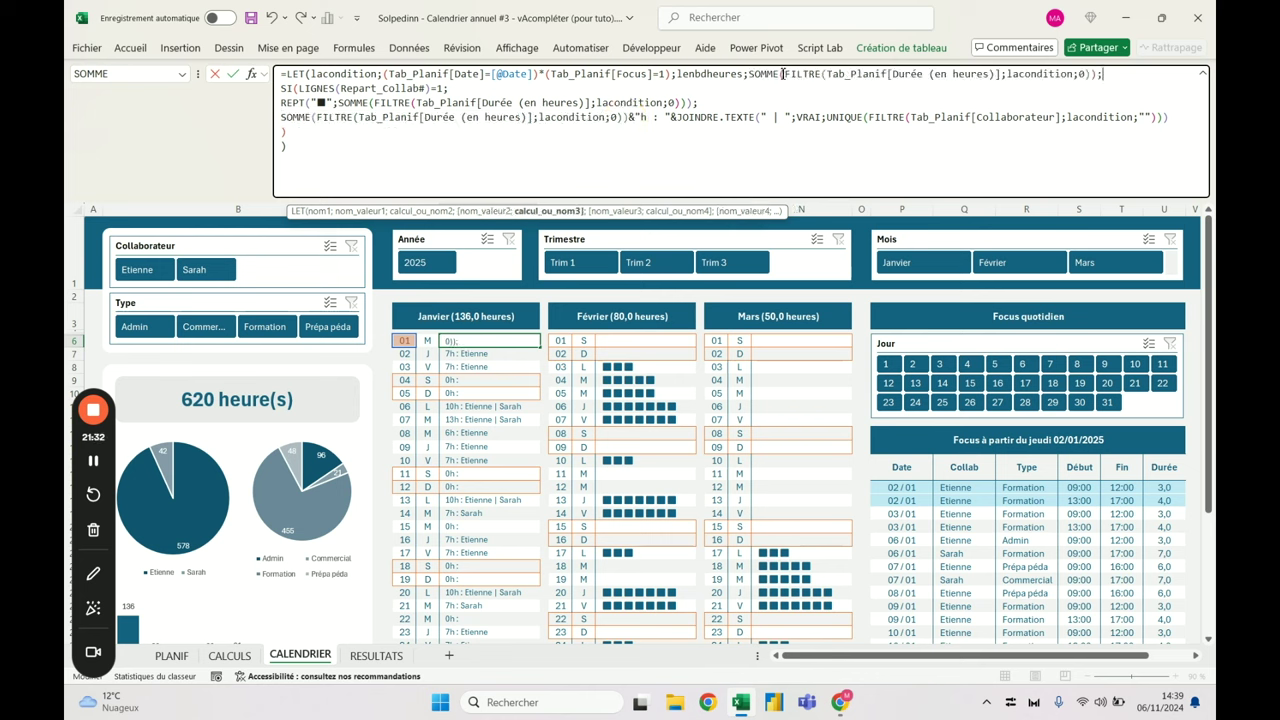
Wrap the label in SI(lenbdheures=0;"";lenbdheures&"h : "&...) so empty days stay blank
click(280, 117)
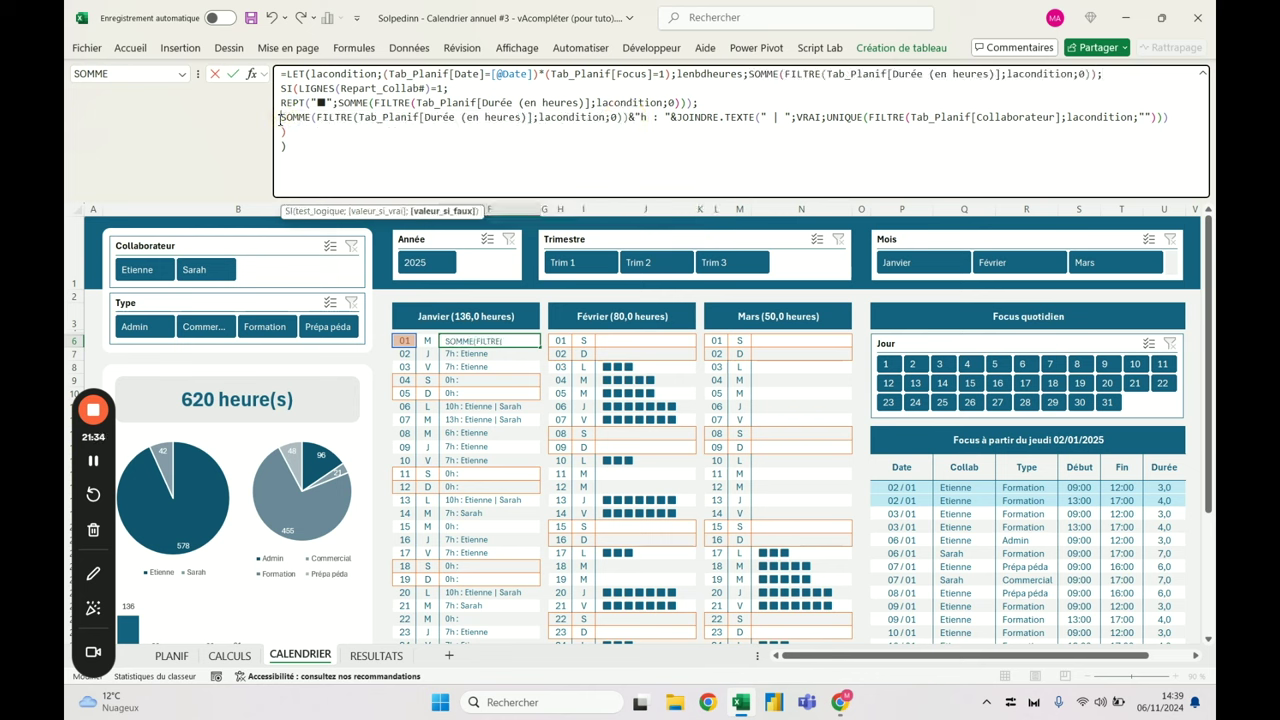
text(si()
drag(299, 117, 652, 120)
text(lenbdheures)
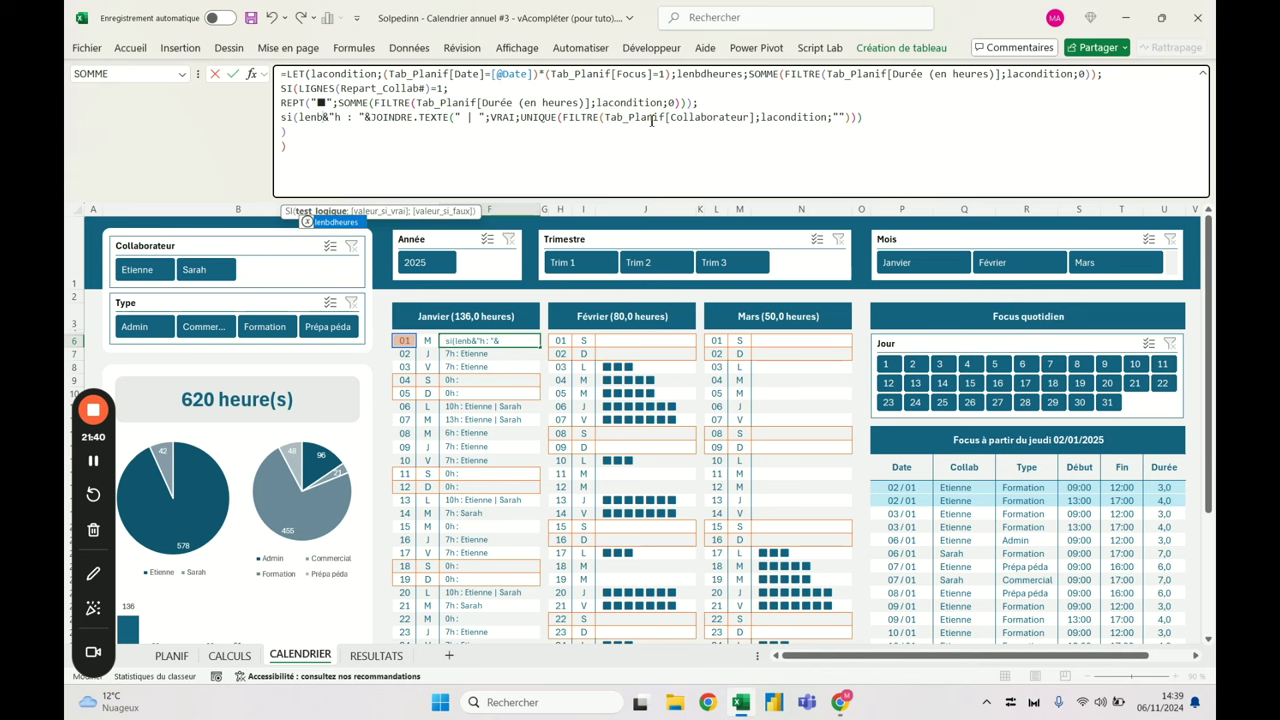
text(=0;)
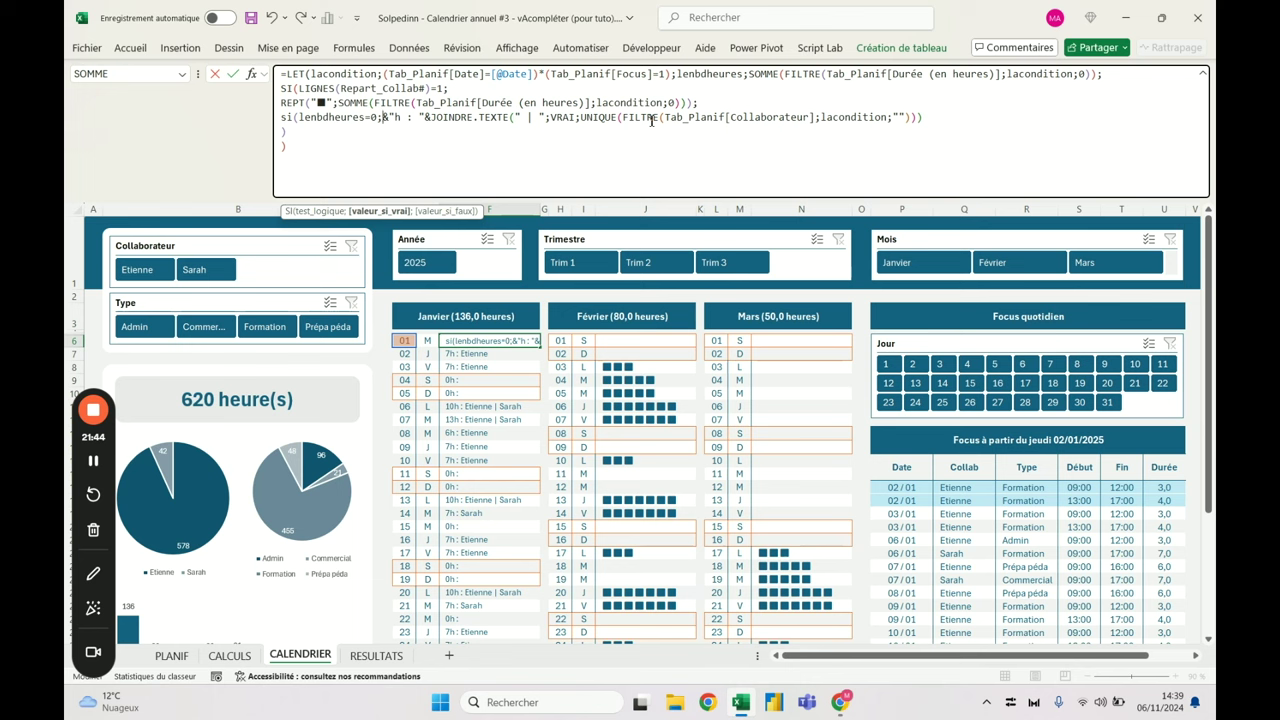
text("")
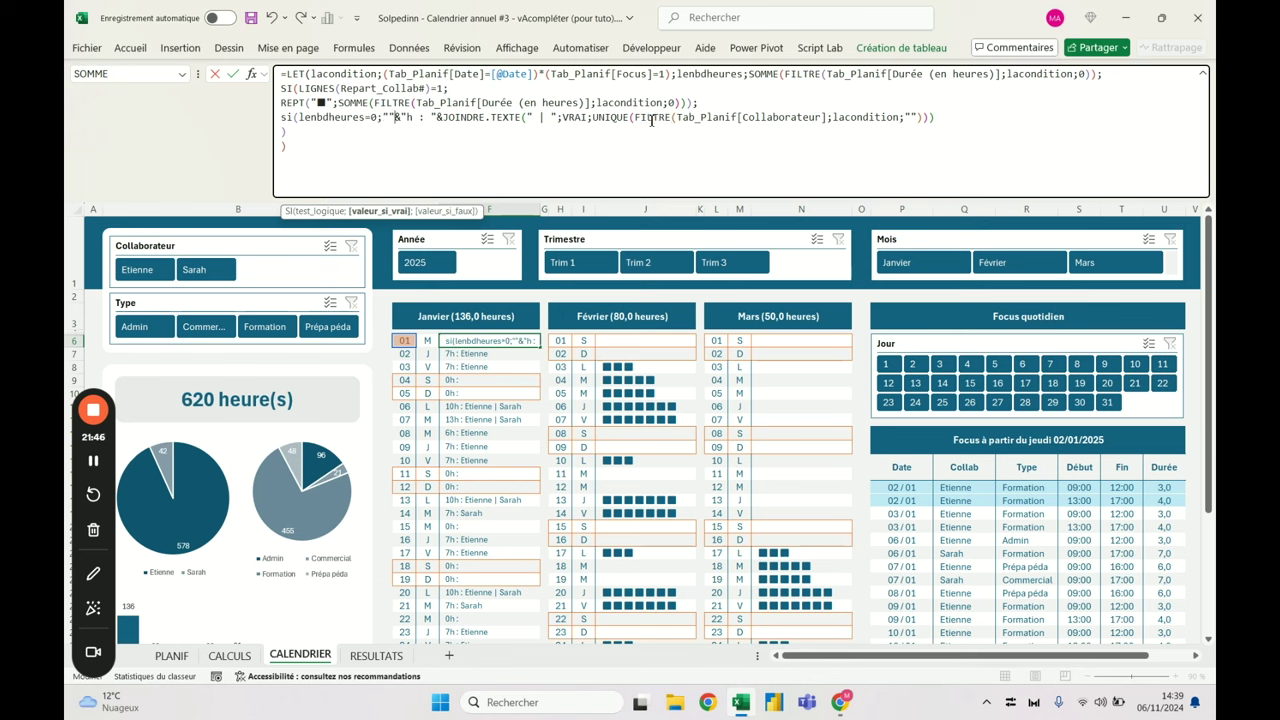
text(;)
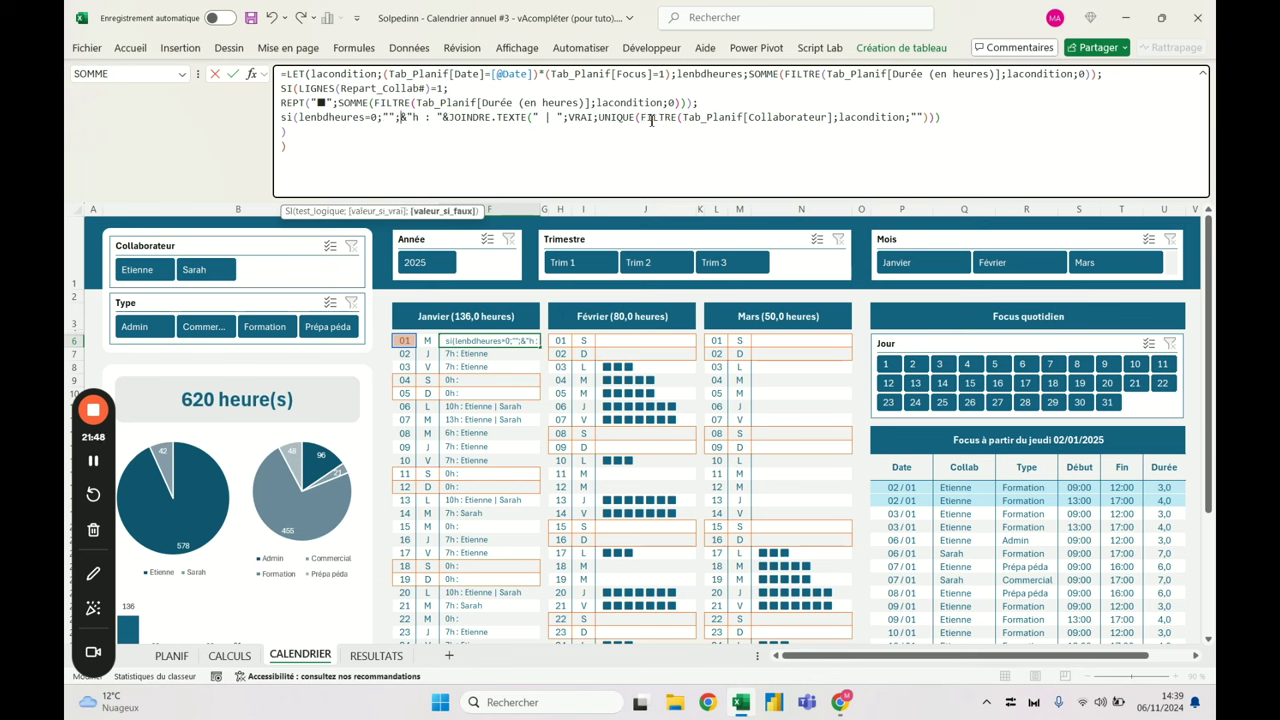
text(len)
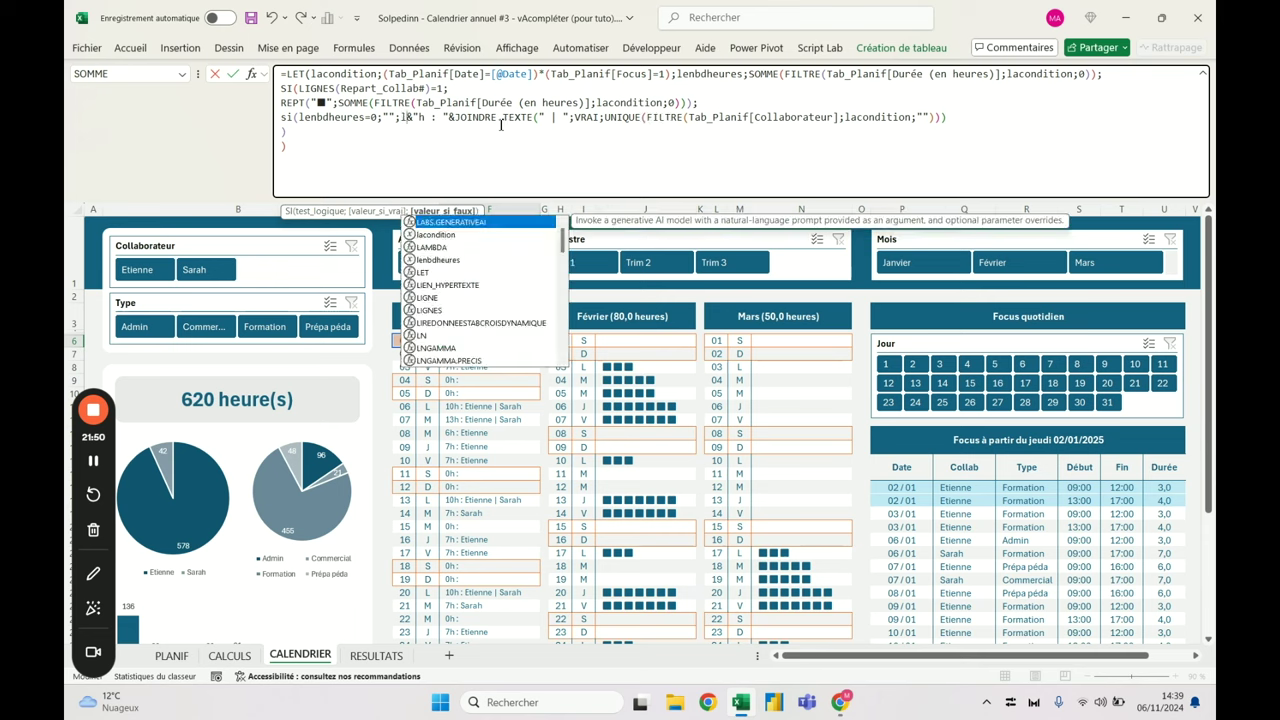
key(Tab)
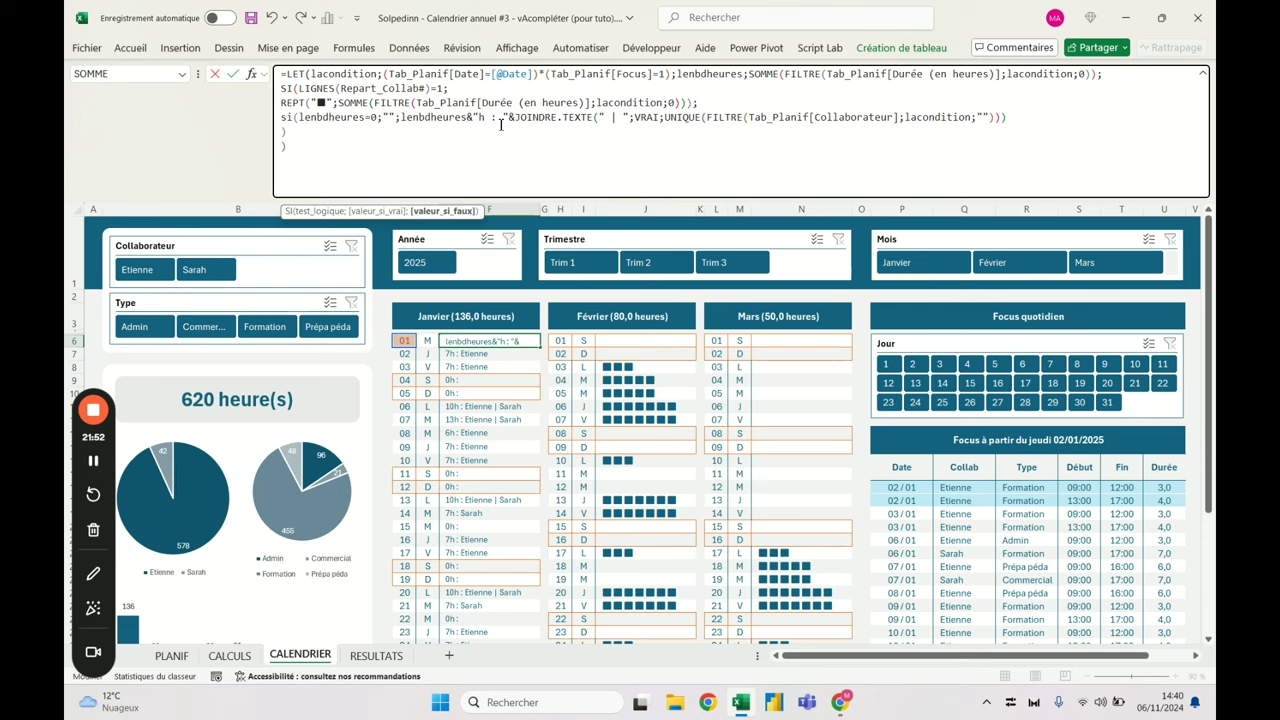
key(BackSpace)
text(&)
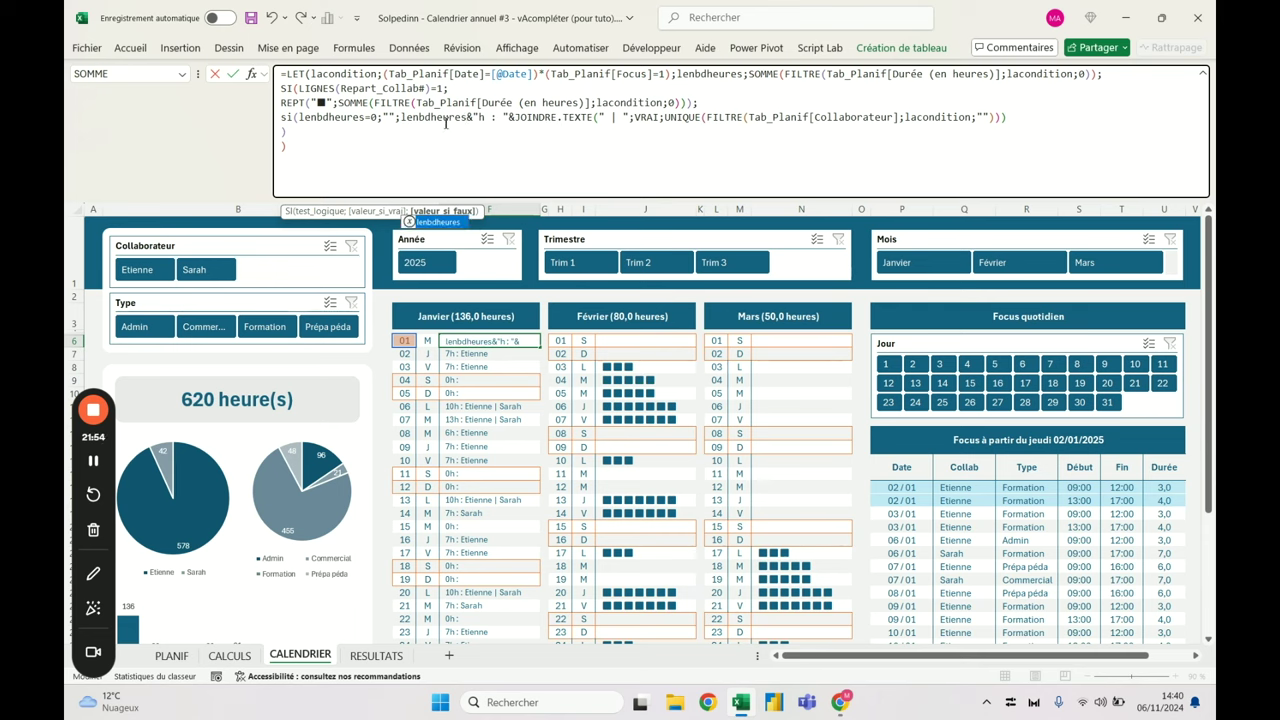
click(1012, 117)
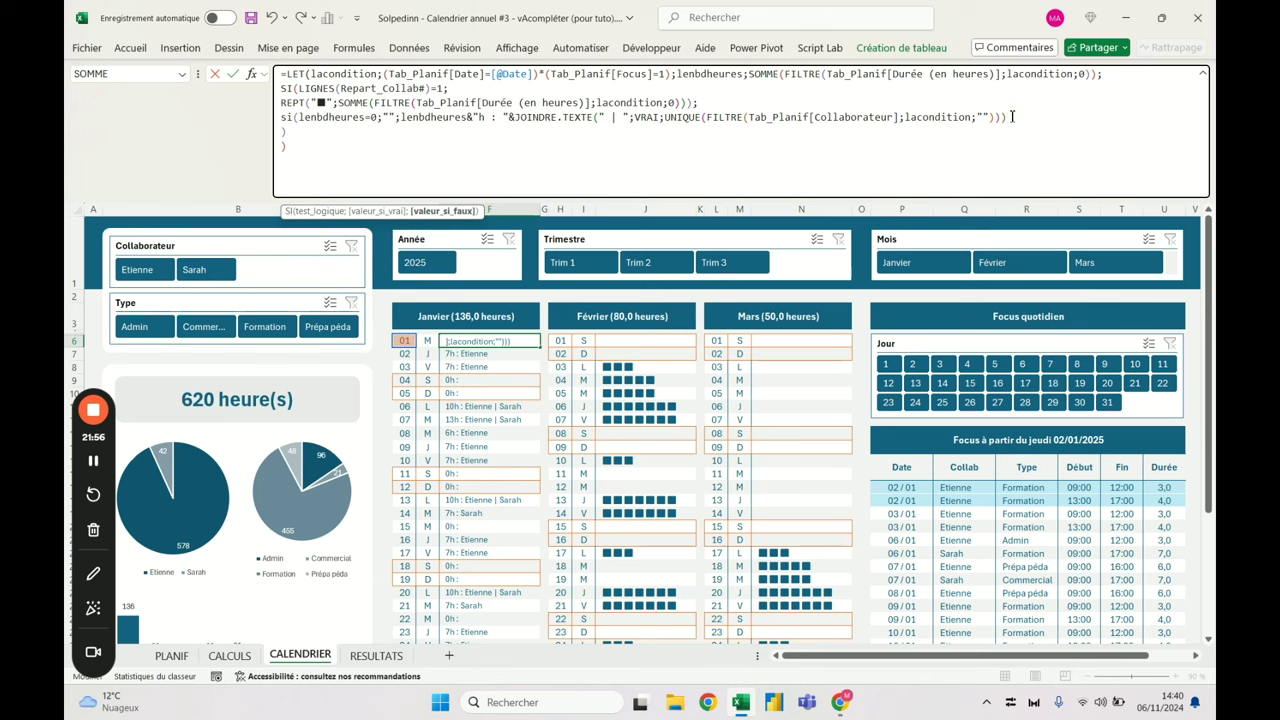
key(ctrl+Return)
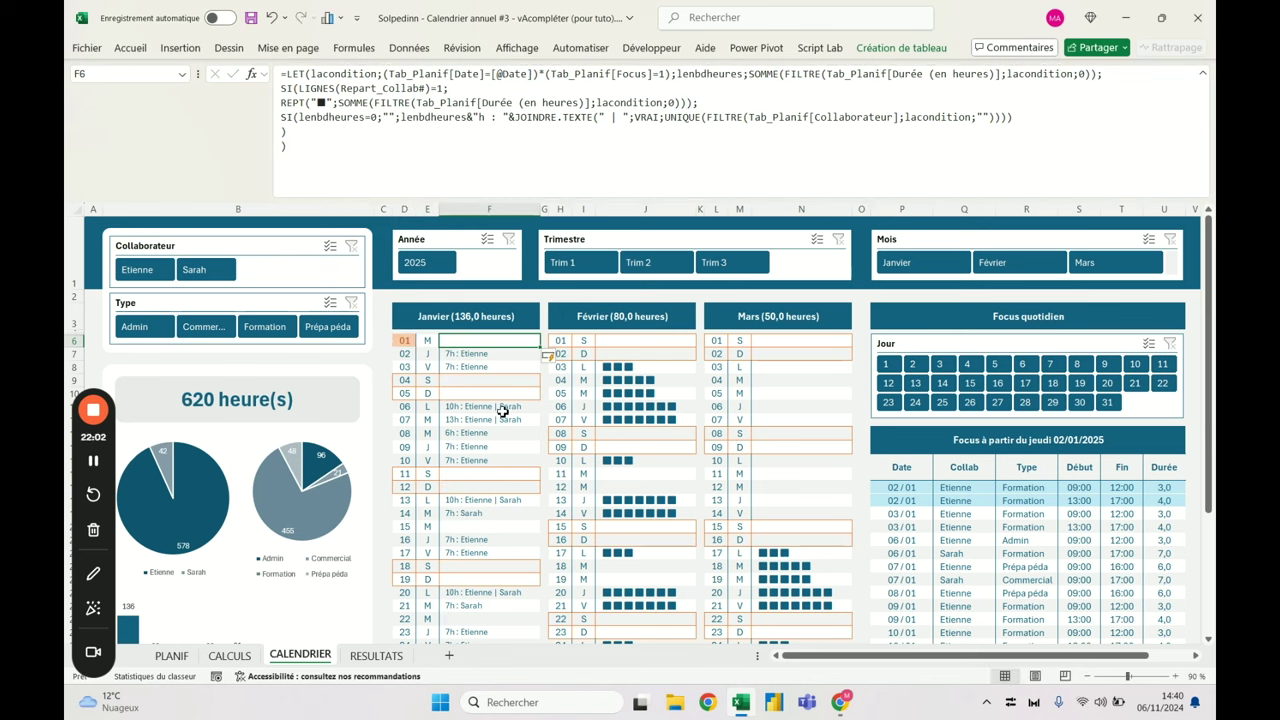
Try each collaborator, restore both, then filter Type to Prépa péda and finally Formation (455 hours)
click(222, 268)
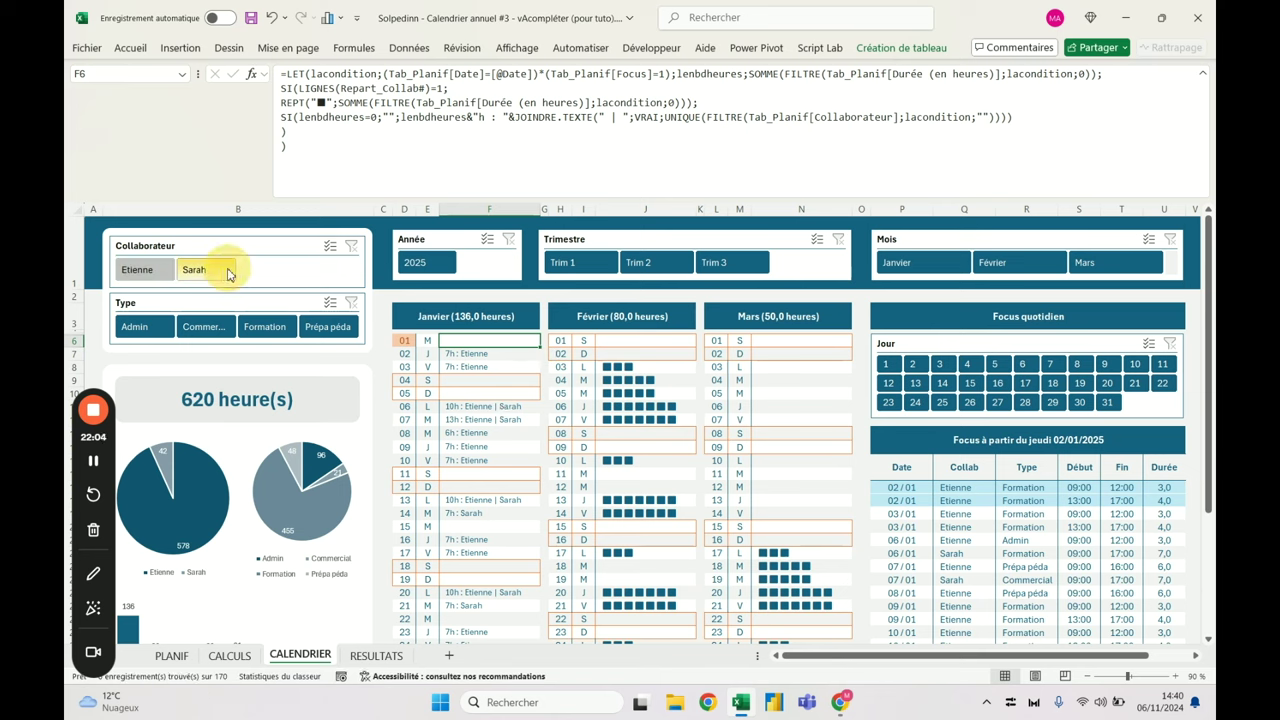
click(140, 270)
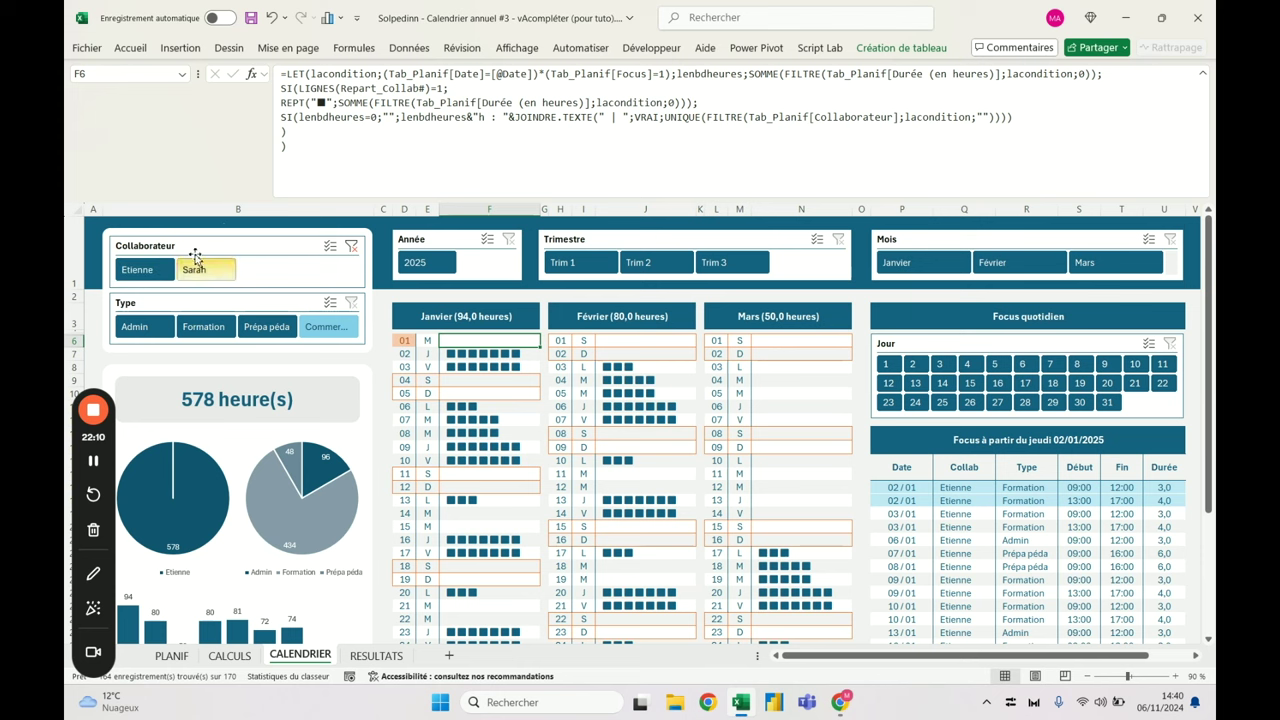
double_click(344, 200)
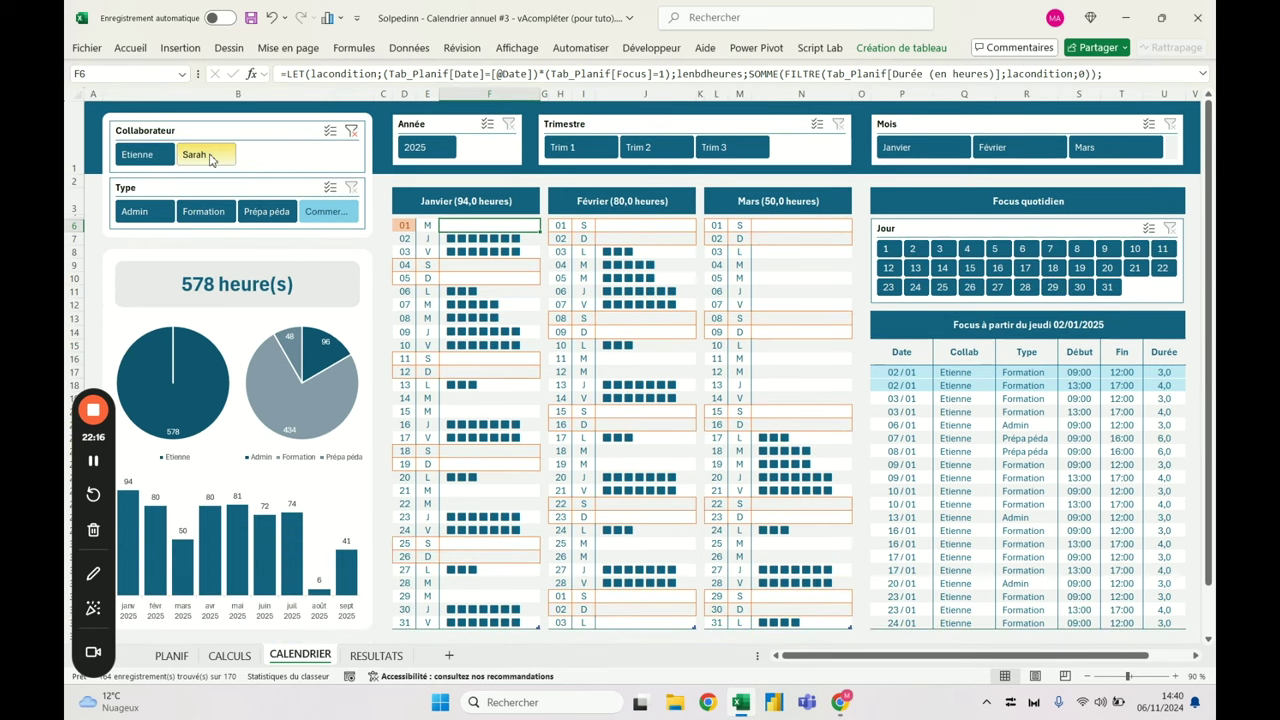
click(350, 134)
click(310, 224)
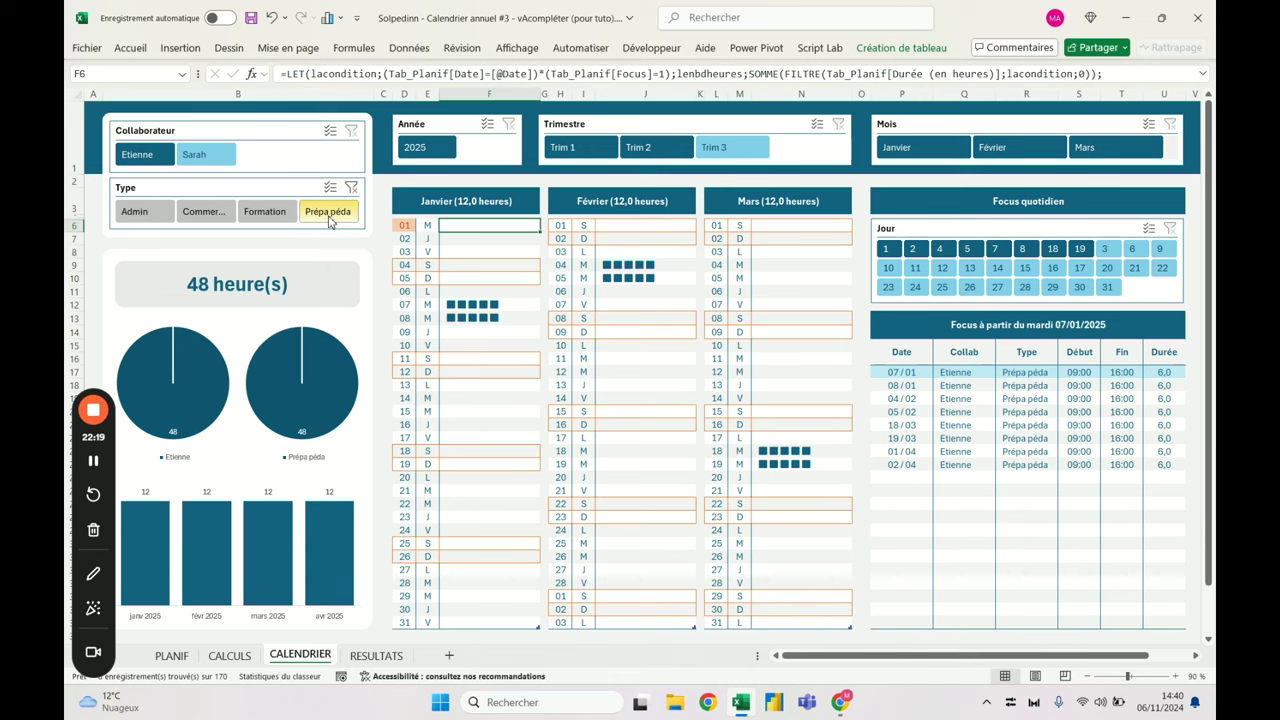
click(266, 211)
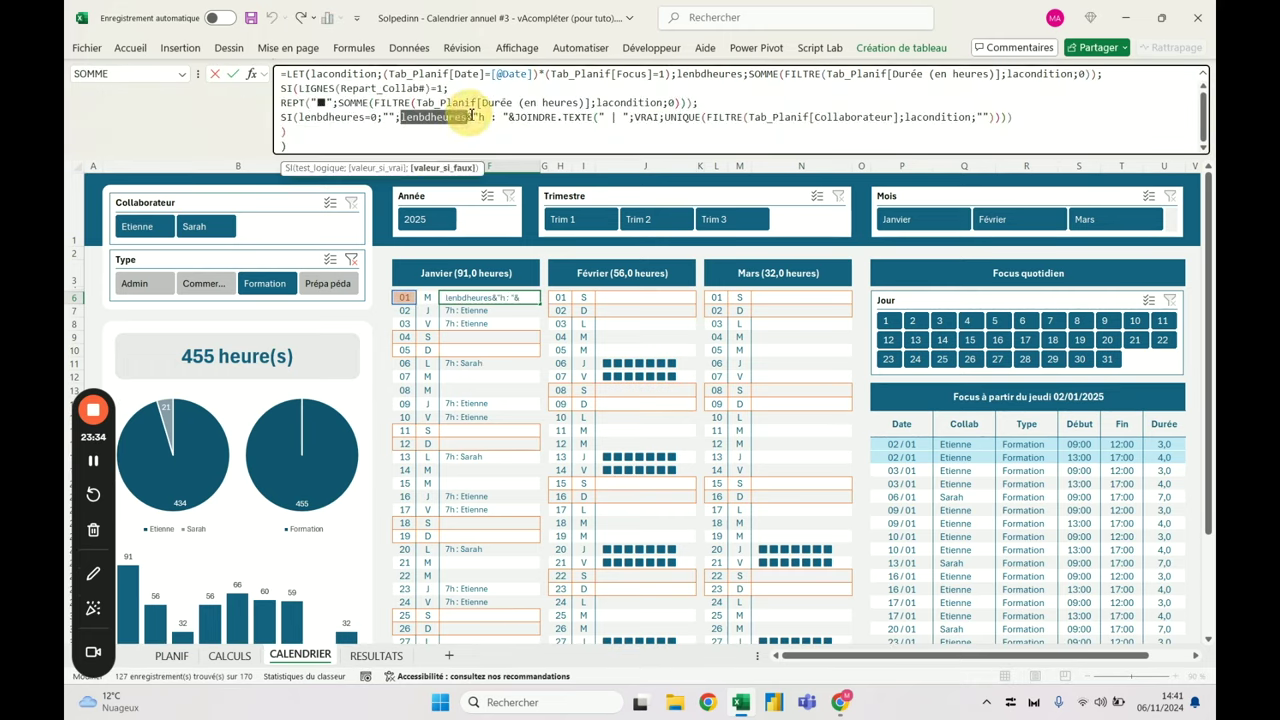
key(ctrl+a)
key(ctrl+c)
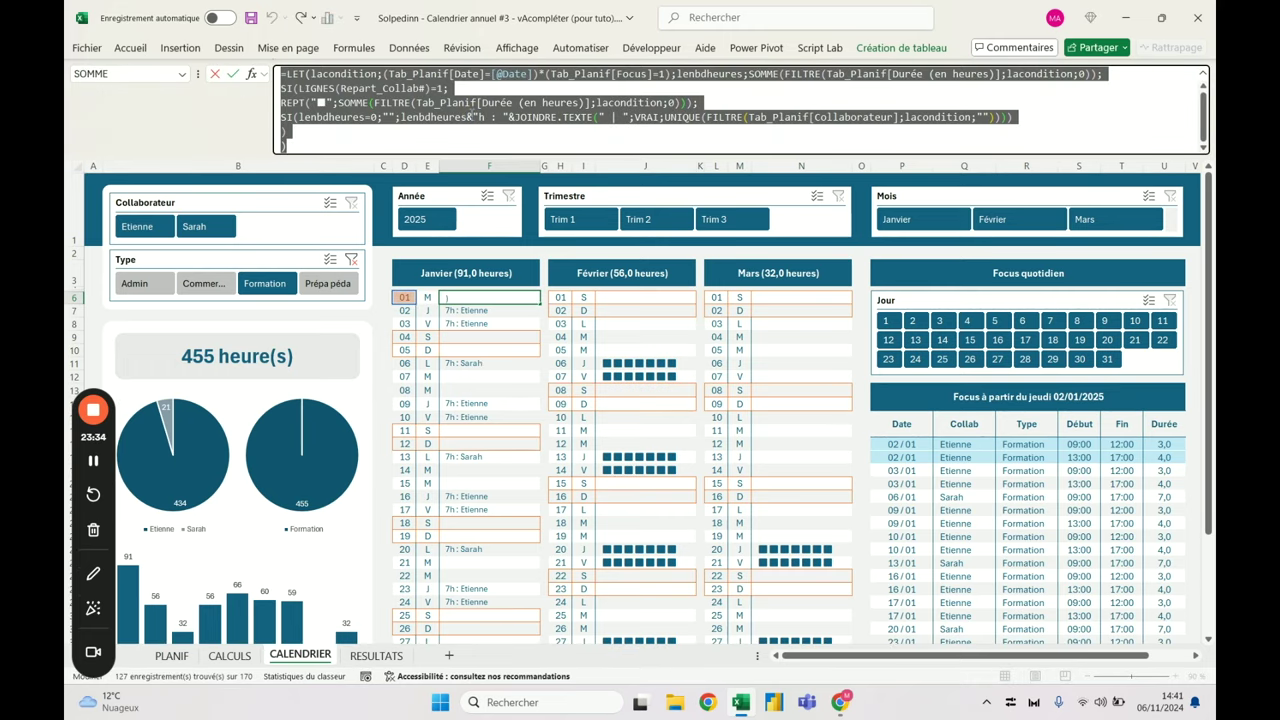
click(640, 297)
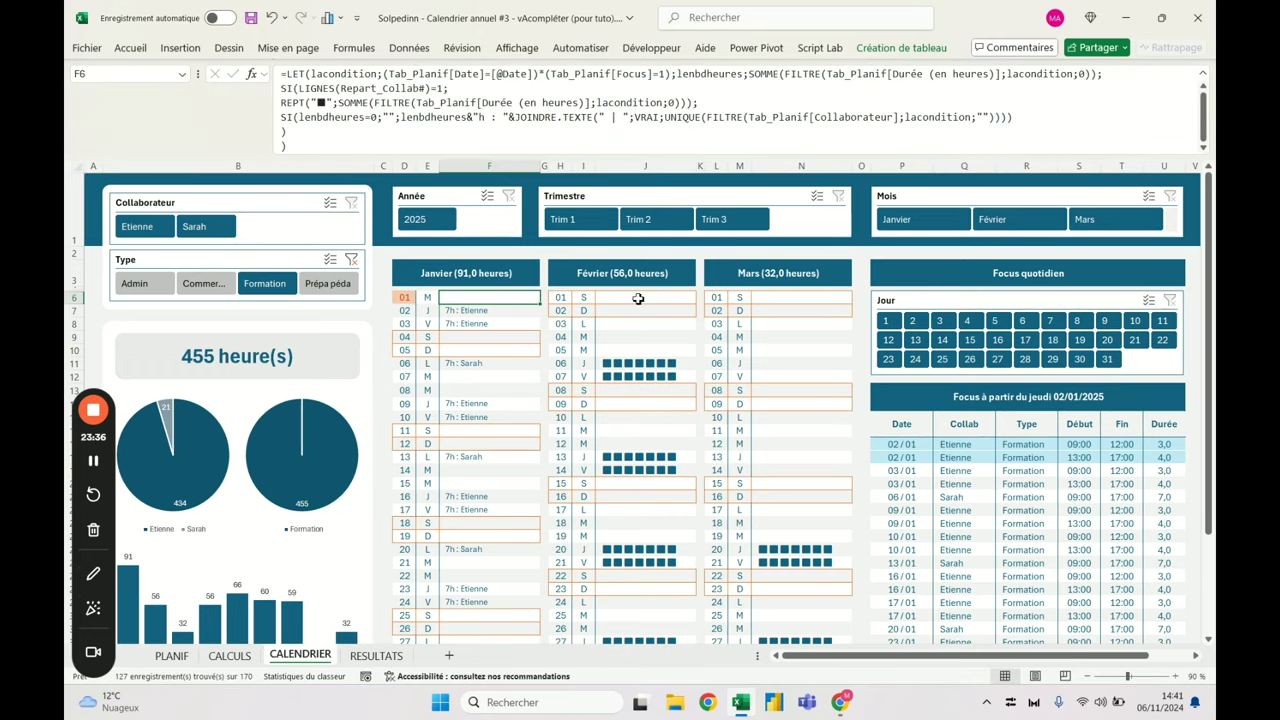
Paste the hours-and-names LET formula over the February and March day 01 formulas
double_click(532, 114)
key(ctrl+a)
key(ctrl+v)
key(ctrl+Return)
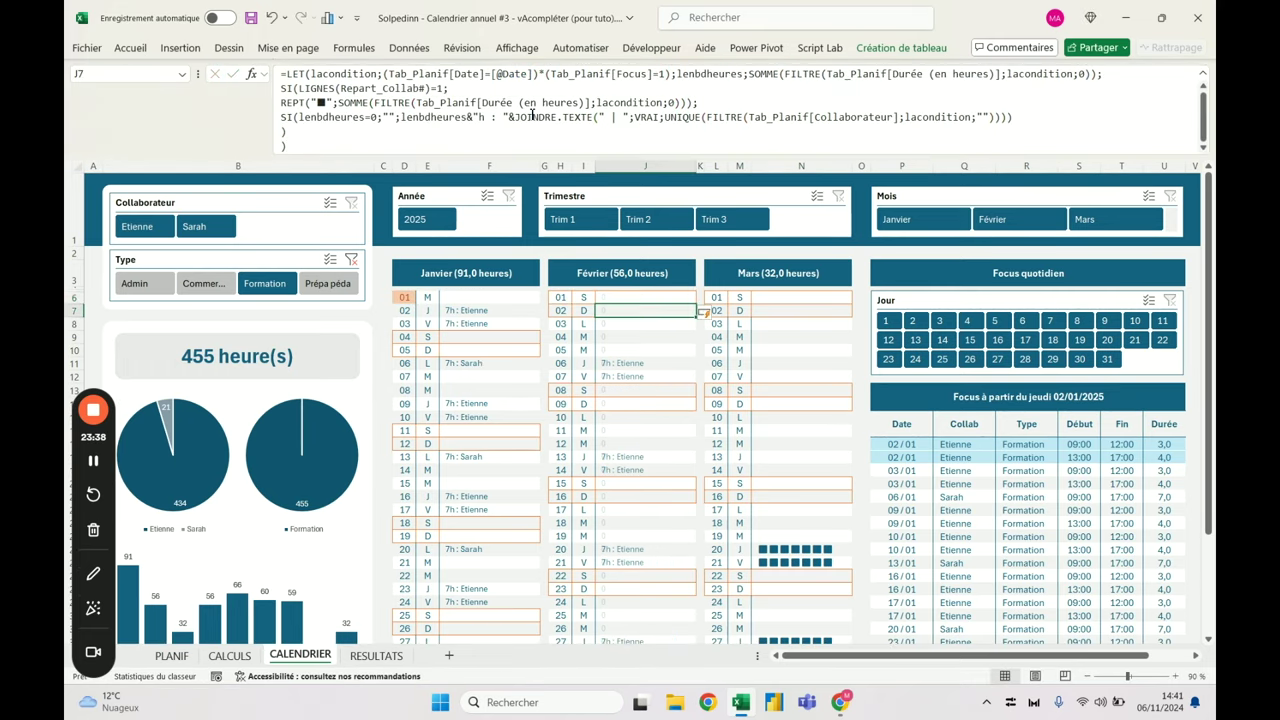
key(Right)
key(Right)
key(Right)
key(Right)
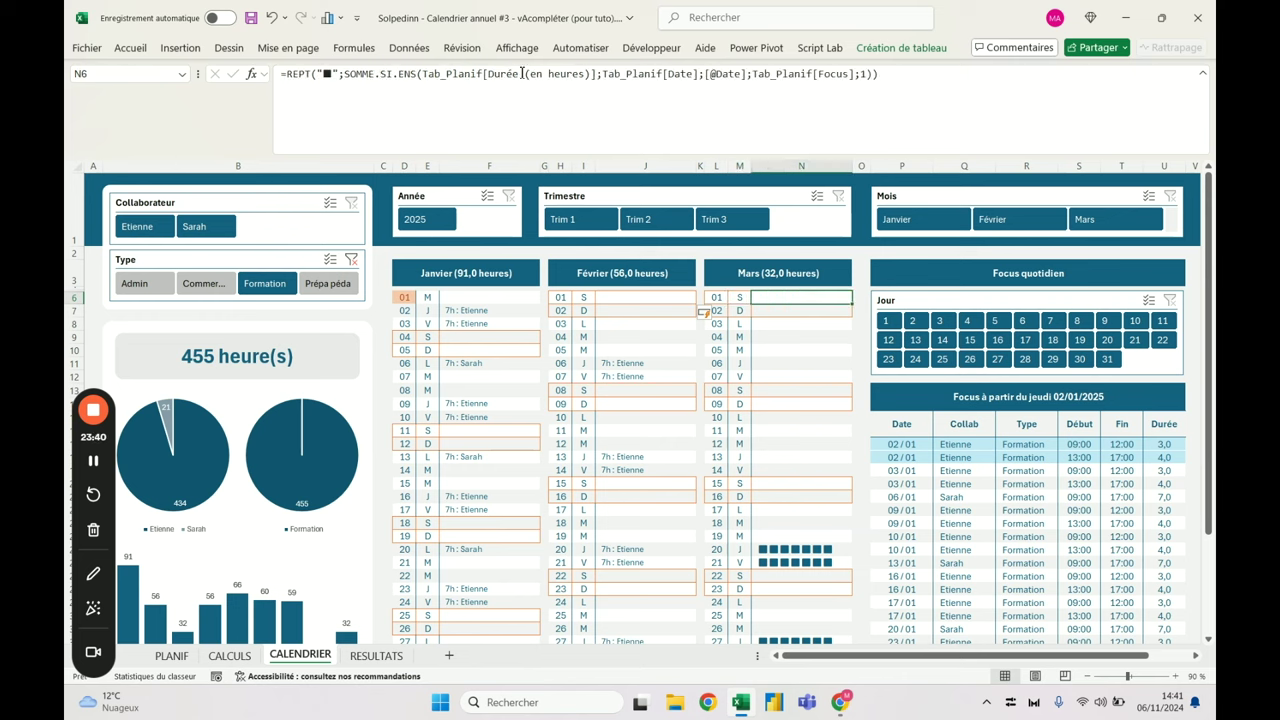
click(521, 73)
key(ctrl+a)
key(ctrl+v)
key(ctrl+Return)
Verify the February and March formulas, then clear the activity type filter
key(Left)
key(Left)
key(Left)
key(Left)
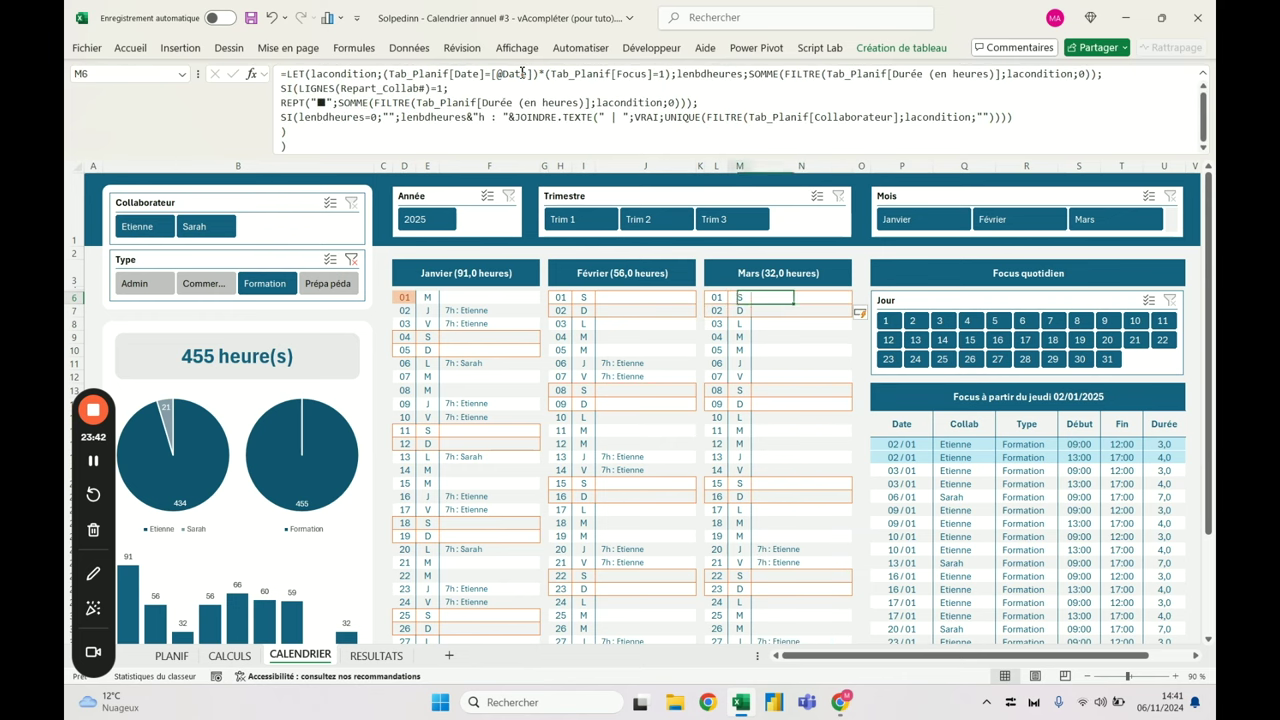
click(587, 92)
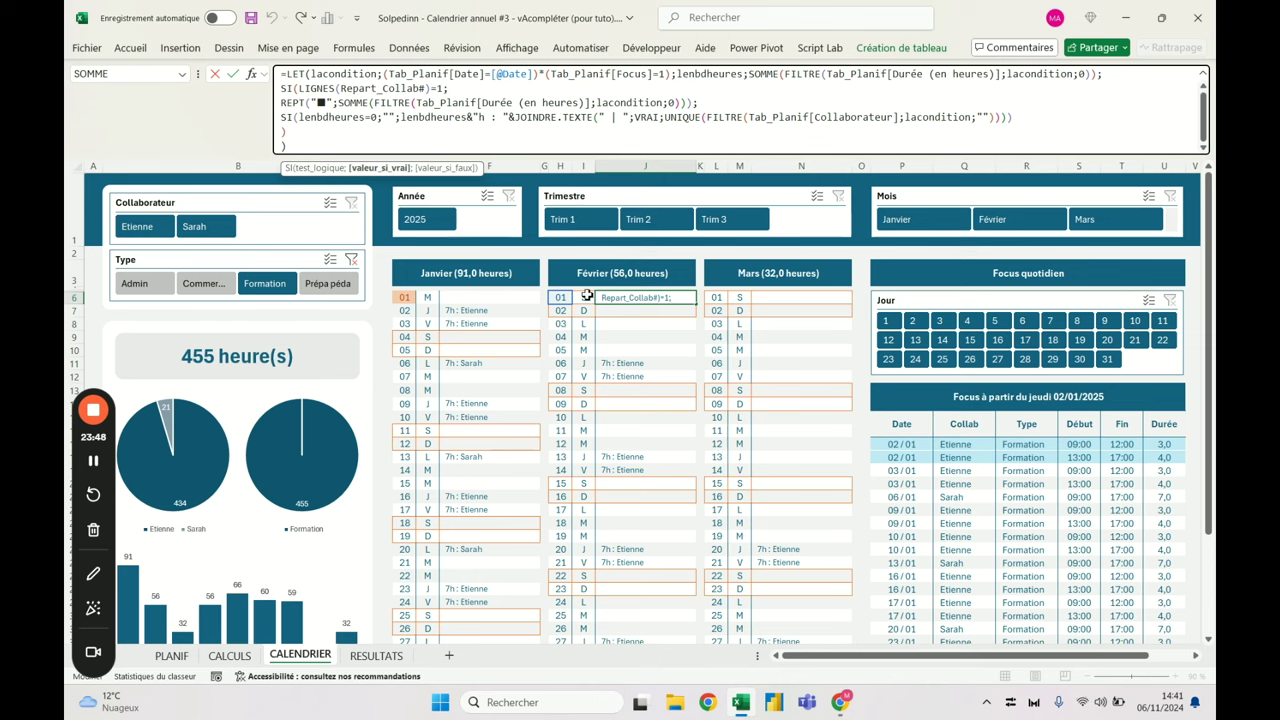
click(741, 297)
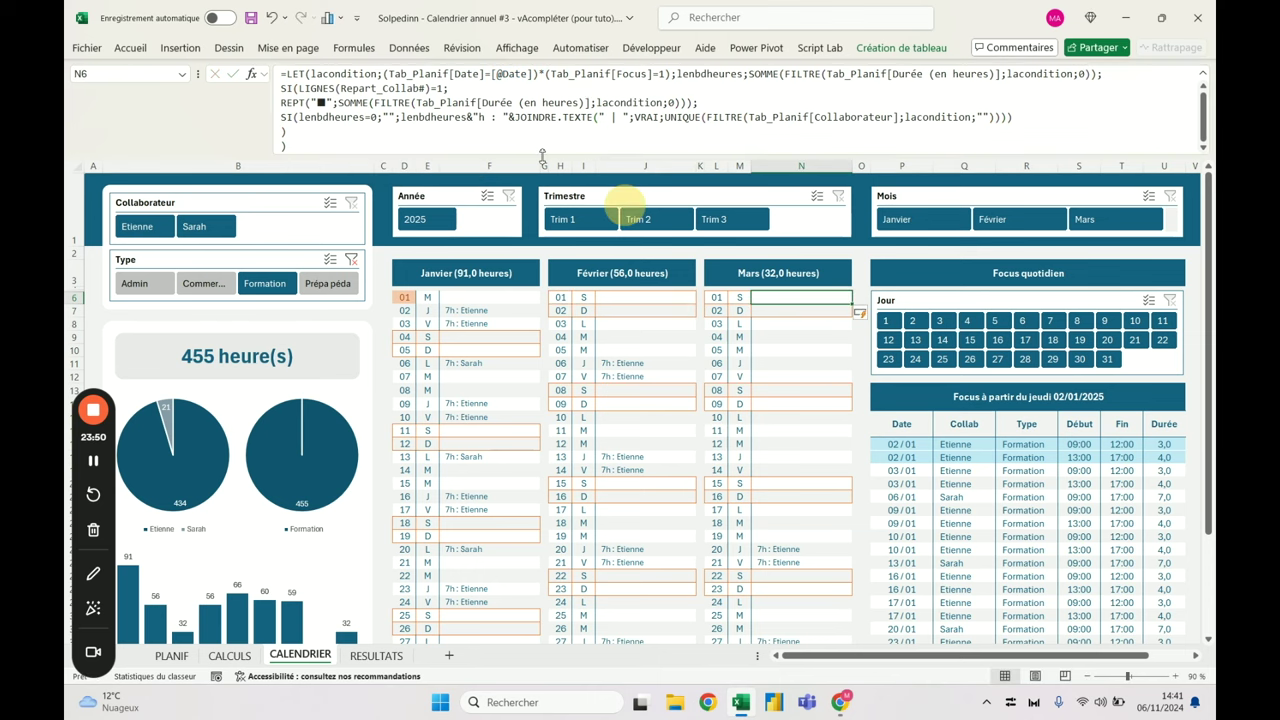
click(517, 102)
key(Escape)
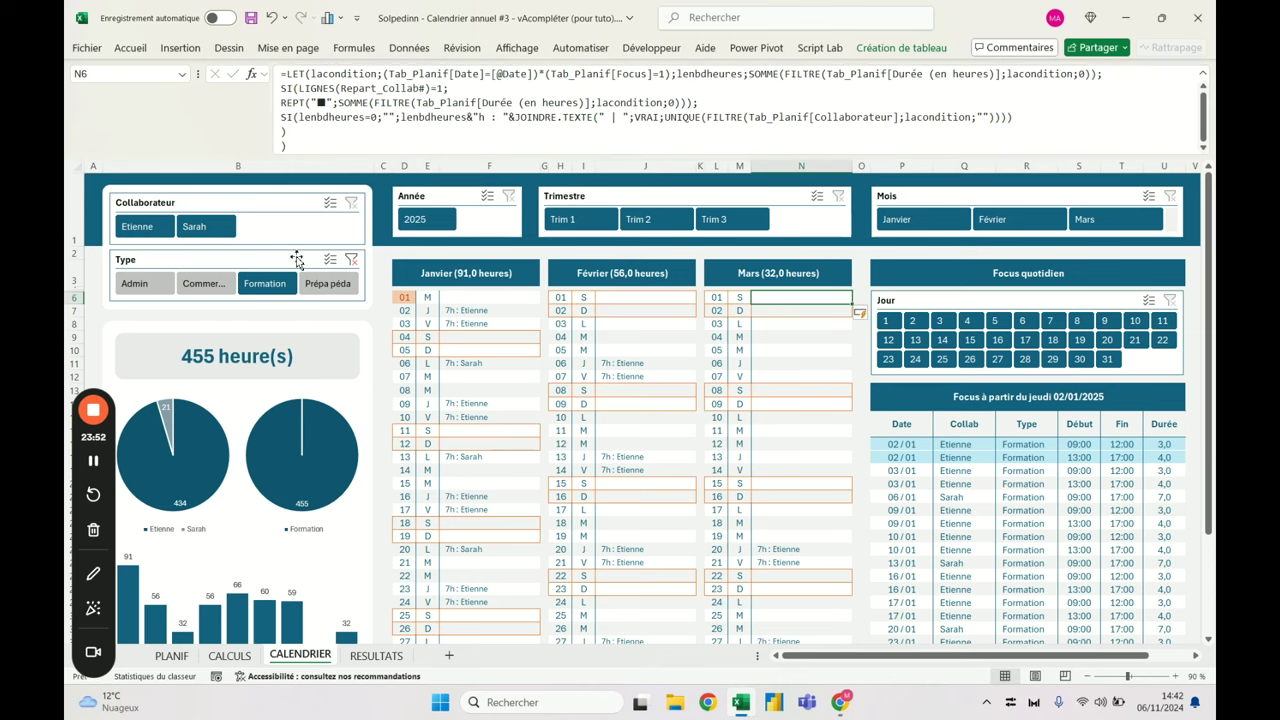
click(351, 260)
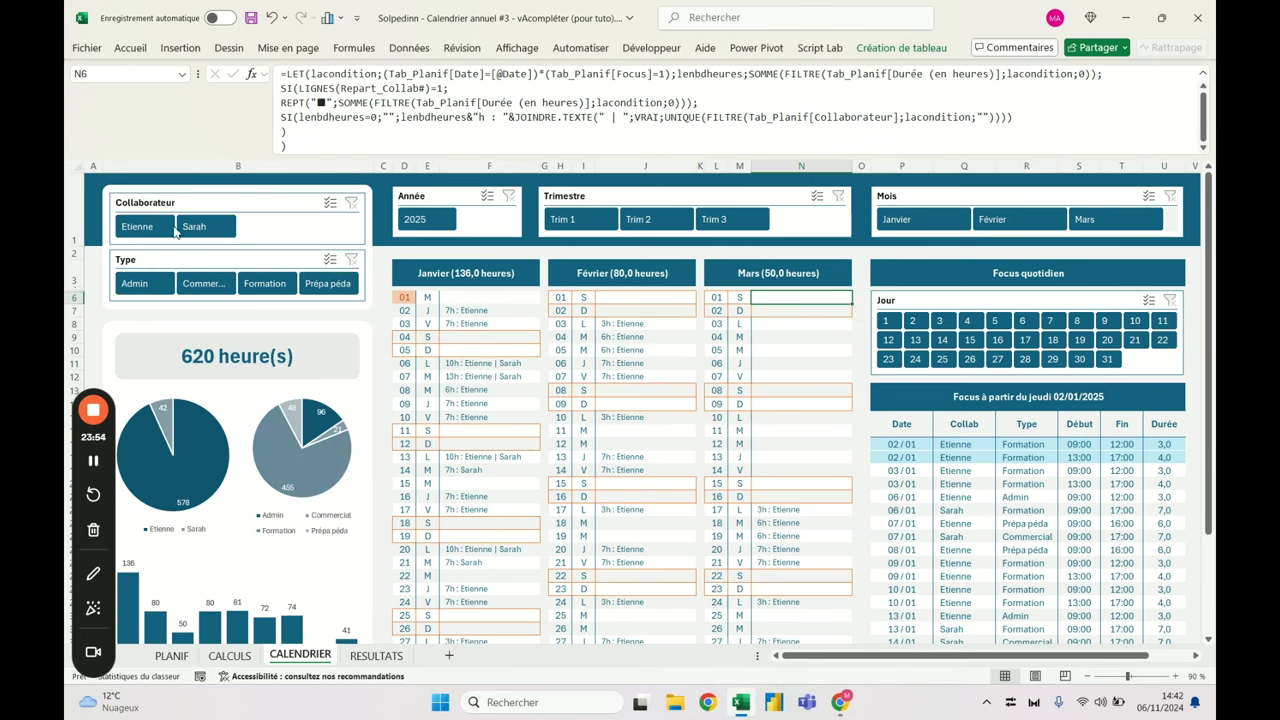
Test each collaborator and the Commercial and Formation types, then clear both slicers and collapse the formula bar
click(140, 226)
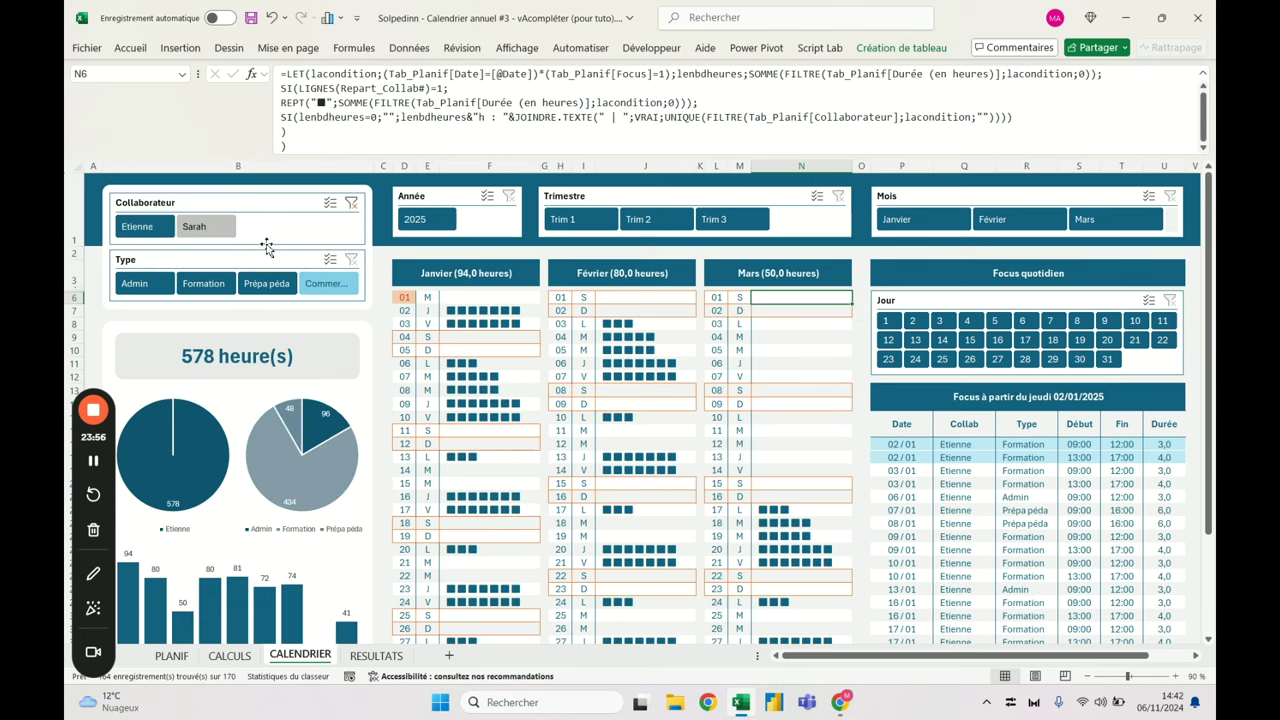
click(207, 226)
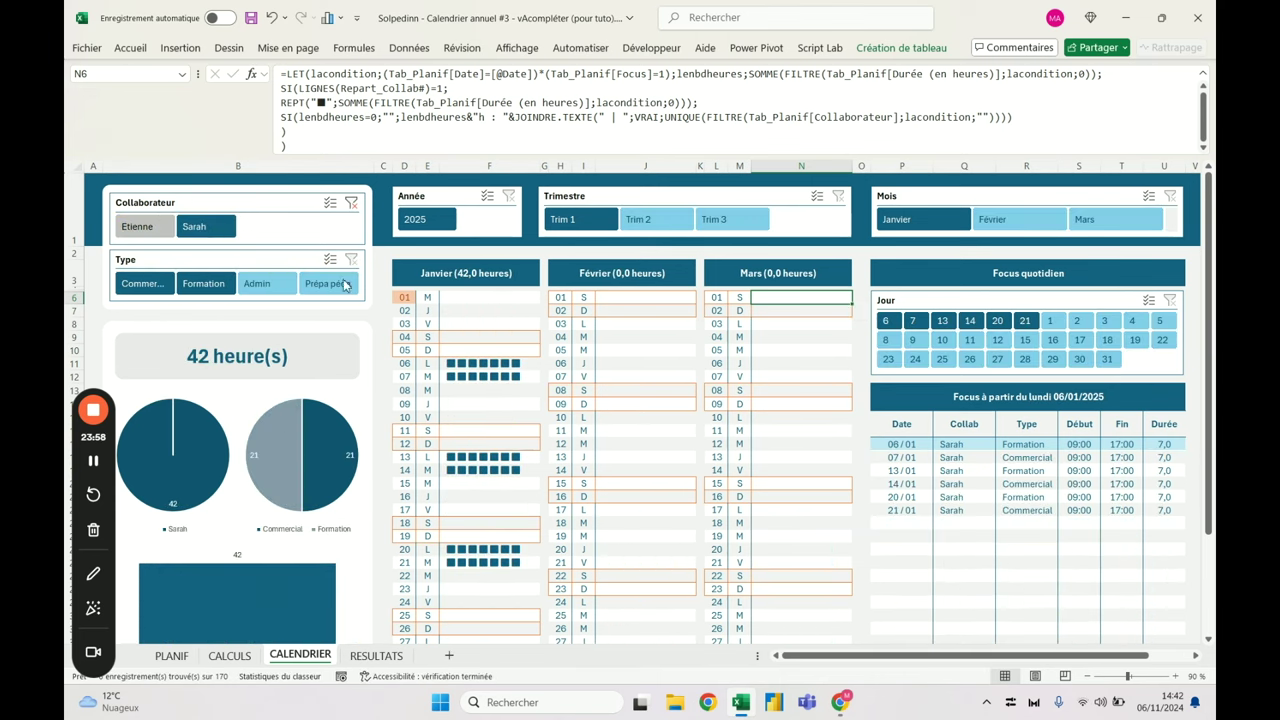
click(351, 202)
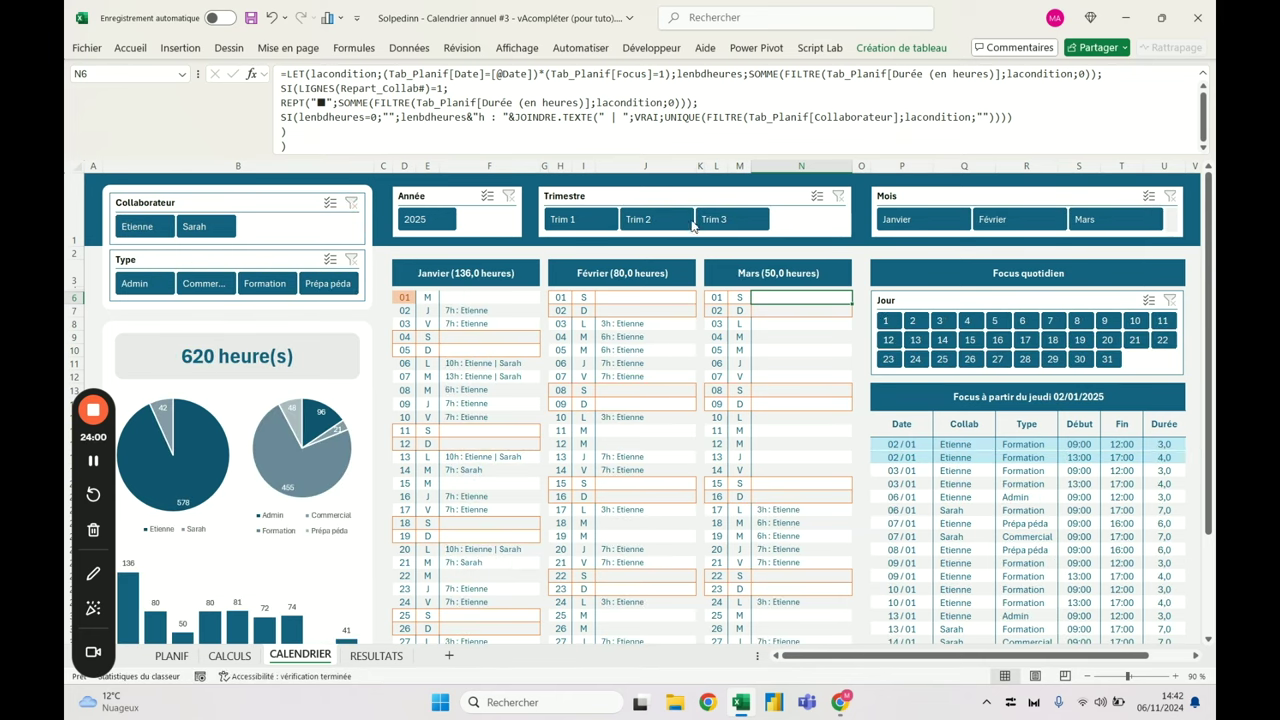
click(210, 285)
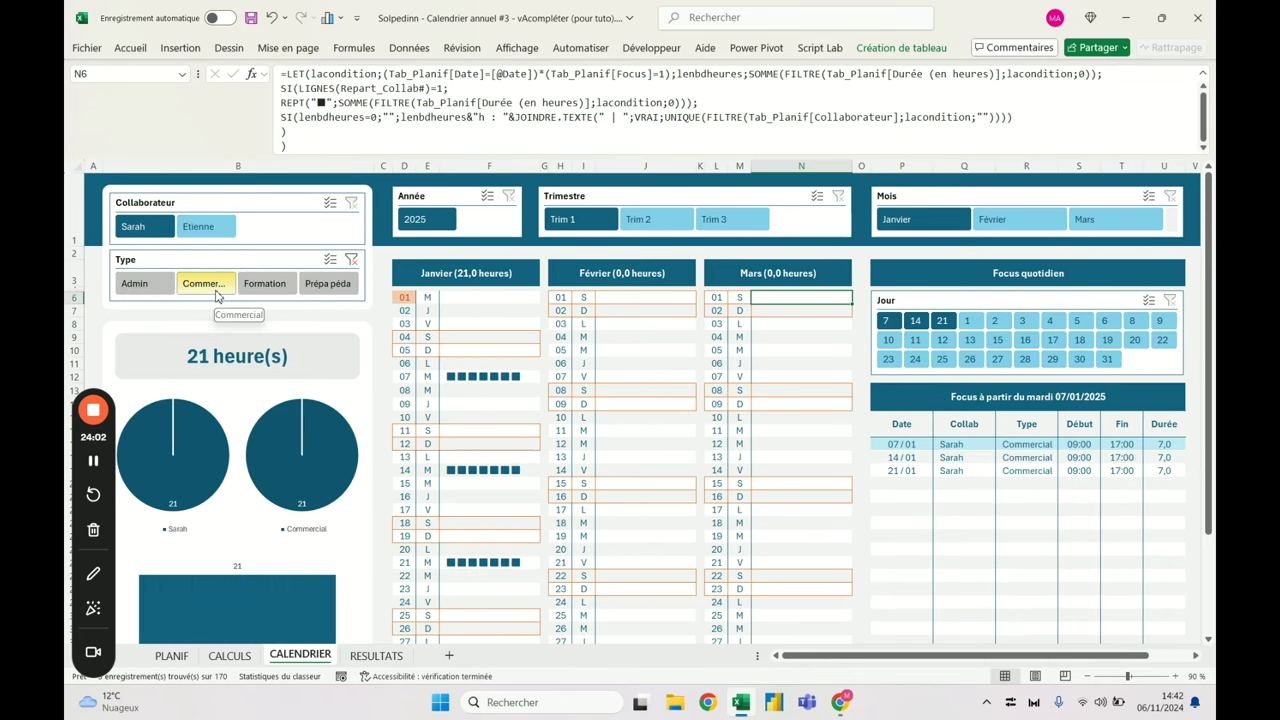
click(248, 285)
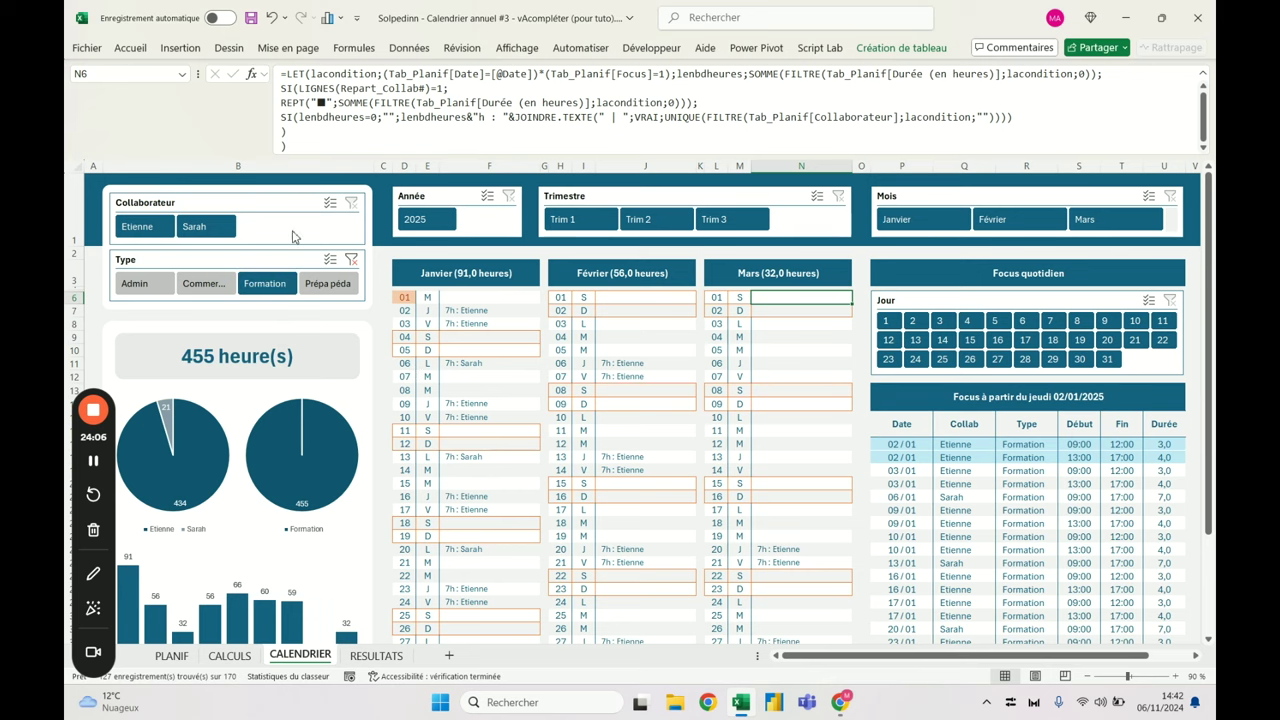
click(351, 259)
drag(383, 160, 365, 62)
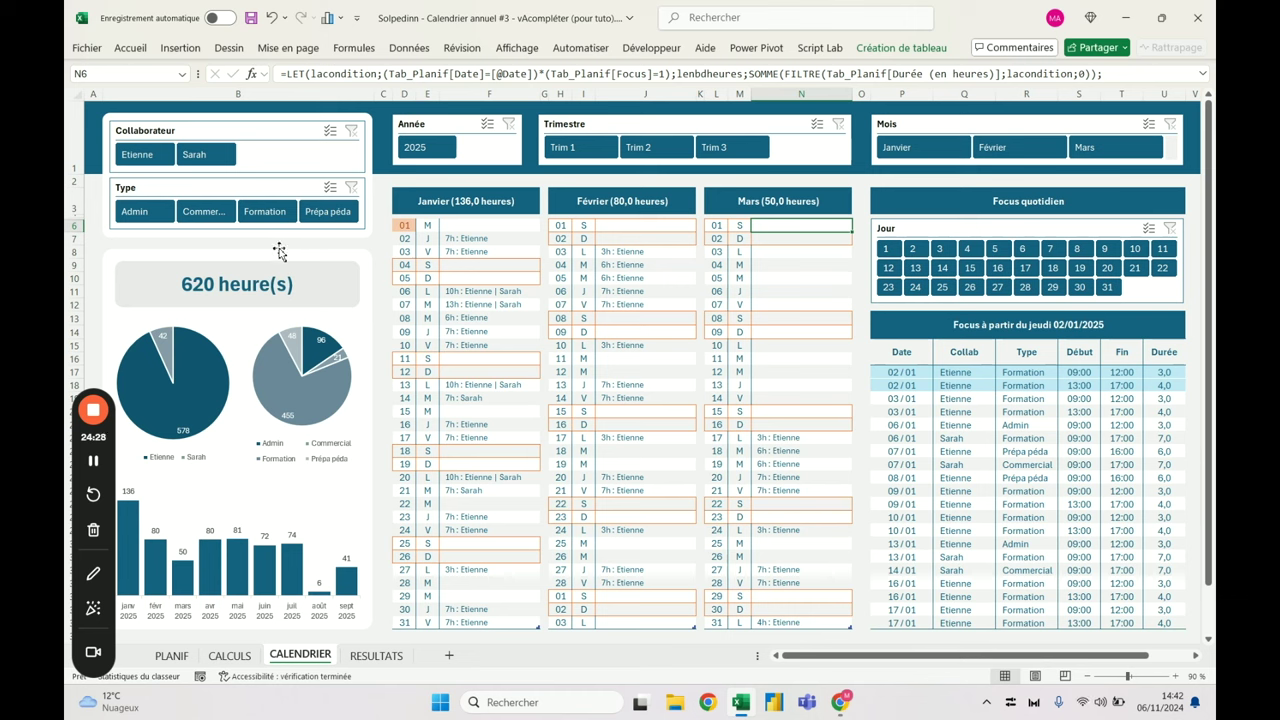
Glance at PLANIF, then on the CALENDRIER dashboard try each collaborator and clear the filter
click(168, 655)
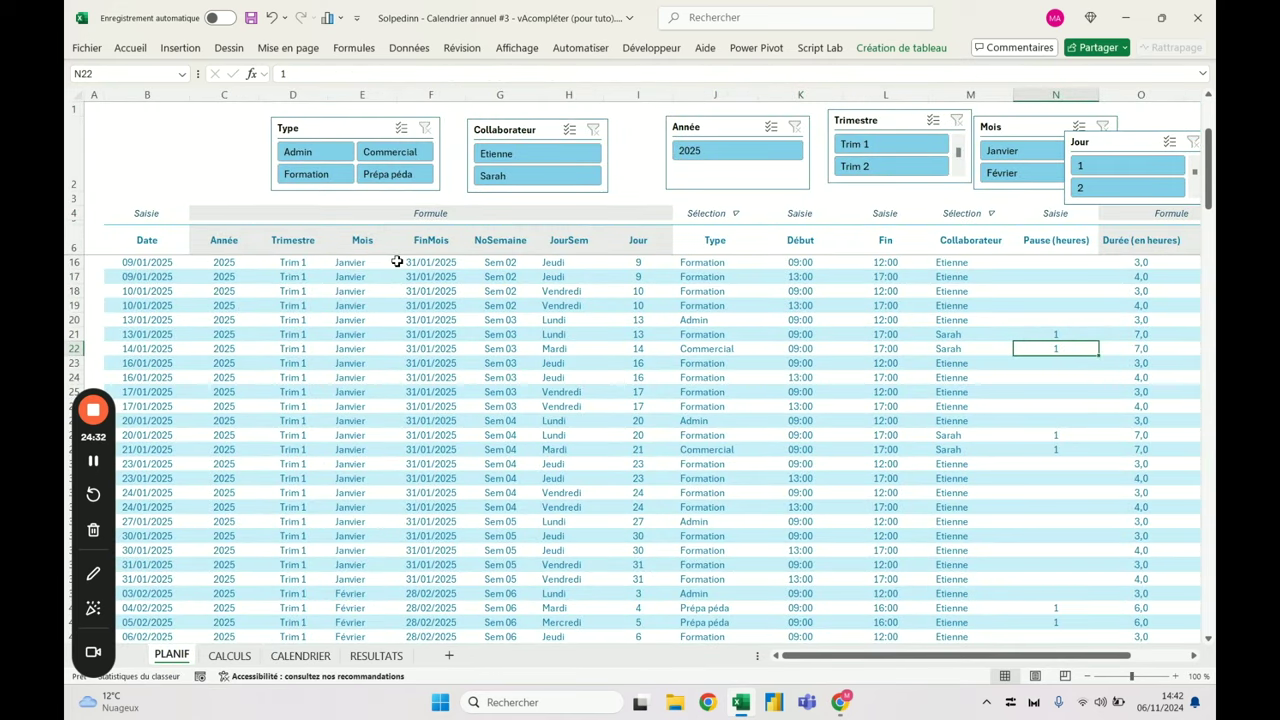
click(314, 662)
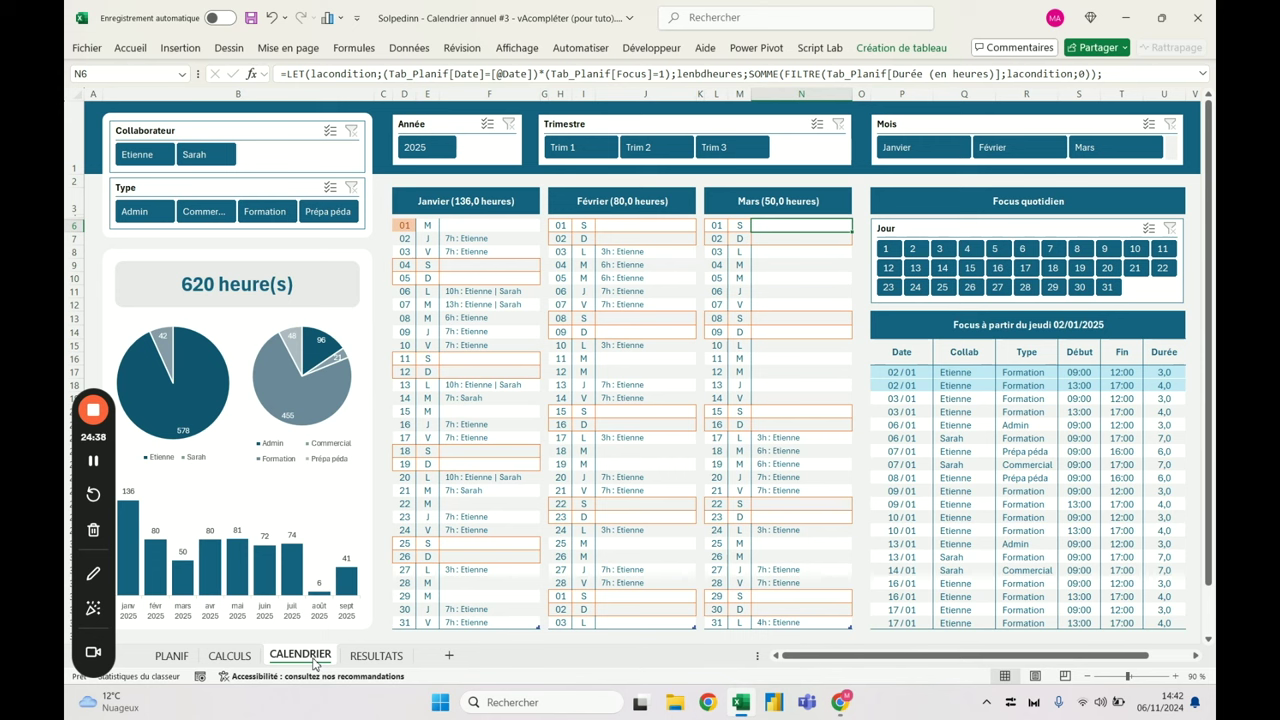
mouse_move(267, 593)
click(148, 158)
click(200, 157)
click(153, 160)
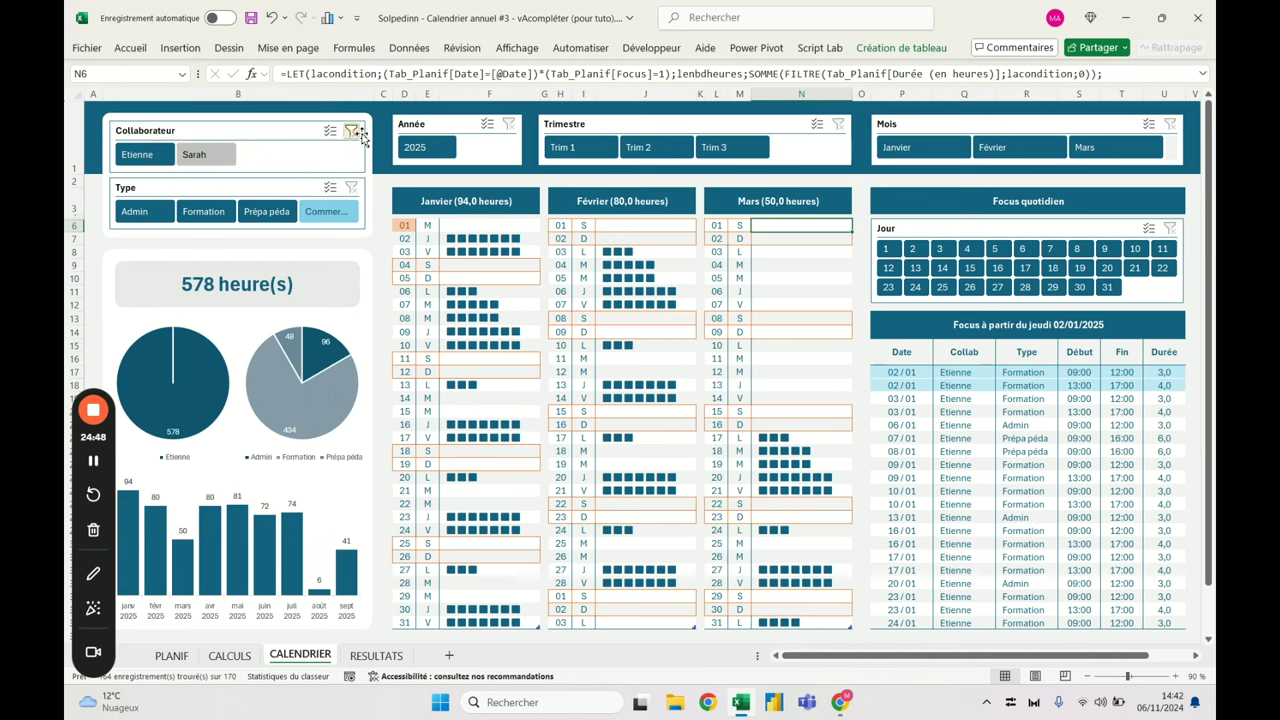
click(351, 130)
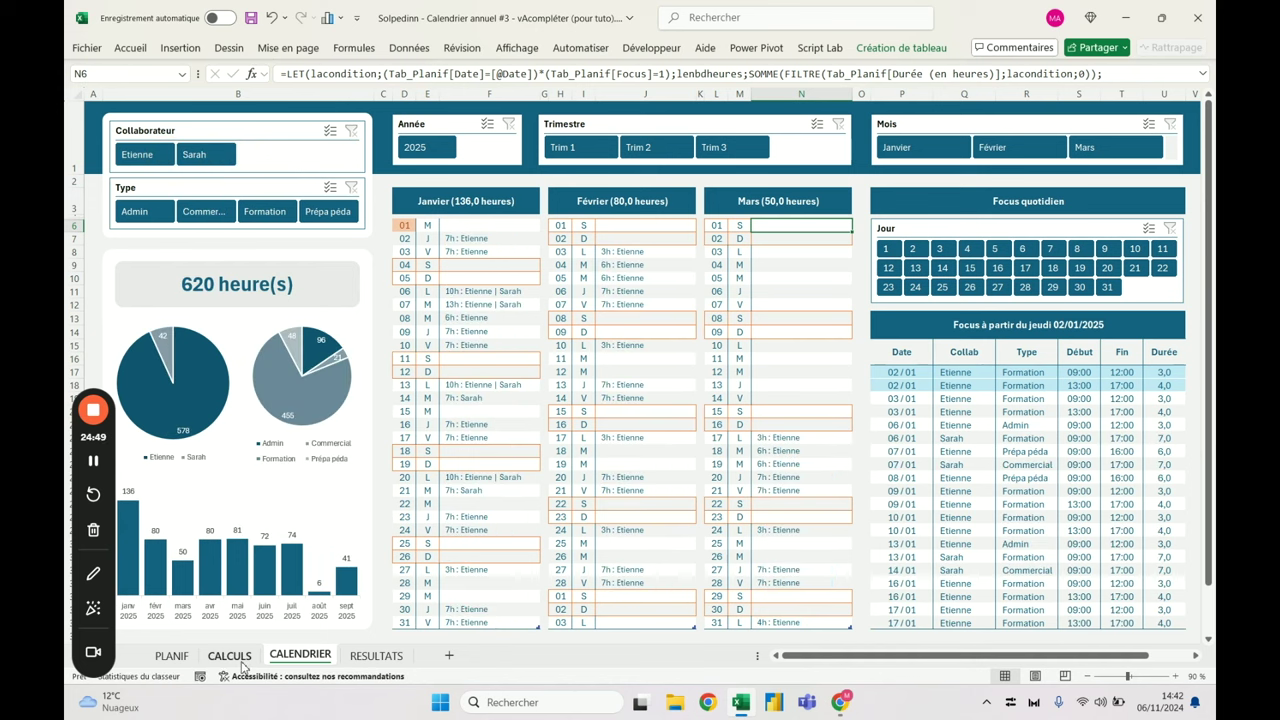
View the PLANIF table, RESULTATS calendar image and E22 month formula, then open File Explorer
click(171, 655)
click(376, 655)
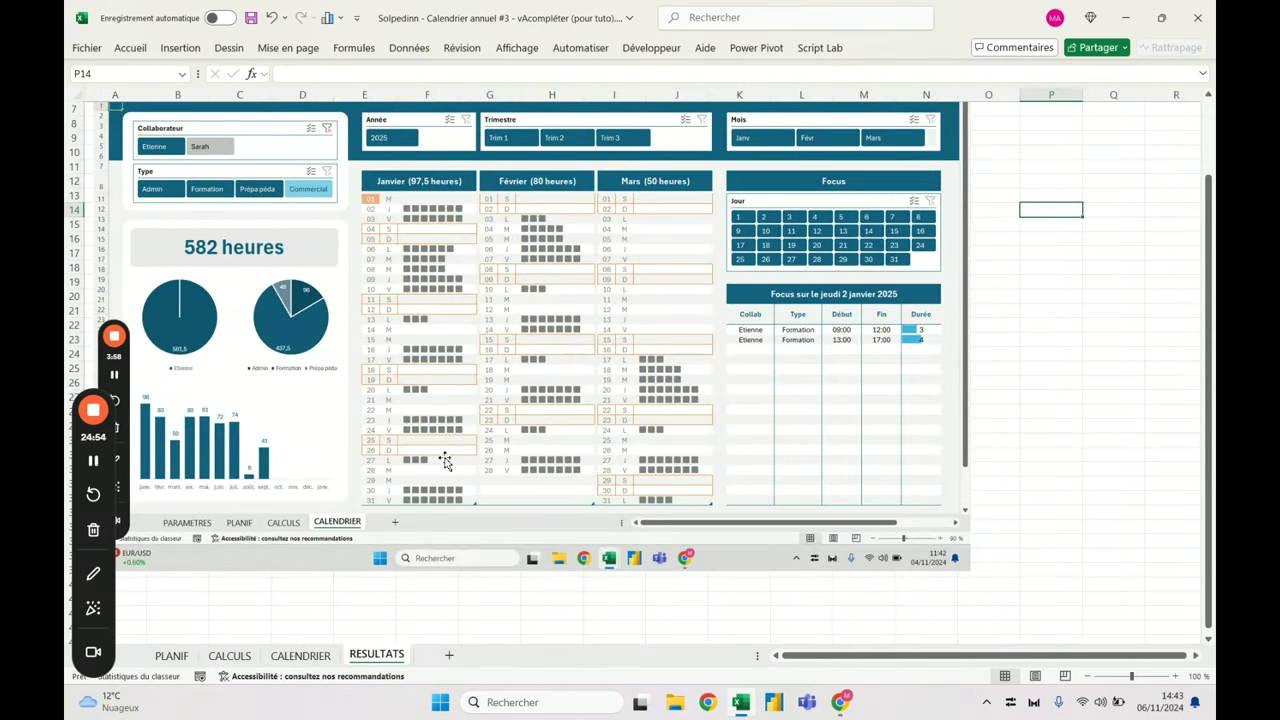
click(172, 656)
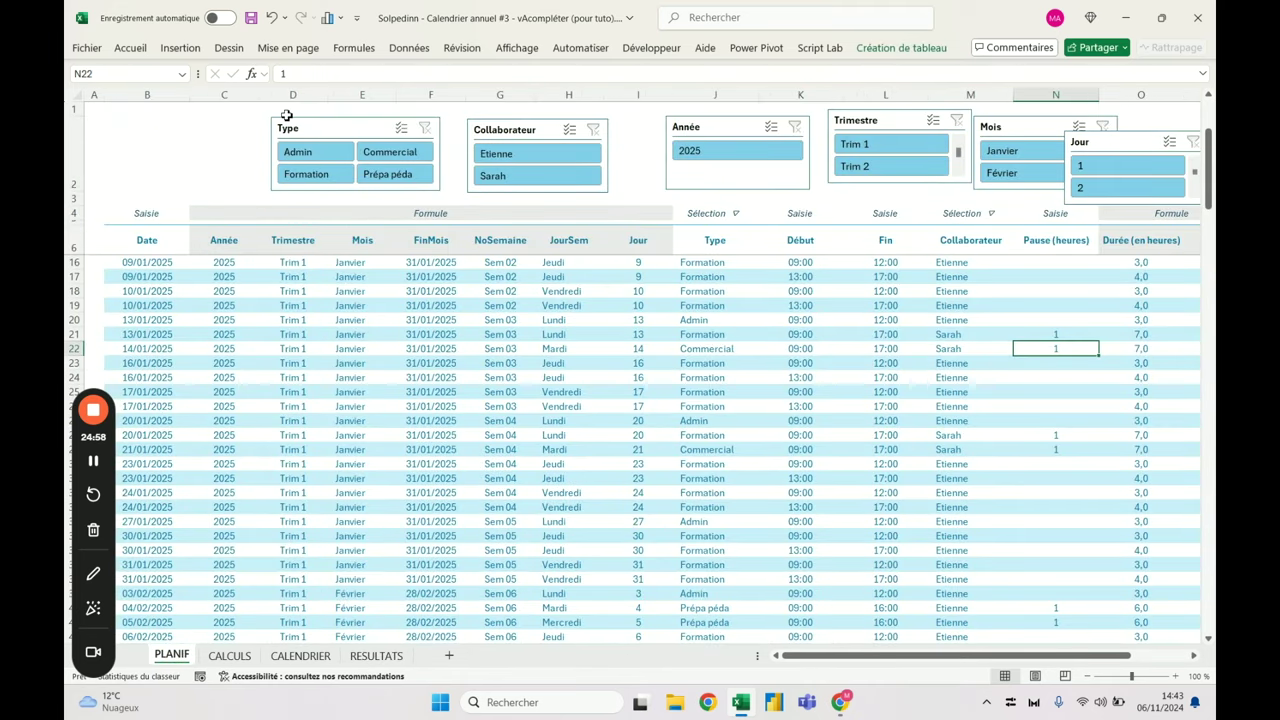
click(350, 346)
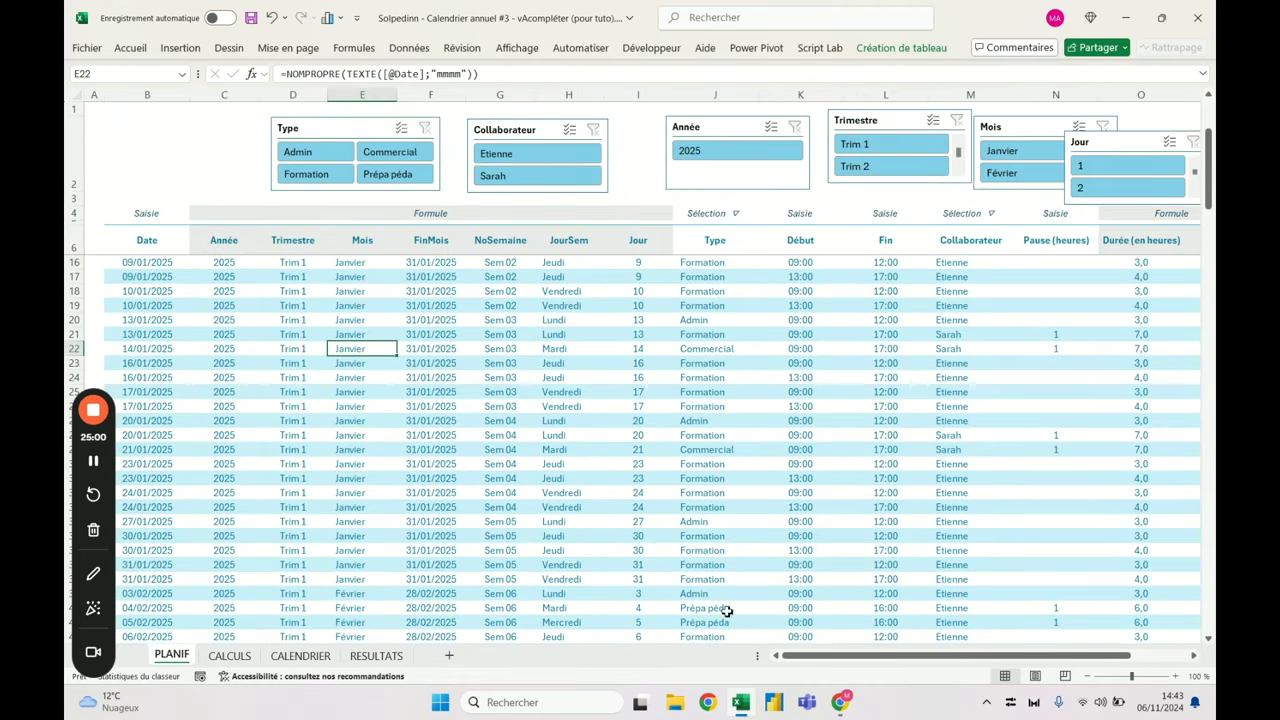
click(673, 705)
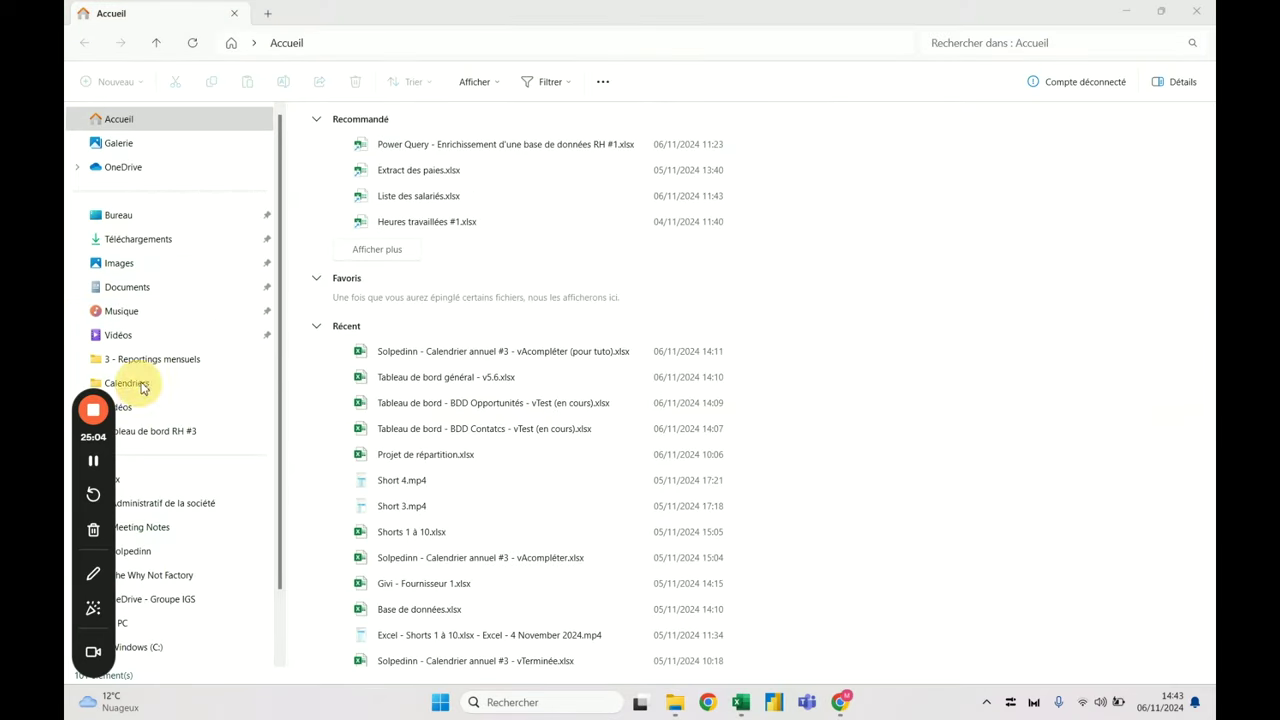
Open 'Solpedinn - Calendrier annuel #3 - vTerminée.xlsx' from the Calendriers folder
drag(120, 432, 115, 482)
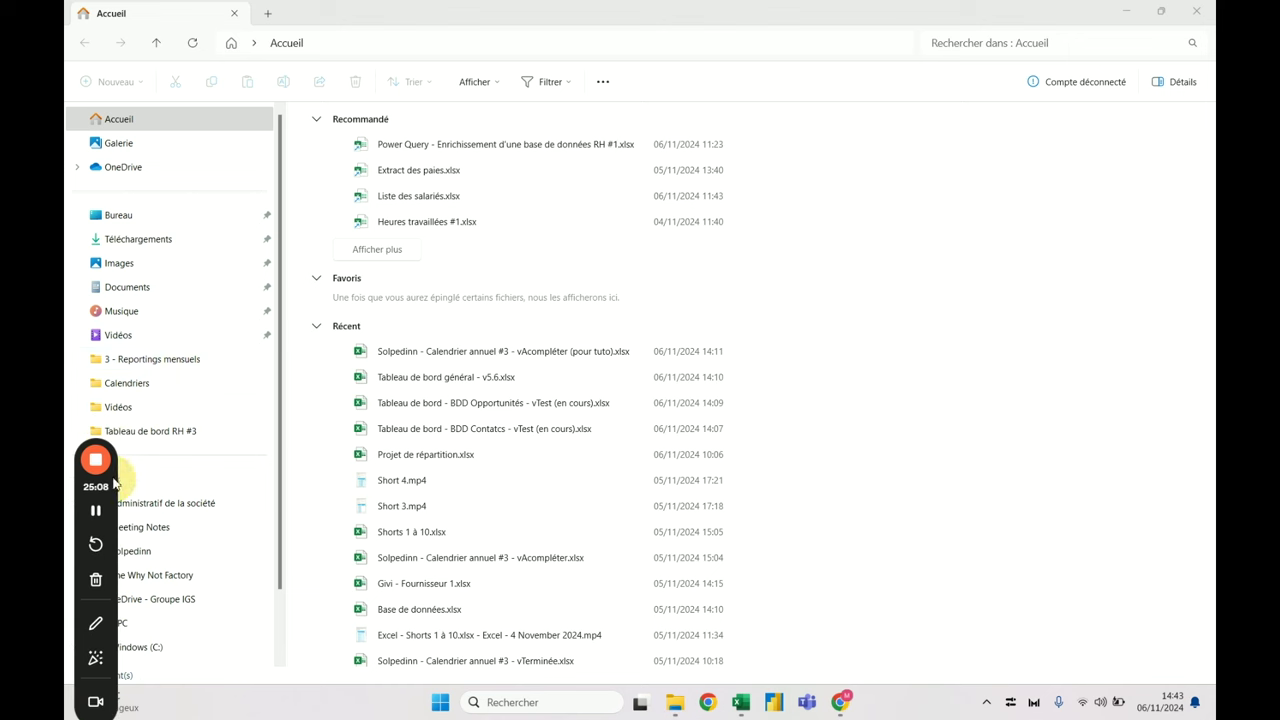
click(134, 381)
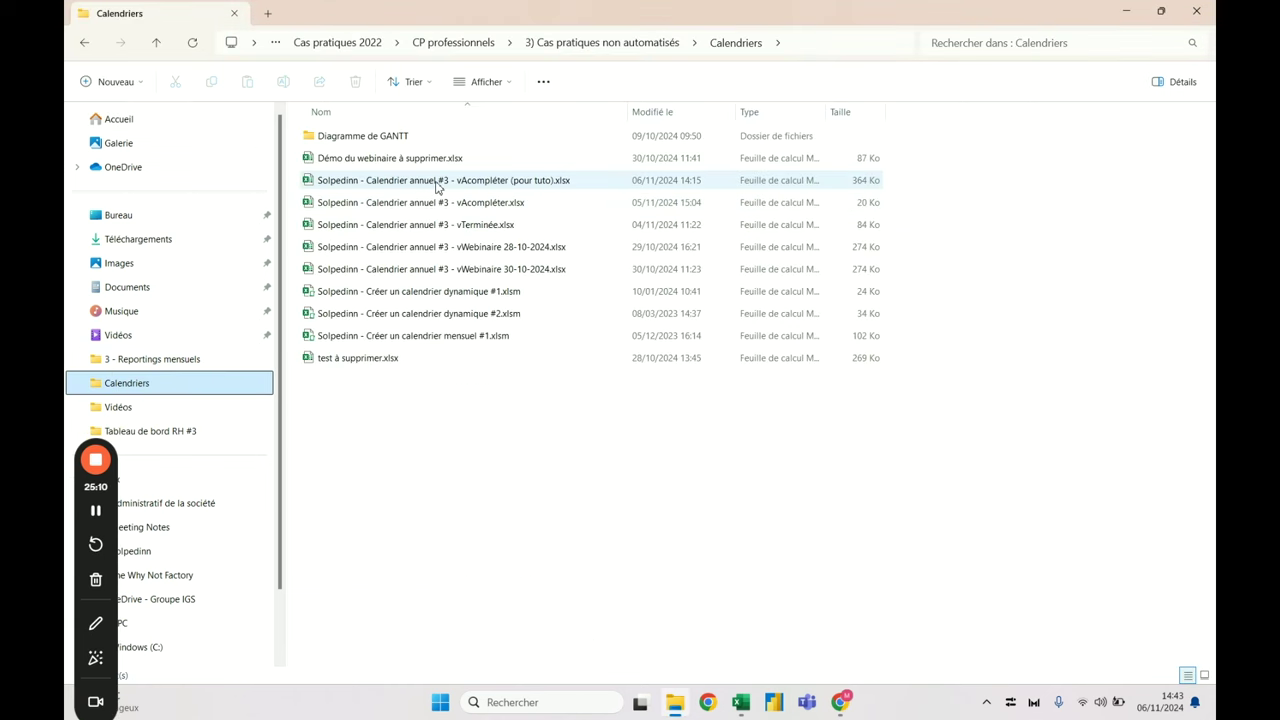
double_click(423, 223)
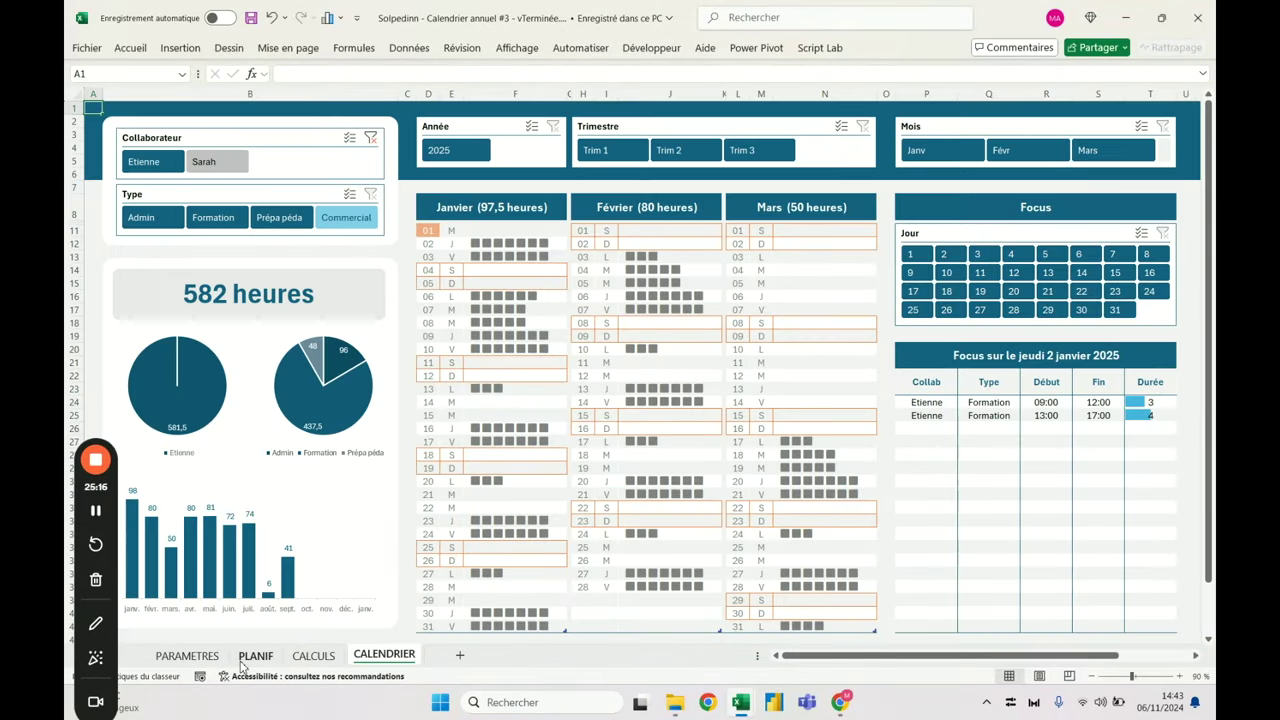
On the PLANIF table, filter the slicers to Mai month and Admin type
click(243, 660)
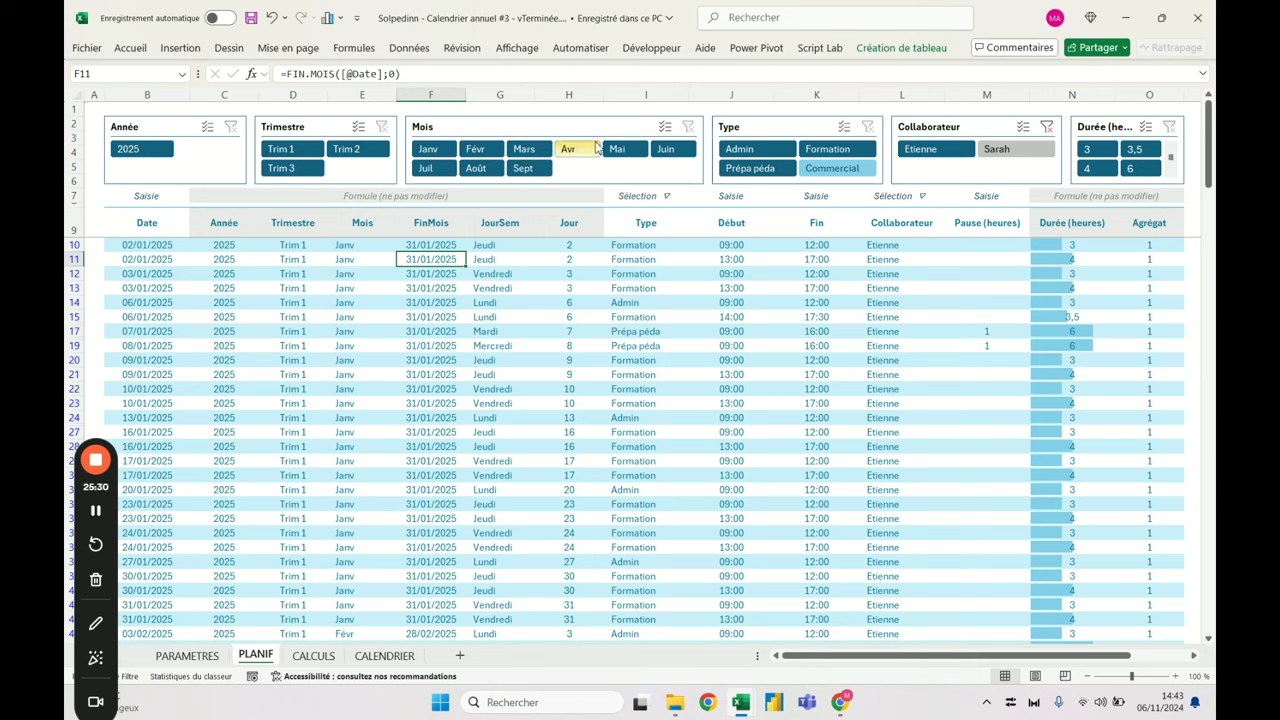
click(630, 152)
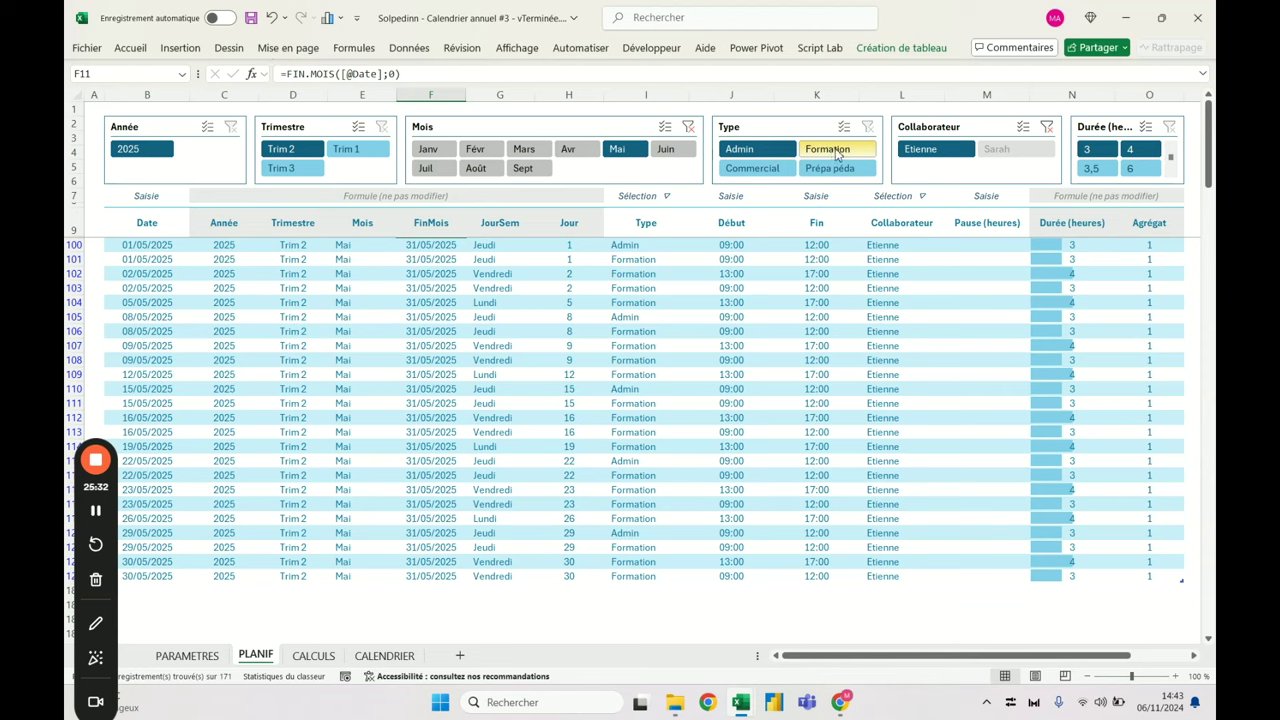
click(765, 150)
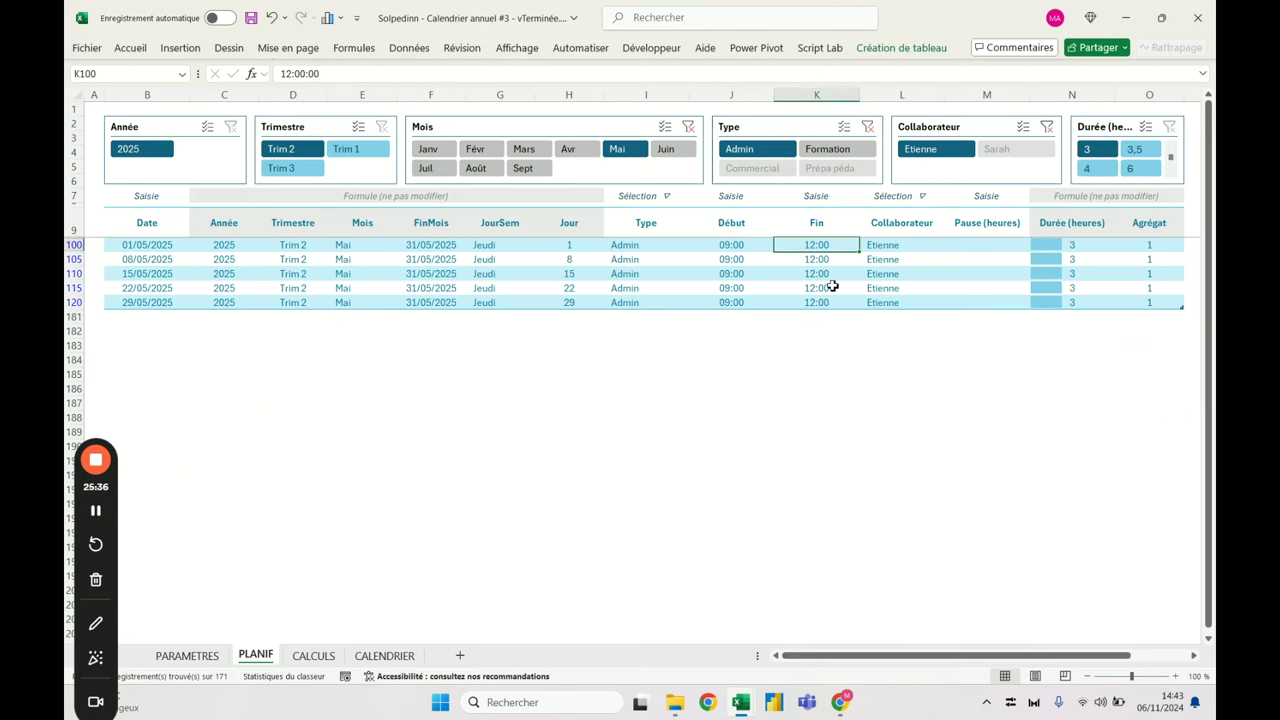
click(74, 288)
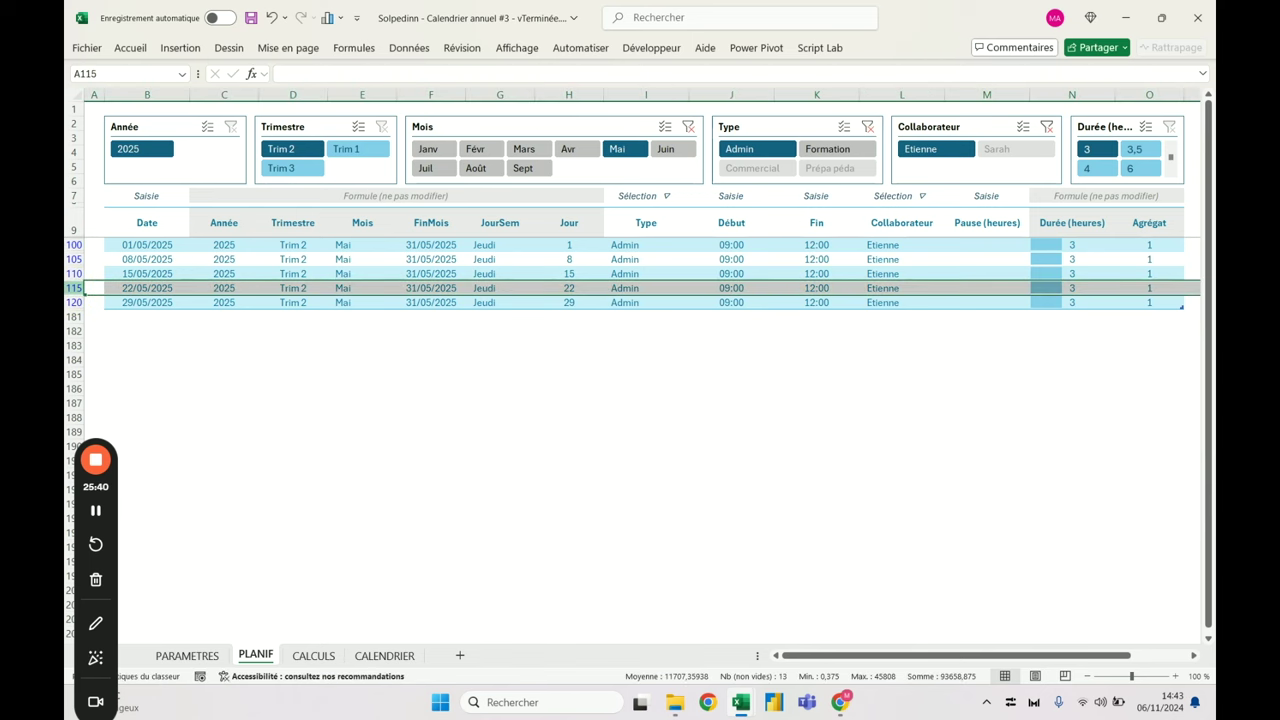
Clear the Mois and Type slicer filters, then close the finished workbook without saving
click(689, 127)
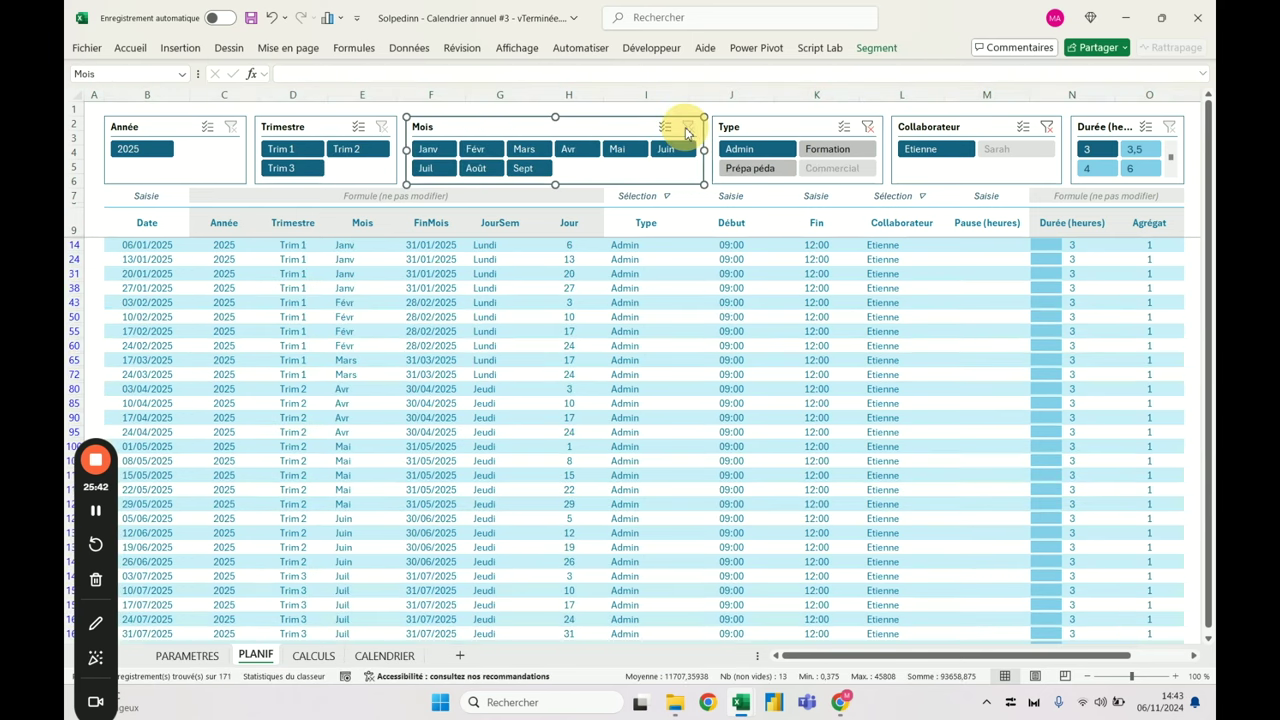
click(867, 129)
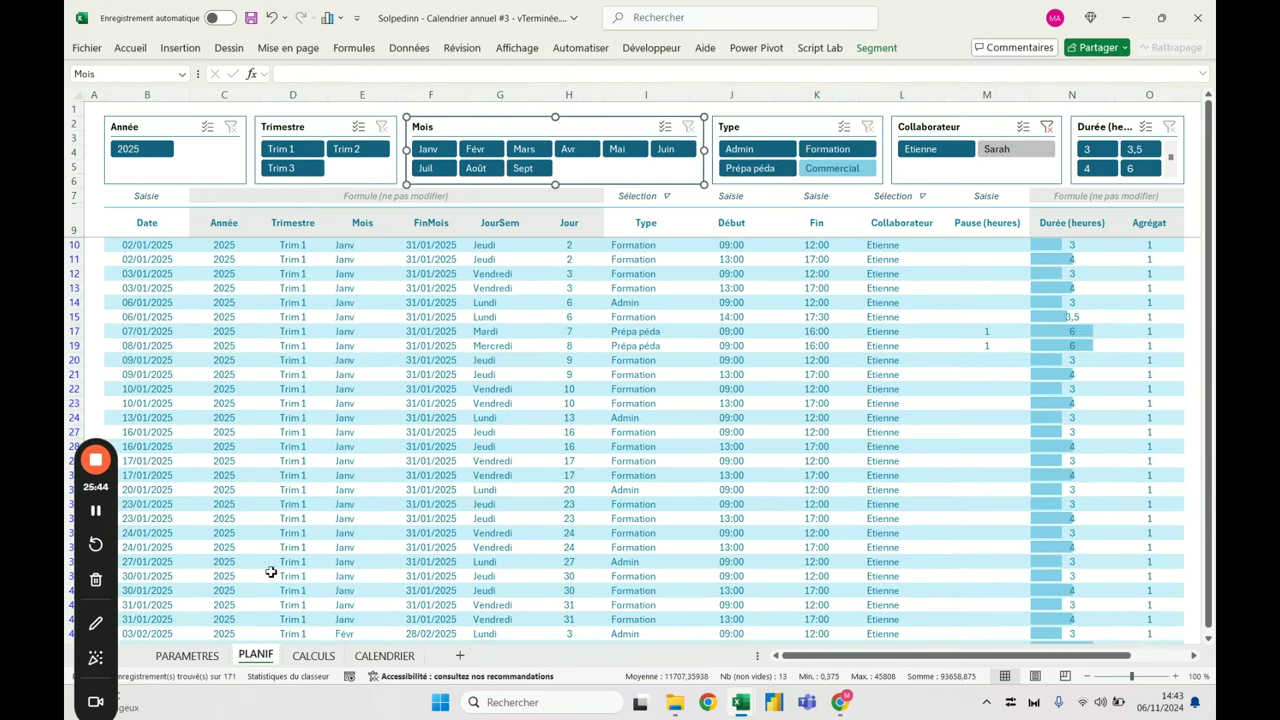
click(294, 359)
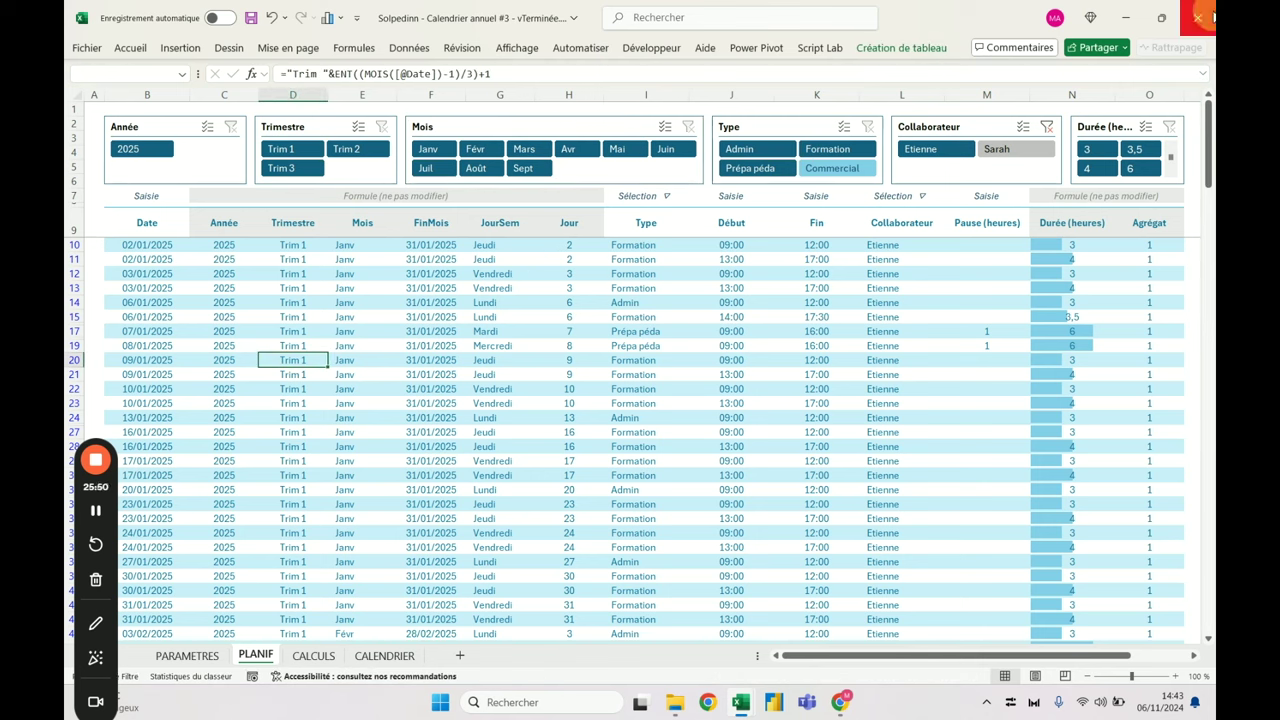
click(1198, 17)
click(630, 380)
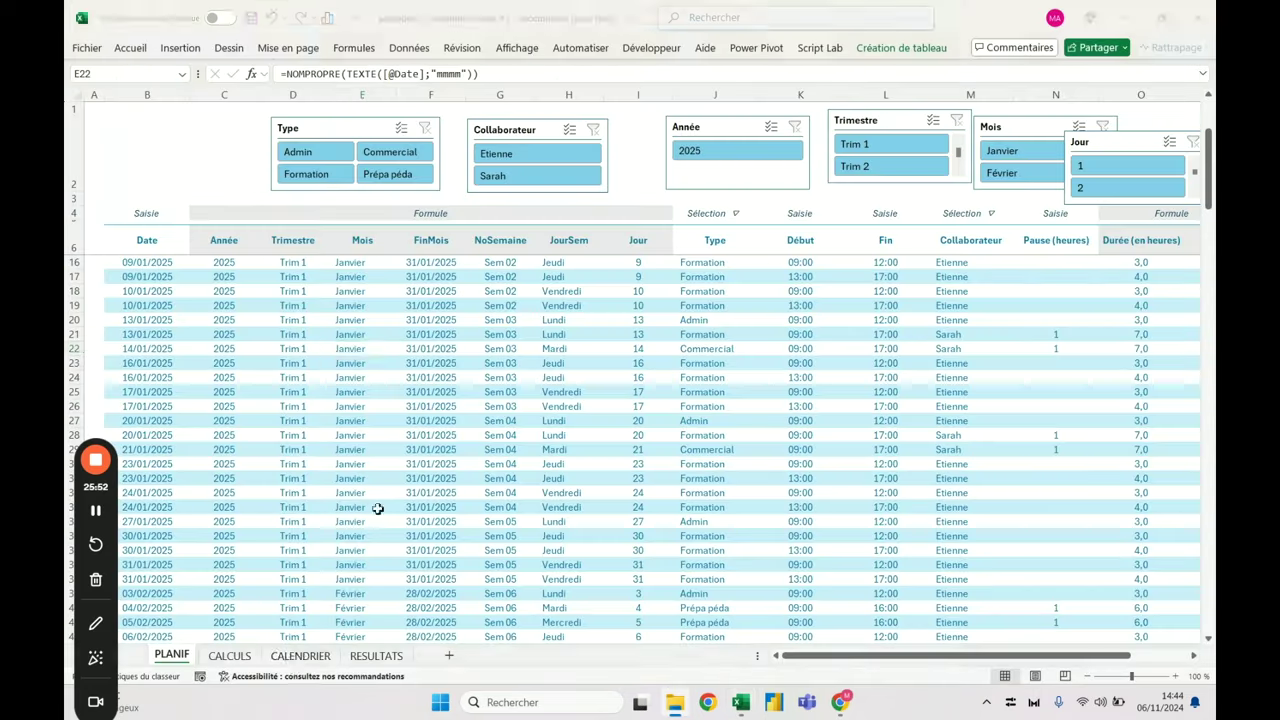
Switch to the CALENDRIER dashboard sheet showing 620 hours in total
click(300, 655)
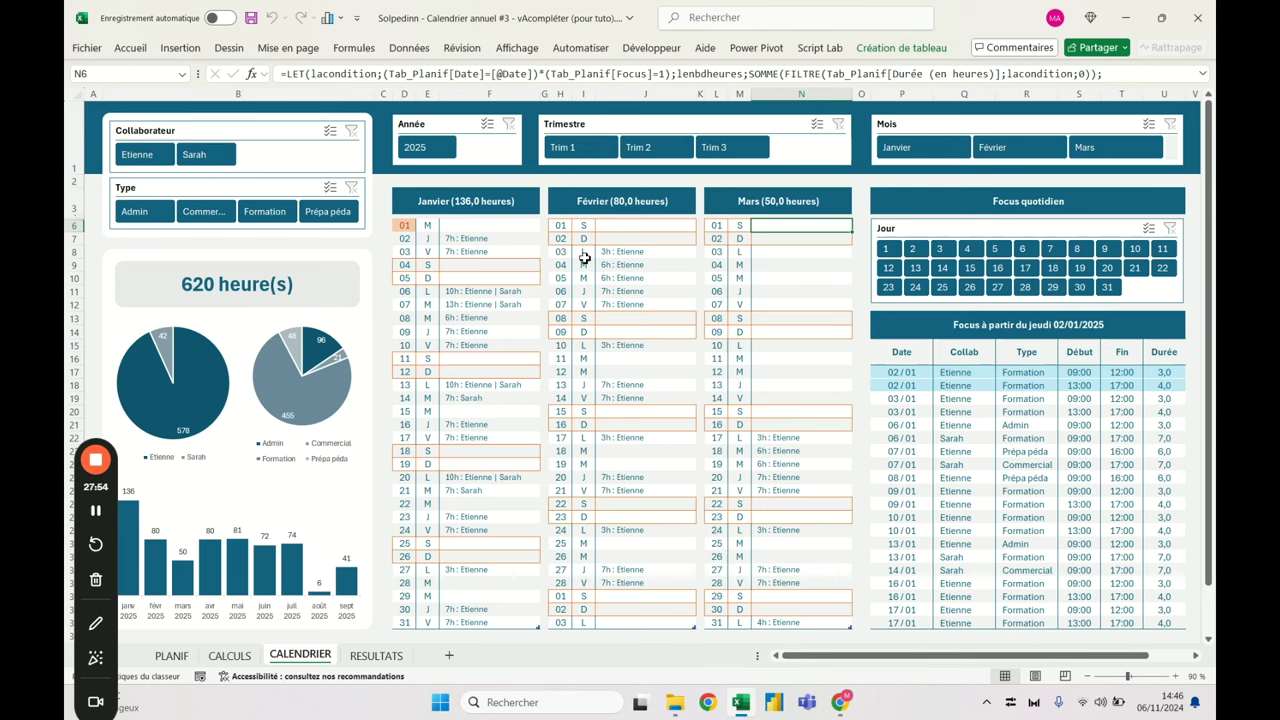
Add a new sheet and enter CALENDRIER10 in F9, fitting the column width
click(446, 654)
click(409, 224)
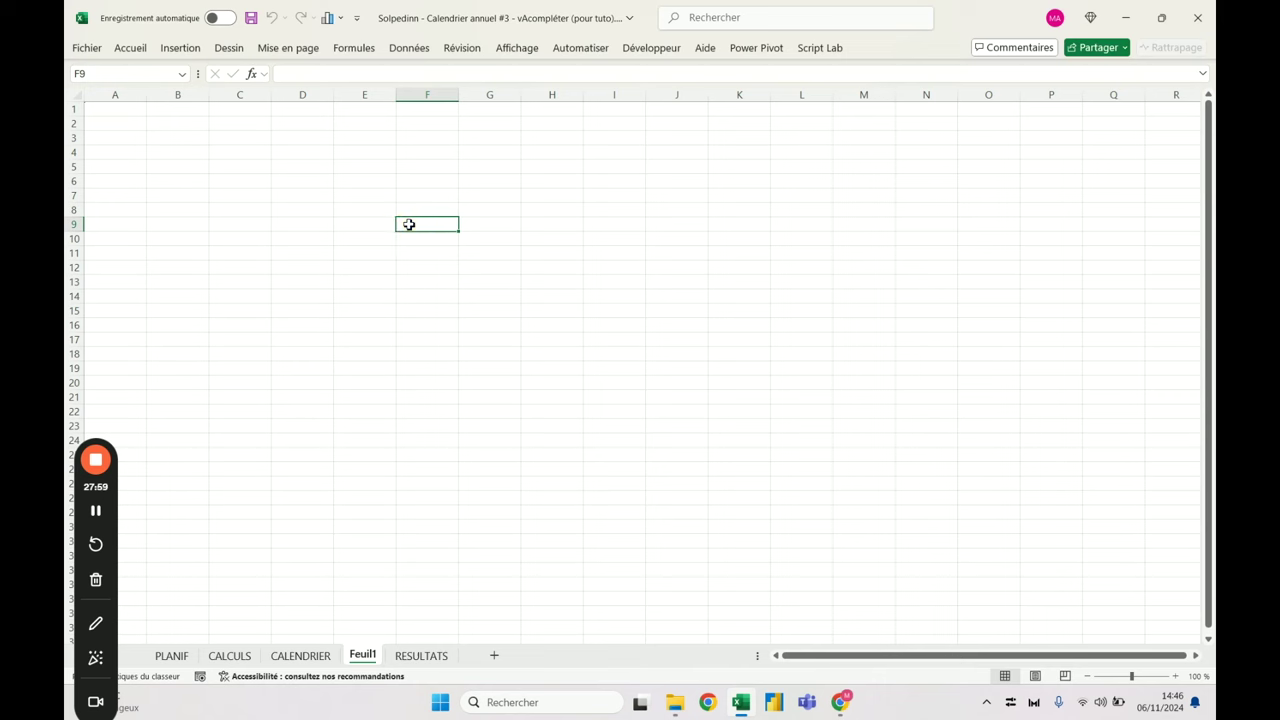
text(Calen)
key(BackSpace)
key(BackSpace)
key(BackSpace)
key(BackSpace)
key(BackSpace)
text(CAL)
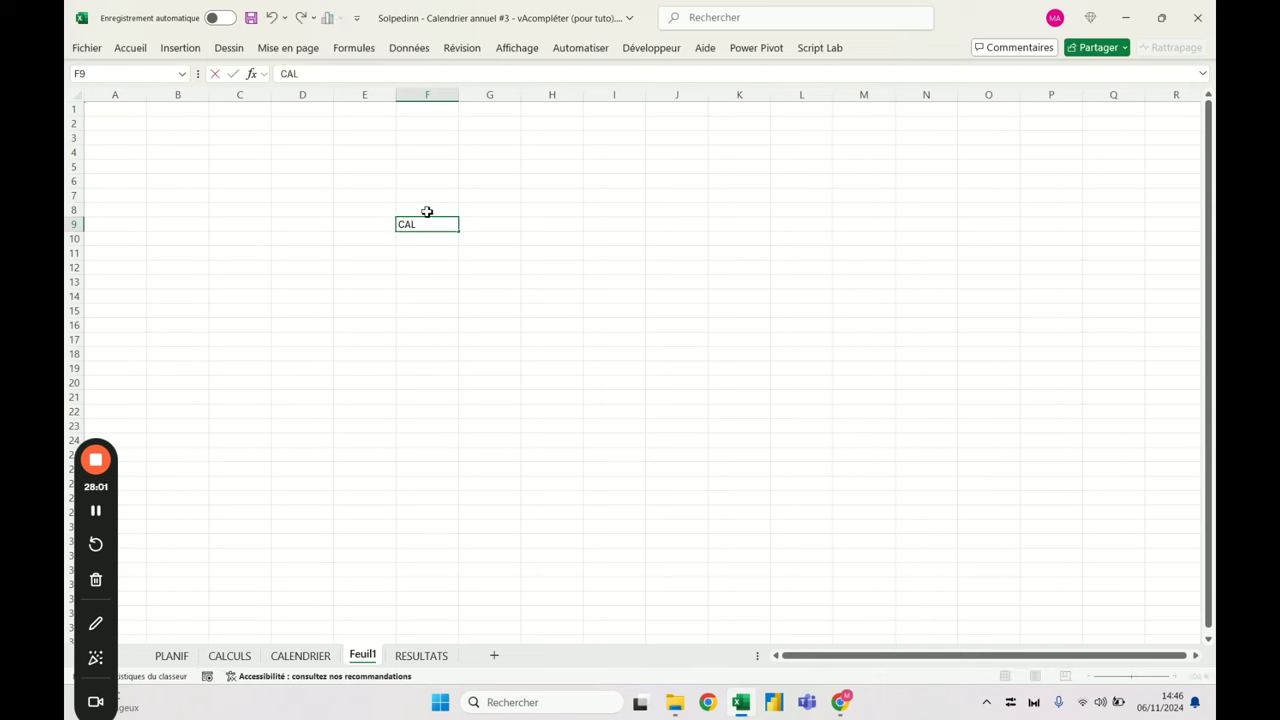
text(ENDRIER10)
key(Return)
double_click(456, 93)
Increase the CALENDRIER10 title's font size to 26
click(462, 224)
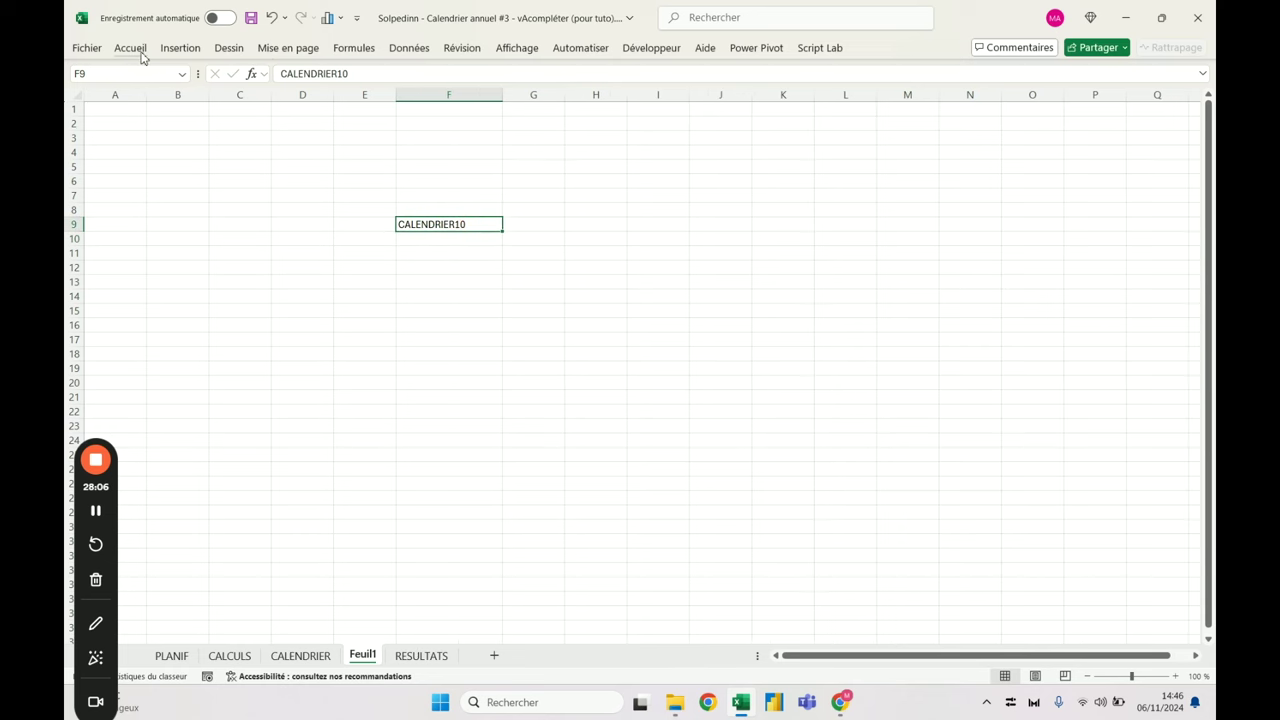
click(133, 50)
click(289, 77)
click(289, 77)
click(289, 77)
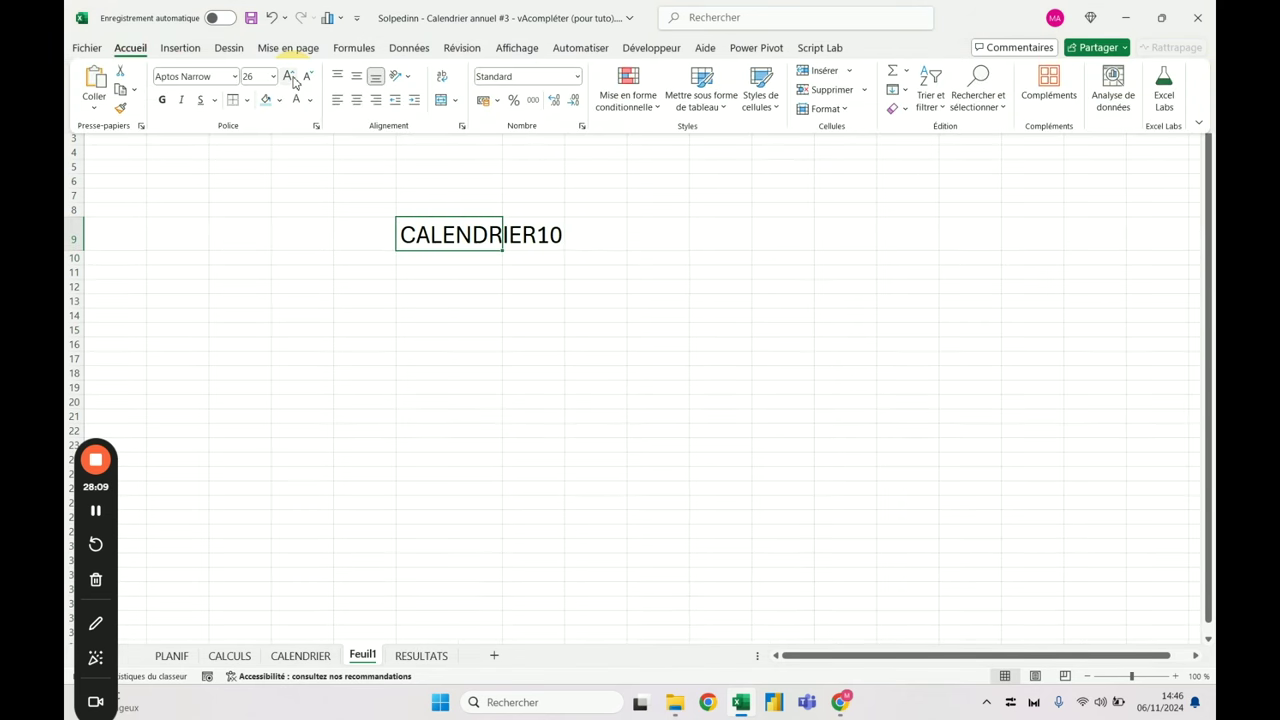
Delete columns D:E so the title sits in D9, and widen column D
click(364, 132)
drag(365, 94, 294, 96)
key(ctrl+minus)
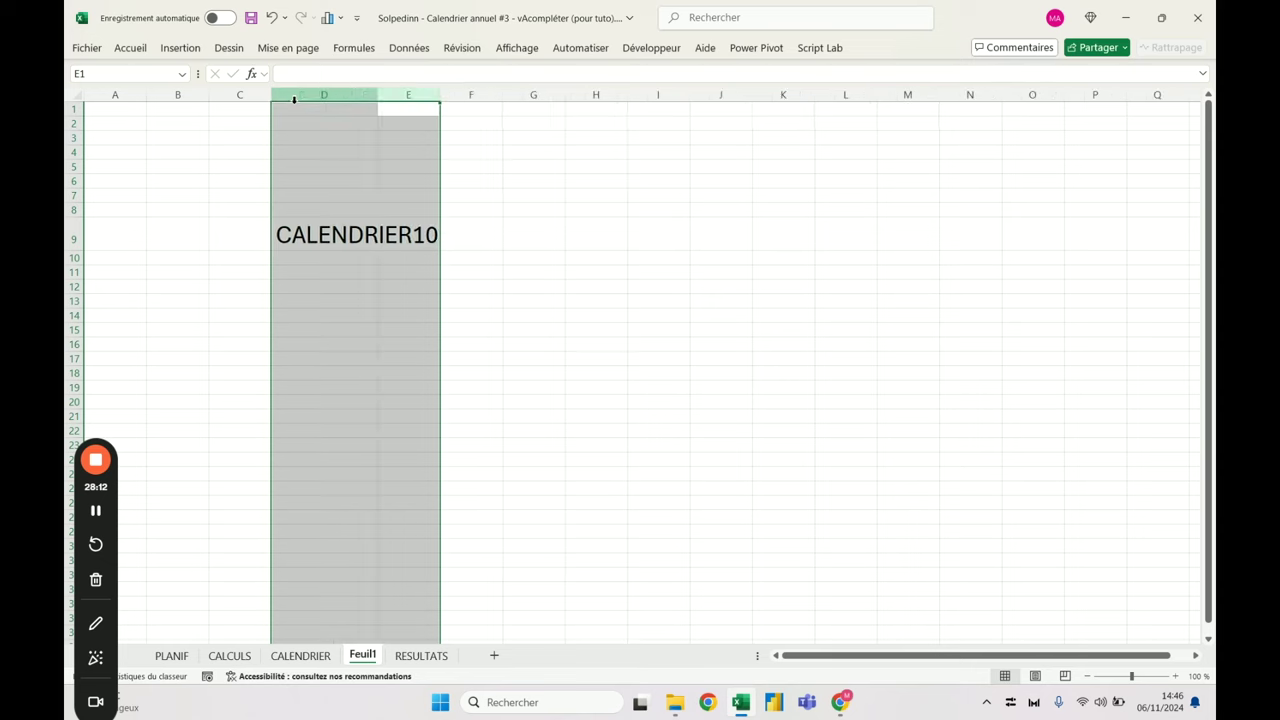
click(326, 242)
drag(378, 94, 500, 94)
Make the CALENDRIER10 title bold and teal, then return to the CALENDRIER dashboard
click(130, 48)
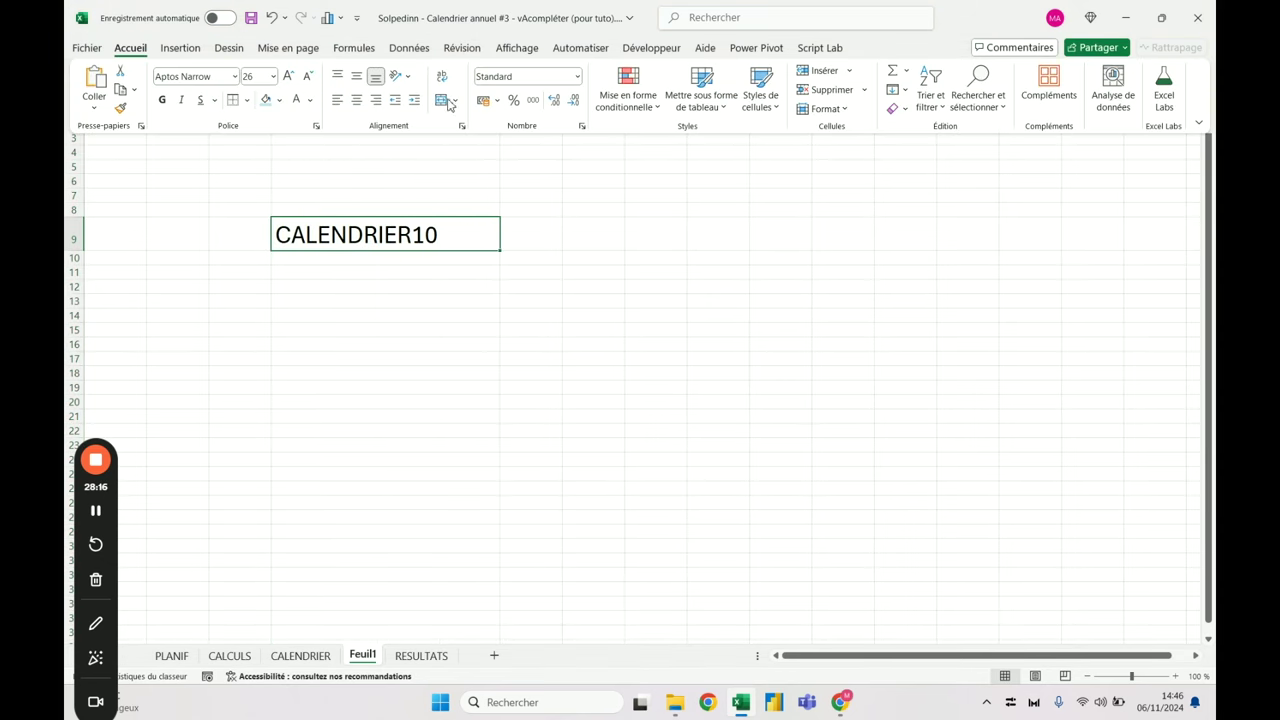
click(296, 99)
key(ctrl+g)
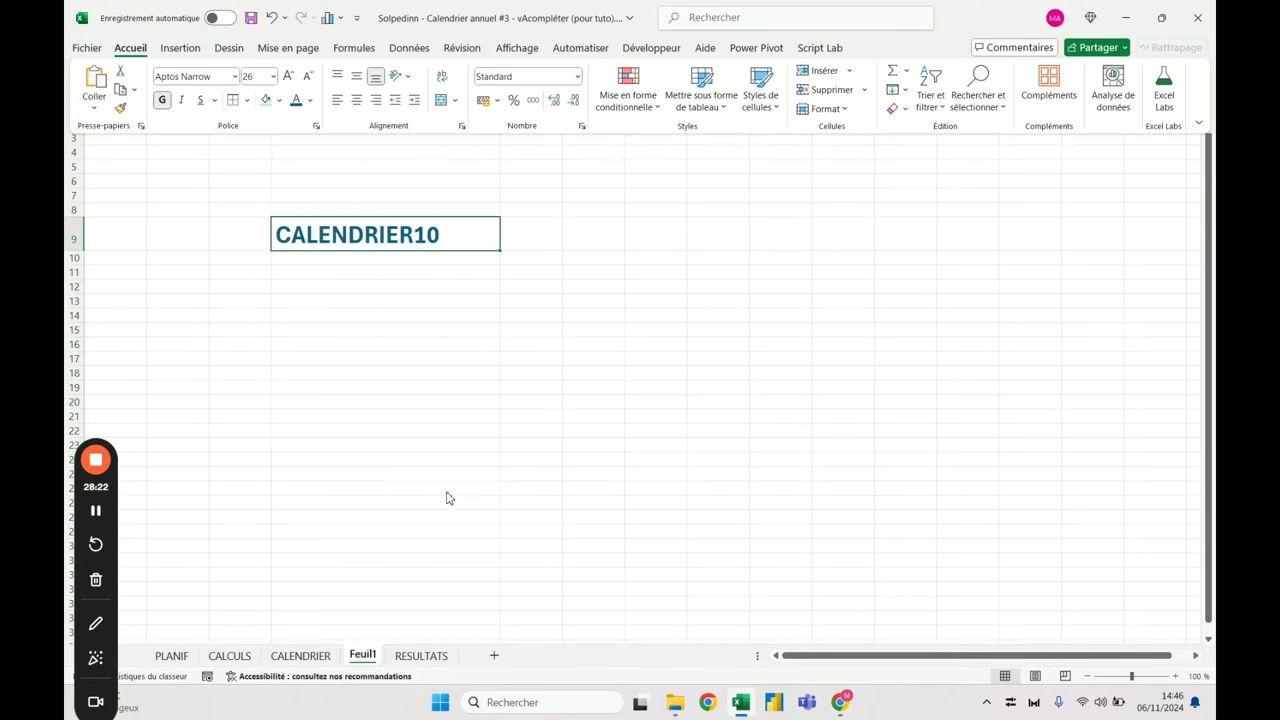
click(336, 330)
click(357, 284)
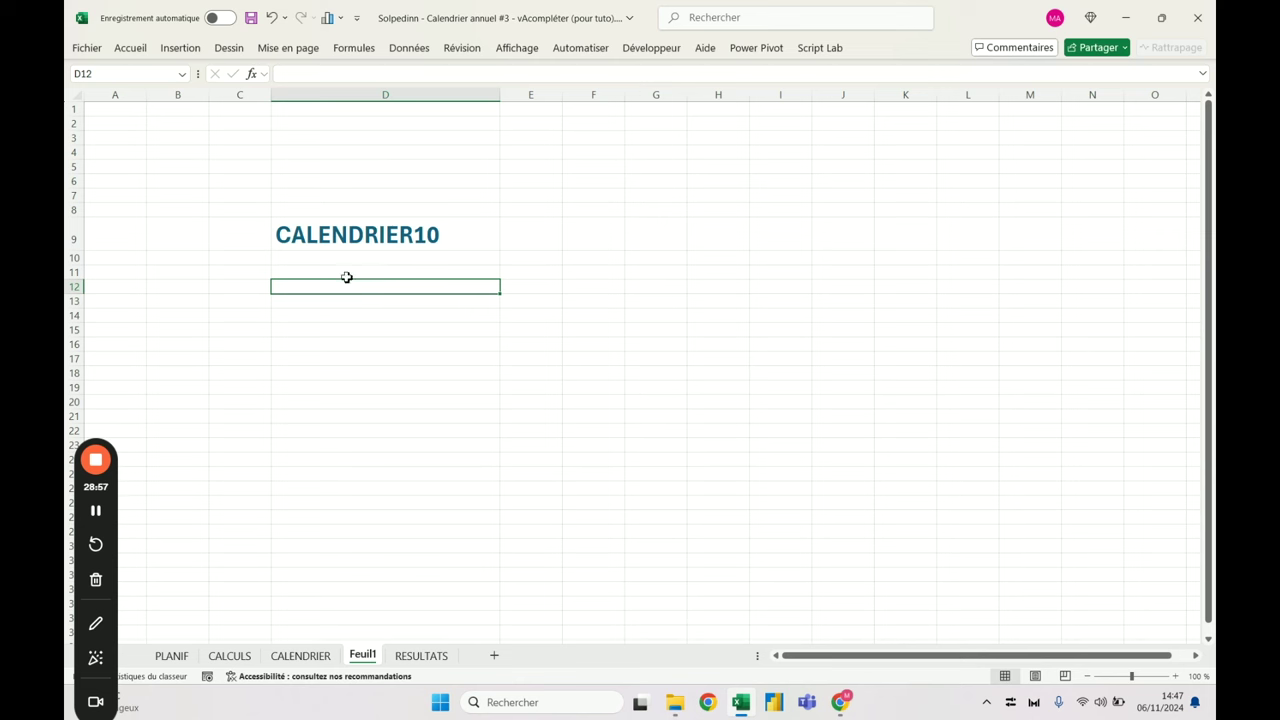
click(300, 655)
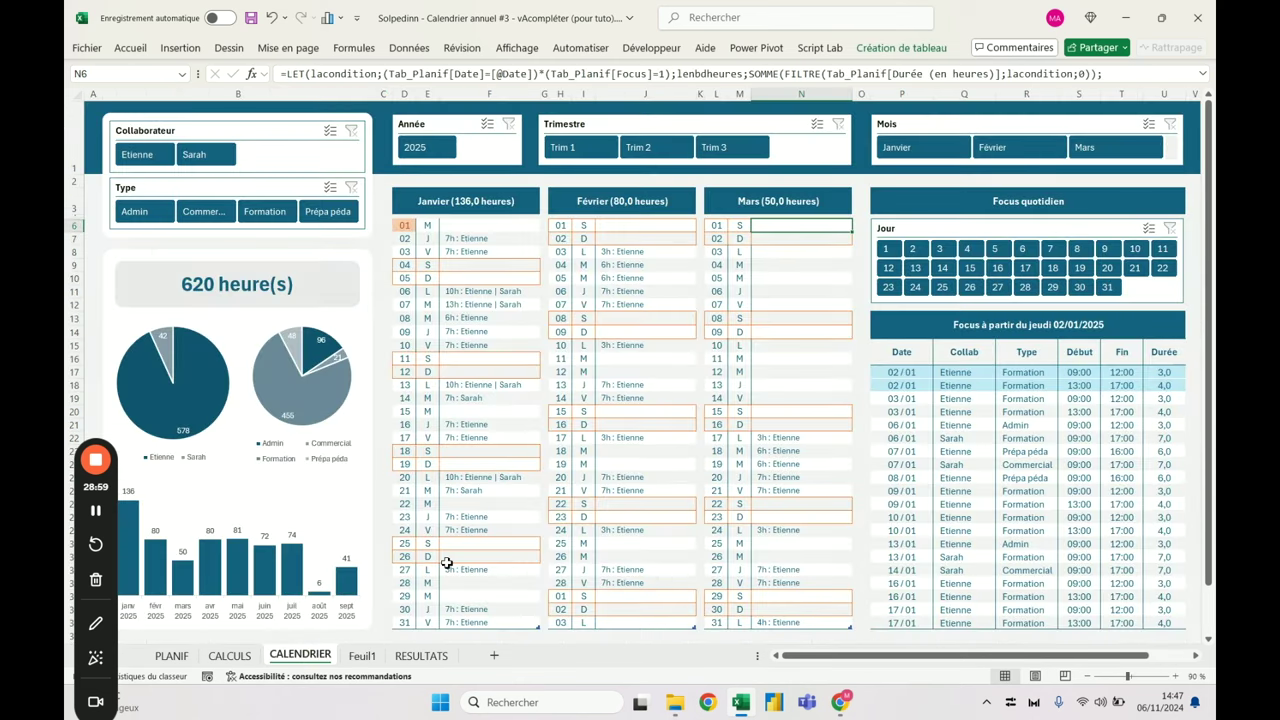